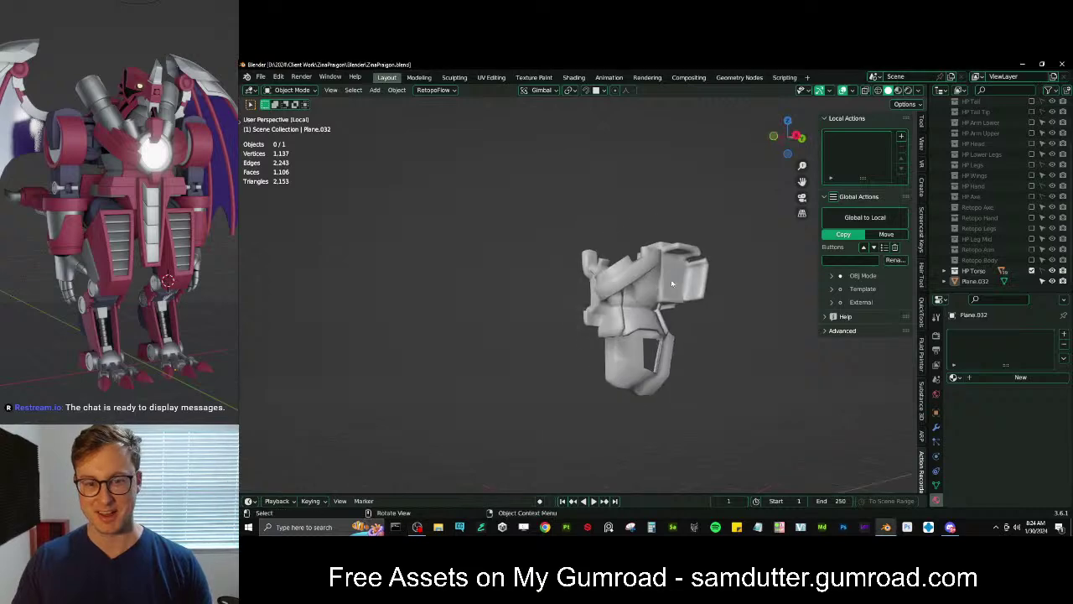
Return to the full torso scene, select the Plane.032 retopology mesh, and isolate it in Edit Mode
scroll(671, 315, "down", 4)
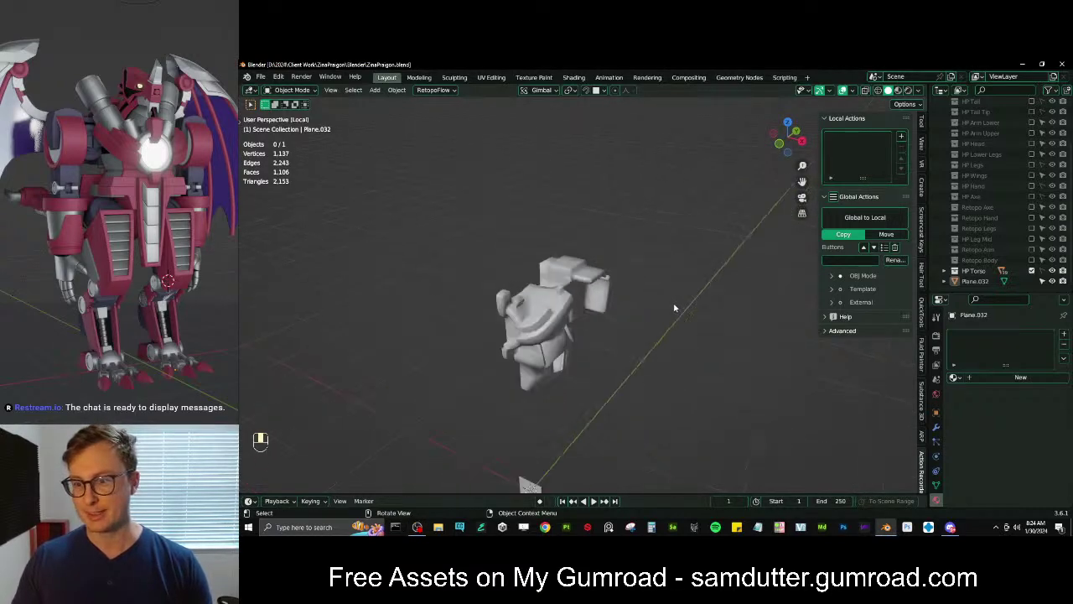
left_click(568, 311)
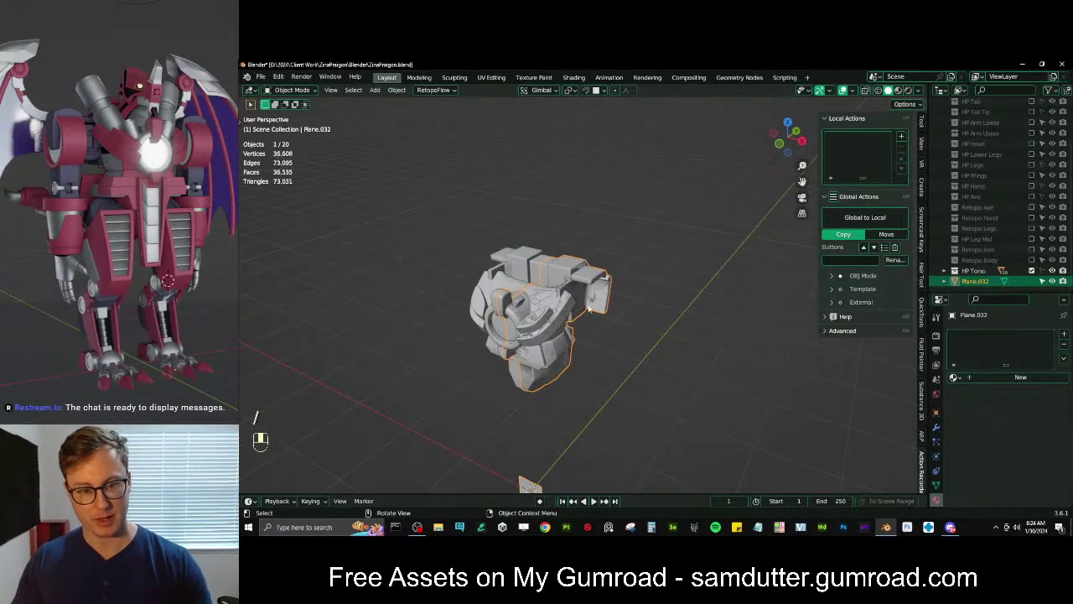
key("Tab")
middle_click_drag(590, 309, 678, 314)
key("slash")
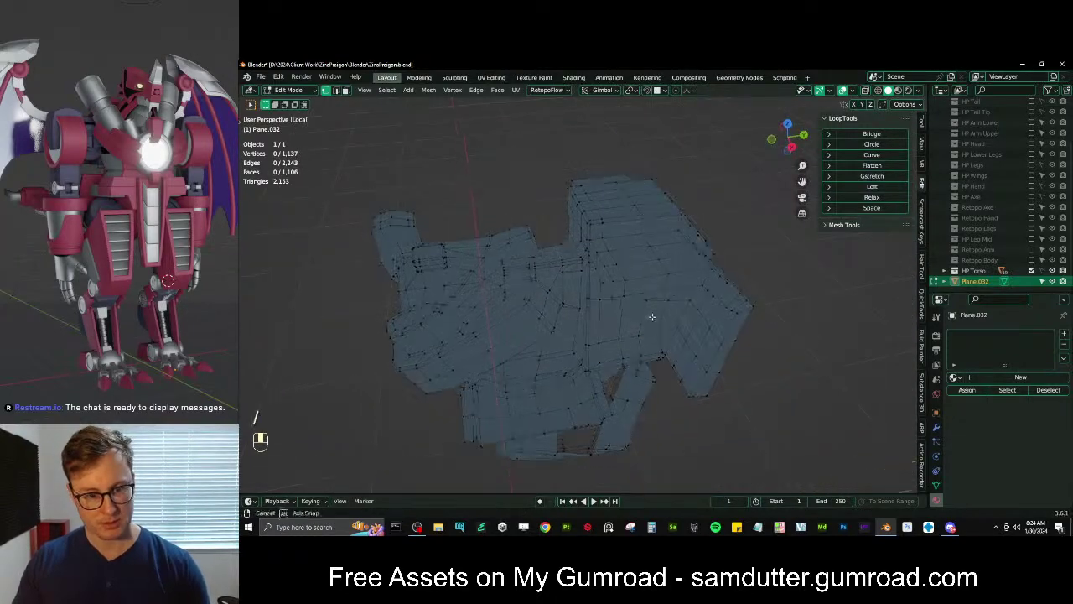
Select the open boundary edges of the whole mesh and examine them in wireframe for unwanted gaps around the waist
key("a")
key("q")
left_click(663, 379)
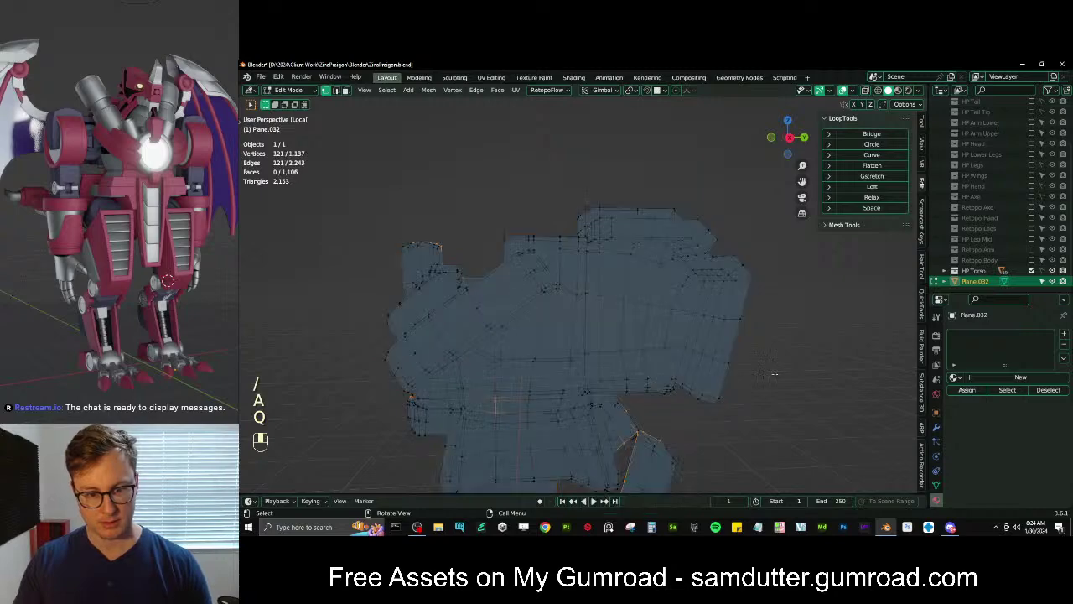
key("z")
scroll(634, 294, "up", 2)
mouse_move(644, 381)
middle_mouse_down("shift")
mouse_move(634, 294)
mouse_move(689, 281)
mouse_move(602, 296)
middle_mouse_up("shift")
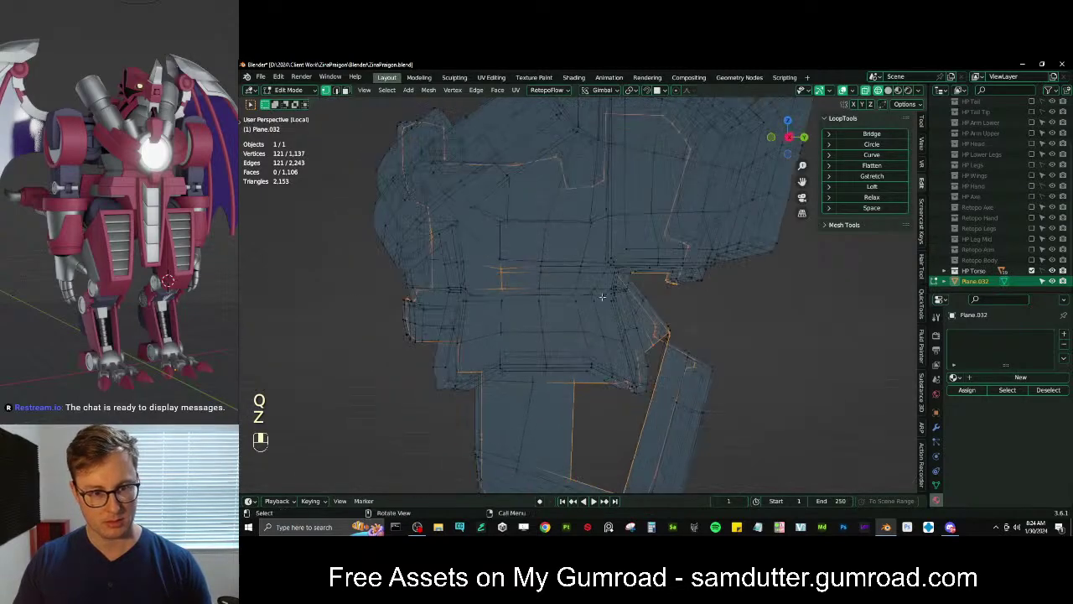
middle_click_drag(499, 287, 561, 326)
key("z")
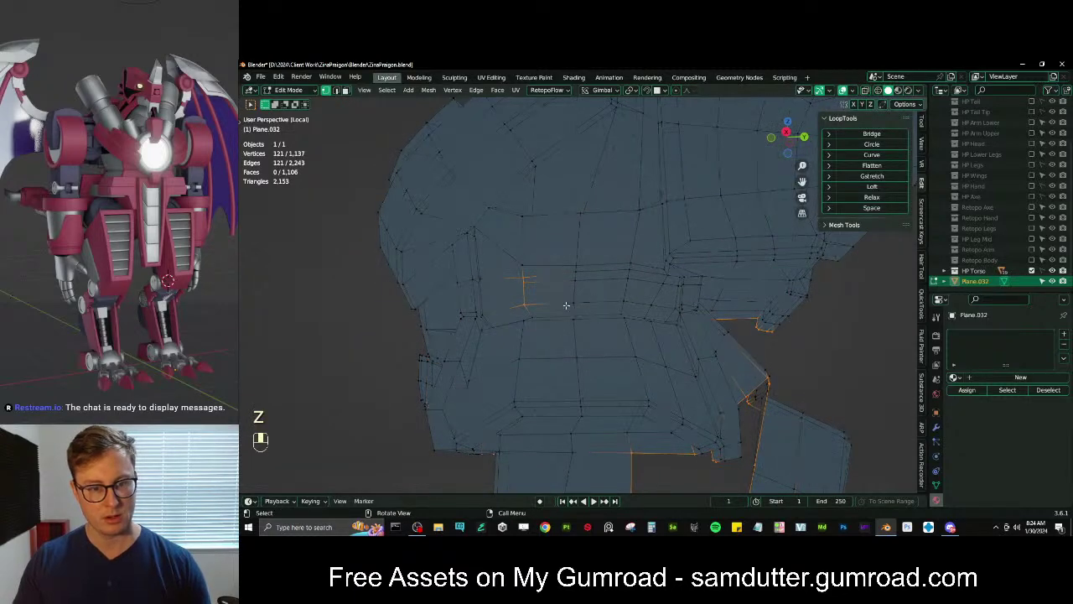
Merge the split vertices along the small gap above the waist plate to close the seam
left_click(565, 295)
scroll(563, 281, "up", 1)
middle_click_drag(562, 280, 624, 283)
left_click(705, 232)
middle_click_drag(705, 233, 756, 260)
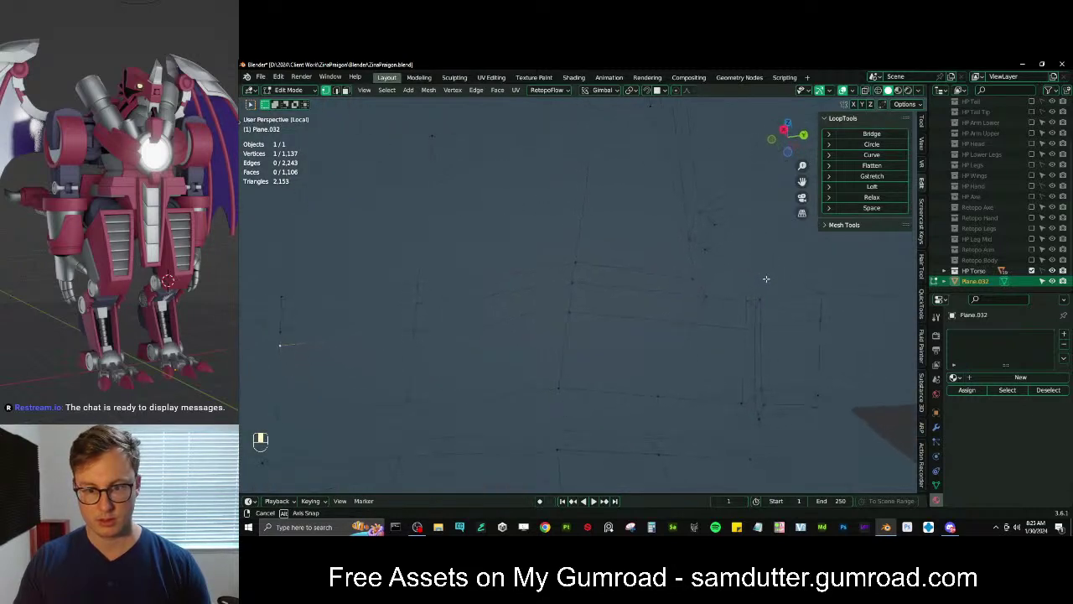
key("m")
left_click(745, 344)
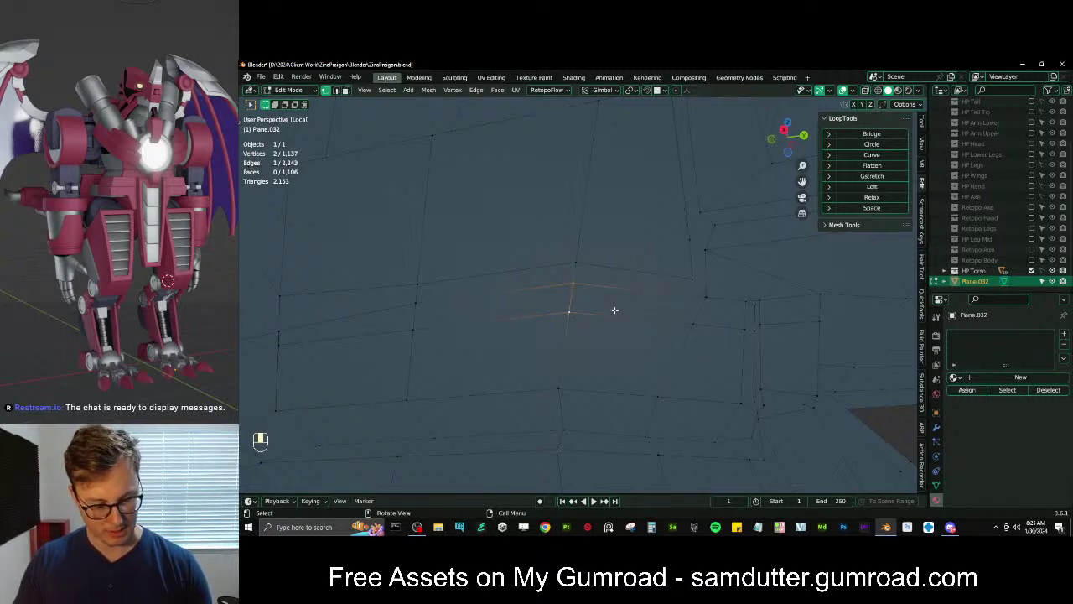
key("m")
left_click(604, 357)
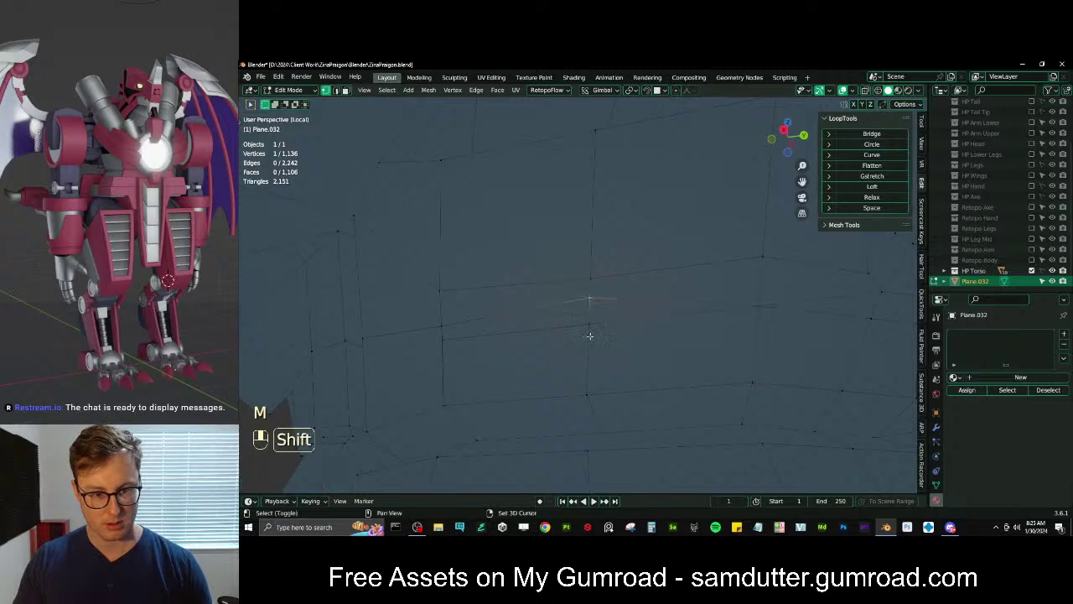
middle_click_drag(515, 332, 459, 309, "shift")
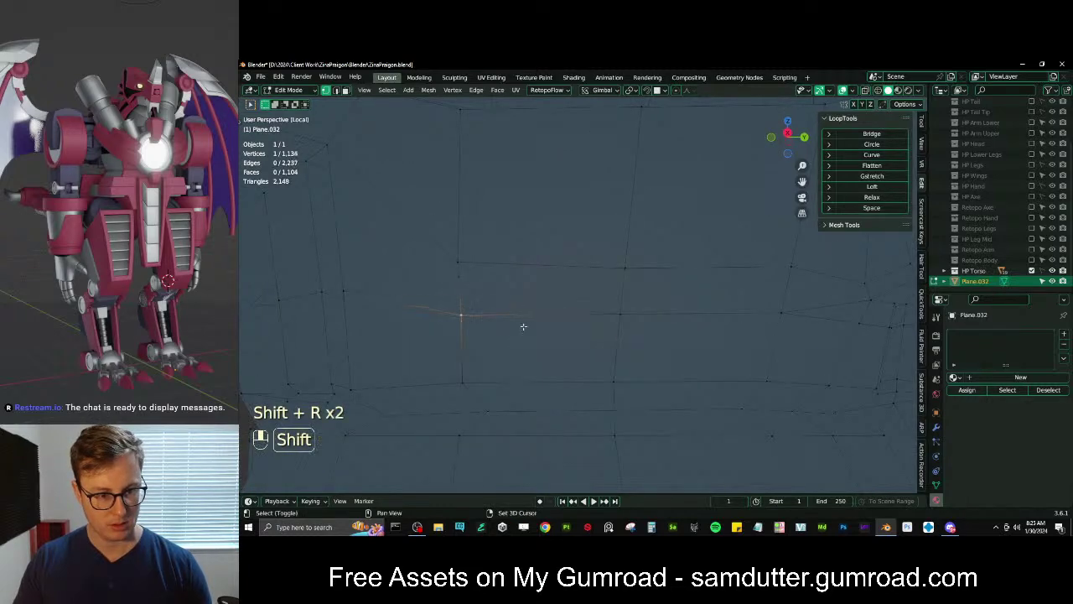
Select the mesh's boundary edges again and inspect the large opening in the lower front panel in wireframe
scroll(578, 322, "down", 10)
key("a")
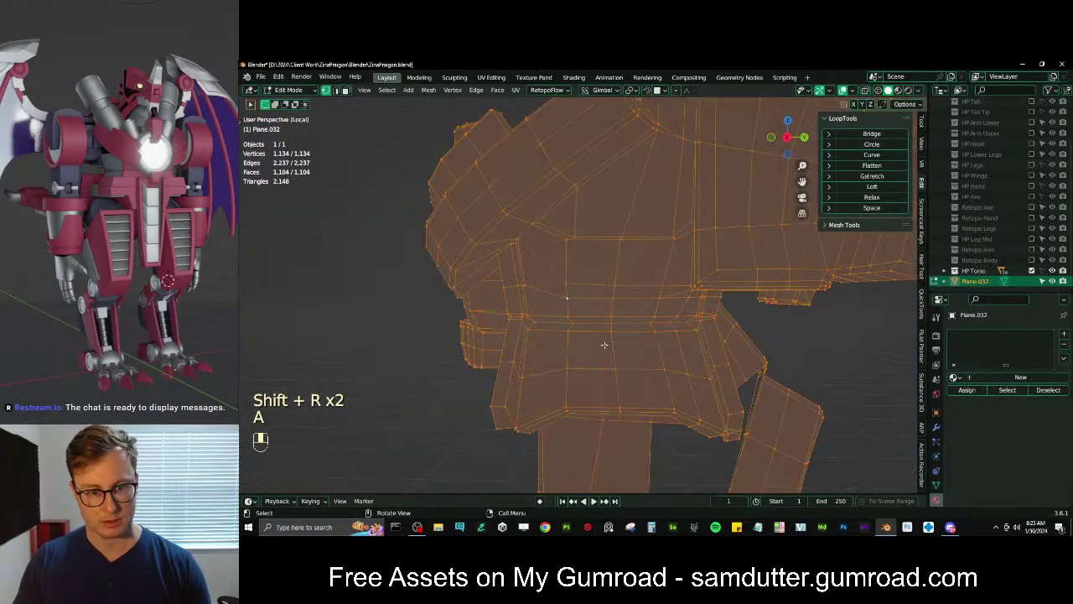
key("q")
left_click(597, 346)
key("z")
left_click(740, 315)
scroll(586, 275, "down", 5)
middle_click_drag(550, 275, 528, 252)
scroll(575, 329, "up", 6)
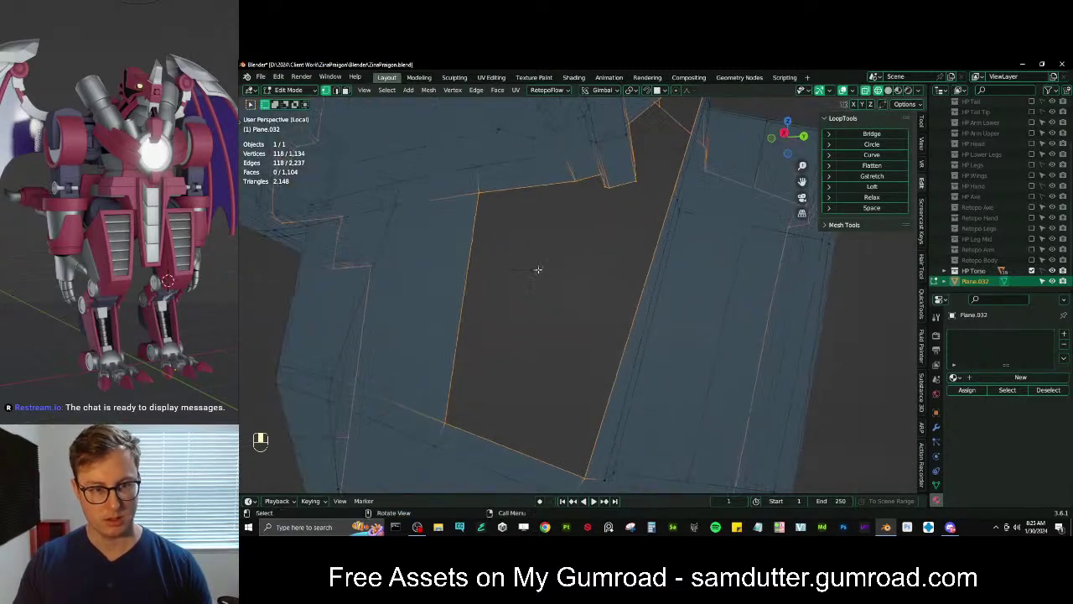
Restore solid shading and the full scene, and connect the waist tab's corner to the lower panel's bevelled edge with a new edge
key("z")
scroll(642, 290, "down", 3)
mouse_move(642, 290)
middle_mouse_down()
mouse_move(587, 274)
mouse_move(624, 243)
mouse_move(546, 378)
mouse_move(556, 310)
mouse_move(592, 318)
middle_mouse_up()
key("slash")
scroll(592, 319, "up", 4)
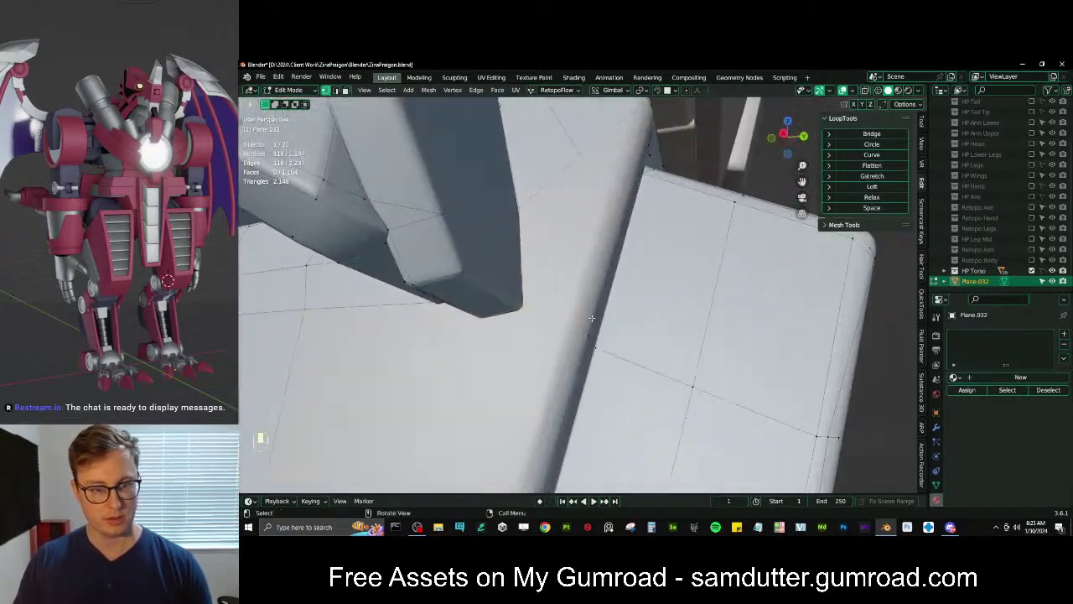
key("f")
scroll(618, 328, "down", 3)
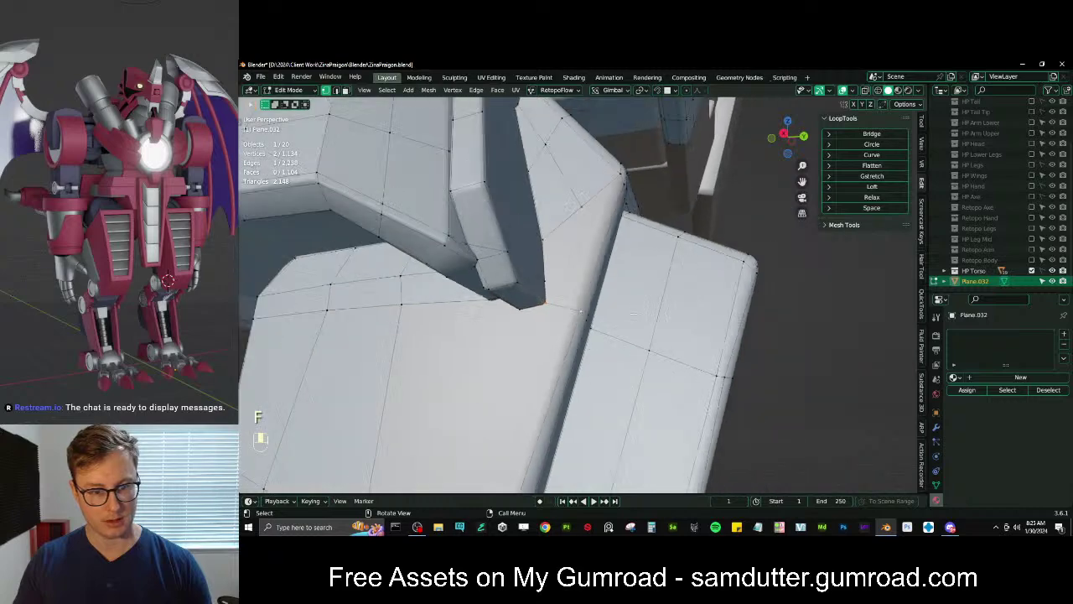
middle_click_drag(619, 328, 580, 333)
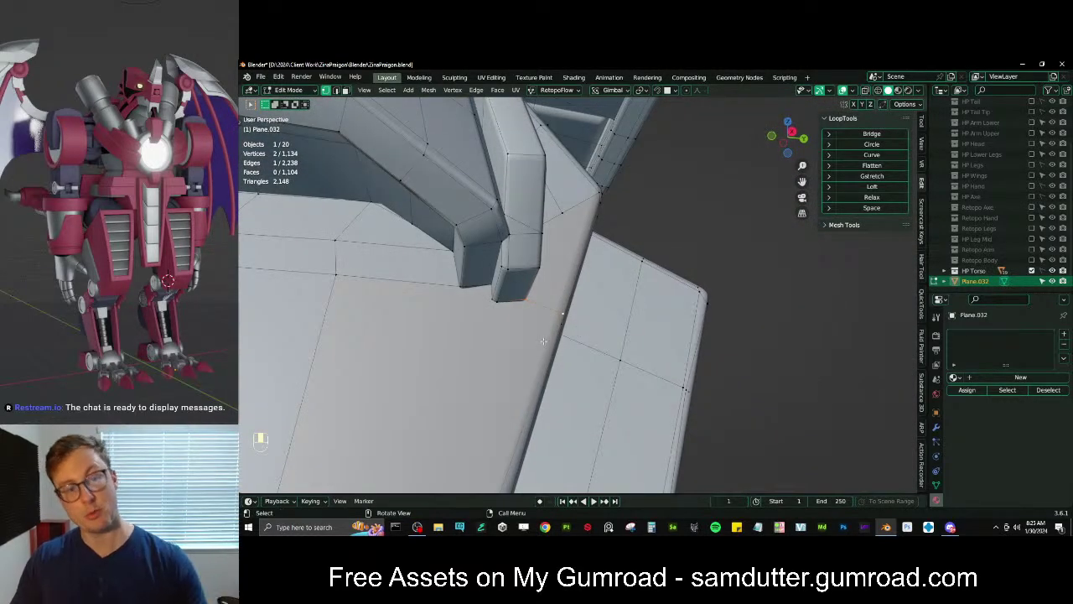
Add a centred loop cut around the upper section of the side frame beside the opening
scroll(580, 333, "down", 4)
scroll(579, 333, "up", 3)
middle_click_drag(382, 266, 608, 312, "shift")
scroll(633, 285, "down", 4)
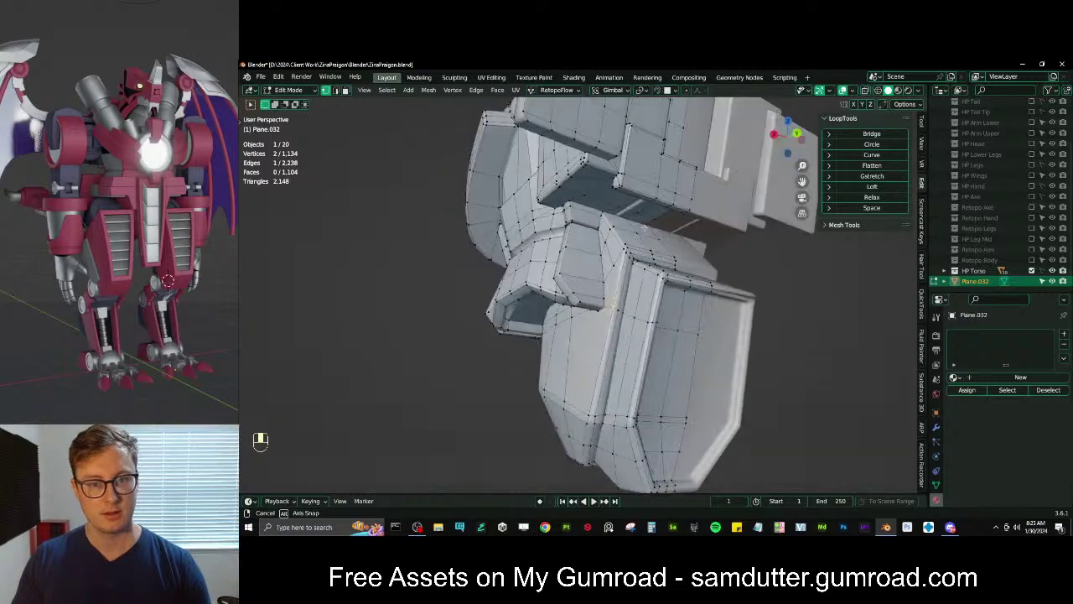
middle_click_drag(637, 232, 606, 223)
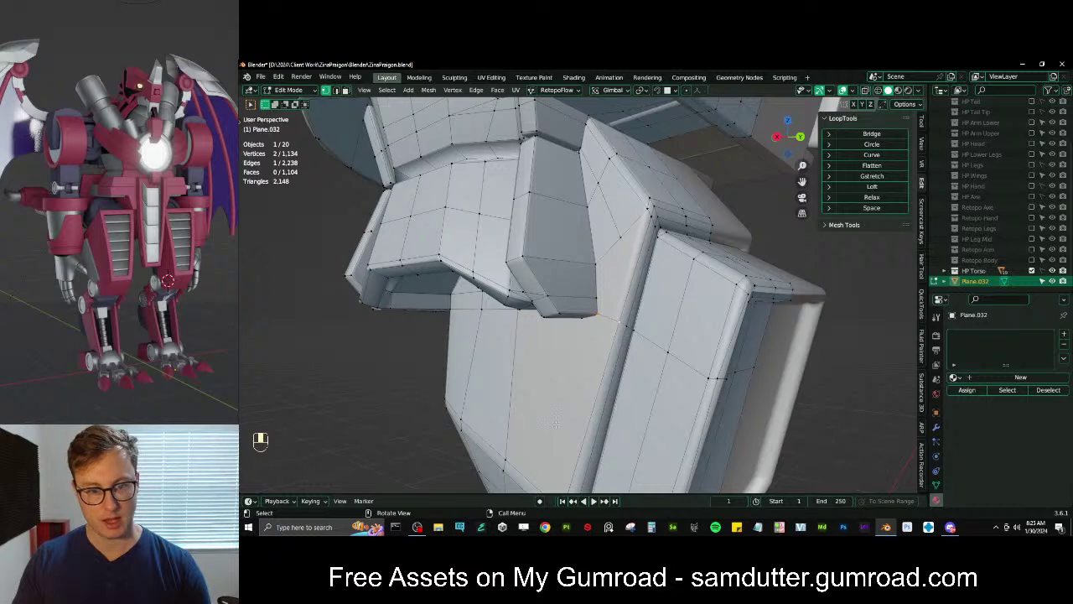
middle_click_drag(556, 424, 637, 314, "shift")
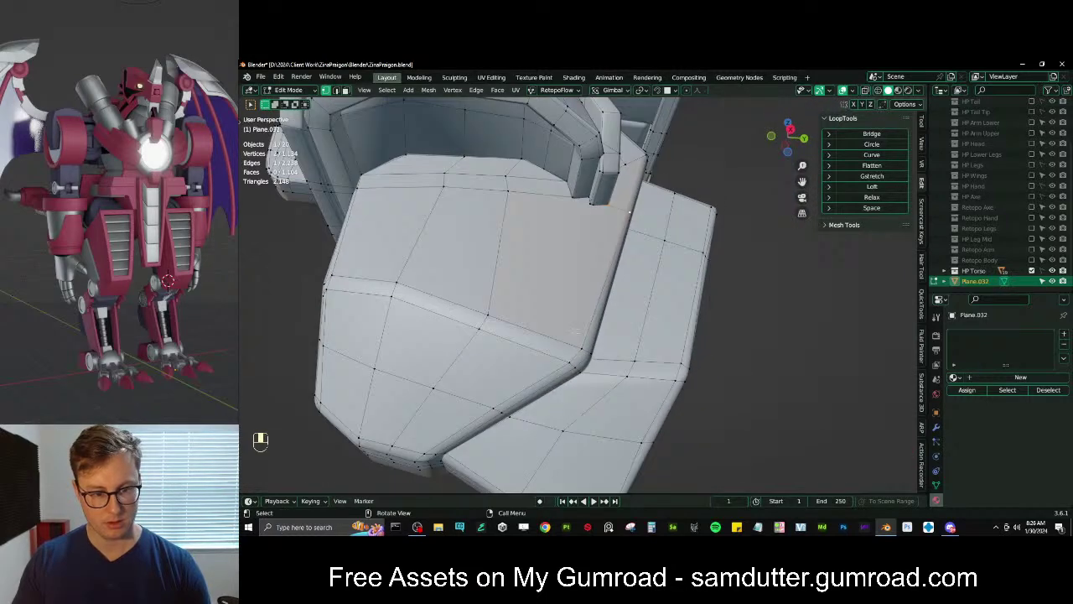
middle_click_drag(576, 330, 599, 262)
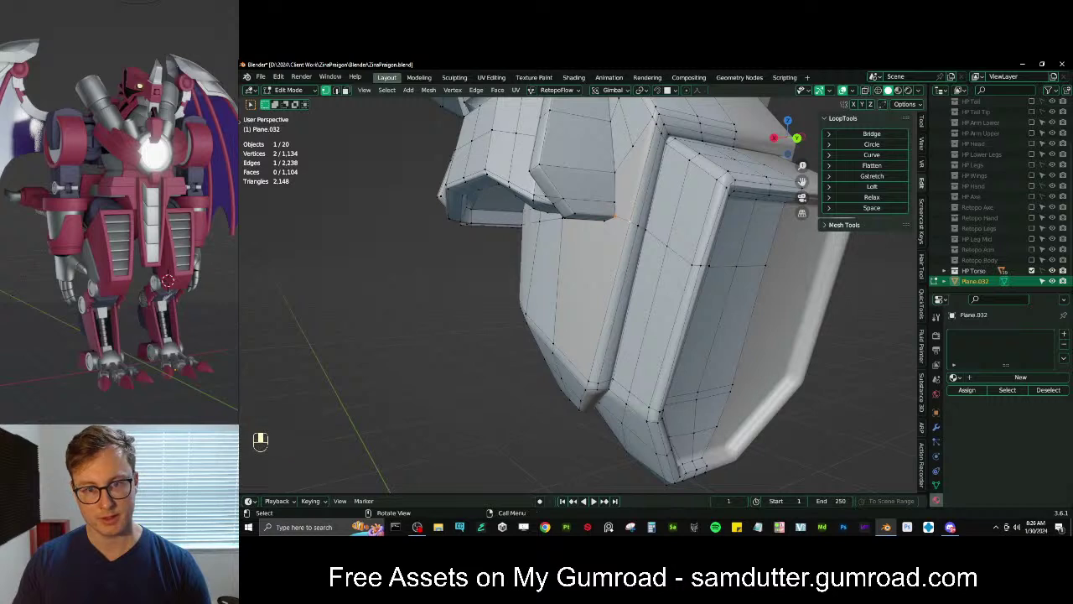
key("ctrl+r")
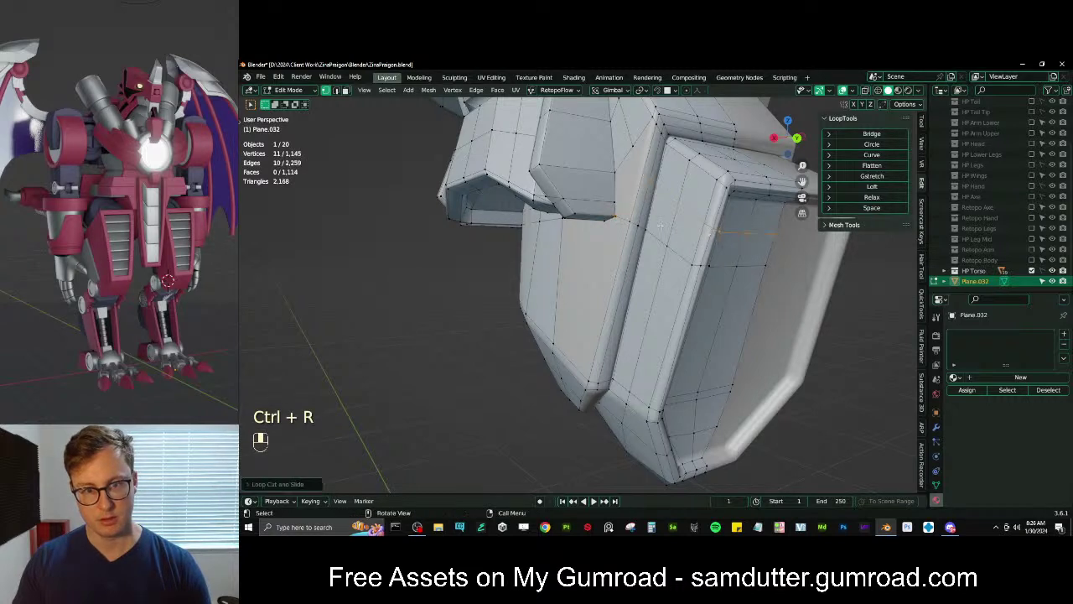
left_click(713, 232)
right_click(712, 232)
middle_click_drag(713, 233, 678, 235, "shift")
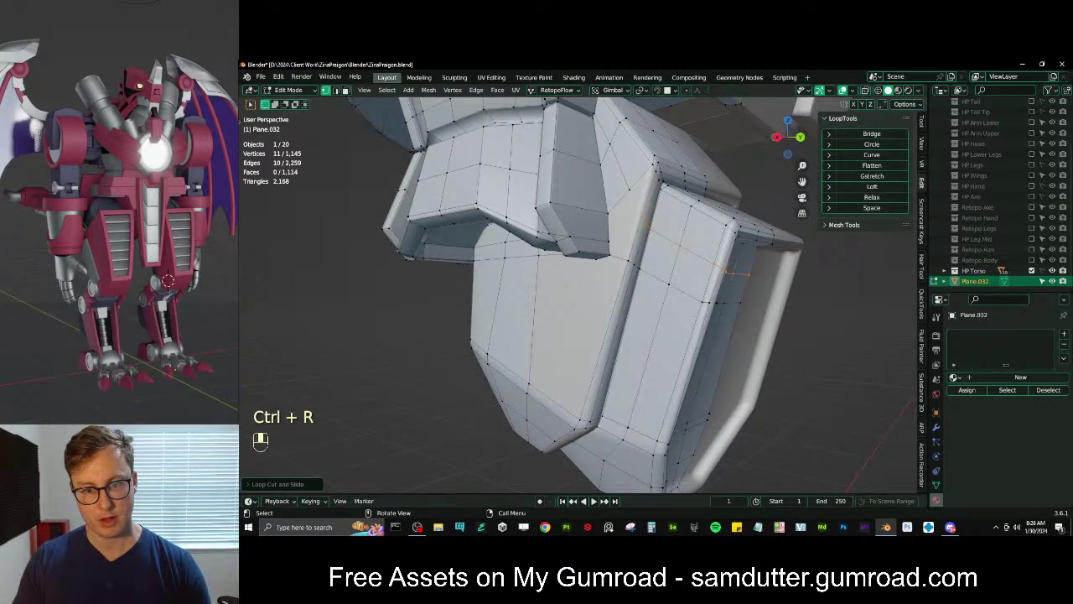
Add centred loop cuts across the lower front panel and around the lower section of the side frame
left_click(523, 300)
right_click(523, 300)
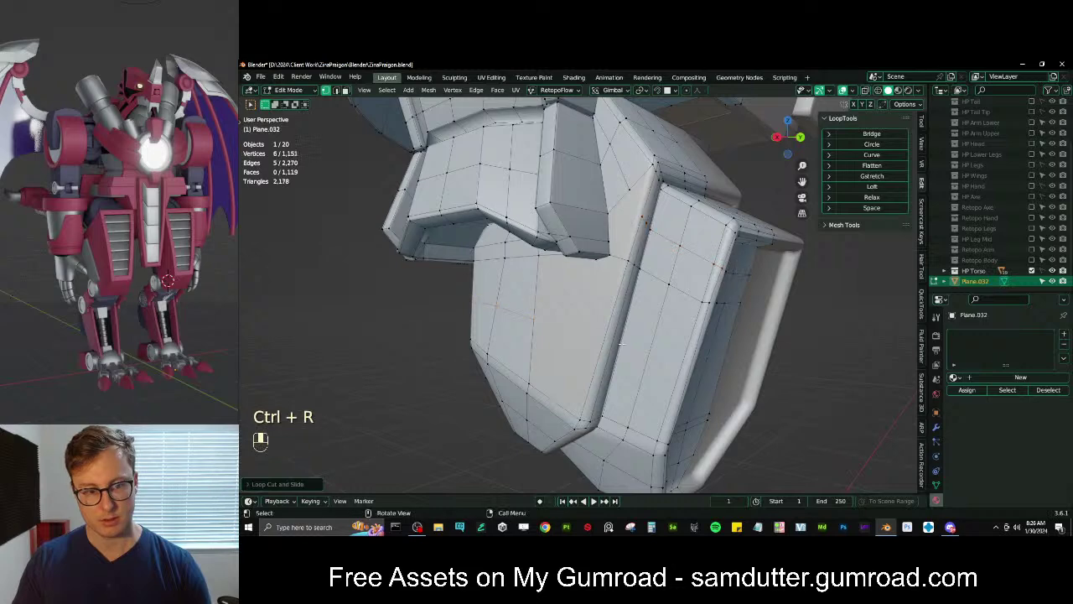
key("ctrl+r")
left_click(699, 375)
right_click(698, 375)
middle_click_drag(673, 201, 674, 270, "shift")
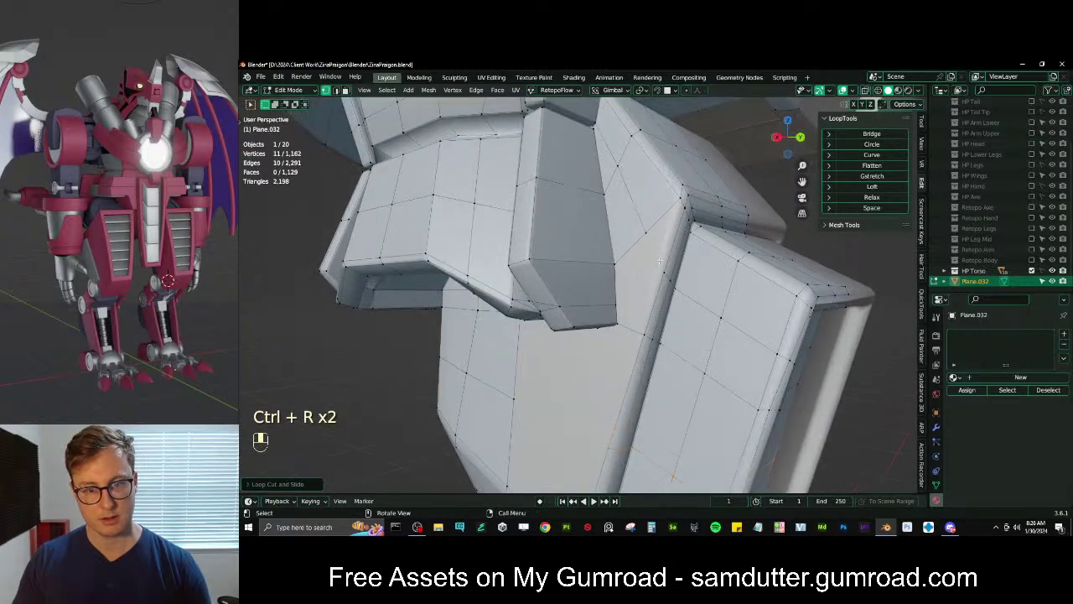
Fill the three open faces between the side of the waist tab and the bevelled edge next to the side frame
left_click(674, 270)
key("f")
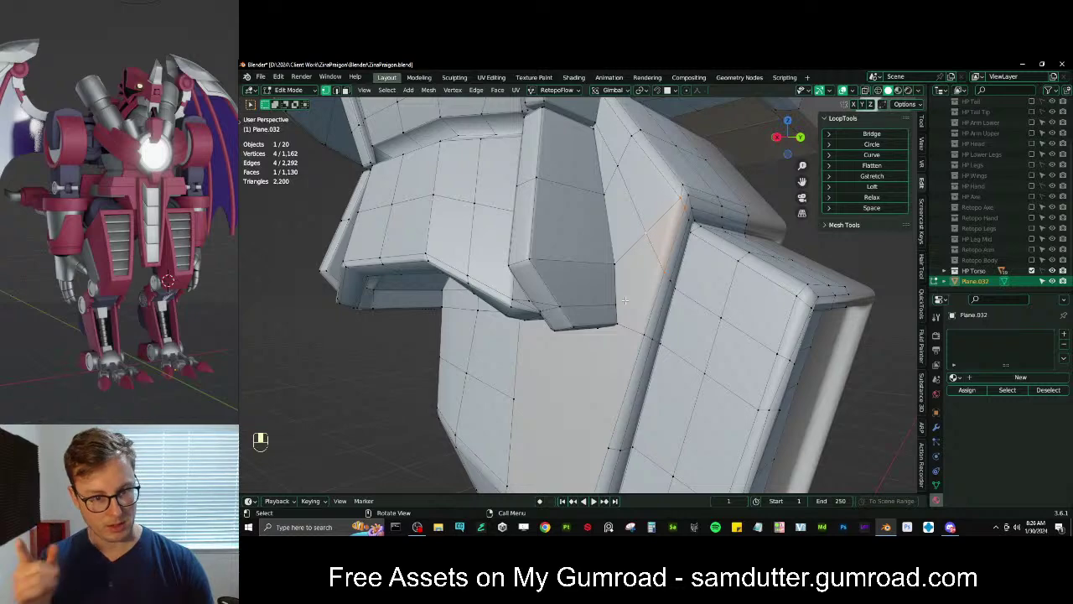
middle_click_drag(625, 300, 503, 246)
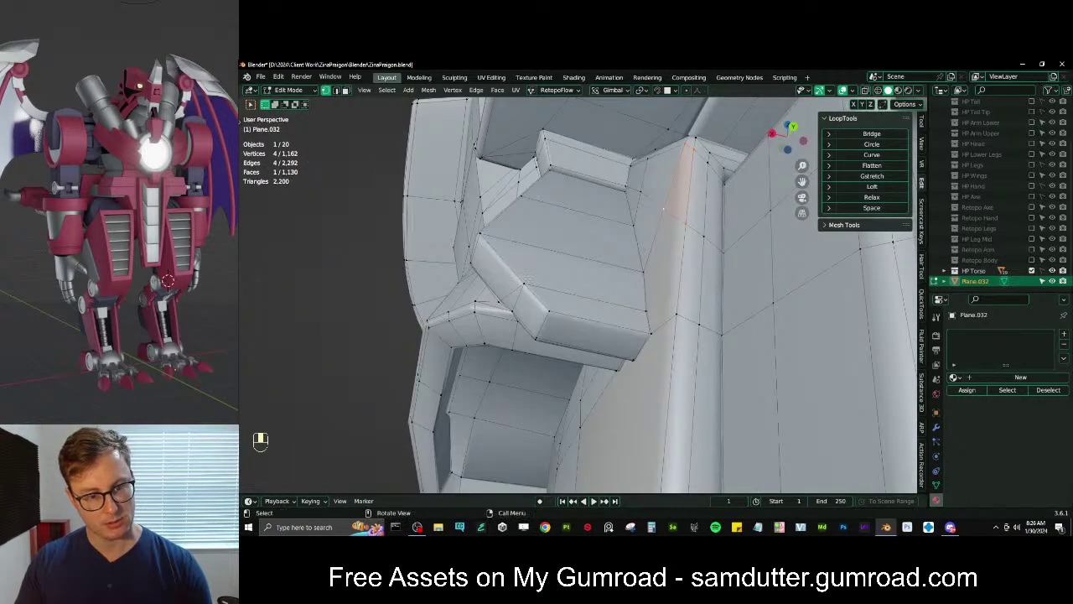
middle_click_drag(526, 282, 560, 364)
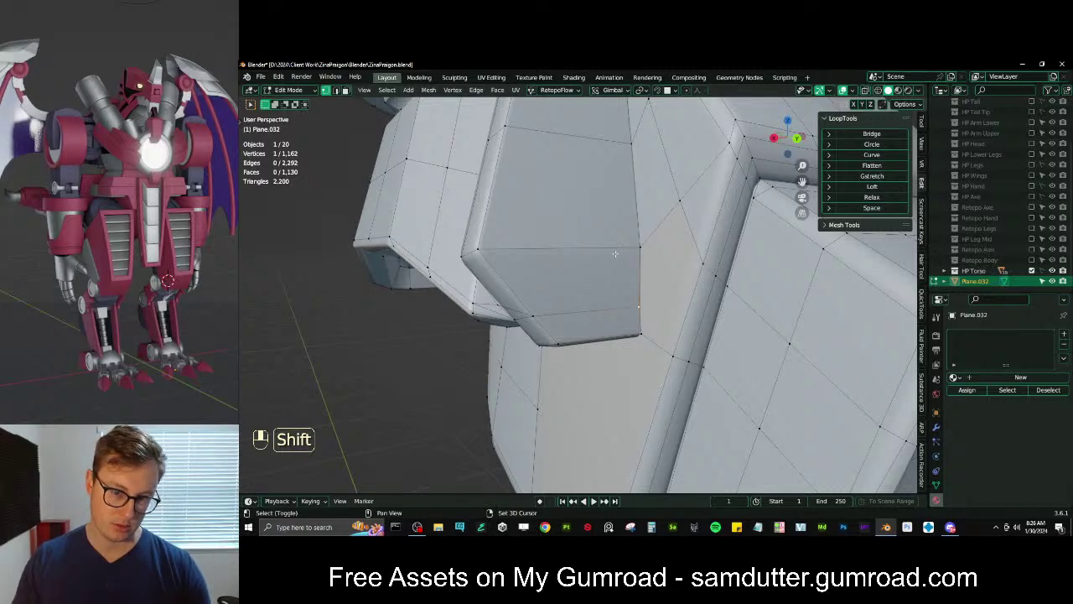
mouse_move(616, 253)
middle_mouse_down()
mouse_move(651, 250)
mouse_move(634, 252)
middle_mouse_up()
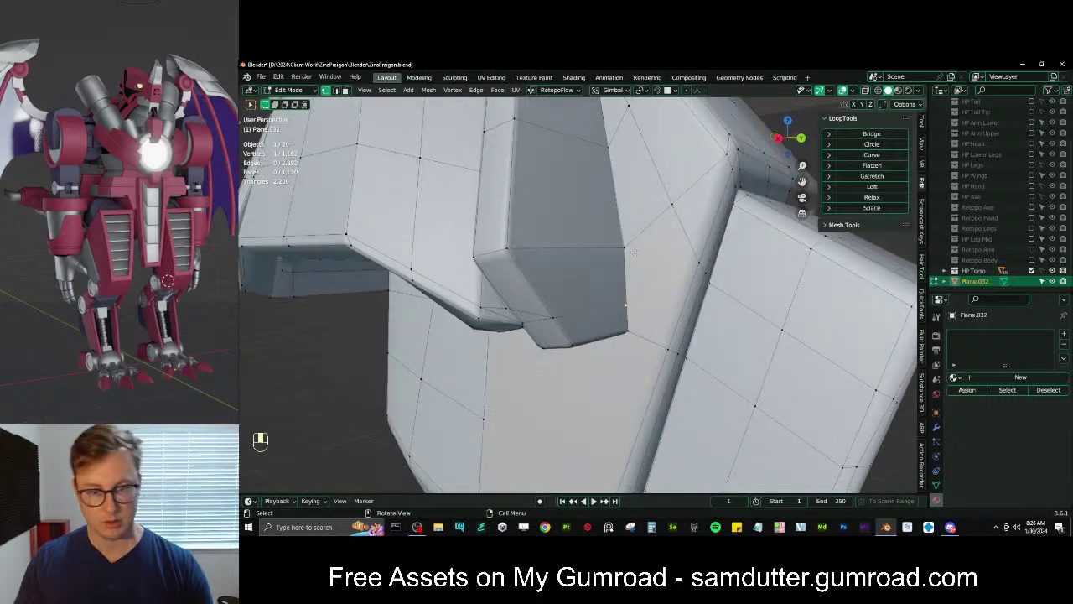
key("f")
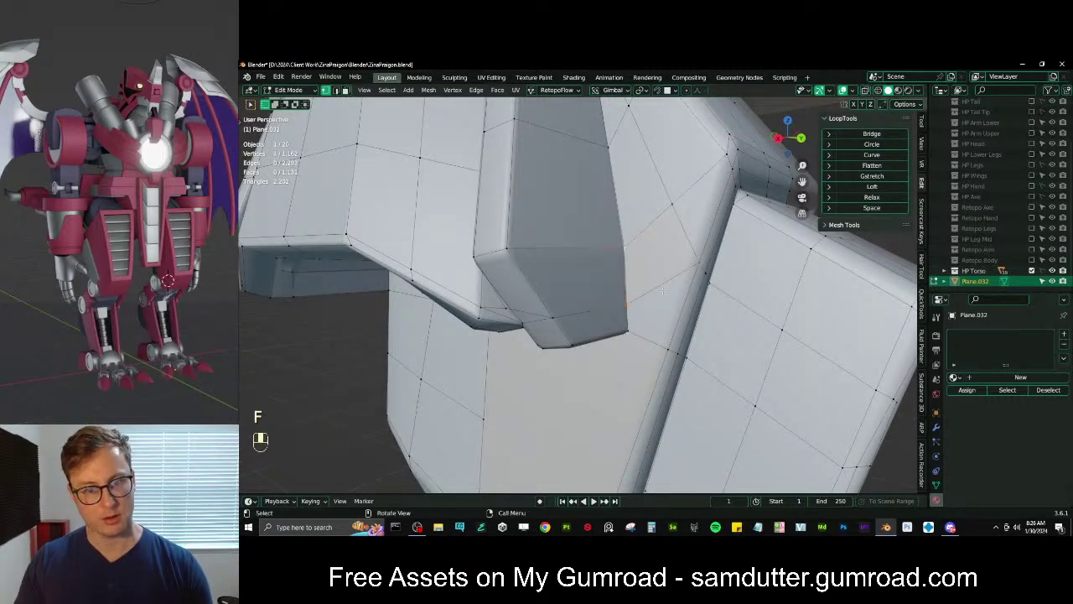
key("f")
middle_click_drag(663, 290, 640, 230)
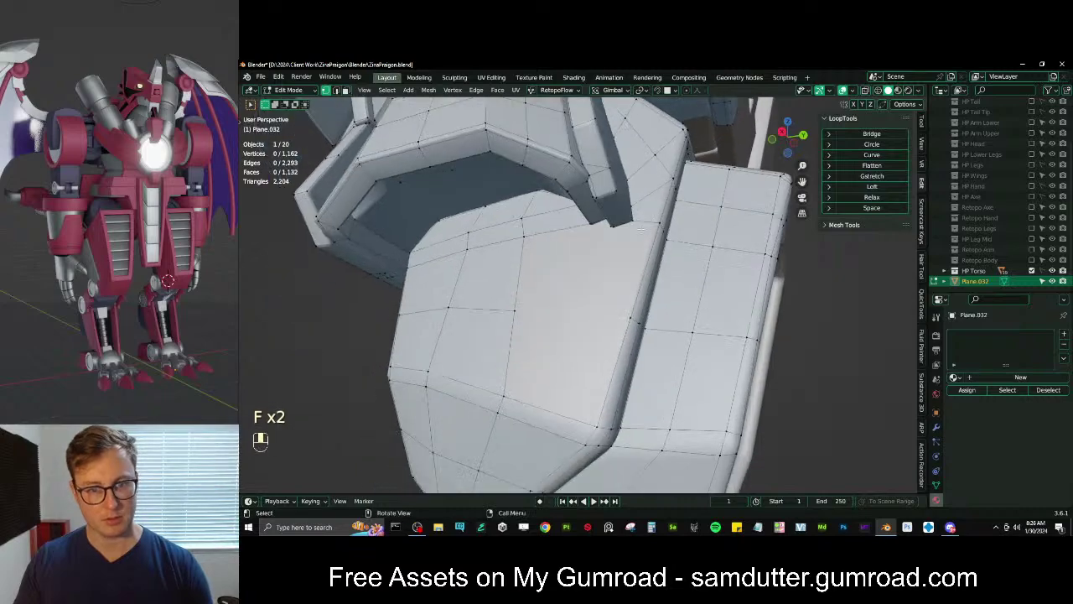
Fill the open area of the lower front panel with large quads between its inner edges and the bevelled border
middle_click_drag(589, 274, 572, 321)
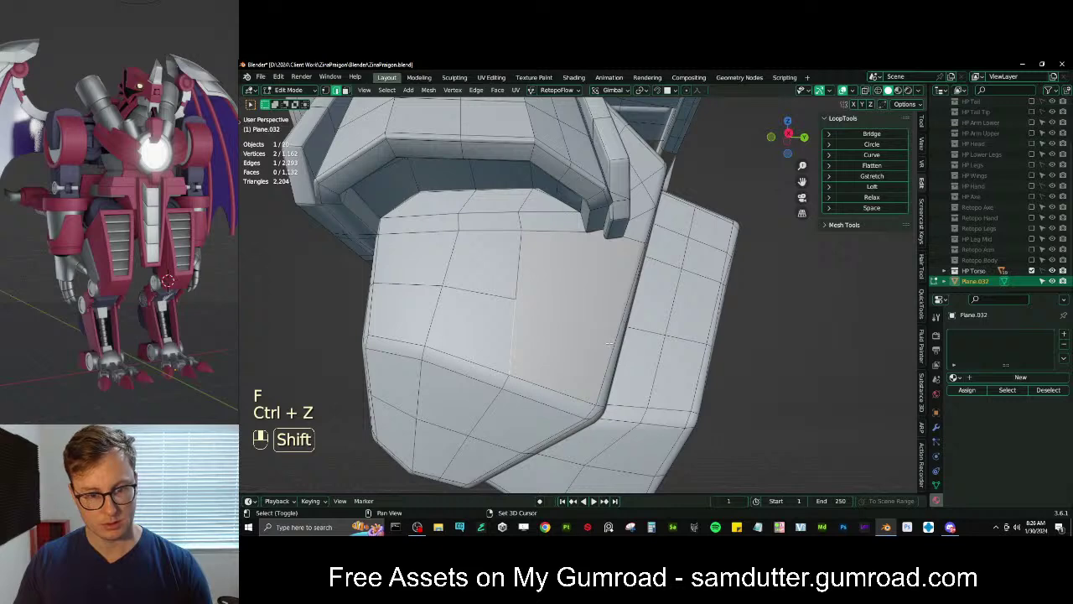
middle_click_drag(597, 302, 520, 225)
scroll(621, 281, "up", 5)
scroll(541, 228, "down", 5)
scroll(548, 223, "up", 3)
scroll(529, 225, "up", 1)
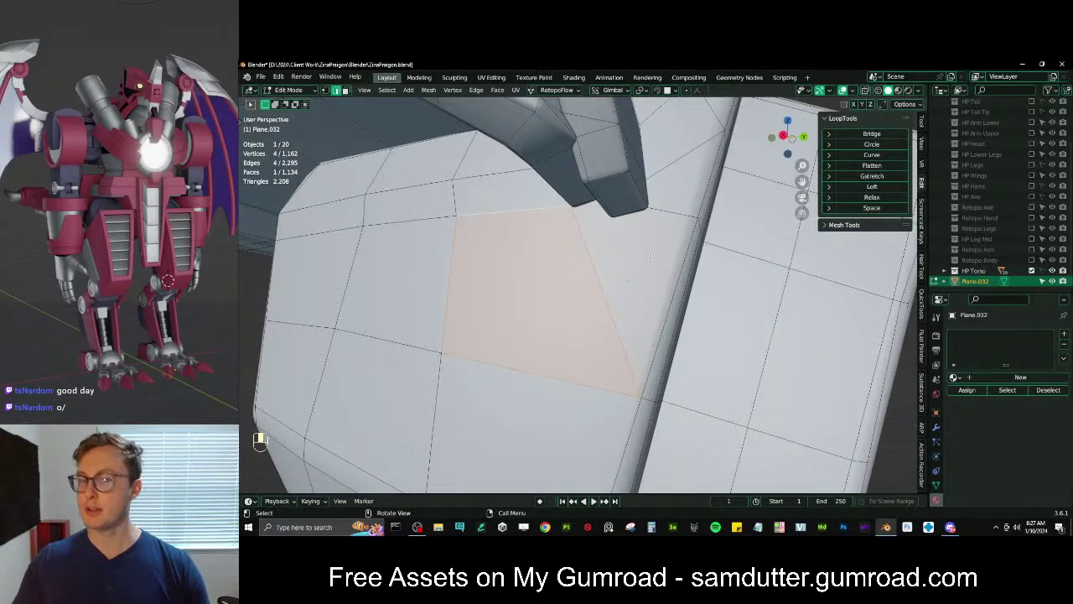
Close the remaining narrow gaps beneath the waist tab with triangular faces and check the filled panel
scroll(650, 252, "up", 3)
scroll(651, 235, "down", 3)
scroll(652, 208, "up", 1)
middle_click_drag(652, 208, 627, 203, "shift")
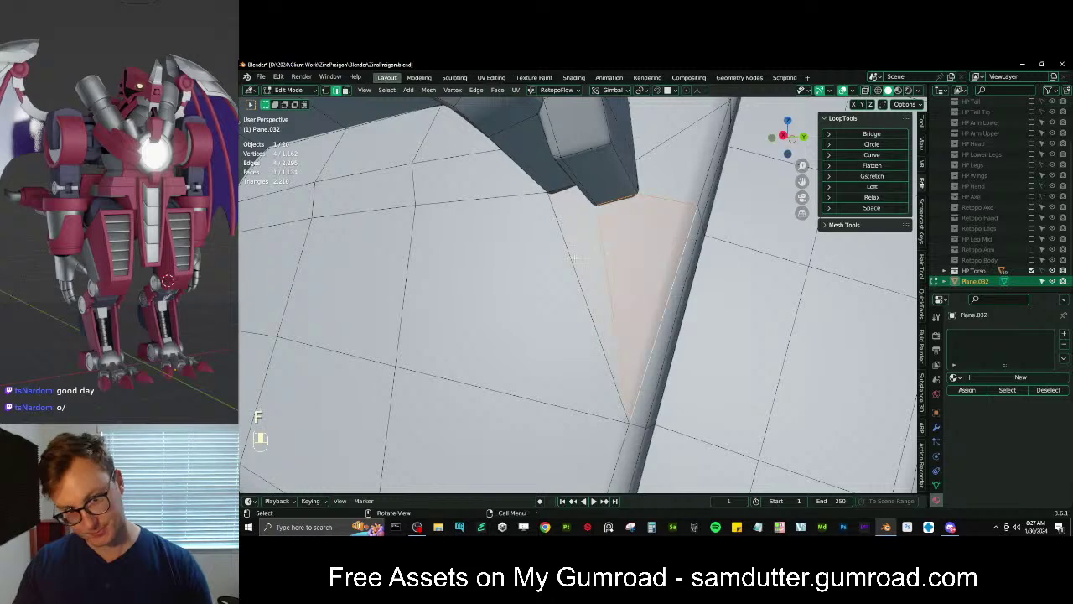
middle_click_drag(575, 259, 598, 226)
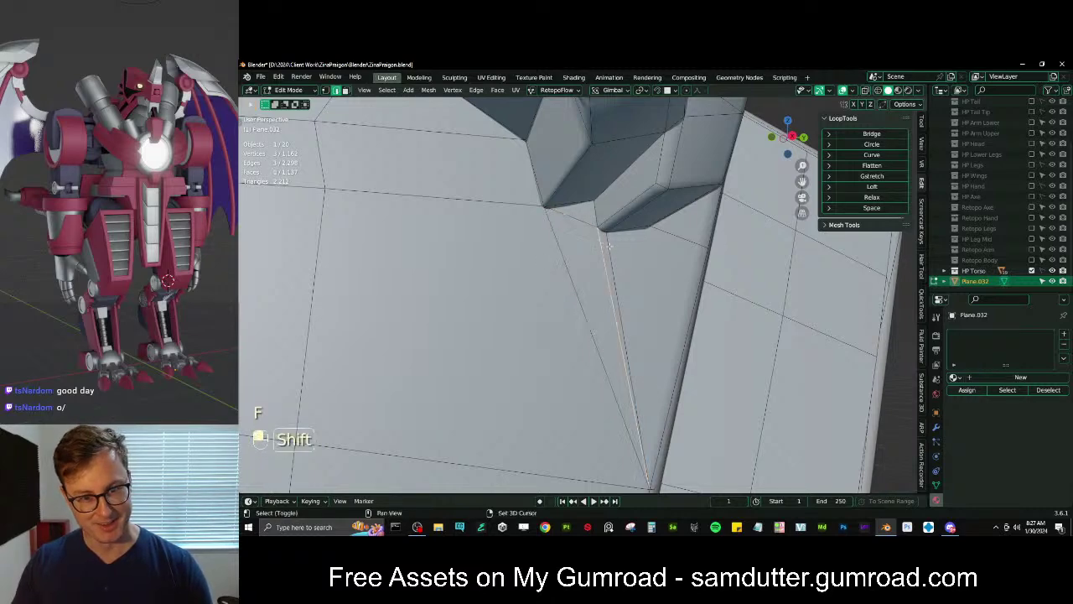
key("f")
middle_click_drag(602, 245, 614, 298)
key("Tab")
key("Tab")
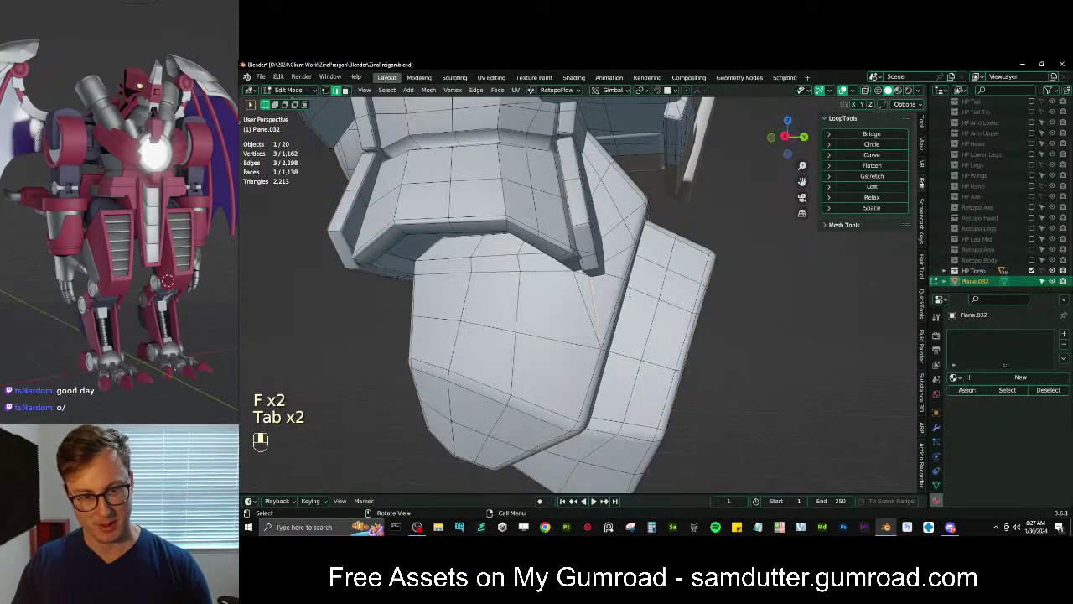
Isolate Plane.032 in local view again and resume editing its mesh
key("Tab")
key("slash")
middle_click_drag(529, 292, 529, 270)
scroll(545, 285, "up", 3)
key("Tab")
scroll(524, 243, "up", 2)
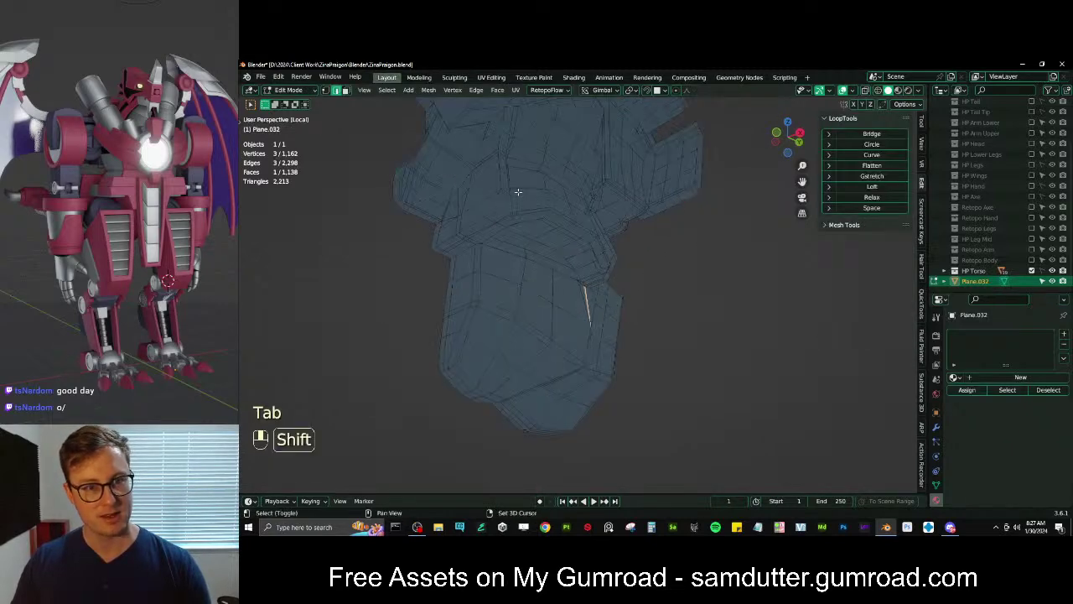
Examine the lower and side areas of the isolated torso mesh and compare them with the surrounding high-poly parts
middle_click_drag(515, 192, 615, 291, "shift")
scroll(615, 292, "down", 2)
scroll(579, 265, "up", 4)
middle_click_drag(565, 251, 618, 249)
key("z")
scroll(621, 265, "up", 4)
scroll(630, 232, "down", 3)
scroll(618, 249, "up", 2)
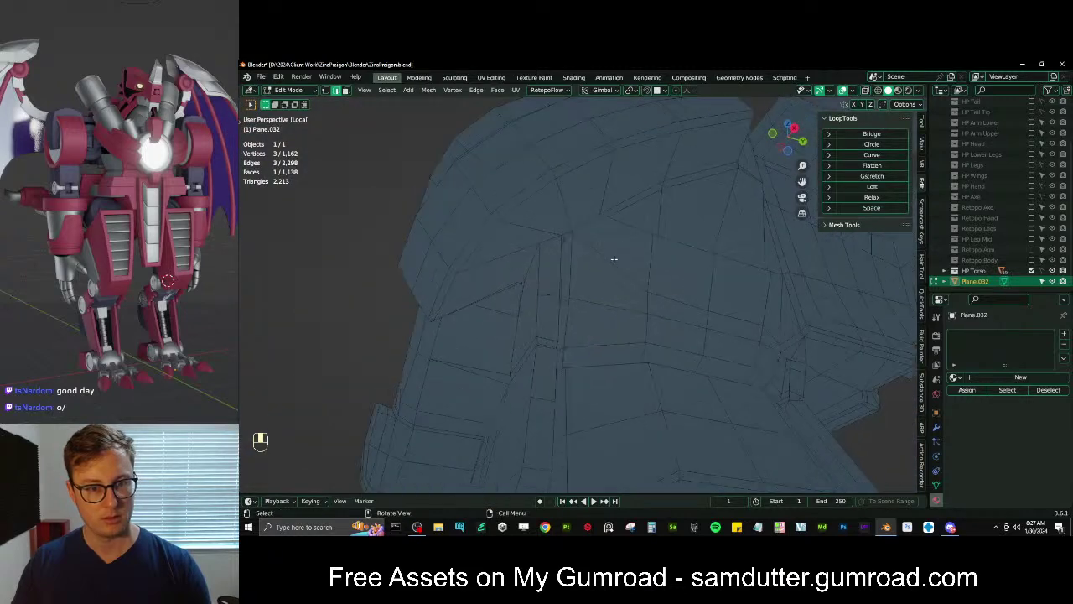
key("slash")
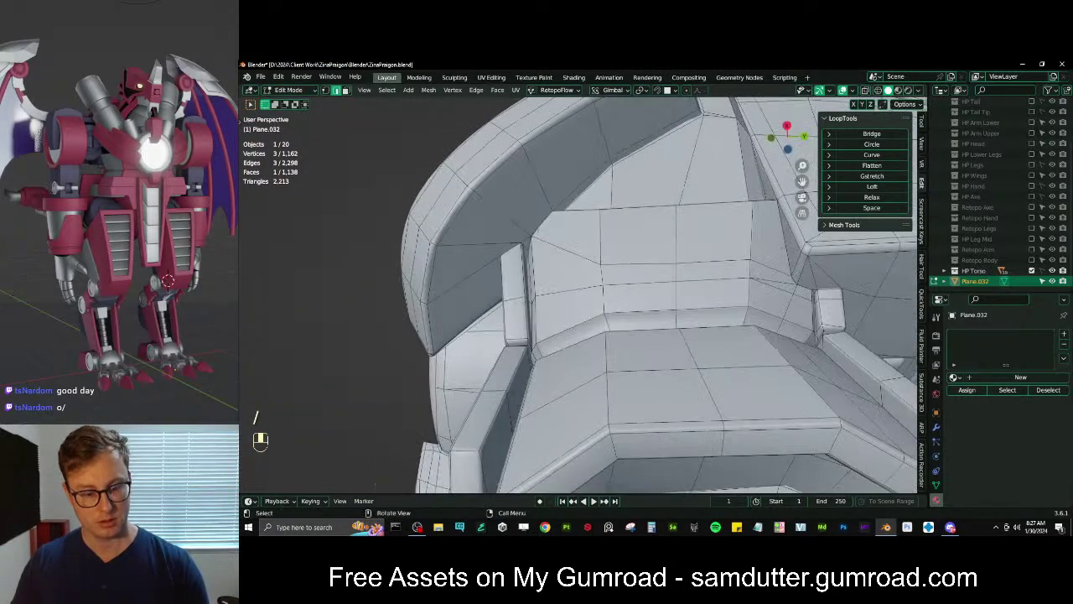
key("slash")
Turn off the Retopology overlay while editing the isolated Plane.032 mesh
key("Tab")
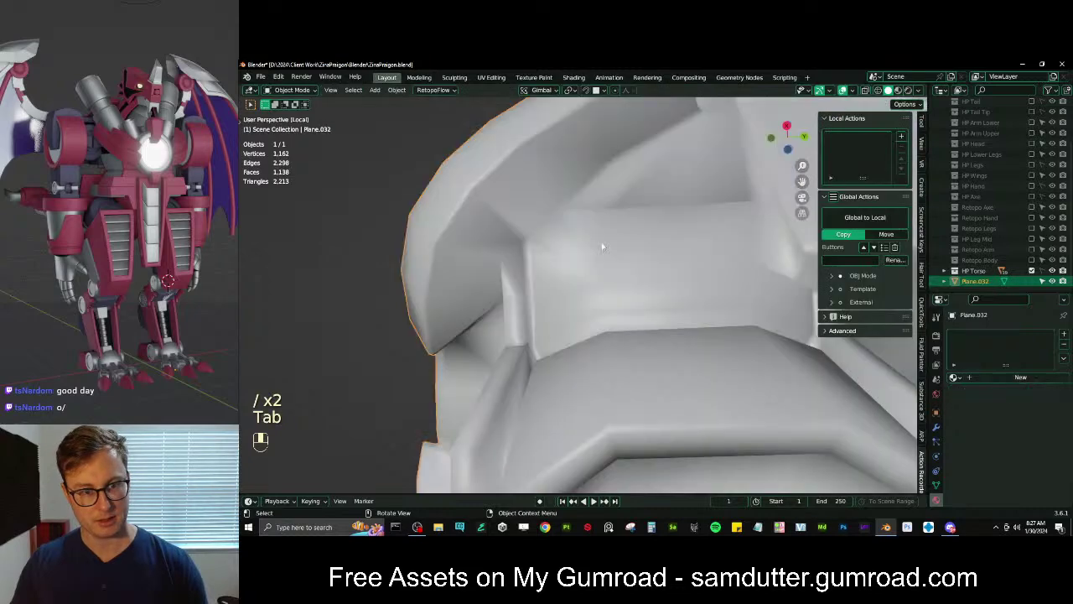
key("Tab")
key("q")
left_click(543, 392)
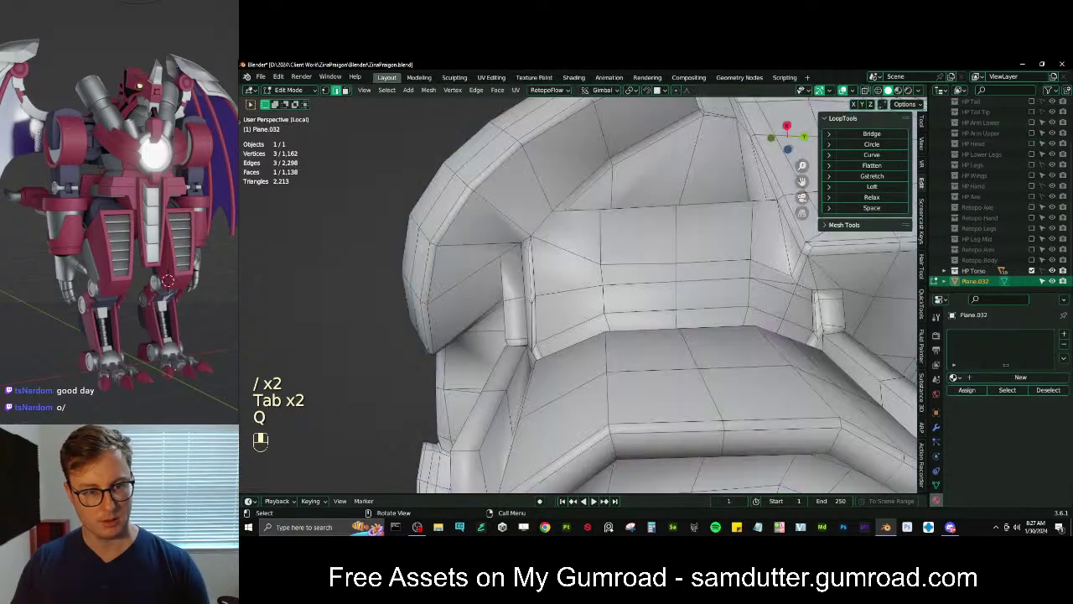
Inspect the torso's surface shading from several angles with viewport overlays hidden, and show the overlays again
middle_click_drag(543, 392, 545, 285)
scroll(554, 285, "down", 2)
scroll(579, 282, "down", 2)
middle_click_drag(658, 270, 694, 265)
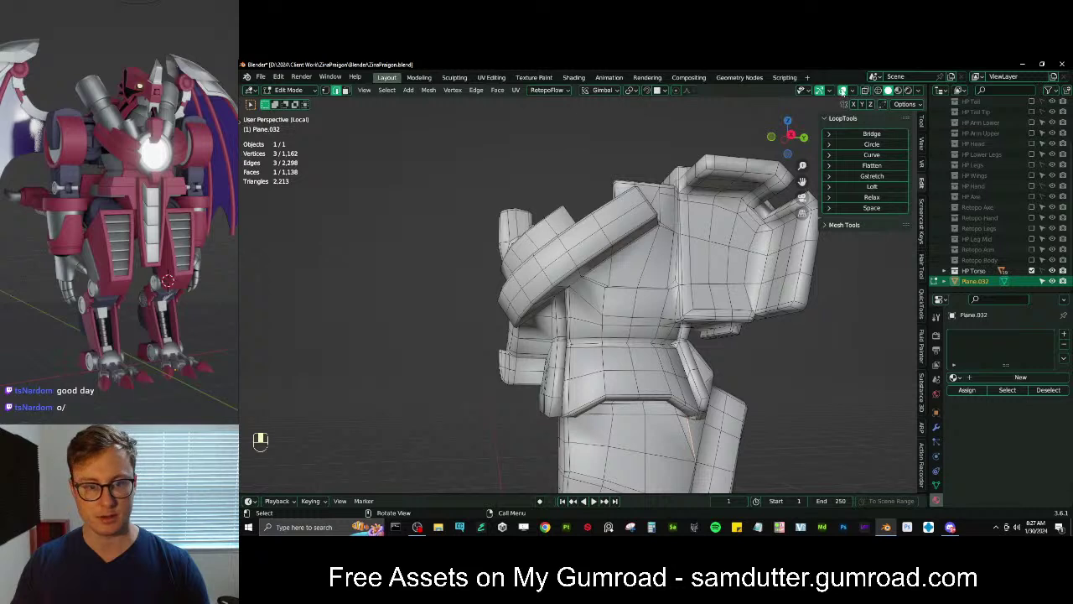
left_click(842, 91)
middle_click_drag(593, 314, 597, 252)
scroll(561, 287, "up", 3)
scroll(575, 214, "down", 3)
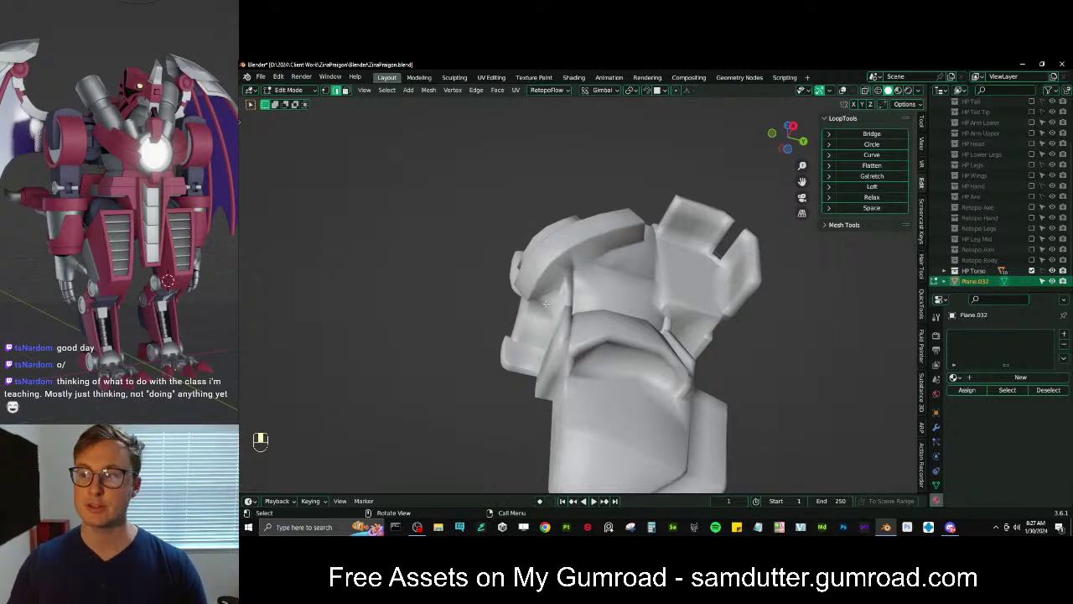
scroll(566, 302, "up", 3)
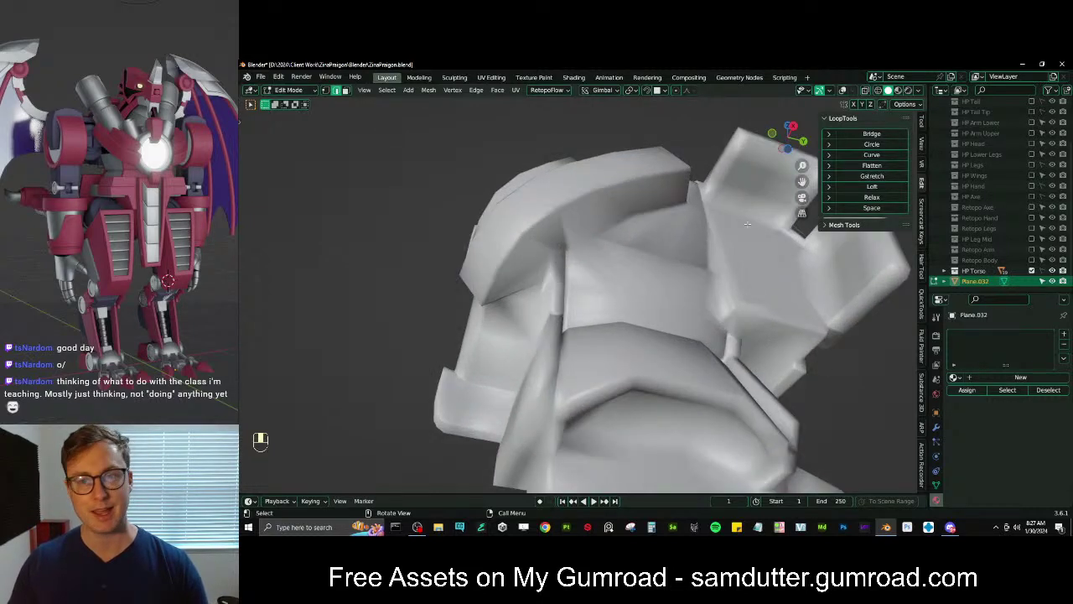
left_click(842, 91)
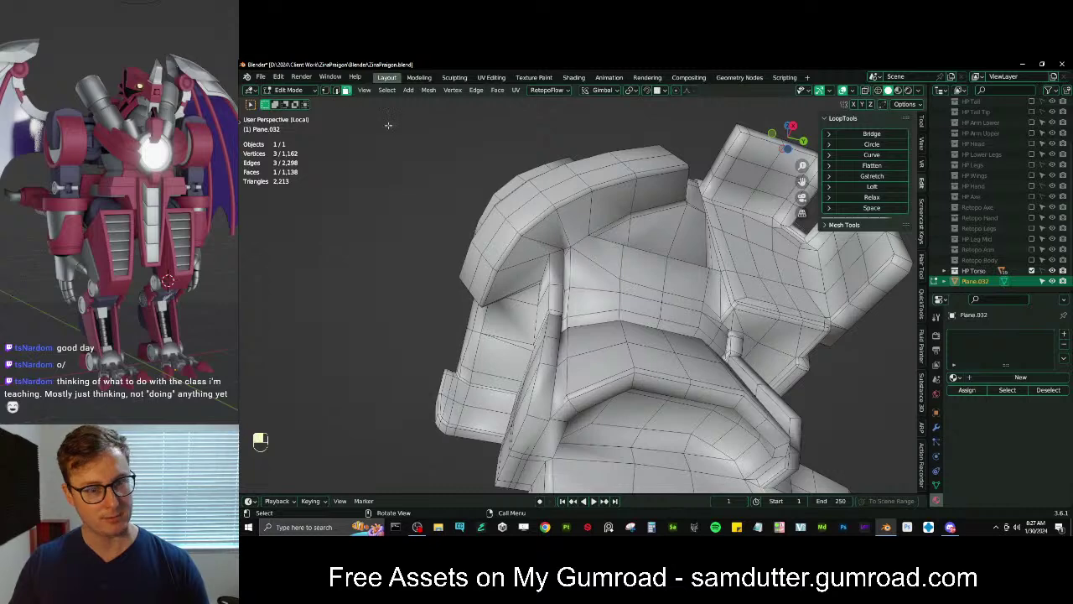
Try to copy the normal vector of a face on the curved collar's inner side, and undo it
middle_click_drag(388, 125, 551, 212)
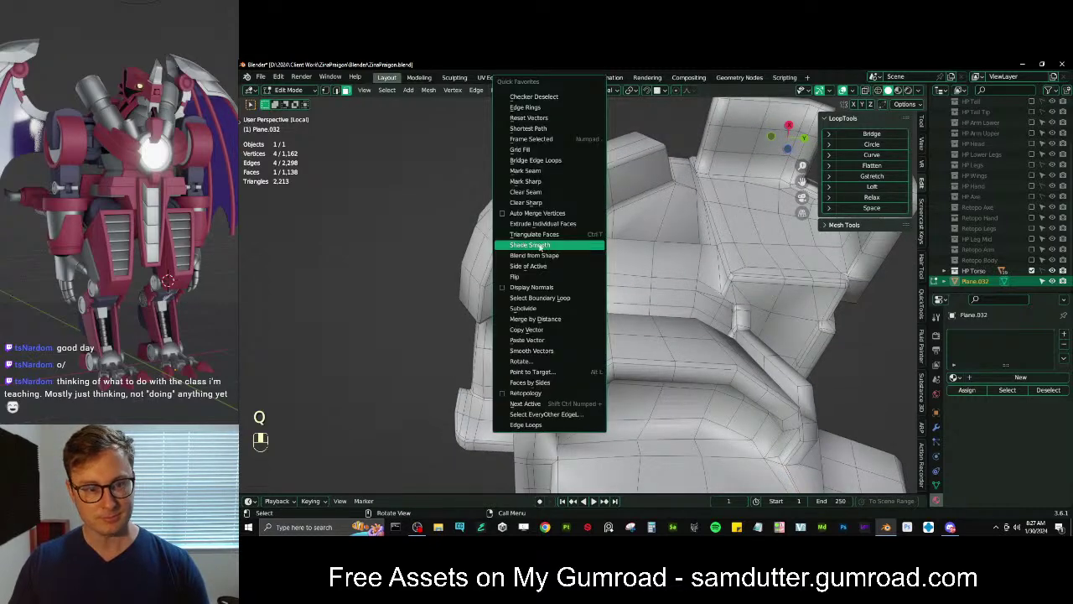
left_click(527, 329)
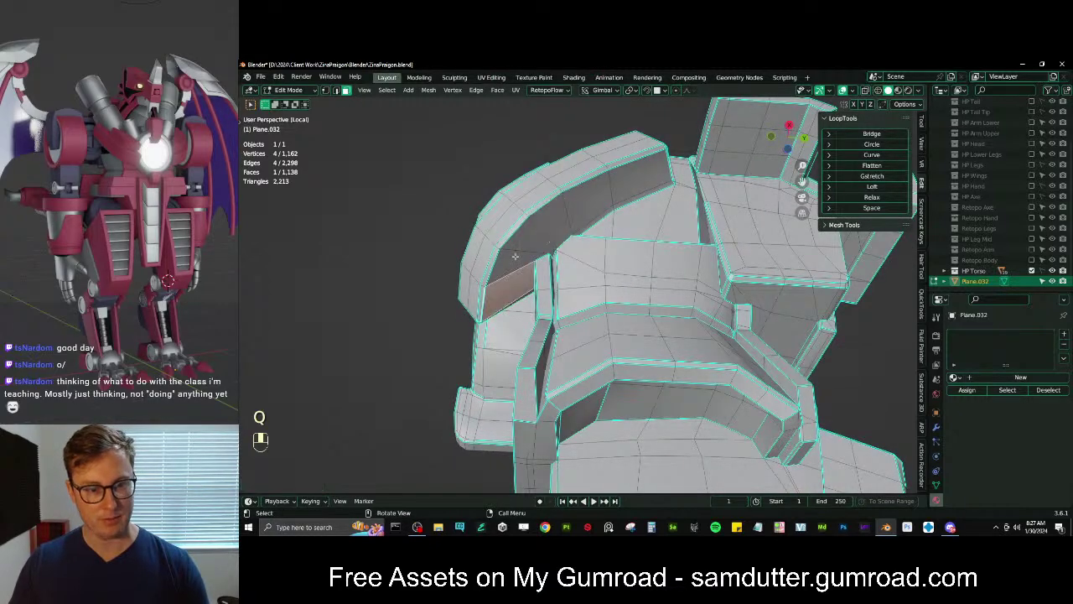
key("ctrl+z")
key("ctrl+z")
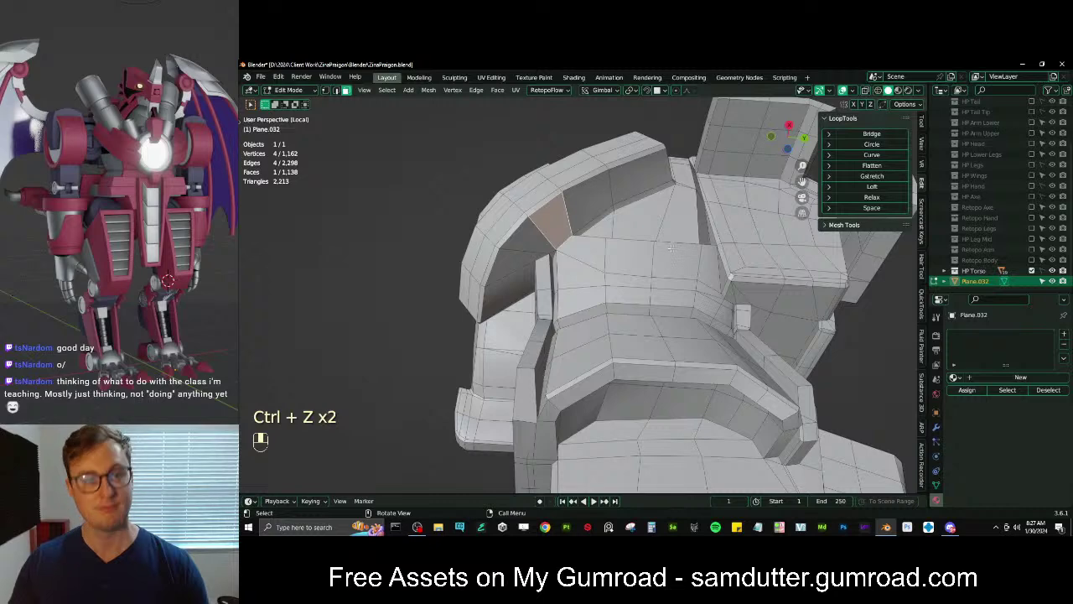
Apply Shade Smooth to the torso object and enable Auto Smooth with an angle of 180°
key("Tab")
right_click(629, 195)
left_click(629, 198)
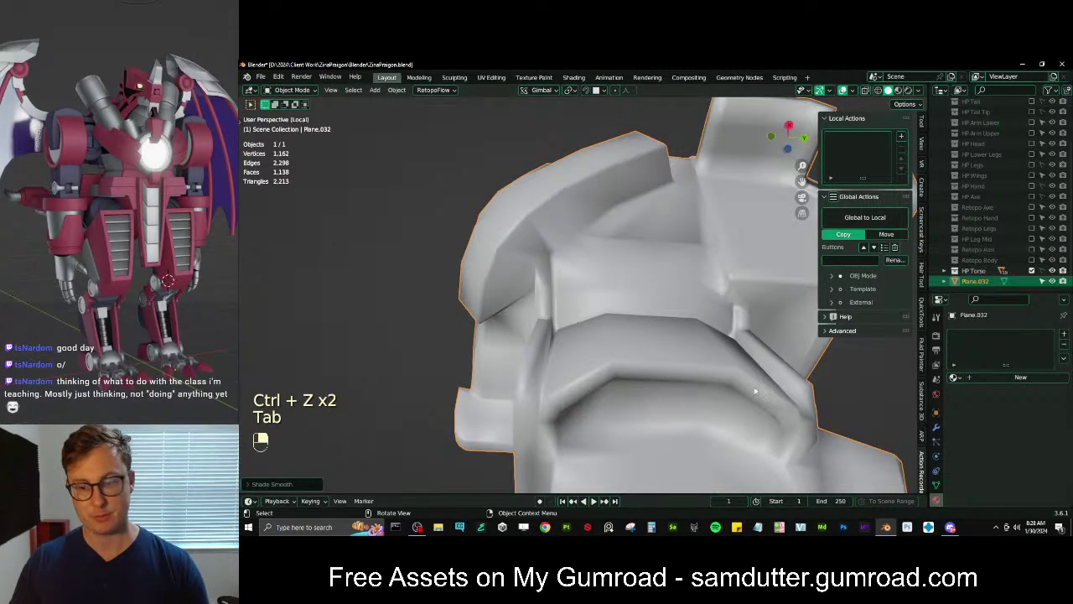
scroll(933, 479, "down", 2)
left_click(937, 461)
scroll(969, 467, "down", 6)
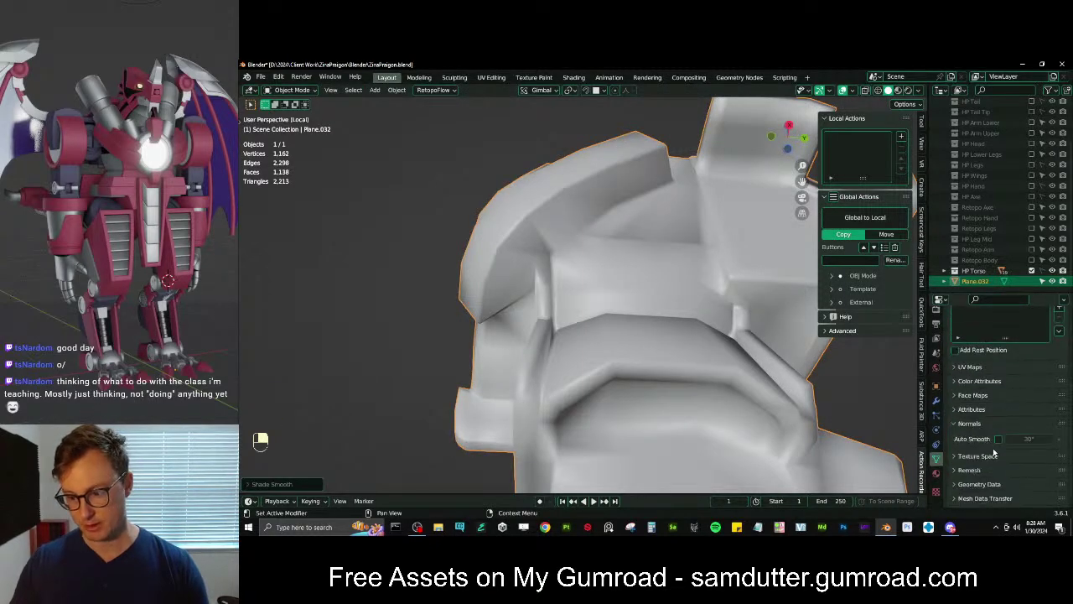
left_click(998, 427)
left_click(1029, 426)
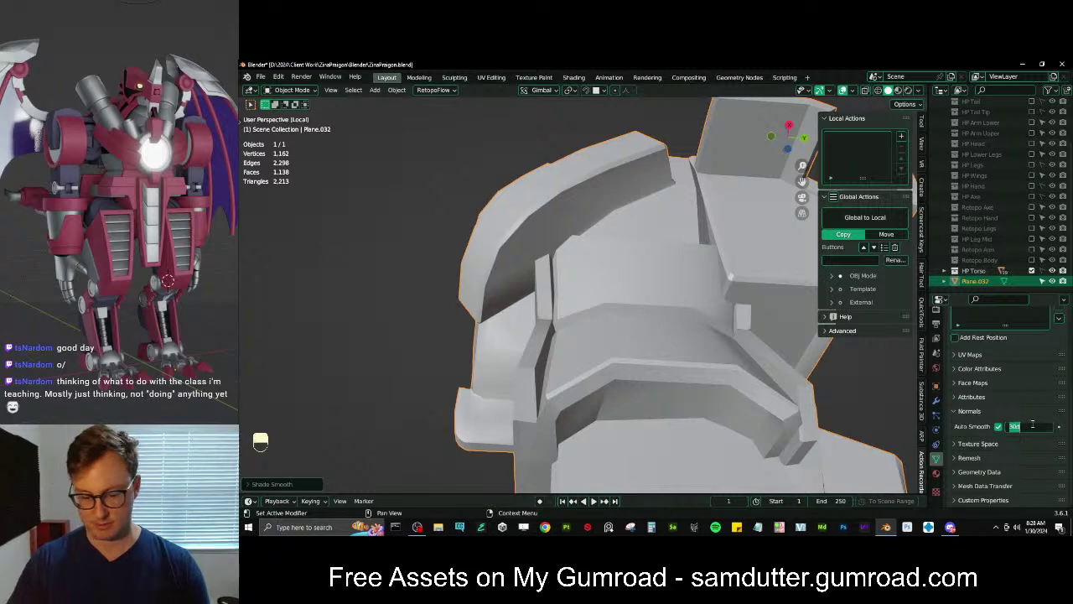
type("180")
key("Return")
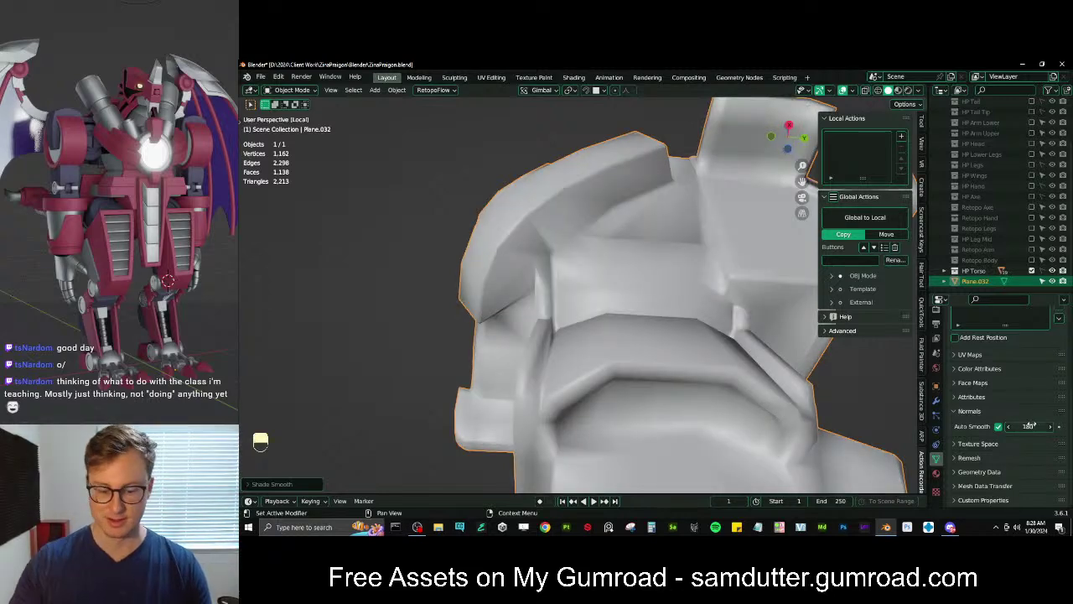
Copy the normal vector of the middle face on the inner side of the curved collar
middle_click_drag(591, 333, 543, 286)
key("Tab")
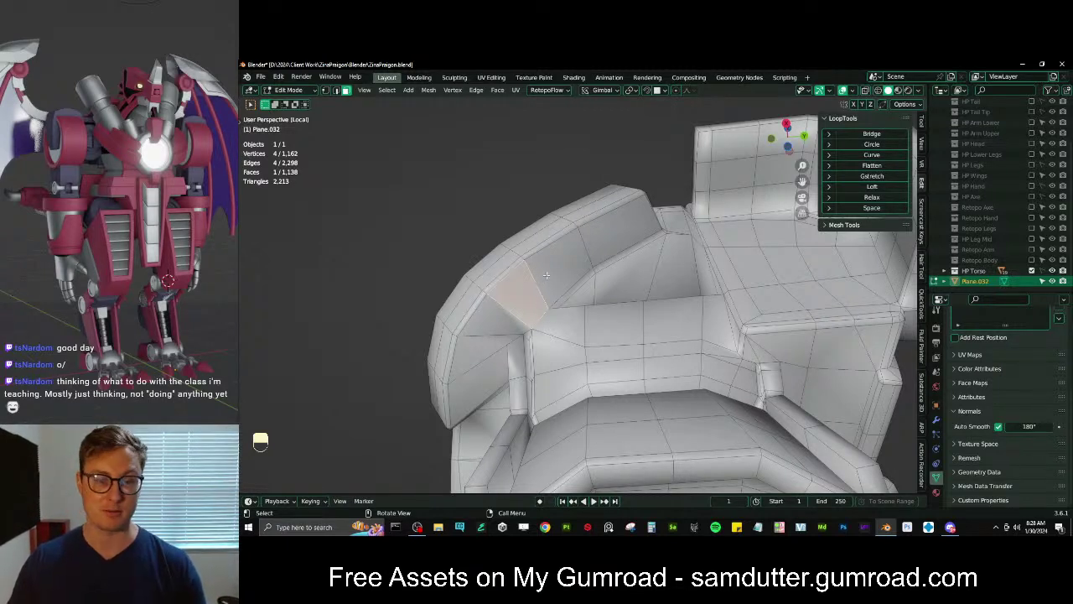
key("q")
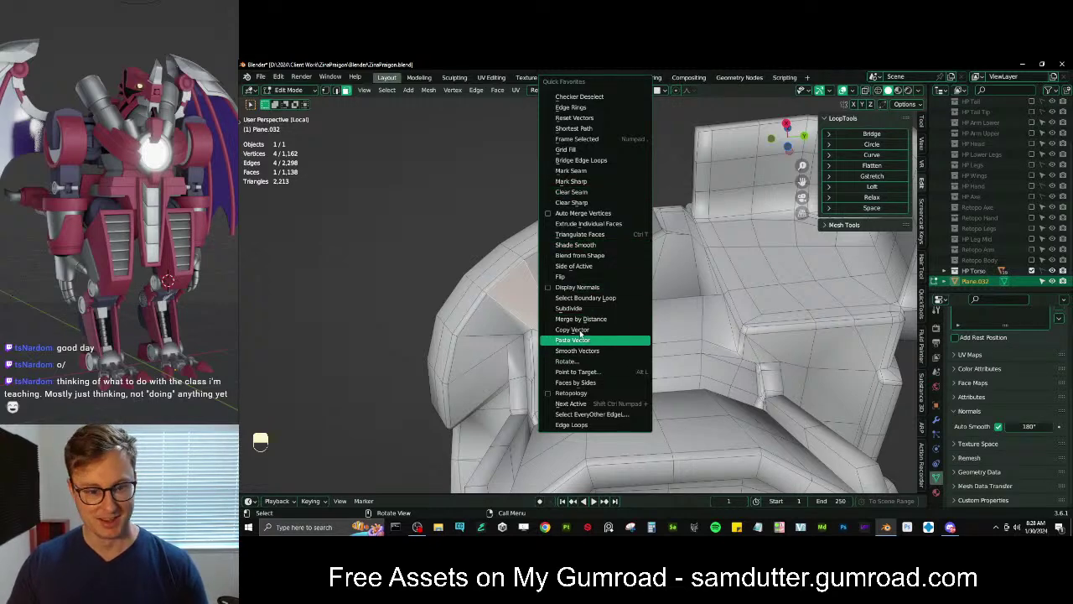
left_click(580, 332)
Paste the copied vector onto the five faces along the curved collar's inner side and save the file
left_click(489, 379)
left_click(476, 356, "shift")
left_click(505, 318, "shift")
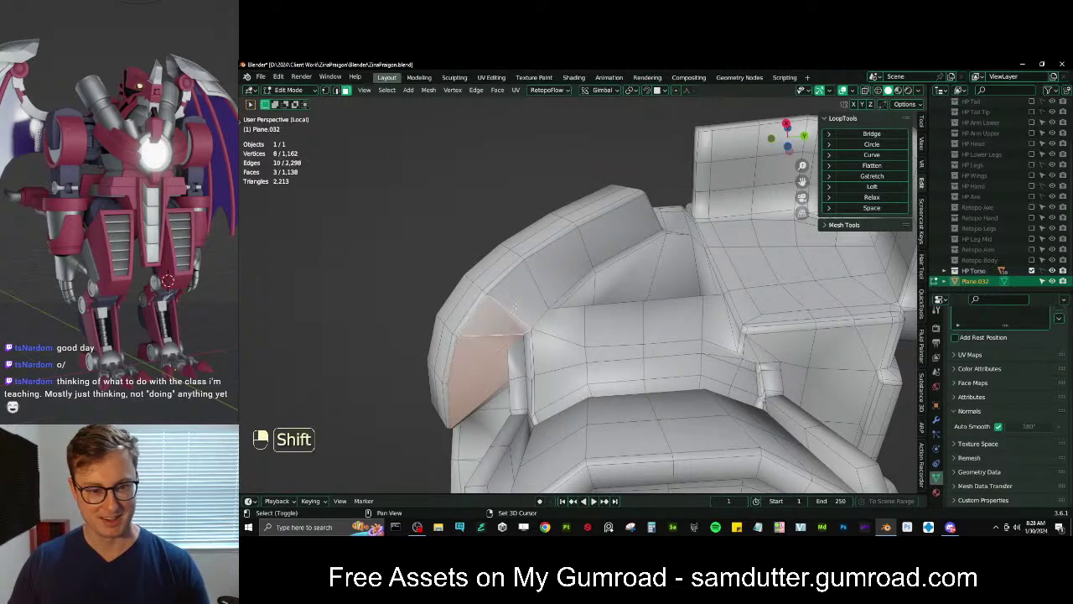
left_click(560, 269, "shift")
left_click(615, 234, "shift")
key("q")
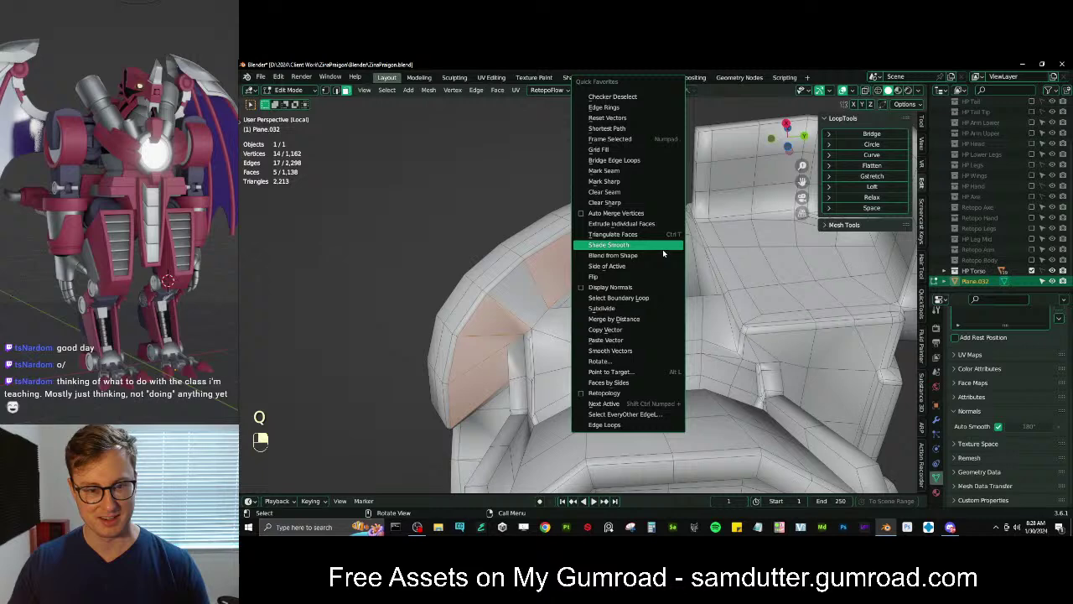
left_click(622, 339)
key("Tab")
middle_click_drag(622, 340, 600, 264)
key("ctrl+s")
Copy the normal vector of the torso face beside the narrow post and paste it onto the two faces above
scroll(646, 340, "up", 4)
key("Tab")
left_click(597, 266)
key("q")
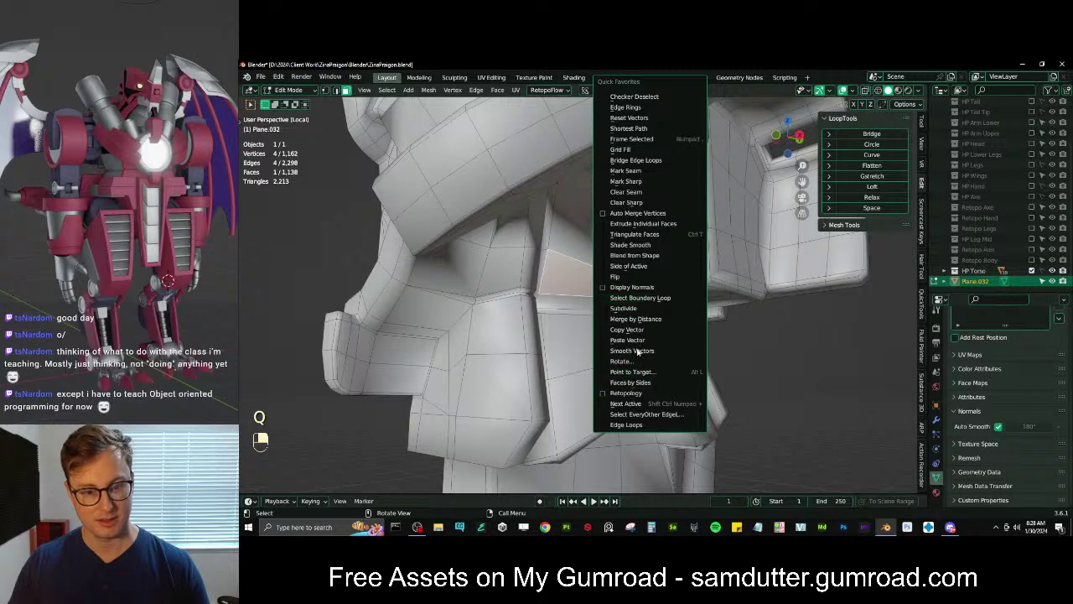
left_click(639, 330)
middle_click_drag(629, 285, 617, 282)
left_click(569, 239)
left_click(581, 203, "shift")
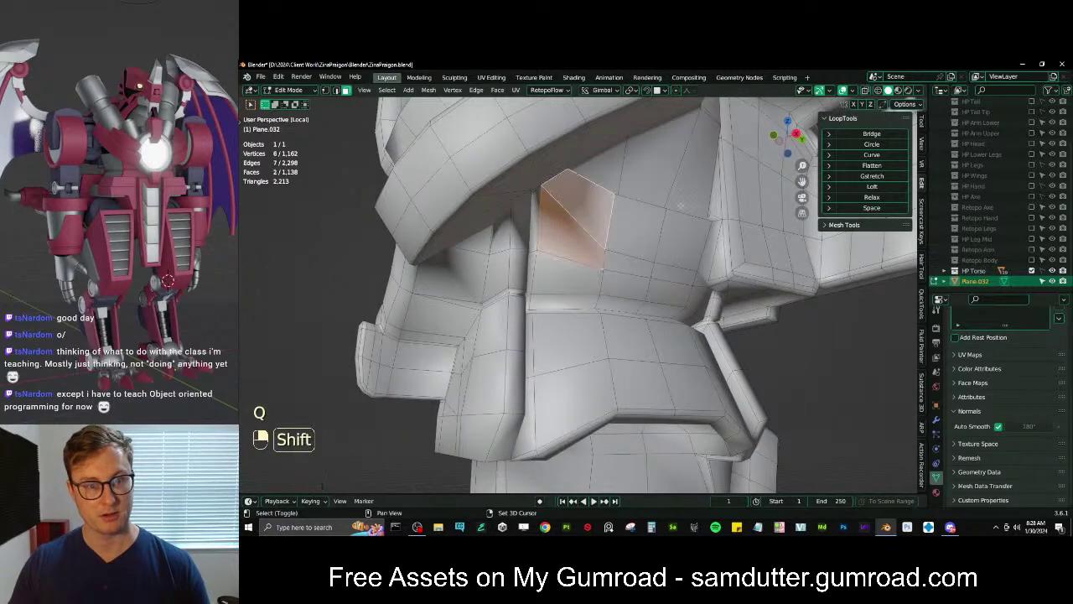
key("q")
left_click(632, 339)
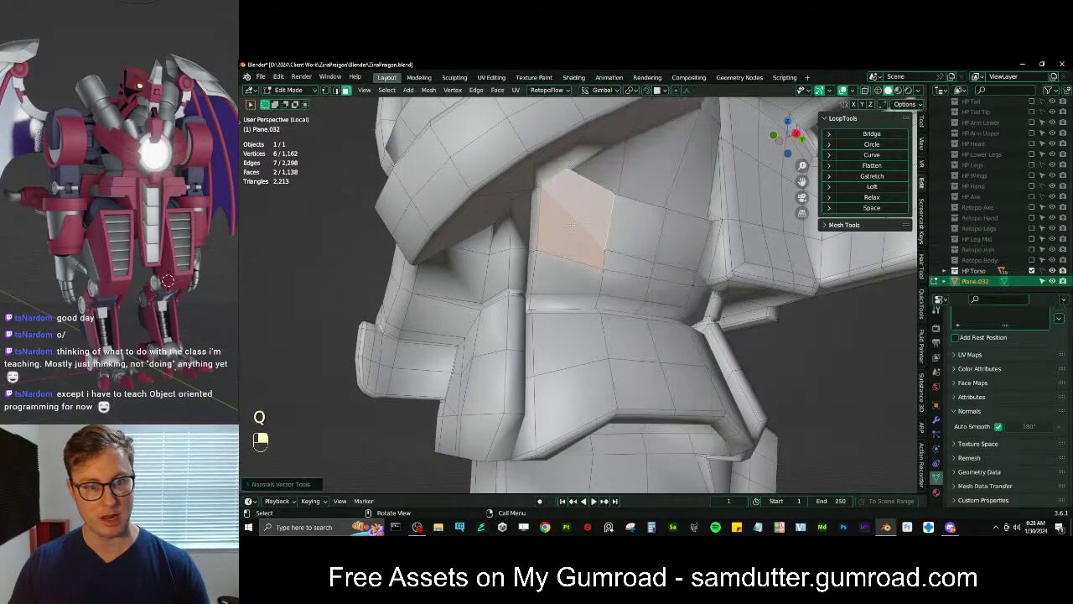
Undo the normal vector pasted onto the two faces below the collar
middle_click_drag(631, 339, 624, 249)
key("Tab")
key("ctrl+z")
key("ctrl+z")
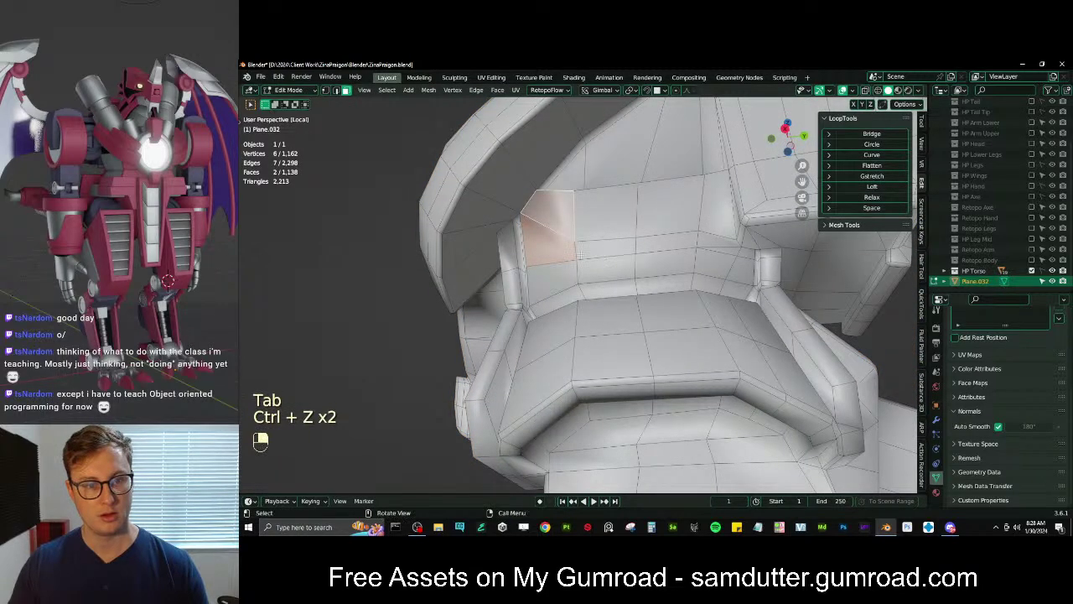
Try marking the short edge between the curved collar and the torso panel as sharp, and undo it
left_click(558, 196)
key("q")
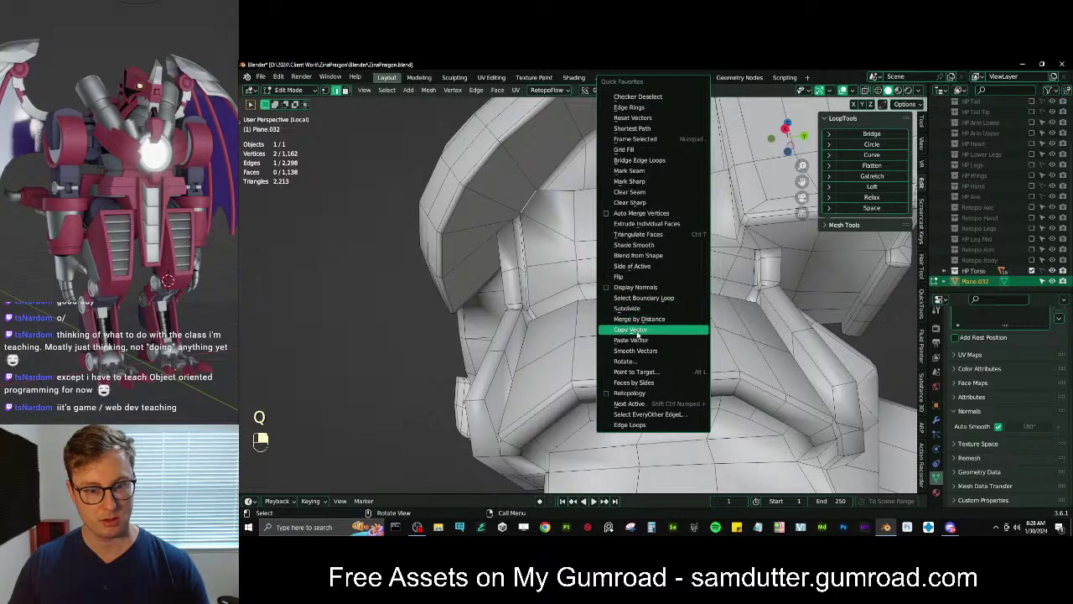
left_click(635, 183)
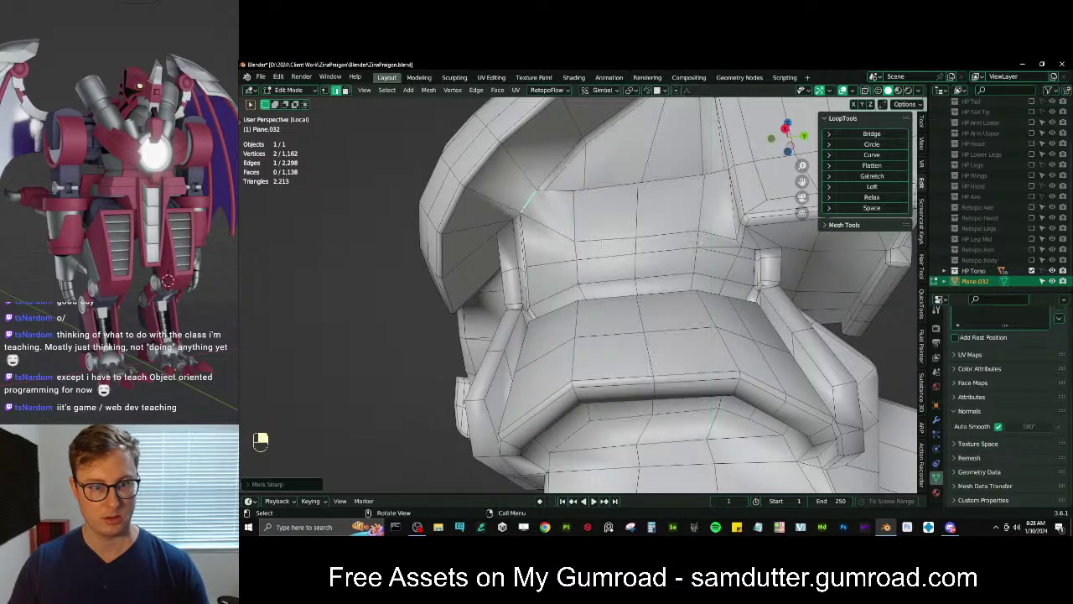
key("ctrl+z")
Rip the short edge at the collar corner and slide the loose edge by a factor of about 0.05
scroll(579, 254, "up", 4)
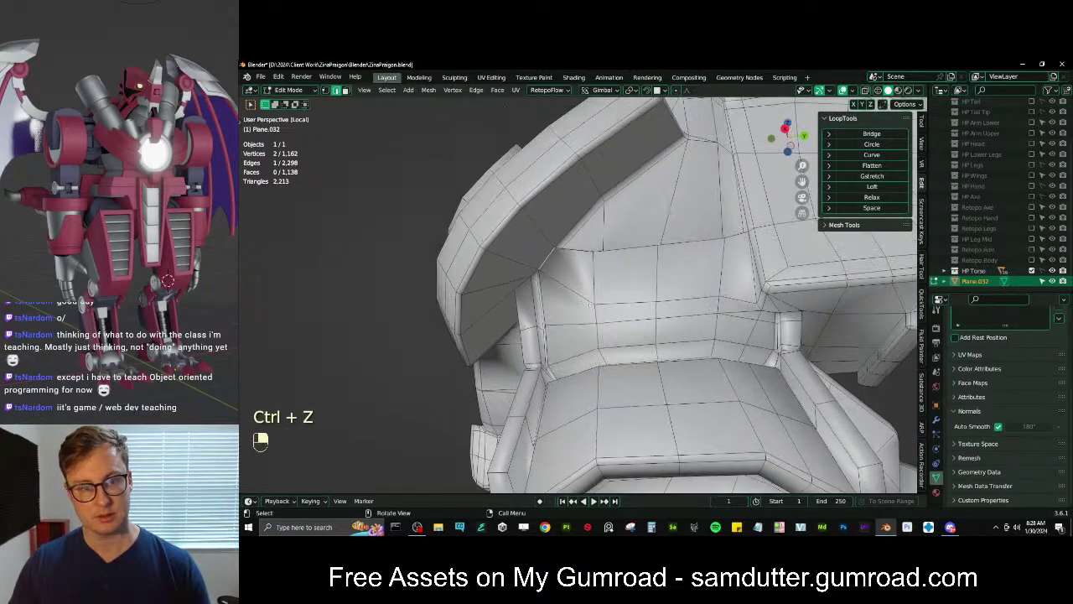
middle_click_drag(586, 255, 564, 275)
key("v")
key("v")
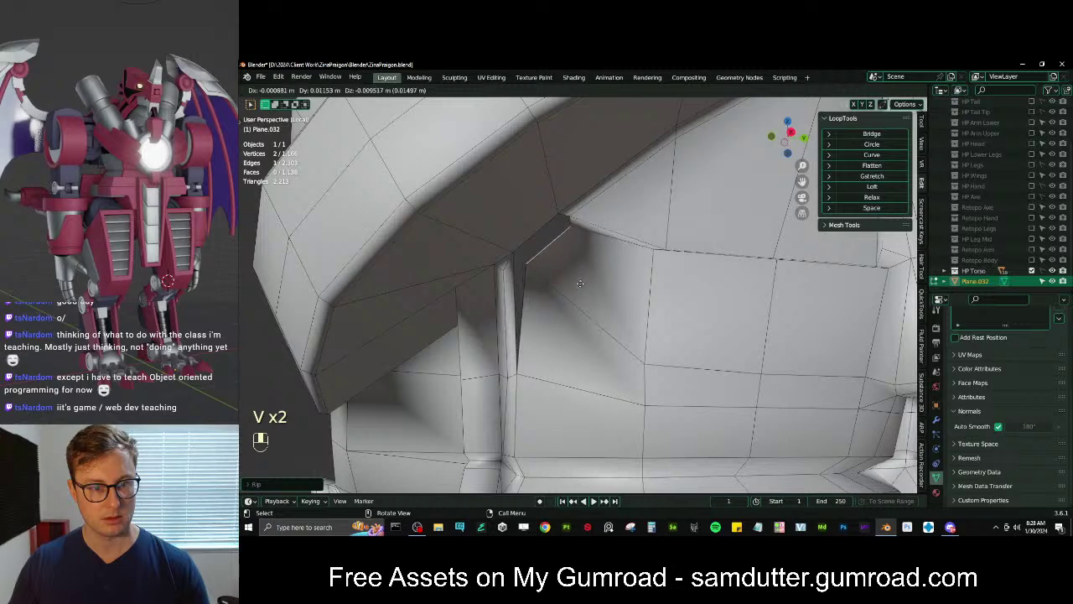
key("g")
key("g")
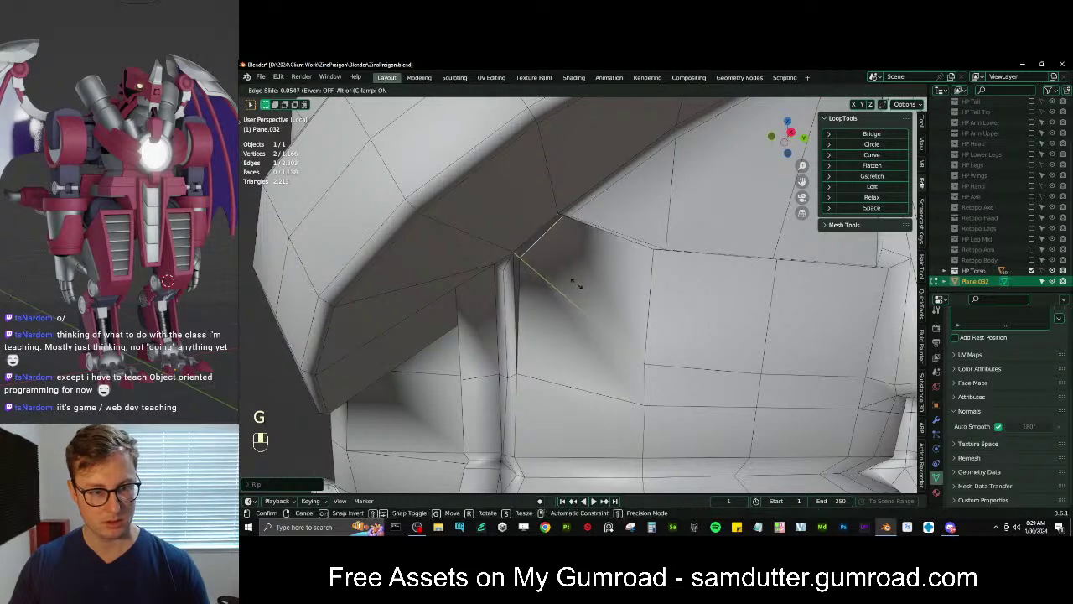
left_click(575, 282)
Undo the rip and edge slide at the collar corner
middle_click_drag(575, 282, 374, 144)
key("ctrl+z")
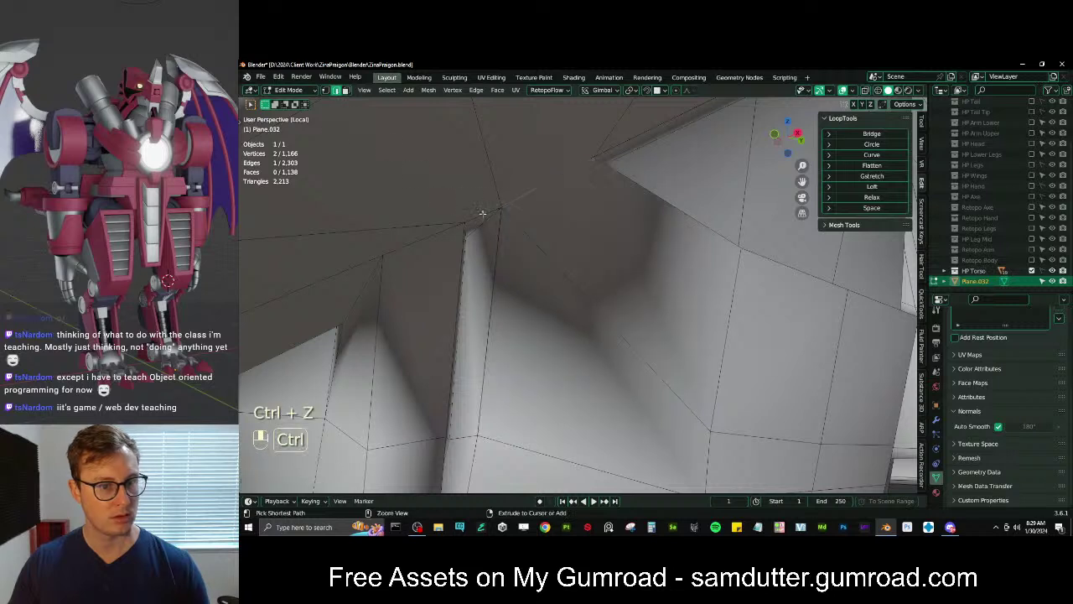
middle_click_drag(556, 223, 546, 220)
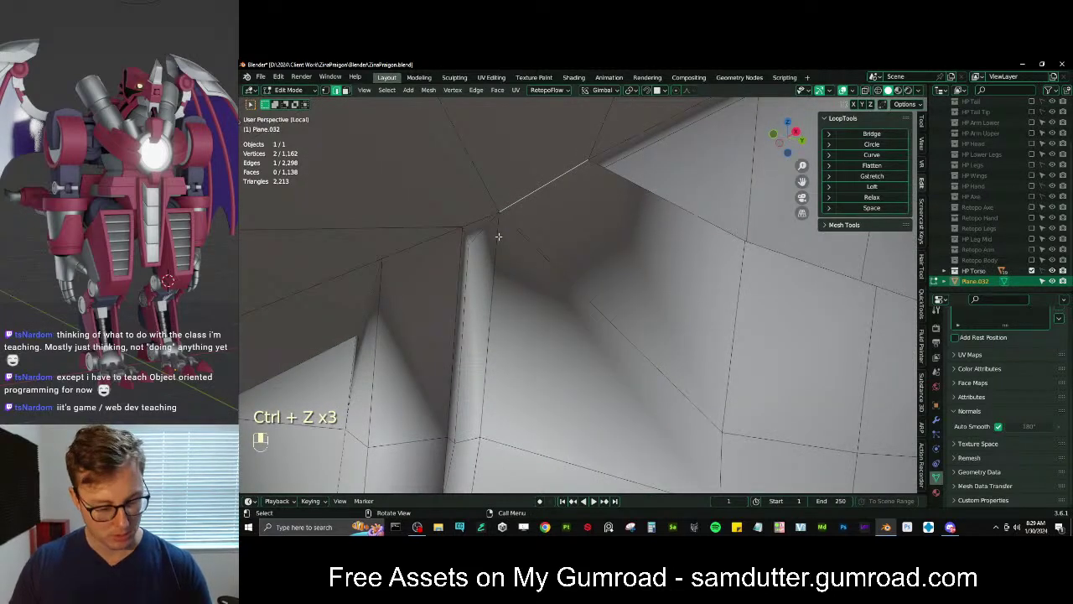
Knife-cut a supporting edge just below the short collar edge, parallel to it, starting beside the collar corner
key("k")
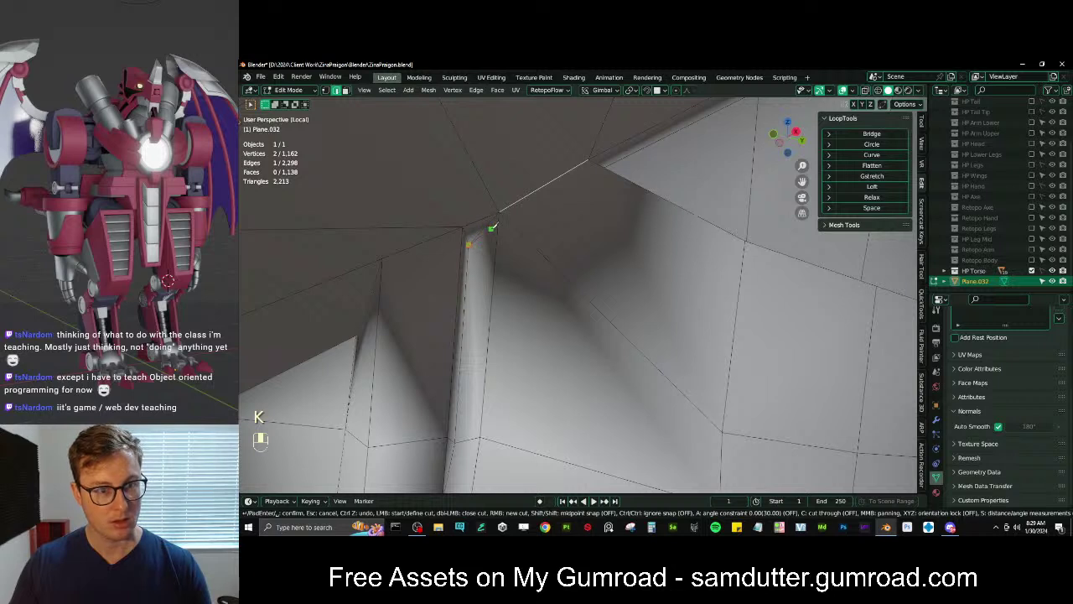
key("Escape")
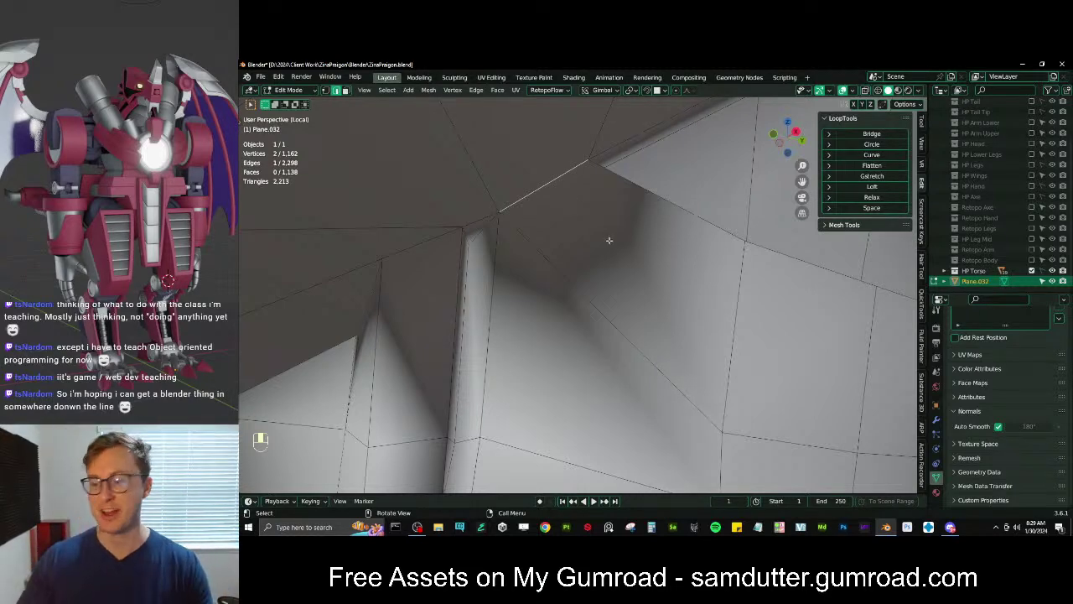
middle_click_drag(609, 243, 498, 256)
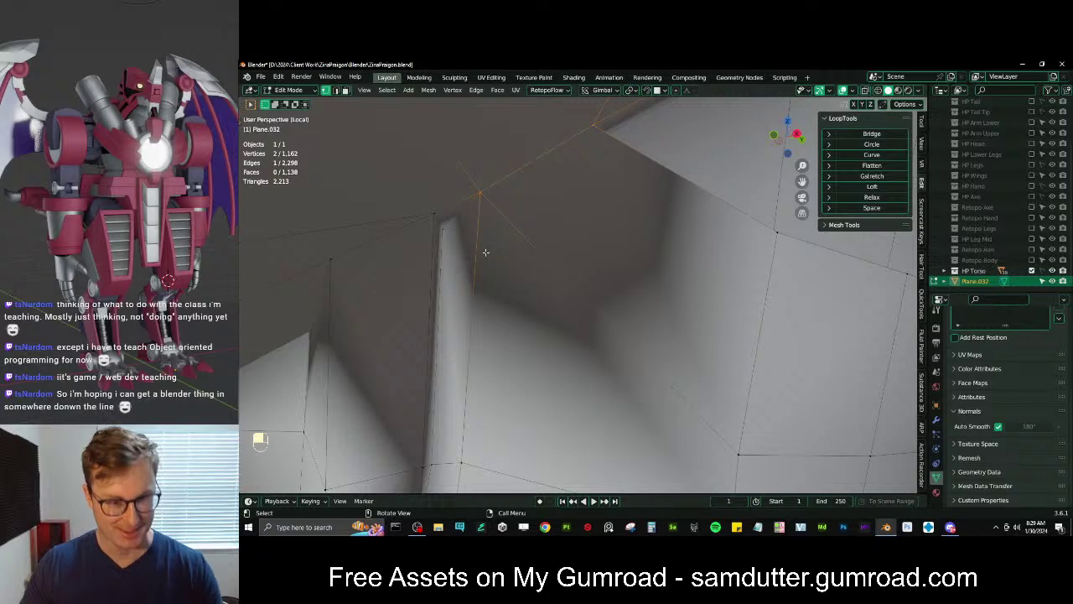
key("k")
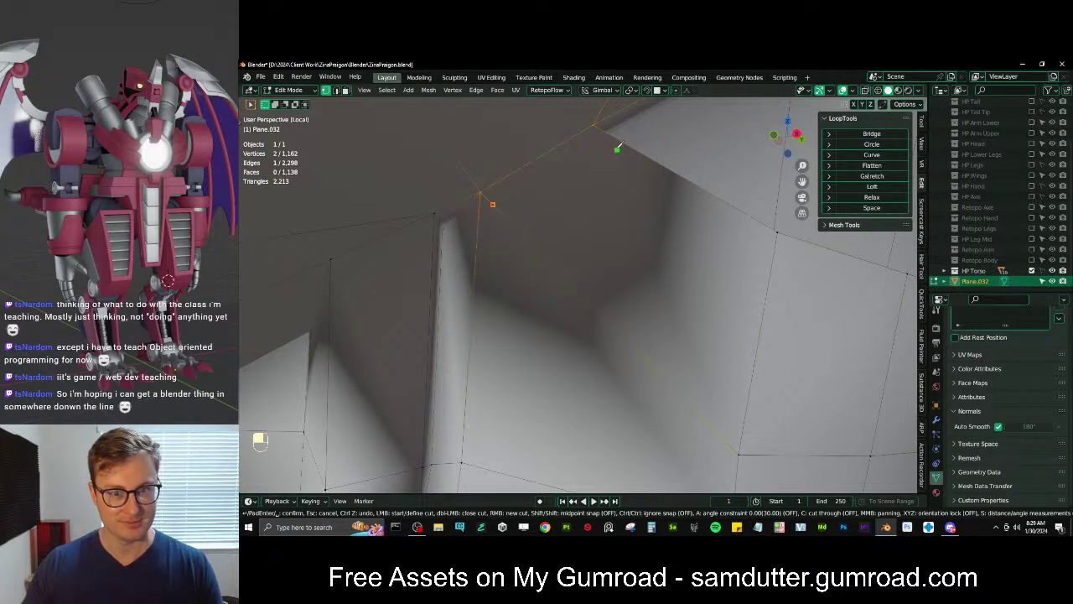
mouse_move(612, 134)
middle_mouse_down()
mouse_move(609, 149)
mouse_move(610, 119)
middle_mouse_up()
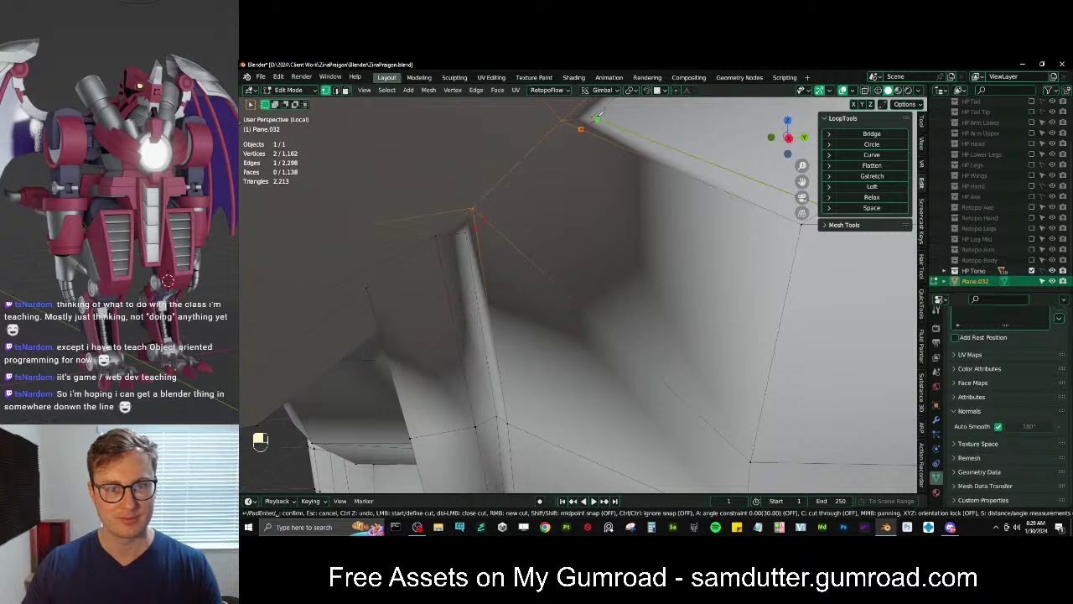
key("Return")
Slide the new cut vertex along its edge to even out the narrow strip at the collar corner
middle_click_drag(470, 245, 520, 253)
key("ctrl+z")
key("g")
key("g")
left_click(537, 179)
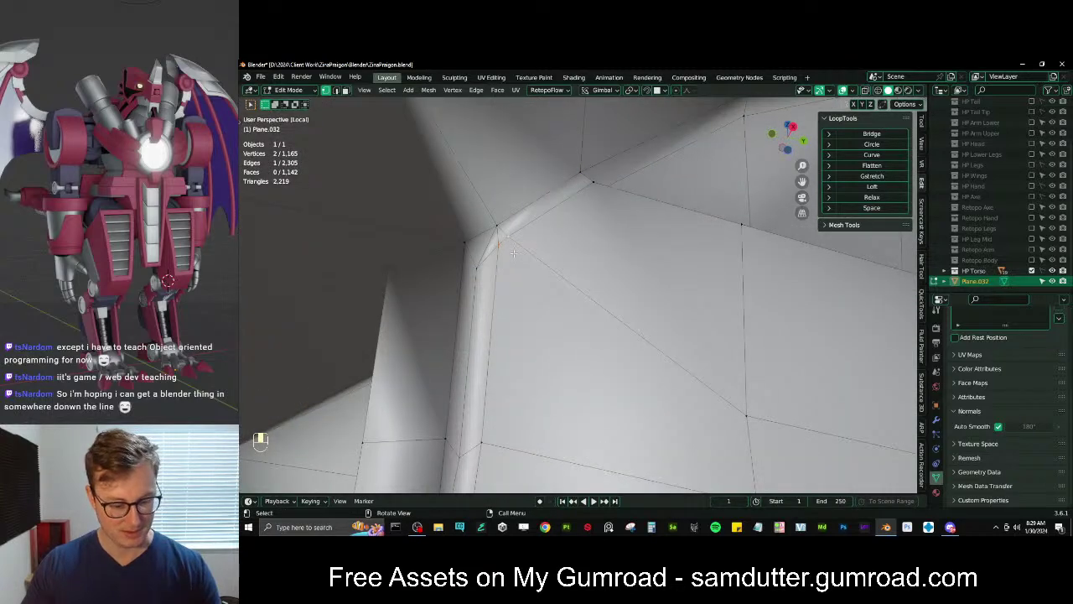
Merge the two closely spaced vertices just inside the collar corner into one at the strip's edge
key("m")
left_click(482, 208)
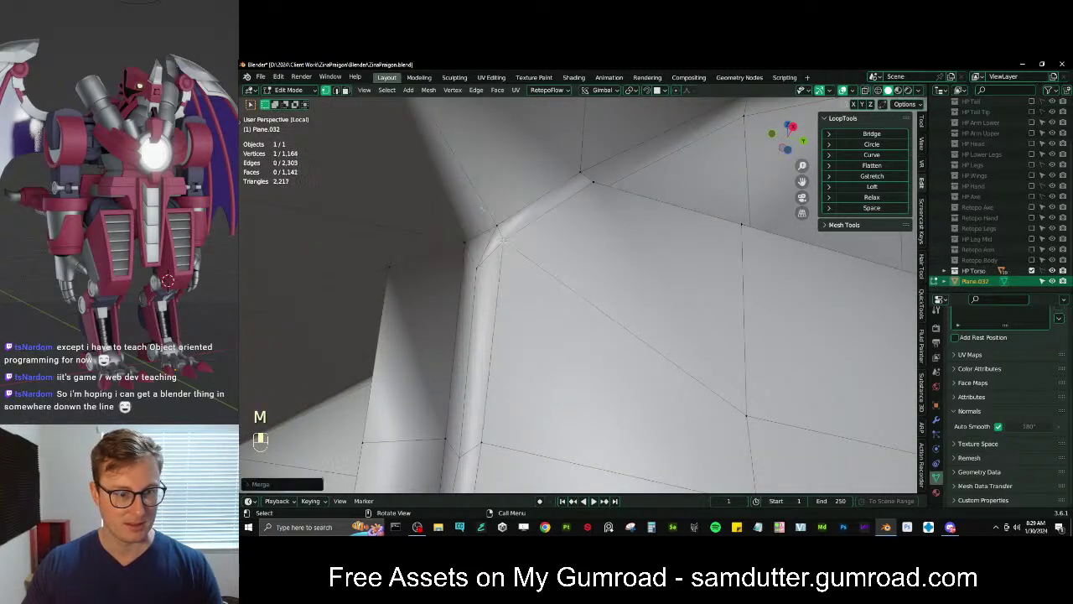
key("ctrl+z")
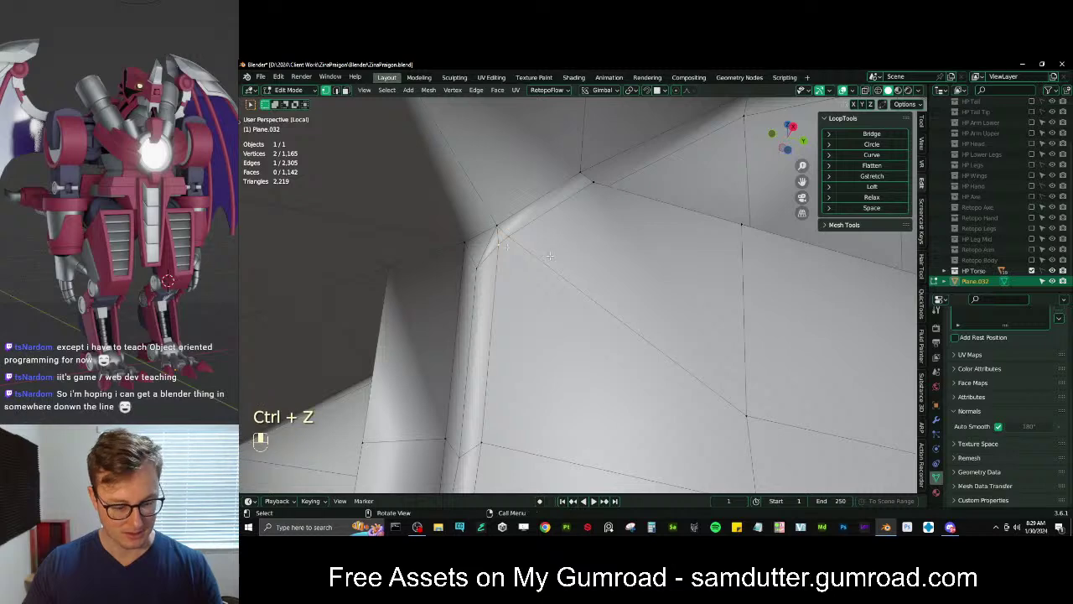
key("m")
left_click(497, 304)
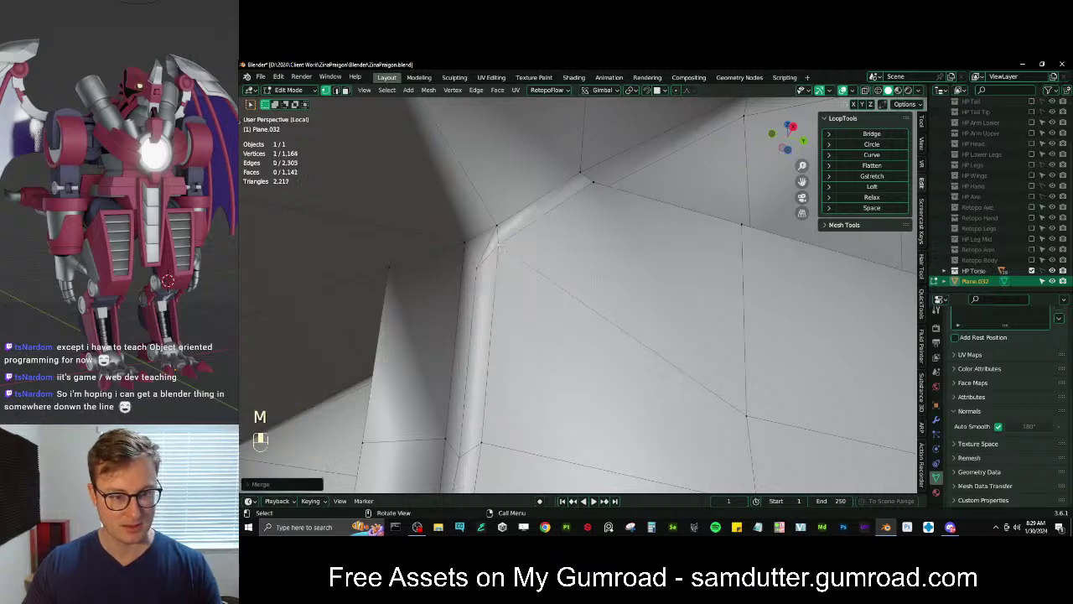
Reset the custom normal vectors on the entire torso mesh
key("Tab")
scroll(636, 278, "down", 3)
middle_click_drag(636, 278, 648, 233)
key("Tab")
key("a")
key("q")
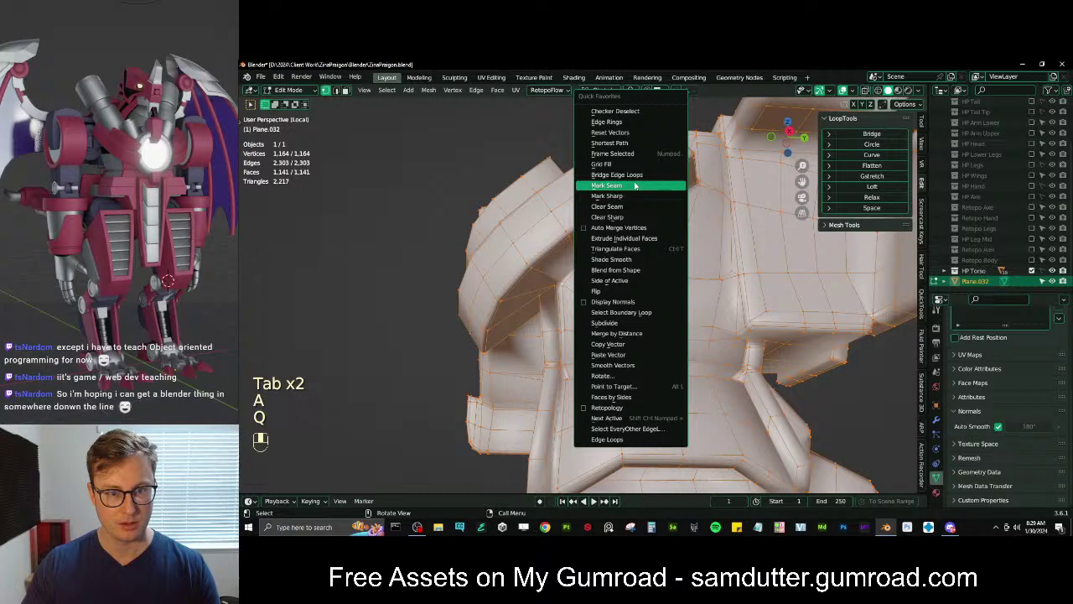
left_click(619, 131)
Examine the shading around the curved collar and its corner from several angles, with and without the wireframe
middle_click_drag(619, 132, 618, 205)
key("Tab")
middle_click_drag(617, 276, 641, 269)
scroll(641, 269, "down", 3)
key("Tab")
scroll(459, 244, "up", 6)
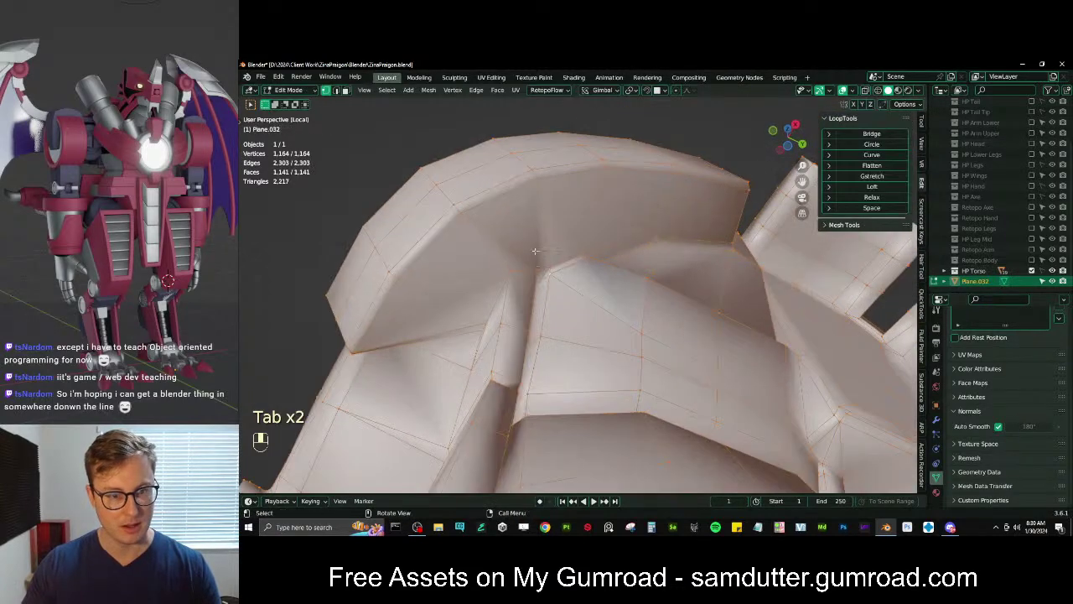
middle_click_drag(459, 244, 504, 290)
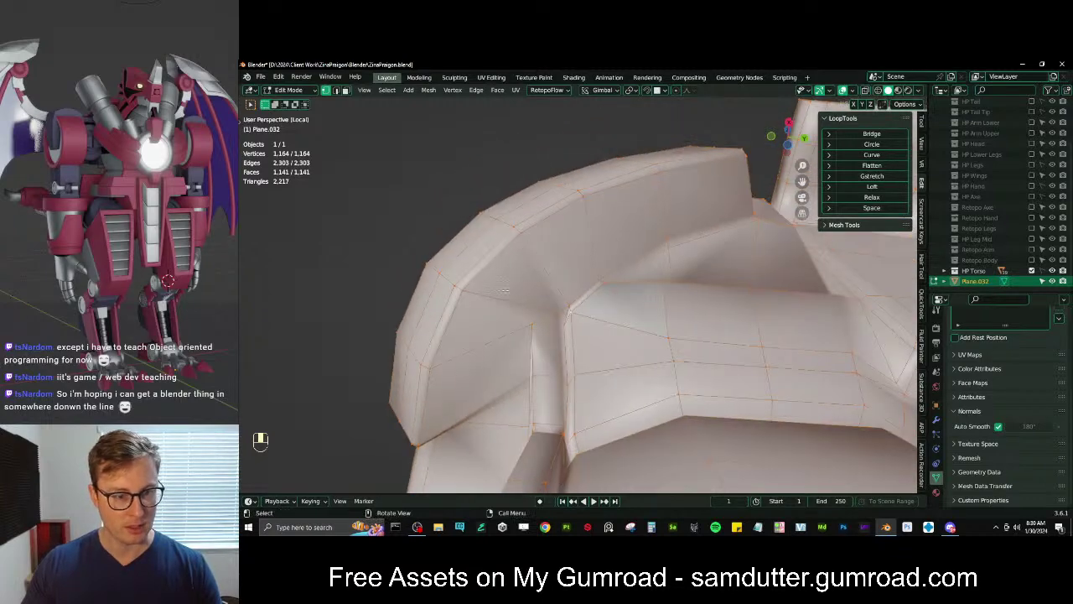
Delete the edge running from the collar corner across the inner collar wall to the rim
left_click(564, 310)
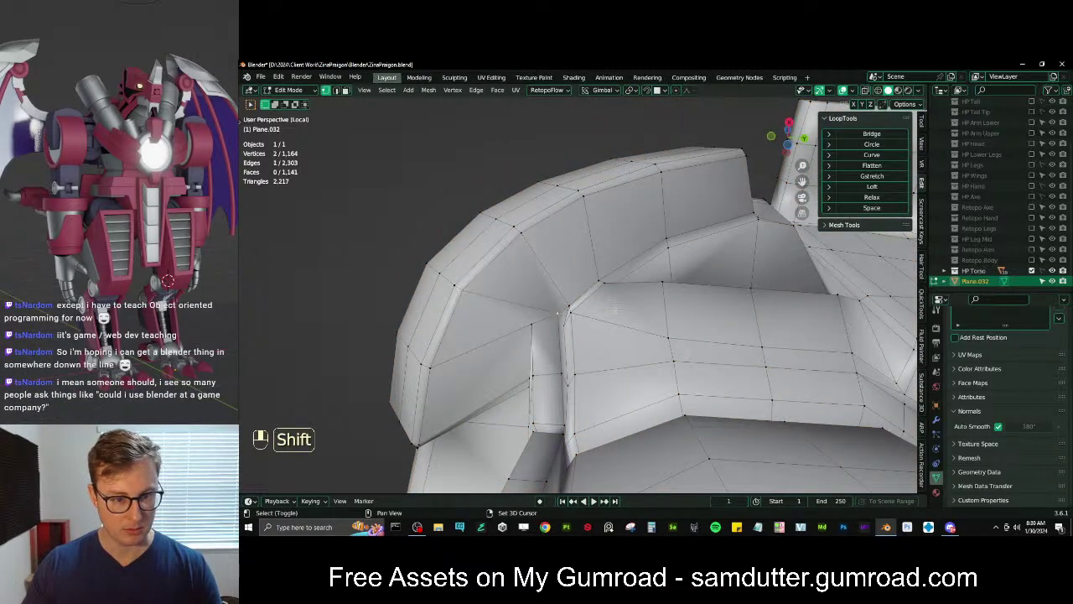
key("x")
left_click(558, 314)
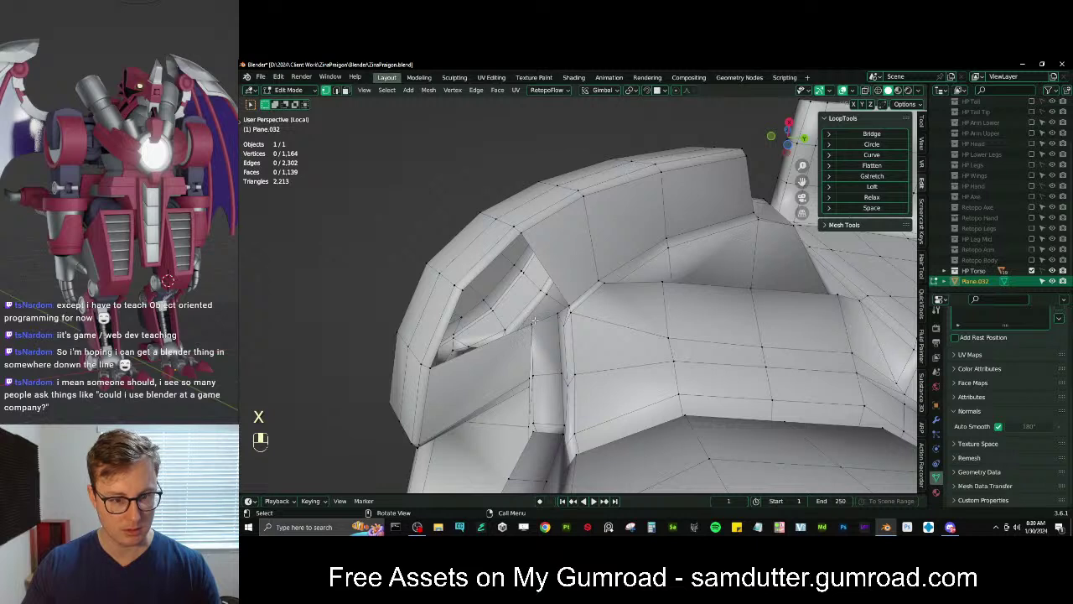
Fill the opening in the inner collar wall with new faces and check the shading
left_click(559, 290, "shift")
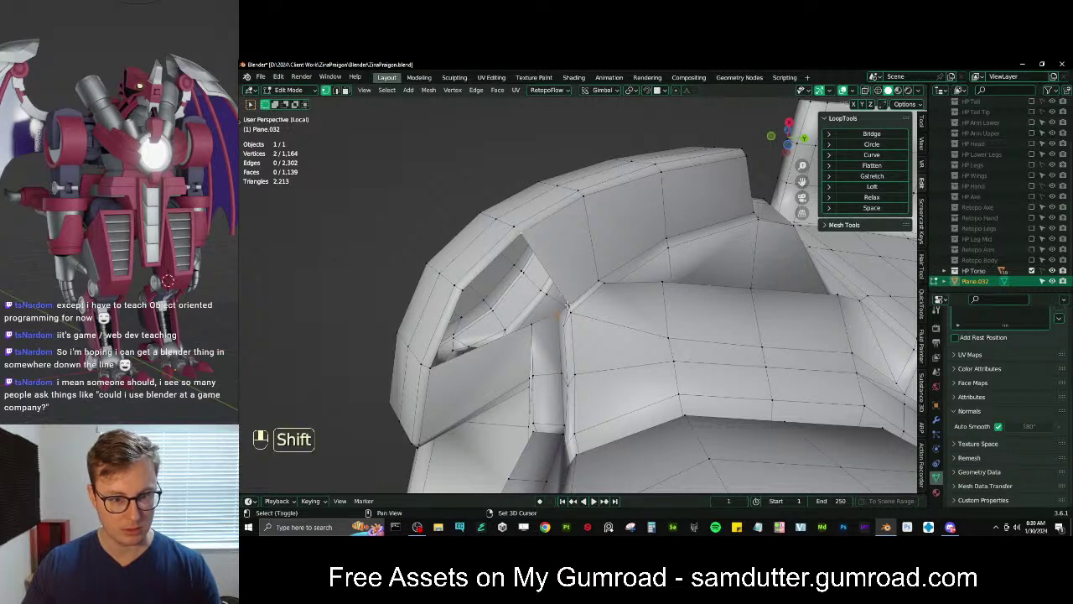
left_click(498, 299, "ctrl")
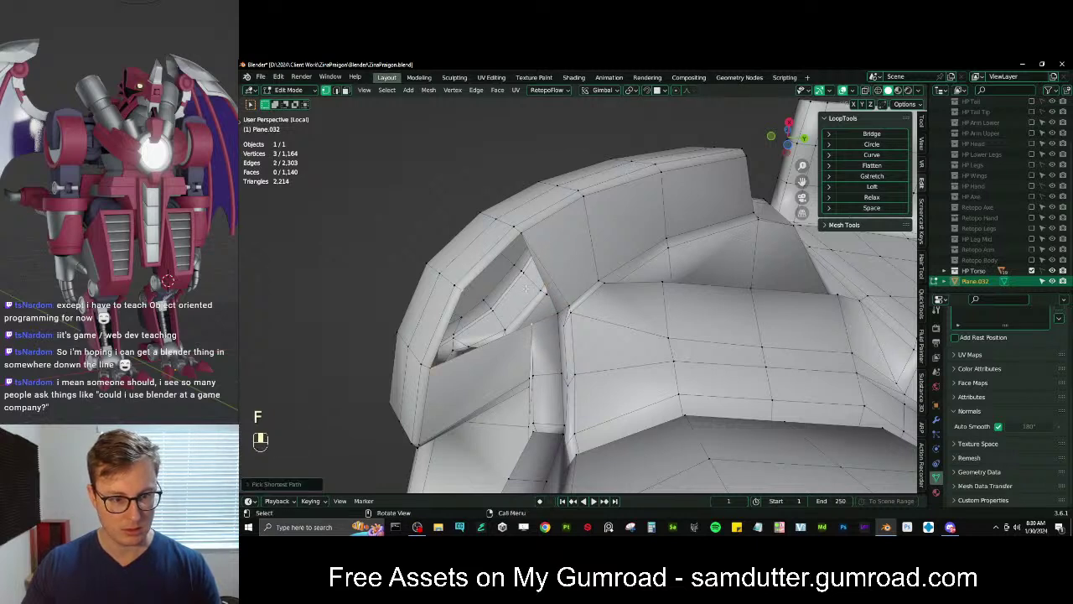
key("f")
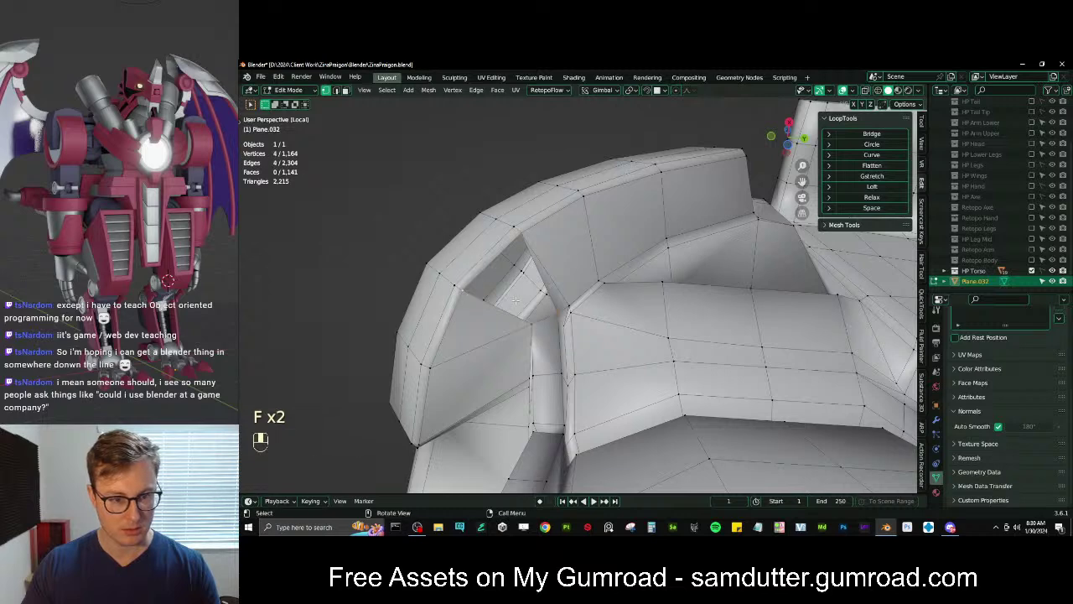
key("f")
key("Tab")
middle_click_drag(611, 305, 642, 320)
Undo the refilled faces and the edge deletion on the inner collar wall
key("ctrl+z")
key("ctrl+z")
key("ctrl+z")
key("ctrl+z")
key("ctrl+z")
key("ctrl+z")
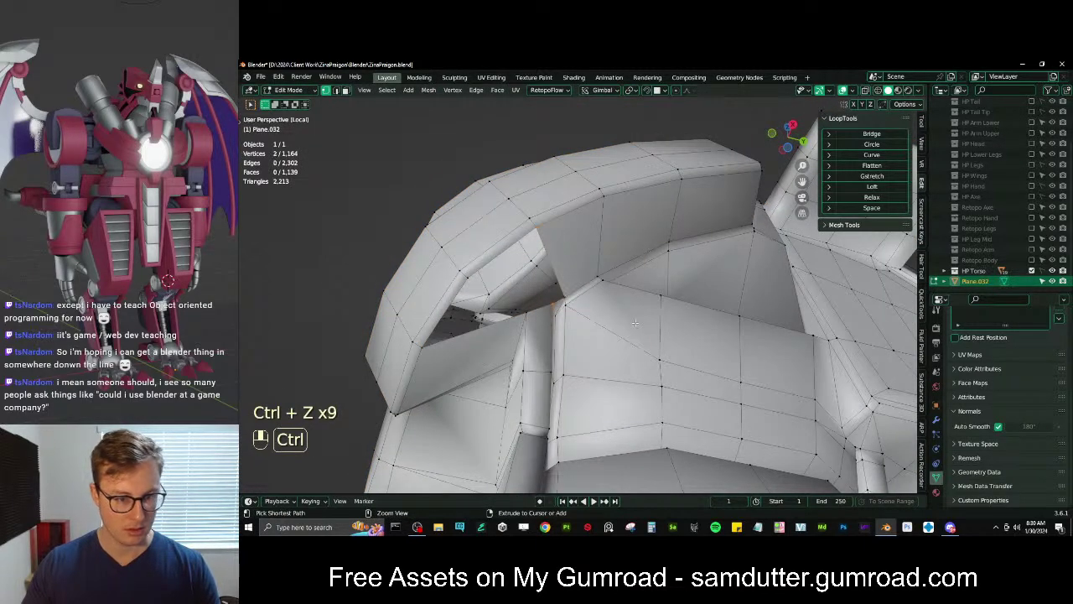
key("ctrl+z")
Knife-cut a new edge line from the collar corner across the inner collar wall and down the side torso panel
middle_click_drag(634, 323, 509, 394)
key("ctrl+r")
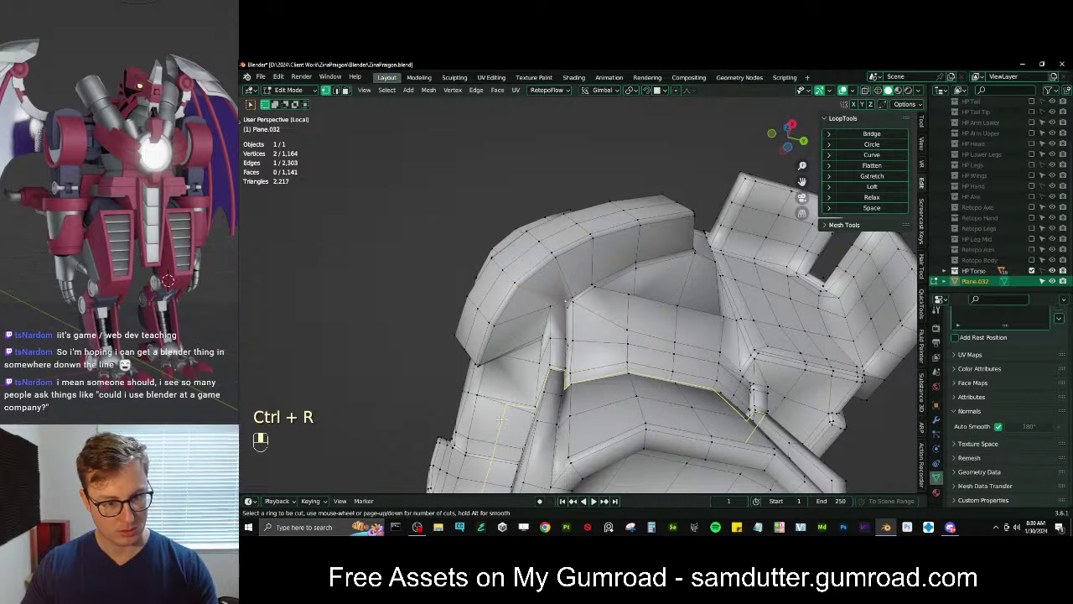
right_click(491, 460)
middle_click_drag(488, 478, 505, 431, "shift")
middle_click_drag(551, 236, 546, 246)
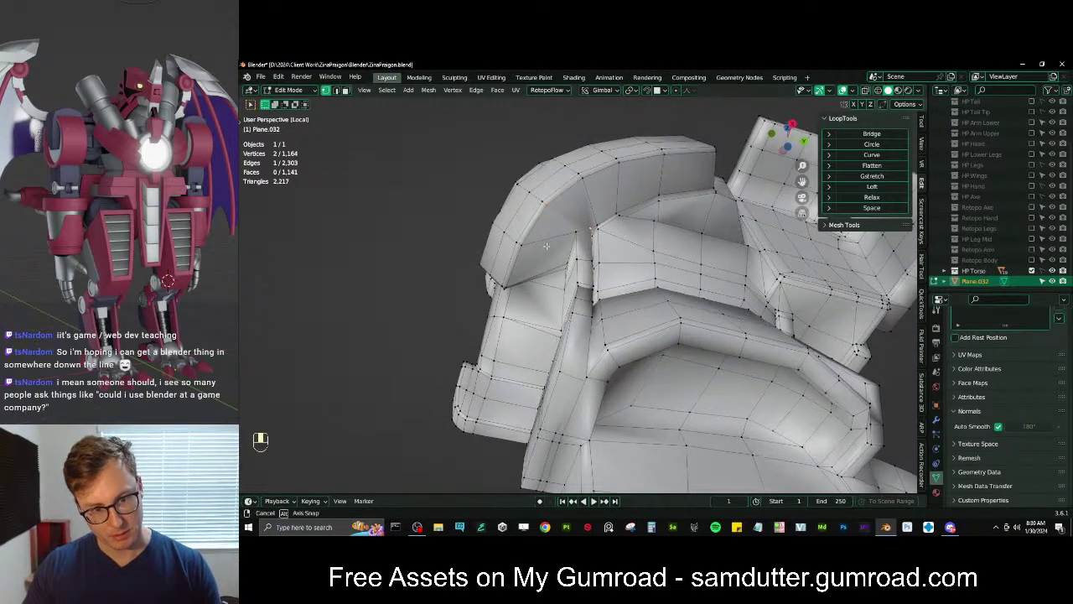
key("k")
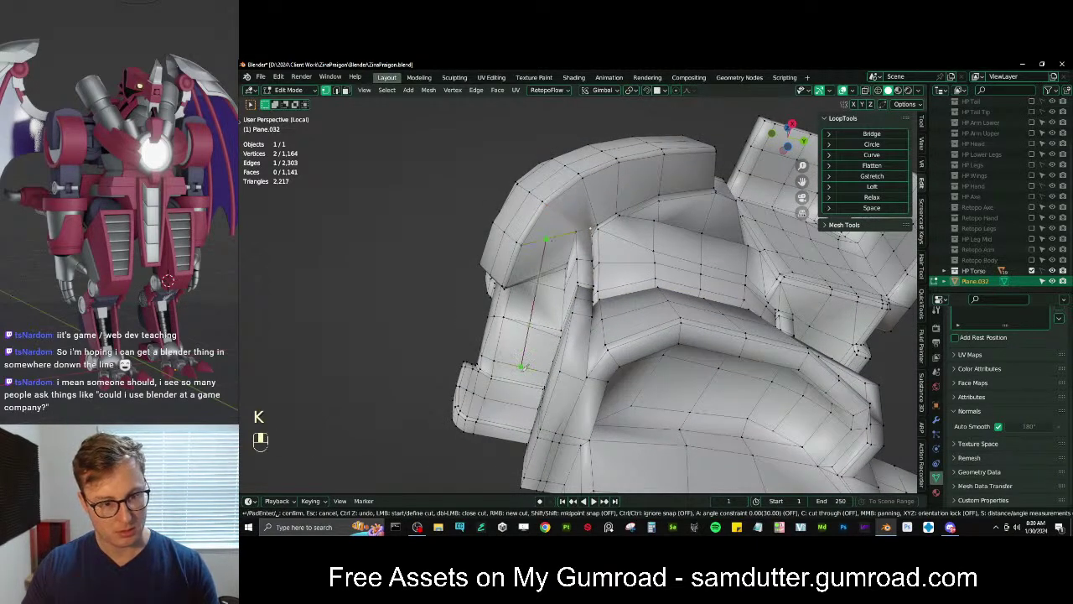
key("Return")
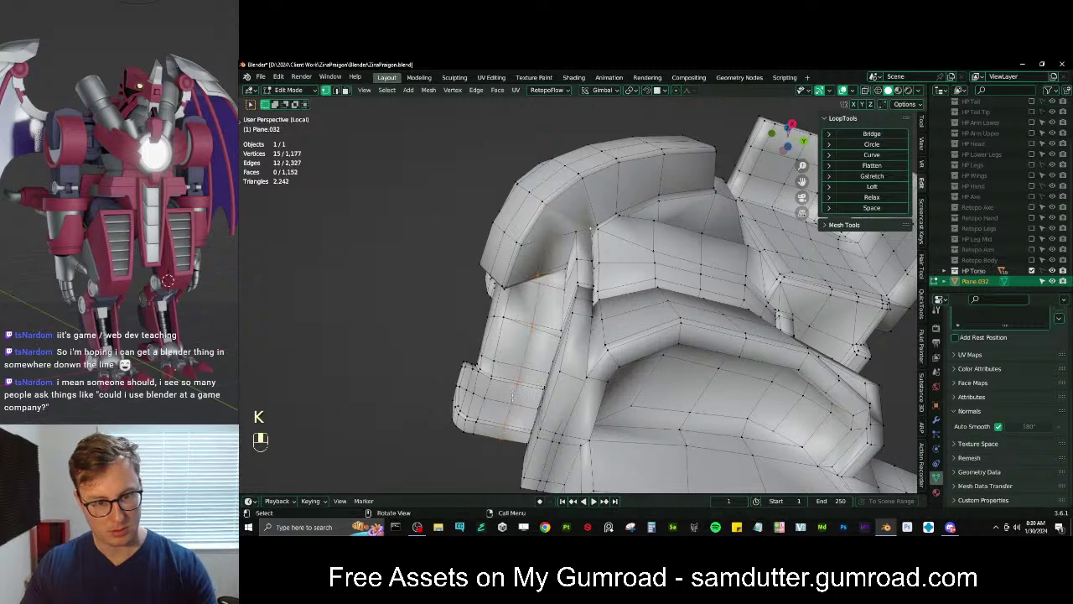
Dissolve the edge between the new cut vertex on the inner collar wall and the lower rim vertex
scroll(534, 330, "up", 3)
middle_click_drag(533, 330, 531, 273)
scroll(649, 294, "up", 4)
left_click(610, 229)
scroll(657, 240, "down", 5)
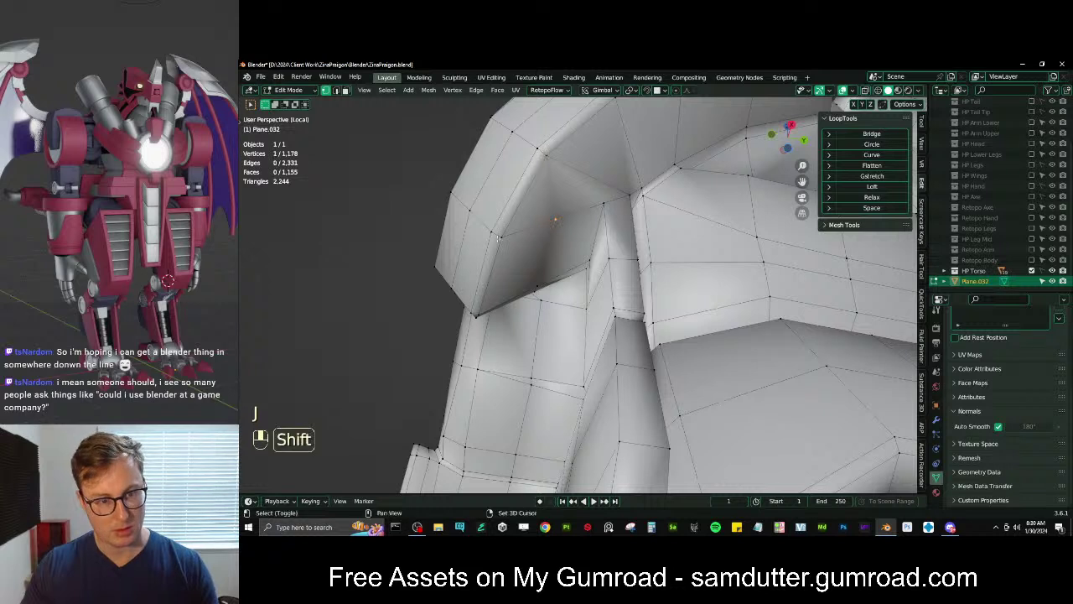
left_click(500, 238, "shift")
key("x")
left_click(557, 321)
Dissolve the diagonal edge between rim and collar corner, and connect the corner vertex to the next rim vertex up
middle_click_drag(607, 207, 595, 264, "shift")
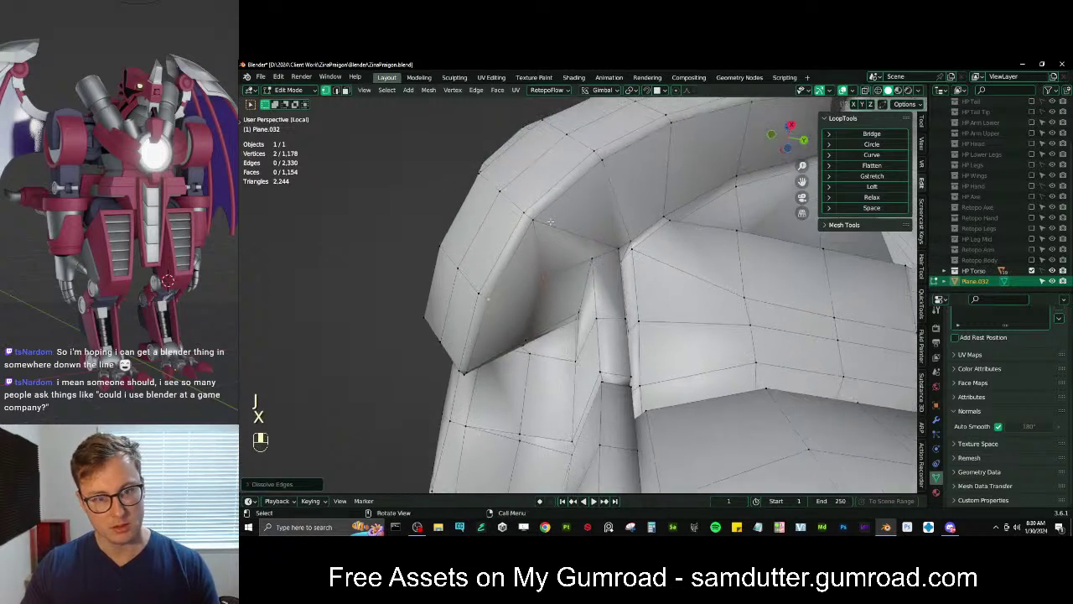
left_click(616, 243, "shift")
key("x")
left_click(618, 247)
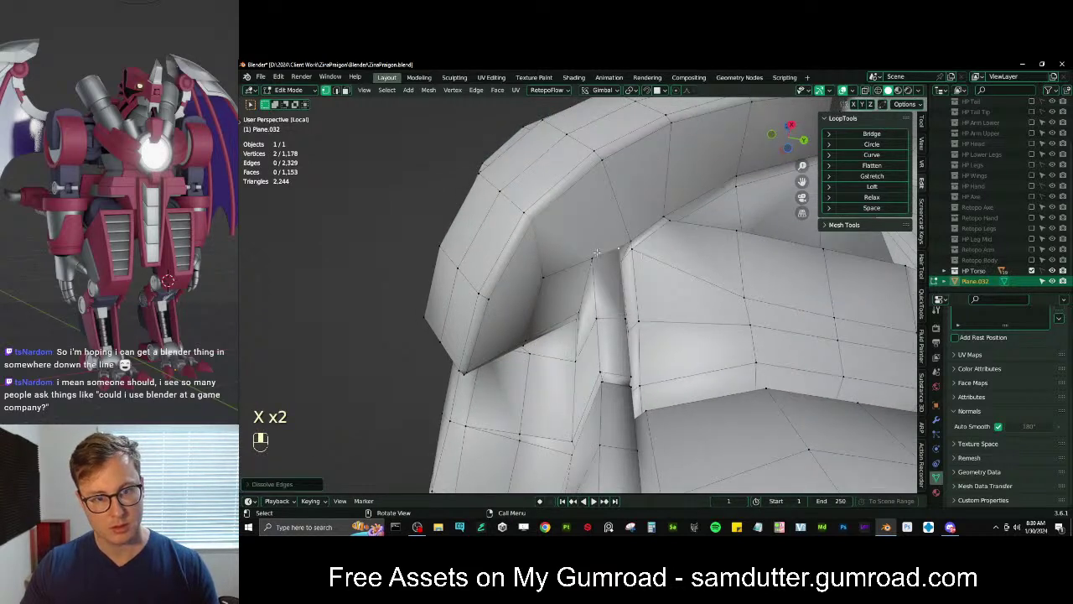
left_click(595, 163, "shift")
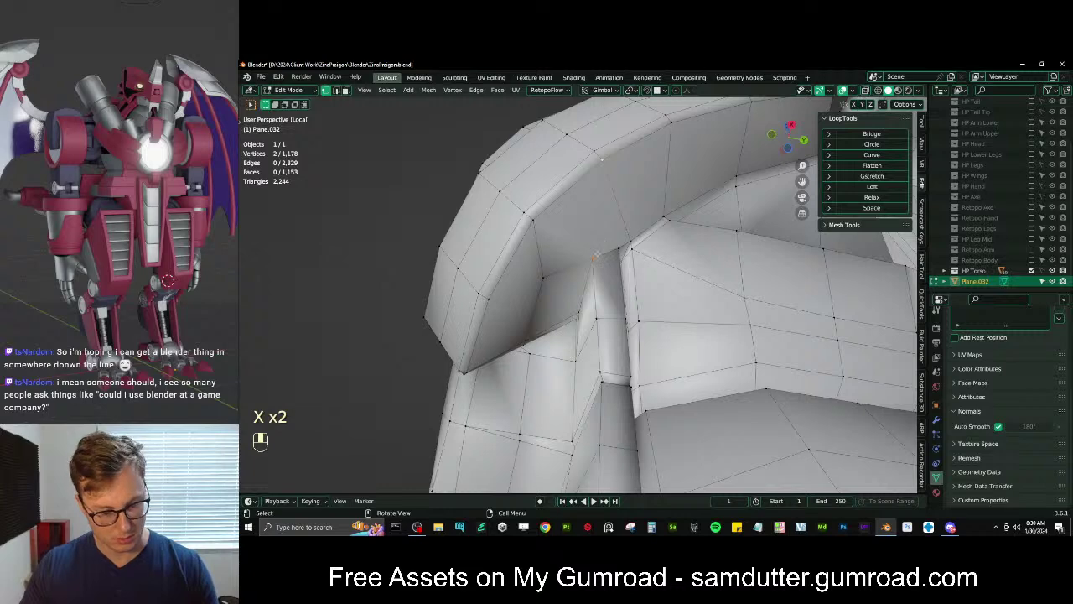
key("j")
Reset the normal vectors on the whole mesh and check the shading of the rerouted collar edges
key("a")
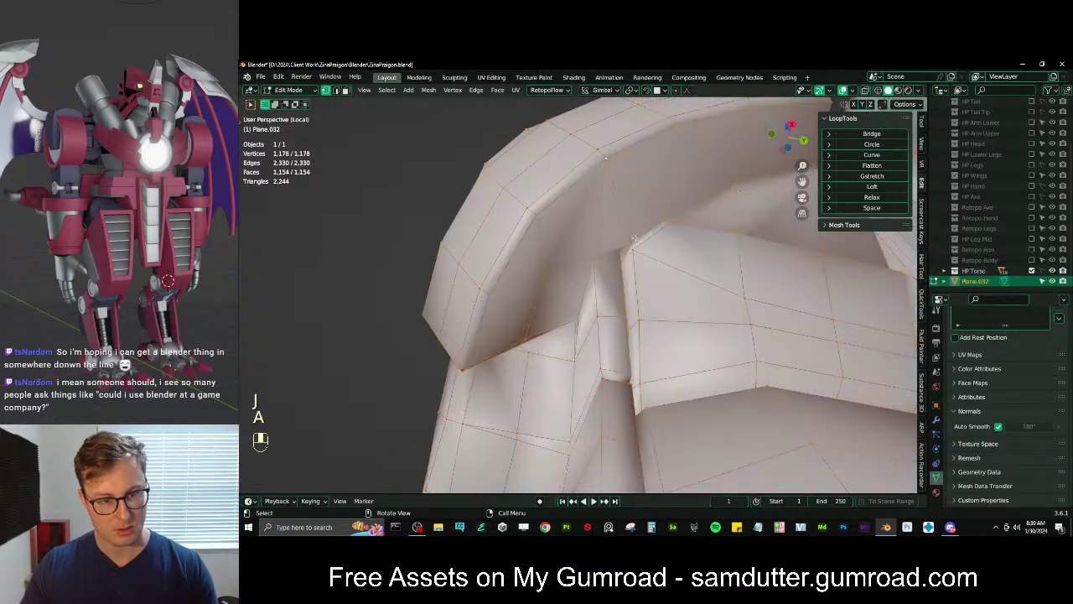
key("q")
left_click(596, 201)
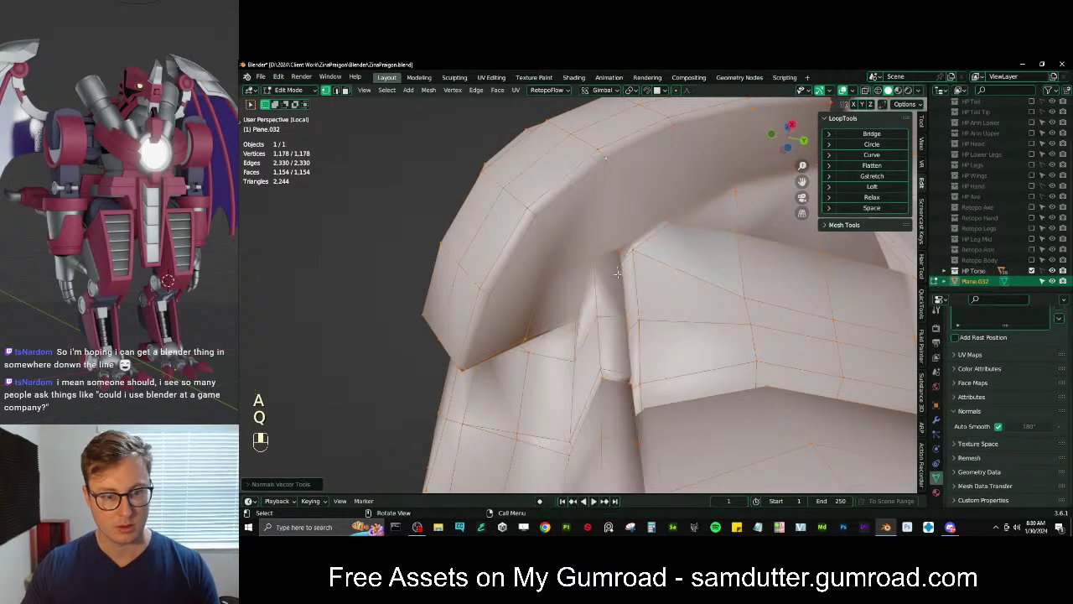
key("Tab")
middle_click_drag(612, 244, 638, 348)
Undo the normal reset, the rerouted collar edges and the knife cut down the side panel
key("ctrl+z")
key("ctrl+z")
key("ctrl+z")
key("ctrl+z")
key("ctrl+z")
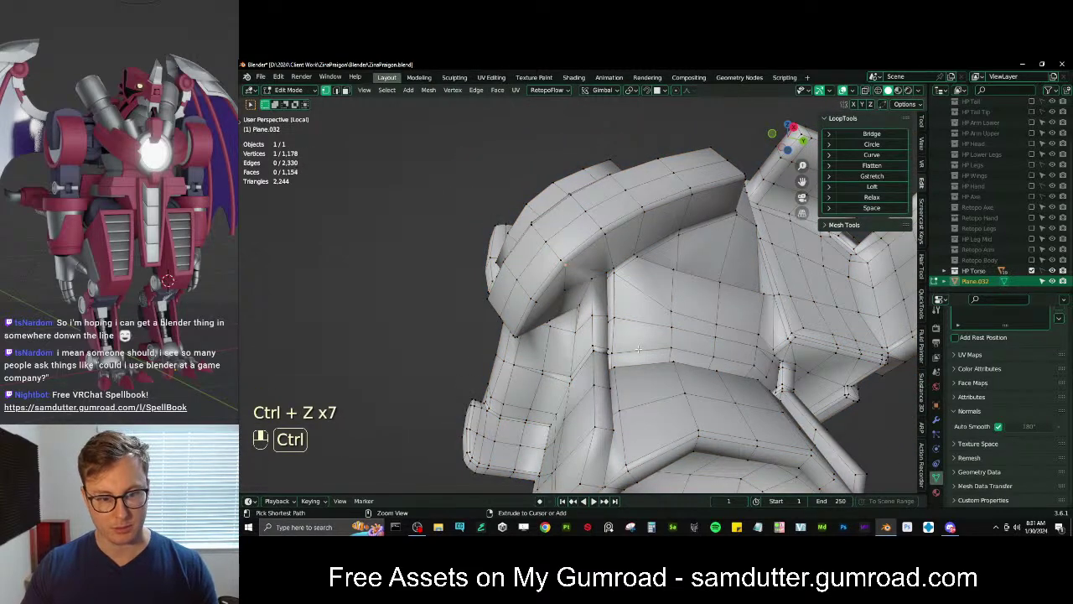
key("ctrl+z")
key("ctrl+z")
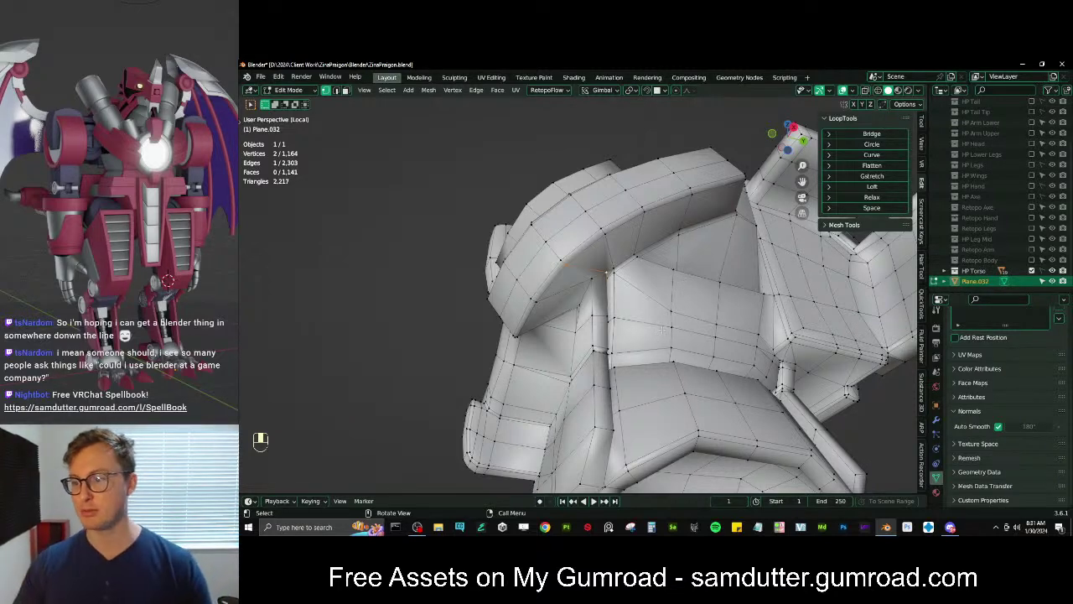
Select the edges around the lower corner of the side torso panel and add the edges further up
middle_click_drag(684, 327, 647, 275)
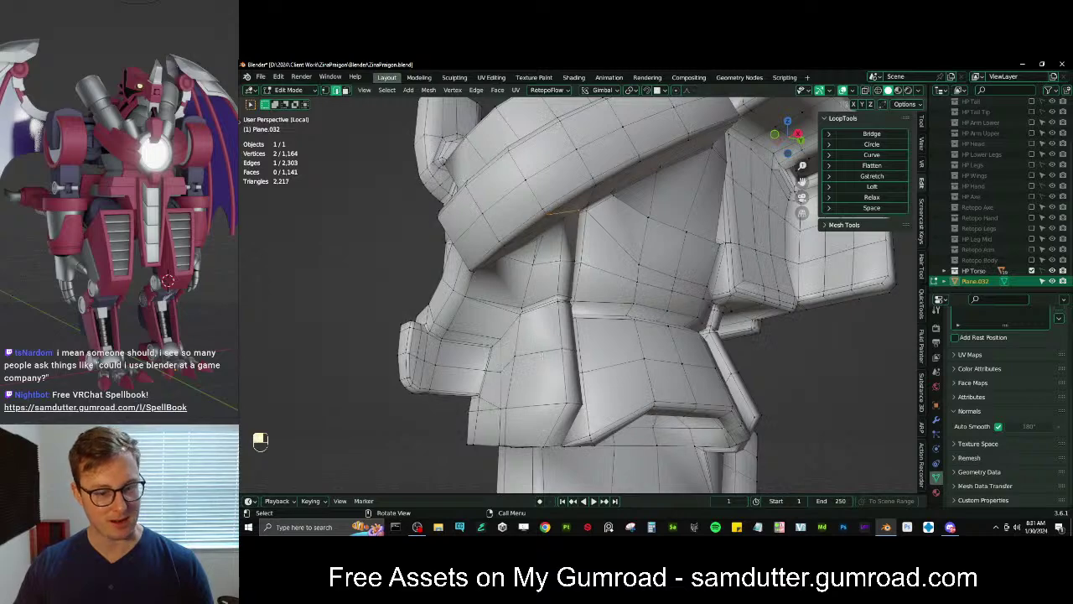
mouse_move(515, 389)
middle_mouse_down()
mouse_move(536, 369)
mouse_move(516, 389)
middle_mouse_up()
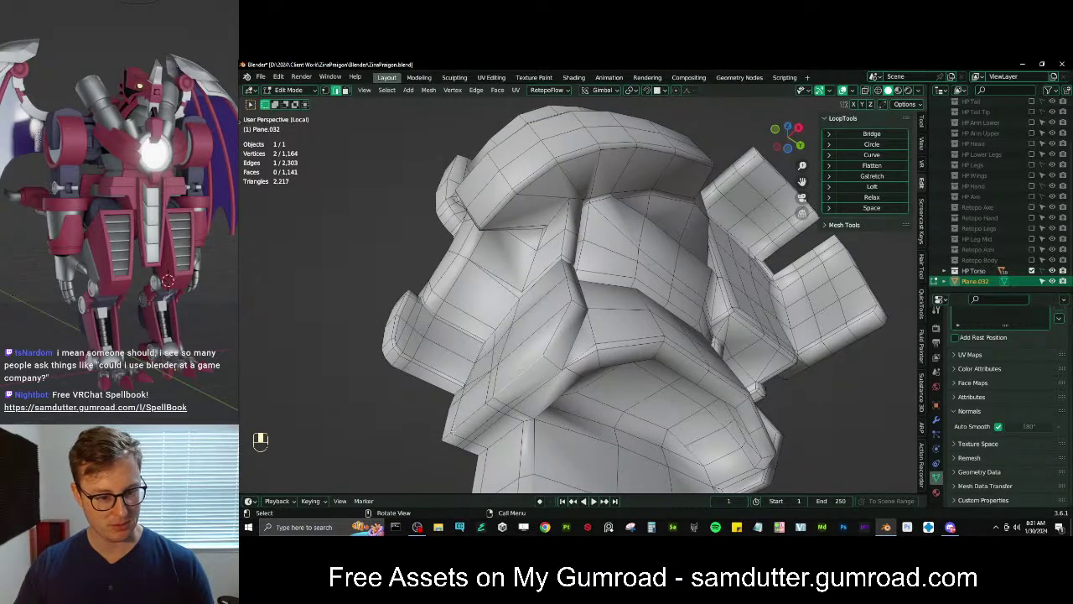
left_click(535, 362, "ctrl")
mouse_move(535, 362)
middle_mouse_down()
mouse_move(503, 392)
mouse_move(513, 440)
mouse_move(534, 351)
middle_mouse_up()
left_click(578, 321, "shift")
middle_click_drag(577, 321, 569, 328)
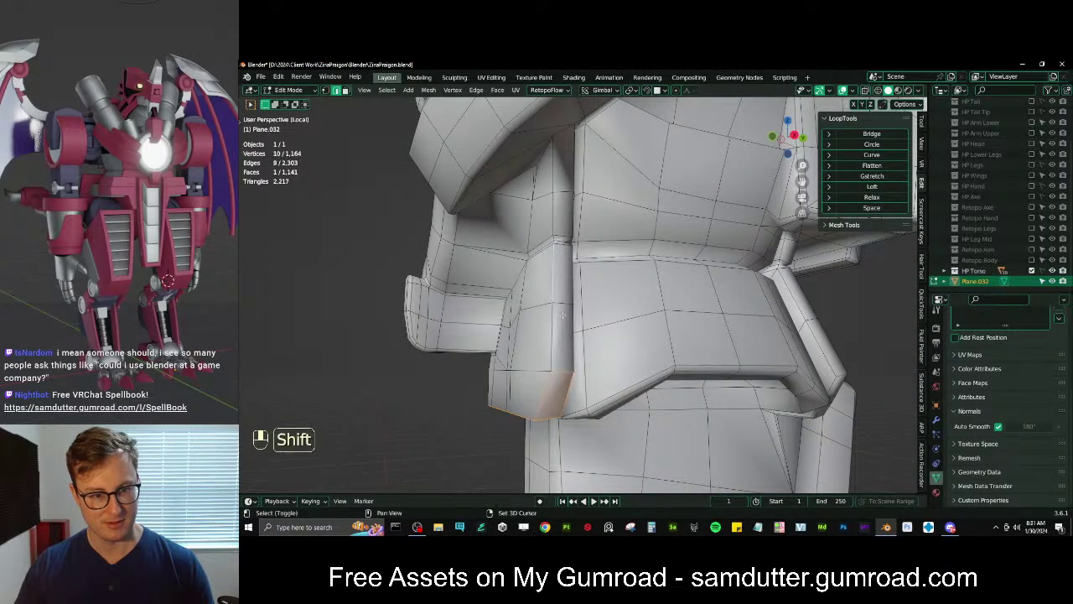
left_click(567, 299, "shift")
middle_click_drag(567, 299, 511, 294)
left_click(563, 251, "shift")
Bevel the edge path along the inner rim of the side torso panel's recess
scroll(439, 359, "up", 3)
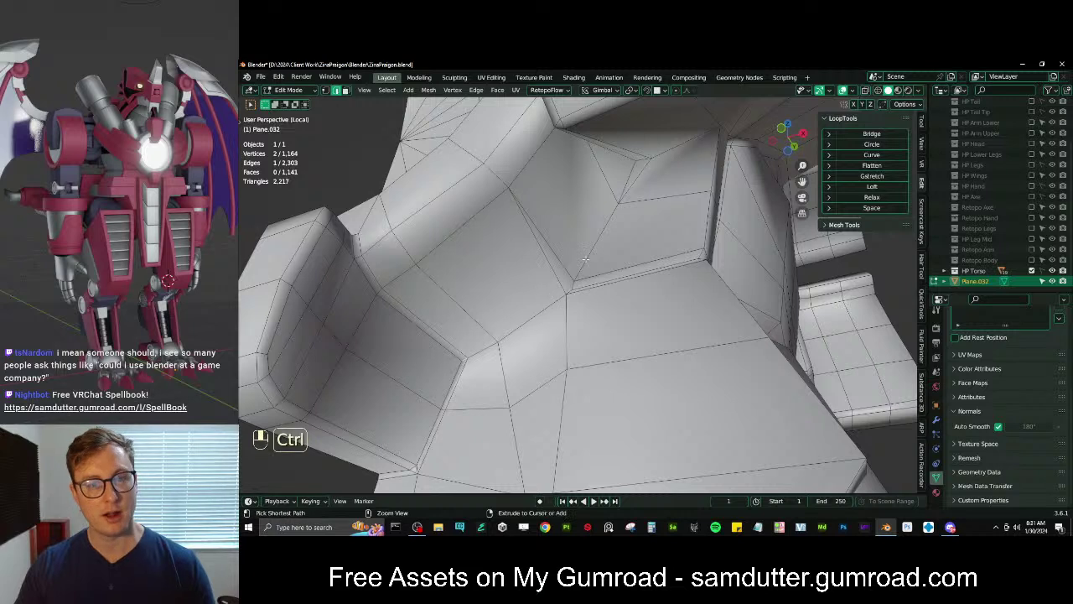
left_click(642, 225, "ctrl")
key("ctrl+b")
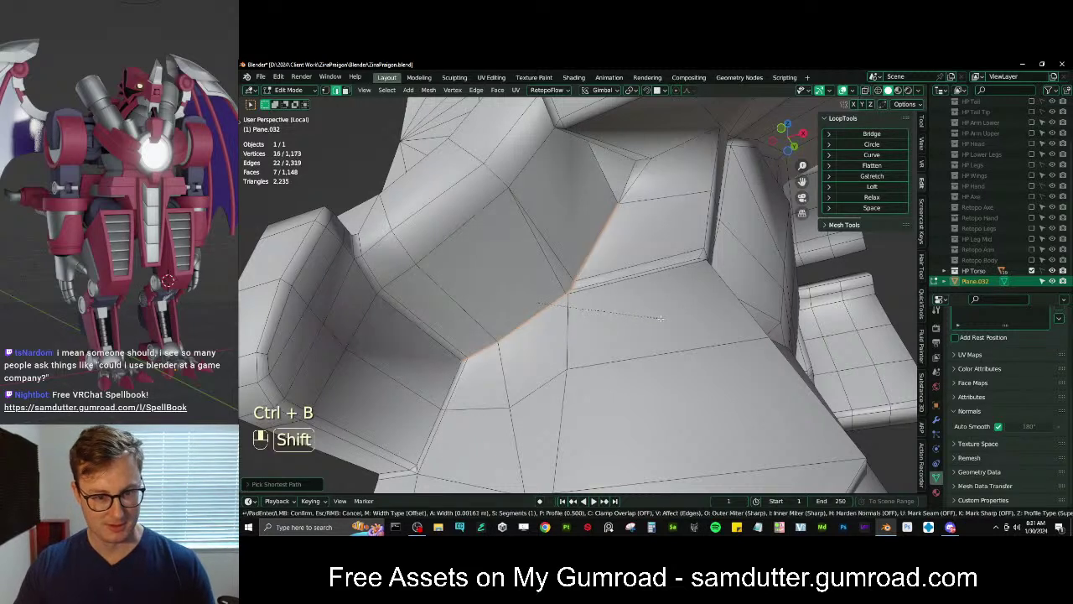
left_click(681, 318)
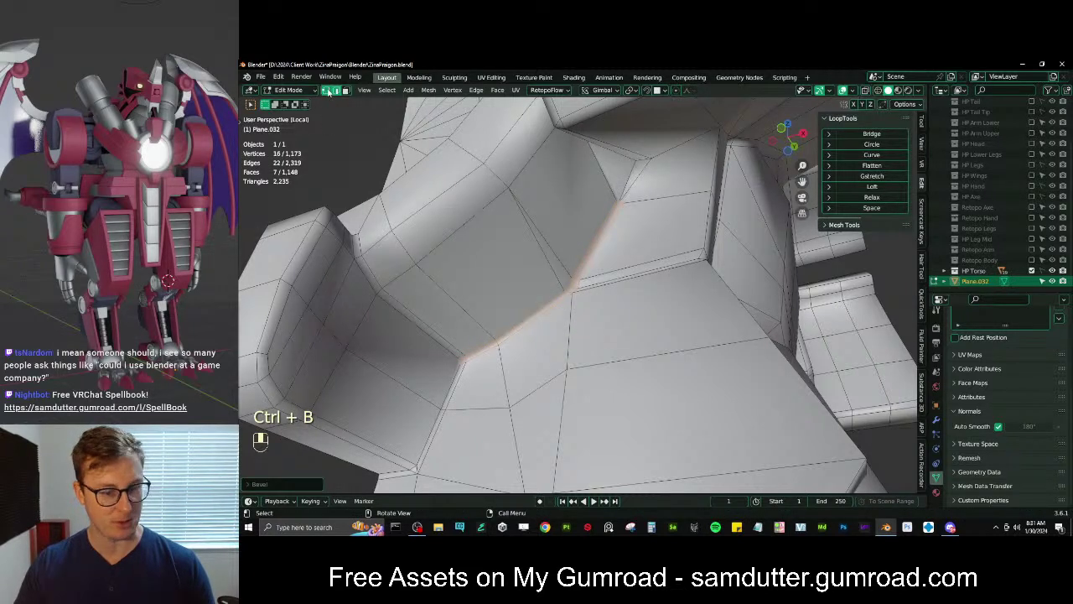
Switch to vertex selection and merge the two close vertices at the lower corner of the rim bevel
left_click(326, 91)
scroll(445, 369, "up", 3)
middle_click_drag(445, 369, 586, 310, "shift")
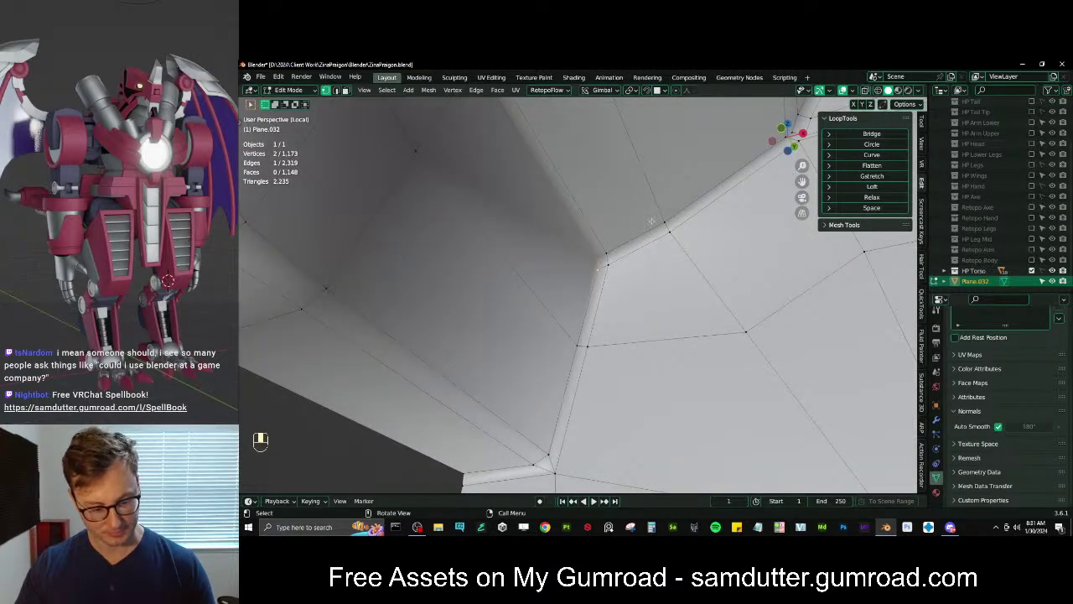
key("m")
left_click(635, 172)
middle_click_drag(650, 241, 667, 303)
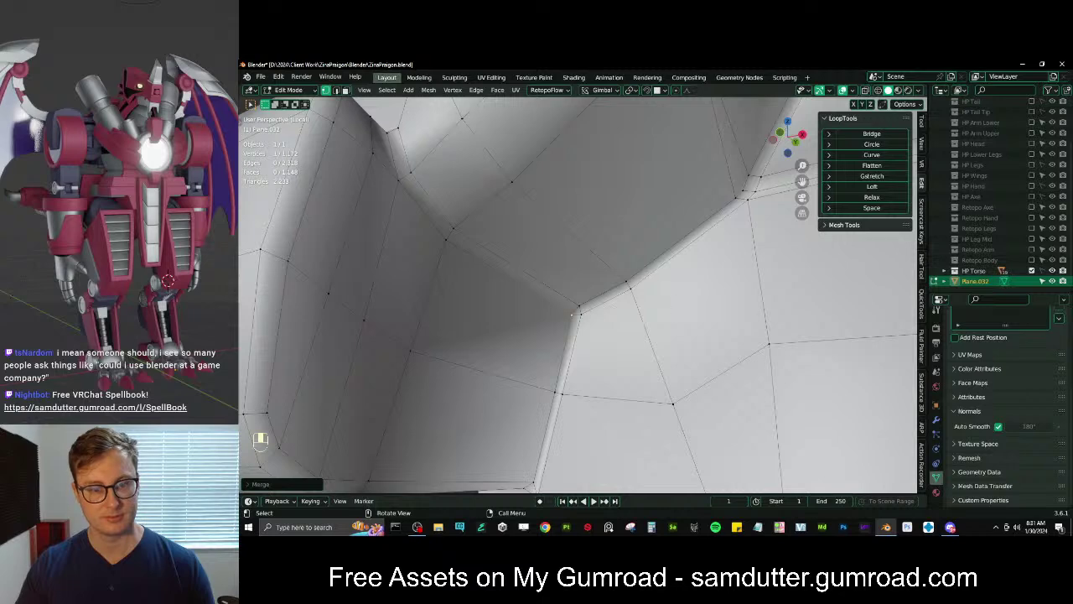
middle_click_drag(572, 314, 641, 342, "shift")
middle_click_drag(650, 299, 612, 285)
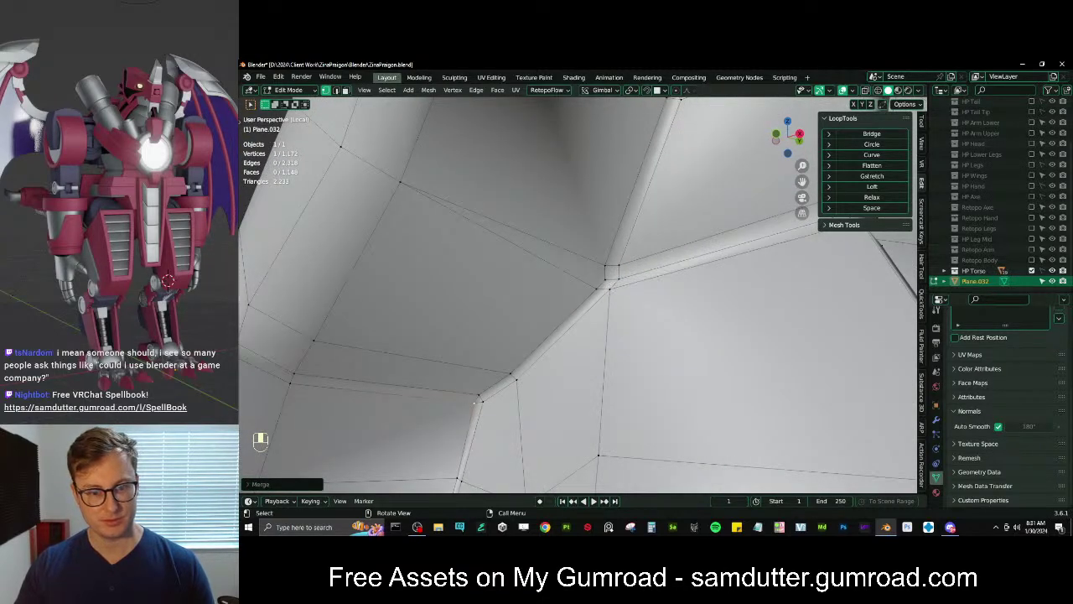
Merge the doubled vertices at the upper end of the rim bevel and repeat the merge on the corner above
scroll(609, 280, "down", 3)
scroll(614, 287, "up", 2)
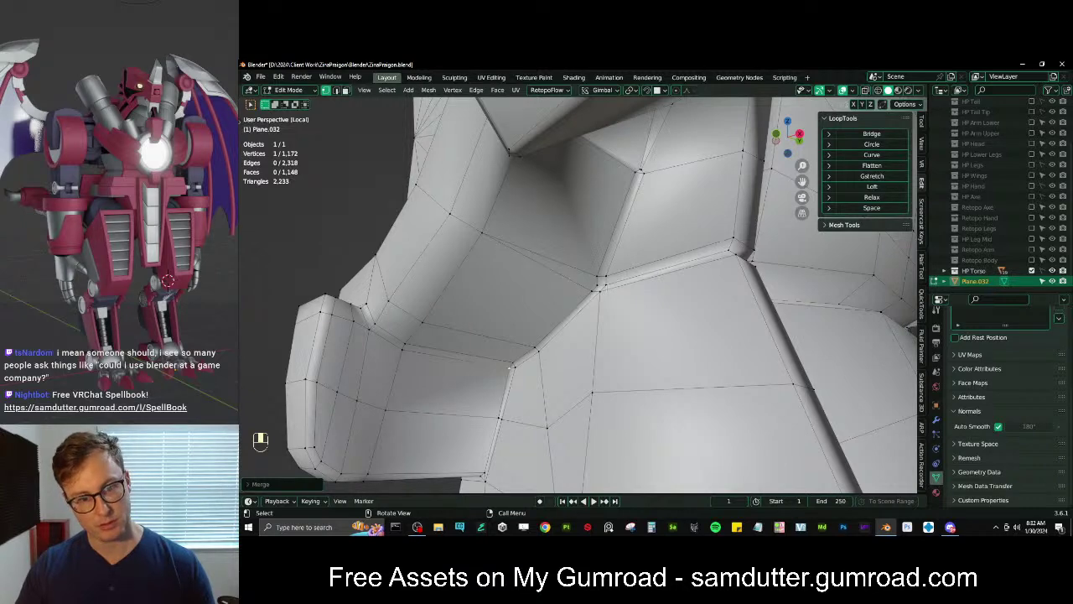
middle_click_drag(668, 241, 635, 241)
scroll(657, 221, "up", 3)
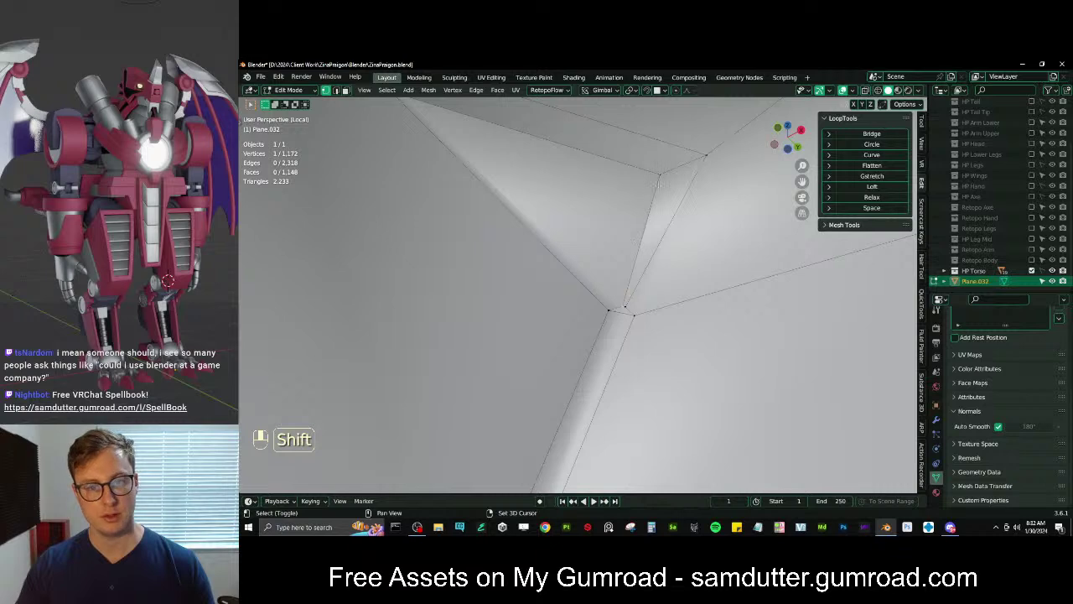
key("m")
left_click(639, 282)
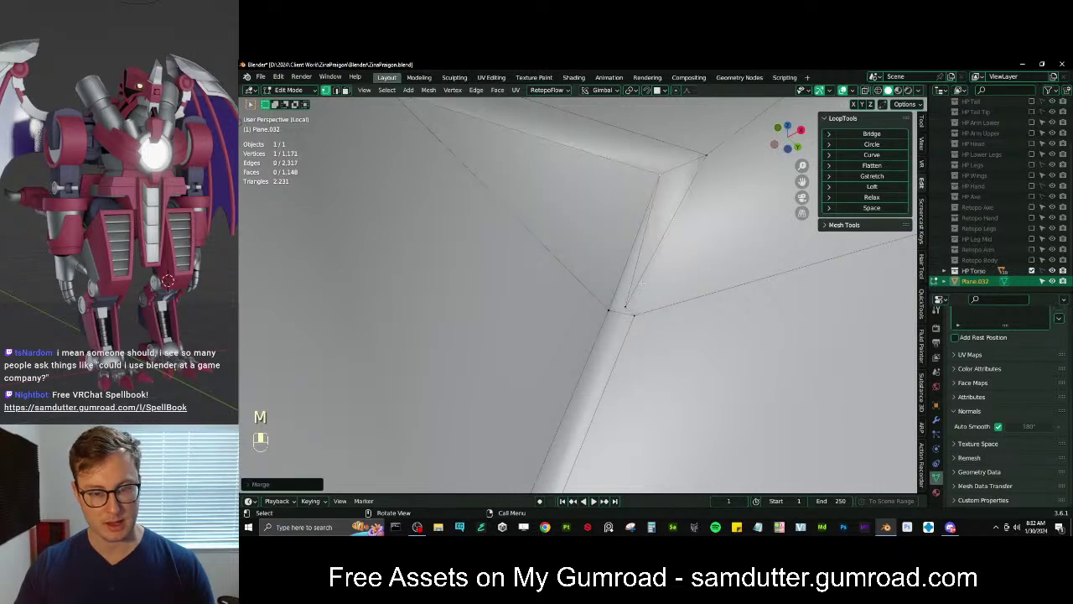
left_click(705, 158, "shift")
key("shift+r")
scroll(679, 201, "down", 9)
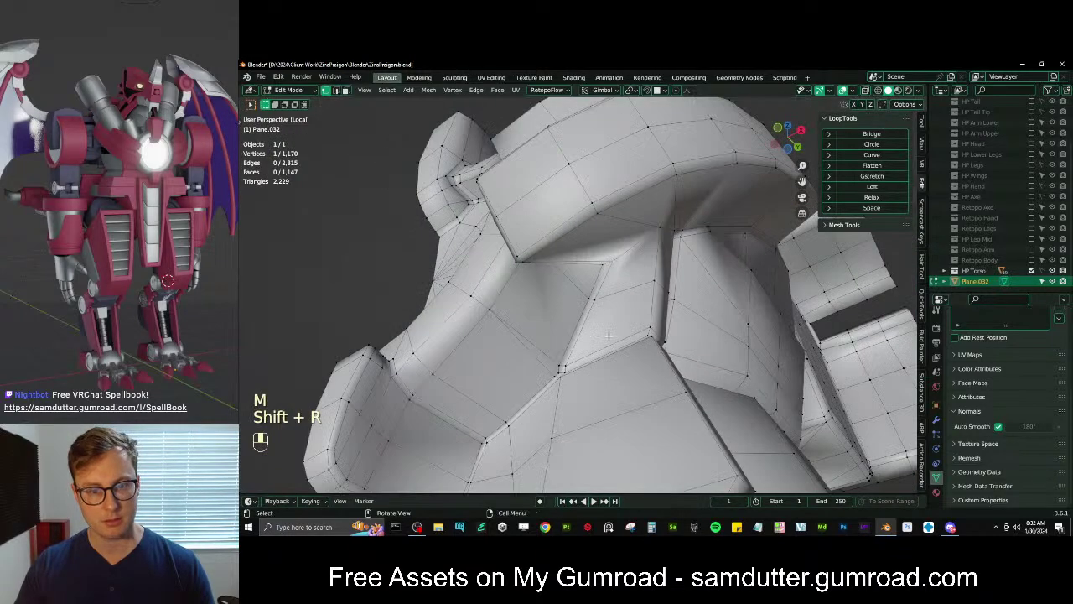
Check the shading of the merged recess corners in Object Mode
middle_click_drag(616, 230, 566, 301)
key("Tab")
scroll(566, 301, "down", 3)
middle_click_drag(649, 345, 589, 277)
scroll(578, 365, "up", 3)
scroll(590, 325, "up", 2)
key("Tab")
Bevel the short edges running from the recess corner up to the top of the narrow strip
scroll(668, 254, "up", 3)
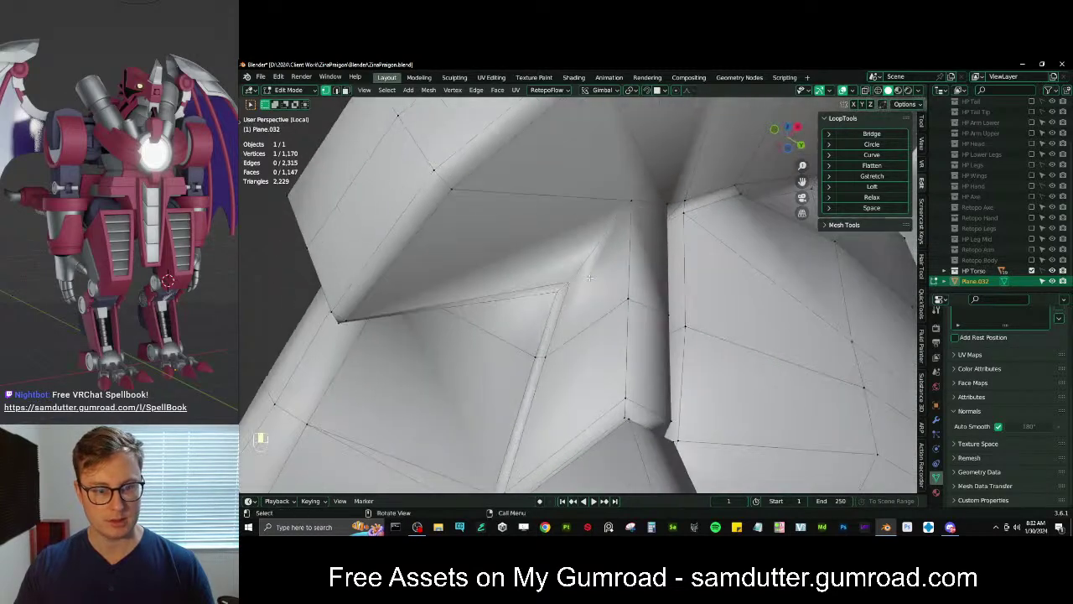
left_click(629, 205, "ctrl")
middle_click_drag(629, 204, 597, 222)
middle_click_drag(613, 272, 652, 255)
key("ctrl+b")
left_click(624, 272)
Merge the doubled vertices at the corner of the new bevel and slide the strip's upper vertex along its edge
scroll(536, 277, "up", 3)
middle_click_drag(537, 278, 649, 254)
left_click(647, 275)
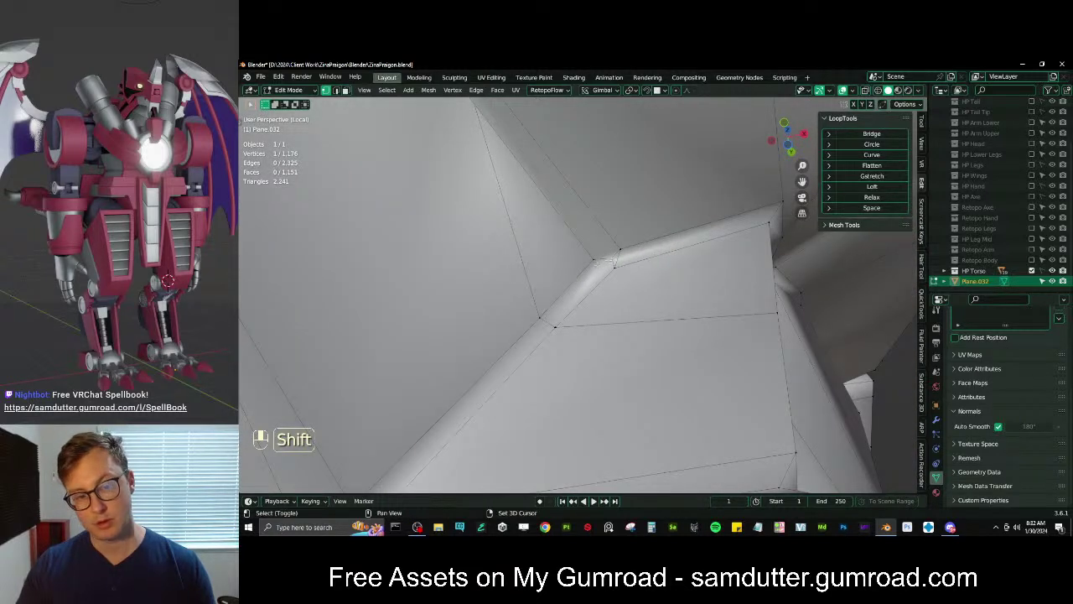
key("m")
left_click(633, 277)
middle_click_drag(633, 278, 636, 252)
key("g")
key("g")
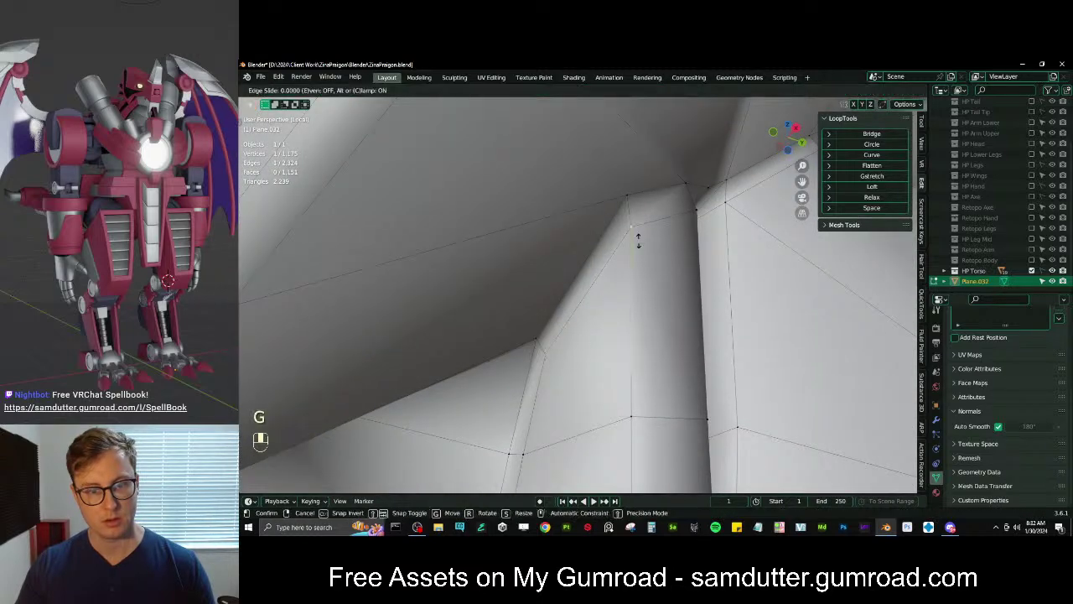
left_click(639, 225)
Merge the vertices at the top of the groove beside the narrow strip at the last one and dissolve the leftover edge
middle_click_drag(638, 224, 601, 251)
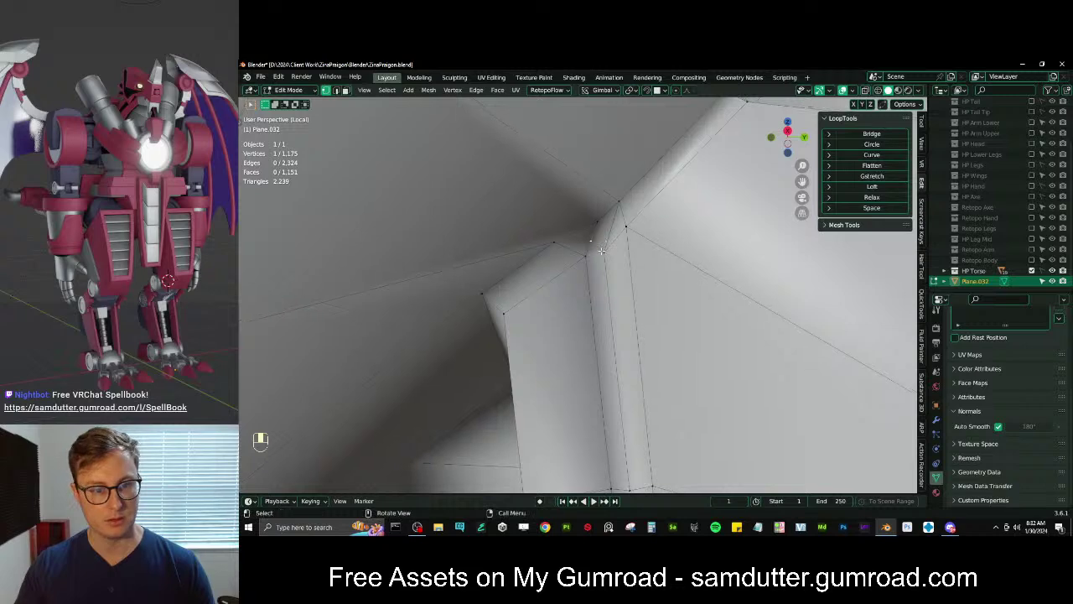
left_click(602, 253, "shift")
key("m")
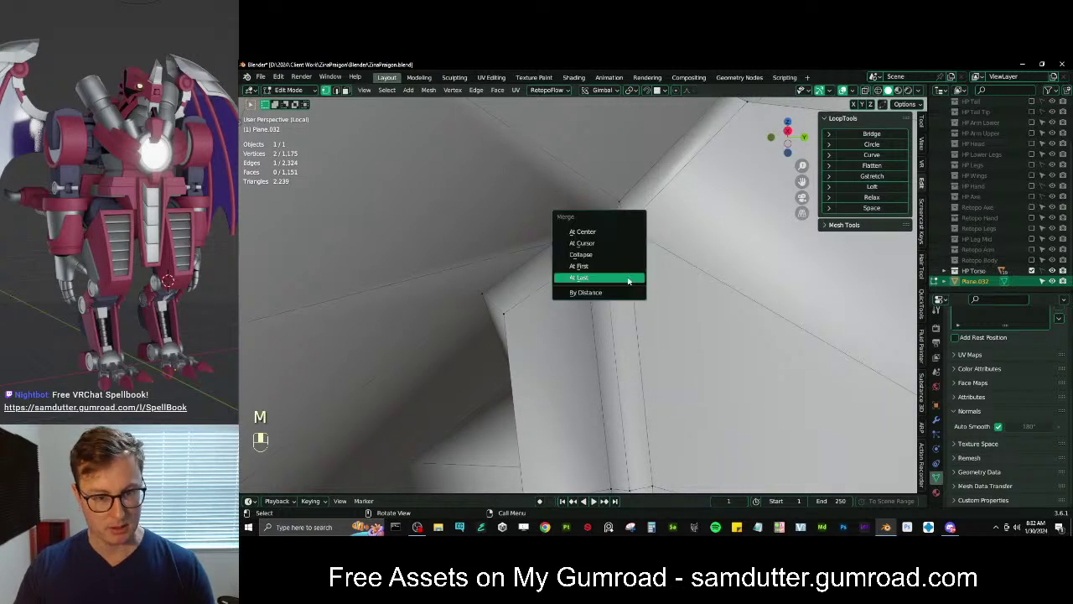
left_click(628, 278)
left_click(606, 250, "shift")
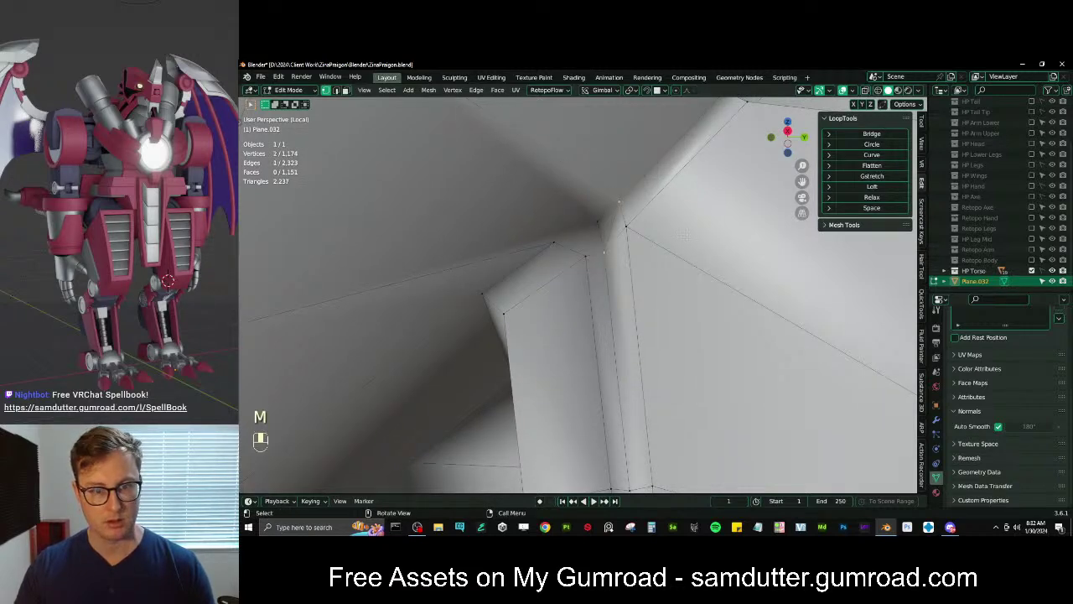
key("x")
left_click(695, 237)
scroll(695, 237, "down", 5)
middle_click_drag(682, 234, 573, 242)
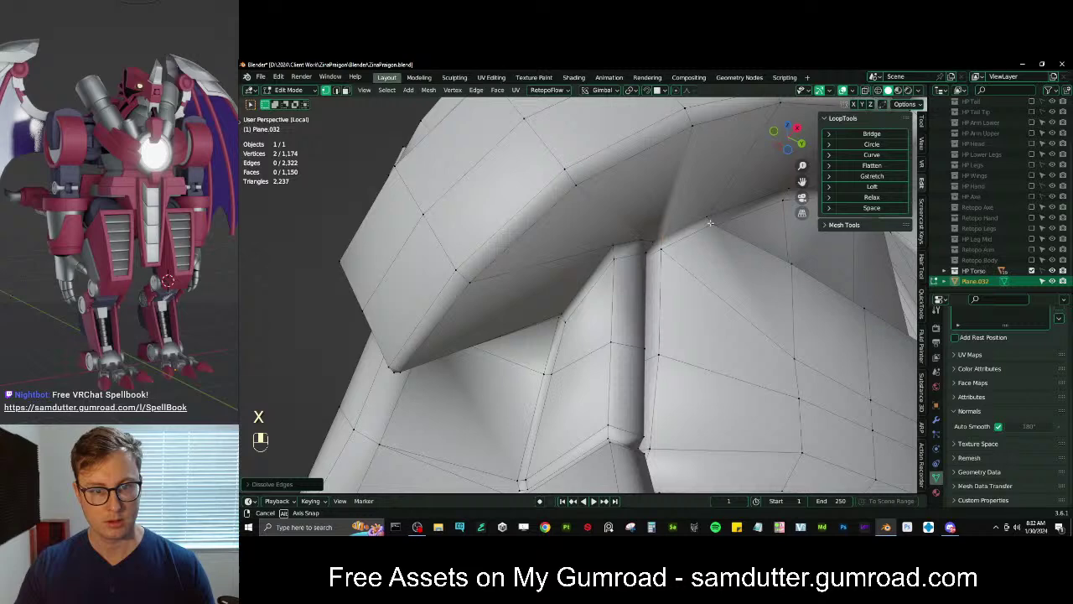
Check the shading under the collar and merge the two vertices where the groove meets its underside
scroll(710, 223, "down", 4)
key("Tab")
scroll(540, 277, "up", 5)
key("Tab")
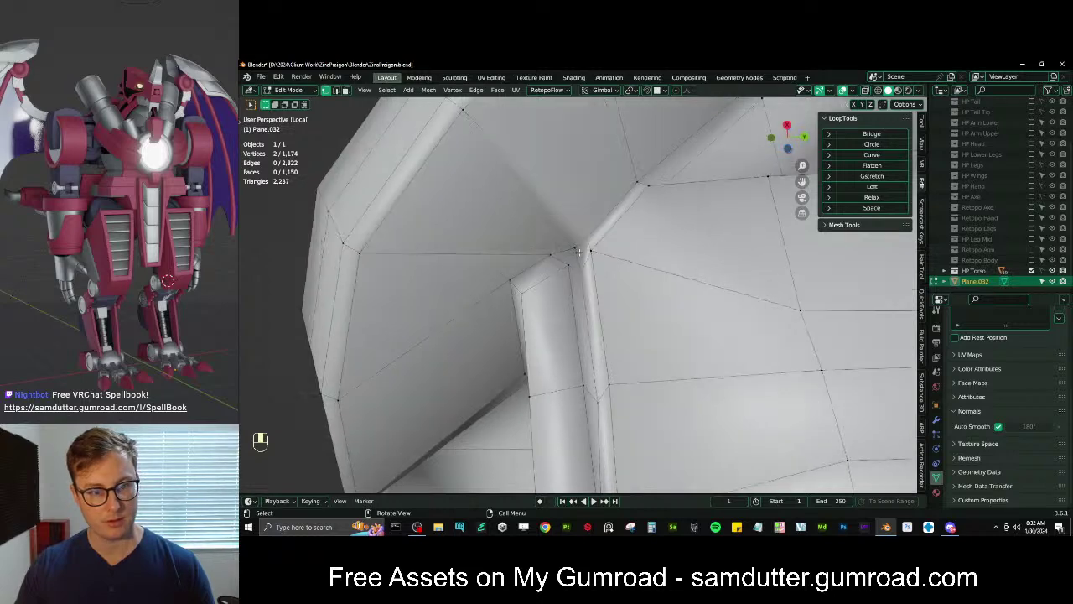
scroll(557, 243, "up", 2)
scroll(588, 274, "down", 3)
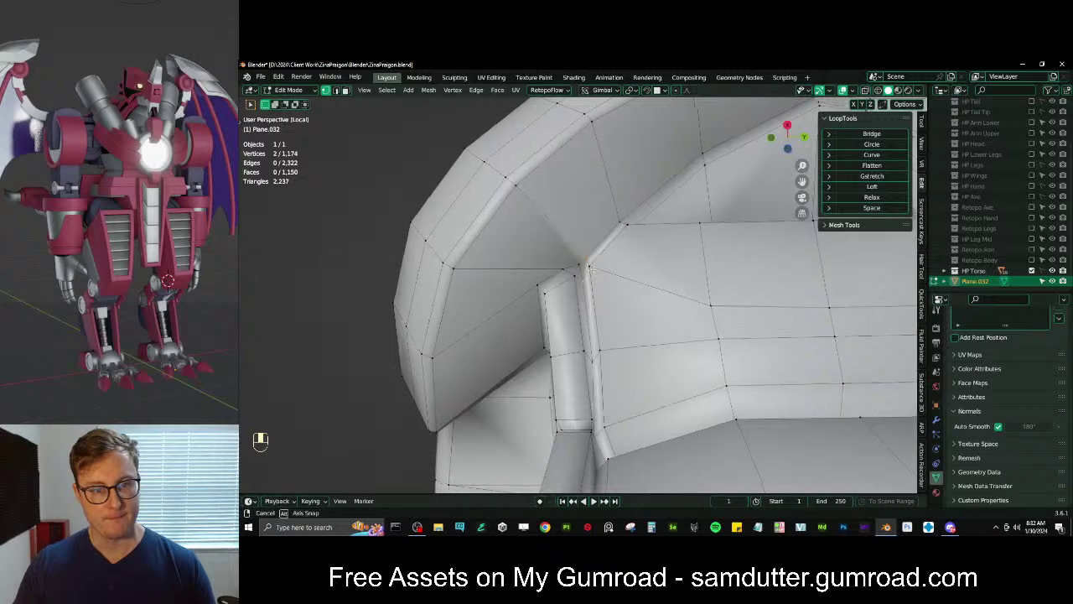
scroll(591, 275, "up", 2)
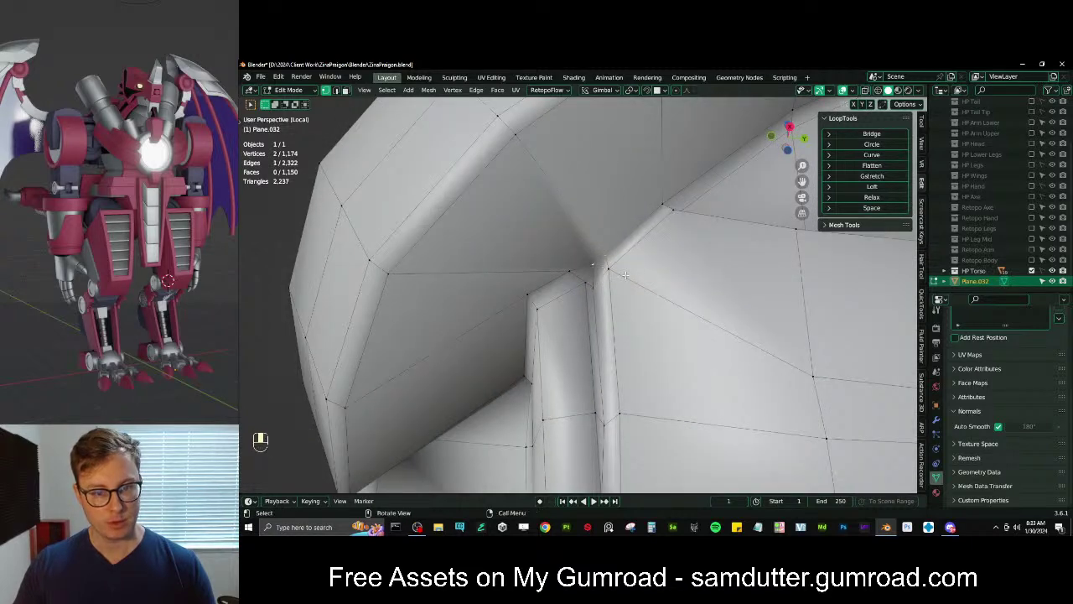
key("m")
left_click(620, 227)
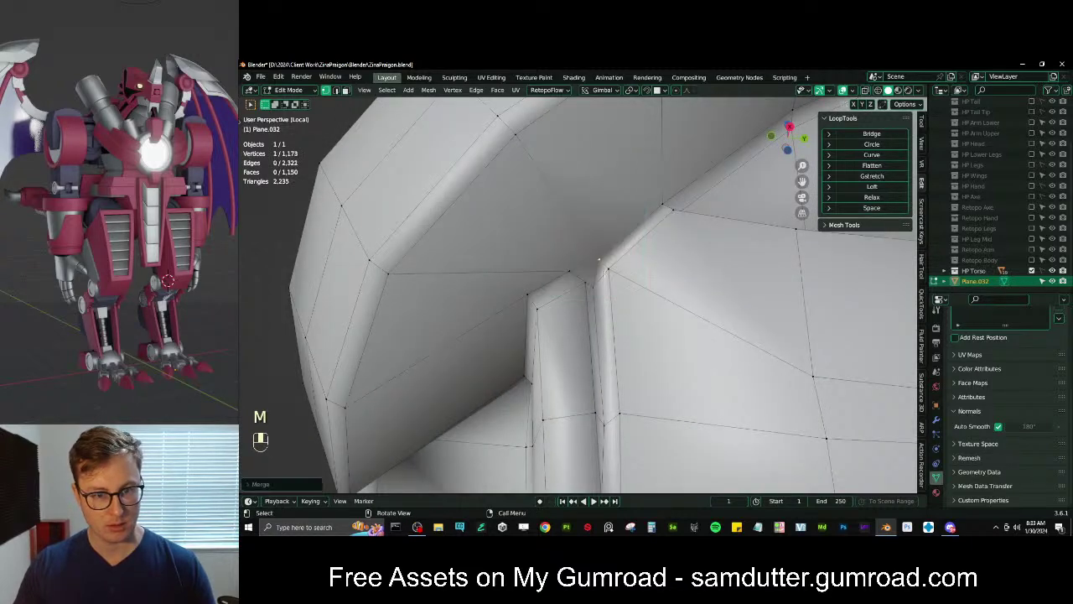
Reposition the merged vertex and the neighbouring vertex at the top of the groove
key("g")
left_click(585, 272)
middle_click_drag(585, 273, 630, 228)
left_click(577, 279)
key("g")
left_click(586, 274)
Examine the torso's shading in Object Mode and inspect the lower side panel's topology from below
key("Tab")
scroll(617, 249, "down", 3)
scroll(624, 250, "down", 5)
middle_click_drag(631, 228, 574, 216)
scroll(597, 209, "up", 3)
key("Tab")
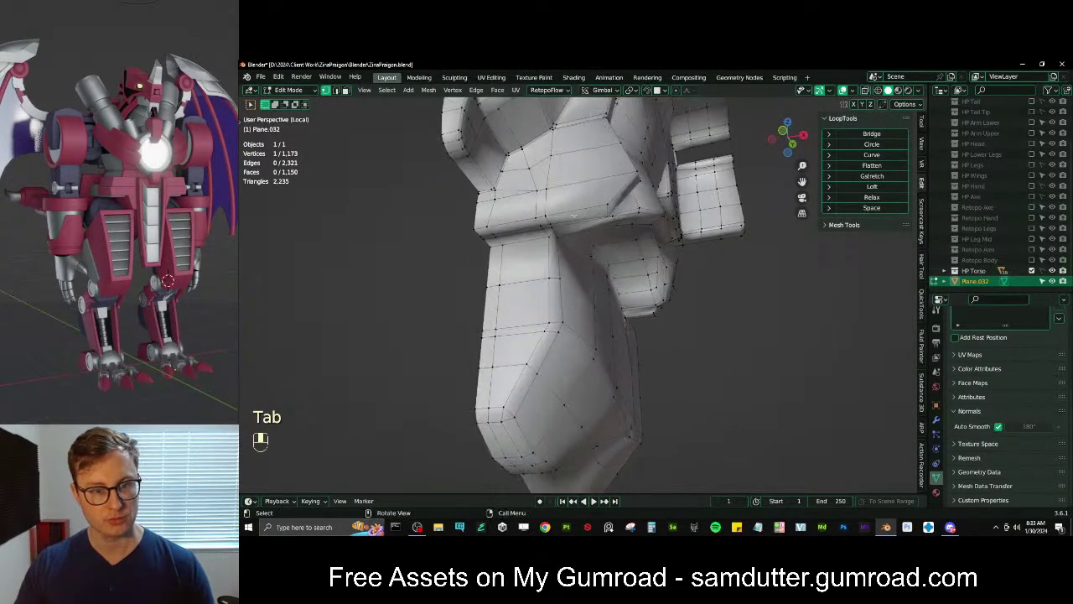
middle_click_drag(514, 152, 580, 171)
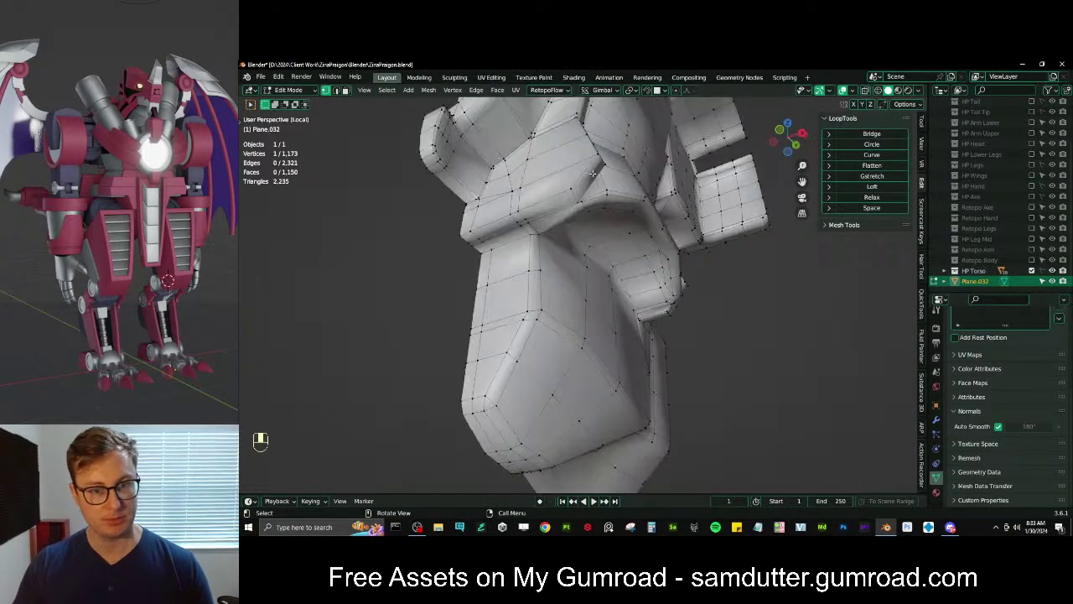
scroll(582, 174, "up", 3)
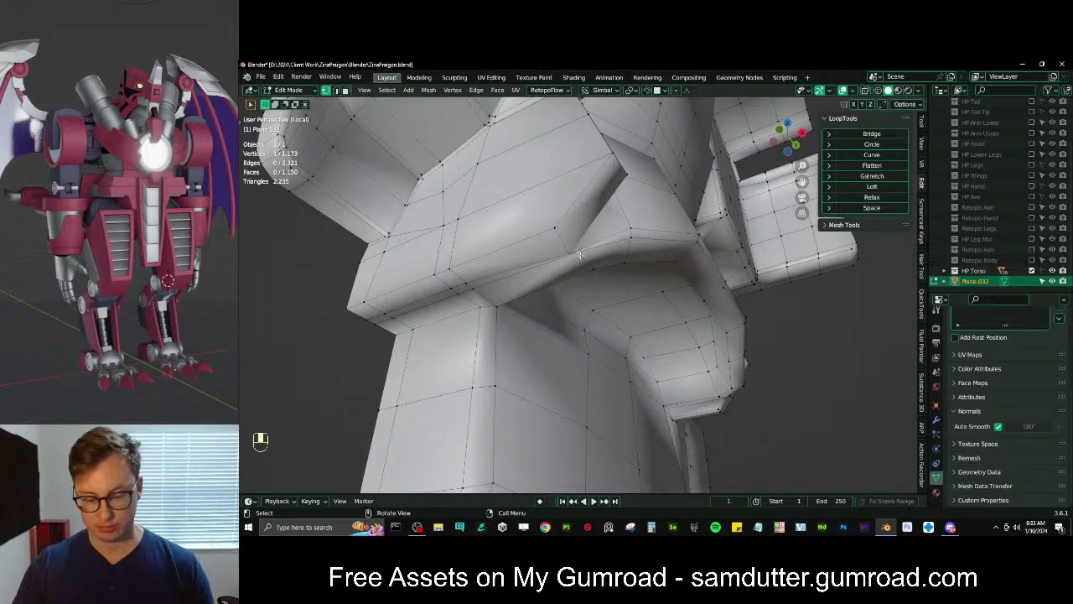
Move the vertex where the panel's fold meets the lower hem along the X axis
key("KP_Decimal")
middle_click_drag(579, 252, 595, 267)
key("g")
key("x")
left_click(569, 353)
Select the border edges on both sides of the side torso panel, from the lower corner up to the strip, and bevel them
scroll(647, 282, "down", 3)
mouse_move(595, 266)
middle_mouse_down("shift")
mouse_move(587, 255)
mouse_move(601, 304)
mouse_move(612, 260)
middle_mouse_up("shift")
left_click(335, 90)
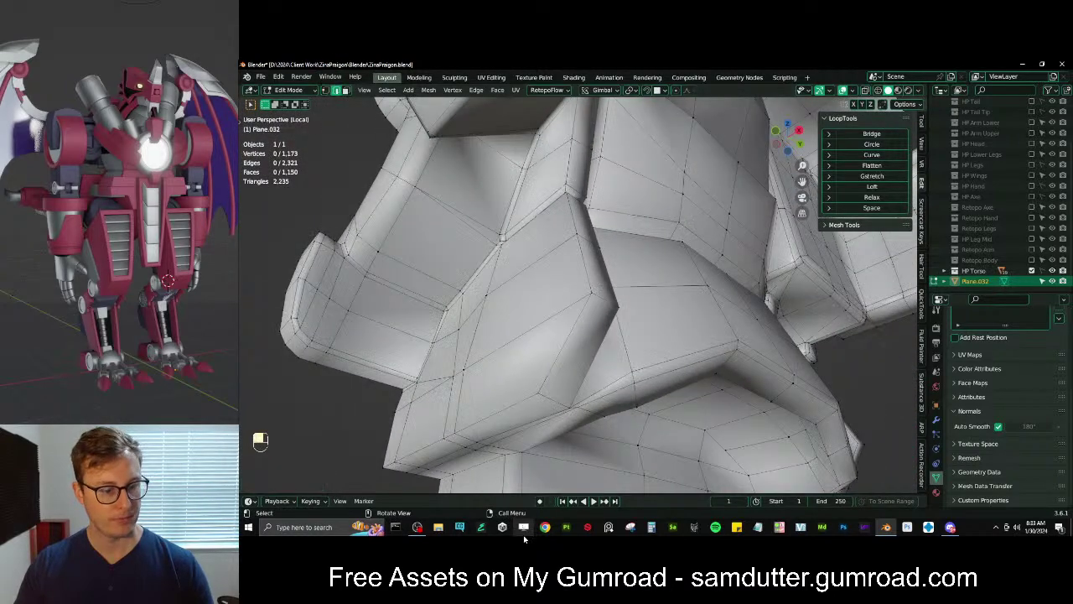
left_click(587, 267, "ctrl")
middle_click_drag(587, 266, 556, 224, "shift")
left_click(596, 164, "ctrl")
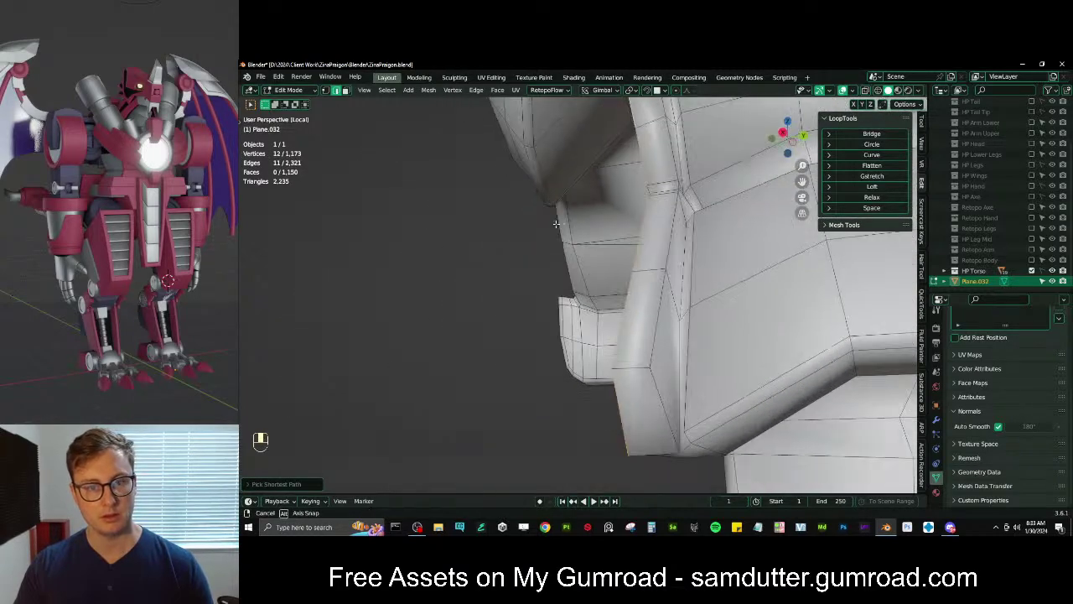
middle_click_drag(666, 336, 629, 330)
left_click(625, 328, "shift")
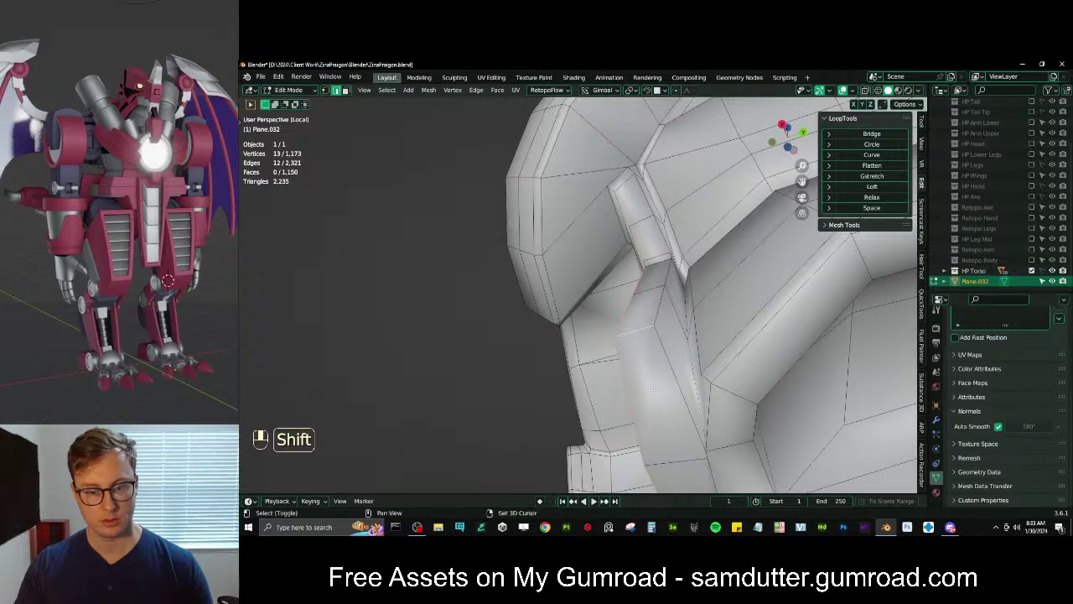
middle_click_drag(653, 388, 612, 250)
left_click(656, 293, "shift")
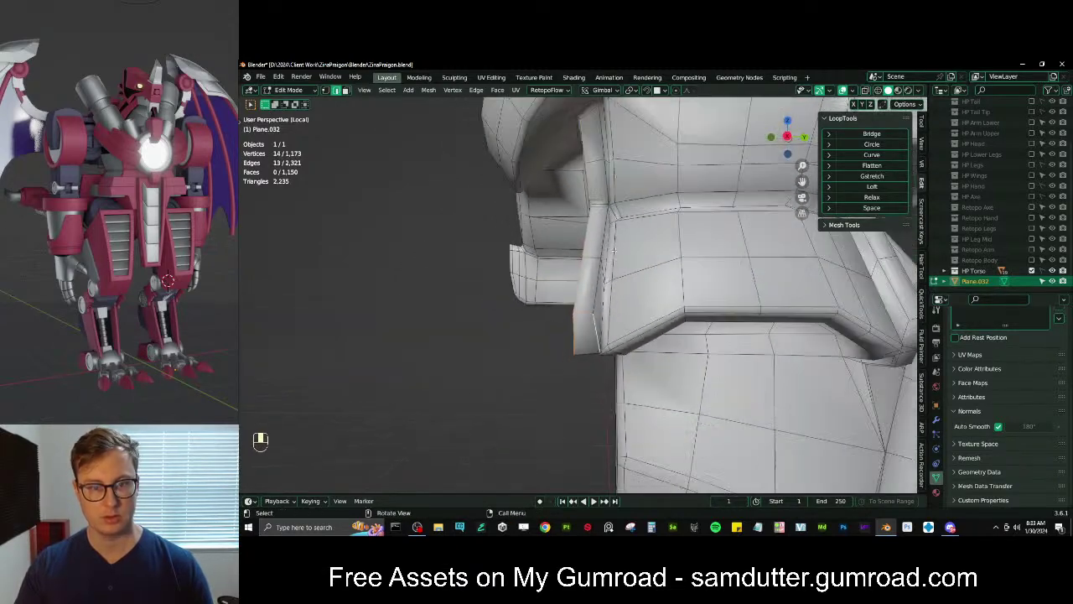
left_click(597, 116, "ctrl")
middle_click_drag(602, 125, 651, 191)
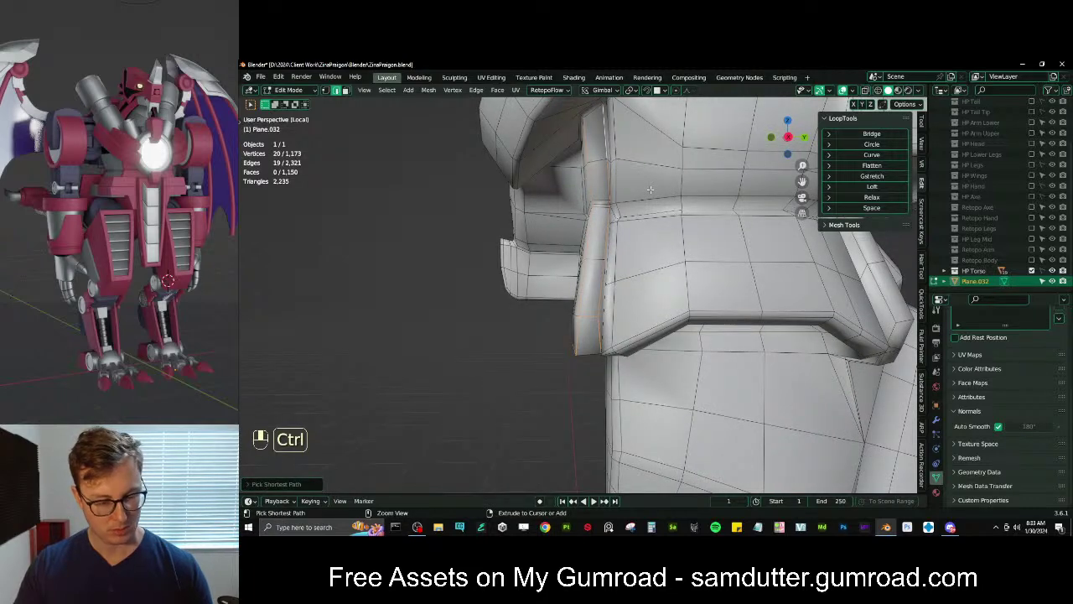
key("ctrl+b")
left_click(666, 179)
Check the shading of the beveled side panel in Object Mode and inspect its lower fold up close
middle_click_drag(599, 290, 557, 283)
key("Tab")
scroll(647, 288, "down", 5)
scroll(647, 289, "up", 5)
key("Tab")
scroll(629, 264, "up", 4)
mouse_move(557, 283)
middle_mouse_down("shift")
mouse_move(564, 234)
mouse_move(526, 235)
mouse_move(562, 271)
mouse_move(621, 280)
mouse_move(561, 305)
middle_mouse_up("shift")
scroll(634, 282, "up", 2)
scroll(556, 301, "up", 3)
scroll(372, 156, "down", 5)
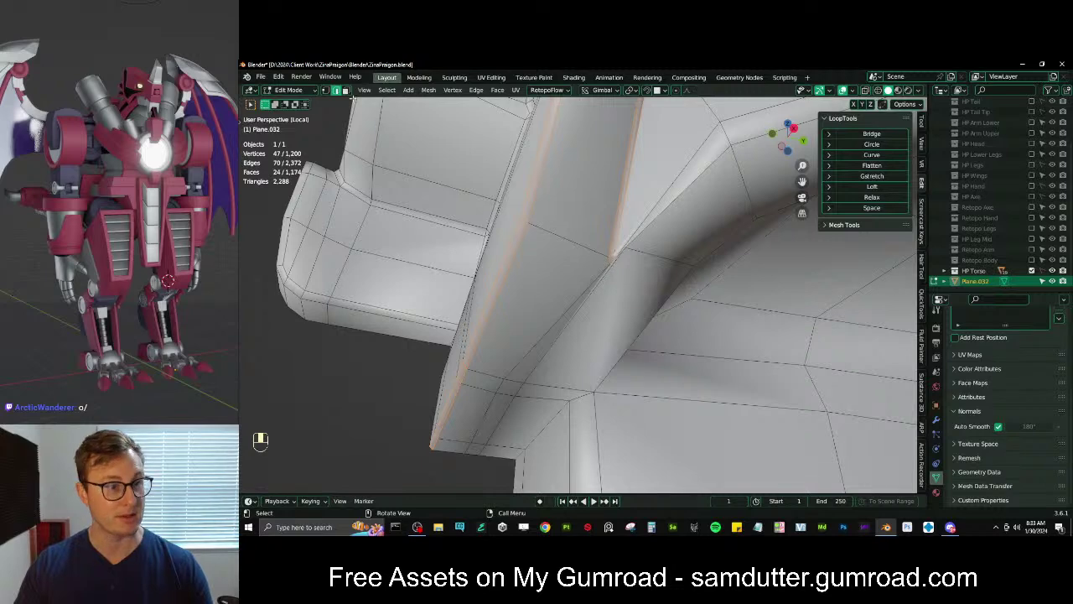
Merge the crowded bevel vertices at the lower end of the panel's fold and reposition the resulting vertex
key("KP_Decimal")
middle_click_drag(616, 265, 636, 290)
key("m")
left_click(602, 271)
key("g")
left_click(700, 254)
Merge another pair of vertices at the lower end of the fold into one
left_click(581, 303)
left_click(651, 318, "shift")
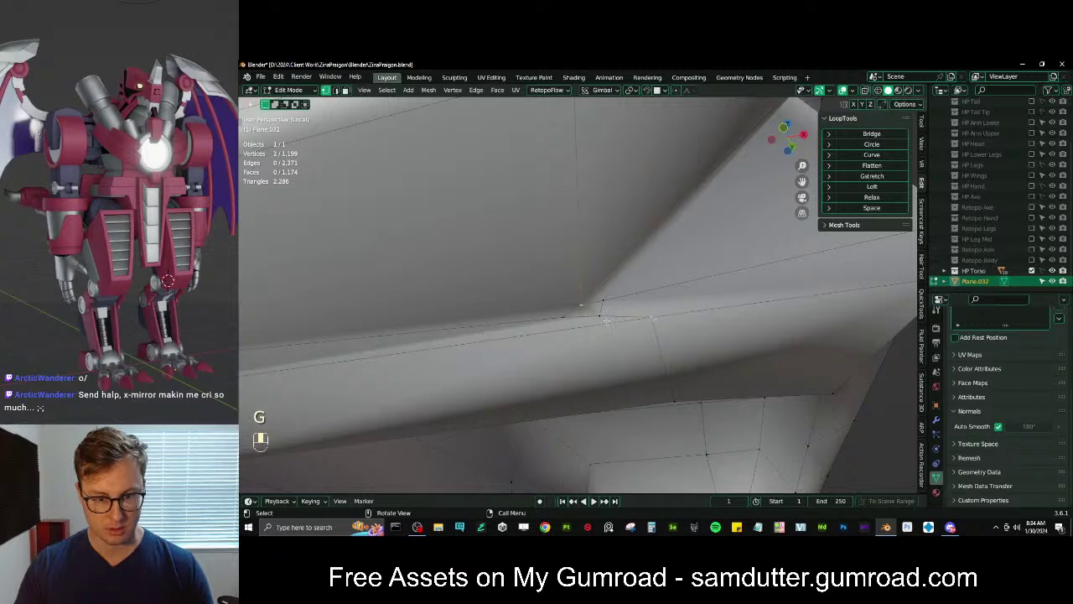
key("m")
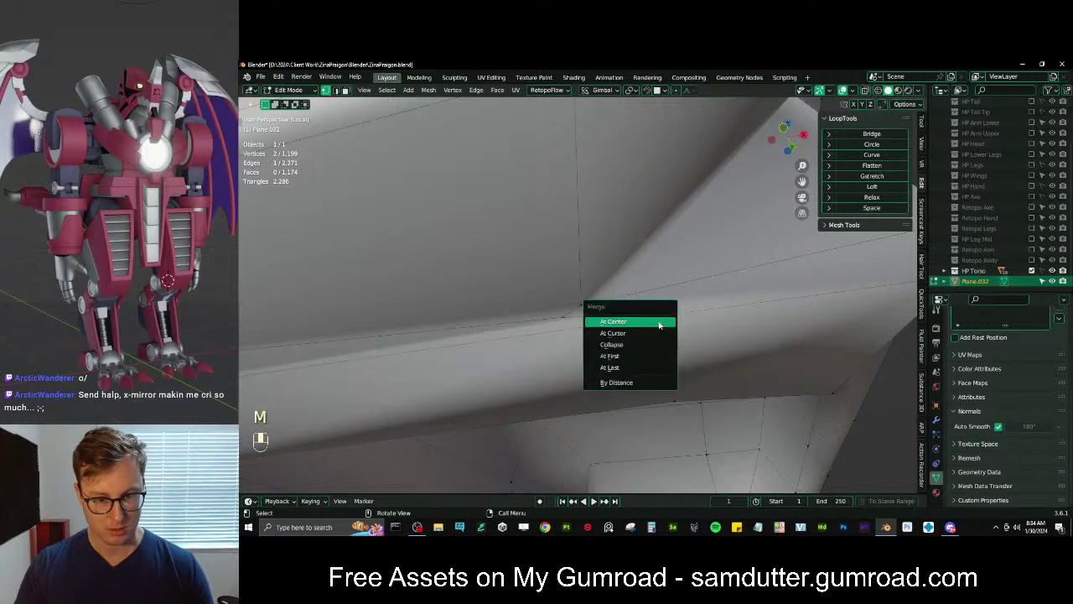
left_click(629, 370)
mouse_move(574, 317)
middle_mouse_down()
mouse_move(537, 322)
mouse_move(555, 304)
mouse_move(571, 308)
middle_mouse_up()
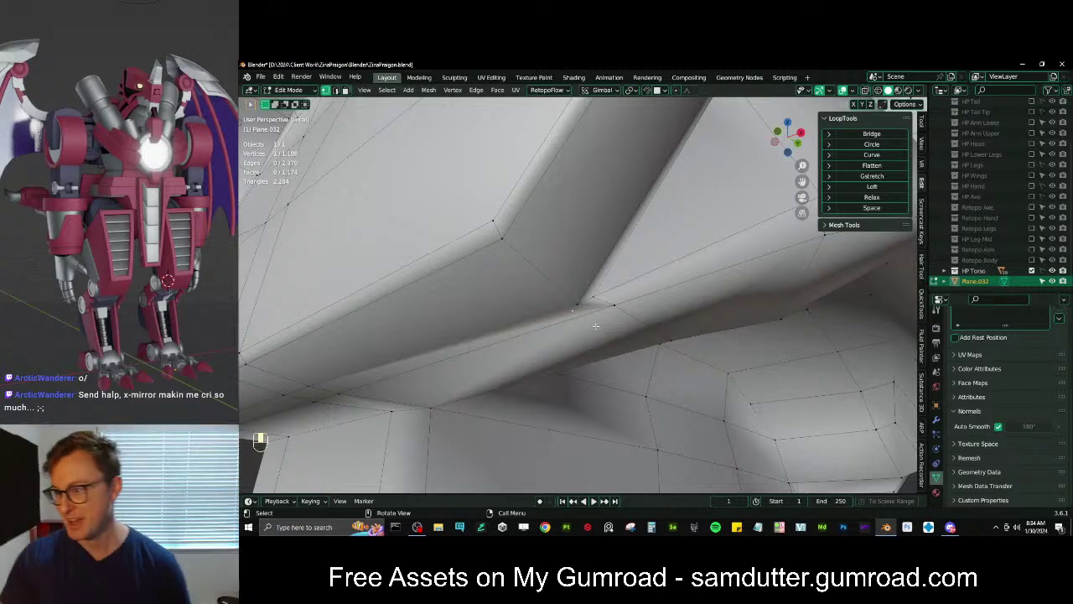
Adjust the vertex at the fold's end, merge it with the adjacent hem vertex and move the result closer to the corner
middle_click_drag(596, 324, 649, 270)
key("g")
left_click(537, 354)
left_click(630, 311, "shift")
key("m")
left_click(630, 311)
key("g")
middle_click(627, 320)
left_click(603, 323)
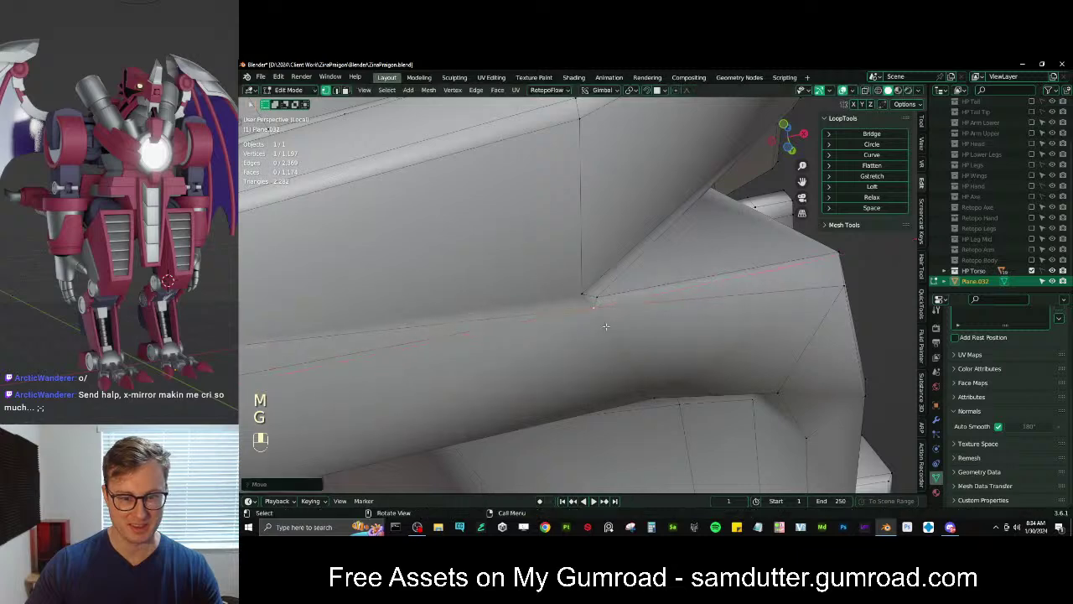
scroll(600, 328, "down", 4)
middle_click_drag(598, 330, 545, 320)
middle_click_drag(545, 320, 584, 293, "shift")
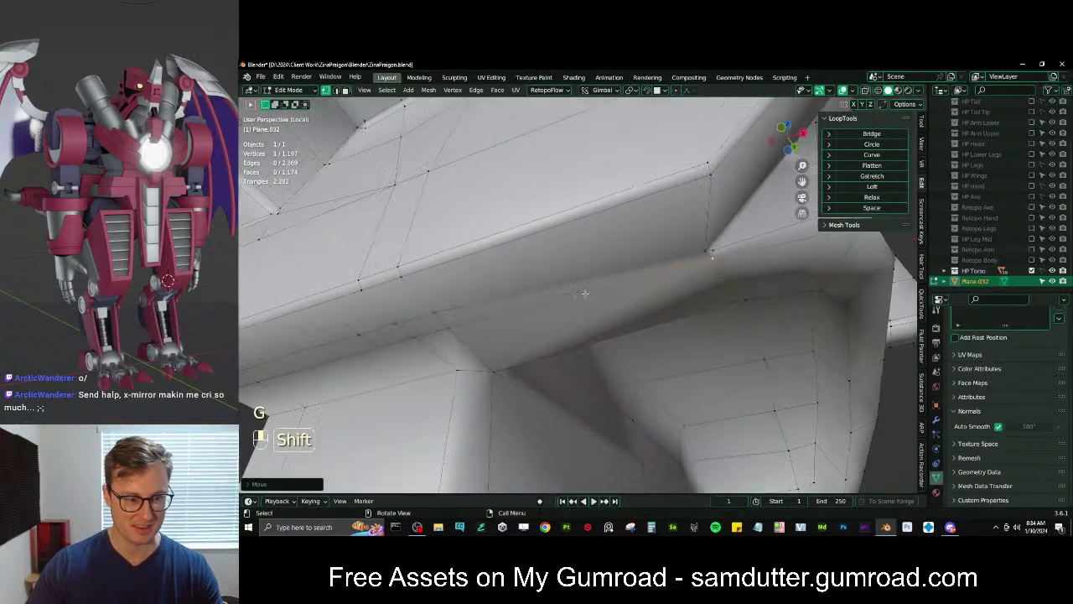
Merge the crowded vertex pairs one after another along the seam below the side panel, from the fold to the panel's outer end
key("m")
left_click(444, 326)
key("shift+r")
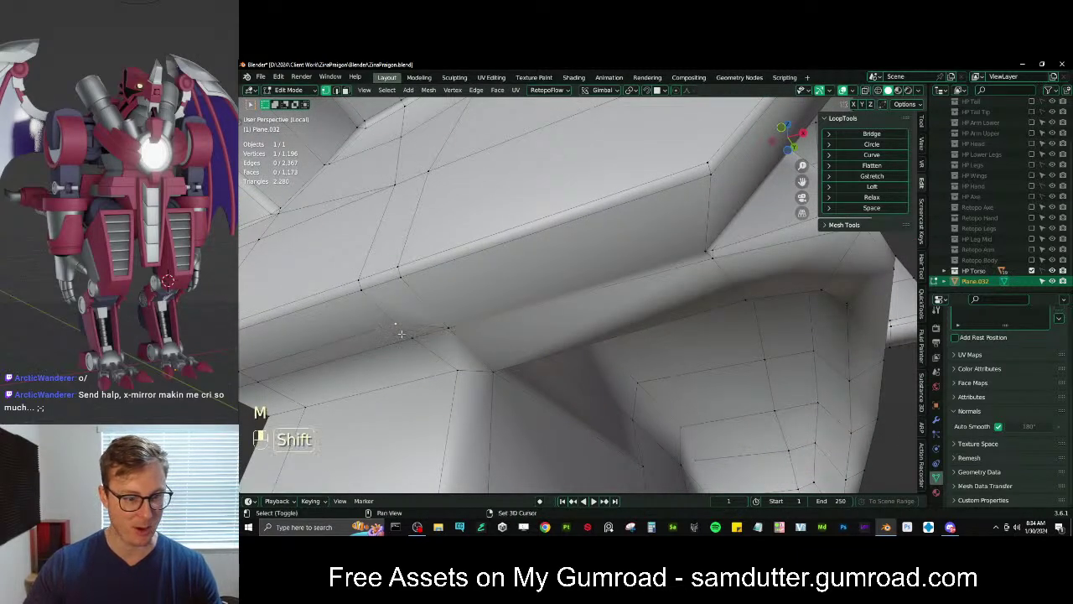
middle_click_drag(403, 333, 435, 306)
key("shift+r")
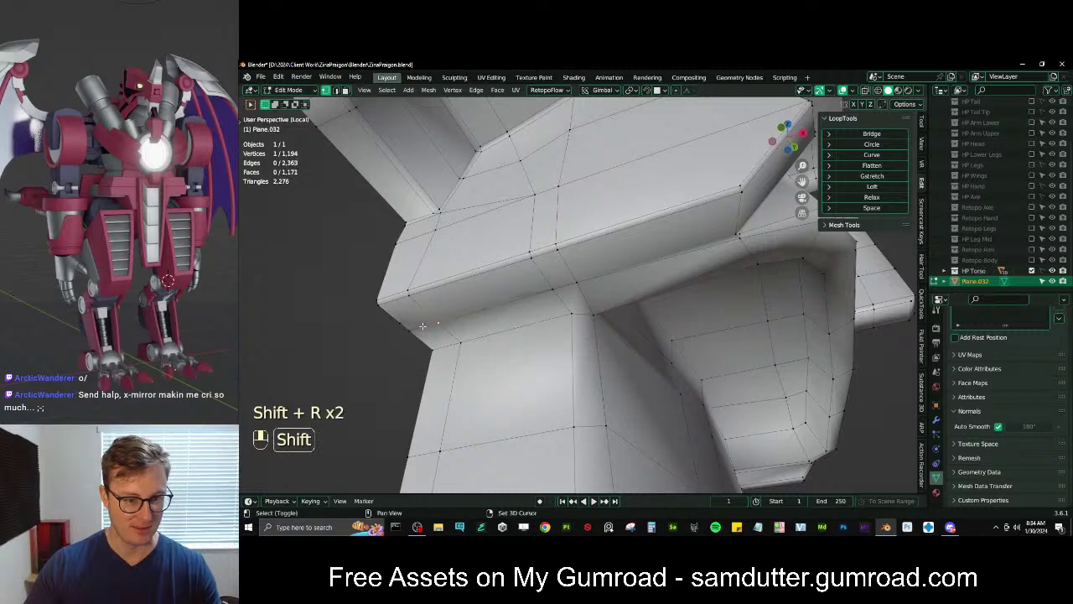
key("shift+r")
middle_click_drag(429, 317, 619, 220)
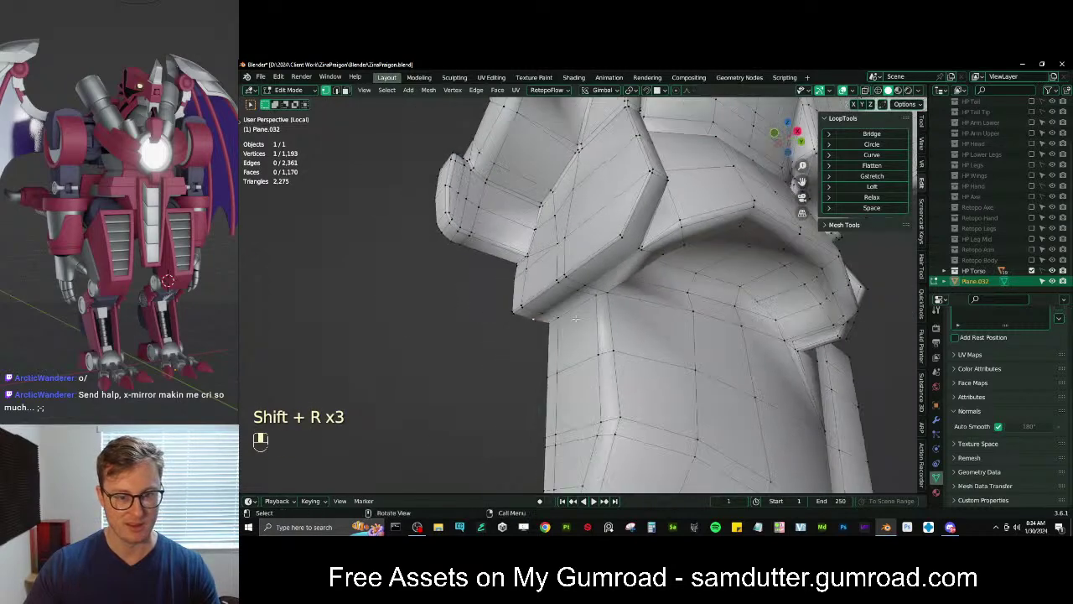
Check the shading around the cleaned-up fold of the side panel in Object Mode
key("a")
key("q")
left_click(638, 201)
middle_click_drag(592, 296, 627, 280)
left_click(585, 306)
key("Tab")
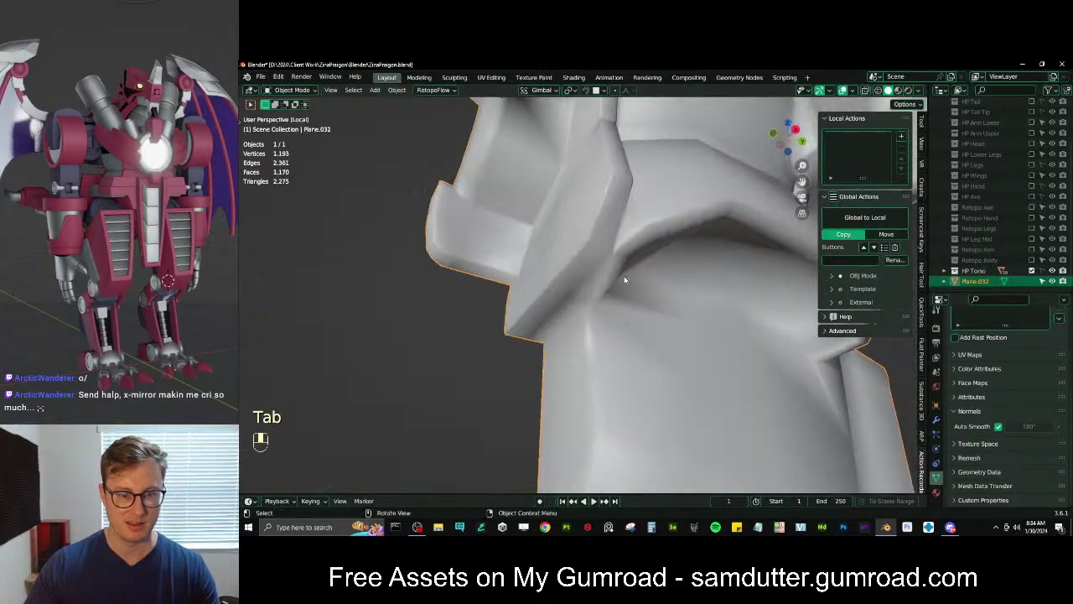
scroll(605, 290, "down", 5)
scroll(603, 290, "up", 5)
Connect the side panel's lower corner vertex to the seam vertex below it with a new edge and check the shading
key("Tab")
mouse_move(566, 295)
middle_mouse_down()
mouse_move(638, 313)
mouse_move(578, 311)
middle_mouse_up()
middle_click_drag(655, 222, 656, 225)
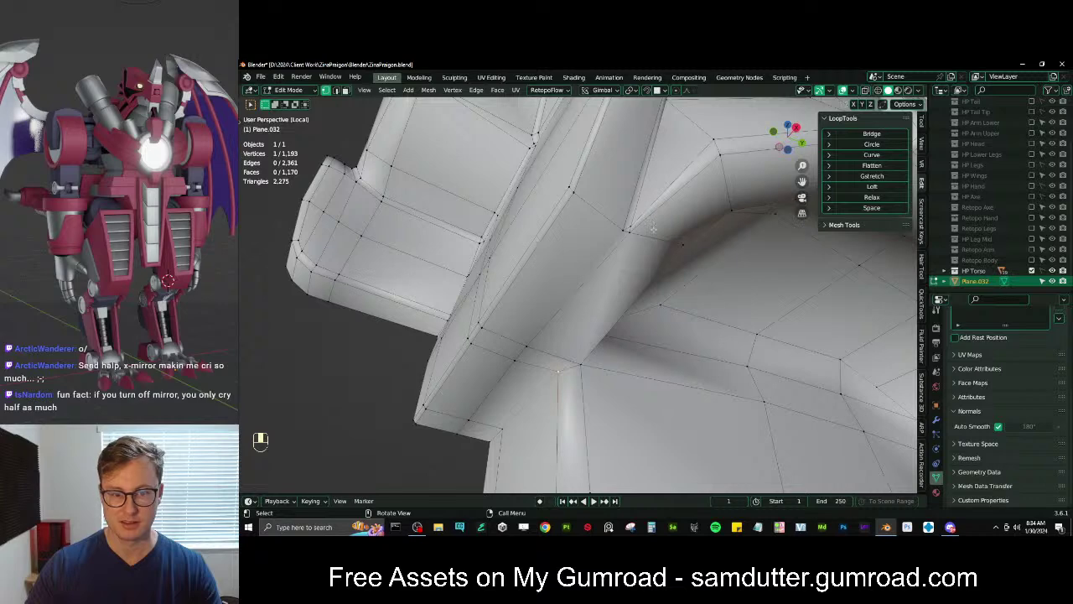
left_click(621, 228, "shift")
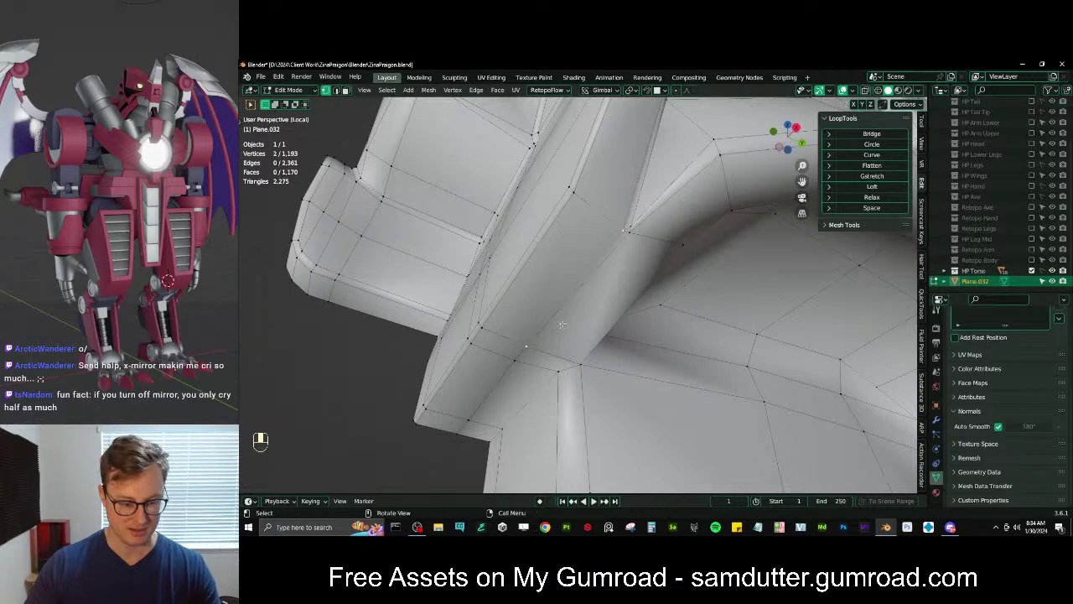
middle_click_drag(562, 324, 588, 313)
key("Tab")
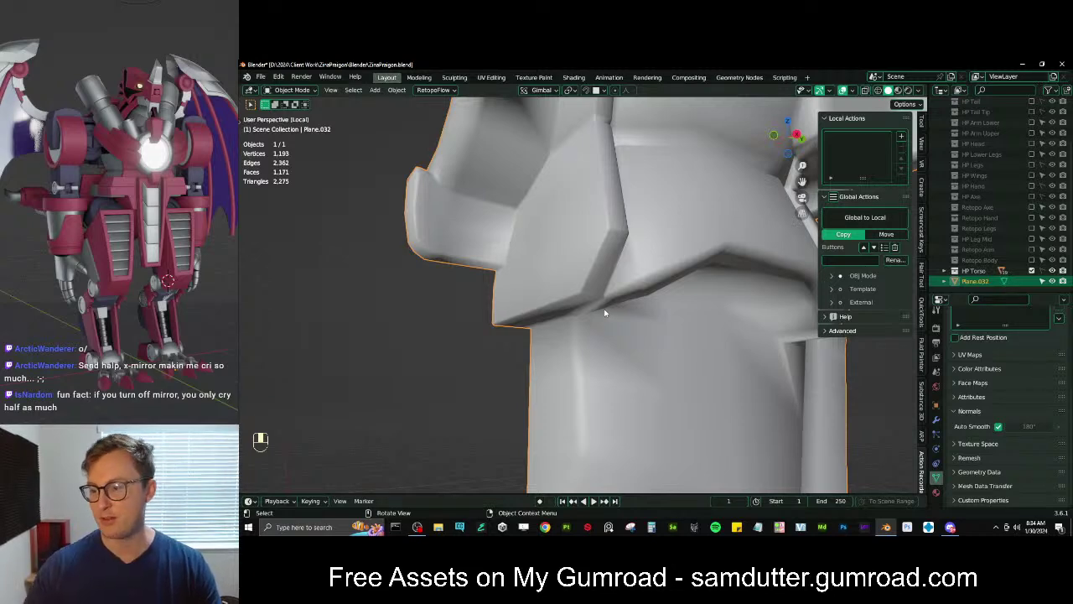
Bevel the edges around the inner rim of the waist recess, including the crease along its lower side
key("Tab")
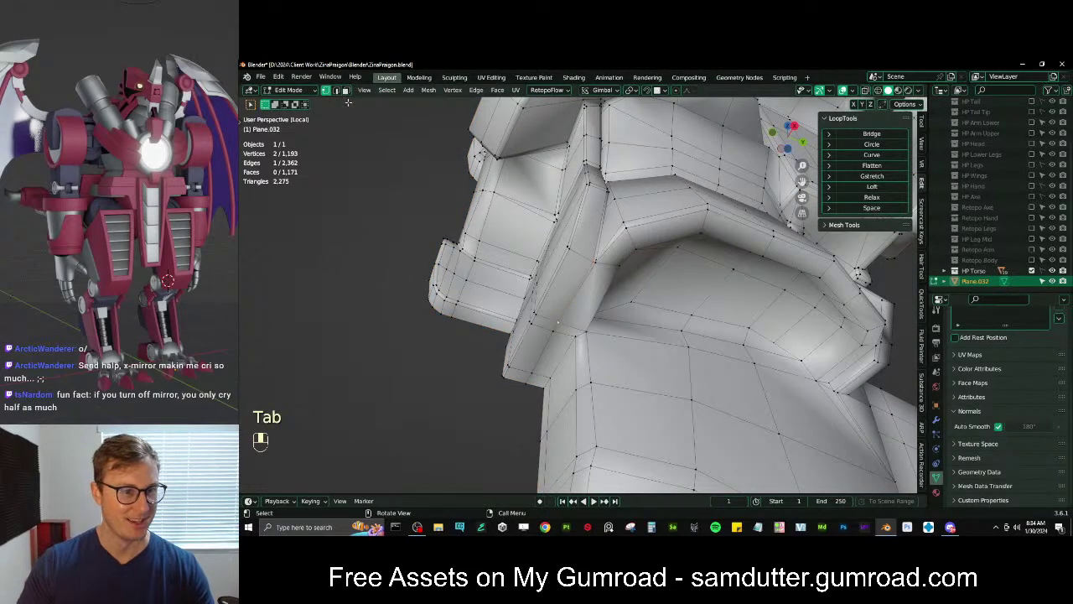
left_click(337, 91)
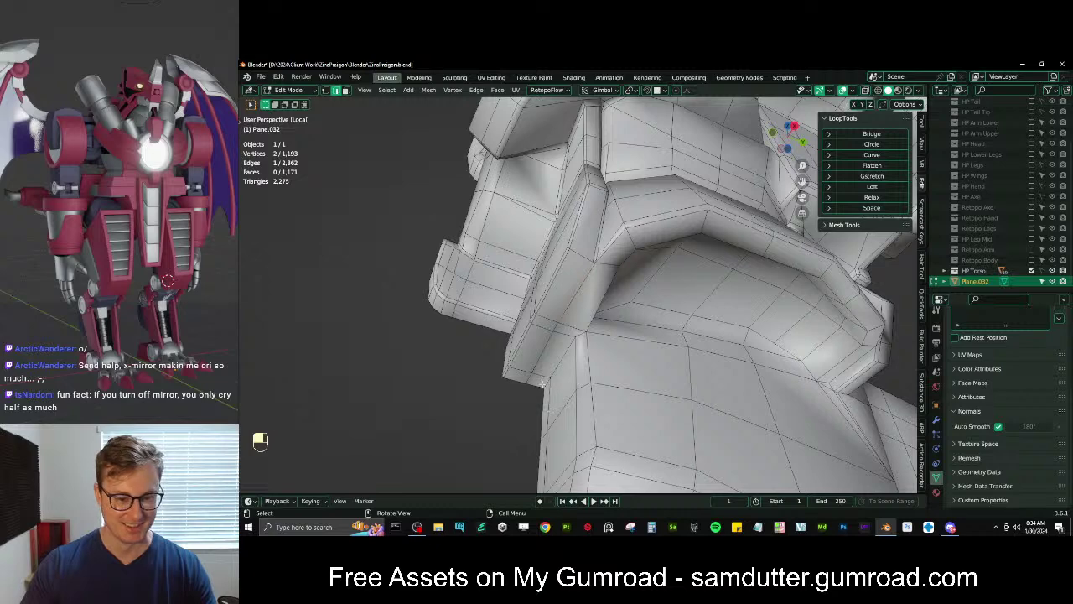
left_click(590, 337, "ctrl")
middle_click_drag(591, 337, 635, 237)
left_click(593, 307, "shift")
left_click(603, 213, "ctrl")
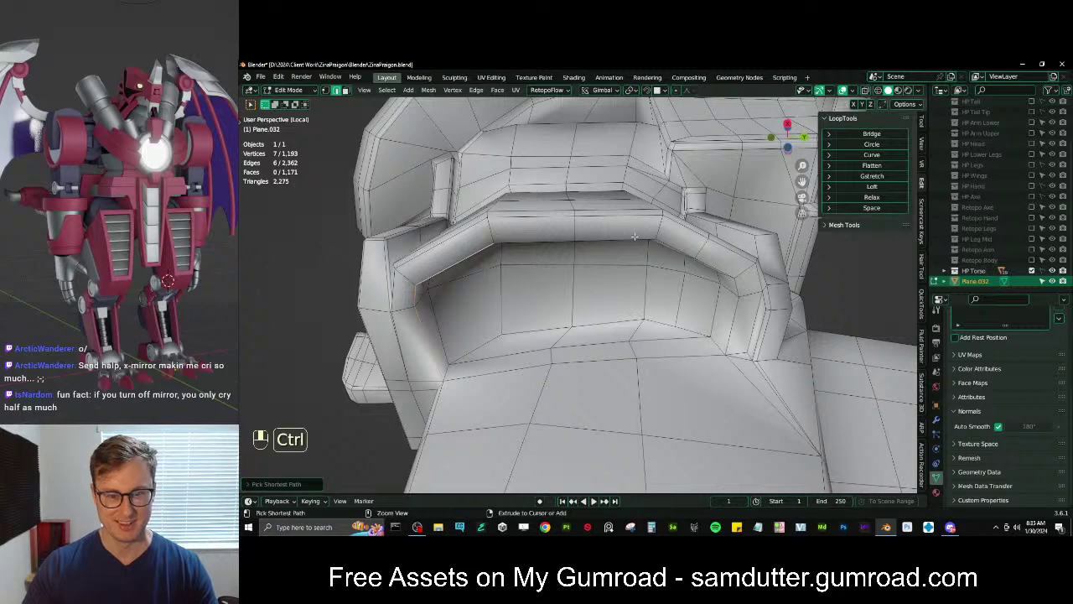
left_click(737, 277, "ctrl")
left_click(735, 324, "ctrl")
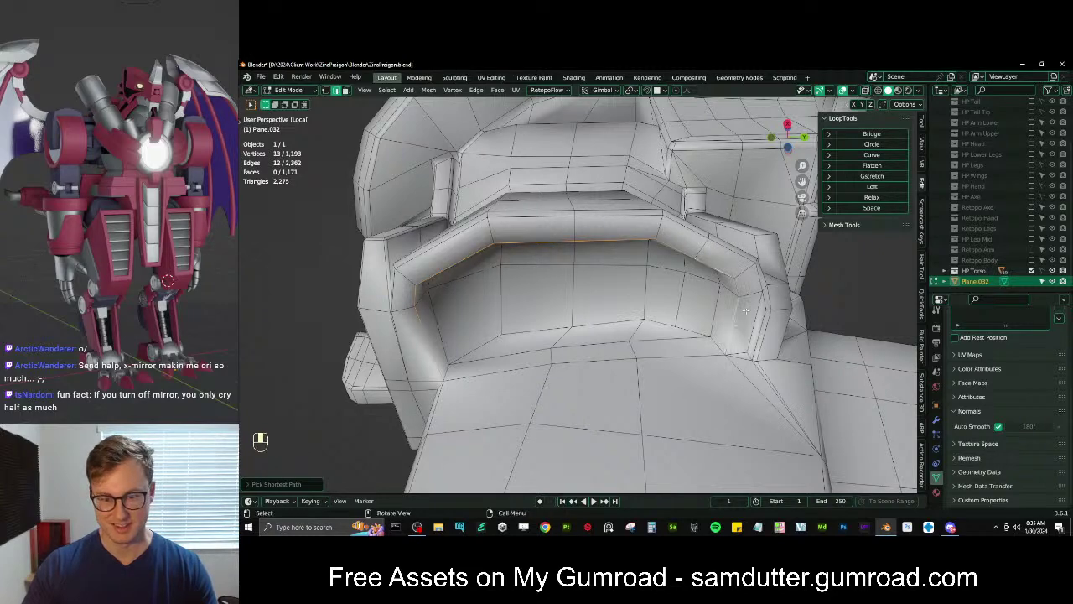
middle_click_drag(734, 324, 738, 348)
left_click(713, 347, "shift")
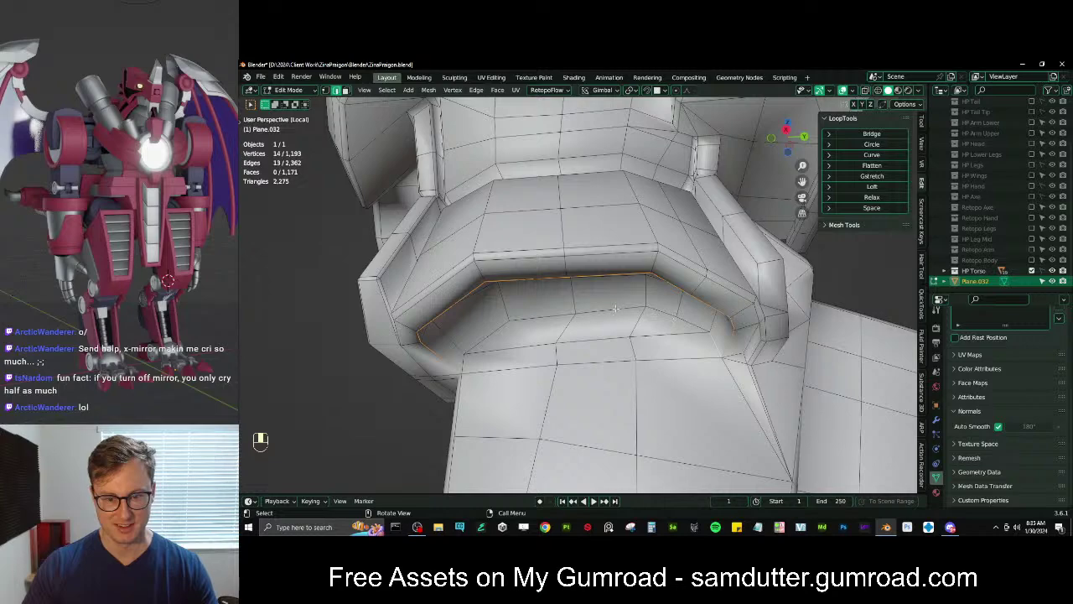
left_click(518, 332, "ctrl")
middle_click_drag(467, 365, 602, 237)
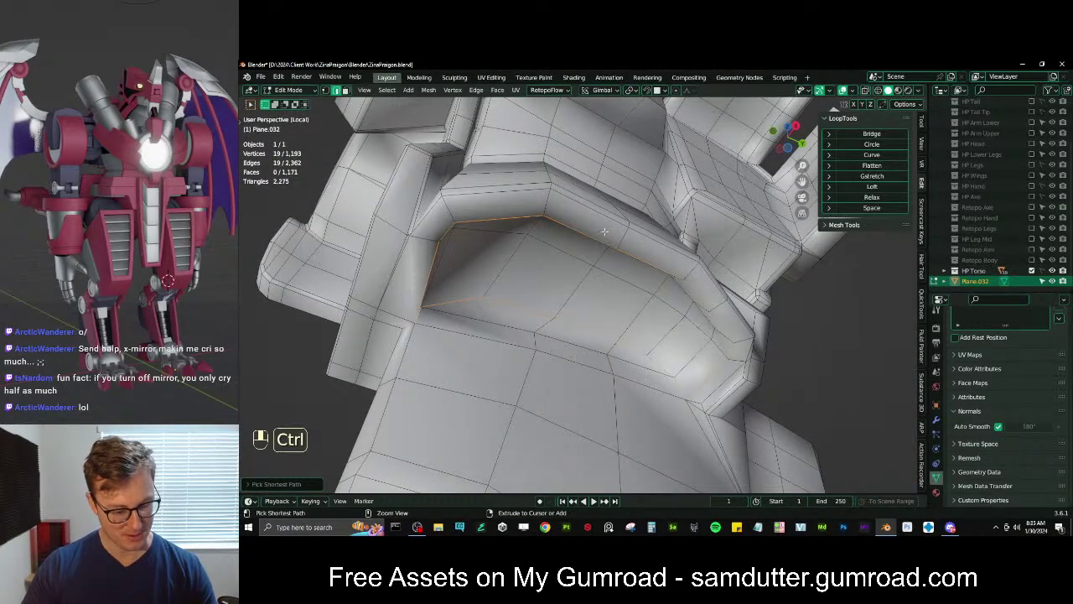
key("ctrl+b")
left_click(616, 203, "shift")
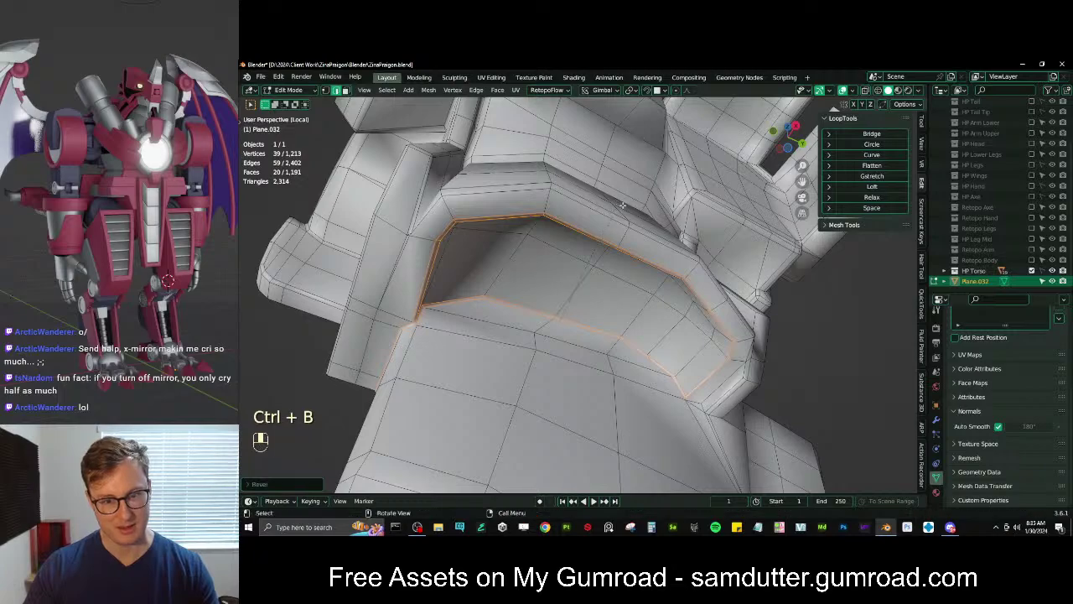
Examine the shading and topology of the beveled waist recess in Object Mode and Edit Mode from several angles
key("Tab")
scroll(620, 210, "down", 4)
middle_click_drag(620, 210, 655, 290)
key("Tab")
scroll(606, 263, "up", 3)
mouse_move(656, 290)
middle_mouse_down()
mouse_move(652, 299)
mouse_move(693, 280)
mouse_move(653, 284)
middle_mouse_up()
middle_click_drag(652, 283, 696, 293)
middle_click_drag(696, 293, 643, 308, "shift")
scroll(658, 295, "up", 3)
scroll(650, 305, "up", 3)
middle_click_drag(593, 273, 662, 250)
middle_click_drag(662, 250, 738, 244)
middle_click_drag(470, 260, 633, 272, "shift")
scroll(470, 273, "up", 3)
scroll(590, 316, "down", 4)
middle_click_drag(633, 272, 686, 284, "shift")
Return to Object Mode and save the file
scroll(589, 266, "down", 5)
key("Tab")
key("ctrl+s")
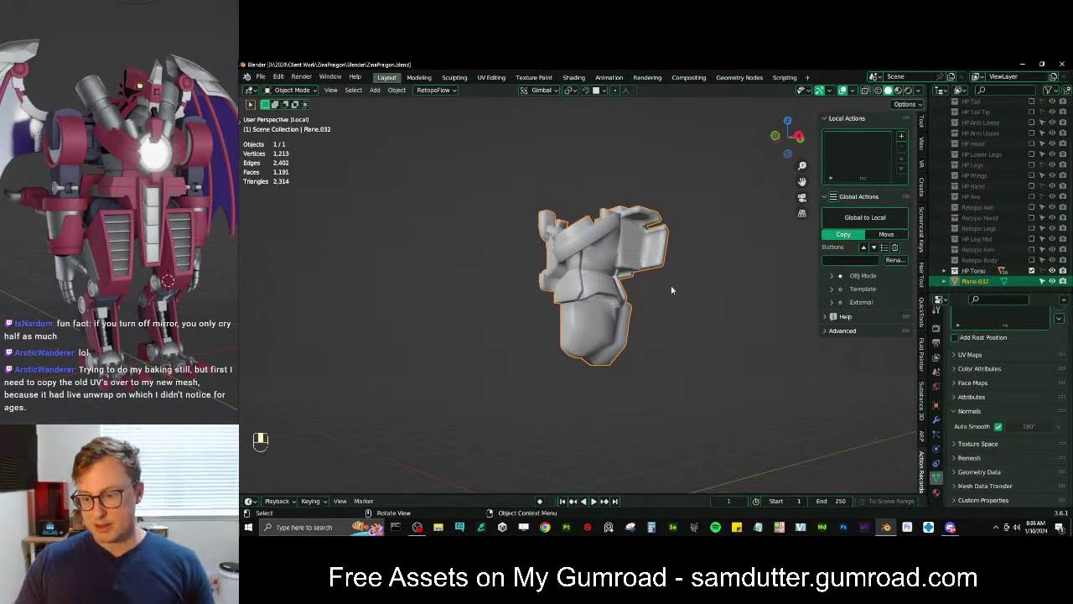
Expand the Mesh Data Transfer settings and widen the properties area to read its options
left_click(1000, 487)
scroll(990, 454, "down", 3)
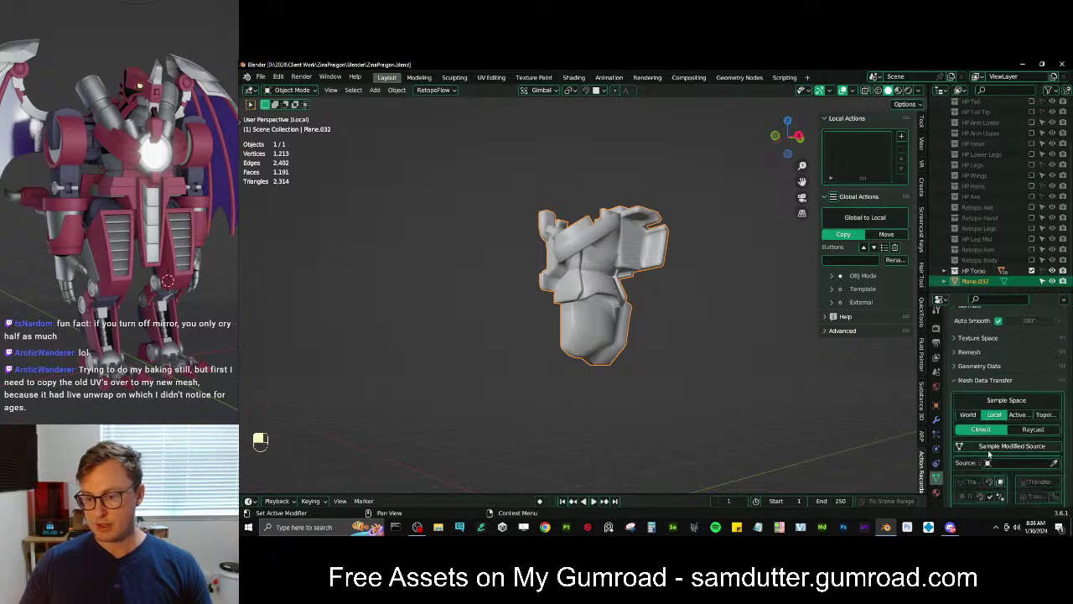
scroll(1061, 395, "down", 1)
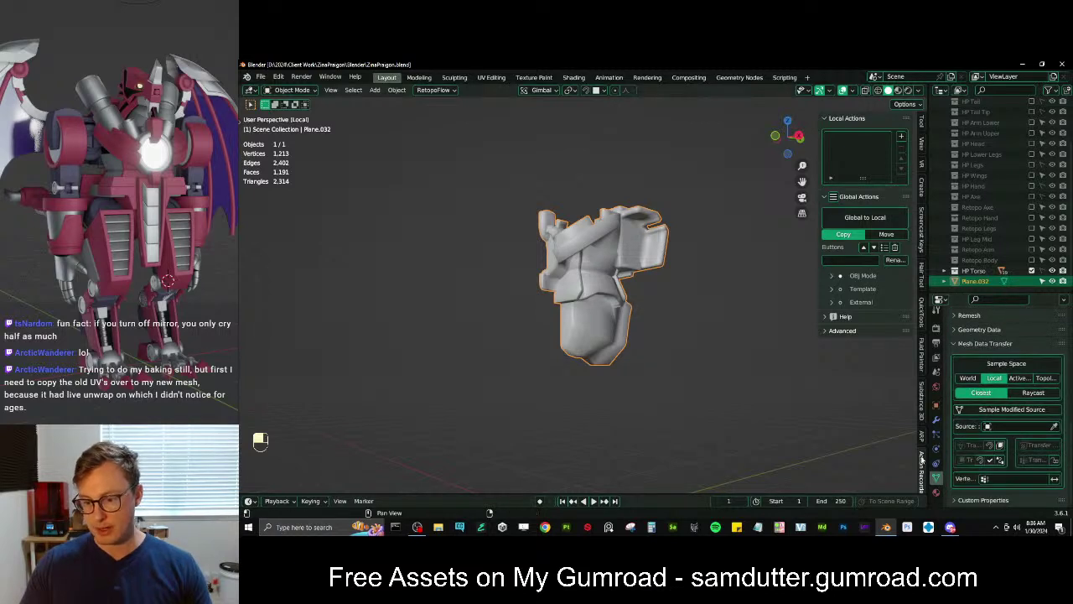
left_click_drag(930, 462, 814, 463)
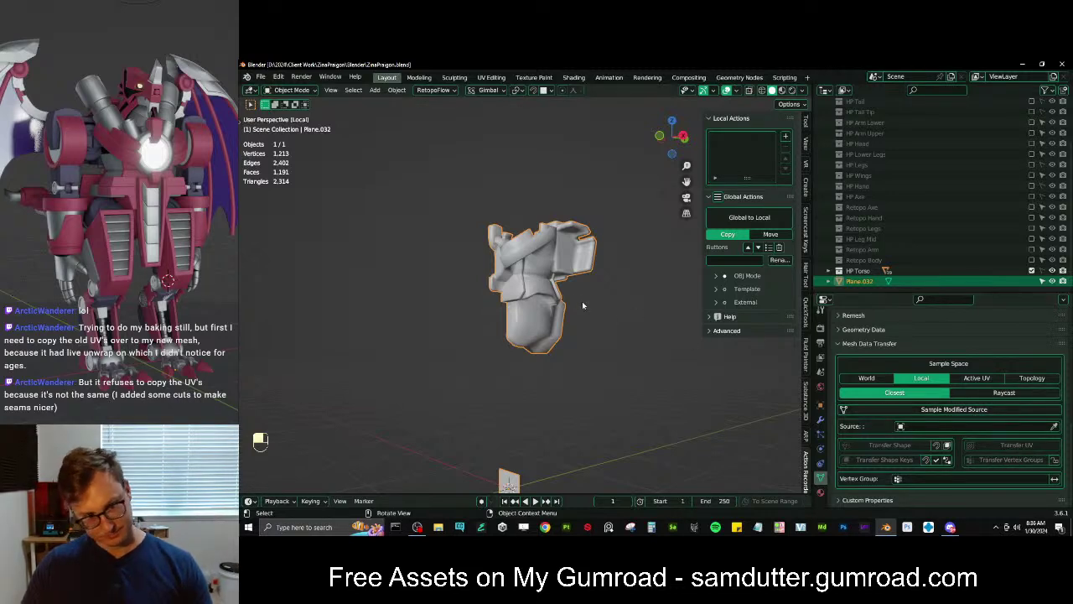
Try Plane.001 as the source for the mesh data transfer and clear the source again
left_click(940, 427)
left_click(921, 387)
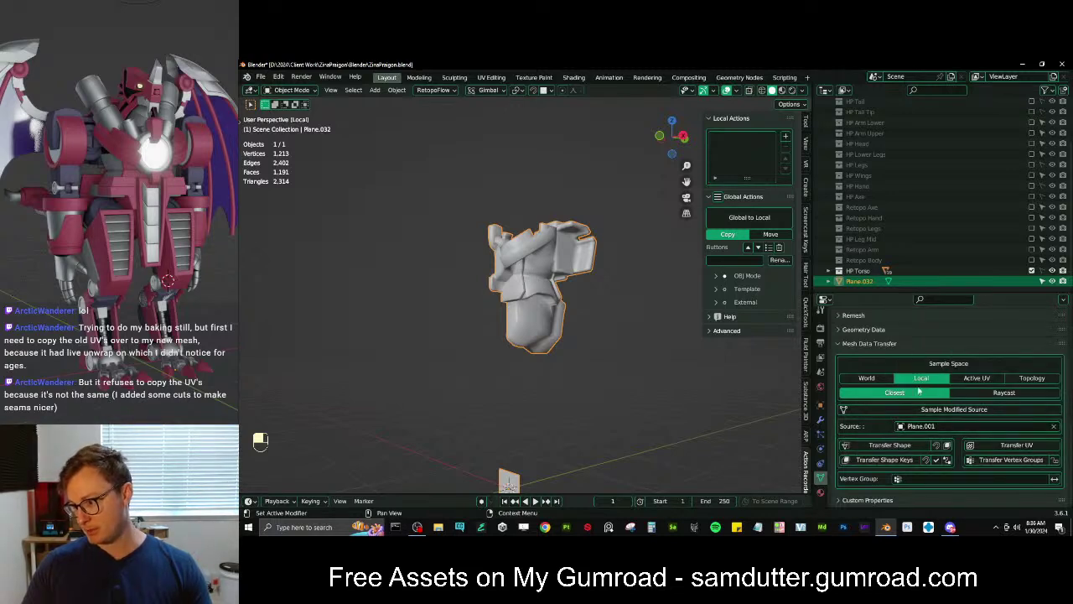
left_click(1055, 427)
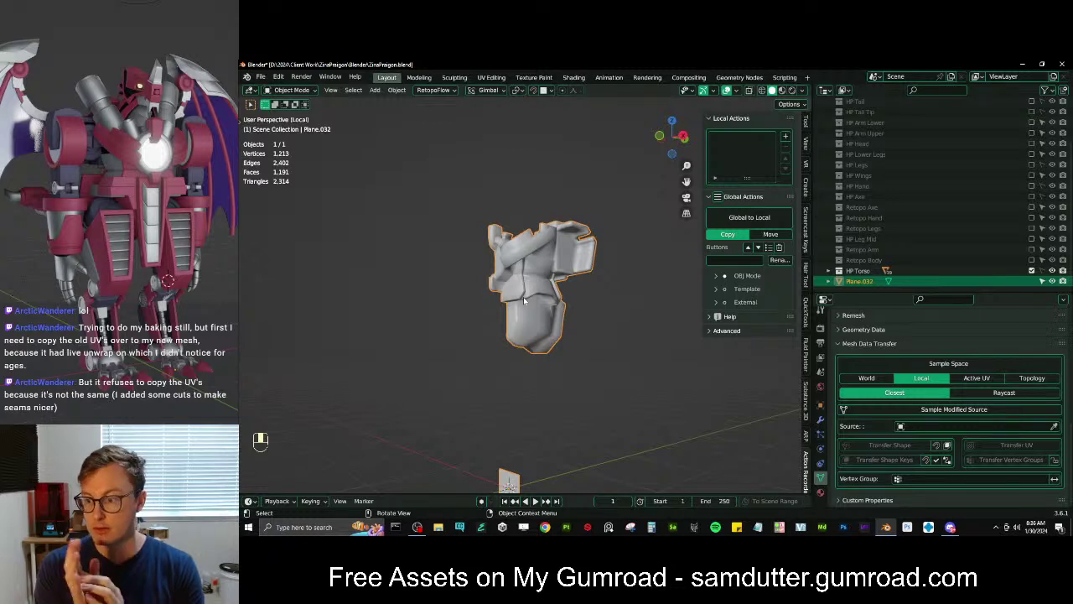
Knife-cut a supporting edge from the recess's beveled corner across the rim's end to the neighbouring seam vertex
scroll(520, 275, "up", 5)
middle_click_drag(520, 275, 501, 303)
key("Tab")
scroll(517, 304, "down", 2)
scroll(518, 303, "up", 6)
middle_click_drag(658, 301, 599, 321, "shift")
key("Tab")
key("Tab")
scroll(619, 337, "up", 3)
scroll(647, 325, "up", 3)
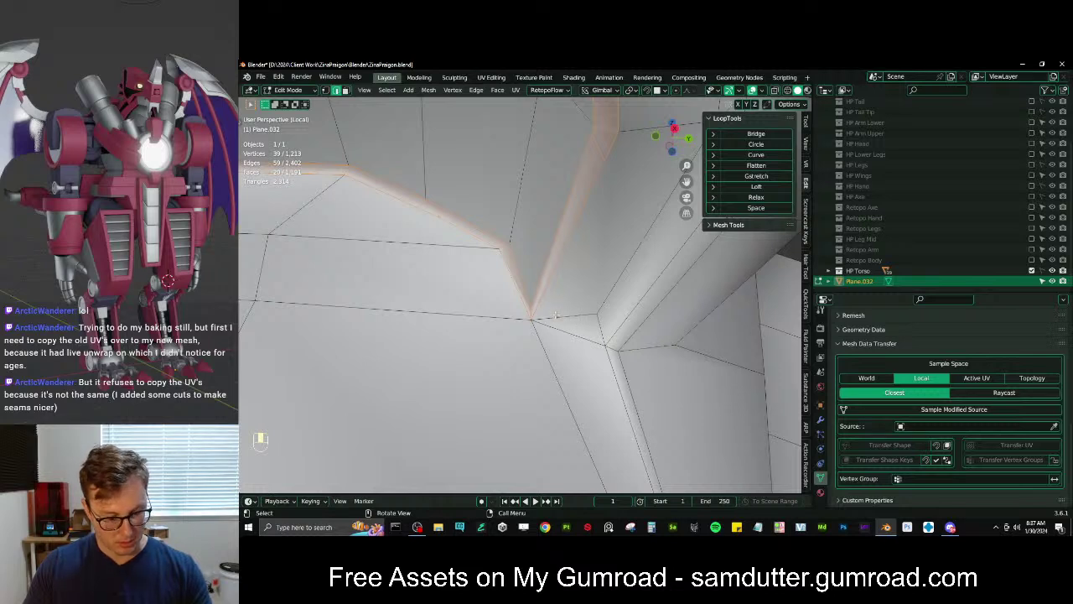
key("k")
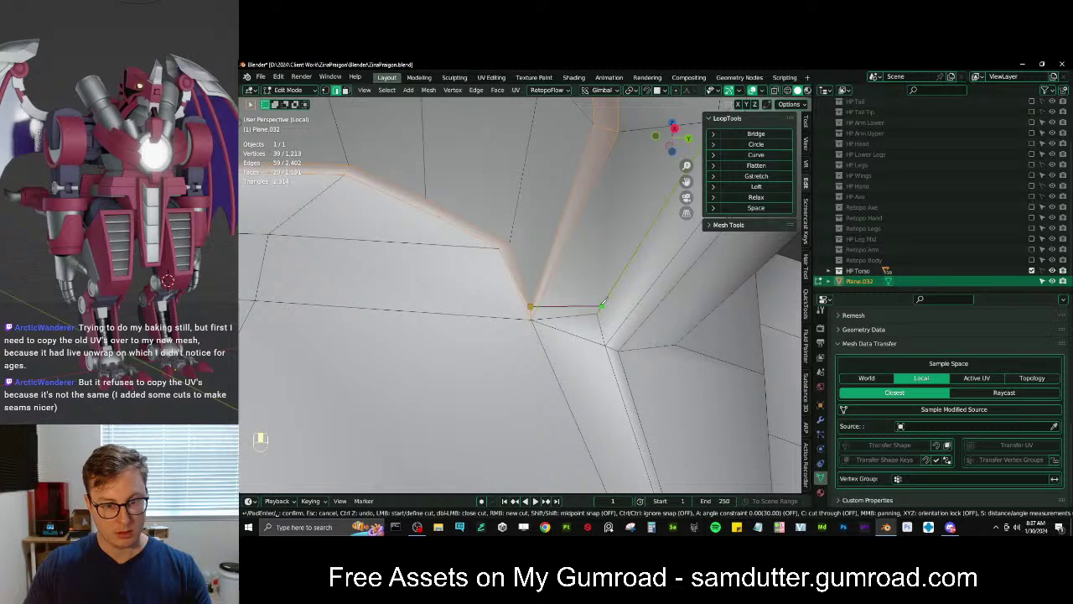
left_click(602, 303)
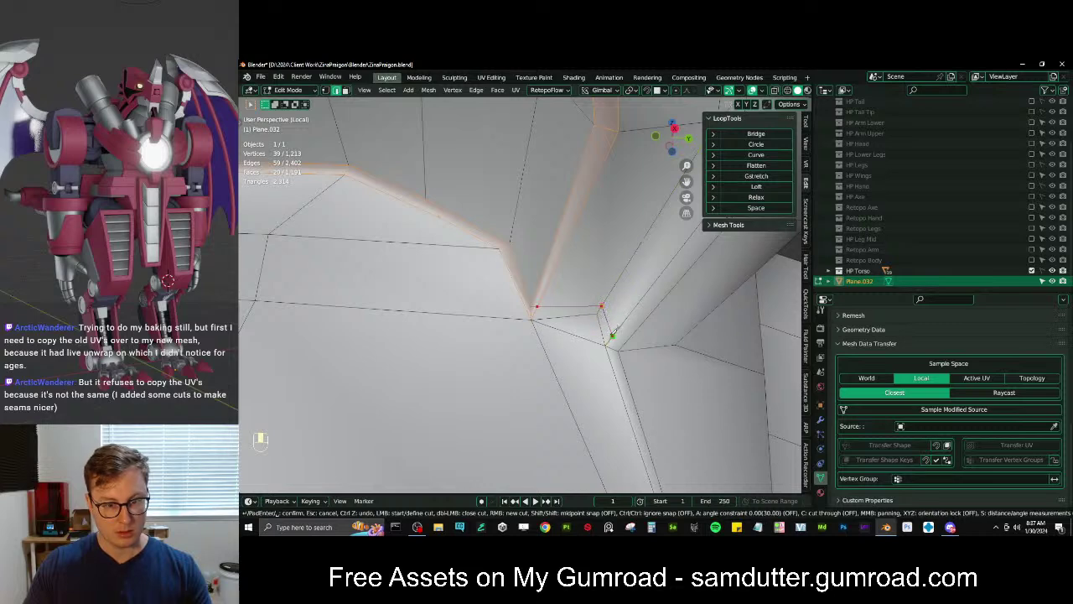
left_click(619, 351)
key("space")
Check the shading of the newly cut recess corner in Object Mode
scroll(619, 348, "down", 9)
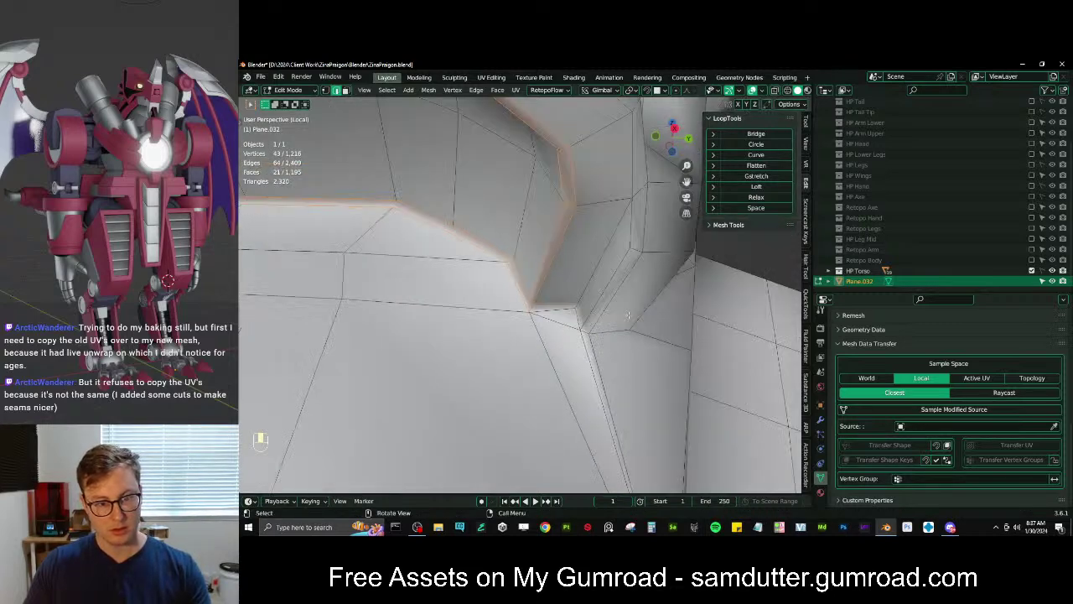
key("Tab")
mouse_move(618, 321)
middle_mouse_down()
mouse_move(627, 317)
mouse_move(602, 323)
mouse_move(619, 322)
mouse_move(609, 305)
middle_mouse_up()
key("Tab")
Bevel the edge path running from the lower end of the recess rim along the seam around the neighbouring side plate
scroll(602, 318, "up", 8)
scroll(619, 322, "down", 3)
scroll(609, 305, "up", 4)
scroll(609, 305, "up", 2)
scroll(646, 302, "up", 3)
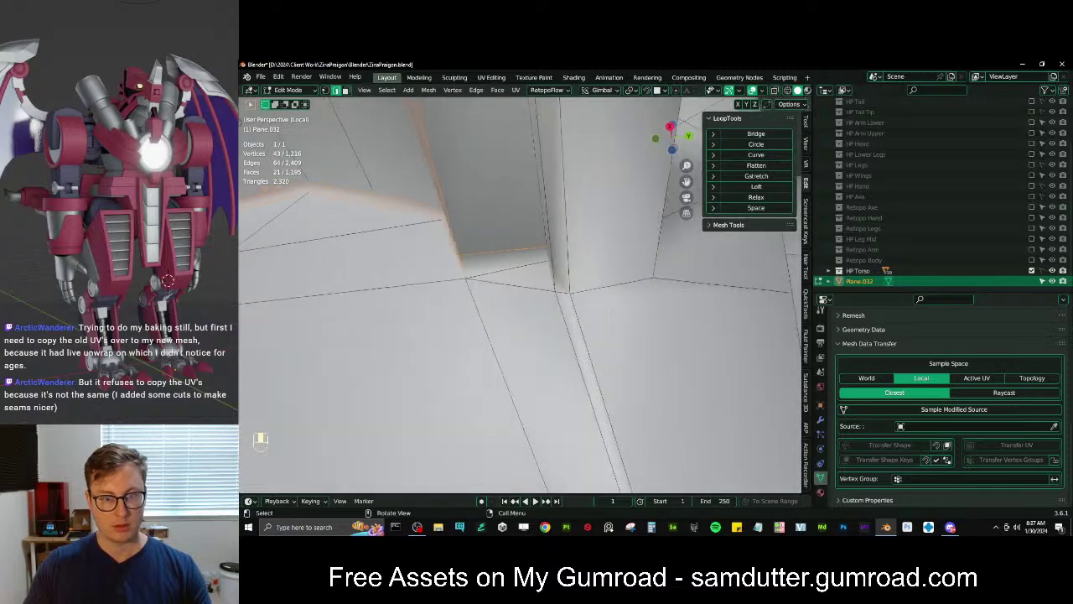
left_click(568, 285)
scroll(621, 296, "down", 5)
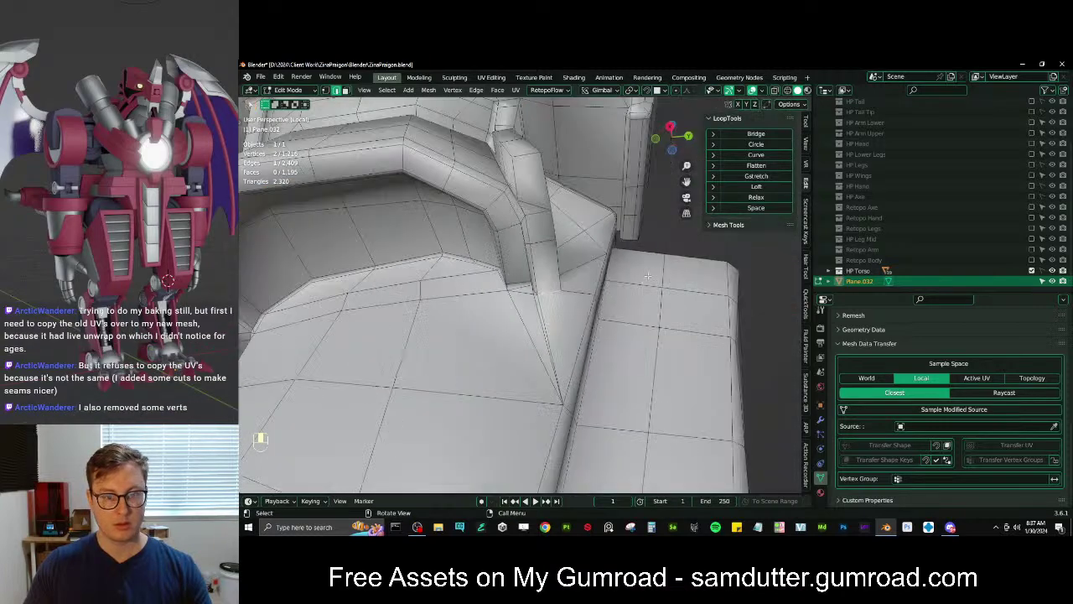
middle_click_drag(620, 296, 532, 265)
scroll(592, 316, "up", 2)
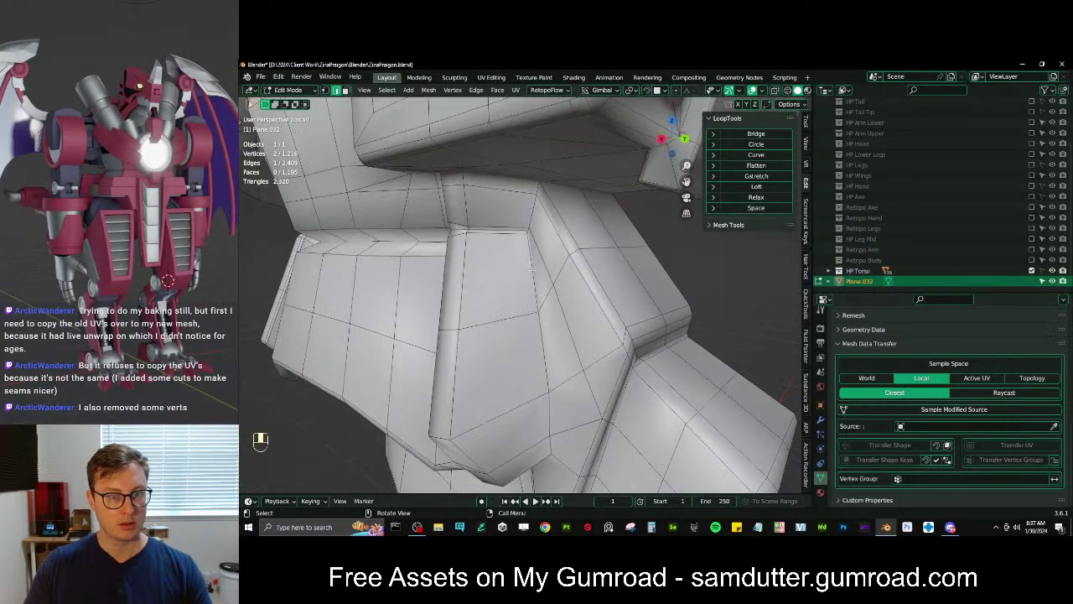
left_click(532, 241, "ctrl")
middle_click_drag(550, 190, 645, 293)
left_click(612, 194, "ctrl")
key("ctrl+b")
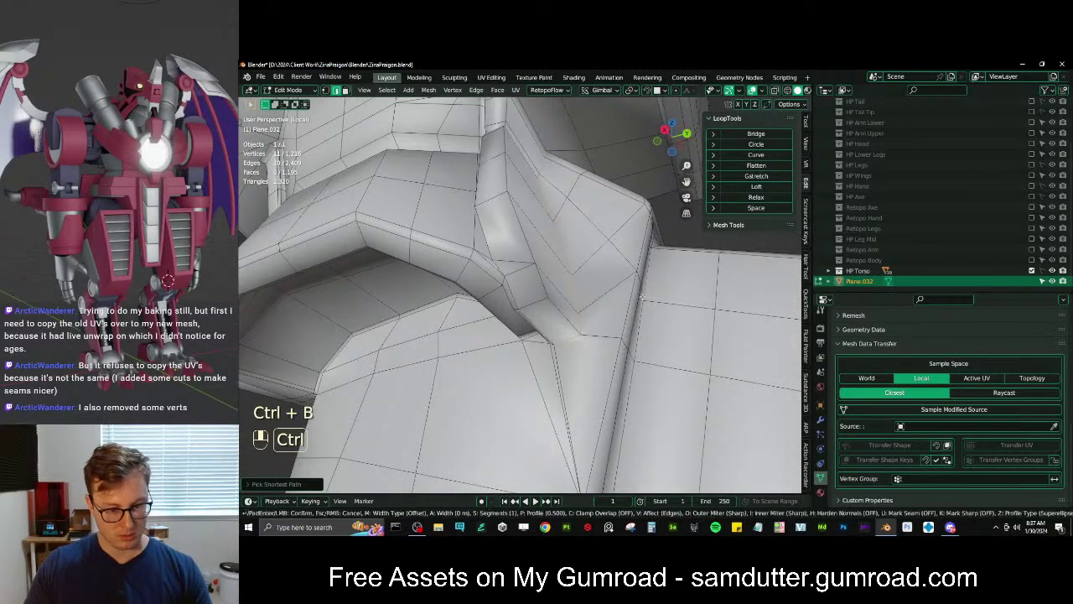
left_click(683, 299)
Merge the crowded vertices where the new bevel meets the rim's lower end and dissolve the leftover edge
middle_click_drag(683, 298, 609, 320)
scroll(706, 306, "up", 3)
scroll(625, 309, "up", 4)
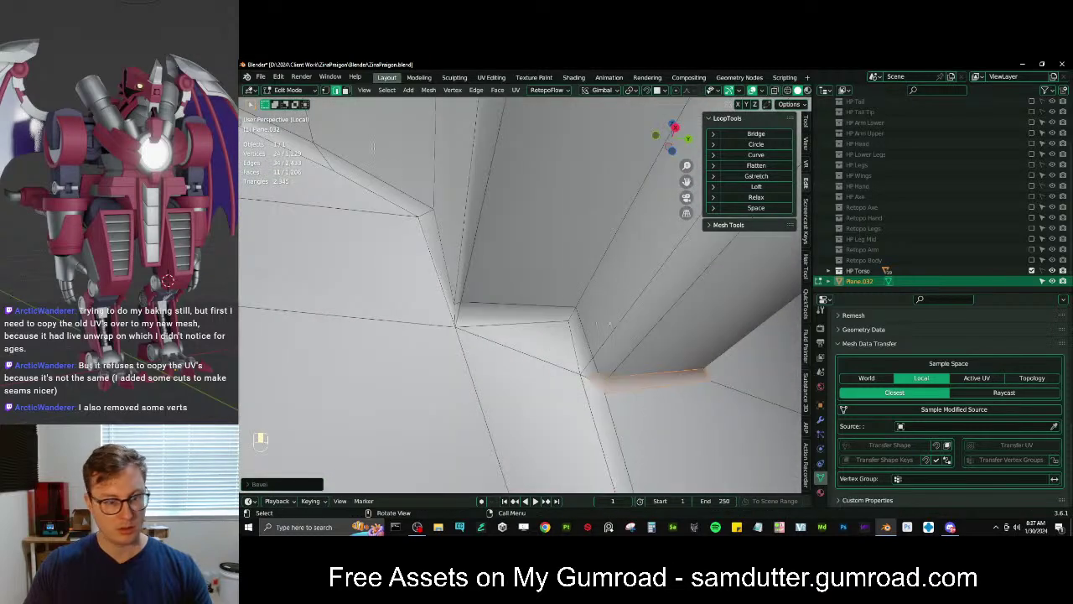
left_click(325, 90)
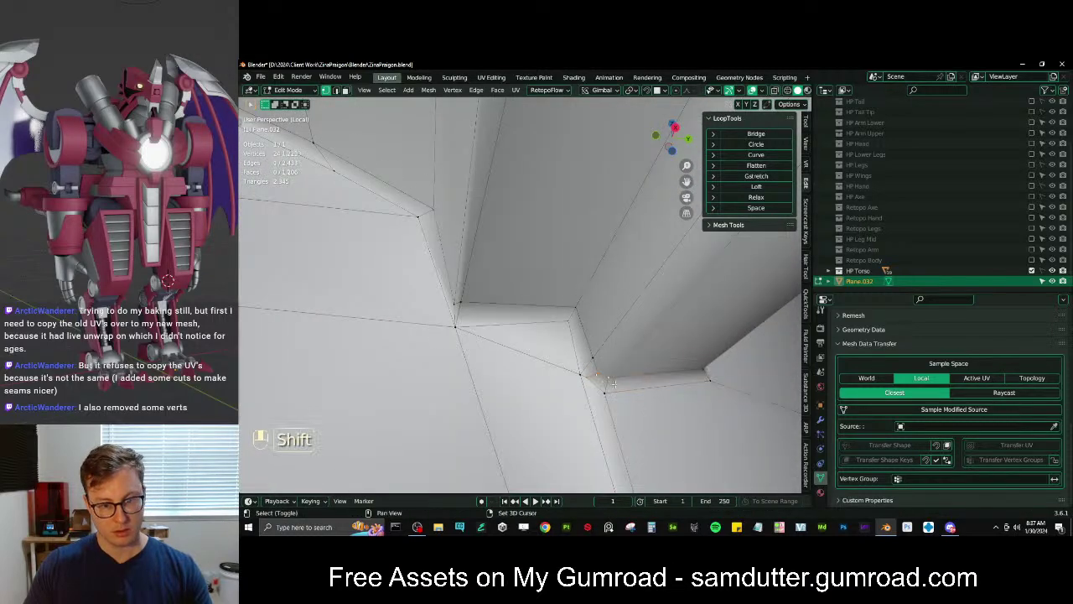
key("m")
left_click(607, 387)
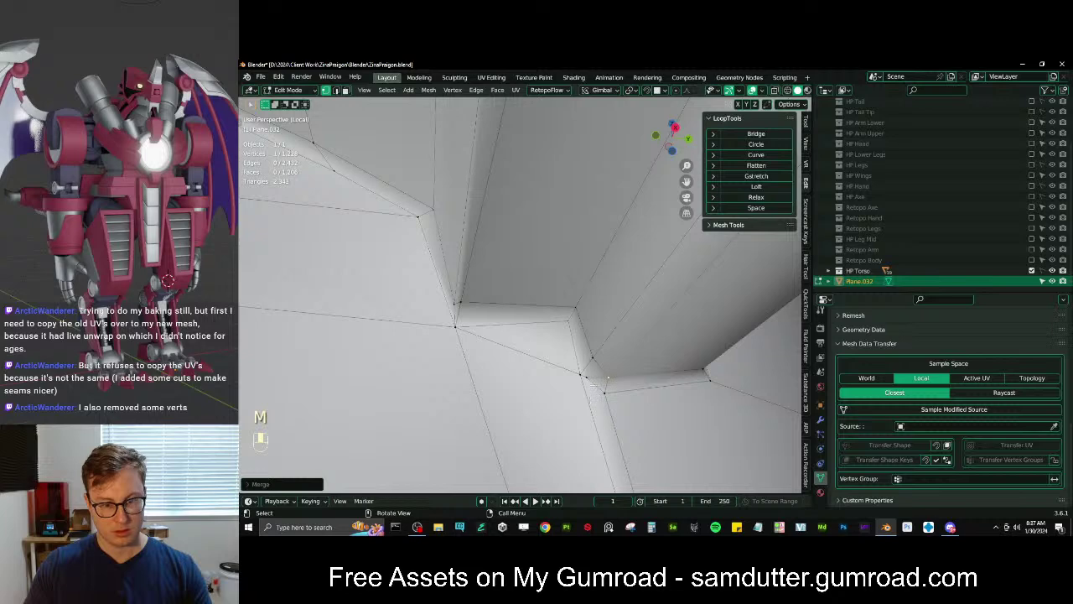
key("shift+r")
key("shift+r")
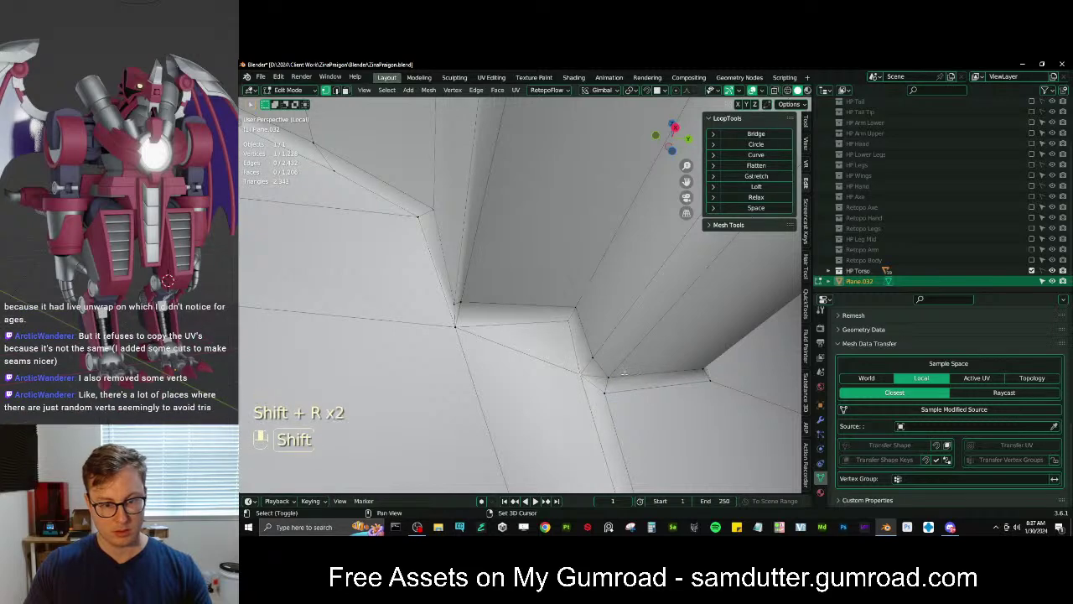
key("x")
left_click(639, 375)
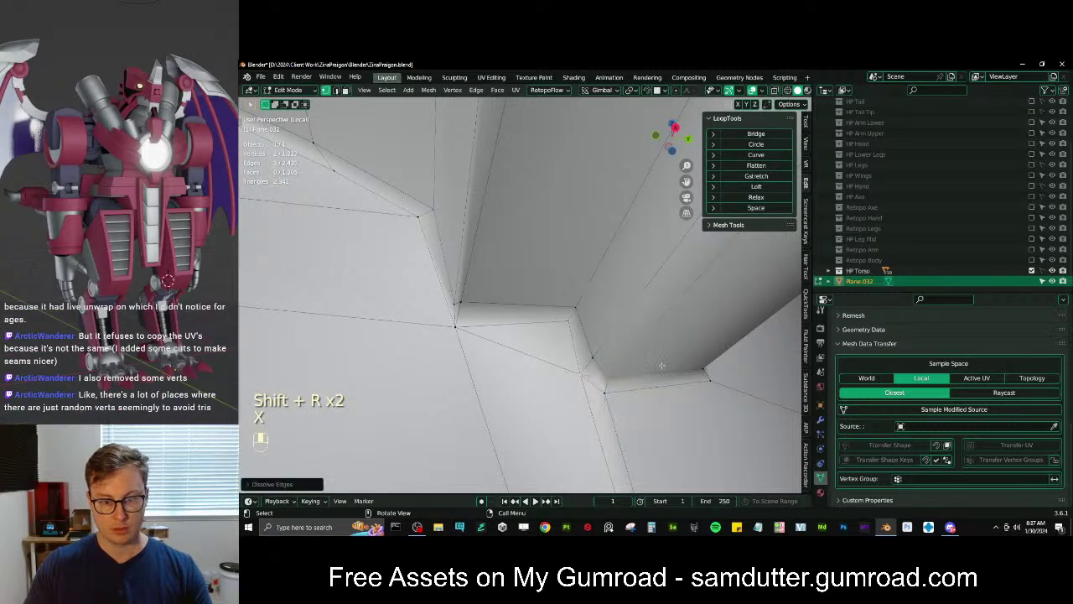
Check the torso's overall shading in Object Mode and save the file
scroll(662, 365, "down", 5)
middle_click_drag(661, 366, 549, 335)
scroll(594, 318, "down", 3)
key("Tab")
scroll(549, 335, "down", 3)
key("ctrl+s")
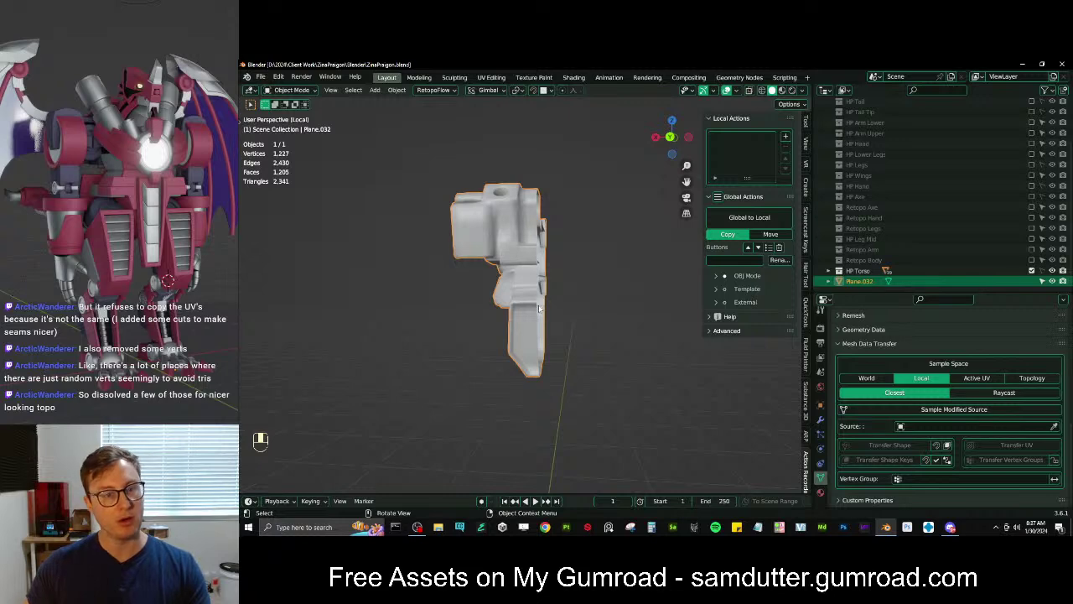
Examine the shading and topology of the lower torso and its side plates in Object Mode and Edit Mode
scroll(539, 308, "up", 5)
middle_click_drag(536, 243, 606, 314, "shift")
middle_click_drag(605, 314, 621, 388)
key("Tab")
key("Tab")
scroll(565, 303, "down", 5)
scroll(534, 335, "up", 4)
middle_click_drag(622, 388, 597, 346, "shift")
scroll(597, 346, "up", 3)
key("Tab")
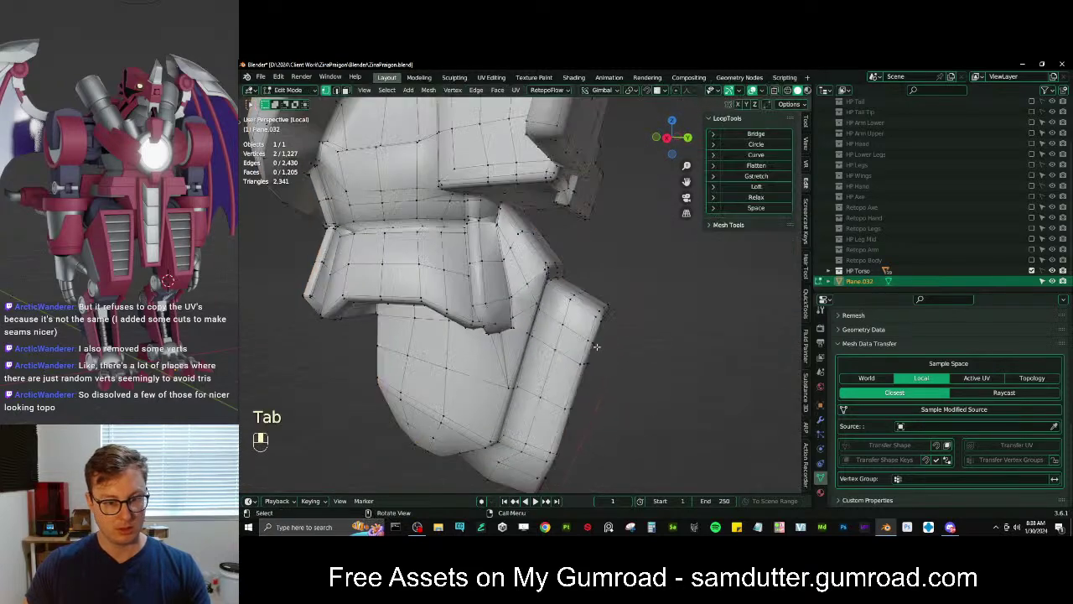
Bevel the edge path along the seam between the two lower torso plates, from its upper end down to the bottom rim
key("Tab")
key("Tab")
middle_click_drag(582, 311, 518, 358)
scroll(573, 297, "up", 3)
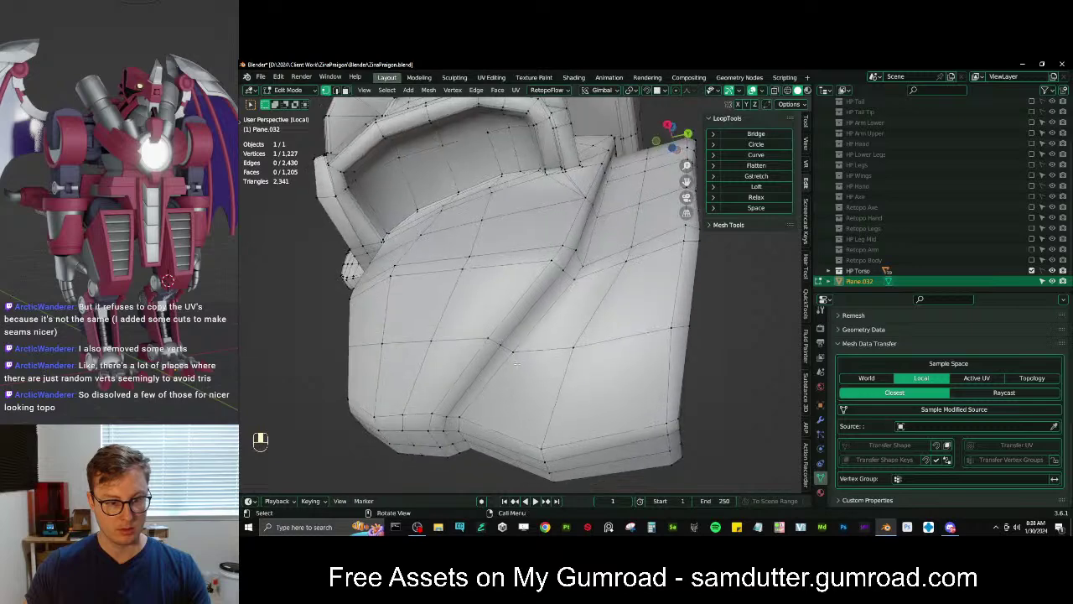
key("ctrl")
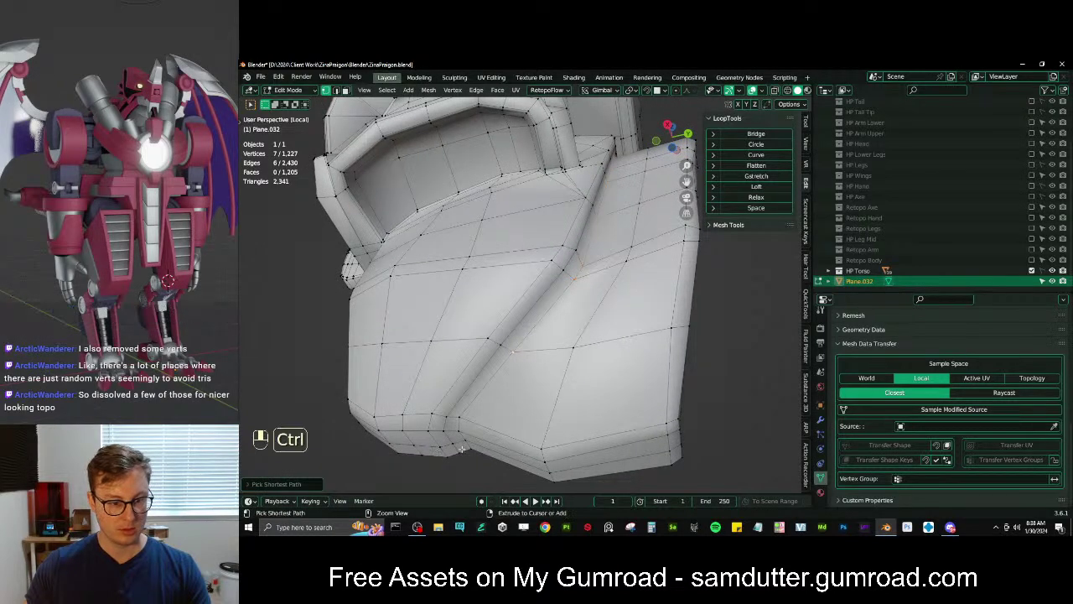
key("ctrl+b")
key("shift")
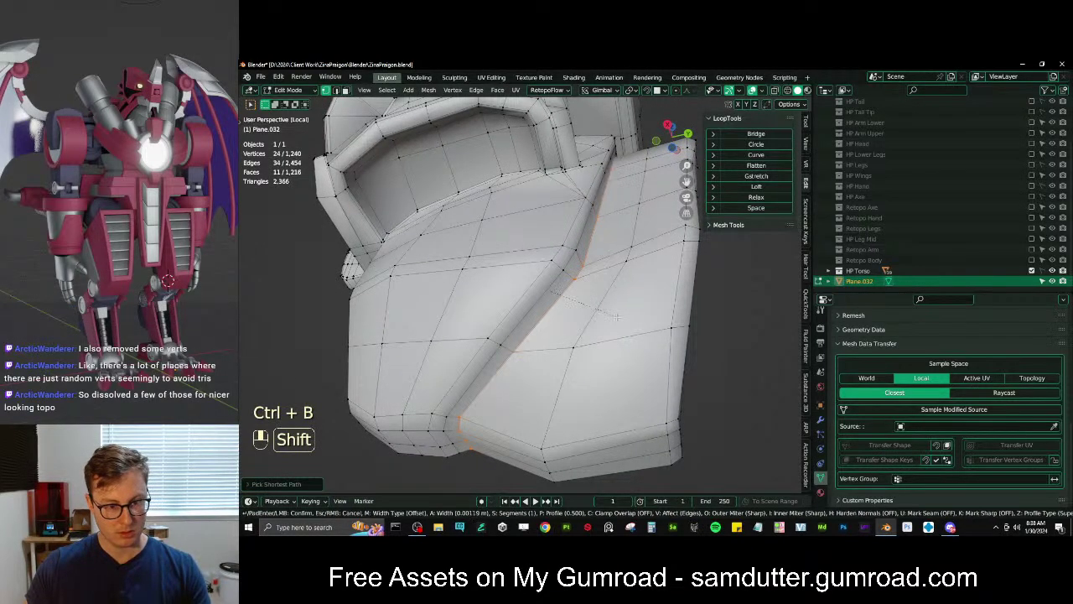
left_click(646, 301)
Dissolve the crowded edges at the upper corner of the newly bevelled plate seam
middle_click_drag(646, 302, 617, 329)
scroll(600, 310, "up", 5)
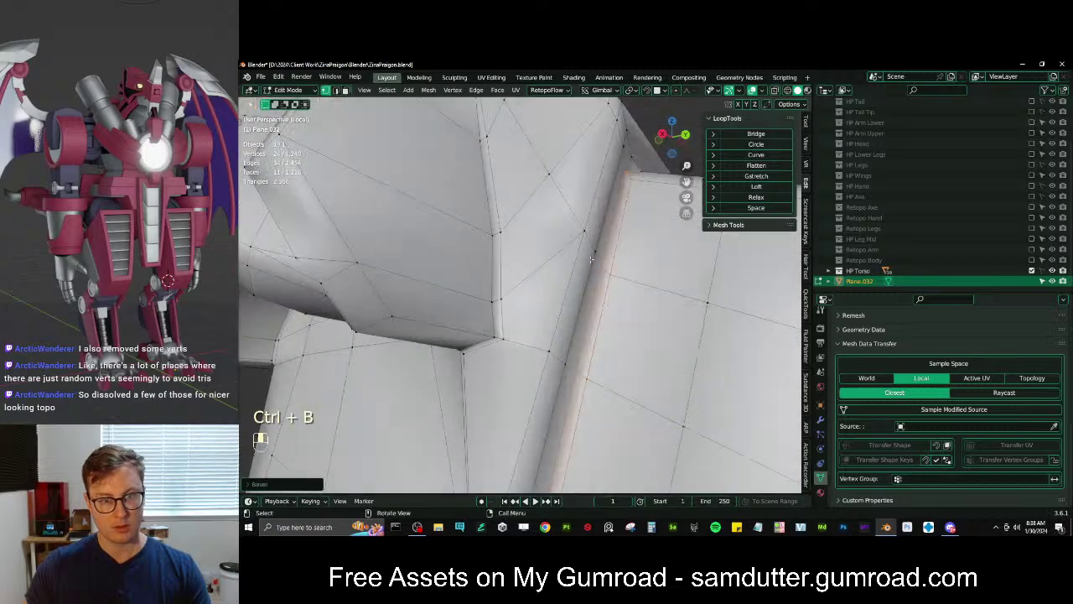
middle_click_drag(594, 277, 562, 290)
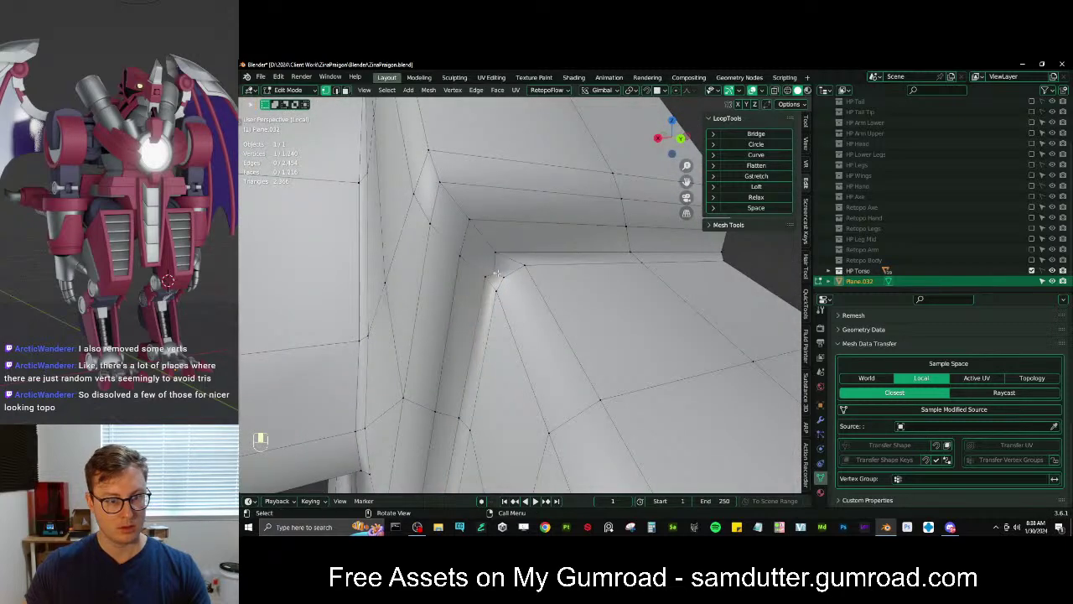
key("x")
left_click(579, 298)
mouse_move(578, 297)
middle_mouse_down()
mouse_move(564, 314)
mouse_move(517, 323)
mouse_move(589, 297)
mouse_move(544, 312)
mouse_move(438, 302)
mouse_move(576, 285)
mouse_move(554, 299)
mouse_move(613, 315)
mouse_move(594, 307)
mouse_move(604, 322)
mouse_move(551, 353)
mouse_move(549, 323)
mouse_move(589, 302)
middle_mouse_up()
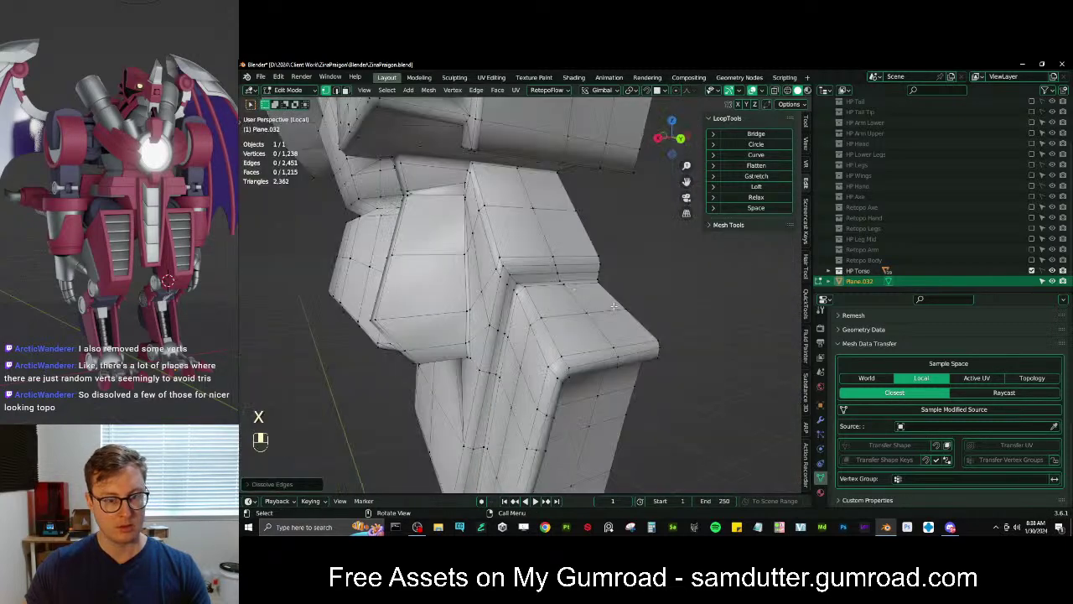
Check the torso's shading in Object Mode from a distance and save the file
scroll(531, 319, "down", 1)
key("Tab")
scroll(533, 319, "down", 3)
scroll(544, 312, "down", 3)
scroll(528, 285, "up", 6)
key("ctrl+s")
Bevel the horizontal edge path across the recessed waist panel below the chest plate, then check its shading in Object Mode
scroll(553, 300, "up", 3)
key("Tab")
scroll(555, 300, "up", 1)
key("Tab")
key("Tab")
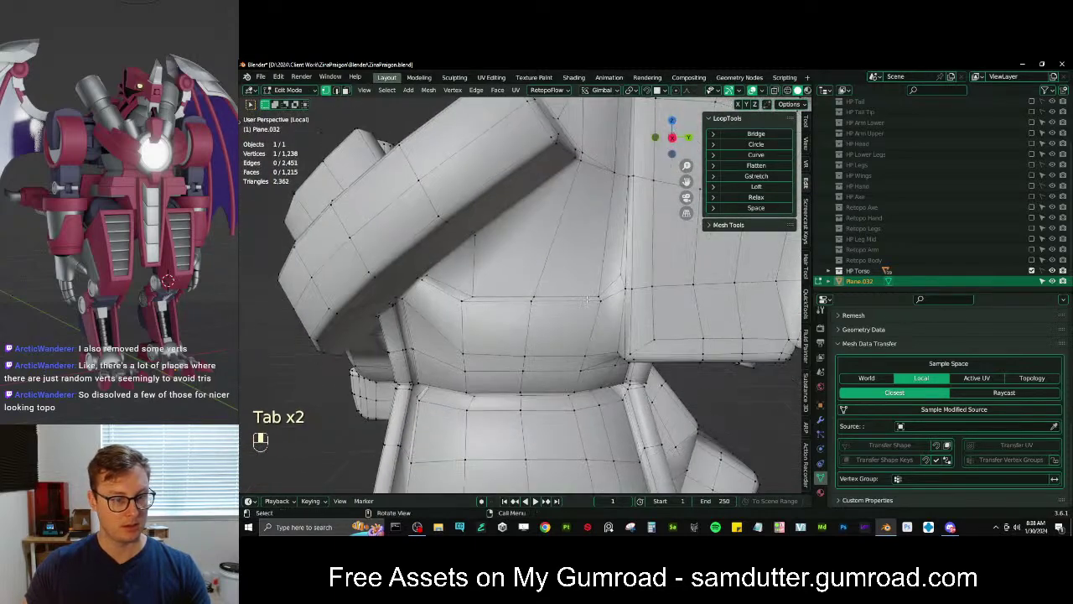
scroll(588, 302, "up", 2)
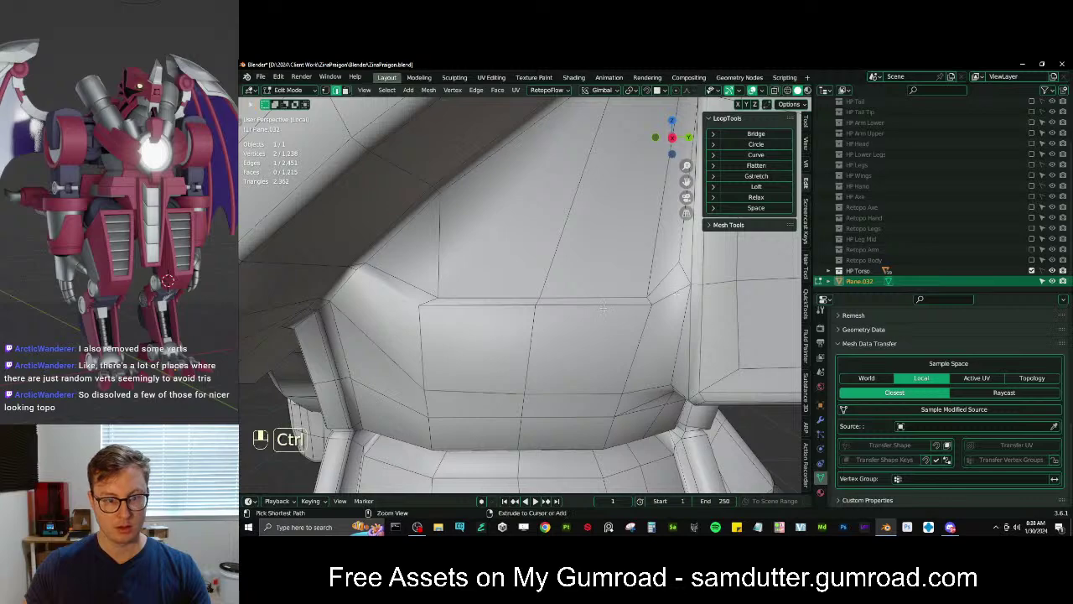
mouse_move(666, 296)
middle_mouse_down()
mouse_move(694, 285)
mouse_move(659, 296)
middle_mouse_up()
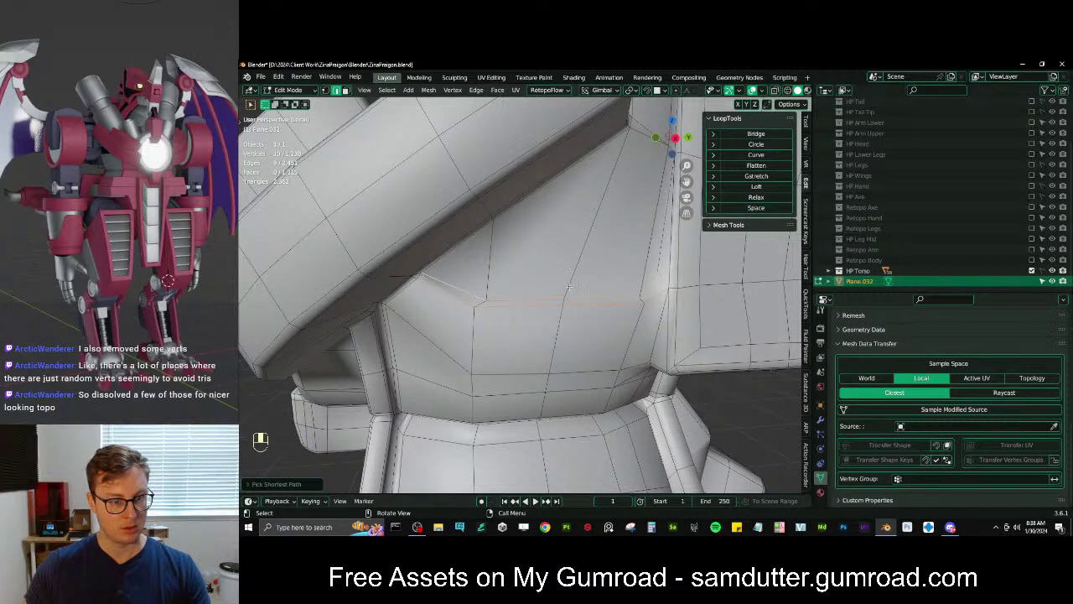
key("ctrl+b")
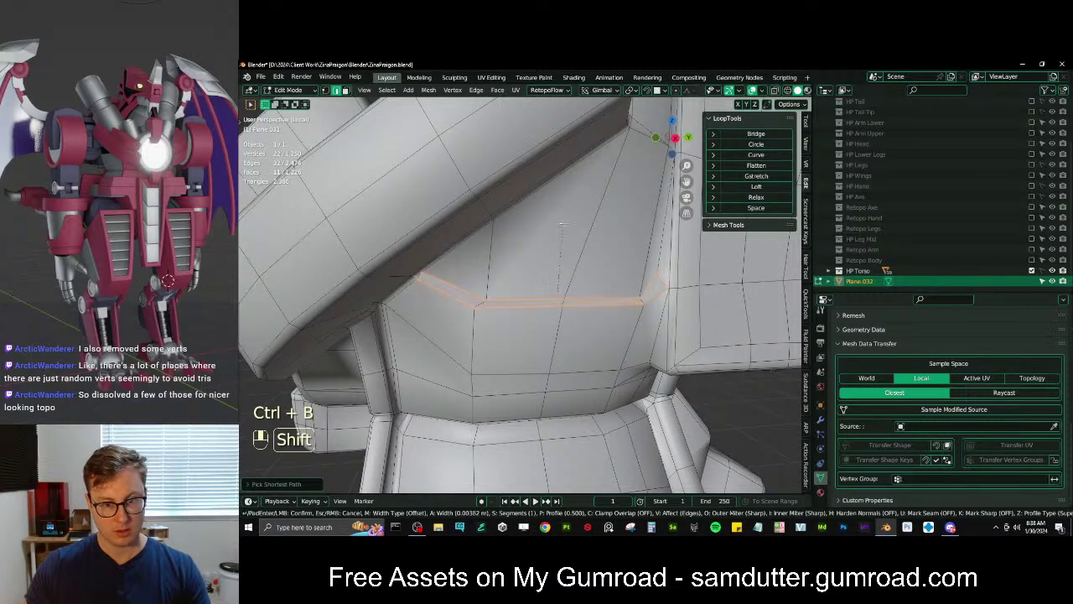
key("Tab")
middle_click_drag(579, 267, 528, 285)
key("Tab")
Merge the two crowded vertices where the waist bevel ends beneath the diagonal chest plate
scroll(524, 289, "up", 12)
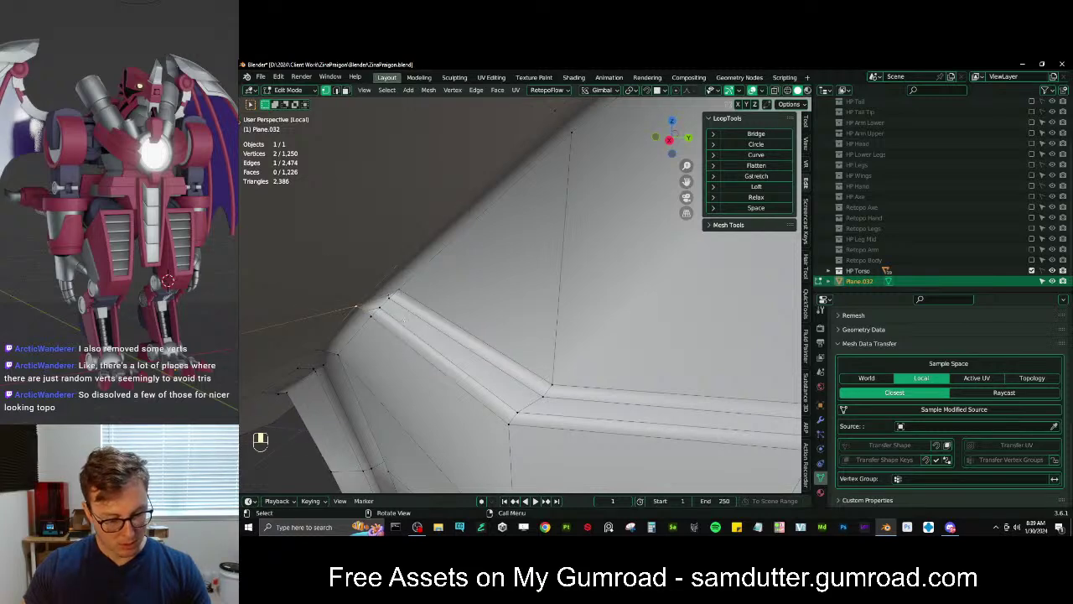
key("m")
left_click(402, 319)
scroll(425, 300, "up", 5)
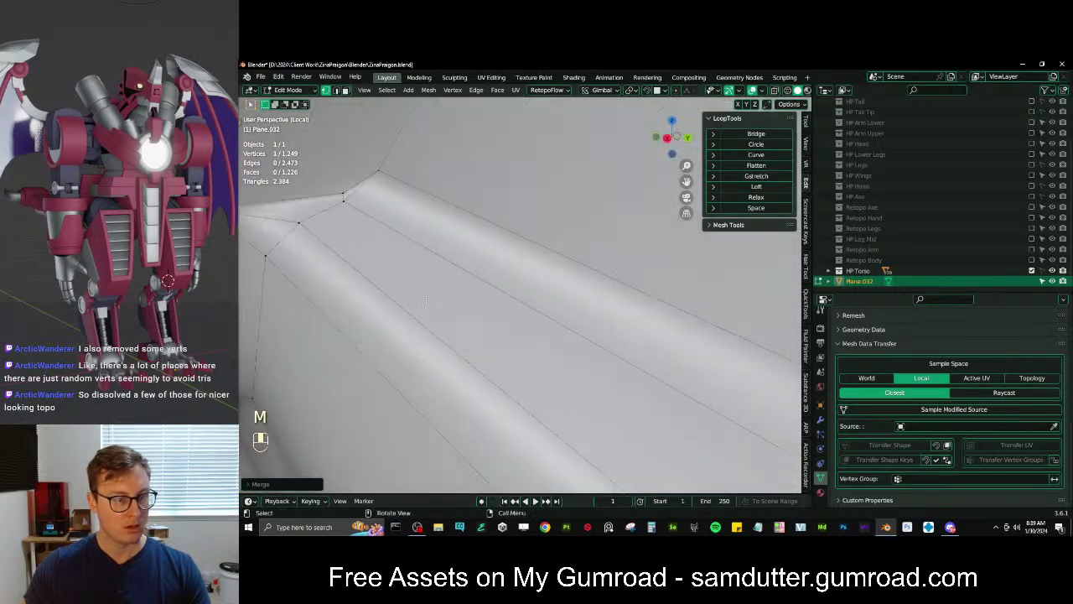
scroll(426, 303, "down", 3)
middle_click_drag(426, 303, 484, 294, "shift")
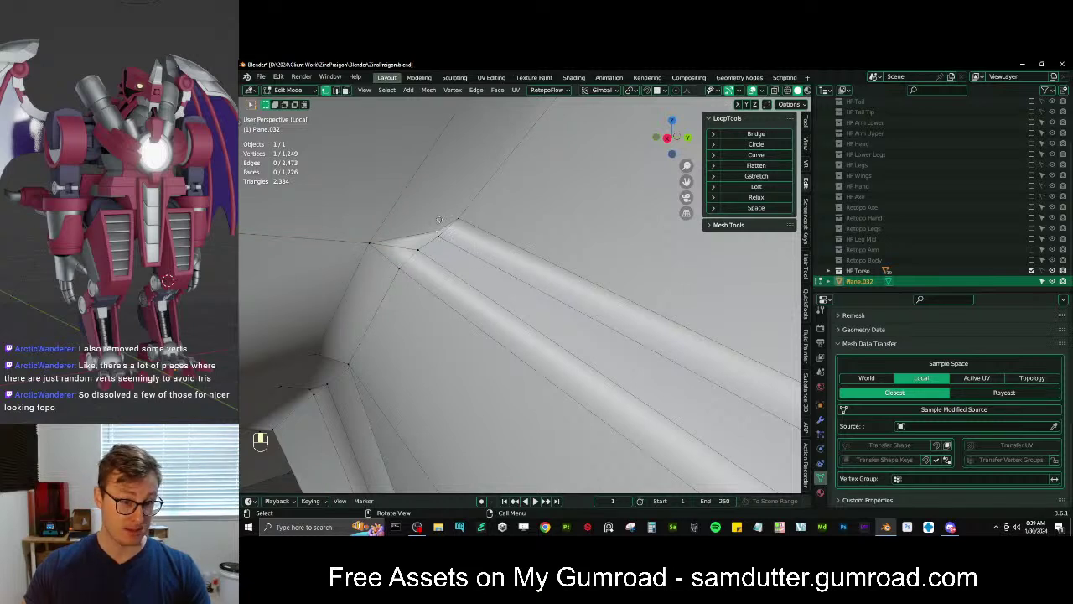
Slide a vertex at the waist bevel's end along its edge and merge the adjacent pair of vertices at the corner
key("g")
key("g")
left_click(444, 224)
scroll(446, 226, "down", 4)
middle_click_drag(446, 226, 478, 242)
middle_click_drag(477, 241, 488, 262, "shift")
left_click(437, 252, "shift")
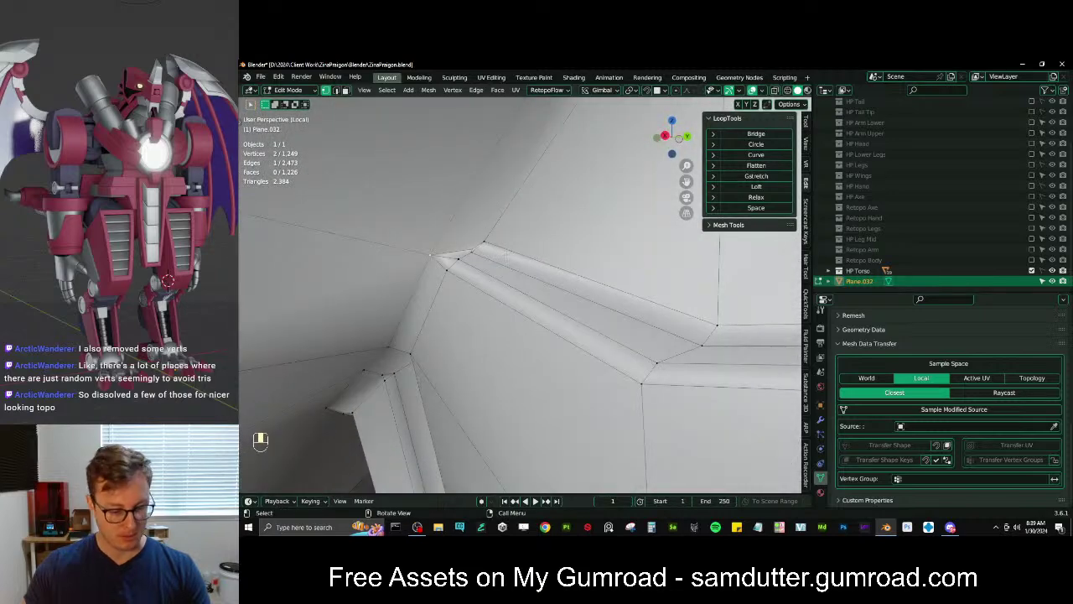
key("m")
left_click(508, 253)
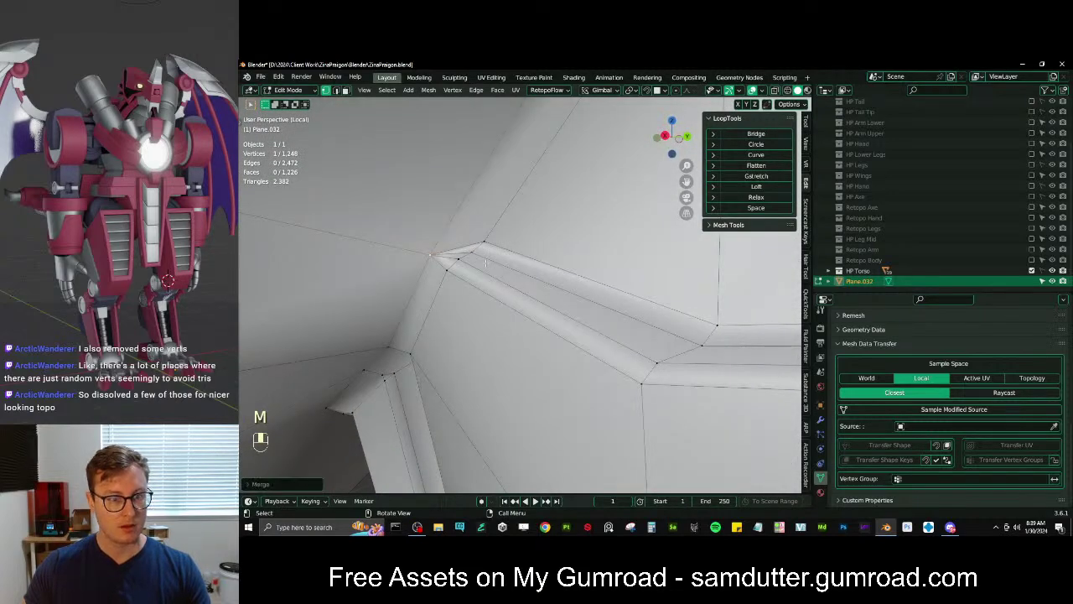
Check the waist bevel and the whole torso's shading in Object Mode and save the file
key("Tab")
scroll(500, 270, "down", 5)
mouse_move(500, 271)
middle_mouse_down()
mouse_move(606, 325)
mouse_move(566, 304)
mouse_move(631, 291)
mouse_move(562, 360)
mouse_move(498, 377)
mouse_move(470, 357)
mouse_move(528, 342)
mouse_move(575, 298)
middle_mouse_up()
key("ctrl+s")
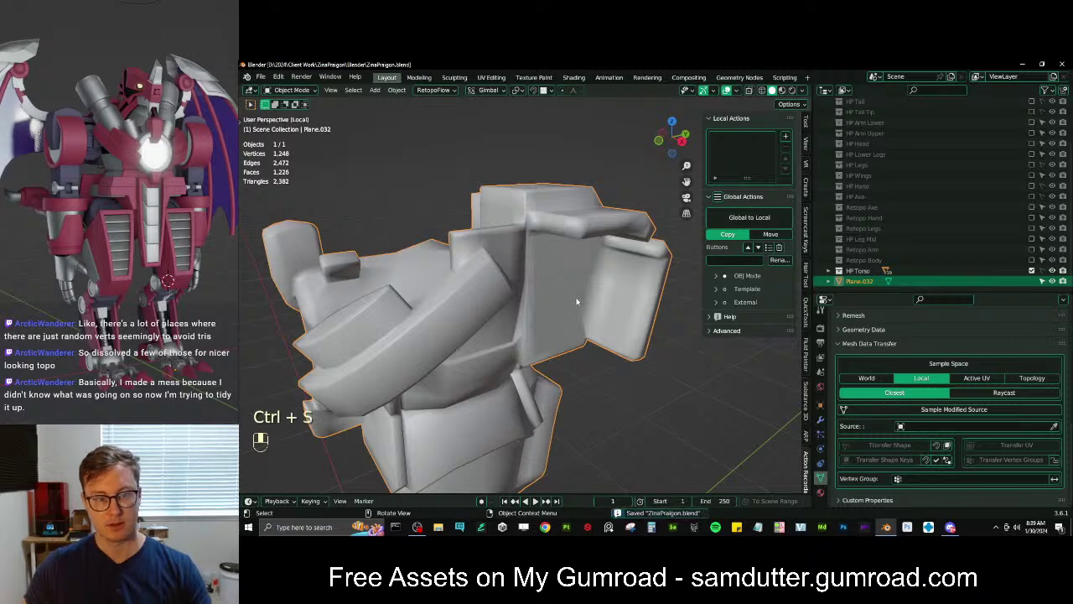
scroll(558, 289, "up", 1)
scroll(515, 275, "down", 4)
middle_click_drag(483, 300, 526, 311)
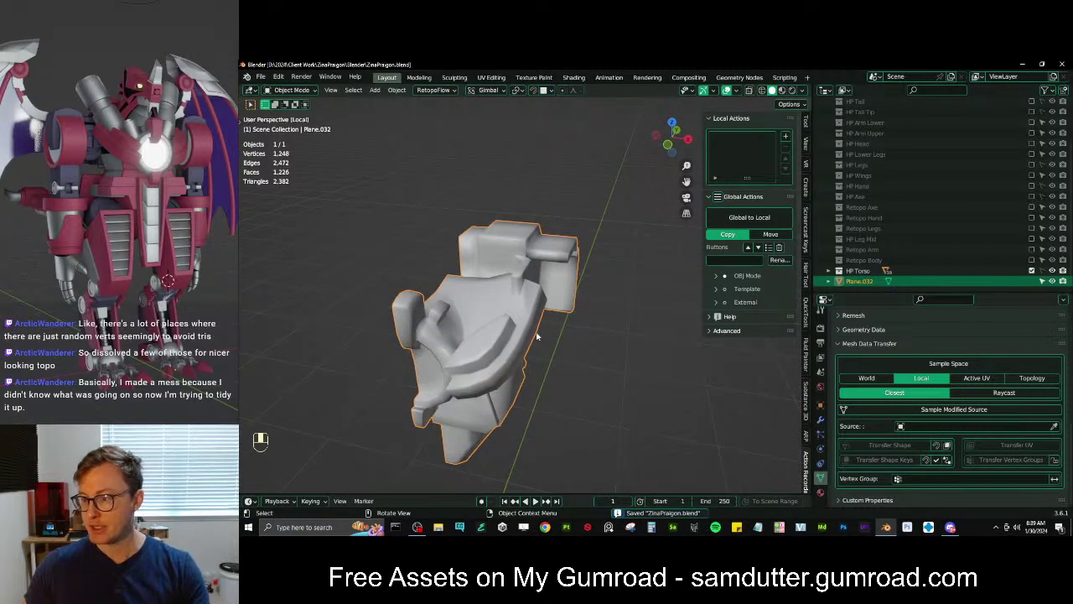
middle_click_drag(535, 344, 412, 283)
Try an additional loop cut on the upper torso, check its shading in Object Mode, and undo it
key("Tab")
scroll(589, 330, "up", 5)
key("ctrl+r")
left_click(612, 355)
right_click(612, 355)
scroll(619, 342, "down", 2)
key("Tab")
scroll(628, 311, "down", 1)
key("ctrl+z")
Slide the edge path at the front base of the upright shoulder post, beside the small block, and check its shading
scroll(579, 347, "up", 2)
key("Tab")
scroll(537, 332, "up", 3)
key("Tab")
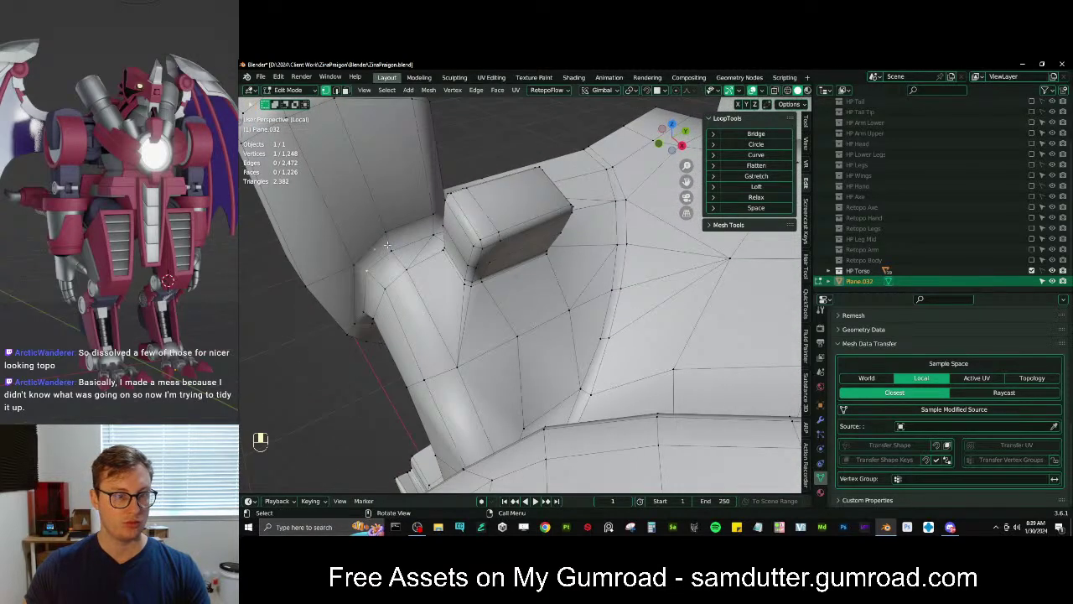
left_click(396, 246, "ctrl")
key("g")
key("g")
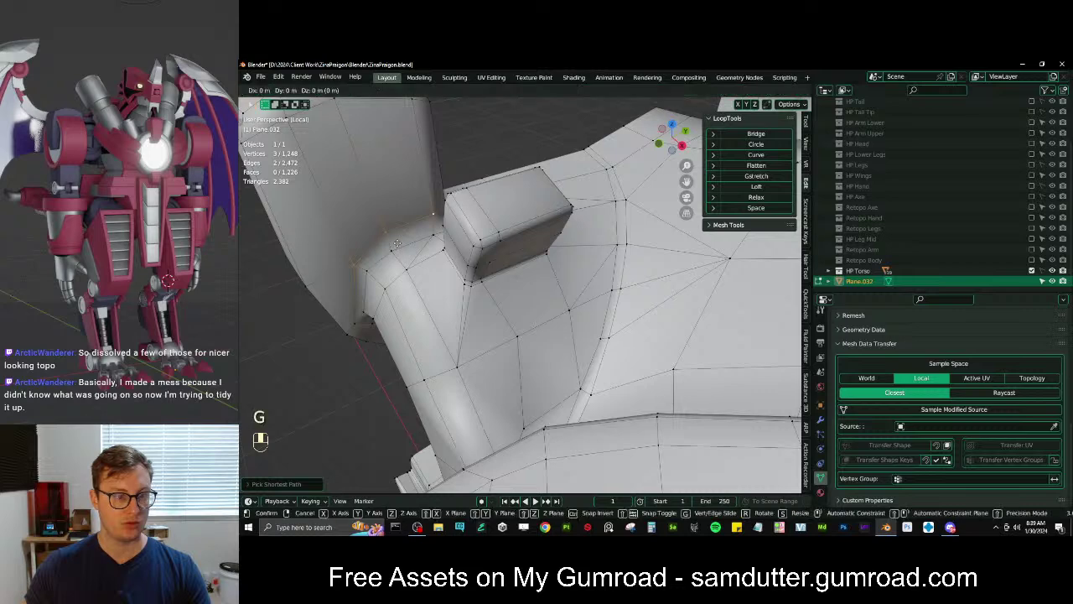
key("Tab")
key("Tab")
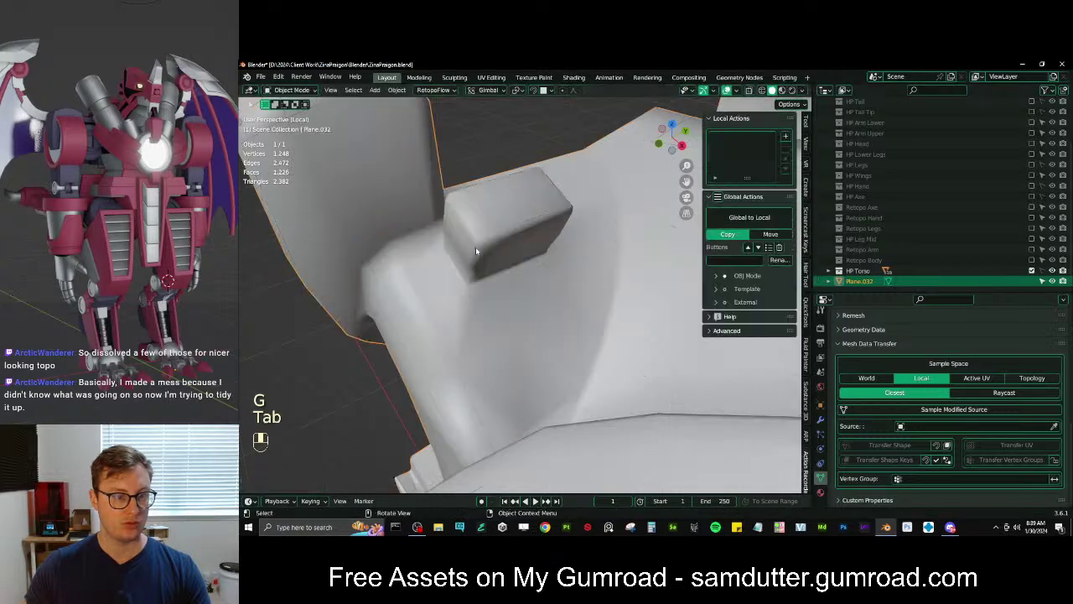
Slide the edge path along the shoulder post's inner base, where it meets the torso's upper surface
middle_click_drag(475, 247, 449, 333)
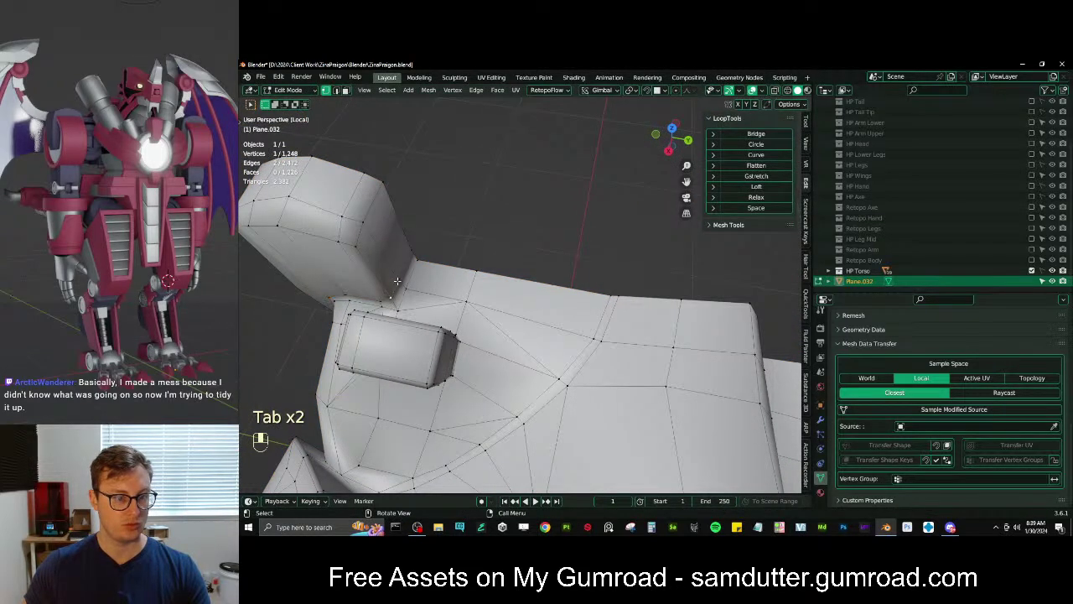
key("g")
key("g")
left_click(438, 272)
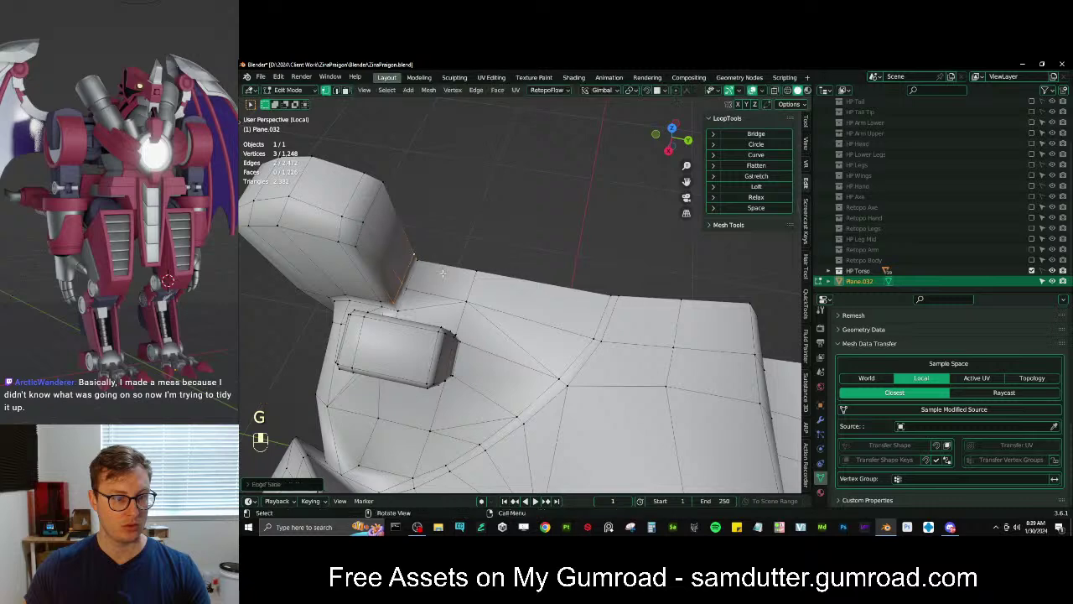
key("Tab")
middle_click_drag(438, 273, 555, 272)
Slide one more selected edge on the upright shoulder post and recheck the shading in Object Mode
middle_click_drag(555, 272, 523, 292, "shift")
scroll(503, 336, "up", 4)
key("Tab")
left_click(440, 334, "shift")
key("g")
key("g")
left_click(423, 346)
key("Tab")
key("Tab")
Try a loop cut and a connecting edge at the shoulder post's upper corner, undoing both
key("ctrl+r")
key("ctrl+z")
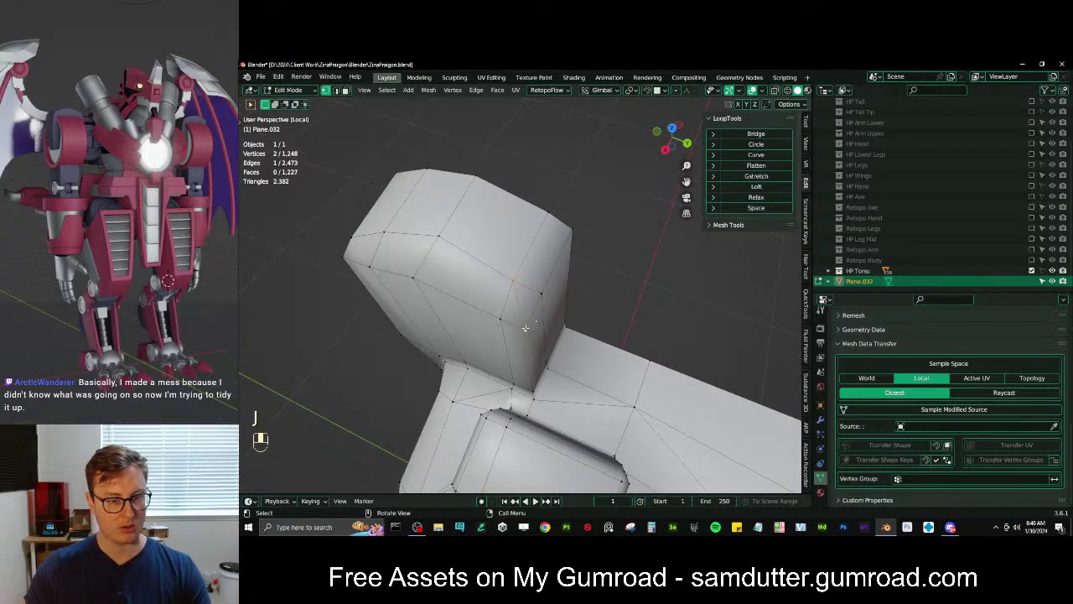
middle_click_drag(525, 328, 541, 331)
key("ctrl+z")
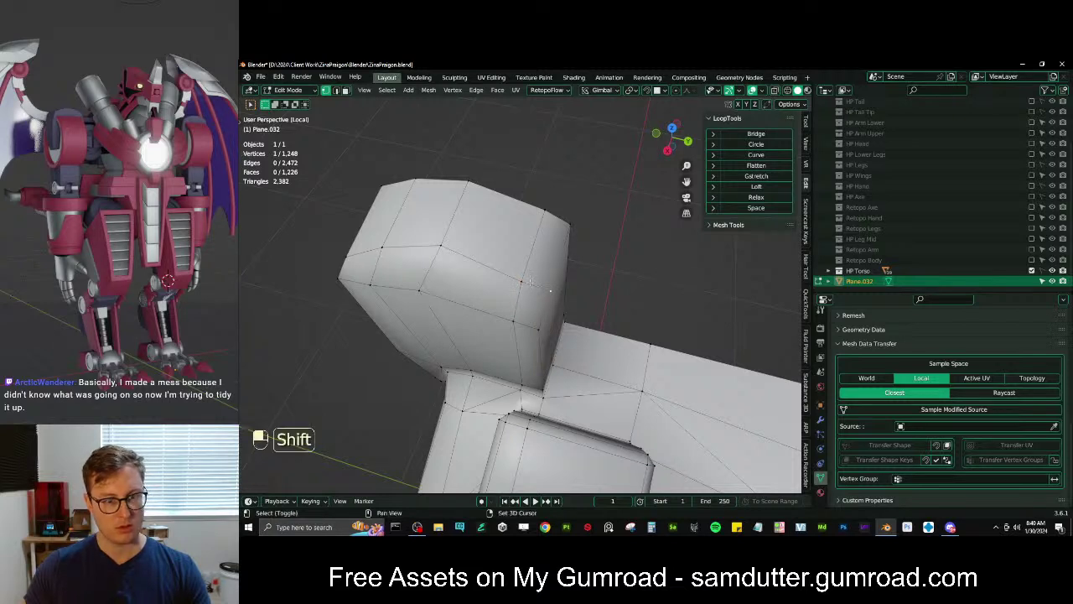
Remove the two short cross edges and adjoining faces at the shoulder post's upper inner corner
key("x")
left_click(532, 282)
key("x")
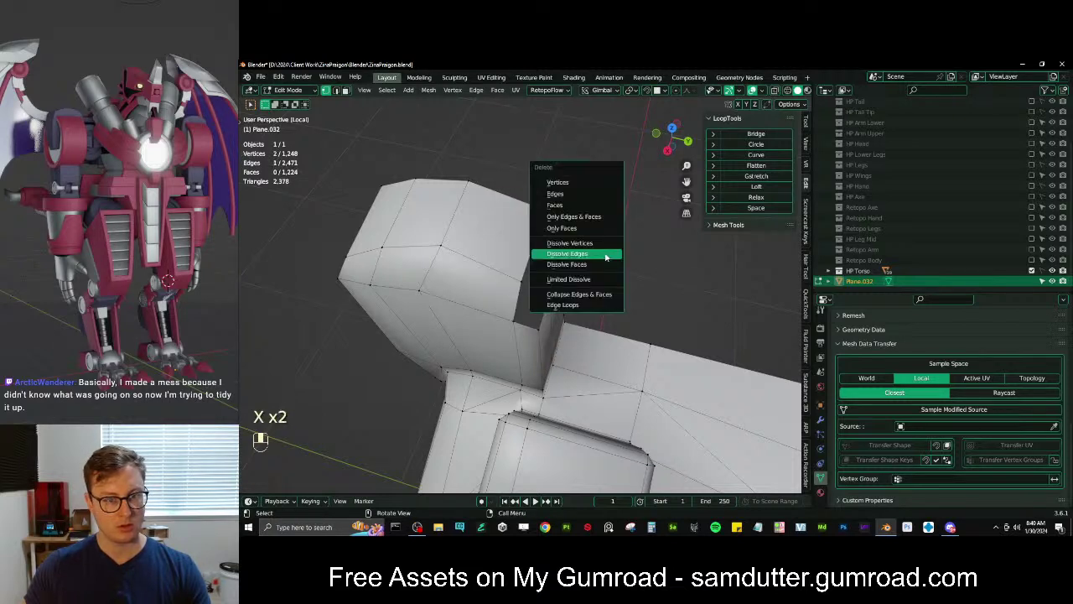
left_click(571, 252)
middle_click_drag(572, 252, 541, 306)
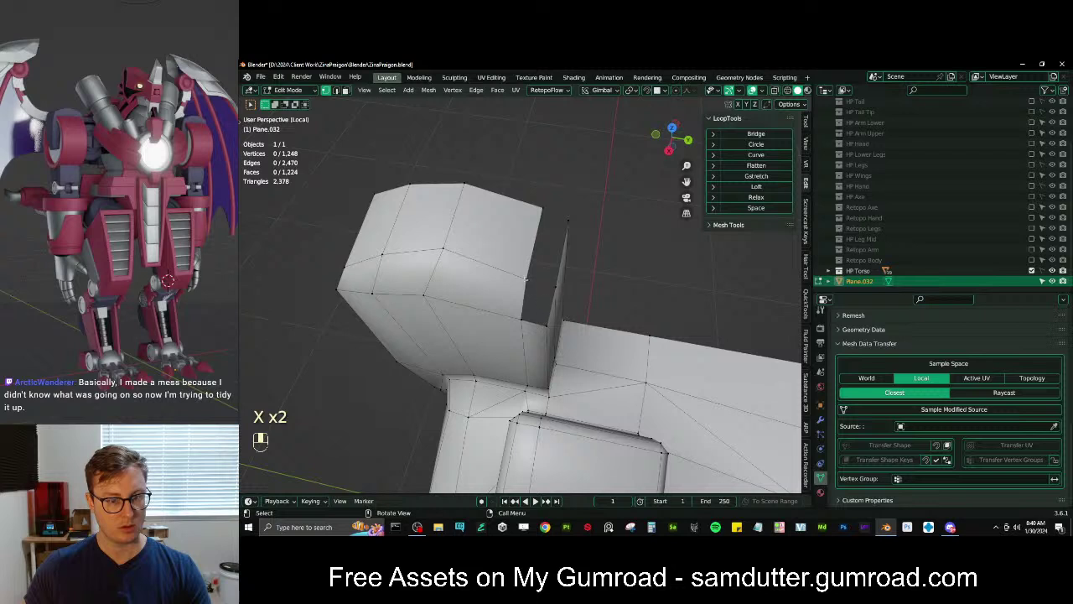
Slide the open edge on the post's top away from the gap and fill a face across to the opposite edge
left_click(536, 208, "shift")
key("g")
key("g")
left_click(518, 206)
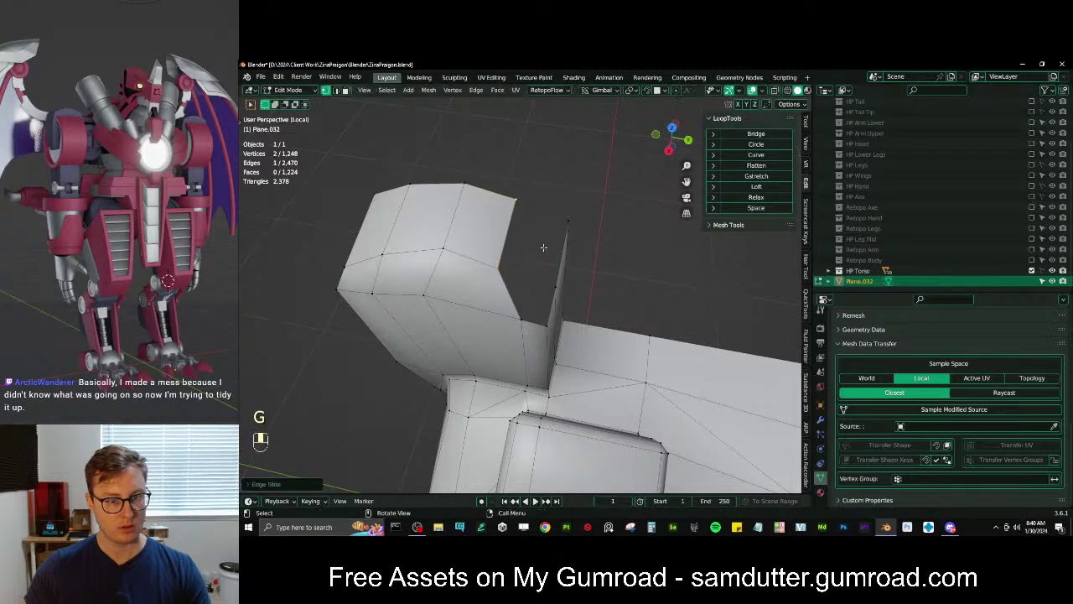
key("f")
Add a loop cut through the new face on top of the shoulder post, undoing and repeating it once
key("ctrl+r")
left_click(534, 271)
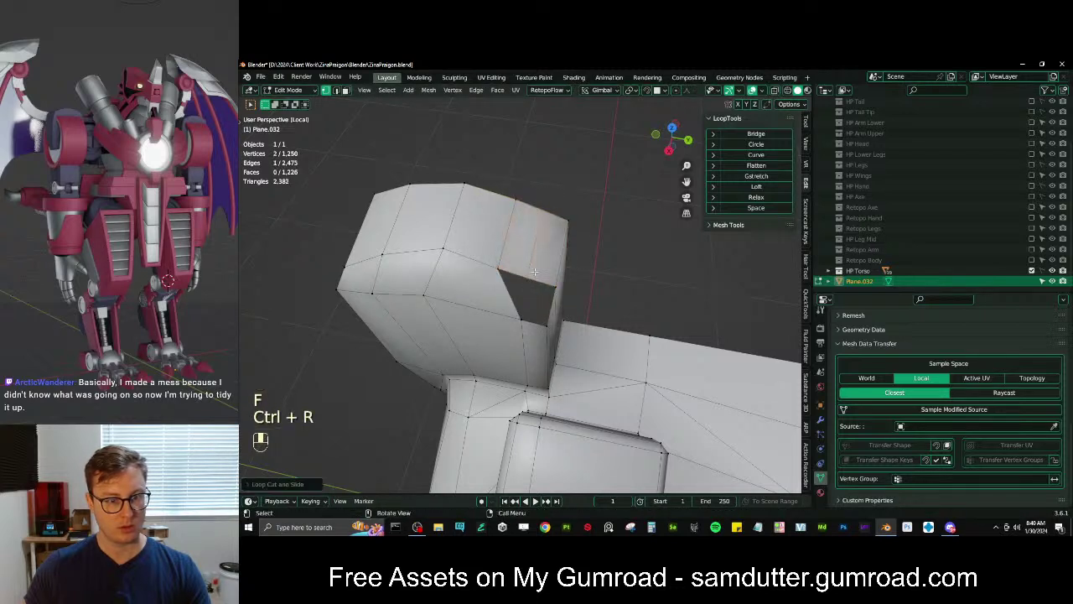
key("ctrl+z")
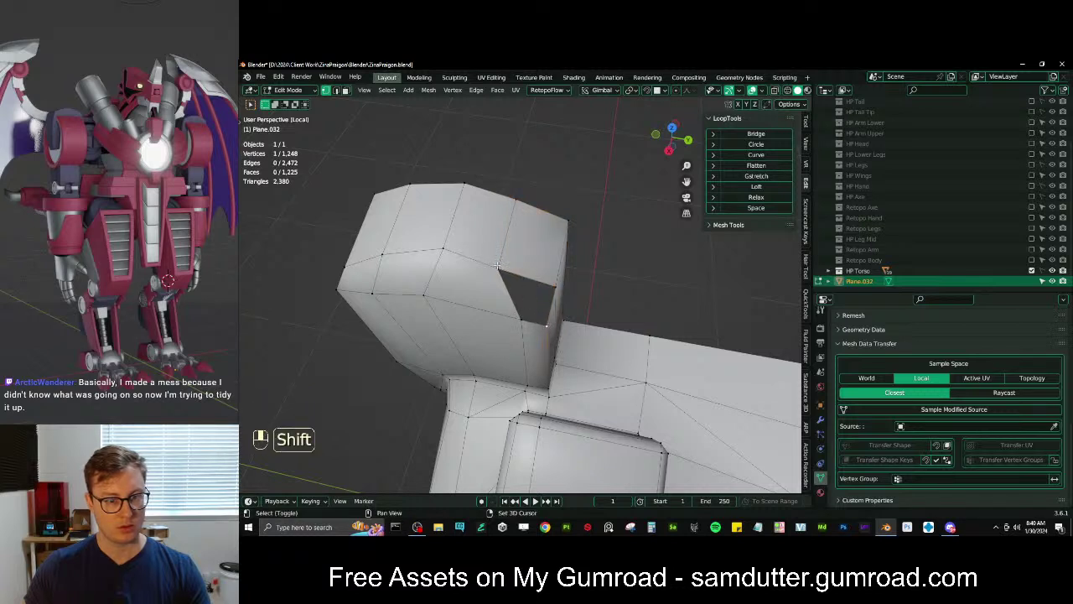
key("ctrl+r")
left_click(526, 279)
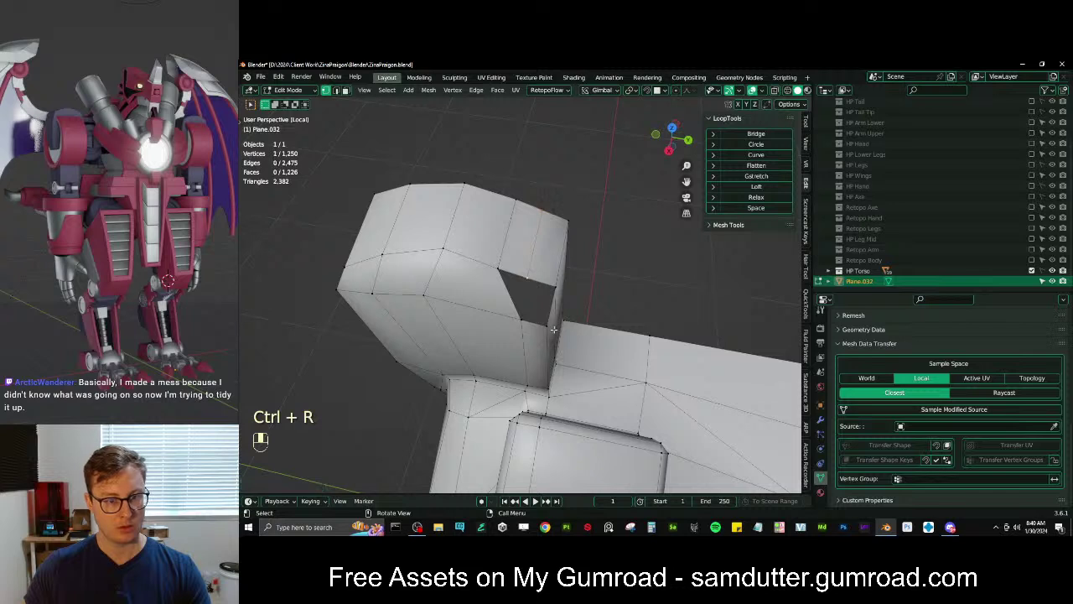
Fill the remaining corner gap on the shoulder post with faces and add a loop cut beside the inner edge
key("f")
key("ctrl+r")
left_click(541, 280)
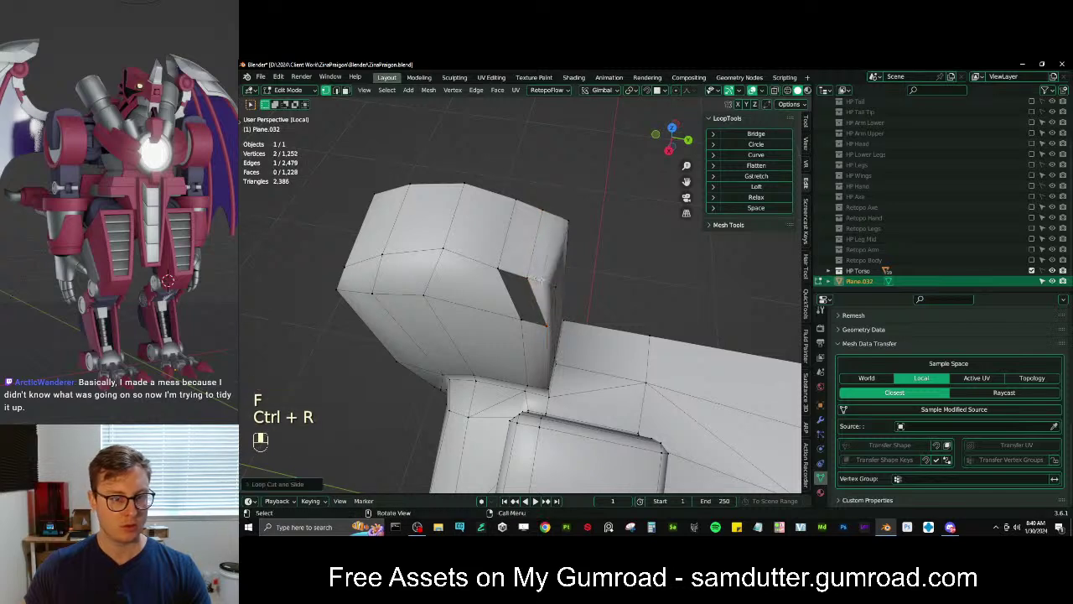
left_click(525, 280, "alt+shift")
key("f")
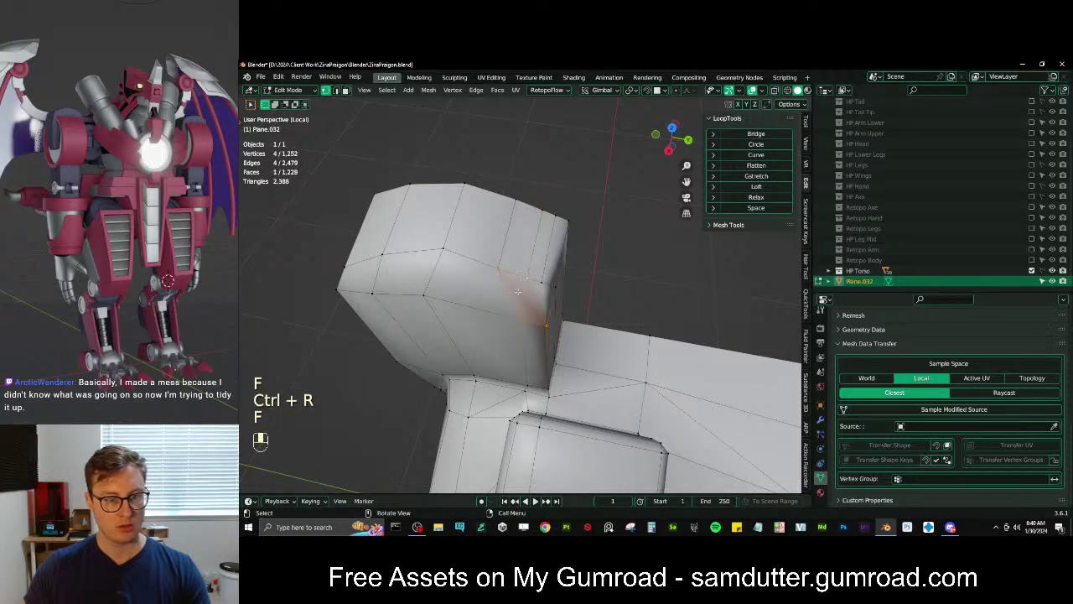
Try another loop cut in the filled corner, then undo the post's rebuilt faces, cuts and edge slide
key("ctrl+r")
left_click(507, 297)
key("ctrl+z")
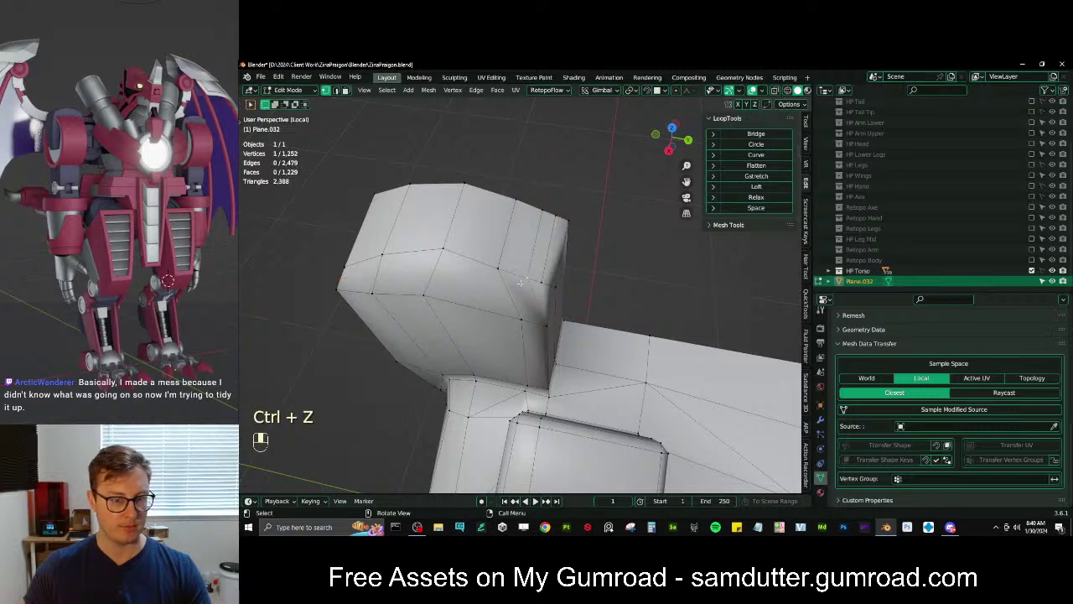
middle_click_drag(520, 284, 530, 241)
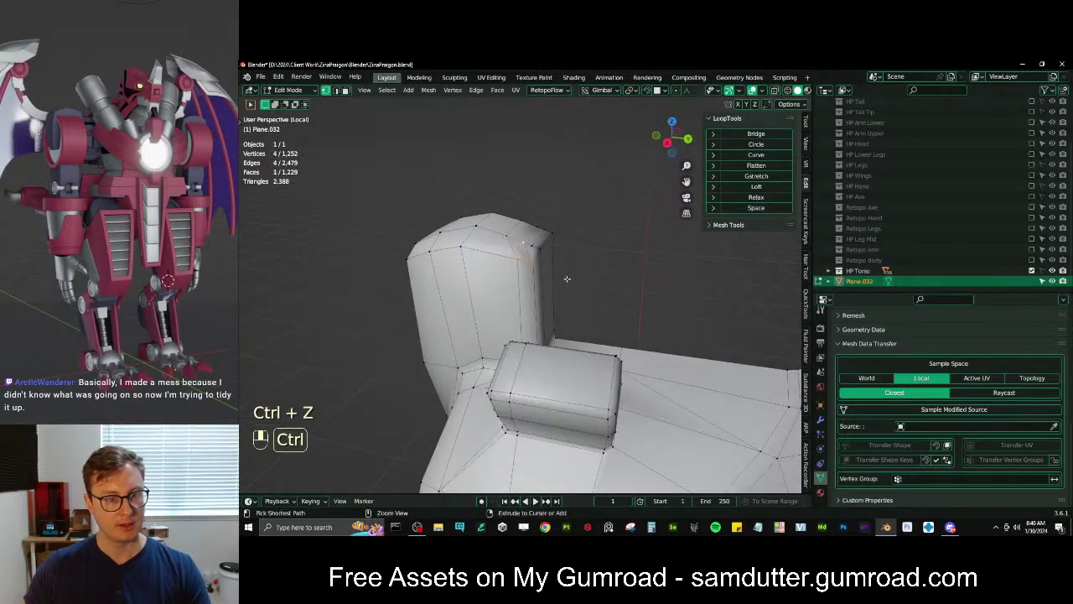
key("ctrl+z")
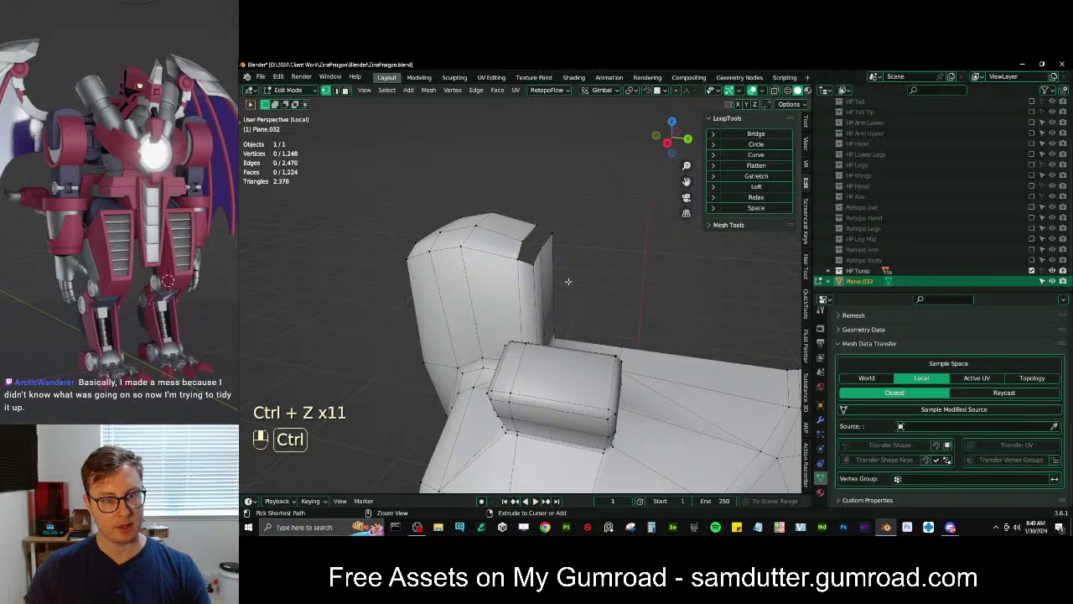
Undo the remaining edits on the shoulder post and save the file
key("ctrl+z")
key("Tab")
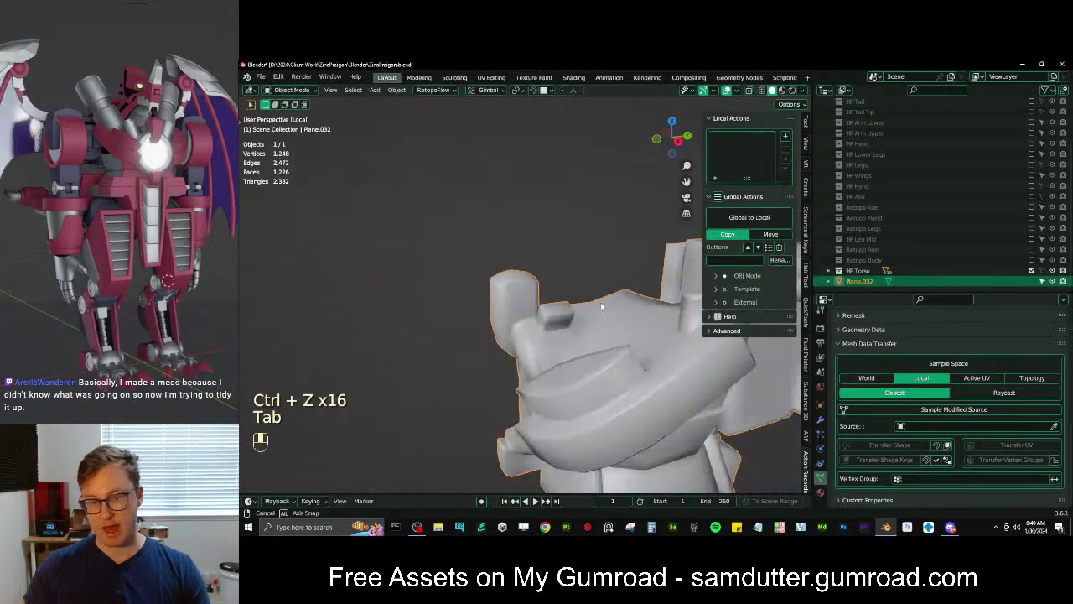
middle_click_drag(566, 286, 580, 335)
key("ctrl+s")
key("Tab")
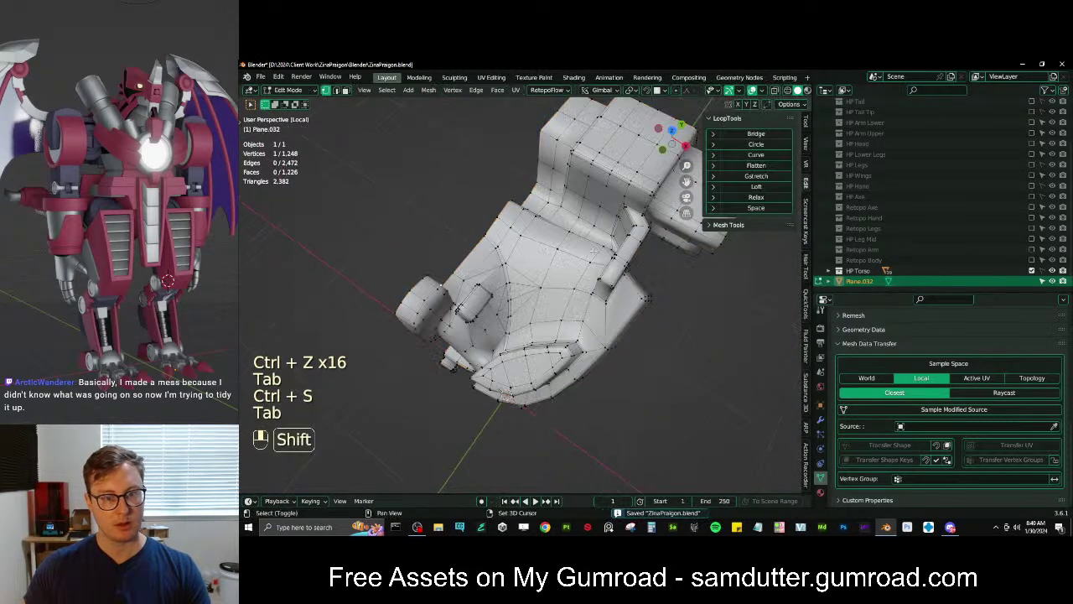
Examine the torso's shading and topology, comparing the smooth surface with the wireframe around the back and side blocks
scroll(528, 323, "up", 4)
middle_click_drag(562, 276, 616, 309, "shift")
key("Tab")
scroll(545, 290, "down", 4)
key("Tab")
scroll(580, 284, "up", 3)
scroll(580, 285, "up", 2)
key("Tab")
middle_click_drag(617, 309, 433, 258, "shift")
scroll(544, 336, "down", 2)
key("Tab")
scroll(522, 352, "up", 3)
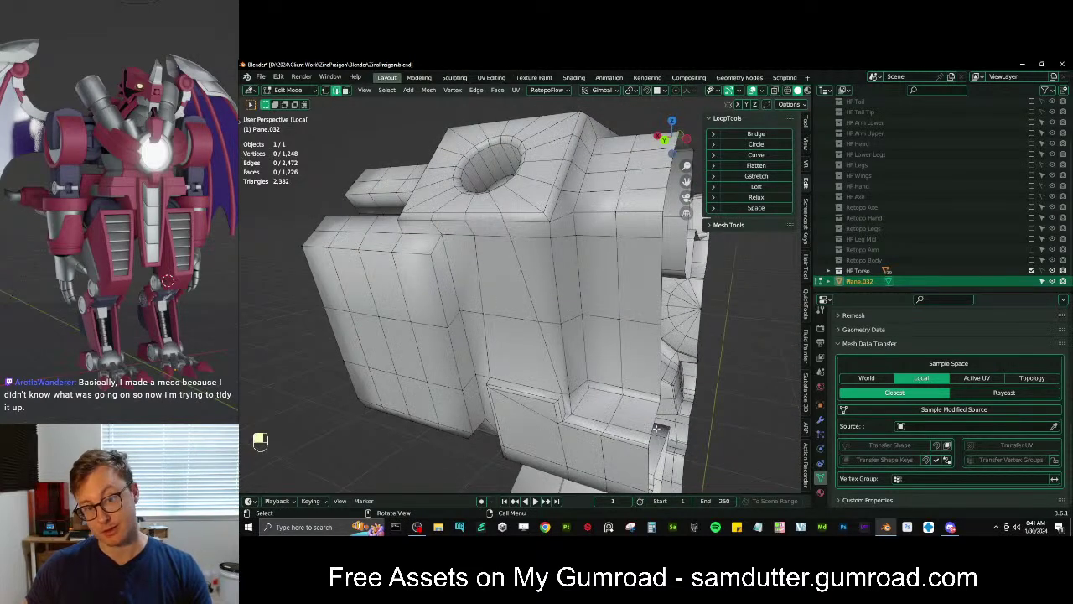
middle_click_drag(495, 172, 561, 204)
scroll(581, 229, "up", 3)
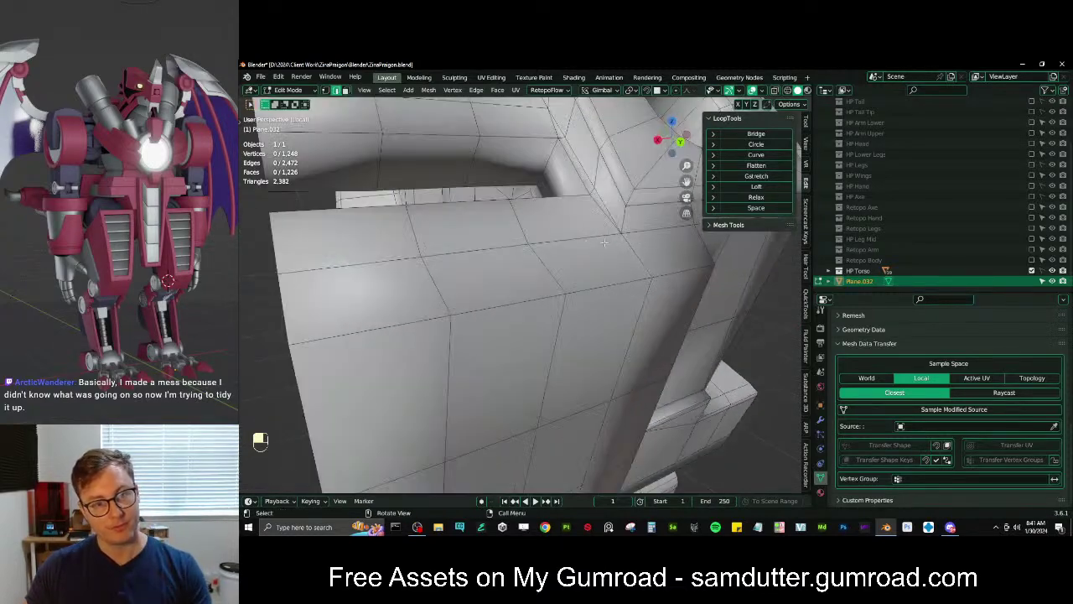
Bevel the edge path where the large side block meets the body beneath the block with the round hole
middle_click_drag(636, 230, 380, 236)
middle_click_drag(388, 319, 637, 328, "shift")
left_click(607, 208, "ctrl")
middle_click_drag(607, 208, 571, 314, "shift")
middle_click_drag(579, 246, 553, 235)
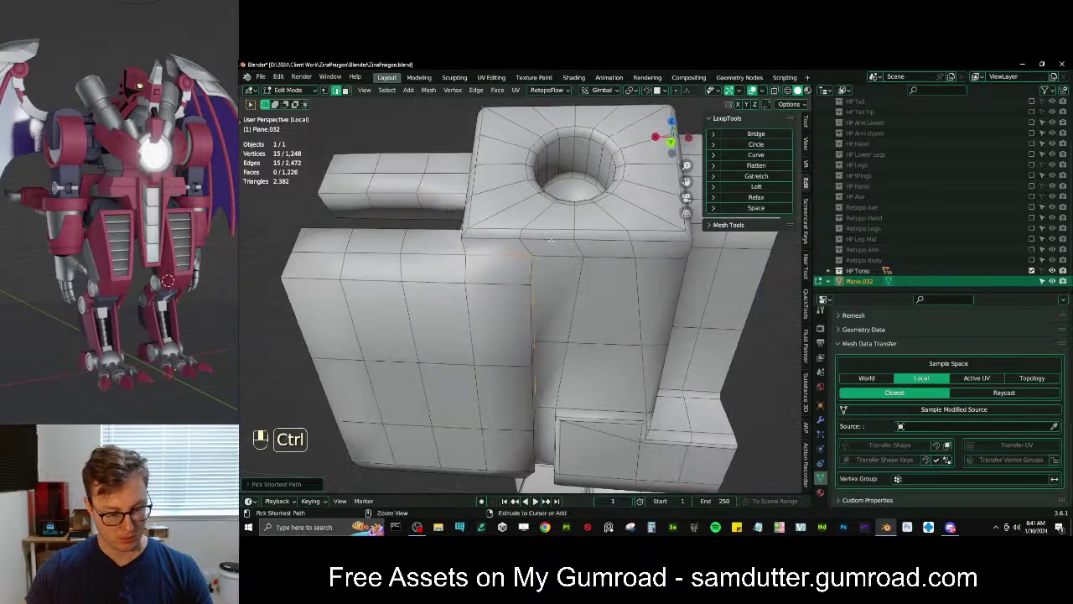
key("ctrl+b")
key("shift")
left_click(565, 220)
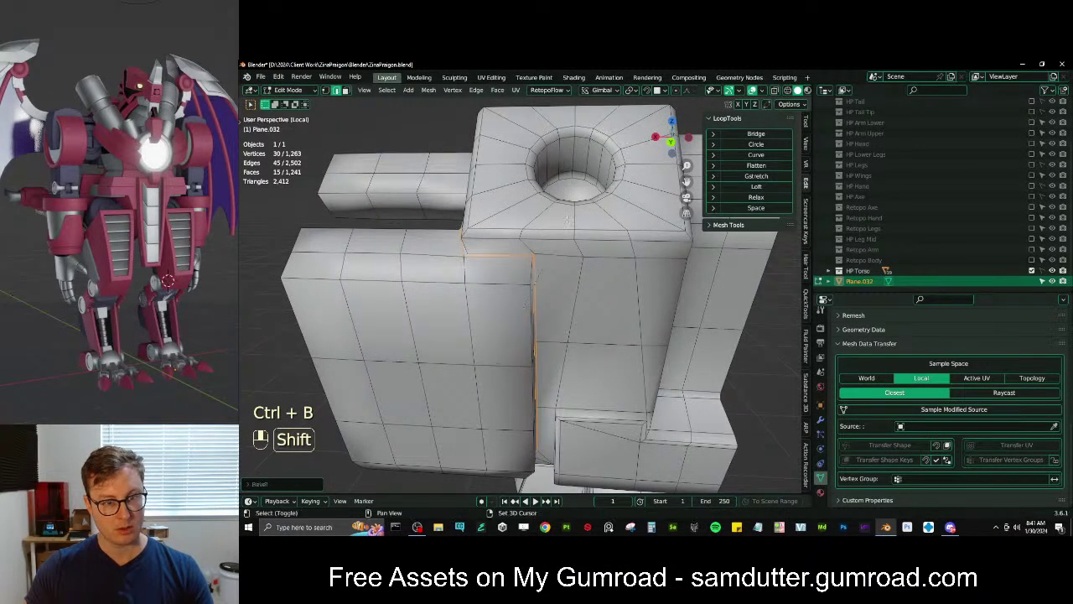
Add a loop cut close to the lower edge of the large side block and check its shading
key("Tab")
middle_click_drag(565, 219, 490, 276)
scroll(549, 247, "up", 4)
key("Tab")
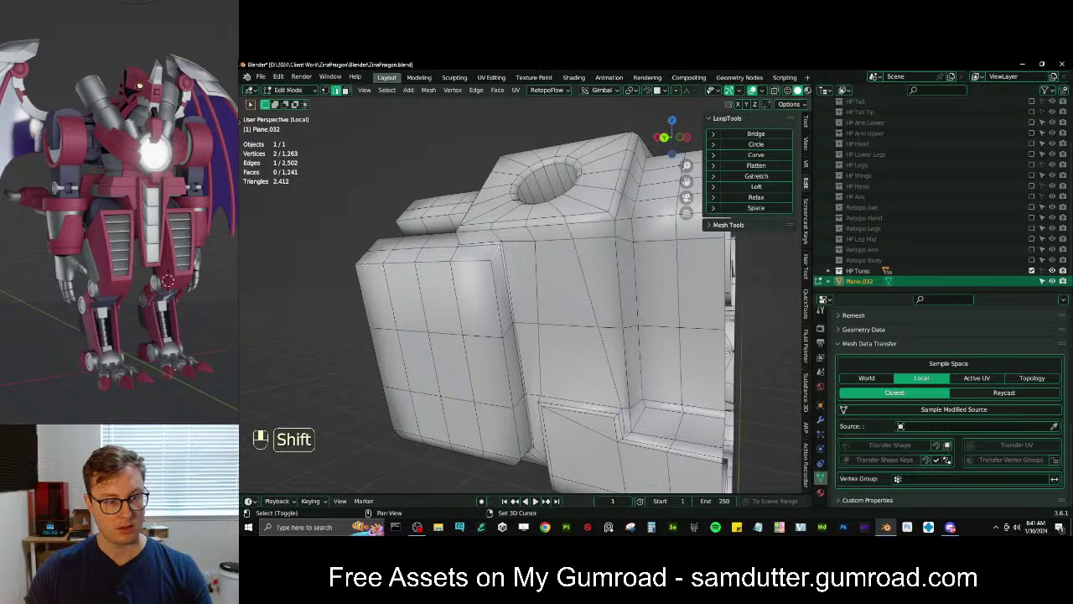
middle_click_drag(494, 396, 520, 250)
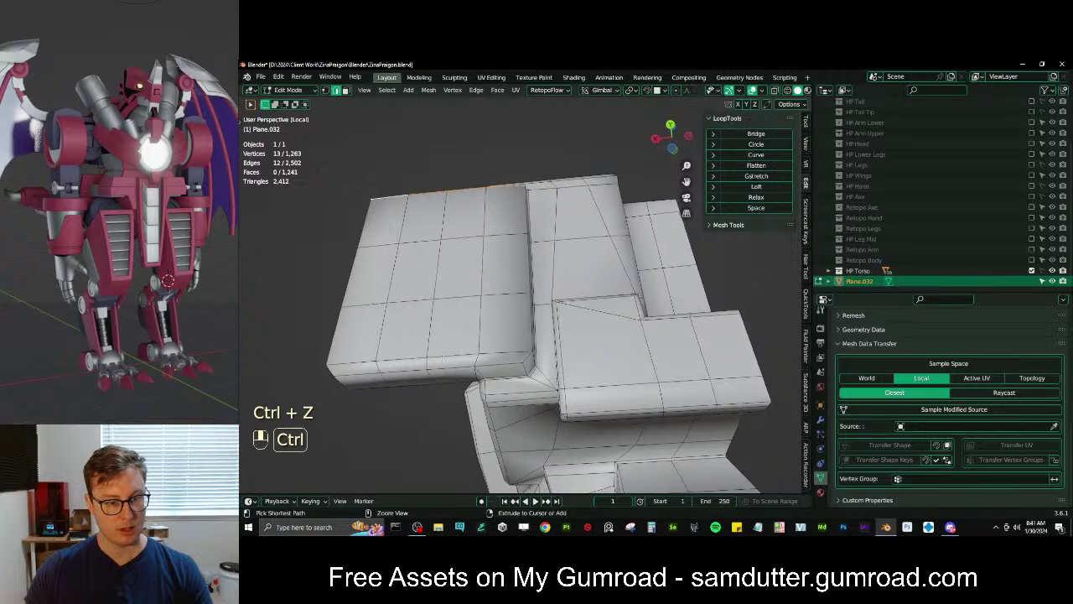
key("ctrl+r")
left_click(427, 363)
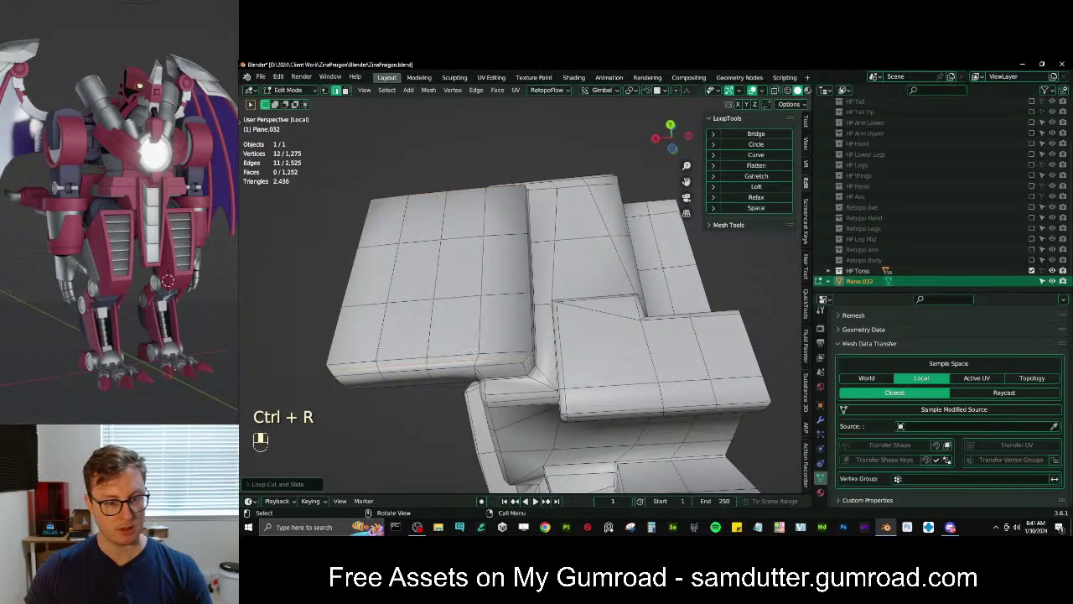
middle_click_drag(601, 260, 500, 299)
scroll(654, 373, "down", 8)
scroll(537, 336, "up", 4)
key("Tab")
key("Tab")
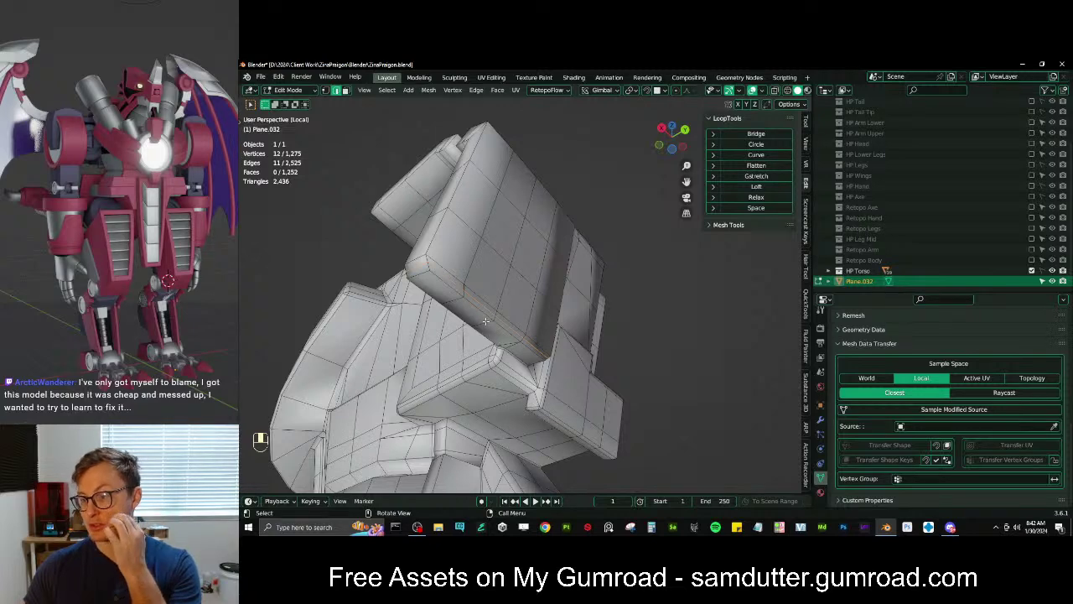
Bevel the connected border edges around the rear side block, including its underside, outer end and junction with the body
middle_click_drag(553, 310, 596, 328)
scroll(636, 301, "up", 1)
left_click(604, 284, "ctrl")
left_click(669, 296, "shift")
scroll(651, 335, "up", 4)
middle_click_drag(575, 249, 580, 275)
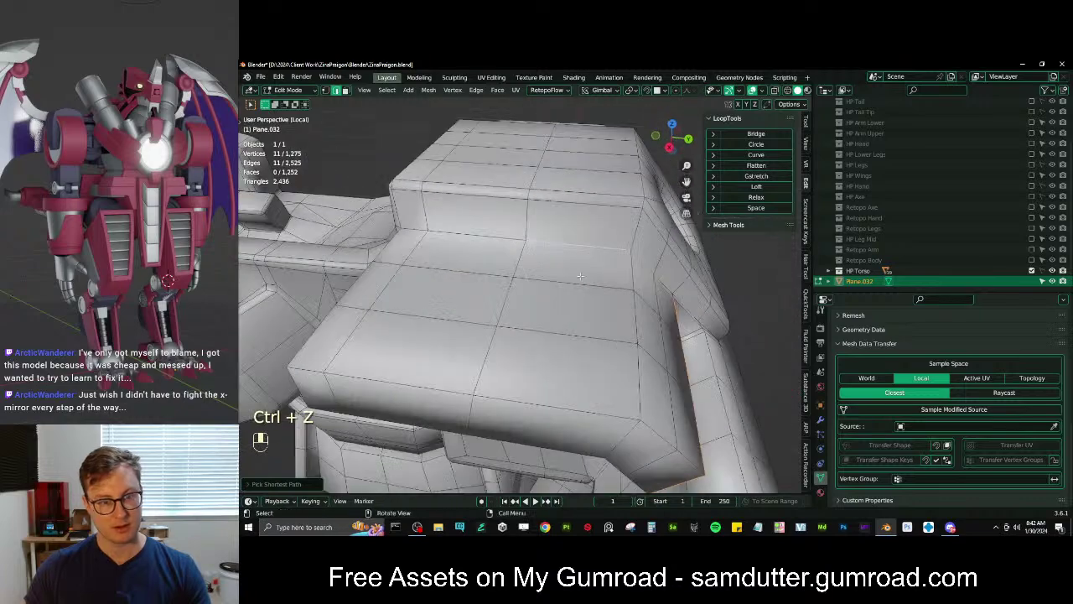
middle_click_drag(438, 236, 544, 223)
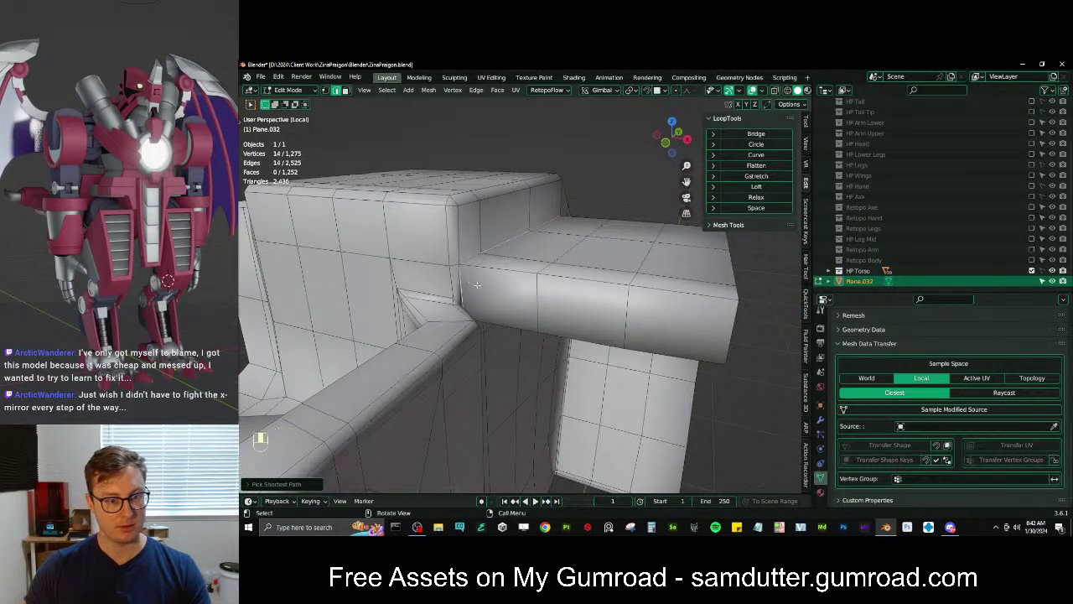
middle_click_drag(477, 285, 439, 250)
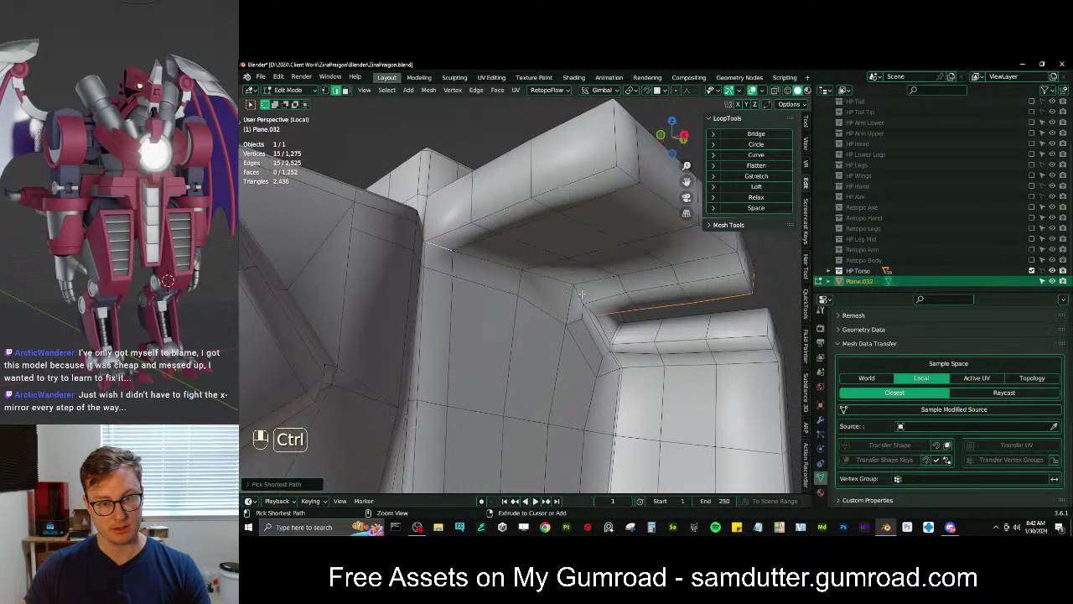
left_click(582, 294, "ctrl")
middle_click_drag(581, 294, 561, 270)
left_click(619, 295, "ctrl")
scroll(612, 289, "down", 2)
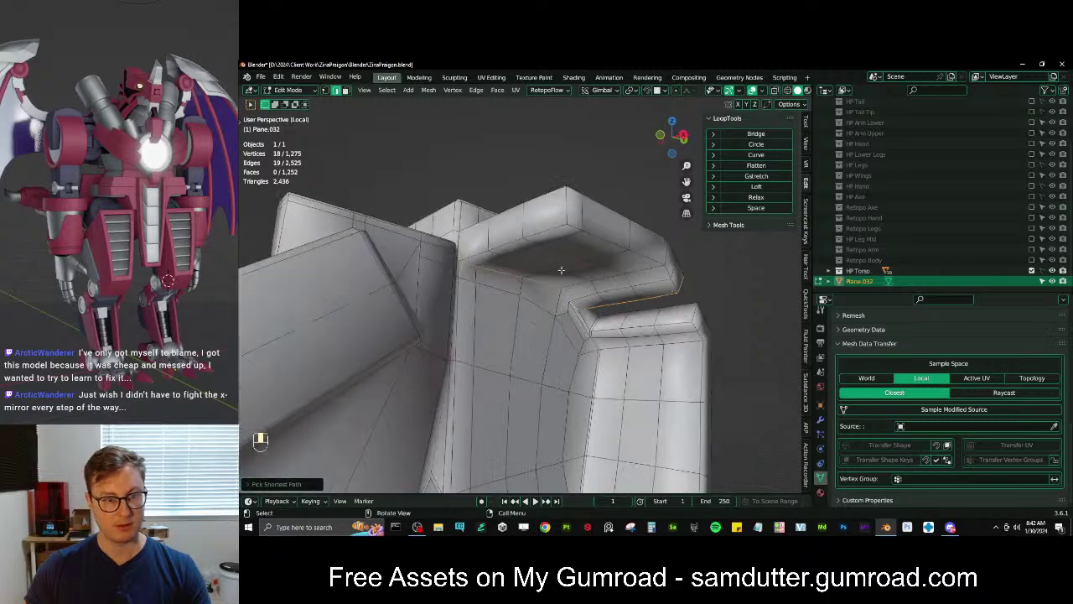
left_click(550, 227, "ctrl")
middle_click_drag(551, 226, 573, 280)
middle_click_drag(574, 280, 638, 249)
left_click(491, 281, "ctrl")
left_click(635, 310, "shift")
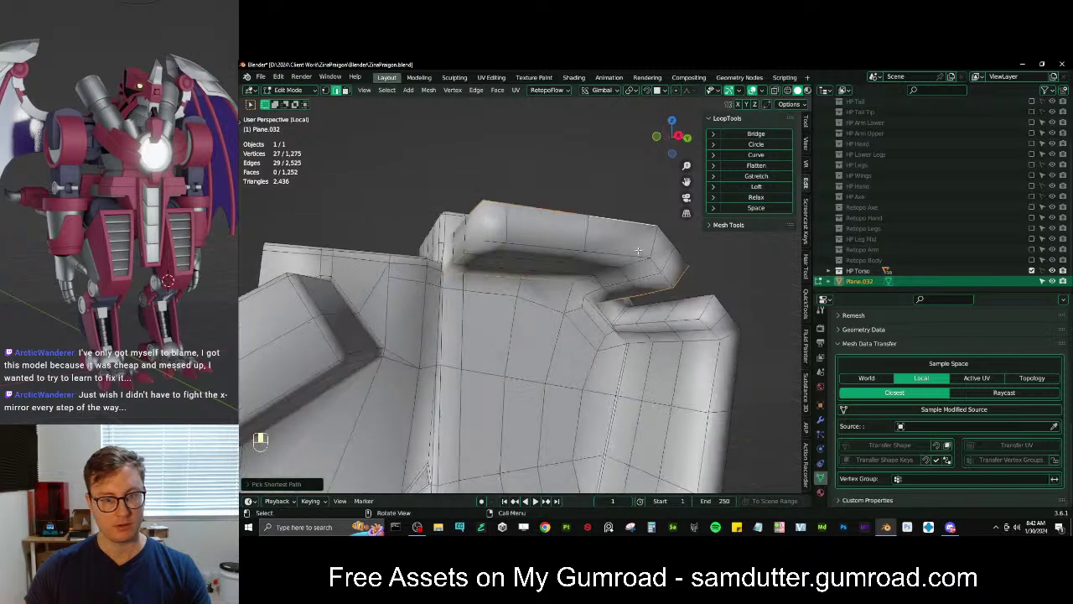
left_click(496, 240, "ctrl")
middle_click_drag(497, 241, 568, 288)
left_click(613, 262, "ctrl")
left_click(516, 295, "shift")
key("ctrl+b")
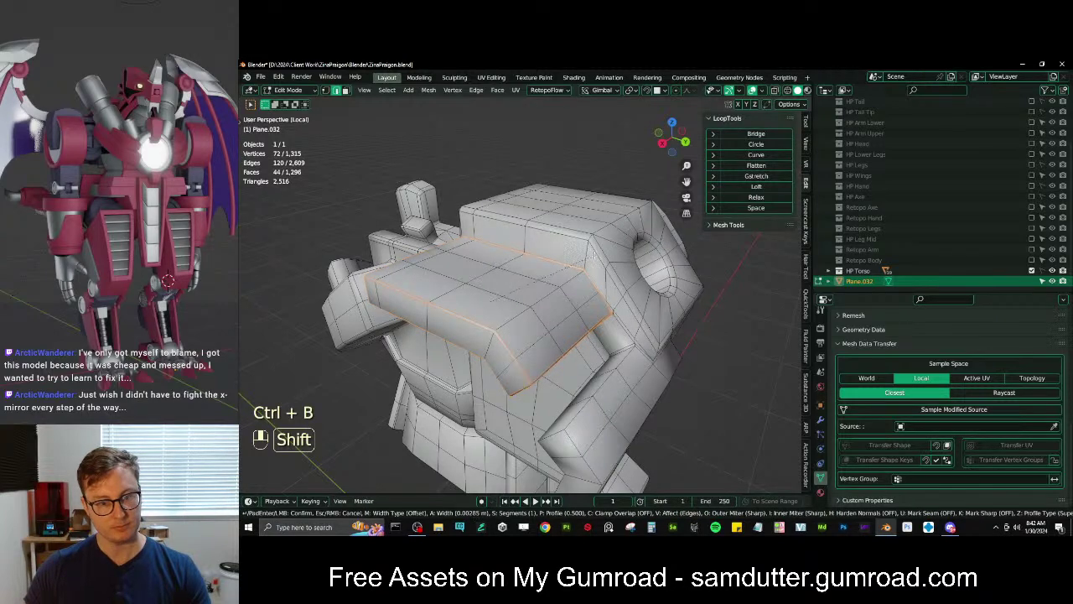
left_click(594, 254)
Save the file and add a Mirror modifier on the X axis to the torso mesh
key("Tab")
scroll(579, 273, "down", 2)
middle_click_drag(563, 284, 697, 350)
left_click(821, 417)
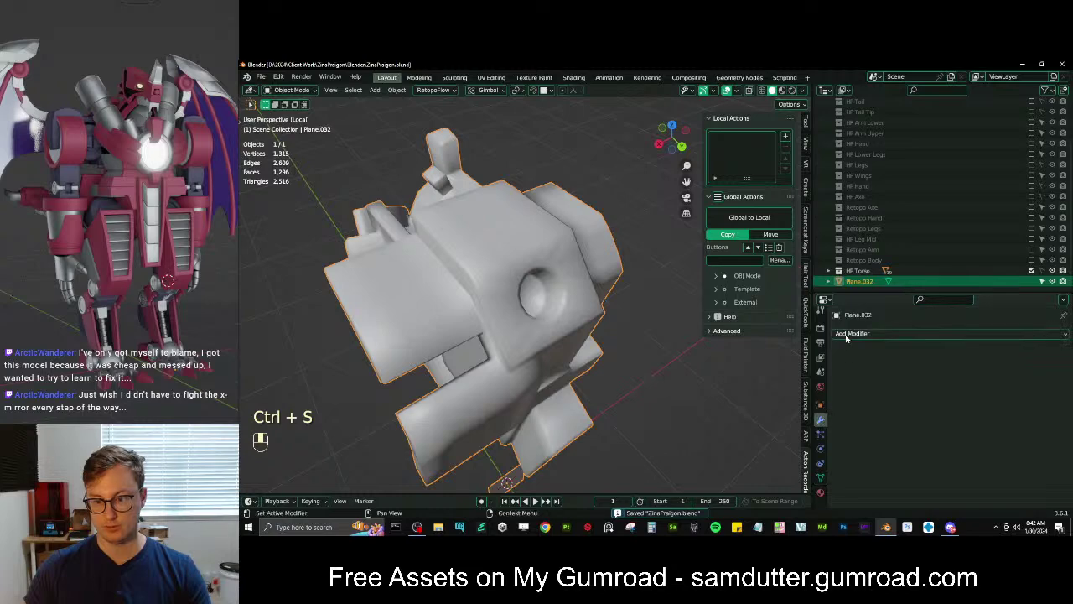
left_click(845, 334)
left_click(852, 210)
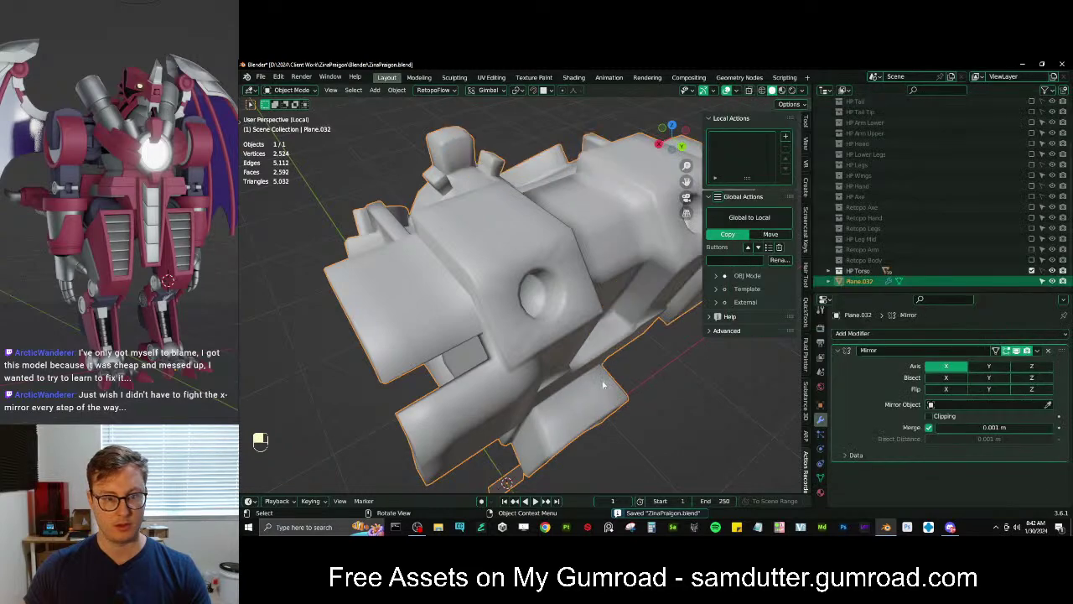
scroll(579, 361, "down", 5)
middle_click_drag(603, 382, 577, 341)
scroll(578, 340, "up", 3)
scroll(597, 303, "up", 1)
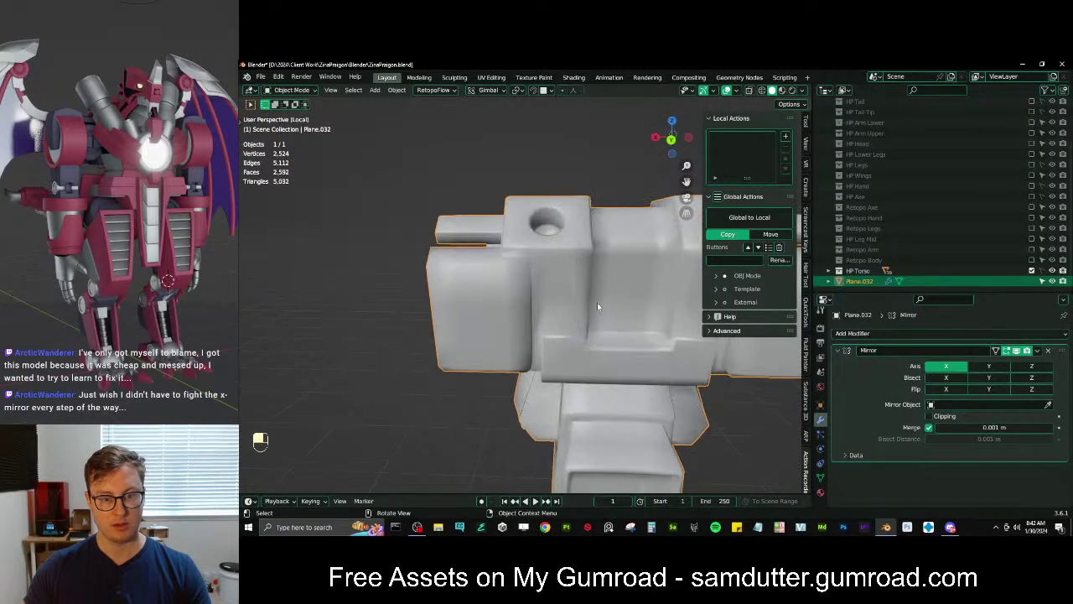
Bevel the edge path along the recess's inner corners, from the front of the torso over the top to the back
key("Tab")
middle_click_drag(597, 303, 558, 345)
scroll(585, 318, "up", 2)
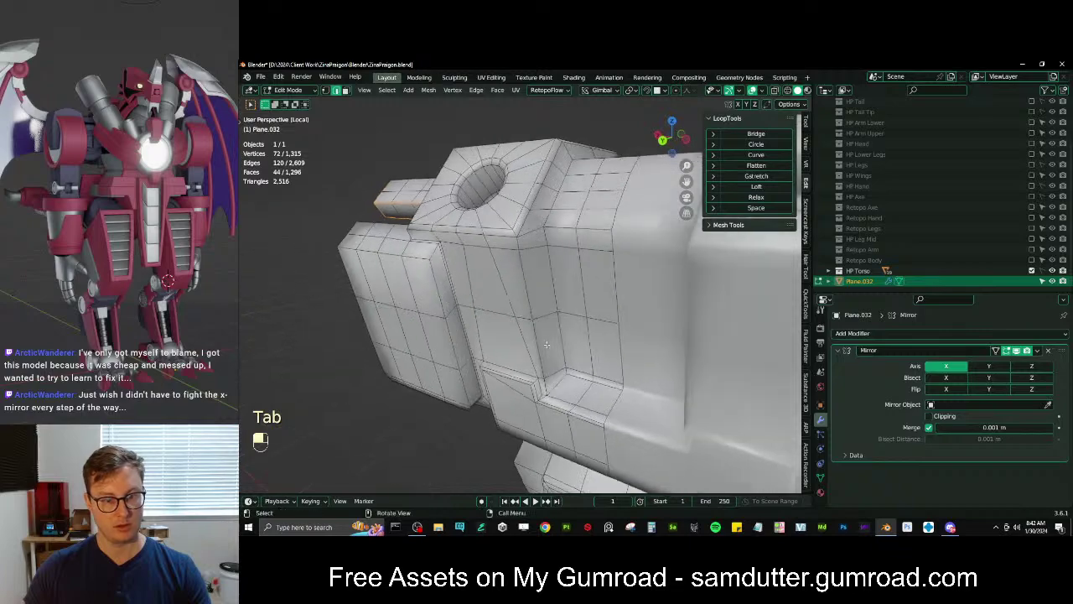
key("Tab")
key("Tab")
middle_click_drag(565, 308, 482, 289)
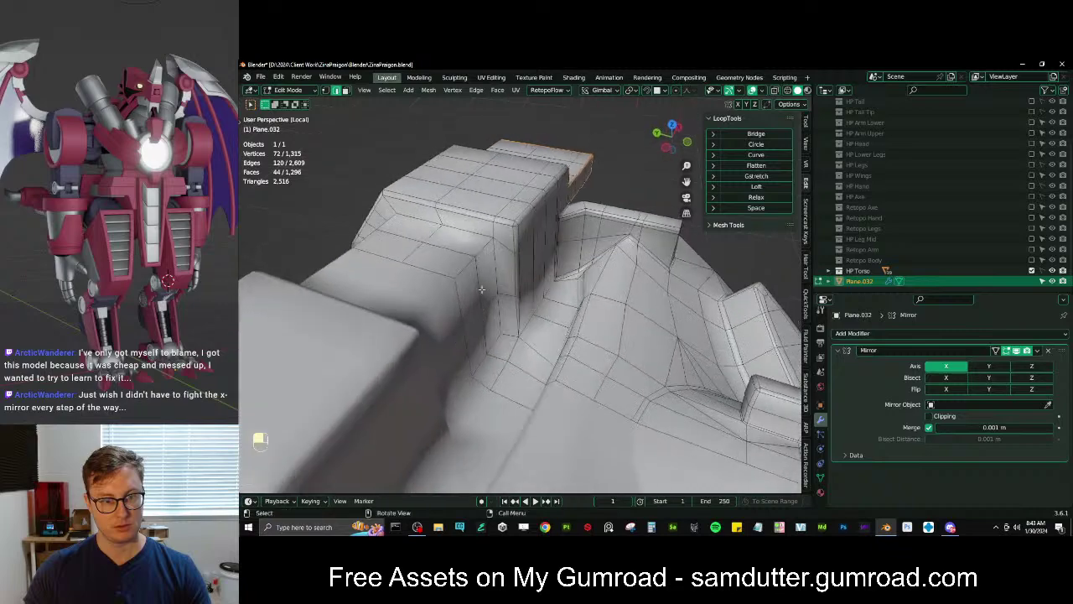
middle_click_drag(479, 244, 570, 359)
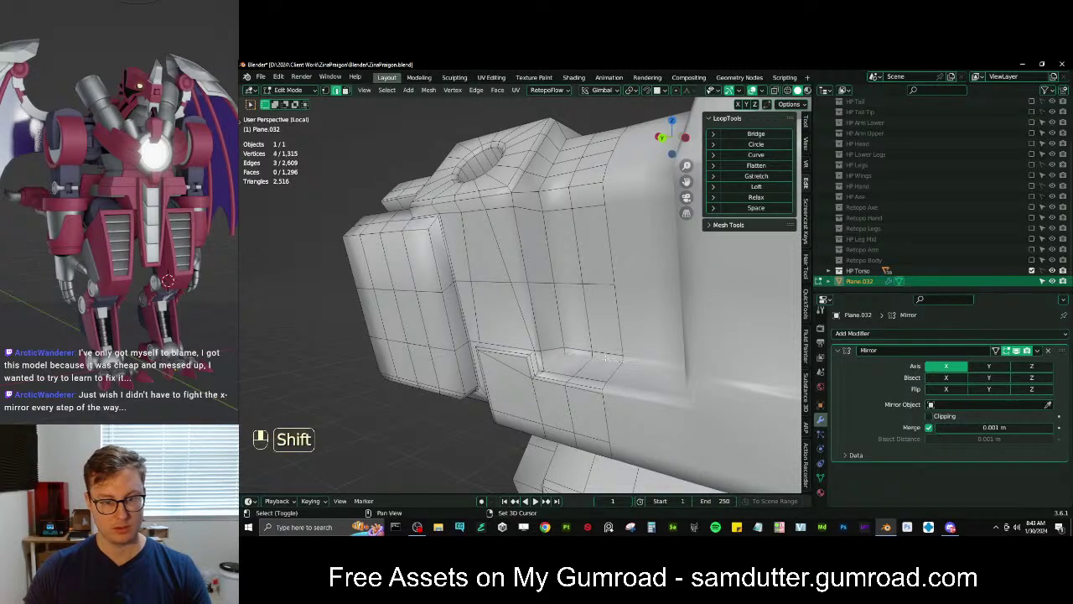
middle_click_drag(605, 359, 612, 375)
middle_click_drag(556, 241, 571, 266)
left_click(622, 199, "ctrl")
middle_click_drag(623, 199, 449, 281)
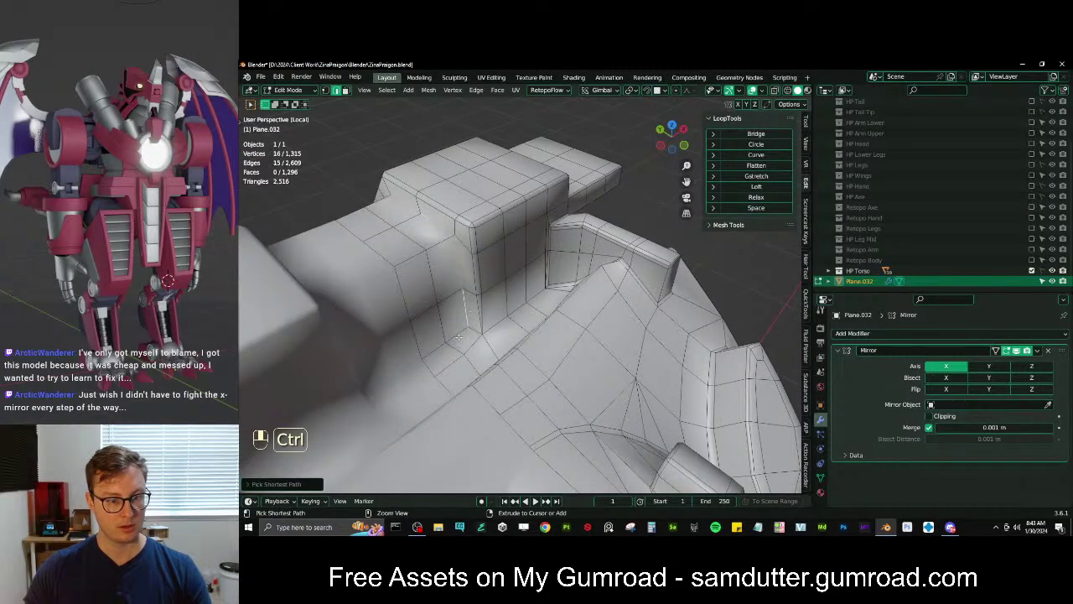
middle_click_drag(475, 343, 528, 339)
left_click(415, 288, "ctrl")
key("ctrl+b")
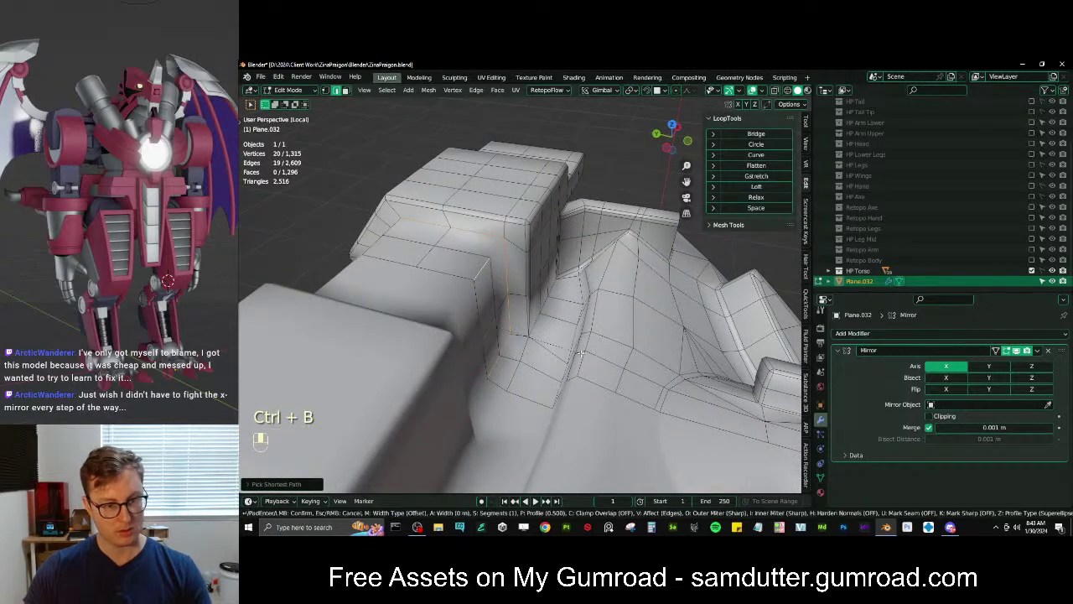
left_click(614, 343)
Check the new bevel's shading and dissolve the stray edge at the lower corner of the front recess
middle_click_drag(541, 306, 582, 448)
key("Tab")
scroll(613, 288, "down", 4)
scroll(637, 277, "down", 5)
scroll(551, 297, "up", 5)
key("Tab")
scroll(553, 321, "up", 3)
scroll(532, 314, "up", 6)
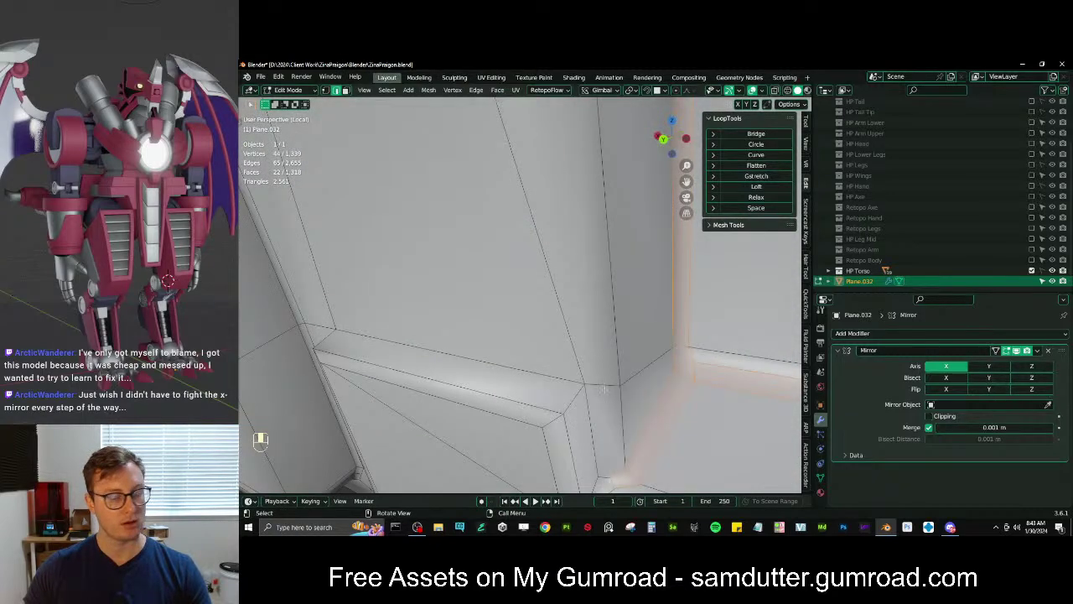
middle_click_drag(602, 390, 699, 435, "shift")
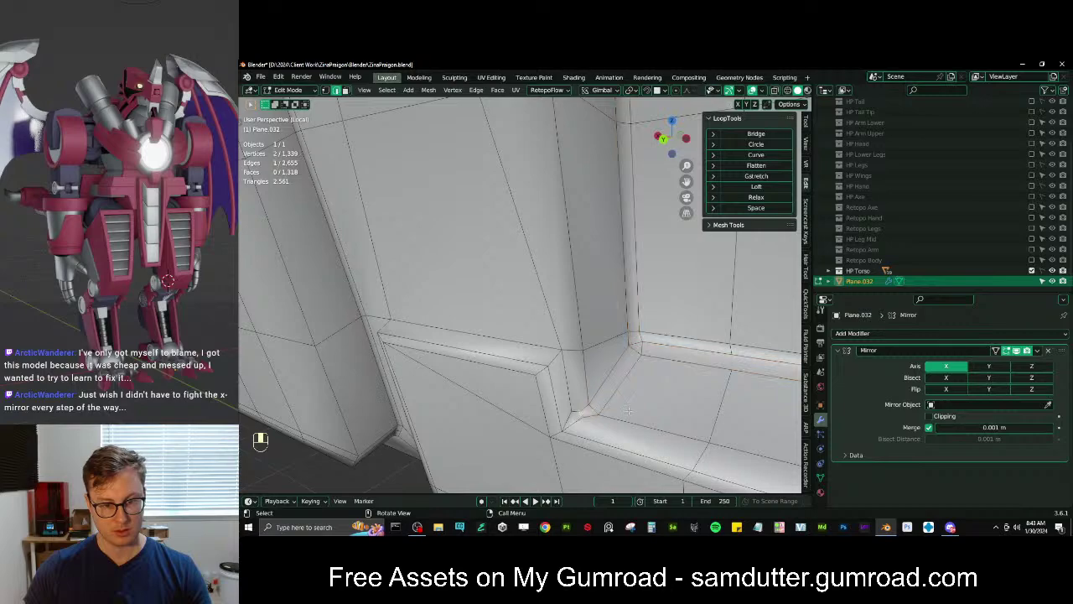
key("x")
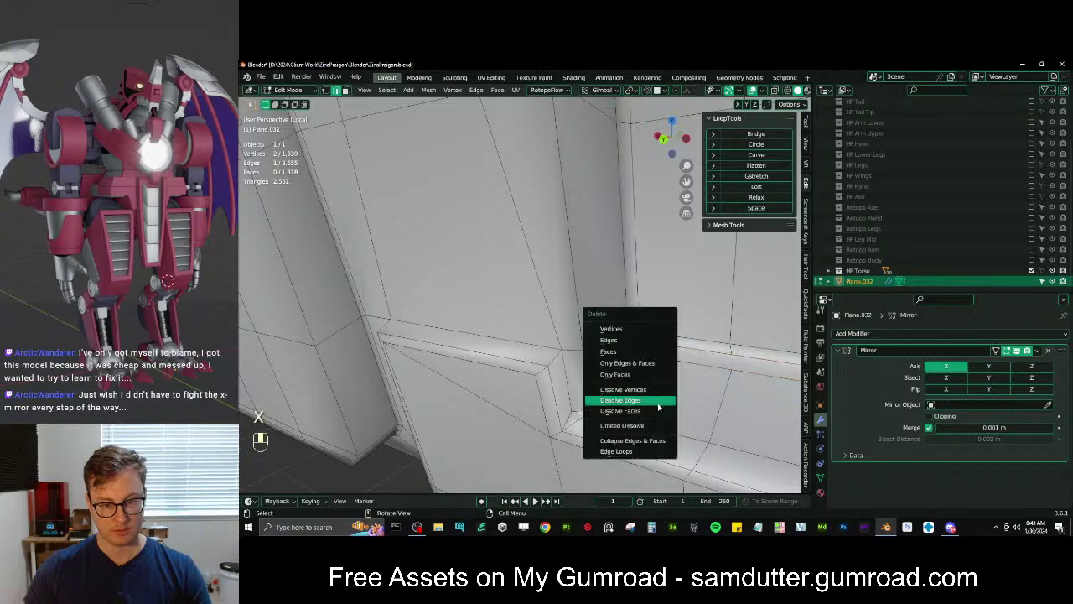
left_click(659, 407)
scroll(659, 399, "down", 3)
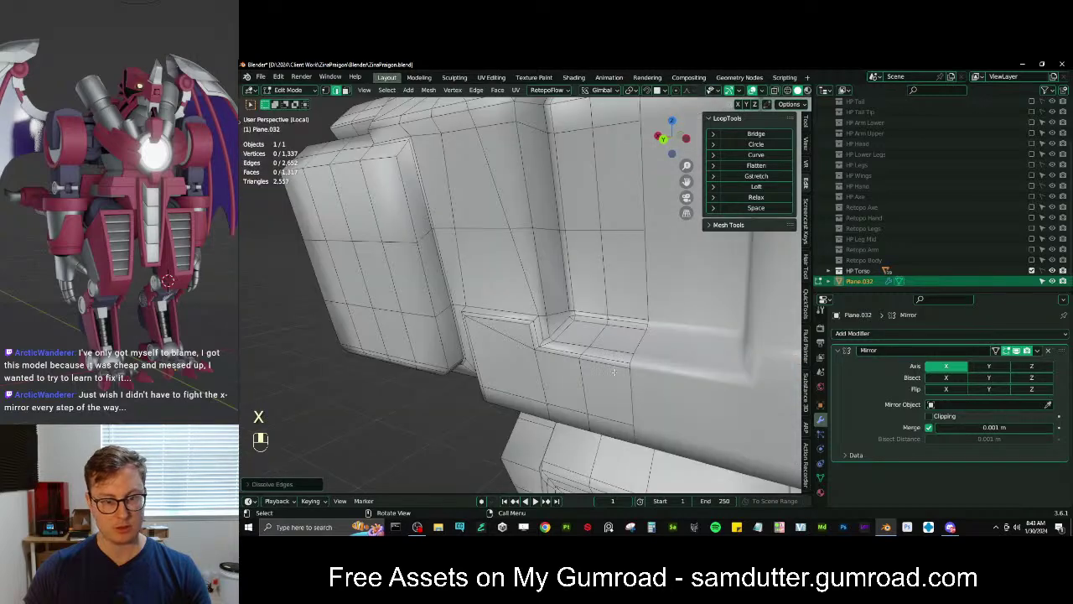
Inspect the mirrored torso from the back, top and front, including the shading around the round hole
middle_click_drag(615, 371, 540, 352)
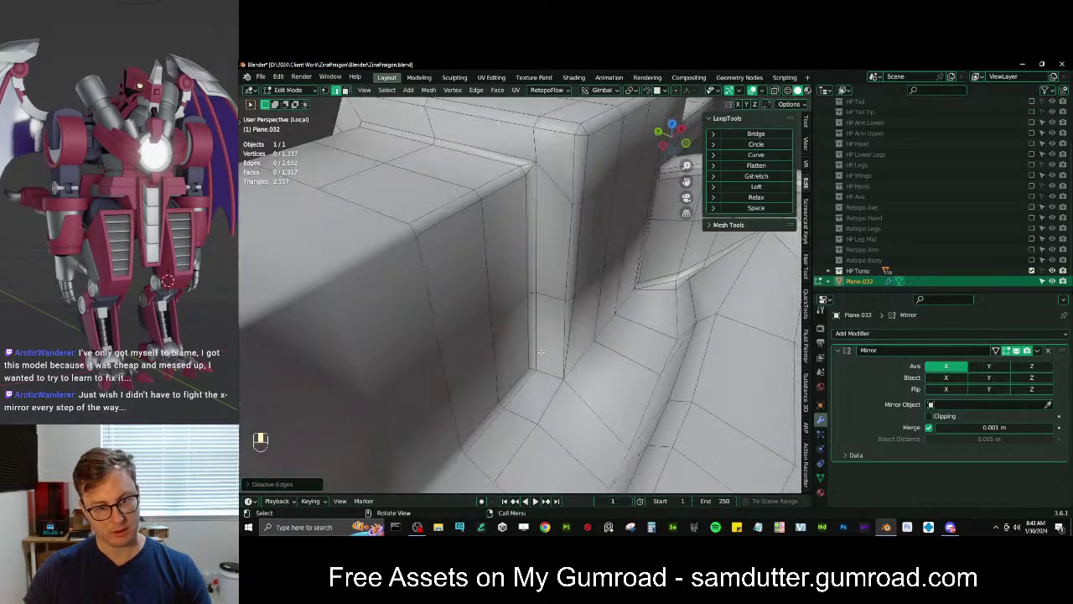
scroll(452, 321, "up", 2)
scroll(463, 333, "down", 8)
middle_click_drag(463, 332, 508, 336)
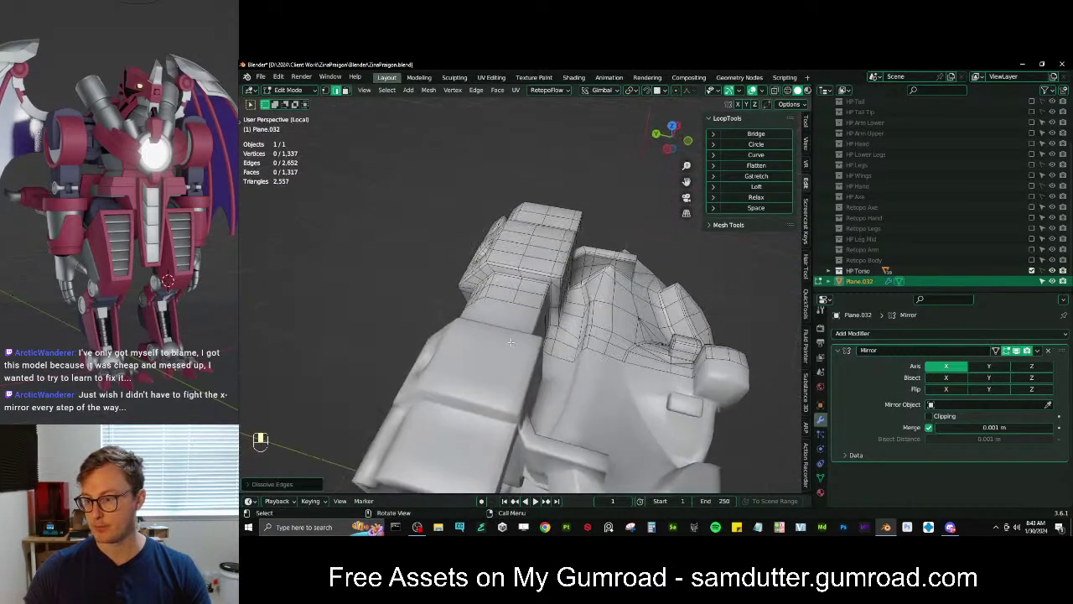
scroll(512, 336, "down", 2)
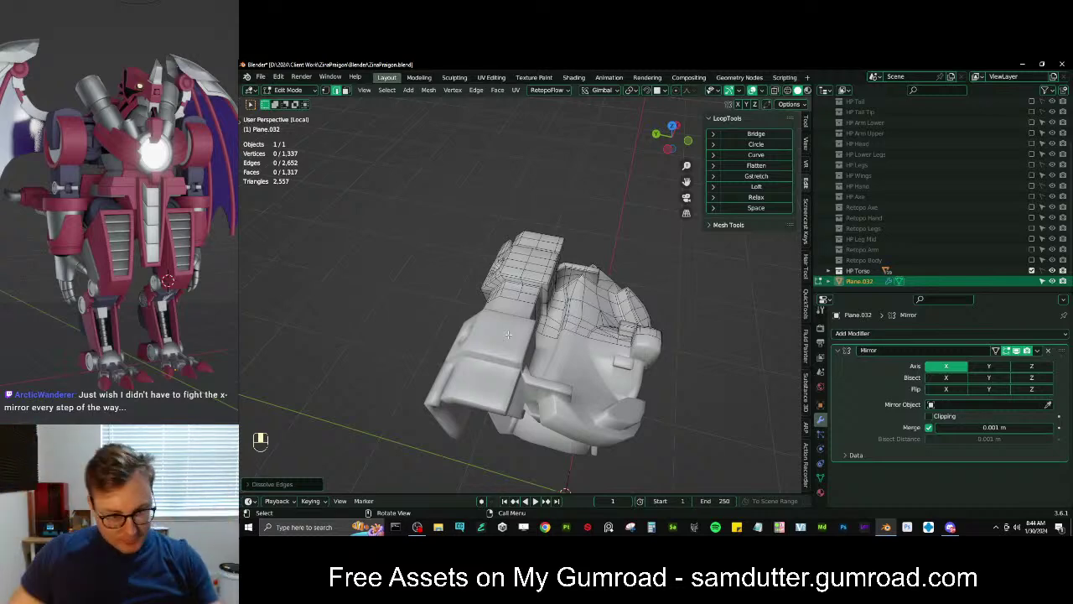
scroll(528, 311, "up", 6)
middle_click_drag(544, 316, 485, 310)
middle_click_drag(577, 304, 499, 243)
middle_click_drag(526, 339, 602, 272)
scroll(568, 293, "up", 4)
scroll(553, 327, "up", 4)
scroll(553, 327, "up", 2)
key("Tab")
scroll(564, 319, "down", 6)
scroll(601, 273, "up", 3)
key("Tab")
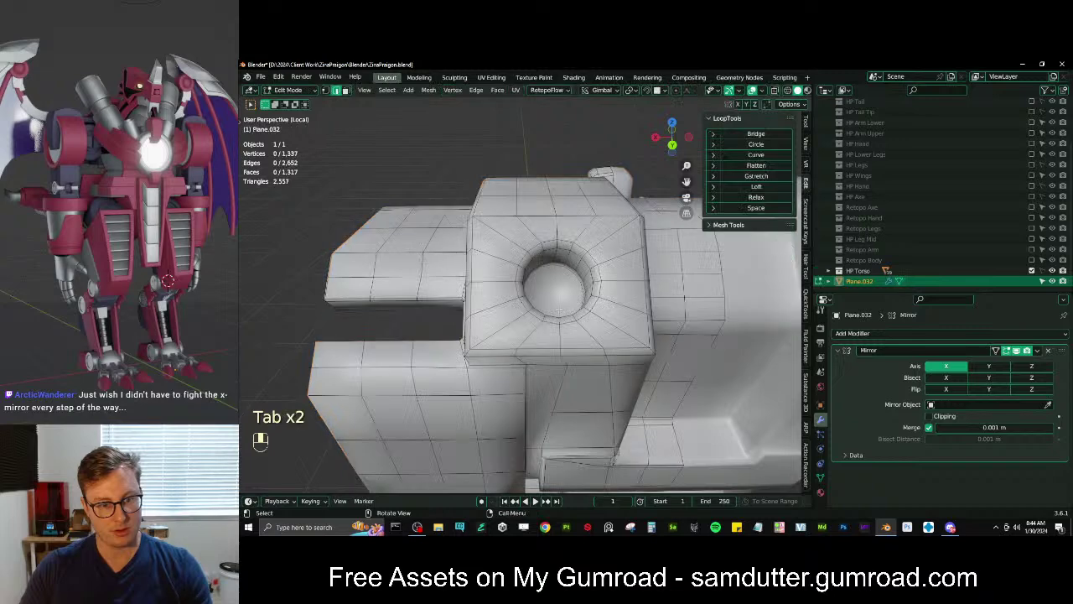
Add one loop cut around the hole on the block's flat face and another on the hole's inner wall
key("ctrl+r")
left_click(598, 295)
key("Tab")
middle_click_drag(596, 292, 525, 292)
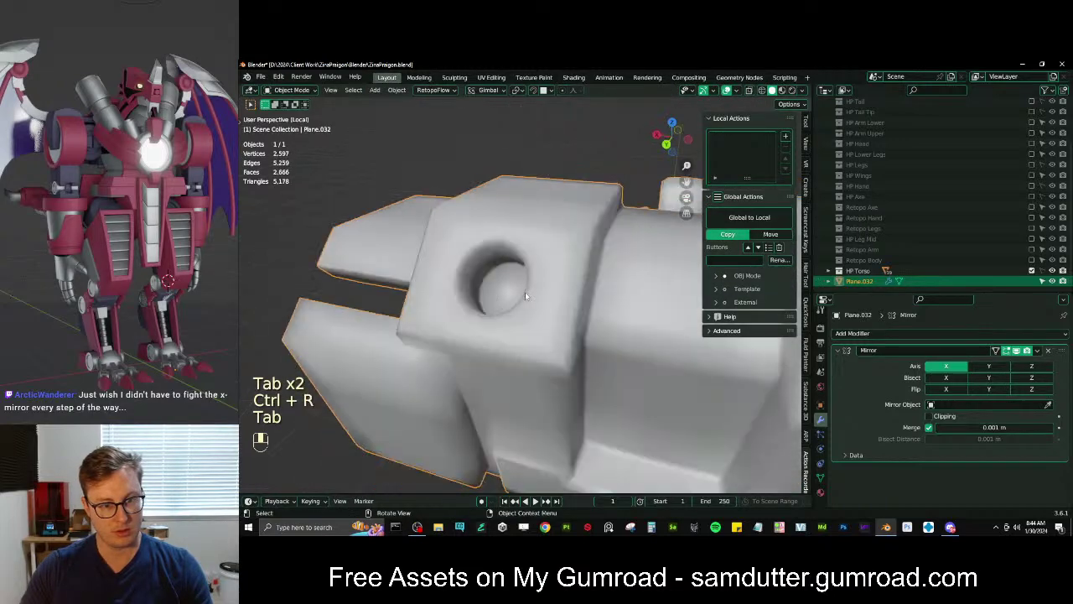
scroll(525, 292, "up", 4)
key("Tab")
key("ctrl+r")
left_click(533, 251)
key("Tab")
scroll(533, 252, "down", 4)
middle_click_drag(533, 251, 588, 287)
scroll(589, 288, "up", 4)
Inset the flat end face of the round hole, extrude it in place and merge the extruded face into a single point
key("Tab")
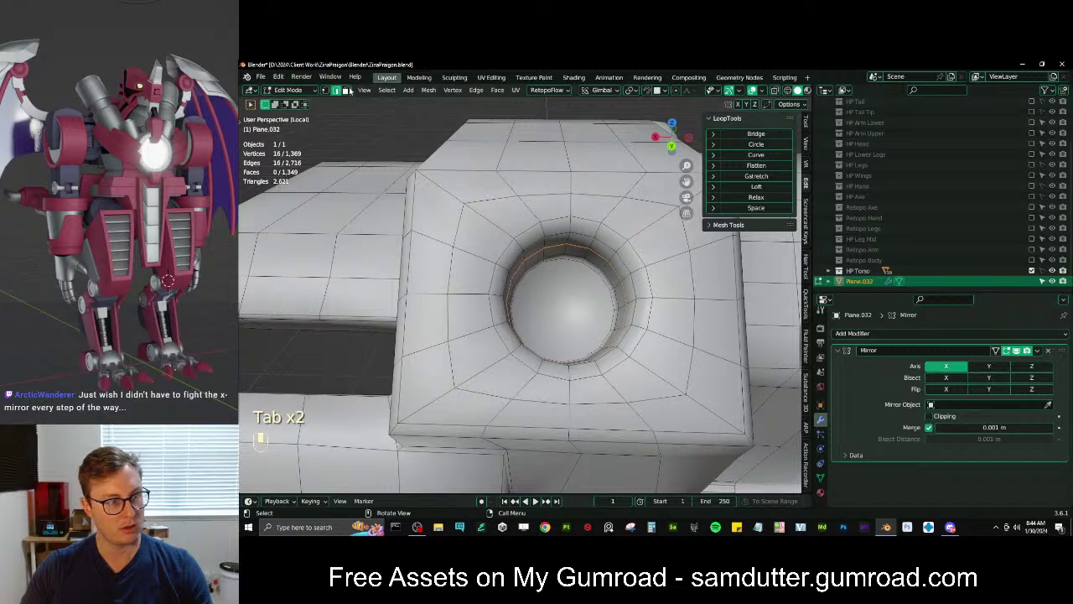
left_click(551, 292)
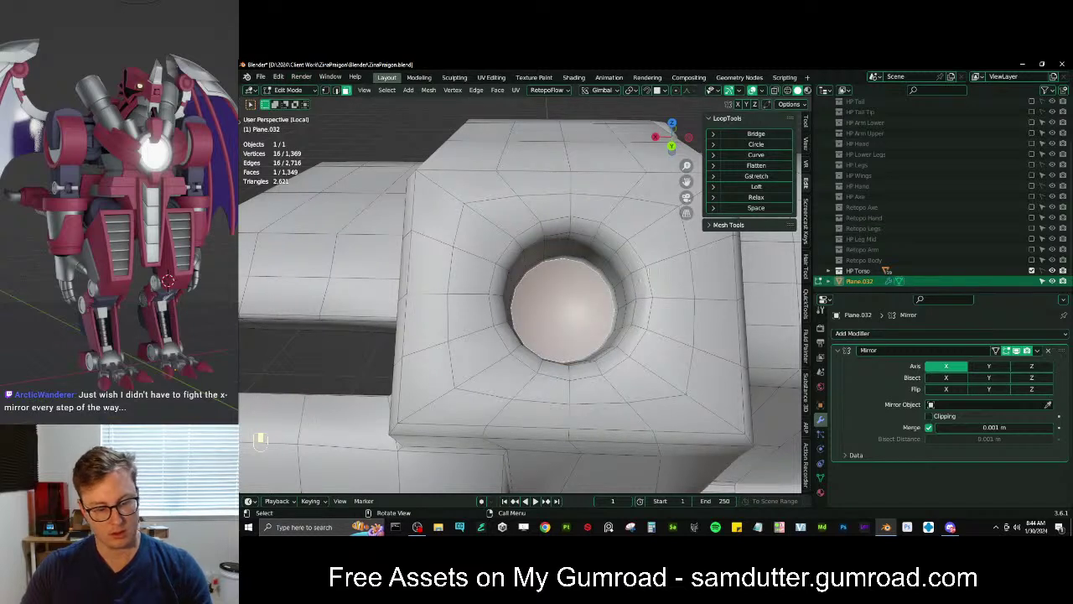
key("i")
left_click(637, 282)
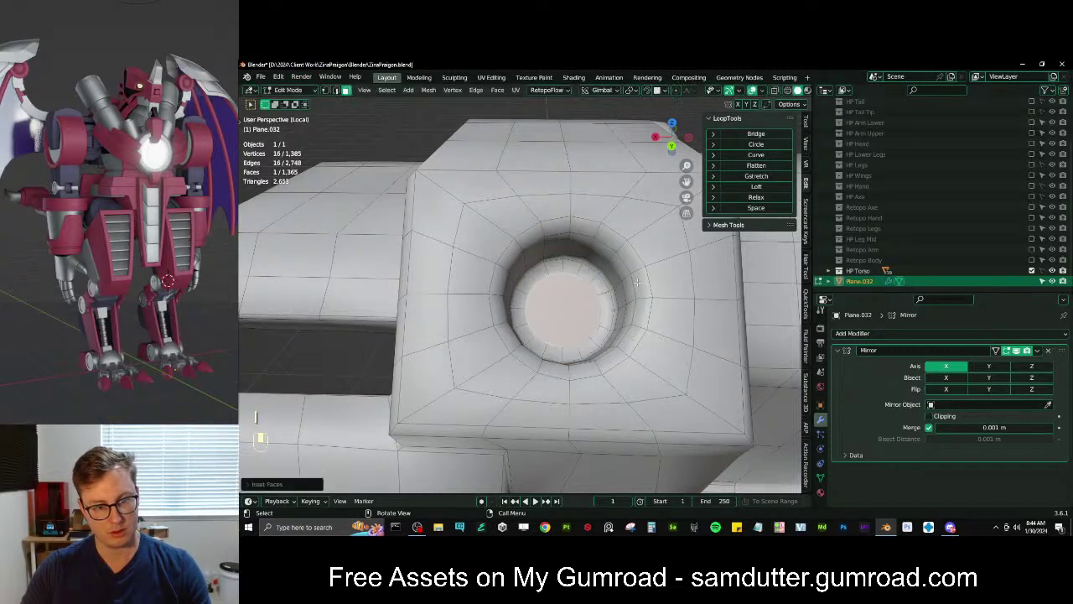
key("e")
right_click(637, 283)
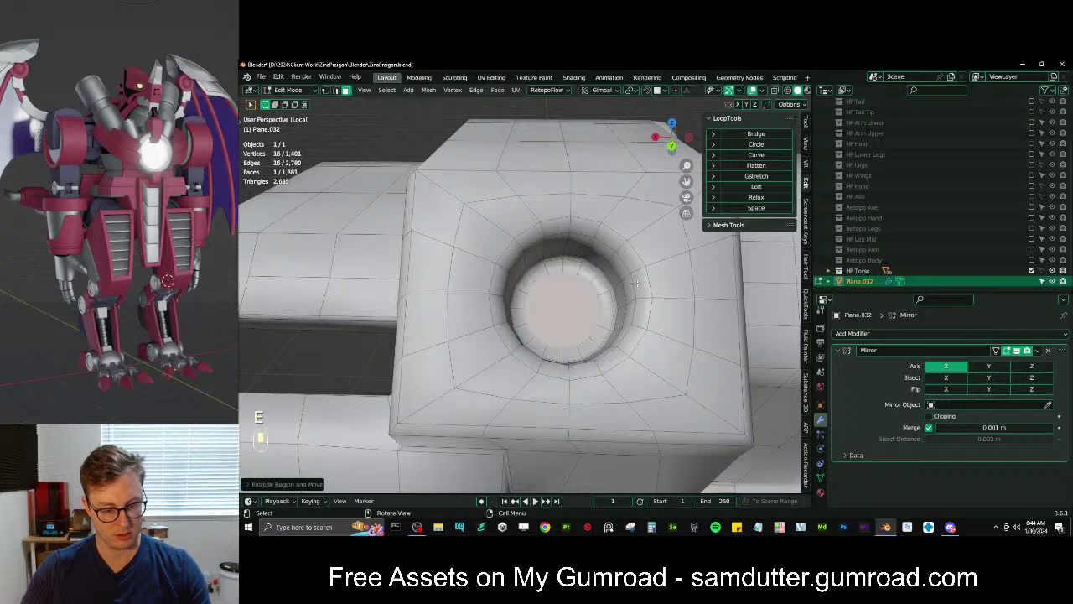
key("m")
left_click(638, 283)
key("Tab")
Inspect the smooth shading of the capped hole and the surrounding torso blocks from several angles
scroll(583, 305, "down", 6)
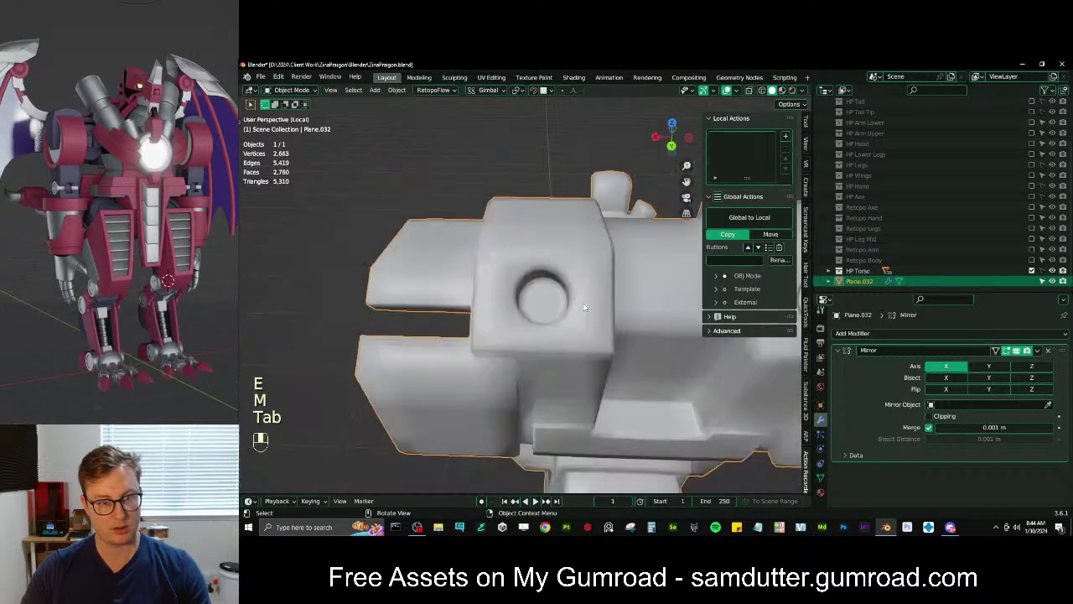
middle_click_drag(582, 305, 587, 344)
scroll(530, 276, "down", 5)
scroll(587, 285, "up", 4)
scroll(564, 347, "down", 2)
scroll(604, 337, "up", 4)
key("Tab")
middle_click_drag(557, 347, 570, 407)
key("Tab")
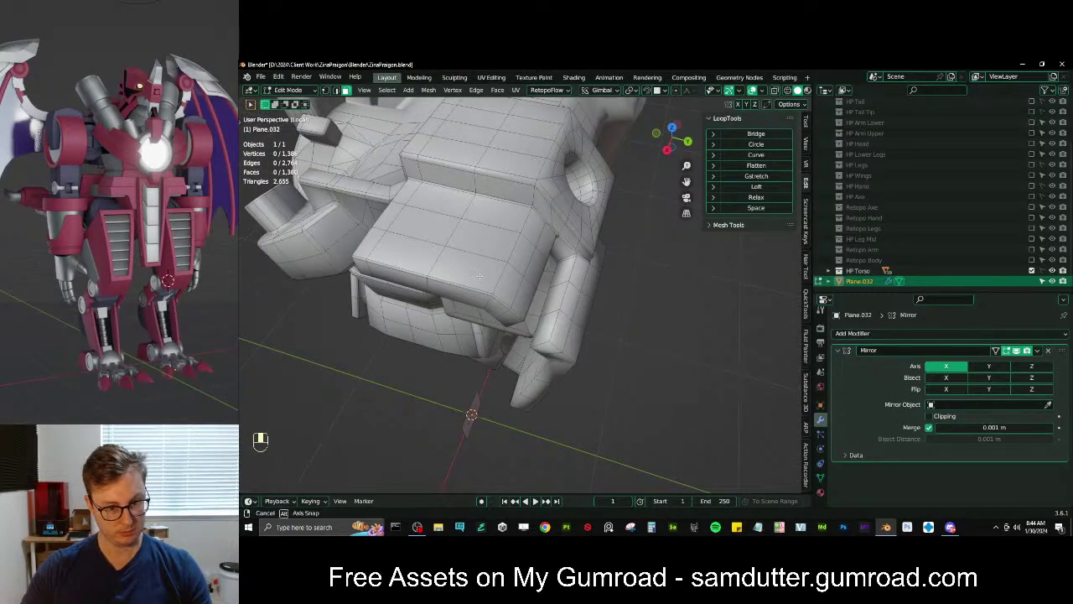
Remove one edge loop on the long lower side block beside the gap
middle_click_drag(494, 268, 505, 289)
scroll(506, 290, "up", 3)
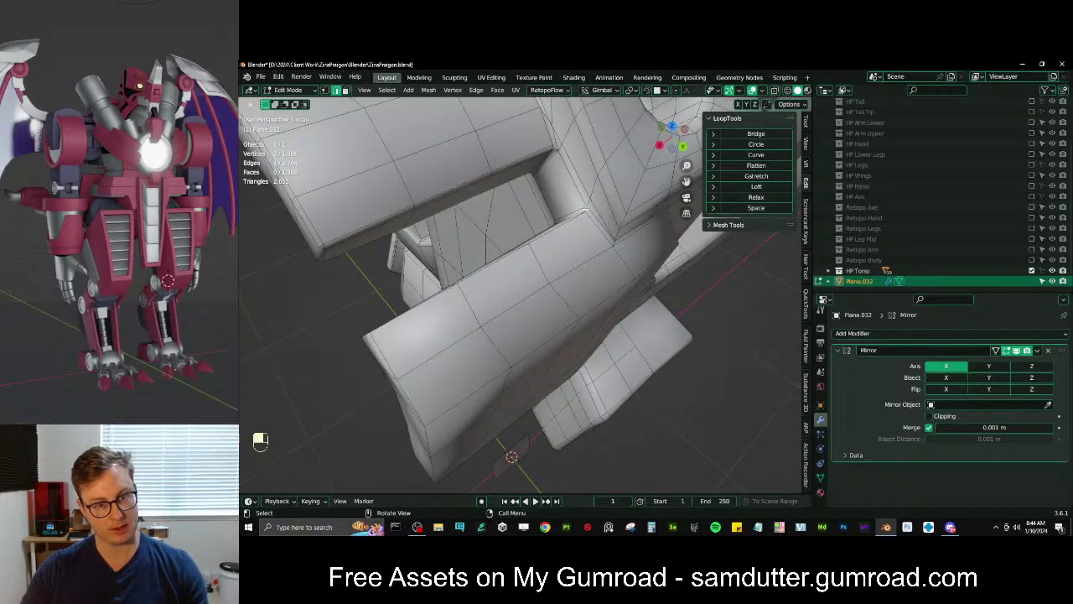
left_click(585, 210, "ctrl+alt+shift")
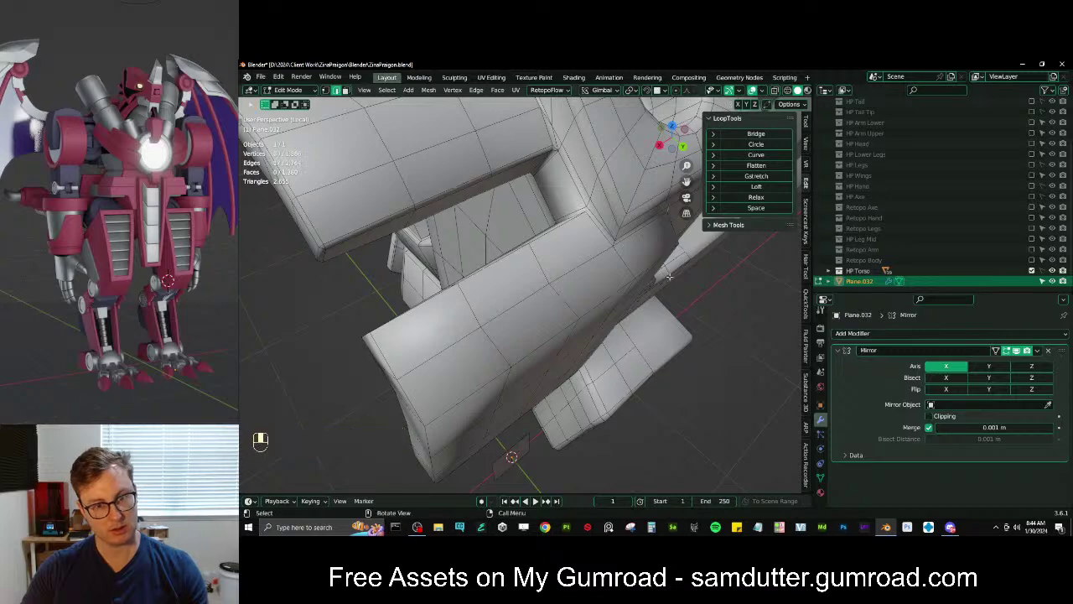
middle_click_drag(669, 276, 591, 219)
mouse_move(553, 268)
middle_mouse_down()
mouse_move(503, 294)
mouse_move(498, 311)
mouse_move(544, 323)
mouse_move(508, 322)
middle_mouse_up()
key("z")
key("x")
left_click(529, 376)
key("z")
scroll(549, 369, "up", 3)
Select the edge path along the seam between the lower side block and the torso, from the underside around to the front
left_click(555, 376)
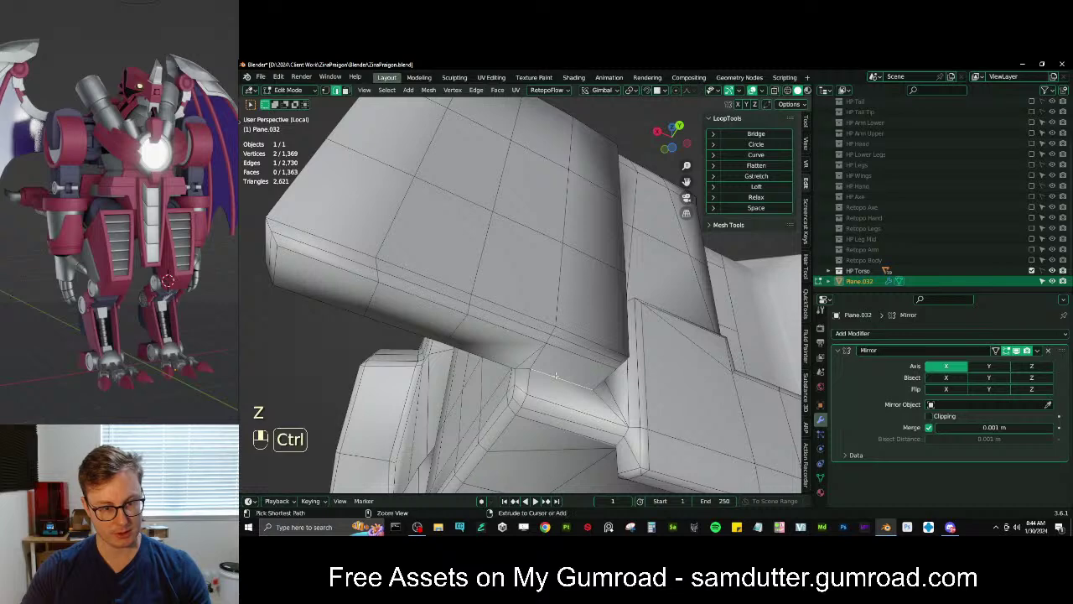
left_click(556, 376, "ctrl")
middle_click_drag(556, 375, 600, 381)
scroll(600, 335, "up", 2)
left_click(594, 184, "ctrl")
middle_click_drag(591, 172, 555, 289, "shift")
left_click(594, 192, "ctrl")
key("ctrl+z")
left_click(565, 287, "ctrl")
left_click(619, 264, "ctrl")
scroll(555, 290, "down", 2)
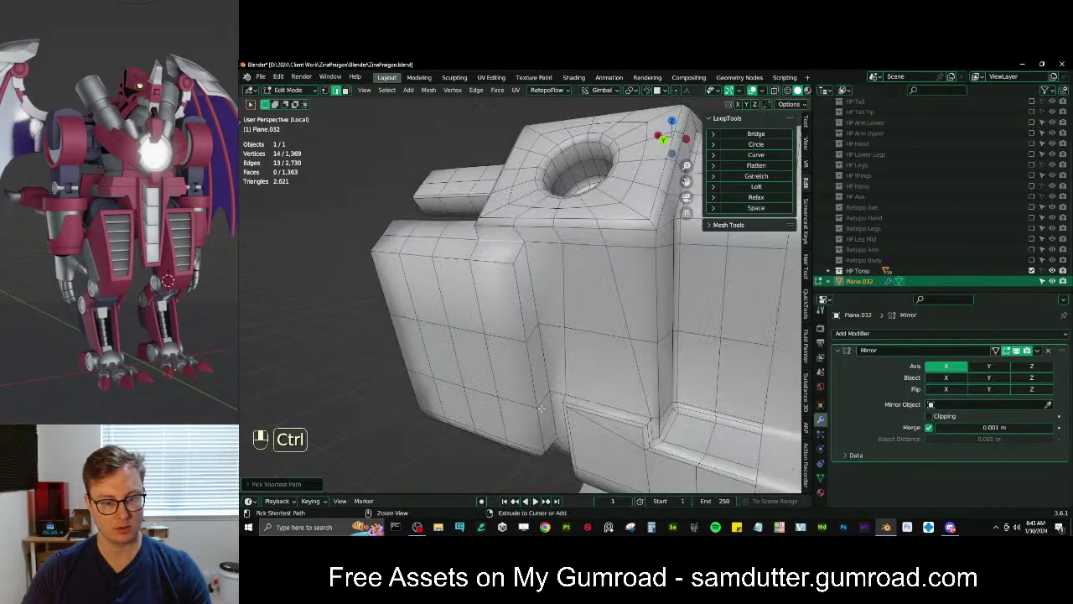
left_click(550, 421, "ctrl")
Add the side block's bottom edges between its outer and inner lower corners to the selection and correct the inner corner edges
middle_click_drag(551, 422, 564, 354)
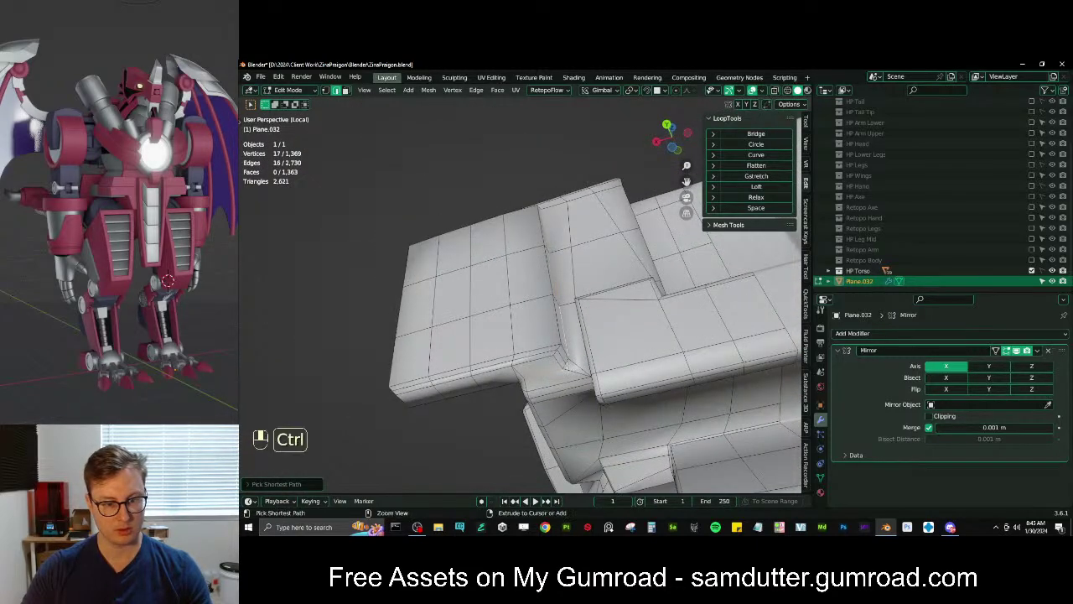
left_click(557, 361, "shift")
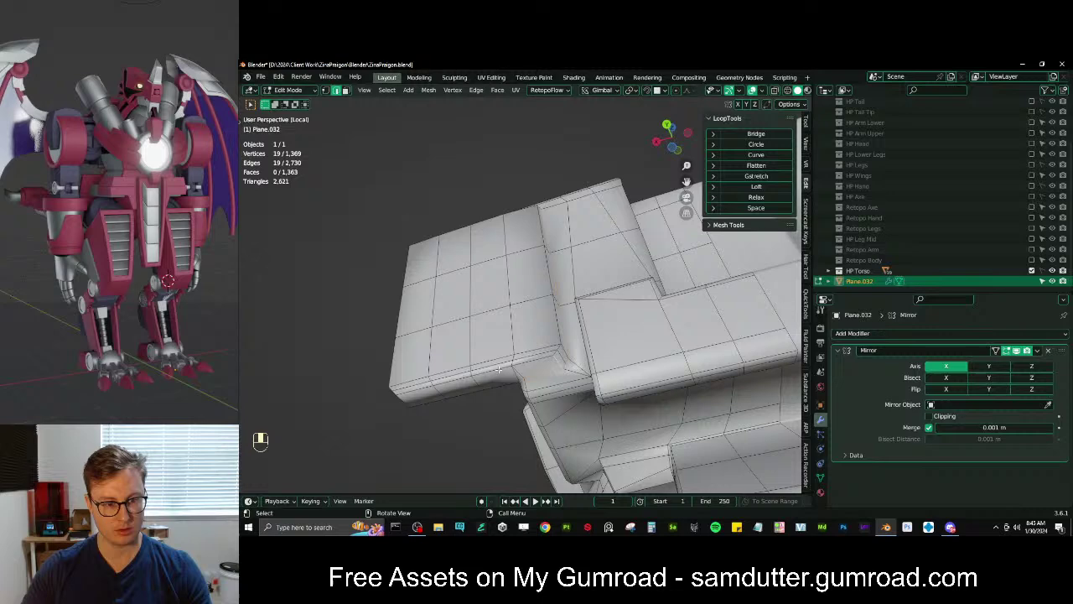
left_click(407, 391, "ctrl")
left_click(555, 352, "ctrl")
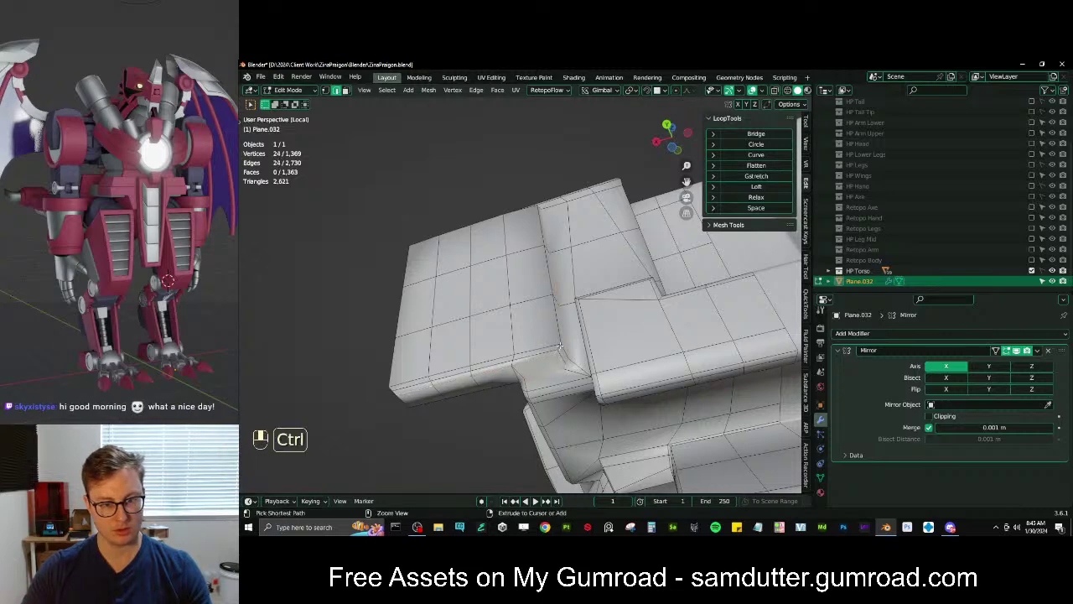
scroll(582, 353, "up", 3)
middle_click_drag(582, 353, 567, 387)
scroll(569, 394, "up", 2)
left_click(572, 398, "shift")
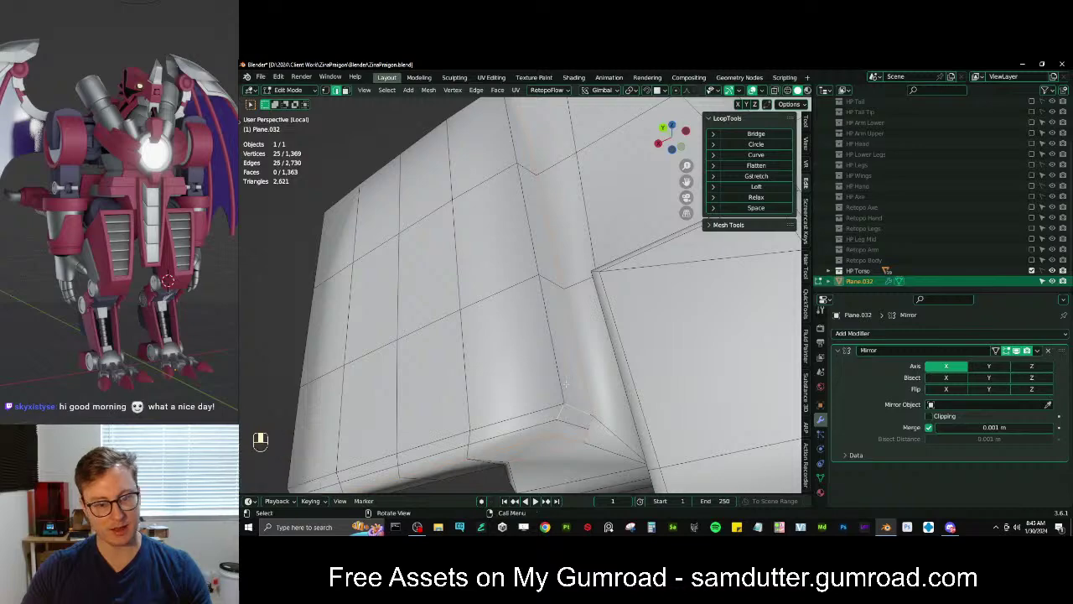
Extend the edge selection along the side block's inner front edge and toward its outer front corner
left_click(546, 325, "alt+shift")
scroll(543, 310, "down", 5)
middle_click_drag(508, 203, 506, 311)
scroll(533, 260, "down", 1)
left_click(539, 287, "alt+shift")
scroll(570, 293, "up", 4)
key("ctrl+z")
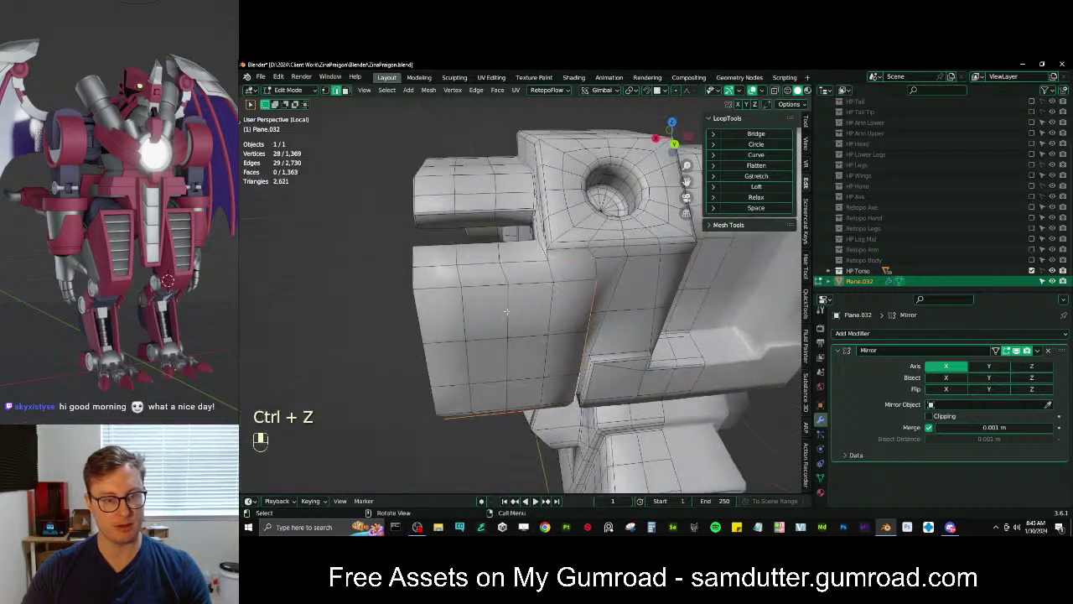
left_click(446, 289, "ctrl")
Continue the edge selection around the side block's outer side and back, and fix the edges at its lower outer corner
middle_click_drag(449, 289, 592, 255)
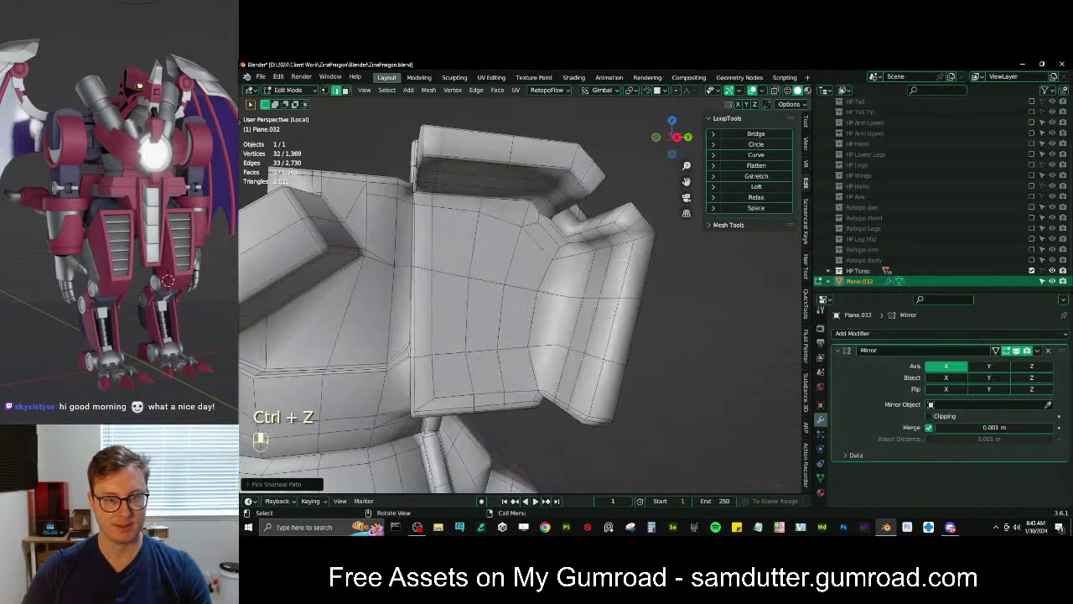
left_click(618, 228, "ctrl")
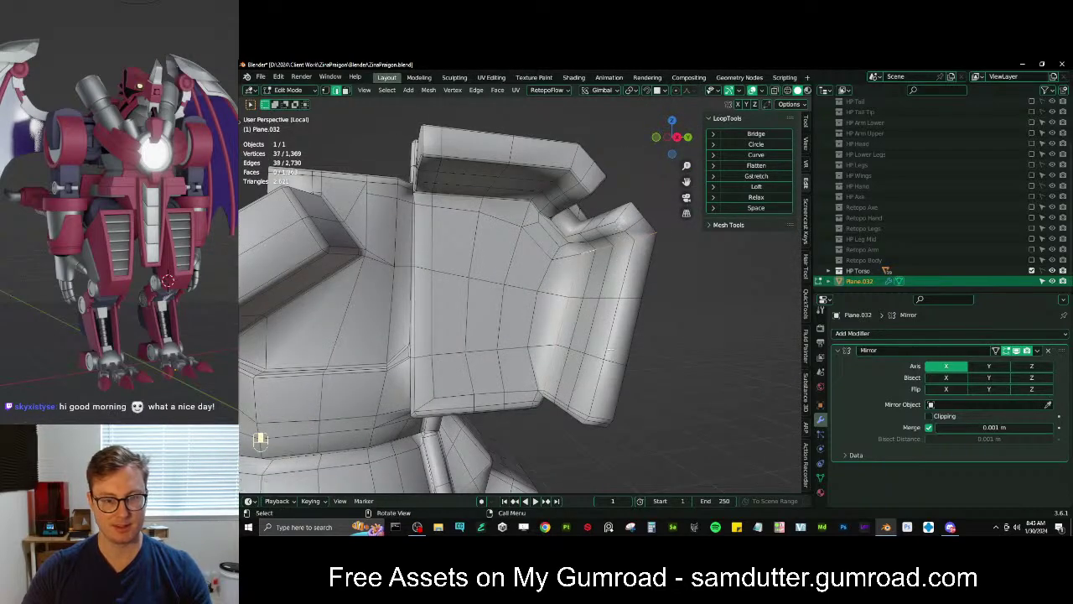
left_click(594, 375, "ctrl")
middle_click_drag(594, 375, 633, 337)
left_click(507, 385, "ctrl")
key("ctrl+z")
left_click(516, 387, "ctrl")
left_click(607, 303, "shift")
middle_click_drag(607, 303, 523, 335)
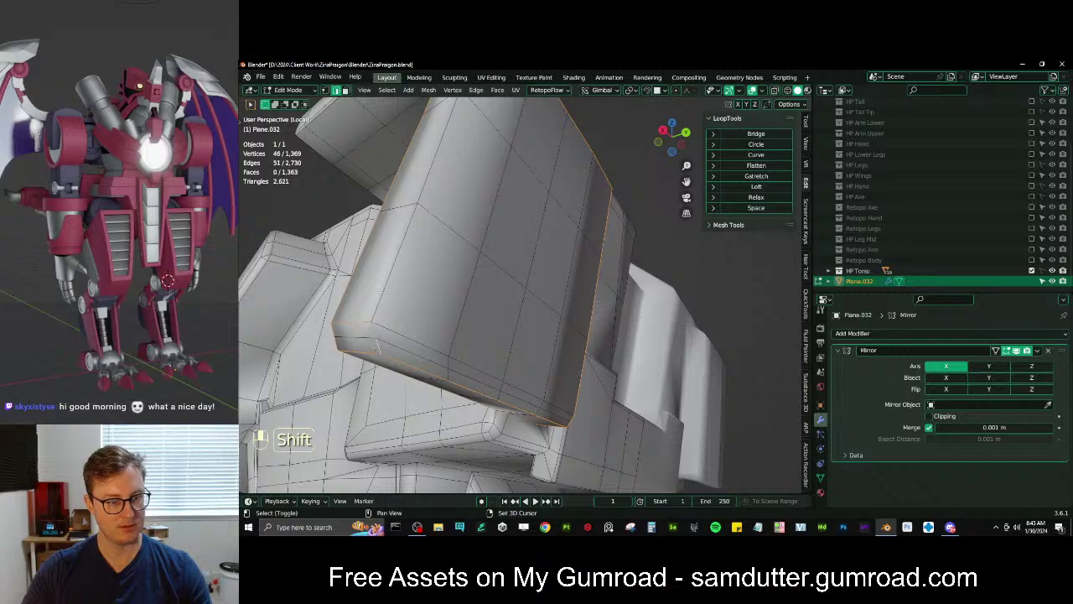
left_click(374, 348, "shift")
Correct the edge selection around the side block's upper corner by toggling stray edges and adding the missing path edges
middle_click_drag(375, 348, 441, 304)
middle_click_drag(511, 193, 585, 188)
left_click(557, 237, "ctrl")
left_click(577, 205, "shift")
left_click(544, 176, "shift")
left_click(591, 180, "ctrl")
left_click(527, 282, "shift")
left_click(536, 251, "ctrl")
scroll(574, 195, "down", 5)
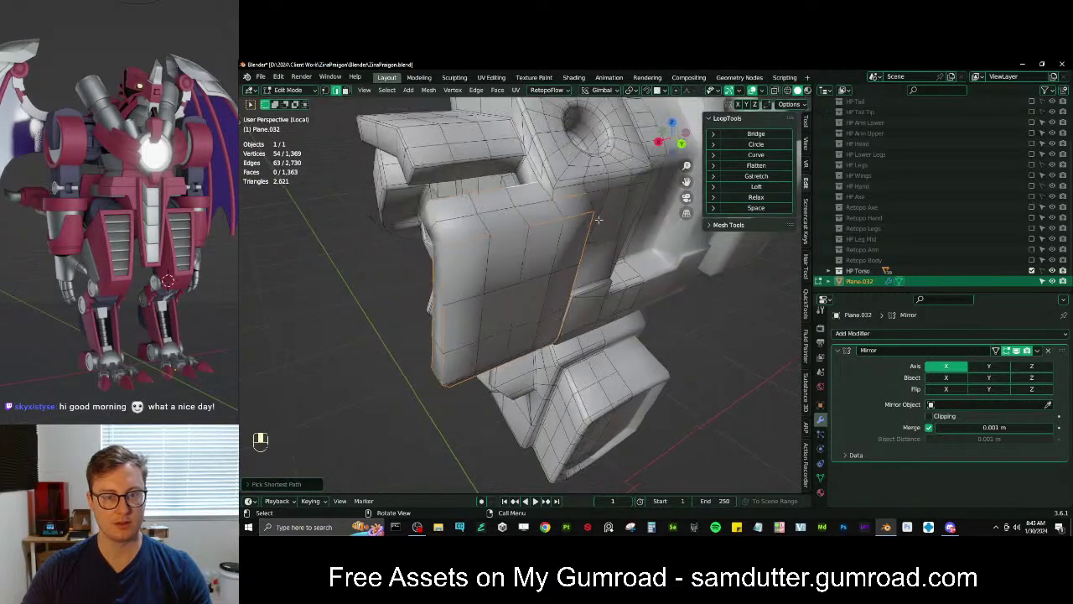
Bevel the side block's selected perimeter edges with one segment about 0.003 m wide and check the shading
key("z")
left_click(533, 290)
mouse_move(537, 289)
middle_mouse_down()
mouse_move(559, 243)
mouse_move(646, 261)
mouse_move(550, 271)
mouse_move(549, 318)
mouse_move(546, 297)
mouse_move(562, 288)
mouse_move(486, 326)
mouse_move(536, 302)
middle_mouse_up()
key("z")
left_click(566, 297)
scroll(563, 298, "up", 5)
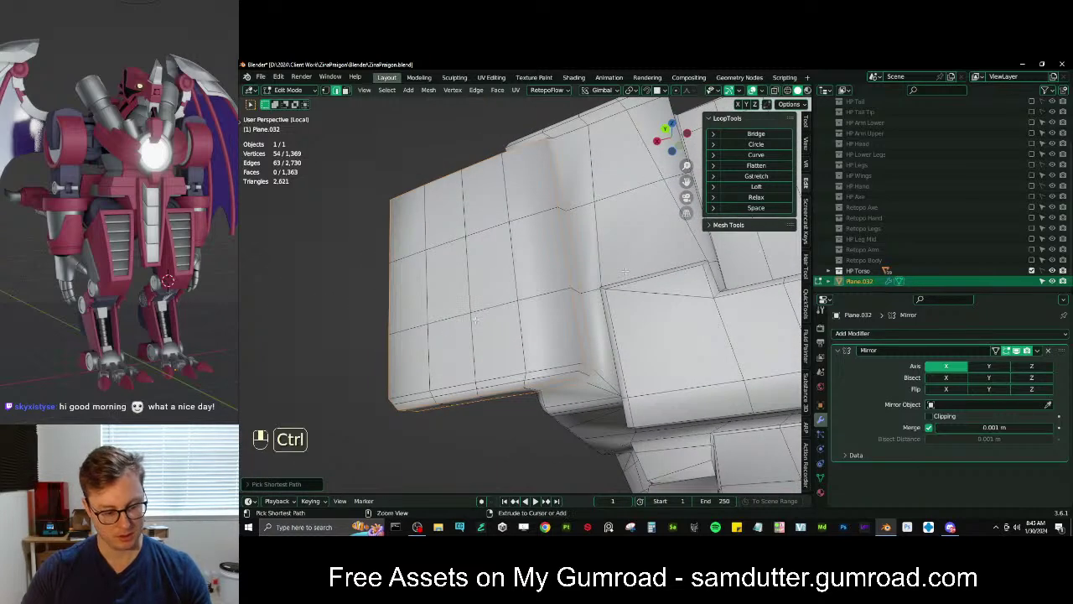
key("ctrl+b")
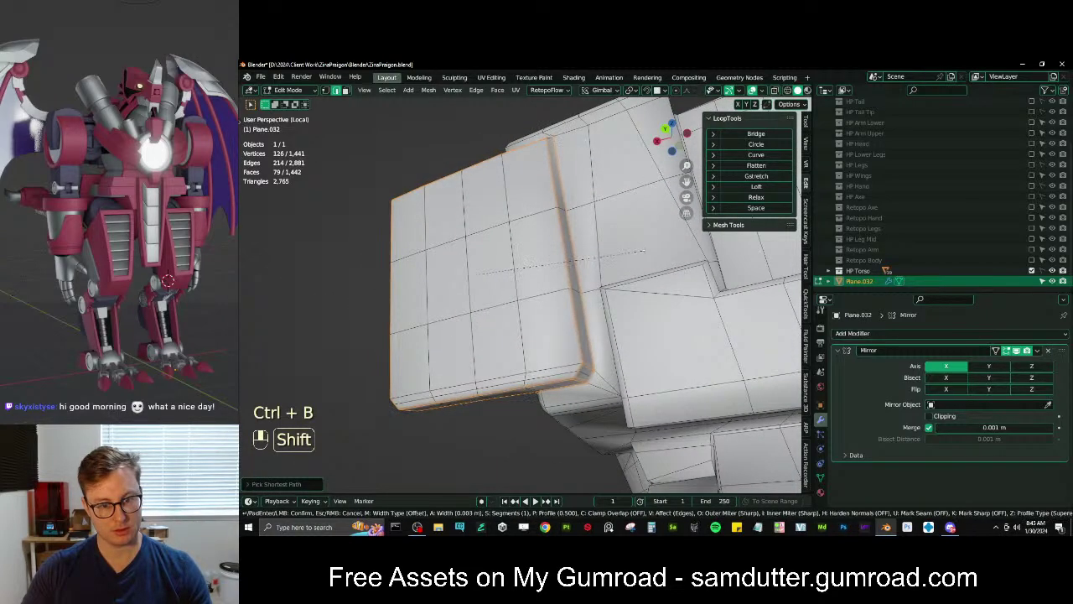
left_click(641, 250)
key("Tab")
scroll(604, 243, "down", 7)
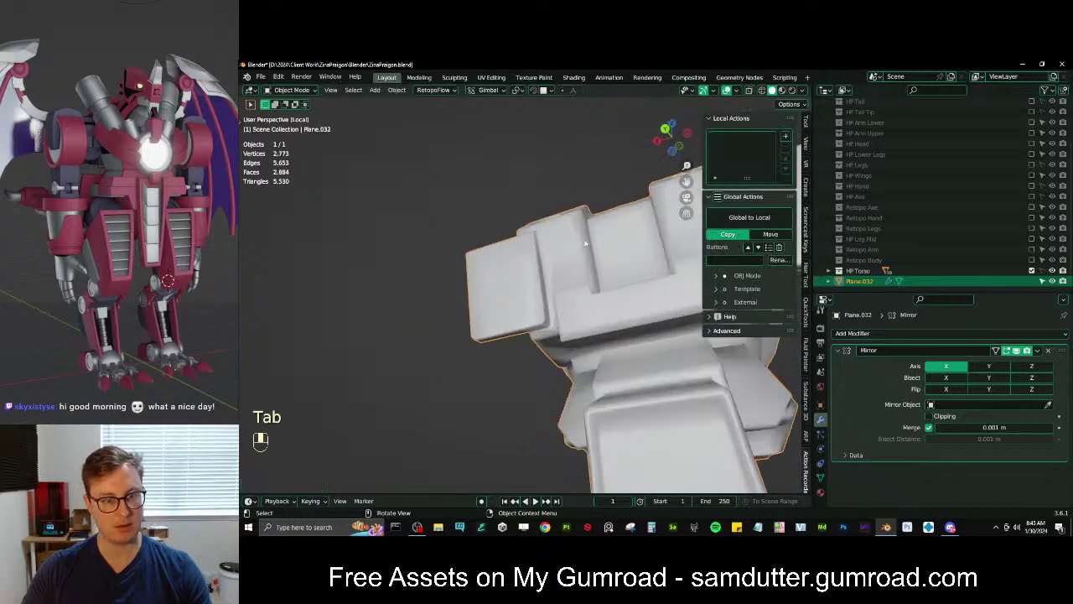
middle_click_drag(583, 242, 606, 295)
scroll(612, 303, "down", 4)
scroll(561, 334, "up", 7)
Select the edge path along the inner side of the narrow rim on the torso's underside, up to its corner
key("Tab")
scroll(586, 335, "up", 4)
middle_click_drag(578, 360, 557, 302, "shift")
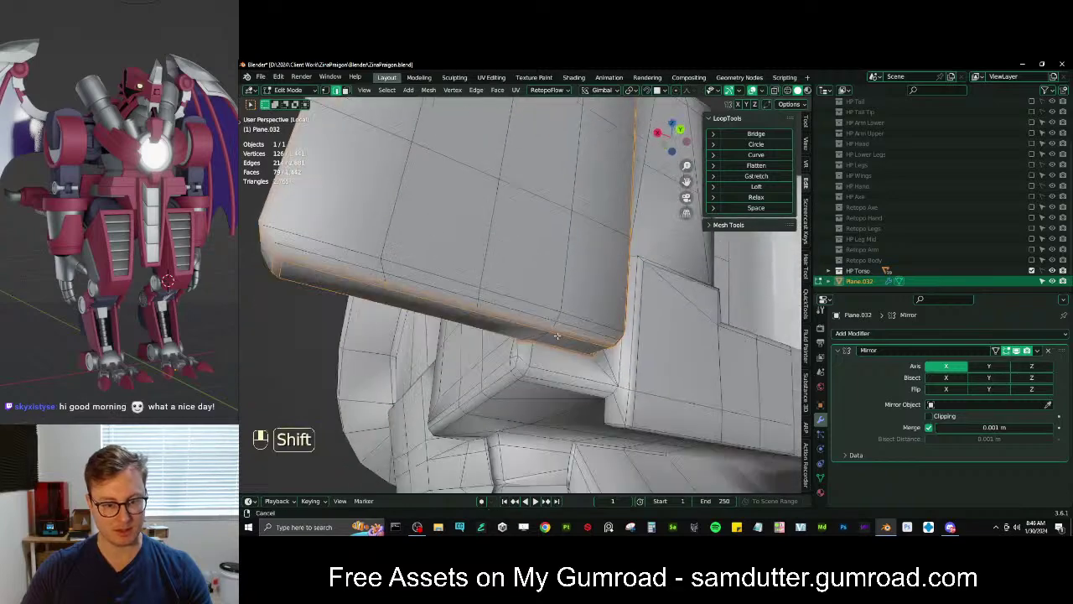
middle_click_drag(495, 315, 569, 332)
middle_click_drag(568, 369, 391, 353, "shift")
scroll(557, 336, "up", 2)
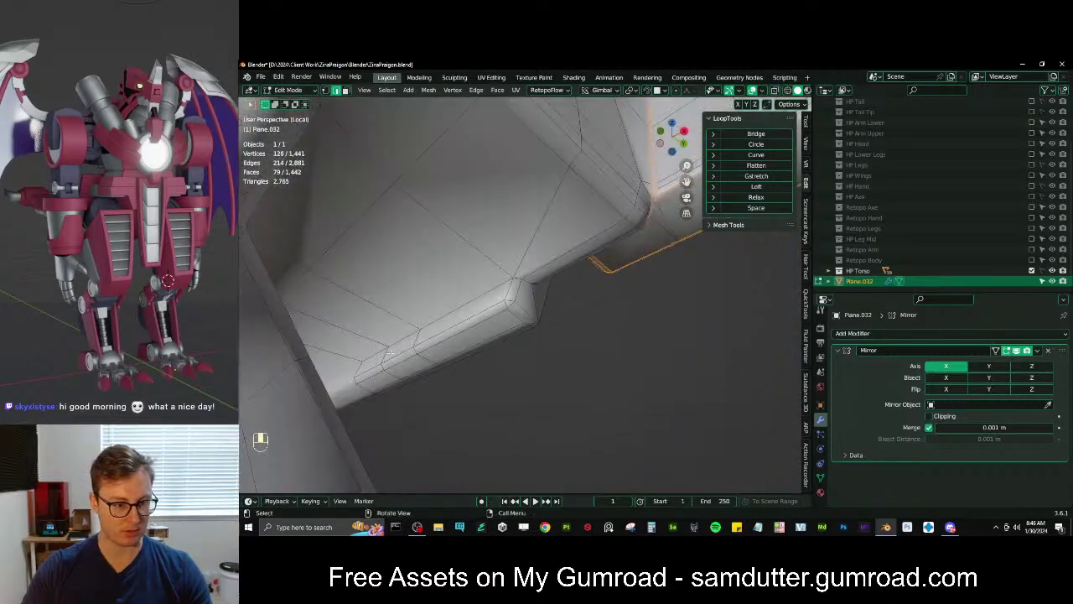
left_click(398, 336)
left_click(376, 350)
left_click(459, 309, "ctrl")
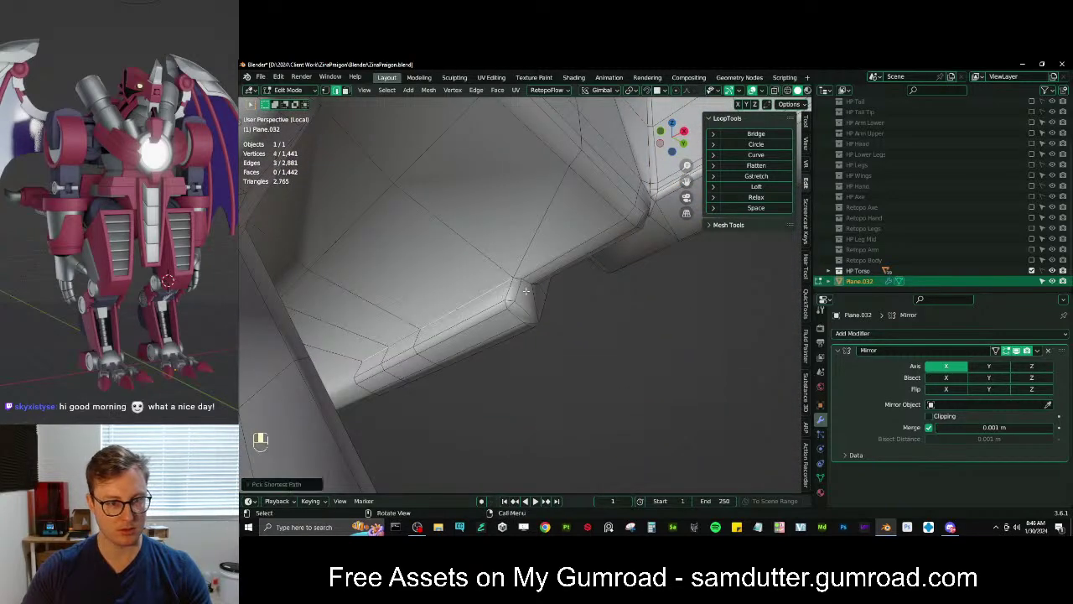
middle_click_drag(478, 304, 447, 303)
left_click(544, 275, "ctrl")
Extend the path over the small ledge to its inner corner, bevel it about 0.0035 m wide and check the shading
middle_click_drag(544, 274, 452, 303)
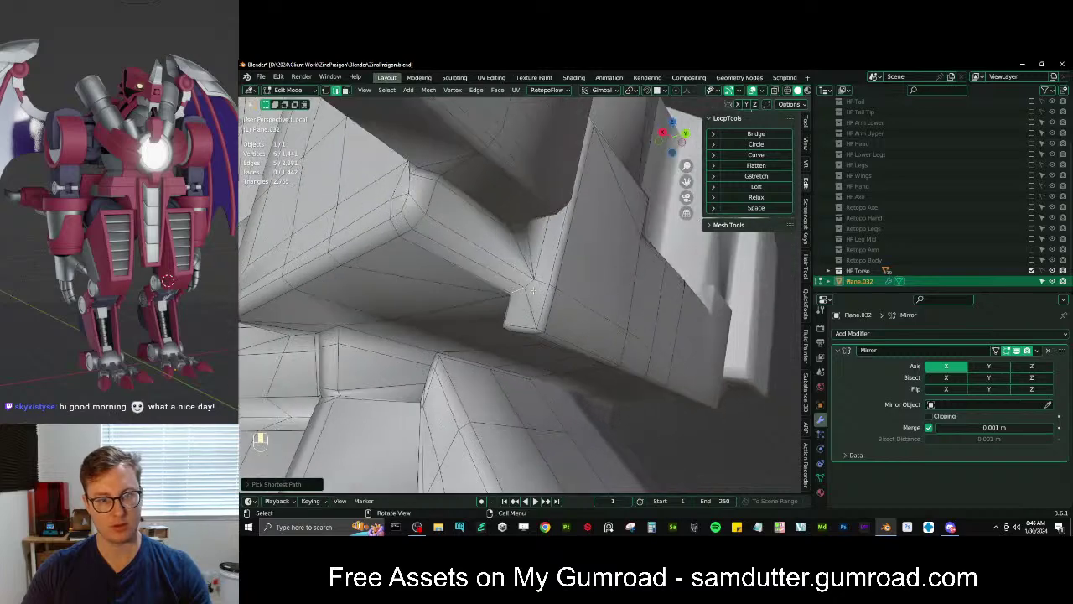
left_click(526, 281, "ctrl")
middle_click_drag(525, 270, 541, 285)
mouse_move(540, 268)
middle_mouse_down("shift")
mouse_move(541, 244)
mouse_move(537, 266)
middle_mouse_up("shift")
middle_click_drag(537, 266, 591, 311)
left_click(570, 271, "shift")
left_click(602, 324, "shift")
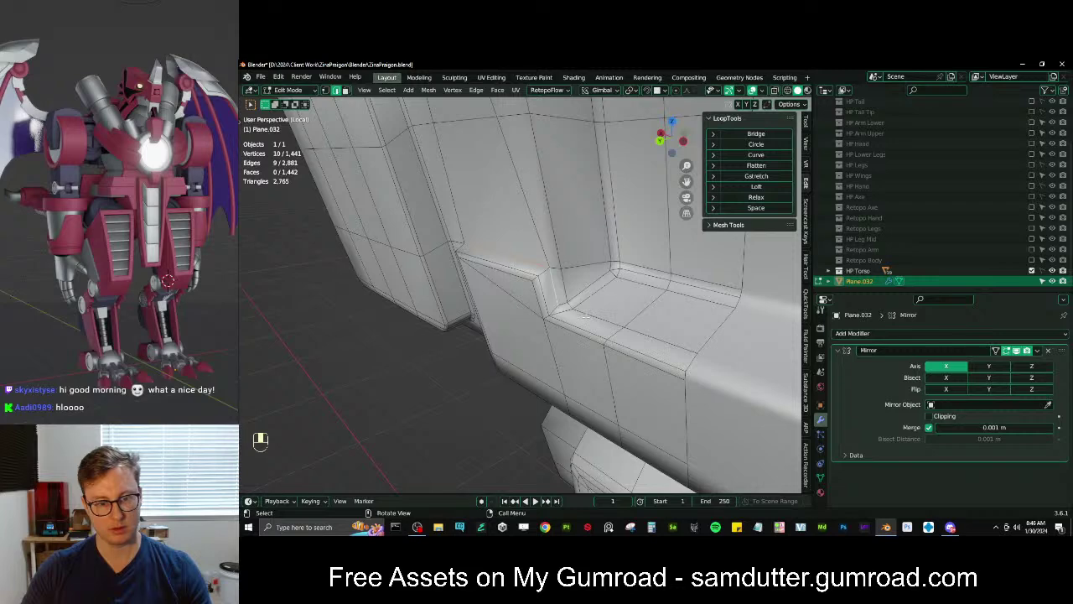
key("ctrl+b")
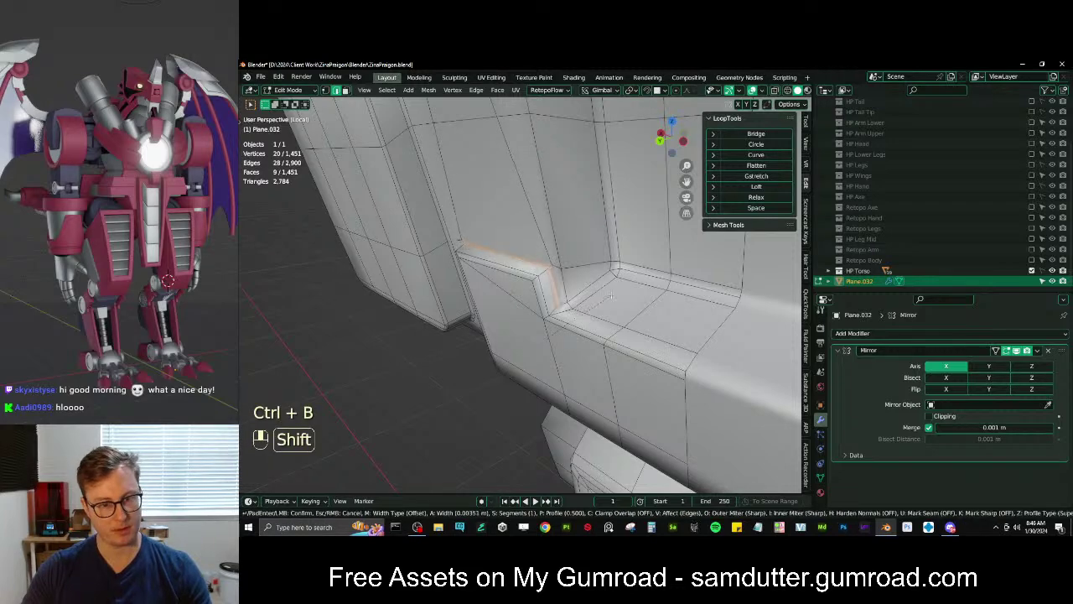
left_click(602, 297)
key("Tab")
middle_click_drag(602, 297, 531, 272)
key("Tab")
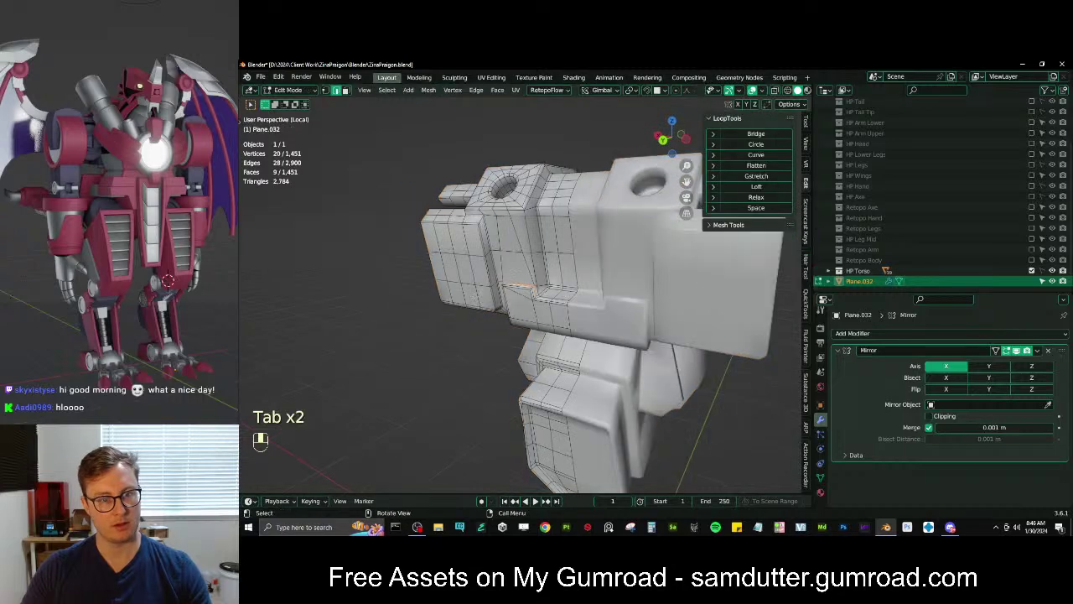
Bevel the vertical corner edge path from the hole block down to the ledge, about 0.0034 m wide, and check the shading
scroll(531, 273, "up", 2)
middle_click_drag(548, 231, 545, 263, "shift")
scroll(545, 263, "up", 2)
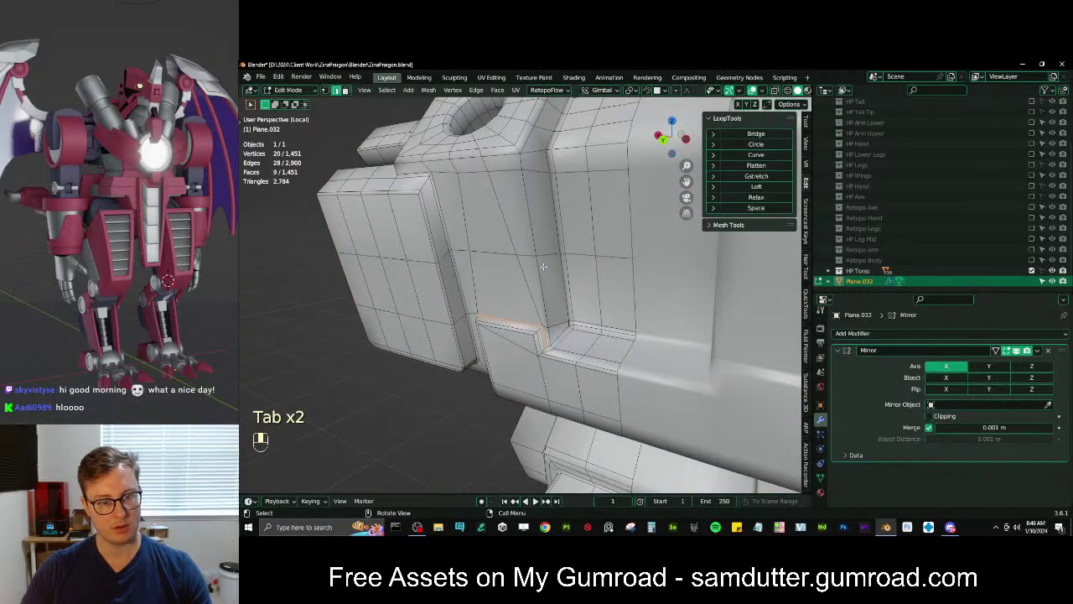
left_click(521, 168)
left_click(549, 337, "ctrl")
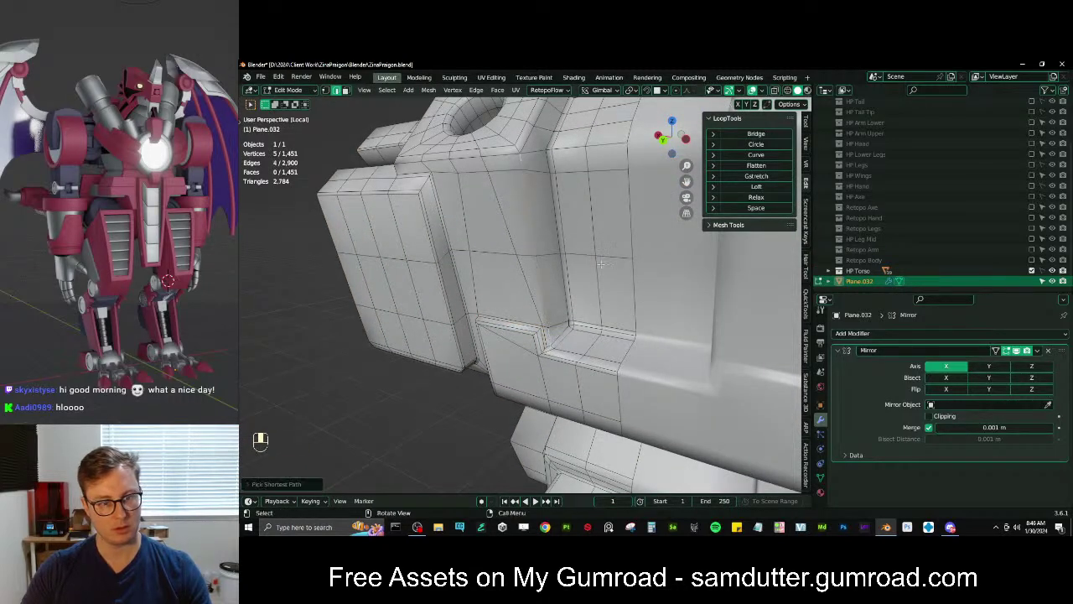
key("ctrl+b")
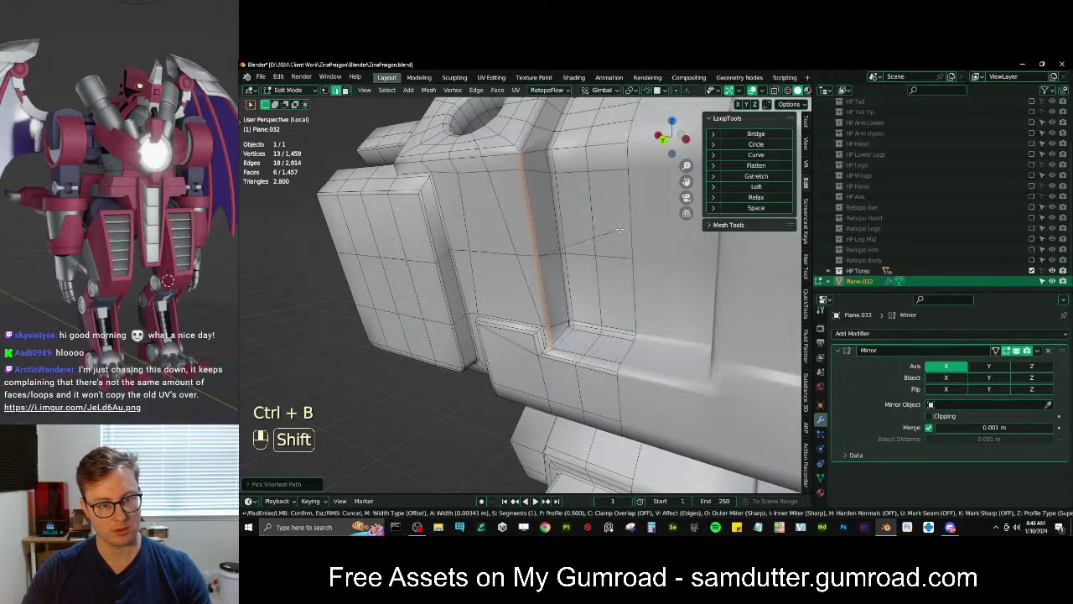
left_click(617, 229)
key("Tab")
scroll(612, 231, "down", 3)
middle_click_drag(588, 231, 531, 269)
scroll(612, 235, "down", 4)
scroll(536, 276, "up", 4)
key("Tab")
scroll(531, 270, "up", 3)
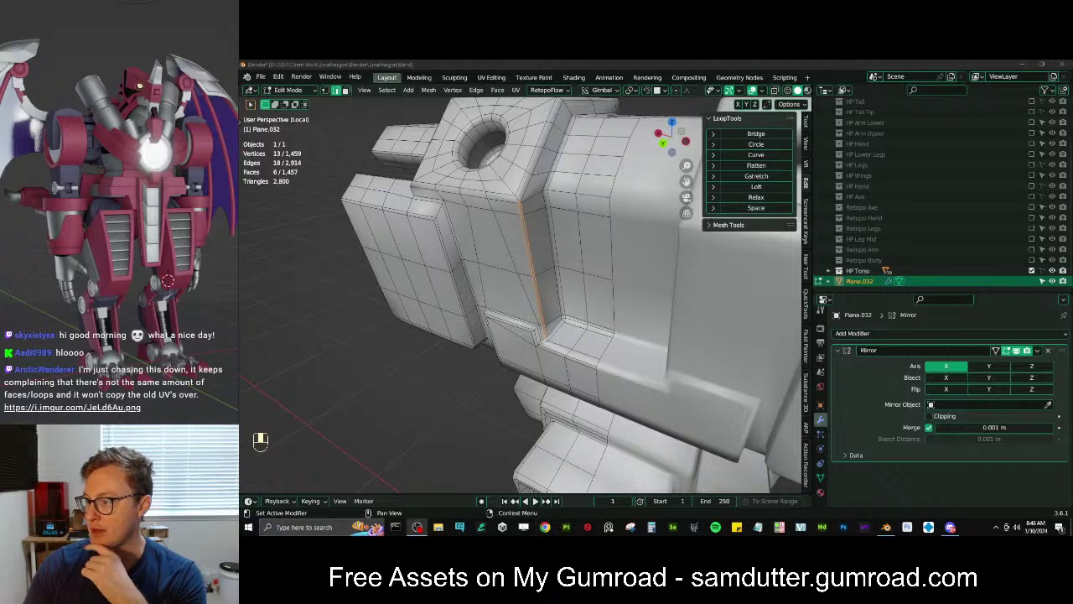
Show the Mesh Data Transfer settings in the torso's object data properties
left_click(820, 476)
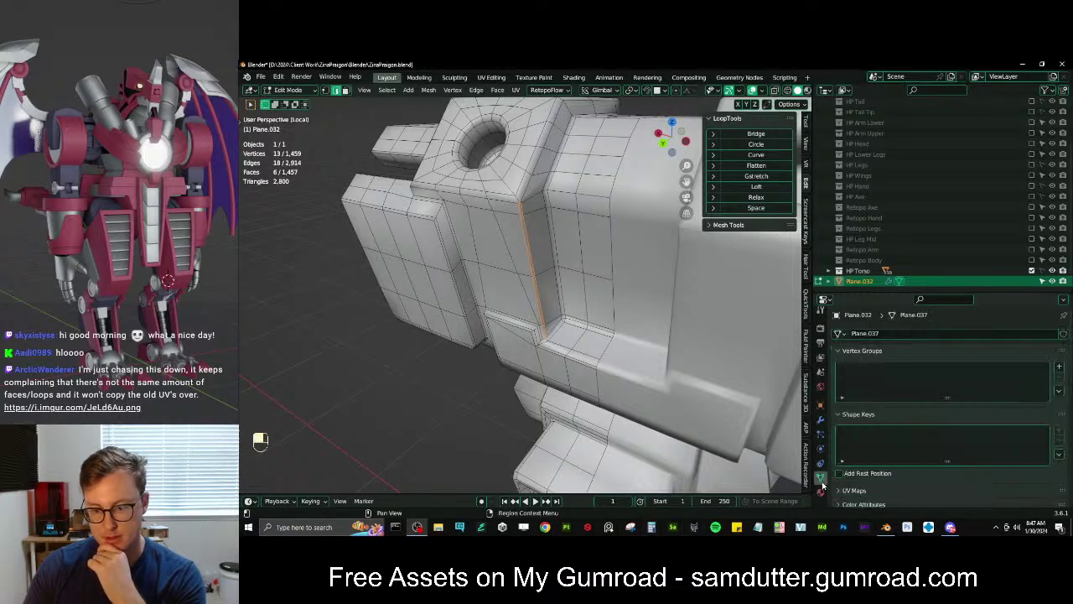
scroll(947, 403, "down", 6)
scroll(972, 433, "down", 2)
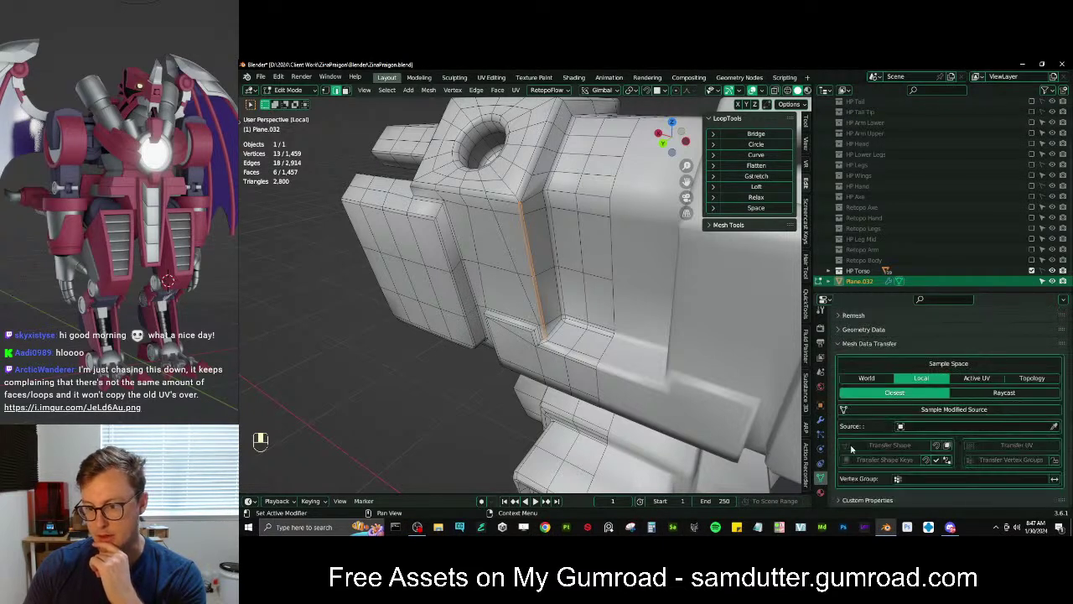
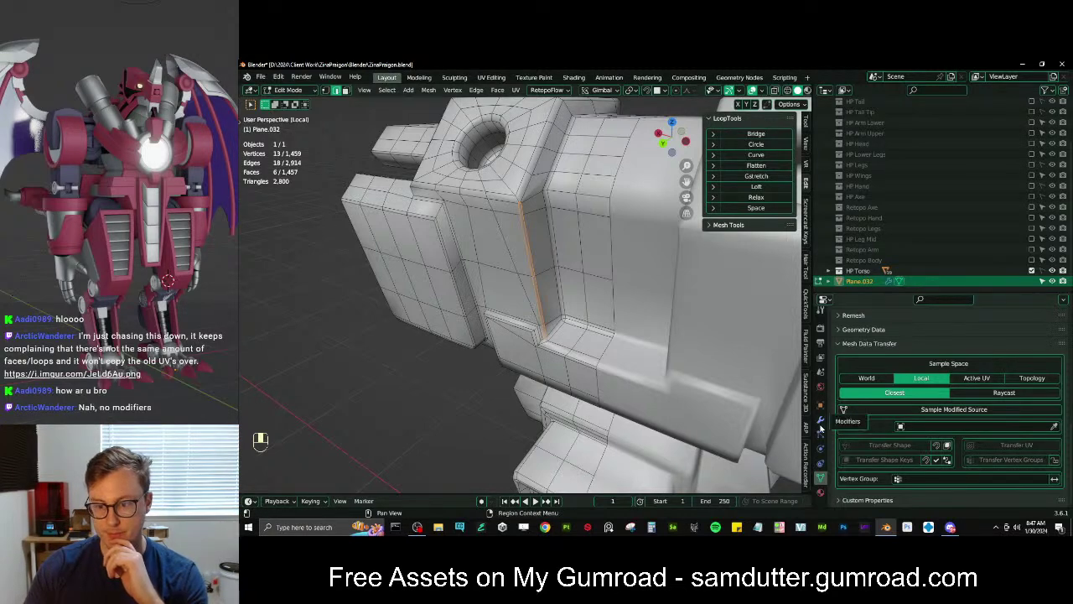
Look through the available modifiers, and return to the torso's Mesh Data Transfer options to examine the UV transfer settings
left_click(821, 423)
left_click(859, 335)
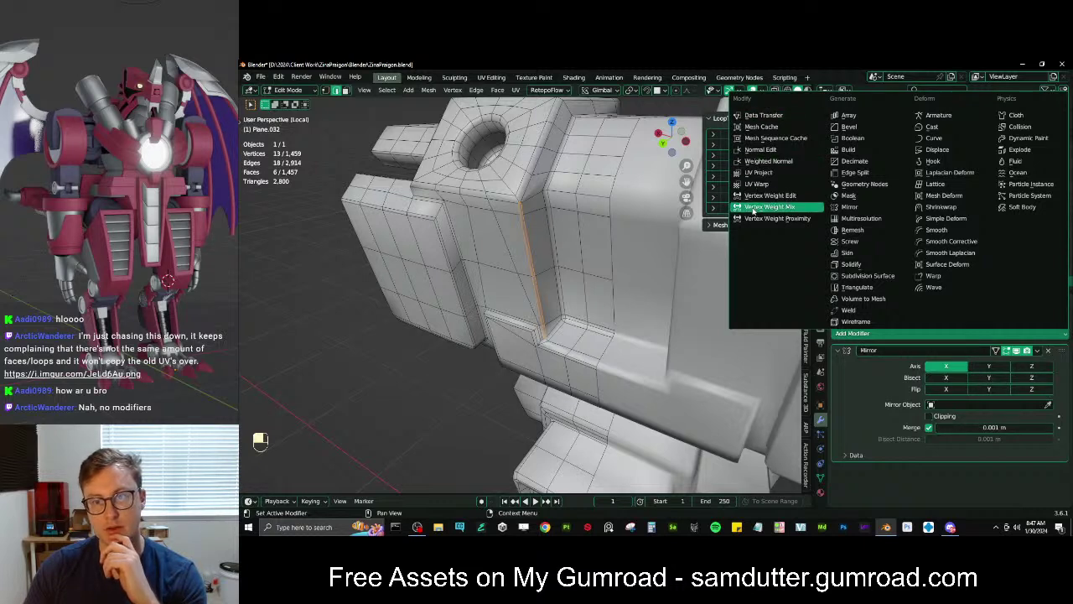
left_click(821, 476)
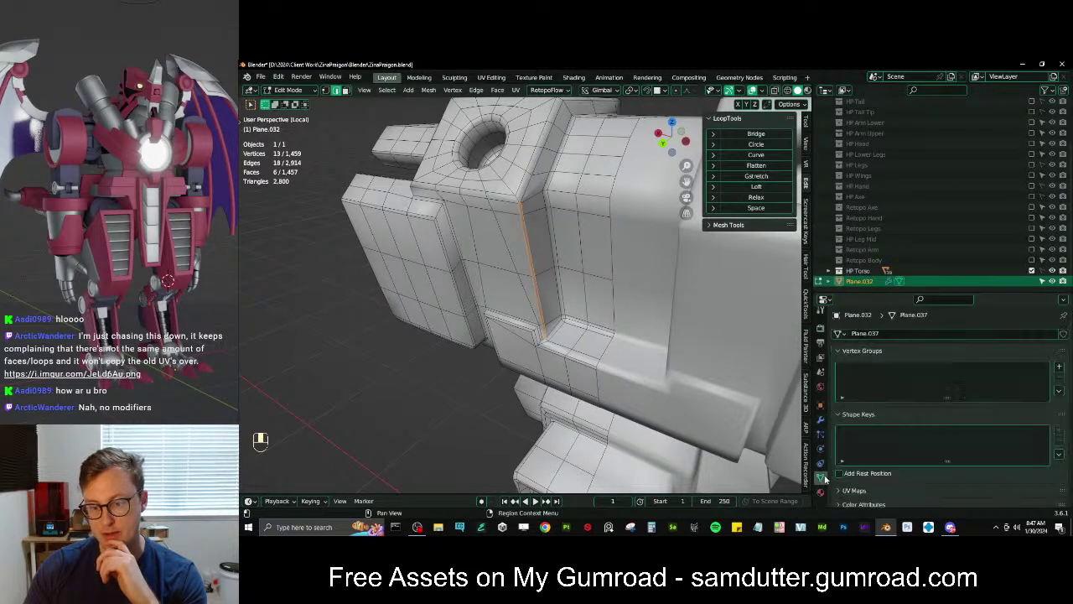
scroll(947, 403, "down", 10)
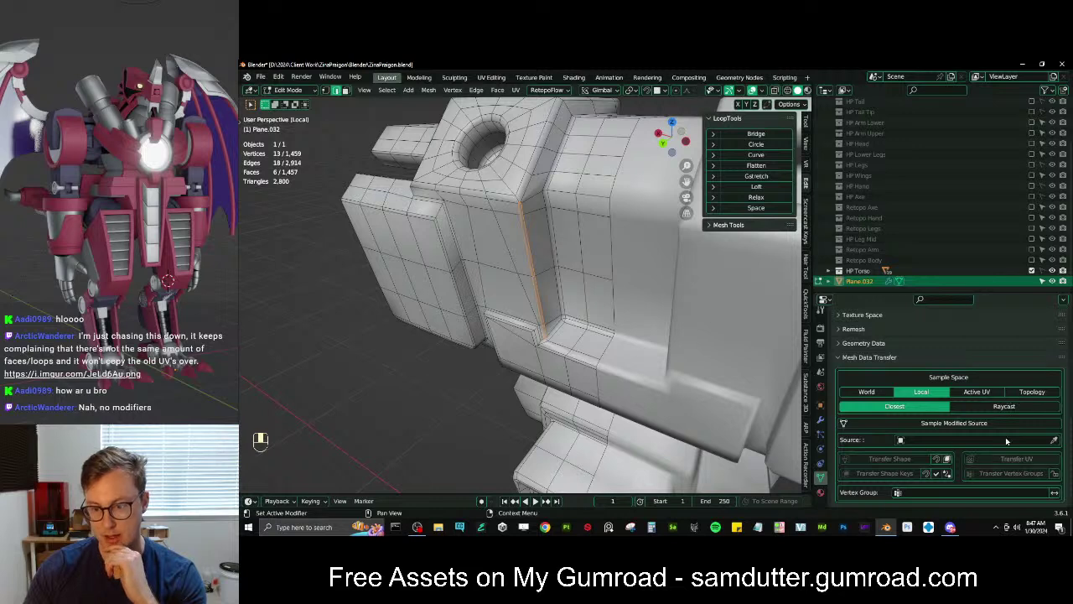
scroll(1002, 453, "down", 1)
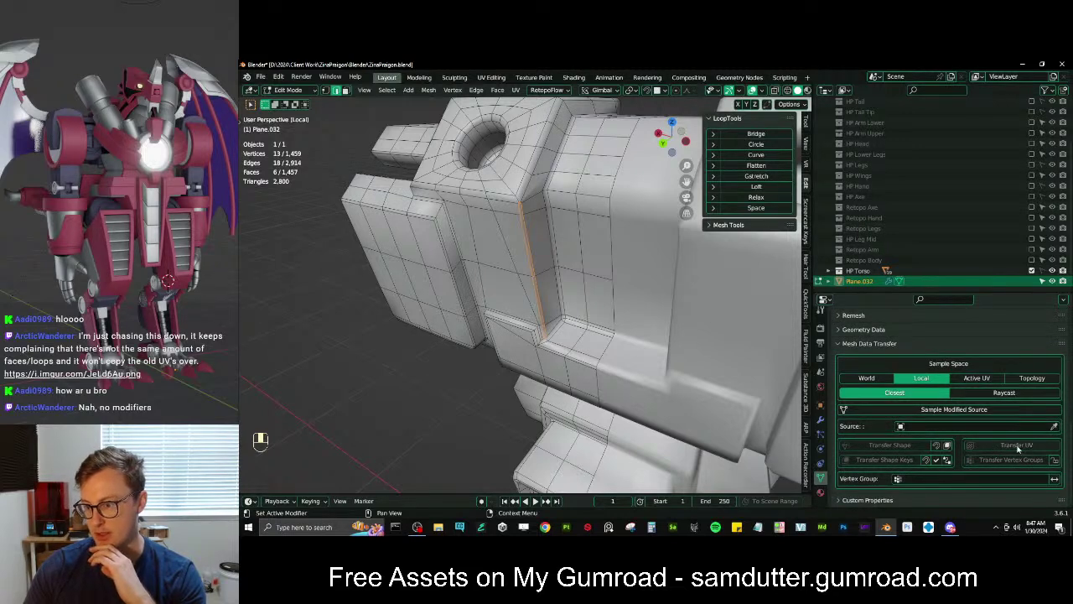
left_click(849, 346)
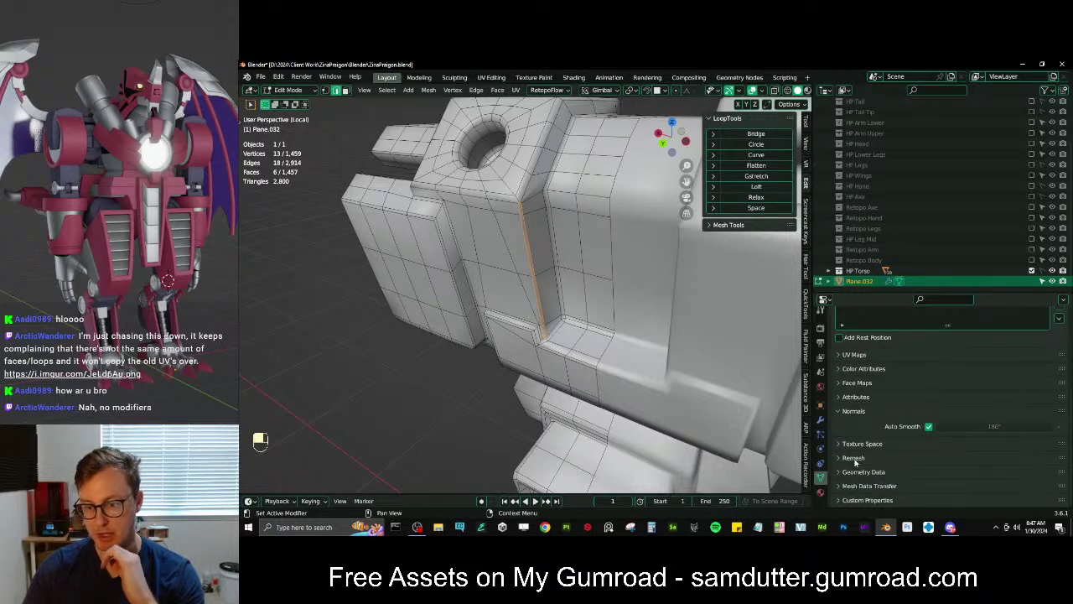
left_click(864, 486)
scroll(888, 473, "down", 2)
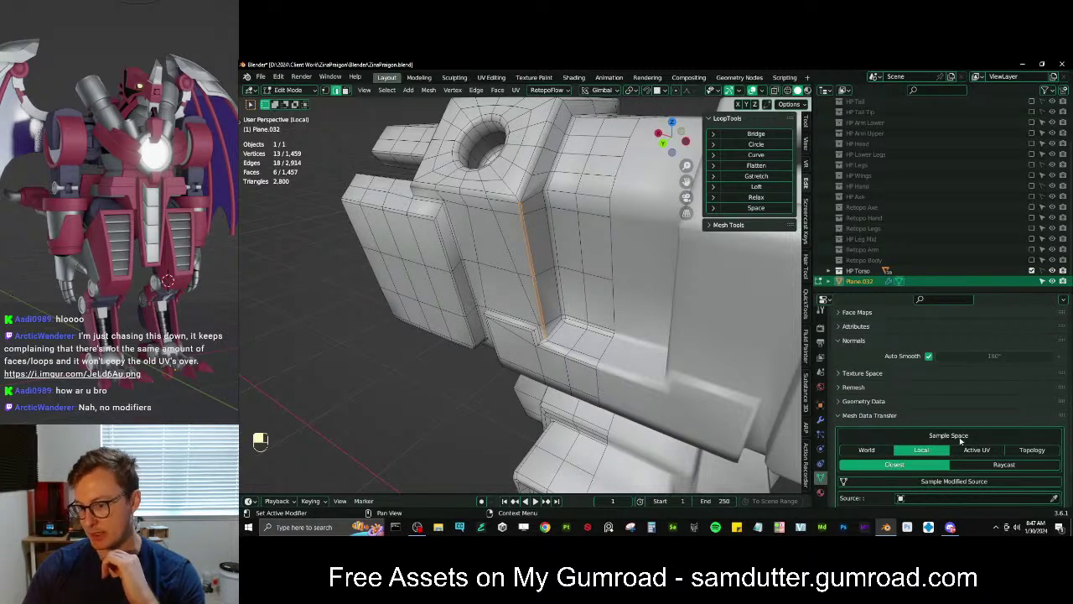
scroll(949, 467, "down", 2)
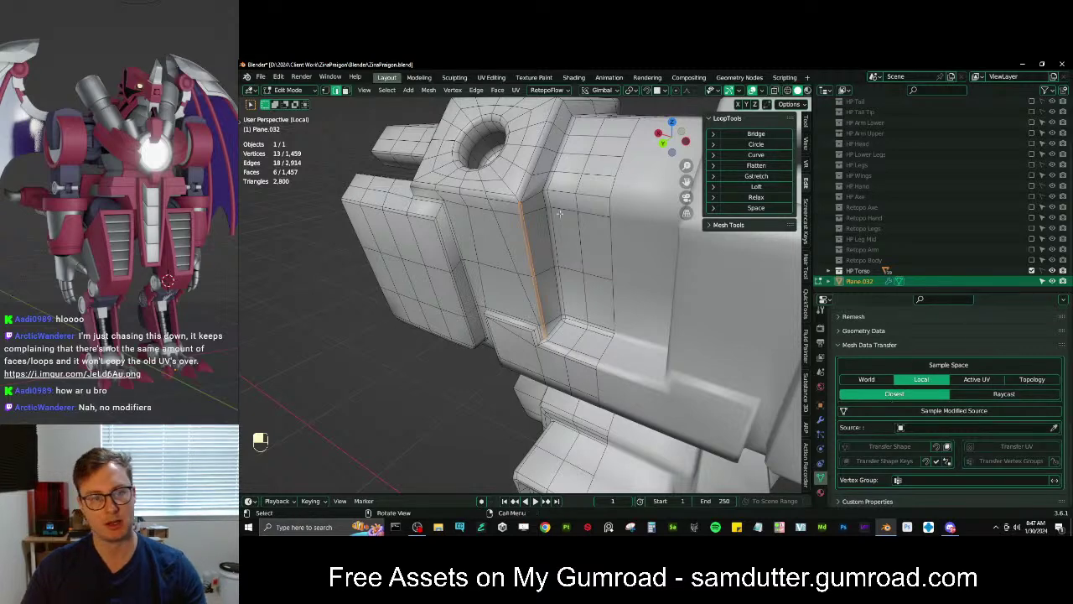
Switch to vertex selection and select the vertices at the upper end of the corner bevel, below the hole block
scroll(521, 233, "up", 4)
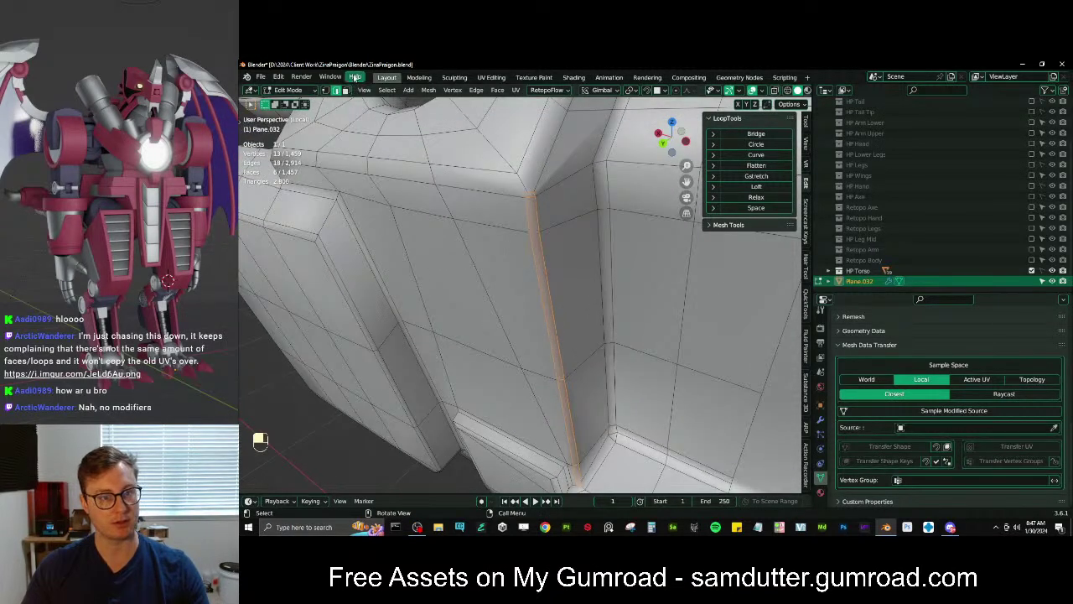
left_click(325, 90)
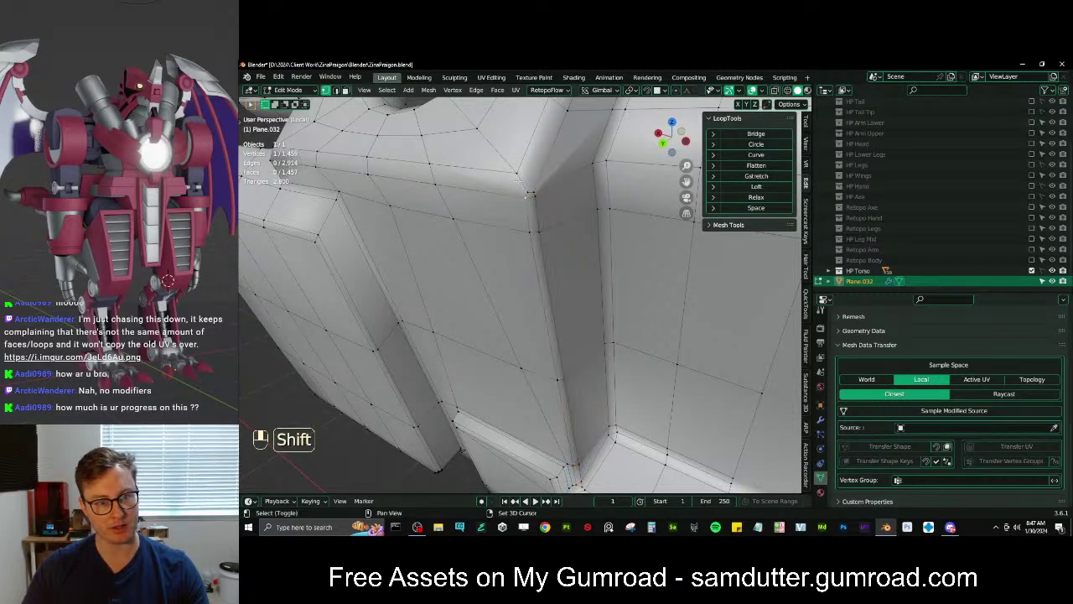
middle_click_drag(555, 211, 557, 227)
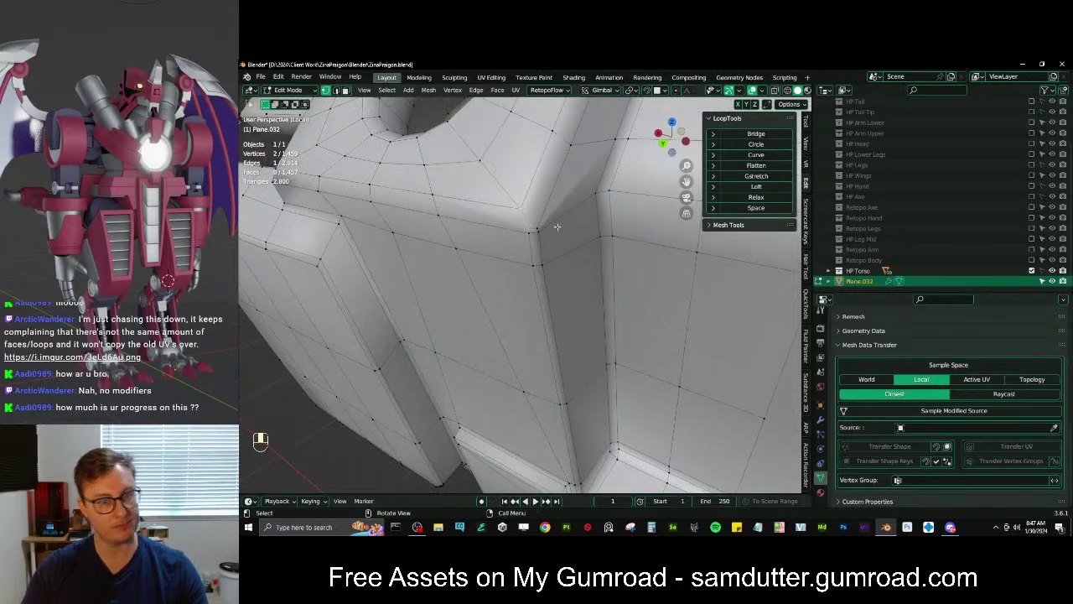
left_click(537, 226)
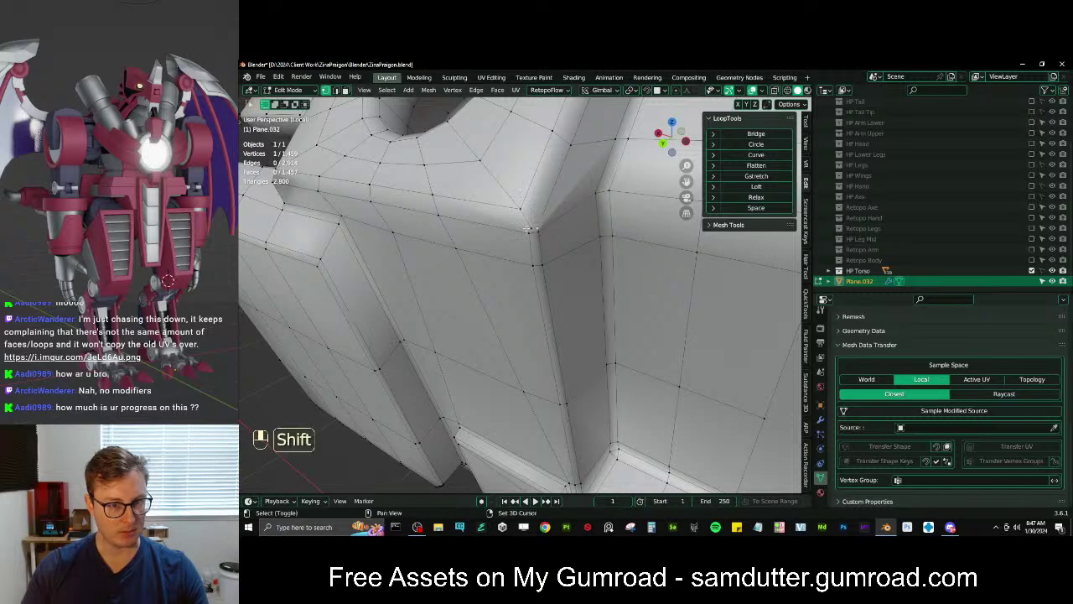
Try to merge the selected vertices at the bevel's upper corner into a single vertex, and undo each attempt
key("m")
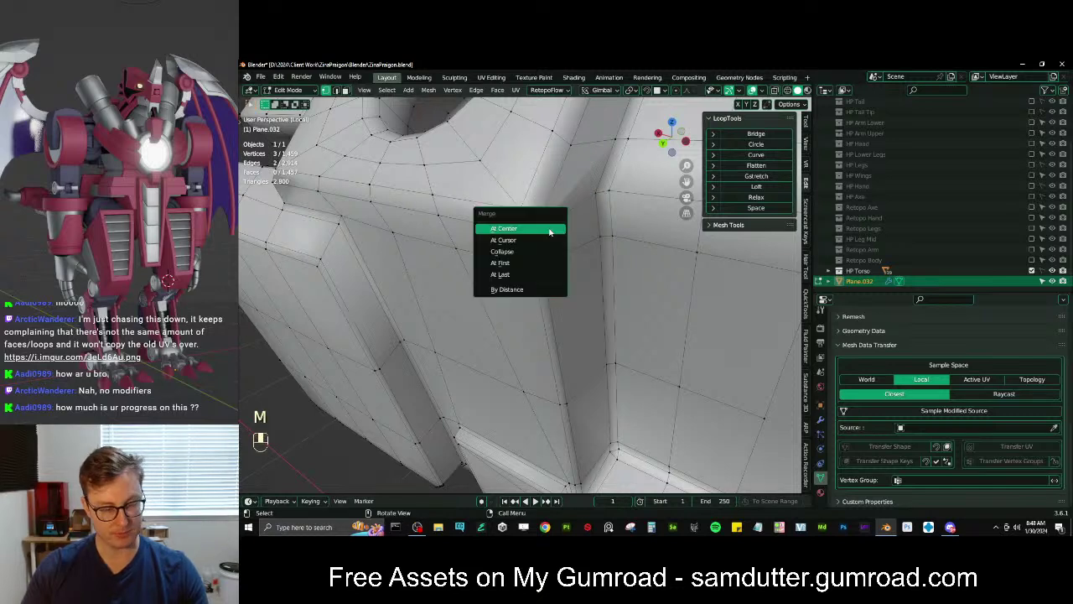
left_click(513, 264)
key("ctrl+z")
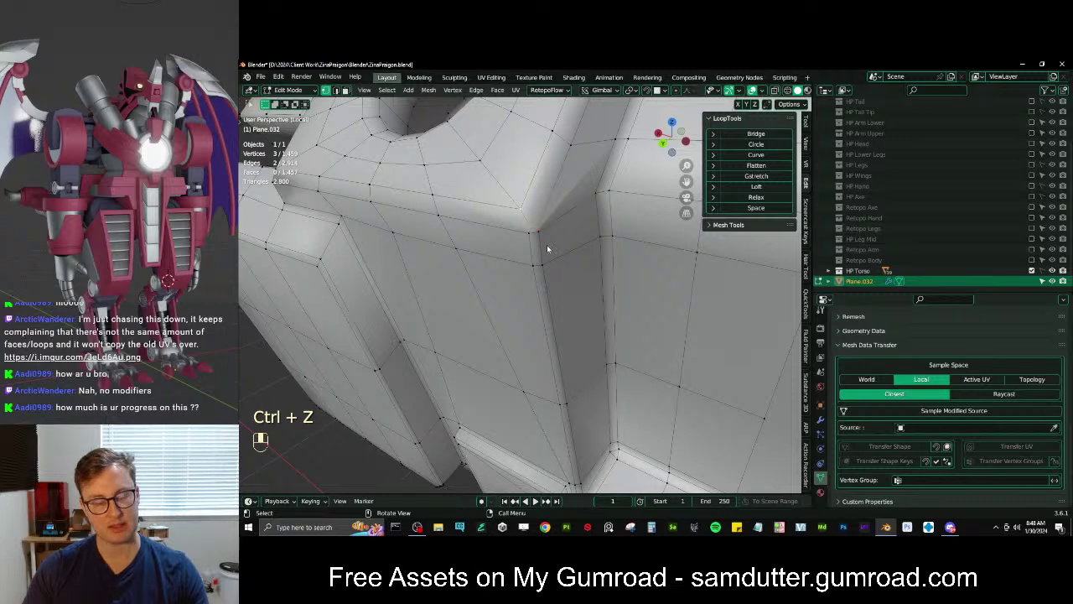
key("m")
left_click(547, 247)
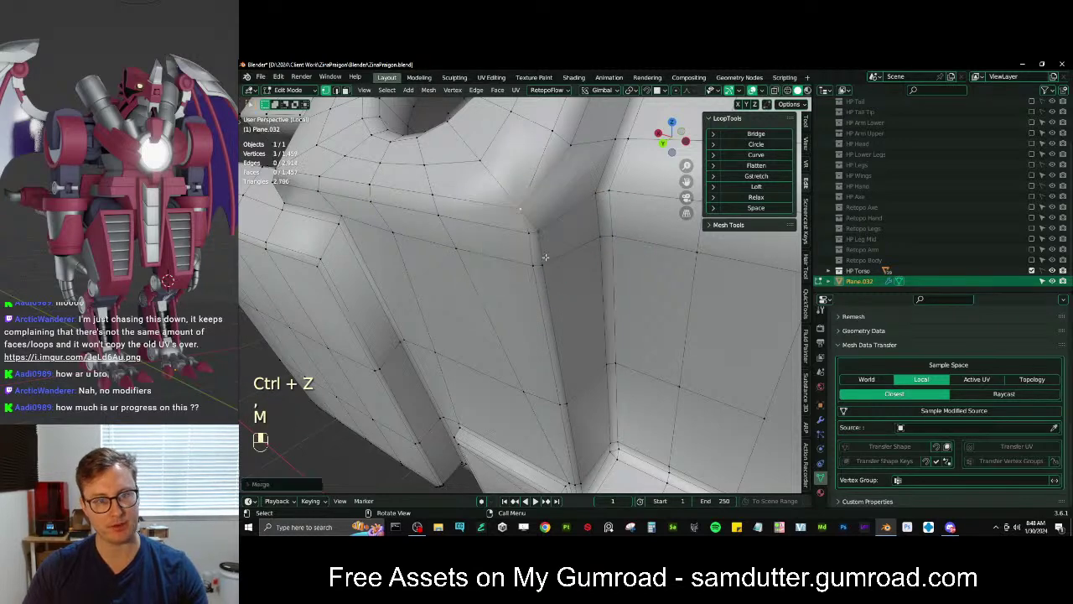
scroll(545, 257, "down", 5)
middle_click_drag(545, 257, 561, 298)
key("ctrl+z")
Merge the vertices at the bevel's upper end pairwise into the last selected corner vertex and check the shading
scroll(566, 255, "up", 3)
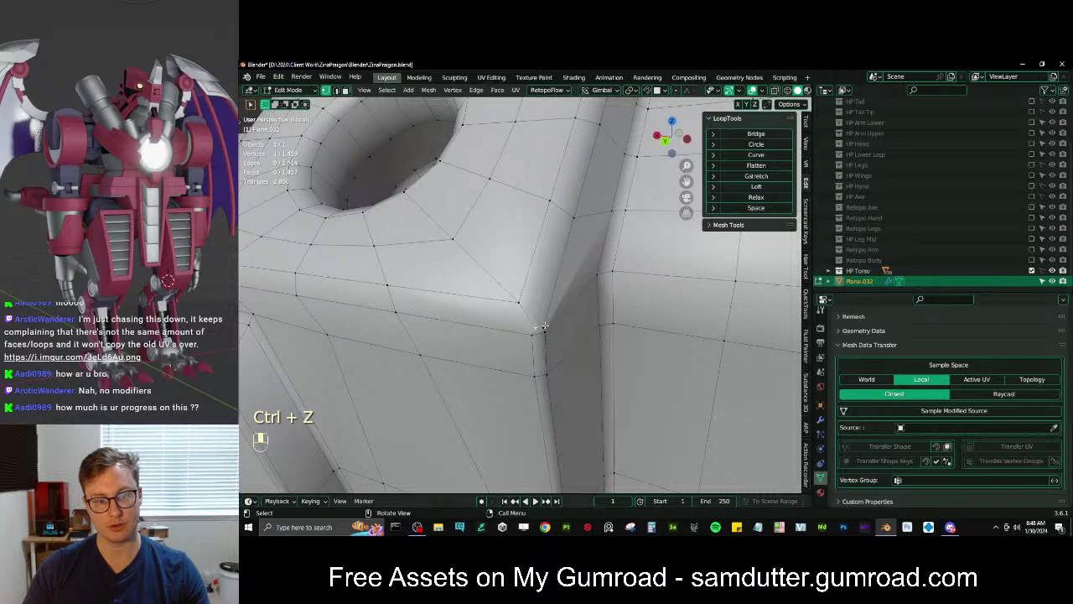
key("shift")
key("m")
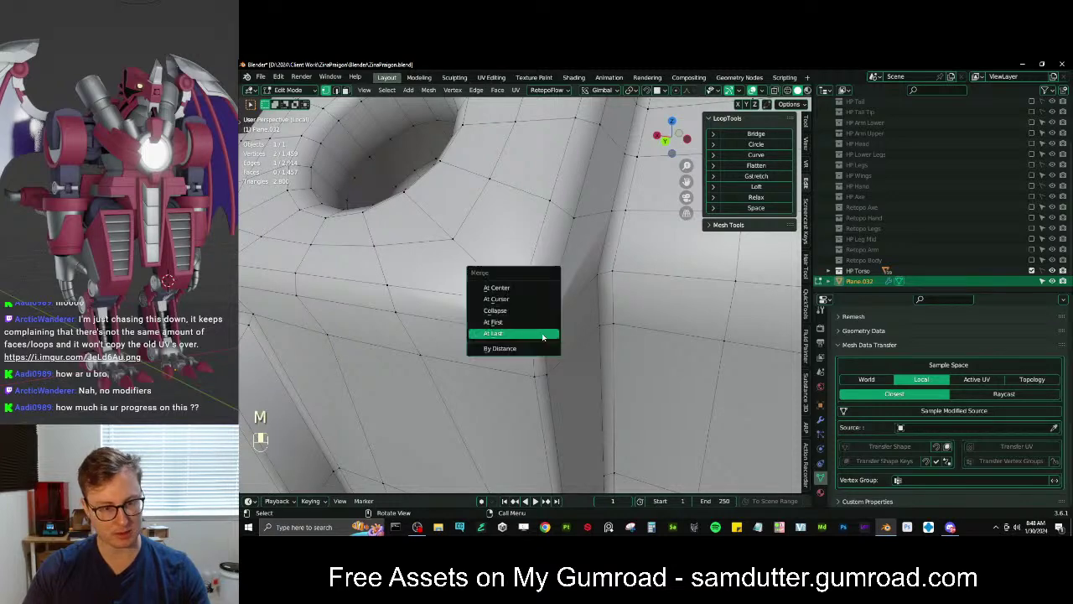
left_click(543, 334)
left_click(546, 305, "shift")
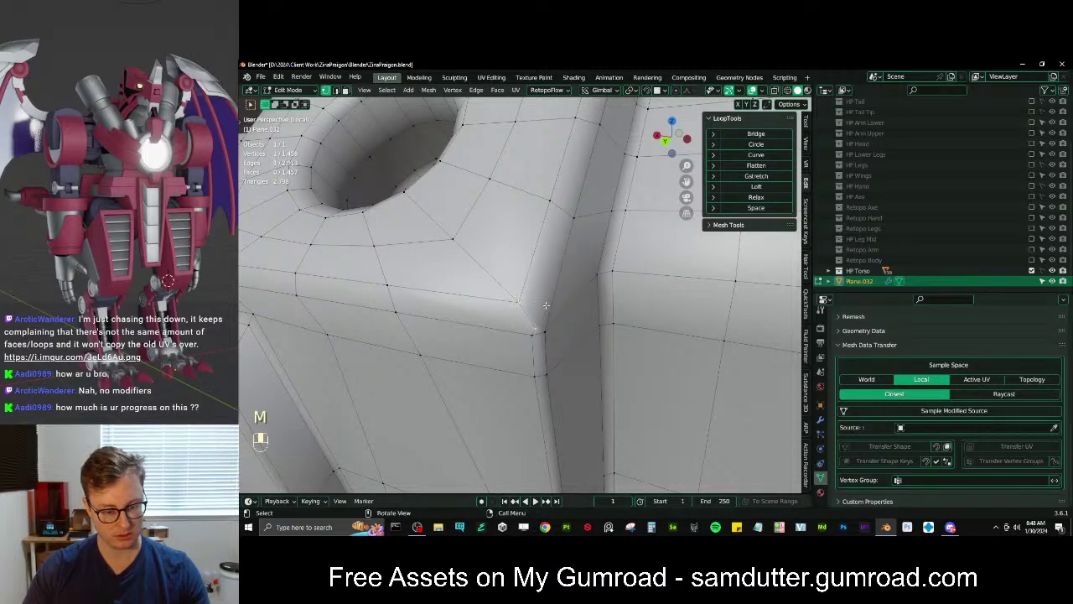
key("m")
left_click(550, 304)
scroll(549, 302, "down", 6)
key("Tab")
mouse_move(549, 303)
middle_mouse_down()
mouse_move(597, 252)
mouse_move(553, 283)
mouse_move(564, 287)
middle_mouse_up()
key("Tab")
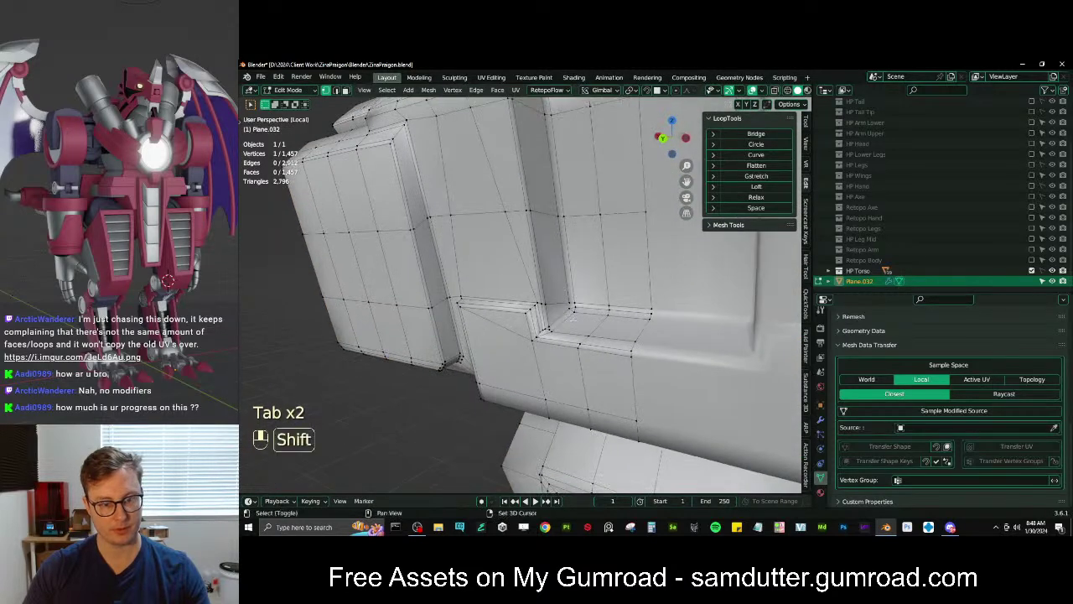
Merge the two vertices at the bevel's lower end in the ledge's inner corner and shift the neighbouring rim vertex along the corner
middle_click_drag(560, 332, 545, 319, "shift")
scroll(545, 318, "up", 5)
left_click(537, 333, "shift")
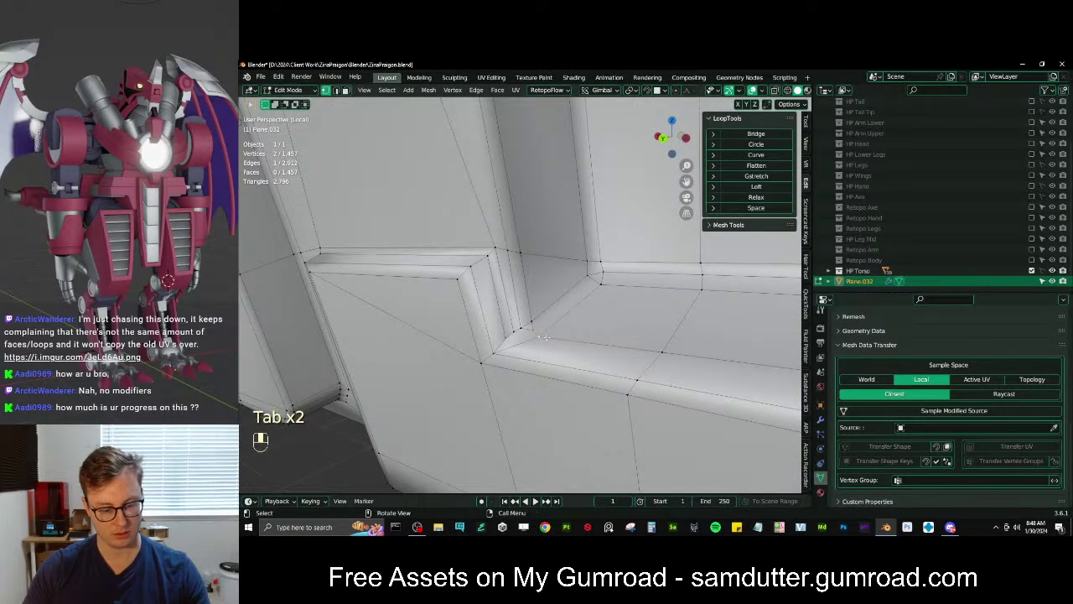
key("m")
left_click(525, 339)
middle_click_drag(526, 340, 523, 356)
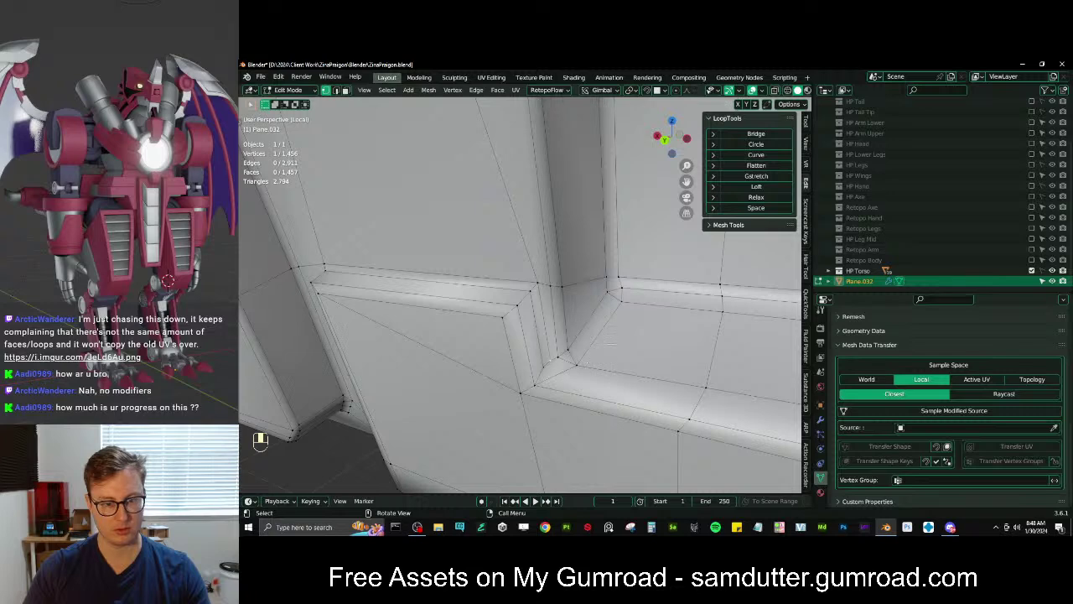
middle_click_drag(610, 343, 634, 304)
scroll(625, 310, "up", 5)
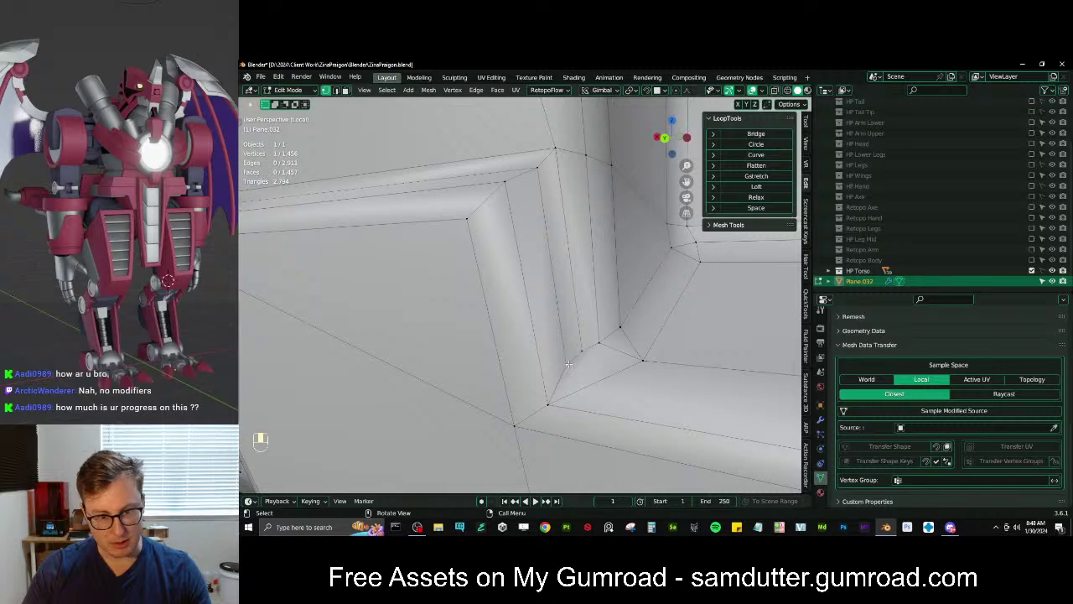
key("g")
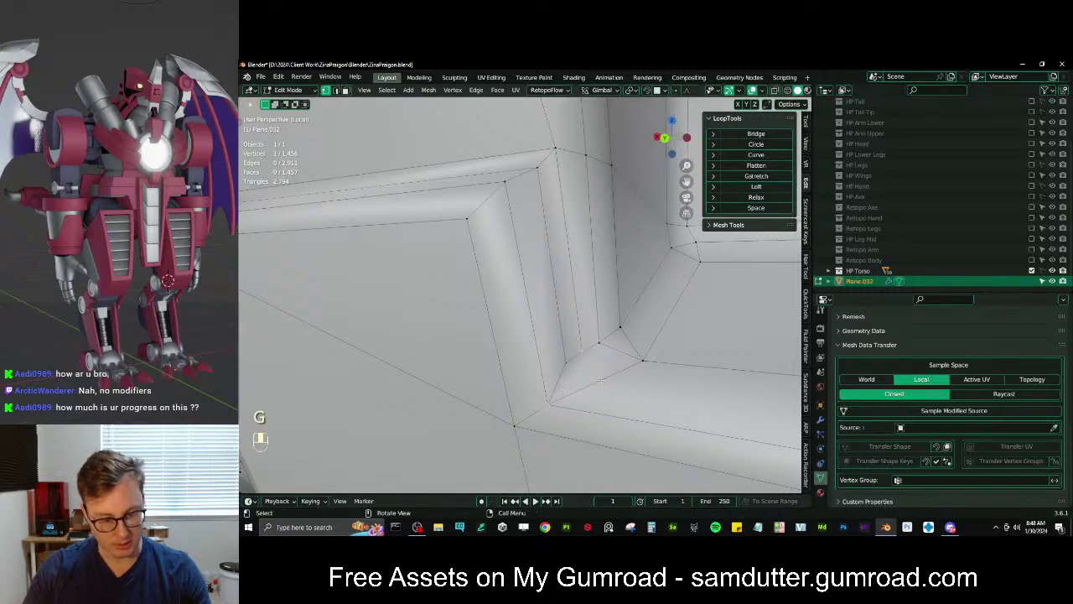
Inspect the torso's smooth shading and overall shape from several sides outside edit mode
key("Tab")
scroll(570, 327, "down", 4)
middle_click_drag(543, 315, 594, 319)
scroll(631, 317, "down", 3)
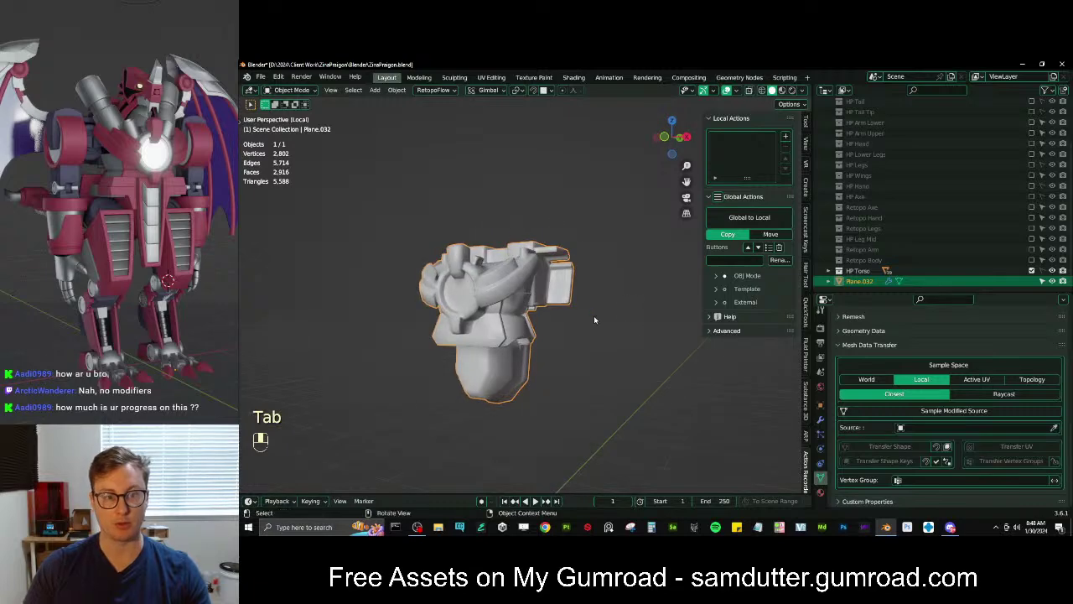
middle_click_drag(431, 301, 529, 221)
scroll(604, 232, "up", 7)
key("Tab")
scroll(502, 235, "up", 1)
key("Tab")
scroll(581, 261, "down", 6)
scroll(530, 222, "down", 3)
middle_click_drag(549, 239, 478, 285)
scroll(495, 403, "up", 3)
Delete the stray small plane at the world origin from the torso mesh, return to solid shading and save the file
key("Tab")
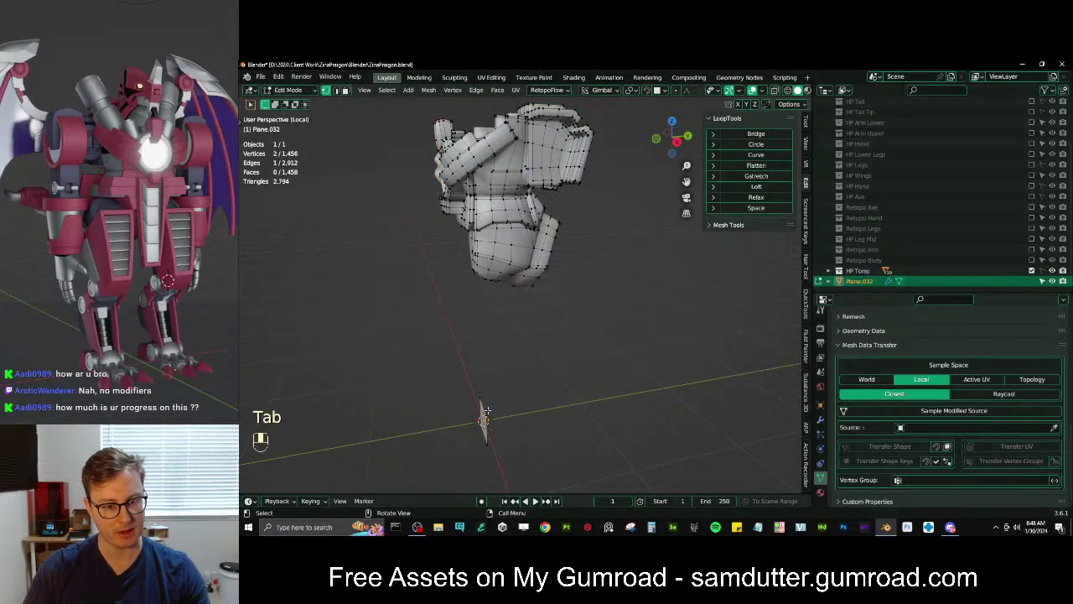
key("z")
key("b")
left_click_drag(462, 377, 500, 440)
key("x")
left_click(530, 309)
key("Tab")
key("z")
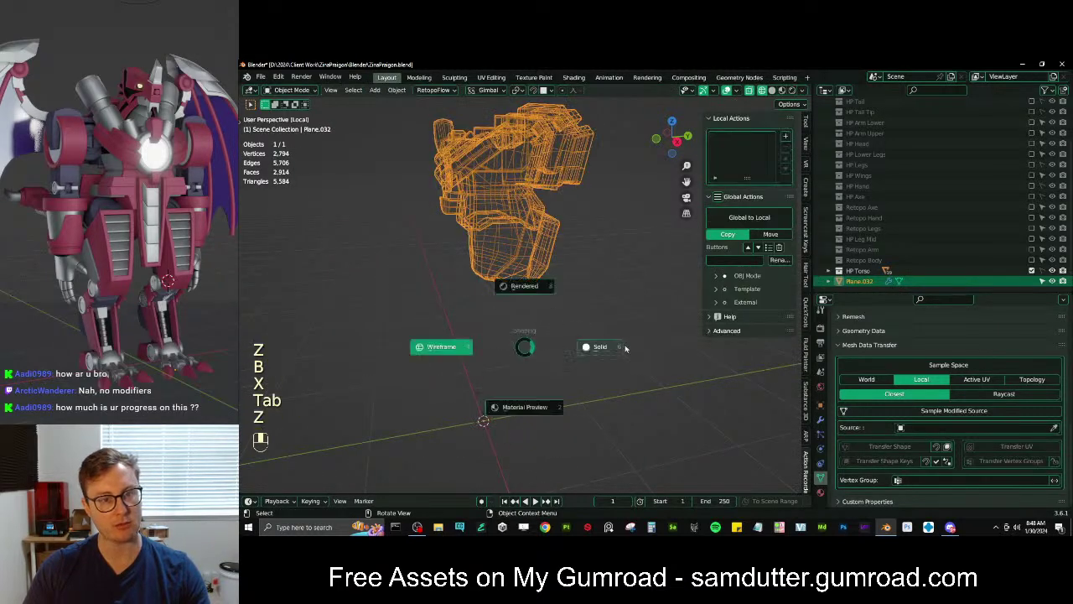
mouse_move(521, 236)
middle_mouse_down("shift")
mouse_move(545, 303)
mouse_move(585, 252)
mouse_move(557, 351)
mouse_move(574, 310)
middle_mouse_up("shift")
scroll(565, 311, "up", 3)
key("ctrl+s")
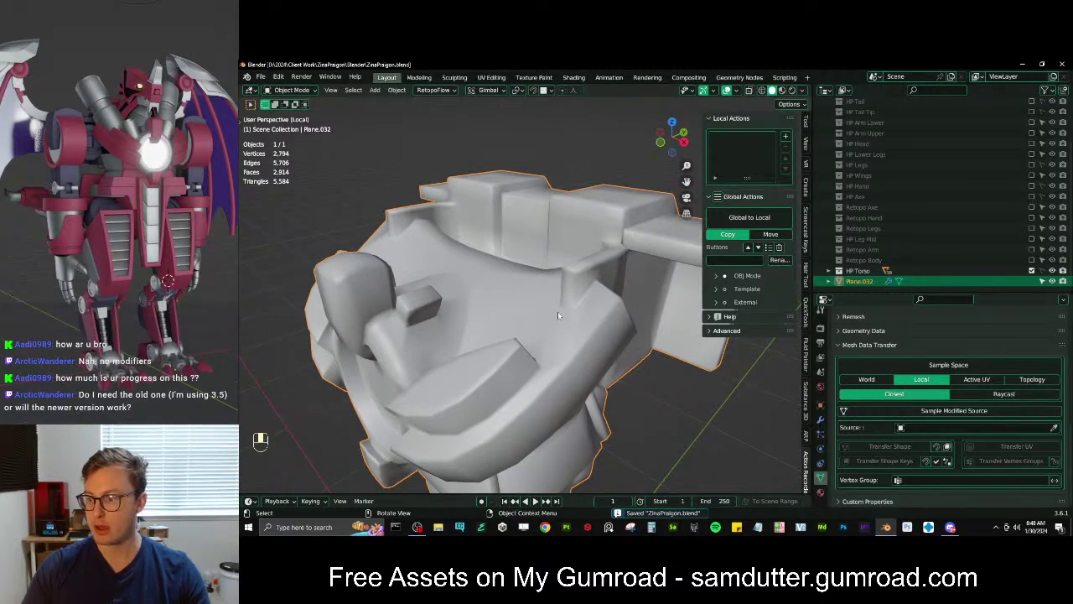
Open the torso for mesh editing and use edge selection in the recess in front of the upper back blocks
scroll(558, 311, "down", 5)
middle_click_drag(558, 311, 550, 281)
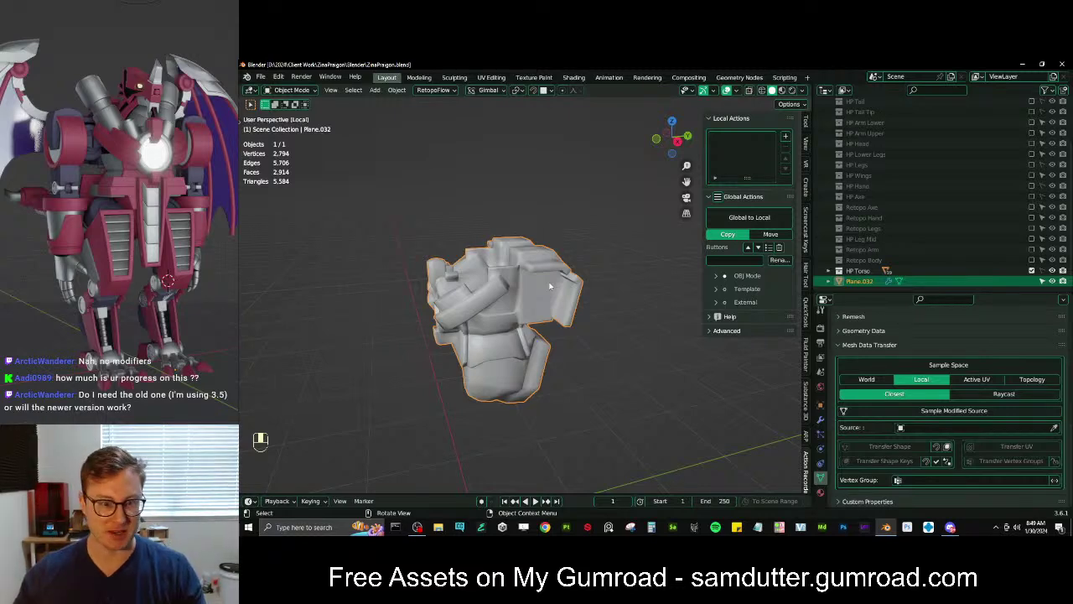
scroll(549, 286, "up", 3)
middle_click_drag(548, 280, 612, 320)
scroll(616, 317, "up", 2)
key("Tab")
scroll(613, 330, "up", 6)
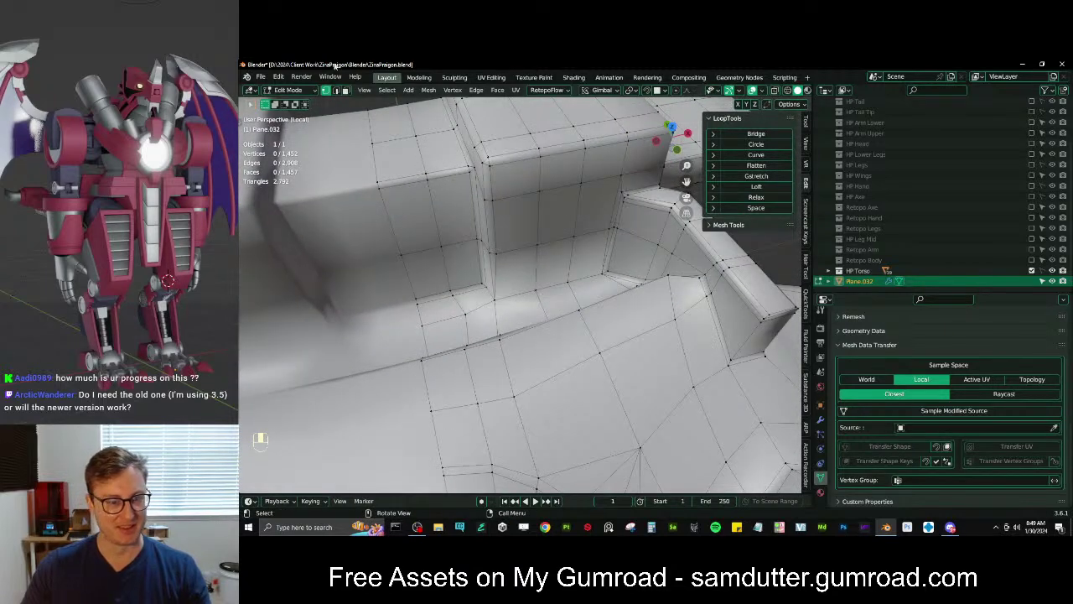
middle_click_drag(472, 220, 517, 291)
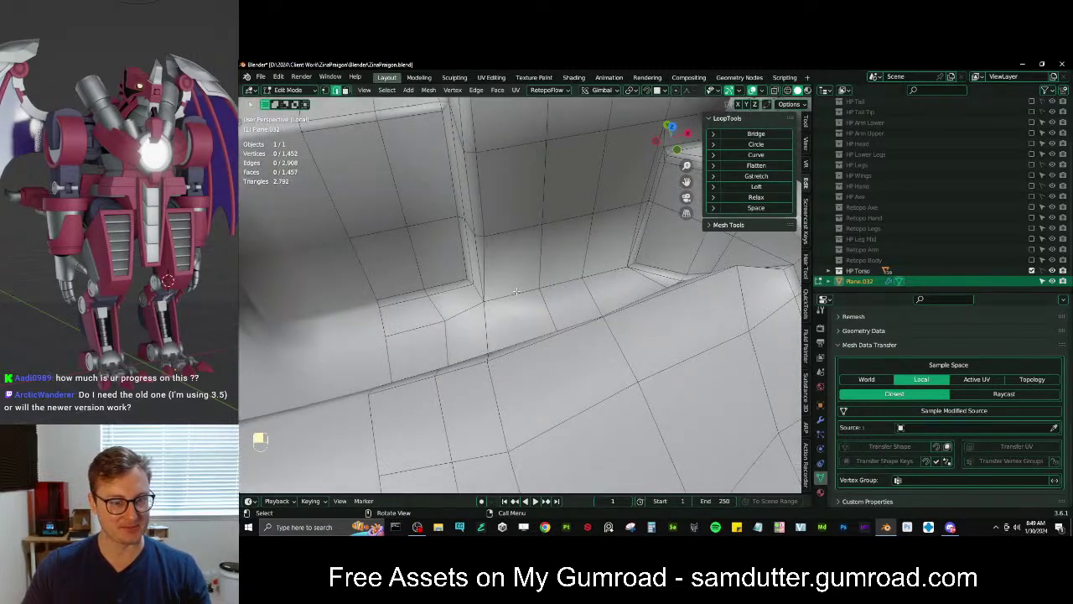
Try to bevel the edges along the foot of the recess wall, and undo the bevel
left_click(594, 273, "shift")
key("ctrl+b")
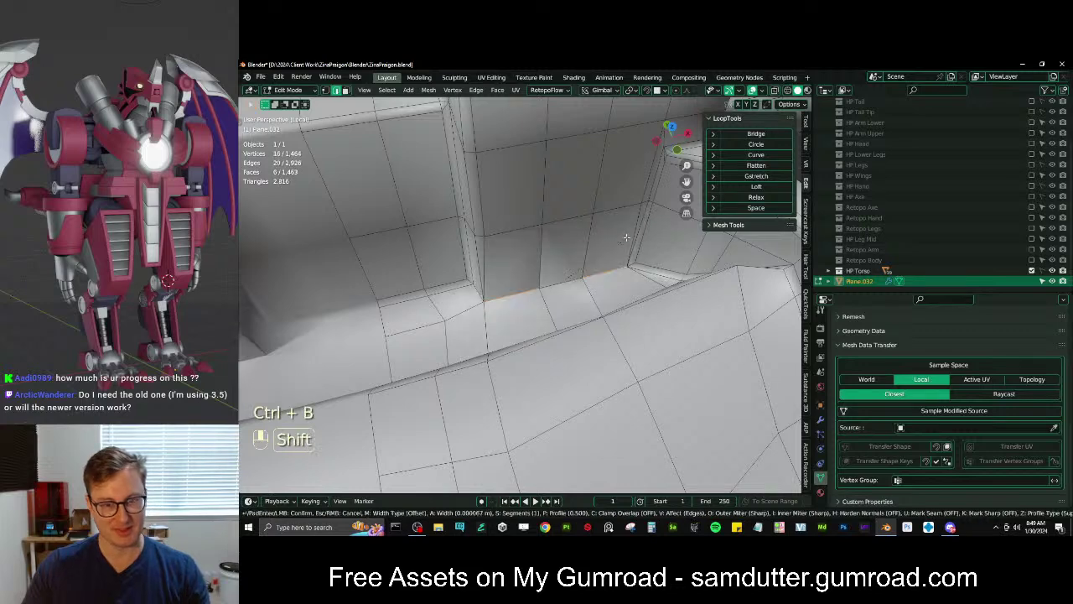
left_click(629, 209)
middle_click_drag(629, 208, 652, 212)
scroll(559, 257, "up", 4)
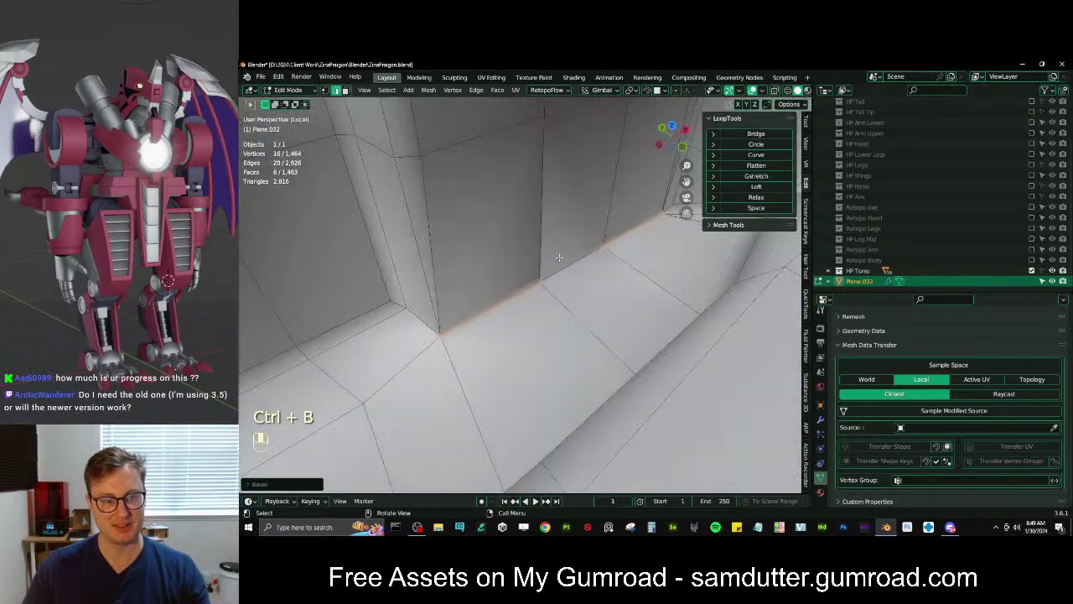
middle_click_drag(558, 256, 578, 257)
key("ctrl+z")
Bevel the edges along the foot of the recess wall together with the short corner edge, and switch to vertex selection
middle_click_drag(433, 292, 578, 243)
scroll(578, 285, "up", 3)
left_click(536, 315, "shift")
key("ctrl+b")
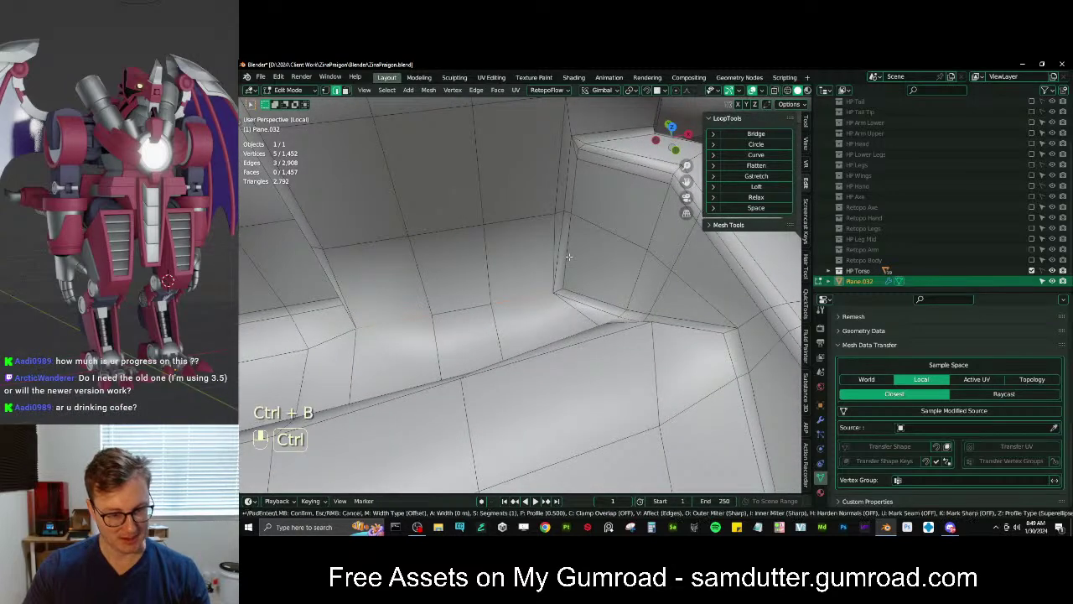
left_click(574, 244)
key("ctrl+z")
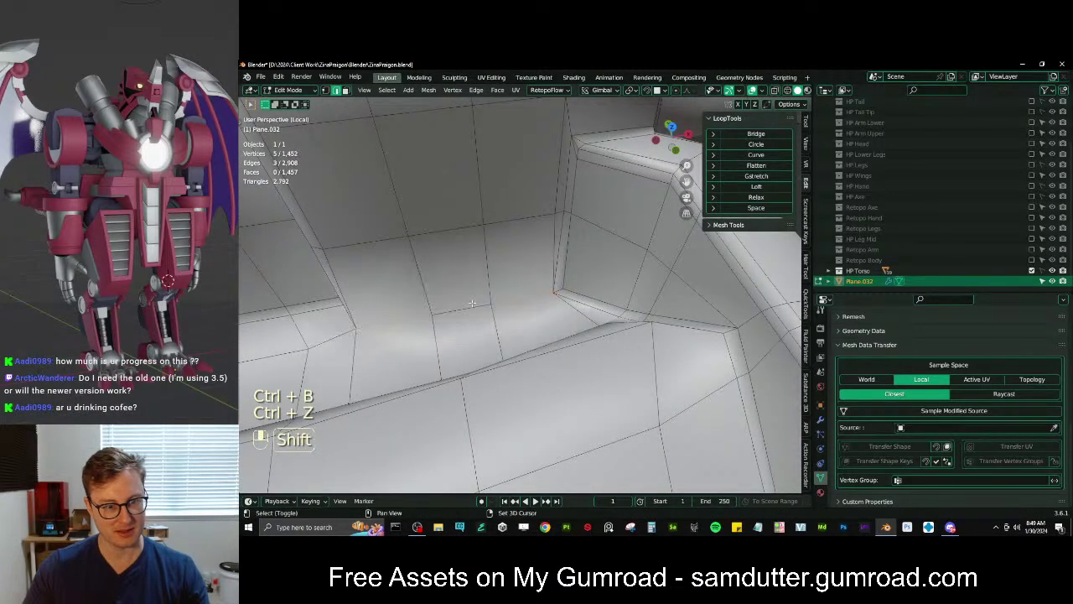
key("ctrl+b")
left_click(536, 261)
middle_click_drag(536, 261, 404, 258)
scroll(548, 304, "up", 4)
left_click(325, 90)
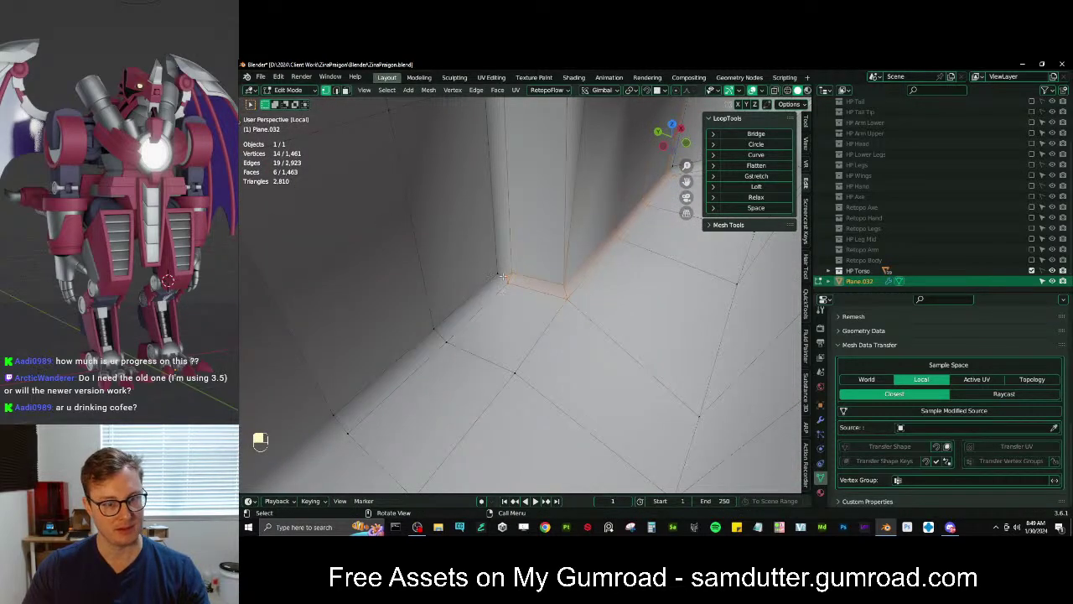
Merge the two neighbouring vertices at the inner corner where the recess wall meets its floor
key("m")
left_click(572, 292)
middle_click_drag(572, 293, 535, 312)
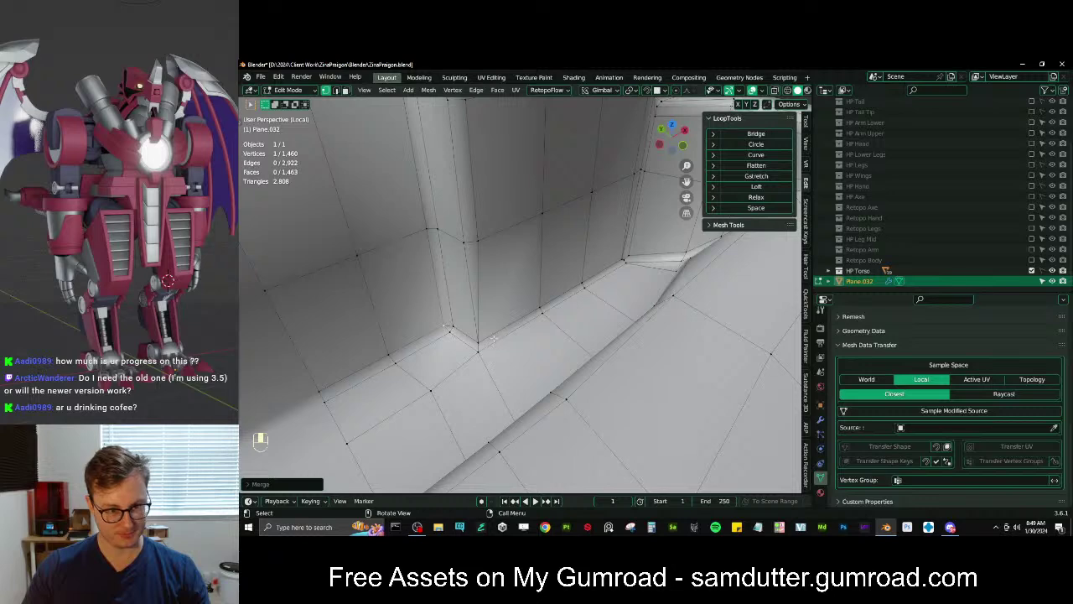
middle_click_drag(493, 340, 475, 353)
Examine the torso's smooth shading around the recess and shoulder blocks, with and without the editing wireframe
key("Tab")
scroll(504, 342, "down", 8)
scroll(501, 239, "up", 8)
key("Tab")
key("Tab")
key("Tab")
key("Tab")
key("Tab")
scroll(534, 305, "up", 5)
key("Tab")
key("Tab")
scroll(546, 308, "up", 4)
scroll(545, 327, "down", 6)
key("Tab")
key("Tab")
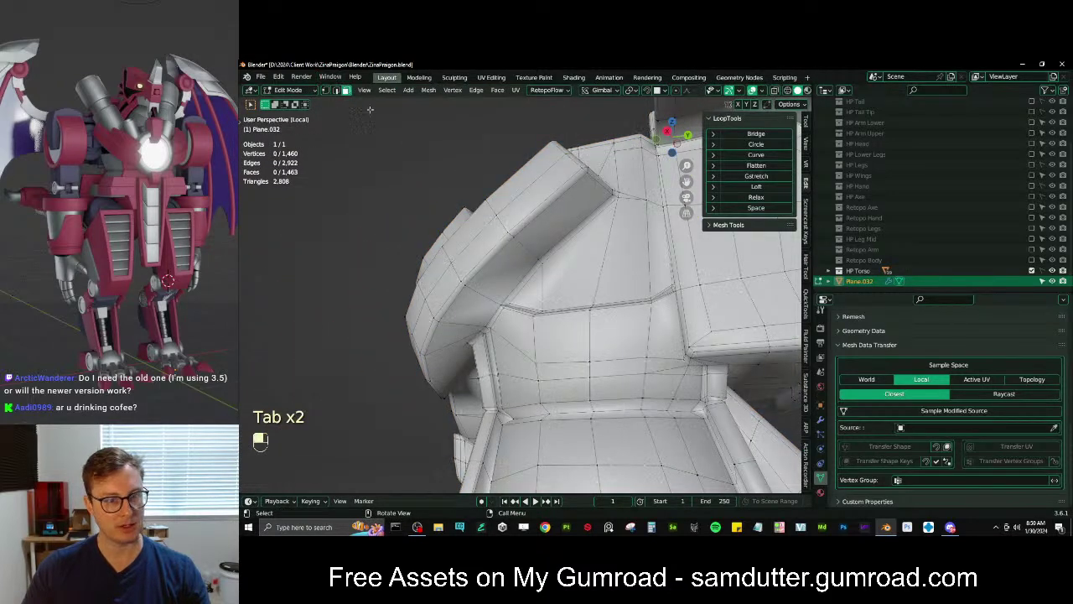
Copy the normal vector of the curved shoulder block's uppermost side face and paste it onto the five side faces below it
middle_click_drag(516, 231, 528, 211)
left_click(562, 198)
key("q")
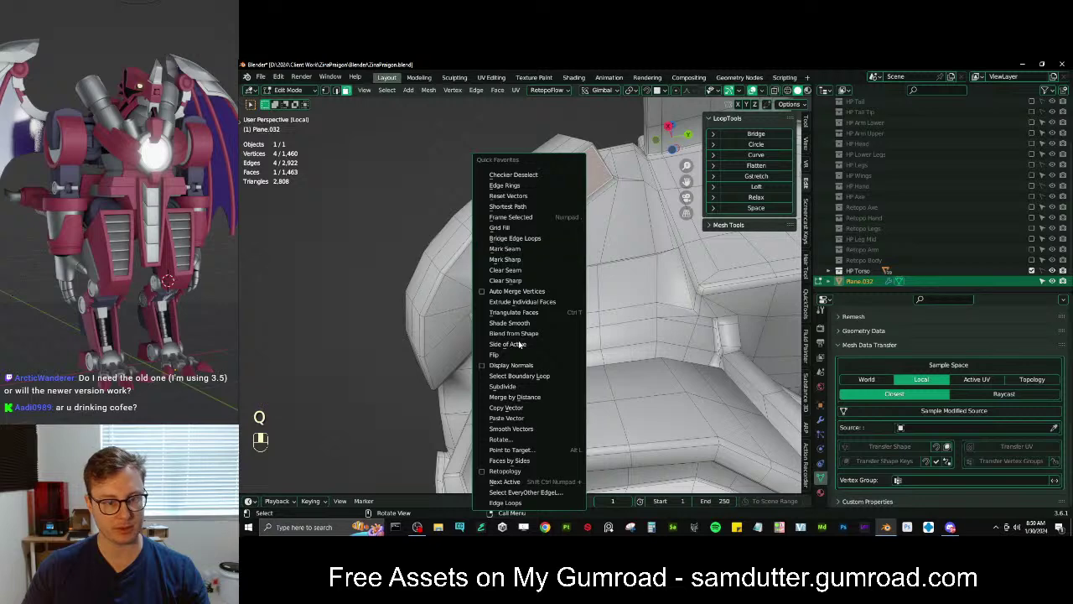
left_click(507, 409)
left_click(511, 235)
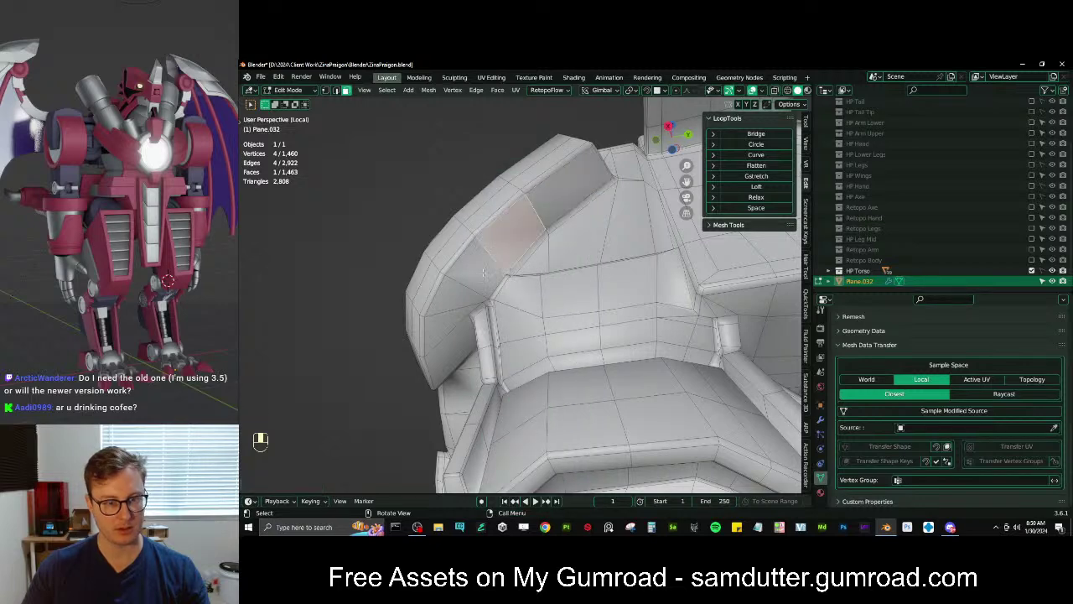
left_click(485, 244, "shift")
left_click(454, 301, "shift")
left_click(436, 325, "shift")
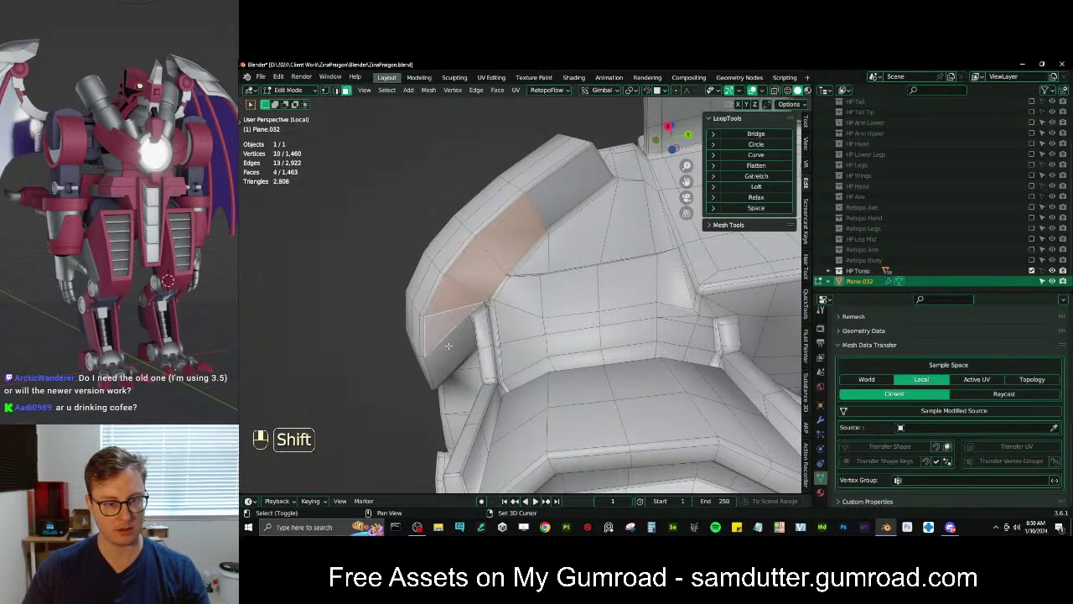
left_click(450, 344, "shift")
key("q")
left_click(576, 350)
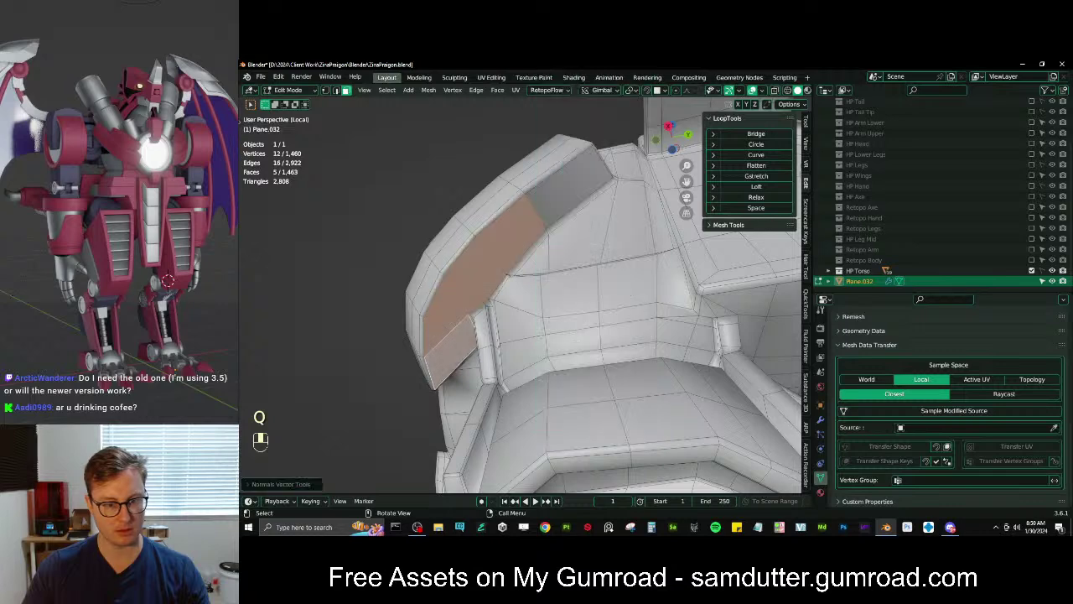
Leave mesh editing, check the shading on the whole torso and save the file
key("Tab")
middle_click_drag(561, 277, 590, 333)
scroll(543, 361, "up", 3)
key("Tab")
key("Tab")
scroll(563, 246, "down", 5)
key("Tab")
scroll(545, 293, "up", 4)
key("Tab")
scroll(581, 293, "down", 5)
key("ctrl+s")
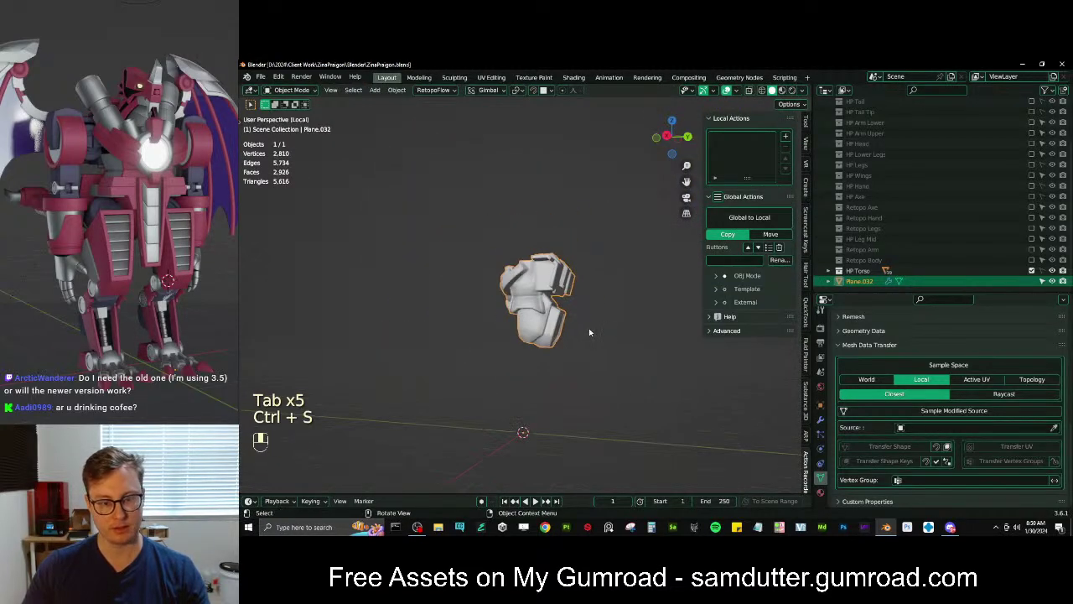
Leave local view, rename the torso object Plane.032 as Retopo Torso and move it into the Retopo Body collection
key("KP_Divide")
left_click(634, 385)
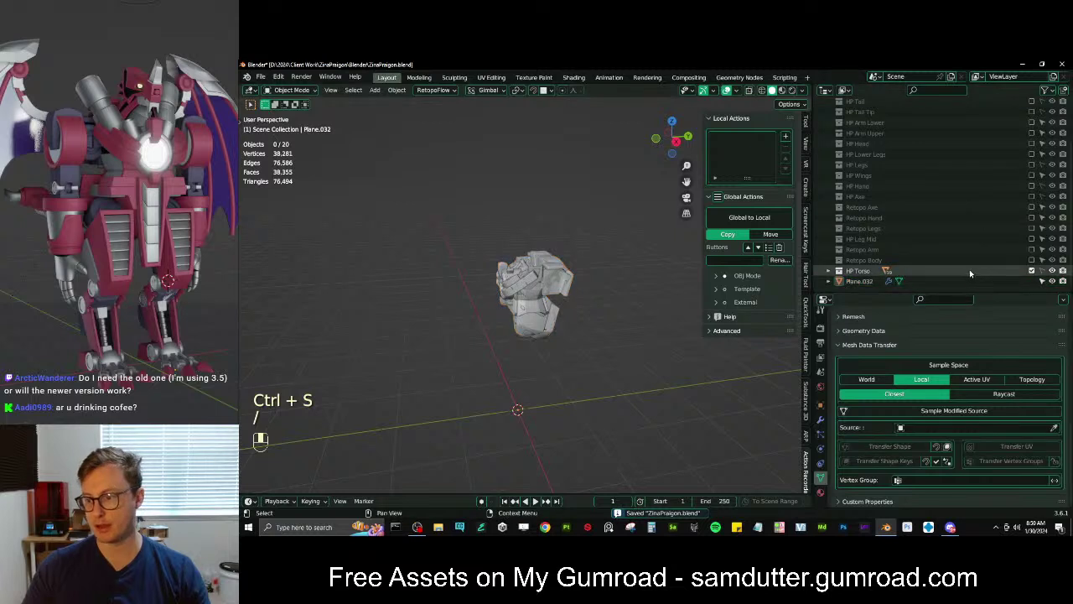
double_click(860, 282)
type("Re")
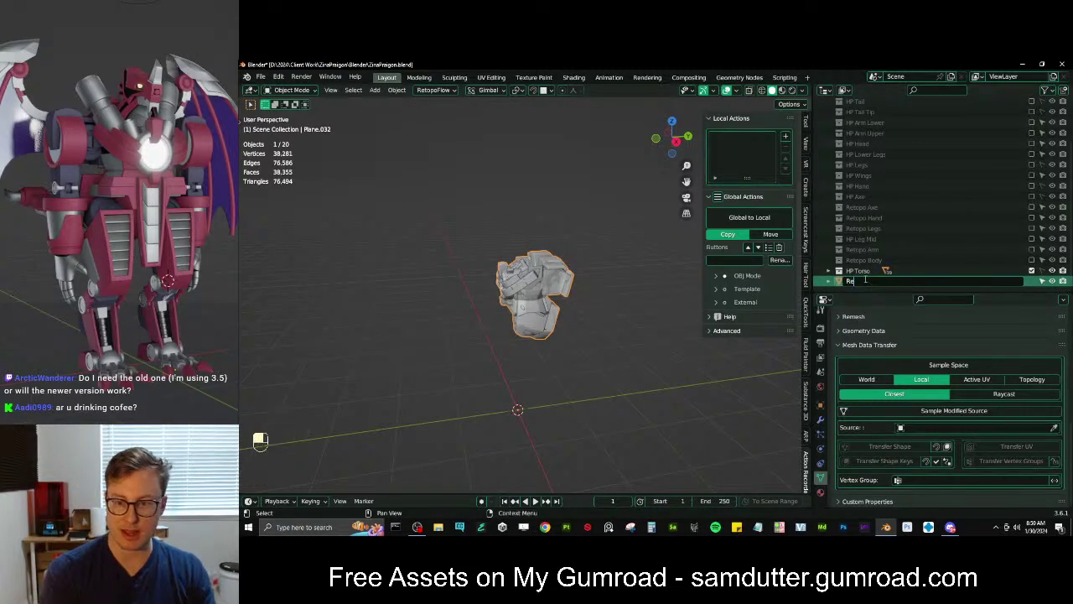
type("topo To")
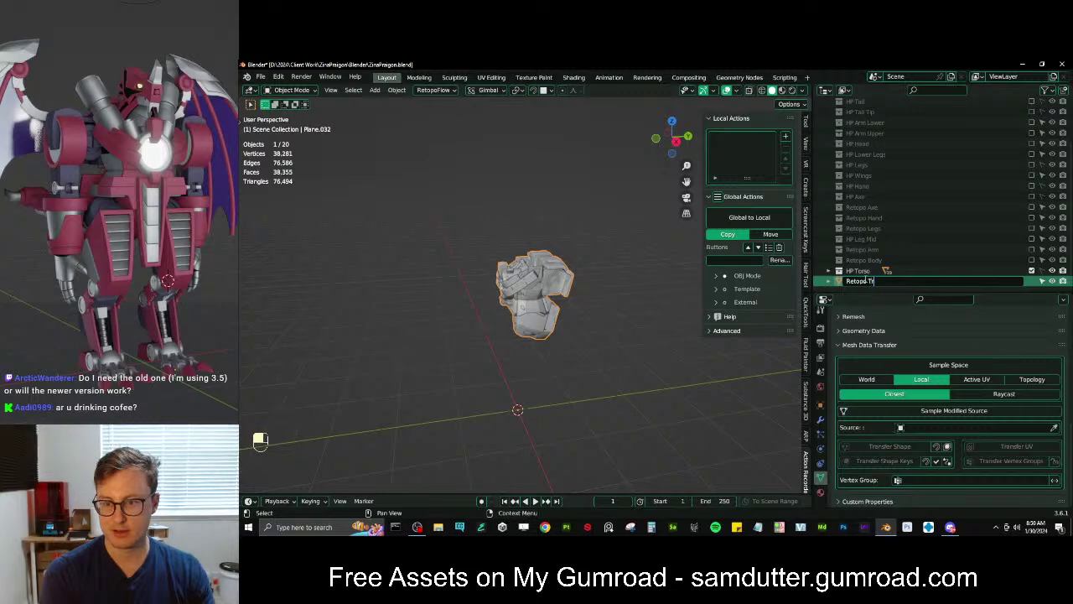
type("rso")
key("Return")
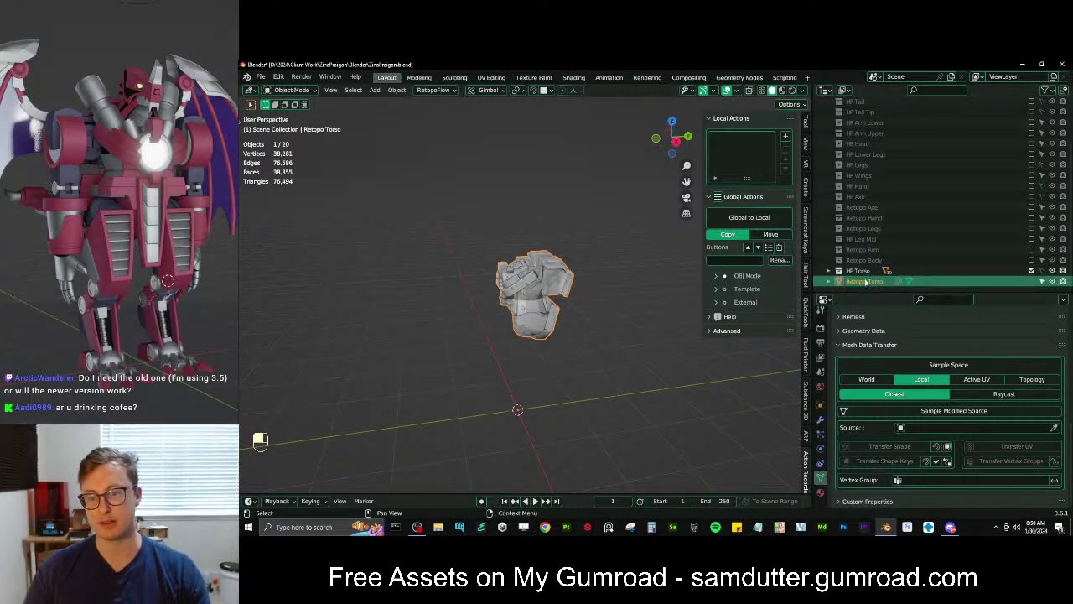
left_click_drag(866, 282, 864, 244)
middle_click_drag(536, 281, 557, 281)
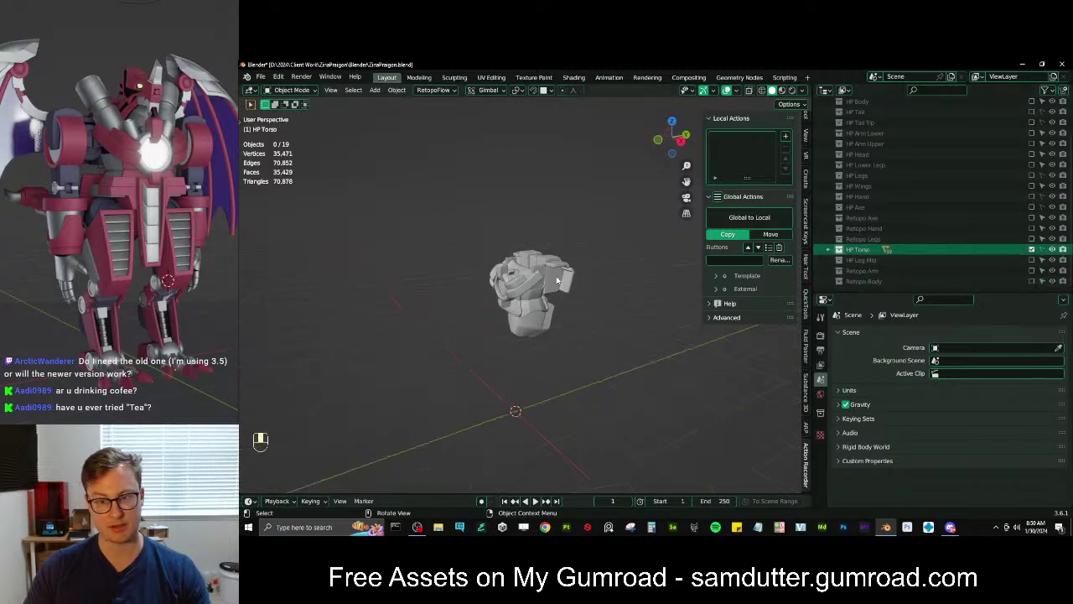
Reorder the HP Torso and HP Leg Mid collections so they directly follow HP Axe
left_click_drag(862, 250, 872, 217)
left_click(879, 262)
left_click_drag(881, 266, 876, 221)
Enable the HP collections from HP Torso up to HP Arm Lower to view the robot, and exclude HP Hand through HP Arm Lower again
left_click(1032, 218)
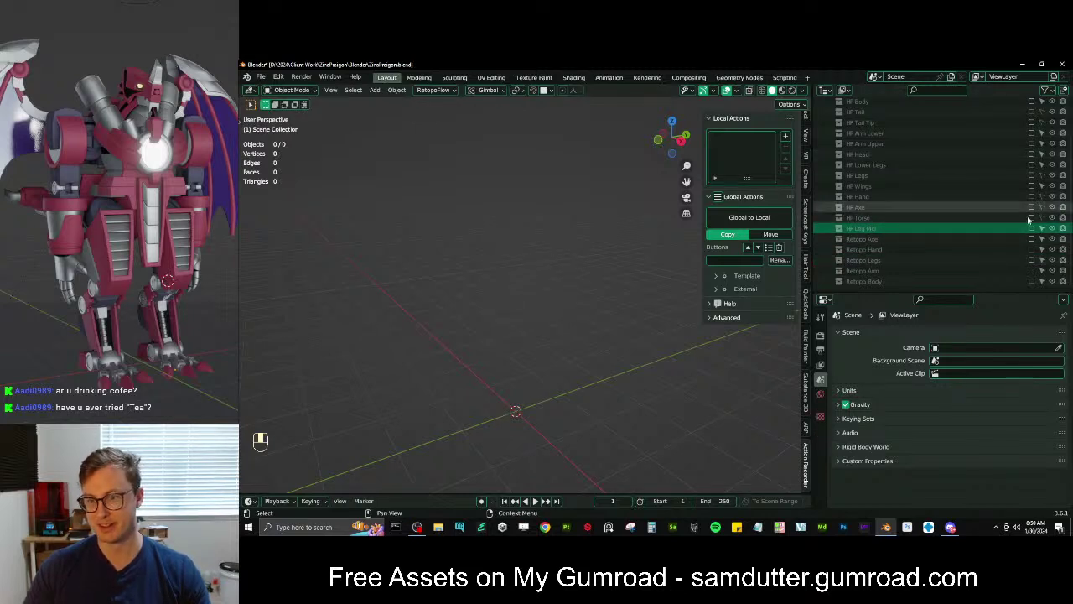
left_click_drag(1032, 218, 1032, 132)
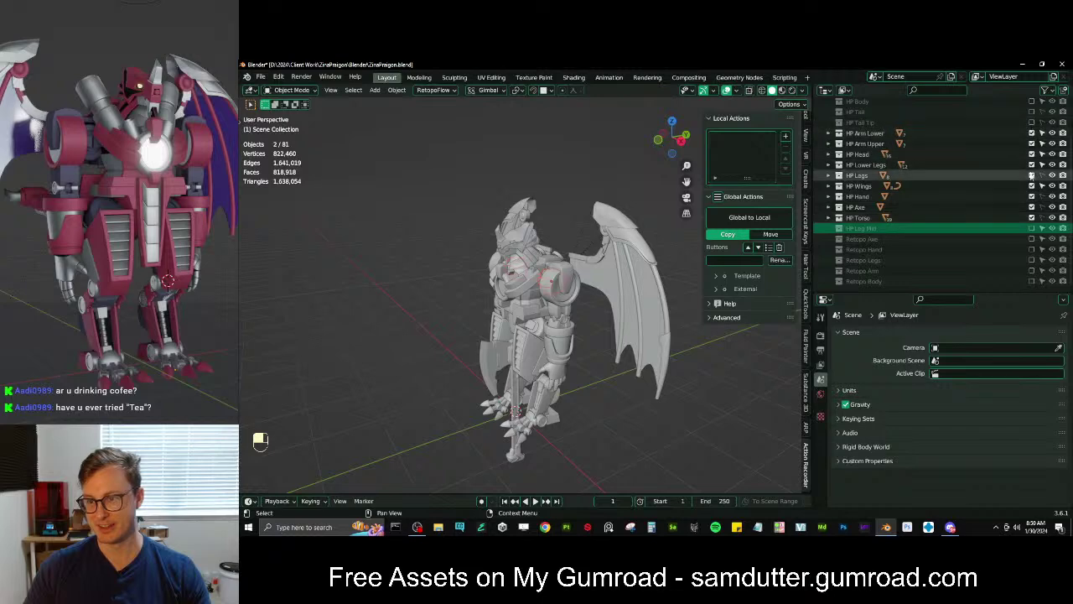
middle_click_drag(609, 301, 561, 303)
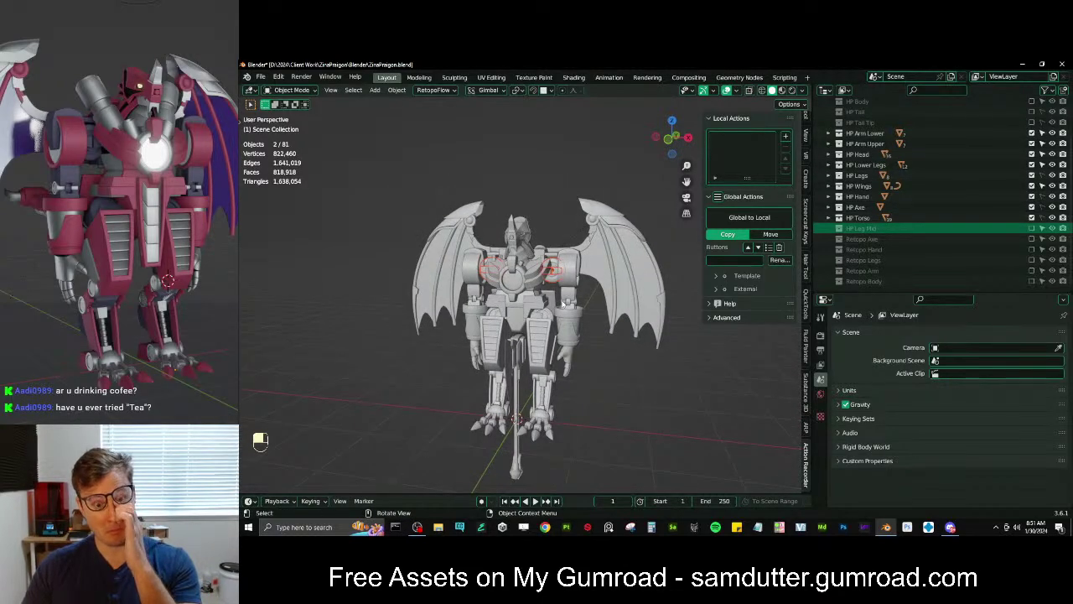
left_click_drag(1032, 197, 1032, 133)
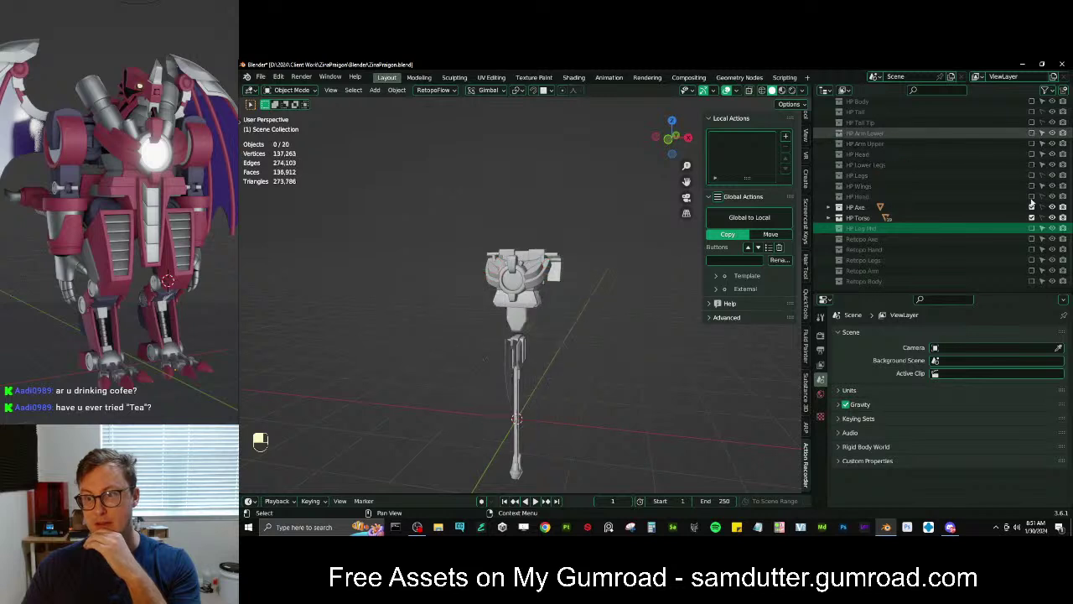
Exclude HP Axe and HP Torso, enable the Retopo Axe, Hand, Legs, Arm and Body collections, and collapse the expanded ones
left_click_drag(1032, 207, 1032, 269)
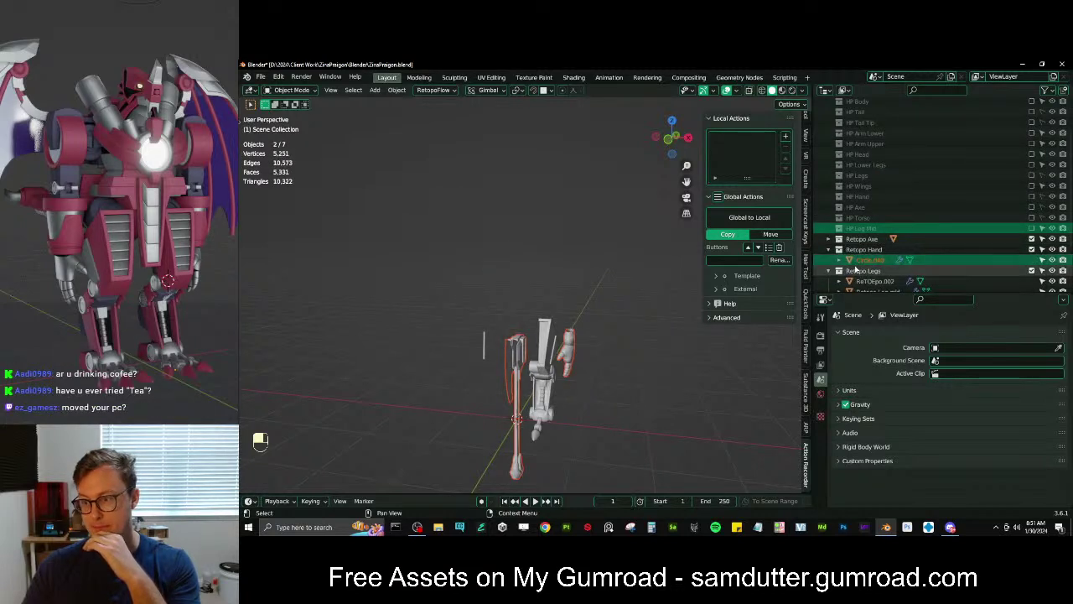
left_click(829, 250)
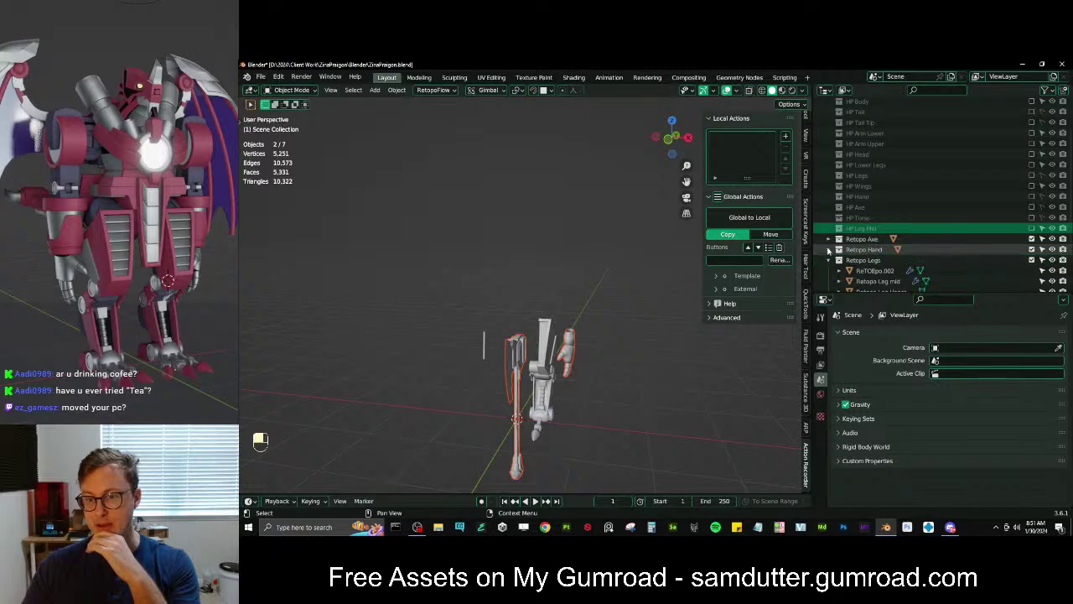
left_click(828, 261)
left_click(1031, 270)
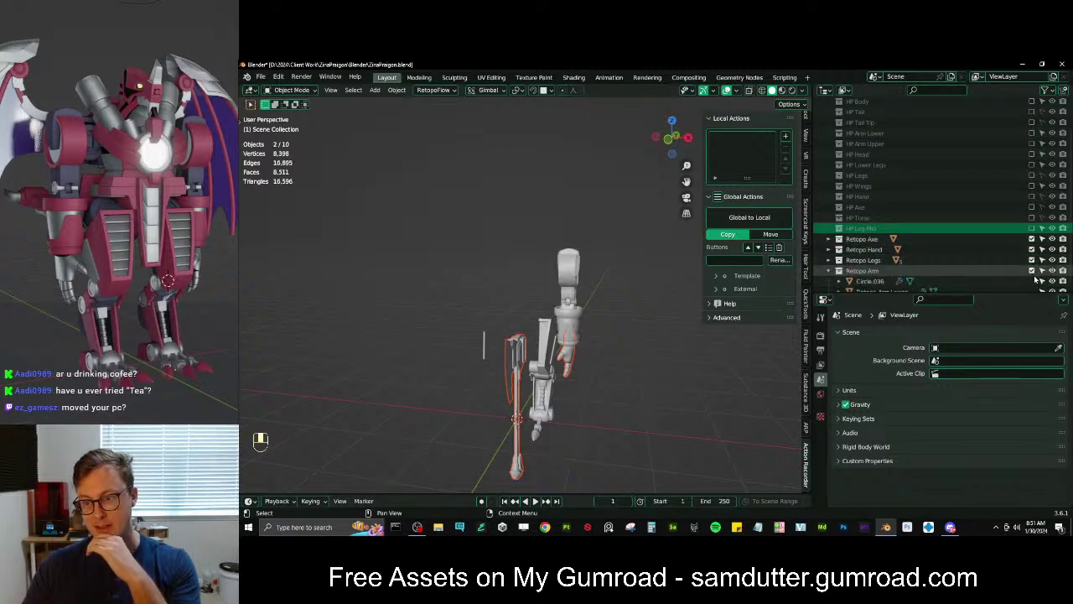
left_click(829, 271)
left_click(1032, 281)
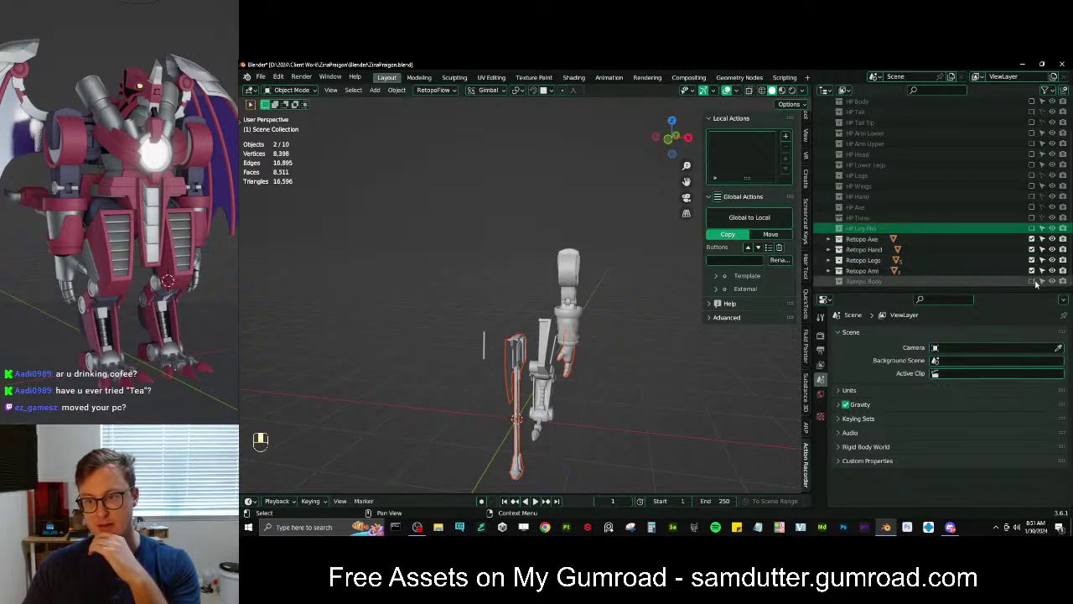
Select the Retopo Leg Upper object and add a Mirror modifier to it
middle_click_drag(590, 359, 623, 367)
left_click(523, 295)
scroll(545, 340, "up", 4)
left_click(544, 340)
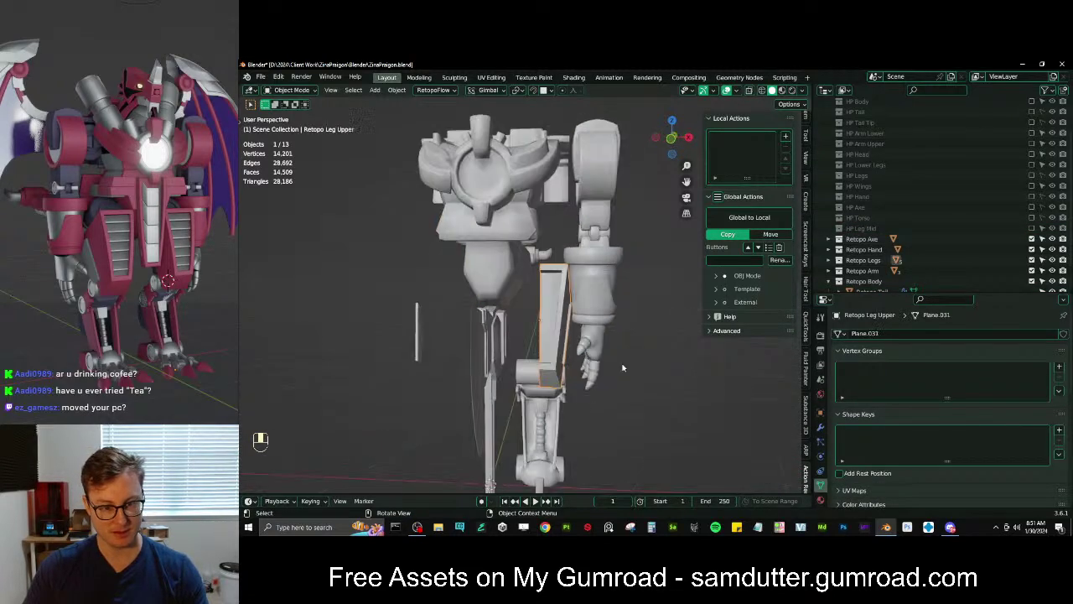
left_click(821, 426)
left_click(859, 334)
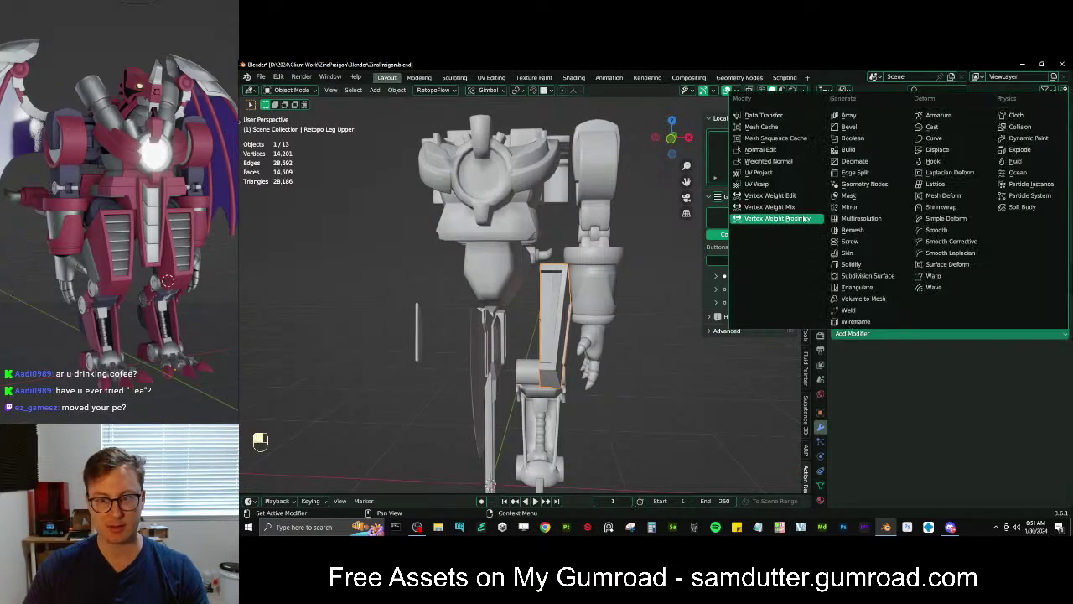
left_click(855, 208)
Shade Retopo Leg Upper smooth and isolate it in local view
middle_click_drag(545, 377, 560, 325)
scroll(587, 364, "up", 3)
right_click(552, 310)
key("a")
key("a")
scroll(559, 322, "up", 3)
left_click(558, 318)
key("slash")
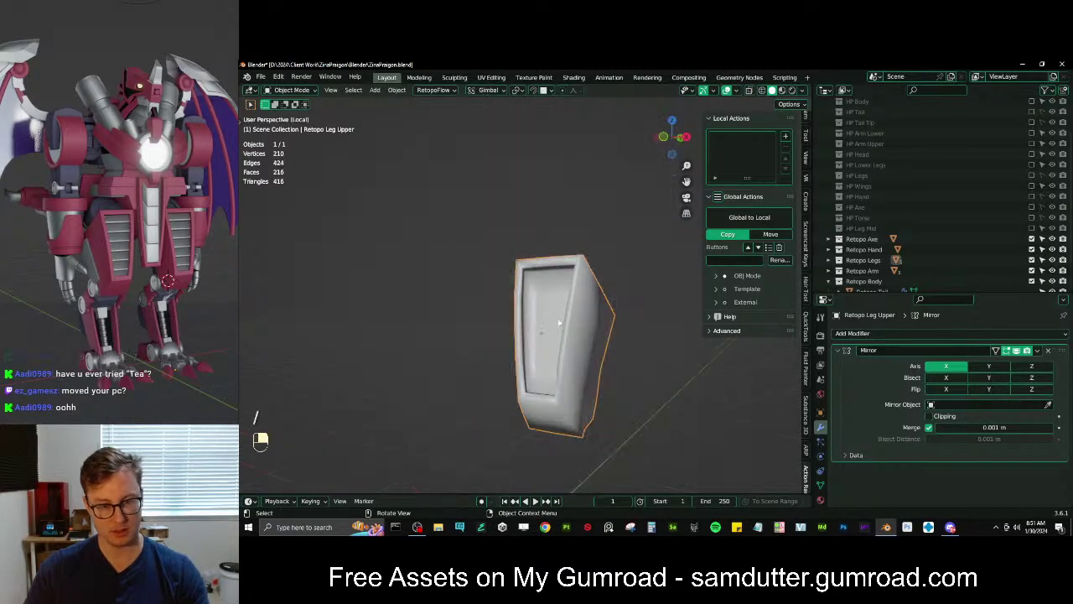
Open the upper leg for mesh editing and select the edge loops along the rim of its recessed frame in edge selection
key("Tab")
scroll(541, 368, "down", 2)
middle_click_drag(537, 394, 544, 350, "shift")
scroll(543, 350, "up", 3)
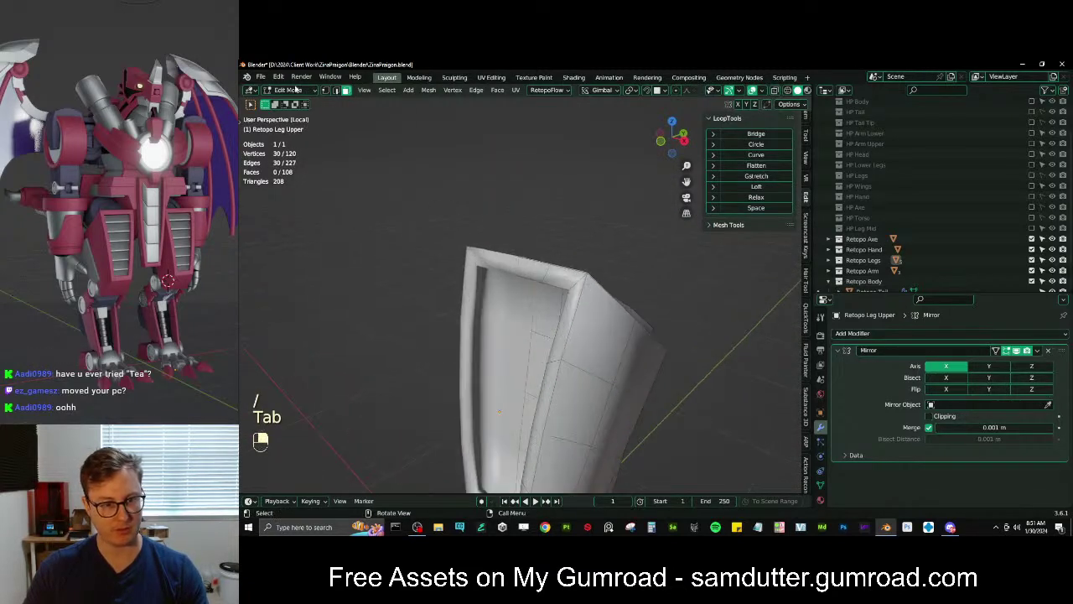
middle_click_drag(578, 248, 655, 218)
middle_click_drag(642, 390, 606, 394)
scroll(578, 373, "up", 4)
left_click(665, 433, "alt+shift")
middle_click_drag(665, 343, 639, 369)
key("z")
key("z")
mouse_move(575, 361)
middle_mouse_down()
mouse_move(639, 347)
mouse_move(553, 331)
middle_mouse_up()
mouse_move(554, 331)
middle_mouse_down("shift")
mouse_move(523, 289)
mouse_move(587, 220)
middle_mouse_up("shift")
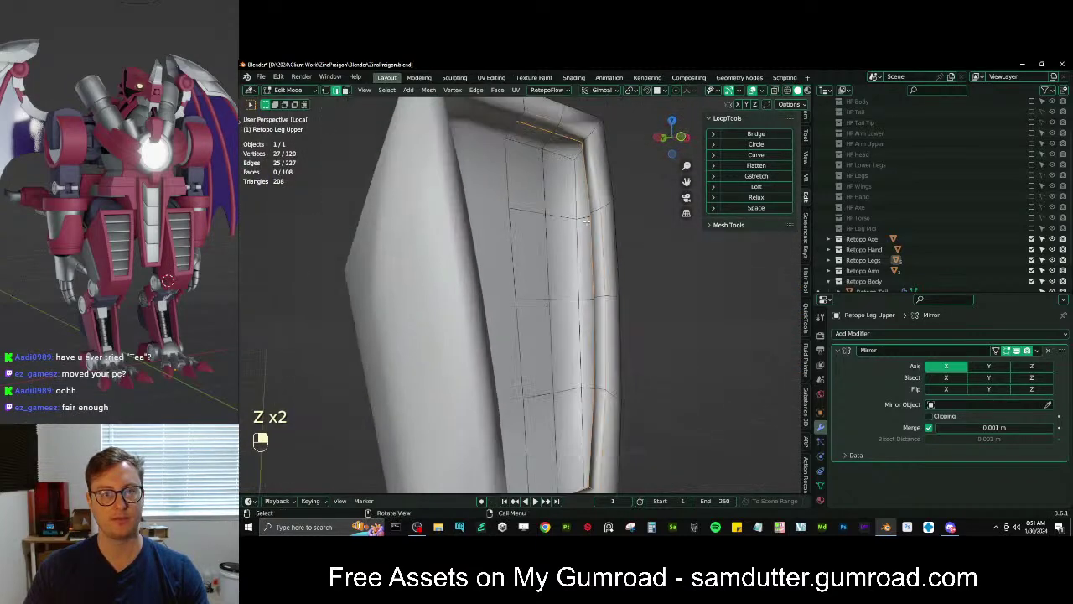
Add the frame's outer edges and the border of the recess floor to the edge selection
middle_click_drag(566, 155, 513, 303)
left_click(498, 263, "alt+shift")
left_click(511, 272, "alt+shift")
left_click(510, 260, "alt+shift")
middle_click_drag(509, 260, 496, 337)
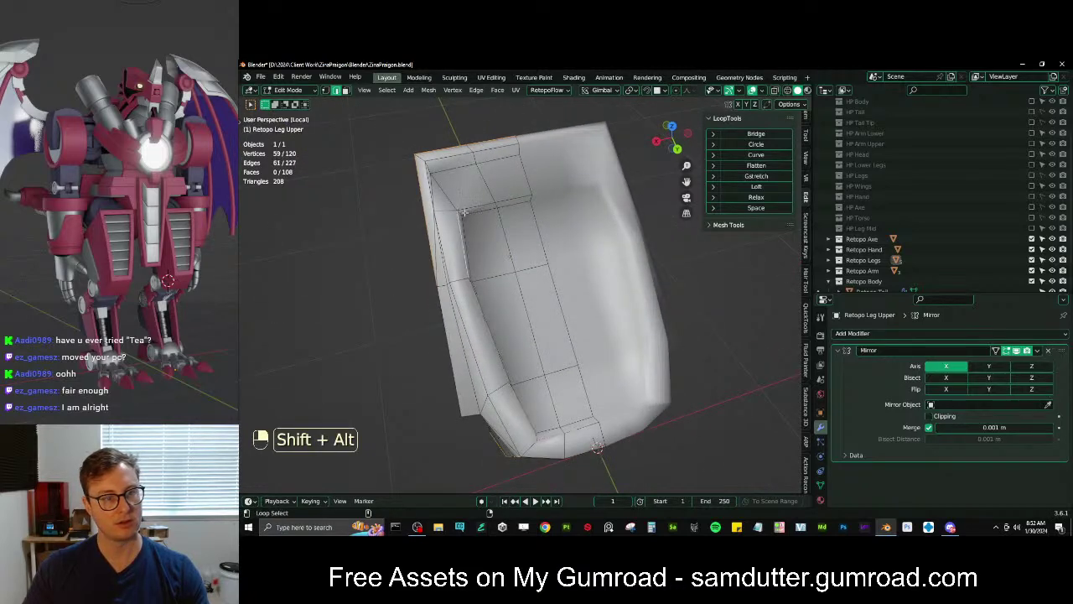
middle_click_drag(597, 447, 604, 490)
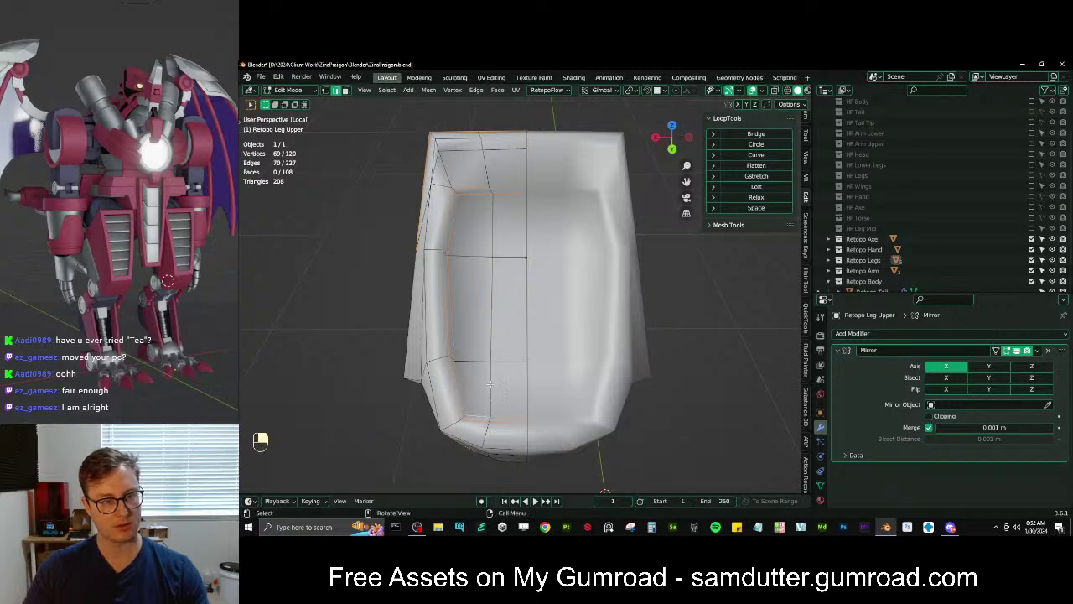
Complete the edge selection at the lower end of the recess and along the top rim of the upper leg
middle_click_drag(489, 384, 463, 217)
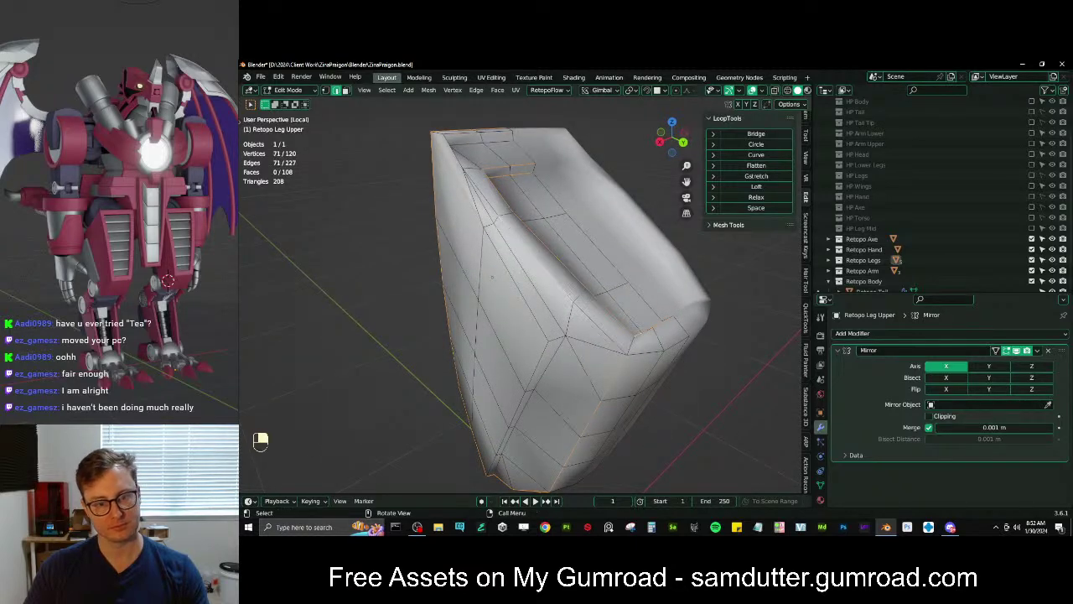
middle_click_drag(651, 321, 473, 184)
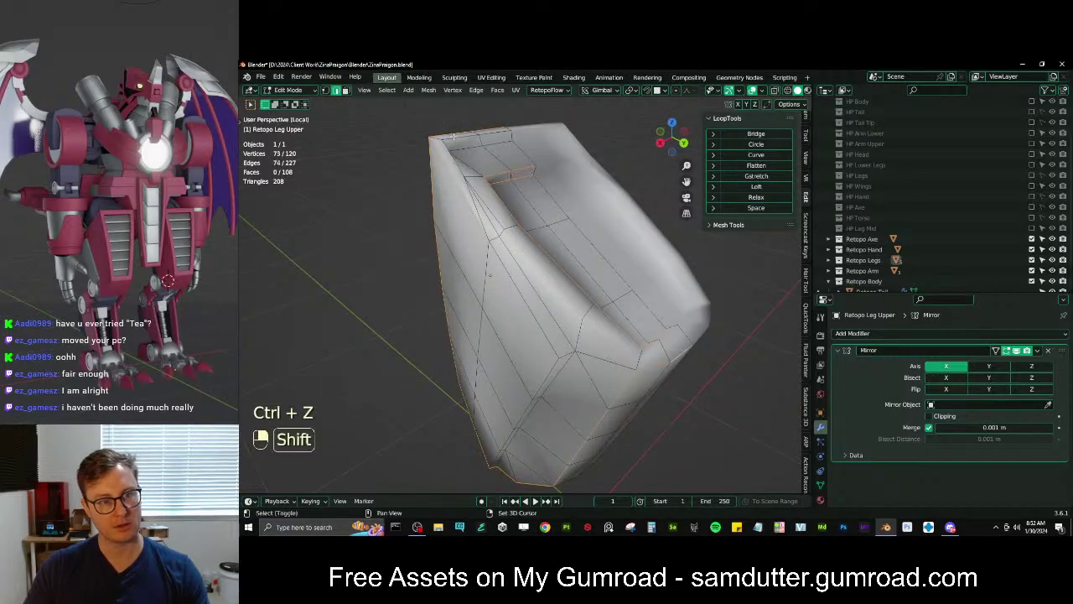
mouse_move(504, 235)
middle_mouse_down()
mouse_move(701, 343)
mouse_move(623, 319)
mouse_move(680, 277)
mouse_move(663, 244)
mouse_move(612, 247)
mouse_move(598, 277)
mouse_move(565, 271)
mouse_move(626, 299)
mouse_move(580, 302)
middle_mouse_up()
key("z")
key("z")
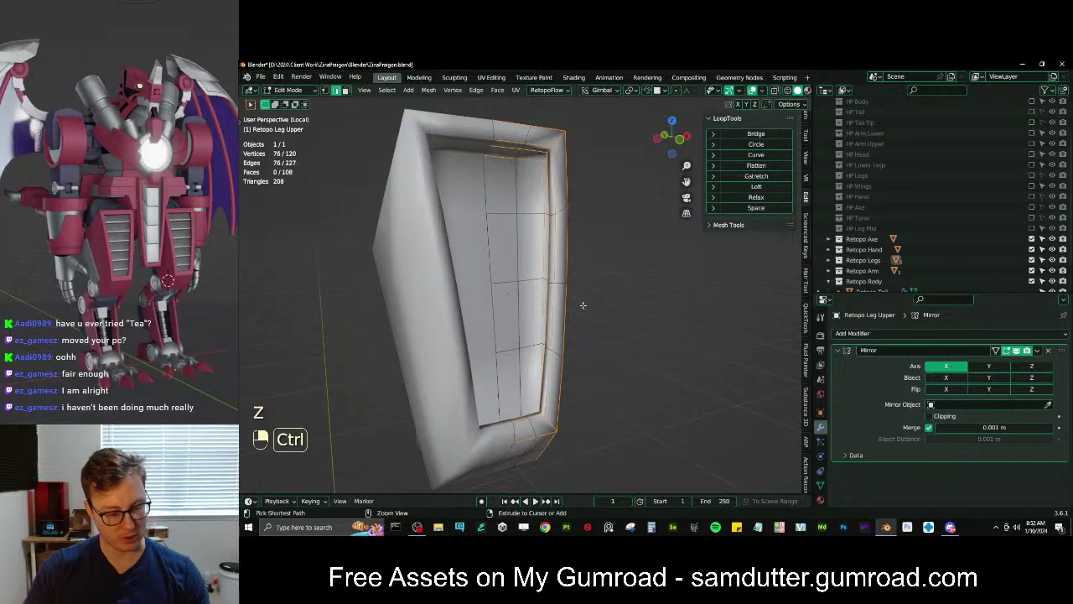
Try to bevel the selected frame and recess edges, check the shading, and undo the bevel
key("ctrl+b")
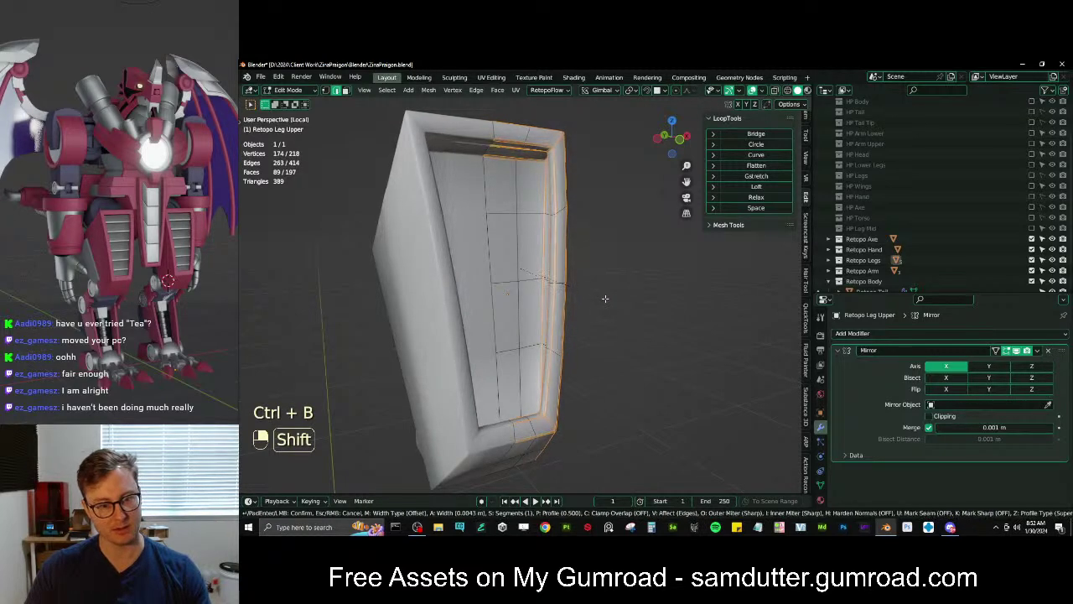
left_click(611, 297)
middle_click_drag(611, 298, 554, 311)
key("Tab")
key("Tab")
key("ctrl+z")
key("ctrl+z")
key("ctrl+z")
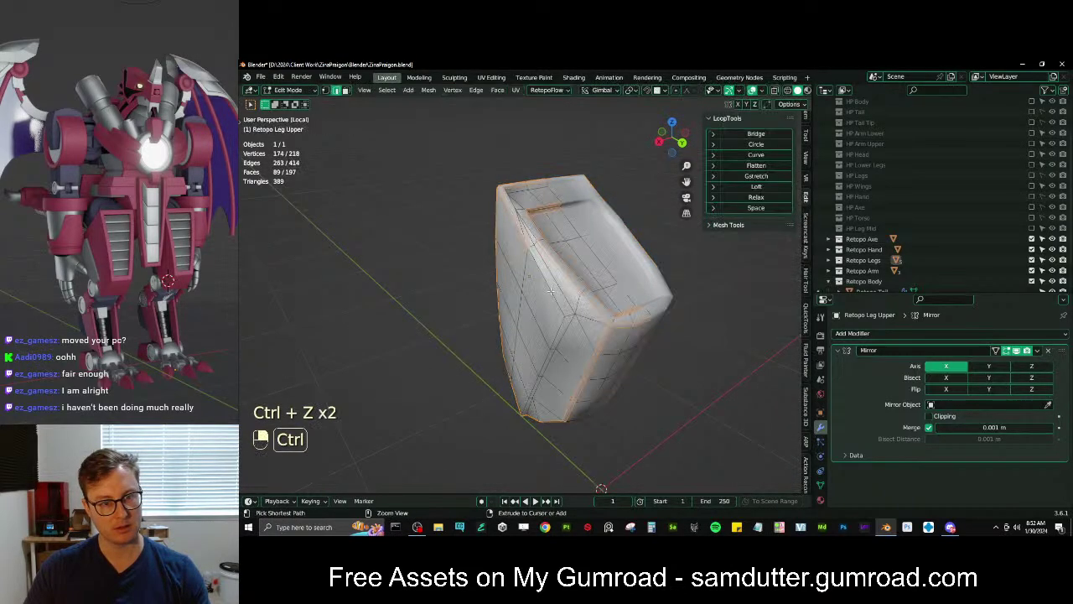
Extend the edge selection along the upper leg's outer side and around its pointed lower end
middle_click_drag(558, 330, 555, 383)
left_click(545, 391, "ctrl")
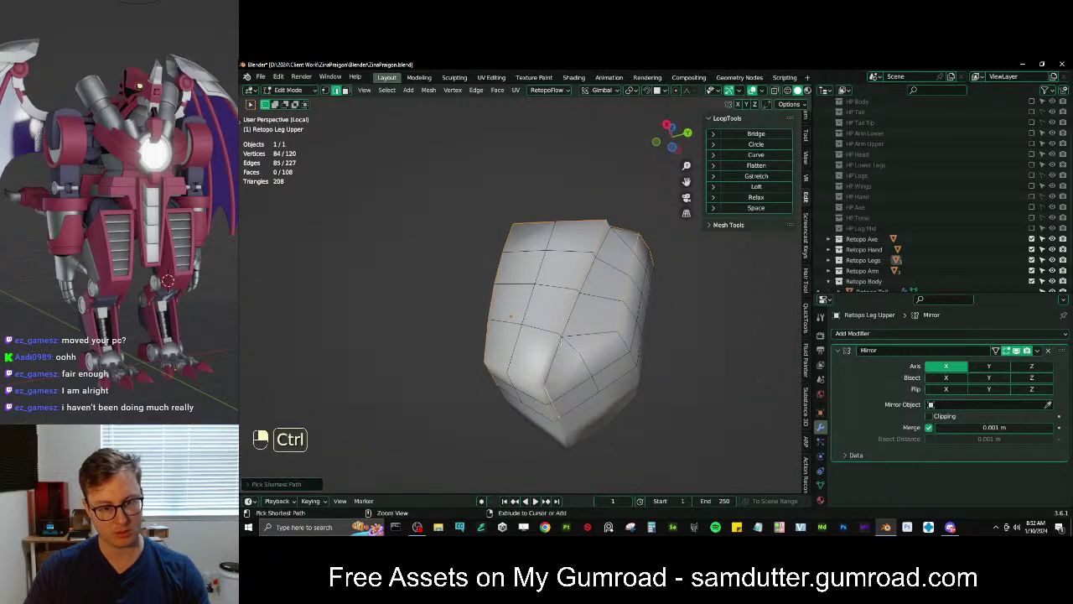
middle_click_drag(604, 270, 577, 314)
left_click(580, 290, "ctrl")
scroll(573, 311, "up", 6)
left_click(626, 299, "shift")
scroll(620, 299, "down", 4)
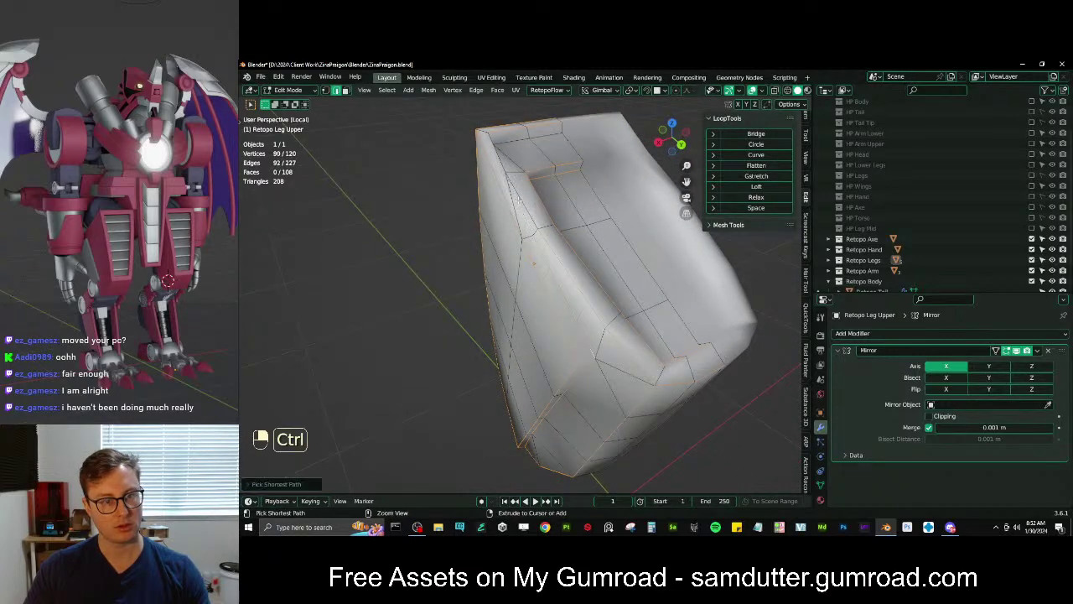
Add the inner rim edges at the upper end of the recess, including the corner edge, to the selection
middle_click_drag(518, 200, 466, 213)
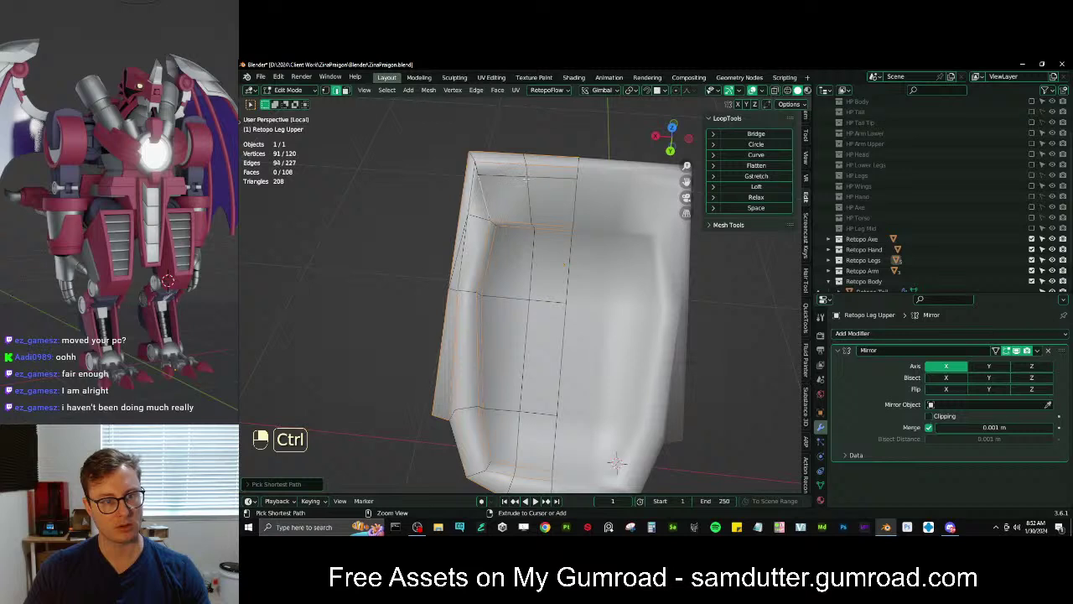
key("ctrl+z")
left_click(551, 182, "shift")
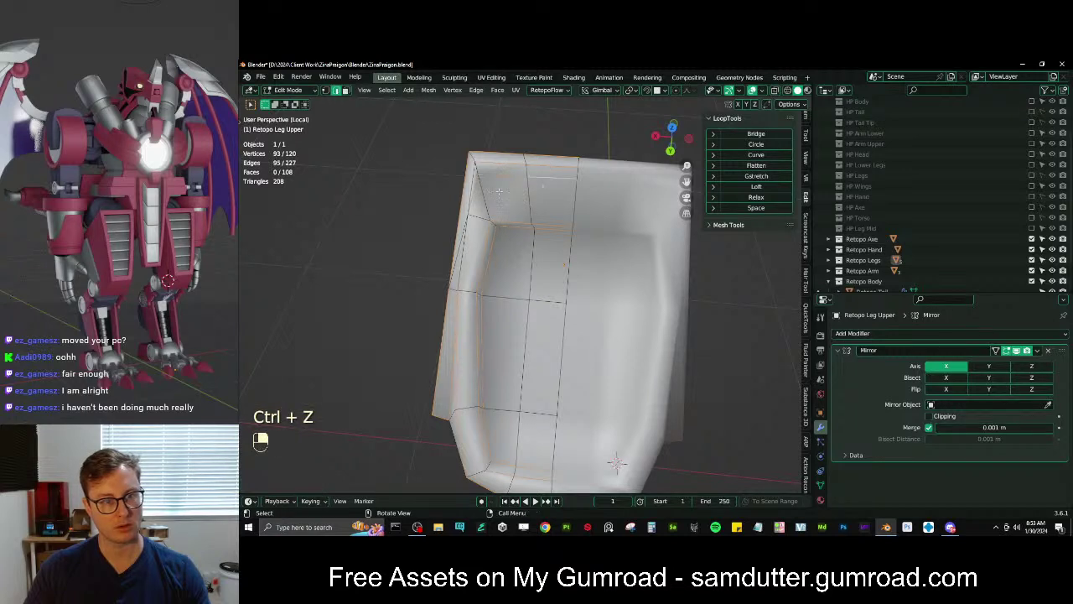
left_click(474, 178, "shift")
middle_click_drag(475, 177, 587, 218)
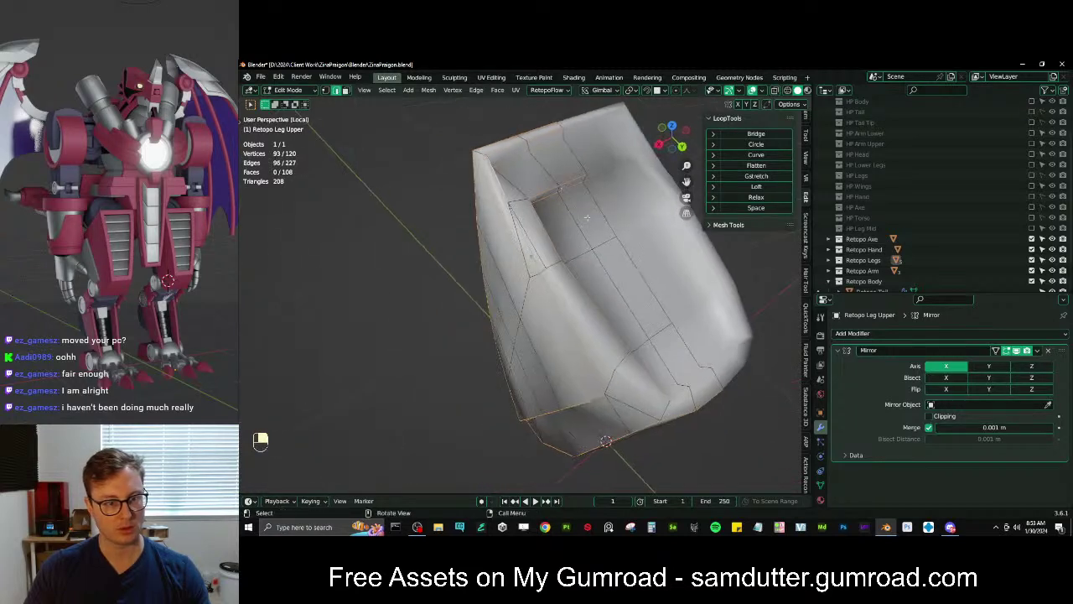
Try to bevel the selected edges of the upper leg with one segment and slightly increase the bevel width
key("ctrl+b")
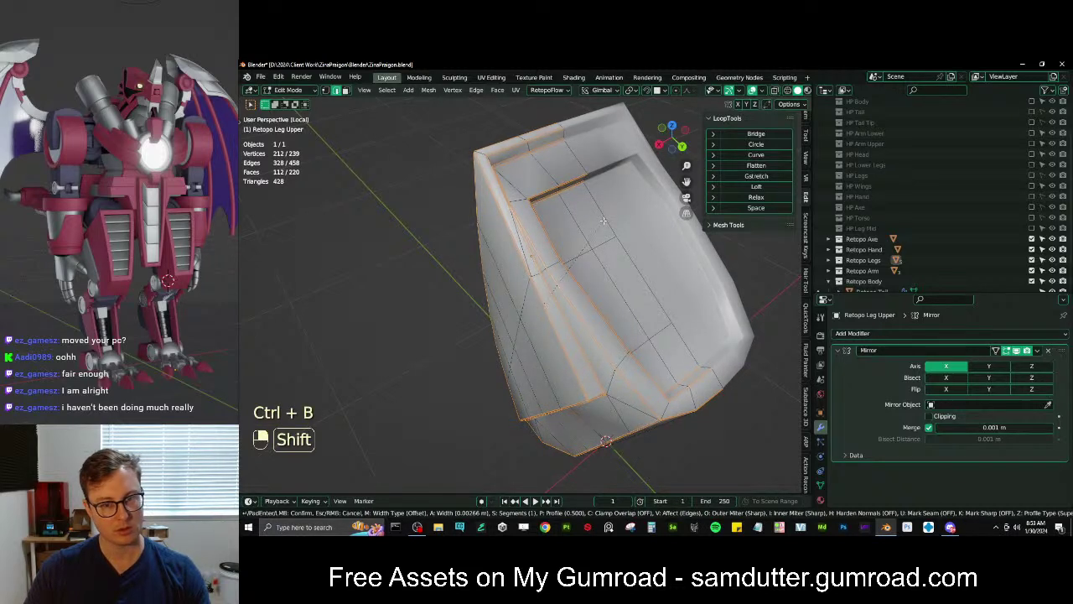
left_click(603, 221)
middle_click_drag(603, 220, 532, 379)
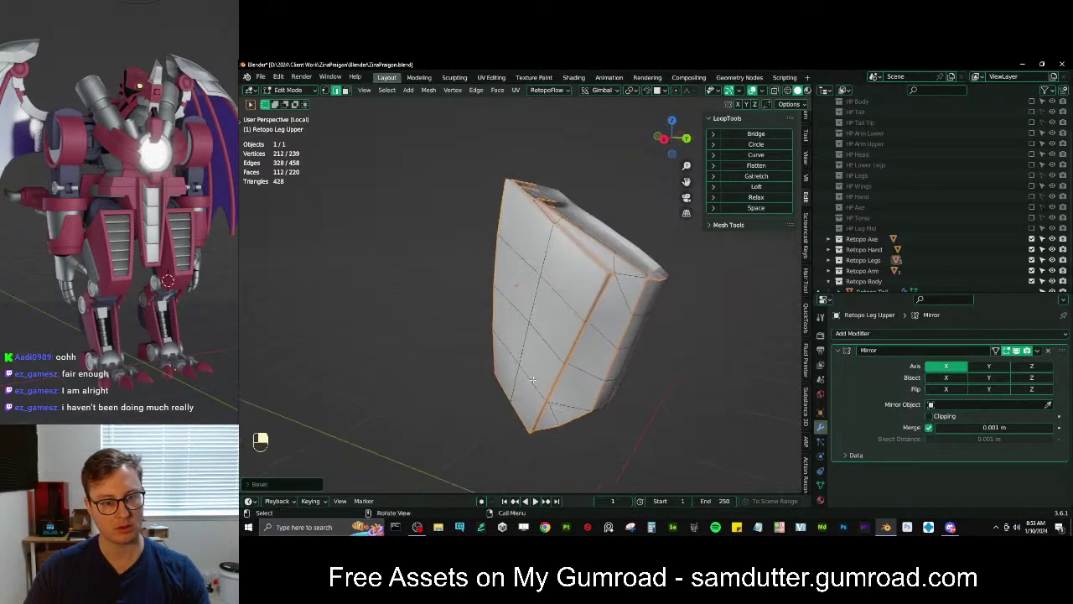
left_click(267, 485)
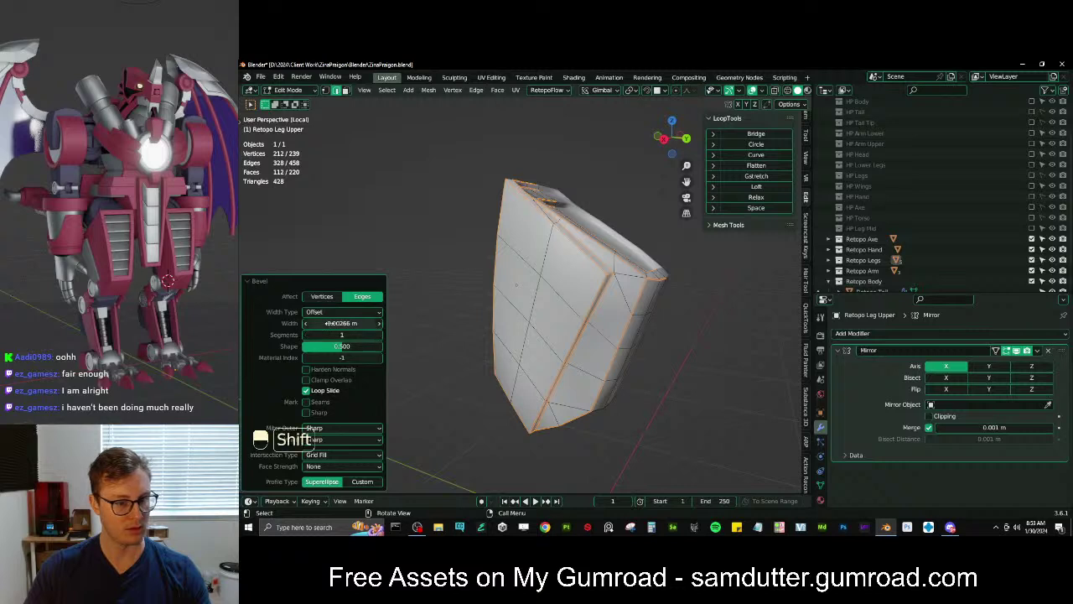
left_click_drag(328, 324, 332, 323, "shift")
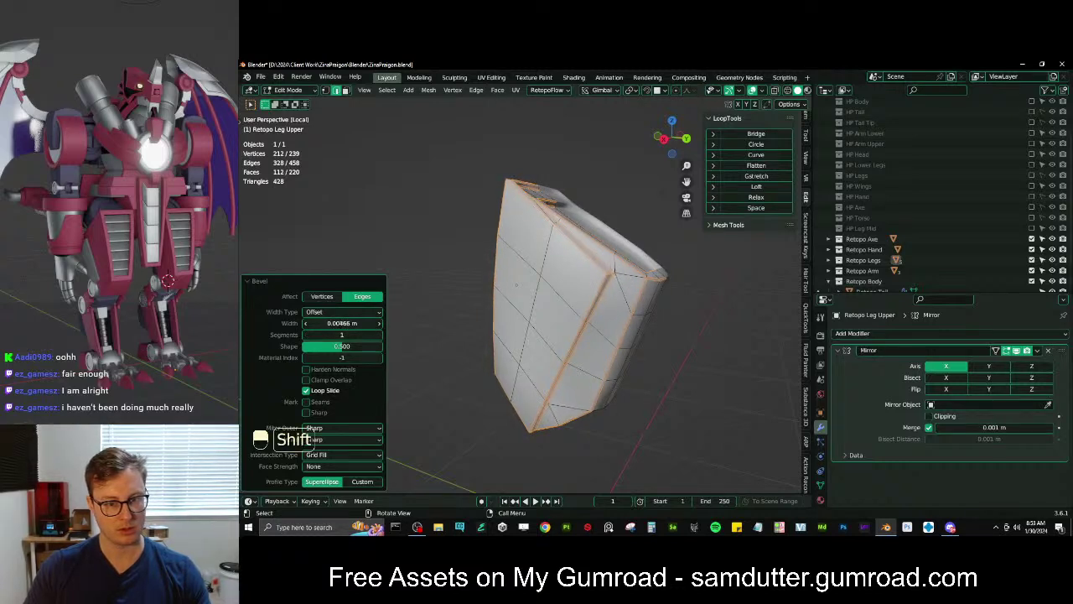
middle_click_drag(454, 313, 566, 302)
key("Tab")
key("Tab")
Examine the beveled upper corner of the recess up close and undo the bevel
scroll(567, 262, "up", 6)
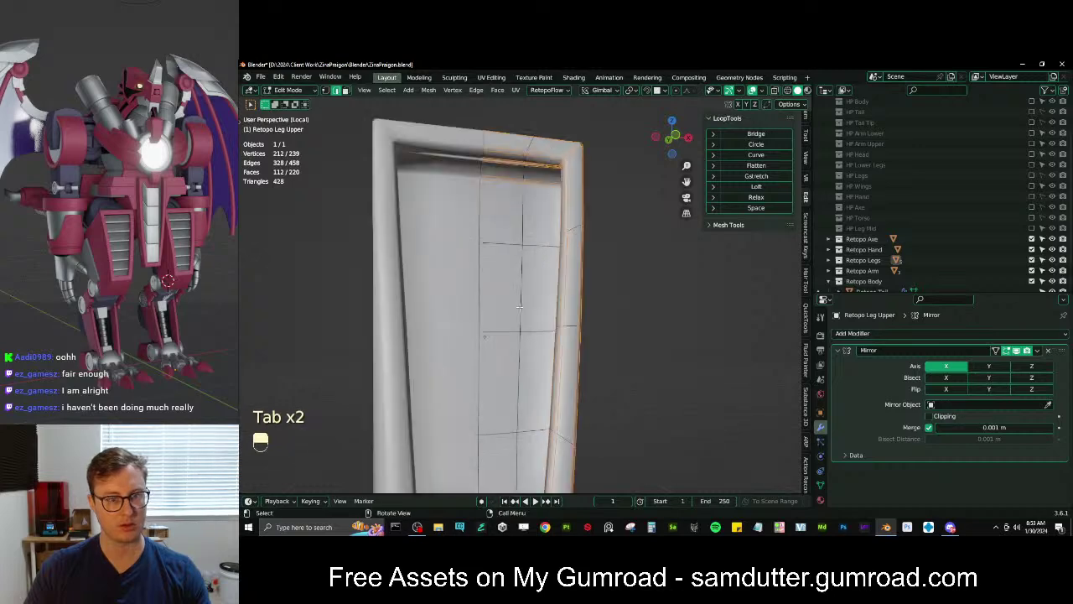
middle_click_drag(567, 262, 529, 252)
scroll(531, 295, "down", 5)
key("Tab")
scroll(559, 319, "down", 5)
scroll(556, 321, "up", 5)
key("Tab")
scroll(555, 317, "up", 6)
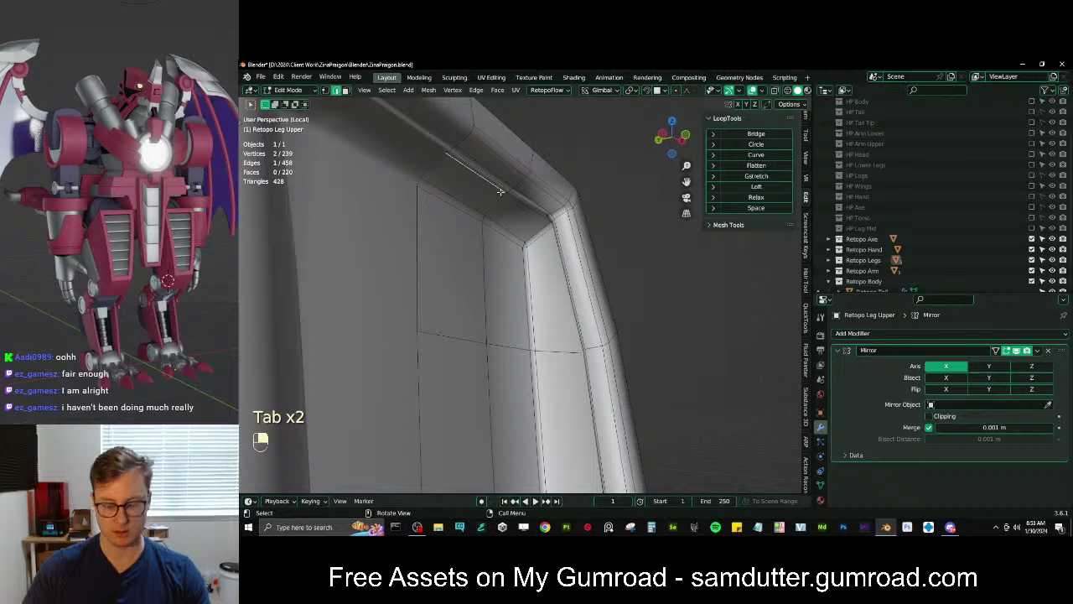
key("KP_Decimal")
middle_click_drag(475, 198, 568, 274)
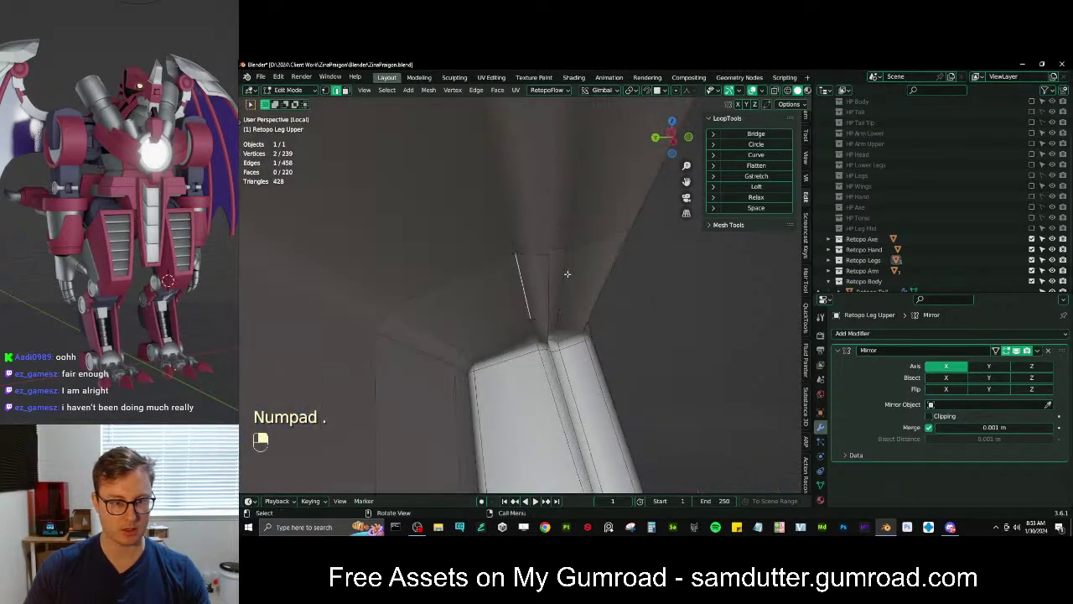
key("ctrl+z")
key("ctrl+z")
key("ctrl+z")
key("ctrl+z")
key("ctrl+z")
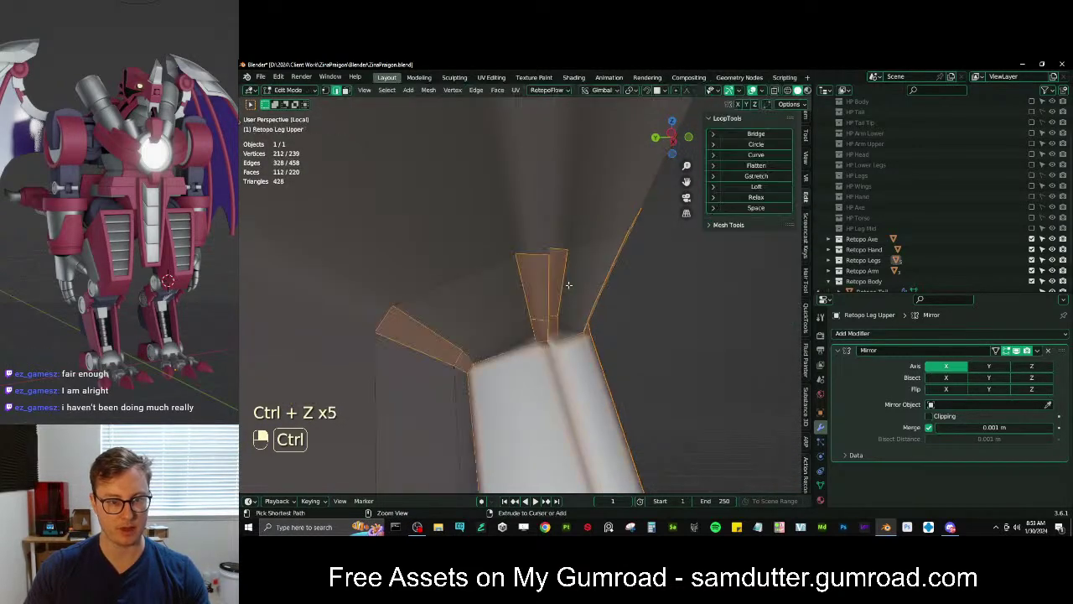
key("ctrl+z")
Save the file, store a backup copy as ZinaPraigon_WIP_08_ReTopo_PreLegBevel.blend, and save the main file again
key("Tab")
key("ctrl+s")
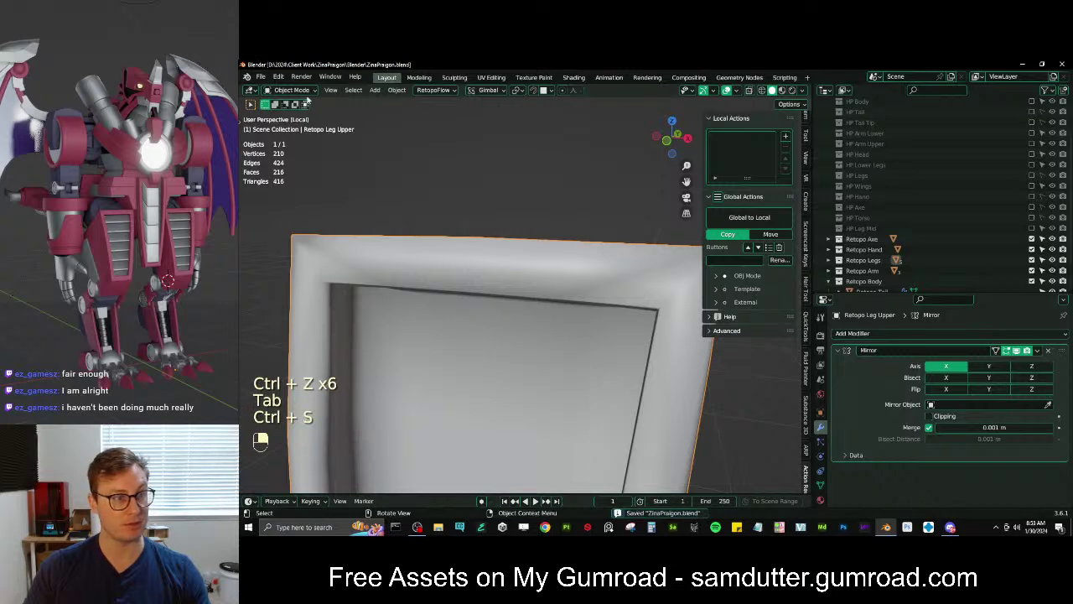
left_click(263, 76)
left_click(281, 165)
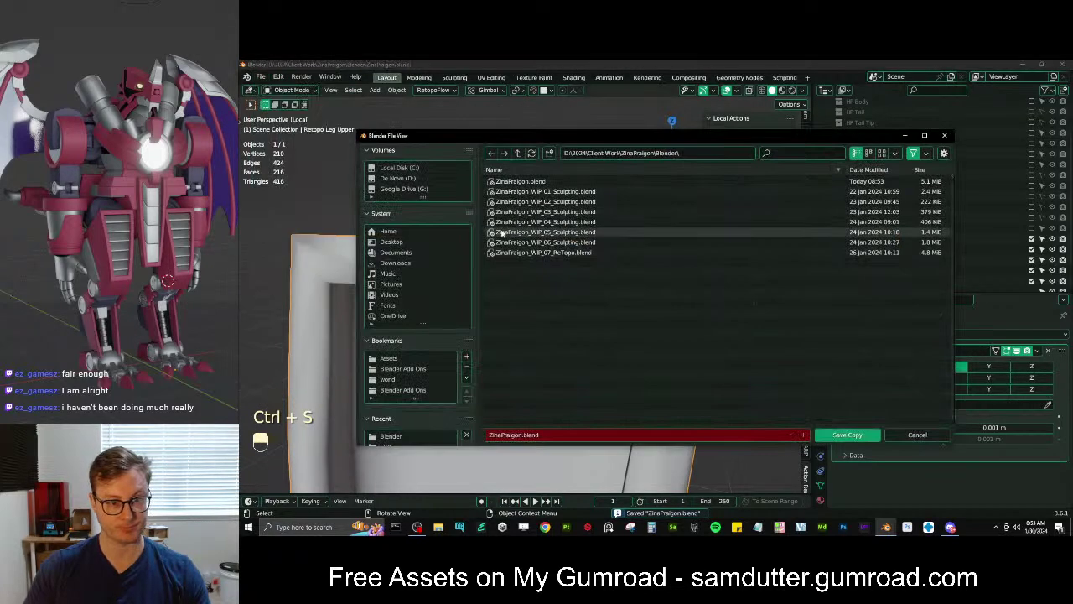
left_click(552, 251)
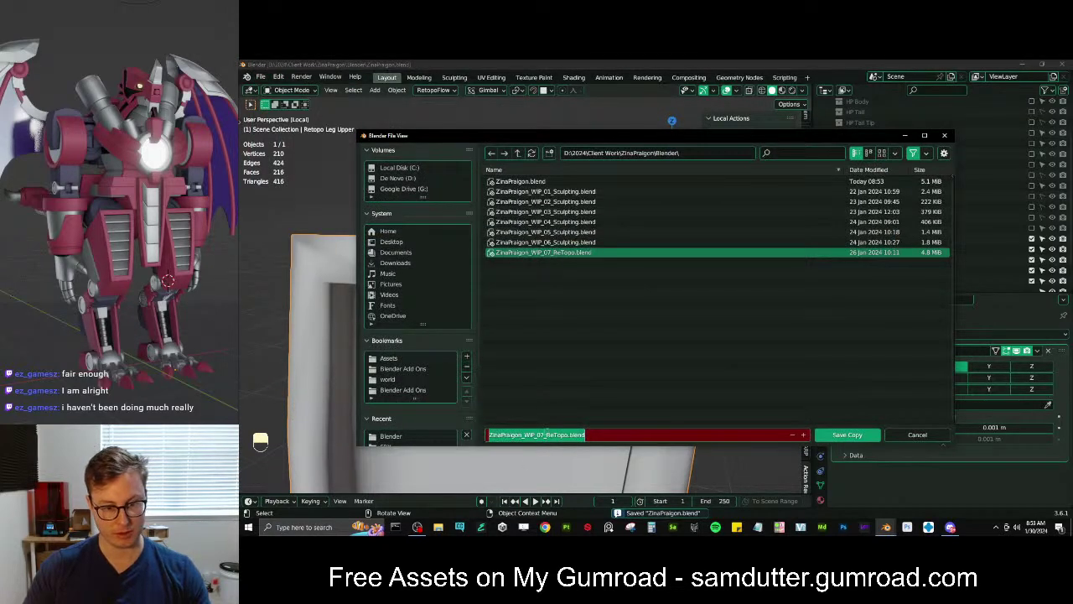
left_click(545, 434)
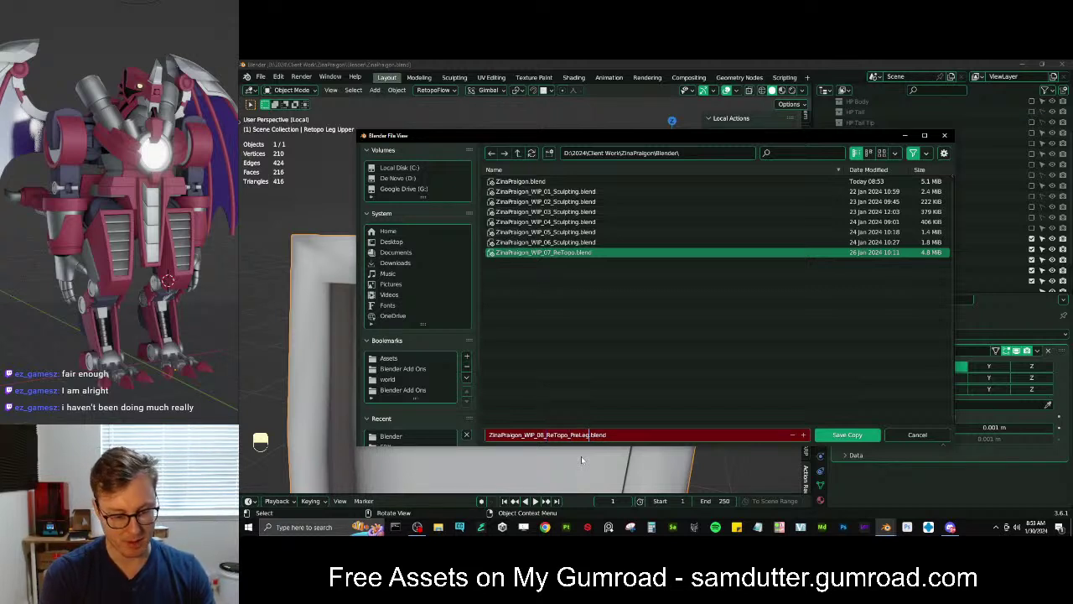
type("_PreLegBevel")
key("Return")
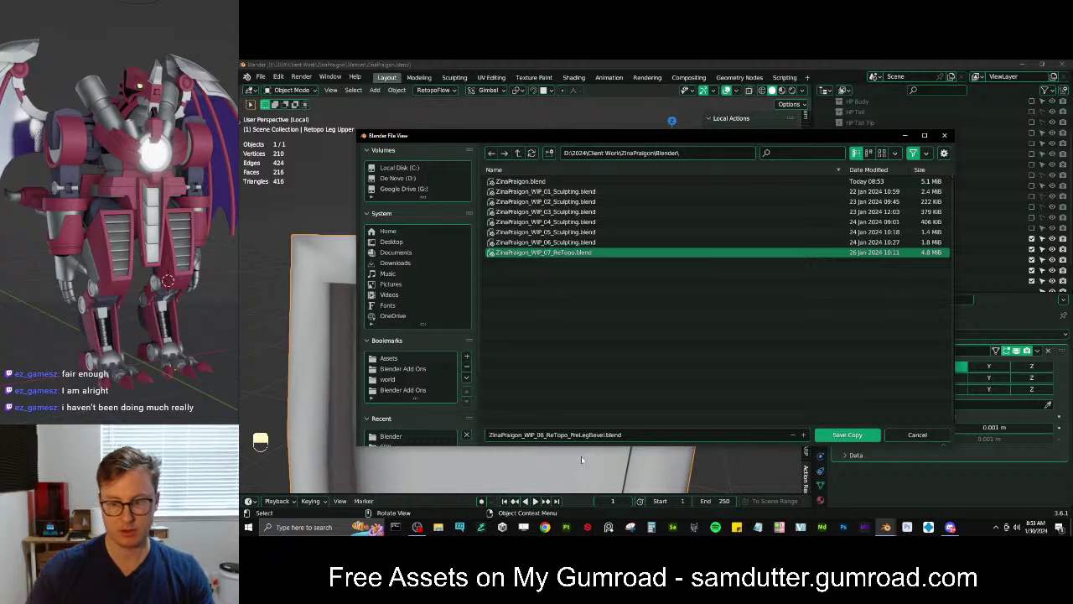
left_click(847, 435)
scroll(520, 361, "down", 3)
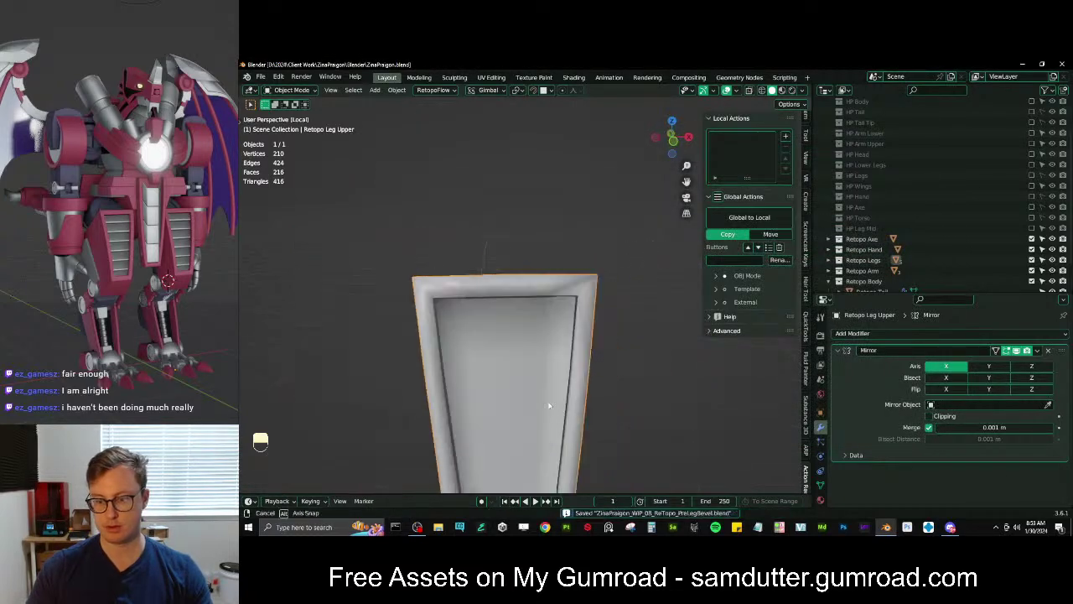
key("ctrl+s")
Try to bevel the selected upper leg edges by about 0.0035 m, inspect the recess corner, and undo the bevel
key("Tab")
middle_click_drag(561, 319, 573, 303)
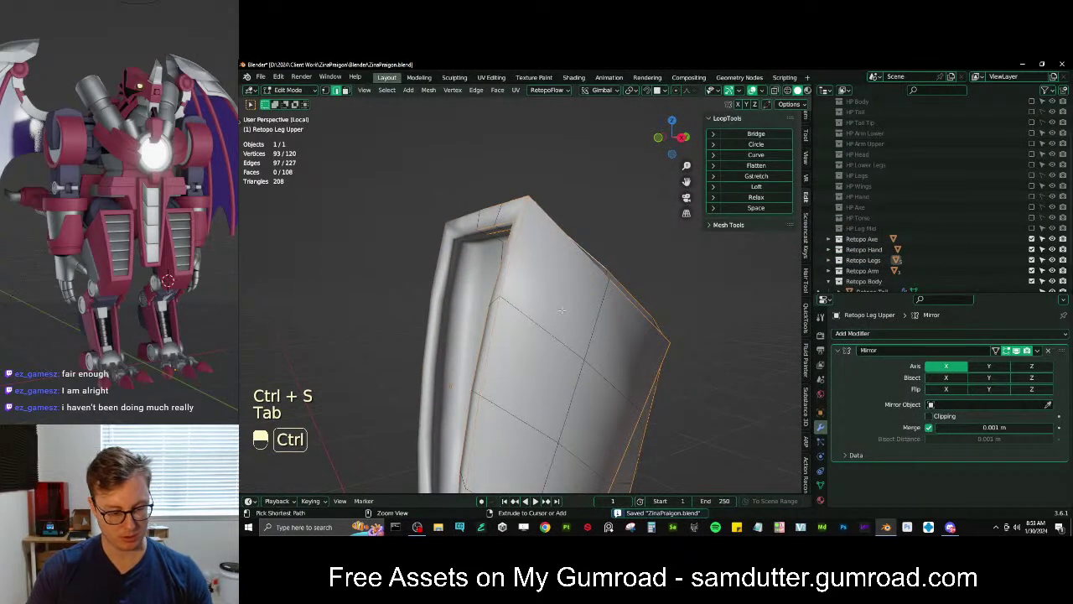
key("ctrl+b")
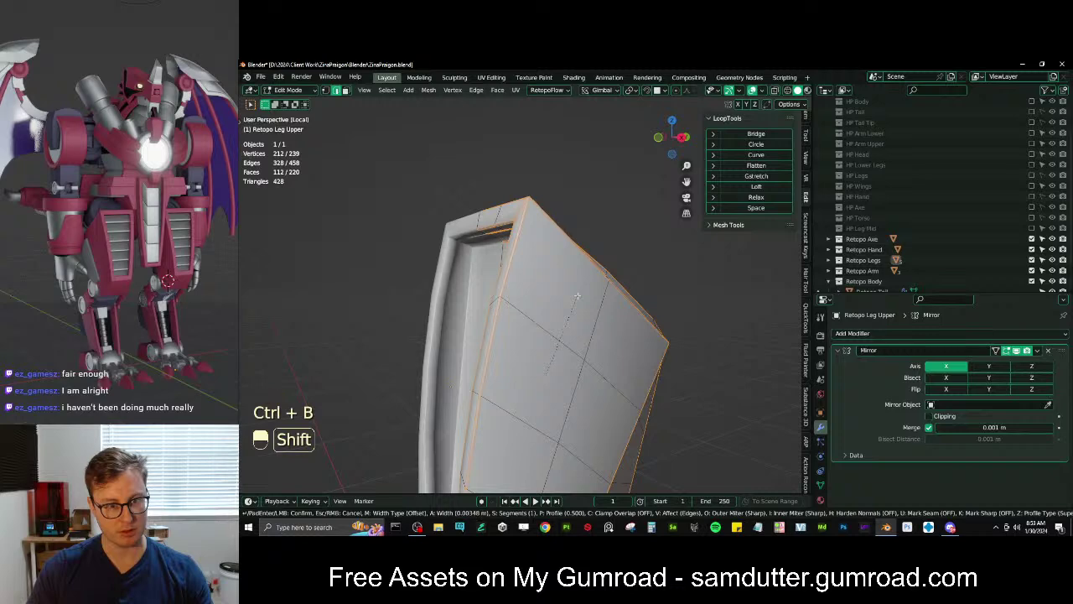
left_click(577, 295)
scroll(577, 295, "down", 3)
middle_click_drag(577, 295, 613, 236)
scroll(600, 266, "up", 5)
key("ctrl+z")
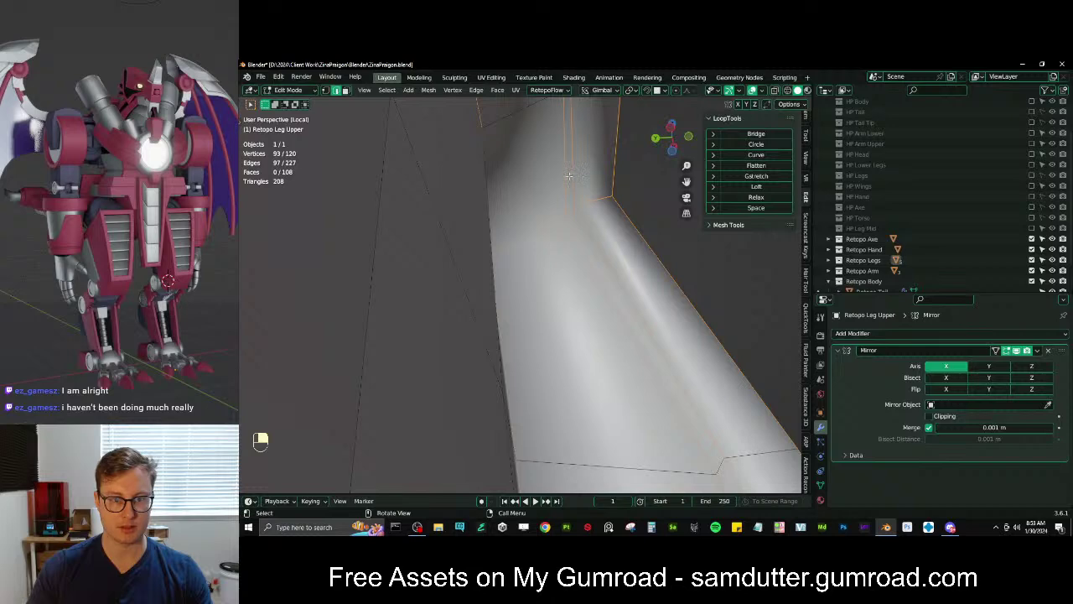
Bevel the selected upper leg edges by about 0.0042 m with one segment and check the shading
middle_click_drag(587, 268, 595, 271)
key("ctrl+b")
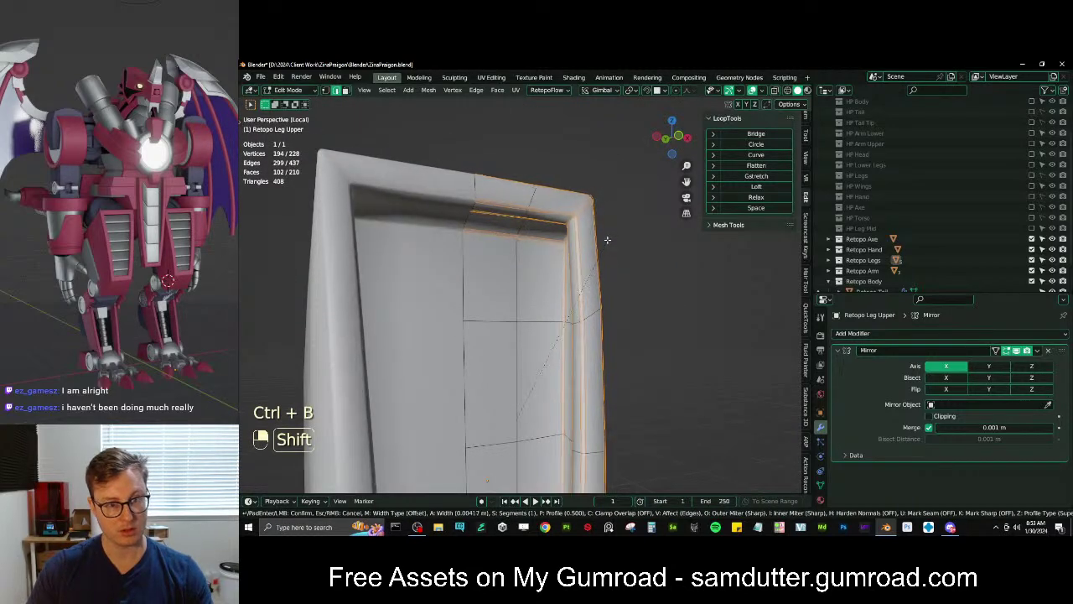
left_click(607, 240)
scroll(578, 263, "down", 3)
middle_click_drag(578, 263, 555, 260)
scroll(536, 310, "down", 4)
key("Tab")
key("Tab")
Try a centered loop cut on the side of the upper leg, check its shading in Object Mode, and undo it
key("ctrl+r")
left_click(550, 281)
right_click(552, 283)
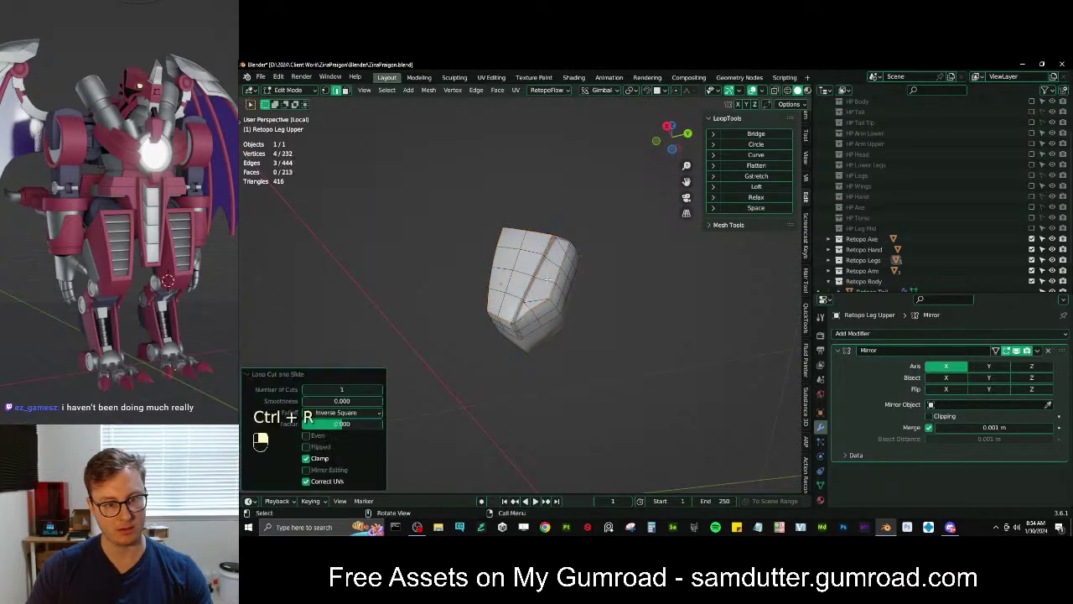
key("Tab")
middle_click_drag(573, 314, 551, 289)
key("ctrl+z")
key("ctrl+z")
key("Tab")
Leave local view and select the arm parts together with the hand, making the hand the active object
key("slash")
left_click(615, 365)
scroll(623, 322, "up", 4)
middle_click_drag(571, 225, 554, 212, "shift")
scroll(572, 297, "down", 3)
left_click(553, 212)
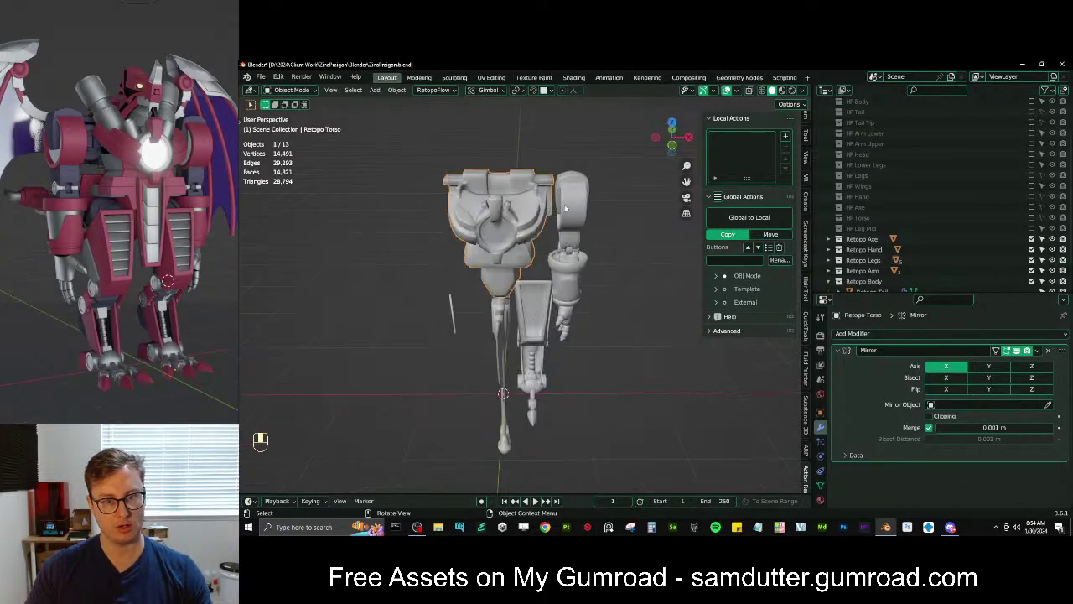
scroll(578, 254, "up", 2)
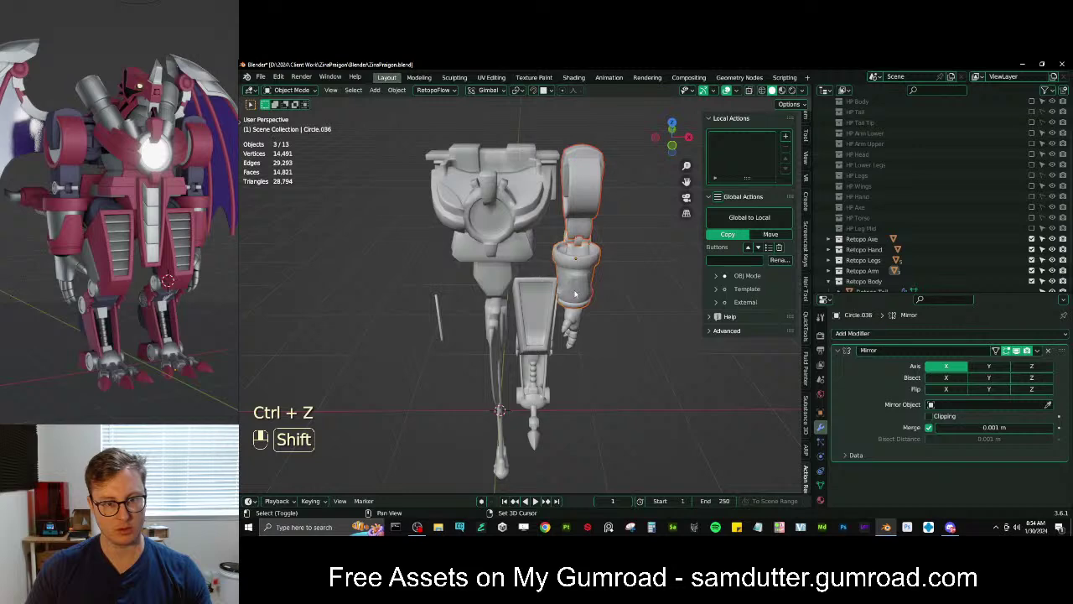
left_click(577, 319, "shift")
middle_click_drag(596, 332, 582, 305)
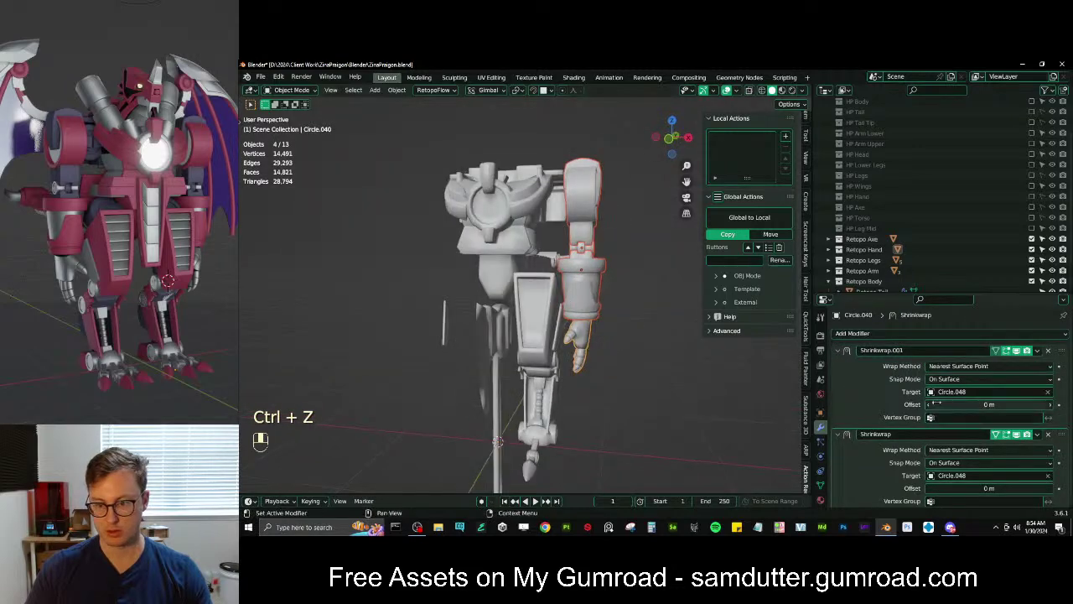
Add an X-axis Mirror modifier to the hand with _Mirror Axis as mirror object and copy it to the selected arm parts
scroll(938, 406, "down", 1)
left_click(840, 347)
left_click(839, 364)
left_click(886, 329)
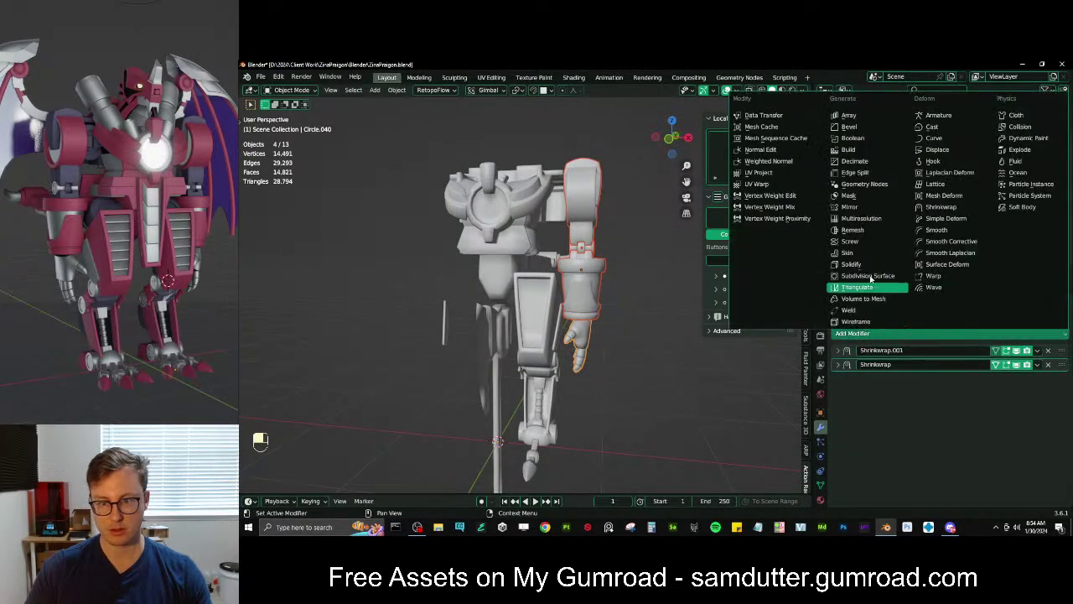
left_click(857, 206)
left_click(998, 433)
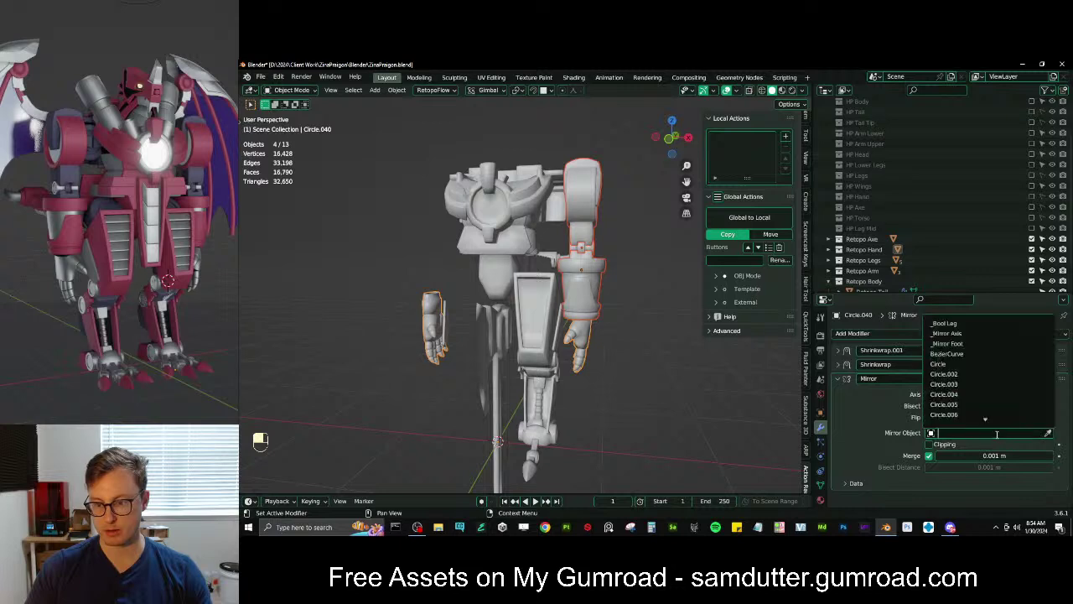
left_click(972, 333)
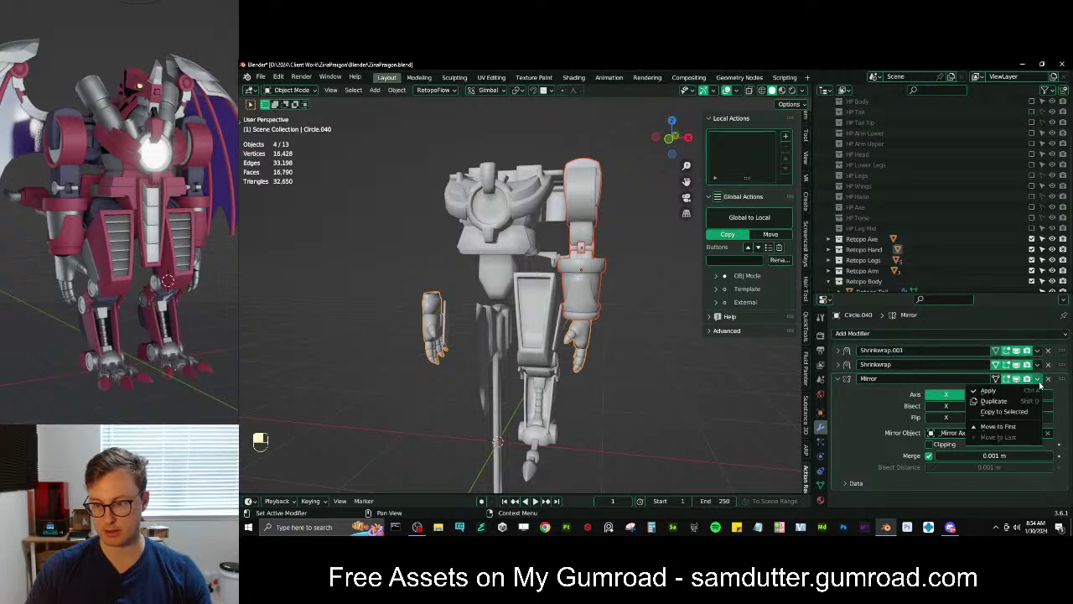
left_click(689, 399)
middle_click_drag(675, 373, 532, 250)
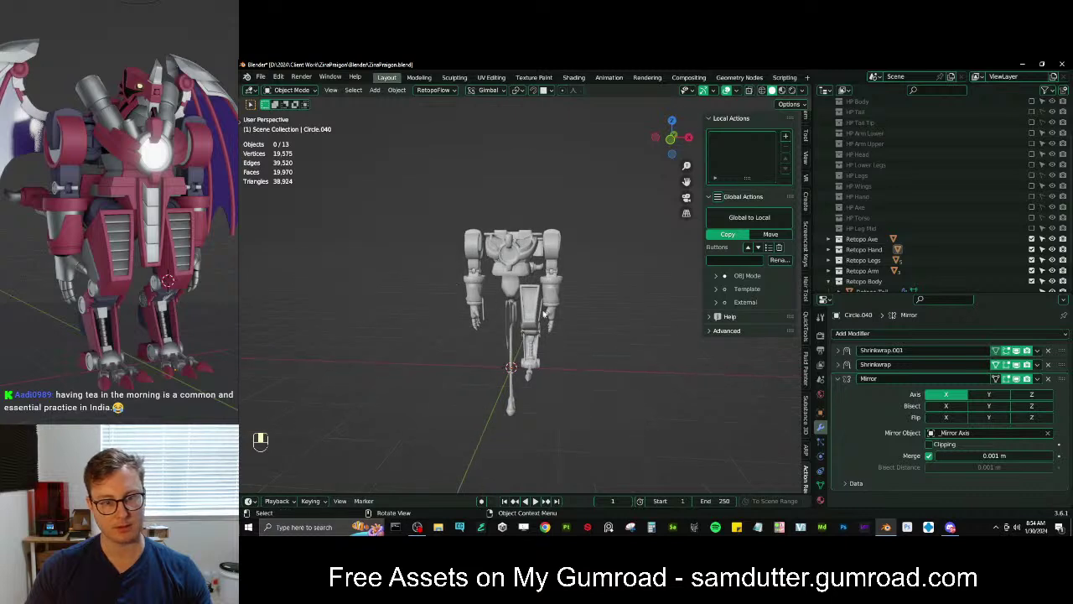
Select the upper leg, the lower leg parts and the foot, and add the lower arm as the active object
scroll(503, 293, "up", 3)
left_click(533, 344)
key("b")
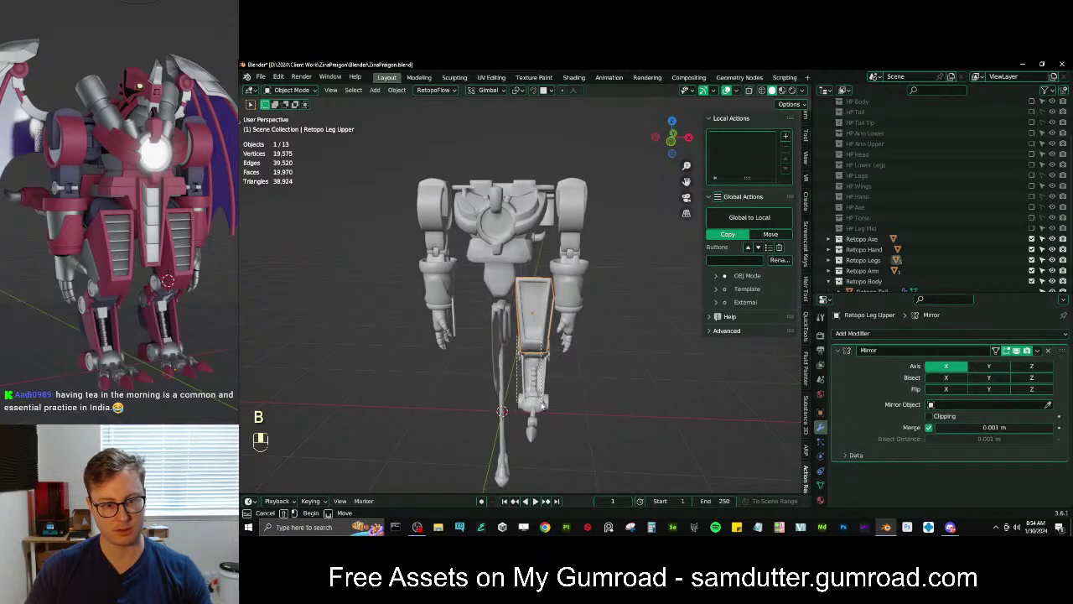
left_click_drag(542, 405, 544, 435)
key("b")
left_click(573, 274, "shift")
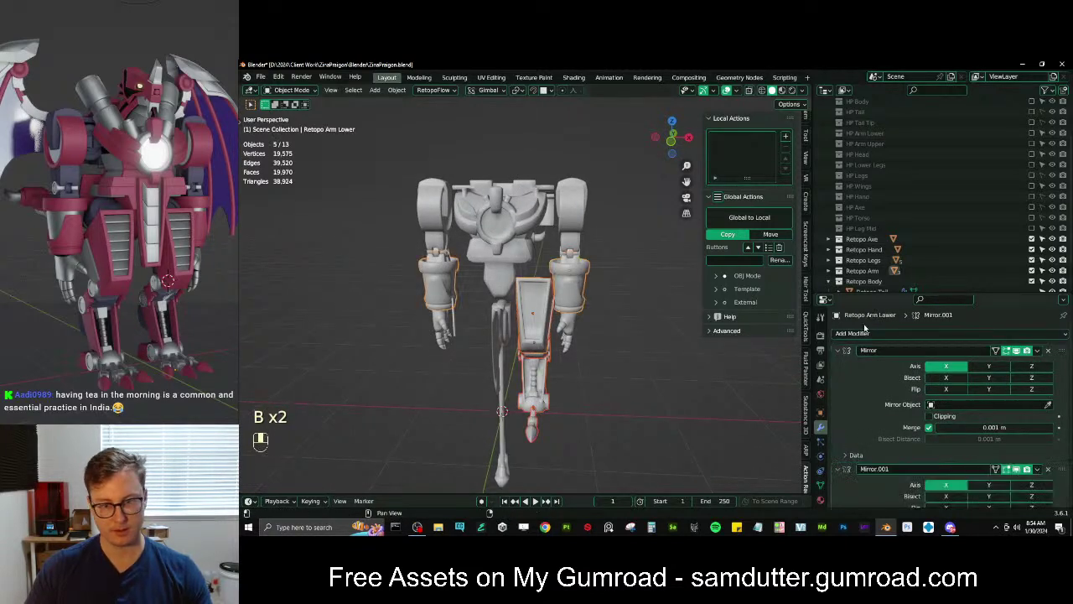
Copy the lower arm's Mirror.001 modifier to the selected leg parts and check the mirrored figure
left_click(1038, 470)
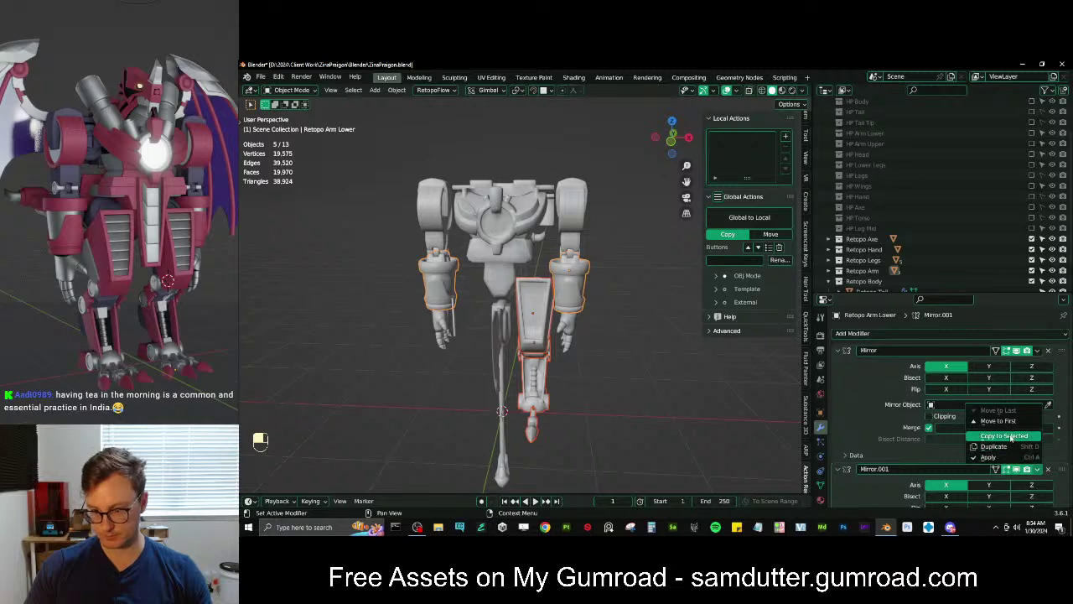
left_click(999, 437)
left_click(658, 384)
middle_click_drag(658, 384, 544, 310)
scroll(525, 343, "up", 3)
scroll(444, 336, "down", 5)
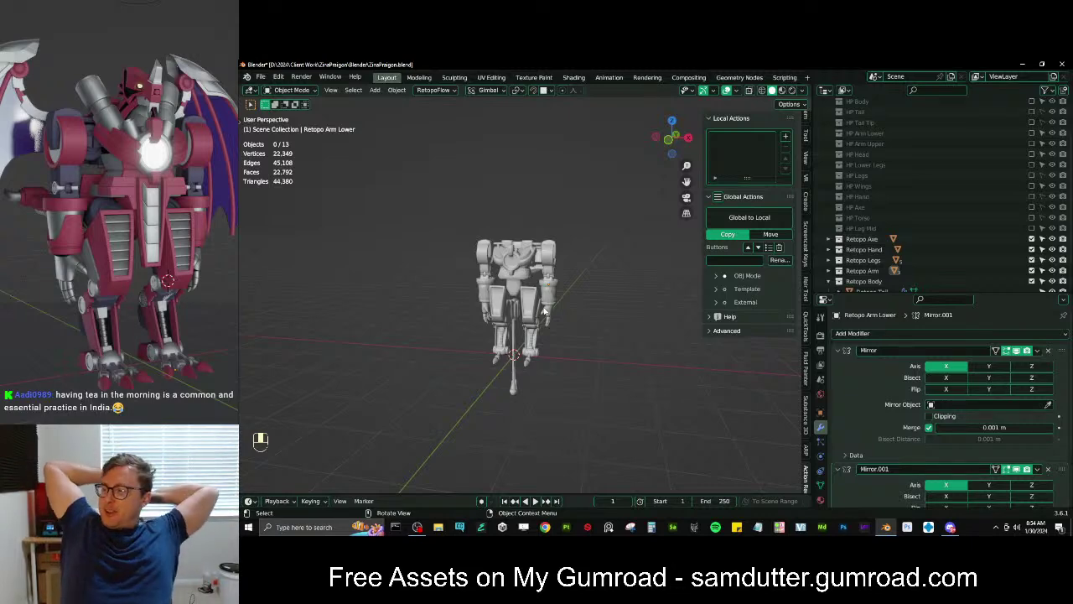
scroll(543, 312, "up", 4)
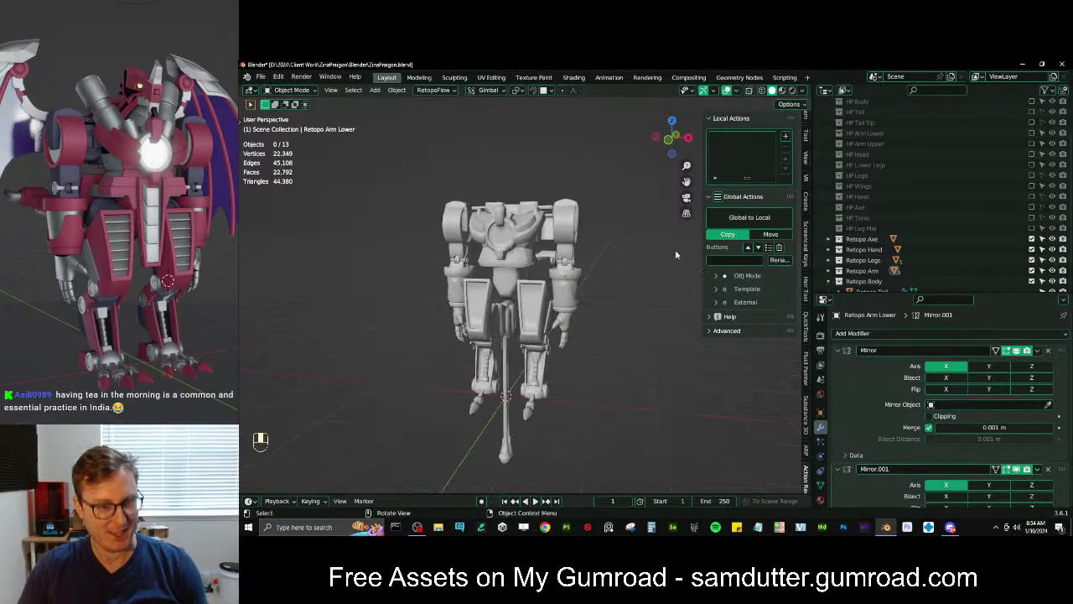
Exclude the five Retopo collections from the view layer and enable the HP Head collection
middle_click_drag(545, 273, 619, 285)
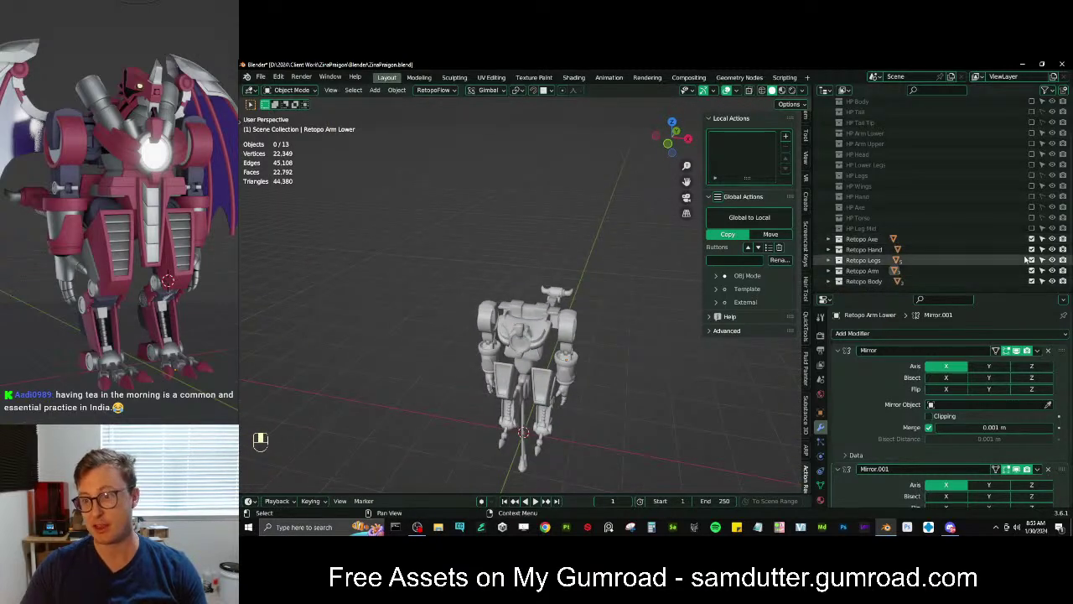
left_click_drag(1032, 239, 1033, 281)
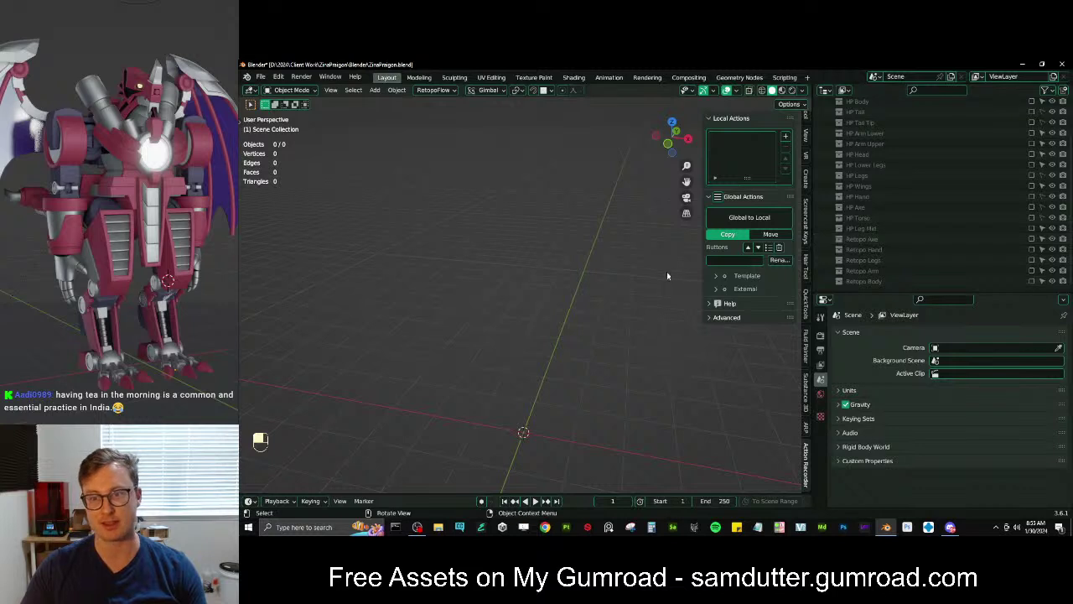
scroll(1000, 138, "up", 3)
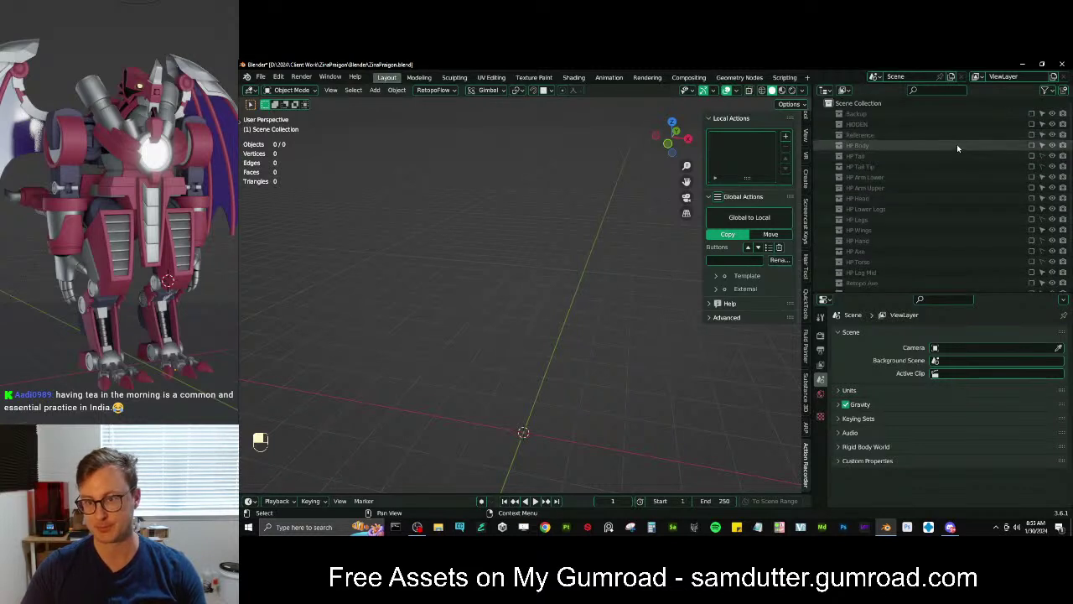
left_click(1033, 198)
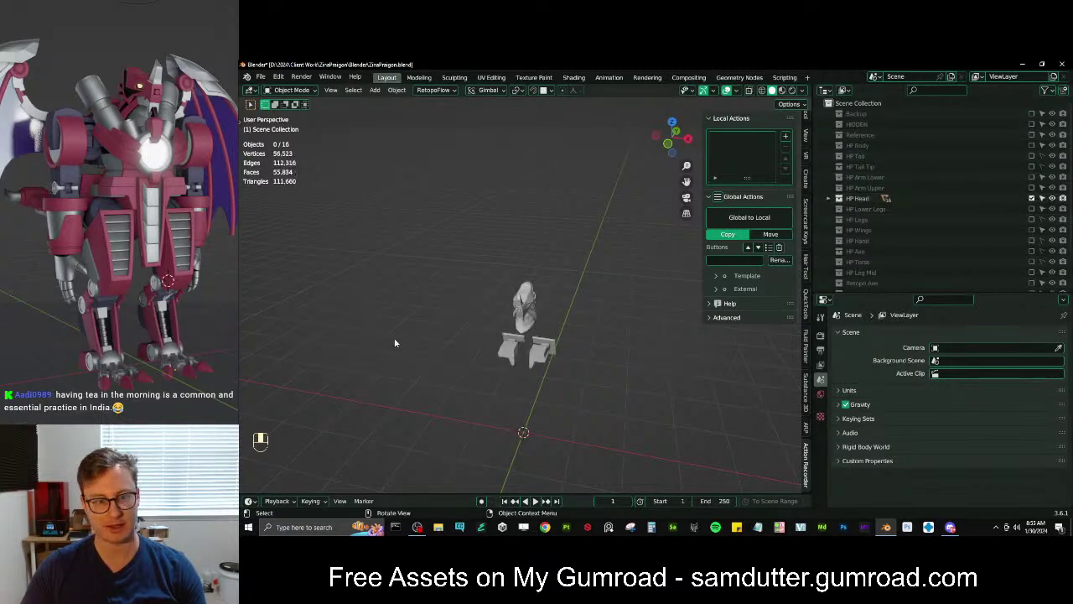
Move the three block-shaped pieces below the head into the HP Torso collection
scroll(558, 395, "up", 5)
middle_click_drag(563, 401, 525, 391)
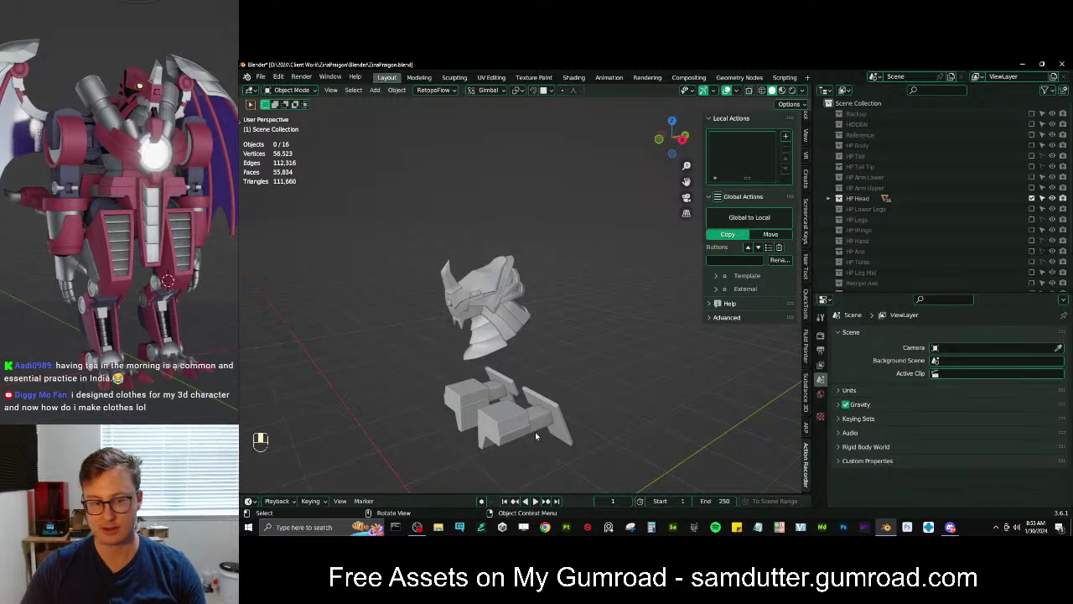
left_click(523, 420)
key("b")
left_click_drag(522, 398, 545, 431)
middle_click_drag(572, 427, 595, 396, "shift")
middle_click_drag(596, 396, 619, 378)
key("m")
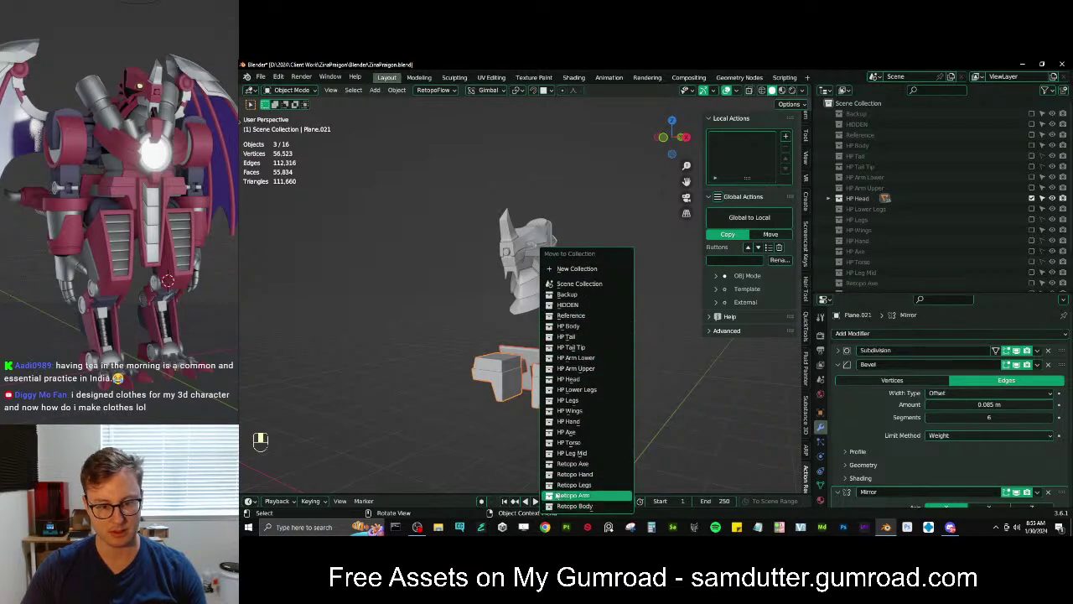
left_click(580, 442)
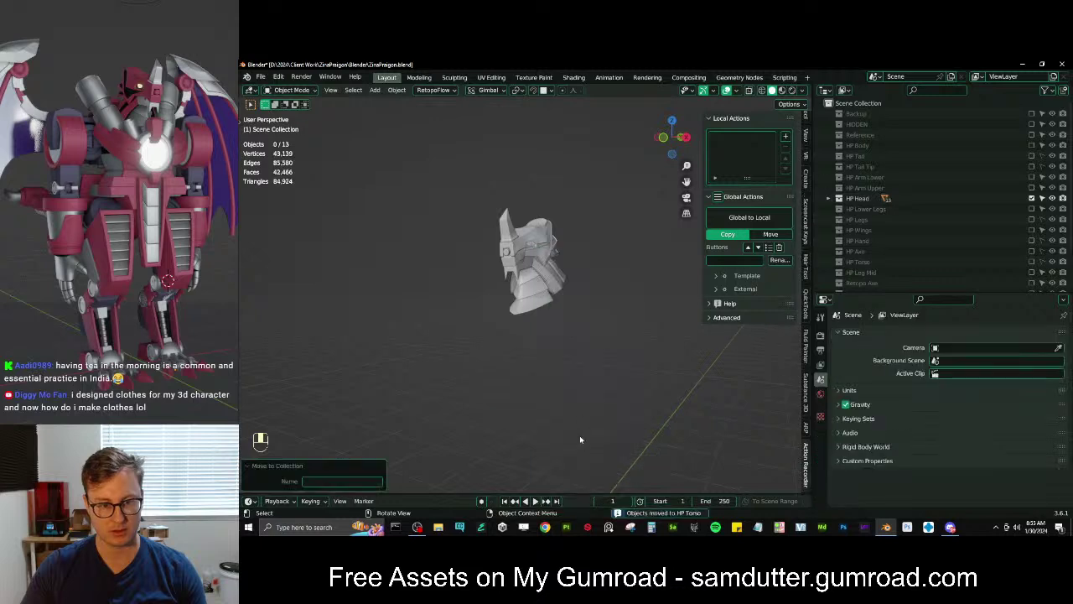
Examine the neck plates, rear crest plates and face pieces of the head model from several sides
middle_click_drag(595, 352, 517, 347)
left_click(478, 285)
middle_click_drag(478, 285, 527, 320)
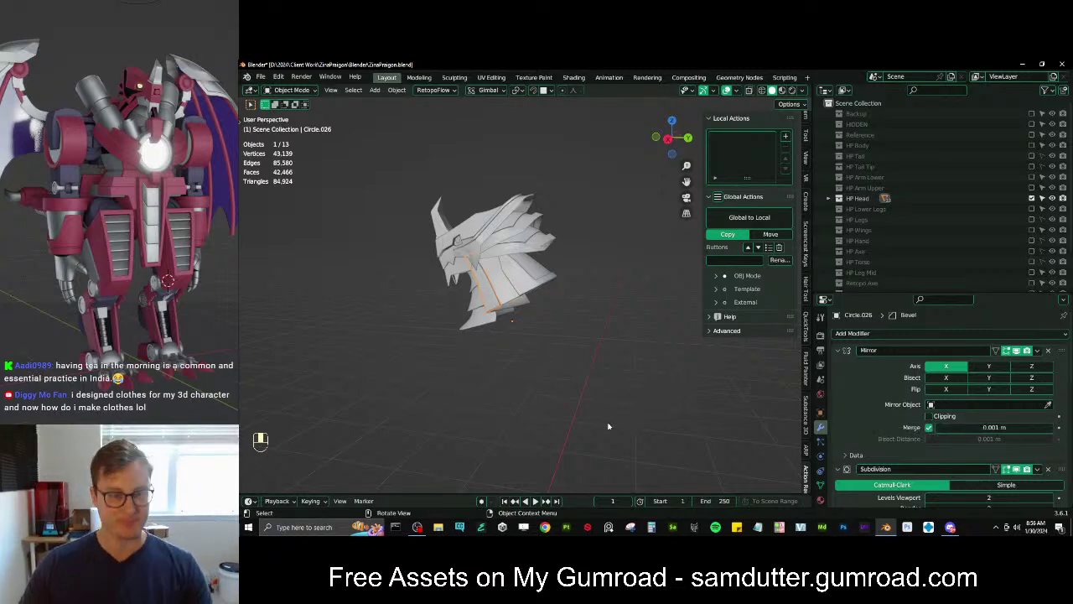
left_click(530, 290)
middle_click_drag(549, 305, 516, 342)
scroll(553, 342, "up", 4)
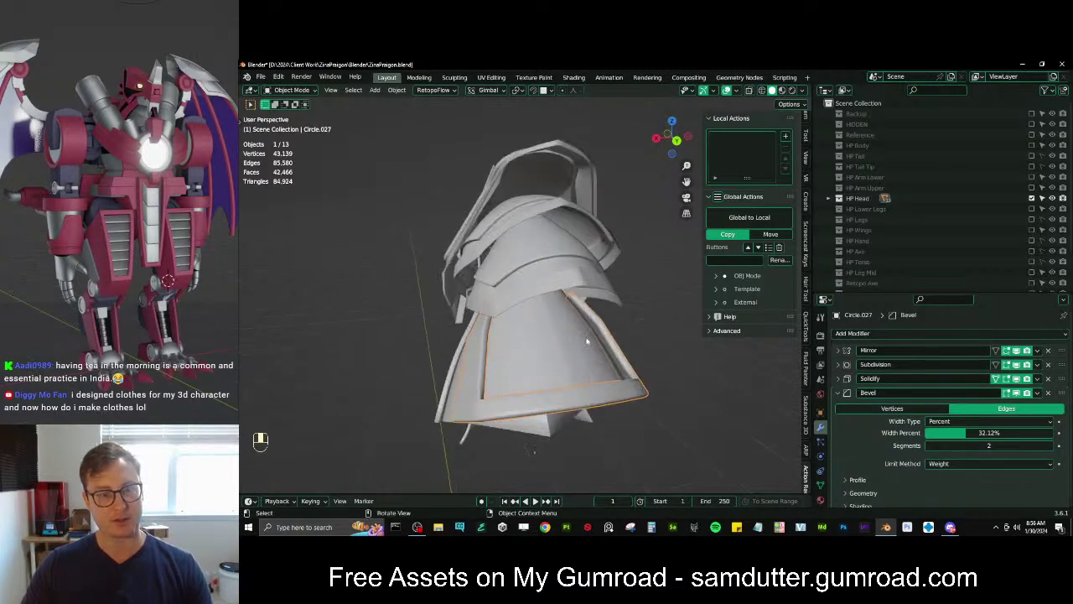
middle_click_drag(586, 342, 608, 270)
left_click(520, 356)
left_click(578, 282)
scroll(577, 280, "up", 3)
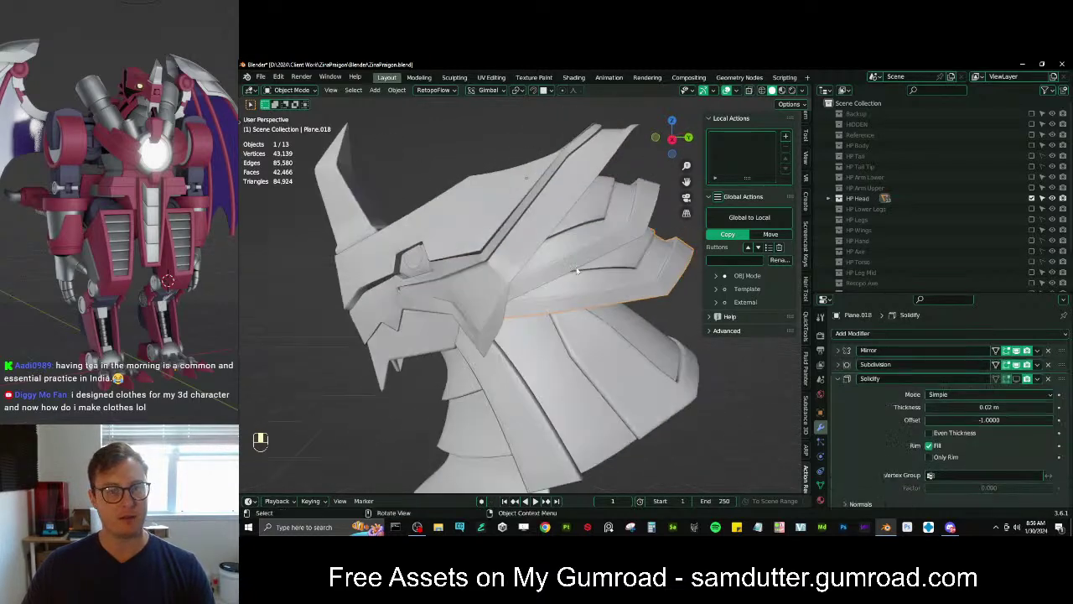
middle_click_drag(662, 222, 618, 269, "shift")
scroll(616, 270, "down", 4)
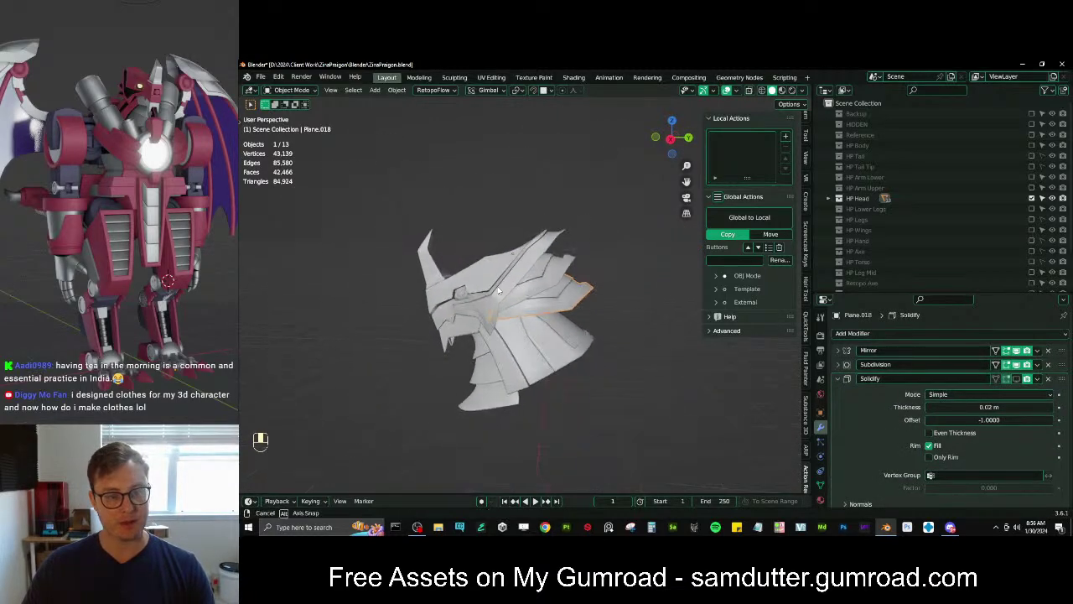
scroll(501, 297, "up", 5)
middle_click_drag(456, 293, 541, 319)
left_click(506, 287)
scroll(566, 292, "up", 5)
key("Tab")
scroll(536, 294, "down", 7)
scroll(524, 277, "up", 3)
key("Tab")
Select the toothed lower jaw piece and isolate it in local view
left_click(459, 307)
key("Tab")
middle_click_drag(541, 320, 621, 314)
scroll(614, 296, "up", 5)
mouse_move(620, 315)
middle_mouse_down("shift")
mouse_move(584, 287)
mouse_move(569, 310)
mouse_move(477, 321)
mouse_move(549, 302)
mouse_move(623, 333)
middle_mouse_up("shift")
key("Tab")
key("slash")
key("Tab")
scroll(549, 302, "up", 3)
scroll(623, 333, "up", 3)
key("Tab")
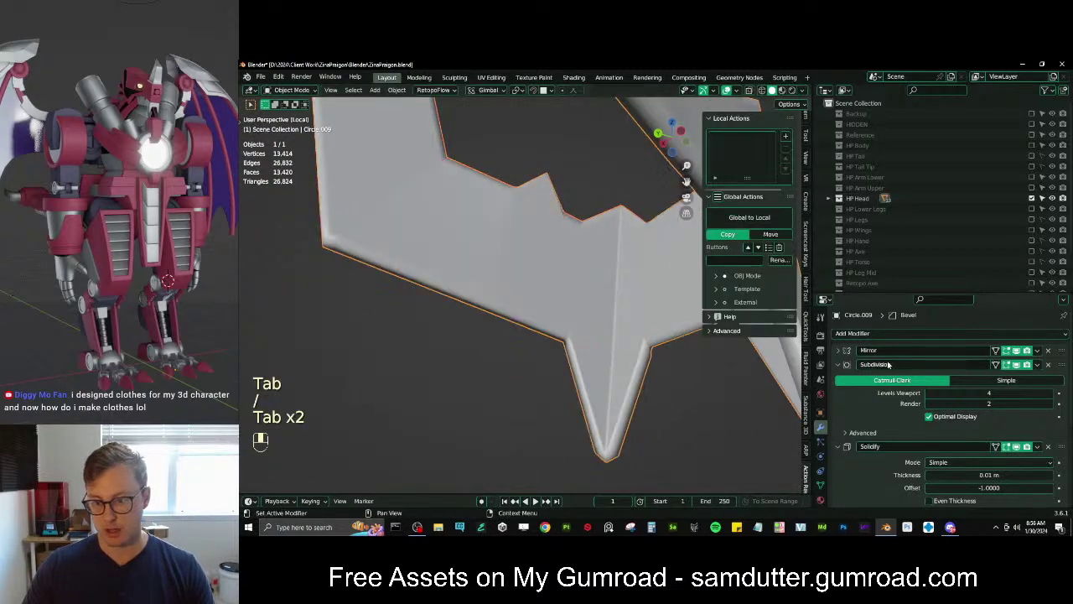
Place Solidify above Subdivision in the jaw's modifier stack, and remove the Subdivision and Bevel modifiers
left_click(841, 366)
left_click(841, 380)
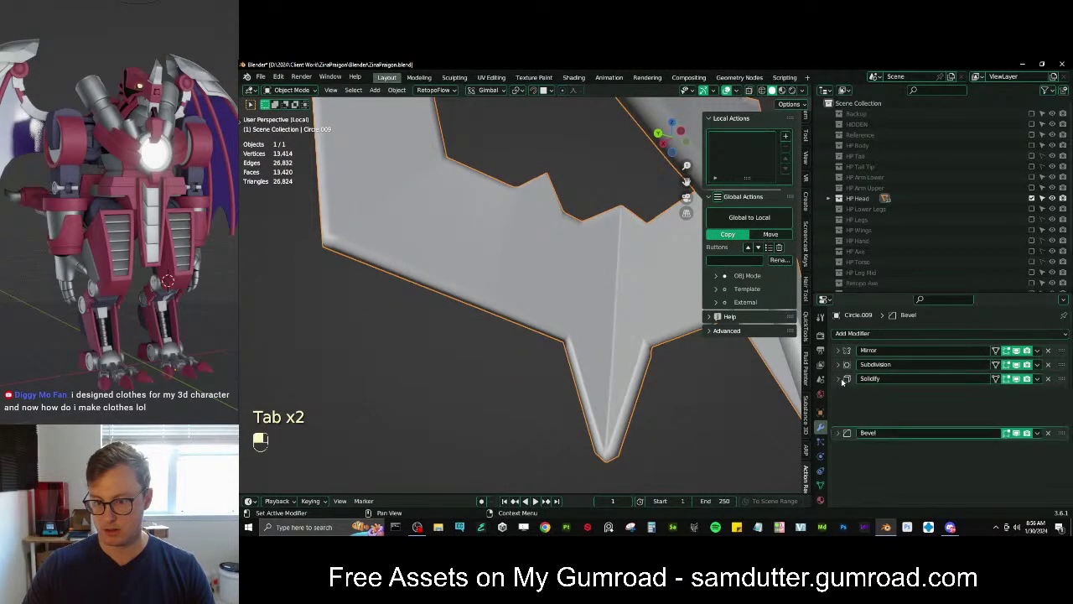
left_click_drag(1060, 381, 1057, 370)
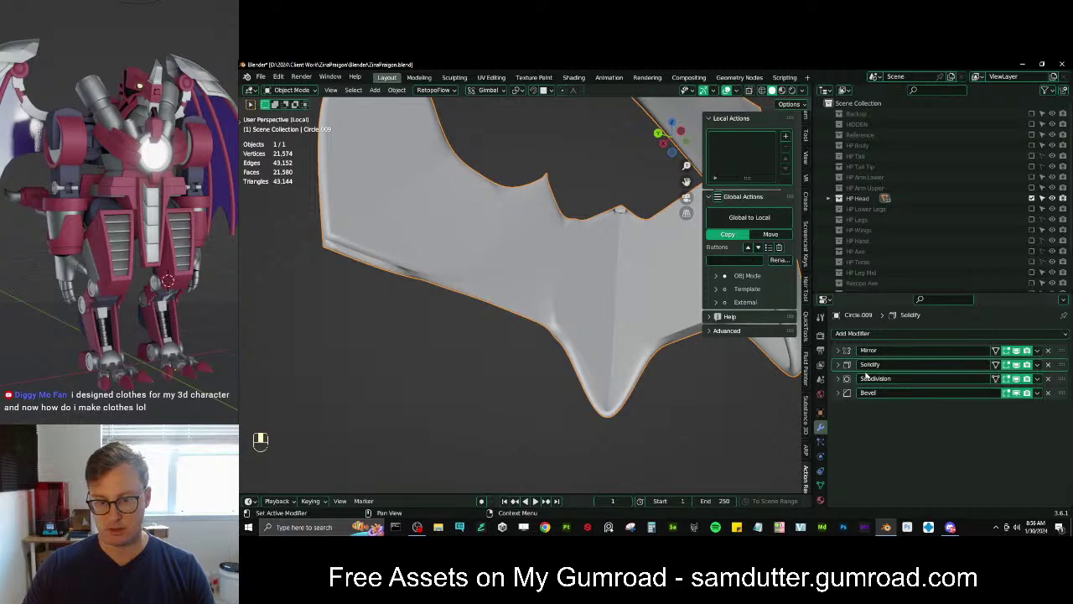
left_click(1047, 379)
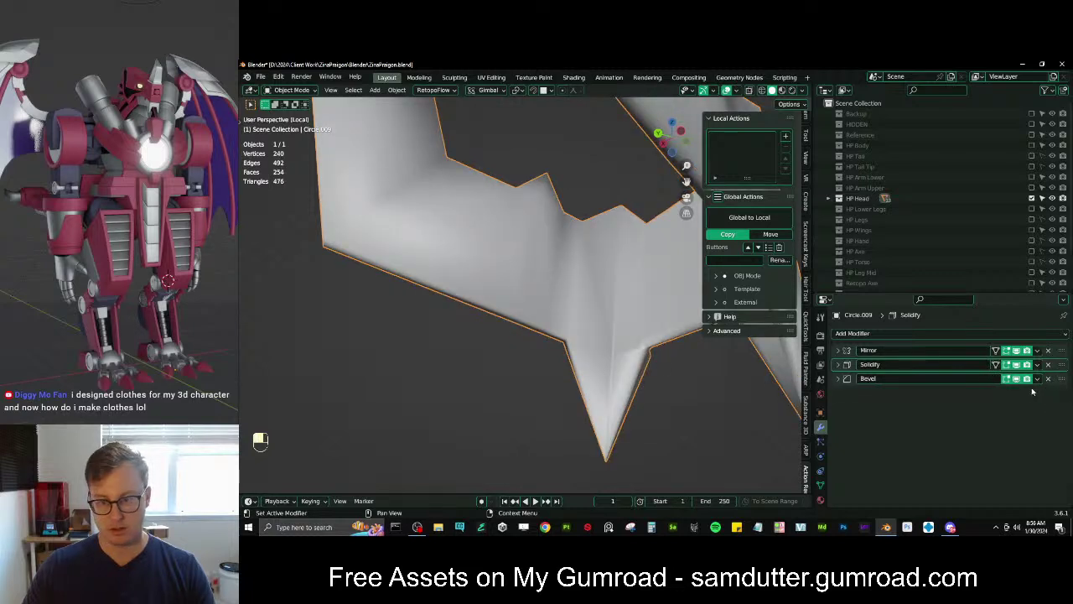
left_click(1047, 379)
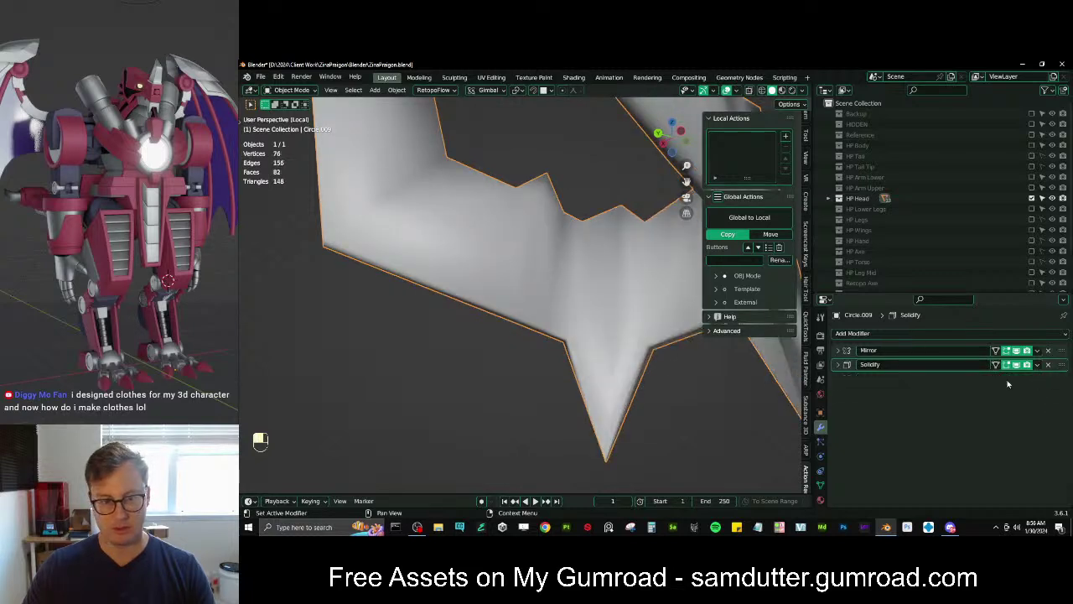
Fill the open base behind the jaw's front tooth with a face in Edit Mode
mouse_move(594, 328)
middle_mouse_down()
mouse_move(597, 298)
mouse_move(608, 319)
middle_mouse_up()
key("Tab")
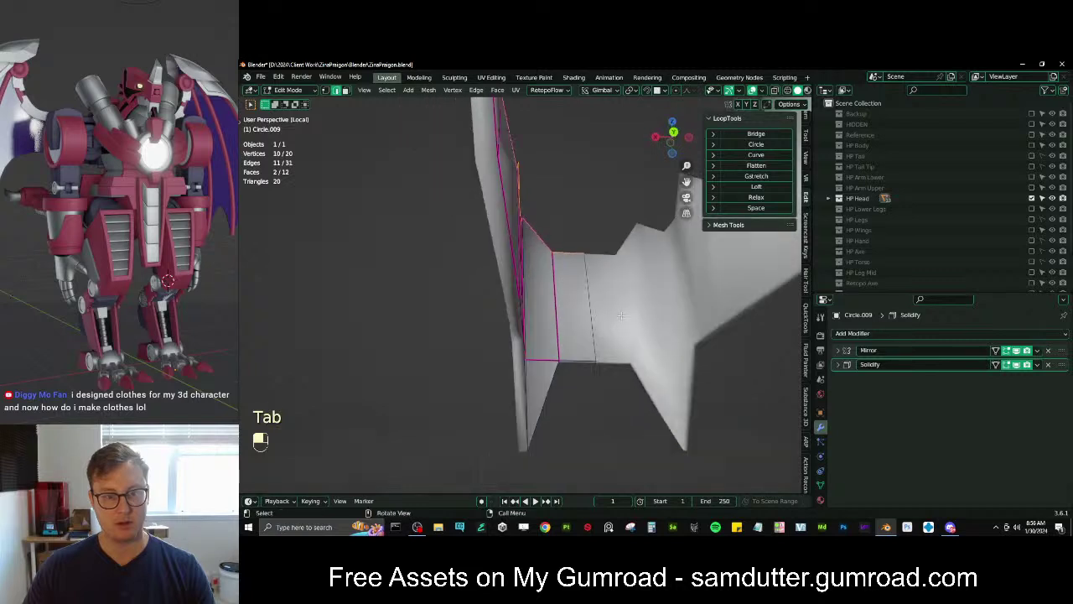
key("Tab")
key("Tab")
middle_click_drag(610, 357, 551, 340)
left_click(556, 335)
left_click(587, 338, "shift")
key("f")
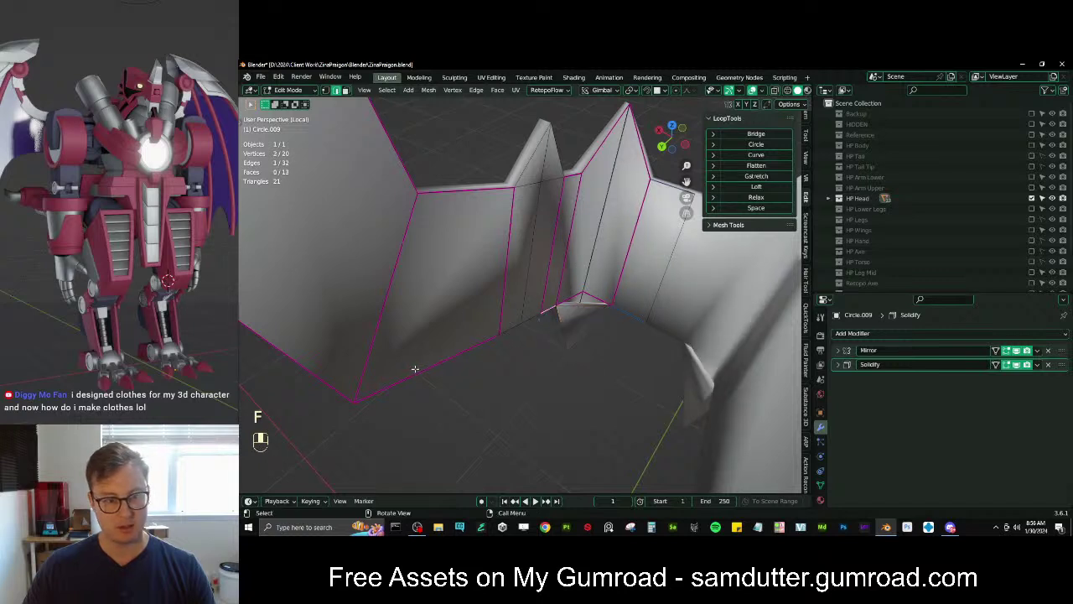
Extrude the jaw's lower side edges and scale them to 0 on X to form a floor at the mirror line
left_click(521, 300, "ctrl")
key("period")
key("Escape")
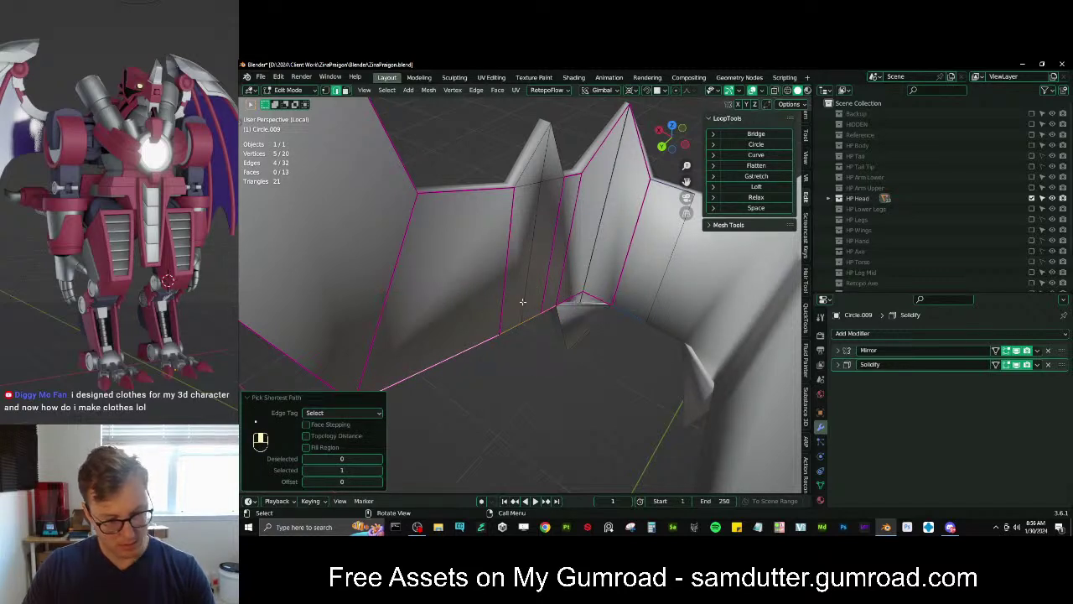
key("e")
right_click(568, 351)
key("s")
key("x")
key("0")
key("Return")
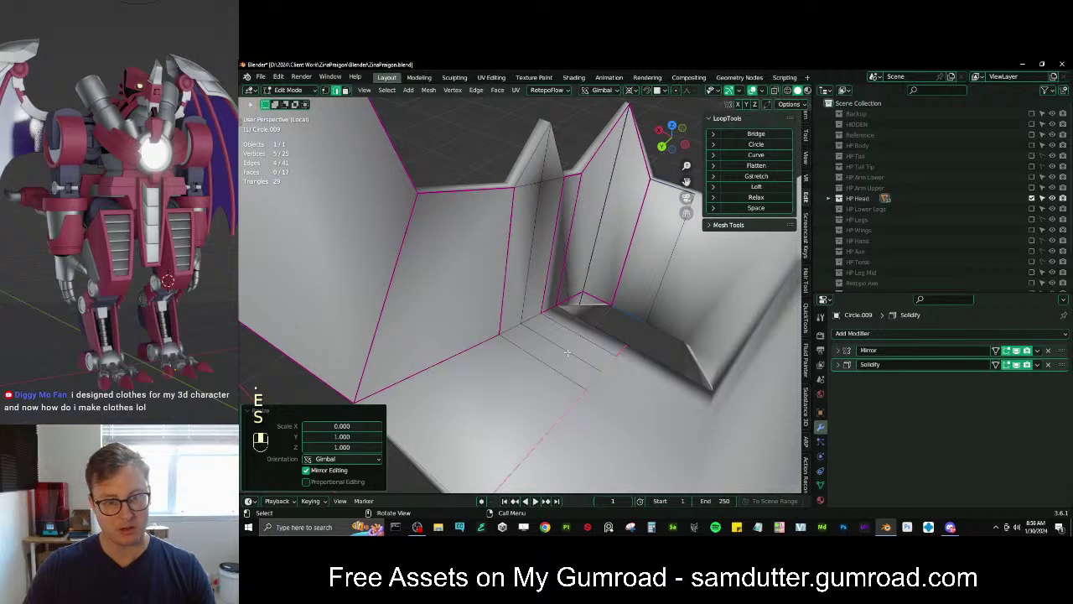
Fill the gap between the jaw's new floor and its front wall with a face, and return to Object Mode
middle_click_drag(567, 352, 537, 366)
left_click(530, 372)
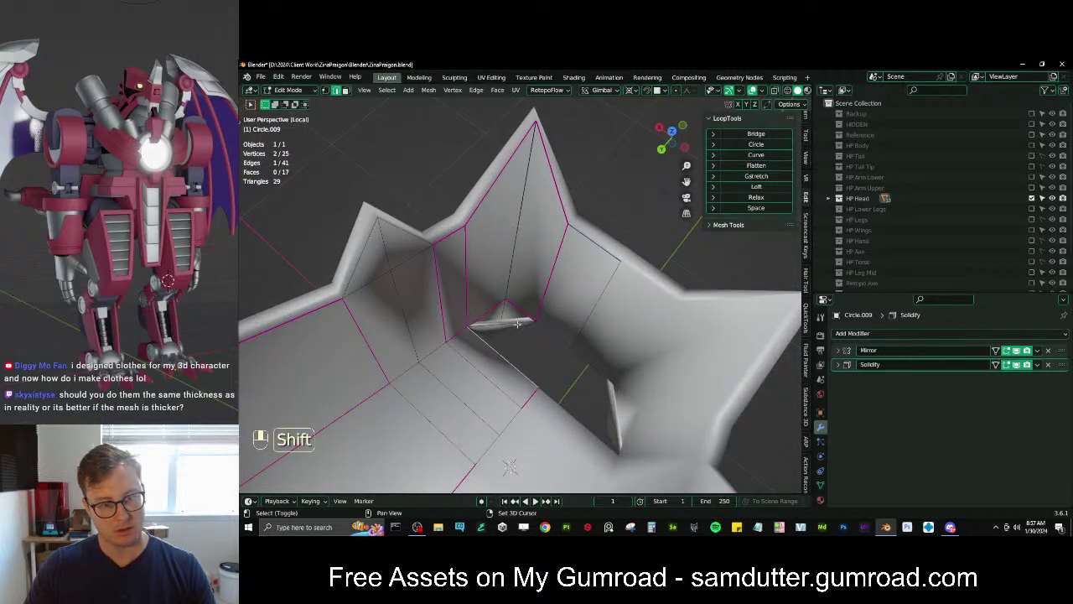
key("f")
middle_click_drag(517, 323, 519, 348)
key("Tab")
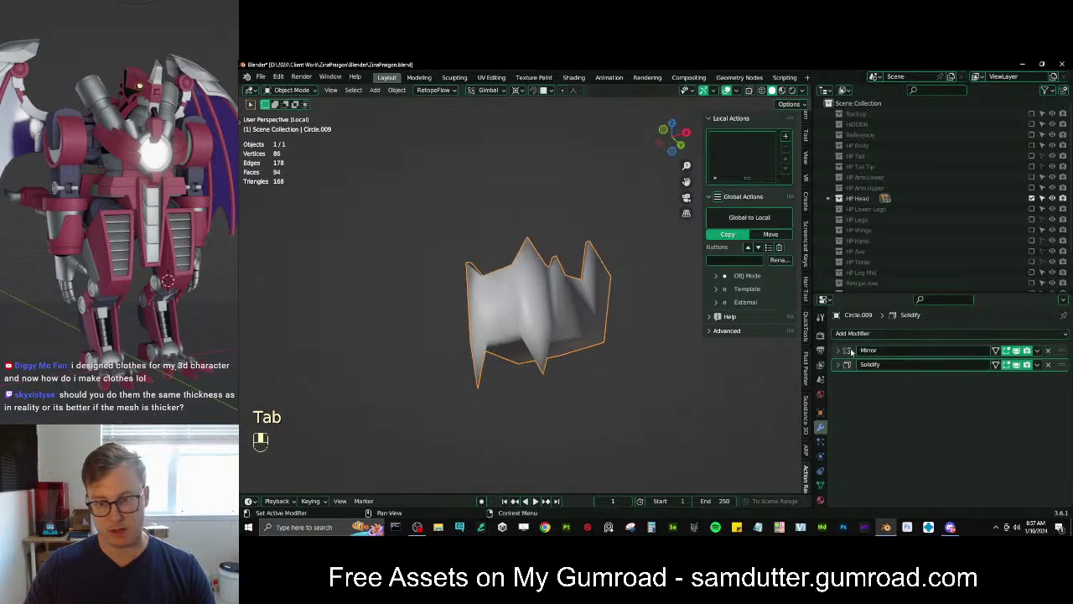
Add a Bevel modifier to the jaw below Solidify
left_click(869, 333)
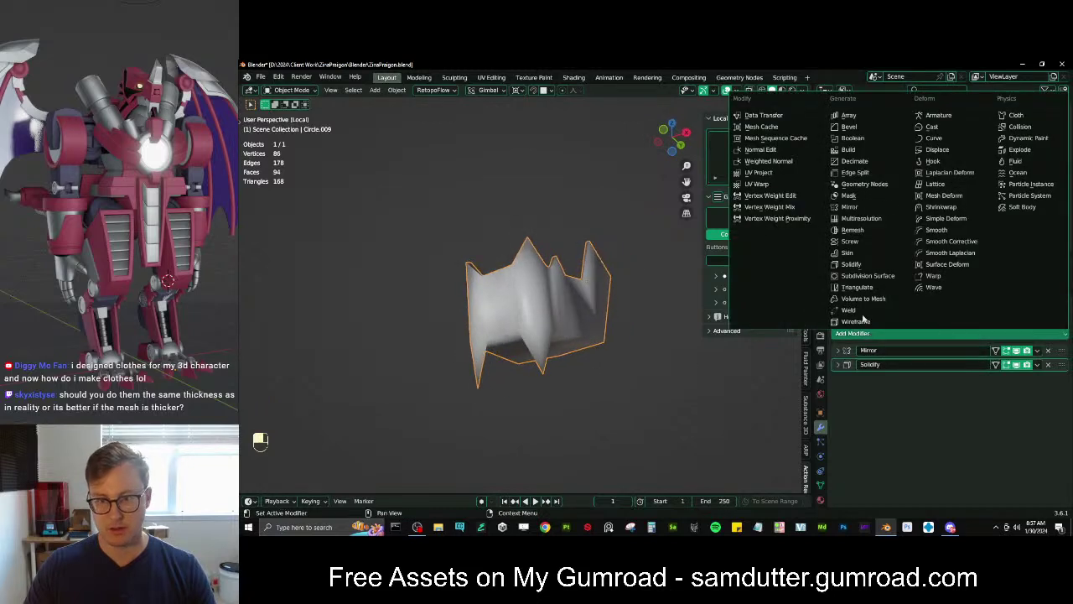
left_click(851, 130)
scroll(560, 341, "up", 1)
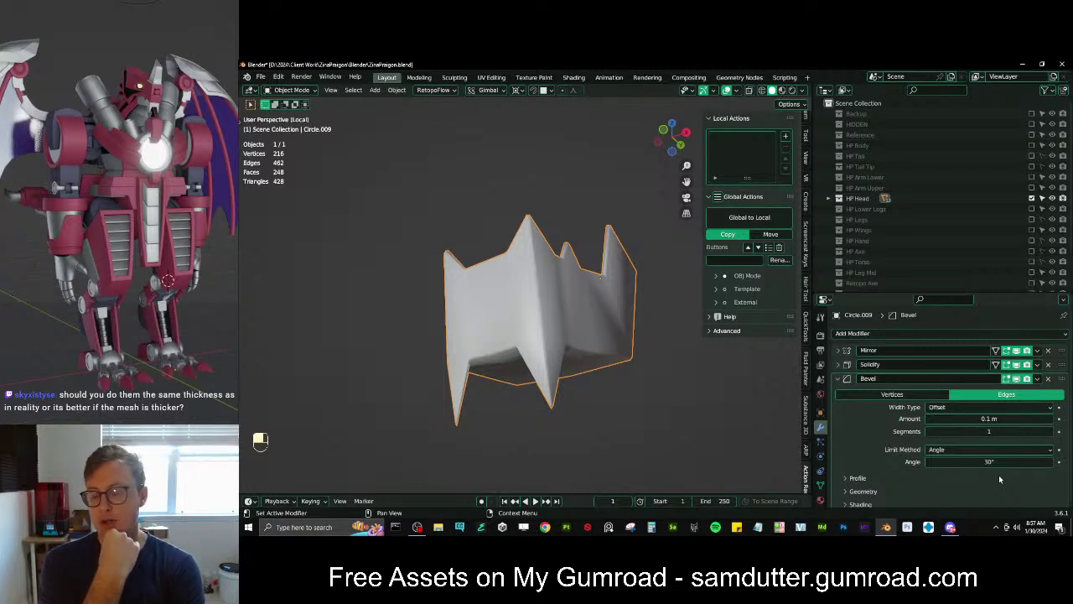
middle_click_drag(673, 342, 547, 359)
middle_click_drag(547, 359, 570, 319)
scroll(578, 324, "up", 1)
key("Tab")
key("Tab")
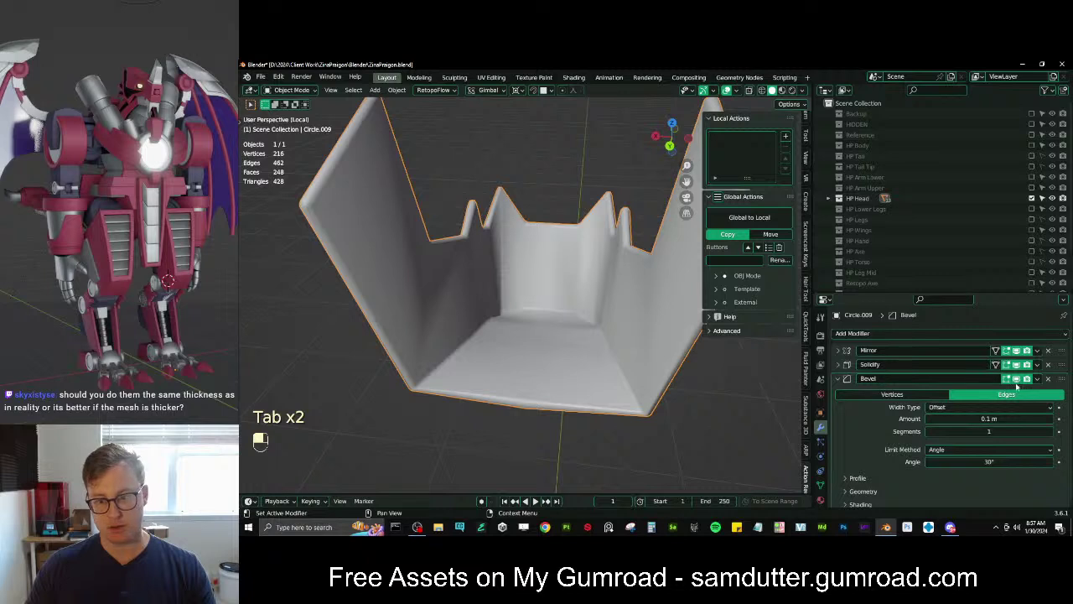
Remove the jaw's Solidify modifier, and try removing the Bevel modifier before undoing that removal
left_click(1048, 366)
middle_click_drag(456, 343, 479, 328)
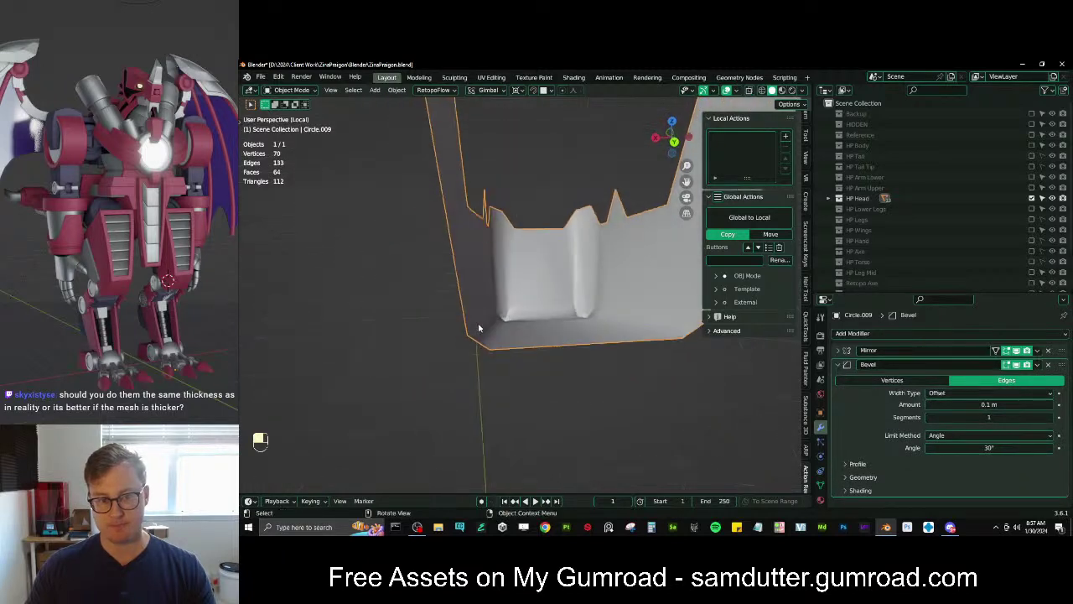
left_click(1047, 365)
key("ctrl+z")
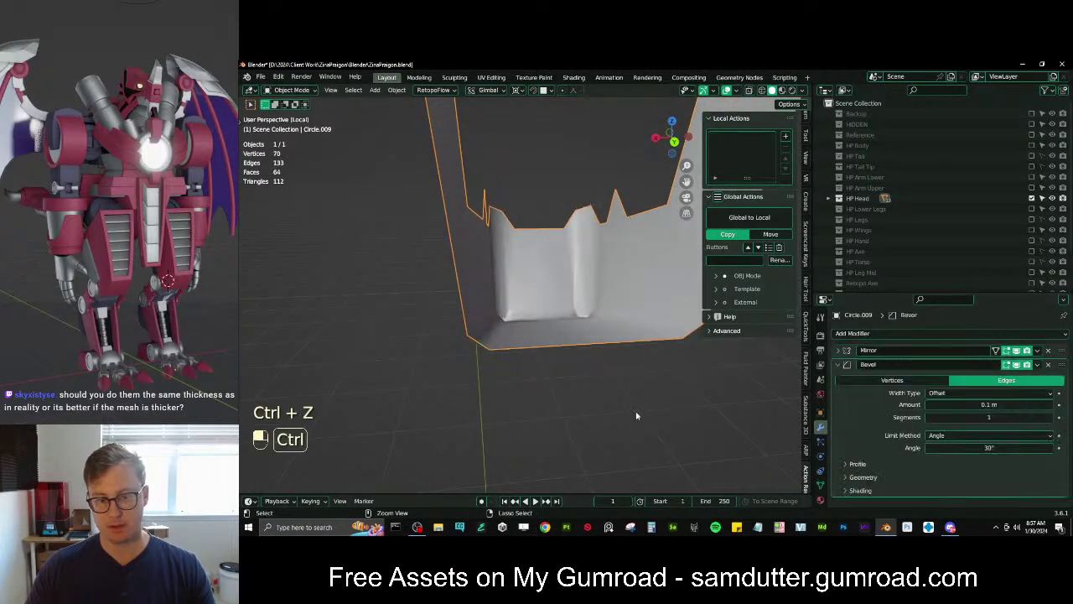
Compare the jaw's beveled shape with its edit-mode cage from the side and from below
middle_click_drag(560, 383, 613, 335)
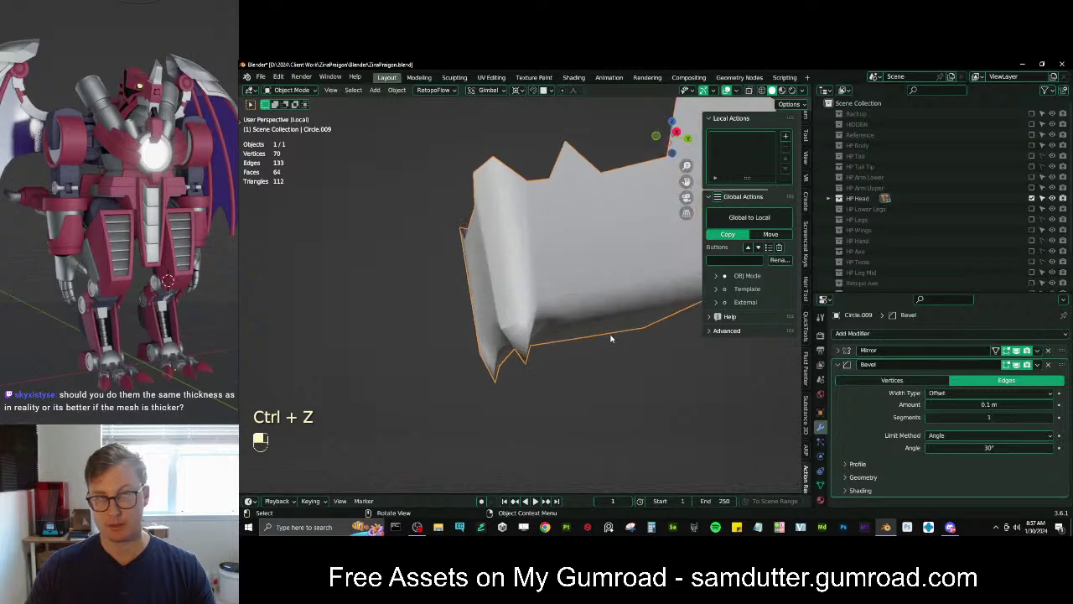
key("Tab")
key("Tab")
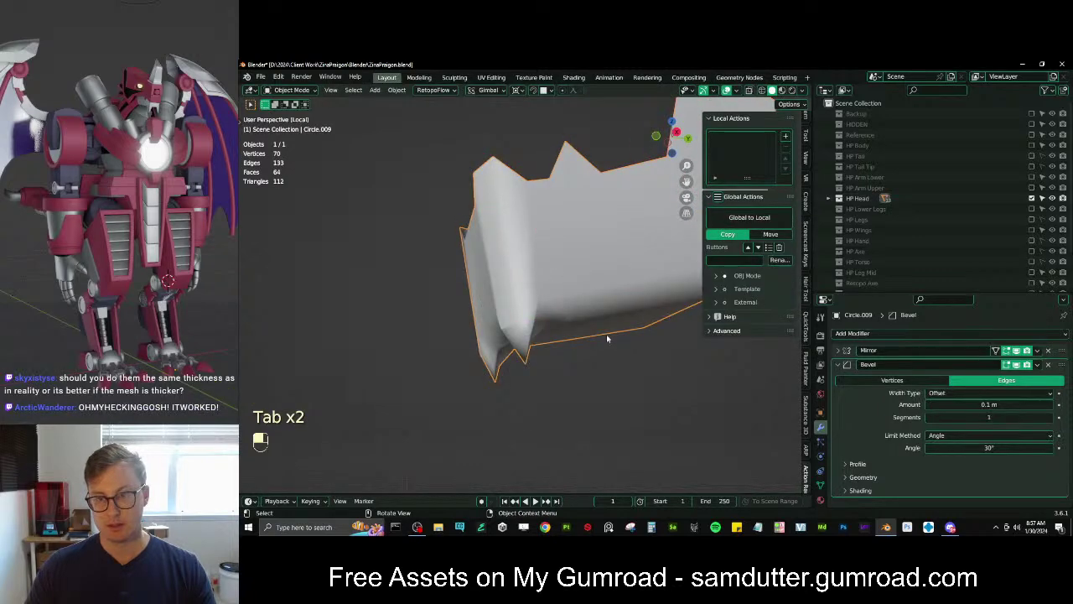
key("Tab")
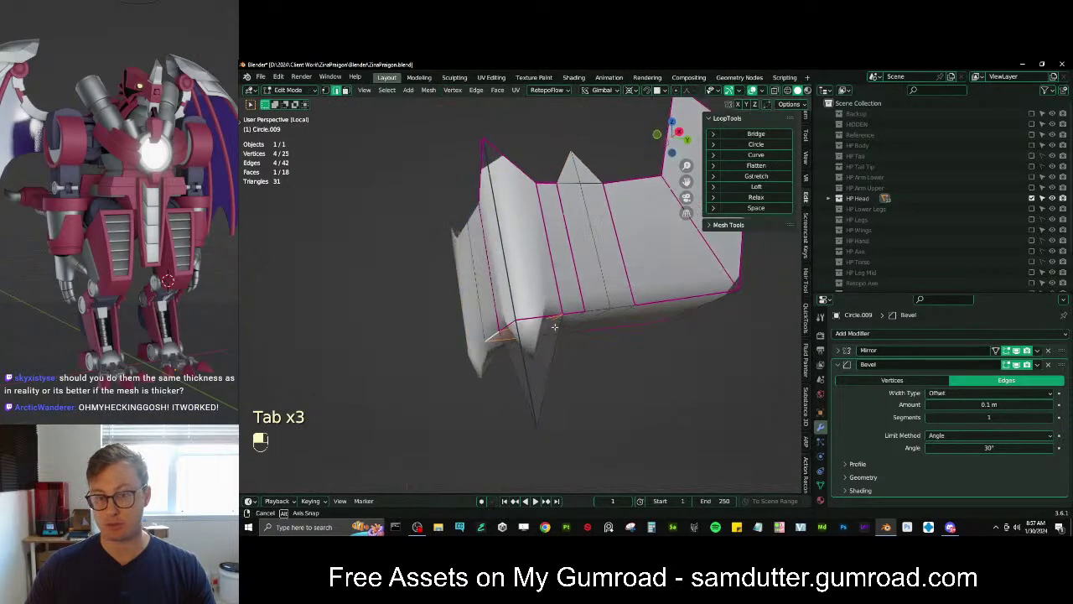
middle_click_drag(541, 337, 634, 350)
key("Tab")
key("Tab")
key("Tab")
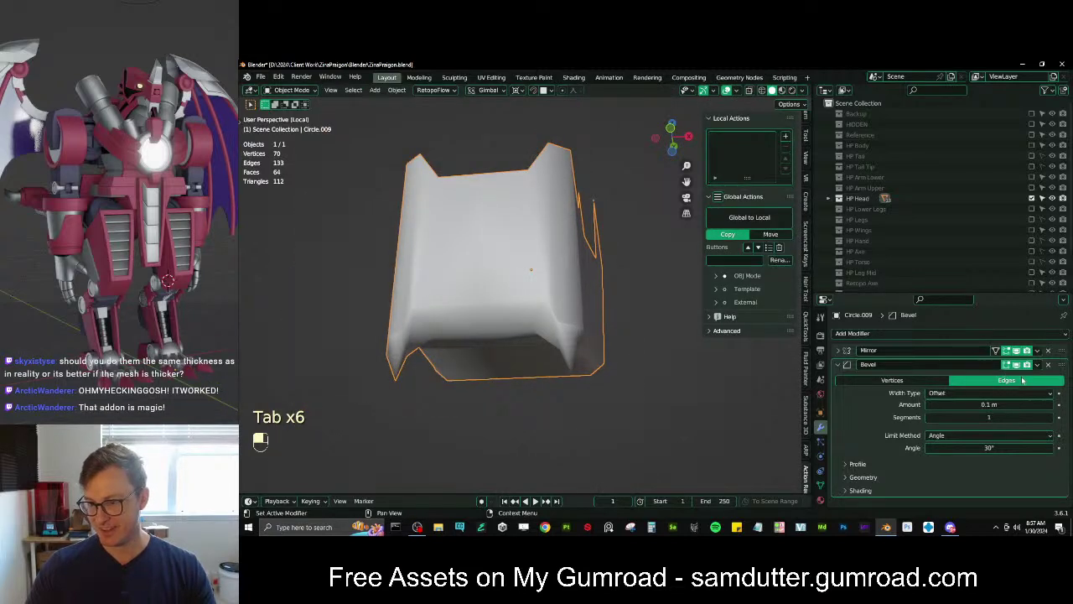
Lower the jaw's Bevel amount to 0.01 and set its width type to Percent
mouse_move(996, 403)
left_mouse_down()
mouse_move(943, 403)
mouse_move(997, 405)
mouse_move(985, 404)
left_mouse_up()
left_click(987, 393)
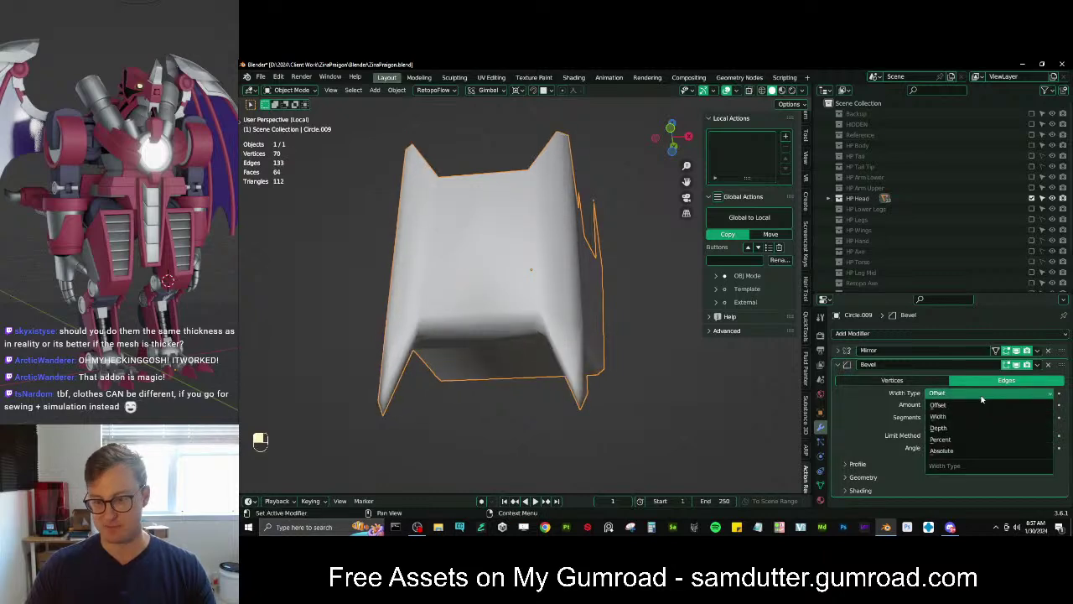
left_click(960, 440)
Connect the vertices on either side of the jaw's front corner spike with an edge cut across its base
middle_click_drag(541, 375, 551, 300)
key("Tab")
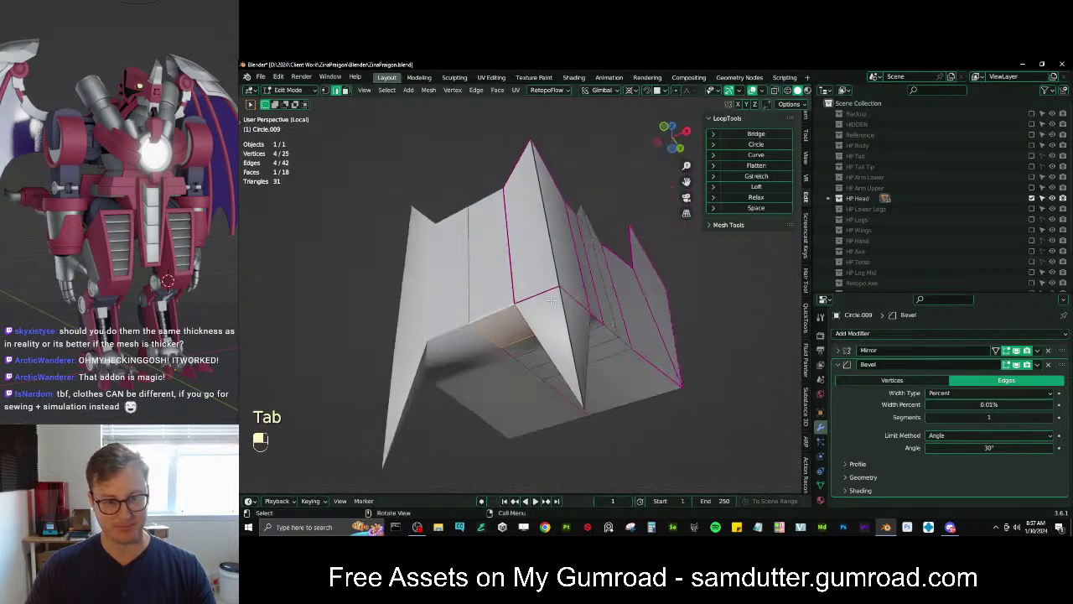
left_click(506, 308)
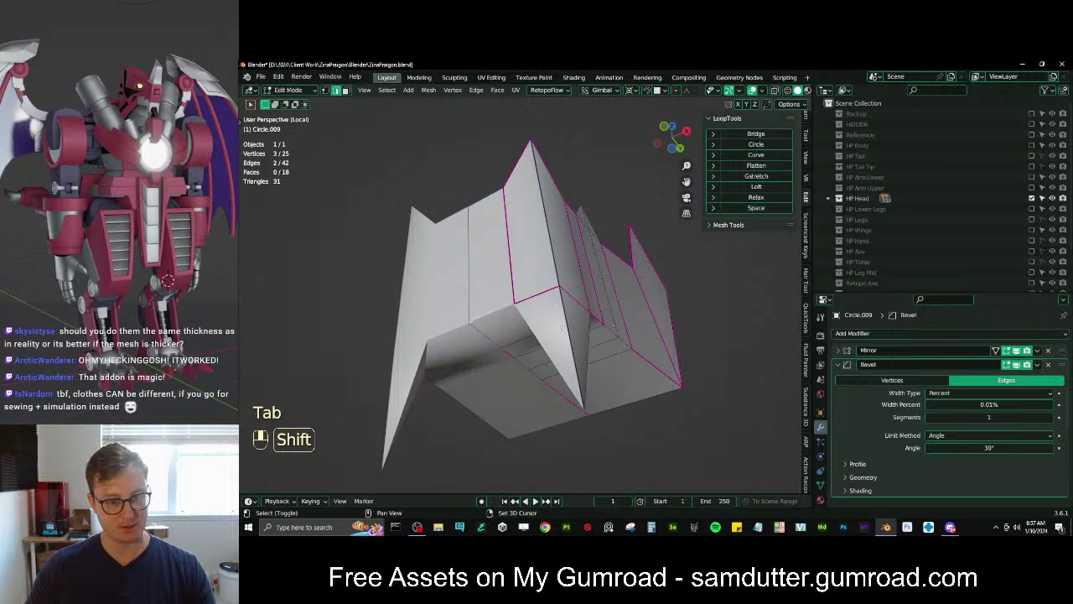
middle_click_drag(531, 210, 512, 184)
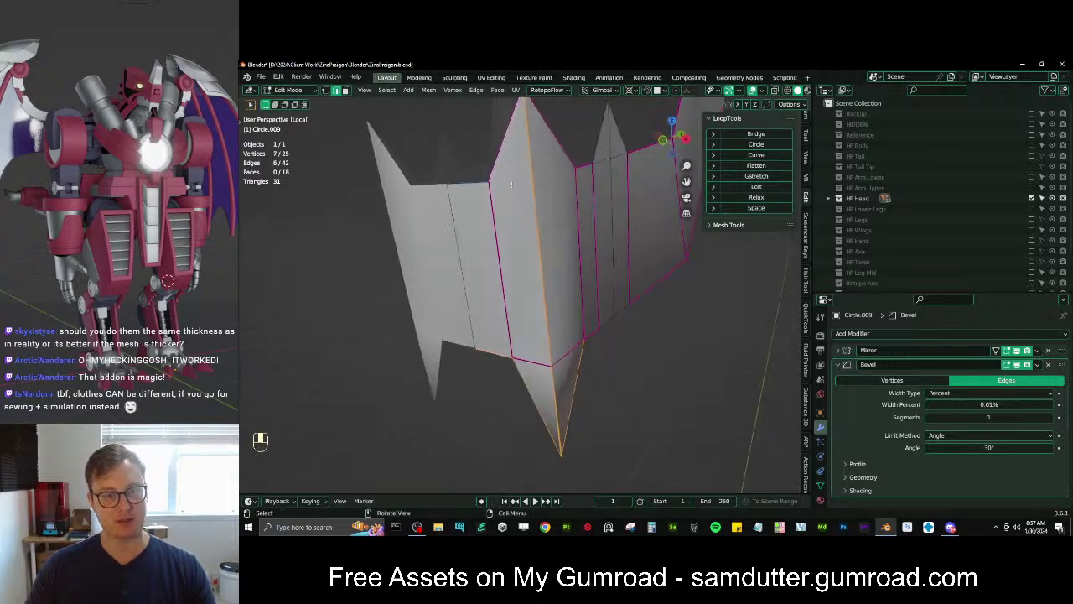
left_click(326, 90)
left_click(528, 102)
left_click(576, 168, "ctrl")
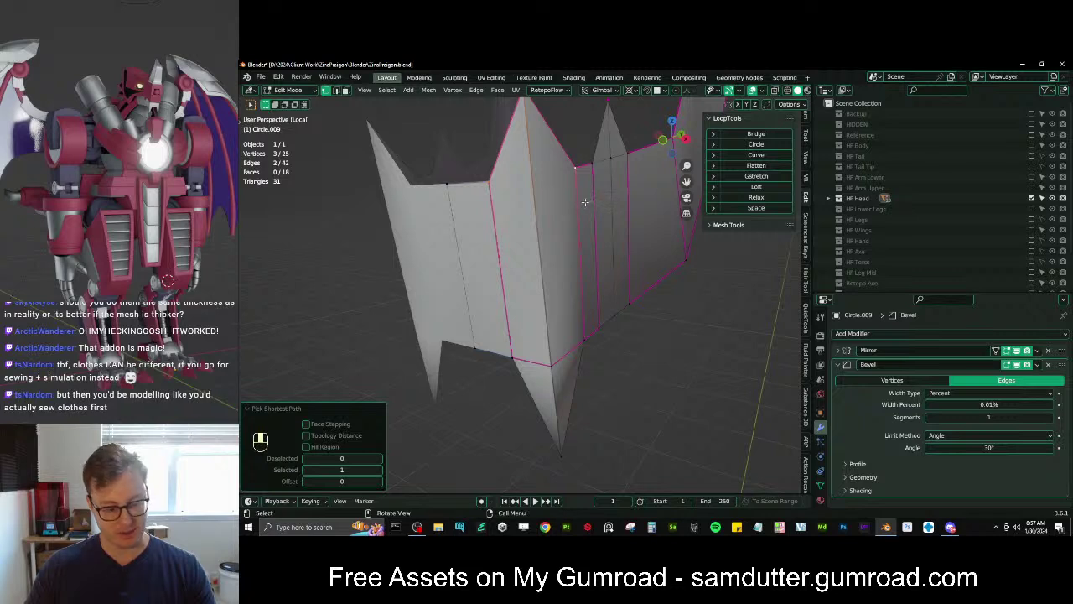
left_click(575, 169, "shift")
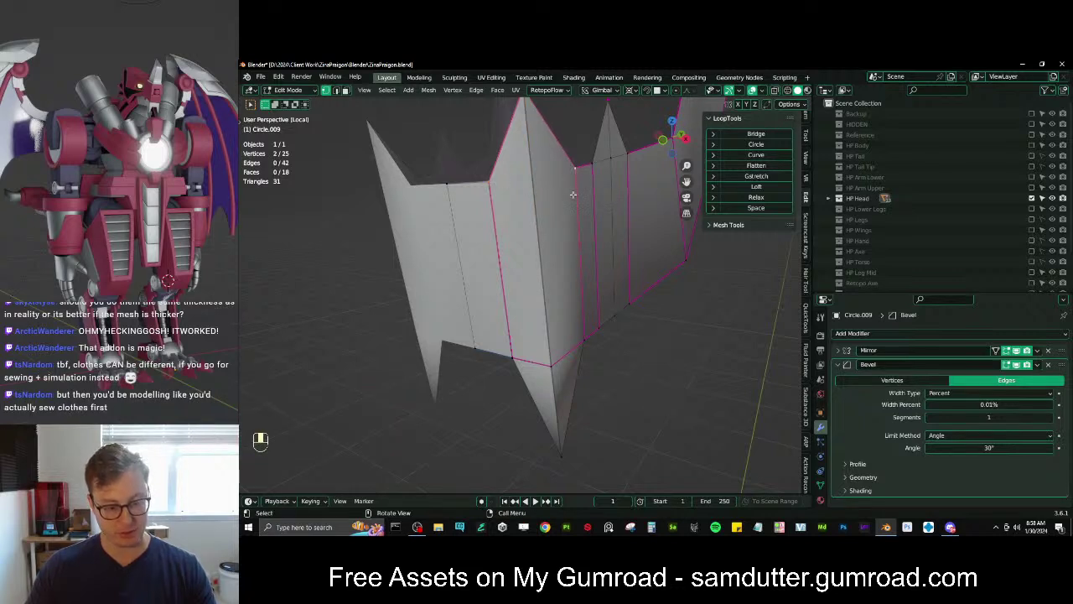
middle_click_drag(559, 201, 571, 291)
key("j")
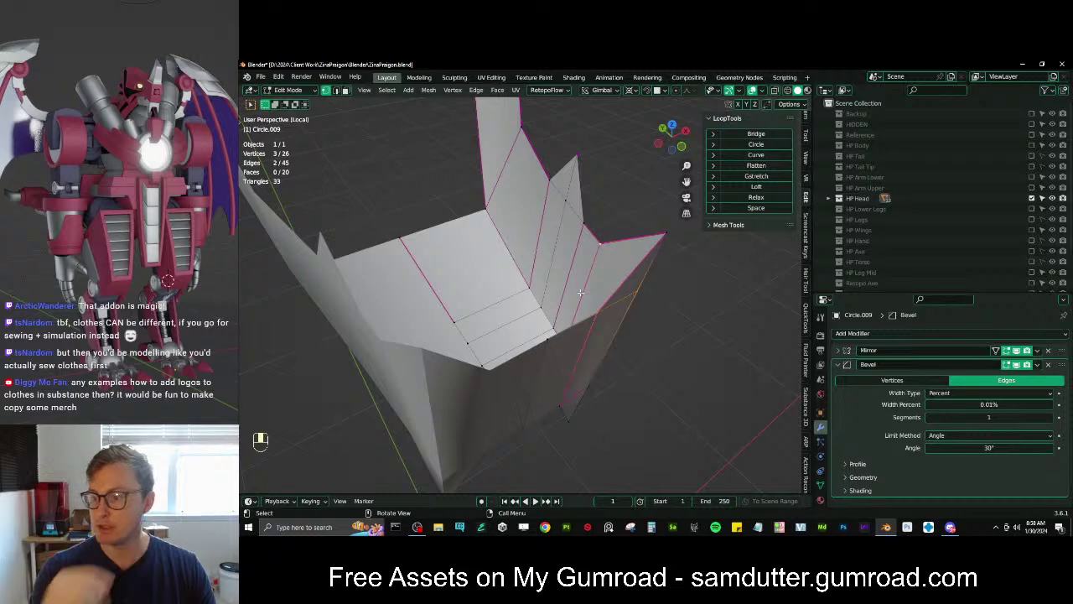
Select the rim edges along the jaw's side wall and rear end and extrude them about 0.0145 m inward along X
middle_click_drag(581, 289, 543, 261)
scroll(567, 245, "down", 3)
middle_click_drag(543, 260, 577, 257, "shift")
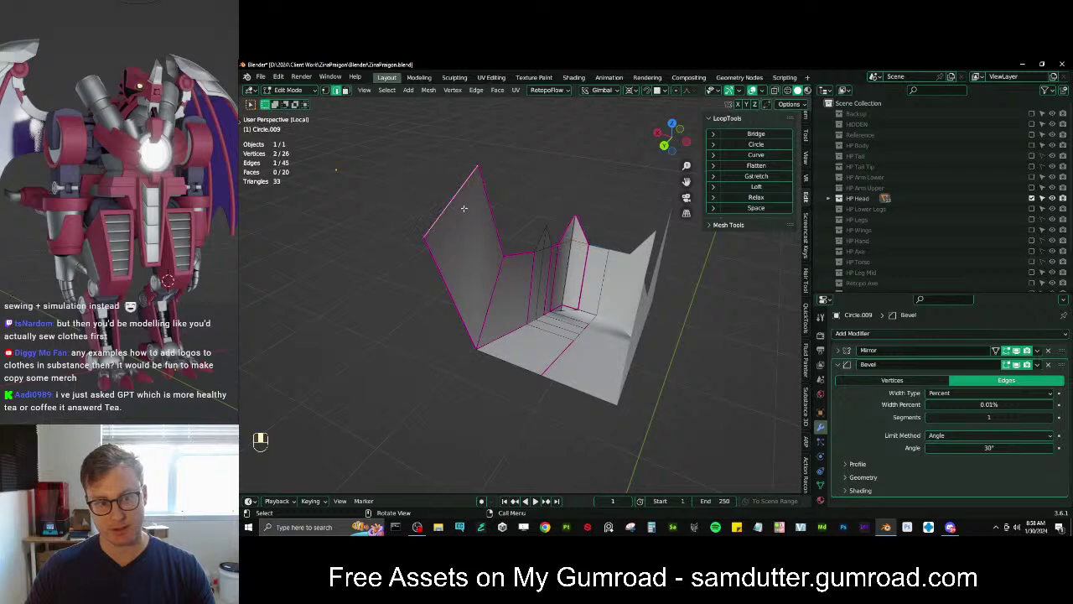
scroll(464, 209, "up", 1)
left_click(480, 228, "shift")
middle_click_drag(459, 272, 505, 299)
left_click(543, 224, "ctrl")
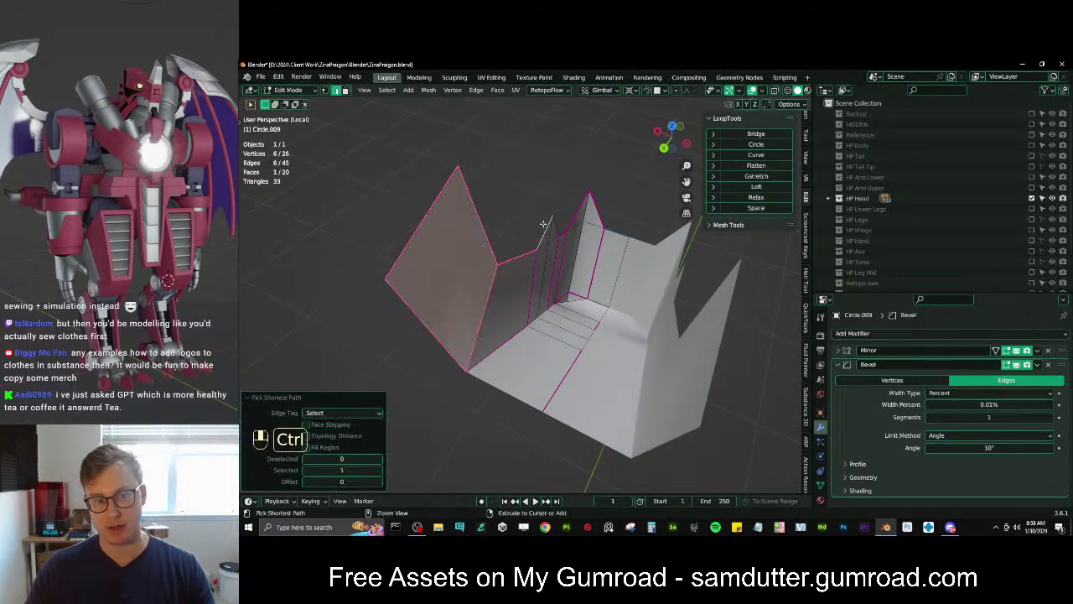
left_click(488, 297, "shift")
left_click(578, 206, "ctrl")
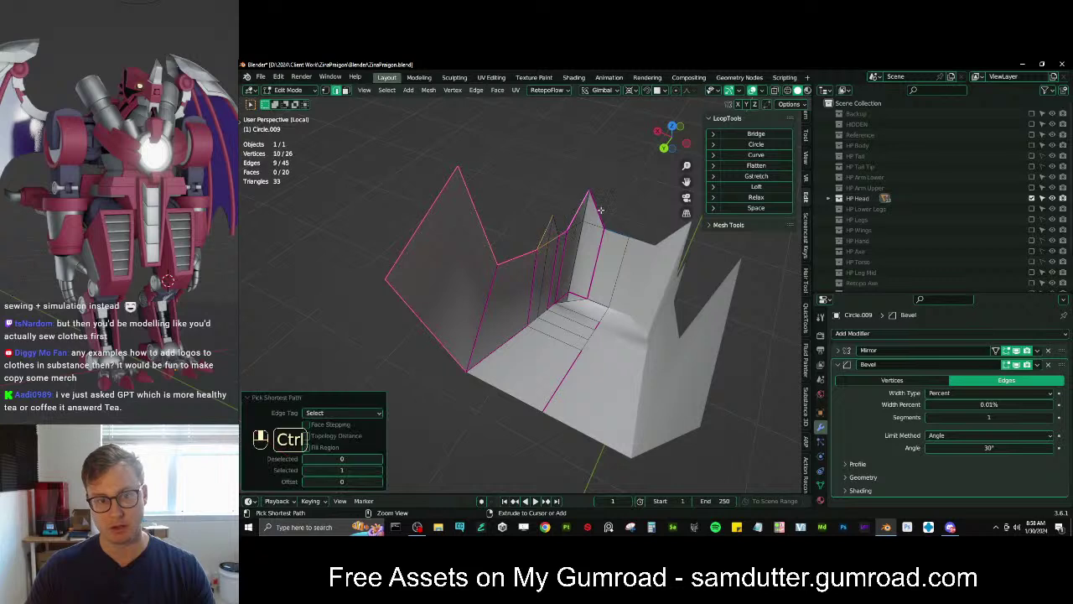
left_click(546, 244, "shift")
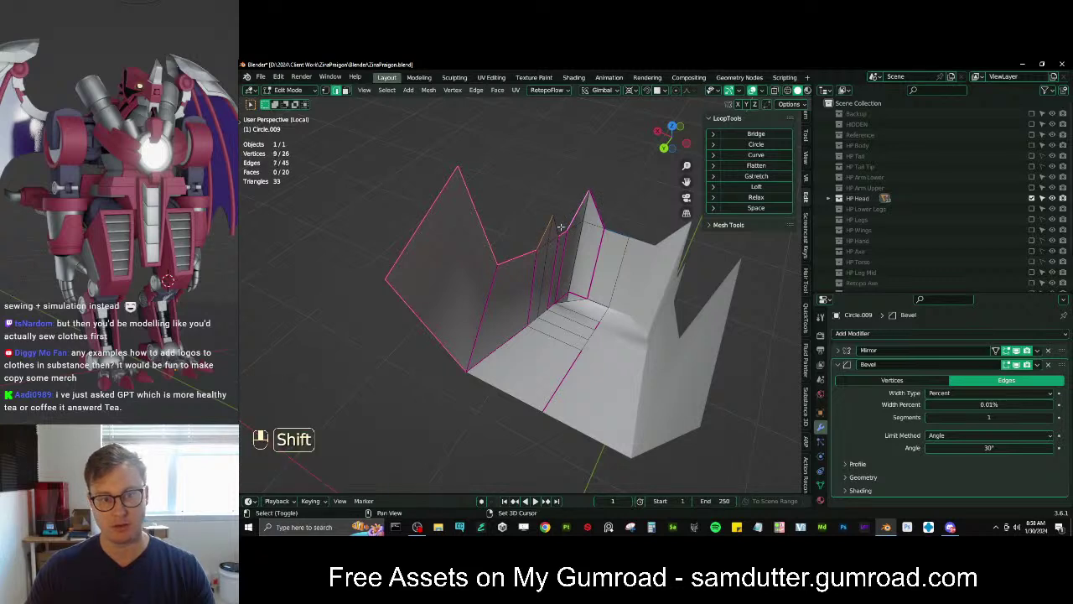
key("e")
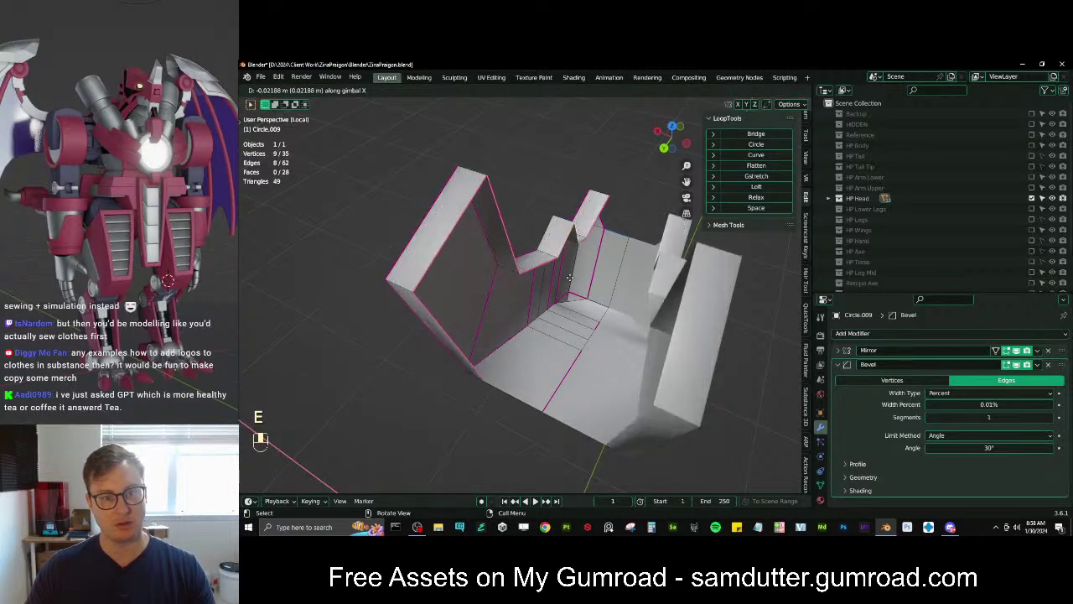
left_click(562, 273)
Slide the inner rim vertices at the jaw's front corner along their edges to tidy the thickness there
middle_click_drag(561, 273, 509, 277)
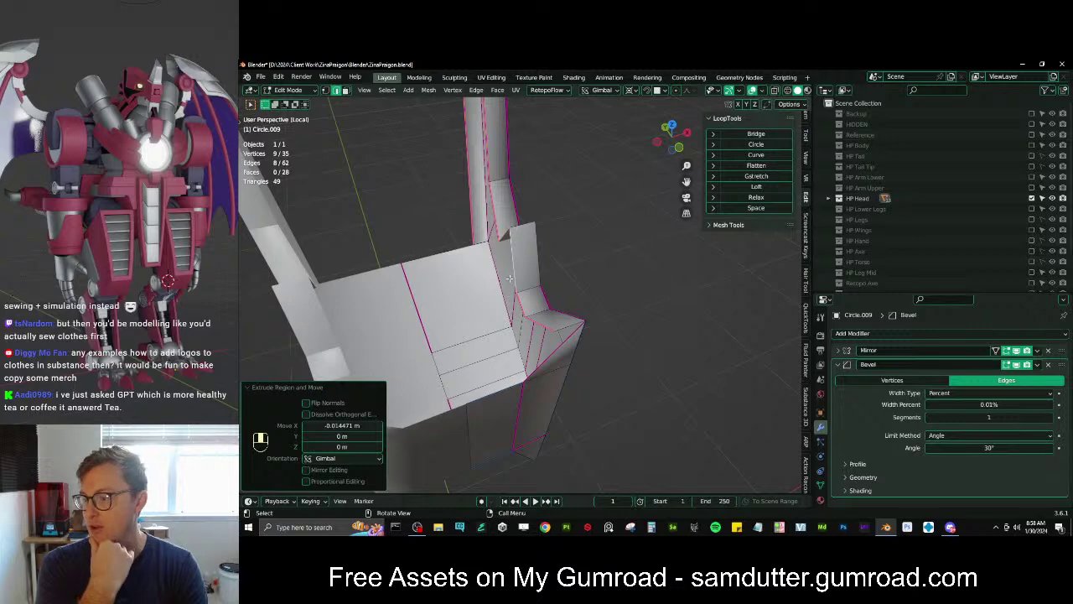
middle_click_drag(480, 235, 421, 109)
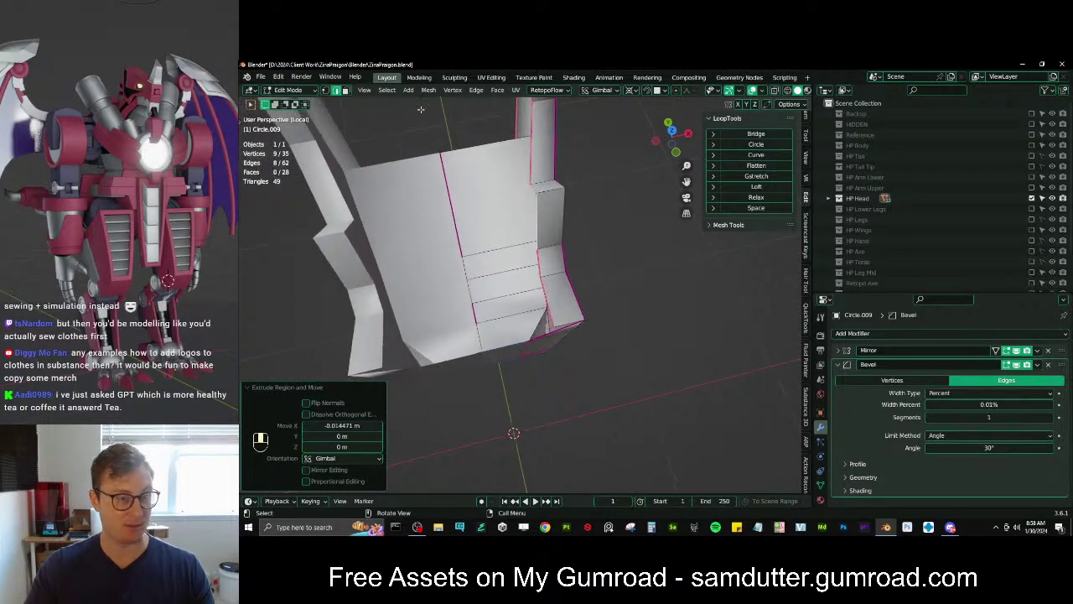
left_click(325, 90)
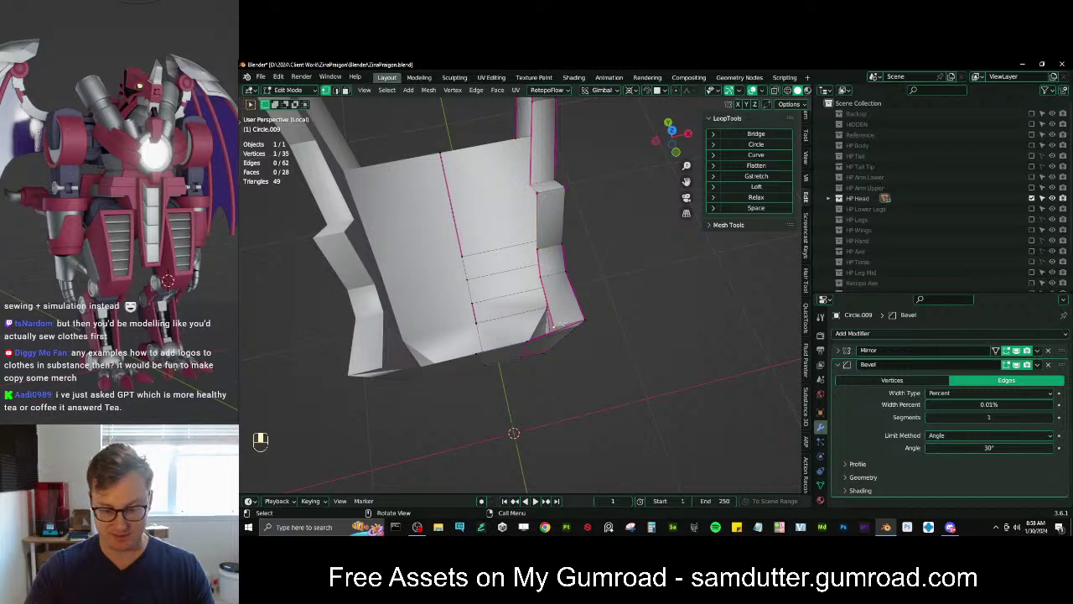
key("KP_7")
key("g")
key("g")
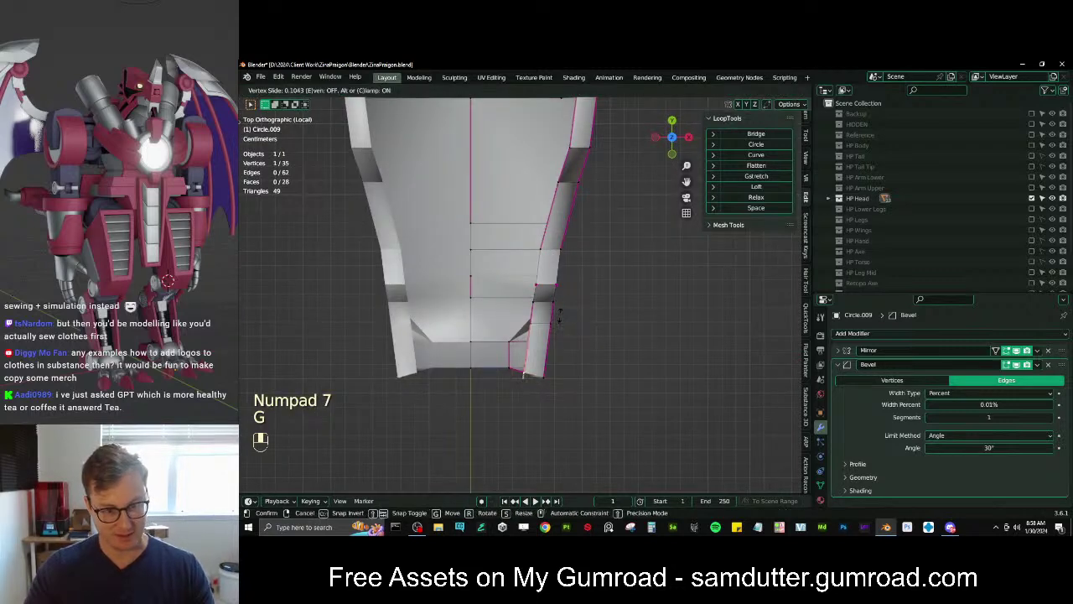
left_click(561, 310)
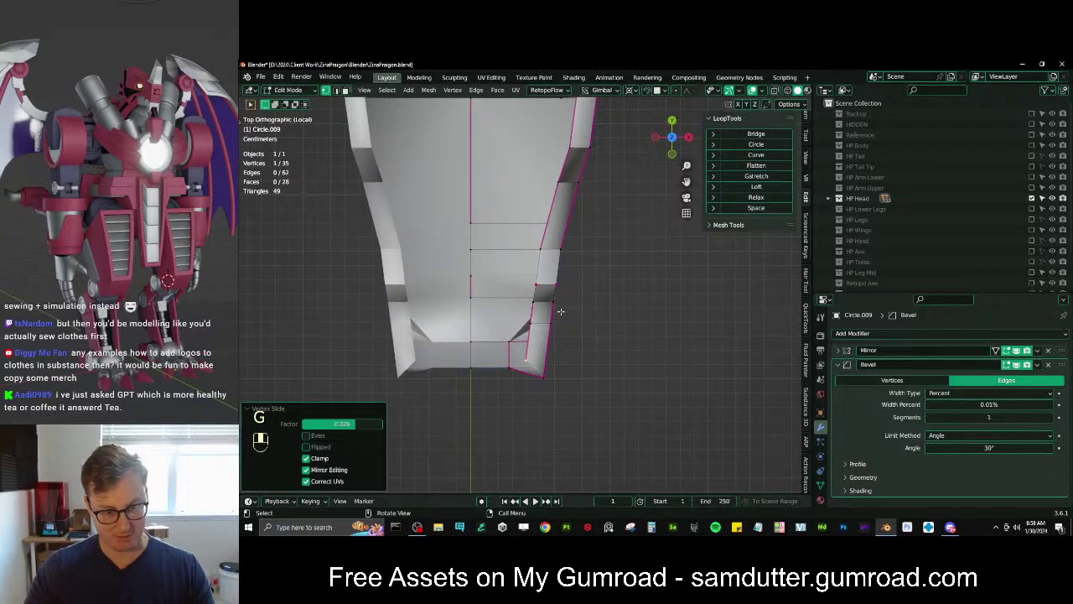
key("g")
key("g")
left_click(518, 352)
Extrude the top edge of the jaw's front wall about 0.0147 m inward along Y
middle_click_drag(517, 353, 622, 261)
left_click(554, 301)
left_click(531, 308, "shift")
key("e")
key("y")
left_click(561, 298, "shift")
Shift the extruded front lip edge about -0.0022 m along Y
key("g")
key("z")
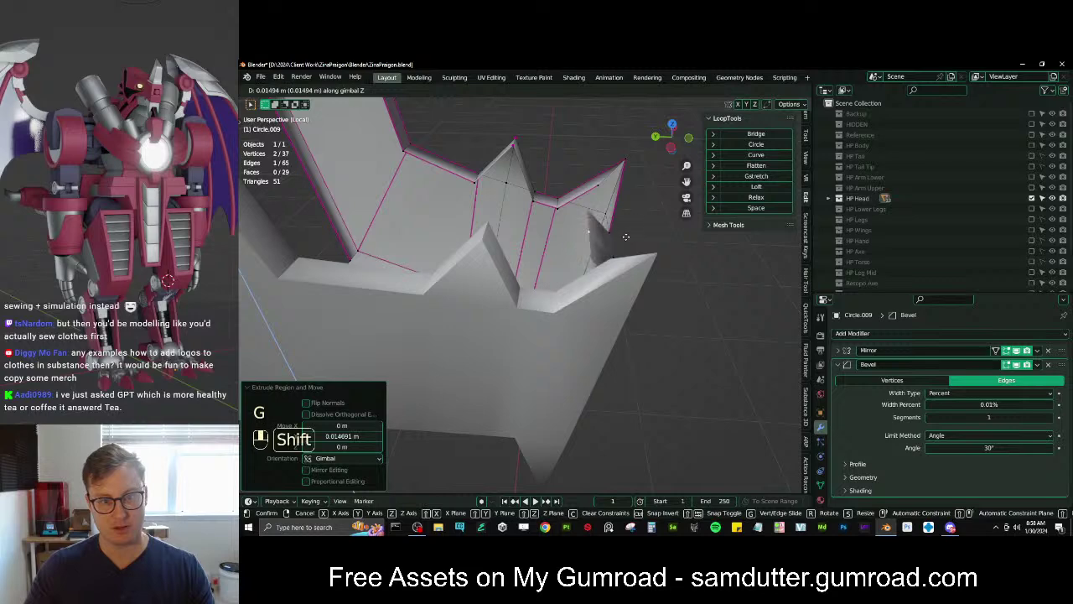
right_click(626, 236)
middle_click_drag(627, 235, 588, 282)
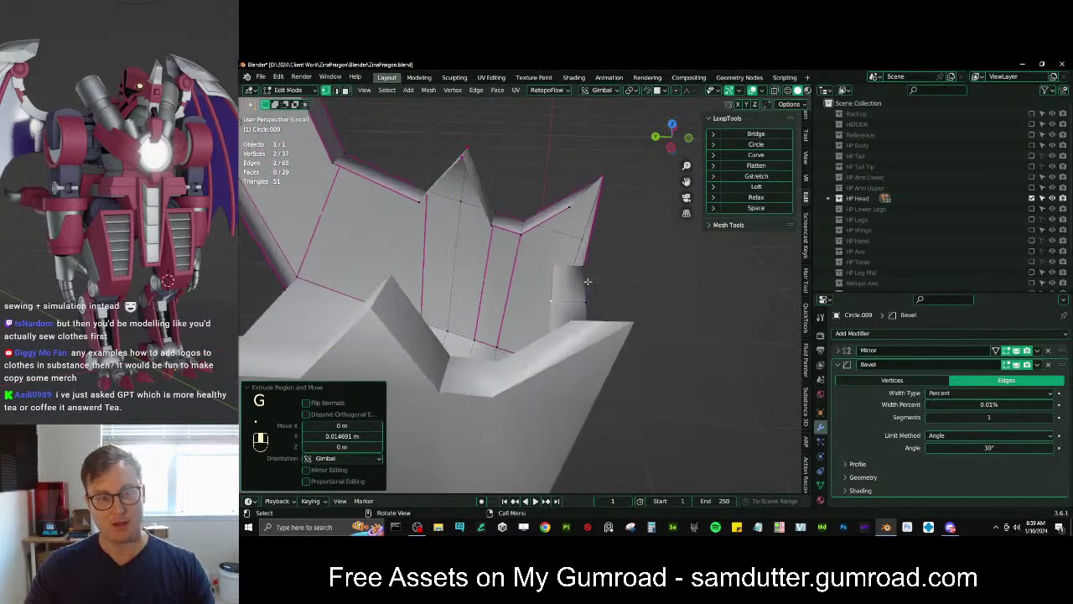
scroll(588, 282, "up", 1)
key("g")
key("y")
left_click(653, 288, "shift")
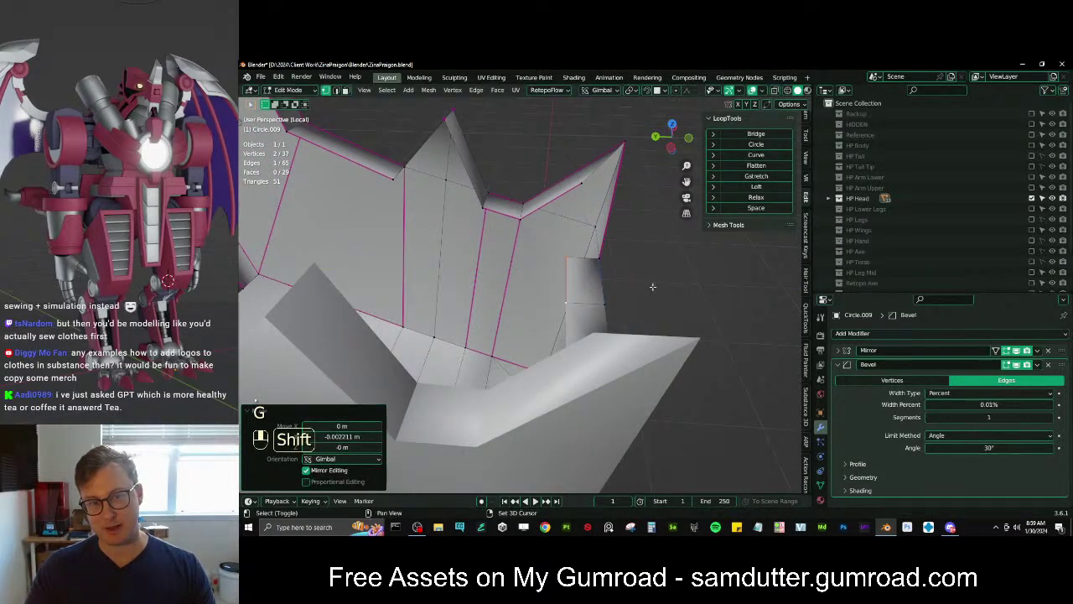
Fill the gap between the extruded front lip and the front spike's inner rim with a face
left_click(568, 258)
left_click(582, 184, "ctrl")
key("f")
Slide the inner rim vertex at the jaw's rear bottom corner along its edge
middle_click_drag(581, 186, 565, 289)
left_click(519, 293)
key("g")
key("g")
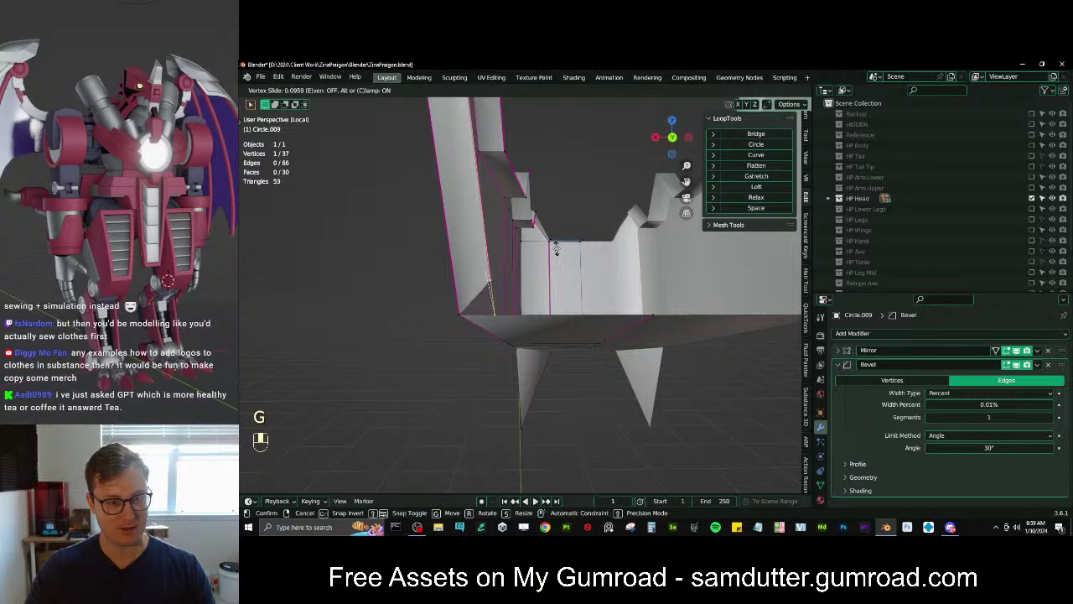
left_click(557, 252)
Extrude the rear corner vertex, scale it to 0 on X around the 3D cursor, and fill the rear floor lip with a face
key("e")
right_click(563, 294)
key("period")
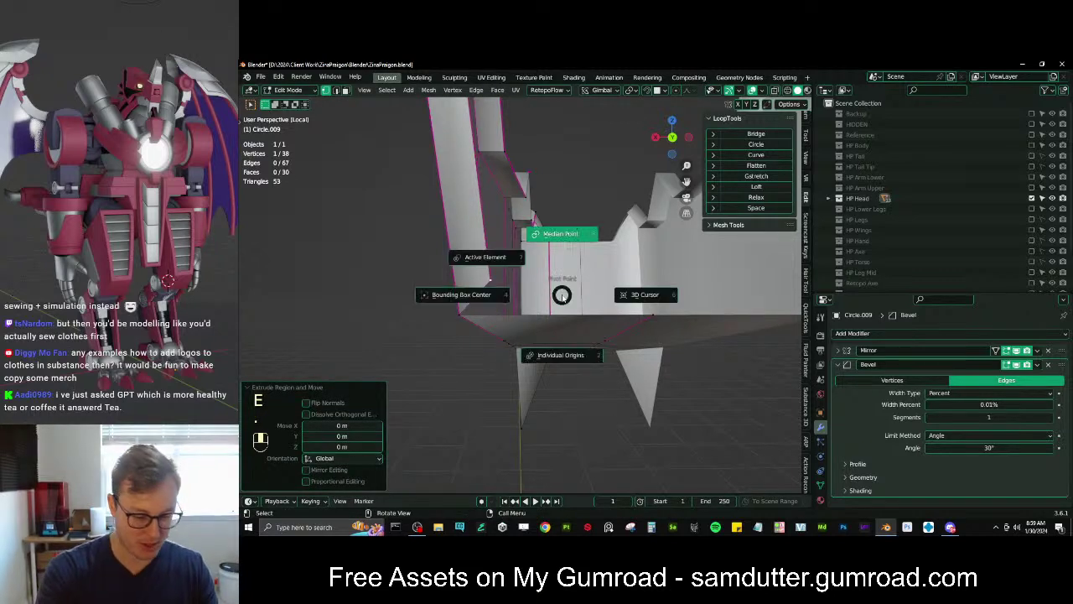
left_click(644, 299)
key("s")
key("x")
key("0")
key("Return")
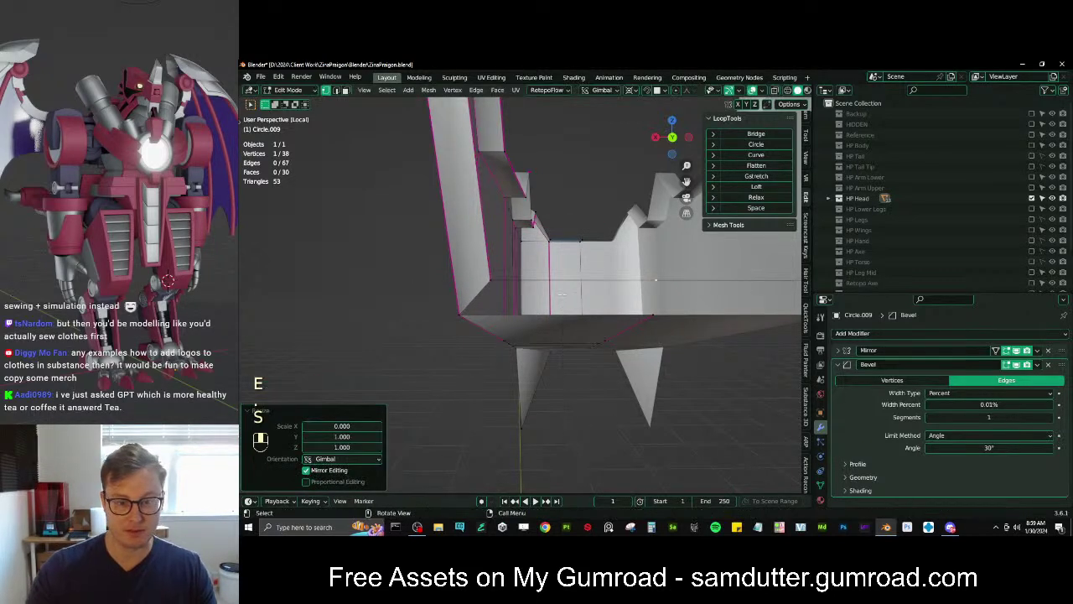
key("f")
middle_click_drag(643, 302, 488, 328)
key("ctrl+z")
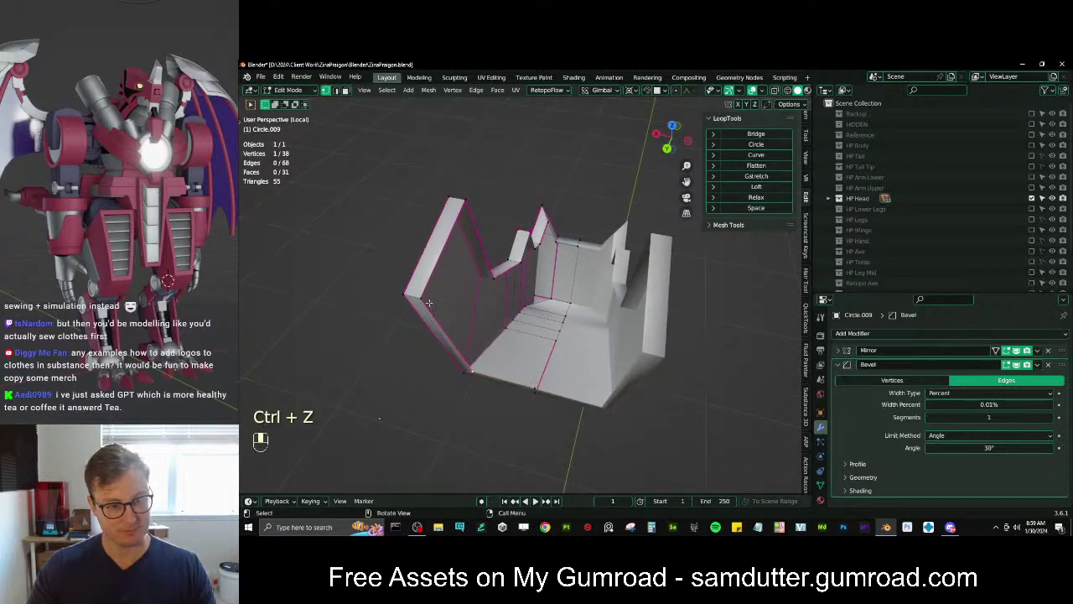
Fill the inner face of the rear side wall and check the jaw's beveled shape in Object Mode
left_click(484, 251, "ctrl")
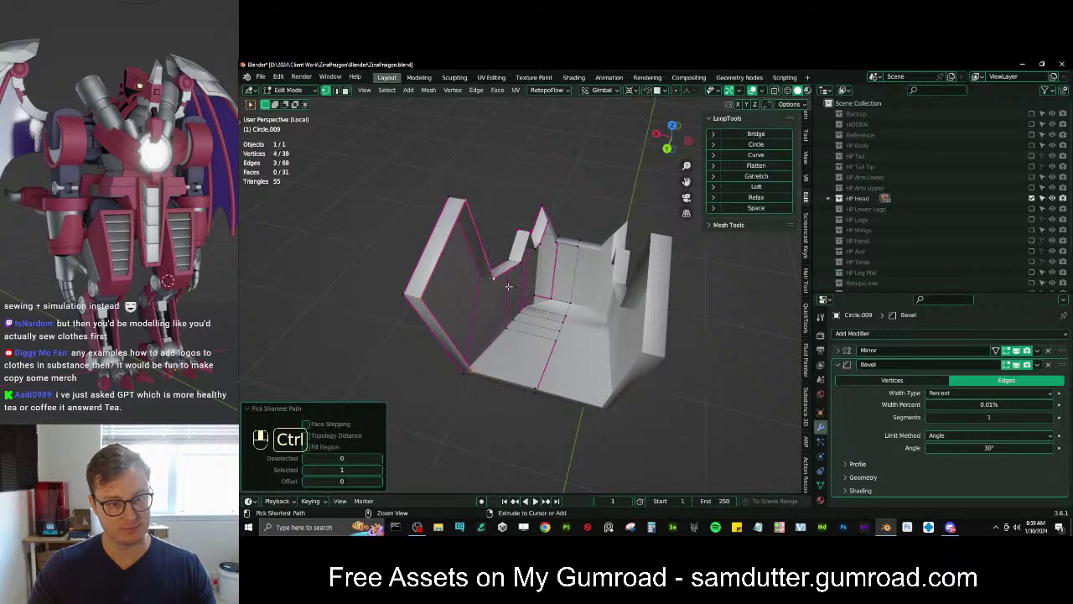
key("f")
key("Tab")
middle_click_drag(508, 286, 471, 303)
scroll(471, 303, "up", 3)
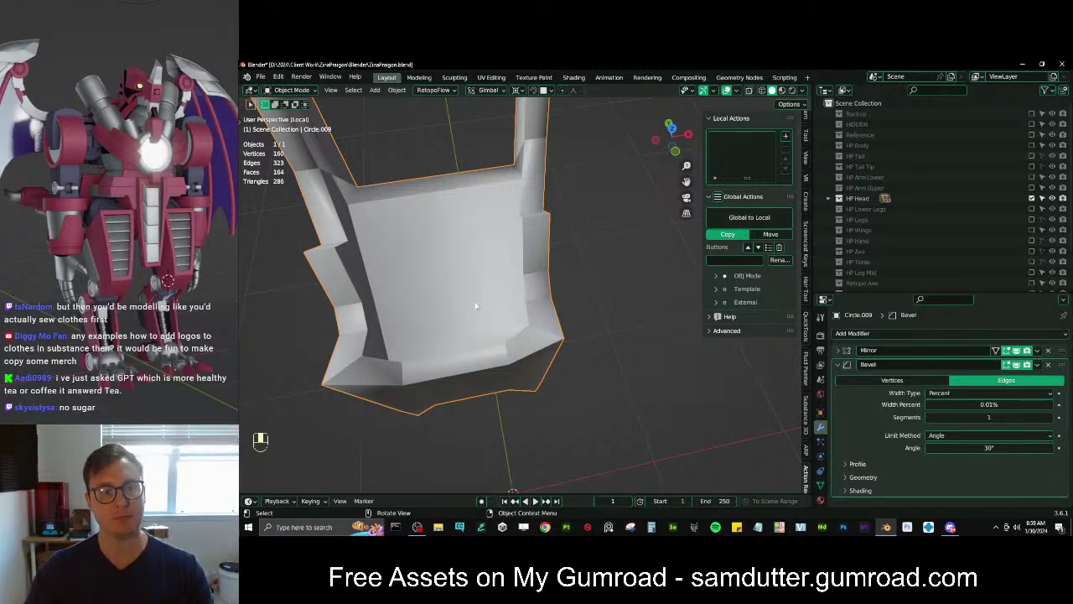
Duplicate the two vertices at the base of the jaw's front wall and raise the copies along Z
key("Tab")
middle_click_drag(475, 306, 621, 303)
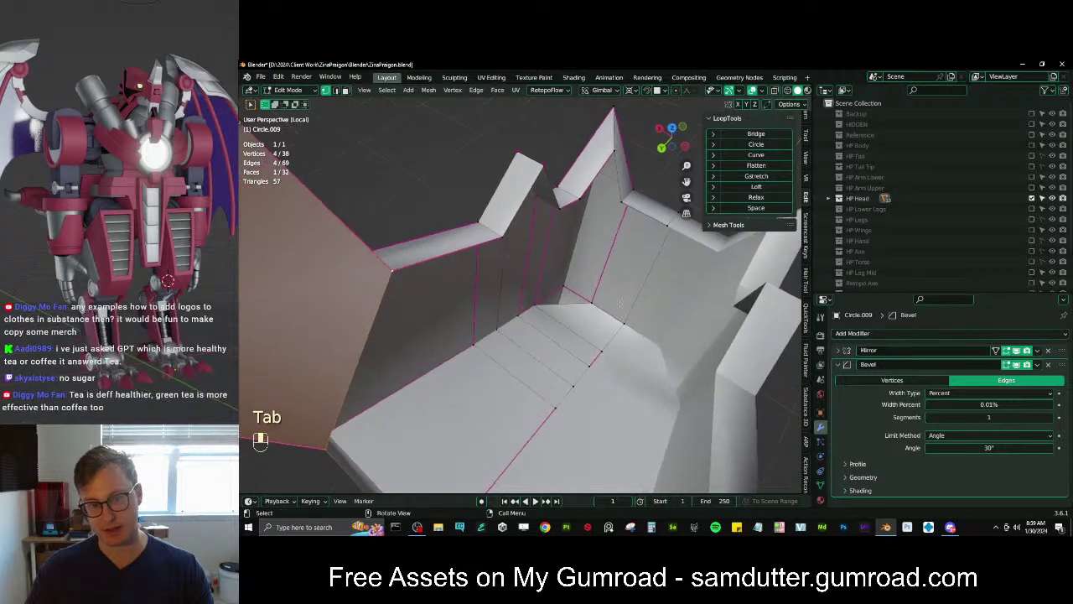
scroll(442, 214, "down", 4)
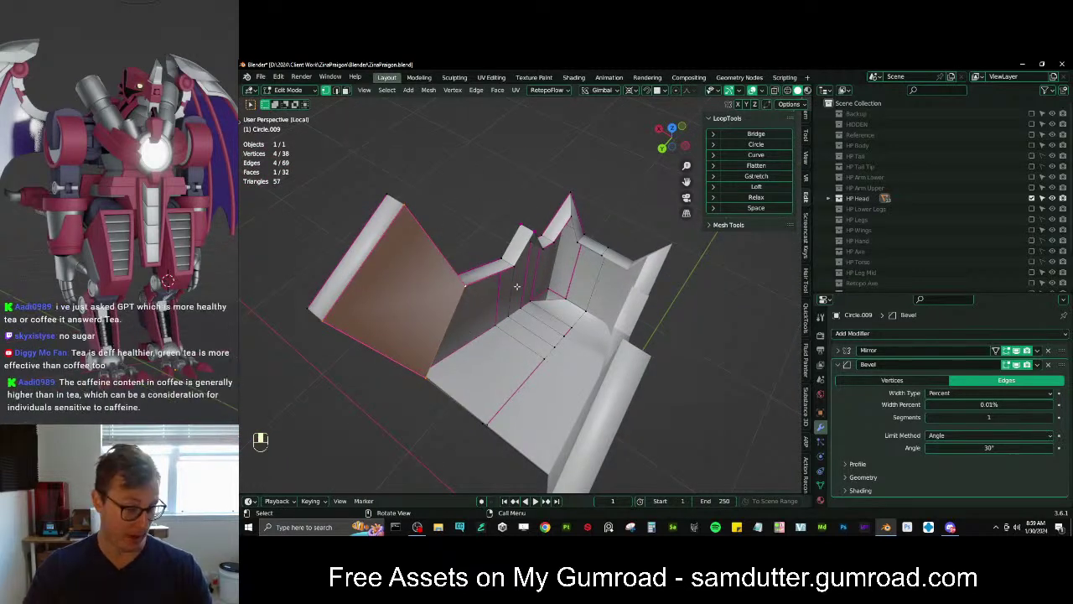
middle_click_drag(481, 308, 474, 323)
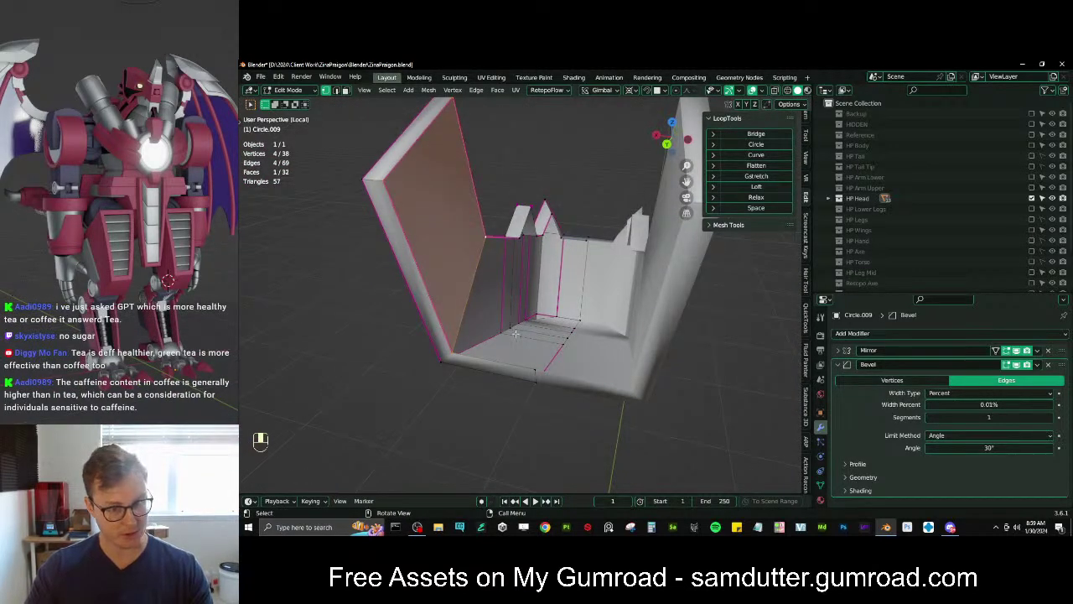
left_click(537, 306)
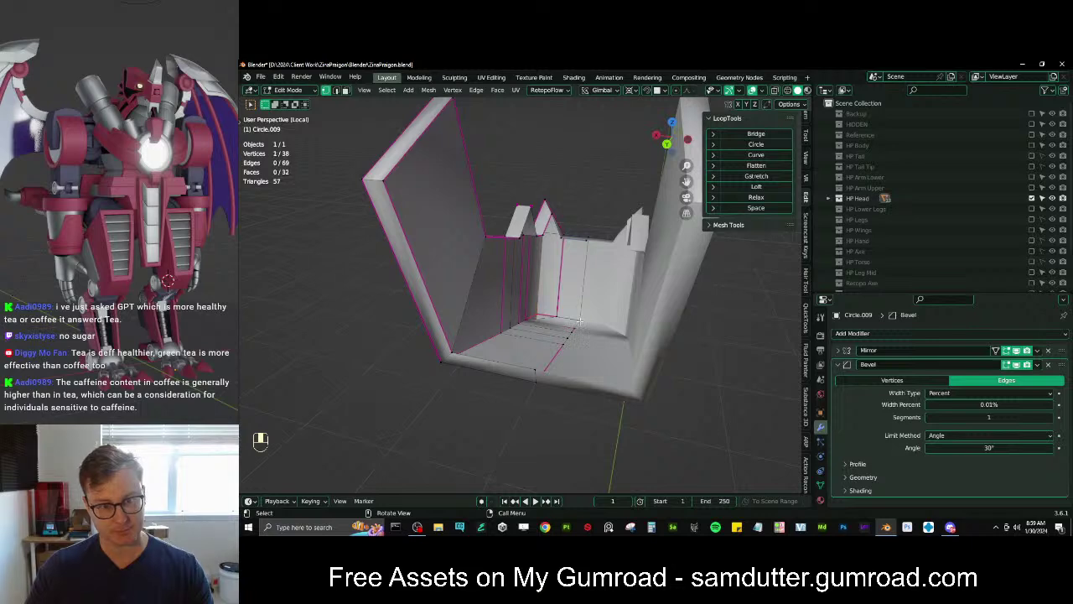
left_click(584, 313, "shift")
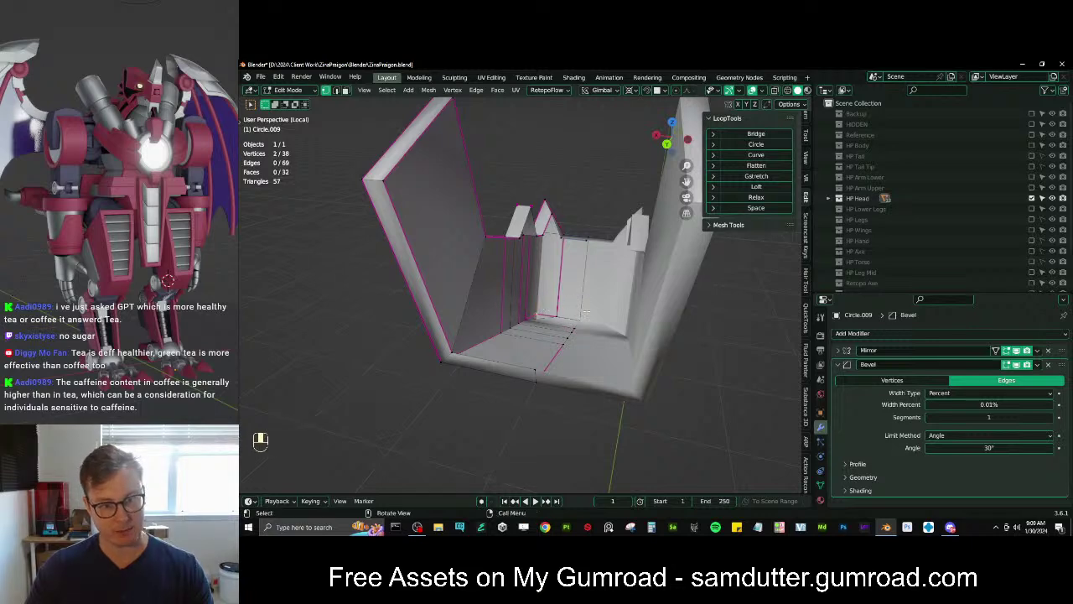
key("shift+d")
key("g")
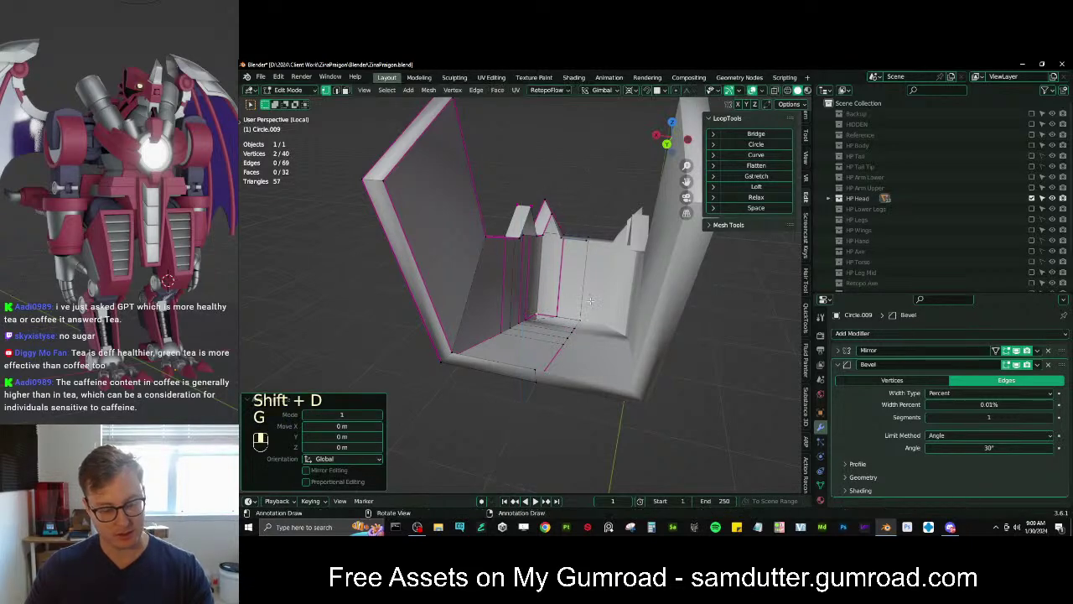
key("period")
scroll(591, 302, "up", 4)
key("g")
key("z")
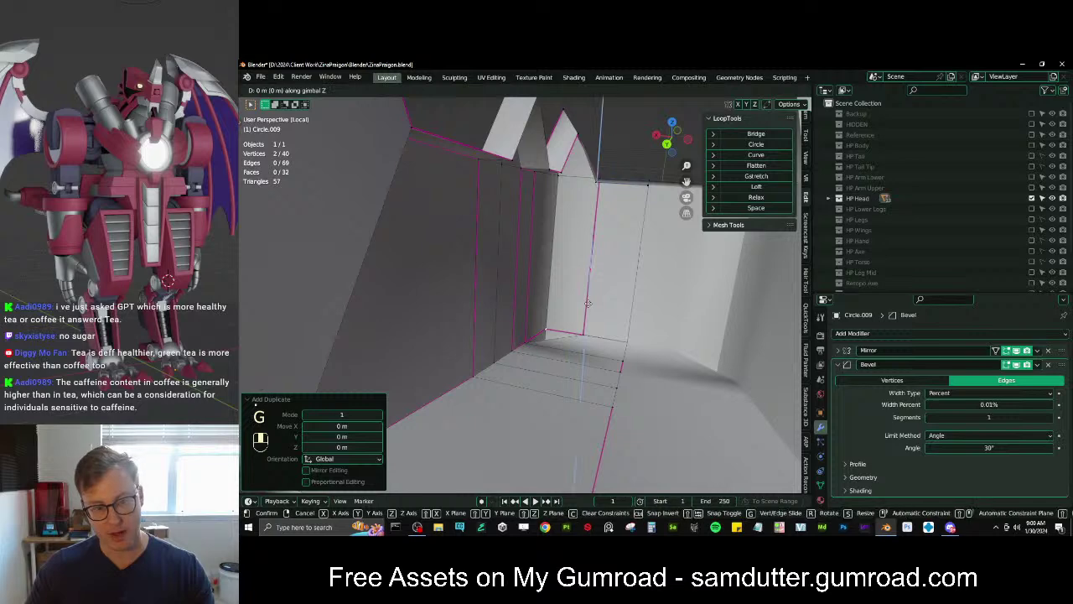
left_click(621, 422)
Join the two duplicated vertices with an edge and move it along Y inside the front wall
middle_click_drag(621, 402, 587, 416)
key("f")
mouse_move(592, 346)
middle_mouse_down()
mouse_move(587, 361)
mouse_move(578, 344)
middle_mouse_up()
key("g")
key("y")
left_click(597, 361)
Move the new edge's outer vertex about -0.0054 m along X
left_click(595, 323)
key("g")
middle_click(596, 325)
left_click(596, 330)
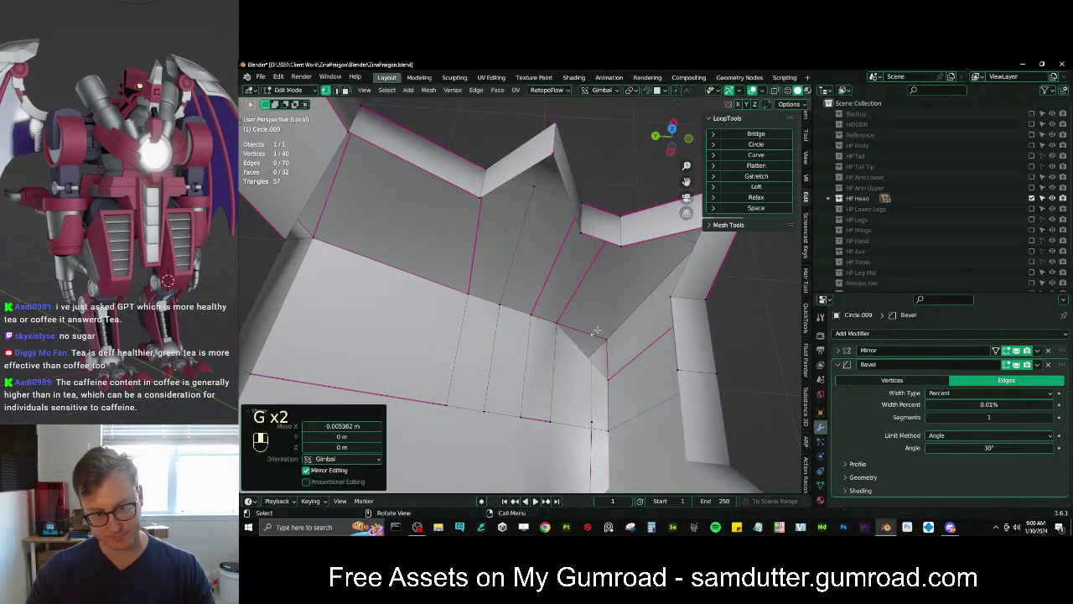
Fill an inner floor face between the new front edge and the rear floor lip
left_click(593, 424, "shift")
scroll(592, 423, "down", 4)
left_click(394, 293, "shift")
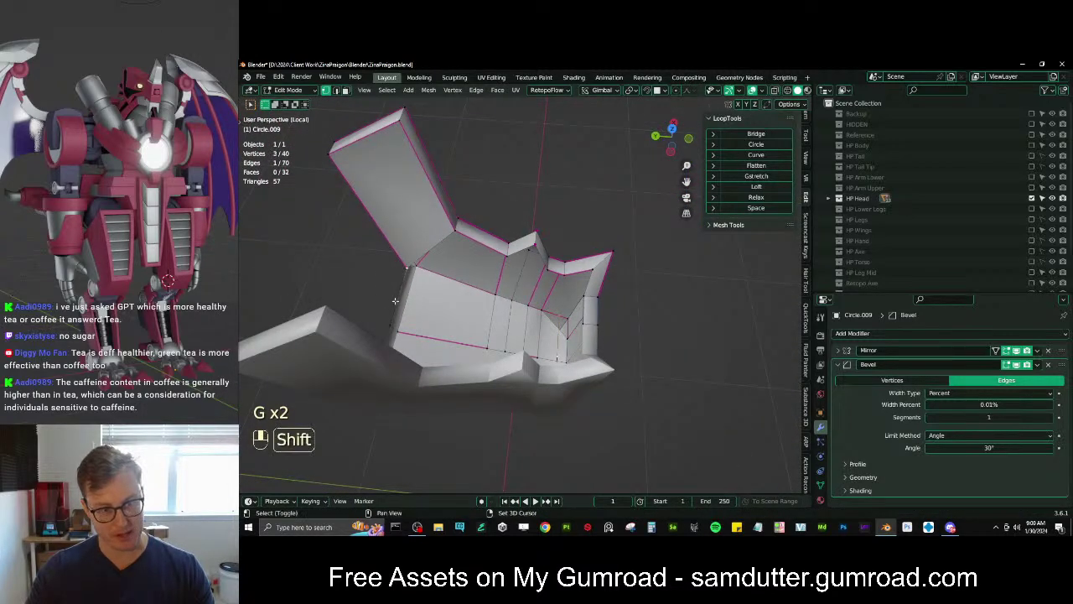
left_click(392, 314, "shift")
key("f")
Cut an edge loop across the new inner floor face, slid in line with the side wall's vertical edge behind the tooth
middle_click_drag(393, 314, 519, 309)
key("ctrl+r")
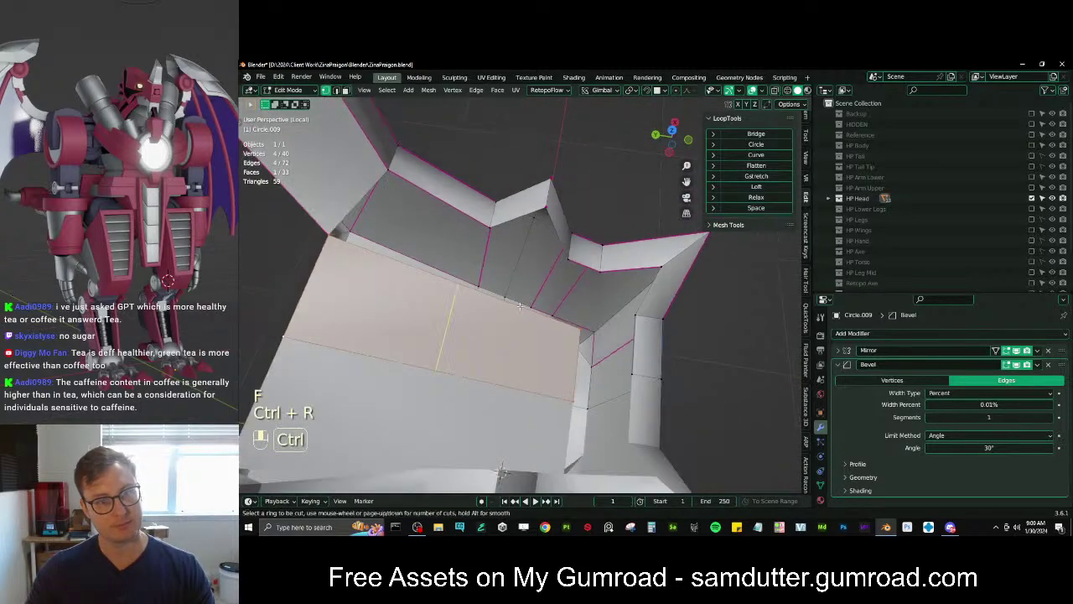
scroll(519, 309, "up", 1)
right_click(471, 318)
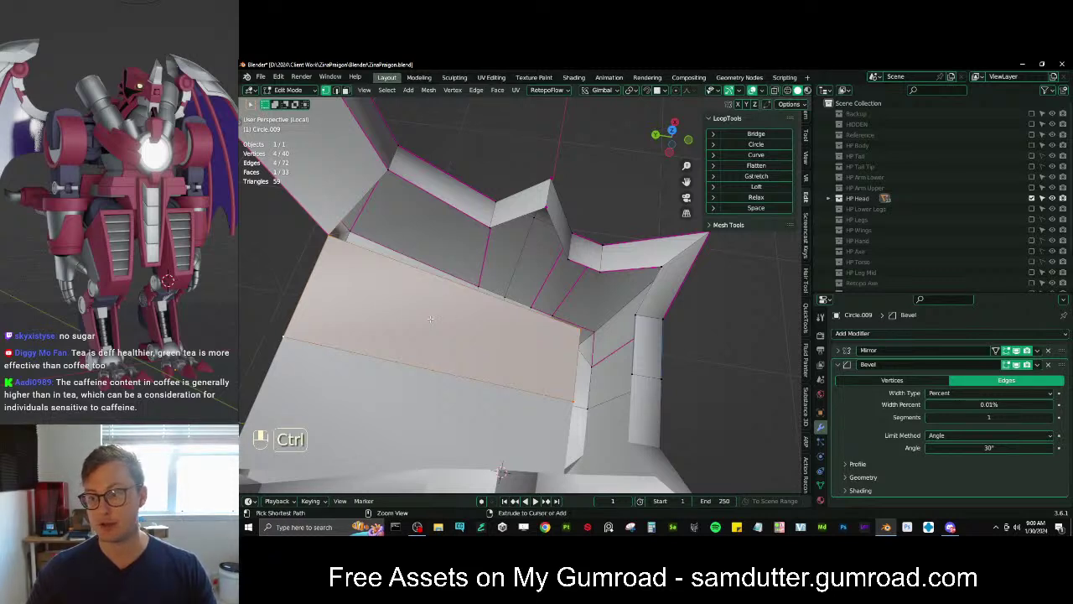
key("ctrl+r")
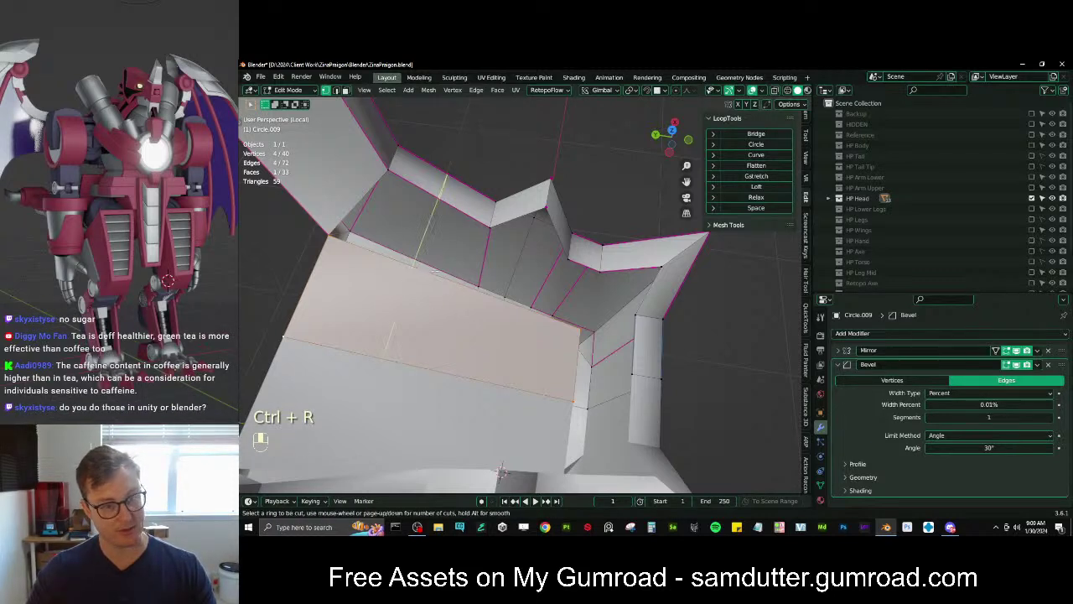
left_click(435, 276)
left_click(453, 283)
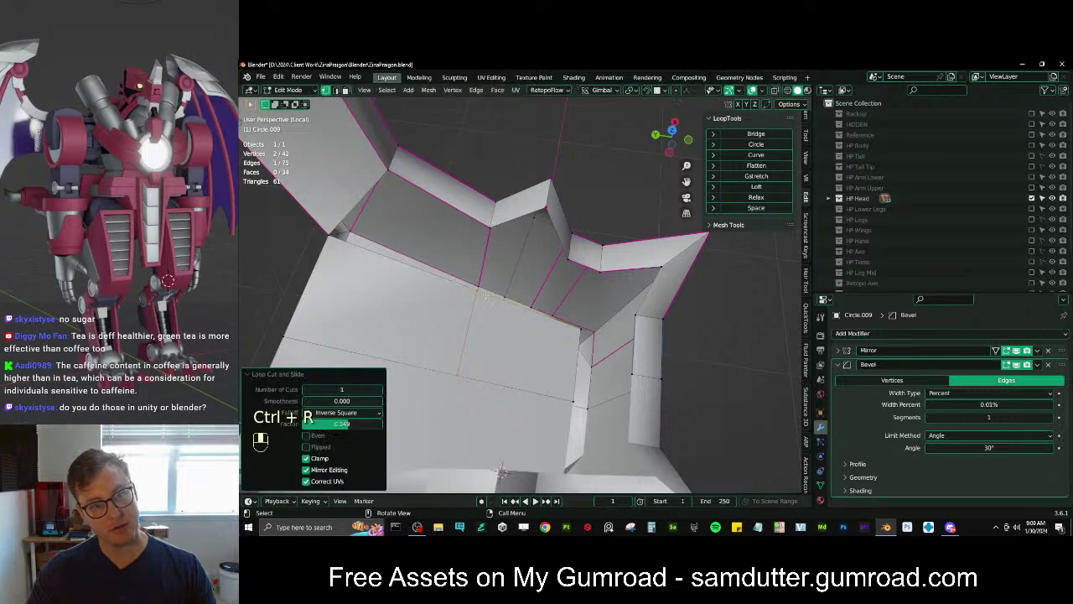
Add a second edge loop across the floor face, slid close to the front corner of the jaw
key("ctrl+r")
left_click(549, 318)
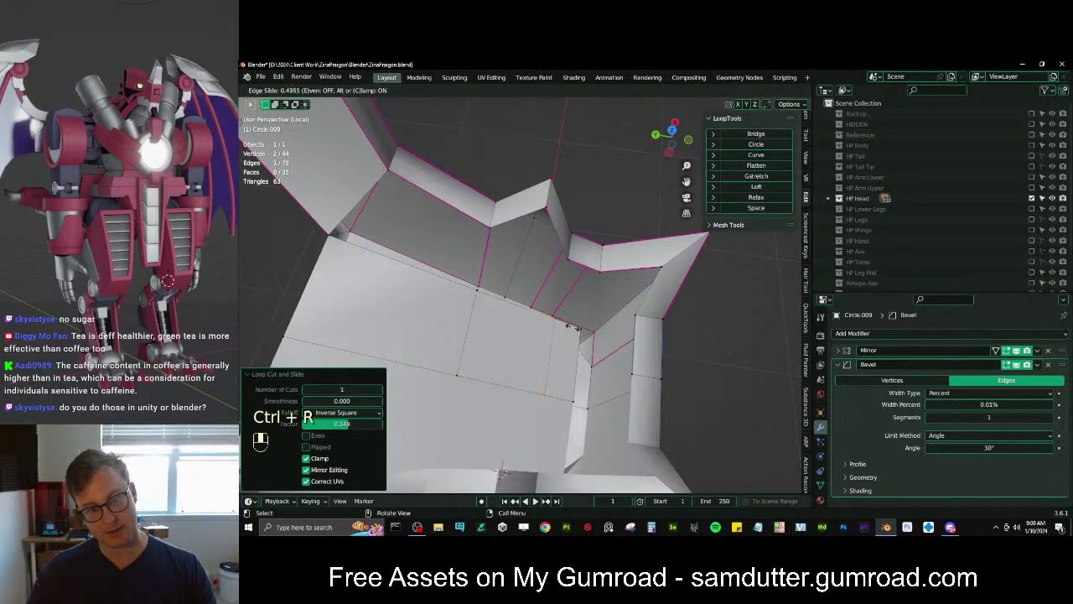
left_click(573, 327)
mouse_move(570, 329)
middle_mouse_down()
mouse_move(588, 308)
mouse_move(567, 337)
mouse_move(594, 387)
mouse_move(537, 368)
mouse_move(549, 331)
middle_mouse_up()
scroll(558, 311, "up", 2)
Bevel the floor's front corner vertex with a width of about 0.0115 m
left_click(559, 304)
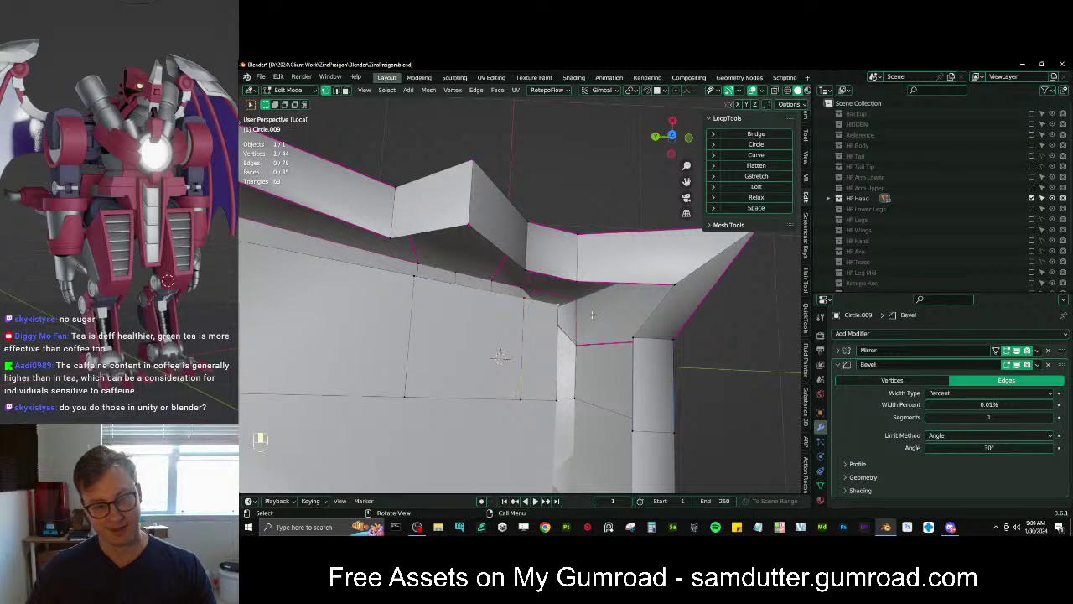
key("ctrl")
key("ctrl+b")
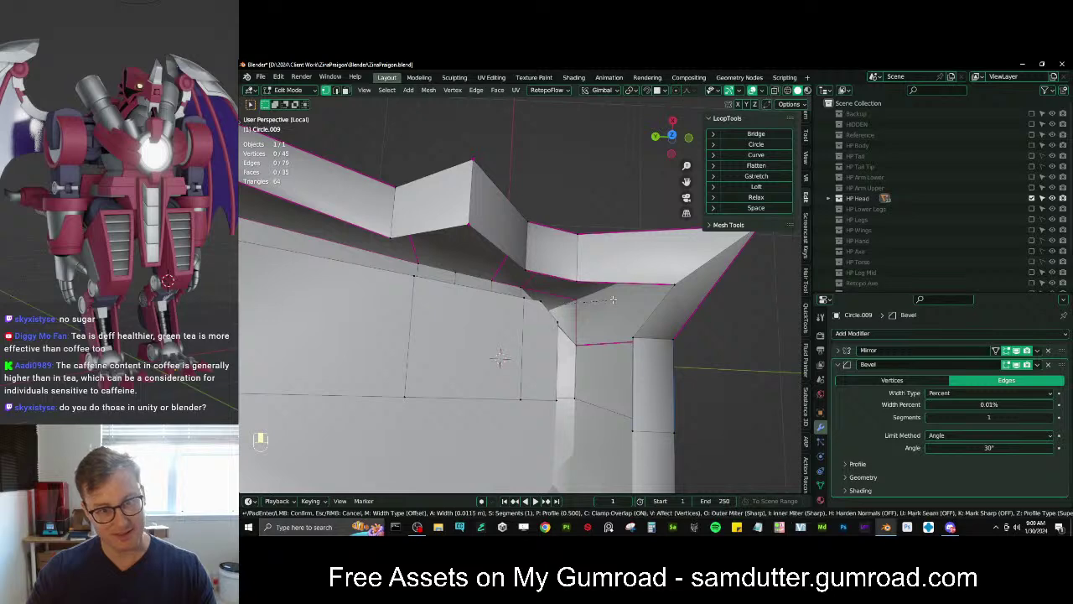
left_click(613, 299)
Fill the angled inner corner face above the bevelled floor edge and the adjoining inner face of the front wall
left_click(557, 321)
left_click(577, 305, "shift")
middle_click_drag(582, 313, 606, 293)
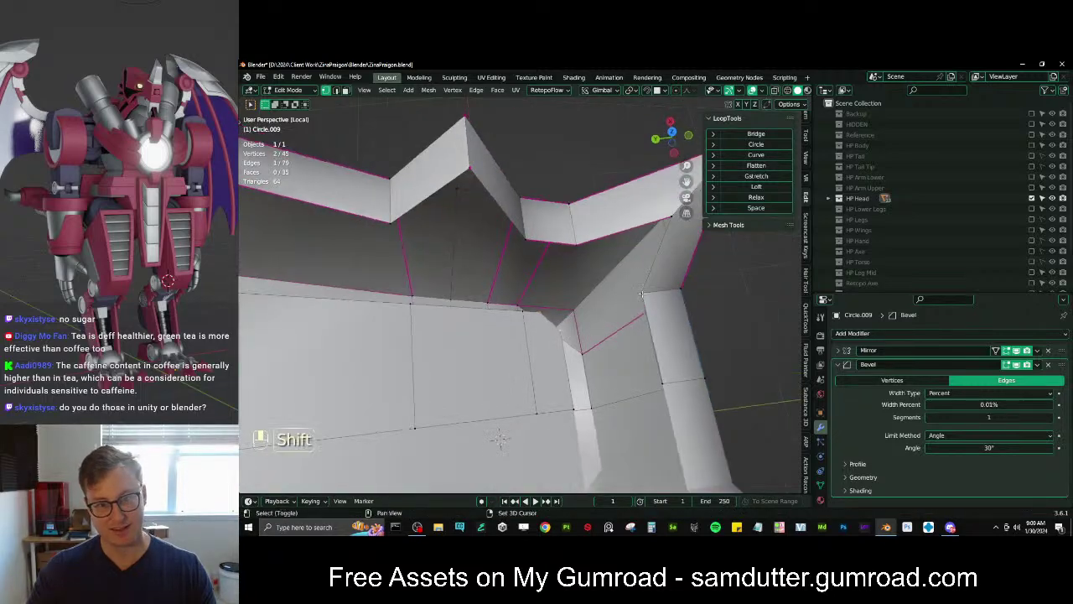
left_click(589, 244, "shift")
key("f")
middle_click_drag(588, 244, 639, 213)
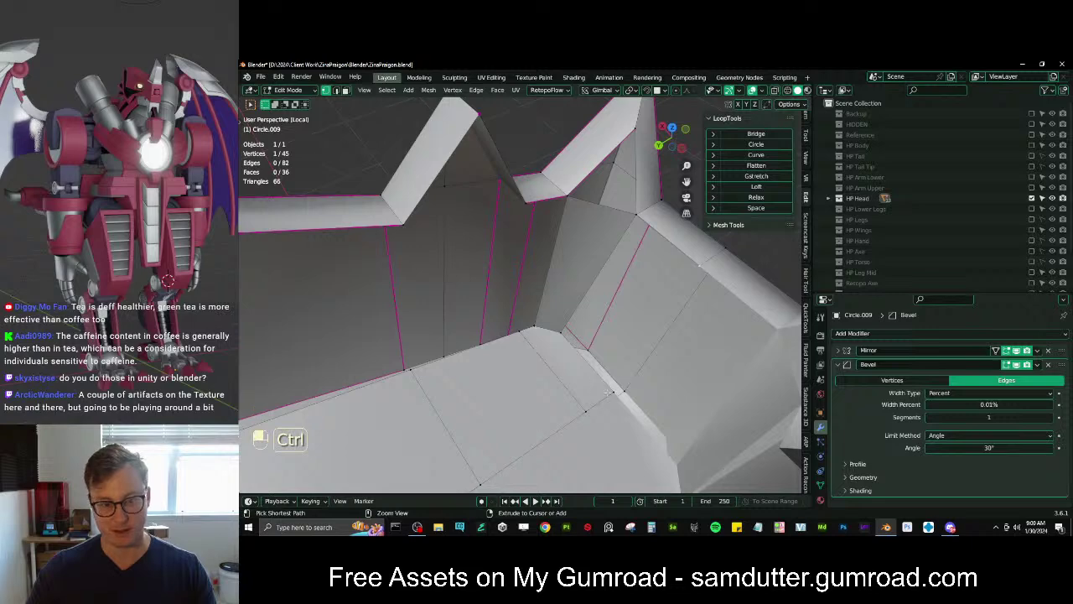
key("f")
Slide the front floor edge loop rearward to meet the base of the side wall's next vertical edge
middle_click_drag(608, 393, 531, 352)
left_click(546, 437, "shift")
middle_click_drag(546, 436, 547, 361)
key("g")
key("g")
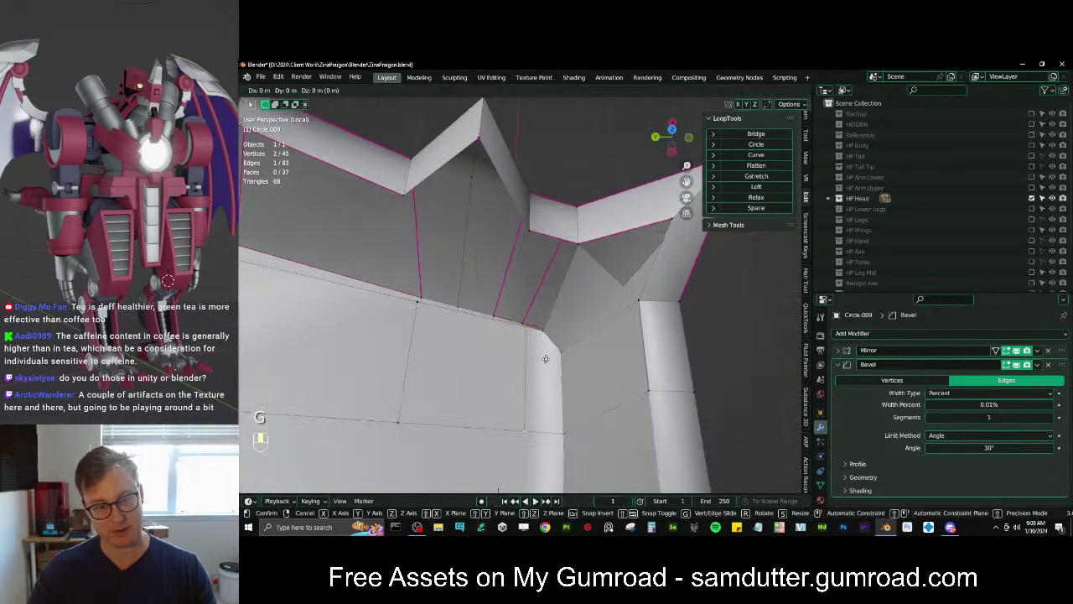
left_click(537, 357)
middle_click_drag(526, 325, 542, 357)
key("g")
key("g")
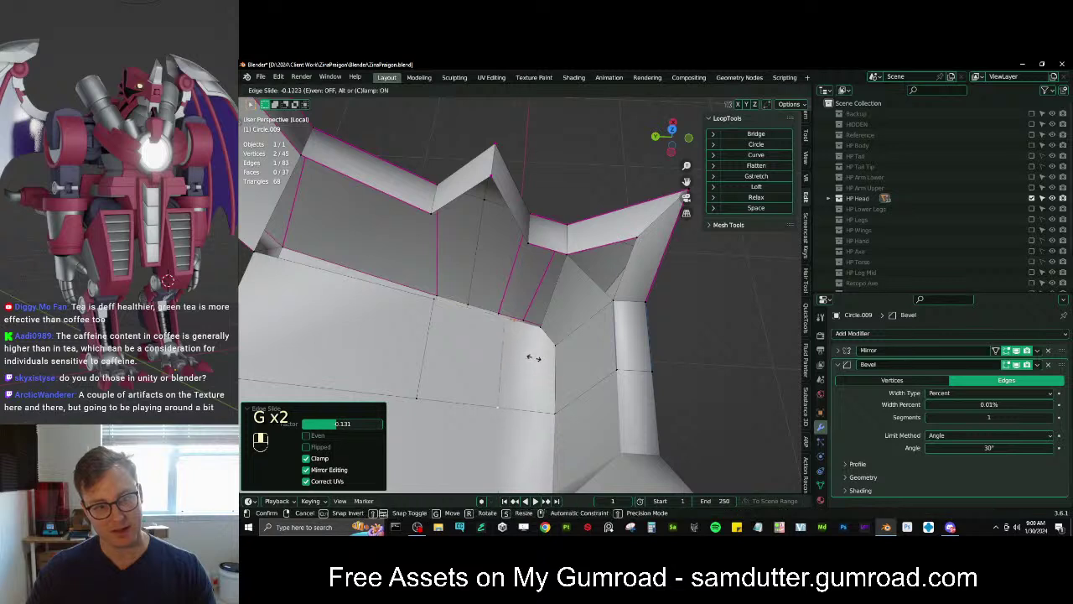
left_click(534, 358)
Fill the inner side wall face beside the corner and the inner triangle of the front tooth
left_click(502, 316)
left_click(538, 239, "ctrl")
key("f")
middle_click_drag(554, 258, 575, 251)
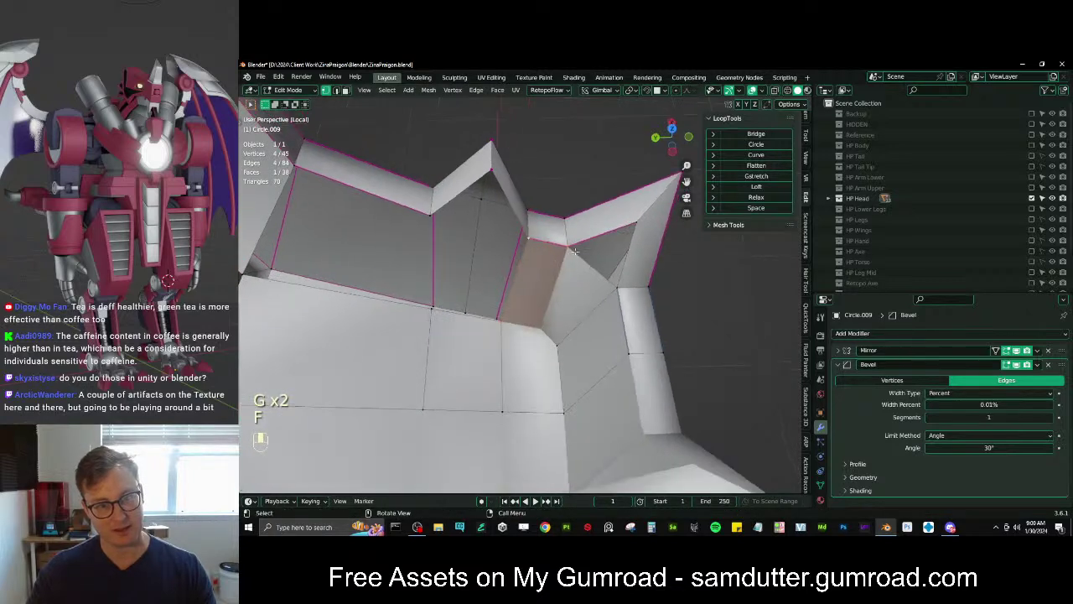
key("f")
middle_click_drag(636, 223, 568, 290)
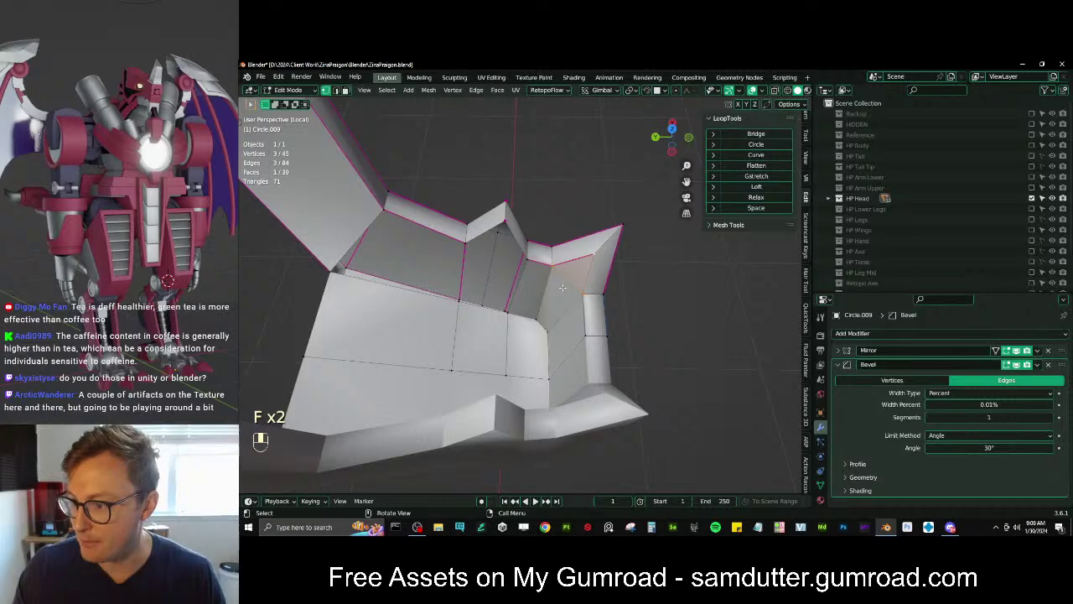
Fill the long inner side wall face between the rear arm and the first side tooth
middle_click_drag(544, 307, 552, 414)
scroll(560, 312, "up", 3)
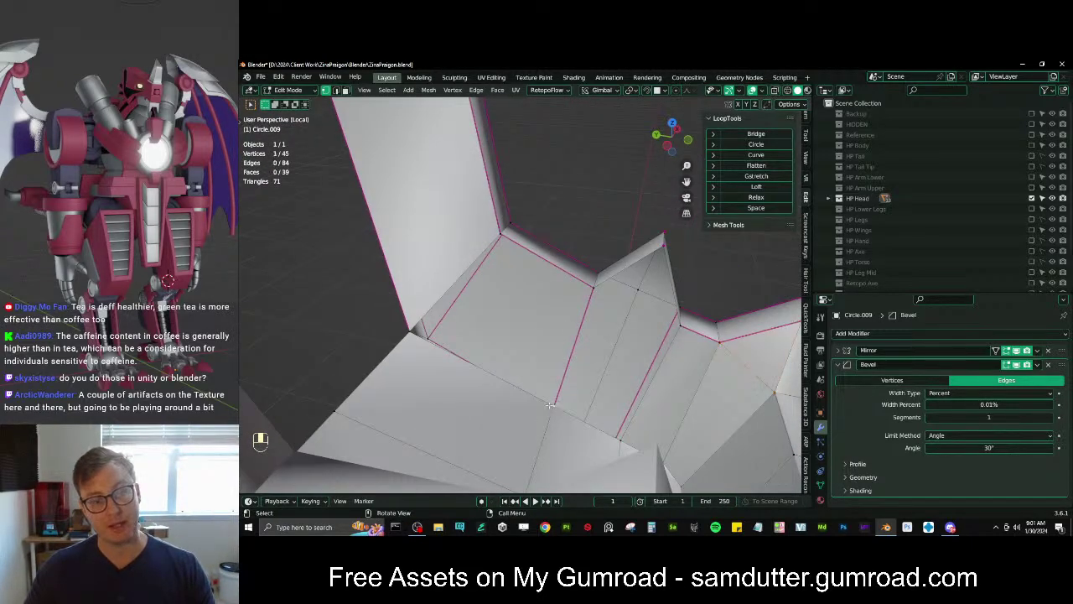
key("ctrl+z")
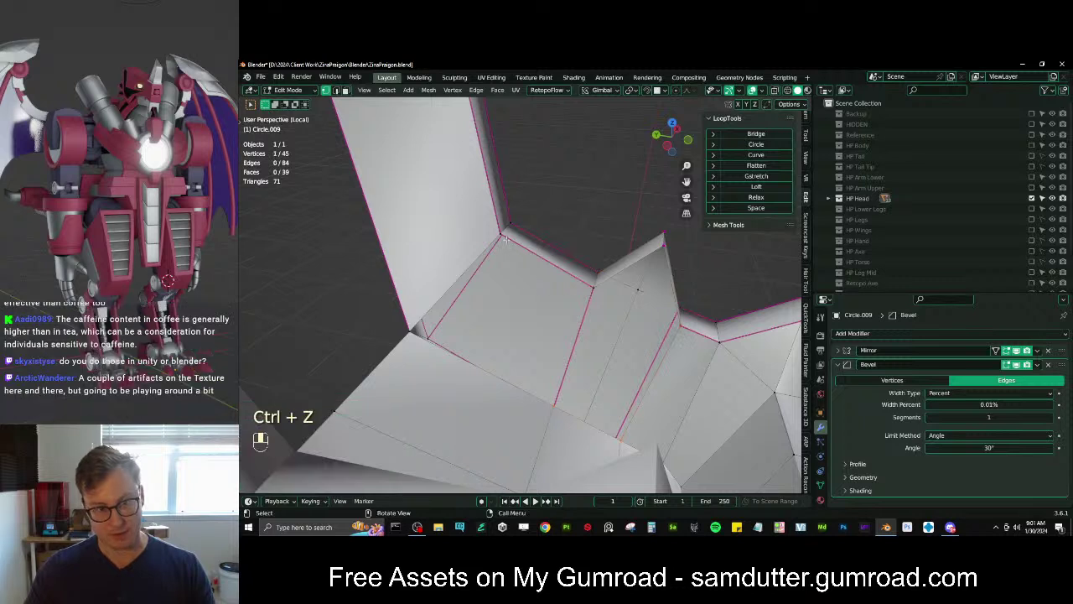
key("shift")
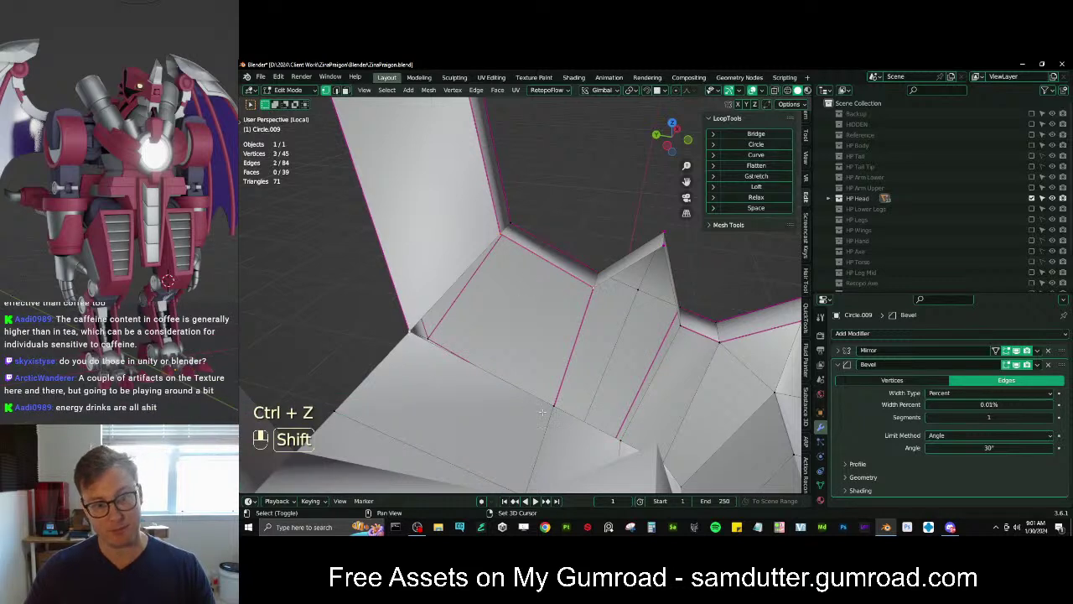
left_click(543, 411, "shift")
key("f")
middle_click_drag(543, 412, 511, 282)
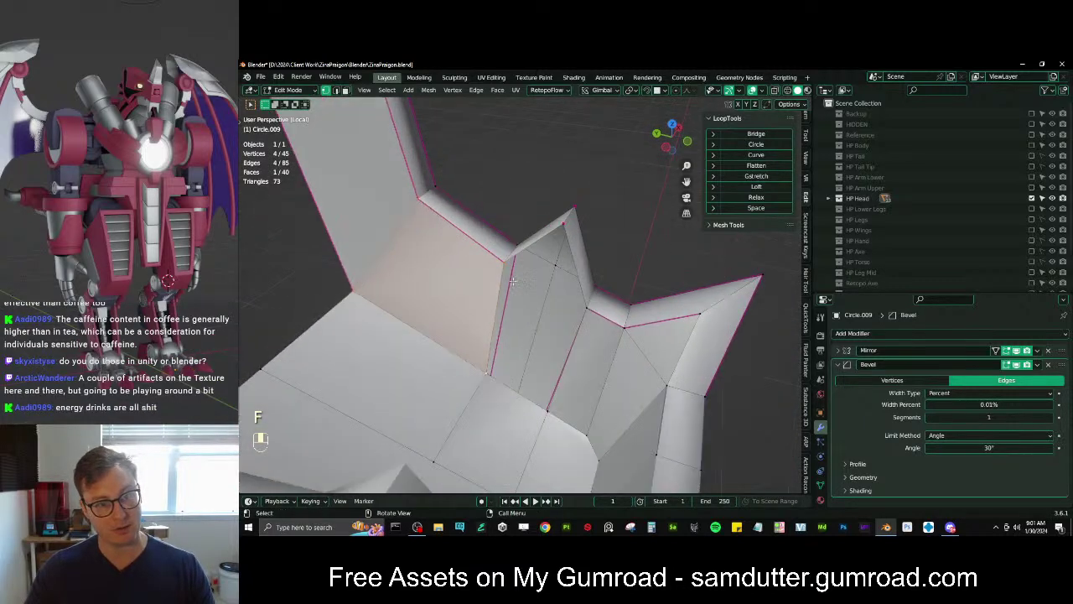
Fill the side tooth's inner triangle and the remaining inner wall face below it, and check the mirrored jaw in Object Mode
key("shift")
left_click(583, 299, "shift")
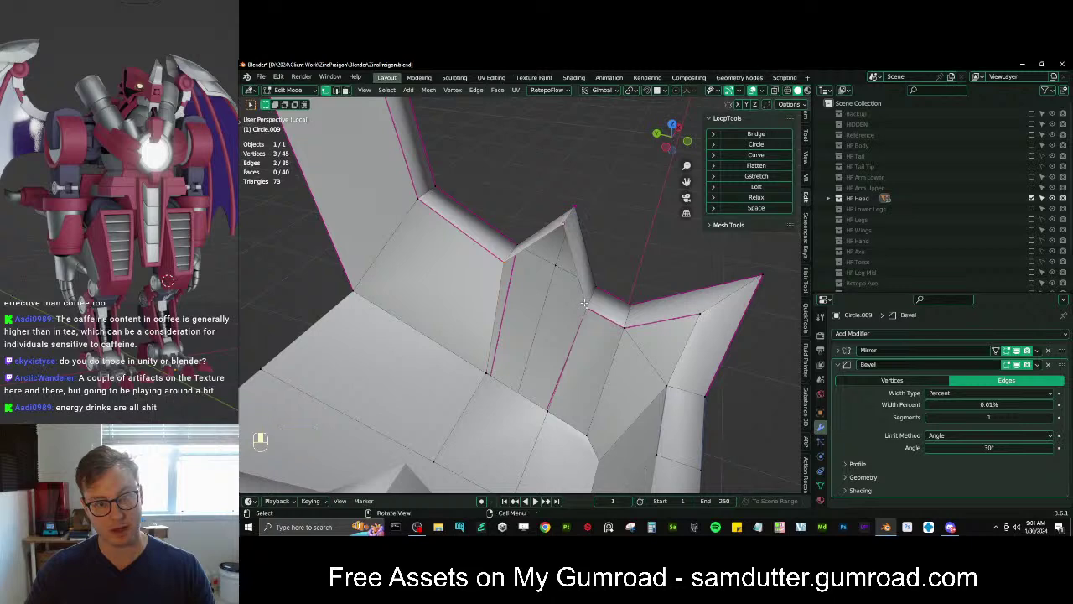
key("f")
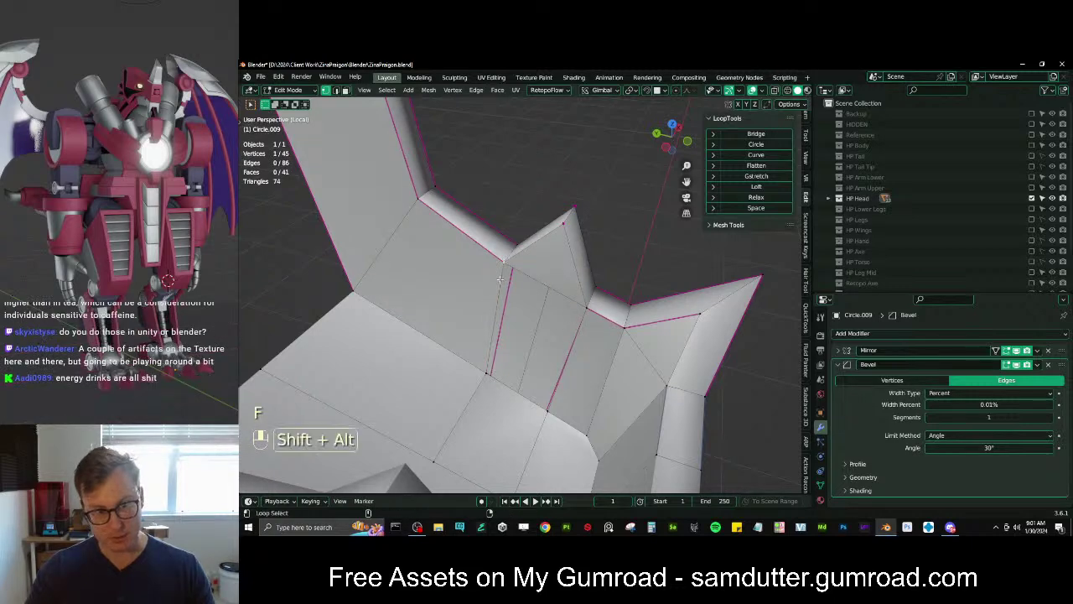
left_click(501, 279, "alt+shift")
key("f")
scroll(539, 304, "down", 4)
key("Tab")
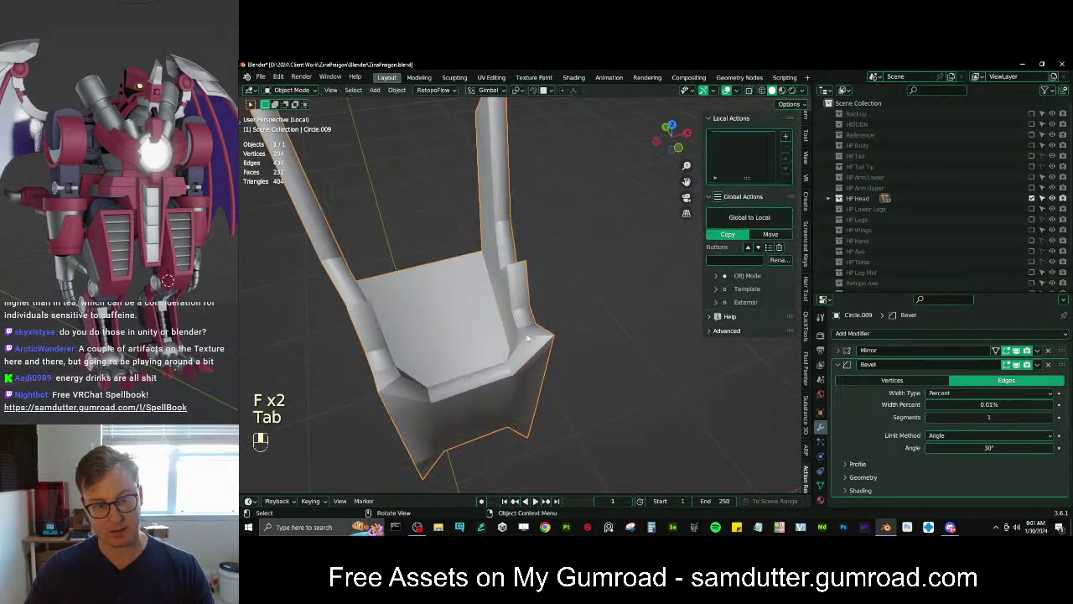
middle_click_drag(495, 312, 558, 367)
Add a centred vertical edge loop to the angled inner corner face
key("Tab")
key("ctrl+r")
double_click(530, 322)
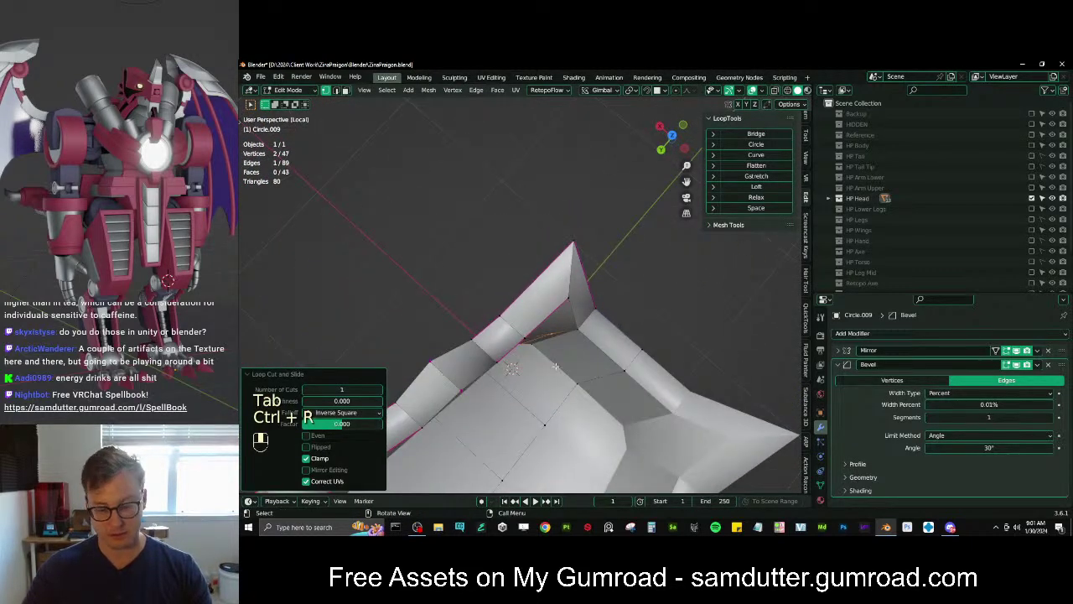
key("KP_7")
key("g")
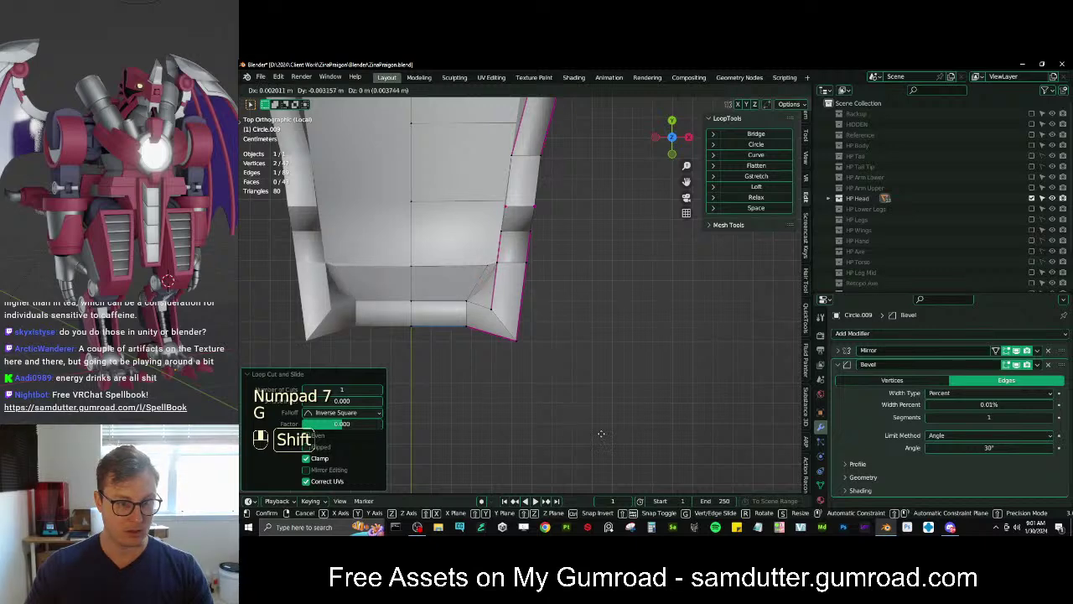
key("ctrl+z")
Shrink/fatten the new corner edge by 0.00591 m and connect its upper vertex to the front tooth's inner tip
middle_click_drag(555, 365, 587, 319)
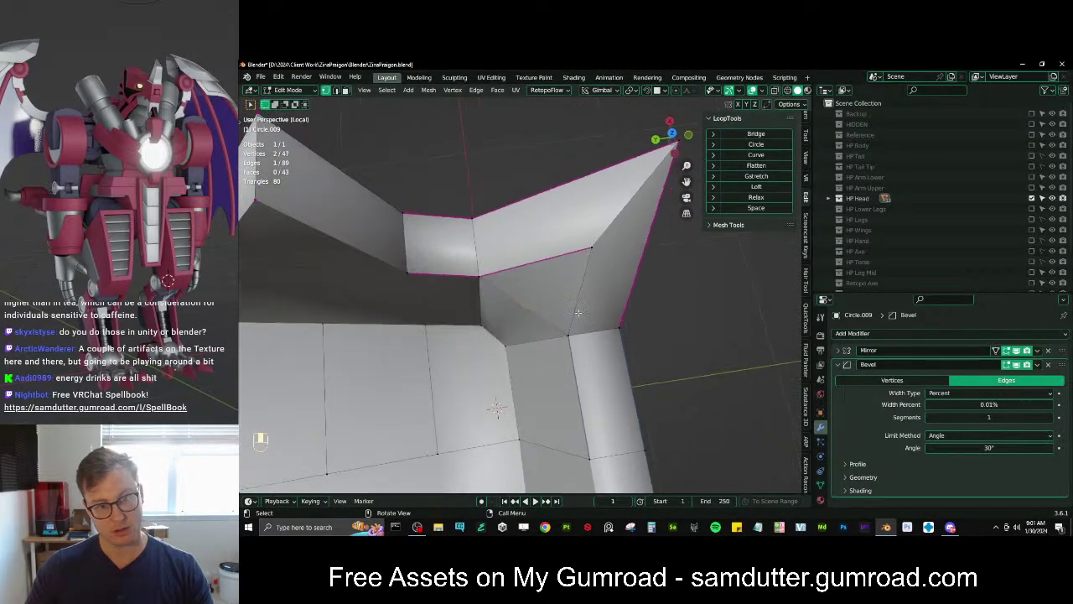
key("alt+s")
left_click(648, 227, "shift")
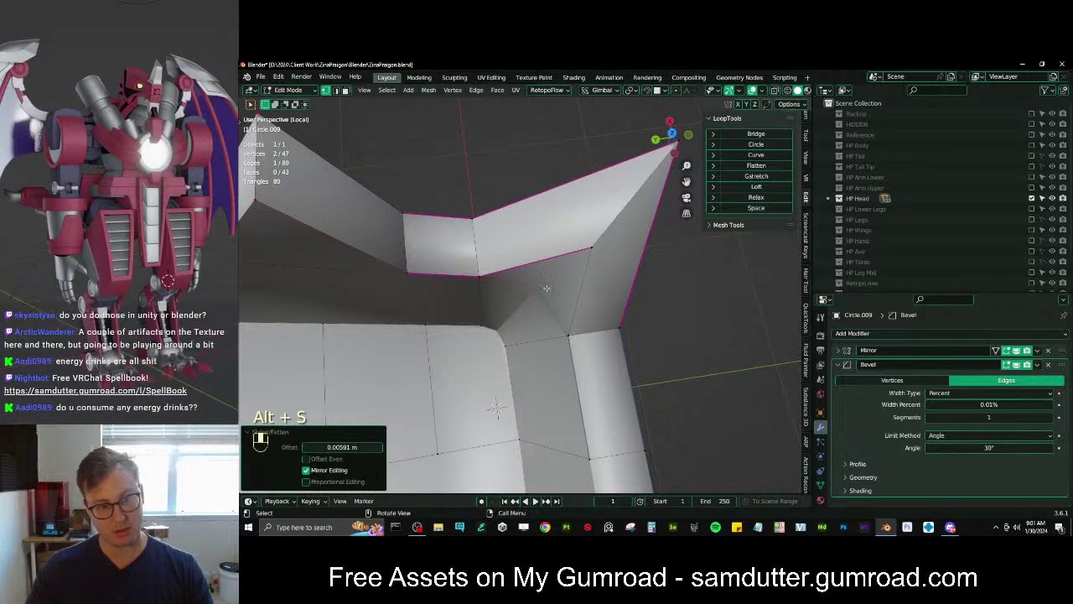
middle_click_drag(648, 226, 570, 248)
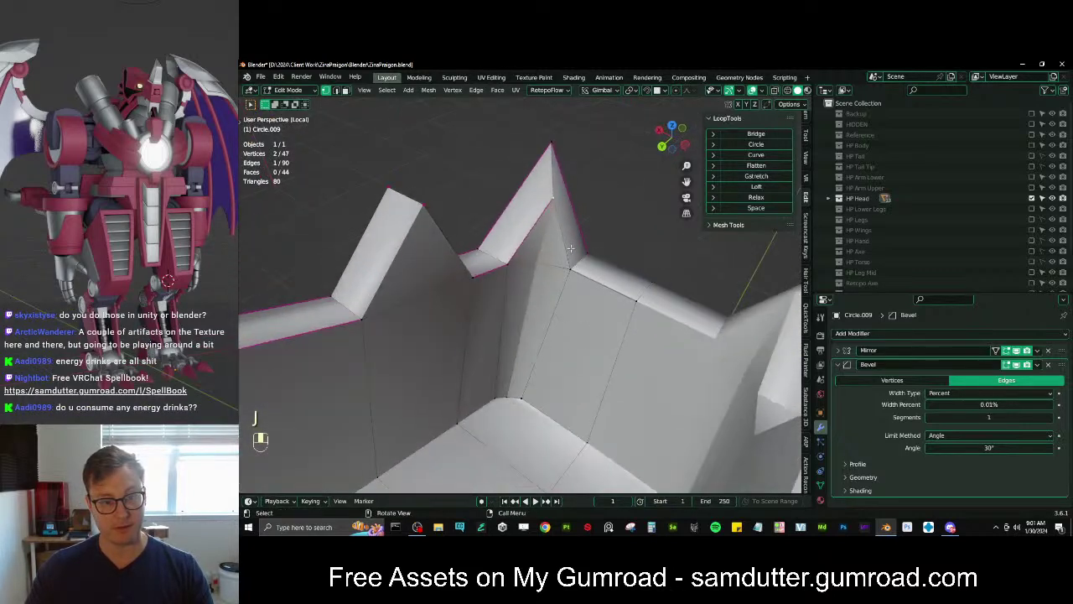
Try the LoopTools Gstretch and Space operations on the vertices along the inner corner edge
left_click(510, 405, "ctrl")
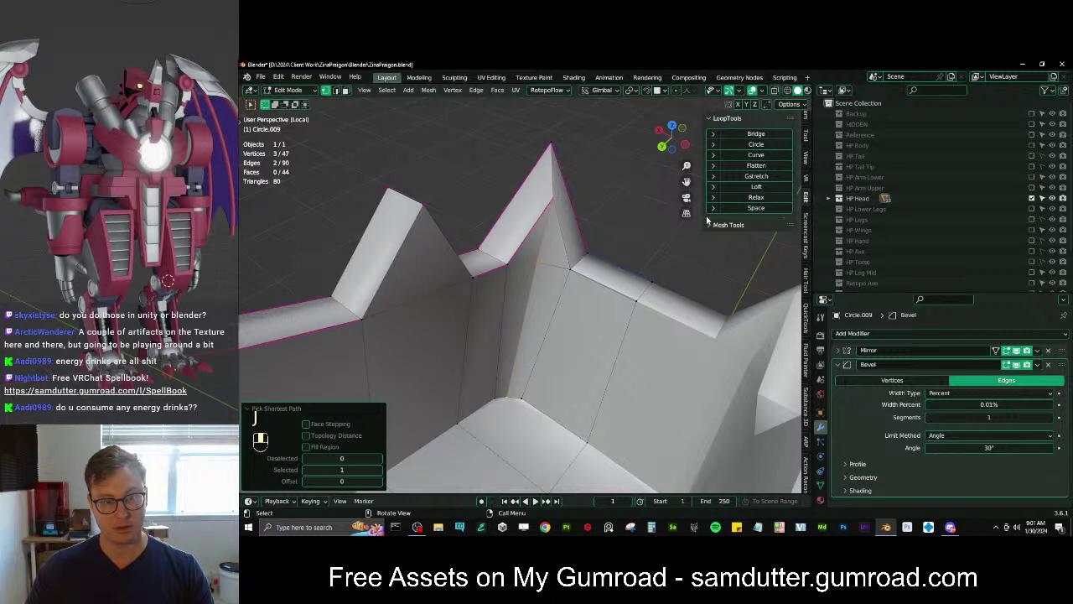
left_click(756, 176)
key("ctrl+z")
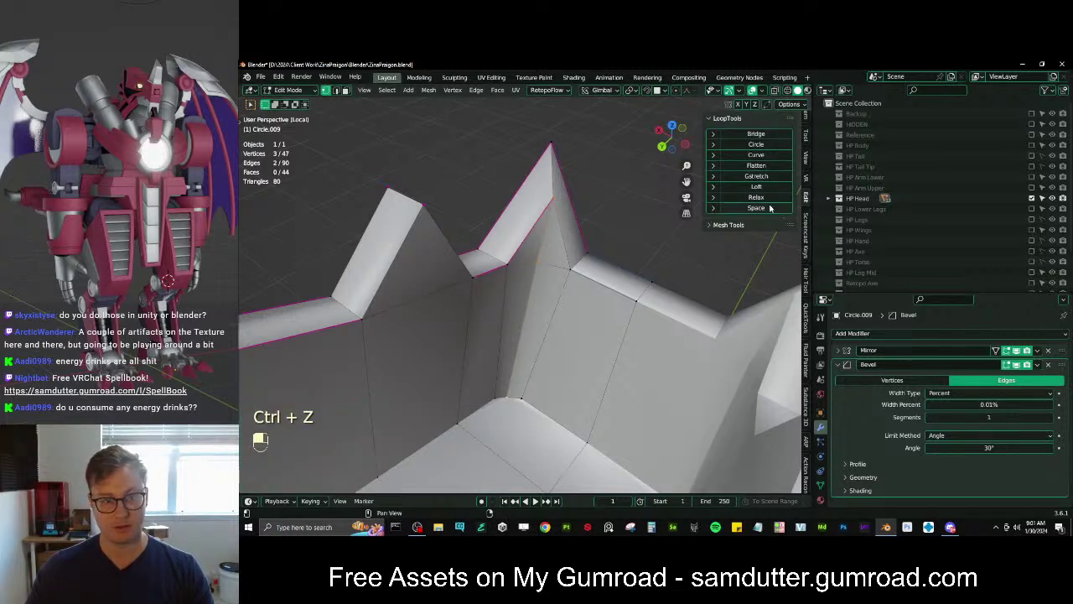
left_click(769, 208)
key("ctrl+z")
Slide the inner corner's upper vertex along its edge below the front tooth
middle_click_drag(579, 268, 546, 279)
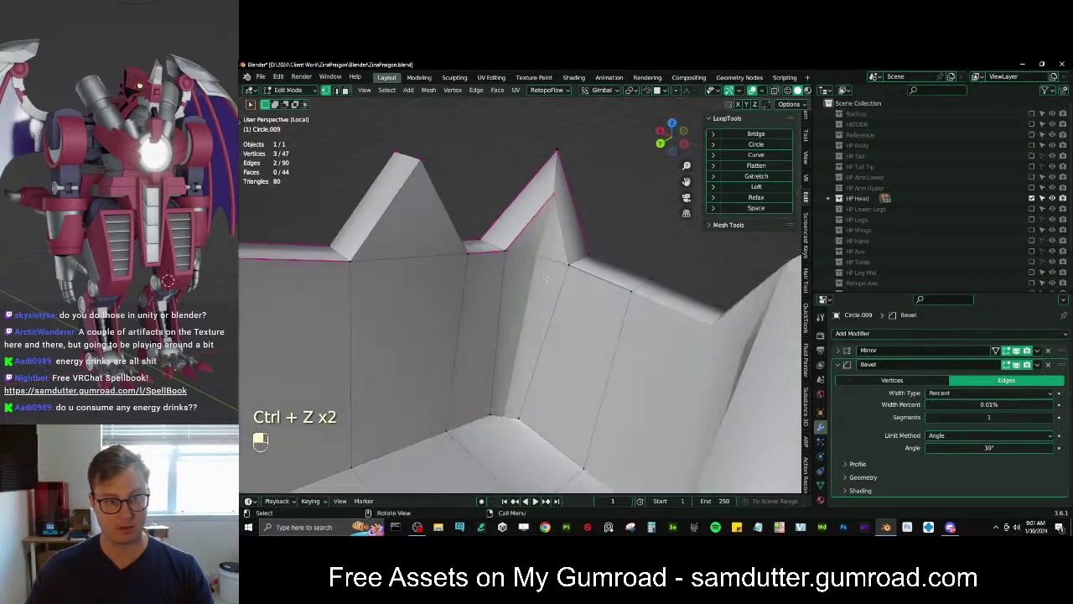
key("g")
key("g")
left_click(551, 264)
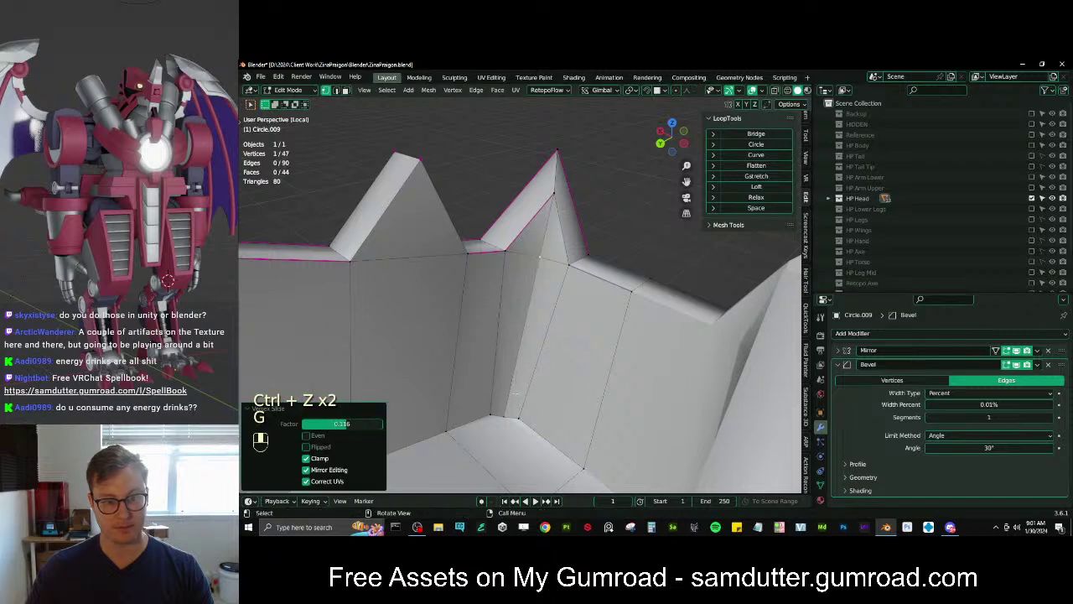
Knife-cut the floor from the side wall's corner vertex to the crosswise floor edge, running alongside the front wall
left_click(518, 408)
middle_click_drag(518, 408, 541, 413)
middle_click_drag(511, 379, 503, 355)
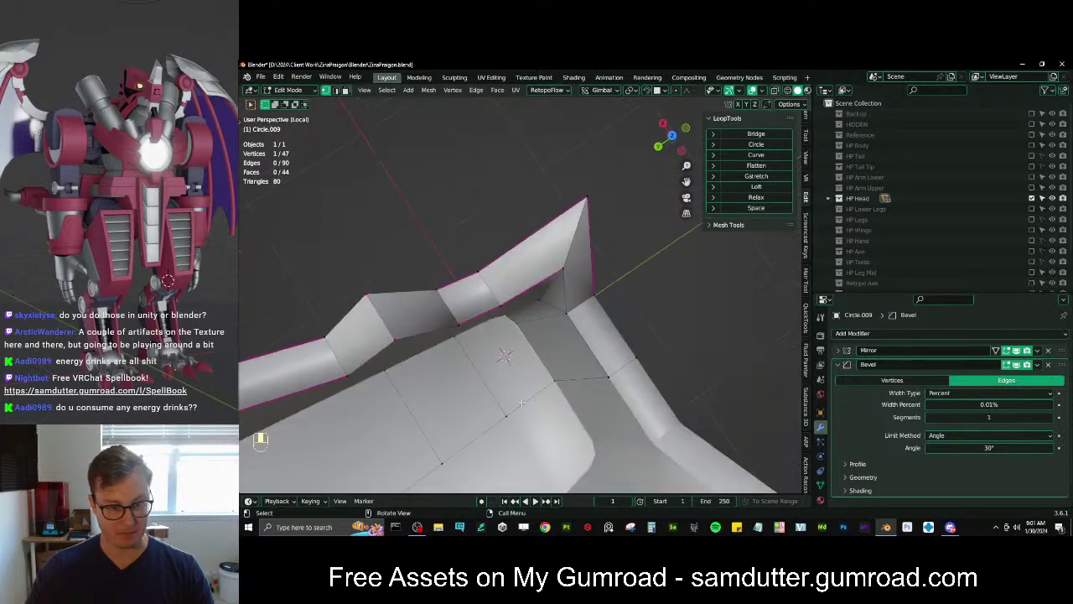
key("k")
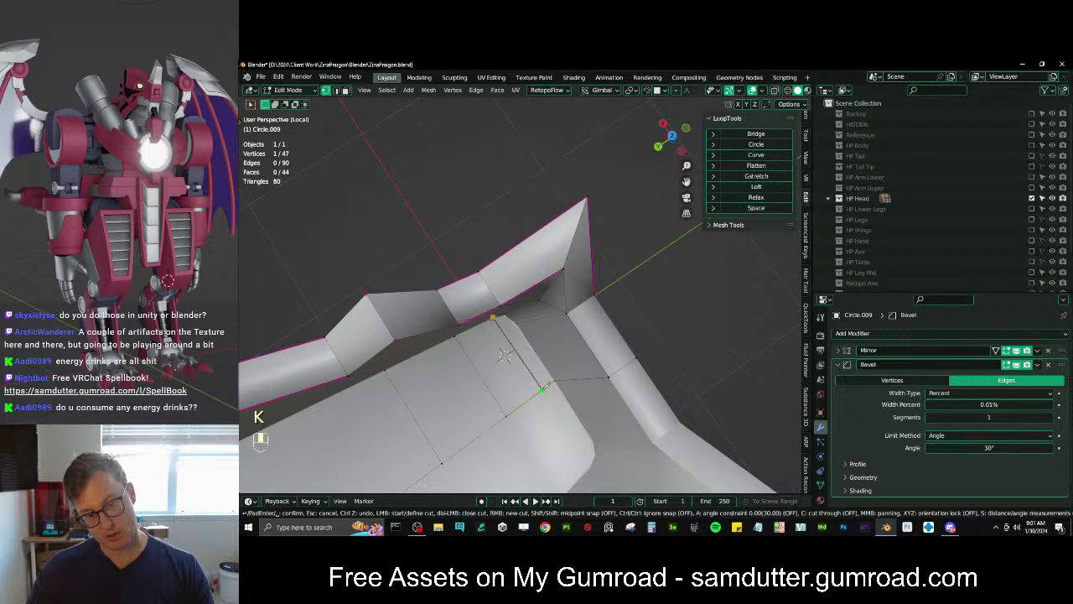
key("Return")
scroll(537, 374, "down", 3)
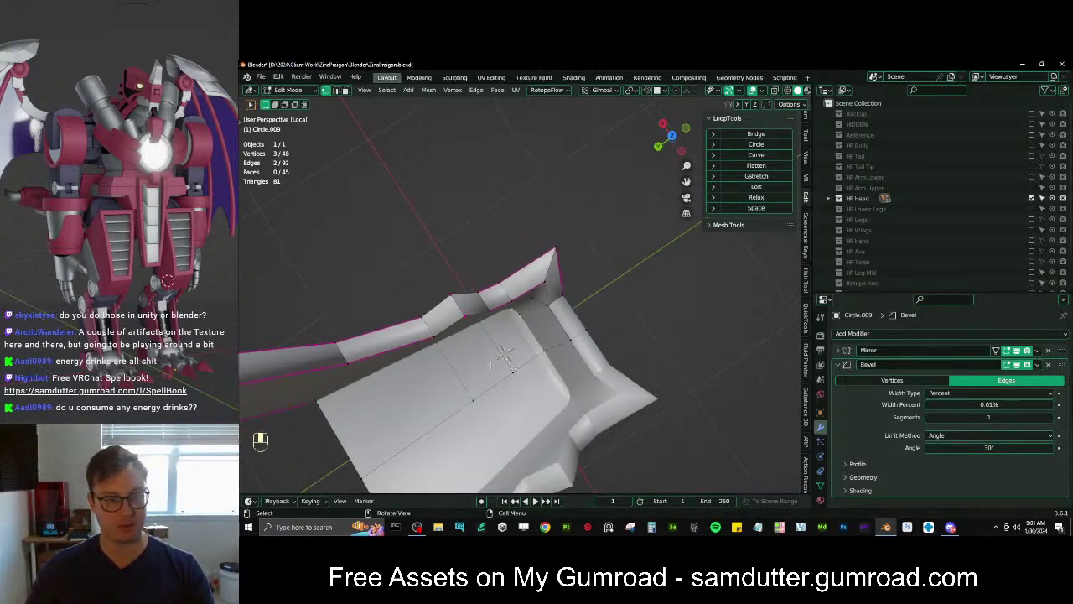
Knife-cut the floor alongside the side wall, from the front wall's corner vertex back to the rearward edge loop
middle_click_drag(495, 360, 459, 330)
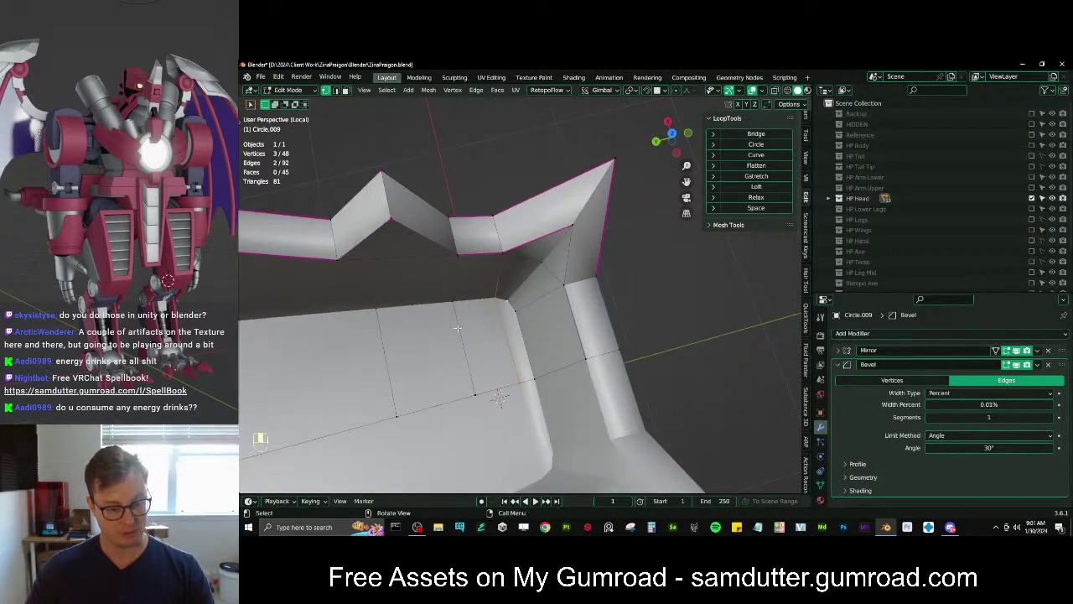
key("k")
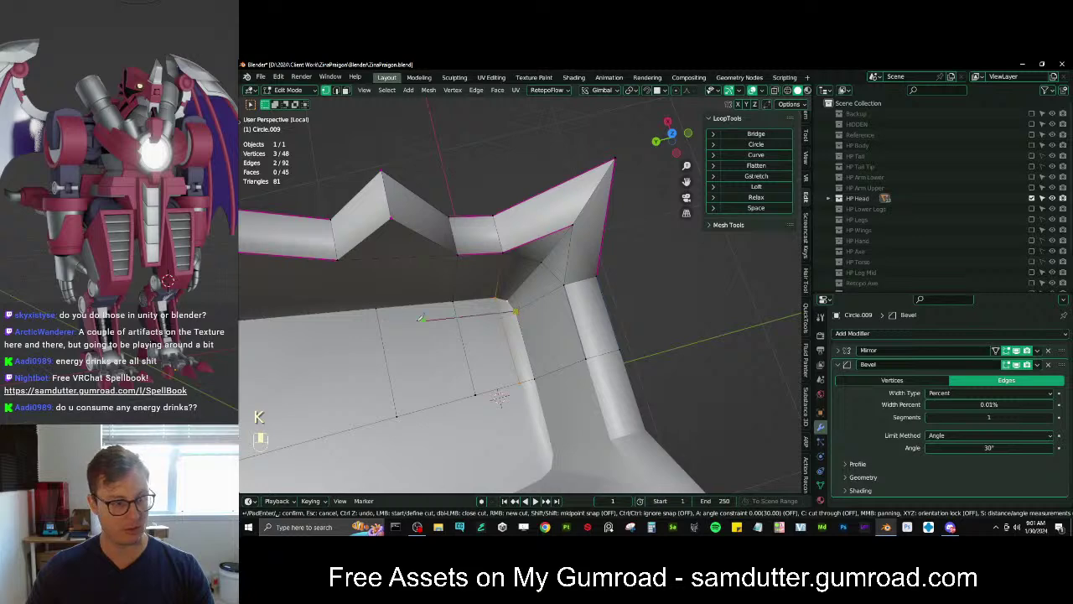
key("Return")
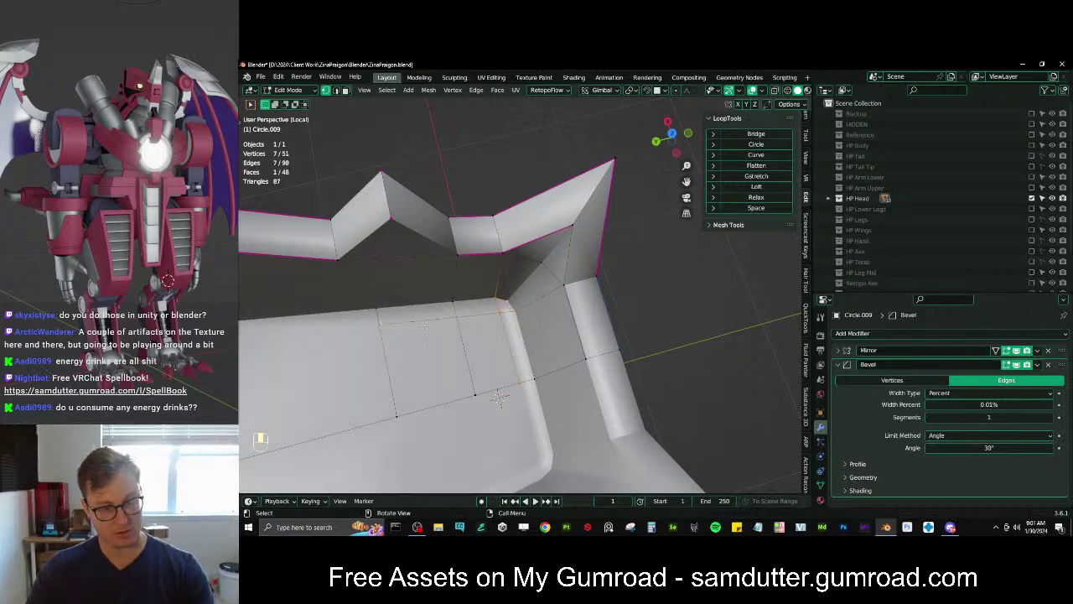
Shade the jaw smooth and set its Bevel modifier's limit method to Weight
key("Tab")
scroll(477, 333, "down", 5)
middle_click_drag(477, 333, 558, 280)
right_click(512, 276)
left_click(511, 281)
scroll(557, 280, "up", 3)
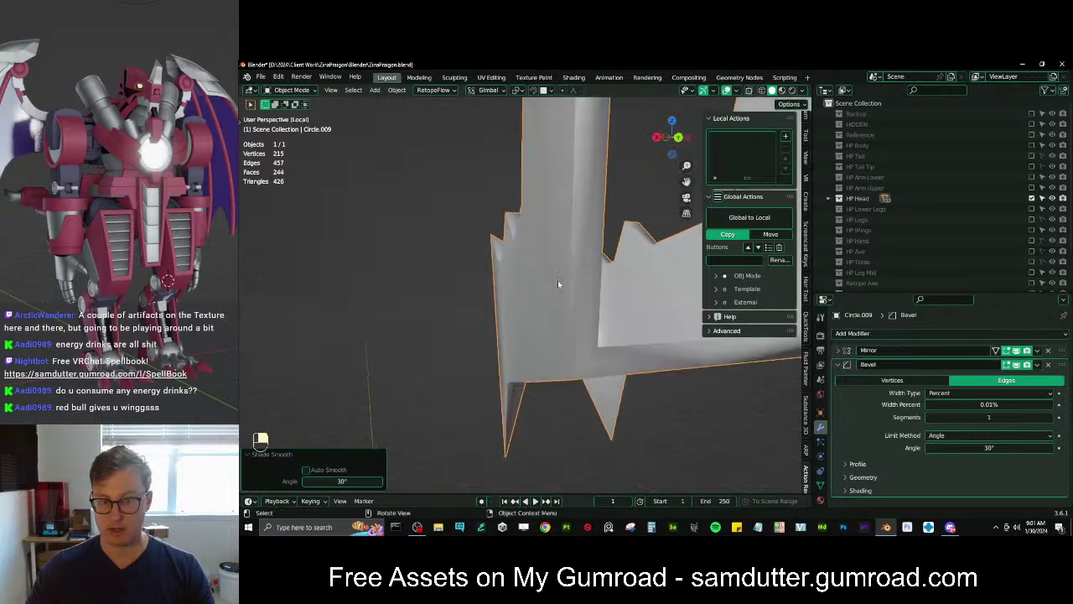
left_click(973, 437)
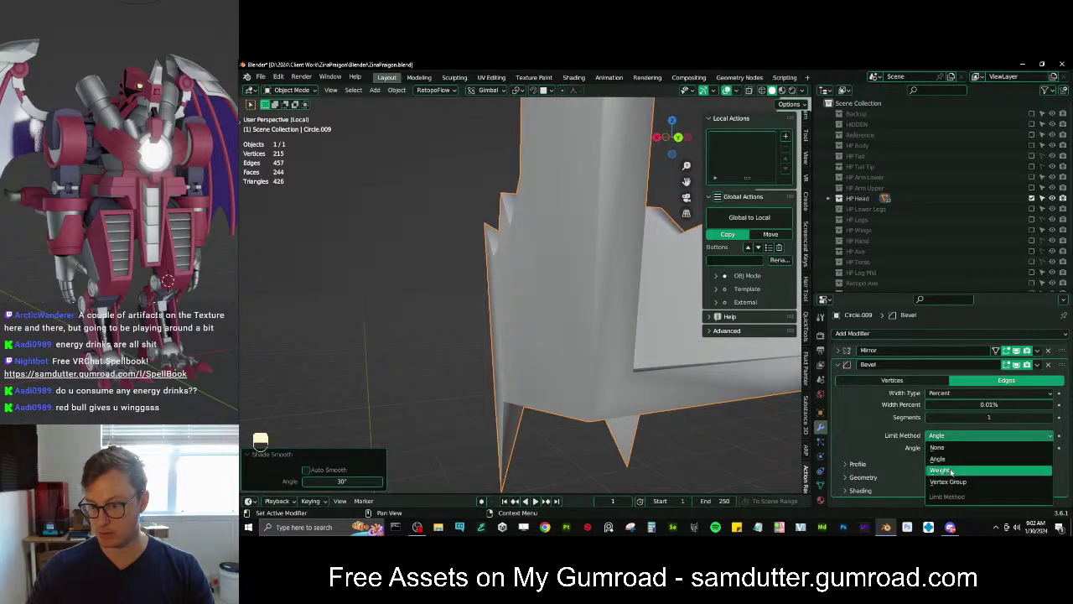
left_click(948, 470)
Select the jaw's front corner edges from the upper tooth tip down around the lower tooth, plus the front wall's lower edge
middle_click_drag(671, 332, 630, 405)
key("Tab")
middle_click_drag(544, 350, 511, 327)
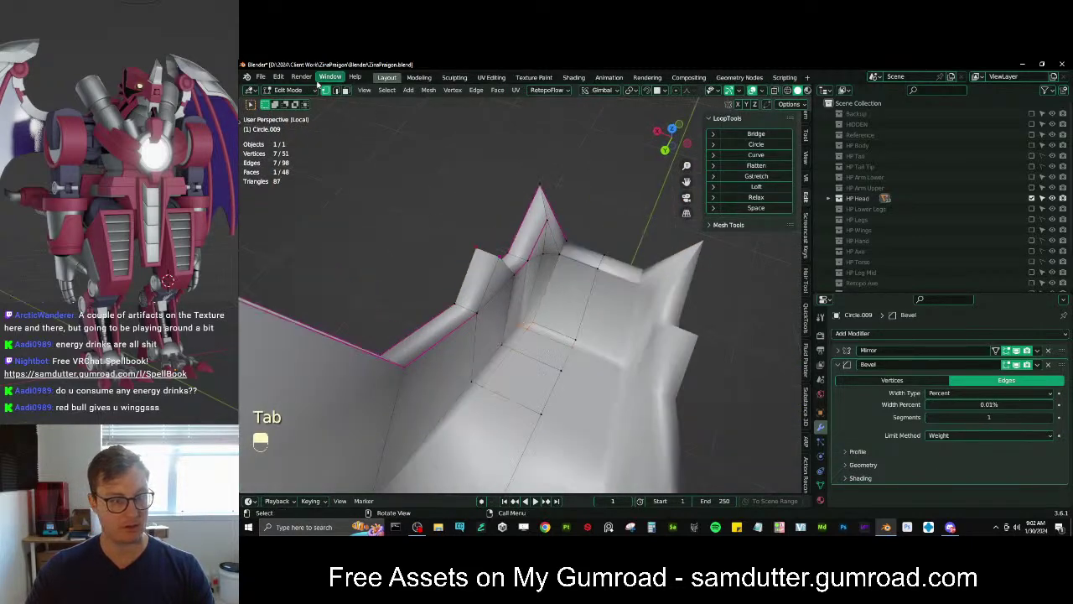
left_click(337, 91)
scroll(503, 251, "down", 3)
middle_click_drag(503, 251, 569, 273)
scroll(582, 285, "up", 3)
left_click(464, 265)
middle_click_drag(464, 265, 515, 238)
left_click(503, 258, "ctrl")
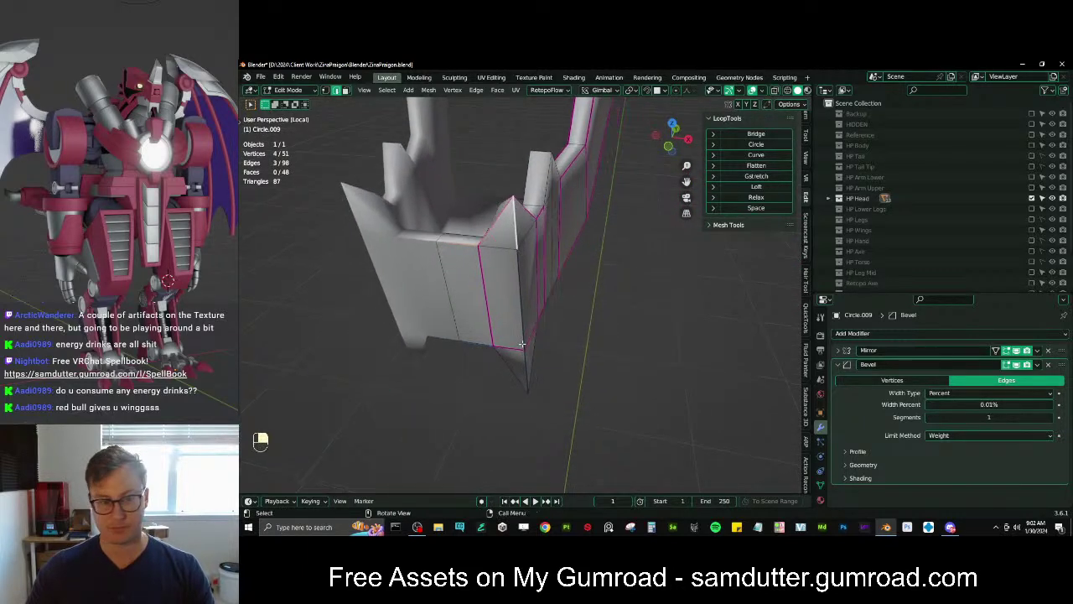
left_click(501, 360, "ctrl")
left_click(502, 360, "shift")
left_click(481, 346, "shift")
middle_click_drag(552, 359, 536, 345)
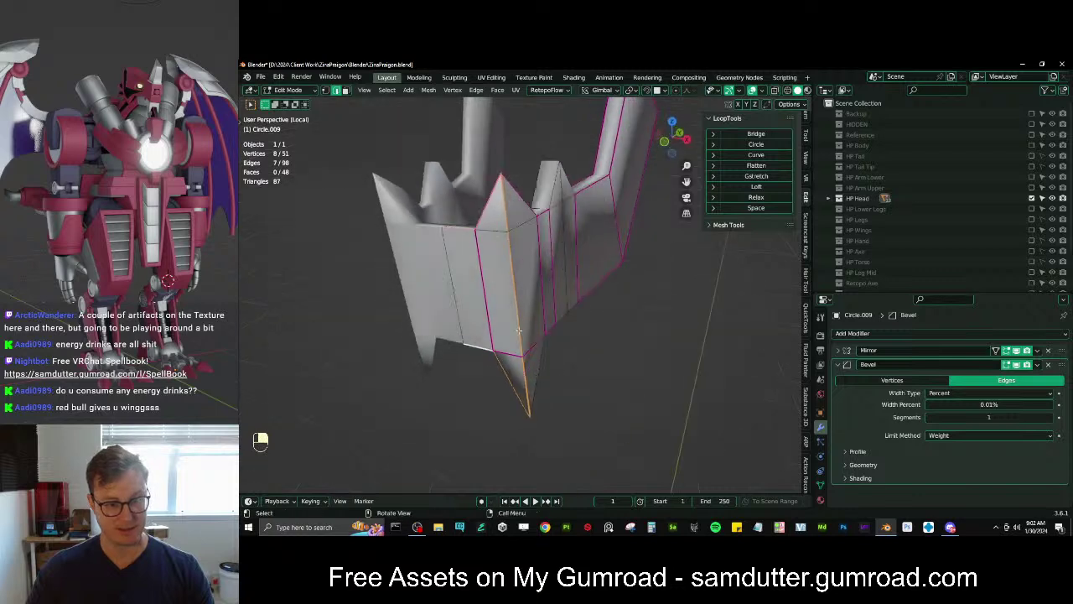
Extend the edge selection along the side wall's lower edge, the rear arm's outline and the upper rim to the front wall
left_click(605, 282, "ctrl")
middle_click_drag(604, 281, 628, 219)
left_click(613, 198, "shift")
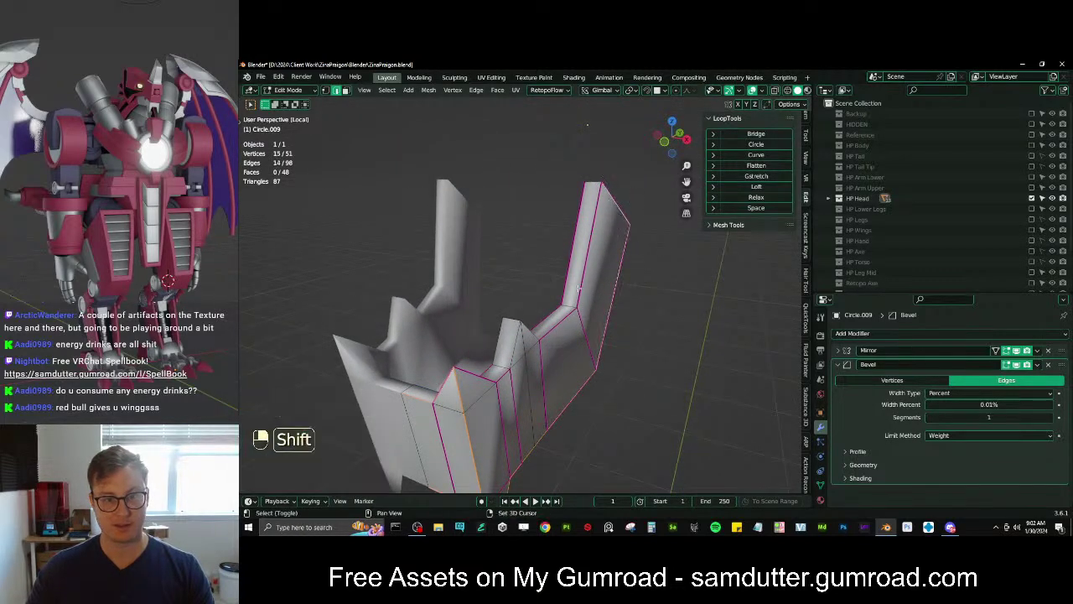
left_click(557, 325, "ctrl")
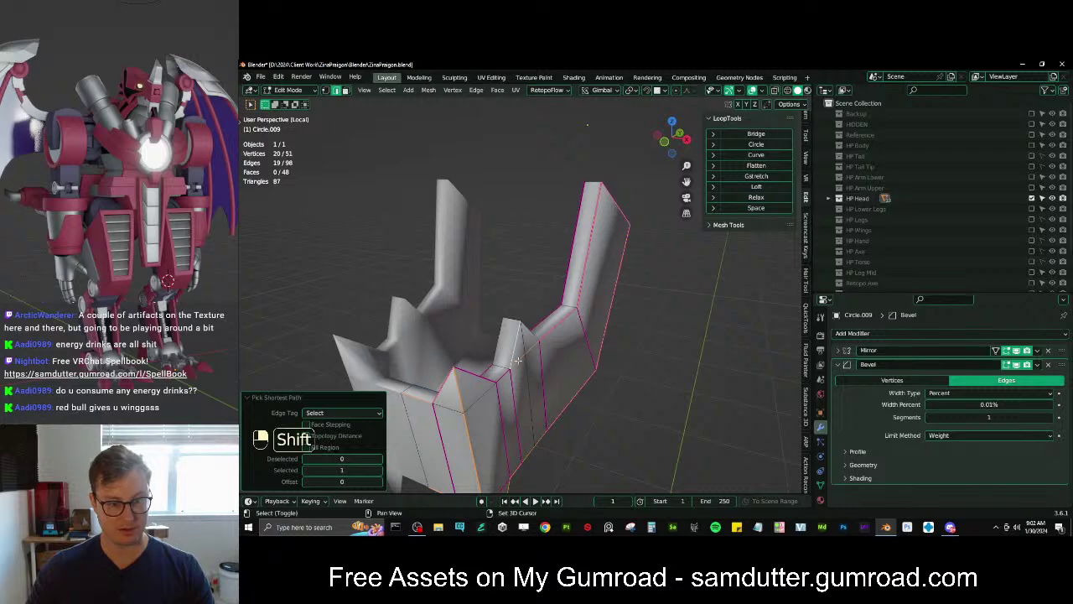
left_click(516, 362, "shift")
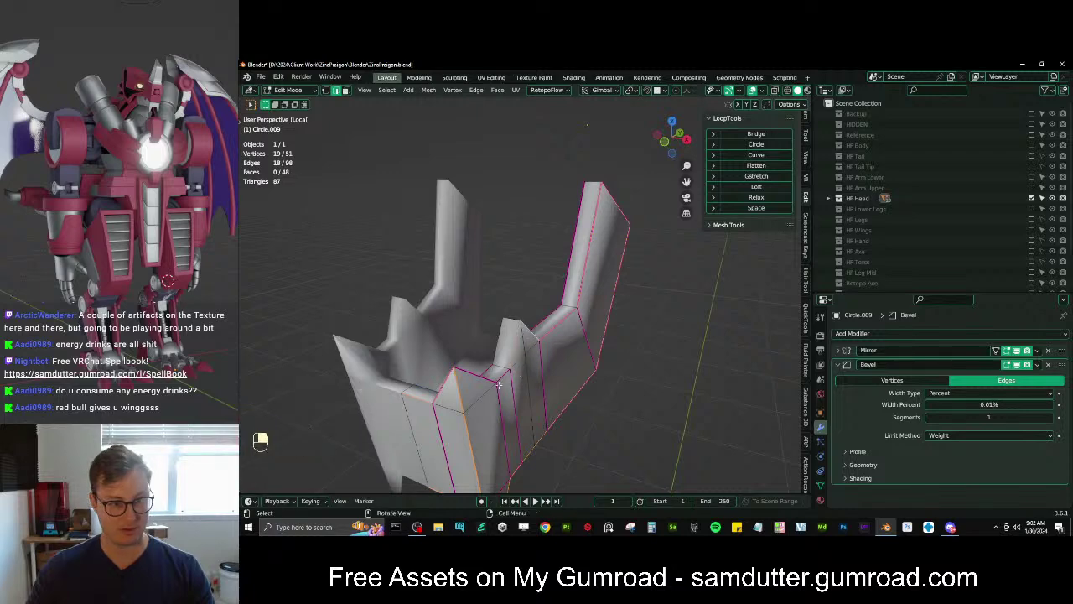
middle_click_drag(484, 379, 536, 394)
left_click(530, 392, "shift")
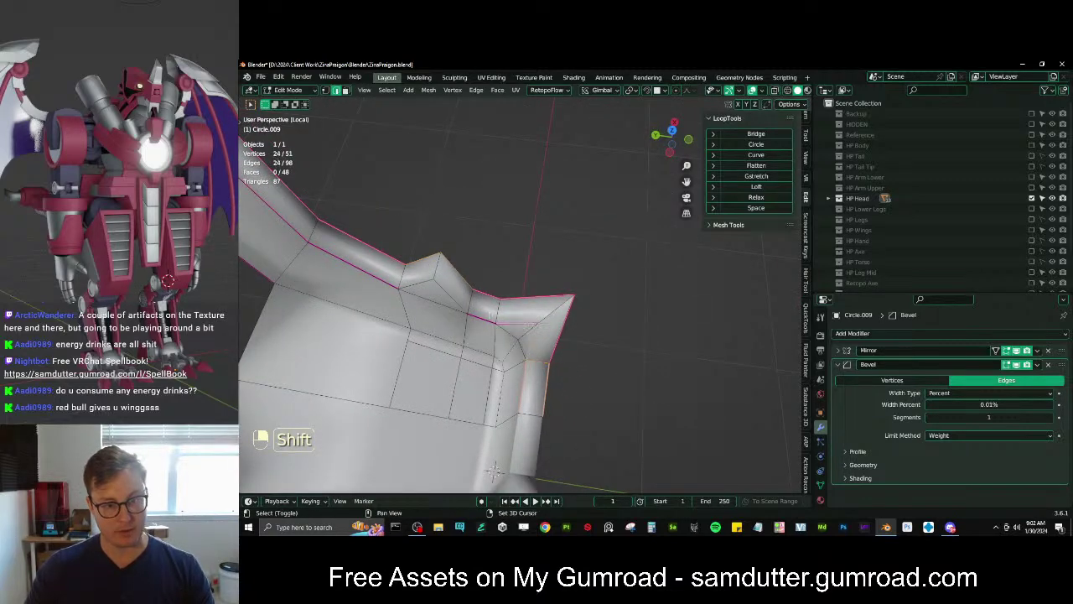
Add the side wall's inner rim edges to the selection and correct the selected edges around the middle tooth
left_click(371, 269, "ctrl")
middle_click_drag(373, 270, 484, 331, "shift")
scroll(490, 333, "down", 1)
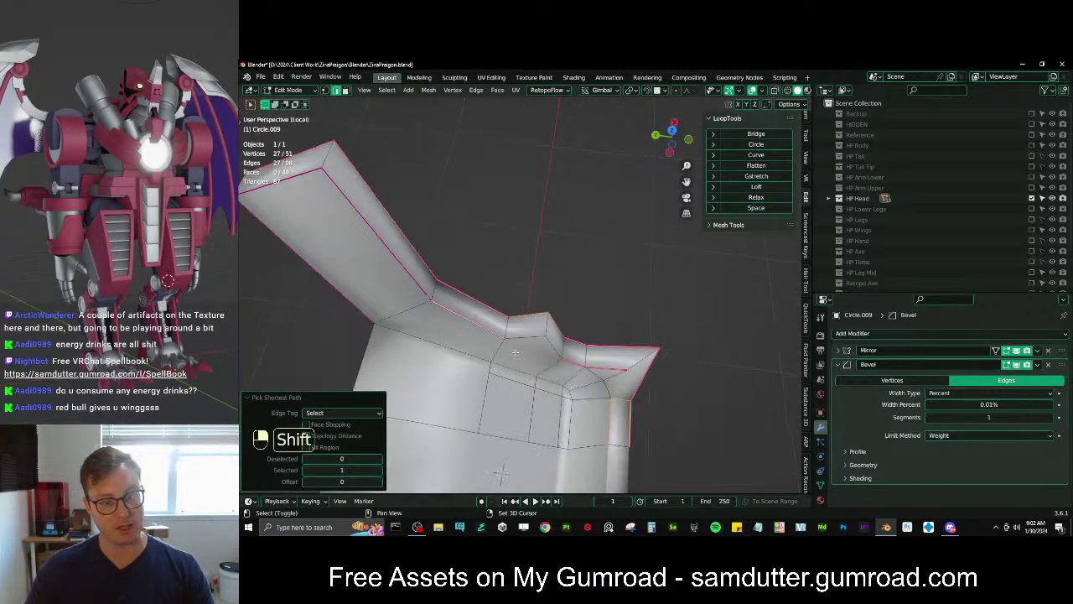
left_click(529, 339, "shift")
left_click(546, 325, "shift")
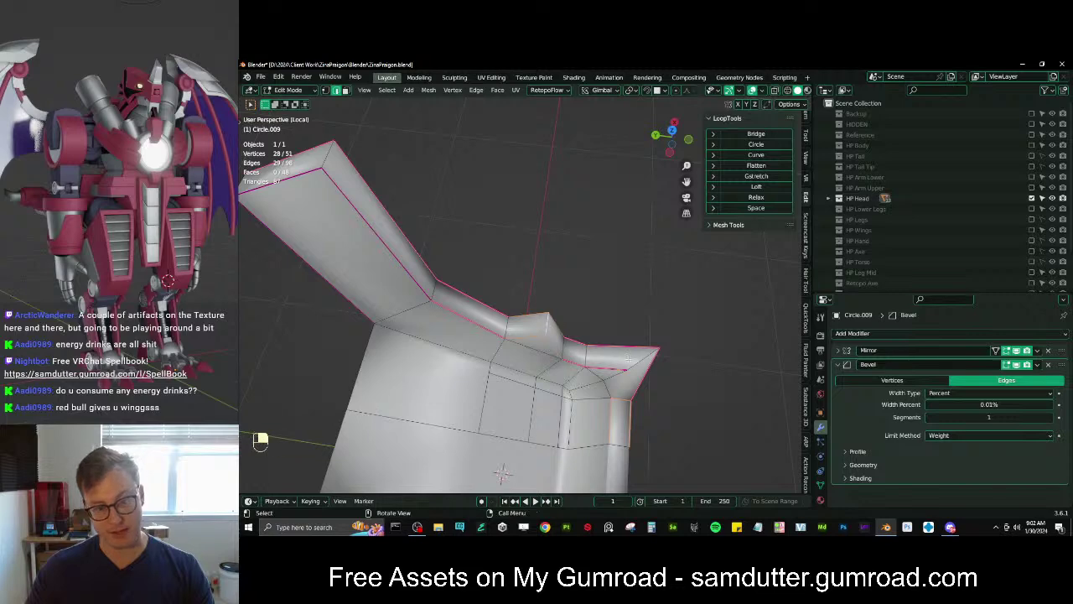
middle_click_drag(546, 325, 514, 287)
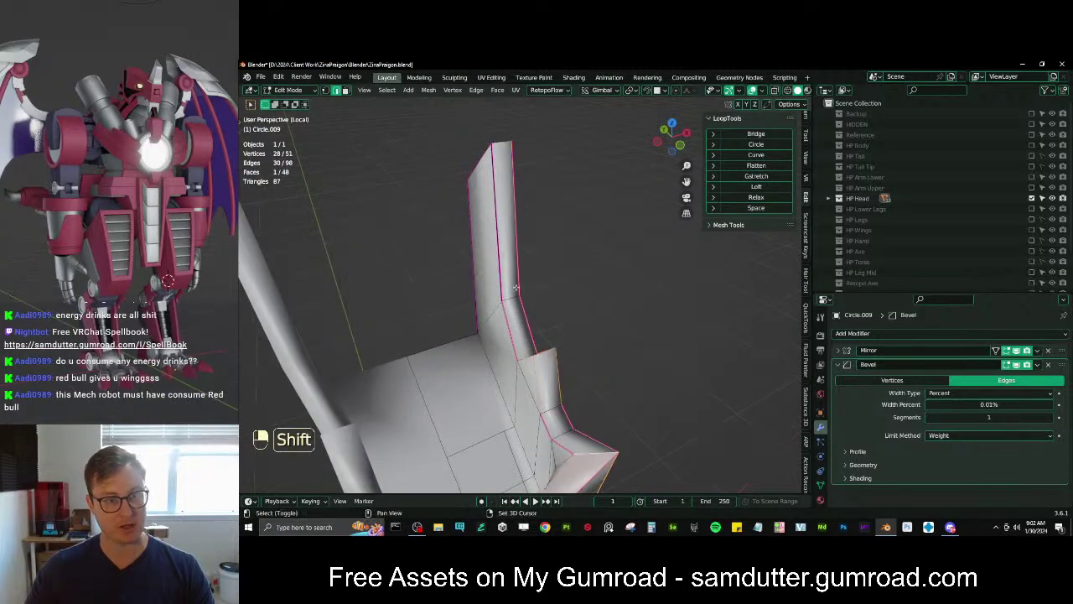
Add the edges at the rear arm's upper end and along the wall's rear to the selection
left_click(484, 155, "shift")
middle_click_drag(484, 154, 578, 189)
left_click(344, 401, "shift")
middle_click_drag(344, 401, 494, 337, "shift")
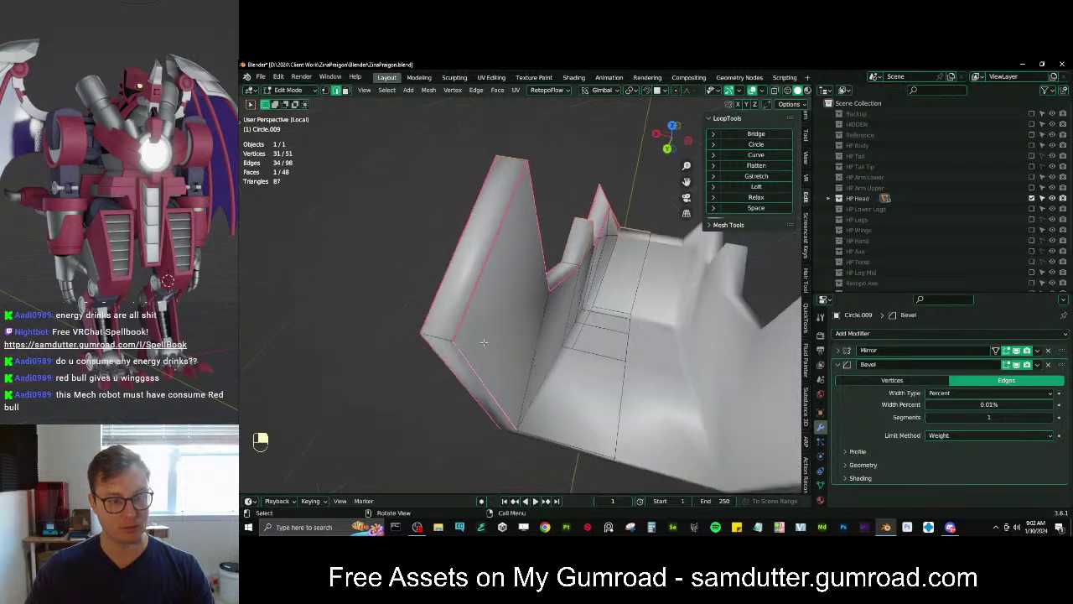
left_click(462, 377, "shift")
middle_click_drag(470, 399, 531, 297)
left_click(492, 356, "shift")
left_click(479, 387, "shift")
Set the mean bevel weight of the selected jaw edges to 1.00
left_click(806, 116)
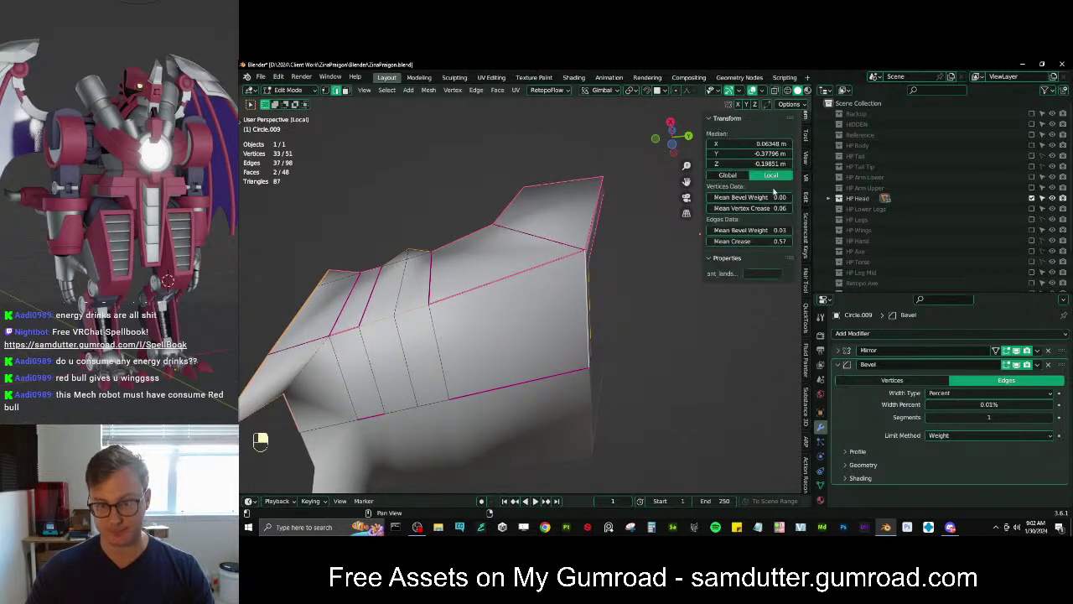
mouse_move(752, 230)
left_mouse_down()
mouse_move(784, 230)
mouse_move(753, 231)
left_mouse_up()
middle_click_drag(528, 270, 573, 322)
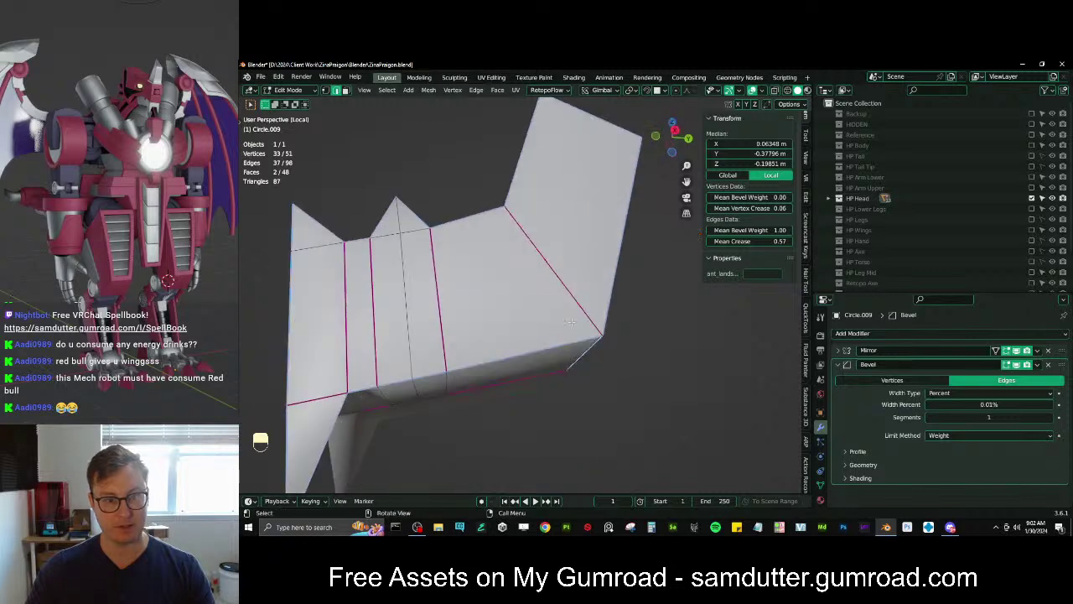
Set the Bevel modifier's width to 4.33% with 3 segments and inspect the jaw's beveled corners
scroll(566, 308, "down", 3)
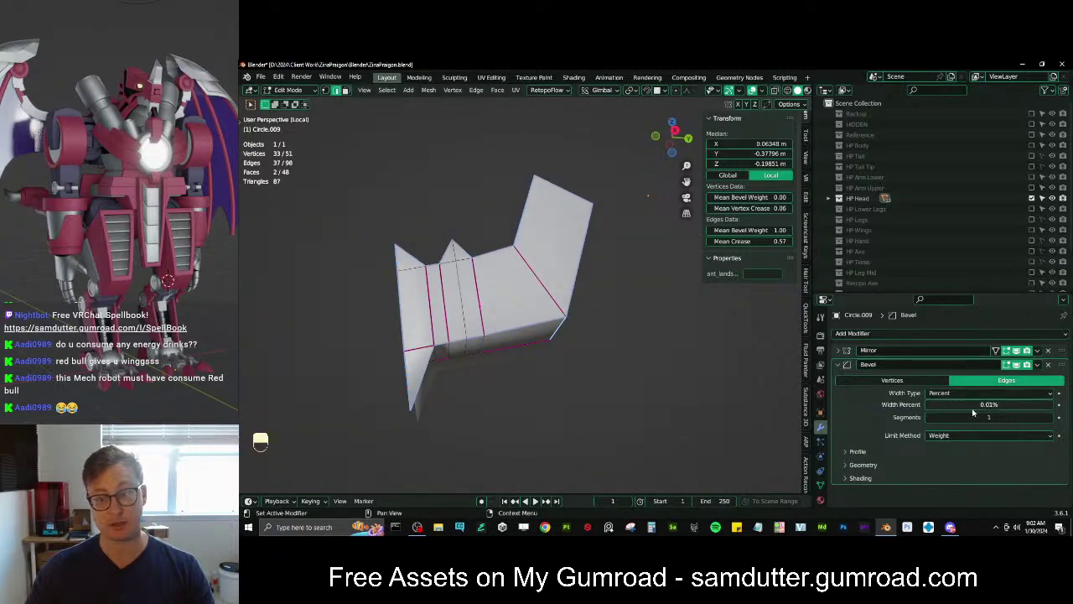
mouse_move(990, 404)
left_mouse_down()
mouse_move(1015, 404)
mouse_move(993, 404)
left_mouse_up()
left_click(1050, 419)
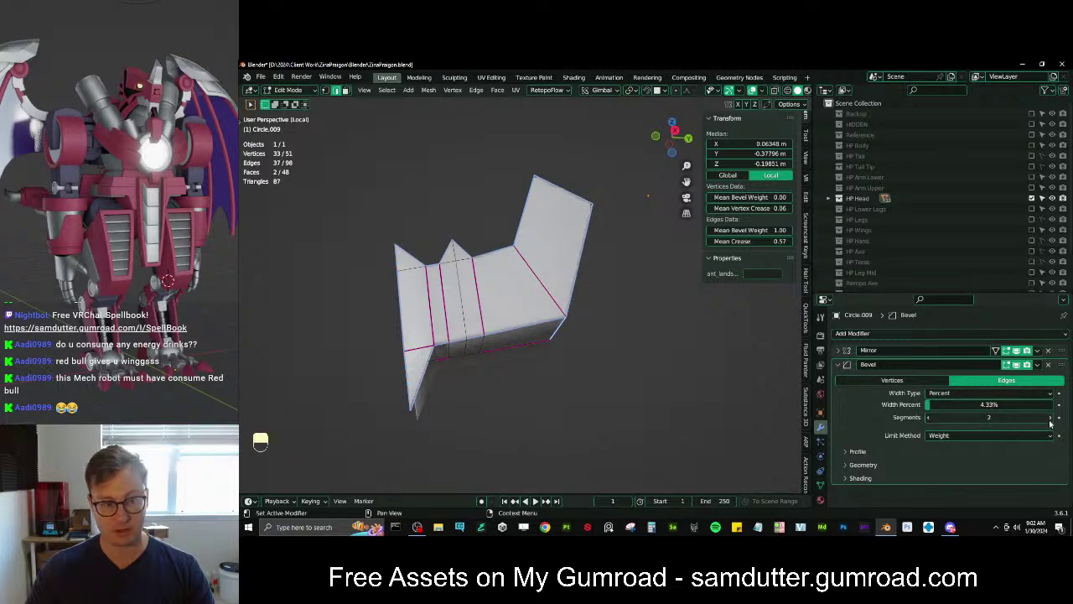
left_click(1050, 418)
key("Tab")
middle_click_drag(700, 381, 586, 348)
scroll(636, 359, "up", 5)
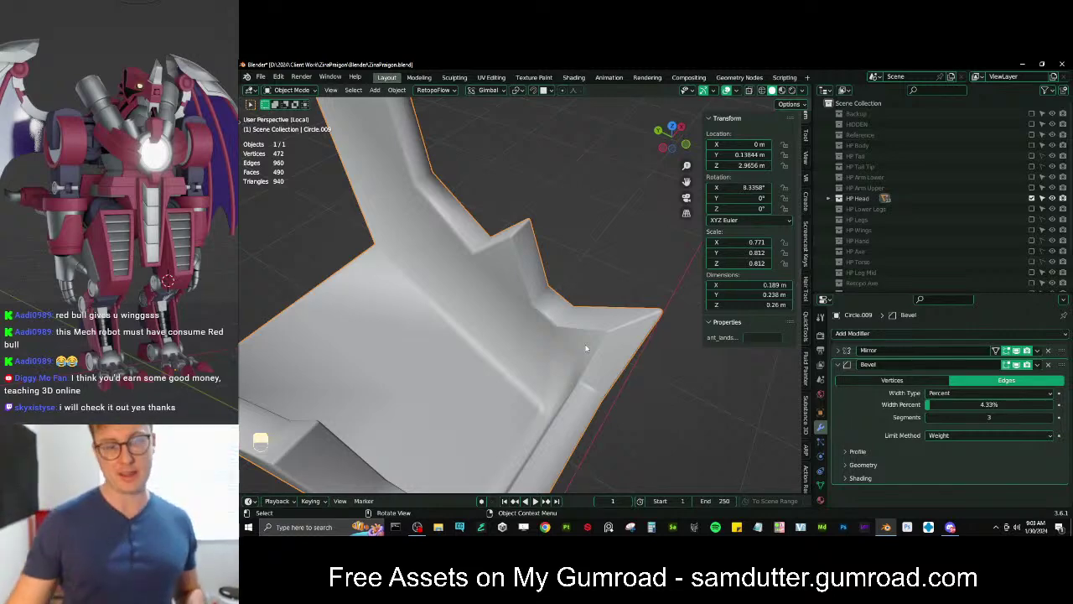
Bring the rest of the head back into view and raise the bevel weight of the edge at the lower front tooth's base
key("KP_Divide")
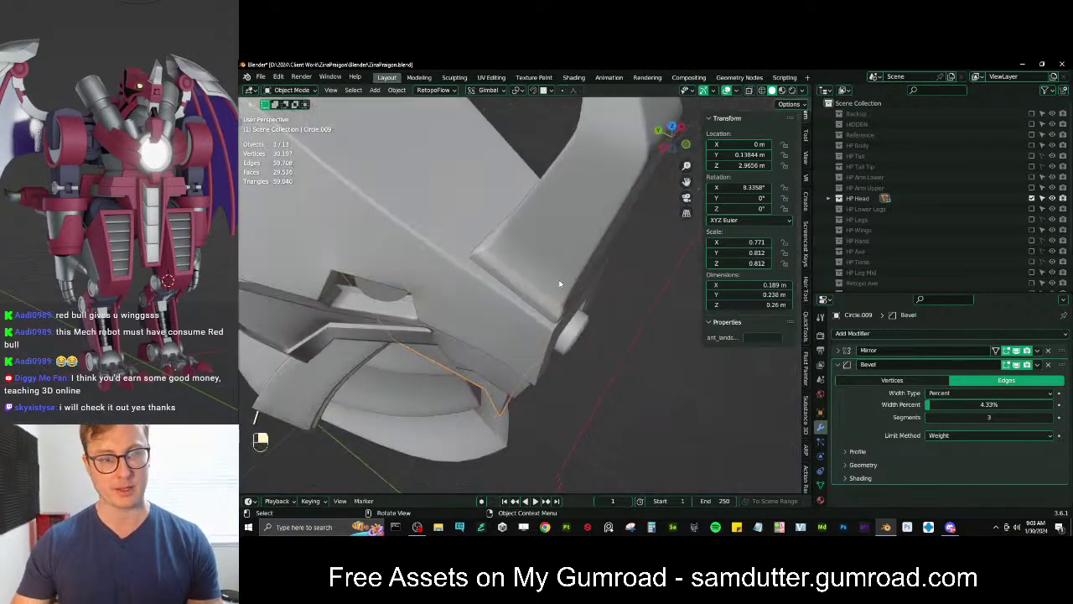
middle_click_drag(588, 242, 474, 251)
key("Tab")
left_click(471, 220)
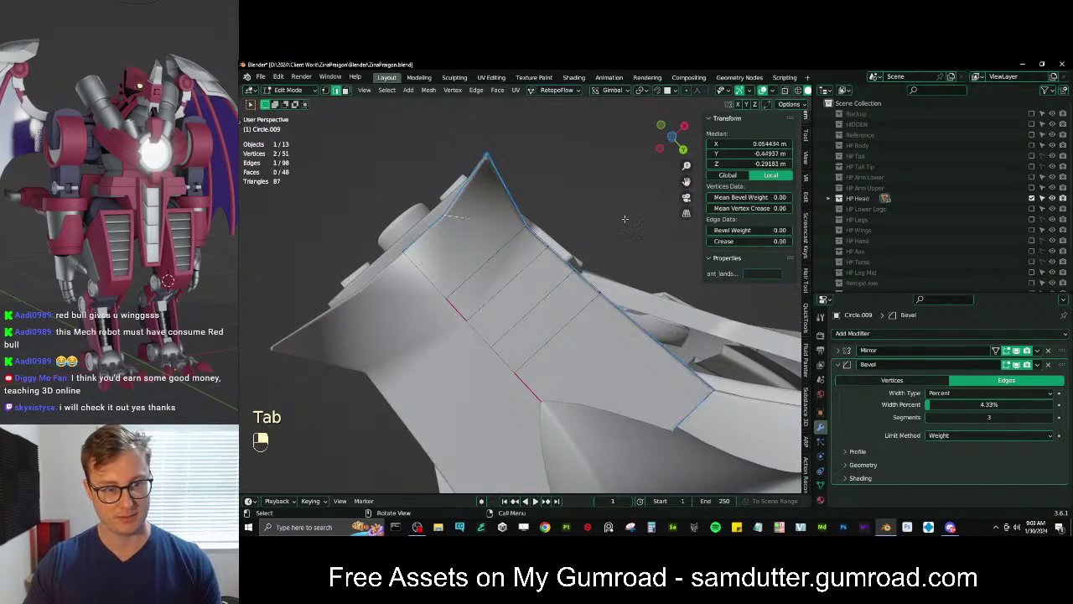
left_click_drag(739, 230, 788, 230)
key("Tab")
mouse_move(466, 265)
middle_mouse_down()
mouse_move(548, 333)
mouse_move(493, 314)
mouse_move(474, 284)
mouse_move(479, 254)
middle_mouse_up()
key("Tab")
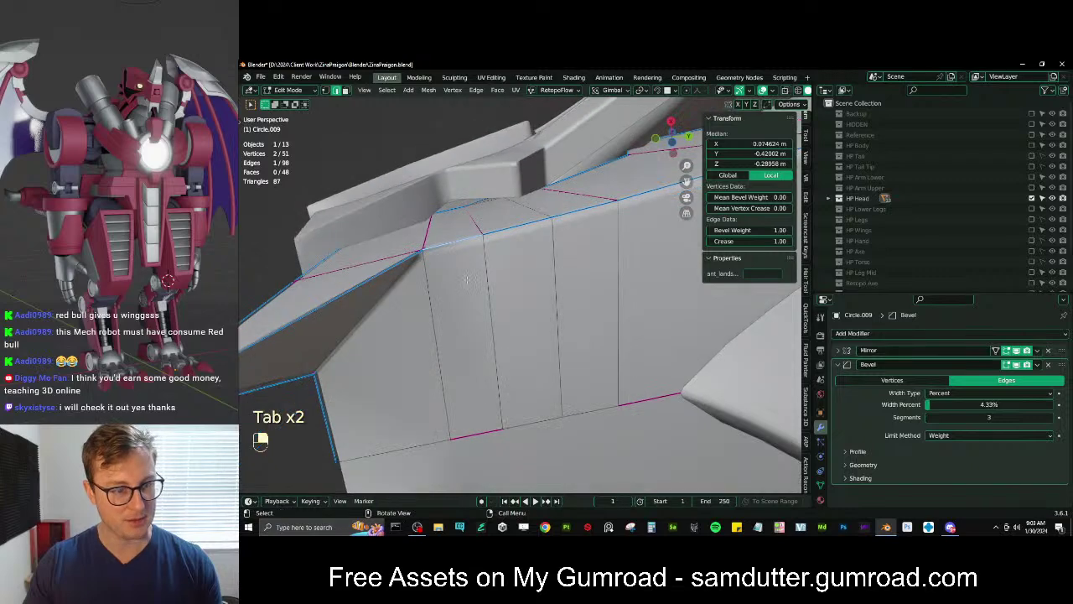
left_click(483, 254)
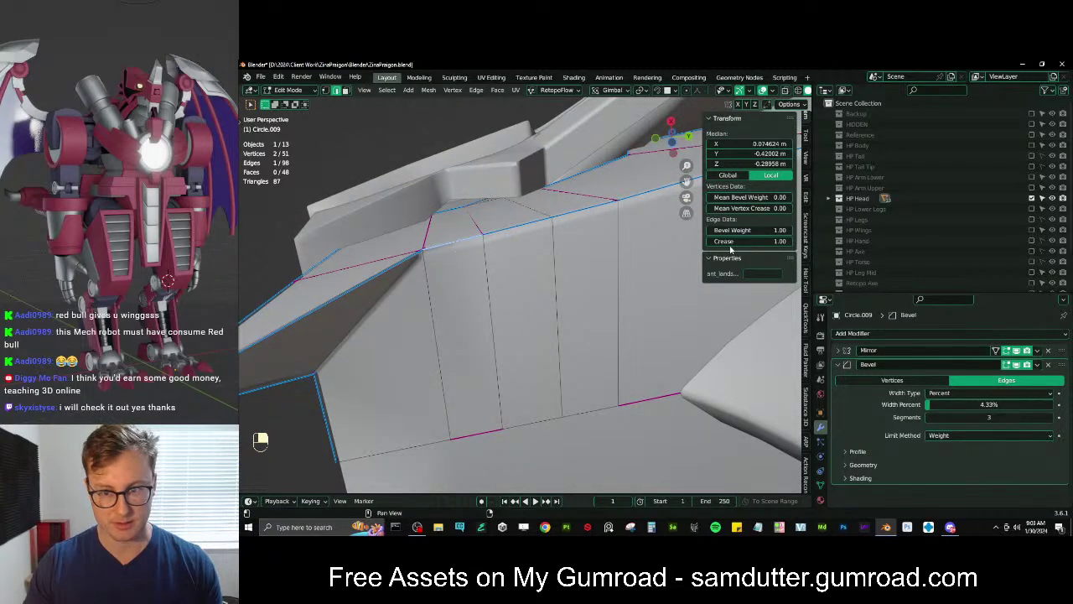
Try a mean bevel weight of 1.00 on the two outer edges across the lower front tooth's base
middle_click_drag(411, 298, 537, 295)
left_click(494, 327)
left_click(450, 333, "shift")
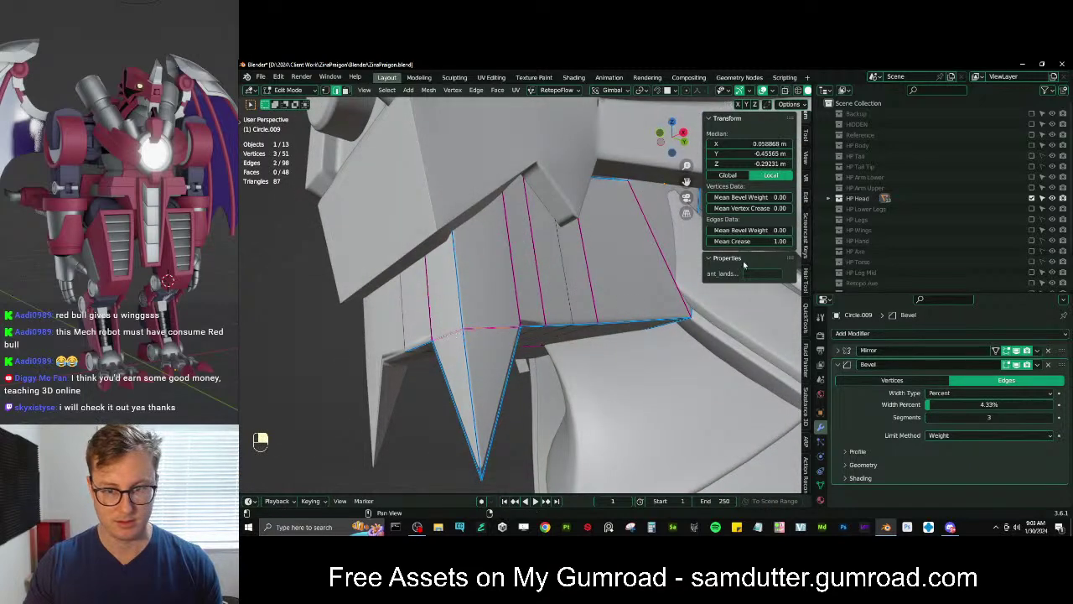
left_click_drag(748, 231, 855, 231)
key("Tab")
middle_click_drag(553, 312, 513, 328)
key("Tab")
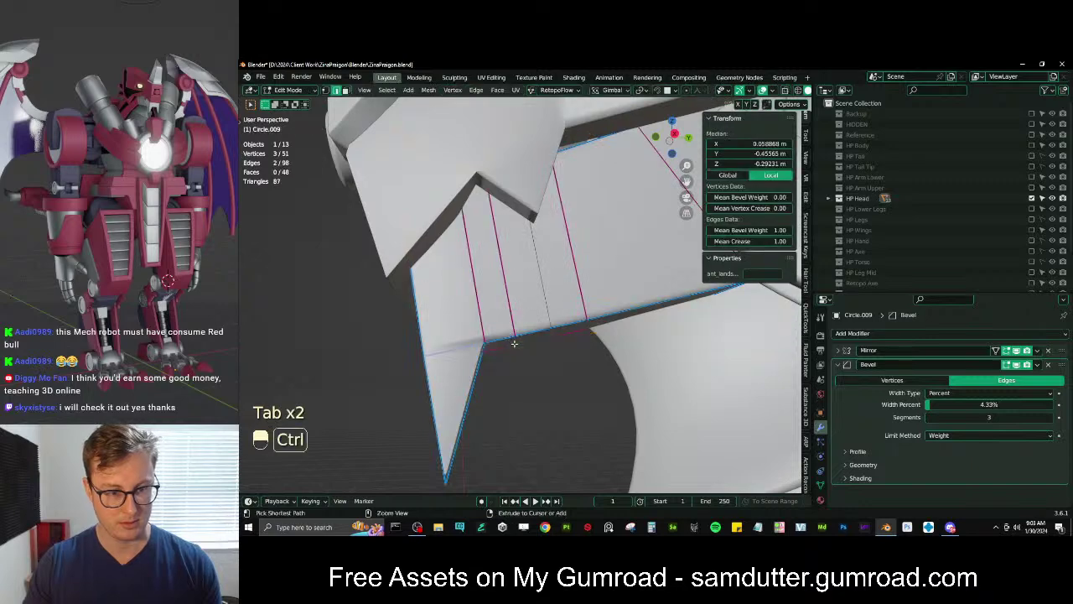
key("ctrl+z")
key("ctrl+z")
key("ctrl+z")
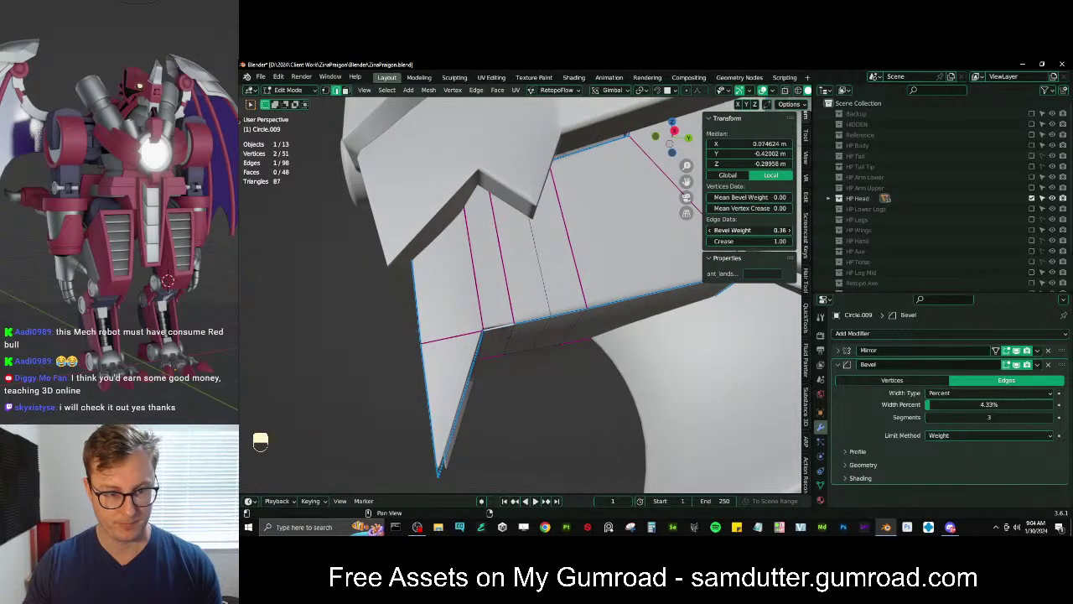
Reduce the bevel weight of the jaw's lower edges adjoining the front tooth and save the file
middle_click_drag(399, 351, 564, 296)
key("Tab")
key("Tab")
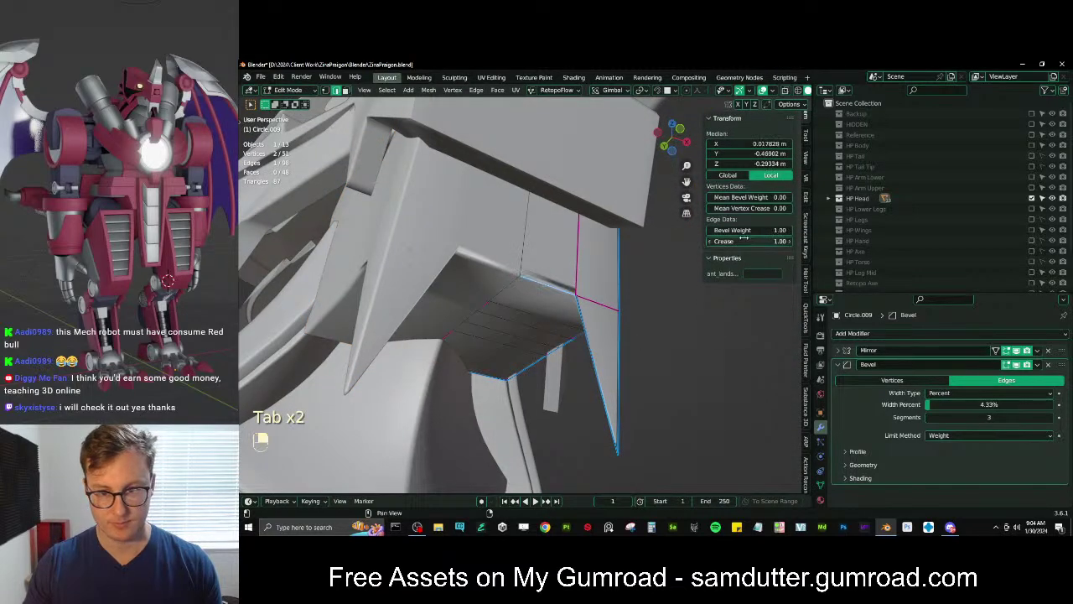
left_click_drag(743, 231, 714, 231)
key("Tab")
middle_click_drag(492, 337, 480, 312)
key("ctrl+s")
Open the layered throat plates for editing and show them from the right side in wireframe
scroll(524, 327, "down", 3)
middle_click_drag(480, 312, 436, 279, "shift")
scroll(522, 361, "up", 3)
left_click(521, 358)
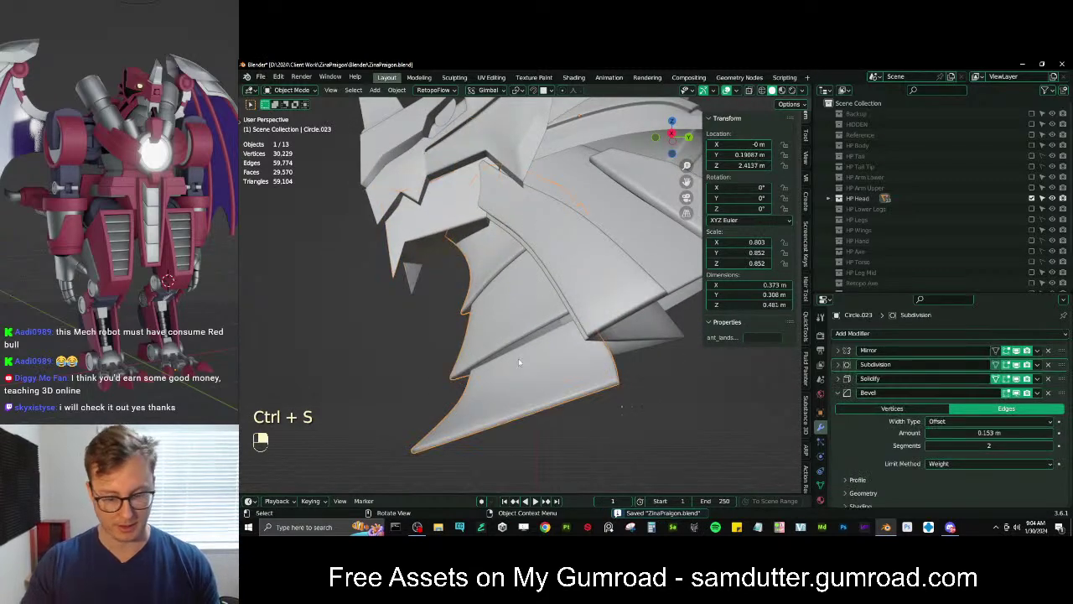
key("KP_3")
key("Tab")
left_click(530, 351)
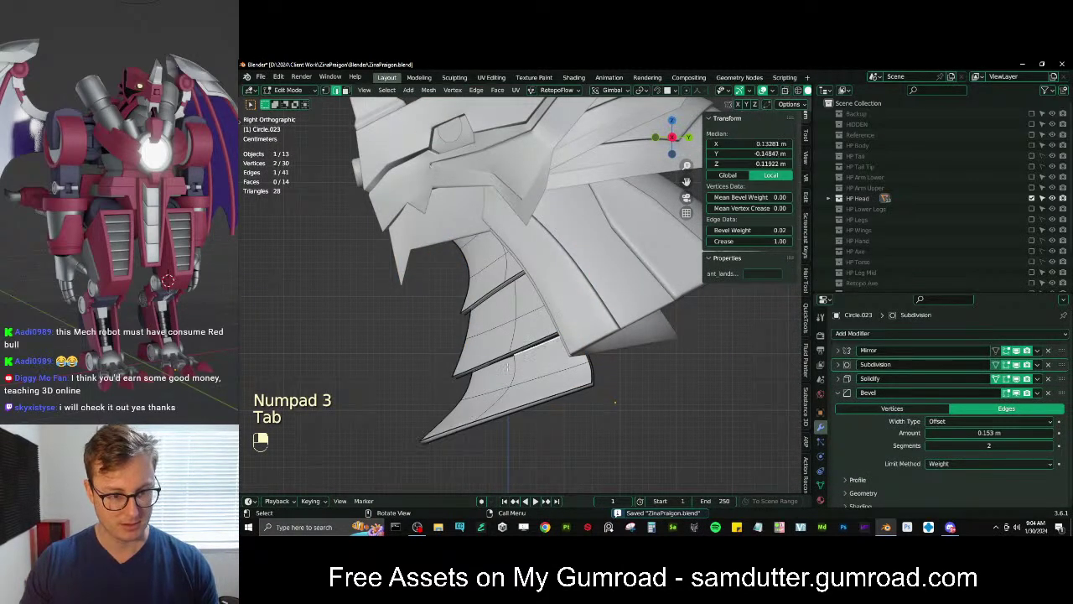
left_click(523, 360, "shift")
key("ctrl+z")
key("z")
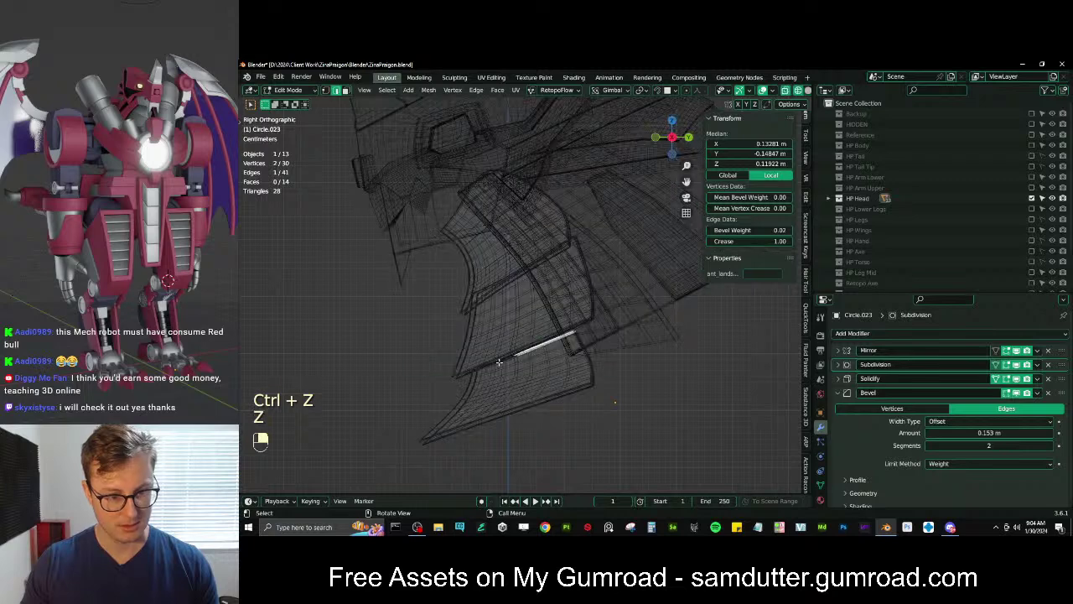
Select both upper edges of the lowest throat plate, rotate them slightly and raise them about 0.013 m
middle_click_drag(499, 371, 533, 306, "shift")
scroll(536, 304, "up", 6)
left_click(630, 261)
left_click(632, 261)
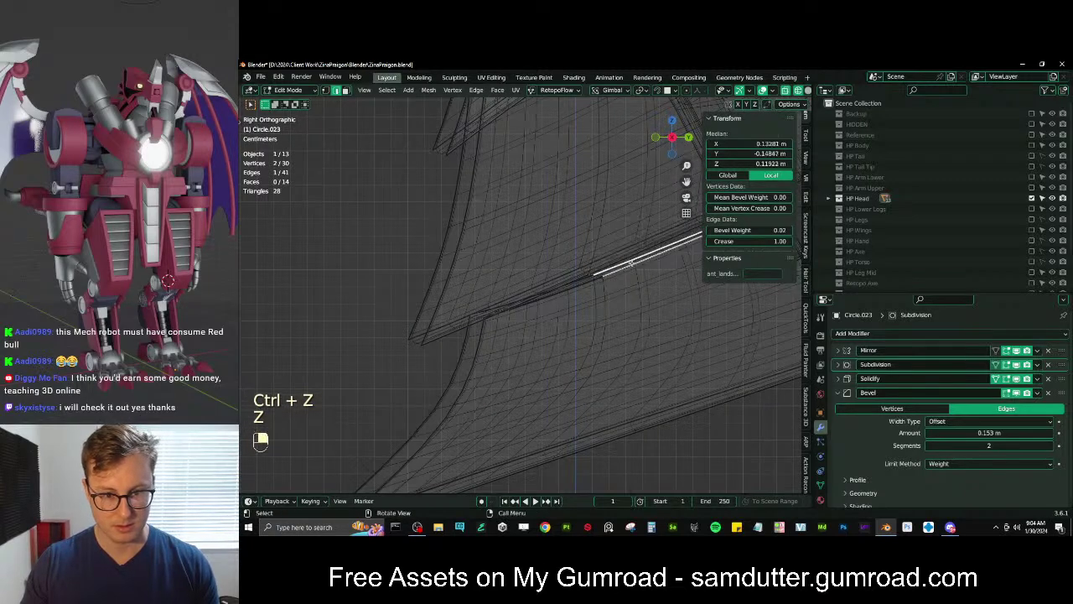
left_click(544, 292, "alt+shift")
key("z")
scroll(654, 252, "down", 2)
middle_click_drag(669, 245, 605, 299, "shift")
key("z")
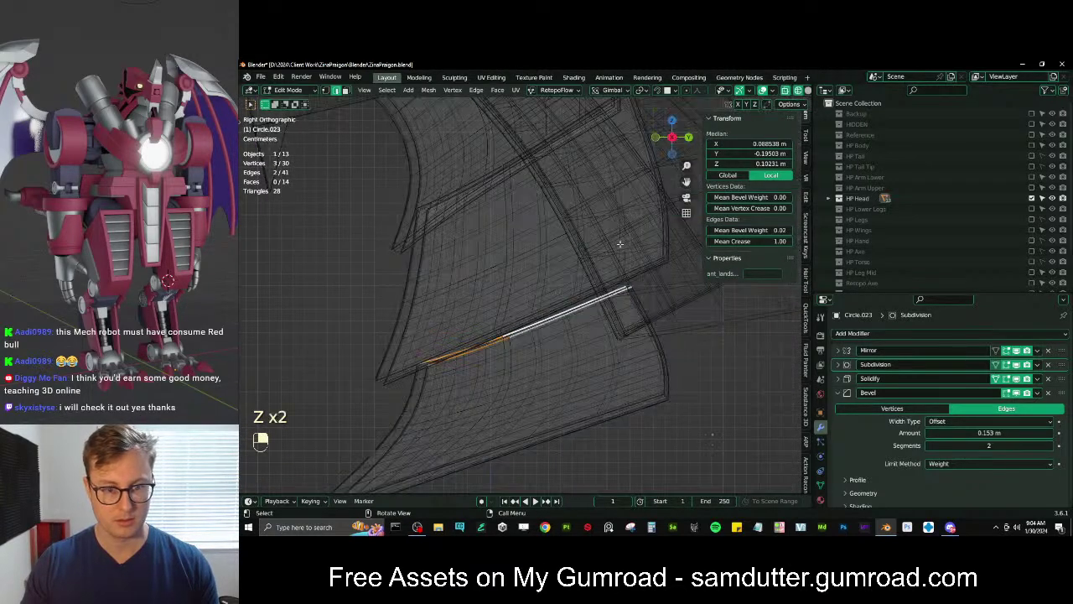
key("r")
left_click(622, 251)
key("g")
left_click(617, 215)
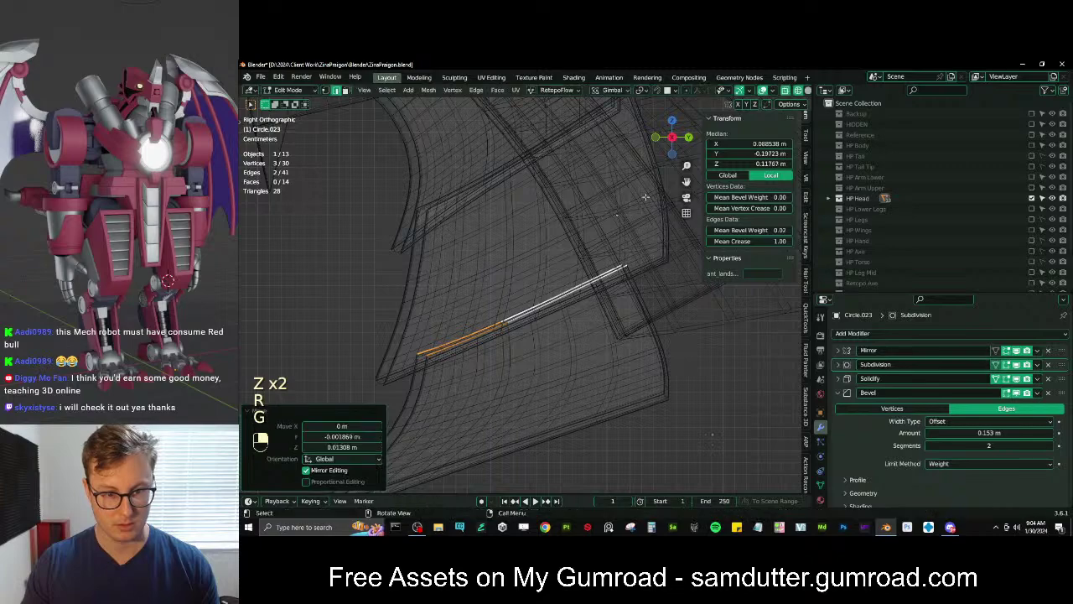
Fine-tune the tilt and position of the lowest plate's upper edges beneath the plate above
key("r")
left_click(611, 225)
key("g")
left_click(606, 234)
key("Tab")
key("z")
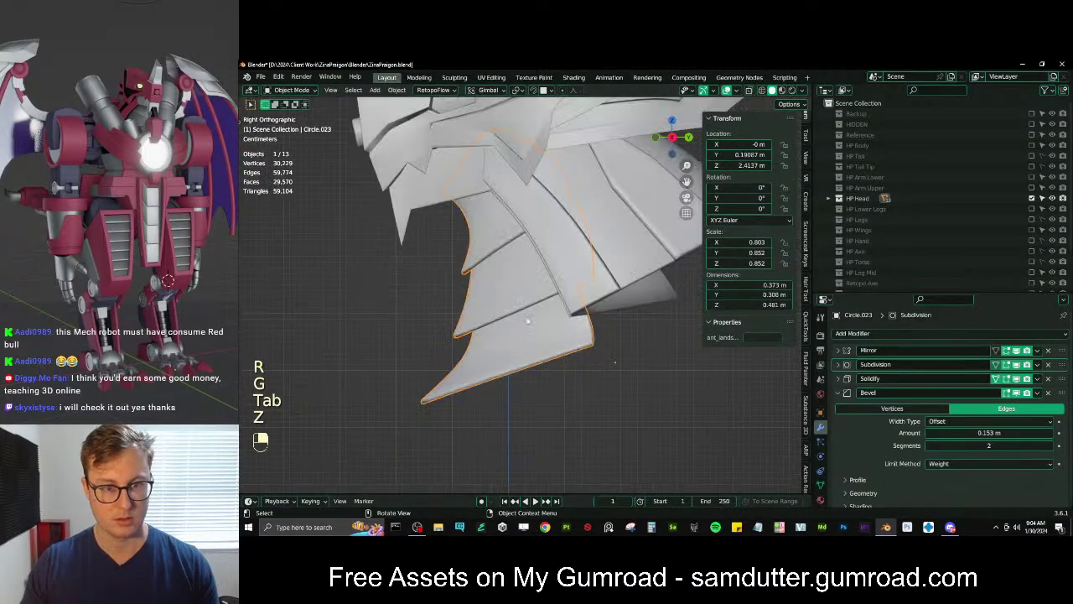
Rotate the middle throat plate's two upper edges about -4.2° in side view, raise them slightly and fine-tune their tilt
key("Tab")
key("z")
middle_click_drag(604, 236, 492, 269, "shift")
left_click(473, 261)
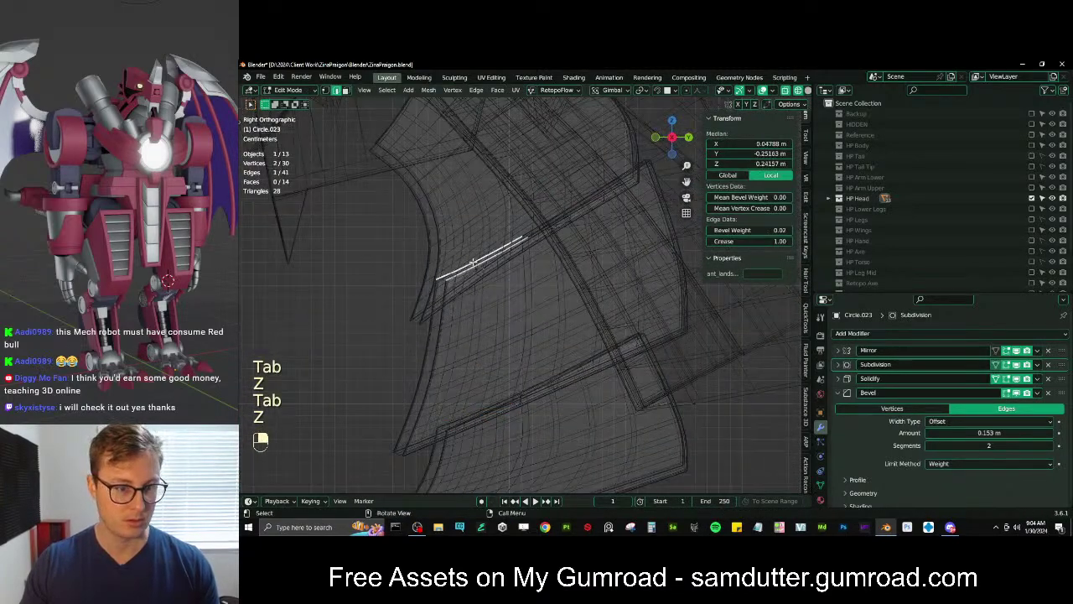
left_click(618, 181, "alt+shift")
key("r")
left_click(615, 174)
key("g")
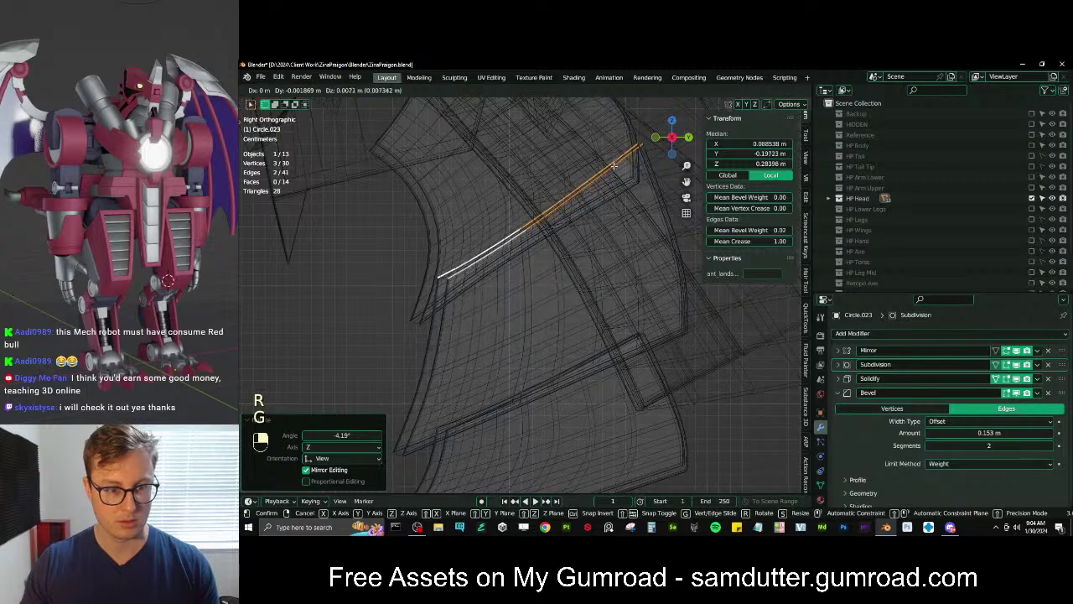
left_click(617, 173)
key("r")
left_click(617, 177)
key("Tab")
scroll(592, 263, "down", 4)
key("z")
Move the two rear side edges of the lowest throat plate about 0.014 m along Y and slightly outward along X
mouse_move(591, 265)
middle_mouse_down()
mouse_move(630, 315)
mouse_move(606, 372)
mouse_move(622, 362)
middle_mouse_up()
key("Tab")
left_click(605, 372, "alt+shift")
key("e")
key("ctrl+z")
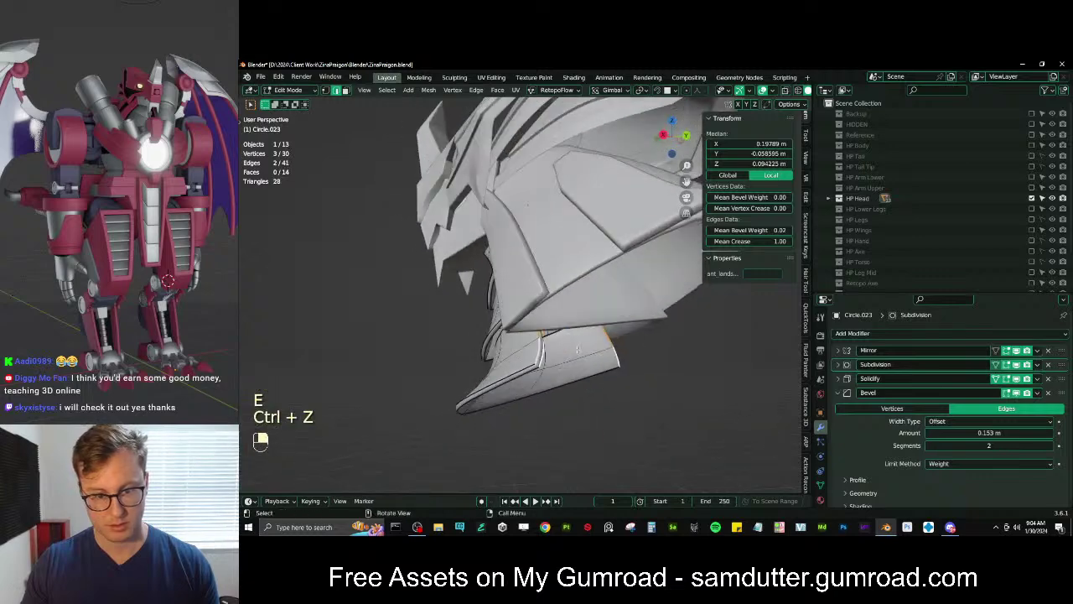
key("g")
left_click(520, 360)
middle_click_drag(520, 360, 545, 323)
key("g")
left_click(549, 318)
key("g")
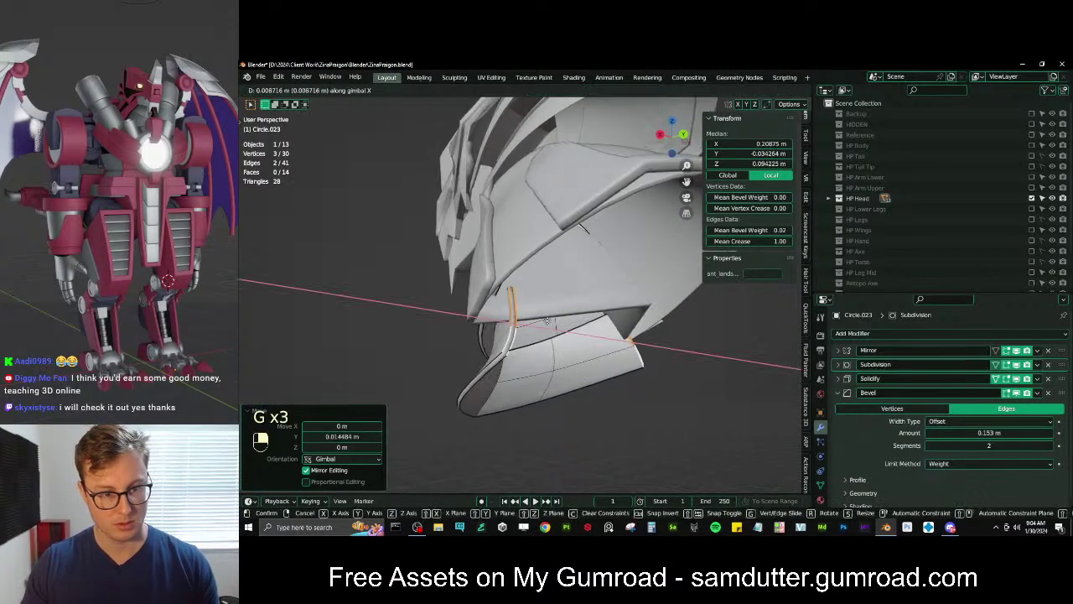
key("g")
key("g")
left_click(548, 314)
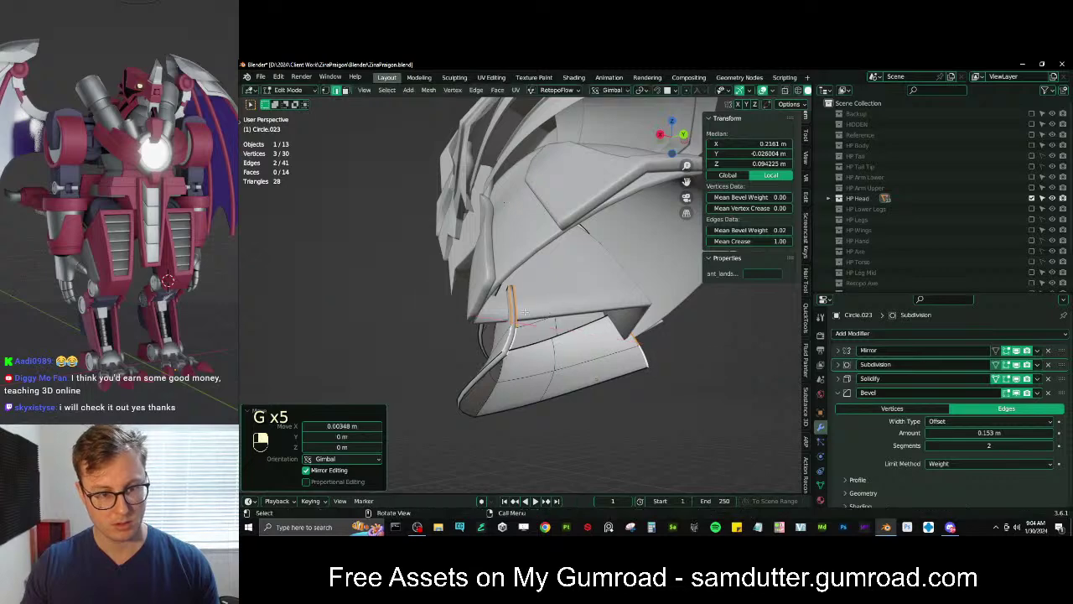
Finish editing the throat plates, save the file and display the head with its material colours
scroll(548, 317, "down", 7)
middle_click_drag(548, 317, 629, 319)
scroll(557, 322, "up", 2)
key("Tab")
scroll(628, 315, "up", 3)
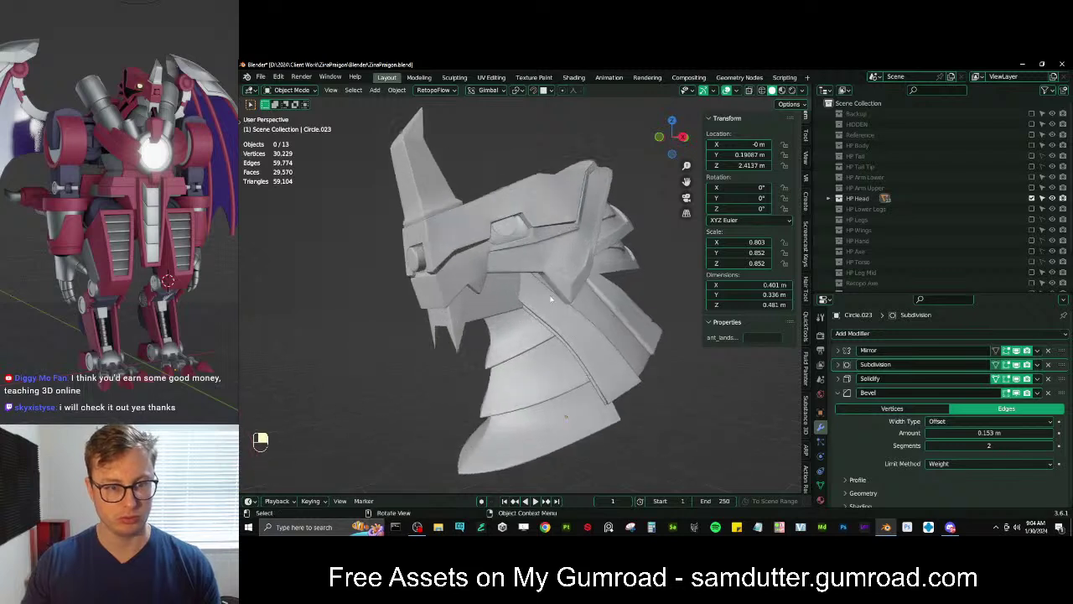
key("ctrl+s")
scroll(515, 226, "up", 2)
left_click(515, 225)
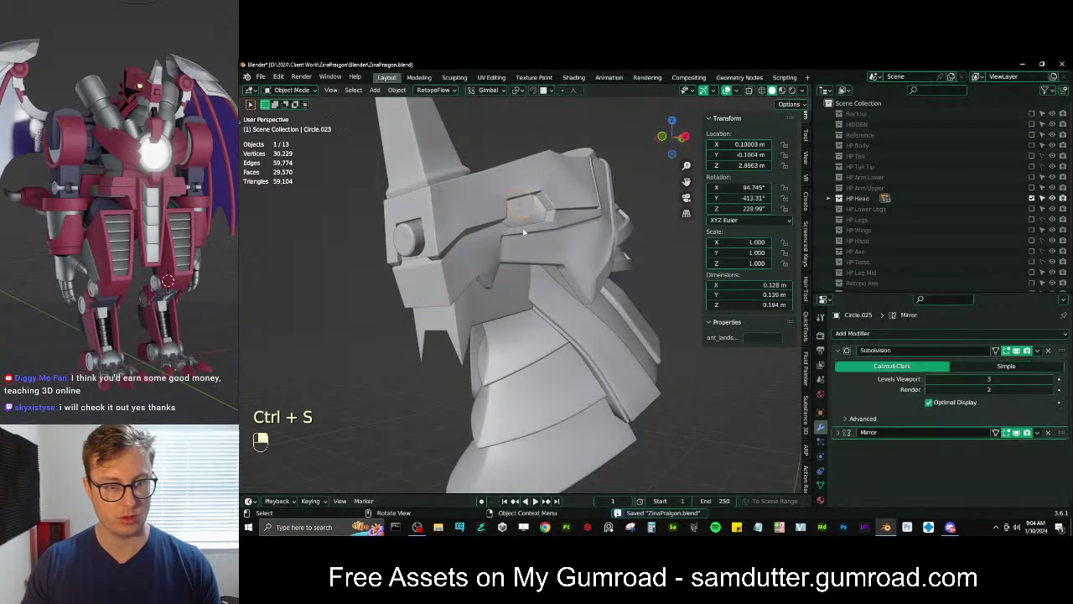
key("z")
left_click(565, 336)
scroll(511, 301, "down", 2)
middle_click_drag(513, 300, 555, 259)
Open the lower jaw for editing and select the faces at its rear side end, including those hidden behind
left_click(606, 333)
scroll(594, 330, "up", 5)
left_click(487, 313)
key("Tab")
key("Tab")
left_click(540, 262)
key("Tab")
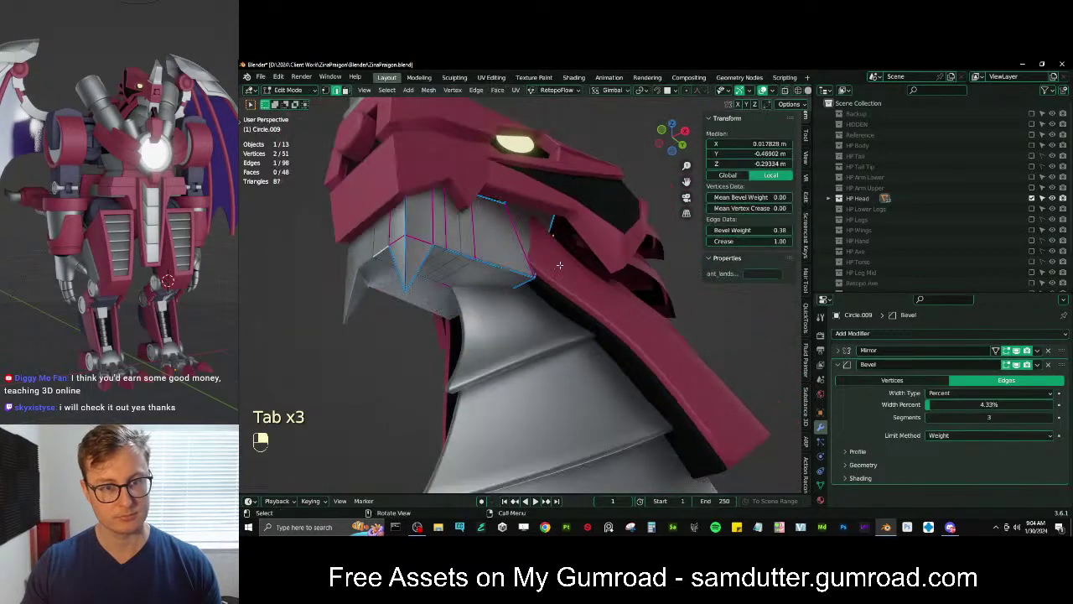
key("z")
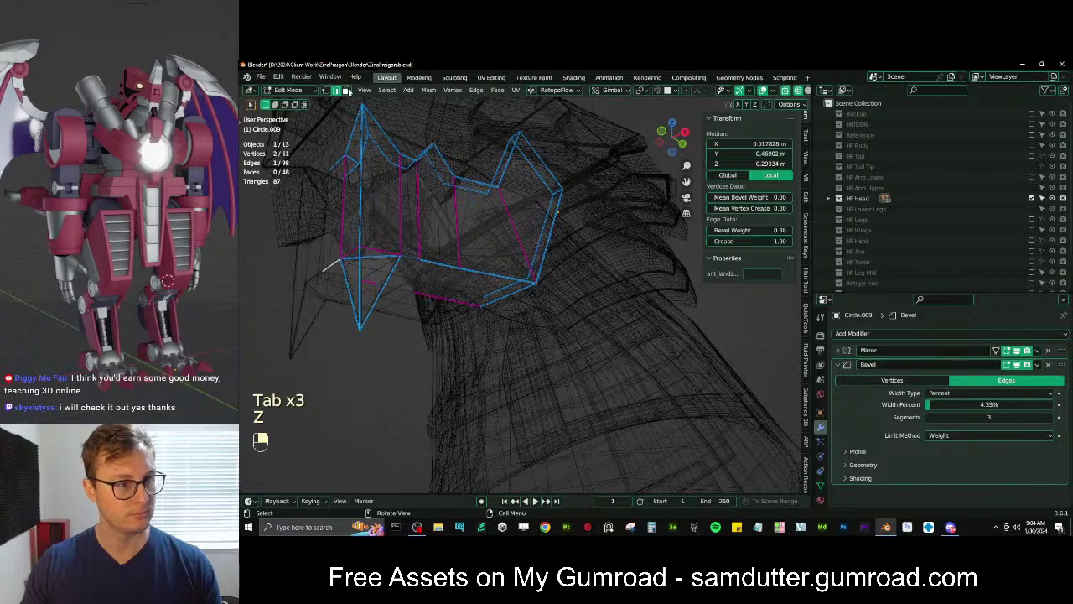
left_click(348, 91)
left_click(519, 201)
key("b")
left_click_drag(514, 187, 545, 224)
key("z")
Move the selected rear jaw faces outward along X by about 0.015 m, followed by a further small outward shift
key("g")
middle_click_drag(545, 225, 611, 254)
key("x")
left_click(591, 238)
key("x")
key("Escape")
key("g")
key("x")
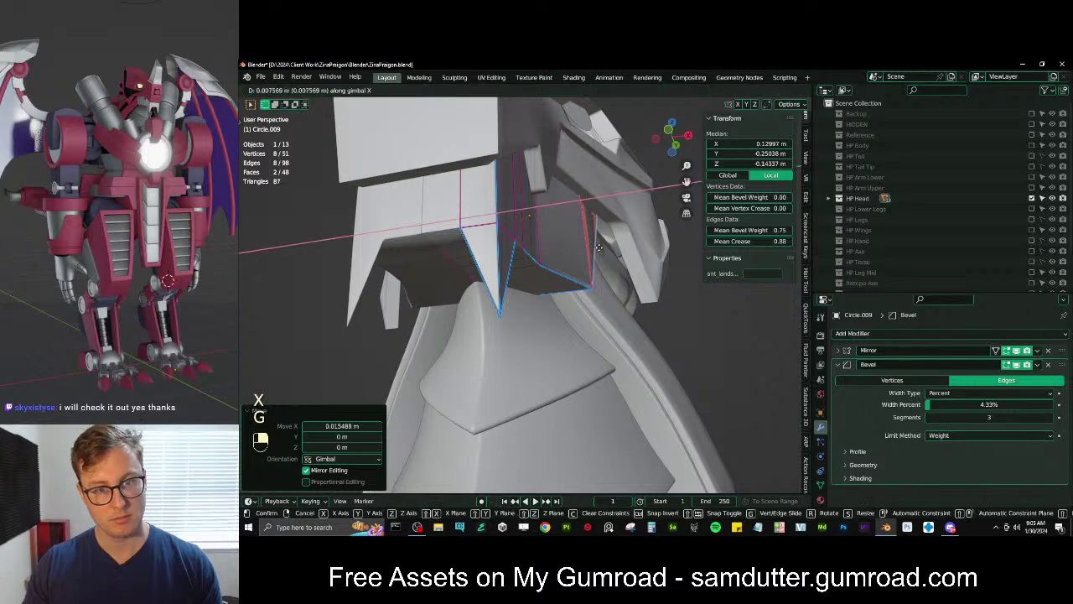
left_click(594, 248)
Rotate the rear jaw faces slightly about Z, finish editing the jaw and save the file
middle_click_drag(594, 247, 530, 276)
key("r")
key("z")
left_click(605, 251)
key("Tab")
key("ctrl+s")
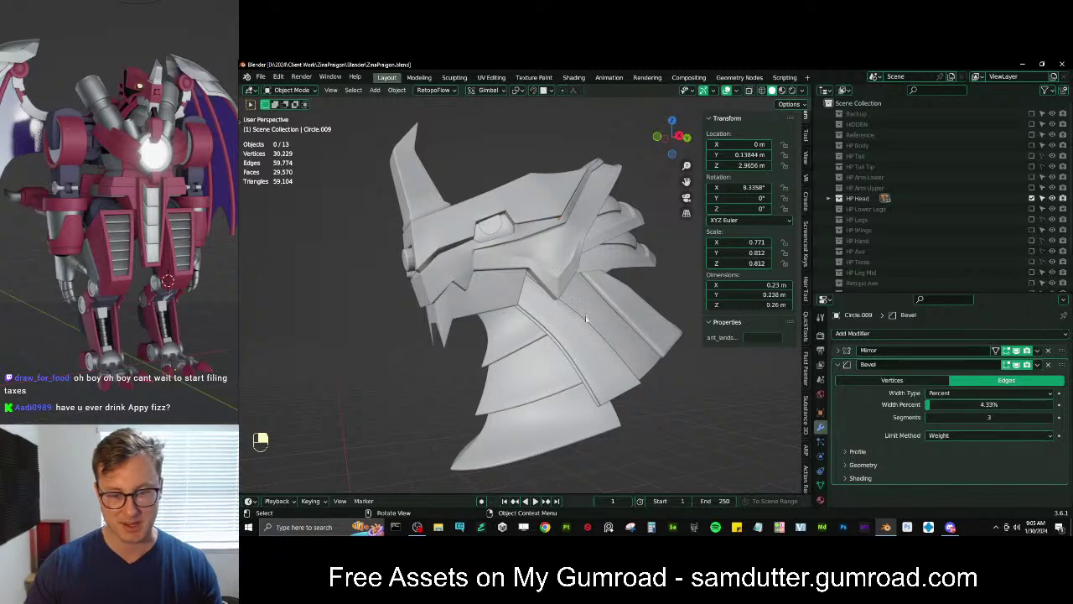
Open the lowest crest plate at the back of the head for editing
scroll(586, 320, "up", 3)
mouse_move(587, 322)
middle_mouse_down()
mouse_move(531, 290)
mouse_move(556, 271)
mouse_move(512, 268)
mouse_move(562, 241)
mouse_move(581, 245)
mouse_move(564, 253)
mouse_move(599, 310)
middle_mouse_up()
left_click(532, 290)
scroll(512, 268, "down", 4)
key("Tab")
key("Tab")
left_click(564, 253)
key("Tab")
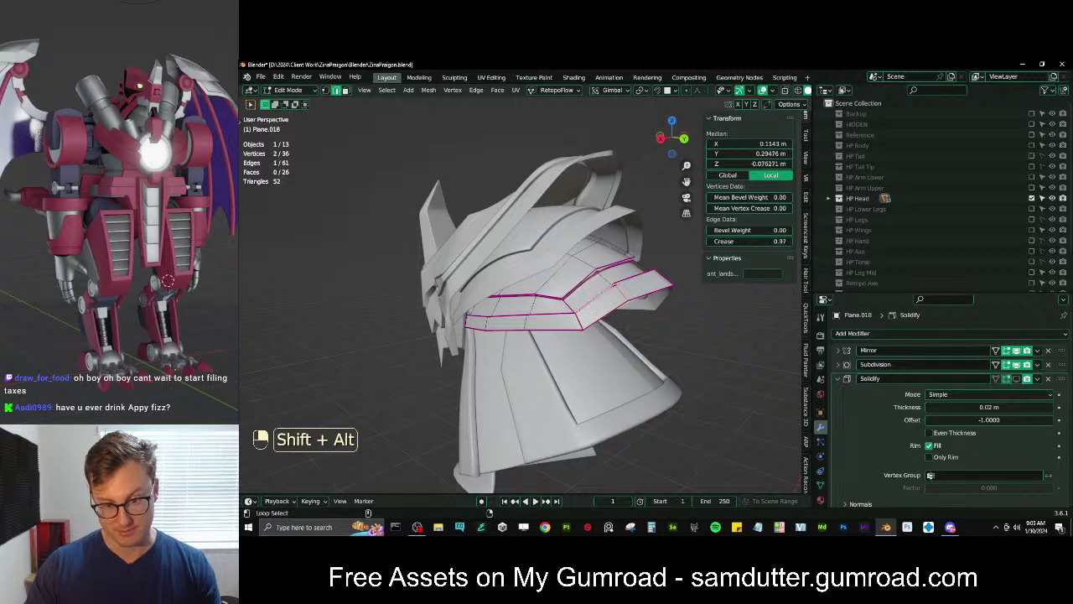
Extrude the five outer bottom edges of the crest plate in place and scale the new edges to 0.911 along X
left_click(602, 316, "alt+shift")
left_click(602, 316, "alt+shift")
middle_click_drag(602, 316, 495, 269)
scroll(570, 278, "up", 2)
key("period")
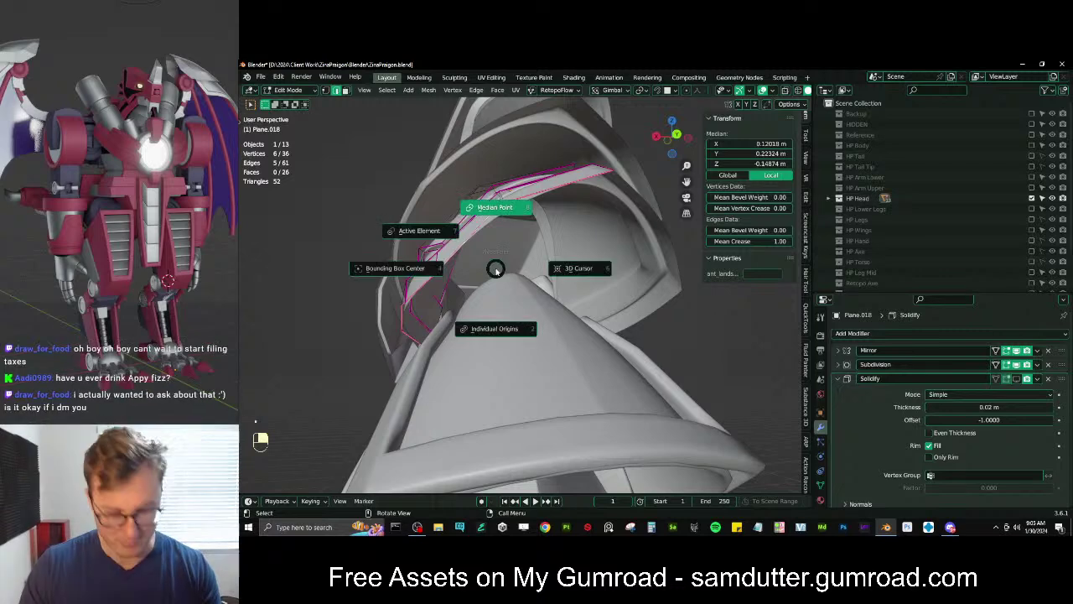
left_click(421, 232)
key("e")
right_click(421, 232)
key("x")
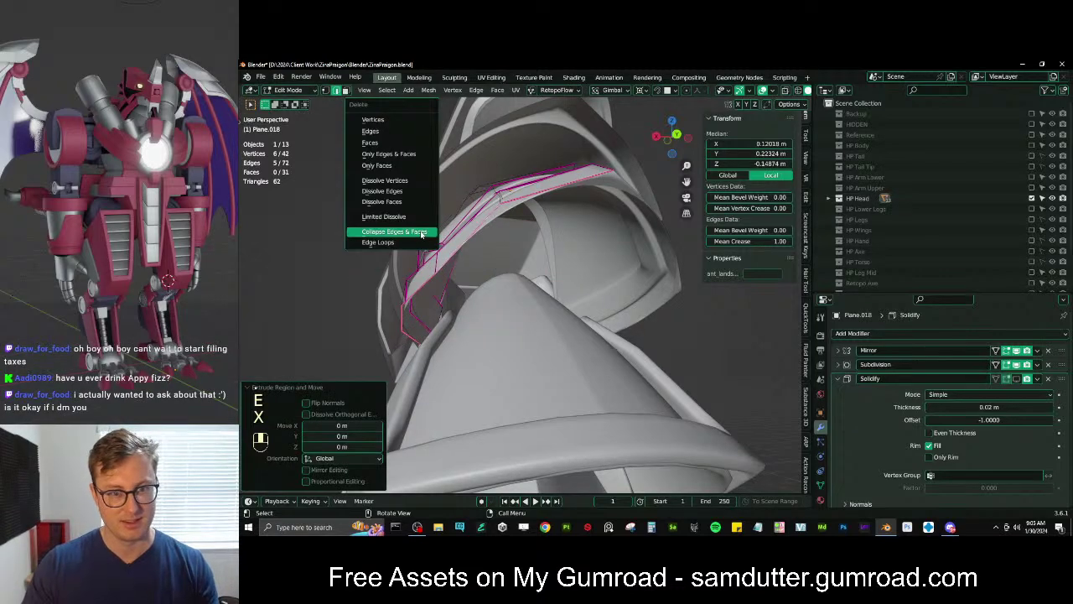
key("s")
key("x")
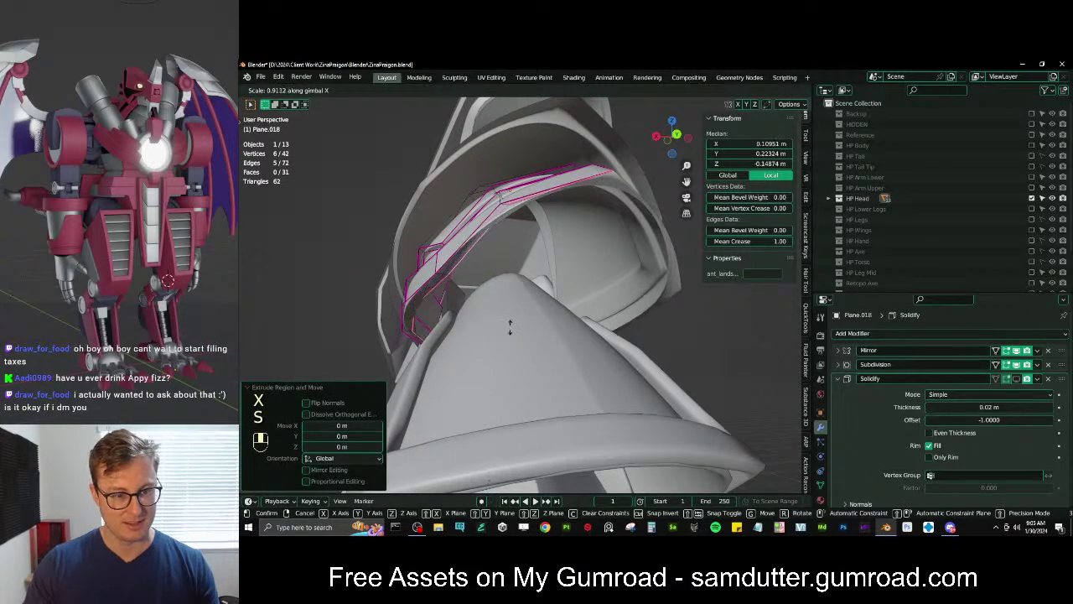
left_click(509, 328)
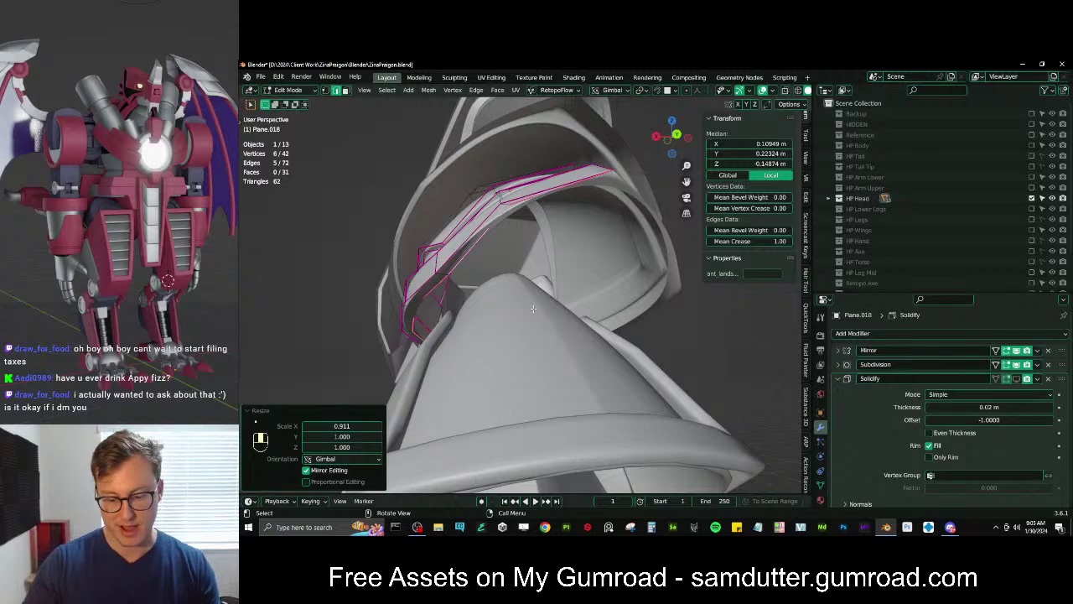
Scale the new inner rim edges to 0.881 along Y in right-side wireframe view and rotate them about 1.45°
key("KP_3")
key("z")
key("s")
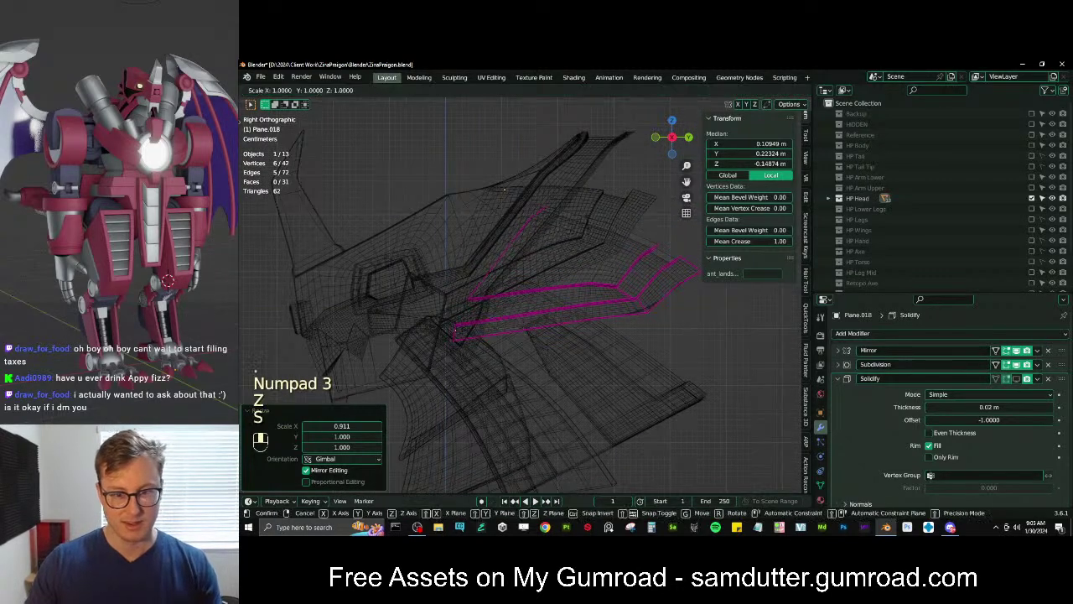
key("y")
left_click(675, 225)
middle_click_drag(677, 224, 664, 230, "shift")
scroll(664, 229, "up", 1)
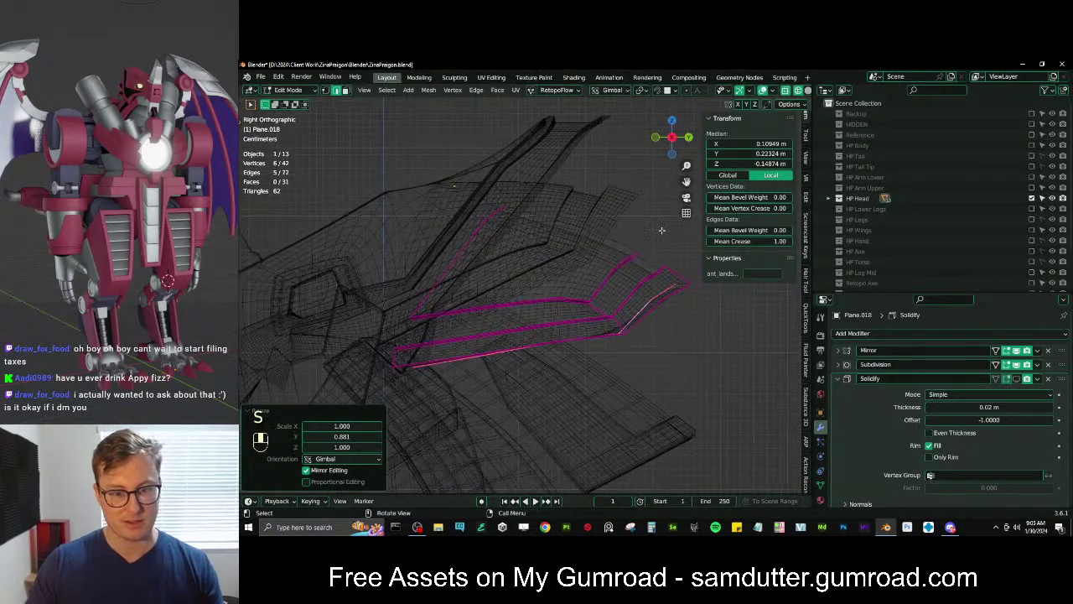
key("r")
left_click(676, 310)
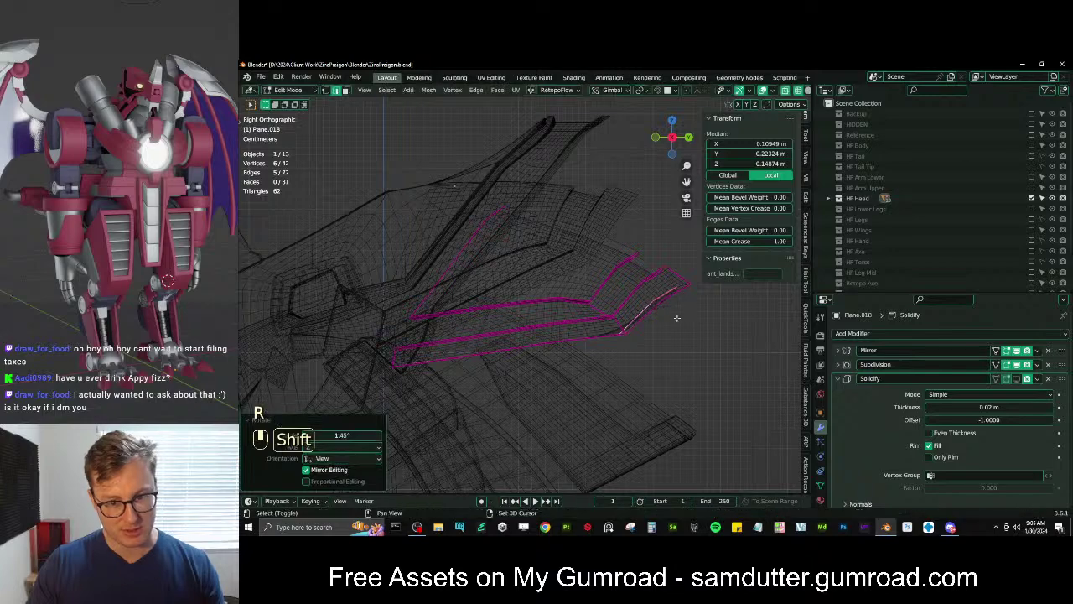
key("z")
Examine the new inner lip of the crest plate from below, both as a mesh and as a finished surface
middle_click_drag(695, 339, 570, 279)
key("Tab")
scroll(612, 316, "down", 2)
key("Tab")
scroll(536, 252, "up", 3)
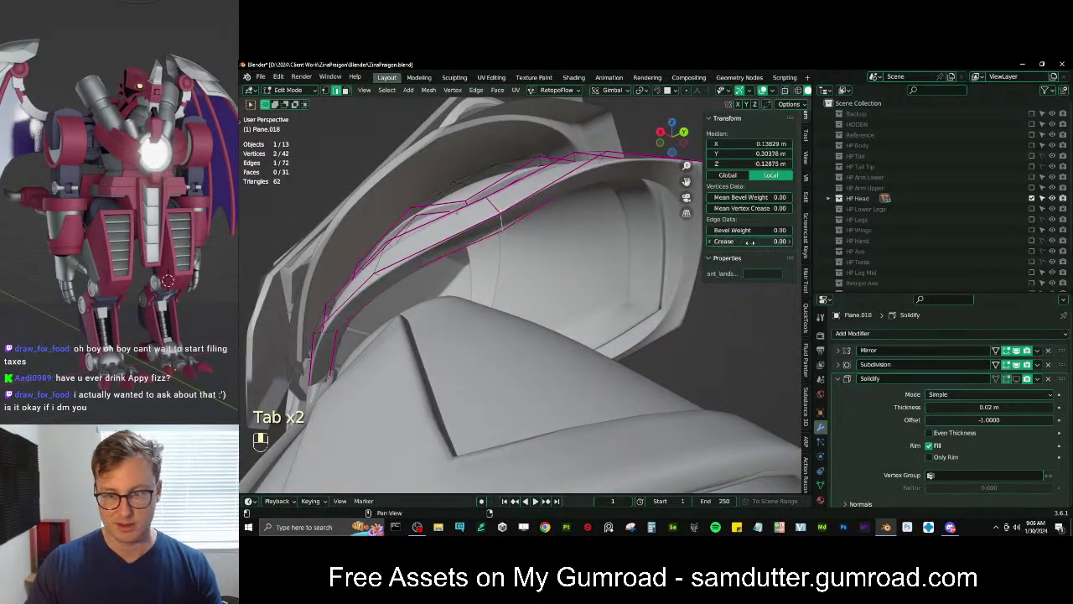
key("Tab")
scroll(568, 278, "down", 4)
middle_click_drag(568, 278, 445, 314)
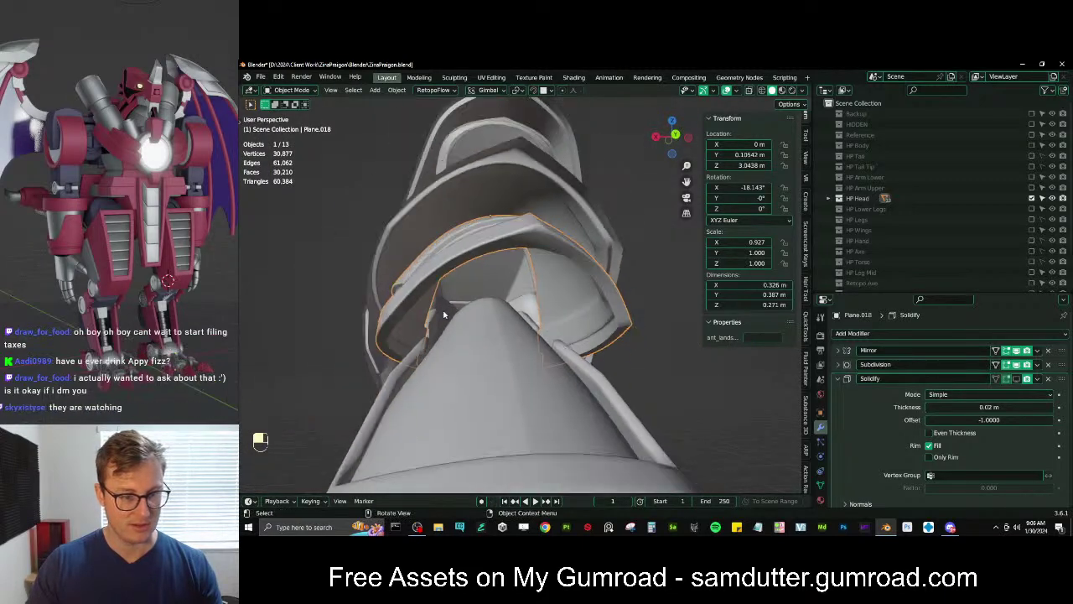
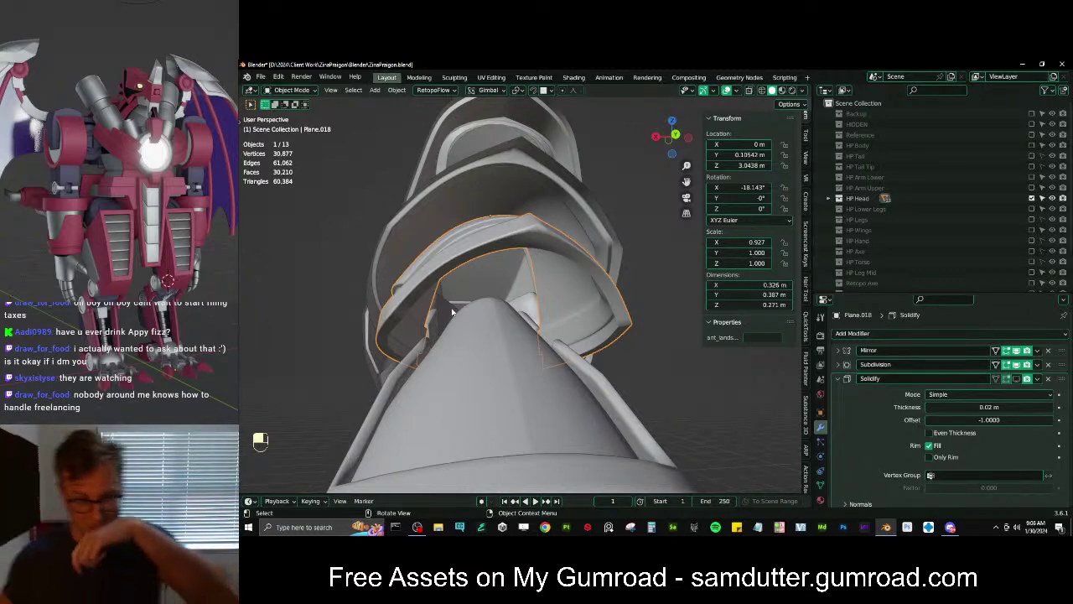
Select the centre ridge edges of the neck plate under the crest and check their bevel weight and crease
scroll(382, 263, "down", 4)
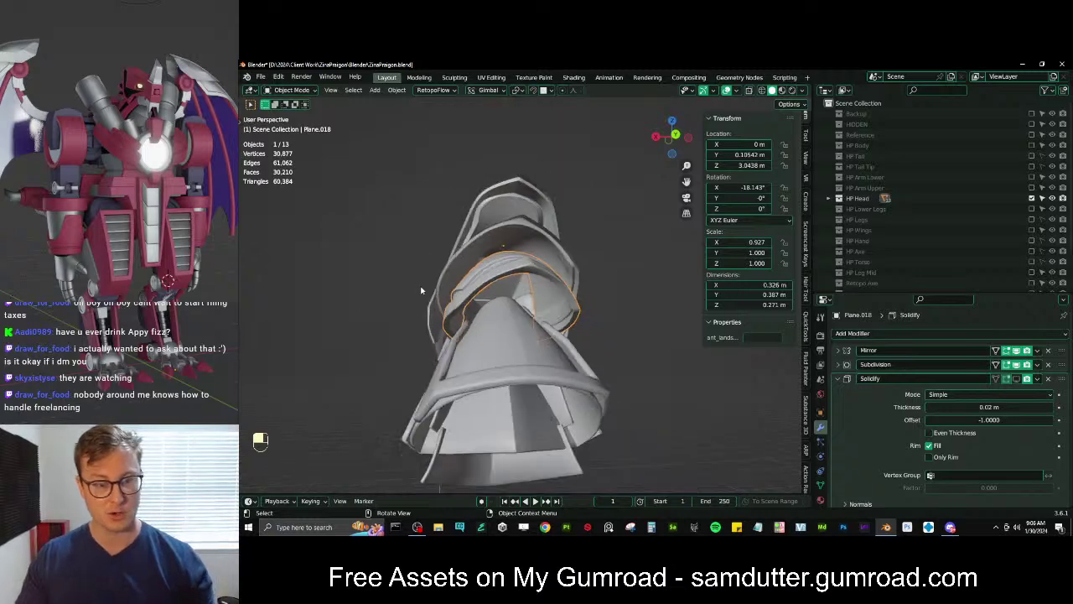
middle_click_drag(421, 290, 501, 349)
left_click(521, 355)
scroll(512, 314, "up", 3)
key("Tab")
left_click(501, 350, "alt")
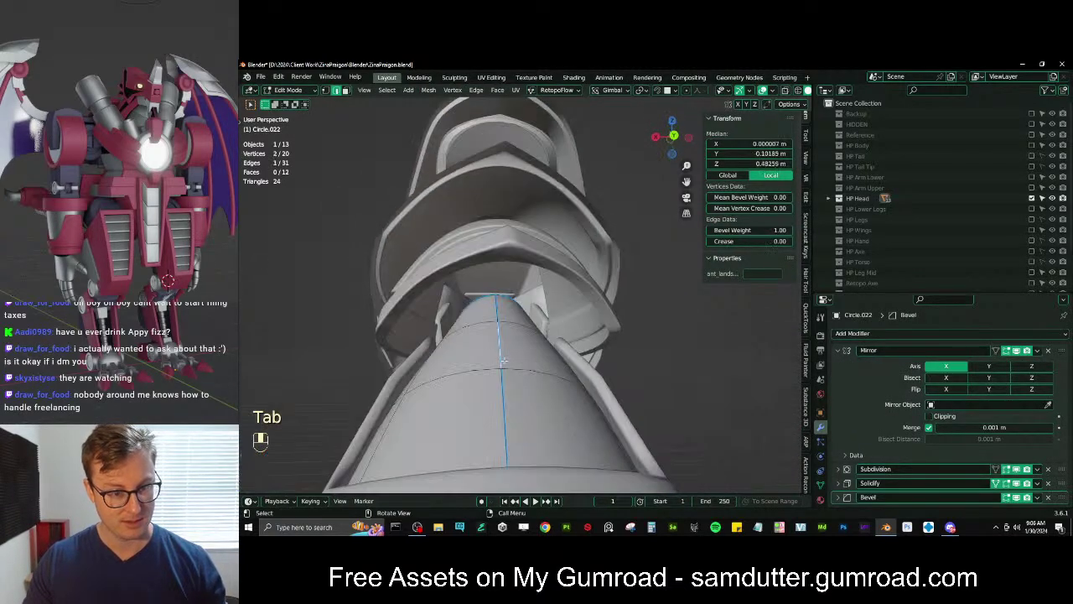
left_click(502, 350, "alt+shift")
left_click(501, 350, "alt+shift")
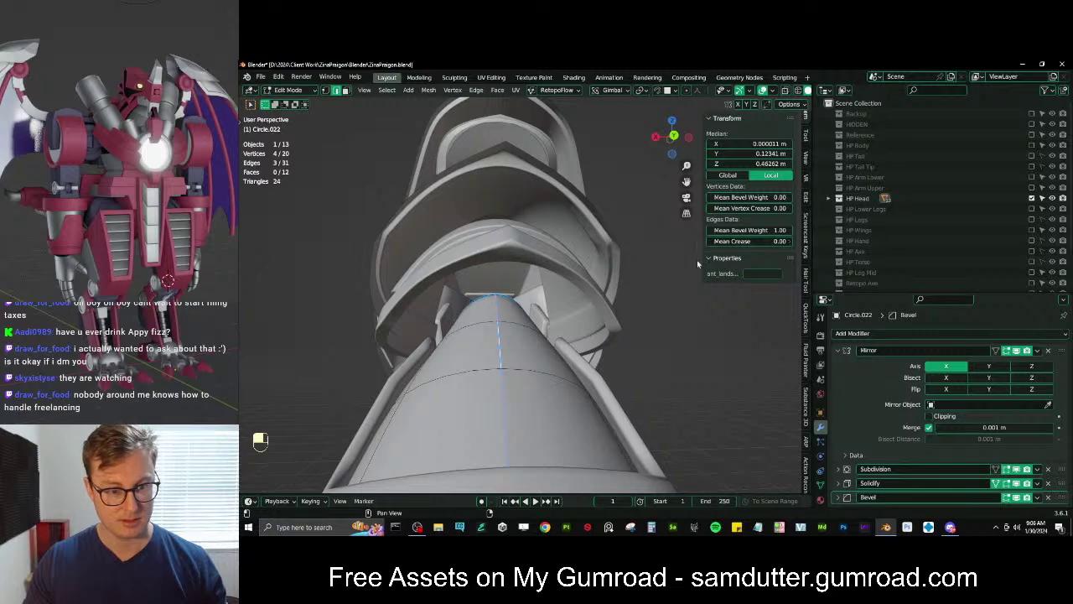
key("Tab")
Inspect how the neck and crest plates meet from below, briefly opening the plate meshes for comparison
scroll(532, 335, "down", 3)
middle_click_drag(531, 335, 455, 274)
scroll(509, 316, "up", 3)
key("Tab")
key("Tab")
key("Tab")
key("Tab")
left_click(517, 362)
key("Tab")
left_click(510, 338)
key("Tab")
key("Tab")
key("Tab")
Isolate the lowest crest plate in local view and open it for editing in face selection mode
left_click(533, 260)
left_click(503, 186)
key("KP_Divide")
key("Tab")
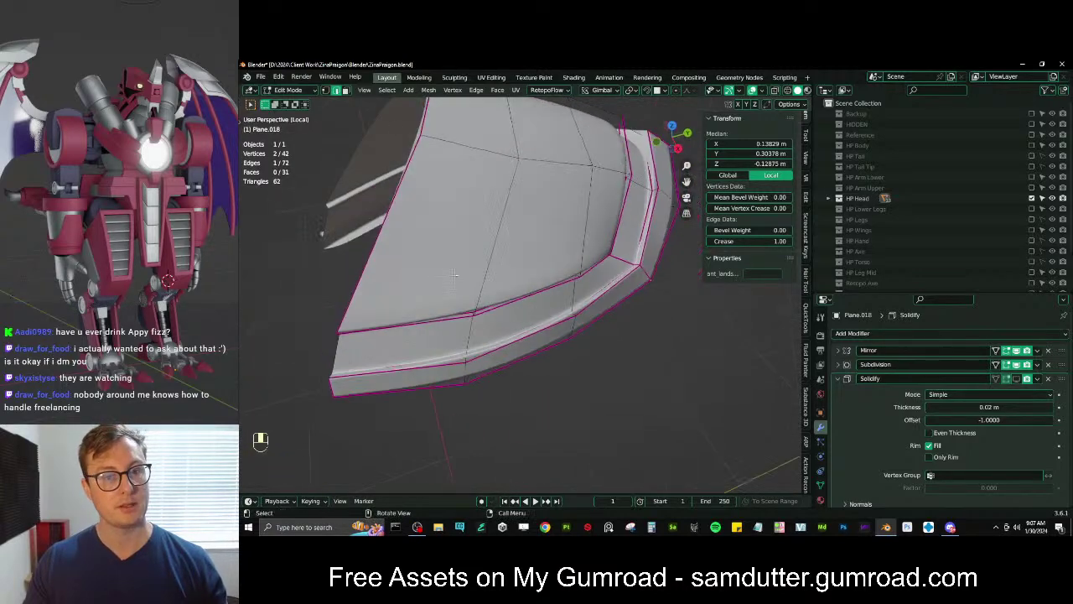
left_click(345, 92)
middle_click_drag(575, 205, 520, 220, "shift")
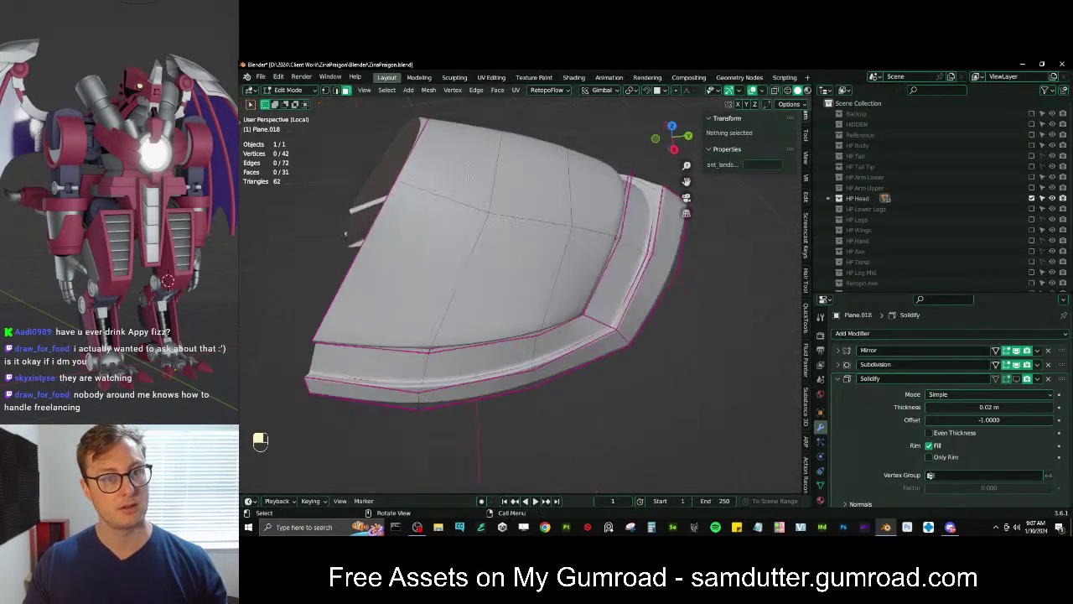
Duplicate the strip of five faces along the crest plate's centre, from its front to the rear rim, and shift the copy
left_click(454, 164)
middle_click_drag(616, 194, 580, 185)
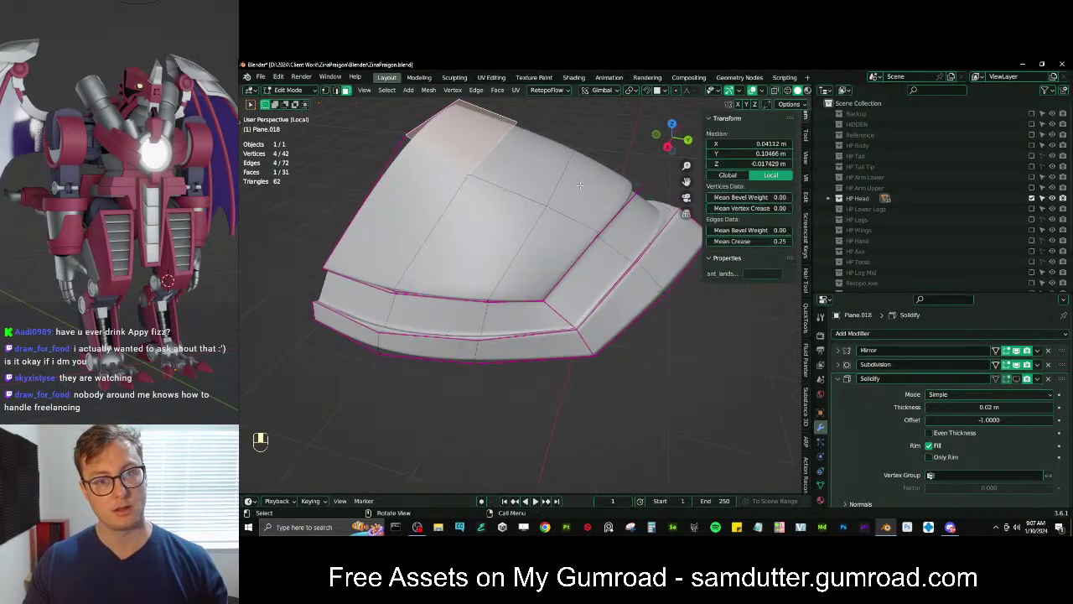
left_click(631, 232, "ctrl")
middle_click_drag(631, 232, 620, 224)
key("shift+d")
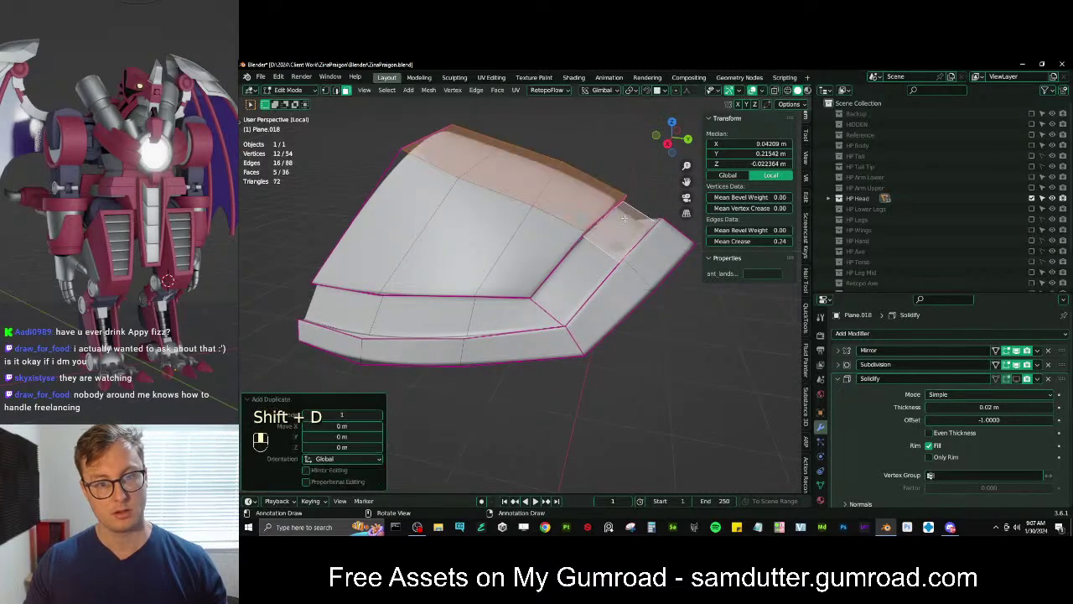
key("g")
left_click(613, 244)
Lower the duplicated face strip along Z beneath the crest plate and fine-tune its height
middle_click_drag(613, 244, 446, 188)
key("g")
key("z")
left_click(541, 227)
scroll(494, 210, "up", 4)
middle_click_drag(446, 188, 501, 259, "shift")
key("g")
key("z")
left_click(499, 257)
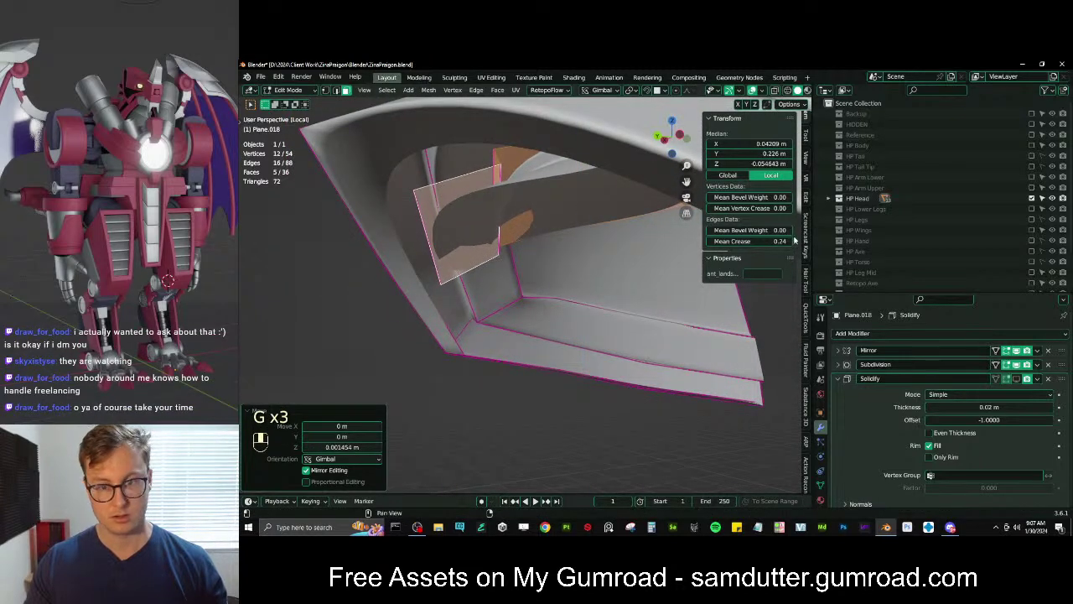
Dissolve the cross edge near the rear end of the duplicated strip
left_click(337, 91)
left_click(502, 233)
key("x")
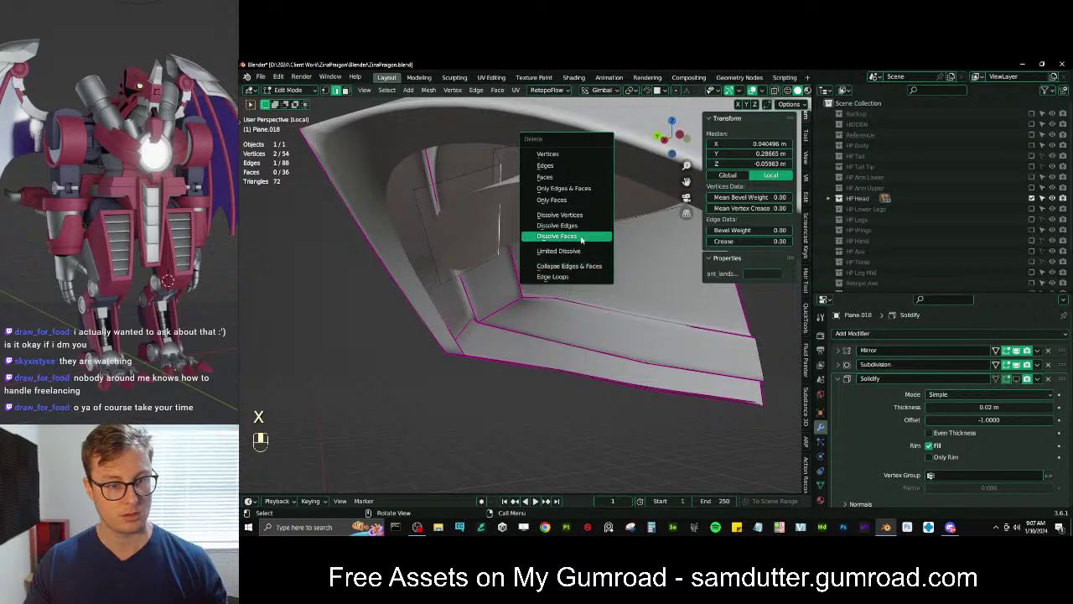
left_click(558, 226)
middle_click_drag(557, 226, 542, 251)
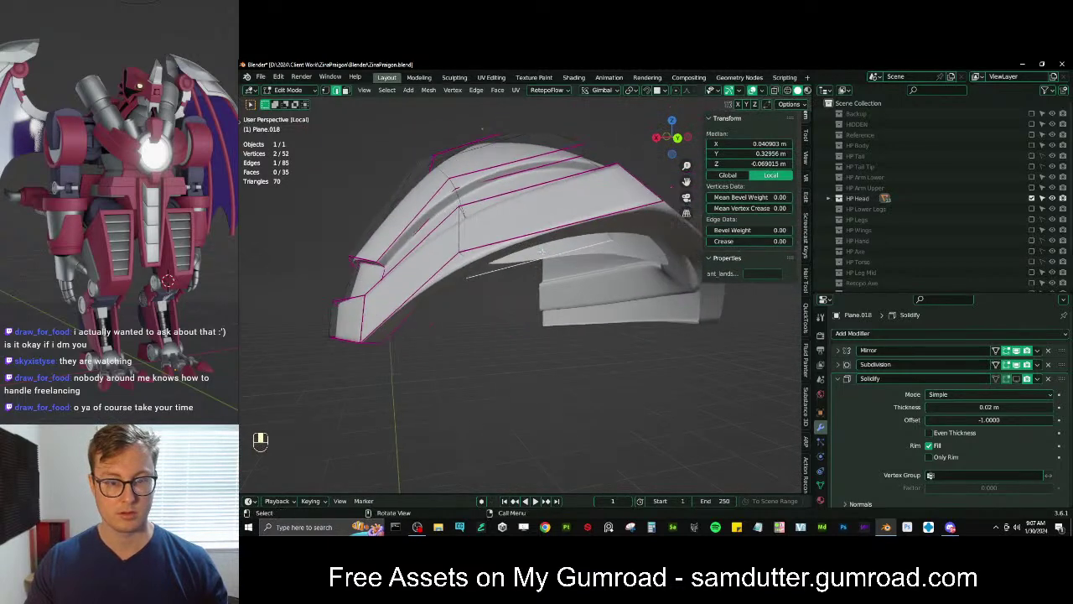
Turn on the Subdivision modifier's on-cage display and frame the rear end of the duplicated strip closely
left_click(996, 365)
scroll(620, 271, "up", 4)
middle_click_drag(441, 311, 599, 256)
middle_click_drag(599, 256, 579, 243, "shift")
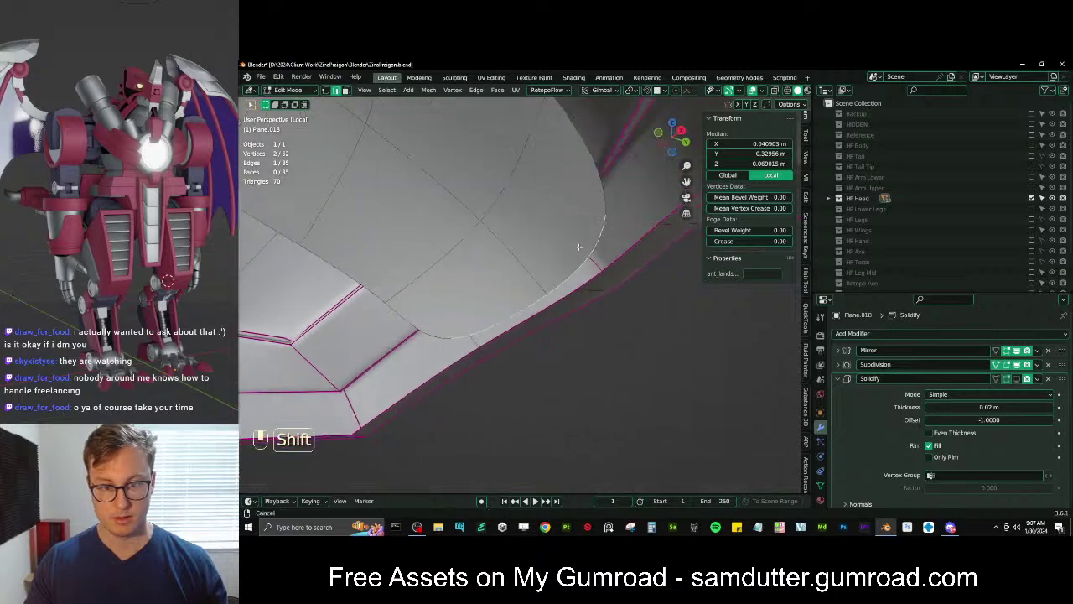
Bridge the duplicated strip's rear edge to the crest plate's inner rim edge with Merge enabled, and recalculate all normals
left_click(607, 260, "shift")
key("q")
left_click(628, 163)
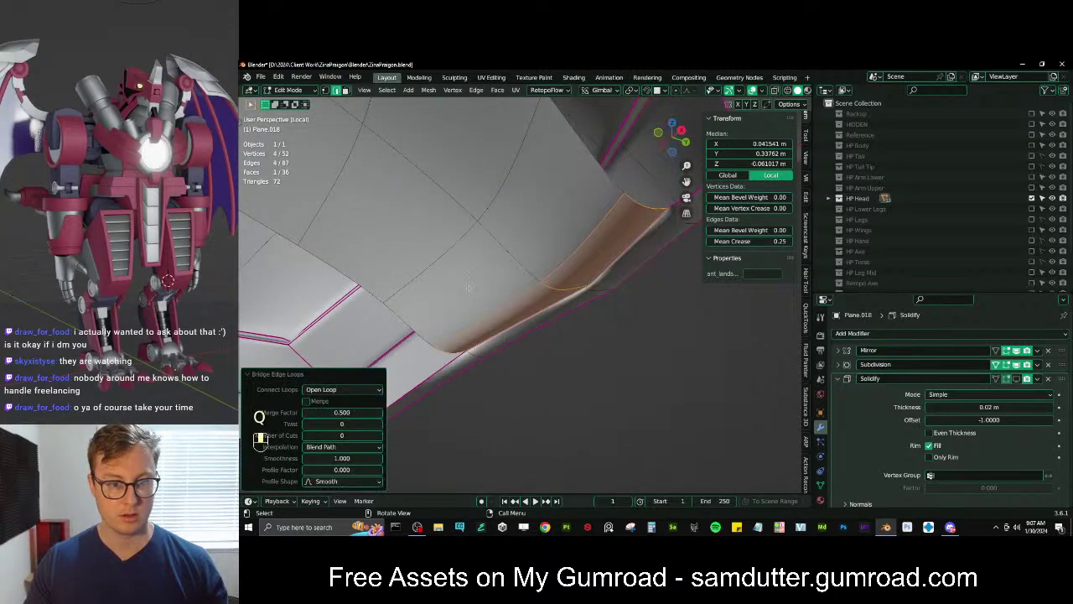
left_click(307, 401)
mouse_move(318, 411)
left_mouse_down()
mouse_move(369, 411)
mouse_move(319, 411)
left_mouse_up()
key("a")
key("shift+n")
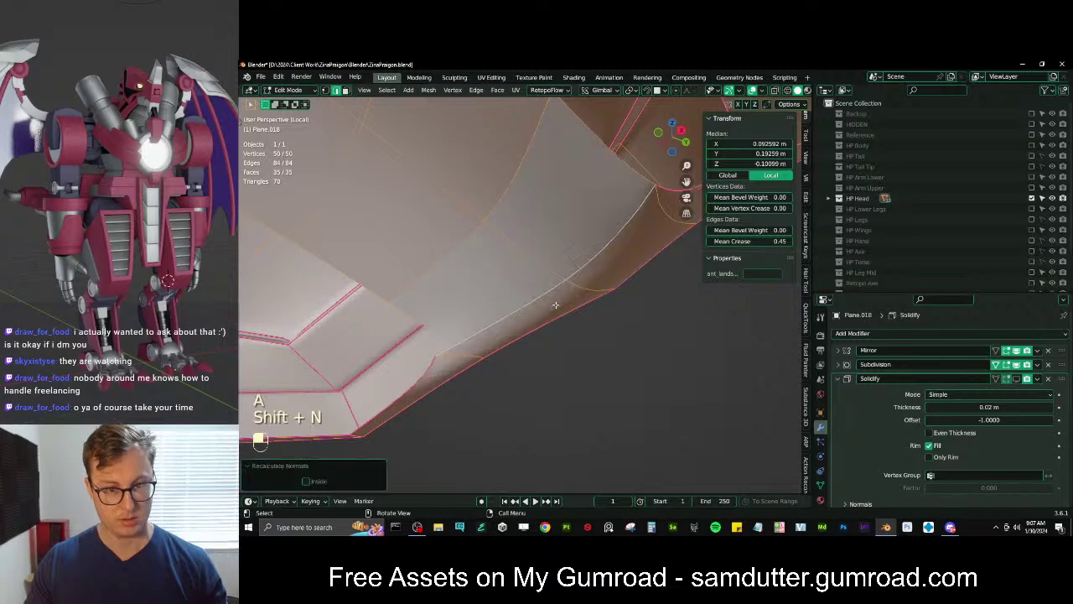
Set the crease of the merged edge at the rear end of the underside strip to 1.00
left_click_drag(744, 241, 800, 241)
scroll(553, 310, "down", 4)
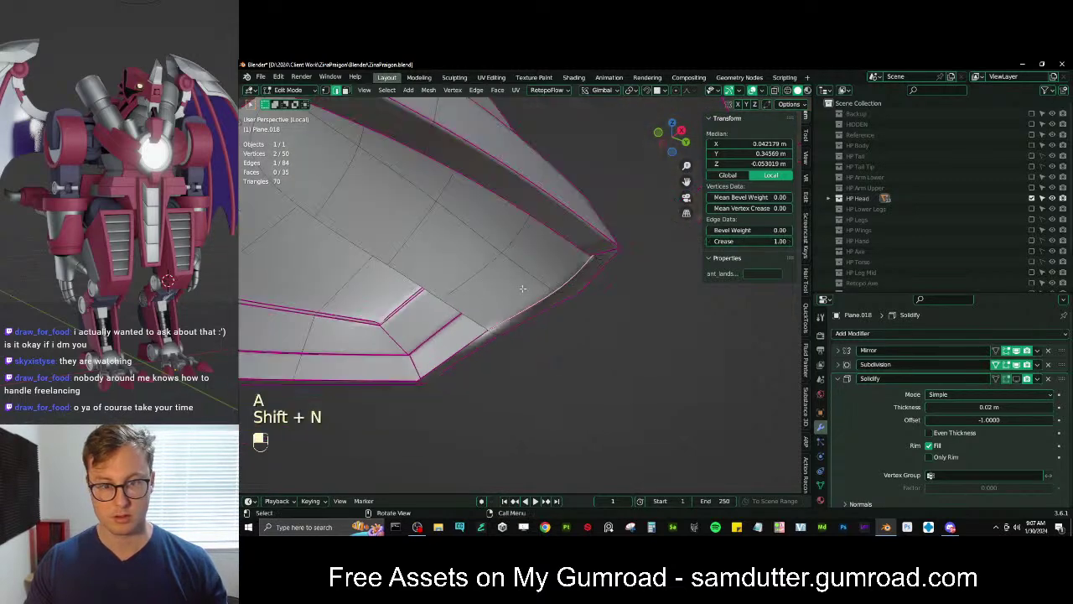
mouse_move(545, 306)
middle_mouse_down()
mouse_move(612, 276)
mouse_move(536, 310)
middle_mouse_up()
mouse_move(537, 310)
middle_mouse_down("shift")
mouse_move(455, 376)
mouse_move(484, 325)
mouse_move(495, 352)
mouse_move(541, 372)
mouse_move(507, 330)
mouse_move(528, 304)
middle_mouse_up("shift")
scroll(511, 331, "down", 2)
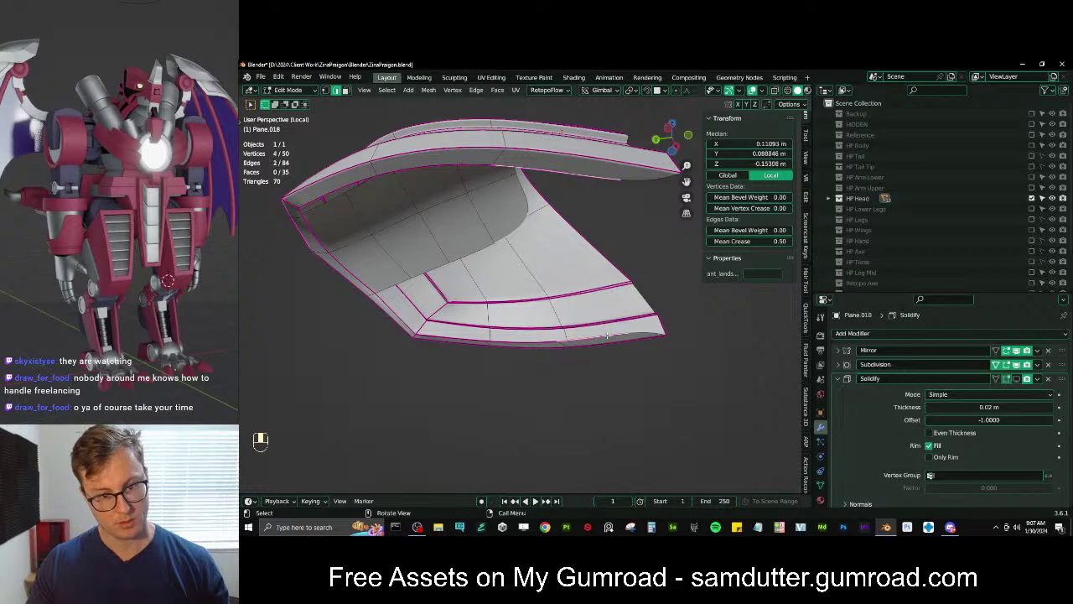
Fill a face between the underside strip and the side rim at the plate's open front, loop cut it, and recalculate normals
key("f")
middle_click_drag(606, 335, 546, 296)
key("a")
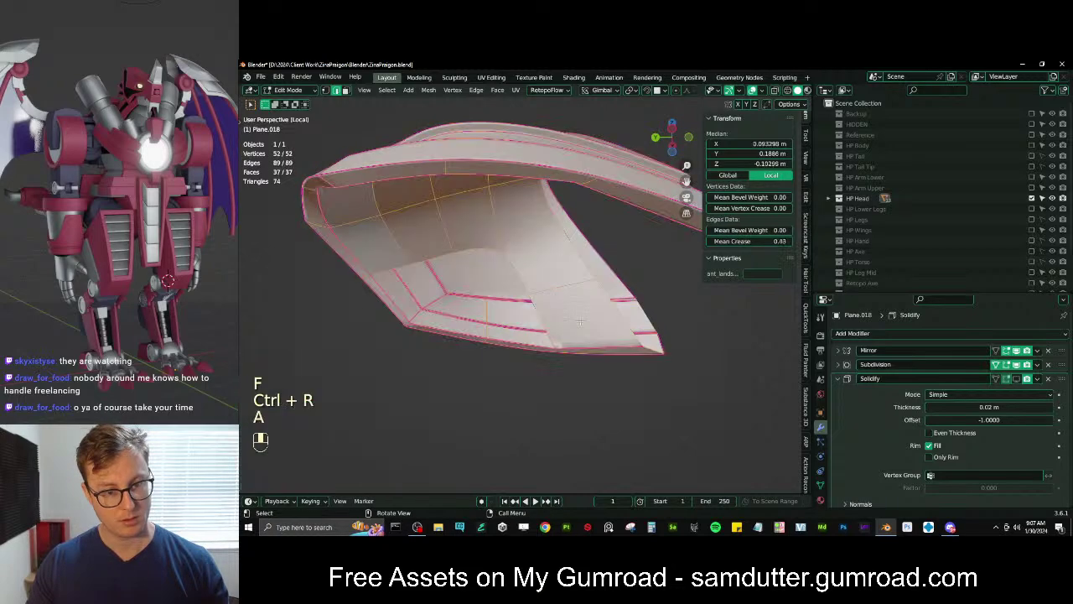
key("shift+n")
Fill the next underside face between the strip and the lower side rim, and add a loop cut across it
left_click(515, 265)
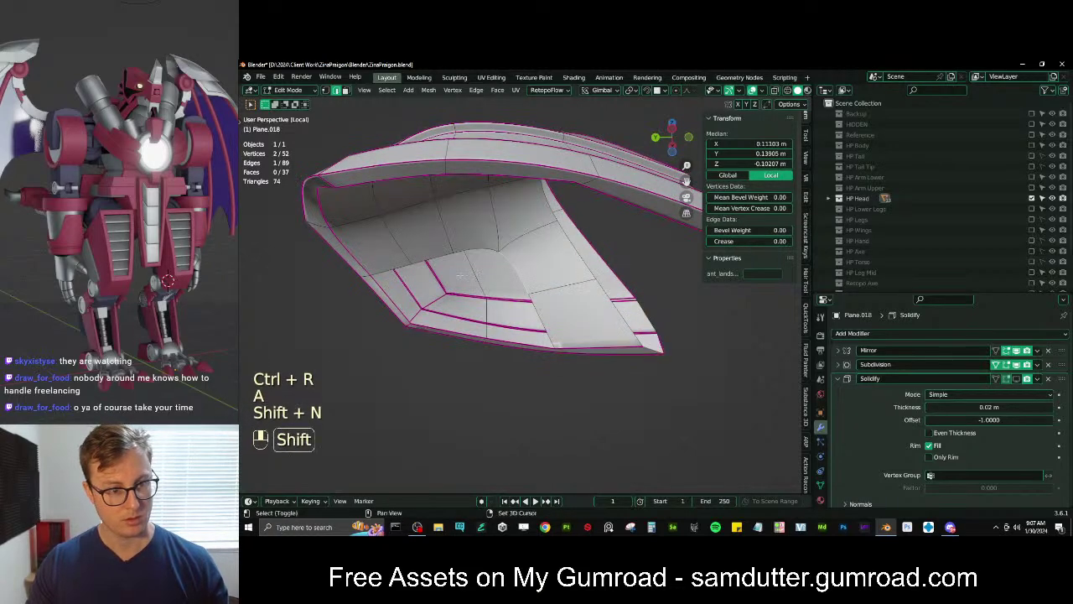
middle_click_drag(516, 265, 651, 109, "shift")
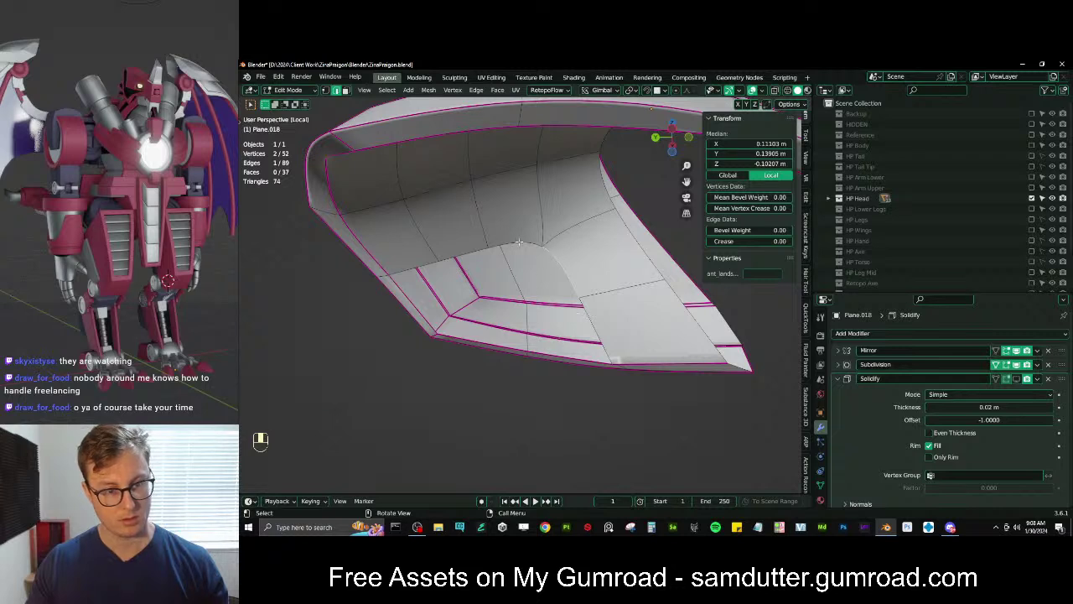
left_click(551, 357, "shift")
key("f")
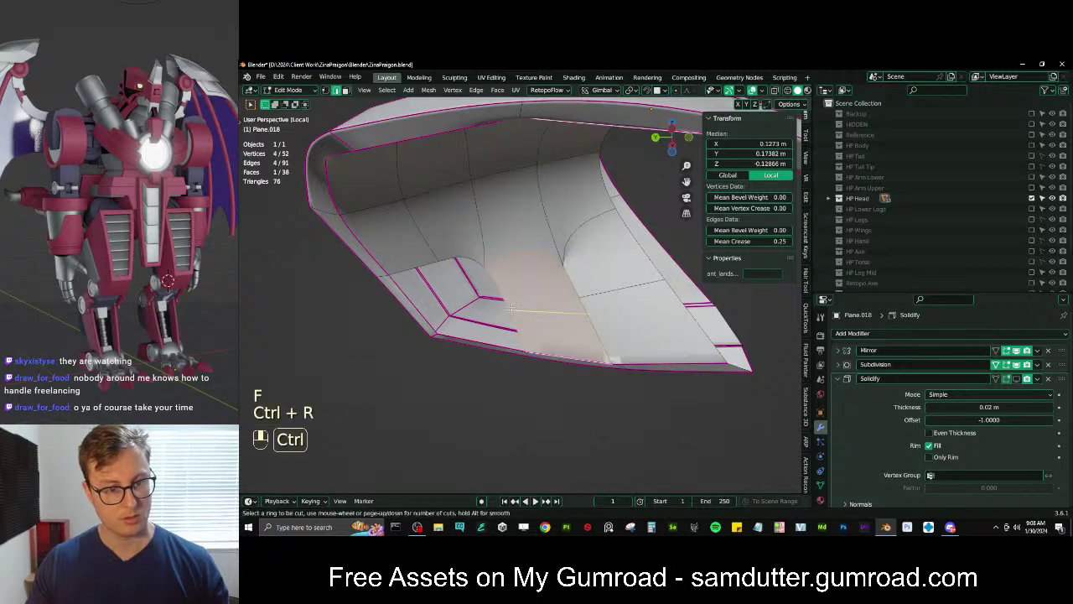
left_click(512, 308)
Merge the two neighbouring cut vertices between the filled underside faces at their centre, using wireframe view
key("z")
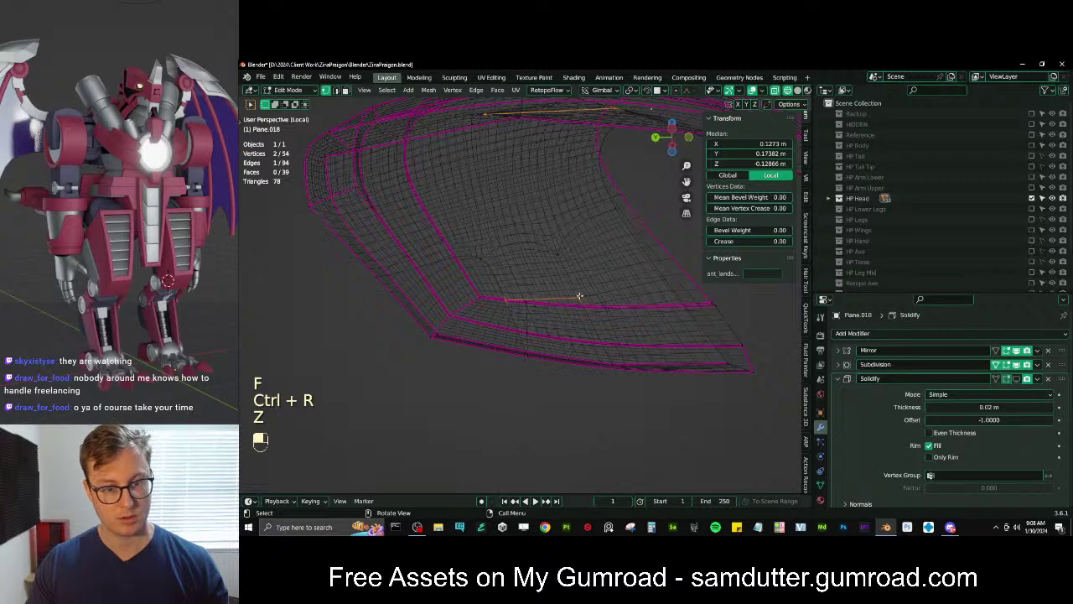
left_click(579, 296)
key("b")
key("m")
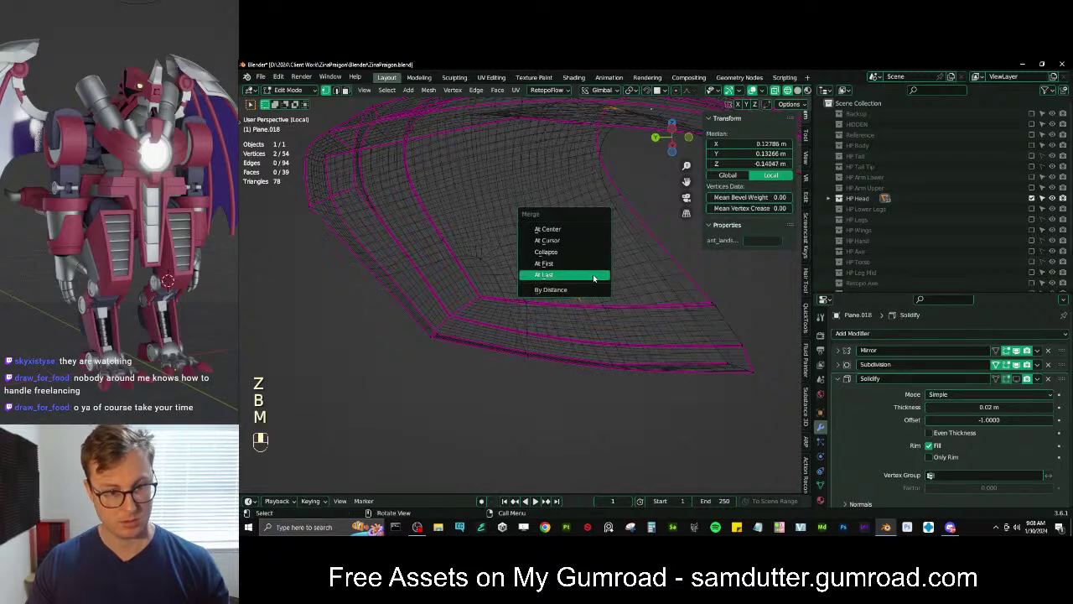
left_click(564, 230)
key("z")
Join the two boundary vertices across the corner gap with an edge, cut it once, and move the new vertex toward the rim corner
middle_click_drag(508, 280, 545, 317)
left_click(473, 268)
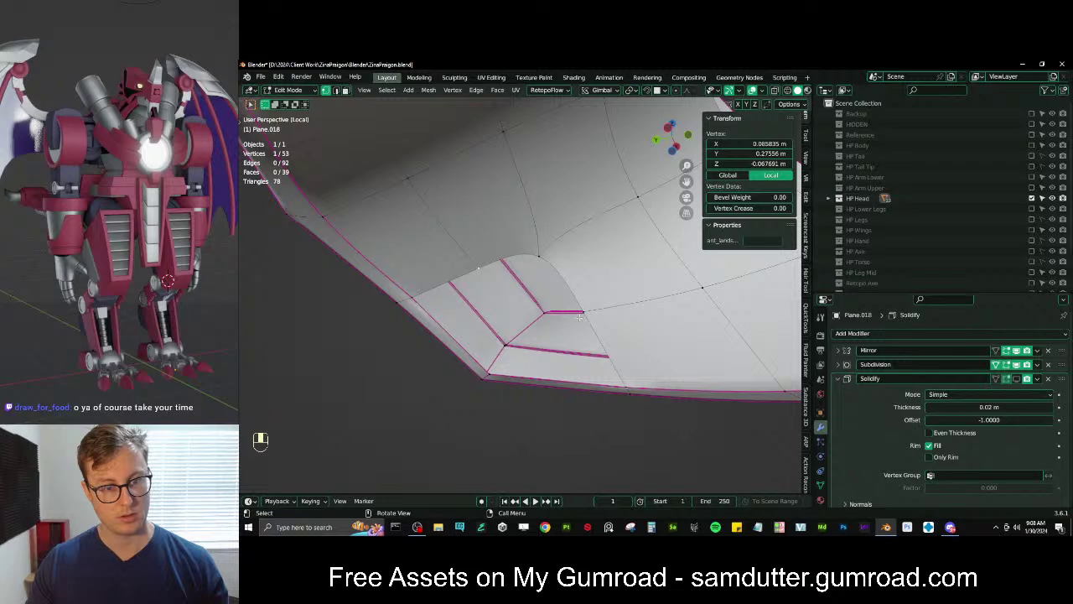
key("ctrl+r")
left_click(545, 308)
key("g")
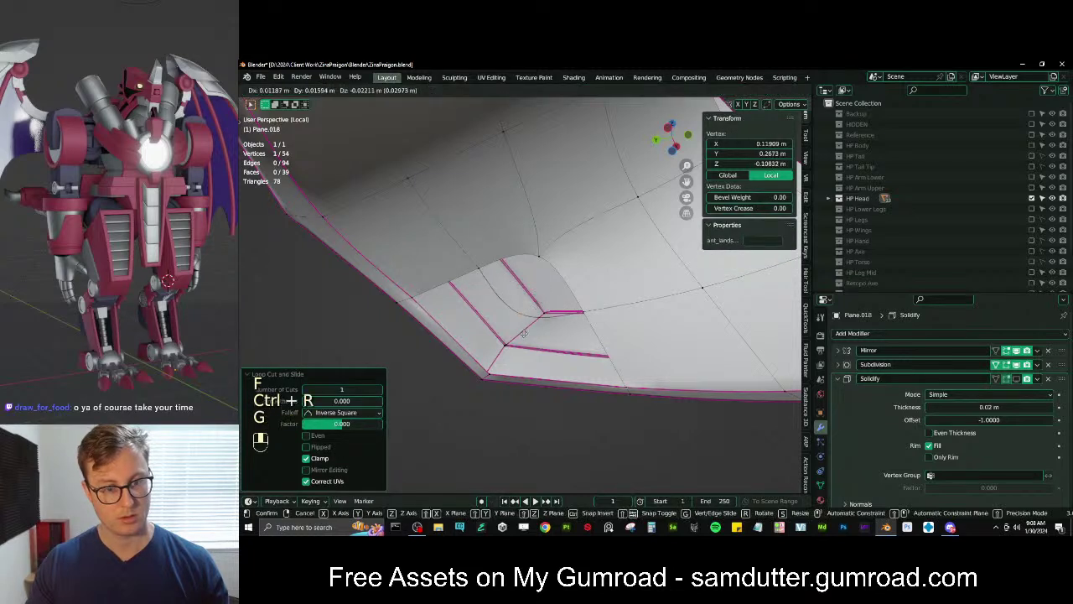
left_click(541, 312)
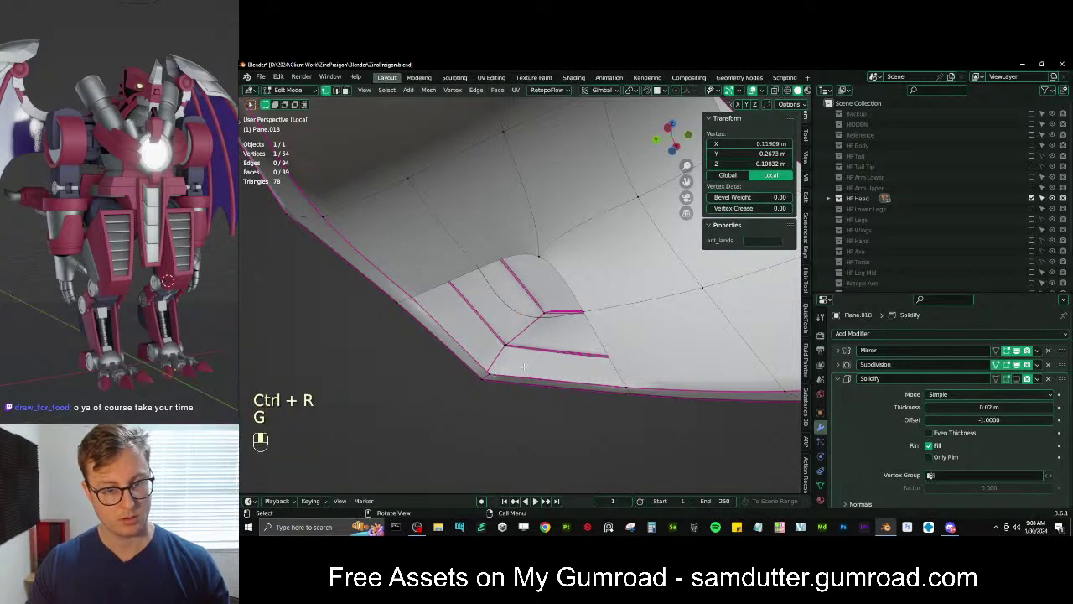
Fill the remaining corner gap of the crest plate's underside with three faces around the new vertex
left_click(486, 373, "ctrl")
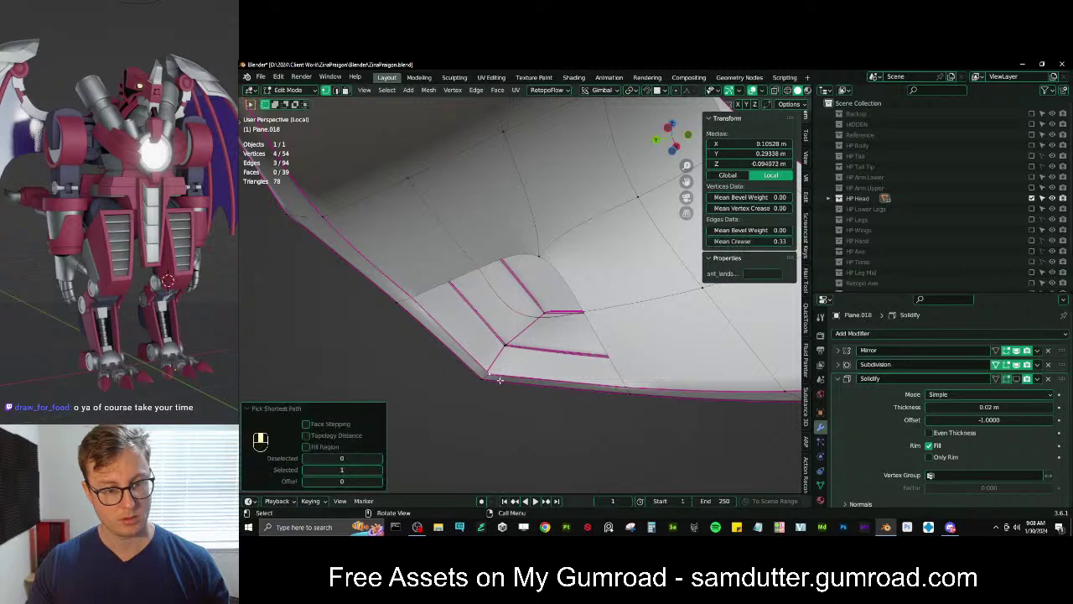
key("f")
left_click(493, 373, "ctrl")
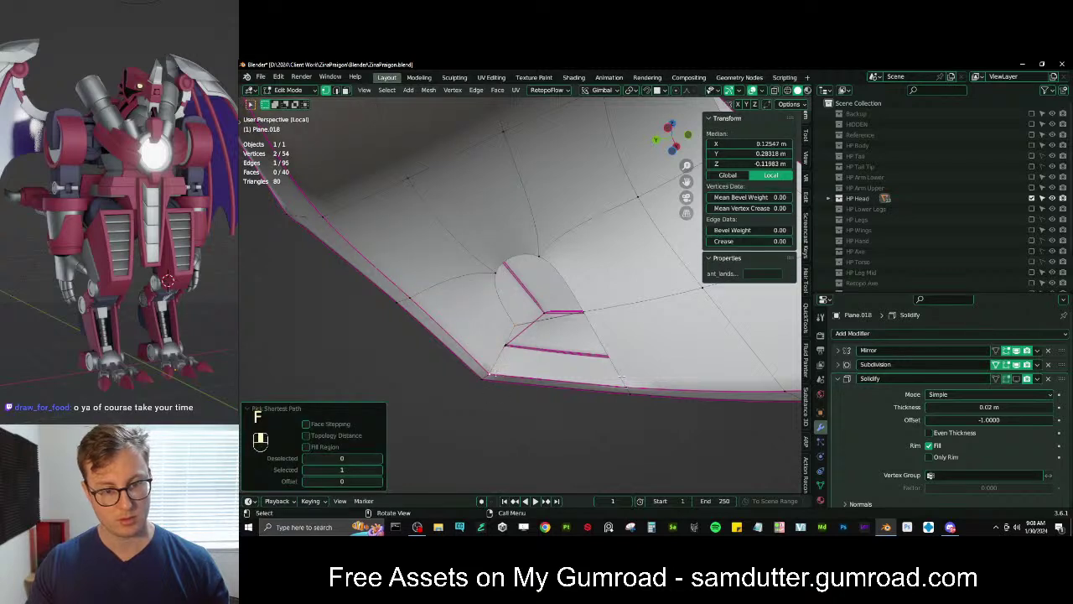
left_click(592, 315, "shift")
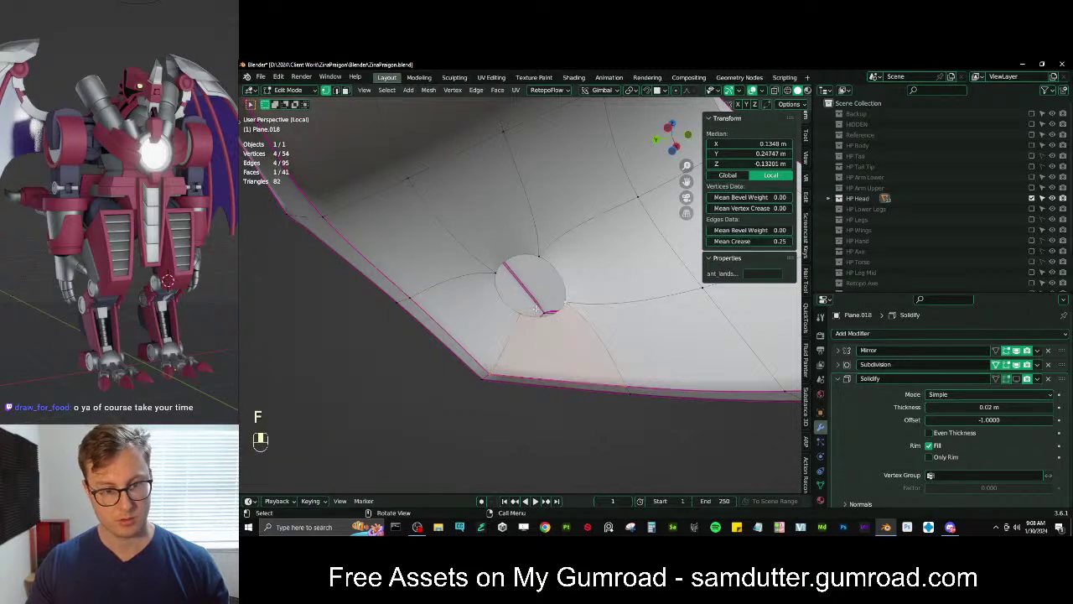
key("f")
Inspect the closed underside and crease the short centre edge joining the outer and inner rims at the plate's rear tip
key("Tab")
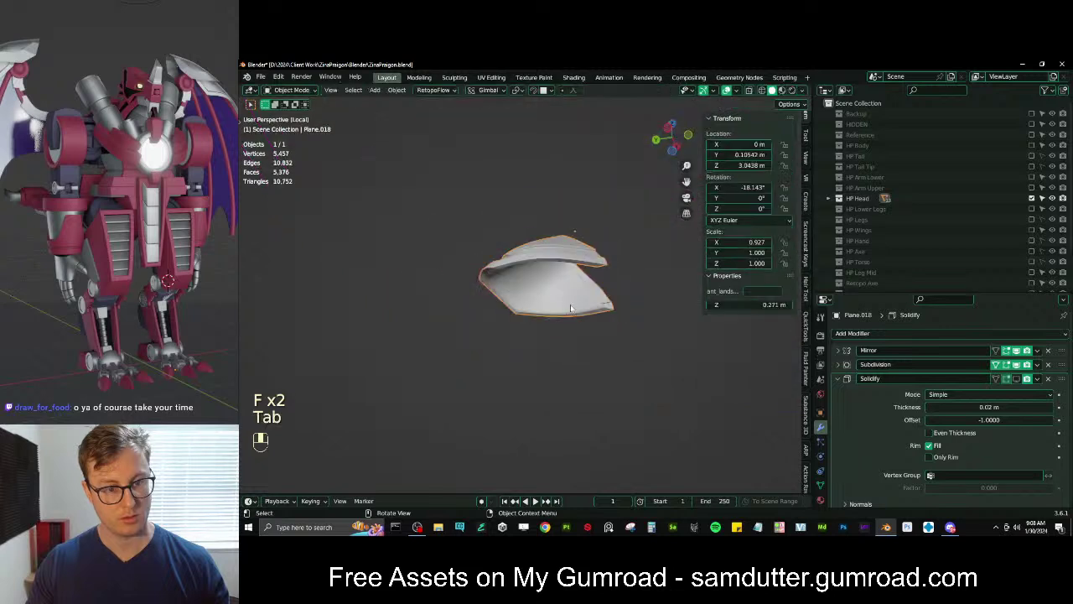
middle_click_drag(471, 335, 508, 182)
scroll(567, 311, "up", 4)
key("Tab")
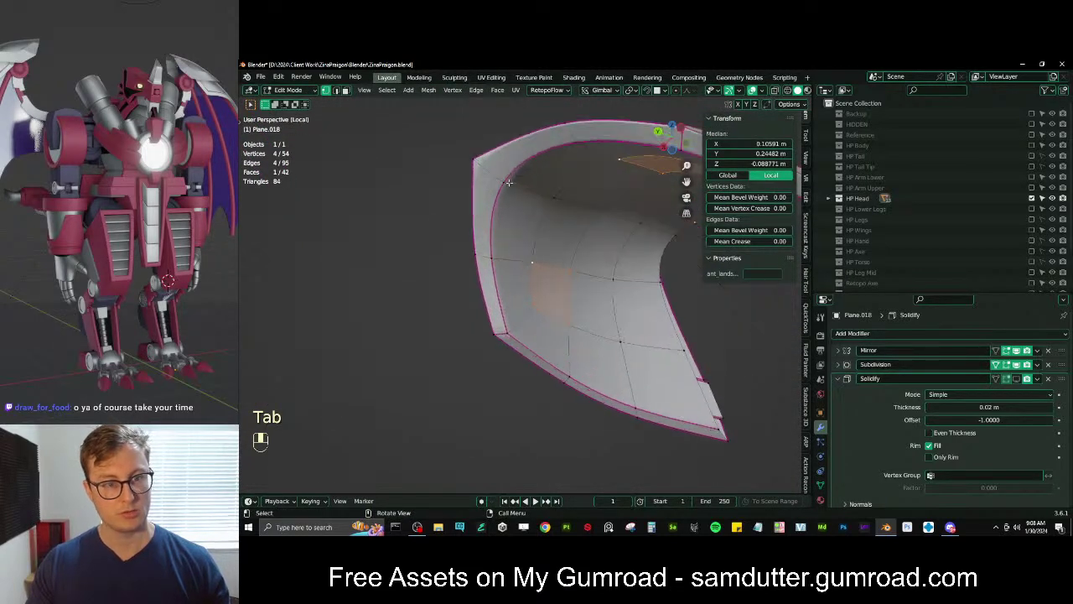
left_click(474, 158)
left_click(504, 182, "shift")
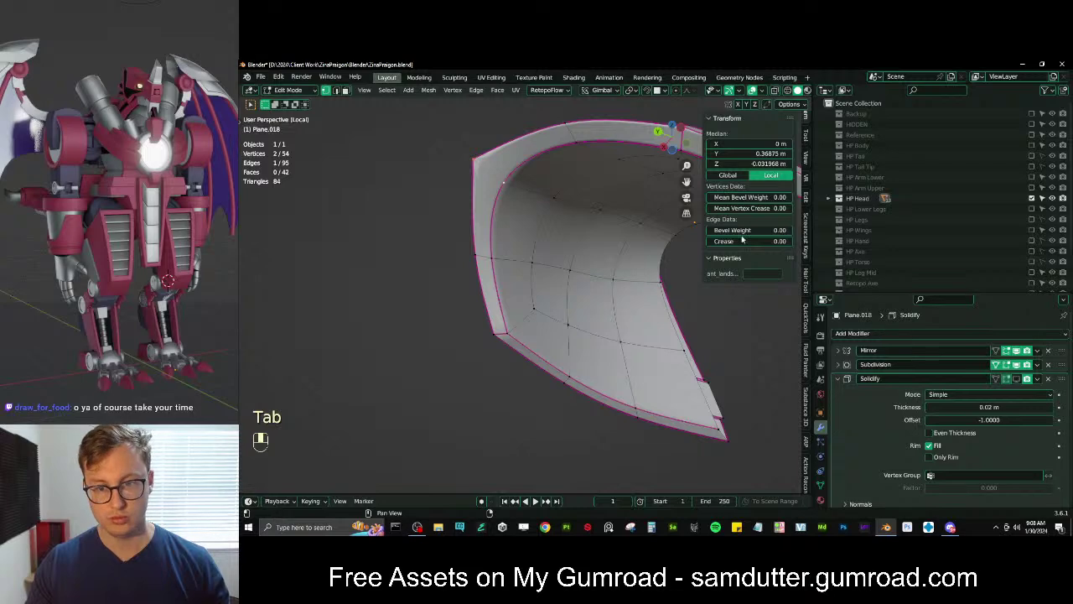
key("Tab")
Leave local view and delete the old crest plate directly above the rebuilt one
scroll(537, 289, "down", 5)
middle_click_drag(508, 281, 545, 334)
key("slash")
left_click(533, 244)
left_click(565, 268)
key("x")
Duplicate the rebuilt lowest crest plate in place to replace the upper plate
scroll(611, 263, "up", 3)
left_click(599, 288)
scroll(580, 312, "down", 3)
key("shift+d")
key("s")
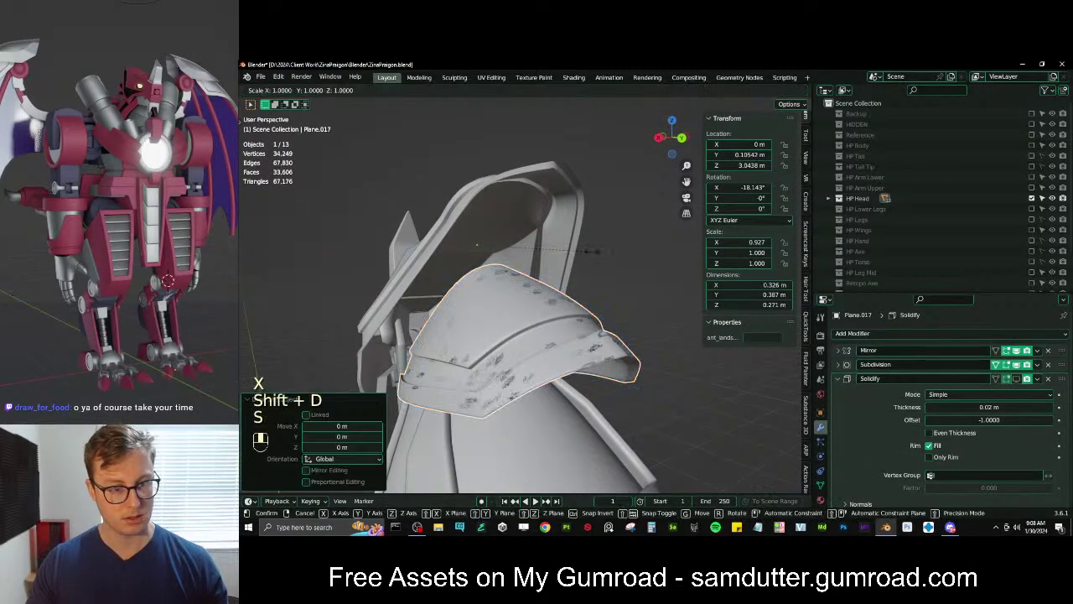
left_click(595, 250)
key("ctrl+z")
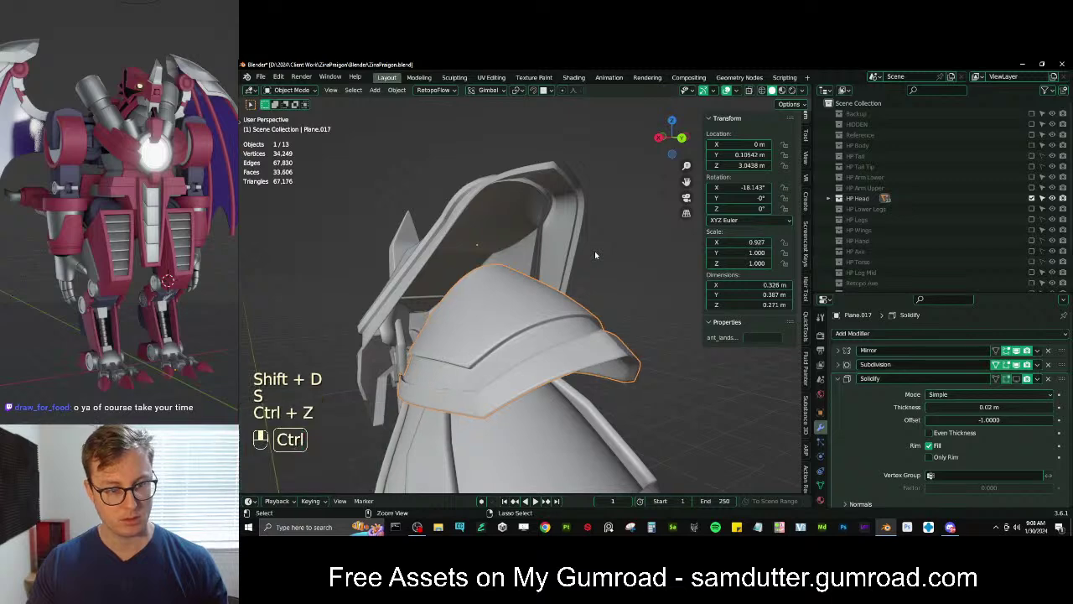
Clear the duplicated plate's scale and raise it about 0.06 m along Z
key("alt+s")
key("g")
key("z")
left_click(587, 245)
Rotate the upper duplicate about X to about -13.6° and move it forward along Y
key("r")
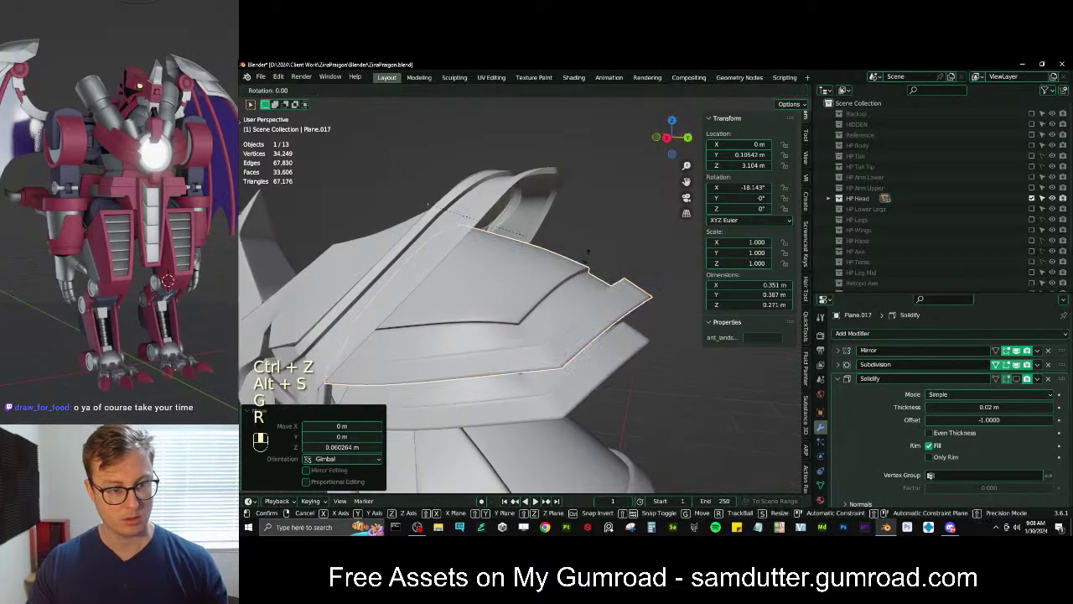
key("x")
left_click(580, 244)
key("g")
key("y")
left_click(562, 257)
Add the lower crest plate to the selection and nudge along Y, placing the lower plate at about 0.098 m
middle_click_drag(563, 256, 532, 326)
left_click(607, 276, "shift")
key("g")
key("y")
left_click(597, 279)
left_click(618, 293)
Select the centreline edge loop of the upper crest plate and set its mean crease to 1.00
scroll(419, 323, "up", 3)
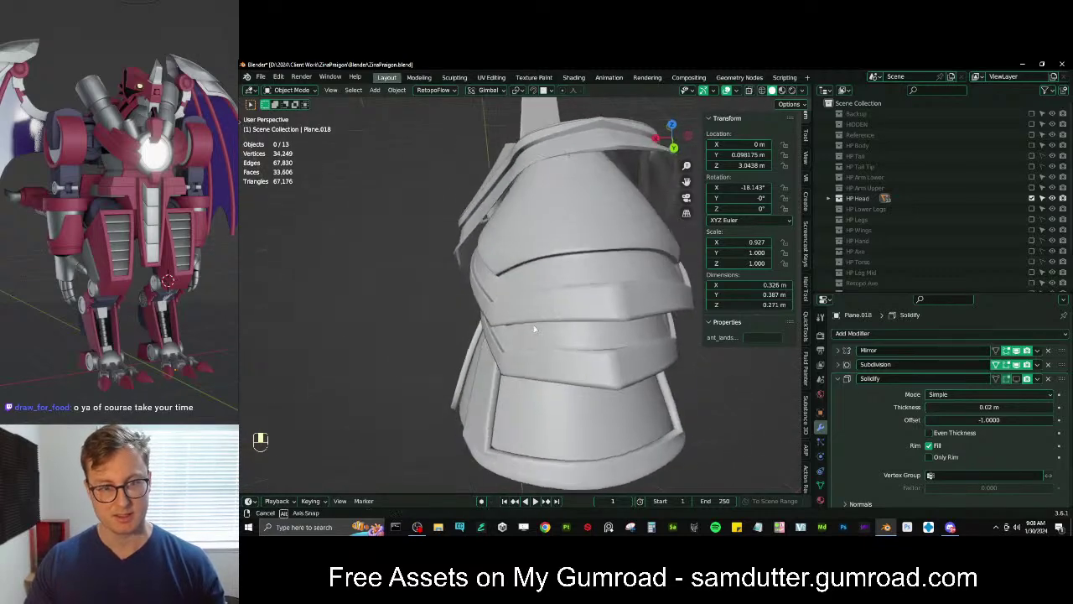
left_click(599, 312)
key("Tab")
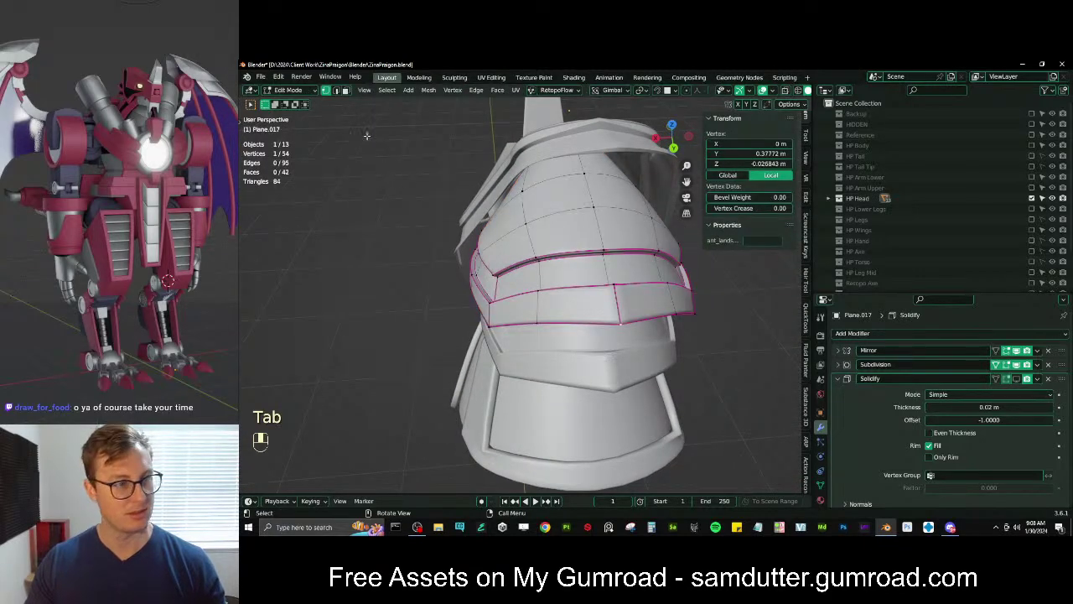
left_click(336, 90)
key("Tab")
key("Tab")
left_click(611, 232, "alt+shift")
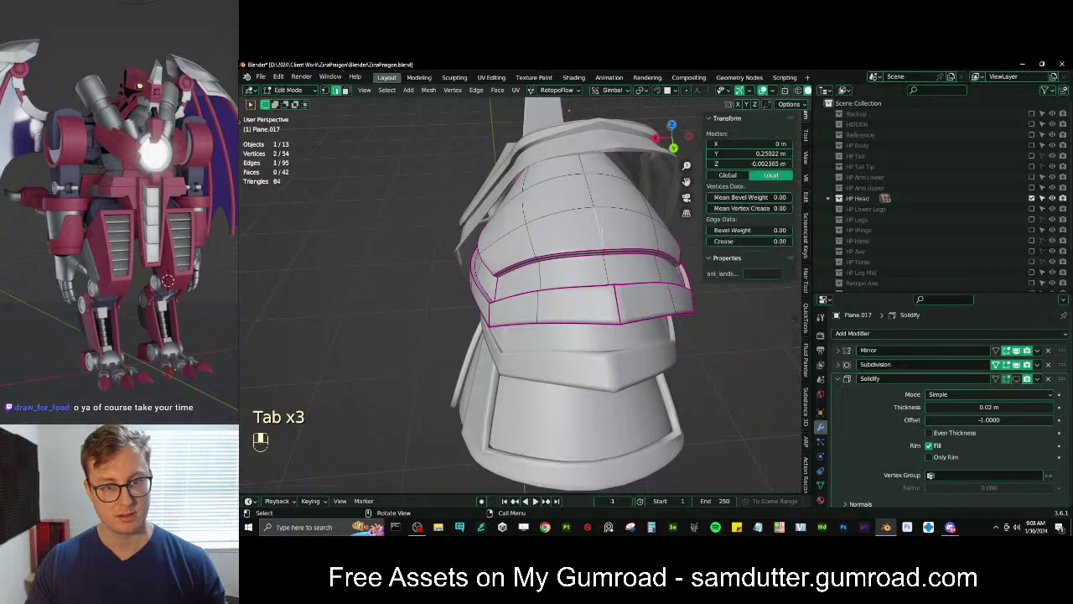
key("Tab")
middle_click_drag(545, 268, 589, 255)
key("Tab")
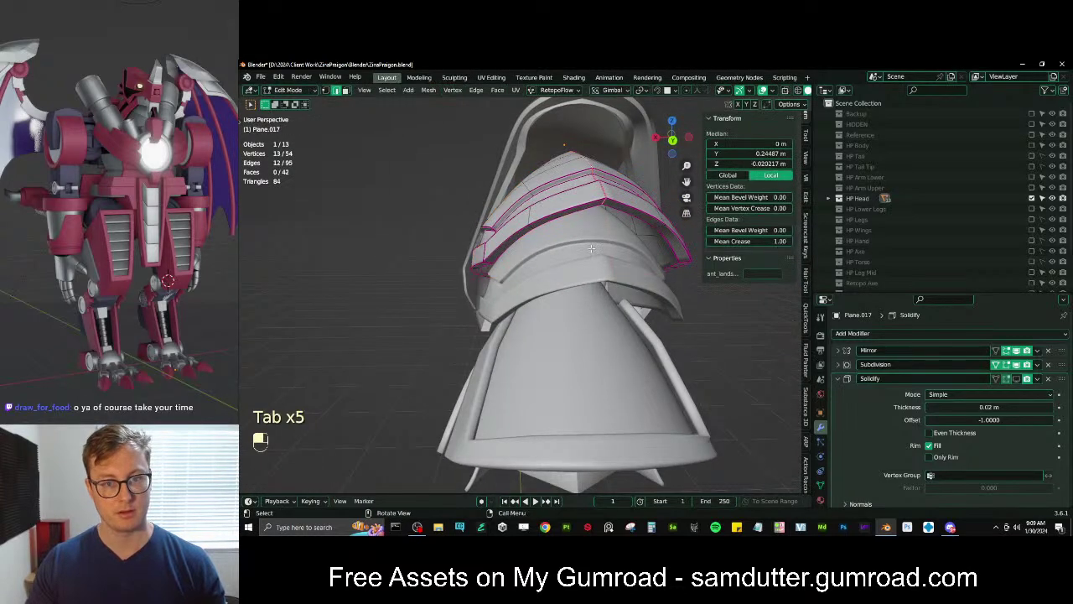
key("Tab")
Set the mean crease of the lower crest plate's centreline edge loop to 1.00 and check its underside
left_click(590, 241)
key("Tab")
left_click(596, 248, "alt+shift")
left_click(596, 248, "alt+shift")
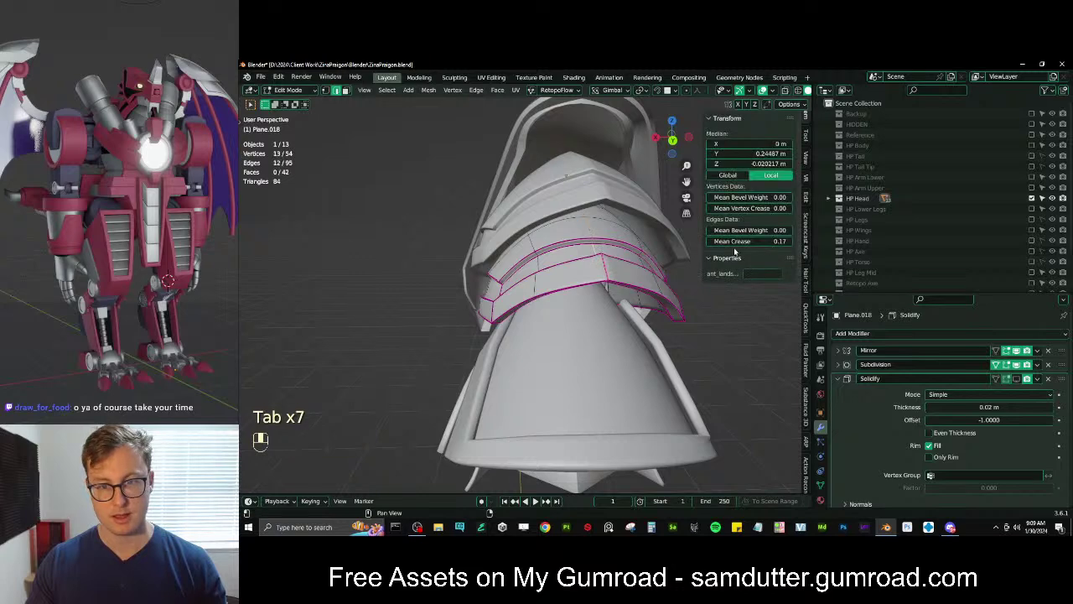
key("Tab")
middle_click_drag(553, 267, 494, 216)
scroll(543, 214, "up", 3)
key("Tab")
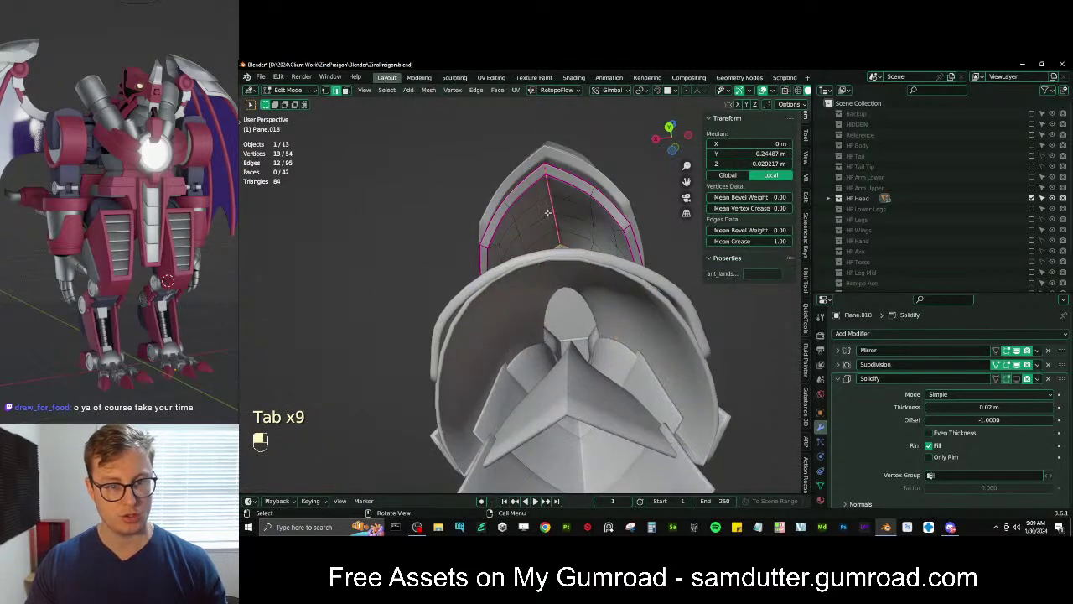
key("Tab")
Switch the viewport to Material Preview and examine the coloured head and crest plates from the side and behind
middle_click_drag(560, 221, 674, 298)
scroll(606, 315, "down", 4)
key("z")
middle_click_drag(671, 355, 608, 344)
left_click(664, 342)
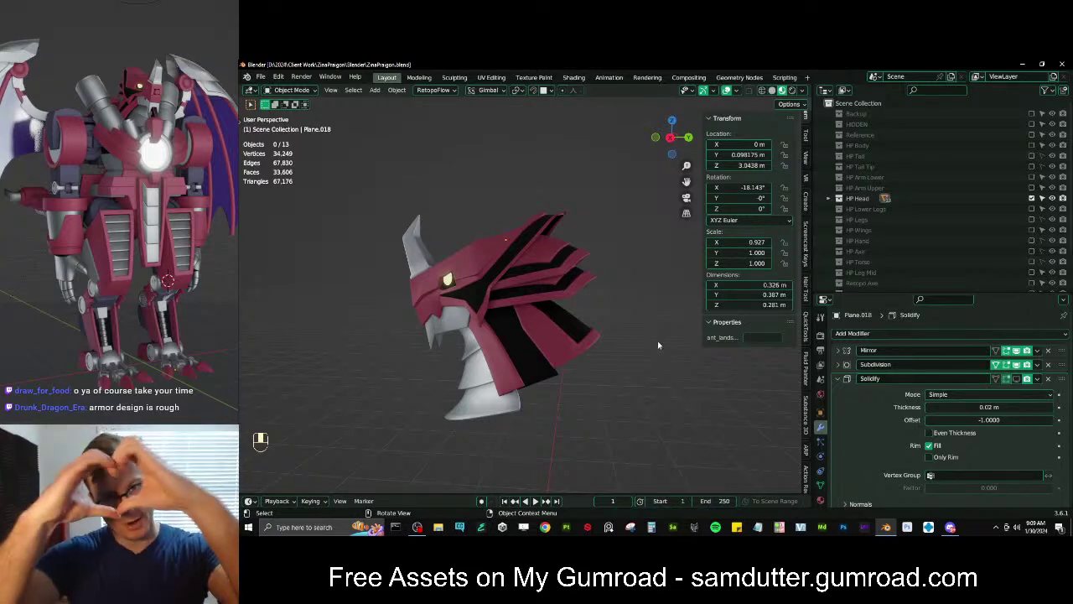
scroll(514, 343, "up", 3)
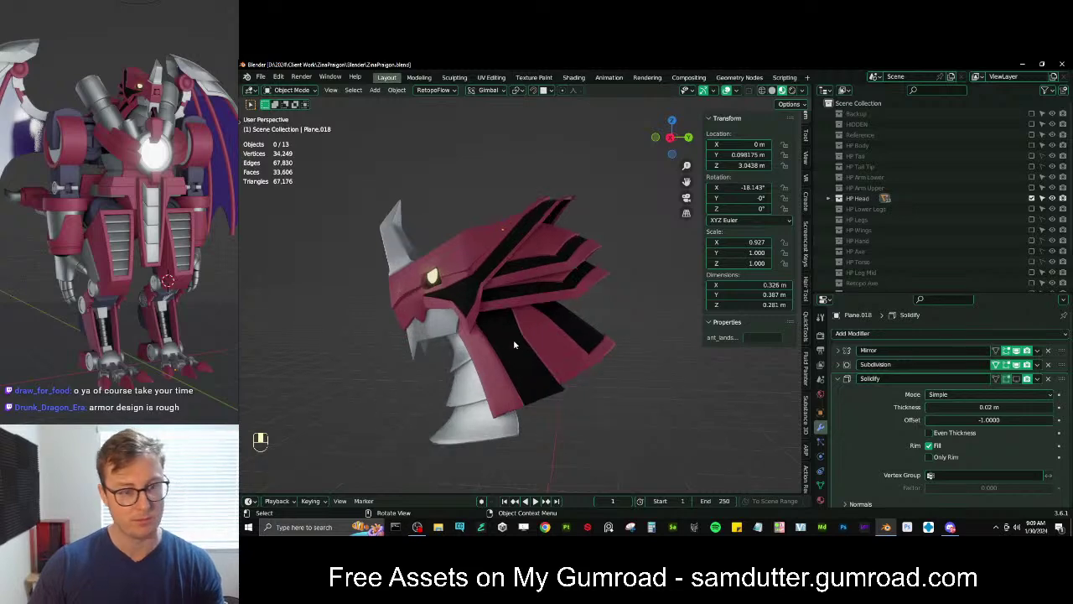
middle_click_drag(459, 340, 496, 332)
mouse_move(496, 332)
middle_mouse_down("shift")
mouse_move(470, 310)
mouse_move(495, 312)
middle_mouse_up("shift")
middle_click_drag(594, 274, 618, 263)
key("Tab")
key("Tab")
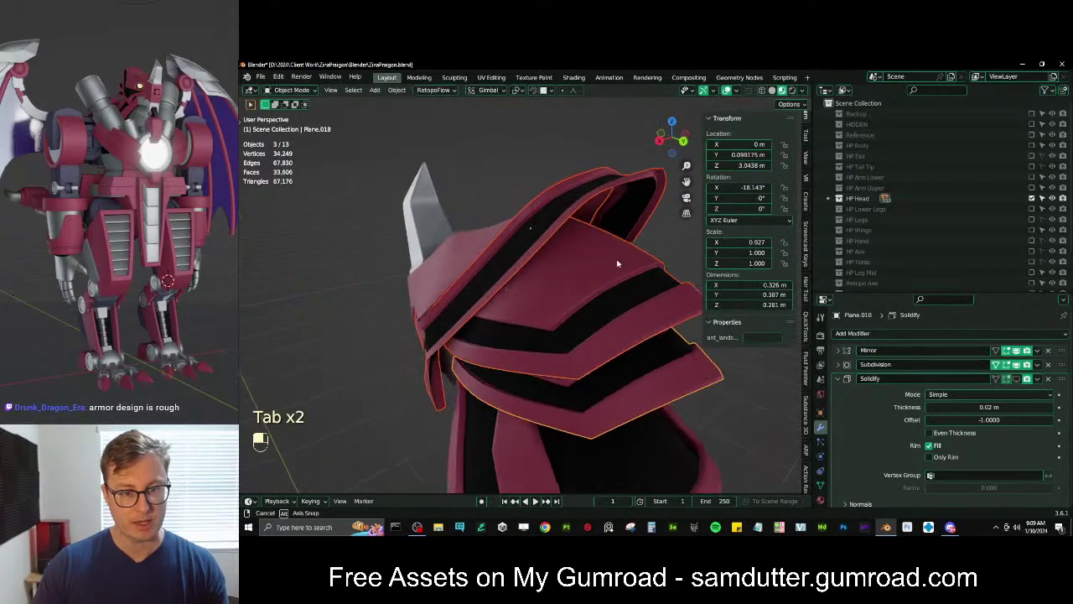
key("s")
left_click(616, 251)
key("ctrl+z")
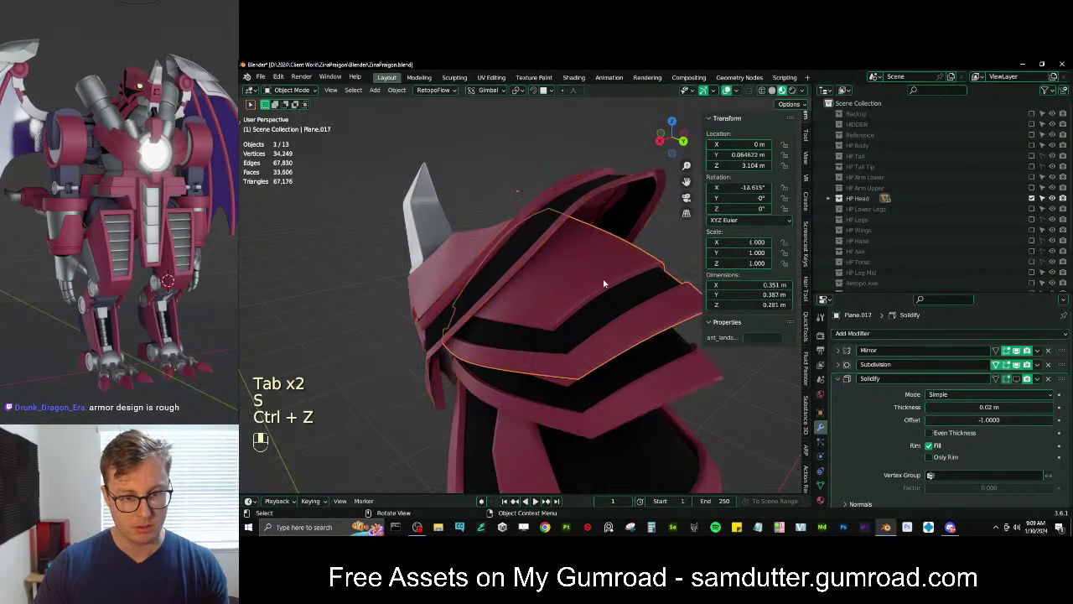
Shift the upper crest plate along Y to 0.07406 m and tilt it about X to -9.6135°
left_click(607, 277)
key("g")
left_click(618, 288)
middle_click_drag(617, 288, 608, 283)
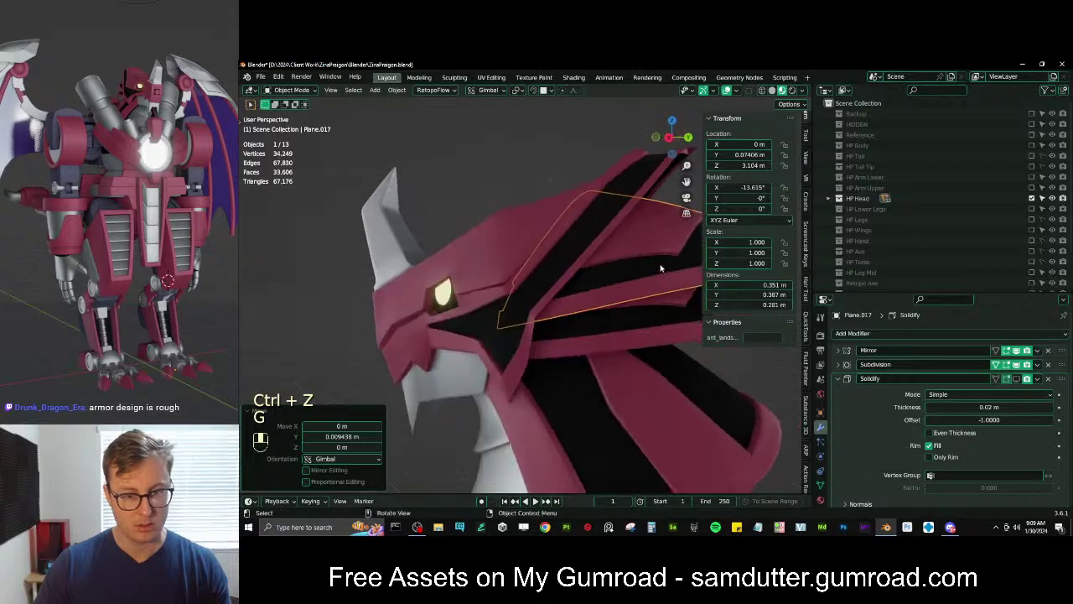
key("r")
key("x")
left_click(663, 256)
Lower the upper crest plate to 3.0907 m in Z, shift it to 0.064712 m in Y, and check the head from behind
key("g")
middle_click(662, 256)
left_click(659, 262)
key("g")
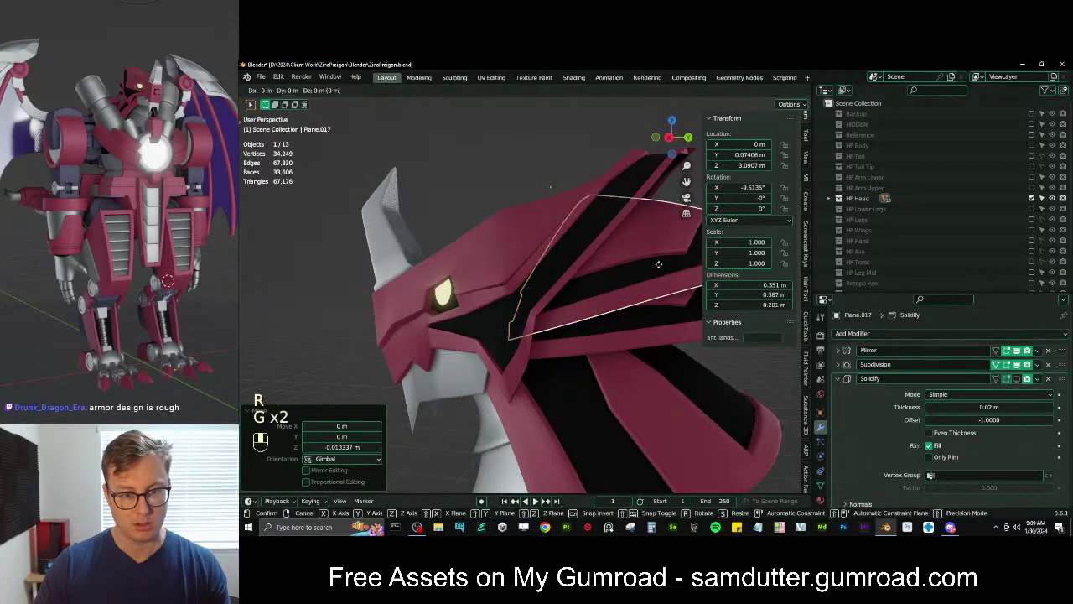
middle_click(658, 264)
left_click(653, 265)
scroll(656, 285, "down", 4)
left_click(659, 305)
middle_click_drag(658, 306, 476, 297)
middle_click_drag(376, 313, 436, 310)
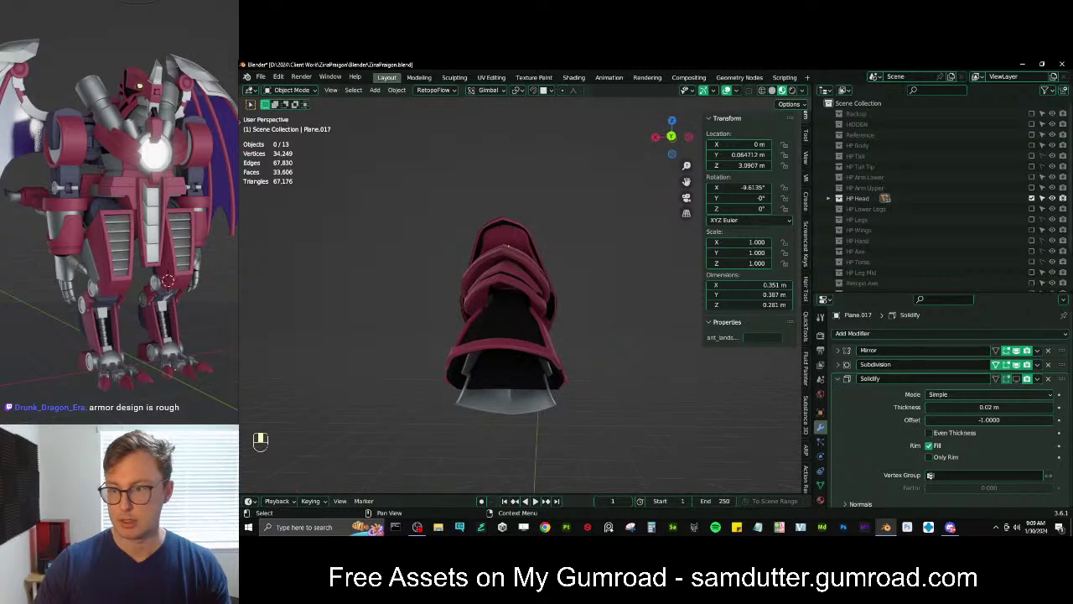
Show the Reference collection and, in side view, lower the middle crest plate slightly against the concept art
left_click(1032, 136)
middle_click_drag(383, 256, 478, 262)
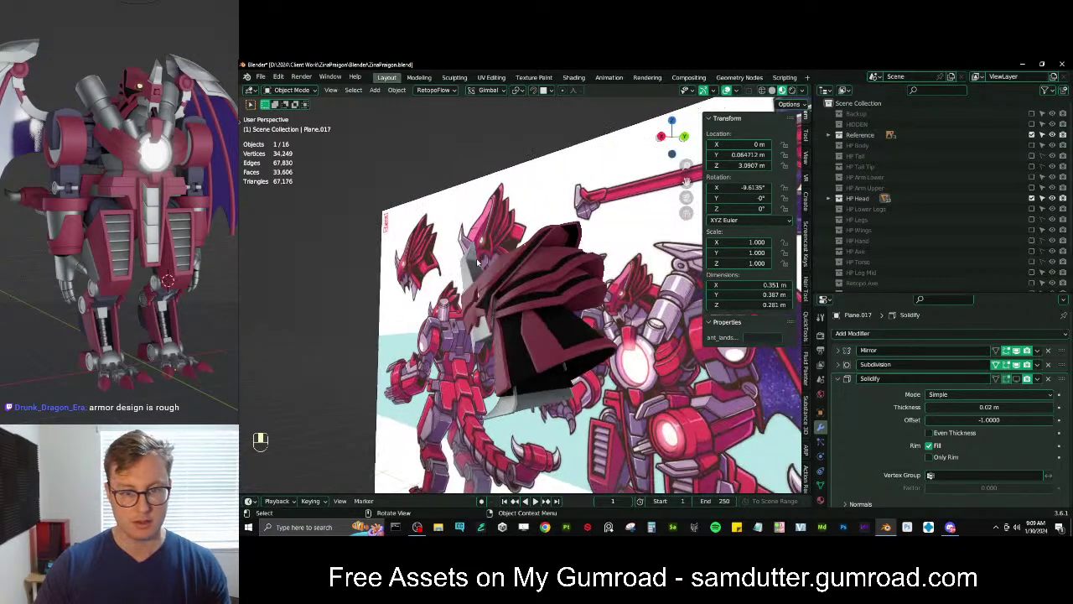
key("KP_3")
scroll(476, 264, "up", 6)
middle_click_drag(515, 315, 472, 268, "shift")
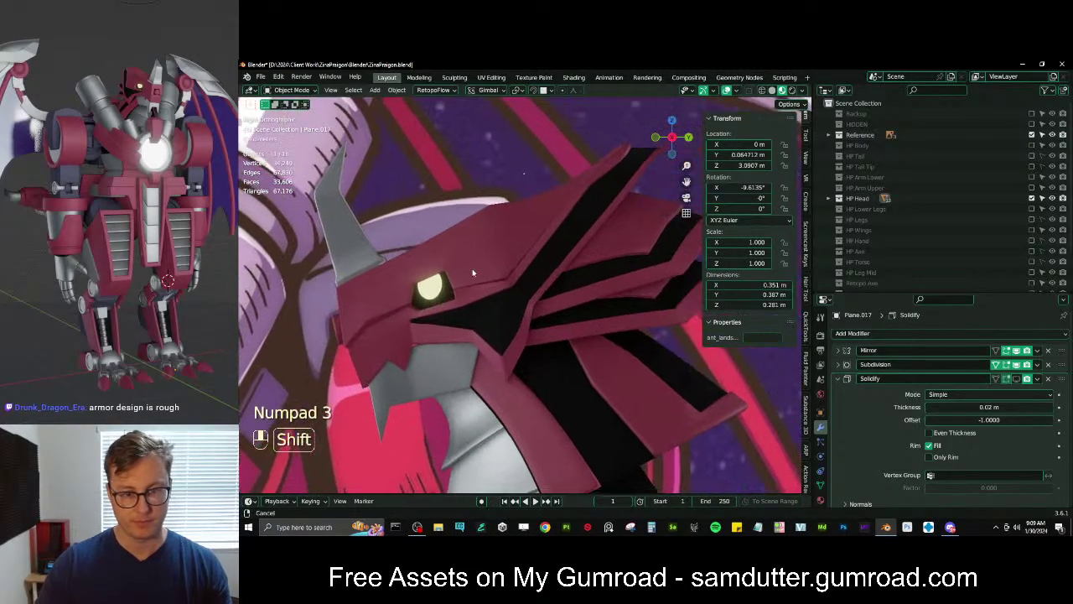
left_click(571, 314)
key("g")
left_click(578, 377)
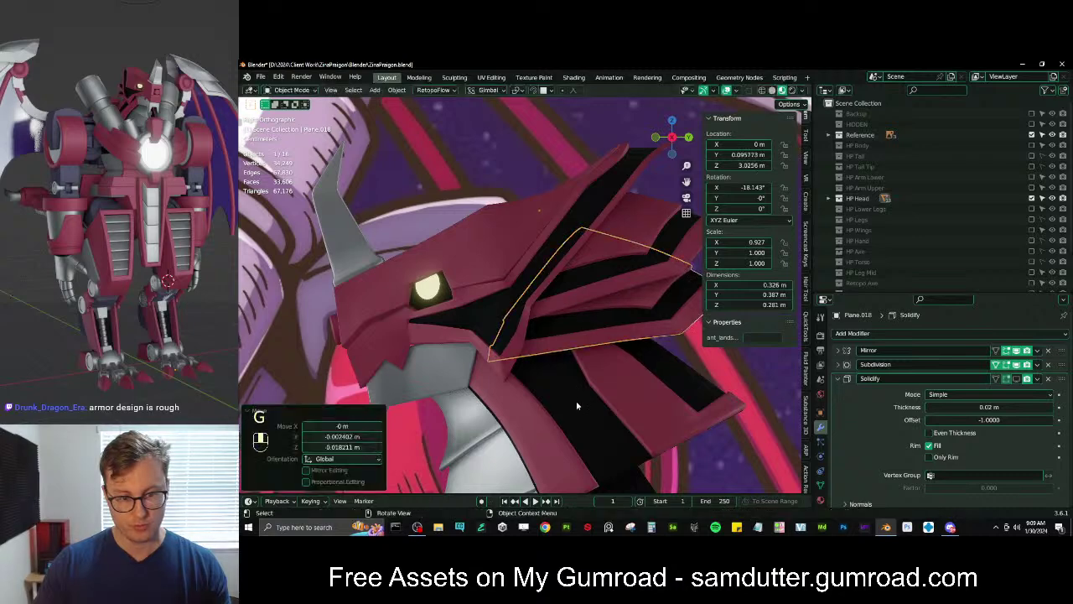
key("g")
left_click(580, 377)
Flatten the upper crest plate to a Z scale of 0.879, tilt it about X to -4.7748°, and place it at Y 0.023641 m, Z 3.0558 m
left_click(619, 249)
key("g")
left_click(613, 251)
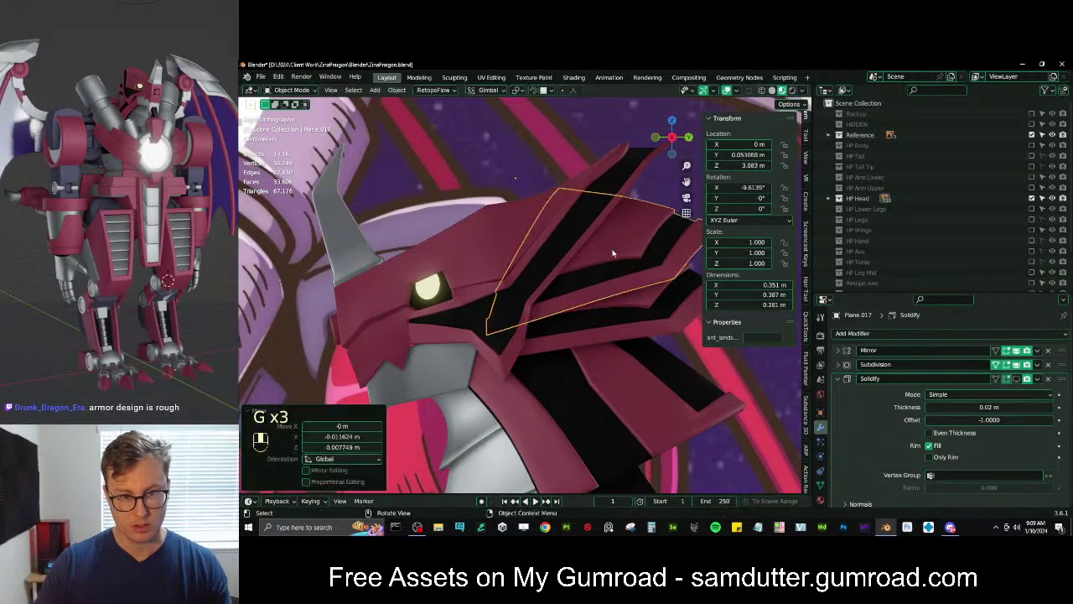
key("s")
key("z")
key("g")
key("r")
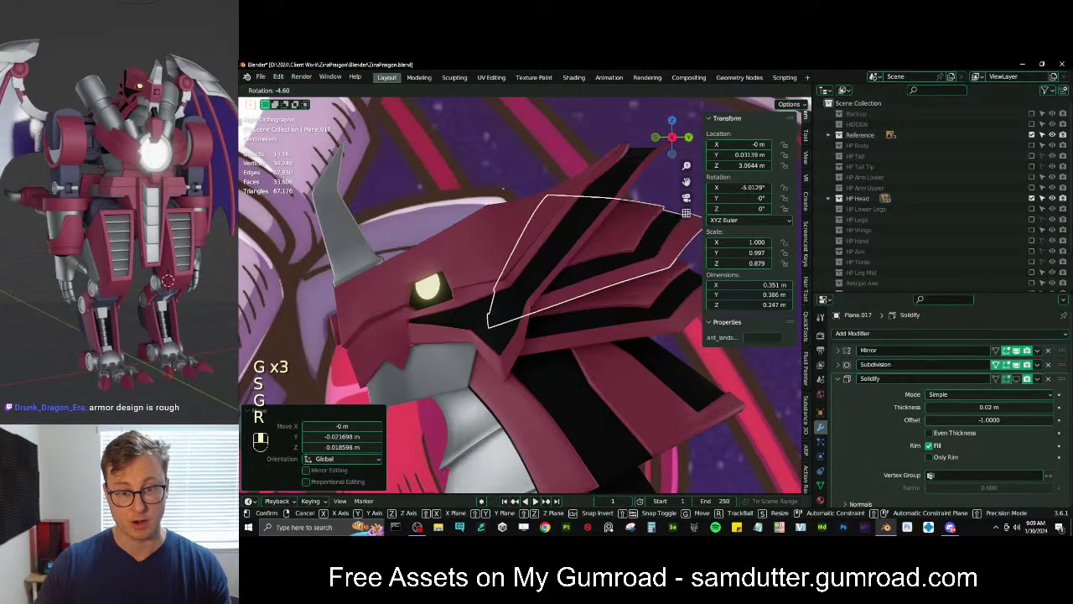
left_click(617, 173)
key("g")
left_click(618, 171)
middle_click_drag(618, 171, 531, 372)
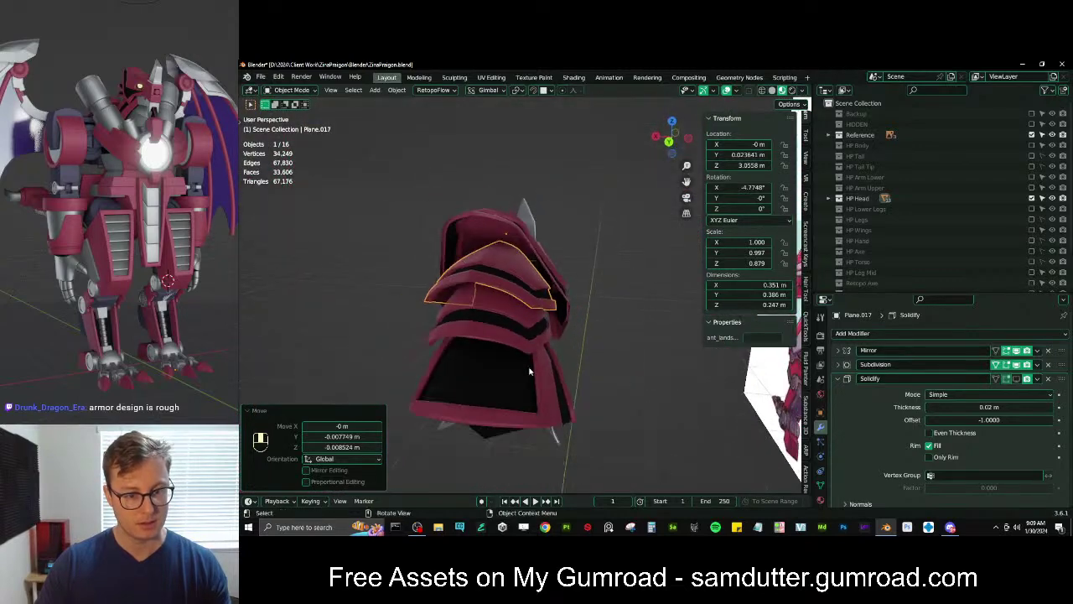
Isolate the large swept-back brow frame, open its mesh for editing, and select the rear outer edges running up to its peak
left_click(544, 314)
scroll(546, 315, "up", 3)
middle_click_drag(545, 314, 519, 335)
left_click(481, 289)
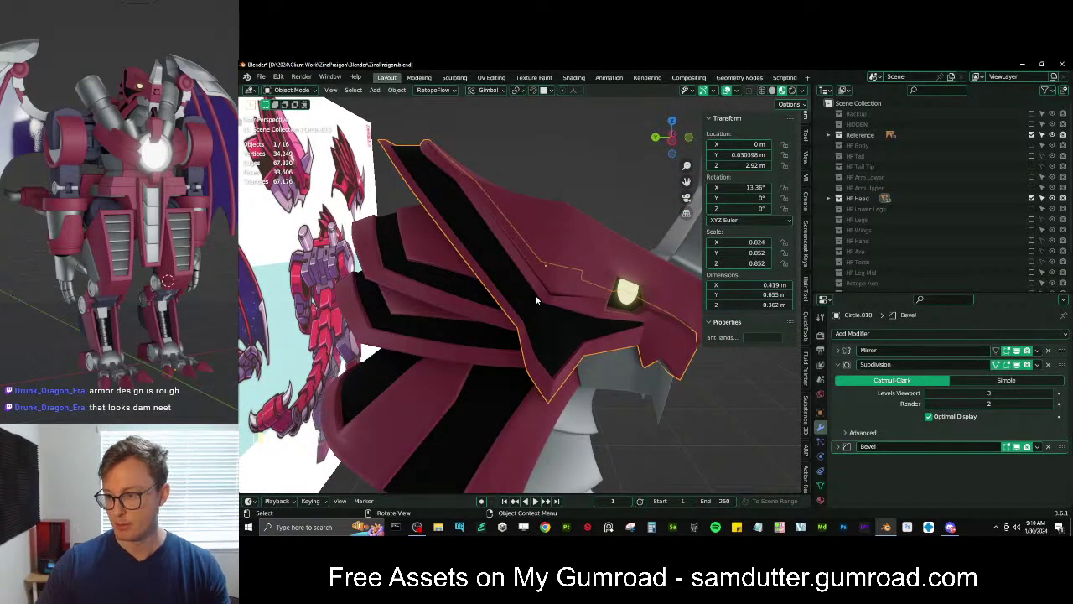
key("KP_Divide")
middle_click_drag(463, 303, 556, 272)
key("Tab")
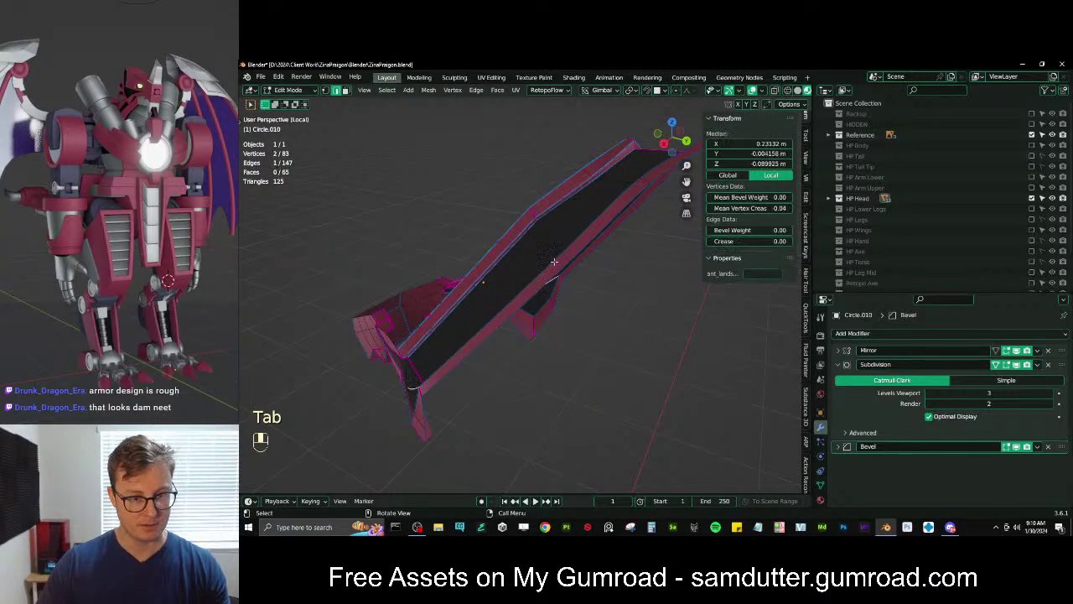
left_click(538, 287, "alt+shift")
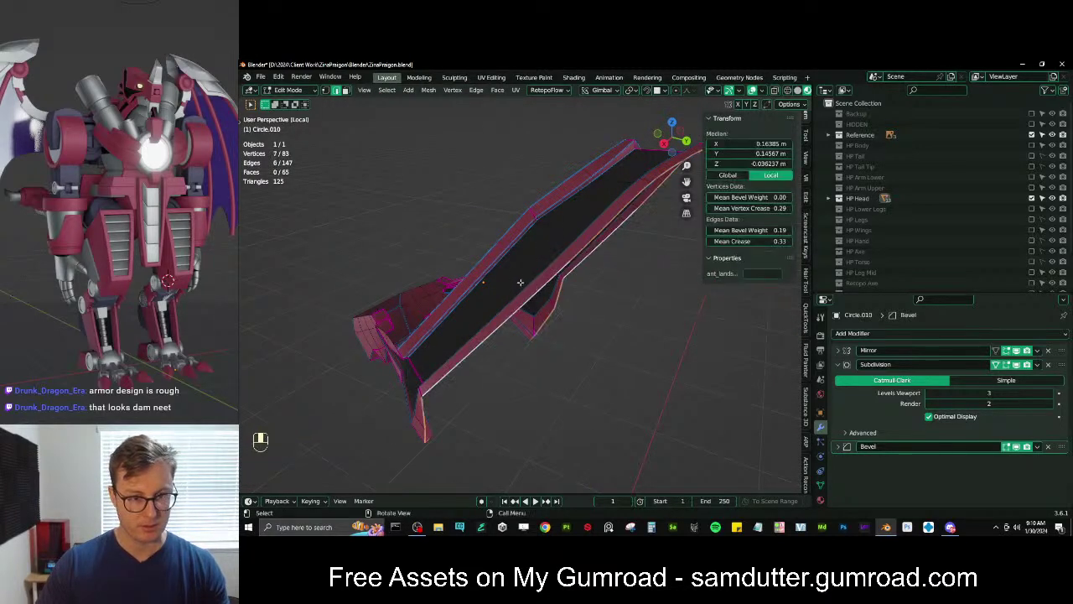
middle_click_drag(519, 280, 396, 340)
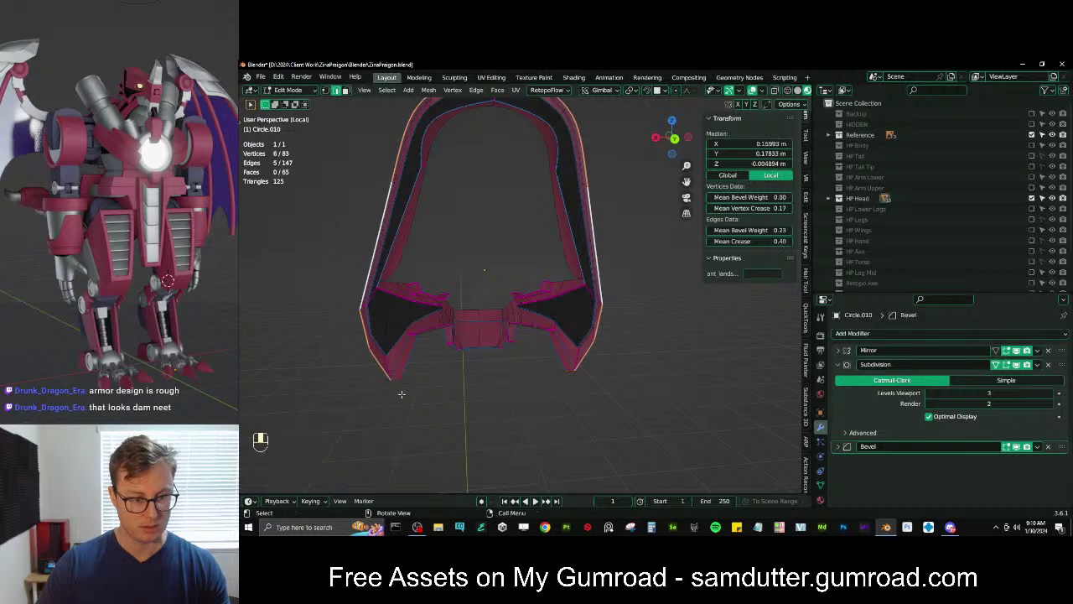
middle_click_drag(401, 393, 424, 366)
Extrude the selected rear edges in place and scale the copy inward along X to 0.875
key("e")
right_click(425, 363)
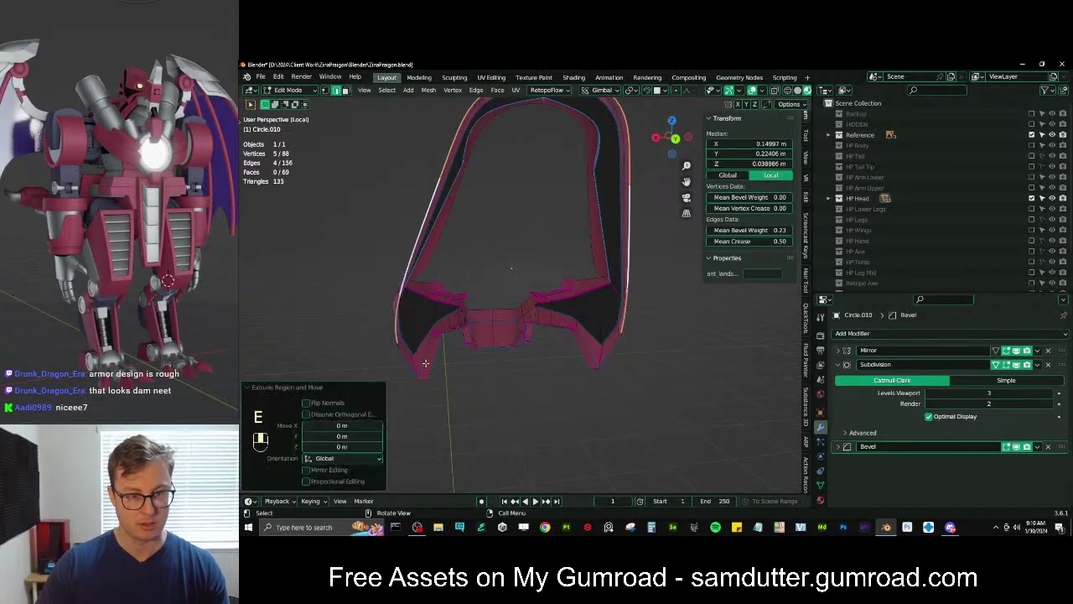
key("period")
key("s")
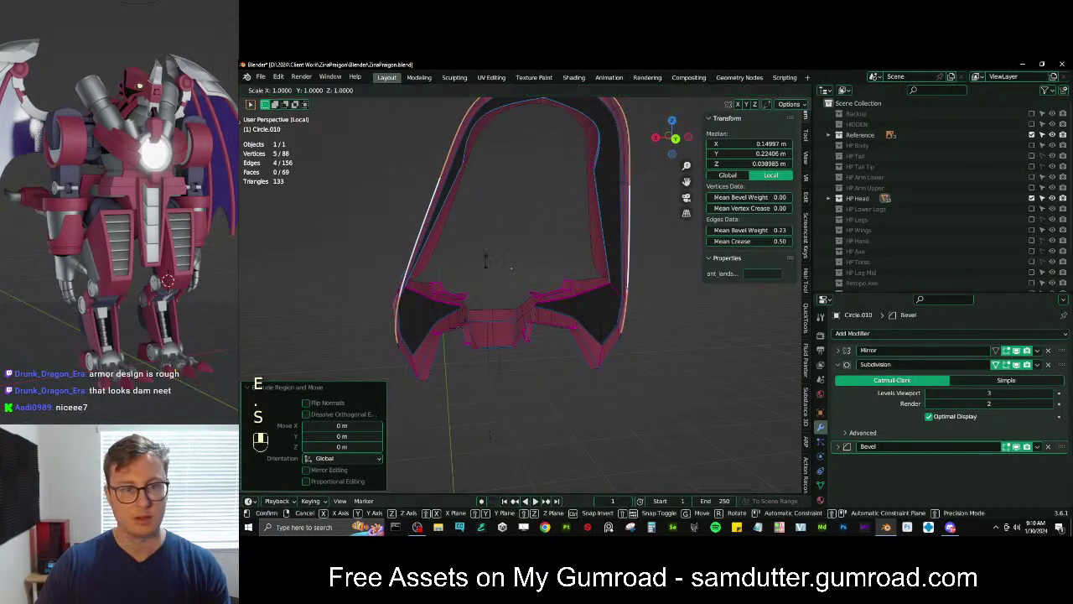
left_click(512, 269)
middle_click_drag(503, 394, 565, 337)
Rotate the extruded rim edges -1.39° in side view, move them -0.0031 m in Y and Z, and set their mean crease to 1.00
key("KP_3")
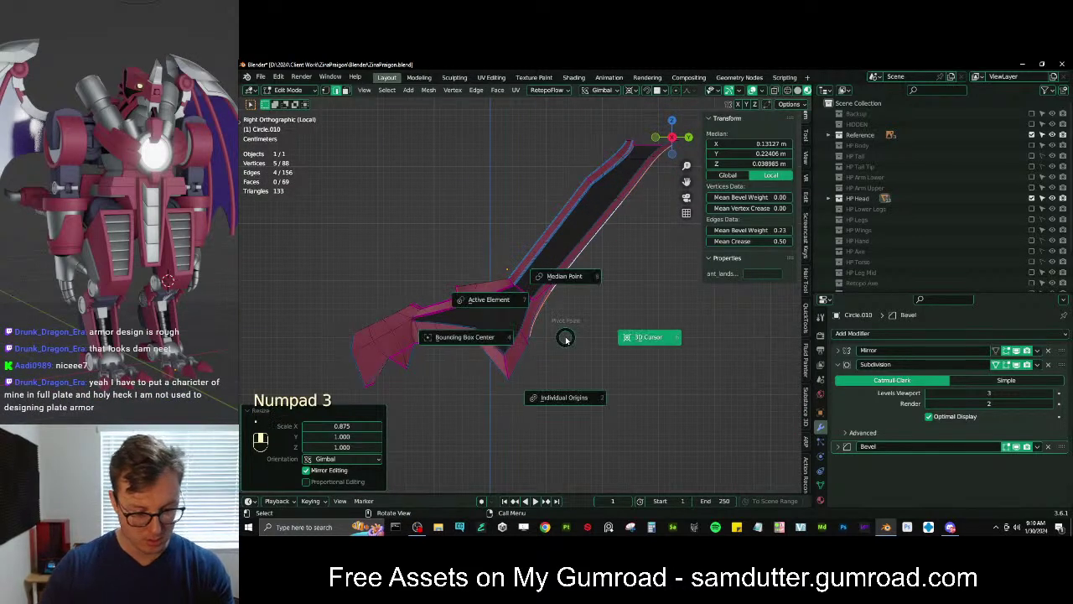
middle_click_drag(633, 242, 605, 252, "shift")
key("s")
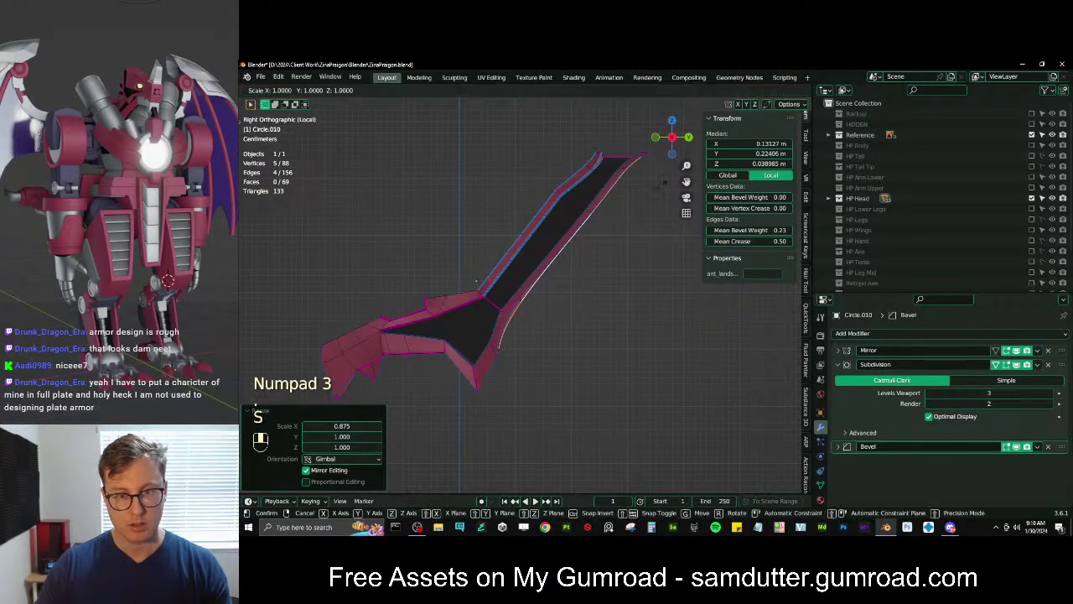
left_click(658, 184)
key("r")
left_click(659, 180)
key("g")
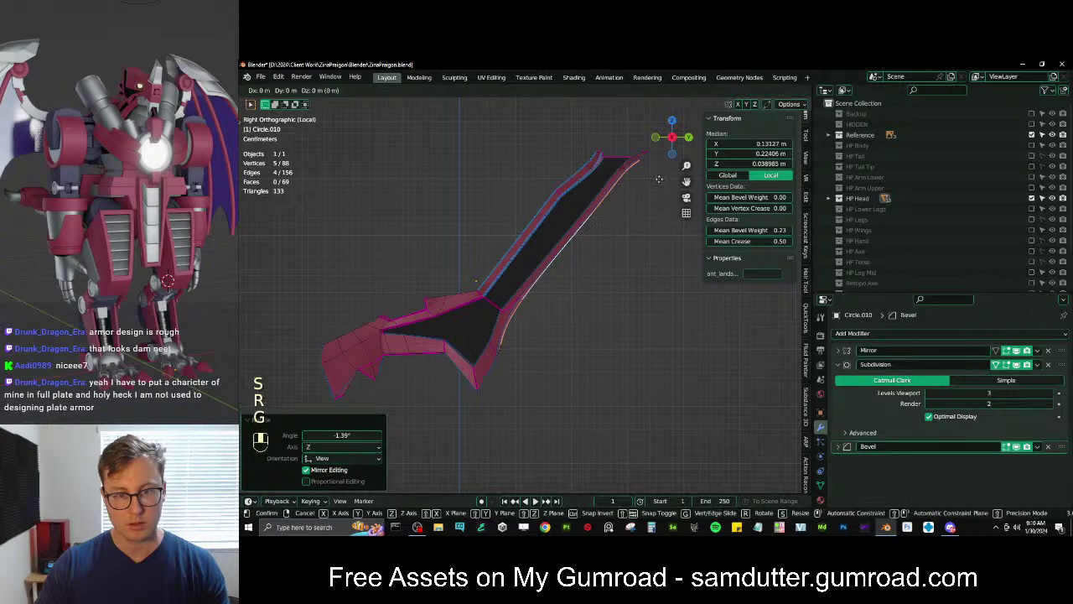
left_click(654, 183)
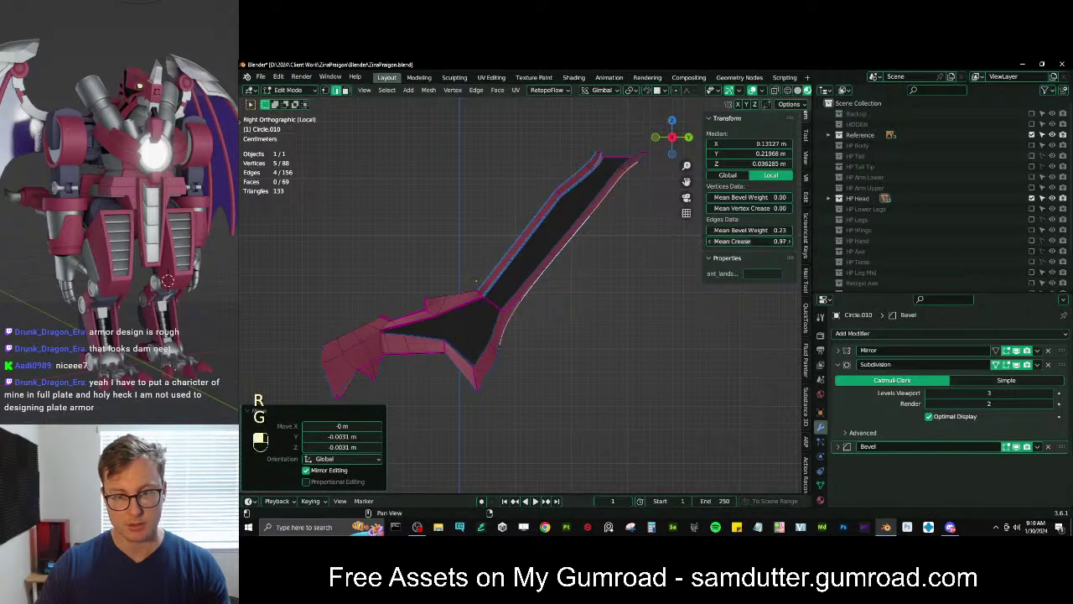
Switch to solid shading, select the new rim's peak edge, and check the smoothed frame in Object Mode
key("z")
mouse_move(563, 294)
middle_mouse_down()
mouse_move(503, 219)
mouse_move(549, 230)
middle_mouse_up()
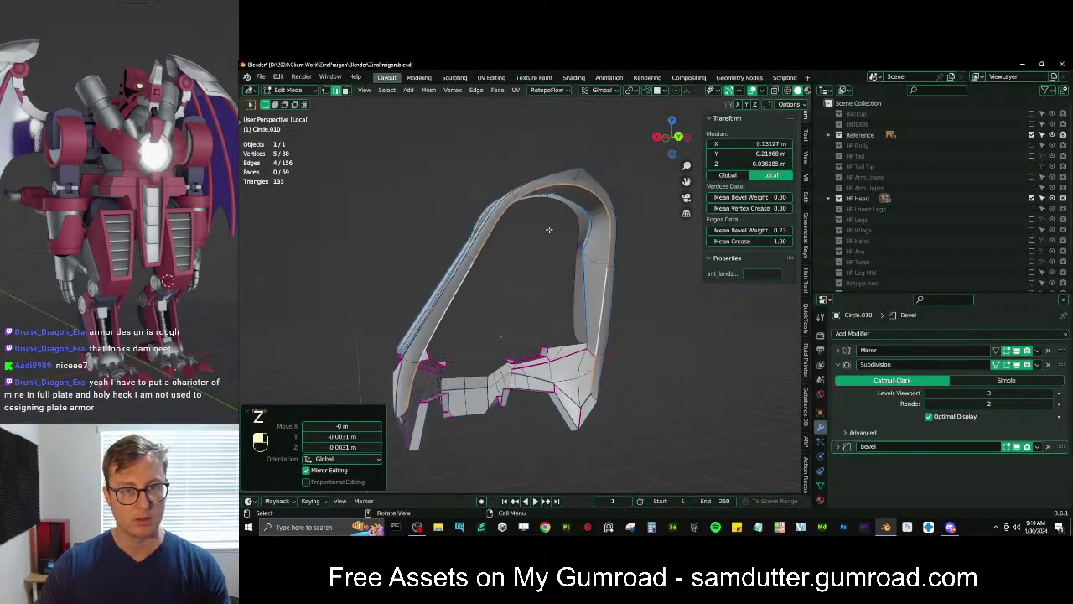
left_click(584, 181)
middle_click_drag(624, 197, 590, 176)
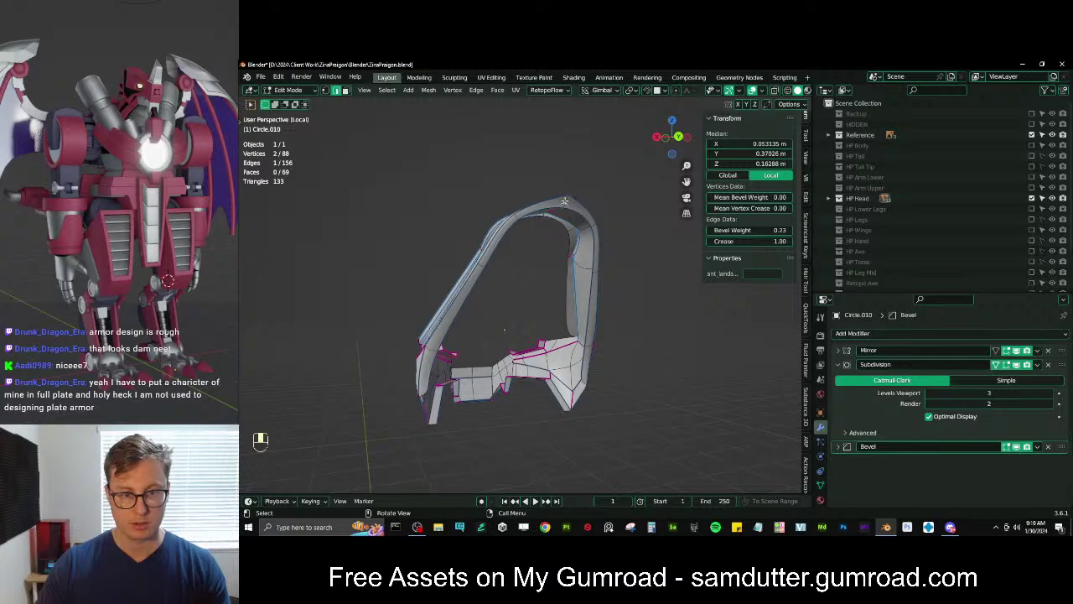
key("Tab")
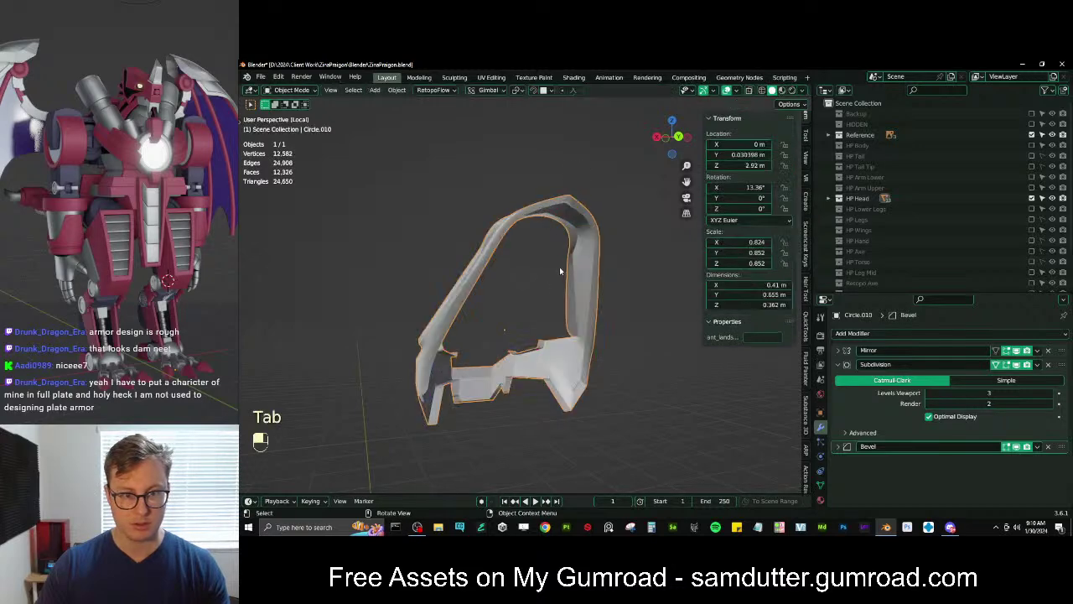
middle_click_drag(561, 271, 597, 252)
Move and rotate the new rim's peak edge in side view to a local median of Y 0.36757 m, Z 0.15602 m
key("Tab")
key("KP_3")
scroll(597, 251, "up", 4)
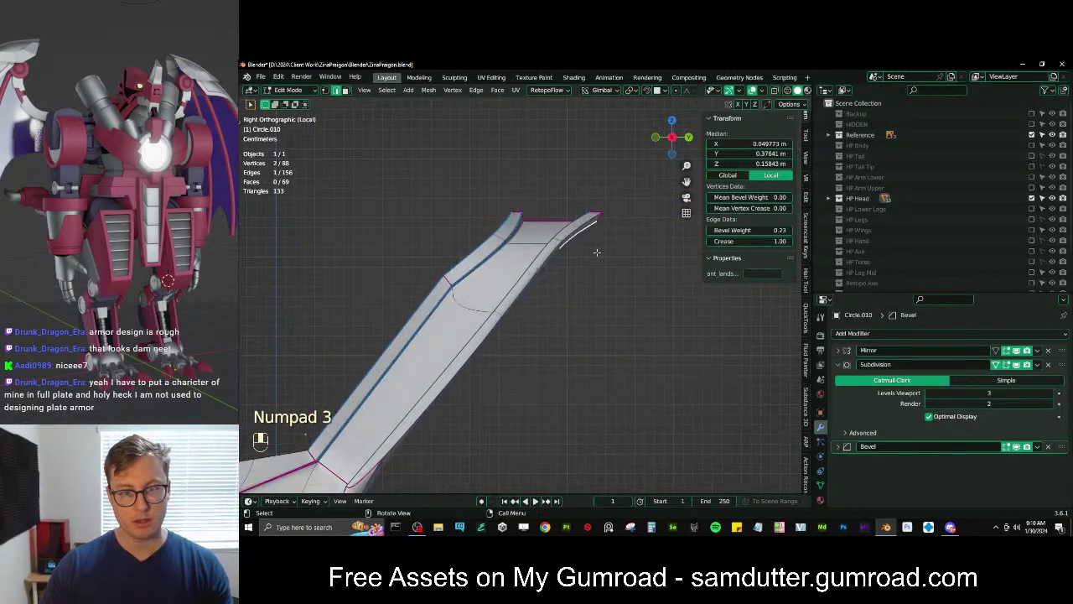
key("g")
left_click(594, 259)
key("r")
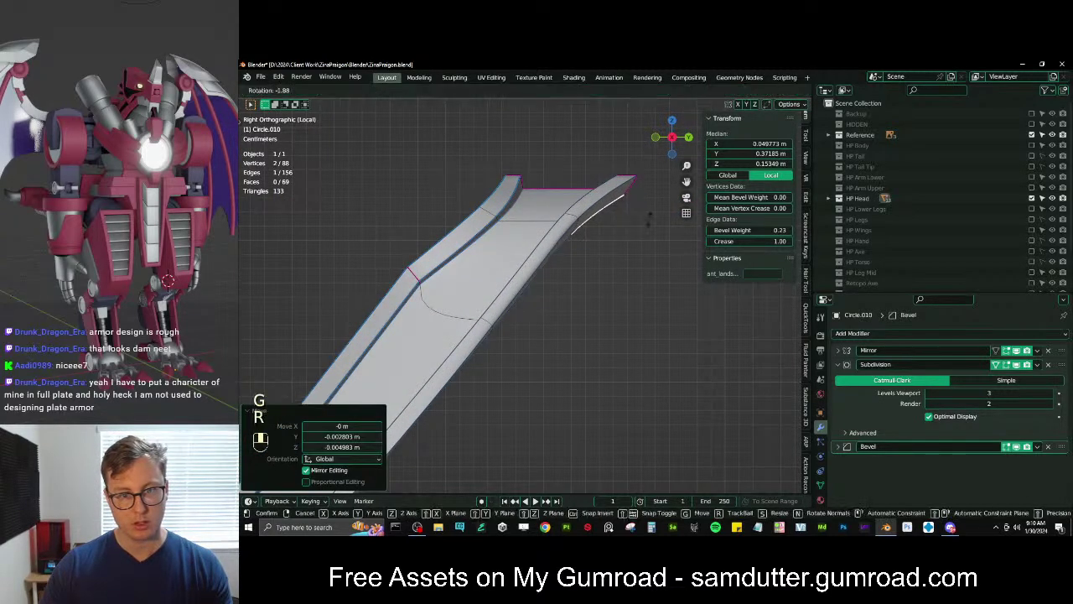
left_click(648, 217)
key("g")
left_click(642, 216)
key("r")
left_click(638, 220)
middle_click_drag(637, 221, 500, 291)
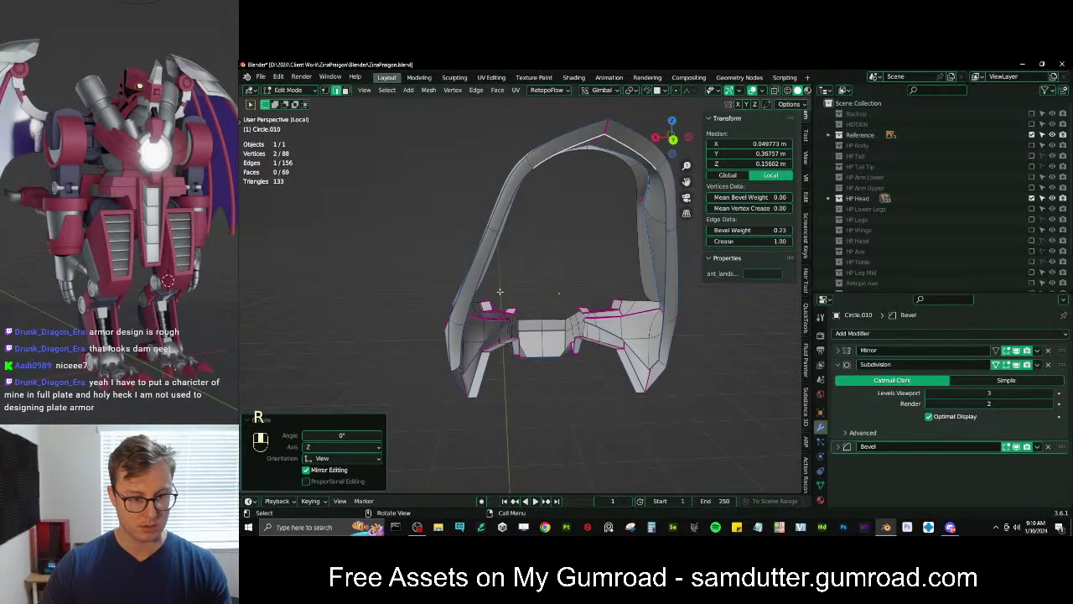
Fill a face between the new rim's lower end and the frame's cheek tip, and set its open edges' mean crease to 1.00
left_click(464, 323)
middle_click_drag(549, 333, 575, 333)
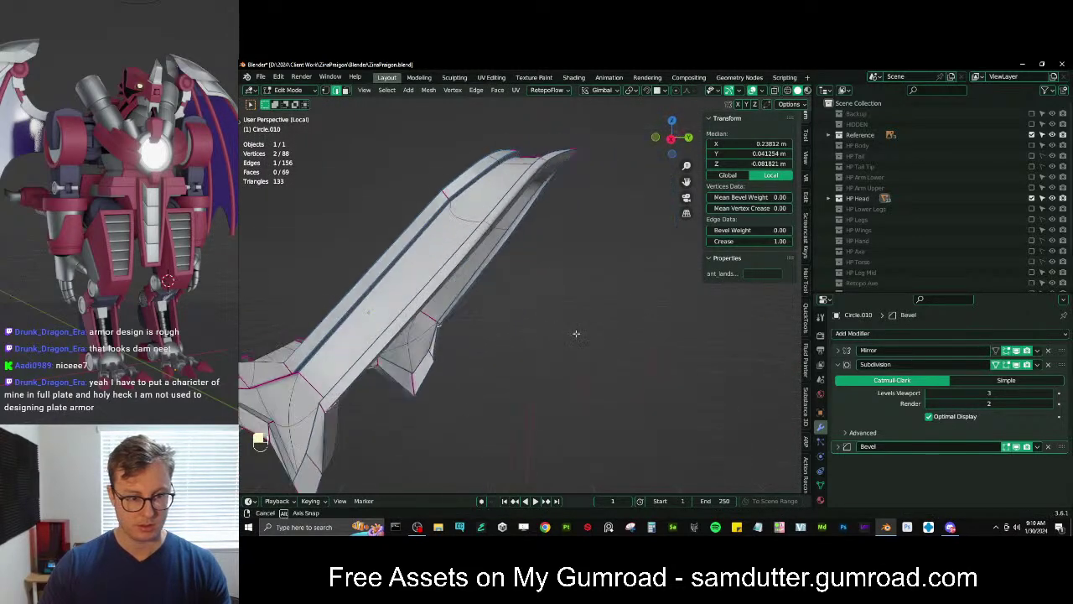
scroll(576, 333, "up", 2)
middle_click_drag(394, 369, 464, 323, "shift")
scroll(448, 308, "down", 2)
middle_click_drag(499, 249, 453, 339)
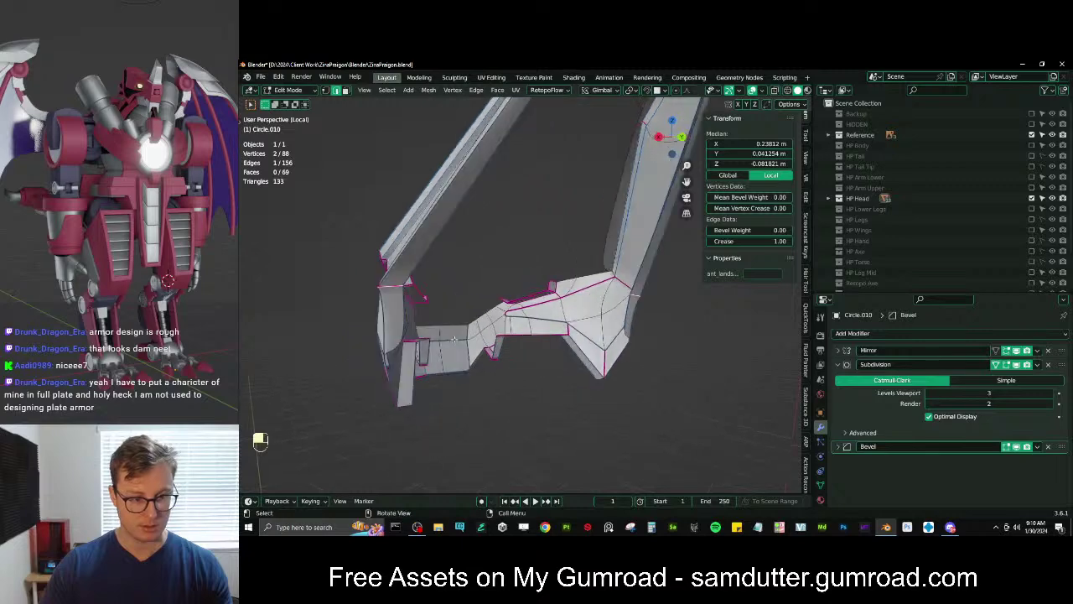
left_click(410, 407, "ctrl")
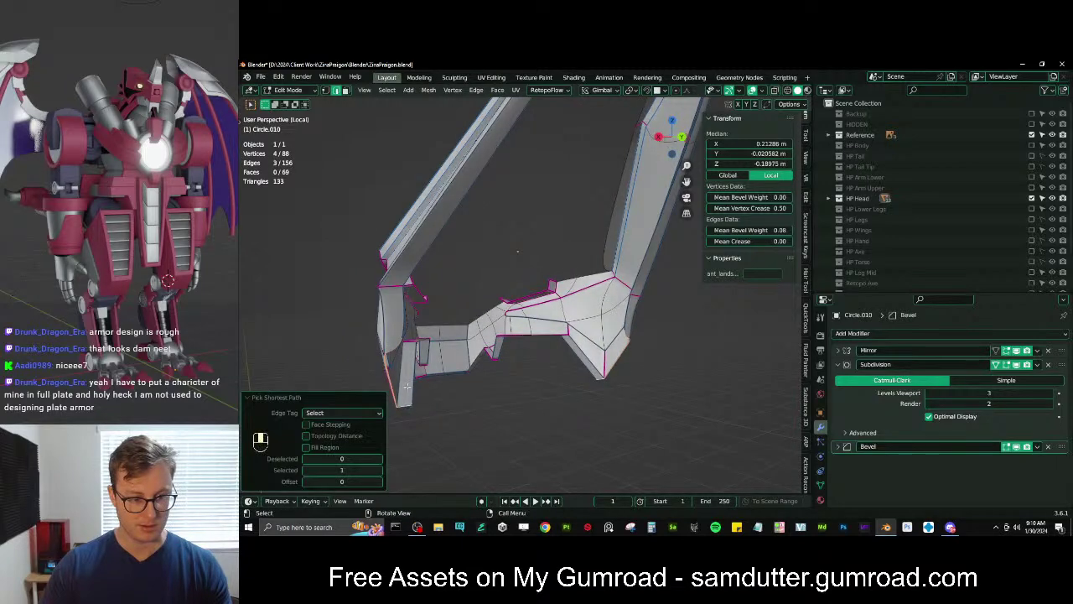
key("f")
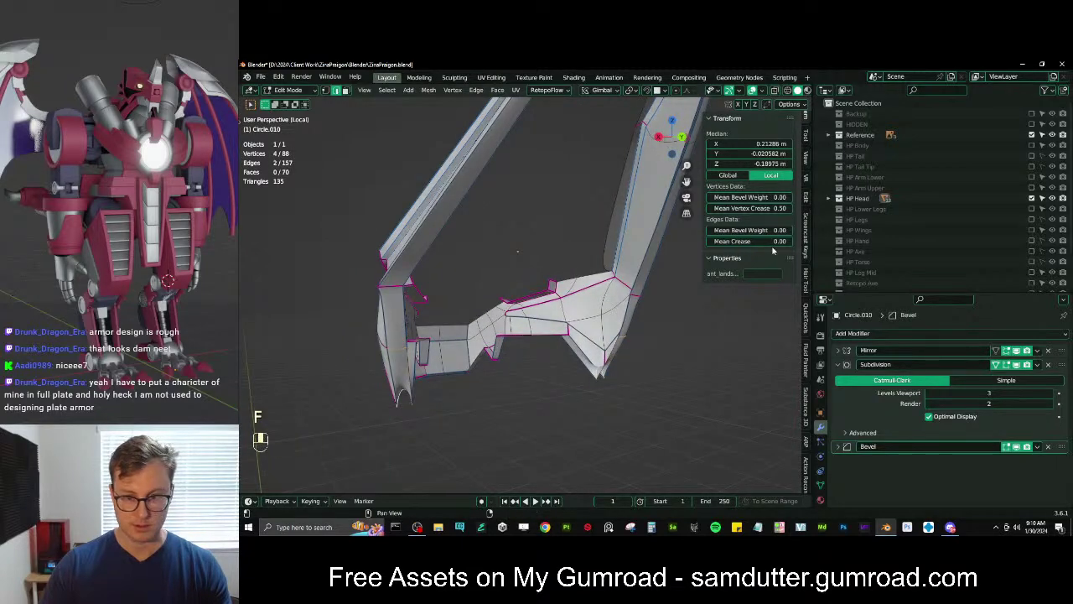
Check the frame's new cheek face in Object Mode, then examine the whole head's crest plates from the side and behind
middle_click_drag(438, 336, 415, 250)
key("Tab")
key("Tab")
middle_click_drag(522, 222, 549, 291)
key("Tab")
key("slash")
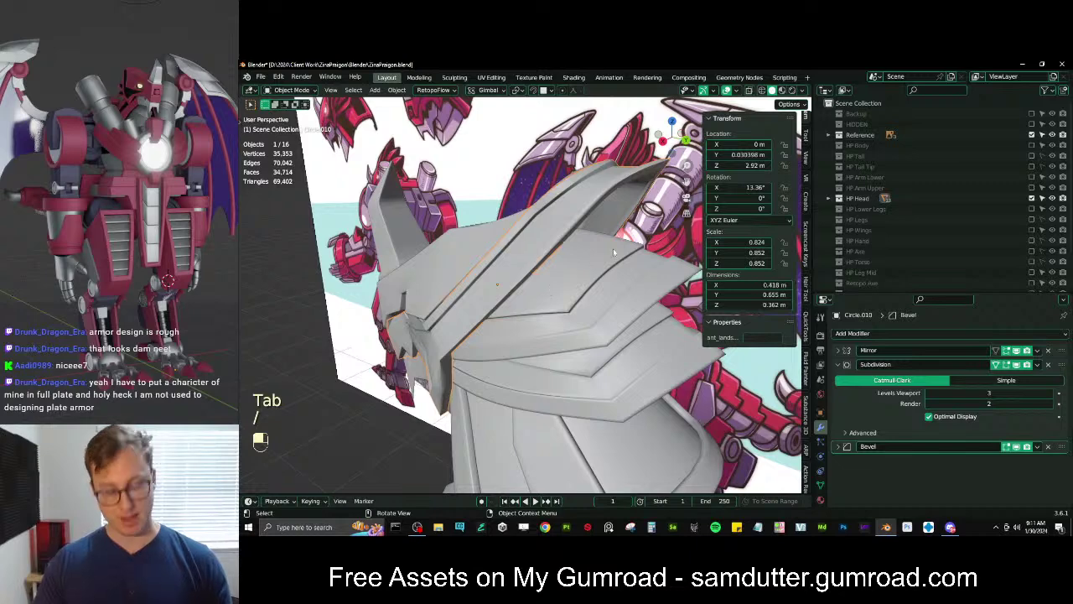
middle_click_drag(614, 252, 485, 211)
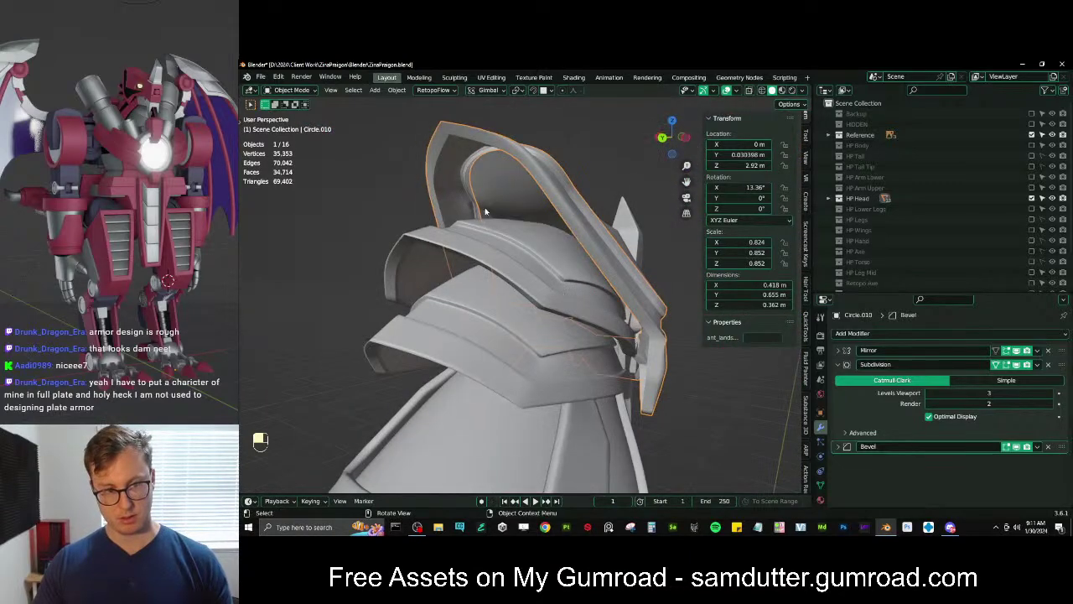
middle_click_drag(561, 223, 514, 226)
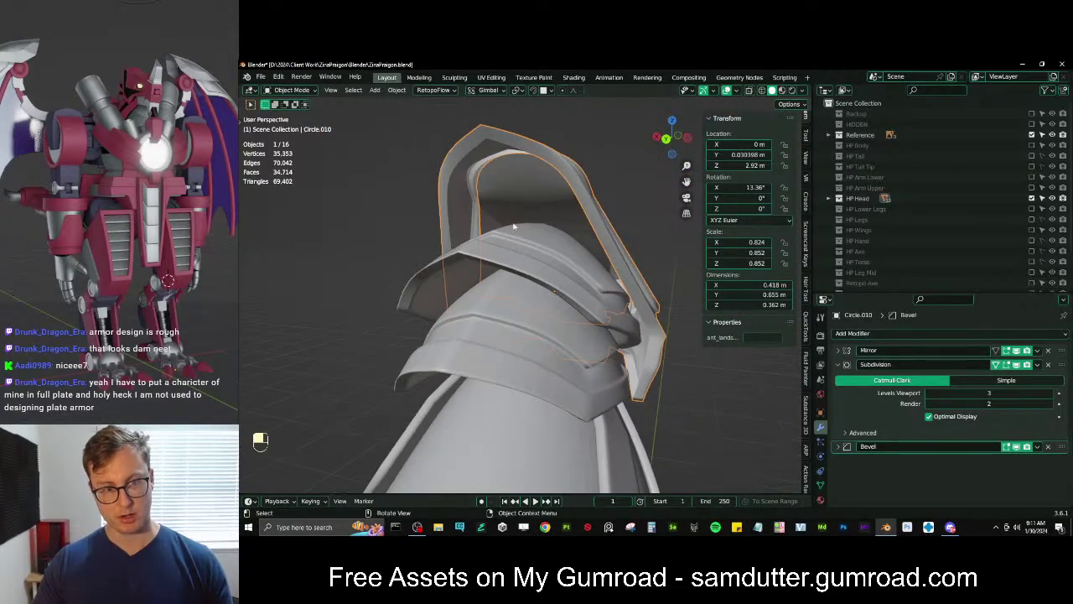
middle_click_drag(634, 374, 487, 300)
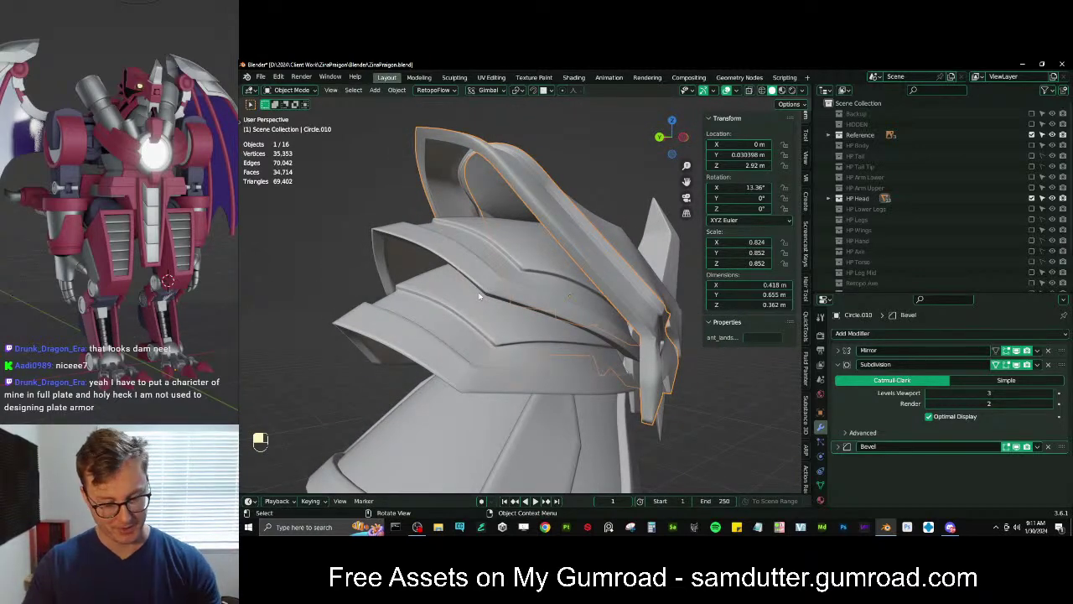
Isolate the brow frame's mesh again and fill the triangular gap between the cheek tip and the underside of the cheek
key("slash")
key("Tab")
middle_click_drag(502, 272, 541, 319)
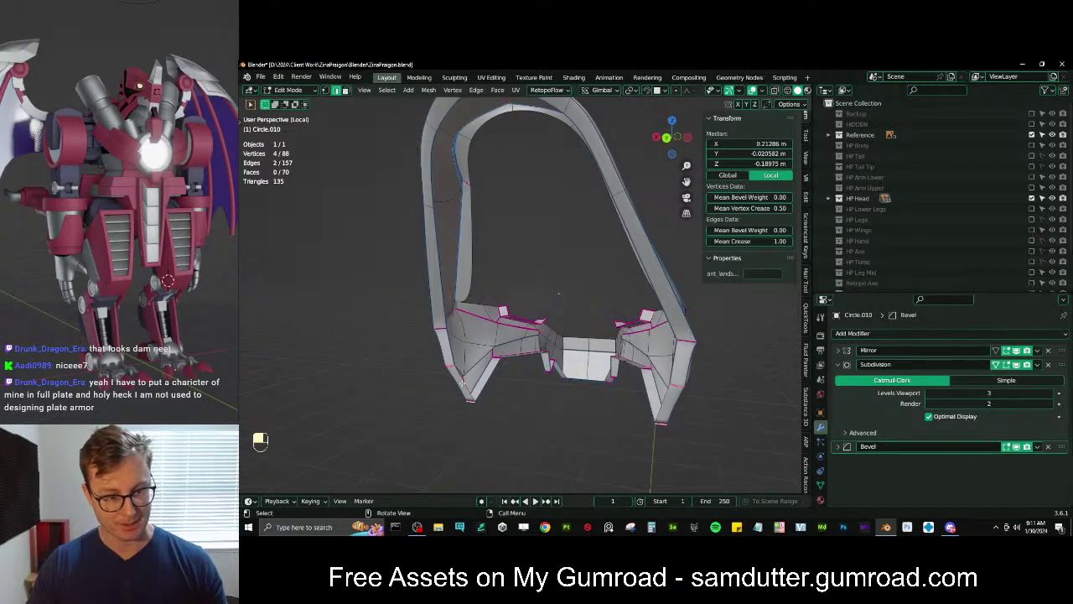
scroll(487, 383, "up", 3)
key("f")
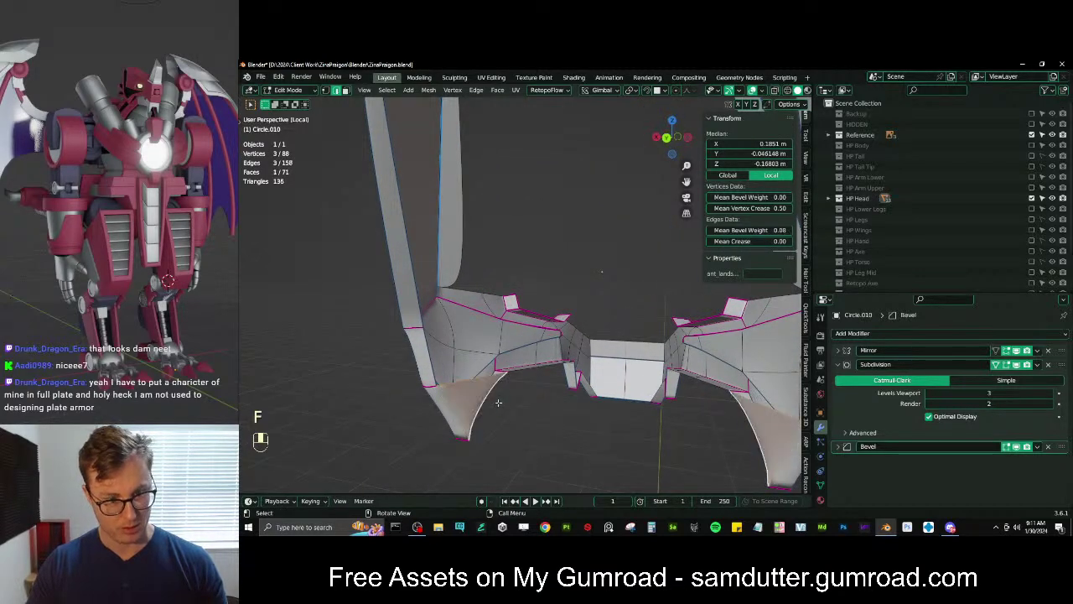
middle_click_drag(502, 403, 472, 391)
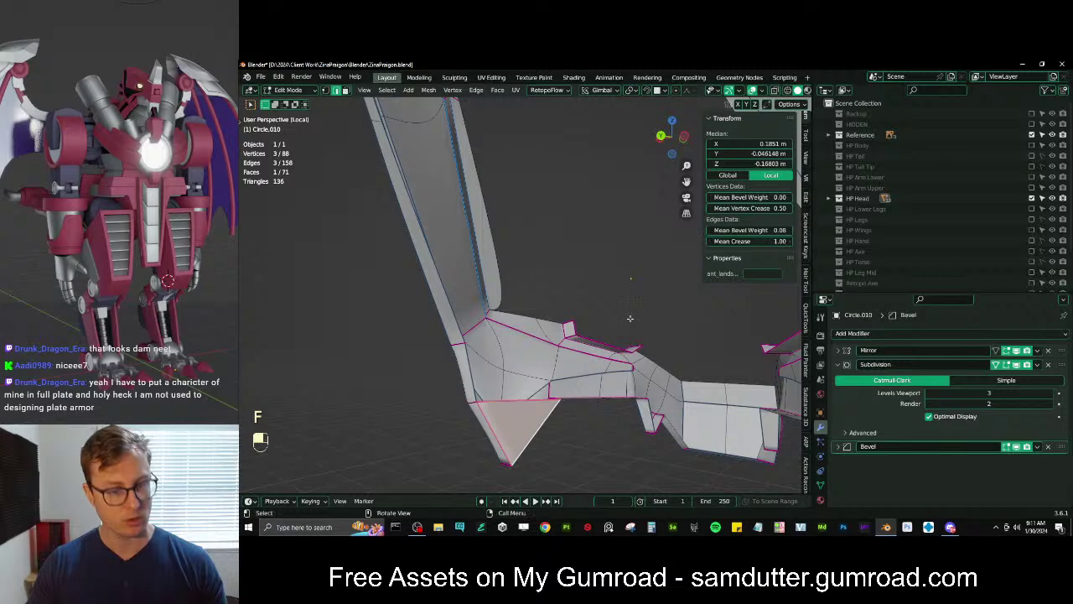
middle_click_drag(629, 318, 467, 324)
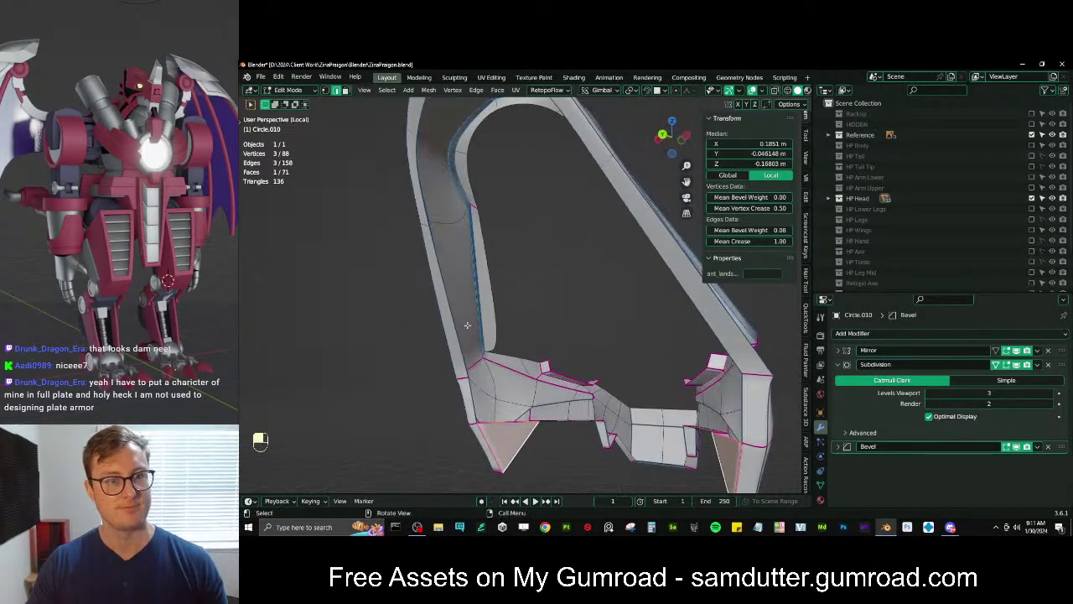
middle_click_drag(494, 253, 523, 276)
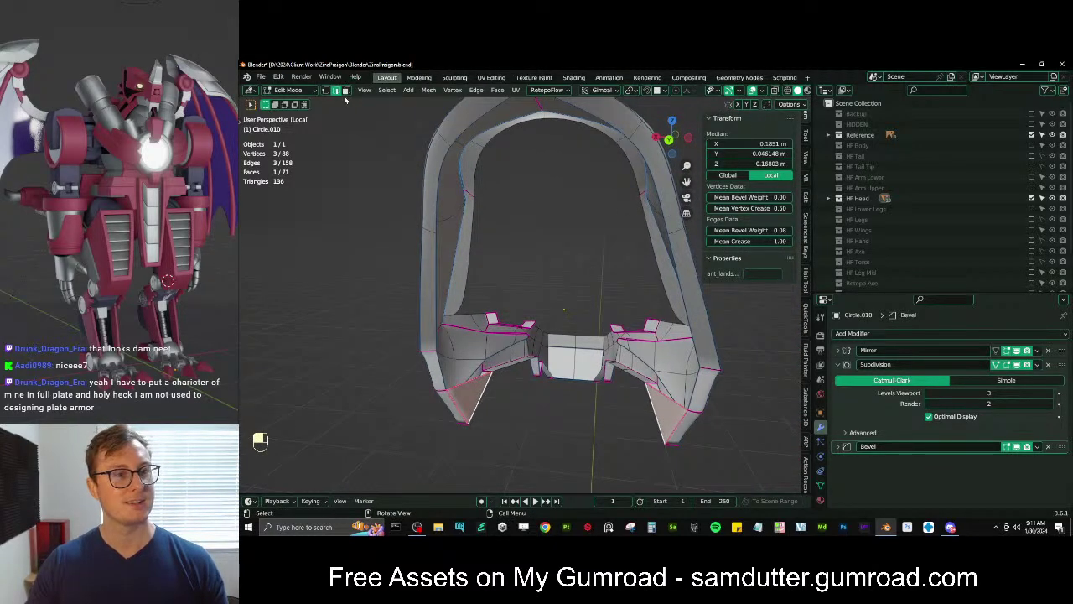
Duplicate the brow frame's inner rim strip of three faces in place
left_click(345, 91)
middle_click_drag(394, 142, 501, 278)
left_click(429, 176)
left_click(423, 140, "ctrl")
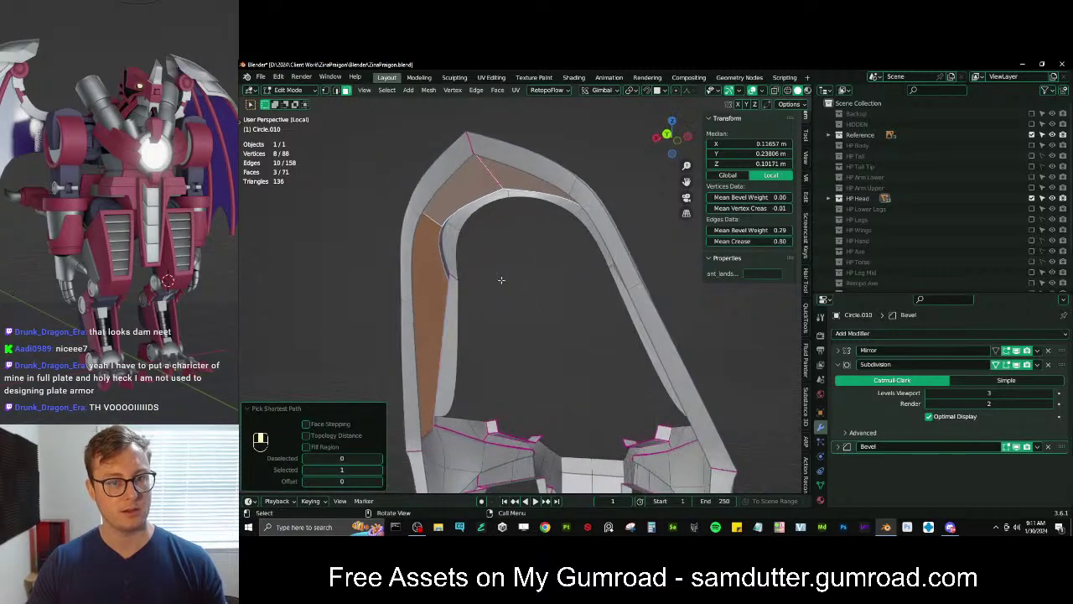
key("shift+d")
right_click(514, 284)
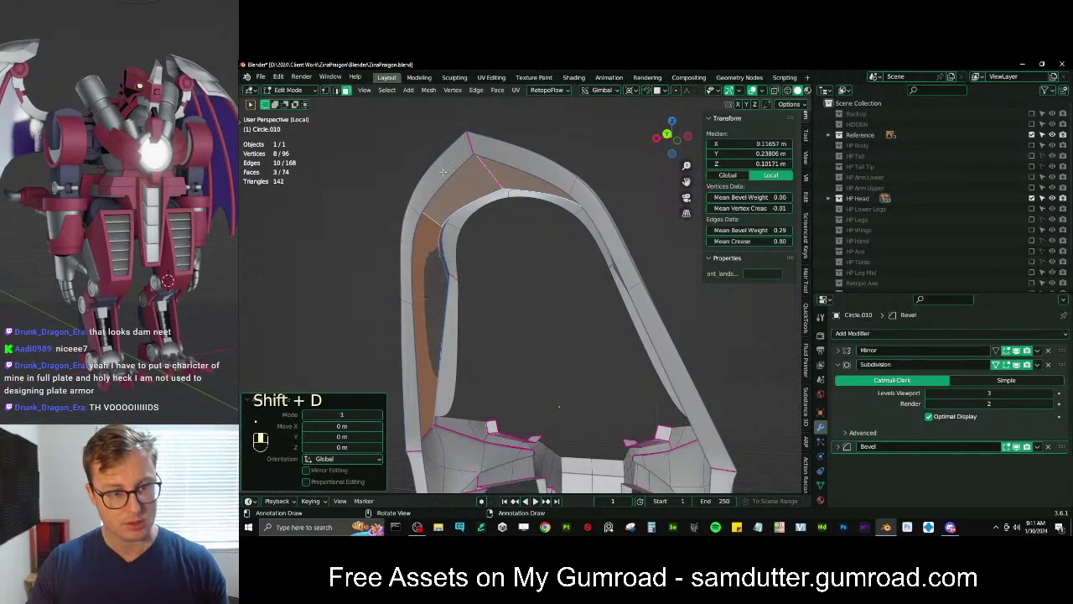
Narrow the duplicated rim strip along X, scaling it by 0.806 and again by 0.945
key("s")
key("x")
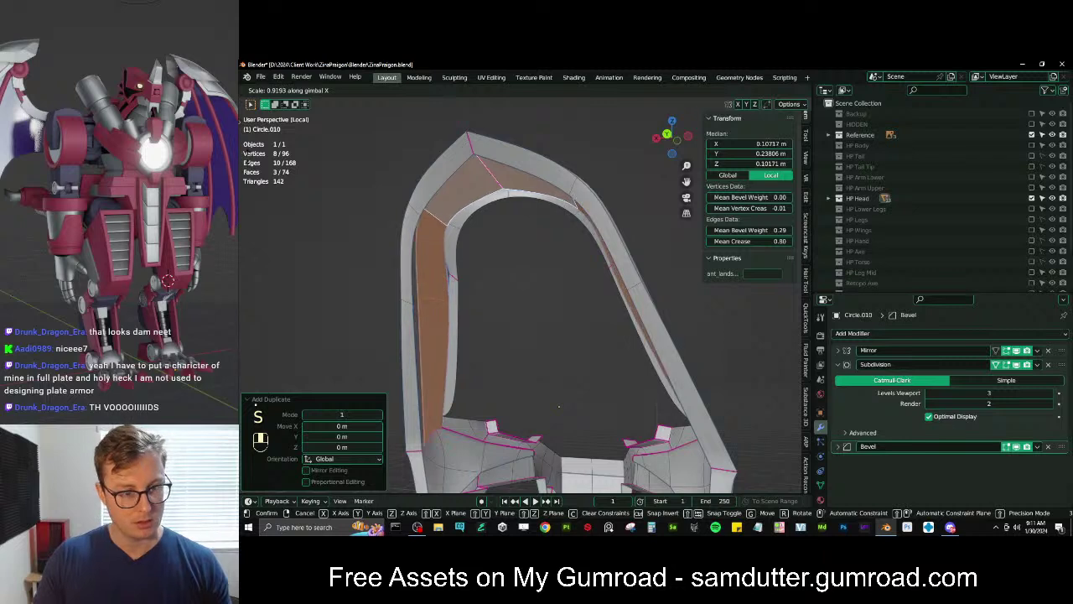
left_click(519, 236)
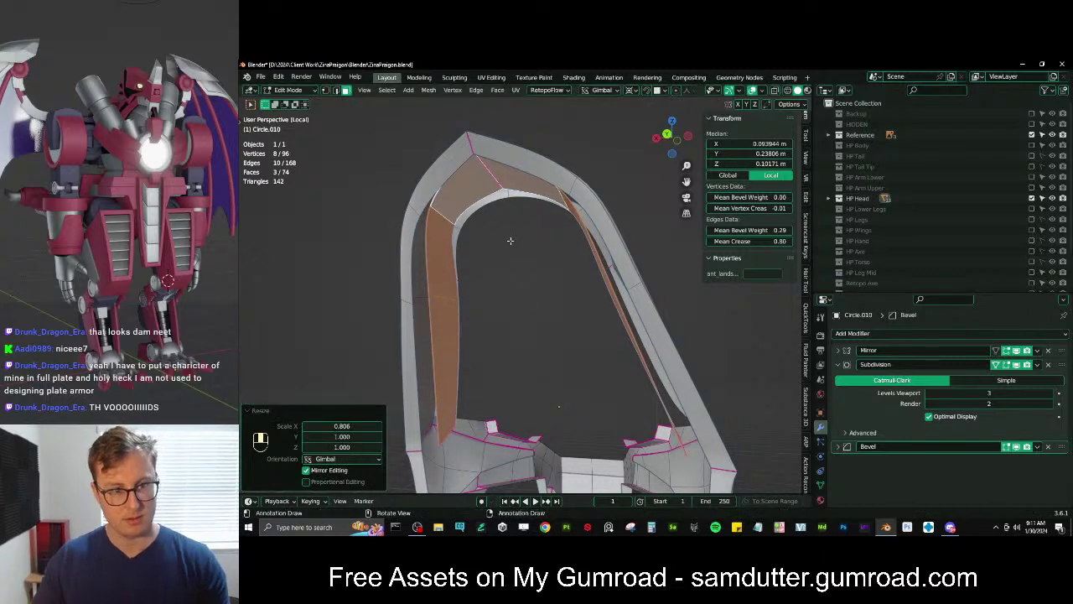
key("s")
key("x")
left_click(690, 459)
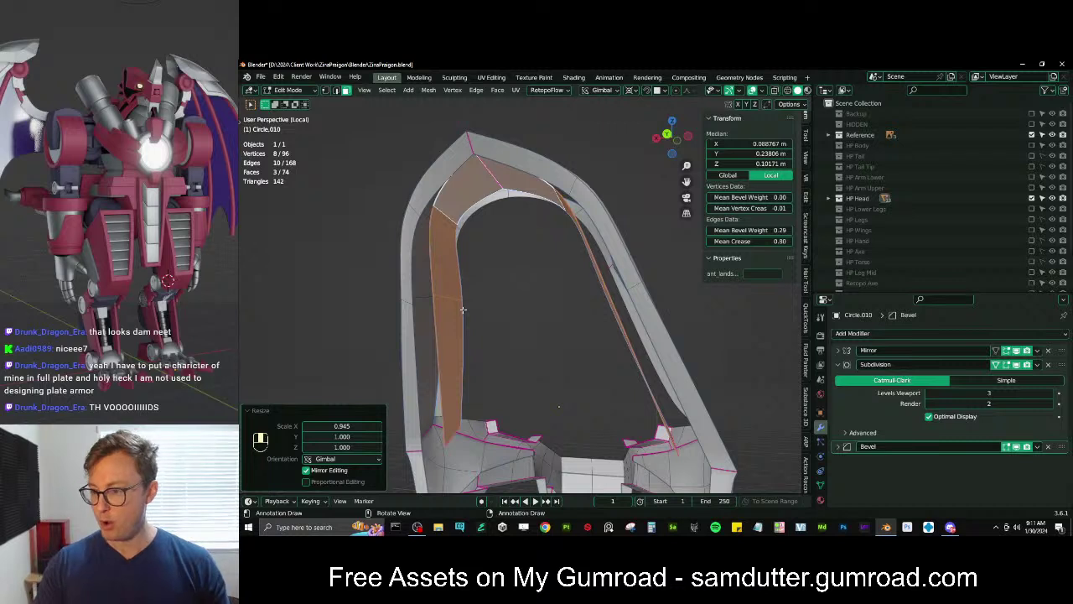
Move the duplicated strip's upper four vertices in side-view wireframe by Y -0.016443 m and Z -0.019806 m
key("KP_3")
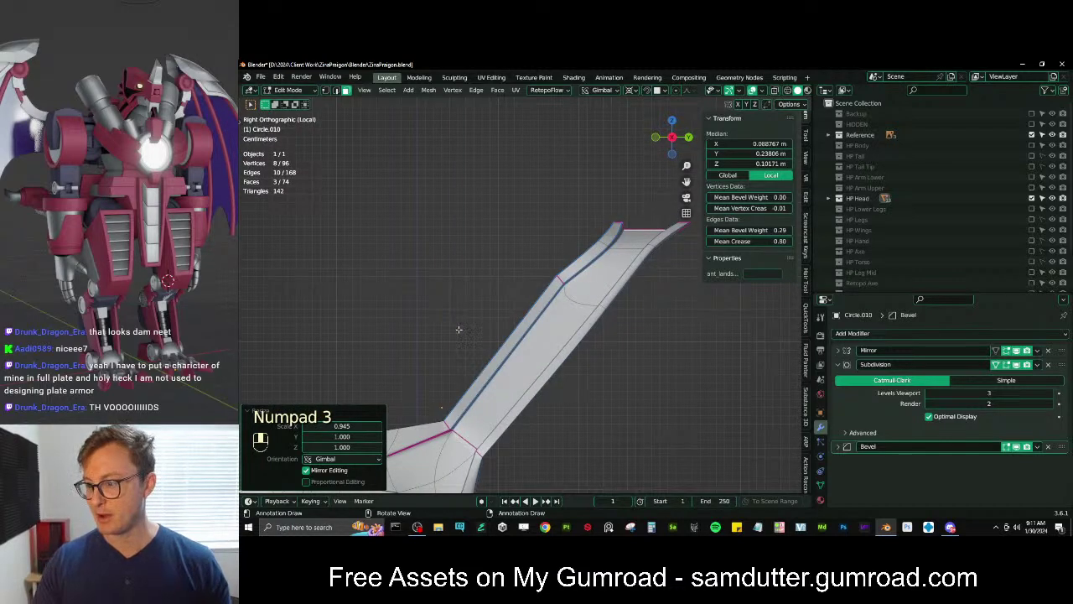
key("z")
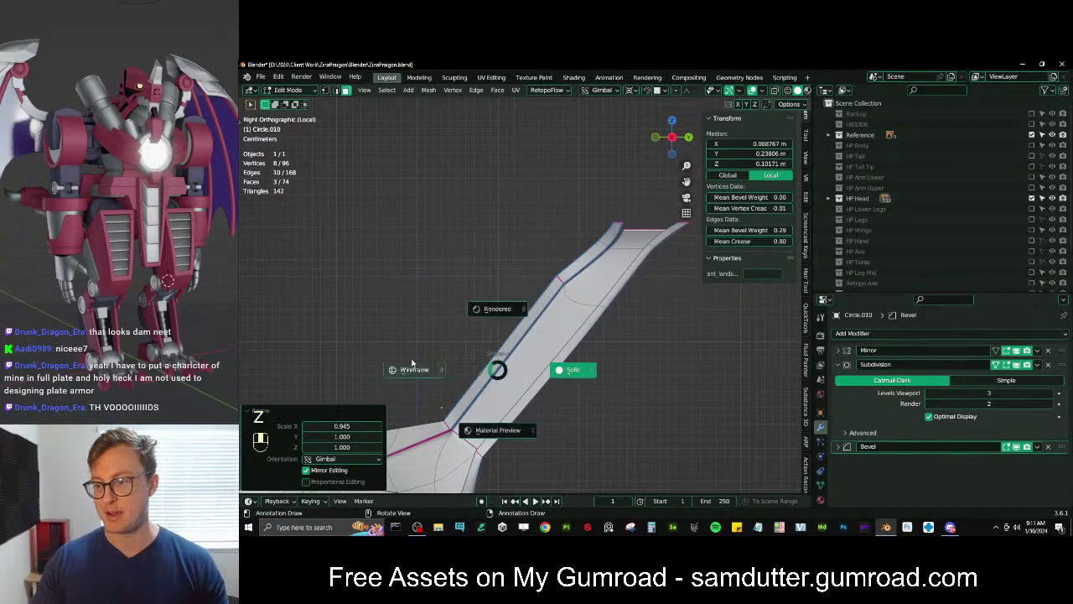
left_click(325, 90)
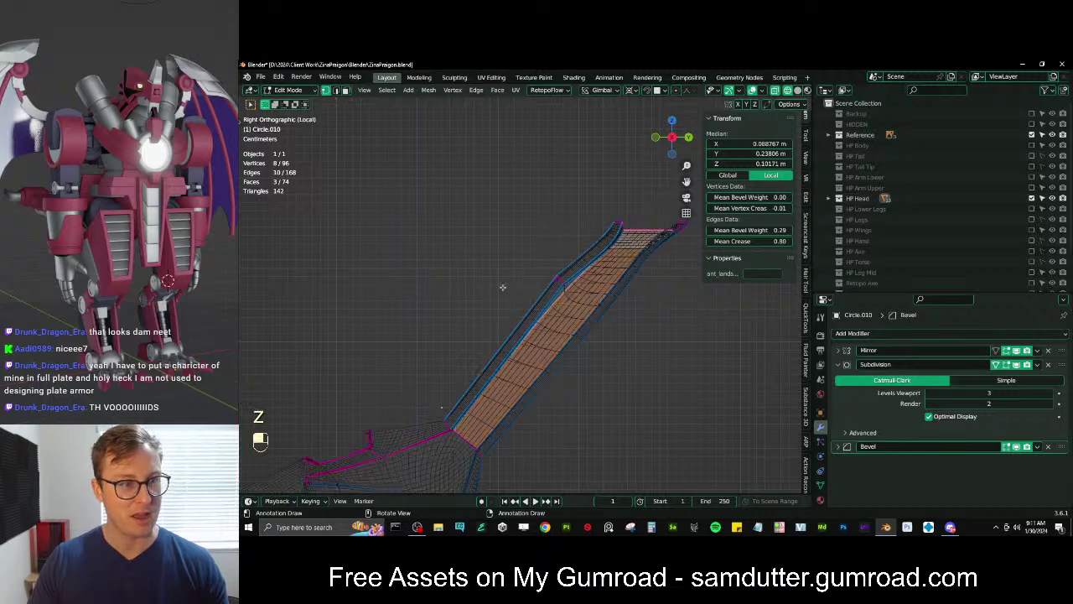
left_click_drag(364, 338, 551, 492, "shift")
key("b")
left_click_drag(501, 308, 616, 384, "shift")
middle_click_drag(690, 347, 591, 435, "shift")
key("g")
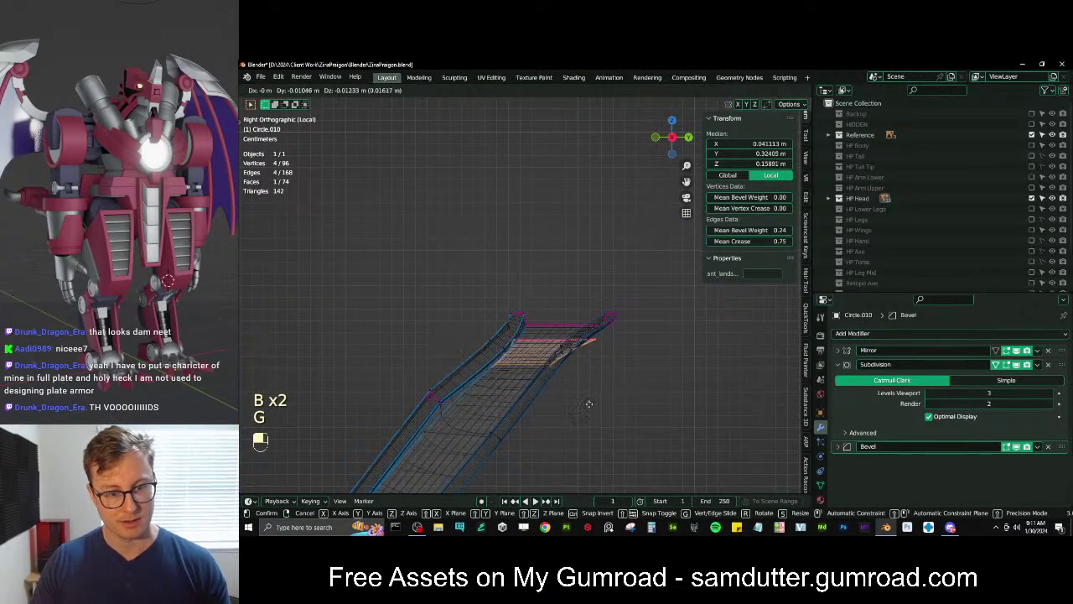
left_click(582, 413)
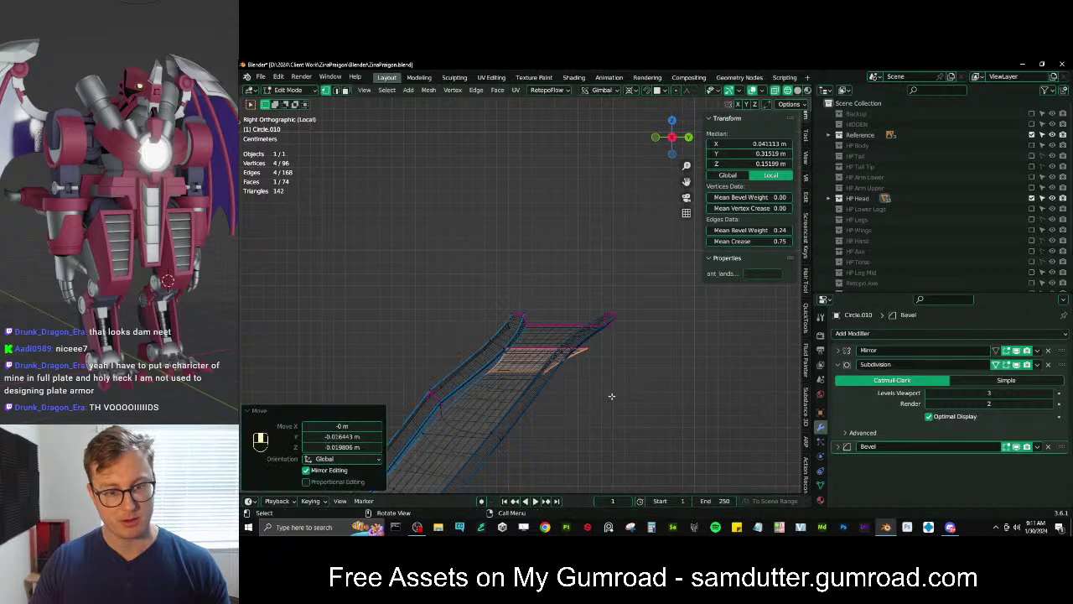
Return to solid shading and slide the duplicated strip's middle cross edge along the strip
key("z")
mouse_move(611, 397)
middle_mouse_down("shift")
mouse_move(553, 361)
mouse_move(460, 413)
middle_mouse_up("shift")
left_click(628, 400)
key("z")
middle_click_drag(551, 363, 546, 323, "shift")
middle_click_drag(546, 323, 581, 331)
left_click(543, 343)
left_click(519, 353, "shift")
key("g")
key("g")
left_click(529, 356)
middle_click_drag(580, 332, 603, 303, "shift")
middle_click_drag(501, 209, 439, 219)
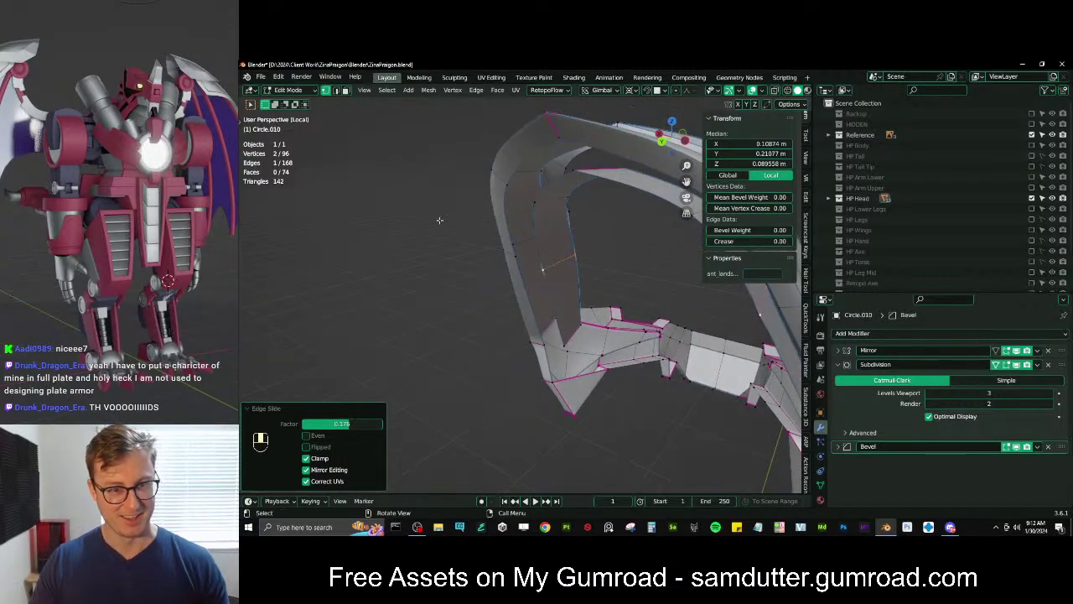
Try to bridge the frame's full rim edge loop with the duplicated strip's outer loop
left_click(336, 90)
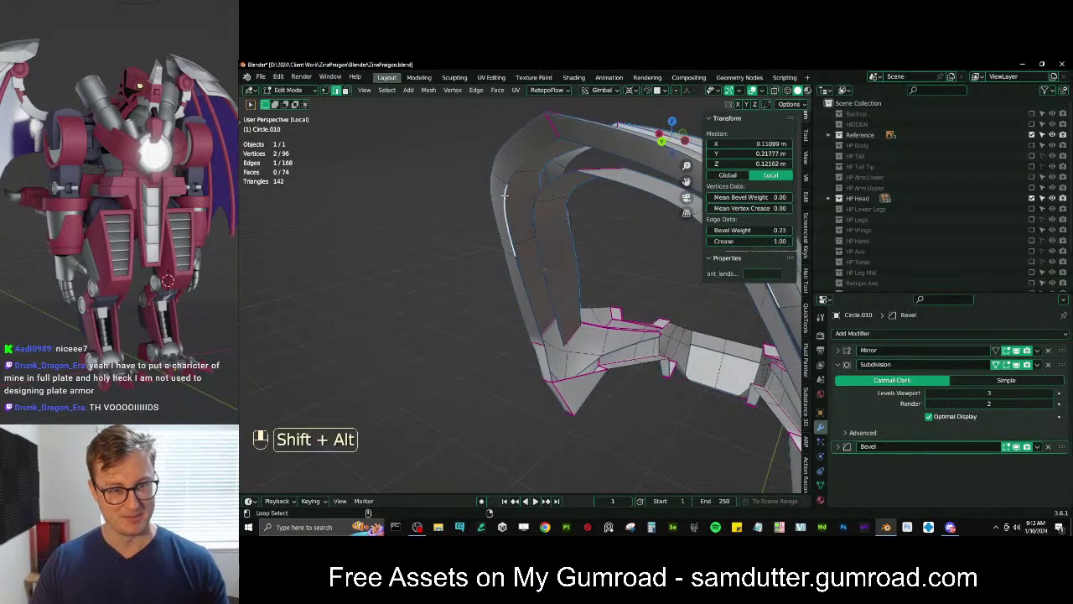
left_click(504, 195, "alt+shift")
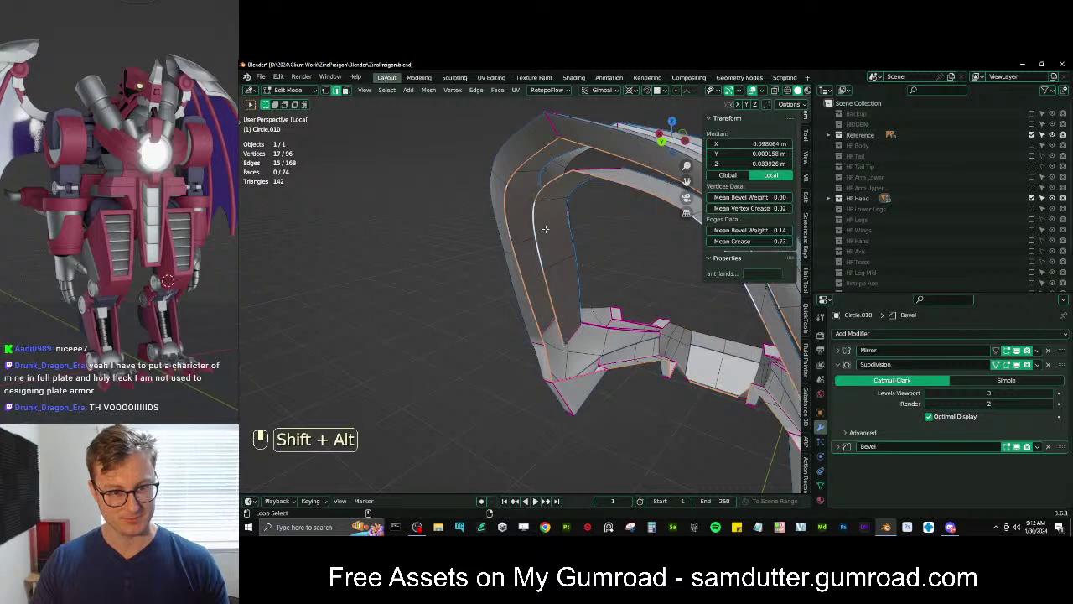
key("q")
left_click(572, 161)
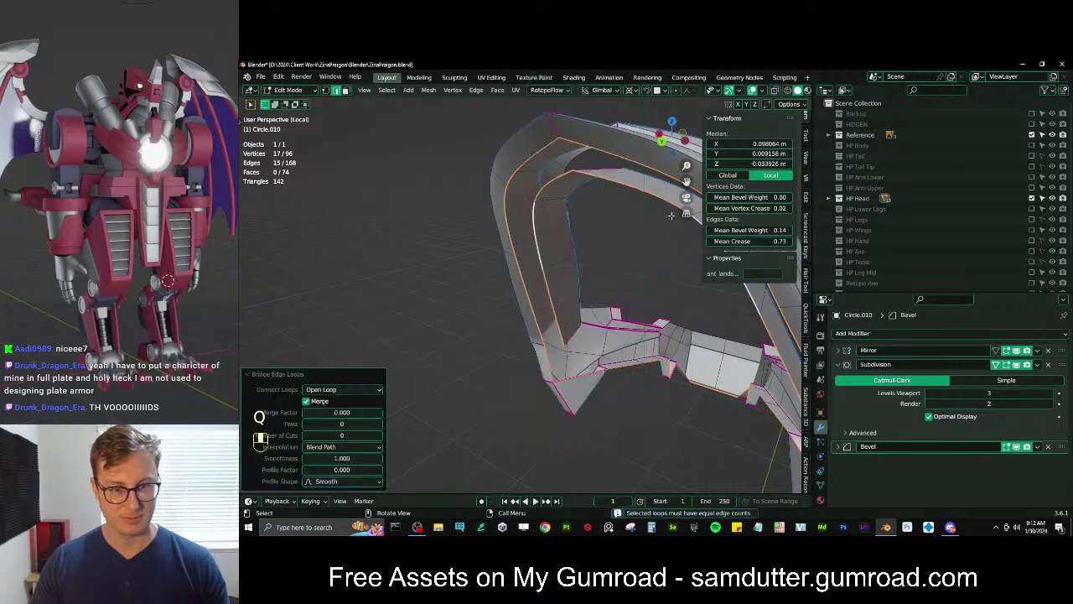
Bridge the rim's three matching edges to the duplicated strip with Merge at factor 0.880, and recalculate the mesh's normals
left_click(547, 281)
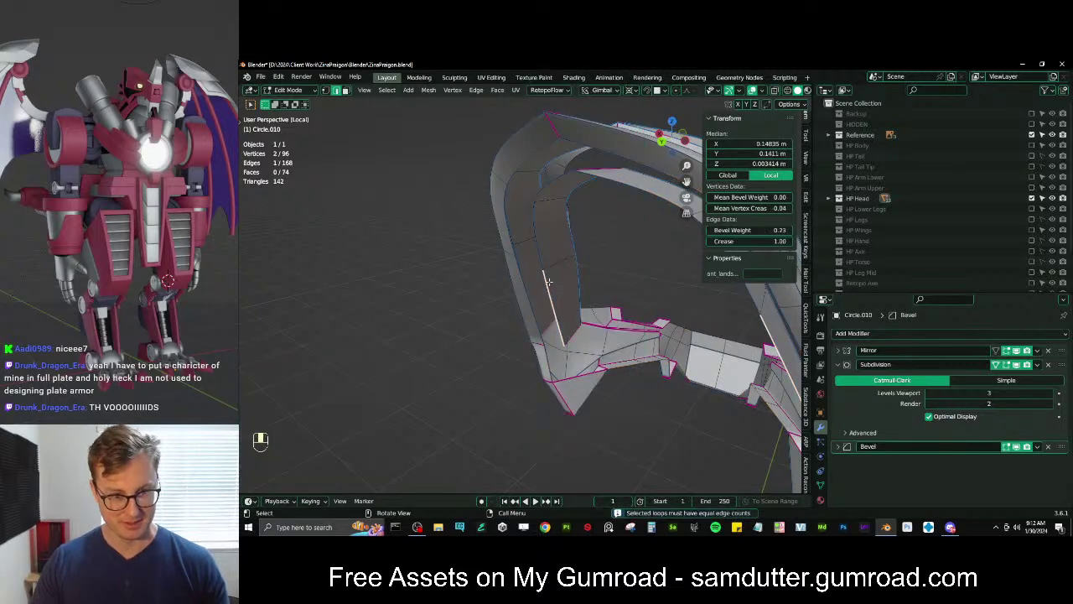
left_click(550, 186, "ctrl")
left_click(531, 158, "shift")
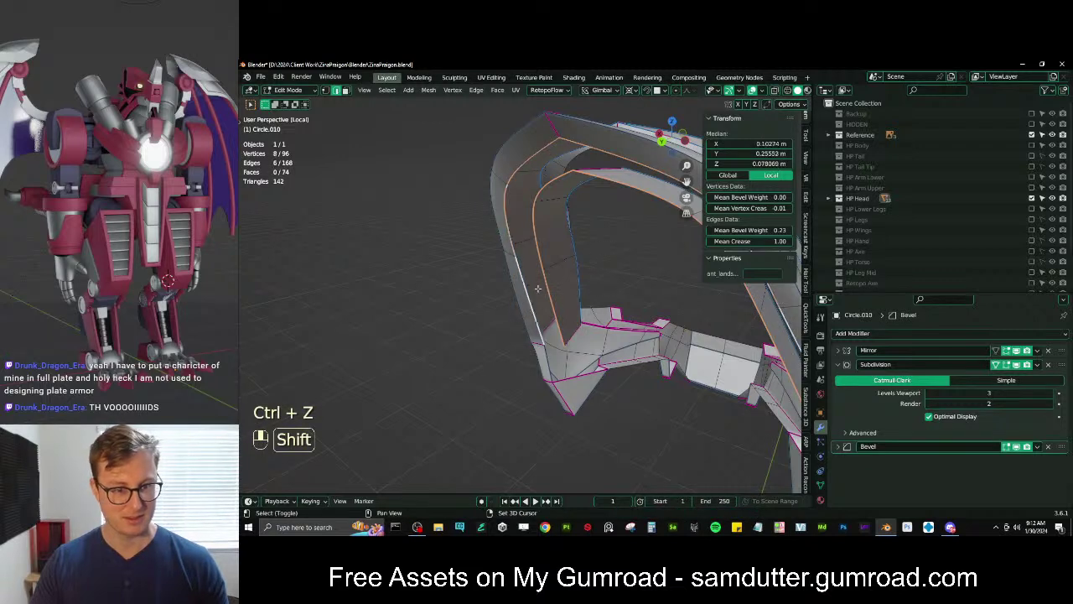
key("q")
left_click(567, 273)
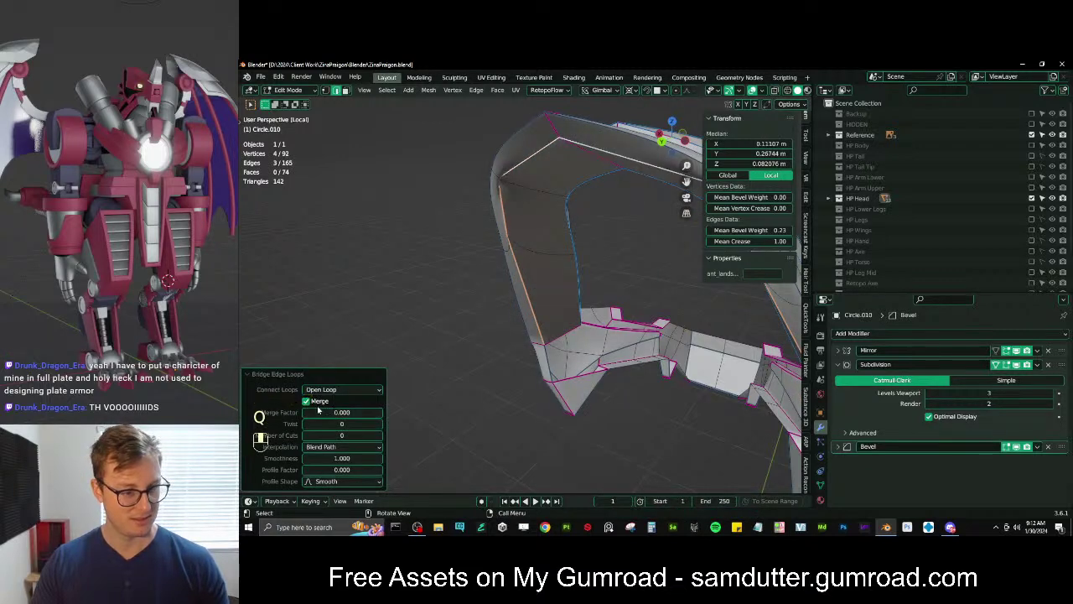
left_click_drag(342, 412, 419, 412)
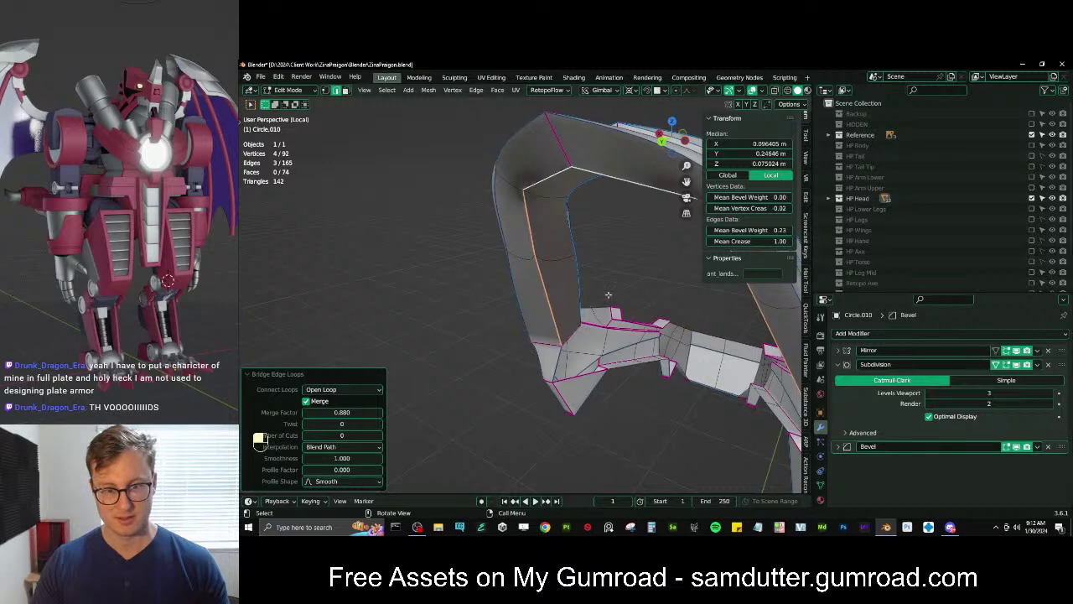
key("a")
key("shift+n")
Select the three merged ridge edges inside the frame and move them 0.006802 m along Y
middle_click_drag(609, 294, 576, 220)
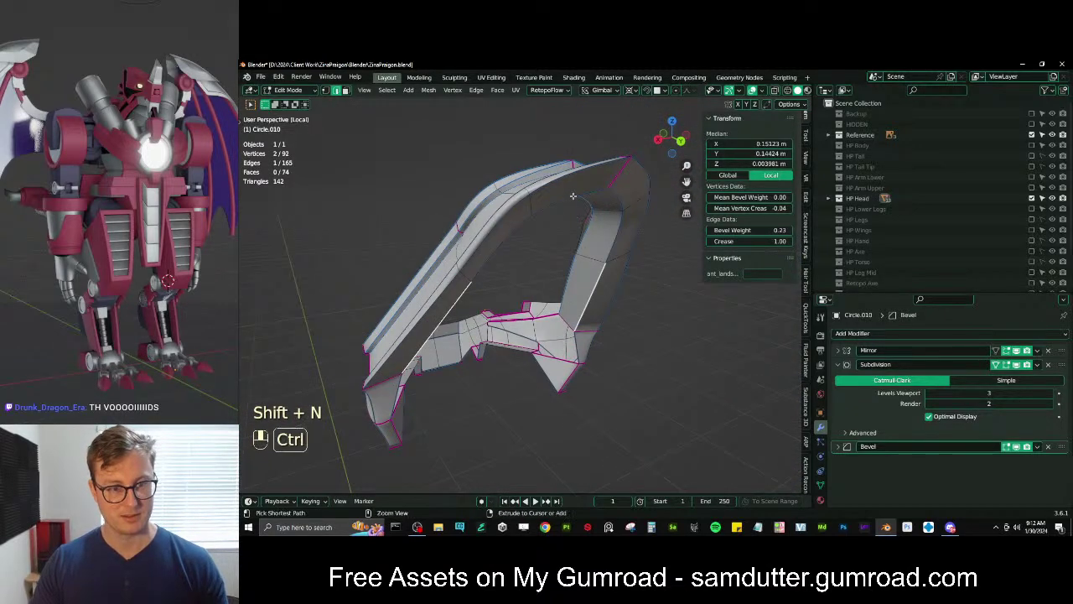
left_click(573, 196, "ctrl")
key("g")
middle_click(556, 270)
left_click(575, 284)
Try scaling the merged ridge edges along Y by 0.880 about the median point, and undo the scaling
middle_click_drag(577, 285, 625, 303)
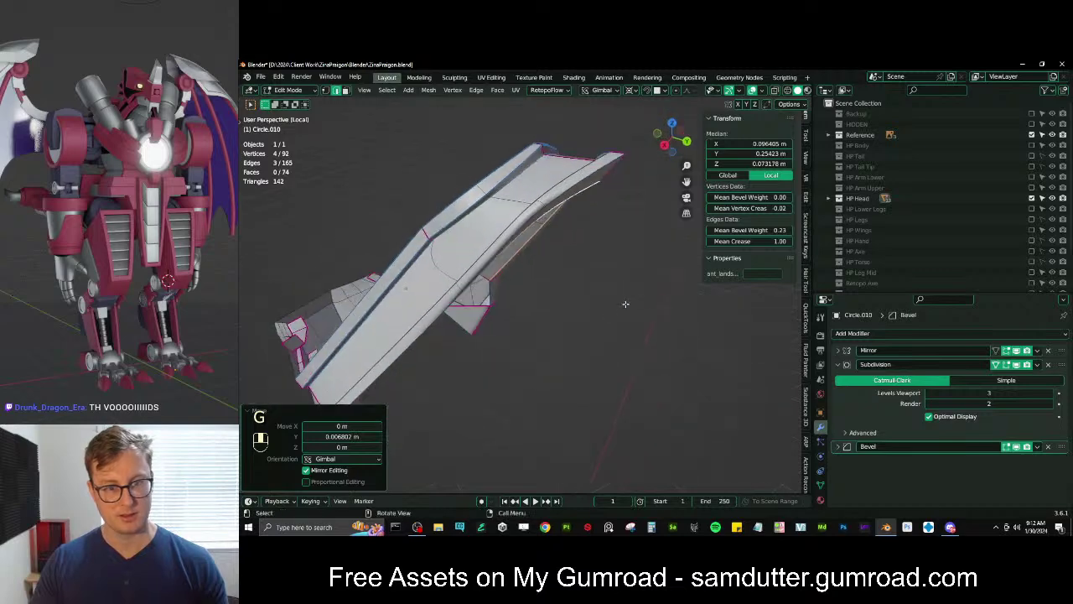
key("s")
middle_click(621, 303)
right_click(619, 303)
key("period")
left_click(619, 243)
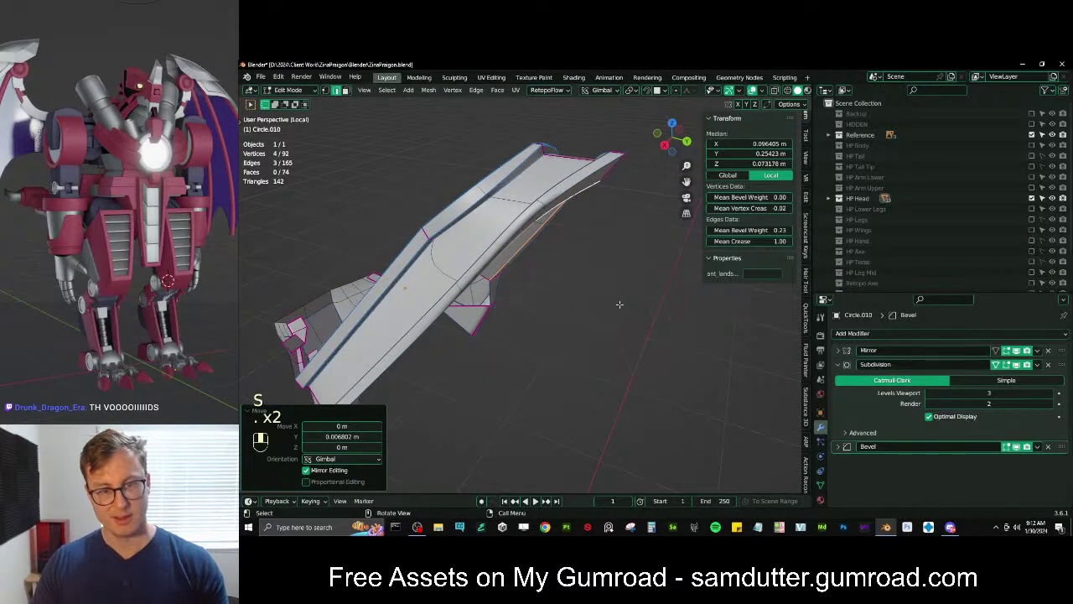
key("s")
middle_click(628, 290)
left_click(610, 295)
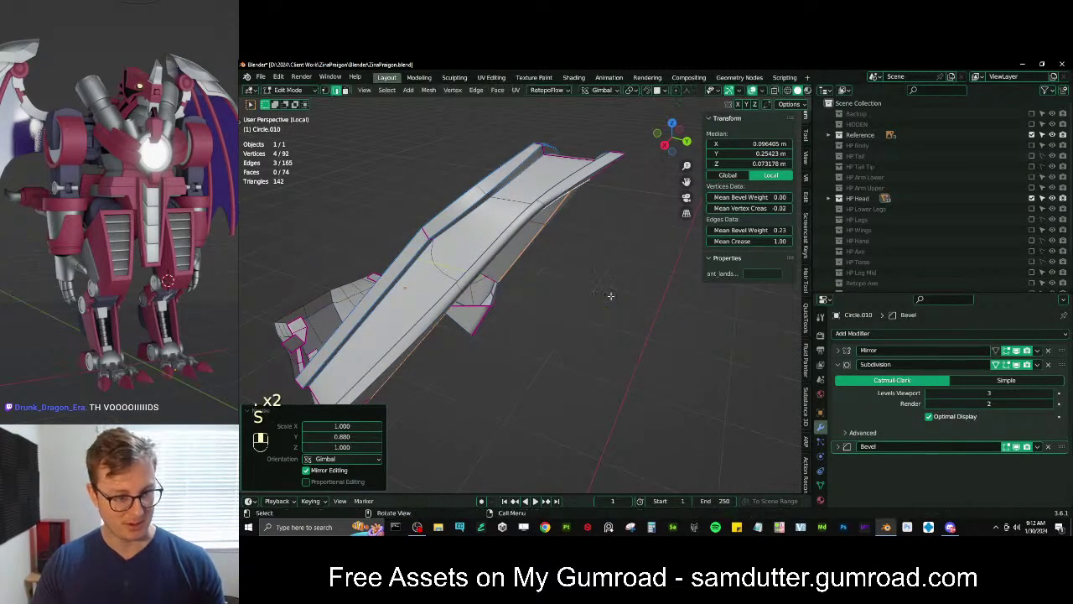
key("ctrl+z")
Move the ridge's lower three vertices in side view by Y 0.015247 m and Z -0.00583 m, and check the frame in Object Mode
key("KP_3")
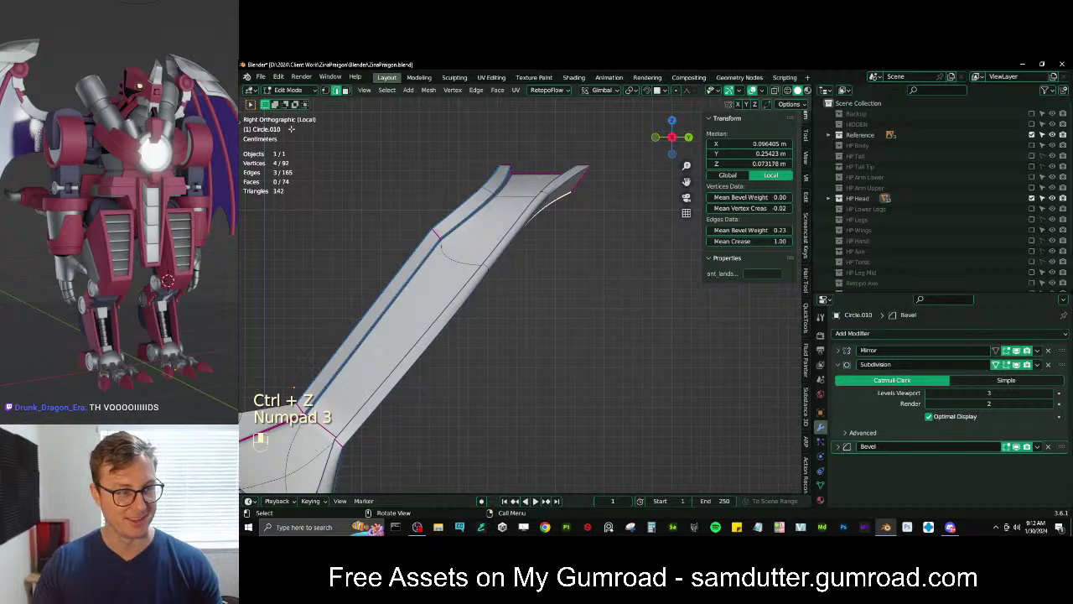
key("z")
key("b")
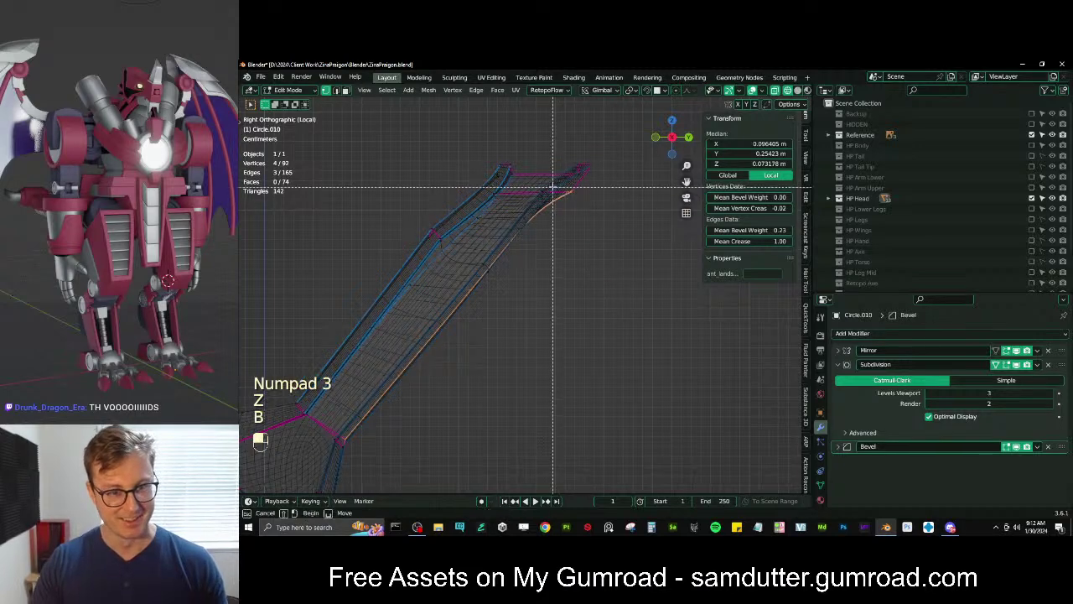
left_click_drag(550, 200, 590, 179, "shift")
key("g")
left_click(492, 297)
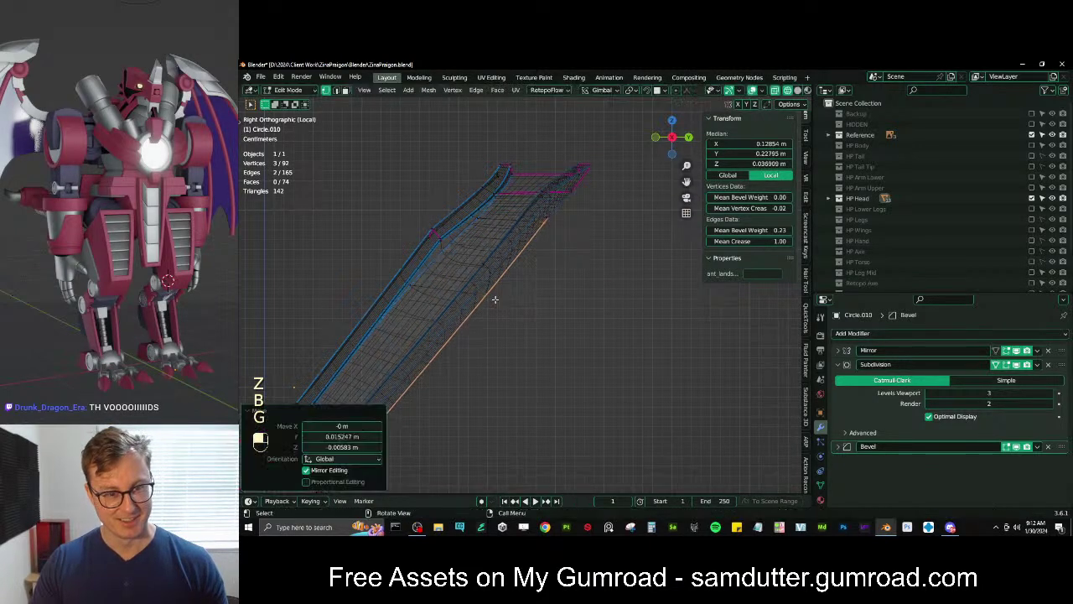
key("z")
middle_click_drag(470, 296, 459, 296)
key("Tab")
scroll(503, 273, "down", 5)
middle_click_drag(525, 264, 542, 294)
scroll(526, 321, "up", 2)
scroll(542, 294, "up", 2)
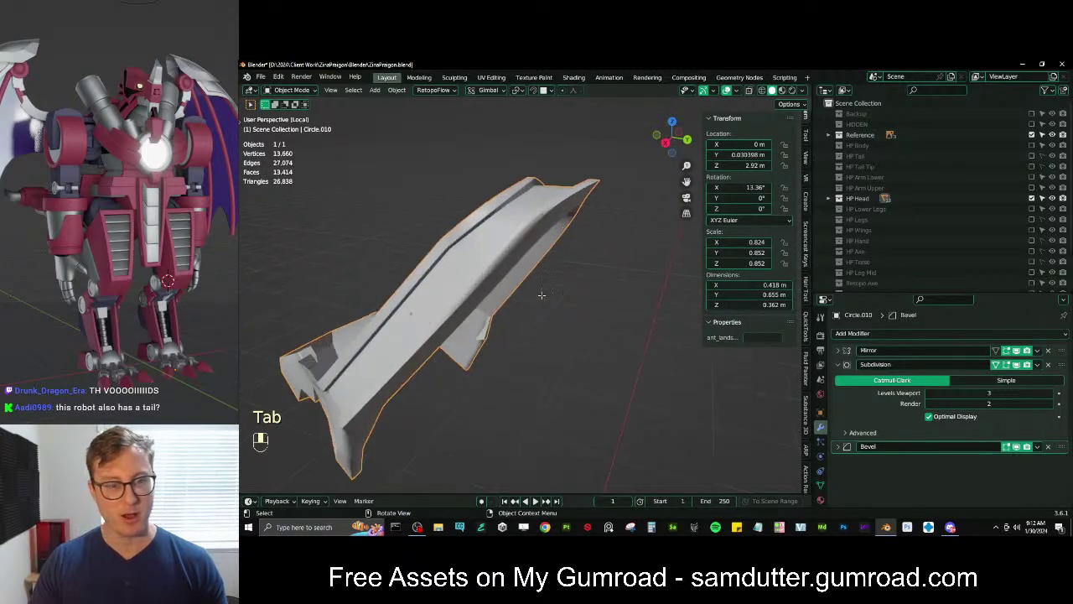
Move the vertex at the bend of the frame's outer side edge 0.004575 m along X
key("Tab")
middle_click_drag(487, 216, 607, 190)
scroll(512, 252, "up", 3)
left_click(457, 255)
key("g")
middle_click(446, 244)
left_click(446, 245)
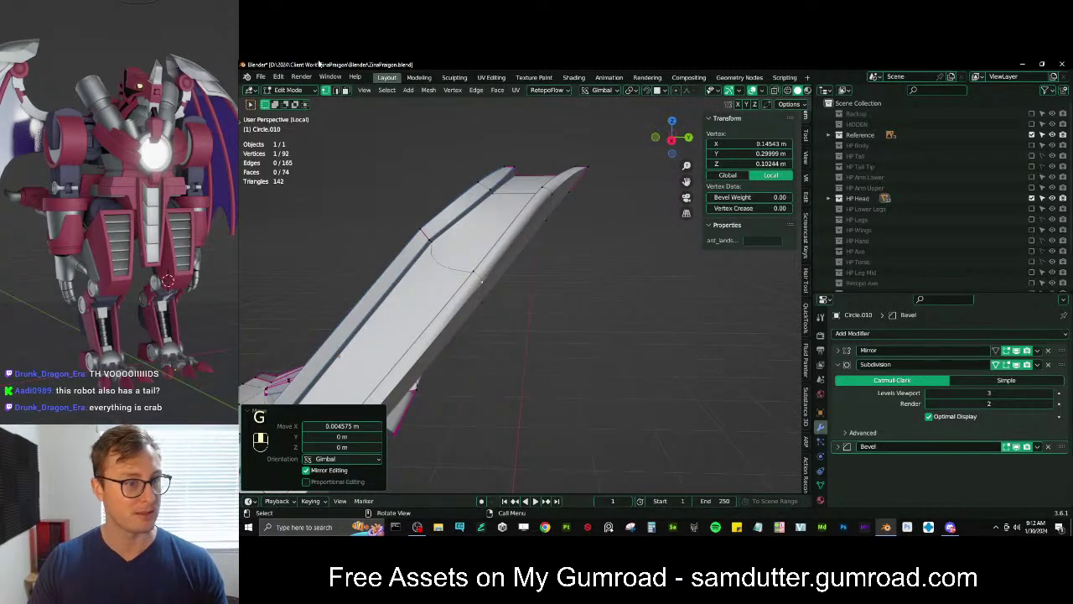
Select the frame's outer rear edge loop to inspect its crease, and examine the whole frame in Object Mode
middle_click_drag(319, 64, 370, 142)
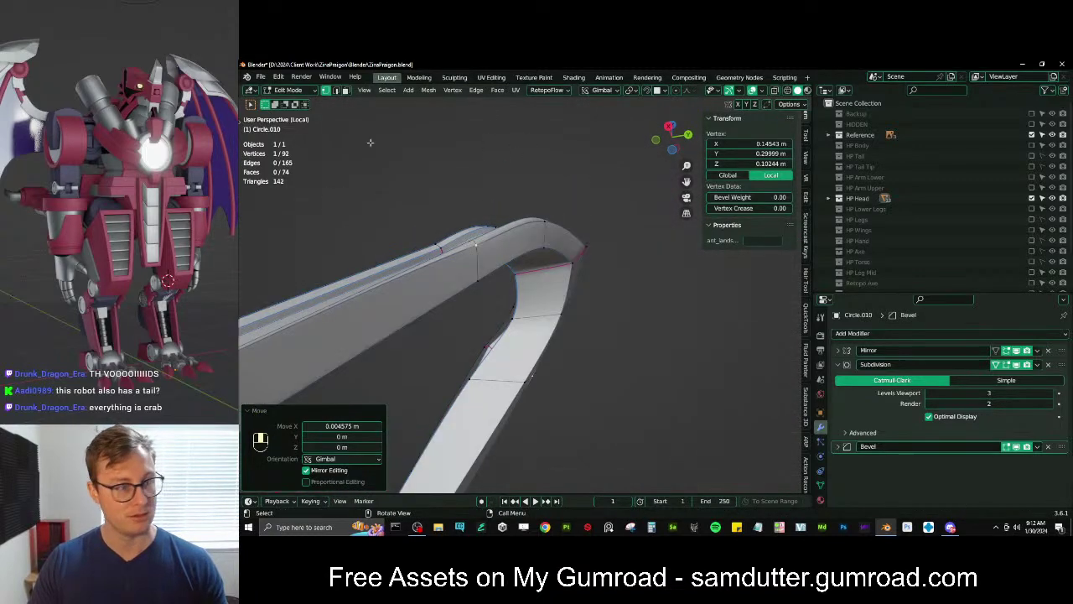
left_click(336, 90)
left_click(560, 257, "alt+shift")
left_click(560, 256, "alt+shift")
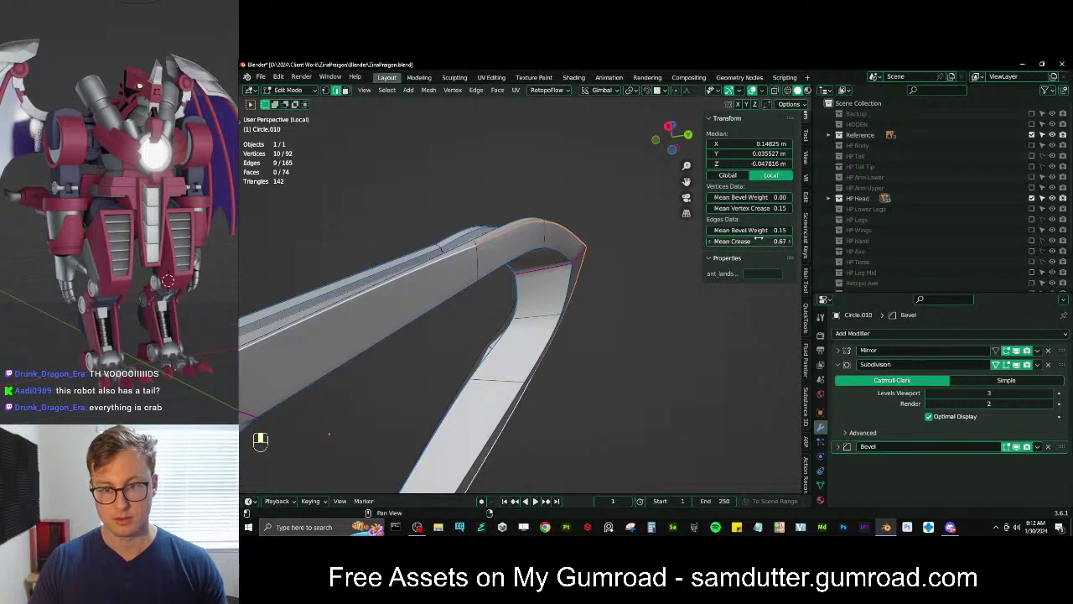
scroll(621, 310, "down", 5)
middle_click_drag(646, 302, 540, 350)
key("Tab")
scroll(537, 314, "down", 3)
key("Tab")
scroll(527, 292, "up", 3)
Select the three edges along the frame's innermost rim and edge-slide them by a factor of 0.389
left_click(540, 349)
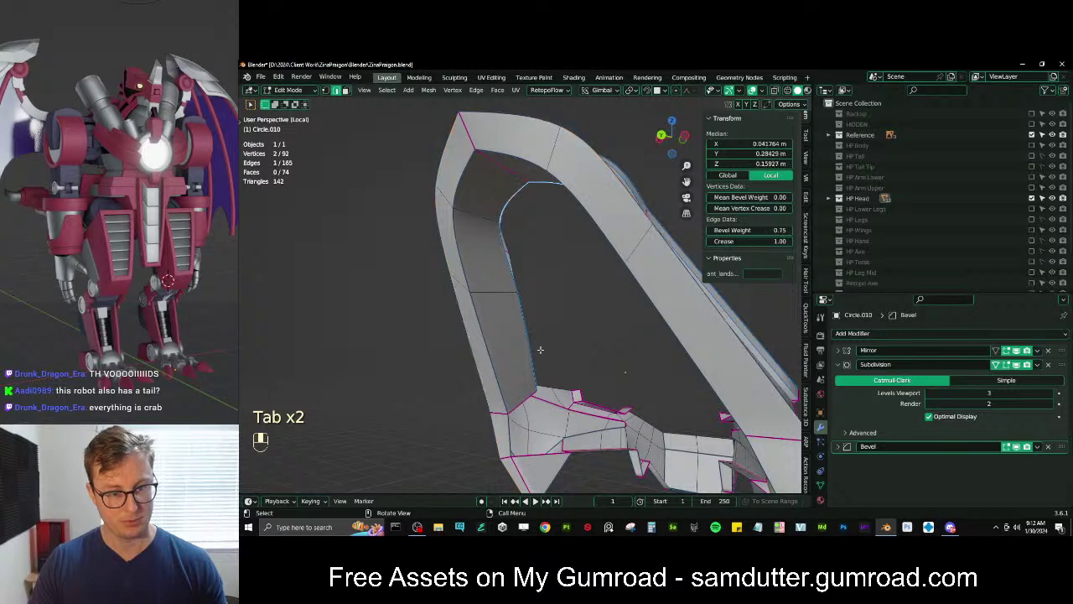
left_click(530, 344, "ctrl")
key("g")
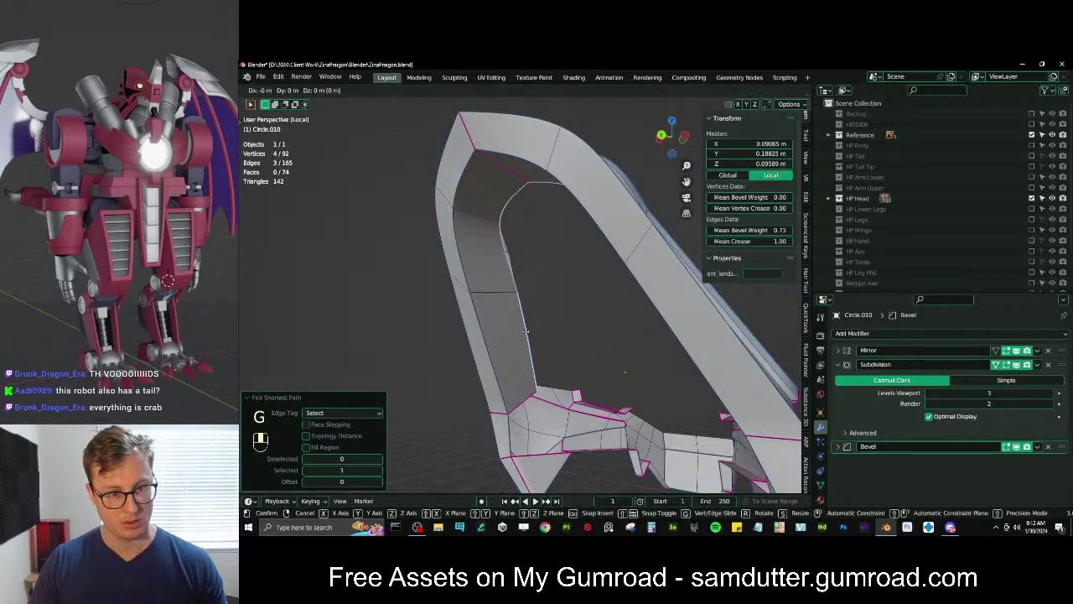
key("g")
left_click(514, 326)
middle_click_drag(514, 326, 492, 288)
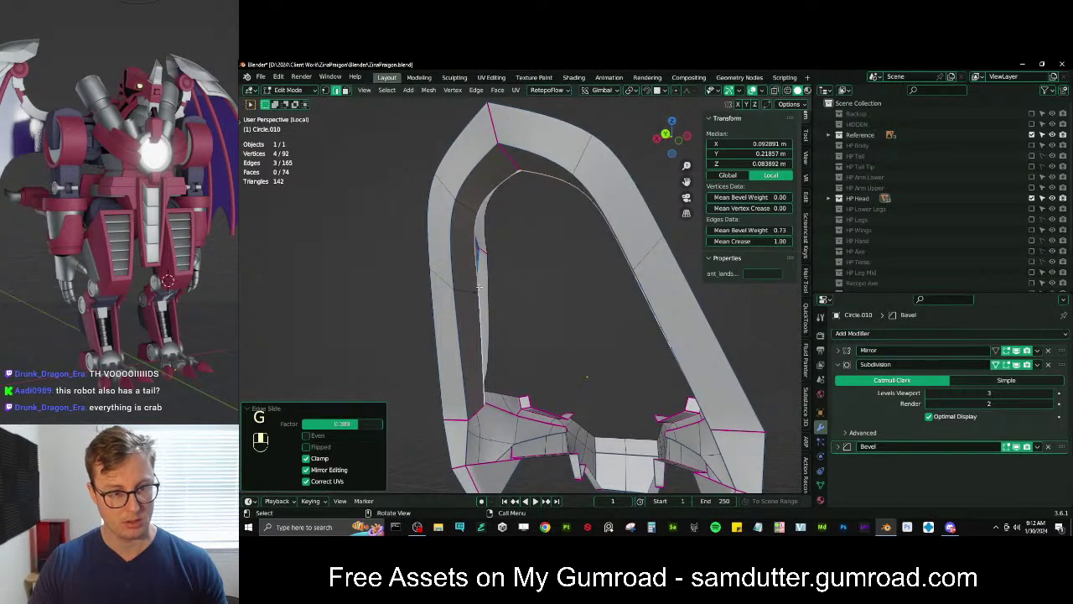
Extrude the innermost rim's lower side edge to the centre plane by scaling X to 0 about the 3D Cursor
left_click(478, 337)
key("e")
right_click(512, 328)
key("period")
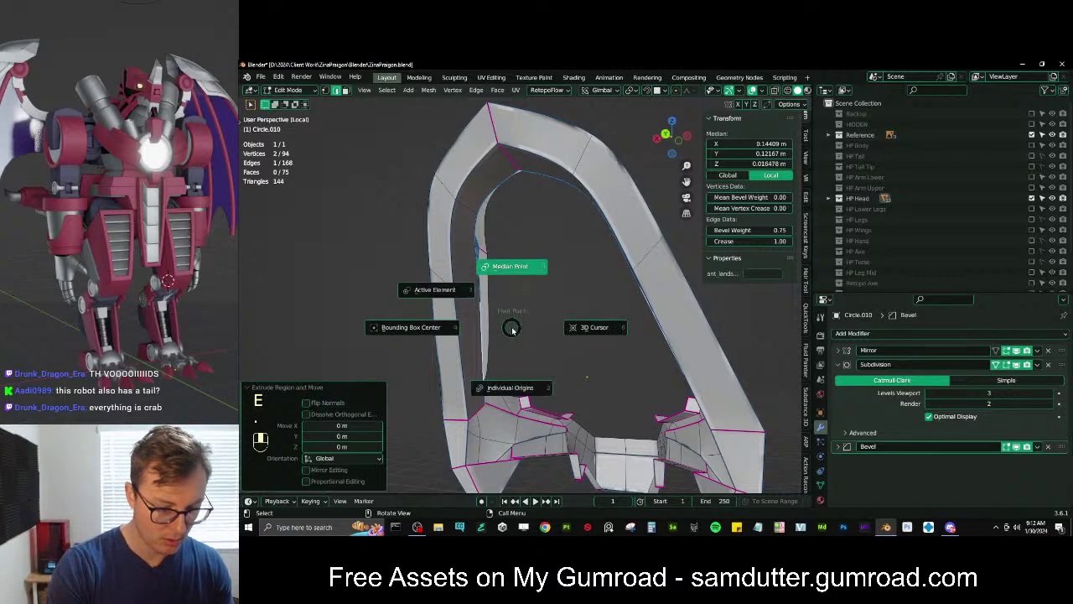
key("c")
key("s")
key("x")
key("0")
key("Return")
Fill the opening between the new panel's upper edge and the rim's arch, and check the frame in Object Mode
left_click(515, 276)
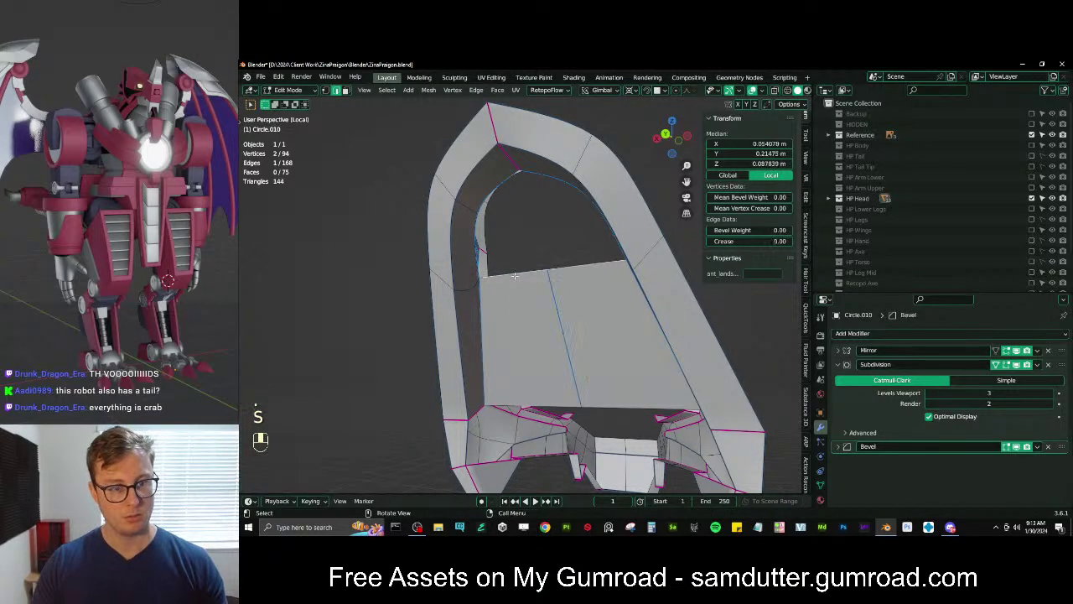
left_click(492, 180, "shift")
key("f")
scroll(496, 246, "down", 2)
middle_click_drag(496, 246, 543, 271)
scroll(536, 277, "down", 3)
key("Tab")
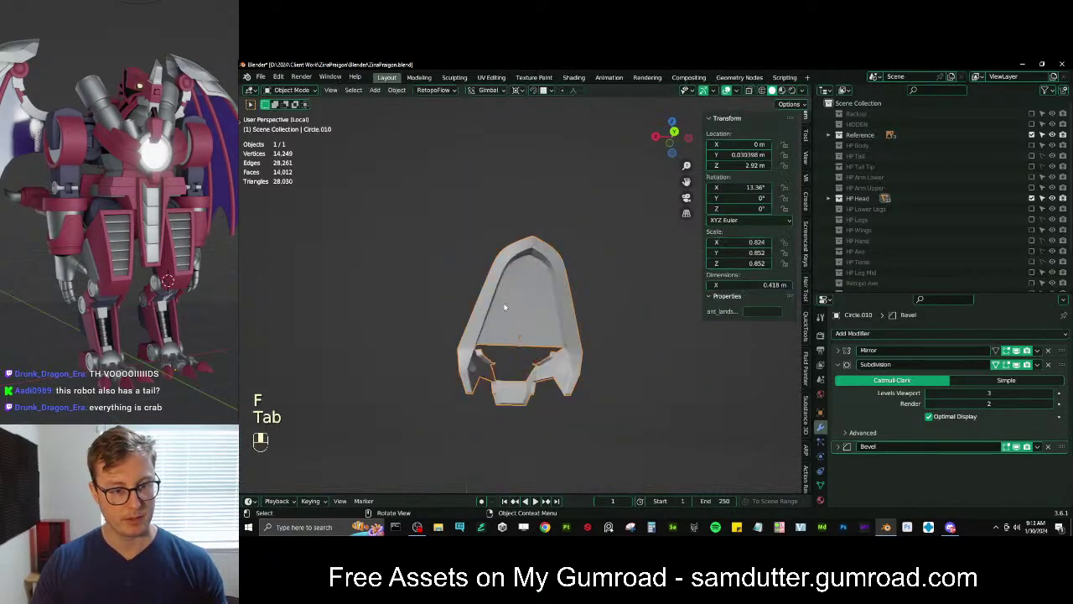
Leave the isolated view and scale the central panel's lower side edge outward along X about the 3D Cursor
middle_click_drag(506, 304, 560, 349)
key("slash")
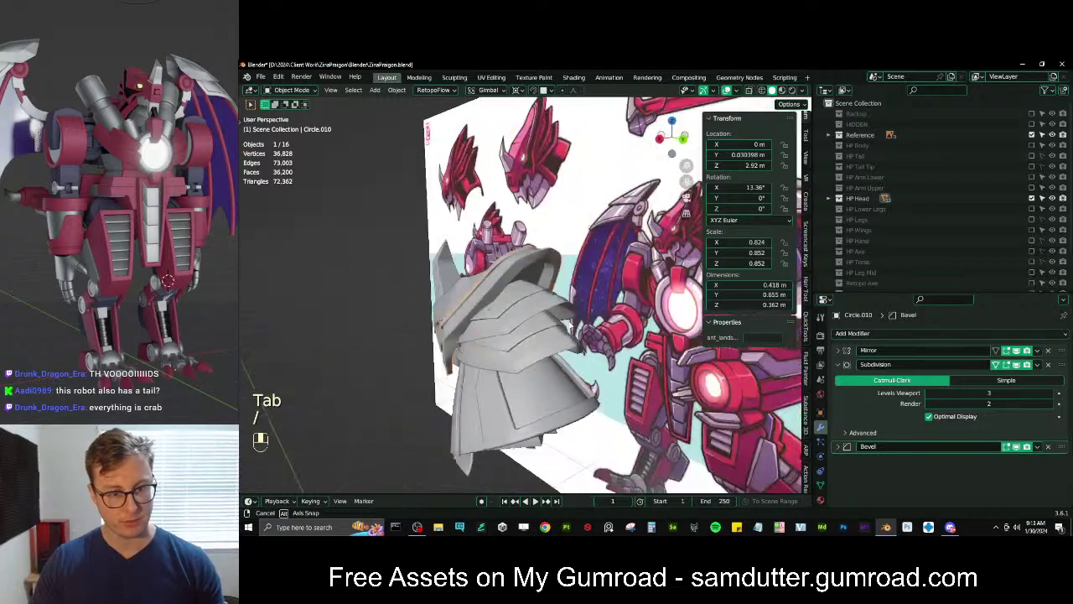
middle_click_drag(649, 311, 454, 310)
key("Tab")
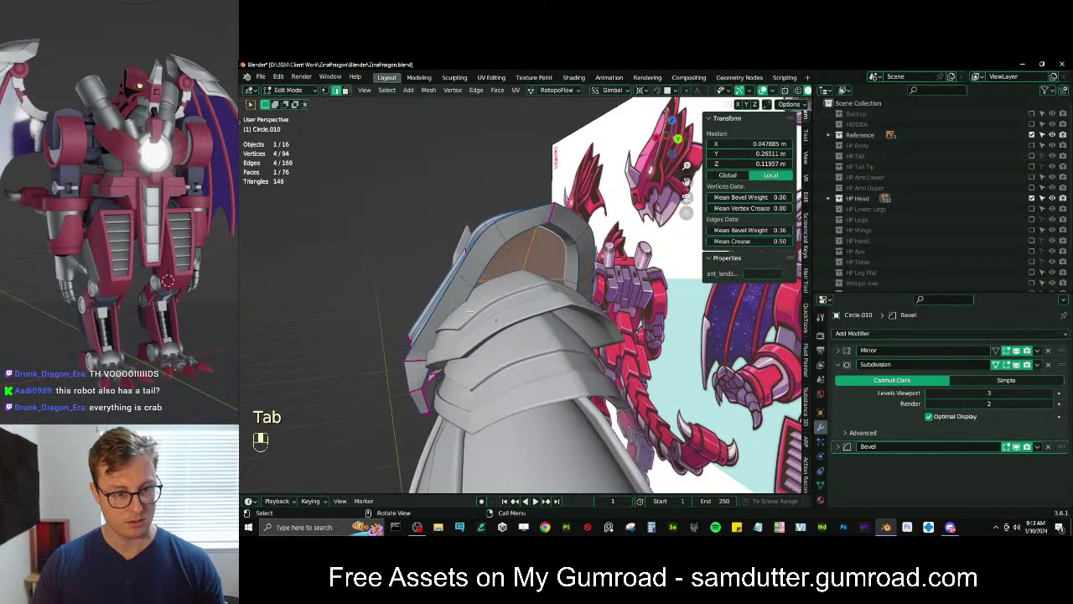
key("z")
left_click(467, 328)
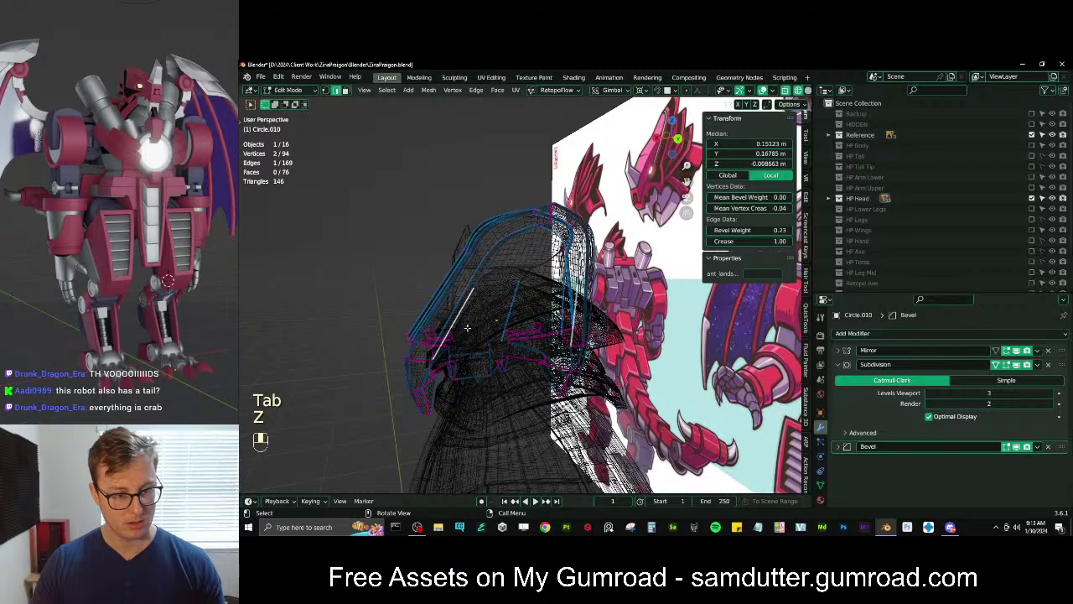
key("z")
key("s")
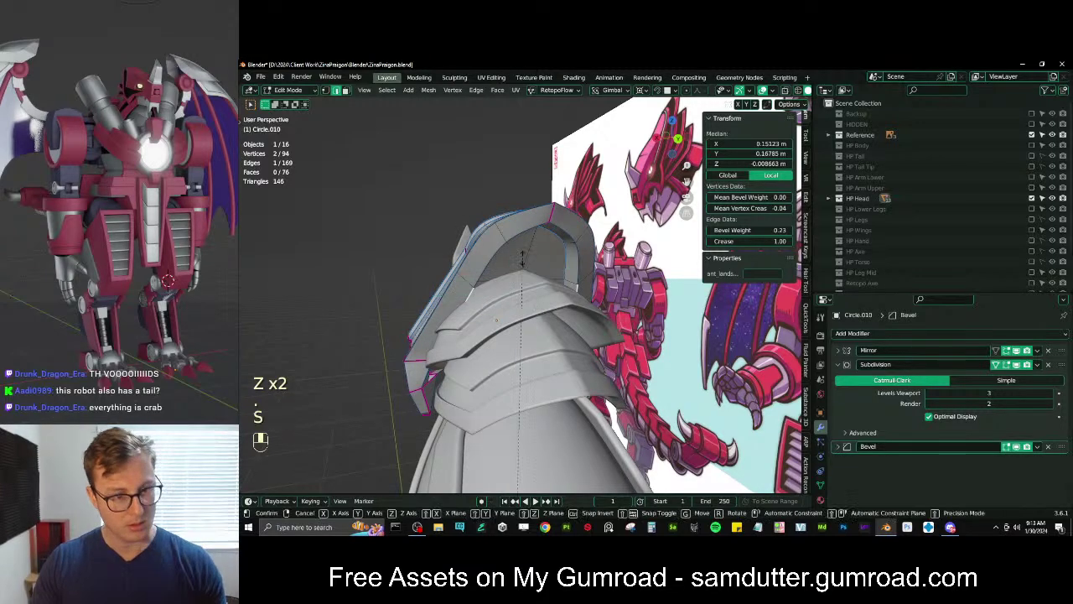
key("x")
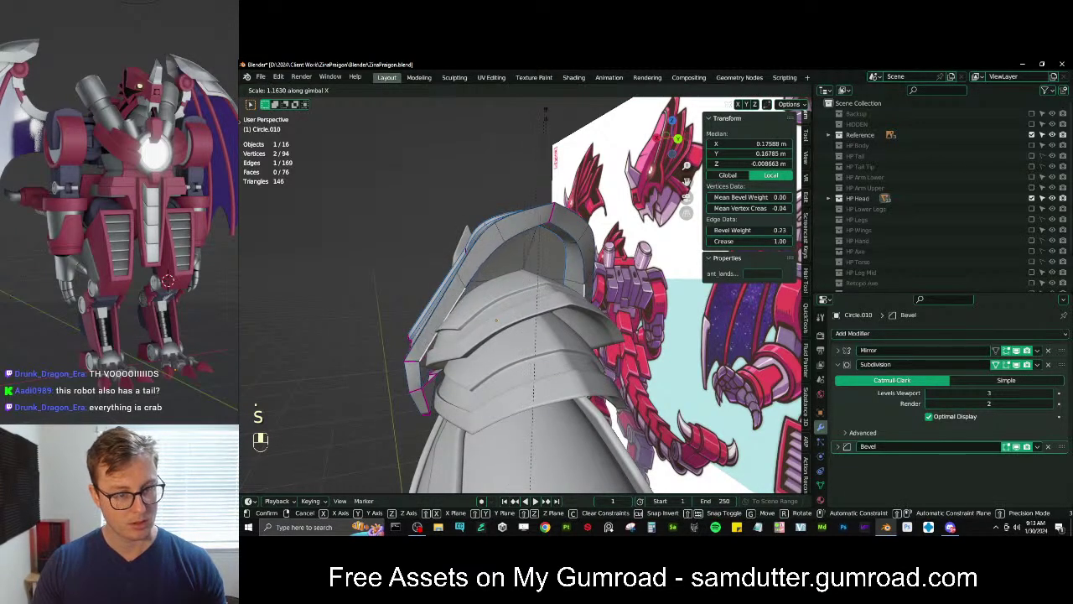
left_click(531, 486)
Narrow the uppermost overlapping plate behind the brow frame slightly along X, and select the plate below it
middle_click_drag(531, 486, 583, 320)
key("Tab")
left_click(518, 306)
key("s")
key("x")
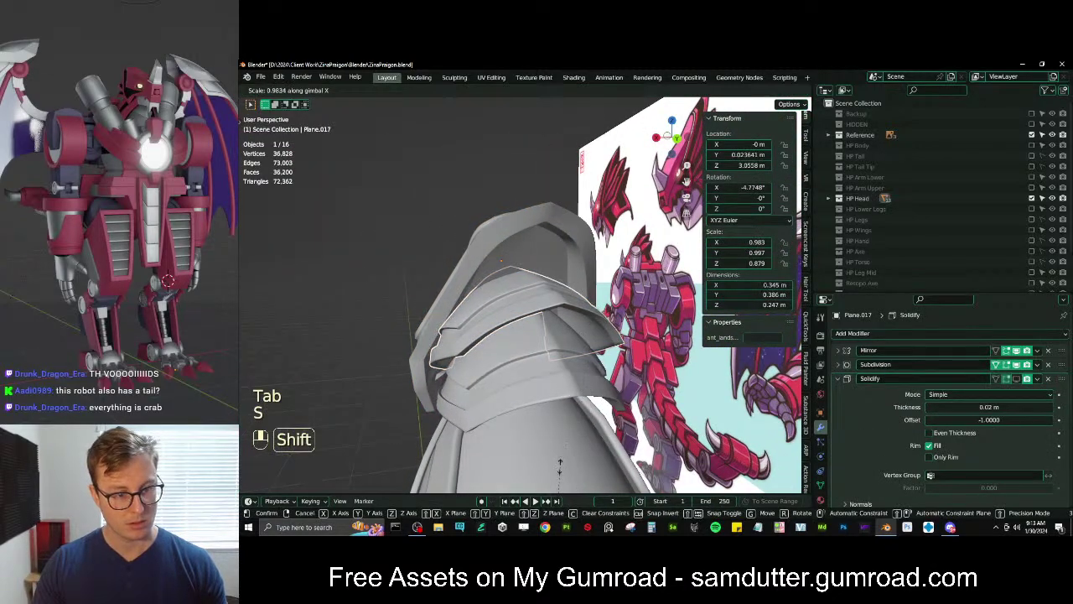
left_click(560, 301)
left_click(545, 346)
Switch to Material Preview and examine the closed brow frame and the overlapping plates from behind and the side
mouse_move(331, 303)
middle_mouse_down()
mouse_move(368, 293)
mouse_move(480, 305)
mouse_move(456, 297)
middle_mouse_up()
scroll(367, 292, "down", 4)
left_click(367, 293)
key("z")
left_click(455, 338)
mouse_move(549, 336)
middle_mouse_down()
mouse_move(596, 337)
mouse_move(465, 359)
mouse_move(484, 312)
mouse_move(541, 314)
middle_mouse_up()
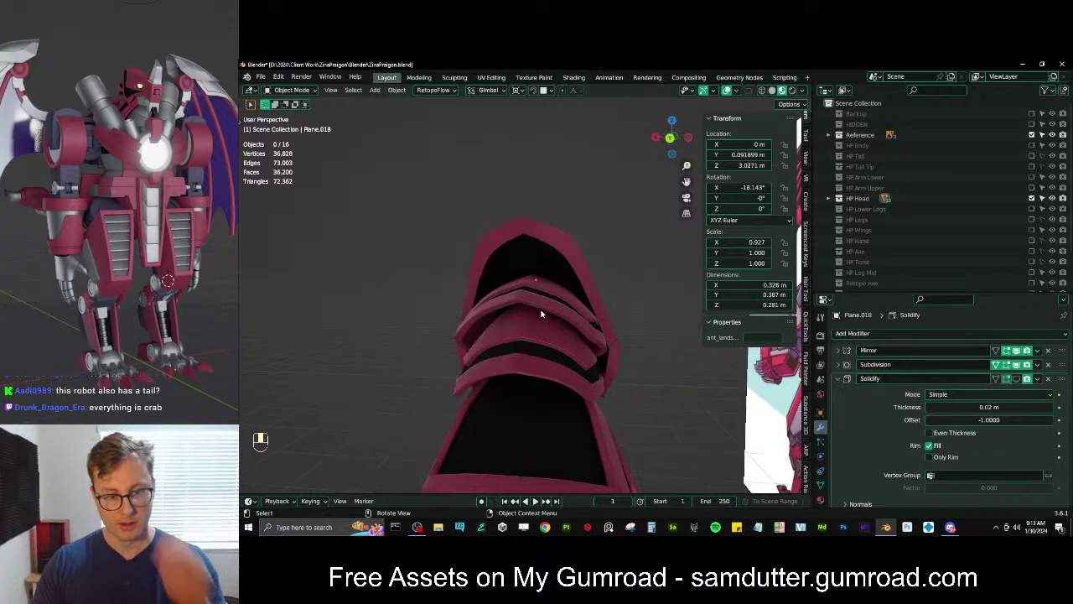
middle_click_drag(457, 329, 491, 311)
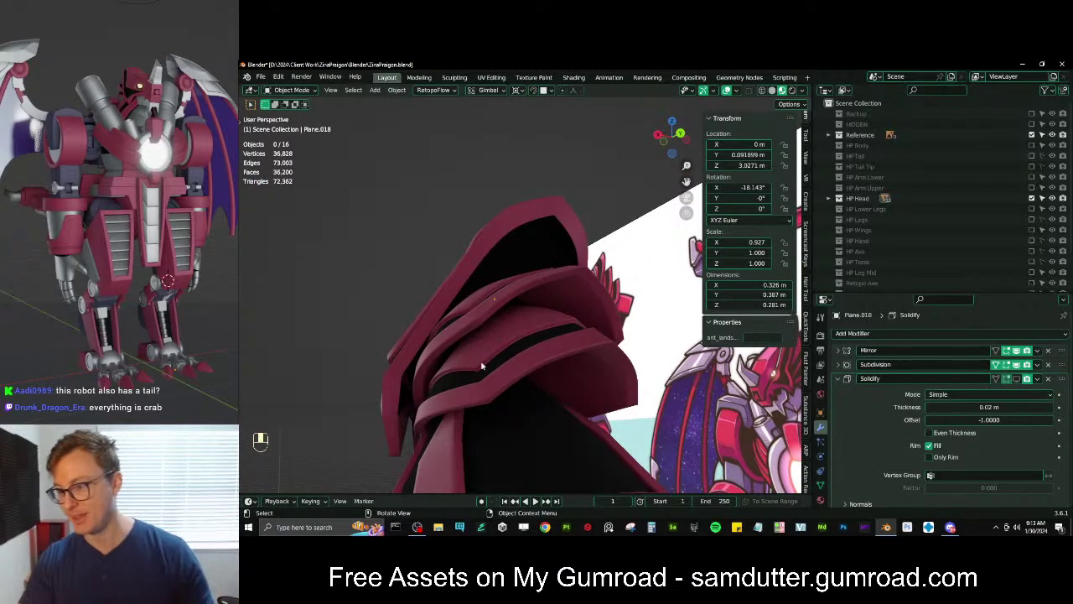
scroll(479, 361, "down", 8)
middle_click_drag(478, 361, 552, 398)
scroll(429, 329, "down", 4)
Show the Retopo Body collection to compare it with the head, and hide it again
scroll(1006, 231, "down", 3)
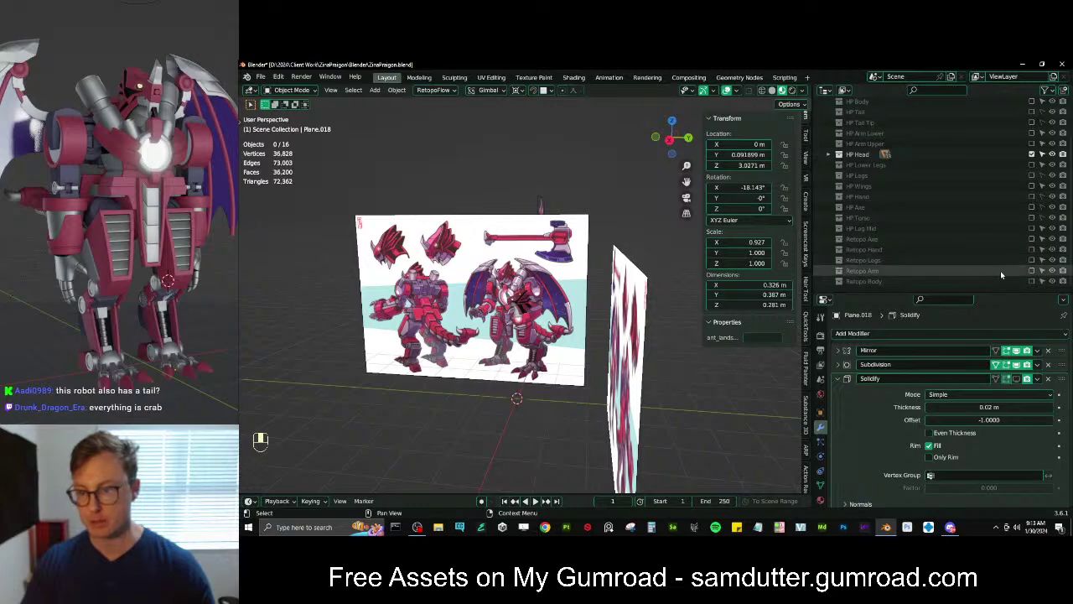
left_click(1032, 281)
scroll(594, 369, "up", 4)
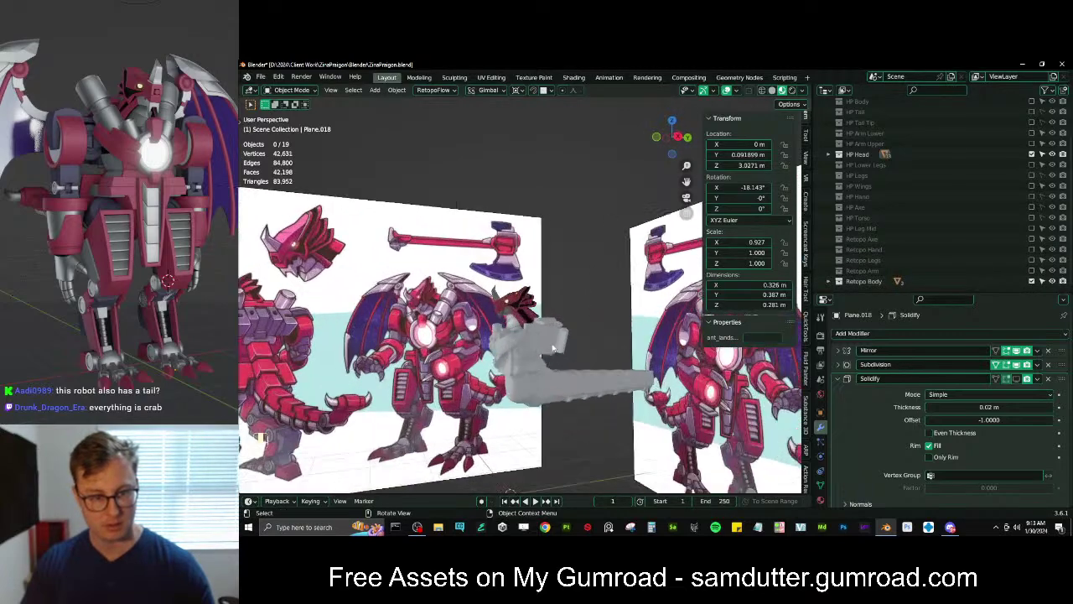
middle_click_drag(594, 369, 575, 345)
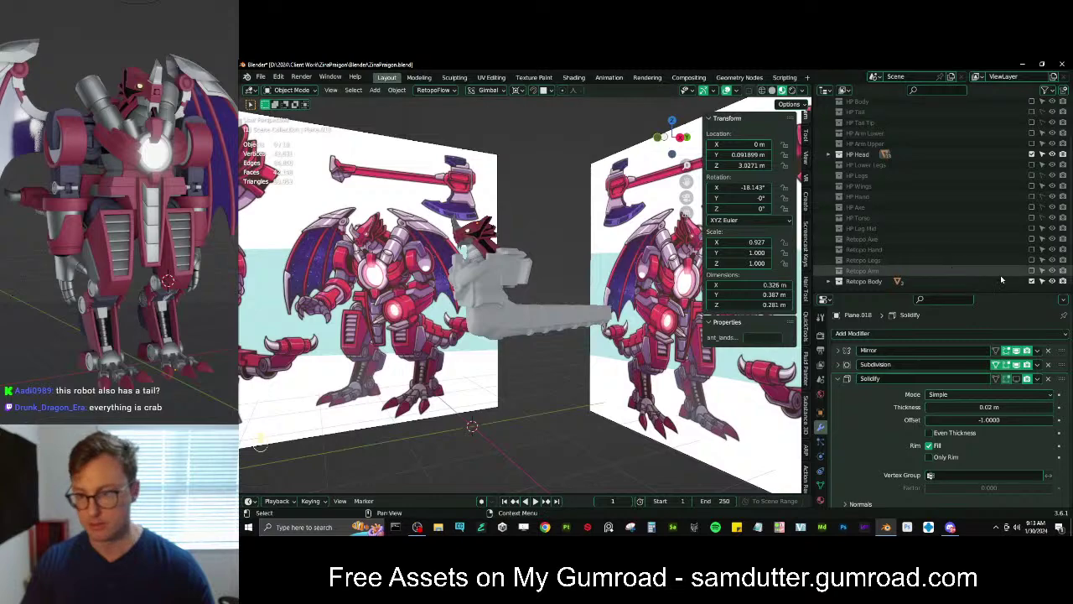
left_click(1032, 282)
Edit the grey jaw piece and move its lower rear edge down about 0.005 m along Z
scroll(496, 273, "up", 3)
middle_click_drag(496, 273, 440, 285, "shift")
scroll(530, 301, "up", 4)
scroll(546, 313, "up", 4)
mouse_move(439, 285)
middle_mouse_down("shift")
mouse_move(436, 276)
mouse_move(448, 280)
middle_mouse_up("shift")
left_click(448, 280)
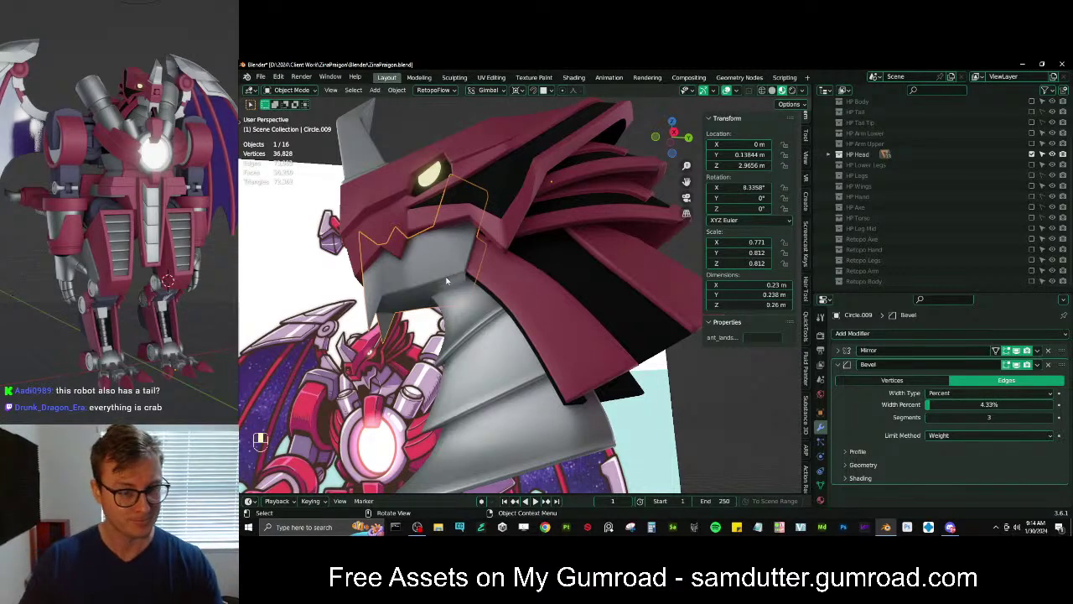
middle_click_drag(482, 288, 533, 161)
scroll(454, 303, "up", 4)
key("Tab")
scroll(486, 281, "up", 4)
left_click(495, 248)
key("g")
middle_click(493, 264)
left_click(493, 266)
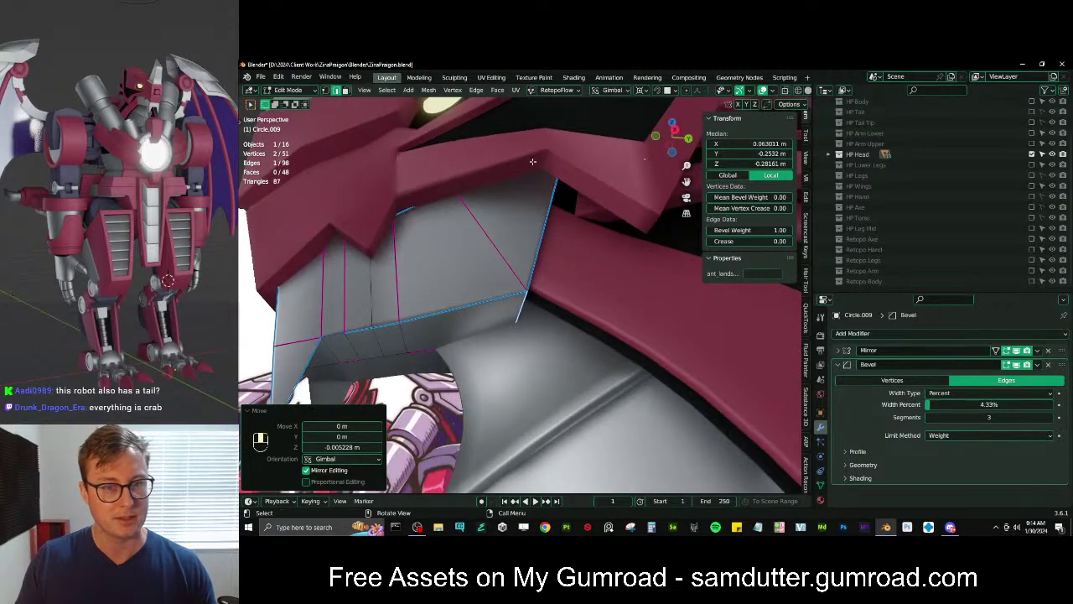
Select the jaw piece's upright rear edge and rotate it about the gimbal Y axis
left_click(344, 90)
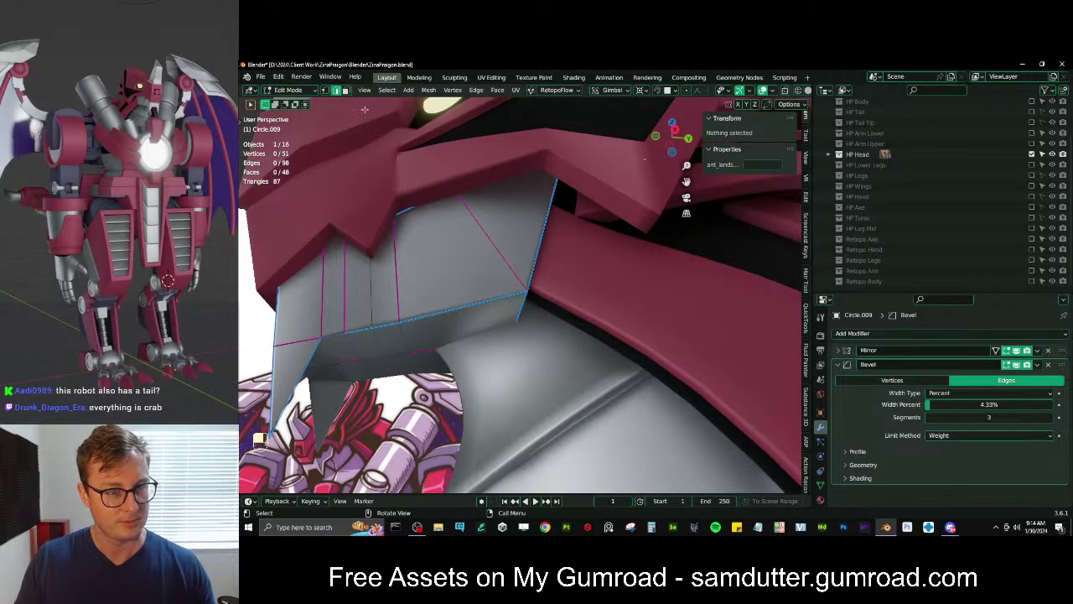
middle_click_drag(365, 110, 545, 221)
left_click(645, 281)
middle_click_drag(644, 281, 577, 253)
key("r")
key("y")
left_click(698, 287)
Try further rotations of the jaw's rear edge about the X and Y axes, and try a shear
key("r")
key("y")
right_click(580, 256)
key("r")
key("x")
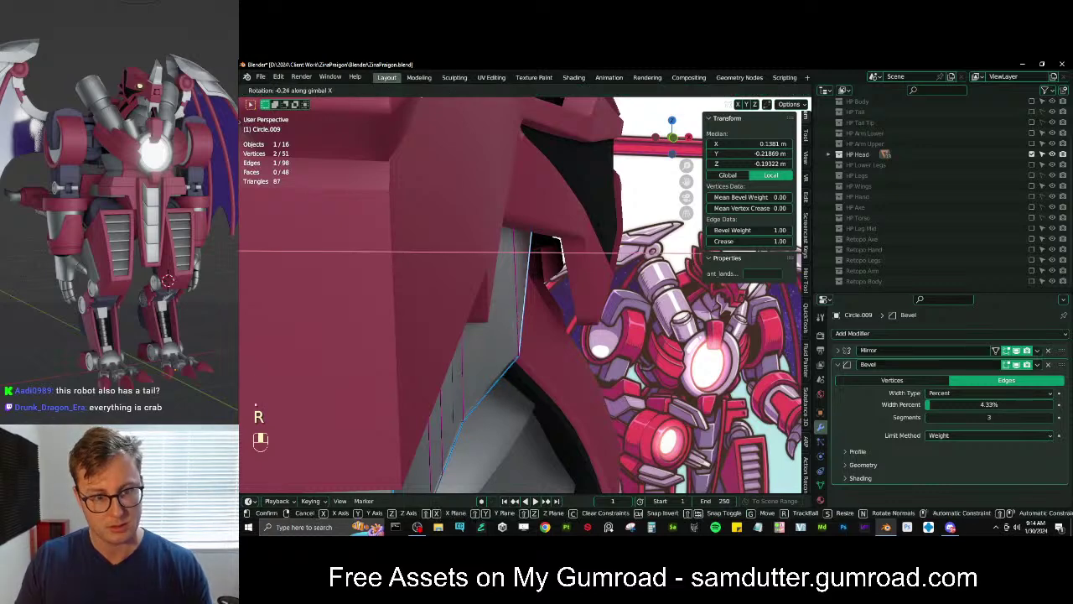
left_click(598, 246)
key("r")
key("y")
left_click(605, 241)
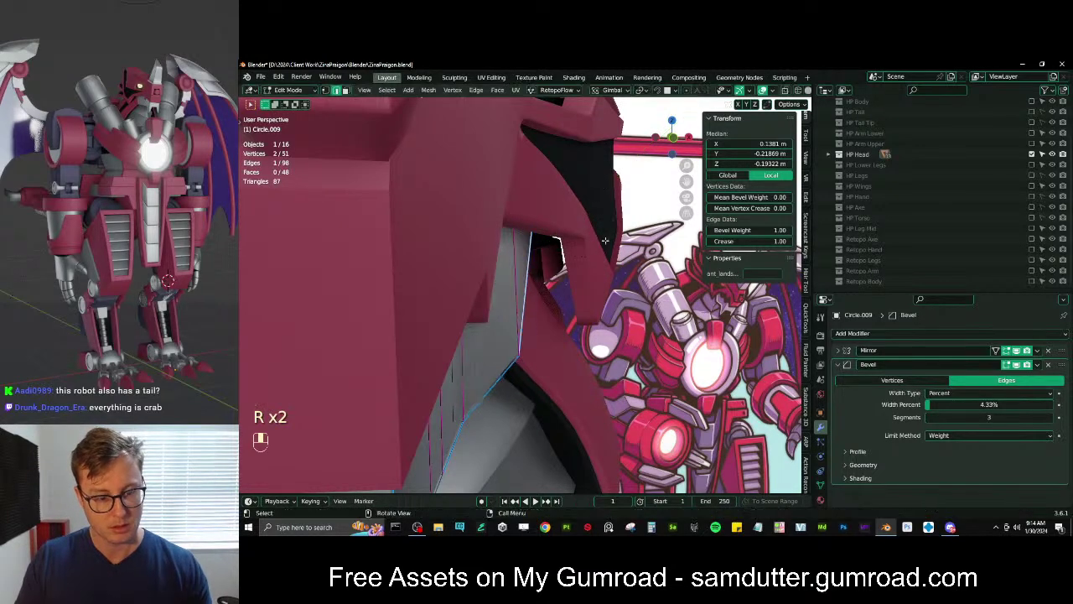
key("shift+ctrl+alt+s")
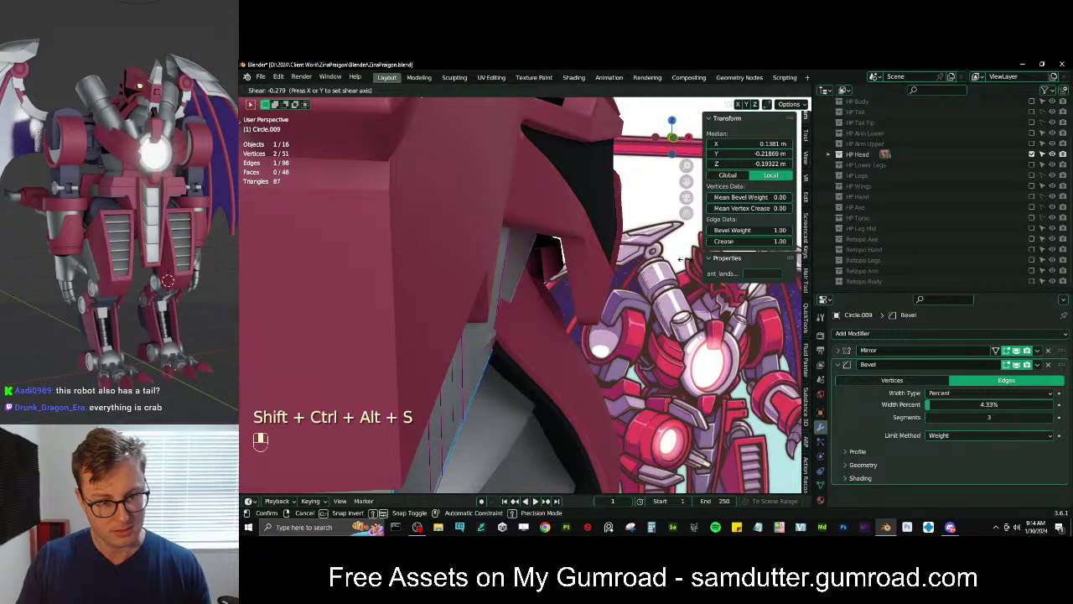
left_click(653, 256)
Move the jaw's rear edge outward about 0.002 m along X
key("g")
key("x")
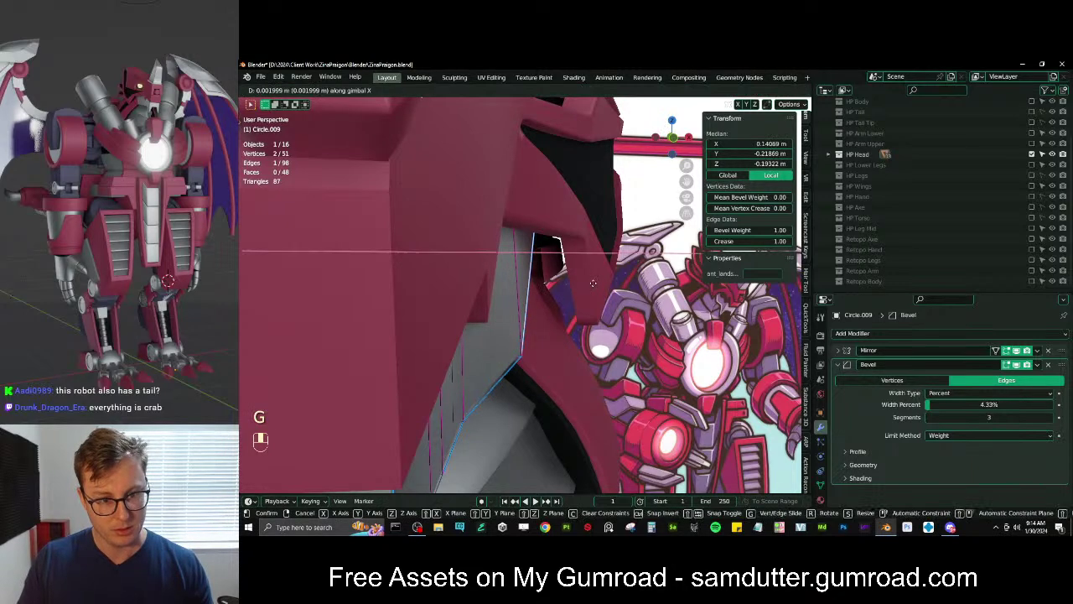
left_click(593, 283)
Select the jaw's upper rear corner vertices through the mesh and move them outward about 0.031 m along X
left_click(326, 90)
key("shift+z")
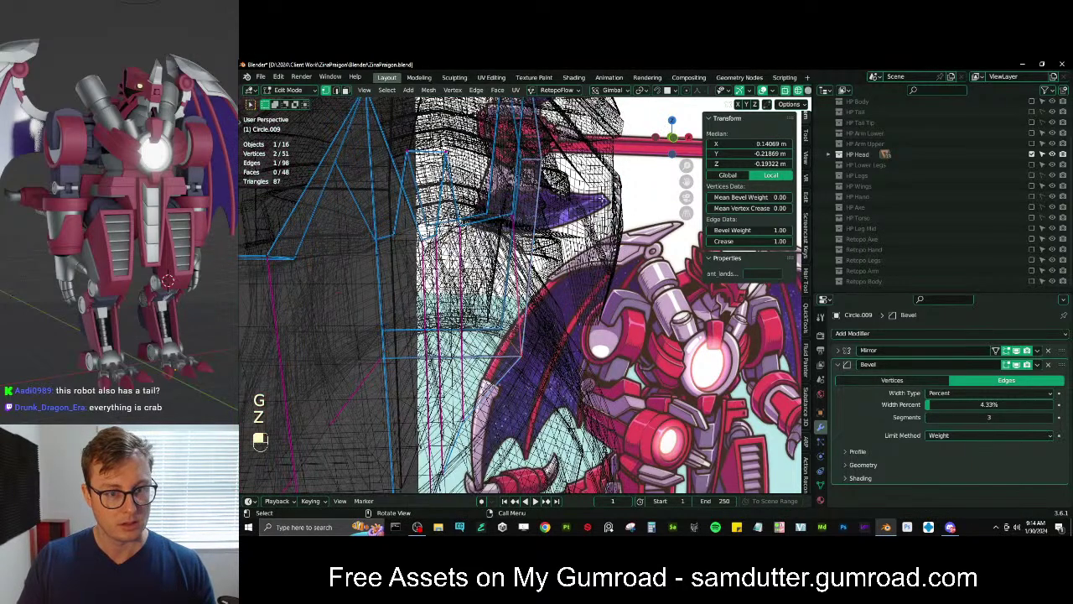
left_click(541, 160)
left_click_drag(517, 152, 541, 172)
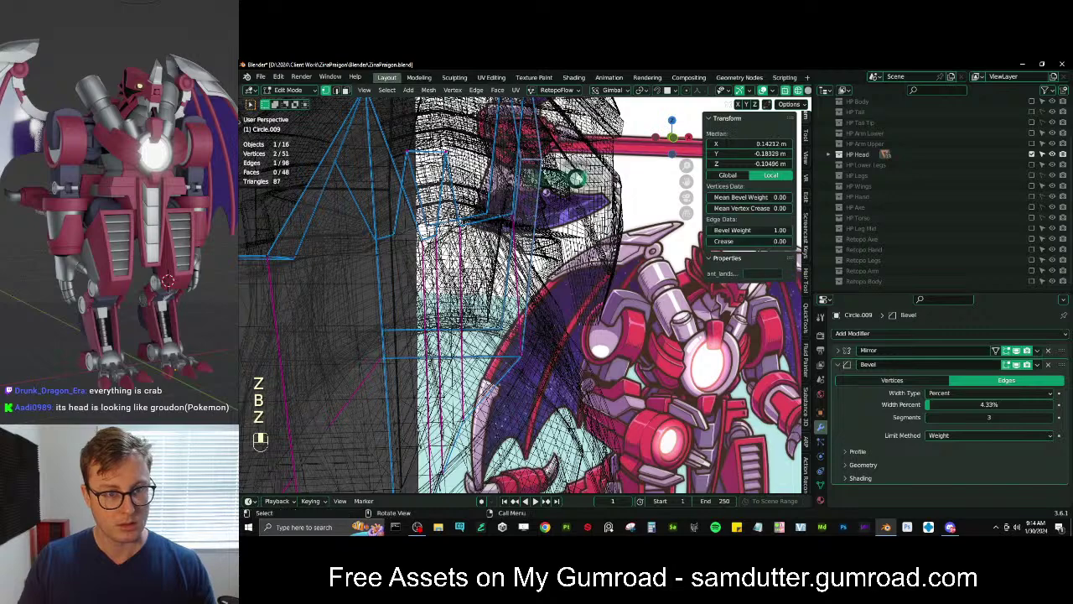
key("z")
key("g")
left_click(632, 185)
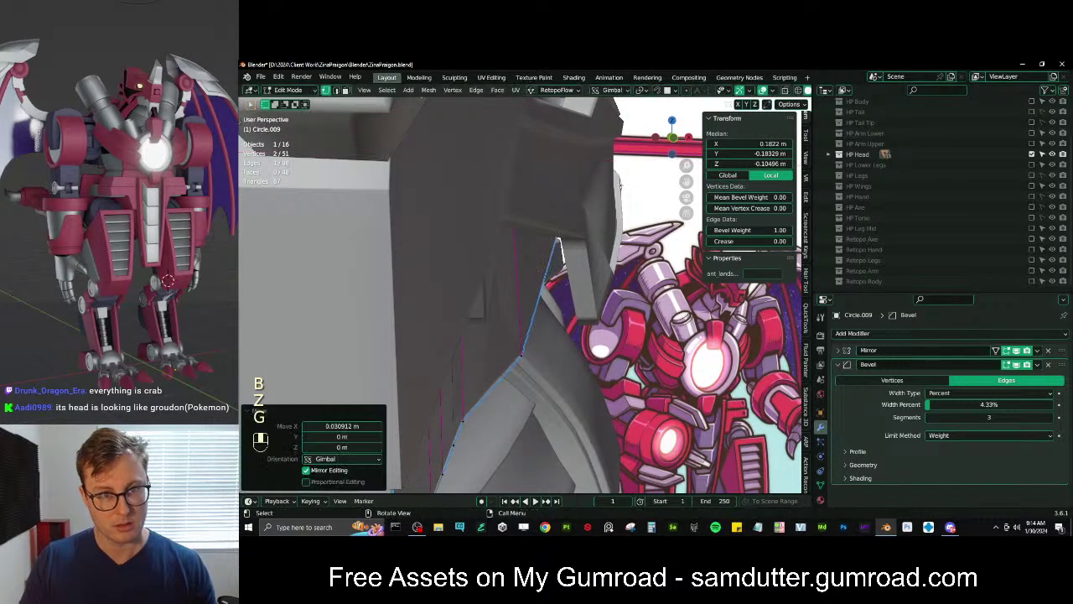
Box-select the hidden vertices of the jaw's upper edge, move them outward, and save the file from Object Mode
mouse_move(633, 185)
middle_mouse_down()
mouse_move(529, 228)
mouse_move(551, 232)
middle_mouse_up()
key("z")
left_click(498, 210)
middle_click_drag(497, 209, 424, 219)
left_click(420, 206)
key("b")
left_click_drag(392, 180, 432, 220)
mouse_move(437, 220)
middle_mouse_down()
mouse_move(436, 245)
mouse_move(424, 206)
mouse_move(450, 210)
mouse_move(448, 223)
middle_mouse_up()
key("z")
left_click(445, 207)
key("g")
left_click(445, 207)
key("Tab")
key("ctrl+s")
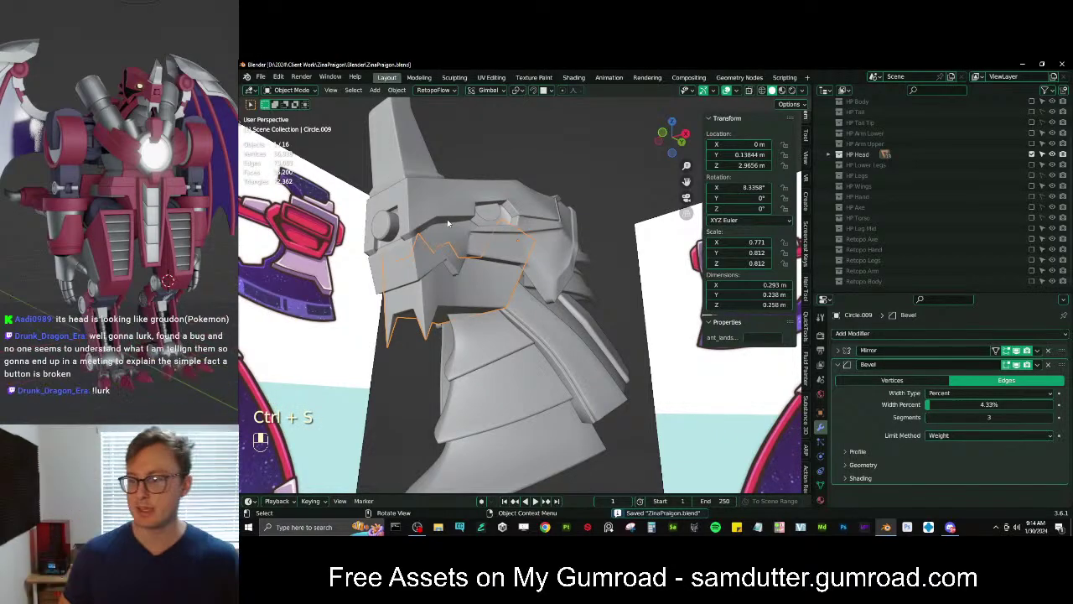
Reposition the same upper-edge jaw vertices once more, and check the head in Object Mode with nothing selected
key("Tab")
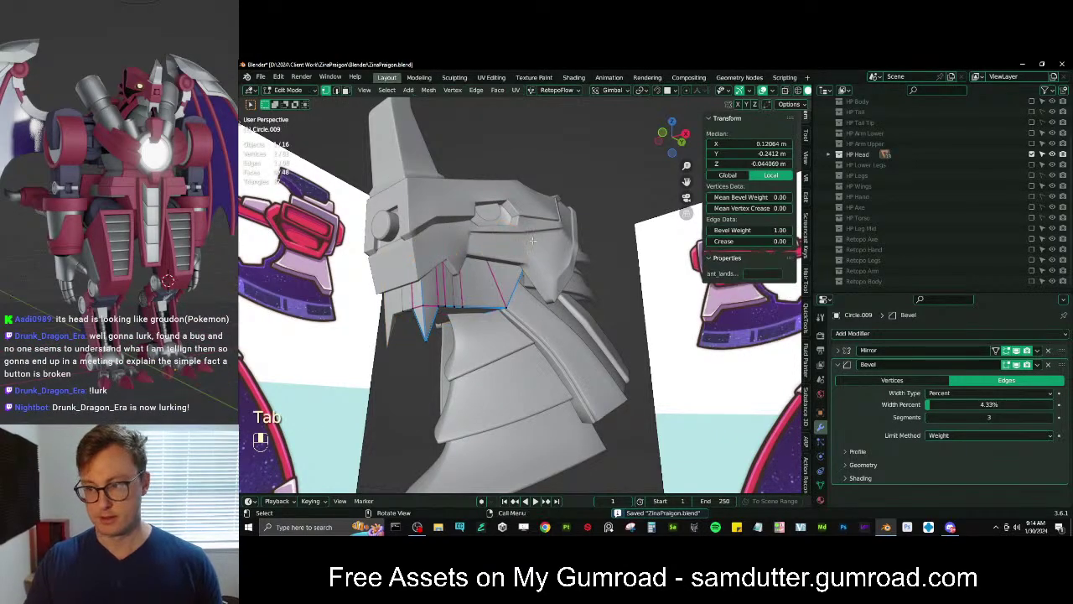
key("z")
mouse_move(460, 219)
middle_mouse_down()
mouse_move(522, 253)
mouse_move(463, 251)
middle_mouse_up()
key("g")
left_click(518, 251)
key("Tab")
key("z")
left_click(544, 260)
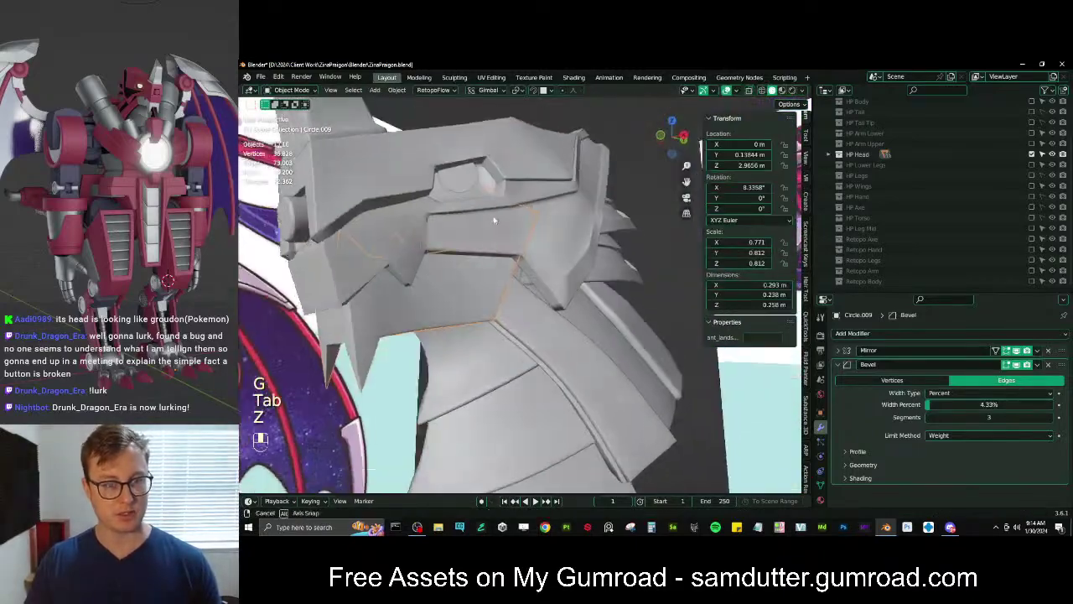
mouse_move(543, 260)
middle_mouse_down()
mouse_move(487, 243)
mouse_move(399, 253)
mouse_move(419, 265)
mouse_move(486, 262)
middle_mouse_up()
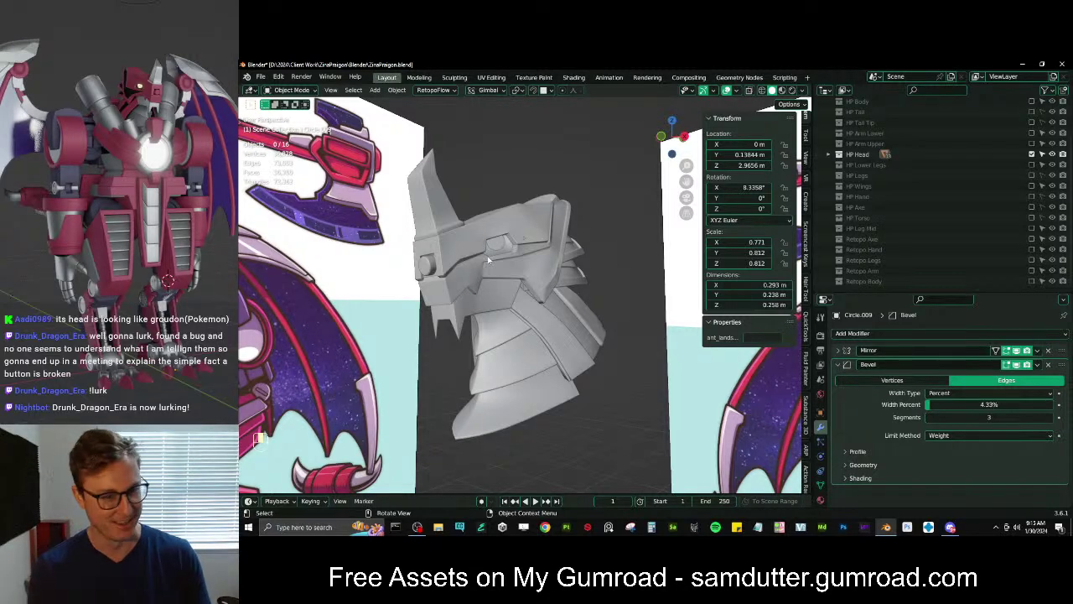
Hide the jaw piece to examine the parts beneath it, and unhide it
scroll(471, 290, "up", 3)
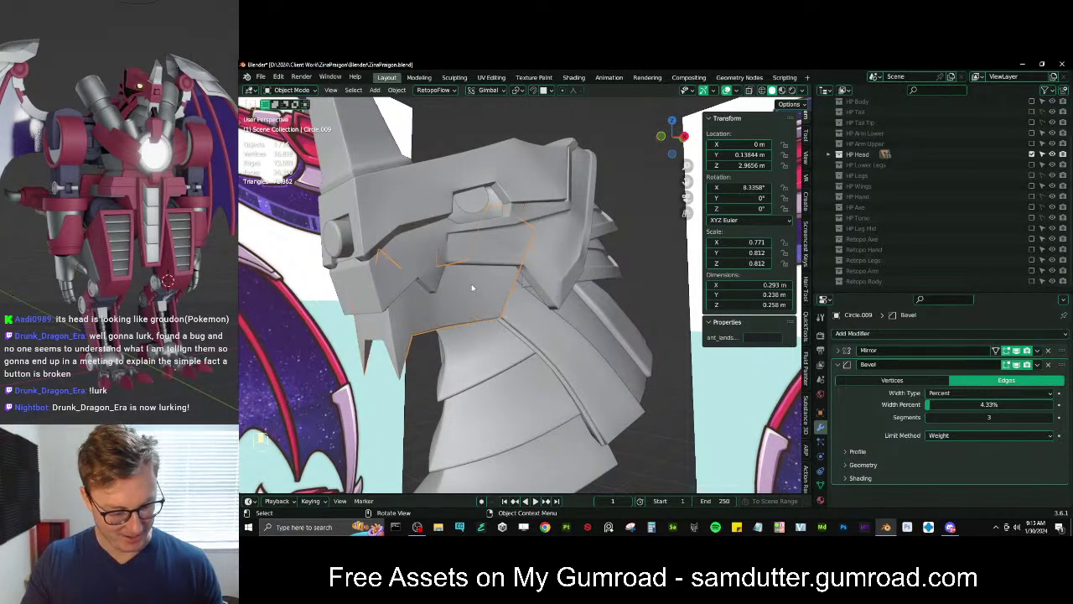
key("h")
middle_click_drag(471, 287, 522, 336)
key("alt+h")
In the right side view, vertex-slide the throat piece's upper front centre vertex back by about 0.57
key("KP_3")
key("Tab")
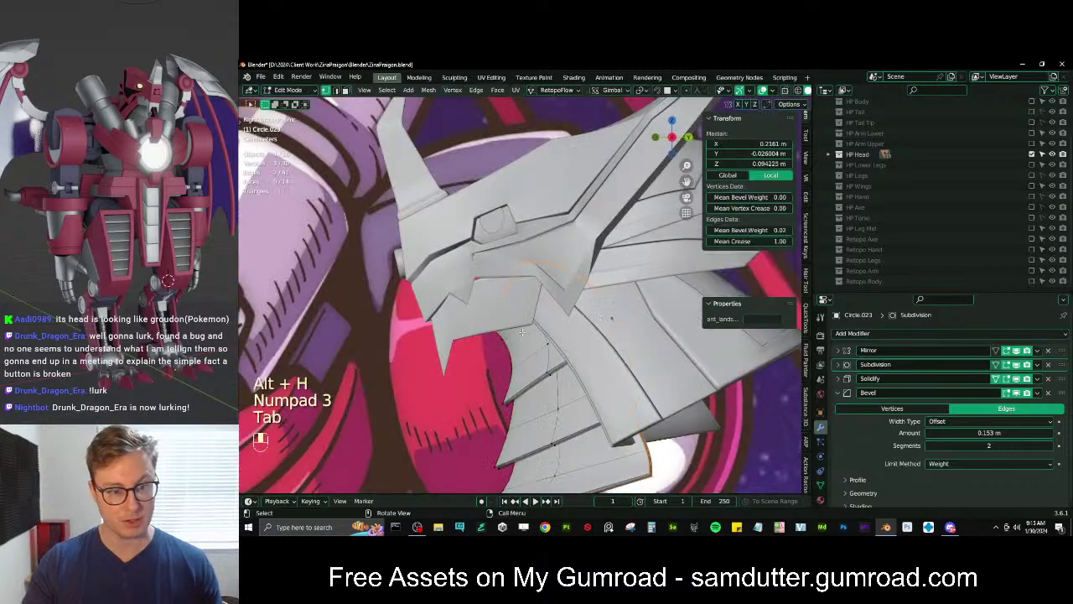
key("z")
key("b")
left_click_drag(467, 272, 462, 334)
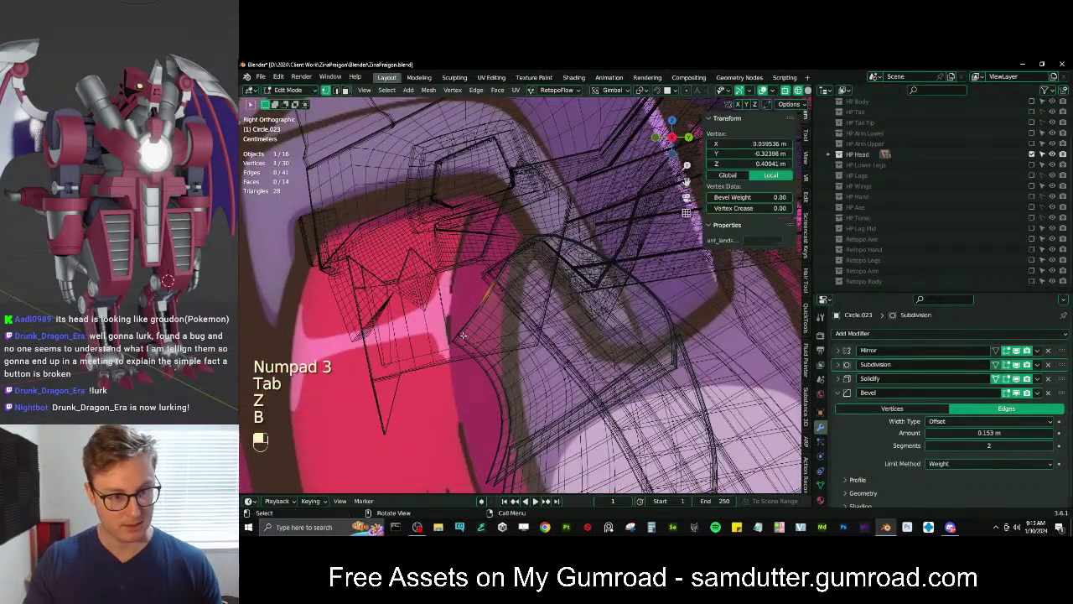
key("b")
key("g")
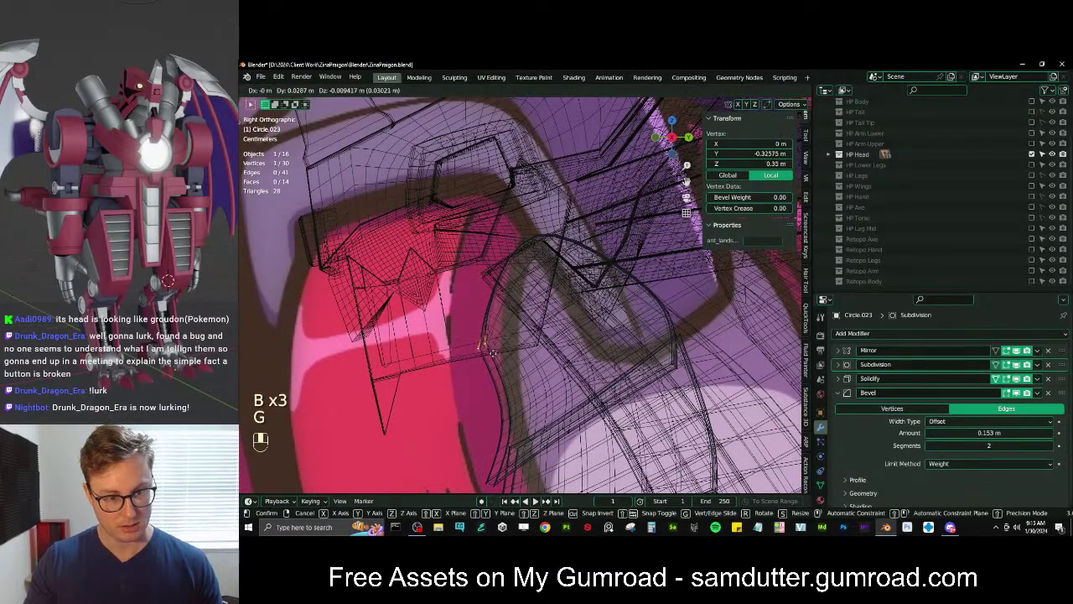
left_click(493, 353)
key("ctrl+z")
key("g")
key("g")
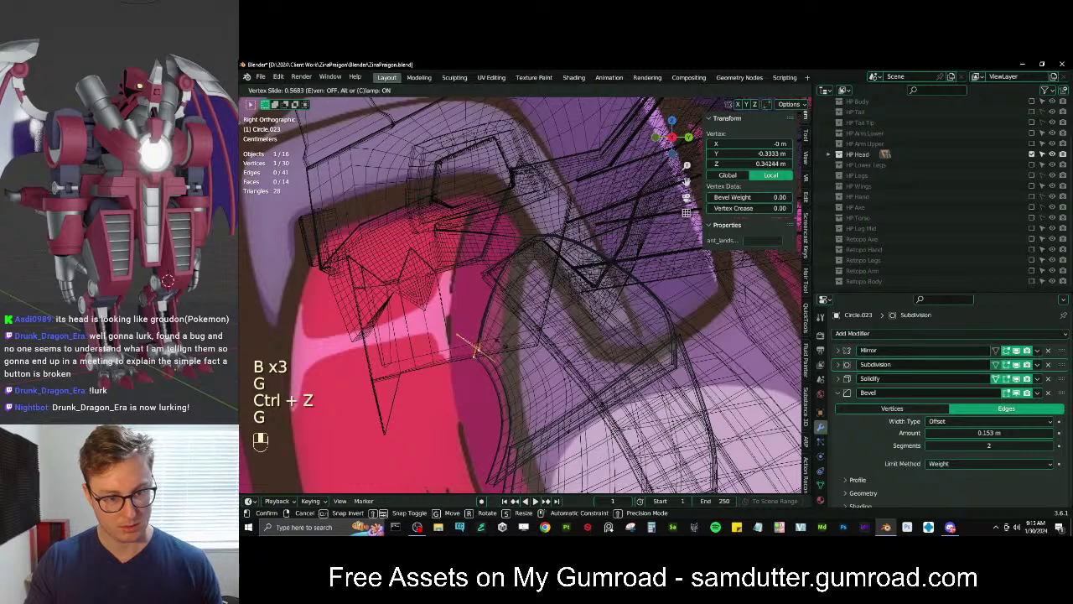
left_click(481, 289)
Select the two vertices on the throat piece's upper edge, move them rearward, and rotate them by -2.82°
left_click_drag(531, 302, 537, 312)
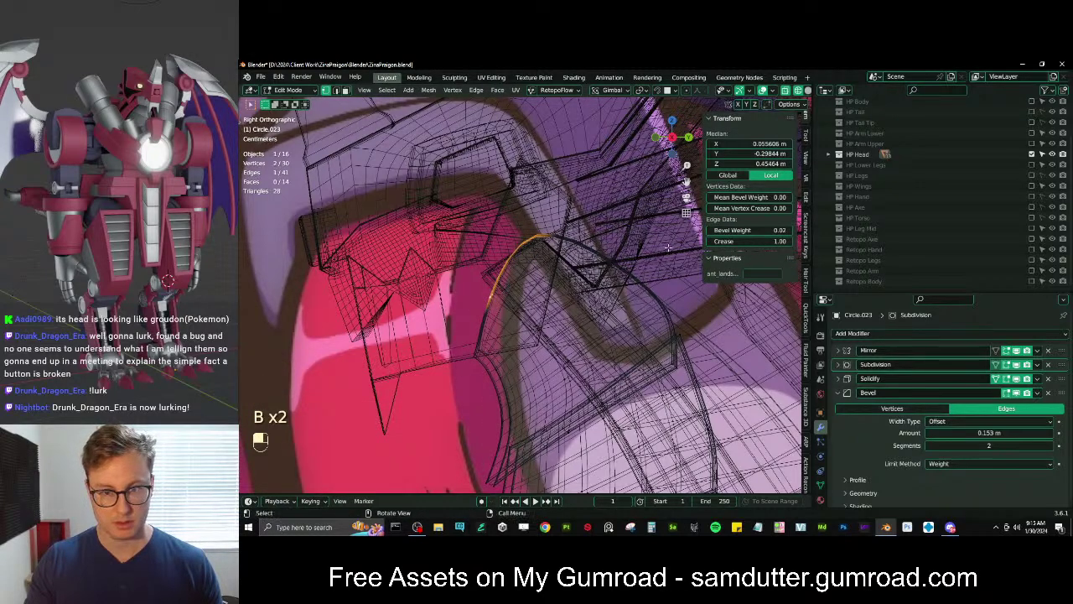
key("g")
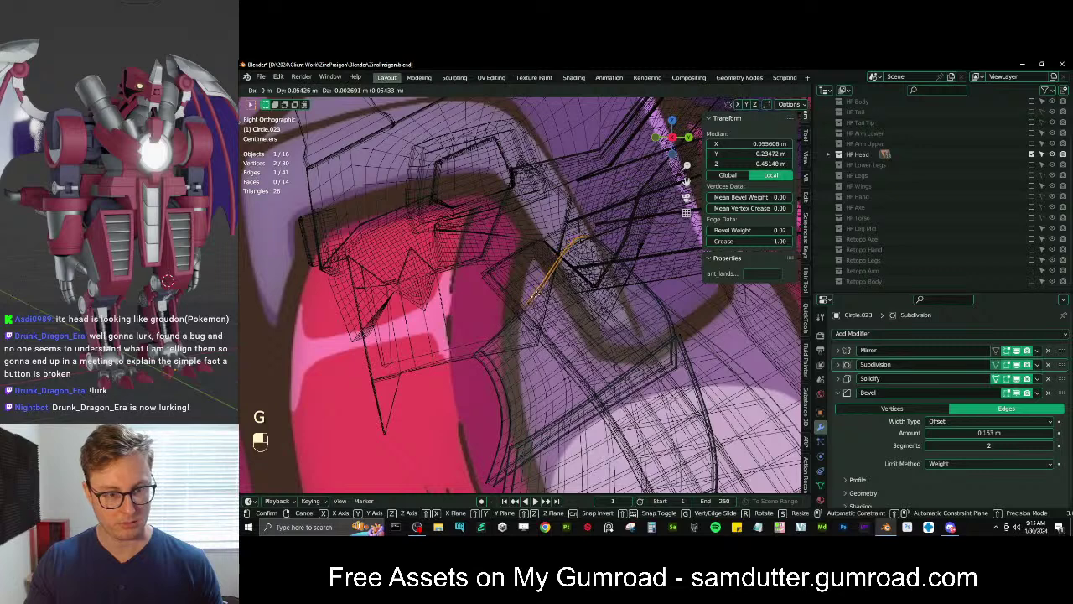
left_click(576, 270)
key("g")
left_click(581, 277)
key("r")
left_click(581, 279)
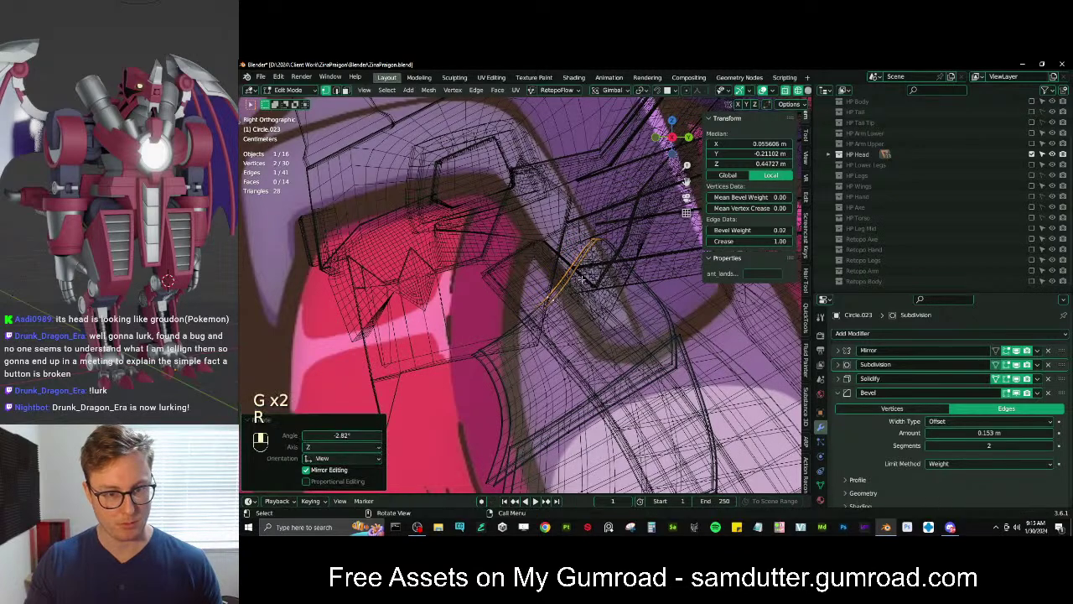
Add the second neck plate to the selection and open both adjoining neck plates together in Edit Mode
key("Tab")
left_click(502, 291)
key("Tab")
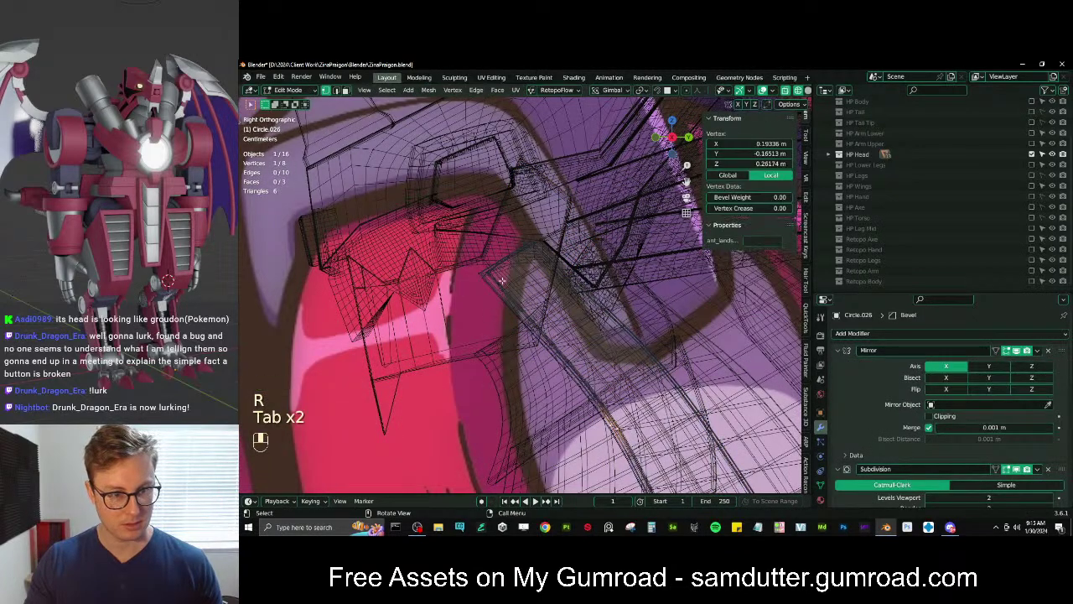
key("Tab")
left_click(488, 283, "shift")
key("Tab")
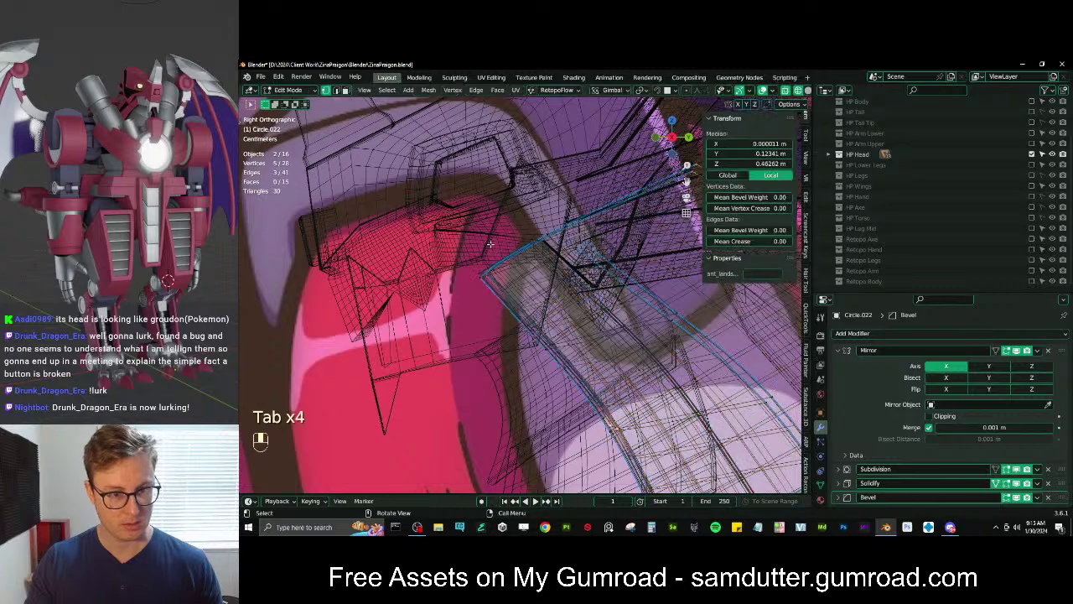
Try to slide, move and rotate the upper front vertices of the two neck plates
key("b")
left_click_drag(491, 244, 602, 314)
key("g")
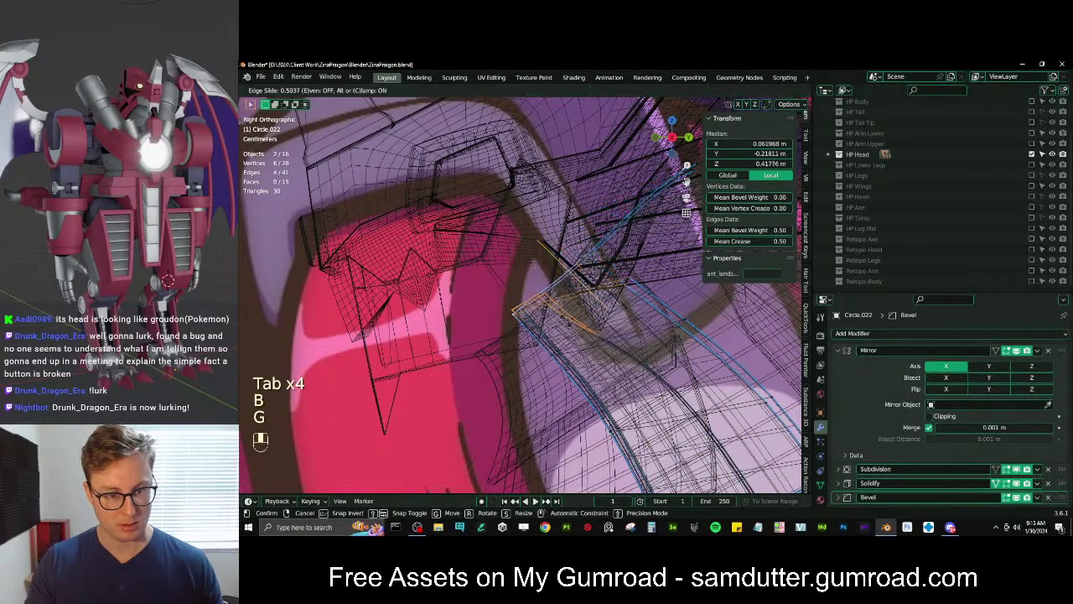
key("ctrl+z")
key("g")
key("r")
left_click(620, 256)
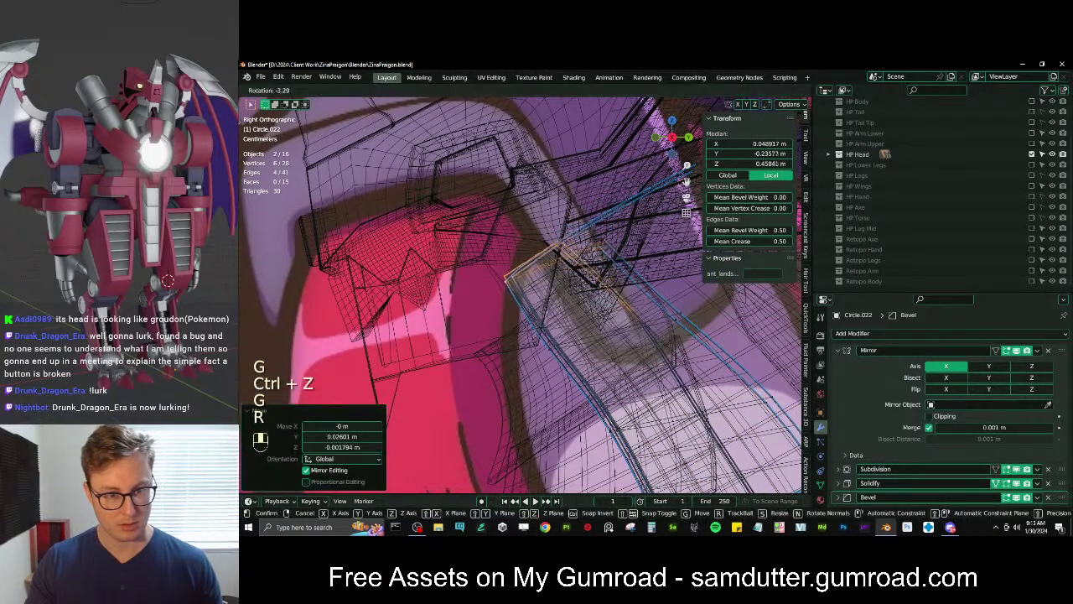
key("ctrl+z")
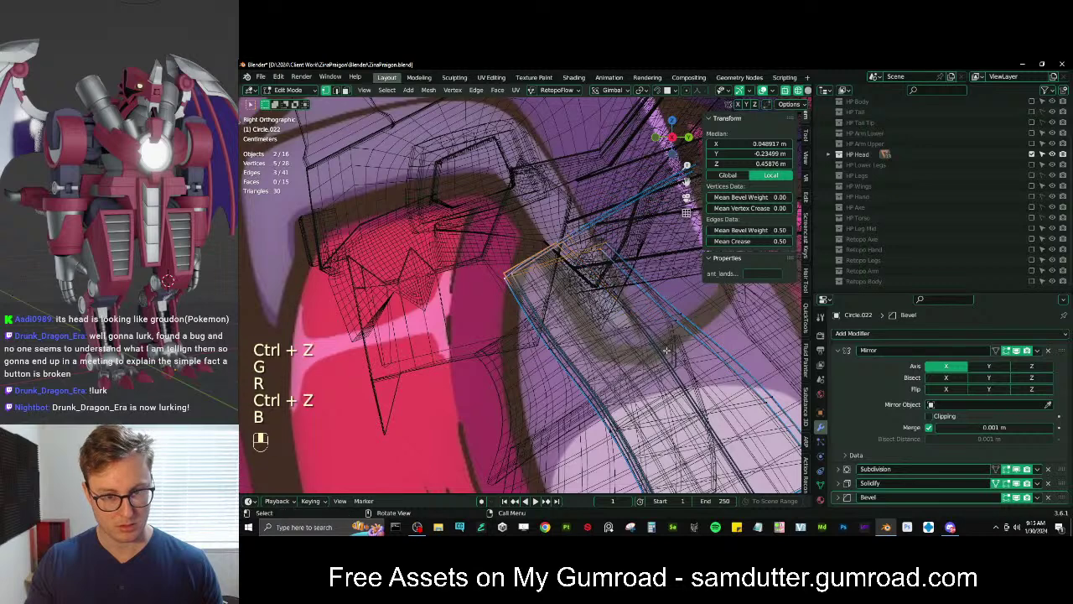
key("ctrl+z")
key("ctrl+z")
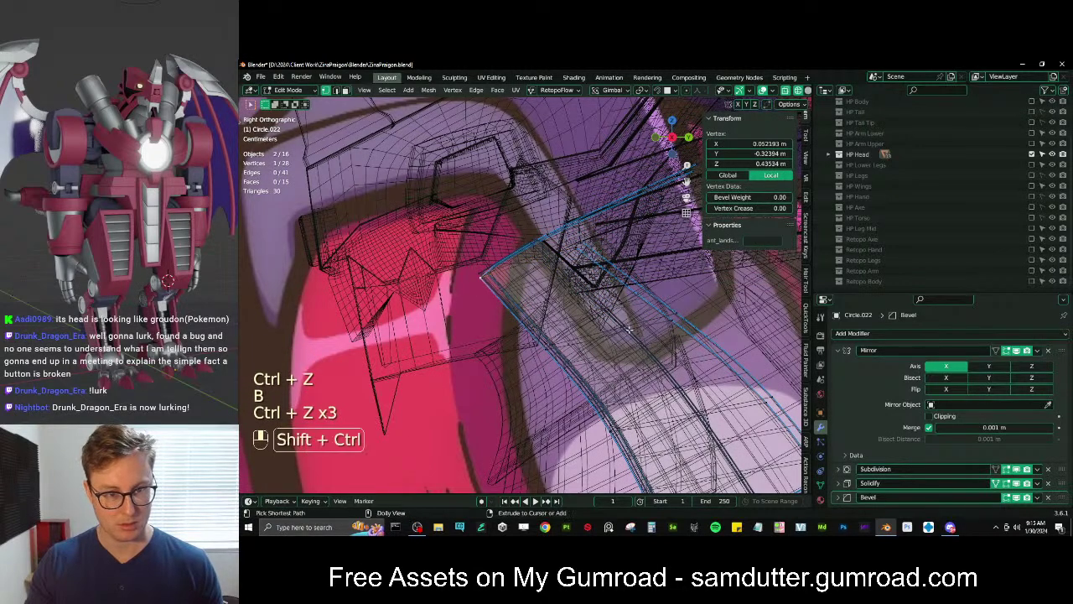
Select the neck plates' upper-edge vertices, move them rearward by about 0.027 m, and rotate them to fit the throat piece
key("ctrl+shift+z")
key("b")
left_click_drag(622, 322, 538, 245)
key("g")
left_click(570, 246)
key("r")
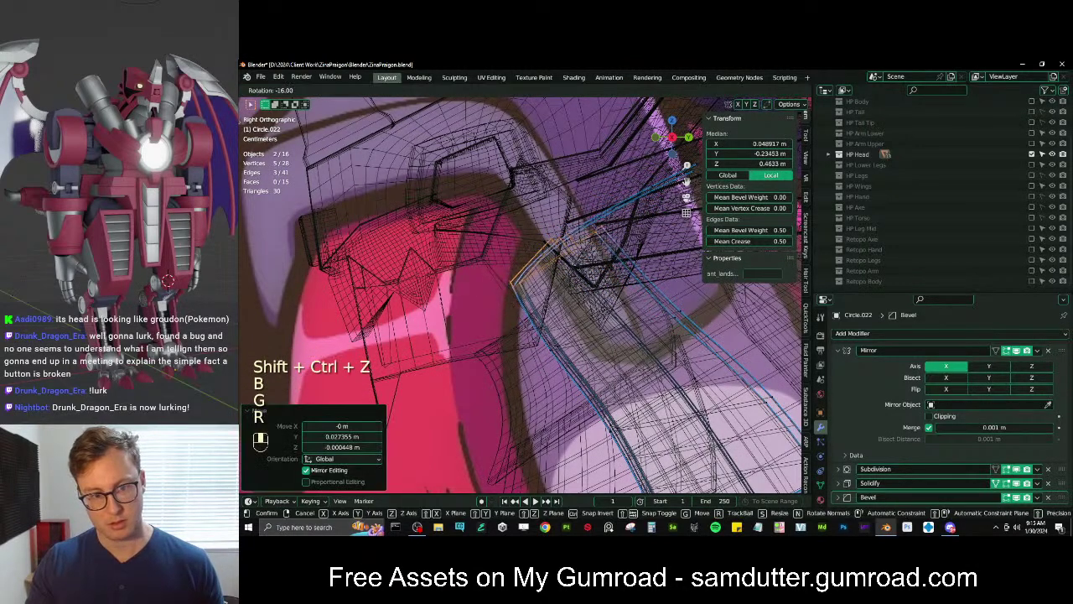
left_click(610, 263)
Select the overlapping front-edge vertices just below the neck plates' upper corner and move them rearward and slightly up
left_click(551, 346)
key("b")
left_click_drag(537, 336, 574, 366)
key("g")
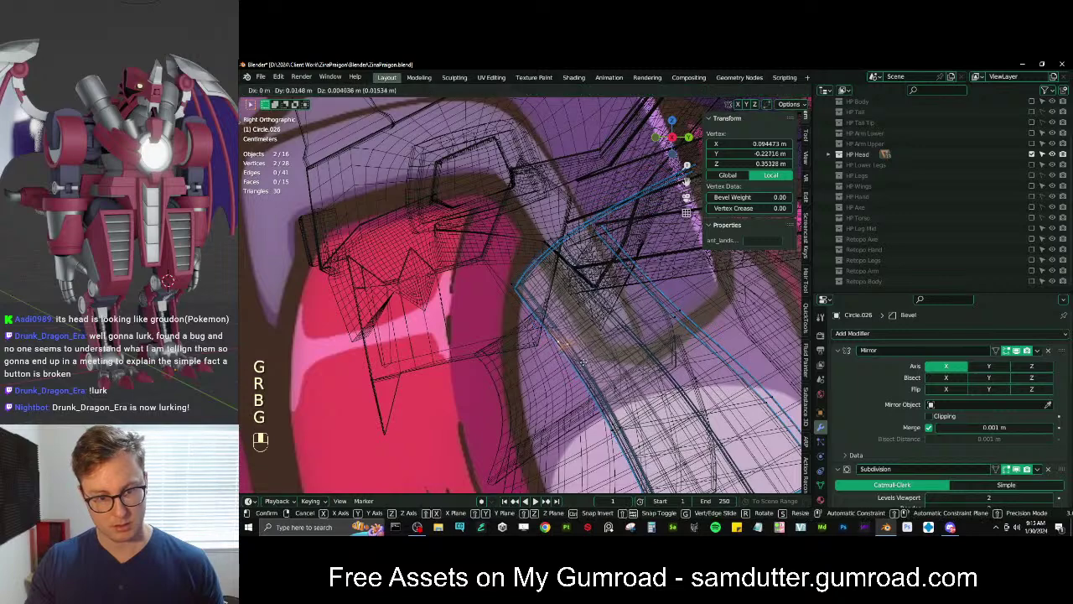
left_click(582, 364)
Move the overlapping vertices at the neck plates' upper front corner slightly rearward and down
left_click(531, 309)
left_click(514, 285)
key("b")
left_click_drag(501, 260, 538, 299)
key("g")
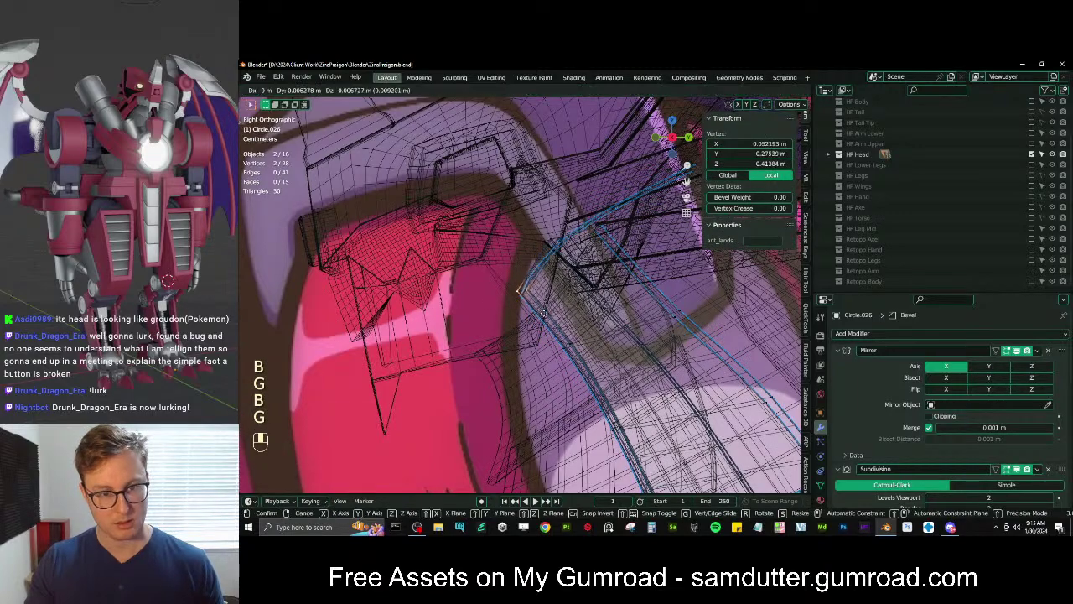
left_click(549, 318)
Move the overlapping top vertices of the neck plates about 0.016 m rearward and 0.006 m down
left_click(553, 239)
key("b")
left_click_drag(539, 220, 576, 261)
key("g")
left_click(568, 280)
Return to solid shading in Object Mode and hide the jaw piece to expose the plates beneath it
key("z")
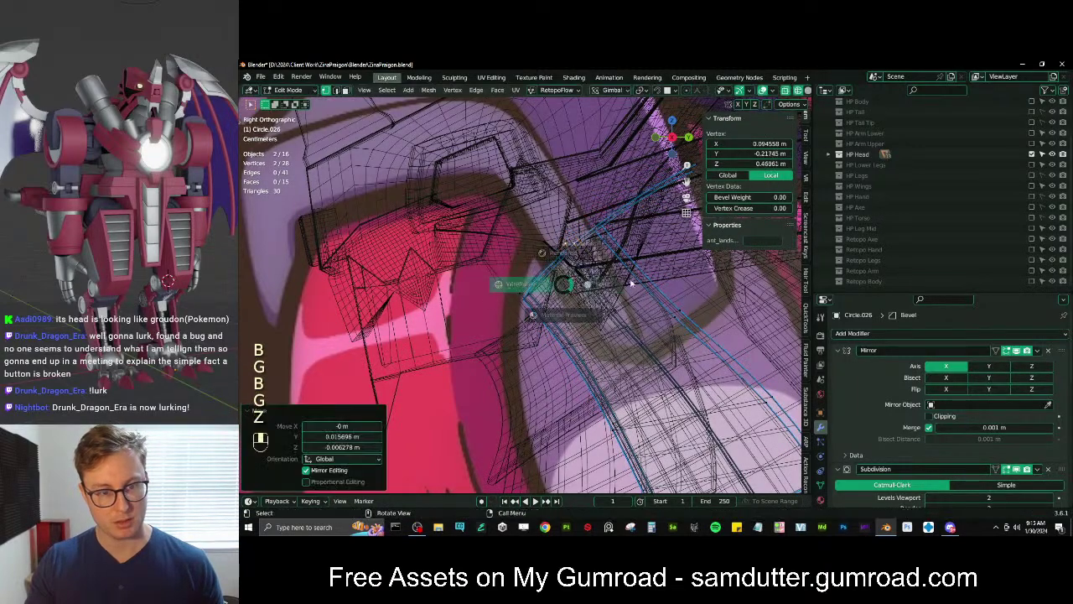
left_click(632, 283)
scroll(630, 284, "down", 4)
key("Tab")
scroll(587, 289, "down", 4)
middle_click_drag(511, 322, 608, 283)
left_click(537, 295)
key("h")
scroll(609, 284, "up", 4)
mouse_move(536, 290)
middle_mouse_down()
mouse_move(662, 299)
mouse_move(650, 273)
mouse_move(604, 289)
mouse_move(647, 282)
mouse_move(444, 272)
mouse_move(515, 317)
mouse_move(539, 319)
mouse_move(412, 275)
mouse_move(397, 290)
mouse_move(546, 295)
middle_mouse_up()
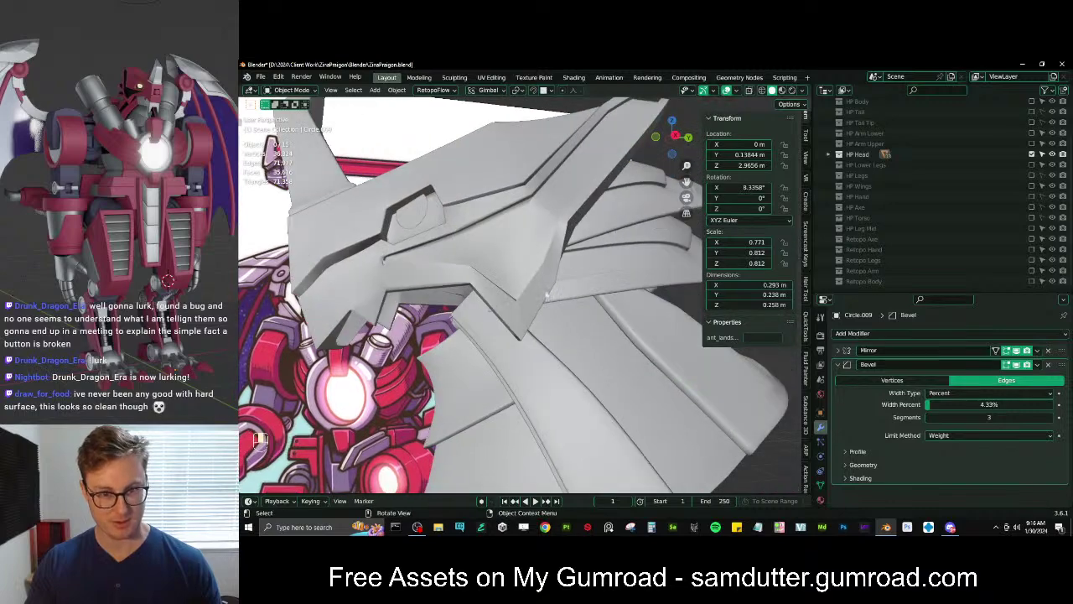
Move the lowest rear head plate rearward along Y, and fine-tune the placement with a second axis-constrained move
left_click(613, 281)
scroll(612, 280, "down", 1)
middle_click_drag(613, 281, 550, 300, "shift")
key("g")
key("y")
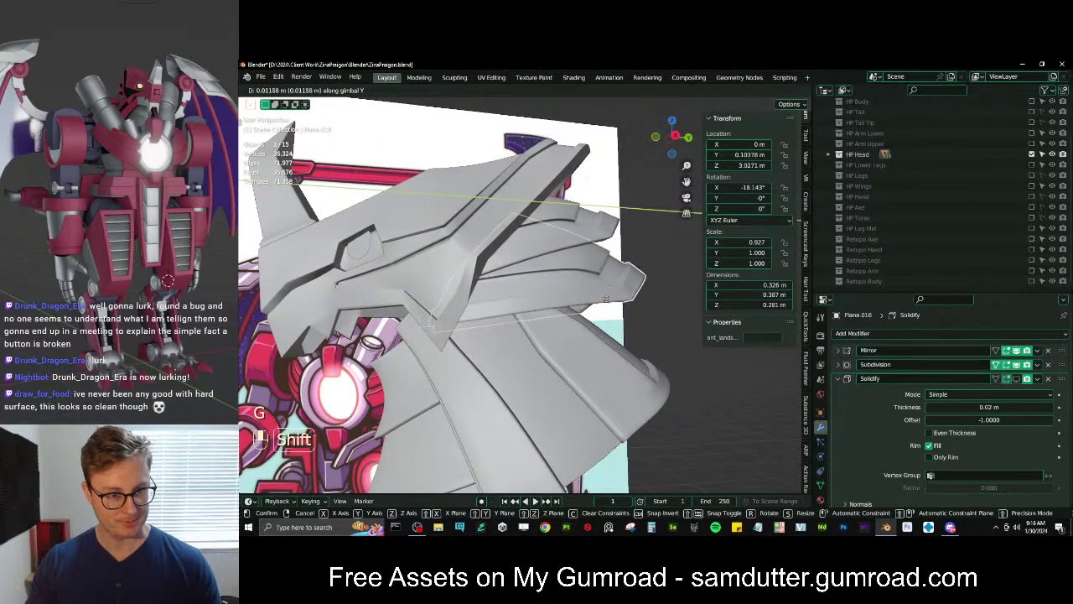
left_click(633, 294)
middle_click_drag(633, 294, 432, 281)
left_click(514, 291)
key("g")
middle_click(508, 286)
left_click(506, 285)
Select the main head shell and open it in Edit Mode
scroll(496, 290, "down", 3)
scroll(435, 322, "down", 2)
scroll(384, 317, "up", 3)
left_click(492, 286)
scroll(449, 289, "up", 3)
key("Tab")
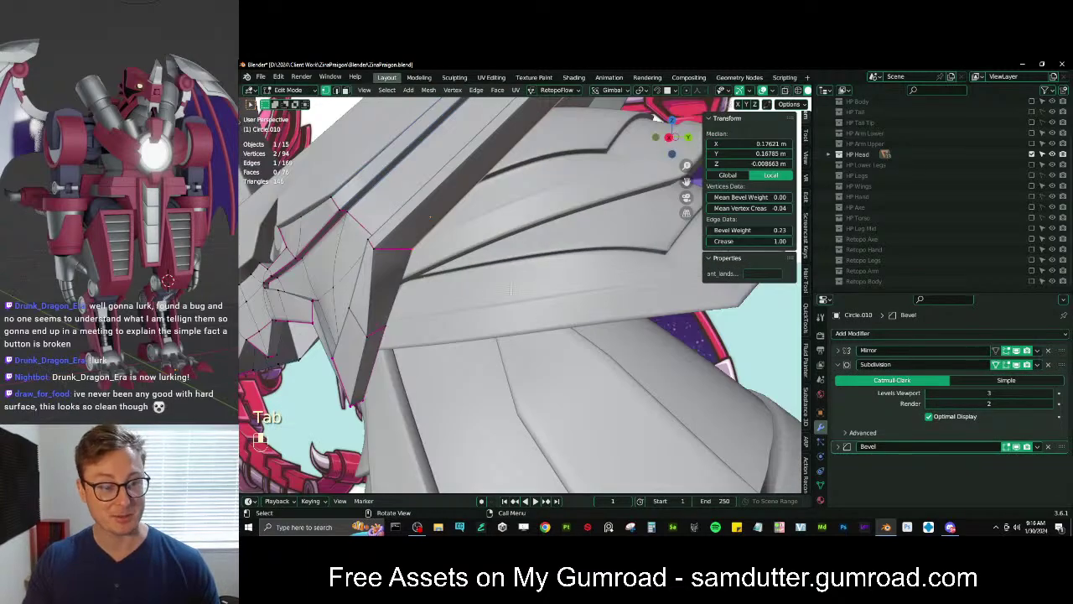
Try to move the vertex at the head shell's rear cheek corner, including from the right side view
middle_click_drag(510, 290, 434, 259)
left_click(395, 250)
key("g")
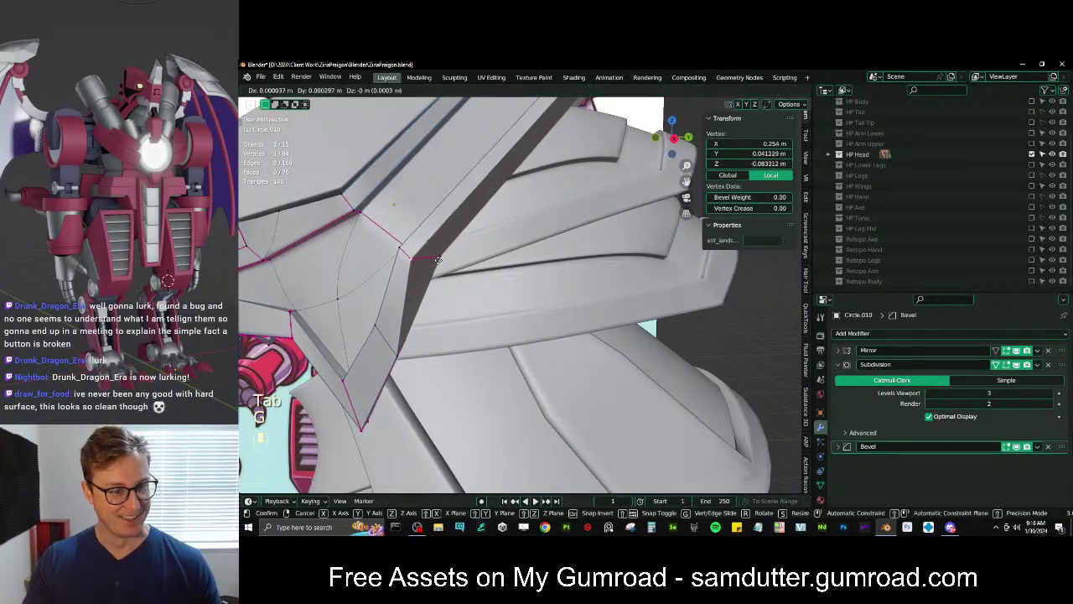
left_click(433, 259)
key("ctrl+z")
key("KP_3")
key("g")
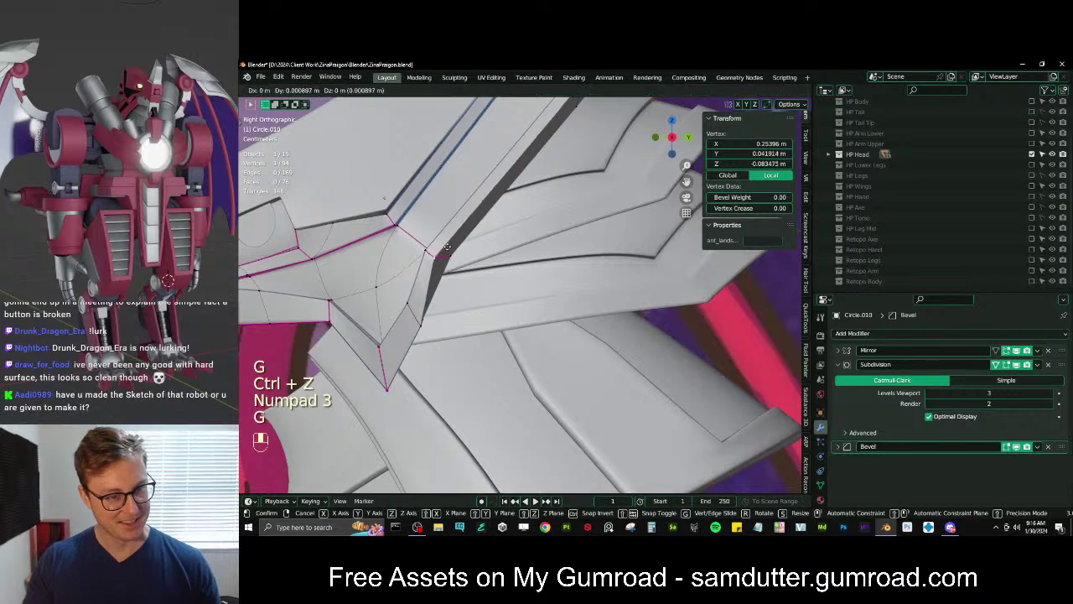
left_click(457, 246)
key("ctrl+z")
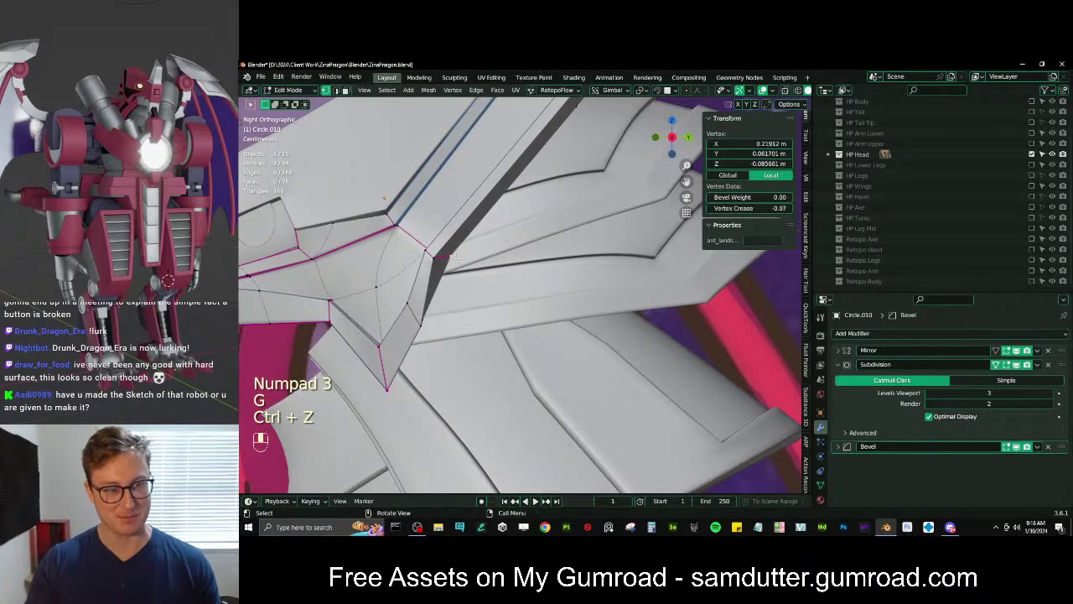
Align the two vertices at the shell's rear cheek corner by scaling them to 0 along Y, and move them slightly rearward
left_click(439, 255, "shift")
key("s")
key("y")
key("0")
left_click(439, 256)
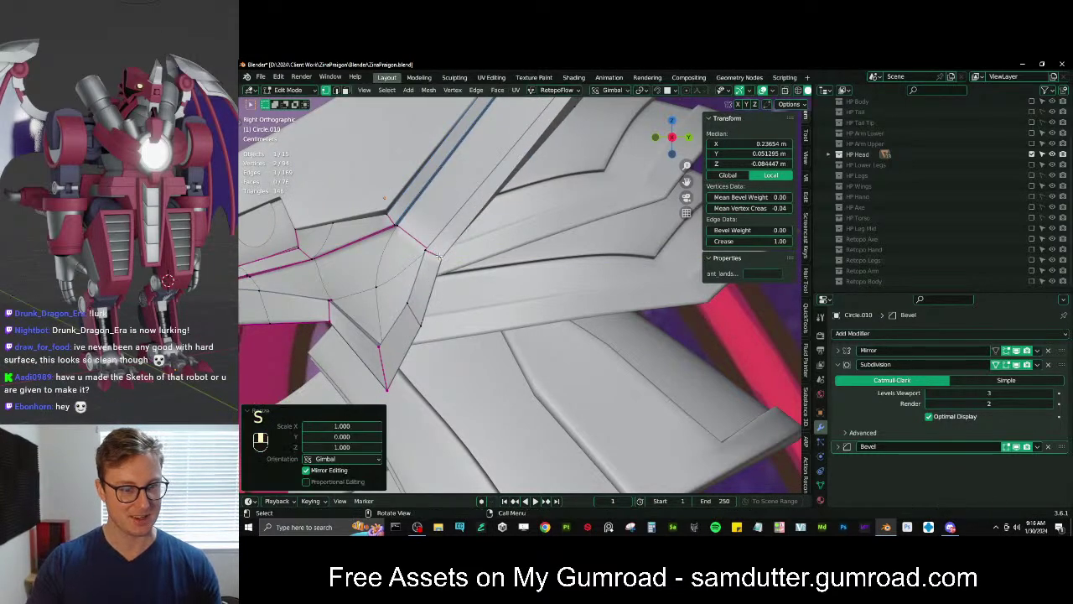
key("g")
left_click(453, 259)
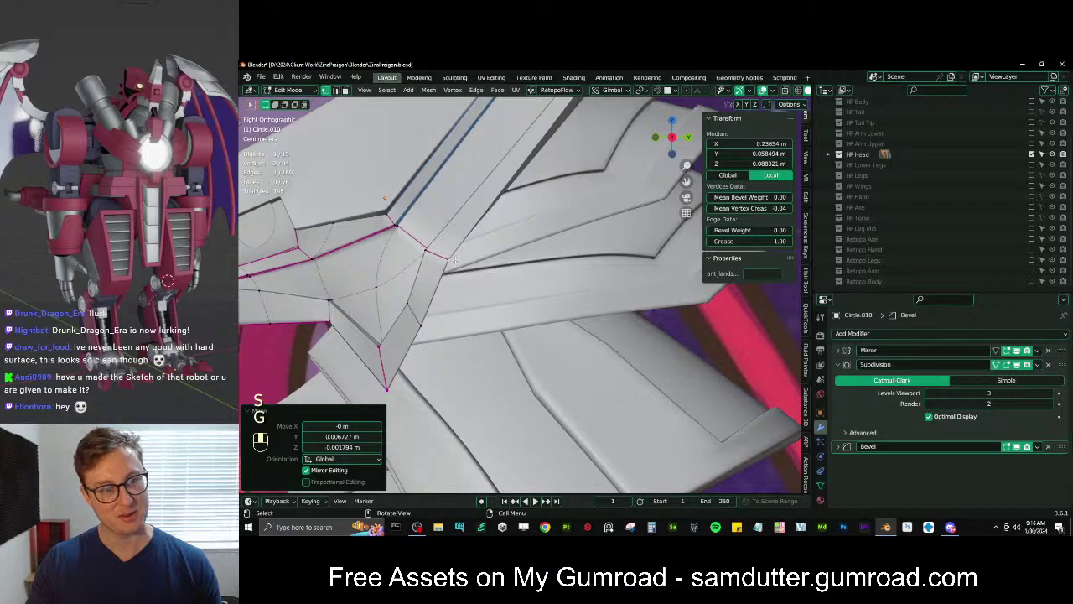
key("g")
left_click(456, 259)
Leave Edit Mode and examine the whole head from several angles against the reference art
key("Tab")
scroll(459, 261, "down", 5)
middle_click_drag(461, 261, 528, 261)
key("z")
left_click(587, 277)
scroll(545, 270, "down", 4)
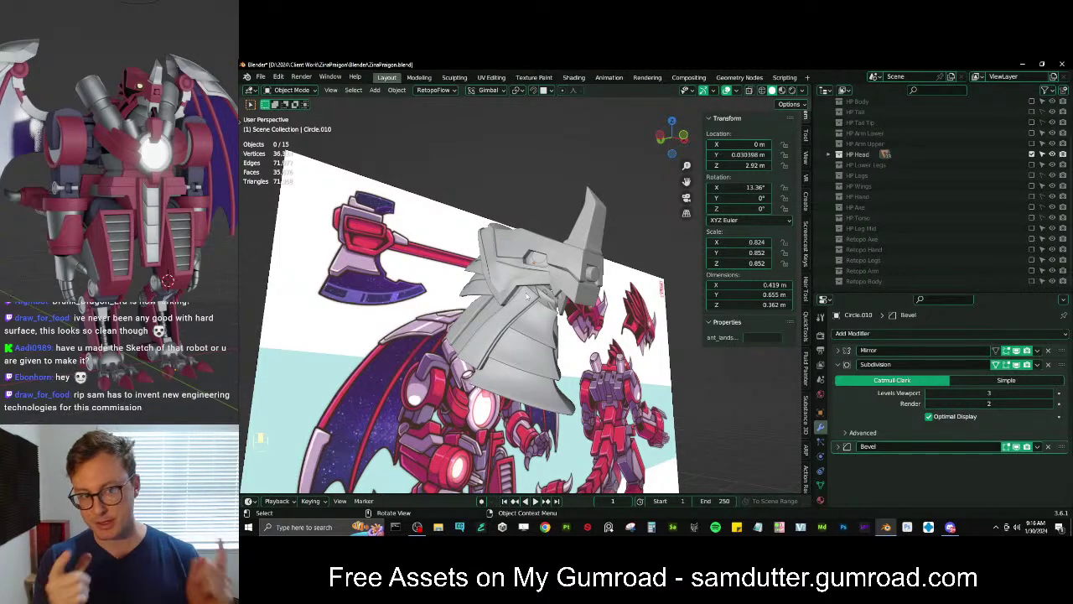
middle_click_drag(525, 296, 508, 228)
scroll(498, 278, "up", 4)
scroll(480, 269, "down", 4)
middle_click_drag(508, 228, 510, 258, "shift")
middle_click_drag(510, 259, 542, 252)
Isolate the head shell and fill a face across the small notch in its lower edge
left_click(564, 238)
key("KP_Divide")
key("Tab")
left_click(620, 242)
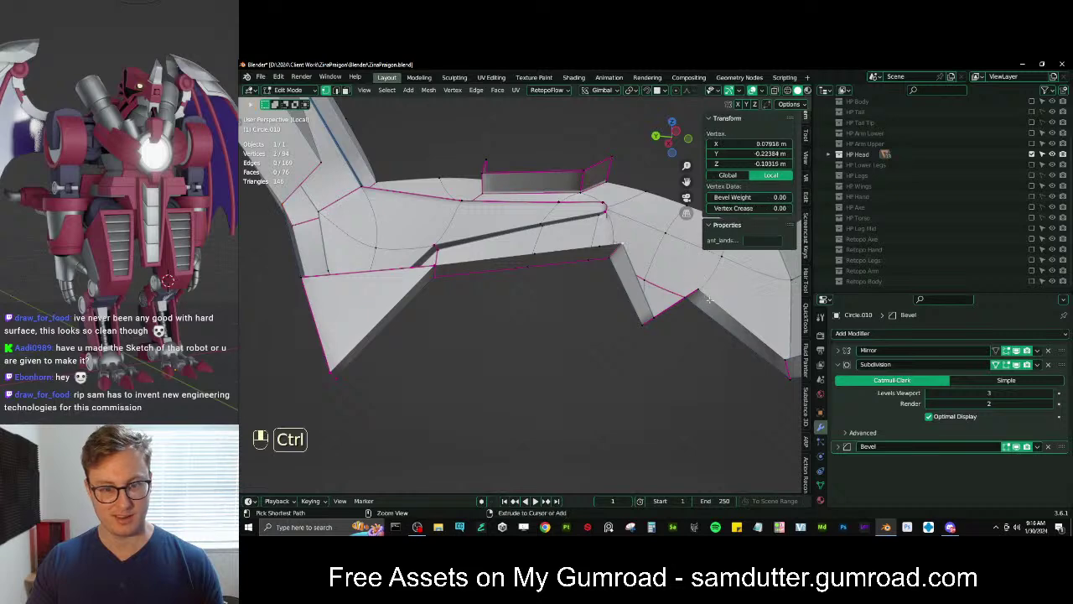
left_click(696, 290, "ctrl")
key("f")
Select the vertex path along the shell's lower side edge and extrude it about 0.041 m upward as an inner wall
scroll(600, 268, "down", 4)
middle_click_drag(600, 268, 487, 300)
left_click(377, 311)
middle_click_drag(379, 311, 475, 284)
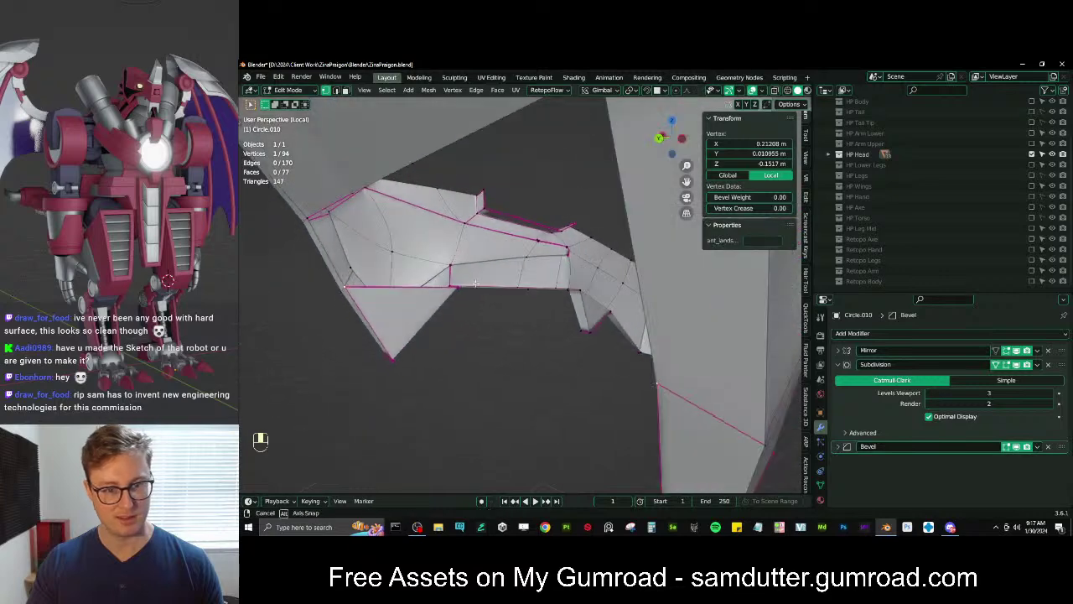
left_click(599, 309, "ctrl")
key("e")
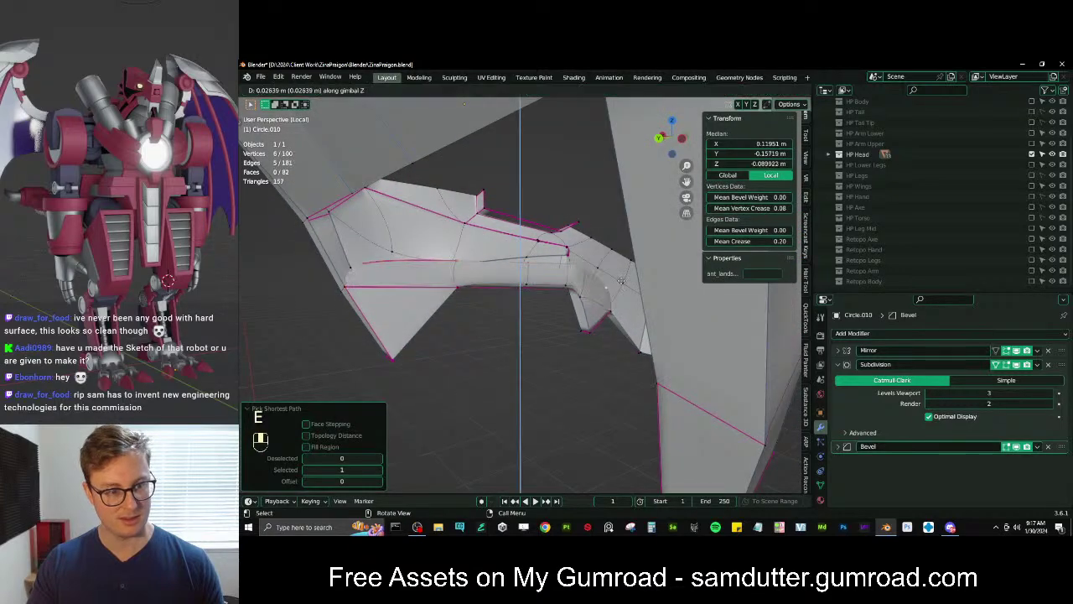
left_click(621, 270)
Extrude the shell's lower front edge upward along Z as an inner wall and shift it by about -0.0035 m in Y
middle_click_drag(621, 270, 557, 242)
scroll(579, 251, "up", 2)
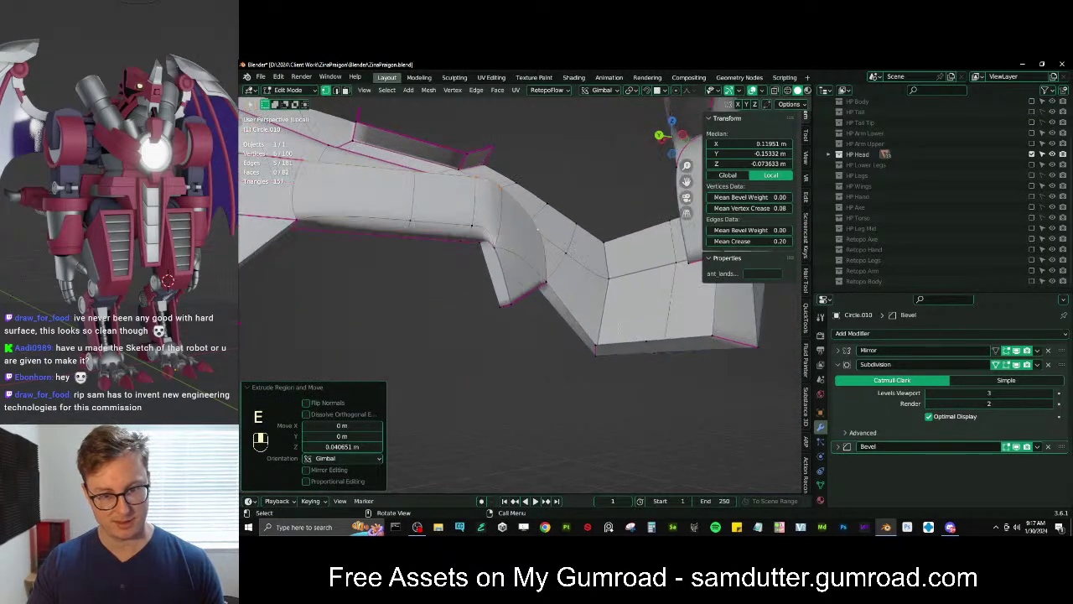
left_click(648, 341, "shift")
key("e")
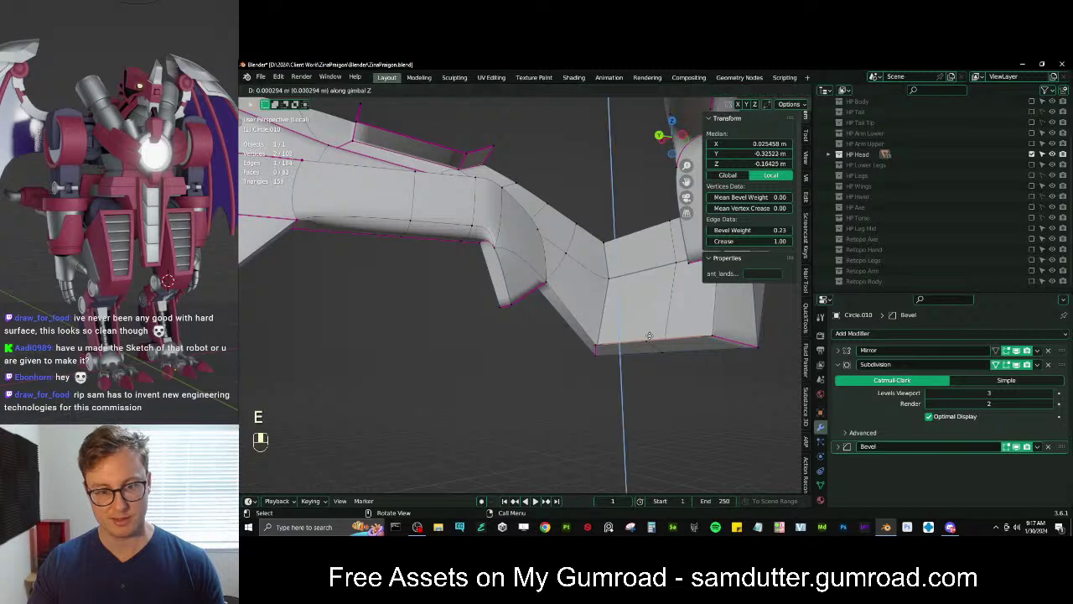
left_click(654, 279)
key("g")
middle_click(651, 277)
left_click(647, 277)
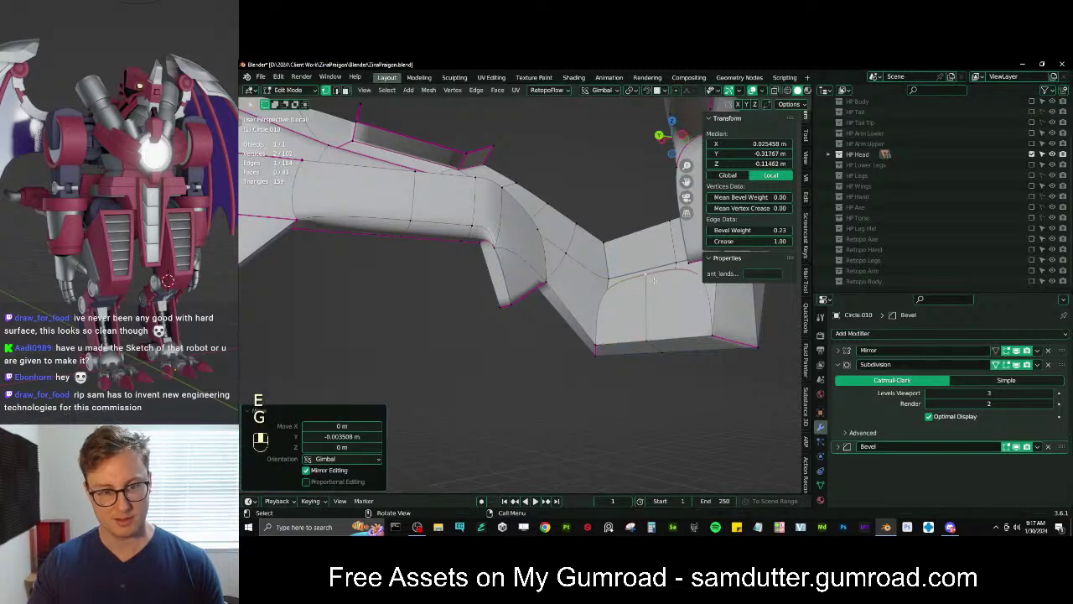
Fill the gap between the side and front inner walls with a face, and set the corner edges' crease to 1.00
left_click(605, 291)
left_click(537, 232, "ctrl")
key("f")
middle_click_drag(554, 285, 575, 294)
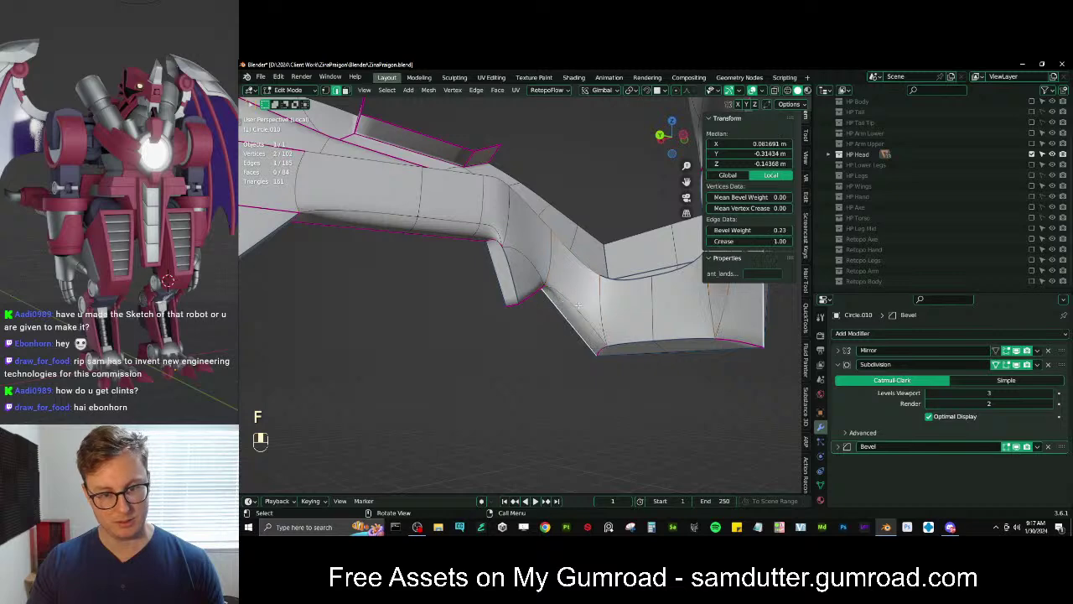
left_click_drag(743, 242, 805, 242)
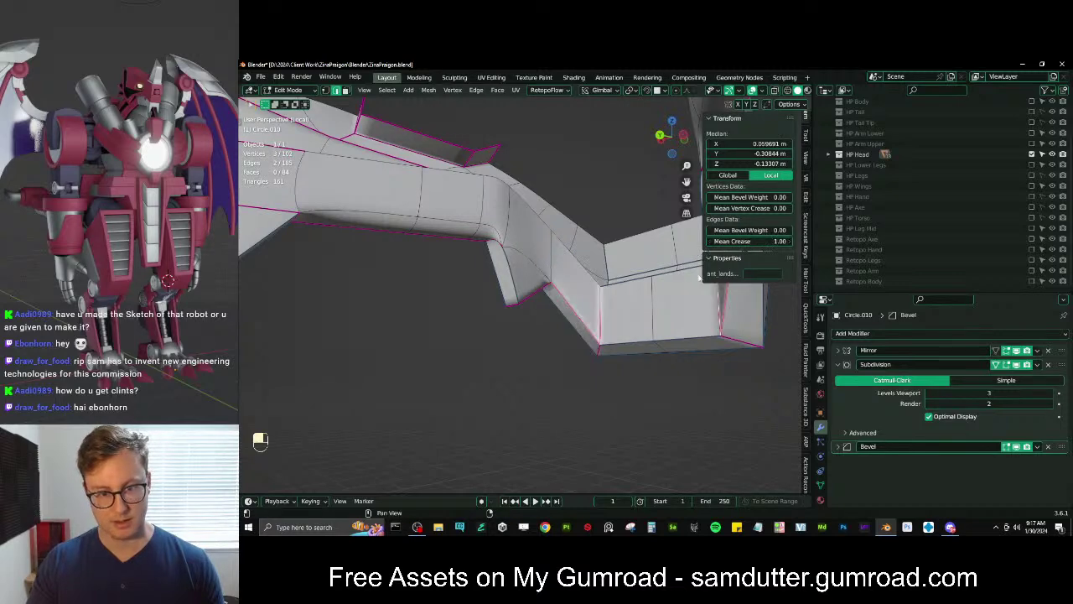
Select an edge near the inner wall's front corner and move it along a single axis
left_click(613, 281)
middle_click_drag(613, 281, 570, 385)
scroll(590, 299, "up", 4)
scroll(589, 299, "down", 4)
middle_click_drag(570, 385, 520, 235, "shift")
left_click(544, 380)
key("g")
middle_click(543, 380)
left_click(549, 380)
Select the edges along the side inner wall's lower border and set their mean crease to 1.00
scroll(553, 369, "down", 3)
left_click(516, 230)
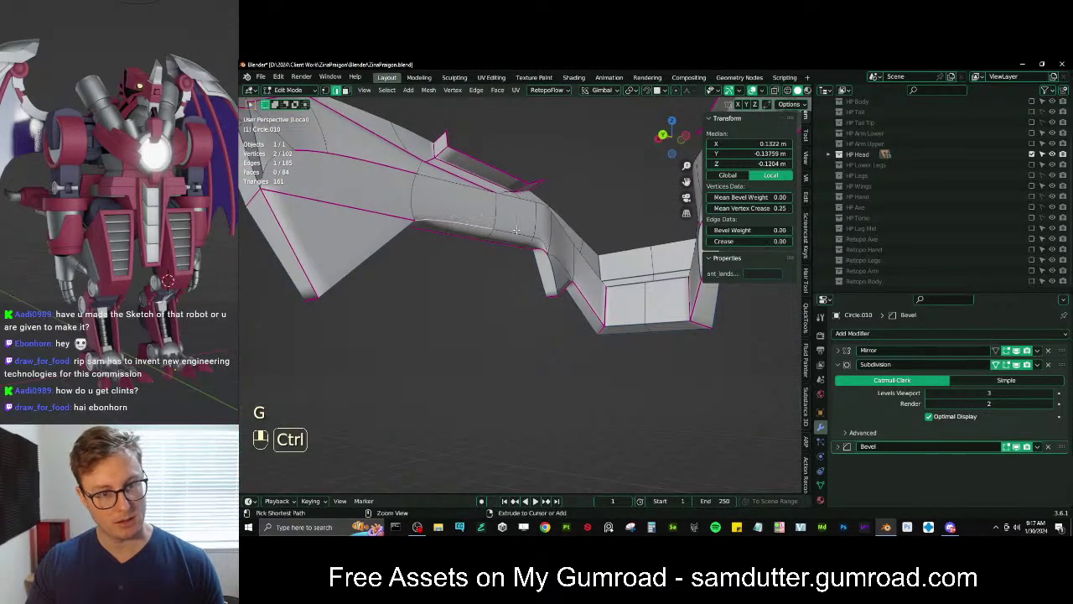
left_click(538, 239, "ctrl")
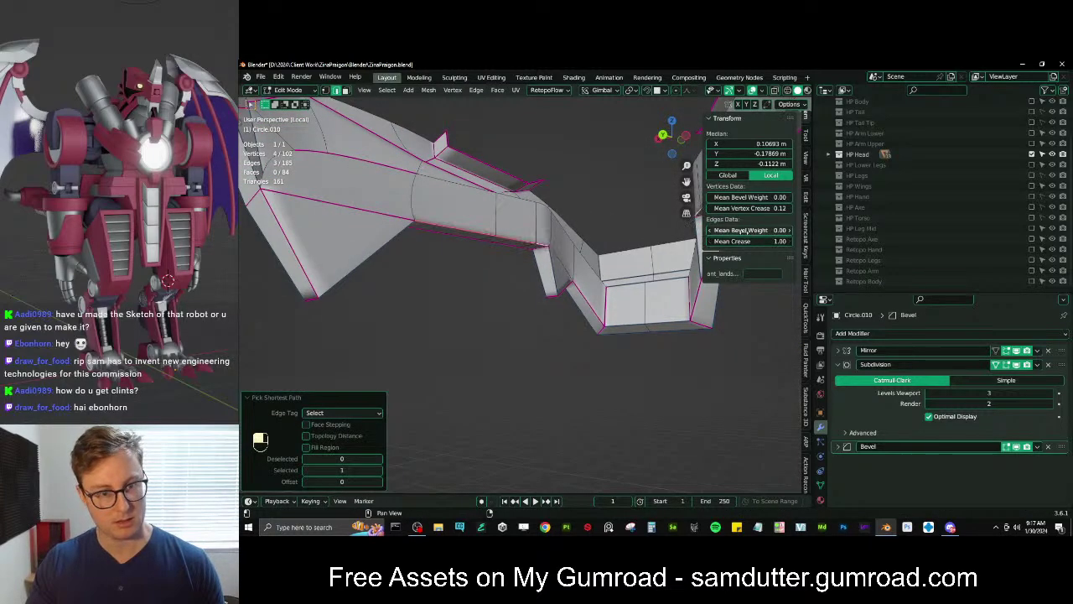
left_click(549, 224)
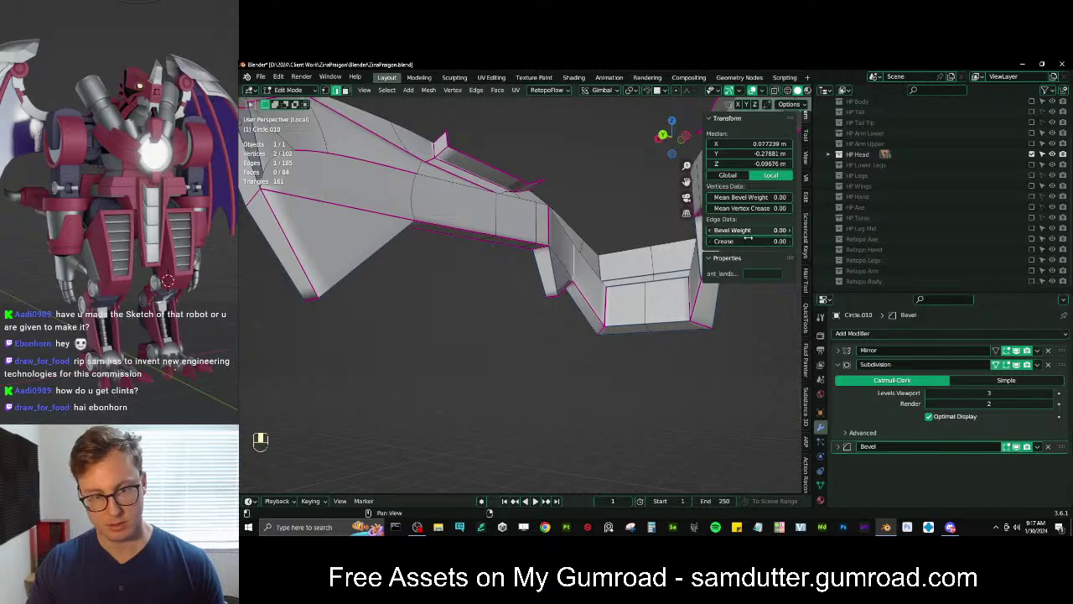
Check the creased inner walls in Object Mode, and inspect the shell's side from inside in Edit Mode
key("Tab")
middle_click_drag(587, 251, 638, 246)
scroll(639, 258, "up", 4)
key("Tab")
scroll(536, 226, "up", 1)
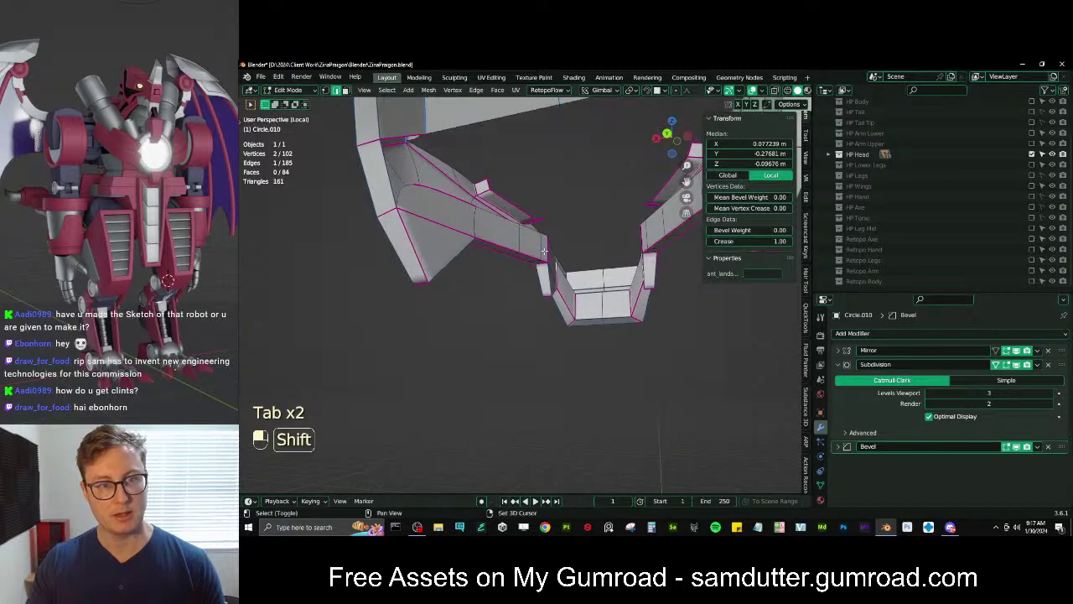
middle_click_drag(469, 201, 396, 265, "shift")
middle_click_drag(396, 265, 440, 284, "shift")
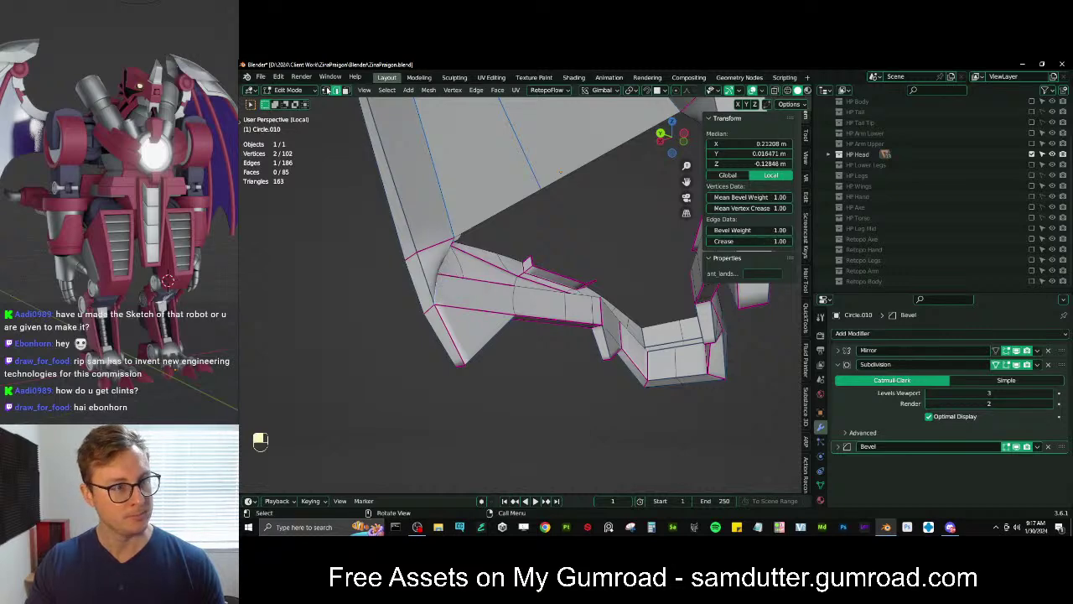
In wireframe shading, vertex-slide the side inner wall's upper rear vertex forward along its top edge, and restore solid shading
key("z")
left_click(440, 273)
key("g")
key("g")
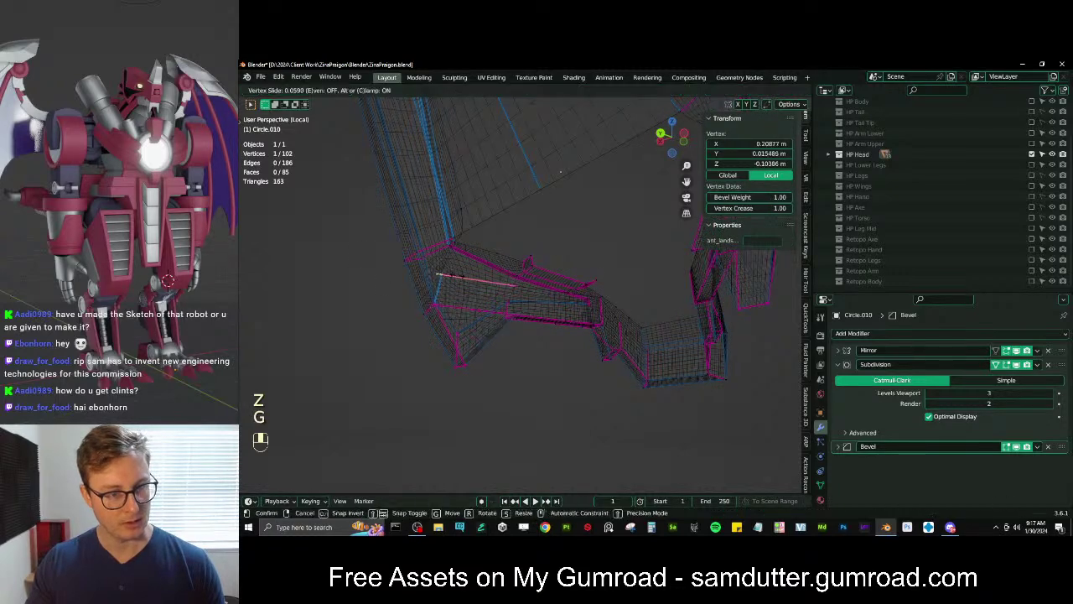
left_click(473, 276)
key("z")
Examine the shell's inner walls from behind in Object Mode and return to Edit Mode
middle_click_drag(546, 279, 535, 334)
key("Tab")
scroll(594, 295, "down", 6)
scroll(462, 266, "up", 5)
key("Tab")
key("Tab")
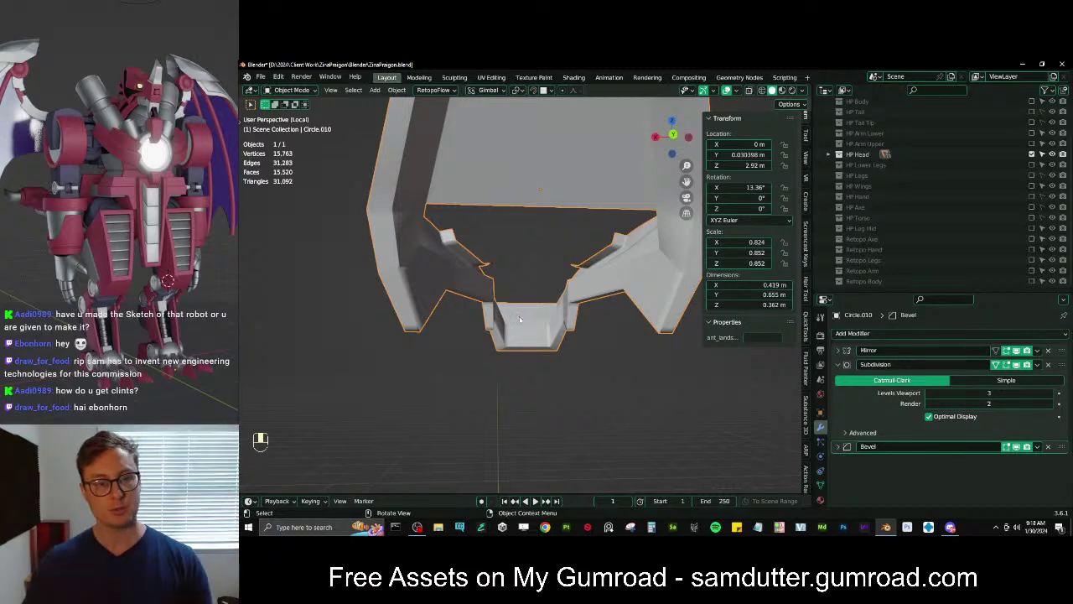
key("Tab")
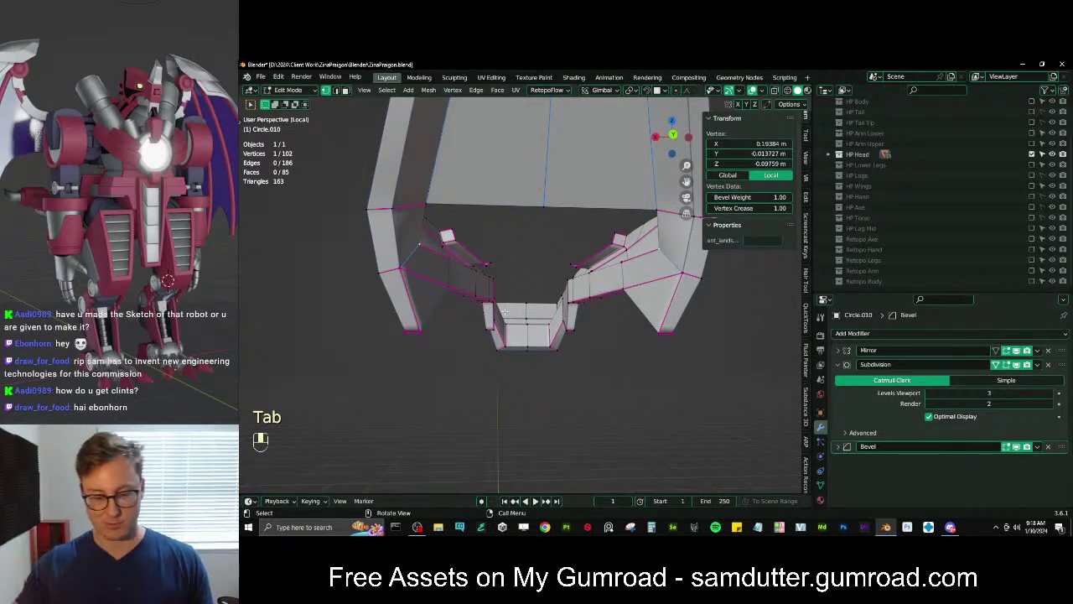
Select the edges along the side inner wall's upper border and the large plate's adjoining lower edge, and set their mean crease to 1
mouse_move(504, 312)
middle_mouse_down()
mouse_move(443, 330)
mouse_move(502, 327)
middle_mouse_up()
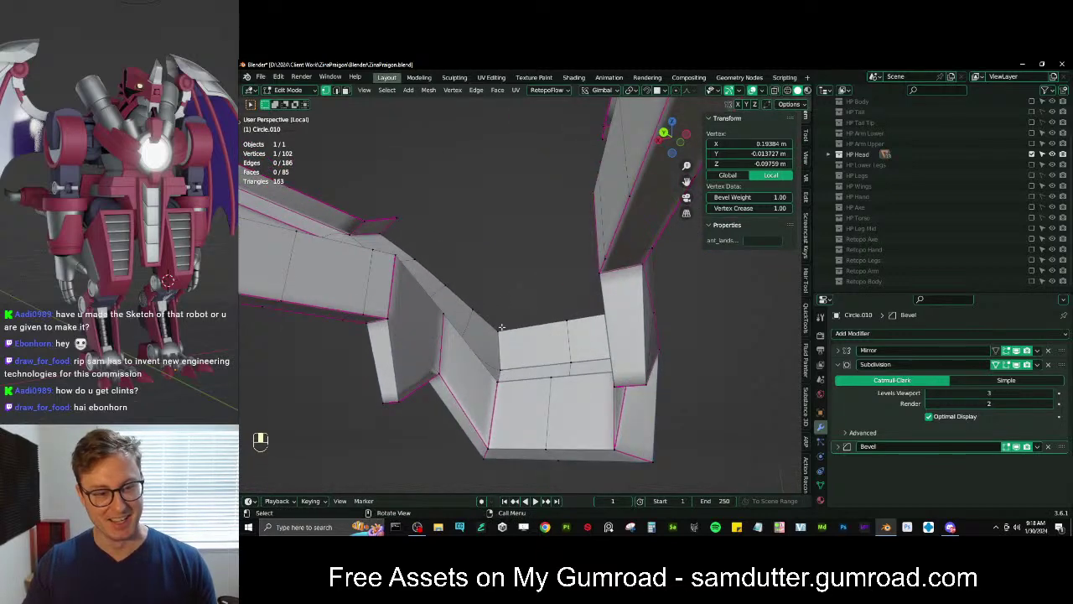
left_click(405, 263)
scroll(444, 311, "down", 4)
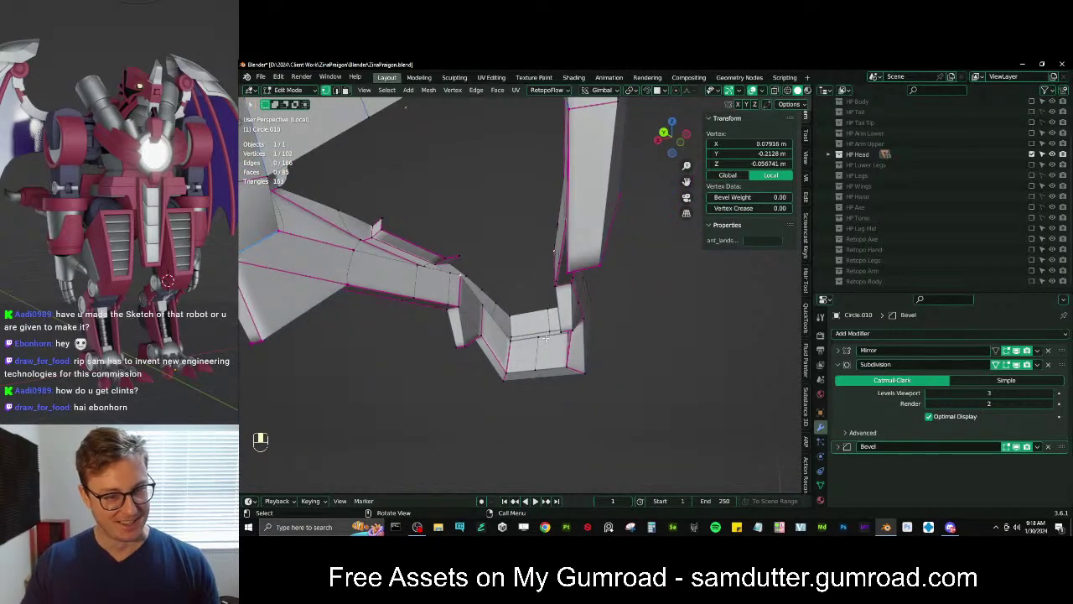
left_click(415, 263, "ctrl")
middle_click_drag(415, 263, 449, 275)
left_click(411, 233, "ctrl")
scroll(445, 230, "down", 2)
middle_click_drag(456, 229, 506, 222)
left_click(514, 215, "shift")
left_click(751, 240)
type("1")
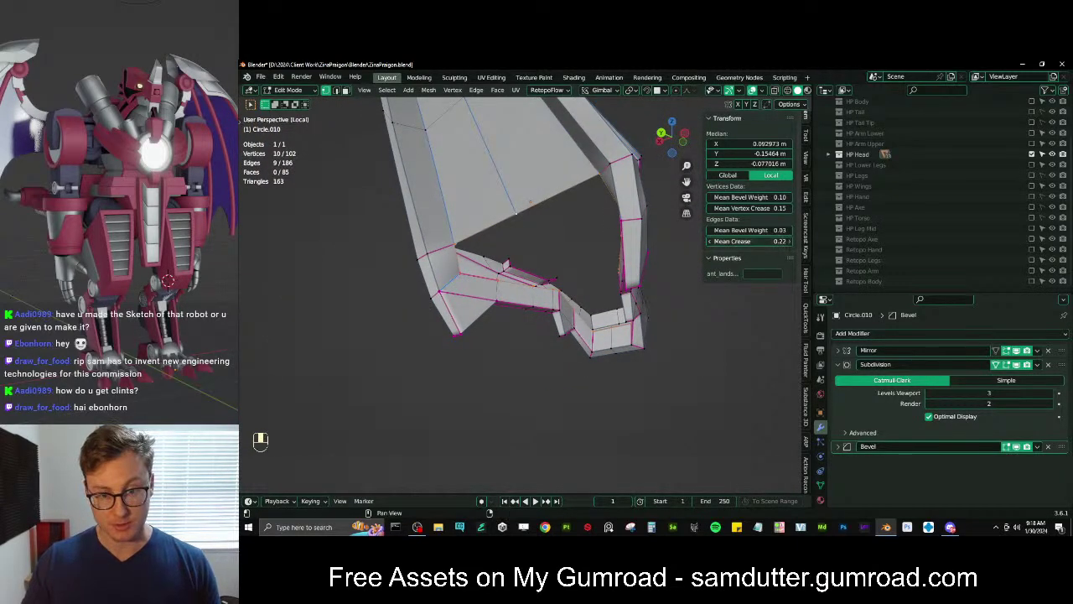
key("Return")
Extrude the front run of the side inner wall's upper edges and scale it to 0 along X onto the centreline
middle_click_drag(469, 268, 570, 331)
scroll(430, 291, "up", 2)
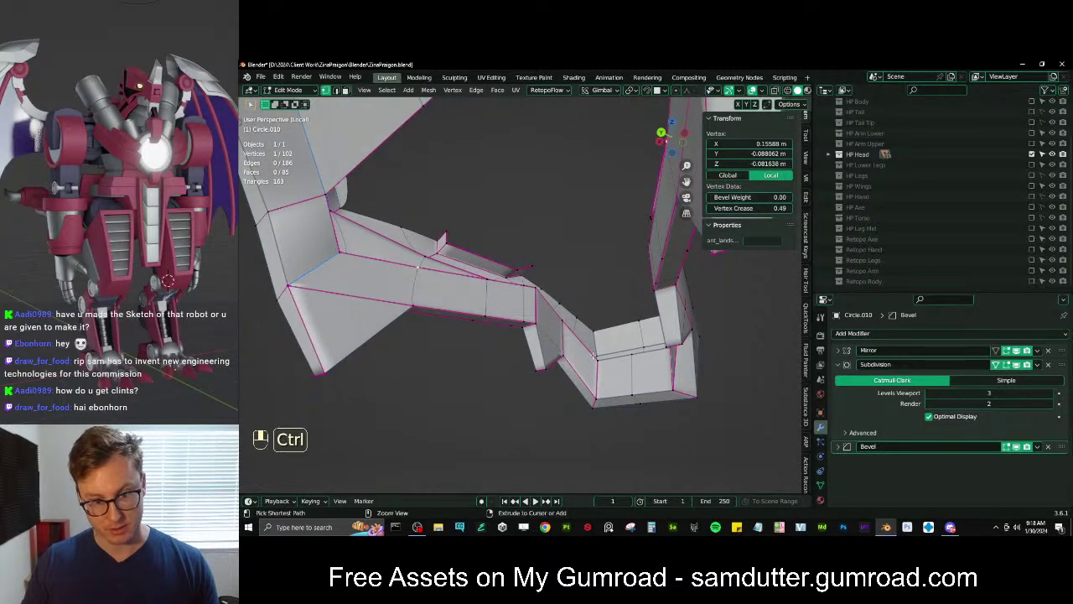
left_click(581, 336, "ctrl")
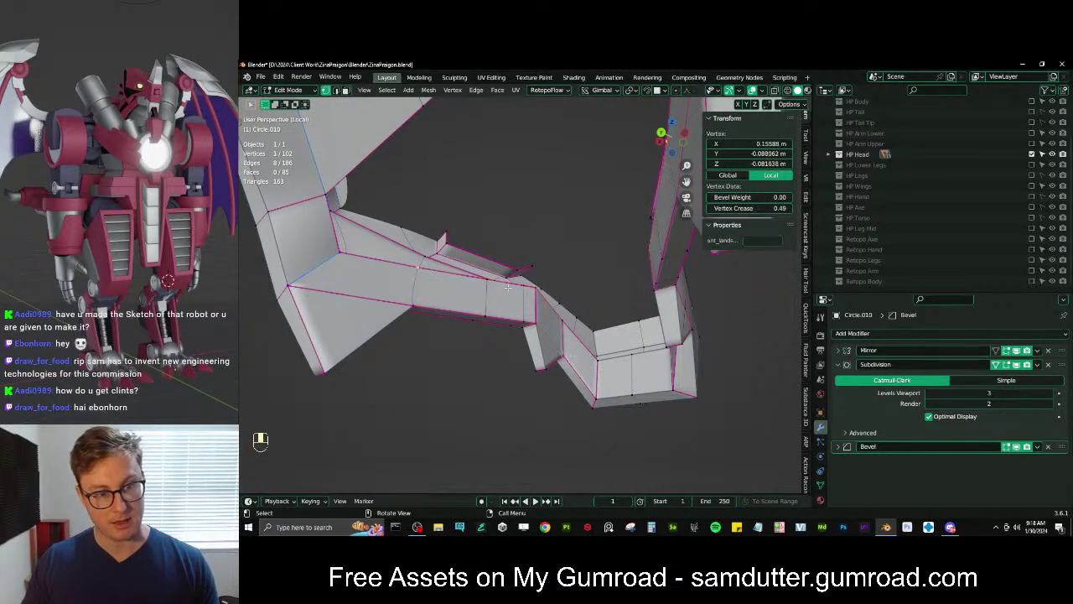
left_click(560, 311, "ctrl")
middle_click_drag(560, 311, 577, 308)
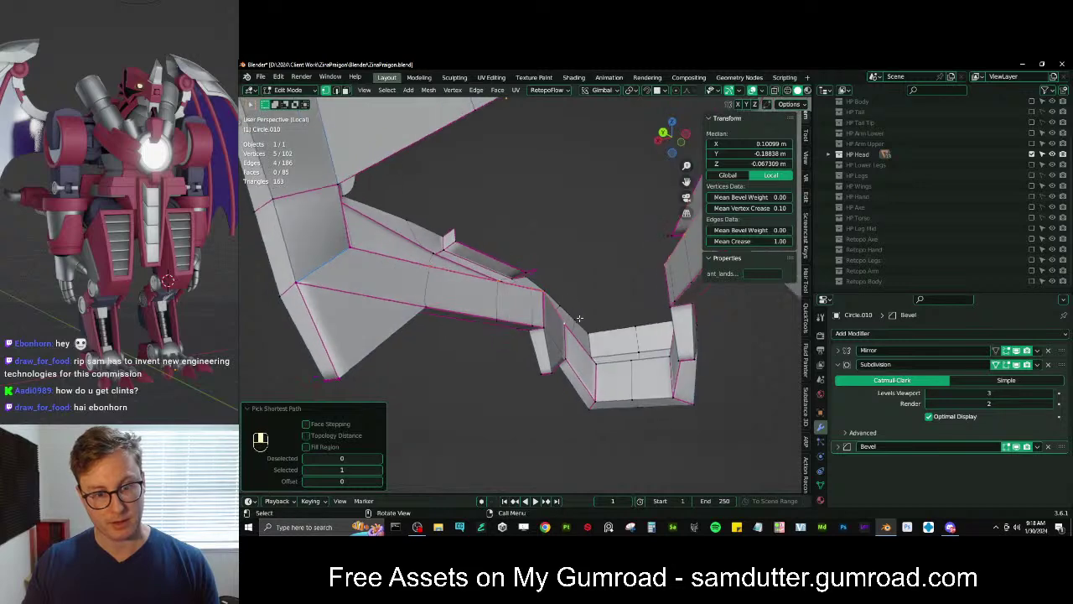
key("e")
right_click(577, 309)
key("period")
key("6")
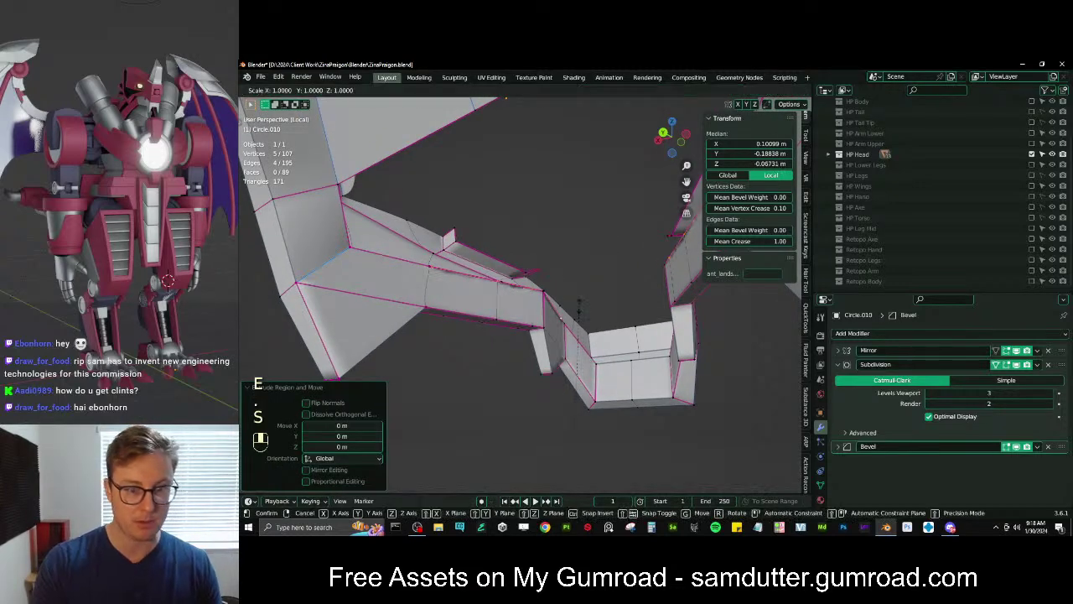
key("s")
key("x")
key("0")
key("Return")
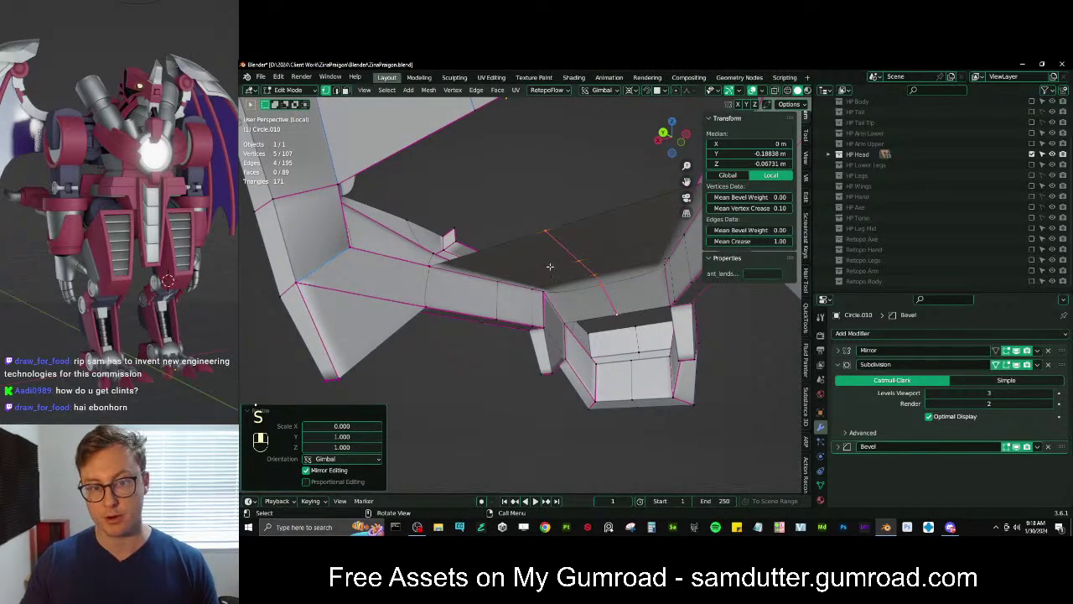
Select the new surface's front cross edge near the snout and set its crease to 1.00
middle_click_drag(550, 267, 491, 224)
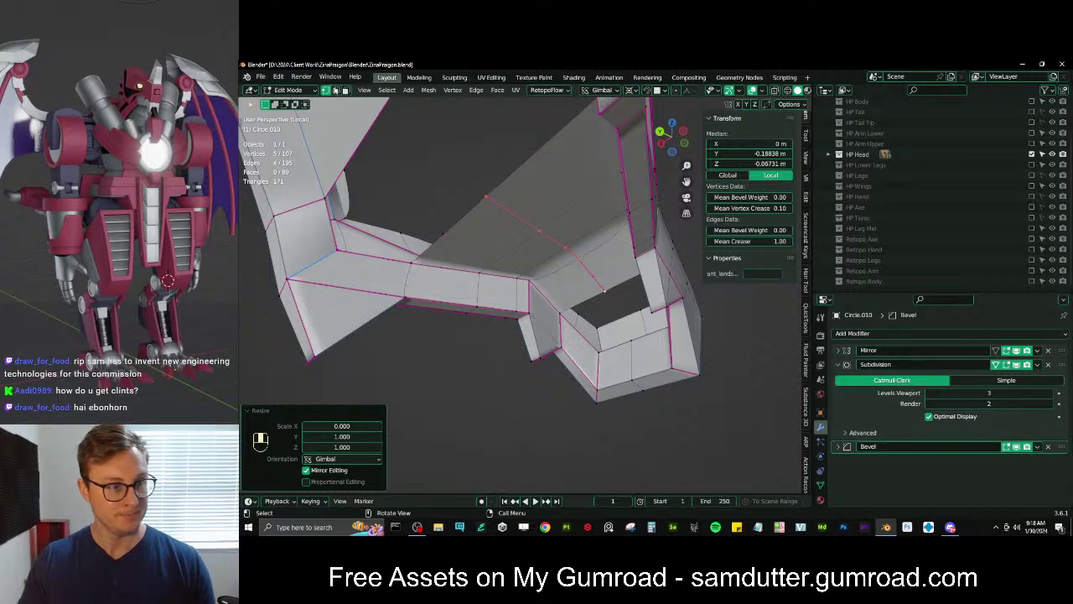
left_click(336, 91)
left_click(597, 239)
left_click_drag(737, 242, 784, 242)
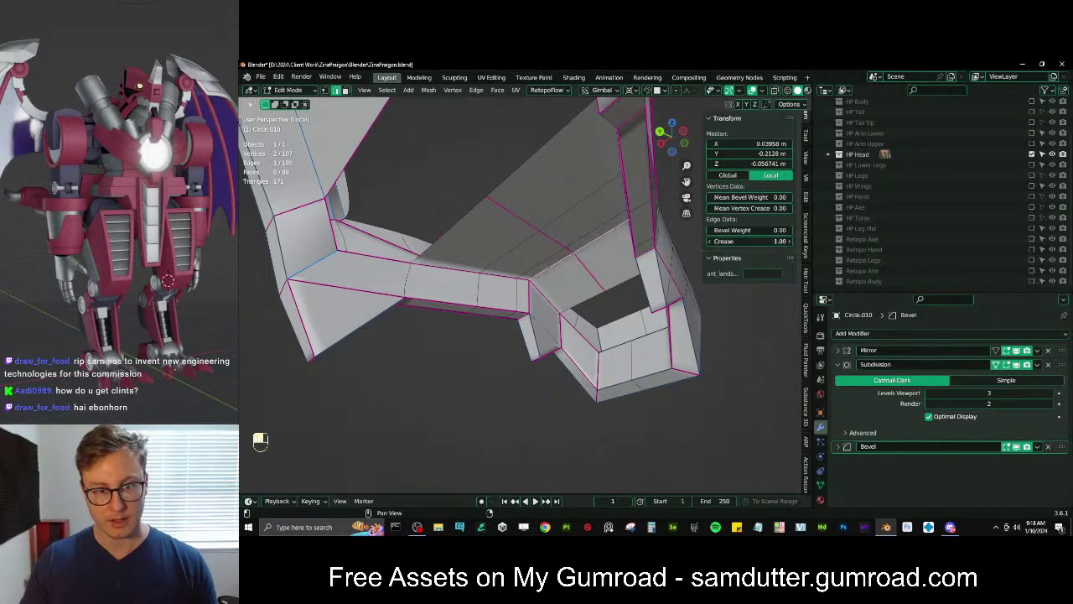
Extrude the side inner wall's upper rear corner vertex and scale it to 0 along X onto the centreline
scroll(521, 250, "down", 2)
middle_click_drag(508, 246, 538, 257)
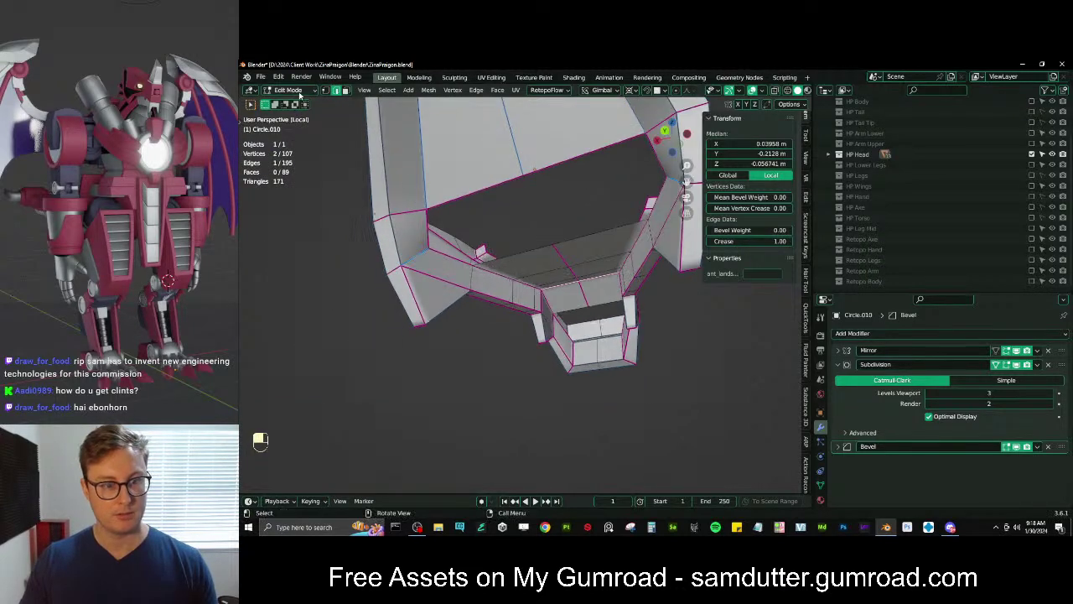
left_click(325, 90)
left_click(481, 248)
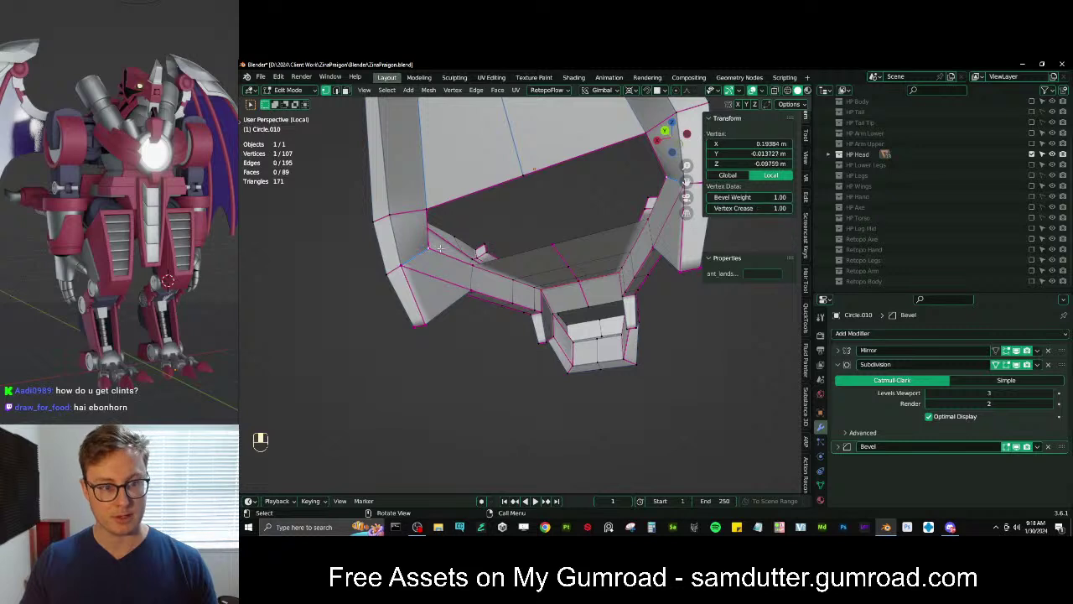
key("e")
left_click(480, 245)
key("s")
key("x")
key("0")
left_click(480, 246)
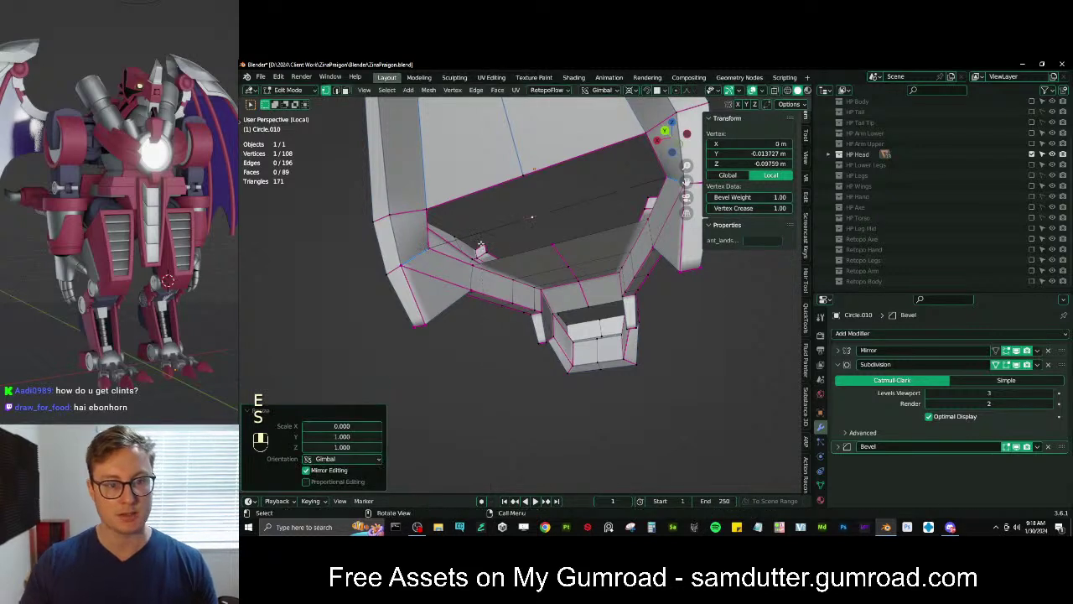
Fill the faces on both sides of the new rear cross edge, closing up to the large plate, and set that edge's crease to 1.00
left_click(545, 245, "ctrl")
key("f")
left_click(530, 209)
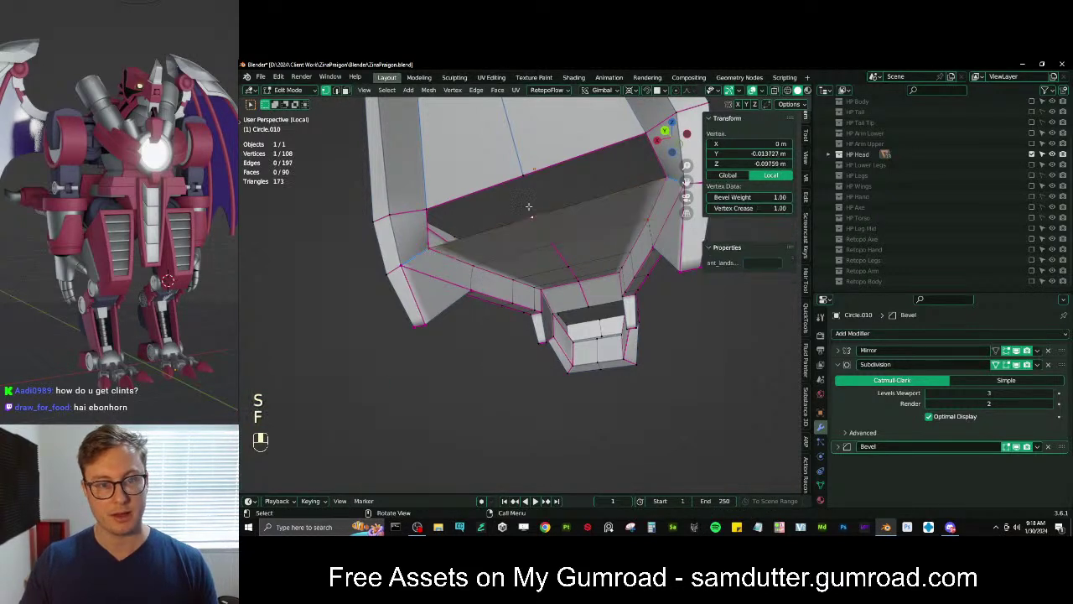
left_click(532, 184, "ctrl")
key("f")
key("f")
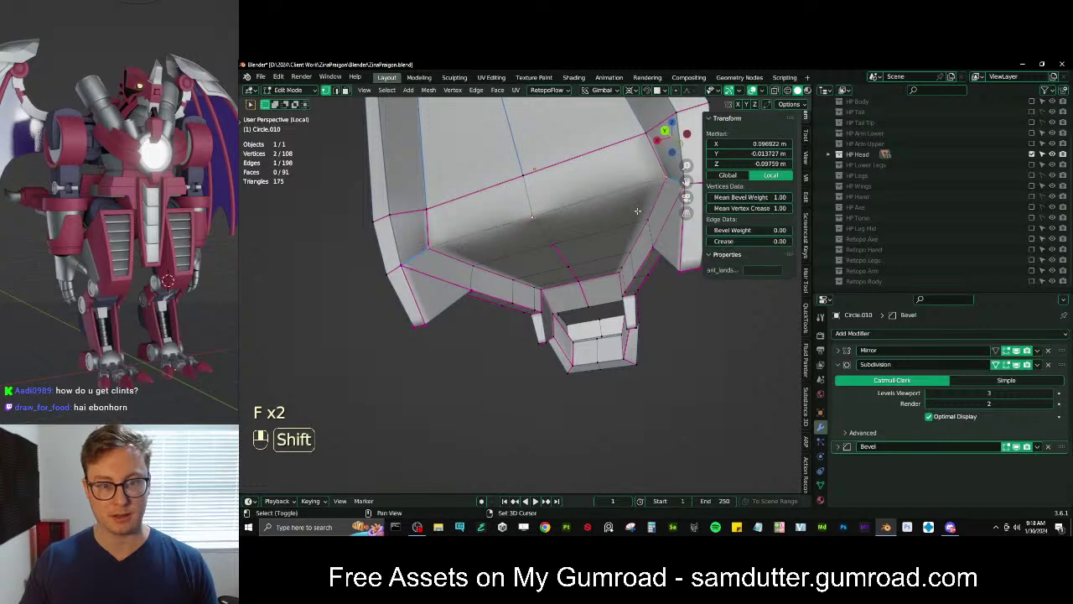
left_click_drag(738, 241, 744, 240)
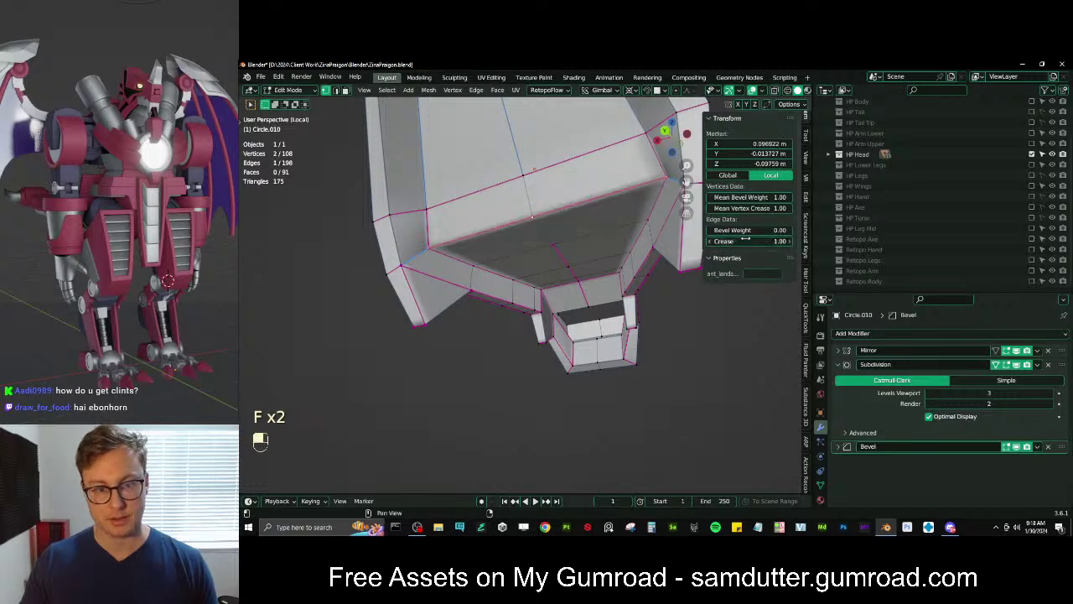
Set the rear centreline edge's mean vertex crease to 0.00, and fill the face between the new surface and the snout
left_click(561, 240)
left_click(536, 219, "shift")
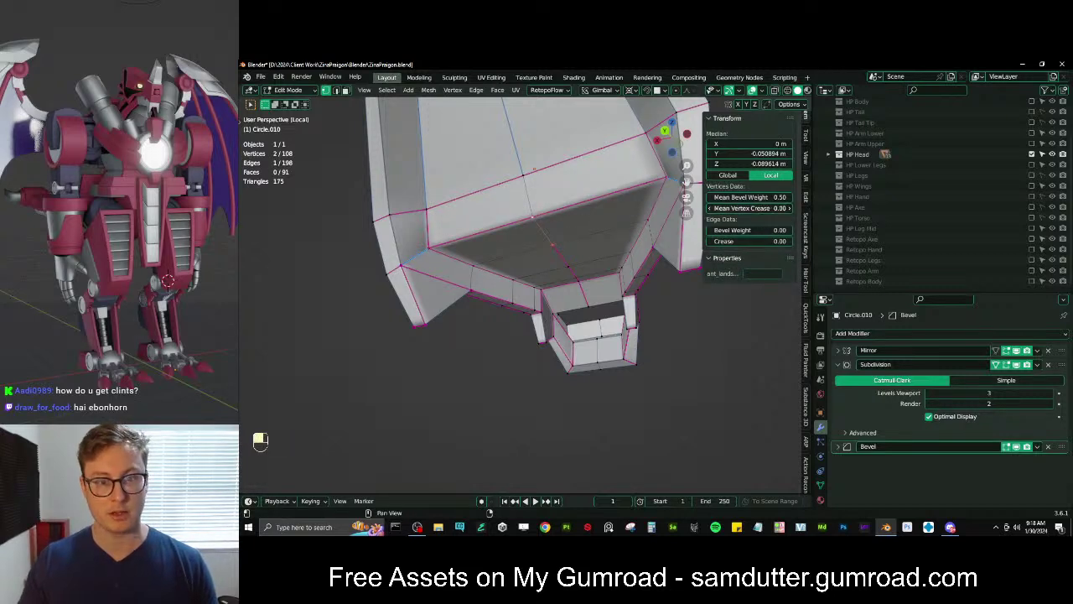
left_click(572, 269)
middle_click_drag(577, 273, 557, 255)
scroll(621, 298, "up", 3)
left_click(537, 246, "ctrl")
key("f")
Check the closed underside of the head shell from the side and below in Object Mode
scroll(554, 293, "down", 4)
key("Tab")
scroll(554, 308, "down", 3)
middle_click_drag(554, 310, 479, 337)
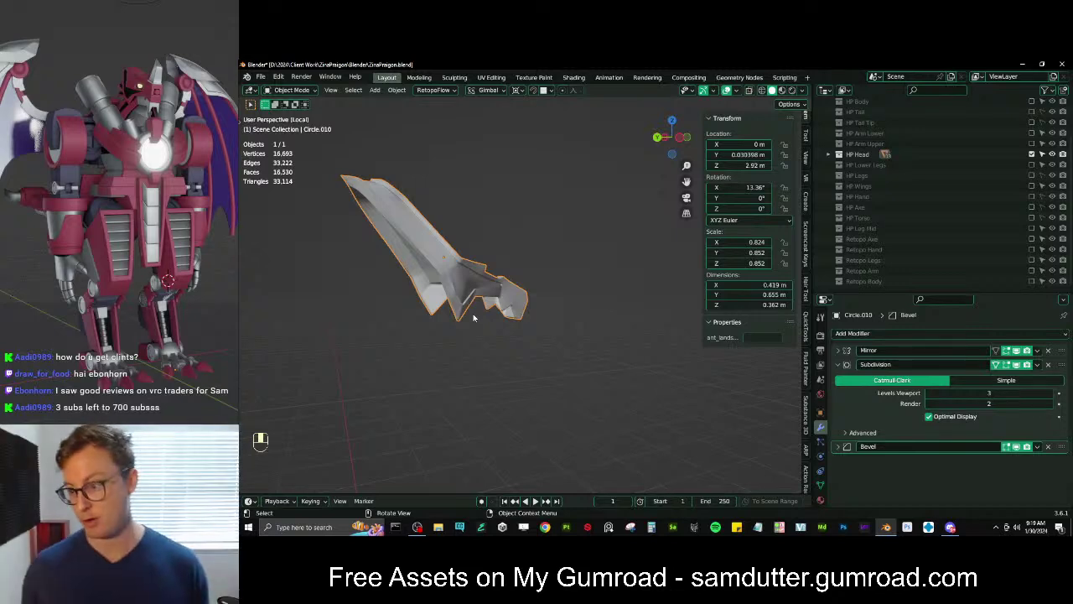
middle_click_drag(468, 310, 490, 262)
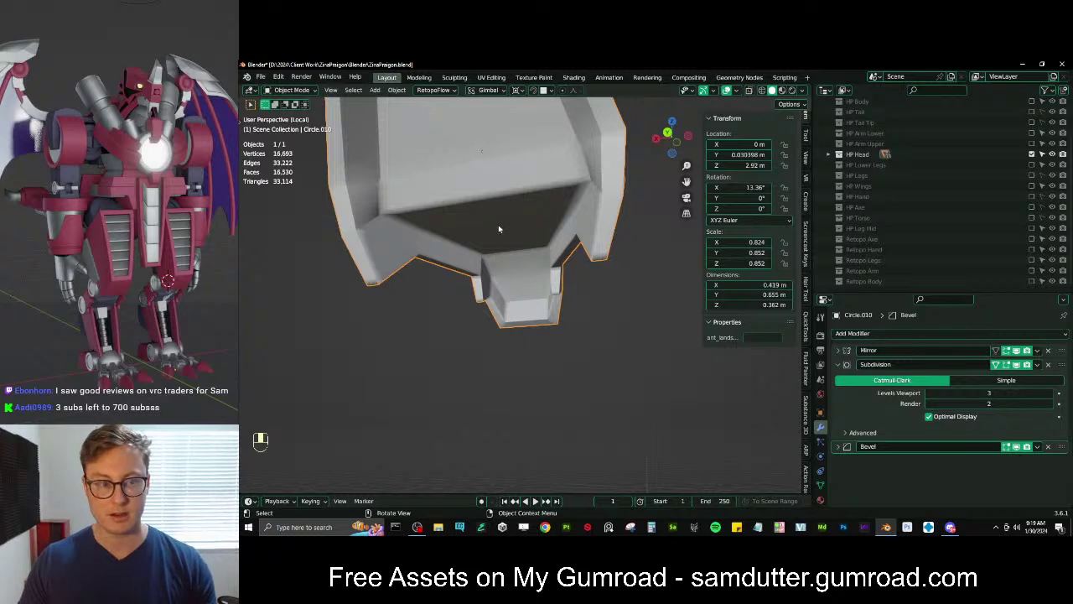
Set the crease of the side wall's short rear corner edge to 1.00 and check the smoothed result
key("Tab")
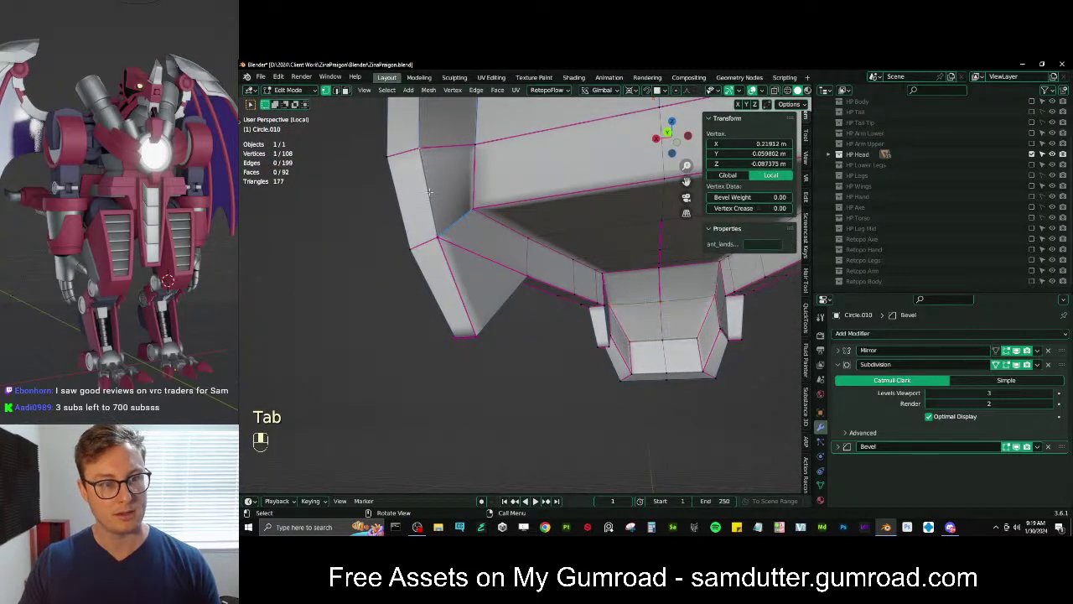
left_click(462, 220, "ctrl")
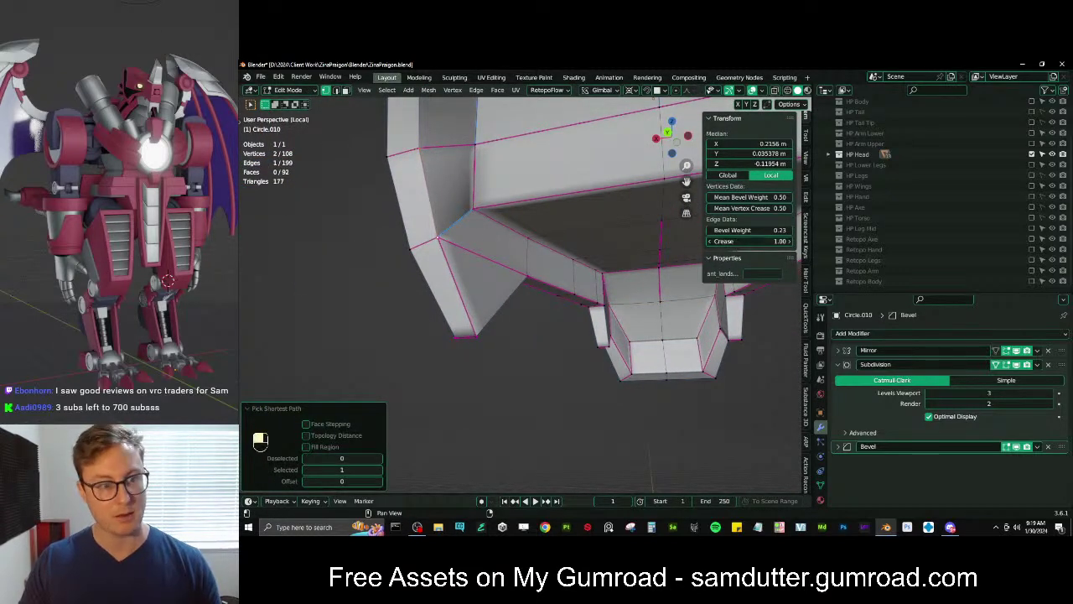
mouse_move(469, 220)
middle_mouse_down()
mouse_move(464, 202)
mouse_move(479, 187)
mouse_move(482, 228)
middle_mouse_up()
key("Tab")
key("Tab")
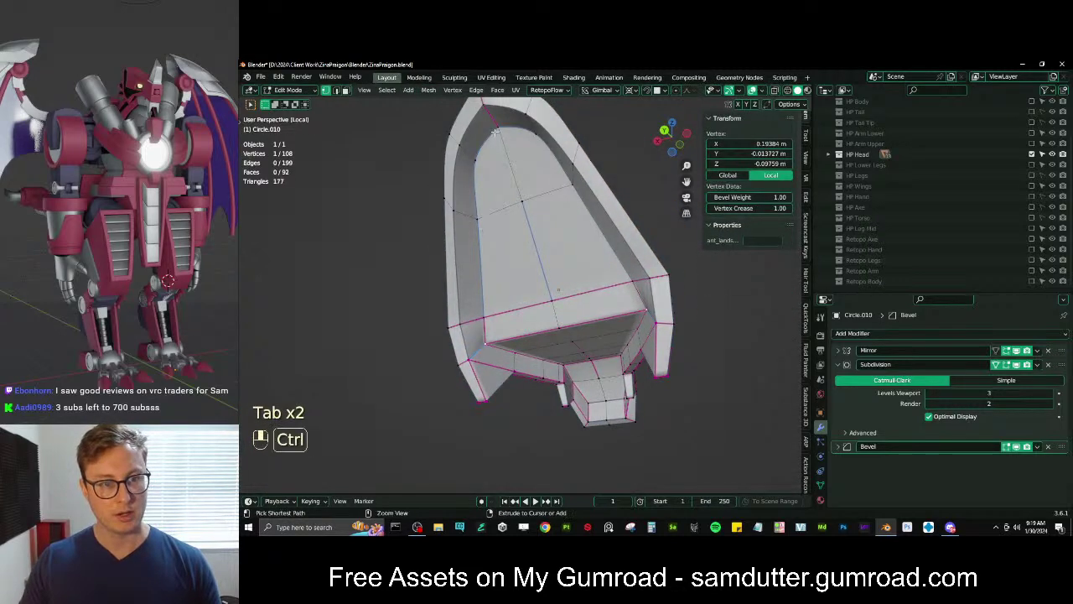
Select the edge paths along the recess's inner border and the shell's outer rim, and set their mean crease to 1.00
left_click(498, 129, "ctrl")
mouse_move(774, 242)
left_mouse_down()
mouse_move(790, 241)
mouse_move(789, 231)
left_mouse_up()
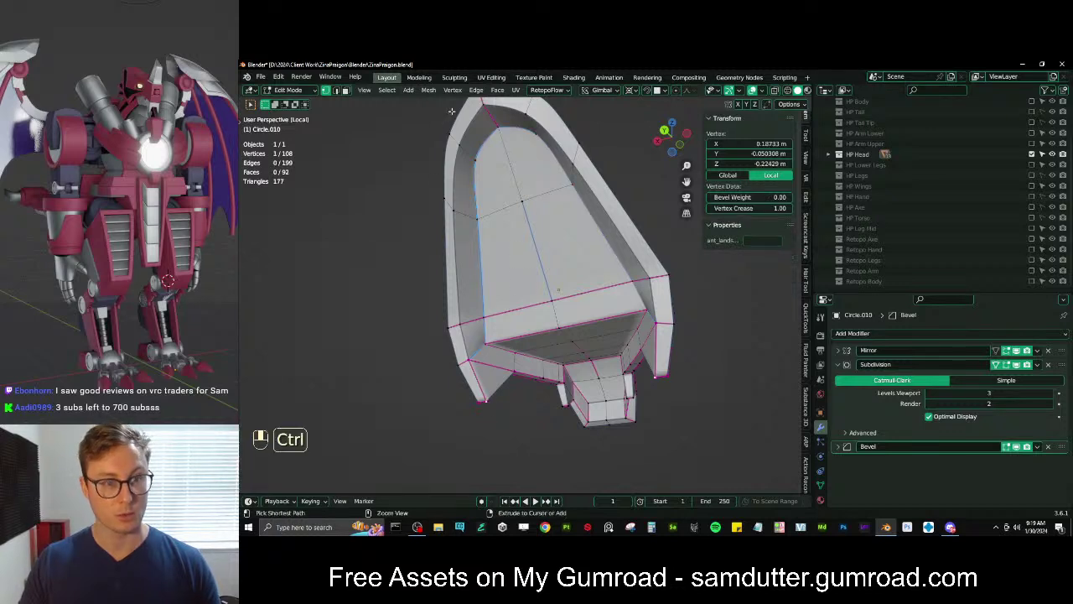
left_click(478, 110, "ctrl")
left_click(478, 111, "ctrl")
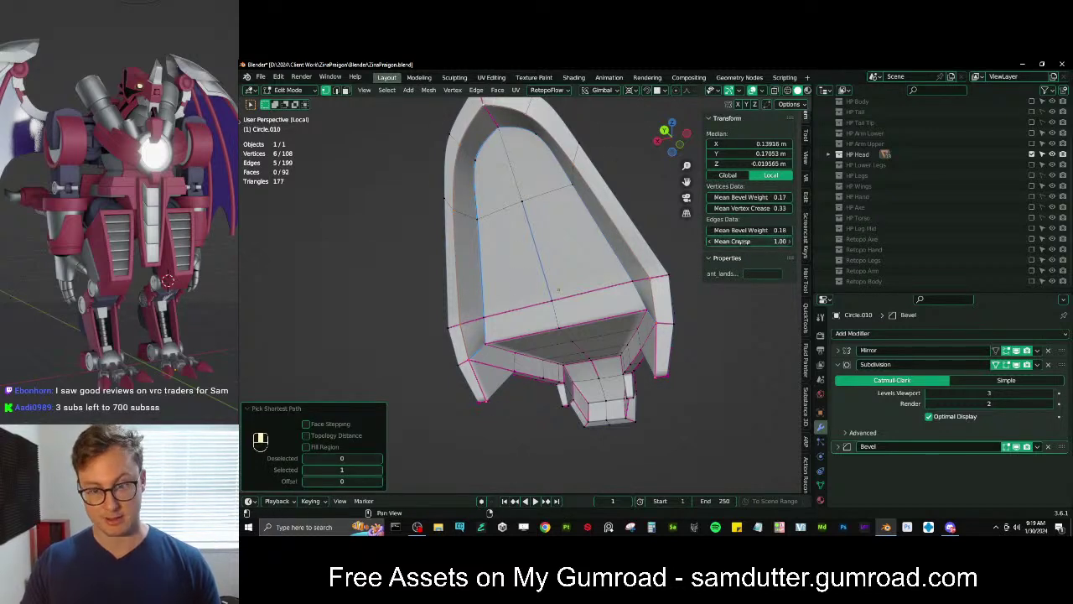
left_click_drag(756, 231, 789, 231)
Inspect the creased shell in Object Mode and review the Bevel modifier's settings, including its limit method
key("Tab")
middle_click_drag(466, 333, 528, 324)
left_click(839, 446)
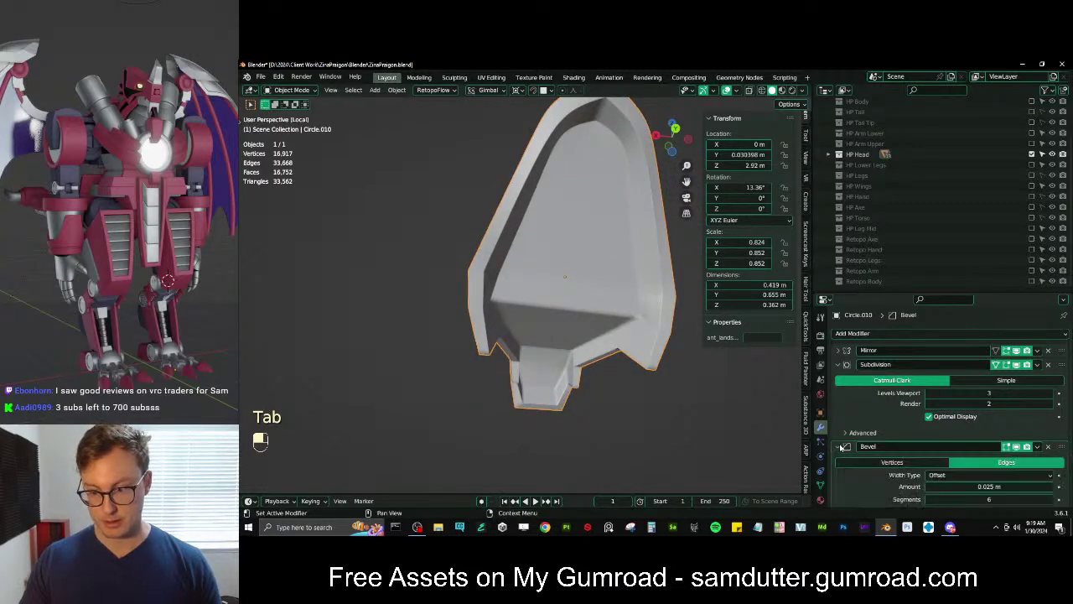
scroll(973, 453, "down", 3)
left_click(975, 458)
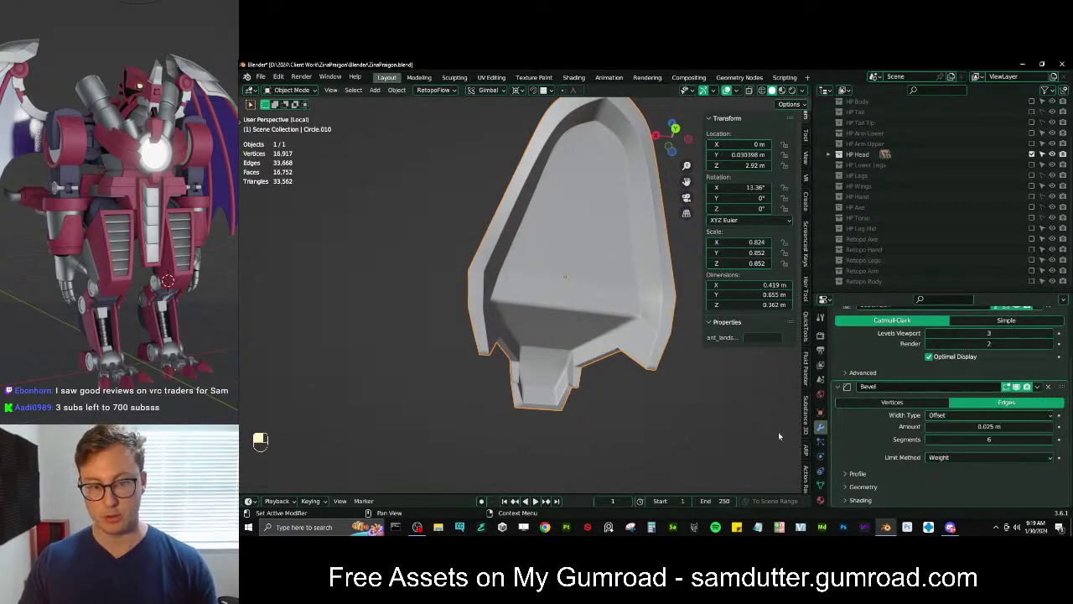
Select the entire shell mesh, set its mean edge bevel weight to 0.00, and check the result in Object Mode
key("Tab")
key("a")
middle_click_drag(555, 275, 639, 304)
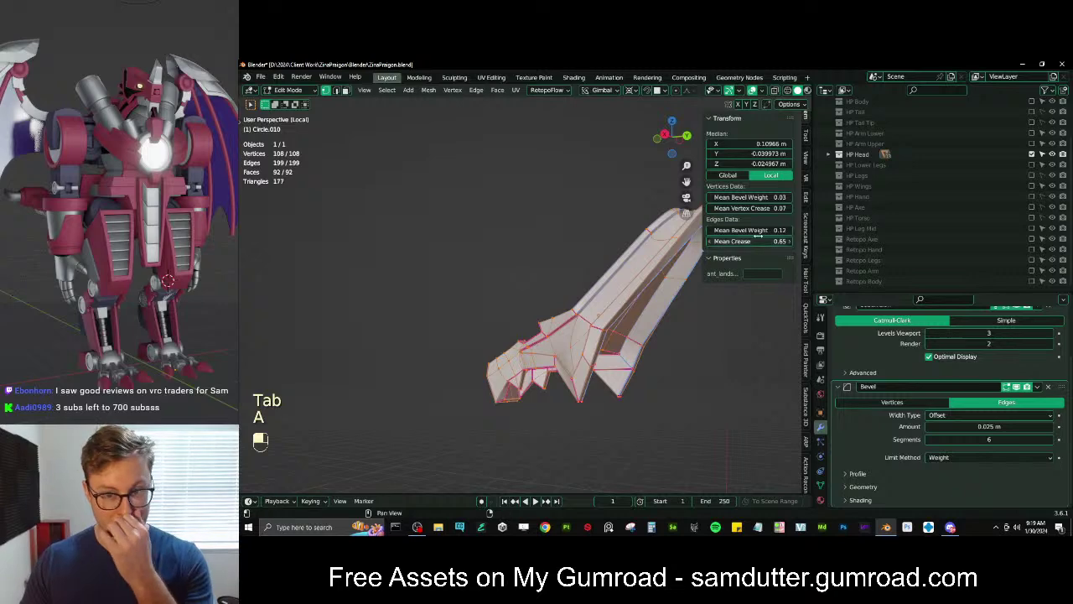
left_click_drag(749, 231, 717, 230)
key("Tab")
middle_click_drag(587, 285, 523, 303)
In edge selection mode, select the edges bordering the lower rim around the snout's front opening
key("Tab")
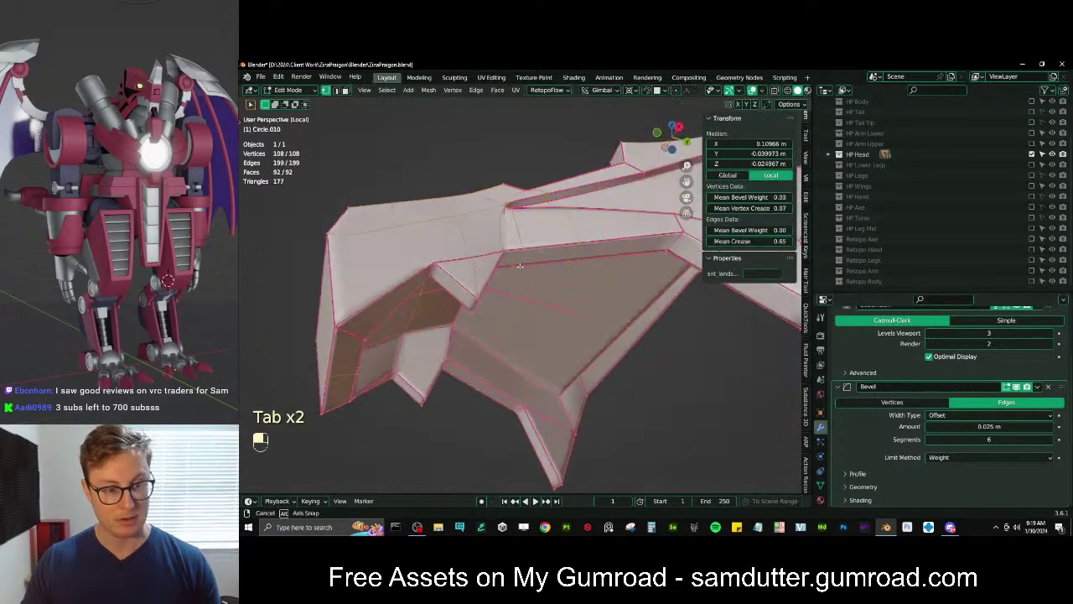
left_click(337, 90)
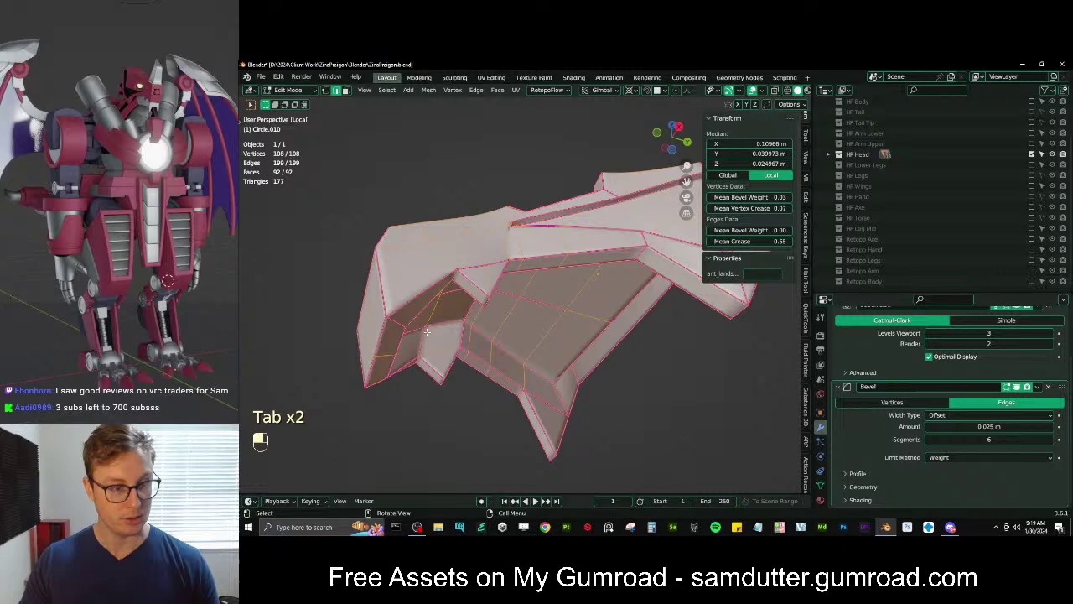
left_click(383, 341)
left_click(422, 293, "ctrl")
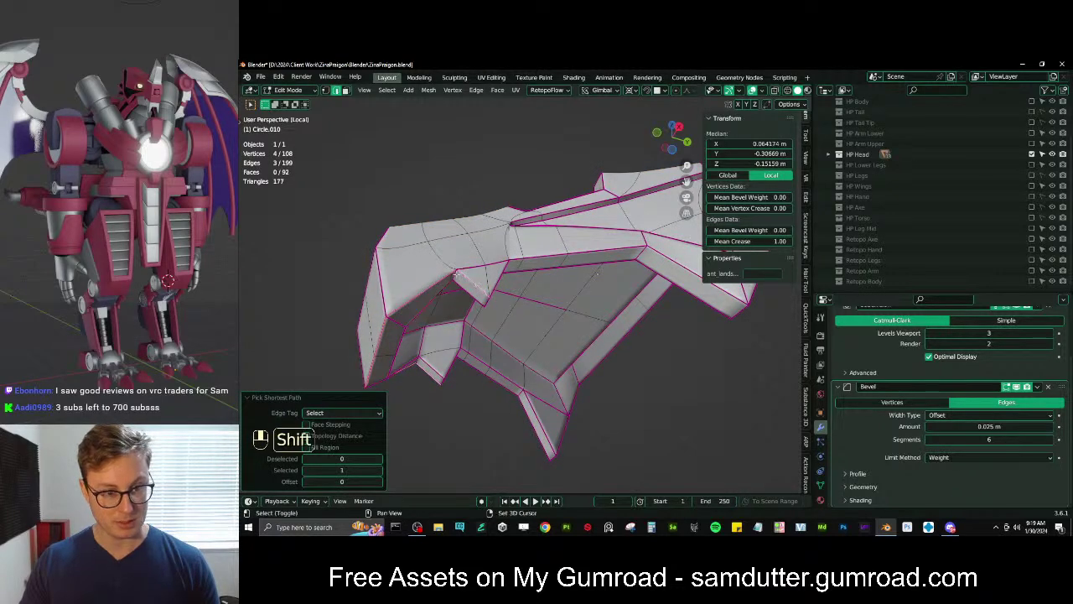
left_click(430, 302, "shift")
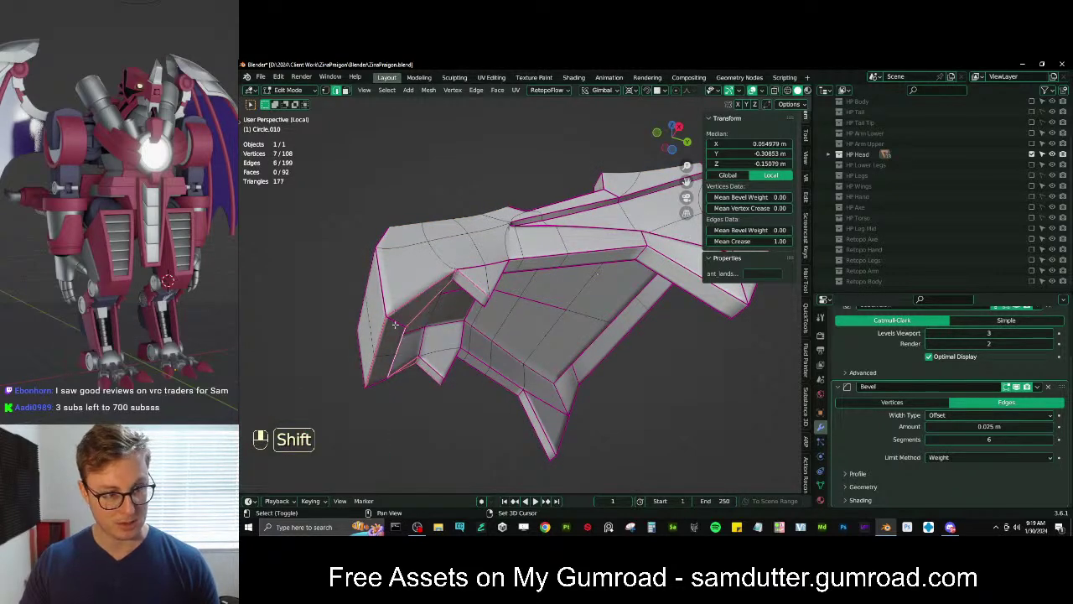
left_click(395, 323, "shift")
middle_click_drag(395, 324, 495, 272)
left_click(551, 356, "shift")
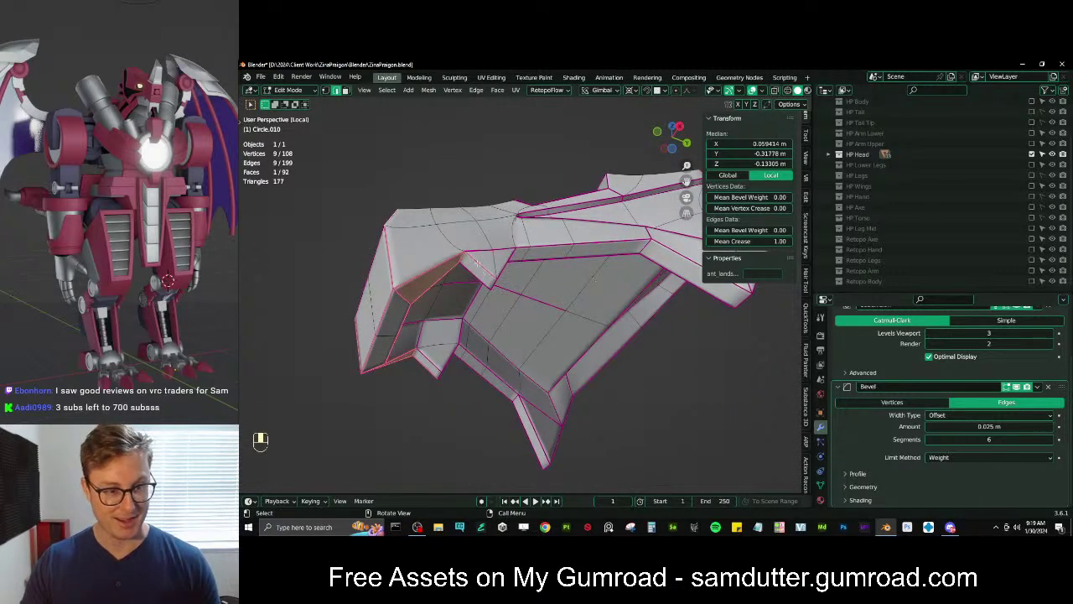
In face selection mode, extend the selection along the strip of faces forming the shell's lower rim, from the snout to the far end
left_click(346, 90)
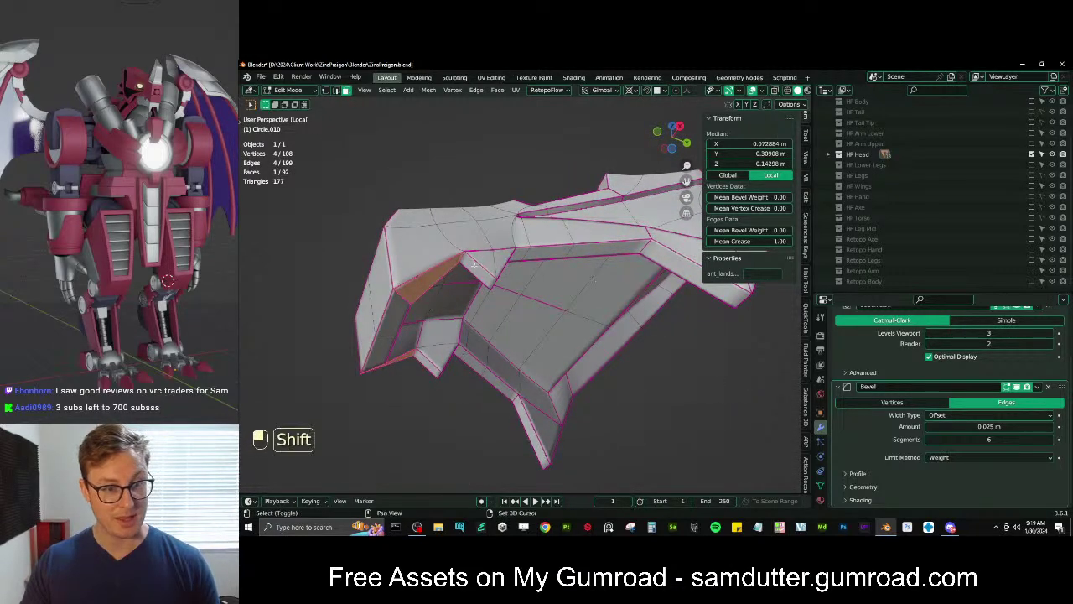
left_click(474, 270, "shift")
middle_click_drag(475, 271, 513, 233)
left_click(545, 159, "ctrl")
left_click(563, 190, "ctrl")
middle_click_drag(587, 201, 638, 197)
left_click(565, 172, "ctrl")
scroll(617, 198, "down", 2)
left_click(639, 197, "ctrl")
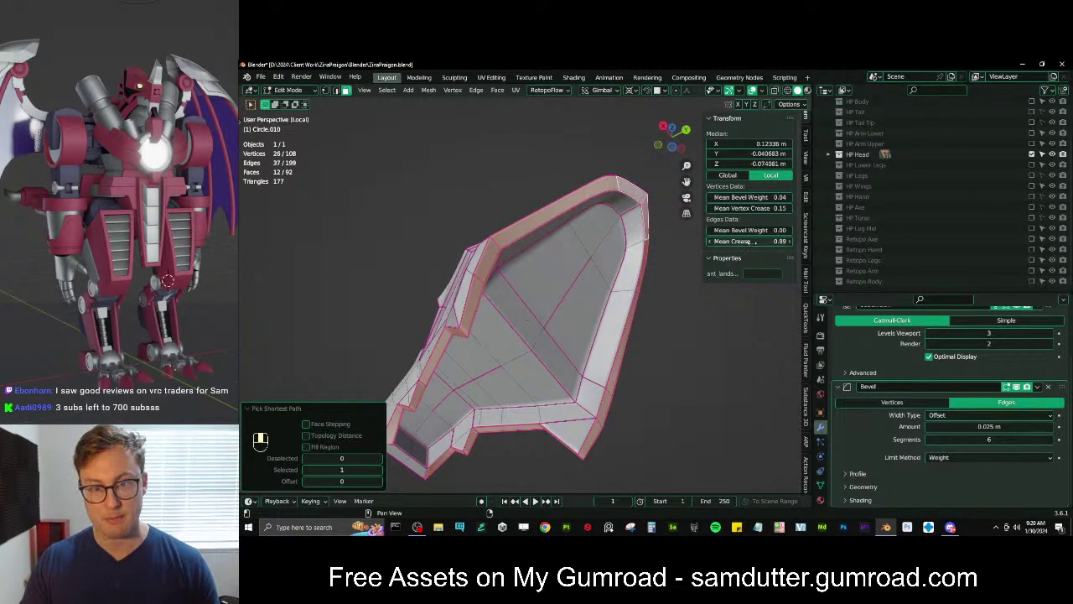
Deselect the short cross edges on the head piece's underside rim, set the remaining rim edges' mean bevel weight to 1.00, and save
left_click(336, 90)
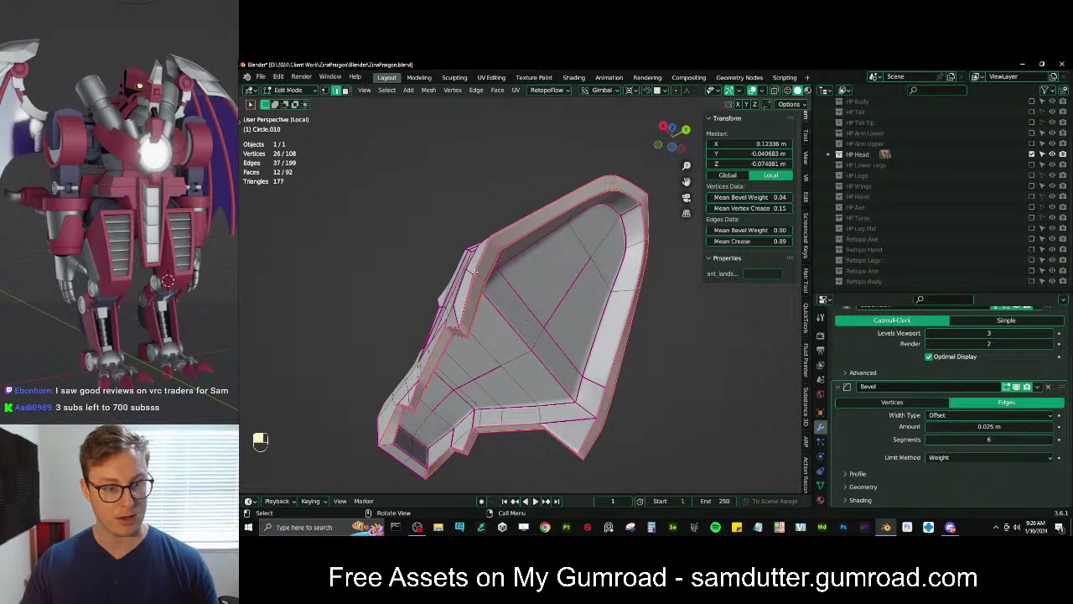
left_click(502, 244, "shift")
left_click(619, 184, "shift")
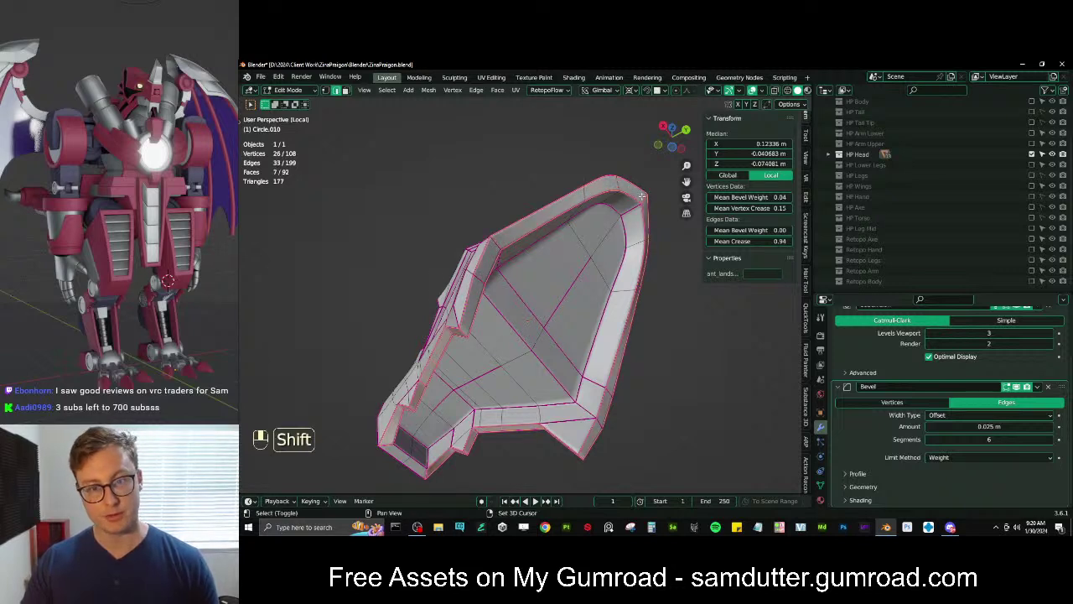
middle_click_drag(414, 290, 512, 294)
scroll(511, 293, "up", 4)
left_click(549, 231, "shift")
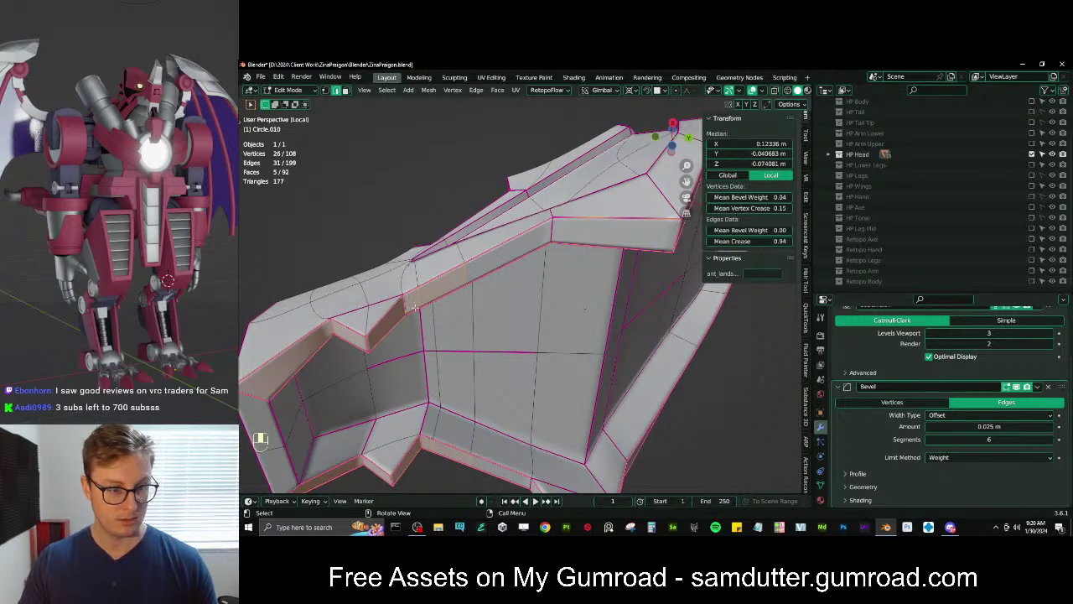
left_click(445, 297, "shift")
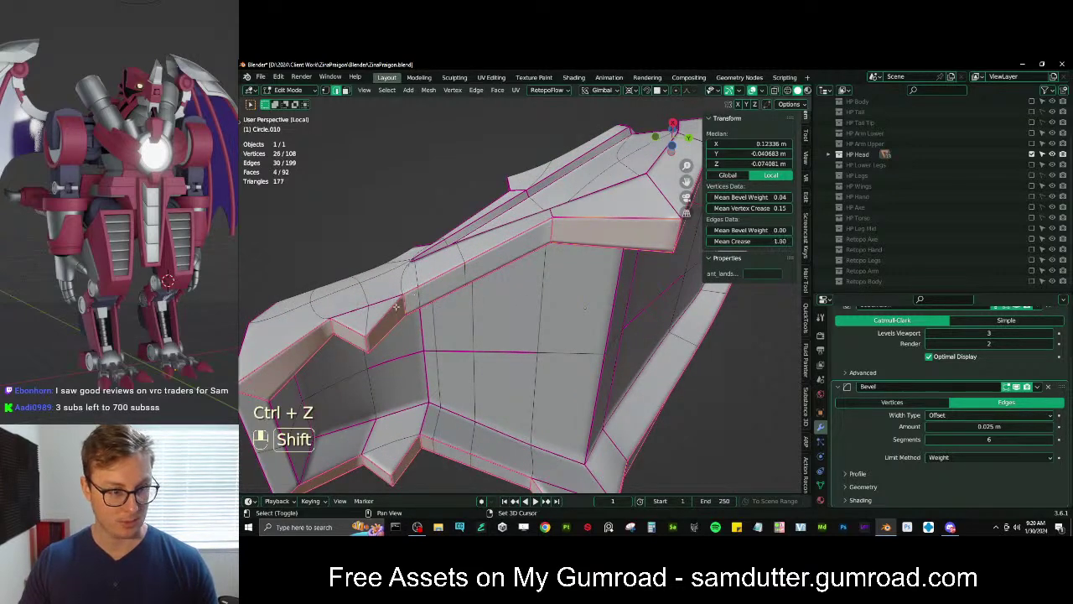
middle_click_drag(396, 307, 458, 277, "shift")
left_click_drag(745, 231, 777, 231)
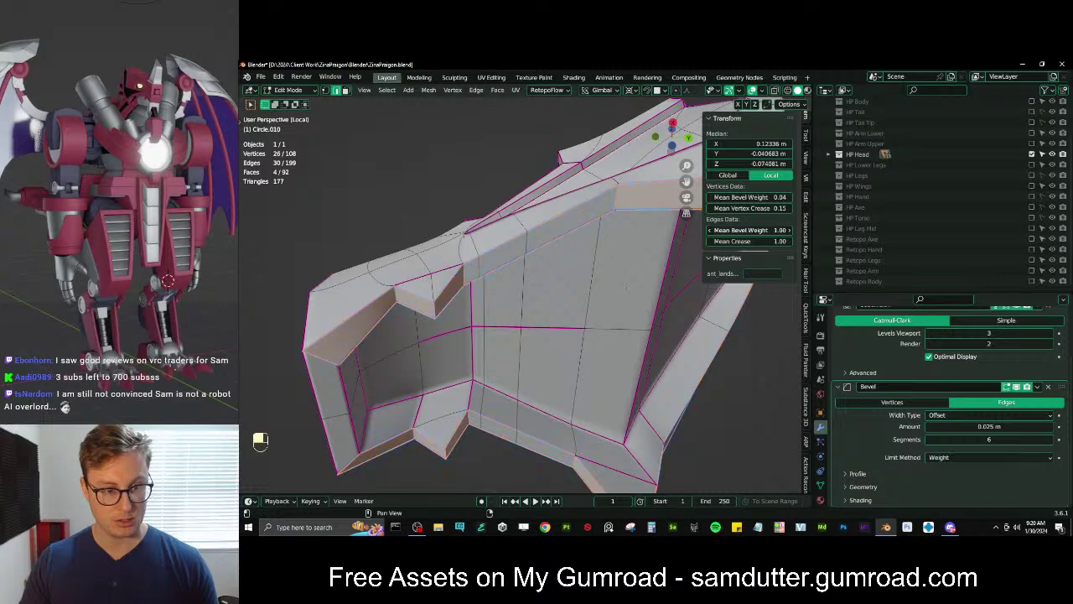
key("Tab")
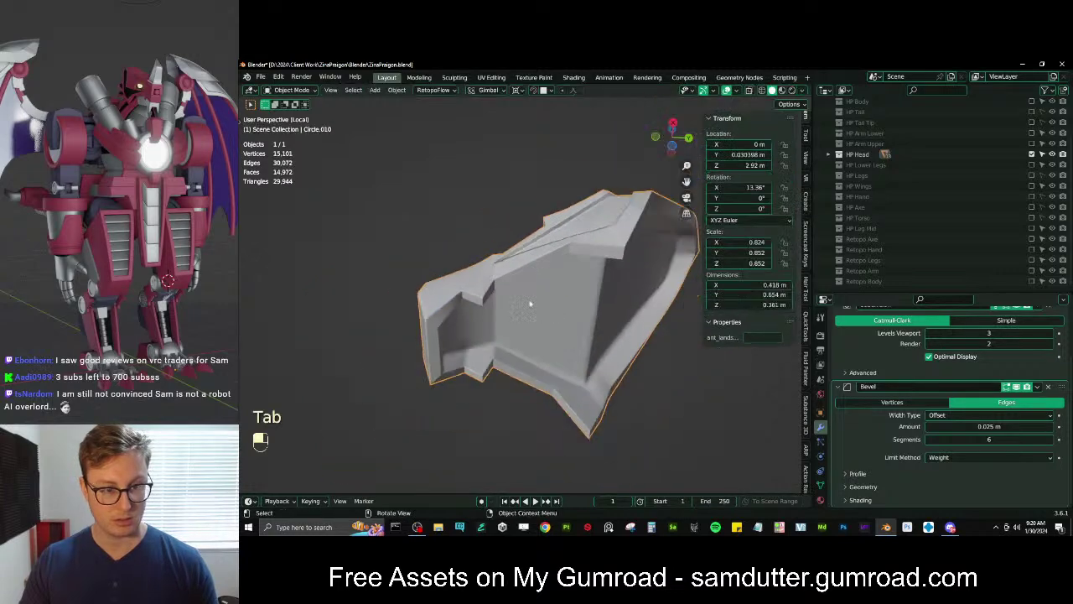
middle_click_drag(531, 307, 503, 328)
key("ctrl+s")
Set the bevel weight of the head piece's front panel side and bottom edges to 1.00 and save the file
key("Tab")
left_click(512, 335, "shift")
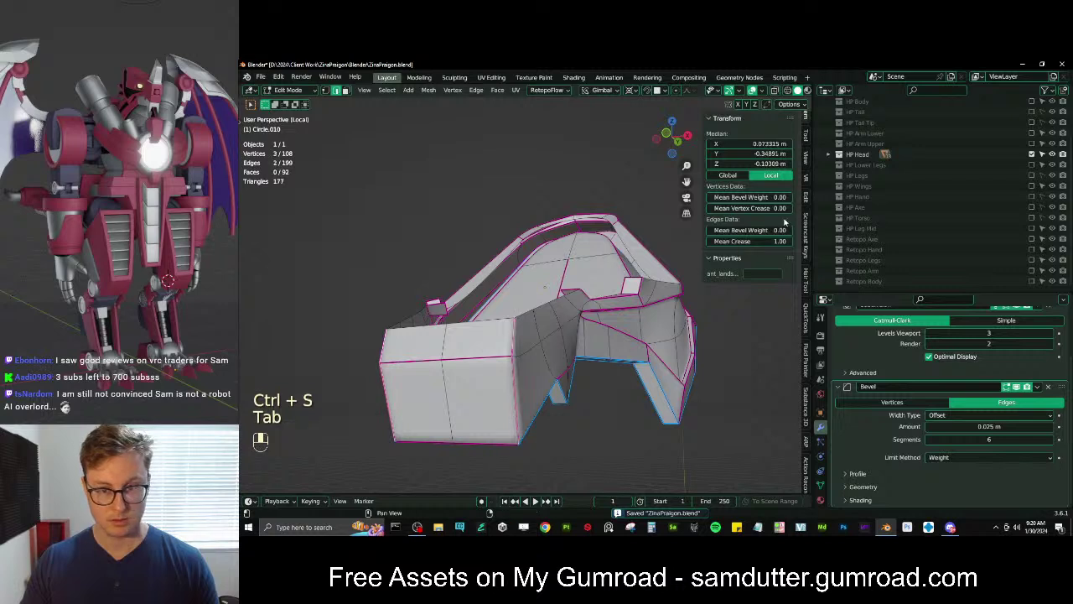
left_click_drag(751, 230, 765, 231)
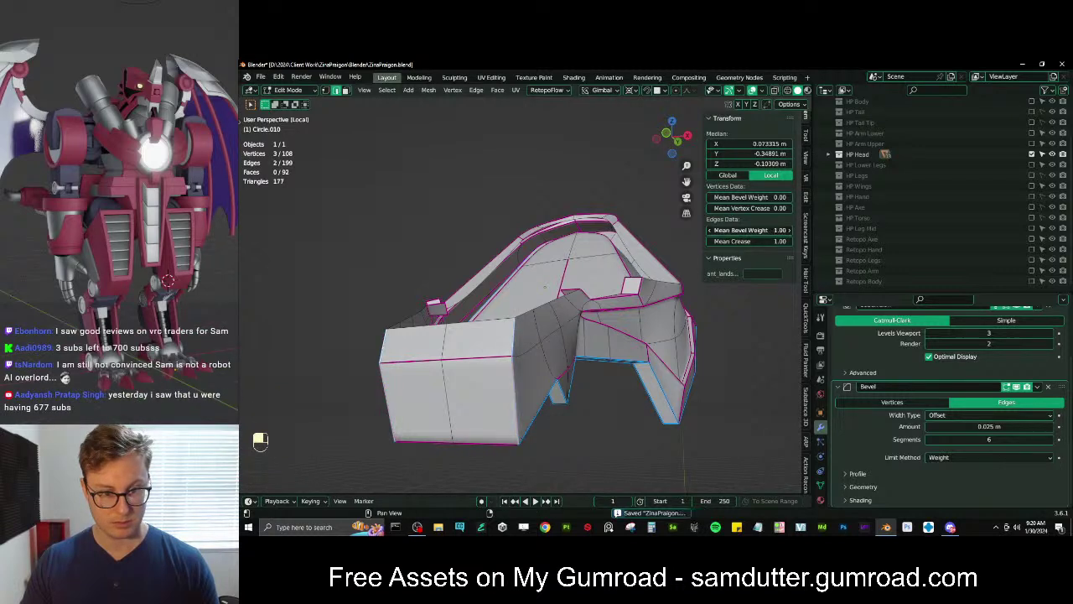
key("Tab")
middle_click_drag(545, 286, 408, 353)
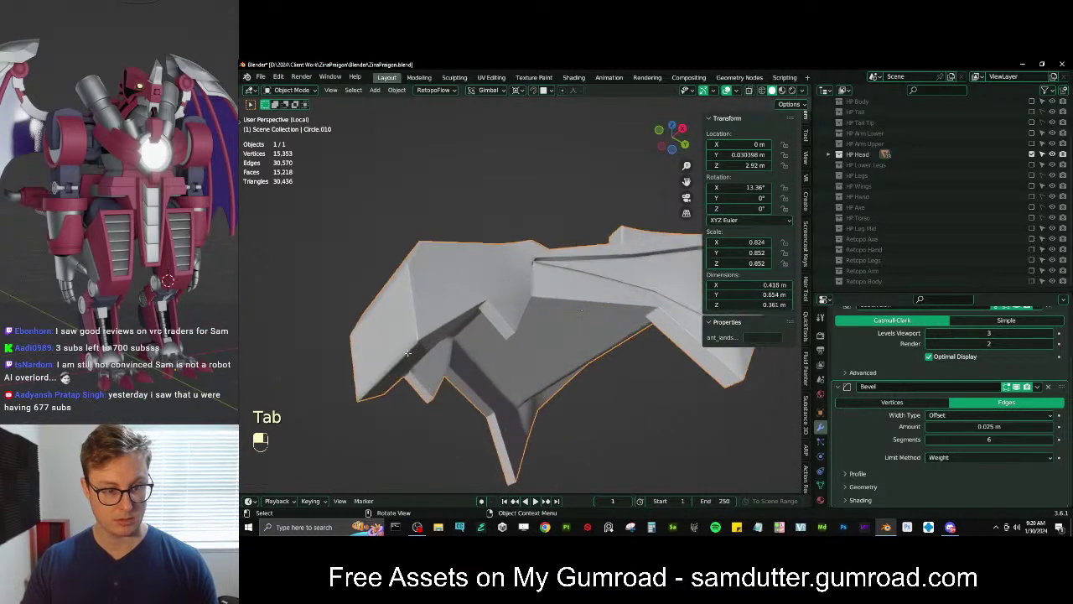
key("Tab")
key("Tab")
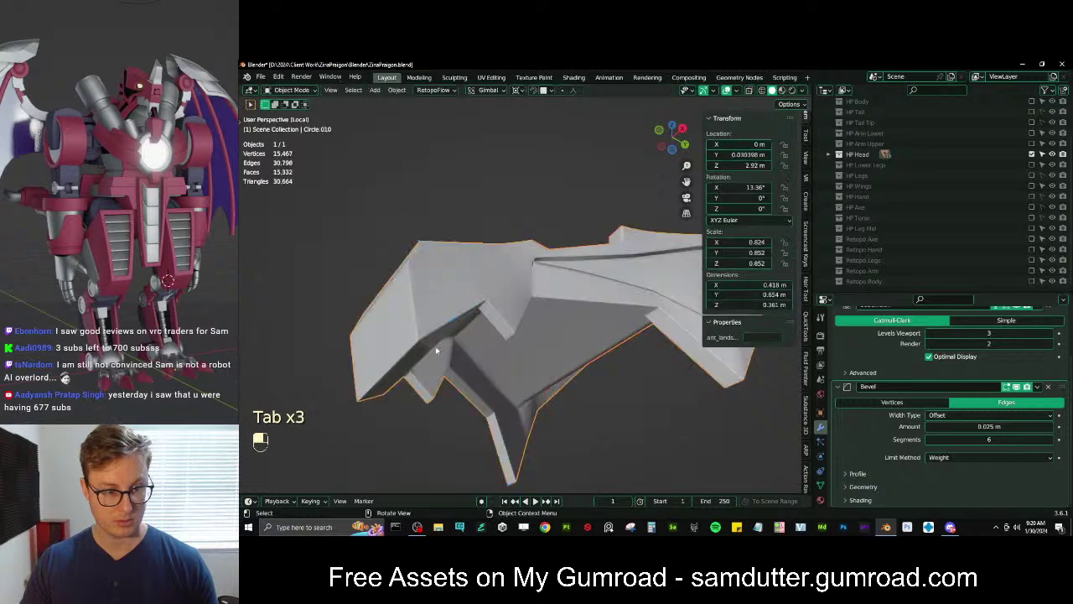
middle_click_drag(537, 344, 569, 315)
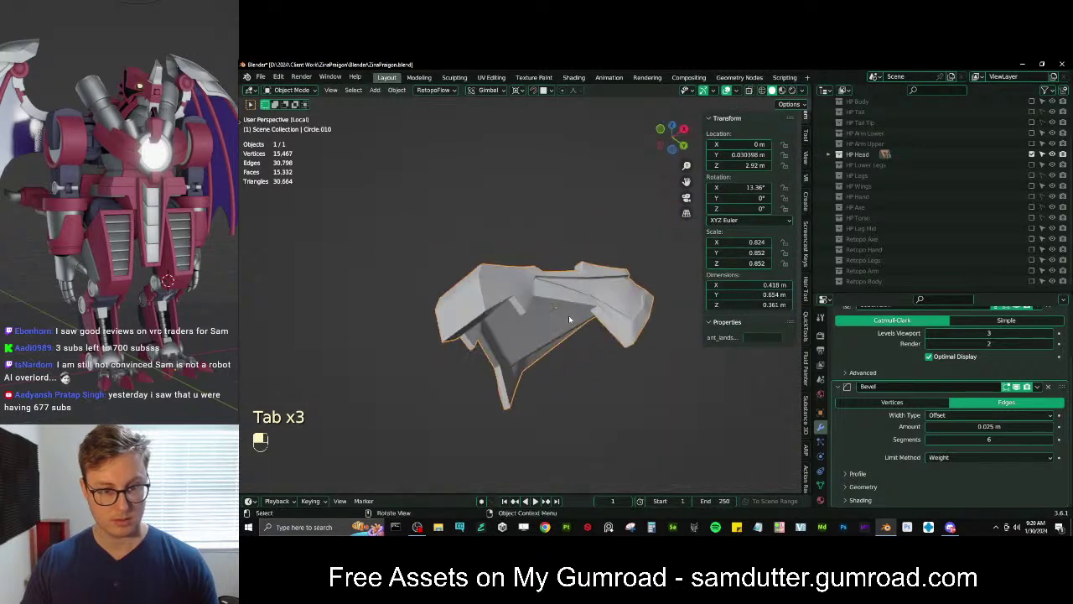
key("ctrl+s")
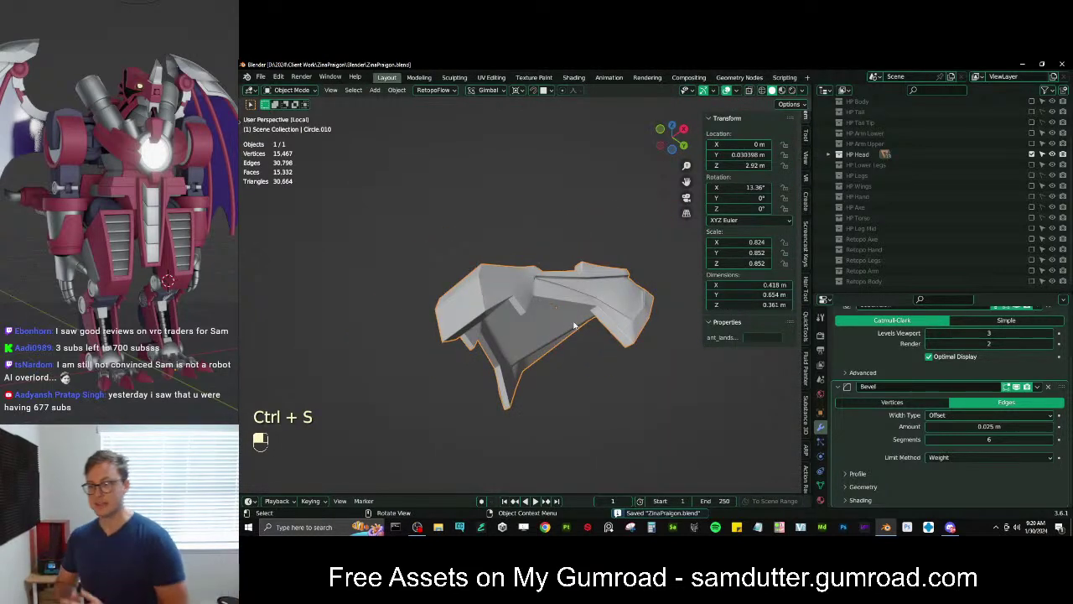
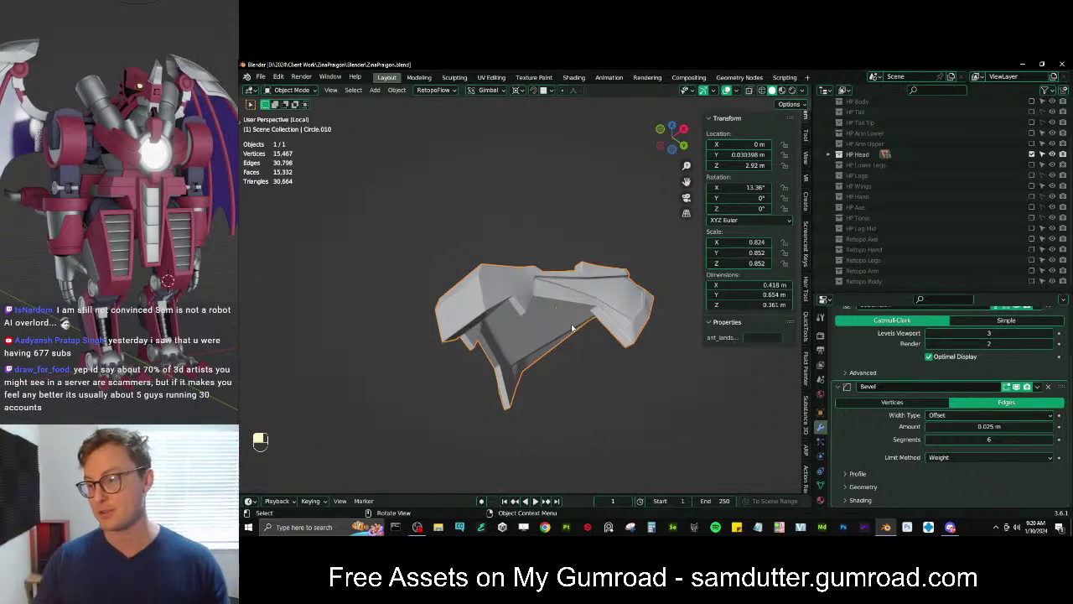
Examine the side of the head piece and its groove edges in both wireframe-overlay and plain shaded form
scroll(572, 328, "up", 6)
middle_click_drag(573, 328, 499, 326)
key("Tab")
key("KP_3")
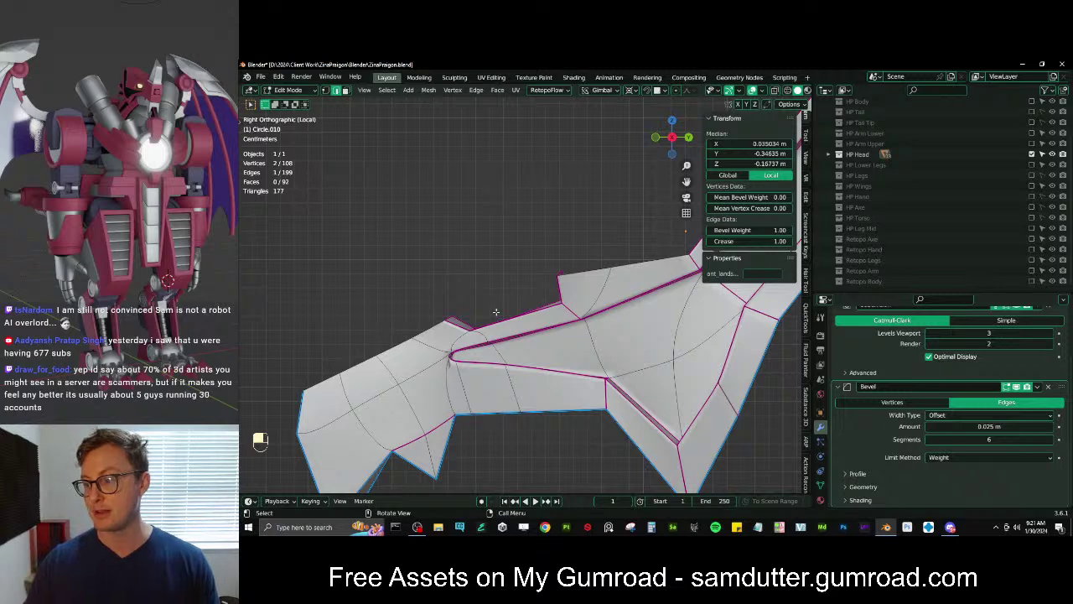
middle_click_drag(533, 329, 505, 355)
key("Tab")
middle_click_drag(507, 362, 495, 340)
Select the edge loops along one border of the side panel's grooves and raise their mean bevel weight
key("Tab")
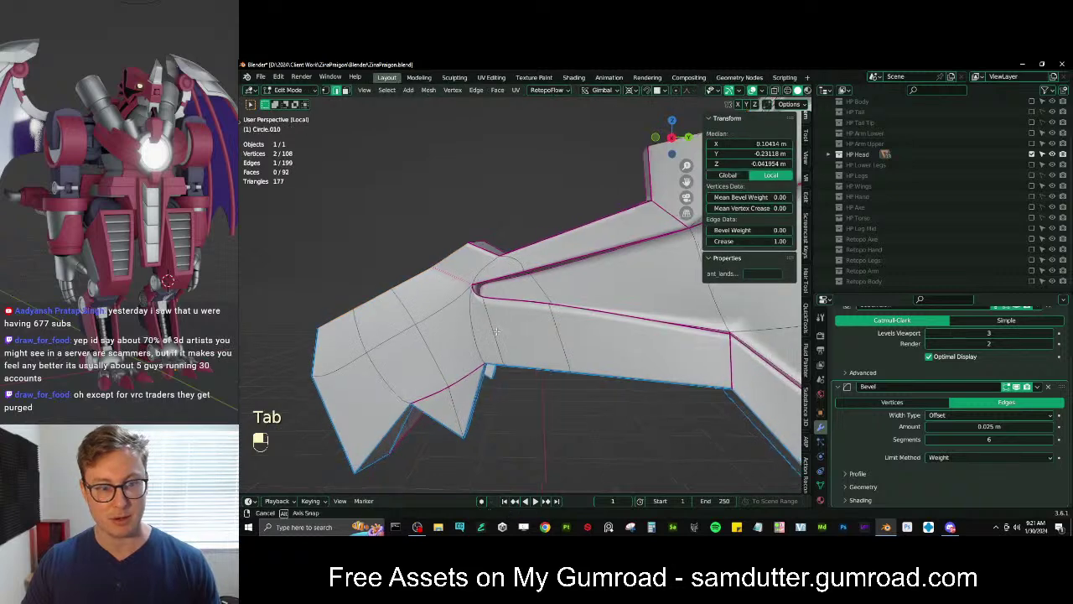
middle_click_drag(568, 342, 582, 347)
left_click(576, 356, "alt+shift")
left_click(503, 272, "alt+shift")
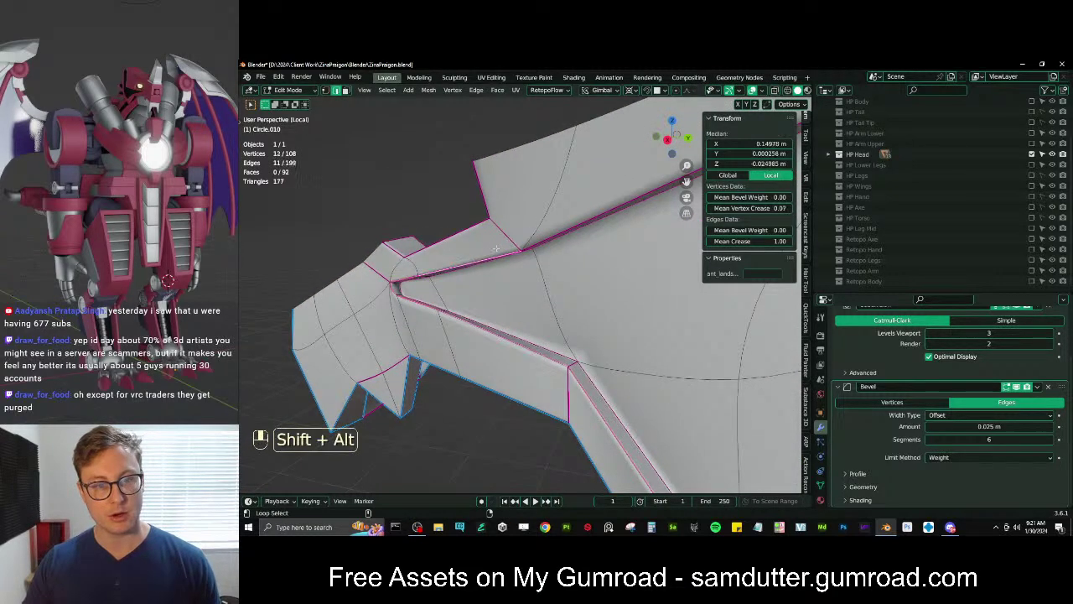
middle_click_drag(637, 199, 550, 227)
left_click(553, 171, "alt+shift")
key("z")
key("z")
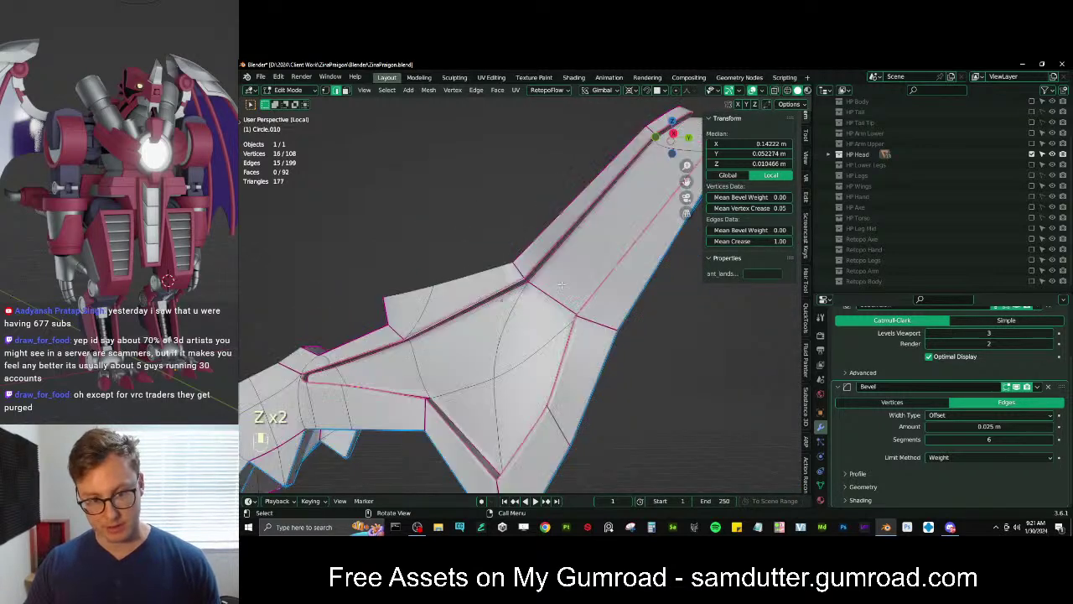
middle_click_drag(584, 285, 605, 327)
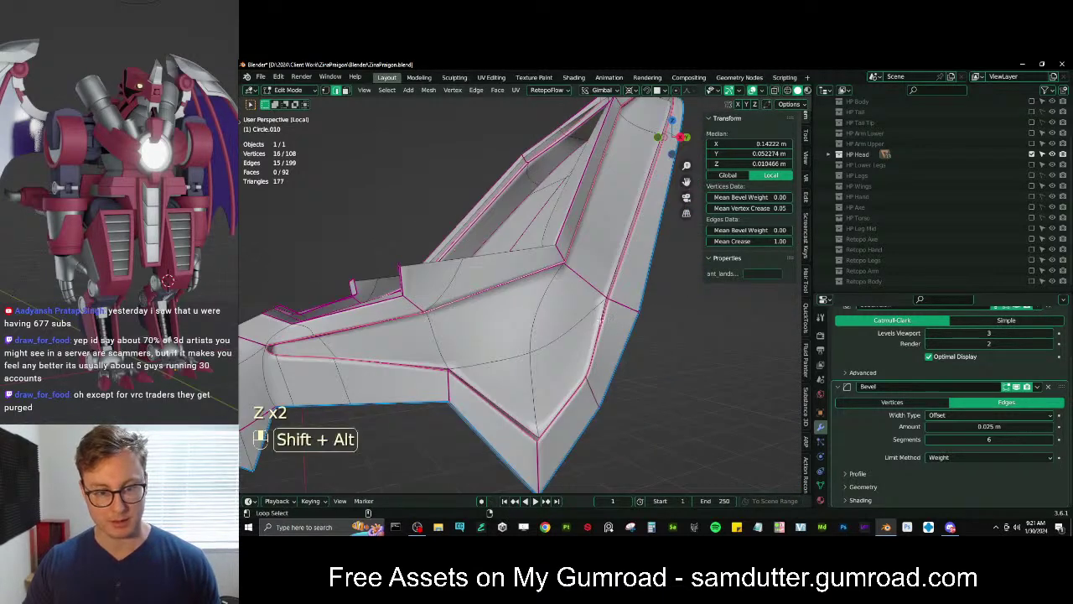
left_click_drag(753, 229, 788, 230)
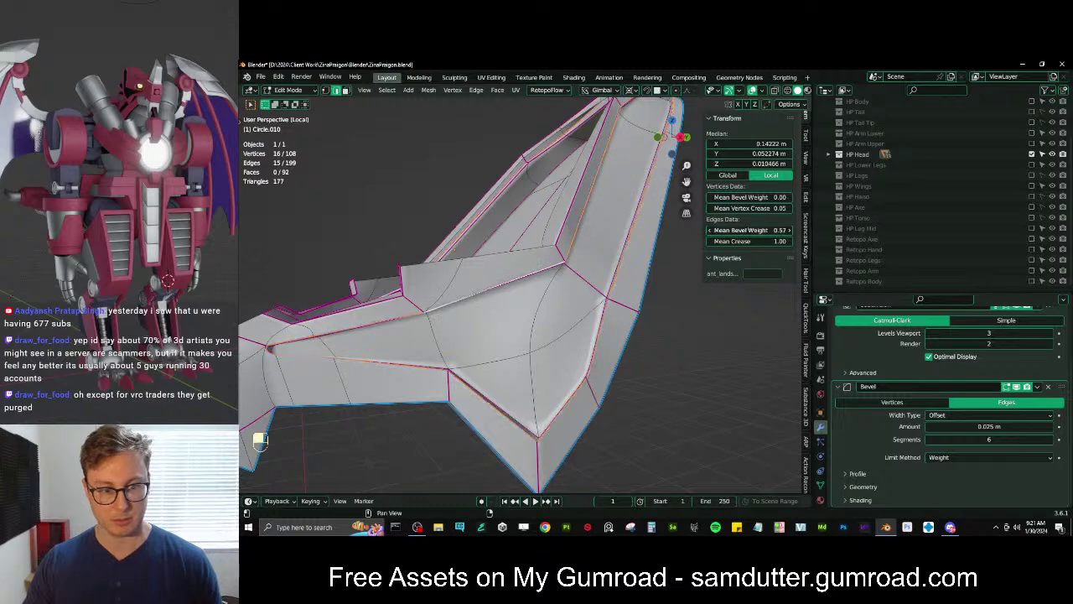
key("Tab")
Select the remaining edges along the opposite border of the side panel's grooves and set their mean bevel weight to 1.00
middle_click_drag(587, 302, 584, 316)
key("Tab")
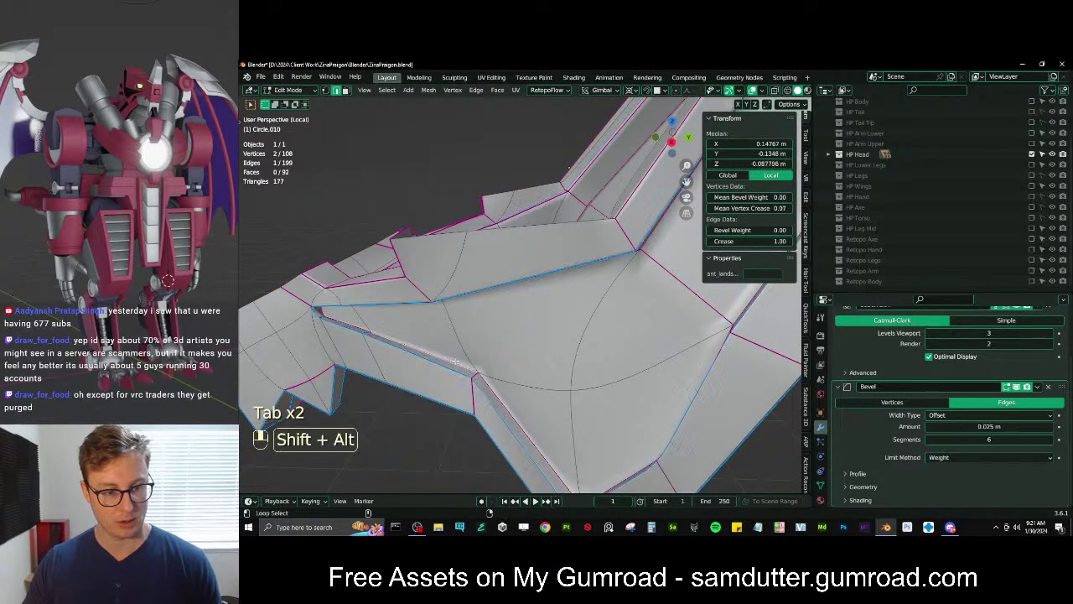
left_click(486, 386, "alt+shift")
mouse_move(495, 387)
middle_mouse_down()
mouse_move(515, 302)
mouse_move(533, 288)
mouse_move(325, 319)
middle_mouse_up()
key("z")
key("z")
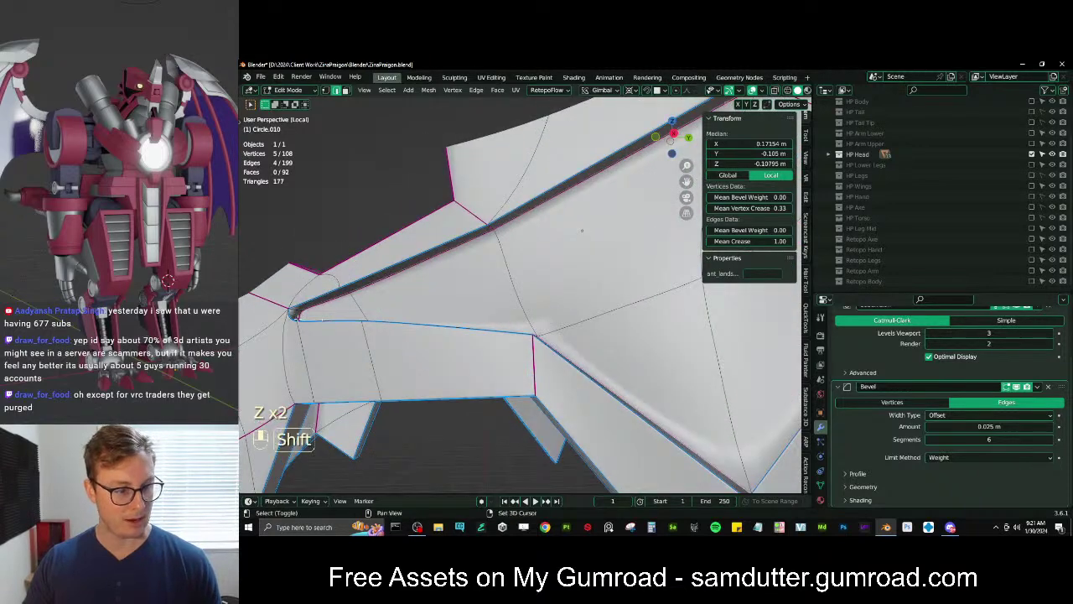
middle_click_drag(475, 247, 330, 296, "shift")
scroll(503, 252, "down", 4)
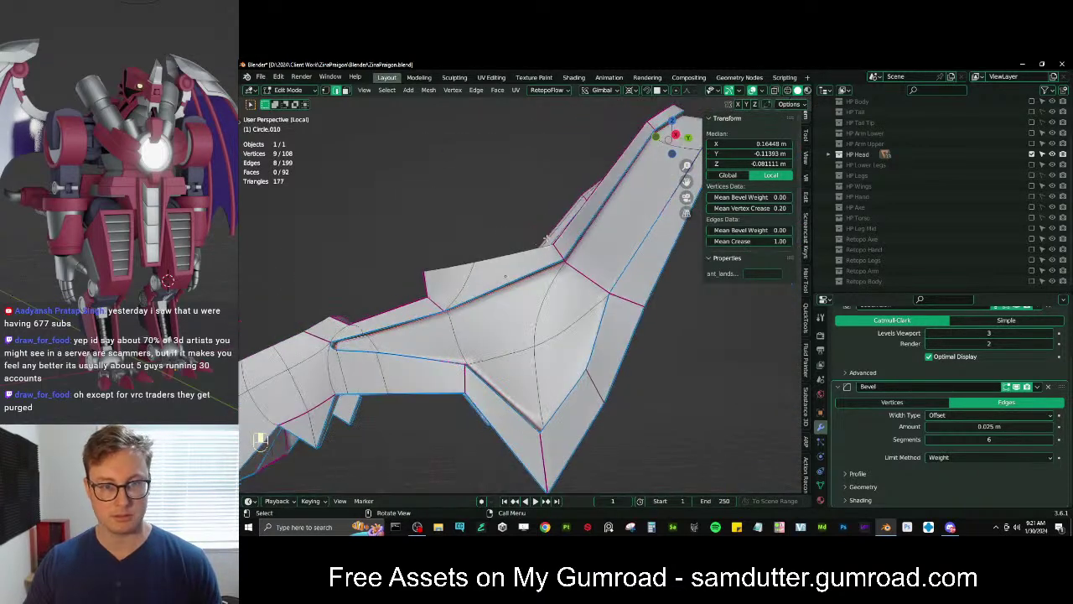
middle_click_drag(587, 228, 568, 384)
left_click(540, 232, "alt+shift")
scroll(541, 272, "up", 2)
left_click(607, 238, "alt+shift")
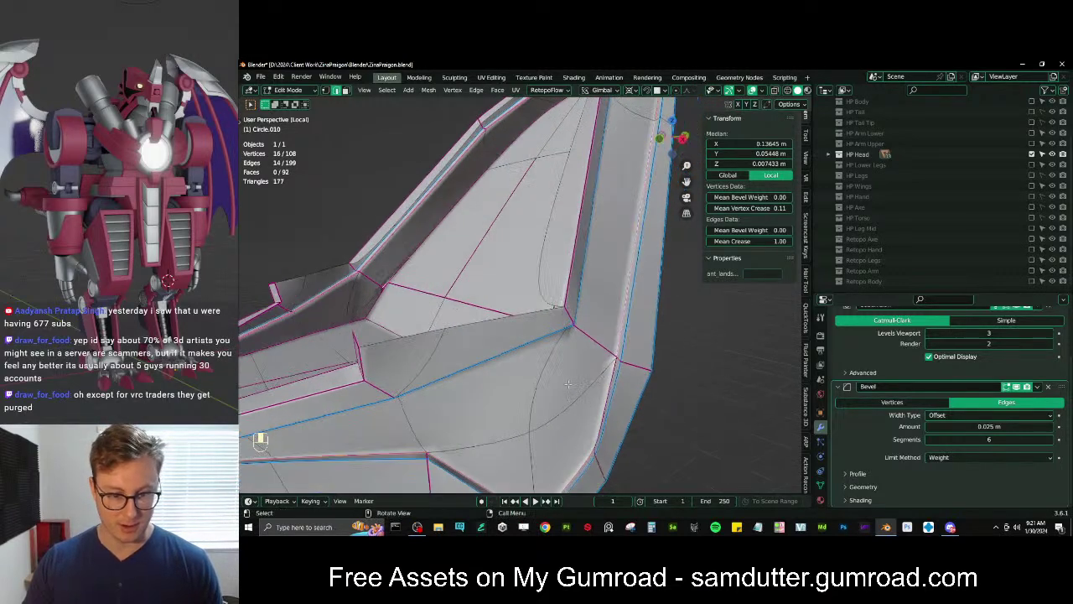
left_click_drag(775, 230, 801, 230)
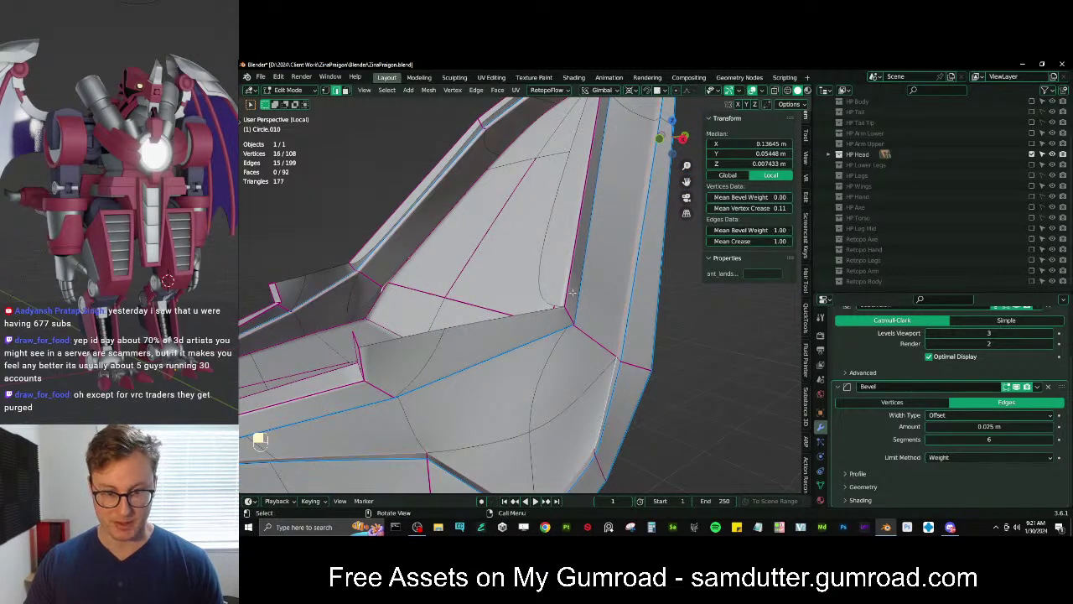
Examine the beveled groove edges and the hollow underside of the head piece in object mode
middle_click_drag(573, 293, 616, 292)
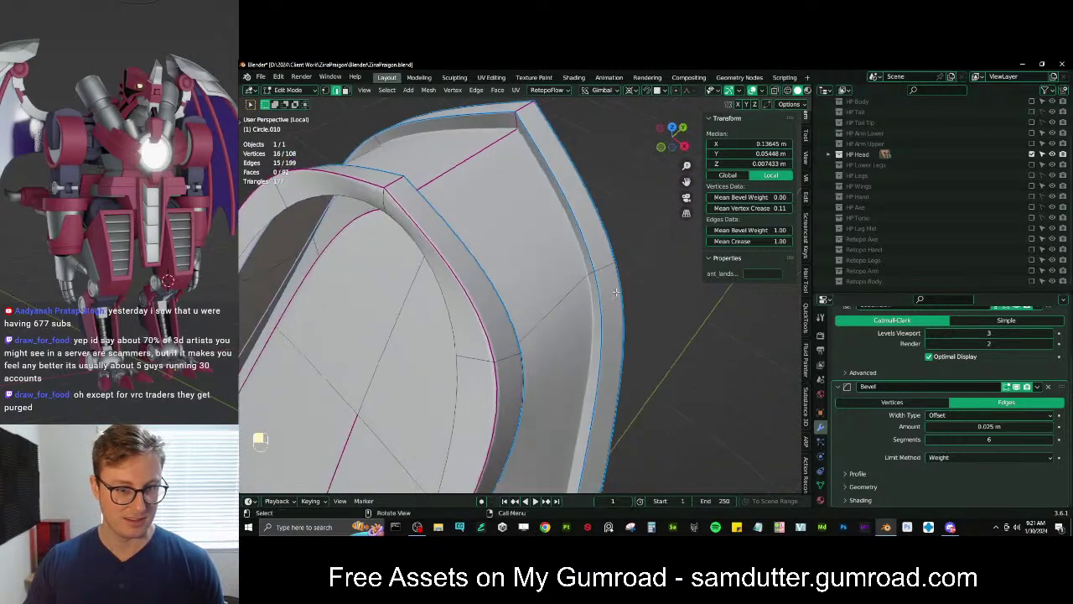
key("z")
key("Tab")
key("z")
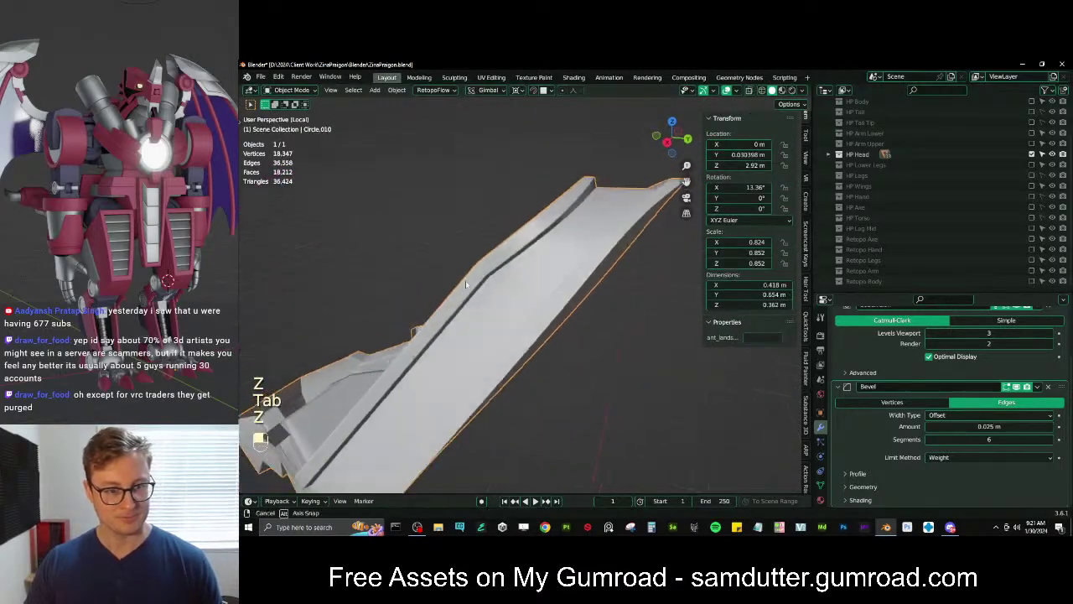
middle_click_drag(466, 280, 556, 219)
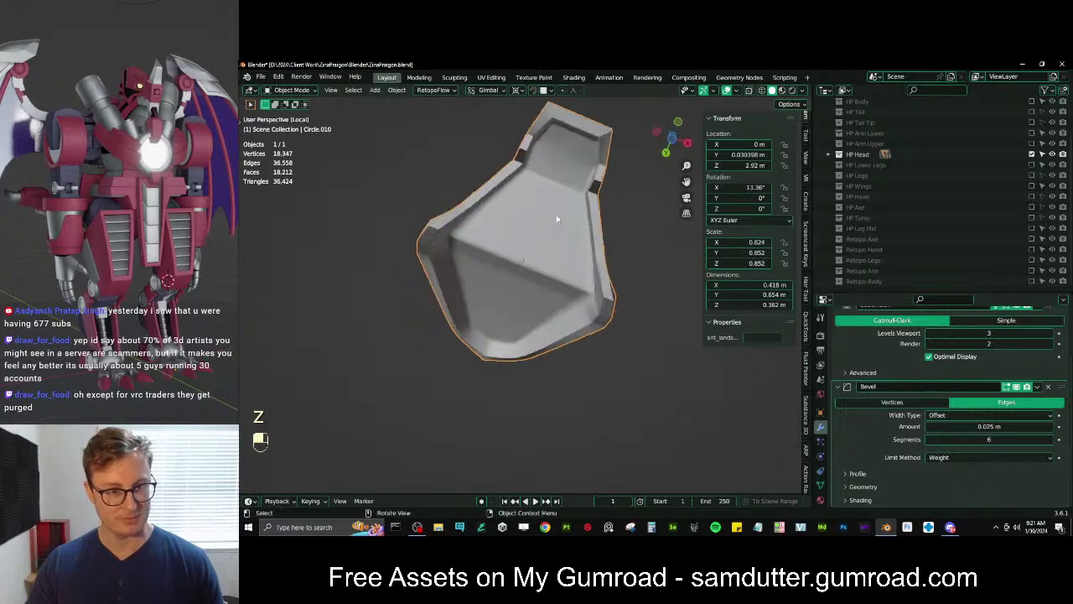
scroll(478, 240, "up", 3)
Select the inner edges around the underside's rear recess, side border and front recess, and set their mean bevel weight to 1.00
key("Tab")
middle_click_drag(479, 239, 505, 250)
scroll(537, 369, "down", 2)
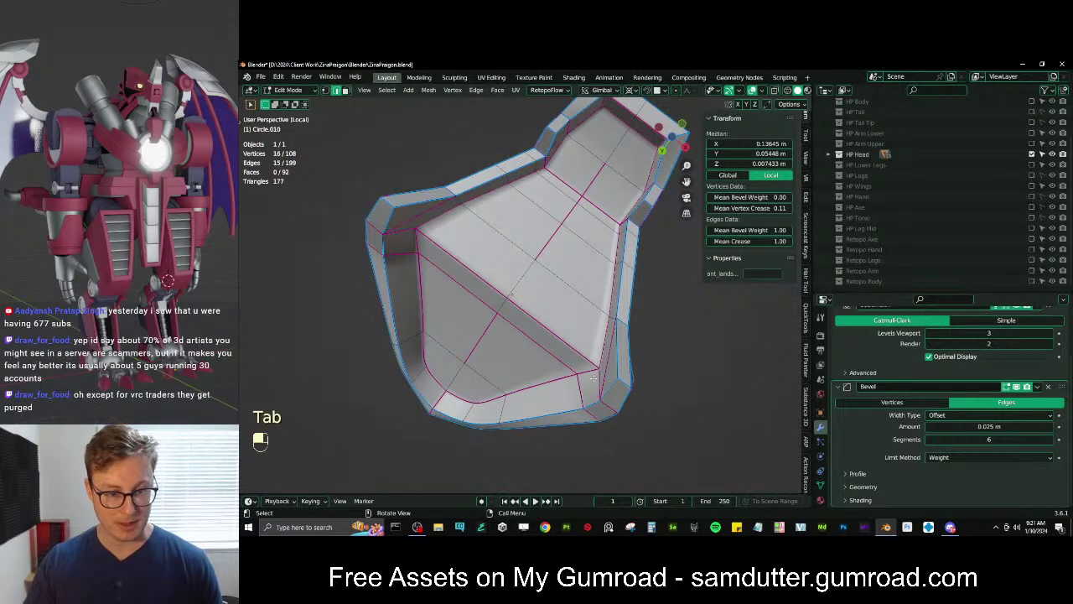
left_click(465, 398, "ctrl")
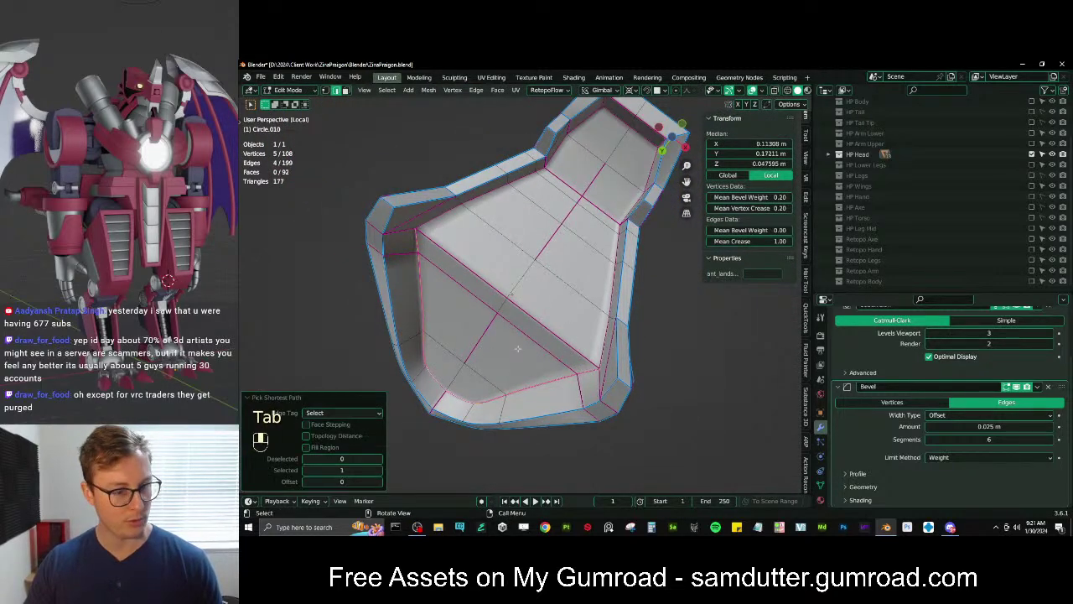
left_click(595, 333, "shift")
left_click(554, 178, "ctrl")
middle_click_drag(551, 181, 499, 232, "shift")
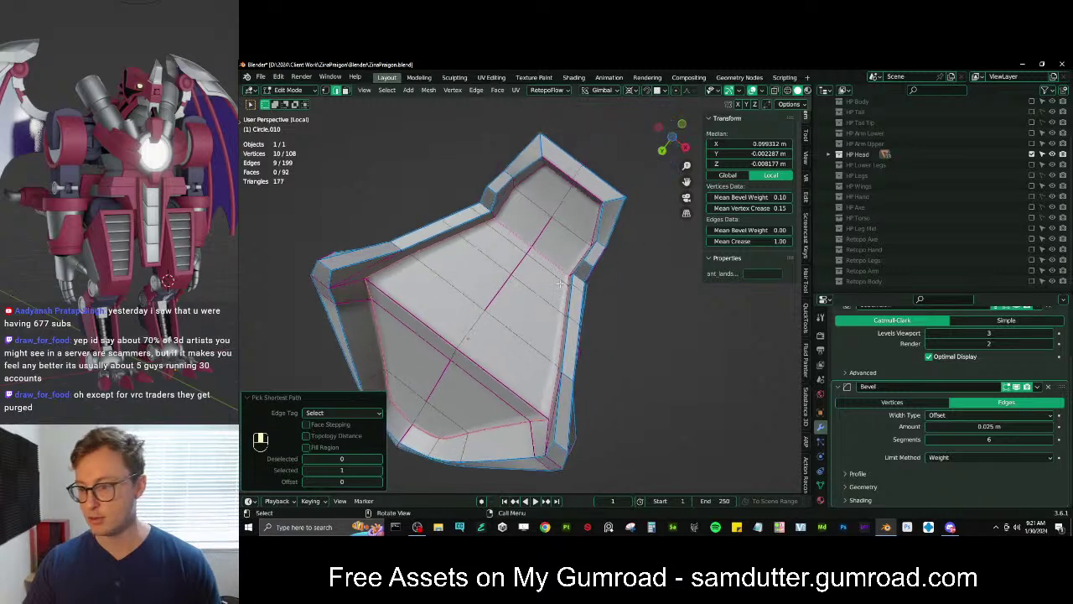
middle_click_drag(560, 298, 549, 320)
scroll(547, 293, "up", 3)
middle_click_drag(545, 278, 579, 323, "shift")
left_click(552, 253, "shift")
left_click(617, 278, "shift")
left_click(629, 280, "shift")
middle_click_drag(578, 323, 596, 383, "shift")
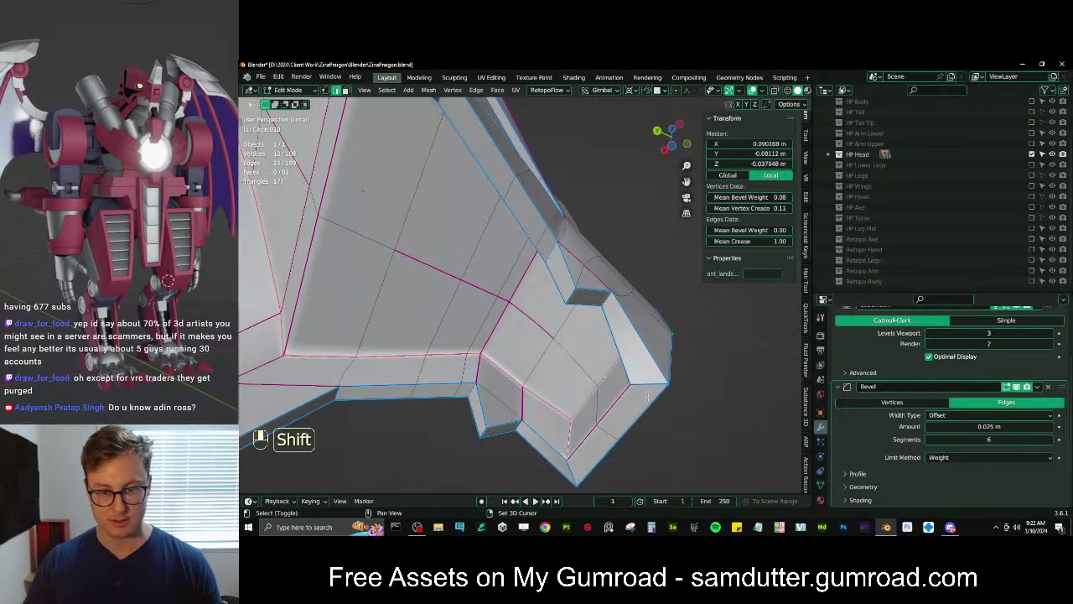
key("ctrl+z")
left_click(577, 438, "shift")
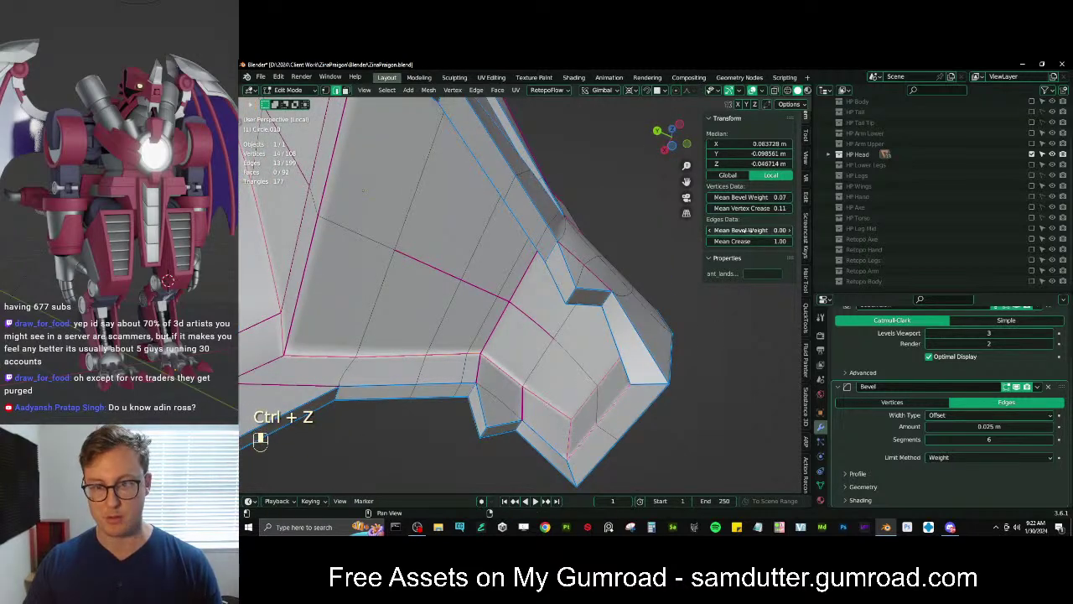
middle_click_drag(661, 340, 561, 242)
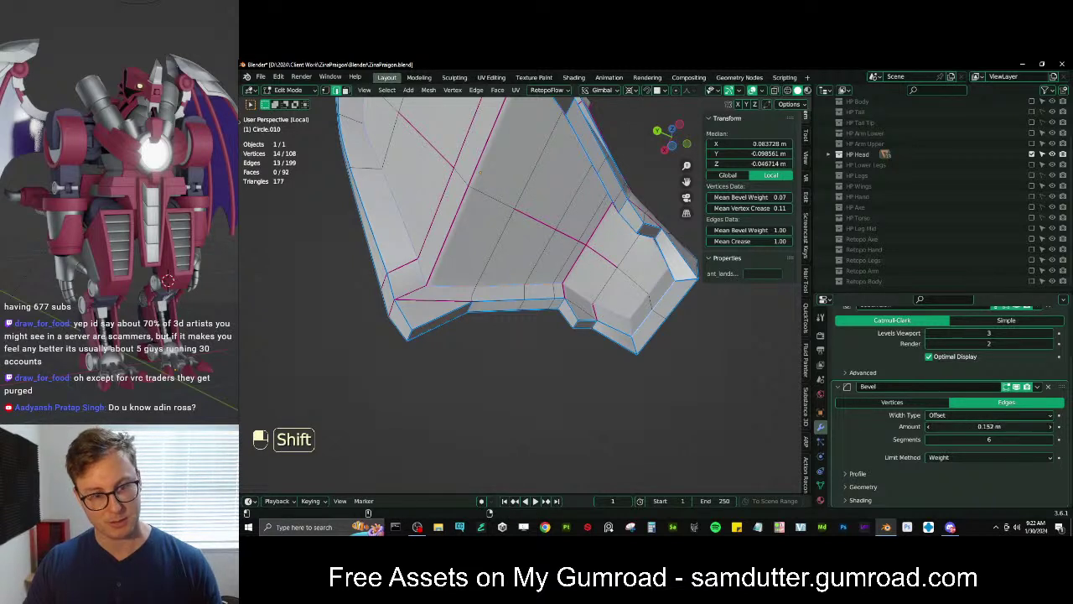
Set the Bevel modifier's width type to Percent
left_click(982, 415)
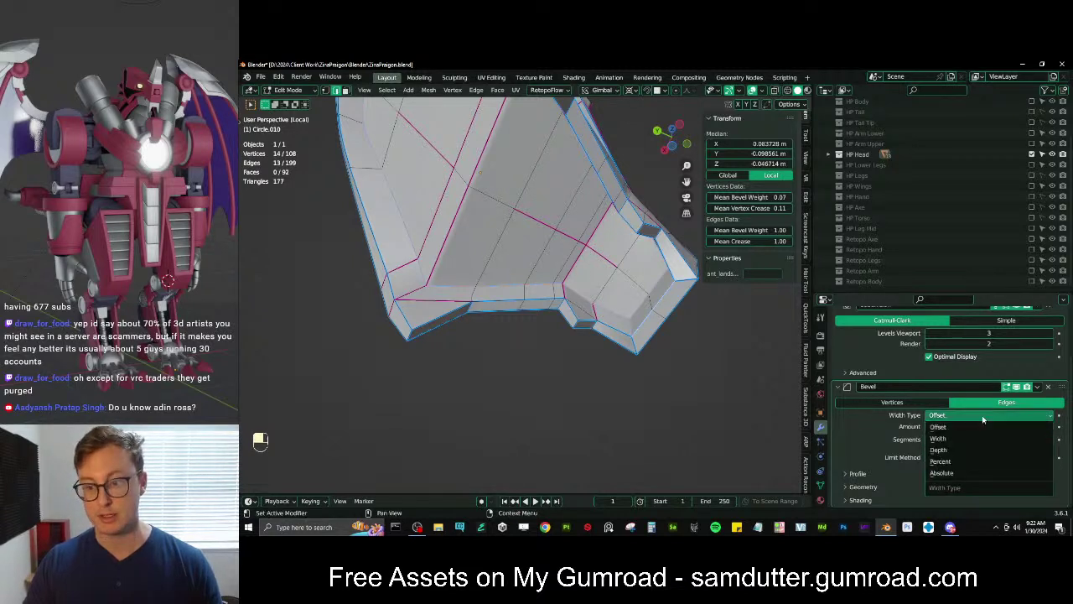
left_click(944, 462)
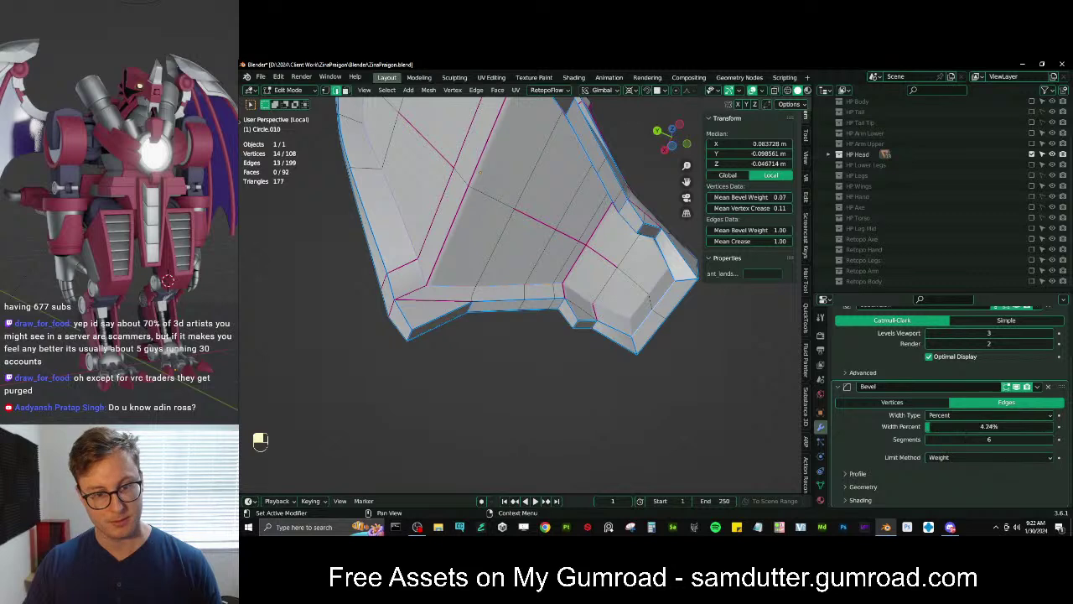
Set the Bevel modifier's Width Percent to 50.04%
mouse_move(930, 426)
left_mouse_down()
mouse_move(1044, 426)
mouse_move(948, 425)
left_mouse_up()
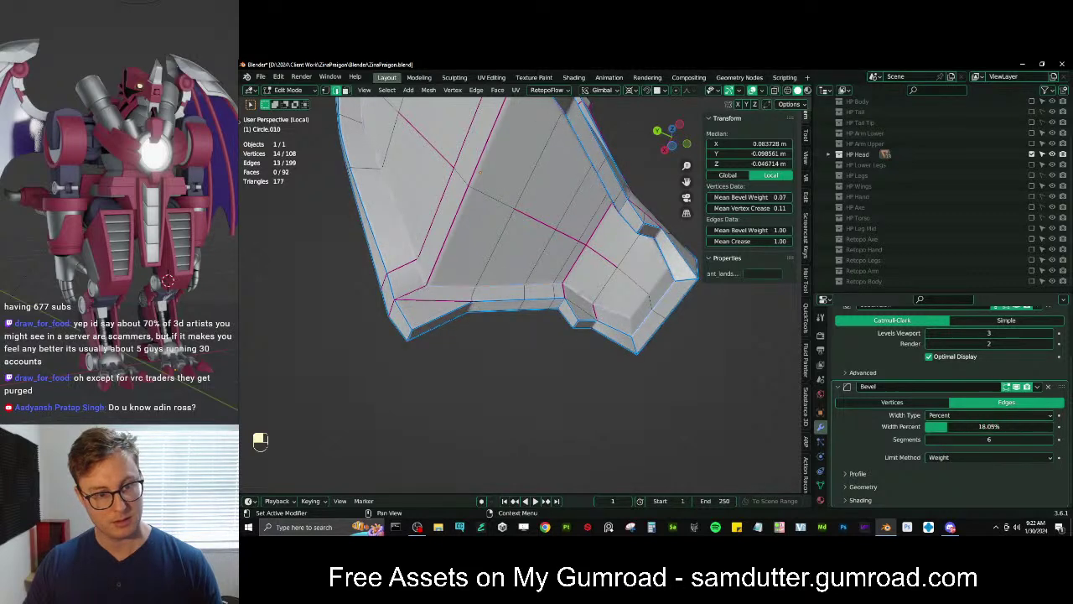
key("Tab")
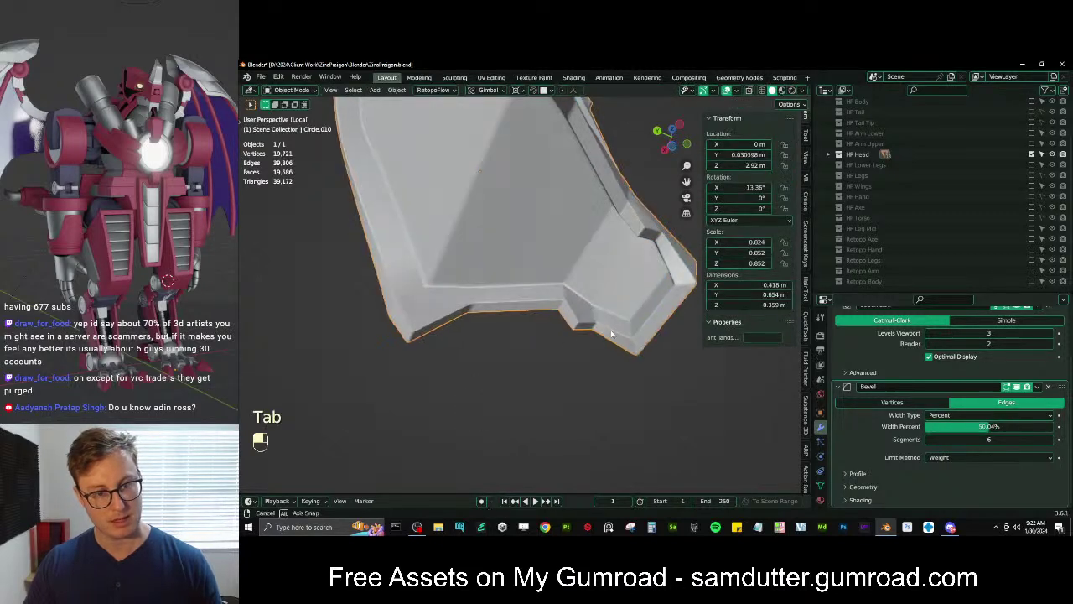
middle_click_drag(492, 407, 476, 321)
scroll(549, 329, "up", 3)
Set the bevel weight of the edge at the front end of the side groove to 1.00
key("Tab")
left_click(476, 321)
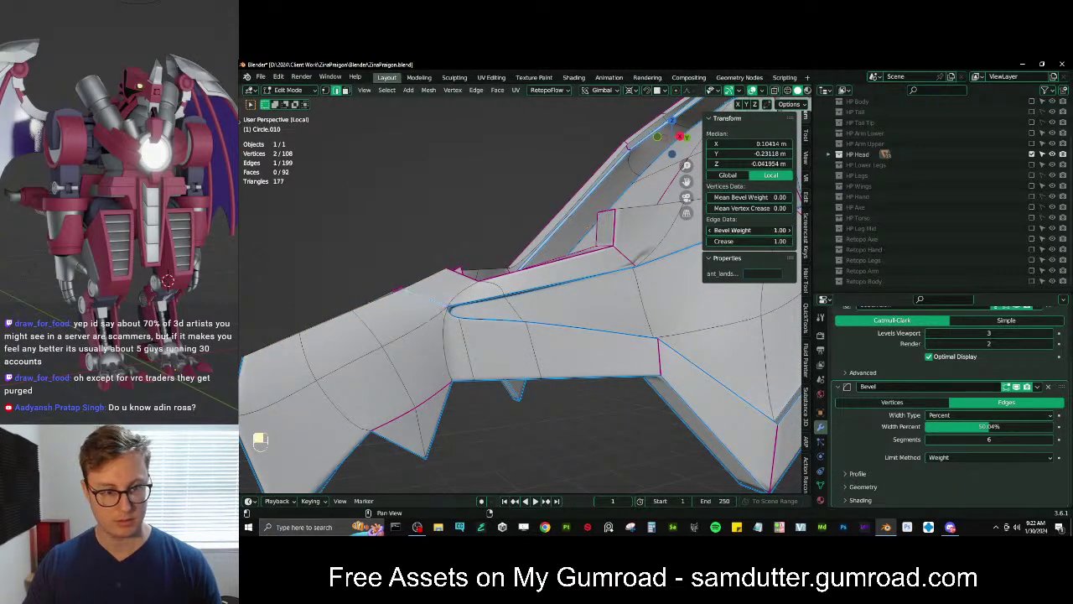
scroll(545, 310, "down", 5)
key("Tab")
Select the two short edges at the base of the notch above the side panel and set their mean bevel weight to 1.00
middle_click_drag(537, 302, 558, 291)
scroll(587, 311, "up", 4)
key("Tab")
middle_click_drag(472, 277, 509, 295)
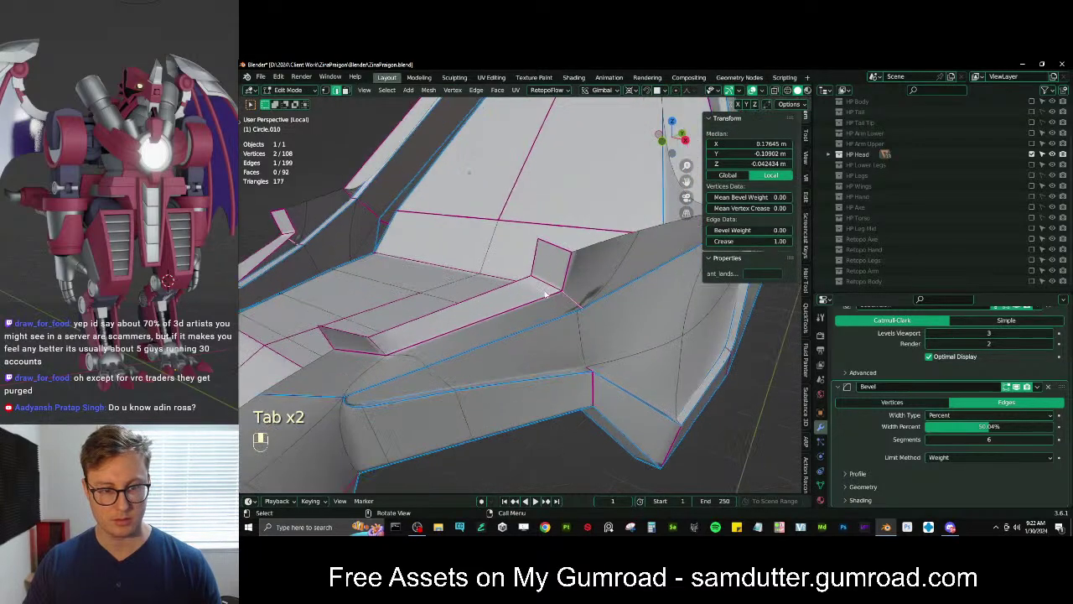
left_click(548, 283, "shift")
left_click_drag(744, 231, 748, 230)
scroll(549, 284, "down", 4)
key("Tab")
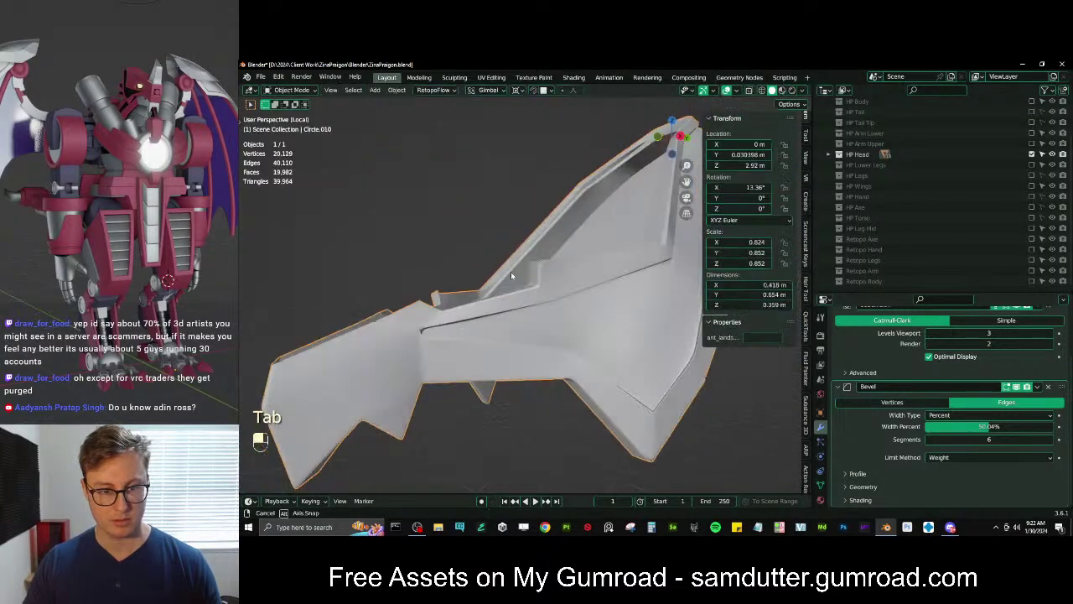
Leave the isolated view of the lower head piece to show the whole head, and save the file
scroll(511, 272, "down", 2)
middle_click_drag(511, 271, 565, 308)
key("KP_Divide")
scroll(486, 281, "down", 6)
mouse_move(479, 281)
middle_mouse_down()
mouse_move(560, 313)
mouse_move(459, 280)
mouse_move(472, 287)
middle_mouse_up()
scroll(560, 313, "up", 4)
key("ctrl+s")
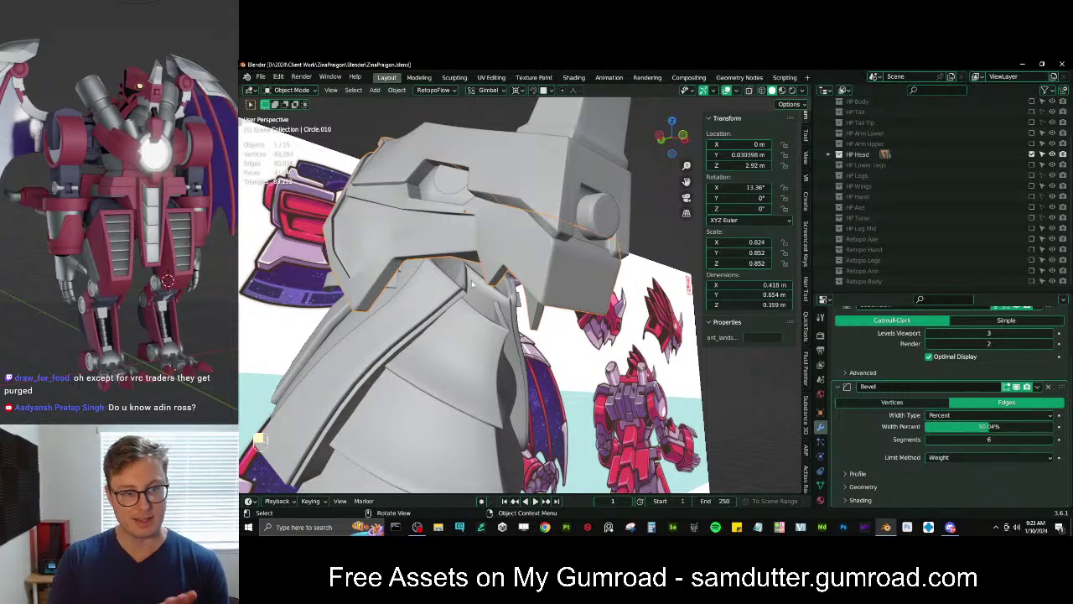
Select the upper head piece and set its Bevel modifier to the Percent width type with a Width Percent of 28.31%
middle_click_drag(483, 228, 444, 290)
left_click(450, 237)
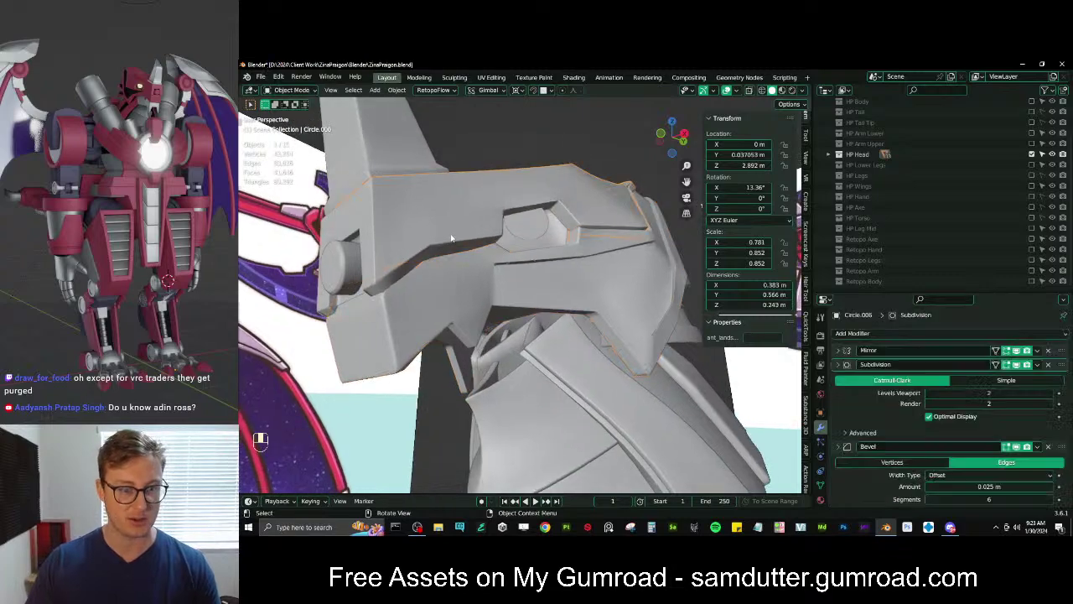
middle_click_drag(450, 238, 546, 319)
left_click(838, 378)
left_click(947, 407)
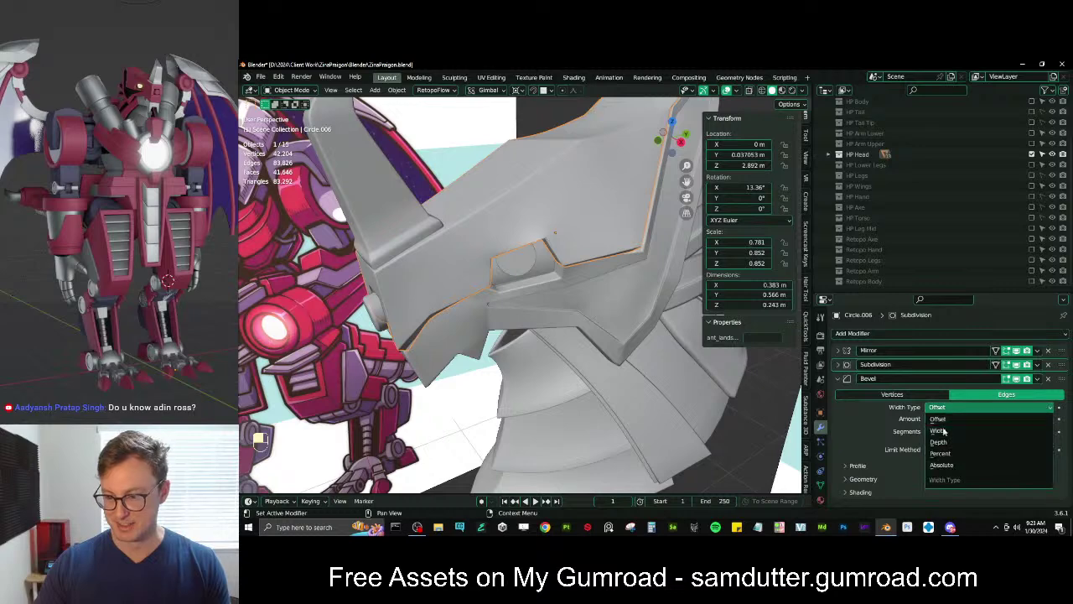
left_click(943, 449)
left_click_drag(975, 423, 1018, 420)
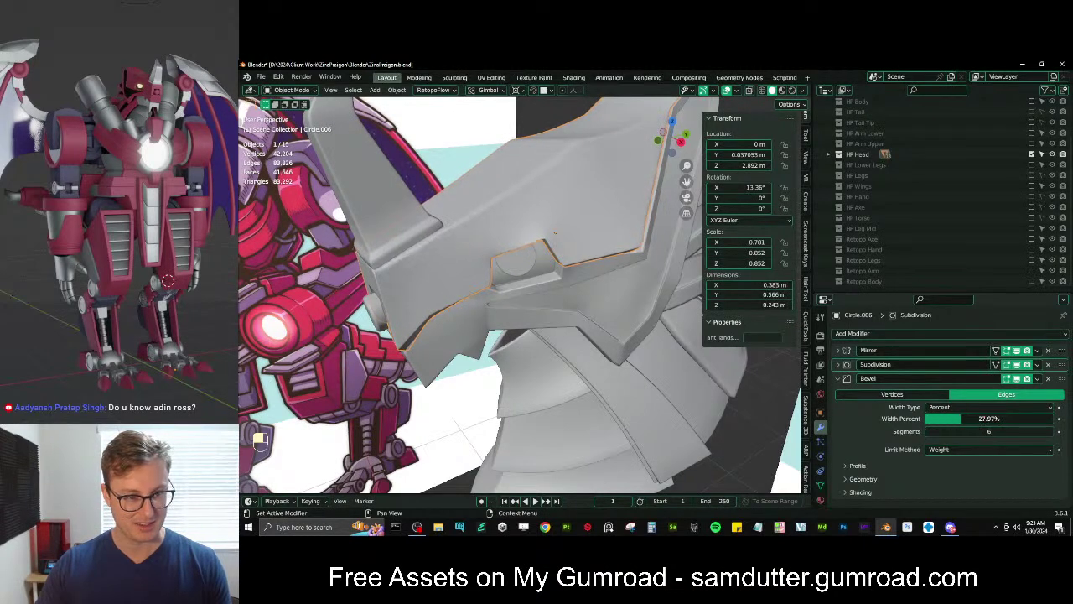
Select the edges along the upper head piece's side ridge behind the horn and set their mean bevel weight to 1.00
key("Tab")
middle_click_drag(617, 382, 393, 280)
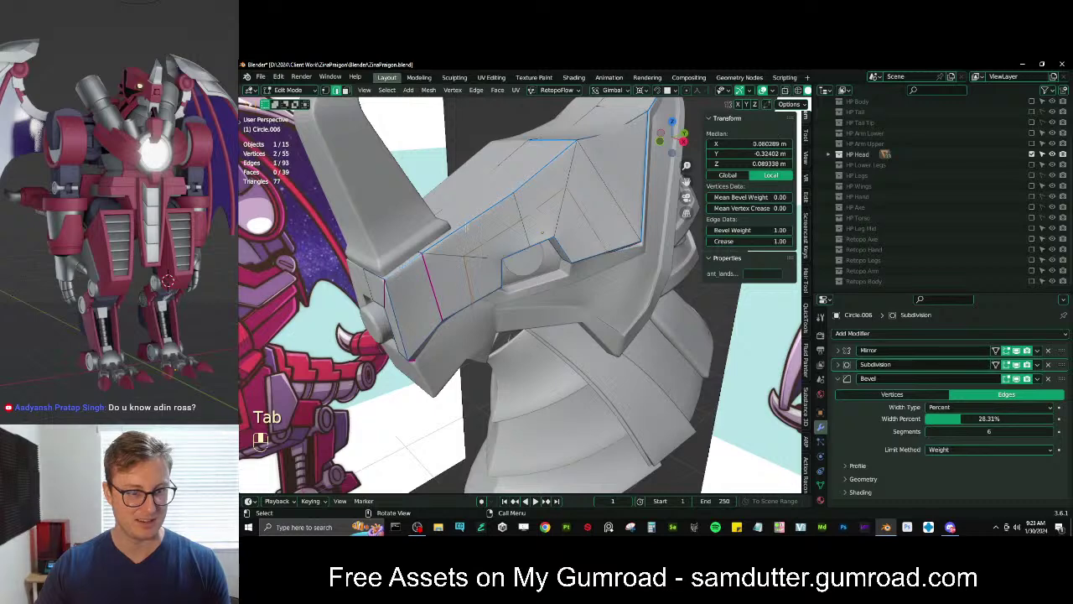
middle_click_drag(542, 233, 560, 202)
left_click(560, 202, "ctrl")
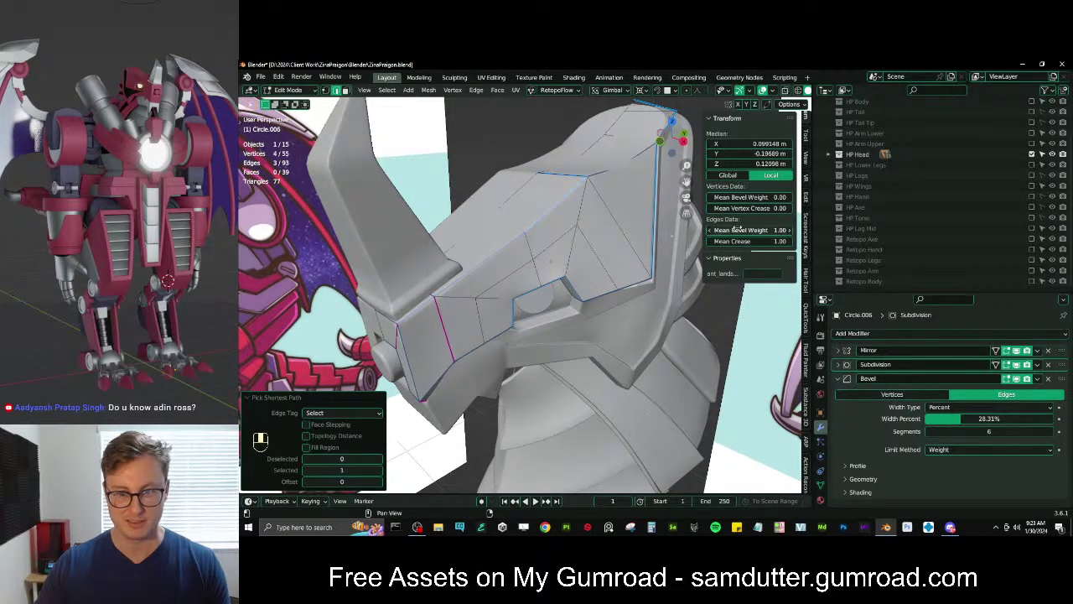
Select the snout's front corner edge and the adjoining front edge below the horn, and set their mean bevel weight to 1.00
middle_click_drag(503, 323, 625, 303)
left_click(489, 342)
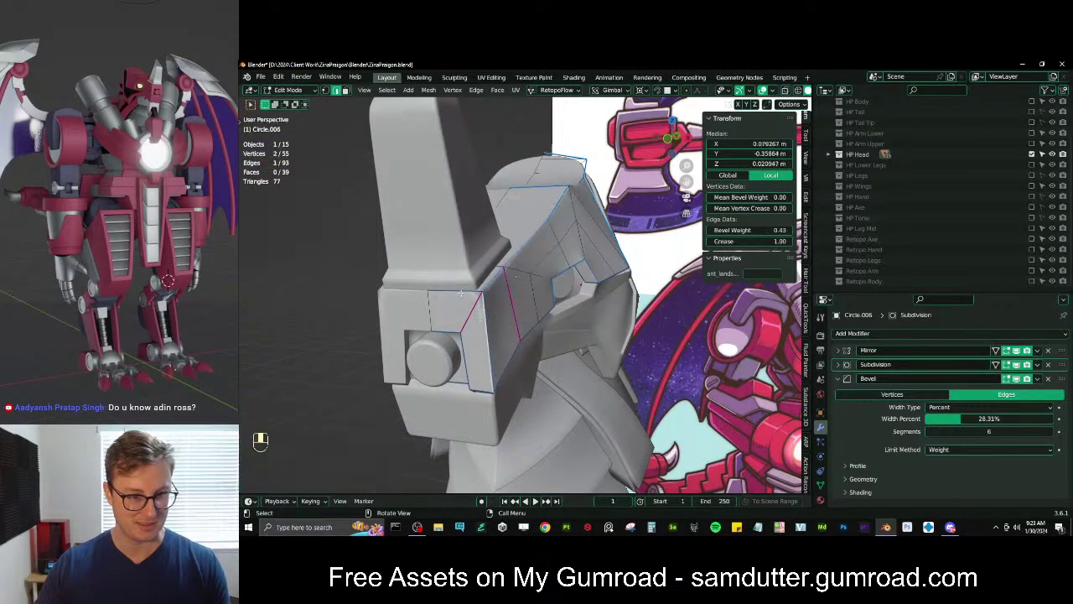
left_click(460, 292, "shift")
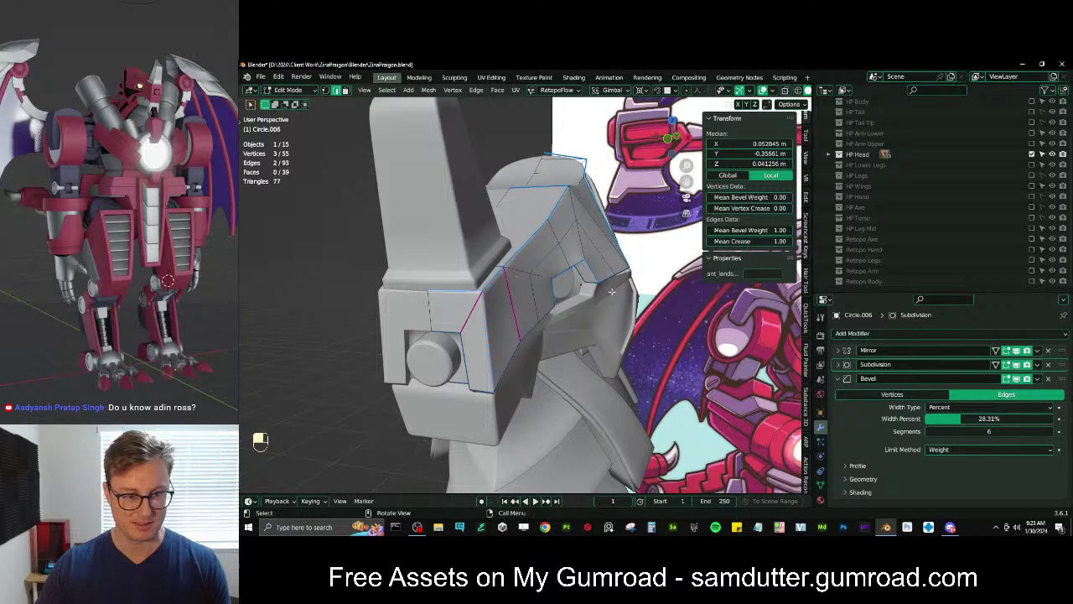
key("Tab")
middle_click_drag(612, 291, 586, 295)
Increase the mean bevel weight of the edges around the front socket and along the lower border toward the eye opening, and save the file
key("Tab")
scroll(578, 291, "up", 2)
key("Tab")
key("Tab")
left_click(581, 289)
left_click(570, 243, "shift")
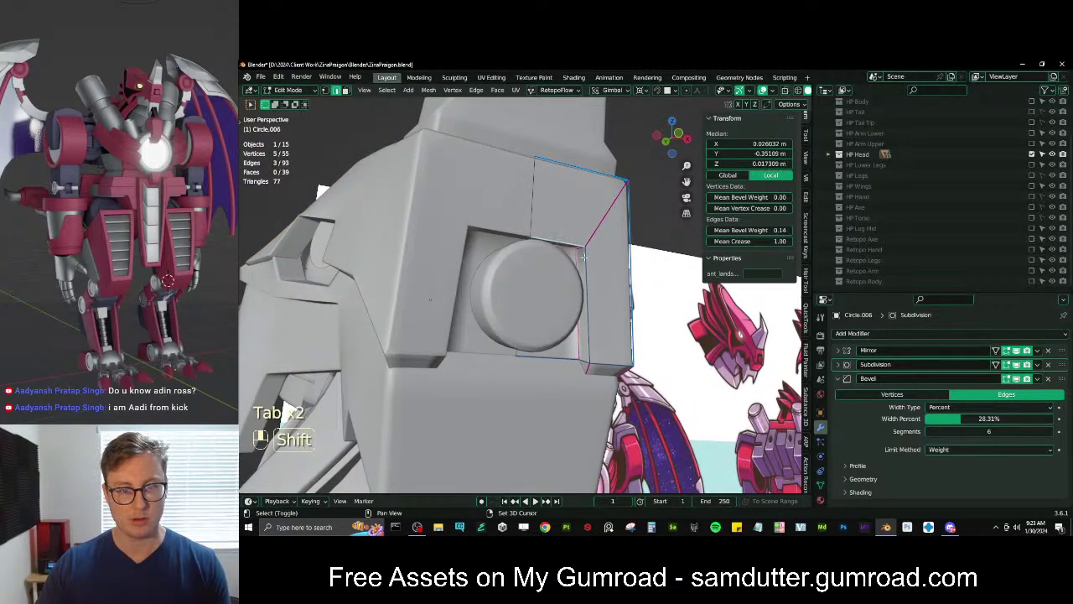
left_click(581, 249, "shift")
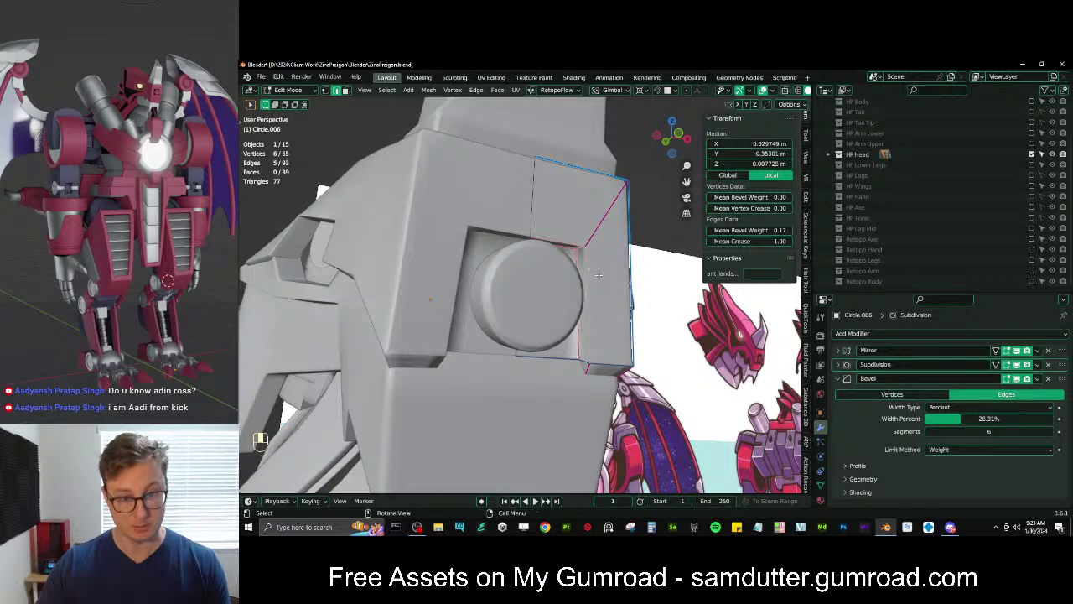
middle_click_drag(581, 249, 572, 298)
left_click(616, 324, "shift")
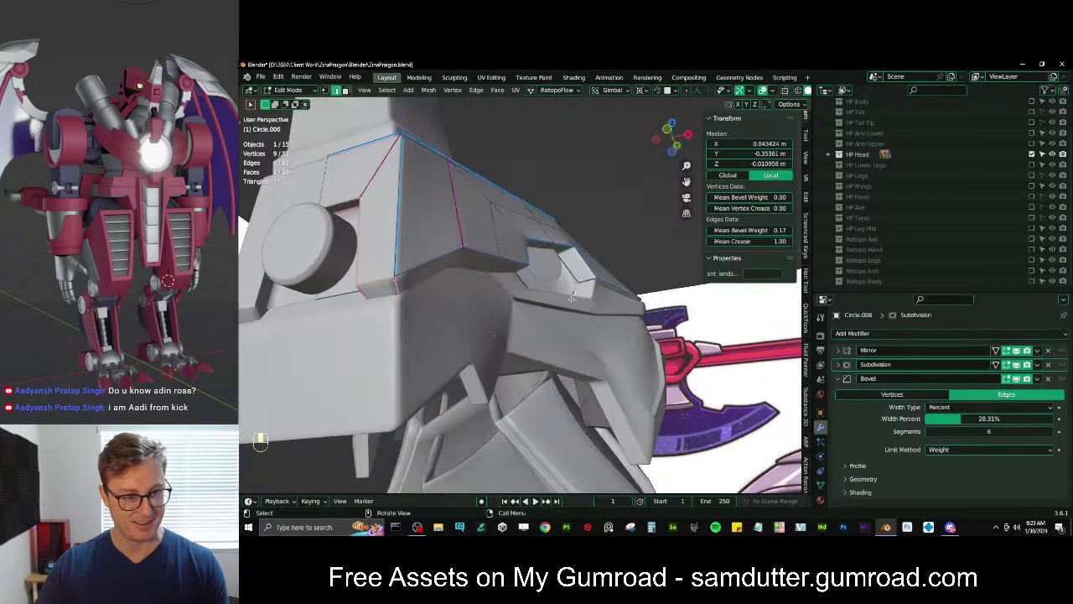
middle_click_drag(587, 262, 382, 300)
left_click(382, 300, "shift")
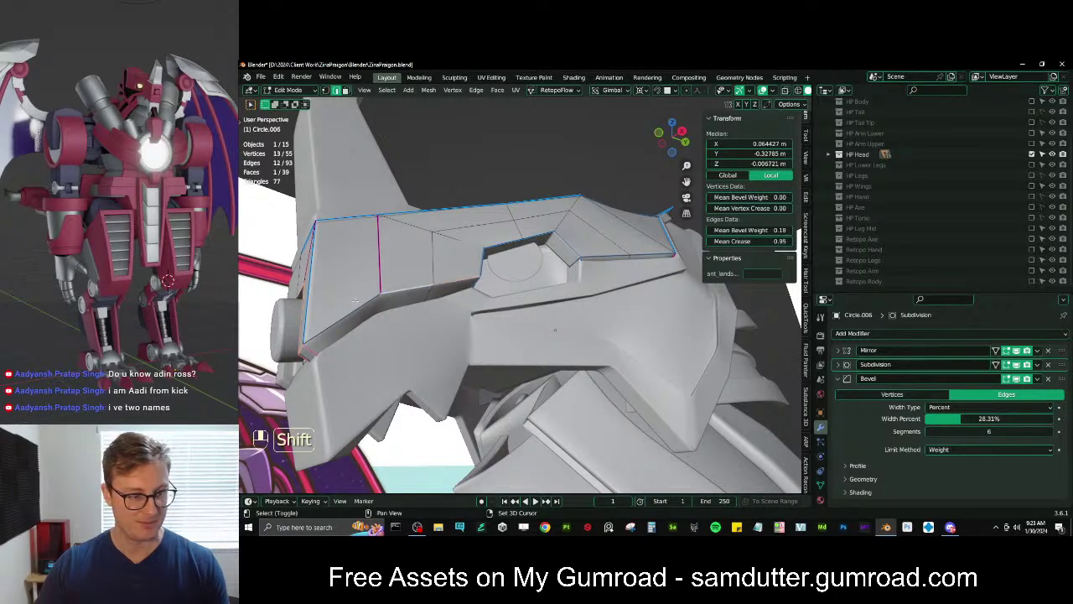
left_click(356, 301, "shift")
middle_click_drag(355, 301, 342, 286)
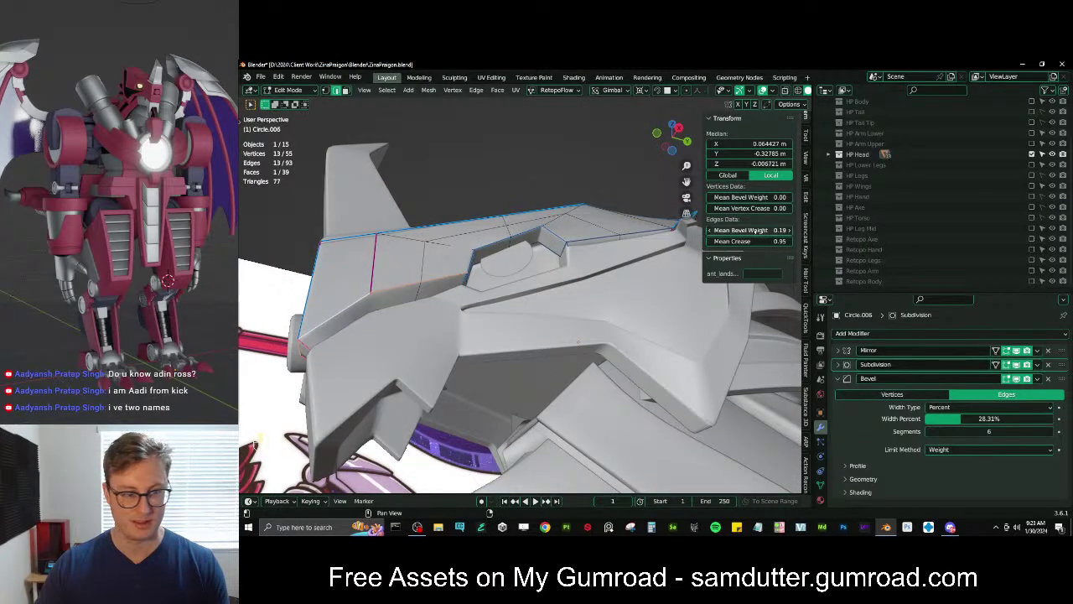
key("Tab")
middle_click_drag(470, 293, 463, 329)
key("ctrl+s")
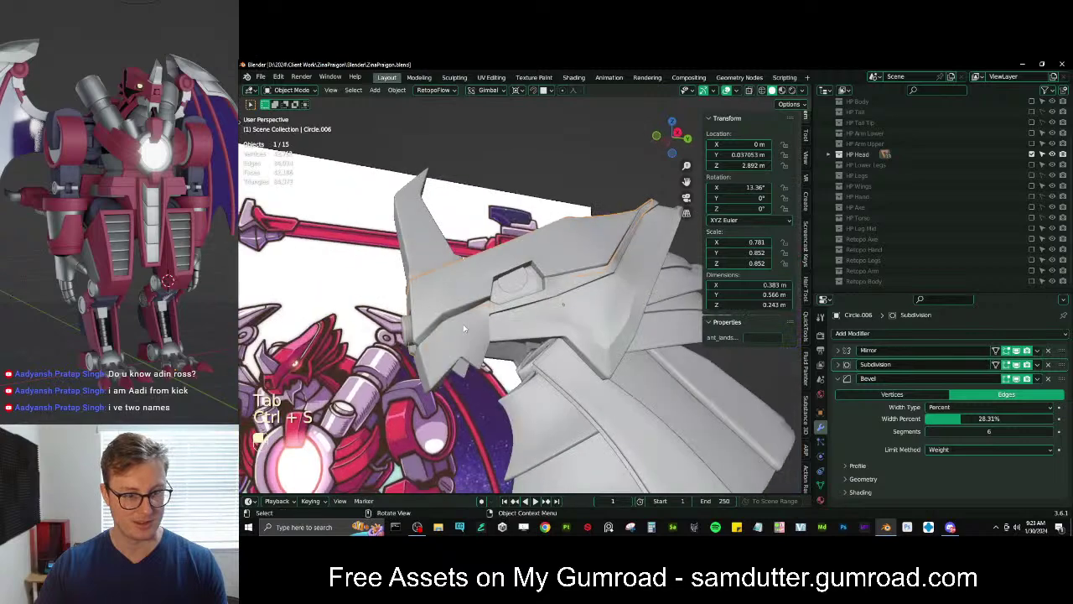
Select the edges around the eye opening and increase their mean bevel weight
scroll(544, 284, "up", 4)
key("Tab")
middle_click_drag(544, 284, 521, 289)
left_click(443, 304)
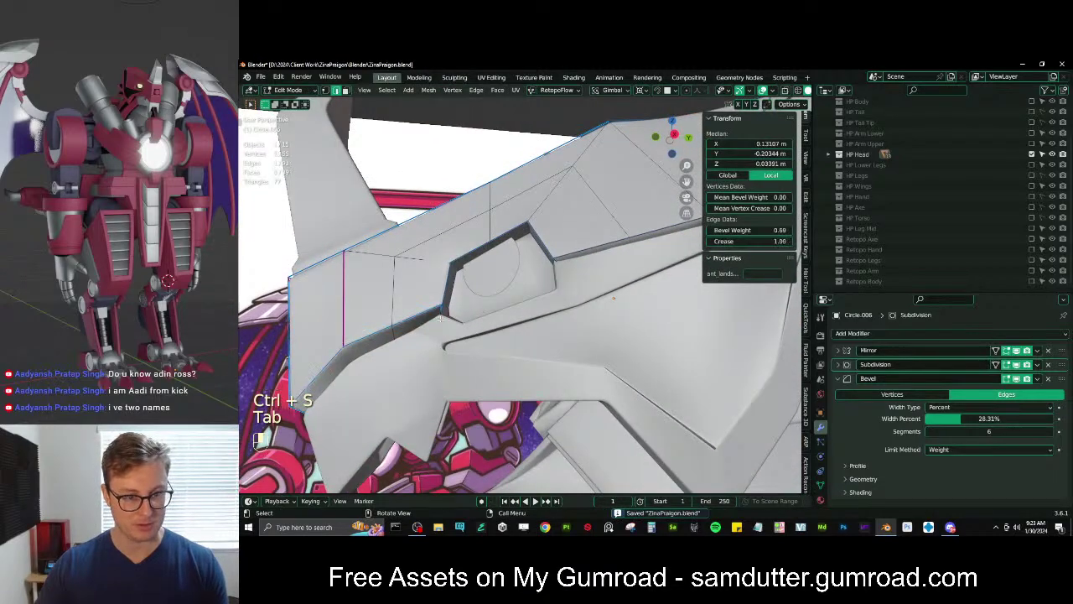
left_click(441, 308, "alt+shift")
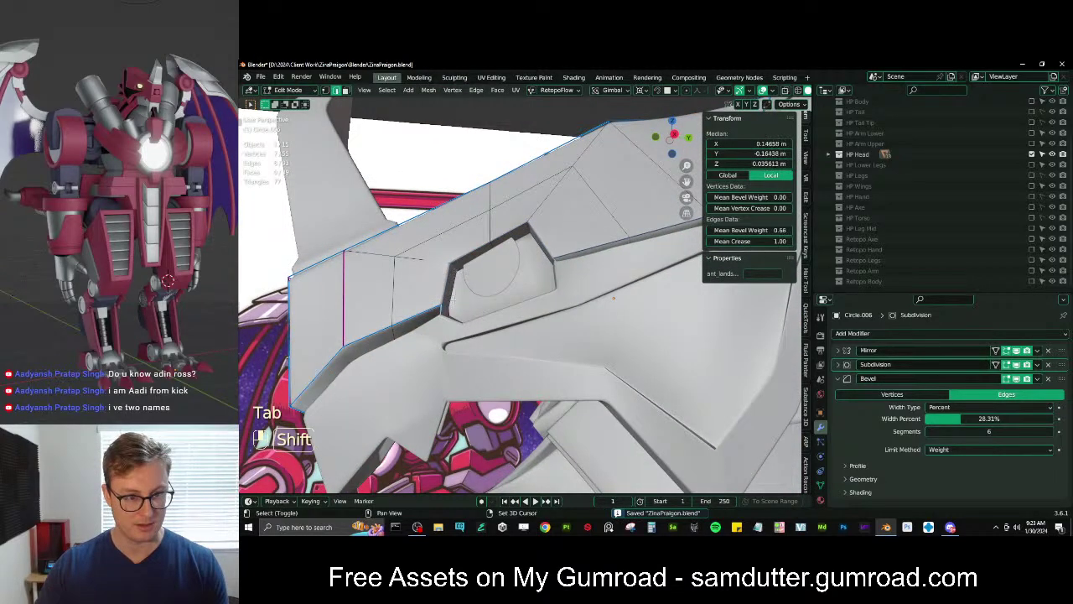
middle_click_drag(540, 245, 538, 242)
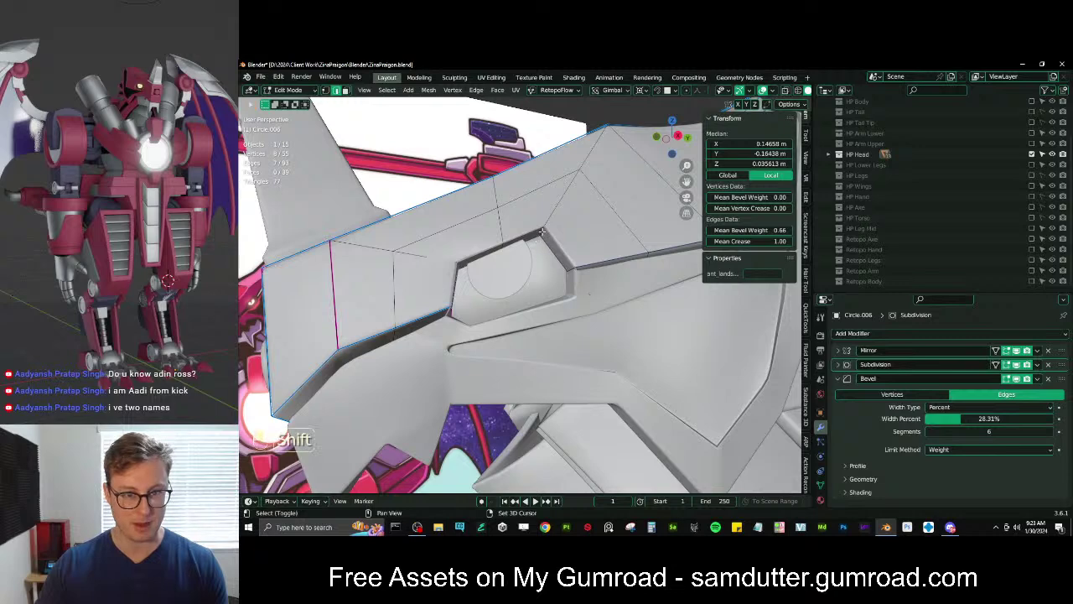
key("Tab")
scroll(476, 307, "down", 4)
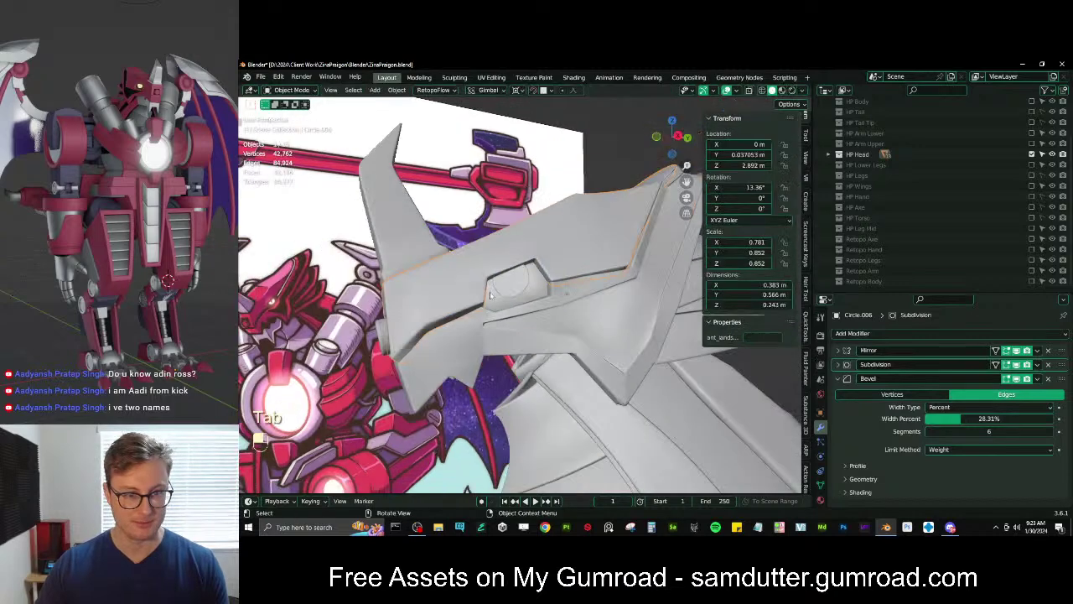
Increase the mean bevel weight of the edges running from the eye opening to the rear corner and up across the top of the head
scroll(506, 289, "up", 5)
key("Tab")
left_click(505, 279)
left_click(601, 256, "ctrl")
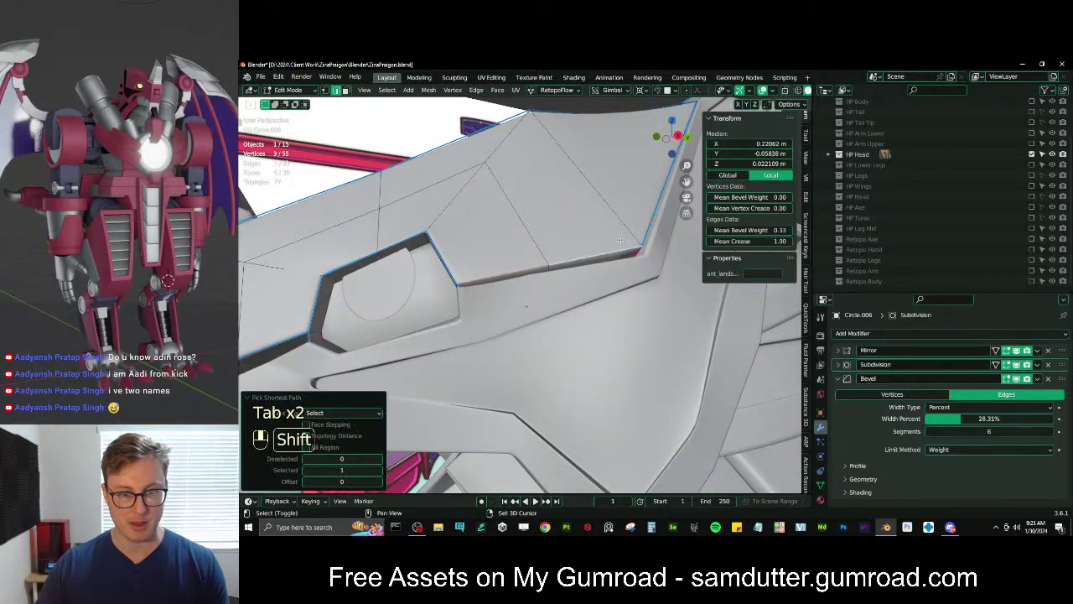
middle_click_drag(605, 256, 605, 292)
left_click(605, 280, "ctrl")
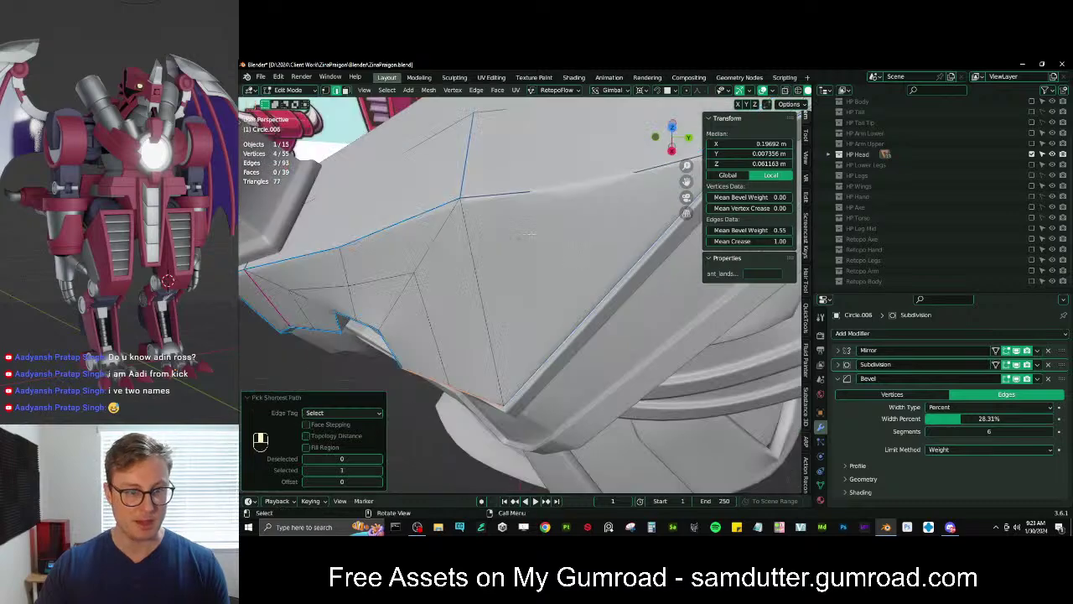
left_click(476, 260, "shift")
left_click(467, 165, "shift")
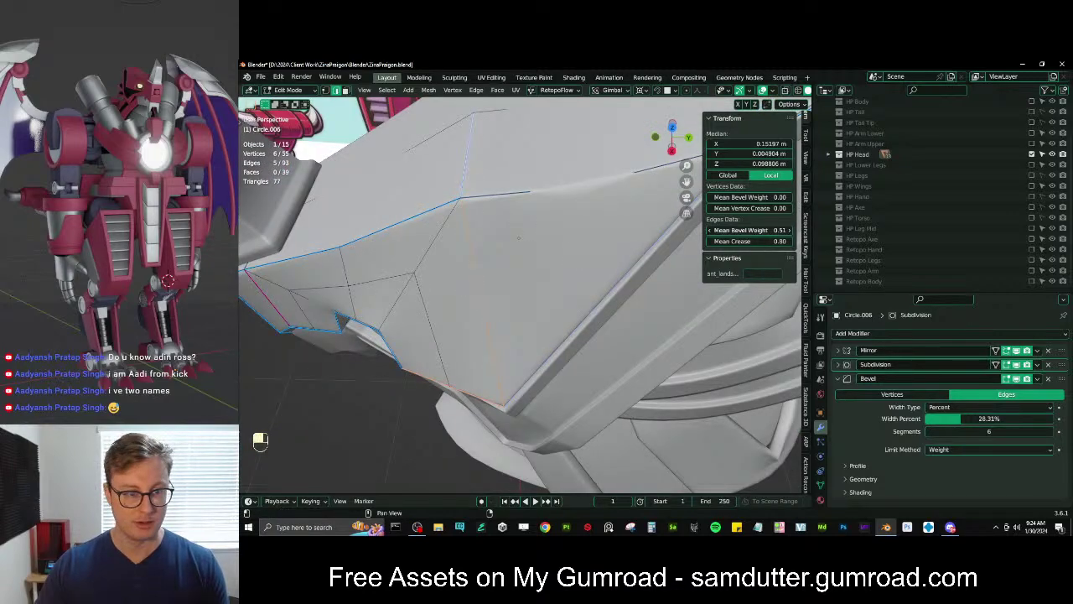
key("Tab")
scroll(671, 250, "down", 3)
middle_click_drag(672, 250, 519, 233)
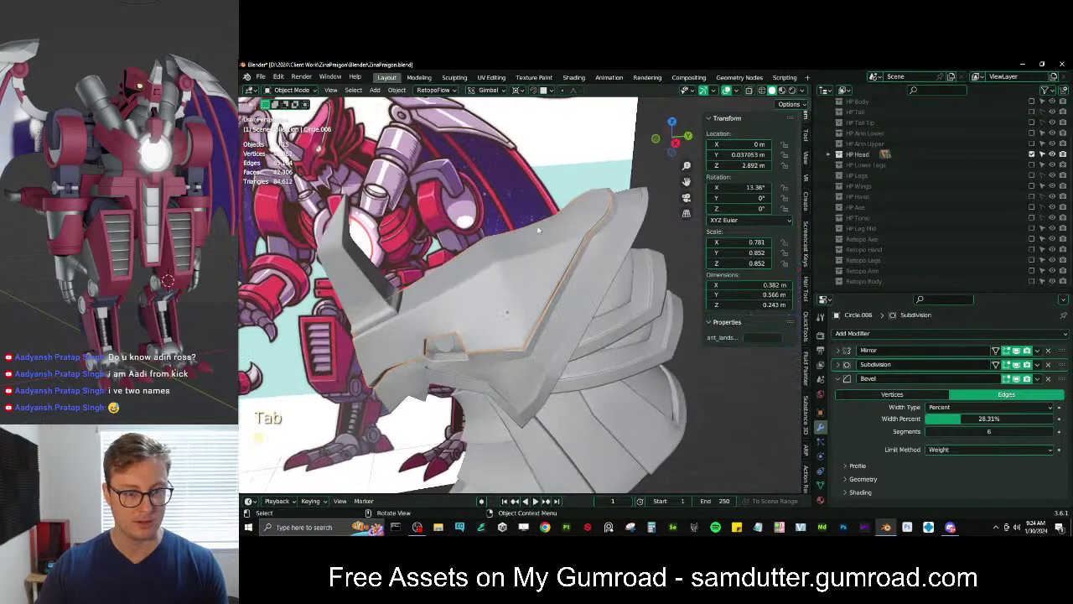
Increase the mean bevel weight of the edges along the upper ridge toward the rear crest, and save the file
scroll(520, 233, "up", 3)
key("Tab")
left_click(553, 221)
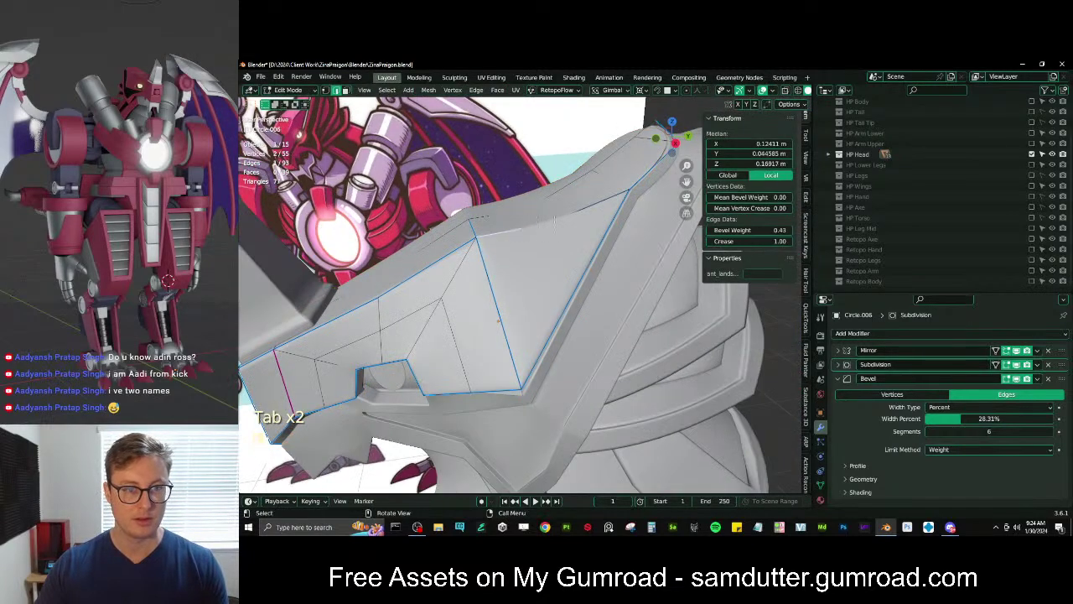
left_click(359, 313)
left_click(518, 228, "ctrl")
middle_click_drag(518, 228, 540, 279)
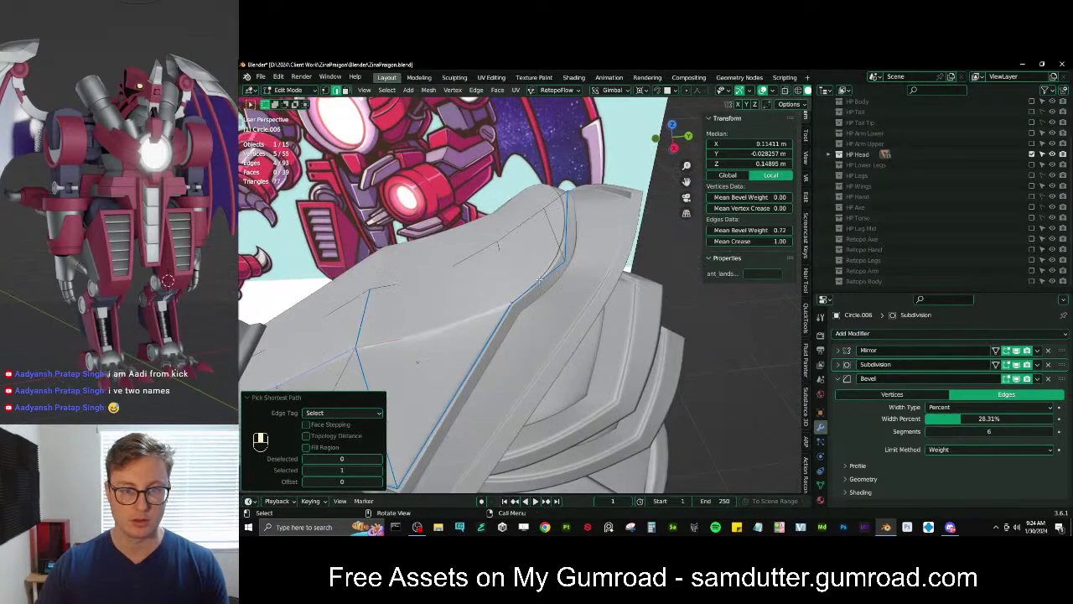
key("Tab")
scroll(460, 295, "down", 3)
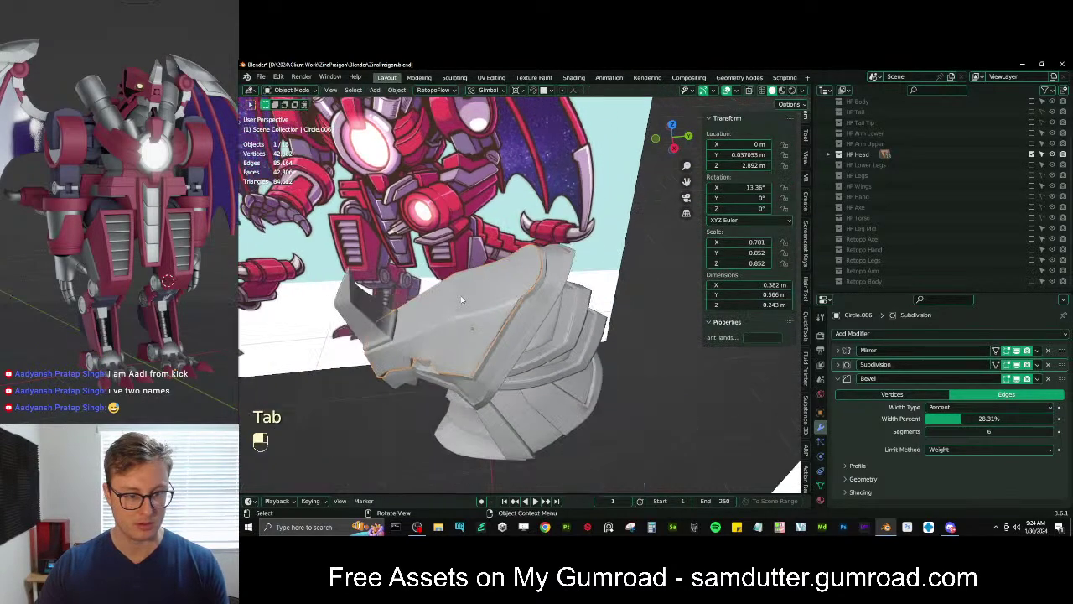
middle_click_drag(493, 306, 529, 240)
key("ctrl+s")
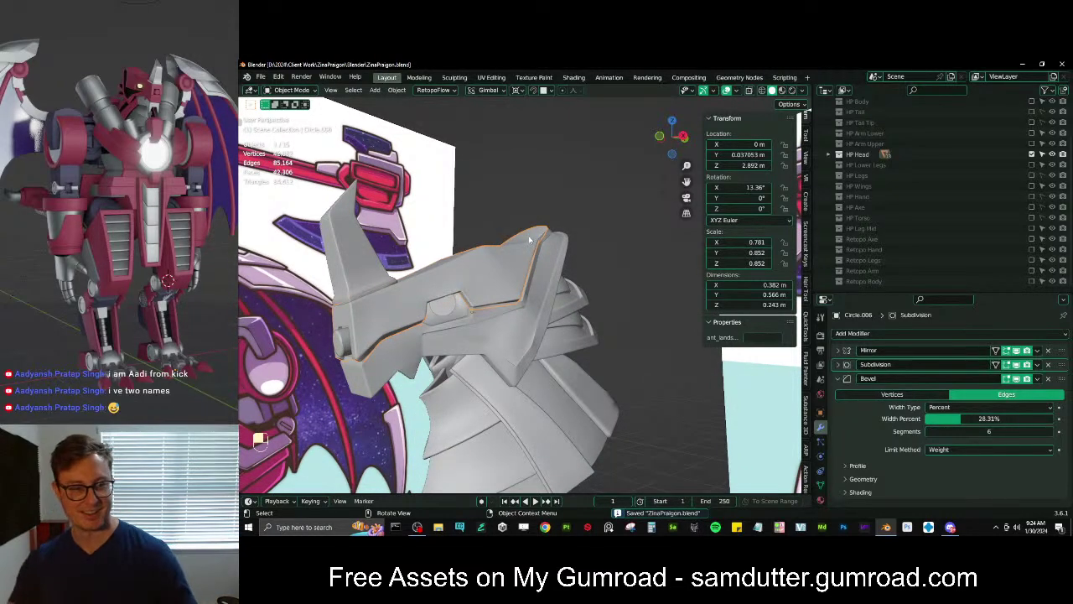
Isolate the lower head piece in local view and open its mesh for editing
middle_click_drag(506, 241, 630, 279)
left_click(525, 278)
middle_click_drag(525, 279, 599, 303)
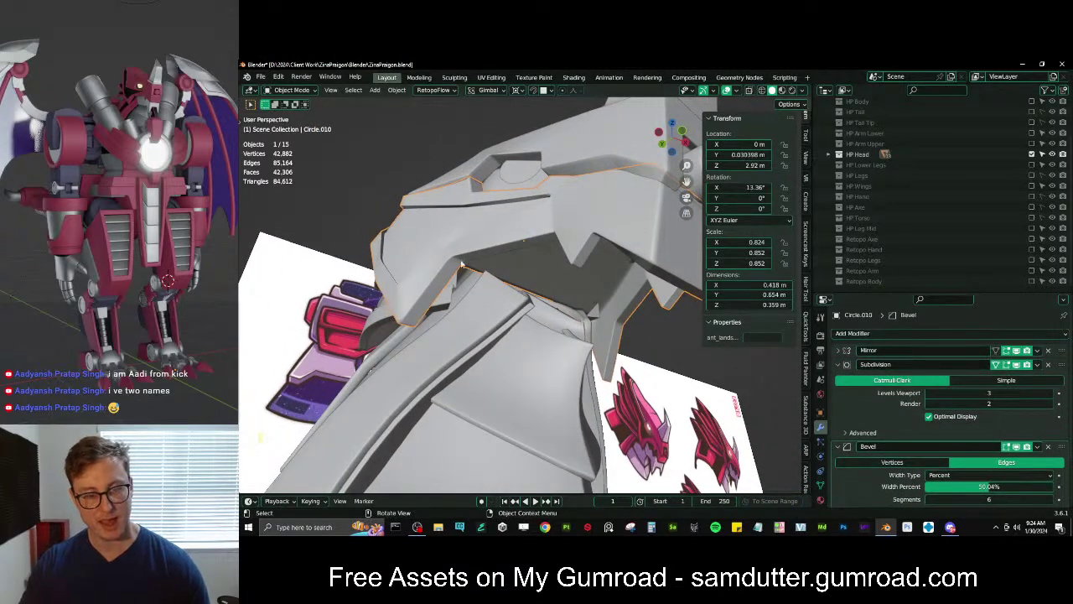
middle_click_drag(478, 277, 604, 261)
key("slash")
key("Tab")
Select the two adjoining faces across the underside of the lower head piece and extrude them slightly downward
middle_click_drag(481, 267, 413, 311)
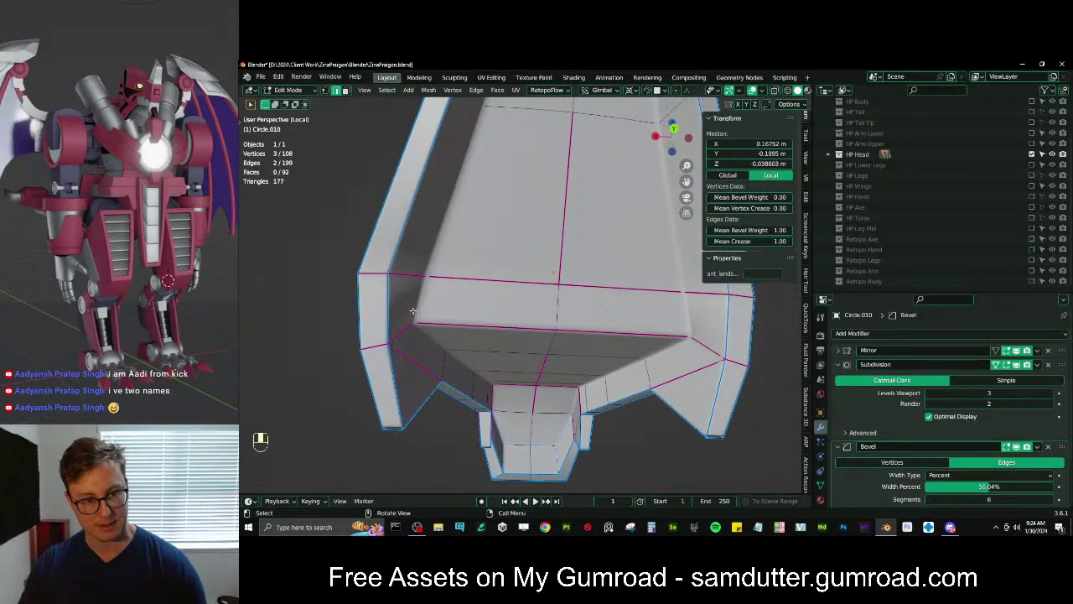
left_click(345, 90)
left_click(501, 340)
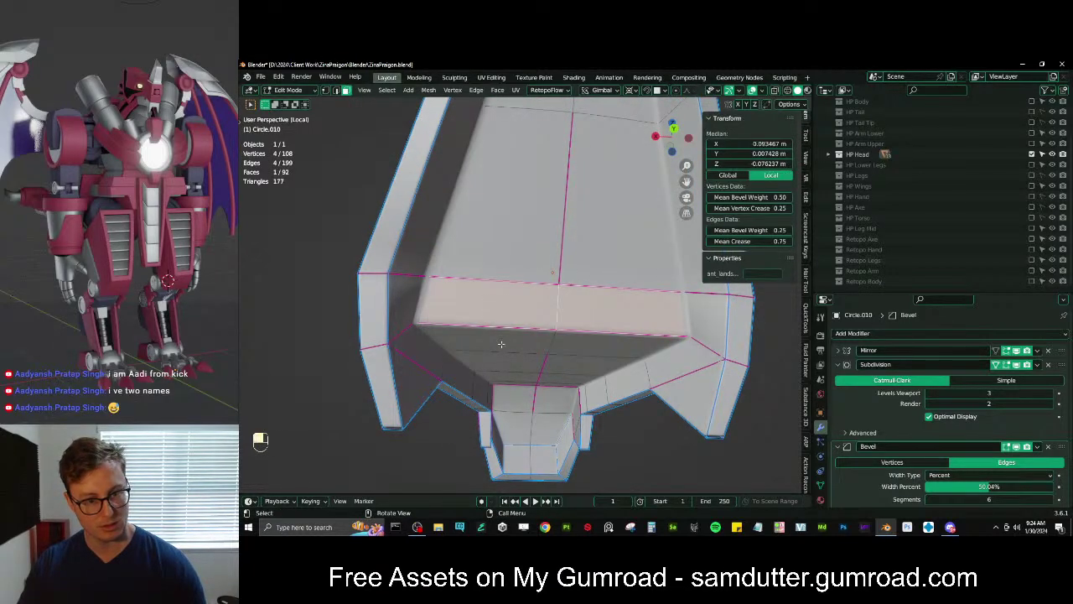
middle_click_drag(501, 344, 511, 355)
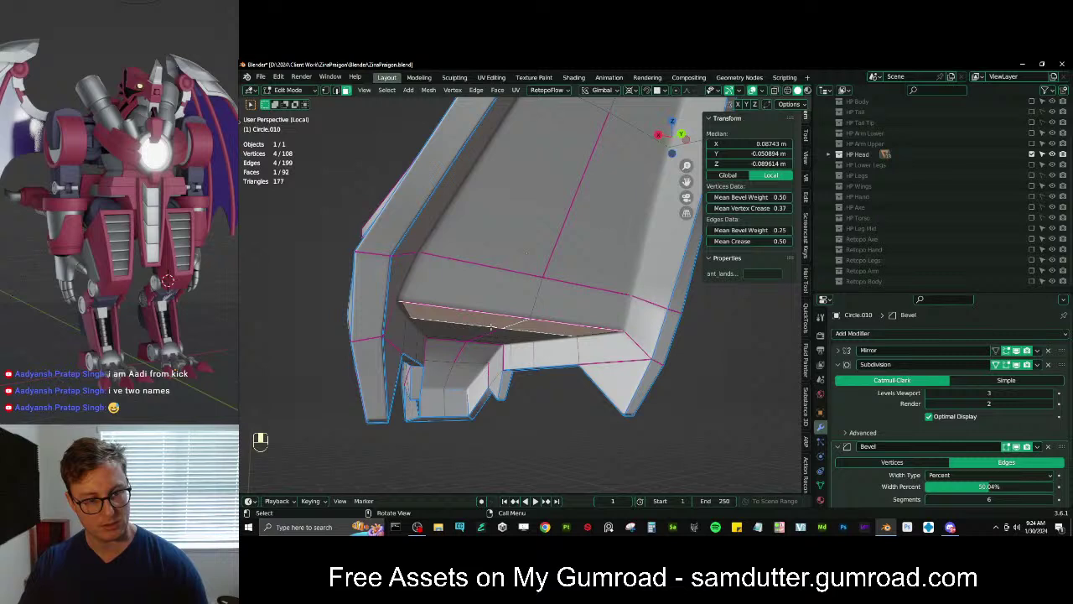
left_click(492, 328, "shift")
key("e")
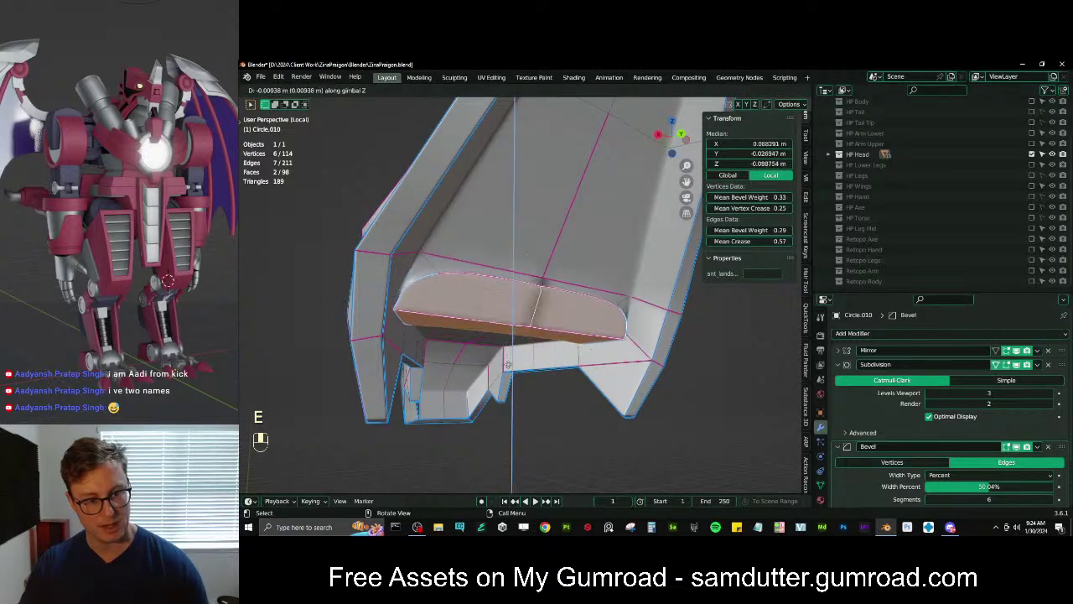
left_click(508, 369)
Flatten the extruded faces along Z with a scale of 0, undoing the misplaced transform
key("s")
key("z")
key("0")
key("Return")
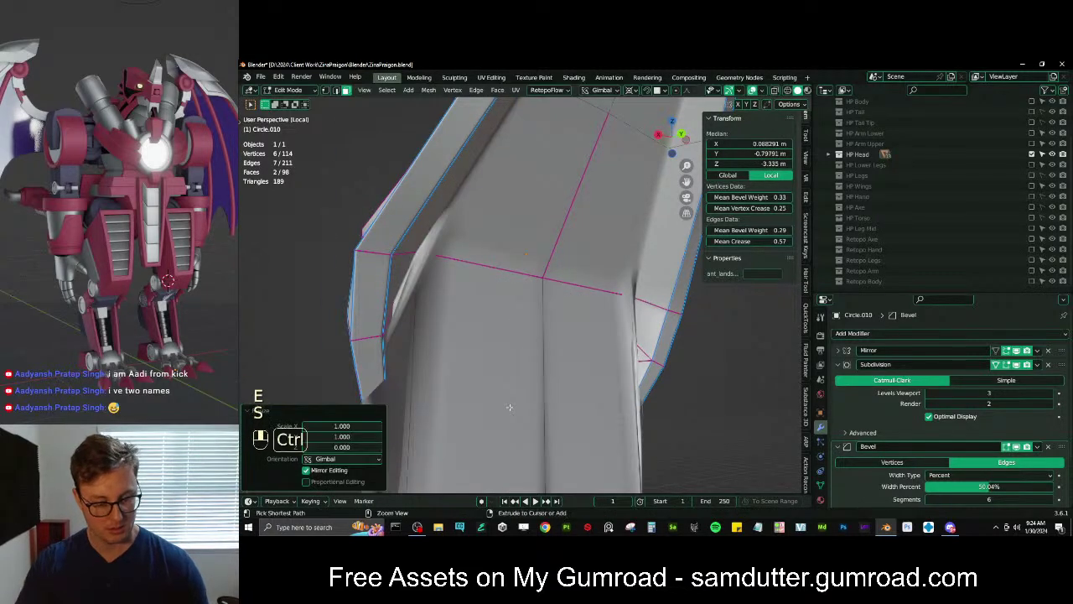
key("ctrl+z")
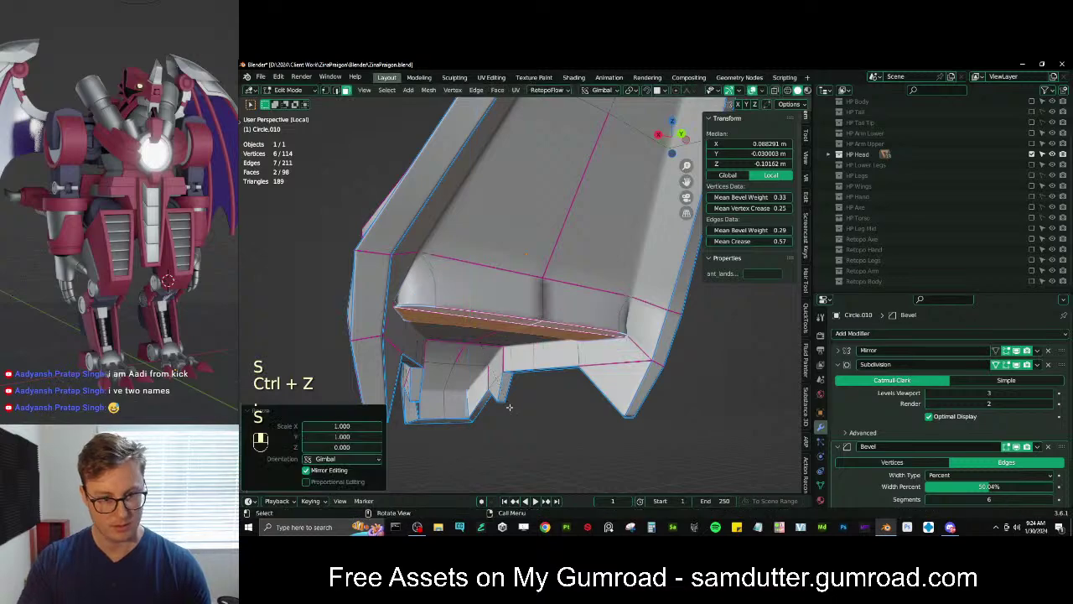
In wireframe, delete the internal faces the extrusion left along the mirror seam, and return to solid shading
key("z")
left_click(429, 397)
scroll(540, 358, "up", 3)
middle_click_drag(539, 358, 555, 374)
left_click(531, 292)
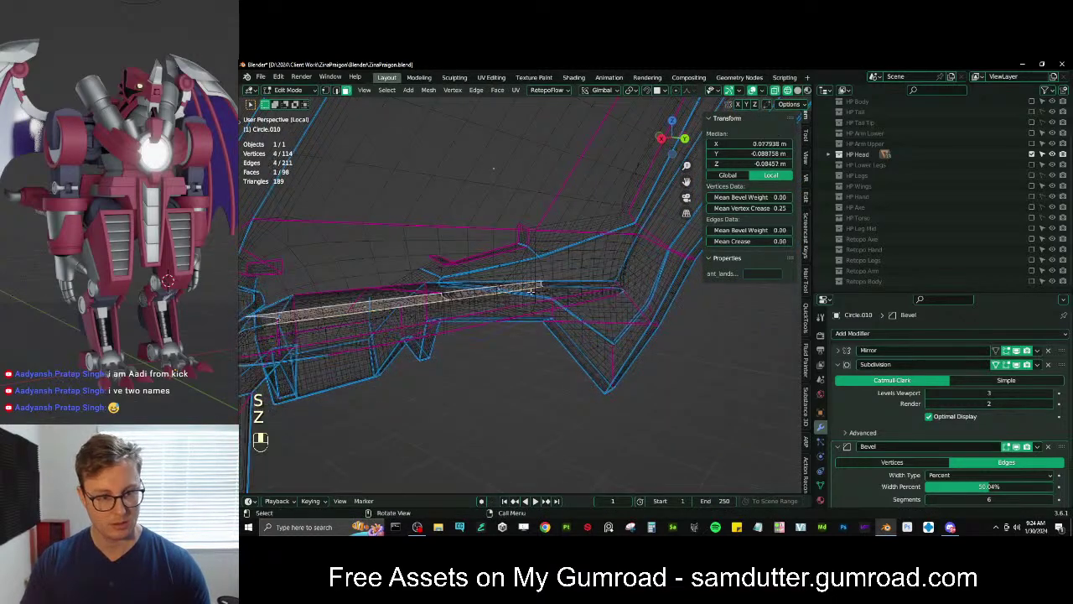
middle_click_drag(543, 304, 489, 302)
scroll(553, 302, "up", 2)
left_click(579, 289)
key("b")
left_click_drag(589, 285, 605, 328)
key("b")
left_click_drag(492, 280, 462, 297, "shift")
key("x")
left_click(616, 328)
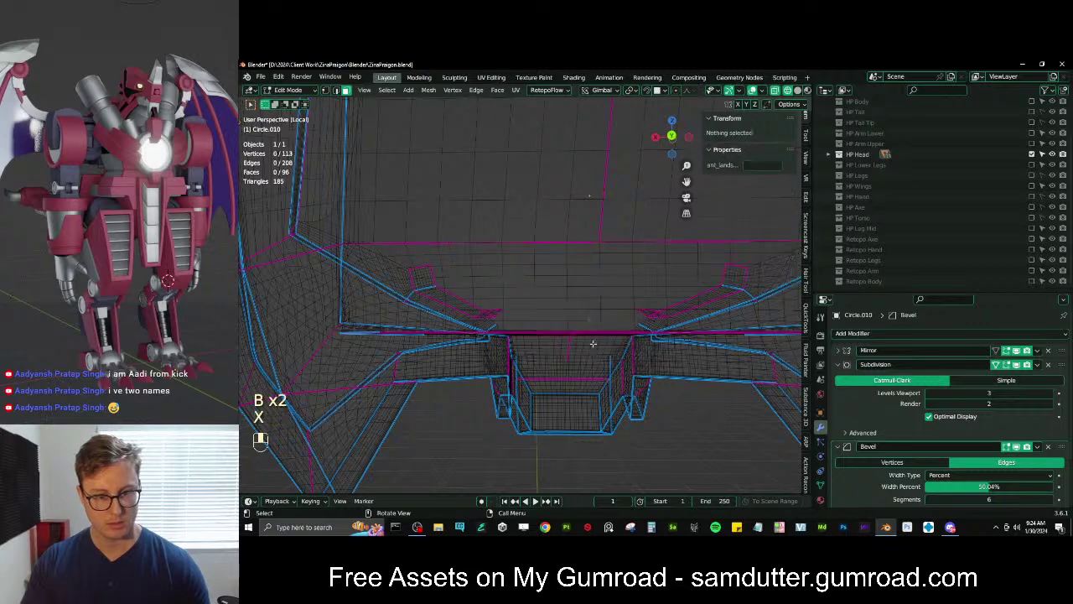
key("z")
left_click(594, 358)
Select the two consecutive edges at the side of the extruded block and even them out with LoopTools Gstretch
scroll(594, 361, "down", 3)
key("Tab")
key("Tab")
middle_click_drag(537, 352, 432, 277)
left_click(335, 90)
scroll(503, 302, "up", 2)
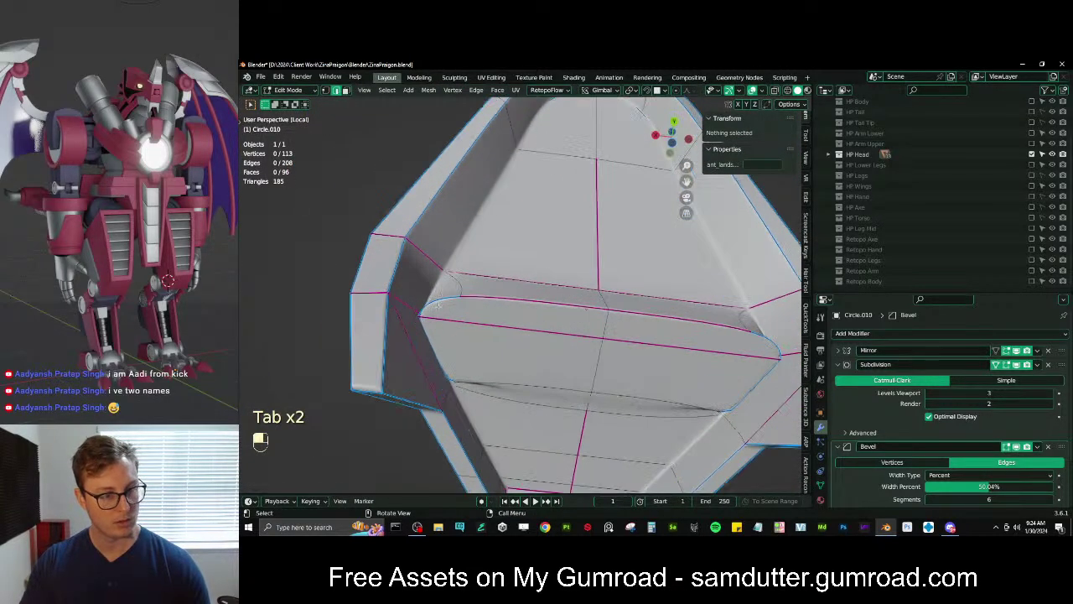
left_click(436, 302)
left_click(428, 337, "shift")
left_click(806, 198)
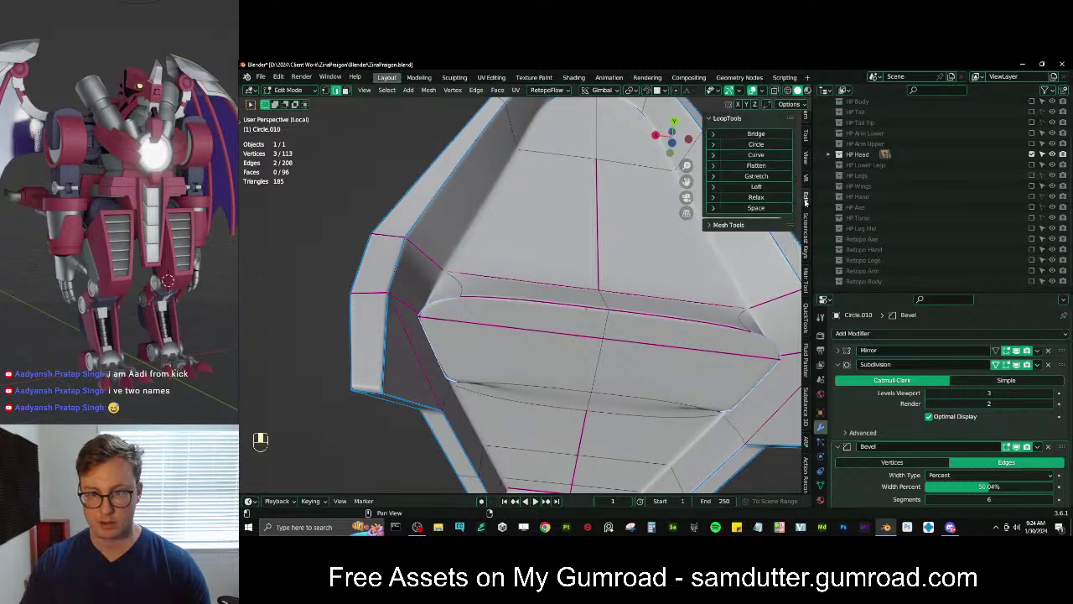
left_click(757, 178)
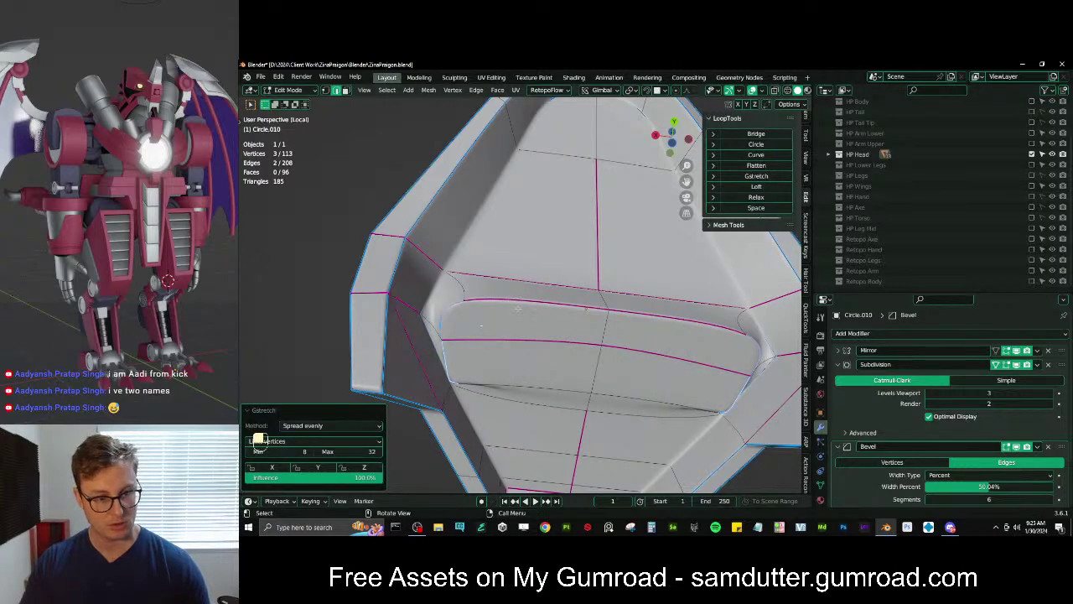
Set the mean bevel weight and mean crease of the edges around the thin strip at the block's rear border to 1.00
left_click(519, 309)
middle_click_drag(518, 310, 557, 356)
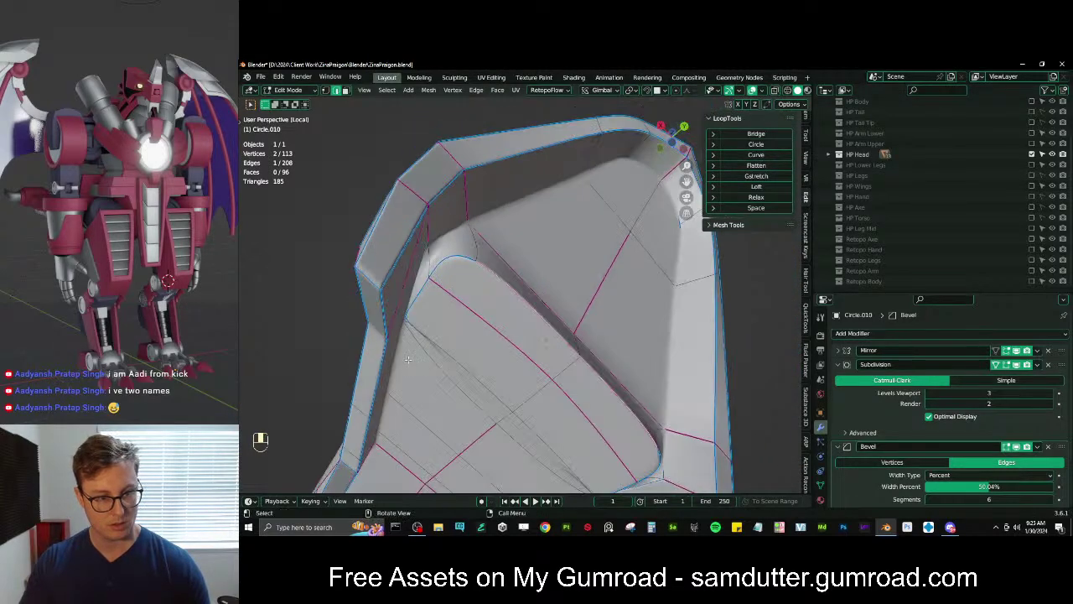
middle_click_drag(409, 359, 735, 186)
left_click(431, 315, "shift")
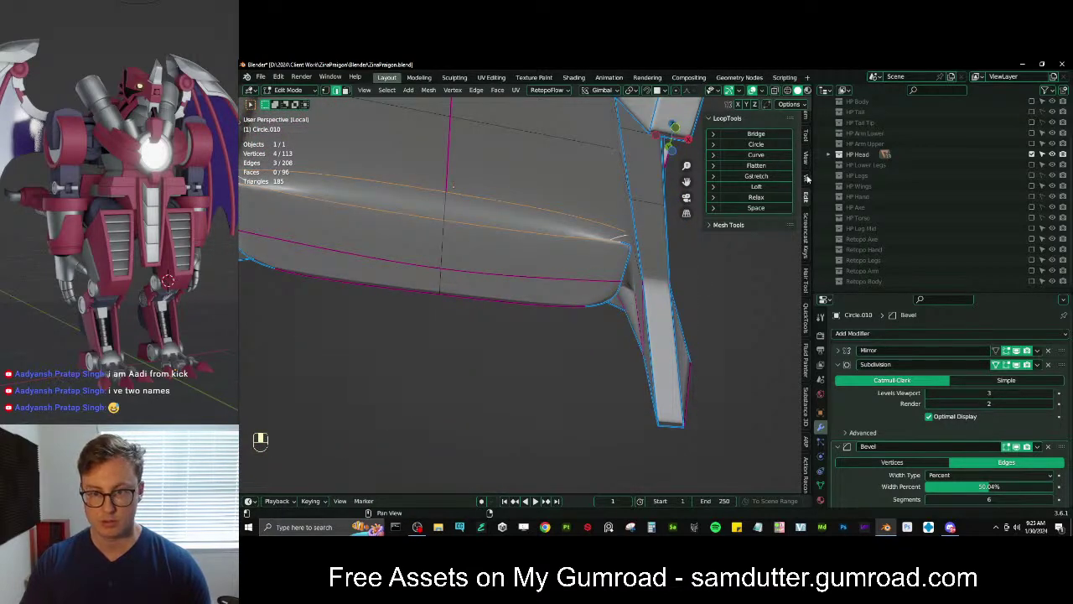
left_click(804, 123)
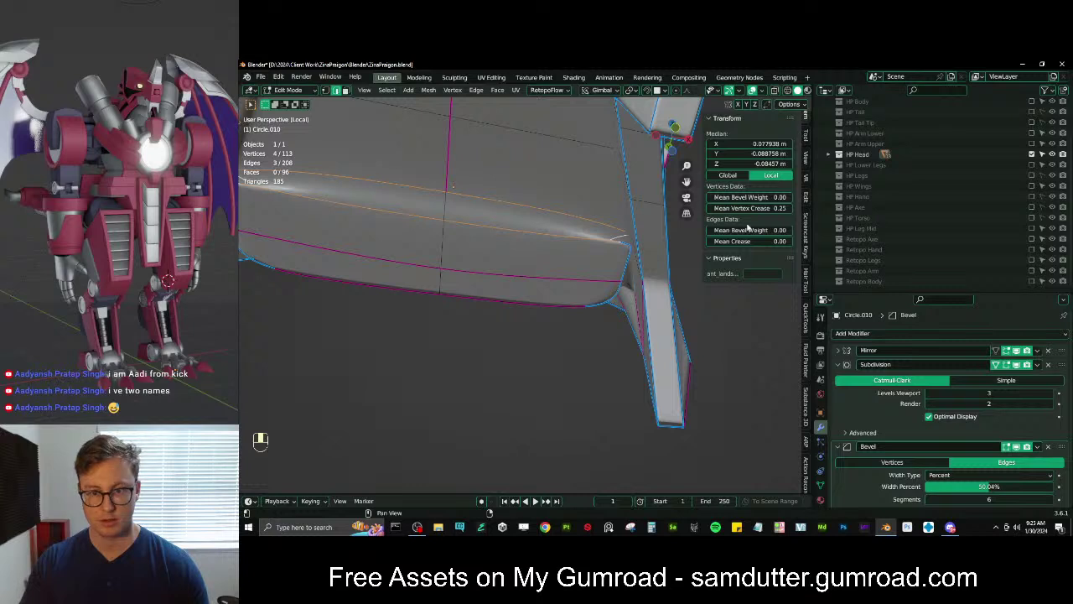
left_click_drag(741, 241, 790, 229)
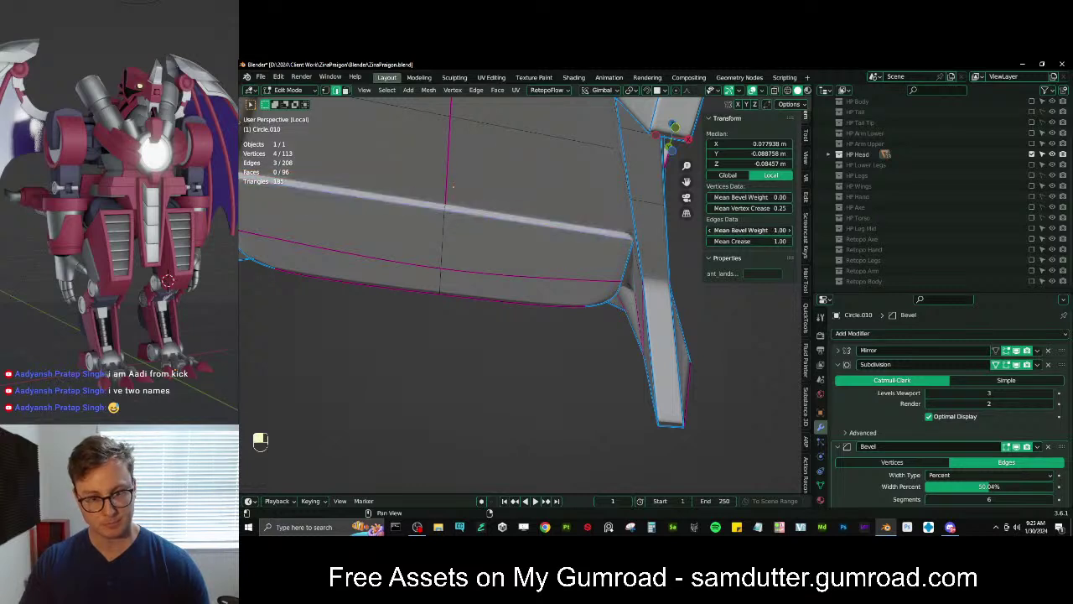
Remove the crease from the edge across the middle of the block's underside and give its front edge bevel weight
middle_click_drag(676, 229, 488, 245)
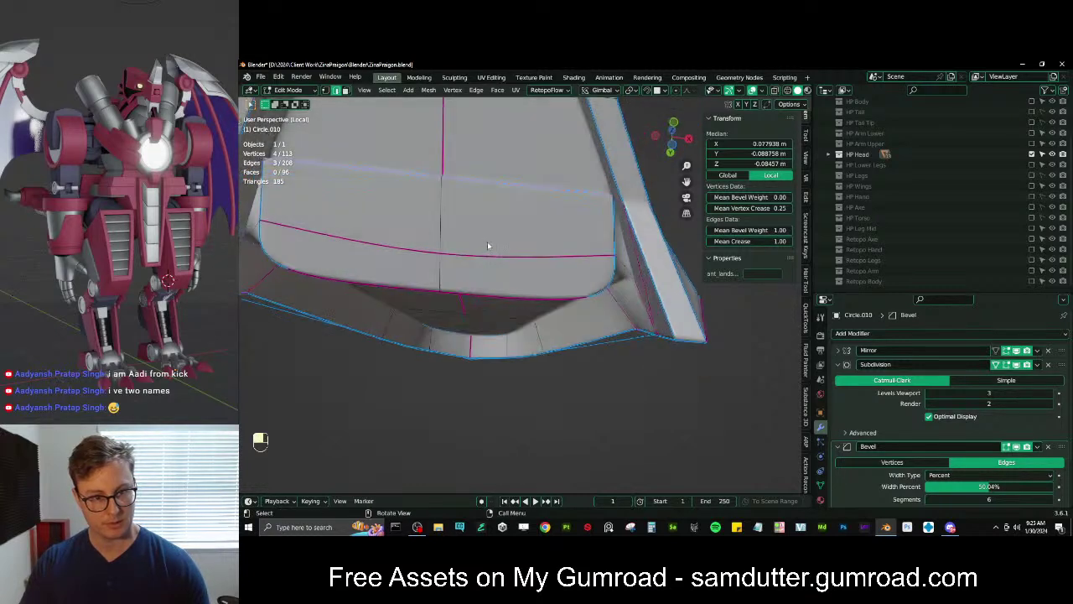
left_click(570, 257)
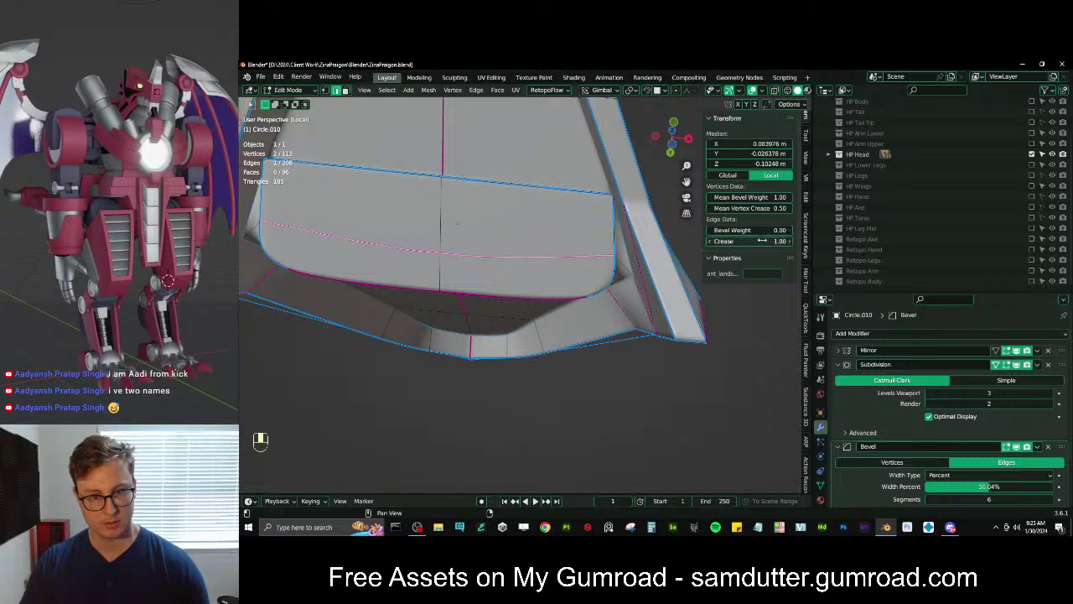
left_click_drag(761, 240, 713, 241)
middle_click_drag(653, 257, 658, 240)
left_click(575, 289)
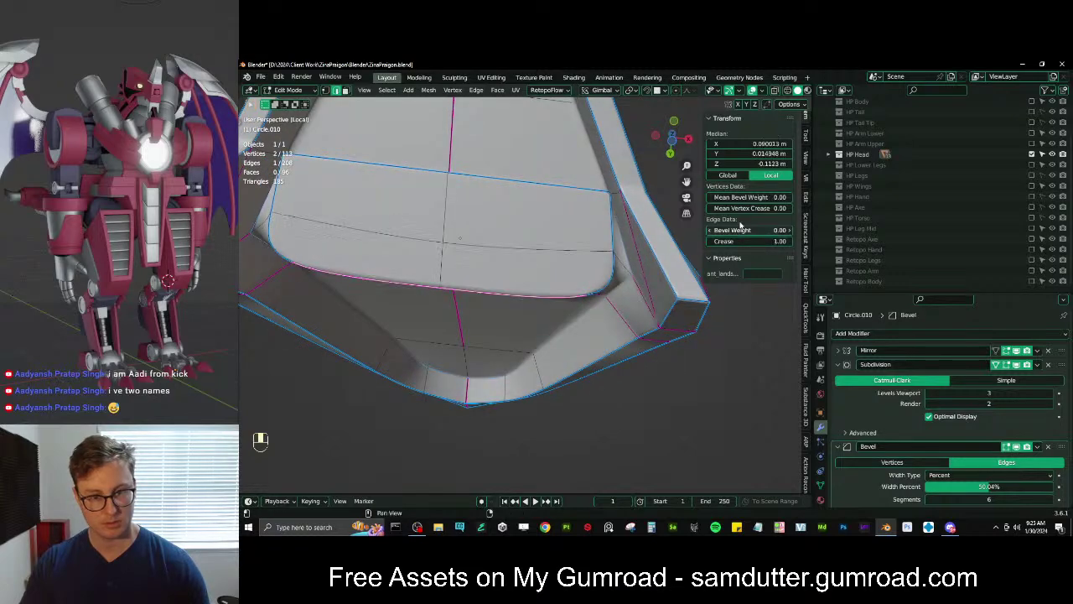
Set the bevel weight and crease of the block's two connected side corner edges to 1.00
middle_click_drag(495, 239, 568, 245)
left_click(583, 319)
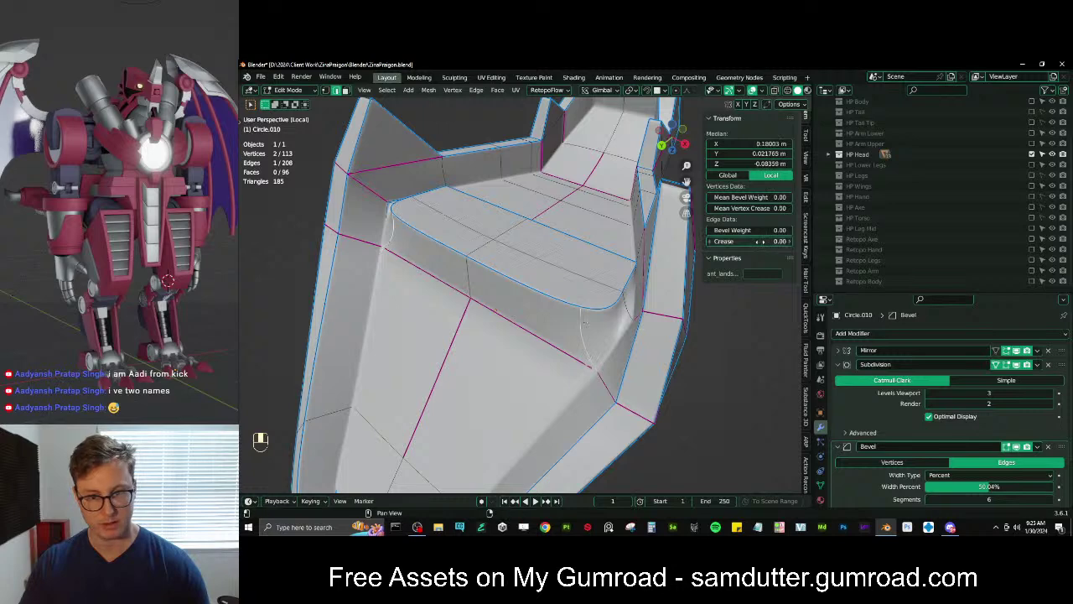
left_click_drag(751, 242, 788, 242)
middle_click_drag(615, 315, 624, 342)
key("z")
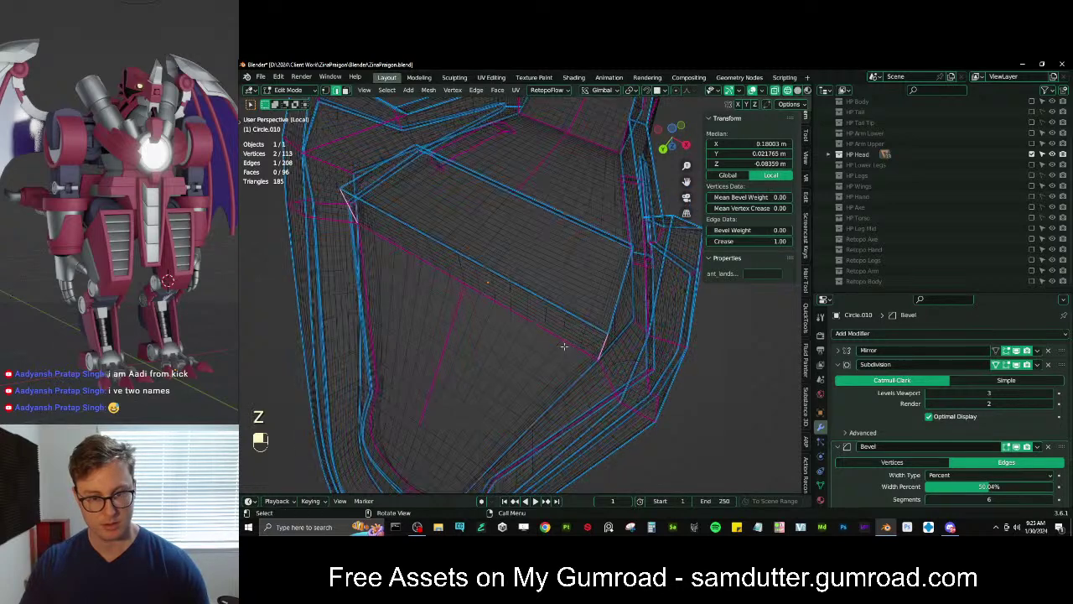
left_click(632, 303, "shift")
left_click_drag(758, 242, 792, 242)
key("z")
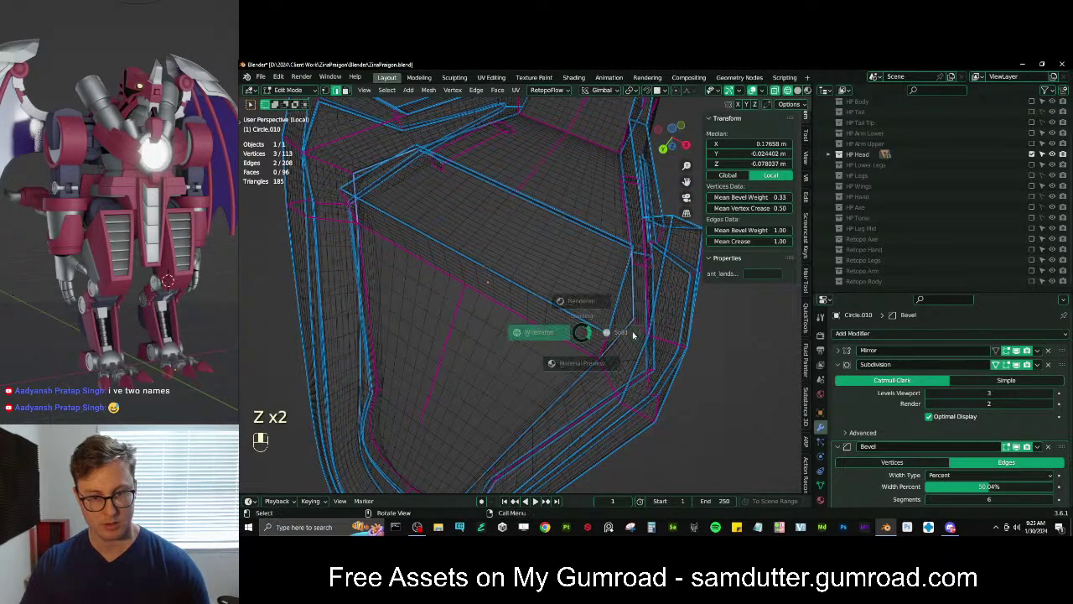
Select the two bottom faces of the extruded block and move them down along Z
mouse_move(635, 335)
middle_mouse_down()
mouse_move(568, 322)
mouse_move(545, 255)
middle_mouse_up()
scroll(570, 321, "down", 5)
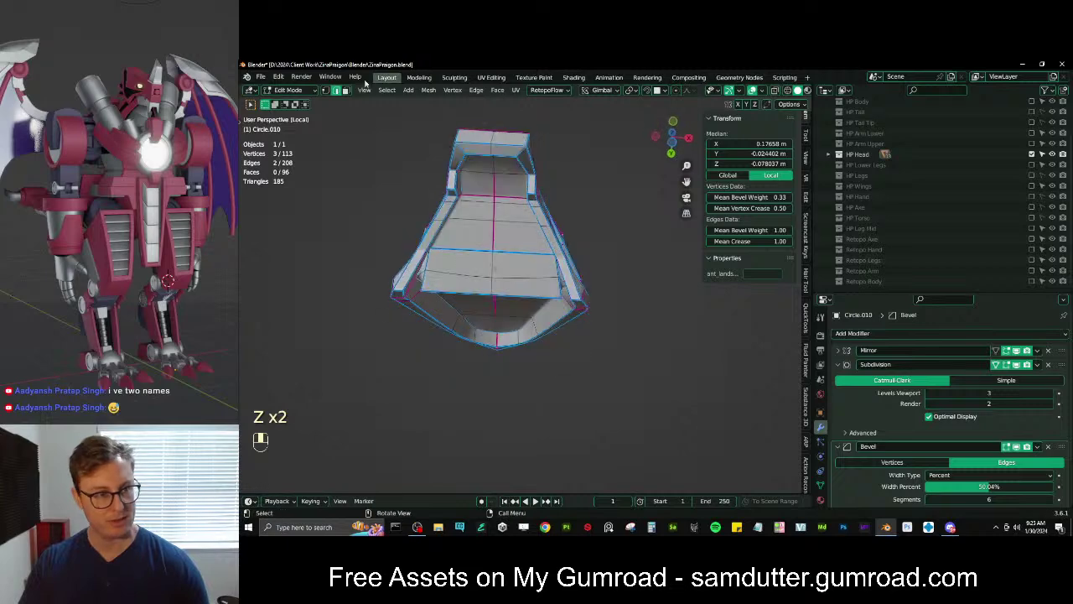
left_click(346, 89)
left_click(526, 264)
left_click(533, 285, "shift")
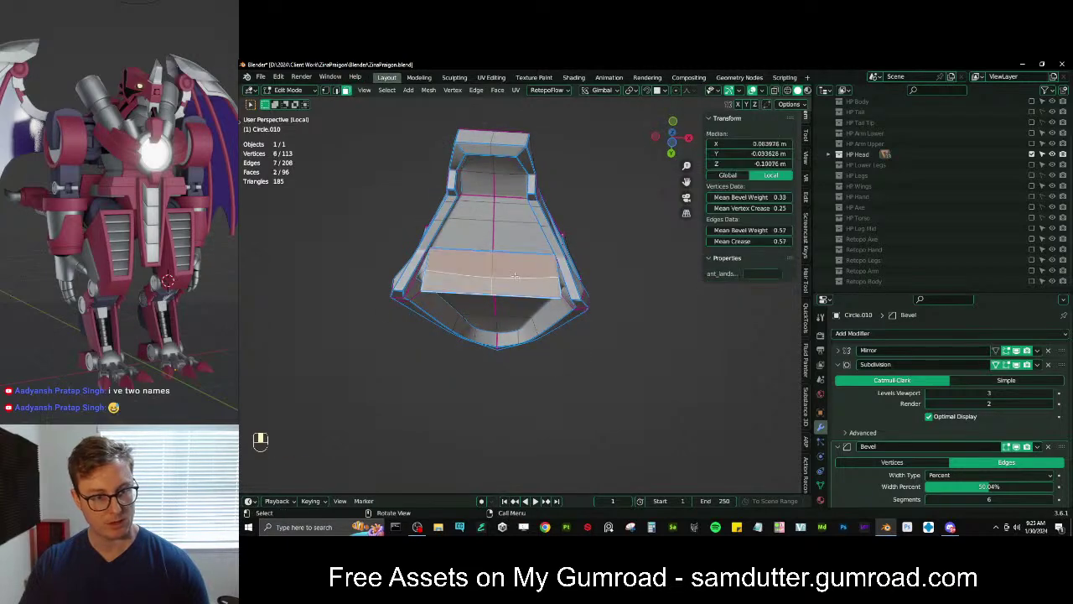
key("g")
key("z")
middle_click_drag(590, 289, 585, 332)
left_click(564, 338)
Choose a pivot point and scale the block's two bottom faces along Y
key("period")
left_click(560, 270)
key("s")
key("y")
left_click(566, 353)
Reposition the block's bottom faces along Z and shift them about 0.02 m along Y
key("g")
key("z")
left_click(585, 337)
key("g")
key("y")
left_click(538, 307)
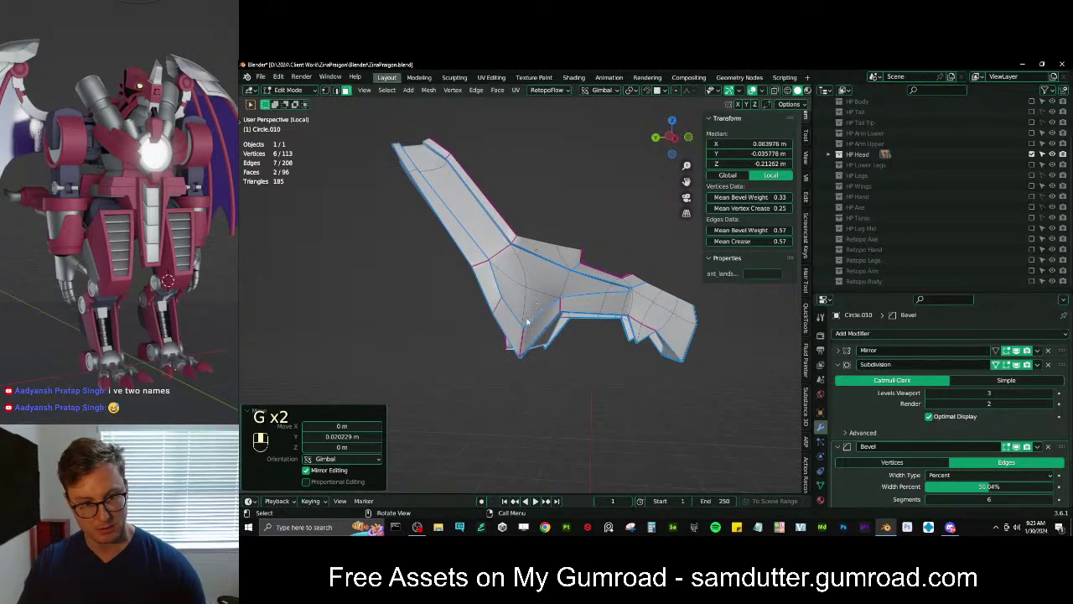
Exit mesh editing and local view, and examine how the lower head piece fits the surrounding head parts
key("Tab")
key("slash")
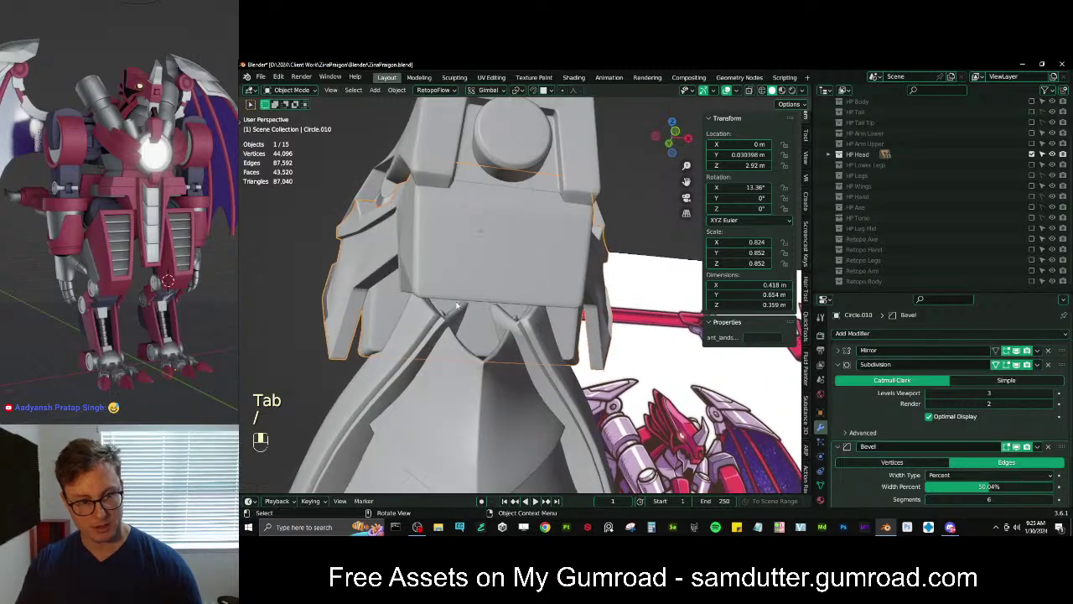
middle_click_drag(457, 306, 471, 280)
middle_click_drag(546, 305, 635, 309)
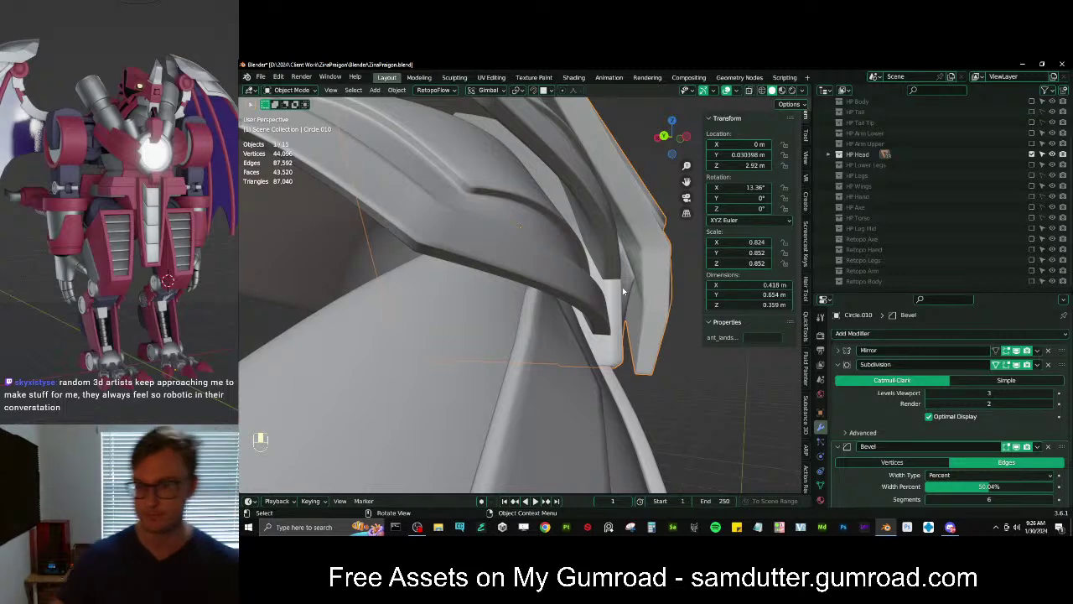
scroll(622, 291, "down", 7)
scroll(590, 287, "up", 6)
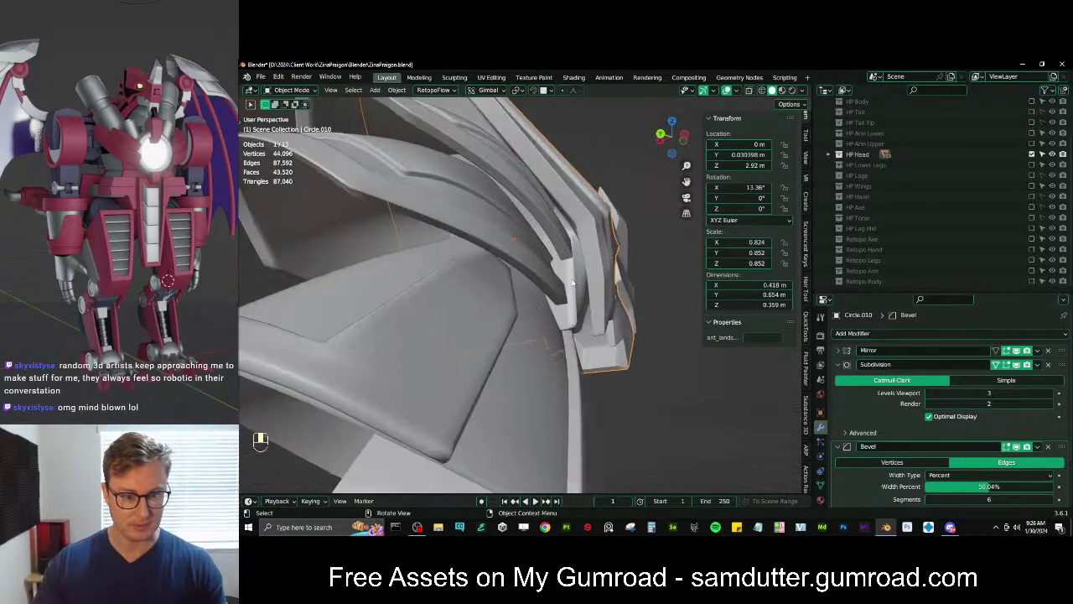
middle_click_drag(573, 284, 571, 316)
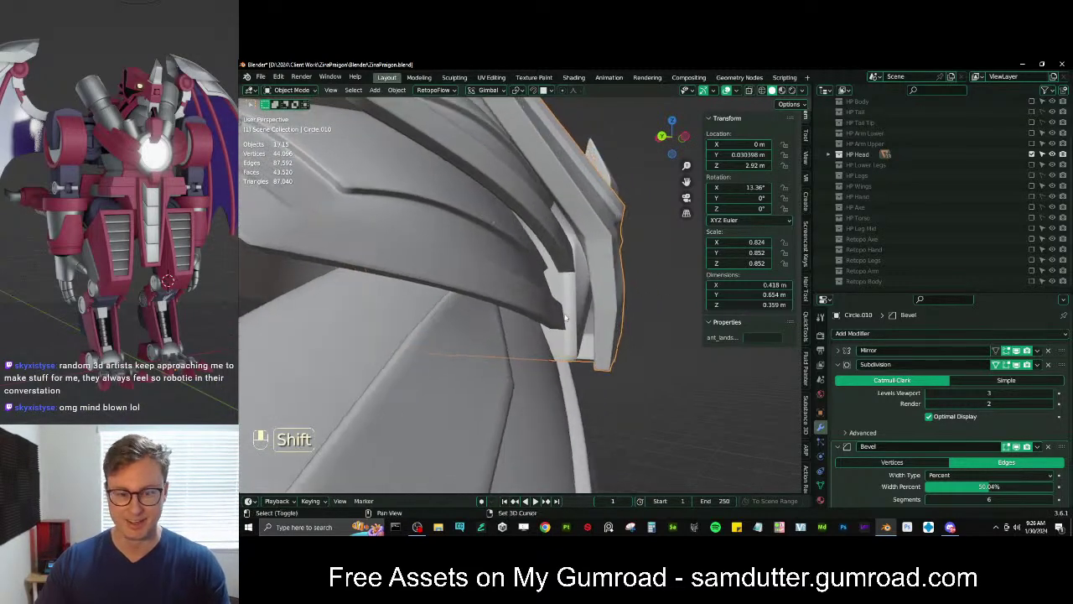
Isolate the lower head piece for mesh editing again and move the block's bottom faces slightly upward
key("Tab")
key("KP_Divide")
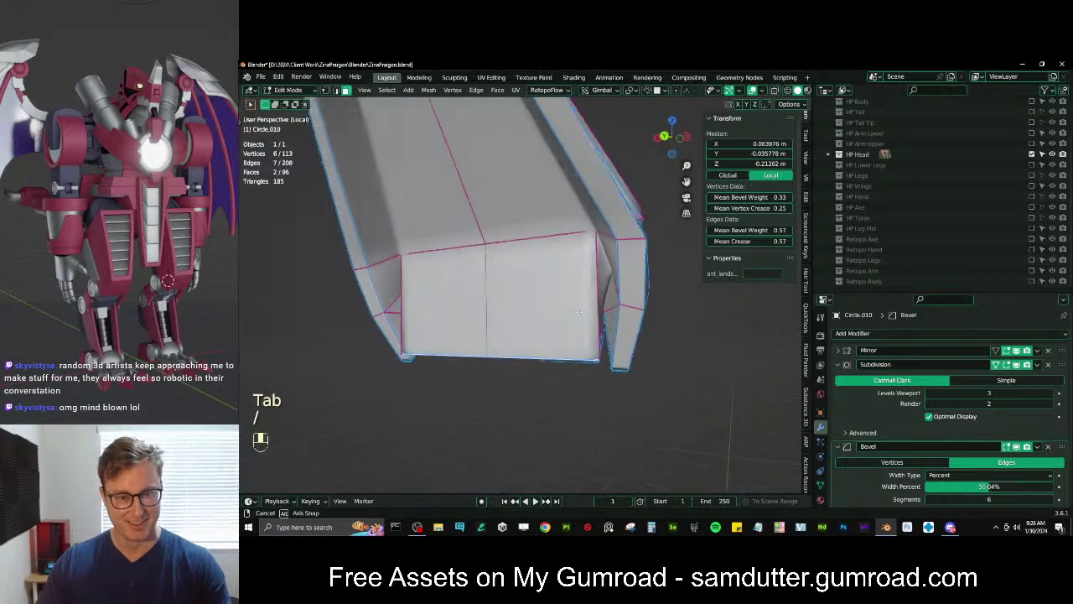
middle_click_drag(570, 316, 521, 292, "shift")
scroll(530, 283, "down", 2)
key("g")
left_click(529, 265)
Slide the front and rear edges of the block's bottom upward so the underside forms a wedge
left_click(339, 92)
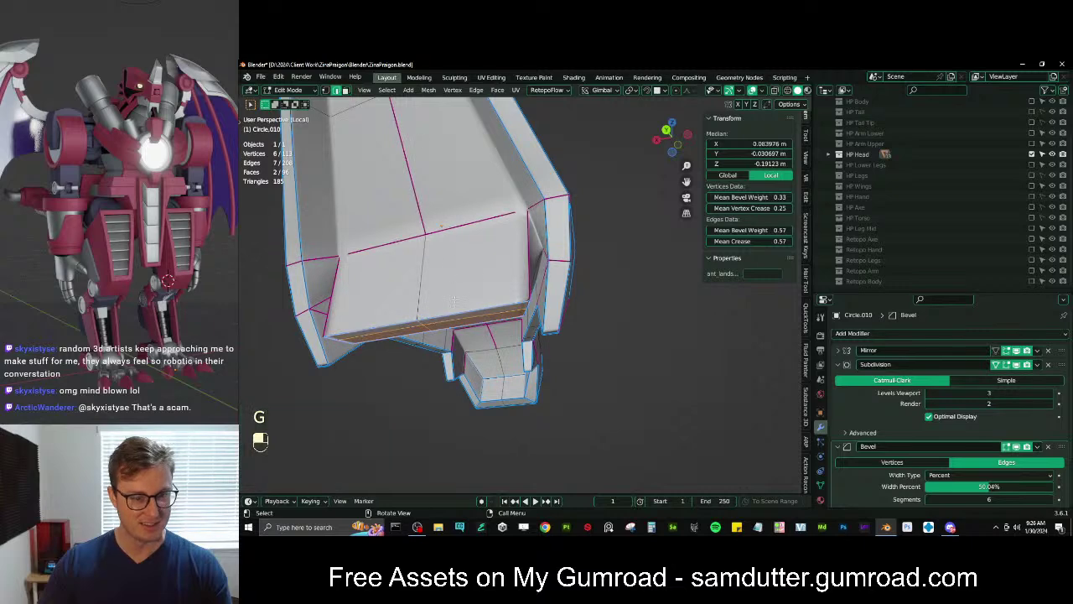
left_click(458, 312)
key("g")
key("g")
left_click(455, 280)
middle_click_drag(455, 280, 563, 279)
key("g")
left_click(584, 277)
key("g")
key("g")
left_click(585, 280)
Set the bevel weight and crease of the block's lowest middle edge to 1.00, and flatten it along Y and Z with scale 0
left_click(582, 296)
left_click_drag(749, 239, 788, 230)
middle_click_drag(640, 242, 577, 251)
key("s")
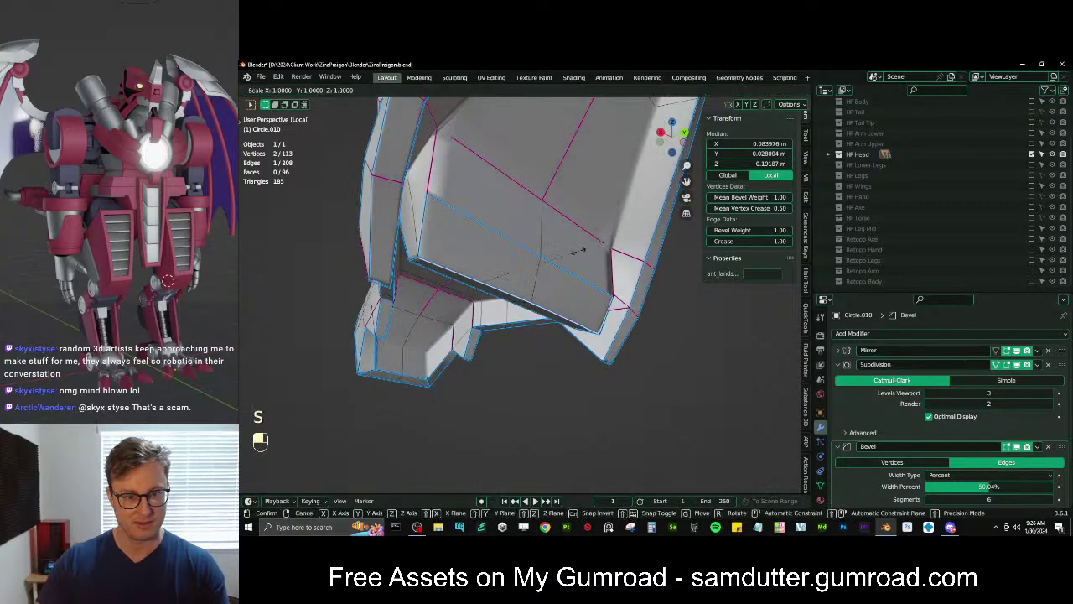
key("y")
key("0")
left_click(577, 252)
key("s")
key("z")
key("0")
left_click(579, 251)
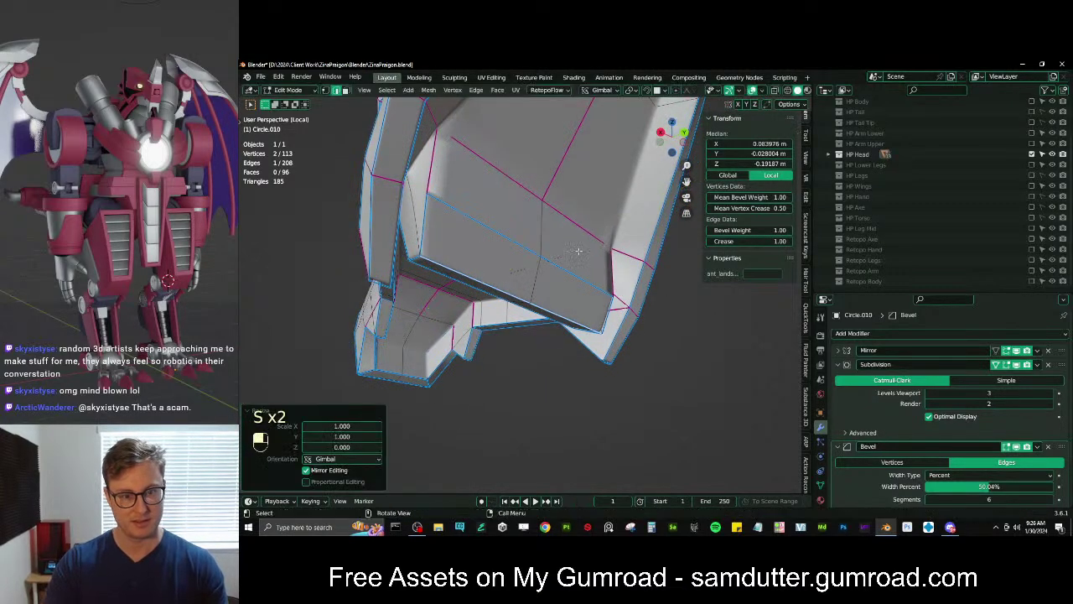
Flatten the front bottom edge of the block along Z and Y with a scale of 0
left_click(532, 243)
key("s")
key("z")
key("0")
left_click(532, 241)
key("s")
key("y")
key("0")
left_click(531, 242)
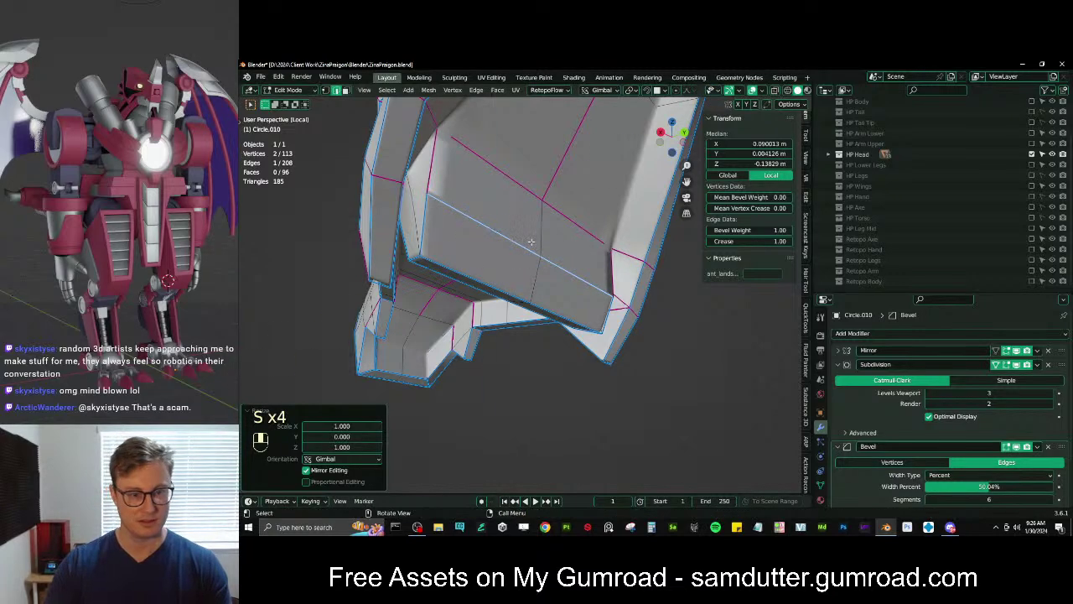
Scale the rear bottom edge of the block by 10 along Y and flatten it along Z with 0
middle_click_drag(532, 242, 565, 233)
left_click(601, 280)
key("s")
key("y")
key("1")
key("0")
left_click(601, 280)
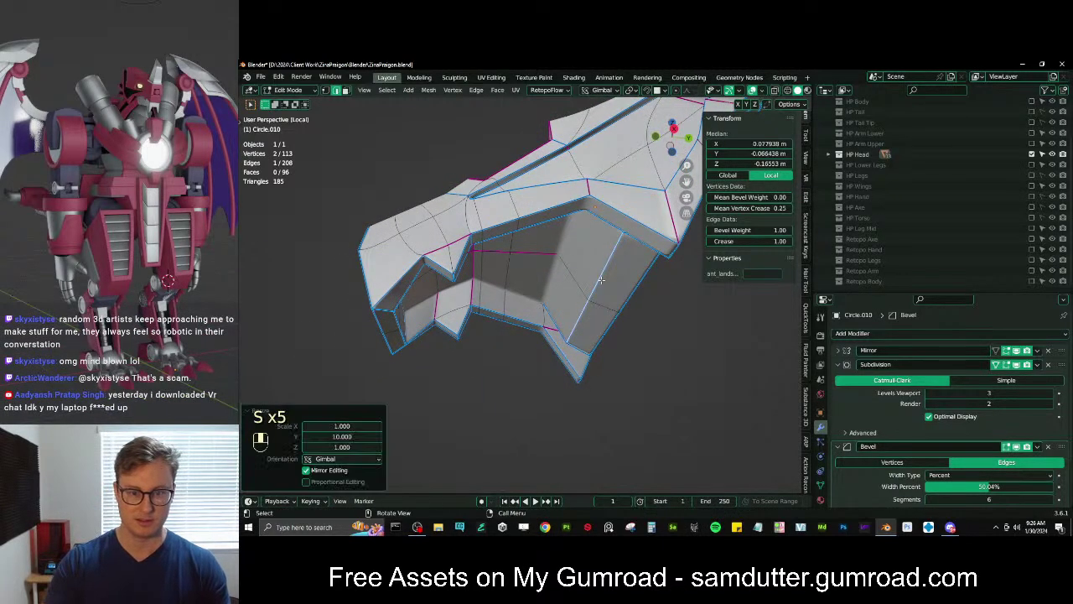
key("s")
key("z")
key("0")
left_click(603, 285)
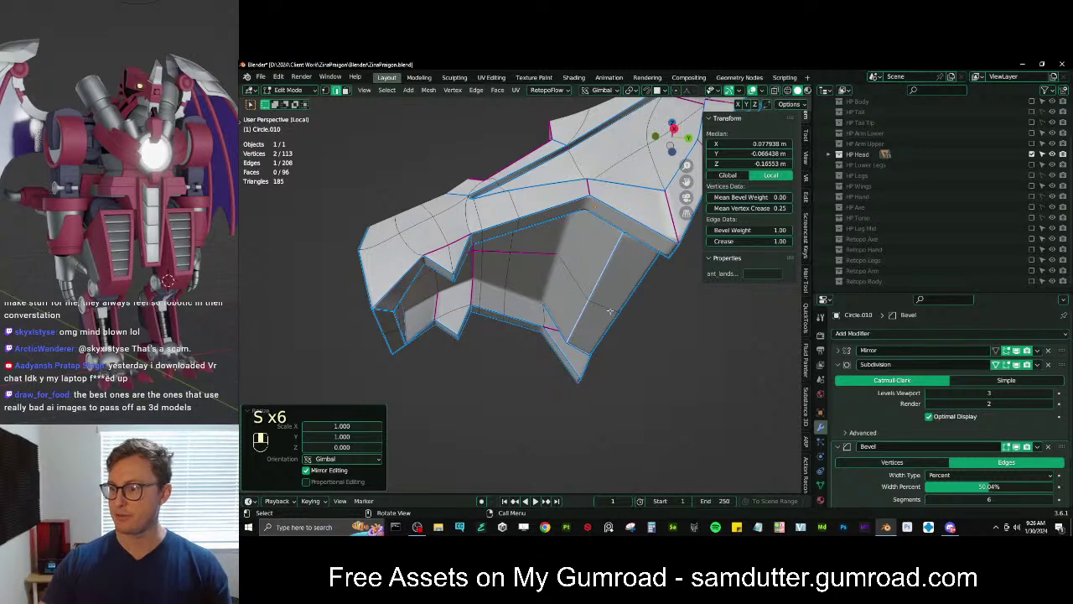
Inspect the junction between the side prong and the block from several angles, in both solid and wireframe shading
middle_click_drag(610, 321, 562, 325)
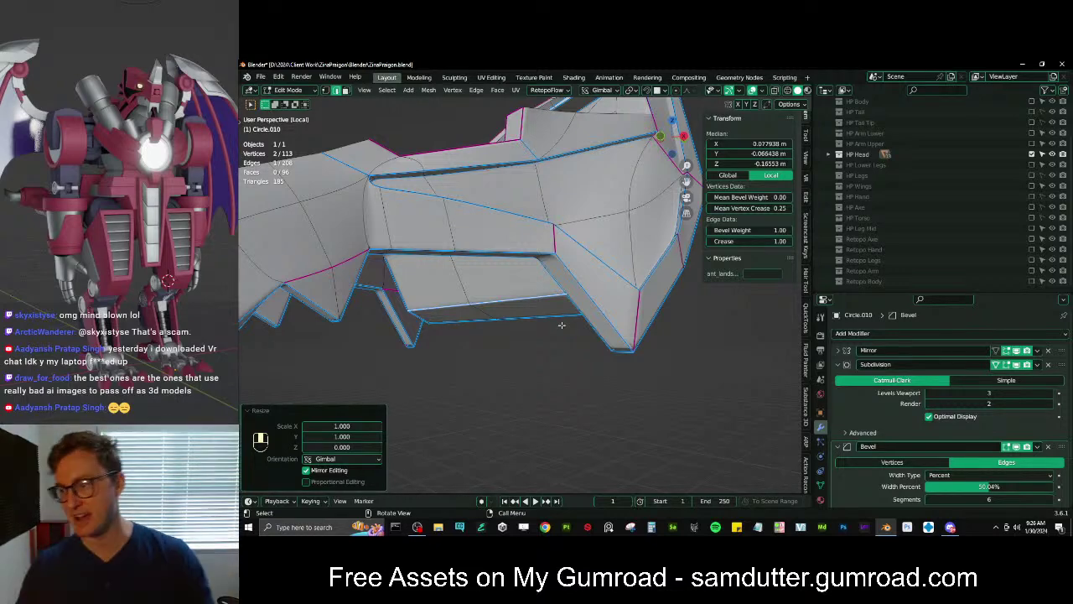
middle_click_drag(582, 229, 537, 252)
scroll(467, 254, "up", 3)
middle_click_drag(537, 251, 554, 282, "shift")
scroll(608, 306, "down", 4)
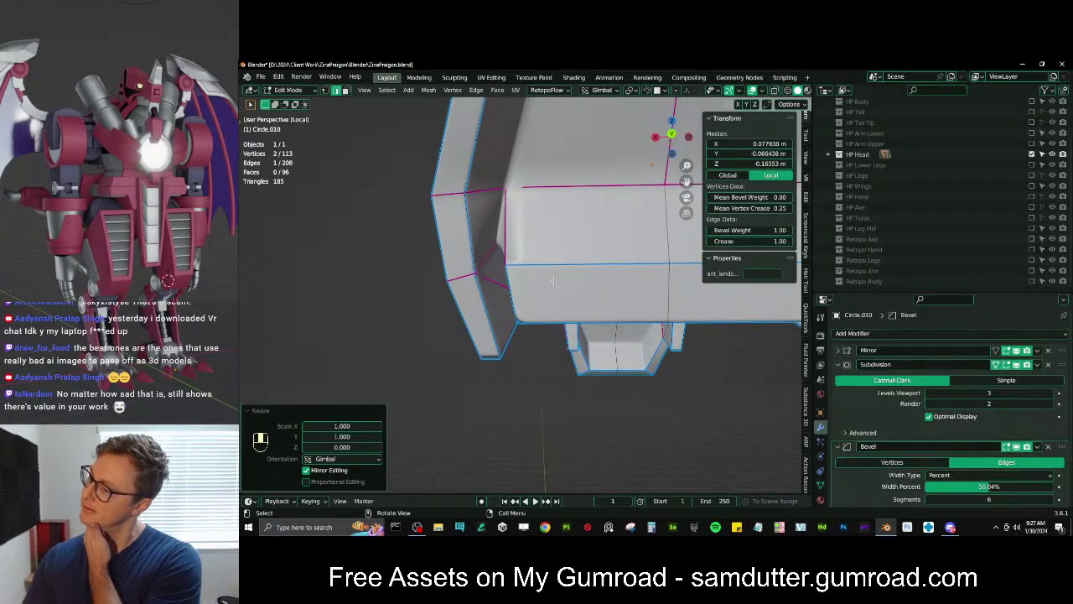
mouse_move(515, 250)
middle_mouse_down()
mouse_move(524, 243)
mouse_move(531, 255)
middle_mouse_up()
scroll(532, 255, "up", 2)
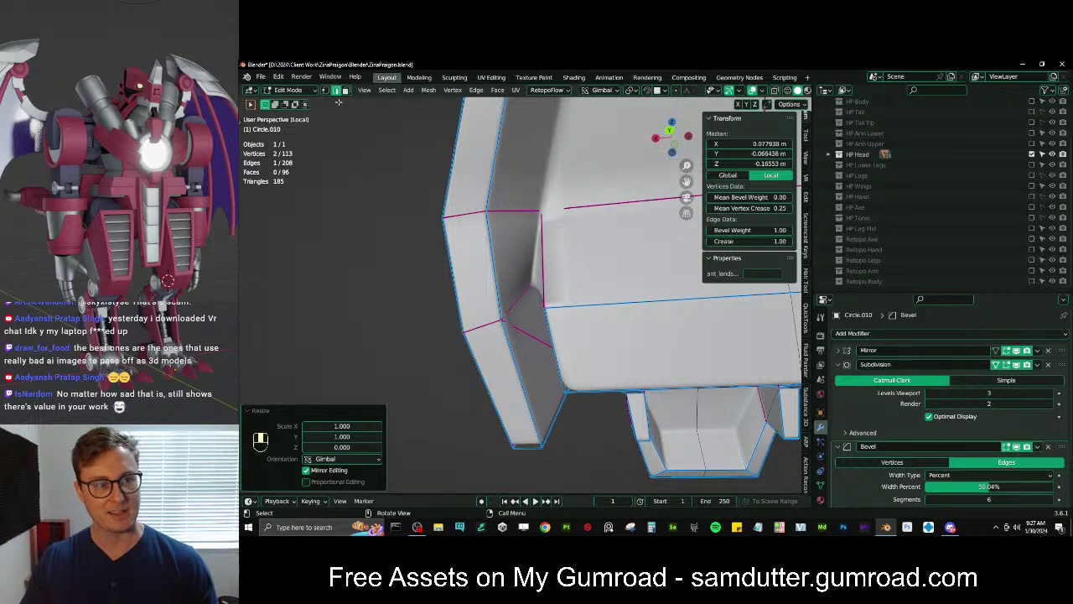
left_click(326, 91)
key("z")
key("z")
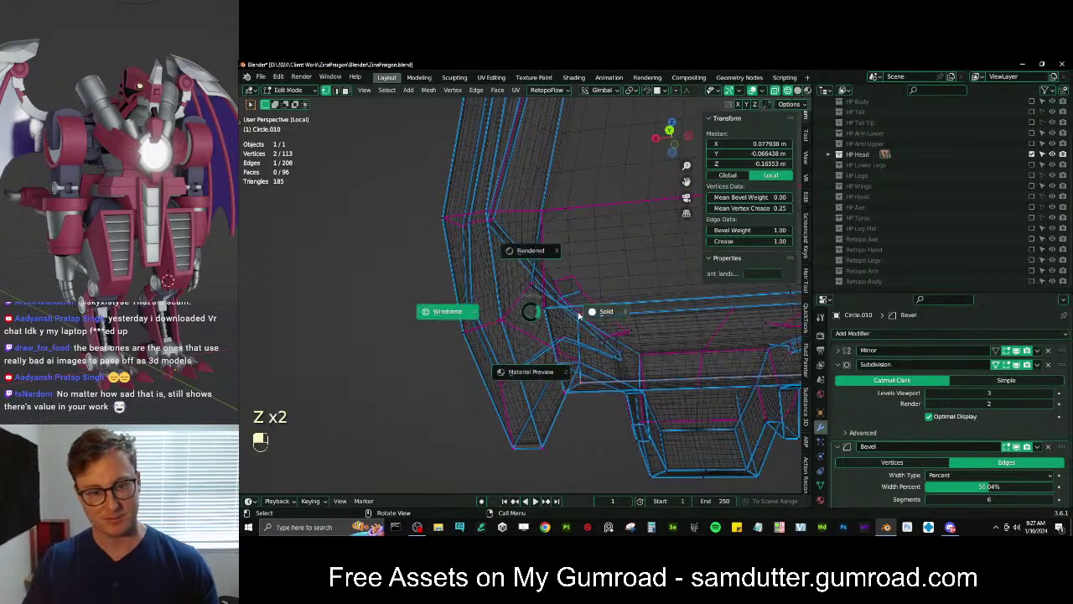
Knife-cut a new edge path across the side prong's inner corner, from its inner edge around to the front lip
key("k")
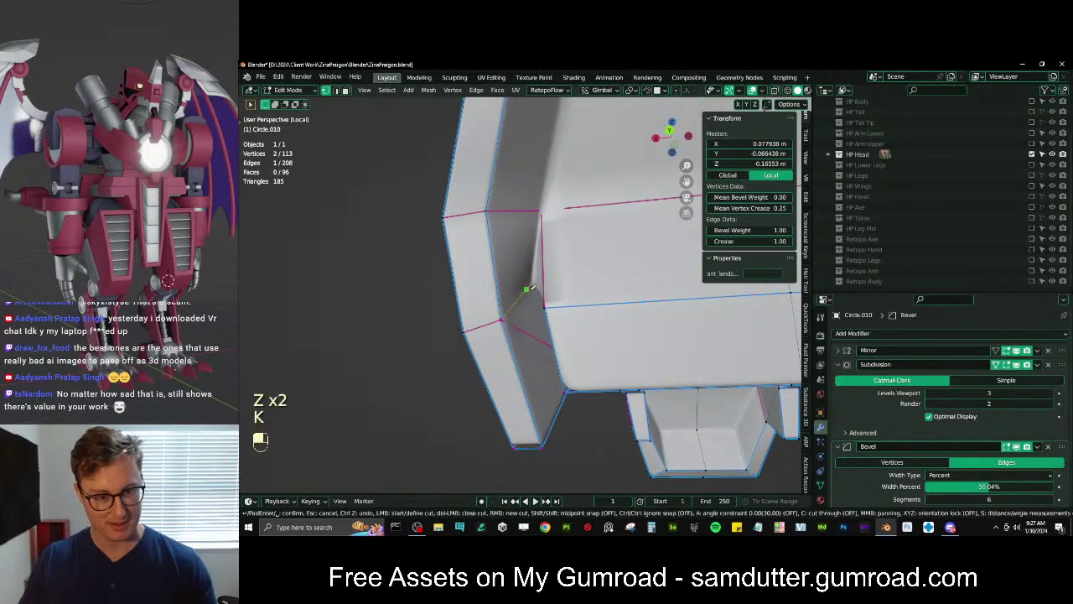
left_click(545, 387)
middle_click_drag(545, 387, 495, 323)
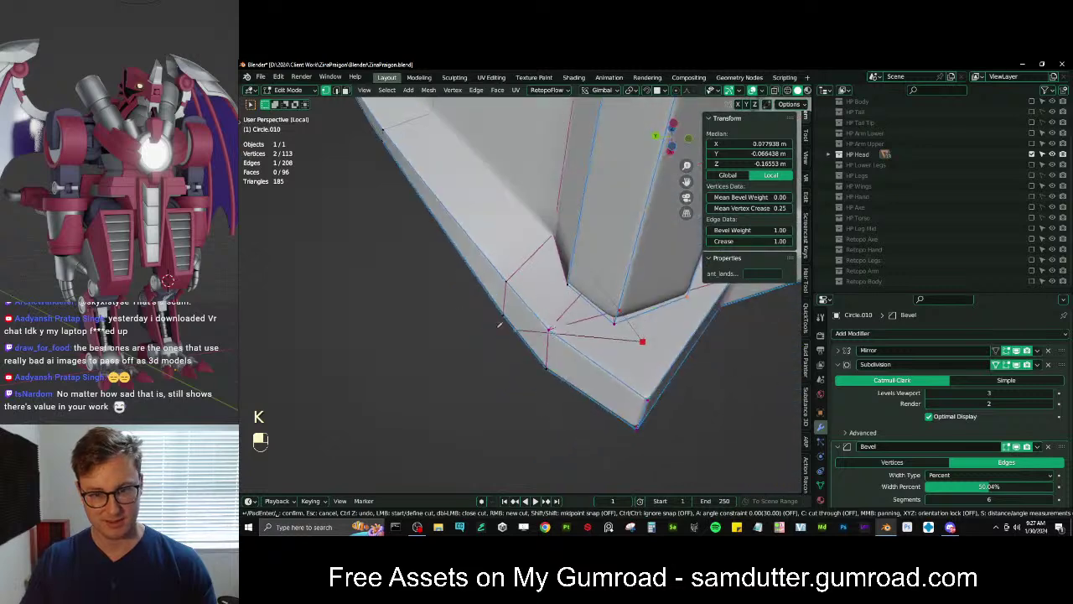
middle_click_drag(620, 323, 531, 329, "shift")
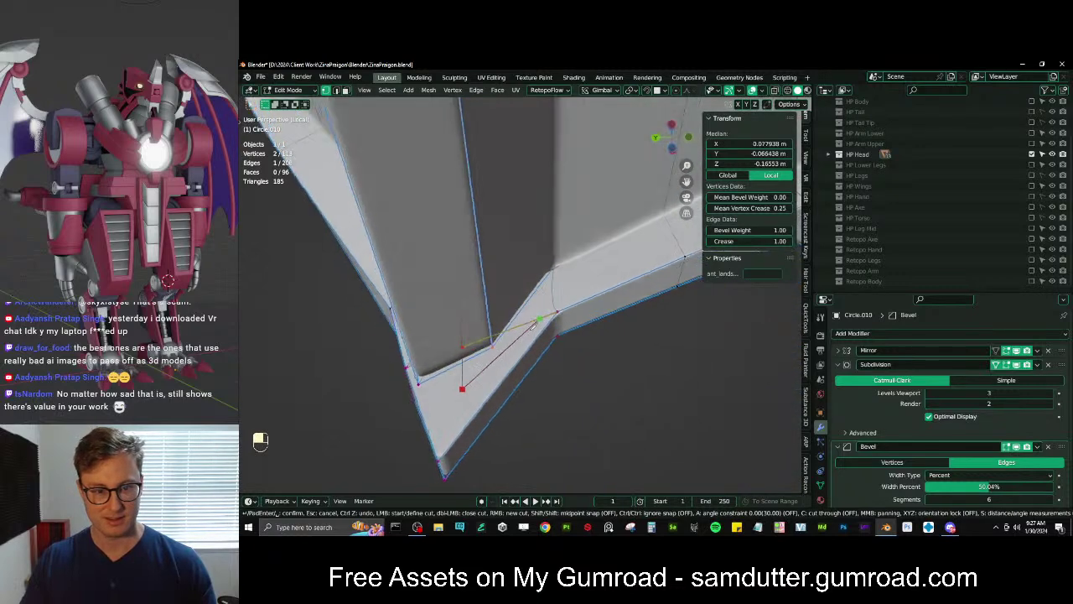
left_click(552, 267)
key("space")
Connect the prong's lower tip vertex to the new cut vertex with an edge
middle_click_drag(550, 269, 465, 343)
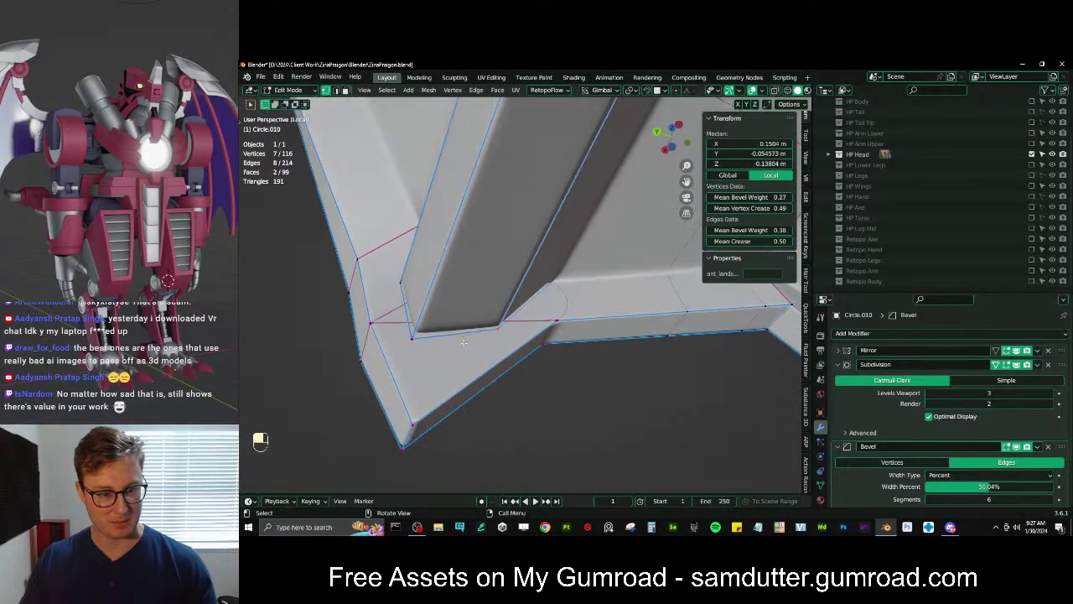
left_click(412, 424)
left_click(403, 447, "shift")
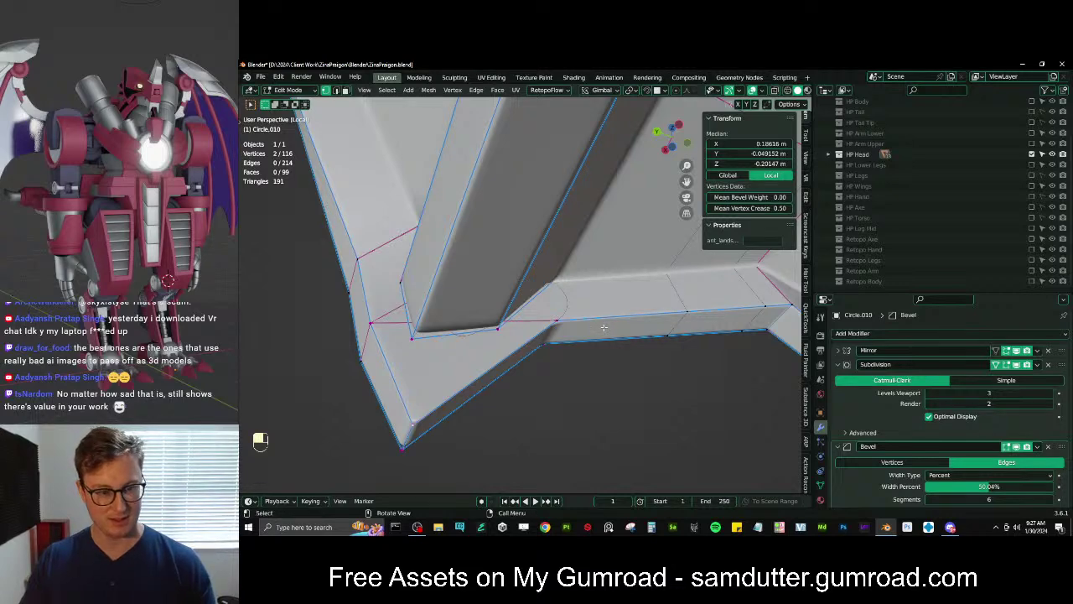
key("f")
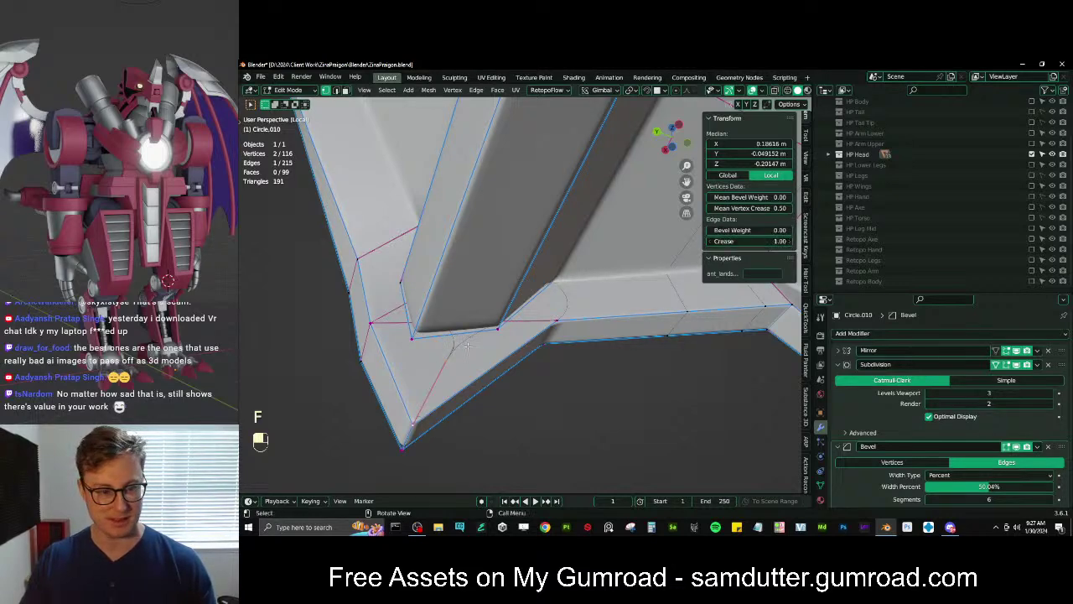
Try a vertex crease of 1.00 on the vertex paths running along the new cut toward both sides of the corner
middle_click_drag(467, 345, 513, 341)
left_click(510, 339)
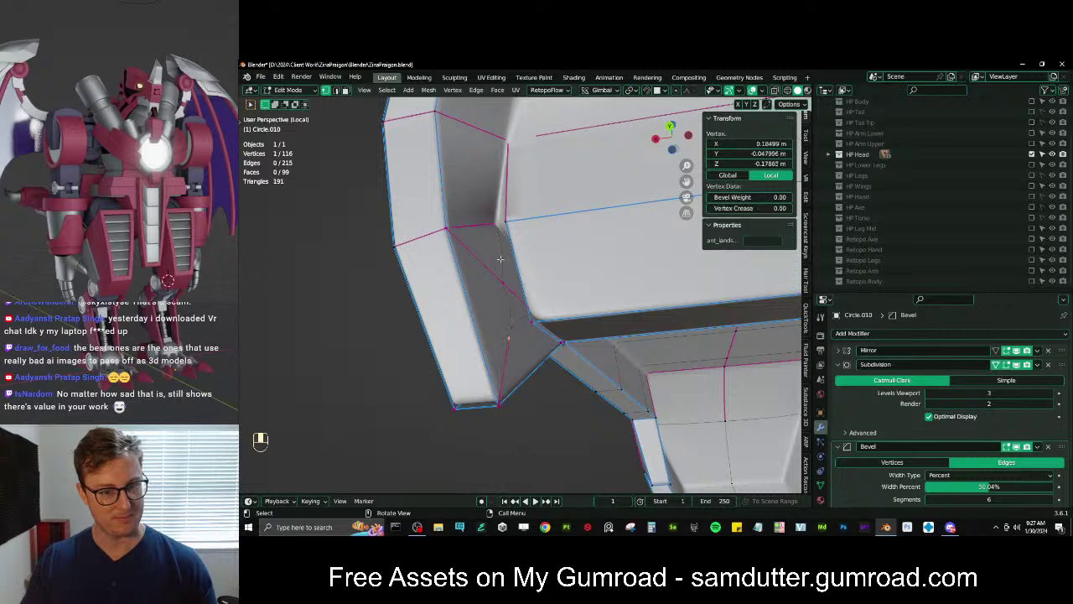
left_click(501, 260, "ctrl")
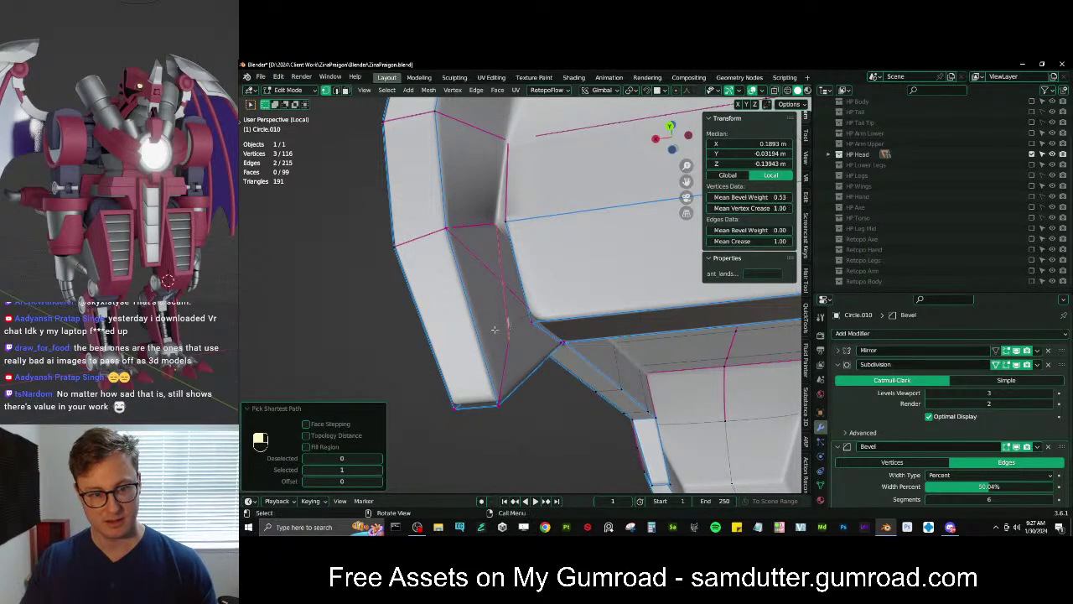
middle_click_drag(495, 330, 533, 326)
left_click(450, 363)
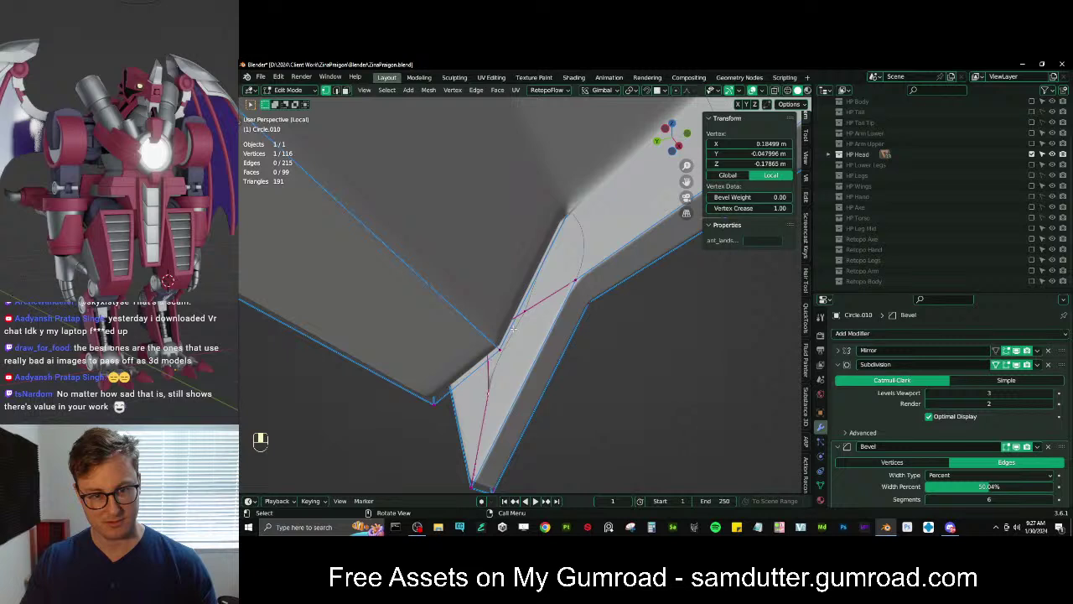
left_click(574, 210, "ctrl")
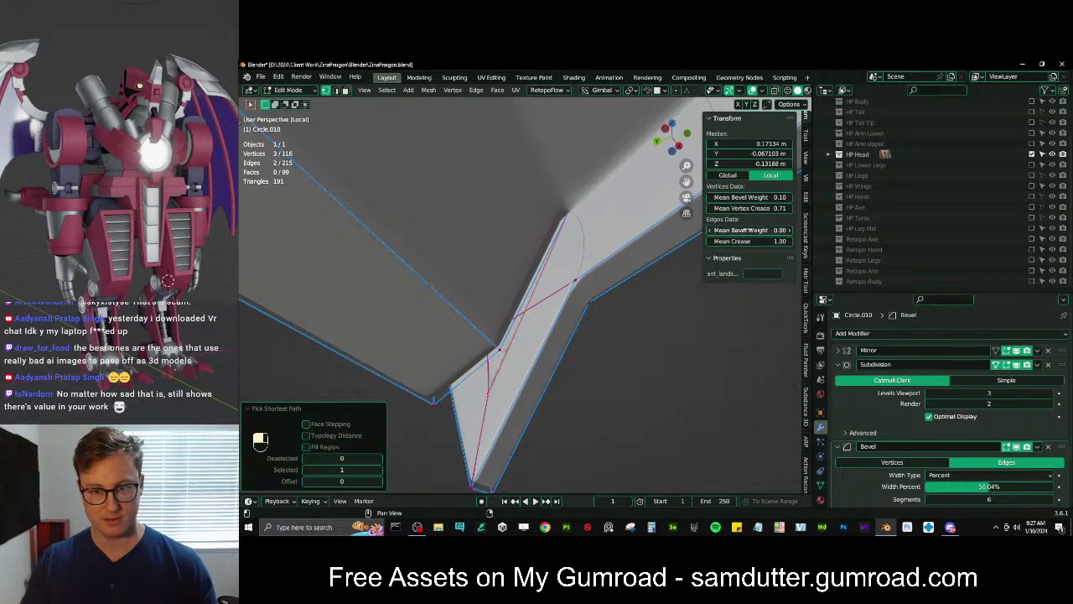
left_click_drag(745, 208, 797, 208)
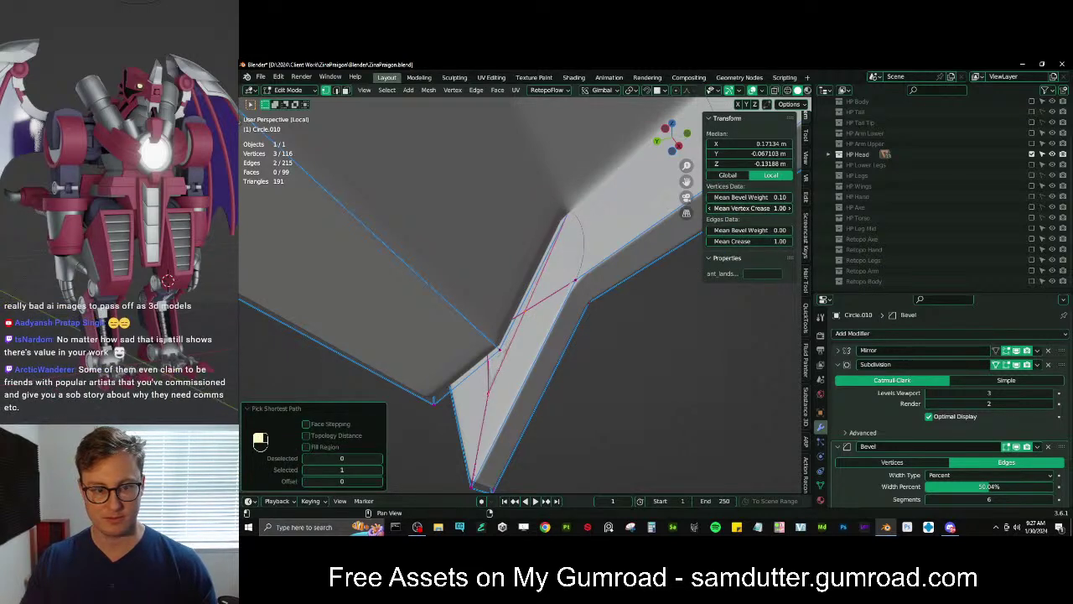
middle_click_drag(526, 312, 502, 303)
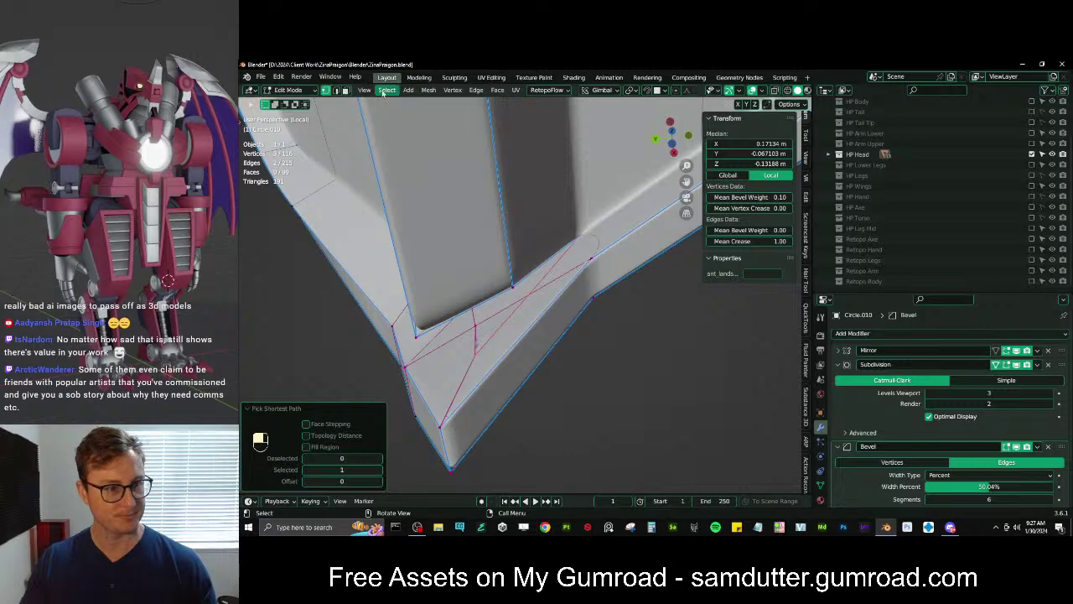
Delete the surplus edges around the cut at the prong's inner corner, together with their adjoining faces
left_click(336, 91)
key("x")
left_click(574, 315)
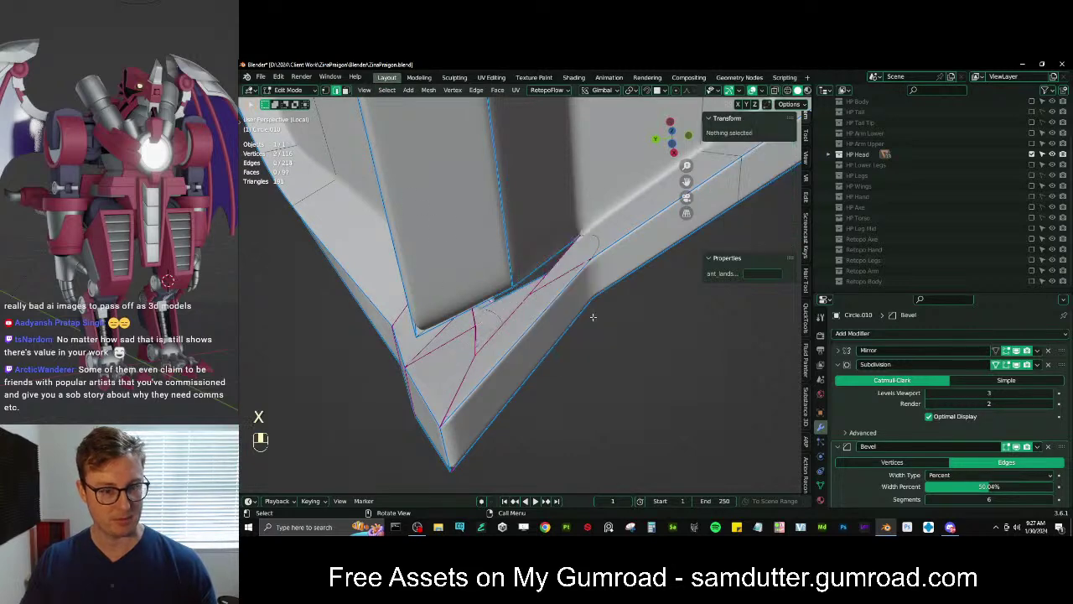
middle_click_drag(592, 316, 559, 254)
left_click(496, 270)
left_click(498, 273)
key("x")
left_click(500, 275)
left_click(570, 268)
key("x")
left_click(572, 270)
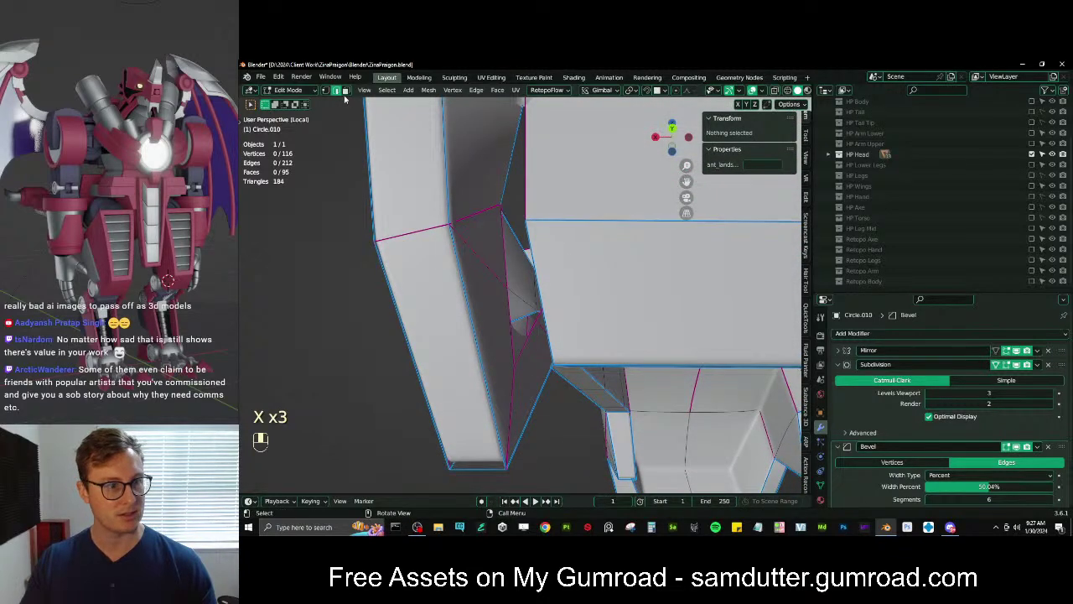
Merge the vertex pairs bordering the opened gap at the prong's inner corner, repeating the merge for each pair
left_click(560, 243)
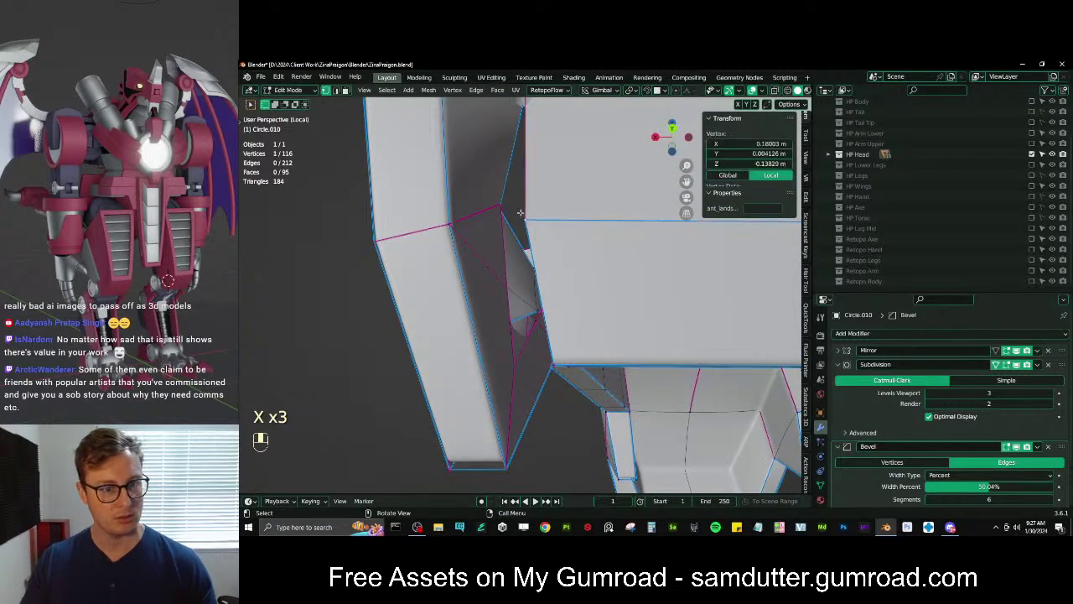
key("m")
left_click(560, 245)
middle_click_drag(560, 245, 494, 345)
left_click(565, 290, "shift")
key("shift+r")
key("z")
key("shift+r")
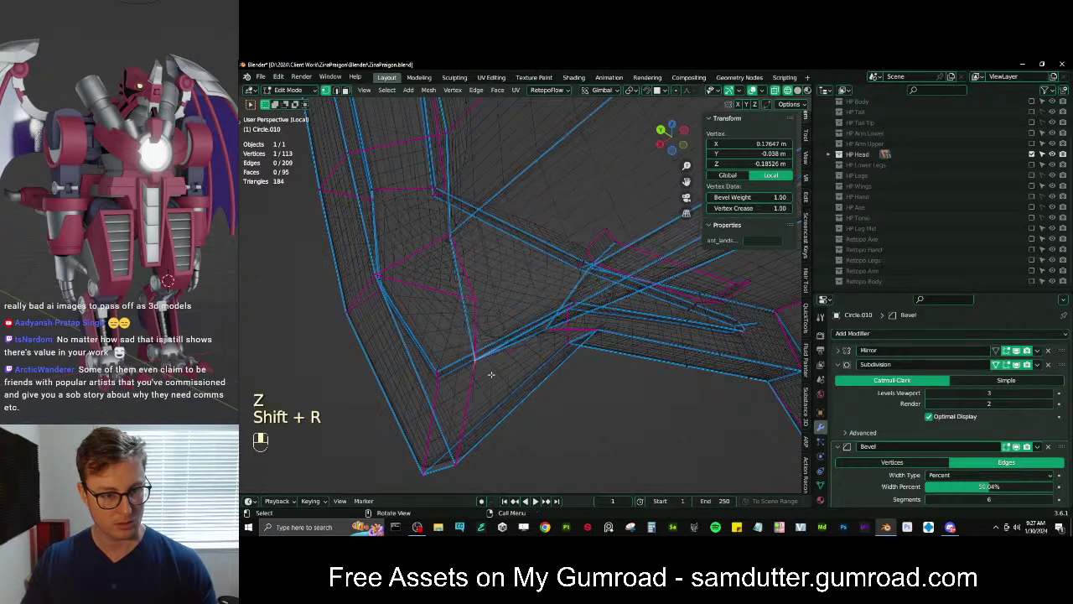
Merge the remaining stray vertex at the inner corner and recalculate the normals of the whole mesh
key("z")
mouse_move(492, 372)
middle_mouse_down()
mouse_move(581, 325)
mouse_move(514, 322)
middle_mouse_up()
scroll(581, 324, "down", 2)
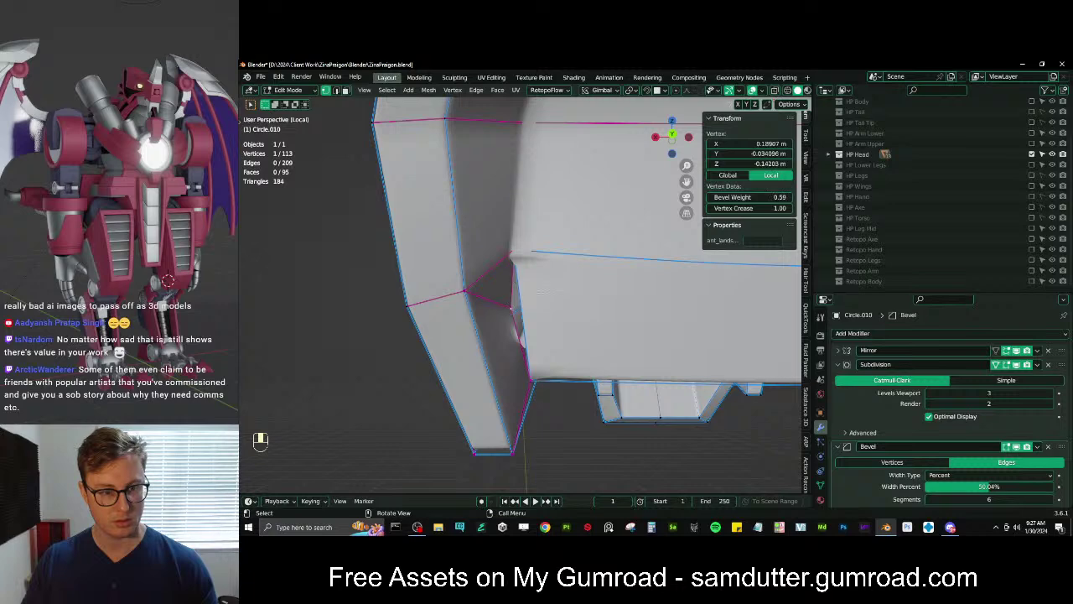
key("z")
key("shift+r")
key("z")
mouse_move(551, 311)
middle_mouse_down()
mouse_move(591, 304)
mouse_move(565, 249)
mouse_move(679, 280)
middle_mouse_up()
key("a")
key("shift+n")
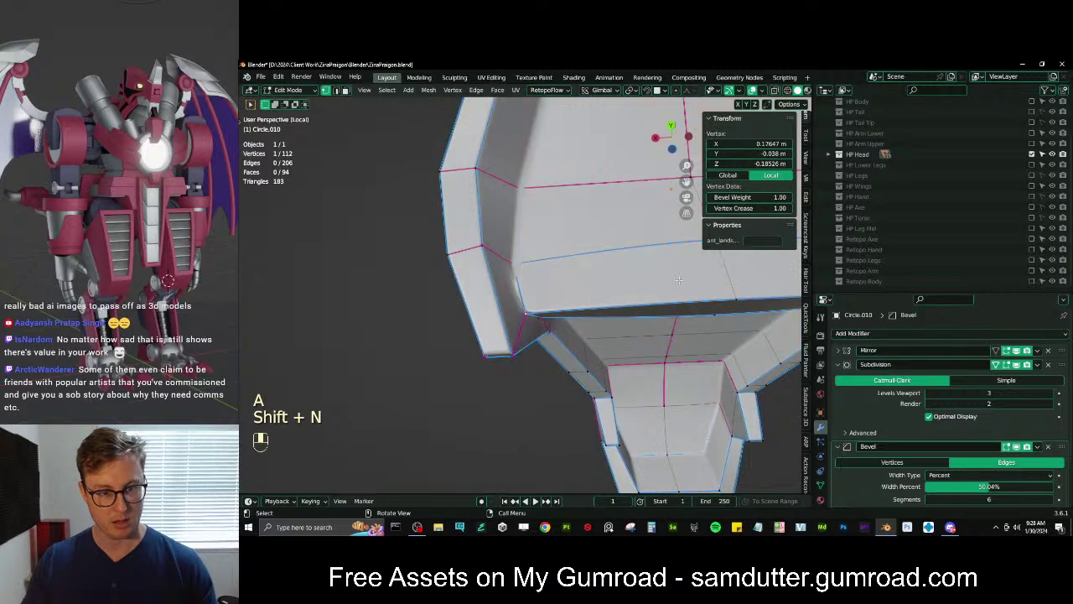
Set the vertex crease to 0.00 on the merged corner vertex and on the edge running from it to the prong's tip
middle_click_drag(546, 295, 531, 327)
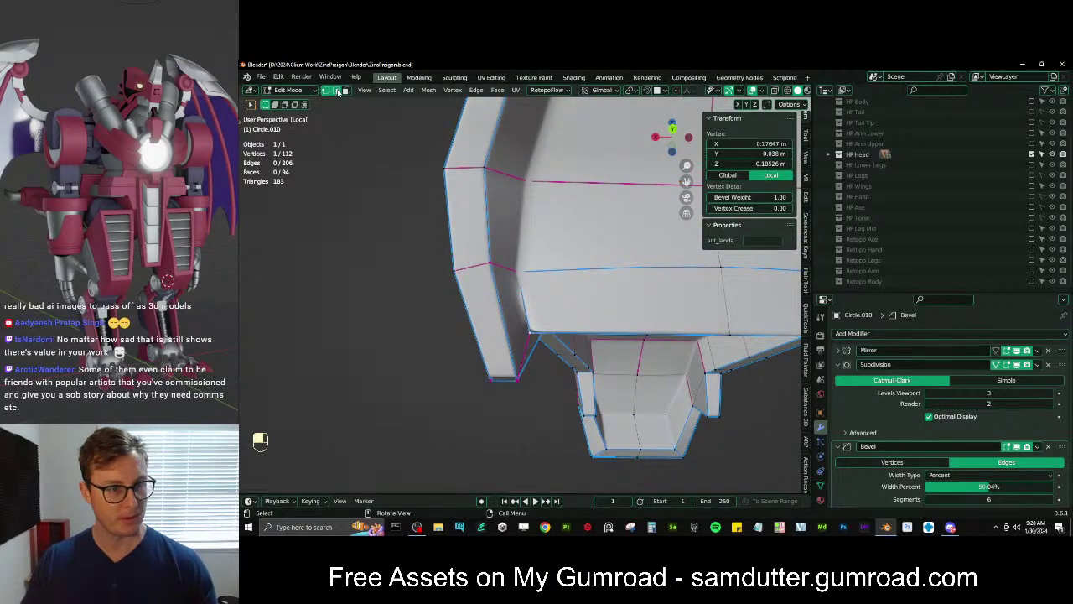
left_click(337, 90)
left_click(533, 300)
mouse_move(533, 300)
middle_mouse_down()
mouse_move(514, 292)
mouse_move(565, 341)
mouse_move(517, 348)
mouse_move(533, 329)
mouse_move(522, 315)
mouse_move(520, 348)
mouse_move(539, 359)
mouse_move(584, 375)
mouse_move(621, 356)
mouse_move(645, 383)
mouse_move(618, 367)
mouse_move(561, 394)
middle_mouse_up()
key("Tab")
key("Tab")
key("z")
left_click(518, 318)
key("a")
left_click(561, 394)
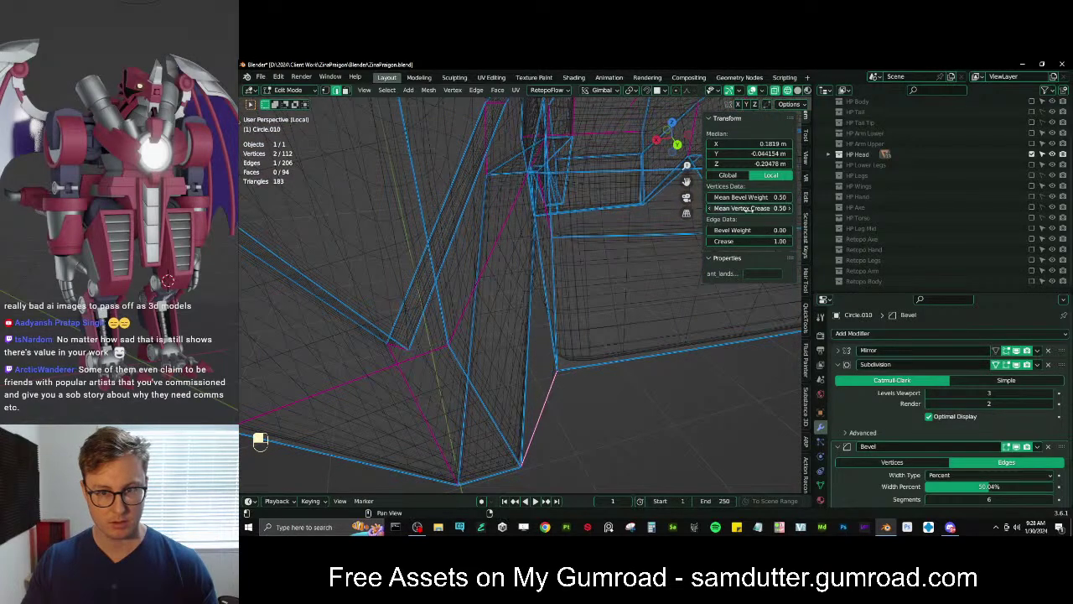
scroll(601, 326, "down", 3)
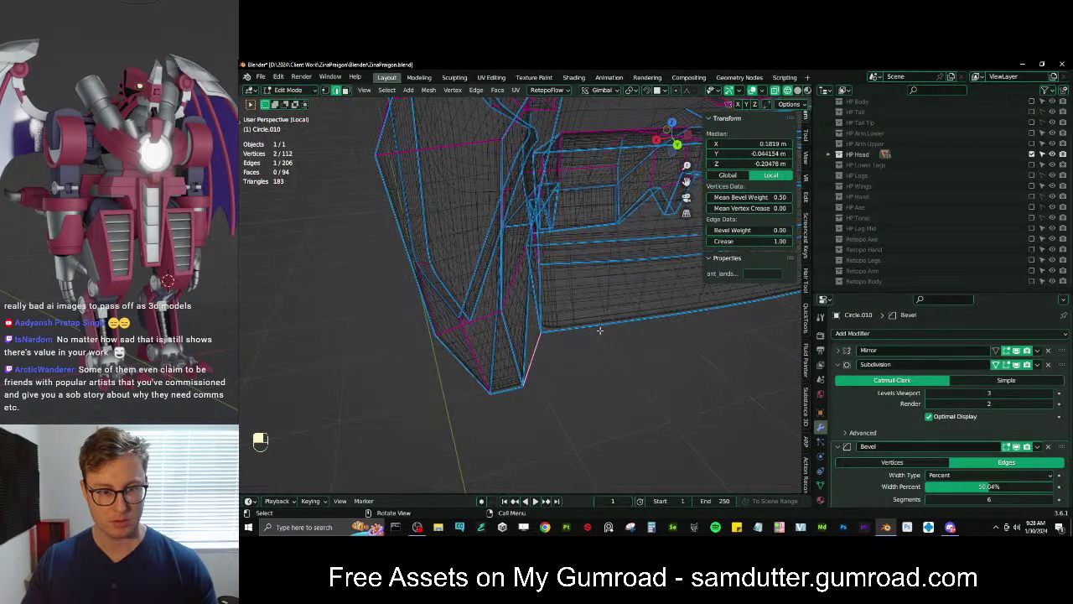
key("a")
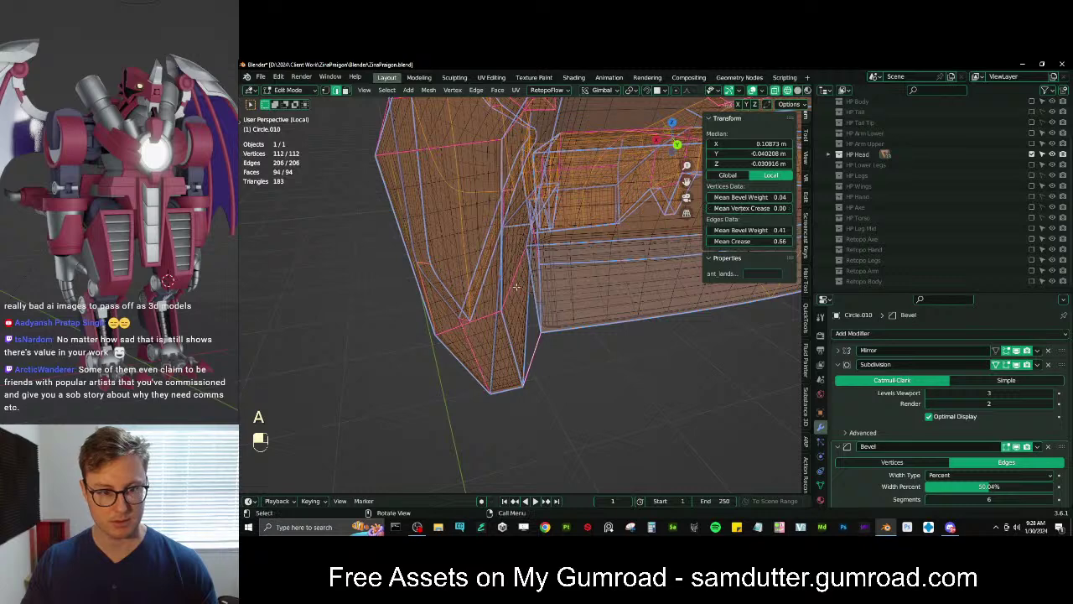
Set the bevel weight of the short edge on the block's underside beside the prong's inner corner to 0.00
left_click(531, 311)
key("z")
mouse_move(536, 311)
middle_mouse_down()
mouse_move(577, 286)
mouse_move(606, 236)
mouse_move(503, 268)
mouse_move(394, 280)
mouse_move(418, 353)
mouse_move(538, 302)
mouse_move(525, 344)
mouse_move(496, 360)
middle_mouse_up()
middle_click_drag(416, 386, 573, 320)
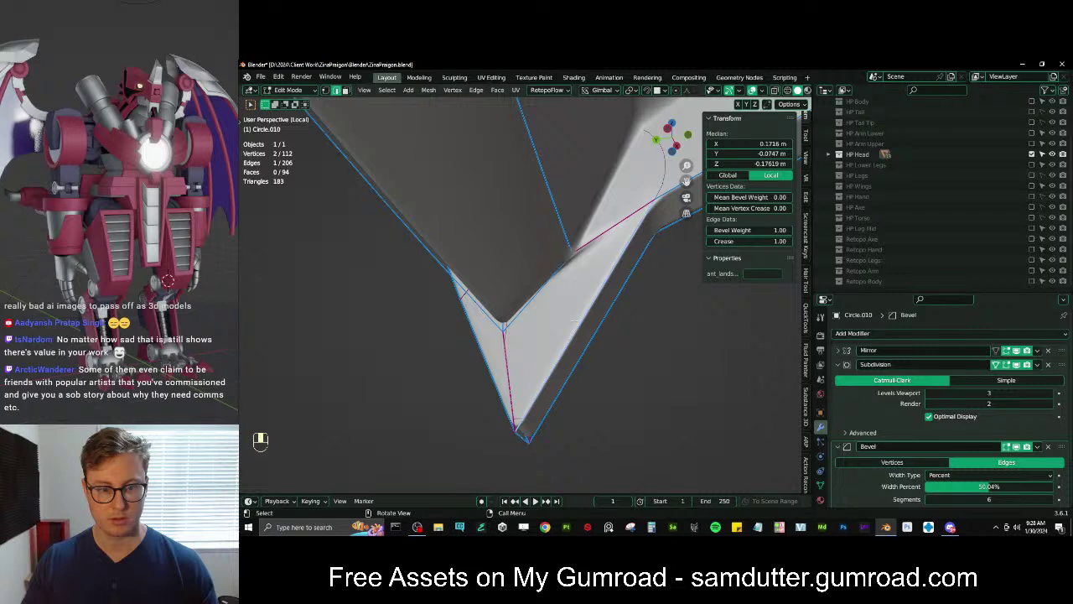
left_click(518, 364)
middle_click_drag(518, 365, 510, 343)
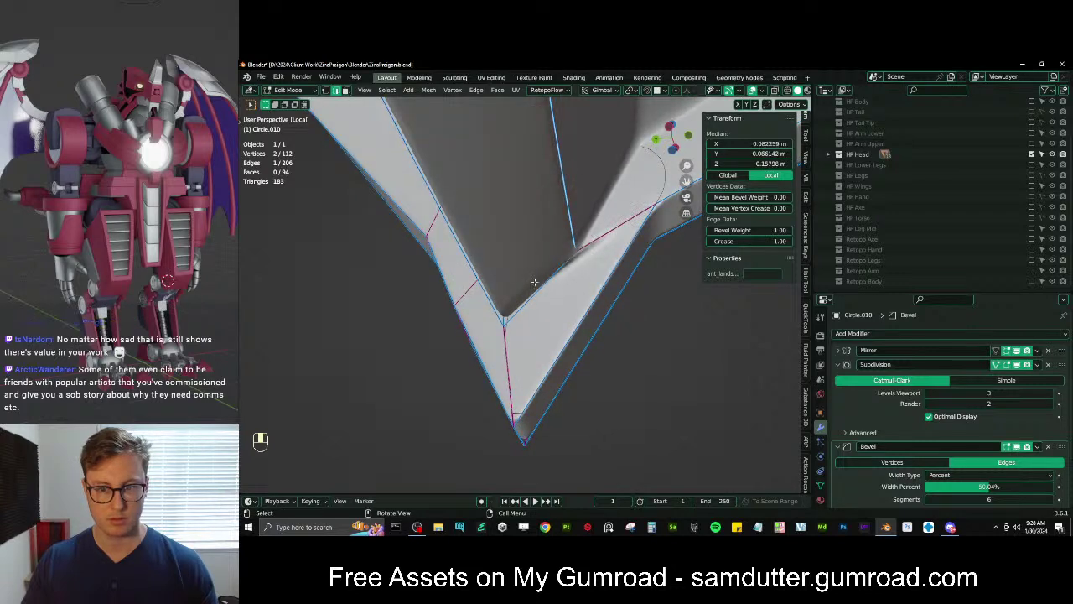
middle_click_drag(534, 281, 555, 264)
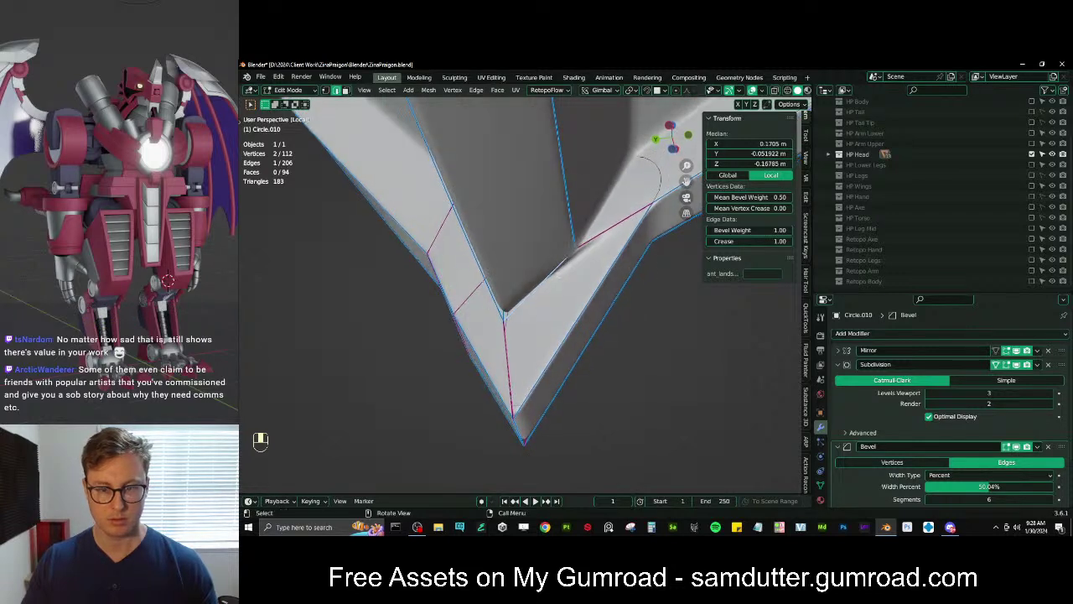
left_click_drag(727, 231, 653, 230)
Try moving the selected edge at the prong's inner corner, and undo the move
middle_click_drag(513, 293, 531, 344)
key("g")
left_click(619, 258)
key("ctrl+z")
Examine the prong's inner corner and lower tip in wireframe and solid shading to check how their edges connect
scroll(568, 308, "up", 3)
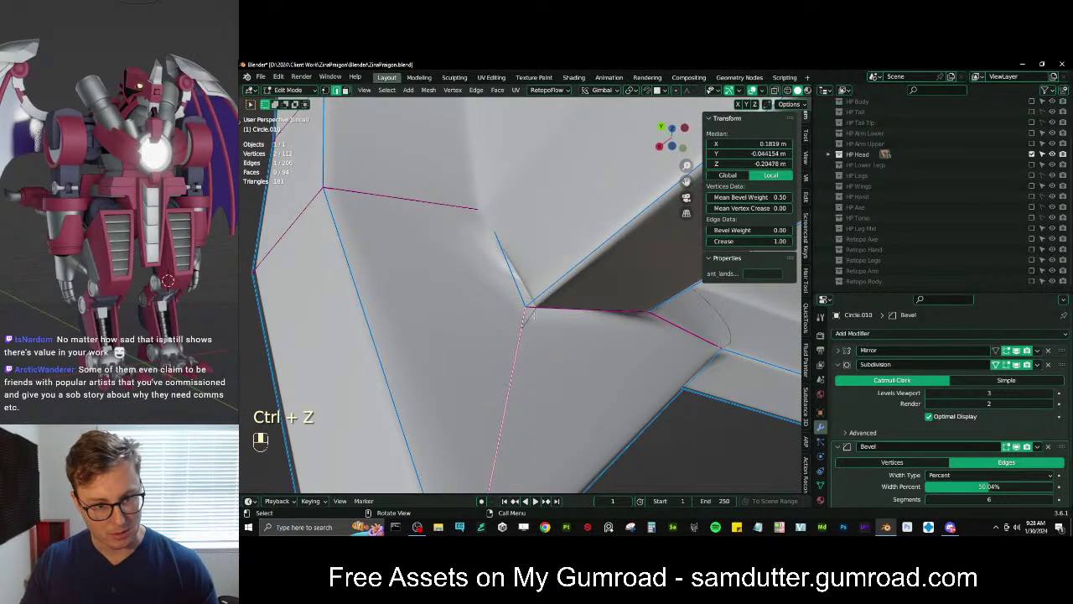
key("z")
left_click(527, 320)
middle_click_drag(562, 321, 506, 327)
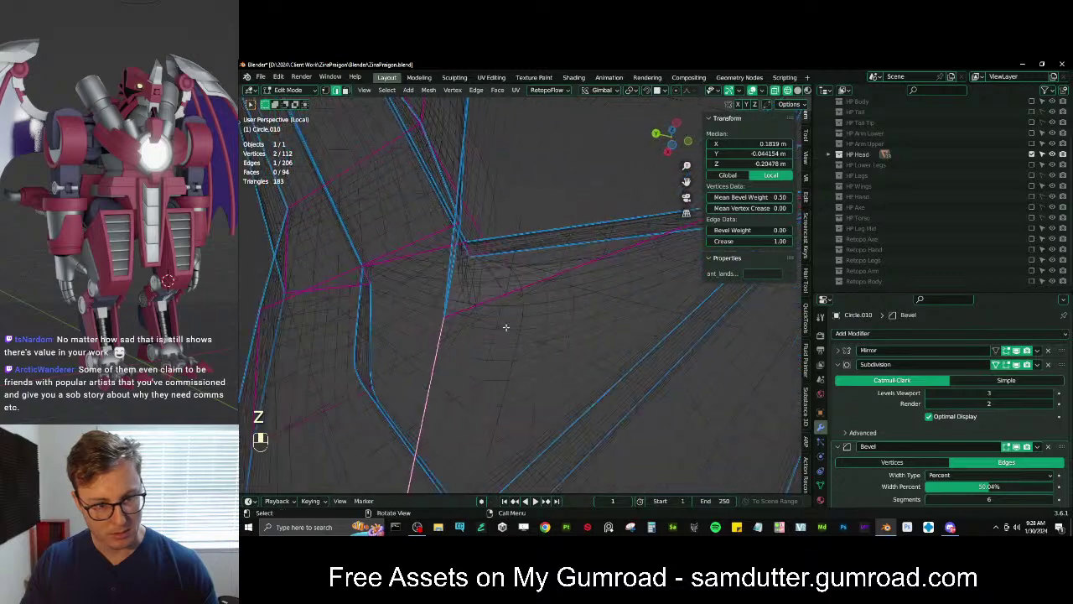
key("z")
left_click(591, 336)
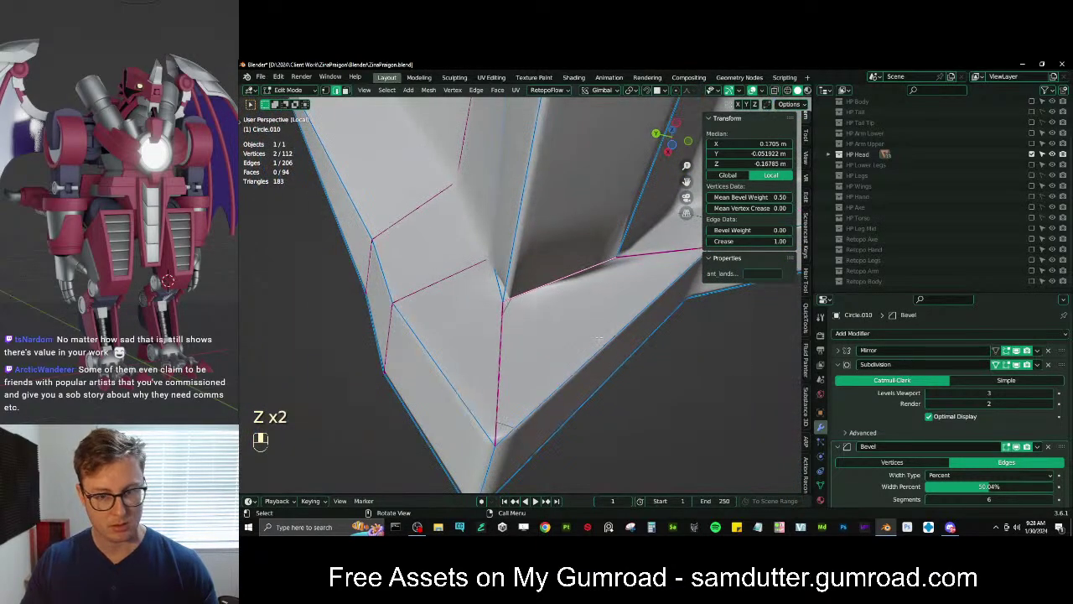
scroll(634, 373, "down", 2)
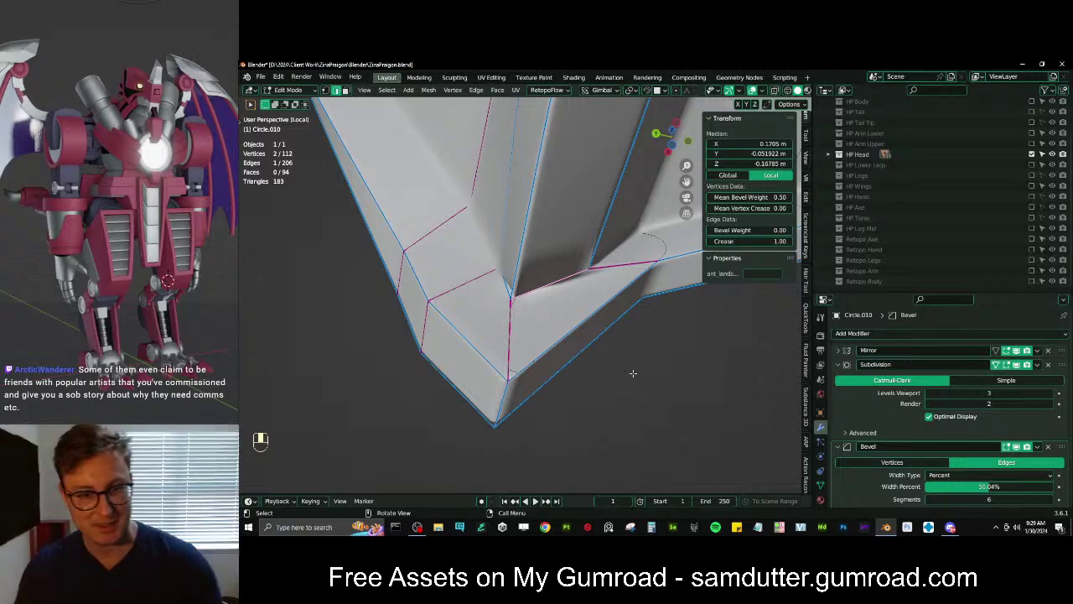
key("z")
left_click(404, 379)
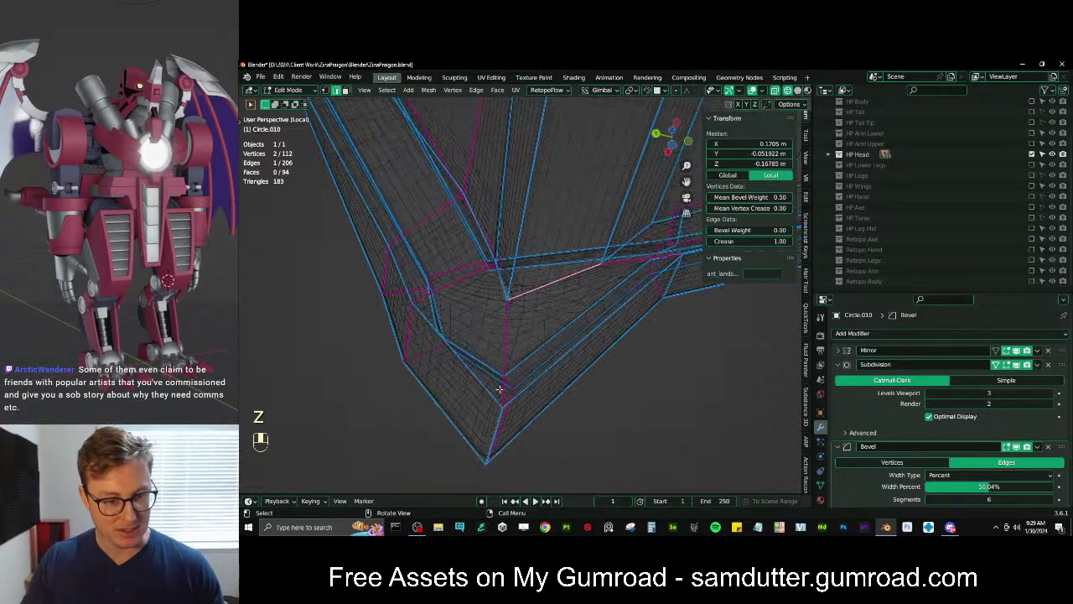
middle_click_drag(511, 393, 521, 359)
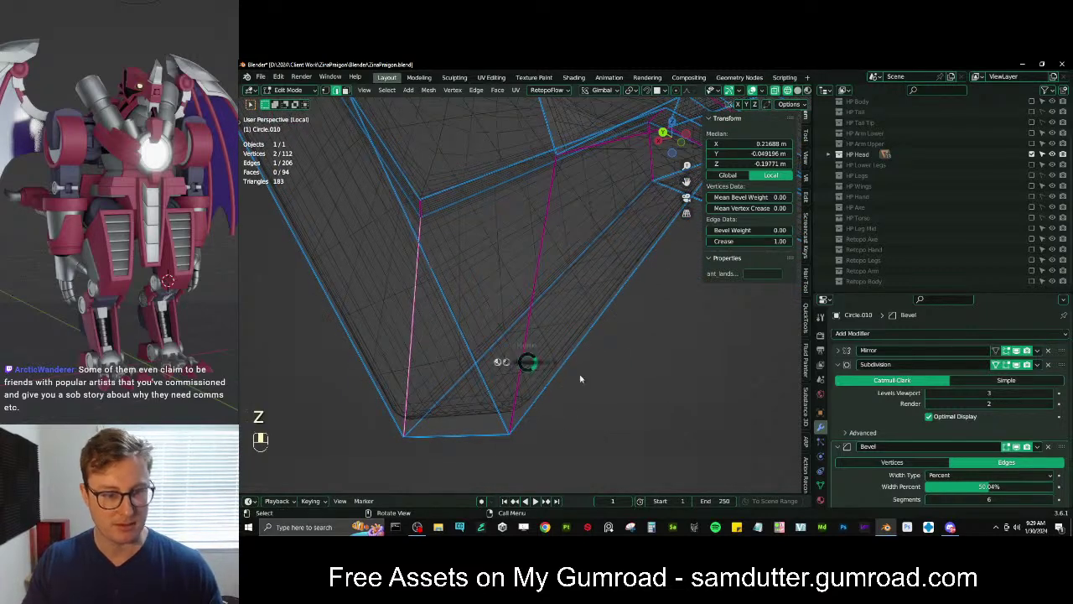
Try moving the edge that runs from the block's inner corner to the prong's tip
left_click(580, 379)
middle_click_drag(579, 376, 543, 352)
key("g")
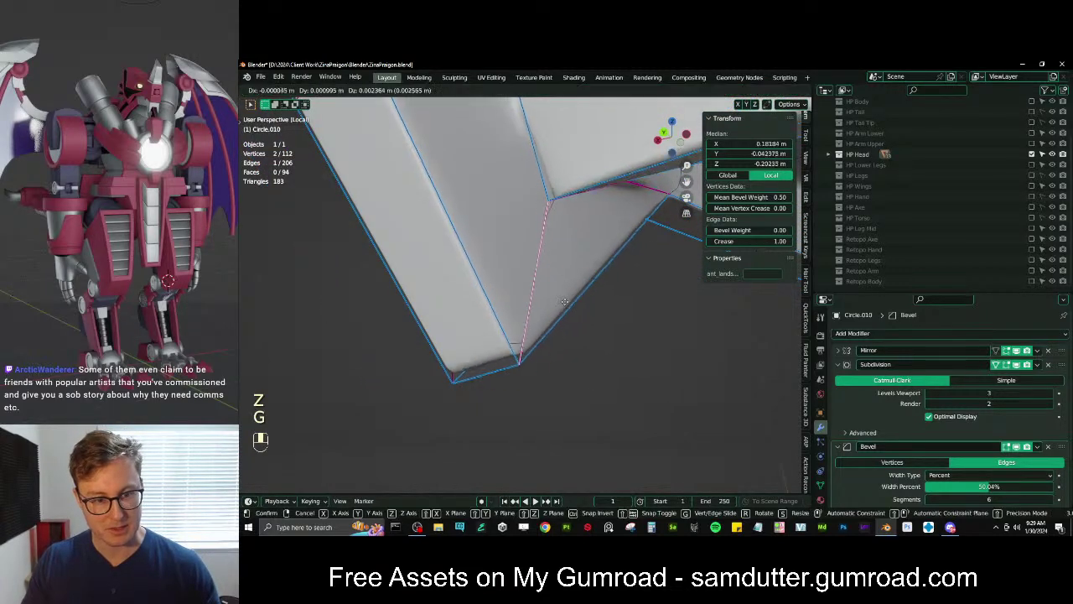
left_click(569, 333)
key("z")
left_click(505, 332)
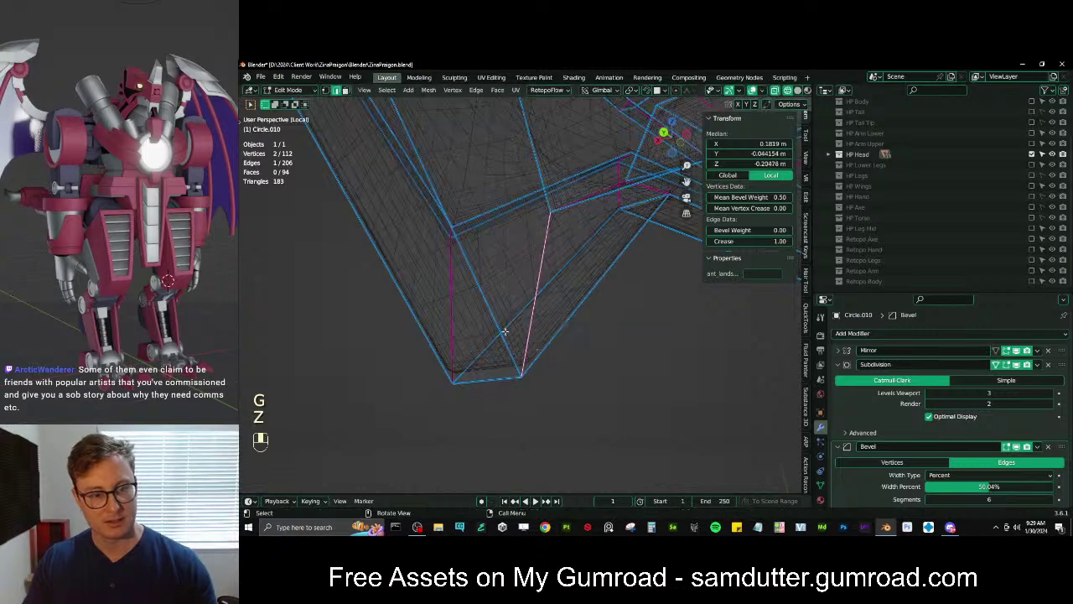
Examine the block's lower corner with the whole mesh selected, in wireframe and solid shading, and select its corner vertex
middle_click_drag(505, 332, 632, 445)
key("a")
scroll(629, 440, "up", 5)
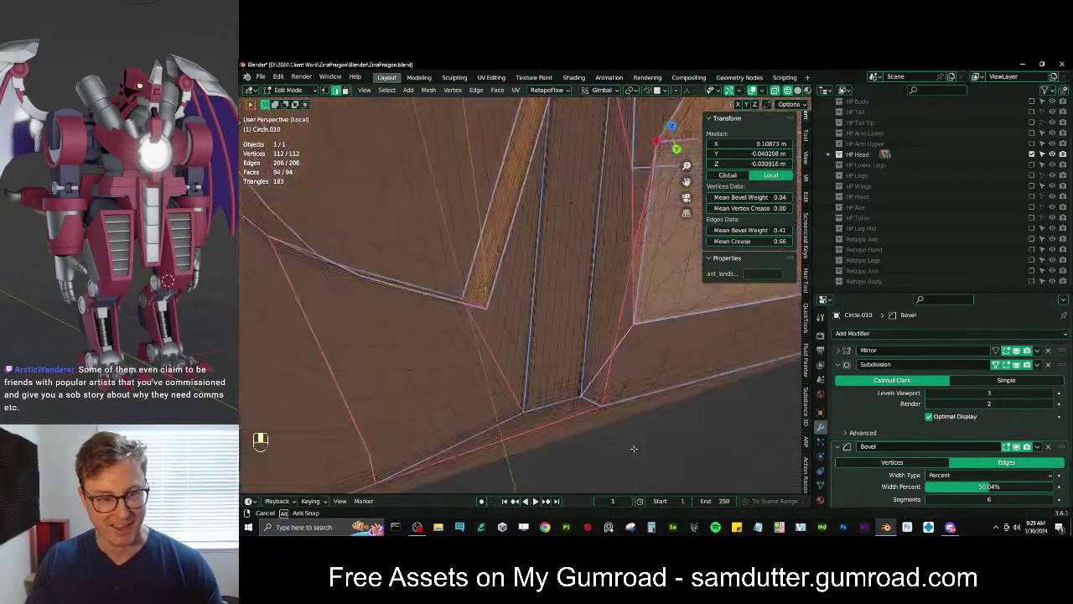
key("z")
mouse_move(674, 411)
middle_mouse_down("shift")
mouse_move(664, 347)
mouse_move(616, 317)
middle_mouse_up("shift")
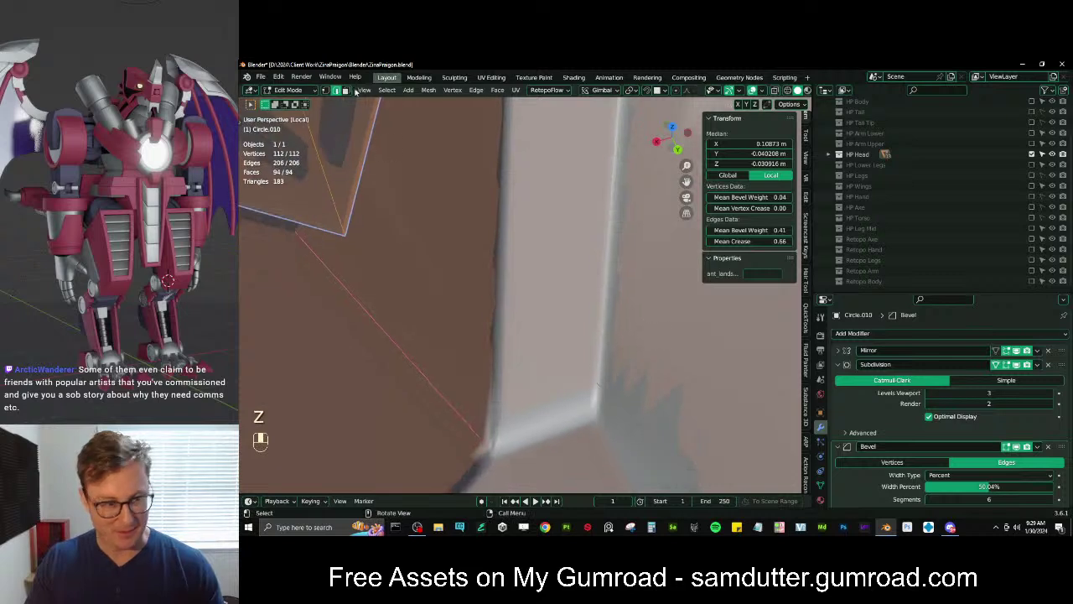
left_click(584, 399)
scroll(686, 375, "down", 4)
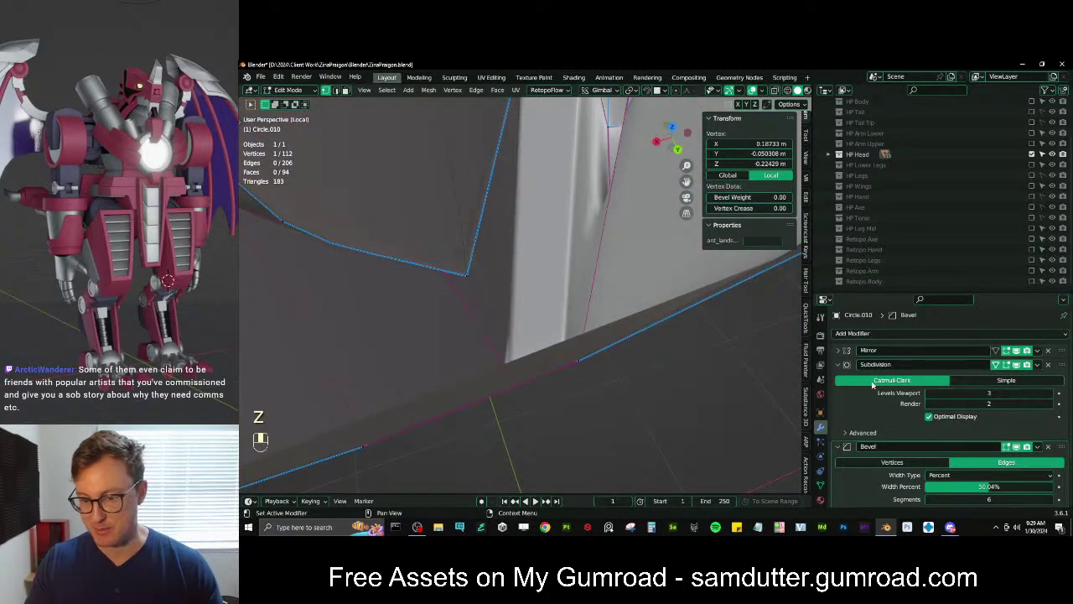
Collapse the Subdivision and Bevel settings and turn off viewport display for the Mirror, Subdivision and Bevel modifiers
left_click(842, 364)
left_click(837, 378)
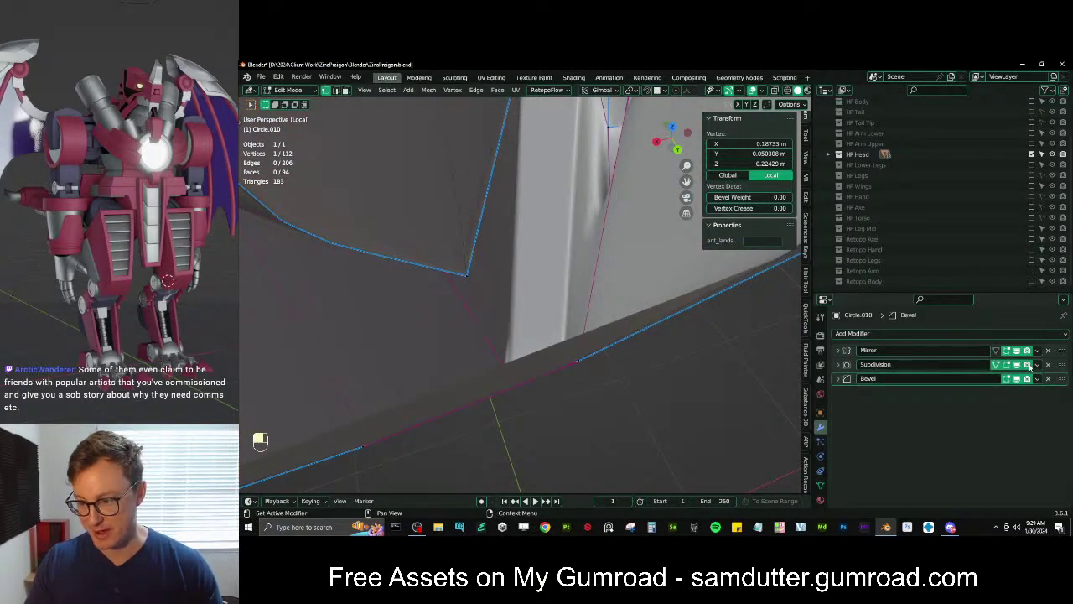
left_click(1017, 352)
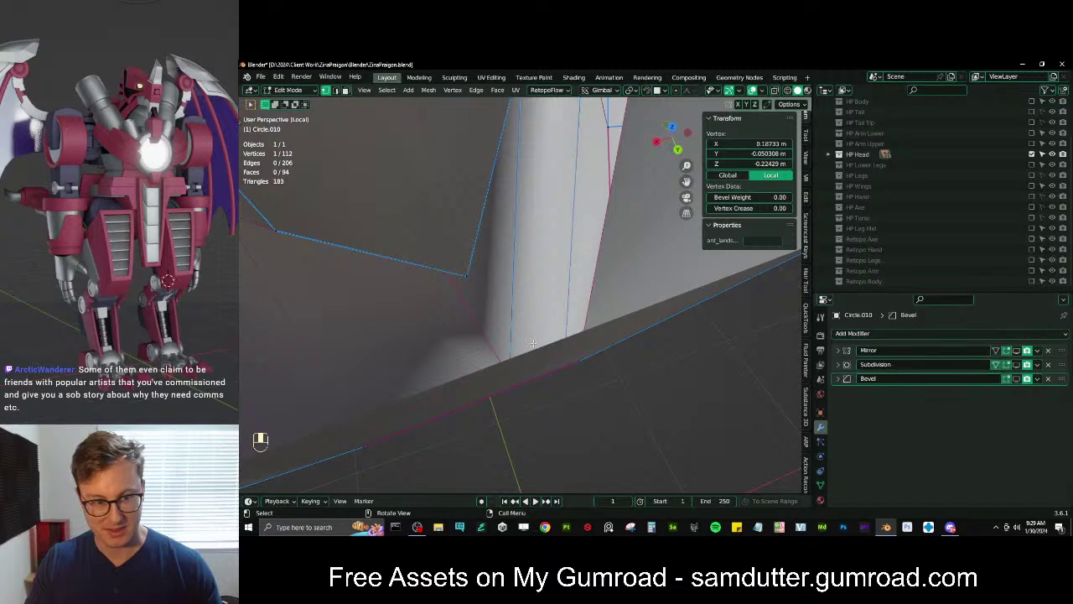
Try moving the corner vertex and the short edge beside it on the block's underside to test how they connect
middle_click_drag(532, 343, 578, 362)
key("g")
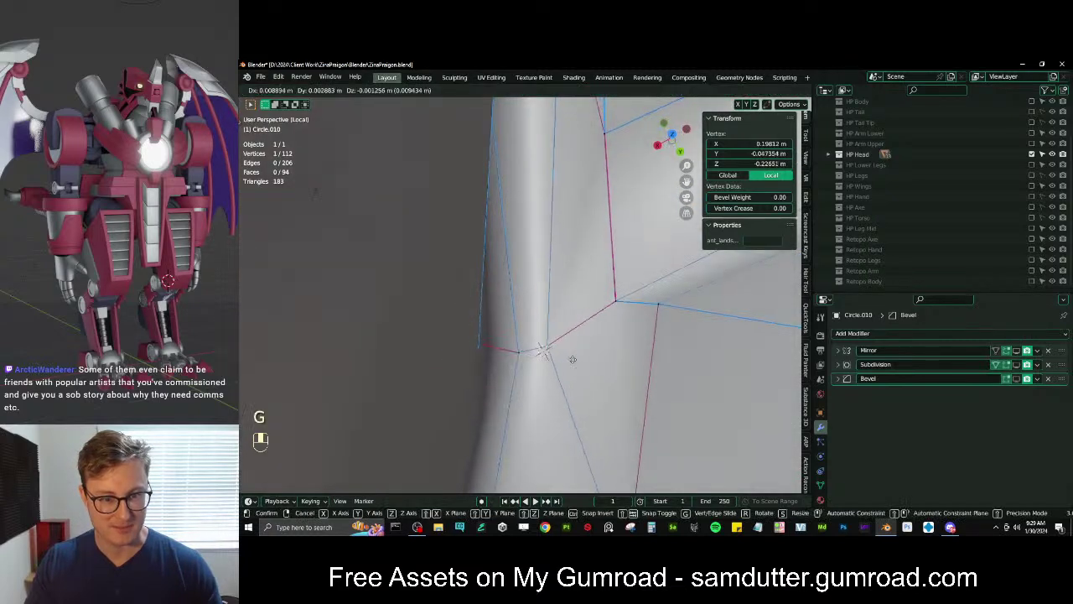
right_click(616, 318)
middle_click_drag(620, 320, 615, 319)
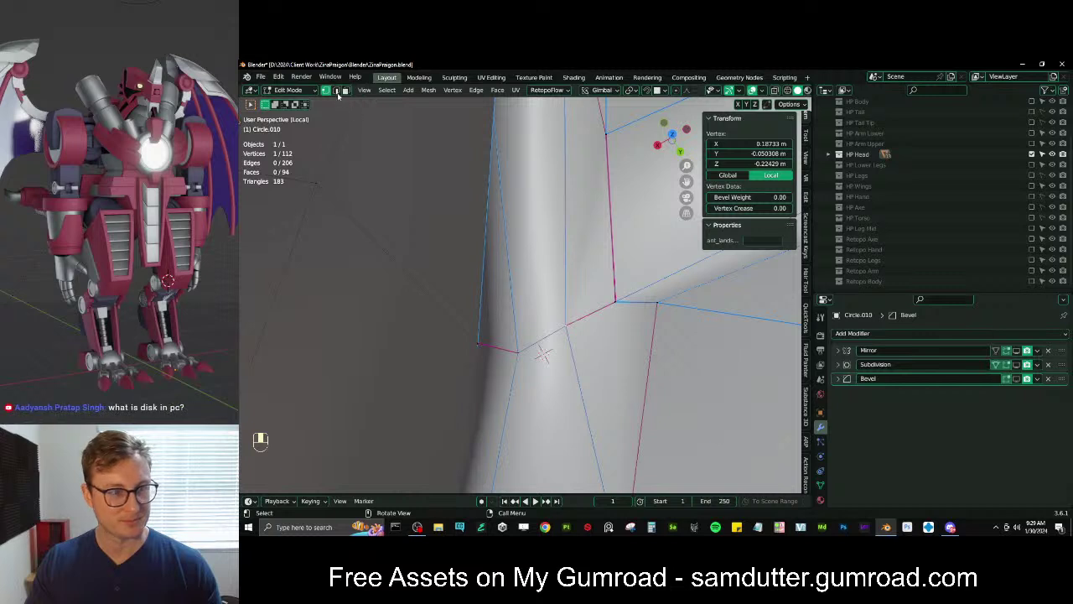
left_click(337, 90)
left_click(575, 394)
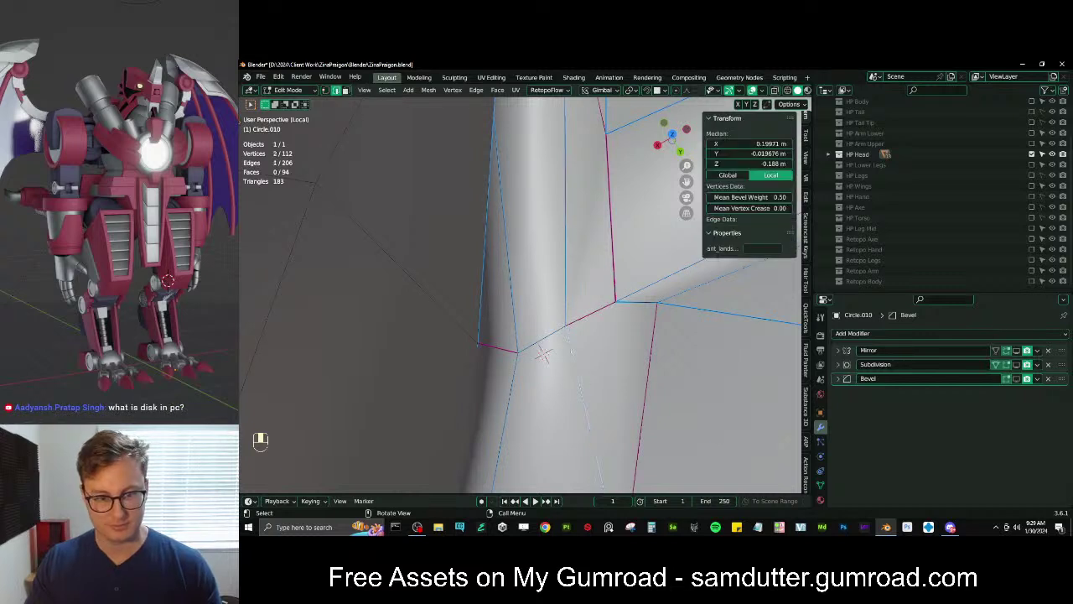
middle_click_drag(569, 308, 499, 265)
left_click(499, 263)
key("g")
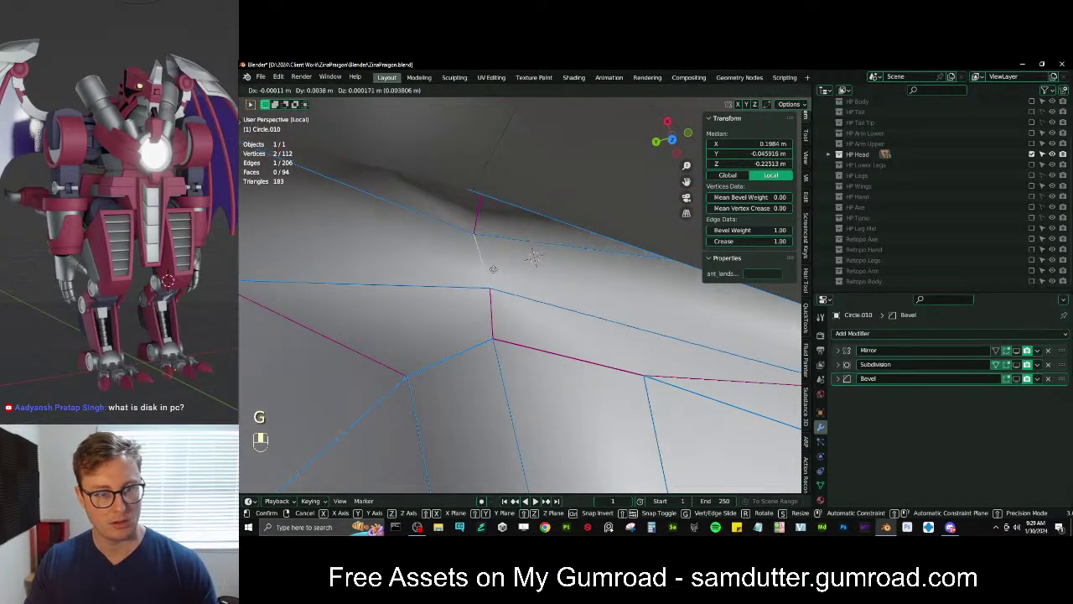
Merge all the mesh's vertices by distance and recalculate the normals to face outside
key("a")
left_click(428, 90)
mouse_move(445, 344)
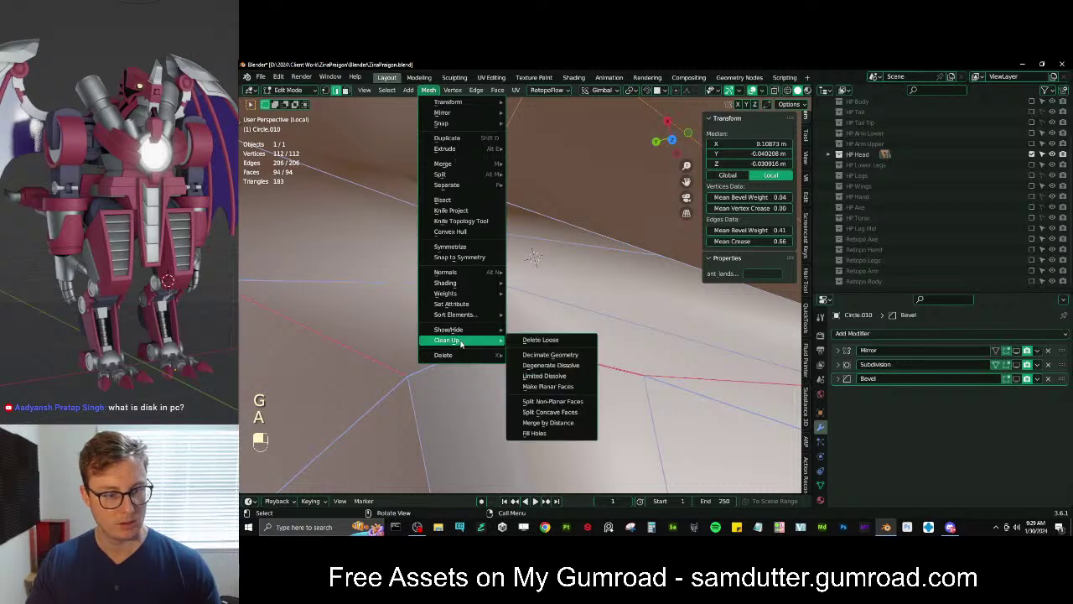
left_click(524, 414)
middle_click_drag(555, 353, 579, 319)
left_click(579, 319)
key("a")
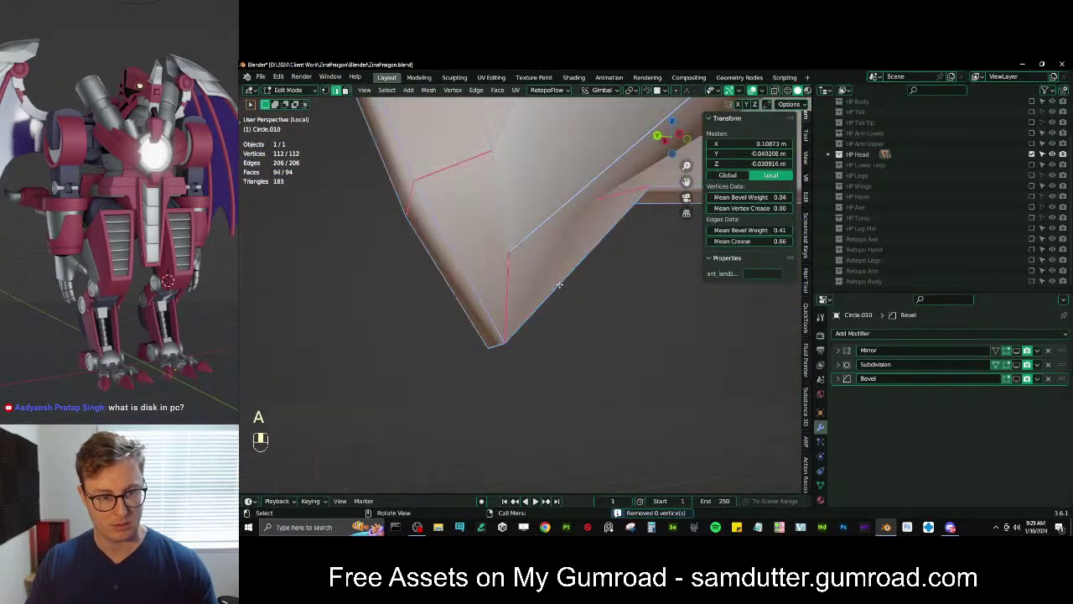
key("shift+n")
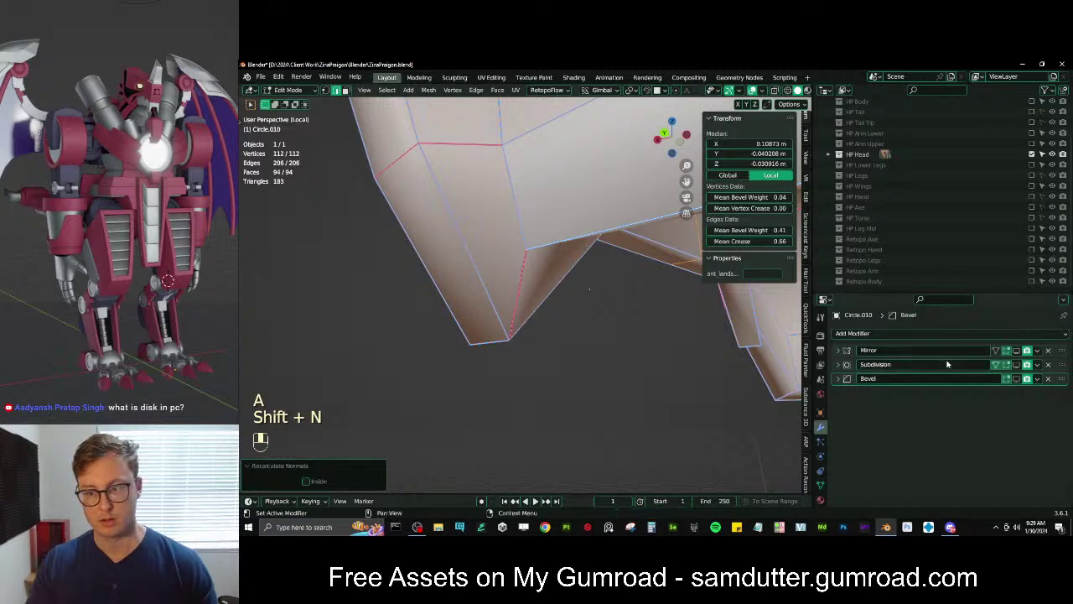
Turn viewport display back on for the Mirror, Subdivision and Bevel modifiers and check the prong corner in Object Mode
left_click(1016, 364)
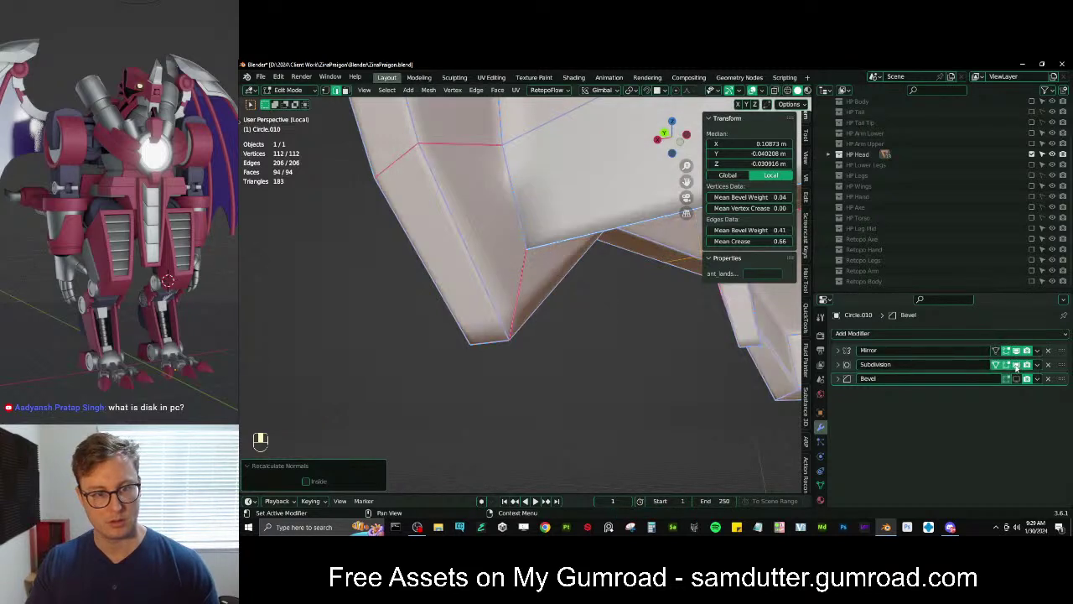
left_click(1016, 378)
key("Tab")
middle_click_drag(575, 320, 551, 306)
scroll(548, 309, "up", 2)
key("Tab")
scroll(539, 342, "up", 3)
key("Tab")
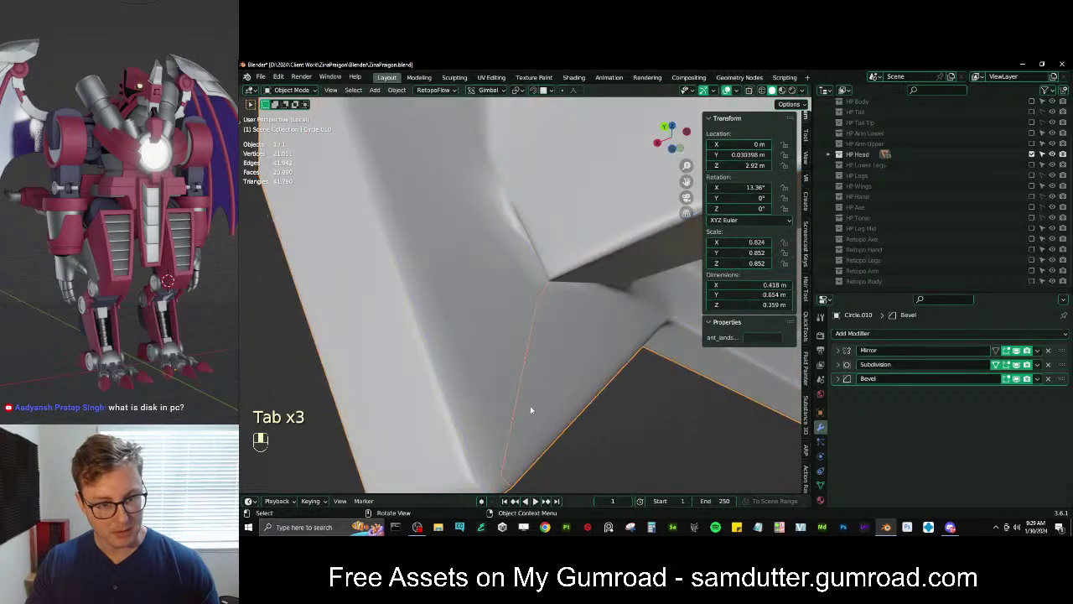
Delete the edge running from the block's inner corner to the prong's tip
mouse_move(531, 409)
middle_mouse_down("shift")
mouse_move(539, 300)
mouse_move(567, 333)
mouse_move(555, 284)
mouse_move(574, 285)
mouse_move(584, 305)
mouse_move(649, 238)
mouse_move(513, 227)
mouse_move(545, 271)
mouse_move(534, 178)
mouse_move(583, 220)
mouse_move(545, 268)
middle_mouse_up("shift")
key("Tab")
key("x")
key("z")
left_click(502, 258)
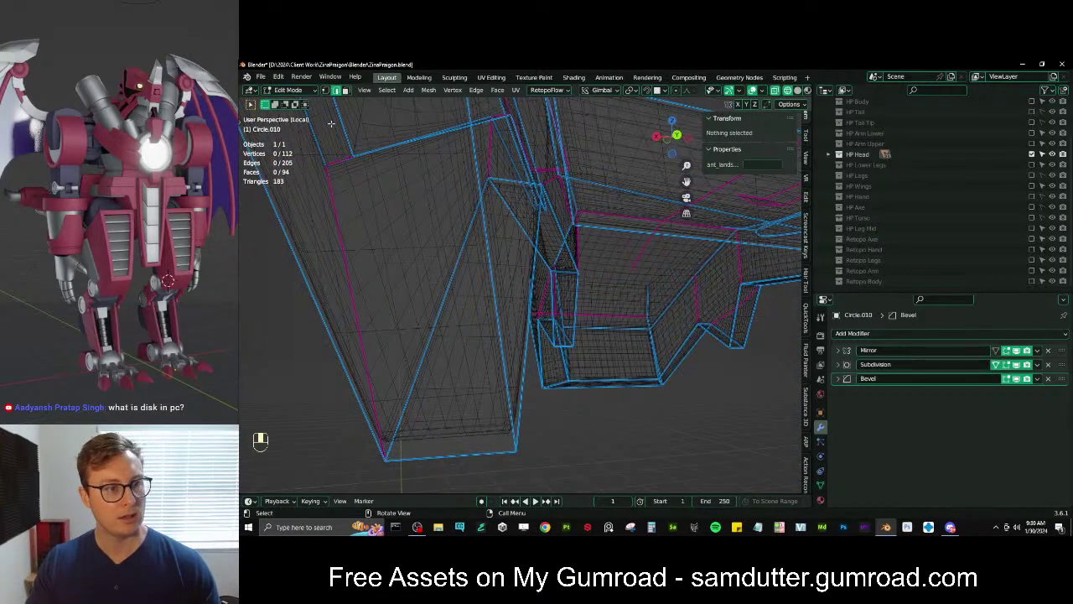
Connect the block's inner corner vertex to the prong's tip vertex with a new edge and set its crease to 1.00
scroll(331, 123, "up", 1)
left_click(330, 91)
left_click(598, 231)
middle_click_drag(565, 363, 547, 404)
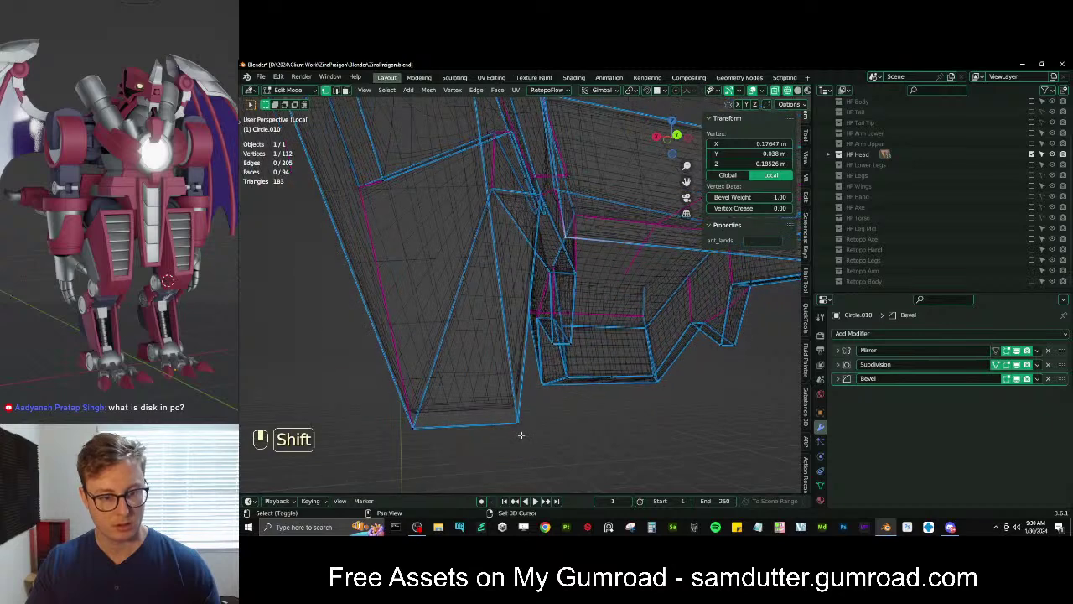
left_click(520, 433, "shift")
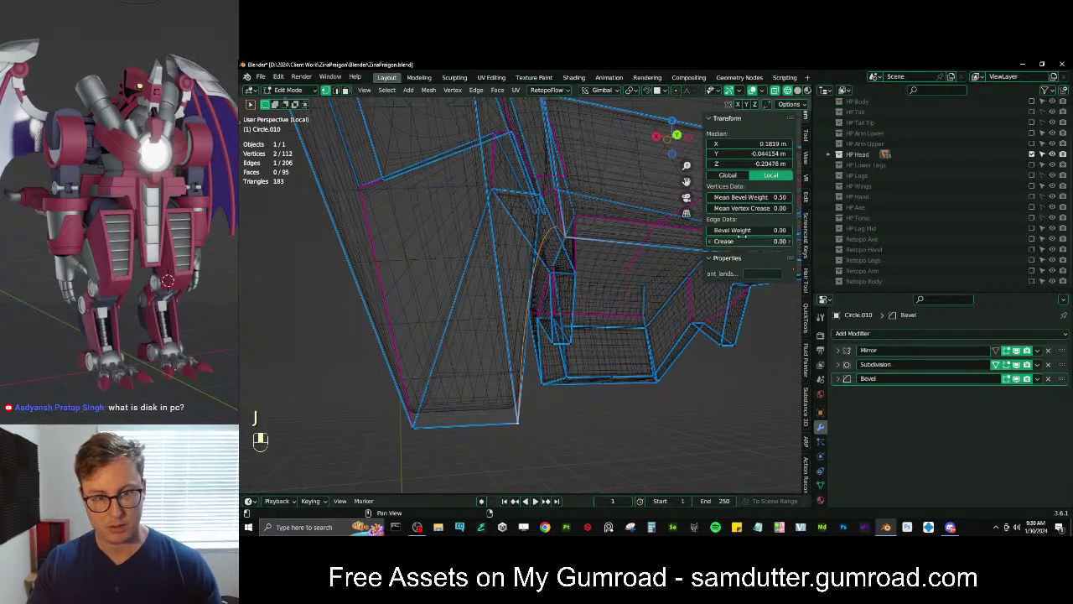
left_click_drag(742, 238, 781, 238)
Show the full model again and inspect the head and its lower piece from several angles in Object Mode
key("z")
middle_click_drag(616, 289, 579, 285)
key("Tab")
mouse_move(650, 309)
middle_mouse_down()
mouse_move(542, 343)
mouse_move(543, 263)
mouse_move(486, 313)
mouse_move(570, 282)
mouse_move(546, 292)
mouse_move(592, 308)
middle_mouse_up()
scroll(486, 314, "down", 7)
key("slash")
scroll(499, 304, "up", 5)
middle_click_drag(500, 304, 648, 304)
scroll(534, 316, "down", 5)
scroll(609, 318, "up", 5)
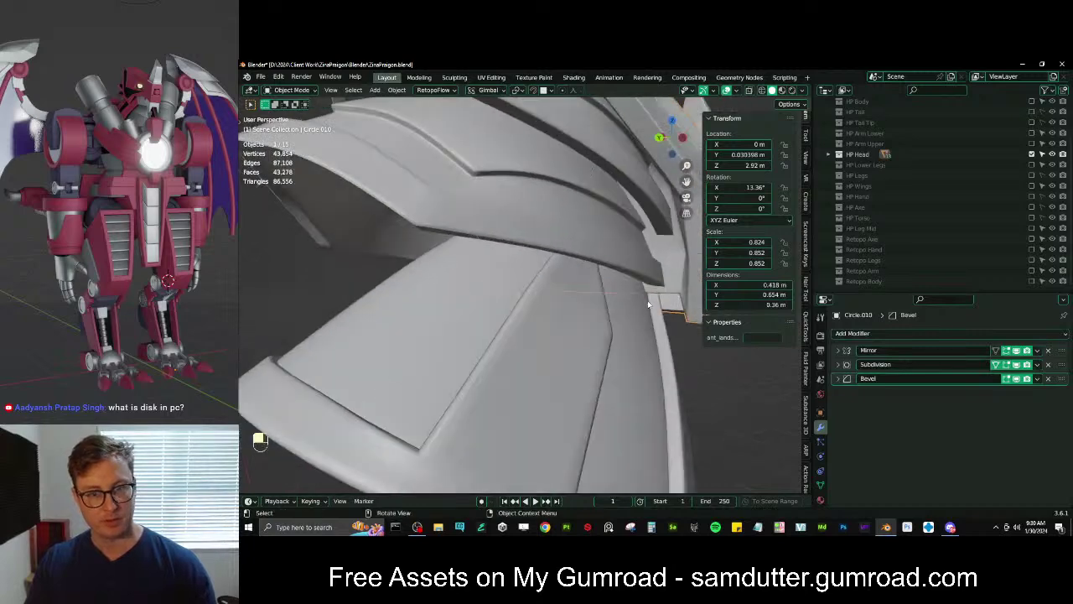
scroll(472, 287, "down", 4)
mouse_move(472, 288)
middle_mouse_down()
mouse_move(513, 293)
mouse_move(478, 274)
mouse_move(421, 289)
mouse_move(427, 344)
mouse_move(501, 308)
mouse_move(553, 321)
mouse_move(488, 292)
middle_mouse_up()
scroll(512, 293, "down", 4)
scroll(428, 346, "up", 4)
scroll(475, 313, "up", 2)
middle_click_drag(559, 317, 577, 325)
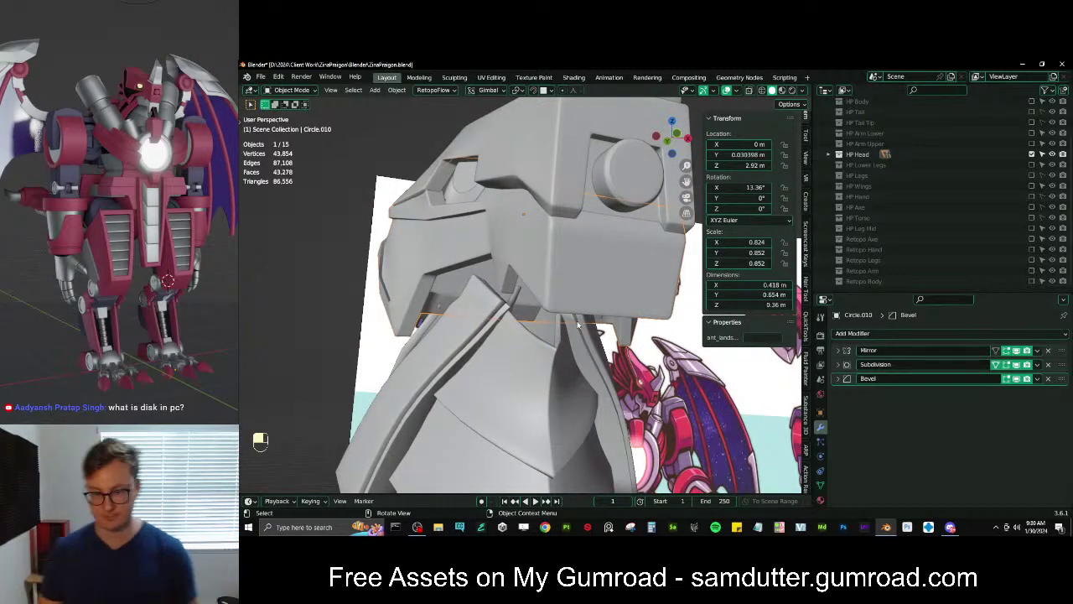
Isolate the head's lower piece and knife-cut a rounded outline around the middle of its crossbar, front and rear
key("Tab")
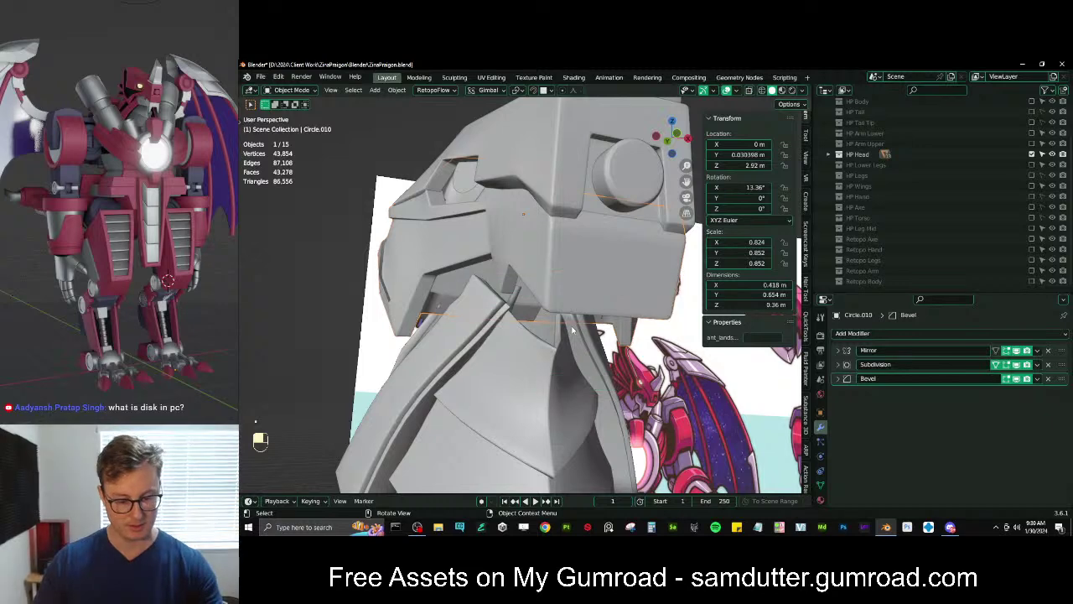
key("slash")
scroll(529, 224, "up", 2)
middle_click_drag(533, 268, 546, 198)
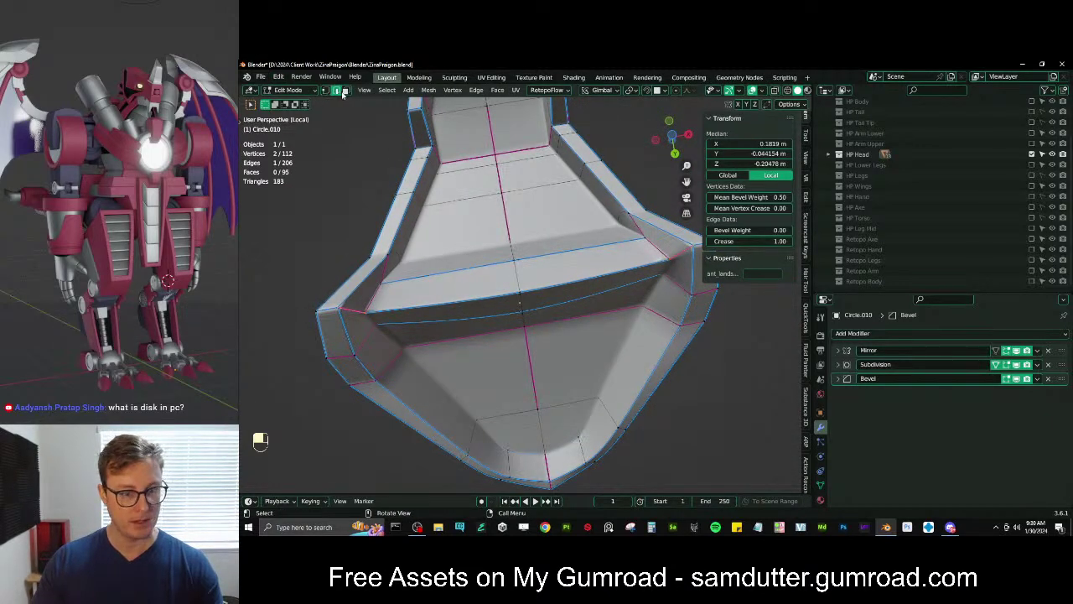
key("k")
middle_click_drag(536, 319, 546, 228)
key("Return")
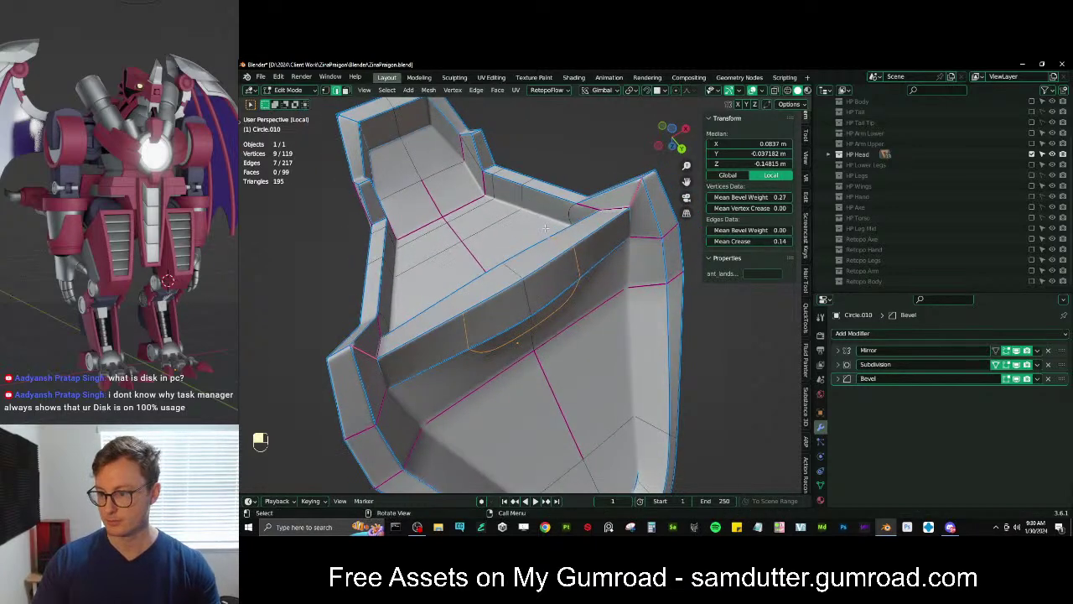
middle_click_drag(572, 303, 569, 337)
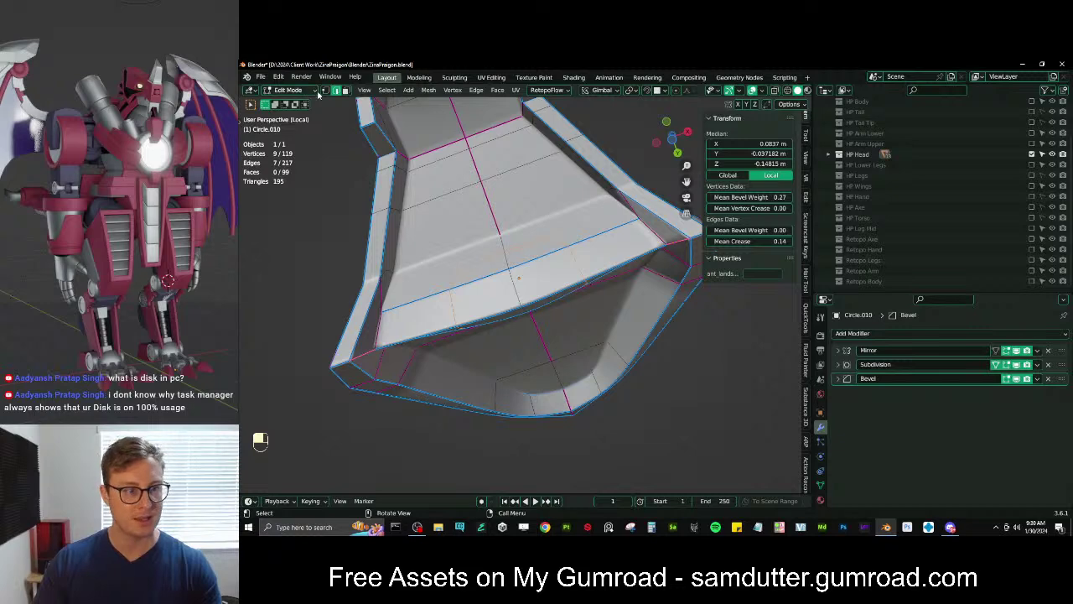
Set the crease to 1.00 on the short edge at the crossbar's rear inner corner
middle_click_drag(547, 234, 616, 255)
key("z")
key("z")
left_click(309, 103)
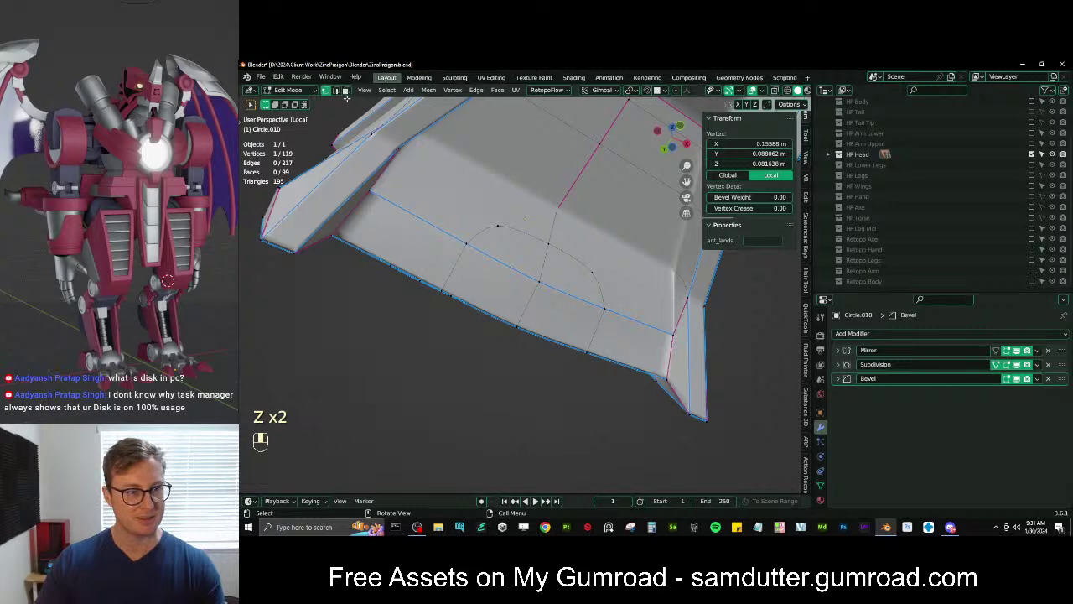
left_click(337, 89)
left_click(678, 271)
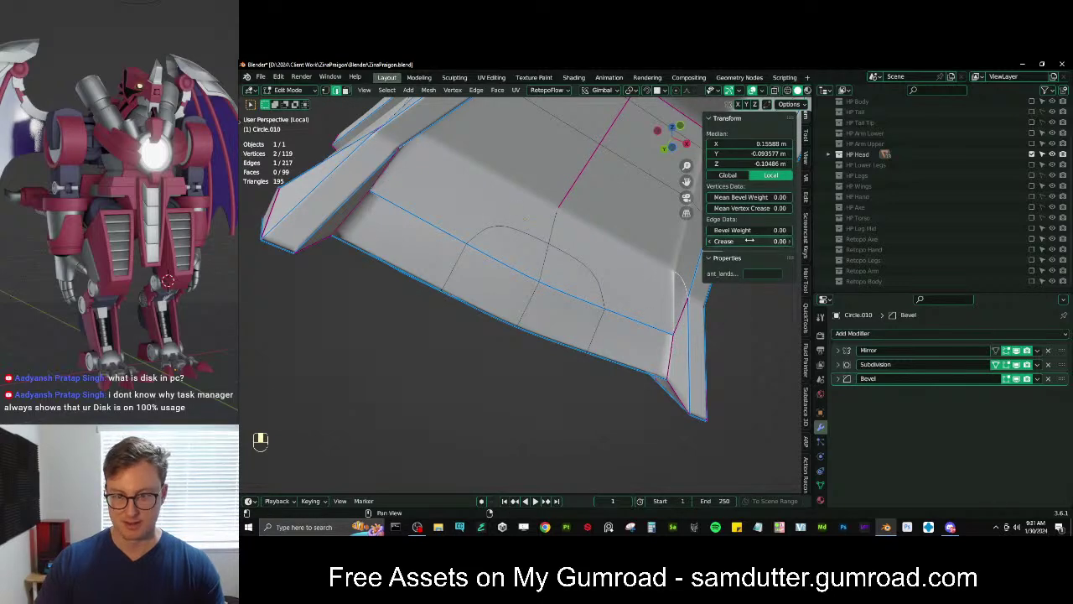
key("z")
left_click(585, 230)
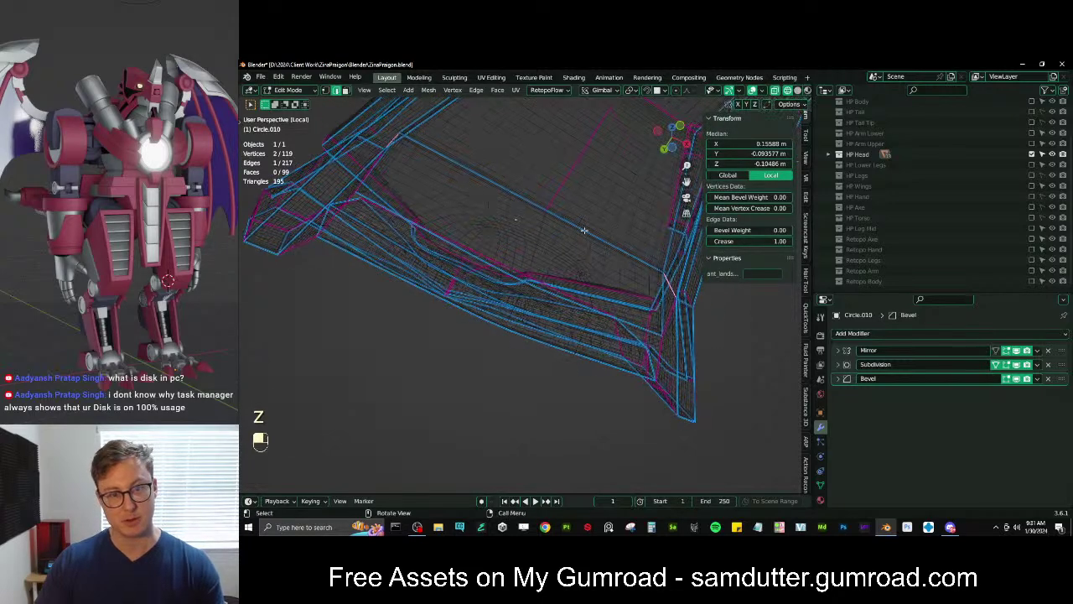
Connect the rounded cut's rear vertex to the crossbar's rear inner corner vertex with a new edge
key("z")
left_click(496, 308)
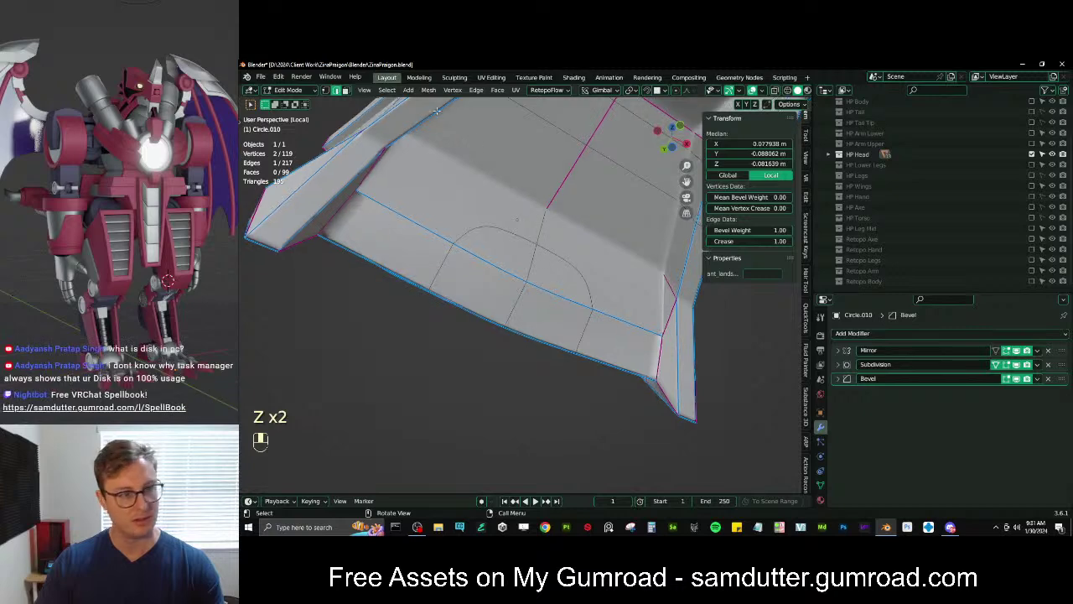
left_click(592, 275)
key("z")
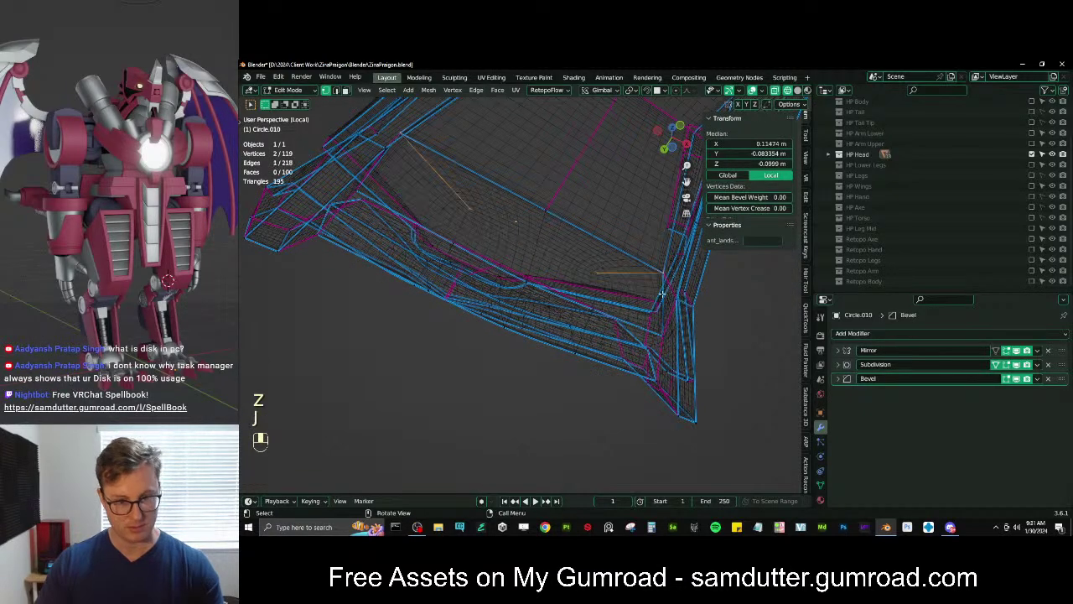
key("z")
Connect the rounded cut's front vertex to the inner corner vertex below the crossbar with a new edge
left_click(443, 330)
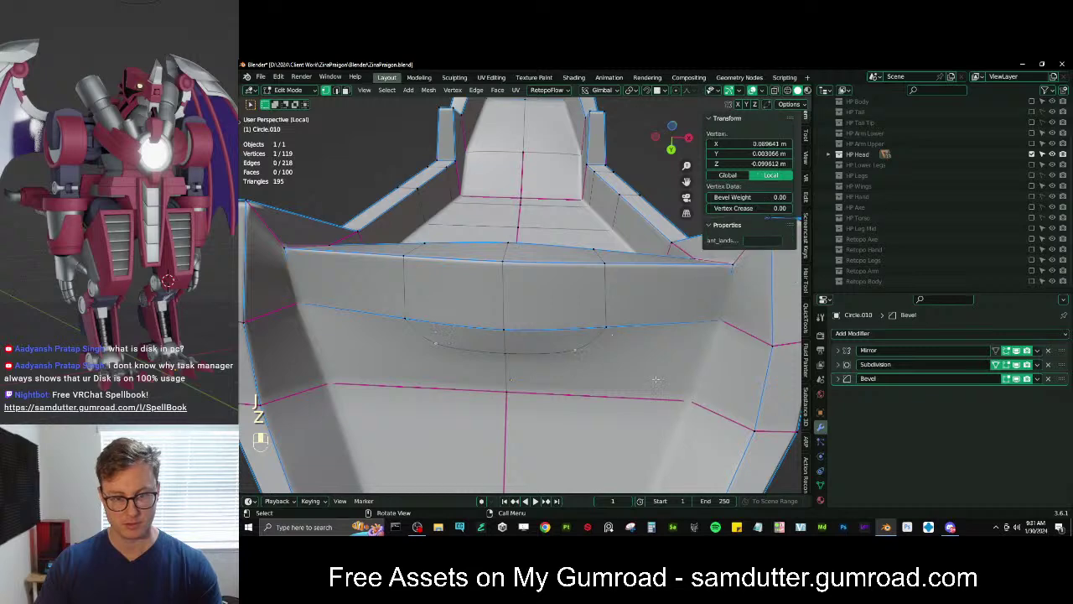
key("z")
key("z")
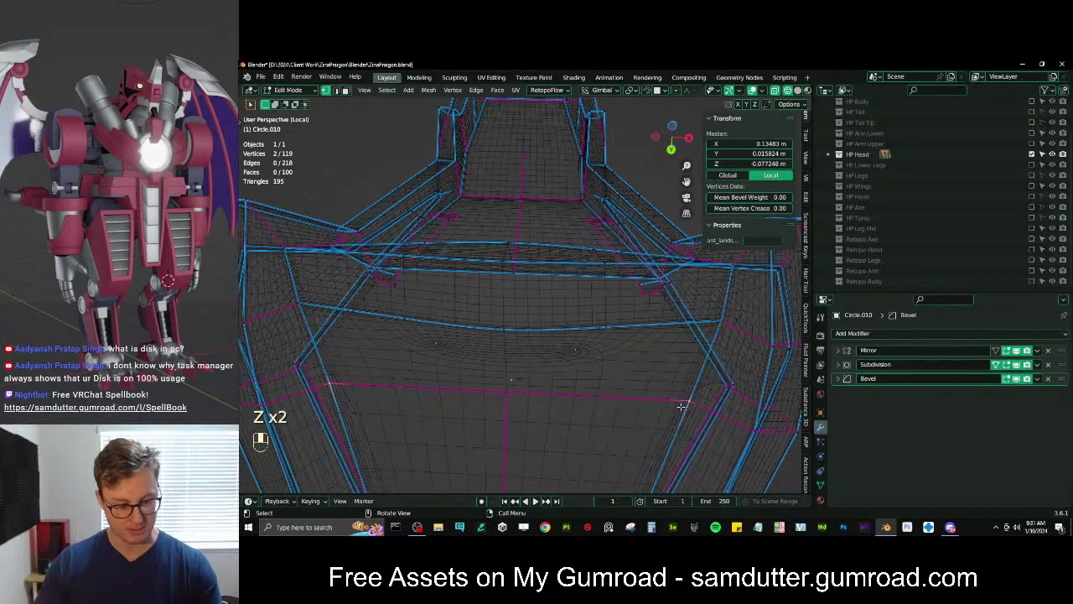
key("z")
scroll(654, 394, "down", 3)
middle_click_drag(637, 386, 572, 315)
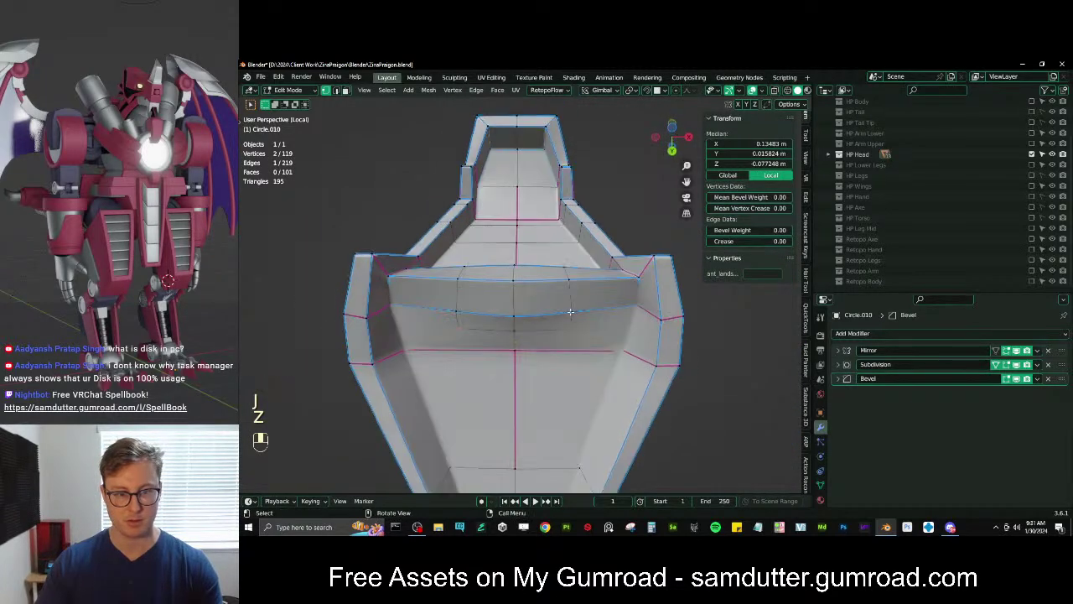
Slide the cut's side edges running across the crossbar along their adjoining edges, and switch to face selection
left_click(572, 324)
middle_click_drag(581, 257, 569, 246)
left_click(566, 244, "ctrl")
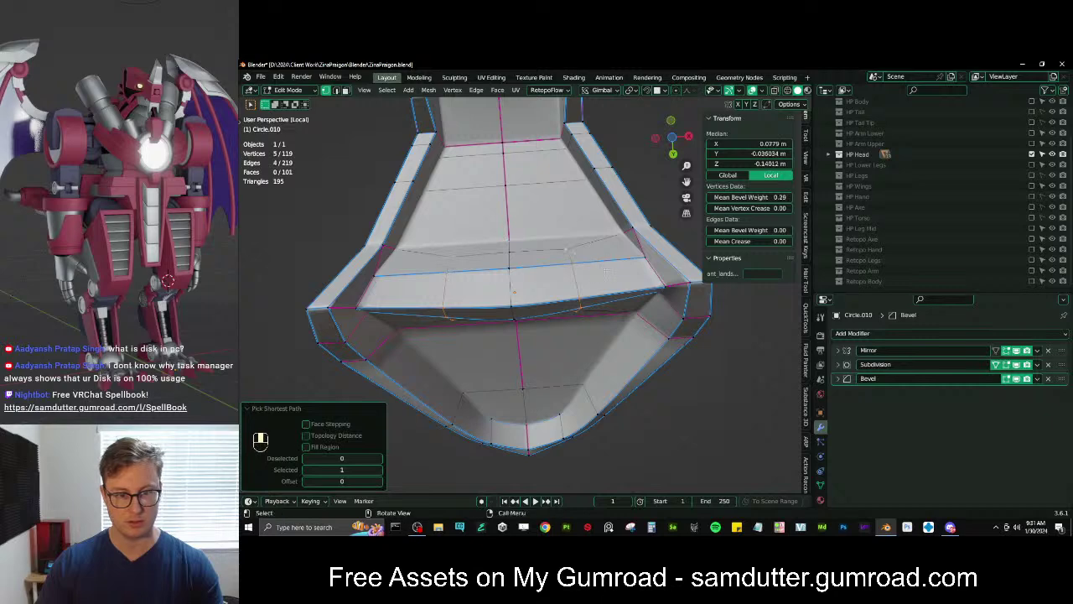
scroll(606, 271, "up", 2)
key("g")
key("g")
left_click(616, 239)
middle_click_drag(616, 239, 516, 285)
scroll(513, 283, "down", 2)
left_click(346, 90)
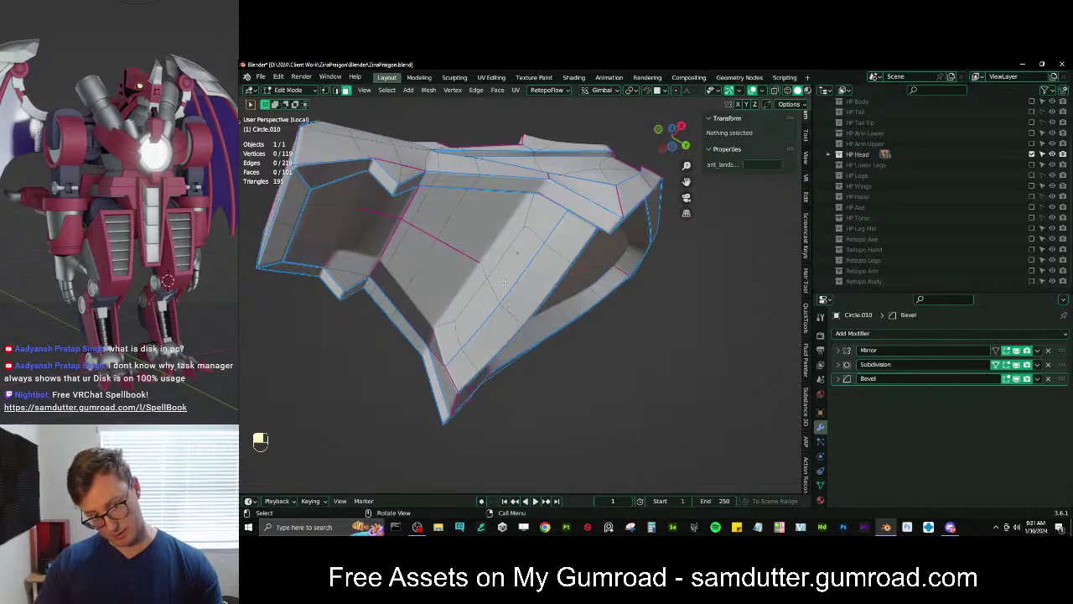
Try to extrude the crossbar's two faces beside the mirror line downward and delete an inner face of the extrusion
left_click(503, 277)
left_click(522, 324, "shift")
key("KP_3")
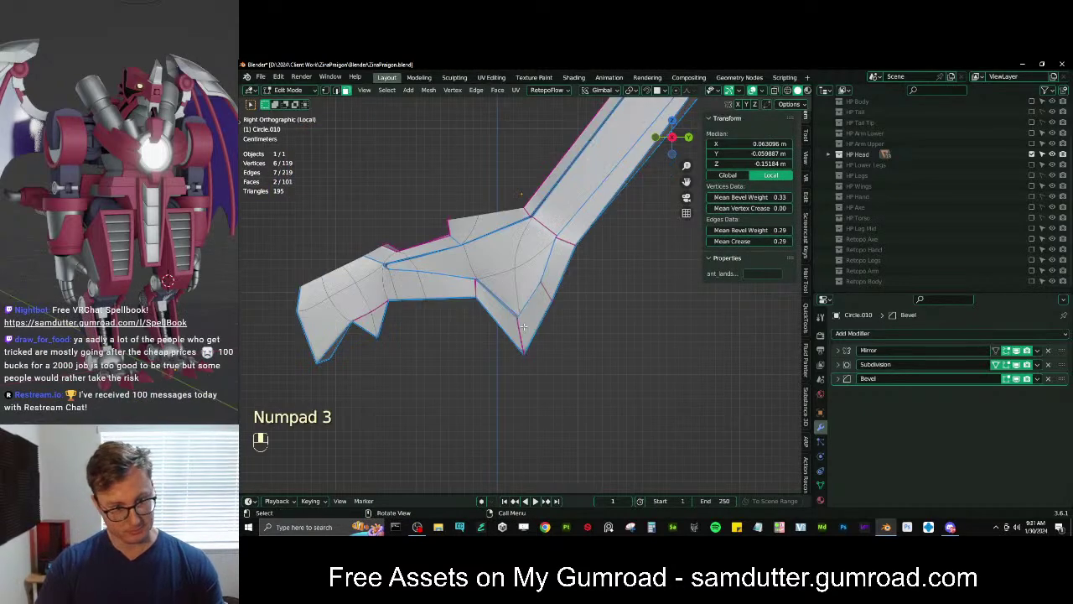
key("e")
left_click(482, 369)
middle_click_drag(482, 369, 622, 290)
left_click(513, 290)
middle_click_drag(506, 294, 525, 290)
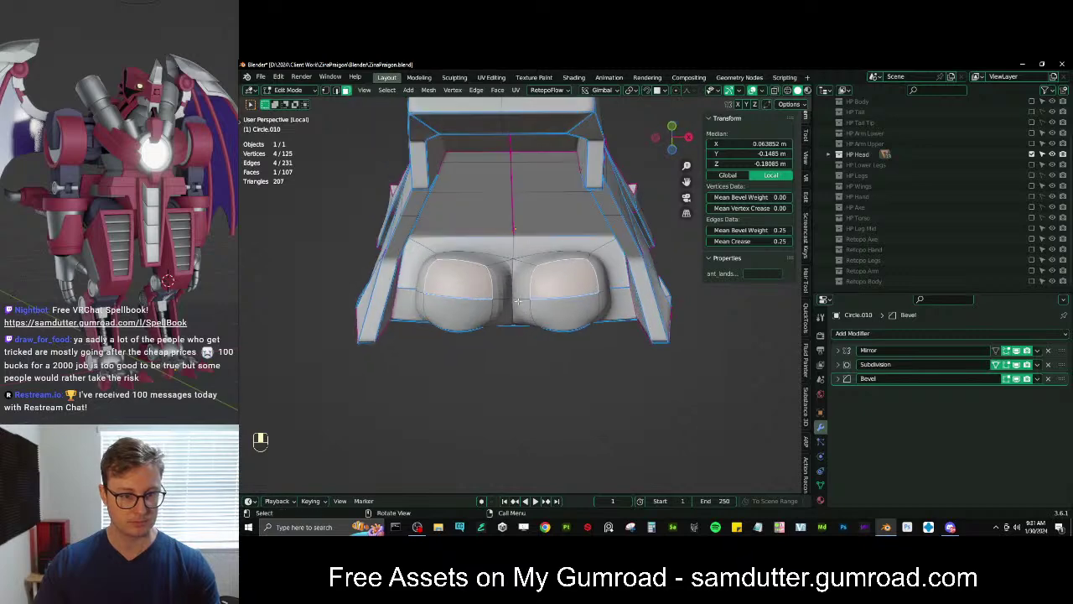
left_click(524, 293)
key("x")
left_click(524, 304)
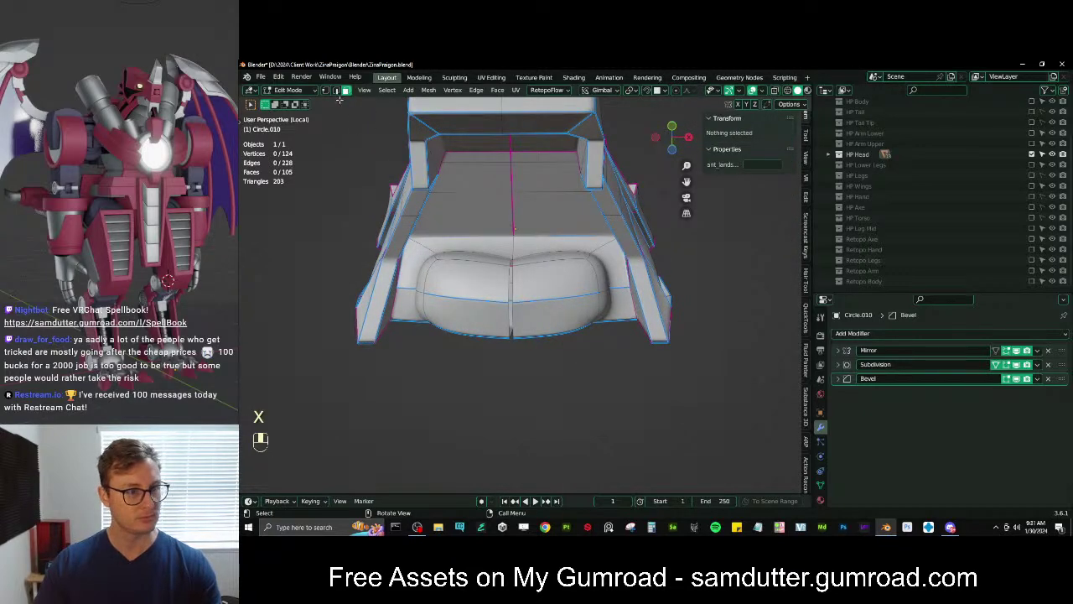
Undo the inner face deletion and the two-face extrusion on the crossbar
key("ctrl+z")
key("ctrl+z")
key("ctrl+z")
key("ctrl+z")
key("ctrl+z")
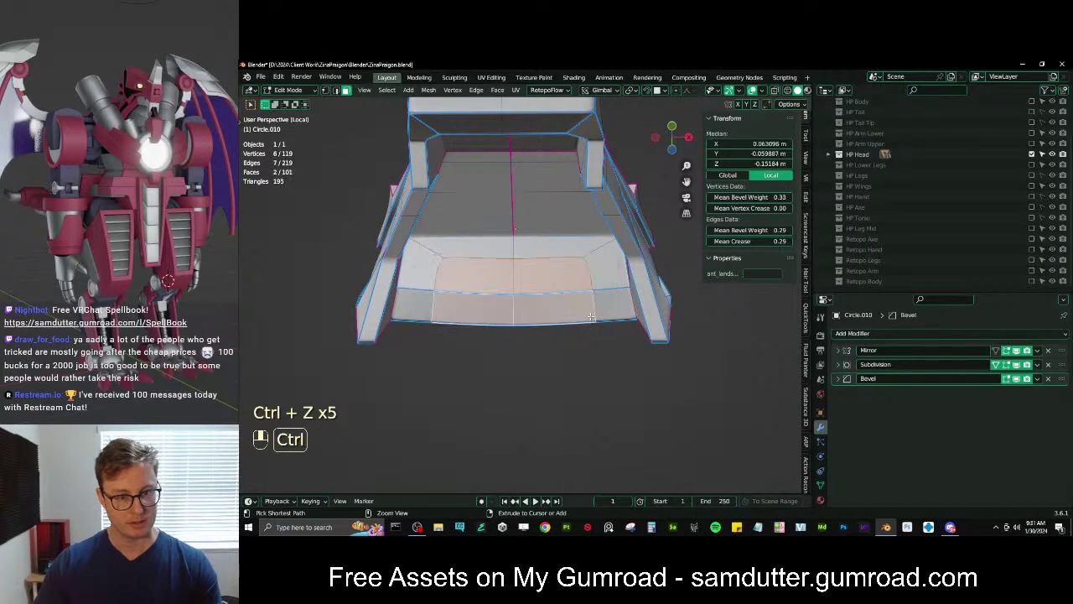
Extrude only the crossbar's lower centre face about 0.074 m along its normal and reposition the new end in side view
middle_click_drag(574, 313, 513, 322)
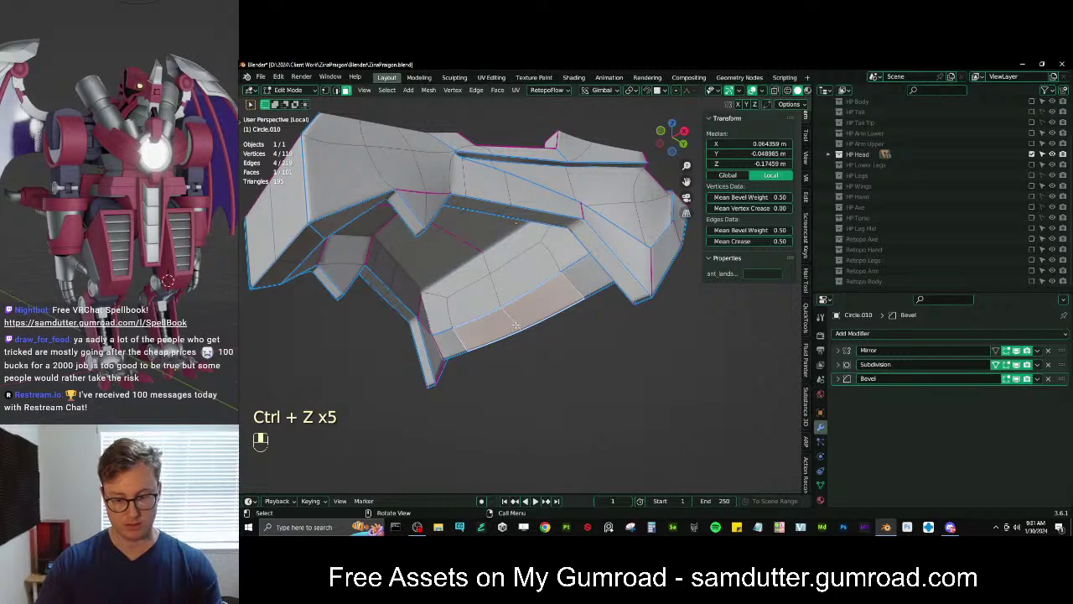
key("KP_3")
key("e")
left_click(488, 375)
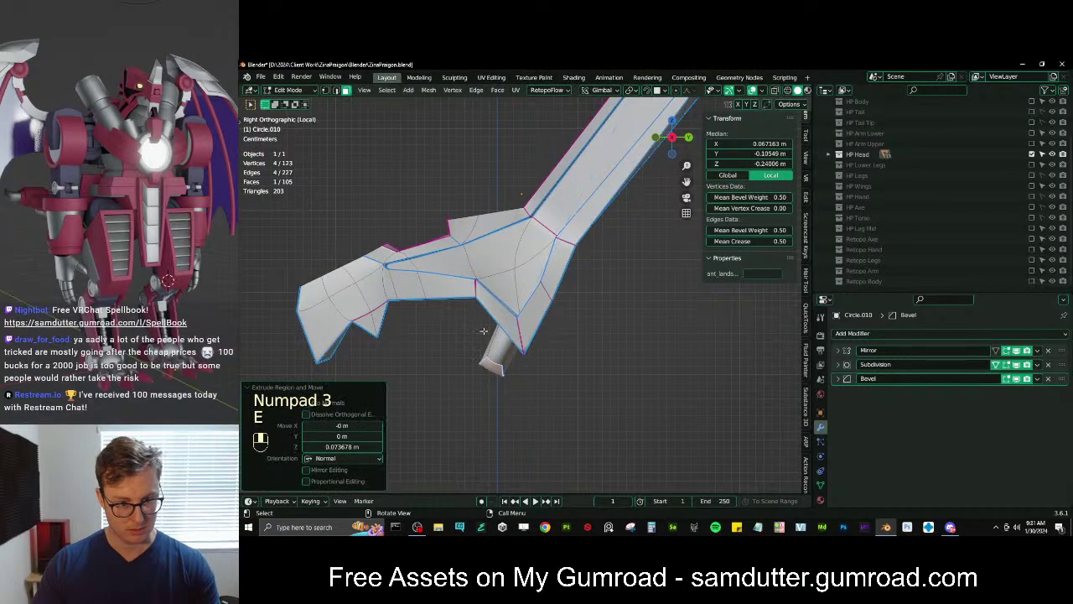
key("g")
left_click(477, 349)
Delete the extruded part's inner face at the mirror line
middle_click_drag(476, 348, 520, 287)
left_click(524, 346)
key("x")
left_click(524, 342)
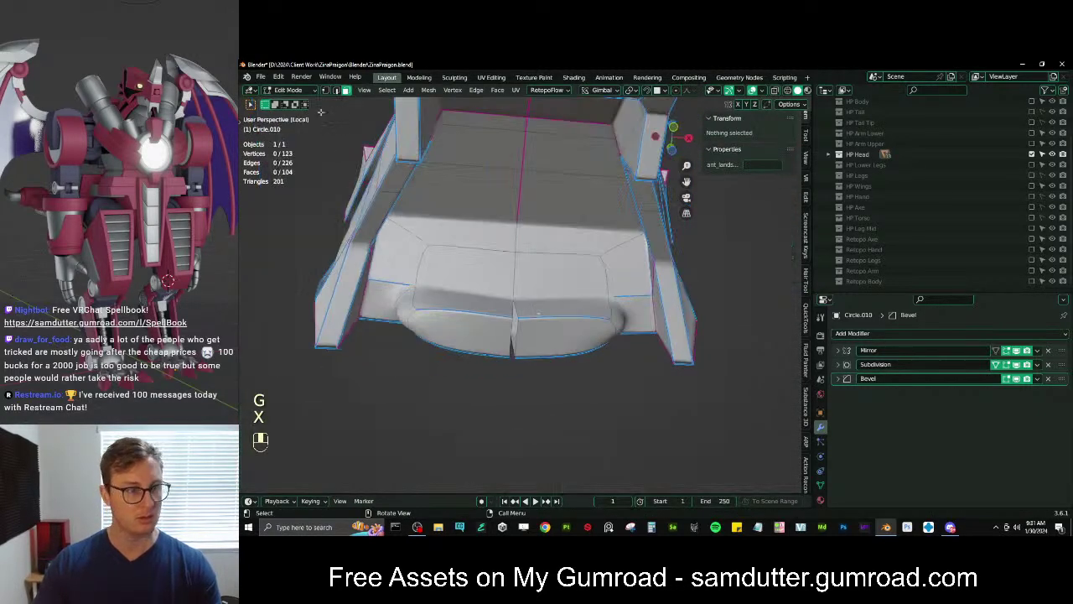
Scale the extruded part's end edge at the mirror line to 0 along X to close the centre gap
left_click(513, 356)
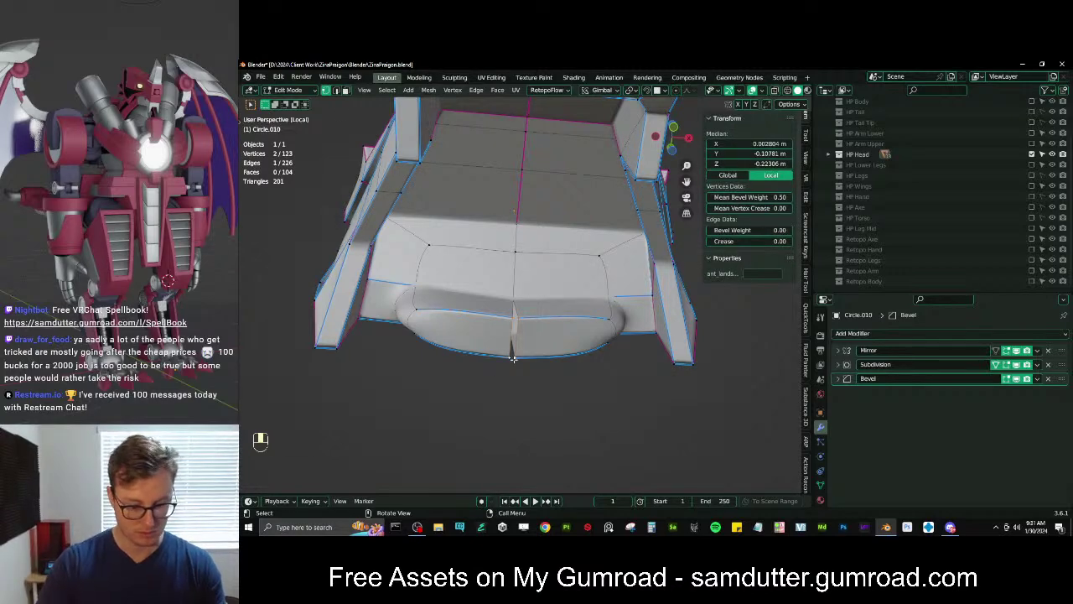
key("shift+s")
key("Escape")
key("s")
key("x")
key("0")
key("Return")
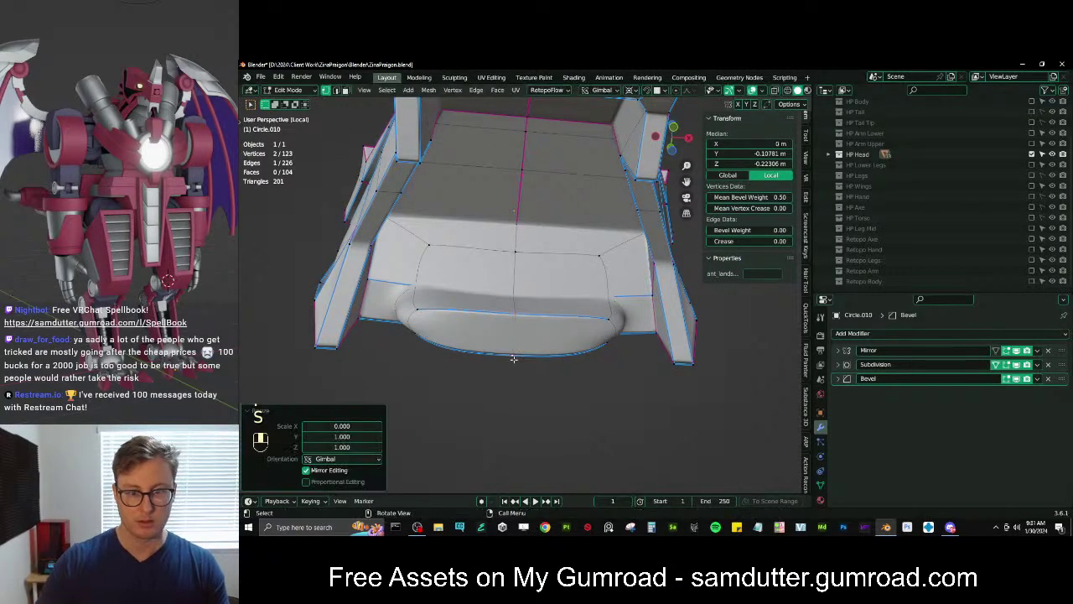
Set the crease to 1.00 on the upper and lower edges of the extruded part, in edge selection
middle_click_drag(520, 336, 489, 263)
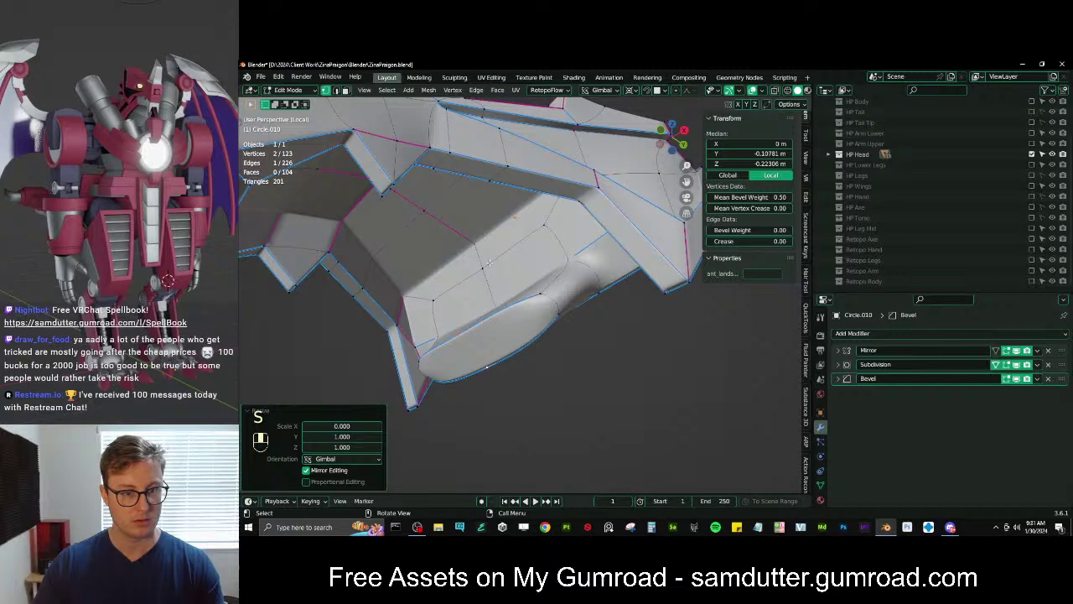
left_click(337, 90)
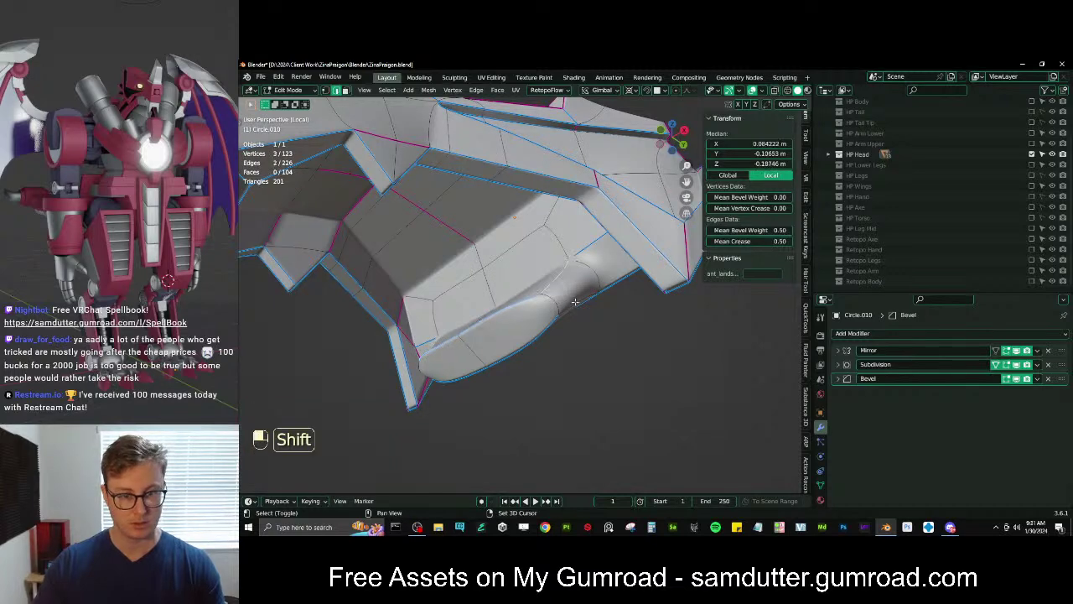
left_click_drag(738, 241, 759, 241)
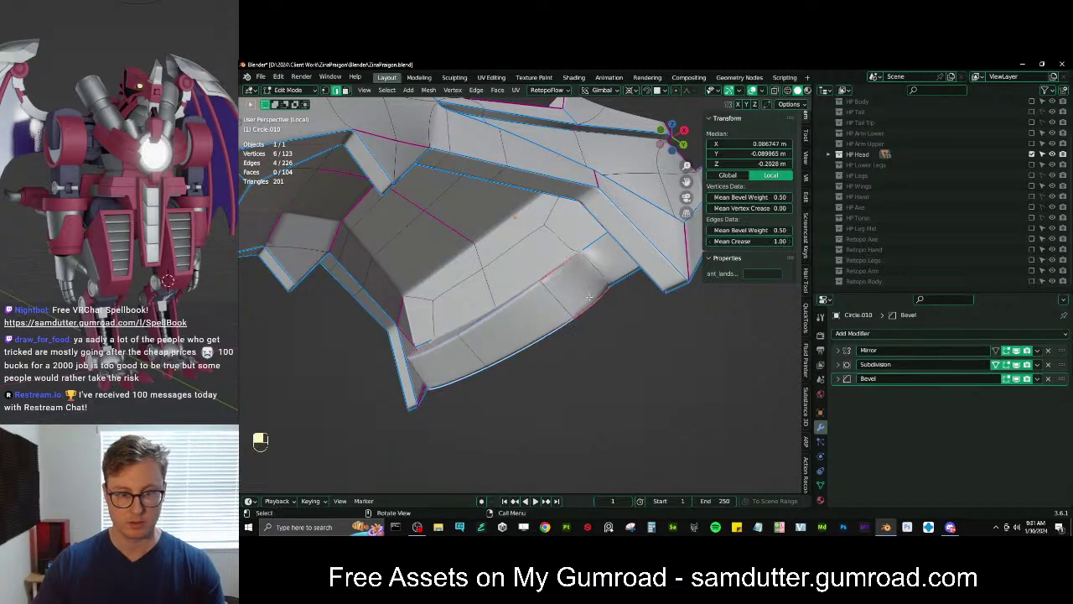
Slide the extruded part's outer short edge inward along its adjoining edges
middle_click_drag(589, 297, 571, 277)
left_click(561, 325)
mouse_move(562, 325)
middle_mouse_down()
mouse_move(566, 317)
mouse_move(577, 337)
middle_mouse_up()
key("g")
key("g")
left_click(559, 327)
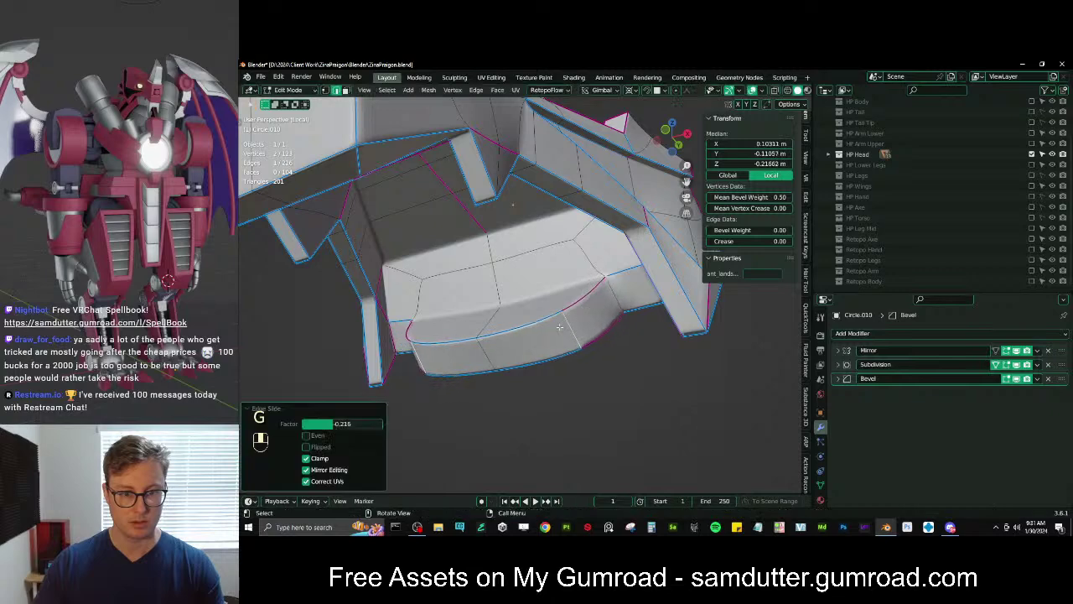
Move the extruded part's centre edge forward and down in side view, about -0.022 m in Y and -0.026 m in Z
left_click(488, 352)
key("KP_3")
key("g")
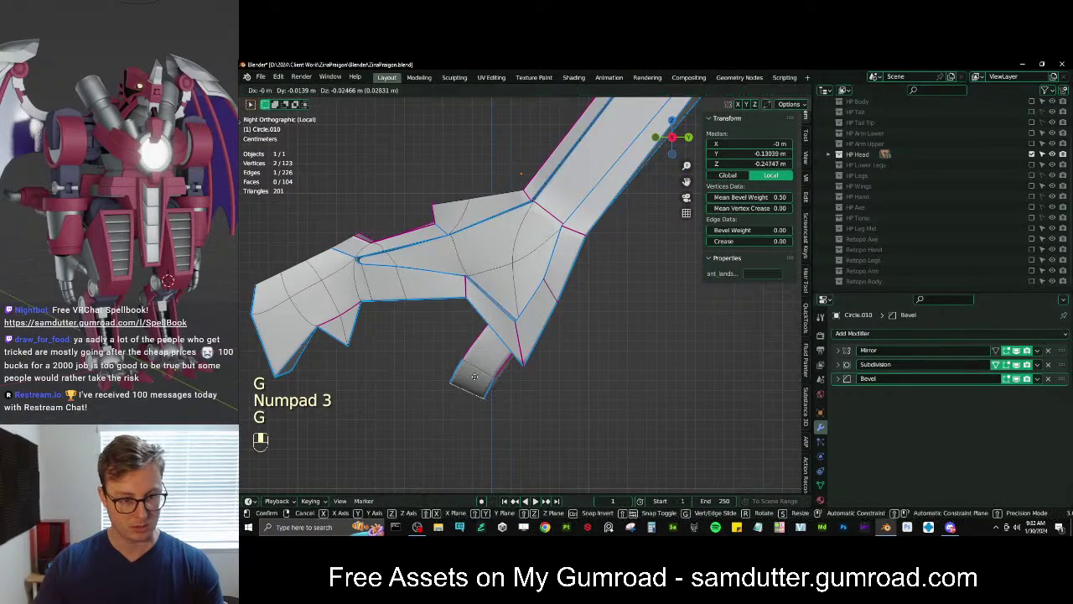
left_click(520, 359)
key("r")
right_click(529, 359)
Set the pivot to Median Point and rotate and scale down the extruded part's end edges to taper the tip
key("period")
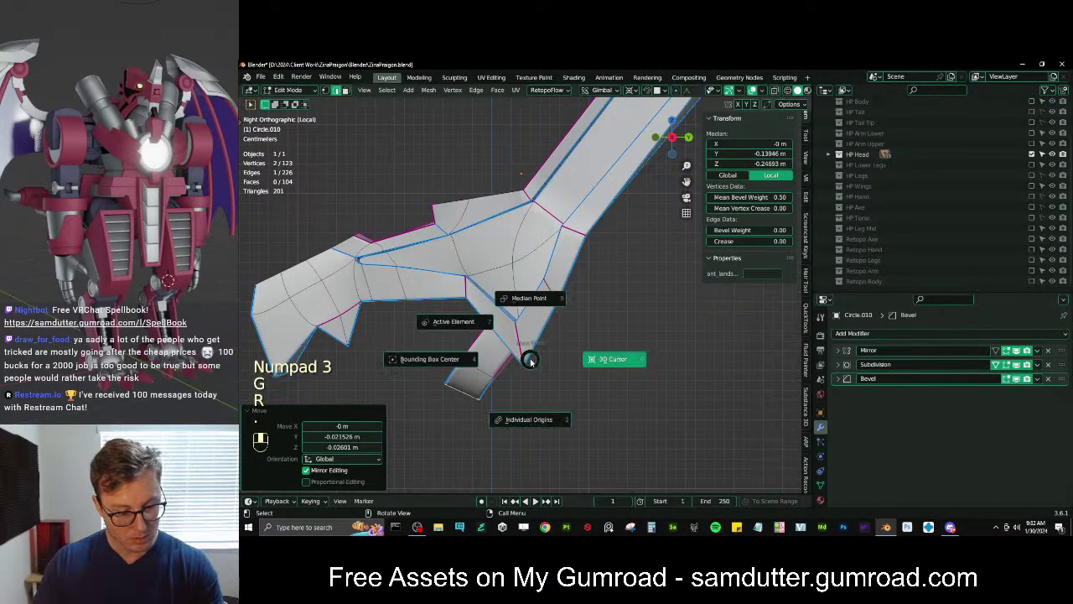
left_click(529, 302)
key("r")
left_click(521, 351)
key("s")
left_click(506, 358)
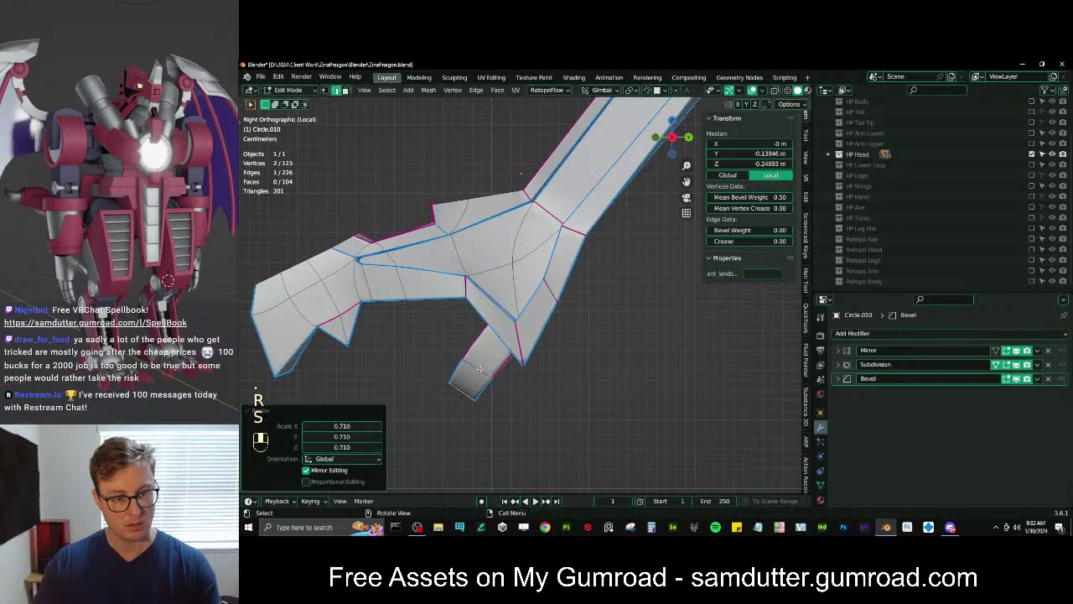
left_click(485, 369)
key("s")
left_click(503, 362)
key("s")
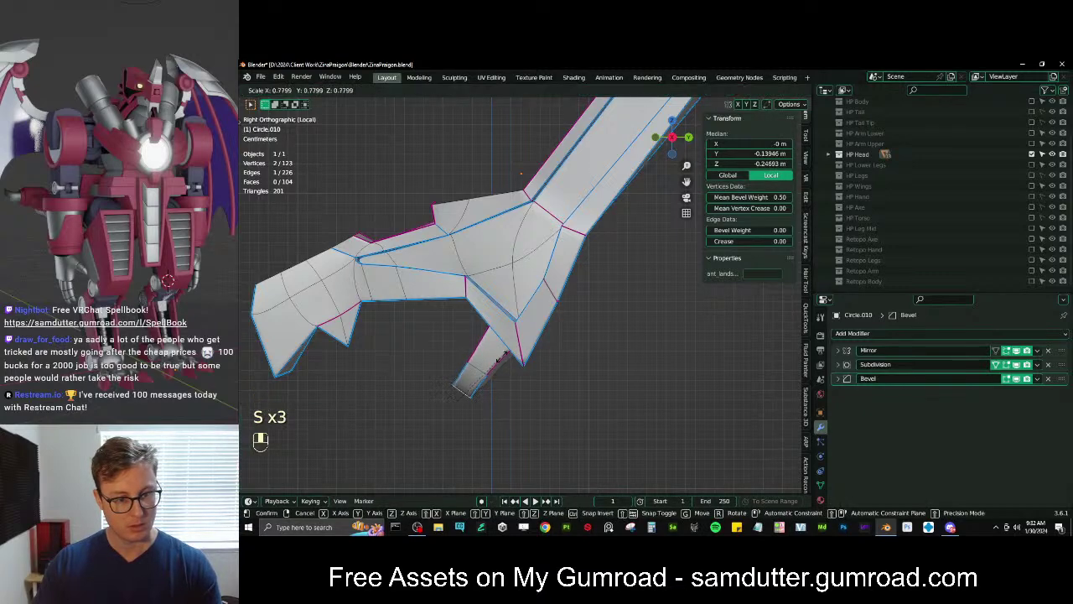
left_click(488, 379)
Return to Object Mode and exit local view to check the piece against the rest of the head
key("Tab")
middle_click_drag(486, 340, 474, 312)
key("slash")
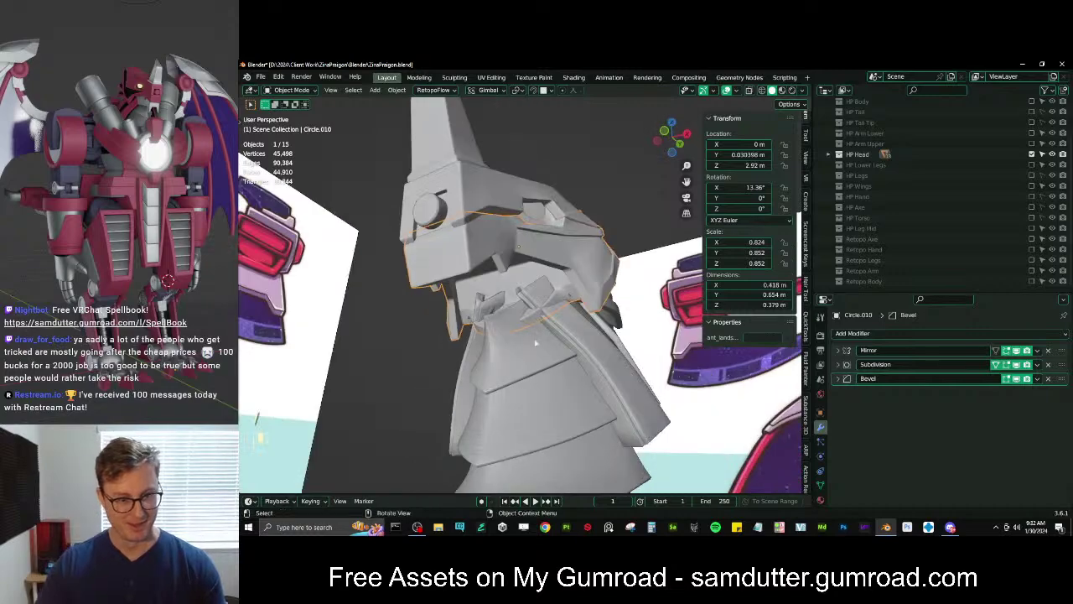
middle_click_drag(538, 328, 495, 328)
scroll(521, 334, "down", 5)
scroll(630, 319, "up", 5)
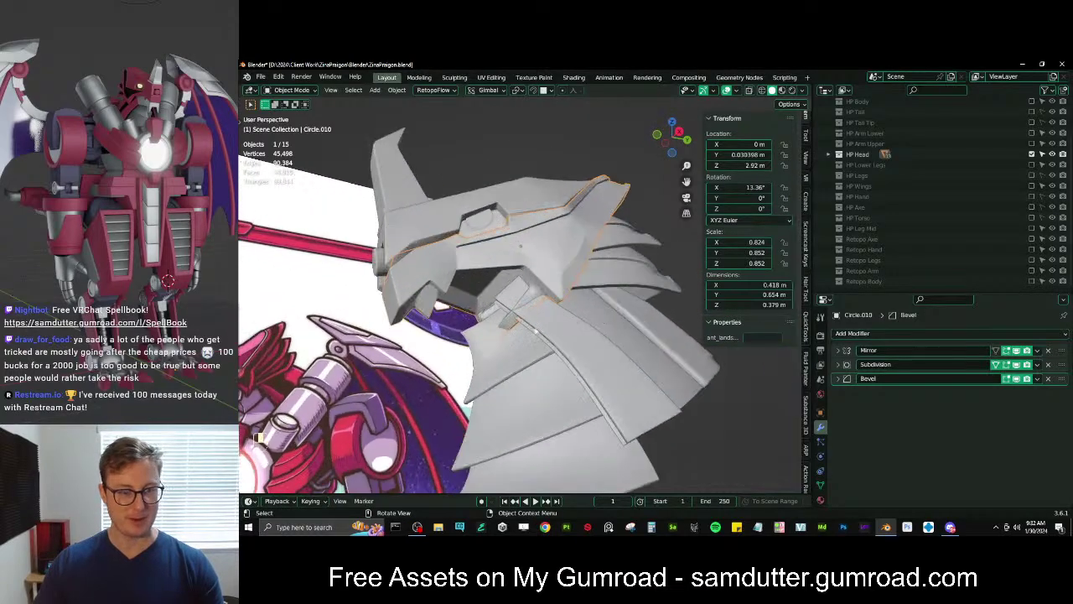
Reopen the lower piece in Edit Mode with wireframe shading in the right side view
key("KP_3")
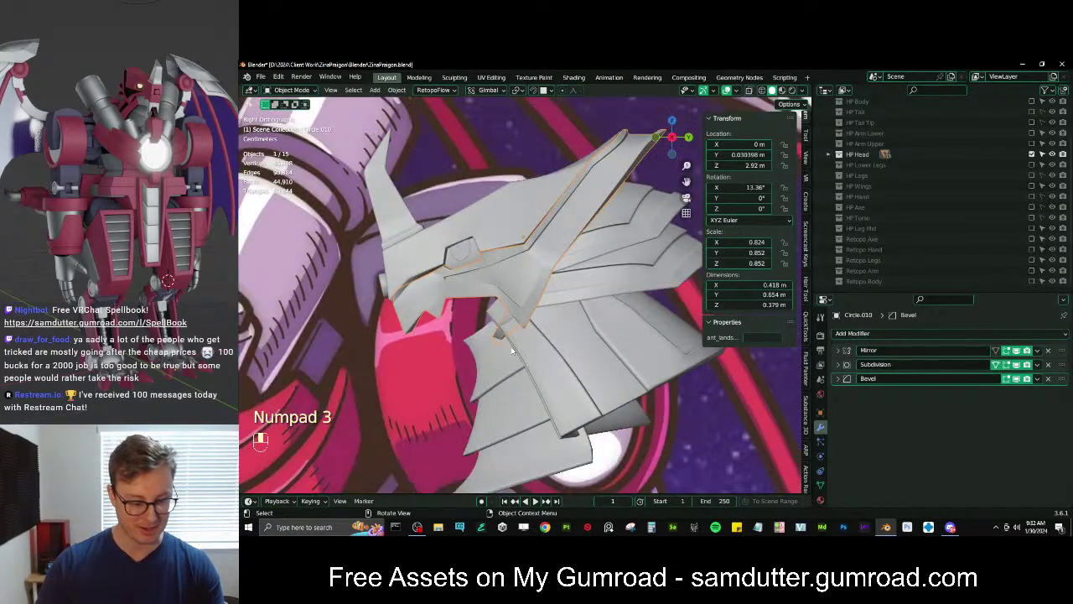
key("Tab")
key("z")
scroll(369, 377, "up", 4)
middle_click_drag(346, 398, 386, 370, "shift")
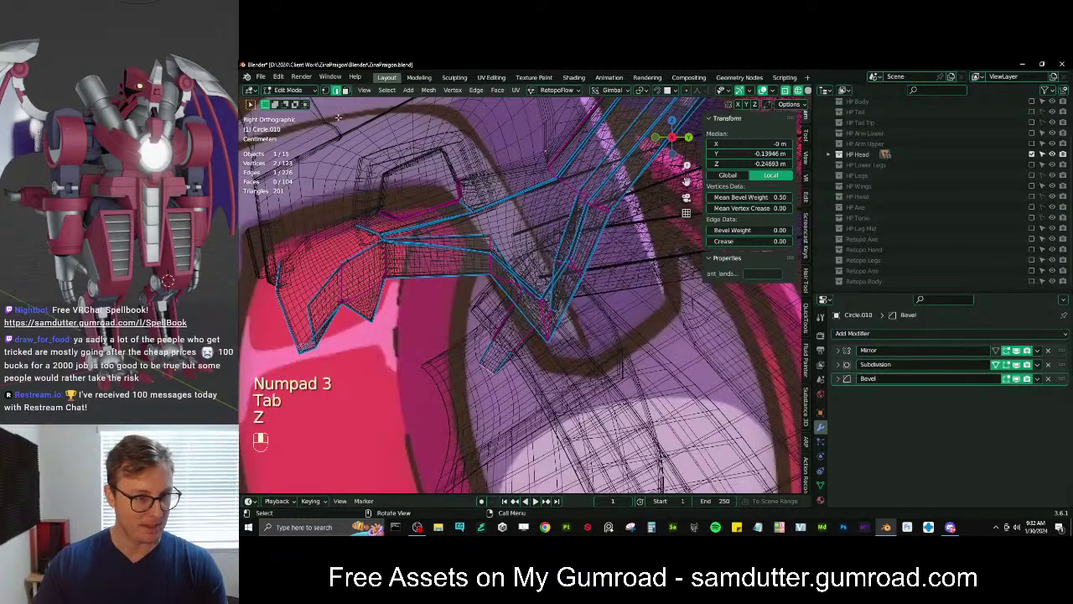
Try to move the extruded part's vertices in side view, undo the move and retry the box selection
left_click_drag(473, 329, 519, 404)
key("g")
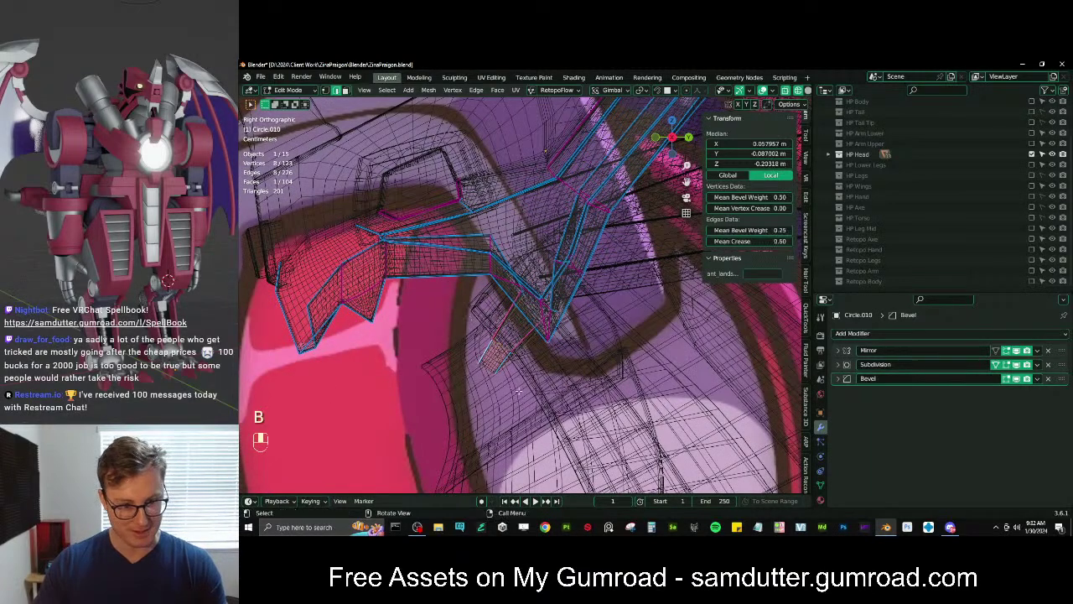
left_click(549, 334)
key("ctrl+z")
key("b")
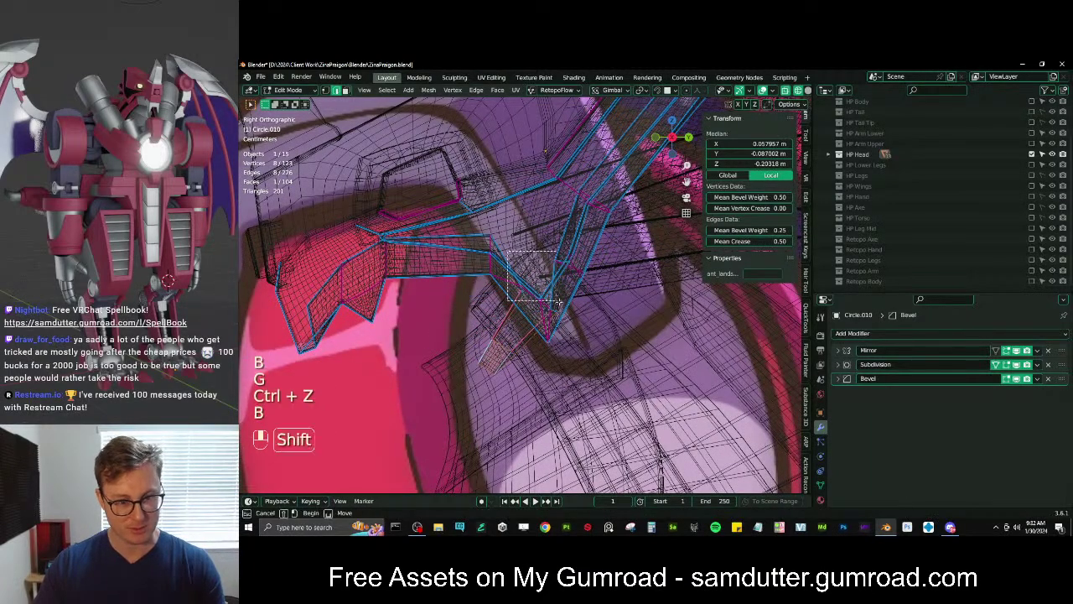
left_click_drag(507, 251, 576, 323, "shift")
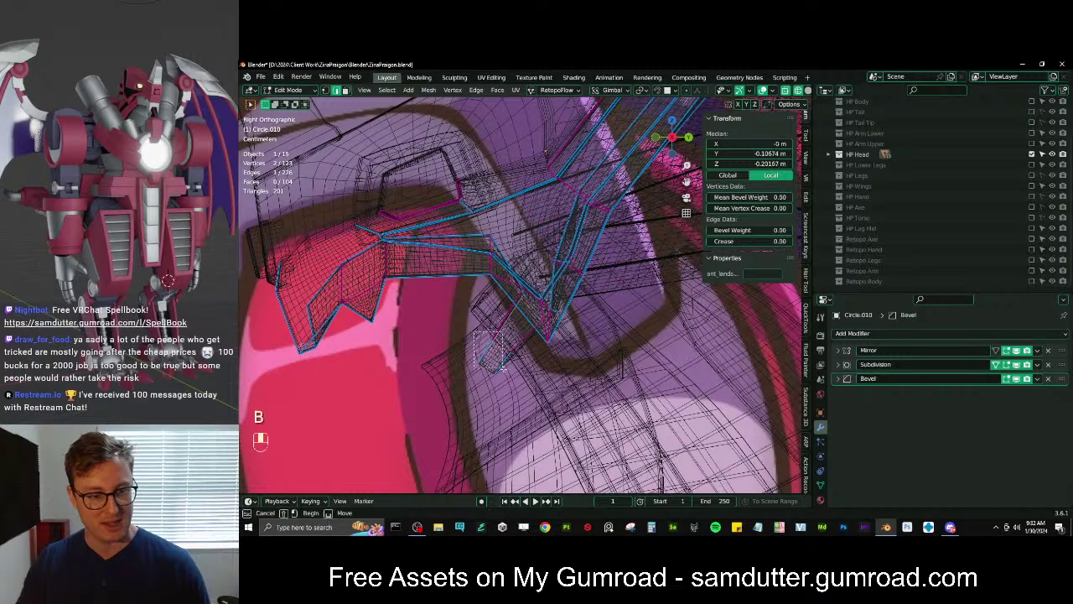
left_click_drag(476, 333, 504, 367)
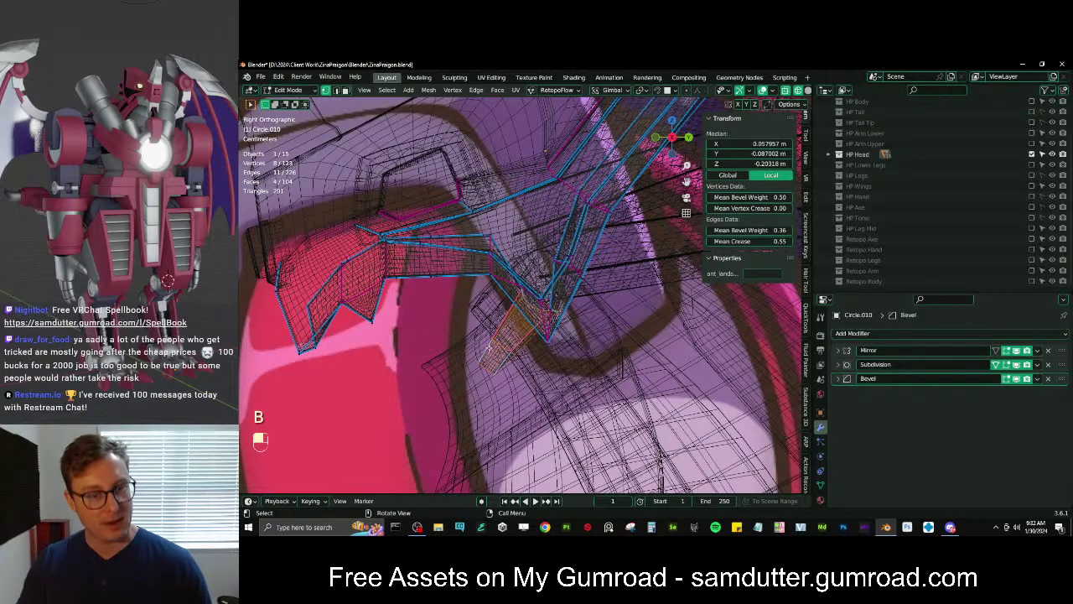
left_click(488, 348)
Move the extruded part's end vertices forward and rotate them about 21.8° to angle the tip forward
key("b")
left_click_drag(470, 328, 517, 389)
middle_click_drag(490, 370, 528, 341, "shift")
key("g")
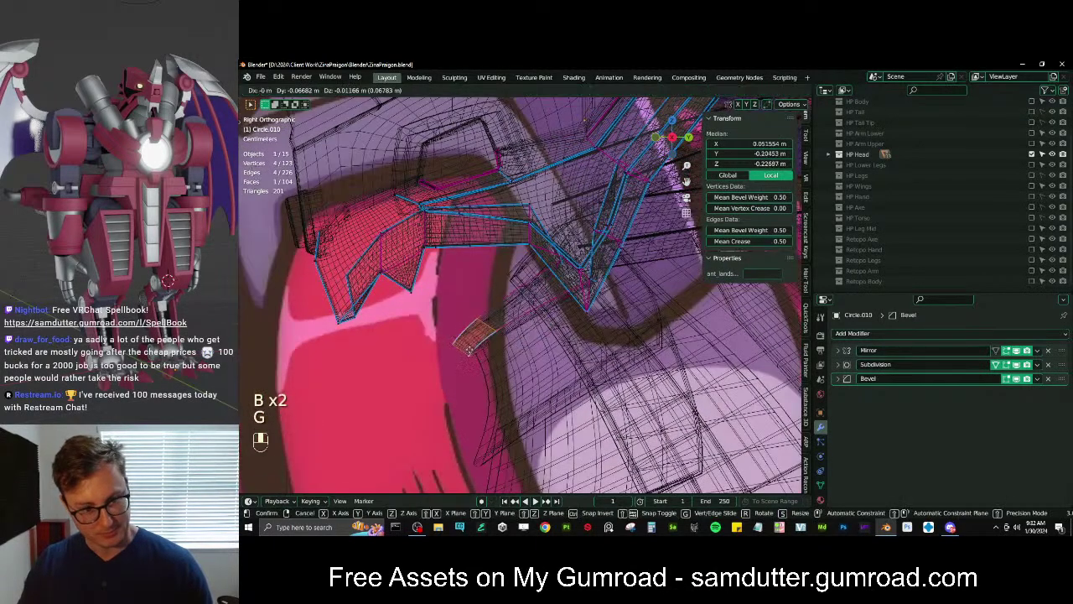
left_click(468, 346)
key("r")
left_click(503, 323)
key("g")
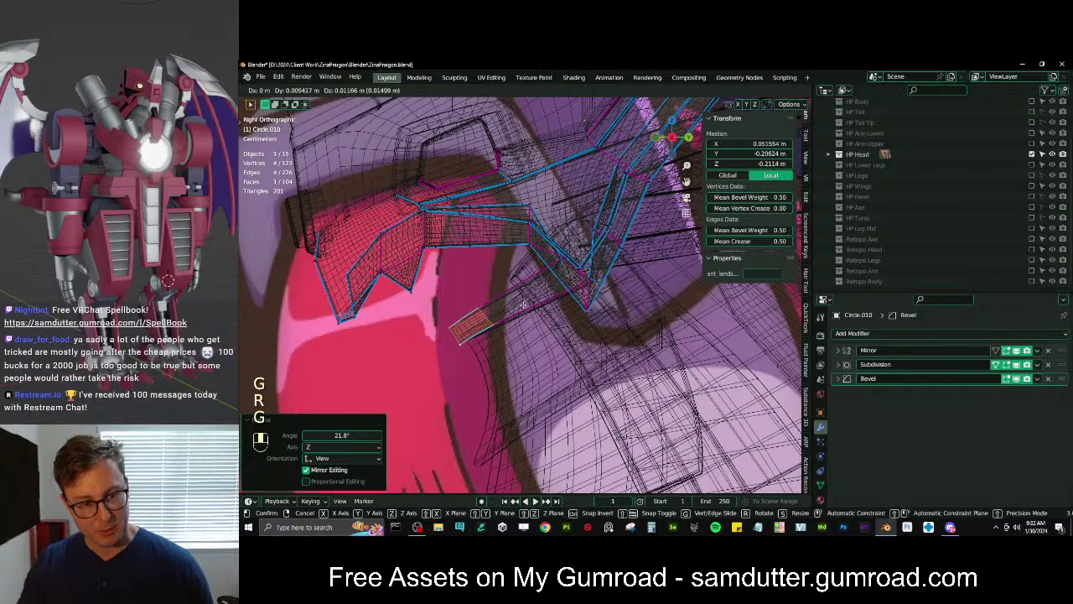
left_click(524, 305)
key("r")
left_click(526, 302)
Add one loop cut across the extruded part and move its centre vertices 0.007175 m in Y and 0.00583 m in Z
key("ctrl+r")
left_click(526, 305)
right_click(526, 306)
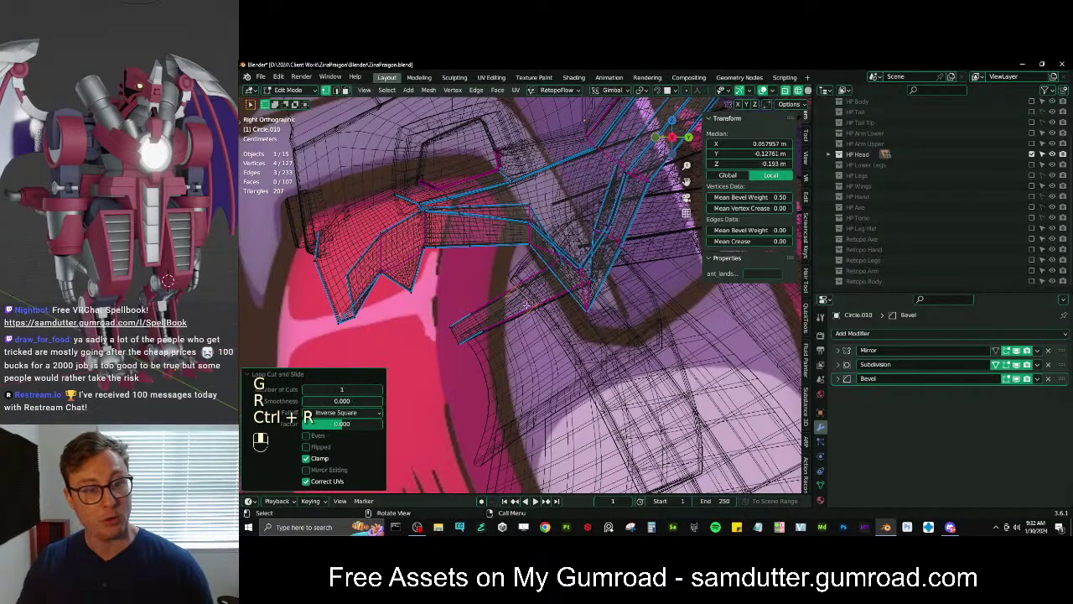
left_click(529, 315)
left_click(513, 296, "shift")
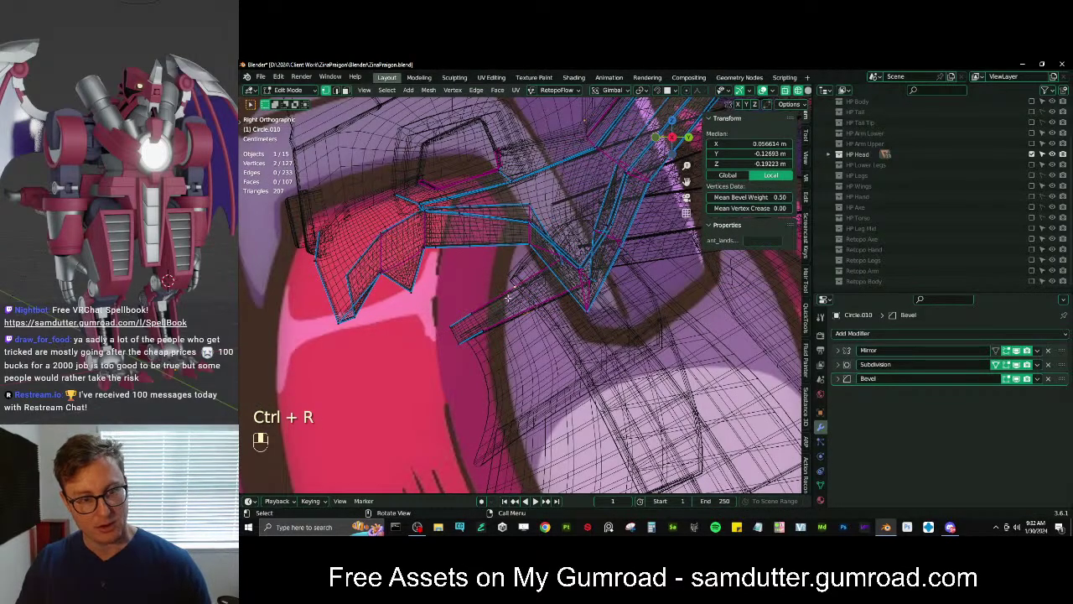
left_click(523, 322, "shift")
key("g")
left_click(529, 311)
Return to solid shading and slide two vertices on the extruded part along their adjoining edges
key("z")
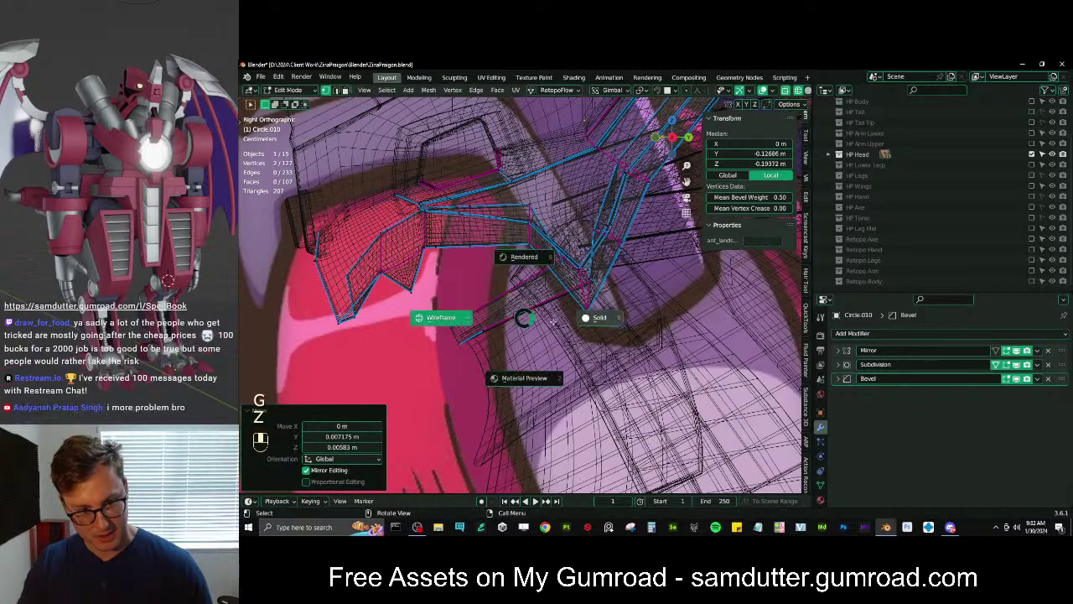
left_click(554, 315)
mouse_move(553, 315)
middle_mouse_down()
mouse_move(613, 289)
mouse_move(605, 230)
mouse_move(570, 246)
mouse_move(615, 321)
mouse_move(658, 323)
middle_mouse_up()
scroll(615, 262, "up", 2)
left_click(608, 229)
left_click(617, 256, "shift")
key("g")
key("g")
left_click(590, 250)
key("g")
key("g")
left_click(593, 256)
Move the same two vertices of the extruded part along X
key("g")
key("x")
left_click(613, 303)
Scale four vertices on the extruded part's side to 0.772 along X and move them inward along X
left_click(633, 272)
left_click(644, 307, "shift")
left_click(613, 347, "shift")
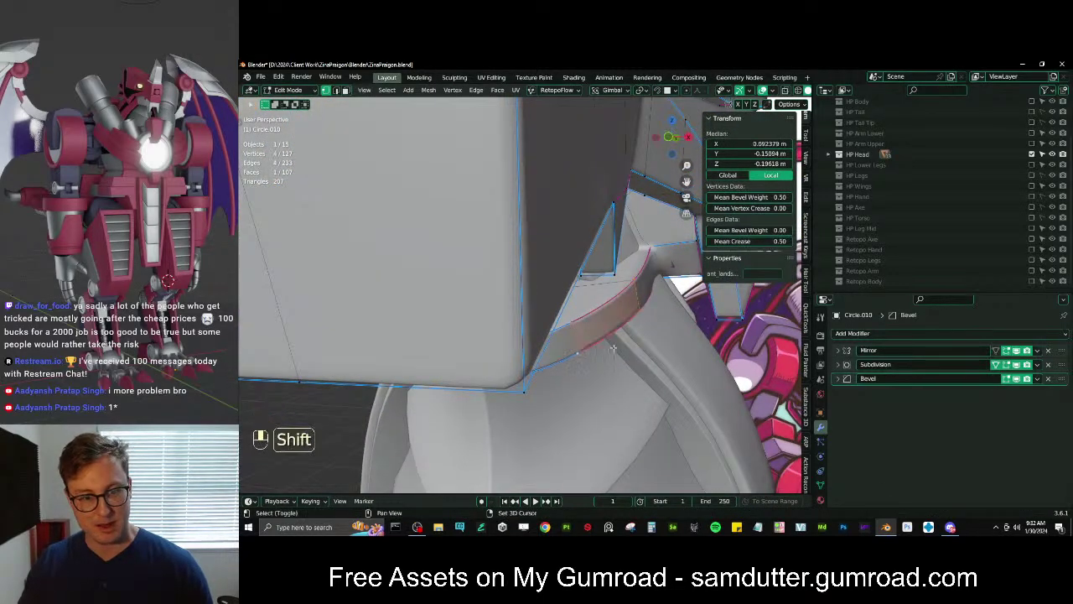
key("s")
middle_click(646, 327)
left_click(643, 325)
key("g")
middle_click(630, 324)
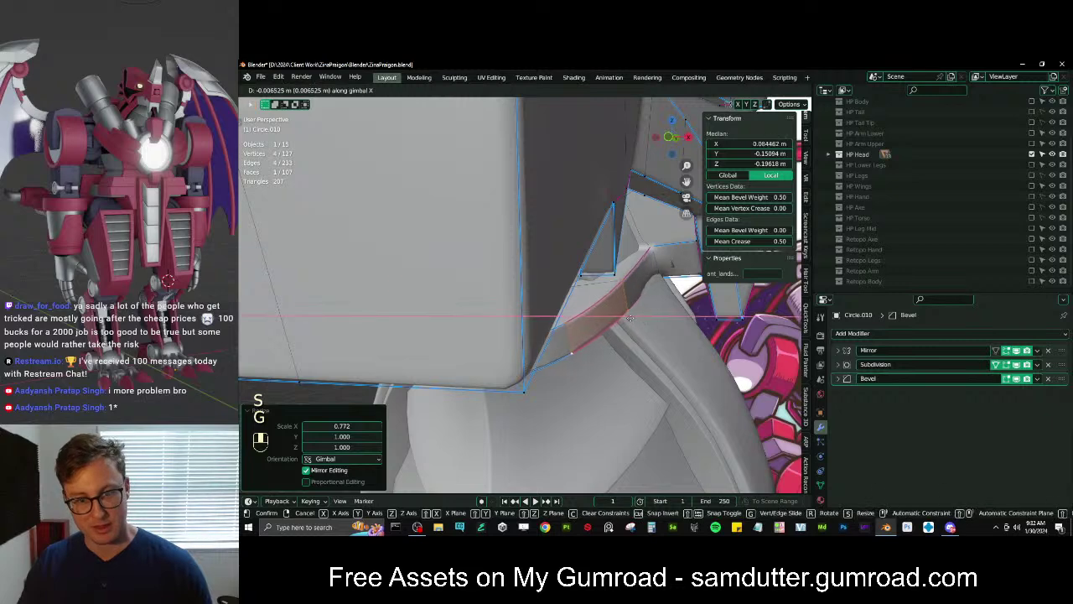
left_click(610, 320)
Finish editing the lower piece and open the neck plate beneath the extruded part for vertex editing
middle_click_drag(610, 320, 569, 330)
left_click(533, 265)
key("Tab")
scroll(560, 316, "down", 2)
left_click(550, 327)
key("Tab")
left_click(565, 316)
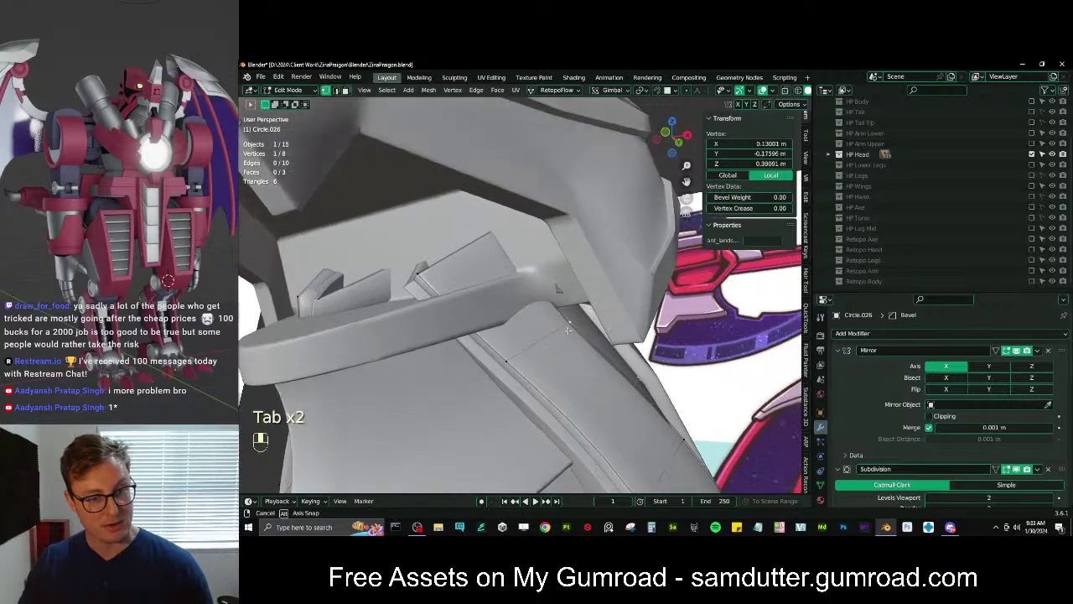
Open the neighbouring neck plate for vertex editing together with the current one
key("Tab")
left_click(610, 360, "shift")
key("Tab")
Move the two coinciding upper corner vertices of the neck plates inward along X under the extruded part and finish editing
key("z")
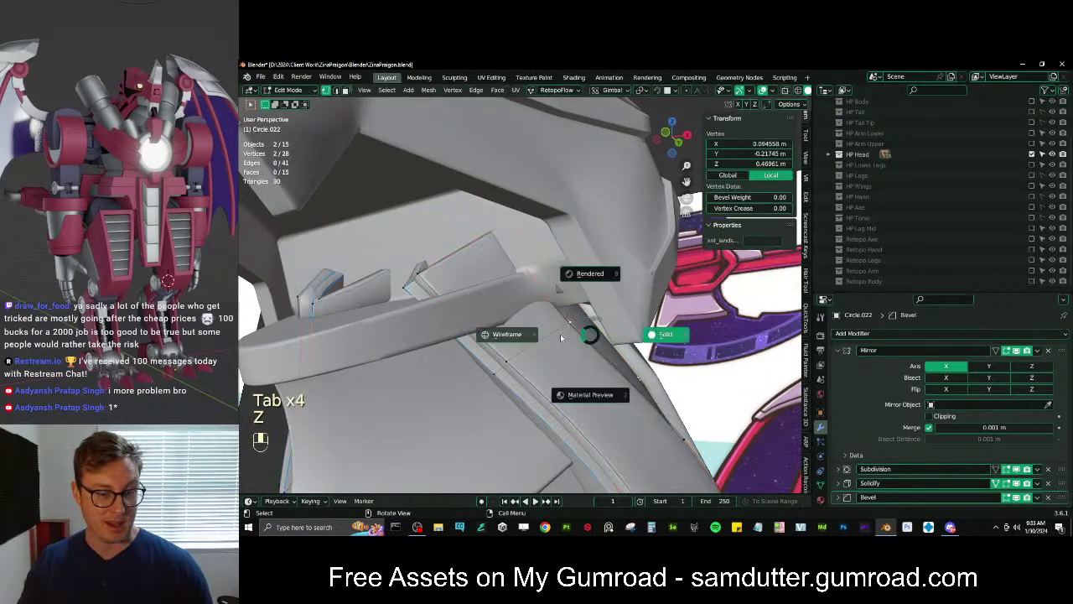
key("b")
middle_click_drag(569, 334, 564, 327)
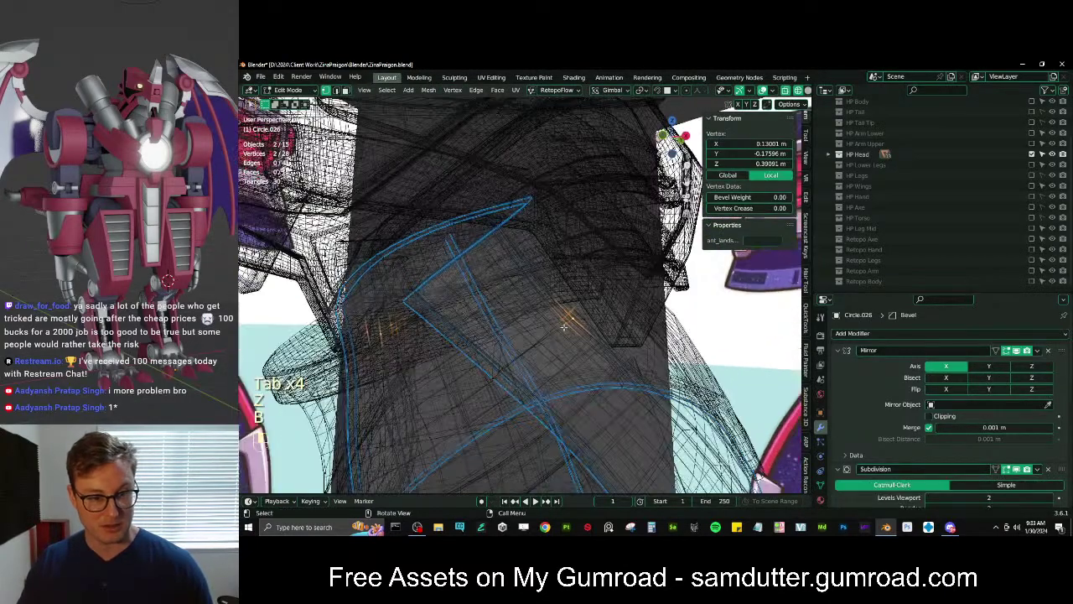
key("z")
key("g")
key("x")
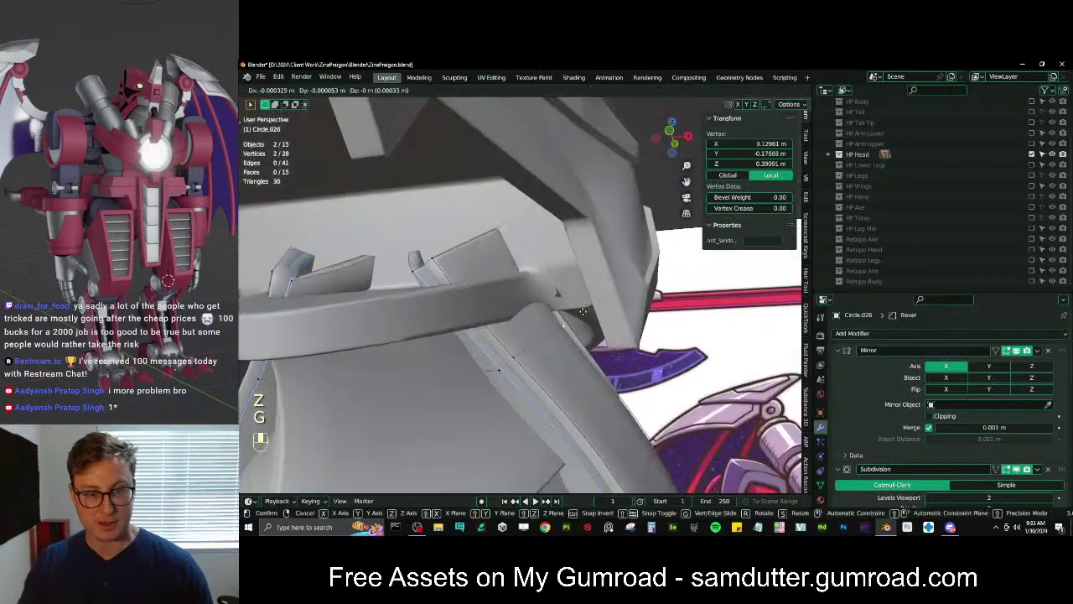
left_click(567, 312)
middle_click_drag(566, 312, 583, 294)
key("Tab")
scroll(563, 293, "up", 2)
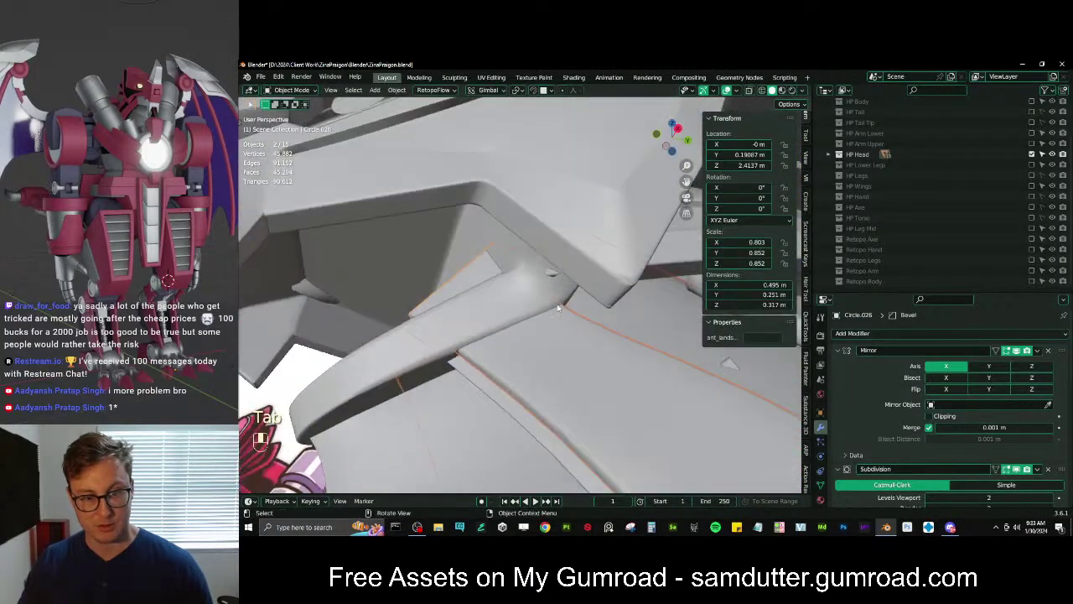
View the whole head from the front and save the file
scroll(563, 308, "down", 6)
middle_click_drag(524, 316, 541, 279)
key("ctrl+s")
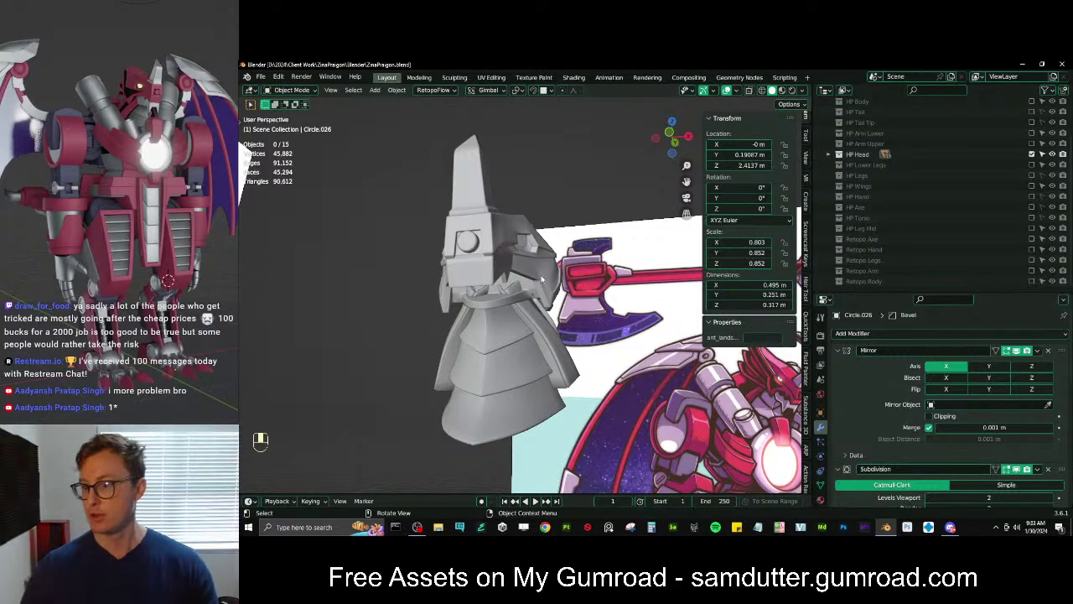
scroll(532, 274, "up", 3)
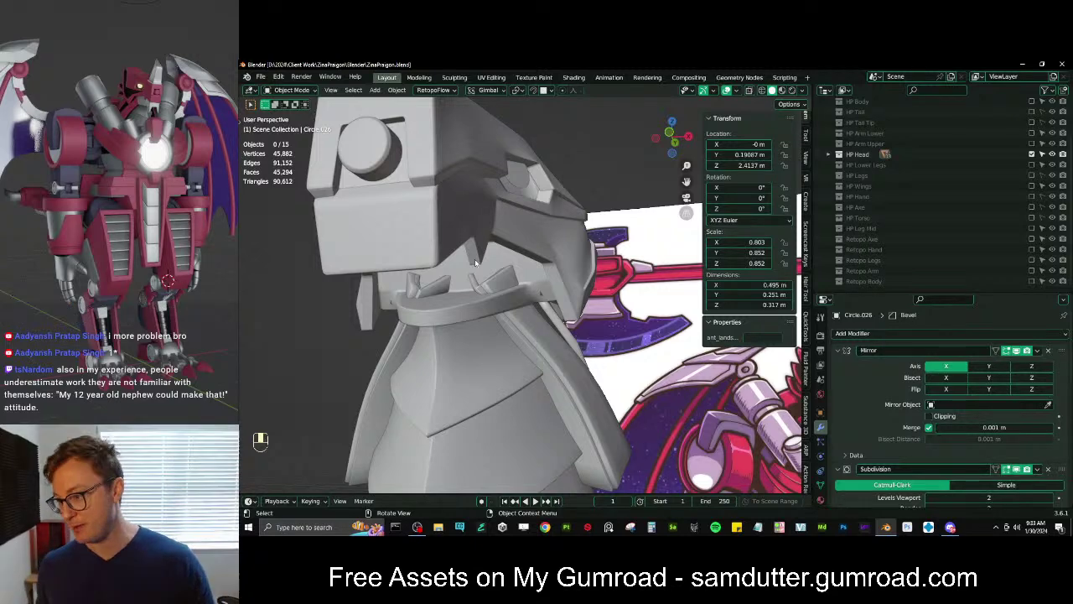
left_click(441, 314)
scroll(490, 311, "up", 3)
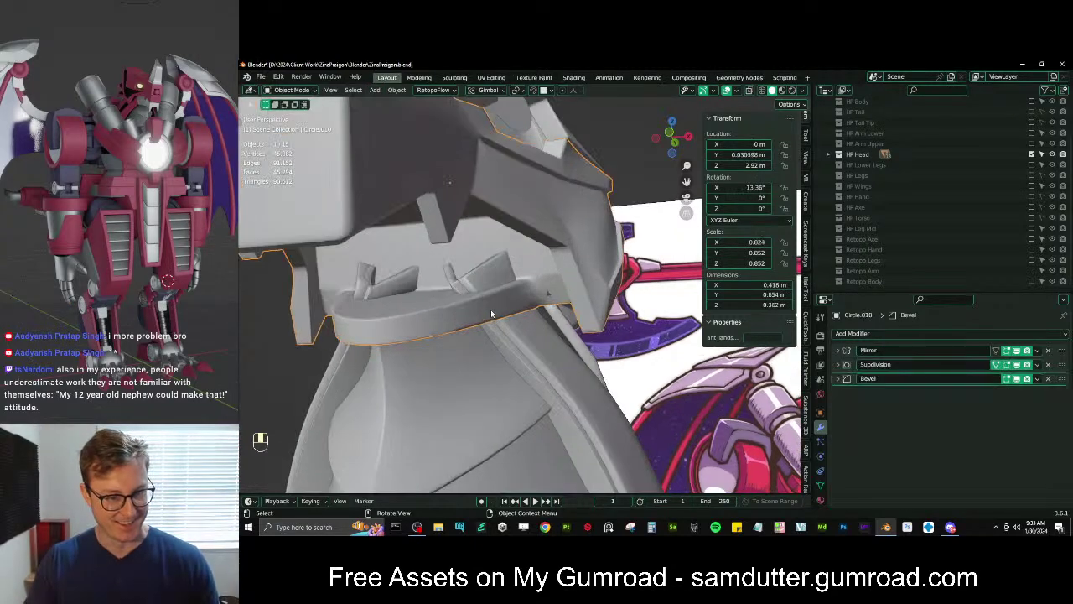
key("Tab")
middle_click_drag(491, 309, 438, 299)
key("Tab")
Reopen the two side neck plates for vertex editing in the right side view
left_click(470, 292)
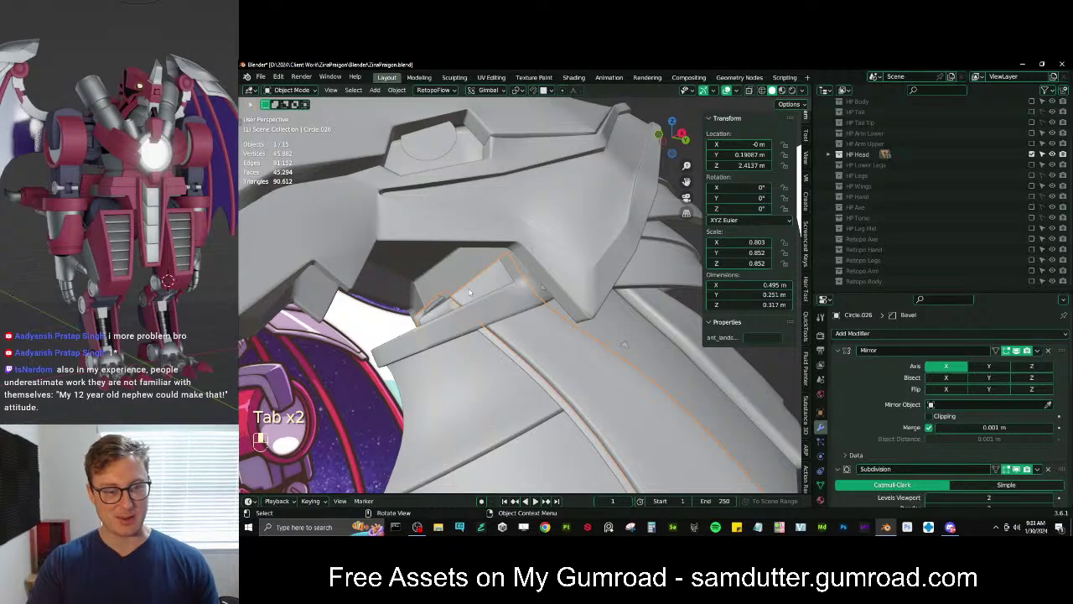
key("KP_3")
key("Tab")
key("Tab")
key("Tab")
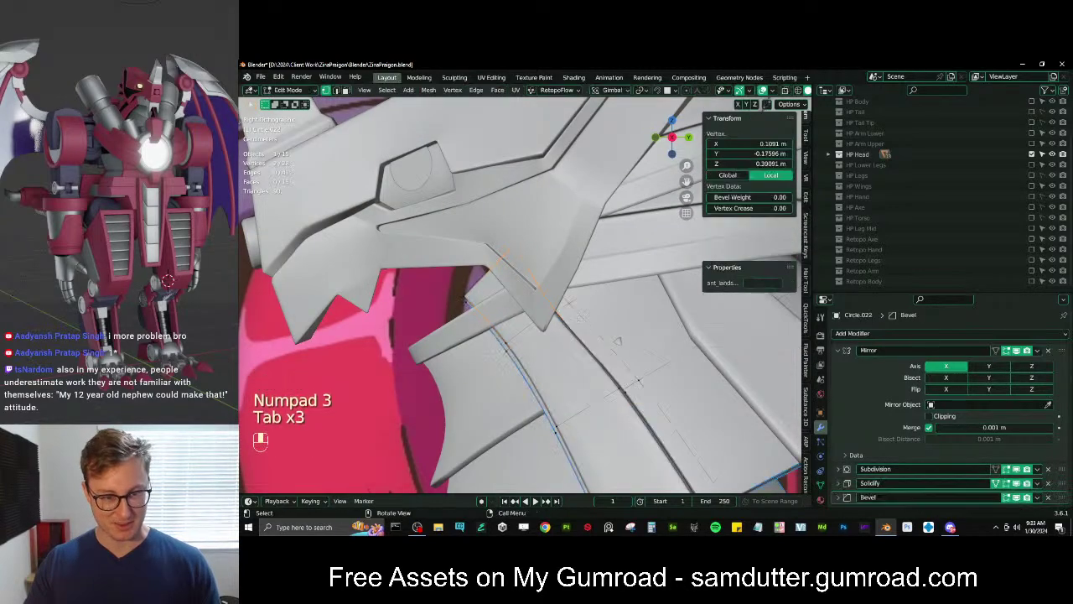
Select the five upper-end vertices of the two neck plates in wireframe and slide them along their adjoining edges
key("z")
scroll(578, 318, "up", 2)
left_click(442, 302)
key("b")
left_click_drag(398, 244, 476, 313)
key("b")
left_click_drag(436, 178, 586, 294)
key("g")
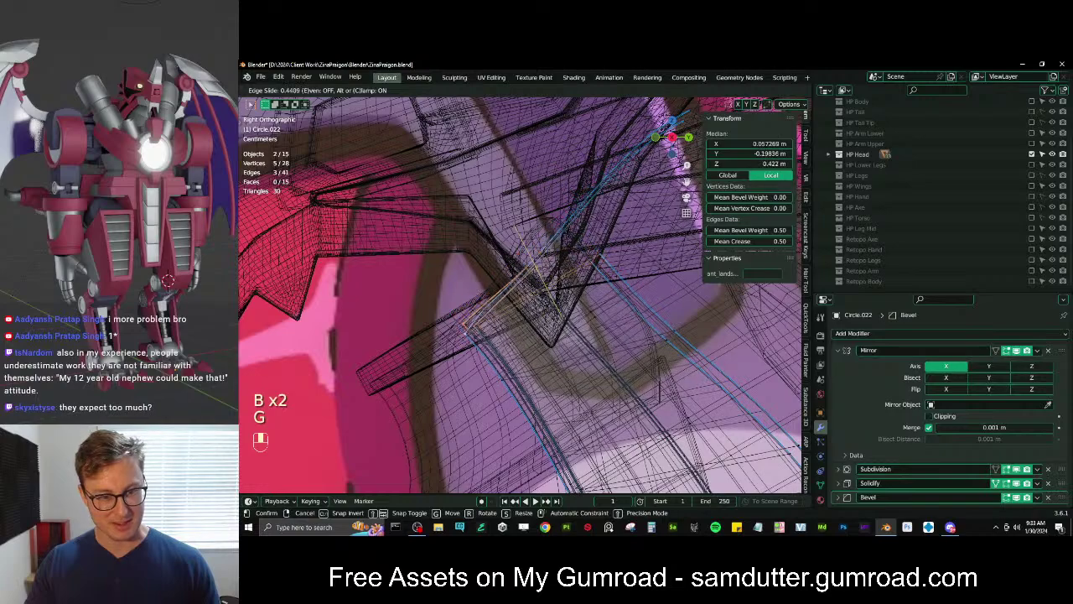
left_click(547, 281)
Move the two rear vertices of the plates' upper end 0.014014 m in Y and -0.007474 m in Z, and finish editing
left_click(537, 264)
key("b")
left_click_drag(512, 248, 541, 275)
key("g")
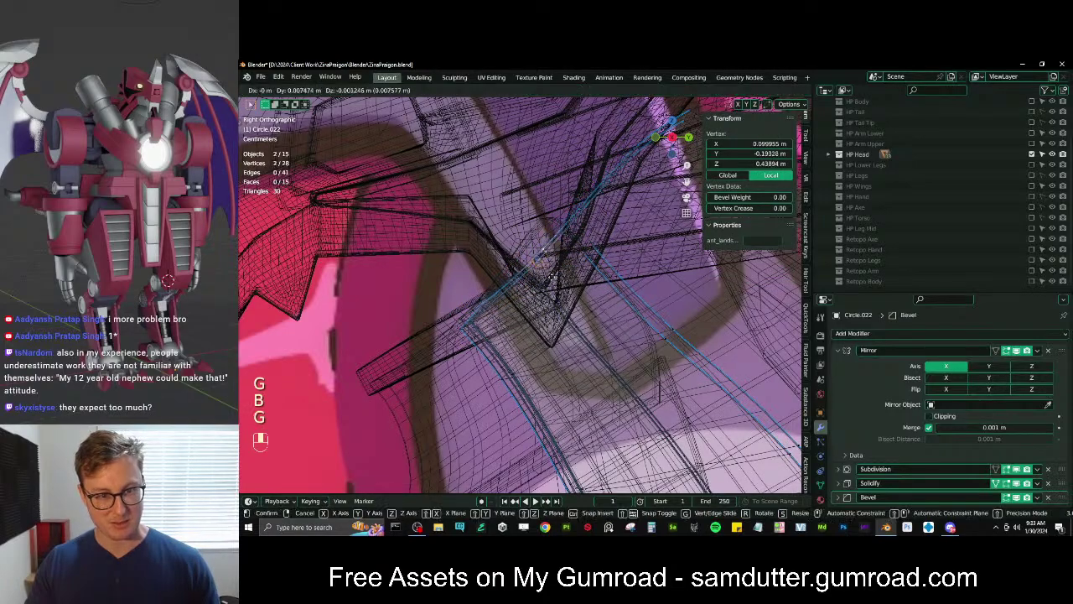
left_click(568, 293)
key("z")
middle_click_drag(491, 281, 550, 292)
key("z")
key("z")
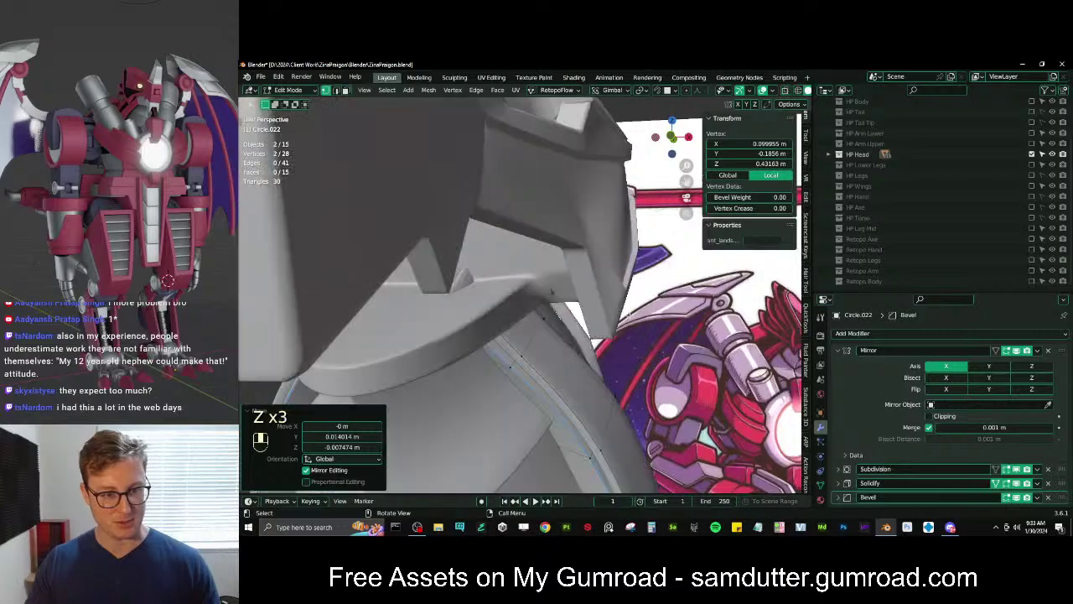
key("Tab")
Open the front neck plate for vertex editing in a right side wireframe view
left_click(494, 387)
key("KP_3")
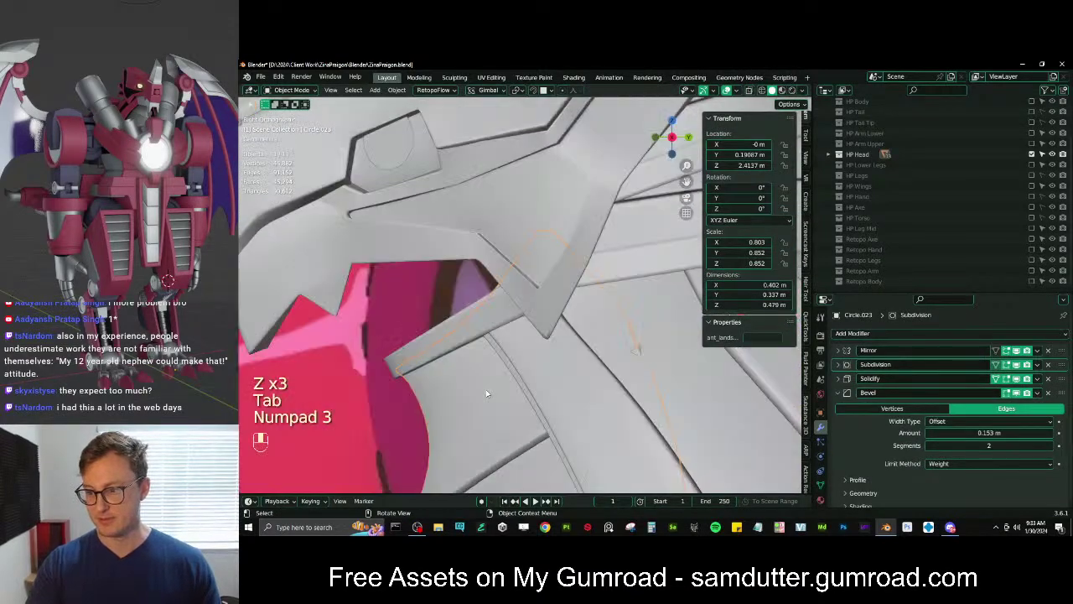
key("Tab")
key("z")
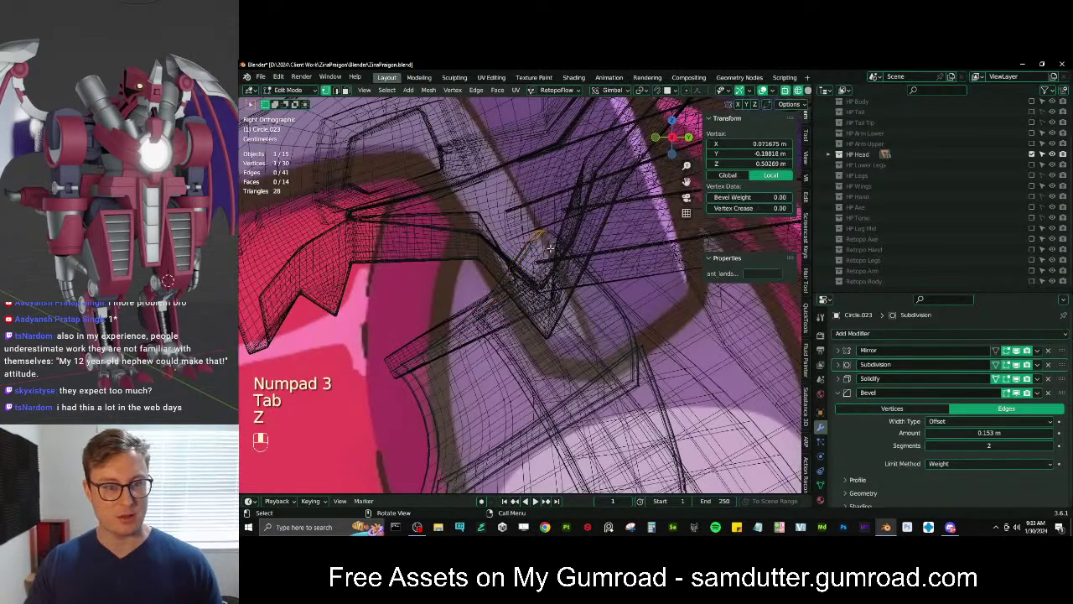
Move the front neck plate's two upper-end vertices back and down behind the head's side piece, and finish editing
key("b")
left_click_drag(522, 222, 589, 268)
key("g")
left_click(591, 275)
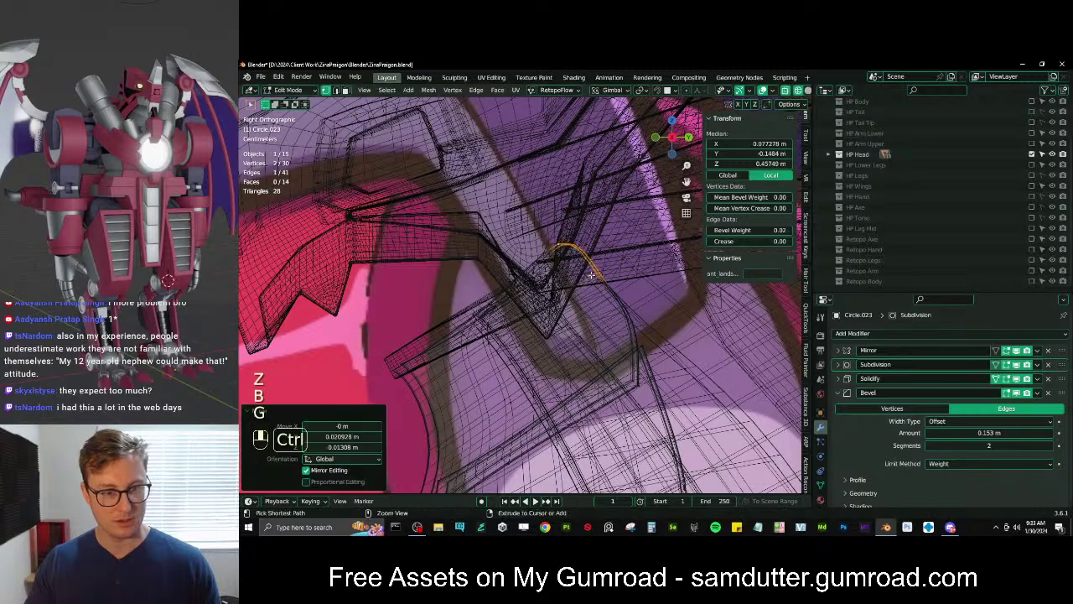
key("ctrl+z")
key("g")
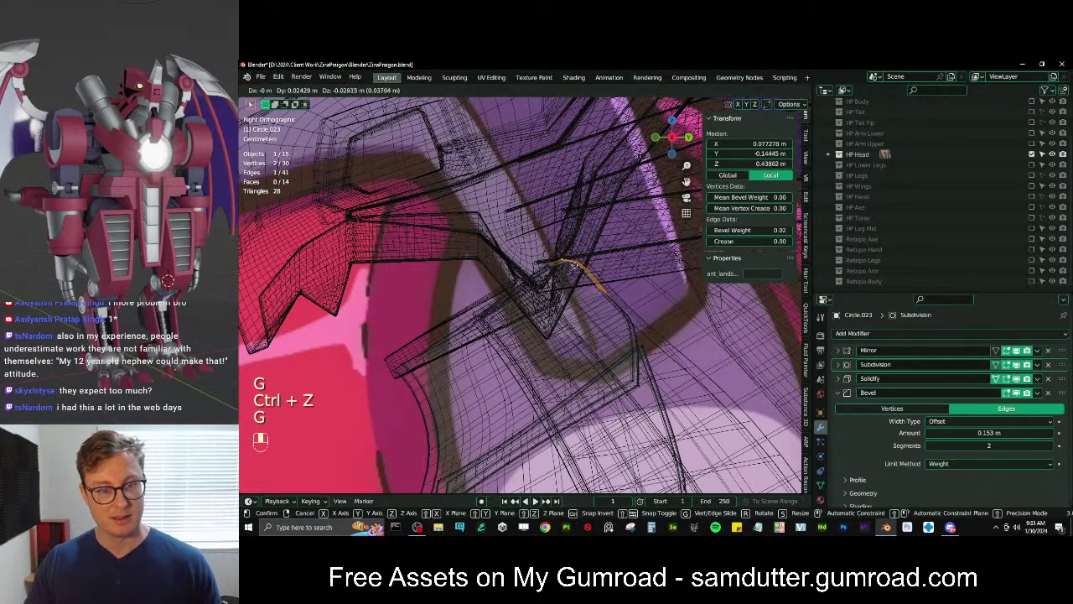
left_click(577, 268)
key("z")
middle_click_drag(587, 280, 506, 294)
key("Tab")
scroll(509, 307, "down", 5)
scroll(557, 288, "up", 5)
Open the plate behind the extruded part for editing, slide its protruding corner vertex along its edge and shift it along Y
left_click(556, 289)
scroll(558, 289, "up", 4)
key("Tab")
key("Tab")
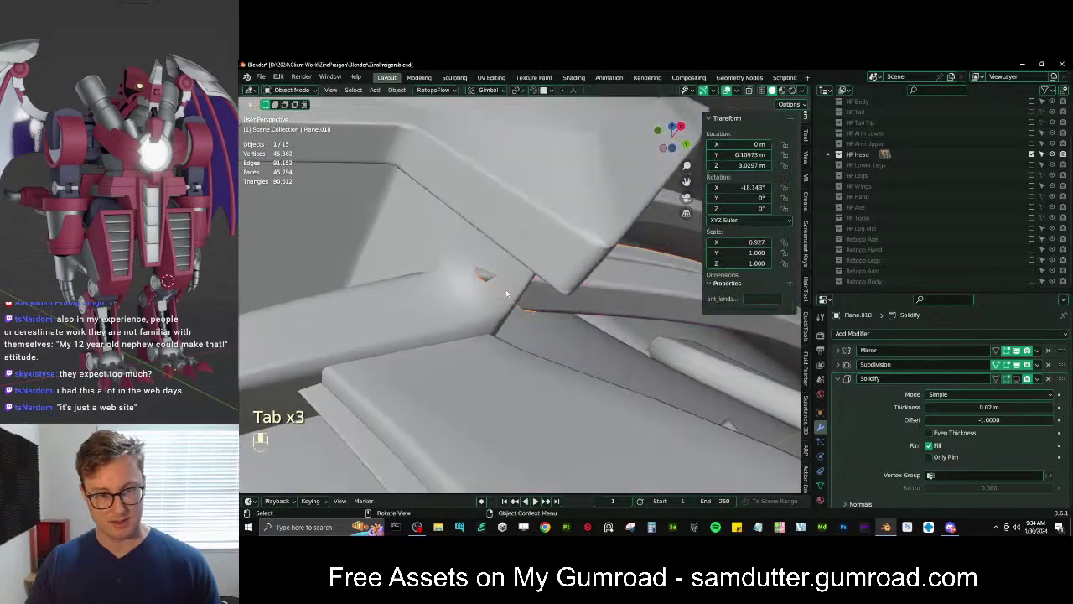
key("Tab")
key("g")
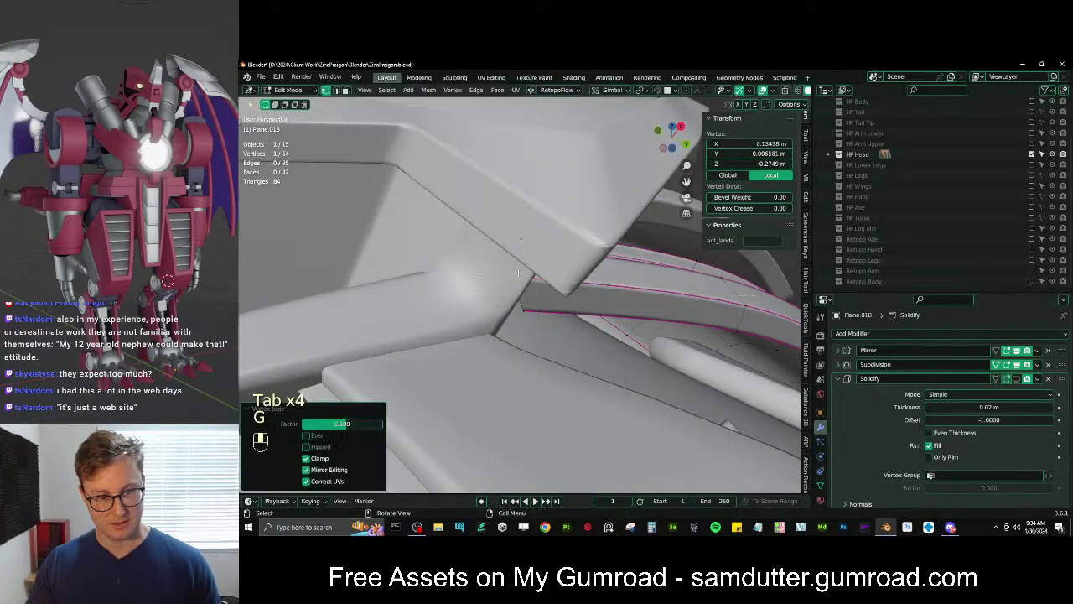
key("g")
key("y")
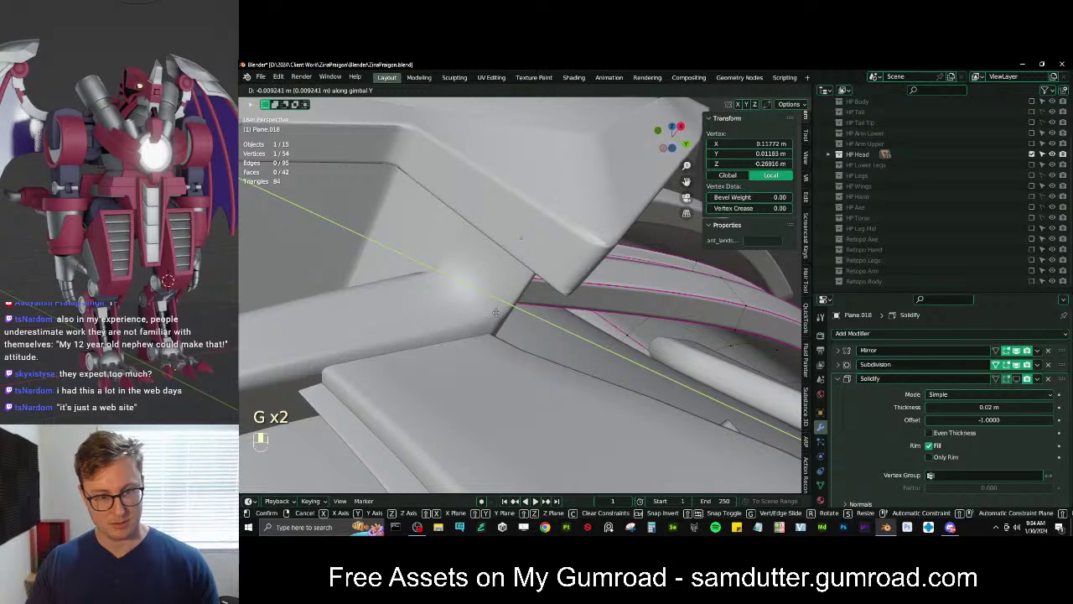
left_click(501, 312)
Move the same corner vertex -0.014768 m in Y and -0.002378 m in Z in the right side wireframe view
key("KP_3")
key("z")
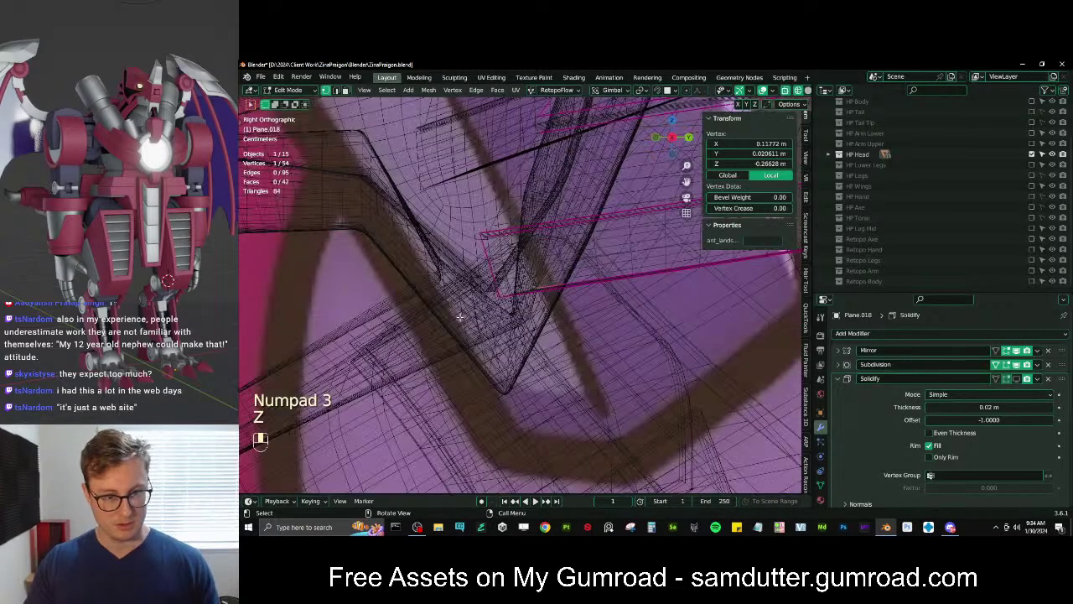
key("g")
left_click(521, 309)
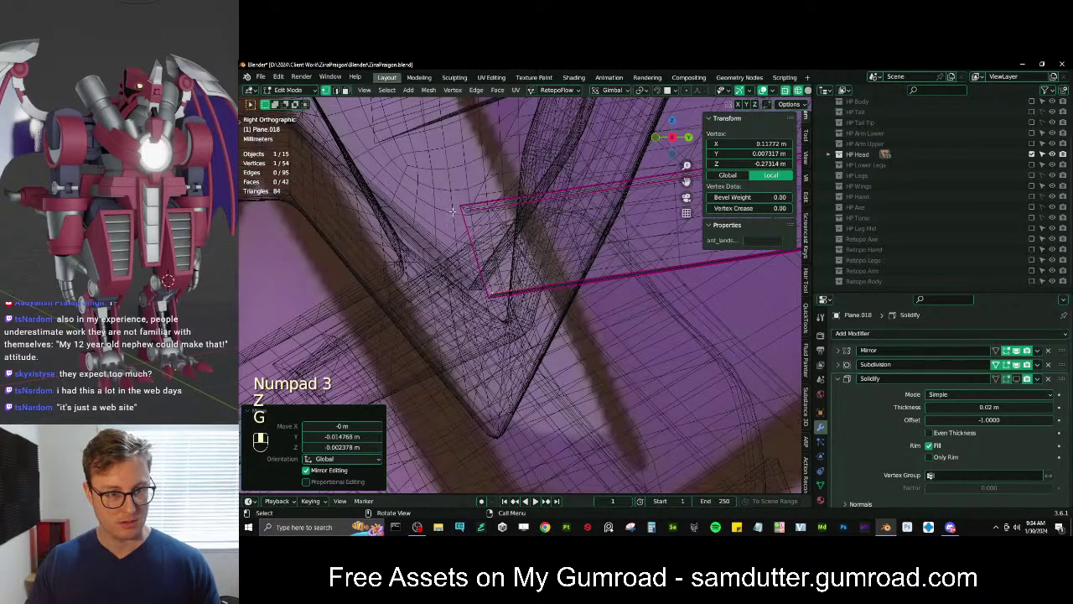
Select the four vertices at the plate's front end, move them slightly forward and rotate them 11° in the side view
key("b")
left_click_drag(435, 185, 516, 308)
key("g")
left_click(585, 230)
key("r")
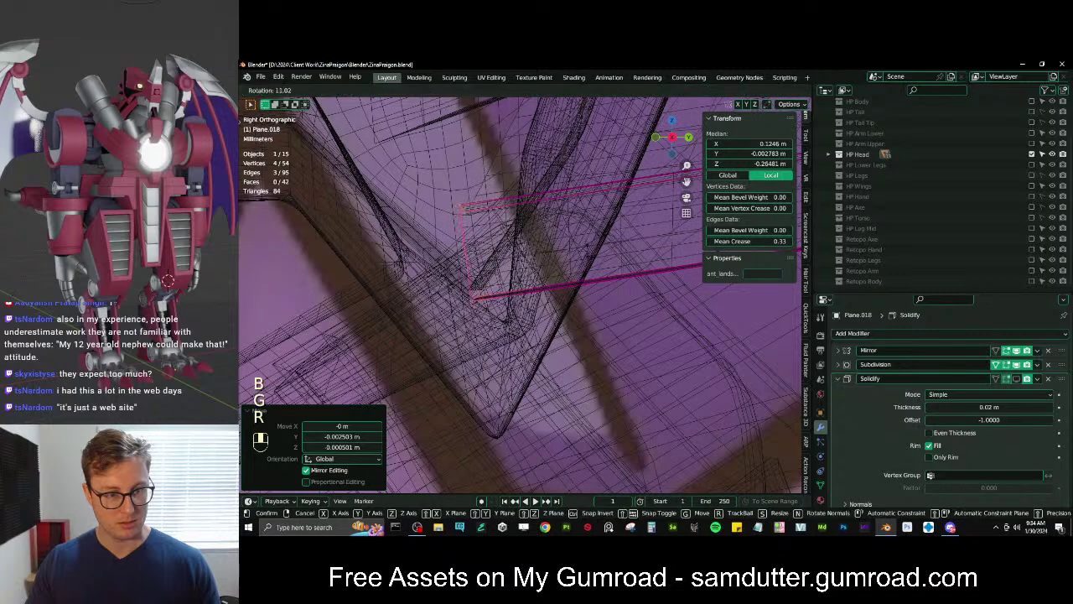
left_click(527, 296)
key("z")
left_click(560, 309)
middle_click_drag(560, 309, 542, 283)
scroll(543, 285, "down", 4)
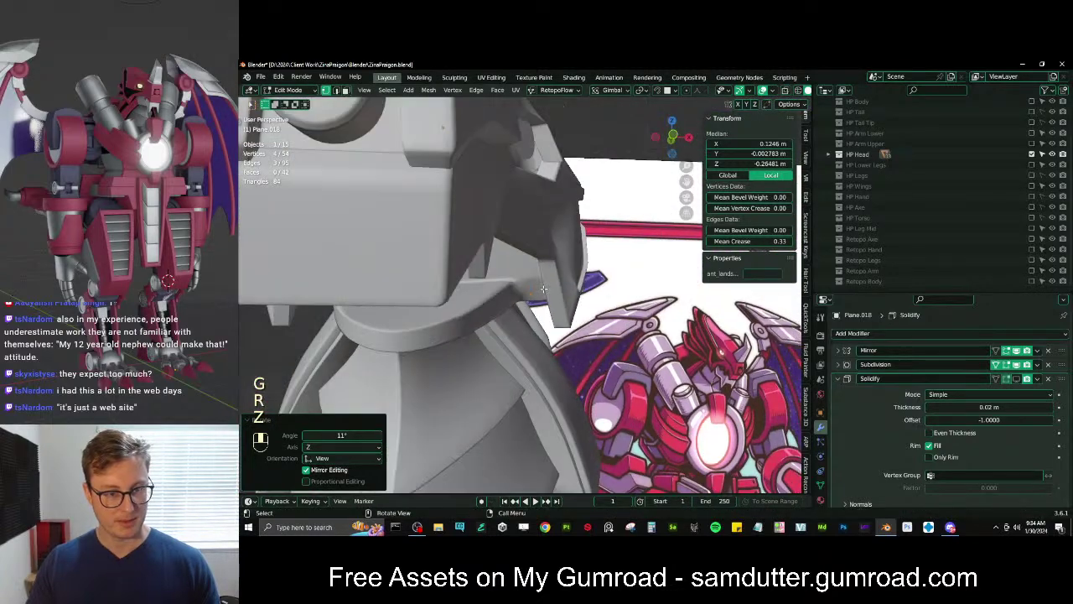
Shift the plate's four front-end vertices along Y out of the extruded part's surface and finish editing
scroll(544, 289, "up", 4)
key("g")
middle_click(561, 279)
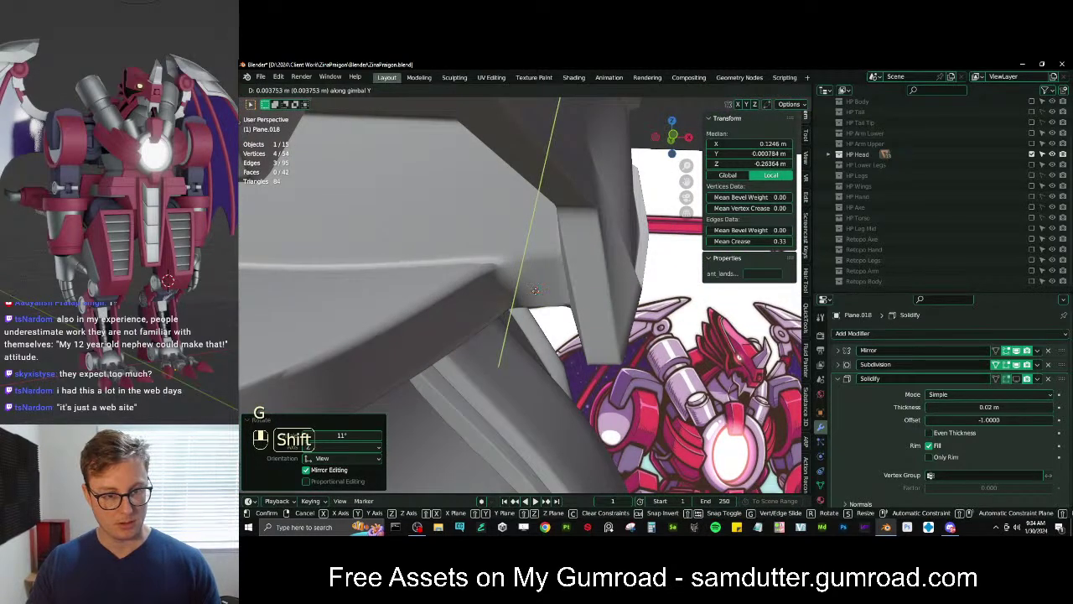
left_click(529, 319)
scroll(531, 317, "down", 4)
key("Tab")
middle_click_drag(532, 316, 450, 305)
scroll(554, 272, "down", 4)
left_click(556, 271)
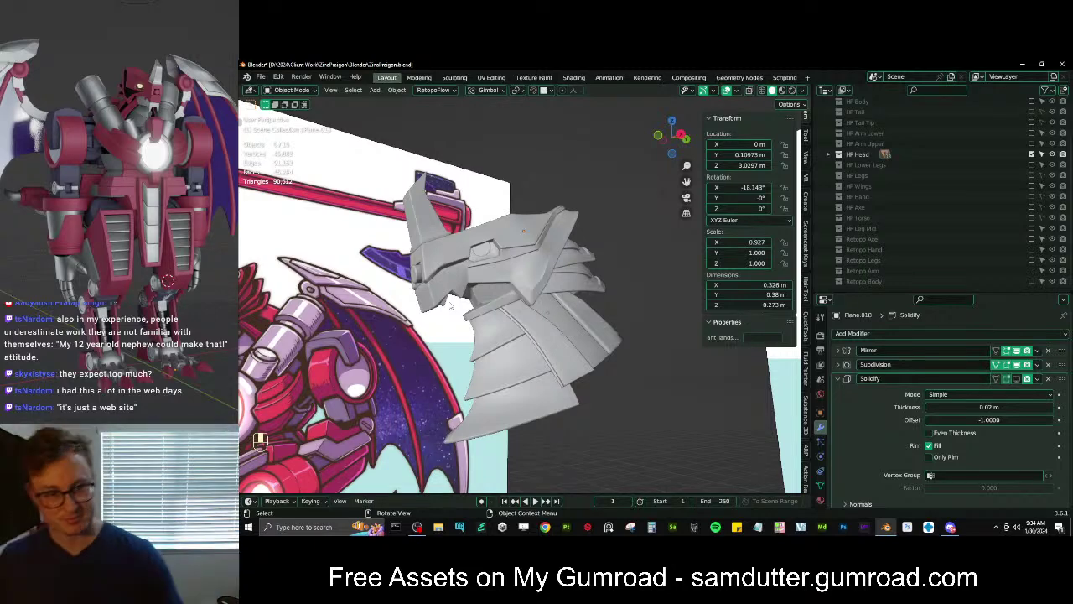
Reveal the hidden lower jaw, examine how it meets the neck plates and extruded part, and hide it again
key("alt+h")
scroll(481, 259, "up", 3)
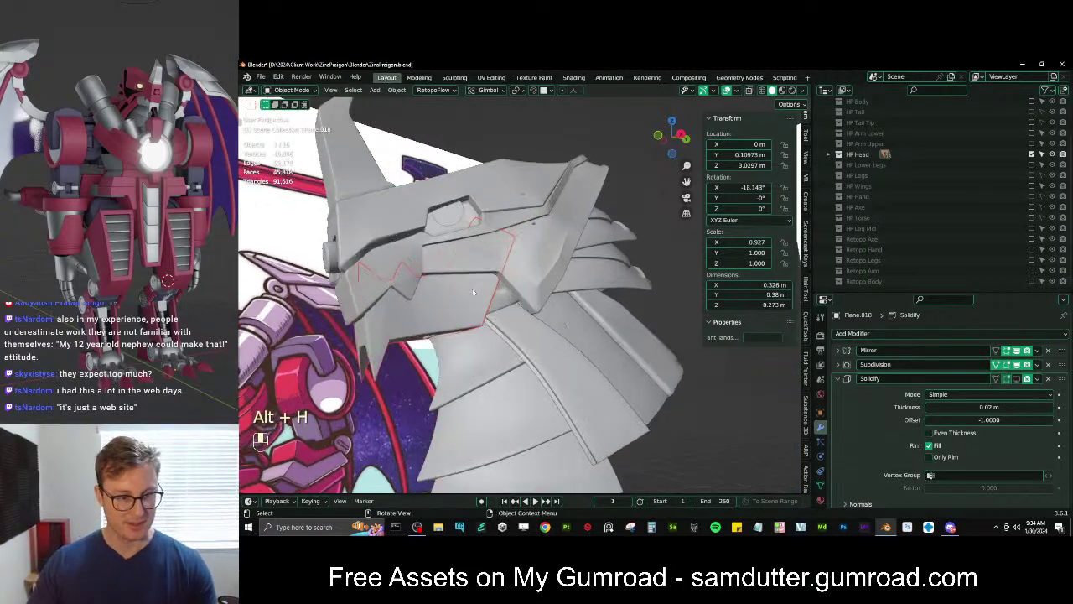
middle_click_drag(481, 259, 513, 235)
left_click(472, 283)
middle_click_drag(472, 282, 461, 304)
middle_click_drag(461, 303, 493, 293, "shift")
middle_click_drag(493, 293, 516, 302)
left_click(522, 323)
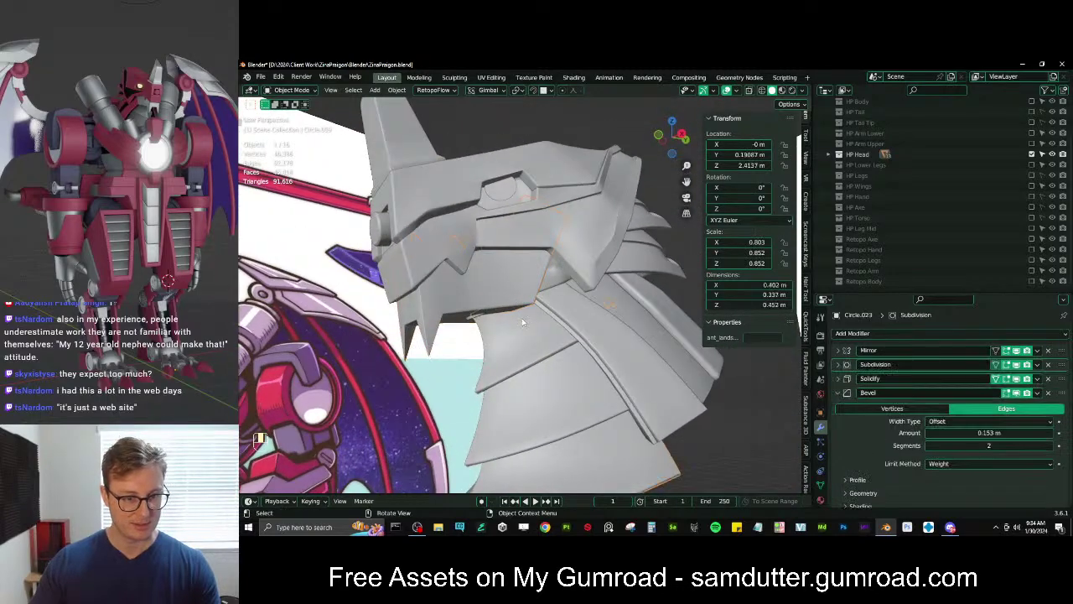
left_click(555, 288)
middle_click_drag(561, 330, 589, 337)
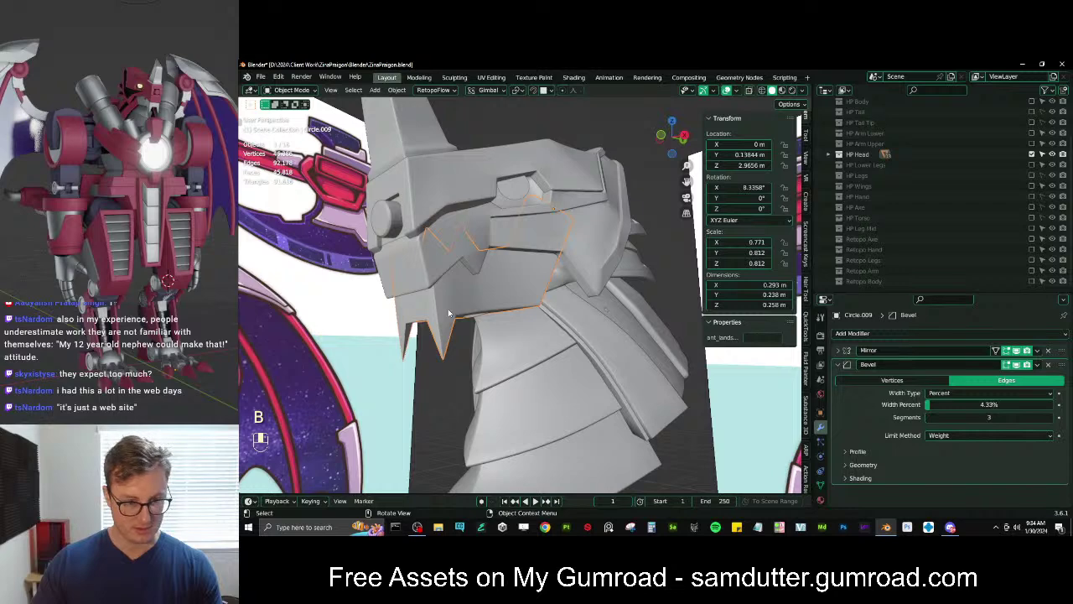
key("h")
Open the head's lower piece and the three neck plates for shared vertex editing in a right side wireframe view
left_click(496, 313)
middle_click_drag(489, 306, 461, 306)
scroll(460, 306, "down", 3)
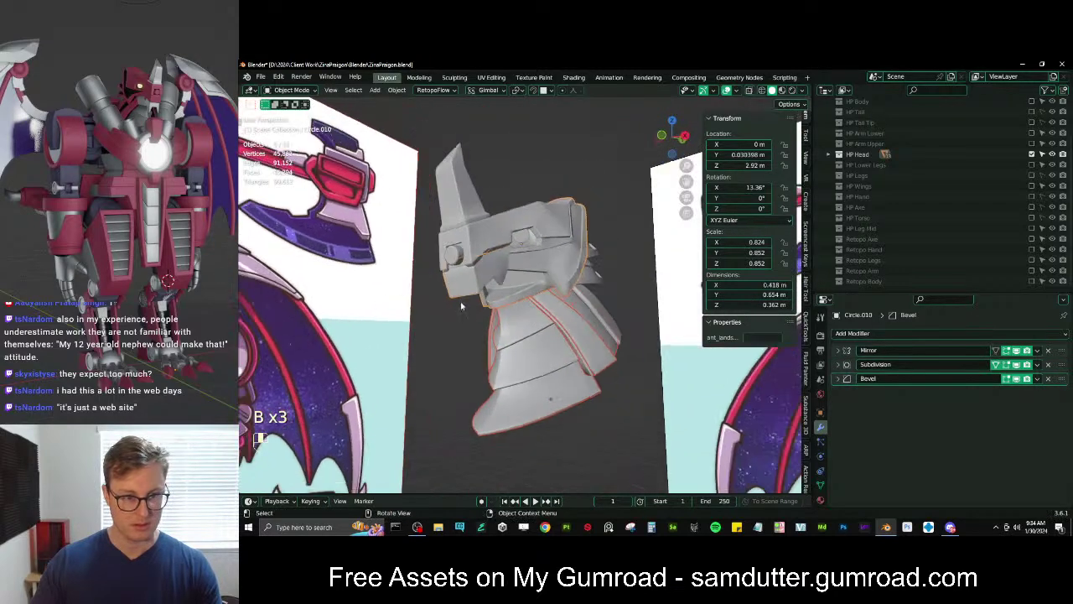
key("KP_3")
key("Tab")
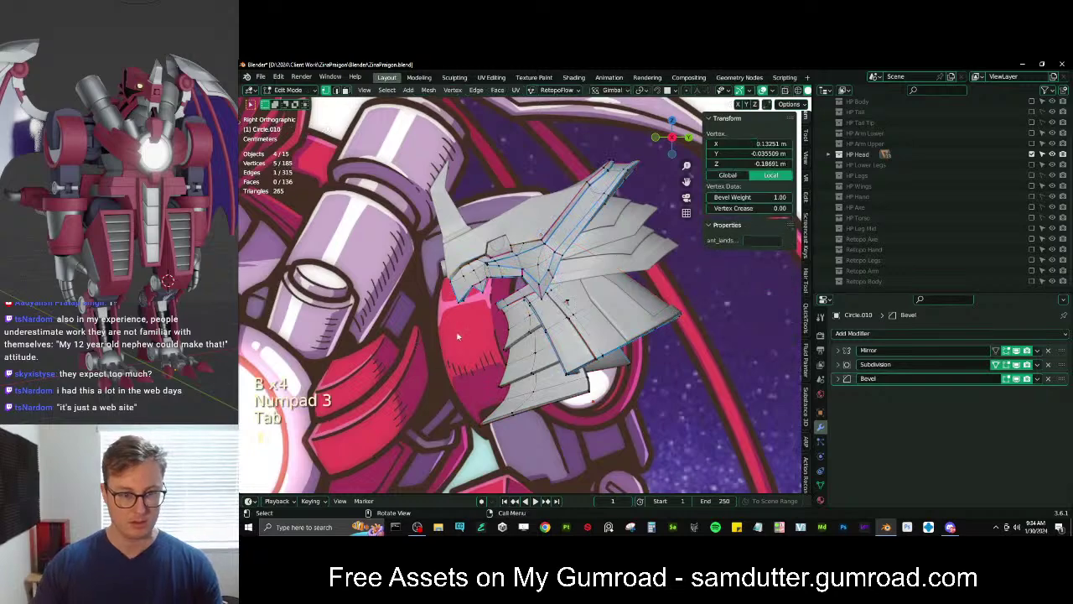
key("z")
scroll(506, 291, "up", 2)
Try to move the seven vertices at the front tip of the extruded part and front neck plate
key("b")
left_click_drag(441, 271, 527, 358)
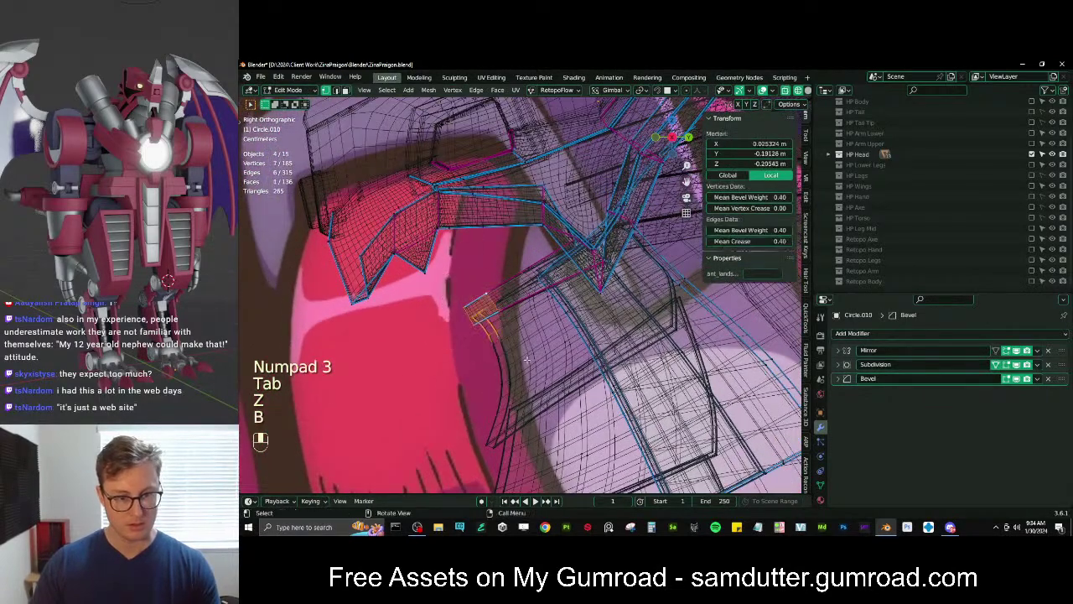
key("g")
left_click(536, 295)
key("ctrl+z")
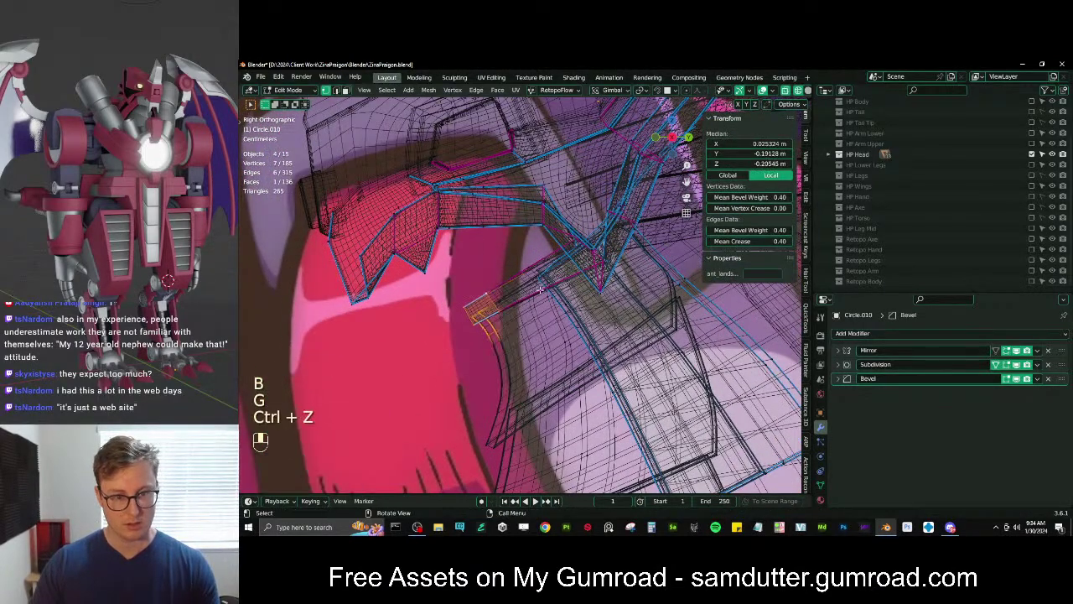
Select 17 vertices of the extruded part and adjoining plate ends and move them 0.012557 m in Y and 0.013005 m in Z
left_click_drag(549, 303, 552, 307)
key("g")
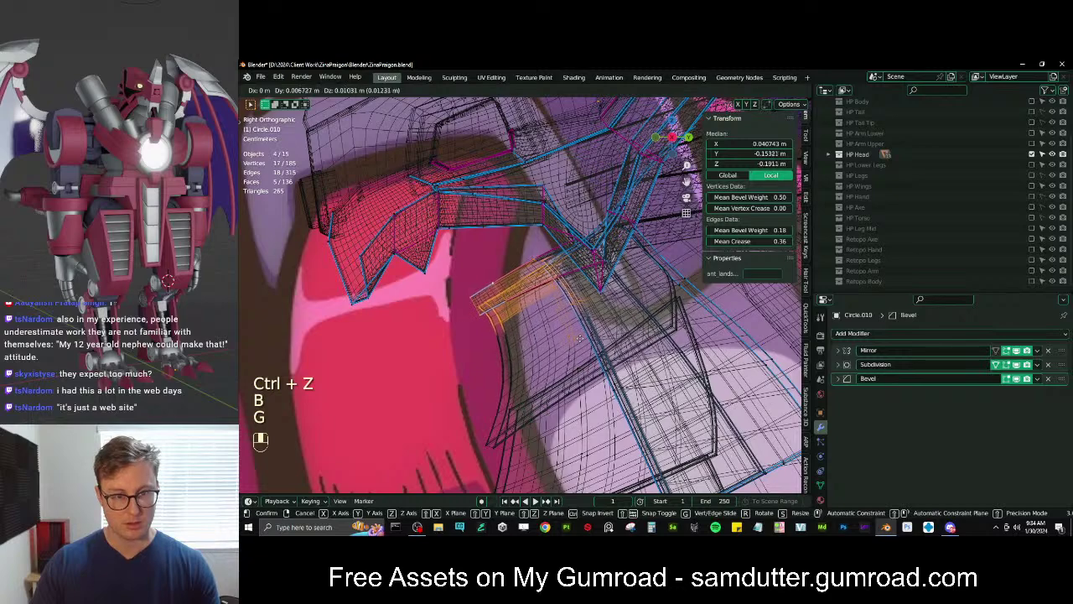
left_click(583, 336)
Scale the selected plate-end vertices along Y, rotate them 11.4° in the side view and nudge them into place
key("s")
middle_click(587, 327)
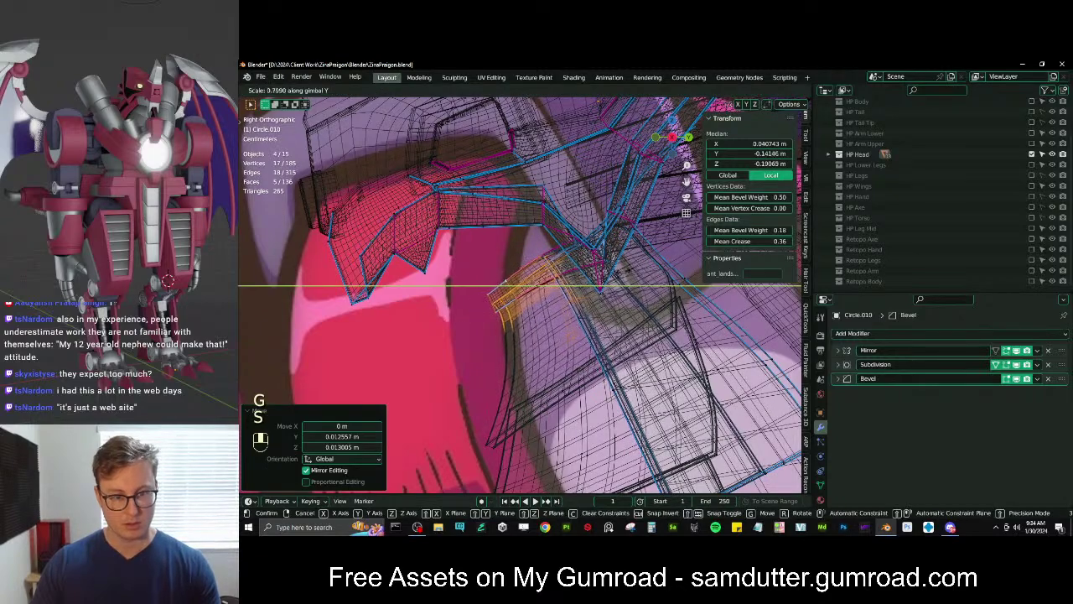
left_click(619, 244)
key("r")
key("g")
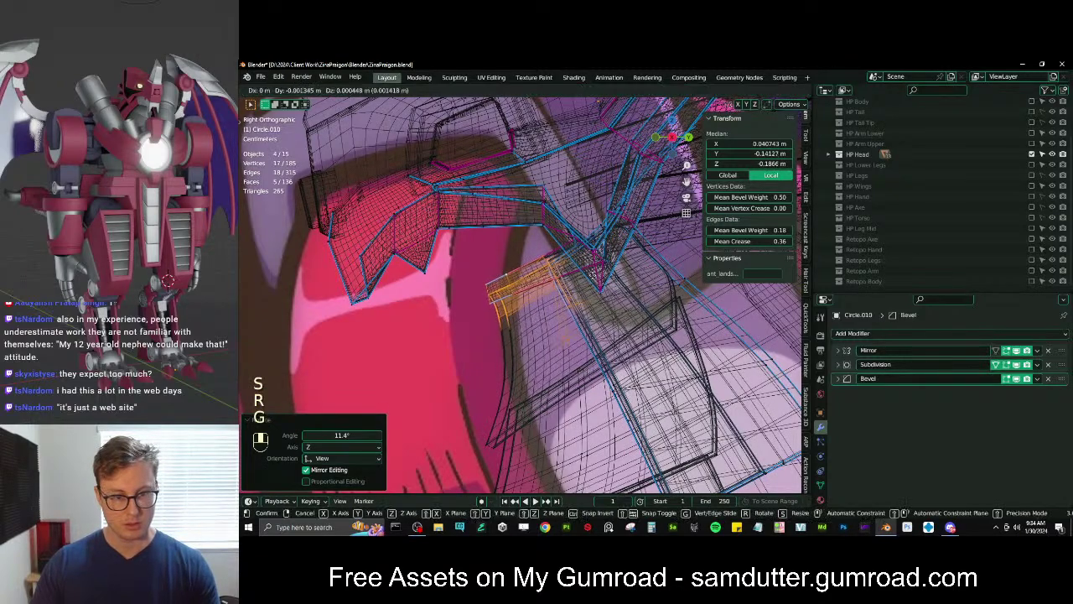
left_click(549, 313)
Finish the vertex edit, reveal the hidden head parts in solid shading and select the lower jaw
key("Tab")
key("z")
mouse_move(549, 313)
middle_mouse_down()
mouse_move(589, 290)
mouse_move(511, 303)
mouse_move(545, 276)
middle_mouse_up()
key("alt+h")
scroll(505, 307, "up", 8)
left_click(499, 308)
scroll(519, 302, "up", 5)
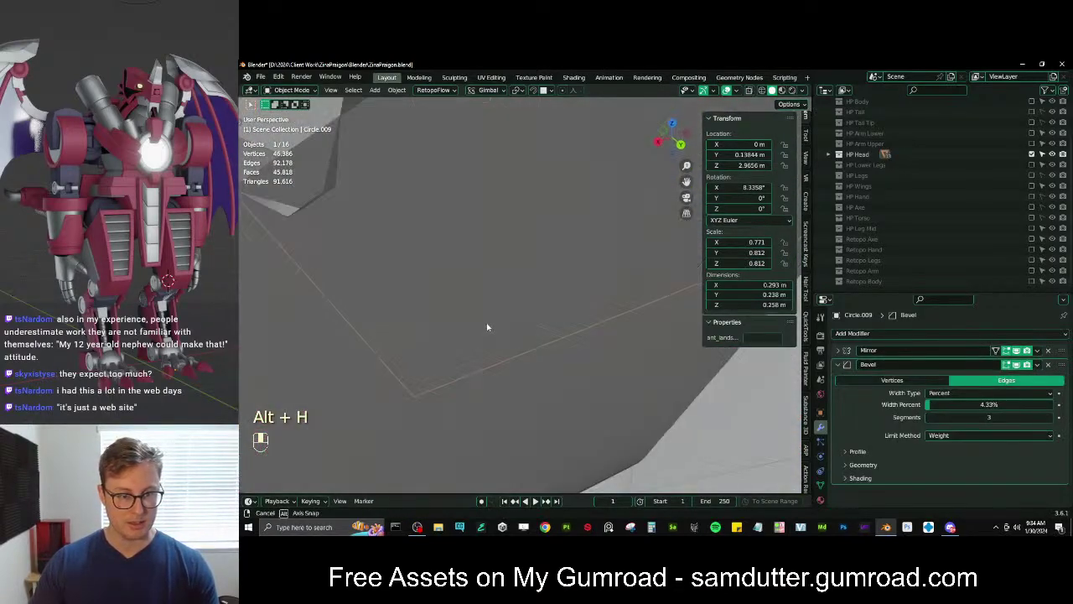
middle_click_drag(489, 326, 460, 287, "shift")
scroll(484, 307, "down", 5)
scroll(445, 305, "down", 4)
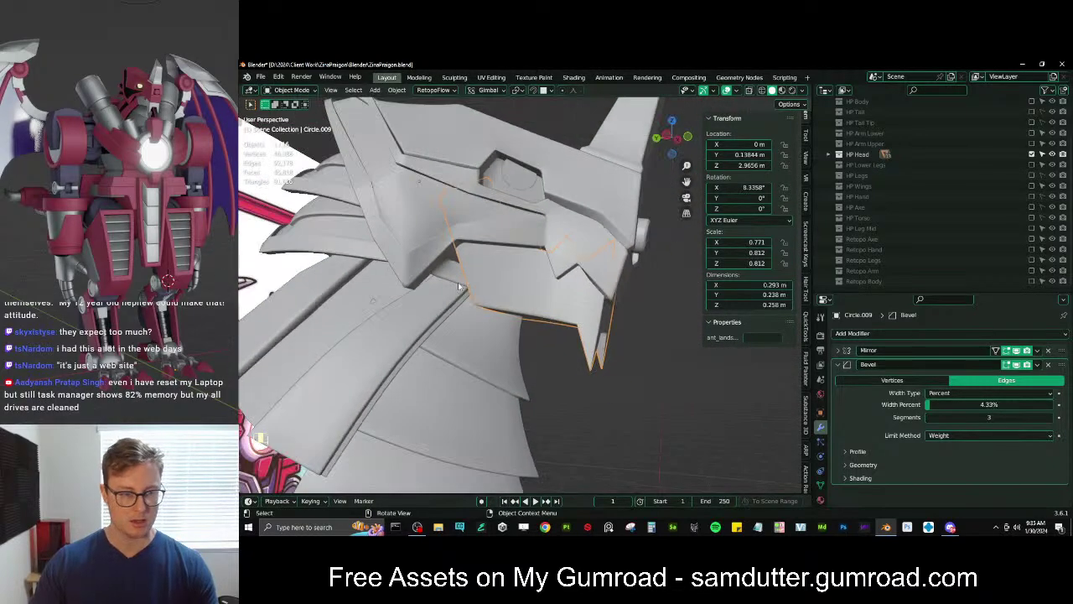
Open the lower jaw for editing in wireframe and select the four vertices at its upper rear hinge end
key("KP_3")
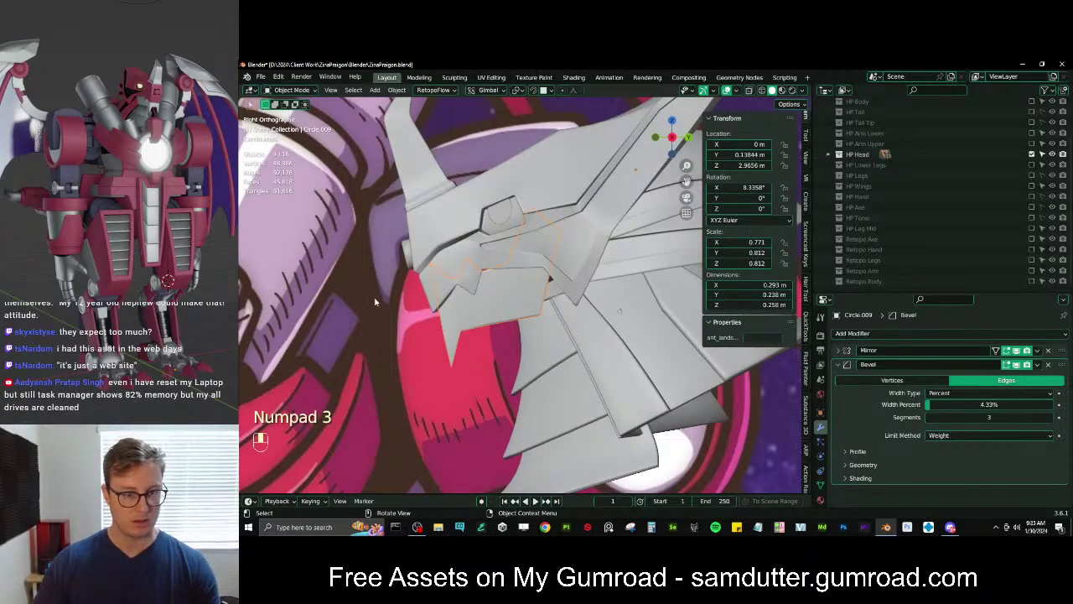
key("Tab")
key("shift+z")
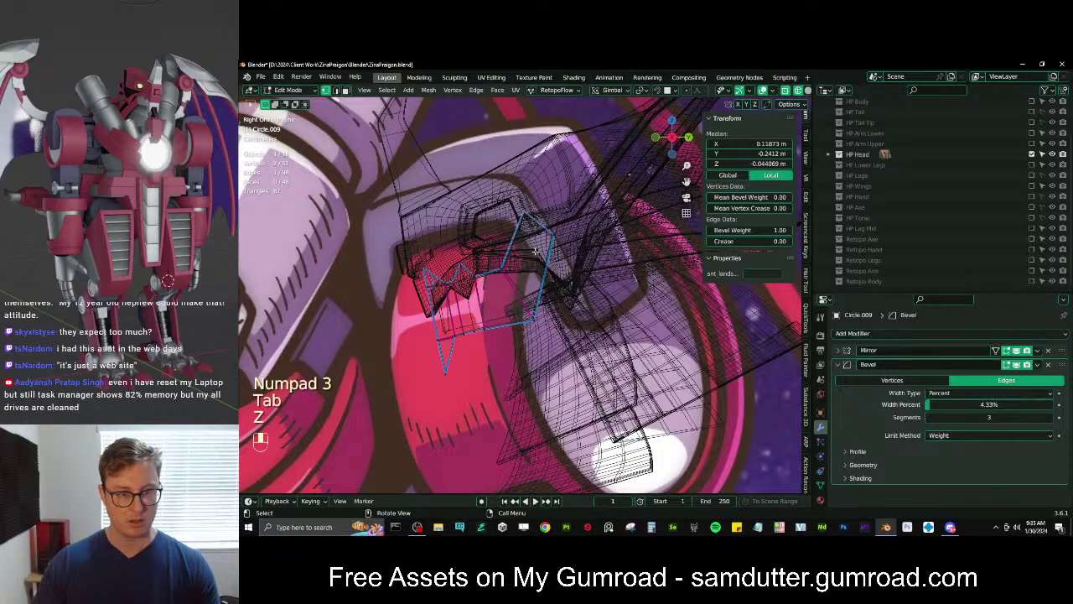
middle_click_drag(534, 251, 569, 259)
left_click(522, 226)
key("b")
left_click_drag(506, 214, 588, 359)
middle_click_drag(529, 307, 559, 303)
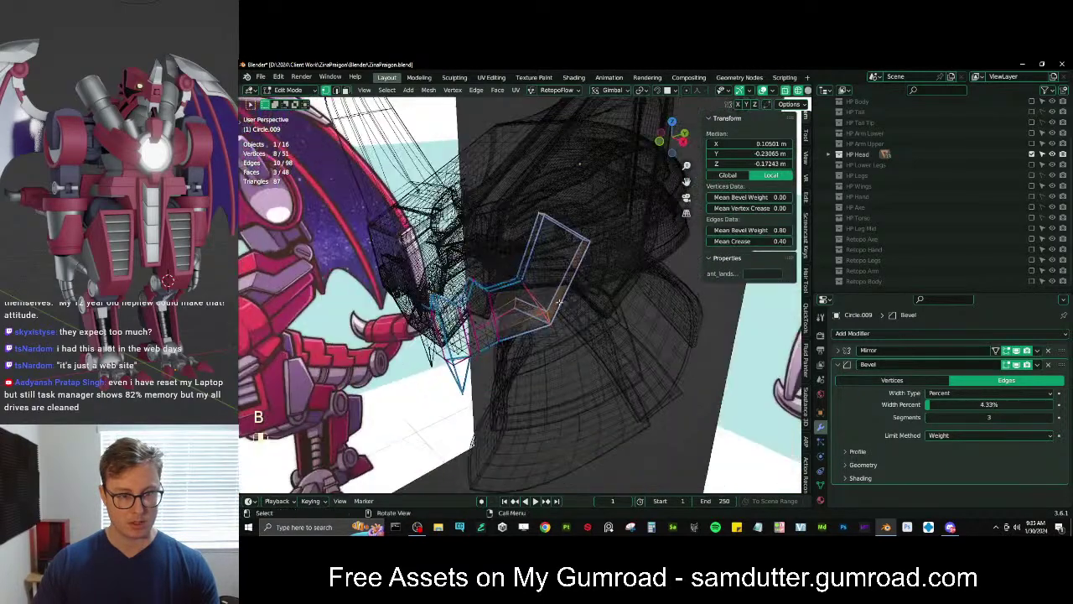
left_click(520, 277)
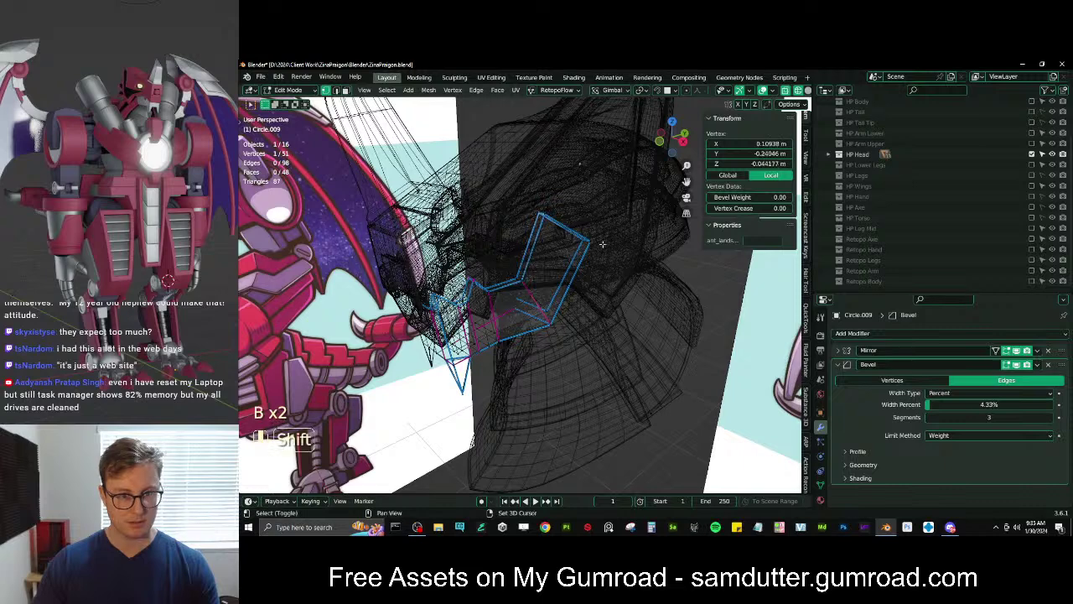
left_click_drag(536, 202, 626, 291)
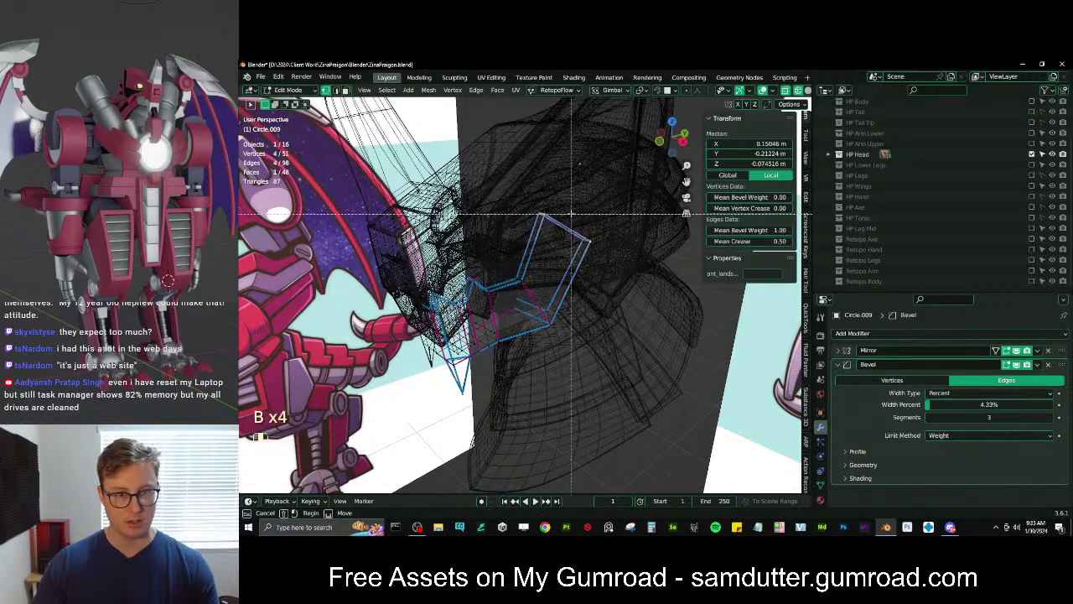
Duplicate the four hinge vertices in place and flatten the copy onto the centre plane with an X scale of 0
key("shift+d")
right_click(620, 260)
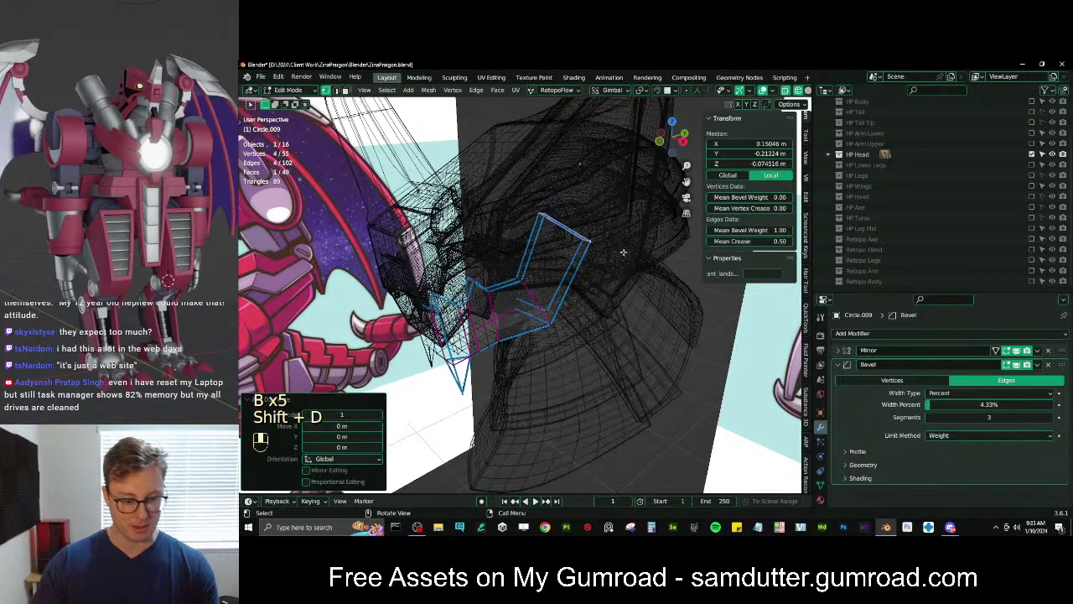
key("period")
key("s")
key("x")
key("0")
key("Return")
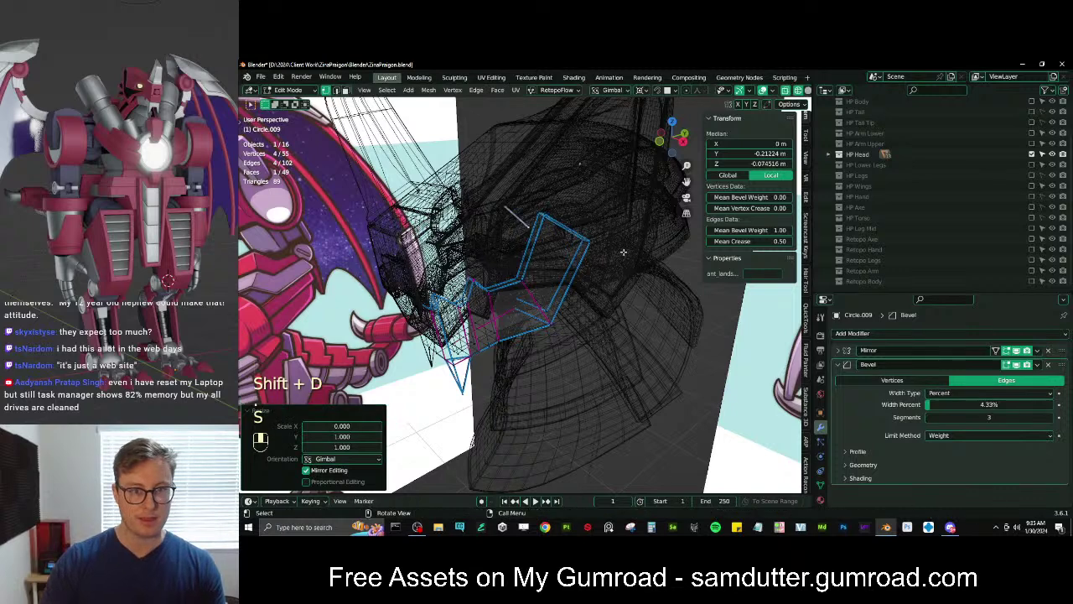
key("shift+d")
right_click(624, 258)
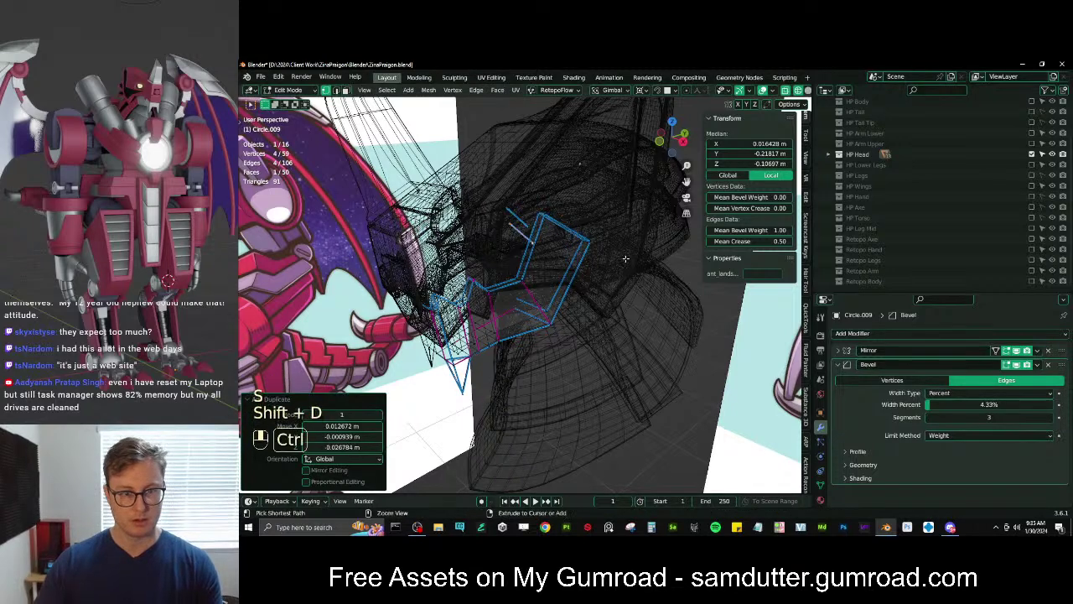
key("ctrl+z")
key("g")
right_click(608, 249)
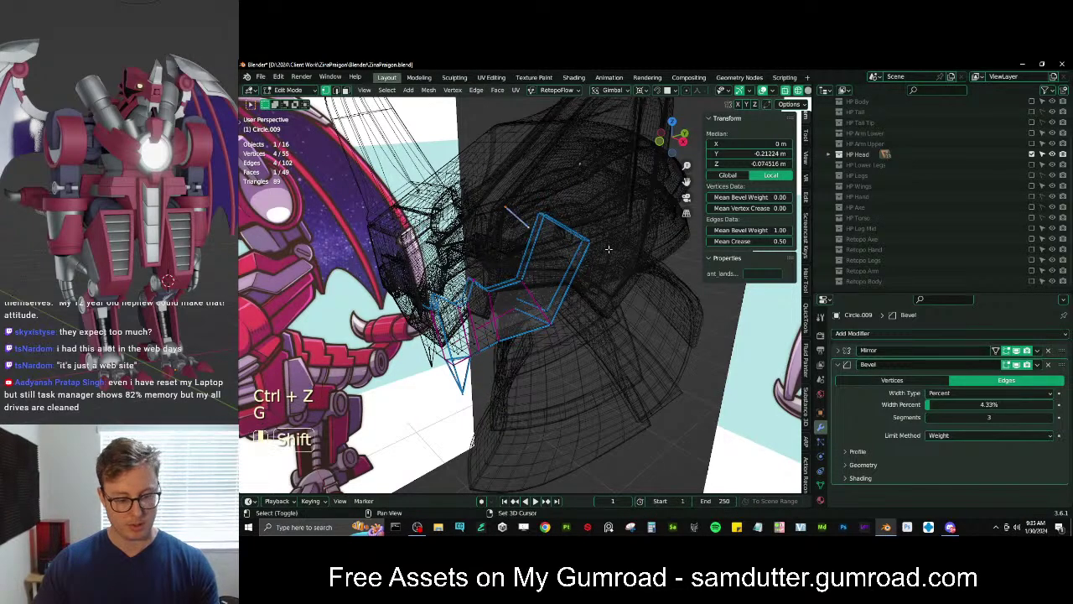
Snap the 3D cursor to the centred hinge vertices and delete those duplicated vertices
key("shift+s")
left_click(605, 293)
key("x")
left_click(604, 281)
key("Tab")
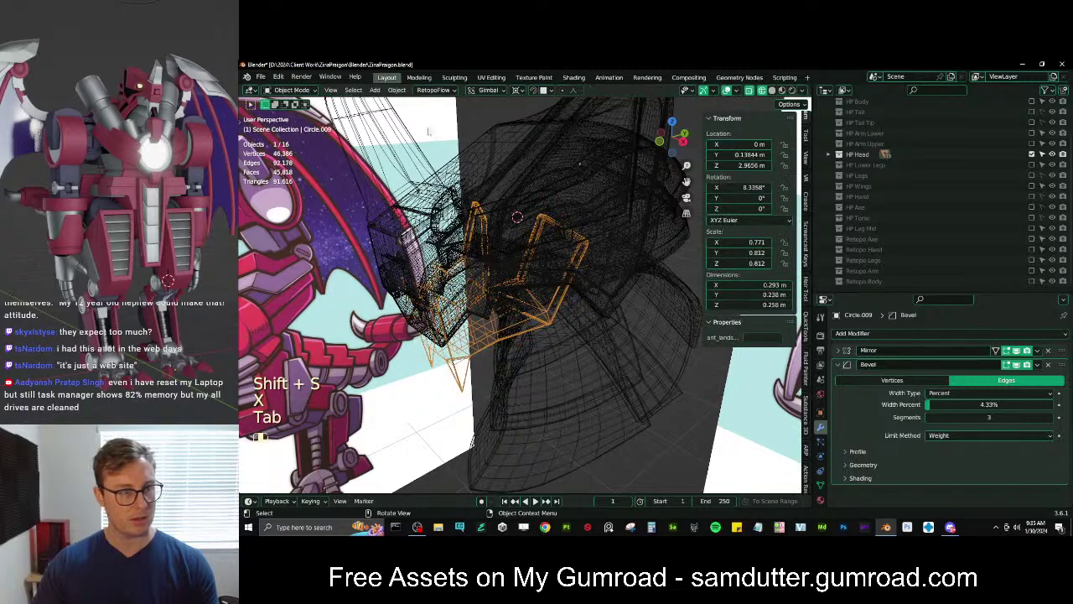
Set the lower jaw's origin to the 3D cursor
left_click(399, 91)
mouse_move(436, 109)
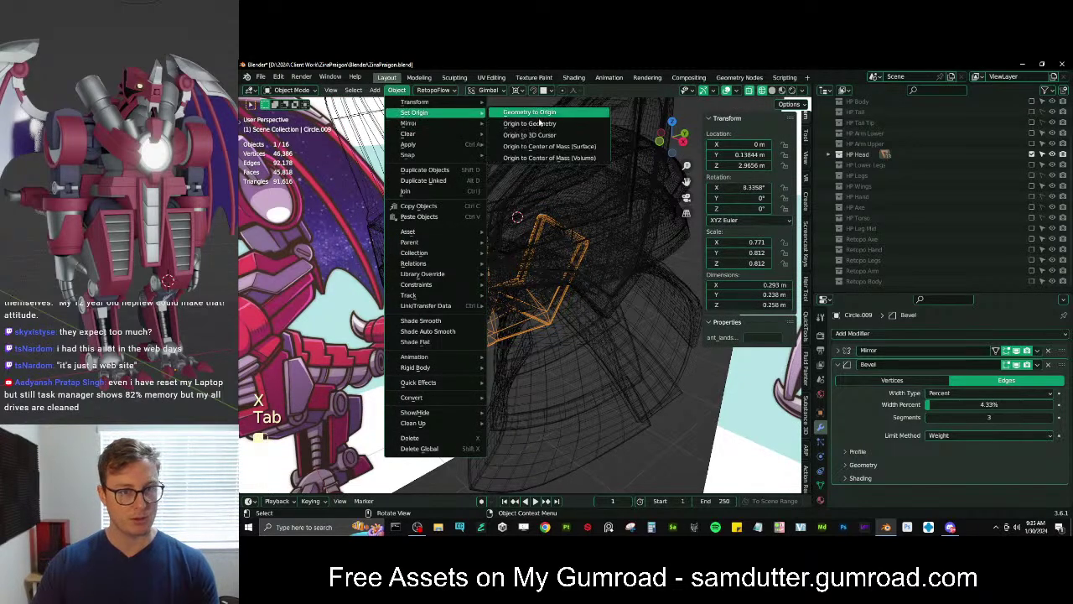
left_click(540, 132)
Try rotating the lower jaw open about its hinge origin in a solid right side view
key("KP_3")
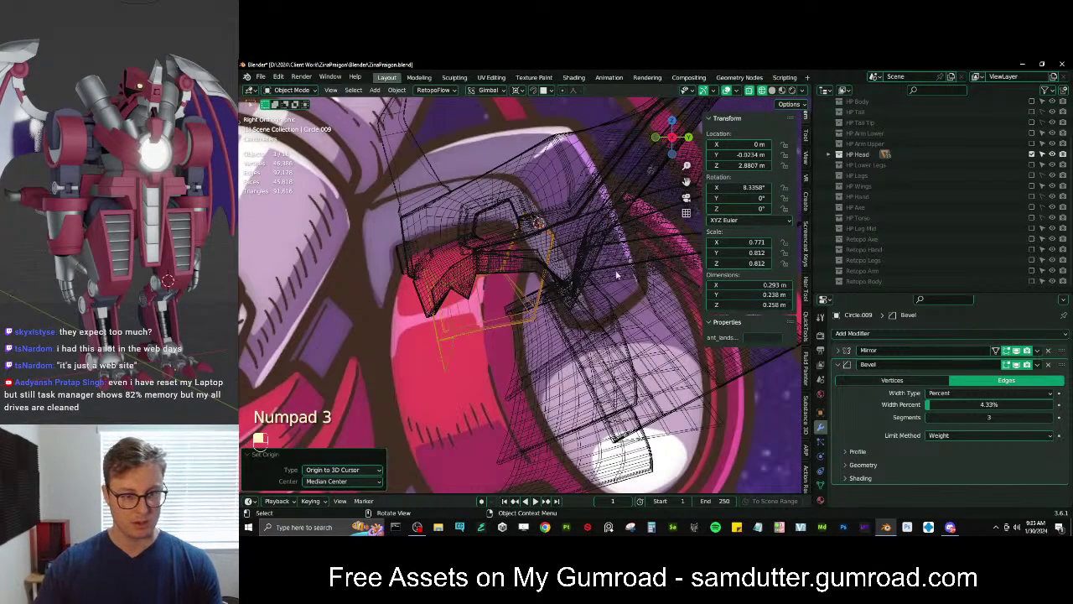
key("z")
key("r")
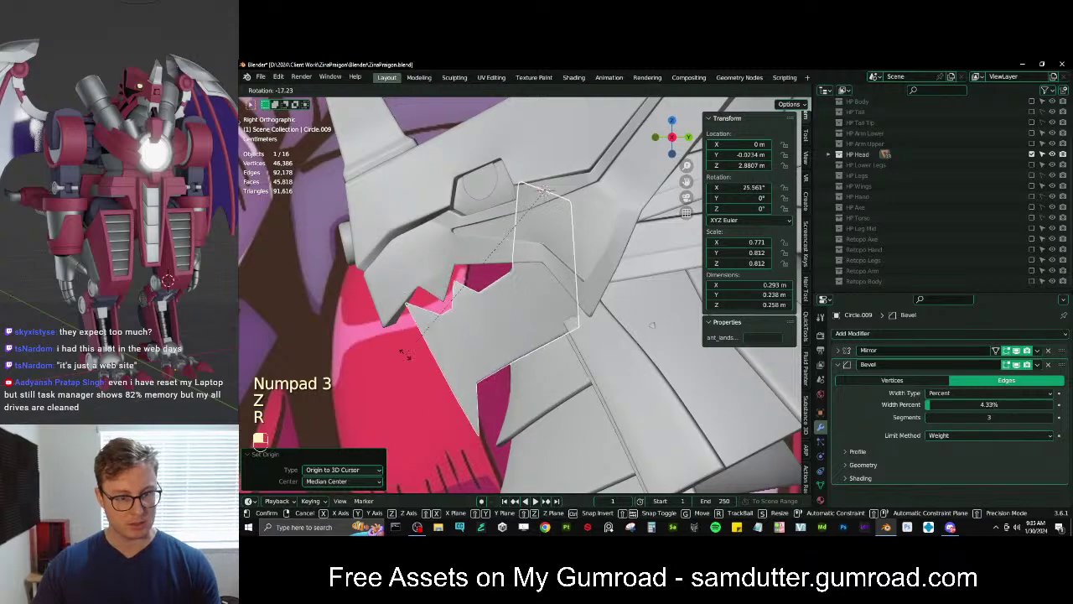
left_click(447, 399)
scroll(470, 360, "down", 3)
mouse_move(486, 312)
middle_mouse_down()
mouse_move(520, 289)
mouse_move(586, 280)
mouse_move(443, 291)
mouse_move(496, 313)
middle_mouse_up()
Try clearing the lower jaw's location and rotation, and undo back to its pose before the test rotation
key("alt+g")
key("ctrl+z")
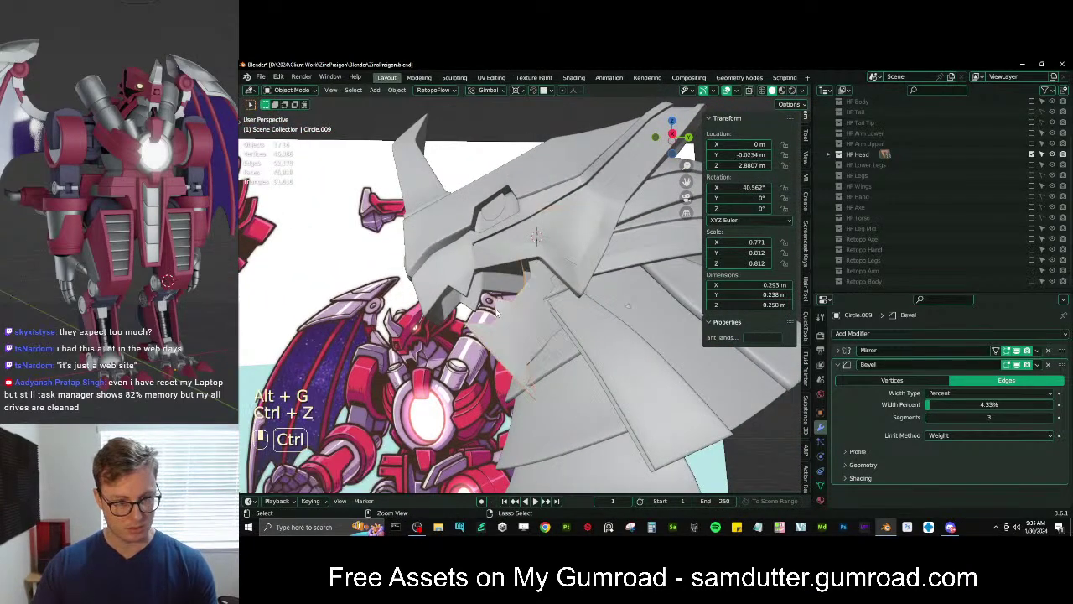
key("alt+r")
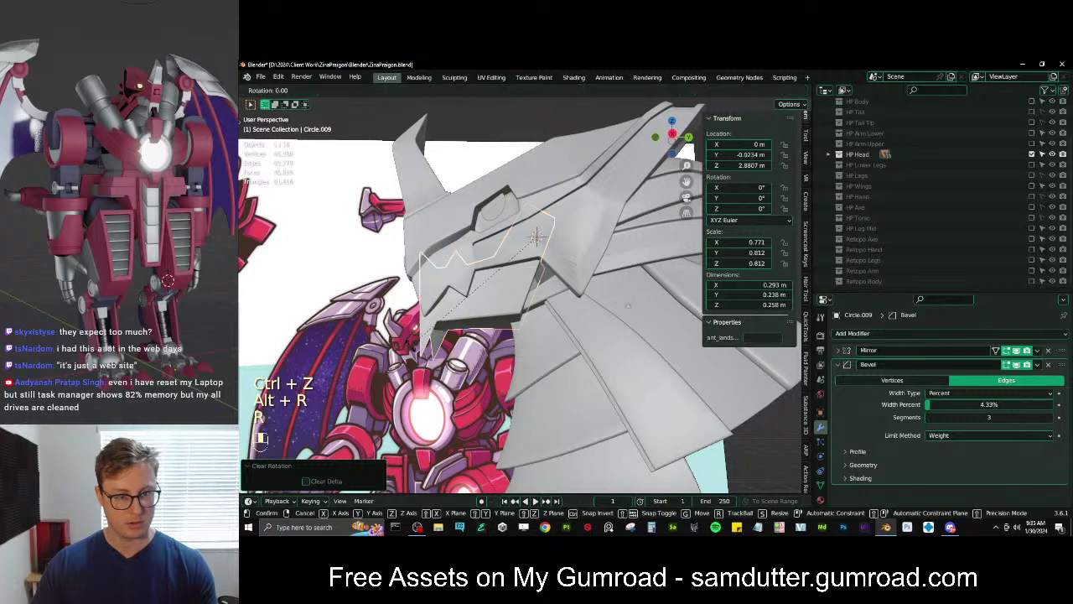
key("r")
key("ctrl+z")
key("ctrl+z")
key("ctrl+z")
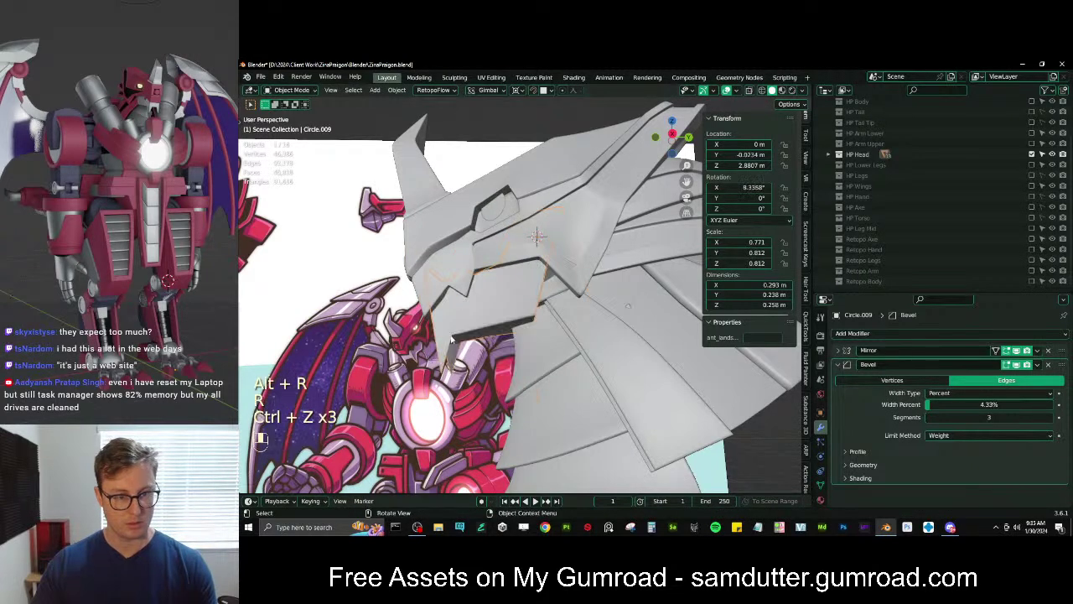
Apply the lower jaw's rotation and scale, and return to the right side view
key("ctrl+a")
left_click(458, 337)
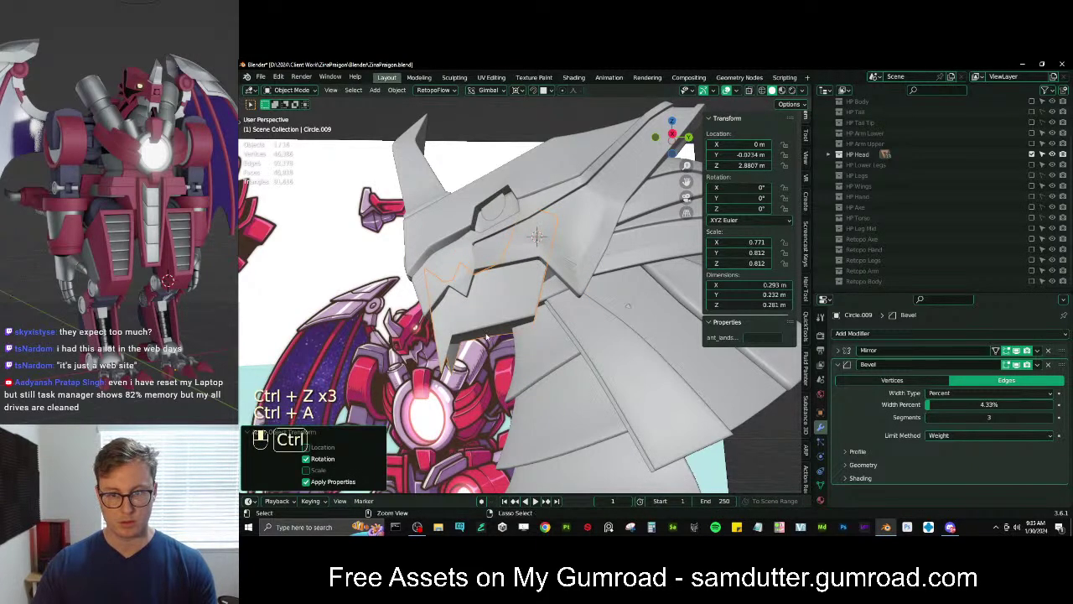
key("ctrl+a")
key("s")
key("KP_3")
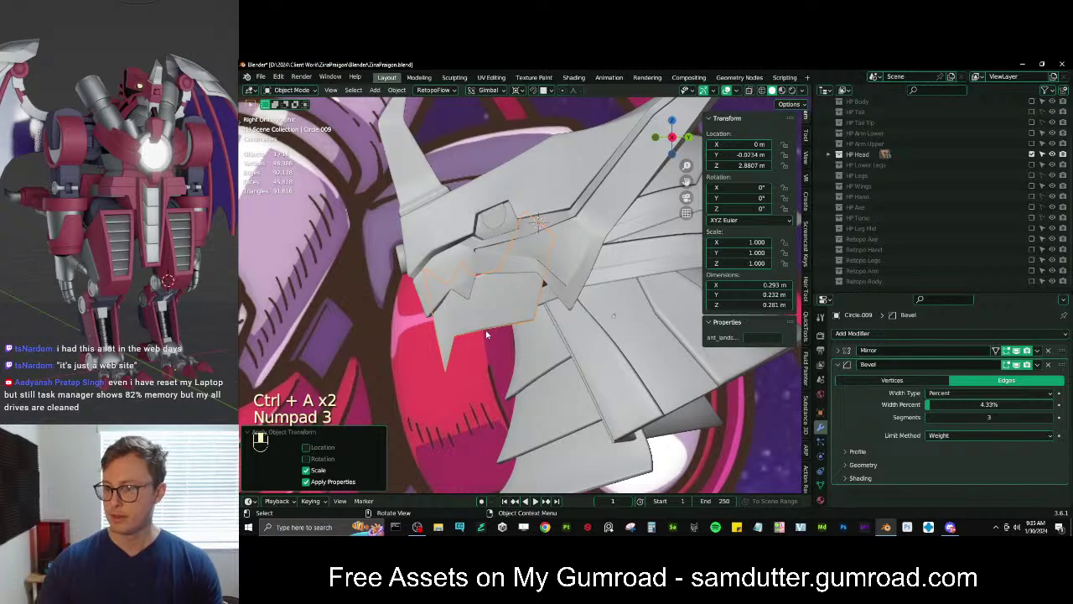
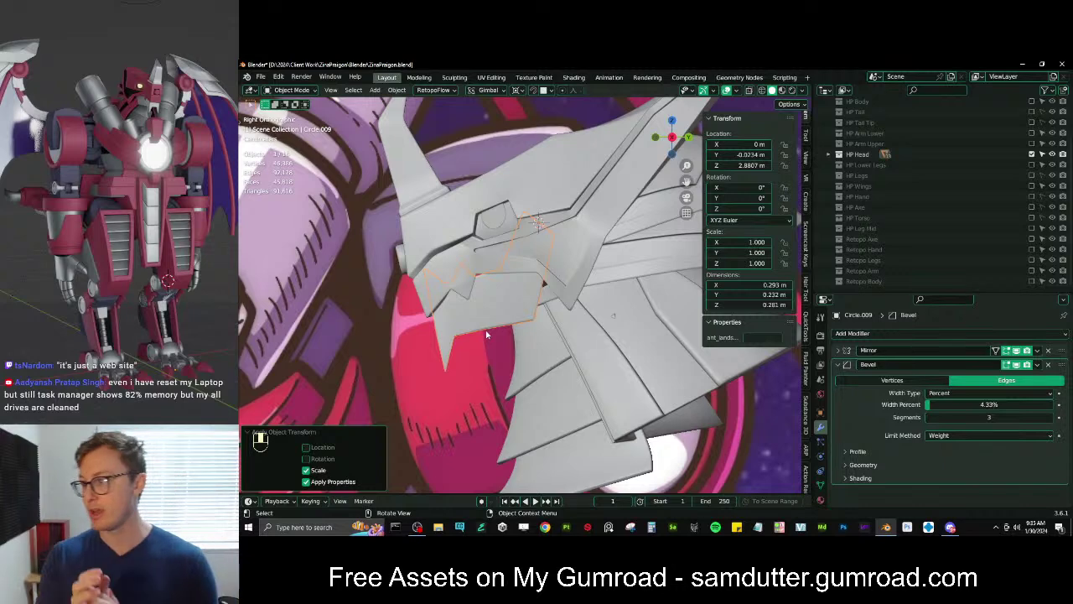
Try rotating the lower jaw about its hinge in the right side view, and undo it
scroll(521, 181, "up", 1)
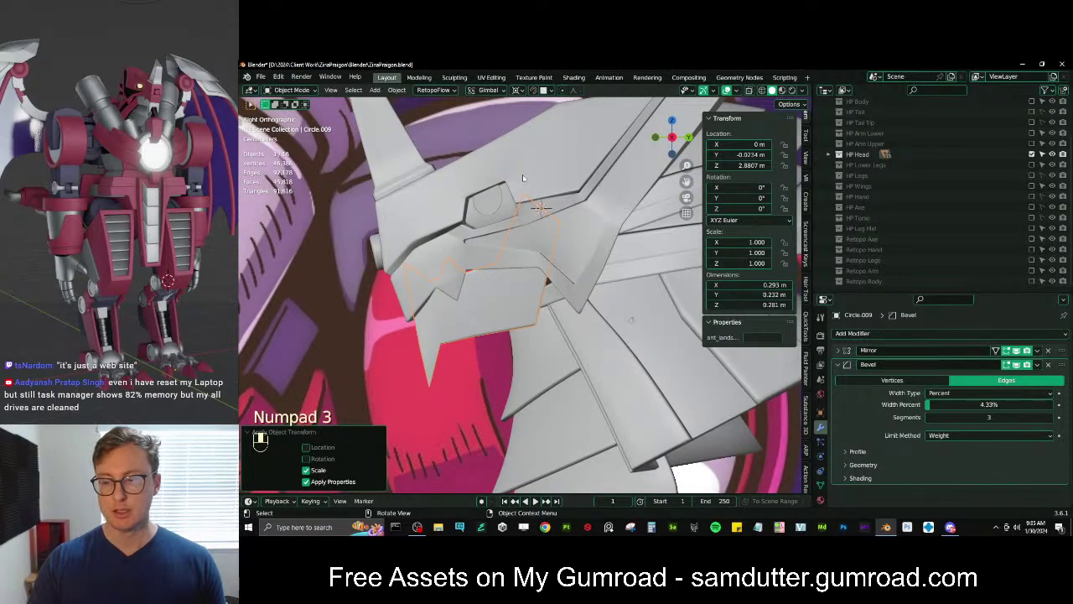
middle_click_drag(391, 252, 441, 215, "shift")
key("r")
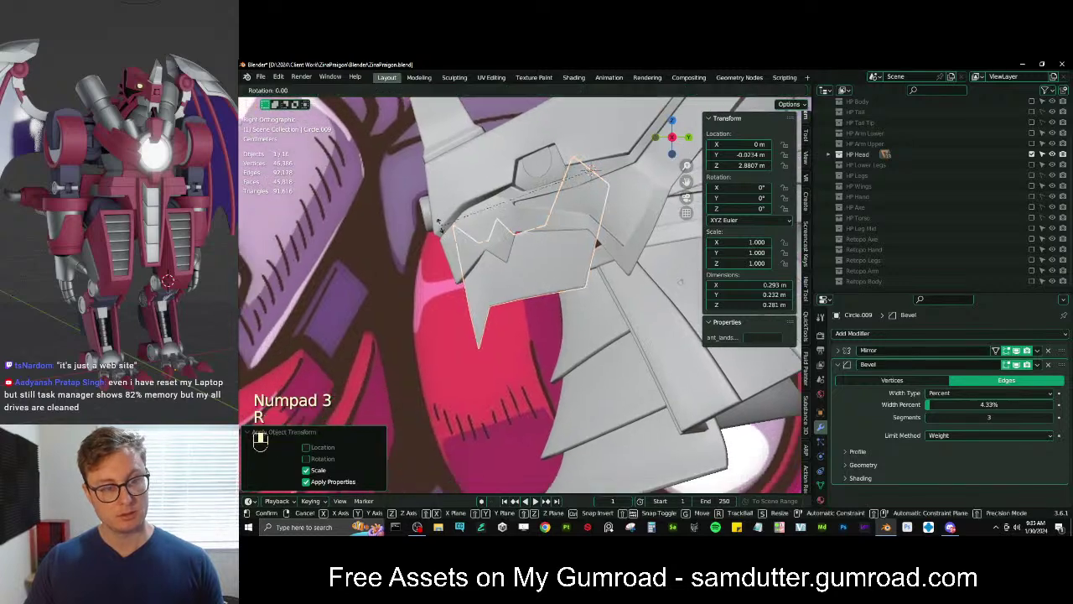
right_click(432, 275)
key("r")
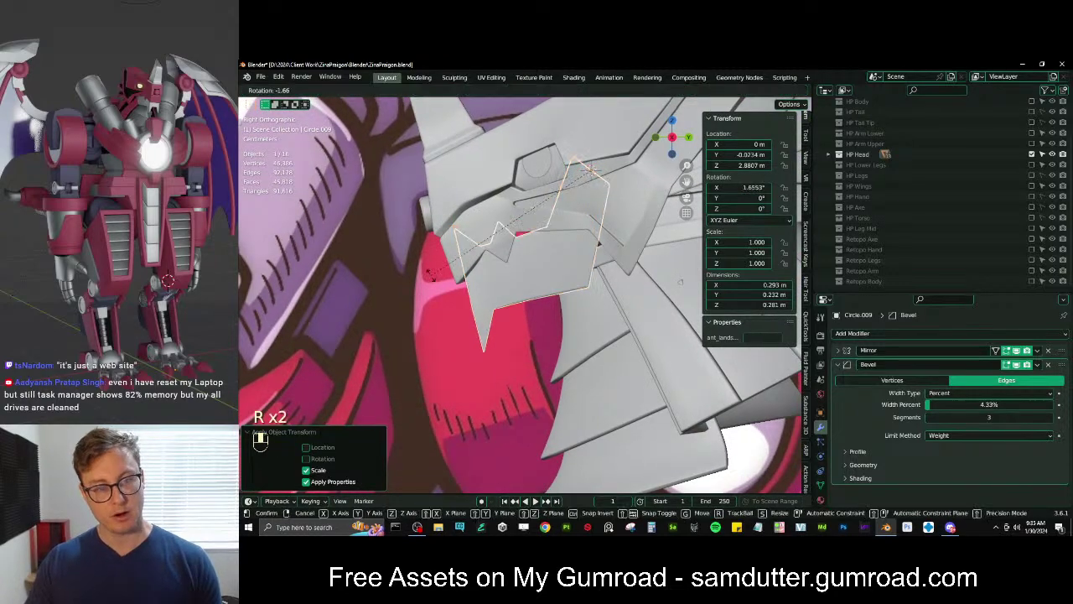
left_click(431, 277)
key("ctrl+z")
Try rotating the lower jaw around the X axis to test how it opens beneath the head
mouse_move(431, 276)
middle_mouse_down()
mouse_move(530, 258)
mouse_move(478, 267)
mouse_move(413, 342)
mouse_move(439, 275)
middle_mouse_up()
key("r")
key("x")
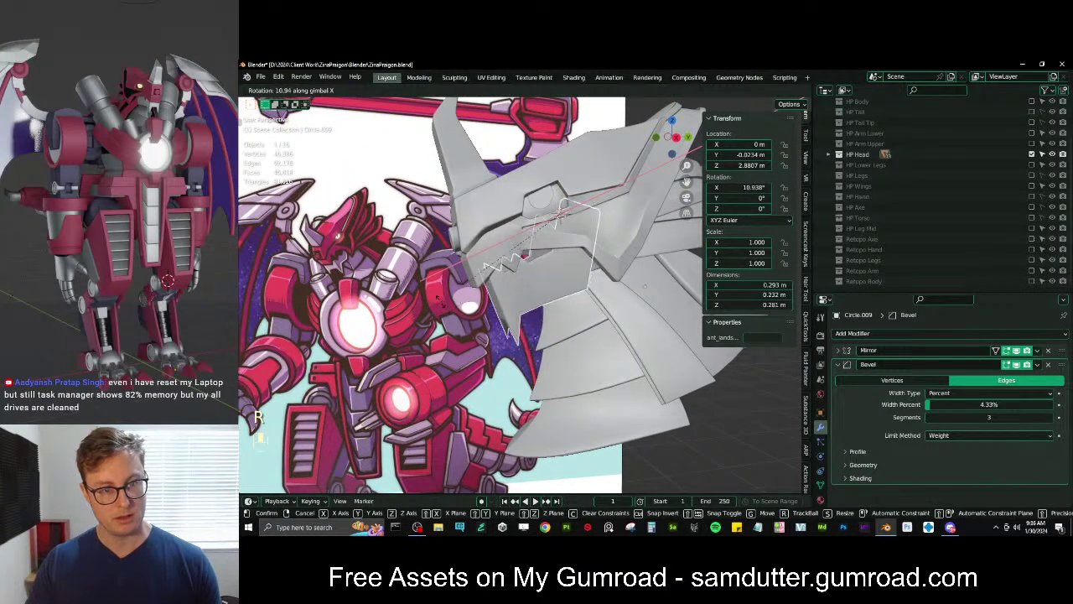
left_click(455, 348)
key("ctrl+z")
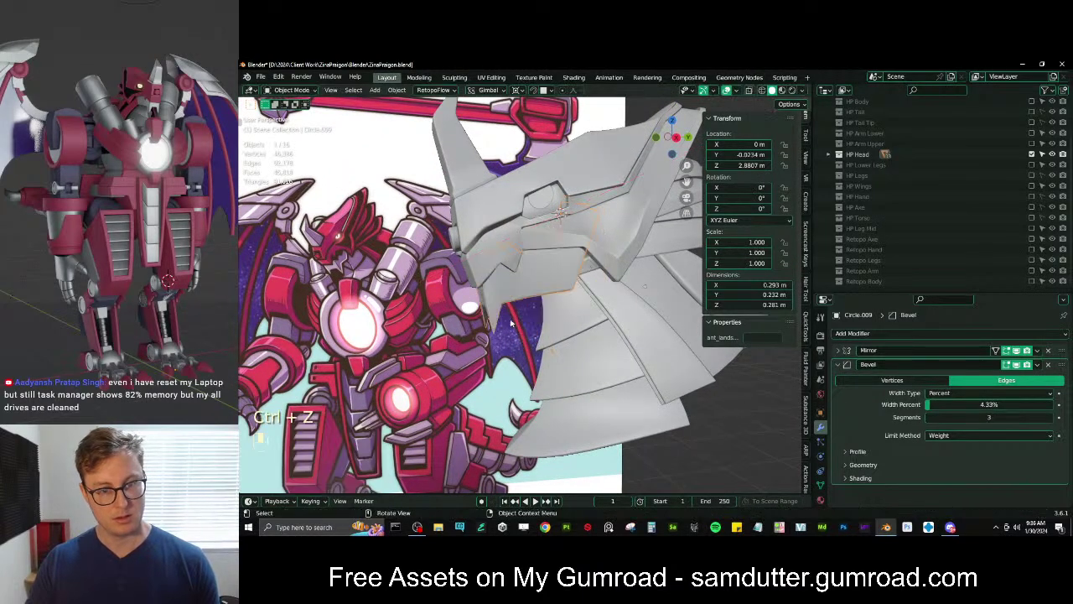
middle_click_drag(455, 348, 526, 300)
key("r")
key("x")
left_click(458, 337)
Open the lower jaw mesh for editing and adjust the rear vertices of its lower side edge
scroll(570, 315, "up", 2)
key("Tab")
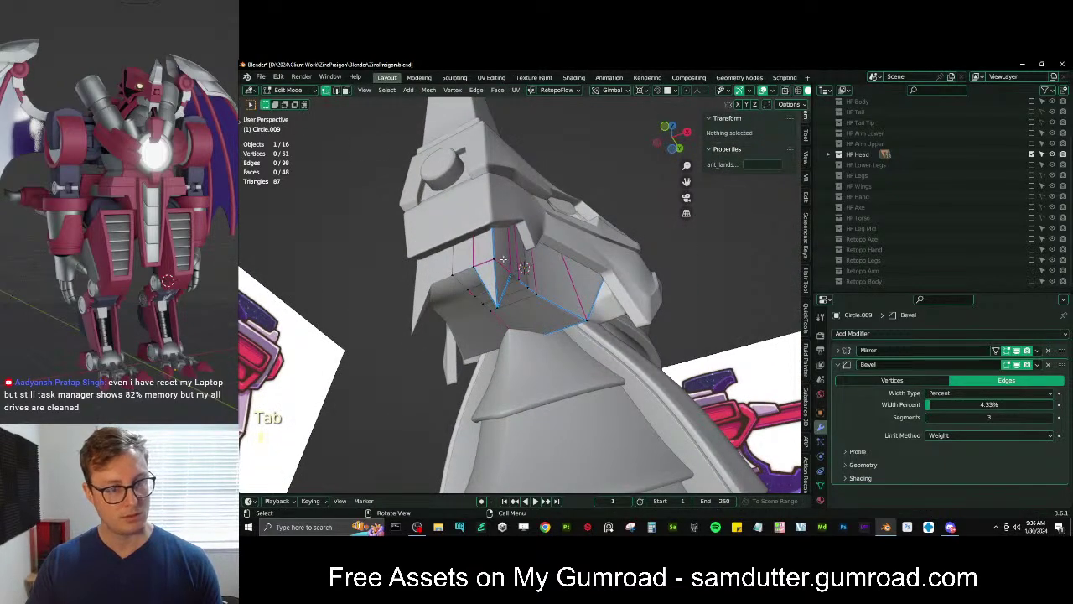
left_click(522, 270)
left_click(592, 323, "ctrl")
middle_click_drag(593, 324, 579, 286)
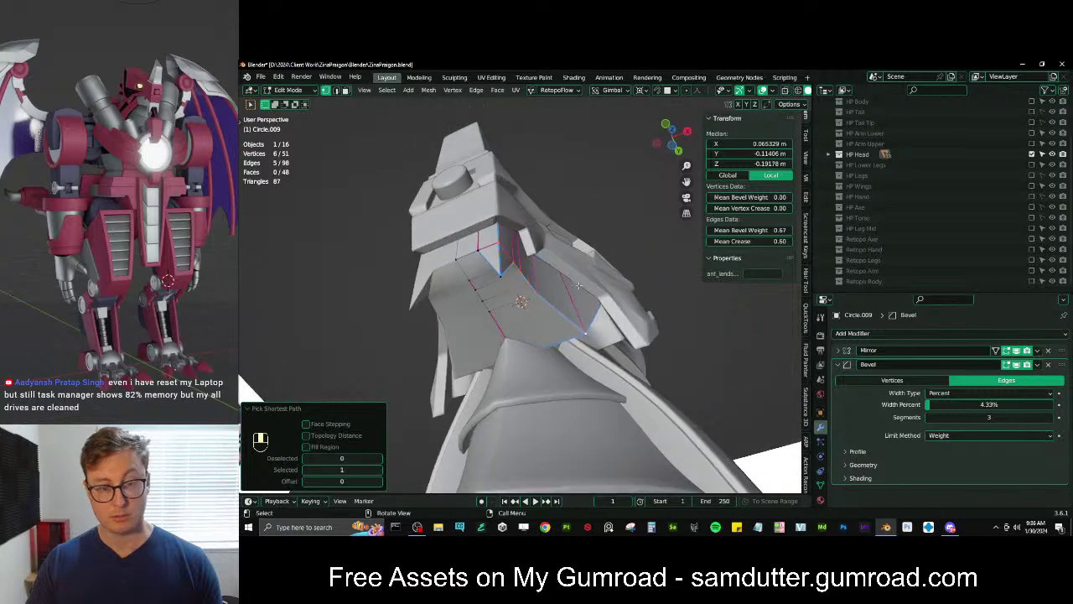
key("ctrl+KP_7")
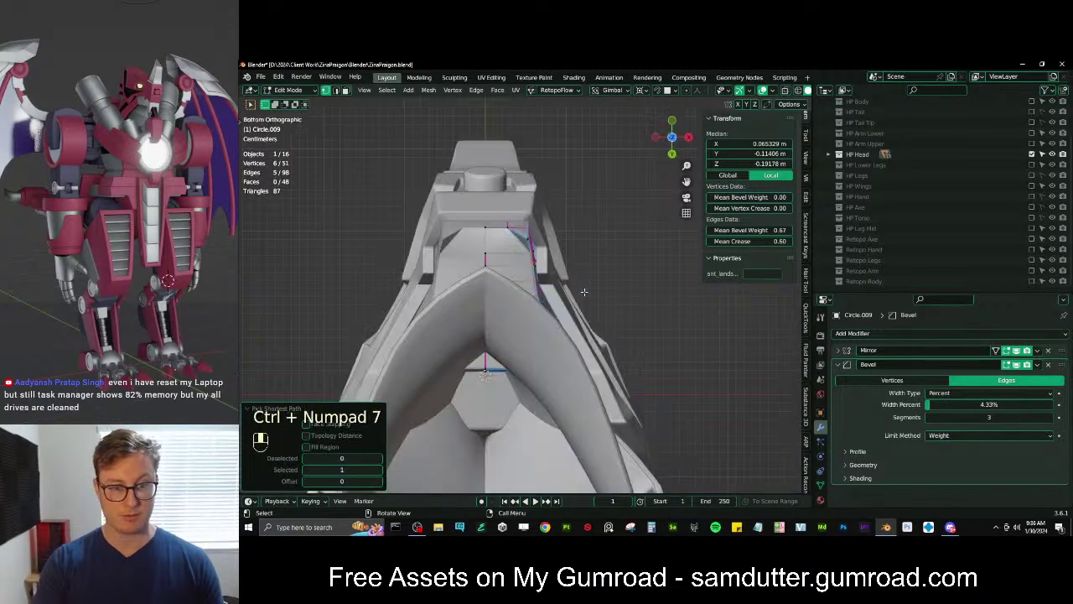
middle_click_drag(587, 289, 554, 294)
left_click(569, 335)
key("g")
left_click(587, 333)
Select the vertices along the lower jaw's side edge, then move, rotate and shift them along X to refine the outline
left_click(529, 286, "ctrl")
key("g")
left_click(611, 263)
key("r")
right_click(609, 259)
key("period")
left_click(604, 254)
key("r")
left_click(597, 241)
key("g")
key("x")
left_click(591, 236)
key("Tab")
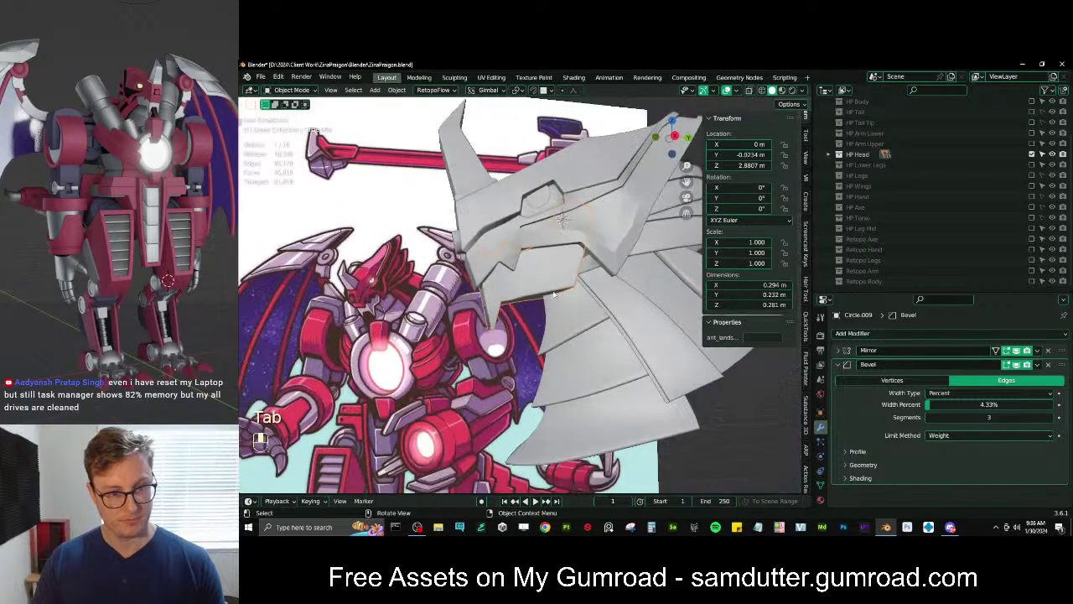
Try rotating the reshaped lower jaw around the X axis to check its clearance
key("r")
key("x")
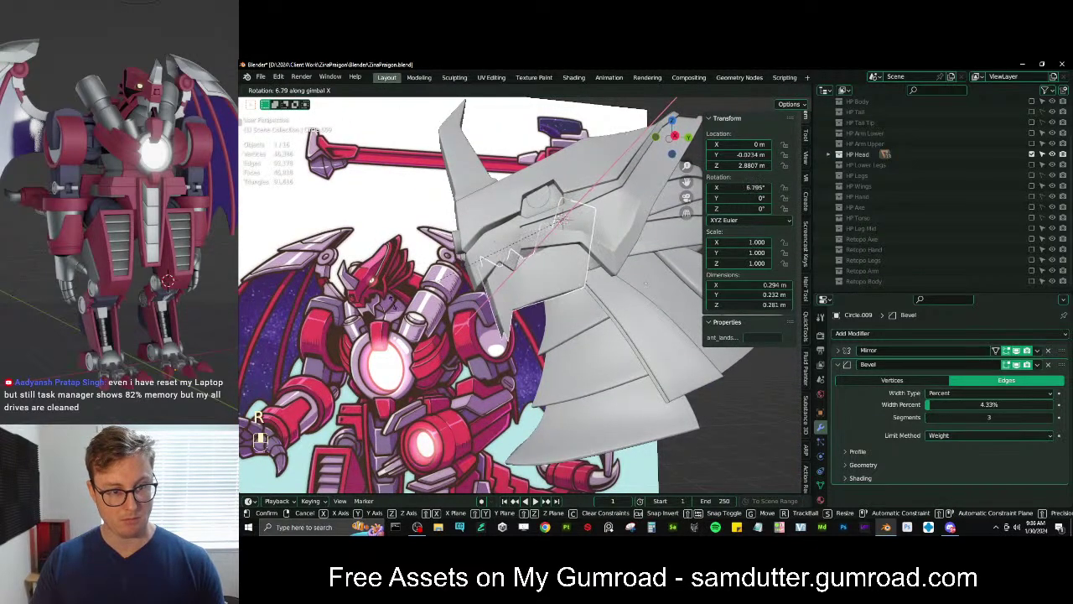
right_click(470, 272)
Select the head and jaw pieces above the neck plates and show them in the right orthographic view
middle_click_drag(561, 296, 549, 306)
scroll(549, 306, "down", 4)
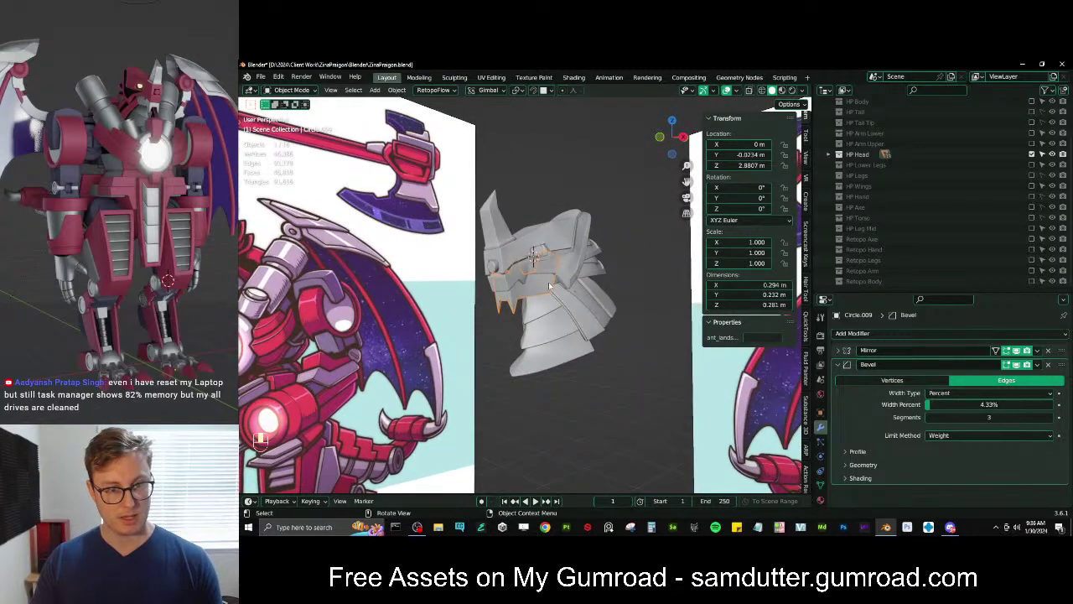
key("b")
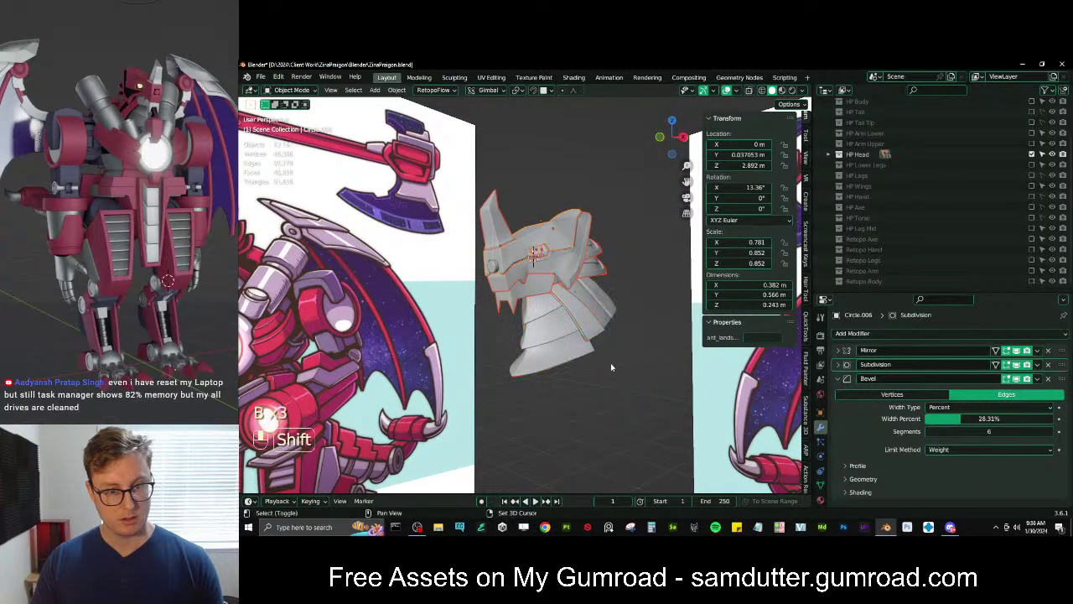
key("KP_3")
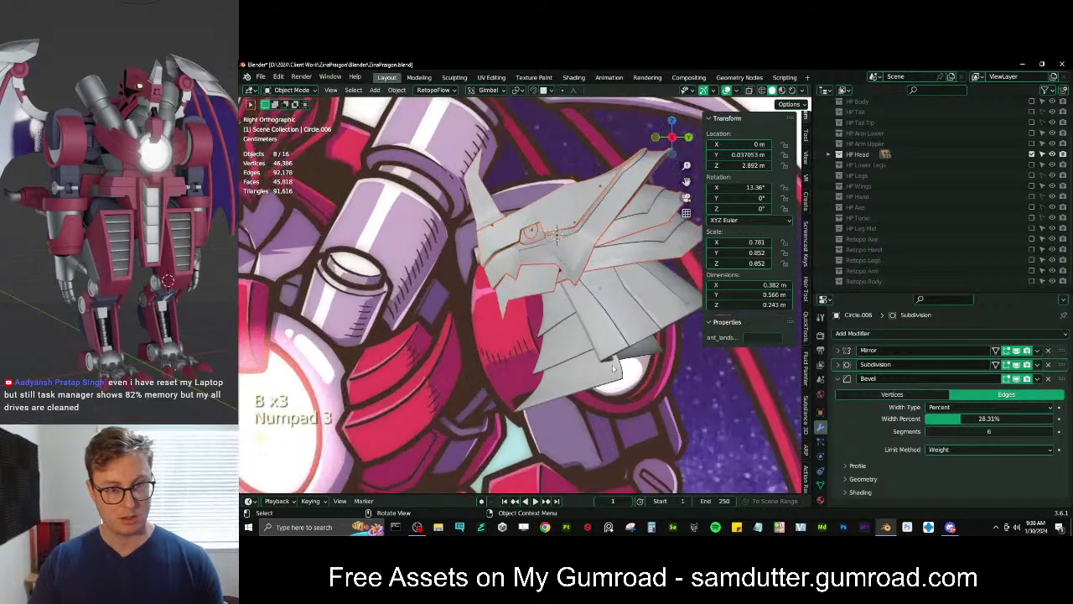
Try rotating the selected head pieces in side view and shifting them relative to the neck plates
key("r")
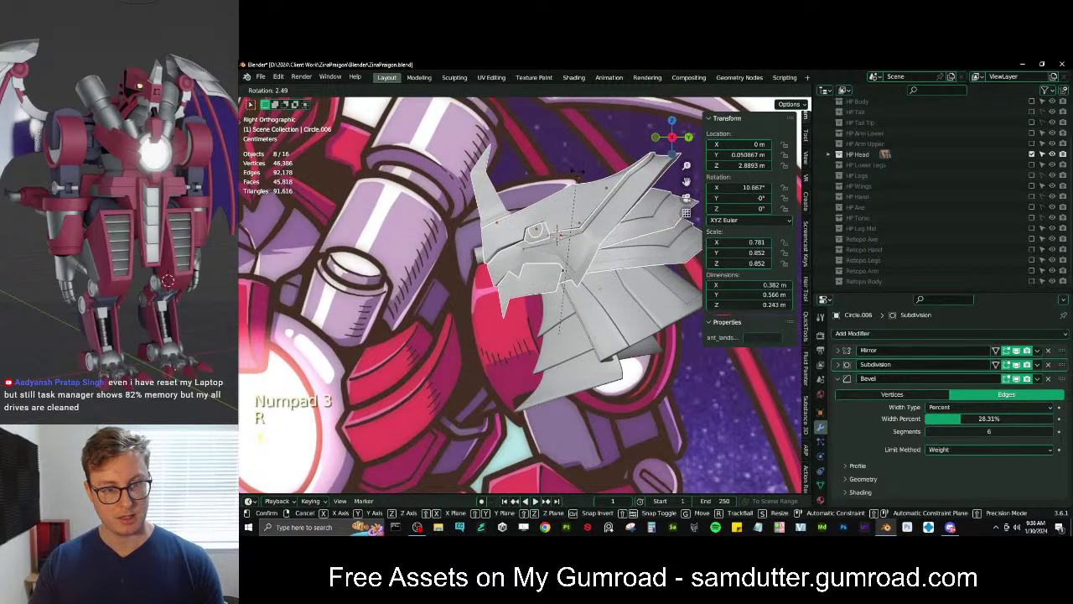
key("r")
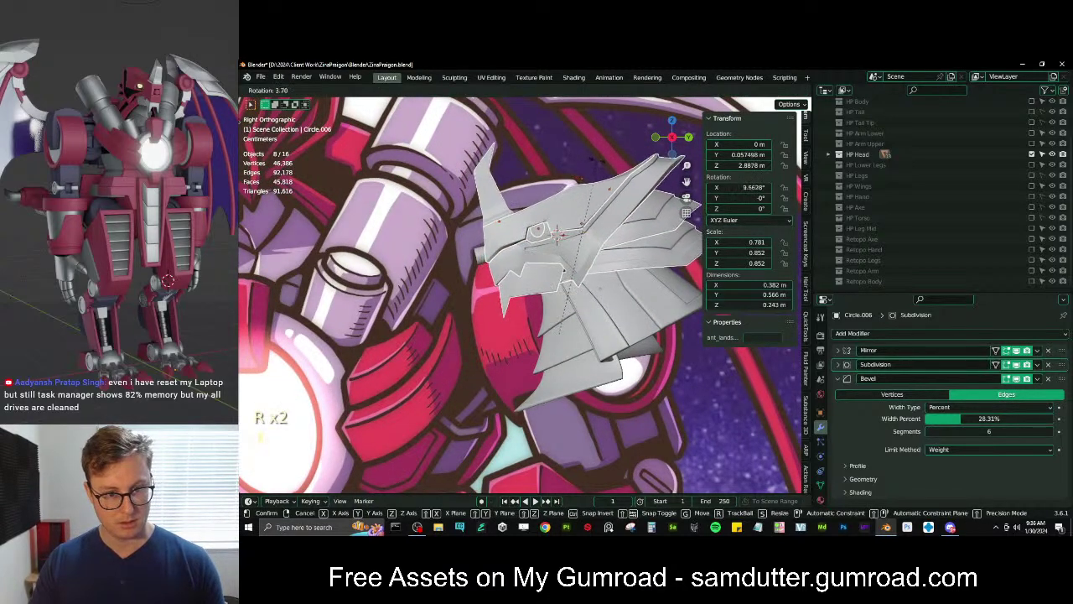
left_click(603, 169)
key("g")
left_click(585, 156)
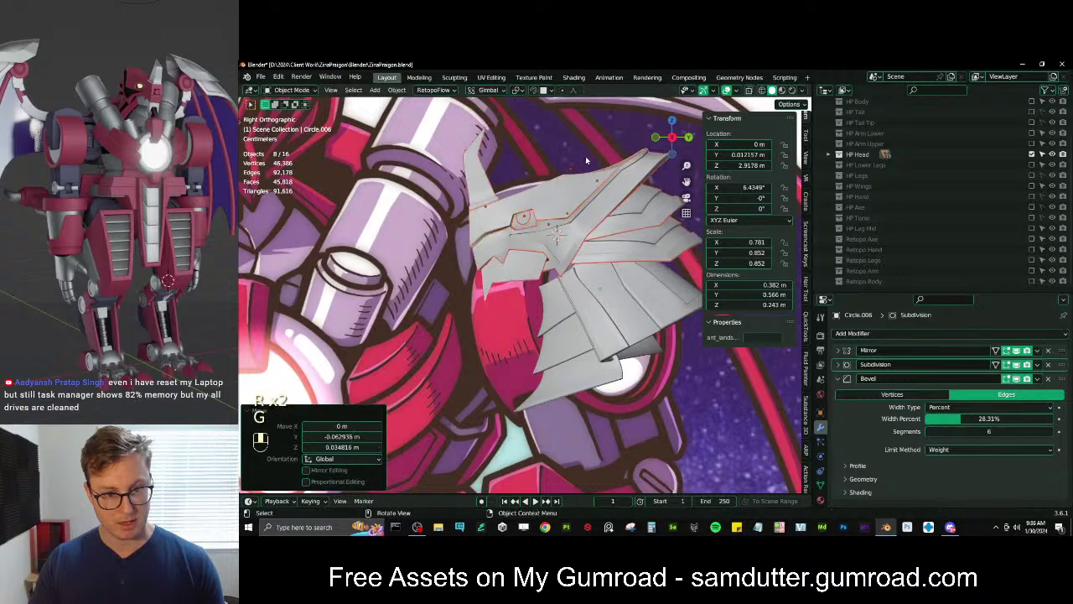
key("g")
left_click(588, 171)
middle_click_drag(588, 171, 683, 248)
middle_click_drag(495, 281, 543, 315)
Try moving the head pieces along a single axis in the Gimbal orientation, cancelling or undoing each attempt
key("g")
middle_click(545, 316)
key("ctrl+z")
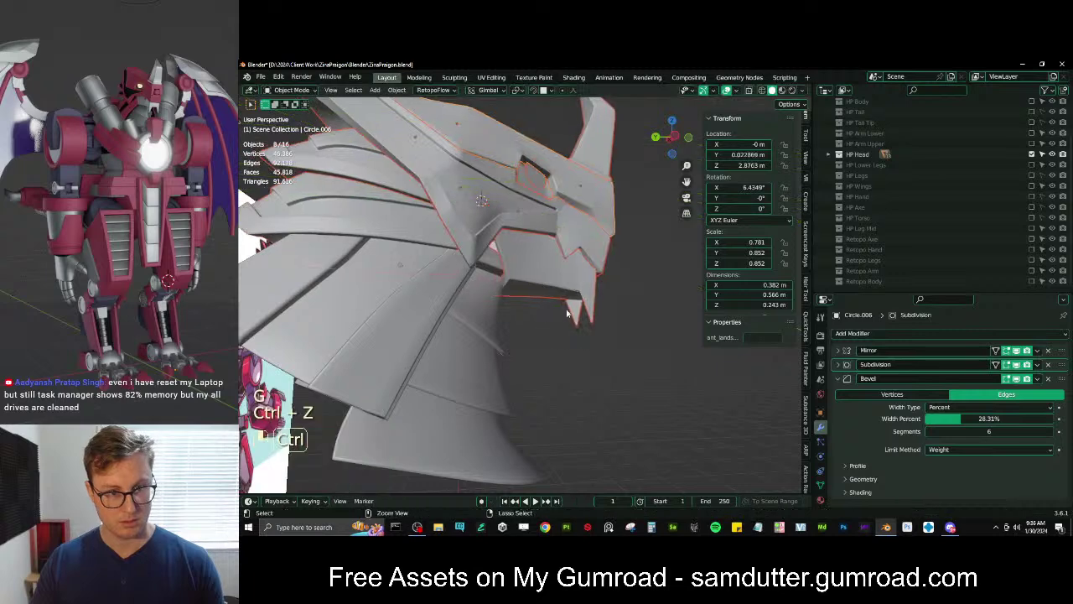
key("period")
scroll(567, 311, "down", 3)
key("g")
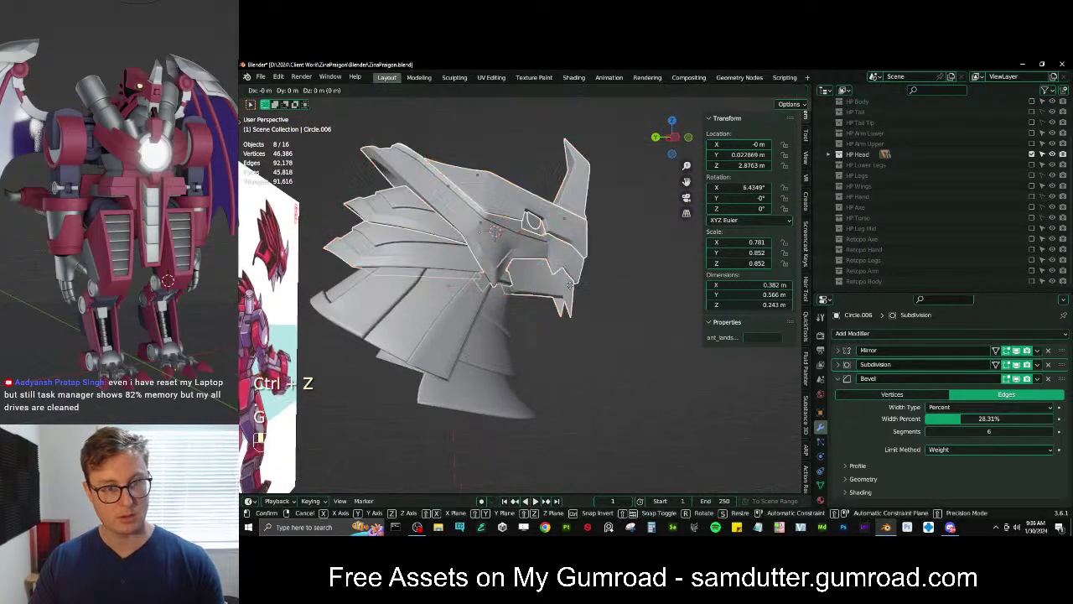
middle_click(567, 285)
left_click(565, 285)
key("ctrl+z")
middle_click_drag(543, 234, 470, 286)
key("g")
middle_click(470, 276)
right_click(475, 178)
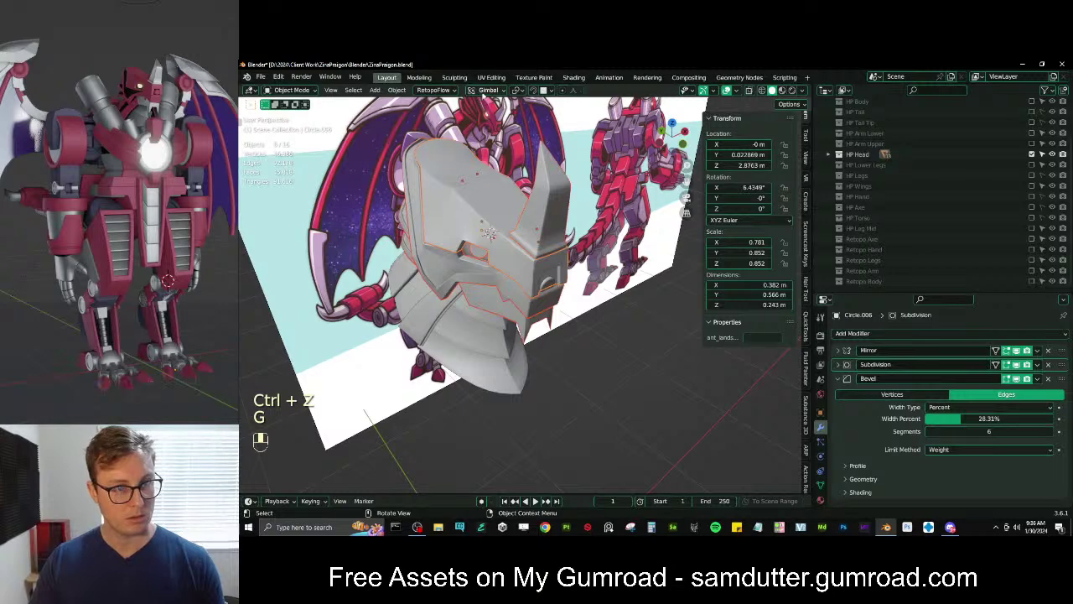
Try the Global transform orientation and slide the head pieces along the global Y axis
left_click(486, 91)
left_click(472, 123)
key("g")
middle_click(546, 337)
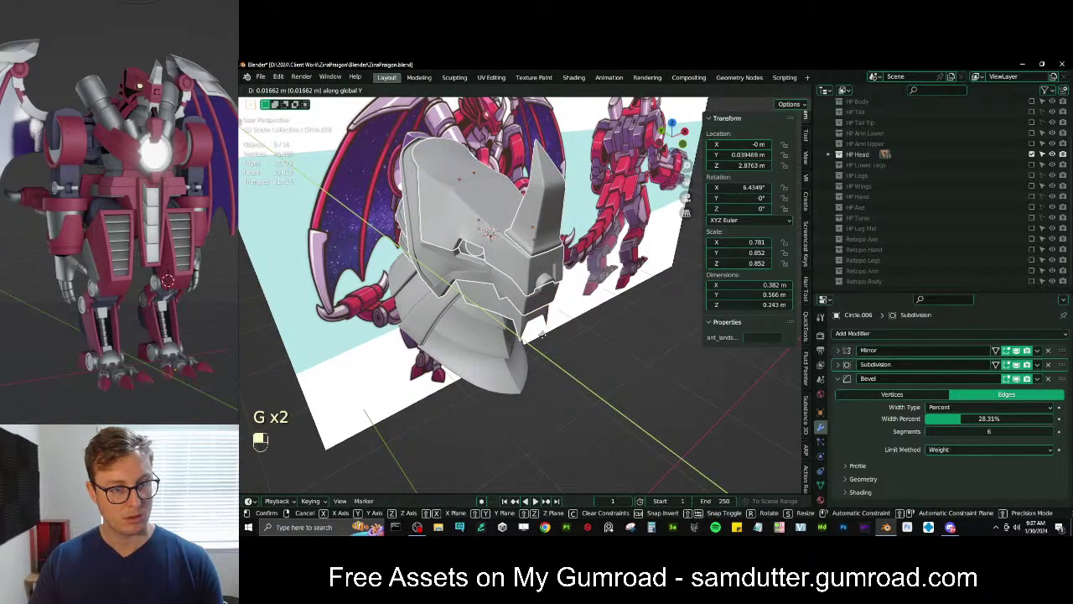
left_click(543, 334)
middle_click_drag(543, 335, 575, 305)
Undo the trial rotation and moves of the head pieces
key("ctrl+z")
key("ctrl+z")
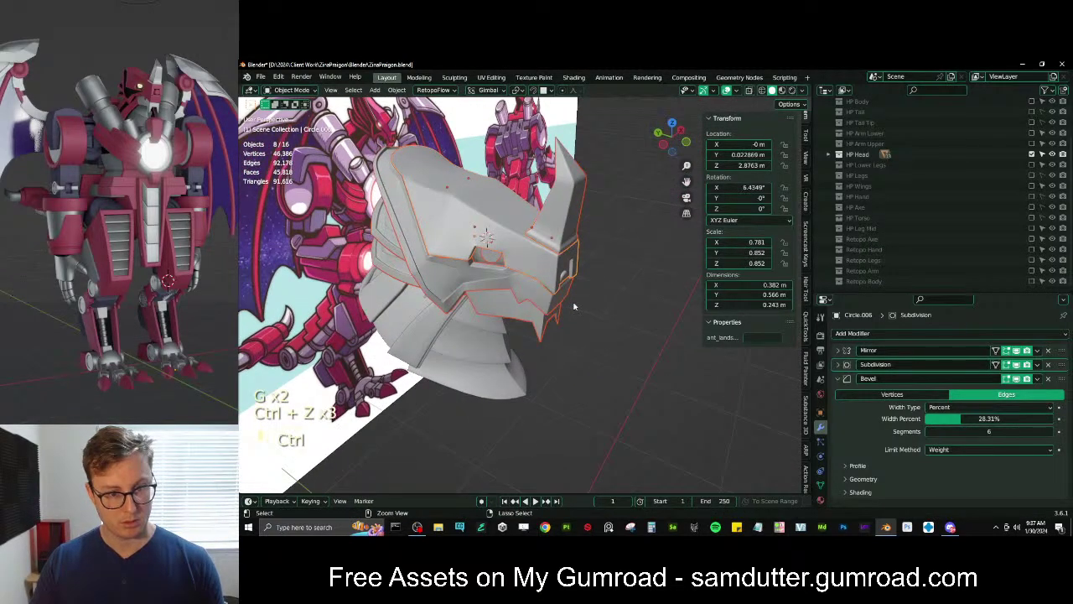
key("ctrl+z")
key("ctrl+z")
key("ctrl+z")
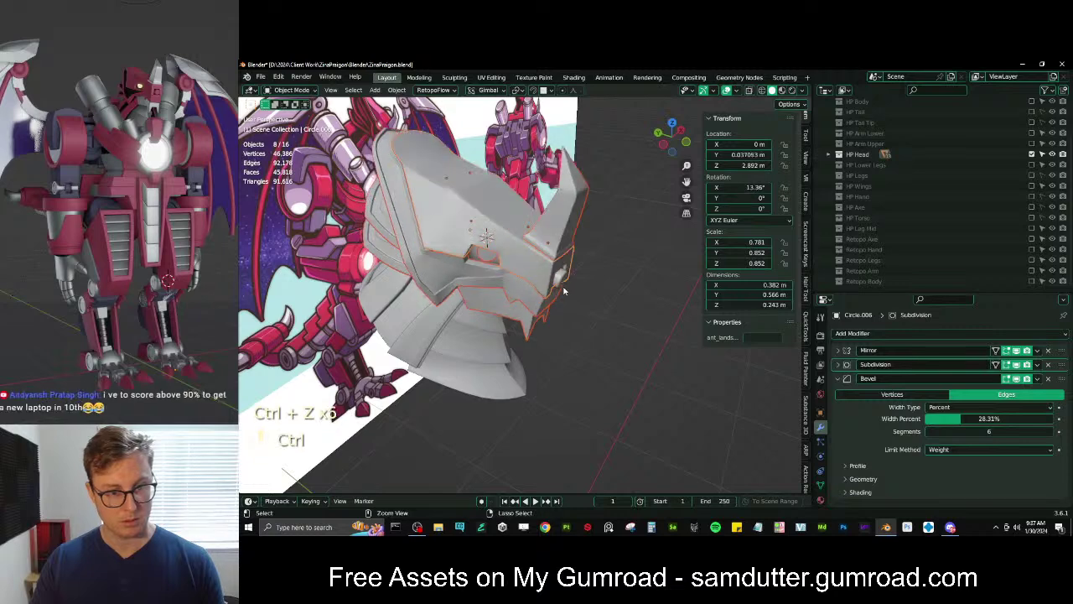
Rotate the head pieces by about 4.6° in side view and move them about -0.027 m along Y
key("KP_3")
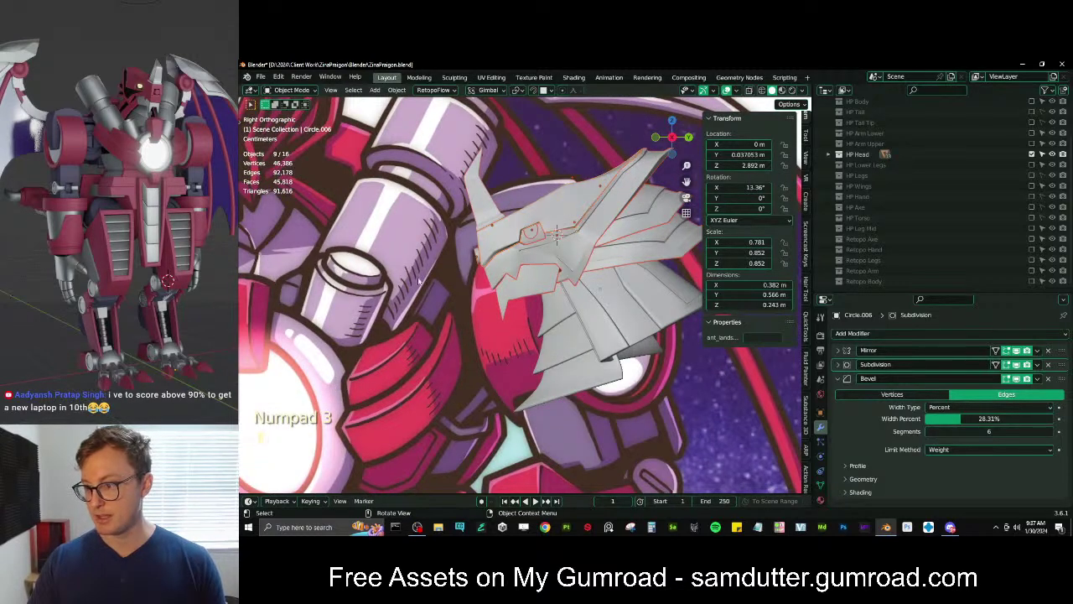
scroll(478, 292, "up", 2)
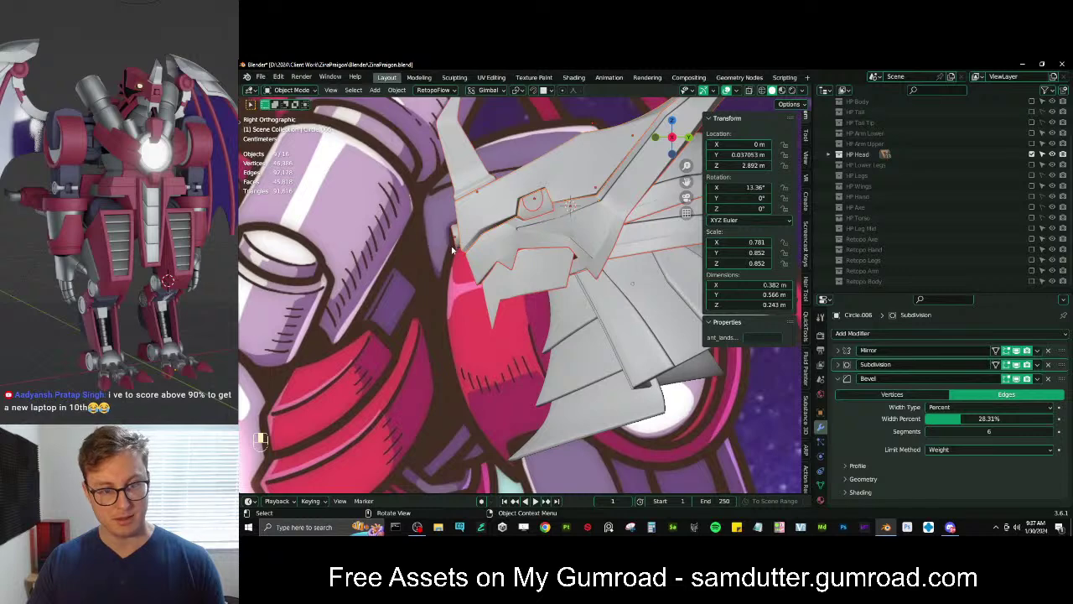
key("r")
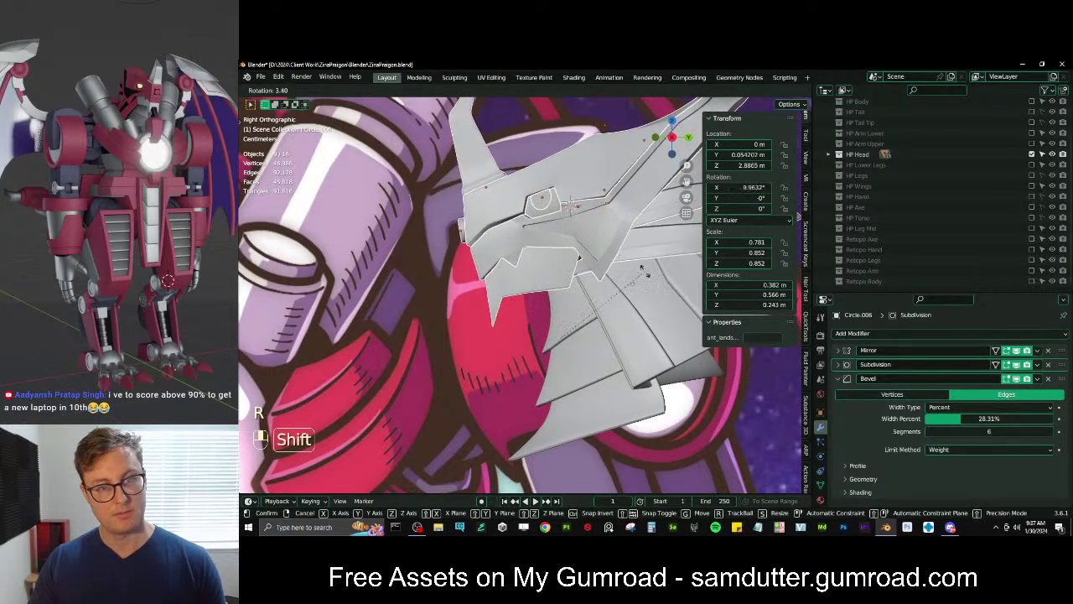
left_click(642, 278)
key("g")
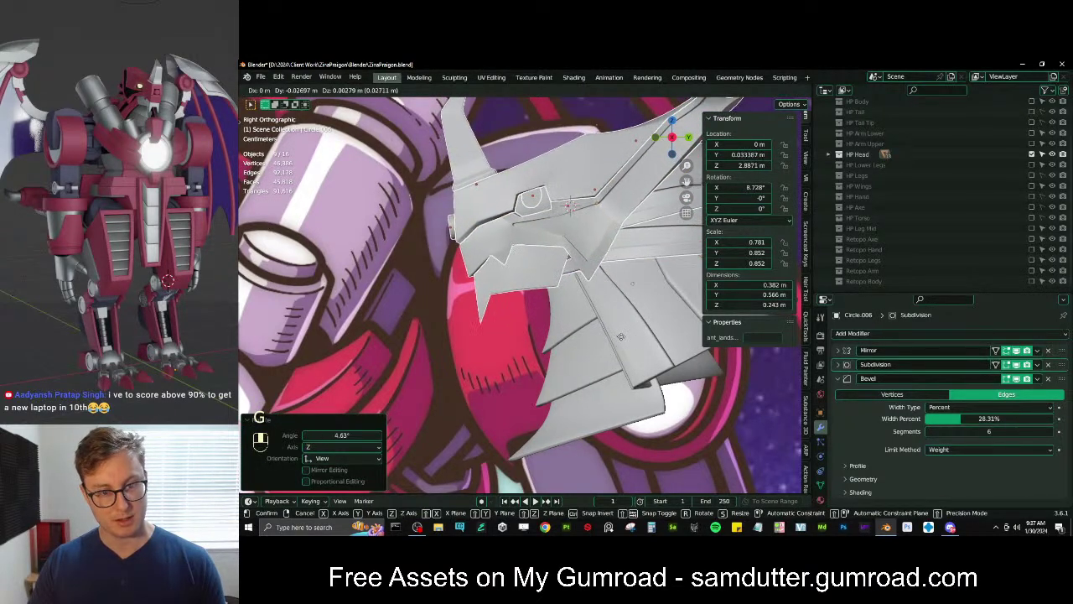
left_click(620, 337)
Try moving the head pieces along the gimbal Y axis and undo the move
middle_click_drag(620, 337, 545, 293)
key("g")
key("y")
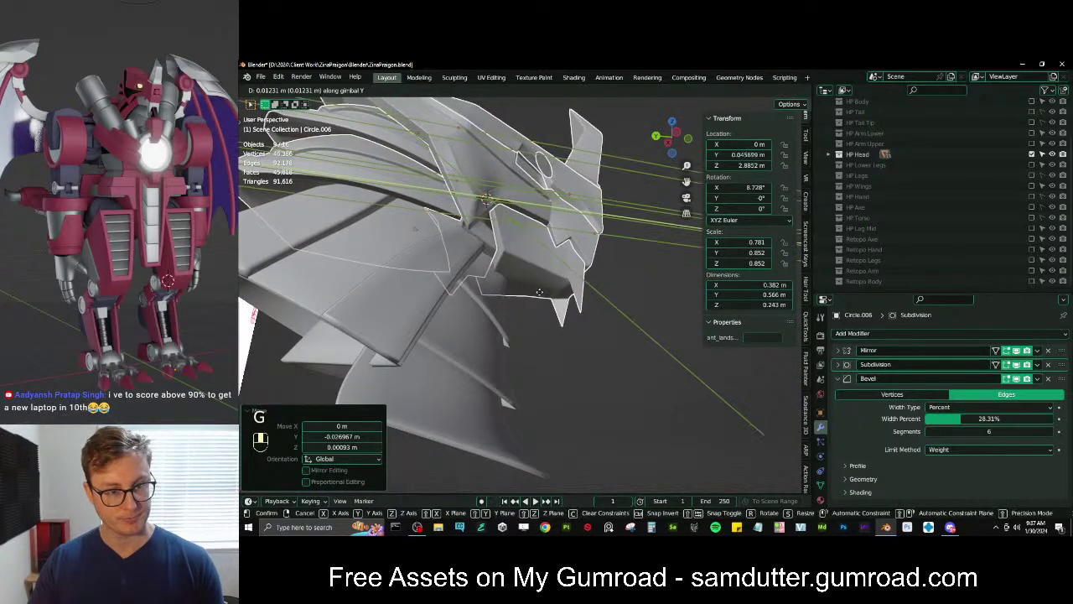
left_click(549, 243)
key("ctrl+z")
Set the transform orientation to Global and move the head pieces about 0.019 m along Y
scroll(549, 237, "down", 3)
left_click(487, 90)
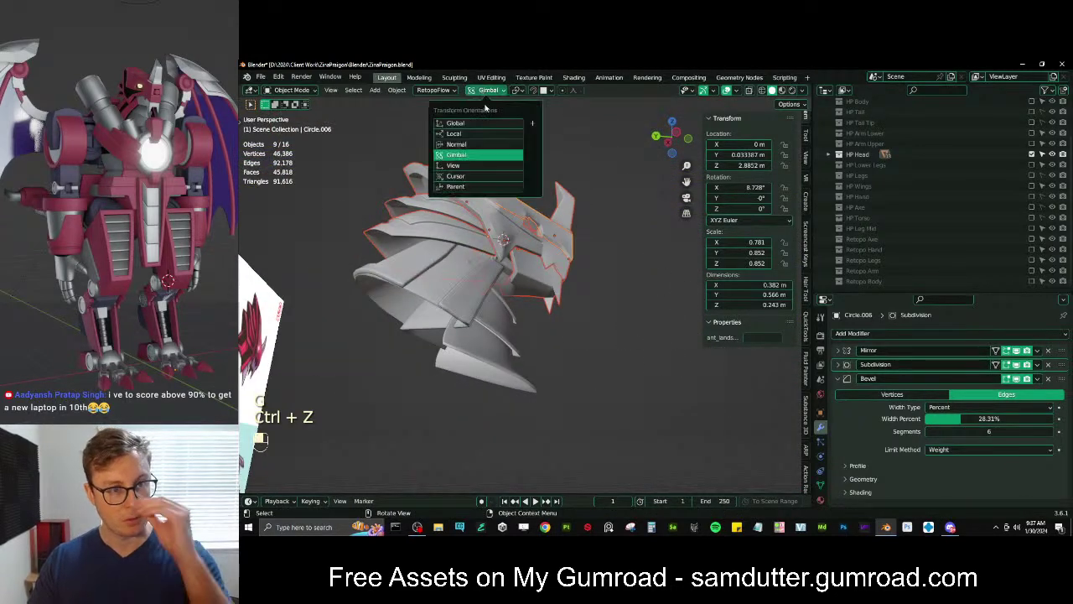
scroll(591, 262, "up", 4)
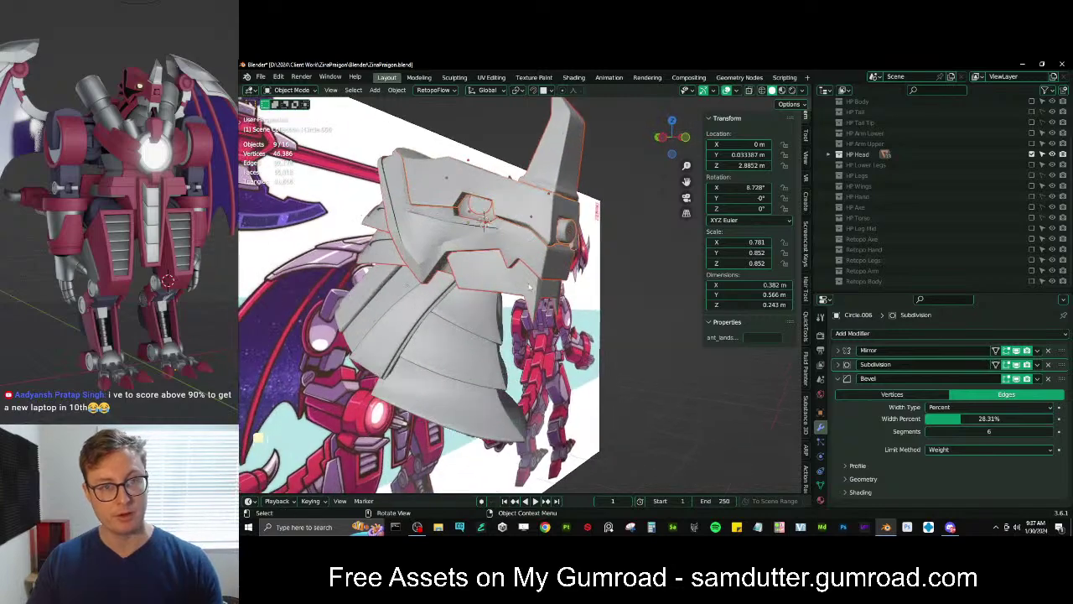
key("g")
key("y")
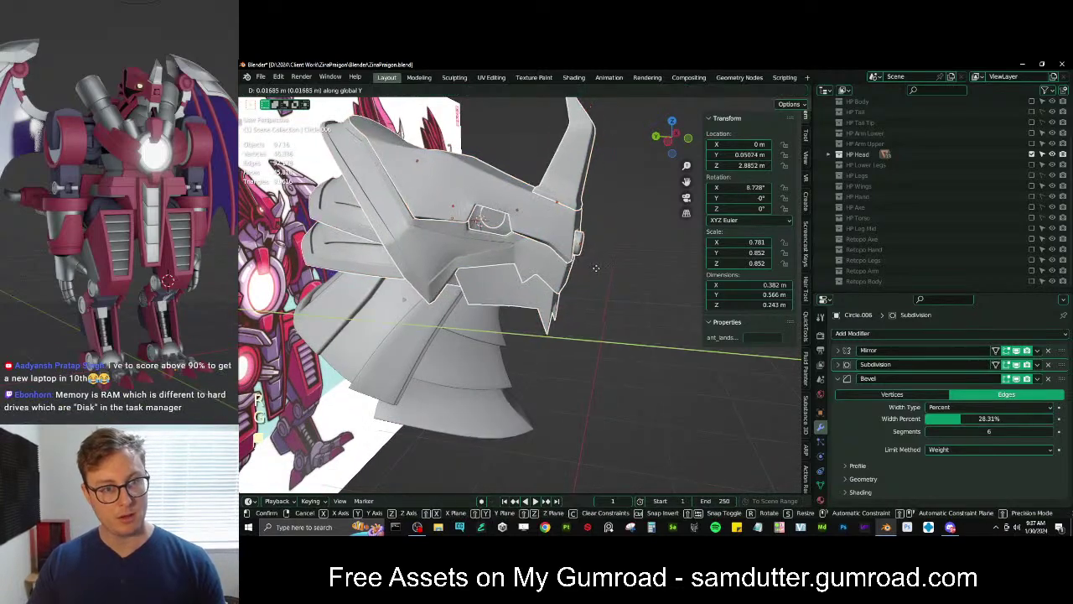
left_click(576, 274)
middle_click_drag(576, 274, 483, 282)
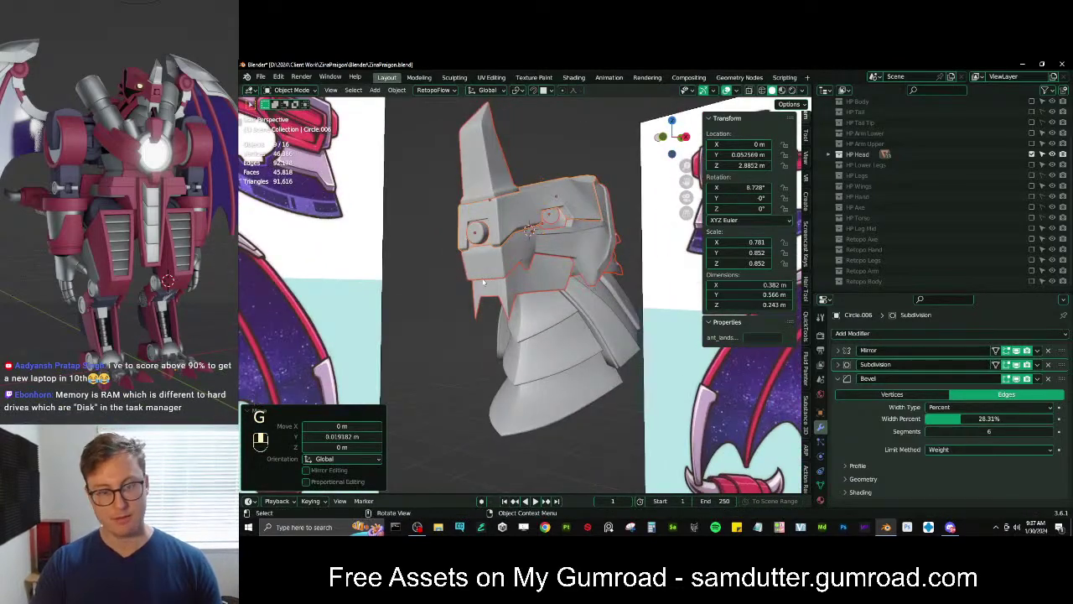
Show the side view in wireframe and move the head pieces about -0.005 m in Y and -0.003 m in Z
key("KP_3")
scroll(470, 276, "up", 3)
middle_click_drag(419, 268, 389, 271, "shift")
key("z")
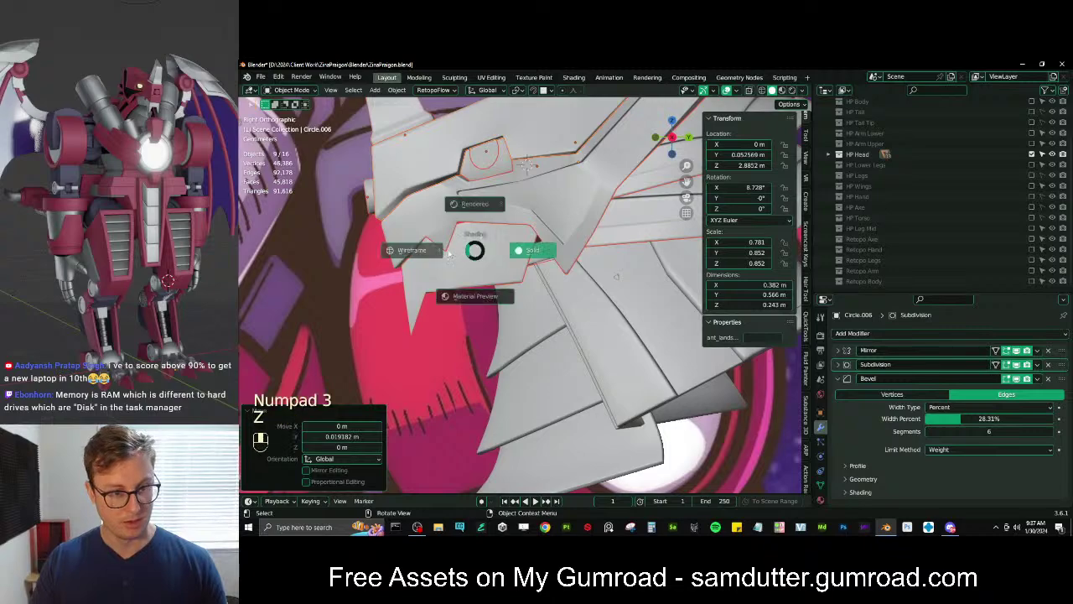
left_click(445, 253)
key("z")
left_click(537, 242)
key("z")
left_click(473, 249)
key("g")
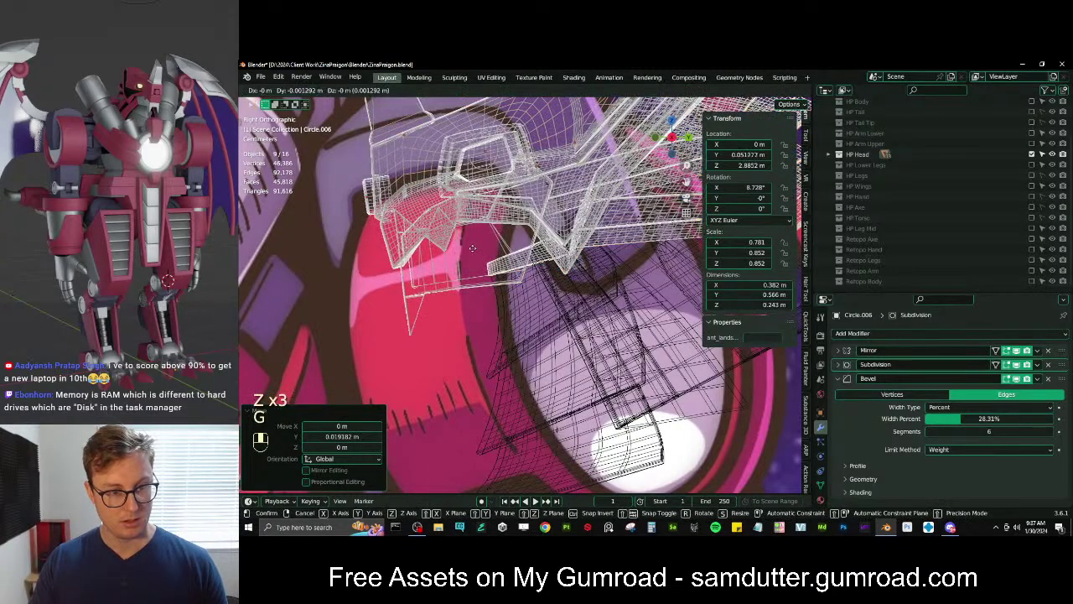
left_click(470, 249)
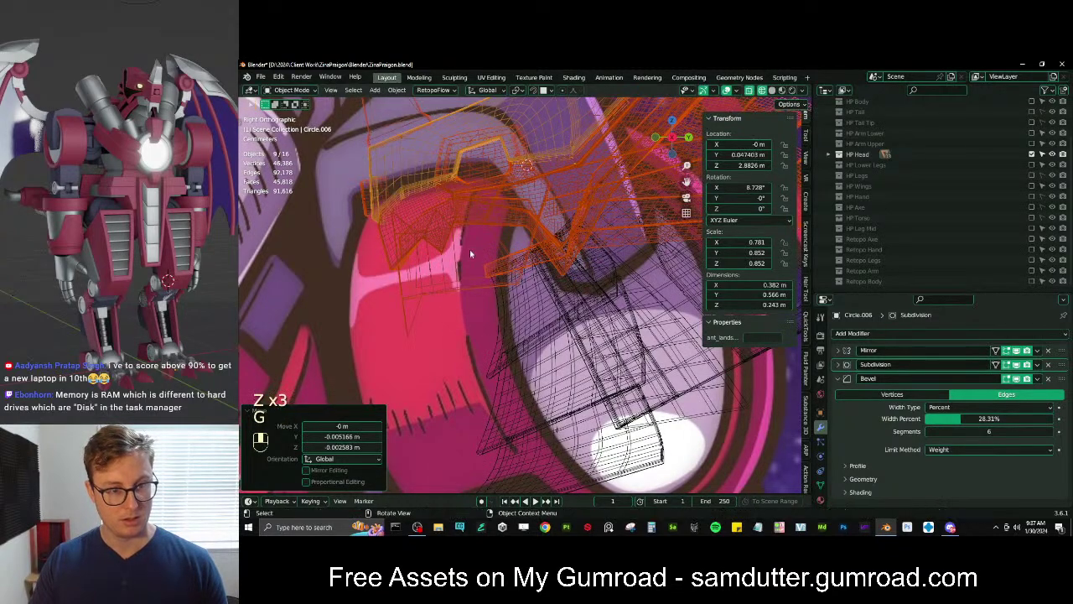
Rotate the head pieces by 1.12°, adjust their position over the neck, and return to solid shading
key("r")
left_click(531, 157)
key("g")
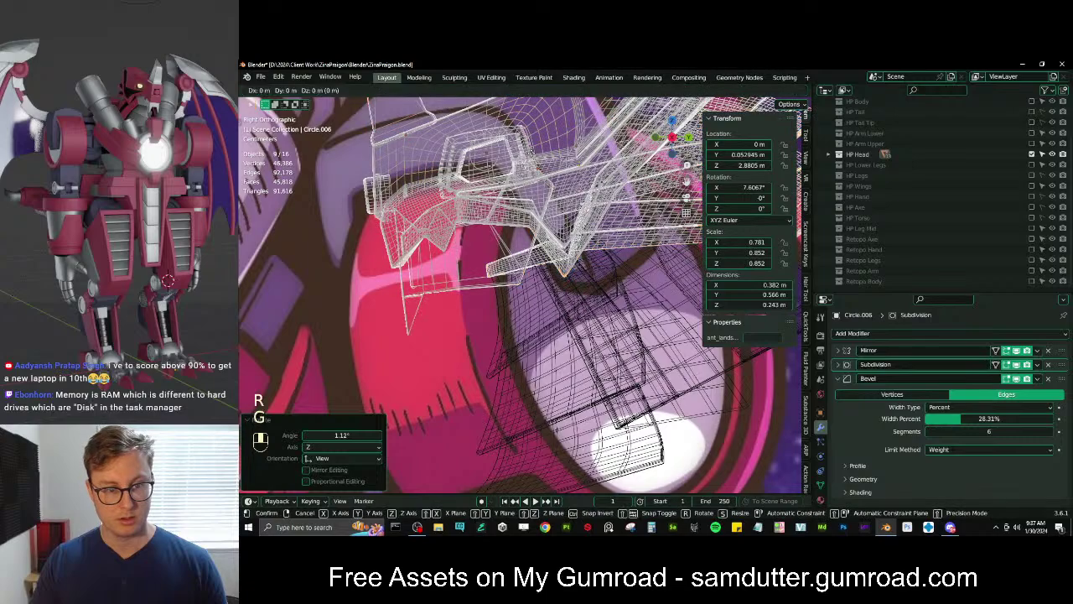
left_click(529, 158)
scroll(530, 159, "down", 6)
key("z")
left_click(560, 196)
Open the mesh of the head's side plate above the lower jaw for editing
mouse_move(560, 196)
middle_mouse_down()
mouse_move(460, 225)
mouse_move(567, 198)
mouse_move(501, 231)
mouse_move(490, 200)
mouse_move(476, 208)
mouse_move(519, 185)
mouse_move(530, 222)
mouse_move(515, 276)
middle_mouse_up()
scroll(556, 207, "up", 3)
scroll(568, 199, "up", 5)
left_click(520, 185)
key("Tab")
Try moving the edge at the inner rear end of the plate about 0.031 m along Z
middle_click_drag(498, 364, 559, 321)
left_click(541, 333, "shift")
key("g")
key("z")
left_click(539, 275)
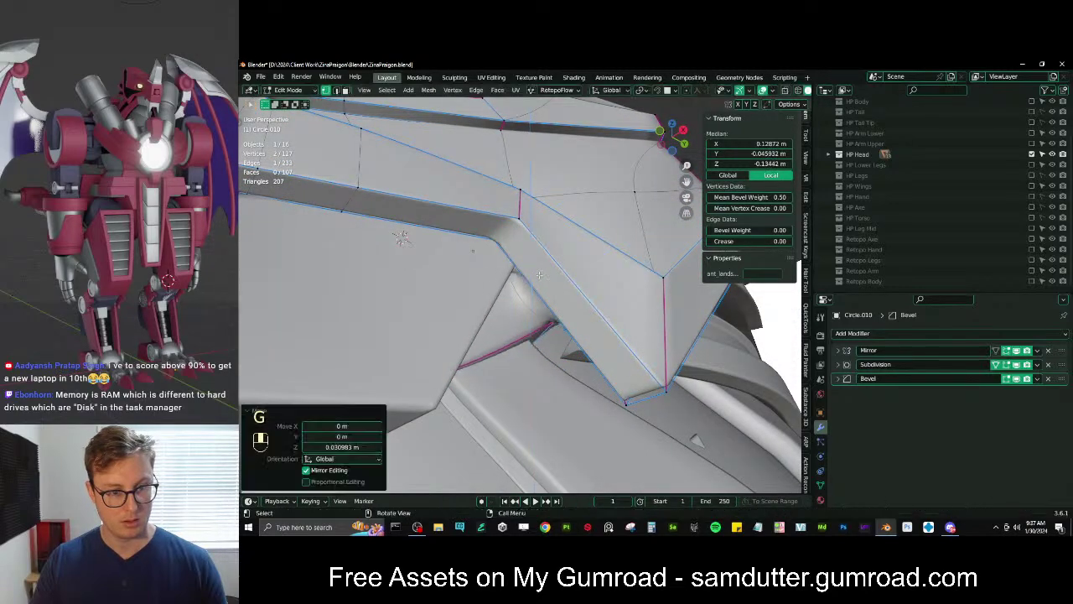
Select the rear end vertices of the plate's inner strip in the right-side wireframe view
key("KP_3")
key("shift+z")
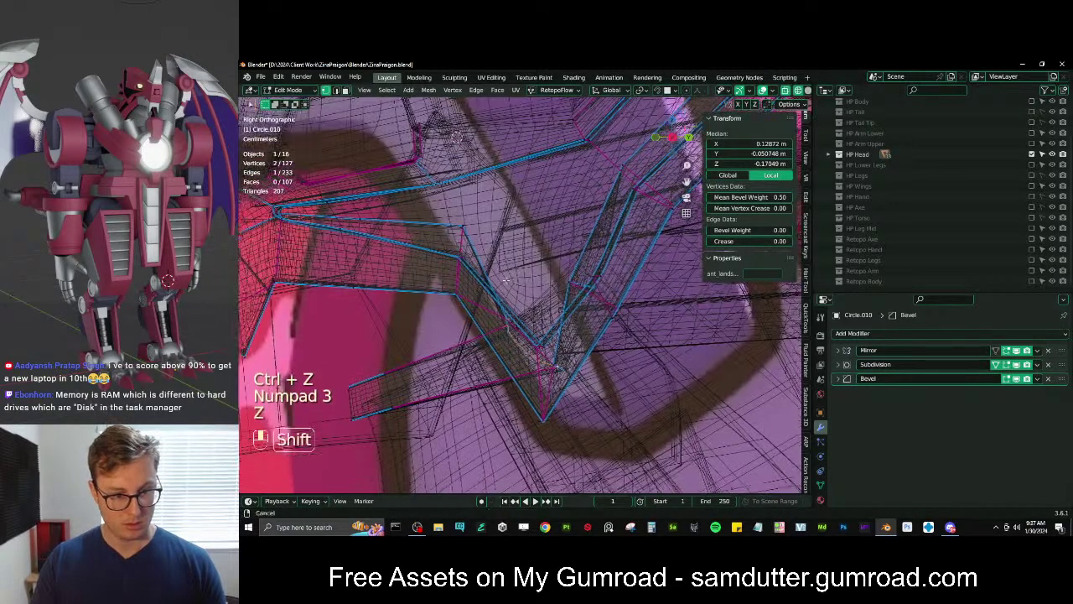
scroll(578, 352, "up", 2)
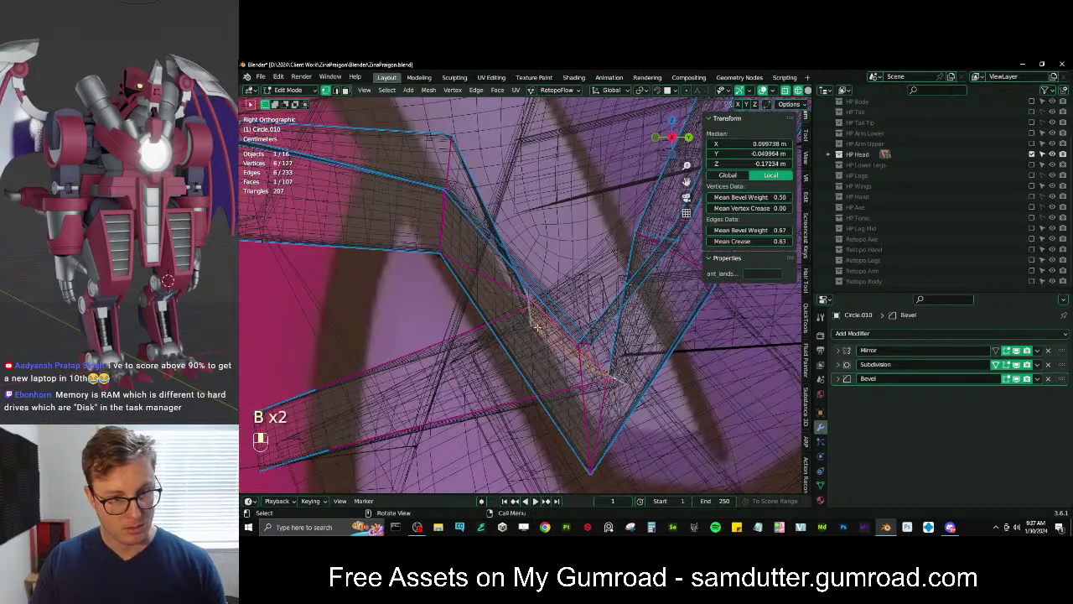
Try moving the strip's rear end vertices up and forward, and undo the move
key("g")
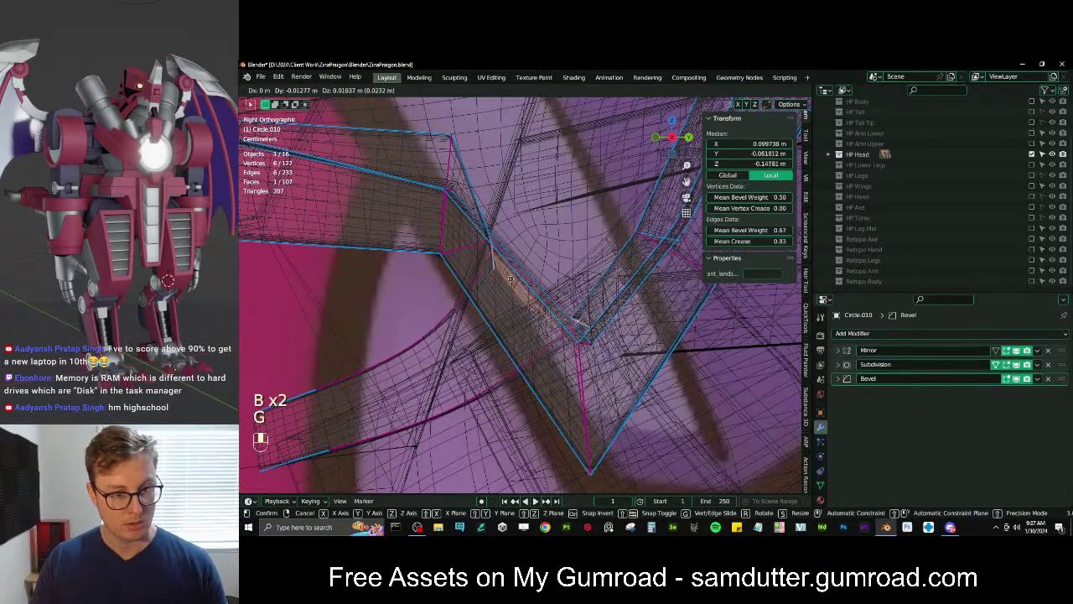
left_click(511, 280)
key("ctrl+z")
Extend the selection to all vertices of the plate's inner strip
left_click_drag(487, 387, 488, 389)
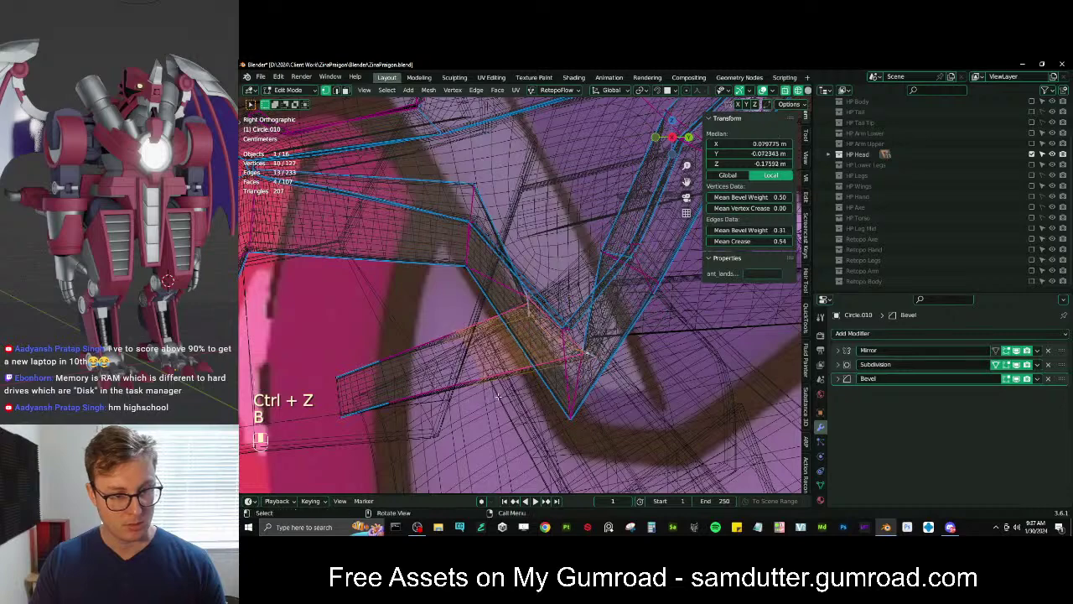
left_click_drag(315, 336, 434, 432)
Try rotating the inner strip by -8.43° and moving it about -0.009 m in Y and 0.01 m in Z
key("r")
left_click(583, 267)
key("g")
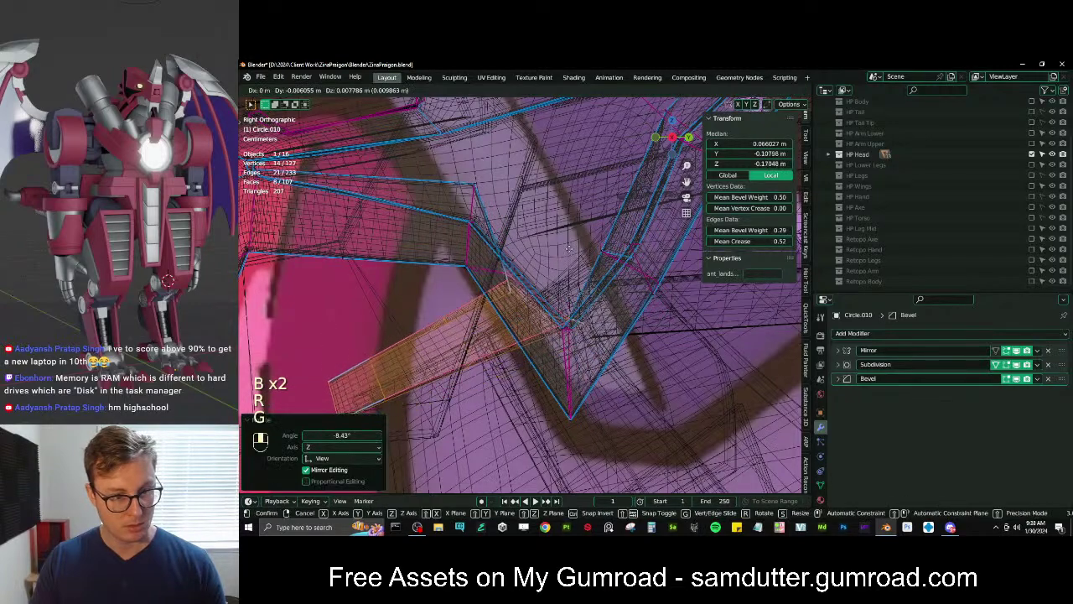
left_click(567, 247)
middle_click_drag(566, 247, 532, 250, "shift")
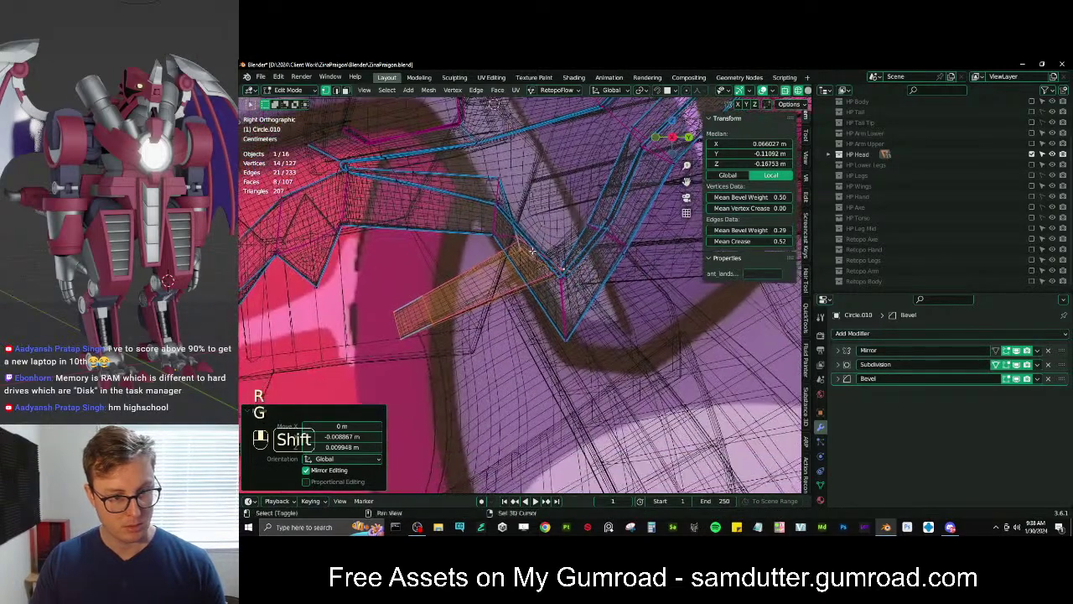
key("ctrl+z")
key("ctrl+z")
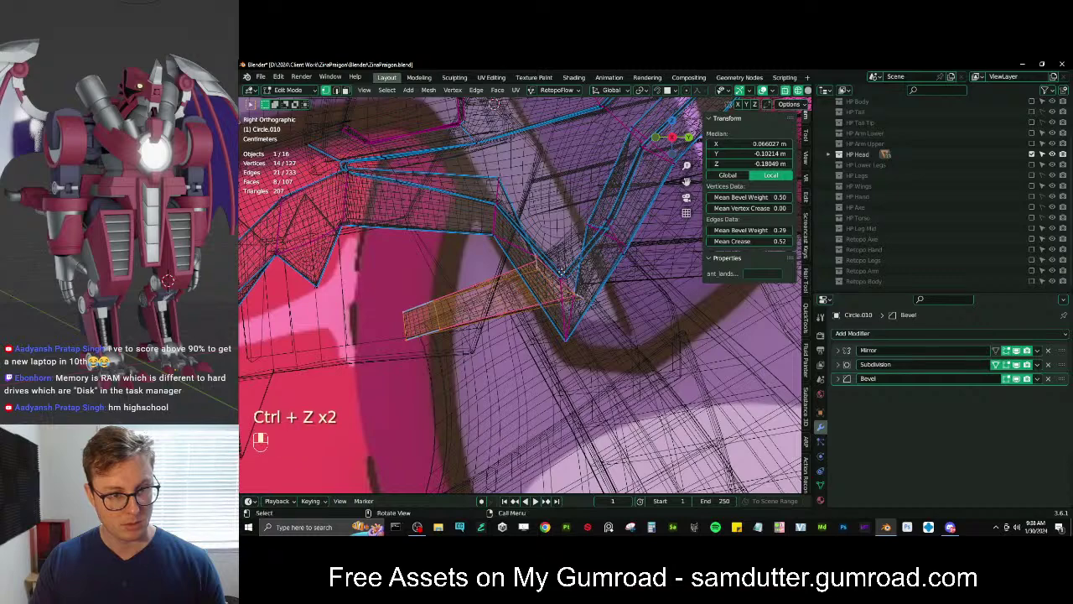
Rotate the inner strip by -16° and move it up inside the side plate, then finish mesh editing in solid shading
key("g")
left_click(564, 269)
key("r")
left_click(583, 270)
key("g")
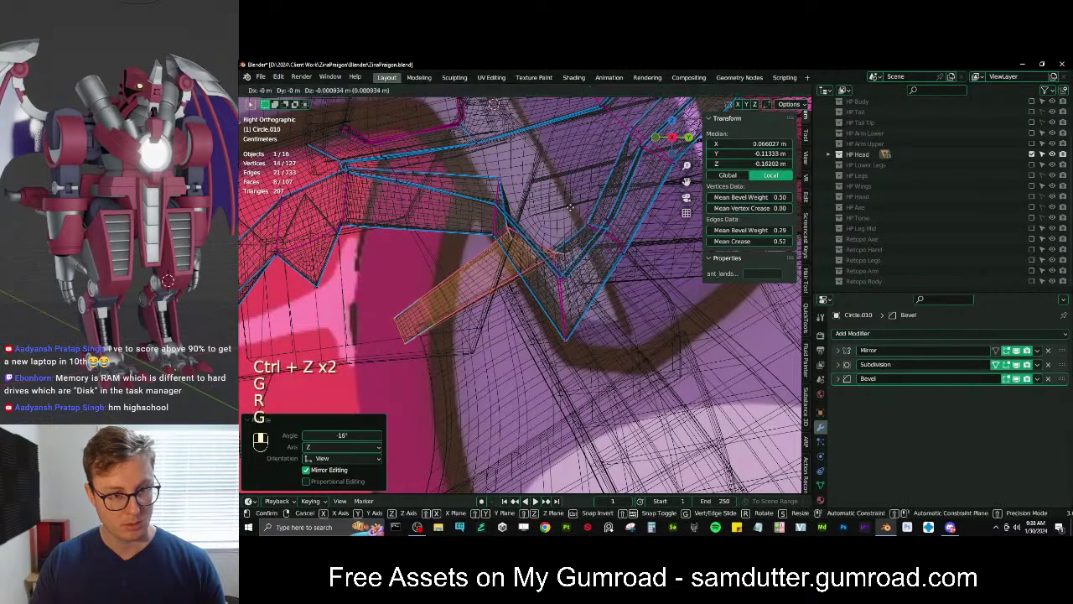
left_click(570, 213)
key("Tab")
key("z")
middle_click_drag(592, 252, 579, 293)
scroll(594, 296, "down", 8)
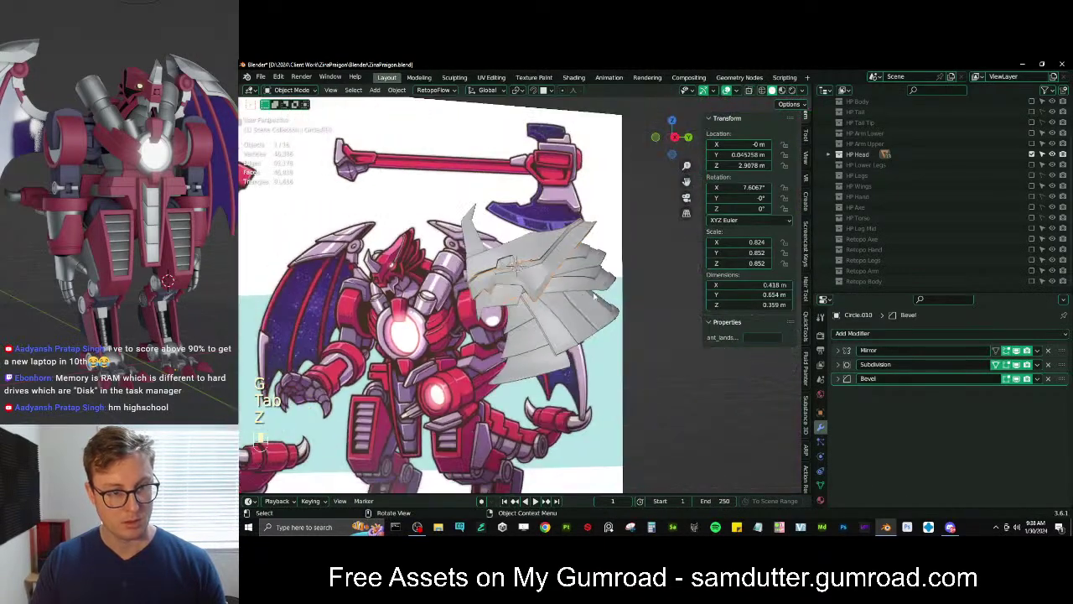
Try swinging the lower jaw open by 20.1° about the X axis, and undo the rotation
scroll(580, 243, "up", 4)
left_click(481, 313)
key("r")
key("x")
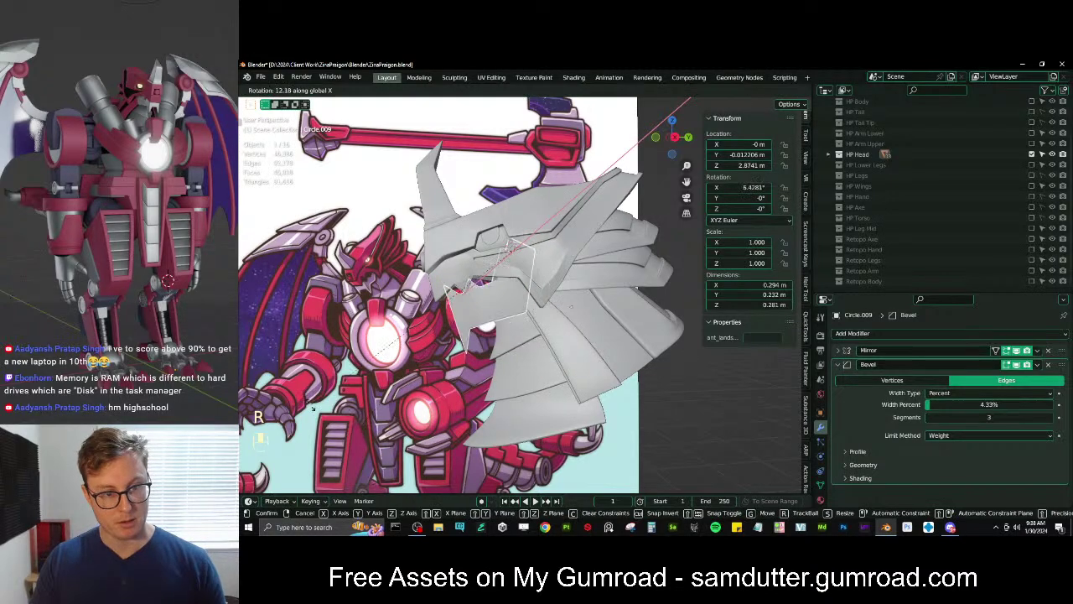
left_click(378, 475)
mouse_move(478, 363)
middle_mouse_down()
mouse_move(520, 360)
mouse_move(478, 346)
middle_mouse_up()
middle_click_drag(564, 247, 495, 318)
key("r")
key("x")
left_click(493, 367)
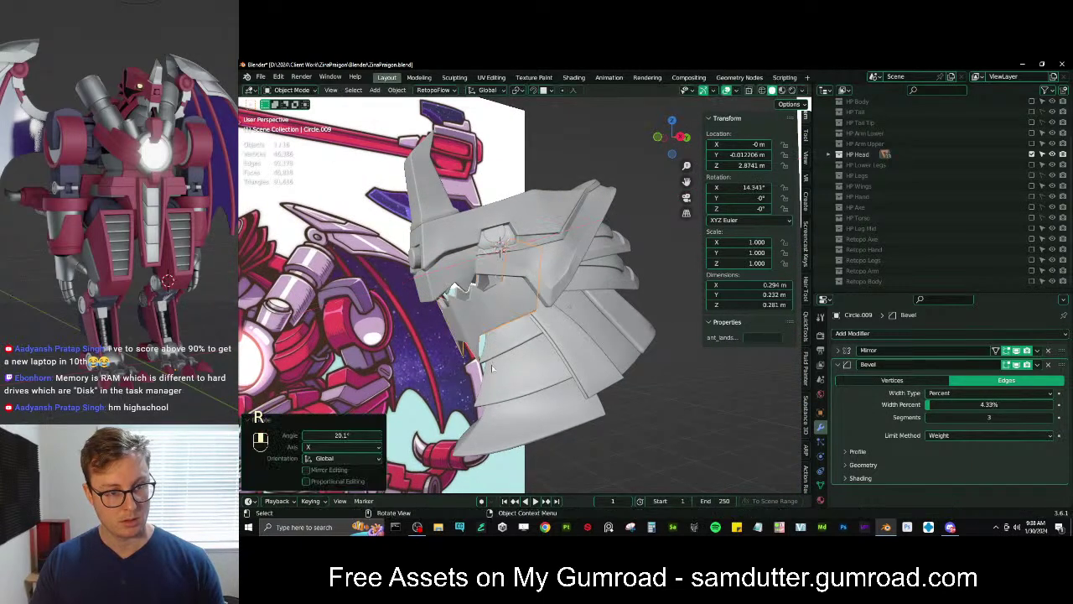
middle_click_drag(484, 364, 453, 366)
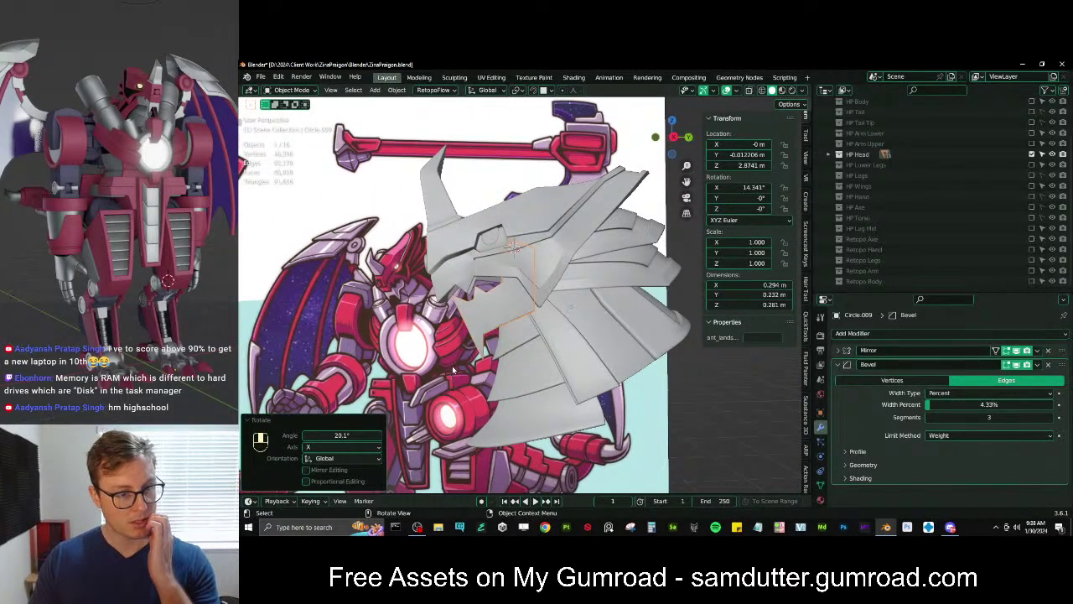
key("KP_3")
key("ctrl+z")
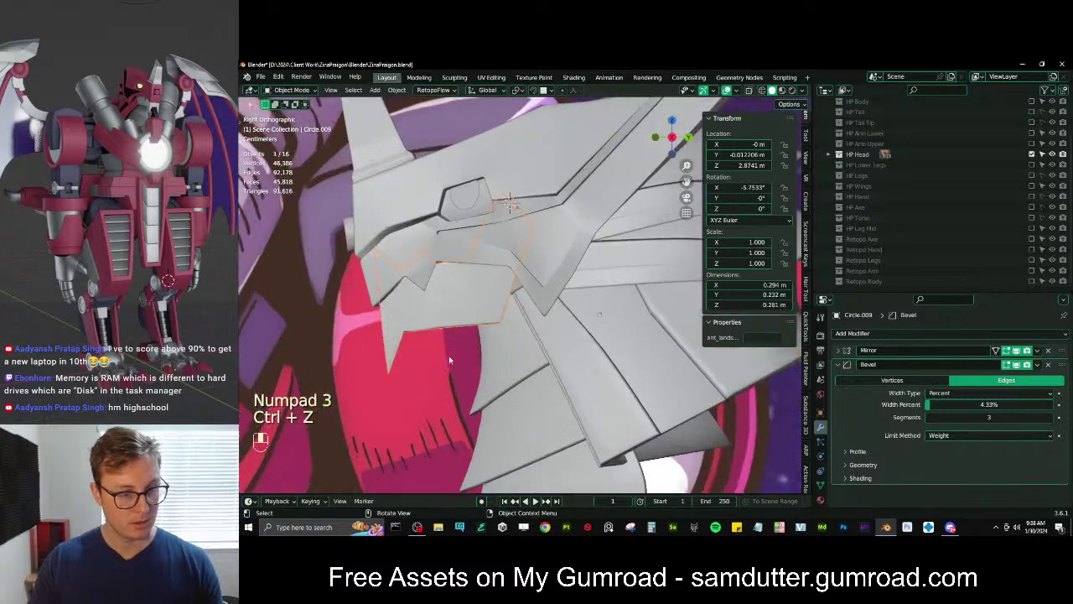
Rotate the lower jaw by -6.34° in side view, enlarge it uniformly by 1.051 and apply the scale
middle_click_drag(448, 355, 477, 287)
key("r")
left_click(455, 315)
key("s")
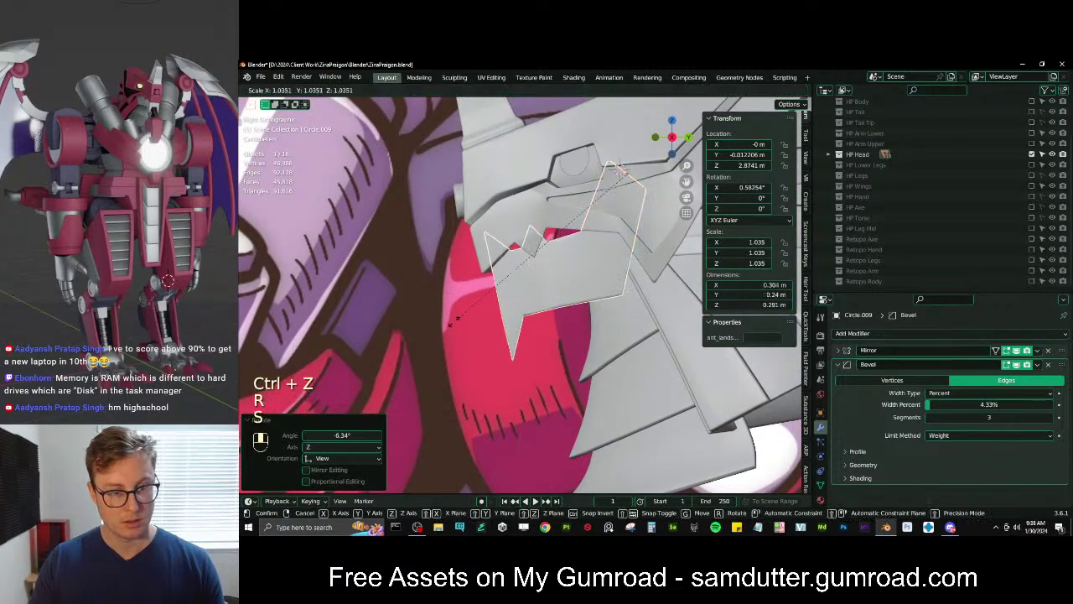
left_click(450, 326)
middle_click_drag(450, 326, 464, 306)
key("KP_3")
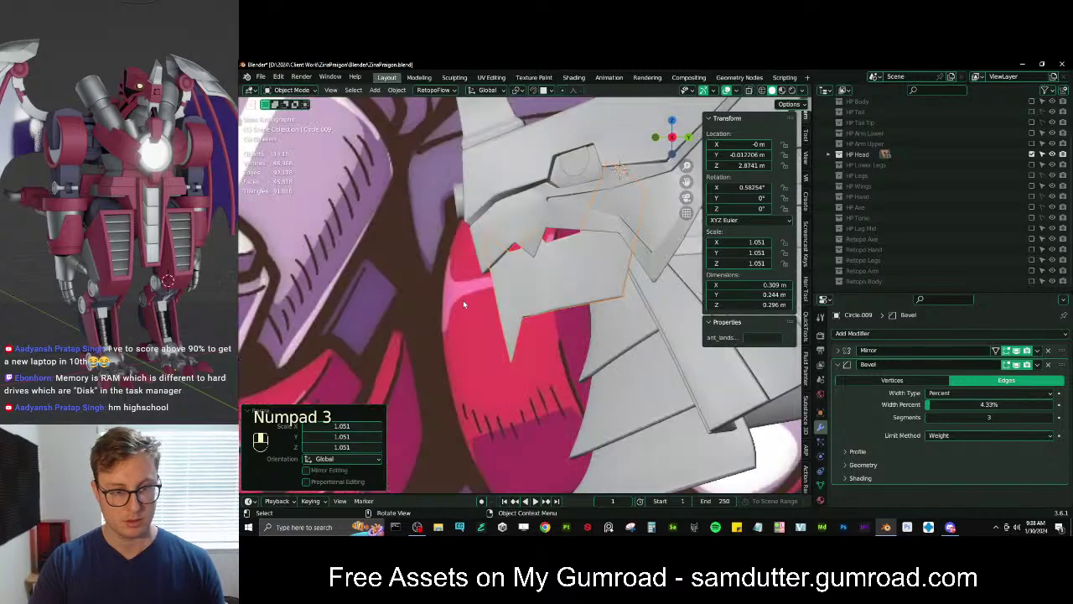
key("ctrl+a")
left_click(455, 302)
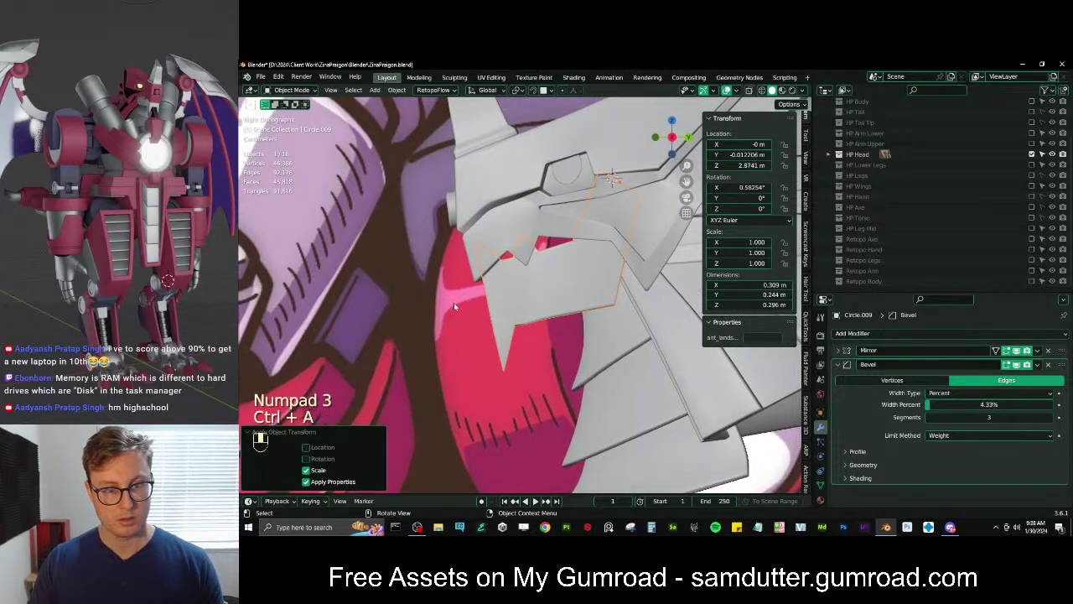
Rotate the lower jaw by 8.71° in side view to close it against the head
key("r")
left_click(437, 277)
middle_click_drag(437, 277, 476, 295)
Try shortening the lower jaw along Y with its scale applied and swinging it open, and undo these changes
key("s")
key("y")
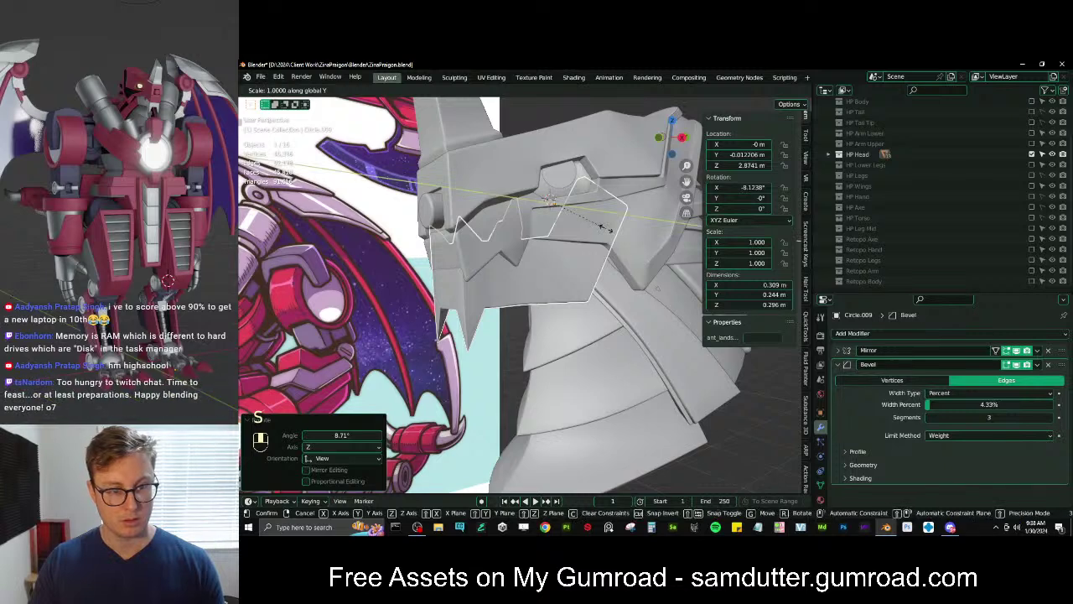
left_click(597, 226)
key("ctrl+a")
left_click(568, 261)
middle_click_drag(568, 261, 426, 284)
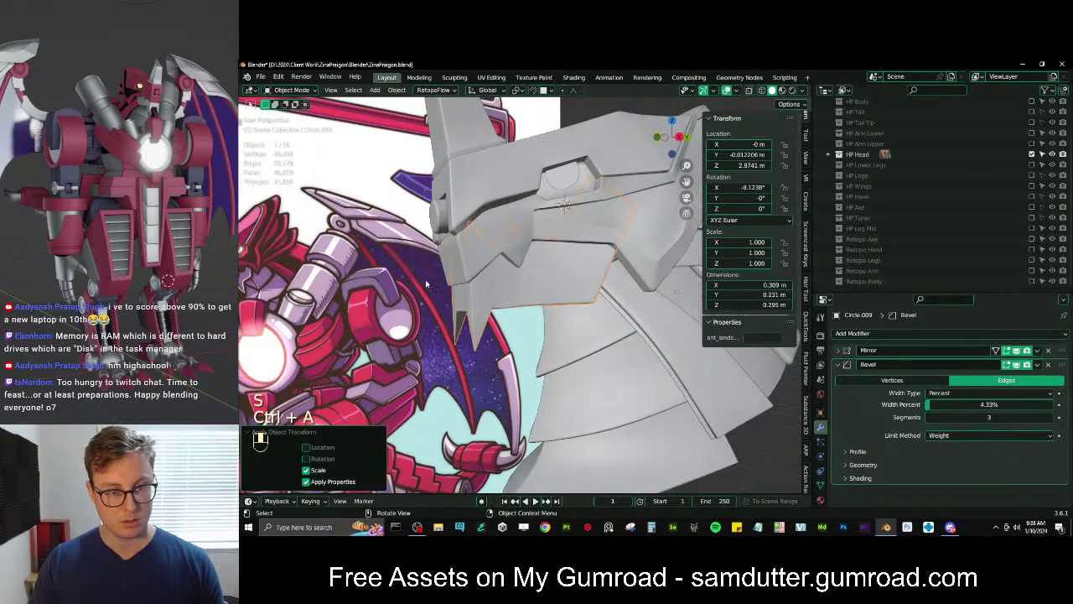
key("KP_3")
key("r")
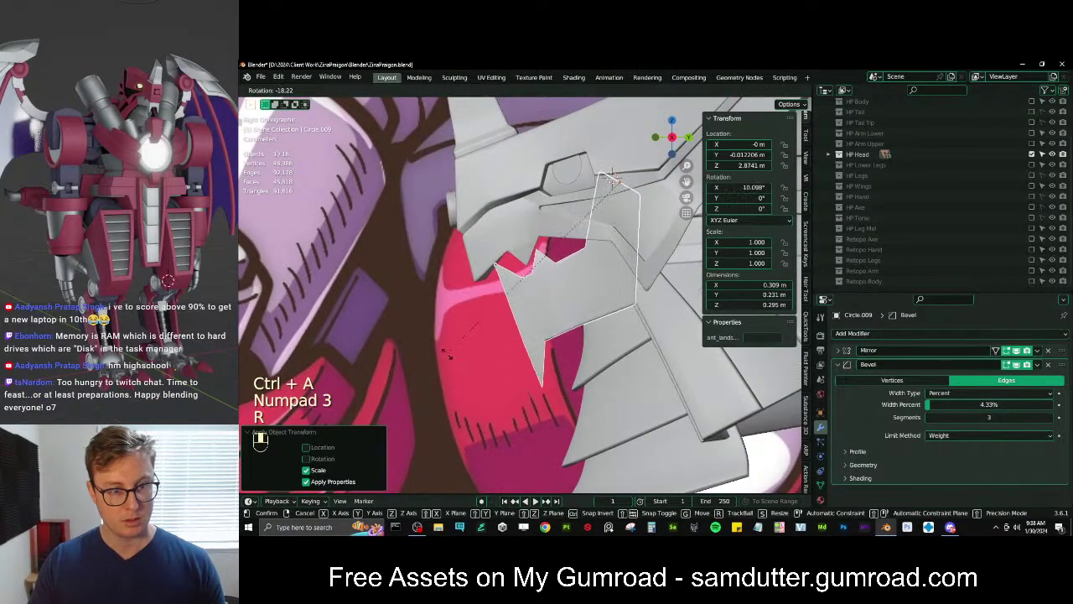
left_click(460, 350)
key("ctrl+z")
key("ctrl+z")
key("ctrl+z")
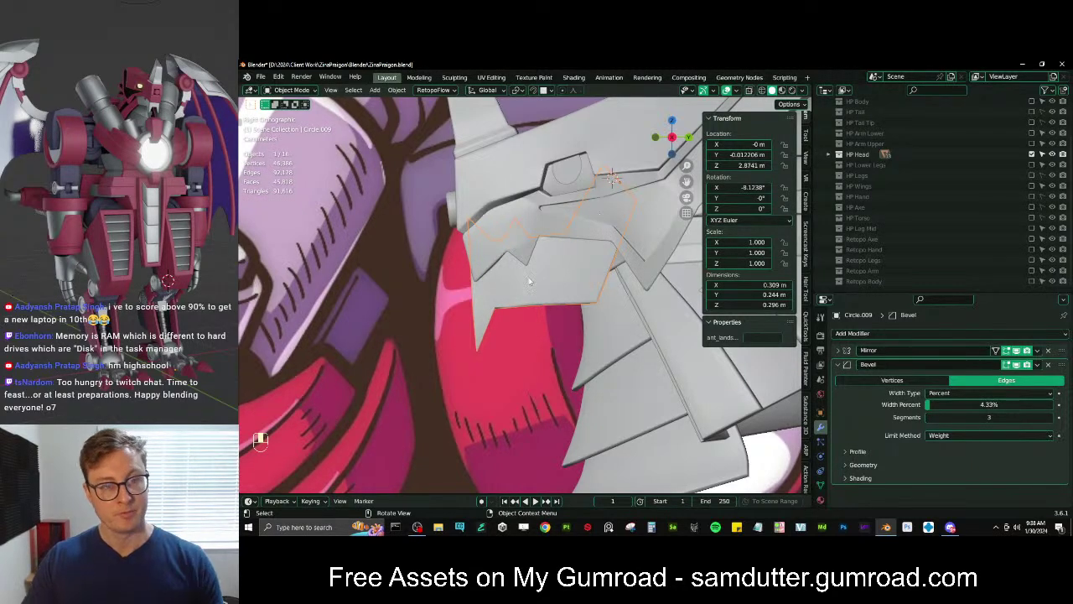
key("r")
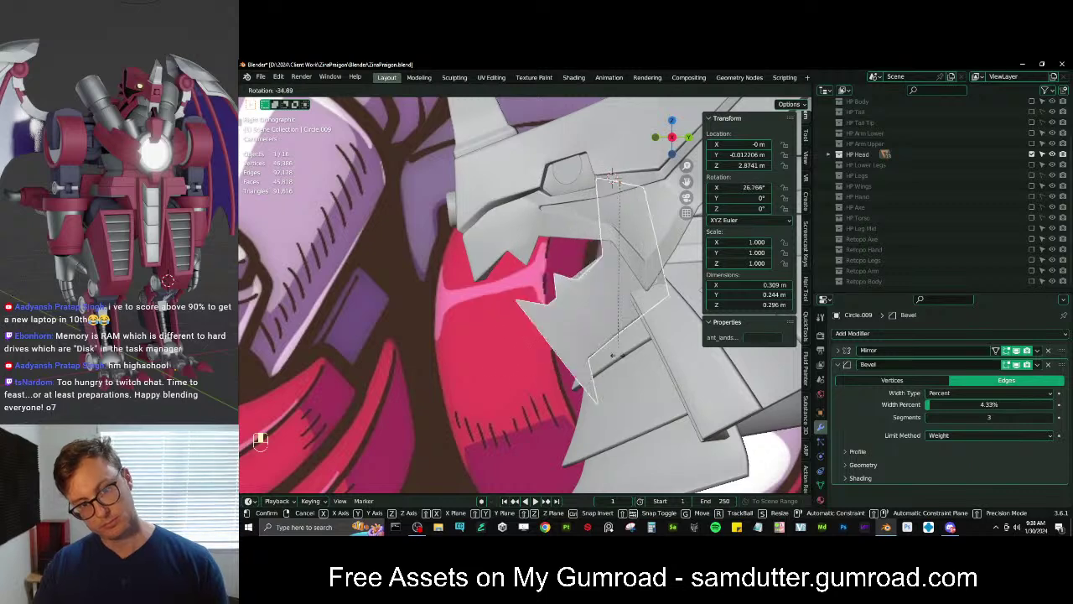
right_click(567, 266)
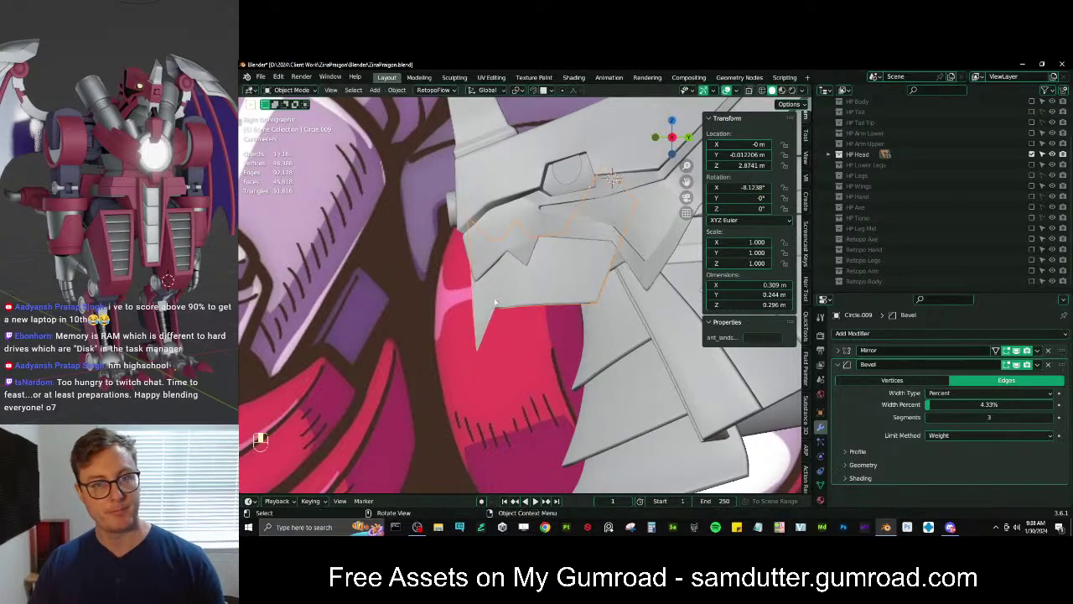
Edit the front neck plate's mesh and move its upper side vertex about 0.02 m inward along X
middle_click_drag(568, 266, 509, 268, "shift")
scroll(540, 241, "down", 5)
scroll(540, 241, "up", 4)
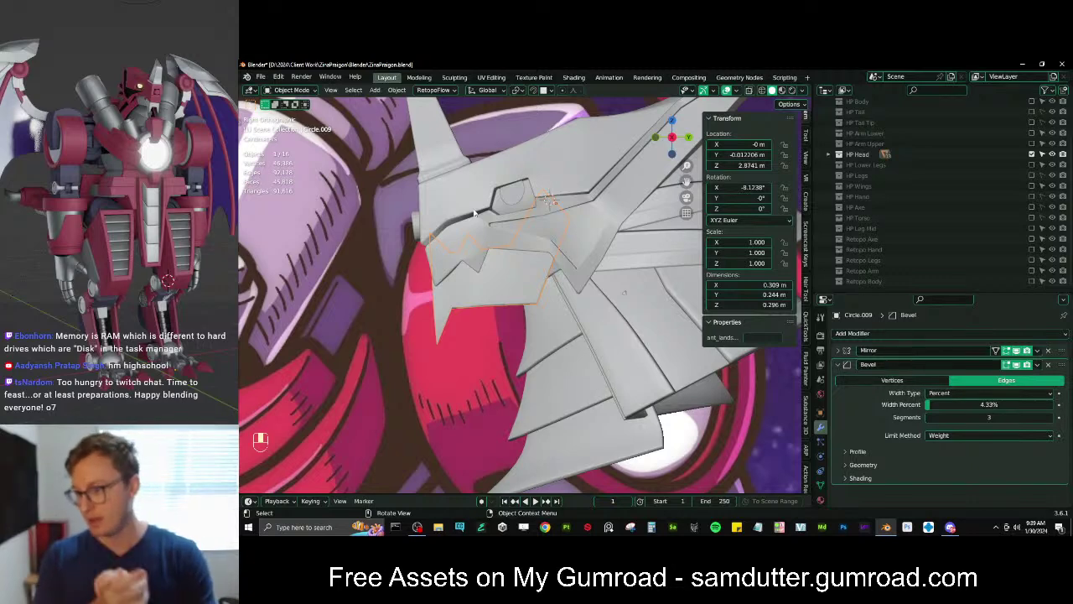
left_click(612, 318)
middle_click_drag(616, 319, 518, 224)
left_click(599, 275)
left_click(517, 202)
key("Tab")
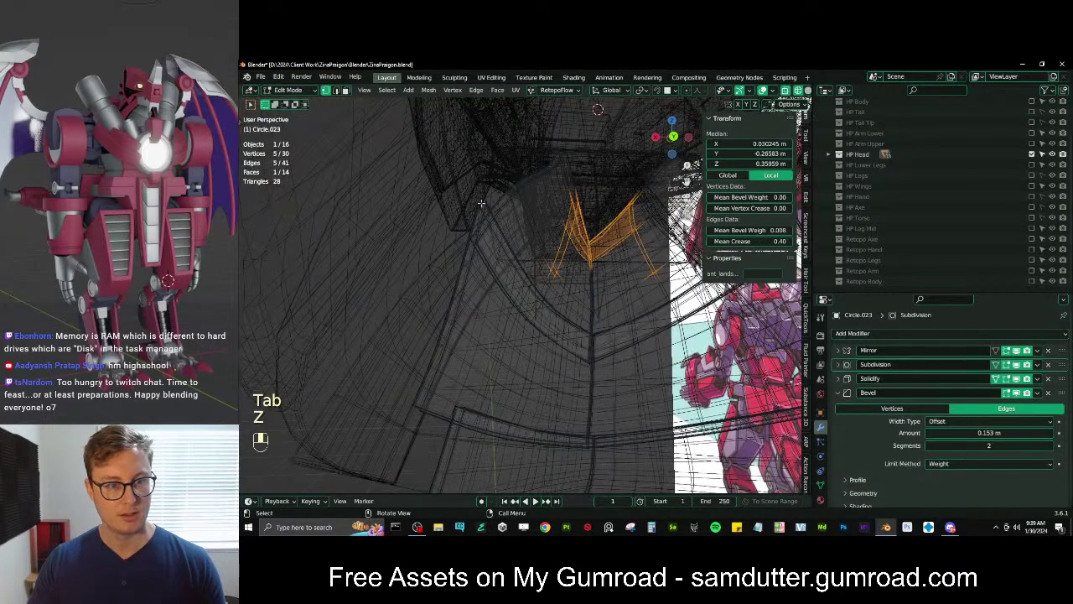
left_click(482, 208)
key("z")
key("g")
key("x")
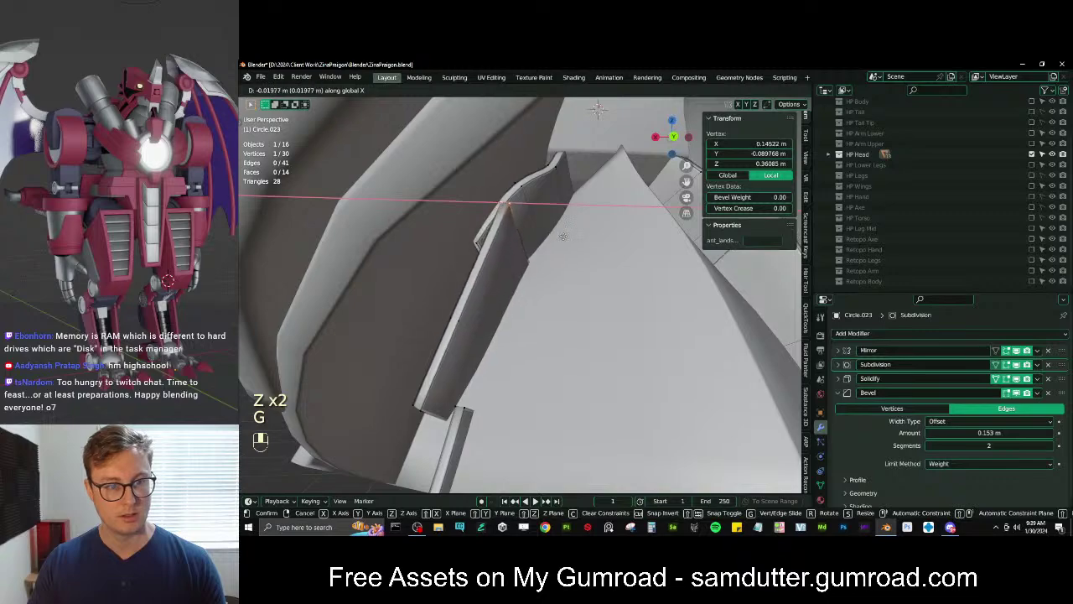
left_click(564, 235)
Move the neck plate's adjacent outer vertex slightly inward along X and finish mesh editing
middle_click_drag(564, 236, 490, 240)
left_click(484, 243)
key("g")
middle_click(484, 242)
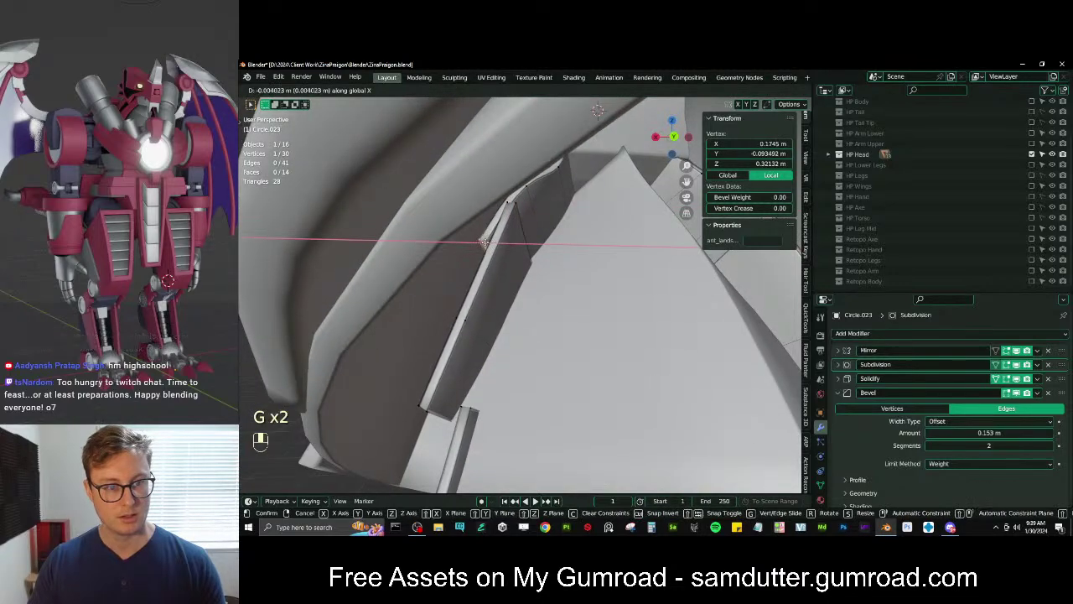
left_click(484, 242)
key("Tab")
scroll(587, 268, "down", 6)
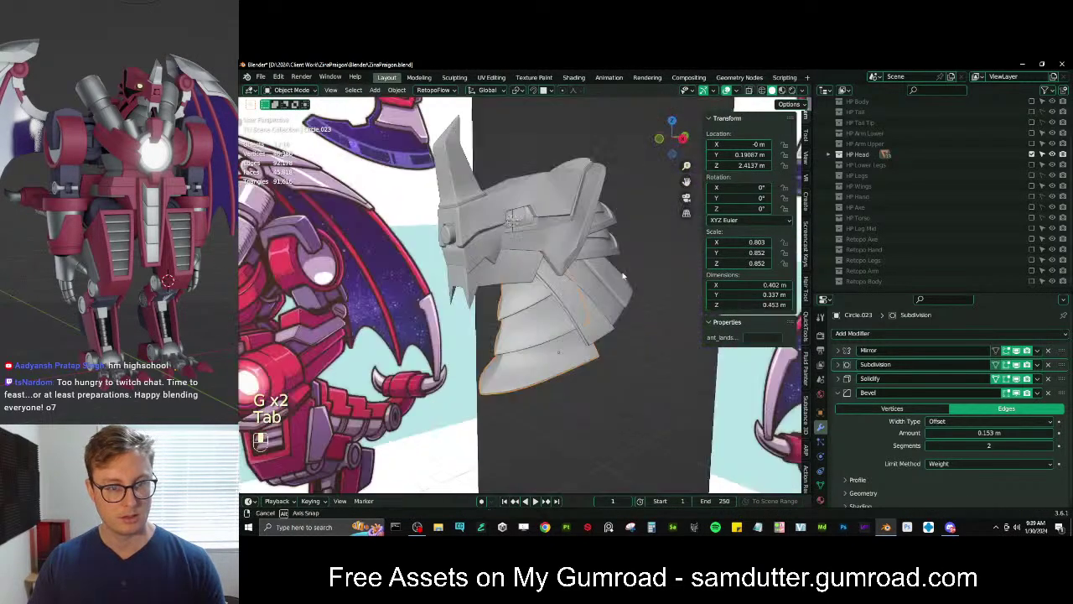
Try widening the front neck plate's lowest band by 1.128 along X, and undo the scaling
middle_click_drag(623, 275, 545, 323)
left_click(582, 408)
scroll(582, 388, "up", 3)
mouse_move(545, 323)
middle_mouse_down()
mouse_move(598, 295)
mouse_move(536, 277)
mouse_move(549, 301)
middle_mouse_up()
key("Tab")
middle_click_drag(550, 403, 569, 345)
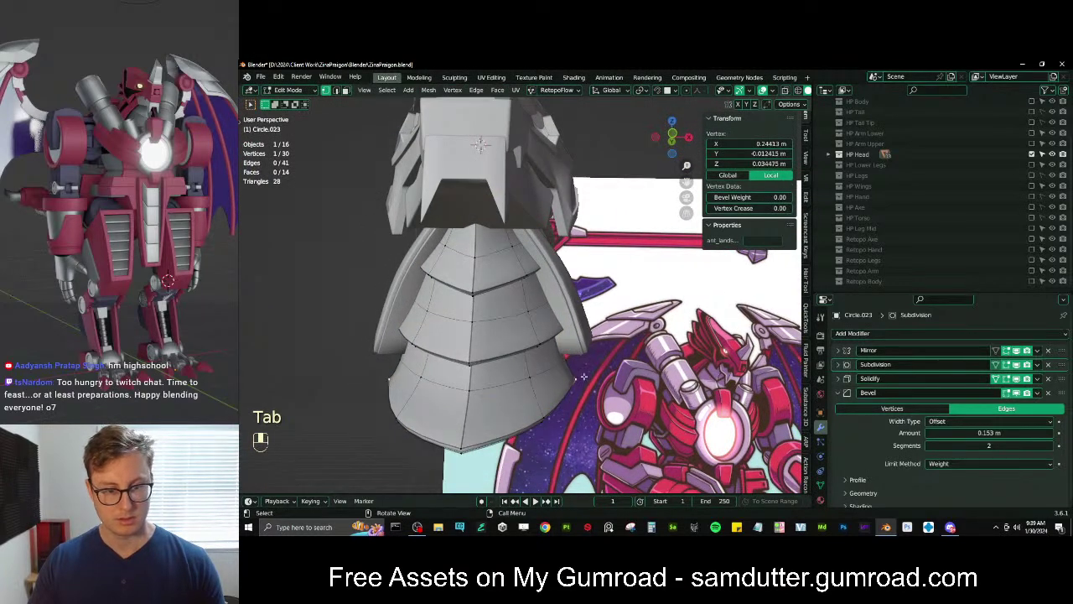
left_click(586, 390, "alt+shift")
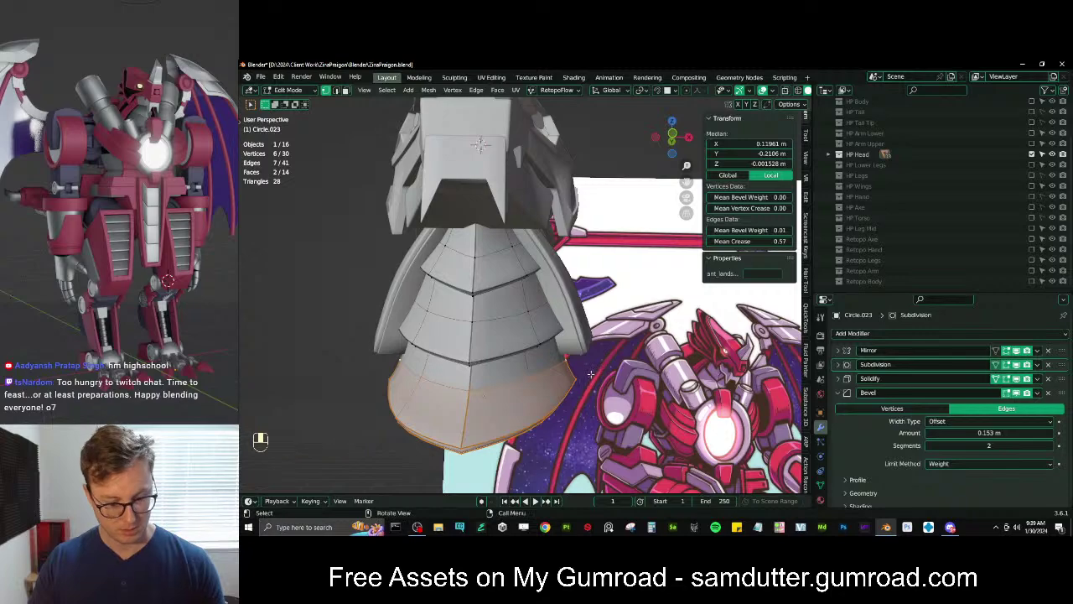
key("s")
key("x")
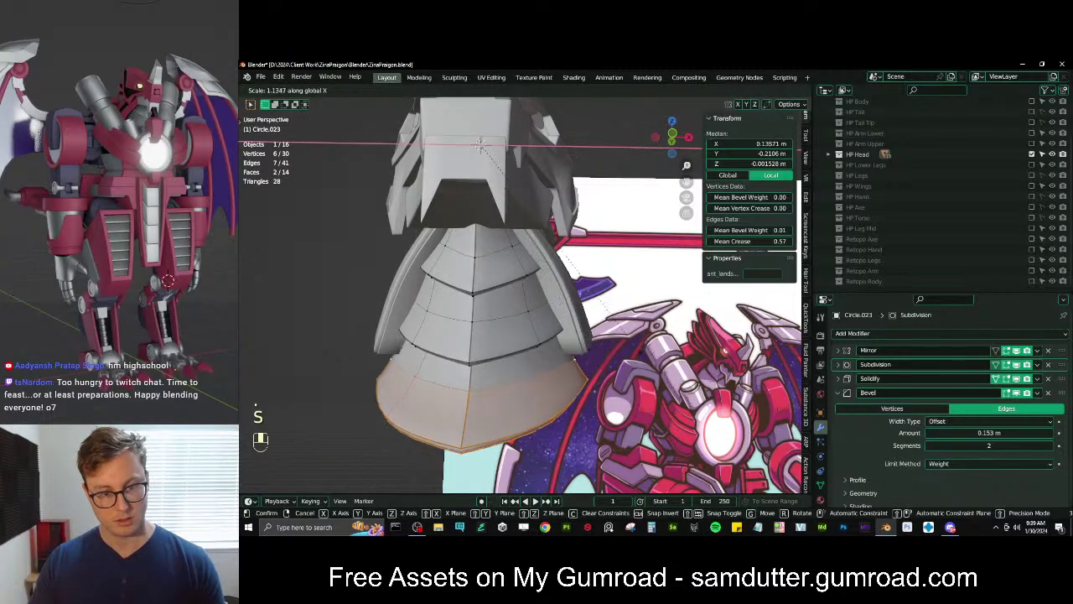
left_click(617, 367)
middle_click_drag(617, 367, 536, 377)
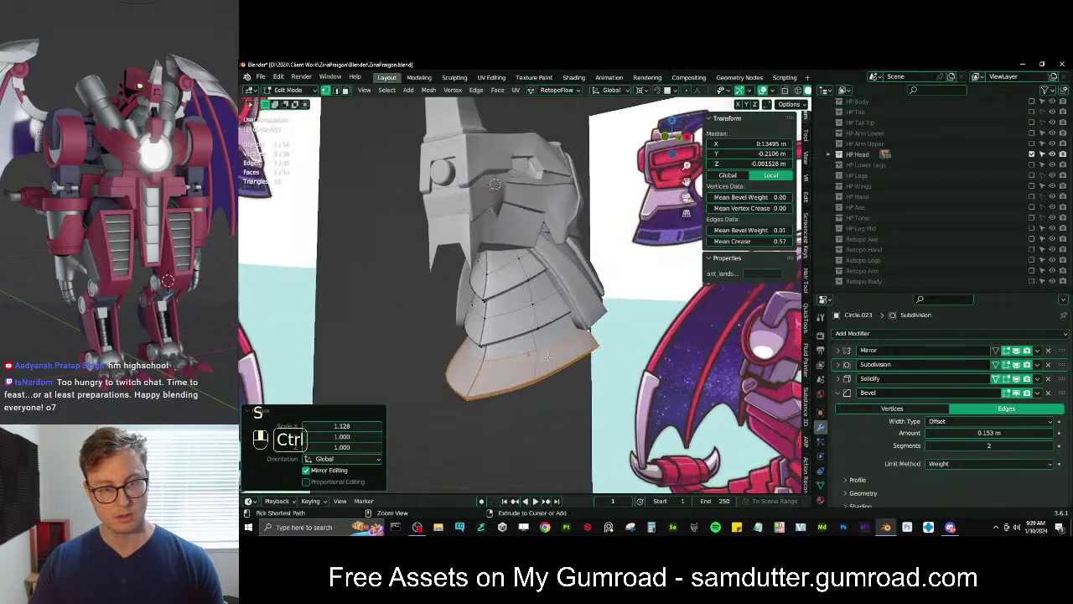
key("ctrl+z")
middle_click_drag(494, 344, 516, 299)
key("Tab")
scroll(516, 299, "down", 3)
Move the lower jaw straight down to Z 2.7375 m and hide it to expose the neck and crest plates
left_click(467, 282)
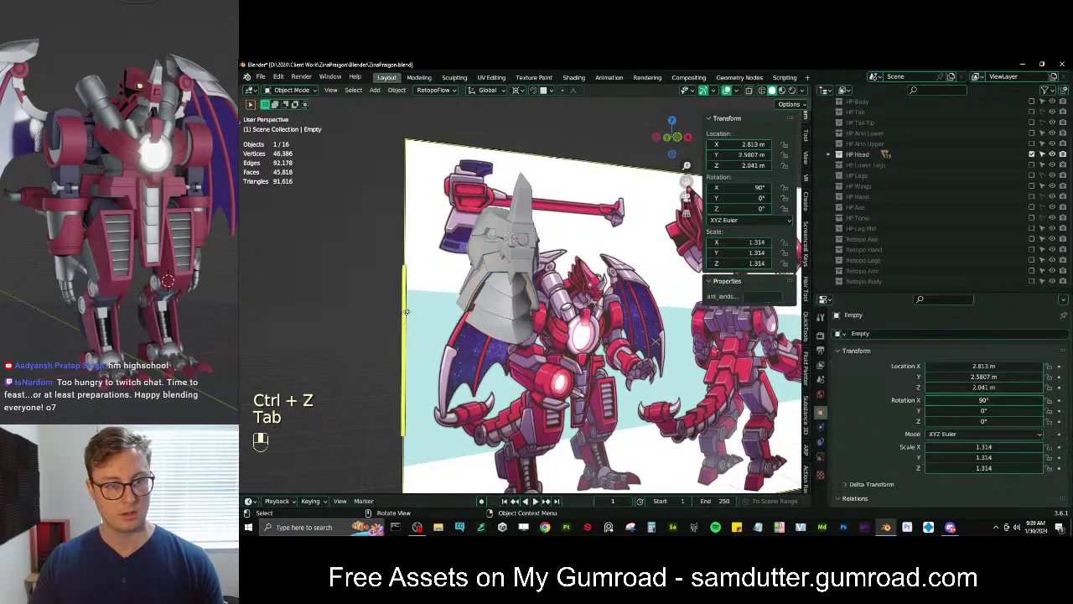
key("shift+c")
scroll(549, 294, "up", 4)
scroll(597, 288, "up", 4)
middle_click_drag(597, 288, 613, 353)
left_click(570, 352)
key("g")
key("z")
left_click(562, 394)
key("h")
Raise the lowest crest plate behind the head by about 0.0098 m along Z
left_click(611, 337)
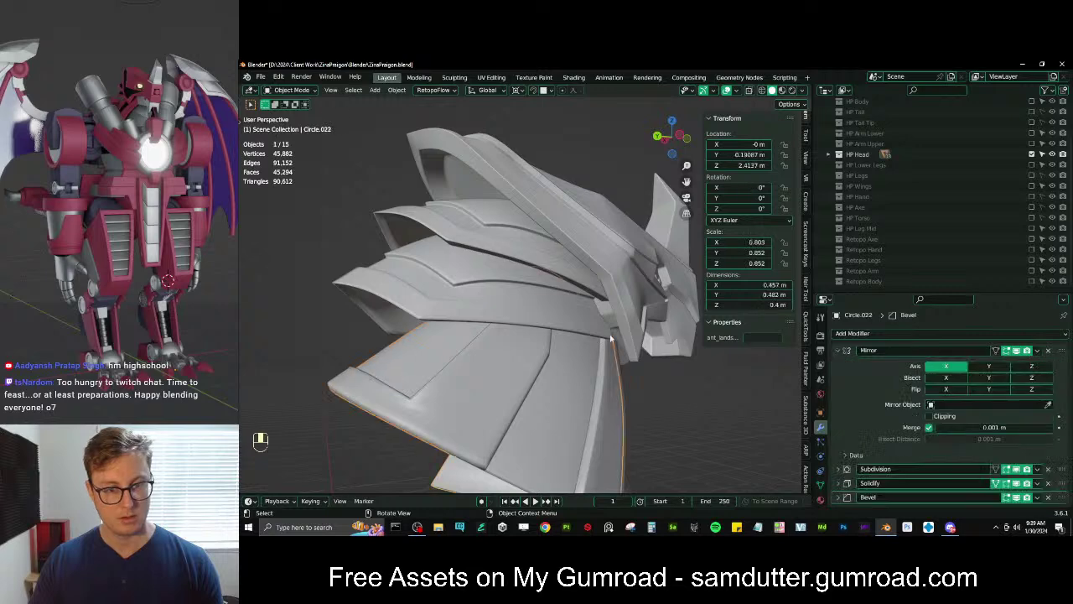
left_click(605, 328)
key("g")
key("z")
left_click(617, 357)
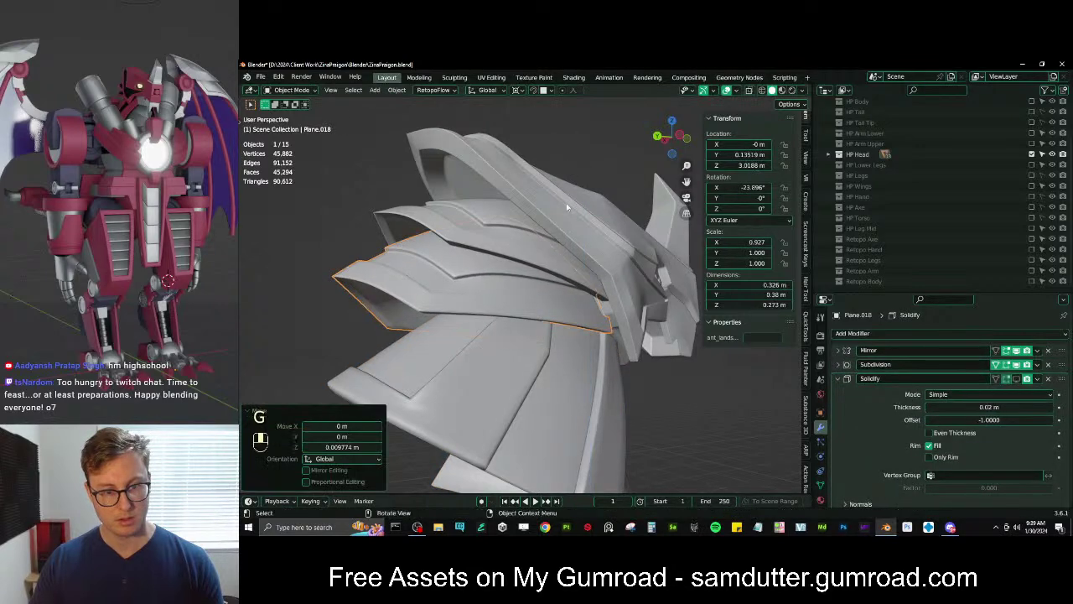
Change the transform pivot point and rotate the lowest crest plate about X to -29.05°
middle_click_drag(617, 356, 572, 323)
key("r")
key("x")
right_click(642, 313)
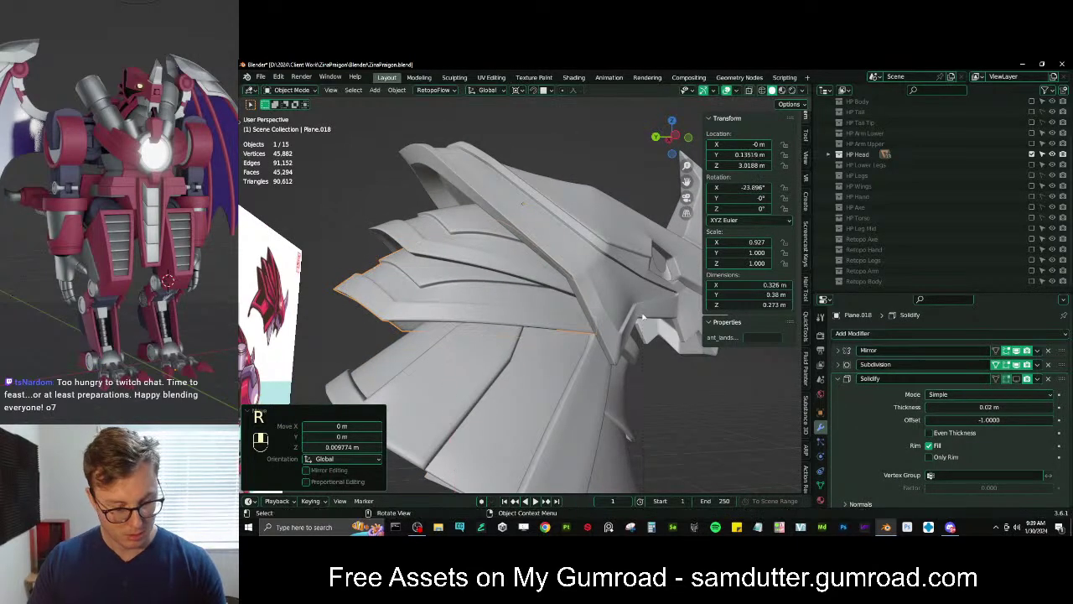
key("period")
left_click(648, 293)
key("r")
key("x")
left_click(653, 281)
Raise the lowest crest plate another 0.0093 m along Z and stretch it by 1.119 along Y
middle_click_drag(652, 282, 614, 315)
key("g")
key("z")
left_click(605, 315)
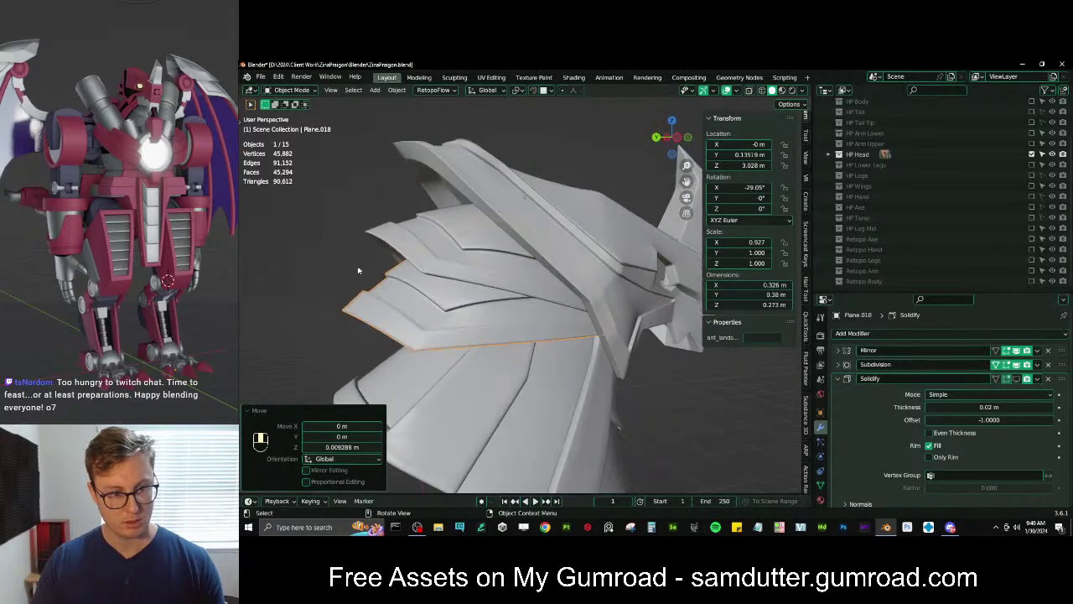
key("s")
key("y")
left_click(345, 270)
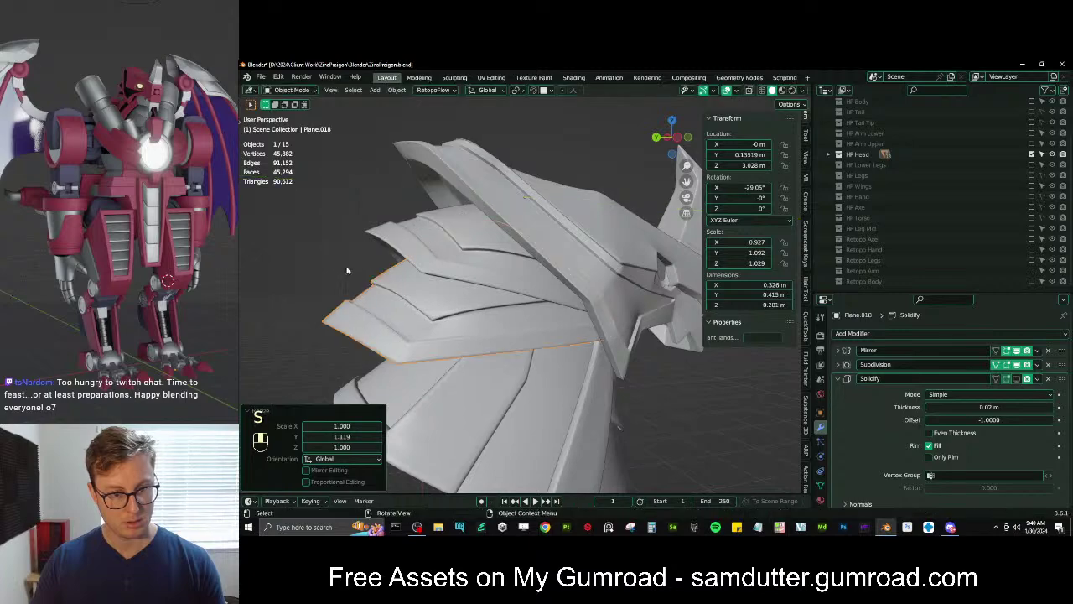
Scale the next crest plate along Y and rotate it to follow the fan of plates
middle_click_drag(348, 271, 597, 384)
left_click(408, 274)
key("s")
key("y")
left_click(413, 249)
scroll(601, 257, "down", 1)
key("r")
left_click(622, 246)
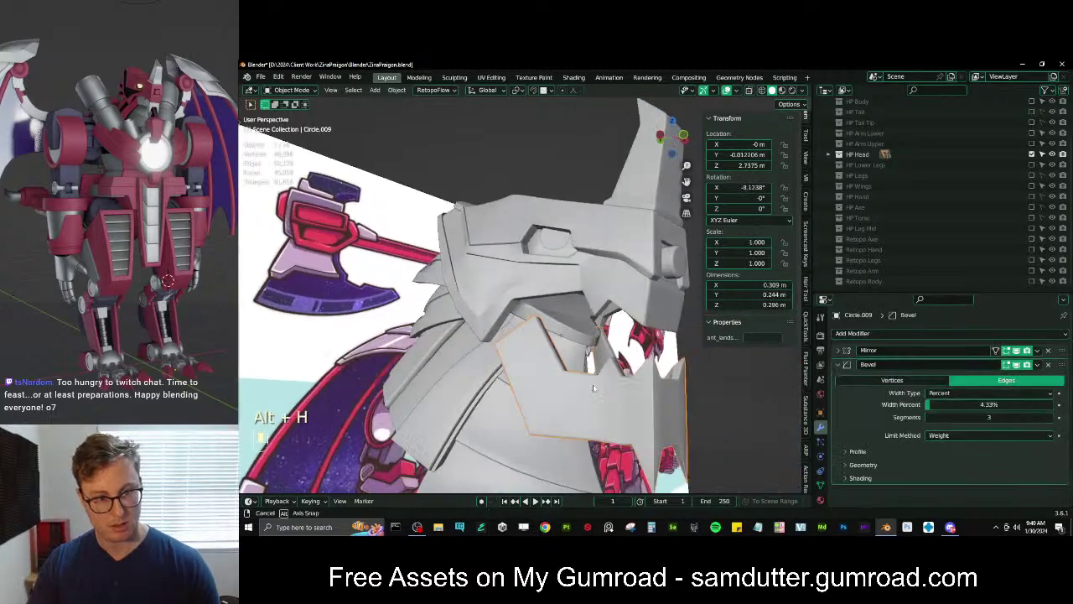
Move the lower jaw back up under the head to Y 0.001919 m and Z 2.8417 m, keeping its scale at 1.000
key("g")
key("z")
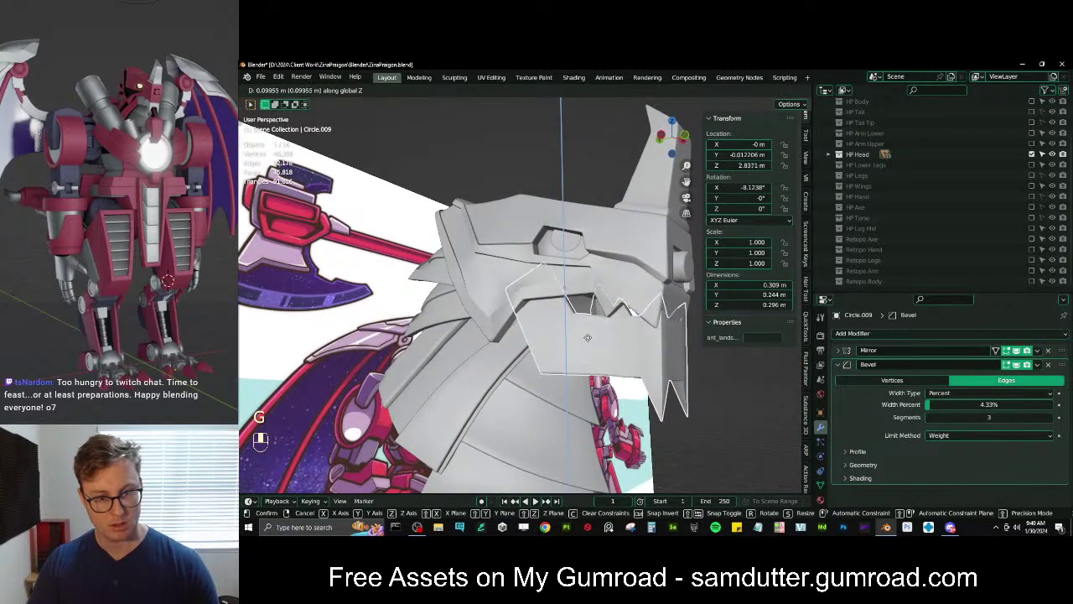
left_click(588, 334)
middle_click_drag(588, 335, 635, 323)
key("g")
middle_click(640, 328)
left_click(646, 327)
key("g")
left_click(634, 322)
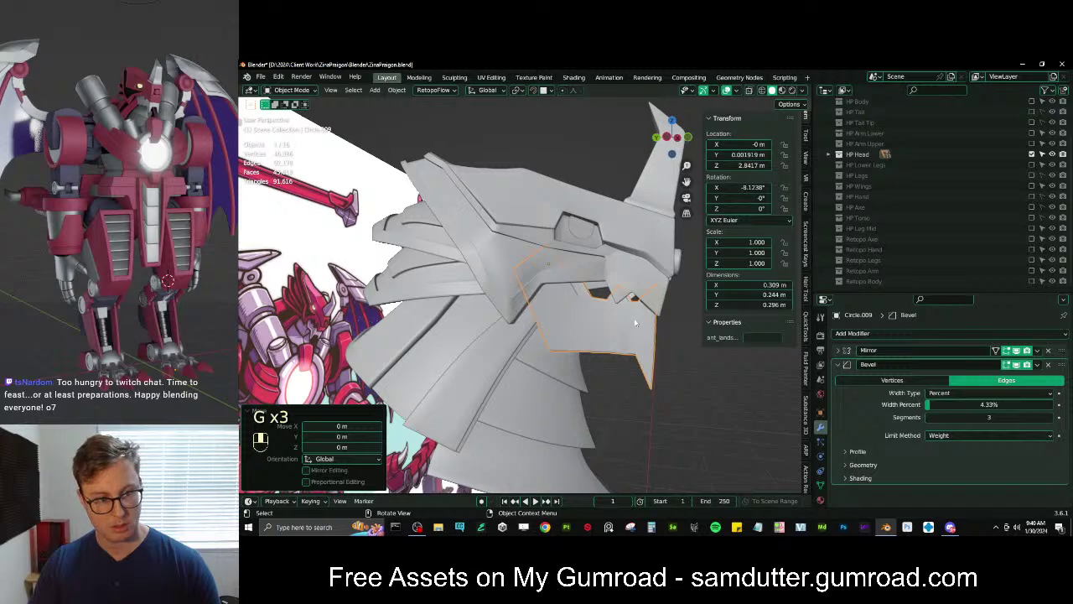
key("s")
key("ctrl+z")
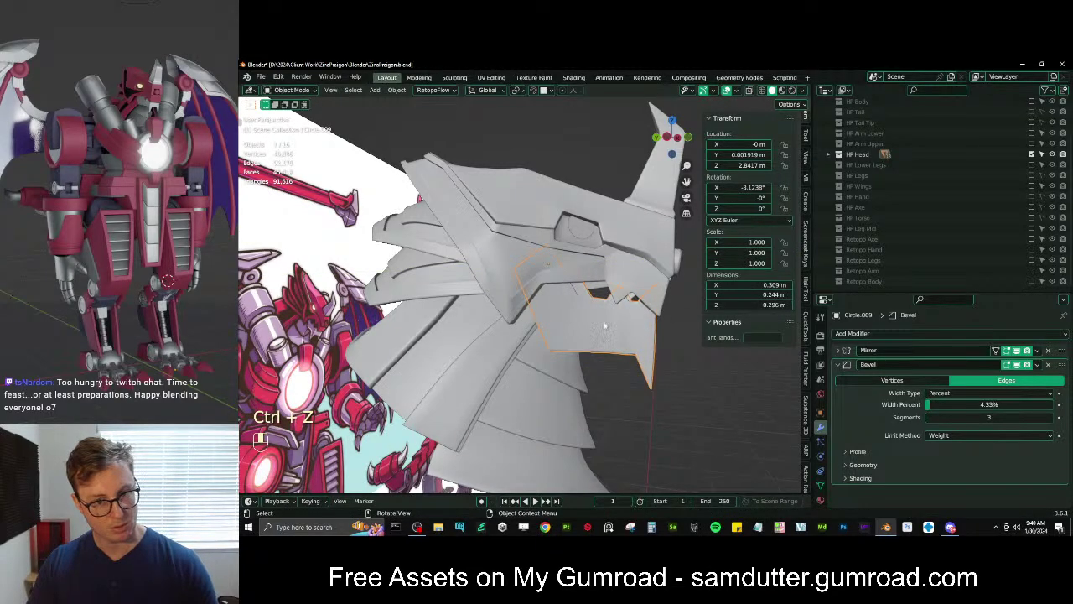
Rotate the lower jaw by 2.97° about the X axis to open the mouth slightly
middle_click_drag(604, 326, 355, 263)
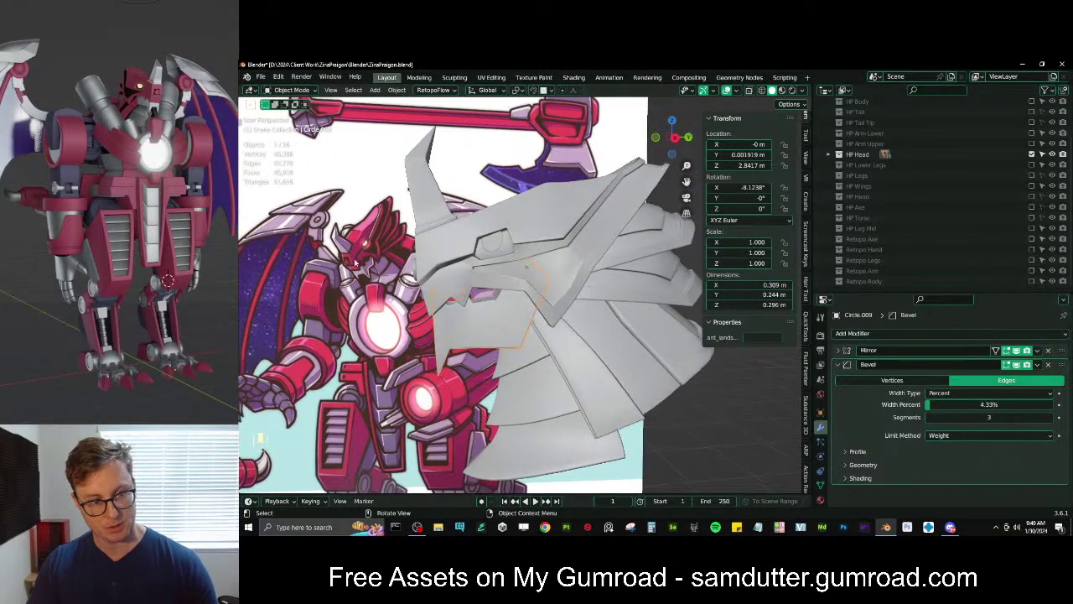
middle_click_drag(409, 189, 423, 177)
key("r")
key("x")
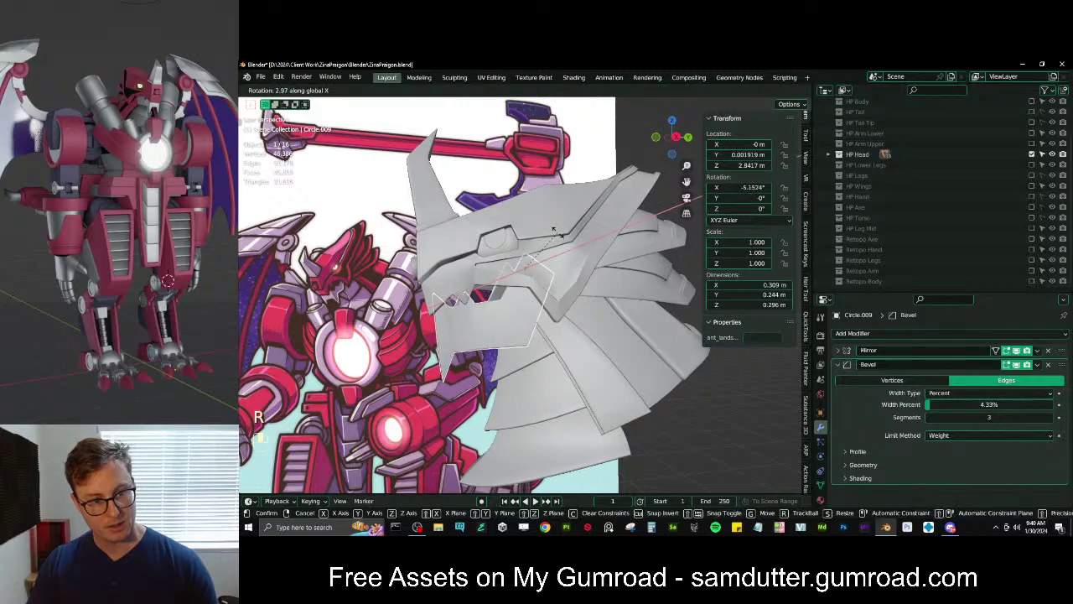
left_click(496, 285)
middle_click_drag(495, 285, 642, 295)
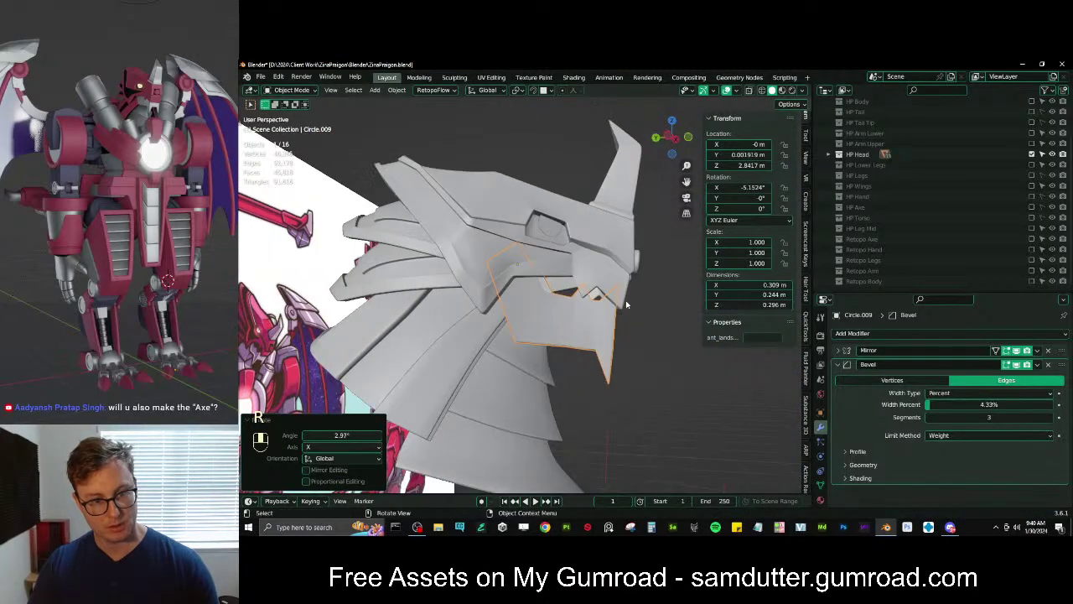
Try rotating the lower jaw about the X axis to test how it closes, and undo the rotation
key("r")
key("x")
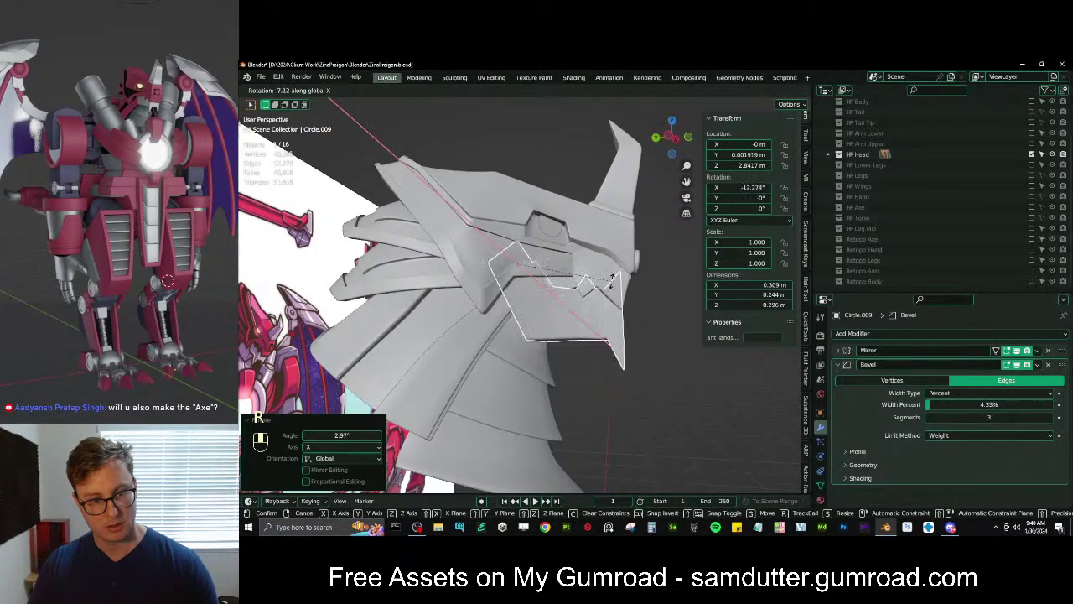
left_click(612, 279)
key("ctrl+z")
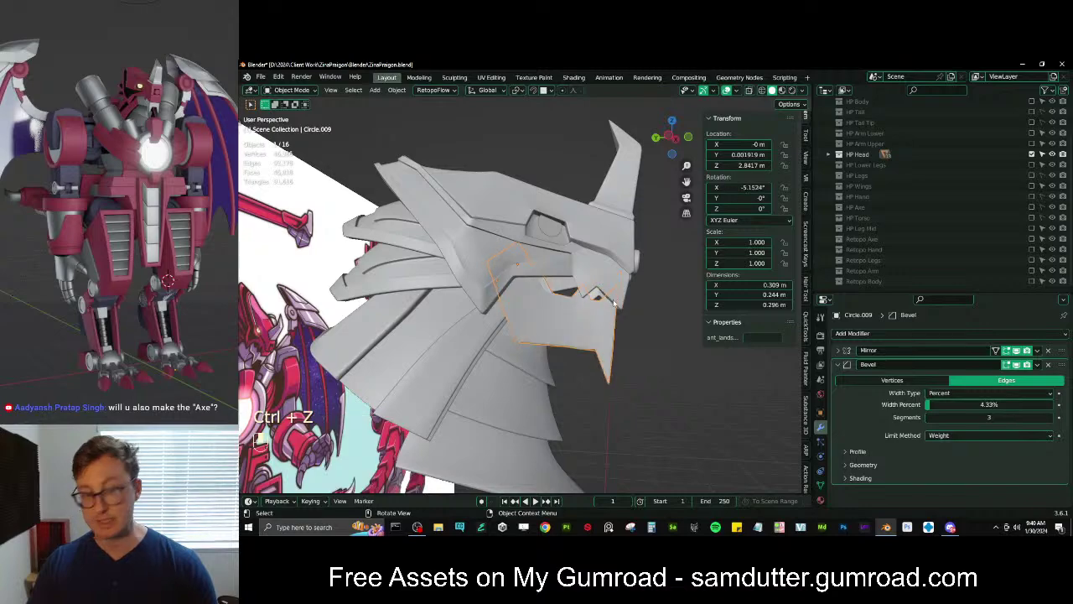
In the isolated lower jaw mesh, knife-cut a lengthwise edge line along the floor and connect its front vertices
middle_click_drag(612, 279, 499, 395)
key("Tab")
key("slash")
right_click(544, 349)
middle_click_drag(544, 348, 528, 384)
key("k")
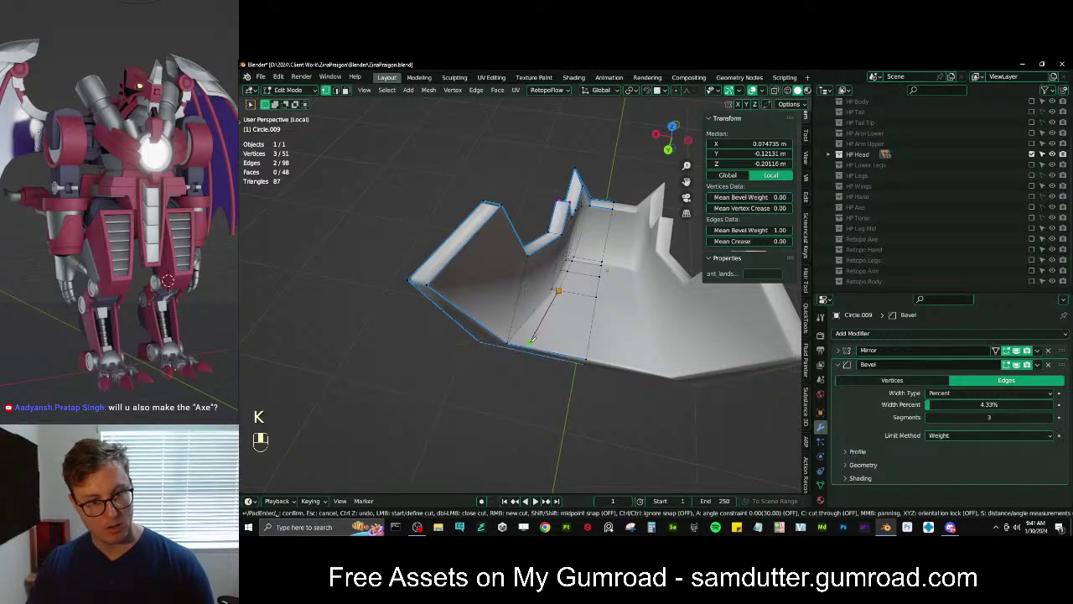
middle_click_drag(530, 343, 577, 356)
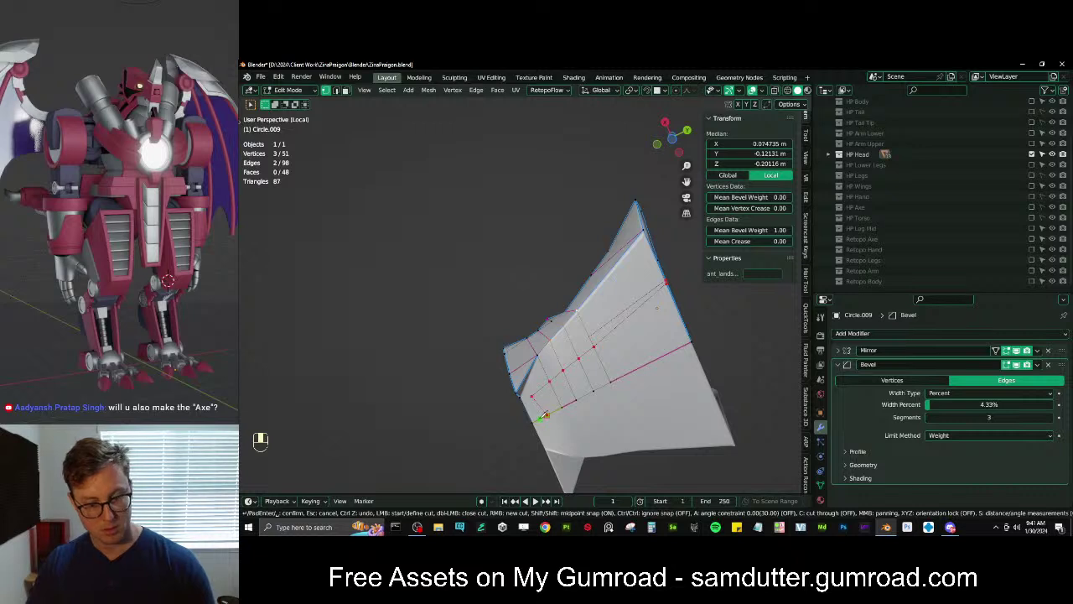
key("Return")
scroll(519, 411, "up", 4)
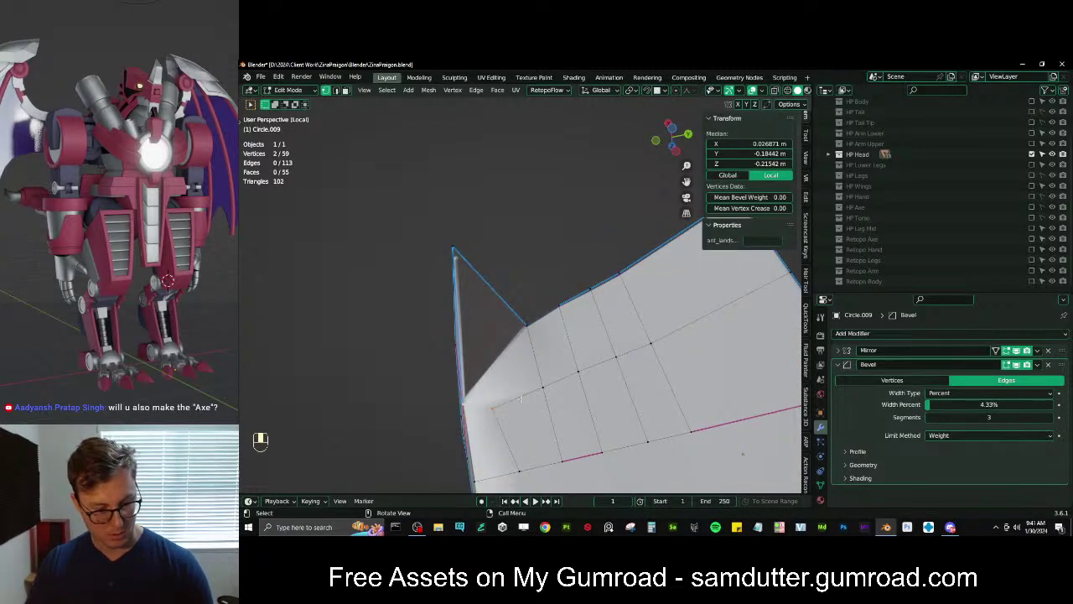
key("j")
middle_click_drag(520, 398, 606, 362)
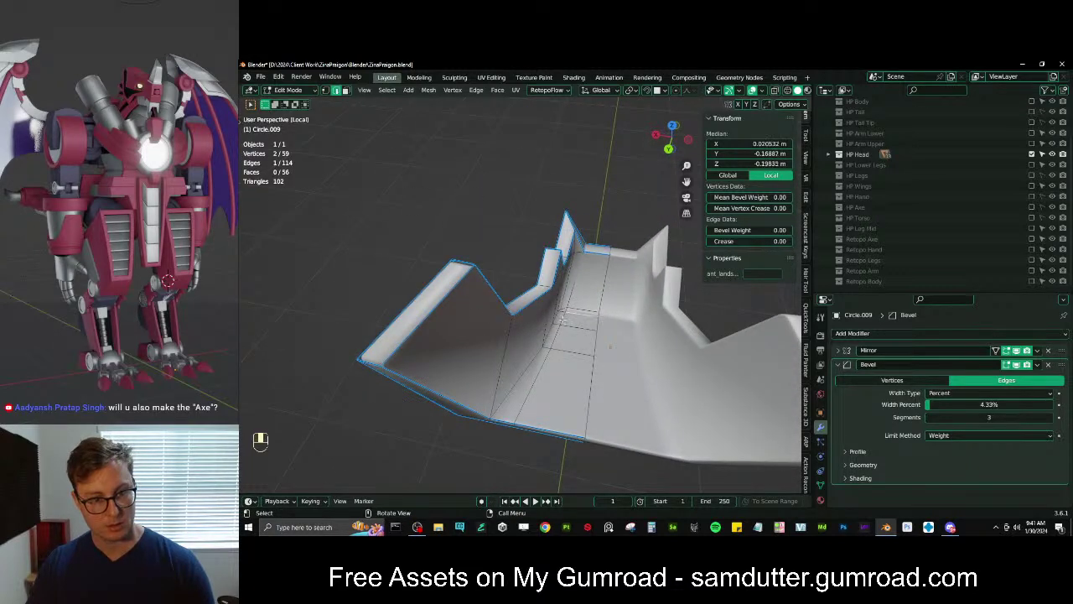
Bevel the new lengthwise edge path on the jaw floor with a 0.00167 m offset and 1 segment
left_click(522, 402, "ctrl")
middle_click_drag(521, 401, 581, 322)
left_click(620, 291, "shift")
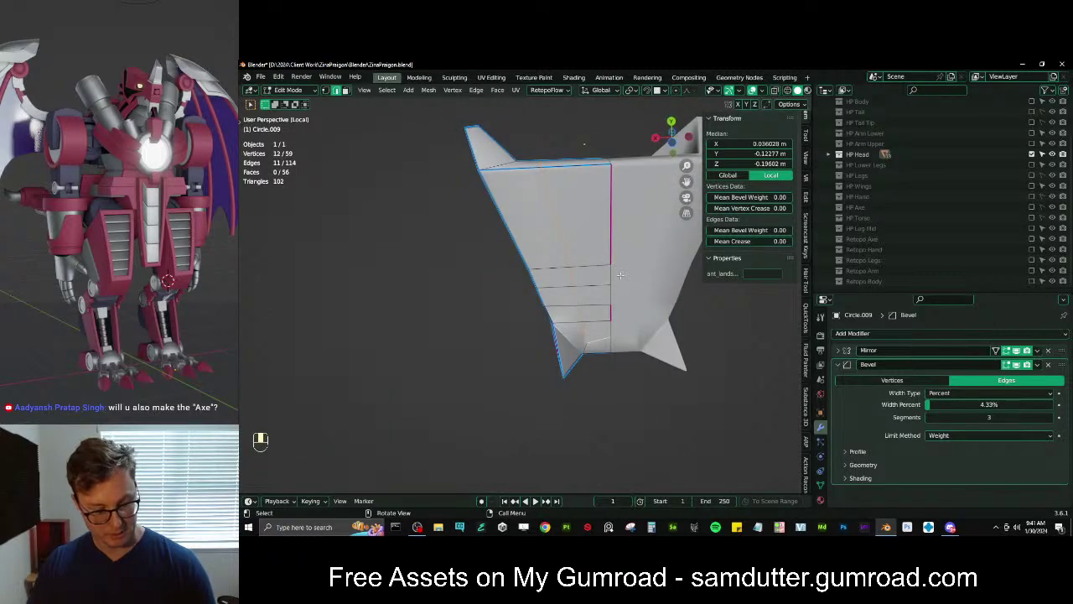
left_click(413, 99)
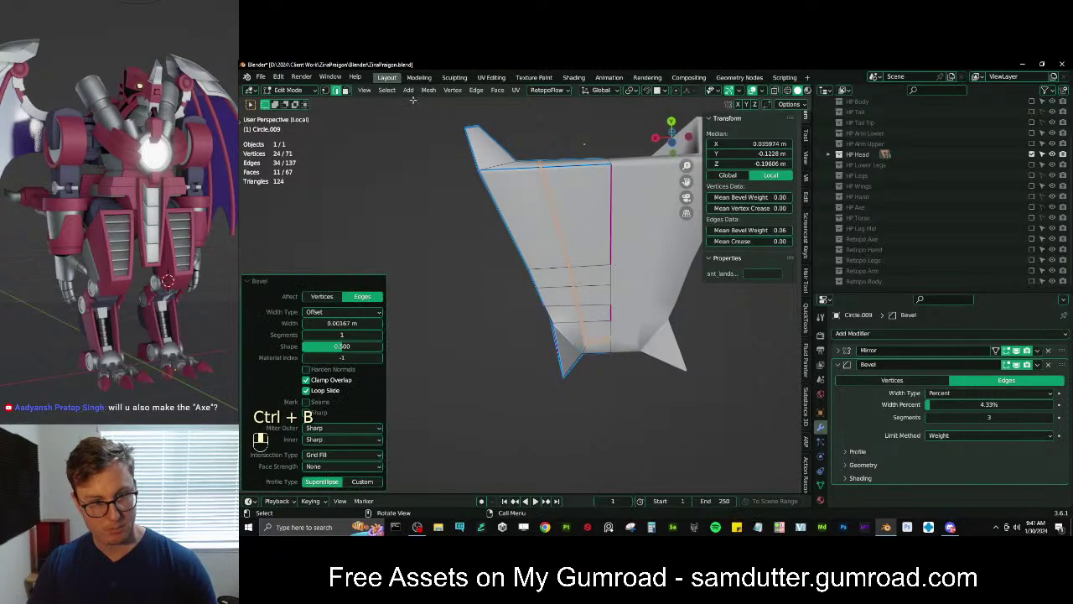
Select the inner faces of the jaw floor beside the bevel and raise them 0.033102 m along Z
left_click(346, 90)
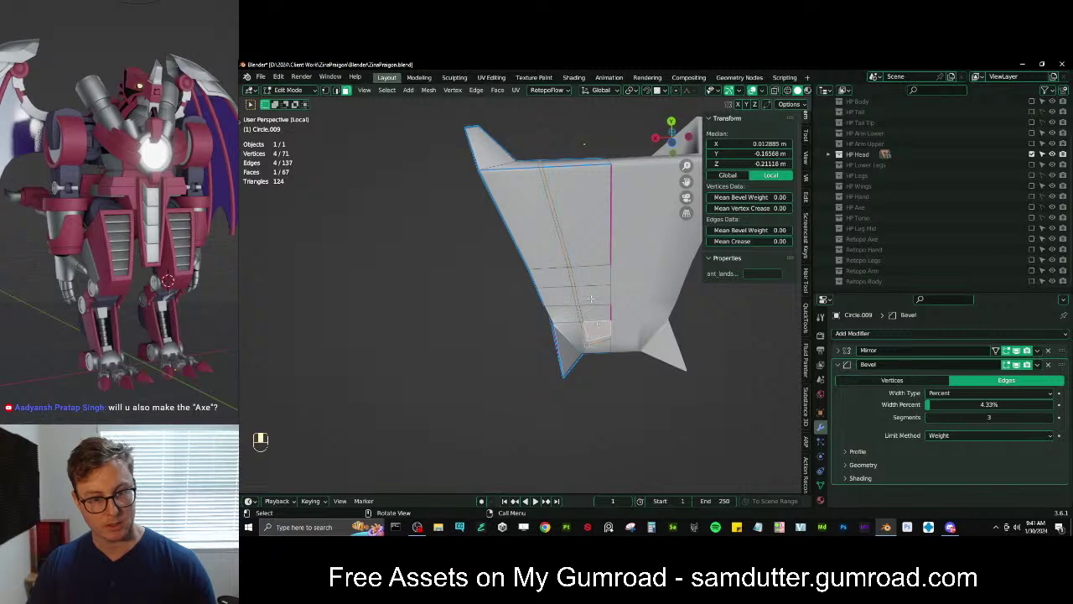
left_click(585, 220, "ctrl")
middle_click_drag(585, 220, 579, 290)
left_click(572, 334, "ctrl")
key("g")
left_click(571, 309)
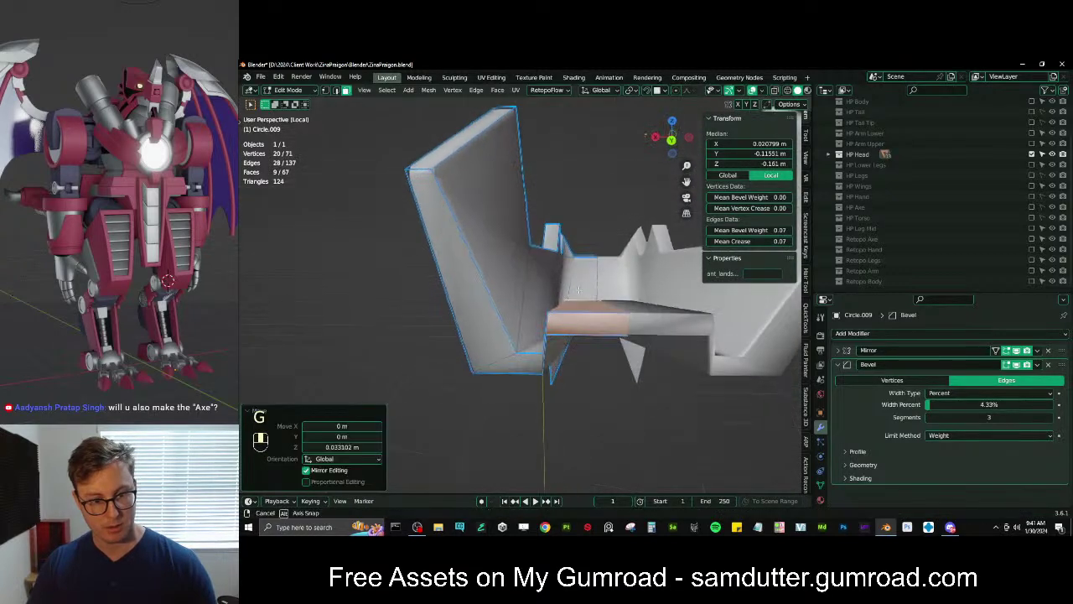
Rotate the raised floor faces in the side view to follow the slope of the jaw's lower edge
key("KP_3")
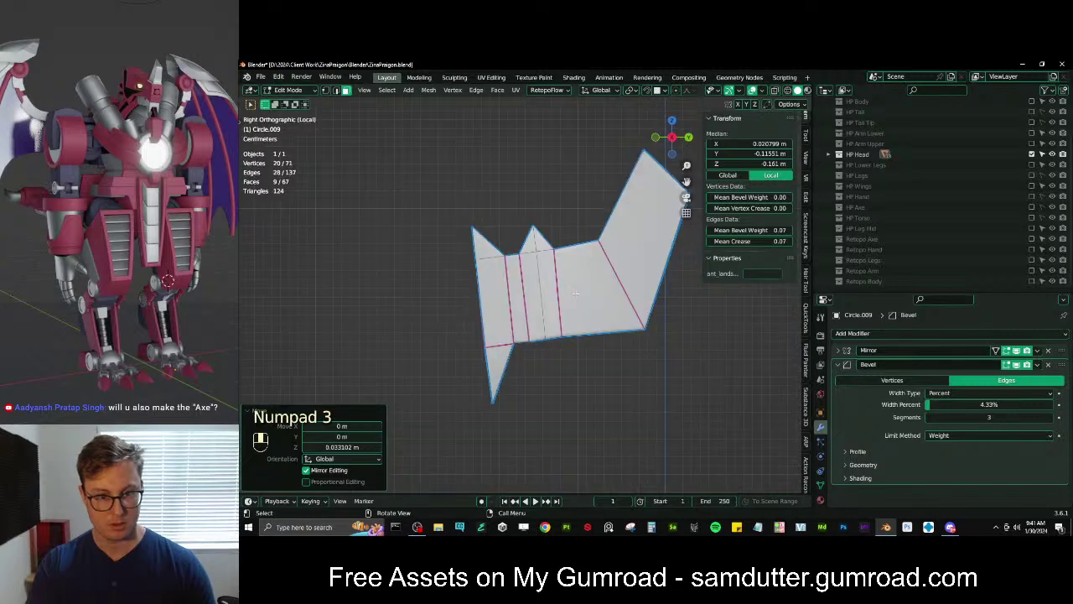
left_click(549, 296)
mouse_move(649, 310)
middle_mouse_down("shift")
mouse_move(607, 324)
mouse_move(620, 312)
mouse_move(491, 283)
mouse_move(529, 274)
mouse_move(373, 130)
middle_mouse_up("shift")
scroll(607, 325, "up", 1)
key("r")
left_click(612, 295)
key("g")
left_click(611, 295)
left_click(660, 321)
Flatten the raised section's front edge by scaling it to 0 along Y, and undo a trial move of it
left_click(335, 89)
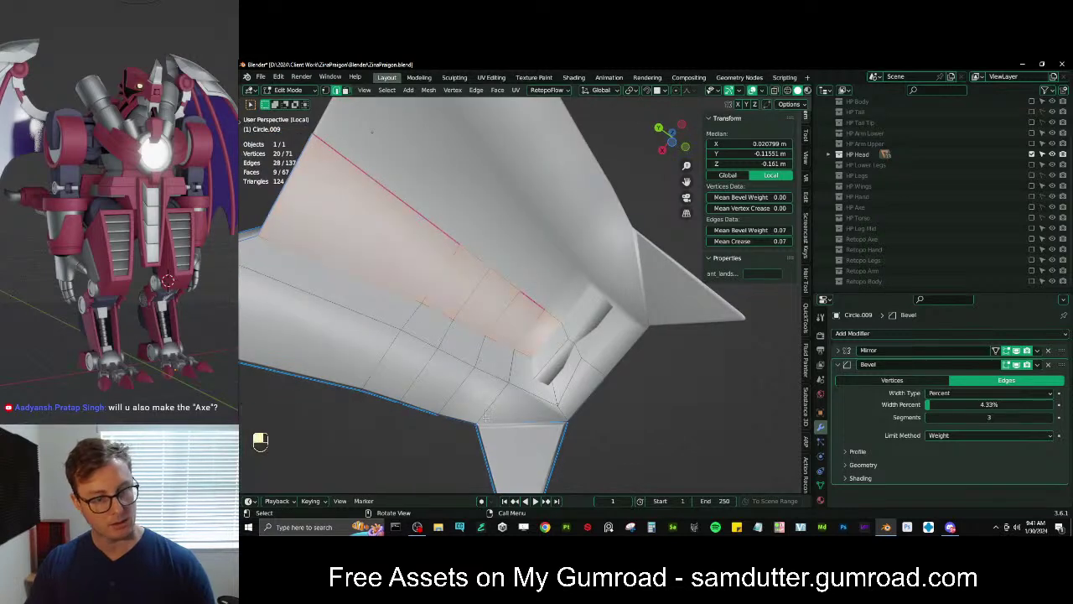
left_click(565, 382)
key("s")
key("g")
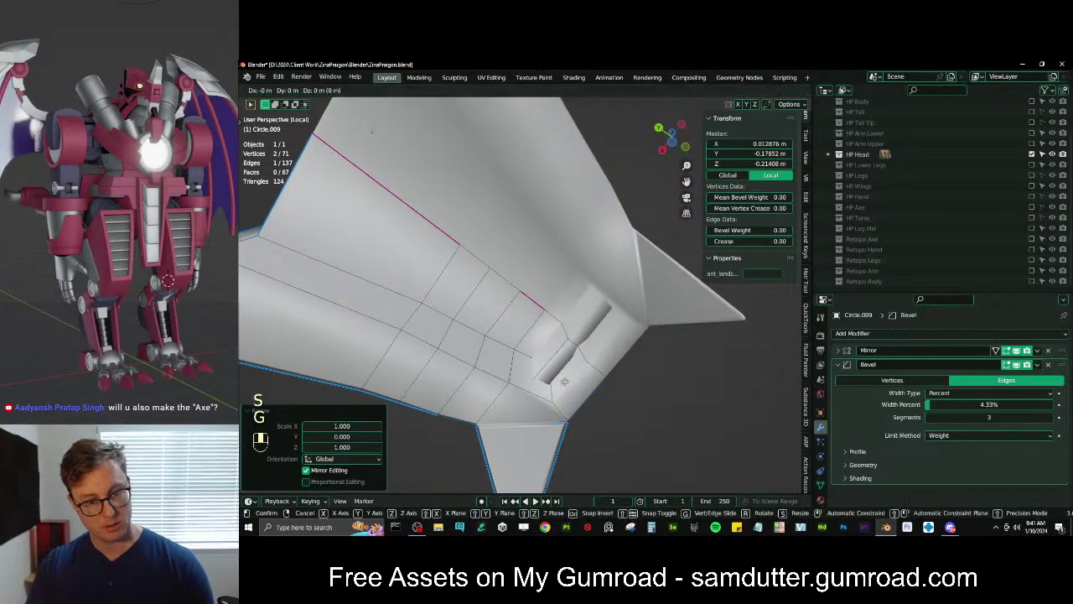
left_click(549, 371)
key("ctrl+z")
Select the two front edges of the raised section in wireframe and align them by scaling to 0 along Y
key("z")
left_click(481, 374)
scroll(565, 371, "up", 2)
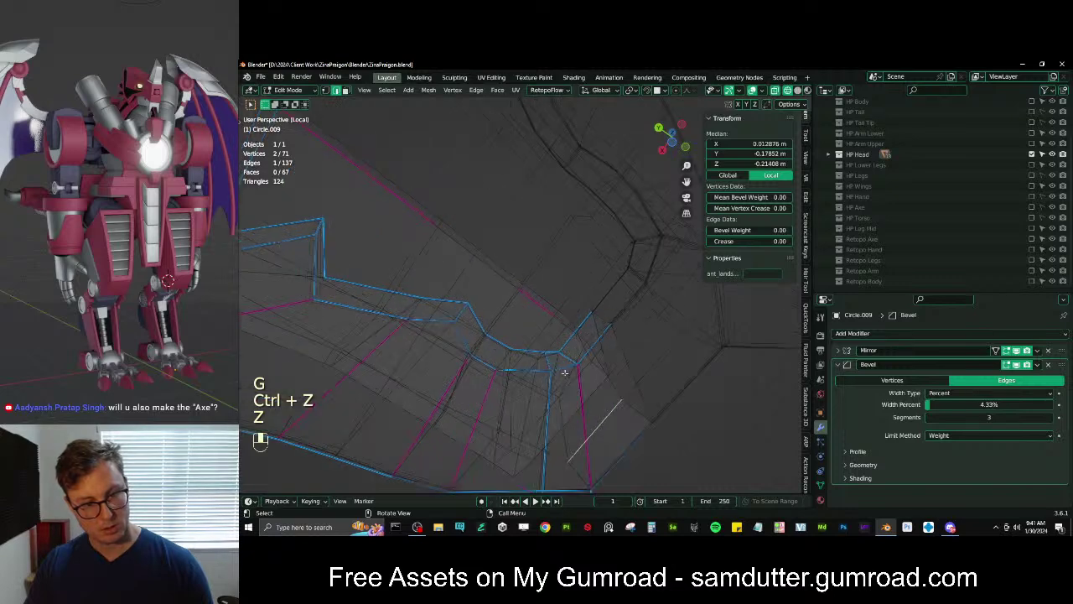
middle_click_drag(565, 371, 521, 365)
key("s")
key("y")
key("0")
left_click(521, 366)
Move the aligned front edges of the raised section along the Y axis to clean up the jaw's front
key("KP_3")
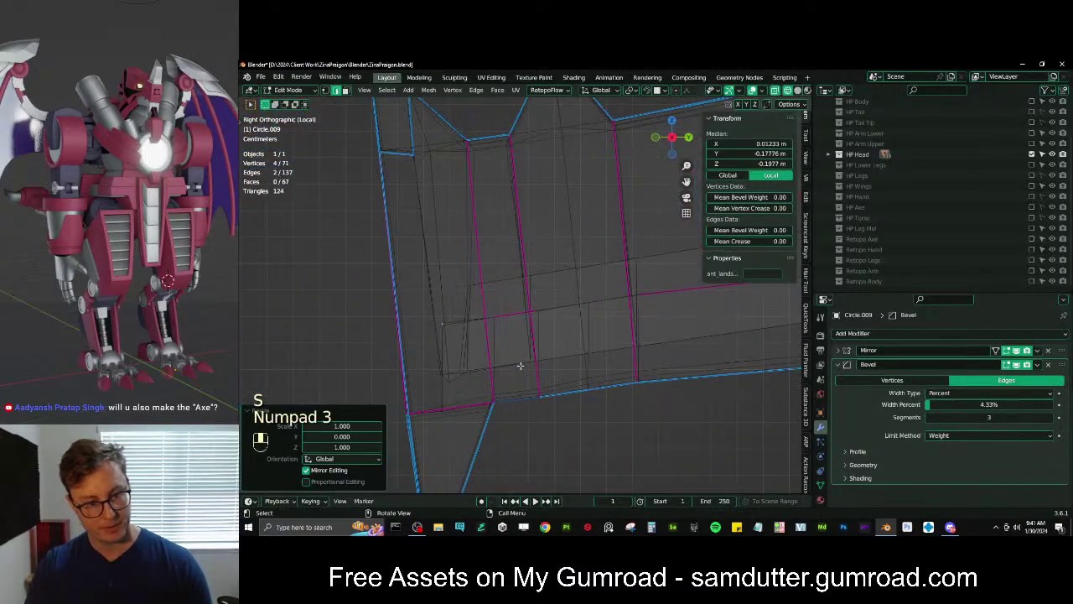
left_click(640, 366)
mouse_move(536, 343)
middle_mouse_down()
mouse_move(496, 283)
mouse_move(506, 275)
mouse_move(502, 331)
middle_mouse_up()
key("g")
key("y")
left_click(542, 269)
Select the cross edges on the underside of the raised section and move them along the Y axis
left_click(439, 294)
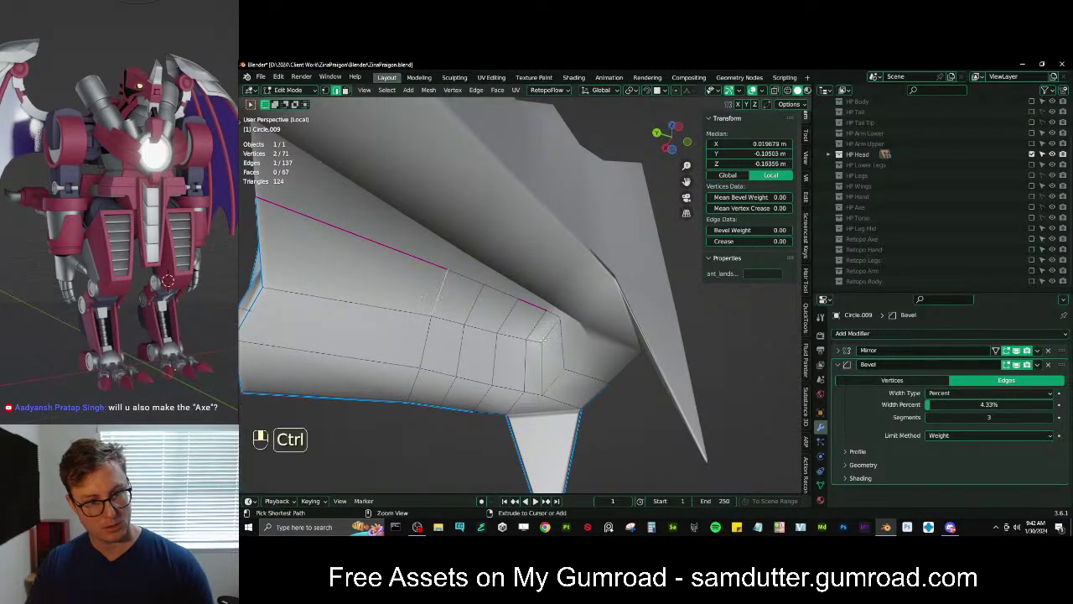
left_click(550, 330, "ctrl+shift")
key("g")
key("y")
left_click(520, 333)
Select the lengthwise edge path bordering the raised jaw floor and shift it along the X axis
middle_click_drag(520, 333, 421, 261)
left_click(548, 341)
left_click(395, 275, "ctrl")
left_click(424, 225)
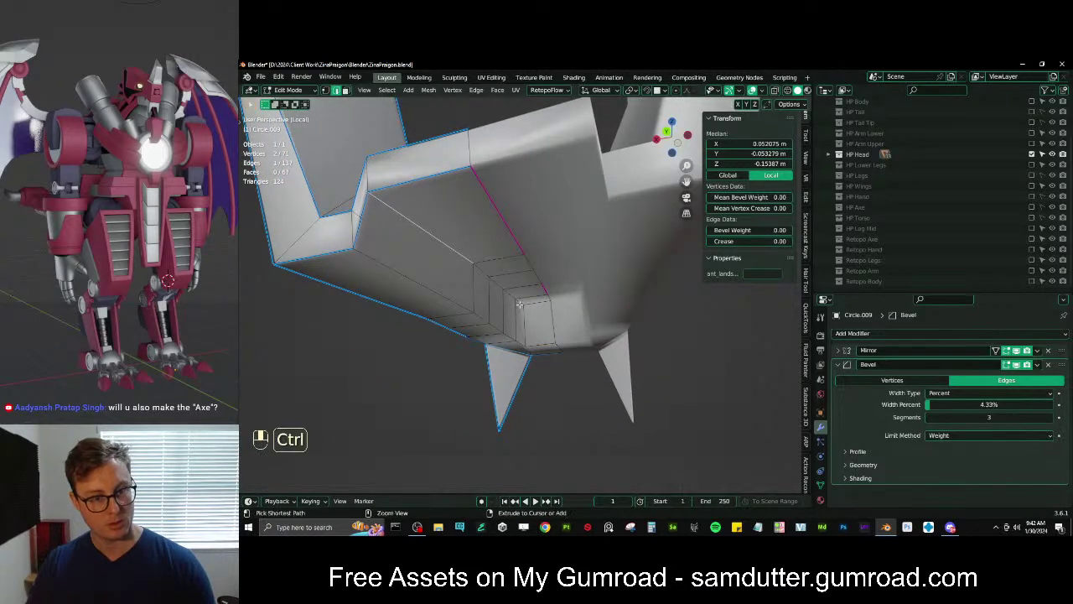
left_click(520, 305, "ctrl")
middle_click_drag(520, 304, 545, 351)
key("g")
key("x")
left_click(527, 290)
Rotate the rear side edge of the raised floor by about 13° in the back view
left_click(536, 406)
middle_click_drag(536, 407, 526, 369)
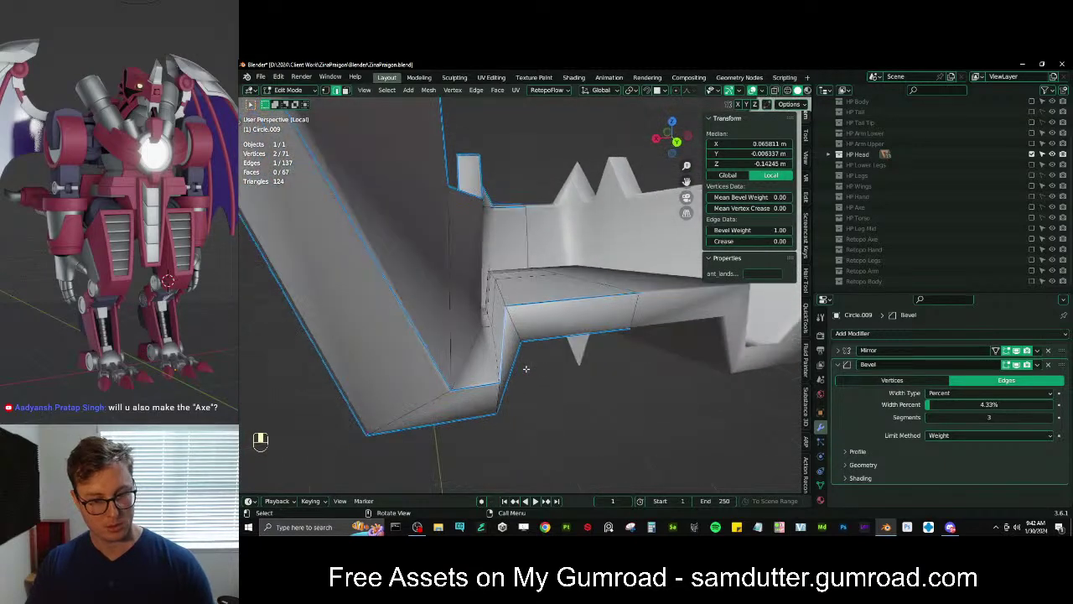
key("ctrl+KP_1")
scroll(522, 364, "up", 2)
key("r")
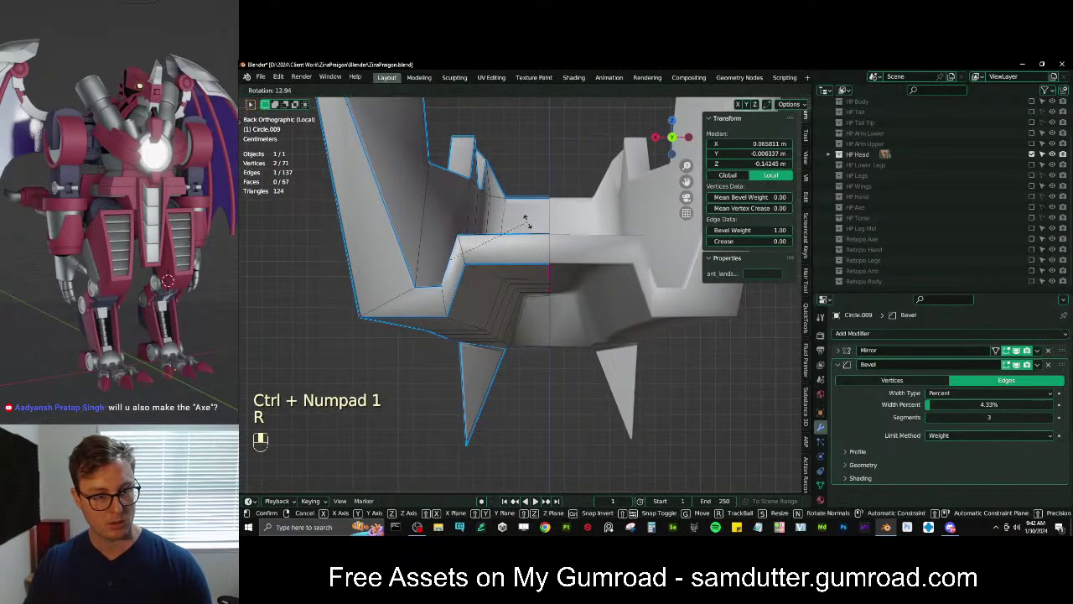
left_click(529, 227)
Bring back the full head and try rotating the lower jaw about X to test its clearance over the neck
middle_click_drag(529, 226, 482, 252)
scroll(534, 315, "down", 3)
key("Tab")
scroll(522, 337, "down", 4)
key("slash")
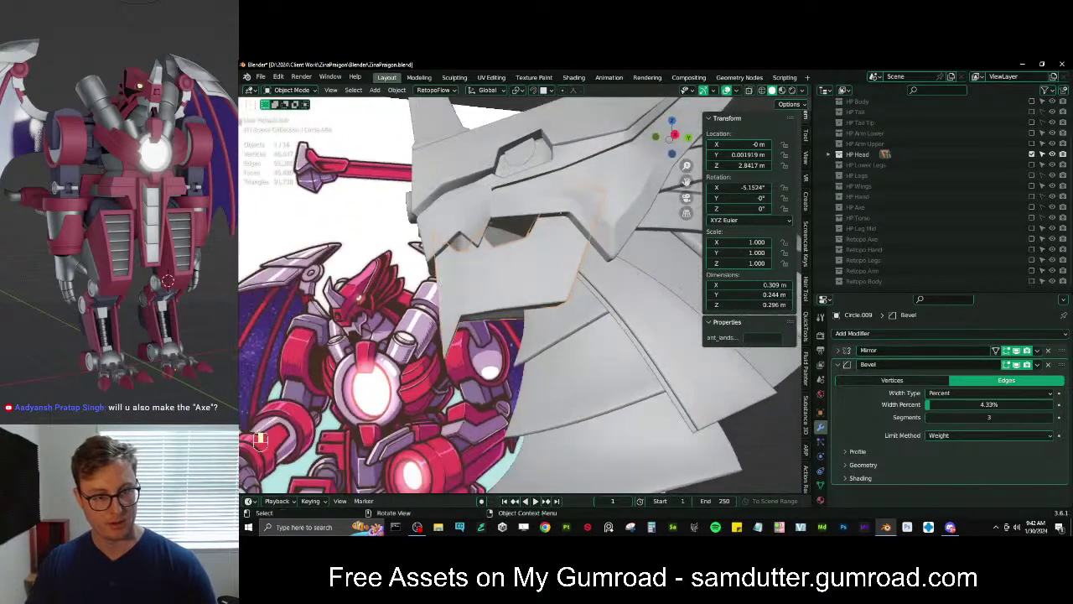
key("r")
left_click(443, 354)
middle_click_drag(443, 354, 627, 279)
key("ctrl+z")
key("r")
key("x")
left_click(564, 319)
Try scaling the side neck plate under the jaw, and undo the change
left_click(611, 335)
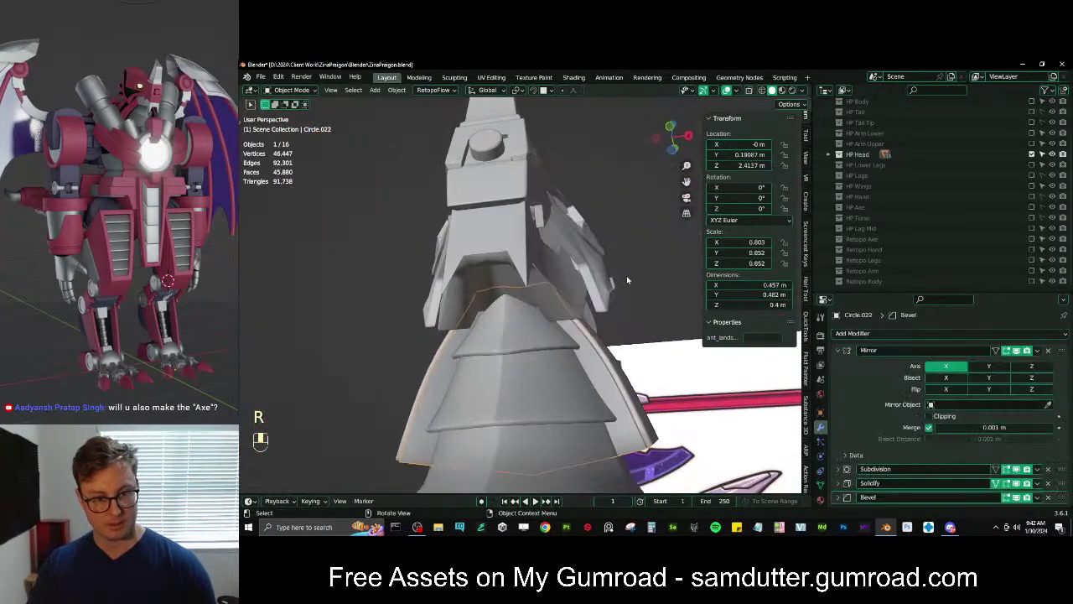
key("Tab")
middle_click_drag(605, 337, 592, 351)
middle_click_drag(592, 350, 540, 329, "shift")
key("Tab")
key("s")
left_click(592, 336)
key("ctrl+z")
key("Tab")
key("Tab")
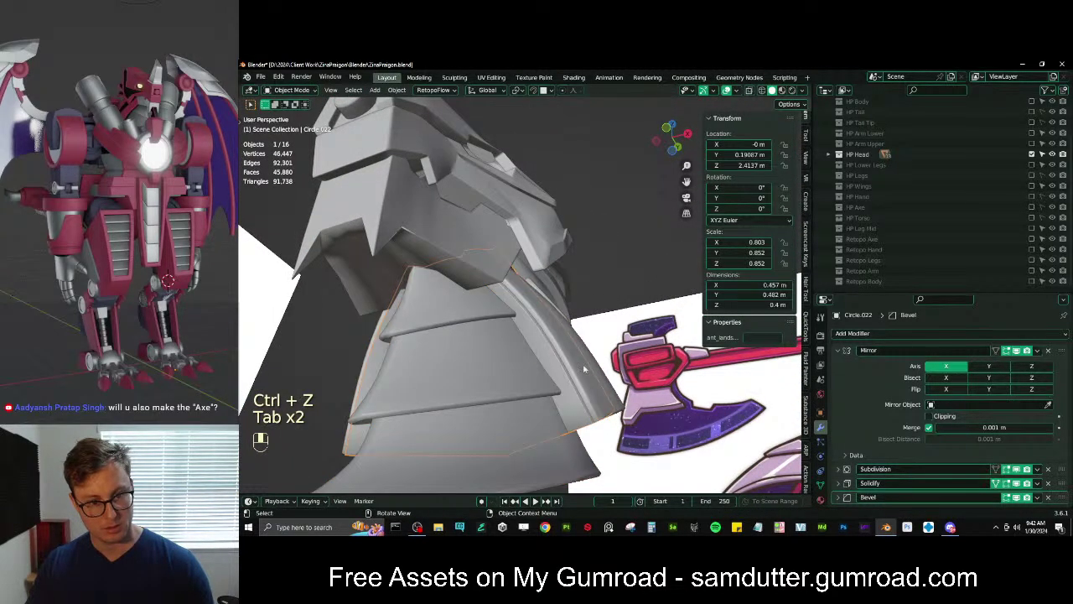
Box-select the upper vertices of the side neck plate in the front view and move them inward along X
key("Tab")
middle_click_drag(604, 379, 401, 182)
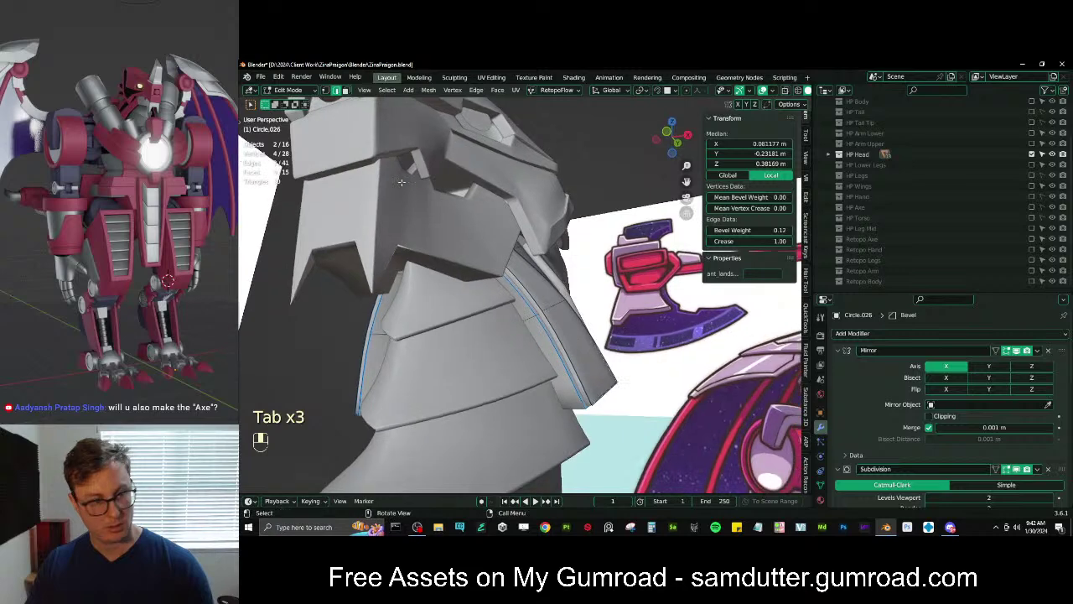
key("KP_1")
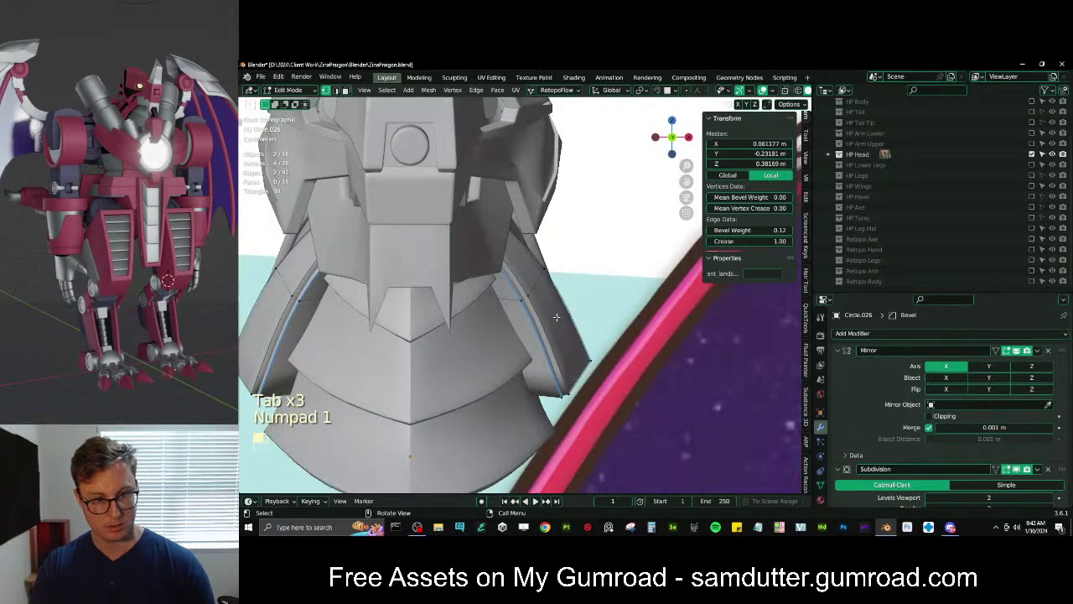
key("z")
left_click(478, 314)
key("b")
left_click_drag(551, 246, 484, 301)
key("z")
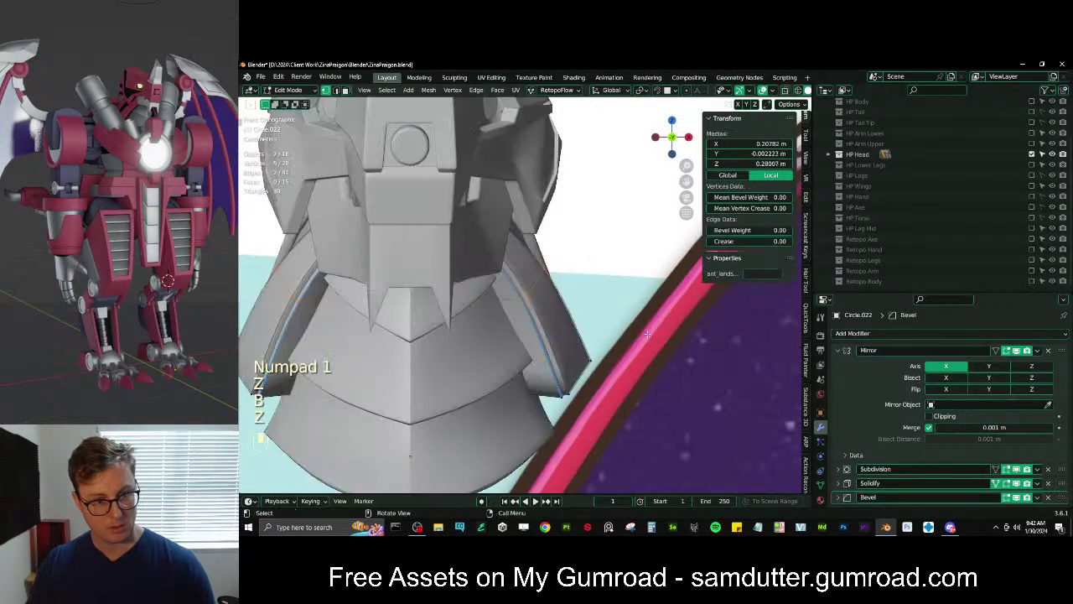
middle_click_drag(627, 342, 618, 319)
key("g")
middle_click(610, 318)
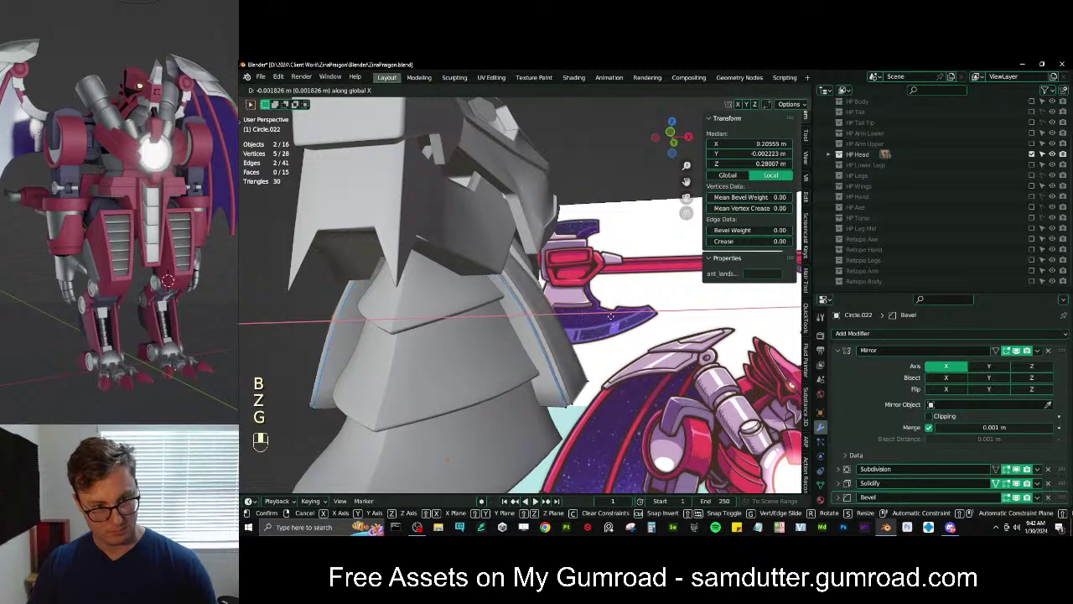
left_click(604, 318)
middle_click_drag(603, 318, 618, 277)
key("Tab")
Move a vertex of the neighbouring neck plate inward along X by about 0.0155 m
left_click(617, 437)
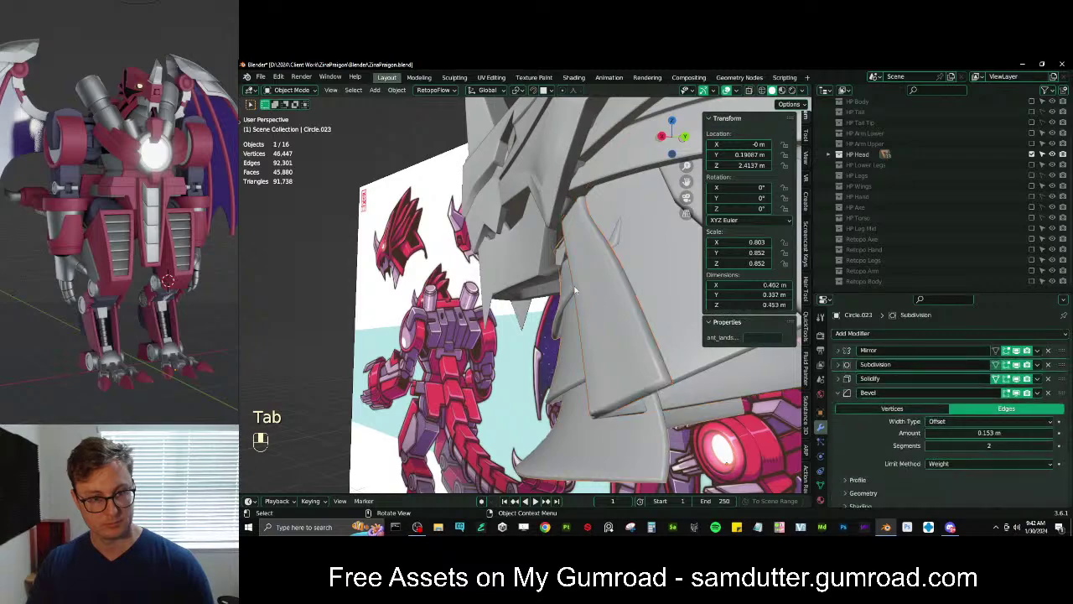
key("Tab")
middle_click_drag(618, 434, 632, 431)
left_click(610, 428)
middle_click_drag(647, 250, 616, 269)
key("g")
key("x")
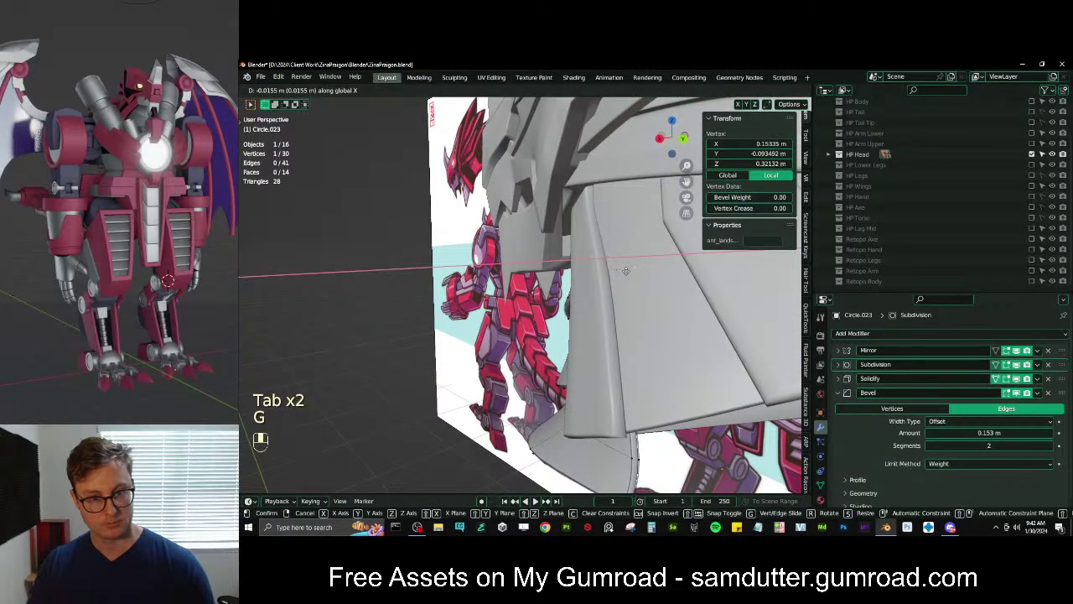
left_click(625, 271)
key("Tab")
Rotate the lower jaw by 18.1° about the X axis to open the mouth
middle_click_drag(545, 307, 597, 301)
left_click(485, 263)
key("r")
middle_click_drag(466, 290, 544, 322)
key("x")
left_click(482, 329)
Widen the lower jaw along X to about 0.367 m and apply its scale
key("s")
key("x")
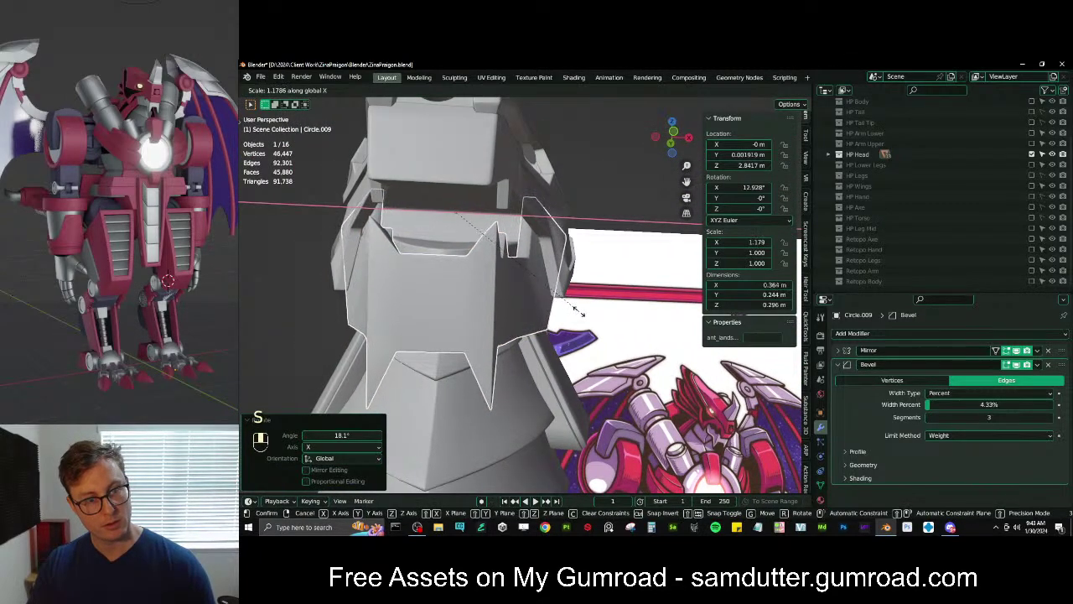
left_click(578, 310)
middle_click_drag(578, 310, 527, 305)
key("ctrl+a")
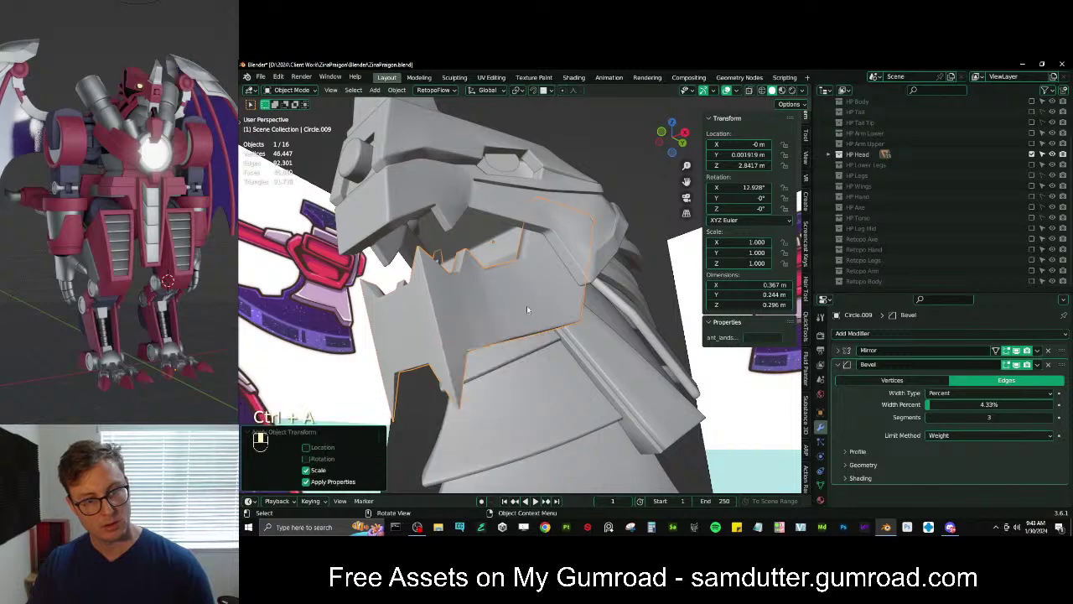
Try swinging the widened lower jaw closed about the X axis to check its fit inside the head
left_click(570, 344)
key("r")
key("x")
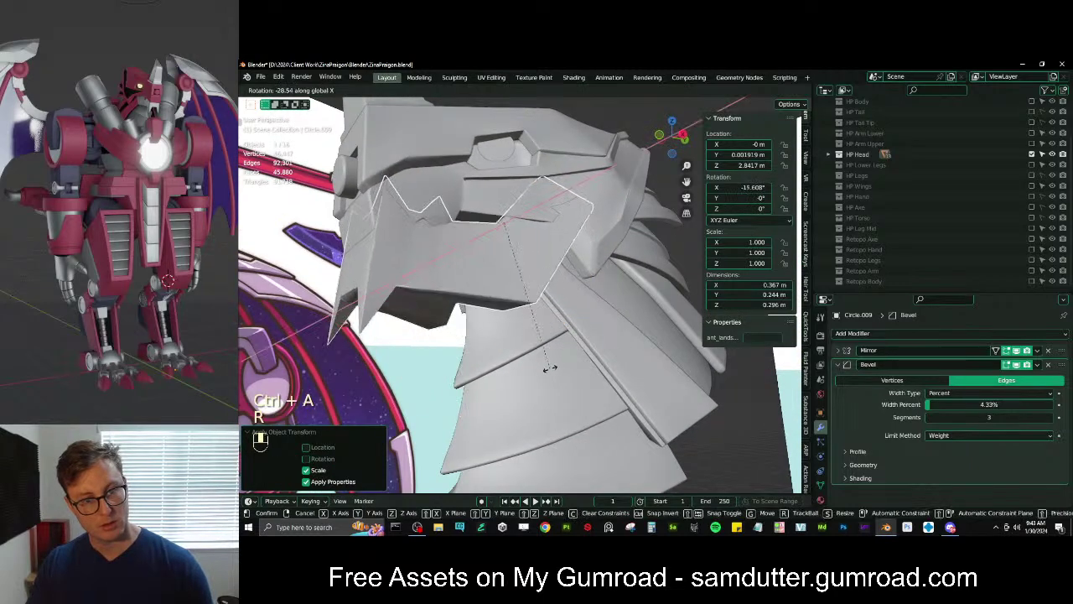
left_click(642, 345)
middle_click_drag(535, 270, 549, 283)
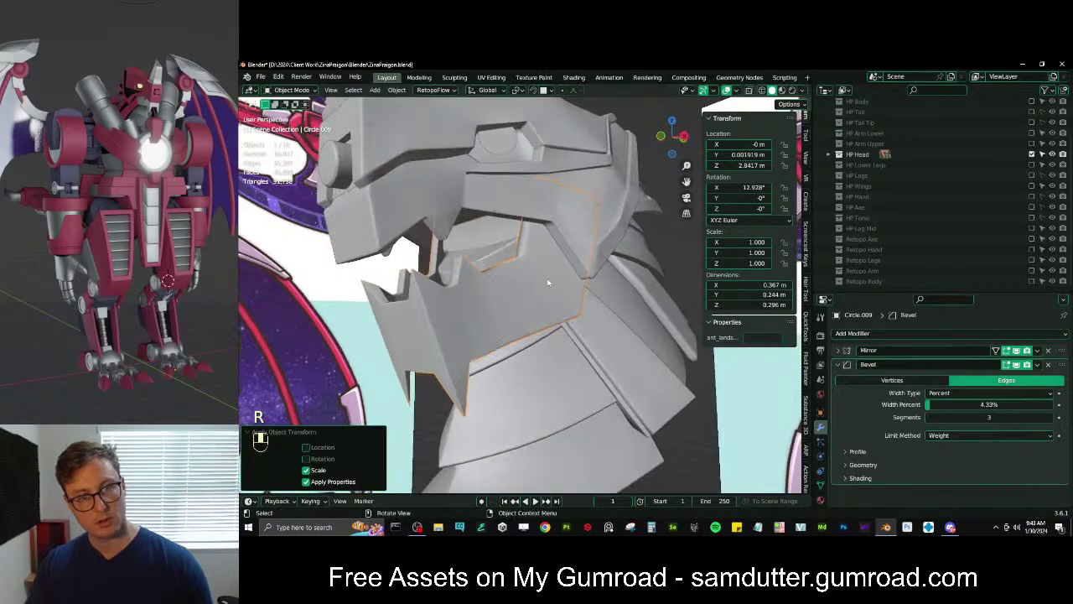
Add one centred loop cut across the jaw's rear hinge arm and switch the view to wireframe
key("Tab")
key("ctrl+r")
double_click(542, 230)
middle_click_drag(552, 234, 595, 265)
key("z")
left_click(566, 254)
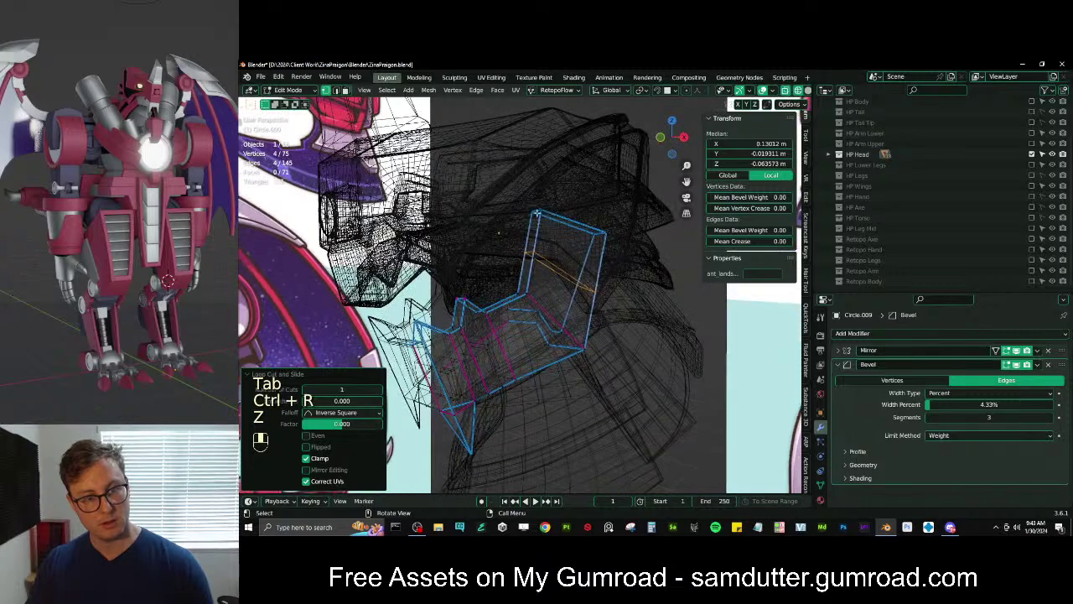
Move the top vertices of the lower jaw's rear arm and return to object mode
left_click(535, 211)
key("b")
left_click_drag(534, 188, 625, 248)
key("z")
key("g")
mouse_move(590, 264)
middle_mouse_down()
mouse_move(611, 268)
mouse_move(610, 352)
middle_mouse_up()
left_click(600, 265)
key("Tab")
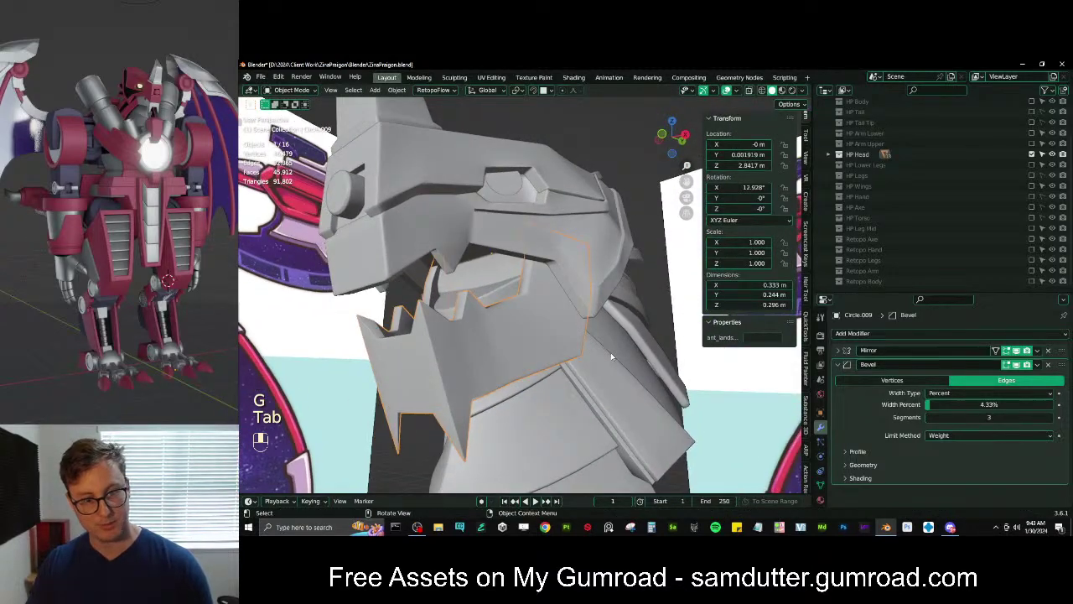
Rotate the lower jaw closed about the global X axis, ending at an X rotation of about -4.24°
key("r")
key("x")
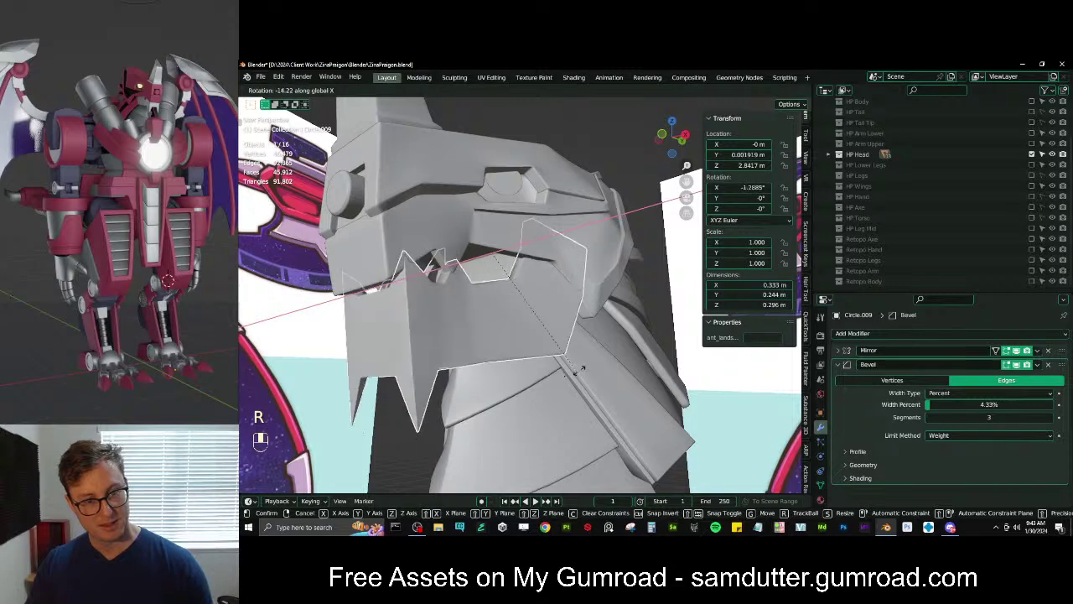
left_click(551, 366)
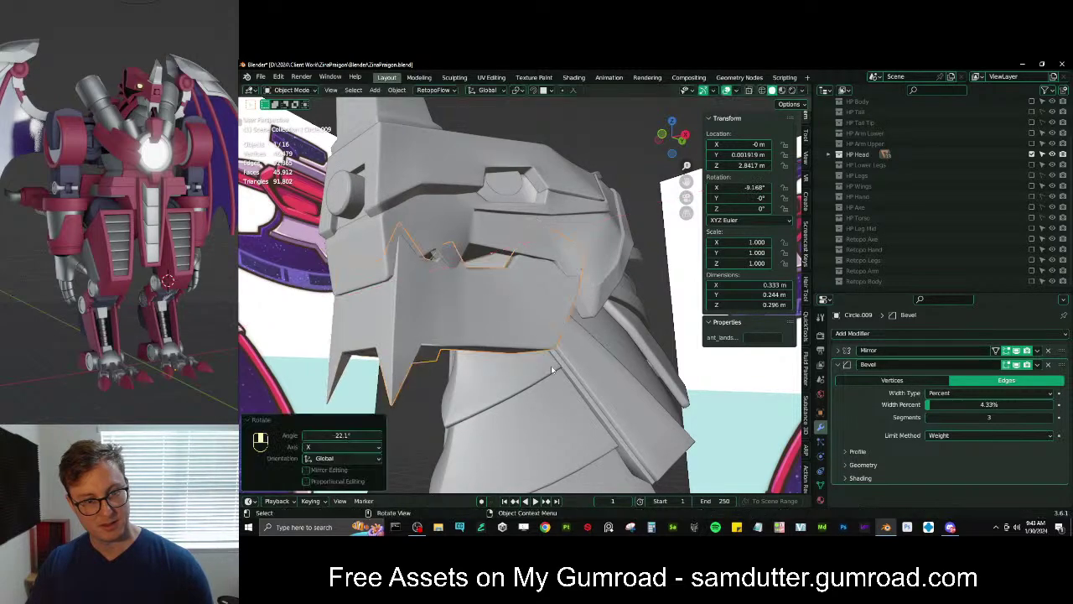
middle_click_drag(551, 366, 587, 335)
middle_click_drag(552, 241, 510, 369)
key("ctrl+z")
key("r")
key("x")
left_click(562, 378)
Try to narrow the jaw's front vertices along X with proportional editing, and undo it
key("Tab")
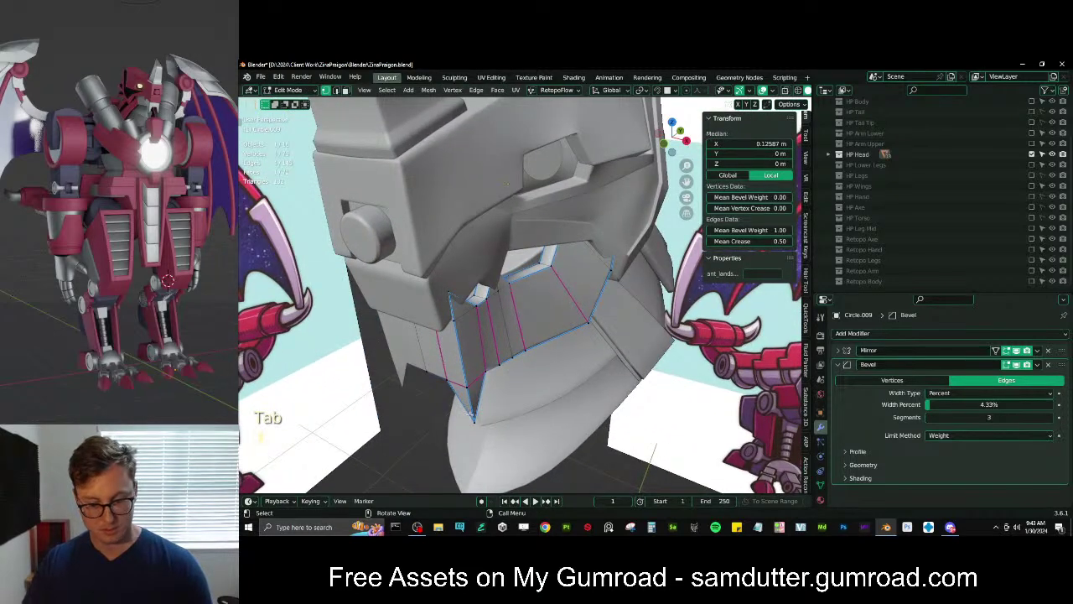
key("KP_7")
key("shift+z")
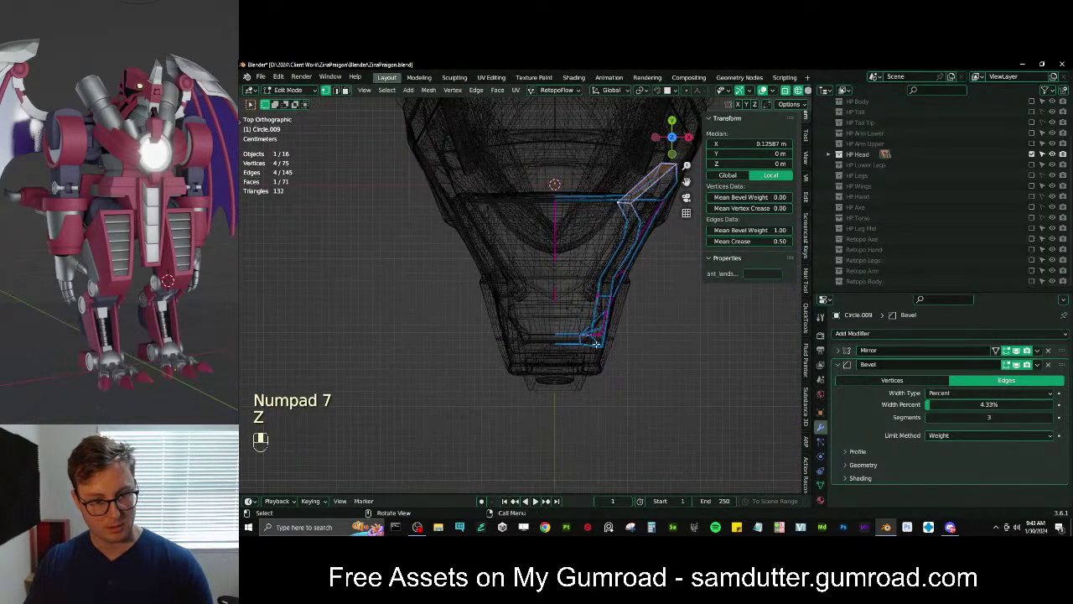
key("b")
left_click_drag(555, 308, 649, 383)
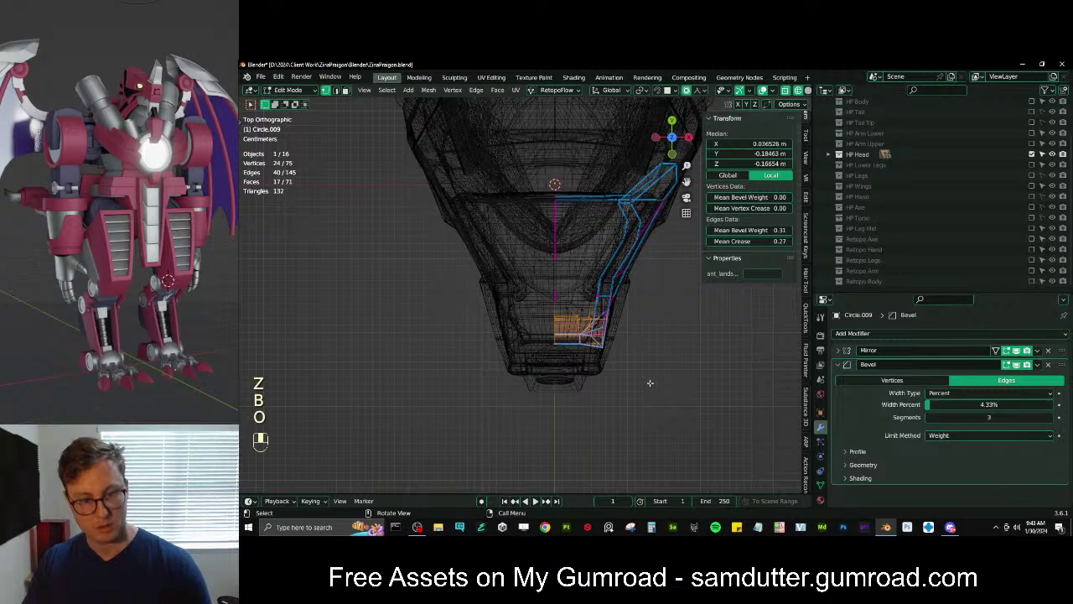
key("s")
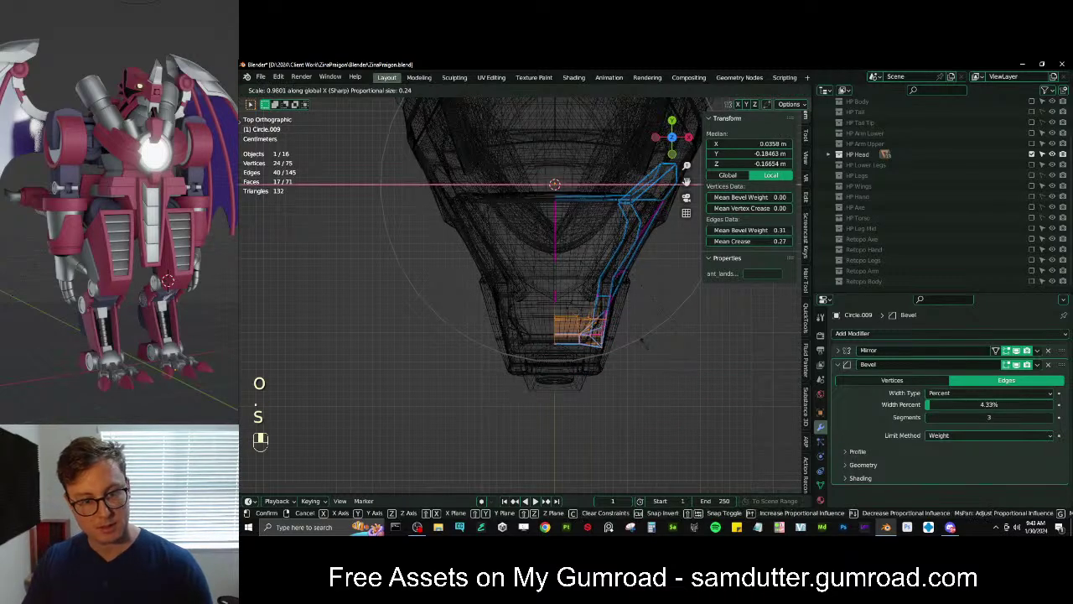
left_click(655, 299)
key("z")
mouse_move(650, 299)
middle_mouse_down()
mouse_move(604, 209)
mouse_move(579, 276)
middle_mouse_up()
key("ctrl+z")
Select the four faces at the front of the lower jaw, including the fang faces
mouse_move(579, 335)
middle_mouse_down()
mouse_move(538, 381)
mouse_move(531, 310)
mouse_move(413, 255)
middle_mouse_up()
left_click(538, 397)
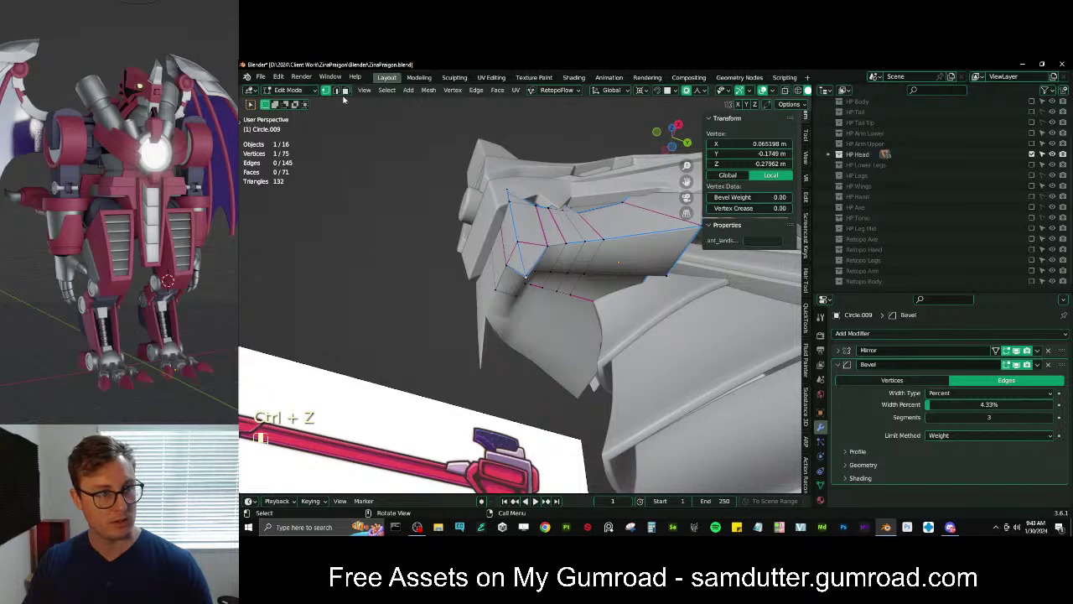
left_click(344, 91)
left_click(502, 248, "shift")
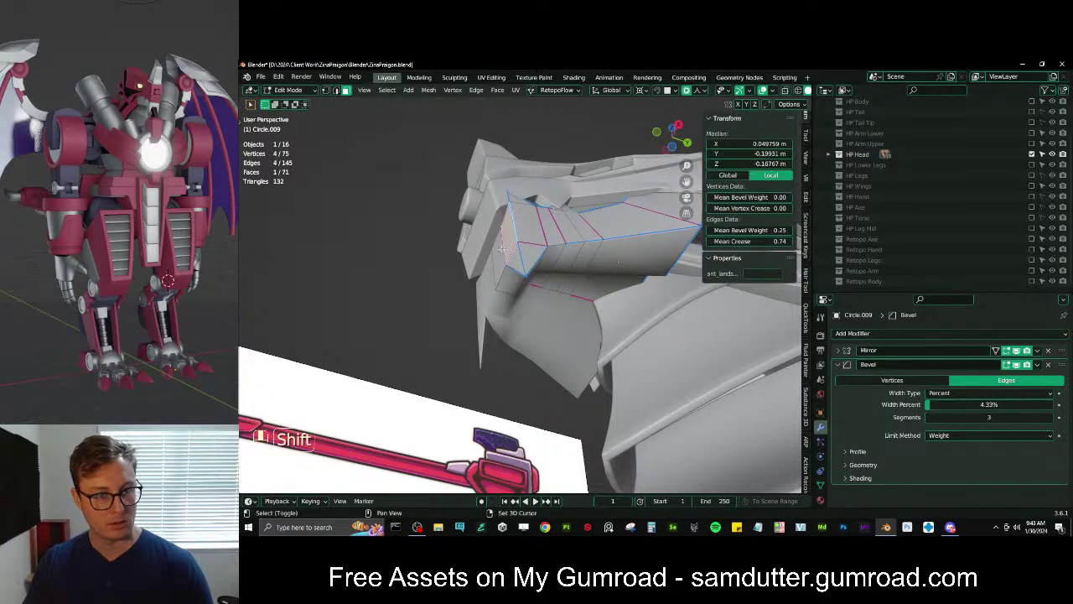
left_click(520, 261, "shift")
middle_click_drag(520, 262, 524, 254)
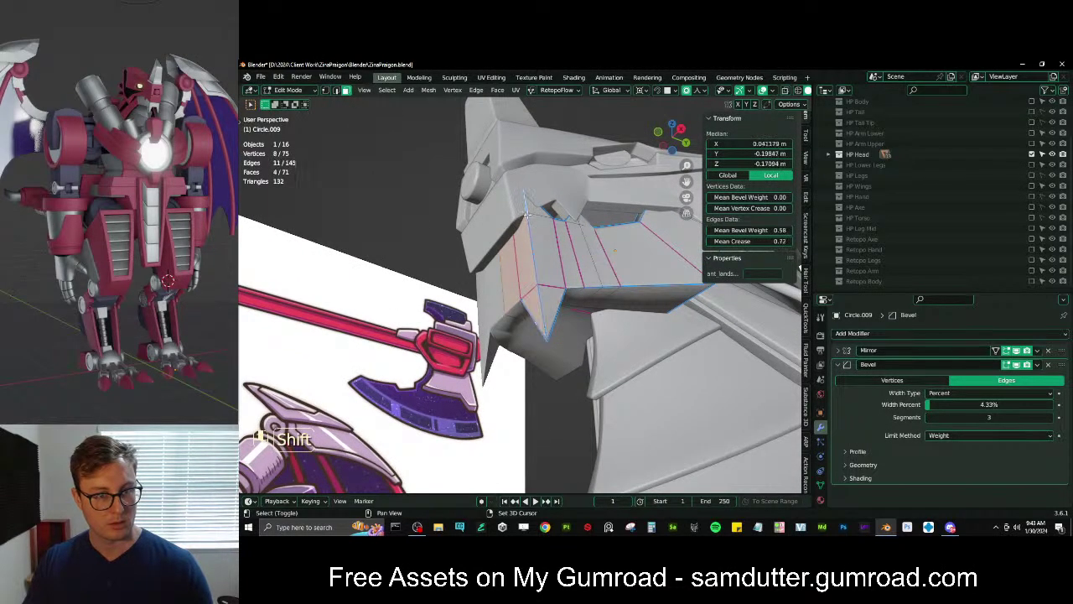
middle_click_drag(527, 213, 603, 173)
Try scaling the selected front faces to 0.777 along X with sharp proportional editing, and undo it
key("s")
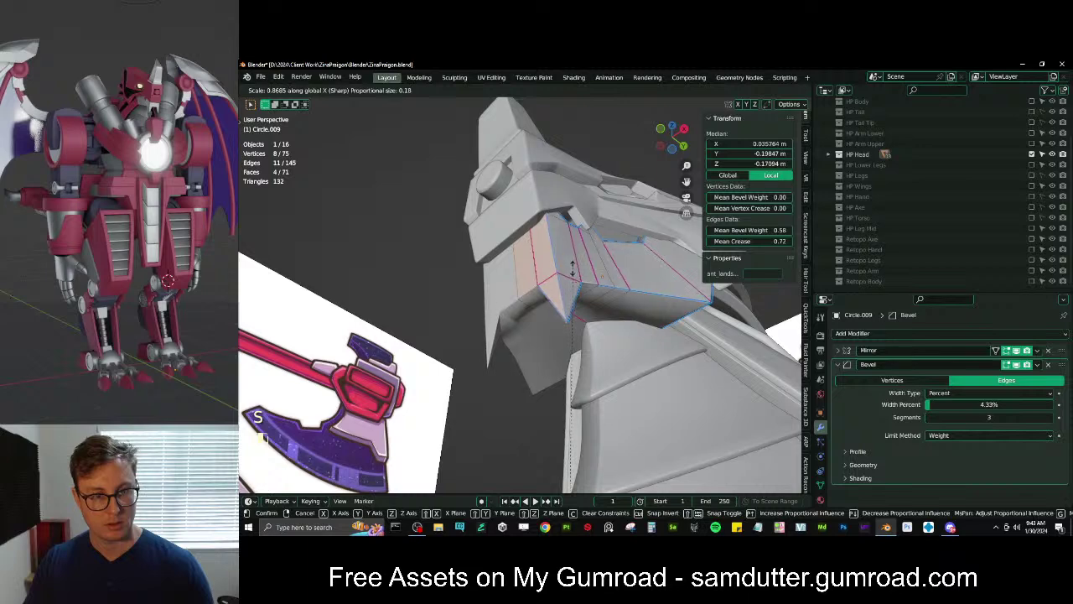
left_click(537, 333)
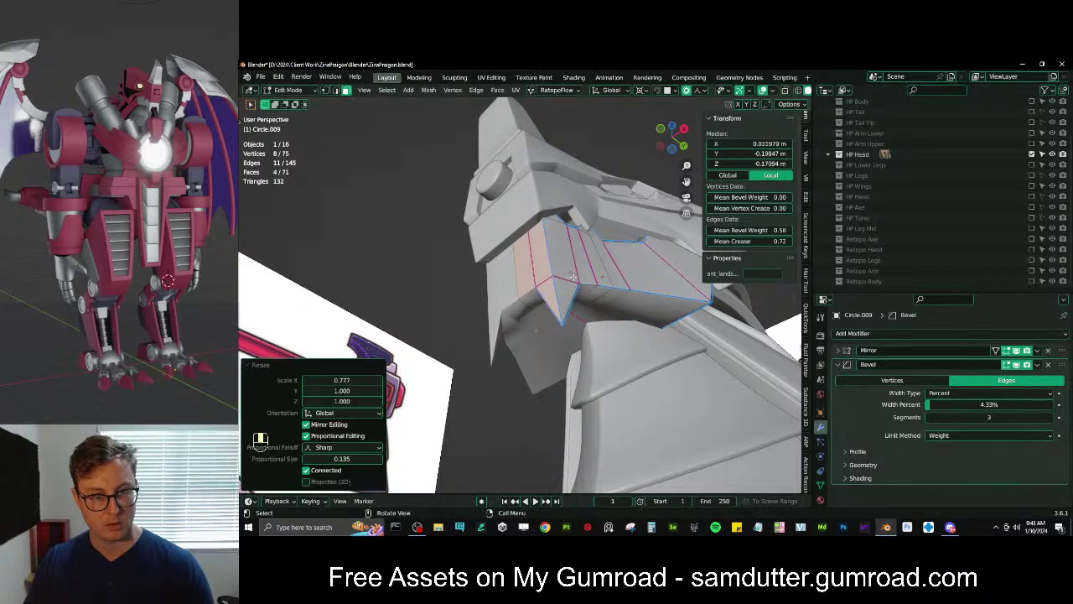
key("Tab")
middle_click_drag(553, 287, 611, 272)
key("Tab")
key("Tab")
key("ctrl+z")
key("ctrl+z")
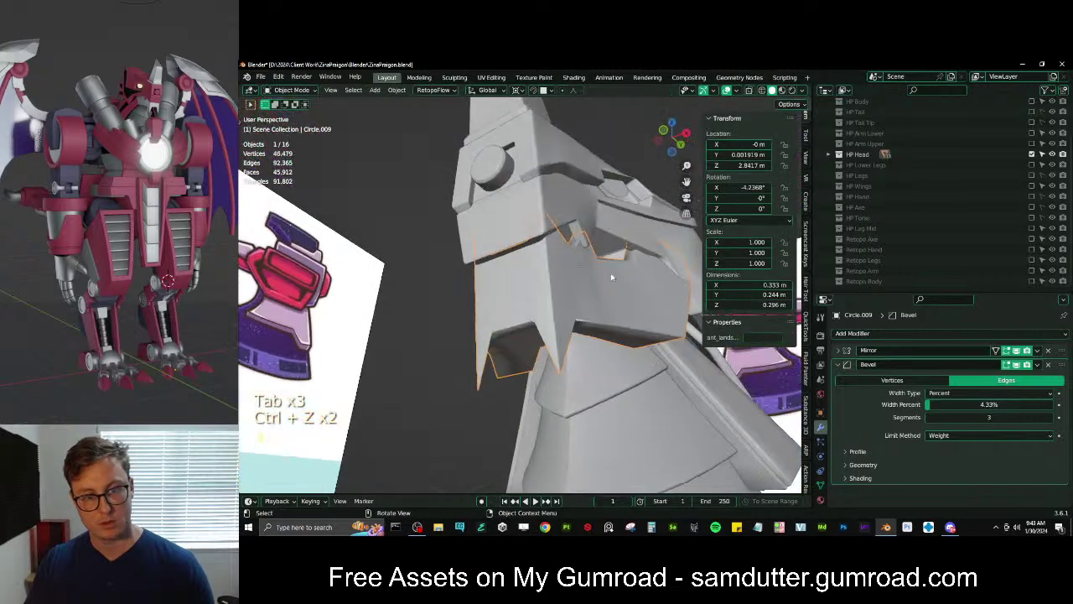
key("ctrl+z")
key("ctrl+z")
Scale the jaw's front faces to about 0.89 along X with sharp proportional editing and return to object mode
key("s")
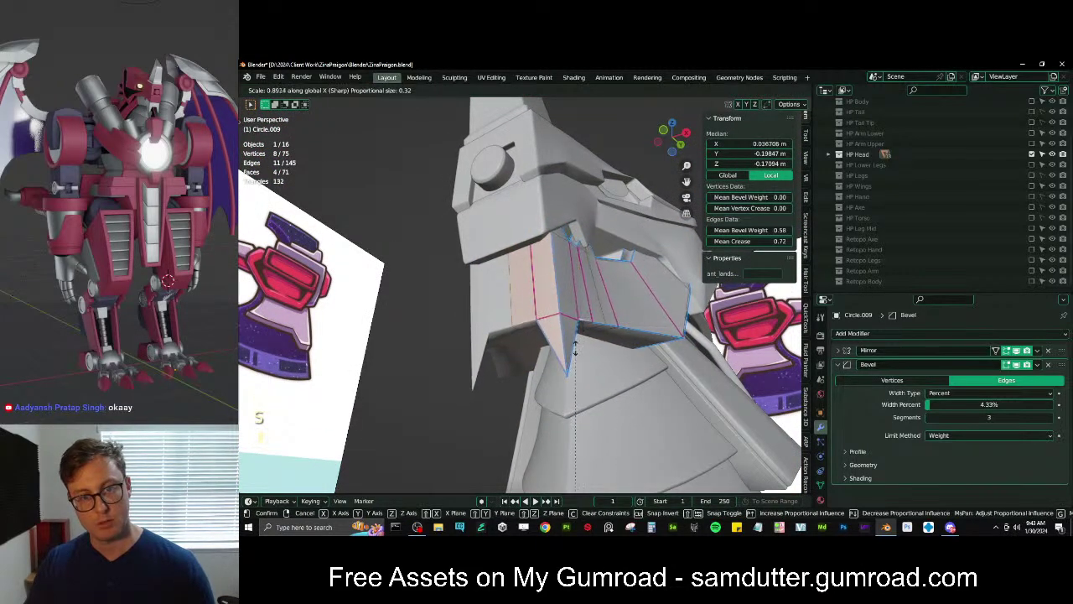
left_click(575, 350)
middle_click_drag(575, 350, 518, 285)
key("Tab")
middle_click_drag(585, 285, 570, 335)
Swing the lower jaw open by rotating it 35.9° about the global X axis
key("r")
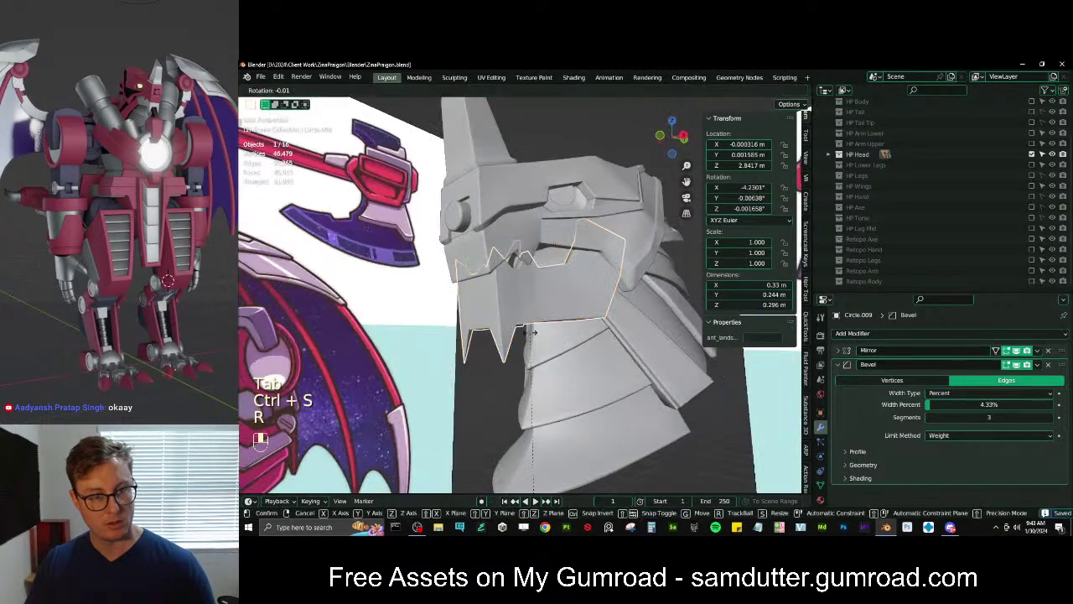
key("period")
left_click(556, 305)
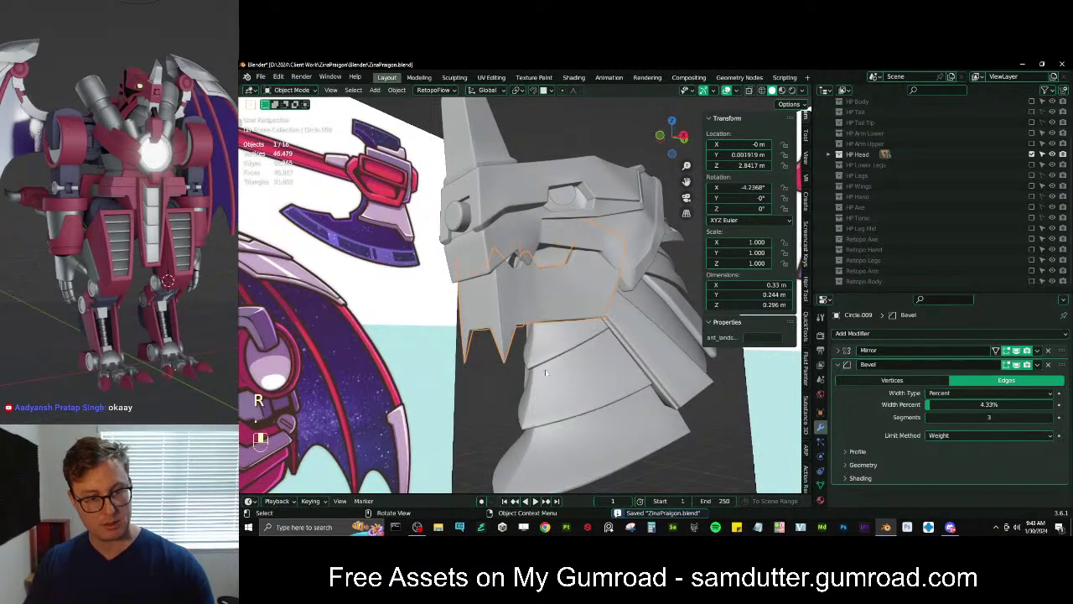
key("r")
key("x")
left_click(392, 361)
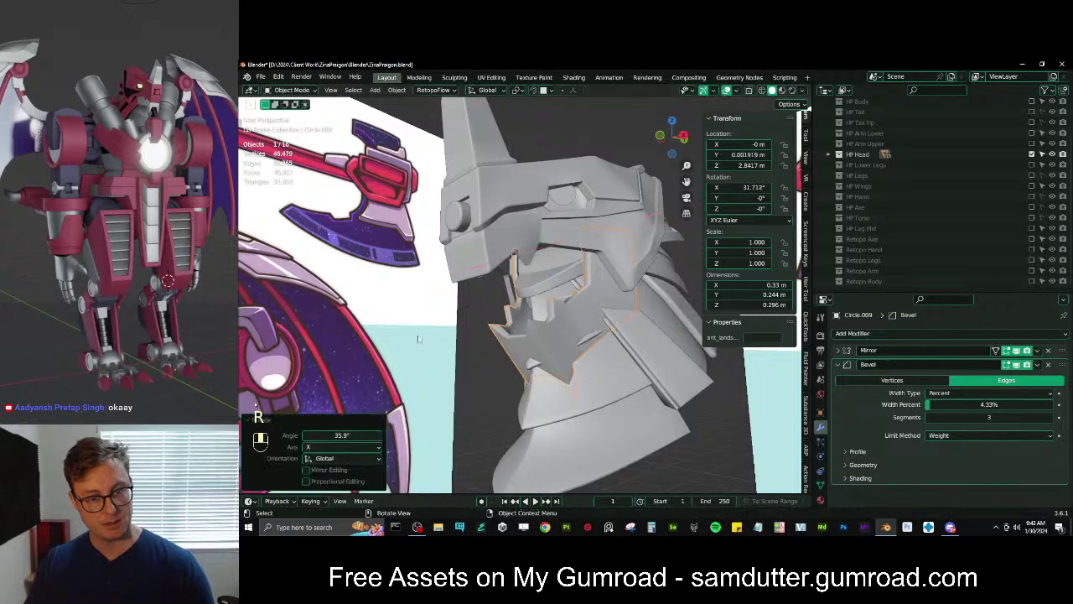
Clear the lower jaw's rotation while keeping its location
middle_click_drag(393, 360, 590, 284)
key("alt+g")
key("ctrl+z")
key("alt+r")
Try swinging the lower jaw about the X axis to test its fit, and restore the cleared rotation
key("r")
key("x")
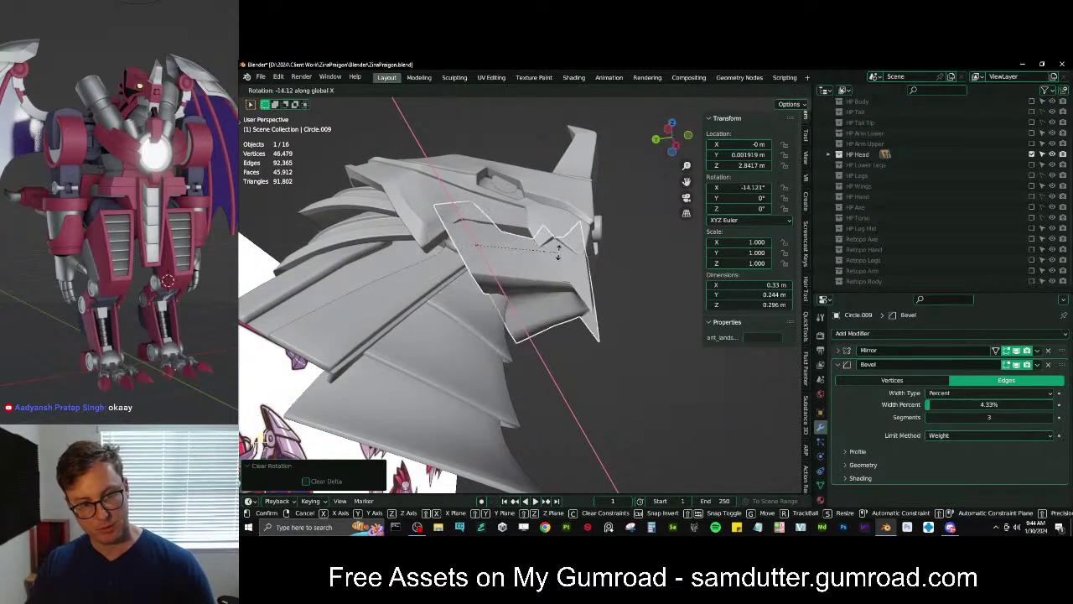
right_click(561, 256)
middle_click_drag(561, 256, 508, 318)
scroll(493, 324, "up", 2)
middle_click_drag(508, 319, 492, 398, "shift")
left_click(551, 283)
key("r")
key("x")
right_click(615, 379)
left_click(615, 378)
key("r")
left_click(613, 345)
key("ctrl+z")
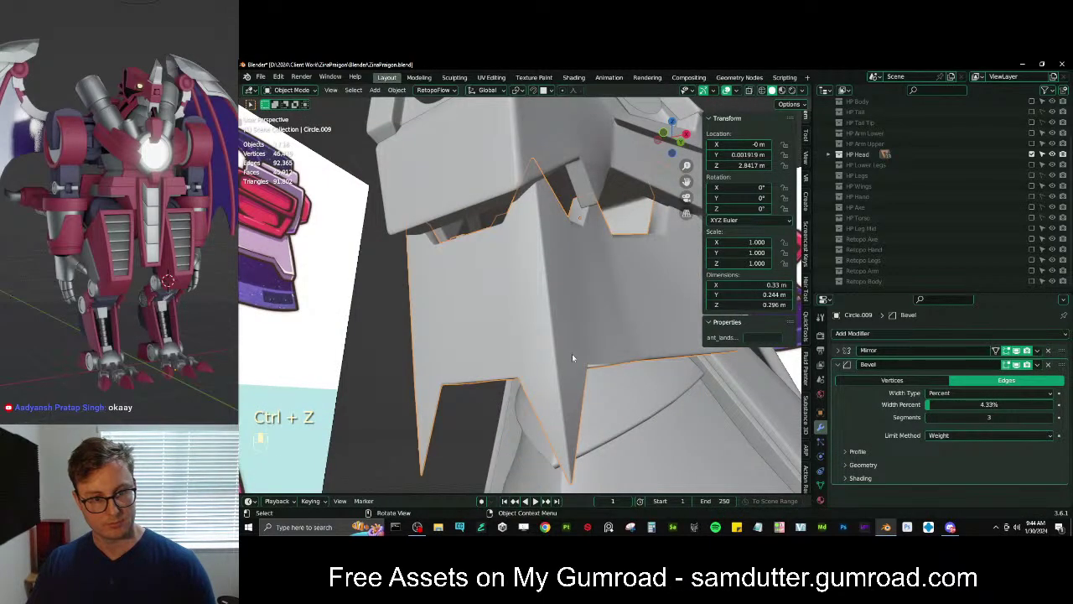
Hide the side helmet piece and the upper head parts that cover the lower jaw
middle_click_drag(573, 358, 561, 376)
left_click(609, 270)
middle_click_drag(609, 270, 667, 294)
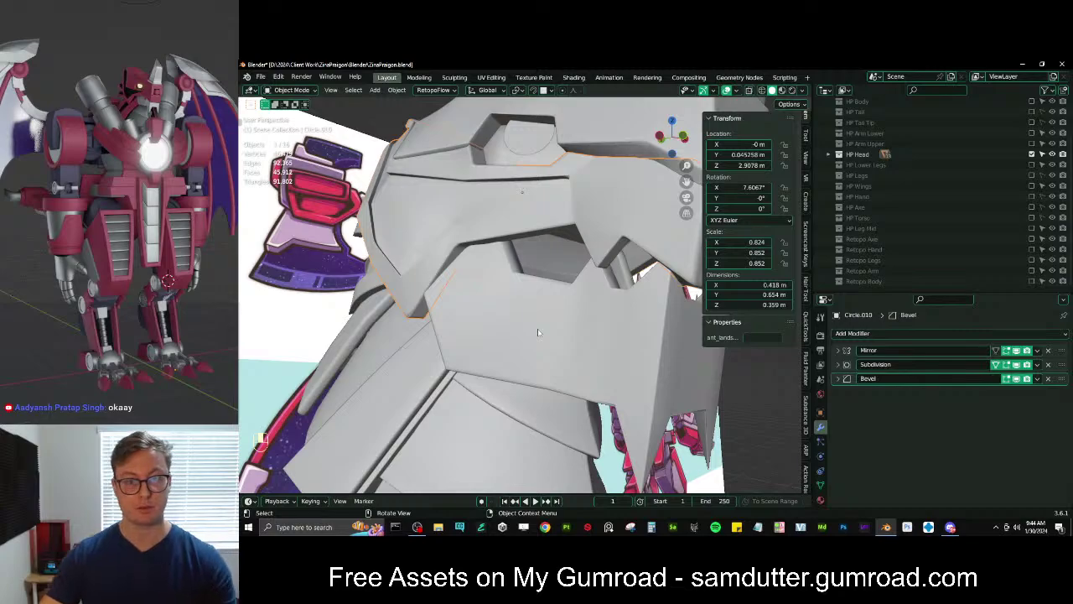
middle_click_drag(414, 144, 485, 154)
key("h")
left_click(522, 192)
key("b")
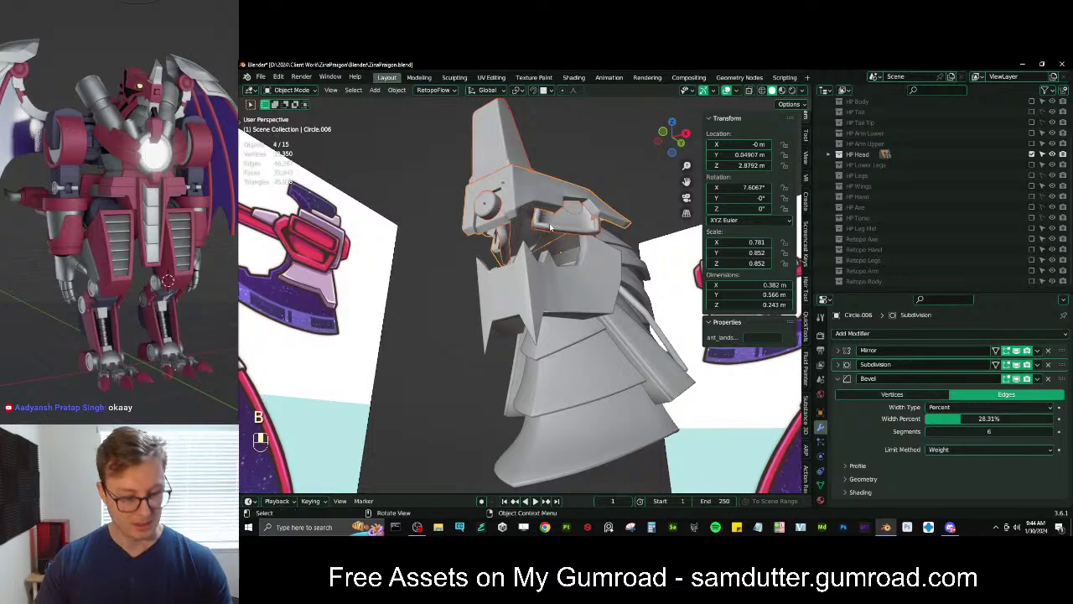
key("h")
middle_click_drag(550, 227, 514, 394)
left_click(615, 173)
key("h")
Select the lower jaw and isolate it in local view
left_click(513, 402)
left_click(514, 402)
key("slash")
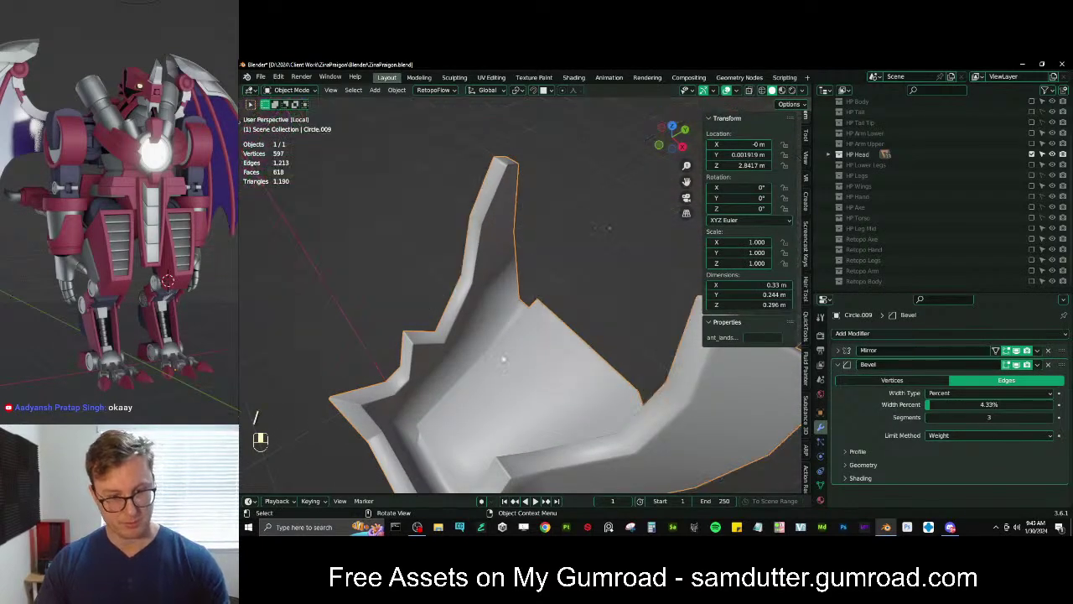
Turn off proportional editing and move the jaw floor's rear inner edge about -0.011 m along Y
key("Tab")
middle_click_drag(442, 297, 356, 175)
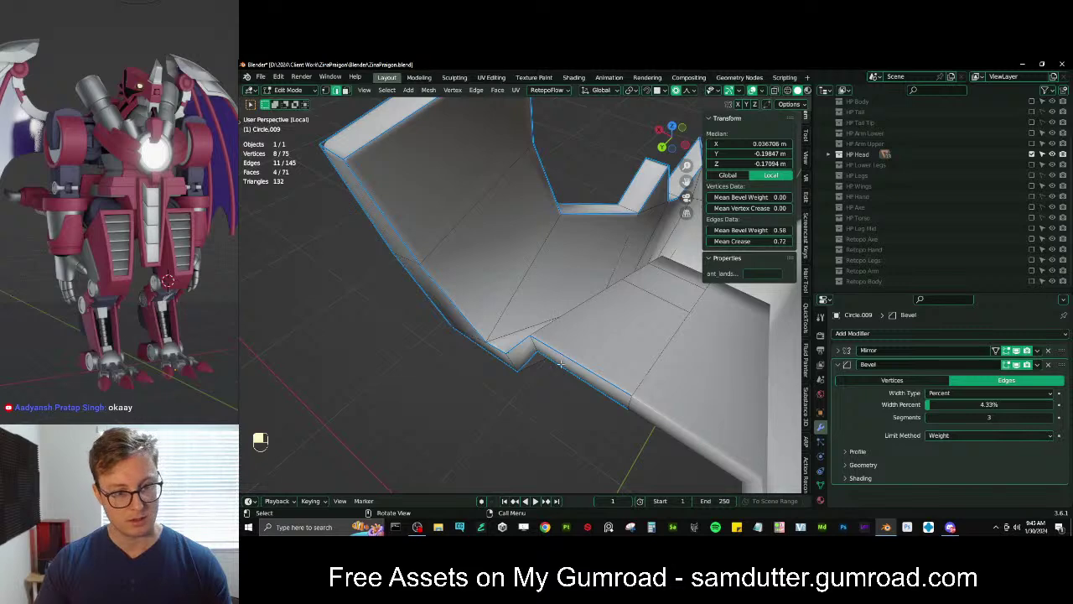
key("g")
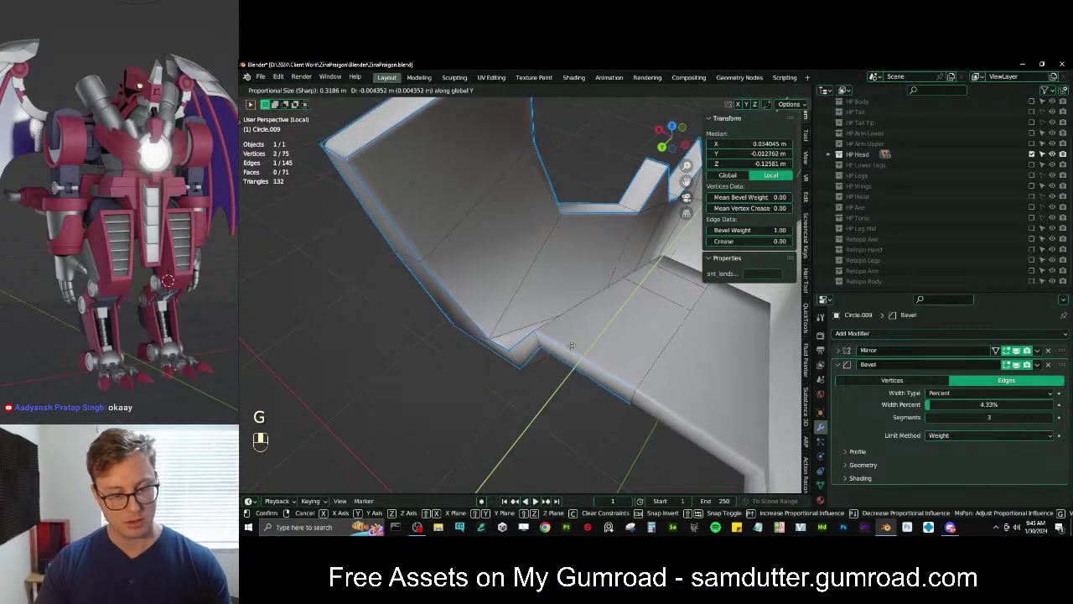
key("o")
key("y")
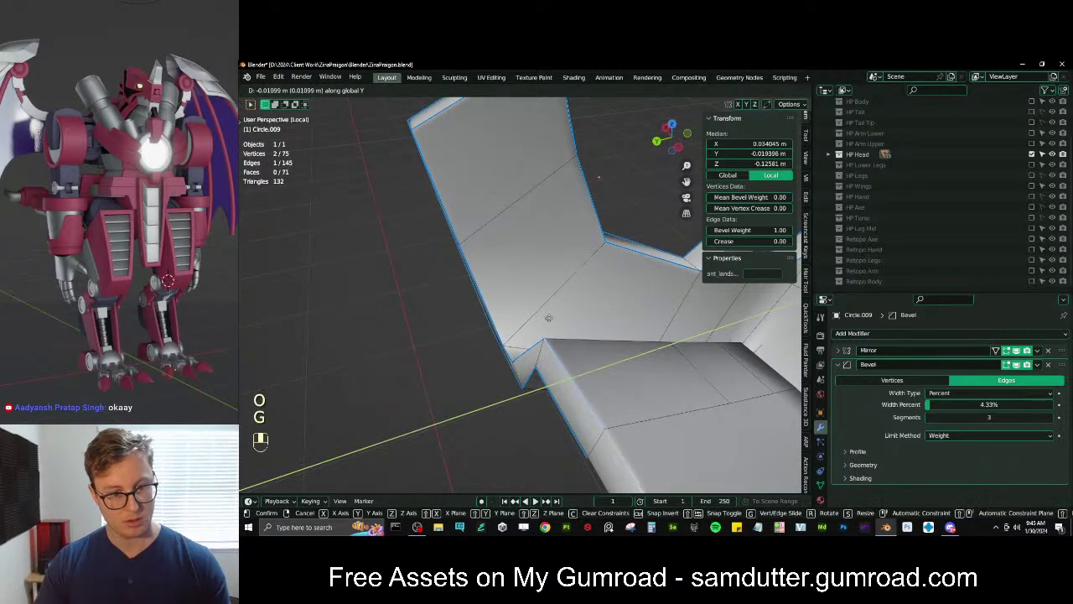
left_click(546, 313)
middle_click_drag(546, 313, 517, 318)
Select the path of inner edges along the jaw's rear rim and move it about -0.0086 m along Y
left_click(495, 311)
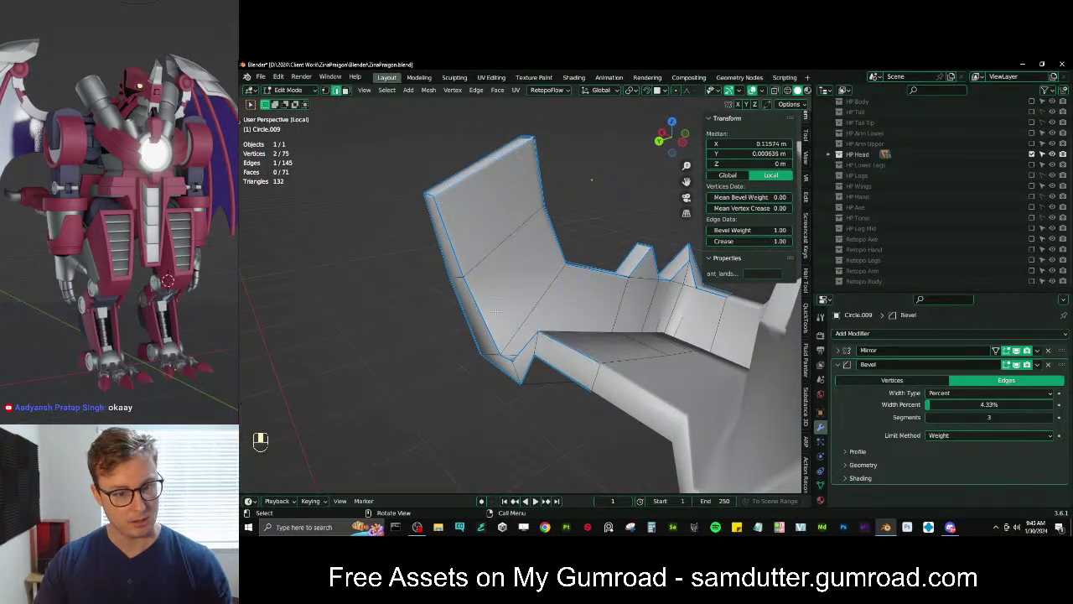
left_click(585, 356, "ctrl")
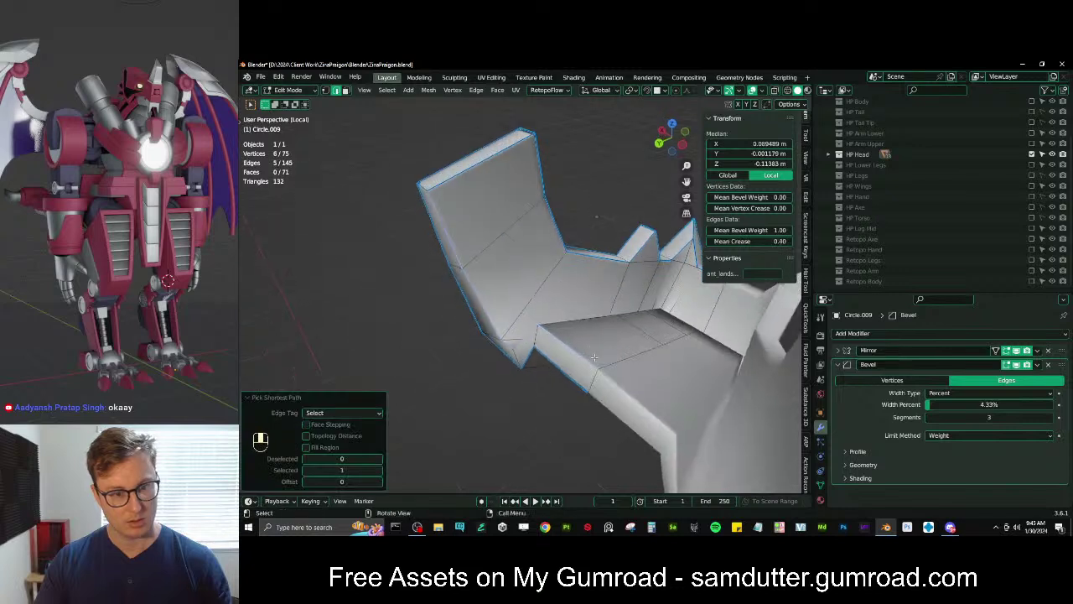
key("g")
key("y")
left_click(600, 350)
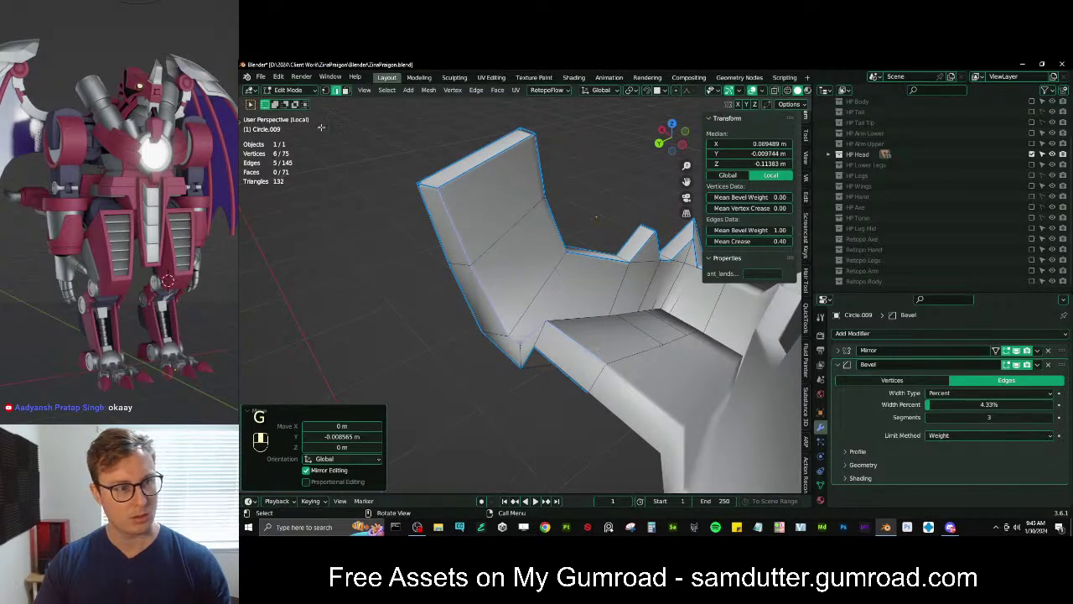
Select the strip of faces along the jaw's rear rim and extrude it along Y
left_click(346, 91)
left_click(447, 230)
left_click(572, 362, "ctrl")
middle_click_drag(573, 363, 545, 280)
key("e")
key("y")
left_click(537, 370)
Delete the unwanted faces on the inner side of the extruded rear rim
left_click(534, 335)
left_click(527, 299, "ctrl")
left_click(521, 248, "ctrl")
key("x")
left_click(520, 249)
left_click(431, 266)
key("x")
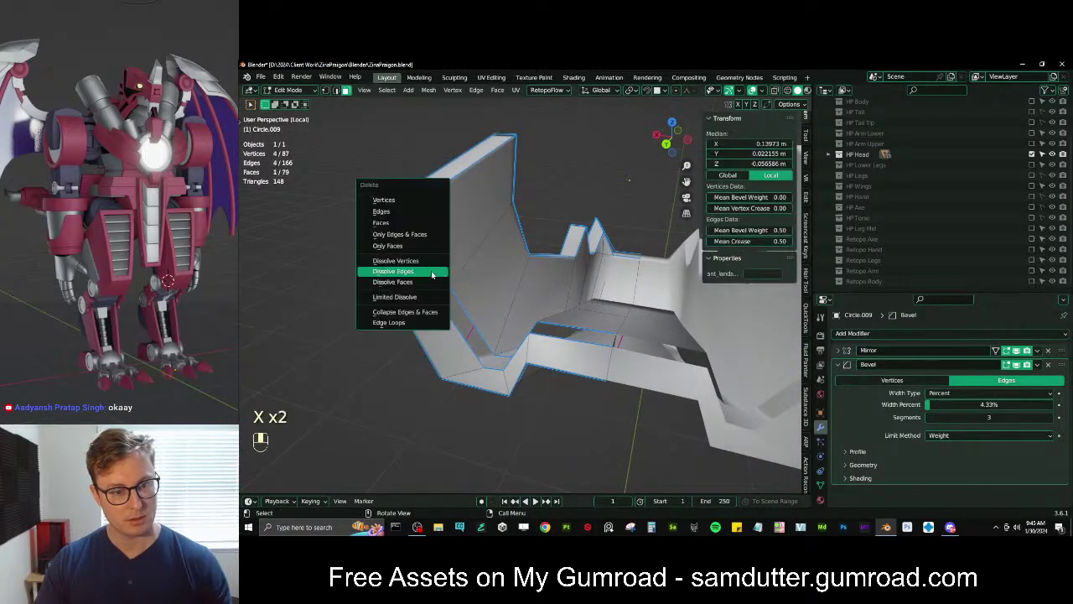
left_click(429, 225)
Fill a face between the two edges of the gap at the jaw floor's rear and extrude it about 0.09 m up along Z
middle_click_drag(470, 267, 527, 397)
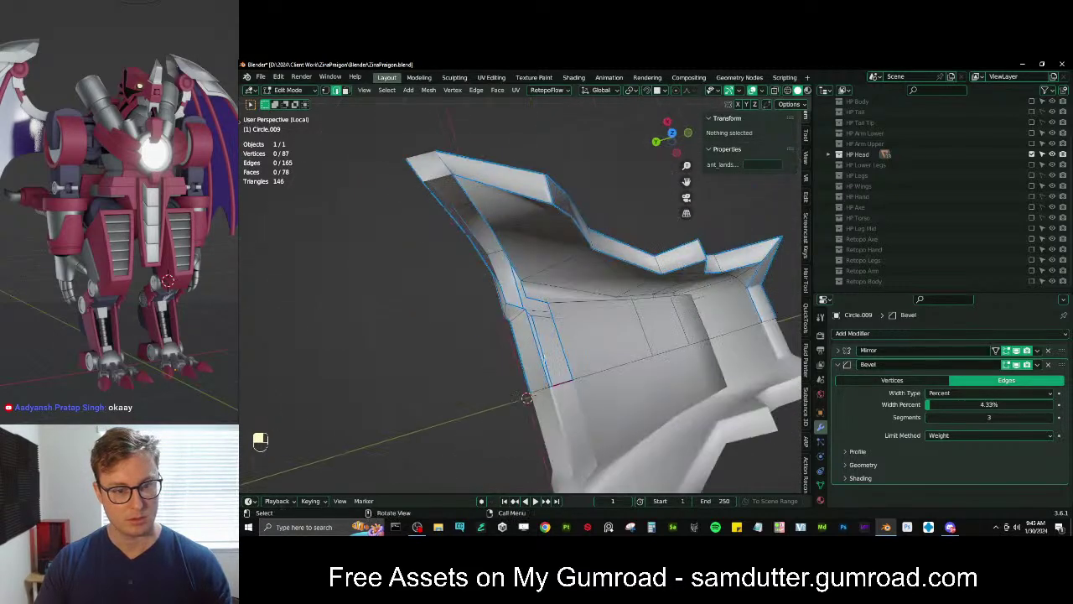
left_click(534, 332)
middle_click_drag(534, 332, 563, 312)
middle_click_drag(567, 352, 593, 310)
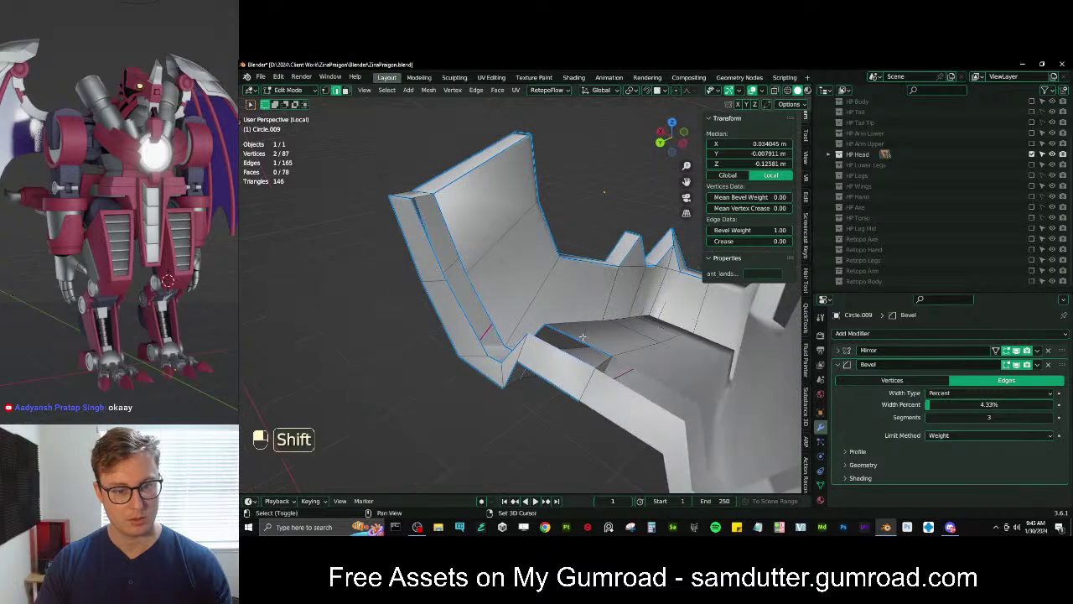
left_click(576, 375, "shift")
key("f")
key("e")
key("z")
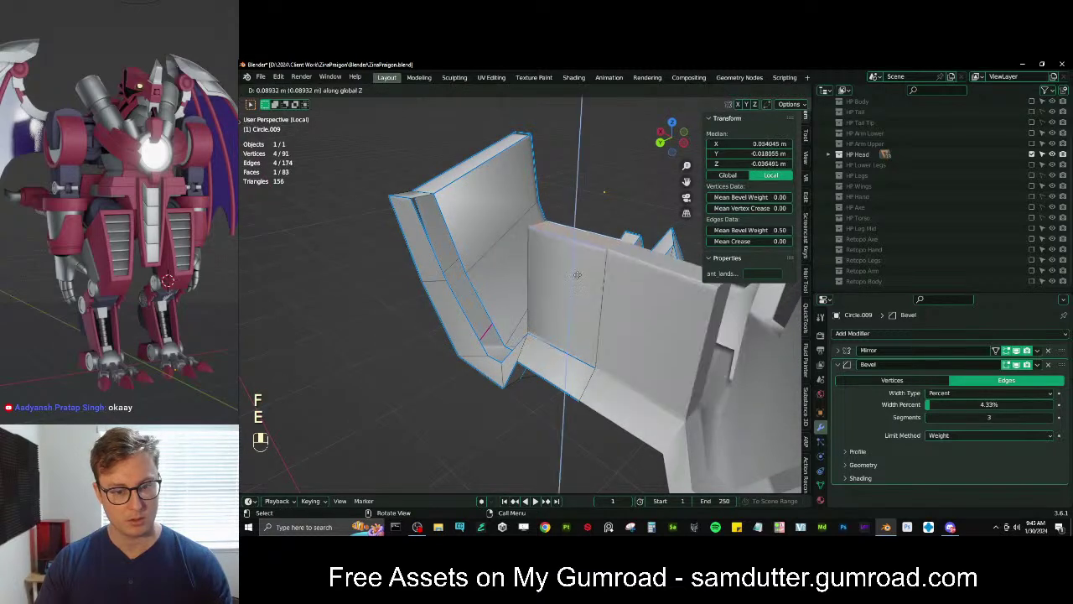
left_click(587, 346)
Delete the unneeded edge at the base of the extruded wall along with its adjoining faces
left_click(567, 320)
left_click(591, 378)
key("x")
left_click(588, 316)
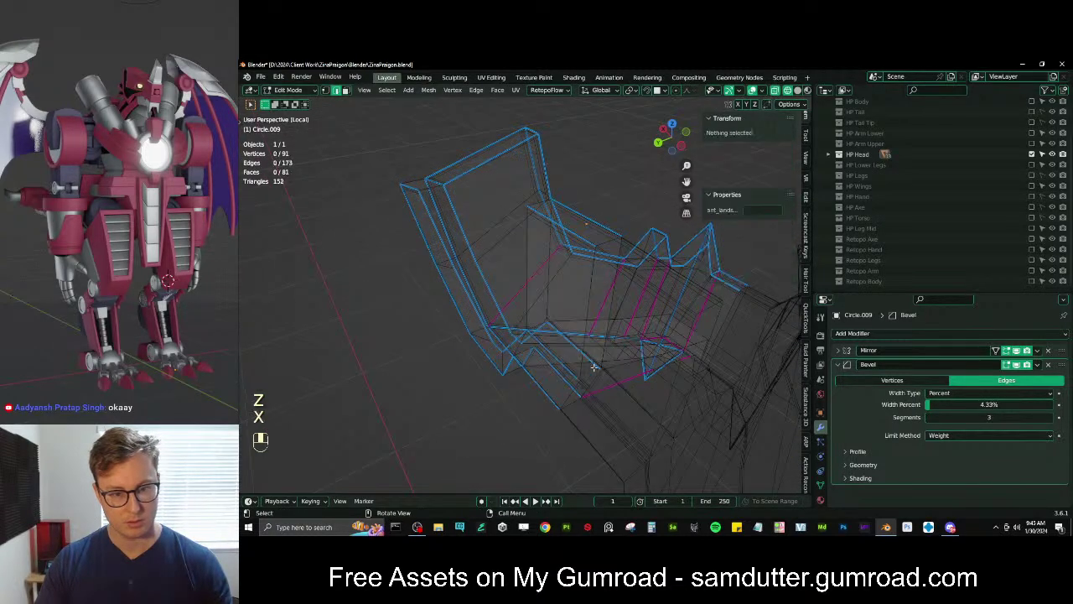
mouse_move(601, 348)
middle_mouse_down()
mouse_move(576, 336)
mouse_move(577, 312)
mouse_move(511, 315)
middle_mouse_up()
key("z")
left_click(575, 364)
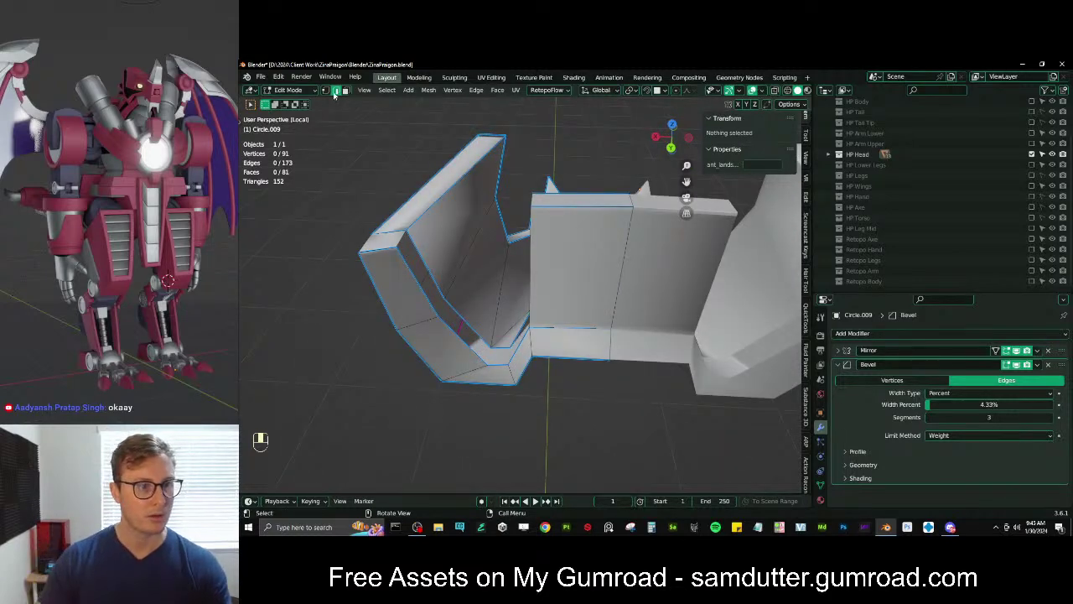
Delete the end face of the extruded wall that faces the jaw's side
left_click(345, 92)
middle_click_drag(474, 267, 442, 287)
left_click(523, 276)
key("x")
left_click(527, 287)
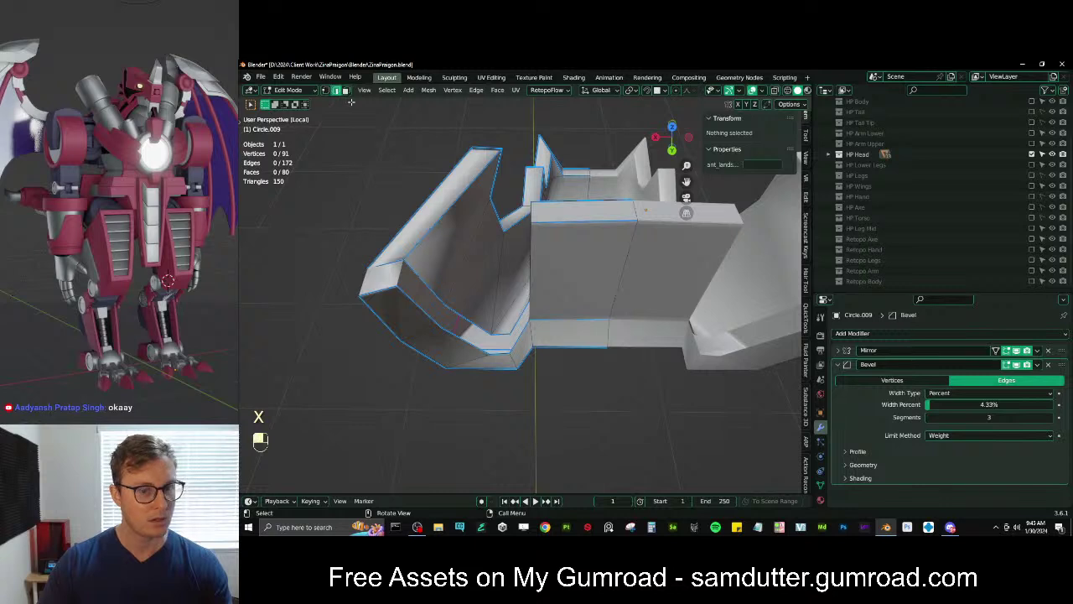
Add a horizontal loop cut across the outer face of the extruded rear wall
middle_click_drag(468, 325, 478, 296)
middle_click_drag(557, 312, 555, 294)
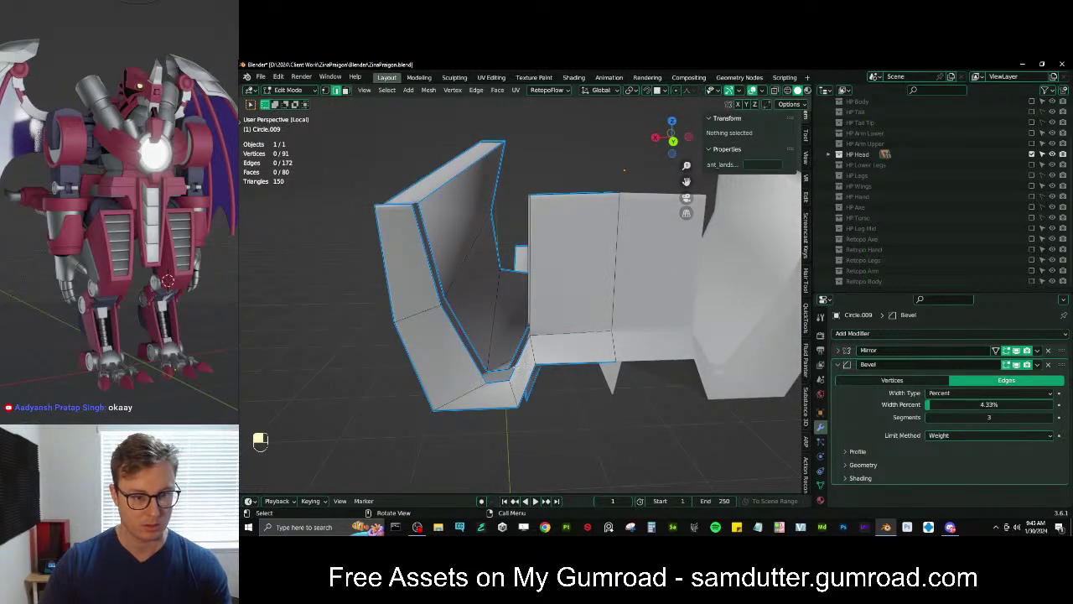
left_click(518, 355)
middle_click_drag(516, 357, 529, 358)
key("ctrl+r")
left_click(528, 304)
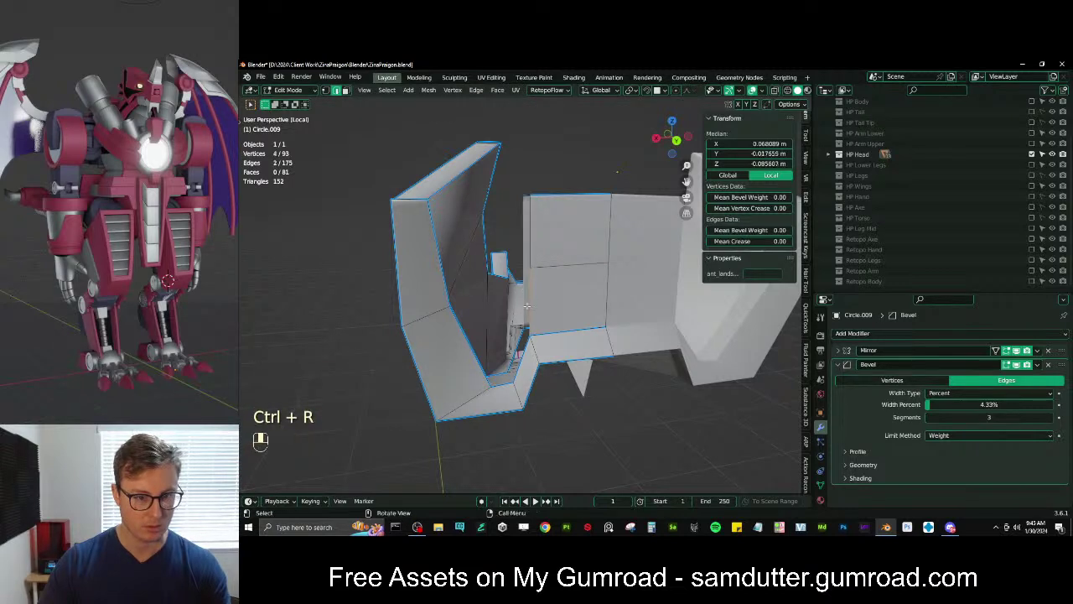
Fill a face between the lower half of the wall's outer end edge and the rim edge, and split it with a loop cut
middle_click_drag(526, 305, 513, 324)
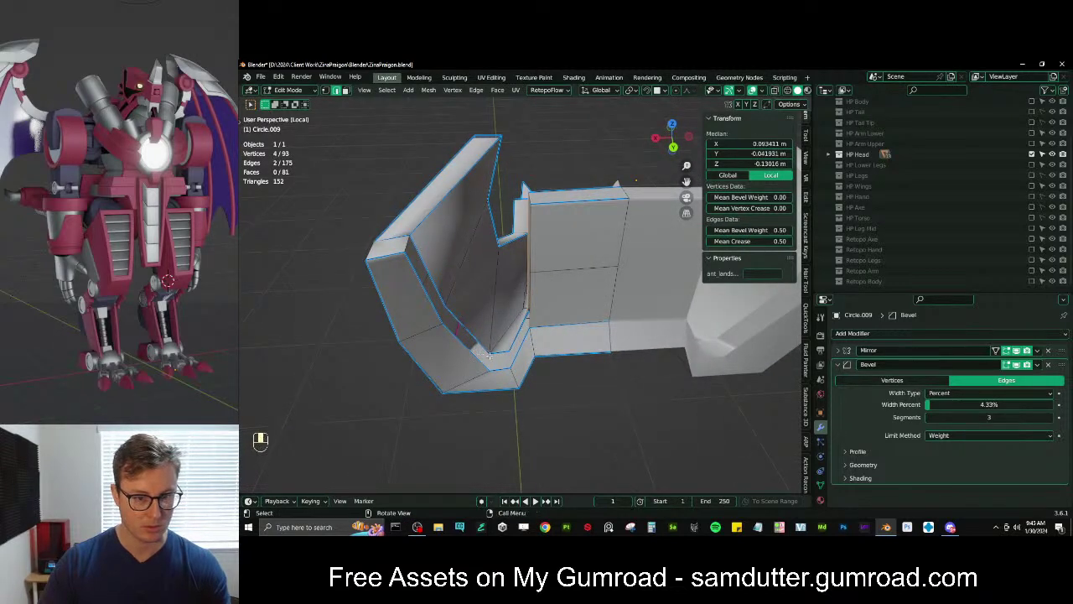
key("f")
key("ctrl+r")
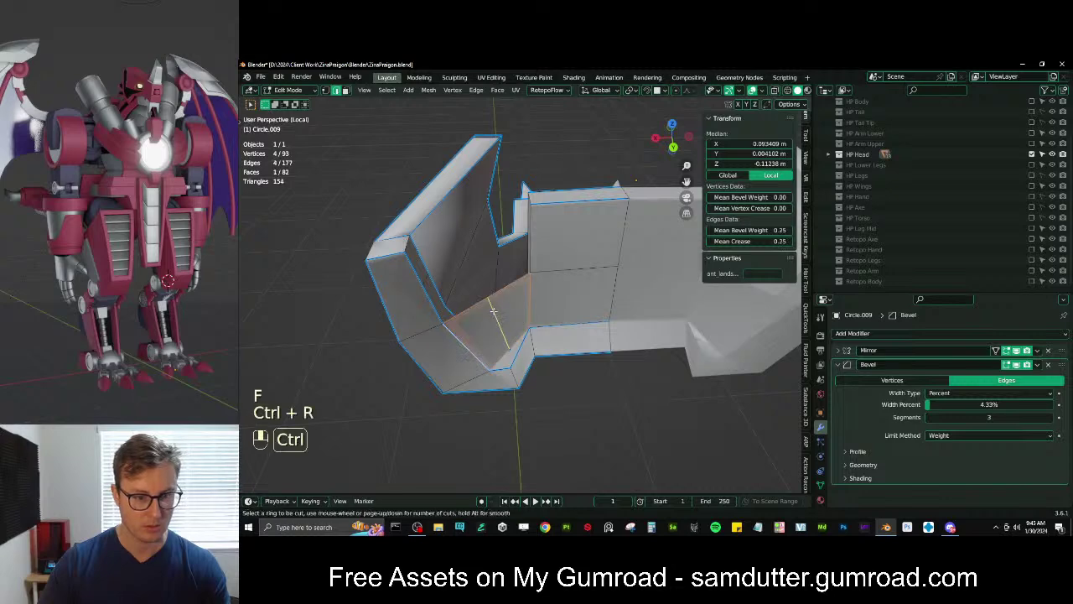
left_click(500, 330)
Add a centred horizontal loop cut across the inner face of the rear wall
middle_click_drag(499, 329, 609, 317)
left_click(564, 308)
key("f")
key("ctrl+z")
key("ctrl+r")
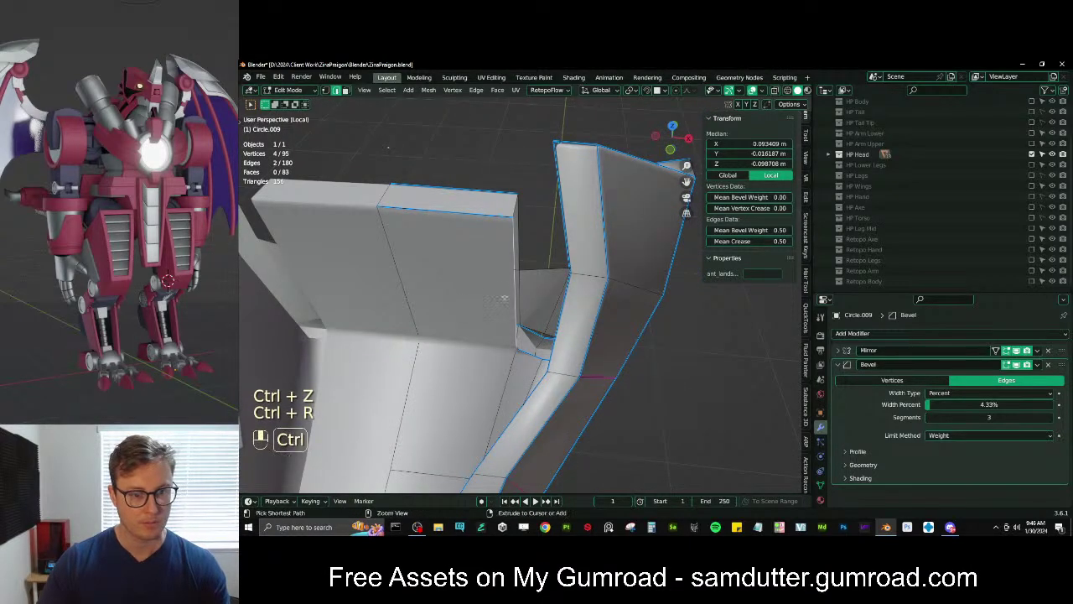
key("ctrl+r")
left_click(505, 298)
right_click(506, 297)
Fill the upper and lower gaps between the wall's inner face and the rim, and split each new face with a centred loop cut
middle_click_drag(505, 297, 537, 307)
left_click(514, 313)
key("f")
key("ctrl+r")
key("ctrl+r")
left_click(556, 285)
left_click(519, 298)
key("ctrl+r")
left_click(535, 300)
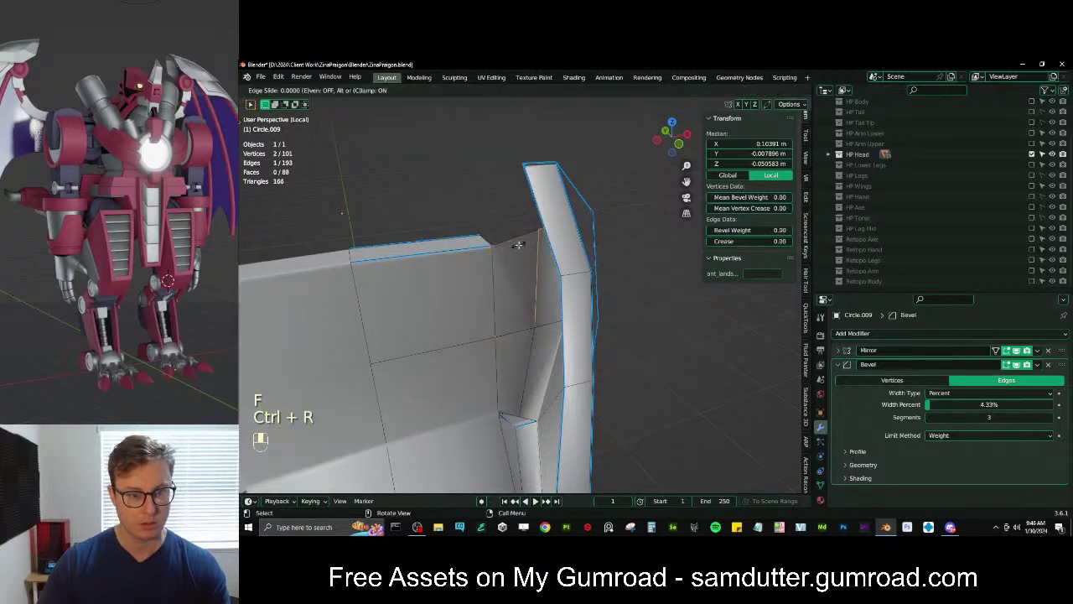
right_click(524, 260)
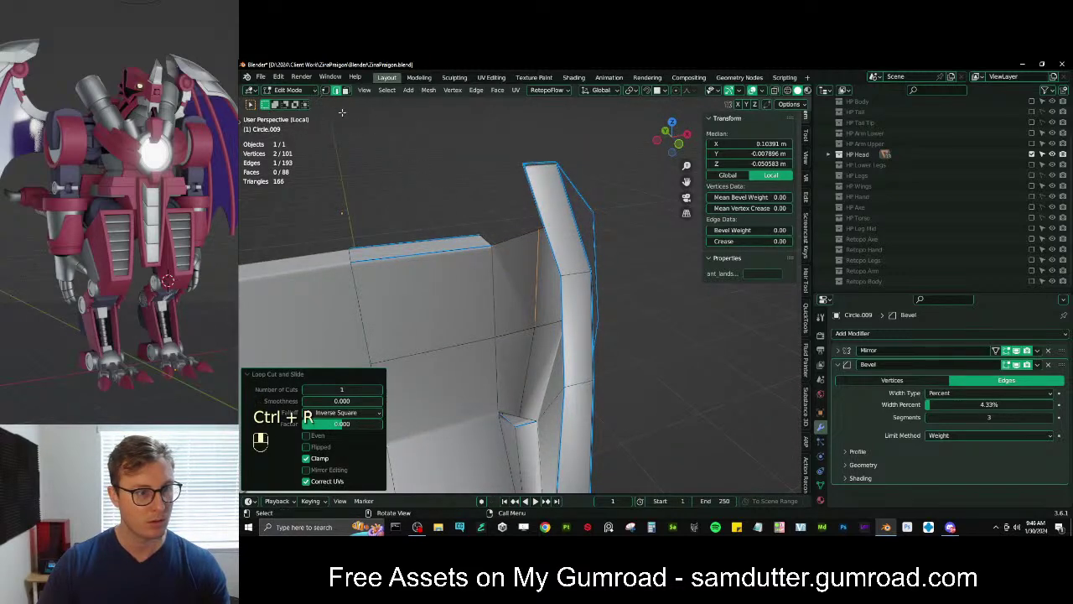
Merge the duplicate vertices where the newly filled faces meet along the wall's inner side and the base of the rim
key("z")
key("b")
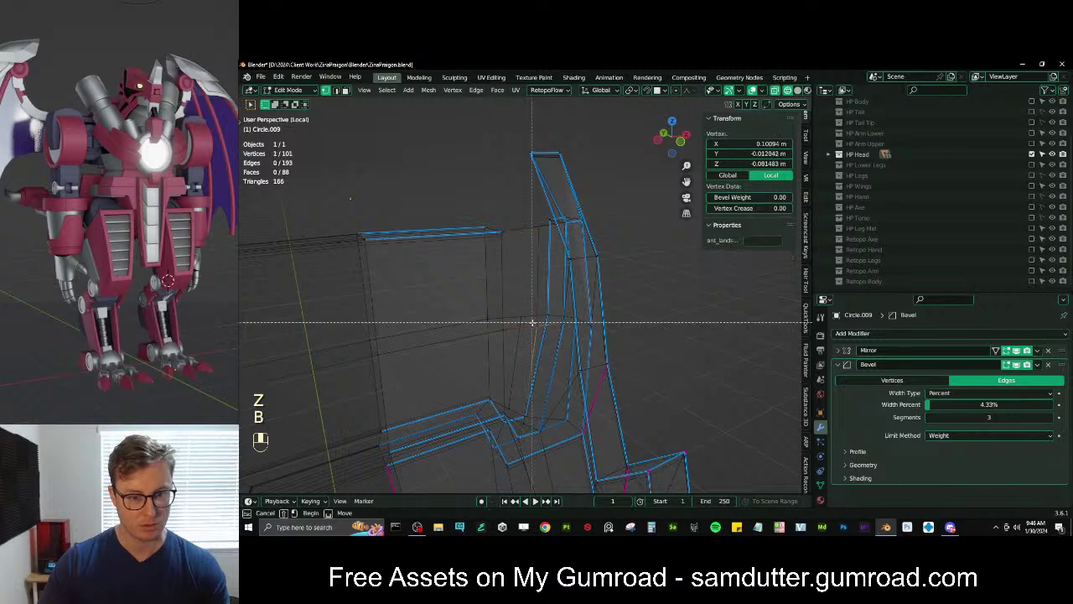
key("m")
left_click(541, 335)
key("z")
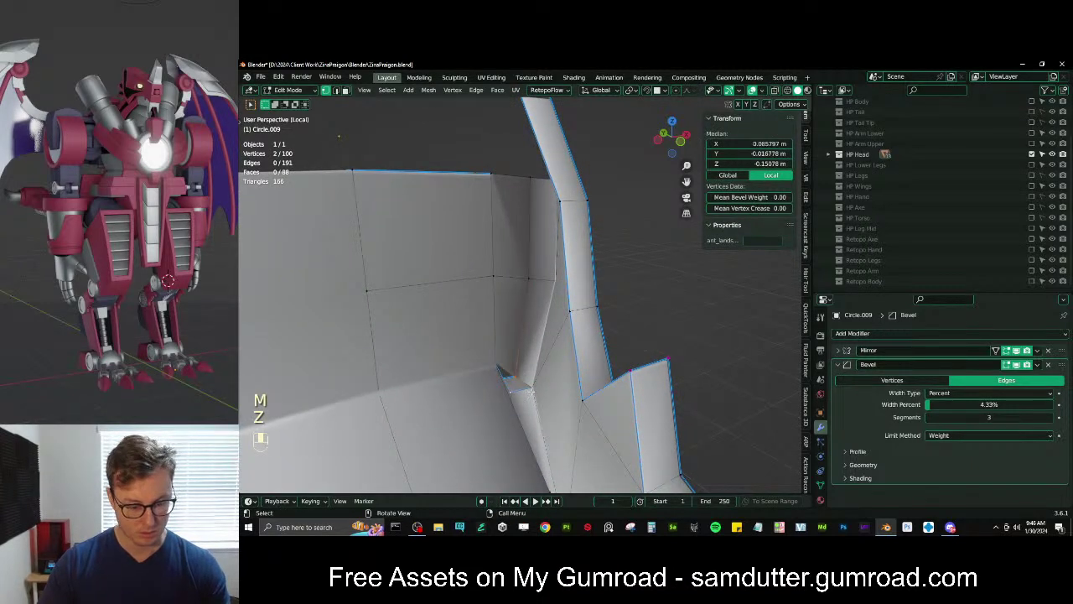
key("m")
left_click(517, 426)
middle_click_drag(517, 426, 516, 325)
key("shift+r")
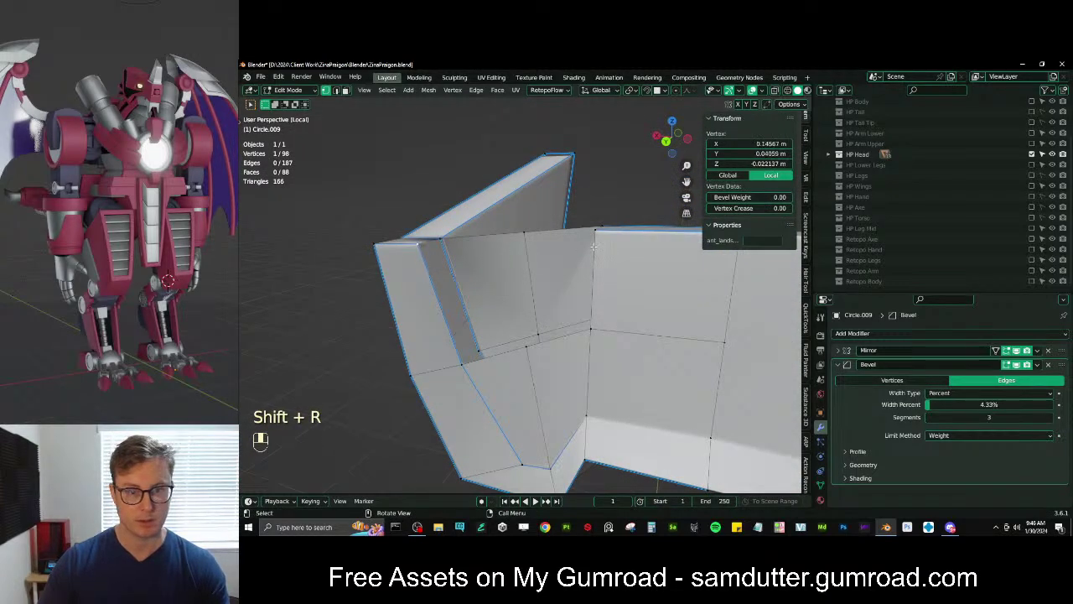
left_click(463, 377, "shift")
key("shift+f")
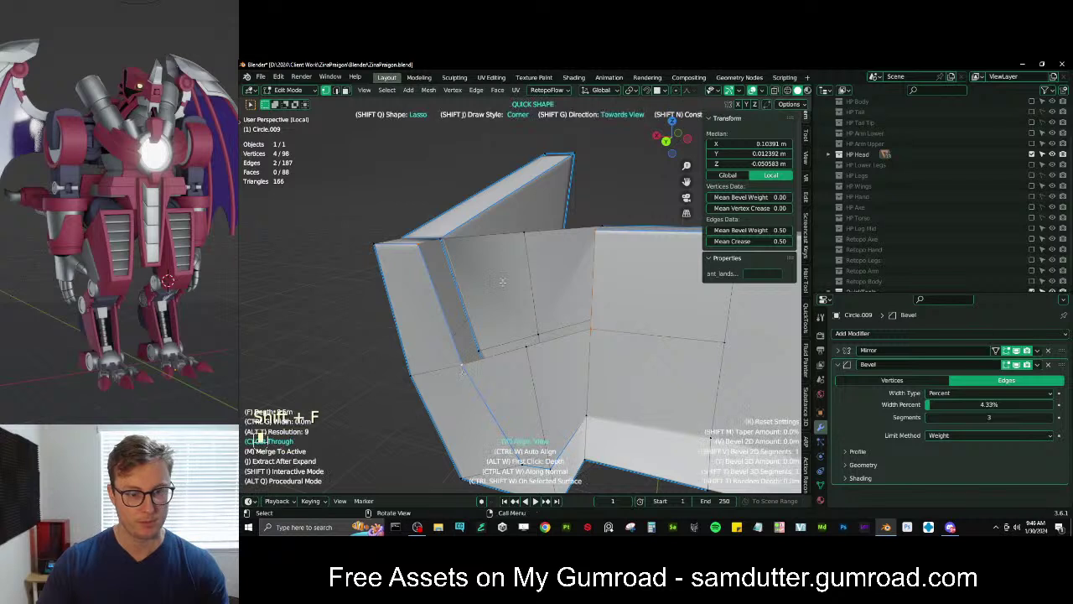
right_click(510, 307)
scroll(936, 245, "down", 2)
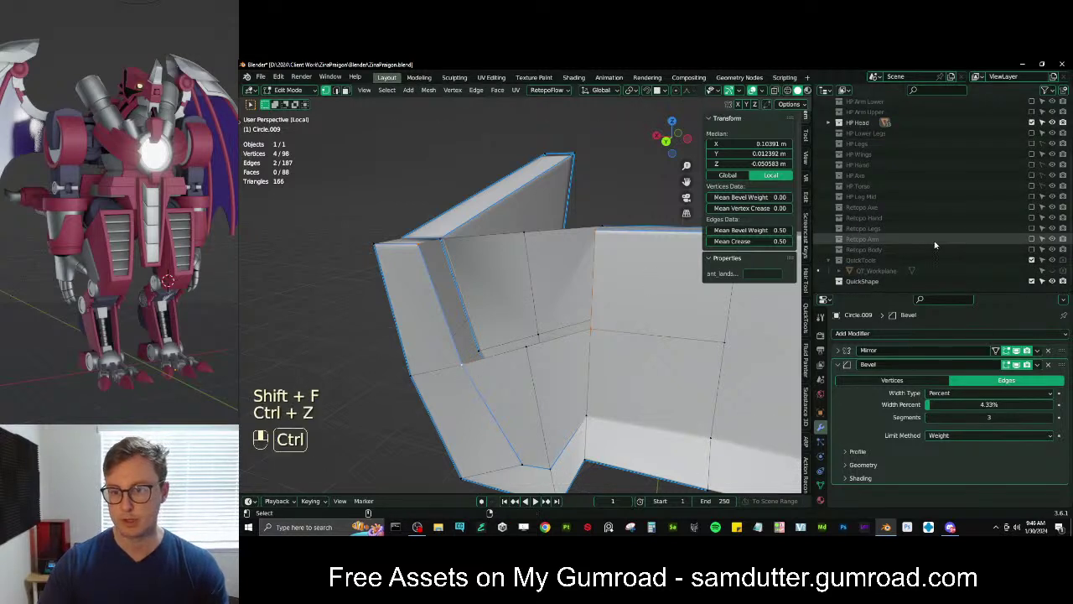
key("ctrl+z")
key("ctrl+z")
Fill the upper gap between the wall's outer end edge and the rim edge with a face, and split it with a loop cut
key("f")
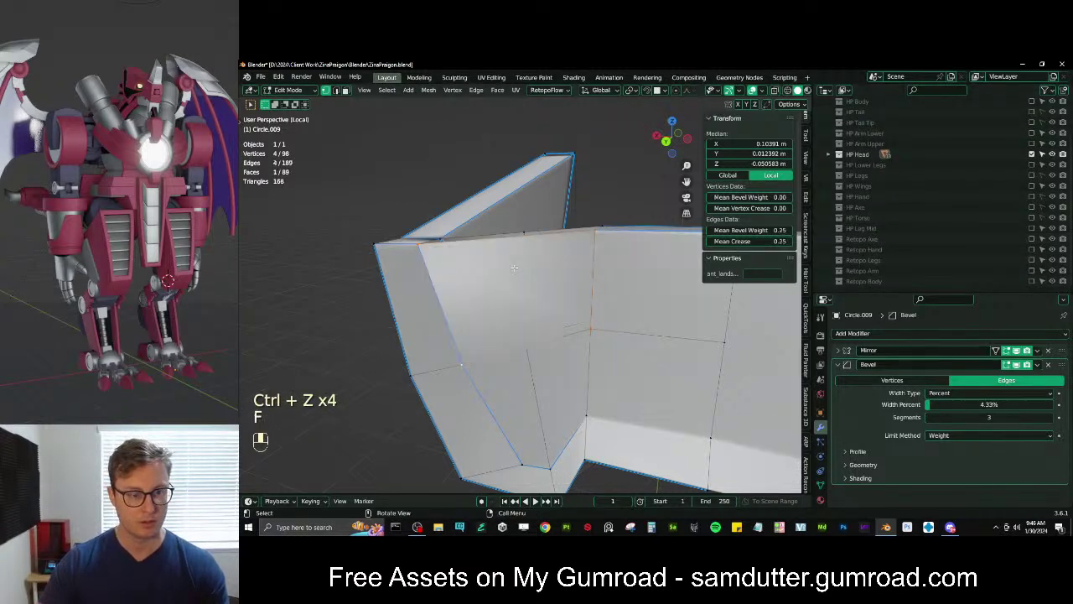
key("ctrl+r")
Search the add-ons in the preferences for "quic" and return to editing the jaw mesh
key("Tab")
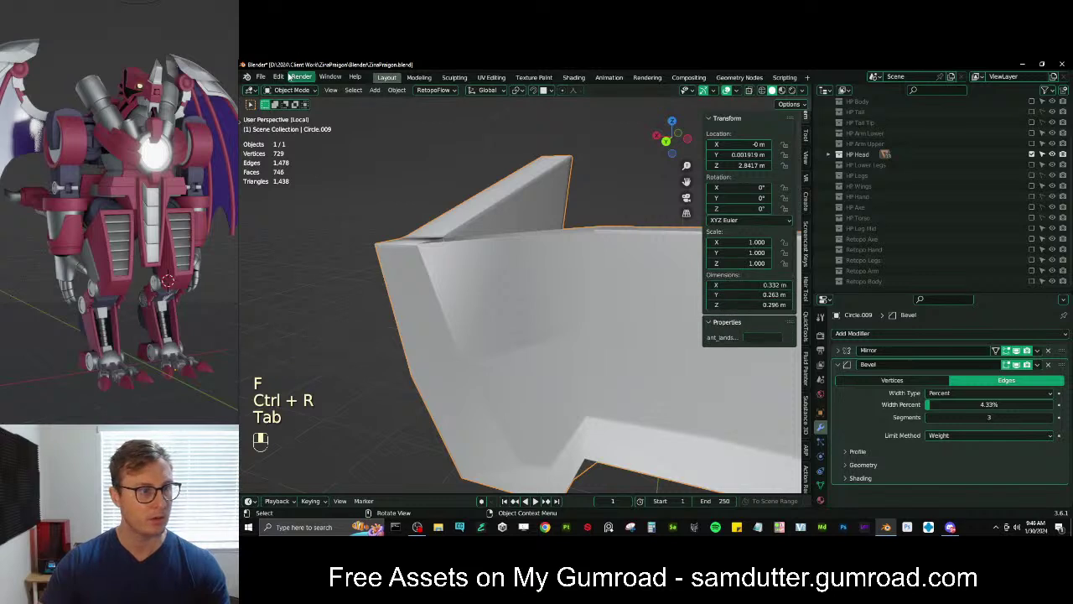
left_click(277, 77)
left_click(308, 241)
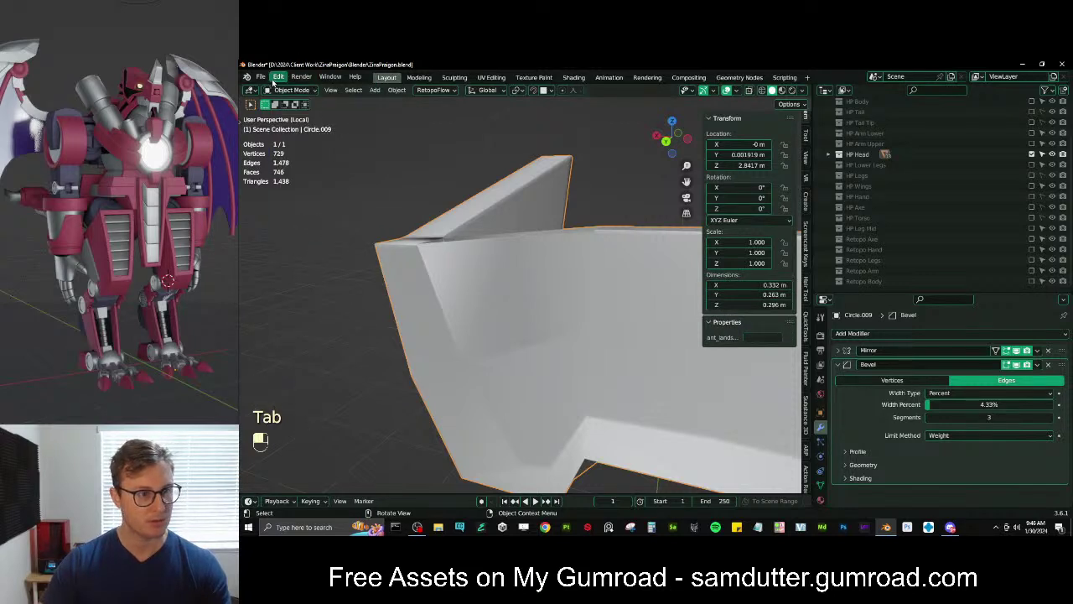
left_click(272, 81)
left_click(310, 236)
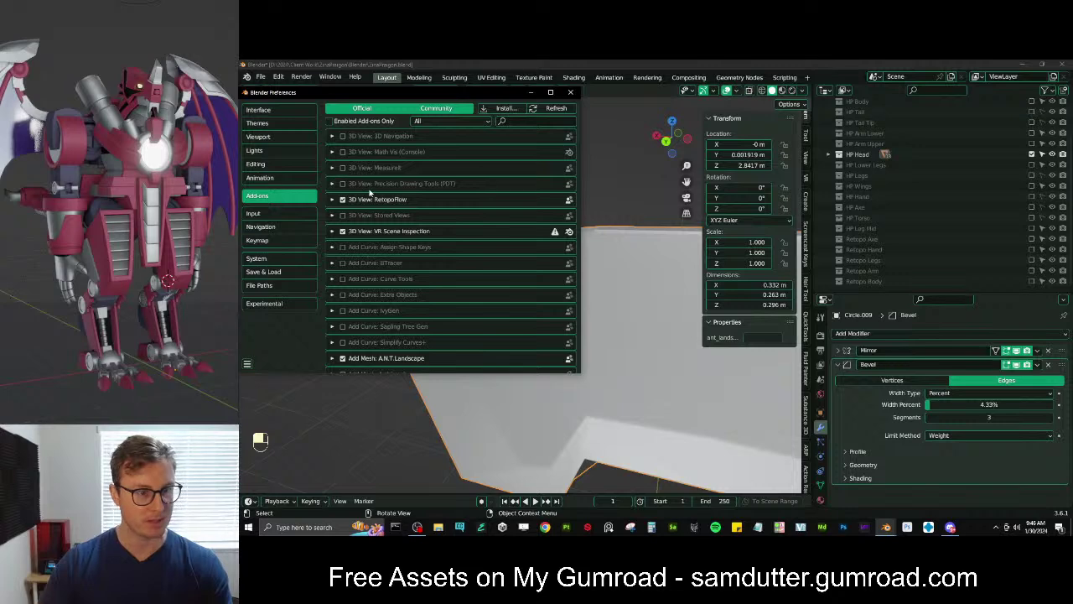
scroll(445, 216, "down", 3)
scroll(456, 220, "up", 3)
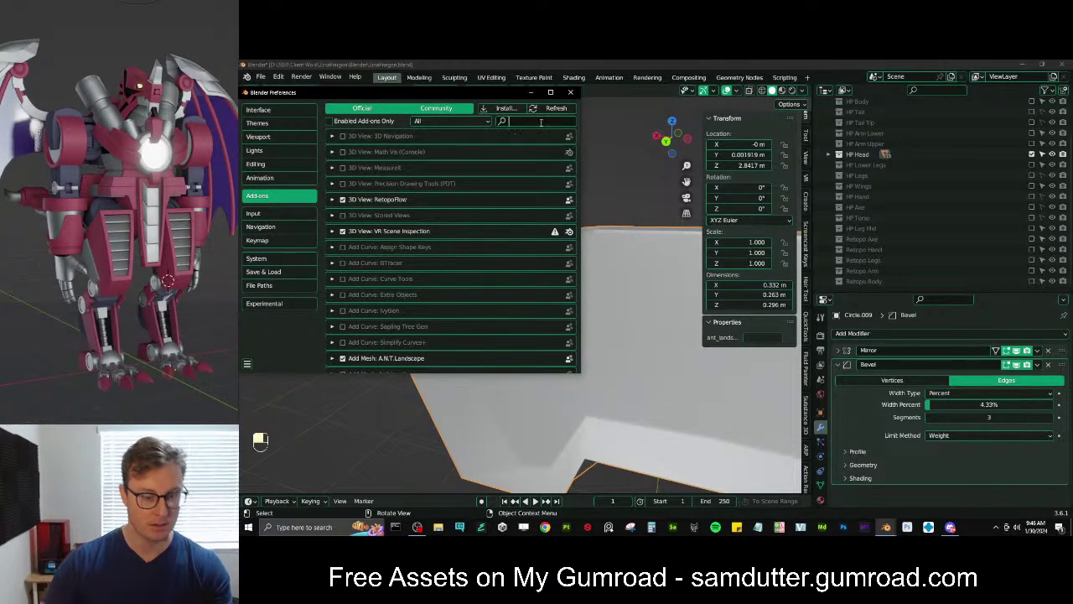
type("quic")
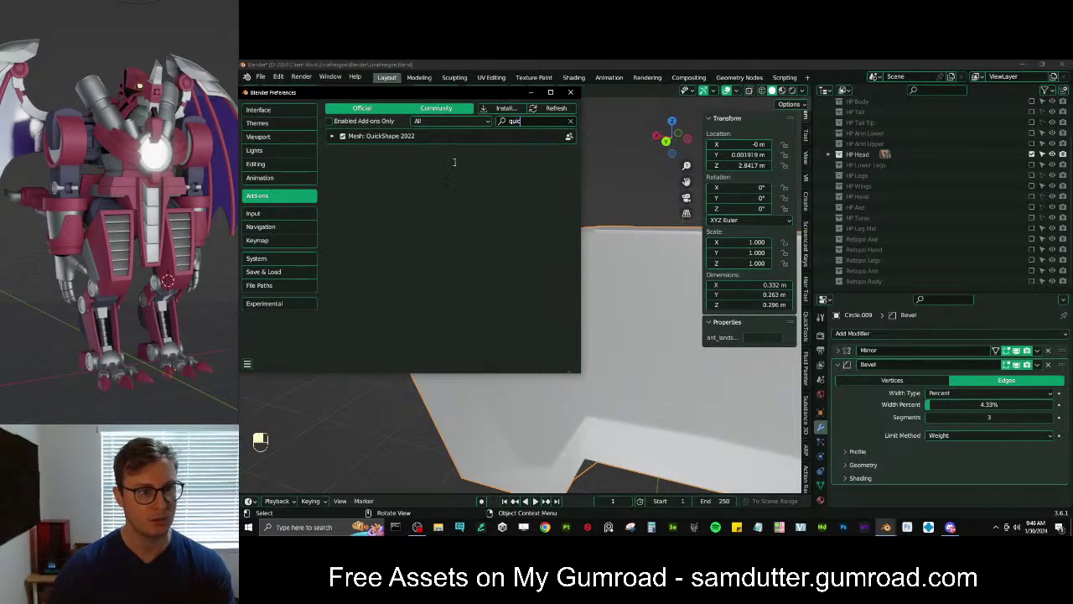
left_click(571, 92)
key("Tab")
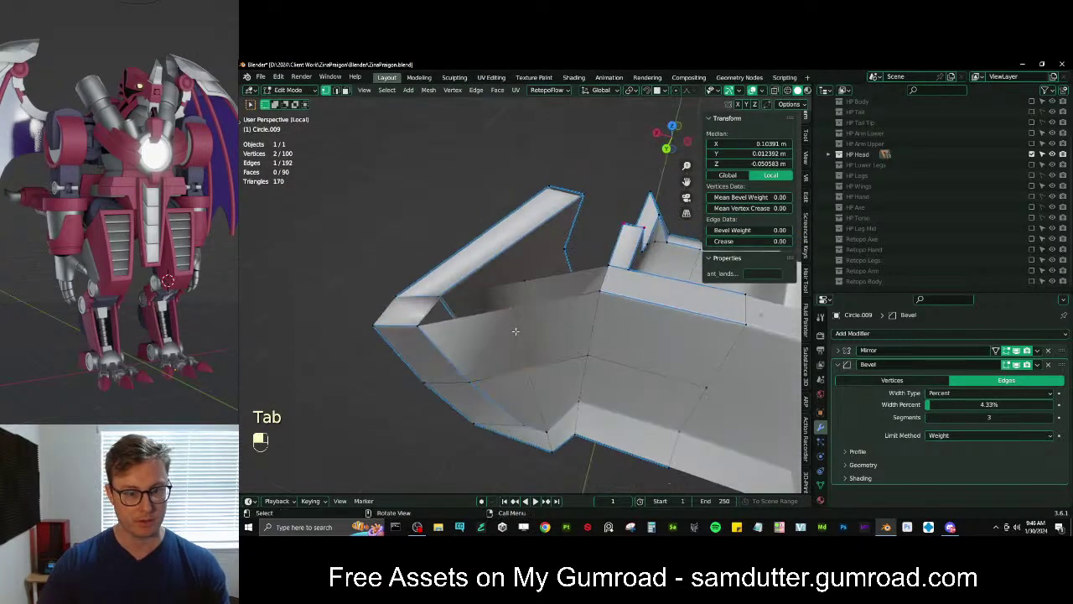
Merge the duplicate vertices in the middle of the outer filled faces at their center
key("z")
key("b")
left_click_drag(485, 220, 507, 241, "shift")
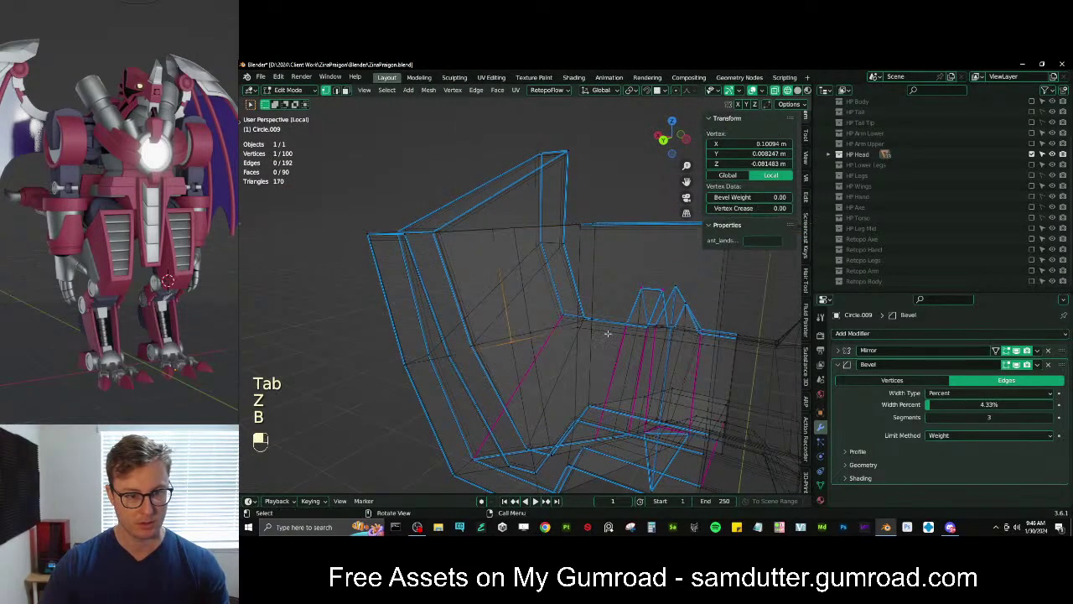
left_click(578, 345, "shift")
key("f")
key("ctrl+z")
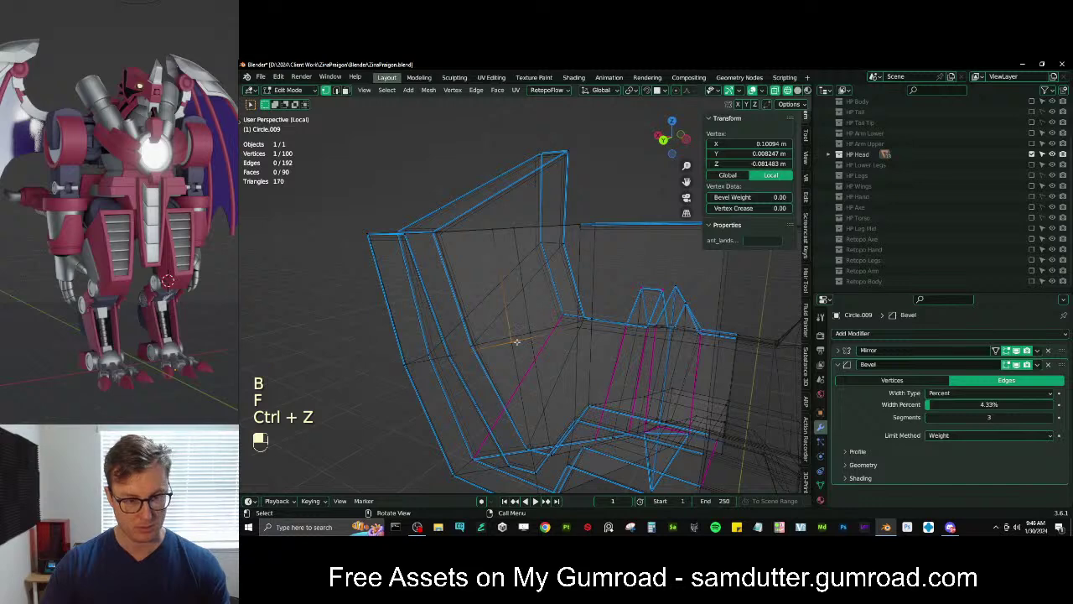
key("b")
left_click_drag(517, 341, 523, 358)
key("m")
left_click(503, 351)
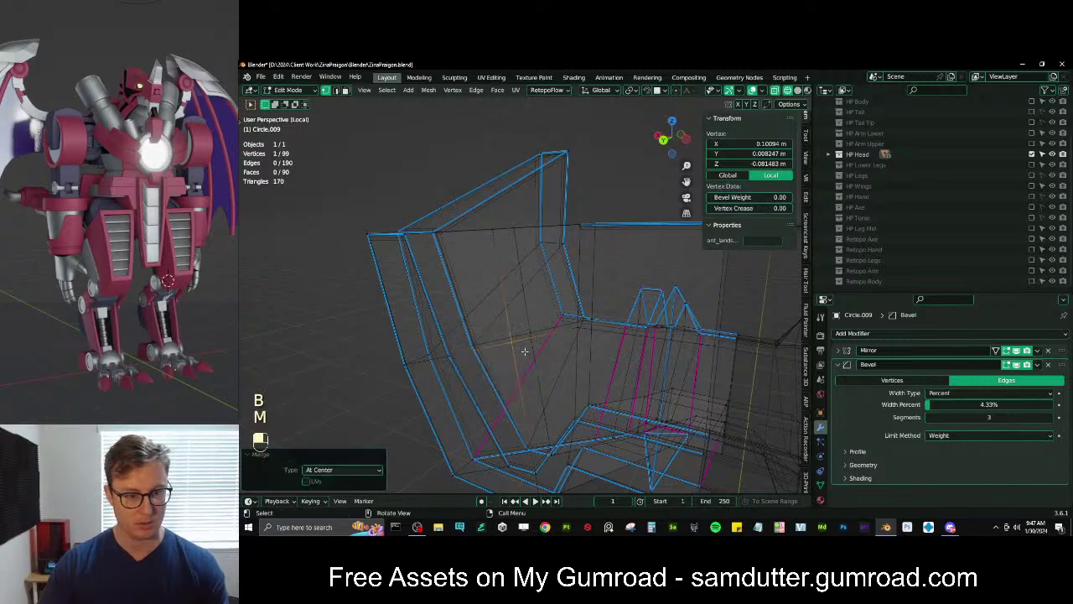
key("z")
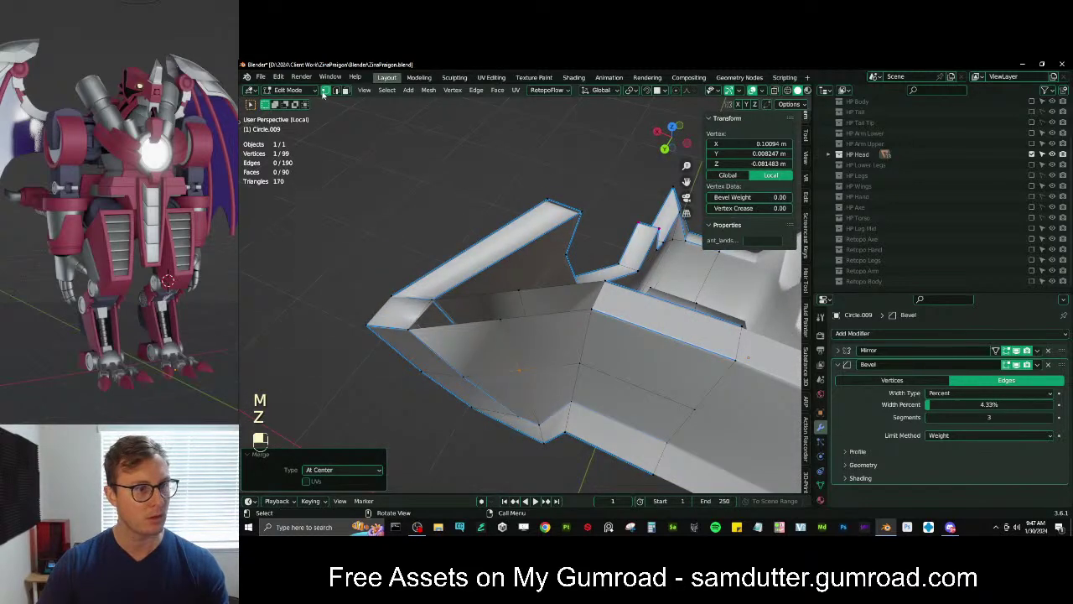
Fill the open top between the inner and outer wall sections beside the rim with two faces
left_click(336, 89)
left_click(471, 308, "shift")
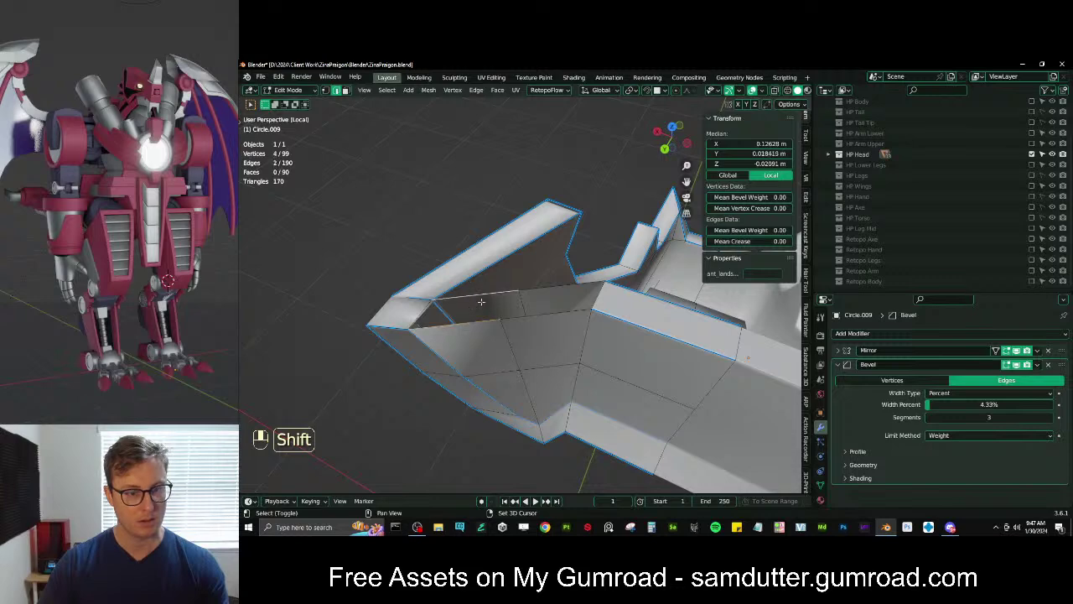
key("f")
key("f")
middle_click_drag(558, 311, 485, 303)
Remove the edge bevel weight from the two top edges of the rear wall
key("Tab")
key("Tab")
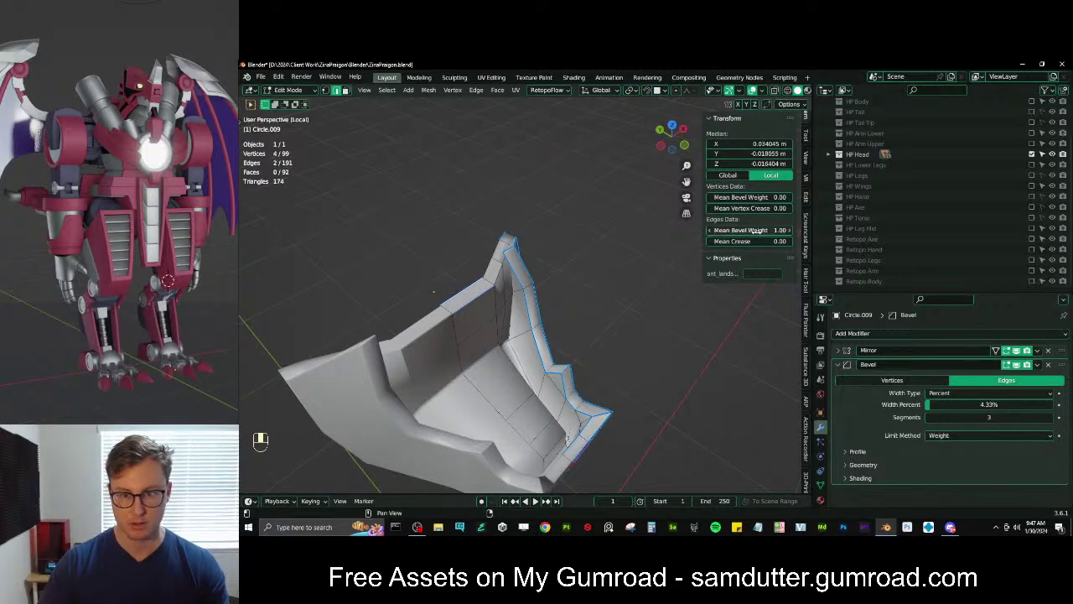
key("Tab")
middle_click_drag(579, 305, 479, 293)
key("Tab")
Examine the weighted edges at the base of the rear wall in wireframe and the jaw's beveled result
middle_click_drag(480, 293, 511, 323, "shift")
middle_click_drag(511, 323, 443, 369, "shift")
key("z")
scroll(526, 312, "up", 2)
left_click(443, 369)
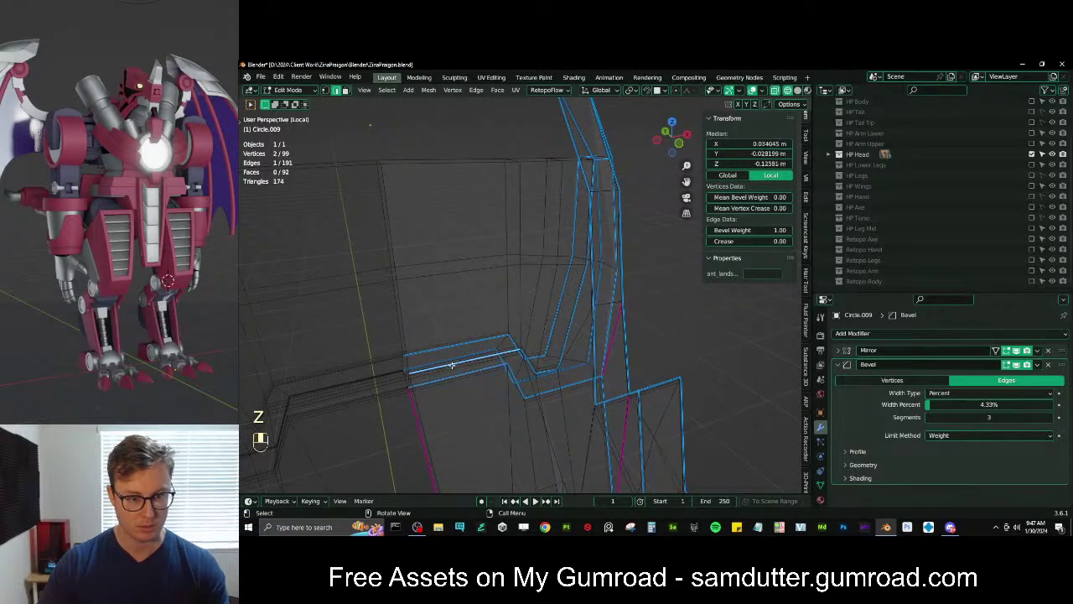
key("z")
middle_click_drag(512, 336, 539, 226)
key("Tab")
scroll(510, 333, "down", 3)
key("Tab")
Select the faces on the outer and inner sides of the rear wall's middle section and move them outward along Y
left_click(346, 89)
left_click(496, 275)
left_click(500, 315, "shift")
left_click(524, 308, "shift")
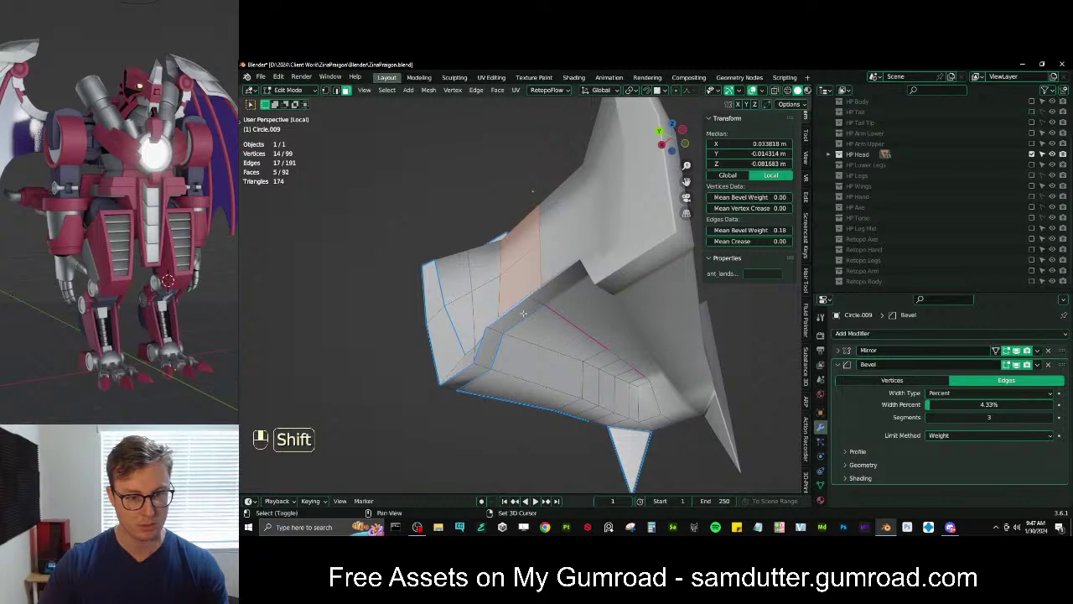
left_click(523, 312, "shift")
middle_click_drag(523, 312, 513, 278)
key("g")
middle_click(526, 328)
left_click(506, 330)
key("g")
middle_click(503, 329)
left_click(496, 326)
key("ctrl+z")
Add the adjacent wall faces toward the rim to the selection and move all eleven faces further outward along Y
left_click(526, 262, "shift")
left_click(493, 333, "shift")
left_click(531, 346, "shift")
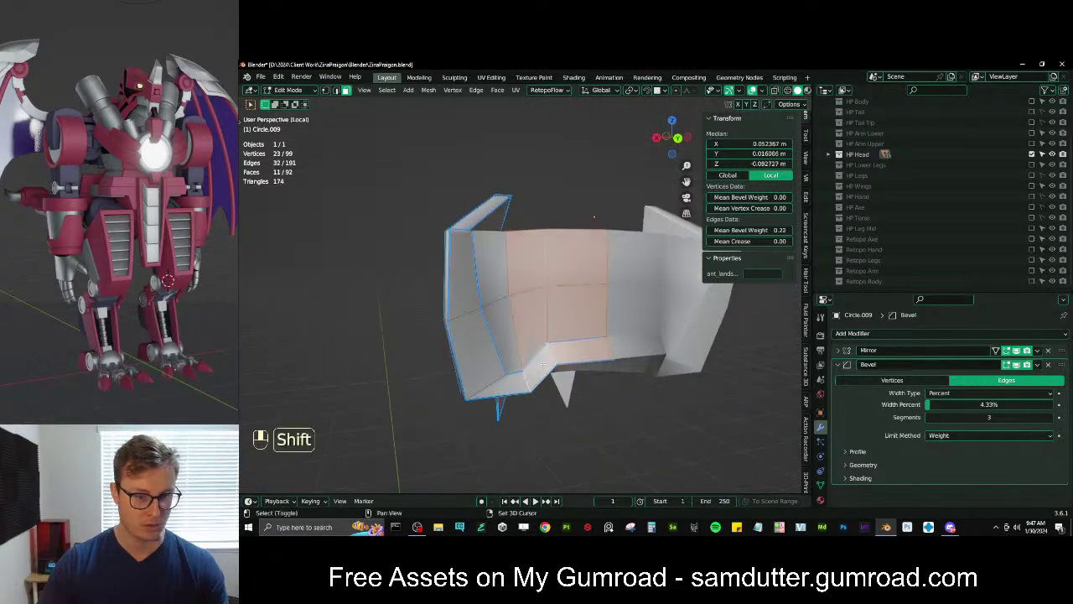
middle_click_drag(531, 346, 588, 295)
key("g")
middle_click(598, 270)
left_click(606, 259)
Flatten the column of three outer wall faces beside the center line by scaling it to 0 along Y
middle_click_drag(606, 259, 575, 300)
left_click(580, 306)
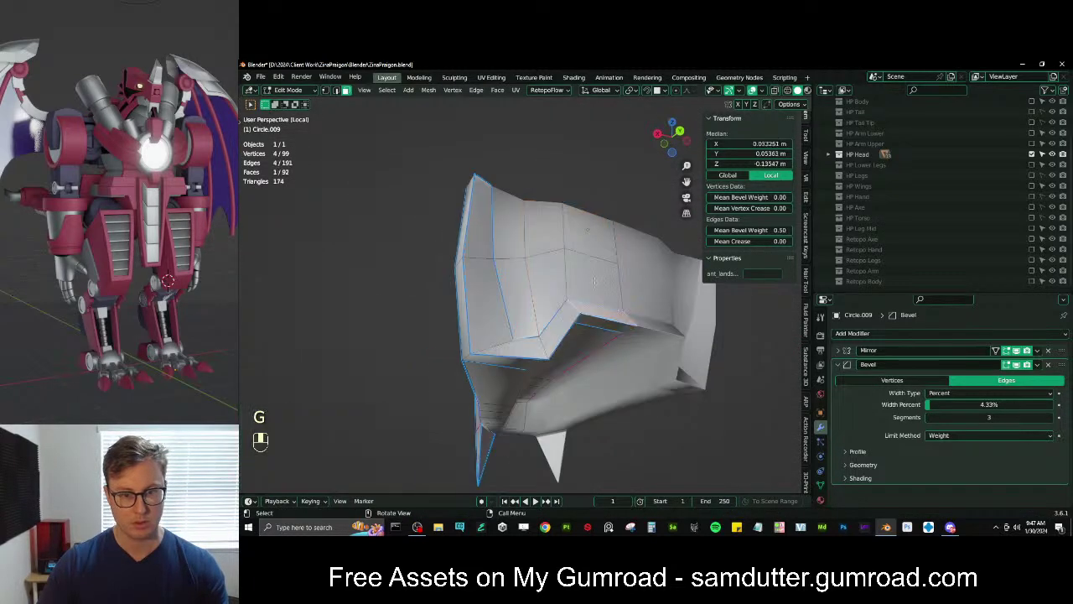
left_click(590, 238, "ctrl")
key("s")
middle_click(589, 235)
key("0")
left_click(588, 236)
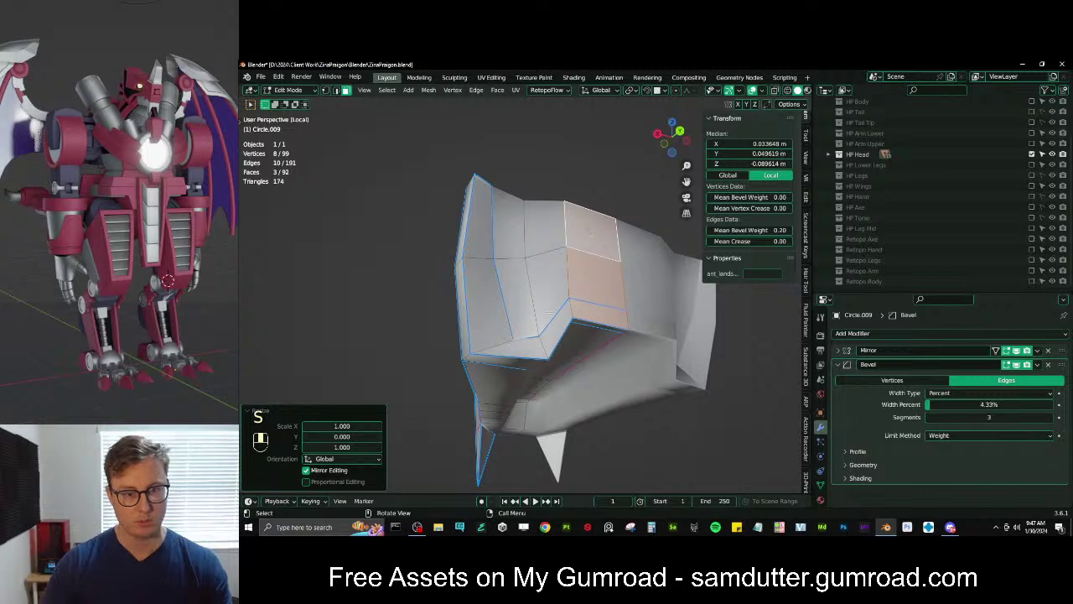
Try to flatten the adjacent column of three outer wall faces by scaling it to 0 along Y
left_click(554, 328)
left_click(546, 230, "ctrl")
key("s")
middle_click(545, 229)
key("0")
left_click(545, 228)
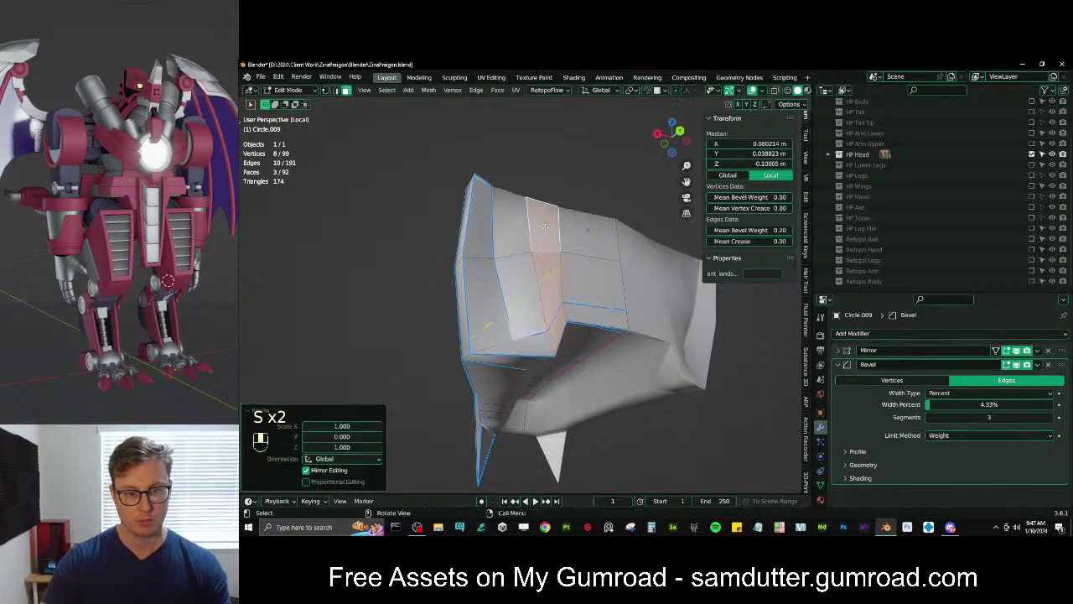
key("ctrl+z")
Select both columns of outer wall faces, six in all, and flatten them together by scaling to 0 along Y
middle_click_drag(560, 290, 567, 269)
left_click(571, 263, "shift")
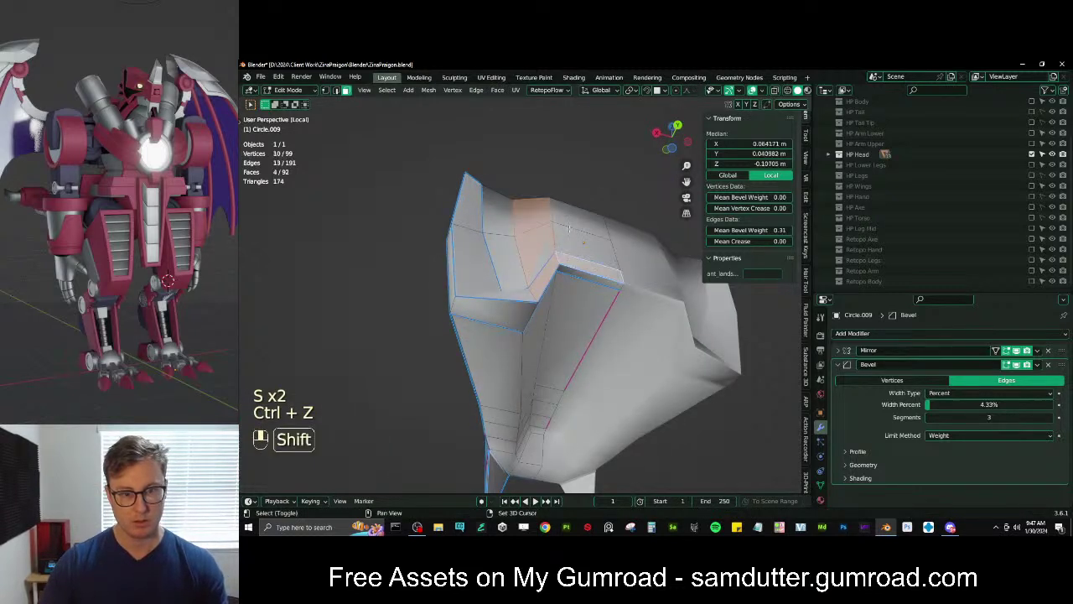
left_click(571, 220, "shift")
key("s")
middle_click(571, 221)
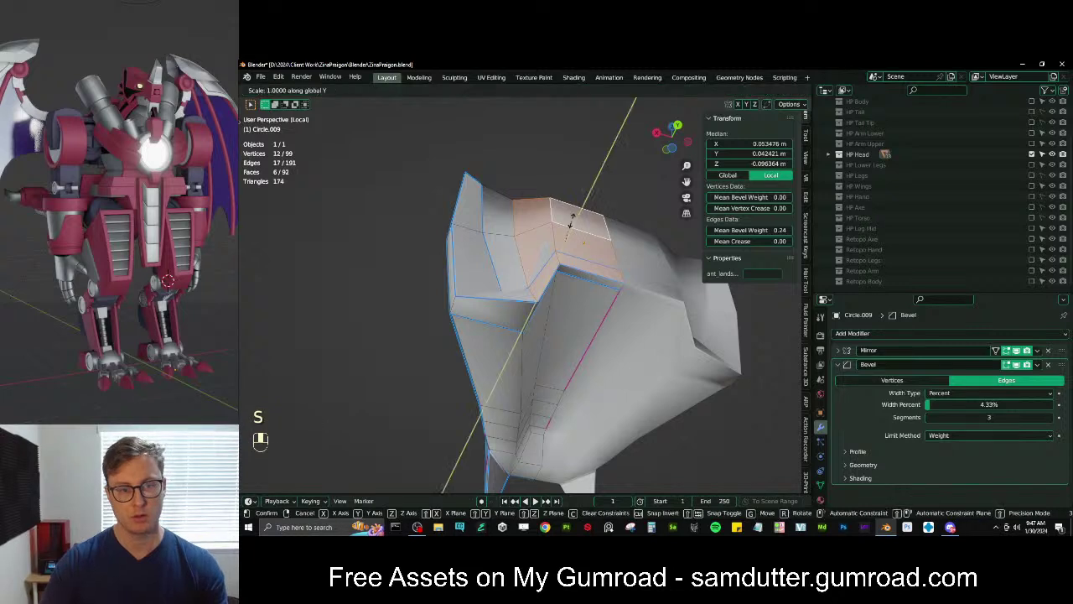
key("0")
left_click(571, 220)
Move the six flattened wall faces outward along Y by about 0.0057 m and a further 0.0086 m
key("g")
middle_click(571, 220)
left_click(577, 208)
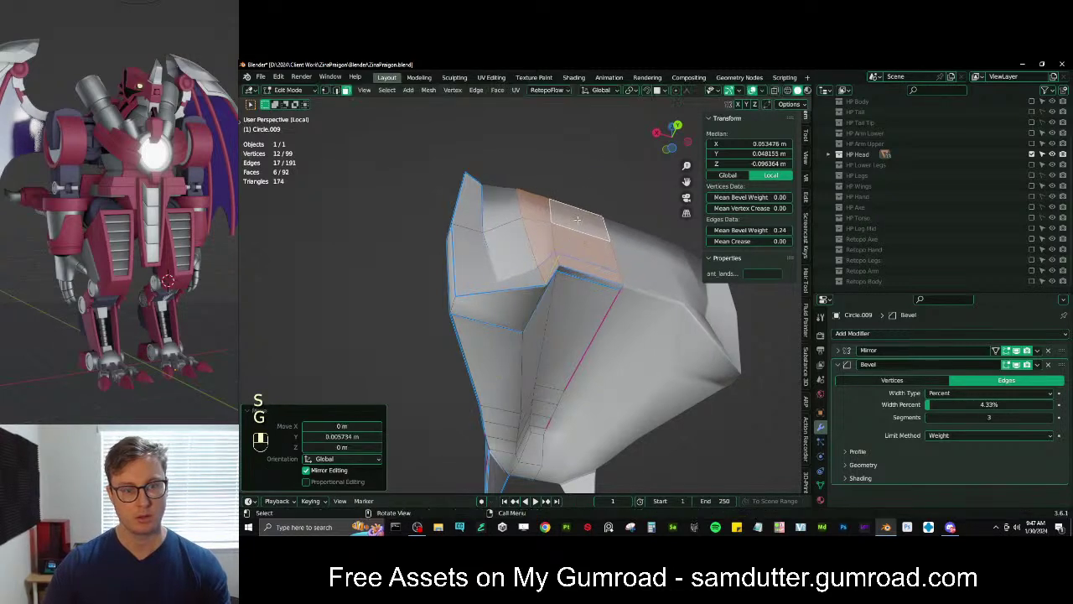
middle_click_drag(576, 210, 563, 196)
key("g")
middle_click(566, 210)
left_click(568, 201)
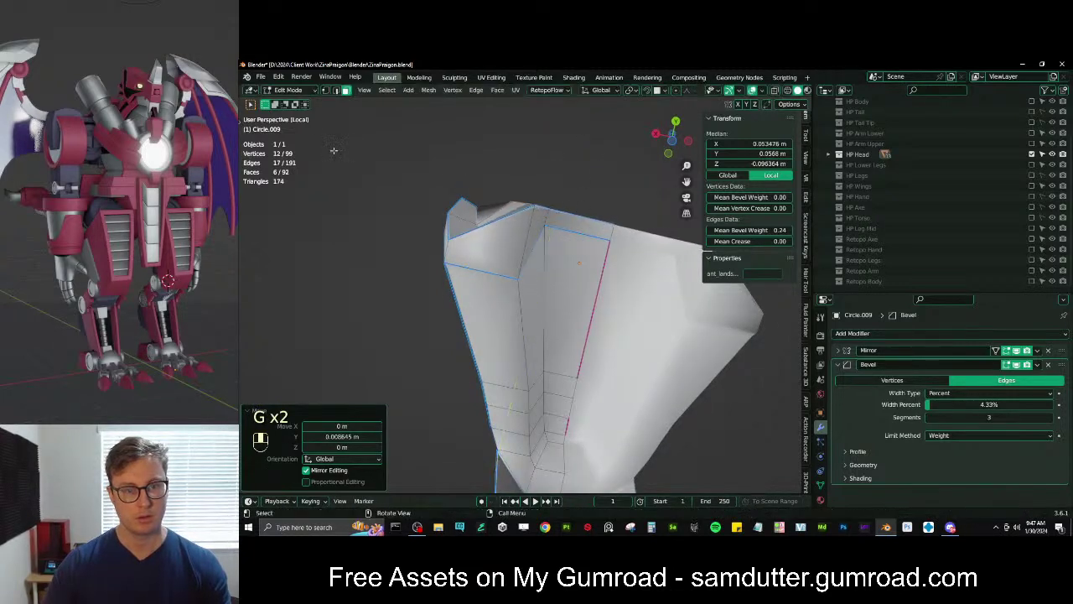
Slide the two corner vertices at the rear wall's lower notch along their edges, the first by a factor of about 0.565
left_click(327, 91)
left_click(542, 228)
key("g")
middle_click(542, 235)
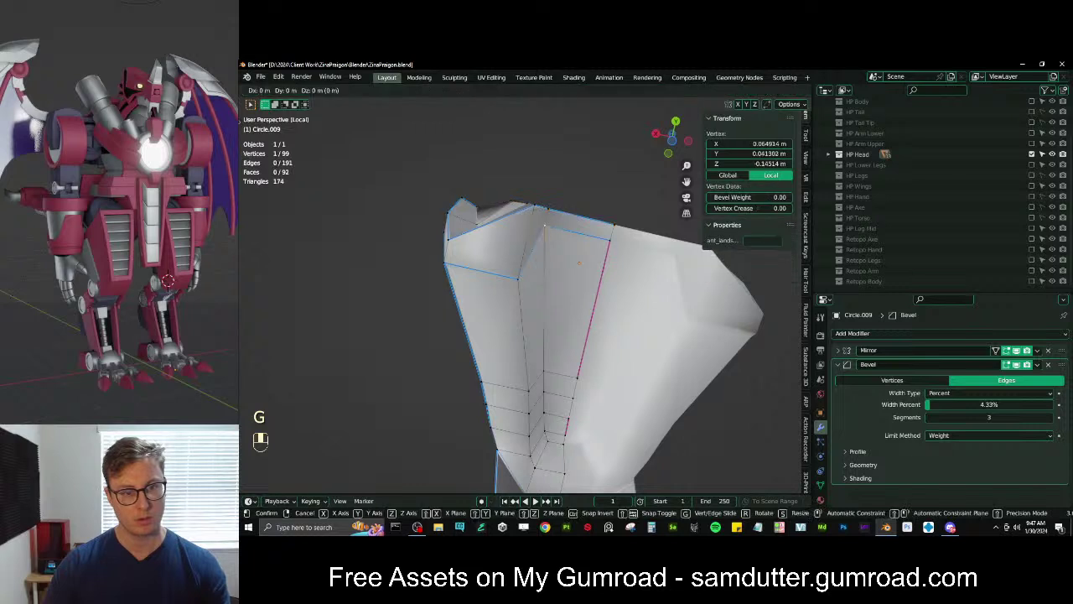
left_click(543, 255)
left_click(520, 283)
left_click(521, 249)
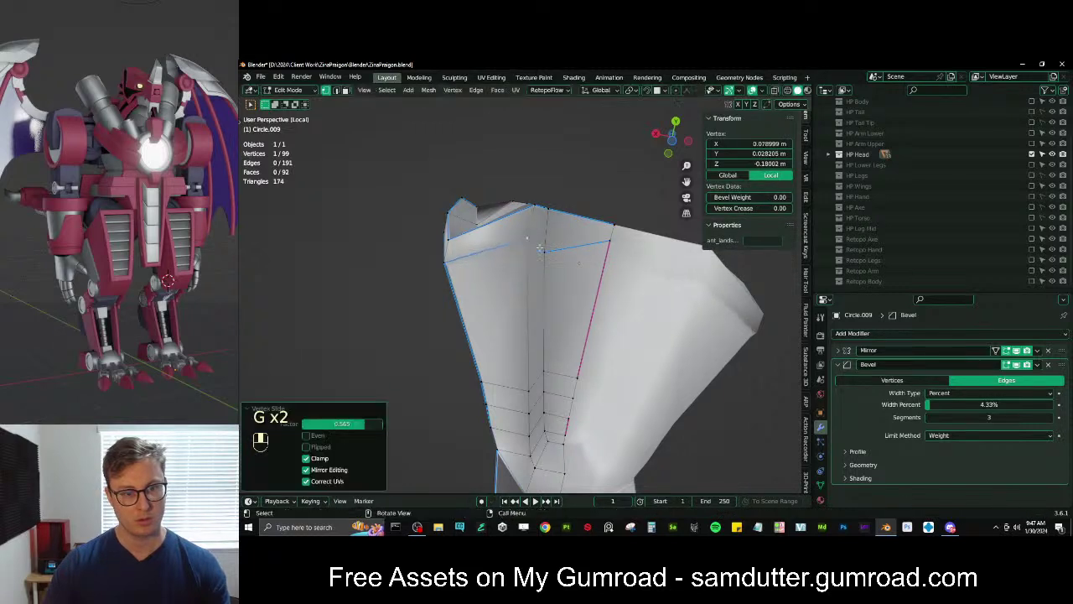
key("g")
key("g")
left_click(532, 245)
left_click(529, 242, "shift")
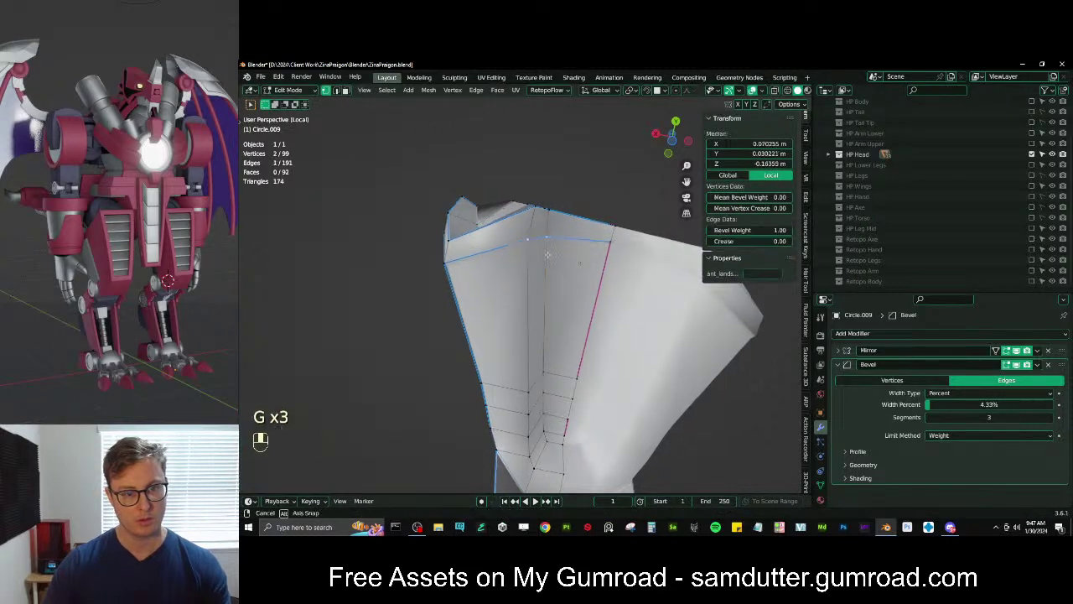
middle_click_drag(532, 248, 575, 372)
scroll(563, 369, "down", 1)
key("z")
left_click(525, 370)
key("z")
key("g")
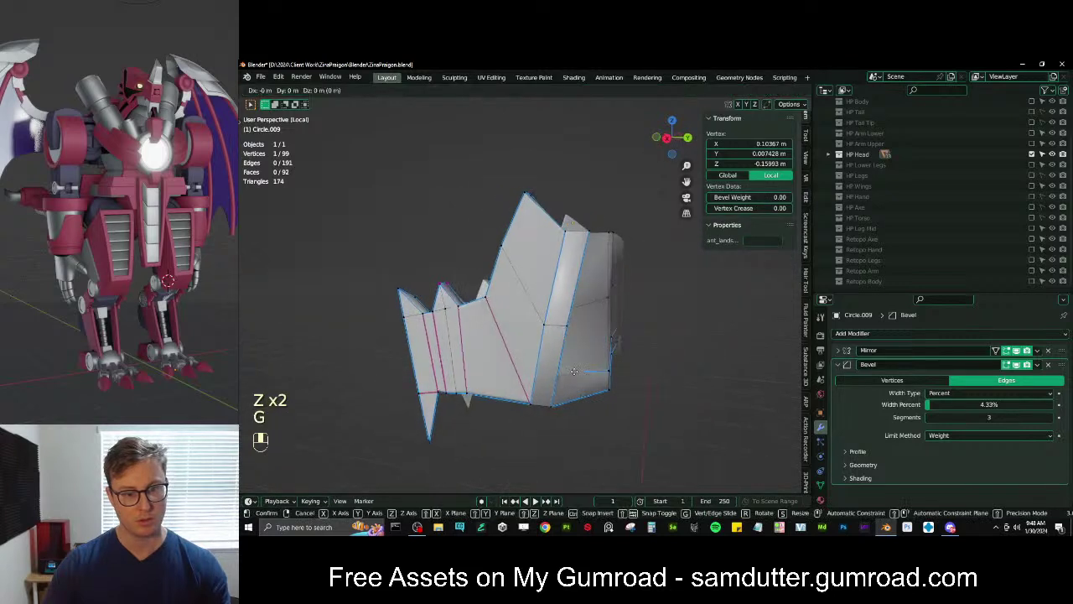
right_click(574, 372)
key("ctrl+z")
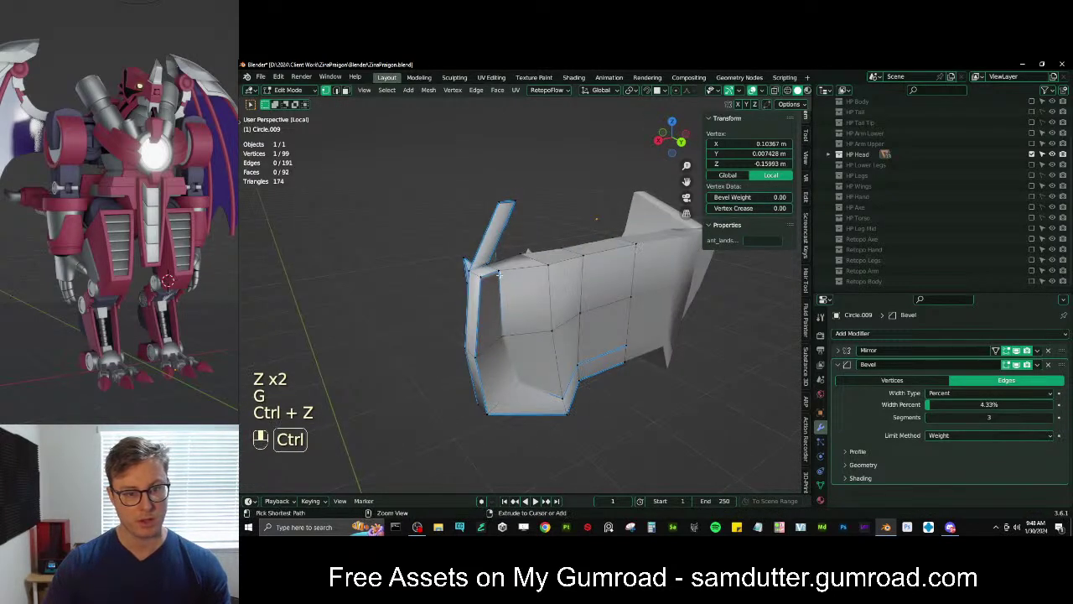
Select the three-vertex inner edge column of the rear wall's side rim and move it along a single axis
left_click(498, 274, "ctrl")
mouse_move(501, 278)
middle_mouse_down()
mouse_move(539, 358)
mouse_move(515, 292)
middle_mouse_up()
key("g")
middle_click(541, 366)
left_click(543, 371)
key("g")
middle_click(531, 328)
left_click(532, 329)
key("ctrl+z")
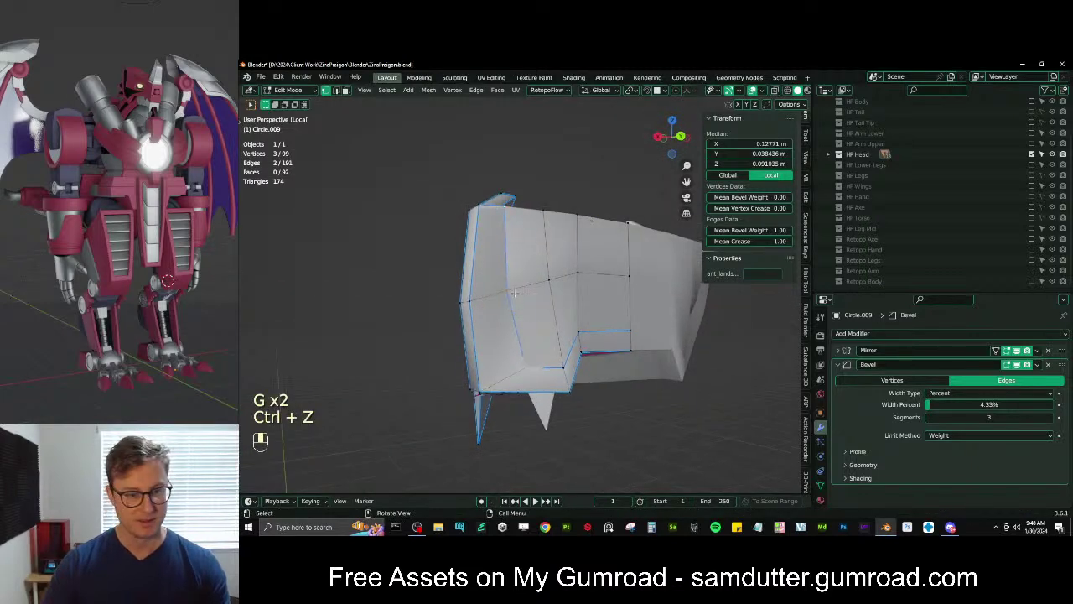
Select the lower edge of the side rim's inner column and move it about 0.0073 m along X
left_click(514, 293)
key("z")
left_click(528, 369, "shift")
key("g")
middle_click(558, 374)
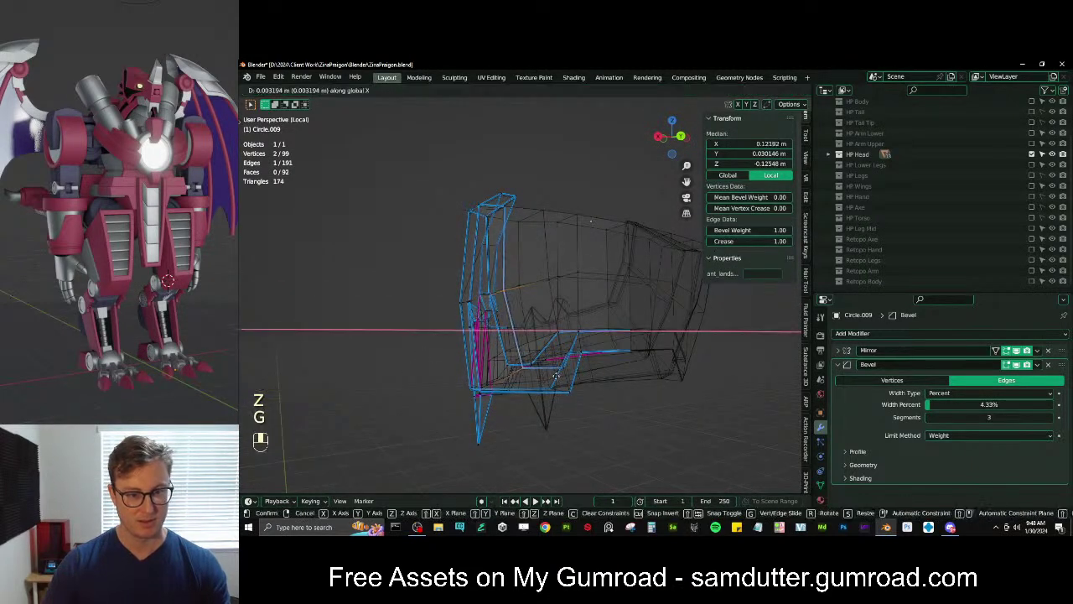
left_click(556, 376)
key("z")
left_click(571, 361)
In back view, rotate the rim edge slightly and move it about 0.0085 m in X and -0.0045 m in Z, then fine-tune both
key("ctrl+KP_1")
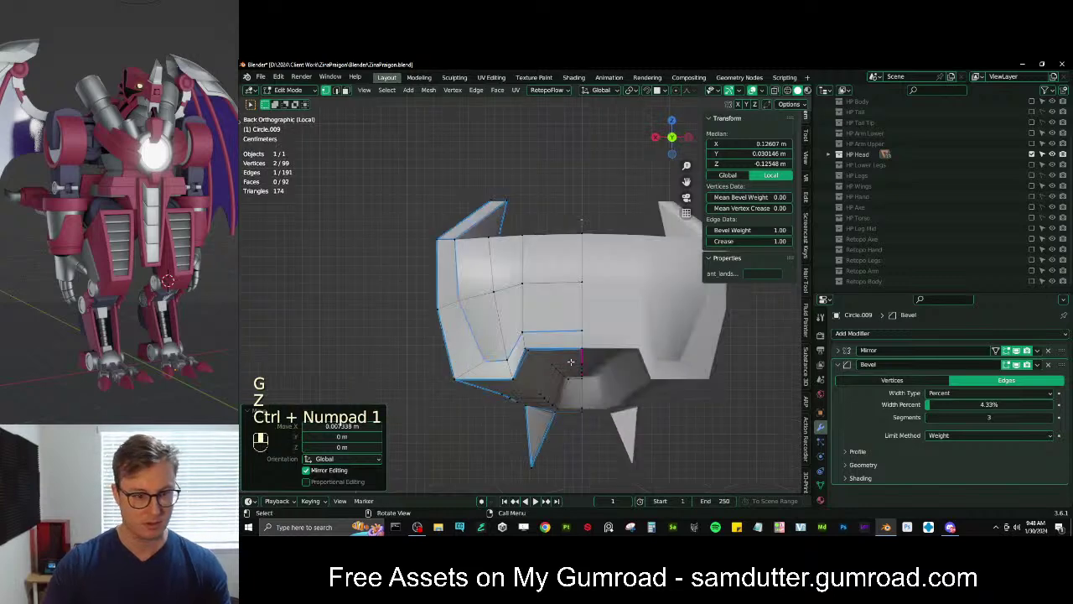
key("r")
left_click(565, 335)
key("g")
left_click(557, 340)
key("r")
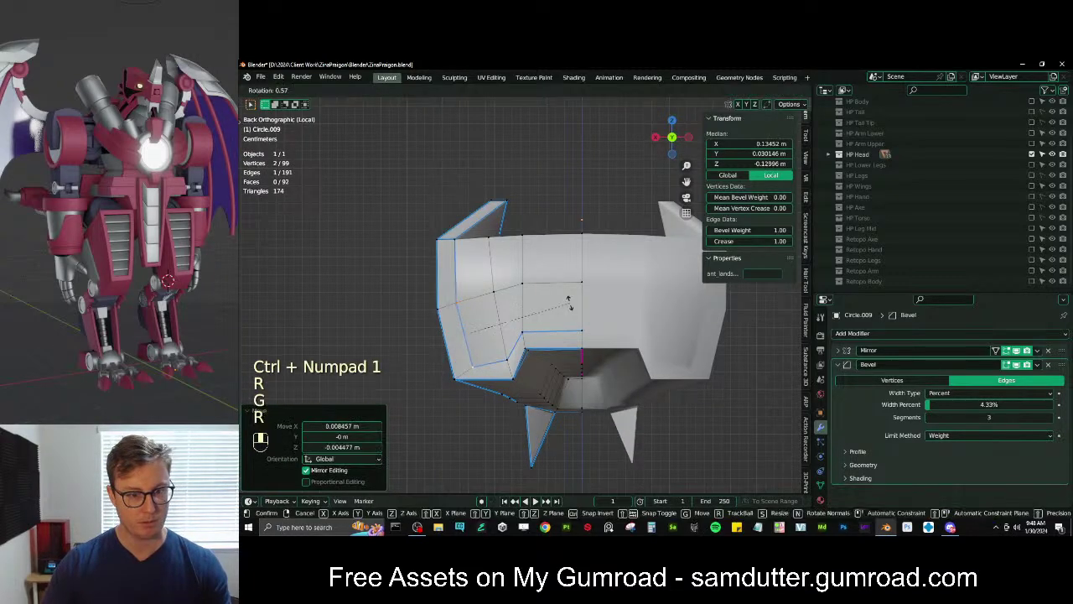
left_click(562, 310)
key("g")
left_click(556, 315)
Nudge the lowest inner vertex of the side rim into line with the rim's outer edge
left_click(466, 365)
key("g")
left_click(464, 358)
middle_click_drag(549, 303, 503, 276)
scroll(501, 266, "down", 2)
Leave mesh editing, apply smooth shading to the lower jaw and inspect it
key("Tab")
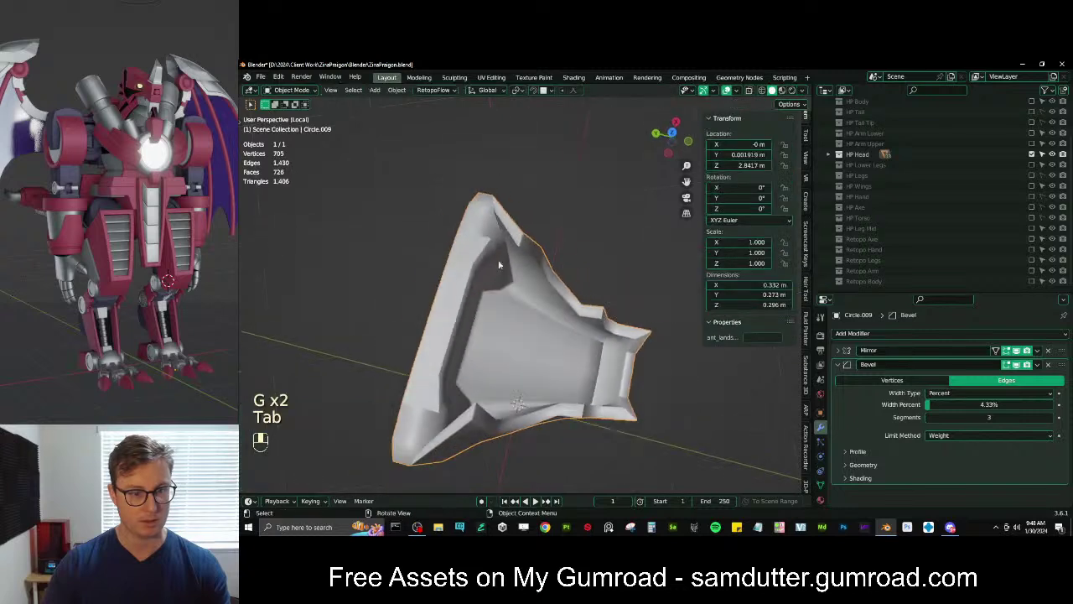
right_click(510, 225)
left_click(510, 225)
scroll(490, 258, "up", 3)
middle_click_drag(509, 226, 482, 279)
scroll(482, 279, "down", 2)
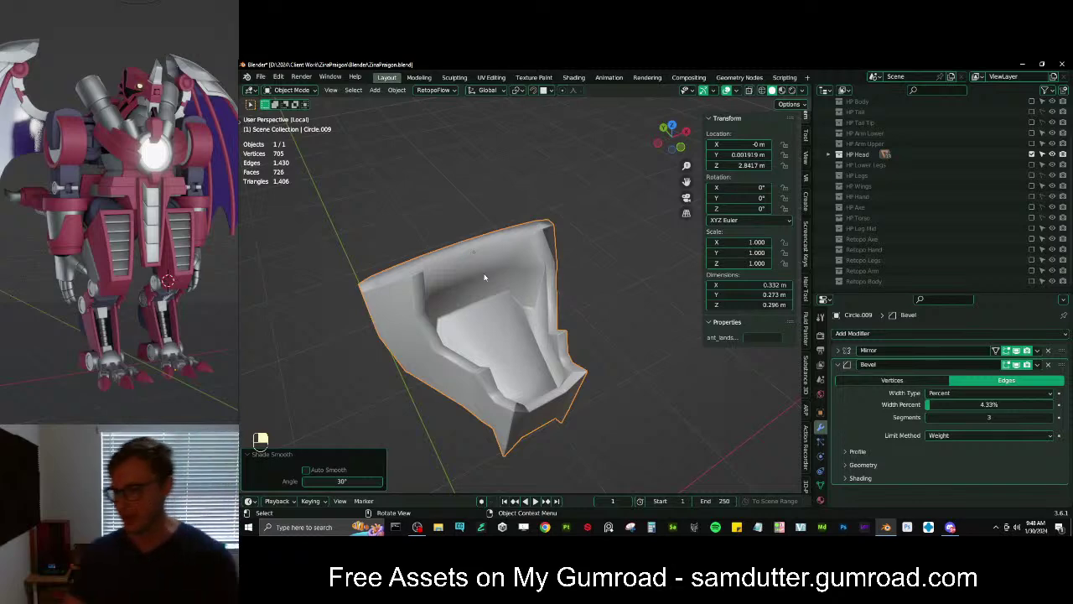
middle_click_drag(565, 398, 514, 371)
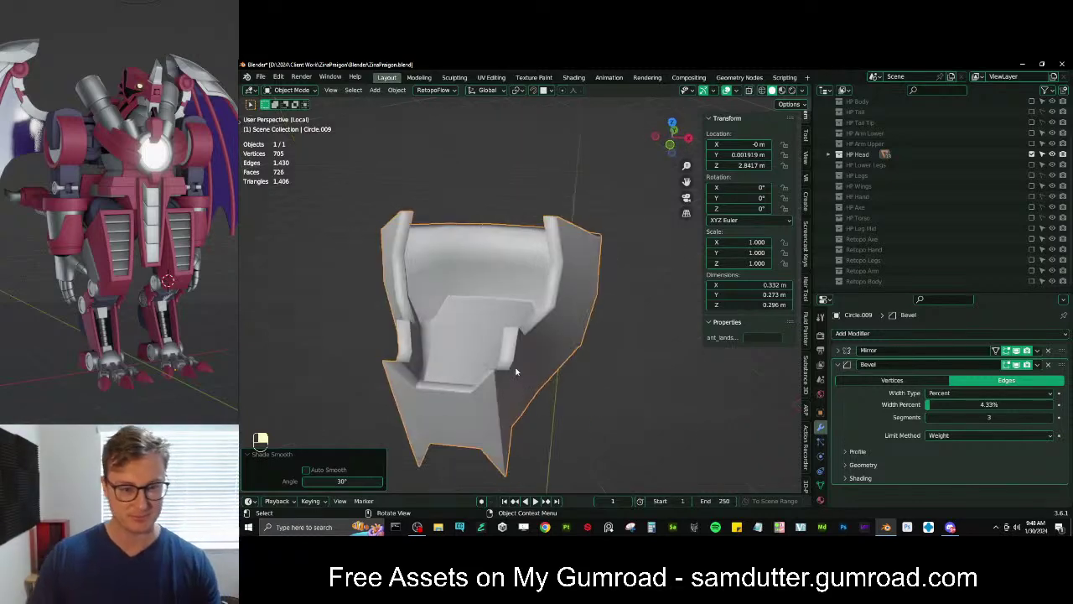
Leave local view and test-rotate the lower jaw about the X axis to check how it opens
key("Tab")
key("Tab")
key("slash")
mouse_move(566, 320)
middle_mouse_down()
mouse_move(537, 324)
mouse_move(556, 322)
middle_mouse_up()
key("r")
key("x")
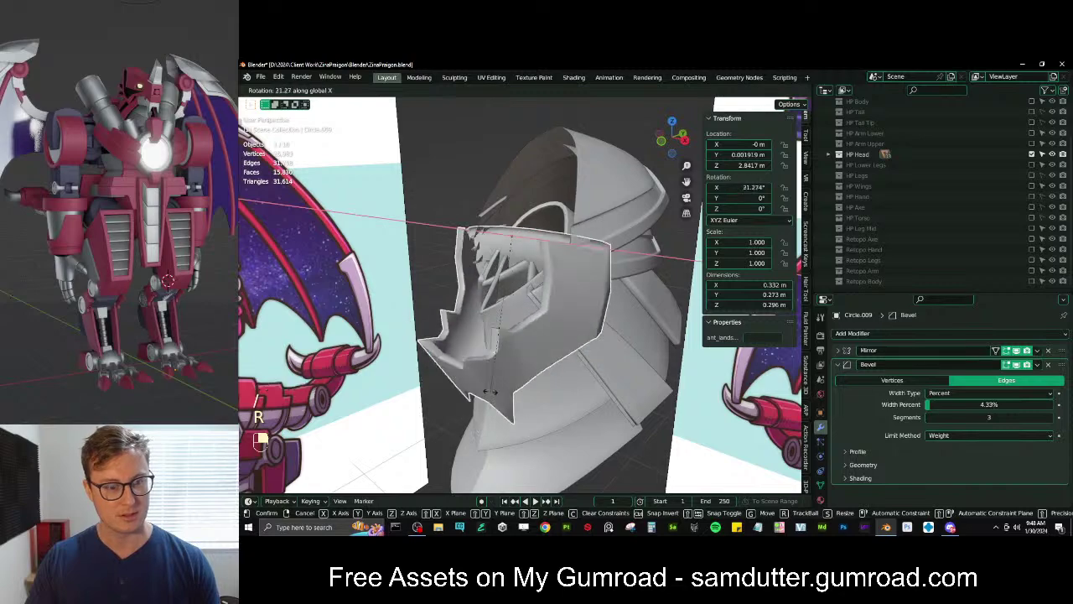
right_click(486, 334)
middle_click_drag(485, 333, 614, 333)
middle_click_drag(521, 358, 485, 353)
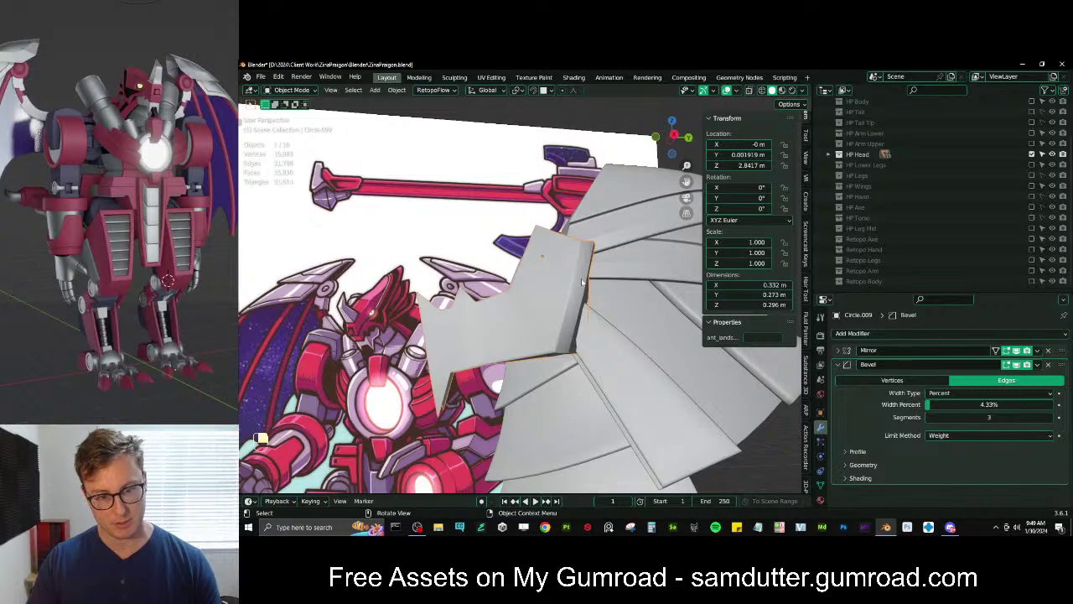
Test the jaw's X-axis rotation again from the side against the neck plates
middle_click_drag(582, 284, 538, 366)
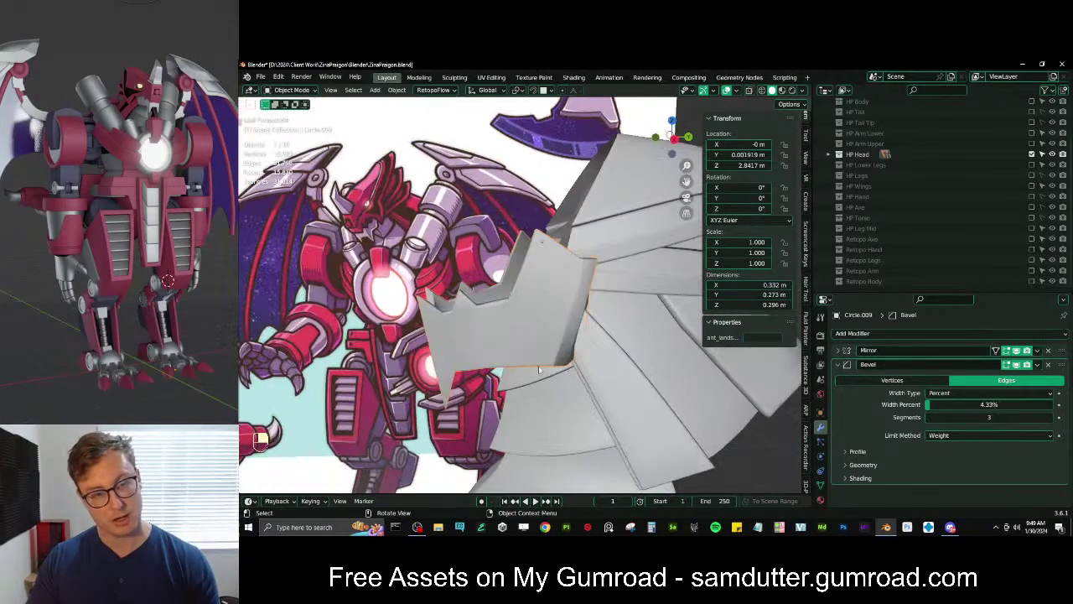
key("r")
key("x")
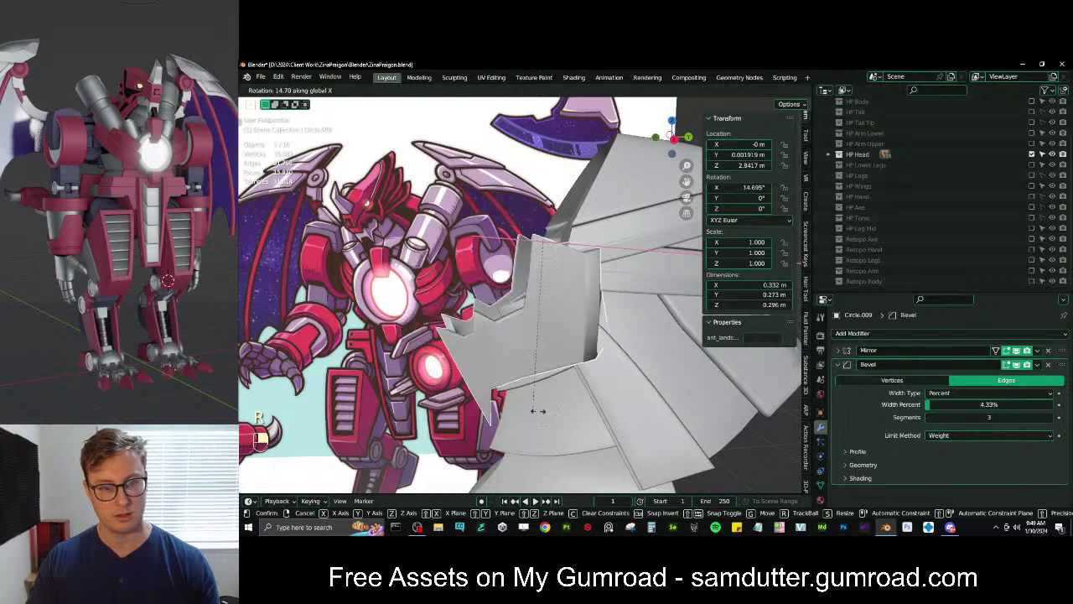
right_click(454, 318)
middle_click_drag(454, 317, 539, 328)
key("slash")
key("slash")
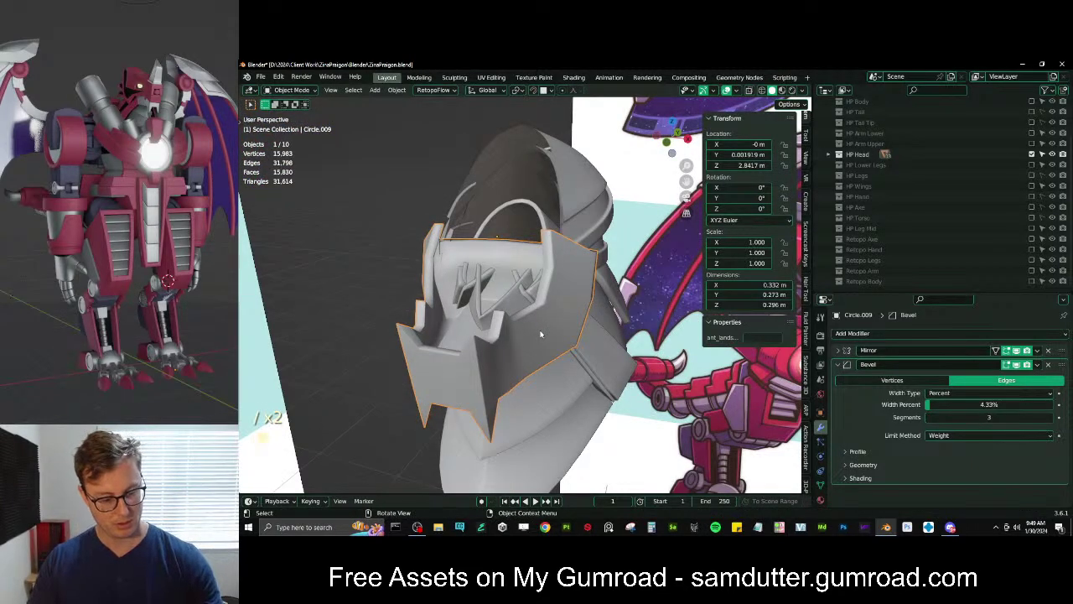
Unhide the hidden head parts and isolate the upper head piece for mesh editing
key("alt+h")
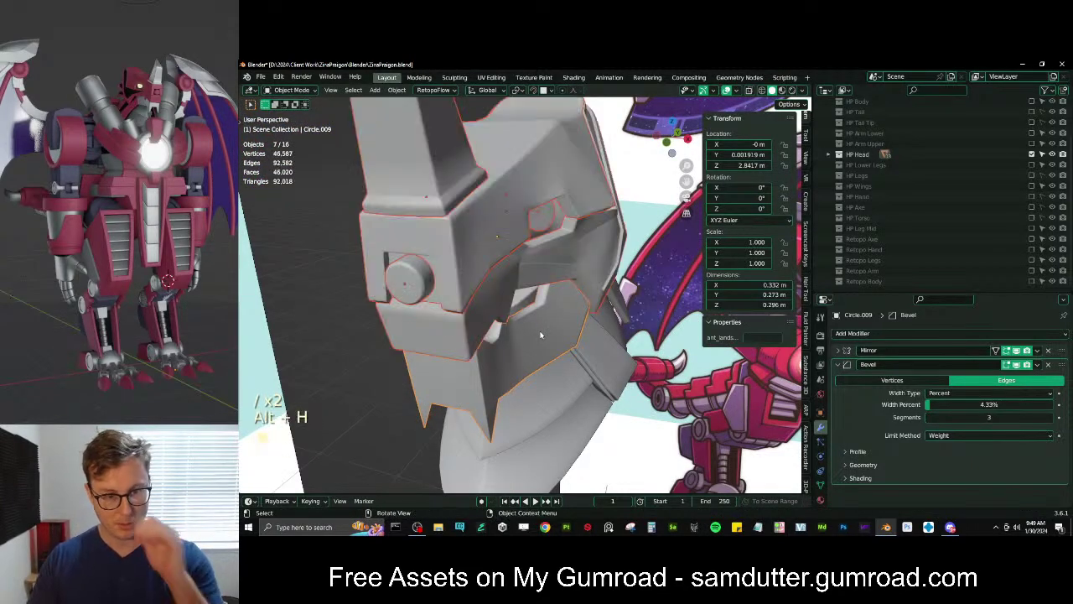
left_click(605, 285)
key("slash")
key("Tab")
Delete the selected vertices of the strip beneath the upper jaw and the disconnected piece left over
middle_click_drag(605, 285, 518, 291)
left_click(518, 291, "alt+shift")
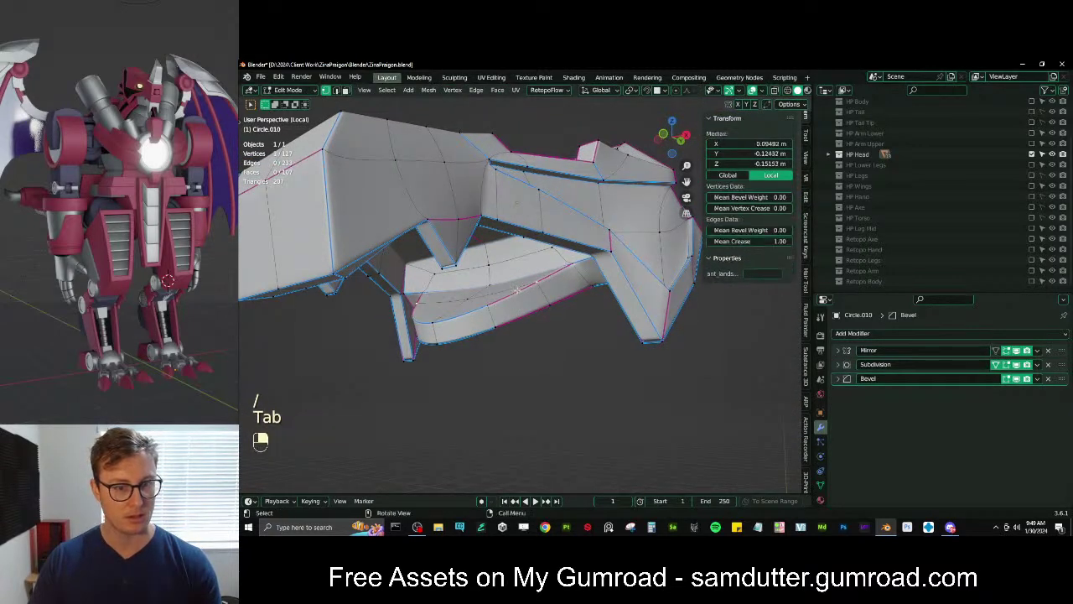
left_click(481, 294)
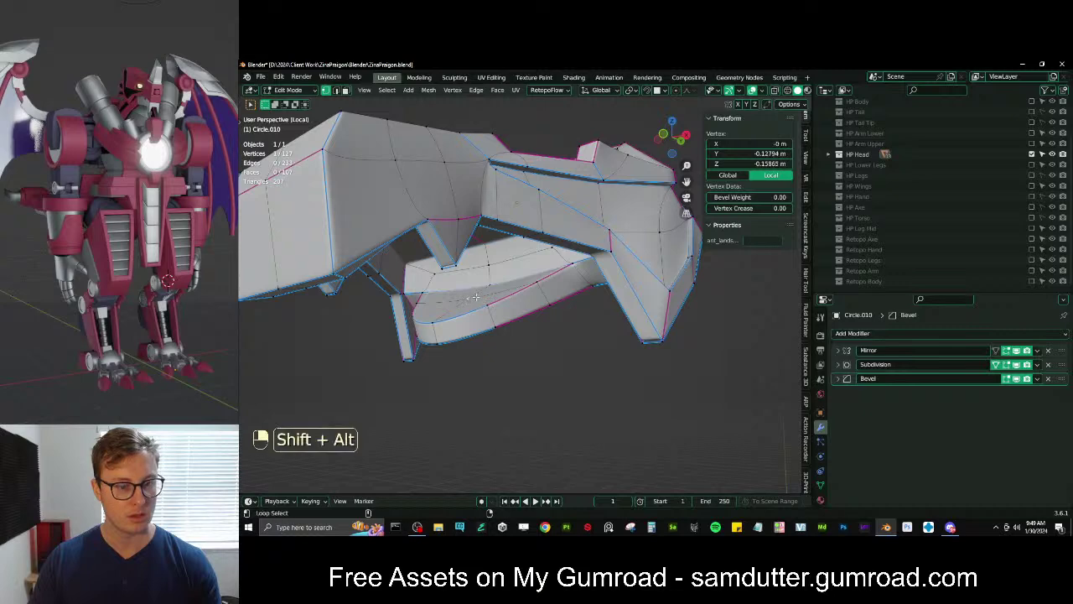
key("x")
left_click(476, 296)
key("l")
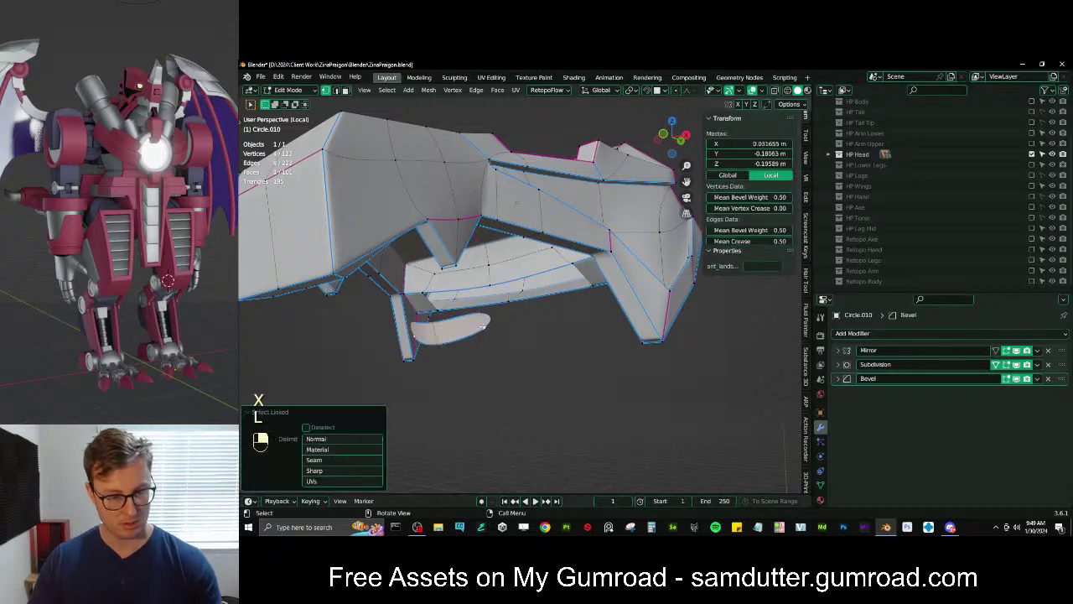
key("x")
left_click(483, 321)
Fill between the center vertices across the gap under the upper jaw, leave mesh editing and save the file
middle_click_drag(484, 320, 526, 260)
left_click(471, 310, "ctrl")
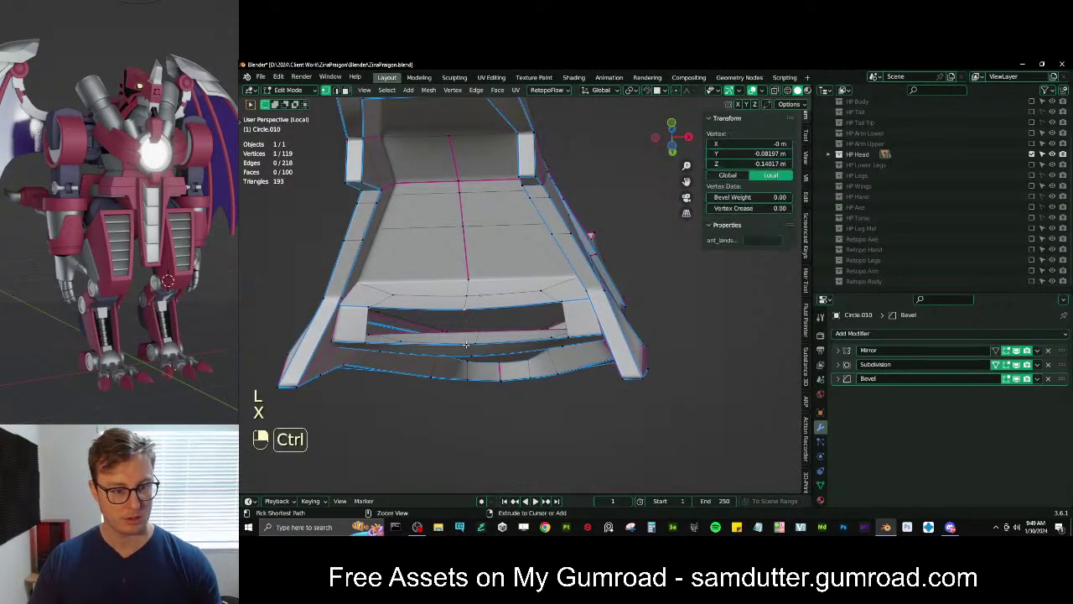
key("f")
key("Tab")
middle_click_drag(471, 310, 575, 318)
key("ctrl+s")
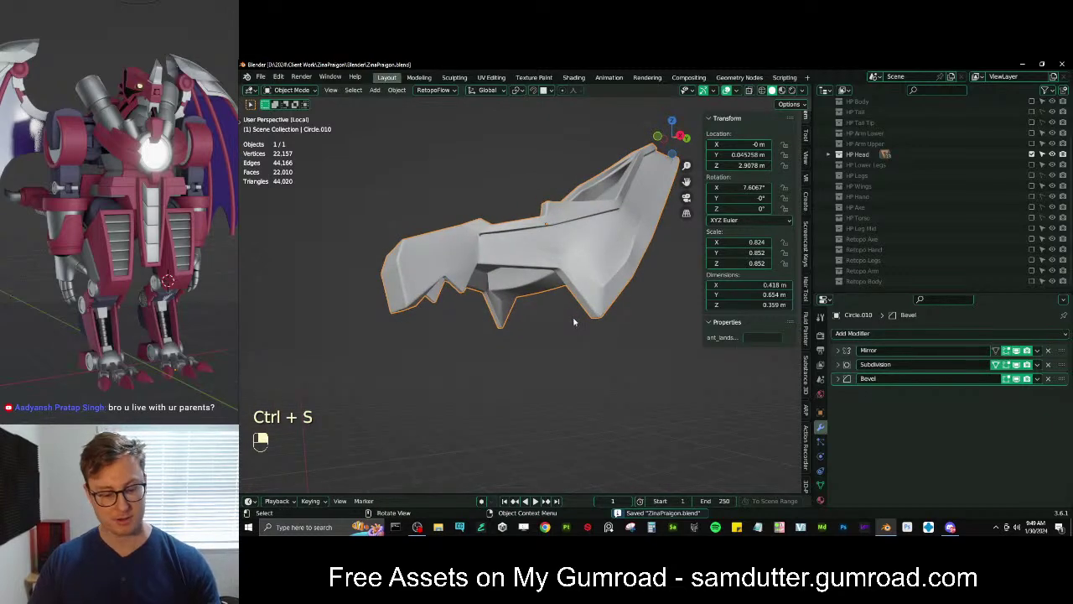
Return to the full head, select the lower jaw and test its rotation about the X axis
key("slash")
left_click(515, 298)
middle_click_drag(515, 298, 459, 325)
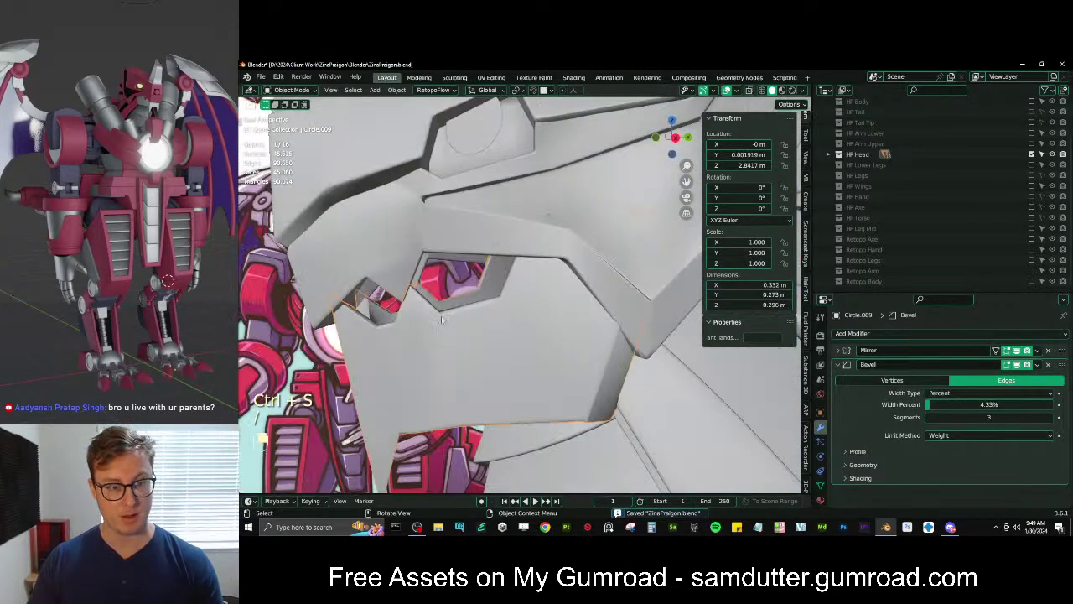
key("r")
key("x")
right_click(394, 296)
middle_click_drag(394, 297, 527, 427)
Select the neck plates in right side view, exclude the Reference collection from the view layer and open the plates for mesh editing
left_click(532, 434)
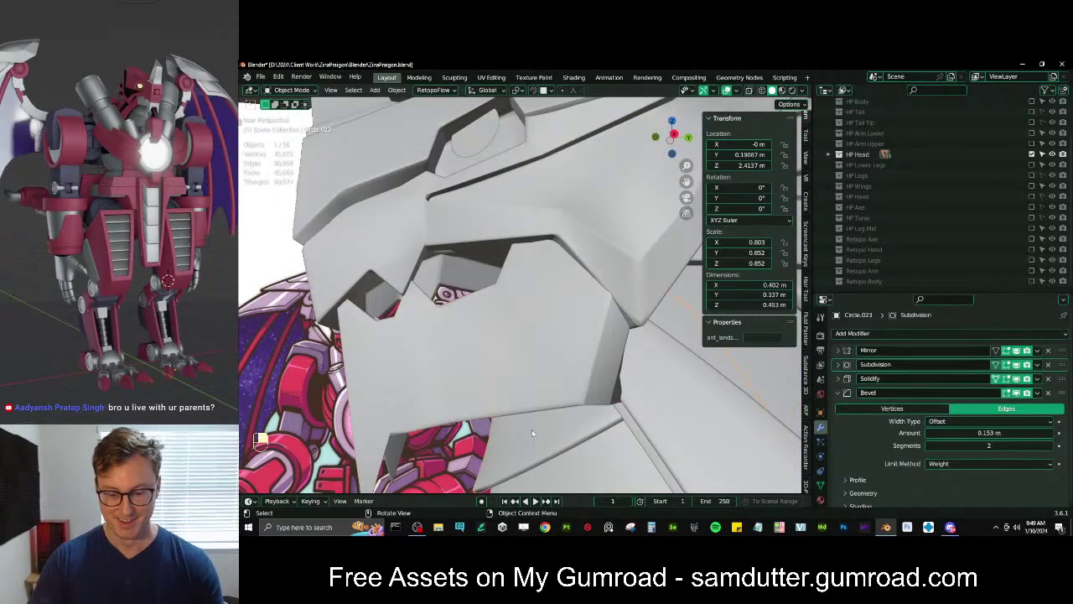
key("KP_3")
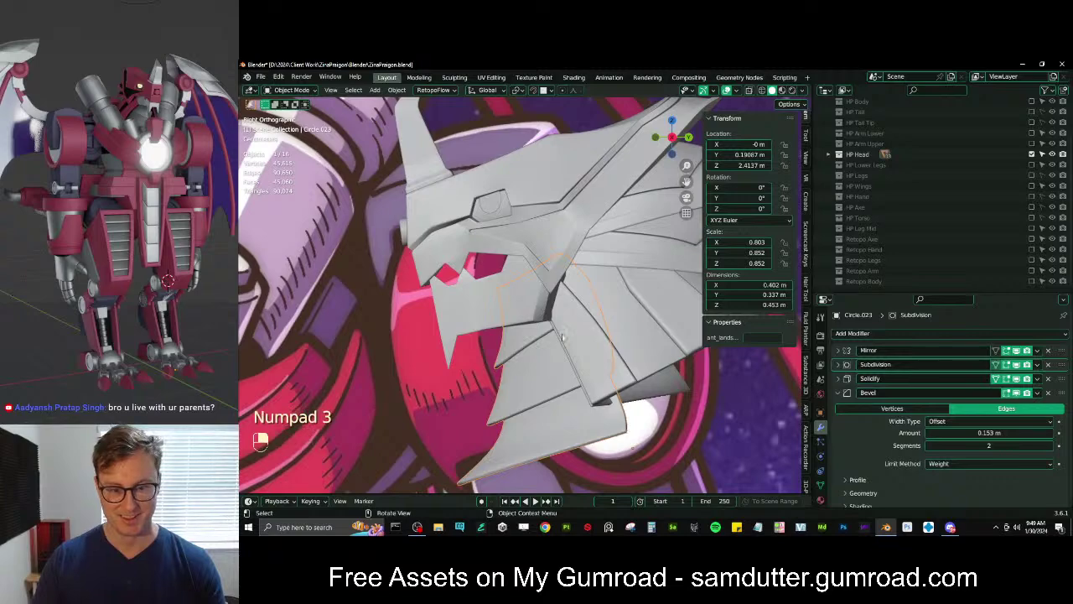
scroll(563, 336, "down", 3)
scroll(1001, 206, "up", 2)
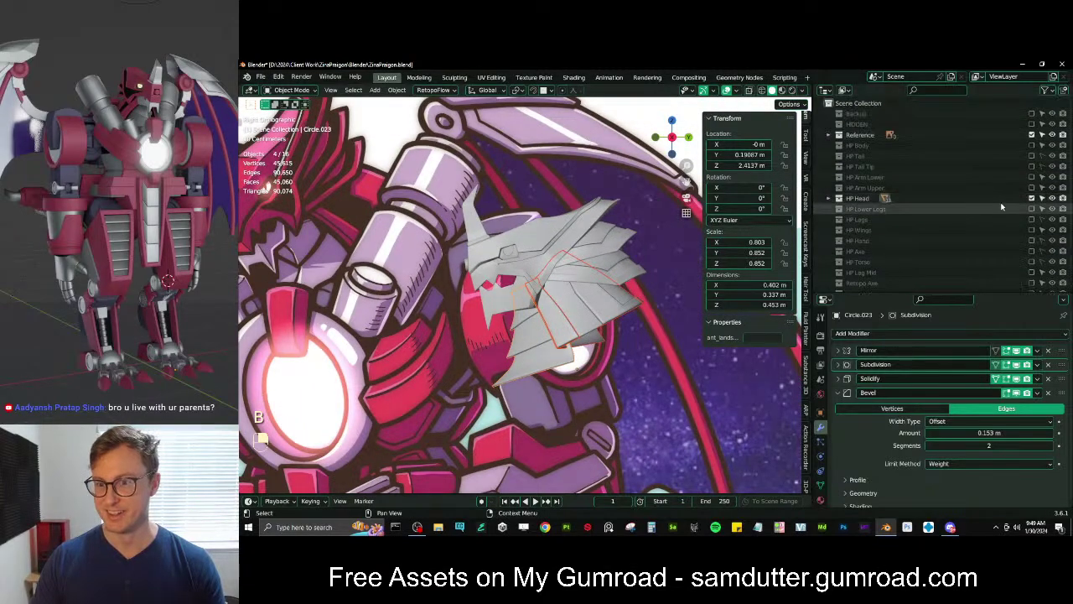
left_click(1032, 134)
scroll(634, 448, "up", 4)
key("Tab")
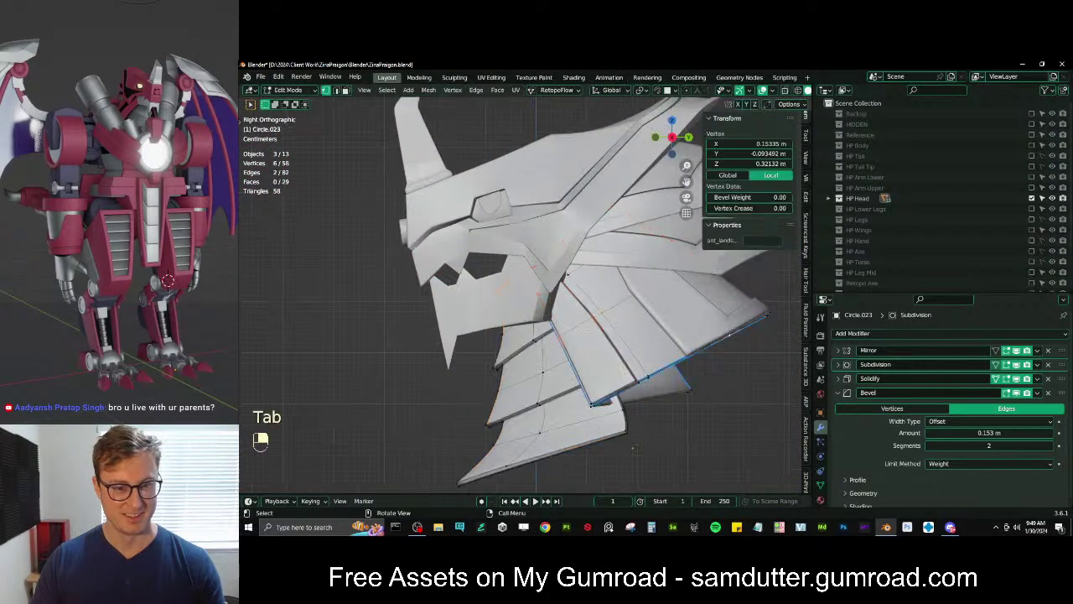
Try to delete the upper front vertices of the neck plates behind the jaw in wireframe view
key("z")
scroll(534, 323, "up", 3)
middle_click_drag(534, 323, 463, 323, "shift")
left_click(436, 283)
key("b")
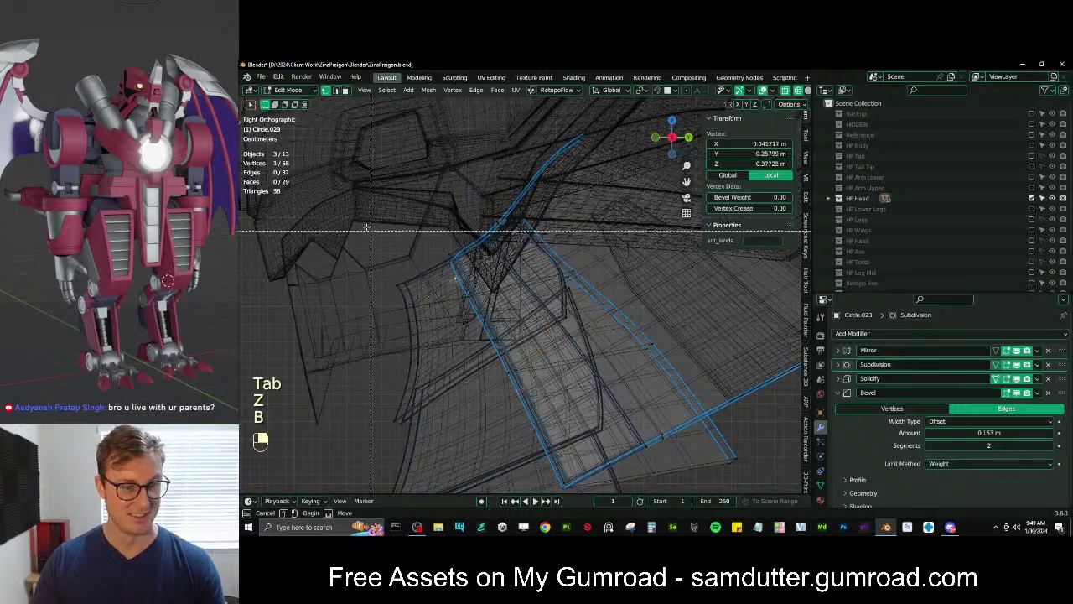
key("b")
left_click_drag(477, 304, 511, 276)
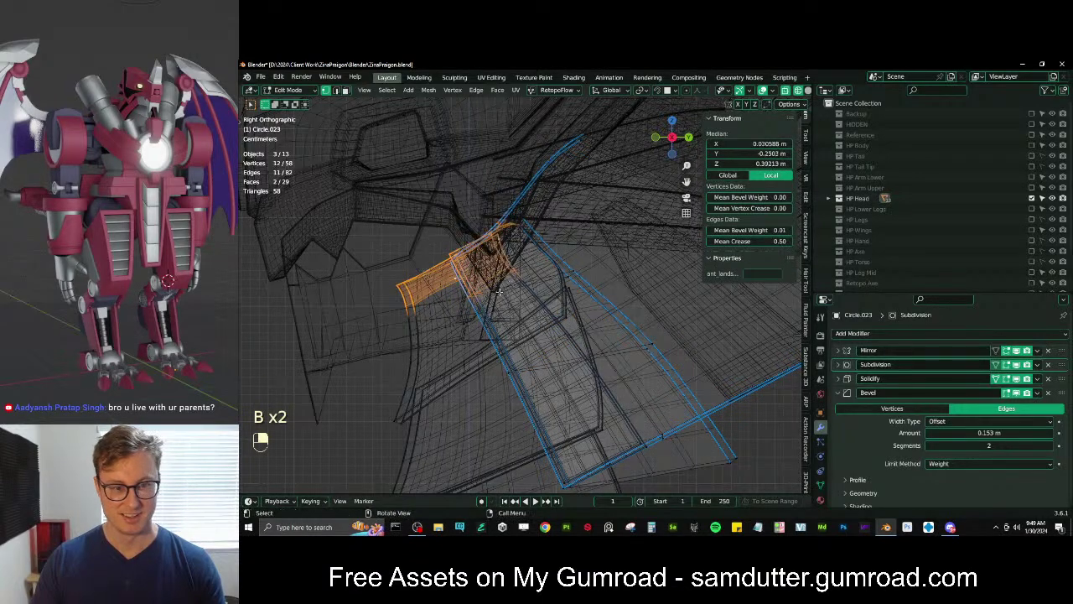
key("x")
left_click(496, 298)
key("ctrl+z")
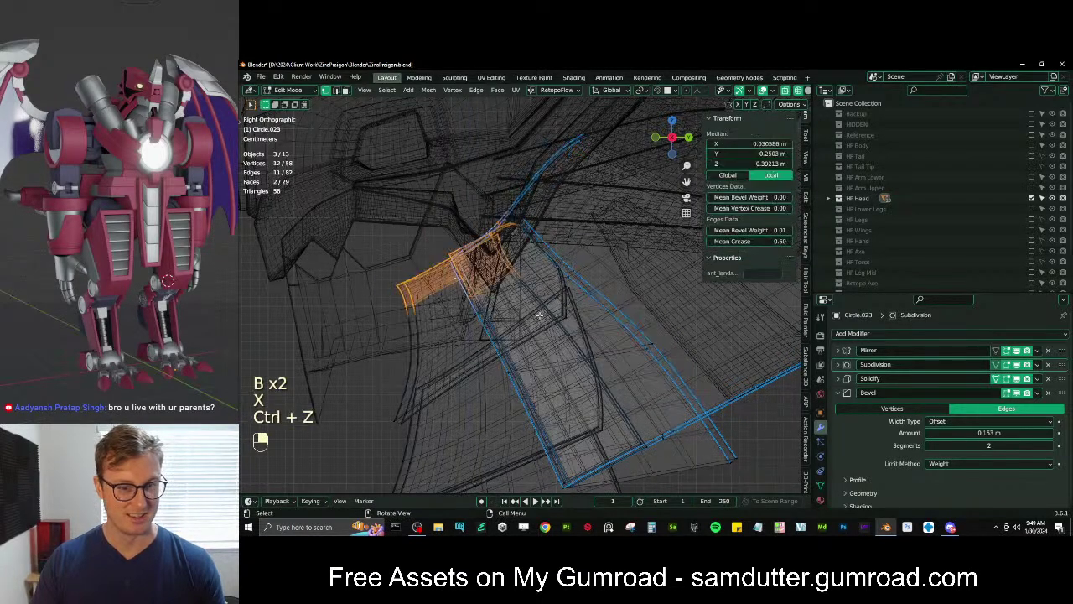
mouse_move(497, 299)
middle_mouse_down("shift")
mouse_move(495, 280)
mouse_move(529, 316)
mouse_move(643, 298)
mouse_move(620, 249)
middle_mouse_up("shift")
key("shift+z")
key("Tab")
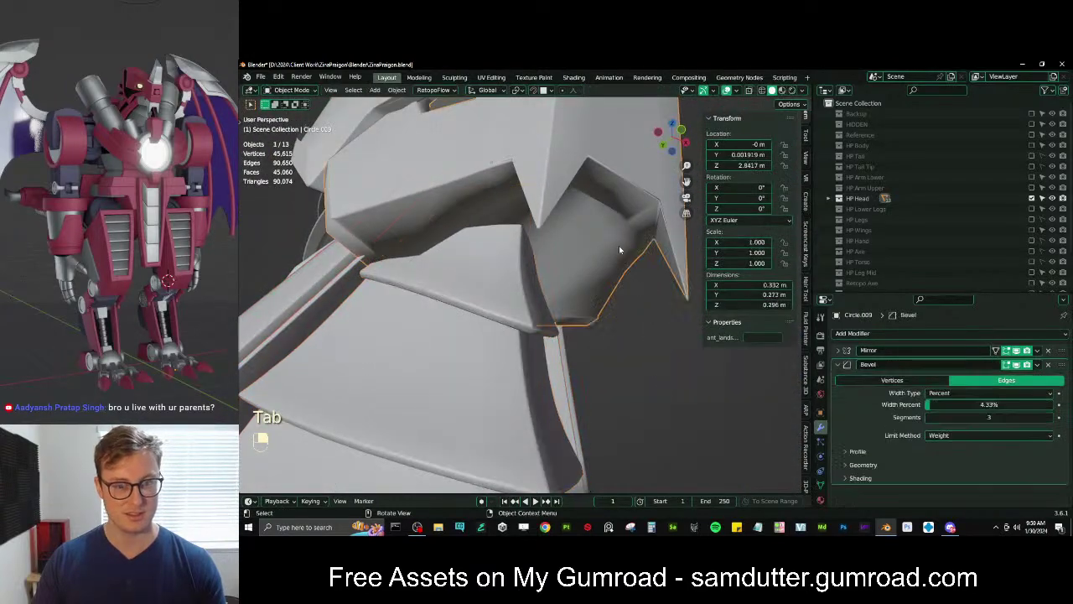
Isolate the lower jaw, select the lengthwise edge paths along its wall in edge mode and check the shape outside mesh editing
key("slash")
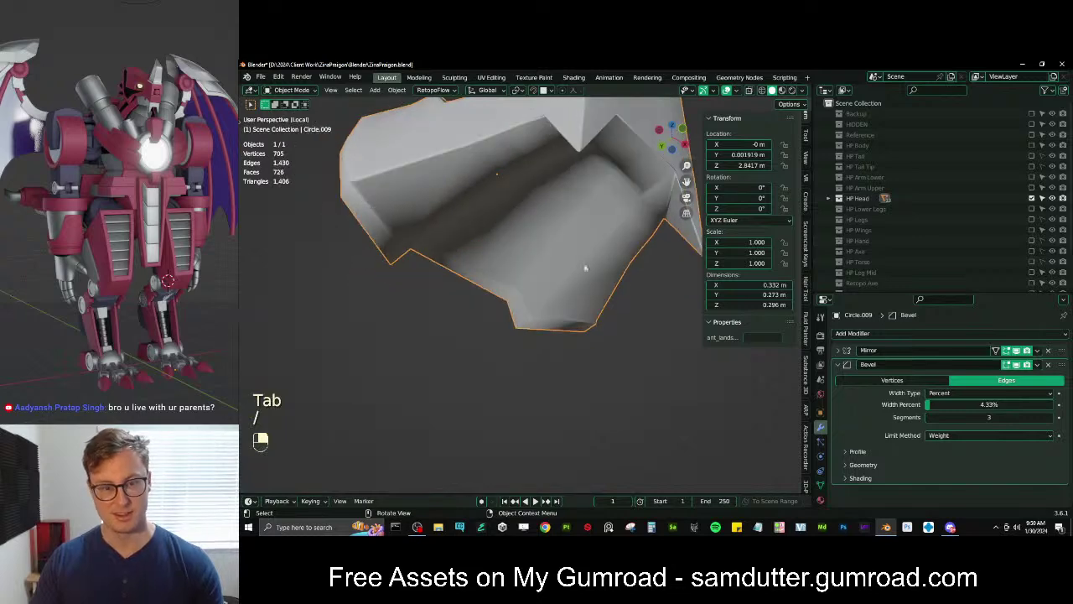
key("Tab")
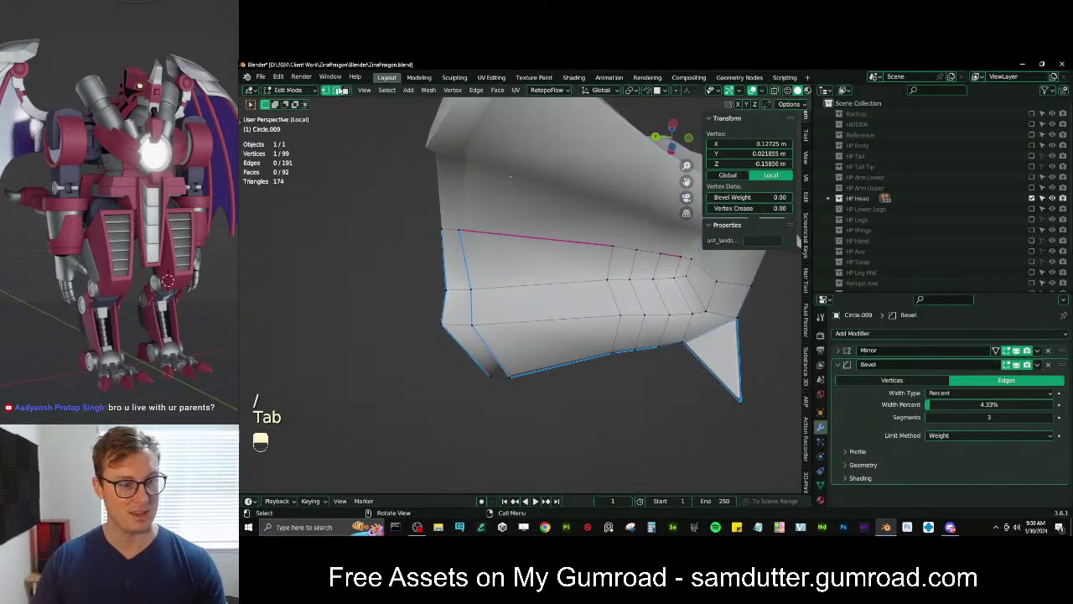
left_click(336, 90)
left_click(721, 324)
left_click(696, 314, "ctrl")
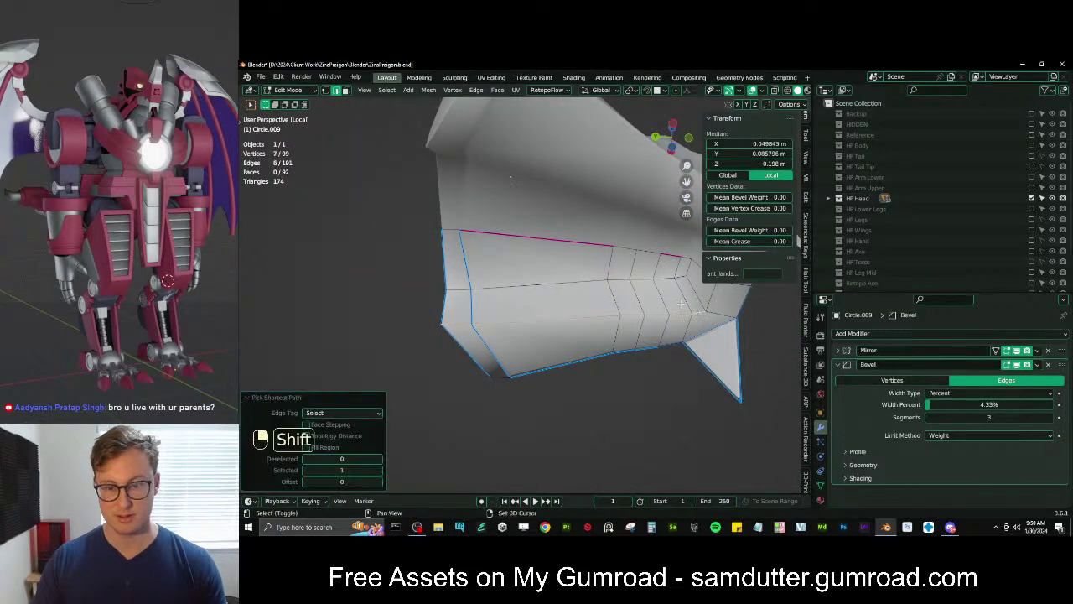
middle_click_drag(697, 314, 590, 289, "shift")
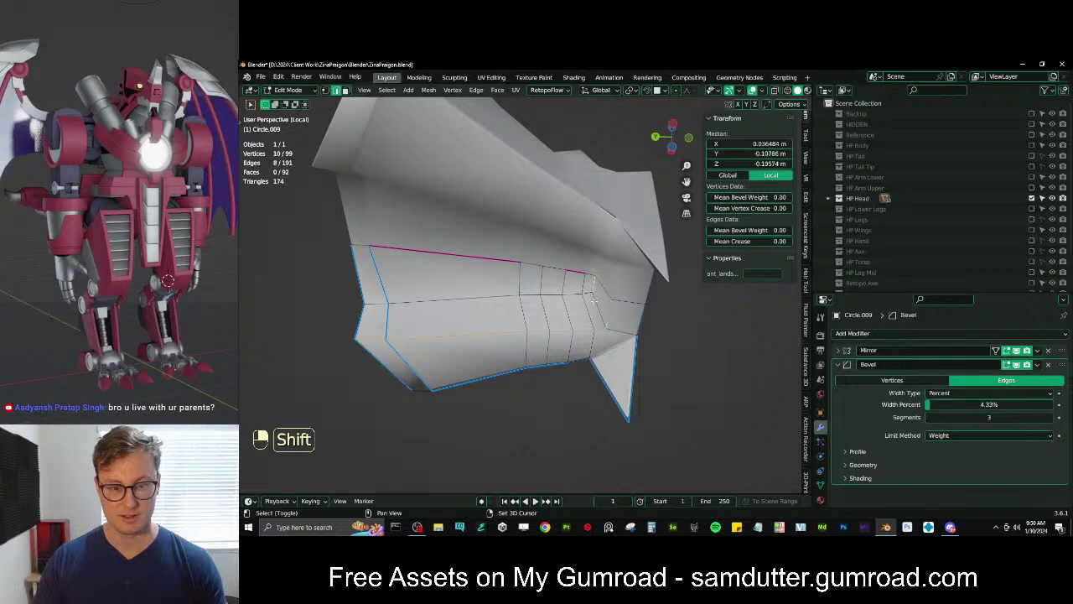
left_click(381, 304, "ctrl")
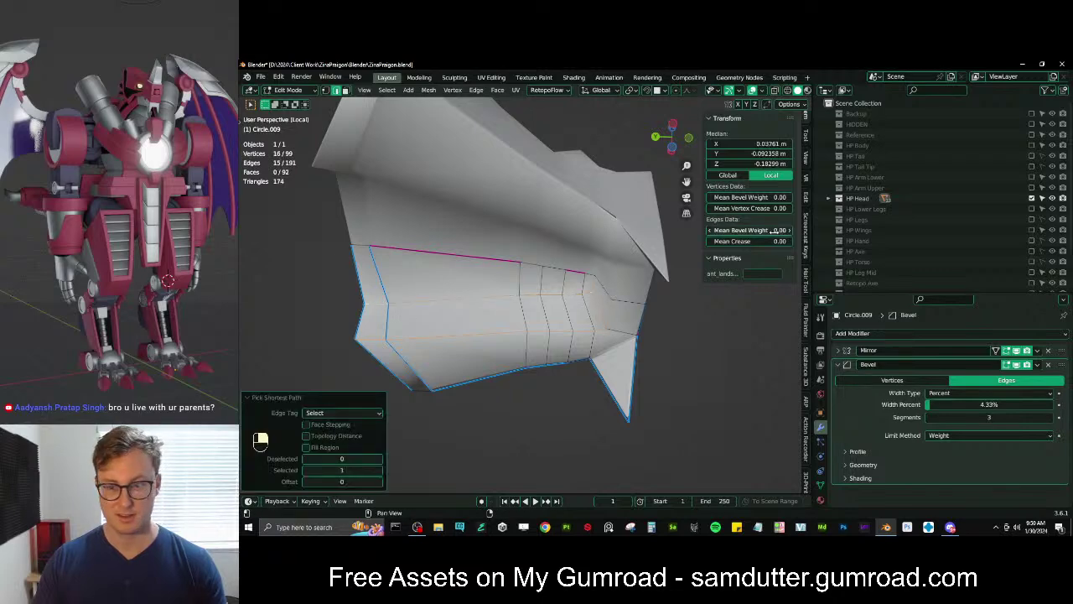
key("Tab")
middle_click_drag(537, 335, 587, 273)
key("Tab")
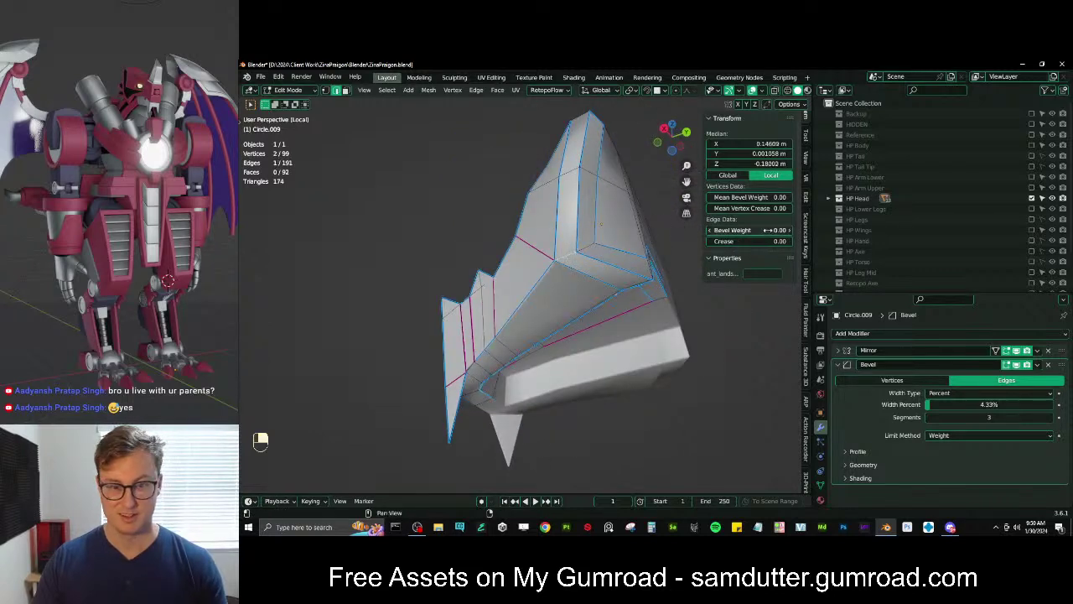
Select the edge path running down and along the jaw's outer wall and set its bevel weight to 0
key("Tab")
middle_click_drag(601, 225, 500, 261)
key("Tab")
left_click(543, 360, "ctrl")
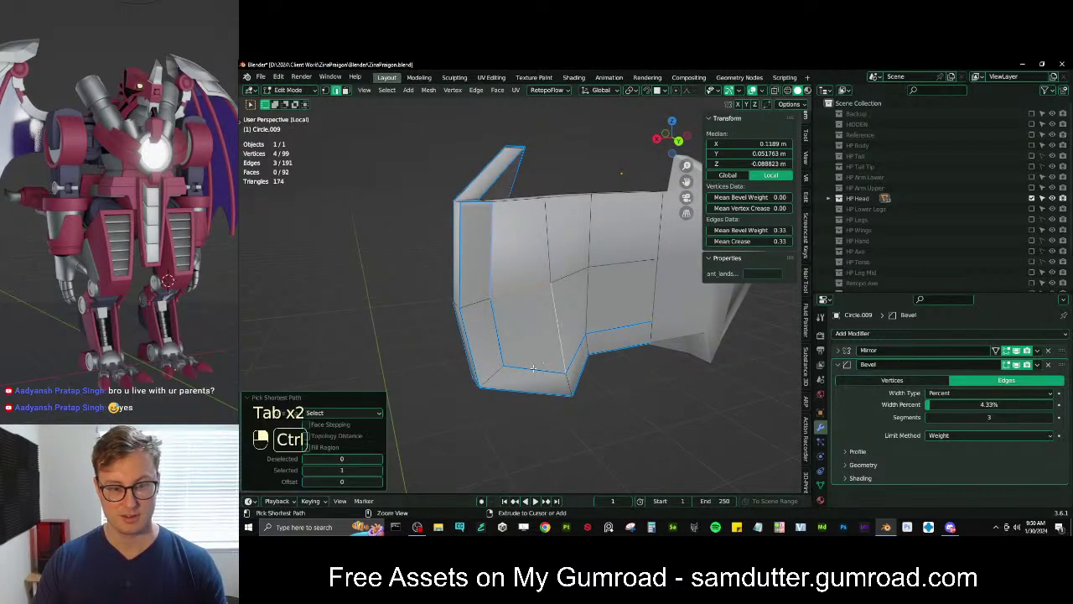
key("ctrl+z")
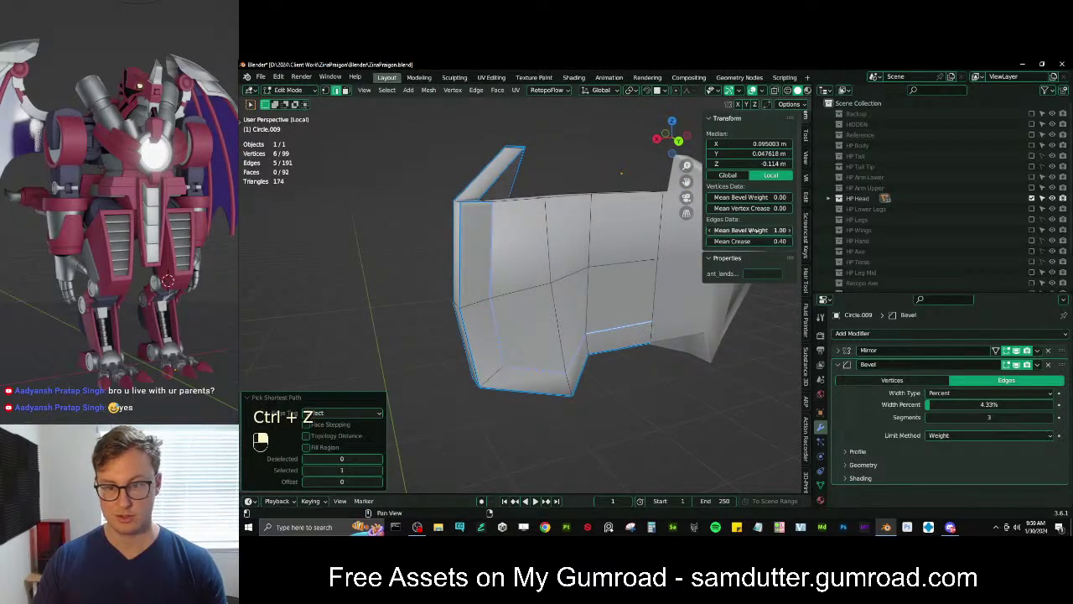
key("Tab")
key("Tab")
Select the edge path along the jaw's upper outer rim and set its bevel weight to 1
middle_click_drag(629, 270, 512, 315)
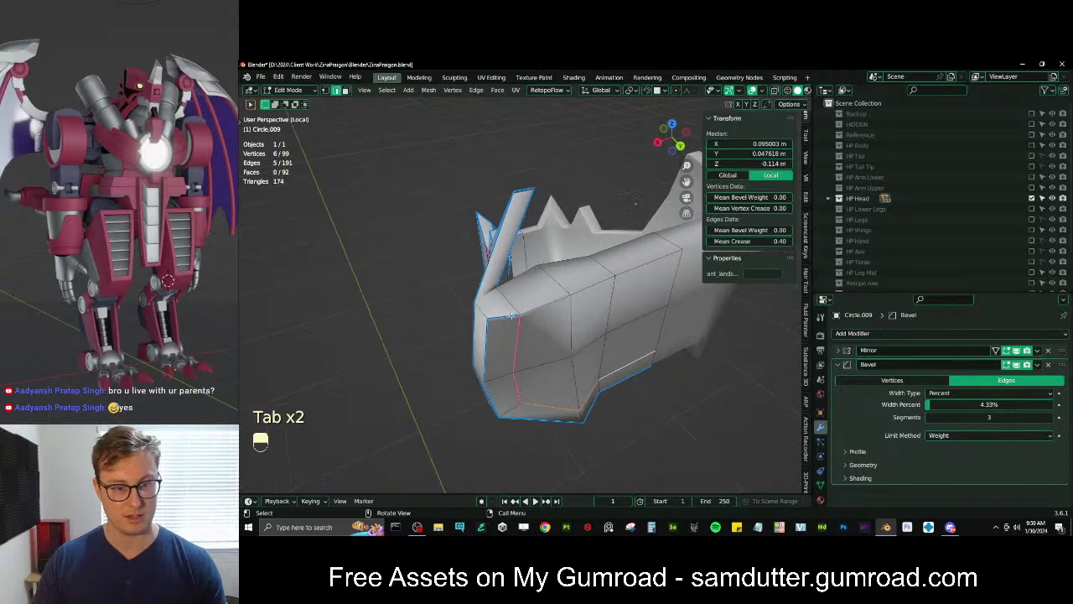
left_click(642, 259, "ctrl")
left_click_drag(748, 231, 788, 231)
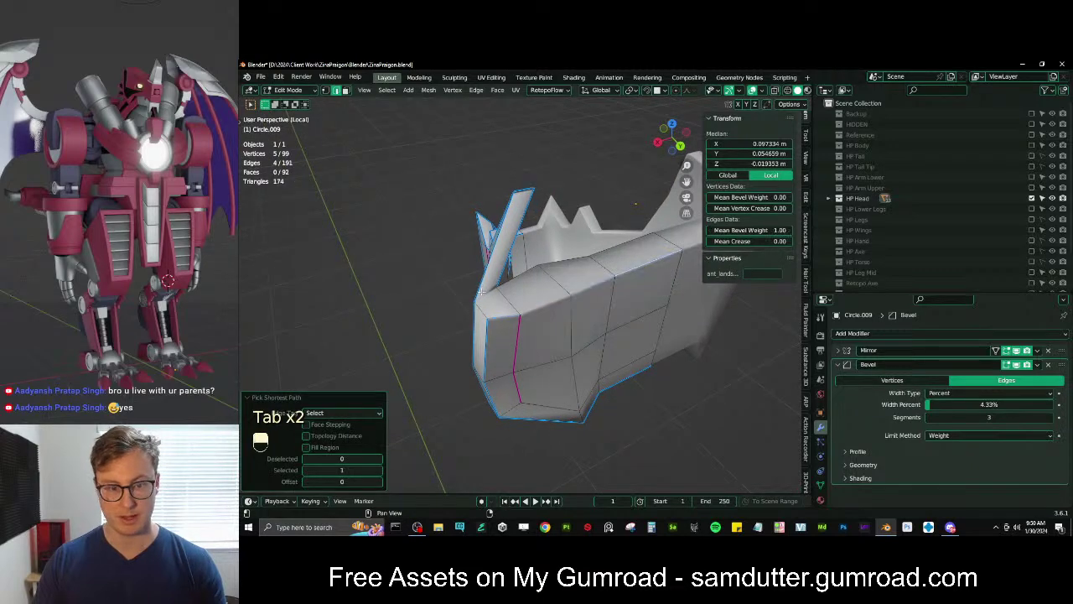
Move the short inner wall edge near the jaw's rear corner along Y and refine its position
middle_click_drag(545, 281, 558, 245)
left_click(444, 371)
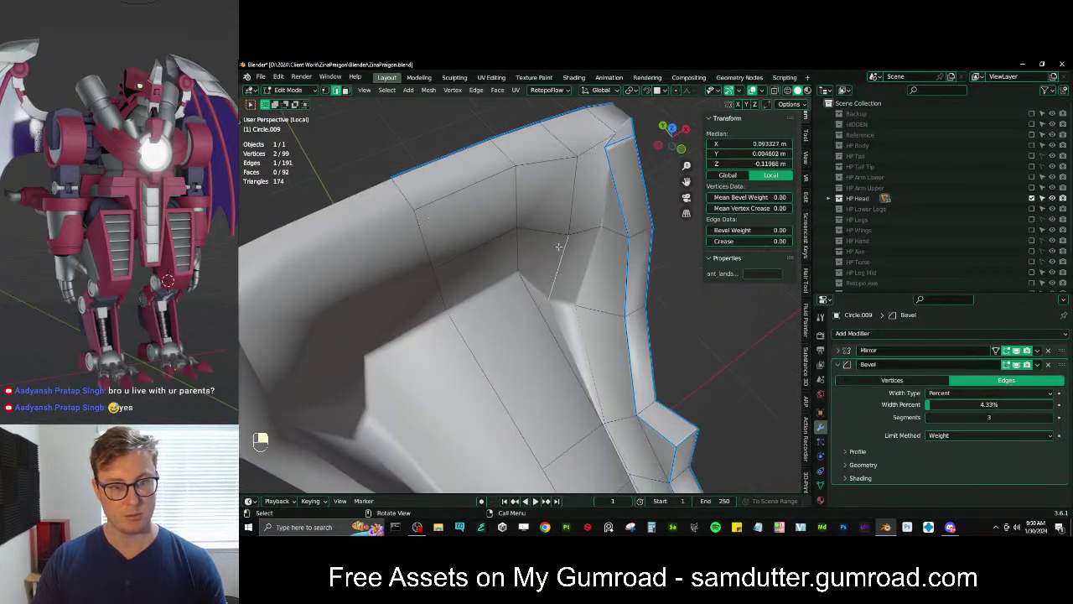
key("g")
key("y")
left_click(555, 201)
middle_click_drag(555, 202, 572, 252)
key("g")
left_click(563, 239)
mouse_move(564, 239)
middle_mouse_down()
mouse_move(555, 223)
mouse_move(548, 235)
middle_mouse_up()
Set the bevel weight of the jaw's upper inner rim edges to 1, leave mesh editing and return to the full head
left_click(524, 220)
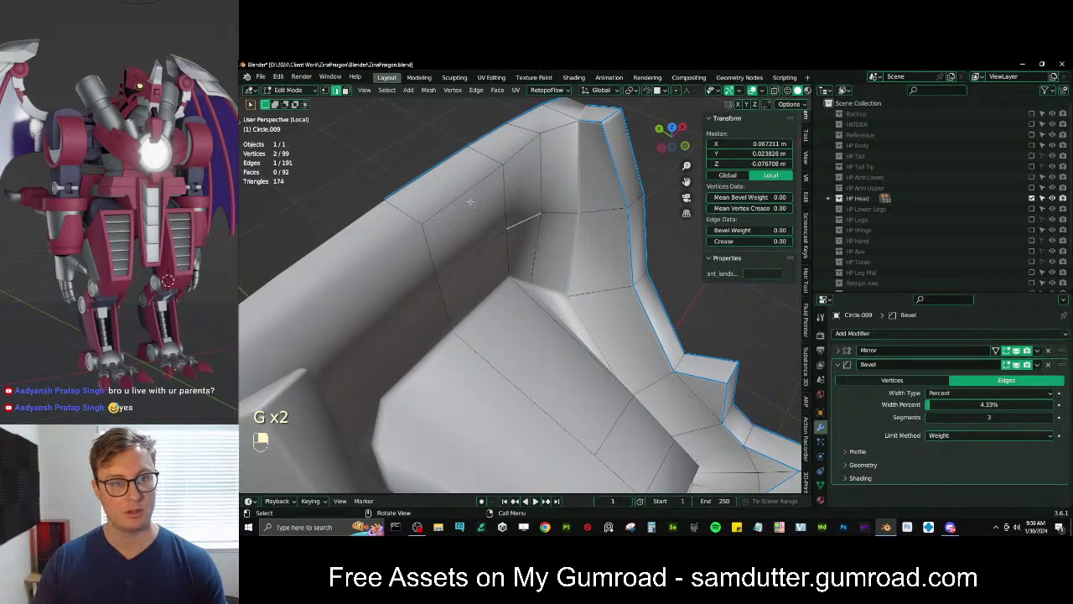
left_click(574, 121, "ctrl")
left_click_drag(750, 229, 785, 229)
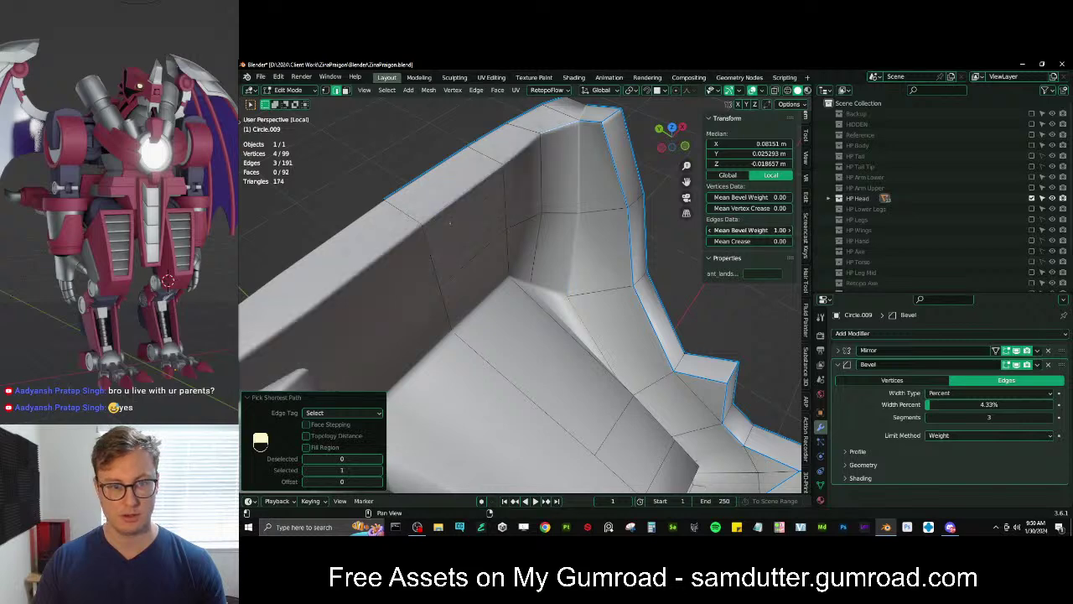
scroll(551, 273, "down", 6)
key("Tab")
middle_click_drag(551, 273, 528, 252)
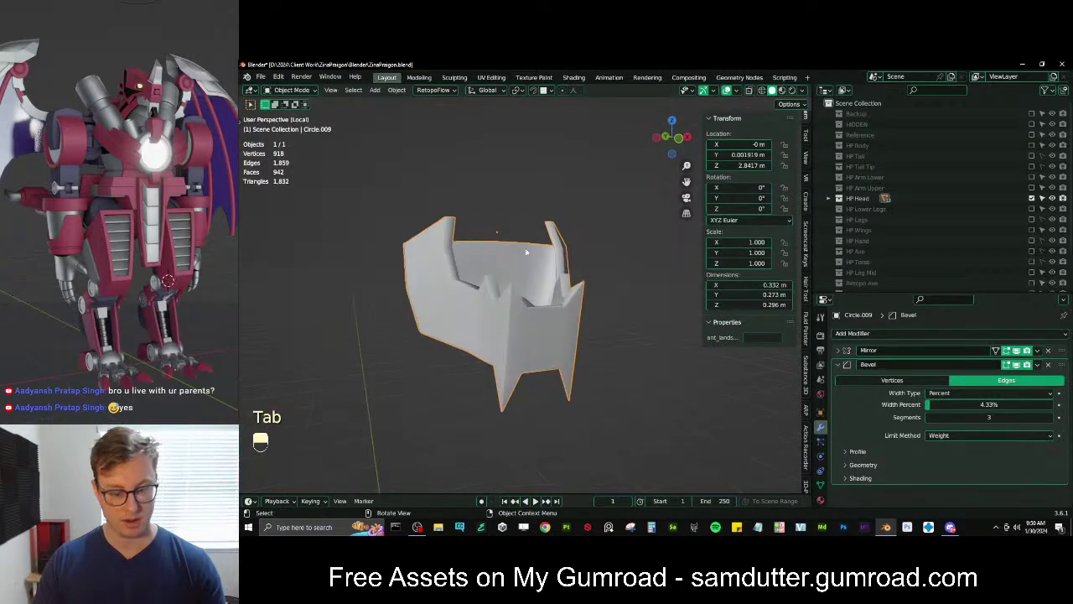
key("slash")
scroll(605, 294, "up", 3)
scroll(605, 294, "up", 6)
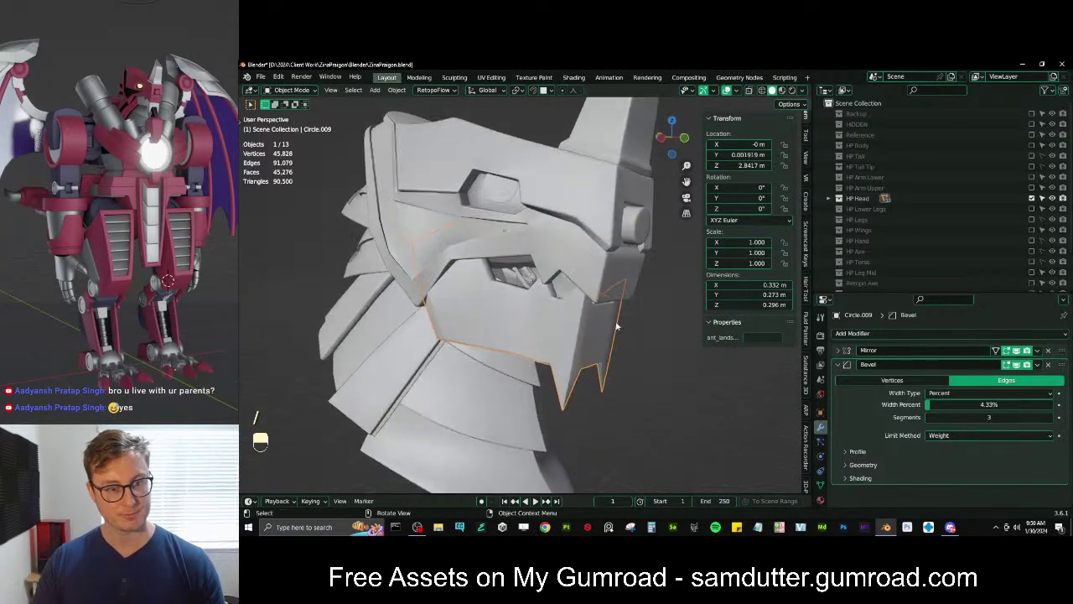
Test moving the lower jaw vertically and rotating it about the X axis against the upper head
middle_click_drag(573, 279, 587, 296)
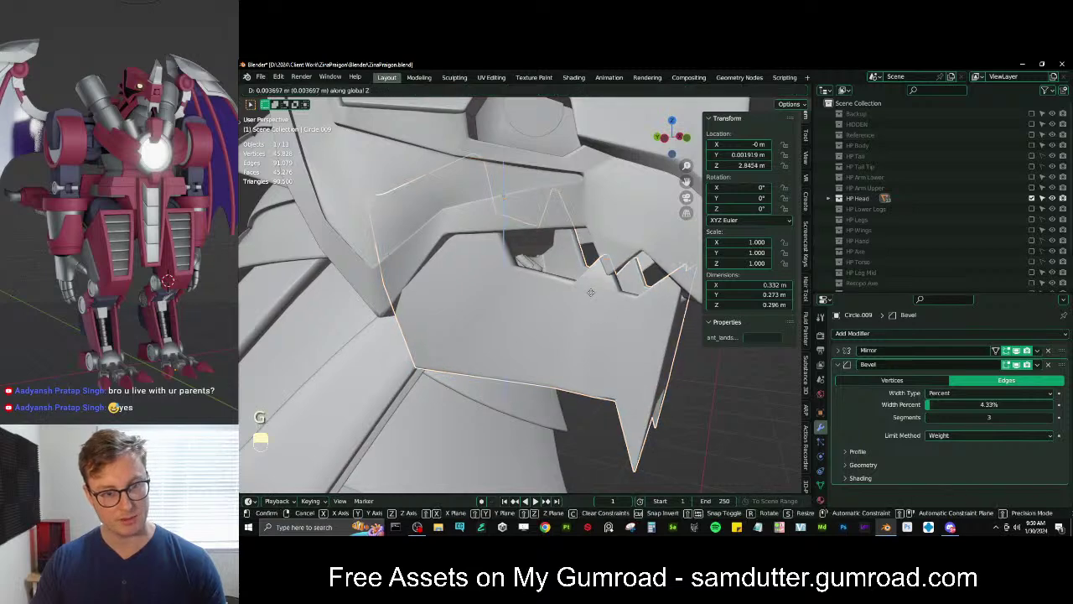
key("g")
key("r")
key("x")
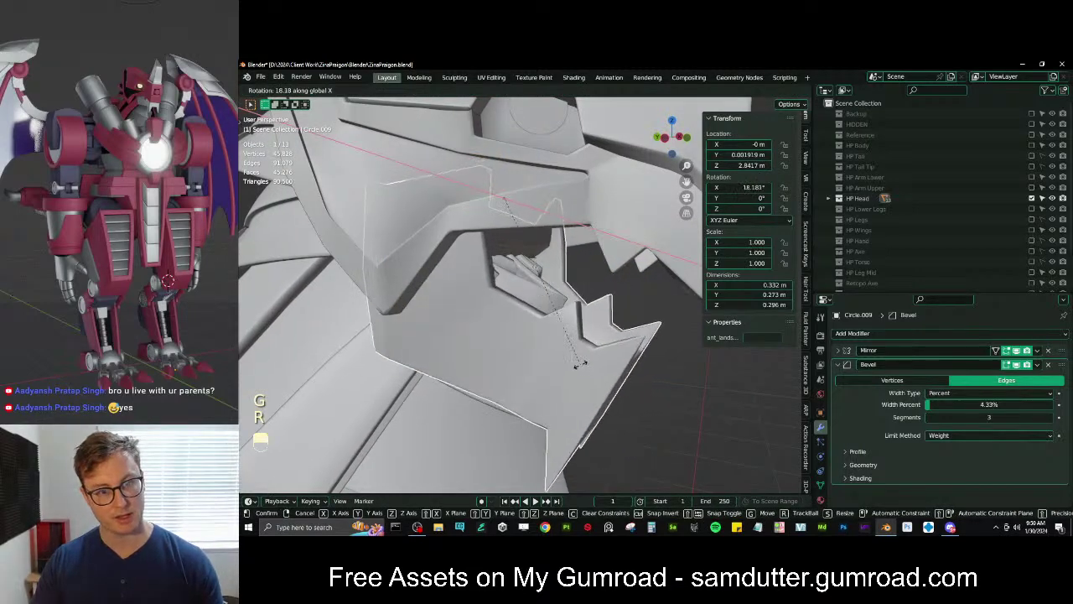
right_click(598, 298)
Open the upper head's mesh in right side wireframe view and lower the narrow face inside the mouth along Z
middle_click_drag(599, 299, 521, 204)
scroll(520, 204, "up", 3)
left_click(519, 206)
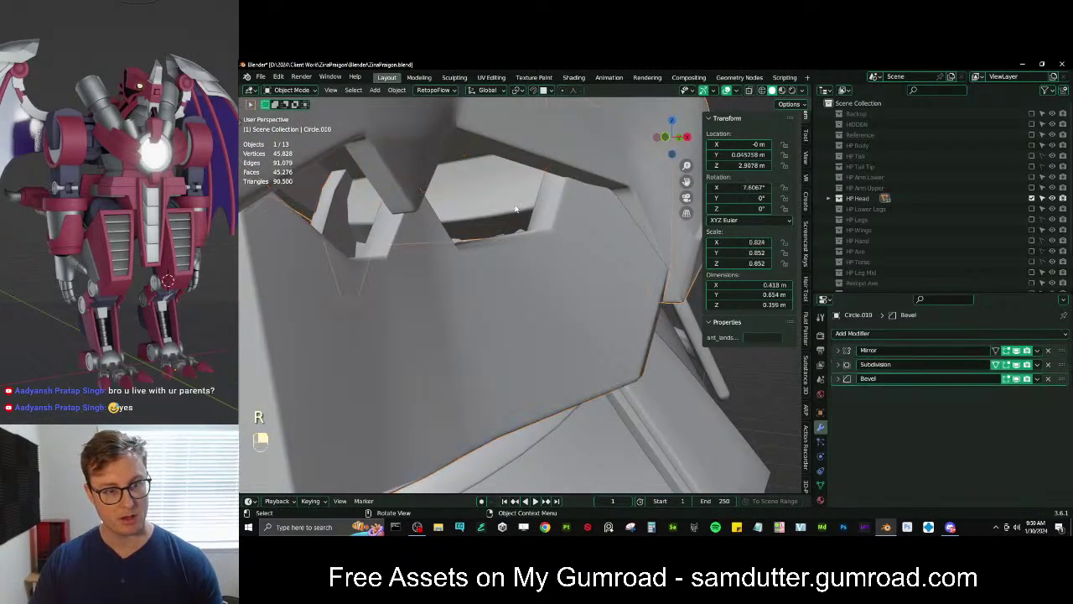
key("KP_3")
key("Tab")
key("z")
left_click(436, 201)
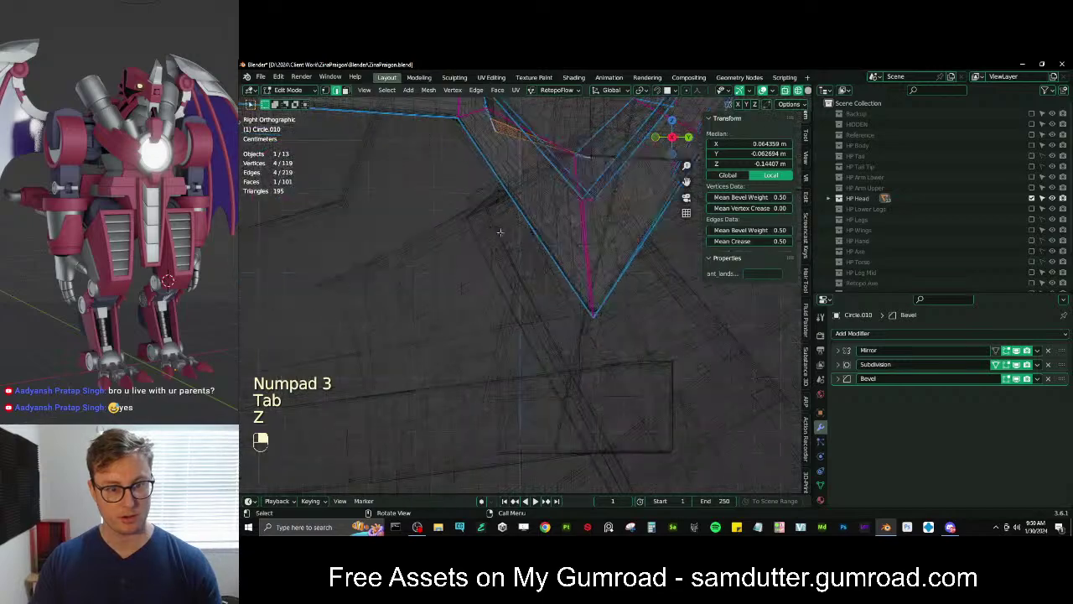
mouse_move(491, 215)
middle_mouse_down()
mouse_move(562, 250)
mouse_move(526, 203)
mouse_move(537, 223)
middle_mouse_up()
key("g")
middle_click(537, 238)
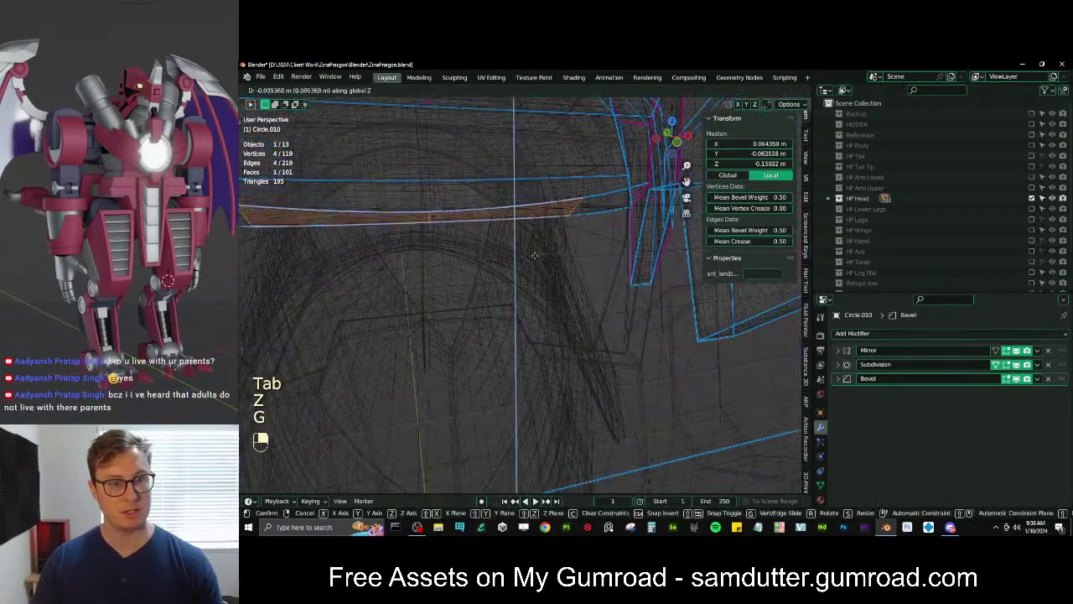
left_click(533, 284)
Flatten the lowered face along Z with a scale of 0 and set its mean edge crease to 1
key("s")
key("z")
key("0")
key("Return")
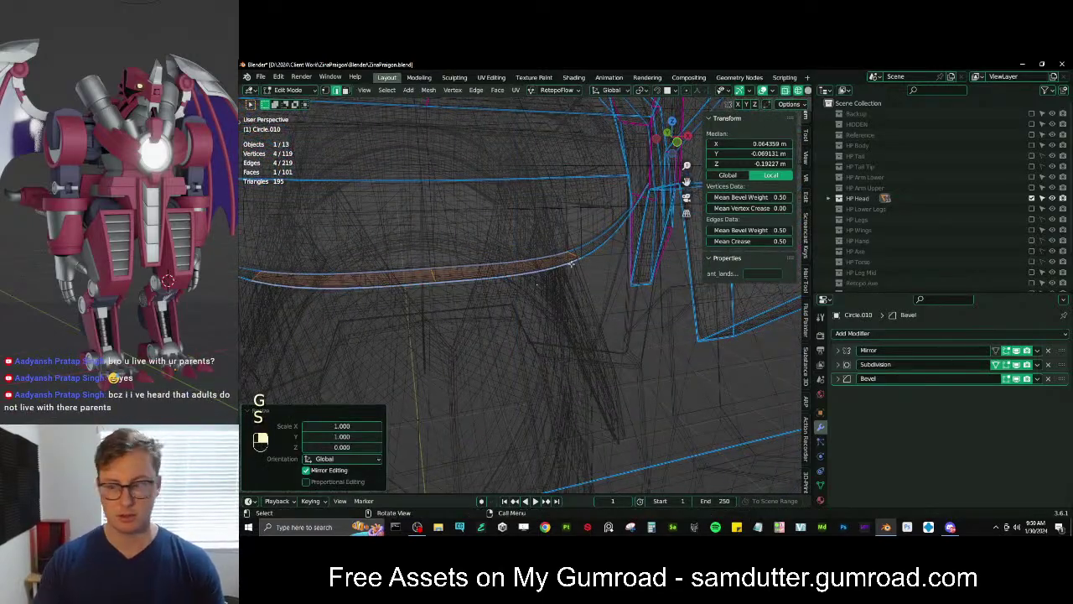
middle_click_drag(555, 302, 563, 294)
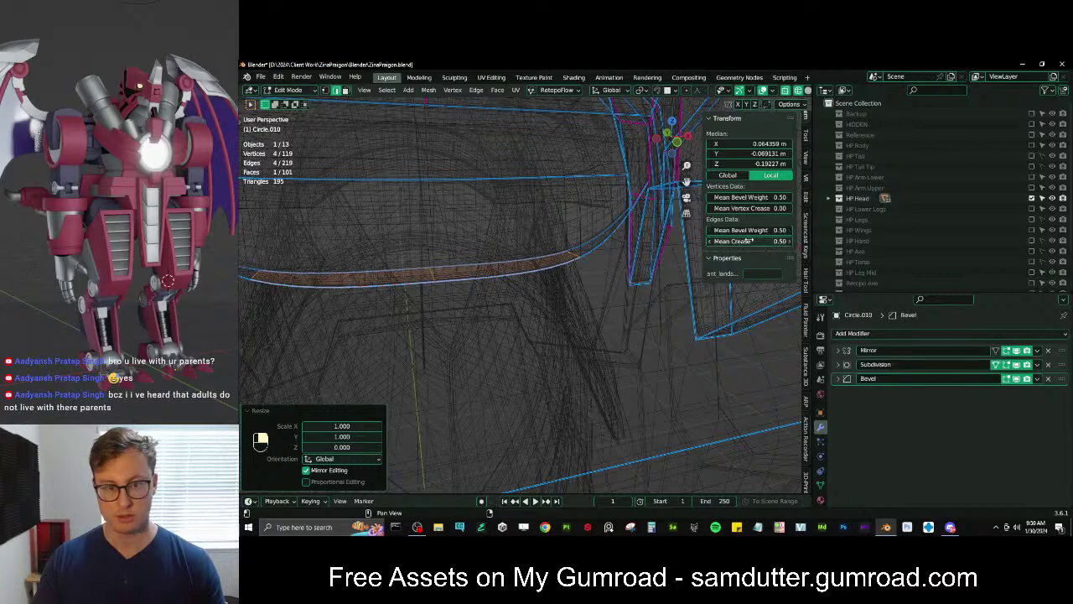
left_click_drag(749, 240, 788, 240)
Isolate the upper head in solid shading and flatten the face of the mouth's inner panel along Y with a scale of 0
middle_click_drag(640, 244, 569, 198)
key("slash")
key("z")
left_click(594, 246)
middle_click_drag(569, 198, 483, 180, "shift")
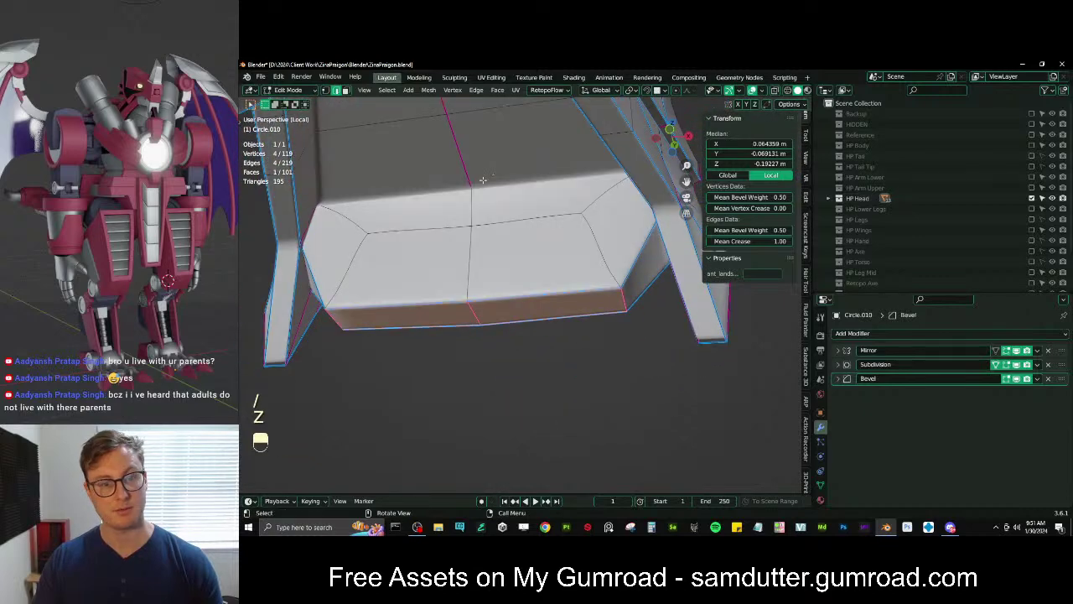
left_click(539, 269)
key("s")
key("y")
key("0")
key("Return")
Flatten the inner panel's other side along Y with a scale of 0 and move its face about -0.015 m along Y
middle_click_drag(547, 271, 582, 233)
key("s")
key("y")
key("0")
key("Return")
left_click(569, 237)
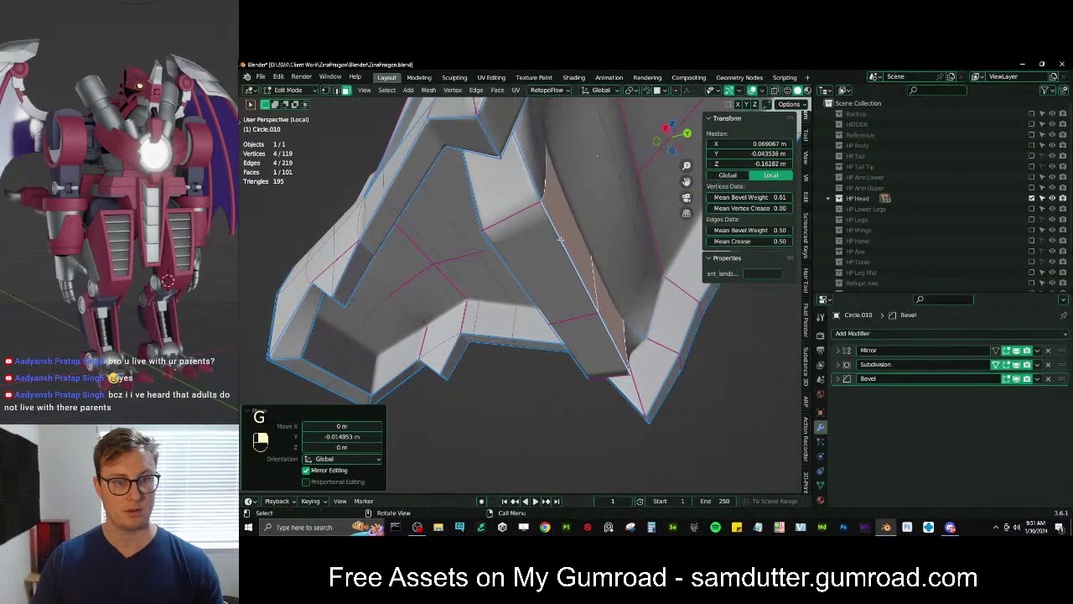
Add the neighbouring face to the selection and move both inner panel faces about 0.018 m along Y
middle_click_drag(569, 237, 633, 222)
left_click(520, 273, "shift")
middle_click_drag(520, 273, 554, 281)
key("g")
key("y")
left_click(592, 258)
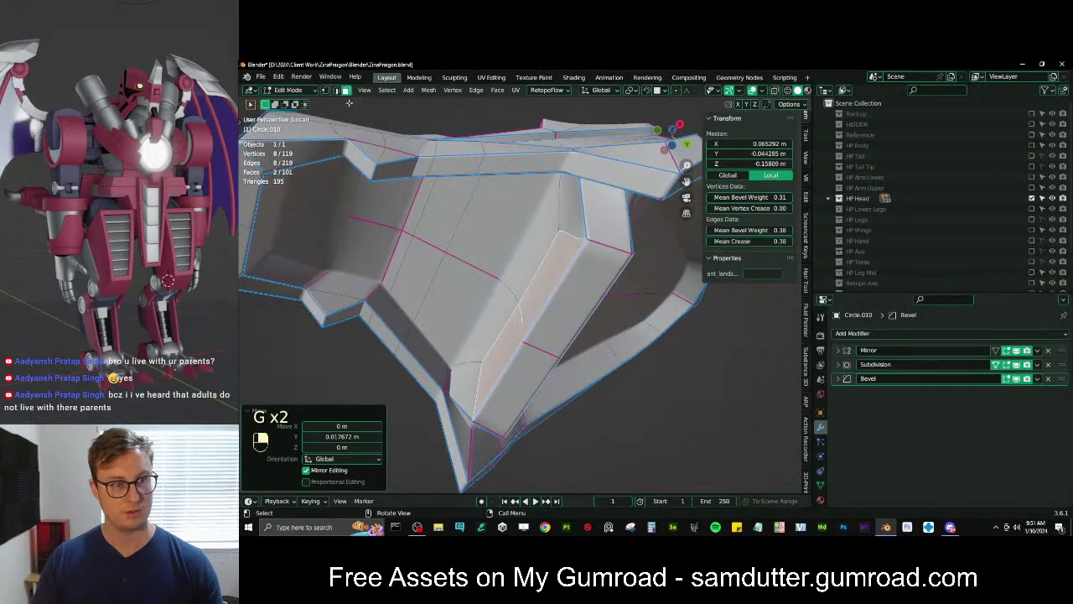
Move the inner panel's center-line vertices about 0.014 m along Y, set their mean edge crease to 0 and return to the full head
left_click(326, 90)
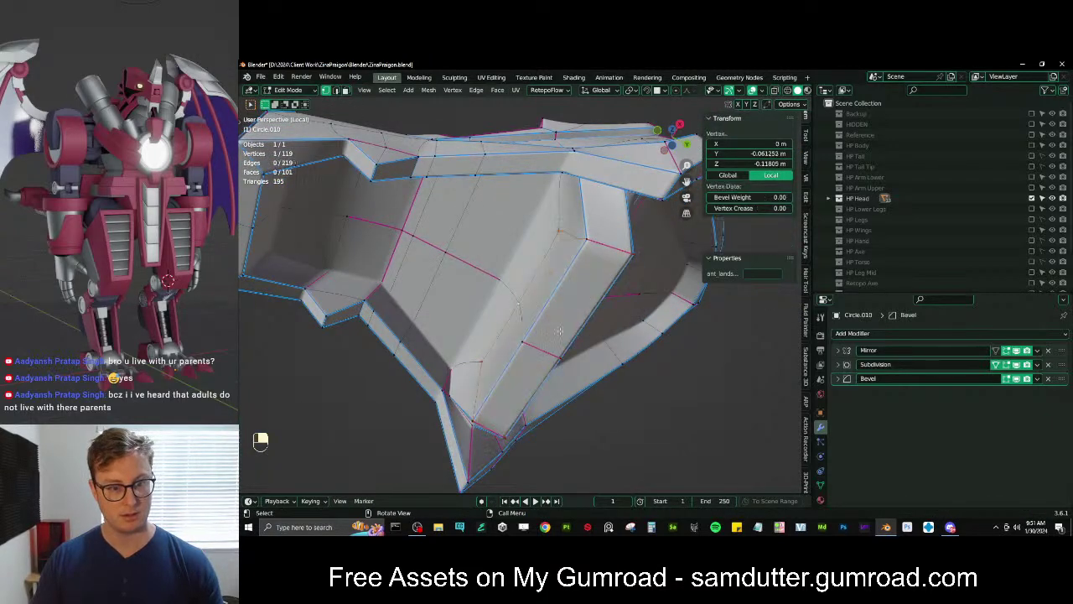
middle_click_drag(560, 331, 581, 264)
left_click(603, 218, "ctrl")
middle_click_drag(604, 218, 554, 285)
key("g")
key("y")
left_click(550, 289)
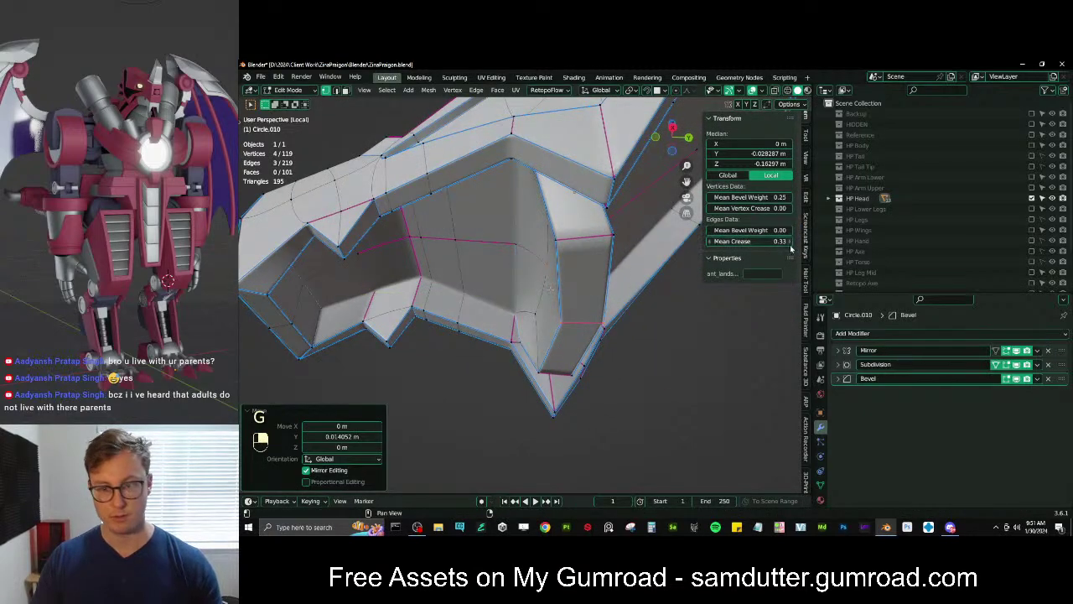
key("slash")
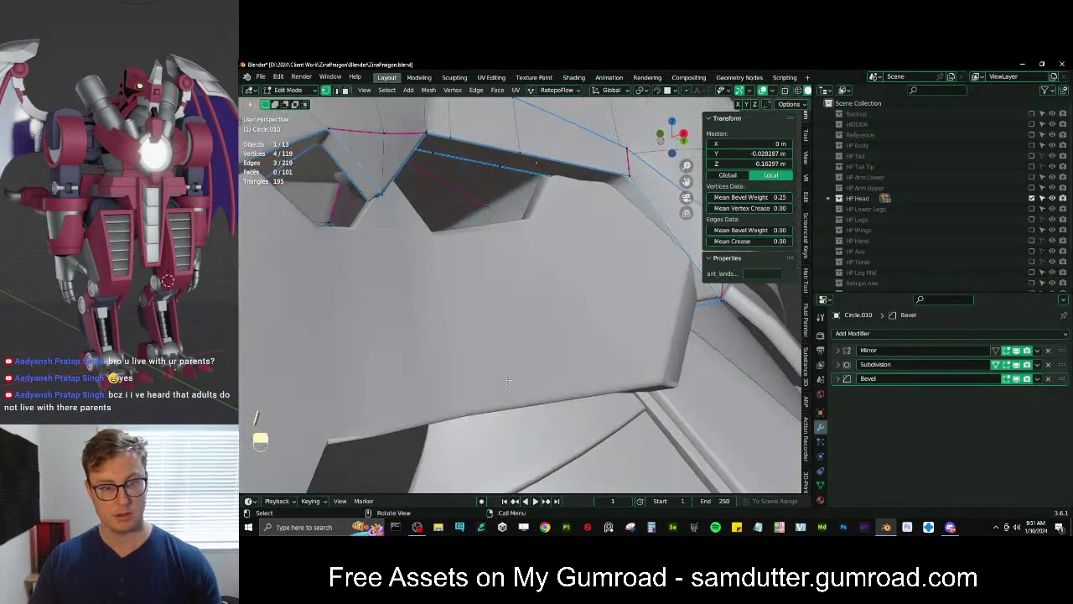
Try moving the inner panel's two faces about 0.03 m along Y, selecting them in wireframe view
middle_click_drag(503, 369, 594, 232)
left_click(345, 90)
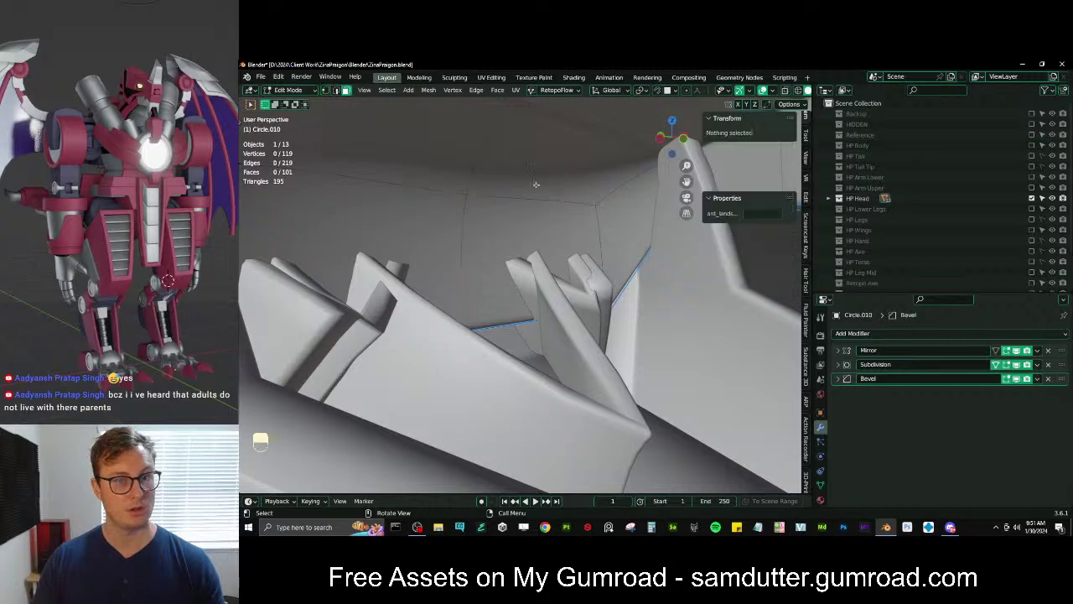
key("z")
key("b")
left_click_drag(527, 249, 568, 271)
key("z")
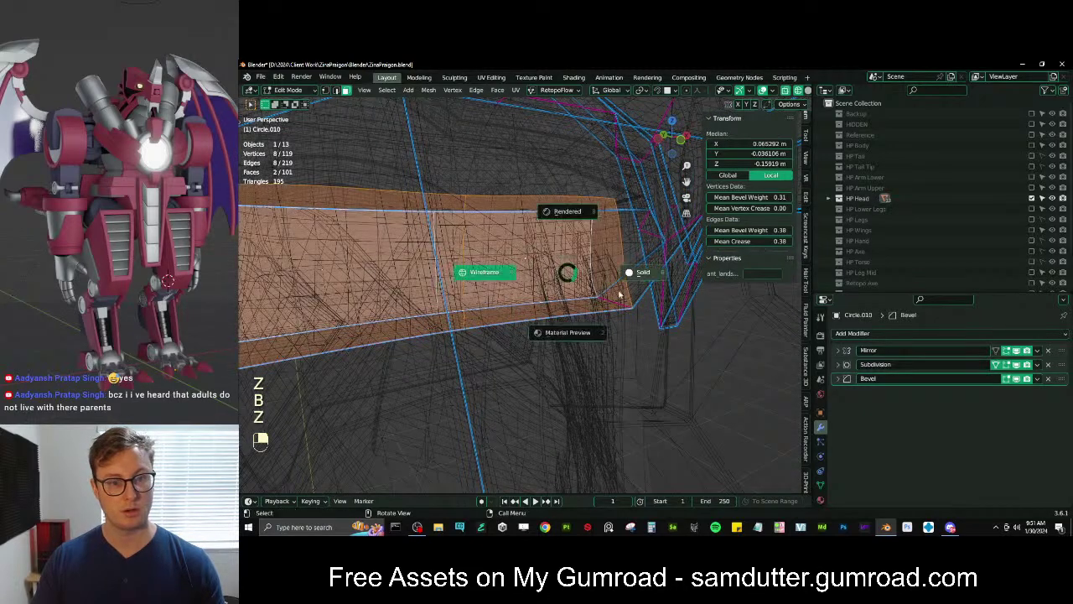
middle_click_drag(620, 291, 588, 302)
key("g")
key("y")
left_click(603, 297)
key("z")
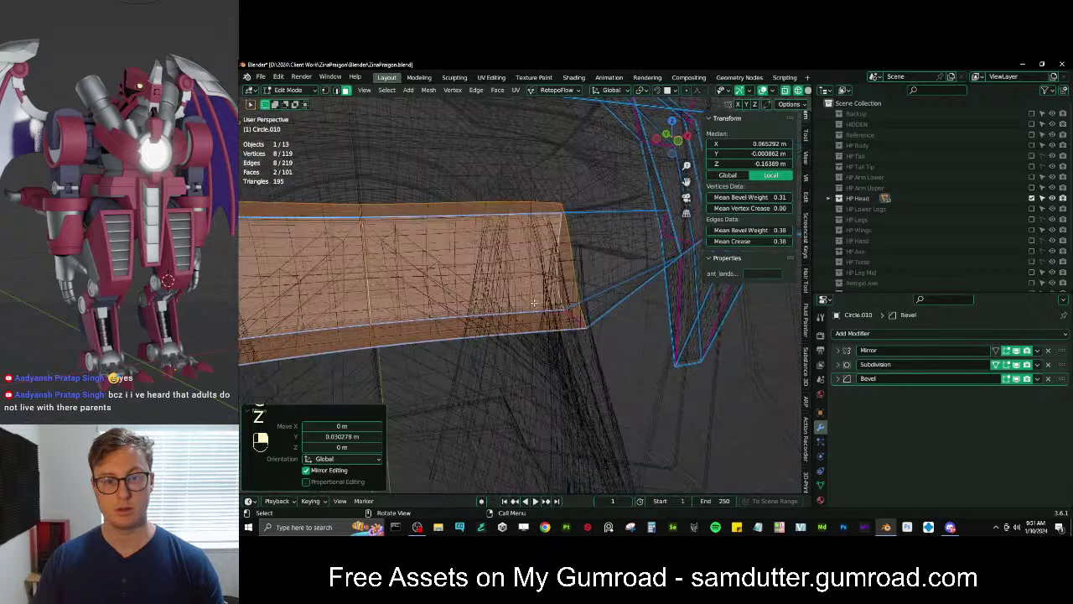
Try moving the inner panel's side vertices about 0.026 m along X, and undo it together with the preceding Y move
left_click(327, 91)
key("b")
left_click_drag(616, 172, 452, 407)
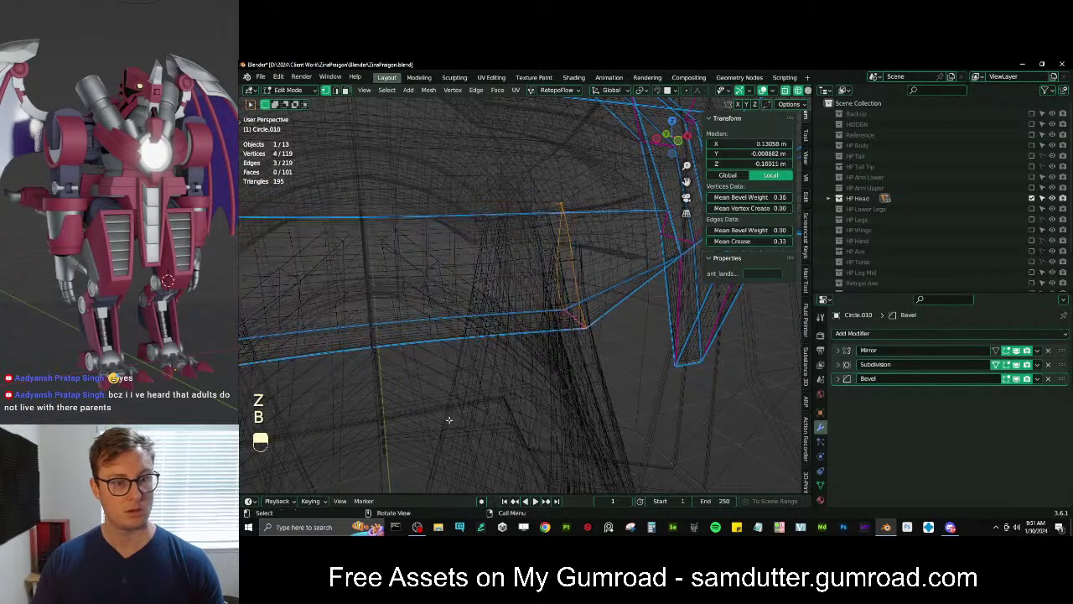
key("z")
middle_click_drag(577, 338, 538, 347, "shift")
key("g")
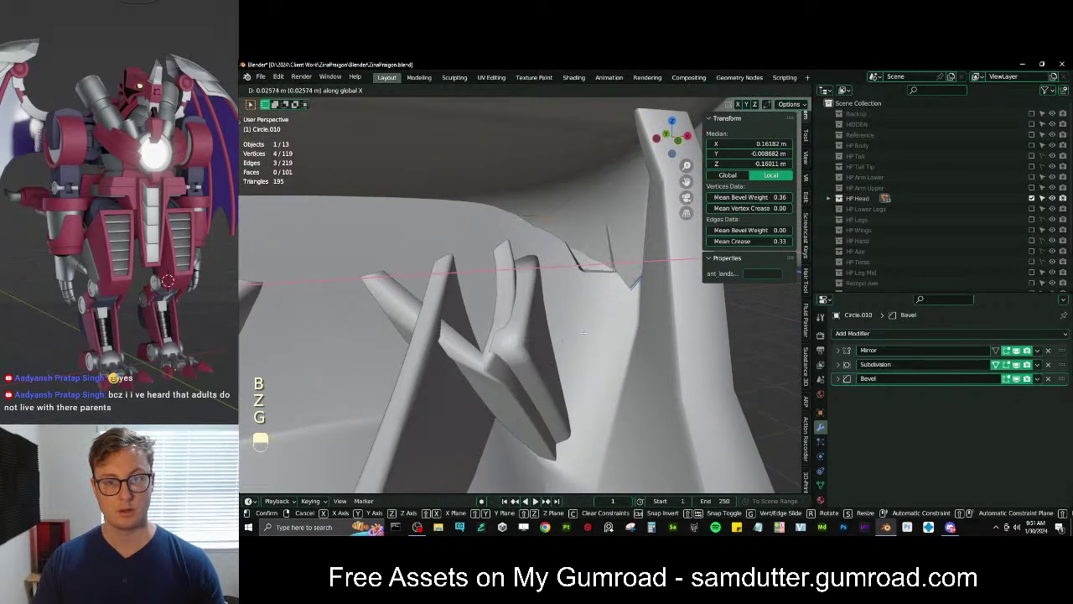
left_click(582, 333)
key("z")
key("ctrl+z")
key("ctrl+z")
key("ctrl+z")
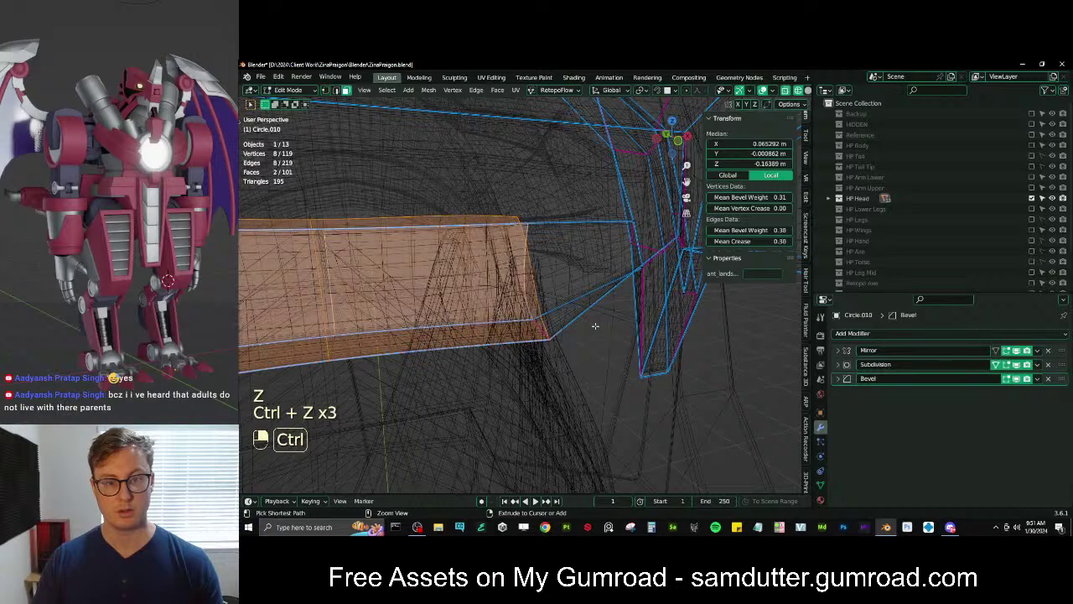
key("ctrl+z")
Switch back to solid shading and leave mesh editing of the upper head
left_click(598, 341)
key("Tab")
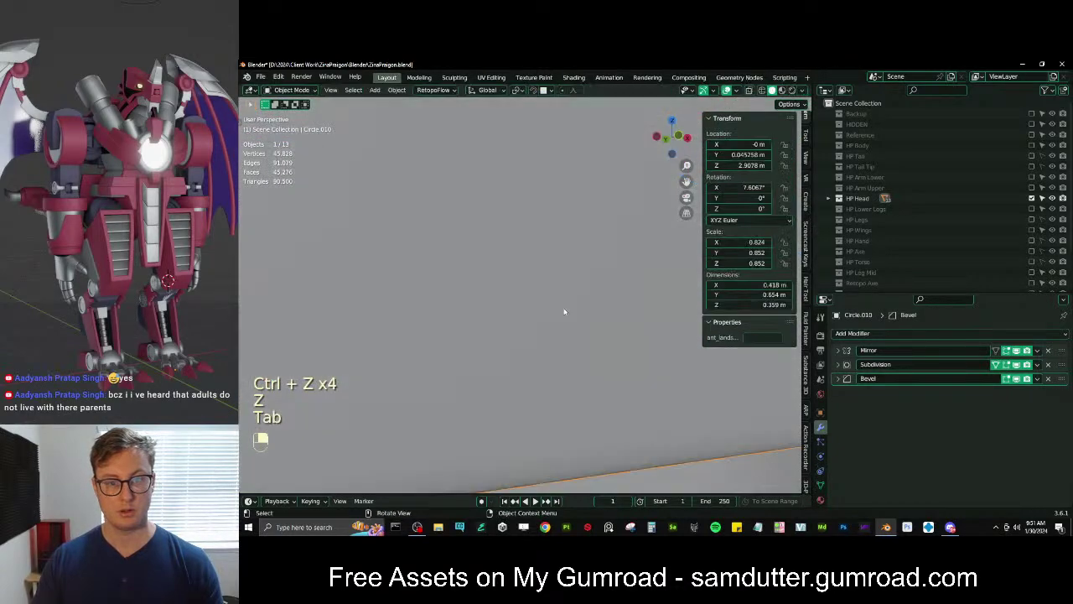
Try rotating the lower jaw about 27.9° around X, clear its rotation and cancel a second X rotation
key("r")
key("x")
left_click(501, 381)
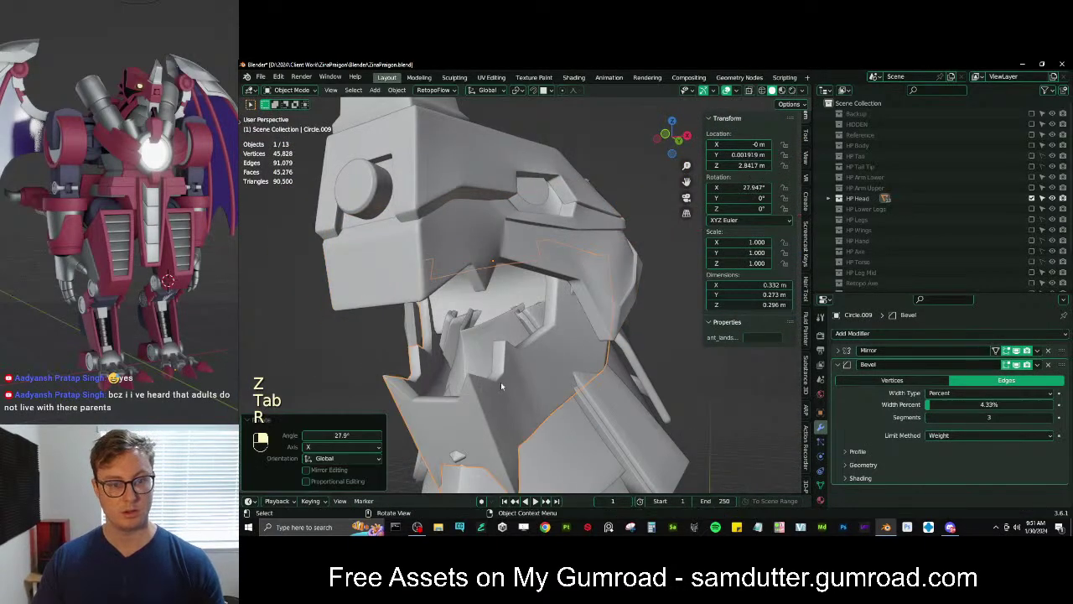
middle_click_drag(501, 382, 645, 363)
key("alt+r")
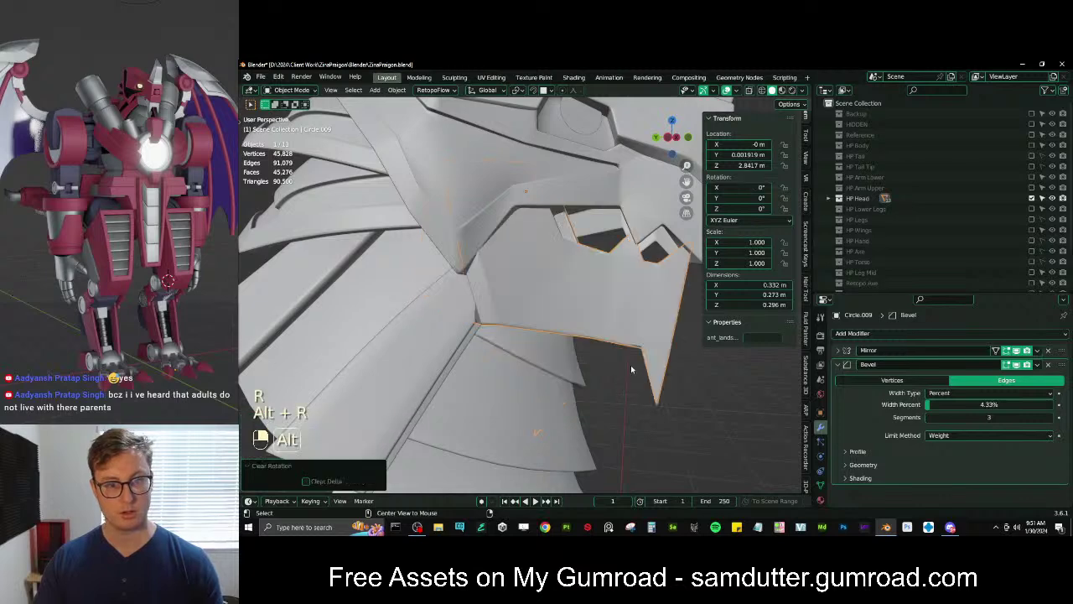
scroll(632, 364, "down", 3)
key("r")
key("x")
right_click(550, 309)
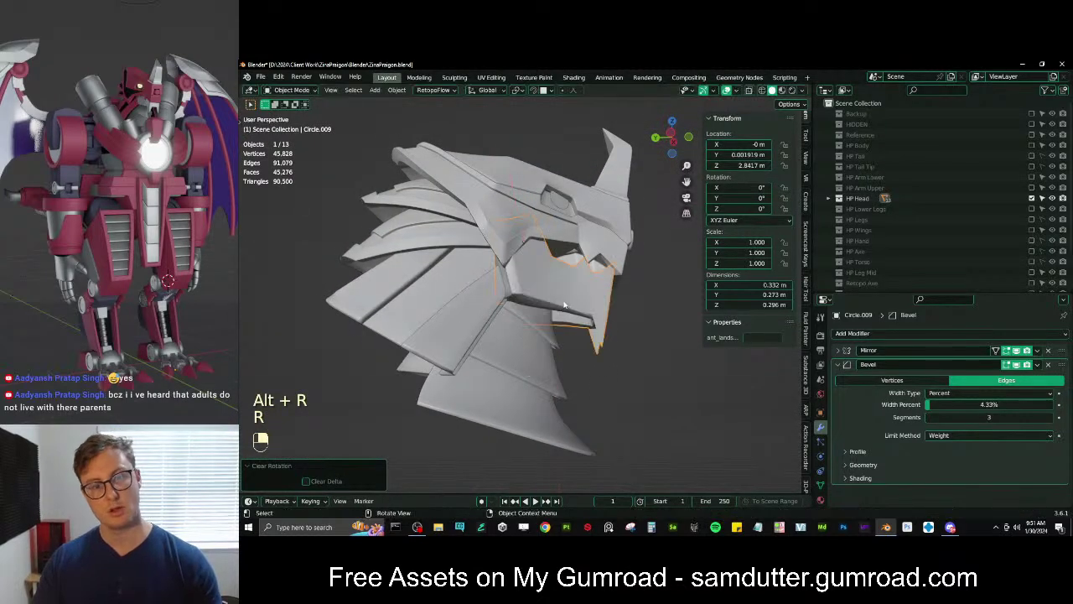
Move the neck piece below the jaw about 0.019 m along Y and 0.009 m along Z, and tilt it about 3.1° around X
middle_click_drag(551, 308, 570, 328)
left_click(536, 361)
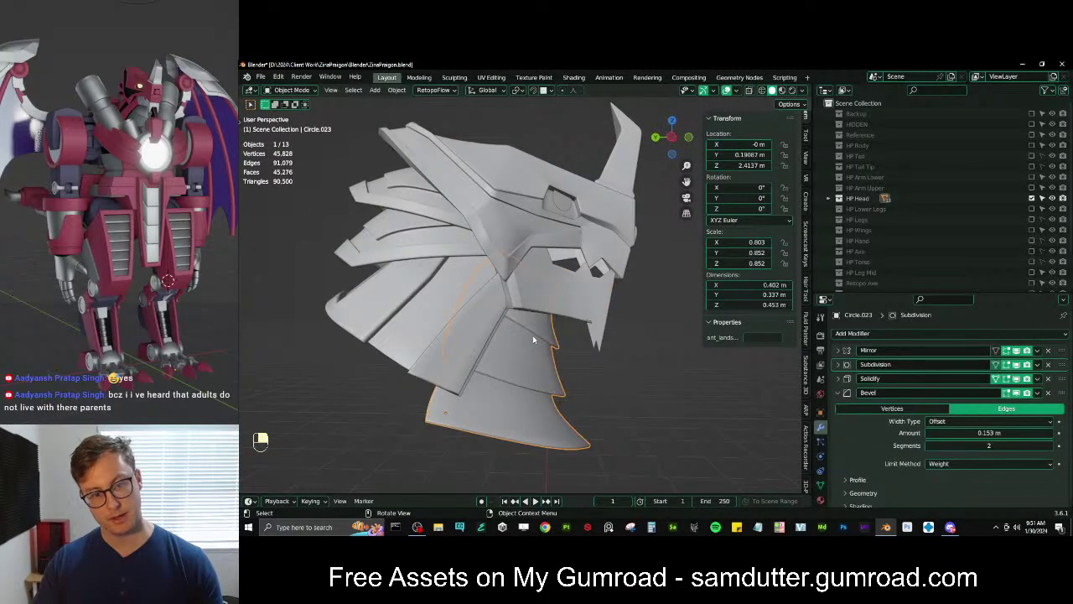
middle_click_drag(553, 398, 576, 360, "shift")
key("g")
left_click(578, 353)
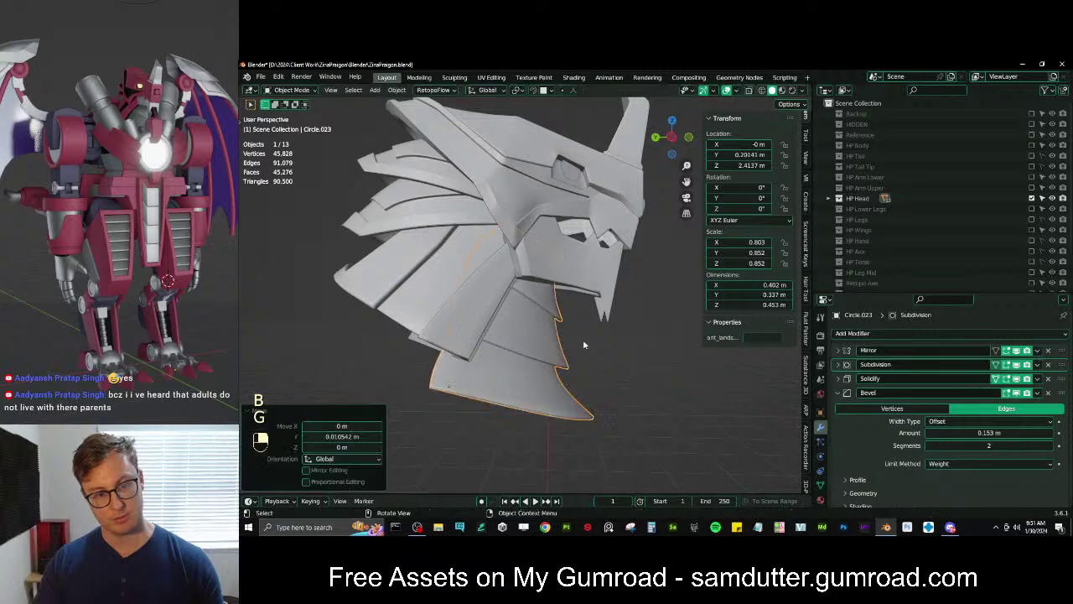
key("r")
key("x")
left_click(591, 337)
key("g")
key("g")
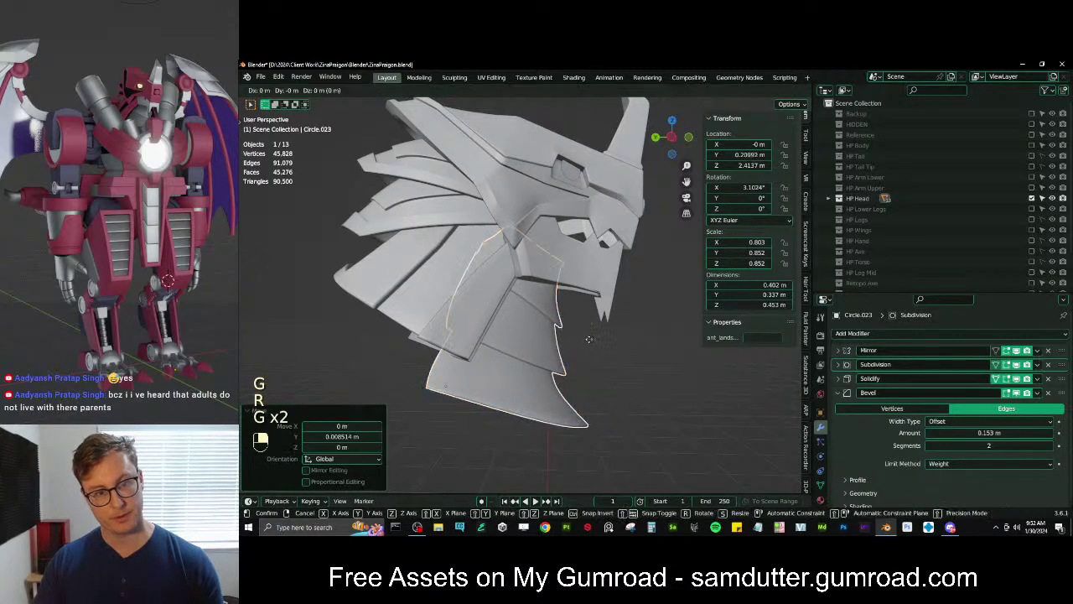
left_click(590, 339)
Show the HP Torso, HP Tail and HP Body collections together with the head
middle_click_drag(589, 339, 514, 368)
scroll(528, 359, "down", 4)
key("KP_Divide")
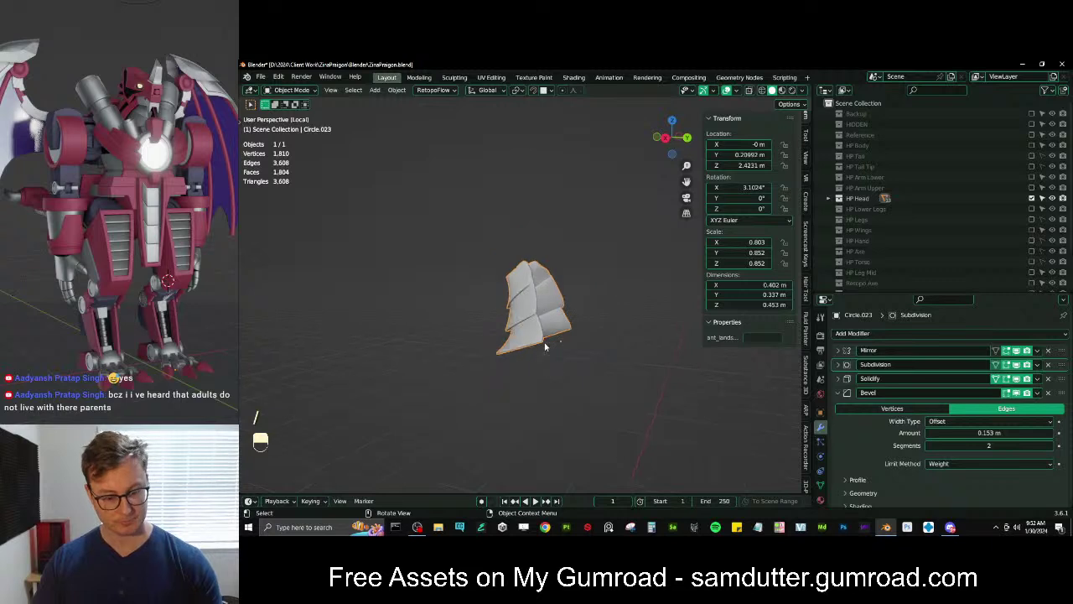
key("KP_Divide")
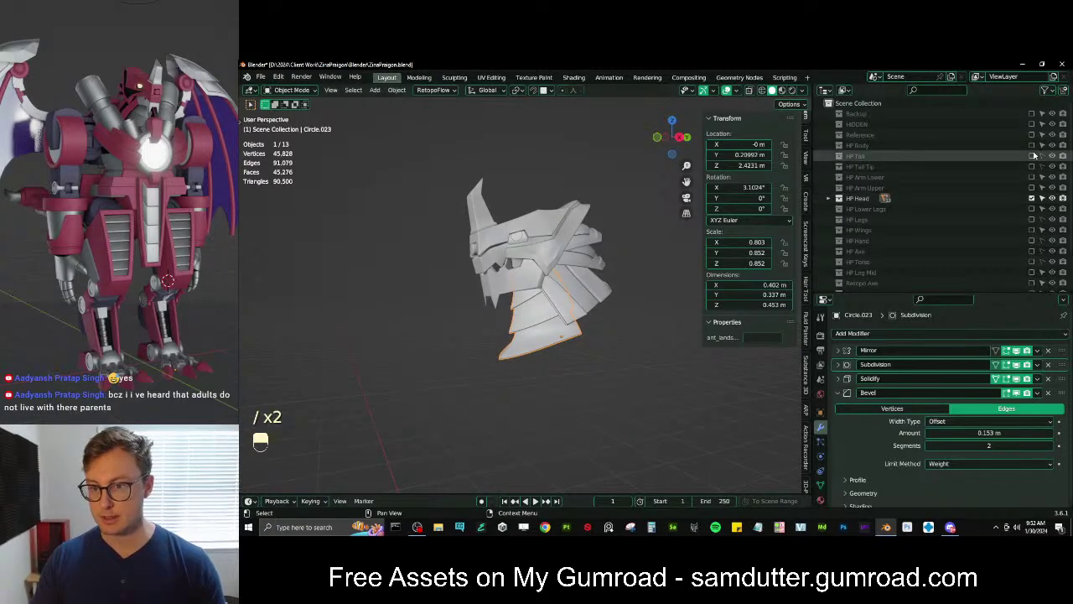
left_click(1032, 261)
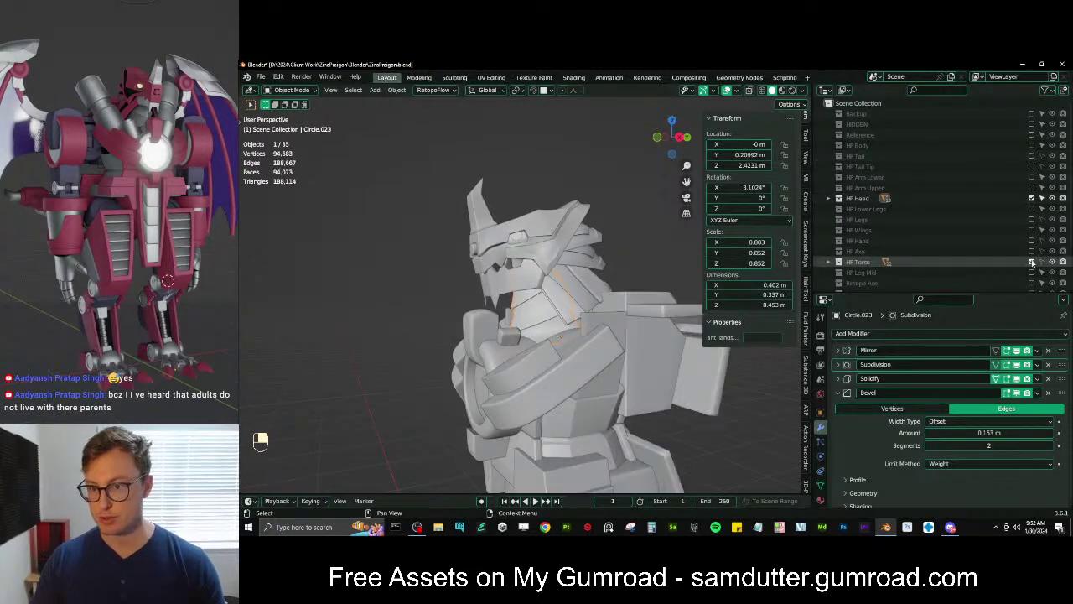
left_click(1032, 156)
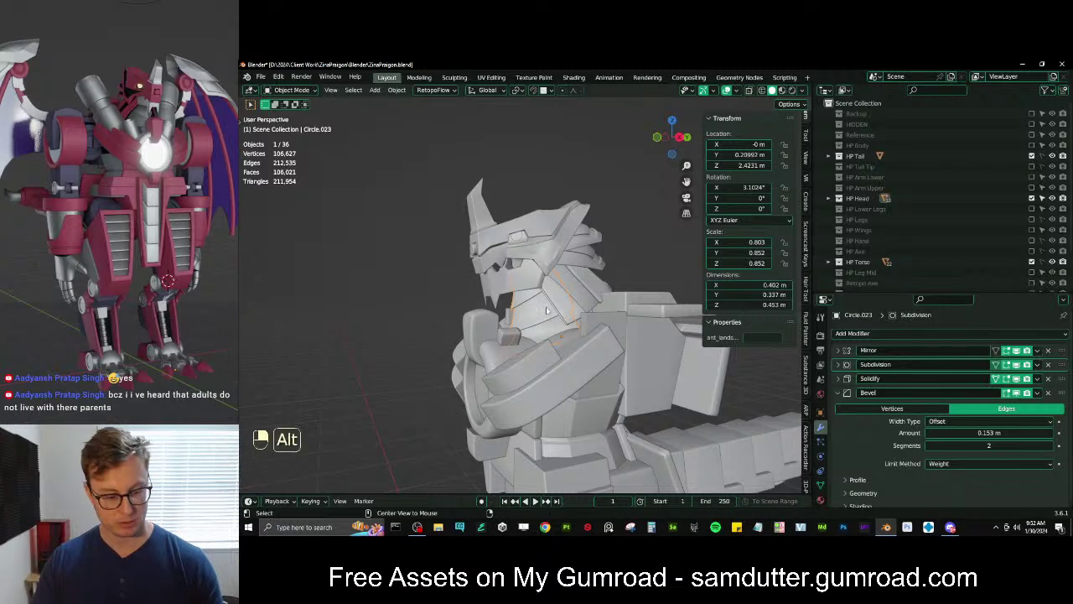
left_click(378, 321)
middle_click_drag(378, 321, 457, 318)
scroll(951, 194, "down", 3)
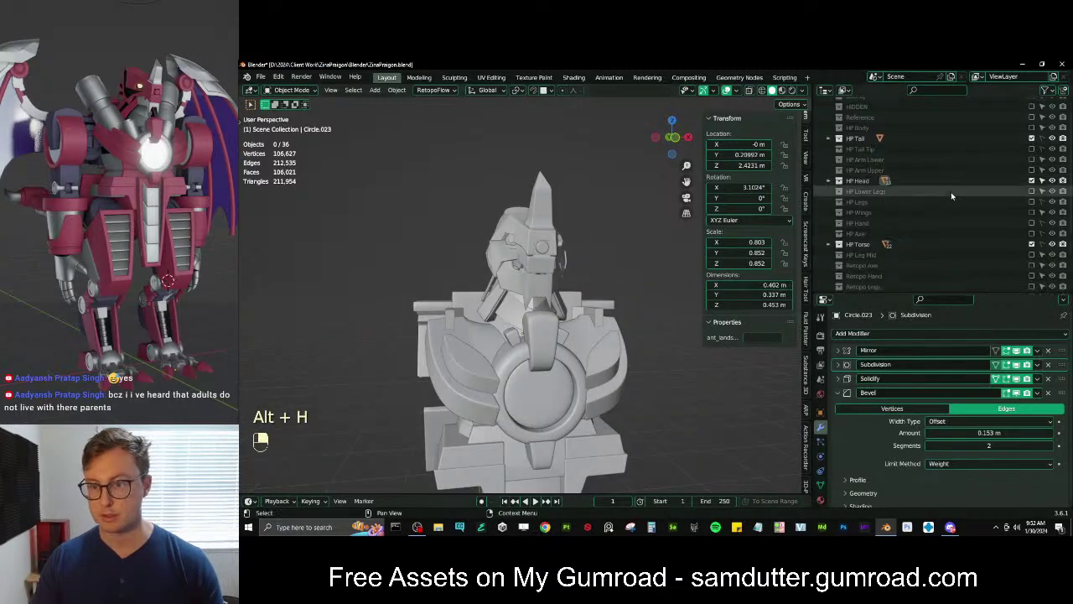
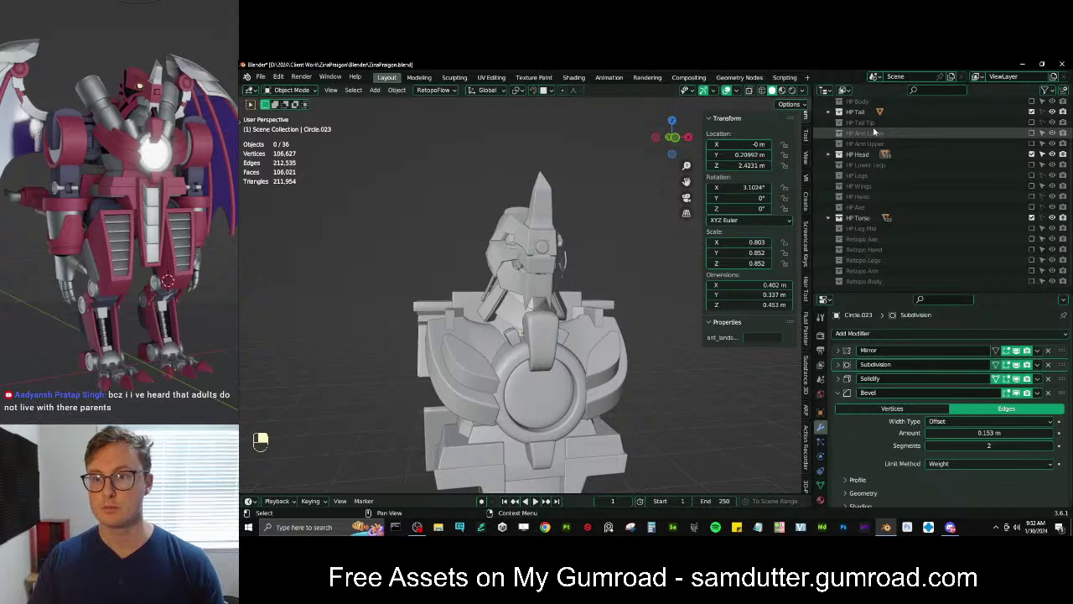
scroll(876, 134, "up", 2)
left_click(1032, 145)
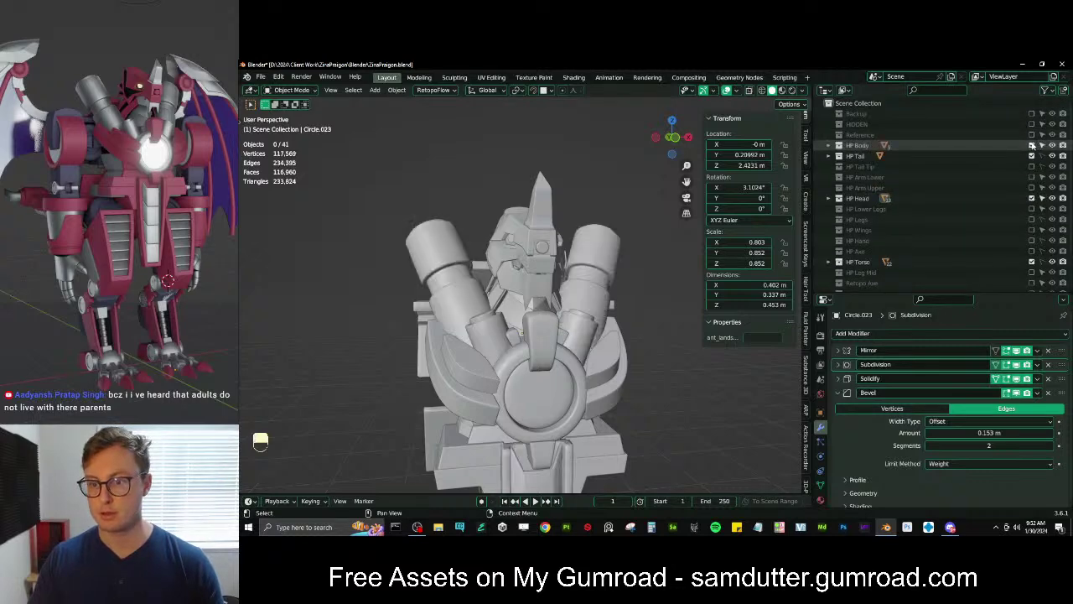
Select all objects of the HP Head collection and move them about -0.054 m along Y
middle_click_drag(552, 280, 575, 253)
left_click(496, 277)
right_click(871, 199)
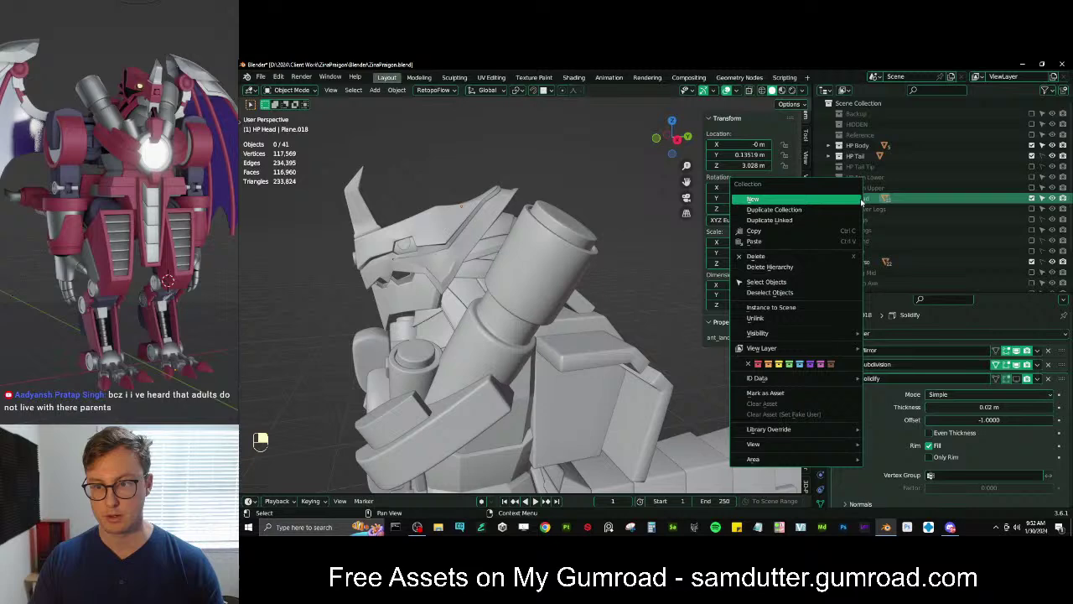
left_click(790, 286)
middle_click_drag(342, 320, 396, 305, "shift")
middle_click_drag(395, 305, 453, 264)
key("g")
key("y")
left_click(364, 333)
Raise the whole head about 0.031 m along Z above the torso
key("g")
key("z")
left_click(535, 278)
key("g")
key("z")
left_click(578, 278)
scroll(452, 264, "up", 2)
Try rotating only the lower jaw around X, and undo the rotation
left_click(453, 264)
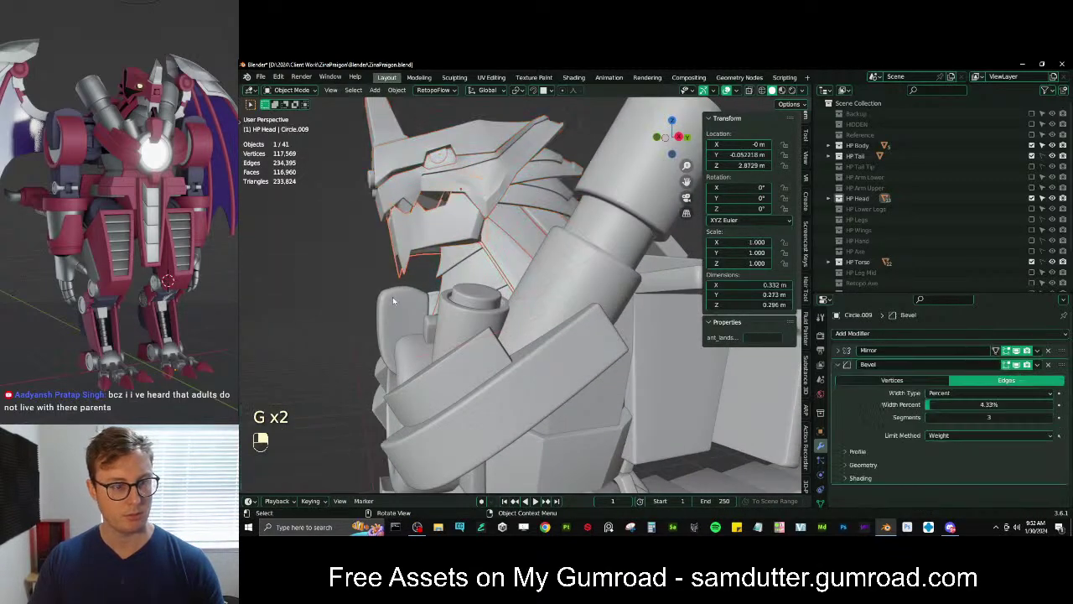
key("r")
key("x")
left_click(457, 317)
middle_click_drag(457, 317, 605, 316)
key("ctrl+z")
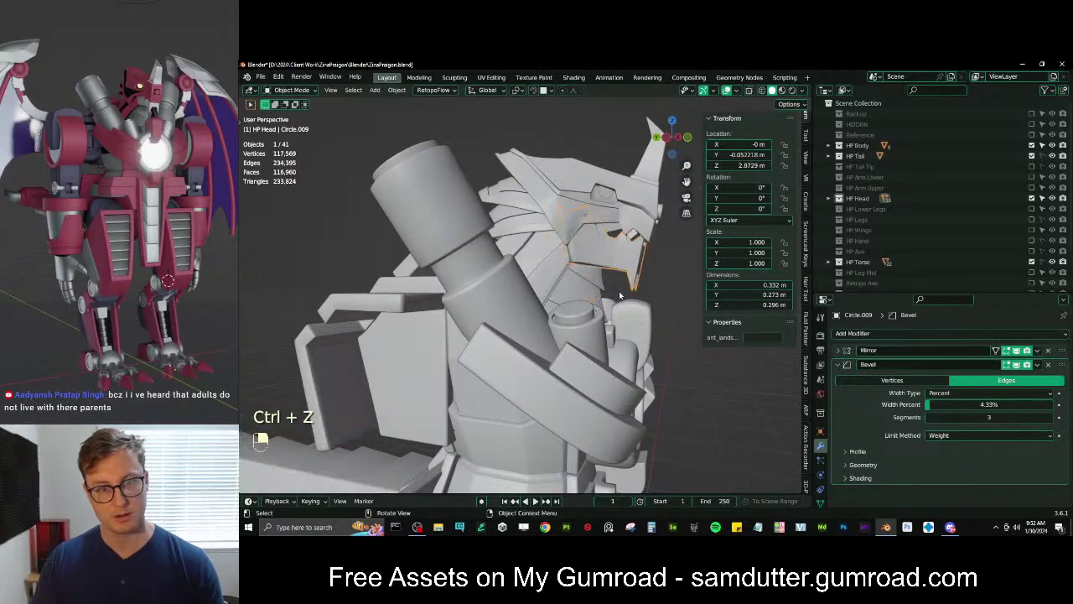
Try relocating the lower jaw's pivot by shifting its mesh, then moving the object about 0.273 m along Y and 0.049 m along Z in side view
scroll(617, 284, "up", 2)
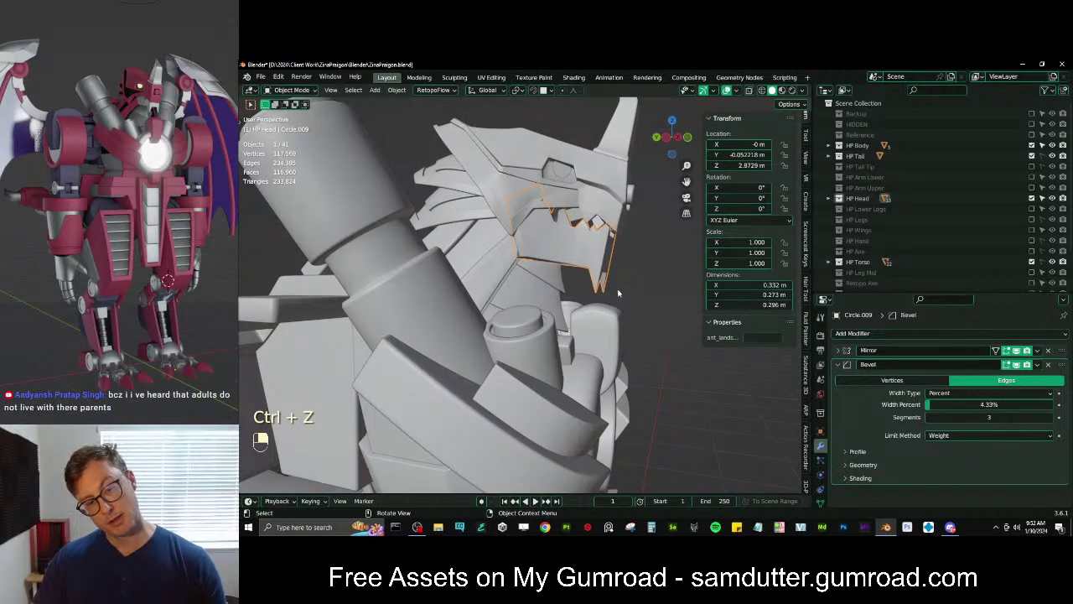
middle_click_drag(610, 287, 574, 285)
key("KP_3")
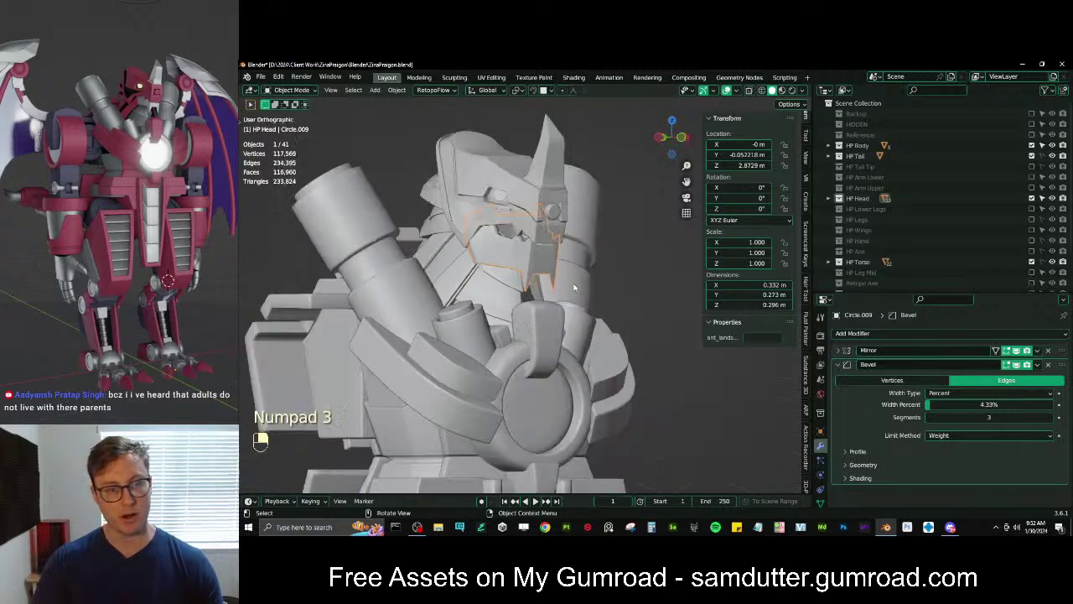
key("Tab")
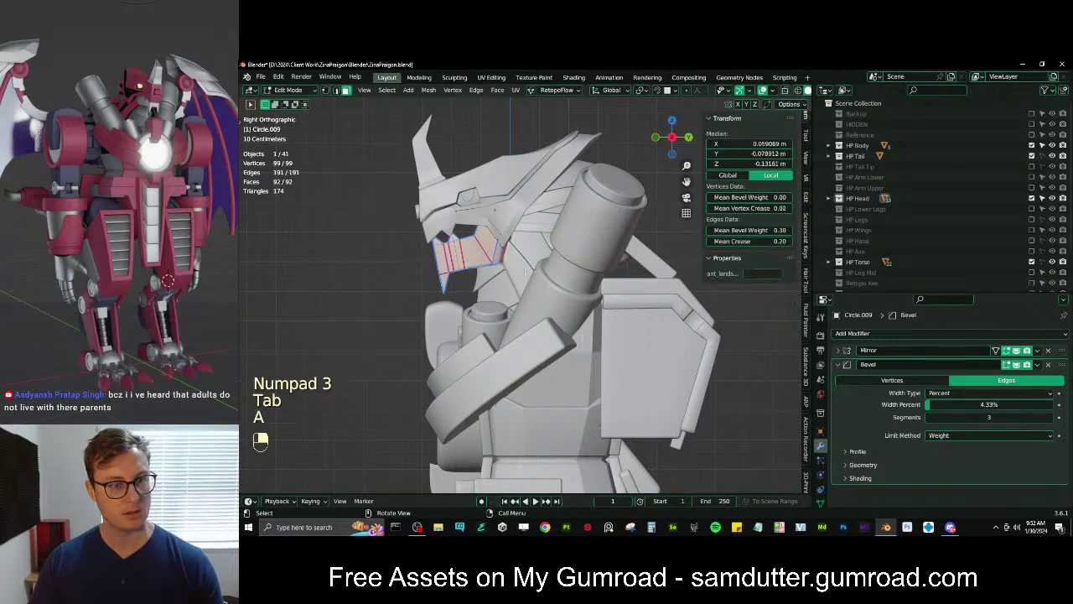
key("g")
key("Tab")
key("g")
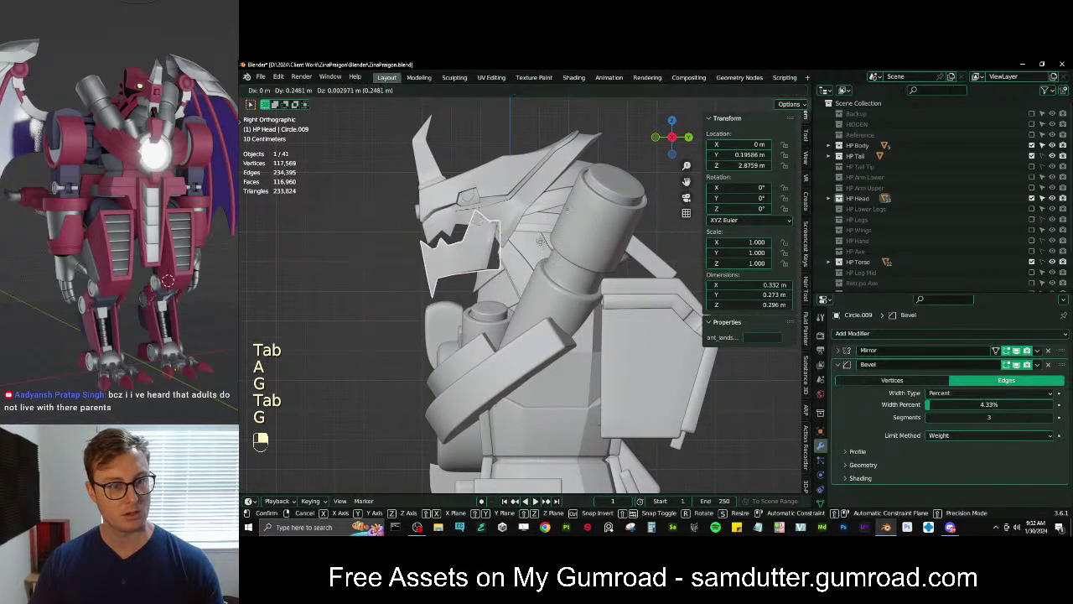
left_click(547, 228)
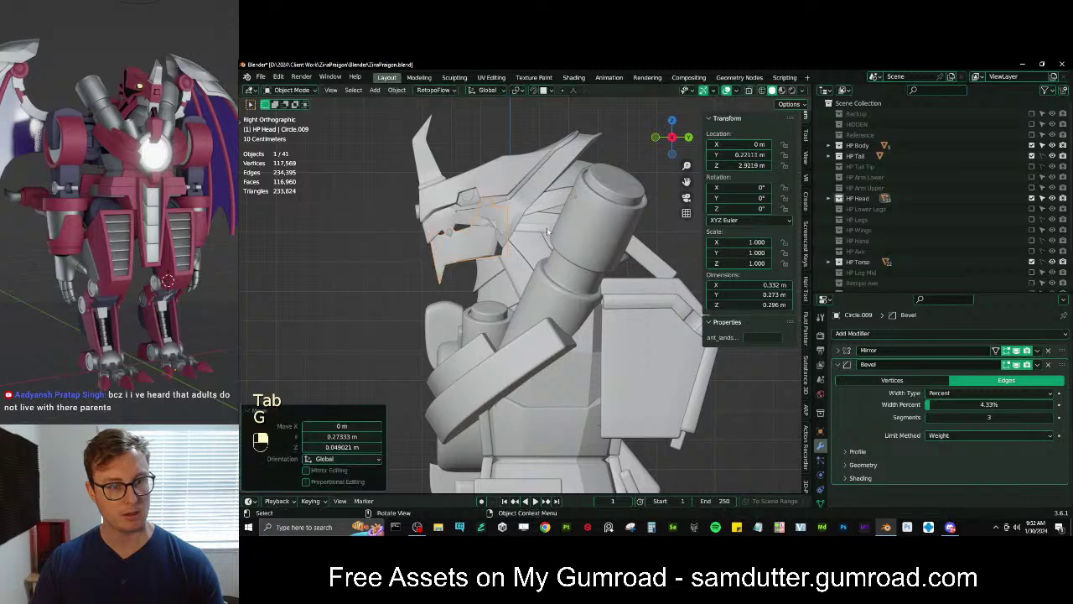
Try moving the lower jaw about 0.038 m along Y and rotating it around X, and undo all the pivot changes
middle_click_drag(547, 227, 587, 243)
key("g")
left_click(646, 223)
key("r")
key("x")
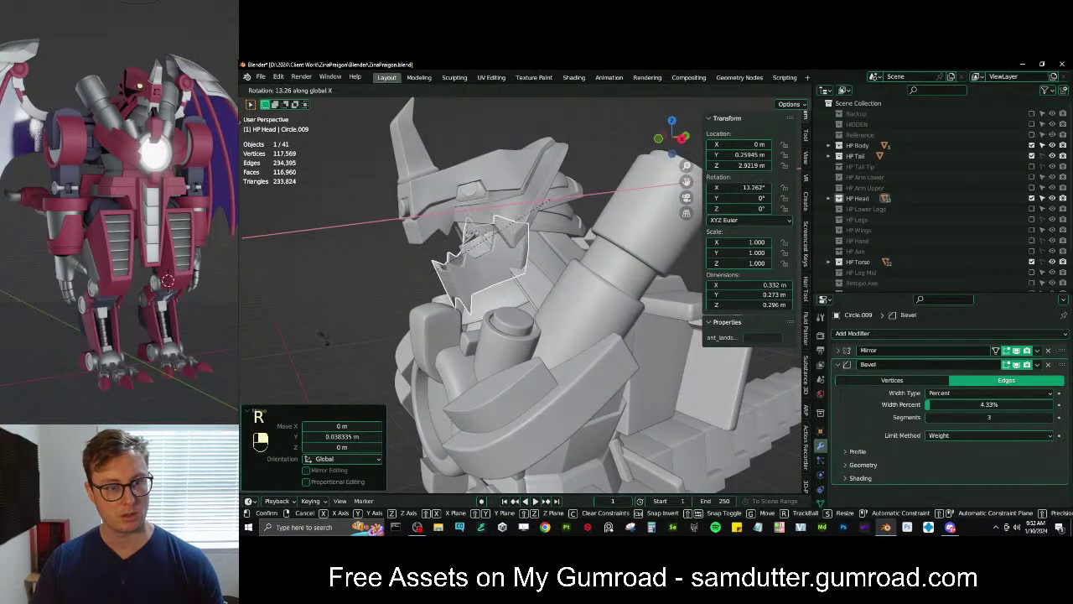
key("ctrl+z")
key("ctrl+z")
key("ctrl+z")
key("ctrl+z")
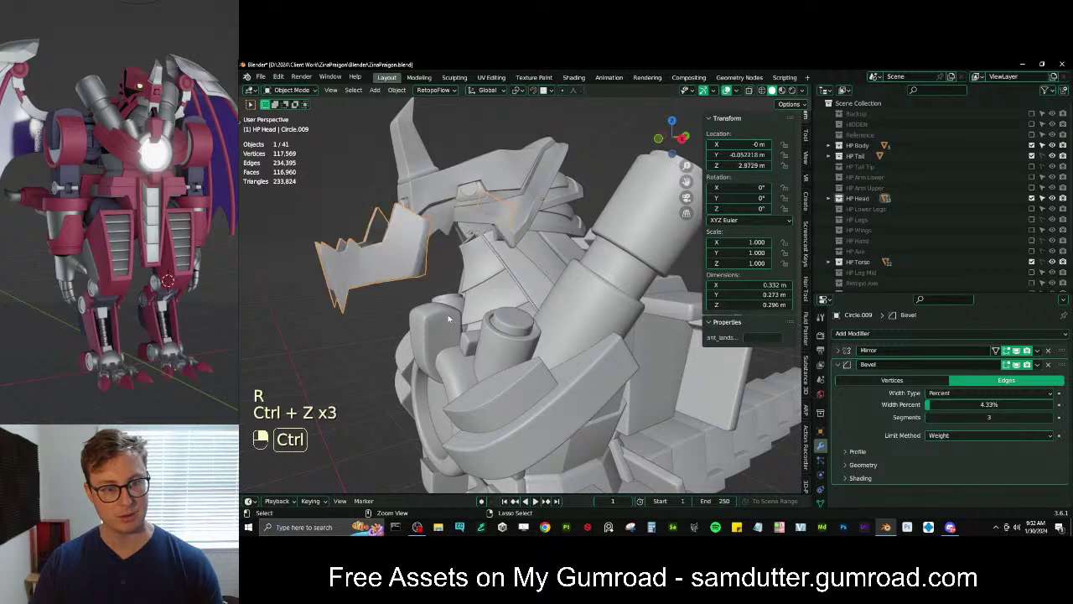
key("ctrl+z")
key("Tab")
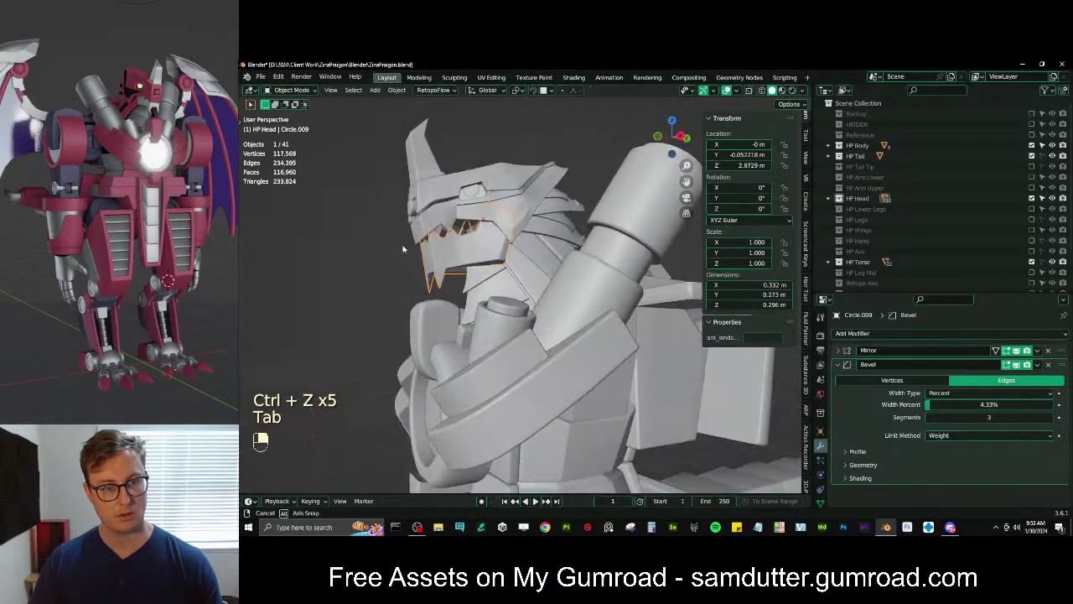
Try rotating the lower jaw slightly around X from its original pivot, and undo it
key("r")
key("x")
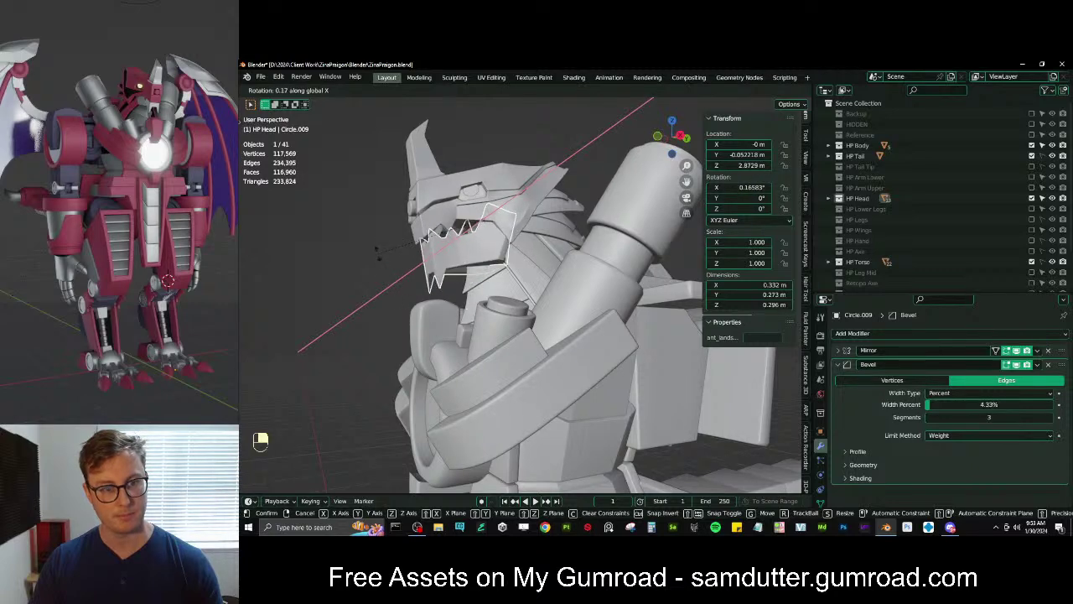
left_click(378, 252)
middle_click_drag(378, 253, 503, 227)
key("ctrl+z")
Isolate the lower jaw for mesh editing and box-select its rear inner corner vertices in wireframe view
scroll(474, 251, "up", 4)
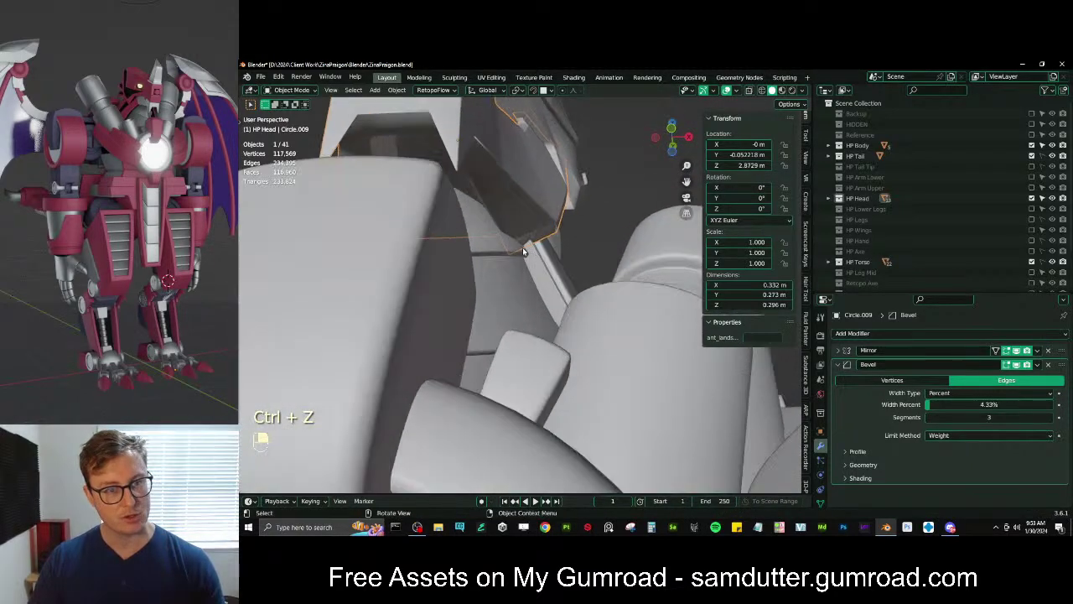
key("Tab")
key("slash")
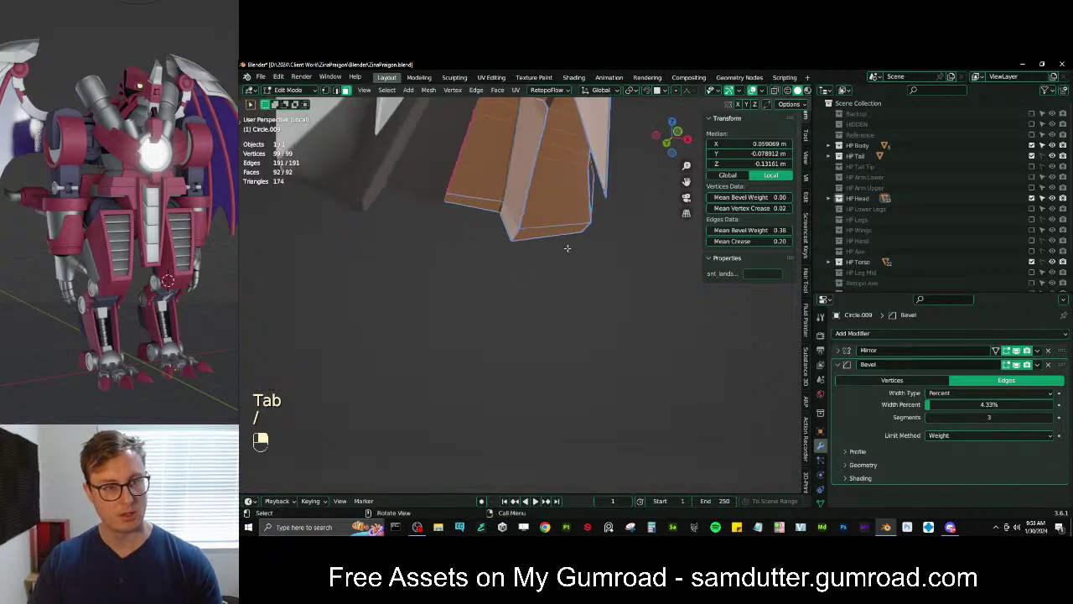
left_click(325, 91)
mouse_move(369, 210)
middle_mouse_down()
mouse_move(402, 248)
mouse_move(534, 249)
mouse_move(484, 267)
middle_mouse_up()
key("z")
left_click(483, 267)
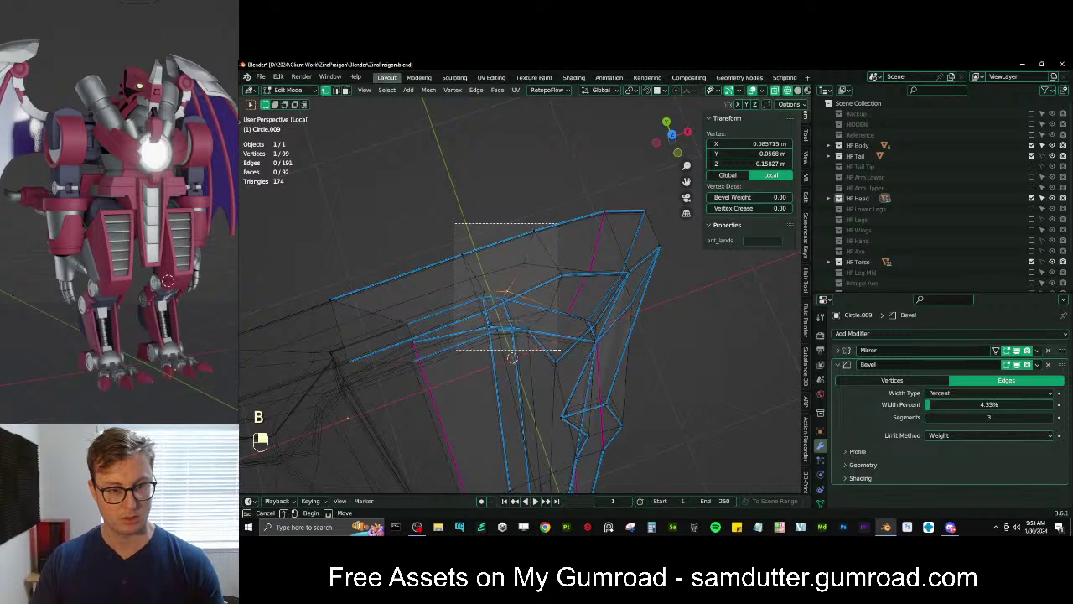
left_click_drag(565, 351, 567, 352)
Try moving the selected corner vertices in top view, undo it and view the jaw from below
key("KP_7")
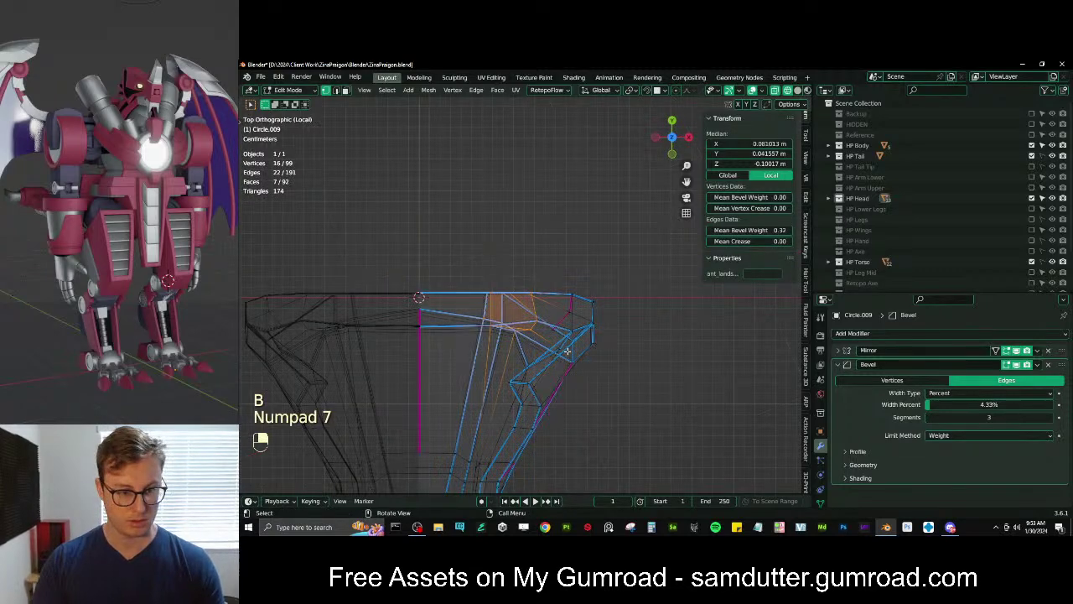
key("g")
key("ctrl+z")
key("ctrl+KP_7")
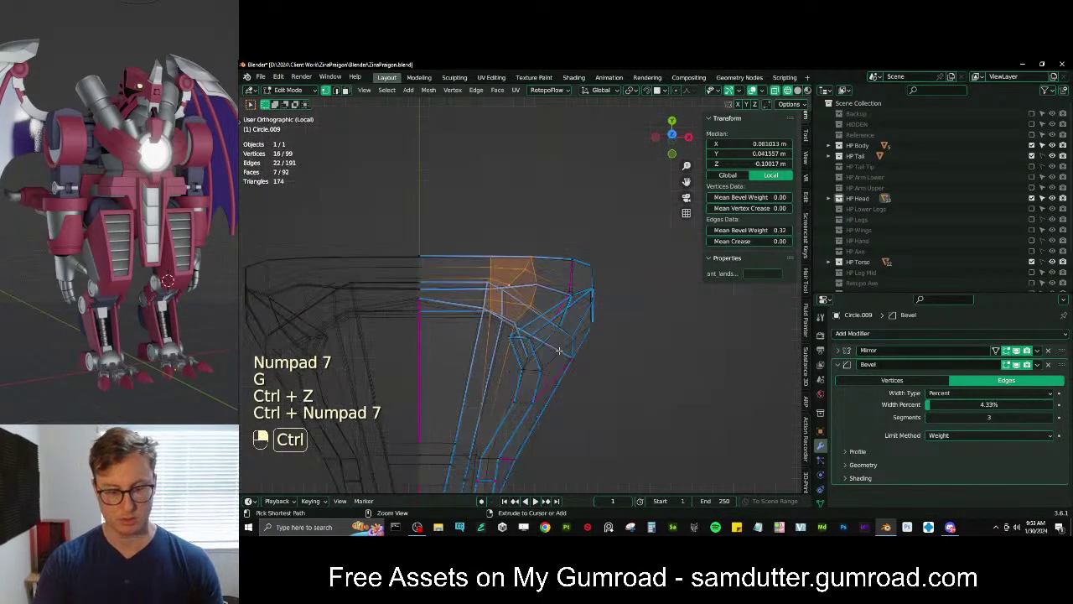
Select the six rear inner corner vertices in solid shading and move them about 0.034 m along X, -0.016 m along Y and -0.012 m along Z
key("z")
mouse_move(559, 353)
middle_mouse_down()
mouse_move(541, 245)
mouse_move(521, 326)
middle_mouse_up()
left_click(526, 337, "ctrl")
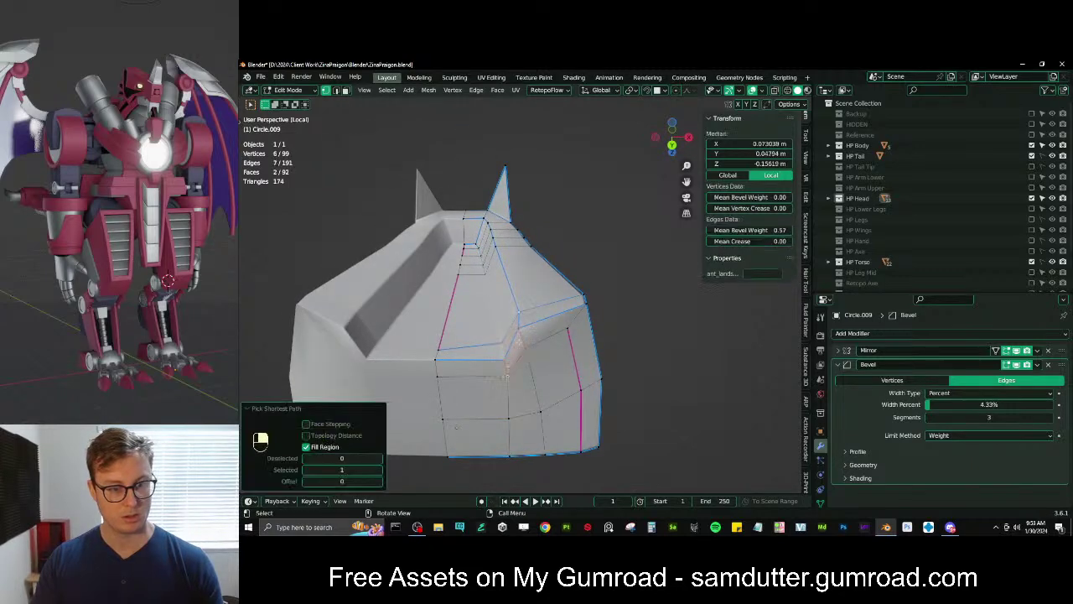
key("g")
left_click(553, 330)
middle_click_drag(553, 330, 564, 307)
key("g")
left_click(563, 343)
key("g")
left_click(562, 298)
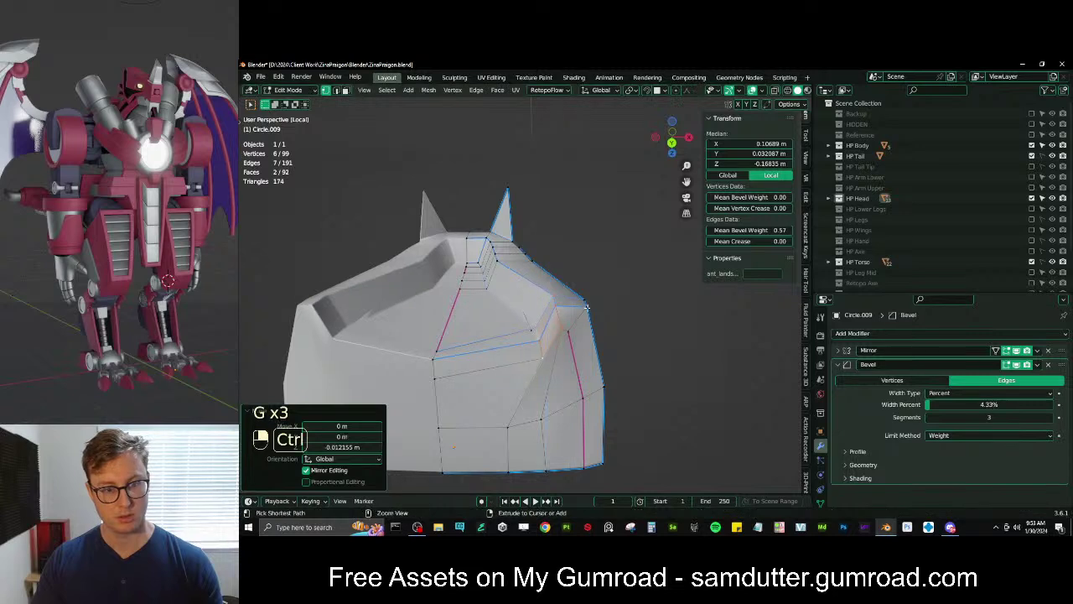
Move the six corner vertices about -0.007 m along X and scale them to 0.74 along Z
key("g")
middle_click(557, 300)
left_click(555, 299)
key("s")
middle_click(605, 294)
left_click(590, 307)
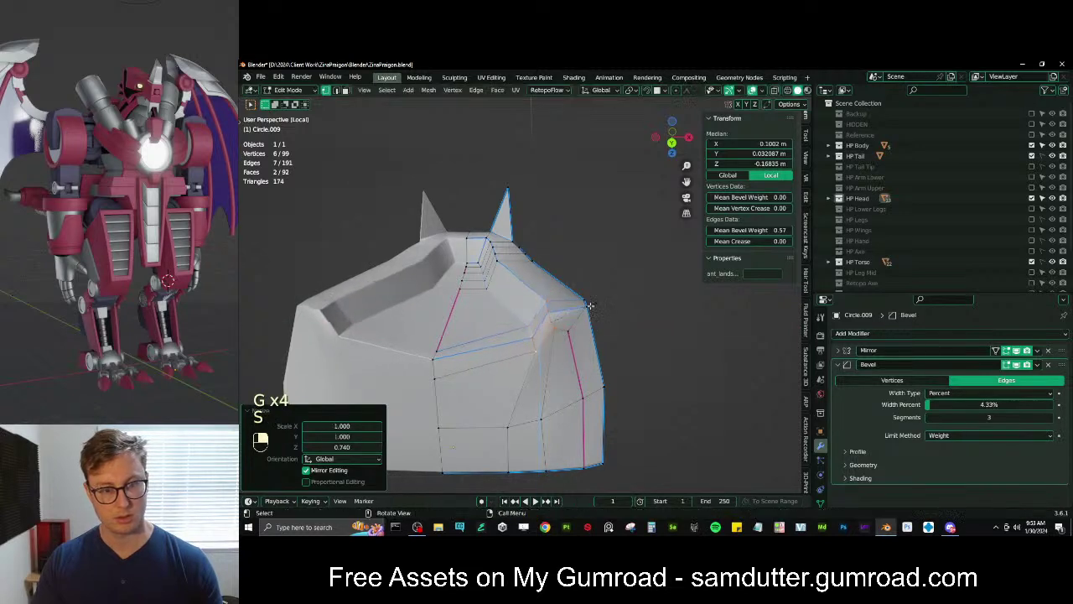
key("g")
left_click(549, 230)
middle_click_drag(549, 228, 550, 305)
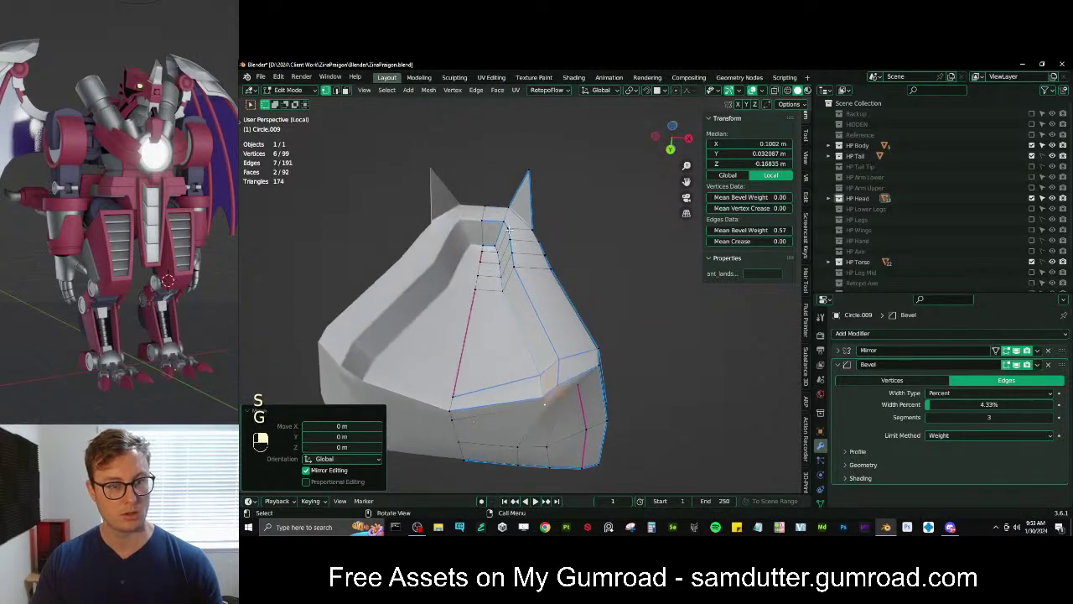
Select the path of vertices along the jaw's inner side edge and straighten it with LoopTools Gstretch
left_click(505, 225)
middle_click_drag(506, 225, 557, 302)
left_click(503, 244, "ctrl")
left_click(559, 306)
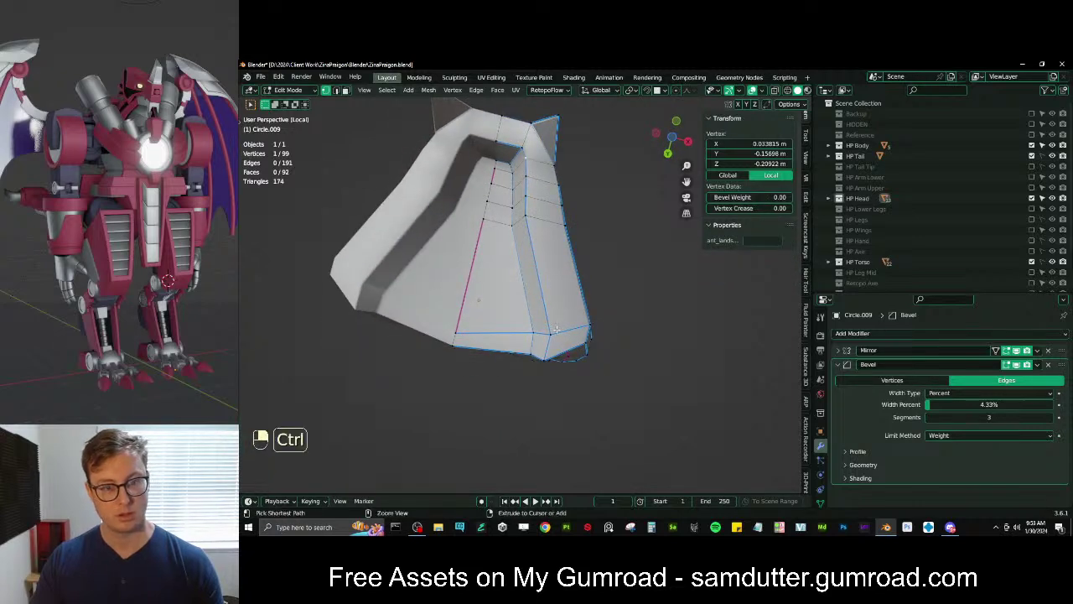
left_click(556, 330, "ctrl")
left_click(807, 201)
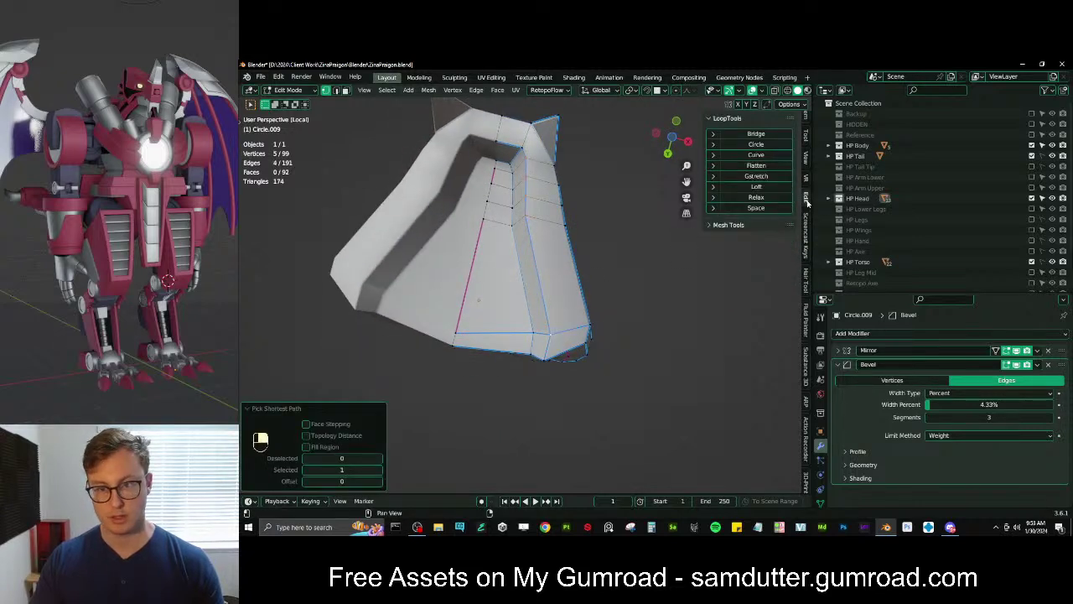
left_click(750, 177)
Straighten the two neighbouring vertex rows on the jaw's inner face with Gstretch, spreading them evenly
left_click(530, 328, "ctrl")
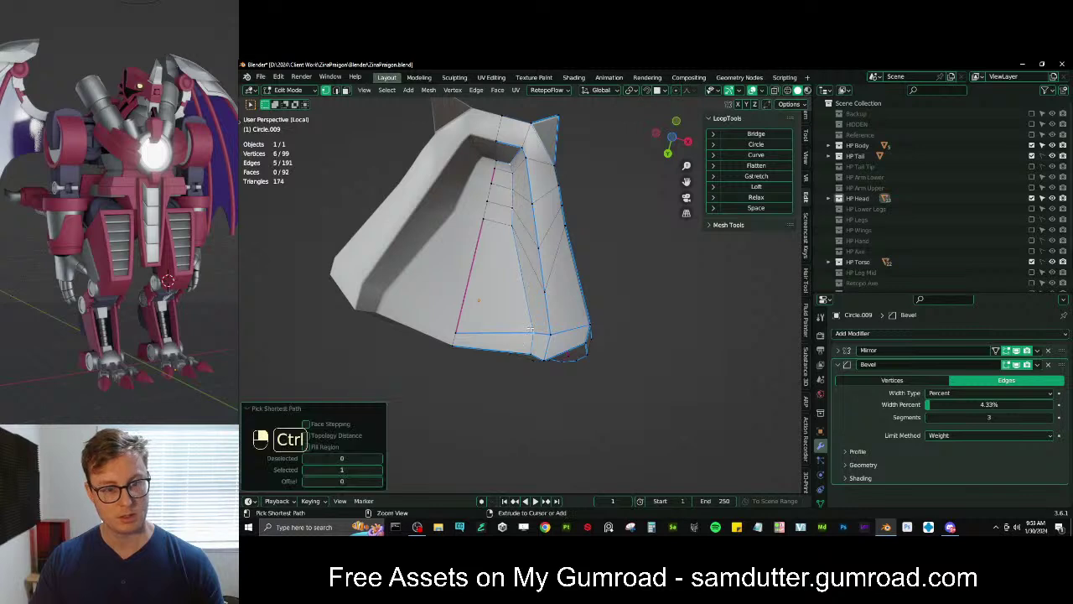
left_click(490, 205)
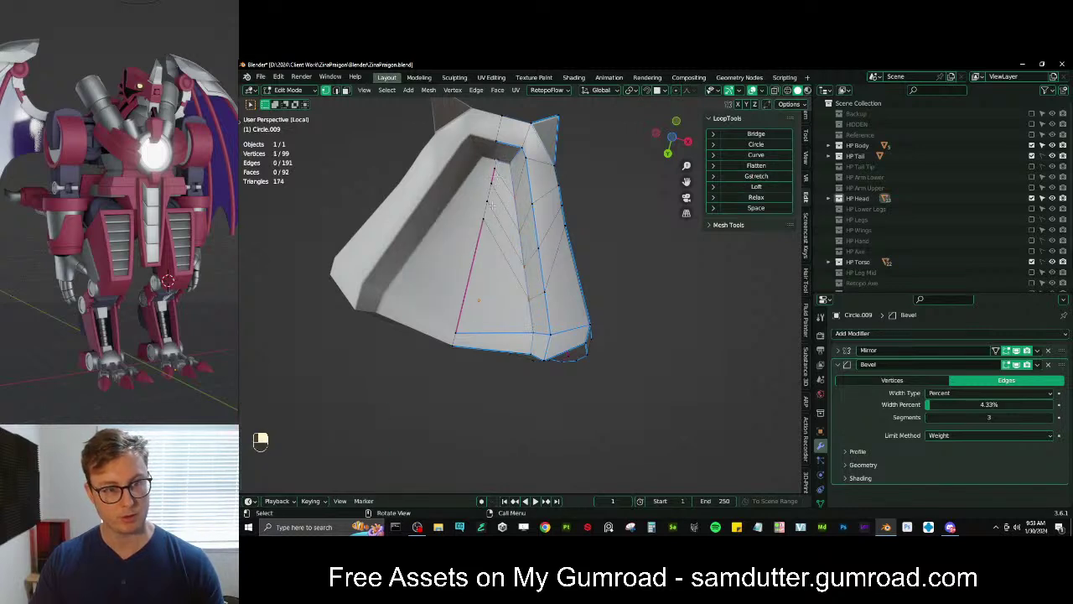
left_click(467, 320, "ctrl")
left_click(755, 176)
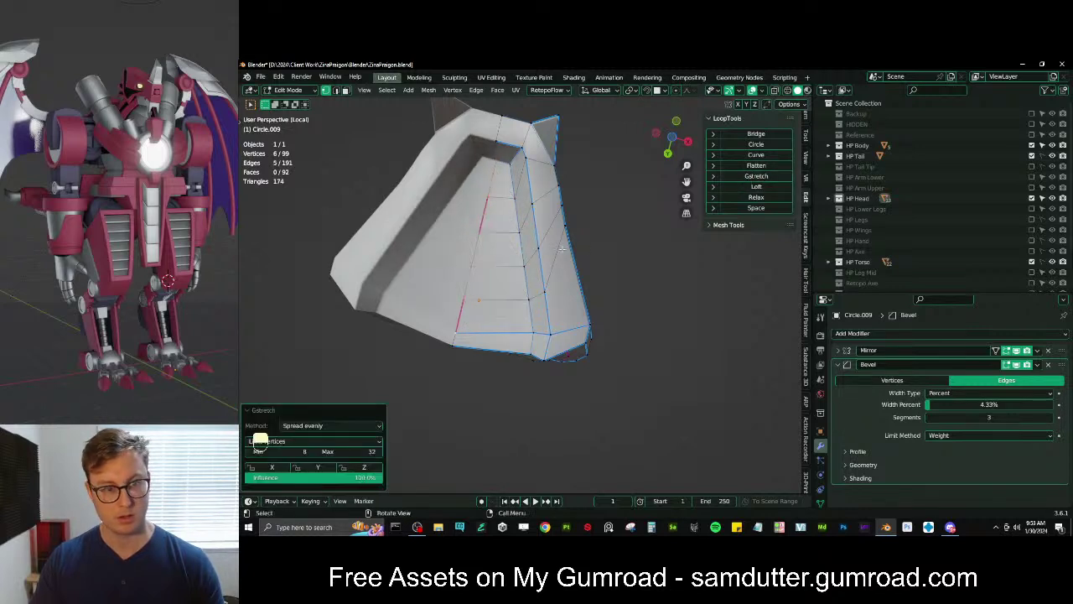
Check the jaw's shading in object mode and move the inner rear corner vertex about 0.0035 m along X
key("Tab")
middle_click_drag(520, 272, 465, 313)
key("Tab")
middle_click_drag(542, 246, 488, 276)
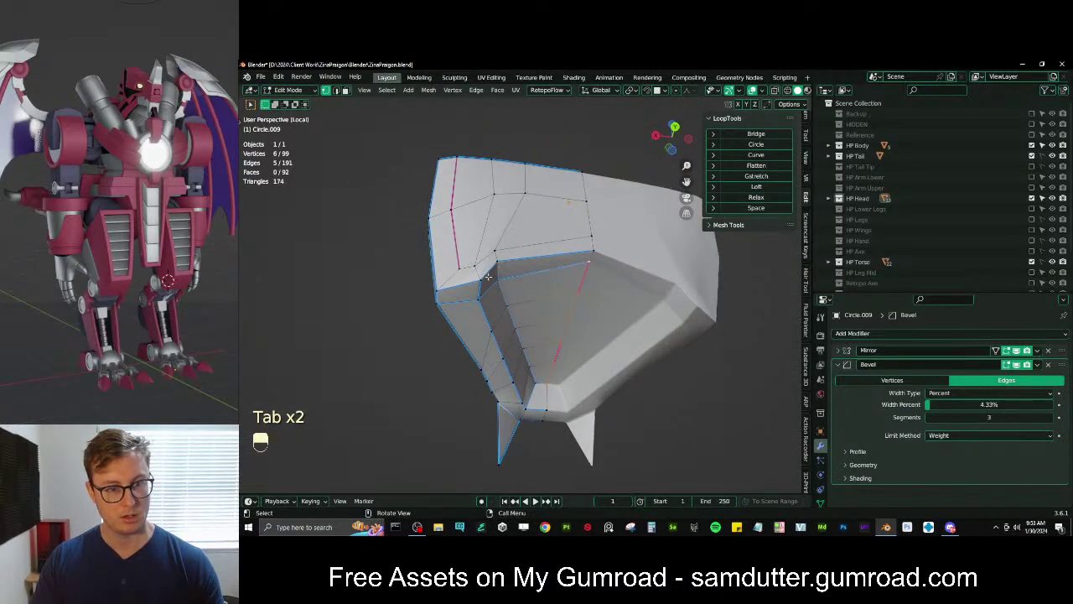
key("g")
left_click(484, 290)
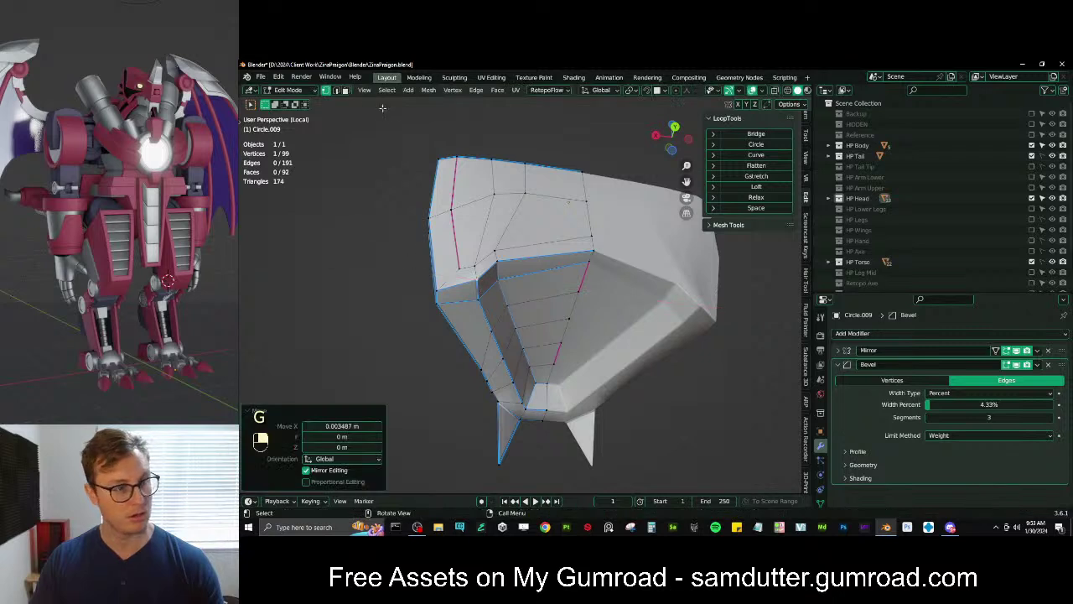
Select three edges along the jaw's inner rear rim and set their mean bevel weight to 0
left_click(337, 91)
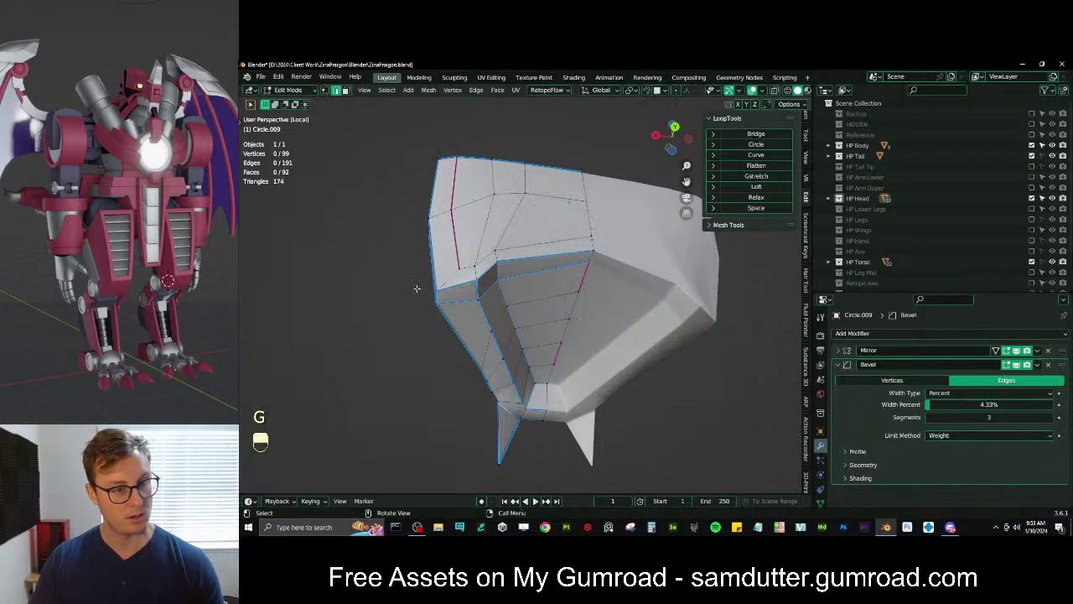
left_click(553, 270, "ctrl")
left_click(807, 120)
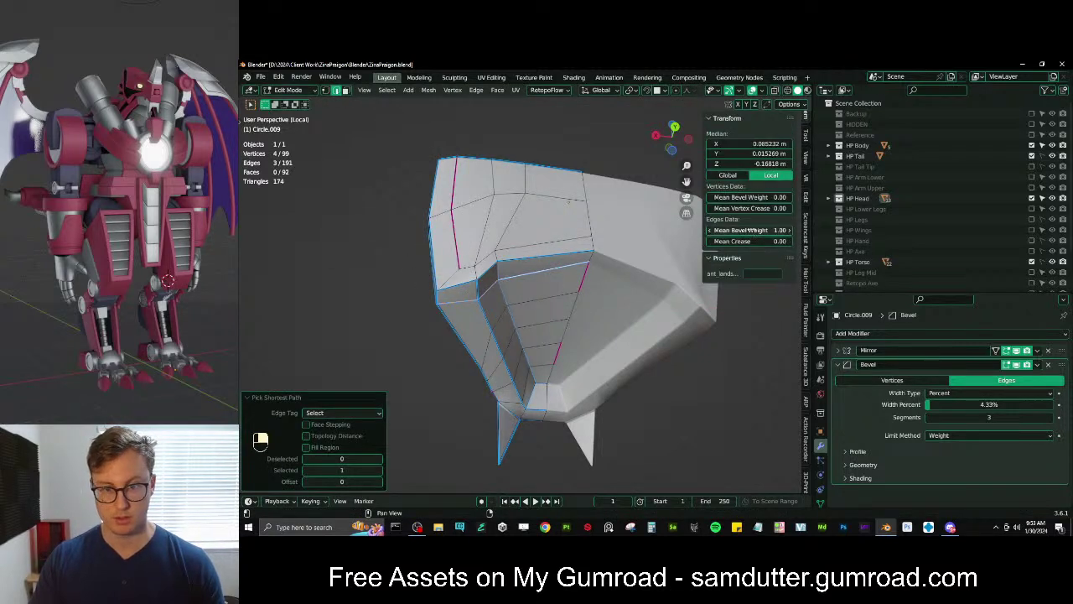
key("Tab")
middle_click_drag(487, 339, 628, 335)
key("Tab")
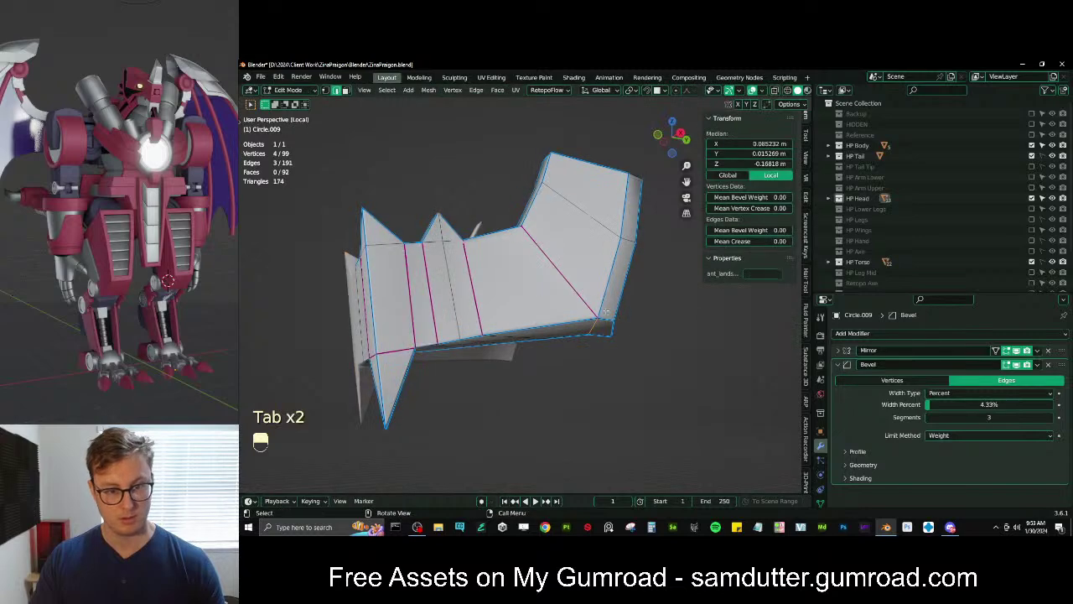
Review the bevel weight and crease of the jaw's outer rim edges, then return to the full head
left_click(631, 240, "ctrl")
middle_click_drag(630, 240, 767, 225)
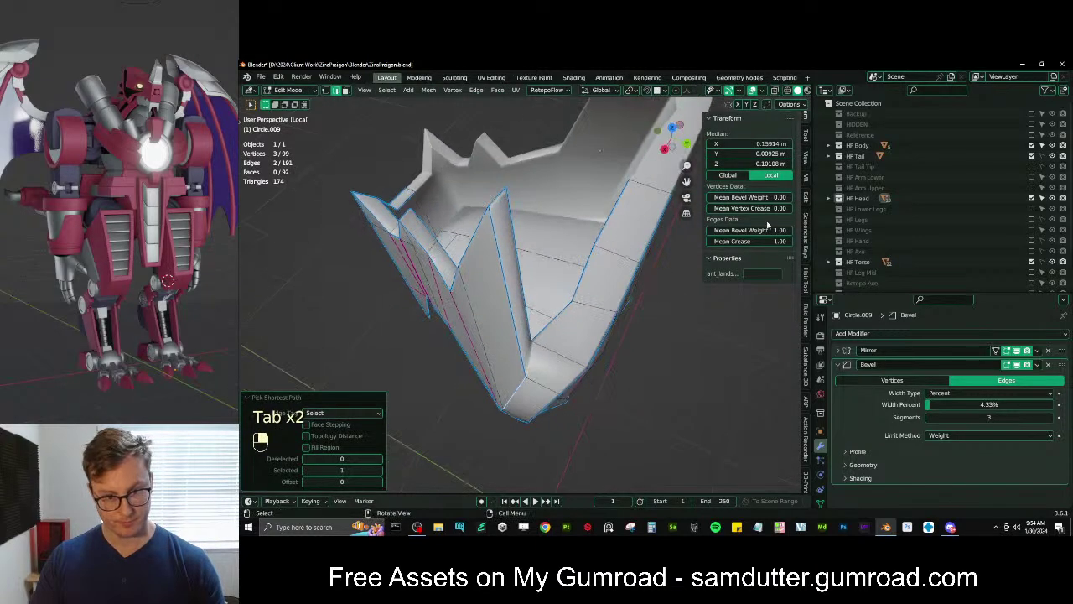
left_click(545, 382)
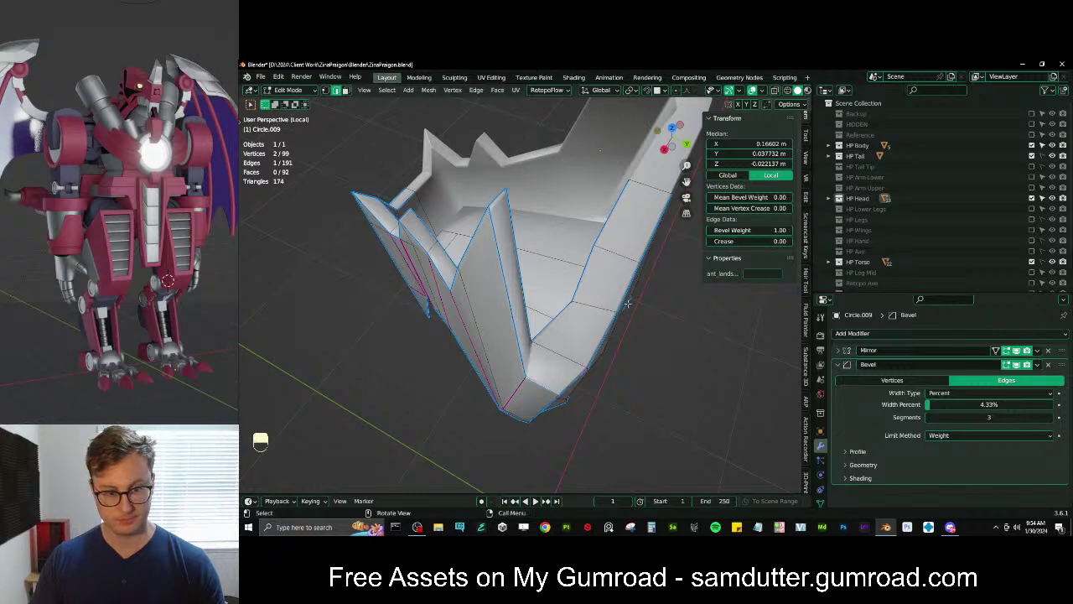
key("Tab")
middle_click_drag(628, 304, 484, 257)
key("slash")
scroll(555, 280, "down", 5)
scroll(546, 281, "down", 2)
scroll(541, 276, "up", 3)
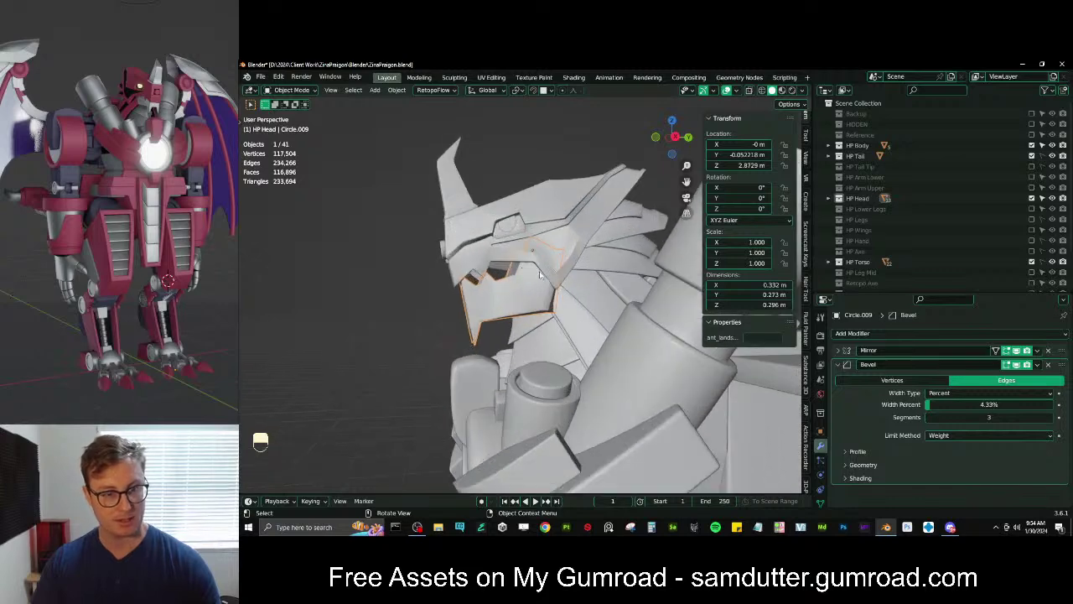
Select the nine head objects and move them forward along Y in two moves, the second about -0.014 m
left_click(459, 254)
key("b")
left_click_drag(427, 202, 501, 310)
middle_click_drag(550, 270, 597, 281)
left_click(613, 322, "shift")
key("g")
key("y")
left_click(574, 267)
key("g")
key("y")
left_click(570, 275)
Shift the selected head parts further along Y and raise them about 0.015 m along Z
scroll(578, 285, "up", 4)
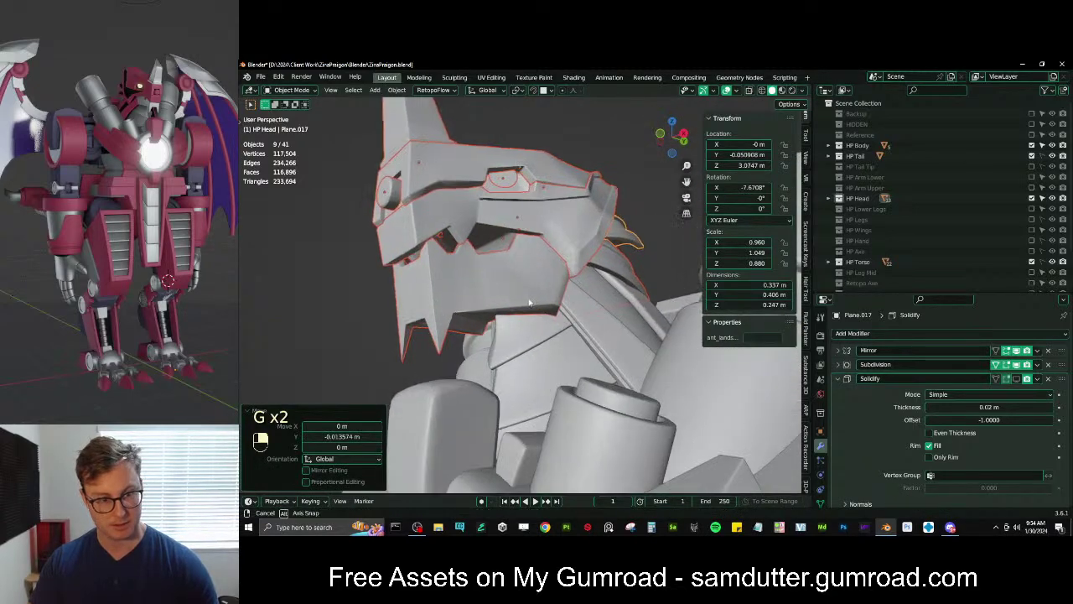
middle_click_drag(530, 299, 484, 290)
key("g")
key("y")
left_click(547, 315)
key("g")
key("z")
left_click(547, 305)
key("g")
key("y")
left_click(541, 306)
scroll(565, 293, "down", 2)
scroll(537, 283, "down", 2)
scroll(637, 283, "up", 2)
Try rotating the lower jaw about the global X axis and inspect where it meets the upper head's mesh
left_click(483, 290)
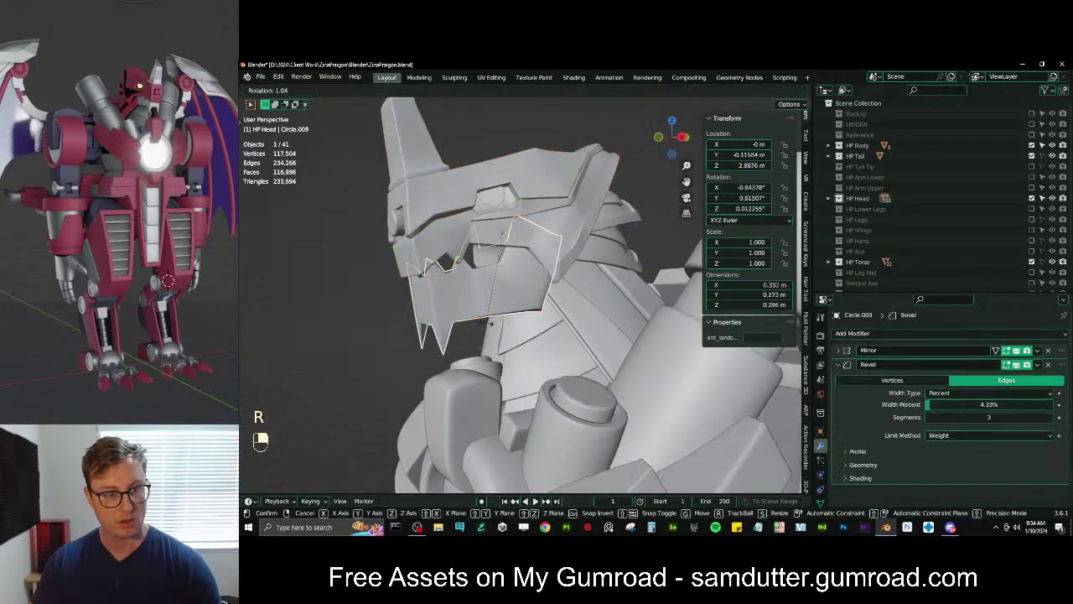
key("r")
key("x")
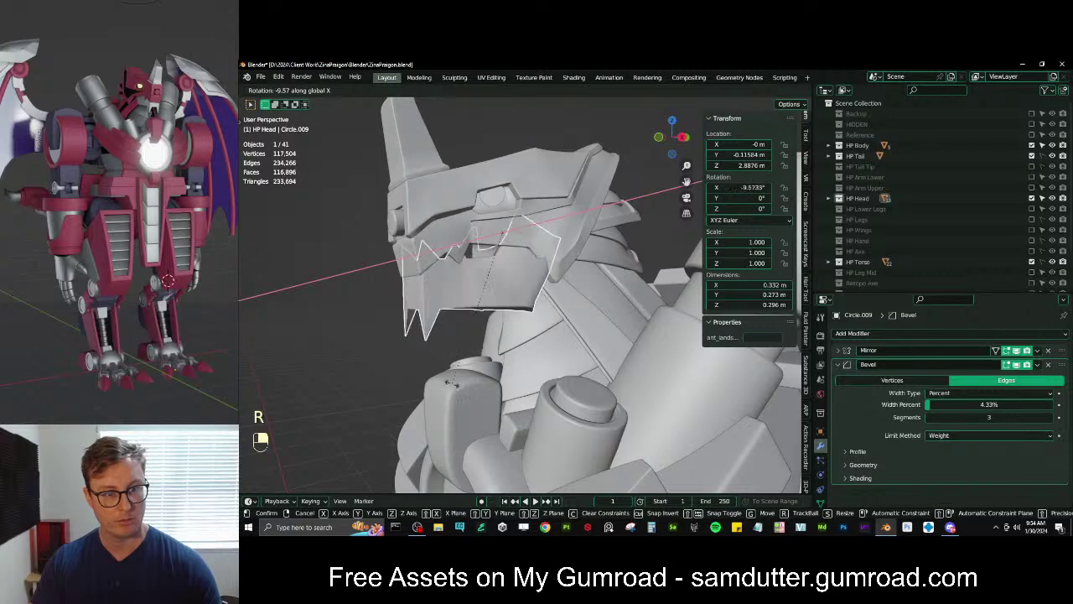
right_click(515, 367)
middle_click_drag(514, 367, 568, 314)
key("g")
left_click(567, 313)
left_click(560, 245)
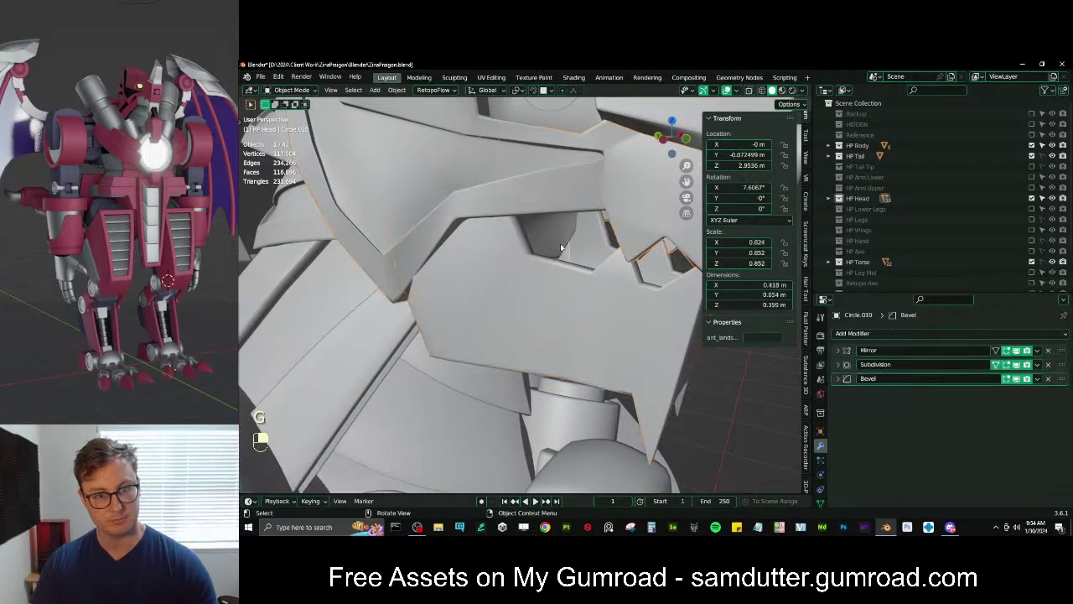
key("Tab")
middle_click_drag(560, 245, 588, 303)
left_click(565, 236)
key("Tab")
Open the neck plate behind the jaw for mesh editing and select its boundary loop in wireframe
left_click(591, 299)
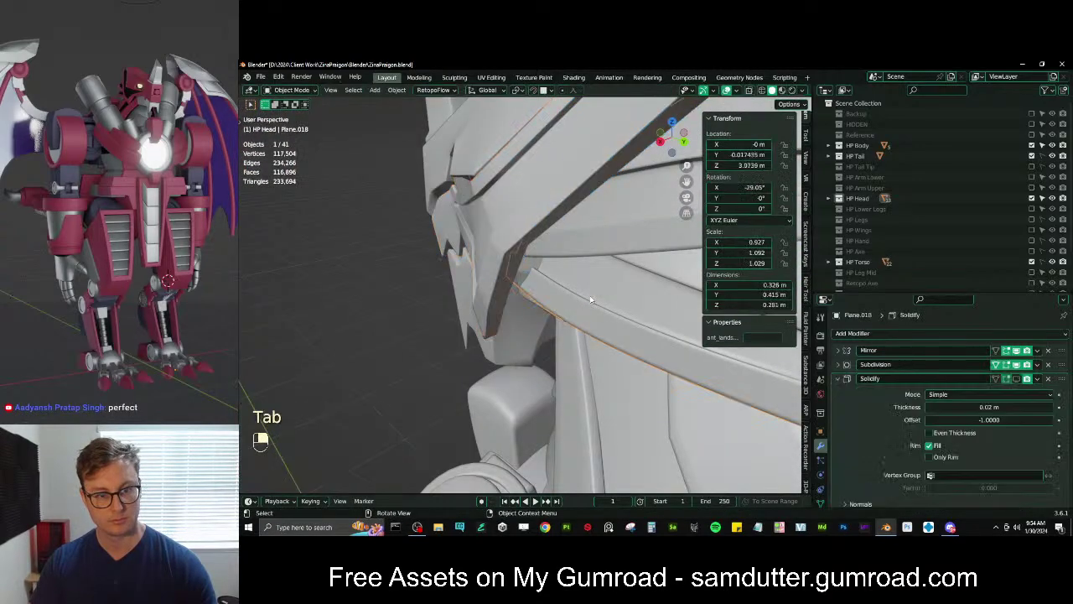
key("Tab")
key("z")
key("a")
key("q")
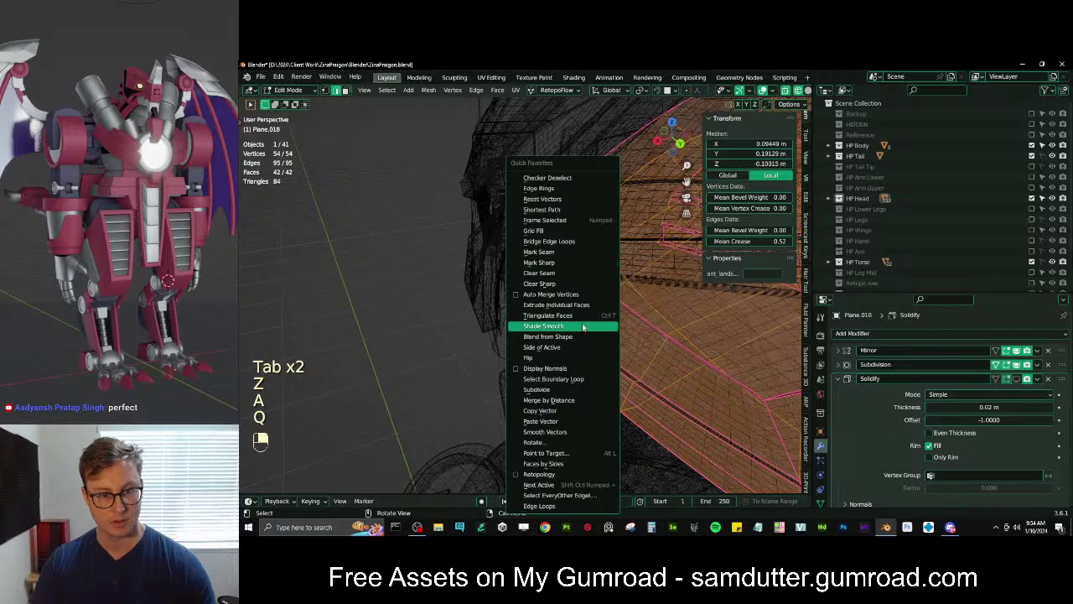
left_click(579, 380)
Scale the neck plate's selected vertices to 1.145 along X and move them back along Y
mouse_move(579, 380)
middle_mouse_down()
mouse_move(536, 266)
mouse_move(606, 268)
middle_mouse_up()
key("s")
left_click(515, 270)
key("z")
key("z")
key("g")
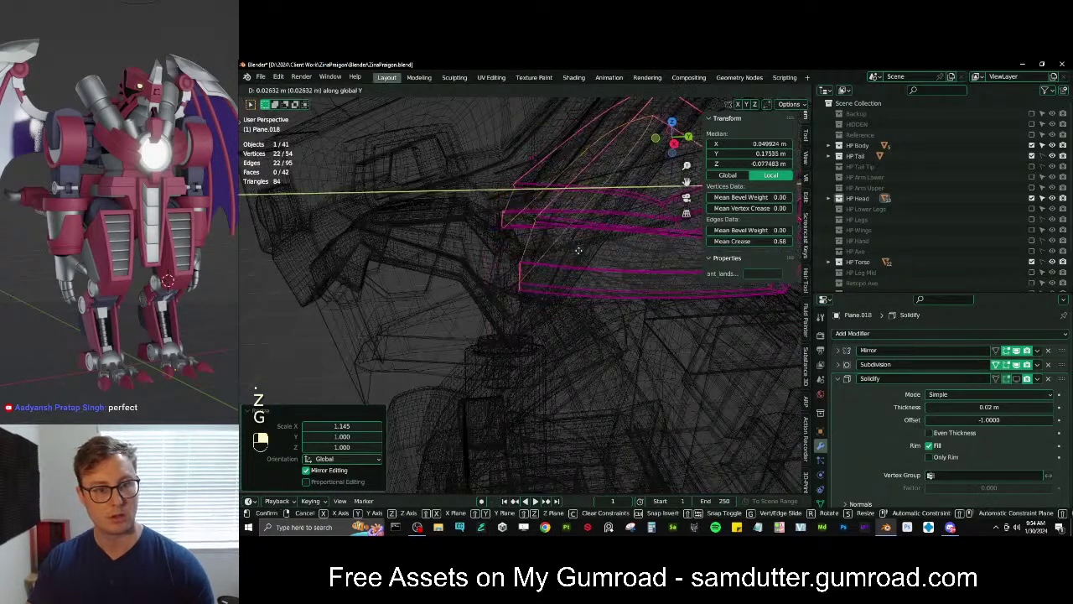
key("z")
key("Tab")
key("z")
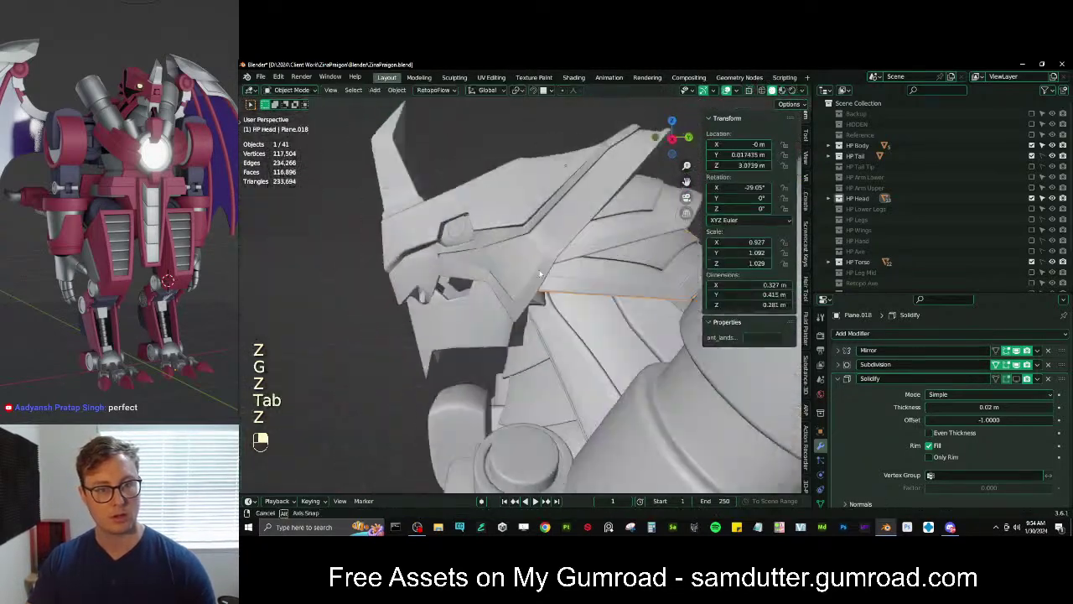
Inspect the gap at the jaw hinge and isolate the upper head piece for mesh editing
mouse_move(557, 267)
middle_mouse_down()
mouse_move(444, 273)
mouse_move(455, 295)
mouse_move(537, 259)
mouse_move(599, 250)
middle_mouse_up()
left_click(599, 250)
scroll(461, 293, "up", 4)
middle_click_drag(460, 293, 596, 295)
scroll(464, 340, "up", 3)
left_click(534, 364)
scroll(551, 298, "up", 4)
scroll(595, 295, "up", 4)
left_click(575, 311)
scroll(590, 298, "down", 3)
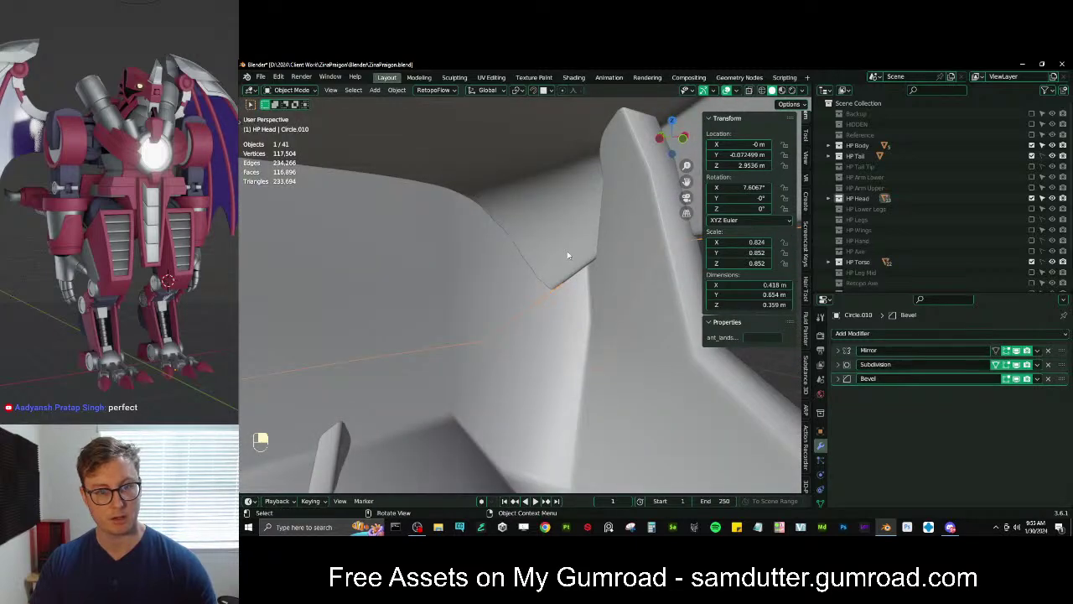
key("Tab")
mouse_move(568, 255)
middle_mouse_down()
mouse_move(552, 262)
mouse_move(593, 199)
mouse_move(581, 251)
middle_mouse_up()
key("slash")
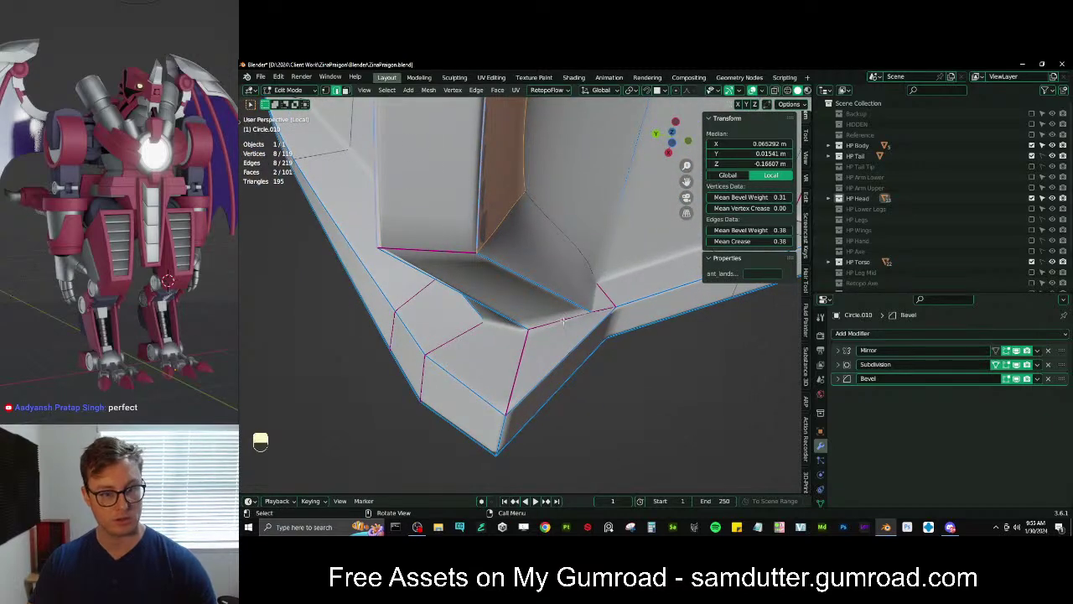
Move the two edges at the upper head's inner notch about 0.023 m along Y and set the adjoining curved edge's crease to 1
key("g")
key("ctrl+z")
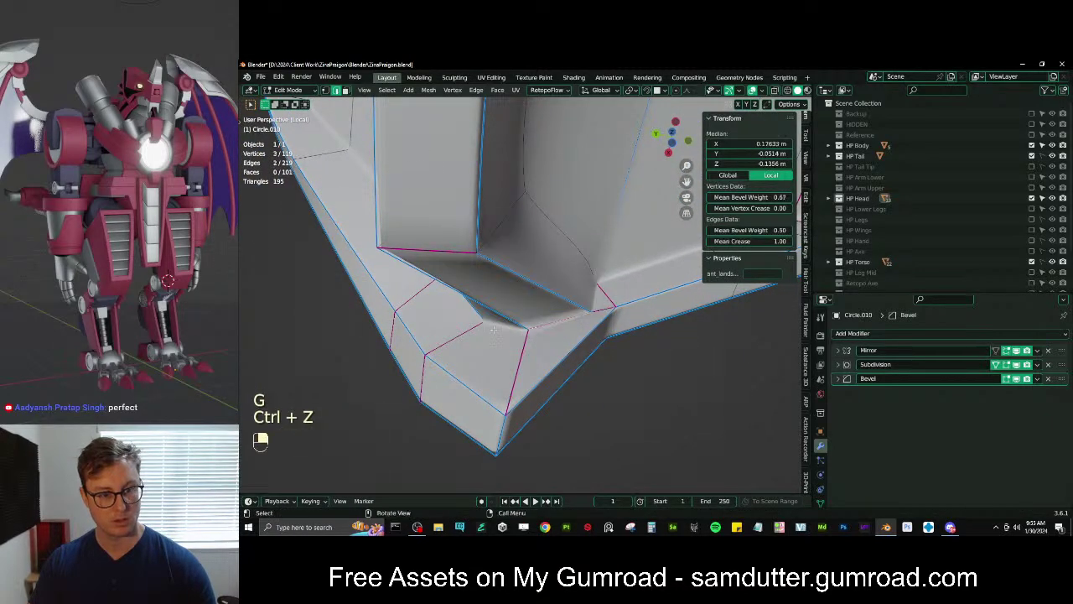
key("z")
left_click(555, 334)
key("g")
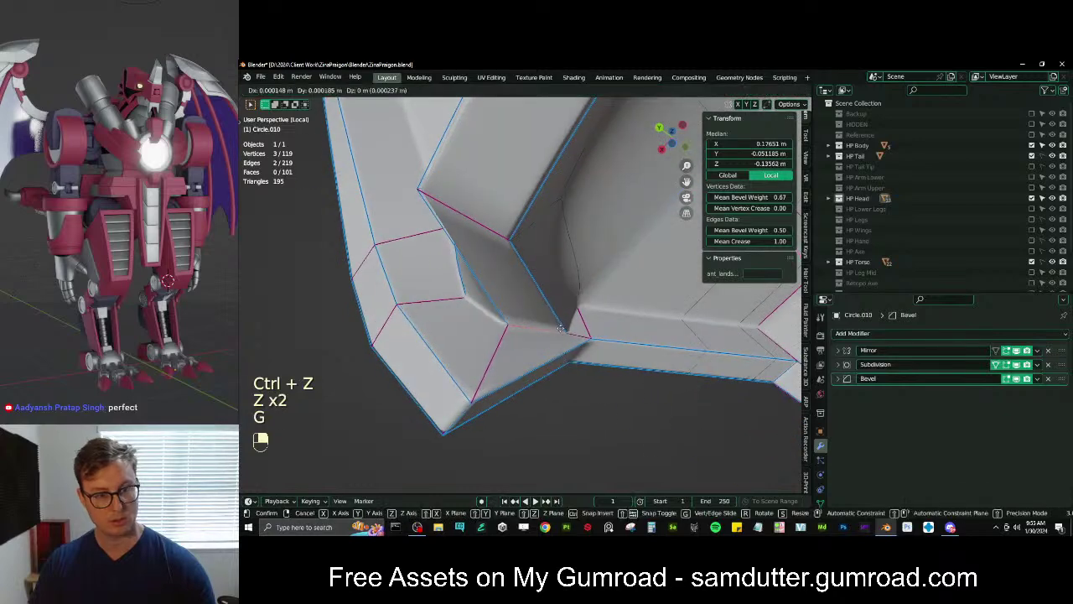
left_click(517, 321)
middle_click_drag(516, 321, 505, 339)
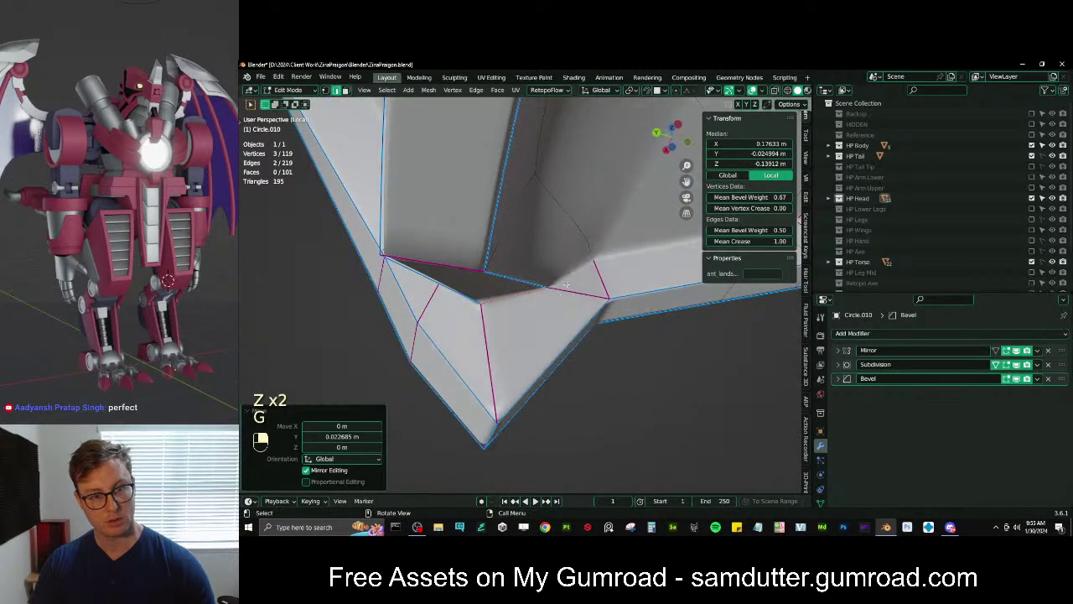
left_click(599, 275)
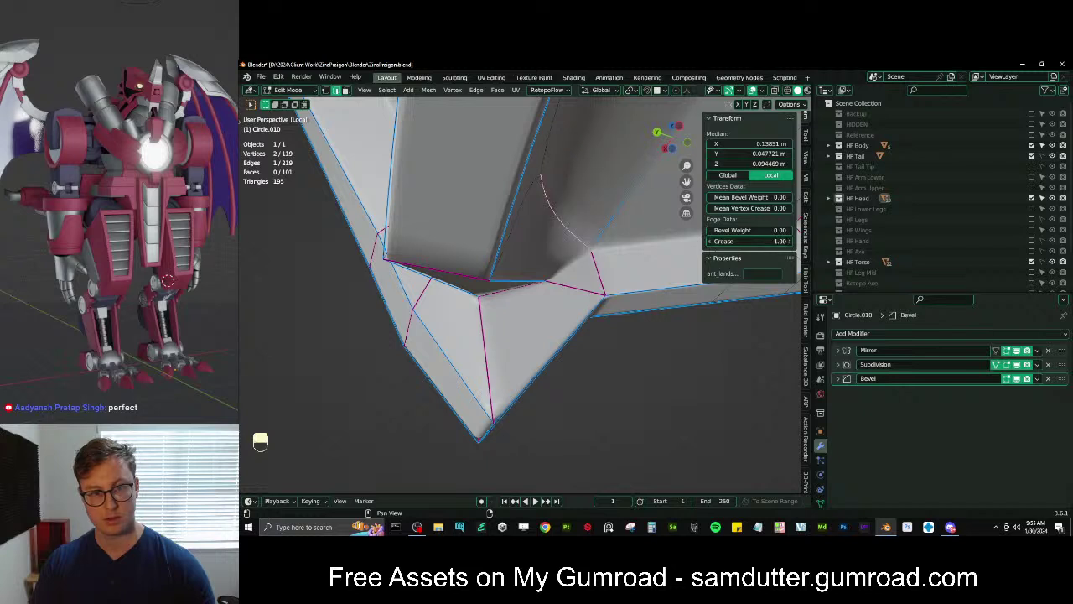
middle_click_drag(660, 268, 544, 290, "shift")
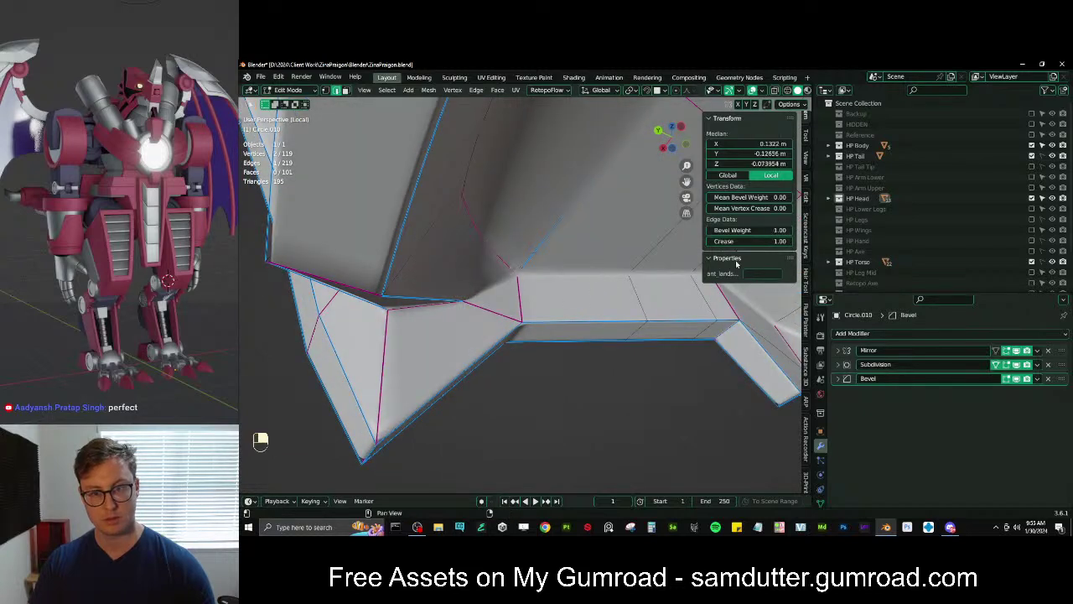
Move the edge beside the notch back along Y and rotate it -24.2° about X
key("g")
key("y")
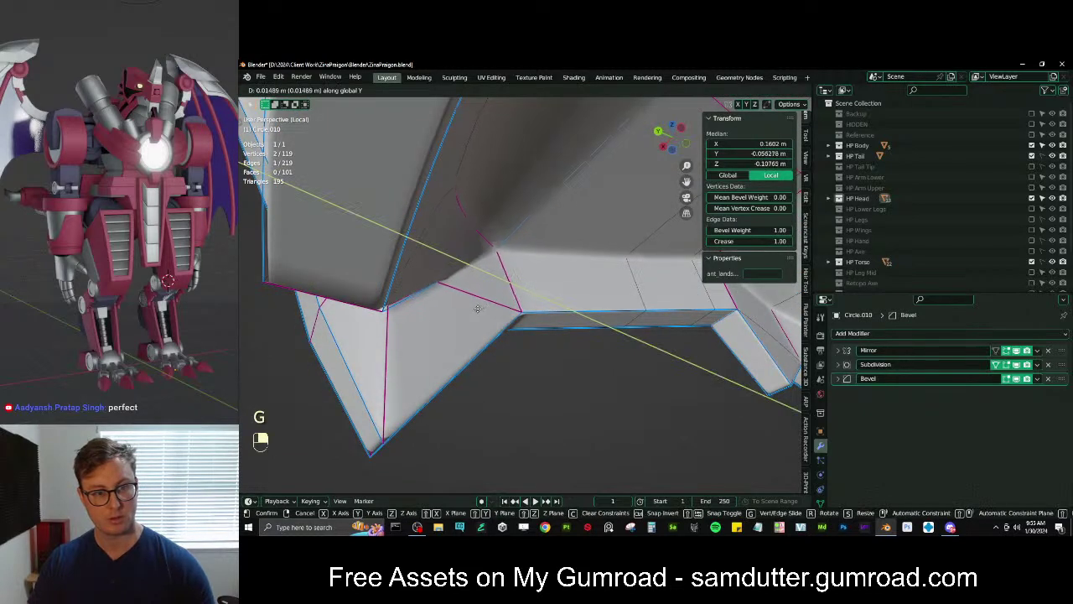
left_click(520, 283)
key("r")
key("x")
left_click(529, 255)
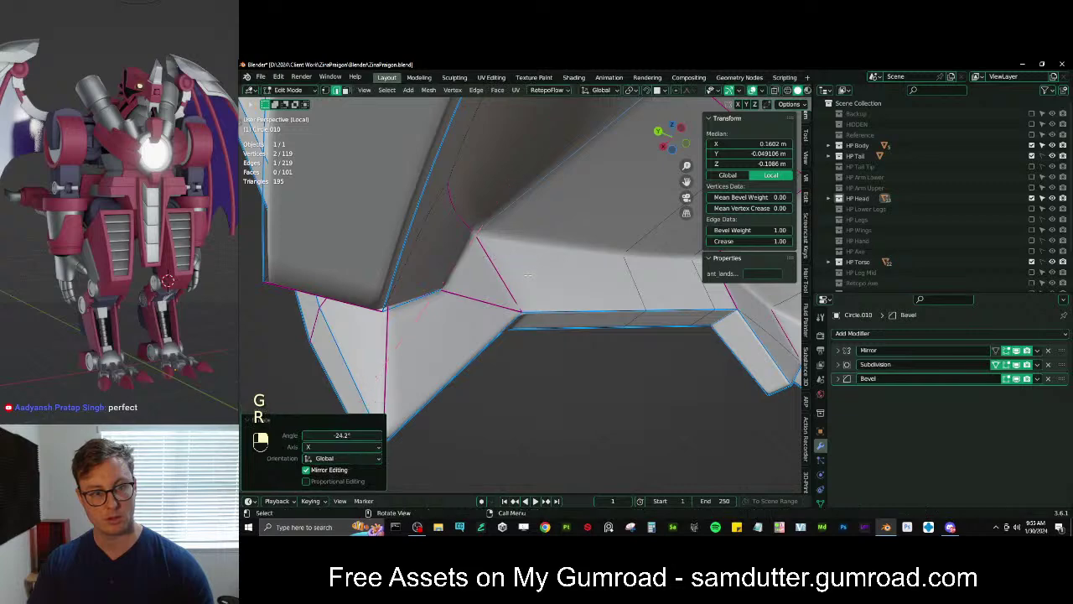
Adjust the same notch edge along Z and Y, then leave local view to check its fit with the jaw
key("g")
key("z")
left_click(521, 290)
key("g")
key("y")
left_click(511, 284)
key("Tab")
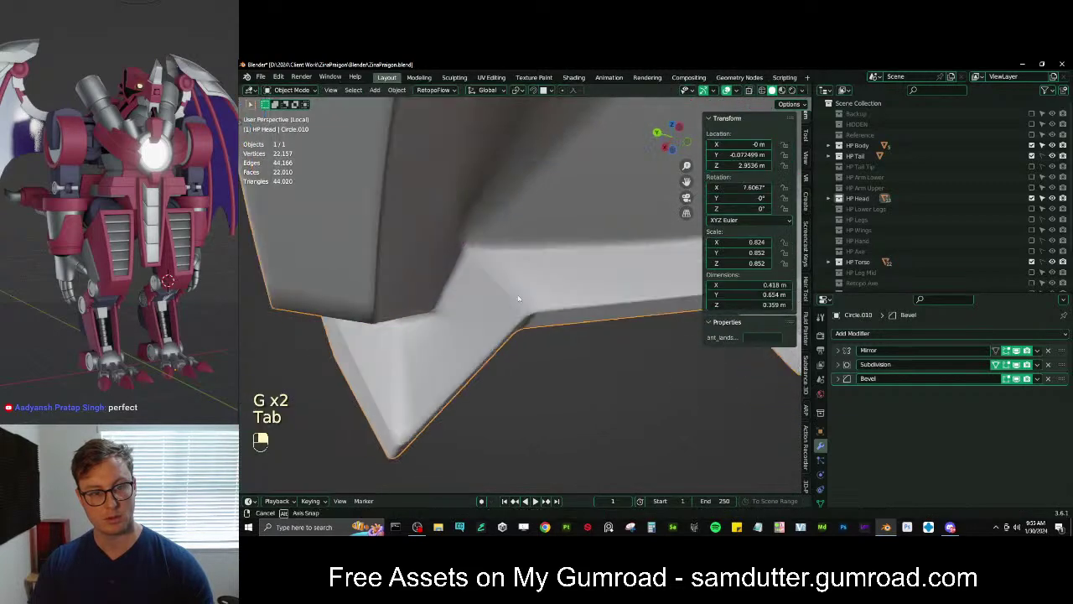
key("slash")
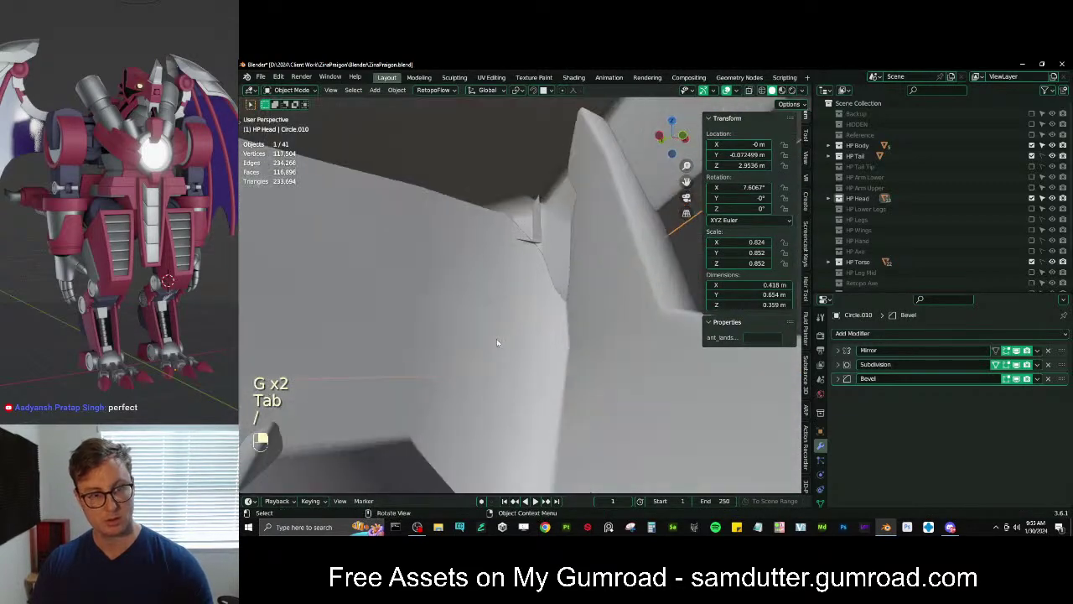
key("Tab")
key("Tab")
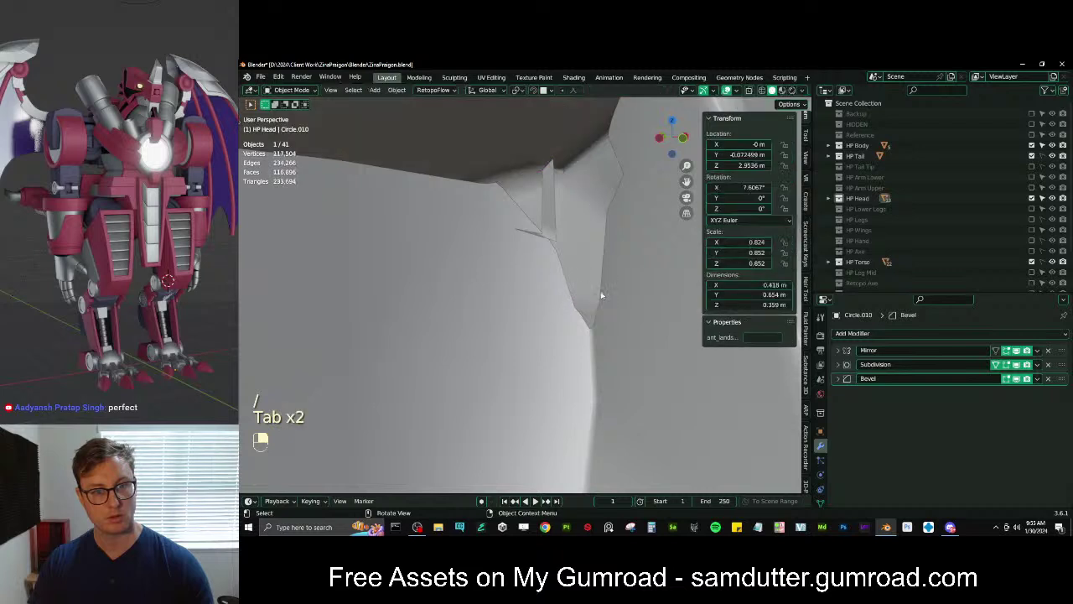
Open the jaw's mesh for face editing and select the inner face beside the rear hinge corner
left_click(597, 336)
key("Tab")
middle_click_drag(582, 326, 570, 310)
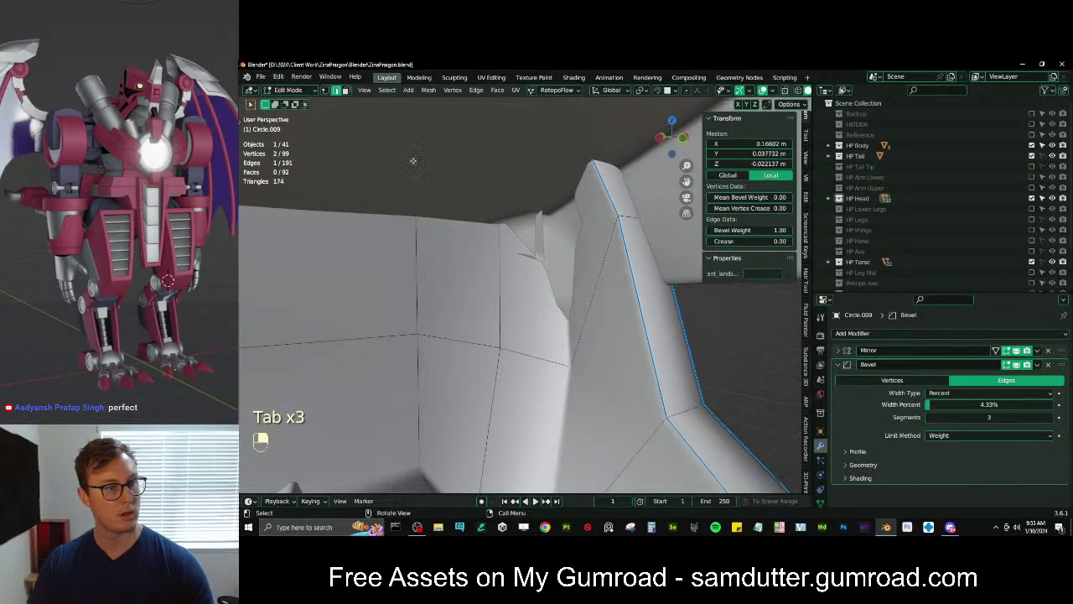
left_click(349, 90)
left_click(583, 293)
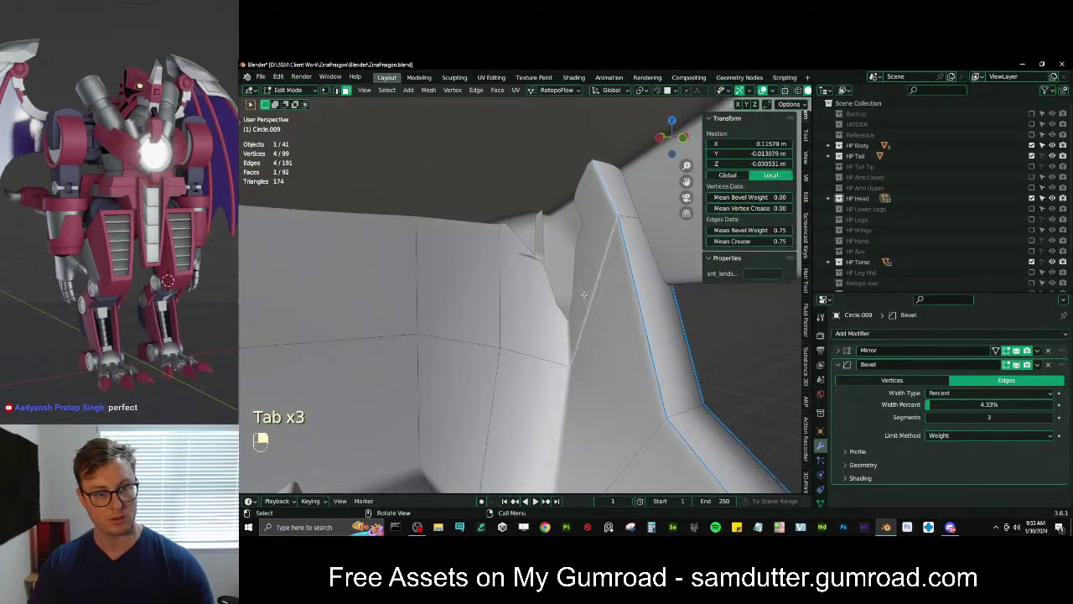
key("g")
key("x")
left_click(563, 297)
key("ctrl+z")
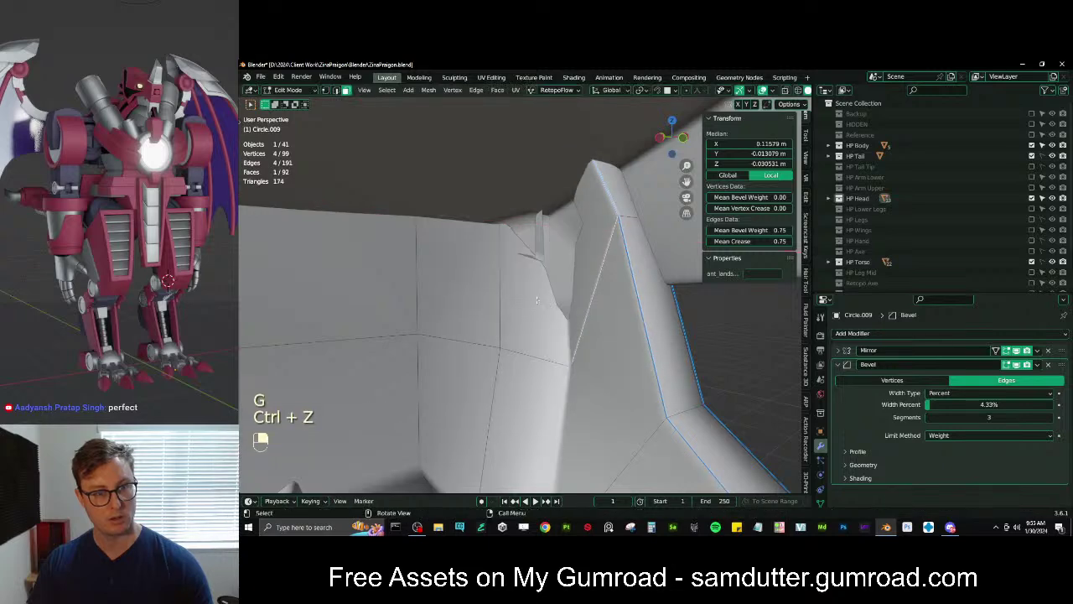
Include the adjoining inner jaw face, shift both about -0.009 m along X, scale them to 0.81 along X and shift them another -0.011 m
right_click(540, 296, "shift")
key("g")
key("x")
left_click(522, 299)
key("s")
key("x")
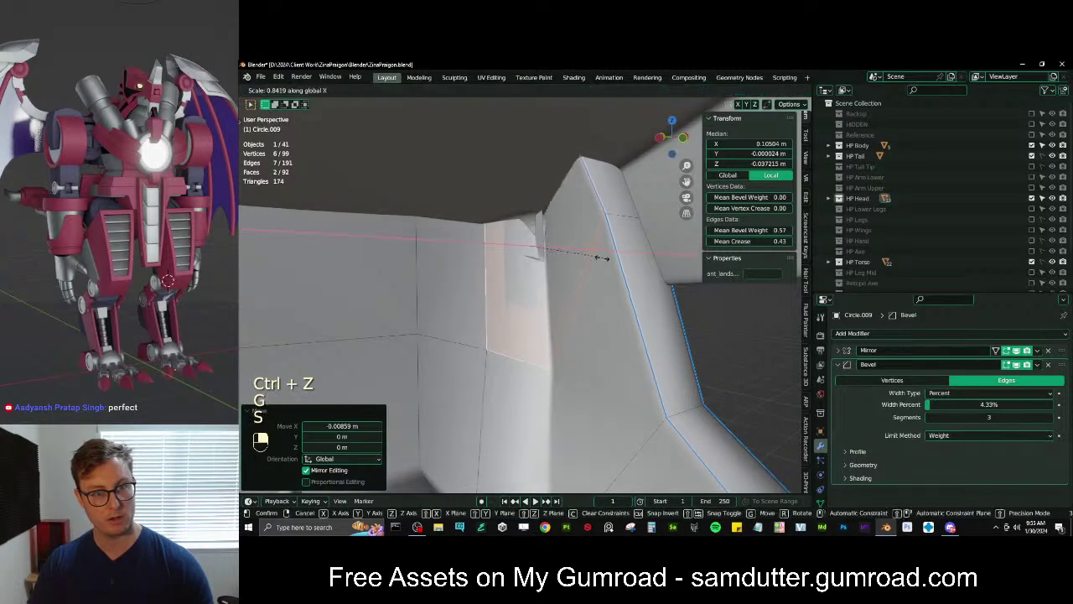
left_click(600, 258)
key("g")
key("x")
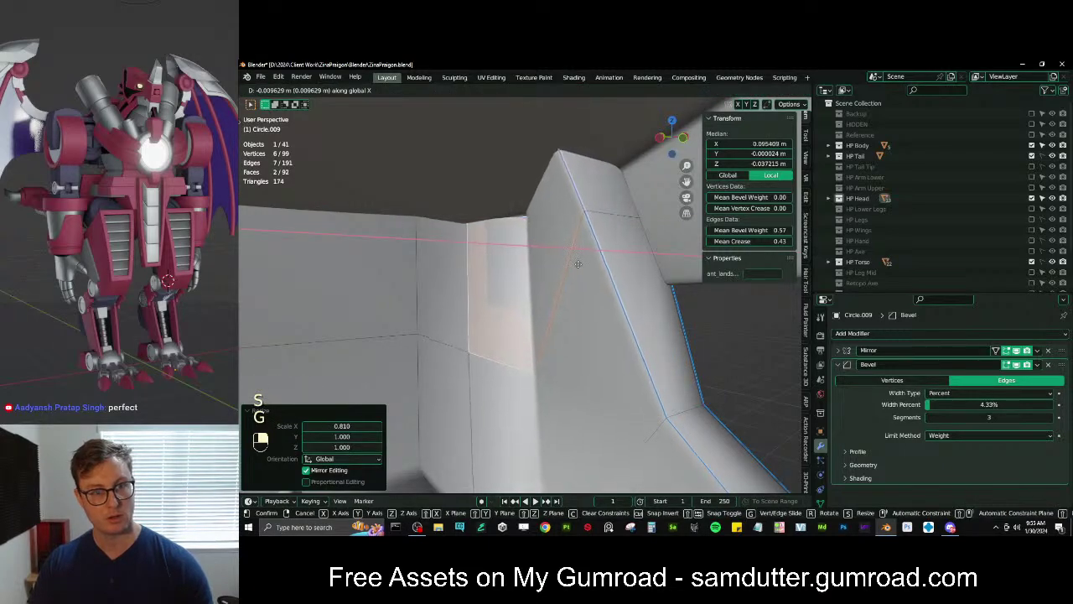
left_click(575, 264)
Select the vertex path across the jaw's inner wall from the centre to the hinge corner and even it out with LoopTools Space
middle_click_drag(575, 263, 546, 311)
mouse_move(547, 312)
middle_mouse_down()
mouse_move(506, 307)
mouse_move(537, 309)
middle_mouse_up()
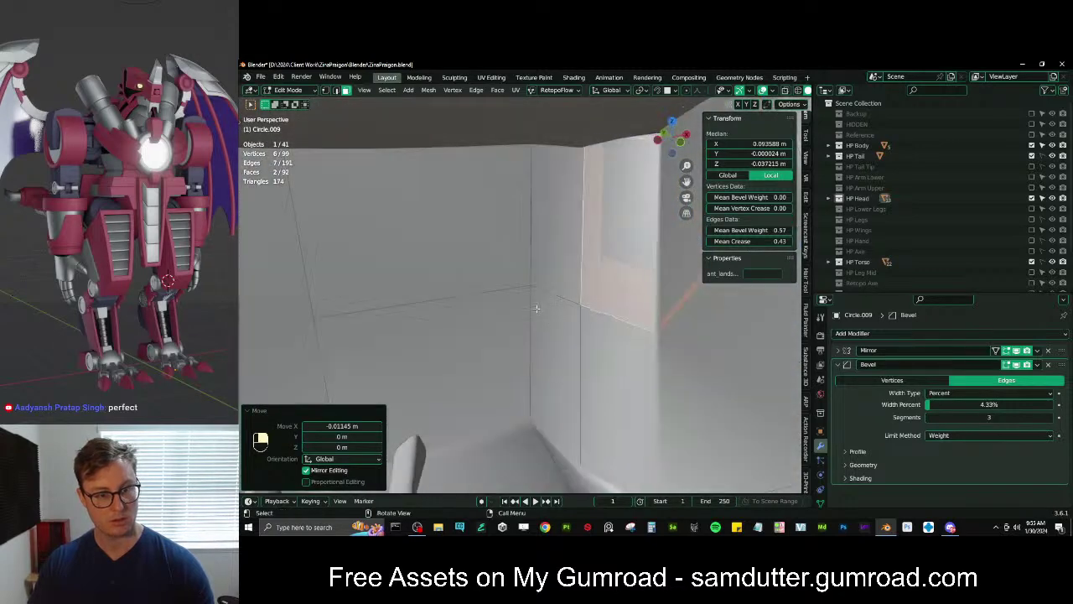
left_click(326, 89)
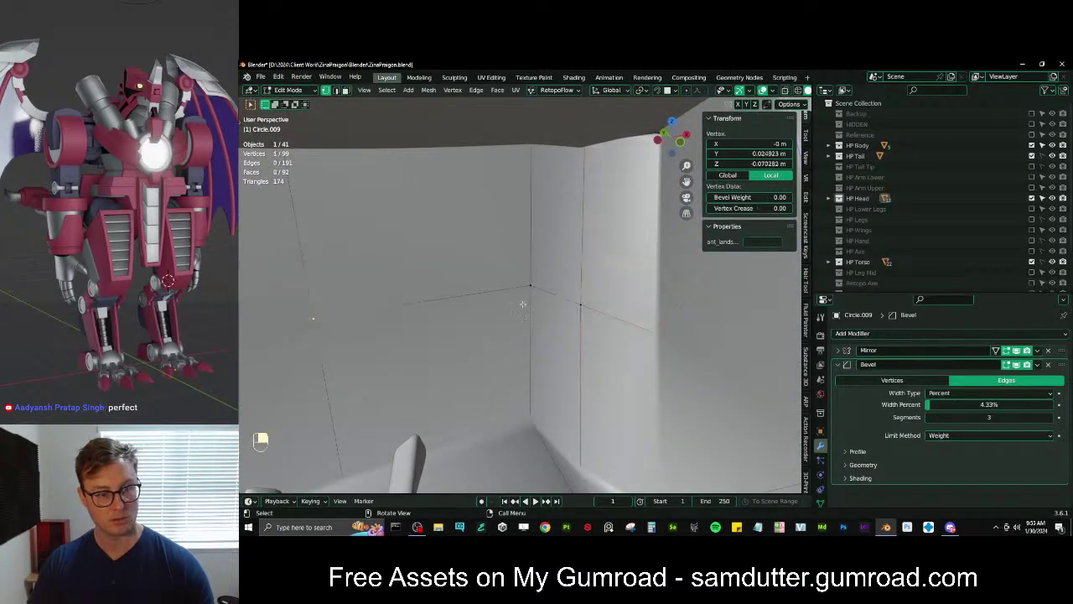
left_click(642, 328, "ctrl")
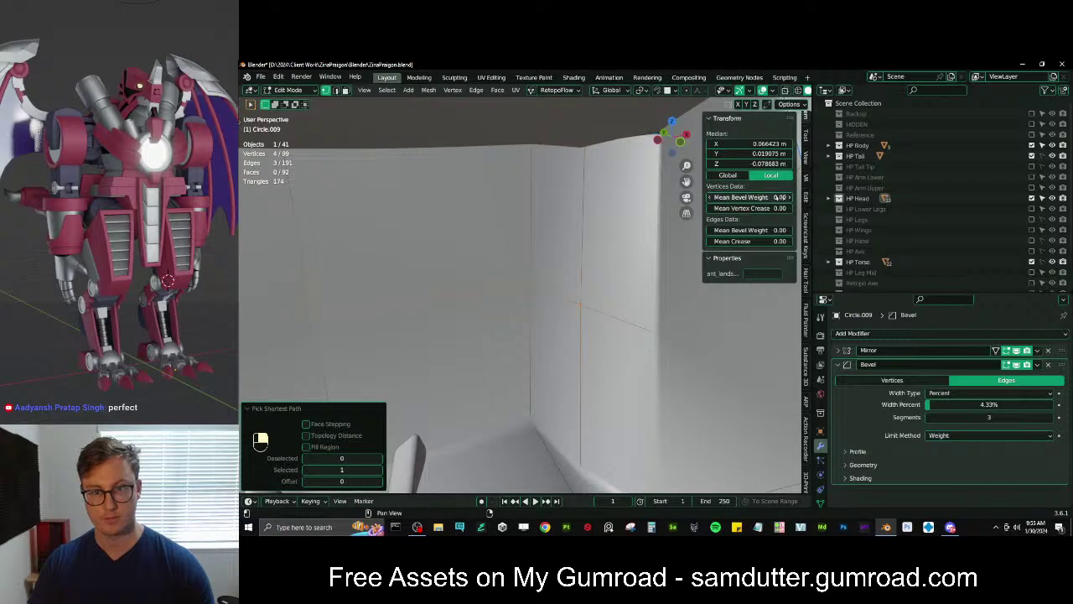
left_click(806, 197)
left_click(753, 208)
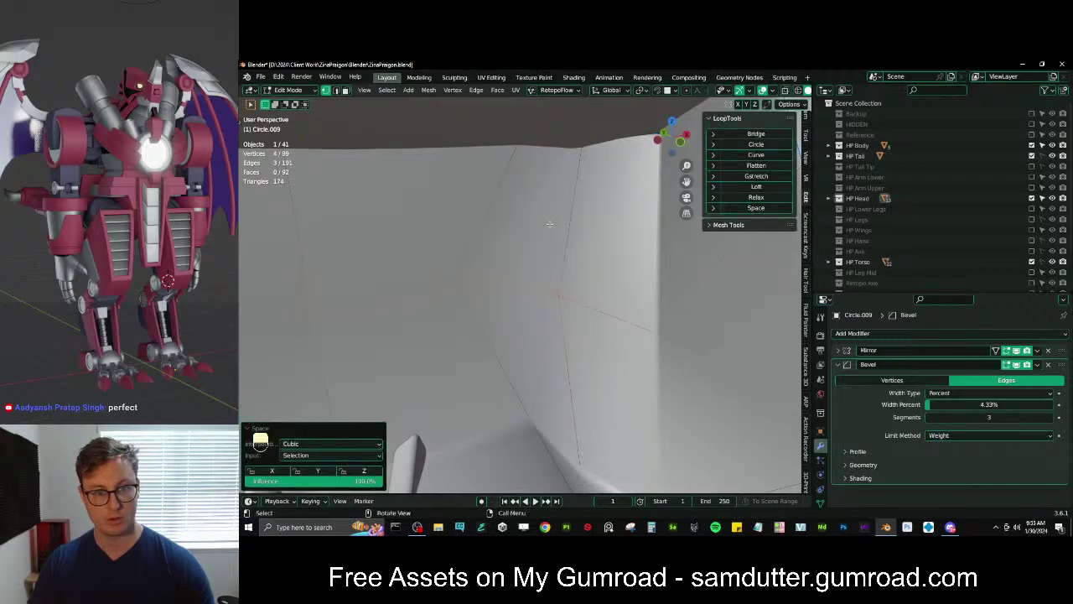
Evenly space the vertices along the jaw's rear rim with LoopTools Space and leave mesh editing
key("z")
mouse_move(496, 198)
middle_mouse_down()
mouse_move(427, 159)
mouse_move(431, 203)
middle_mouse_up()
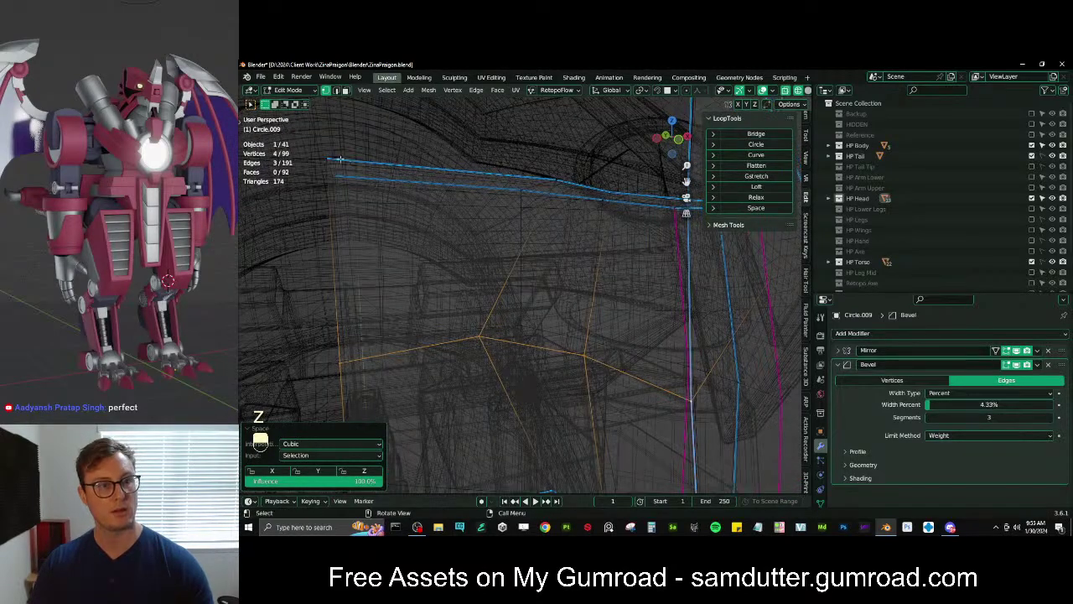
left_click(339, 158)
middle_click_drag(642, 182, 590, 176)
left_click(632, 215, "ctrl")
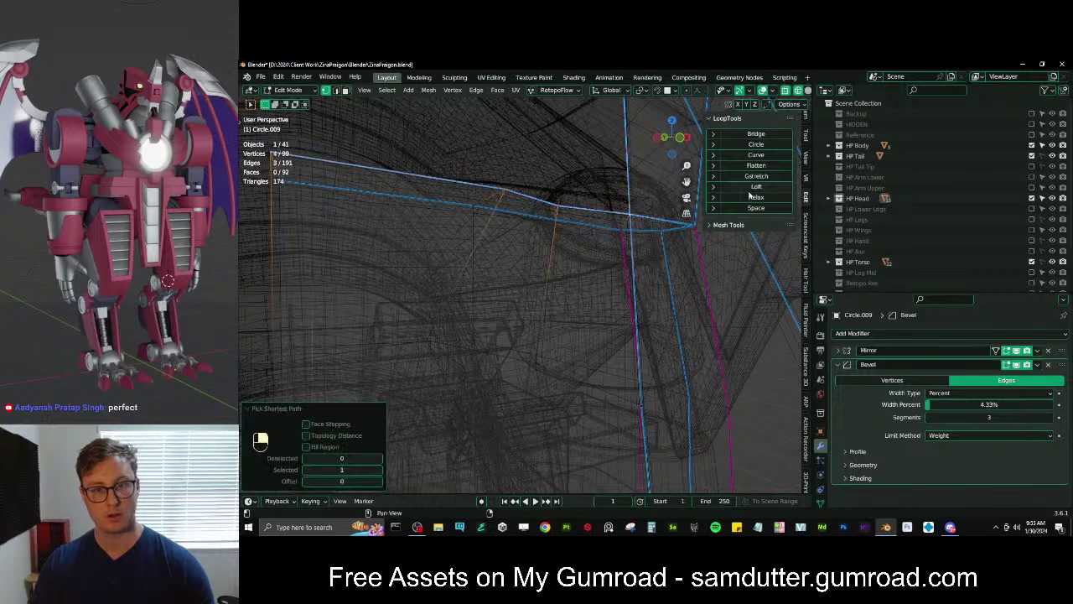
left_click(760, 208)
key("z")
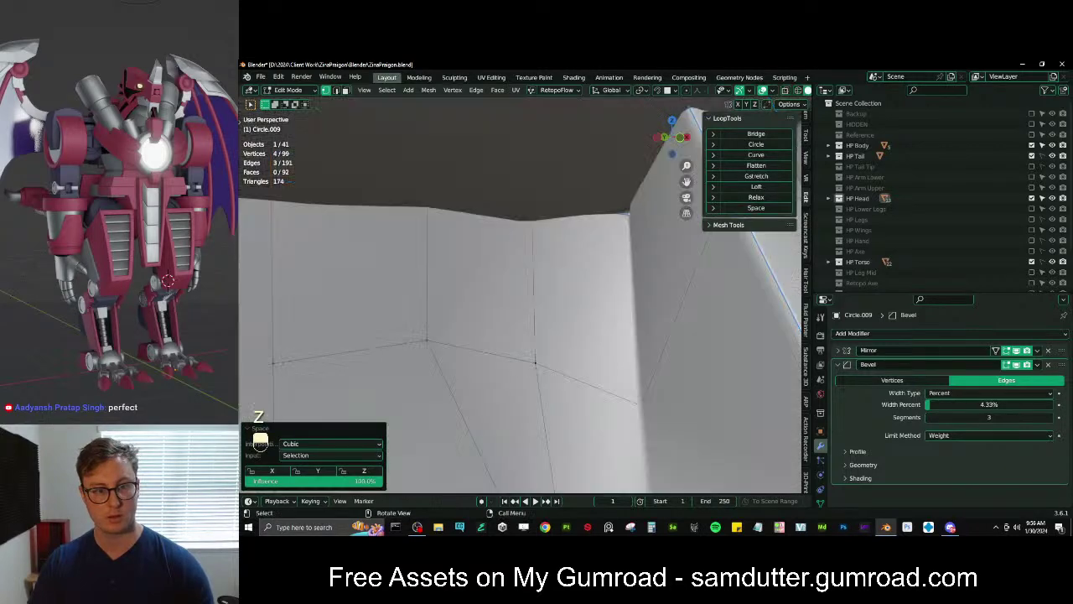
mouse_move(536, 252)
middle_mouse_down()
mouse_move(596, 326)
mouse_move(530, 325)
mouse_move(562, 327)
mouse_move(572, 305)
mouse_move(558, 321)
mouse_move(440, 302)
mouse_move(579, 335)
middle_mouse_up()
key("Tab")
Move the neck strip's upper end about 0.003 m along Y and -0.005 m along Z, then rotate and reposition it beneath the head
left_click(578, 335)
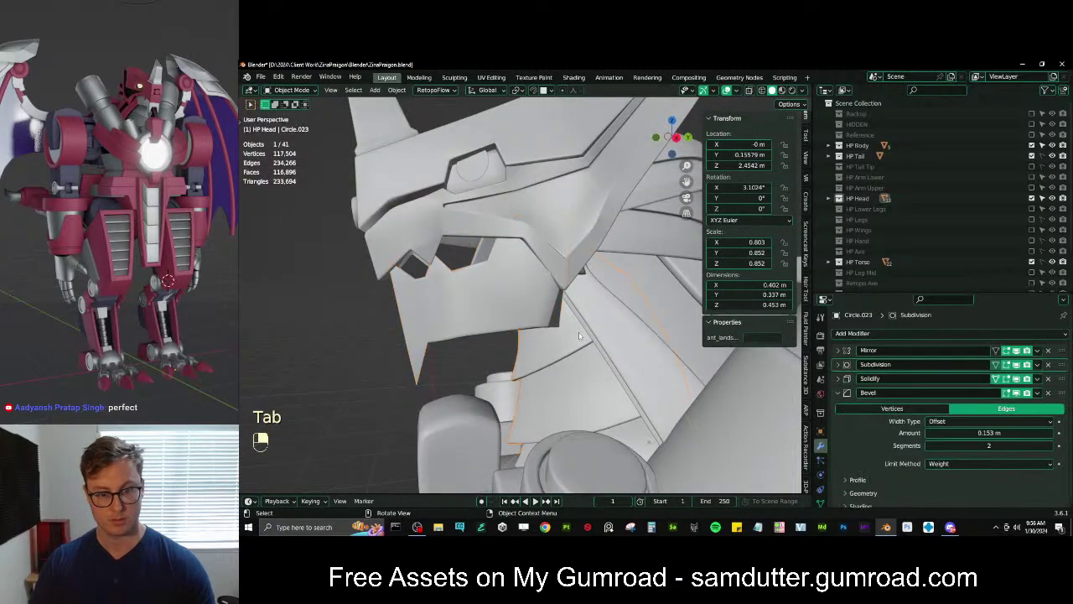
key("KP_3")
key("Tab")
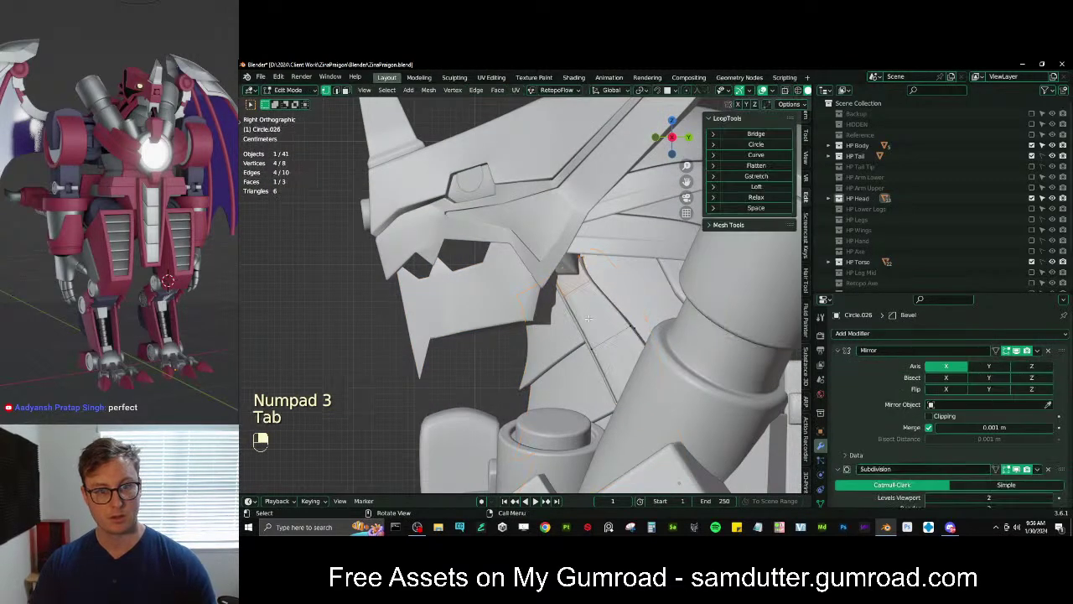
key("z")
key("g")
left_click(557, 294)
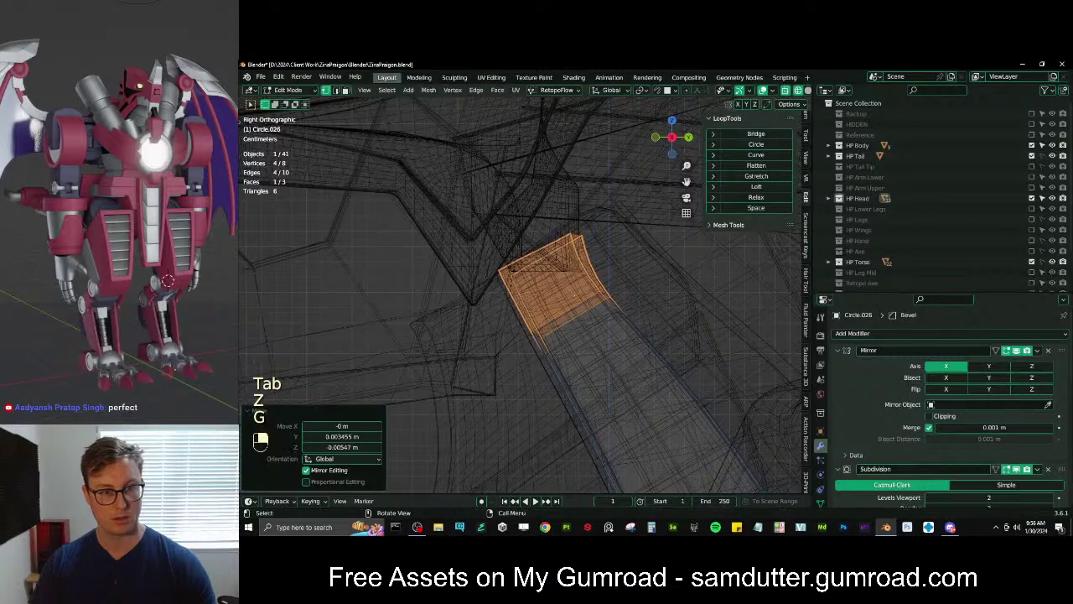
key("r")
left_click(631, 239)
left_click(627, 238)
key("Tab")
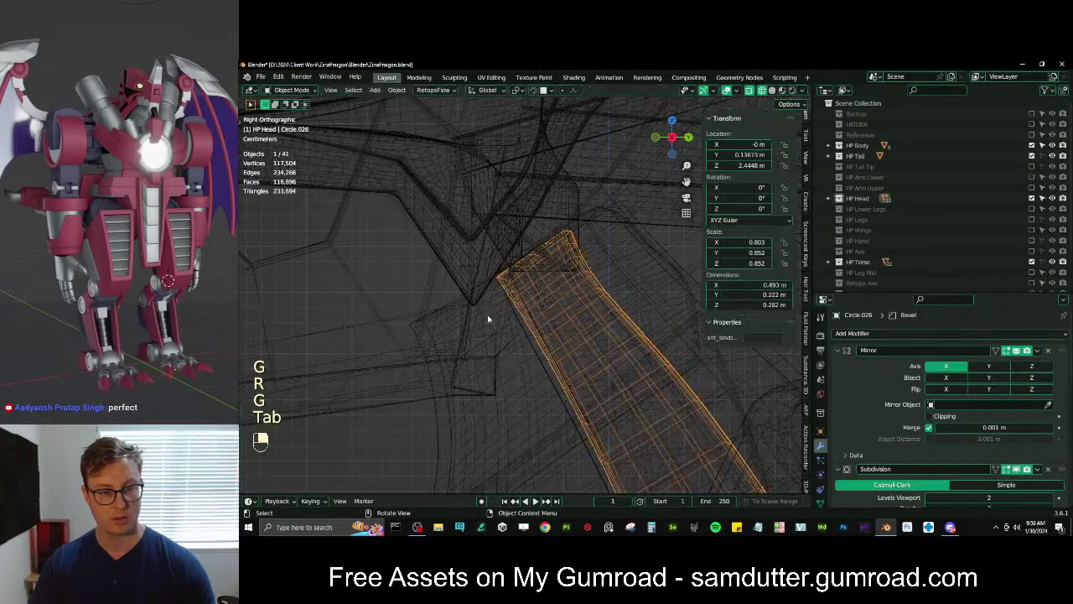
Isolate the jaw for mesh editing and select the vertex path along its inner wall up to the hinge corner
key("z")
middle_click_drag(483, 332, 462, 365)
left_click(496, 359)
key("Tab")
key("KP_Divide")
key("z")
scroll(520, 299, "up", 5)
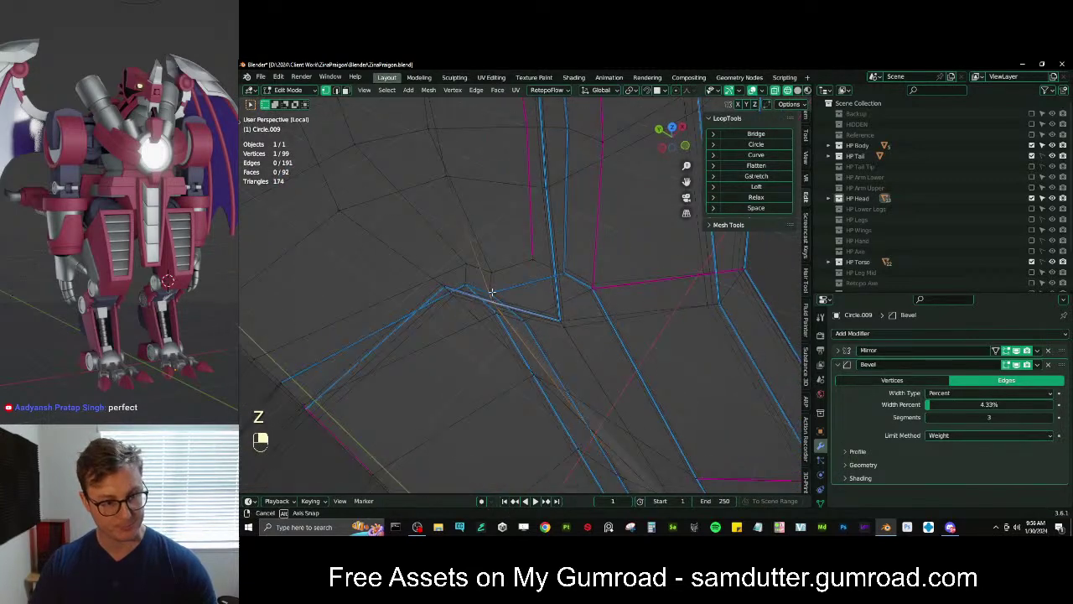
left_click(349, 376, "ctrl")
key("z")
middle_click_drag(551, 349, 617, 350)
key("g")
key("g")
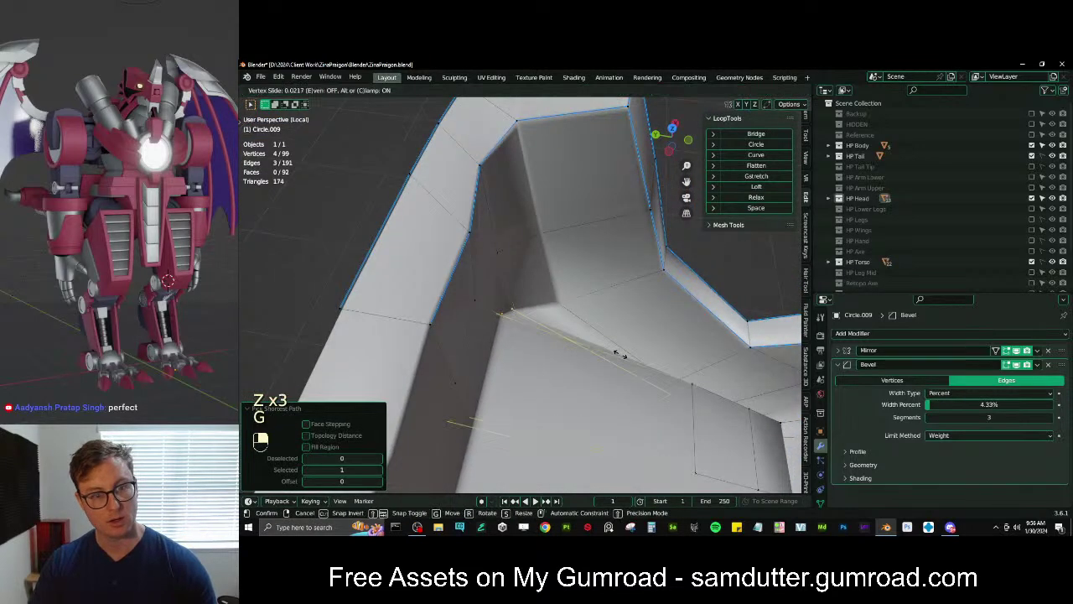
left_click(625, 357)
key("g")
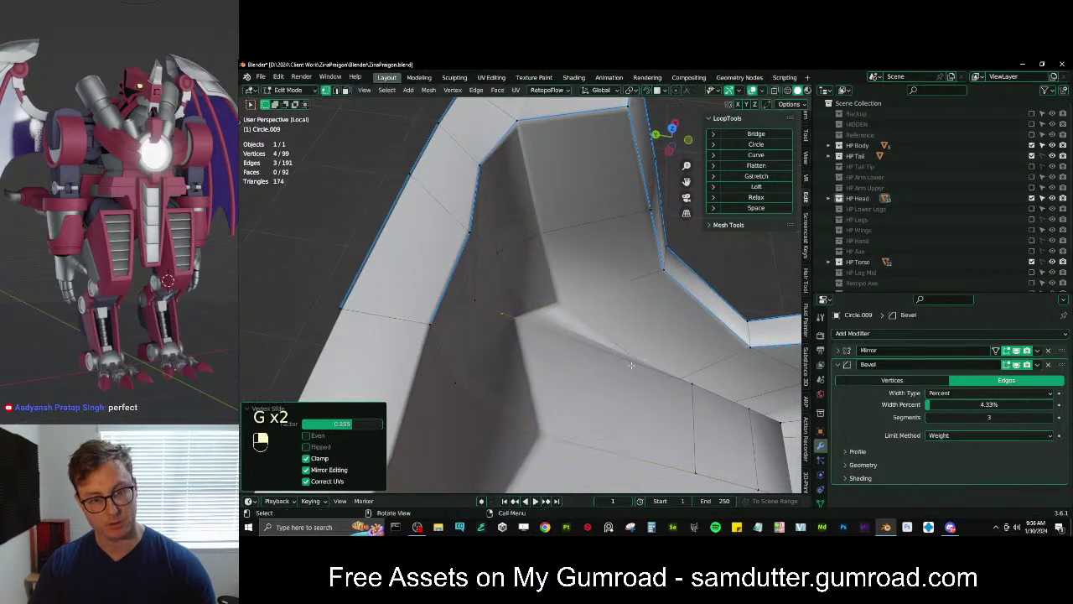
key("ctrl+z")
Nudge the selected inner jaw vertices to adjust the hinge corner, then leave mesh editing and local view
key("g")
left_click(592, 357)
key("Tab")
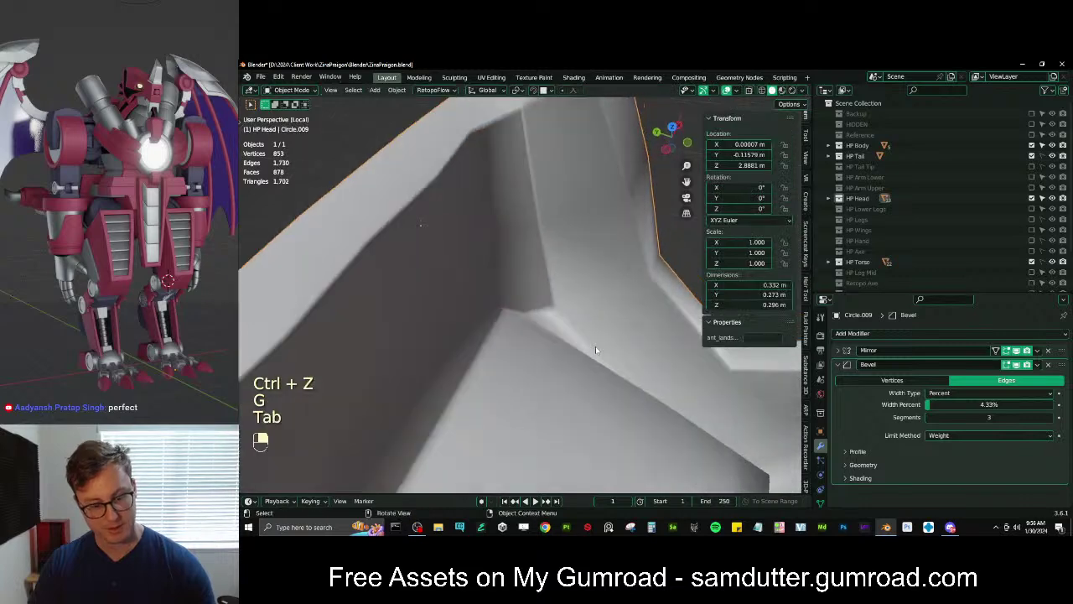
key("slash")
In side view, rotate the front neck plate's upper front corner vertex 18.8° and move it back toward the neck
middle_click_drag(599, 358, 437, 291)
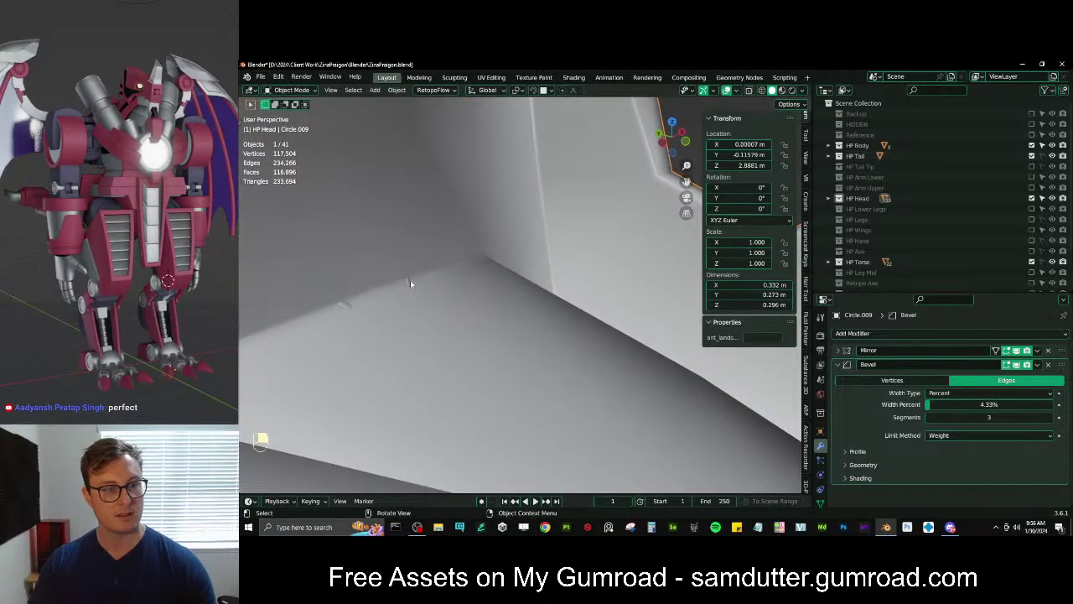
left_click(412, 282)
key("KP_3")
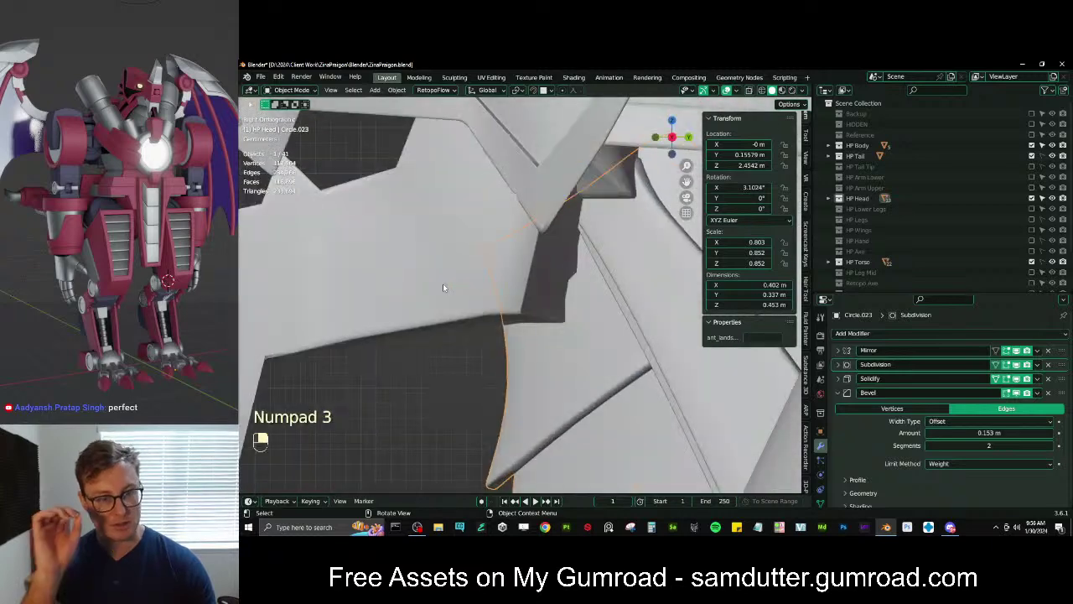
key("Tab")
left_click(457, 143)
left_click(465, 259)
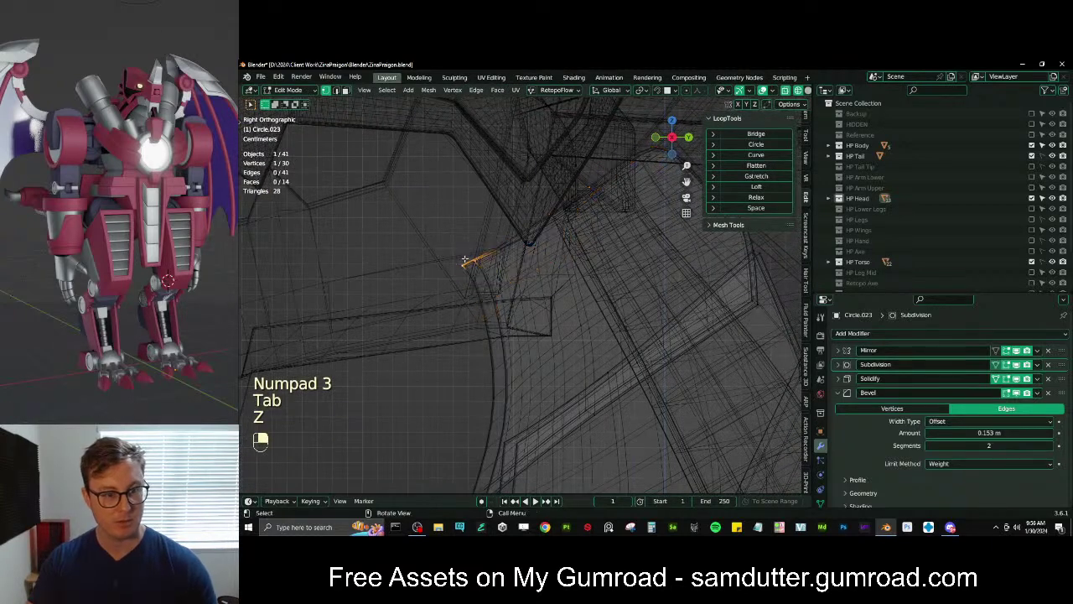
key("r")
left_click(546, 245)
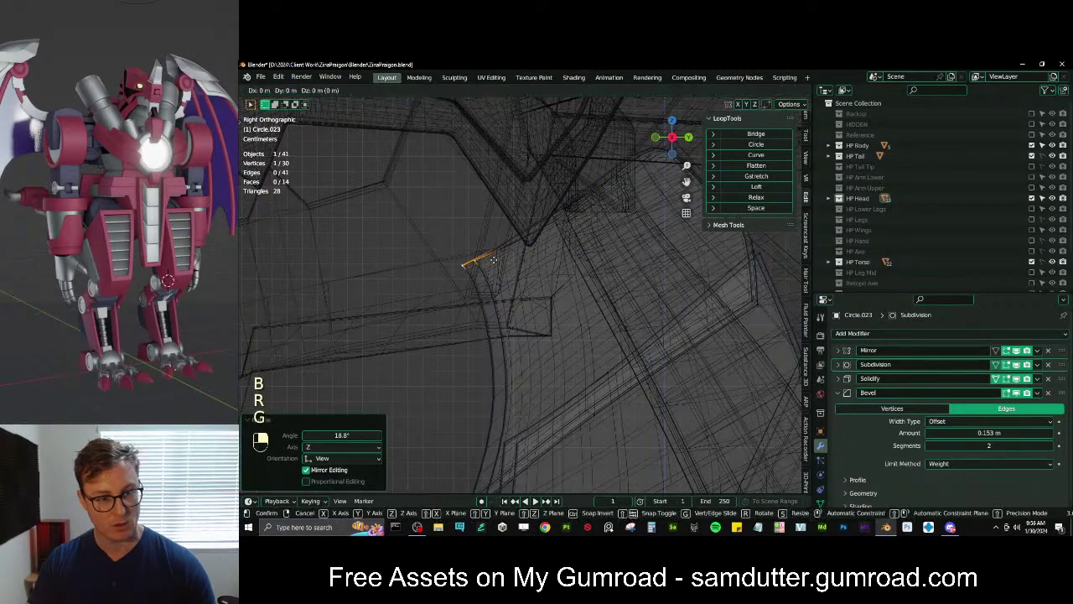
left_click(508, 256)
Move the neck plate's two upper front vertices back, rotate them -10.2° and reposition them behind the jaw, then leave mesh editing
left_click_drag(445, 204, 512, 345)
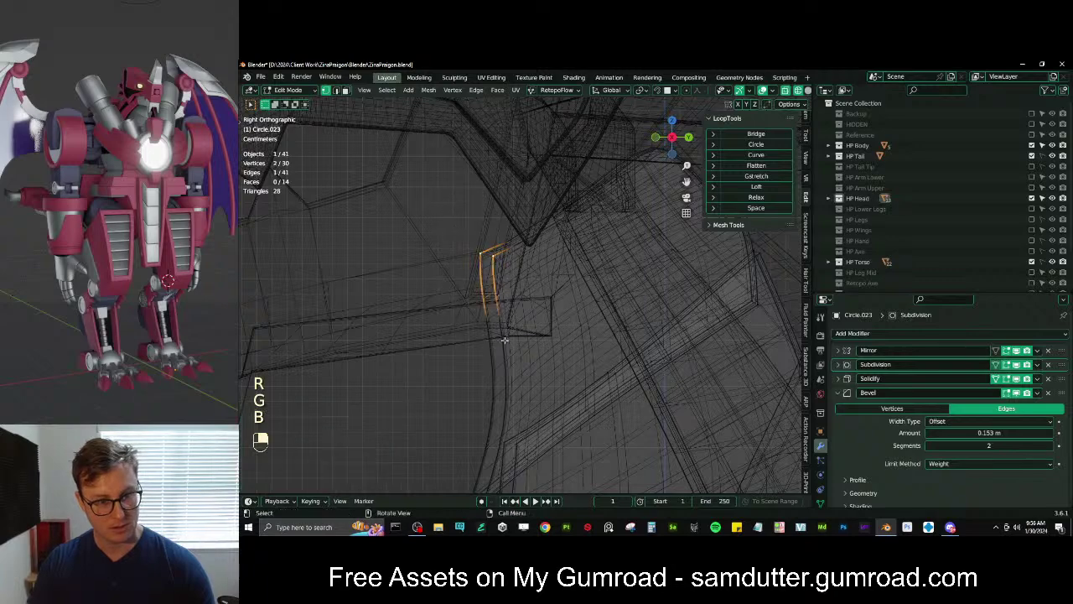
key("g")
left_click(524, 339)
key("r")
left_click(561, 234)
key("g")
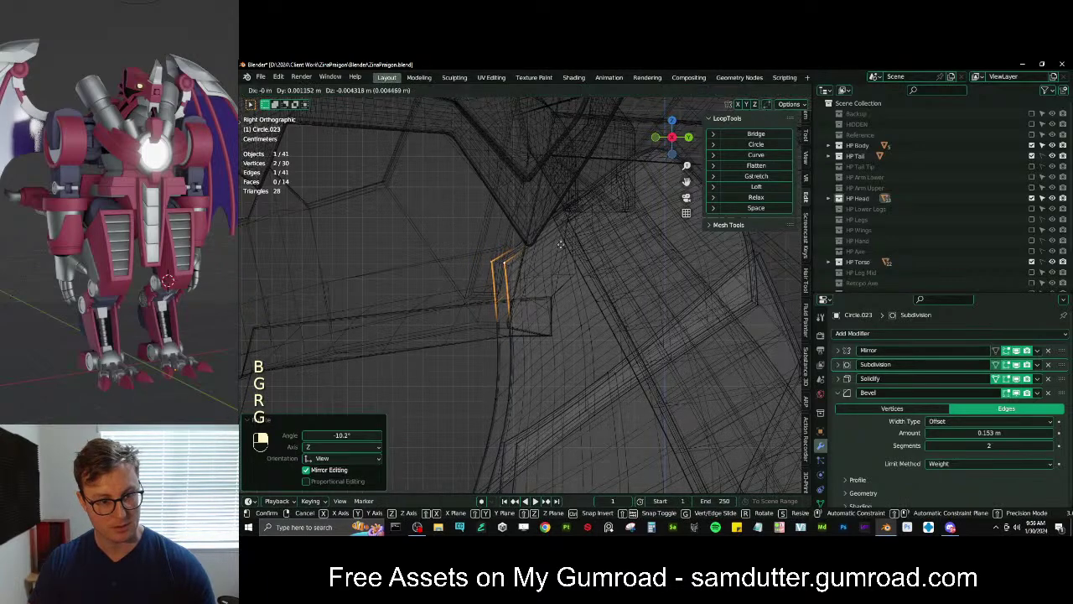
left_click(560, 238)
key("Tab")
key("z")
Test the jaw's opening motion by rotating it about the X axis, then restore its pose and inspect the hinge
left_click(594, 284)
mouse_move(593, 283)
middle_mouse_down()
mouse_move(578, 293)
mouse_move(645, 311)
mouse_move(627, 321)
mouse_move(589, 302)
mouse_move(531, 325)
mouse_move(481, 315)
mouse_move(515, 352)
middle_mouse_up()
left_click(590, 301)
key("r")
key("x")
left_click(582, 337)
key("ctrl+z")
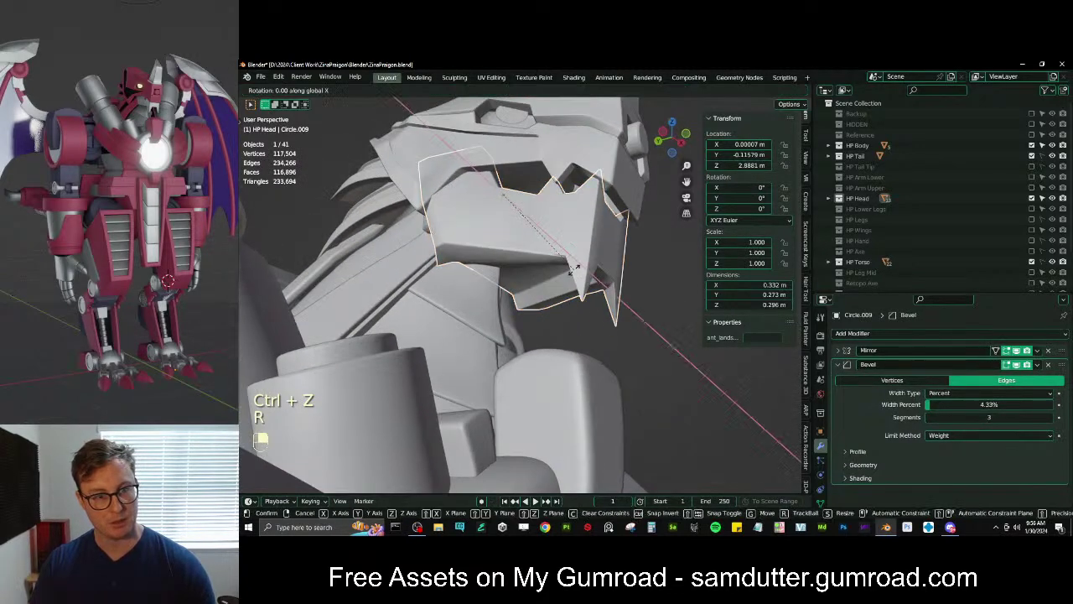
key("r")
key("x")
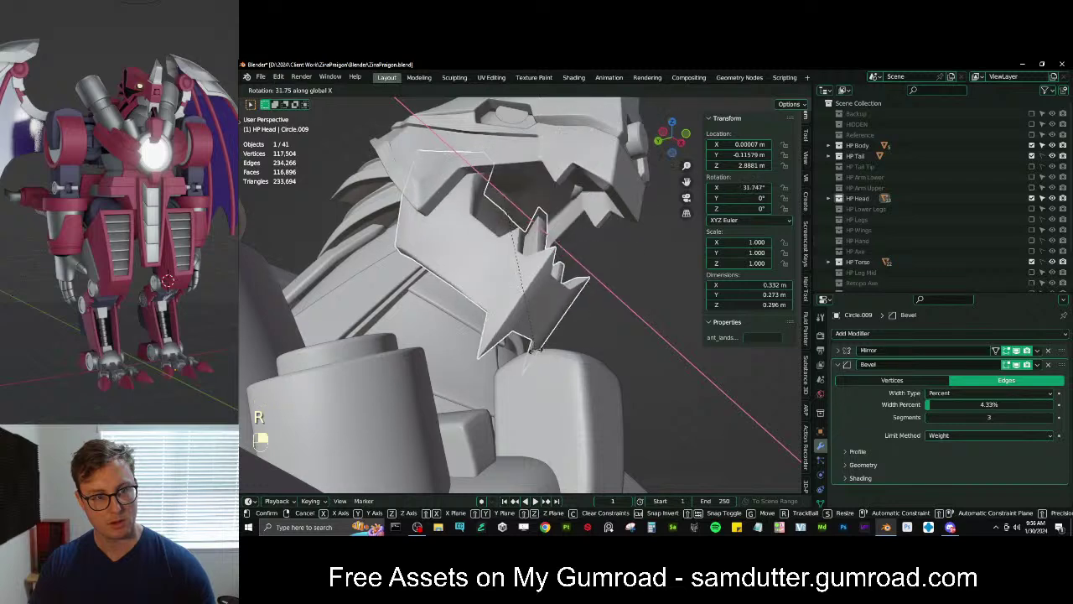
right_click(553, 294)
mouse_move(552, 294)
middle_mouse_down()
mouse_move(537, 282)
mouse_move(535, 301)
mouse_move(553, 307)
mouse_move(517, 300)
mouse_move(452, 324)
mouse_move(530, 305)
mouse_move(486, 300)
mouse_move(571, 288)
middle_mouse_up()
scroll(563, 314, "up", 5)
scroll(453, 324, "down", 5)
scroll(453, 324, "up", 5)
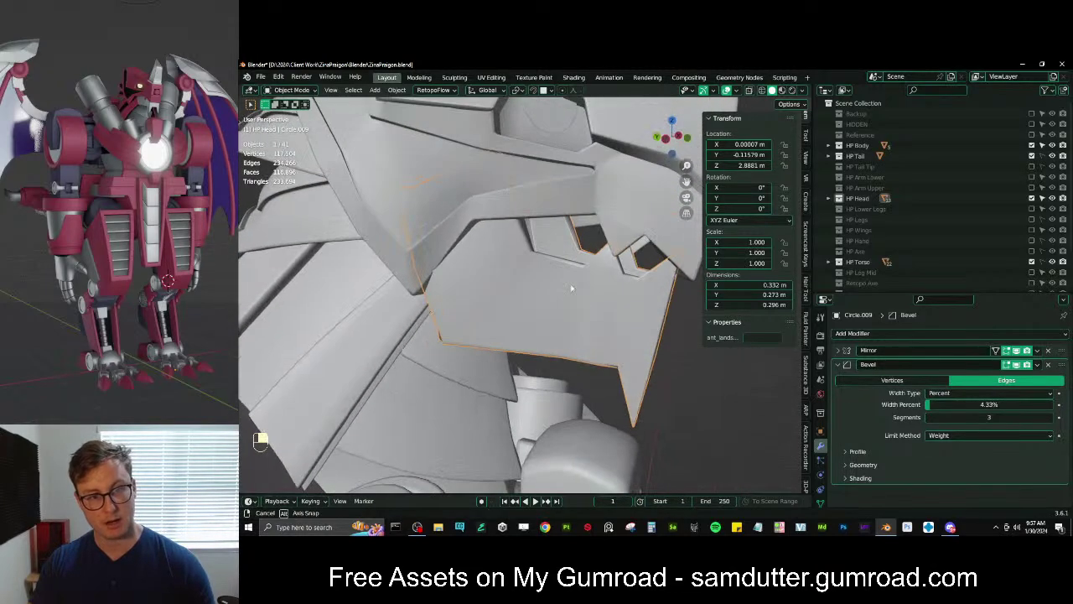
Try another jaw rotation about X, check the clearance around the hinge and undo the rotation
key("r")
key("x")
left_click(581, 339)
scroll(580, 338, "down", 3)
middle_click_drag(580, 338, 484, 286)
scroll(467, 281, "up", 3)
key("ctrl+z")
Rotate the jaw 7.55° about the X axis to open the mouth slightly
scroll(529, 283, "down", 3)
key("r")
left_click(570, 304)
scroll(484, 290, "up", 2)
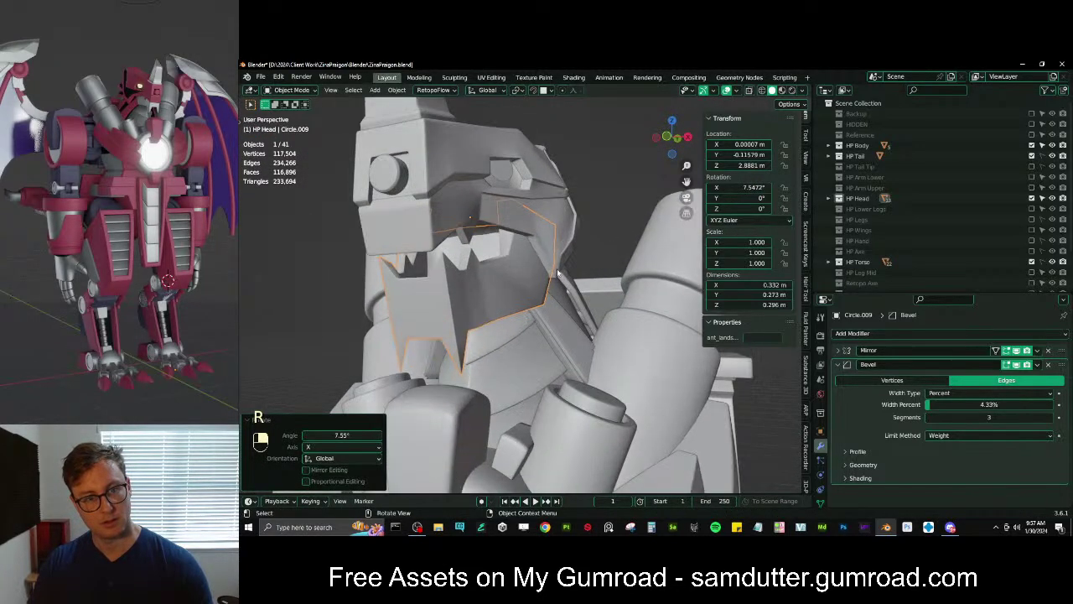
Move the upper head's lower cheek tip outward about 0.014 m along X using proportional editing with Sharp falloff
left_click(549, 238)
middle_click_drag(549, 239, 586, 256)
scroll(587, 257, "up", 2)
key("Tab")
key("z")
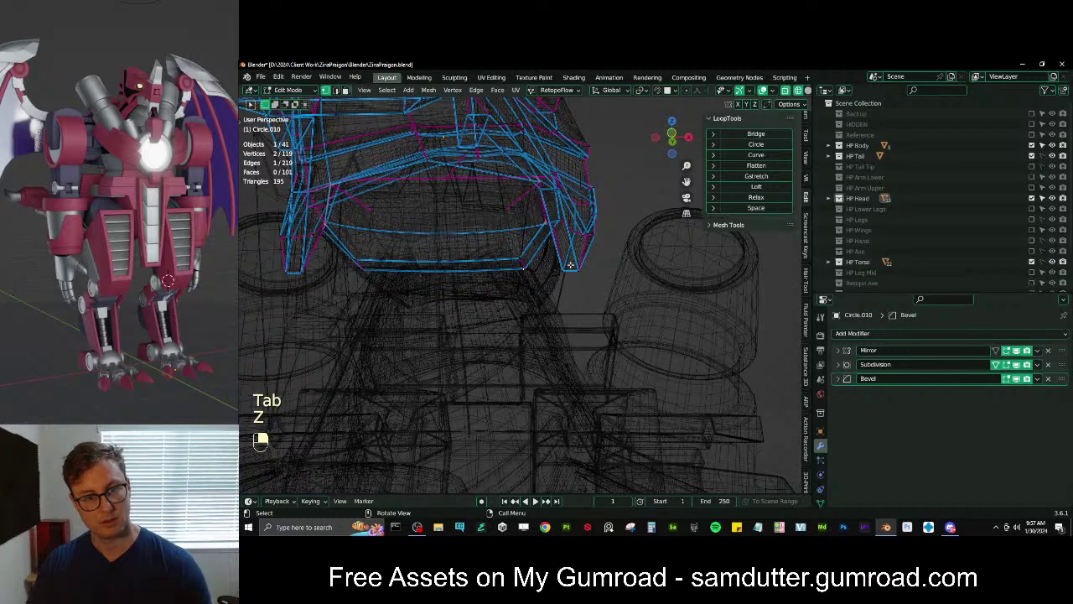
left_click_drag(597, 284, 599, 286)
key("z")
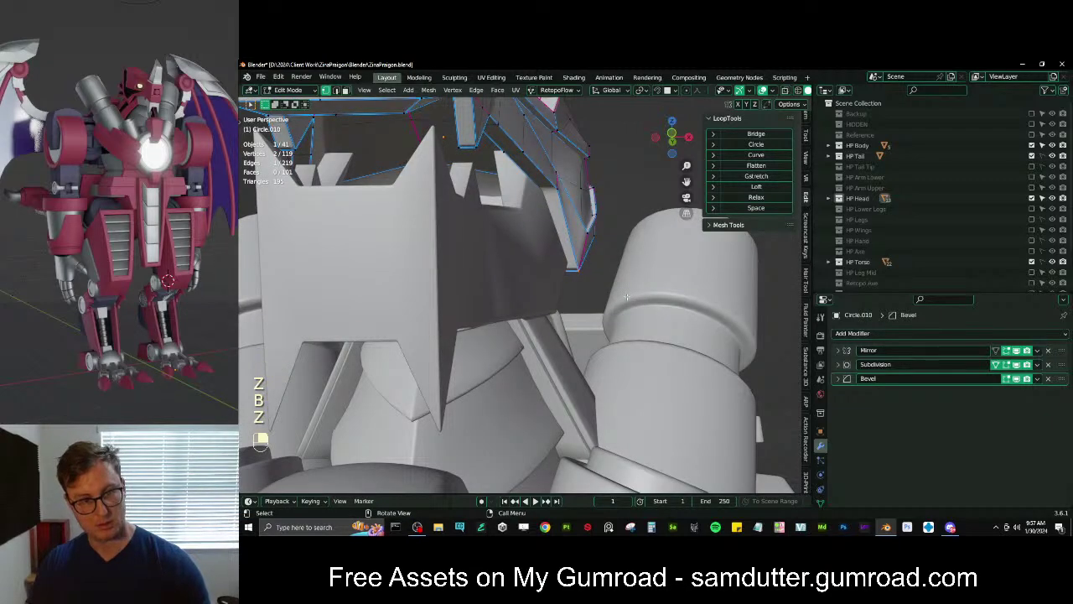
key("o")
middle_click_drag(625, 296, 591, 291)
key("g")
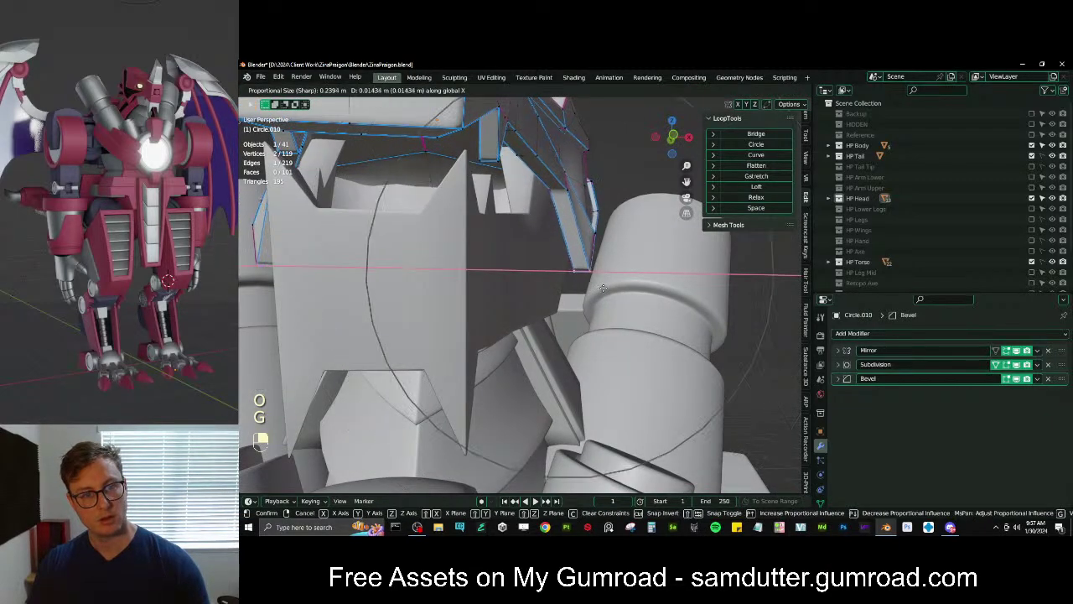
left_click(604, 286)
key("Tab")
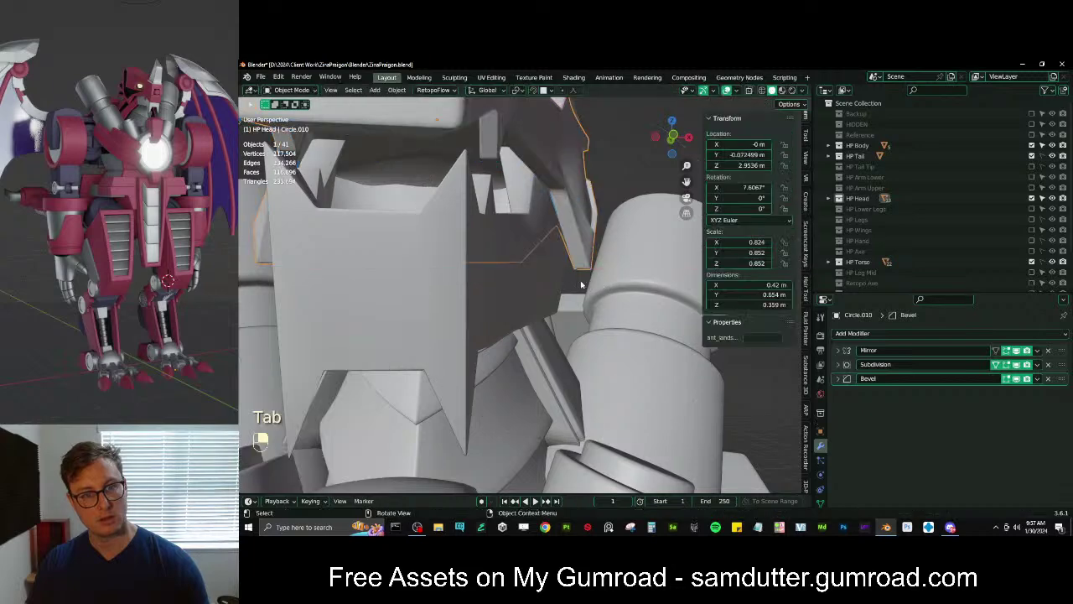
Rotate the jaw to about -3.03° on the X axis to close the mouth
middle_click_drag(604, 286, 459, 324)
key("r")
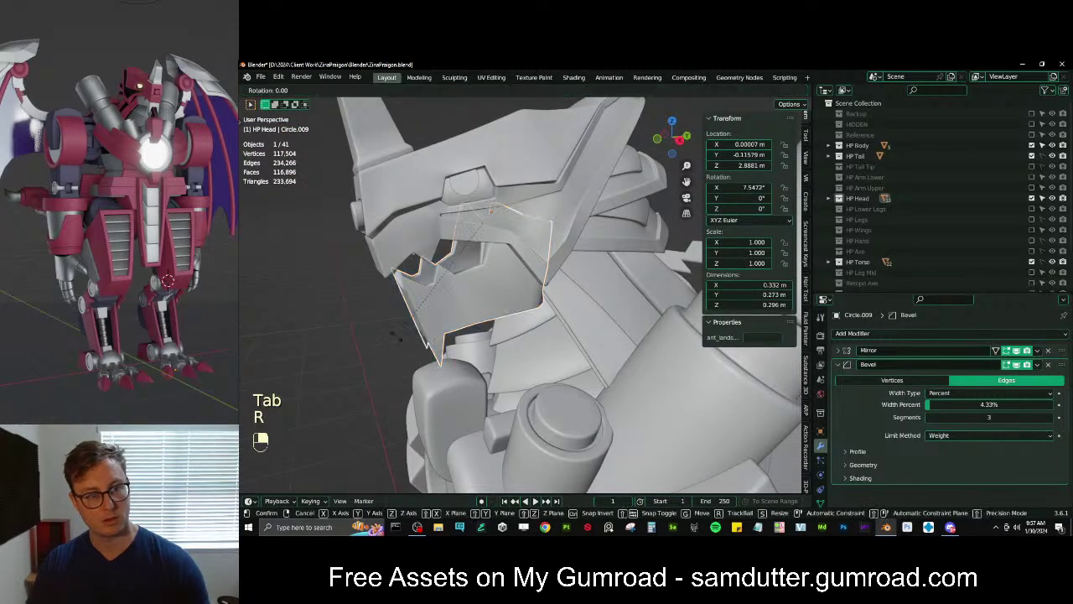
left_click(382, 306)
middle_click_drag(382, 306, 485, 286)
Move the jaw about 0.006 m up along Z and about -0.006 m along Y
key("g")
middle_click(559, 261)
left_click(559, 259)
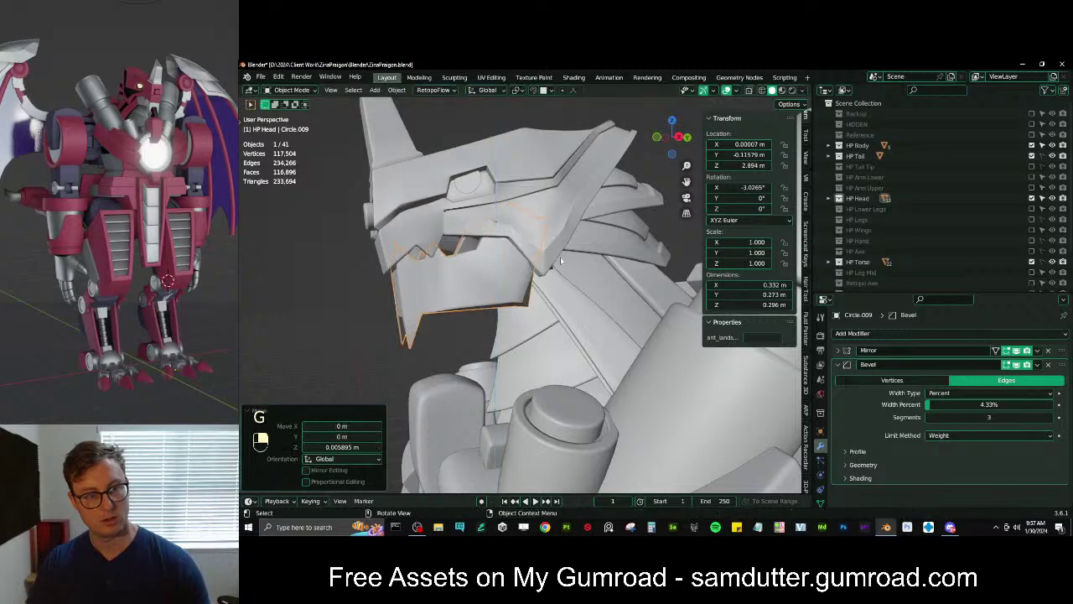
key("g")
middle_click(554, 263)
left_click(550, 266)
Test the jaw's opening by rotating it about 17° around the X axis, then undo the rotation
key("r")
middle_click(387, 310)
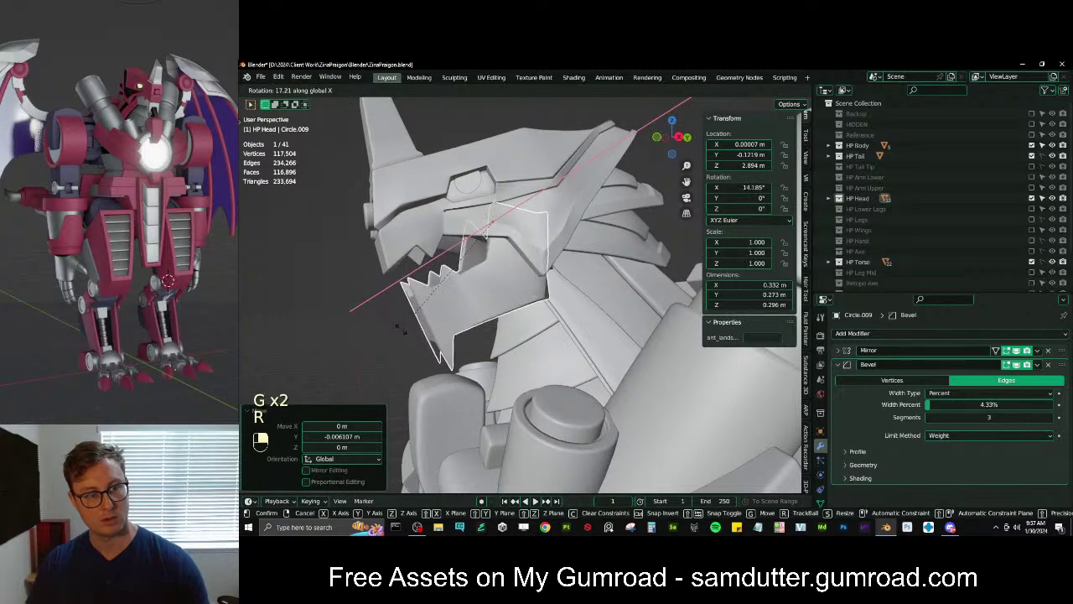
left_click(403, 330)
middle_click_drag(403, 330, 491, 298)
key("ctrl+z")
scroll(373, 310, "down", 5)
scroll(503, 299, "down", 3)
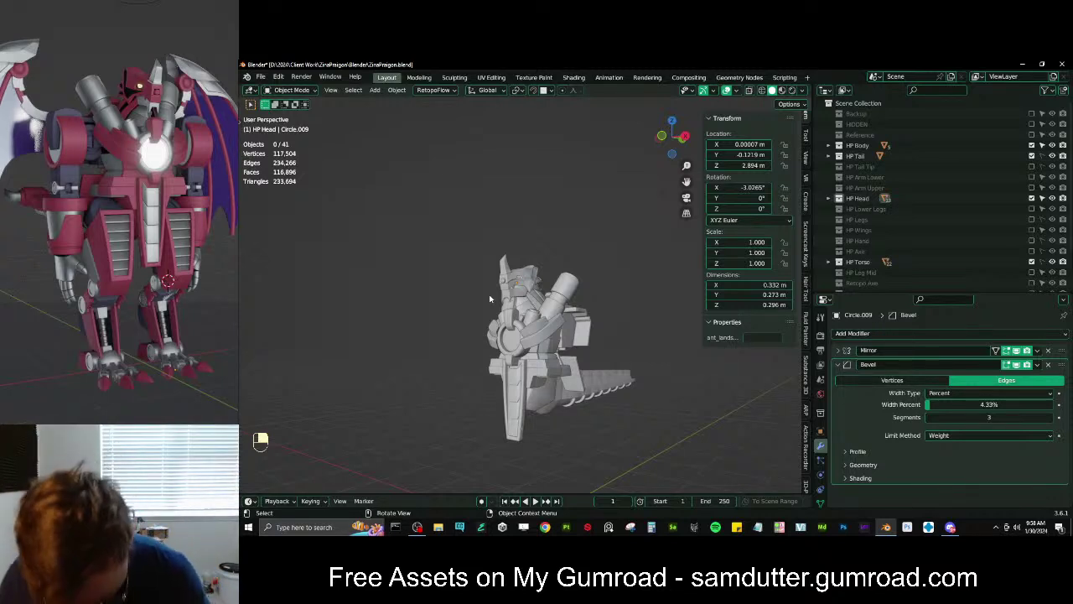
Try moving the upper head's lower cheek tip outward about 0.008 m along X with Sharp proportional editing, then undo it
scroll(526, 250, "up", 10)
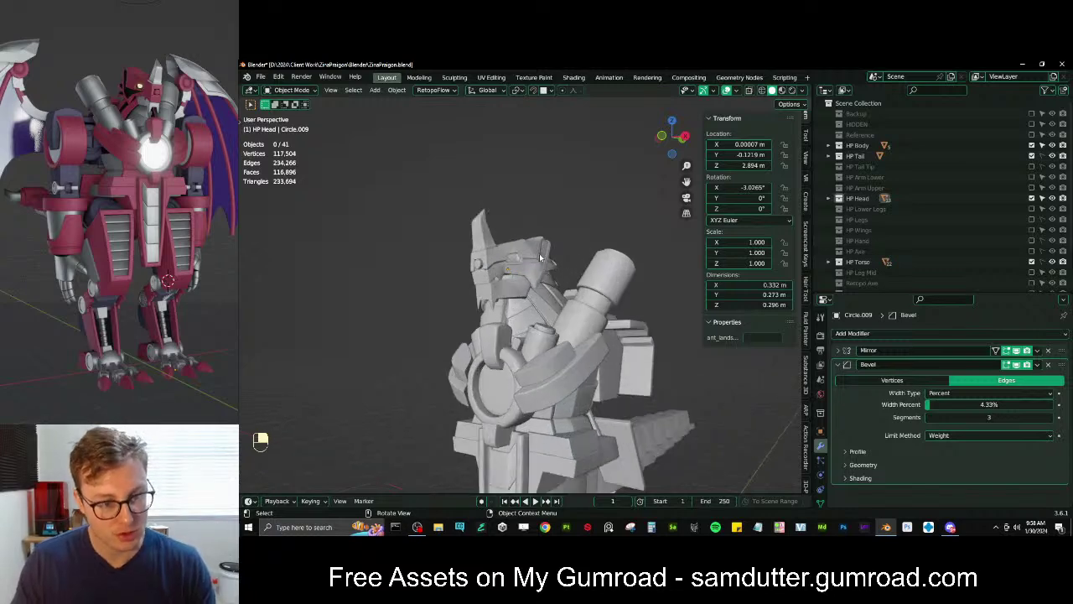
middle_click_drag(531, 276, 585, 277)
scroll(543, 268, "down", 4)
scroll(543, 268, "up", 6)
left_click(549, 257)
key("Tab")
scroll(568, 249, "down", 4)
scroll(560, 316, "down", 3)
key("g")
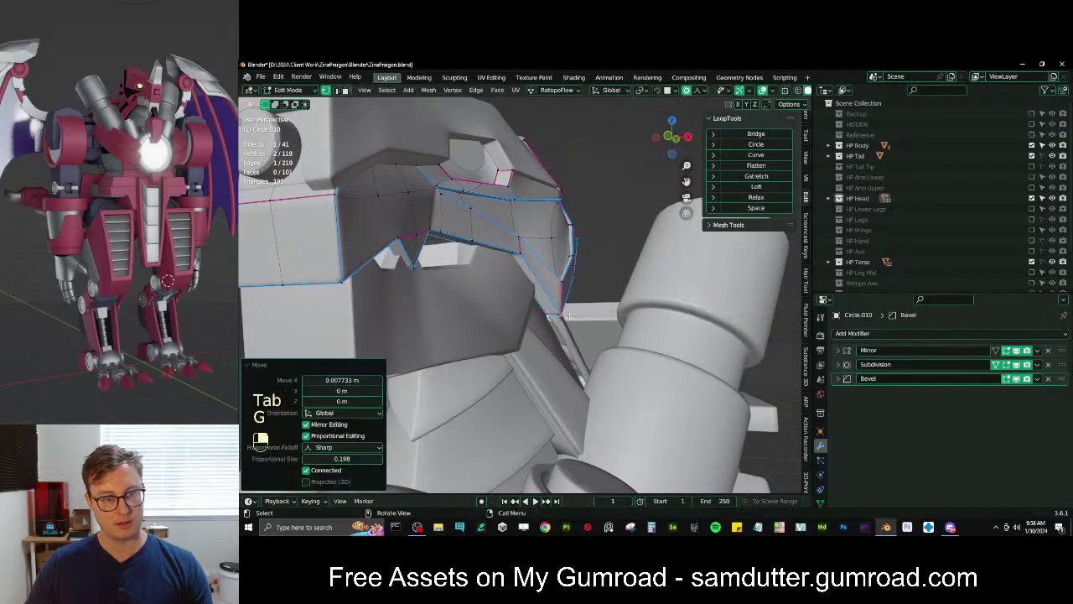
key("ctrl+z")
Check the cheek in wireframe, try moving its edge about 0.012 m outward along X and undo the move
key("z")
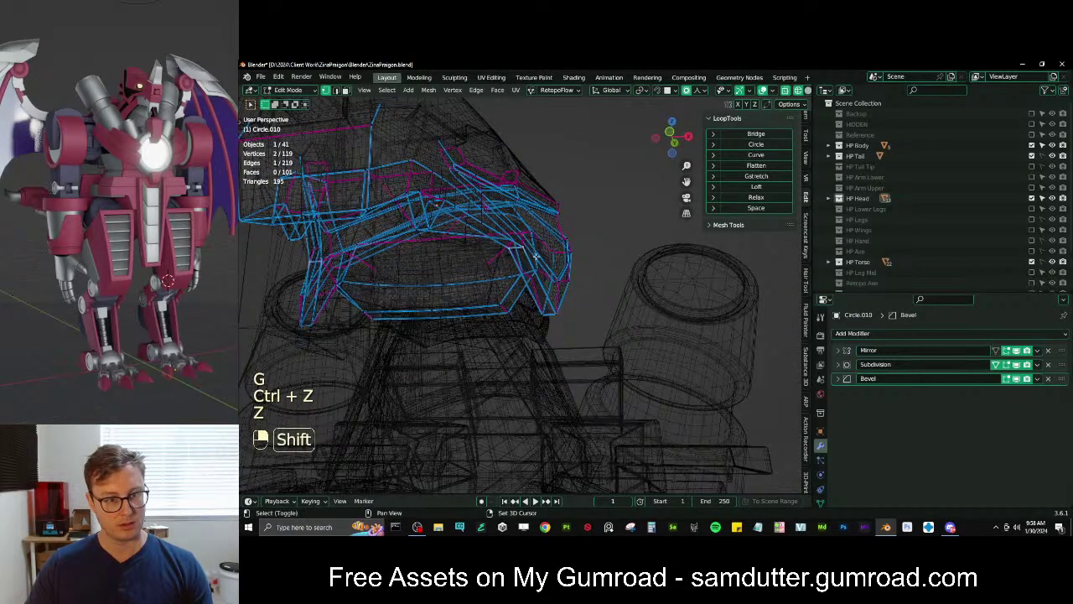
key("shift+z")
key("g")
key("x")
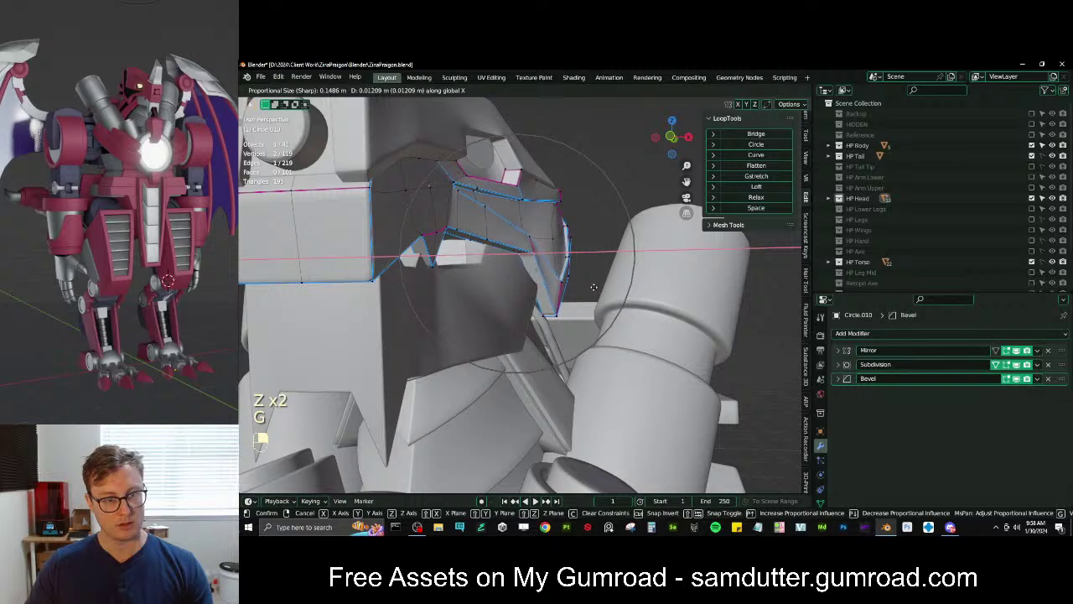
key("ctrl+z")
Move the jaw's upper rear corner inward about 0.014 m along X using proportional editing with Sharp falloff
key("Tab")
key("Tab")
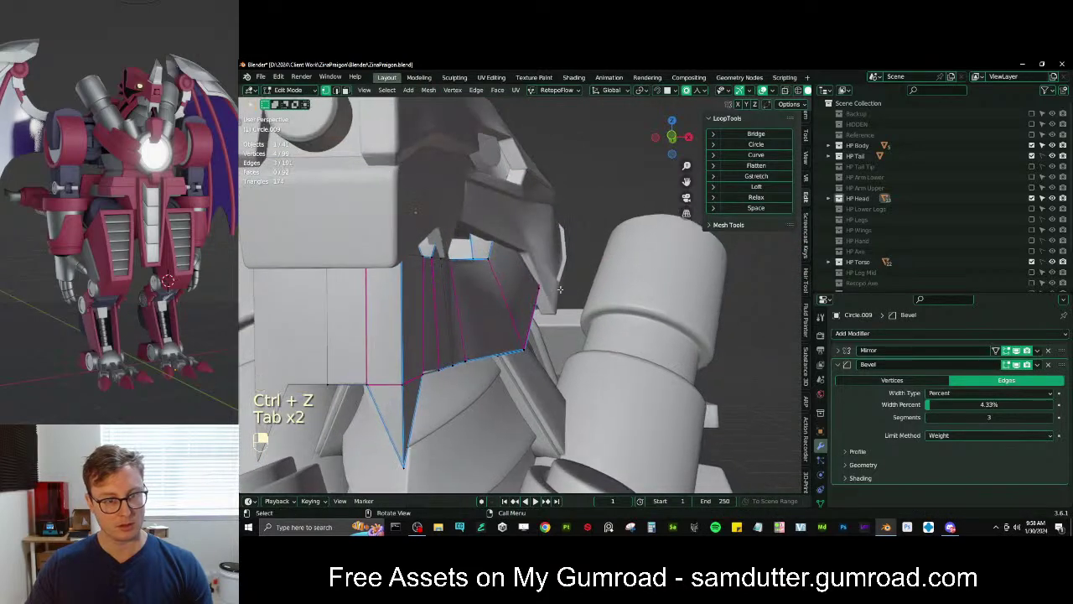
key("g")
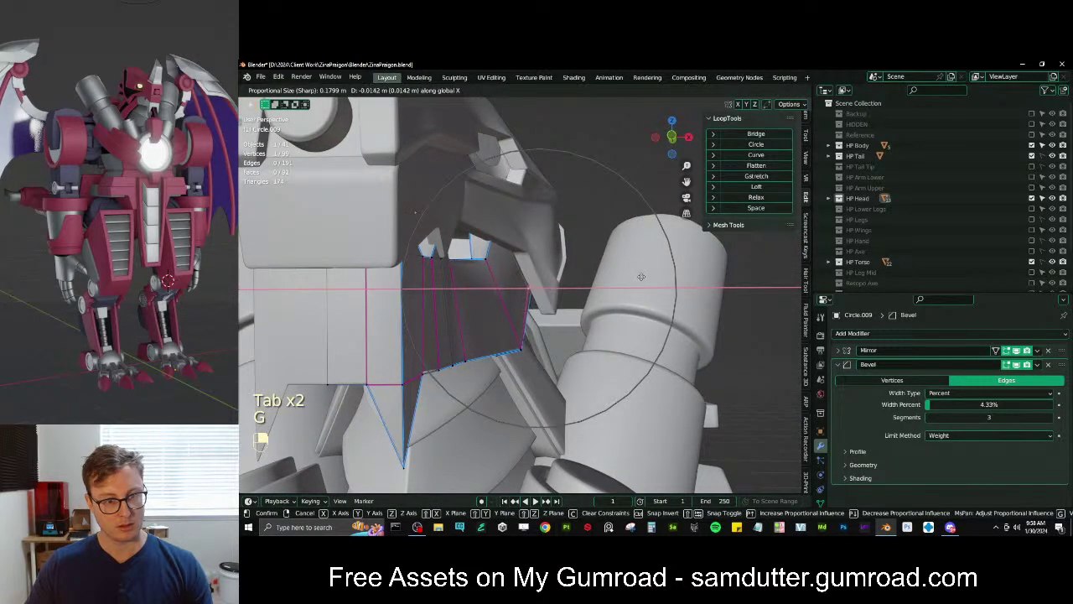
left_click(637, 275)
middle_click_drag(636, 275, 527, 279)
key("Tab")
scroll(521, 291, "down", 4)
Turn off proportional editing and lower the edge near the jaw's bottom rear corner about 0.0024 m along Z
scroll(441, 261, "up", 5)
key("Tab")
key("o")
scroll(518, 289, "up", 2)
left_click(509, 315)
middle_click_drag(509, 315, 501, 296)
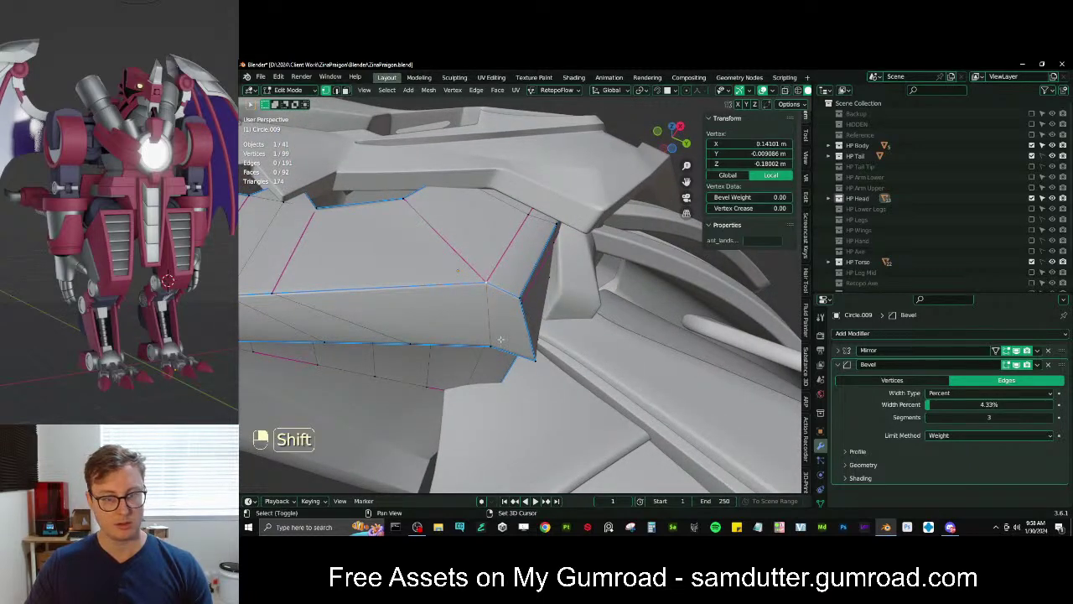
key("g")
middle_click_drag(519, 273, 562, 300)
left_click(524, 323)
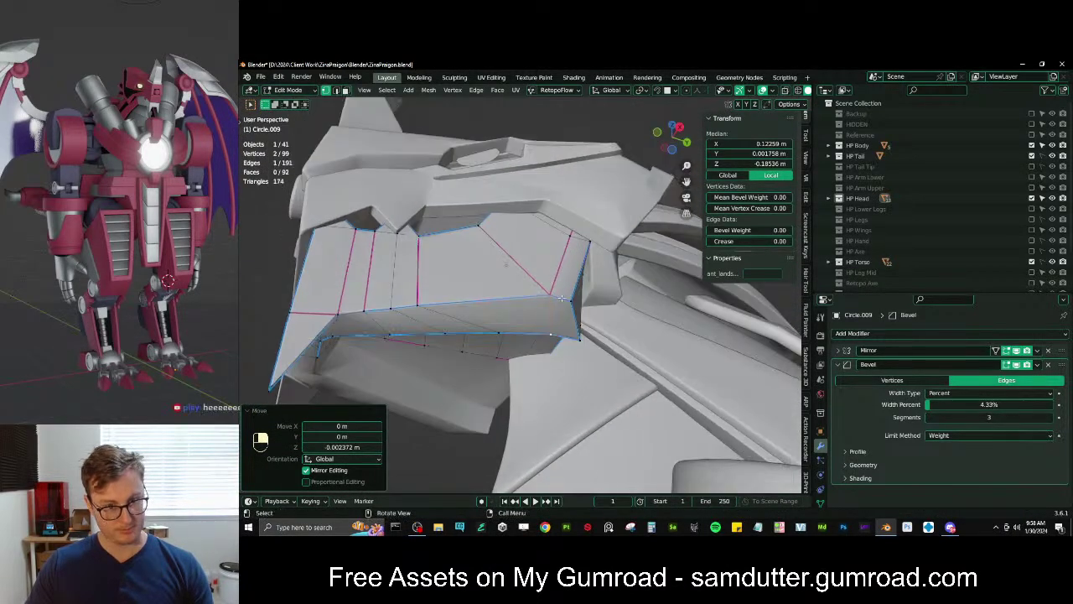
Select the vertex path along the jaw's lower side edge, bring up the mesh editing tools and inspect the jaw's shape
left_click(362, 311, "ctrl")
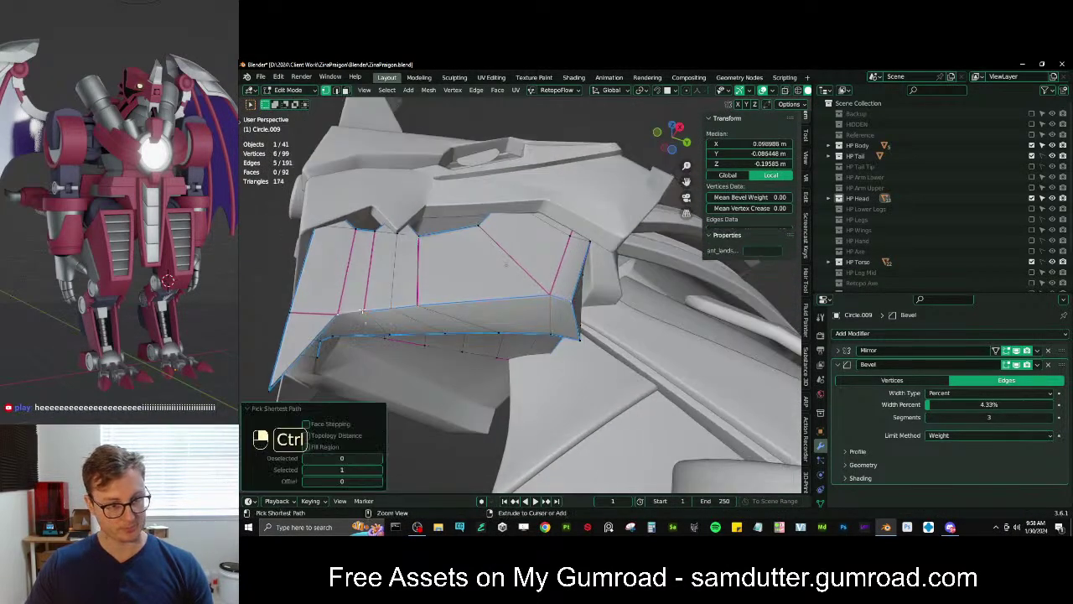
left_click(807, 198)
middle_click_drag(637, 252, 581, 285)
key("Tab")
key("Tab")
scroll(534, 294, "up", 4)
key("Tab")
scroll(515, 295, "down", 6)
middle_click_drag(581, 285, 556, 275, "shift")
left_click(559, 264)
scroll(450, 261, "down", 4)
Try opening the jaw wide by rotating it about the X axis
middle_click_drag(455, 248, 394, 321)
left_click(518, 286)
left_click(394, 321)
key("r")
key("x")
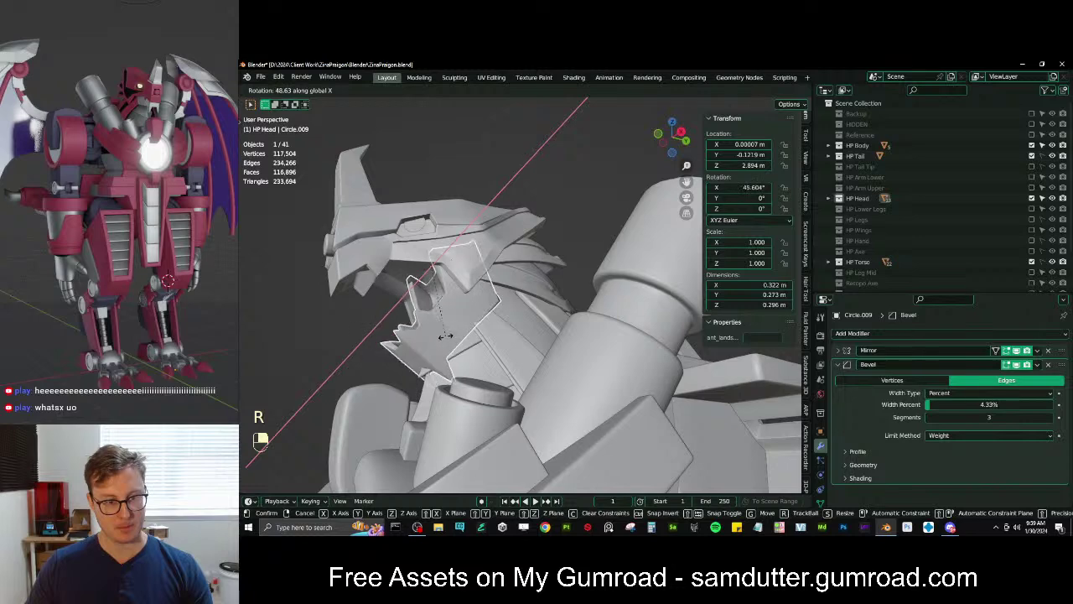
left_click(486, 328)
Clear the jaw's rotation, test a further rotation about the X axis and undo that test
key("alt+r")
middle_click_drag(503, 330, 506, 326)
key("r")
key("x")
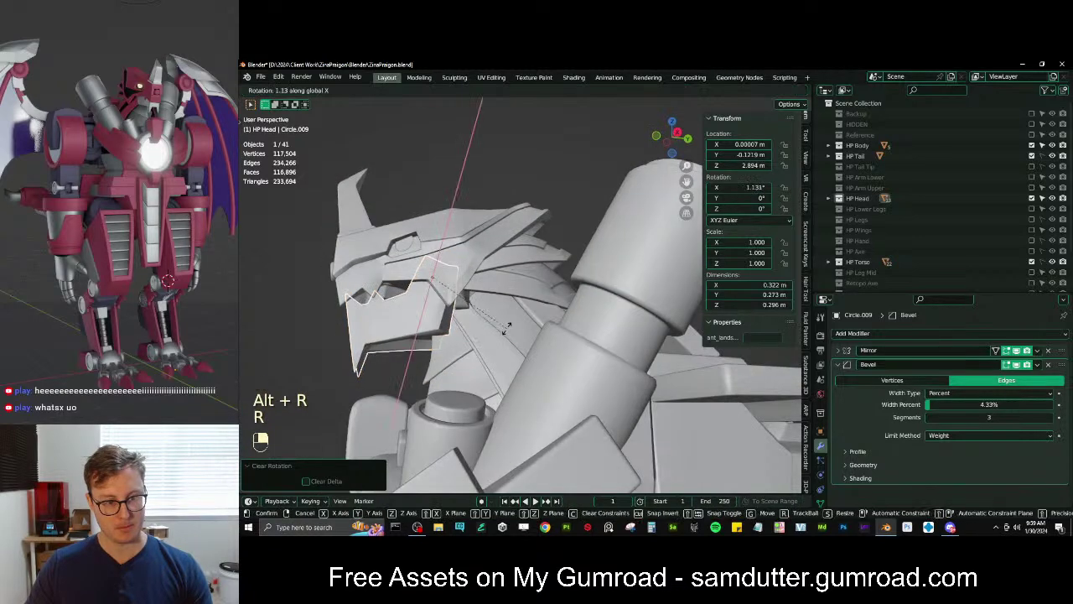
left_click(511, 327)
key("ctrl+z")
Open the two side neck plates behind the jaw for editing in a right side wireframe view
left_click(491, 335)
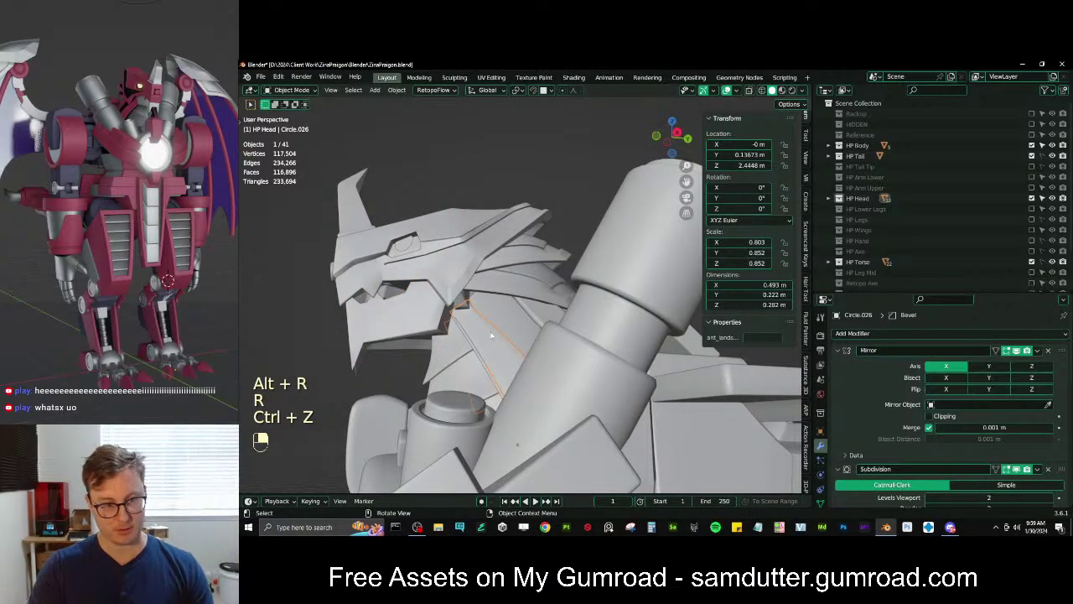
key("KP_3")
left_click(503, 323, "shift")
middle_click_drag(508, 308, 561, 286, "shift")
key("Tab")
key("z")
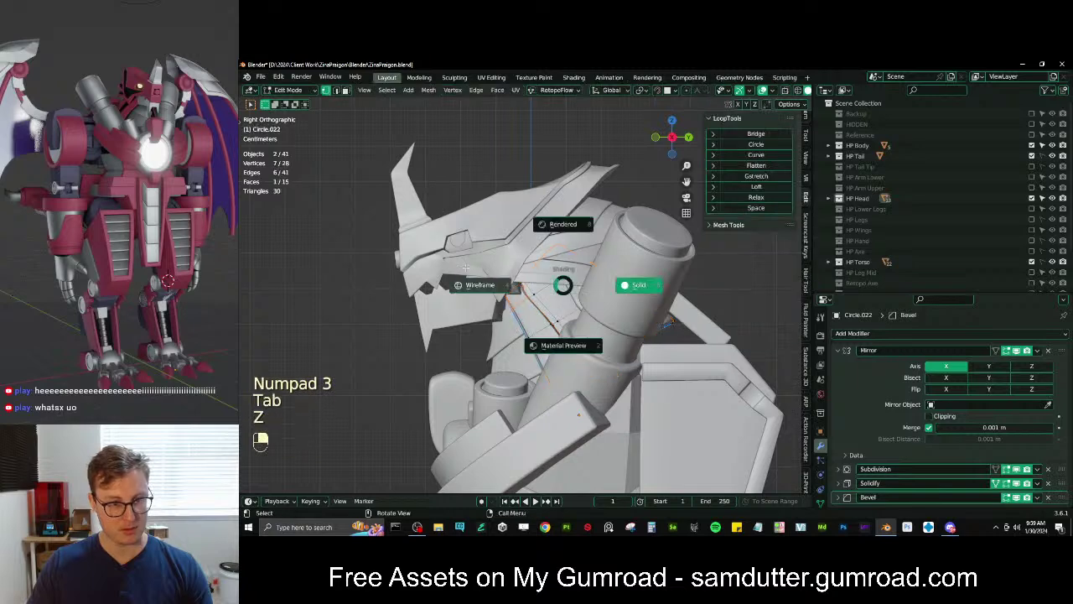
left_click(478, 280)
scroll(478, 280, "up", 3)
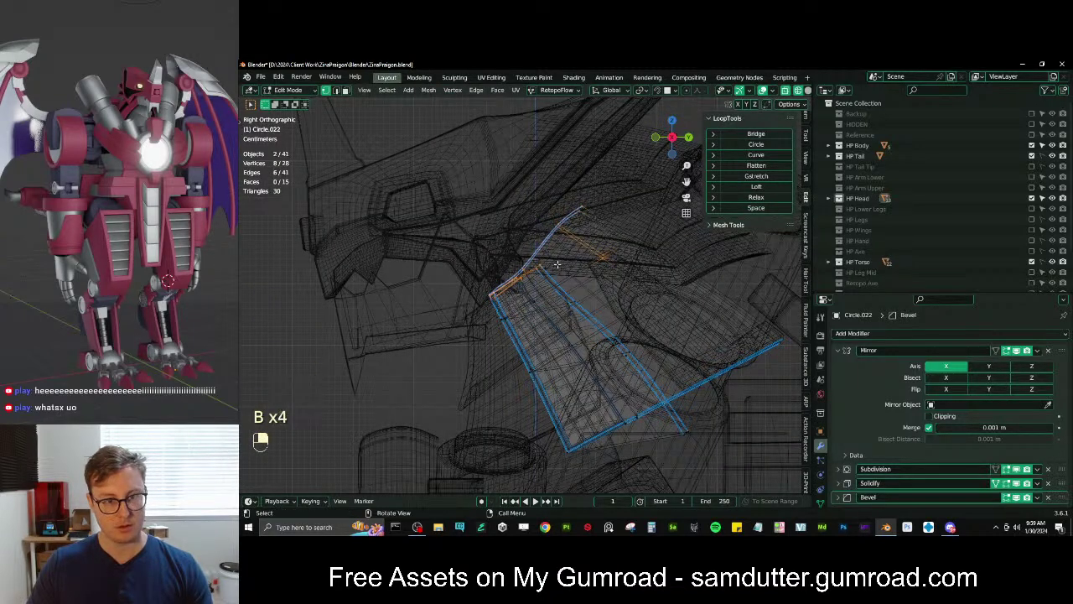
Select the upper front ends of the two neck plates and rotate them about -9.9° in the side view
key("g")
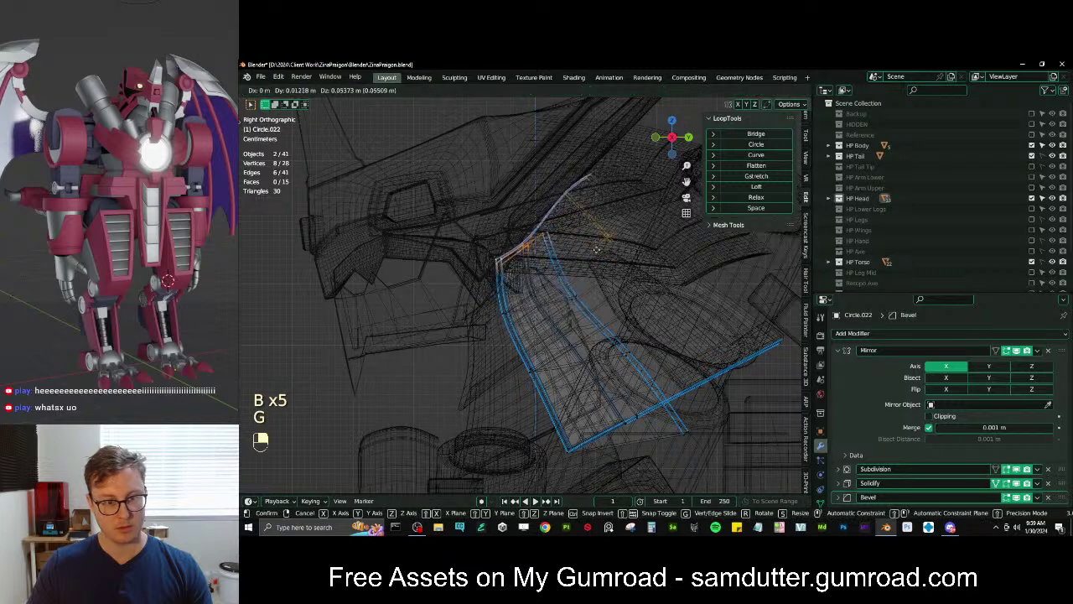
left_click(594, 245)
key("b")
key("r")
left_click(627, 265)
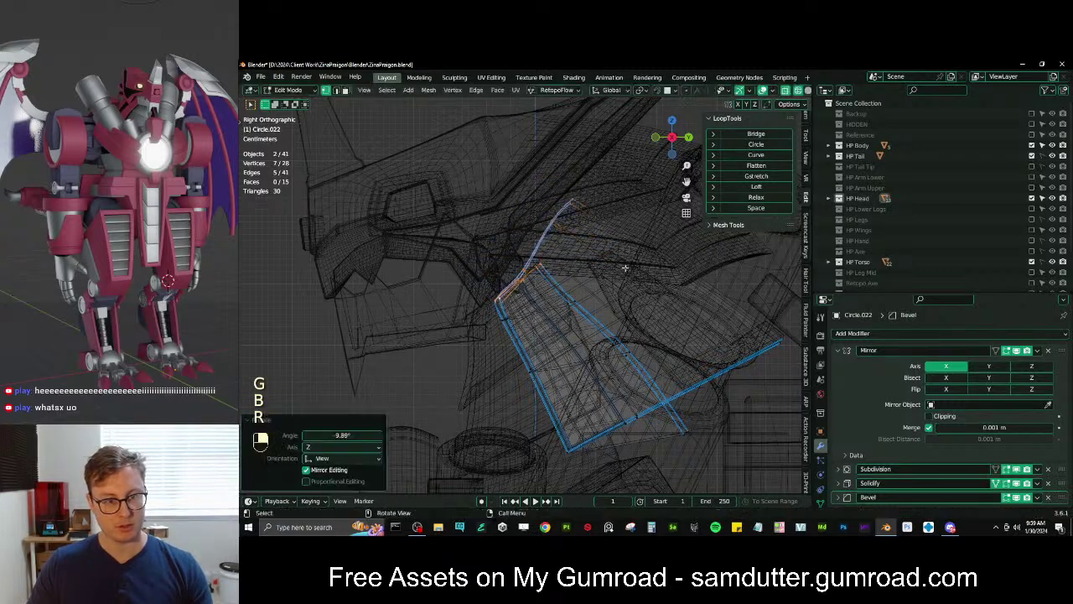
Move and rotate the neck plates' upper front ends closer to the head, with a final rotation of -14.9°
key("g")
left_click(628, 246)
key("r")
left_click(585, 223)
key("g")
left_click(578, 227)
key("r")
left_click(575, 228)
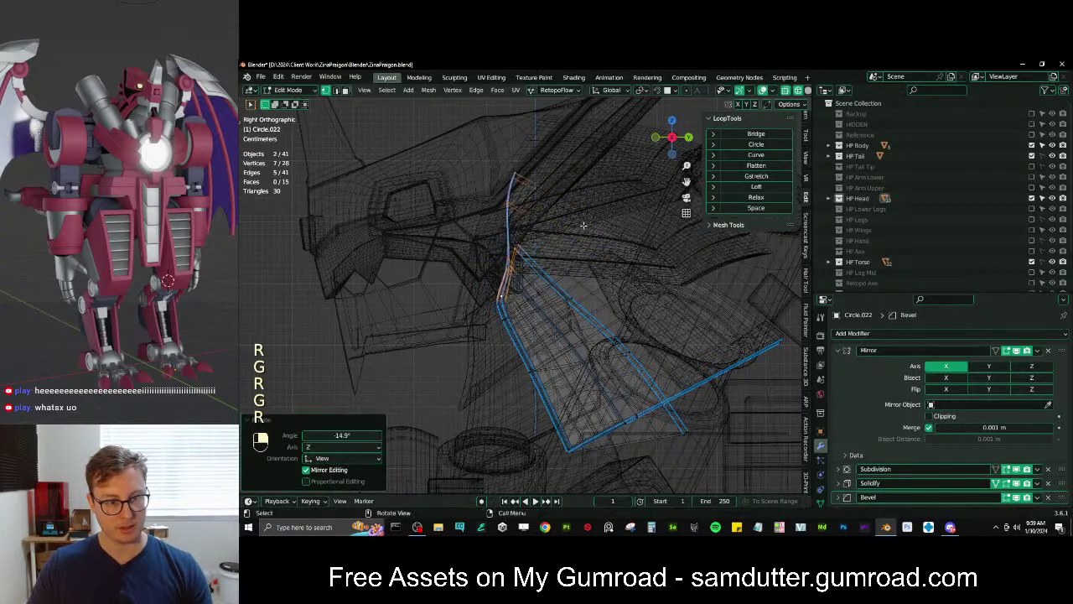
key("g")
left_click(571, 229)
Try moving the neck plates' upper rear vertices in the side view, then undo the moves
key("b")
left_click_drag(590, 206, 625, 238)
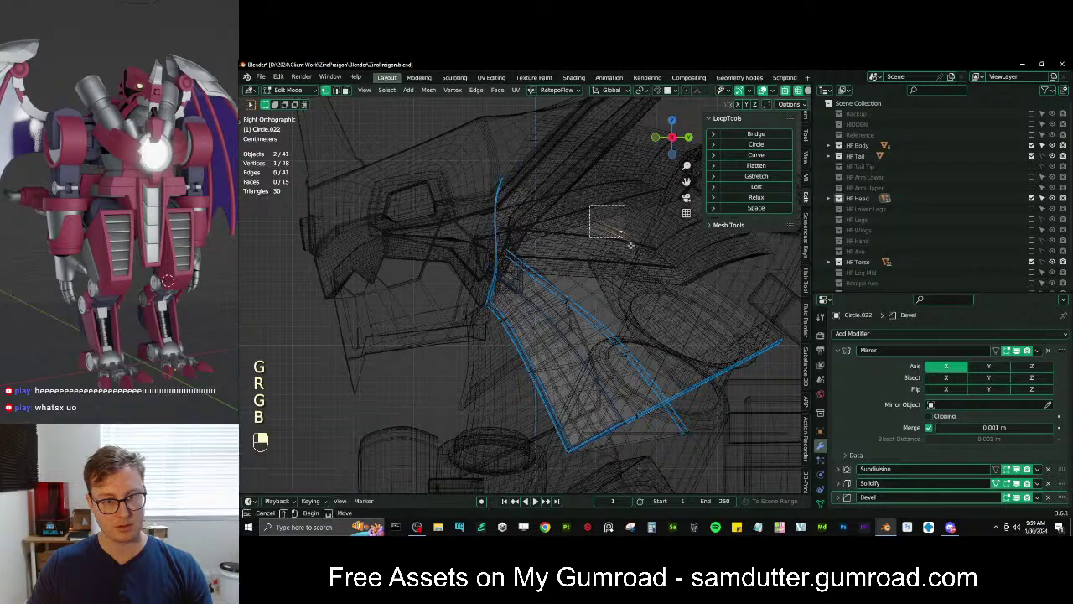
left_click(644, 228)
key("ctrl+z")
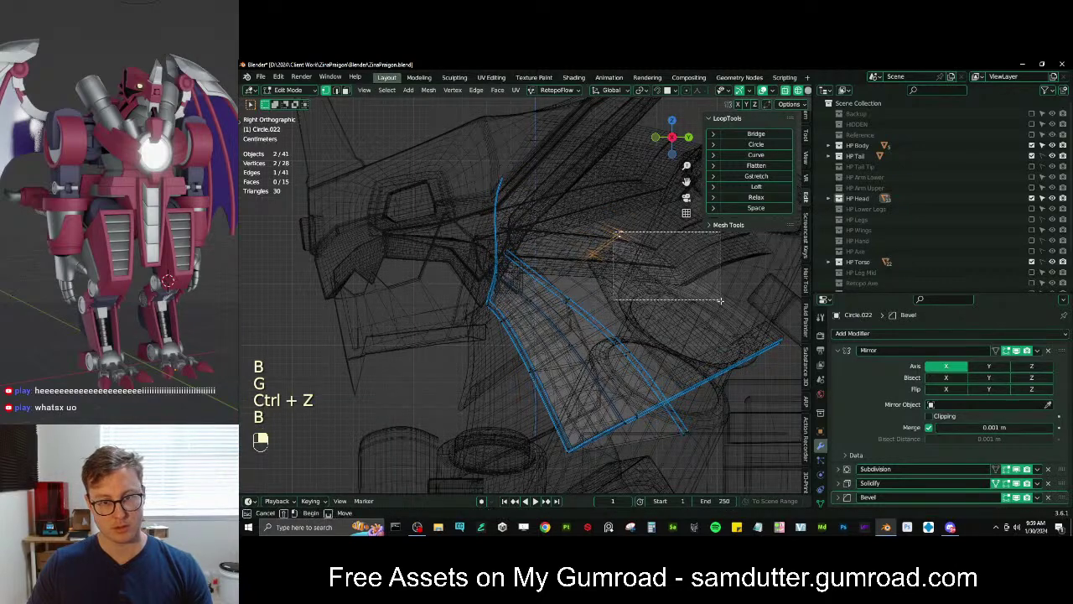
left_click_drag(719, 300, 720, 300)
mouse_move(719, 300)
middle_mouse_down("shift")
mouse_move(682, 305)
mouse_move(671, 344)
mouse_move(565, 382)
mouse_move(587, 387)
mouse_move(595, 365)
mouse_move(596, 374)
middle_mouse_up("shift")
key("g")
left_click(637, 315)
key("ctrl+z")
Return the neck plates to Object Mode with solid shading and check how they meet the head
key("Tab")
key("z")
left_click(718, 352)
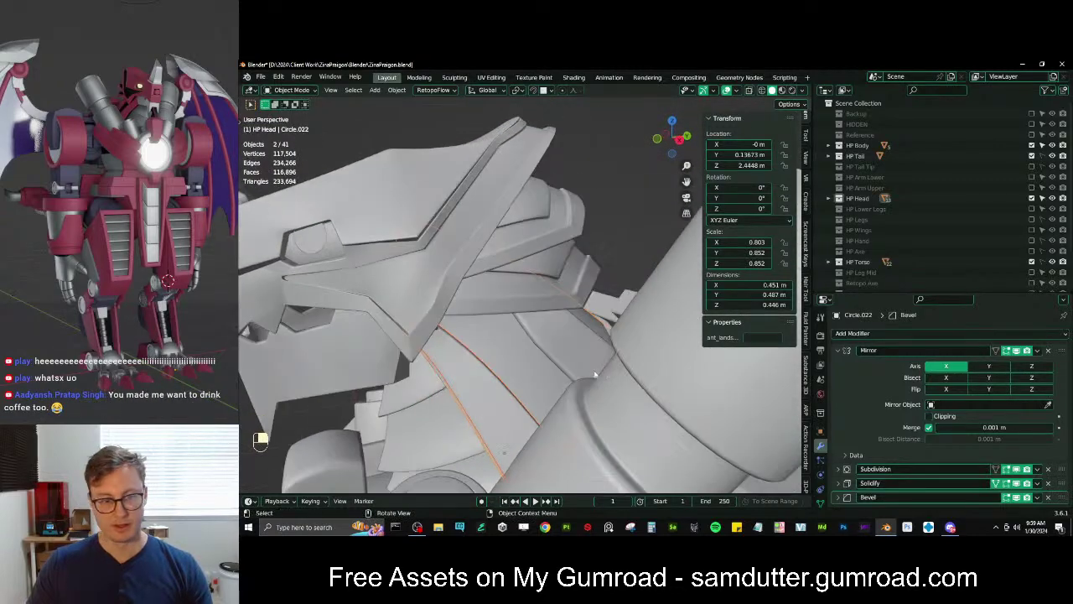
middle_click_drag(563, 332, 524, 277)
left_click(563, 313)
key("s")
key("s")
left_click(442, 296)
left_click(499, 190)
Select the four plates around the throat and side of the neck and open them together for editing
key("Tab")
key("Tab")
scroll(557, 268, "up", 4)
left_click(490, 277)
key("Tab")
key("Tab")
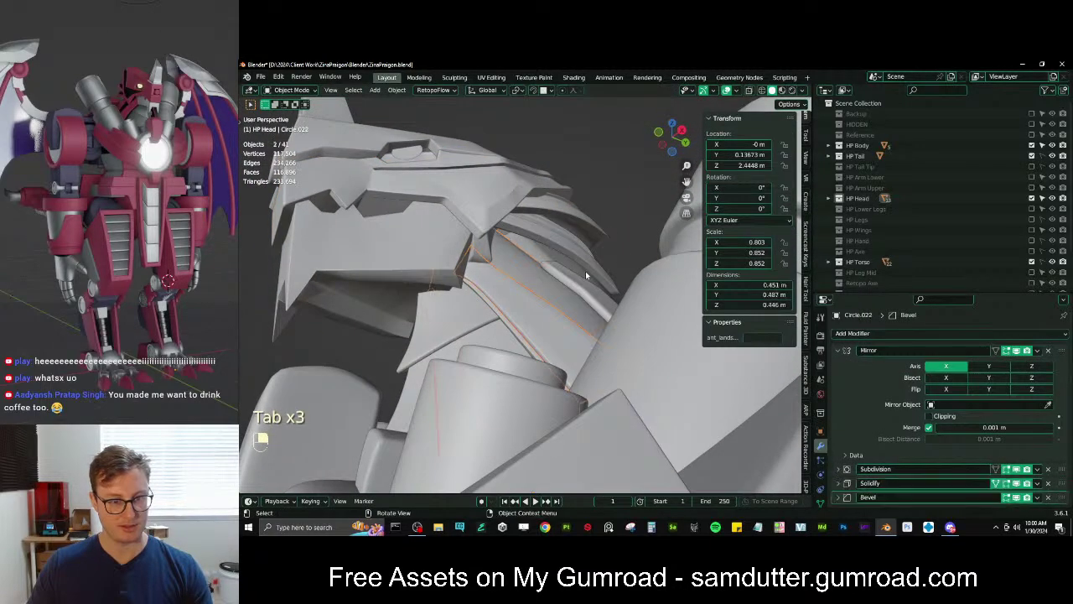
left_click(578, 273, "shift")
key("Tab")
key("Tab")
key("Tab")
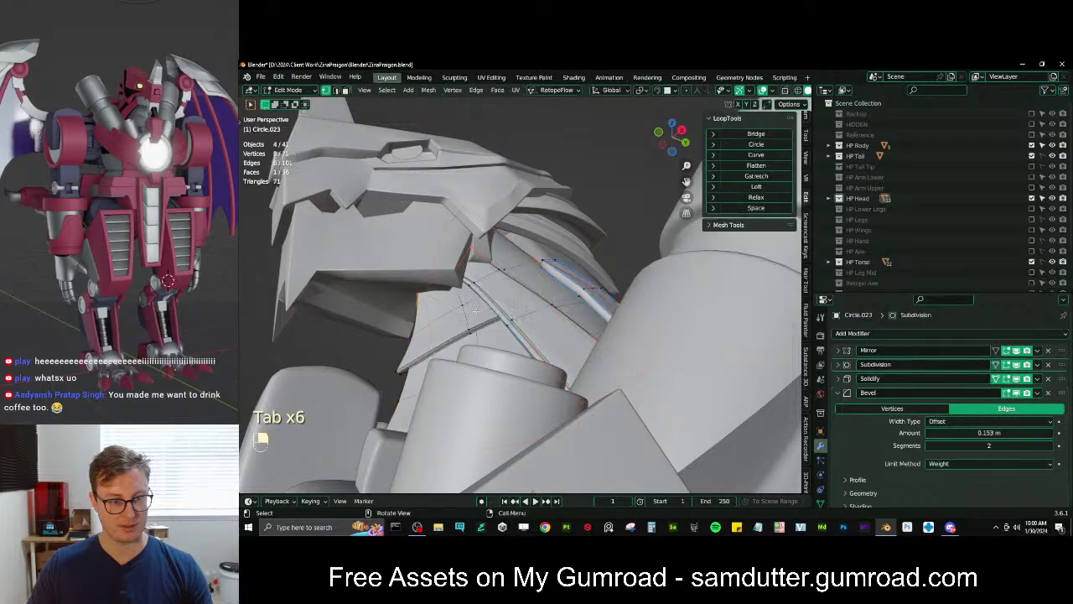
Select the upper ends of the four neck plates in a right side wireframe view, then restore solid shading
key("z")
mouse_move(475, 311)
middle_mouse_down()
mouse_move(560, 306)
mouse_move(513, 293)
mouse_move(521, 281)
middle_mouse_up()
left_click(494, 307)
left_click(477, 249)
middle_click_drag(493, 244, 414, 256)
key("KP_3")
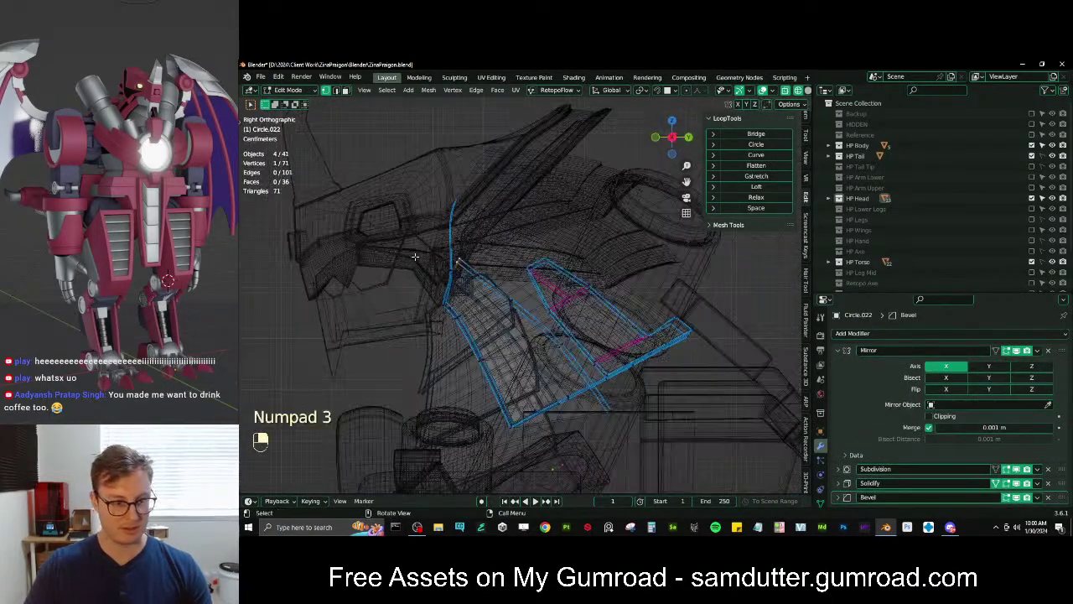
key("b")
left_click_drag(377, 185, 455, 263)
key("b")
left_click_drag(419, 192, 531, 287)
key("b")
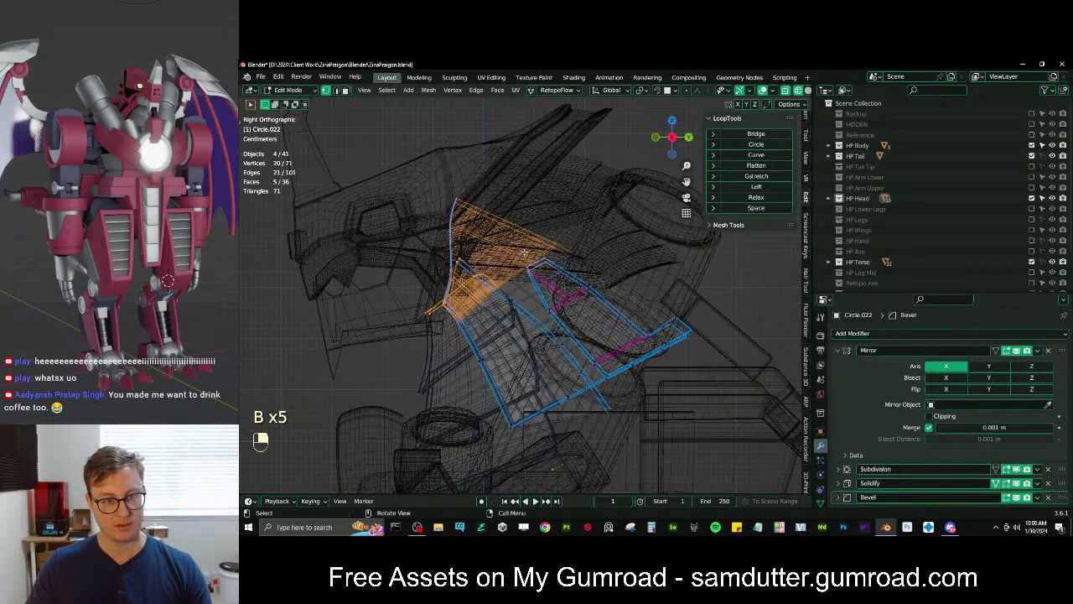
left_click(562, 316)
Widen the neck plates' upper ends by 1.167 along X, using Sharp proportional editing with a size of 0.29
mouse_move(562, 315)
middle_mouse_down()
mouse_move(615, 288)
mouse_move(646, 252)
mouse_move(590, 283)
middle_mouse_up()
key("s")
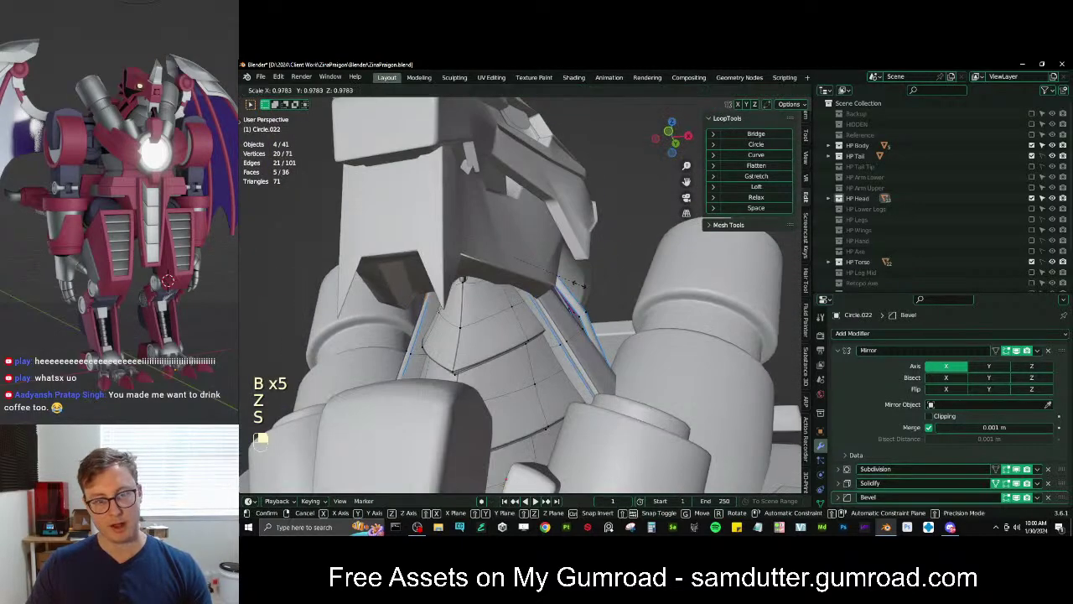
left_click(635, 267)
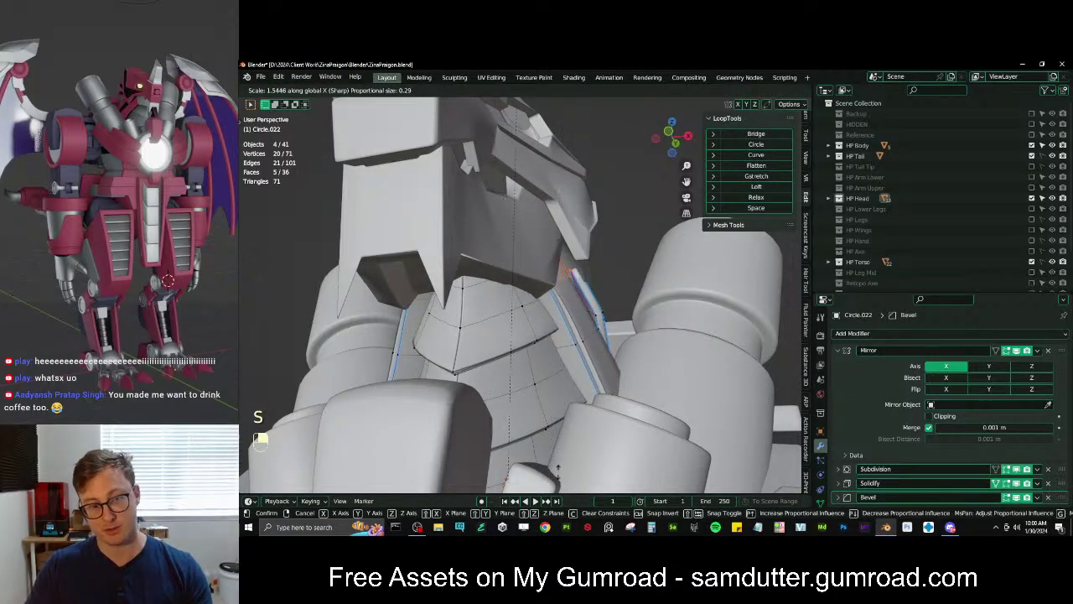
left_click(557, 393)
middle_click_drag(557, 392, 610, 317)
key("s")
left_click(653, 352)
Try widening the neck plates' upper ends by a further factor of about 1.09 along X, then undo it
middle_click_drag(652, 352, 467, 342)
key("s")
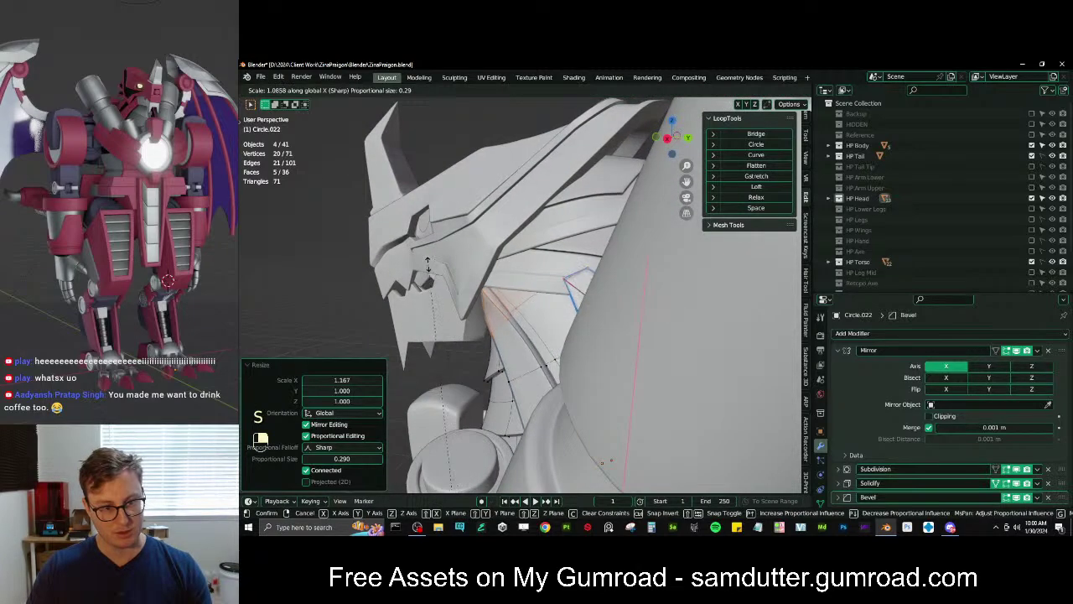
left_click(427, 264)
middle_click_drag(429, 267, 451, 307)
key("ctrl+z")
Revisit the transform pivot point and shift the neck plates' selected upper ends along X in two adjustments
key("z")
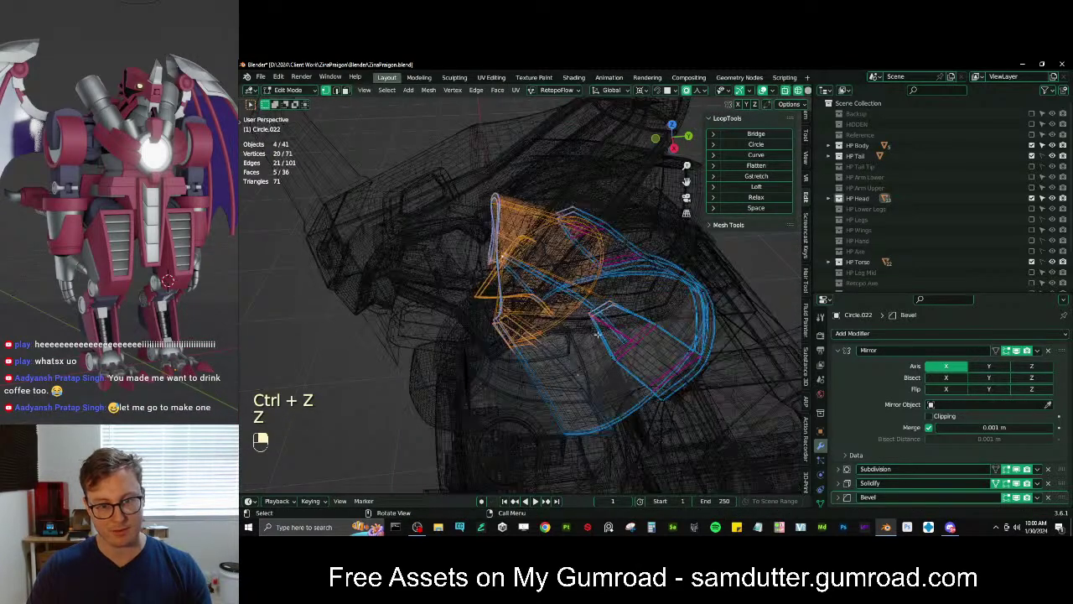
middle_click_drag(597, 334, 570, 315, "shift")
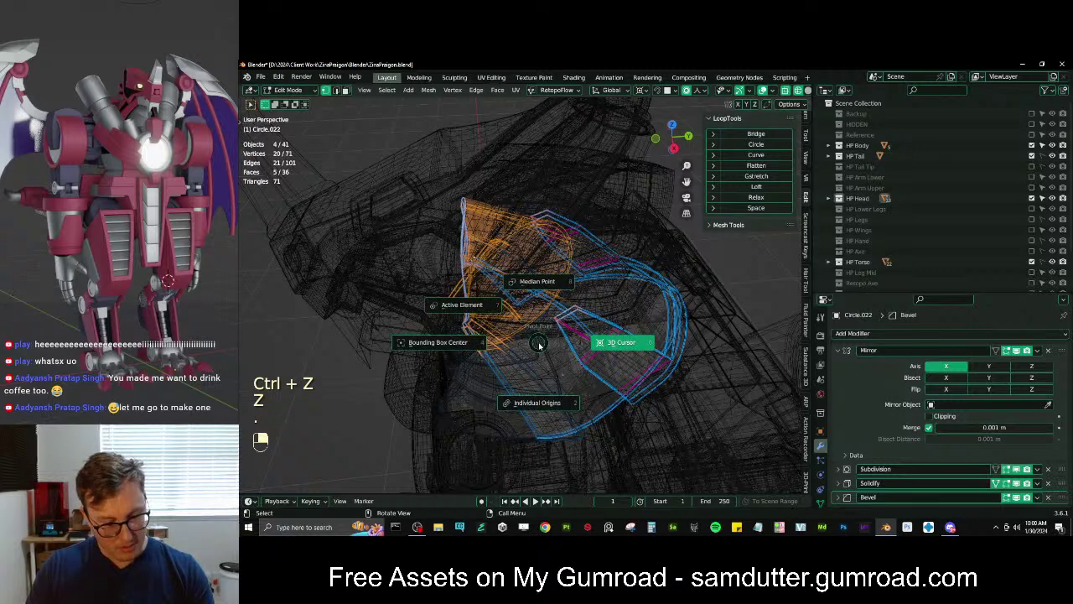
left_click(578, 312)
key("z")
middle_click_drag(557, 336, 558, 254)
key("g")
key("x")
left_click(588, 346)
key("g")
key("x")
left_click(578, 362)
key("Tab")
Stretch the two rear head plates along Y, then reposition them with a 3.77° rotation about X and a small Z move
scroll(556, 366, "down", 4)
left_click(558, 254)
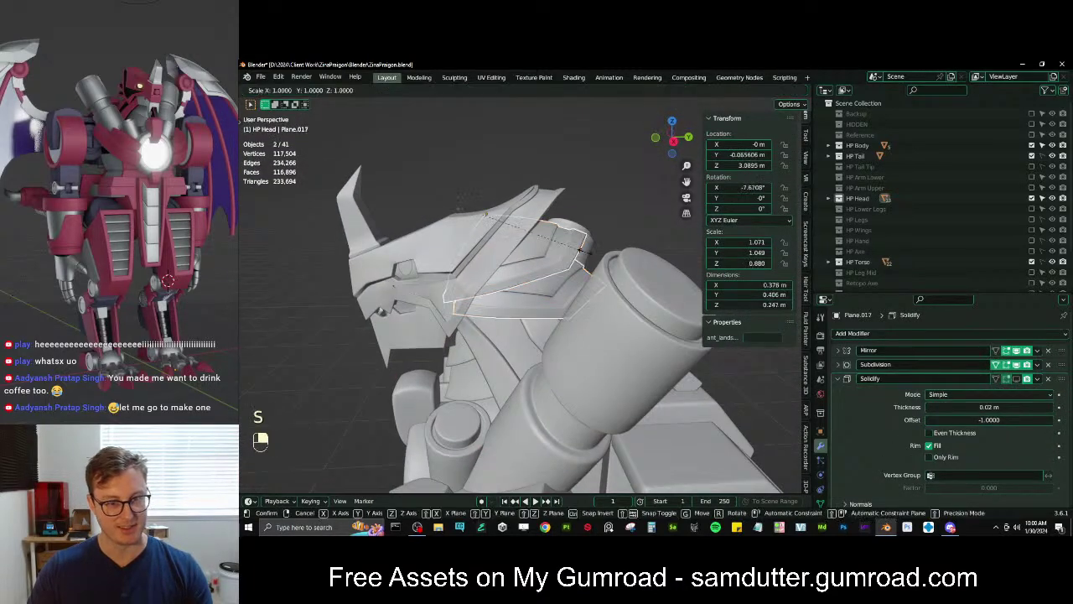
left_click(596, 251)
key("ctrl+z")
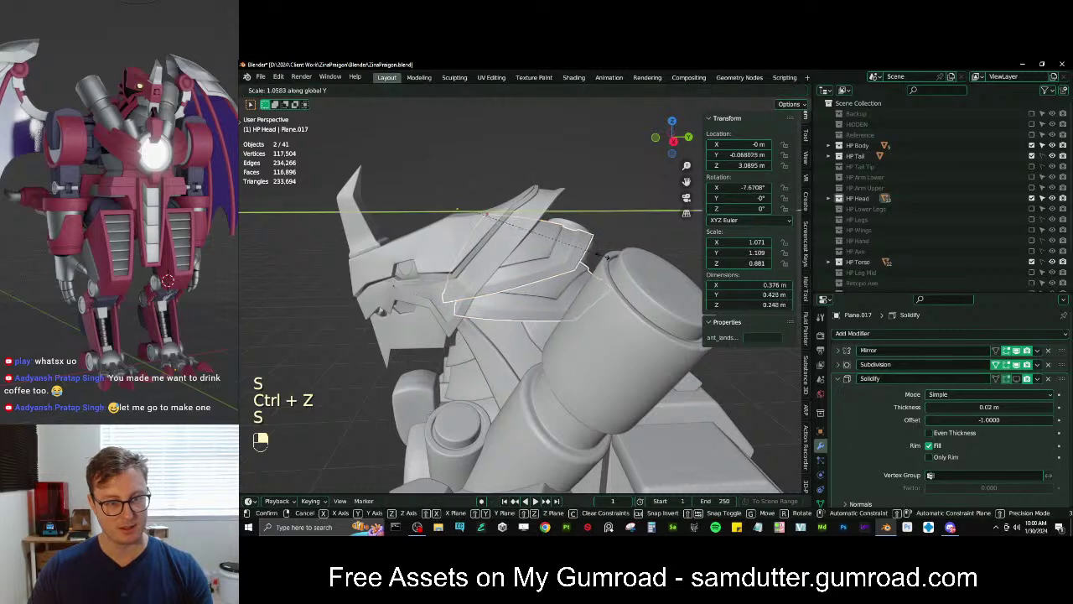
left_click(612, 260)
left_click(612, 249)
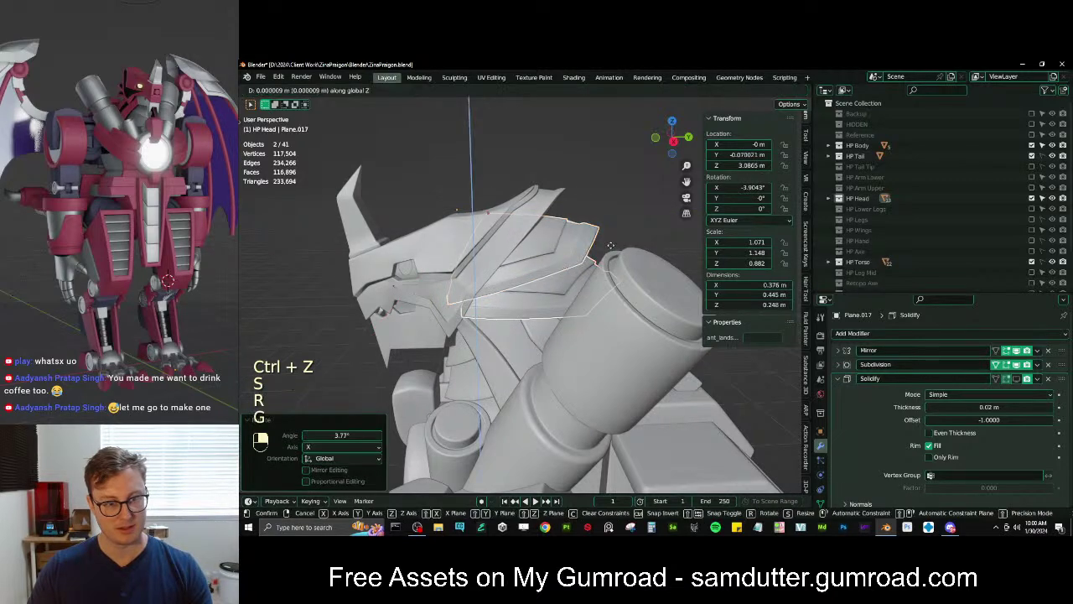
left_click(610, 244)
Show the hidden HP arm, leg, wing, hand, axe and tail tip collections and examine the head against the complete robot
middle_click_drag(610, 244, 507, 331)
scroll(437, 342, "up", 4)
scroll(511, 303, "up", 2)
scroll(524, 337, "down", 6)
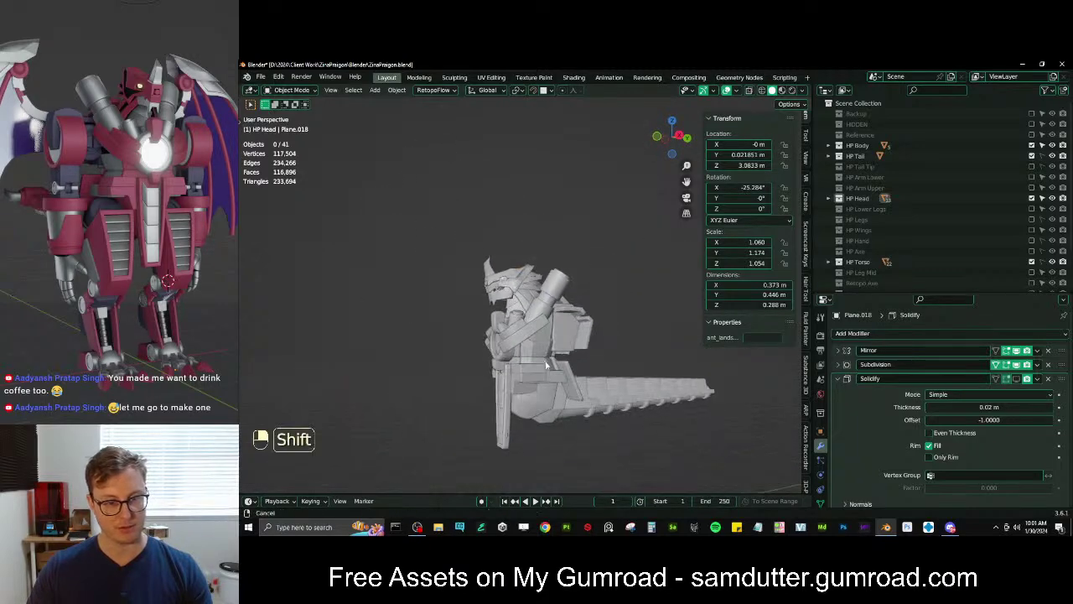
middle_click_drag(587, 364, 581, 337, "shift")
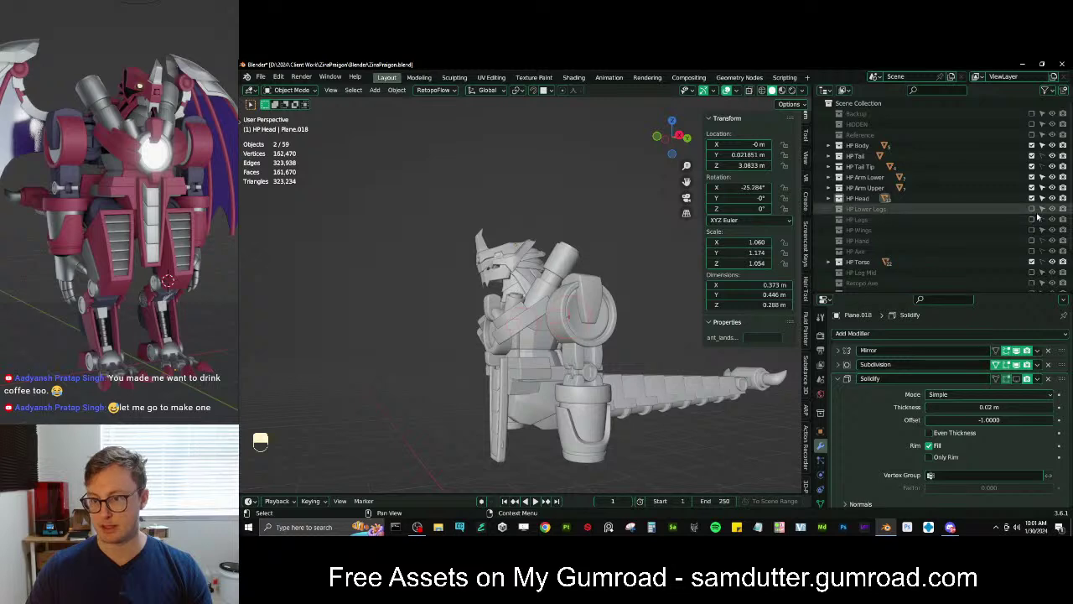
left_click_drag(1032, 219, 1032, 242)
scroll(550, 269, "down", 3)
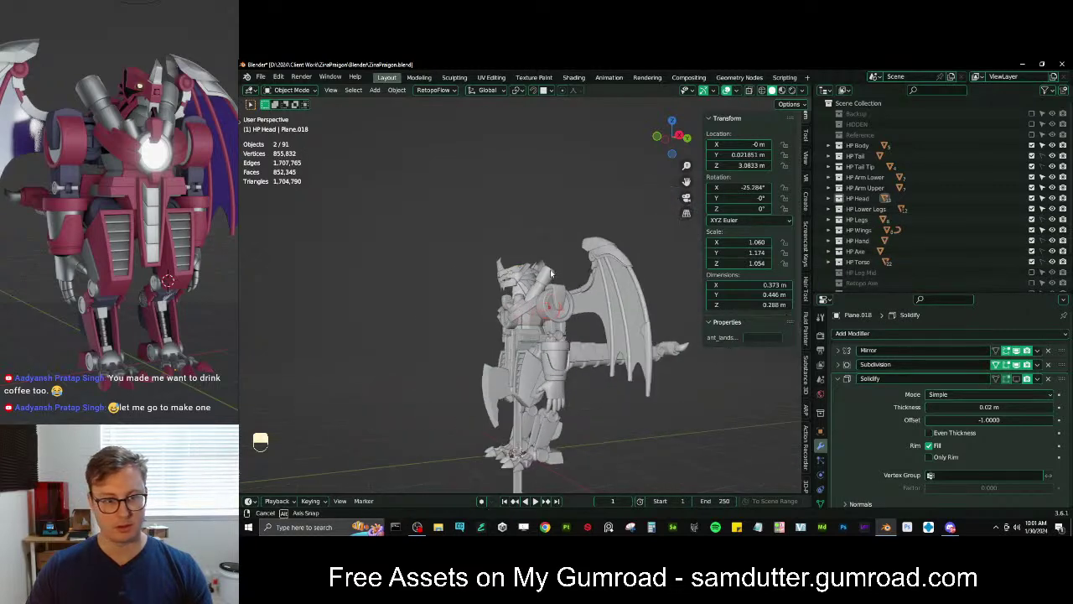
middle_click_drag(550, 269, 562, 289)
middle_click_drag(655, 267, 526, 290)
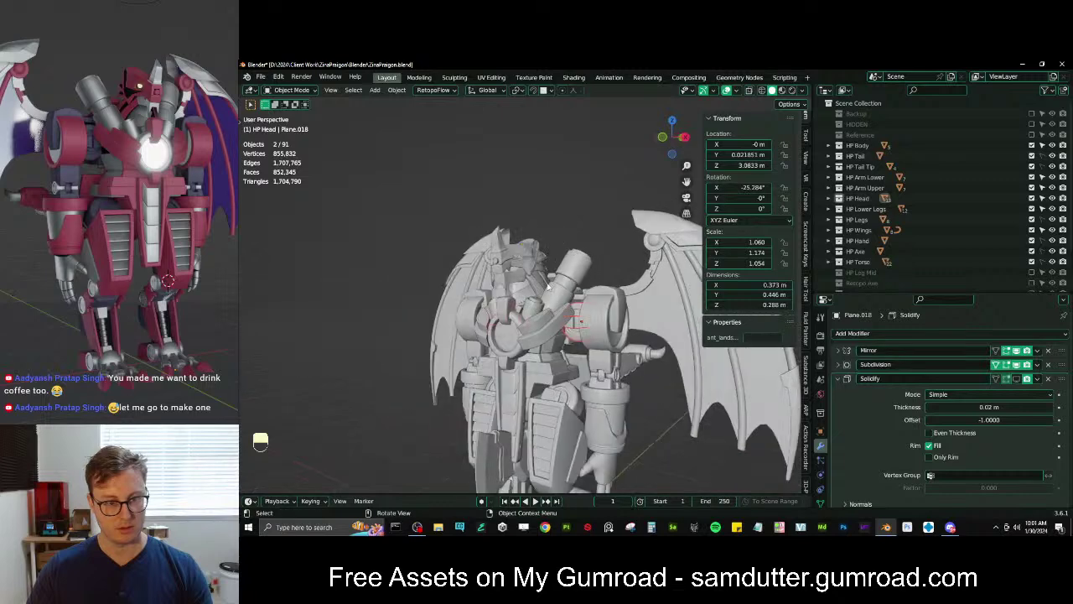
scroll(511, 281, "up", 4)
Try opening the lower jaw by rotating it about 40° around X, then cancel the rotation
left_click(471, 267)
key("r")
key("x")
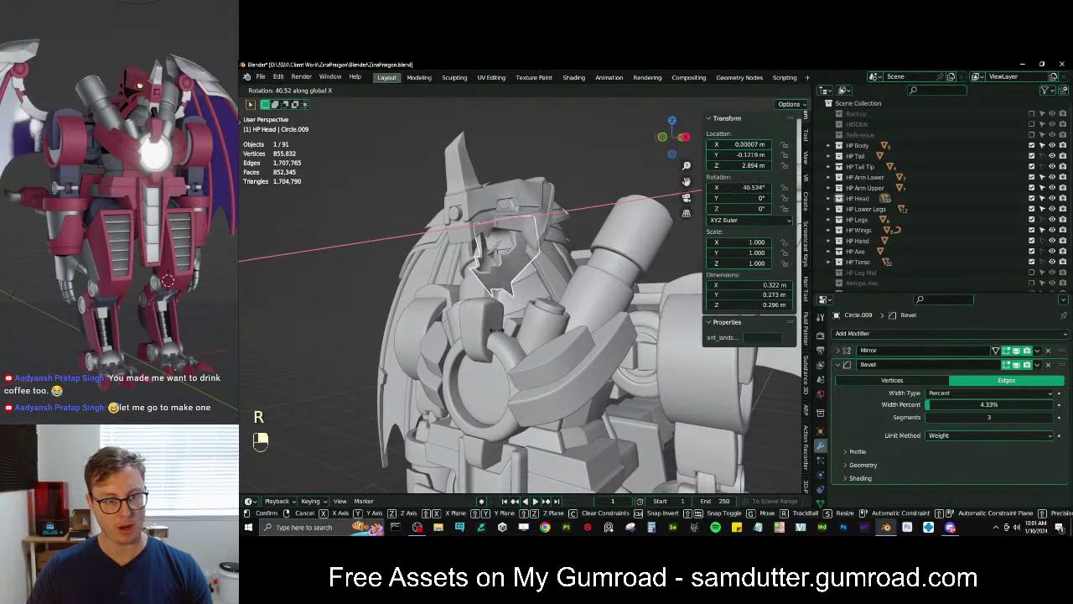
key("Escape")
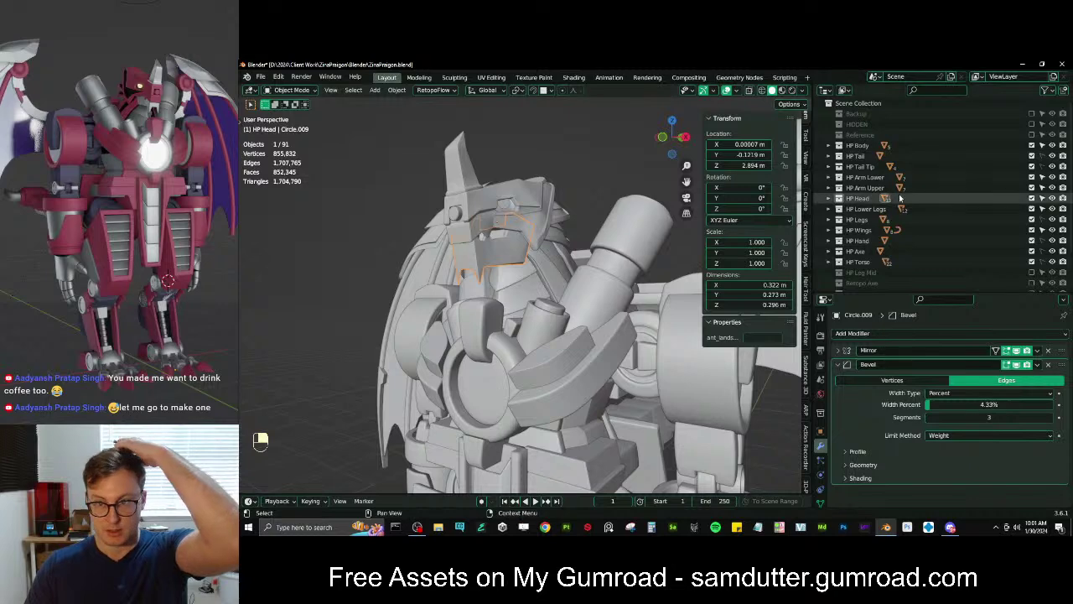
Hide all HP collections except HP Head
left_click(1032, 262)
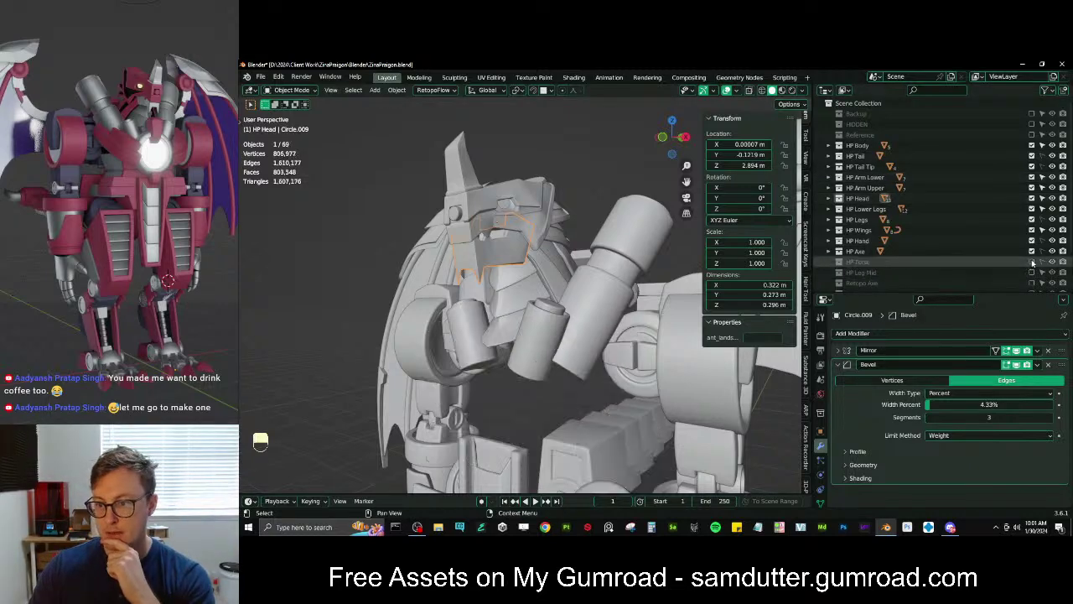
left_click_drag(1032, 262, 1031, 145)
left_click(1032, 198)
Isolate the neck plates in local view and open the rear armour plate on the hood for mesh editing
left_click(537, 310)
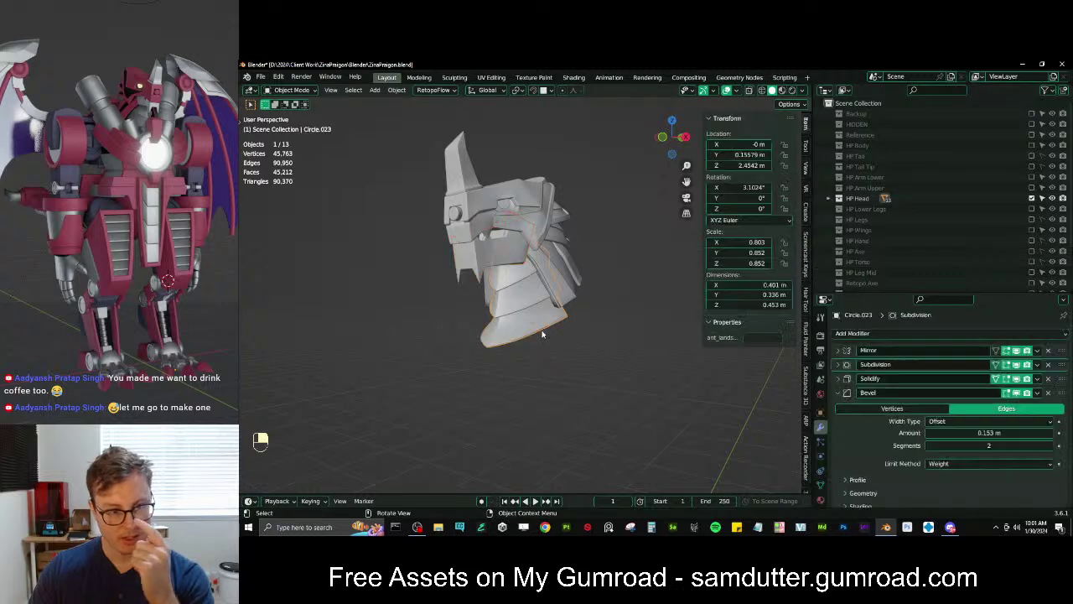
middle_click_drag(537, 311, 567, 362)
key("slash")
left_click(512, 341)
key("Tab")
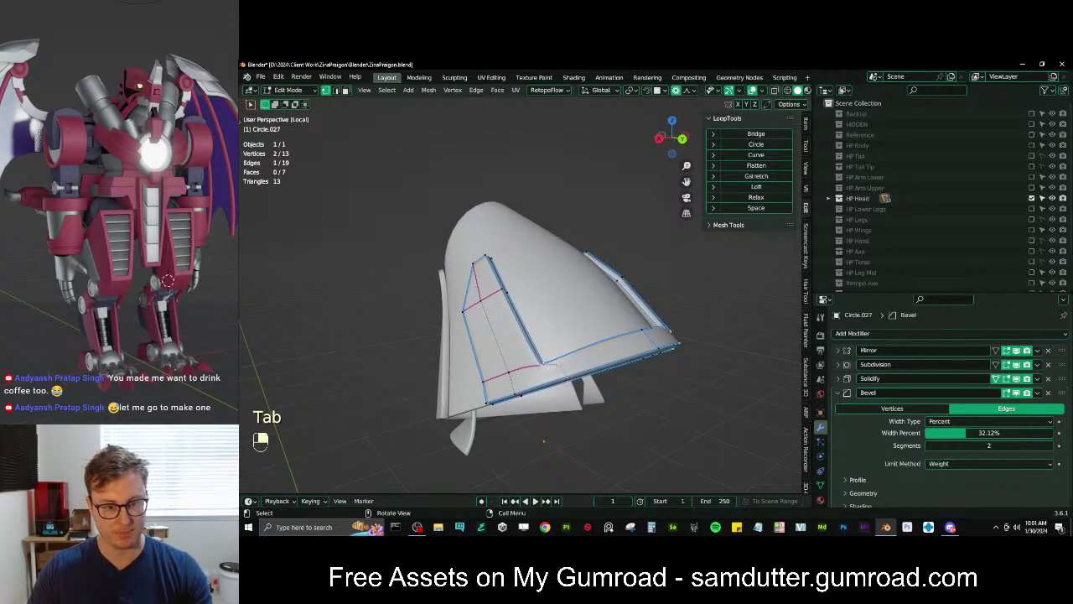
Enable snapping and move the rear armour plate's selected end edge along the hood surface to the back centreline
key("g")
key("ctrl+z")
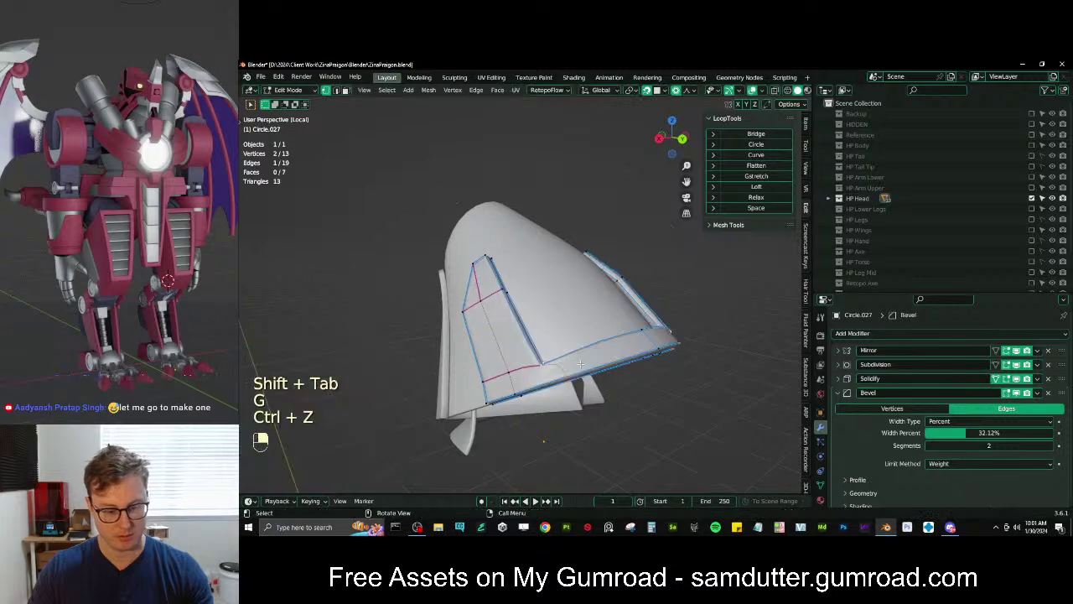
key("g")
left_click(565, 370)
middle_click_drag(564, 370, 574, 341)
key("g")
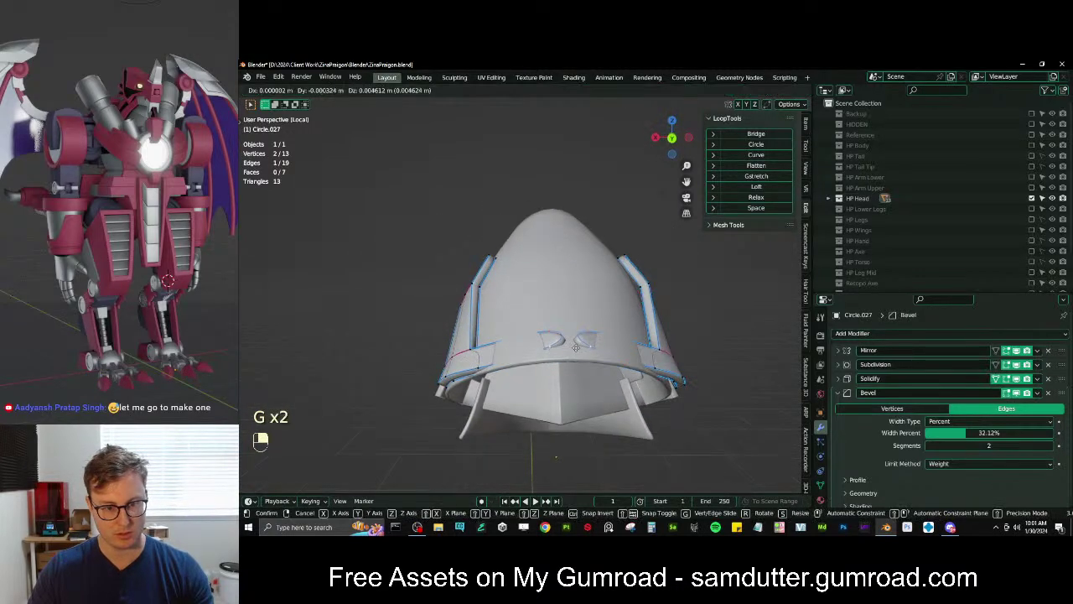
left_click(570, 377)
Set the end edge's median X to 0, then nudge the edge along the hood surface
left_click(804, 124)
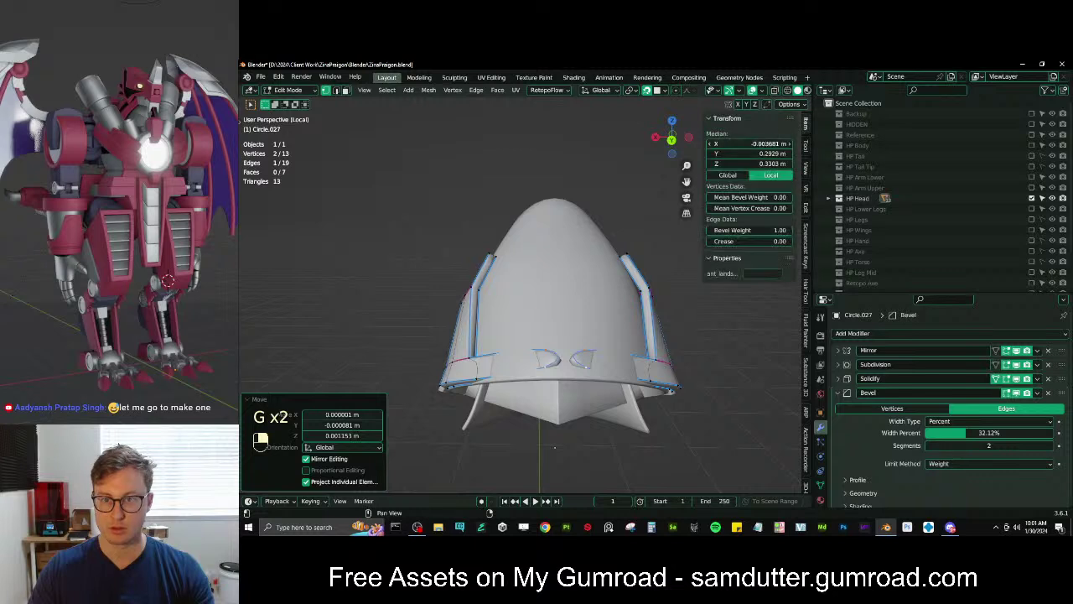
type("2")
key("Return")
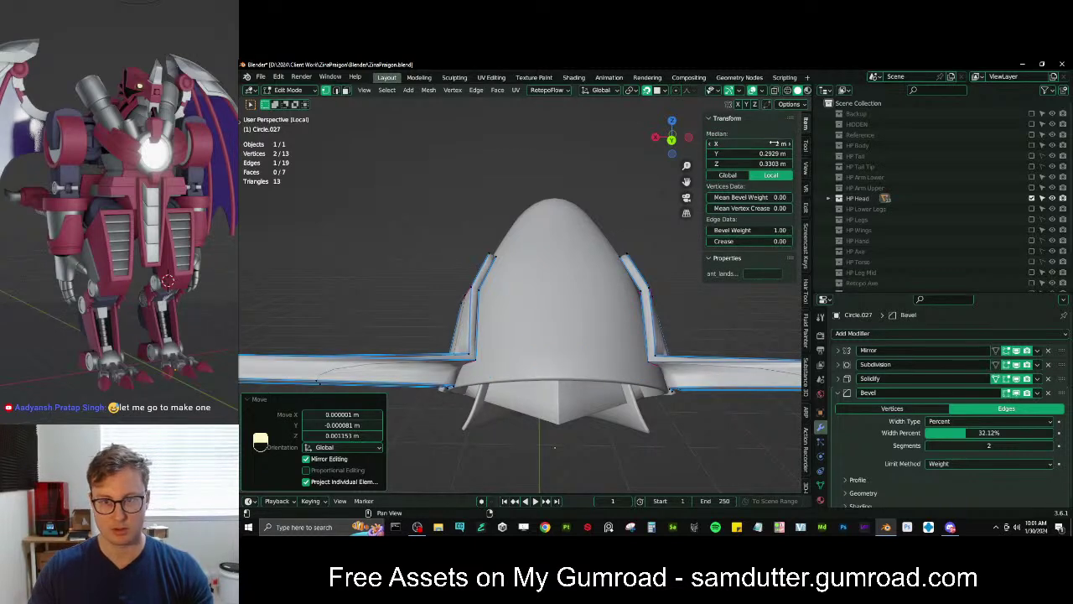
type("0")
key("Return")
key("g")
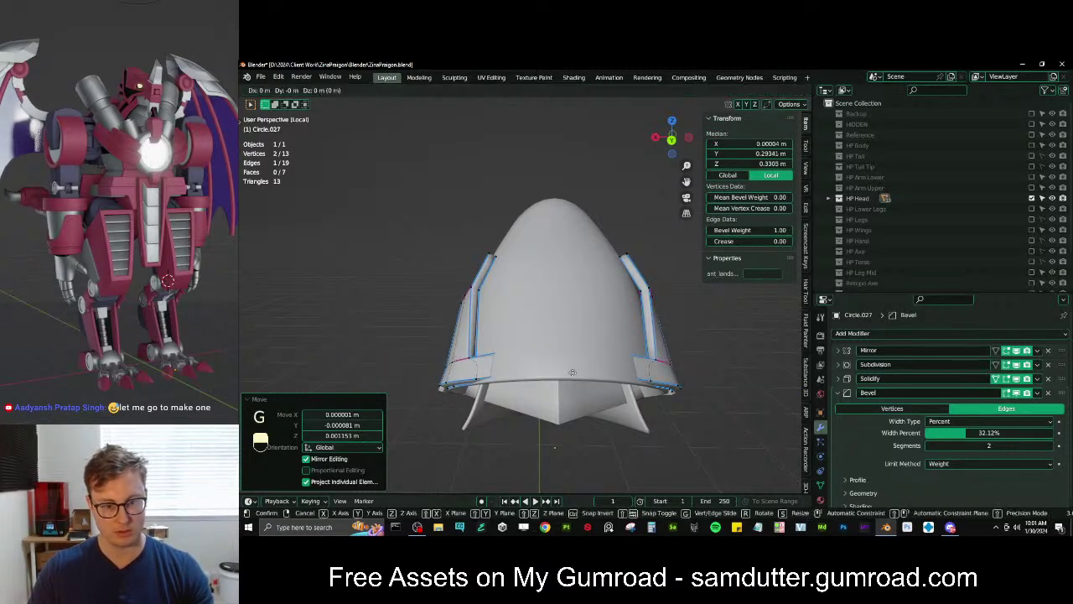
left_click(570, 366)
Add one loop cut to the plate's lower rear band and move its edge and lower vertex to follow the hood's rim
left_click(521, 354)
right_click(520, 355)
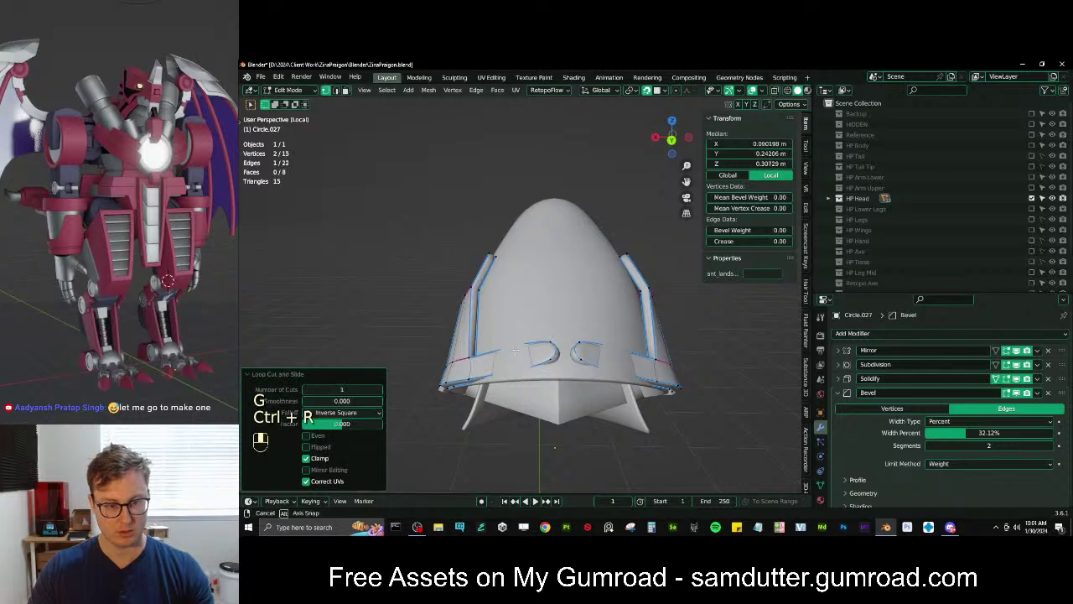
middle_click_drag(521, 354, 536, 361)
key("g")
left_click(535, 365)
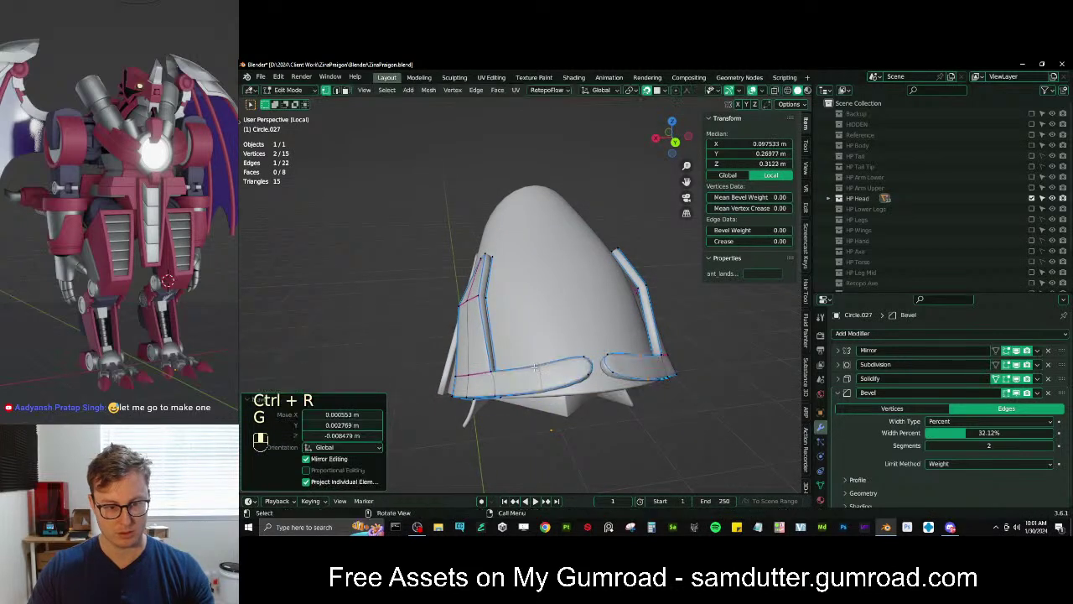
left_click(542, 393)
key("g")
left_click(542, 391)
Move the band's lower end vertex toward the rim and set X to 0 for both end vertices so the mirrored halves meet
left_click(589, 375)
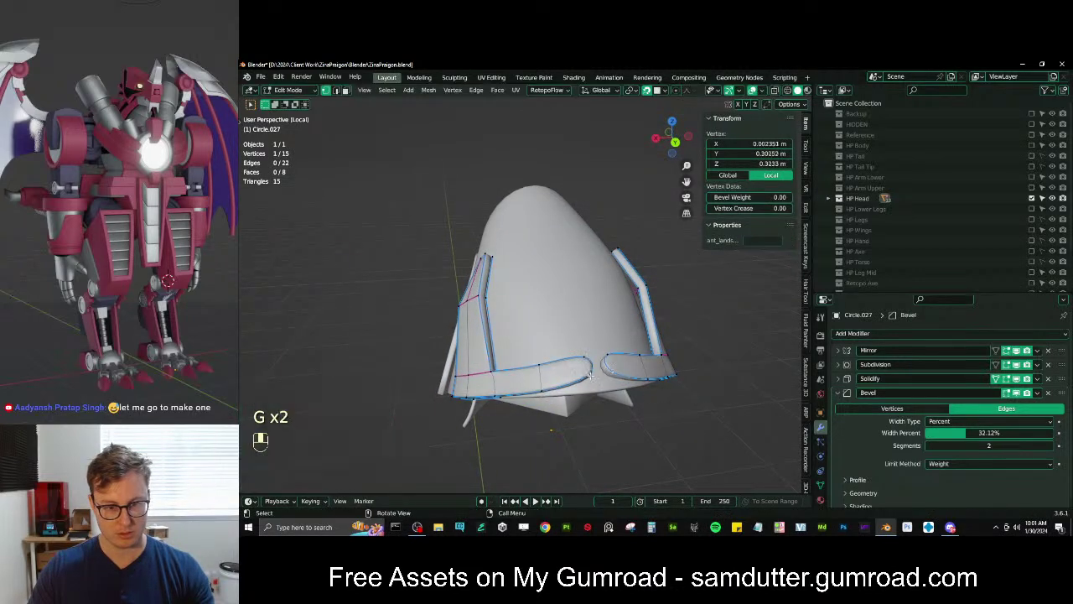
key("g")
left_click(592, 380)
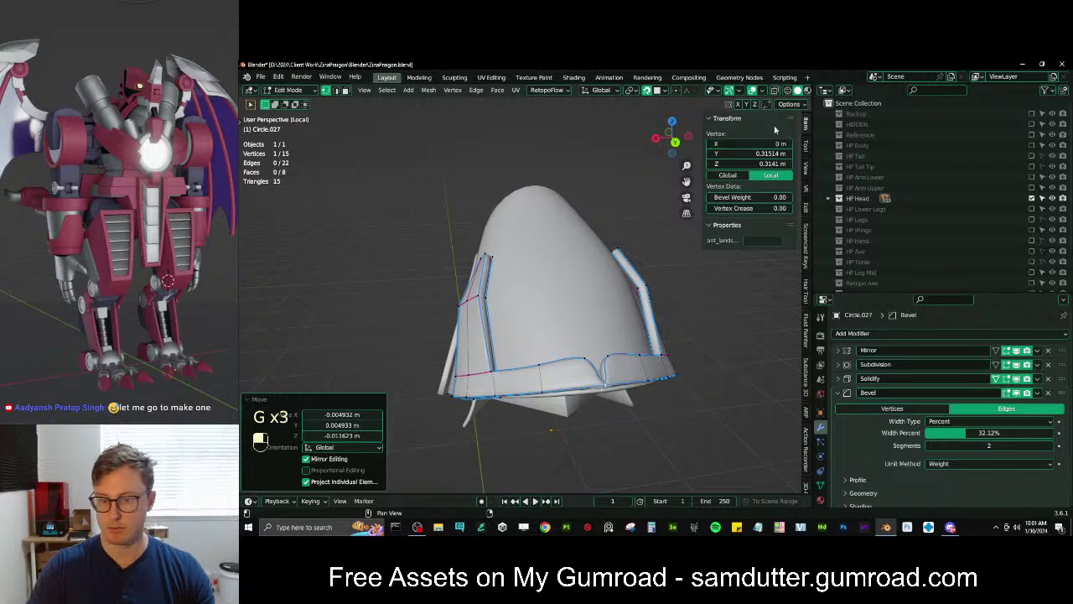
left_click(610, 353)
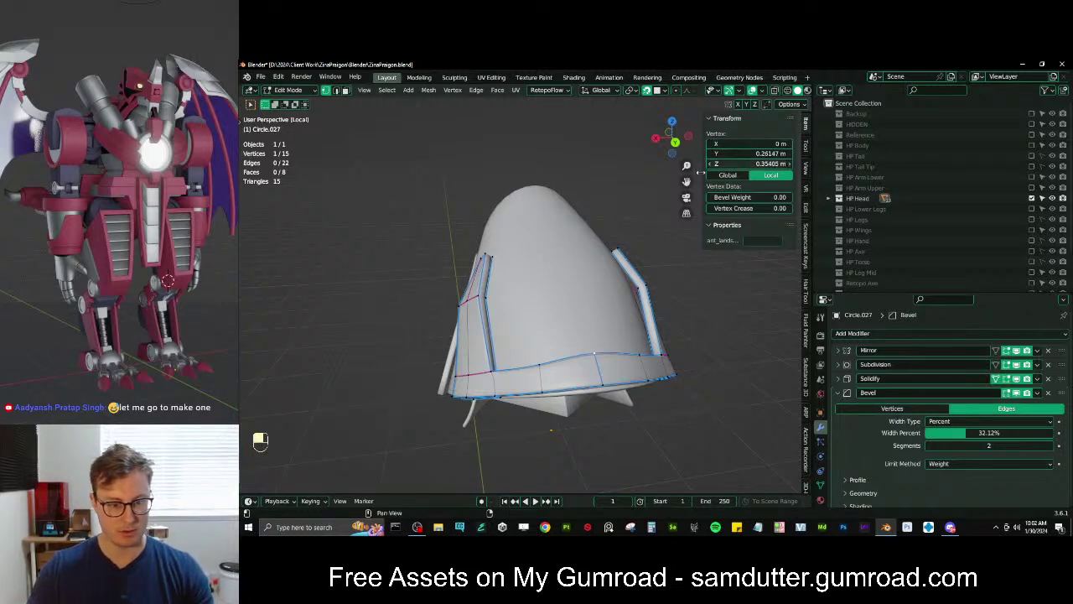
key("Tab")
middle_click_drag(586, 335, 654, 377)
Reposition a path of vertices and a neighbouring vertex pair on the armour plate to follow the surface underneath
key("Tab")
left_click(507, 319)
left_click(552, 299, "ctrl")
key("g")
left_click(555, 302)
left_click(486, 277)
left_click(504, 268, "shift")
key("g")
left_click(507, 270)
Adjust two individual vertices of the armour plate and return to Object Mode
left_click(542, 392)
key("g")
left_click(542, 390)
left_click(587, 375)
key("g")
left_click(575, 376)
key("Tab")
Open the side neck plate for mesh editing and snap all its vertices onto the hood surface
scroll(556, 374, "up", 2)
key("Tab")
key("Tab")
left_click(536, 343)
key("Tab")
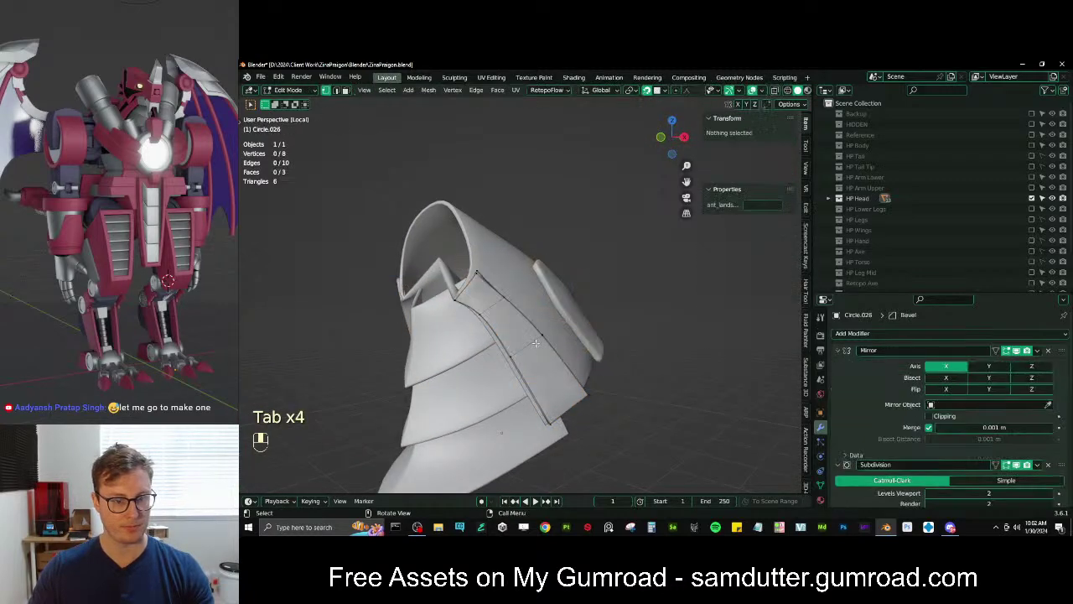
key("a")
middle_click_drag(536, 343, 488, 319)
key("g")
left_click(488, 318)
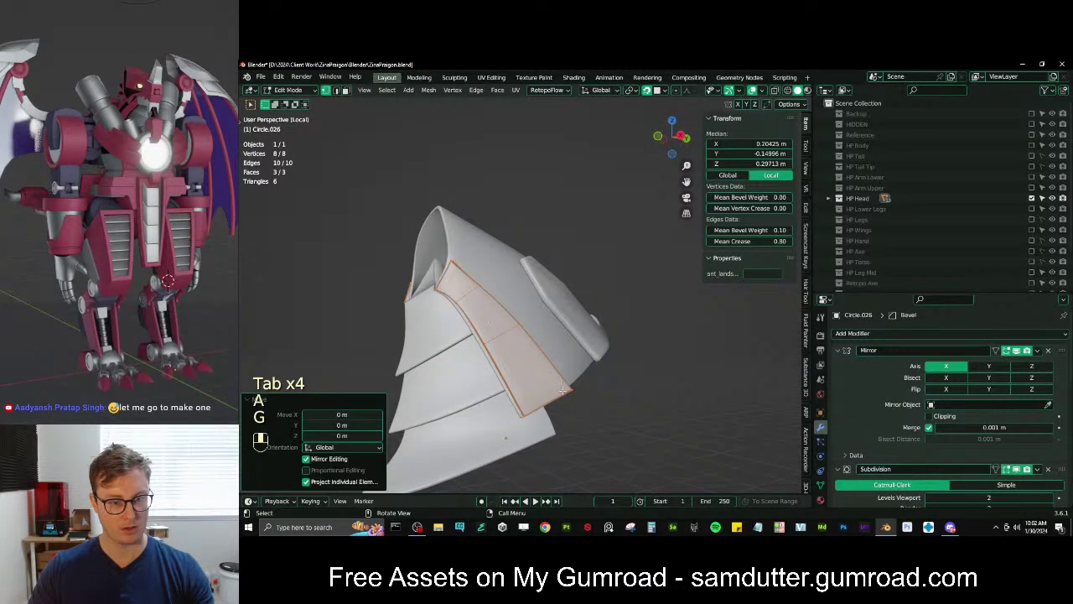
Move the side neck plate's lower rear corner vertex slightly inward and finish editing the mesh
left_click(562, 389)
key("g")
left_click(553, 386)
key("Tab")
Leave local view and examine the side neck plate on the coloured head in material preview
scroll(575, 377, "down", 4)
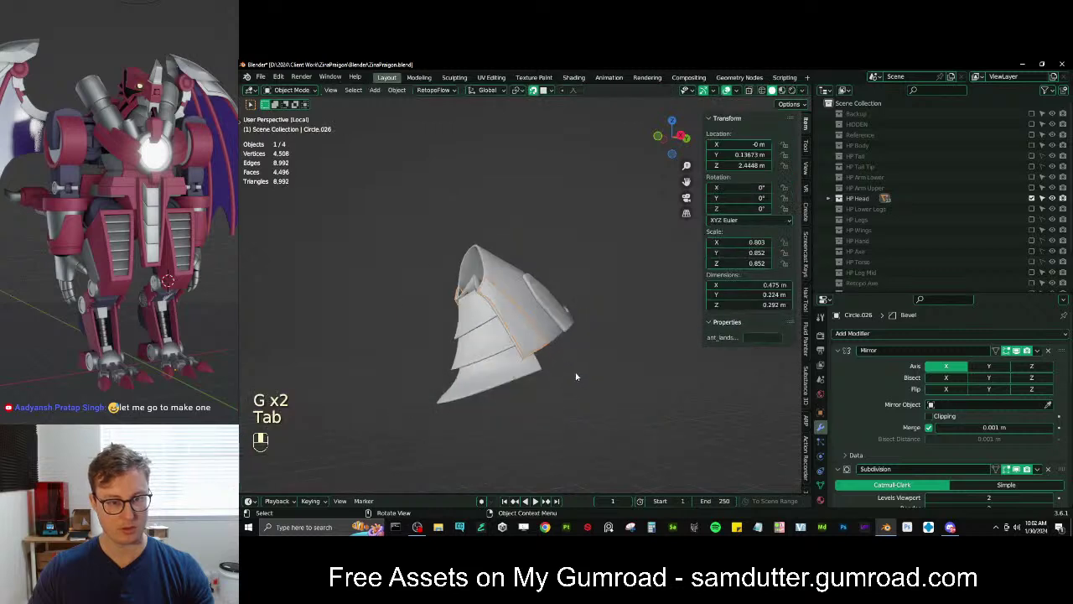
middle_click_drag(576, 376, 653, 378)
key("slash")
key("z")
scroll(599, 417, "down", 3)
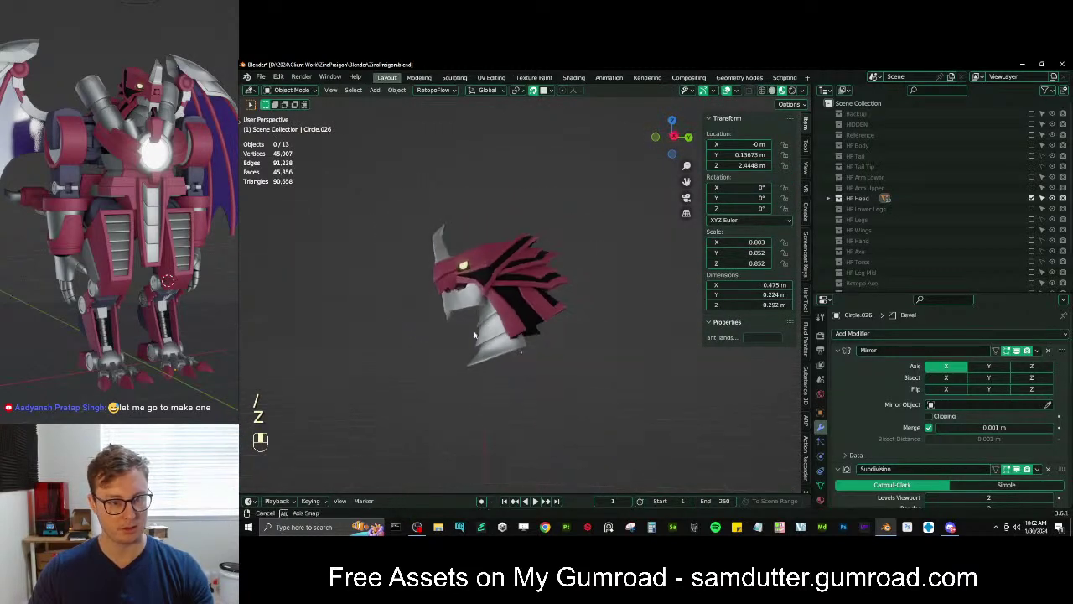
scroll(579, 400, "up", 4)
mouse_move(509, 347)
middle_mouse_down()
mouse_move(581, 334)
mouse_move(595, 309)
mouse_move(513, 351)
middle_mouse_up()
scroll(512, 355, "up", 3)
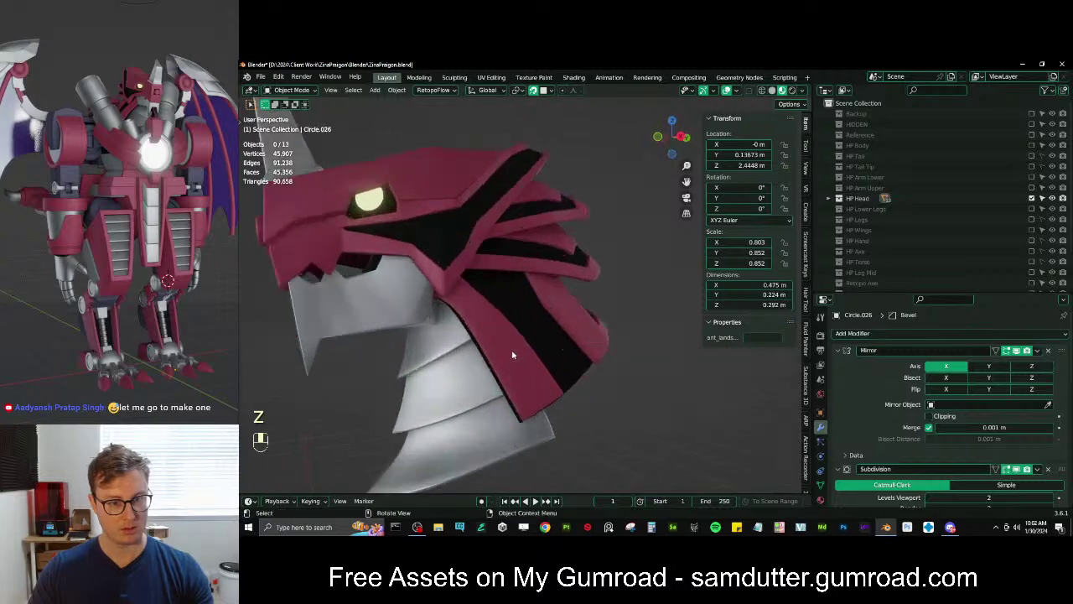
With snapping off, select the side neck plate's front edge and move it -0.007737 m along Y in the right side view
key("Tab")
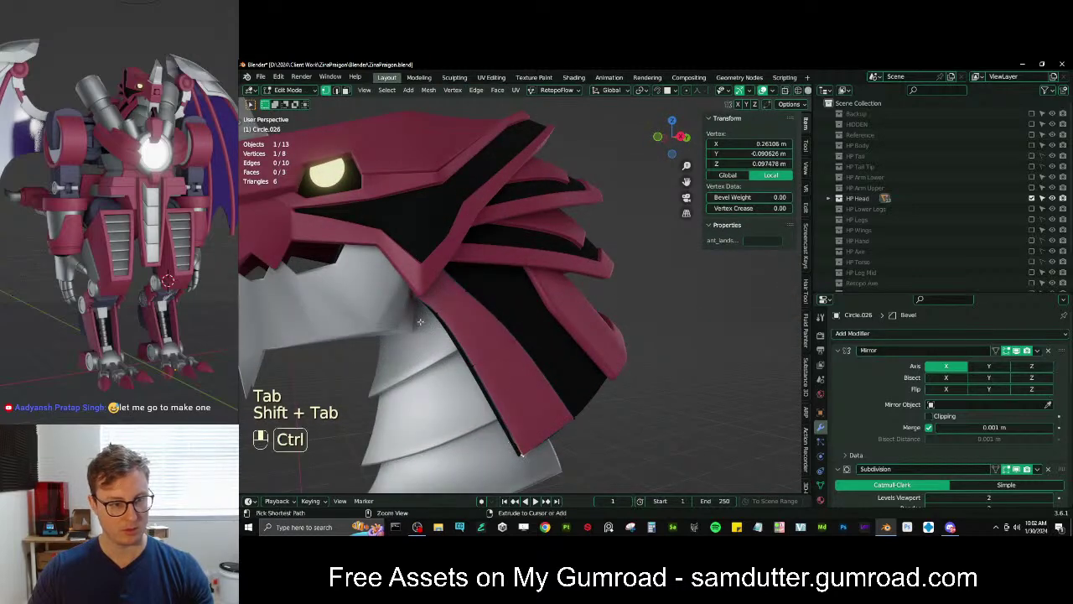
left_click(471, 327, "ctrl")
key("KP_3")
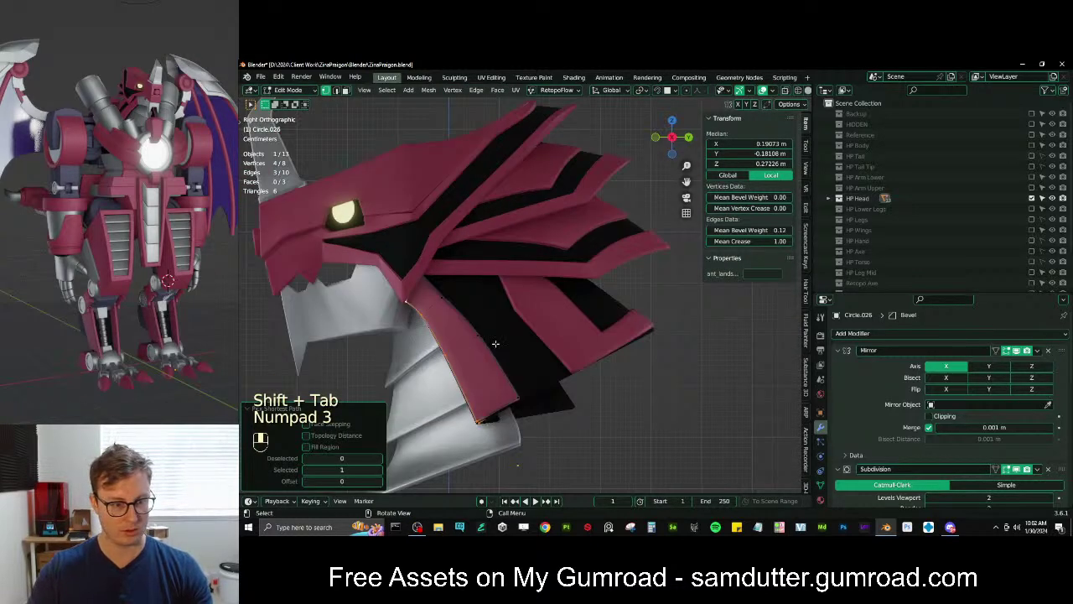
middle_click_drag(496, 343, 548, 331, "shift")
key("g")
middle_click(512, 331)
left_click(511, 331)
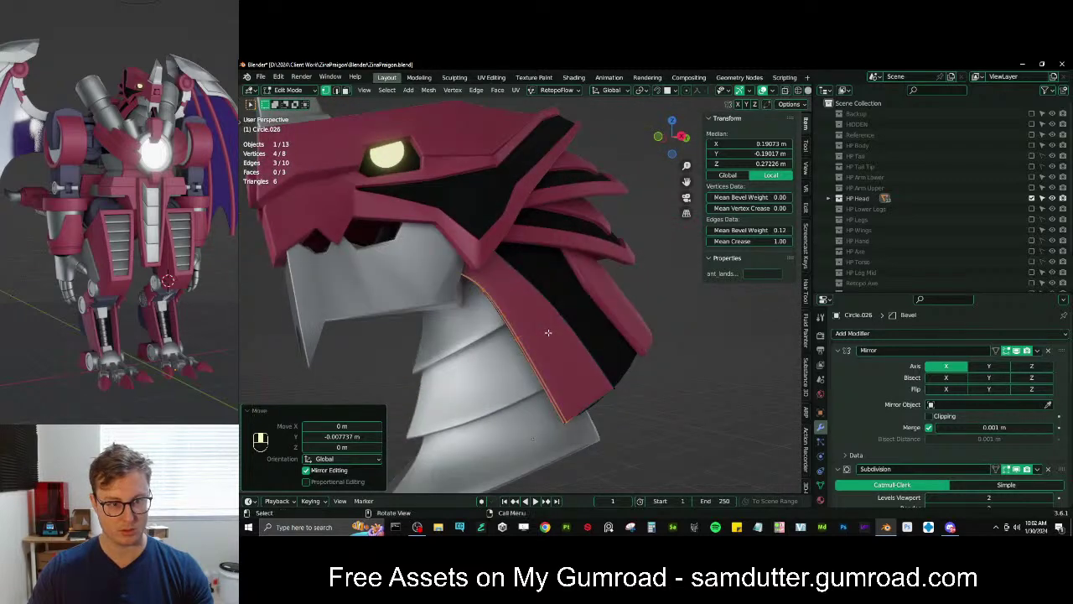
key("Tab")
In a right side wireframe view, select the side neck plate's two upper rear vertices and move them up and back
scroll(587, 352, "down", 3)
middle_click_drag(631, 375, 621, 383)
key("KP_3")
key("Tab")
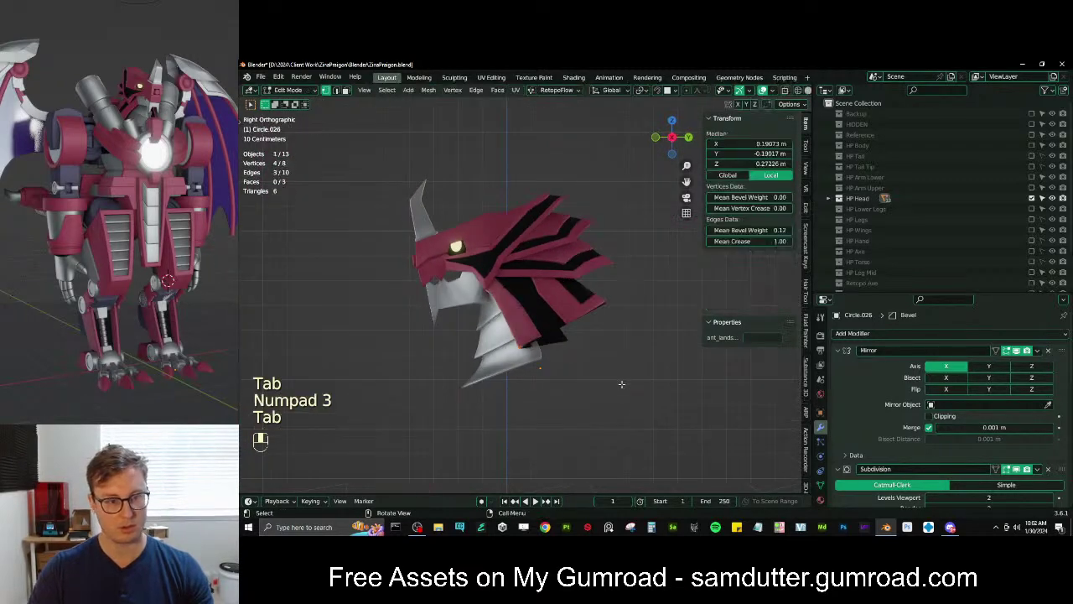
scroll(621, 383, "up", 2)
key("z")
left_click(478, 264)
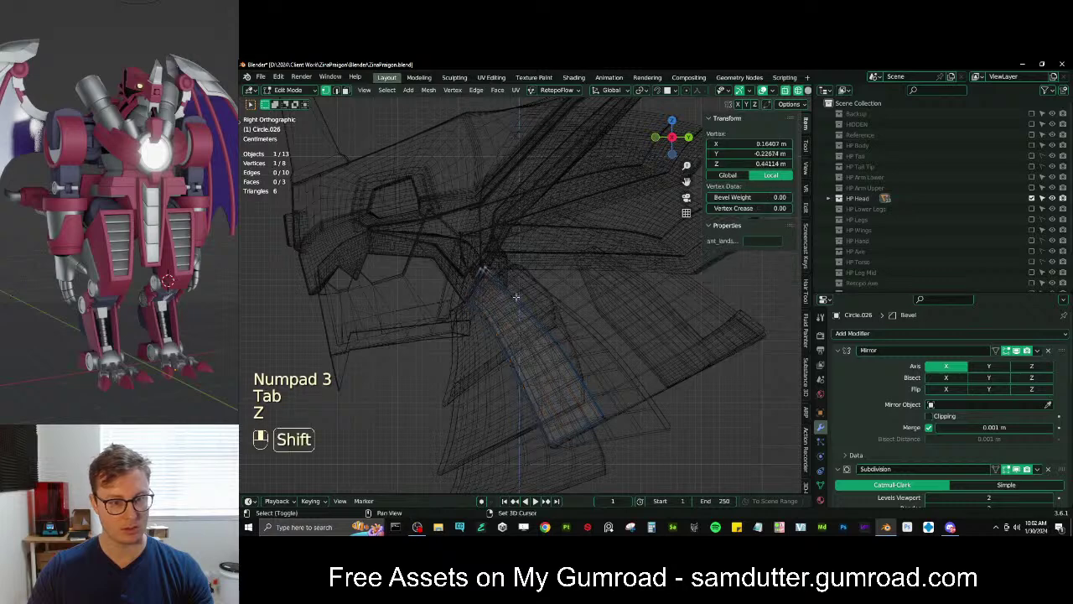
left_click(515, 296, "shift")
key("g")
left_click(524, 290)
Restore solid shading and fine-tune the plate's upper edge with two small rotations and a move
key("z")
key("r")
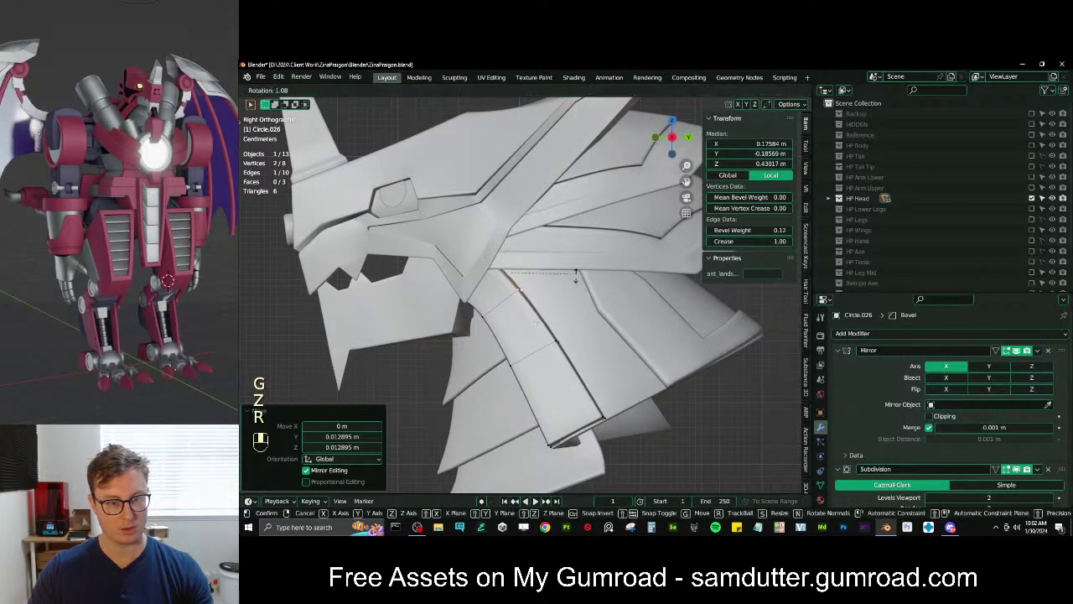
left_click(576, 278)
key("g")
left_click(577, 279)
key("r")
left_click(575, 282)
Nudge single vertices along the side neck plate's rear edge, then move its bottom edge slightly down and back
left_click(521, 290)
key("g")
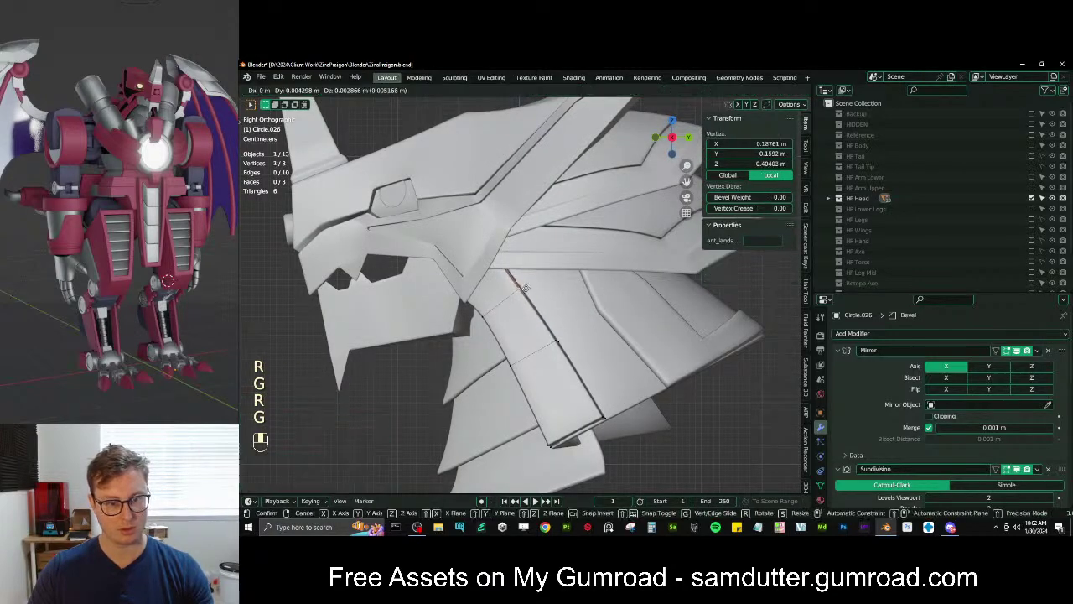
key("g")
key("g")
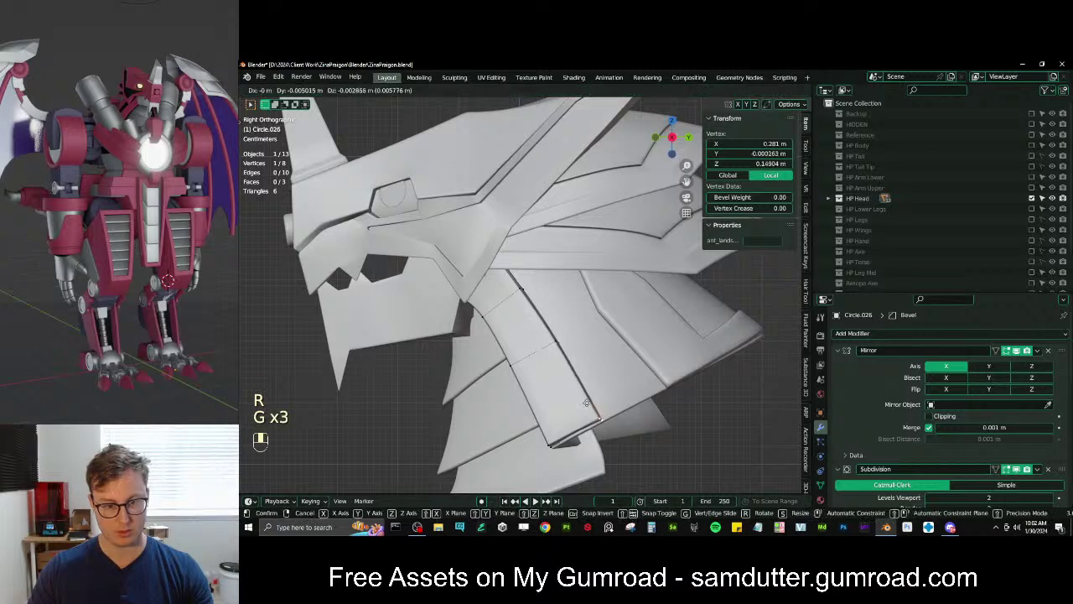
left_click(587, 405)
left_click(554, 444, "shift")
key("g")
left_click(595, 416)
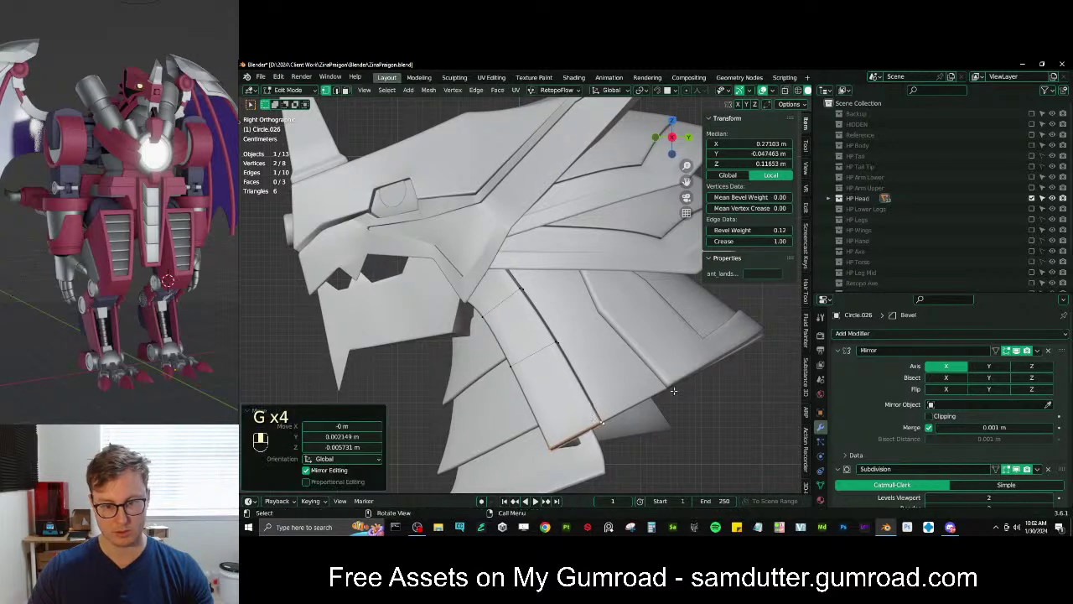
Select the rear neck plate's bottom edge loop in wireframe, then rotate and move it slightly in solid shading
middle_click_drag(673, 390, 550, 394, "shift")
key("Tab")
left_click(581, 369)
key("Tab")
key("z")
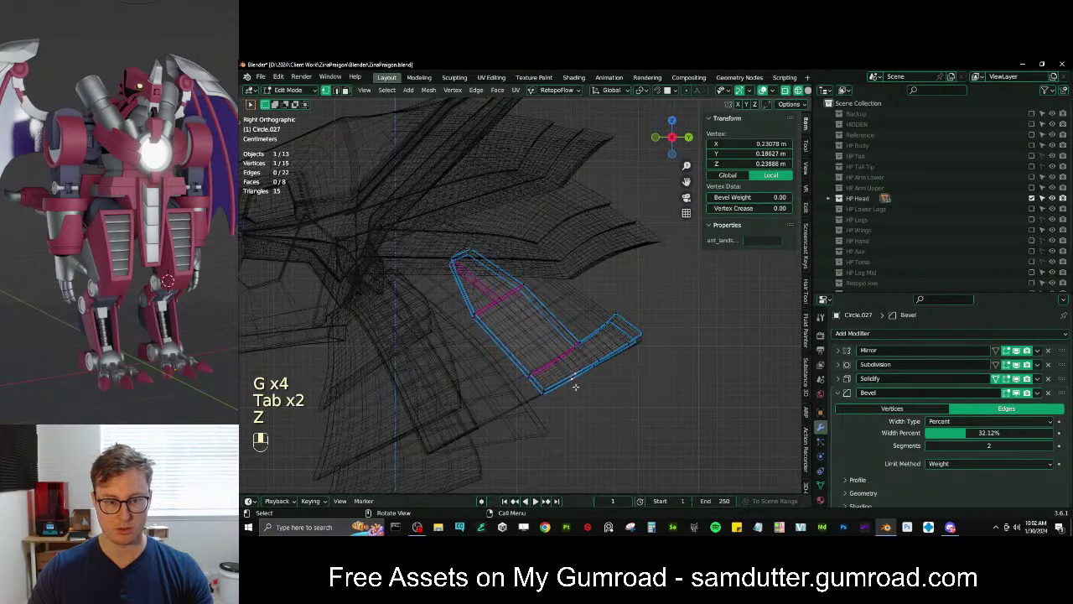
left_click(577, 384, "alt+shift")
key("z")
key("r")
left_click(661, 345)
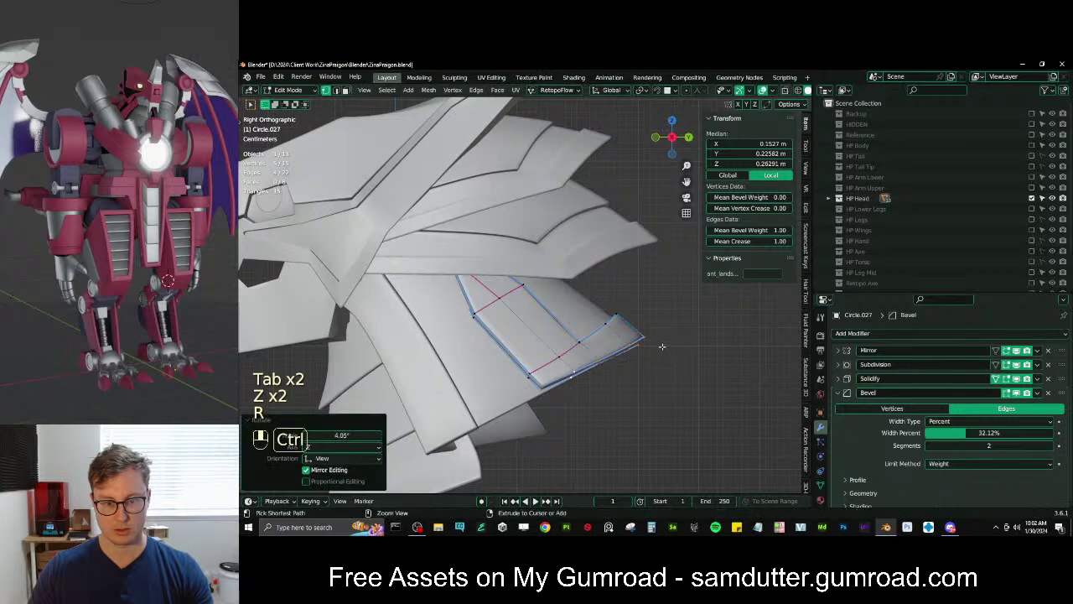
key("ctrl+z")
key("r")
left_click(662, 347)
key("g")
left_click(665, 346)
Leave mesh editing and examine how the neck plates fit from several angles around the head
middle_click_drag(665, 346, 527, 327)
key("Tab")
scroll(634, 385, "down", 4)
left_click(634, 386)
scroll(633, 386, "up", 2)
middle_click_drag(650, 312, 516, 370)
scroll(619, 301, "up", 2)
left_click(607, 354)
Select the four neck armour plates, isolate them in local view and save the file
key("b")
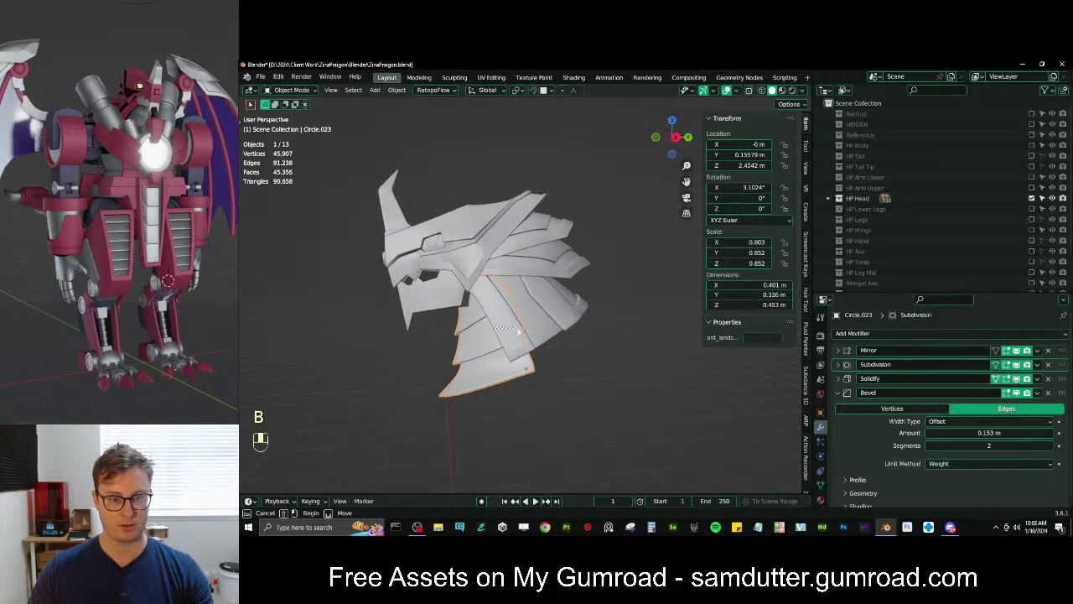
left_click_drag(522, 373, 588, 336)
middle_click_drag(589, 339, 534, 351)
key("slash")
middle_click_drag(598, 395, 637, 339)
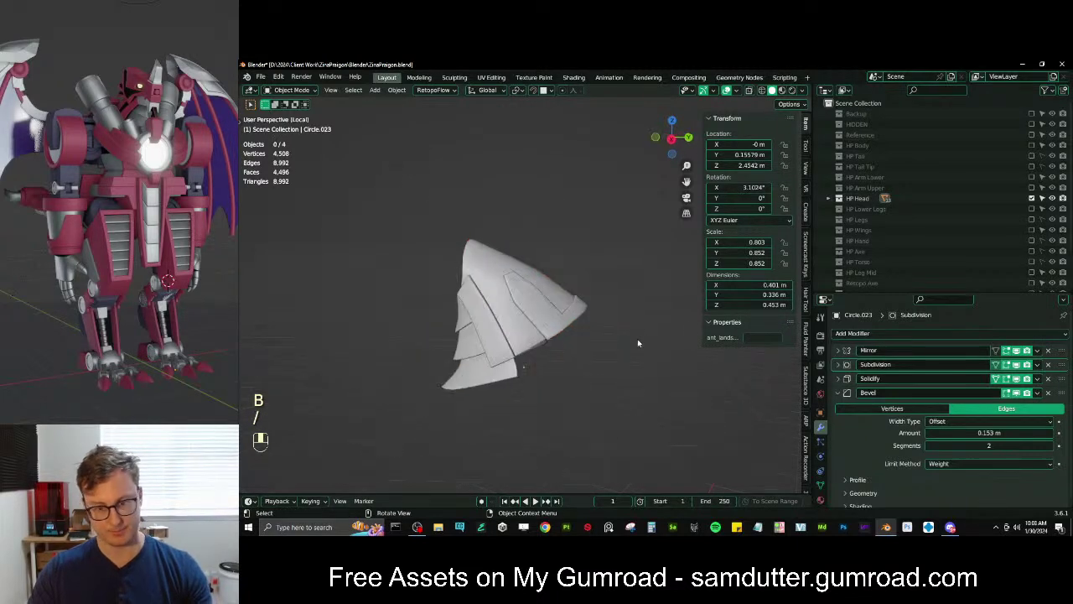
key("ctrl+s")
Add a plane mesh and rename it Retopo Neck
scroll(926, 216, "down", 2)
key("shift+a")
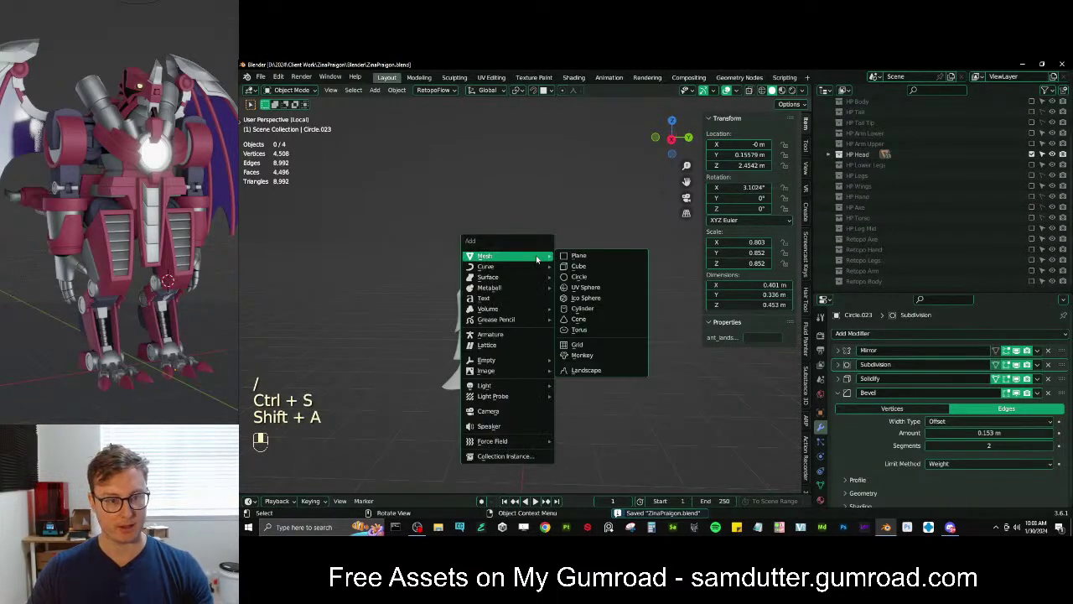
left_click(578, 255)
double_click(855, 281)
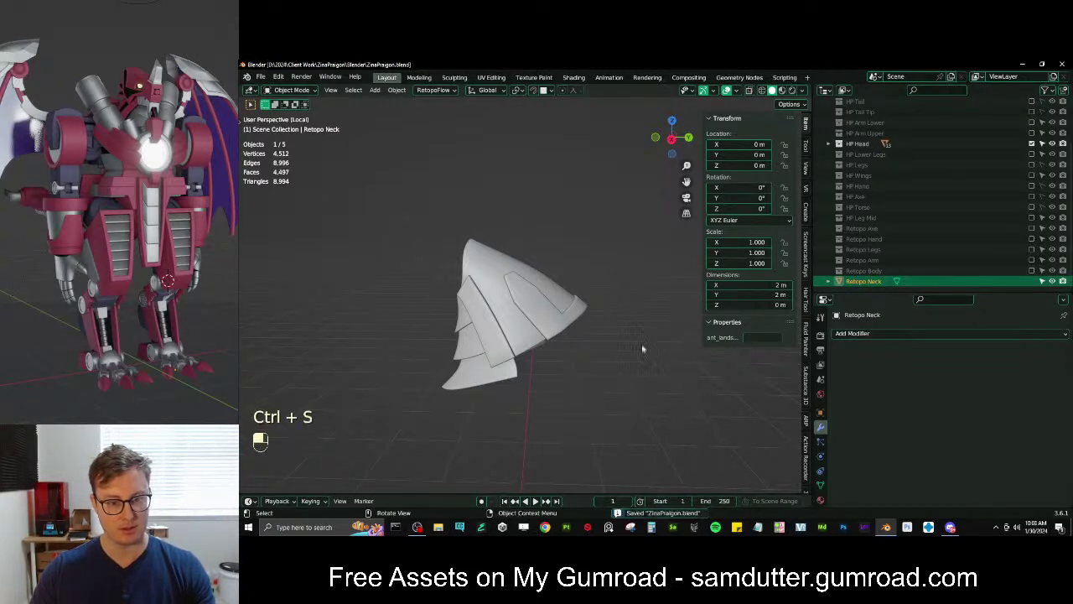
key("shift+a")
mouse_move(587, 306)
left_click(671, 309)
key("Tab")
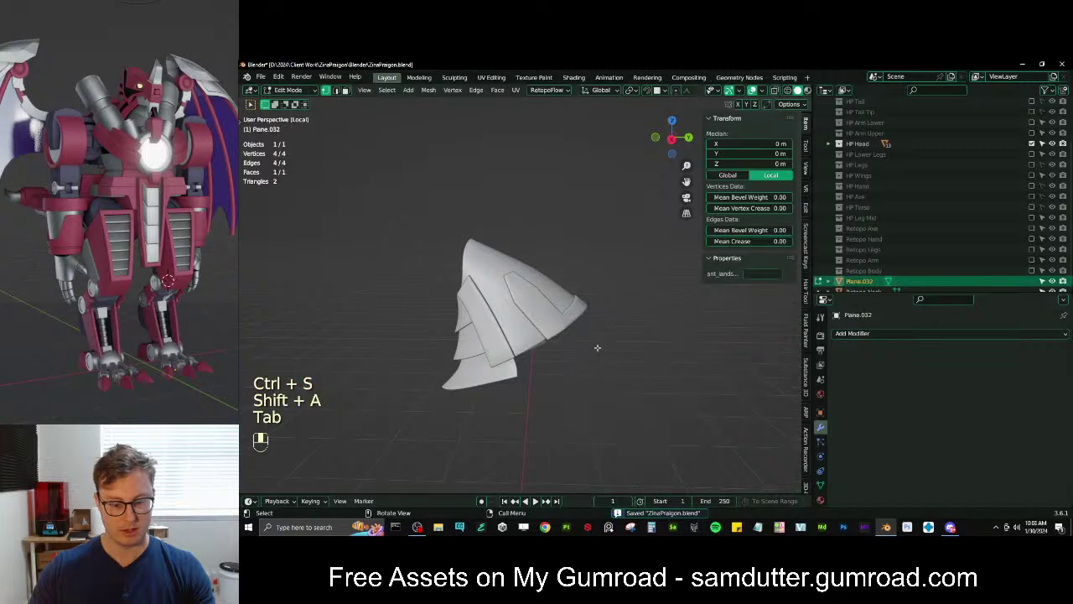
key("r")
left_click(597, 347)
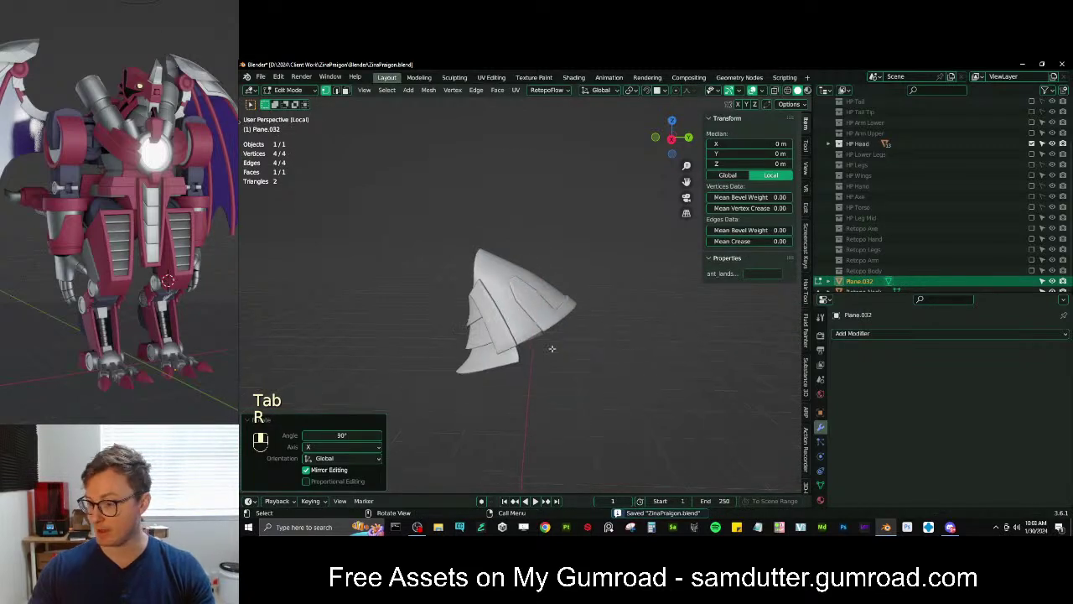
middle_click_drag(551, 350, 605, 336)
key("x")
left_click(599, 336)
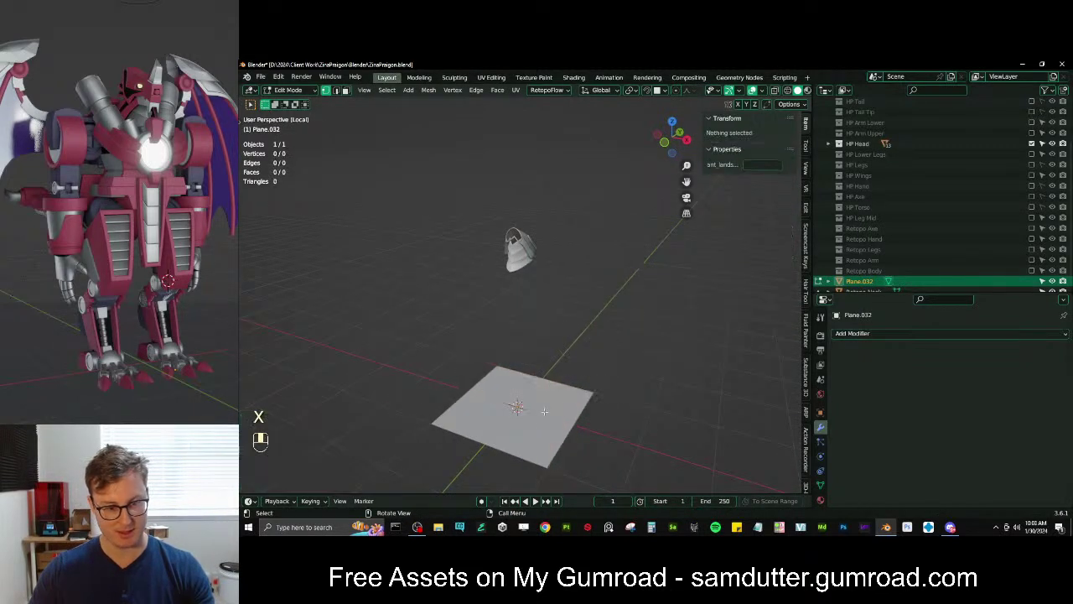
key("Tab")
scroll(928, 224, "down", 2)
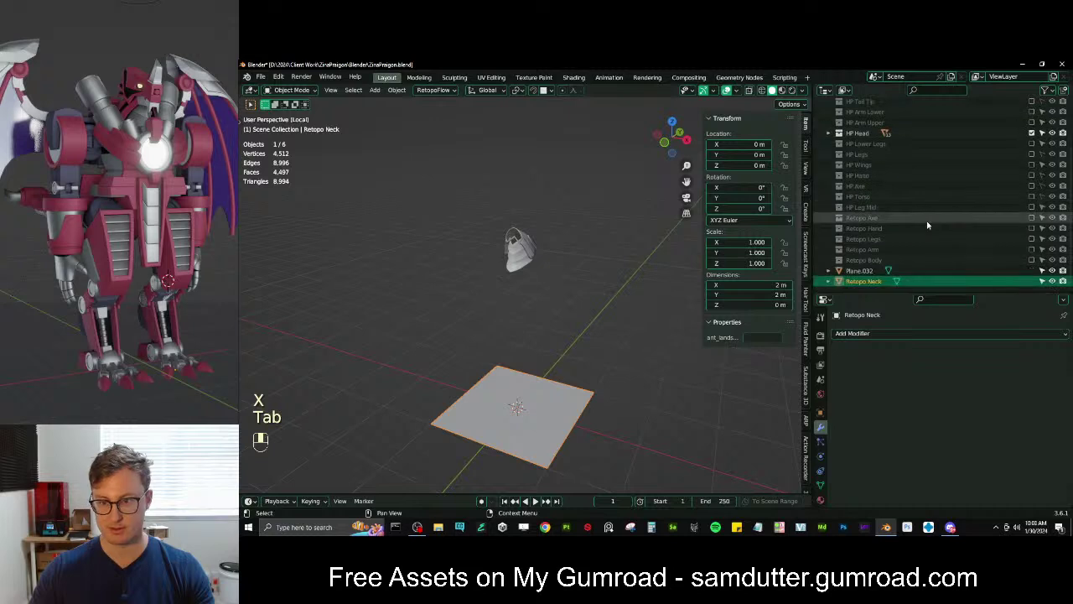
left_click(857, 271)
key("x")
left_click(602, 329)
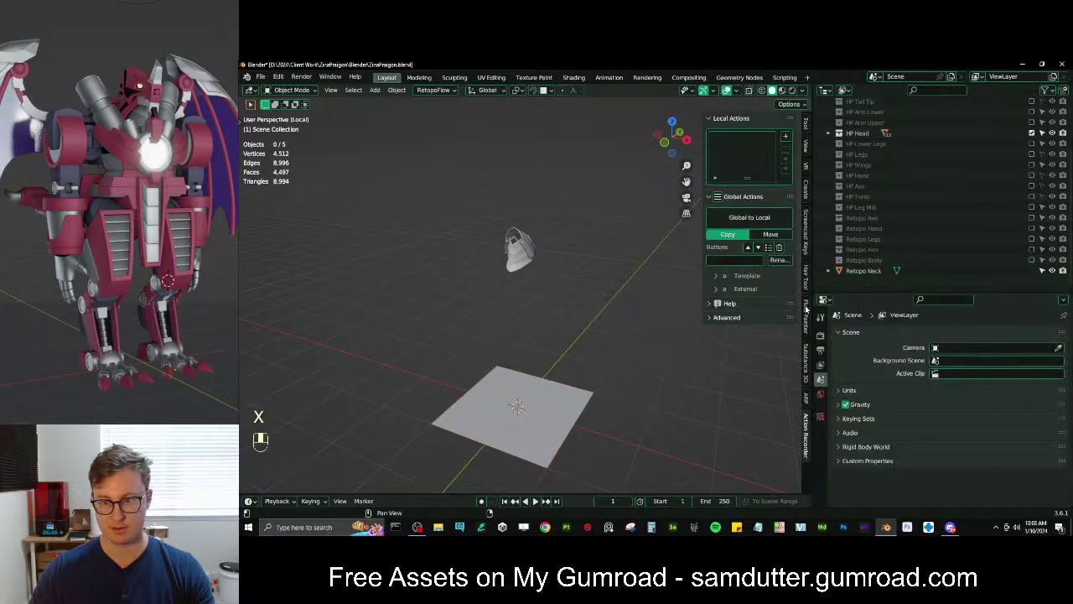
Edit the Retopo Neck plane and rotate its mesh 90° about the X axis
left_click(862, 282)
key("Tab")
key("r")
key("x")
key("9")
key("0")
key("Return")
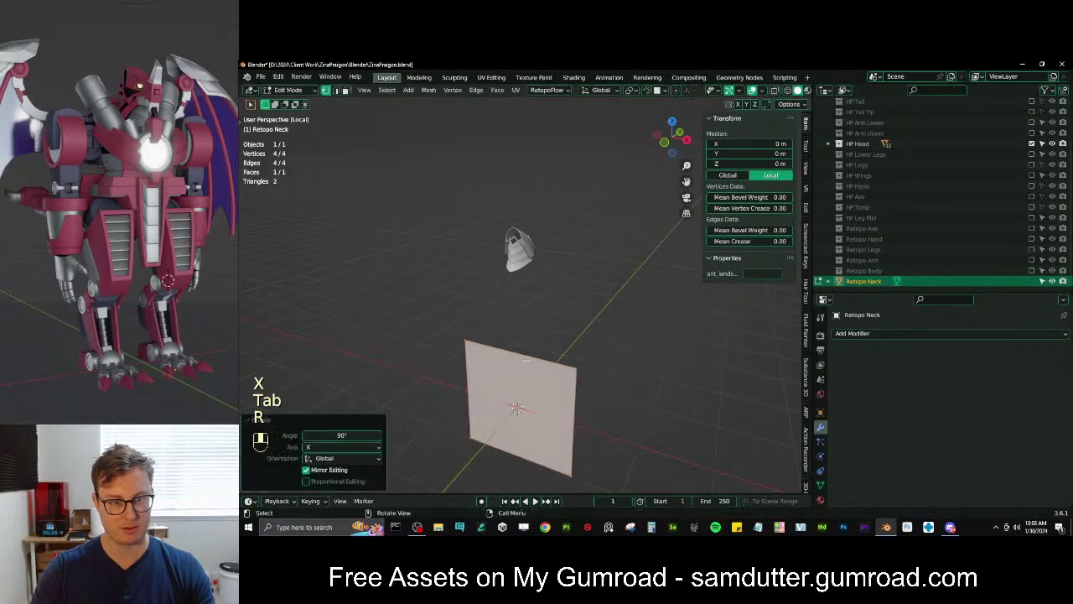
In front view, scale the plane down and raise it about 2.65 m along Z to the neck plates
key("KP_1")
key("s")
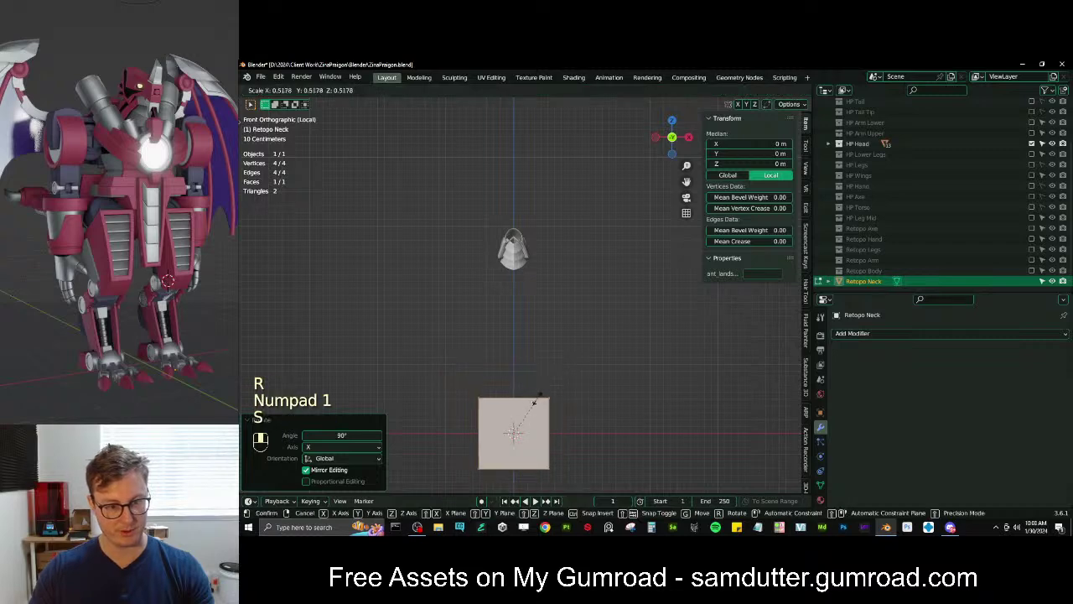
left_click(530, 425)
key("s")
left_click(535, 413)
key("g")
key("z")
left_click(524, 281)
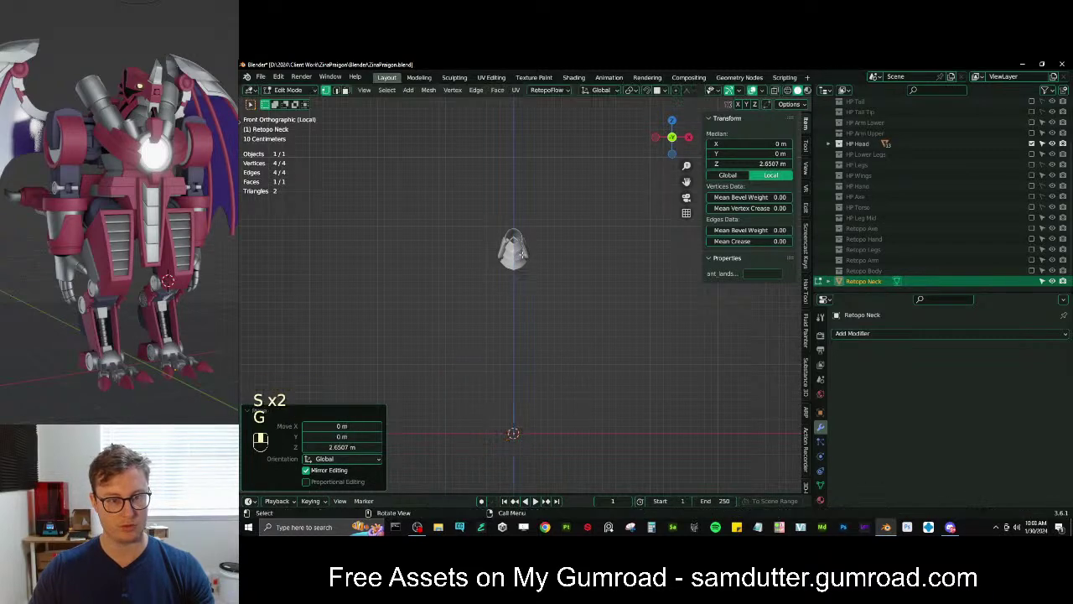
With snapping on, shrink the plane further, place it on the upper front neck plate and make it display over the surface
scroll(524, 289, "up", 6)
key("shift+Tab")
middle_click_drag(515, 261, 554, 414, "shift")
scroll(554, 411, "up", 2)
key("g")
left_click(564, 342)
scroll(566, 345, "up", 3)
key("s")
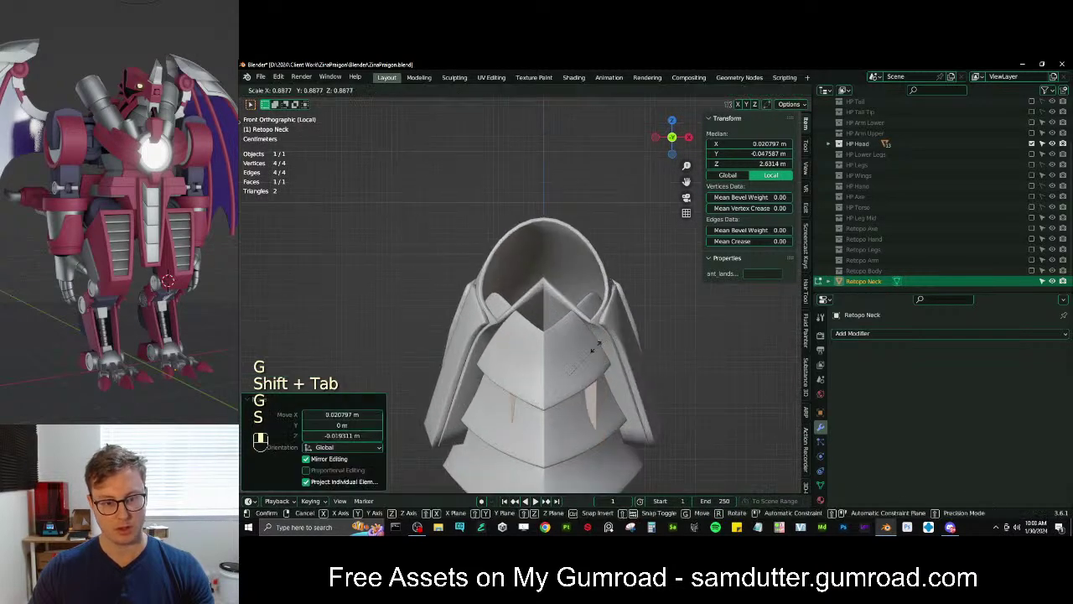
left_click(557, 380)
key("g")
left_click(572, 353)
key("q")
left_click(574, 439)
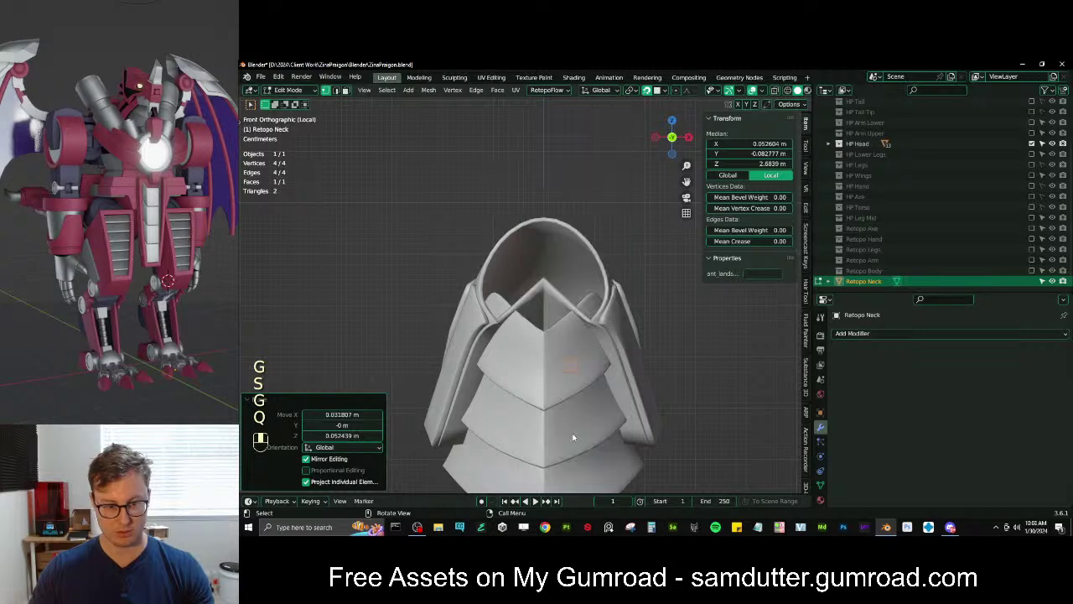
Snap the plane's corner vertices onto the upper front neck plate, aligning one side with its centre ridge and the top with its upper edge
middle_click_drag(581, 343, 572, 301, "shift")
middle_click_drag(572, 301, 572, 296)
scroll(572, 296, "up", 3)
left_click(561, 342)
key("g")
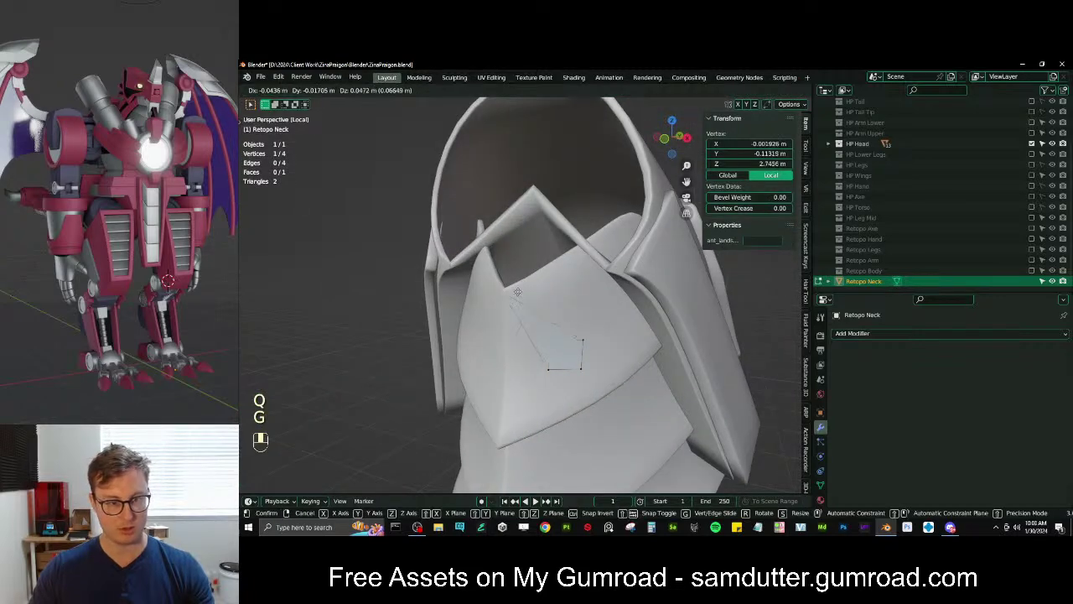
left_click(557, 398)
key("g")
left_click(507, 365)
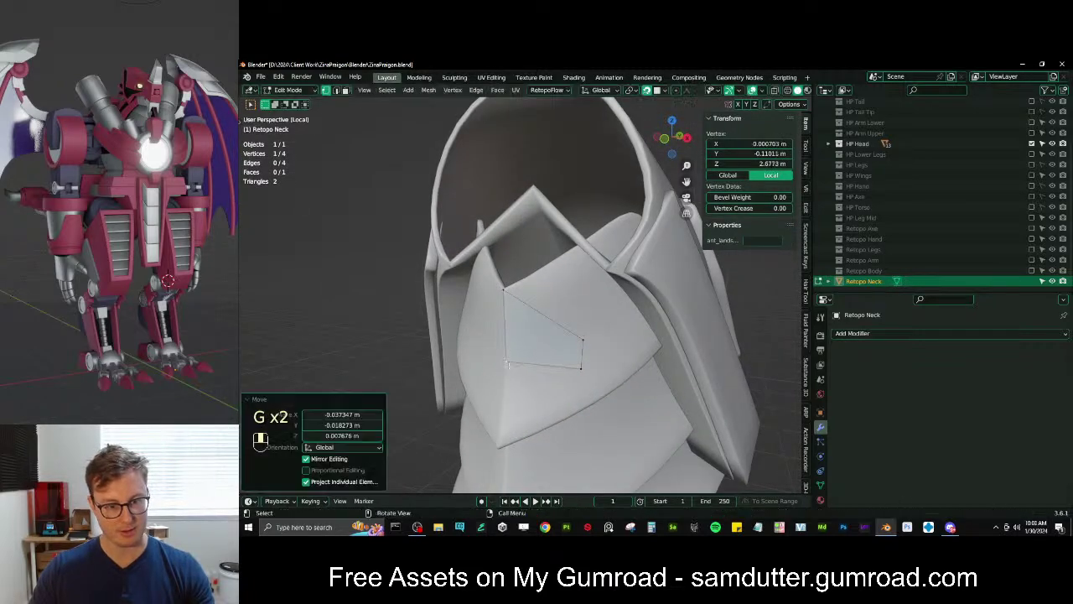
key("g")
left_click(549, 277)
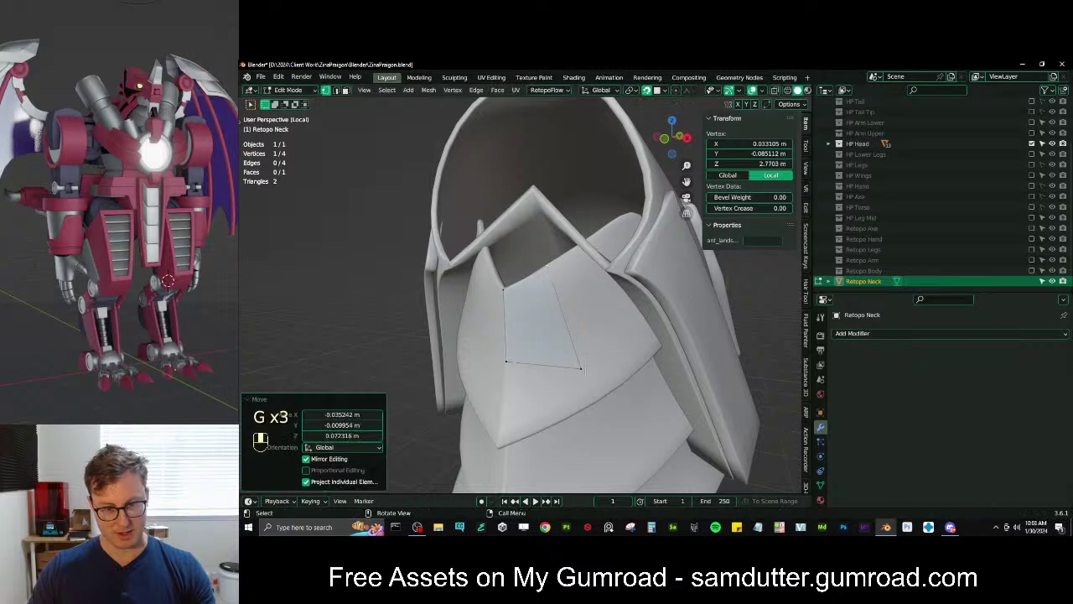
key("g")
left_click(571, 294)
Extrude the face's outer side edge across the plate and reposition the lower middle vertex
left_click(580, 323, "shift")
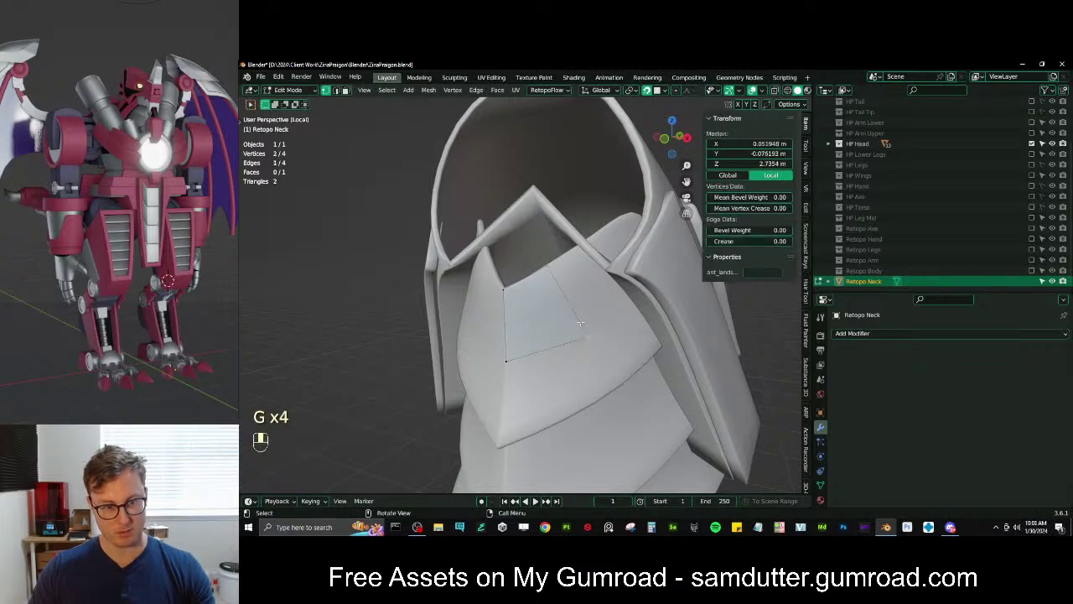
left_click(610, 307)
left_click(591, 334)
key("g")
left_click(575, 337)
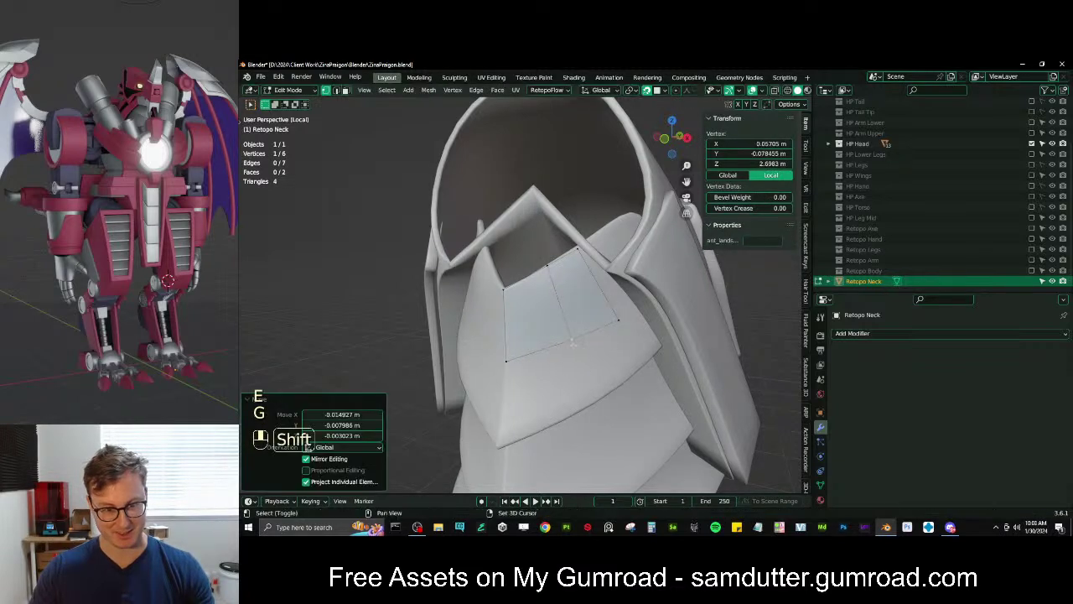
Adjust the lower centre-ridge vertex and the lower outer vertex to follow the front neck plate's shape
middle_click_drag(505, 374, 491, 340, "shift")
left_click(491, 335)
key("g")
left_click(488, 336)
left_click(604, 290)
middle_click_drag(610, 289, 584, 279)
key("g")
left_click(606, 257)
Add a horizontal loop cut through the two faces and snap the outer side vertices to the plate's edge
key("ctrl+r")
left_click(578, 221)
right_click(578, 221)
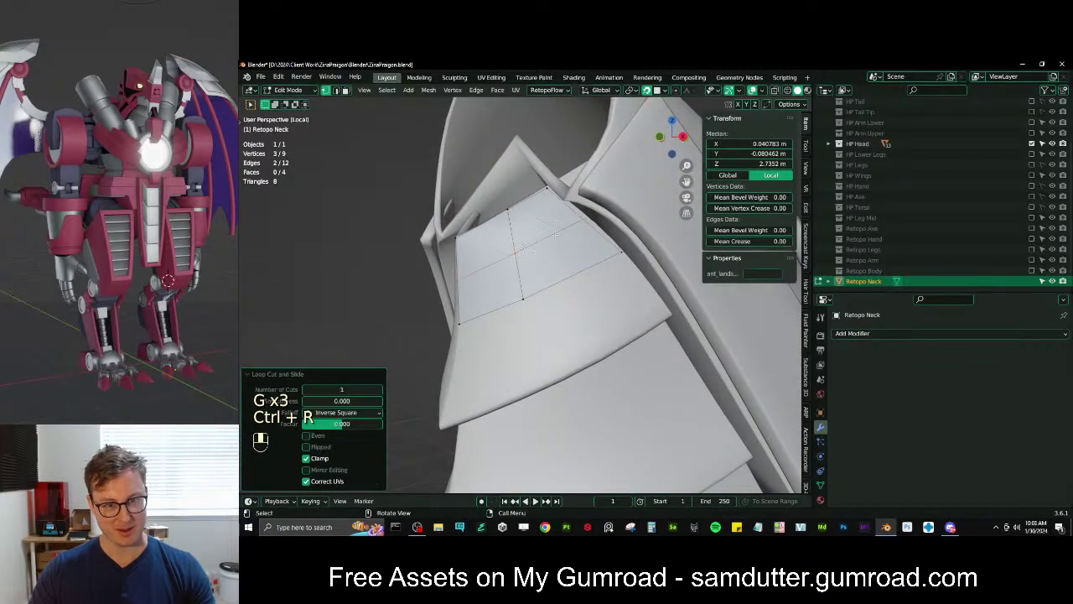
key("g")
left_click(583, 218)
left_click(619, 250)
key("g")
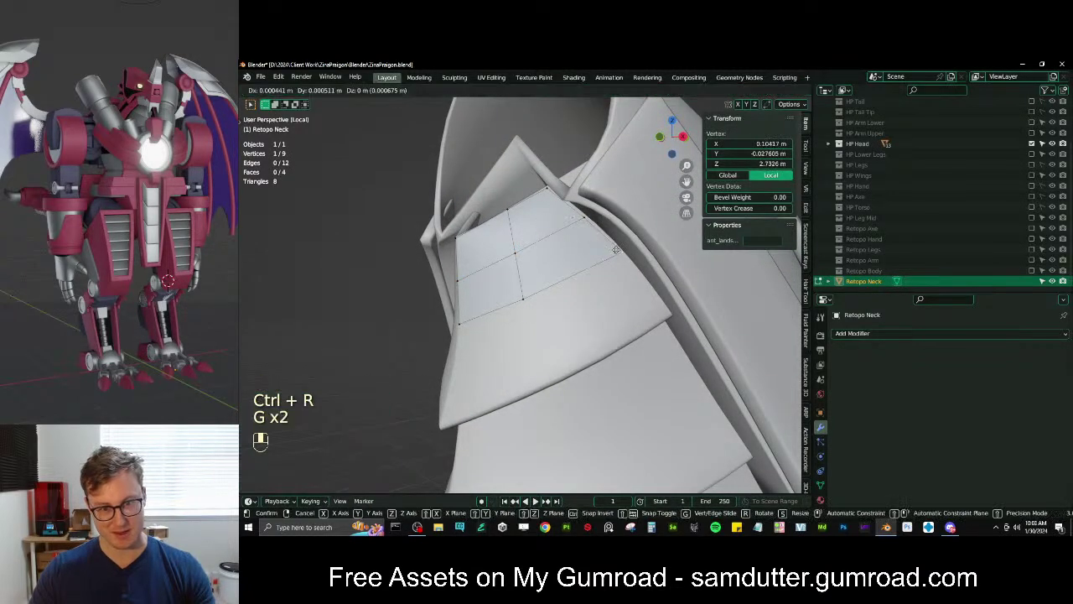
left_click(621, 249)
Extrude the retopo mesh's bottom edge row down the plate and snap its outer corner vertex to the plate's side edge
left_click(476, 323)
left_click(635, 256, "ctrl")
middle_click_drag(634, 255, 609, 274)
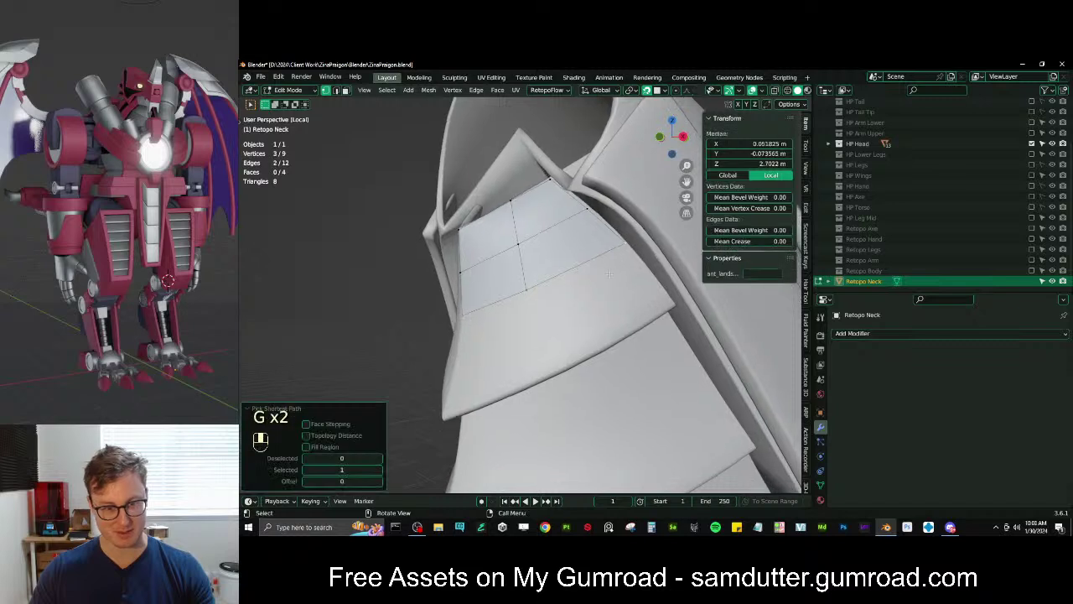
left_click(614, 336)
left_click(630, 299)
key("g")
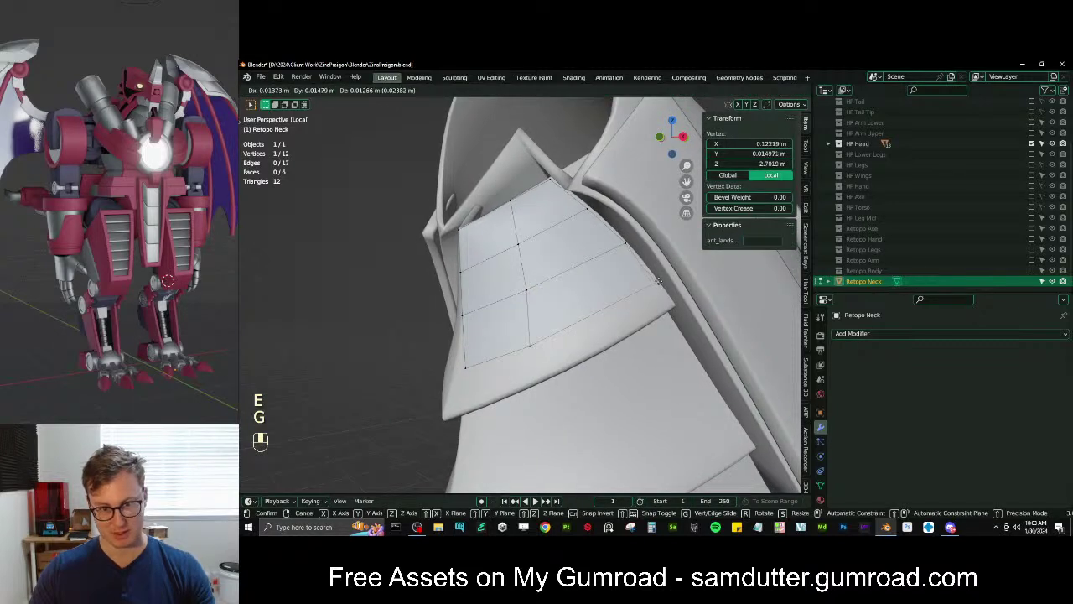
left_click(658, 282)
Add a centred vertical loop cut through the outer column and move the lower centre-ridge vertex onto the ridge
key("ctrl+r")
left_click(531, 201)
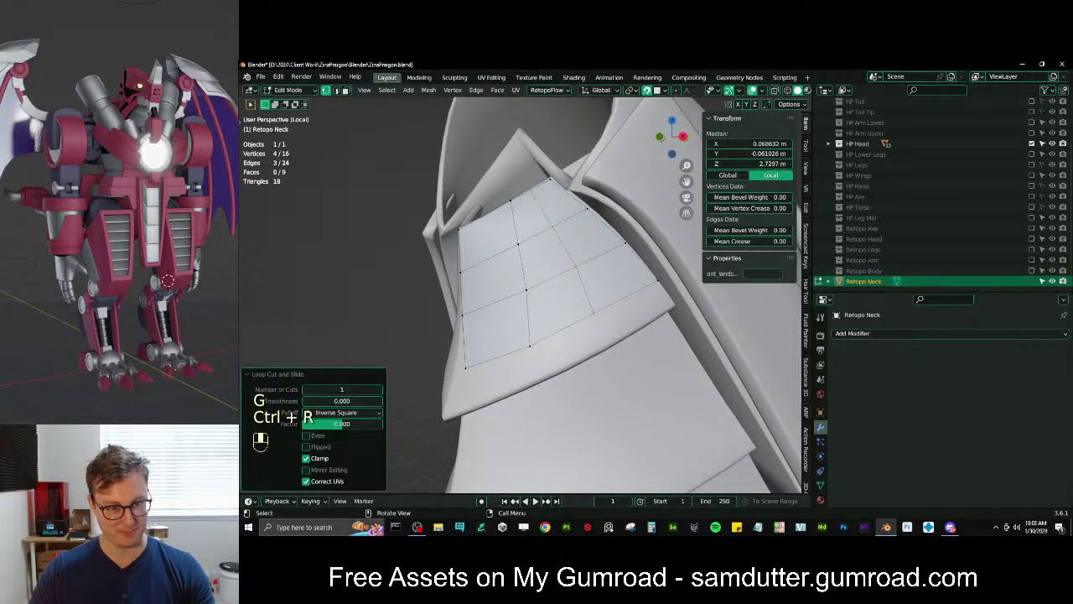
left_click(466, 367)
key("g")
left_click(425, 395)
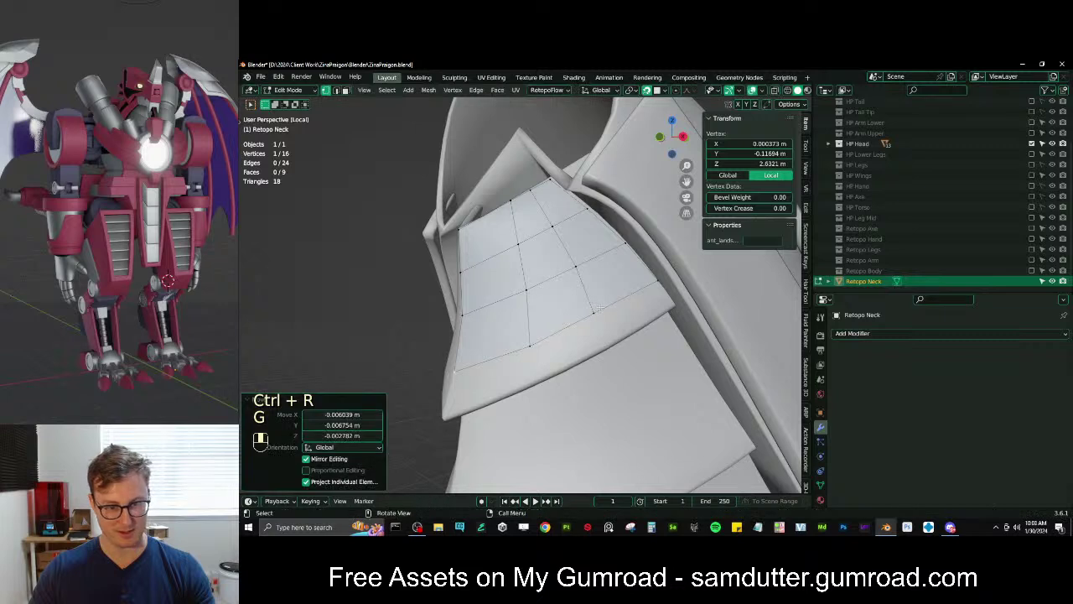
Extrude the bottom edge row to the plate's lower rim and snap the centre vertex to its pointed tip
middle_click_drag(426, 395, 475, 359)
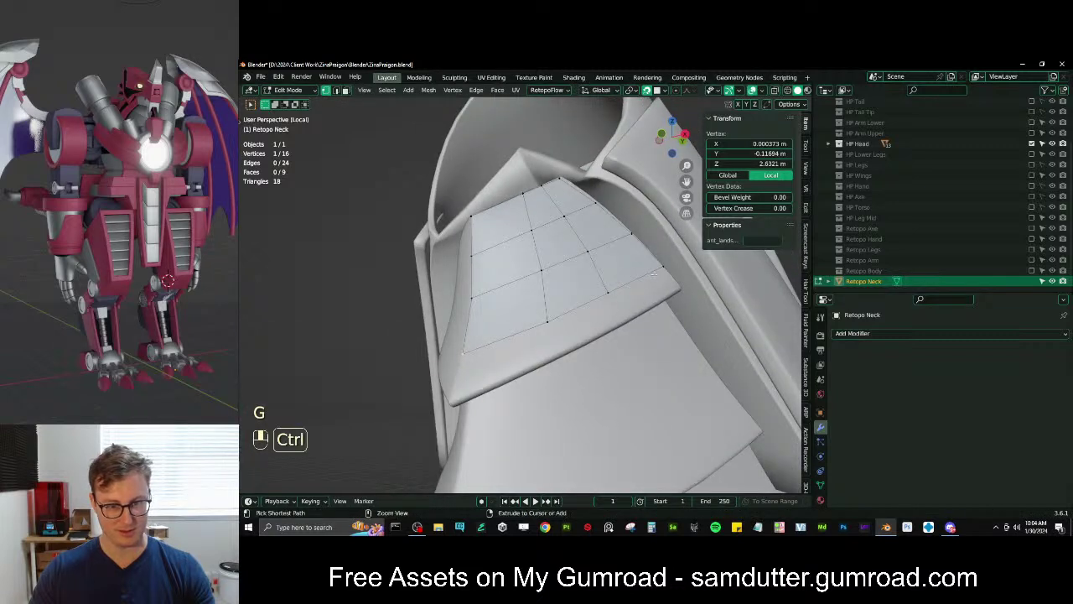
left_click(654, 273, "ctrl")
left_click(646, 318)
left_click(465, 382)
key("g")
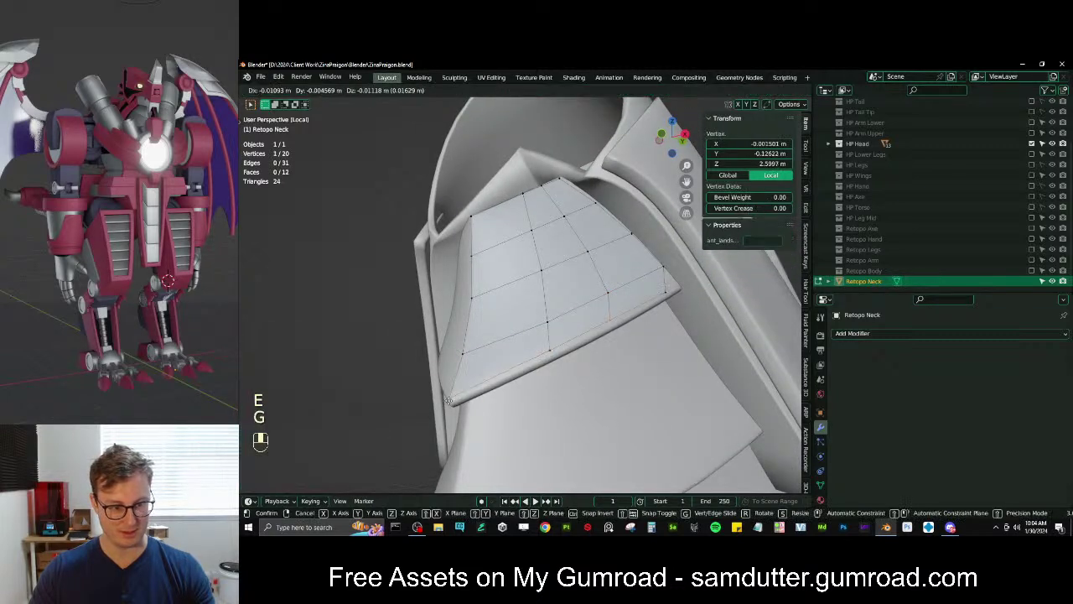
left_click(449, 402)
Snap the remaining bottom-row vertices to the plate's lower rim and outer corner
left_click(559, 346)
key("g")
left_click(561, 352)
left_click(599, 326)
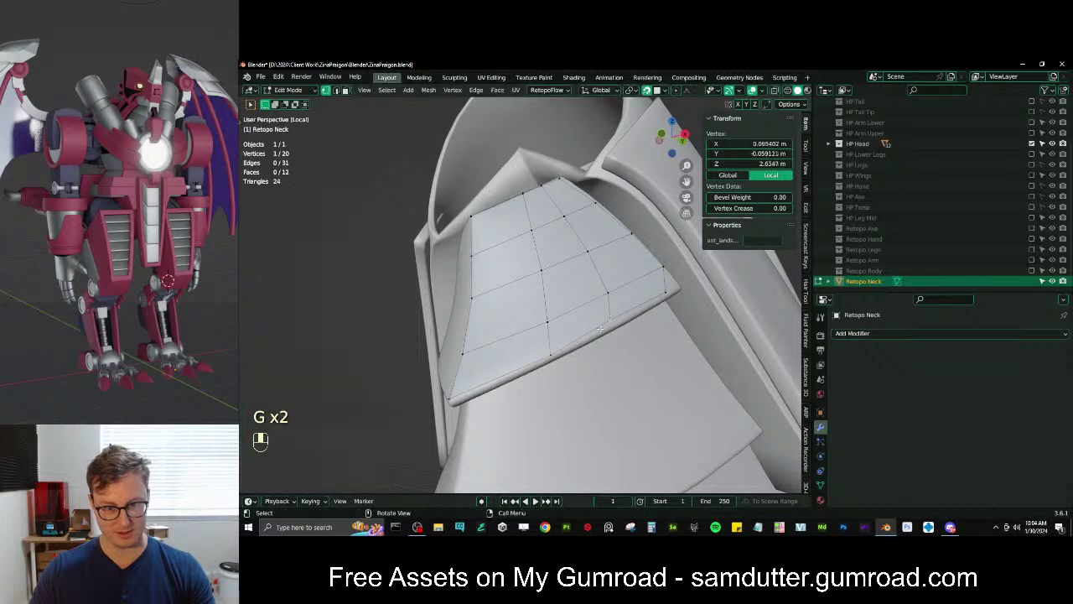
key("g")
left_click(599, 329)
left_click(677, 297)
key("g")
left_click(687, 292)
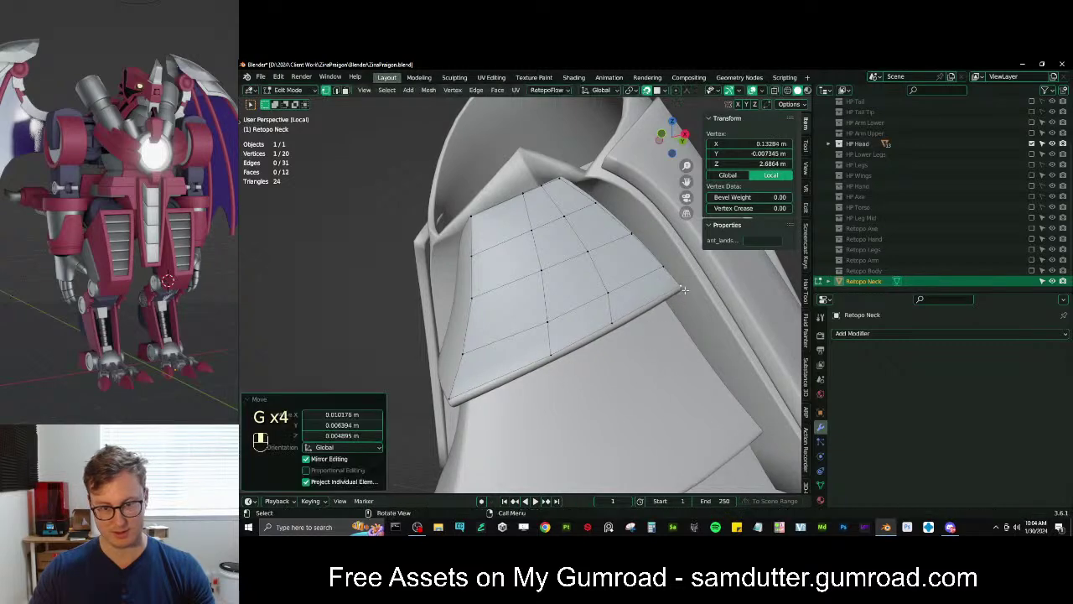
middle_click_drag(687, 292, 612, 334)
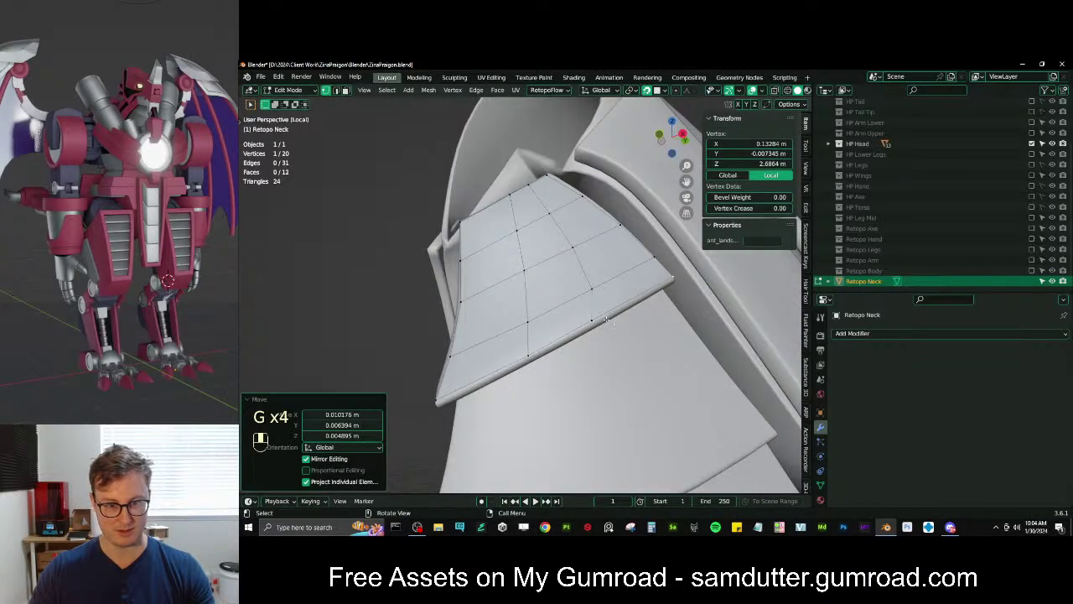
Place the last bottom-row vertex on the upper plate's rim and space the horizontal edge rows evenly with LoopTools Space
left_click(653, 289)
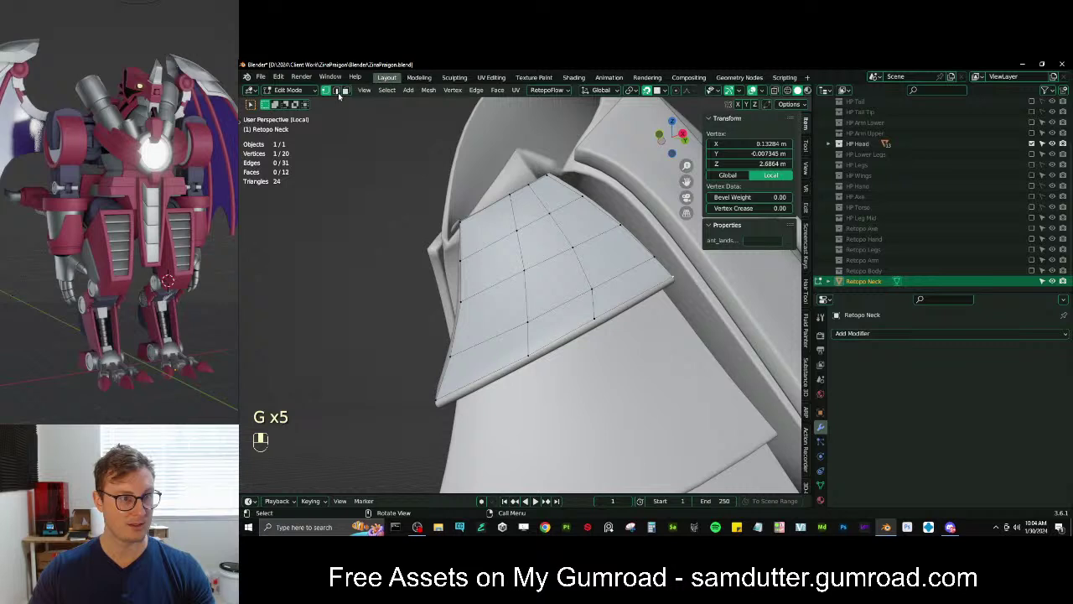
left_click(338, 91)
left_click(557, 304)
left_click(557, 305, "ctrl+alt+shift")
left_click(558, 304, "ctrl+alt+shift")
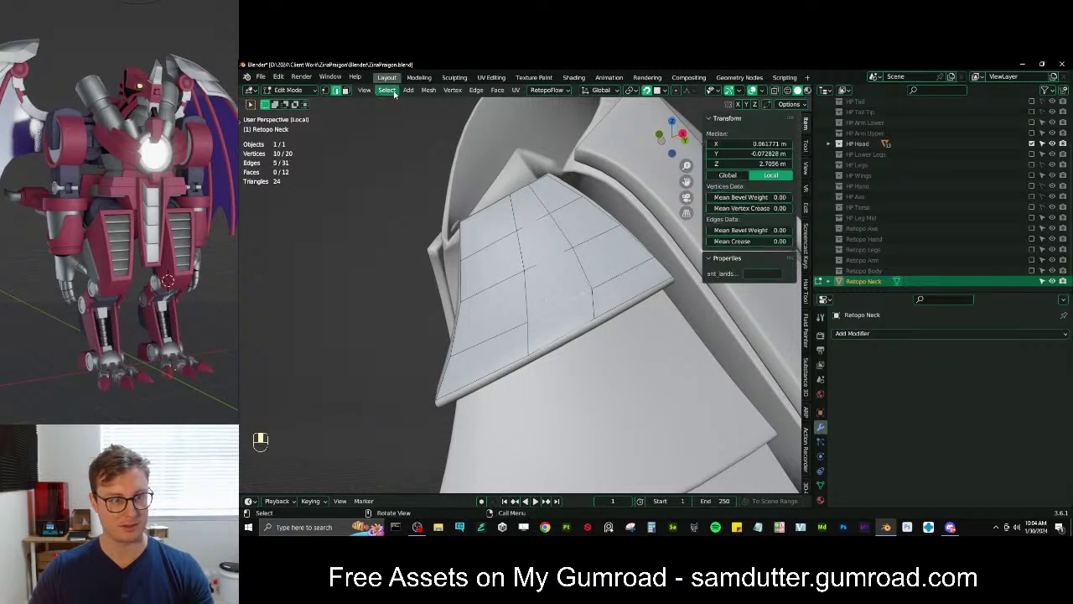
left_click(394, 94)
mouse_move(445, 262)
left_click(520, 262)
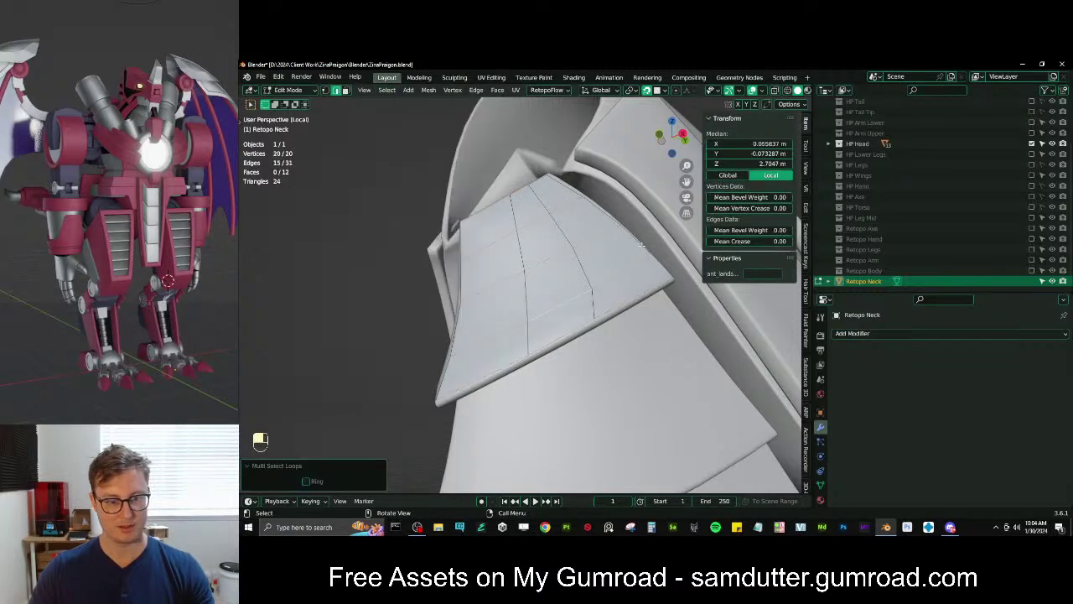
left_click(805, 210)
left_click(756, 208)
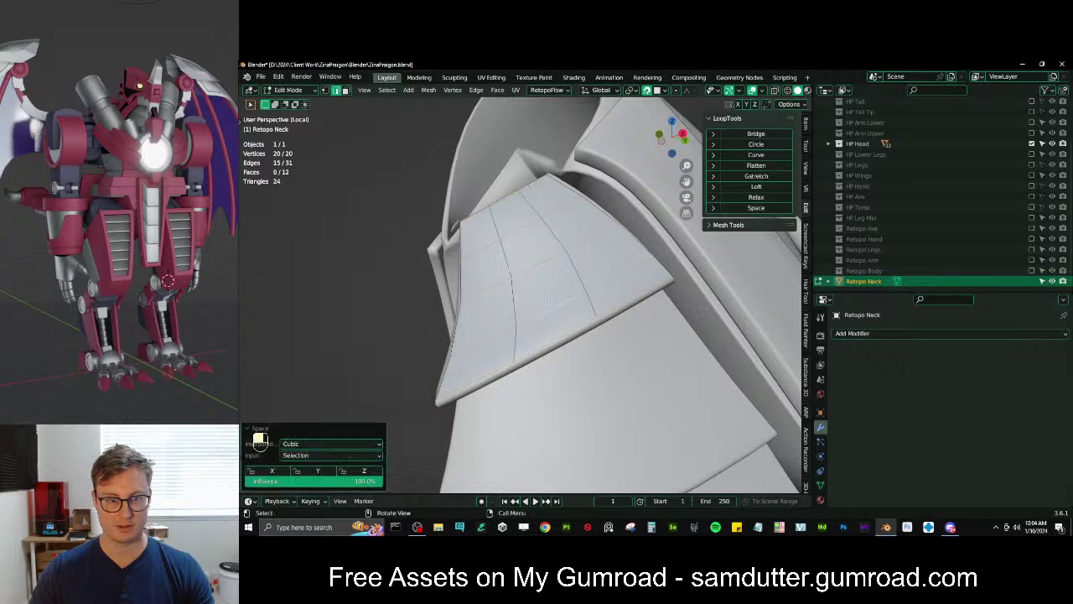
Extrude the upper plate mesh's bottom edge row down past the rim onto the second neck plate
middle_click_drag(573, 293, 560, 272)
left_click(545, 277)
middle_click_drag(474, 337, 453, 313, "shift")
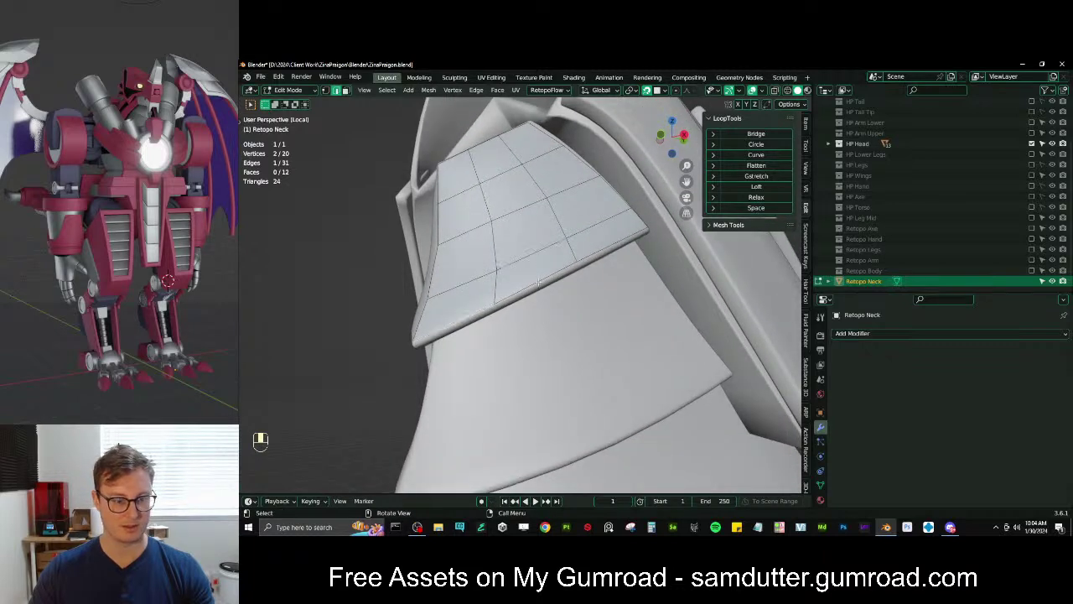
left_click(603, 249, "ctrl")
key("e")
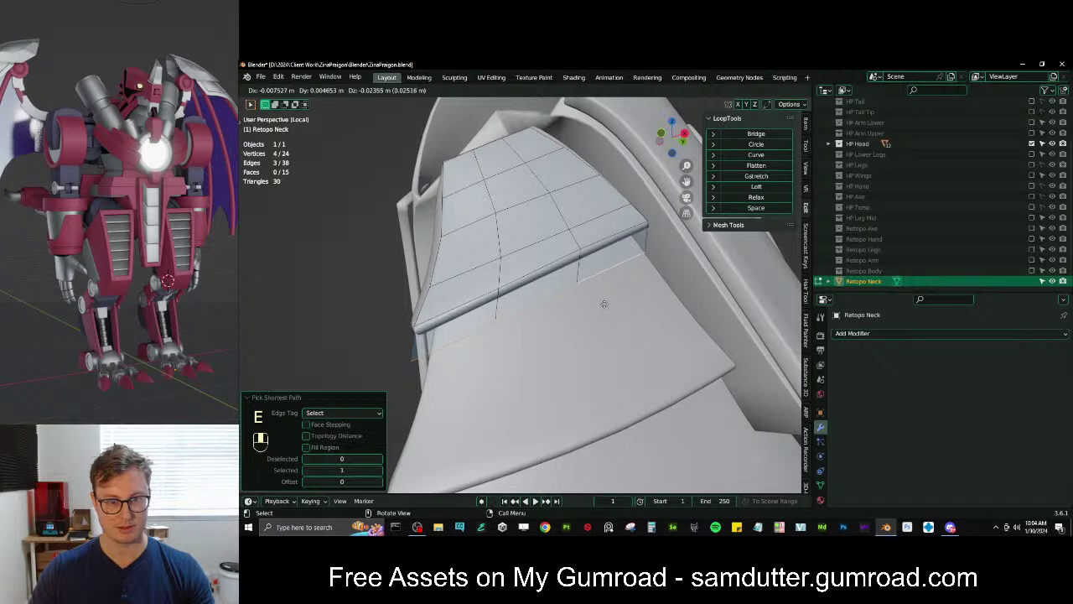
left_click(603, 303)
Snap the extruded row's centre-ridge end vertex and its neighbour onto the second plate's surface
left_click(325, 89)
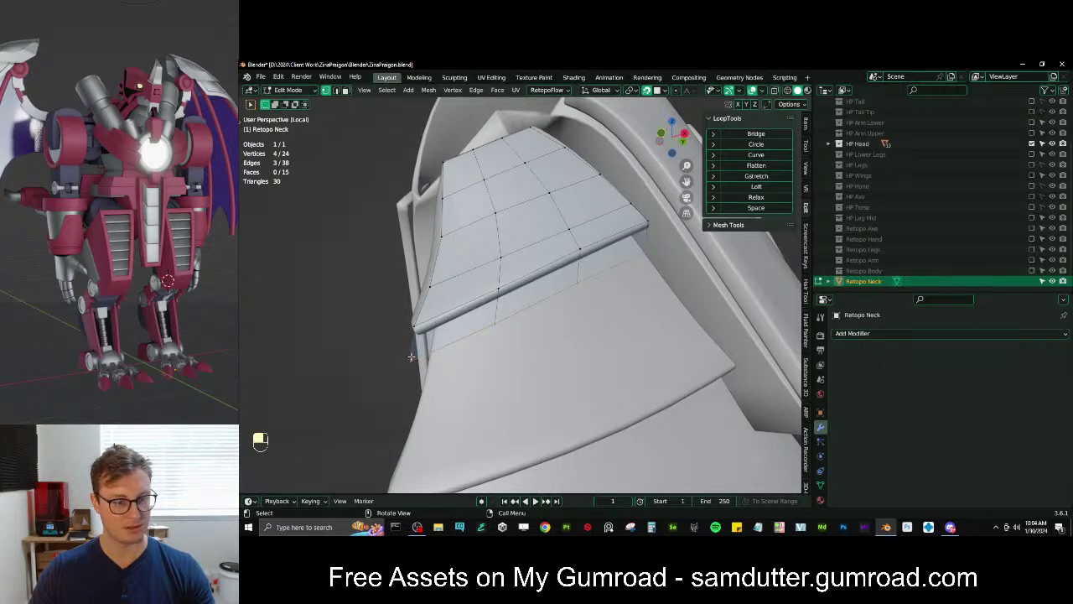
left_click(411, 356)
key("g")
left_click(436, 339)
left_click(495, 324)
key("g")
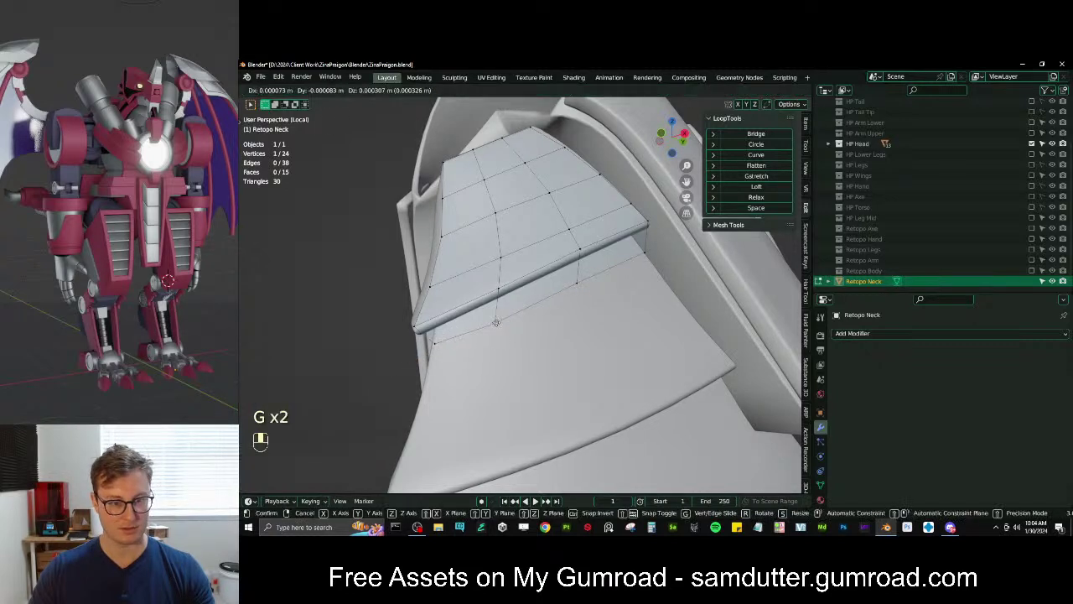
left_click(496, 321)
Space the extruded row evenly, then move it up and scale it beneath the upper plate's rim
left_click(581, 282)
left_click(641, 248, "ctrl")
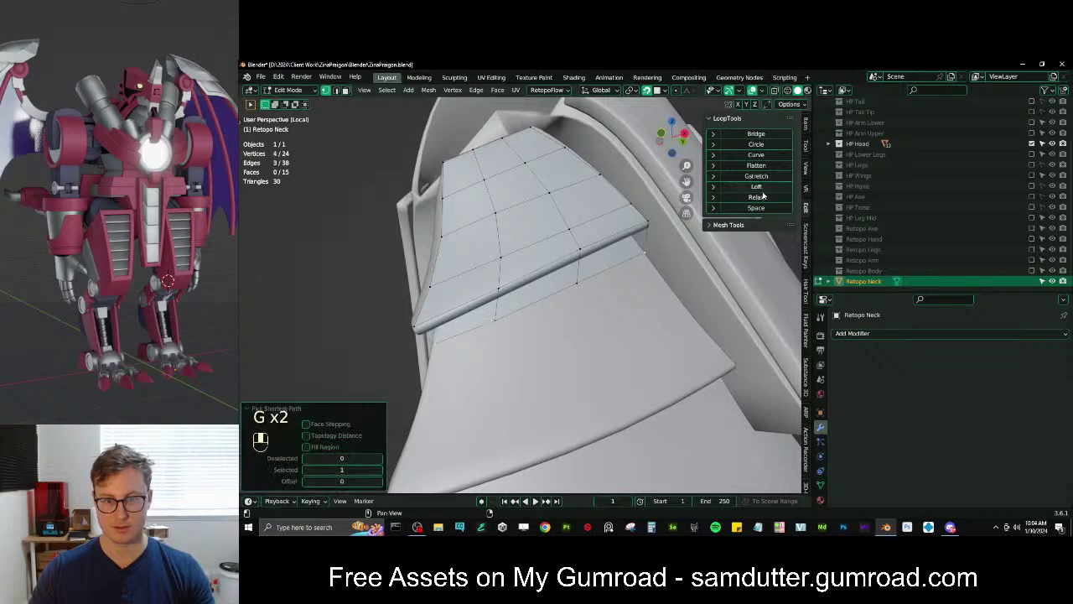
key("g")
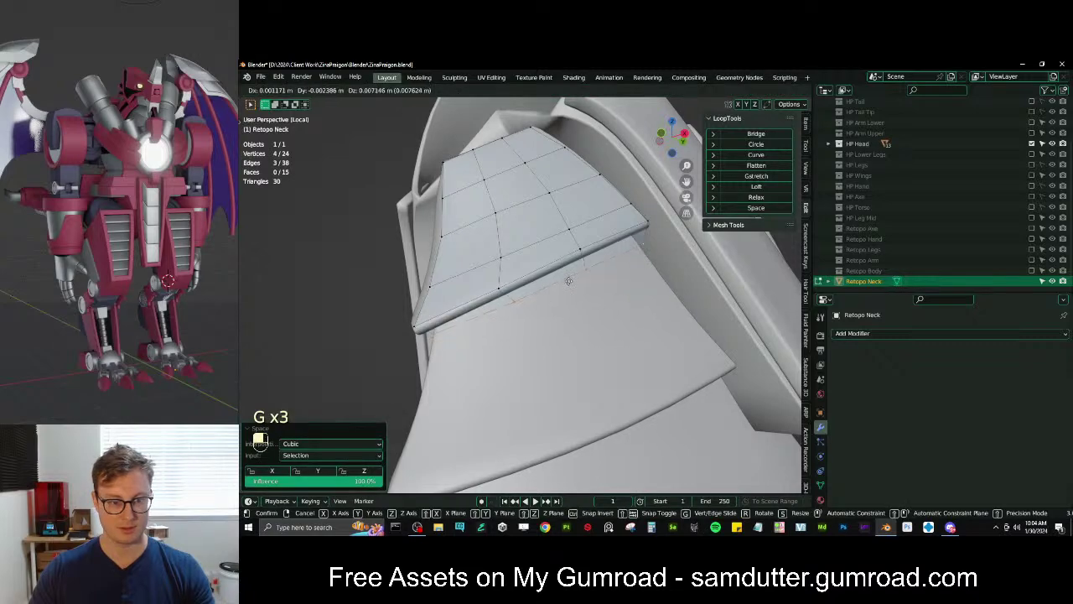
left_click(569, 281)
key("s")
left_click(626, 245)
key("g")
left_click(624, 243)
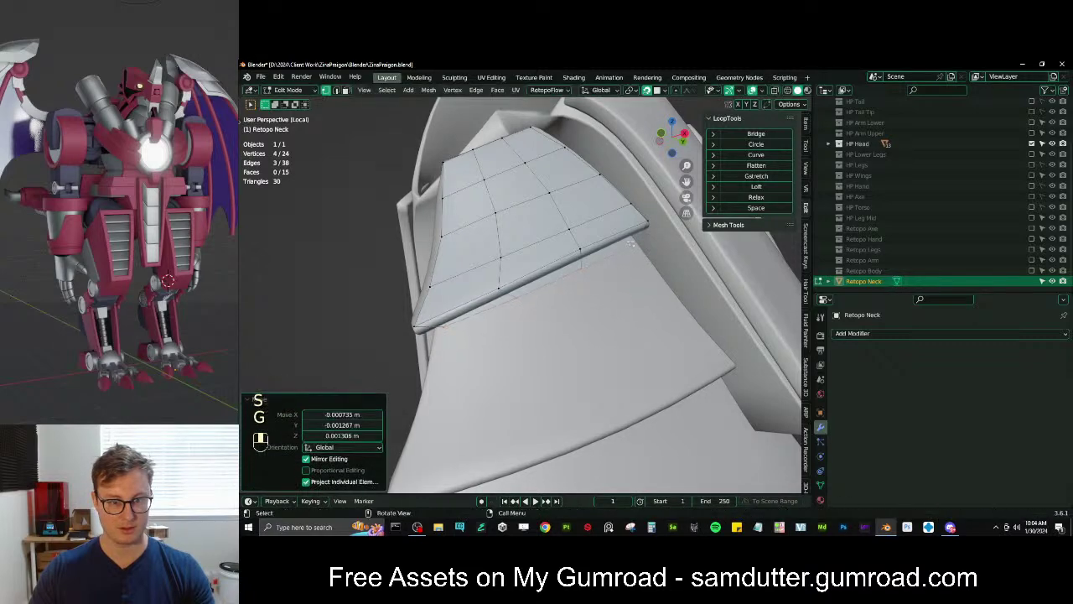
Rotate the extruded row parallel to the upper plate's rim, scale it to about 1.05 and move it closer to the rim
key("r")
left_click(631, 236)
key("g")
left_click(633, 233)
key("g")
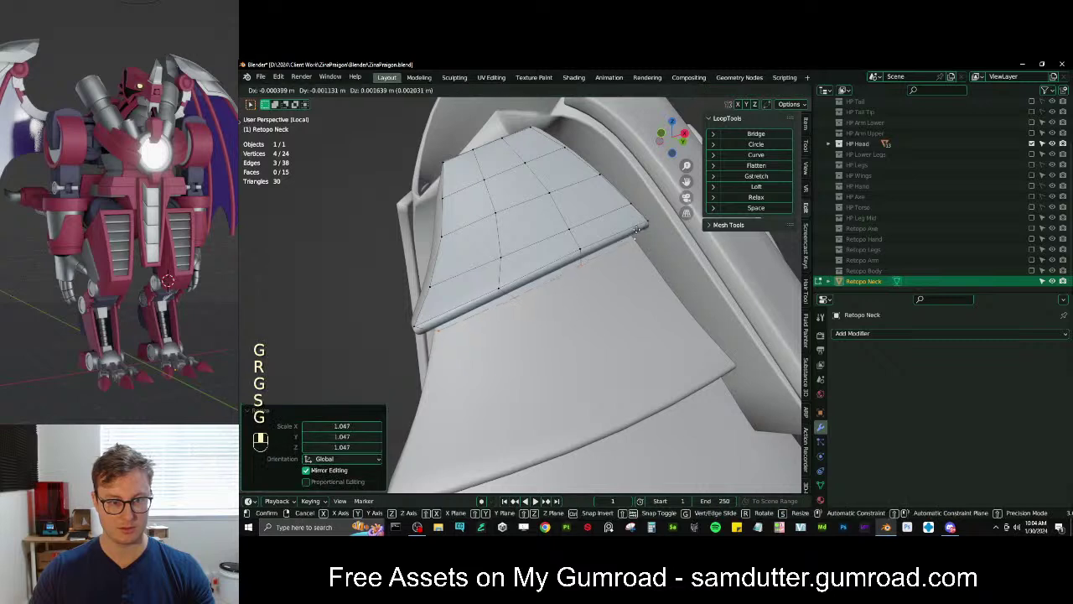
left_click(637, 228)
Move individual vertices of the extruded row snugly under the upper plate's rim
key("g")
left_click(501, 303)
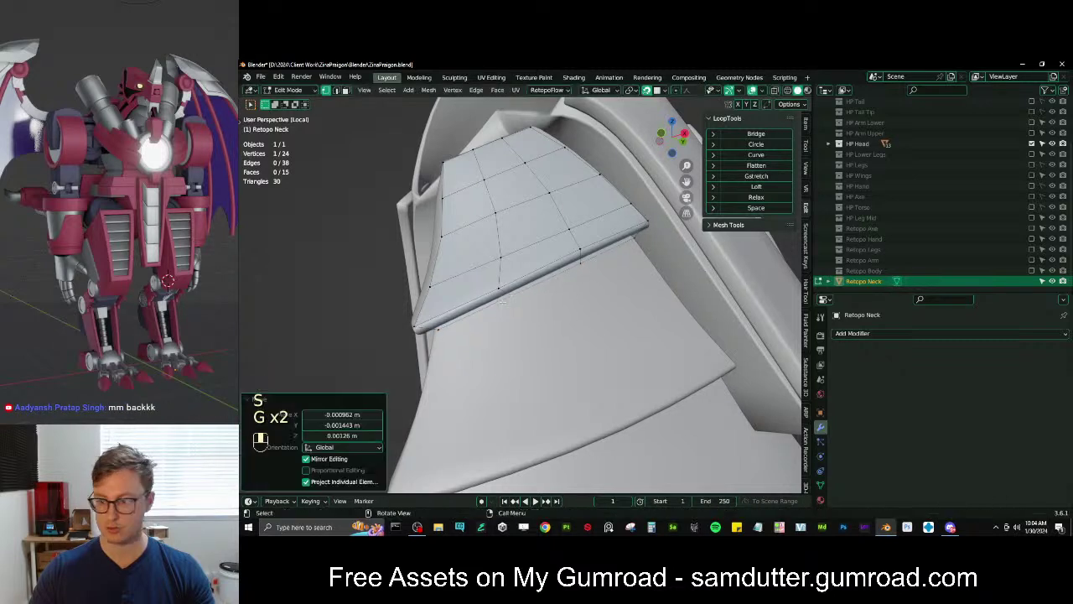
left_click(588, 267)
key("g")
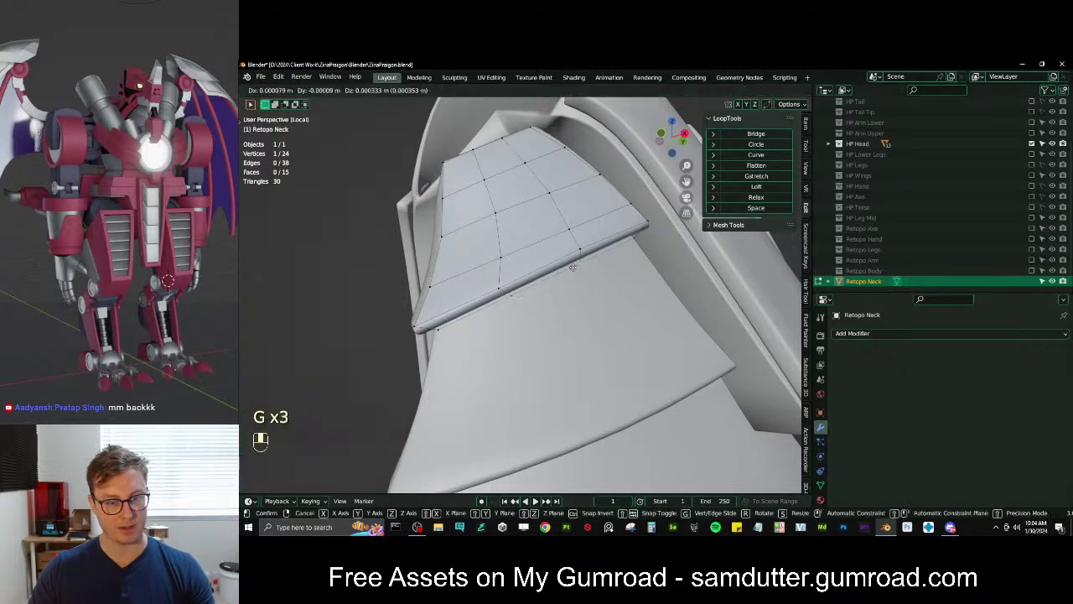
left_click(576, 261)
Extrude the row under the rim down the second plate, then enlarge it and move it near the lower rim
left_click(637, 240)
left_click(448, 333, "ctrl")
middle_click_drag(450, 332, 503, 273)
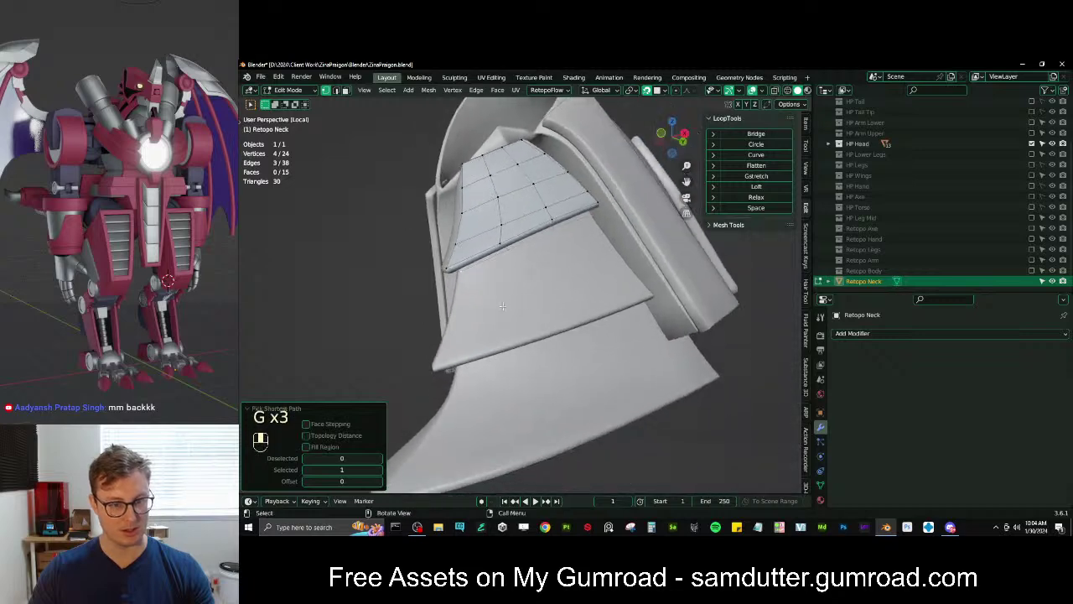
key("e")
left_click(520, 305)
key("s")
left_click(632, 298)
key("g")
left_click(634, 298)
Rotate, scale and move the new bottom row so that it follows the second plate's lower rim
key("r")
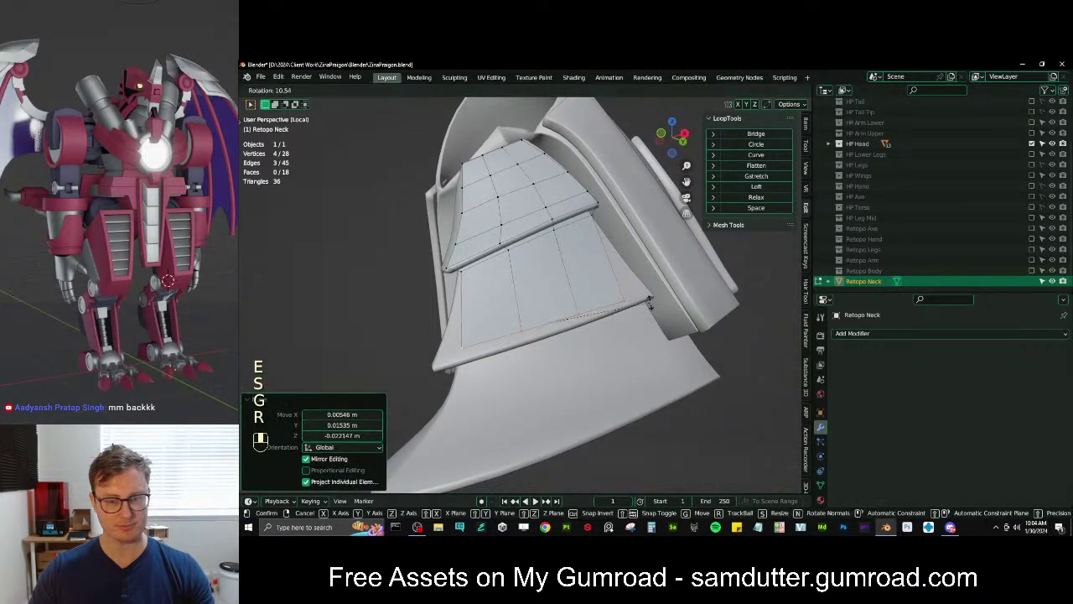
left_click(648, 299)
key("g")
left_click(647, 300)
key("s")
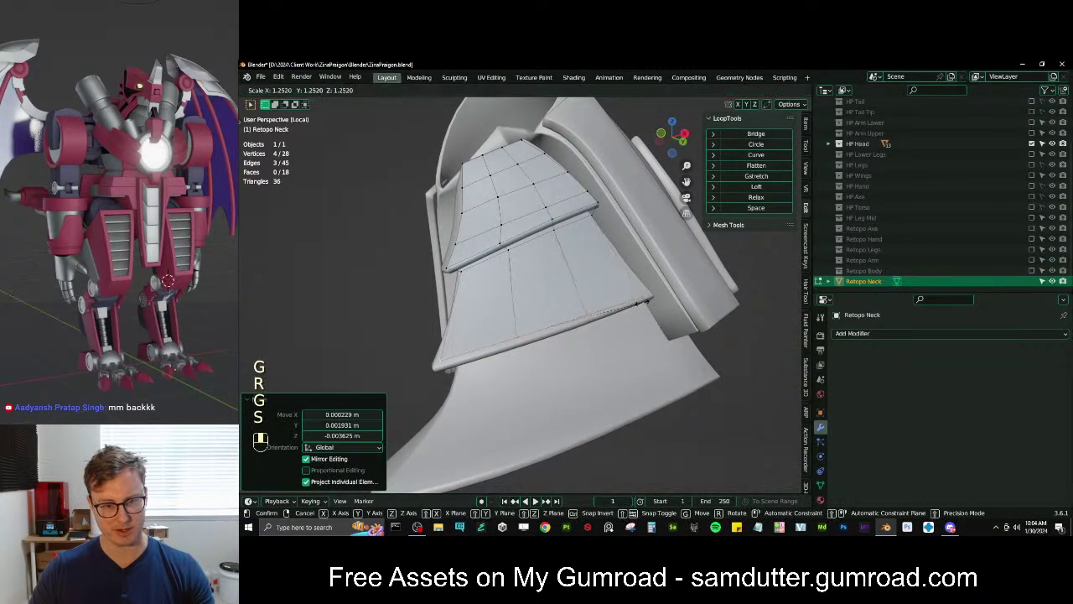
left_click(647, 298)
key("g")
left_click(647, 302)
Snap the bottom row's outer corner vertex and the vertex beside it onto the second plate's lower rim
left_click(651, 299)
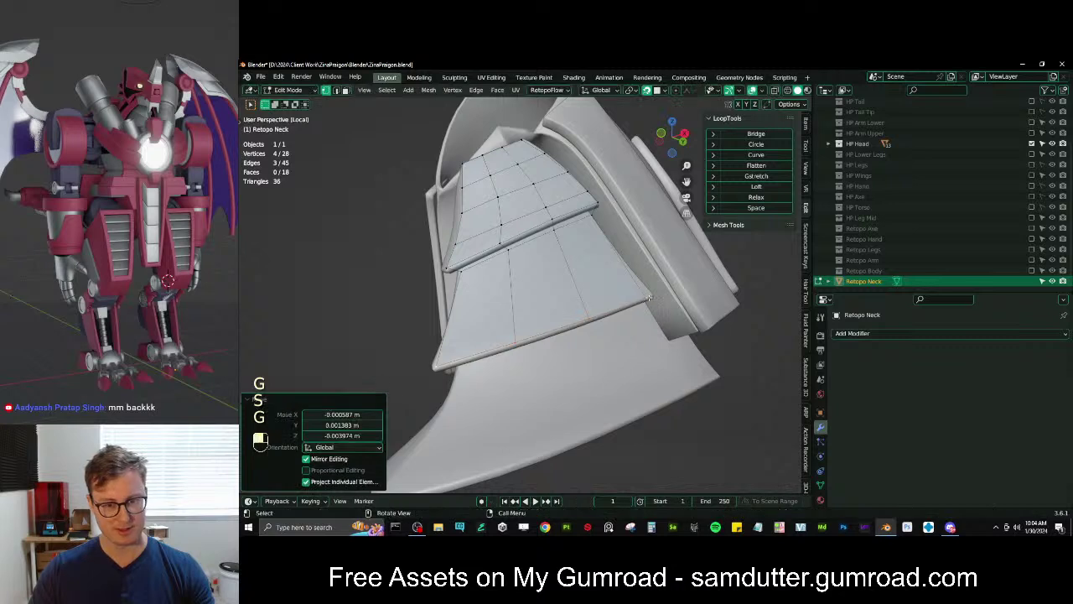
key("g")
left_click(650, 296)
left_click(589, 318)
key("g")
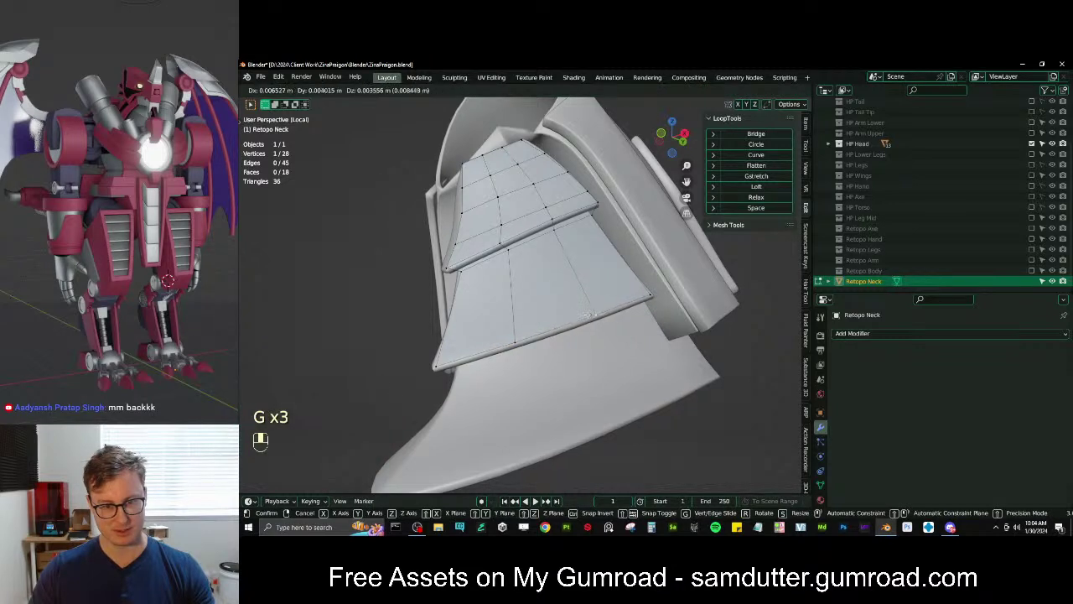
left_click(589, 316)
Add a centred vertical loop cut through each of the mesh's three columns
key("ctrl+r")
left_click(503, 251)
right_click(503, 251)
key("ctrl+r")
left_click(477, 248)
right_click(477, 248)
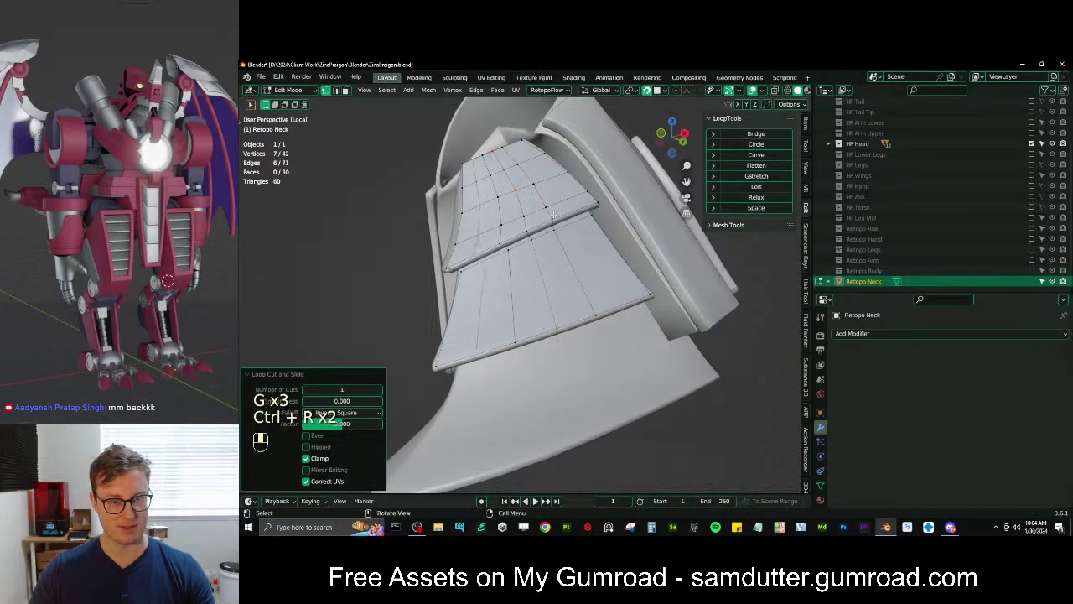
key("ctrl+r")
left_click(597, 254)
right_click(598, 256)
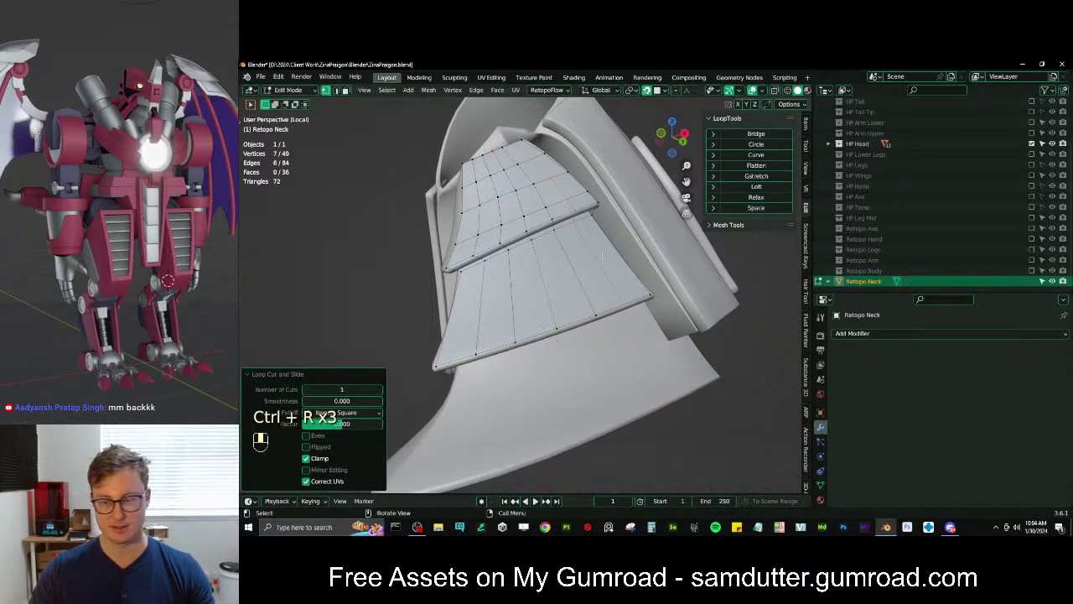
Space the vertices of the second plate's bottom row and top row evenly with LoopTools Space
left_click(451, 359)
key("g")
left_click(462, 359)
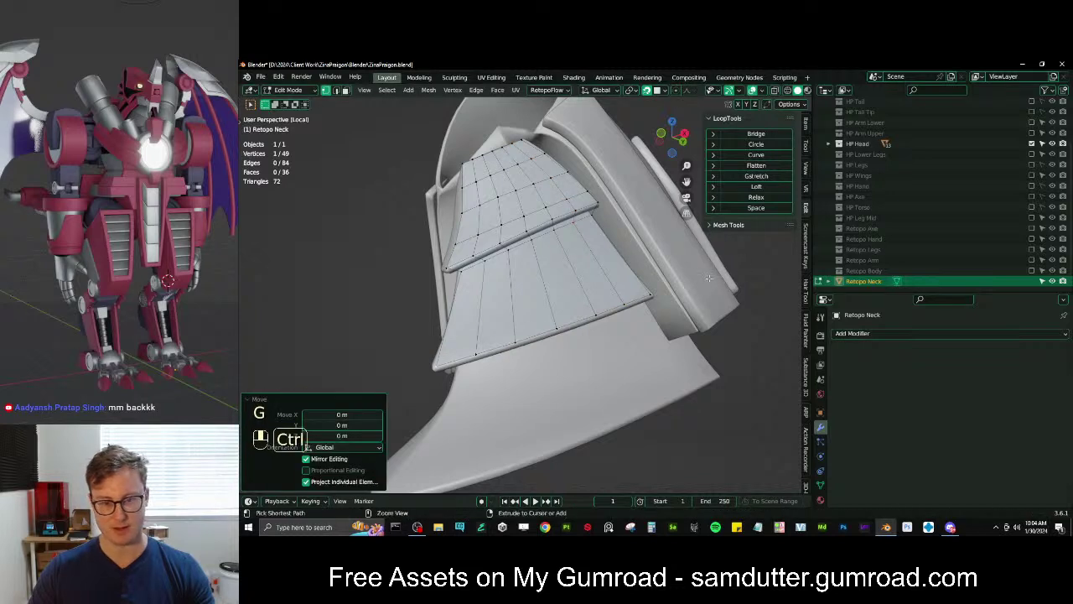
left_click(653, 294, "ctrl")
left_click(769, 207)
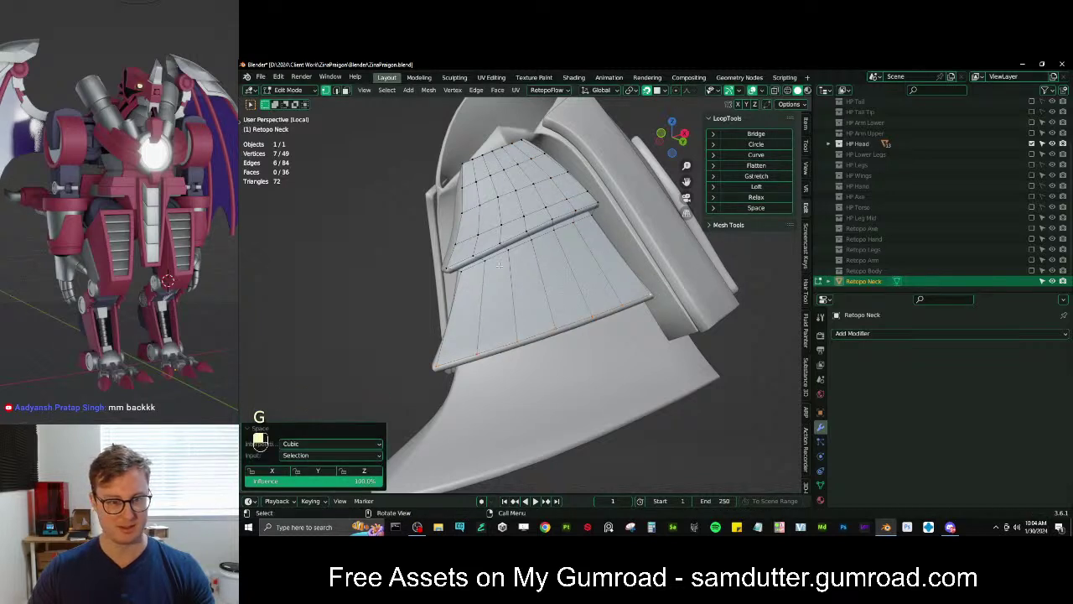
left_click(467, 270)
left_click(598, 216, "ctrl")
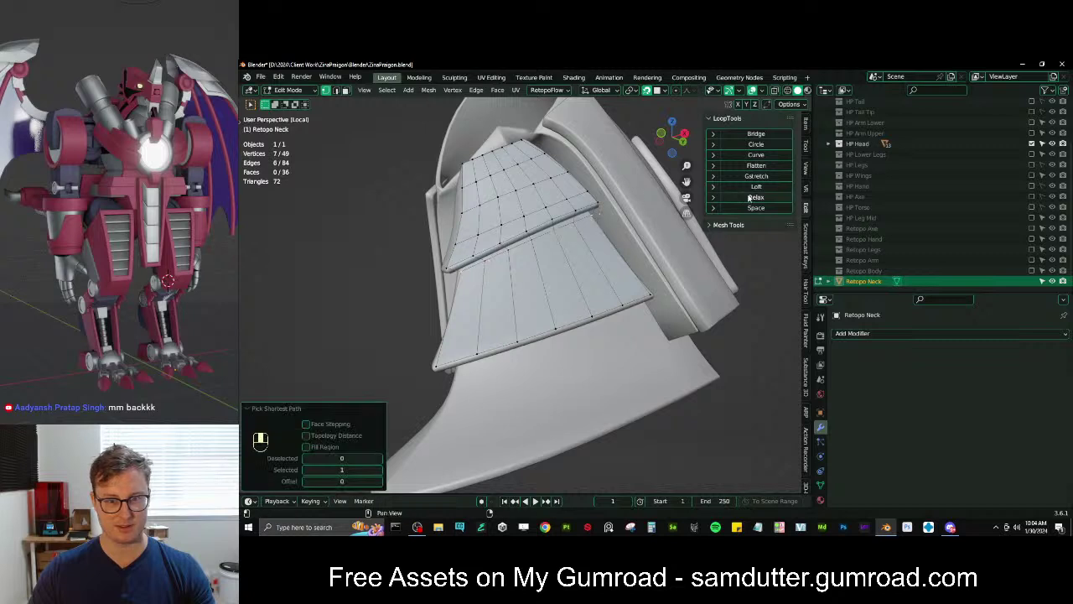
left_click(765, 207)
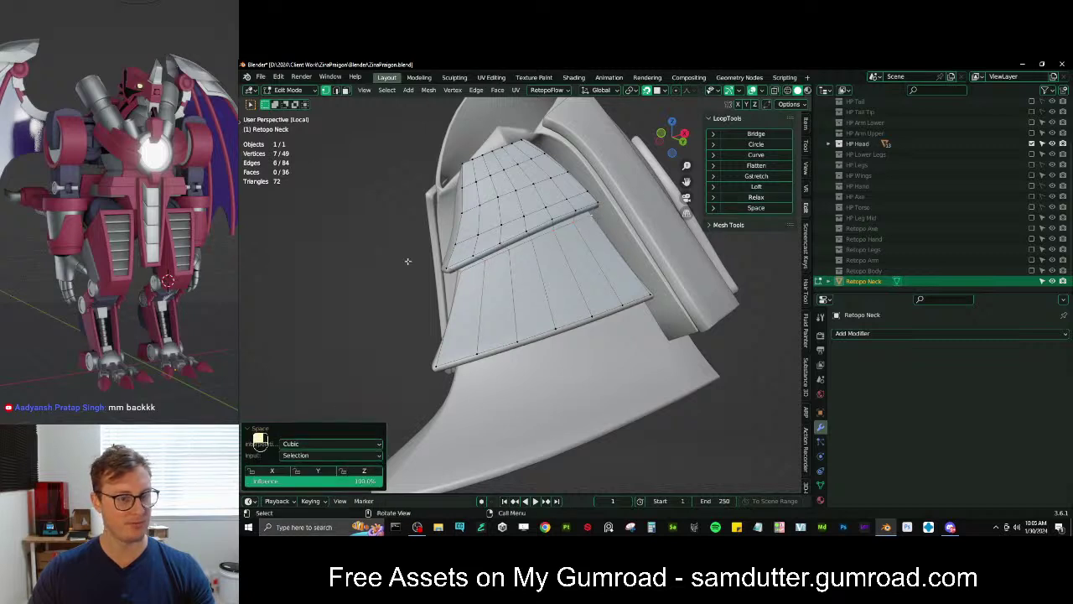
Add a horizontal loop cut across the second plate's mesh in edge mode and re-snap it onto the plate's surface
left_click(336, 90)
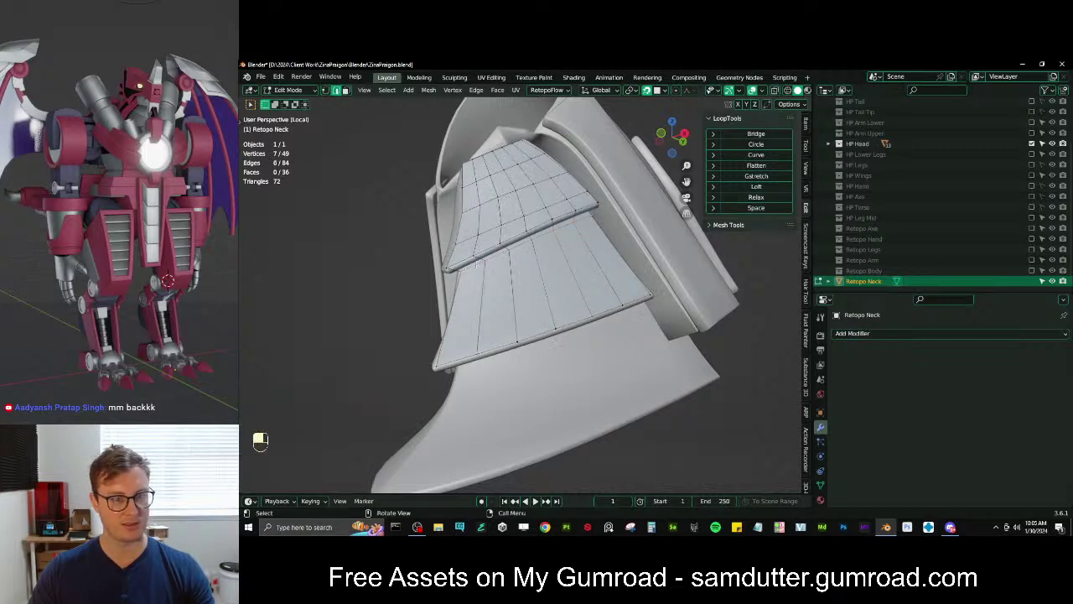
key("ctrl+r")
left_click(537, 193)
key("g")
left_click(650, 222)
key("s")
left_click(649, 224)
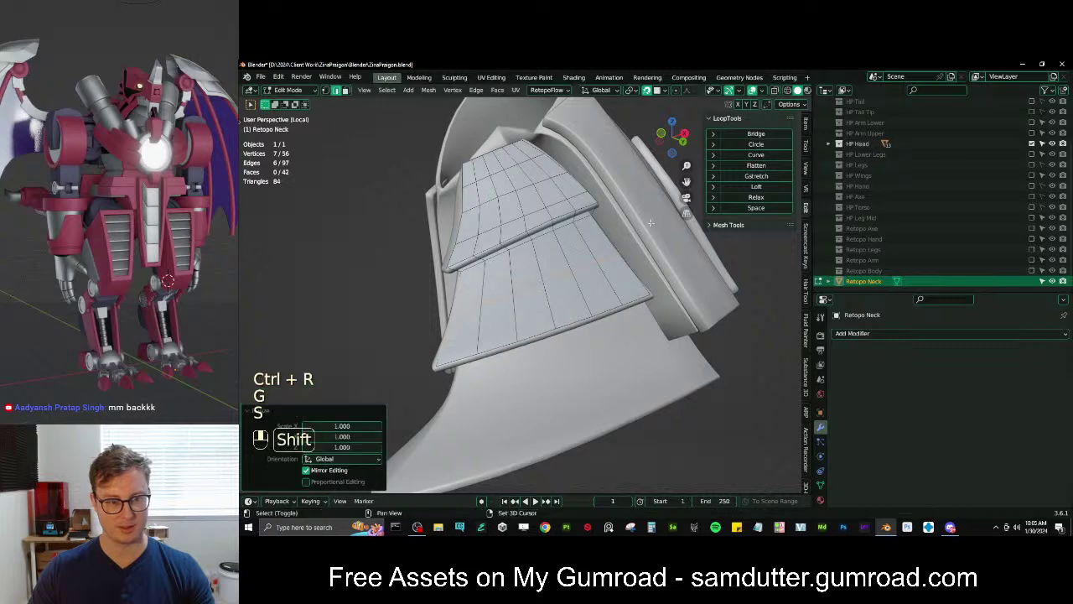
key("s")
left_click(636, 246)
key("g")
left_click(623, 255)
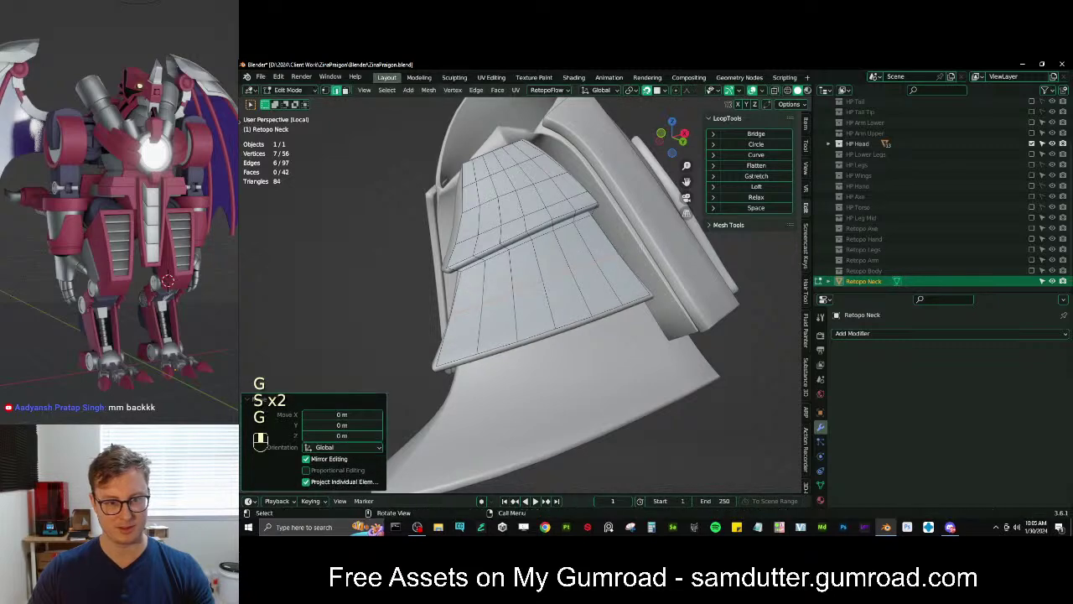
Add two more horizontal loop cuts across the second plate's mesh and re-snap each onto the surface
key("ctrl+r")
left_click(600, 249)
key("s")
left_click(599, 249)
key("g")
left_click(598, 252)
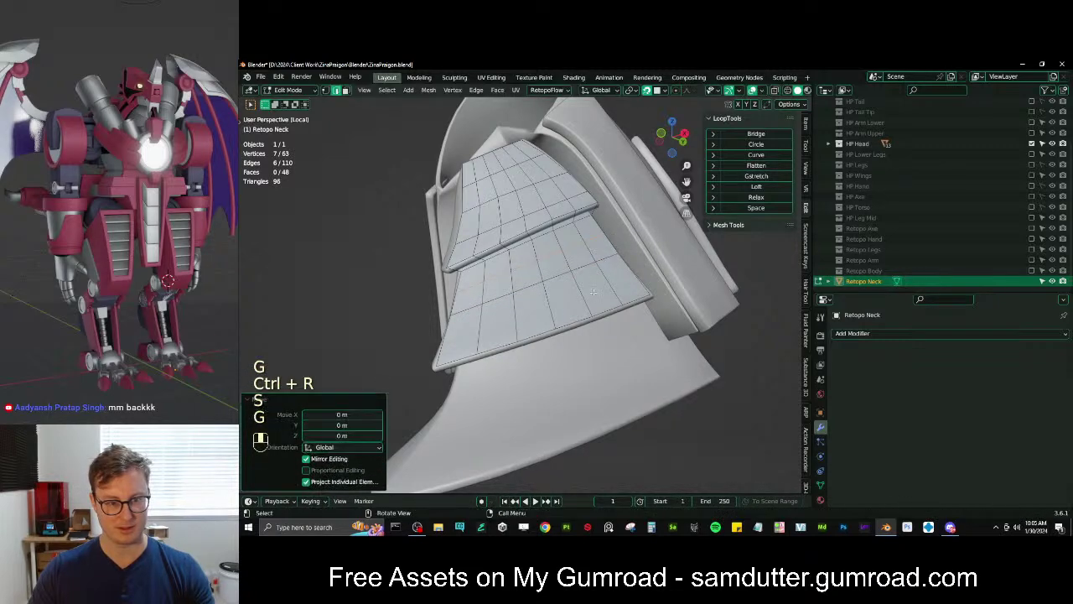
key("ctrl+r")
left_click(595, 258)
key("s")
left_click(593, 265)
key("g")
left_click(590, 269)
Extrude the second plate's bottom edge row onto the third plate, scale it to about 0.88 and move it up under the rim
mouse_move(590, 269)
middle_mouse_down()
mouse_move(612, 270)
mouse_move(553, 273)
mouse_move(587, 276)
mouse_move(563, 279)
mouse_move(599, 252)
middle_mouse_up()
left_click(436, 313)
left_click(632, 248, "ctrl")
key("e")
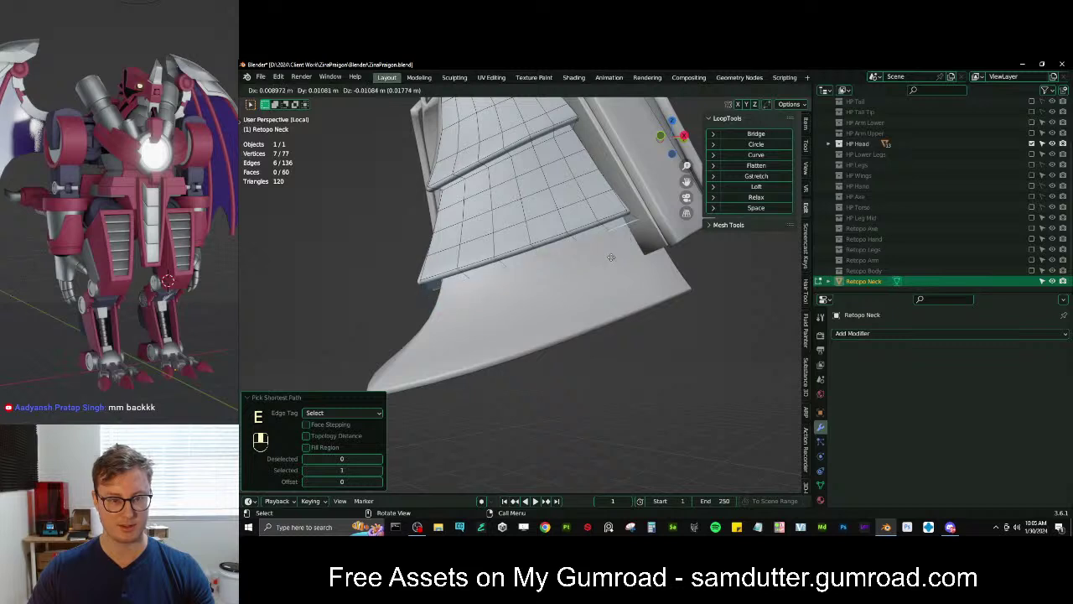
left_click(640, 239)
key("s")
left_click(645, 242)
key("g")
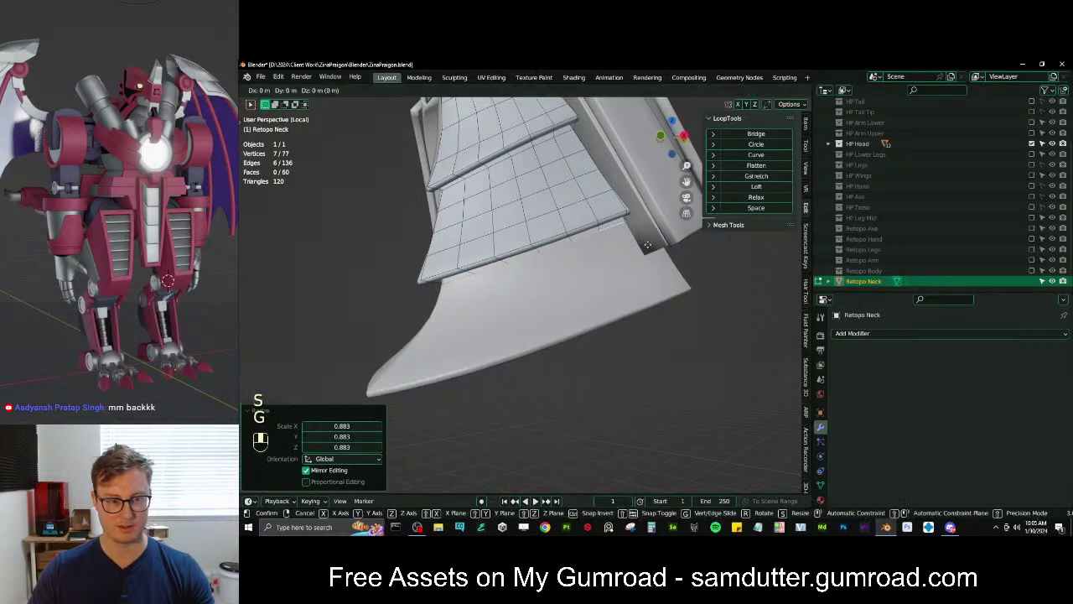
left_click(647, 244)
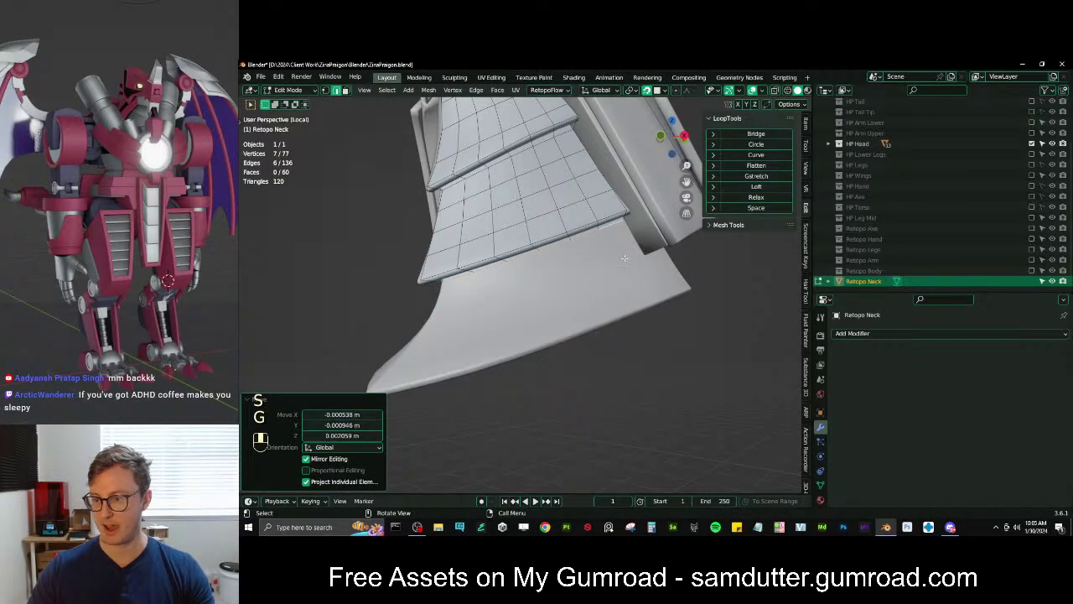
Fine-tune the extruded row's position and scale so that it sits just below the second plate's rim
scroll(599, 270, "up", 1)
middle_click_drag(625, 258, 587, 256, "shift")
left_click(270, 401)
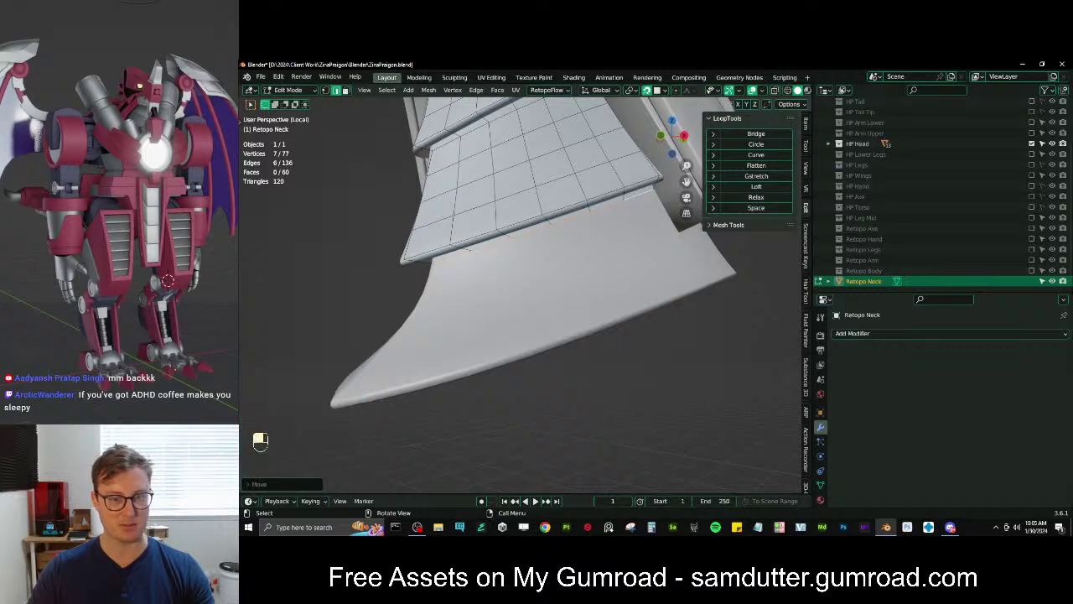
middle_click_drag(583, 209, 574, 224, "shift")
key("g")
left_click(570, 219, "shift")
key("s")
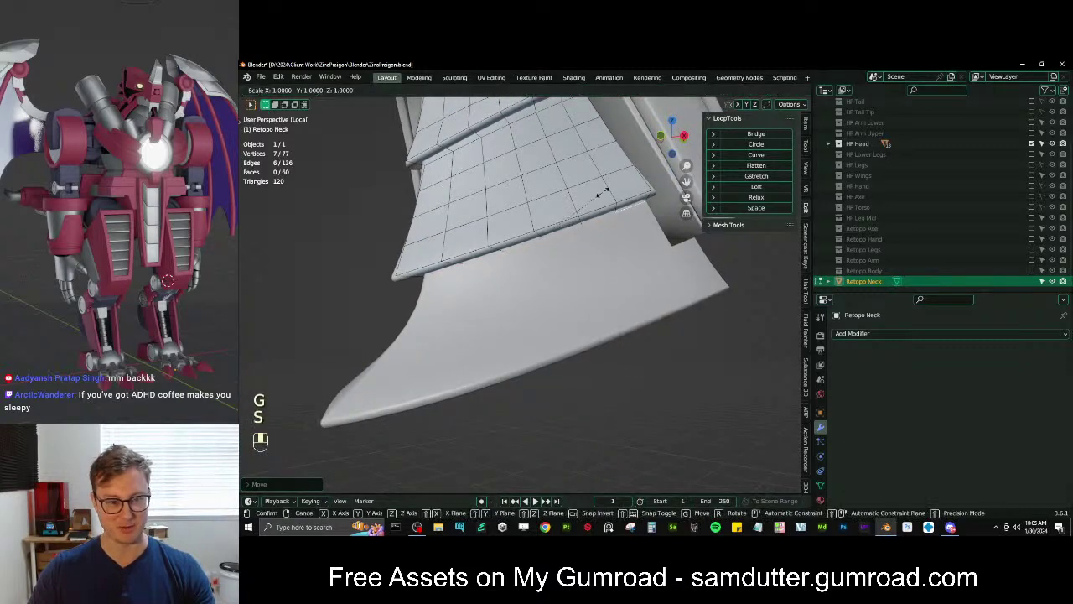
key("g")
left_click(495, 262, "shift")
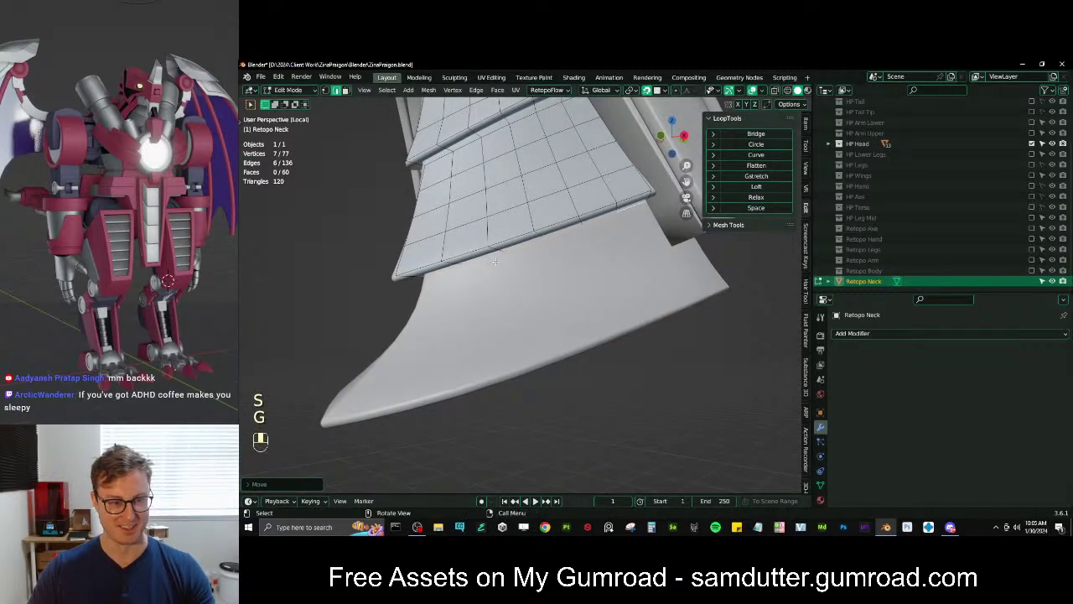
Adjust the tip-side end vertex of the lowest neck plate's top row and extrude the whole row down the plate
left_click(423, 275)
key("g")
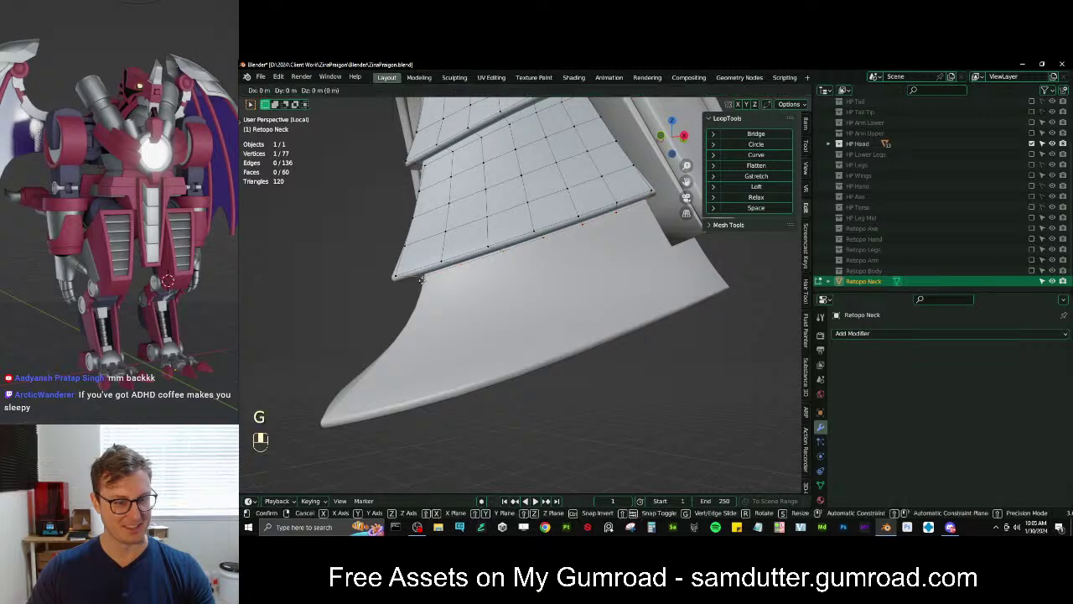
left_click(427, 277)
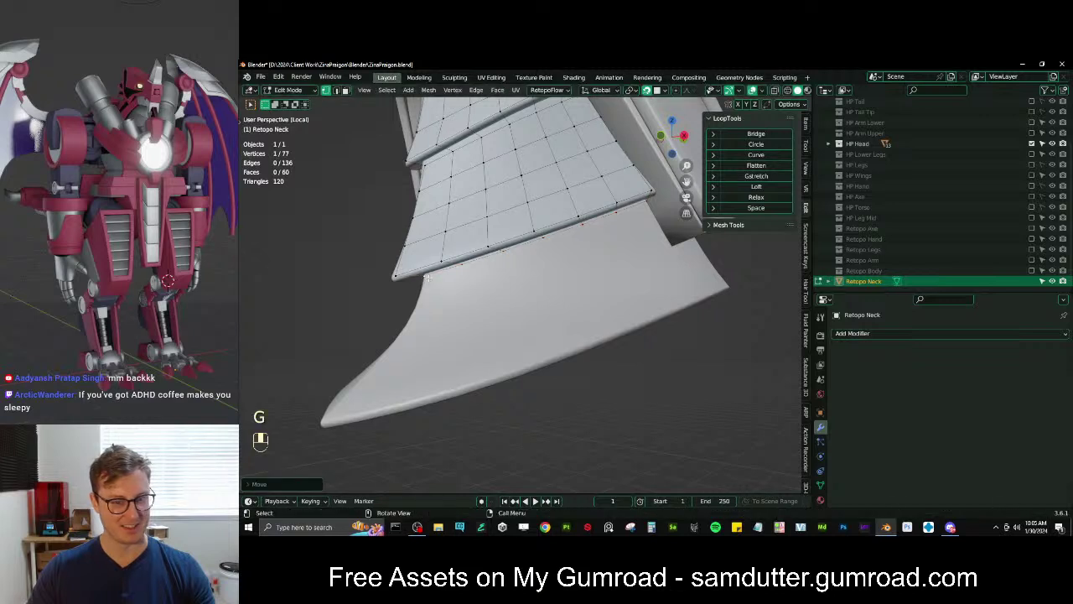
left_click(649, 205, "ctrl")
middle_click_drag(634, 242, 618, 216, "shift")
key("e")
left_click(627, 262)
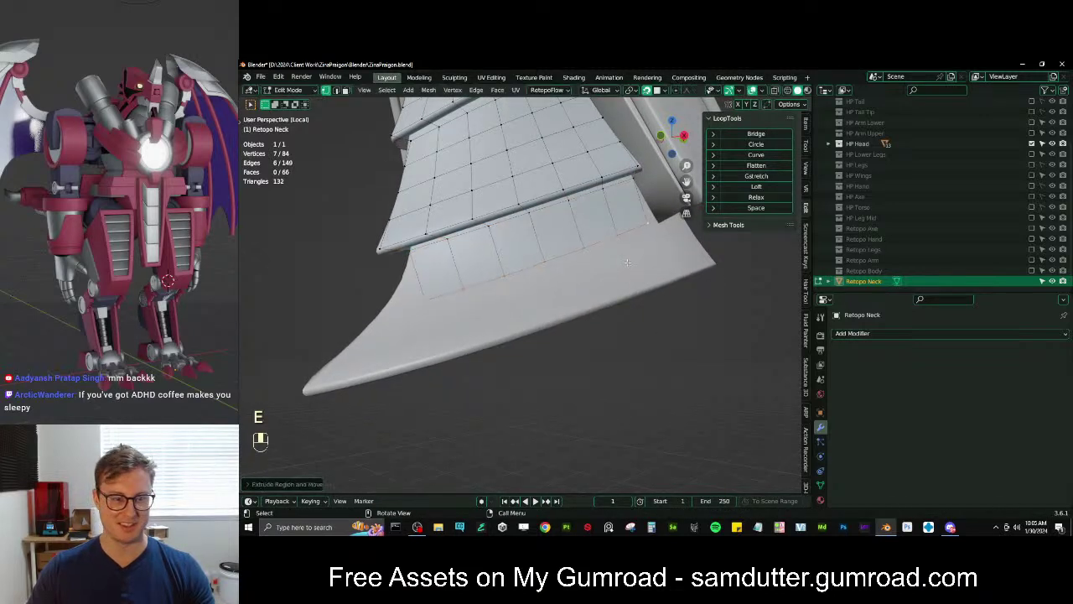
Scale, move and rotate the extruded edge row so it spans the lowest plate's width at mid-height
key("s")
left_click(626, 263)
key("g")
key("g")
left_click(620, 261)
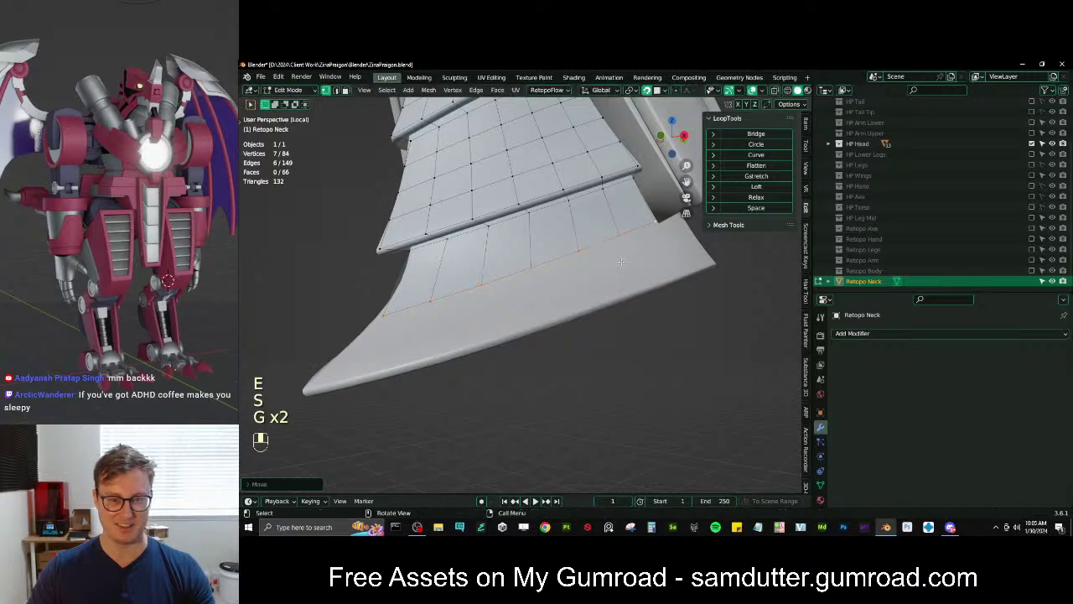
key("r")
key("g")
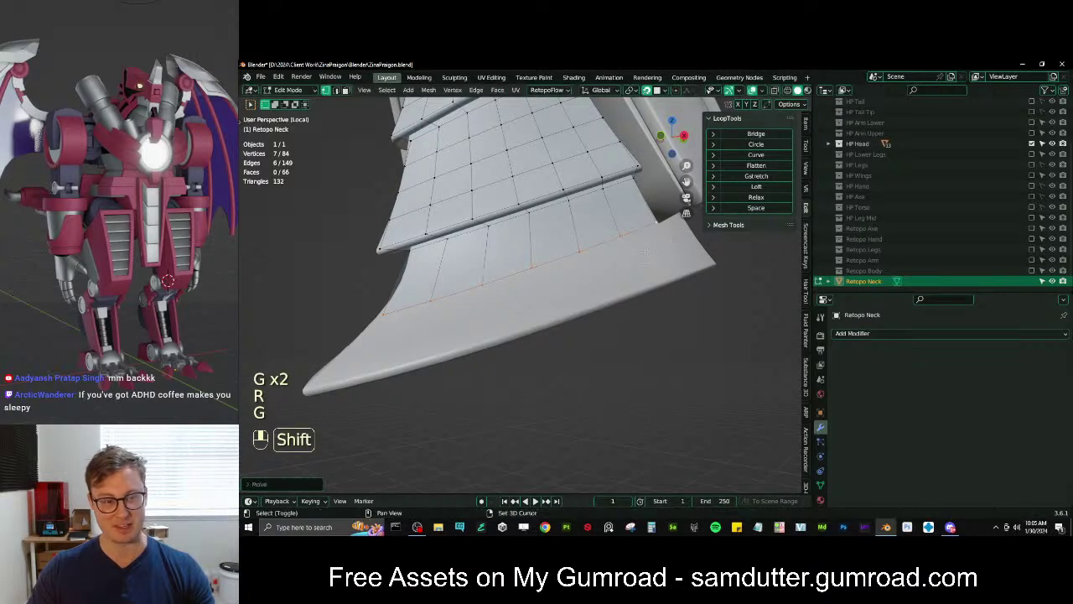
Add a loop cut across the new strip of faces and scale and move it to follow the plate's outline
key("ctrl+r")
left_click(598, 202)
left_click(598, 203)
key("s")
left_click(598, 201)
key("g")
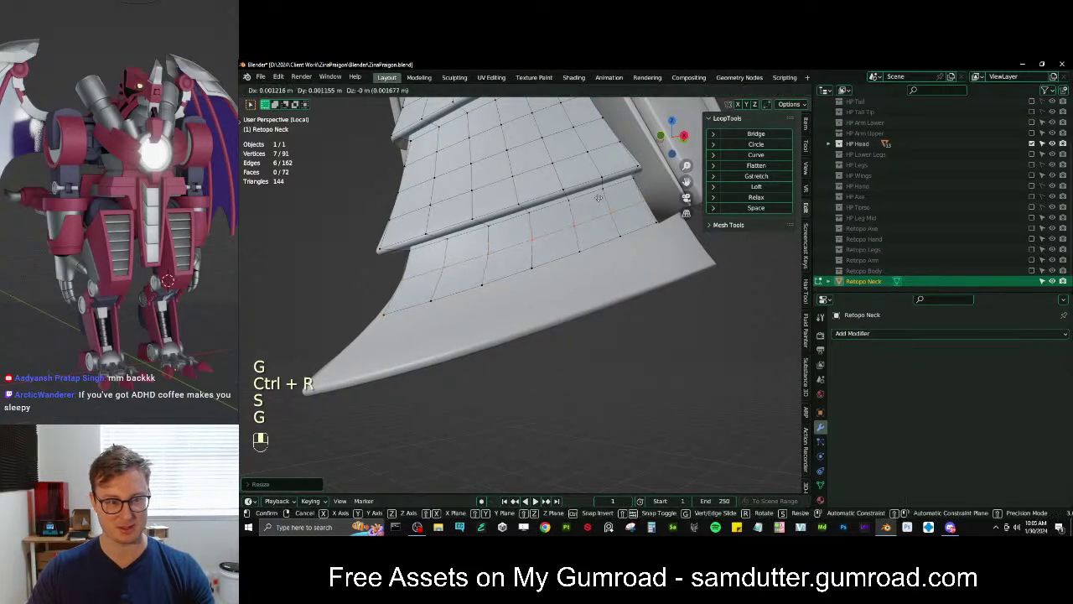
left_click(599, 199)
Adjust the strip's lower corner vertex opposite the tip and extrude the strip's bottom edge row further down the plate
left_click(656, 223)
key("g")
left_click(659, 222)
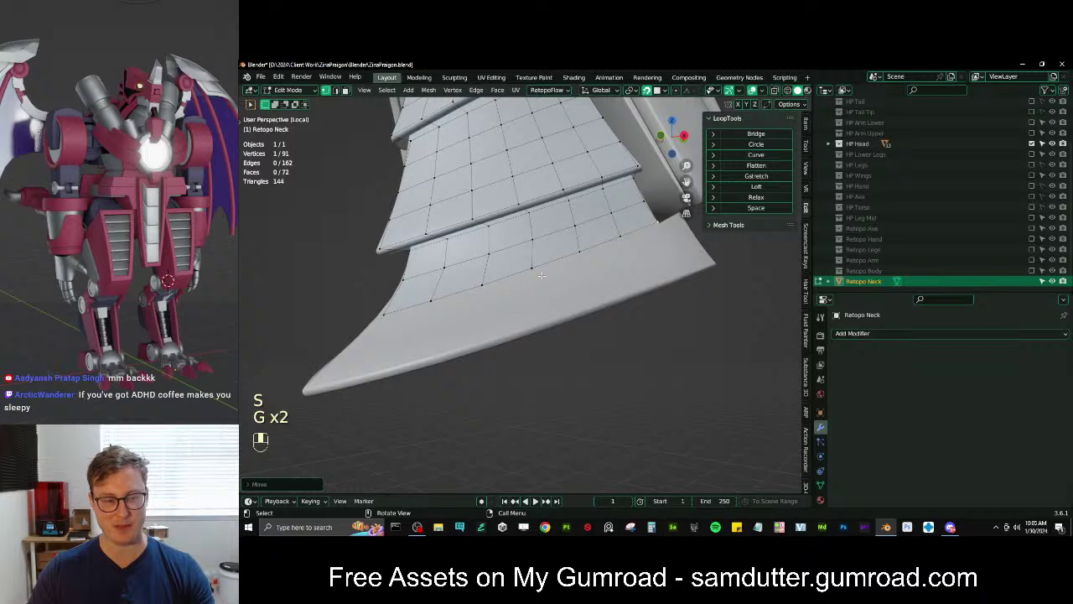
left_click(376, 316, "ctrl")
middle_click_drag(545, 260, 540, 260, "shift")
key("e")
left_click(573, 292)
middle_click_drag(573, 292, 549, 292, "shift")
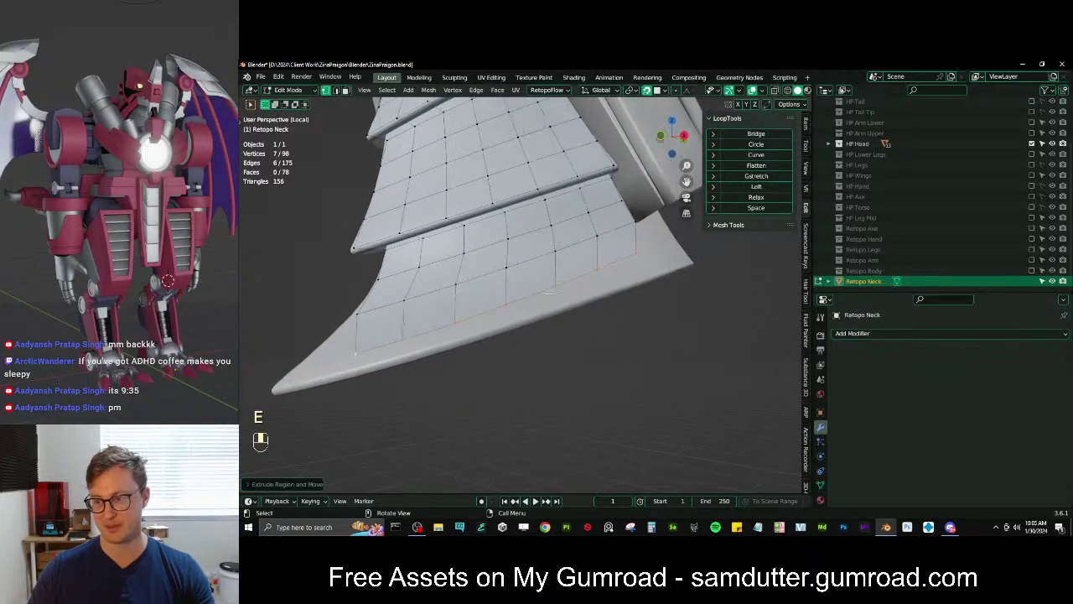
Widen the newly extruded row and move it close to the plate's lower rim
scroll(549, 292, "down", 1)
key("s")
left_click(585, 264)
key("g")
left_click(584, 275)
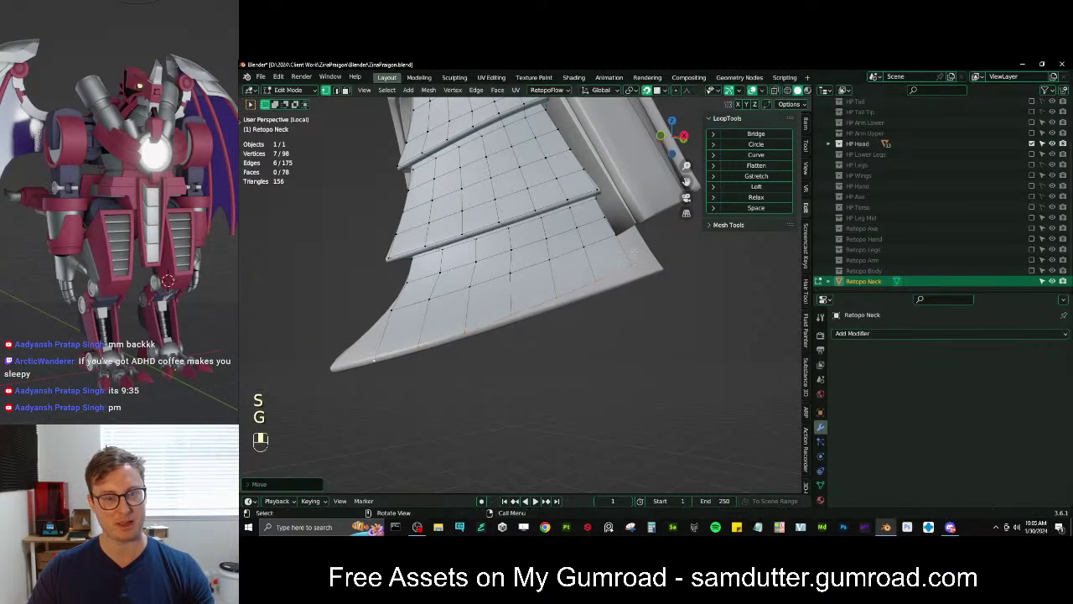
Rotate and move the bottom edge row to align it with the slope of the plate's lower rim
key("r")
key("g")
key("r")
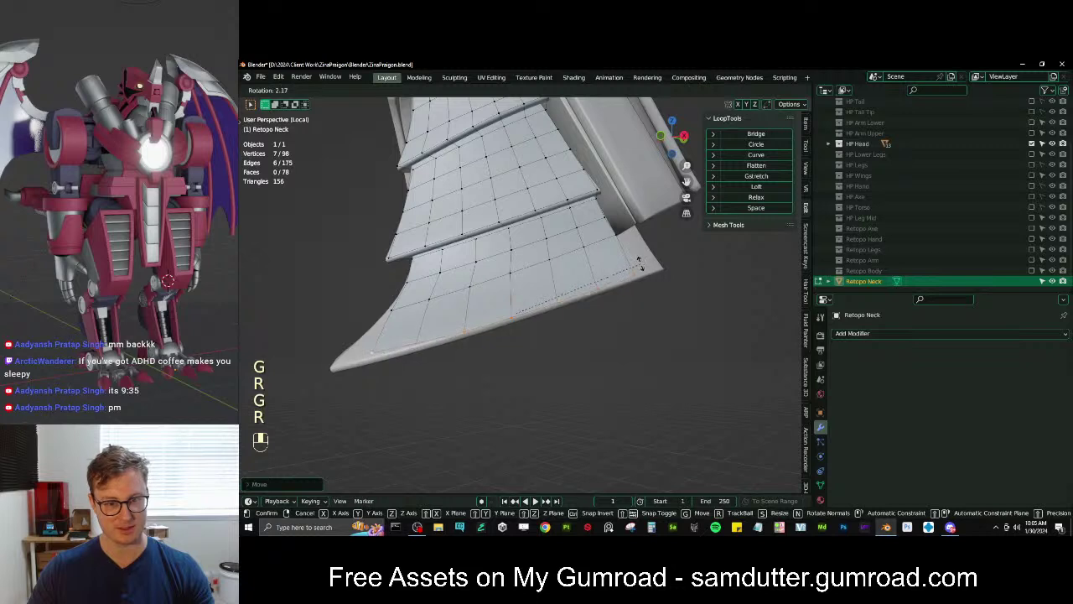
left_click(640, 264)
key("g")
left_click(641, 261)
key("r")
left_click(645, 256)
key("g")
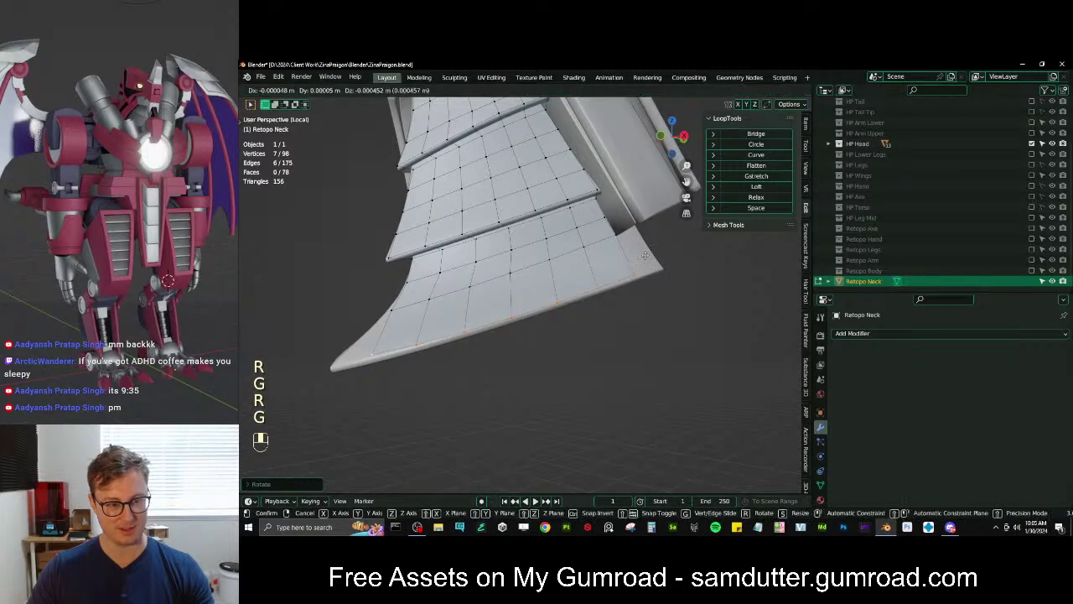
left_click(645, 256)
Delete the bottom row's end vertex near the pointed tip and extrude the exposed corner edges toward the tip
middle_click_drag(453, 286, 480, 315)
middle_click_drag(452, 371, 458, 333)
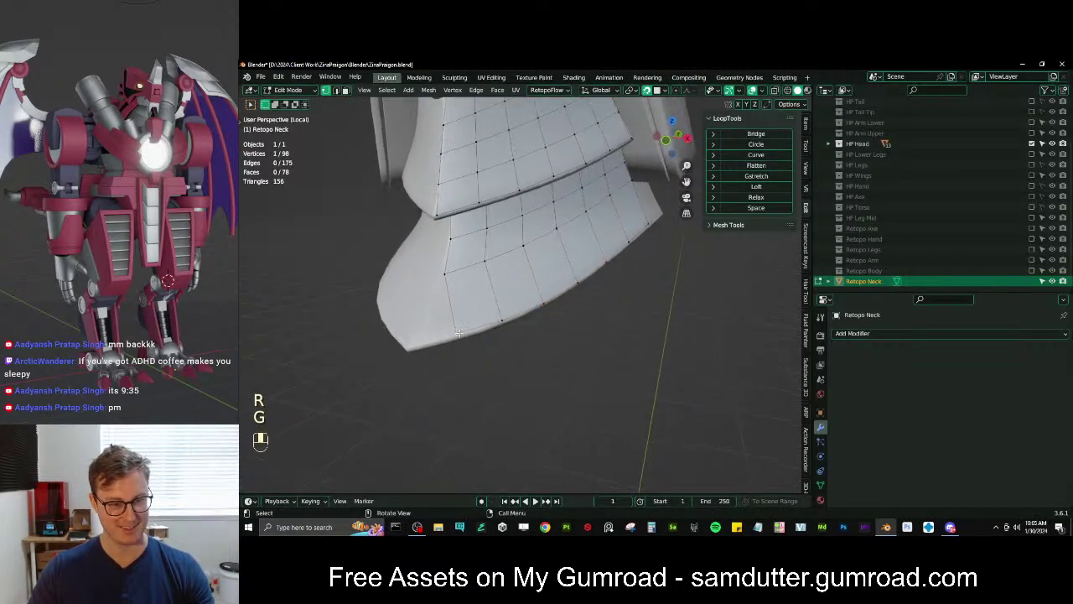
left_click(495, 319, "ctrl")
key("e")
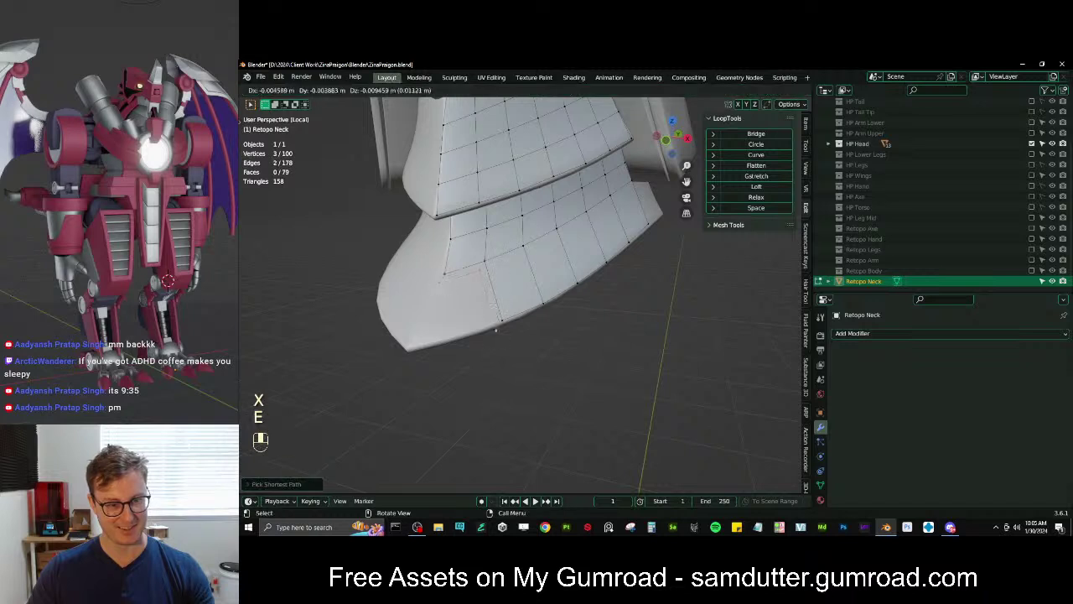
left_click(483, 325)
Scale and move the extruded corner edges to run along the plate's surface near the tip
key("g")
left_click(570, 314)
key("s")
left_click(549, 306)
key("g")
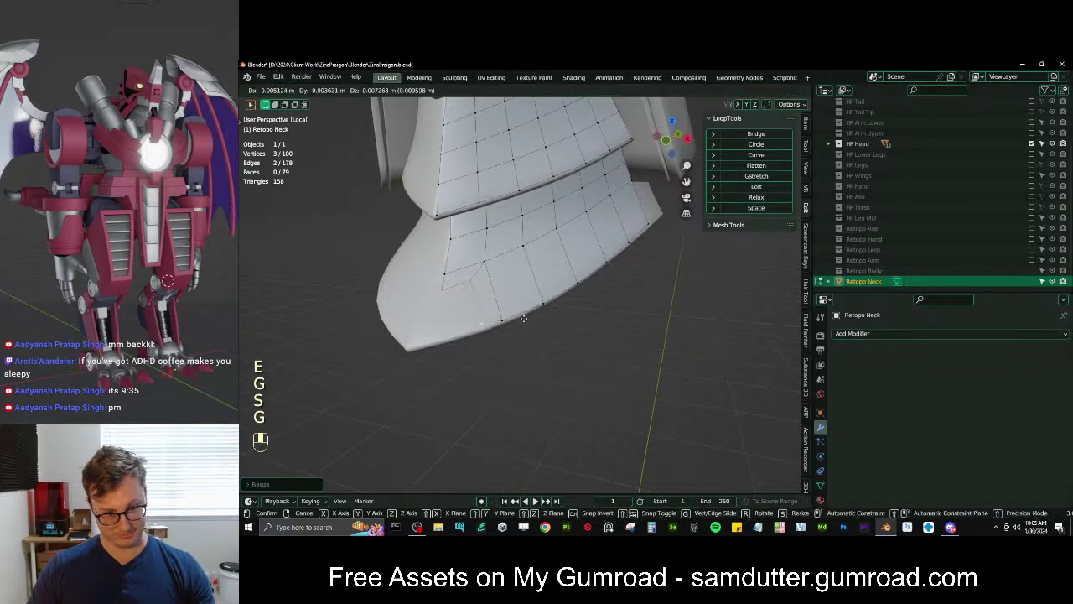
left_click(520, 323)
Move the outer and middle vertices of the extruded corner individually to even out its two faces
left_click(439, 303)
key("g")
left_click(434, 300)
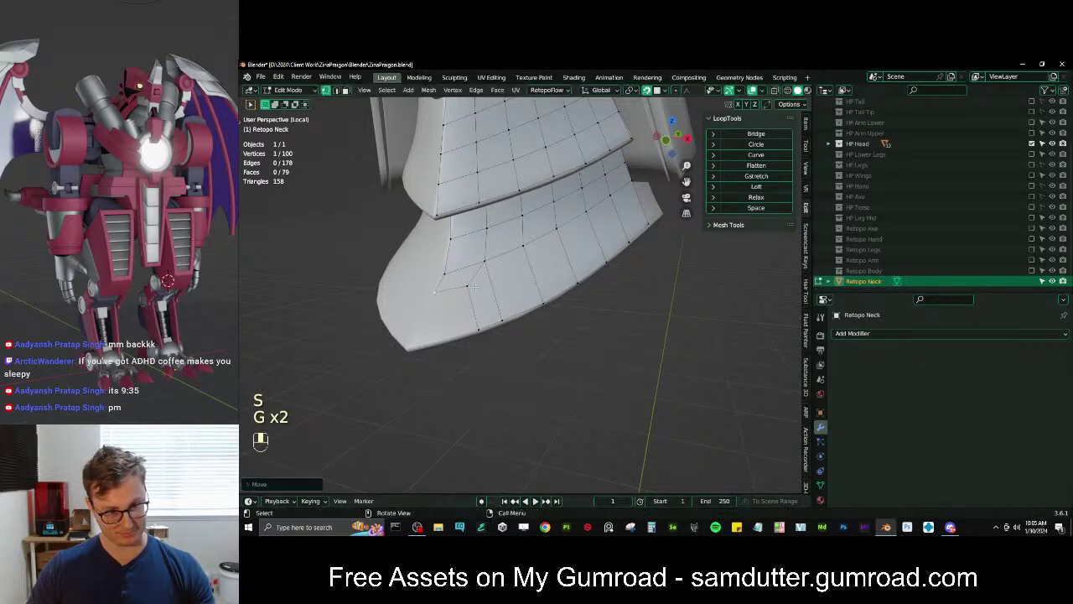
left_click(479, 294)
key("g")
left_click(474, 303)
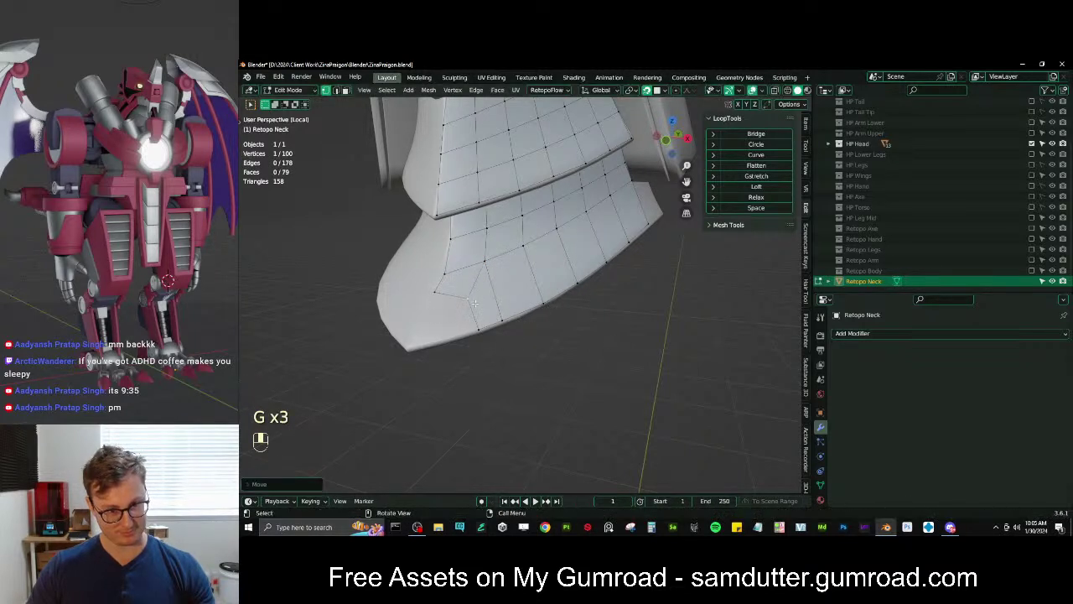
Shrink the three-vertex corner row and move it down close to the plate's pointed tip
left_click(435, 293, "ctrl")
key("g")
left_click(455, 310)
key("s")
left_click(475, 308)
key("g")
left_click(462, 324)
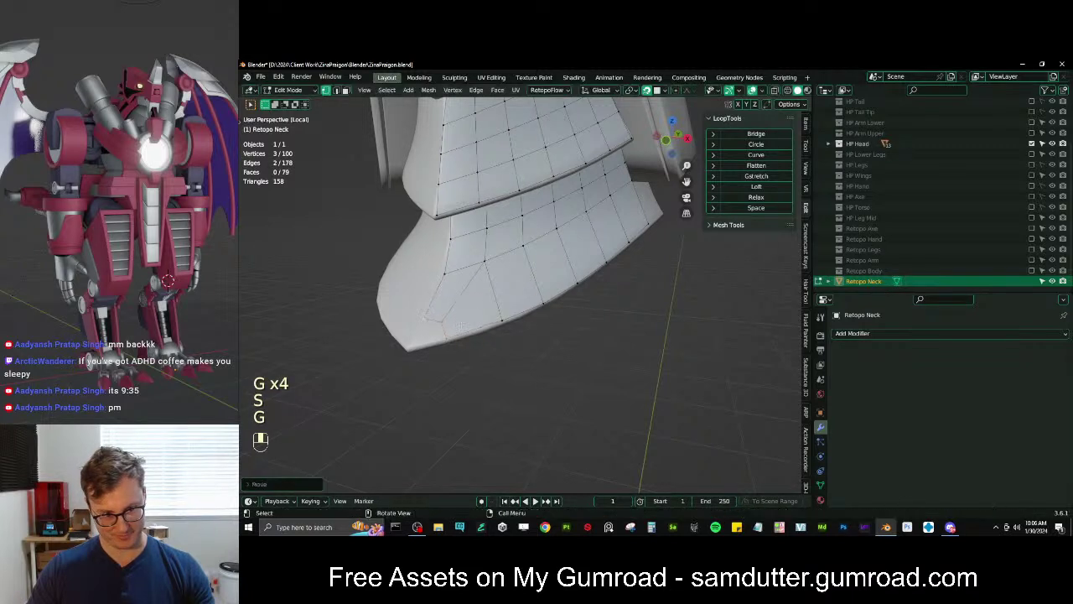
Extrude a vertex to the very tip of the plate and fill the remaining gap with a face
key("e")
left_click(450, 324)
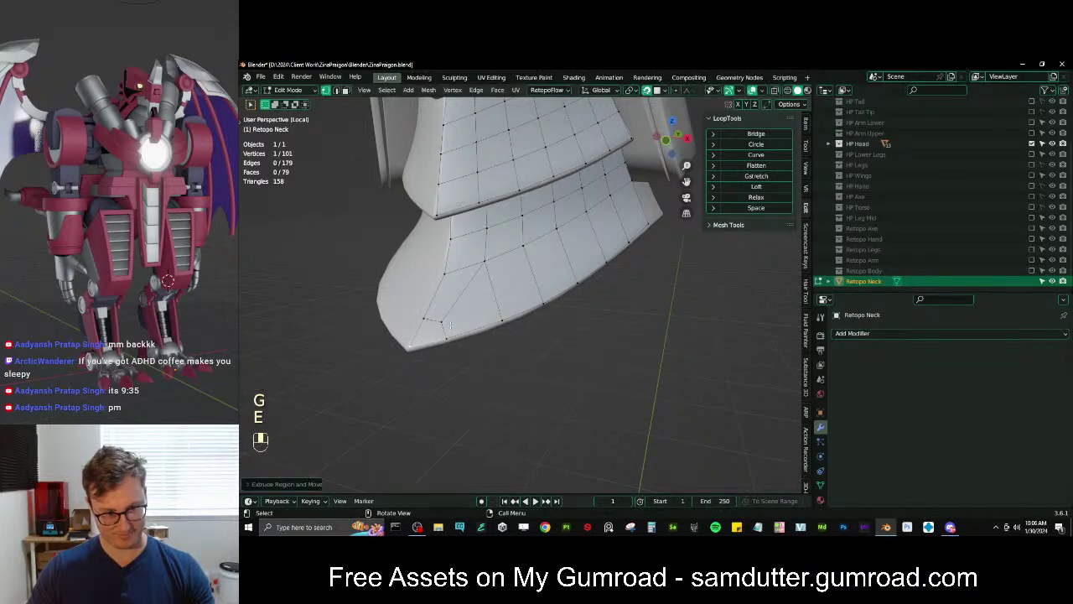
key("f")
Add a loop cut through the long faces leading to the tip and move it into place
key("ctrl+r")
left_click(454, 302)
left_click(454, 302)
key("g")
left_click(449, 298)
middle_click_drag(469, 289, 445, 281)
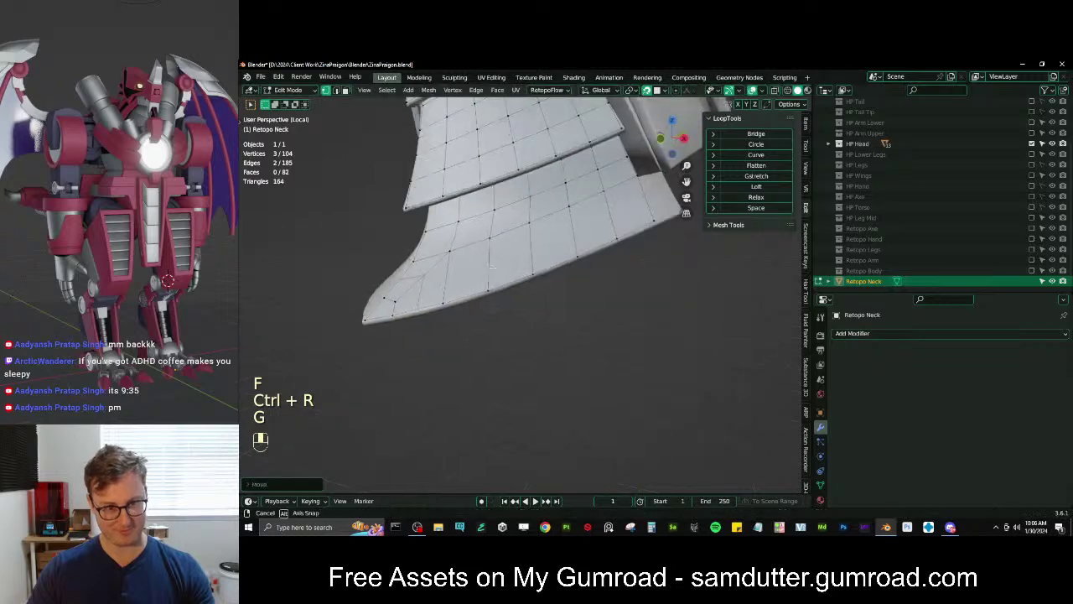
Extrude the end edge opposite the tip out to the plate's far corner
middle_click_drag(534, 239, 504, 225, "shift")
left_click(503, 275, "ctrl")
middle_click_drag(503, 275, 493, 311, "shift")
key("e")
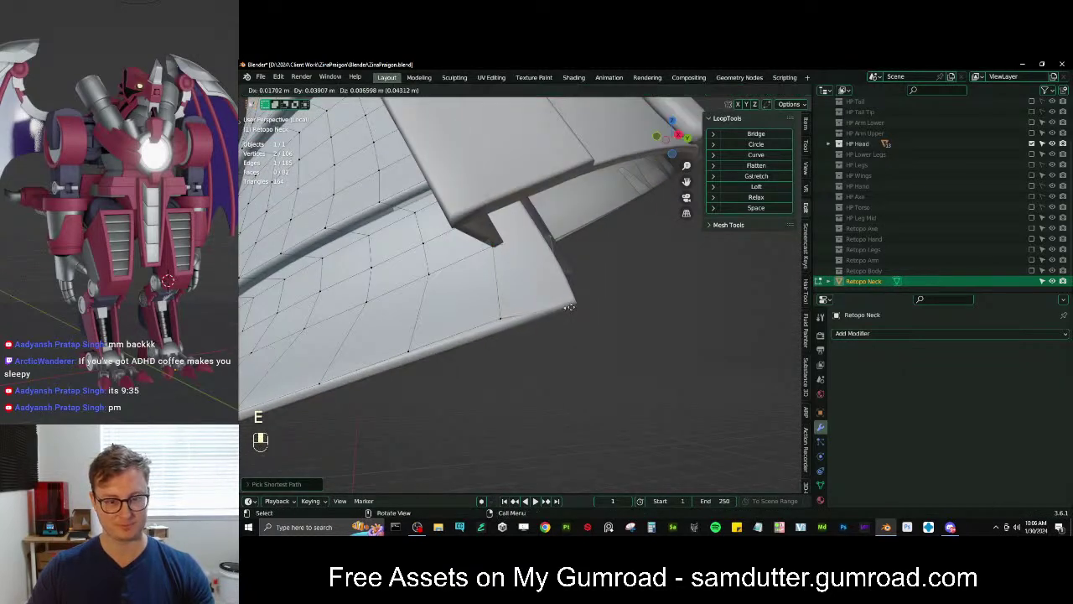
left_click(571, 303)
key("g")
left_click(570, 282)
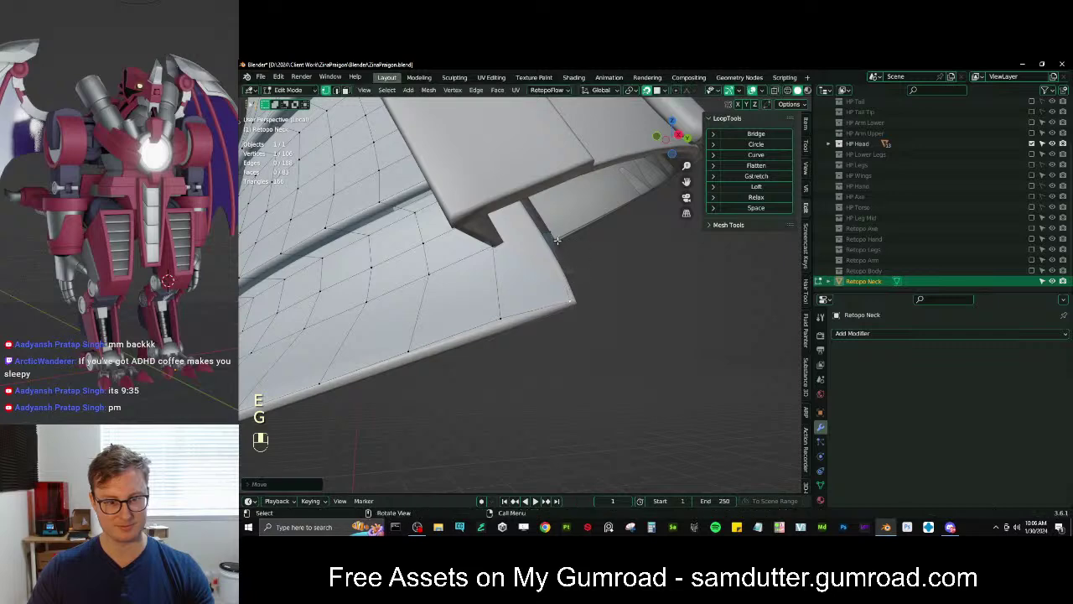
Fit the lower and upper outer vertices of the new end face to the plate's side edge
key("g")
left_click(561, 292)
key("g")
left_click(564, 289)
left_click(537, 249)
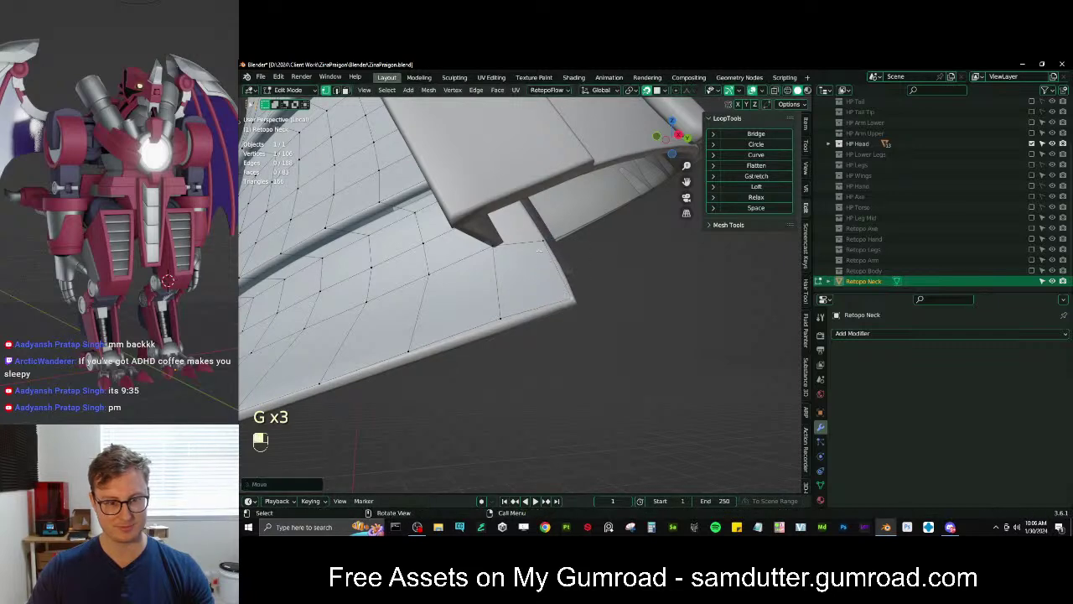
key("g")
left_click(527, 246)
key("g")
left_click(518, 243)
mouse_move(517, 243)
middle_mouse_down()
mouse_move(578, 253)
mouse_move(545, 267)
mouse_move(524, 258)
middle_mouse_up()
scroll(579, 253, "up", 4)
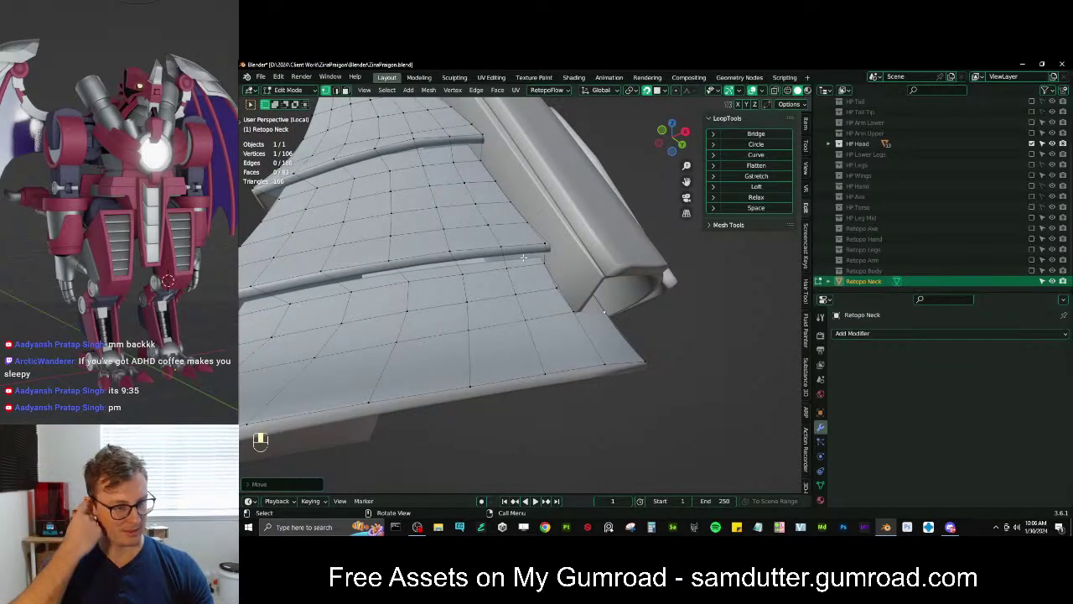
Switch editing from Retopo Neck to the high-poly lowest neck plate and select its upper edge loop beneath the overlapping plate
scroll(523, 258, "down", 4)
middle_click_drag(523, 258, 510, 273, "shift")
scroll(510, 272, "up", 3)
middle_click_drag(510, 273, 476, 278)
key("Tab")
left_click(513, 330)
key("Tab")
scroll(520, 302, "up", 4)
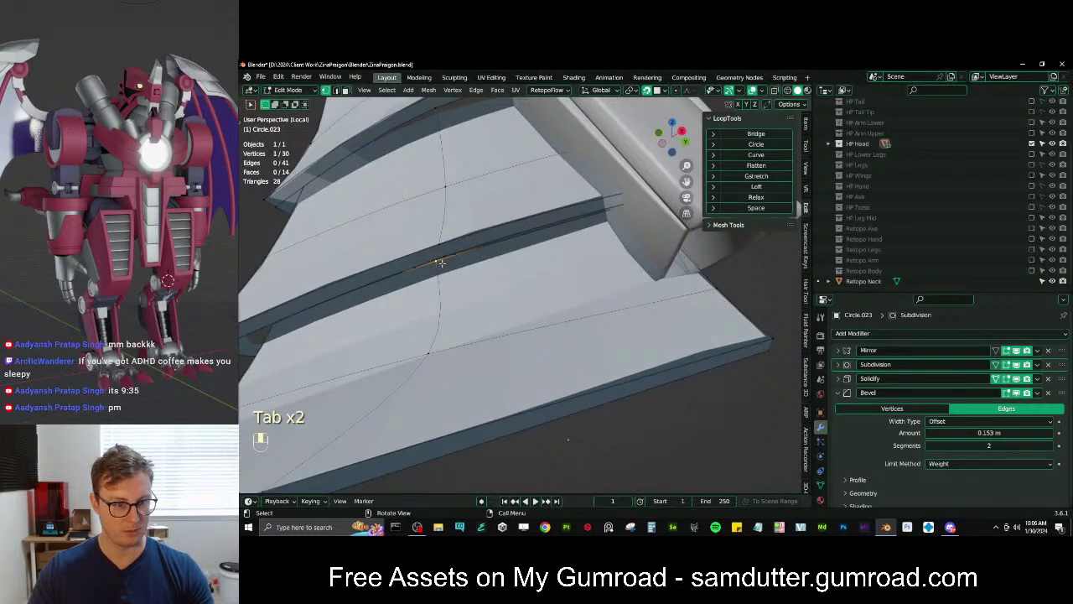
left_click(441, 263, "alt+shift")
Try extruding the selected upper edge loop of the plate in wireframe shading
key("z")
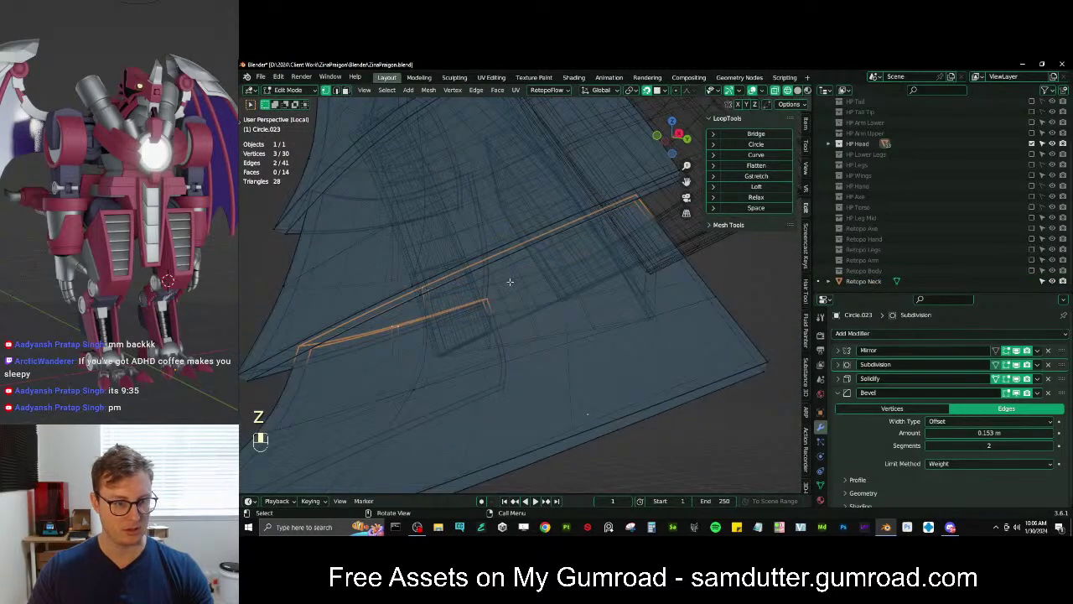
key("e")
key("ctrl+z")
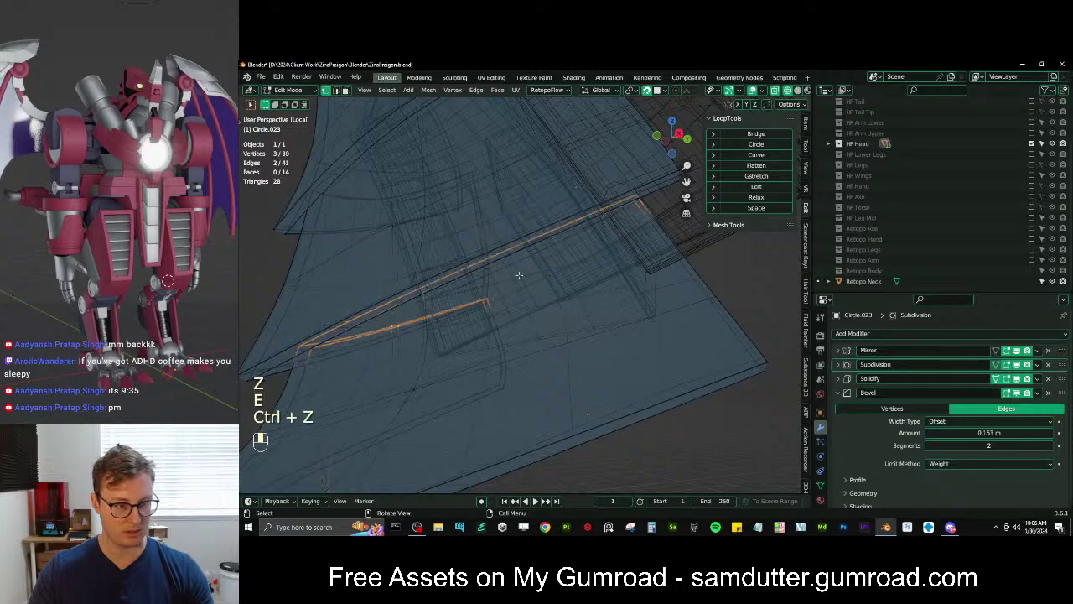
key("z")
Try adding a loop cut across the plate's upper faces and pick its vertices in wireframe shading
key("ctrl+r")
left_click(415, 310)
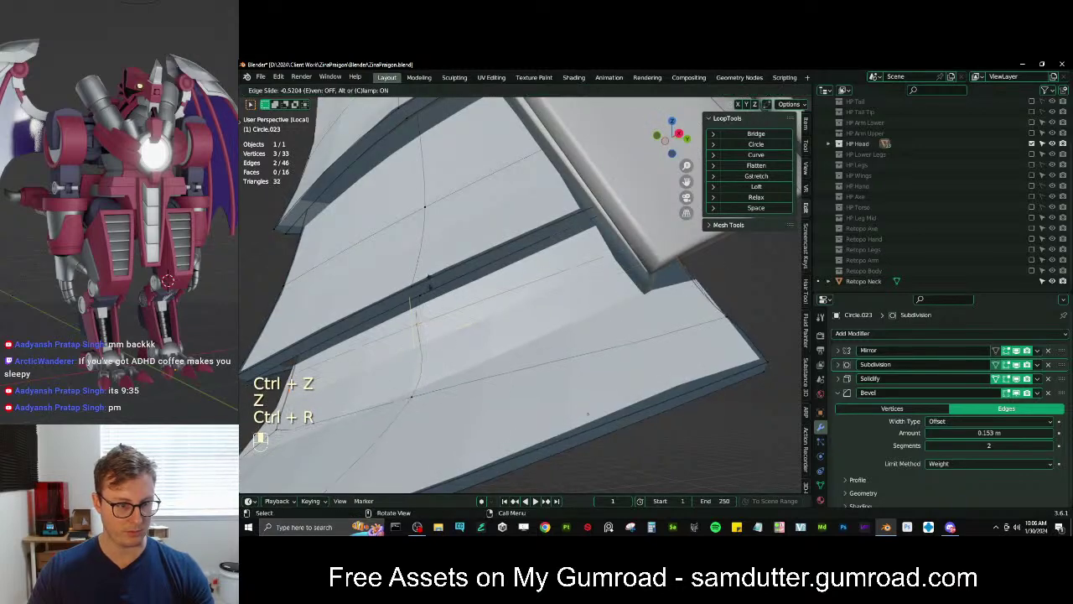
left_click(425, 228)
key("z")
scroll(441, 285, "up", 2)
left_click(403, 287)
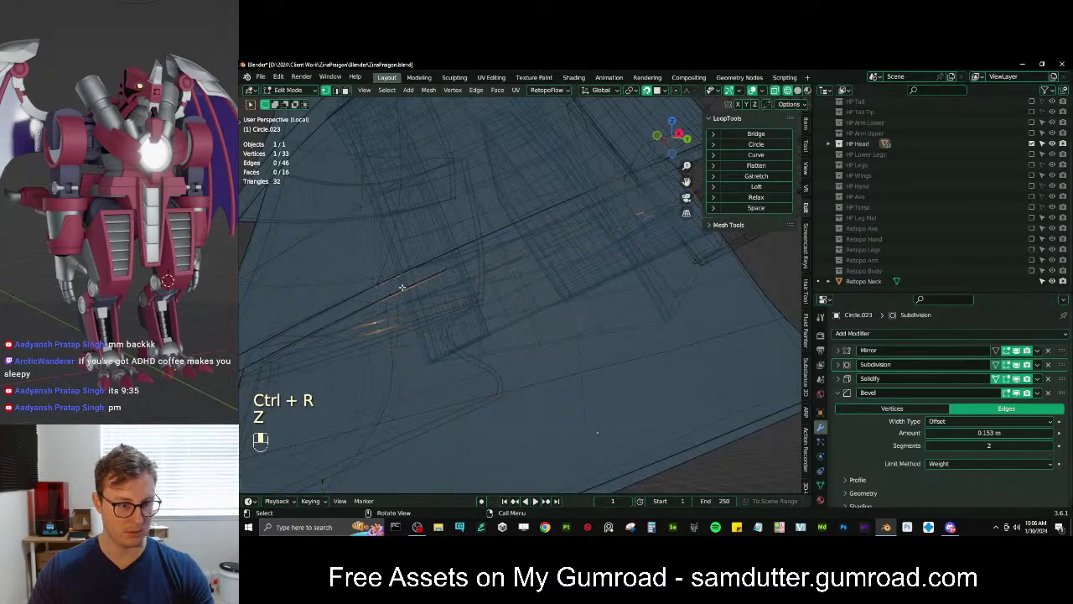
left_click(485, 247)
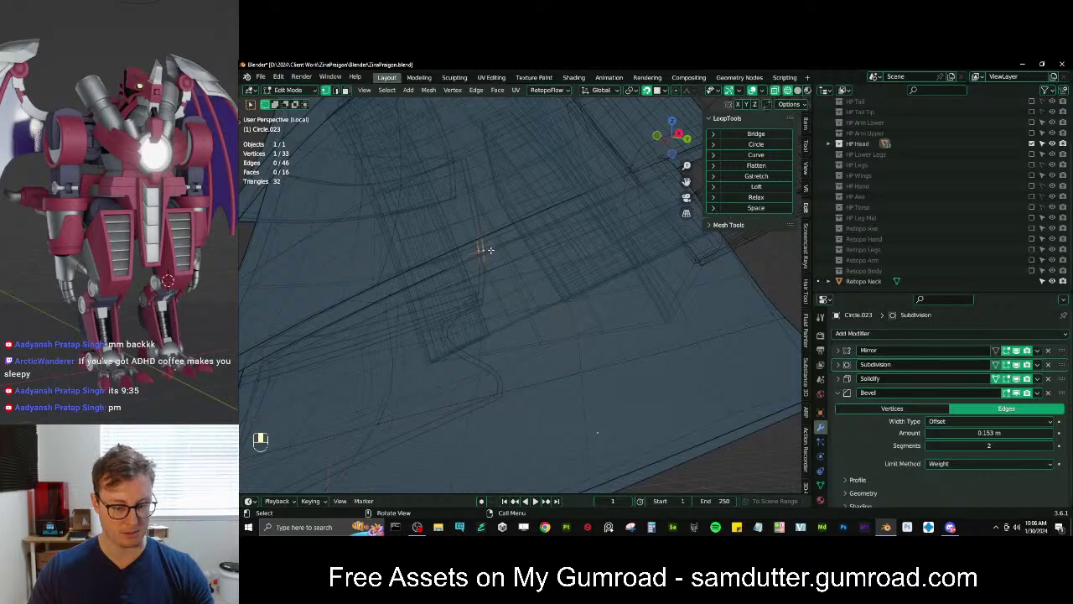
Isolate the high-poly plate in solid shading and undo back to before the loop cut
key("slash")
key("slash")
key("z")
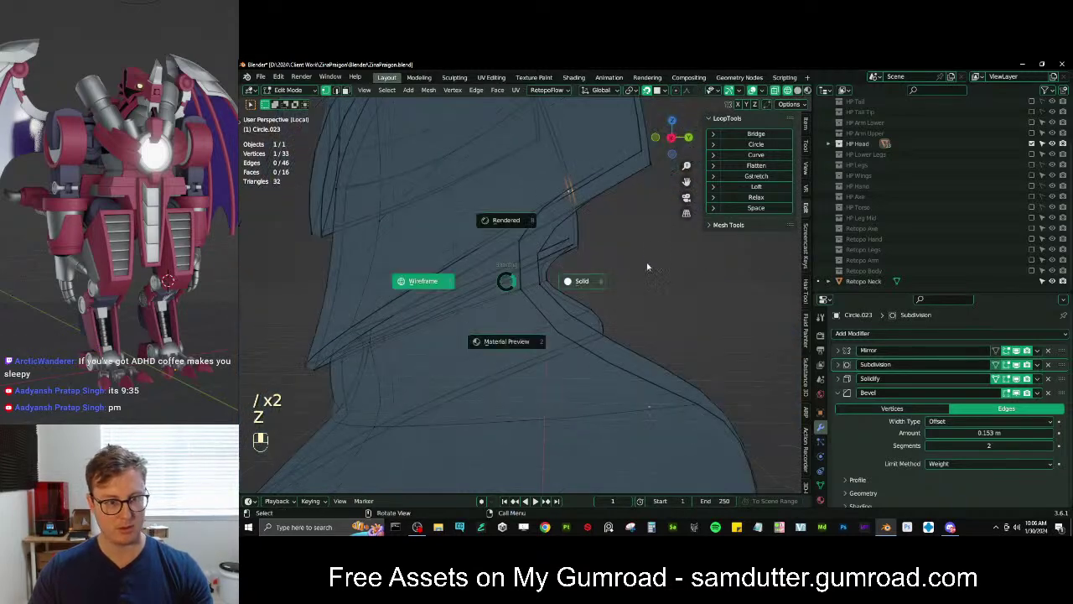
left_click(646, 267)
mouse_move(647, 267)
middle_mouse_down()
mouse_move(515, 292)
mouse_move(432, 239)
mouse_move(442, 287)
middle_mouse_up()
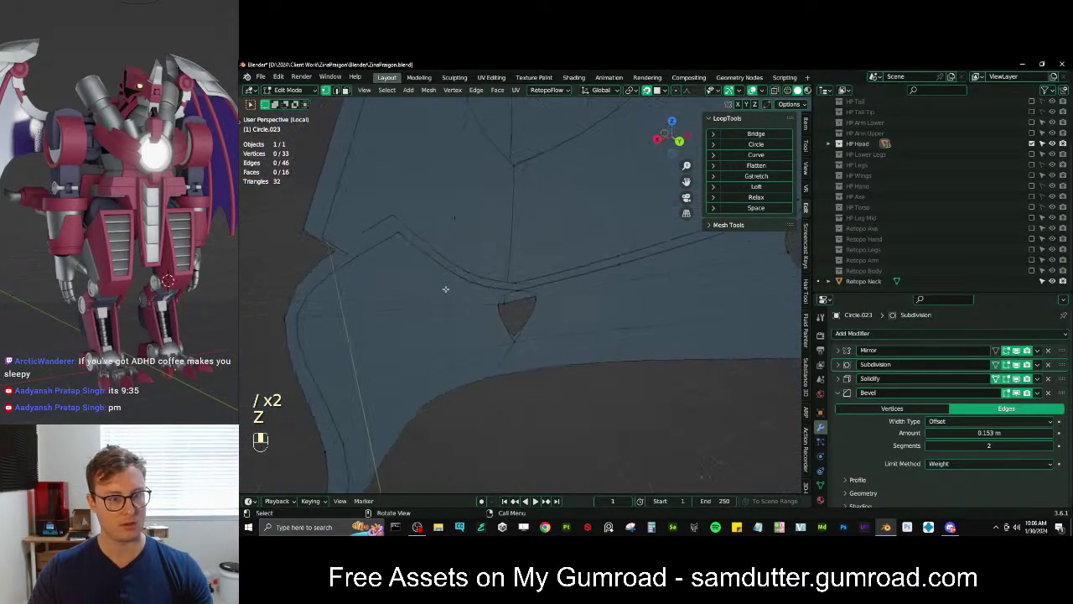
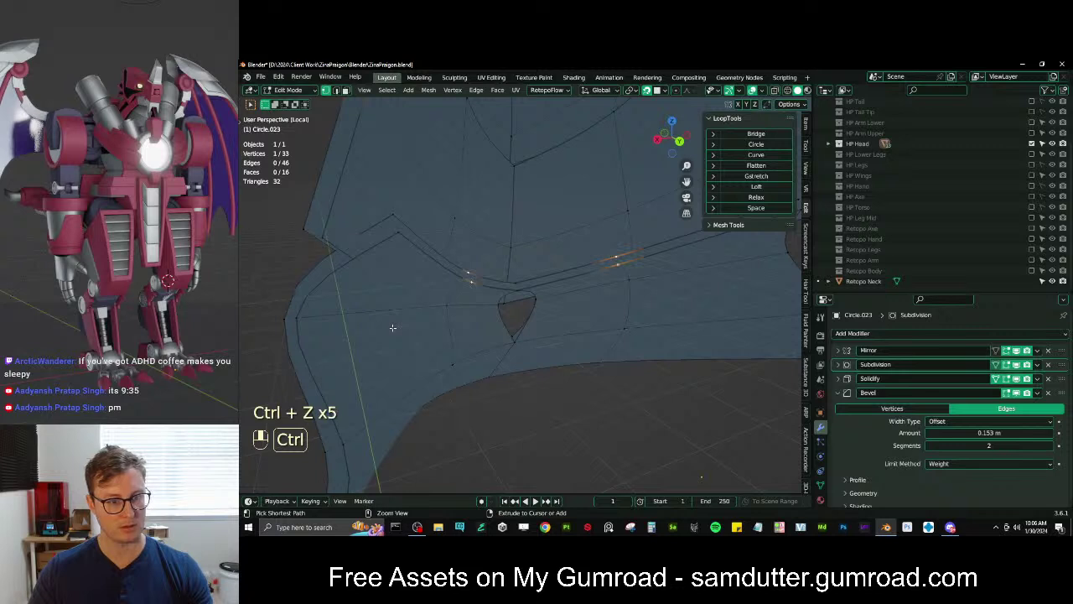
key("ctrl+z")
key("ctrl+z")
Extrude the plate's upper edge loop upward along global Z and adjust the position of the new edges
key("e")
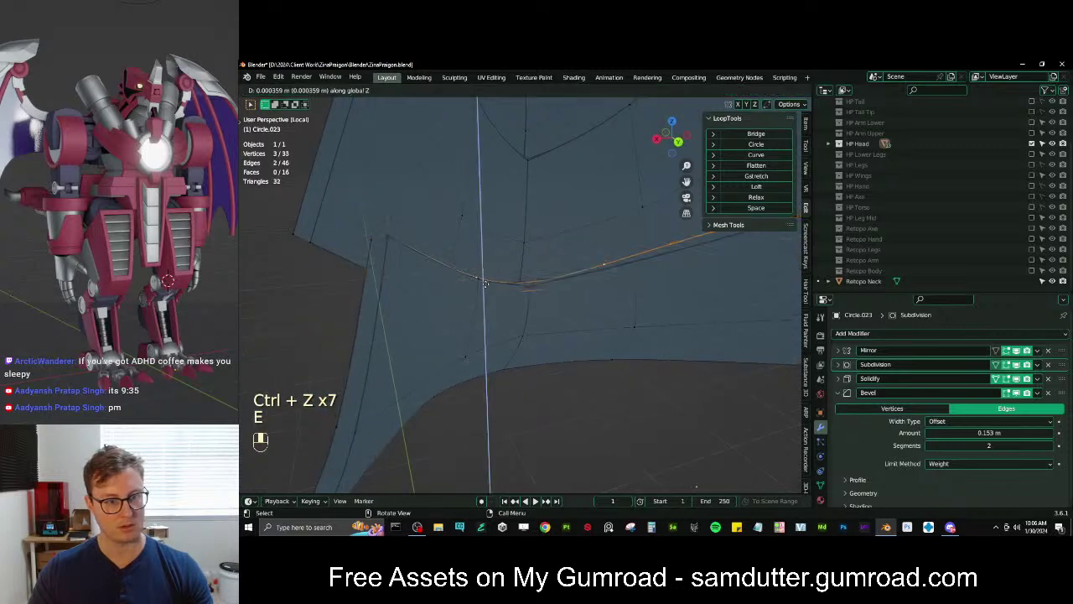
left_click(490, 255)
middle_click_drag(490, 255, 516, 235)
key("g")
left_click(495, 243)
Move a single vertex of the extruded upper strip along global Y
left_click(496, 220)
key("g")
key("y")
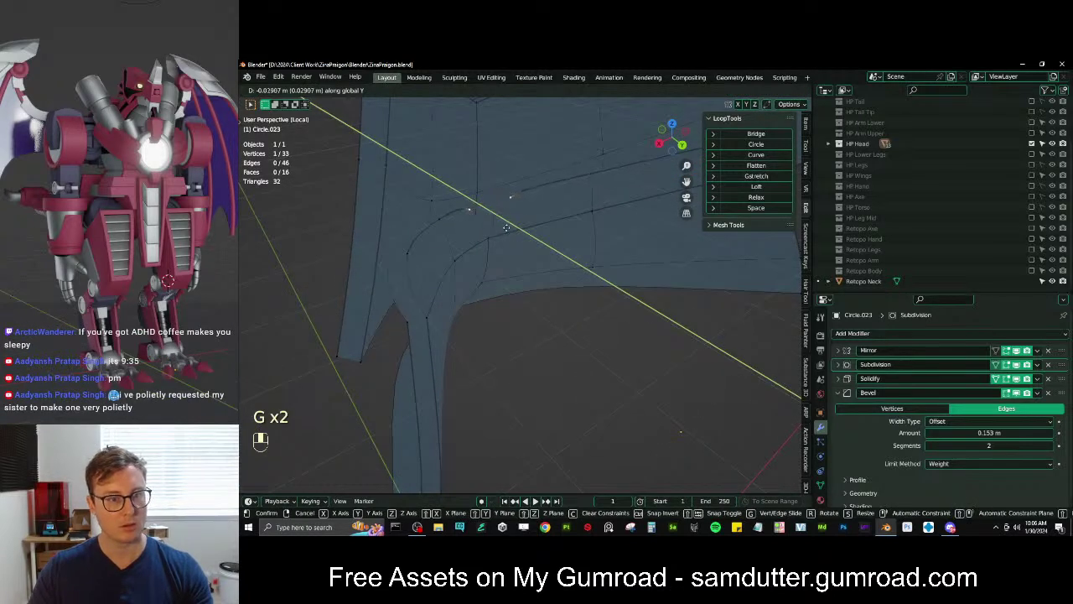
left_click(511, 233)
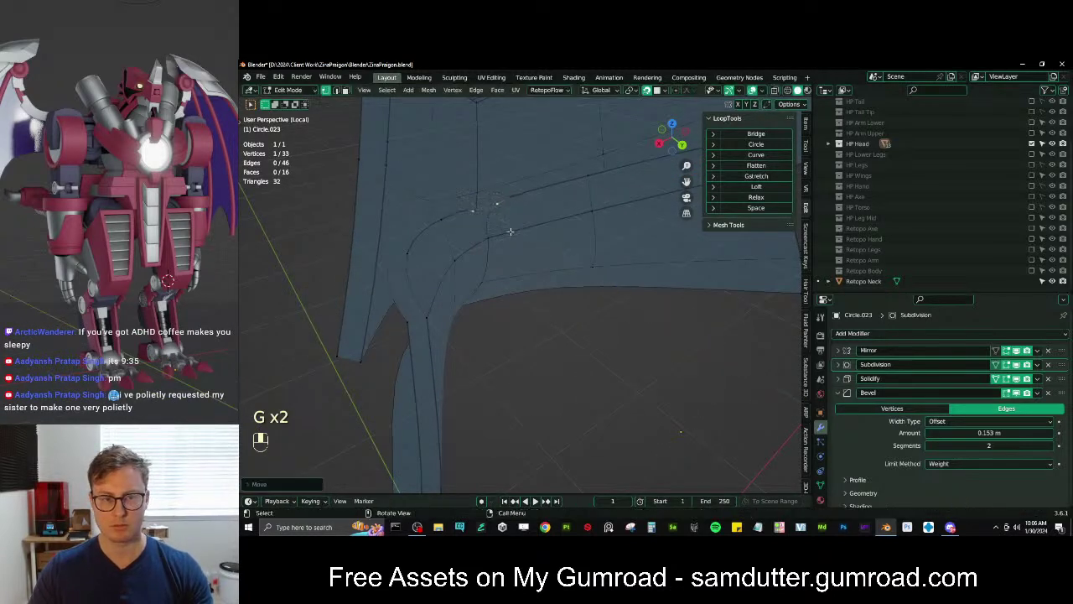
Undo the last vertex move, then apply the high-poly plate object's rotation and all of its remaining transforms
key("ctrl+z")
key("Tab")
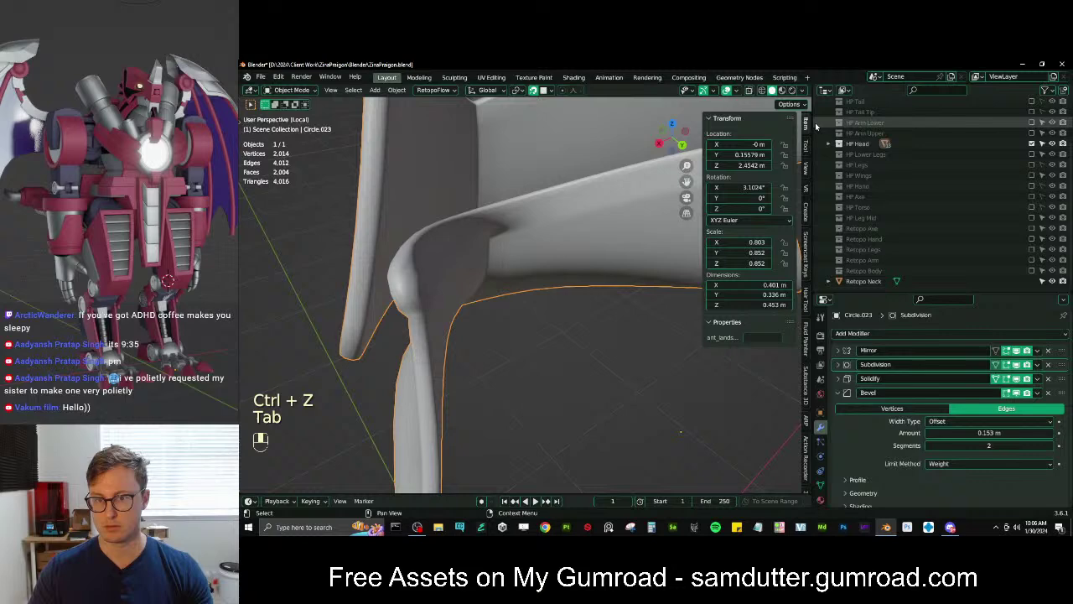
key("ctrl+a")
left_click(568, 269)
key("ctrl+a")
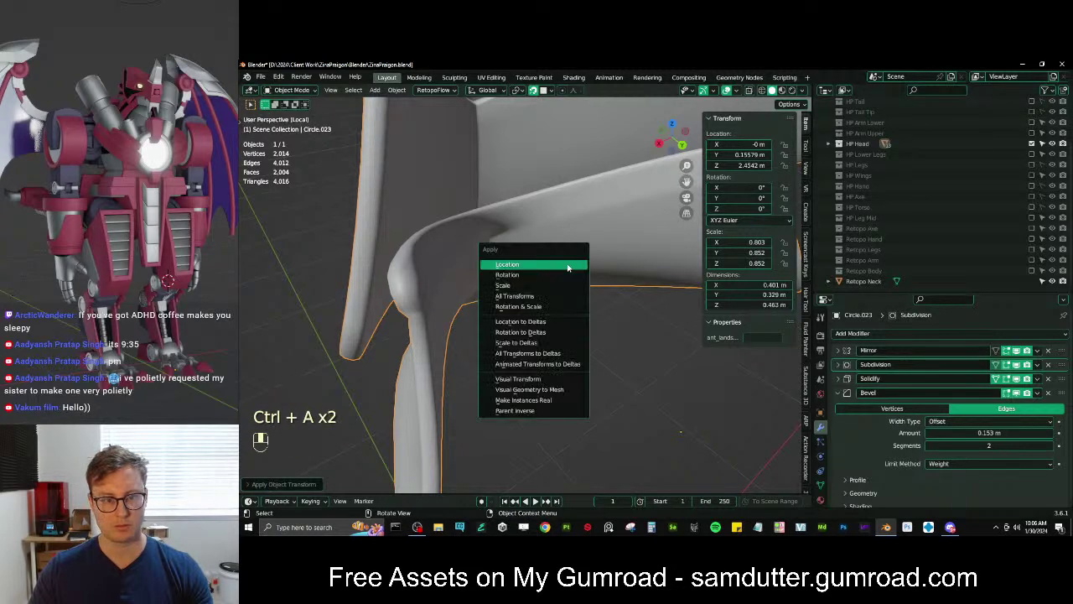
left_click(557, 296)
Try to move the selected vertex of the extruded strip along global Y, then undo the move
key("Tab")
key("g")
key("y")
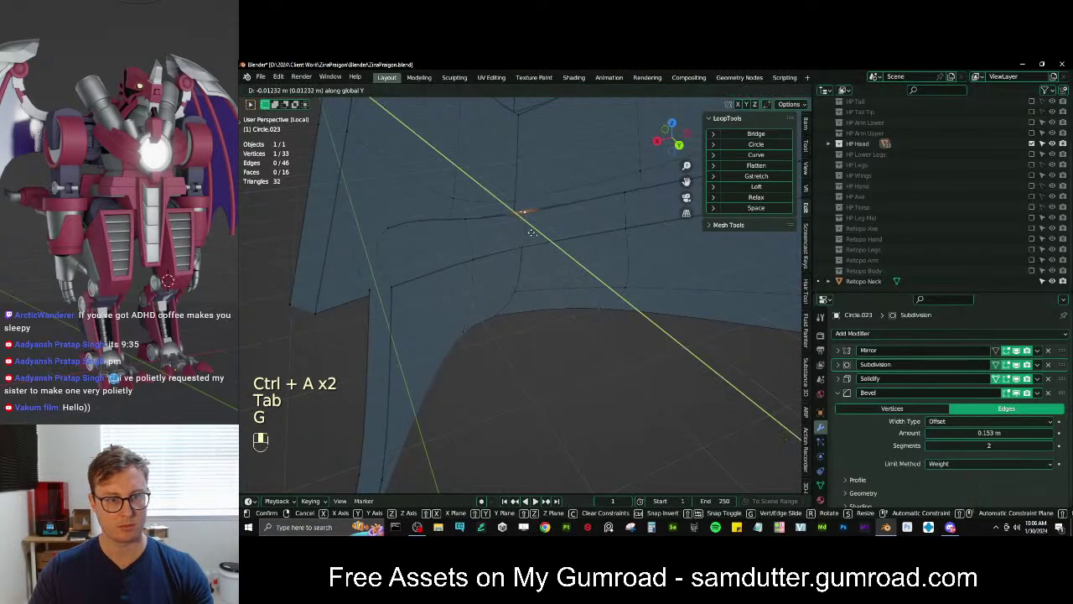
left_click(526, 227)
key("ctrl+z")
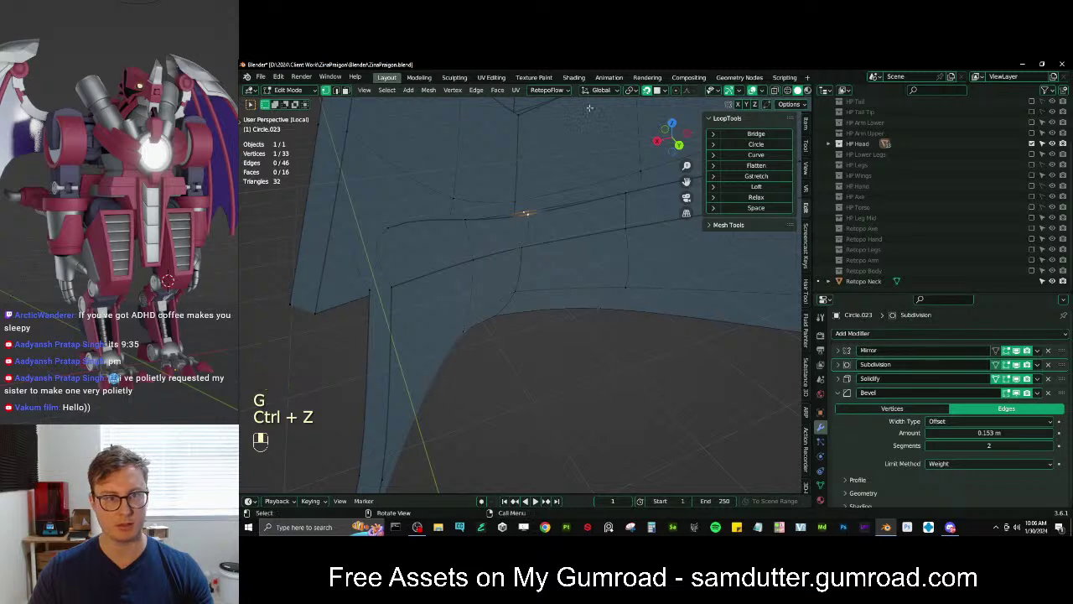
Turn snapping off and move the selected vertex of the extruded strip along global Y
key("shift+Tab")
key("g")
key("y")
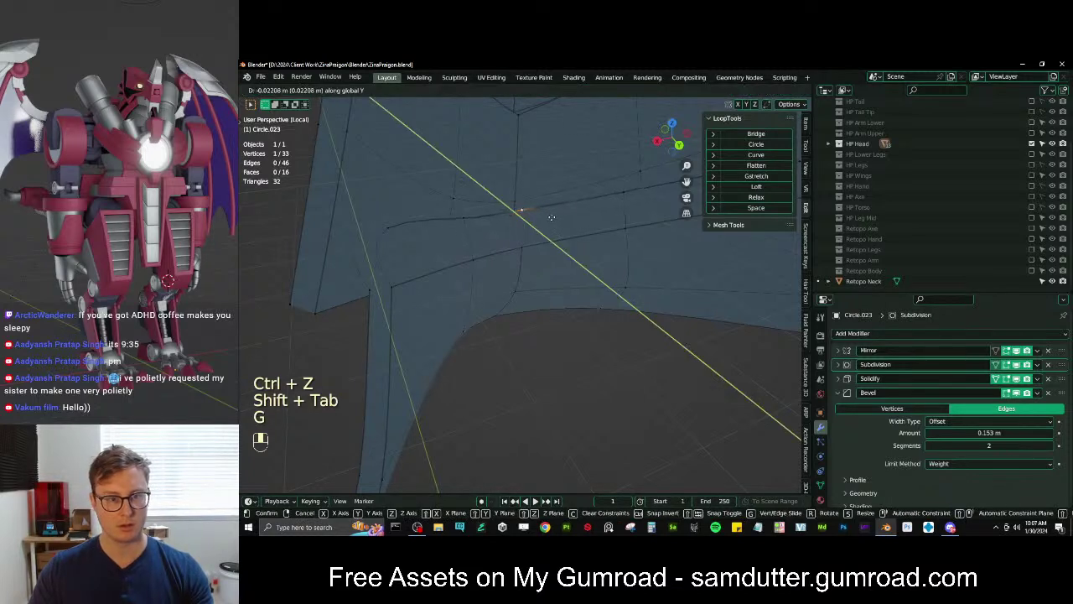
left_click(543, 214)
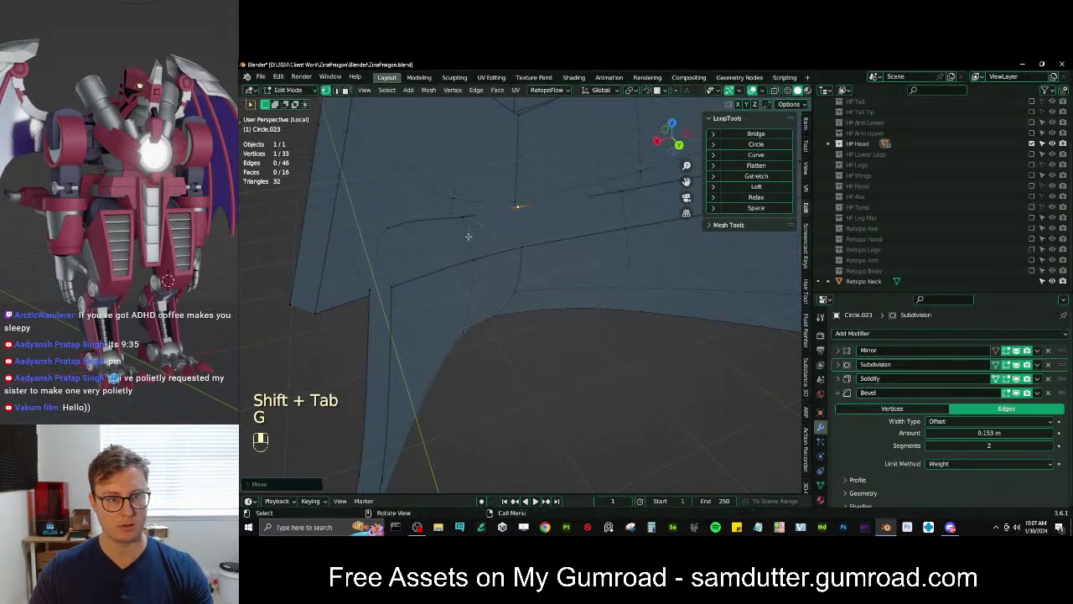
Reposition the neighbouring vertex on the extruded strip and check the smoothed plate outside Edit Mode
left_click(466, 229)
middle_click_drag(467, 234, 402, 259)
key("g")
left_click(490, 253)
scroll(373, 291, "down", 2)
key("Tab")
key("Tab")
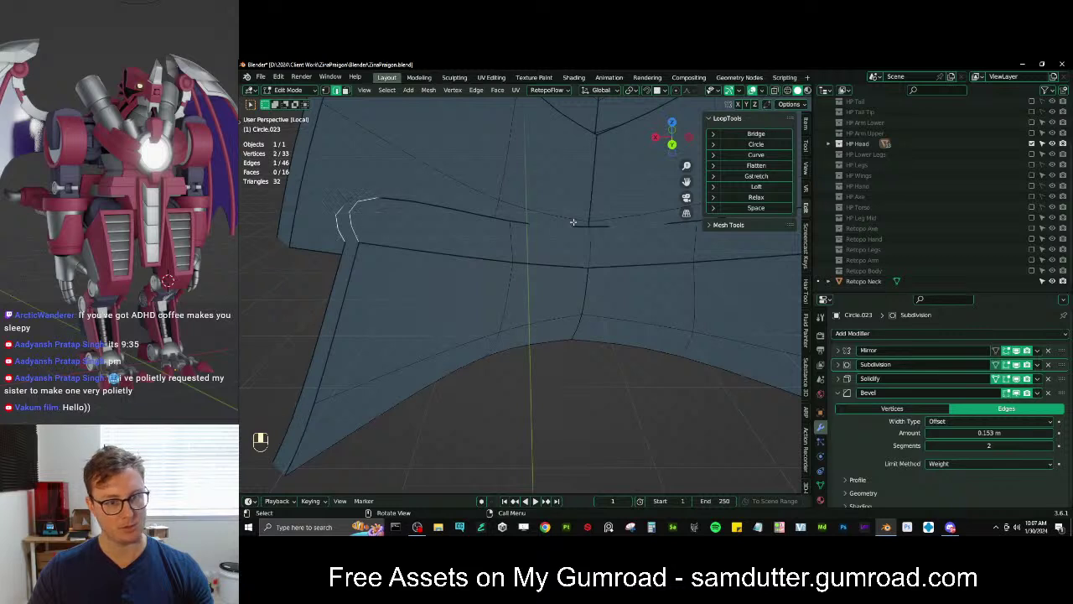
Set the crease to 1.00 on the lower strip's side and centre connecting edges and to 0.00 on the edges below
left_click(587, 245, "shift")
left_click(805, 125)
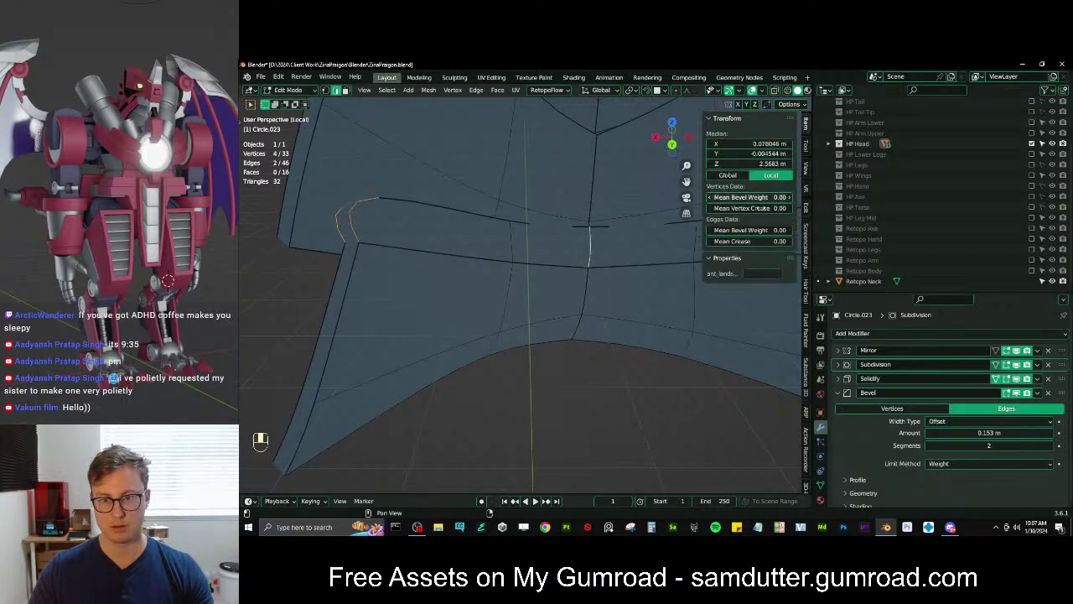
left_click(506, 263, "ctrl")
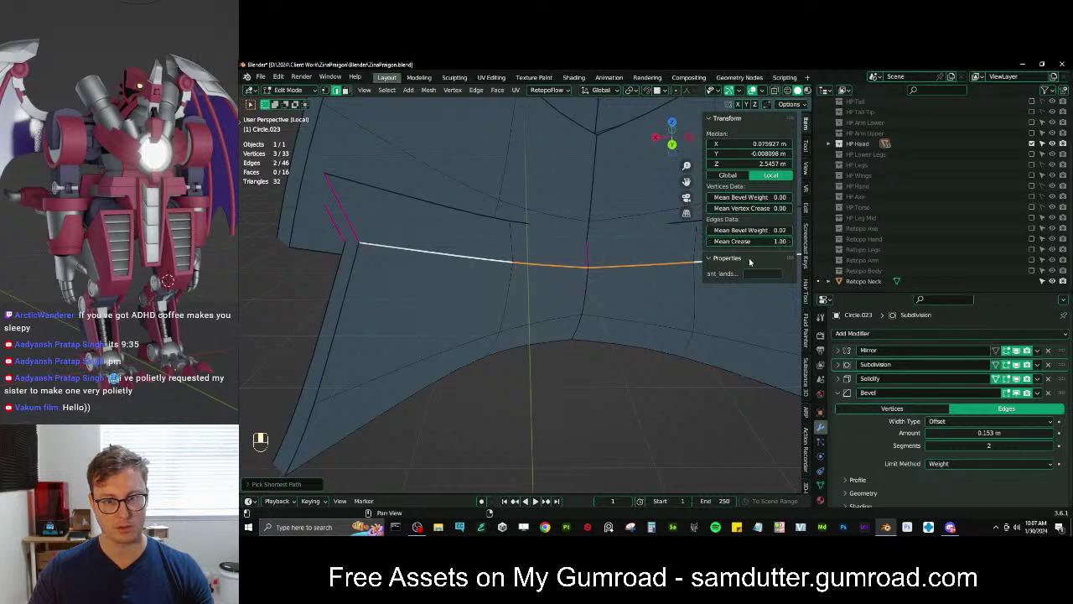
left_click_drag(750, 244, 670, 245)
Move the centre-line vertex at the lower overlap along one axis in vertex selection mode and check the smoothed plate
middle_click_drag(405, 185, 281, 134)
left_click(325, 91)
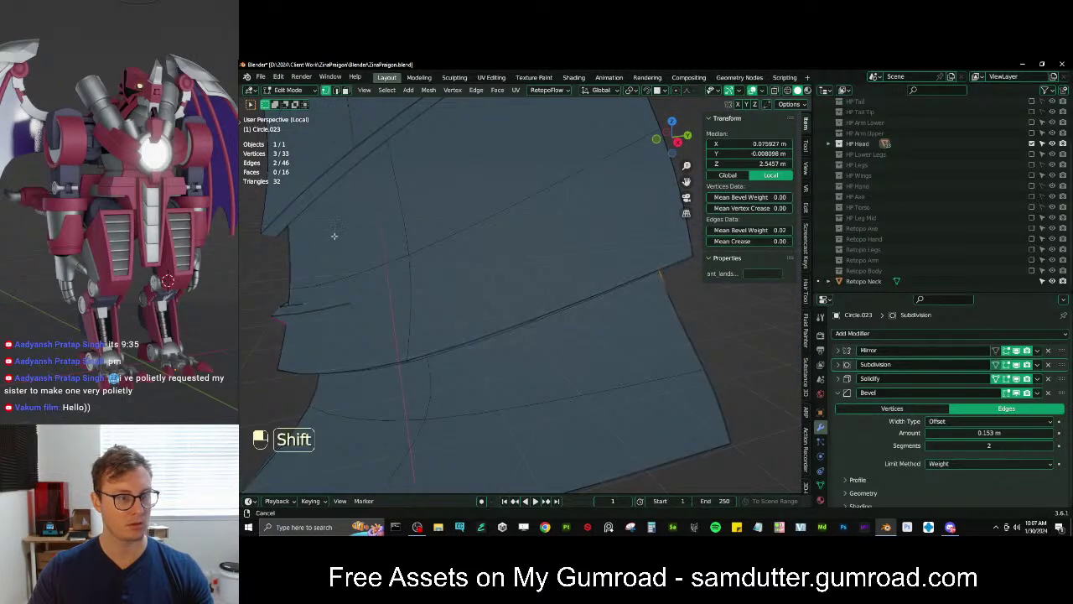
middle_click_drag(332, 235, 434, 201, "shift")
left_click(383, 288)
key("g")
middle_click(392, 285)
left_click(402, 281)
scroll(402, 281, "down", 4)
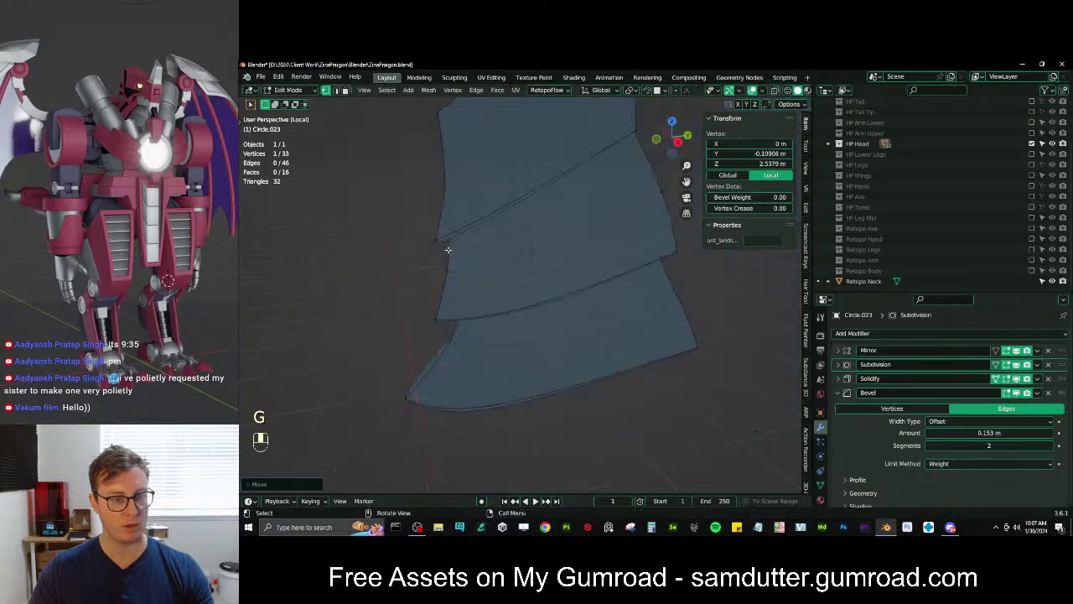
key("Tab")
middle_click_drag(401, 281, 469, 221)
key("Tab")
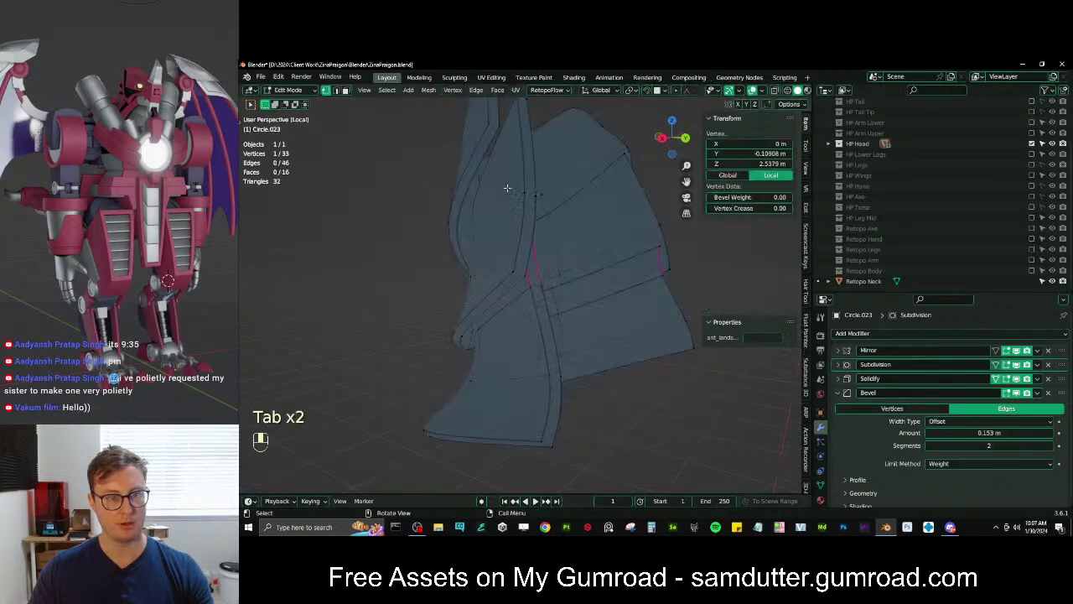
Extrude the two edges along the middle plate's upper border upward along global Z behind the top plate
middle_click_drag(508, 187, 455, 214)
middle_click_drag(455, 214, 543, 281, "shift")
left_click(338, 91)
left_click(486, 291)
left_click(535, 293, "shift")
key("e")
key("z")
left_click(560, 260)
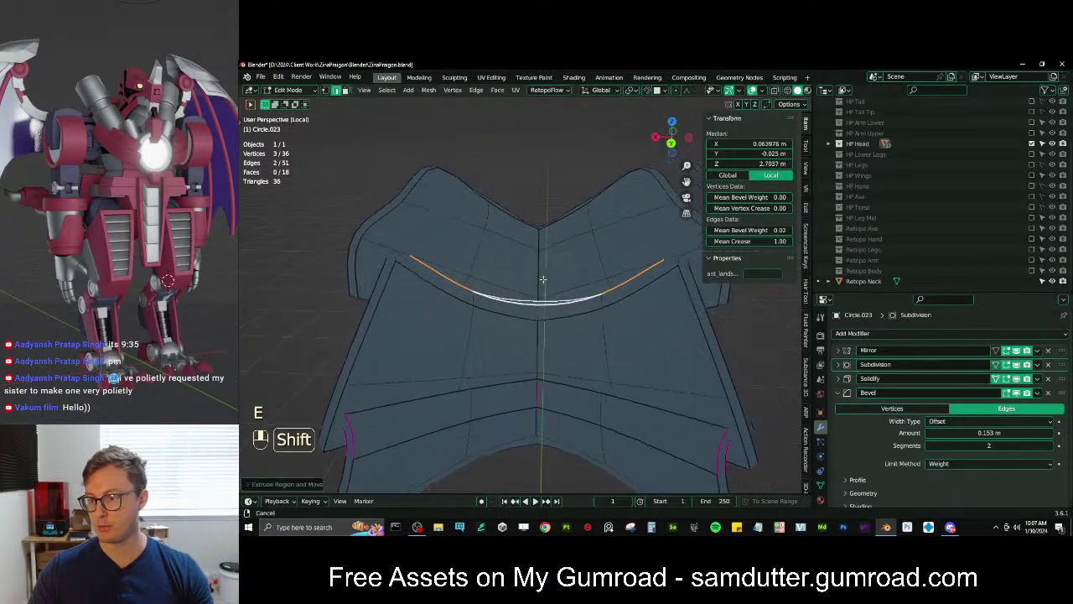
Set the mean crease of the two edges at the base of the new upper strip to 0.00
scroll(543, 281, "up", 3)
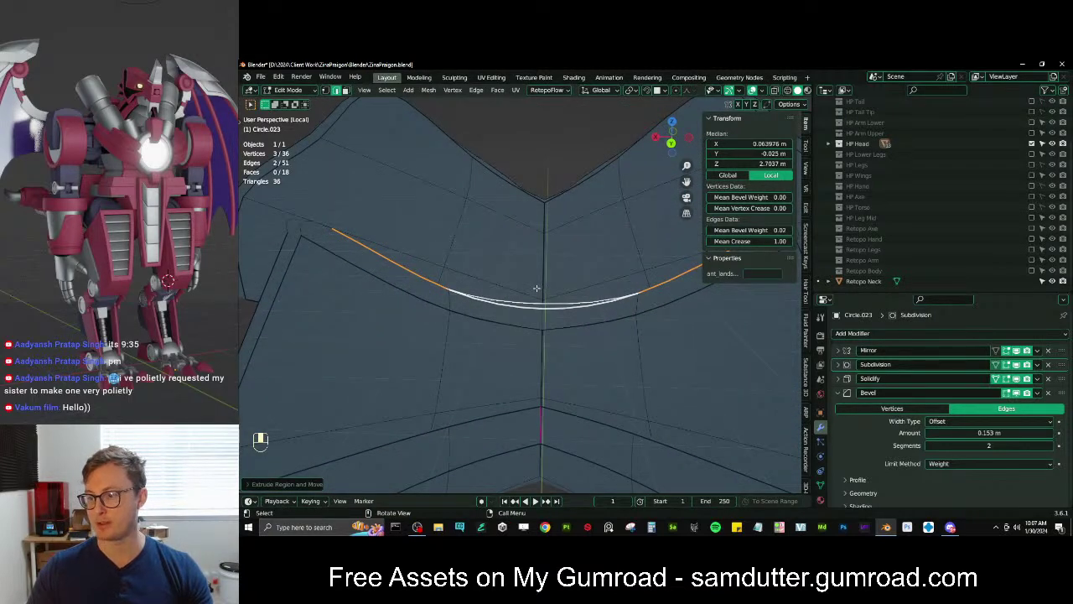
scroll(532, 287, "down", 4)
scroll(494, 290, "up", 2)
middle_click_drag(493, 291, 513, 284, "shift")
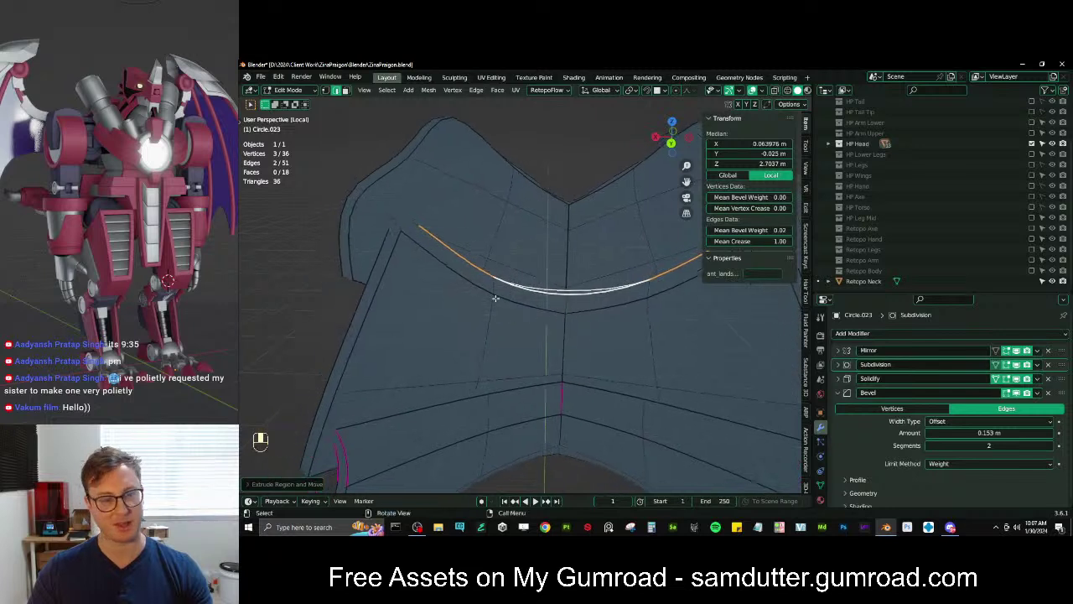
left_click(521, 299)
left_click(458, 281, "shift")
left_click_drag(758, 241, 725, 241)
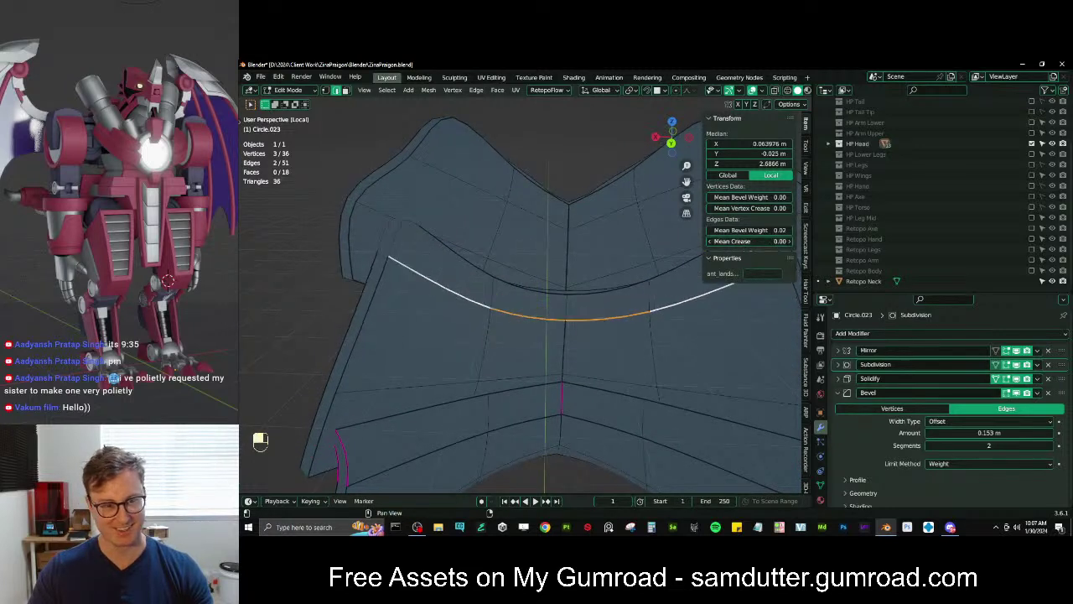
Set the crease of the new upper strip's side and centre connecting edges to 1.00 and inspect the smoothed plate
left_click(423, 237)
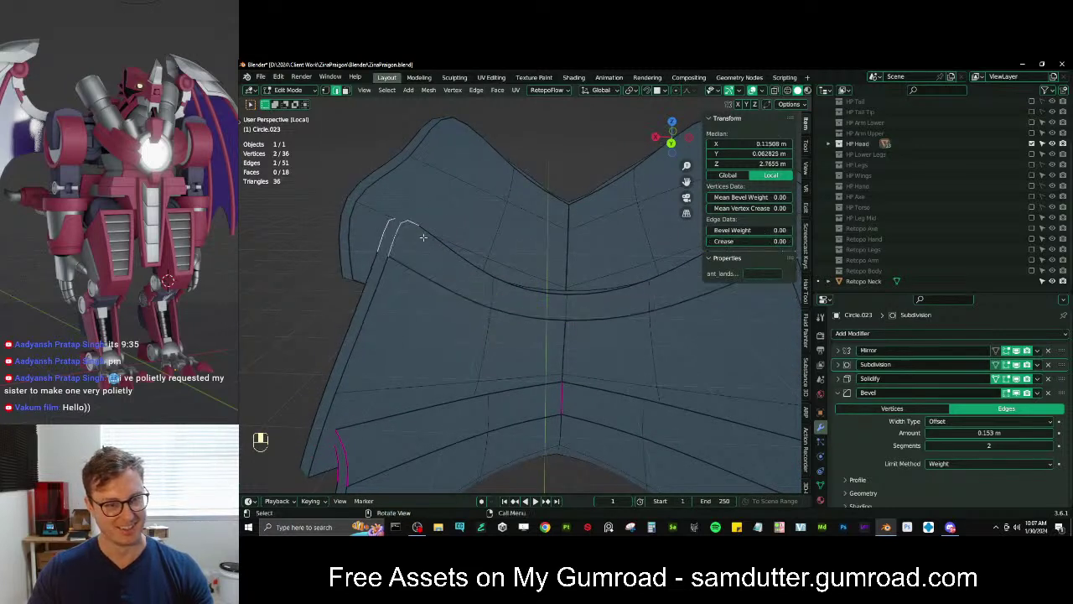
left_click(562, 305, "shift")
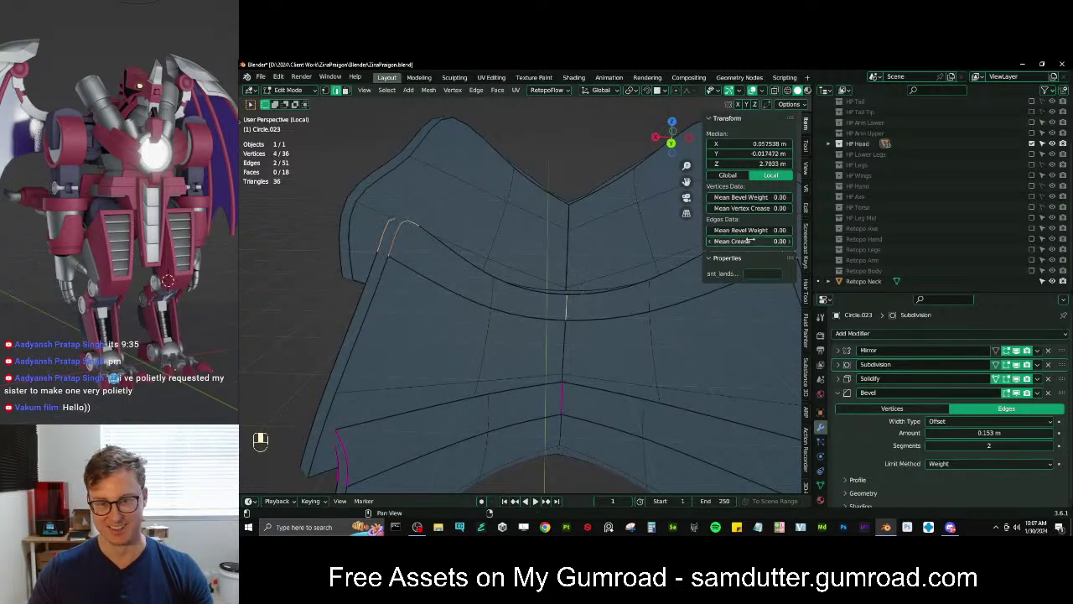
left_click(518, 310)
left_click(440, 296, "shift")
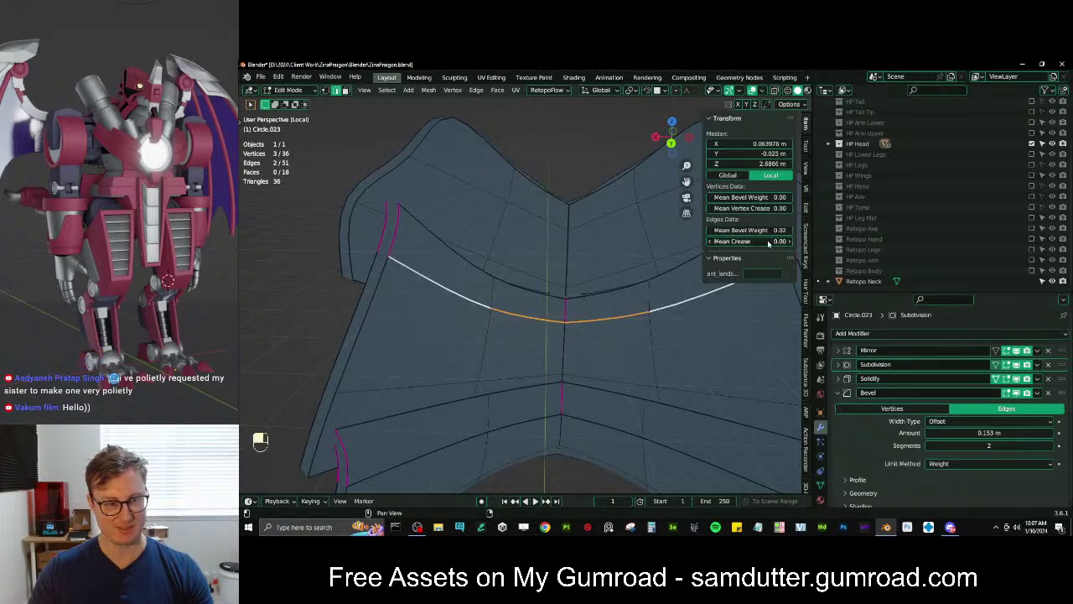
left_click(402, 236)
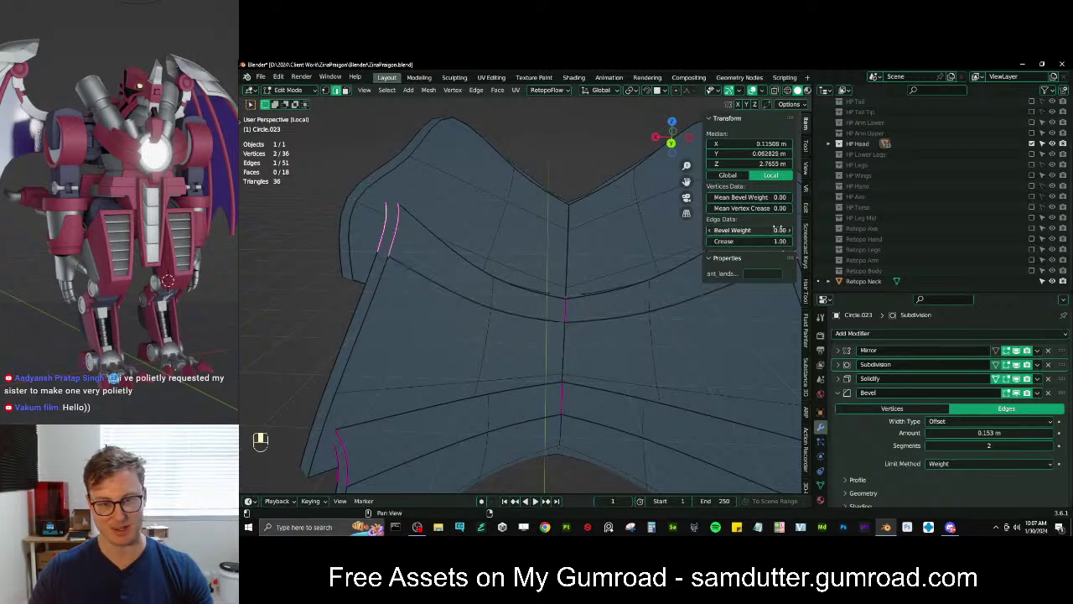
middle_click_drag(424, 270, 498, 303)
left_click(499, 304)
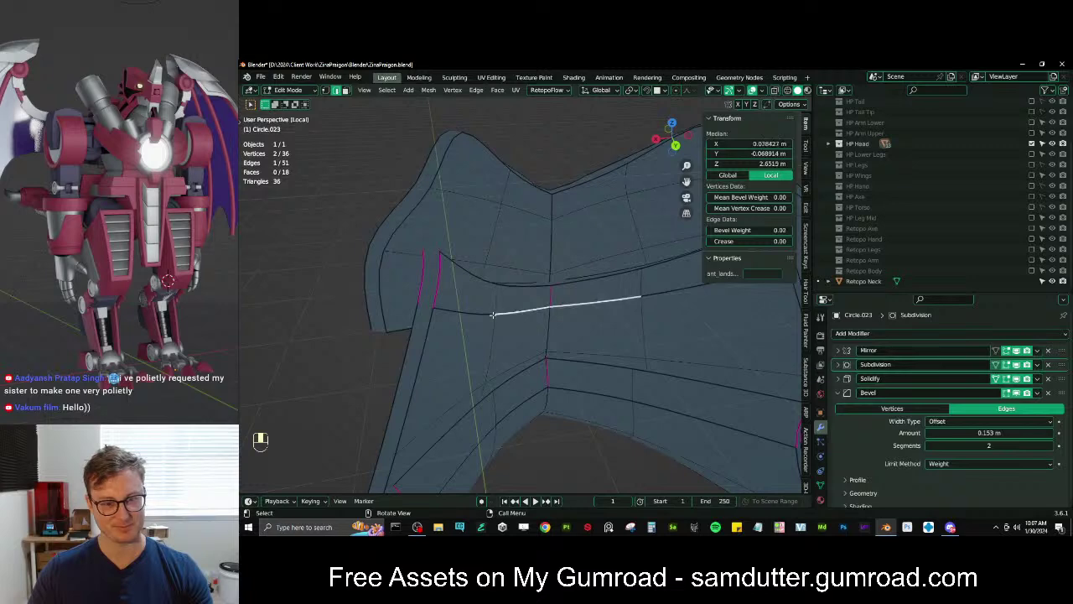
left_click(466, 313, "shift")
key("Tab")
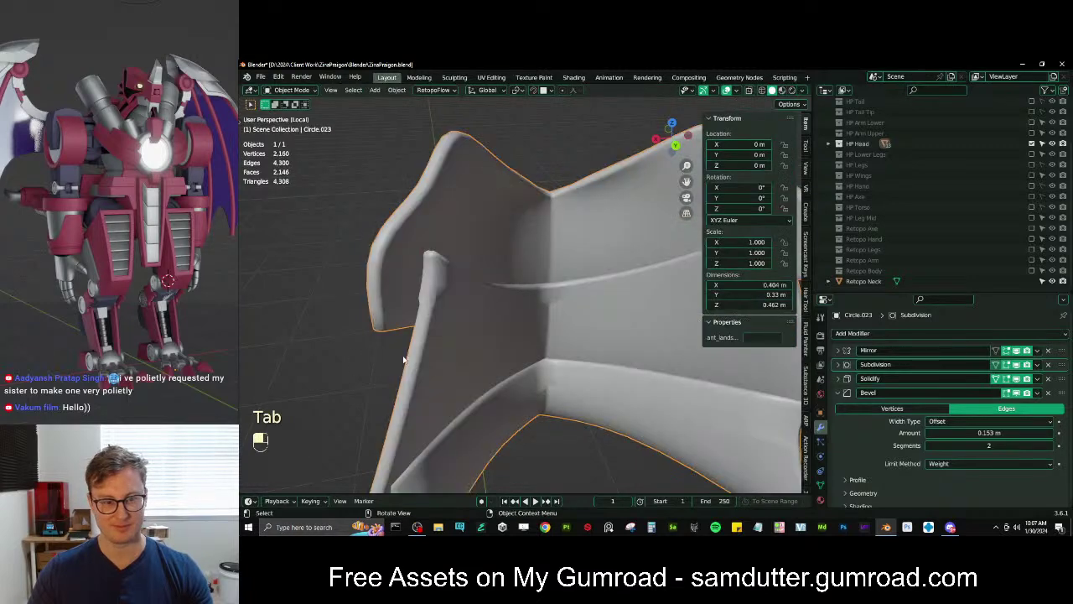
middle_click_drag(385, 352, 523, 275)
Move the new upper strip's intermediate vertex along global X and Y to about X 0.090 m, Y -0.050 m
key("Tab")
left_click(326, 91)
scroll(469, 243, "up", 1)
left_click(498, 292)
key("g")
key("x")
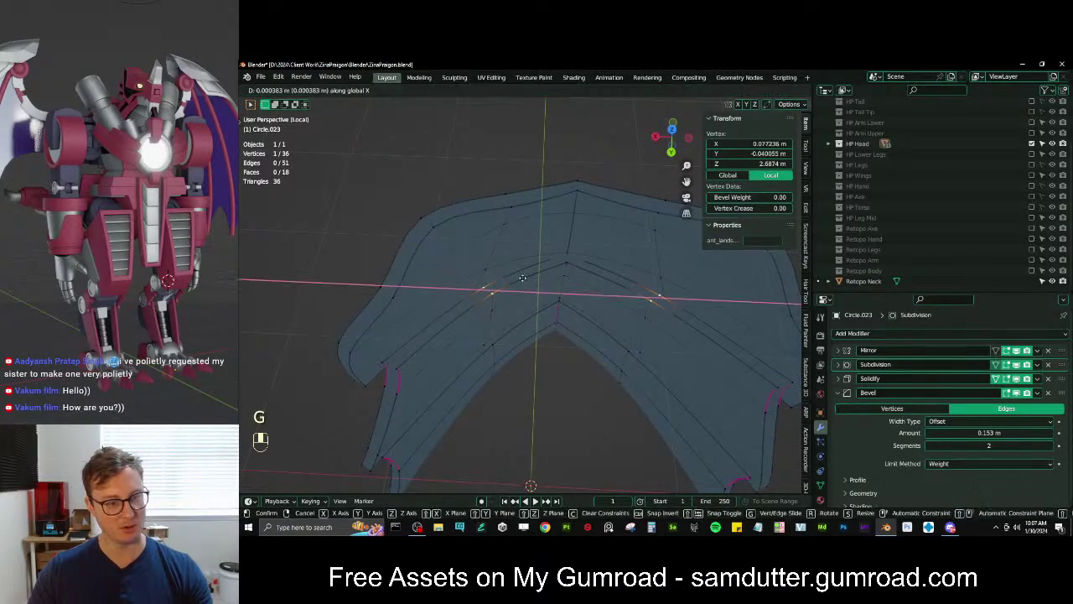
key("g")
left_click(502, 268)
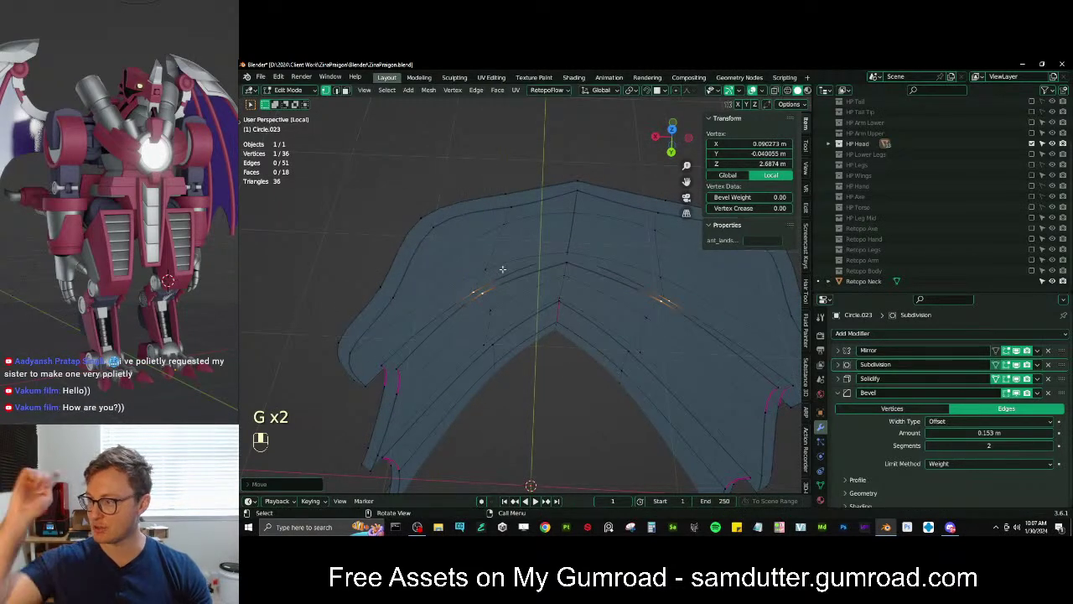
key("g")
key("y")
left_click(506, 268)
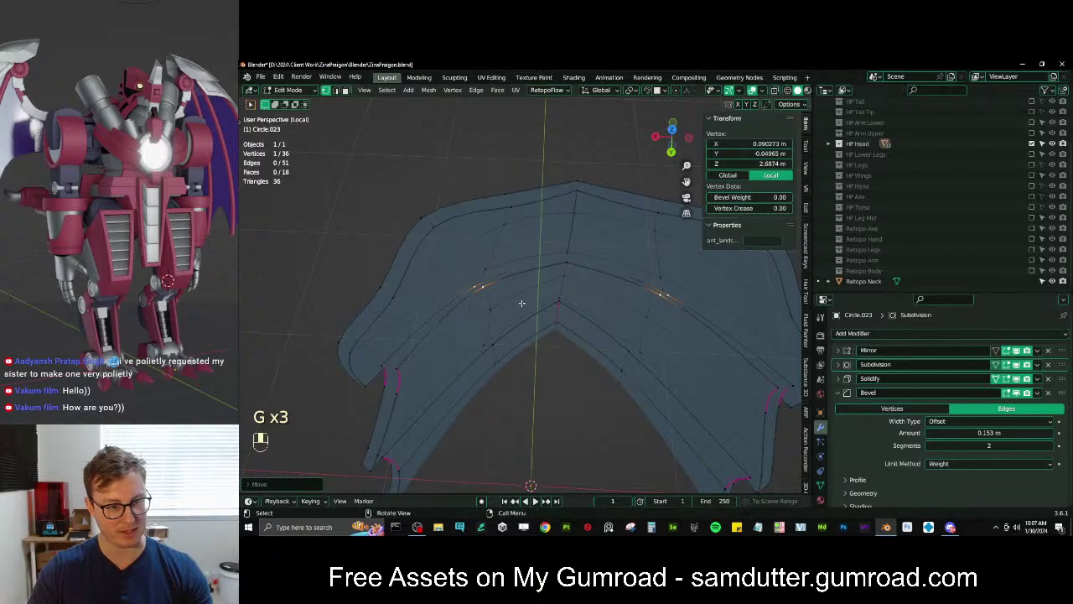
Refine the strip vertex's position with one further move along global Y and one along global X
scroll(487, 312, "up", 2)
middle_click_drag(523, 305, 448, 352)
key("g")
key("y")
left_click(500, 297)
scroll(436, 335, "down", 2)
scroll(448, 352, "up", 3)
middle_click_drag(448, 352, 545, 327)
scroll(510, 292, "up", 2)
key("g")
key("x")
left_click(495, 290)
Slide the vertex along its connected edge and leave Edit Mode on the high-poly plate
key("g")
key("g")
left_click(566, 283)
left_click(522, 313)
key("Tab")
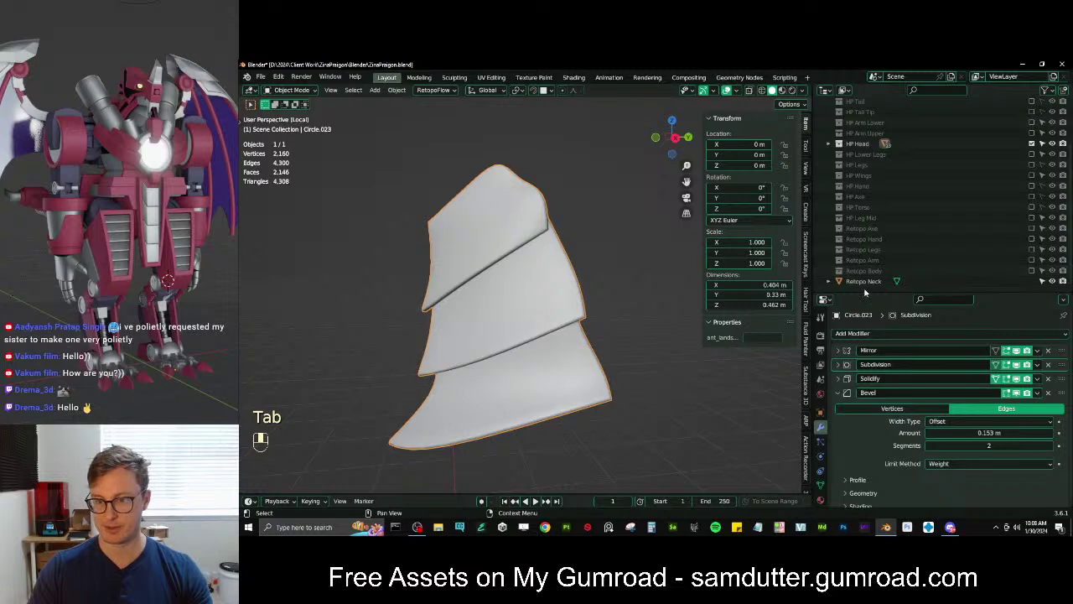
Make Retopo Neck the active object, isolate it with the corrected high-poly plate, and briefly check its mesh
left_click(866, 281)
key("Tab")
key("slash")
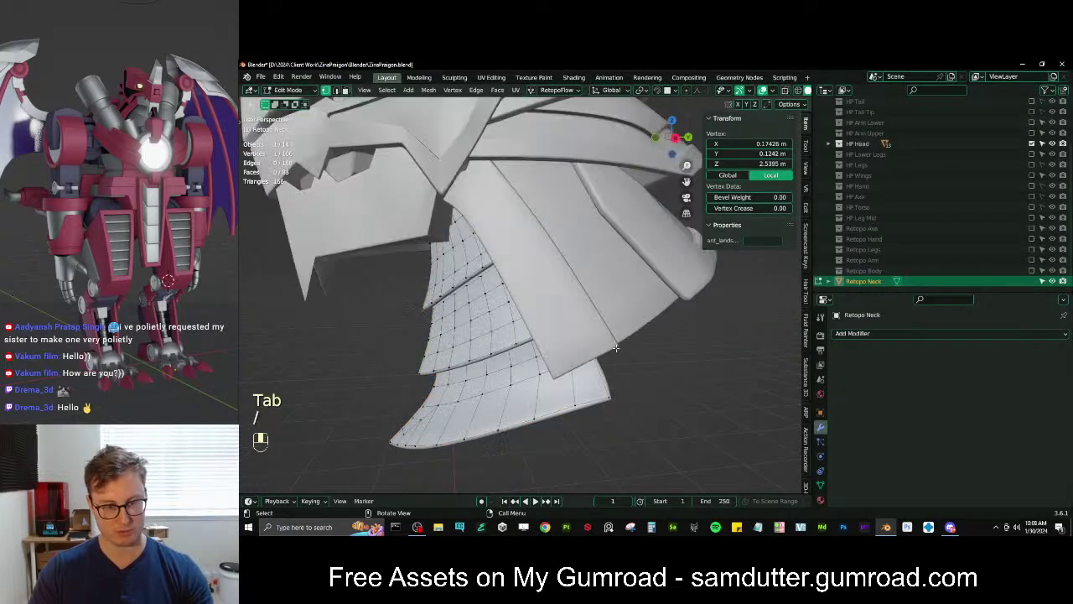
key("Tab")
key("b")
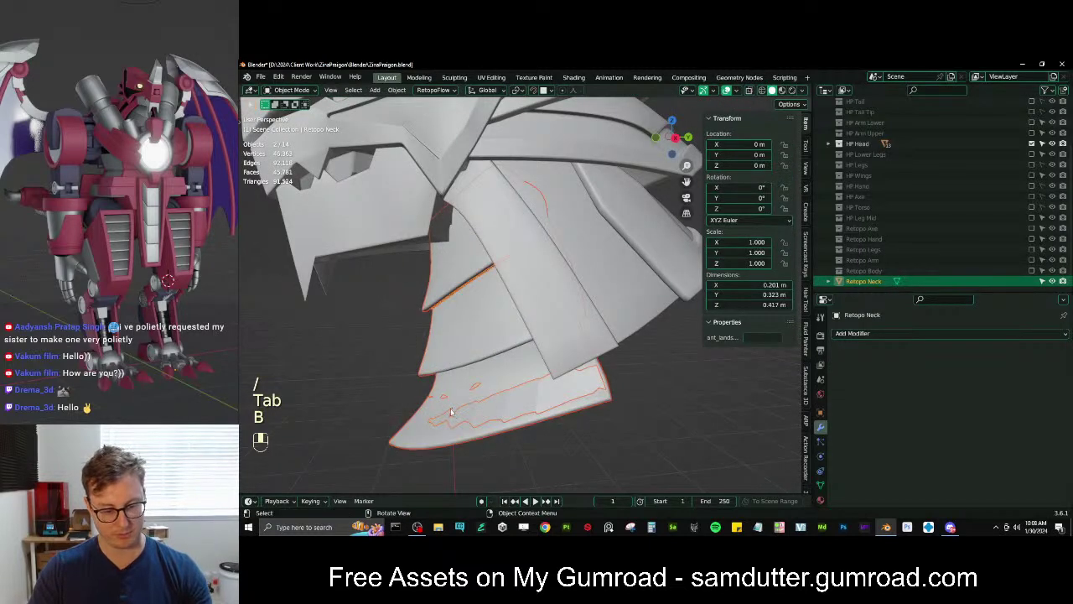
key("slash")
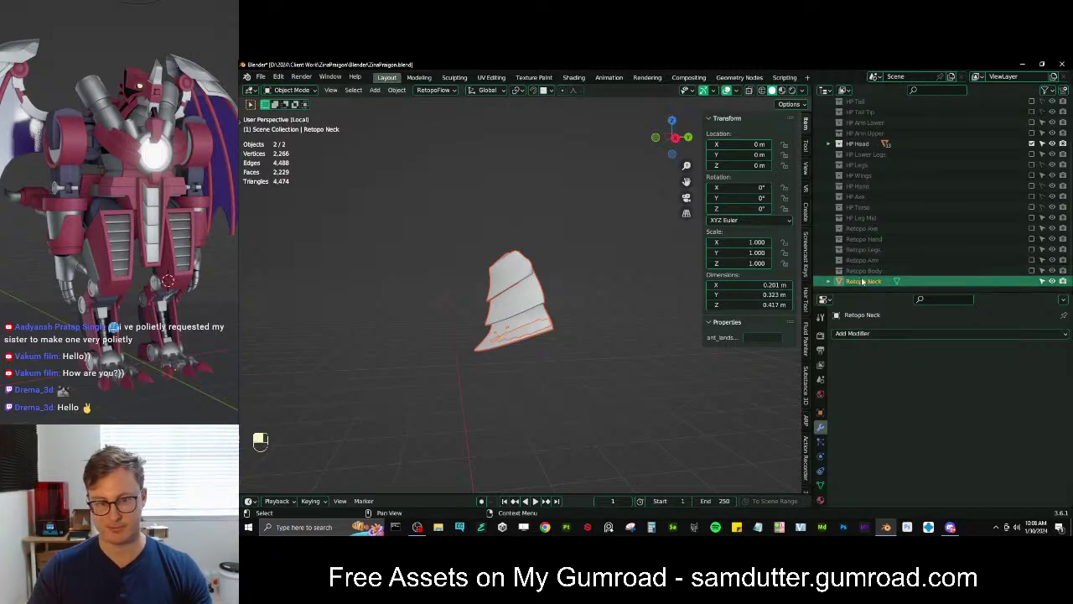
key("Tab")
scroll(558, 253, "up", 4)
key("Tab")
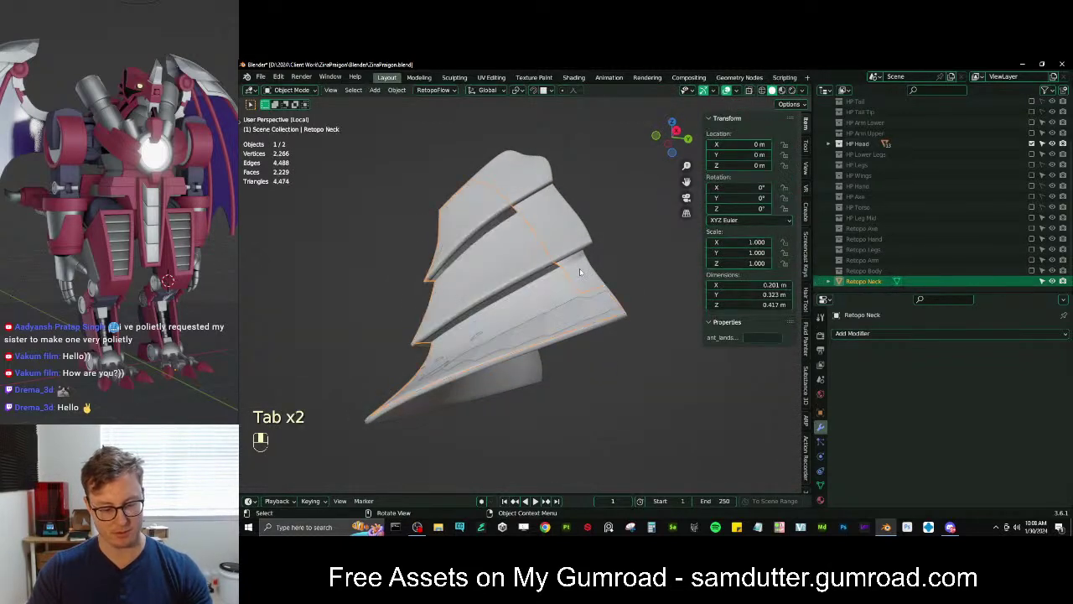
Isolate Retopo Neck together with the surrounding neck plates and enter Edit Mode on the retopo mesh
key("slash")
key("b")
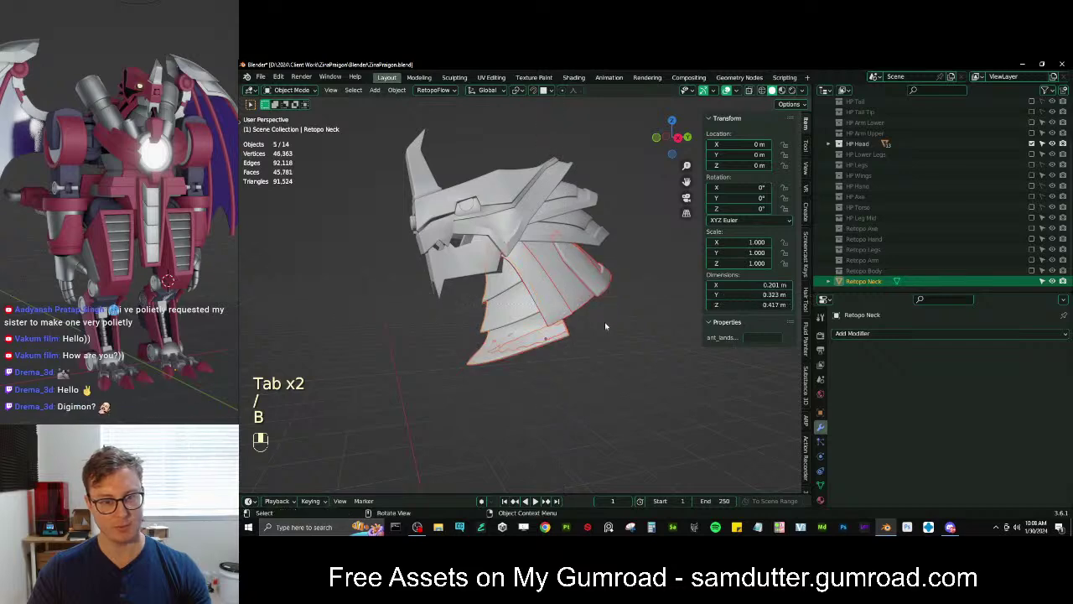
key("b")
key("slash")
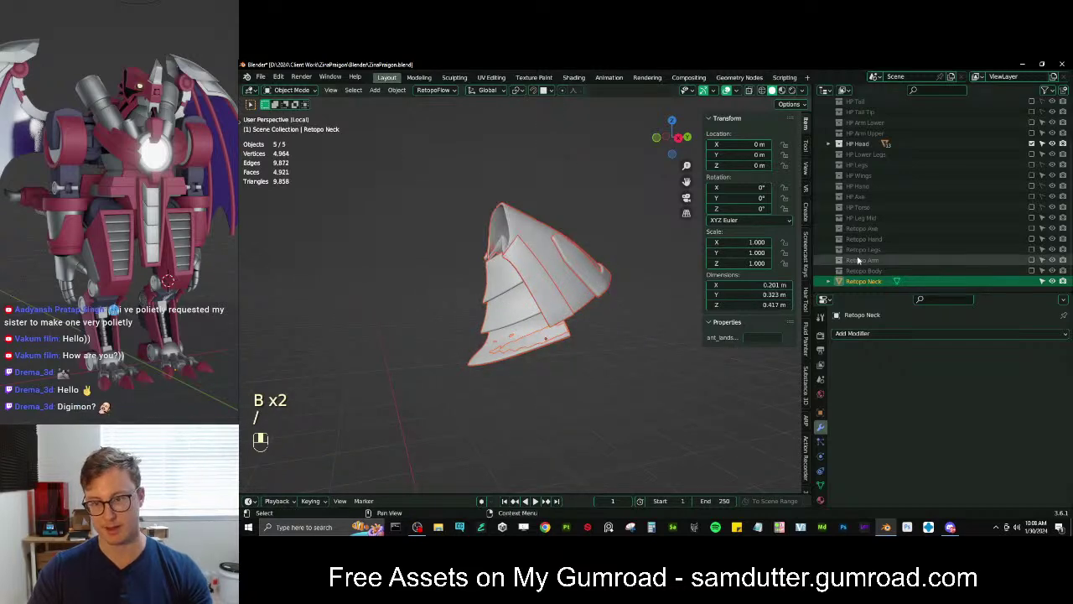
key("Tab")
Add a loop cut to the retopo mesh along the upper overlap, slide it towards the plate rim and toggle snapping on
middle_click_drag(604, 316, 430, 271)
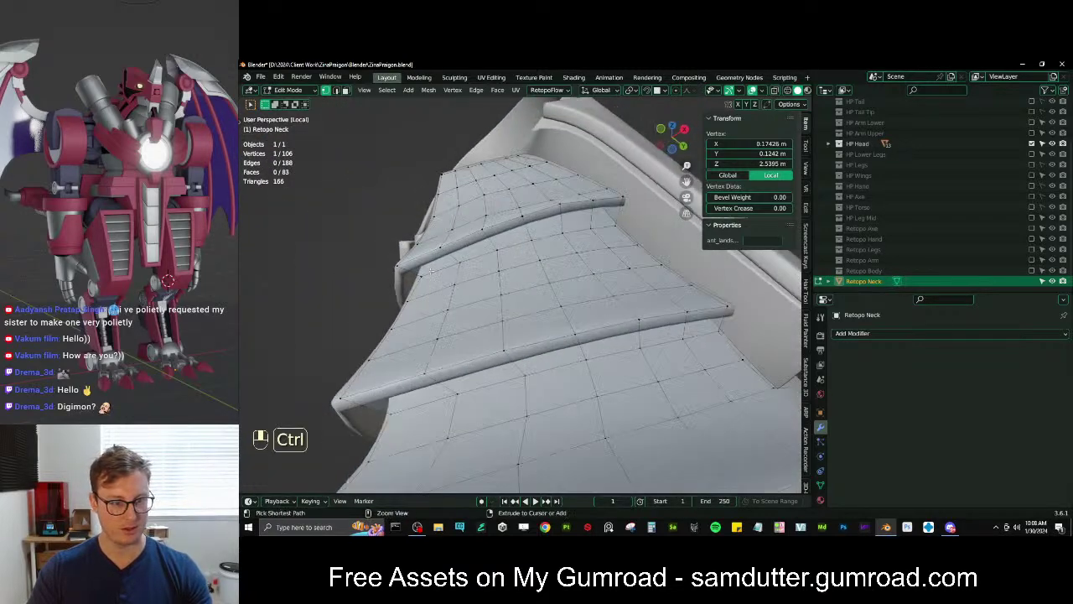
left_click(412, 266)
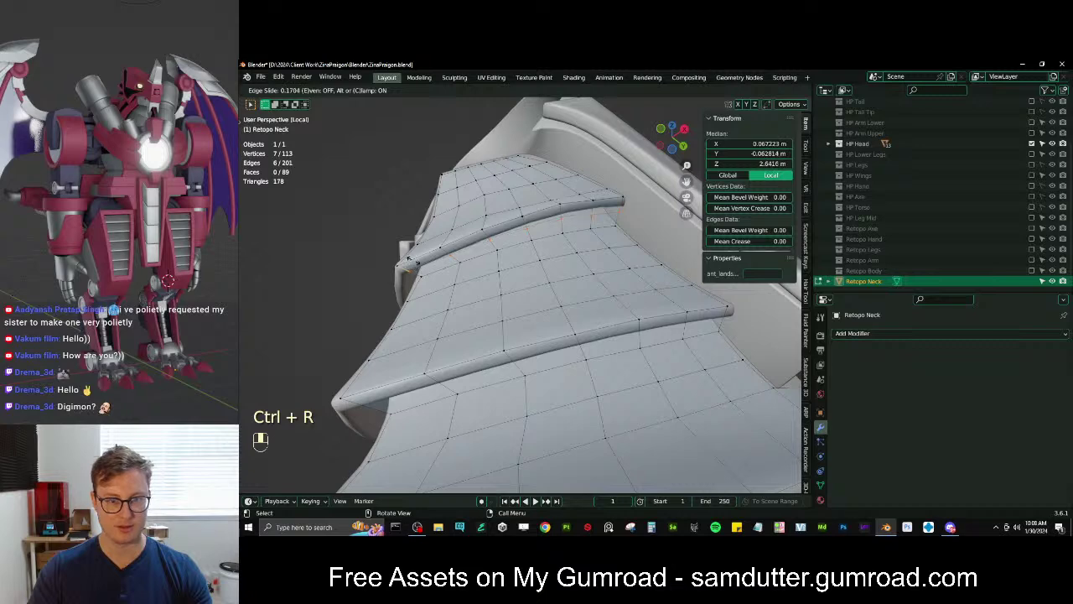
left_click(428, 259)
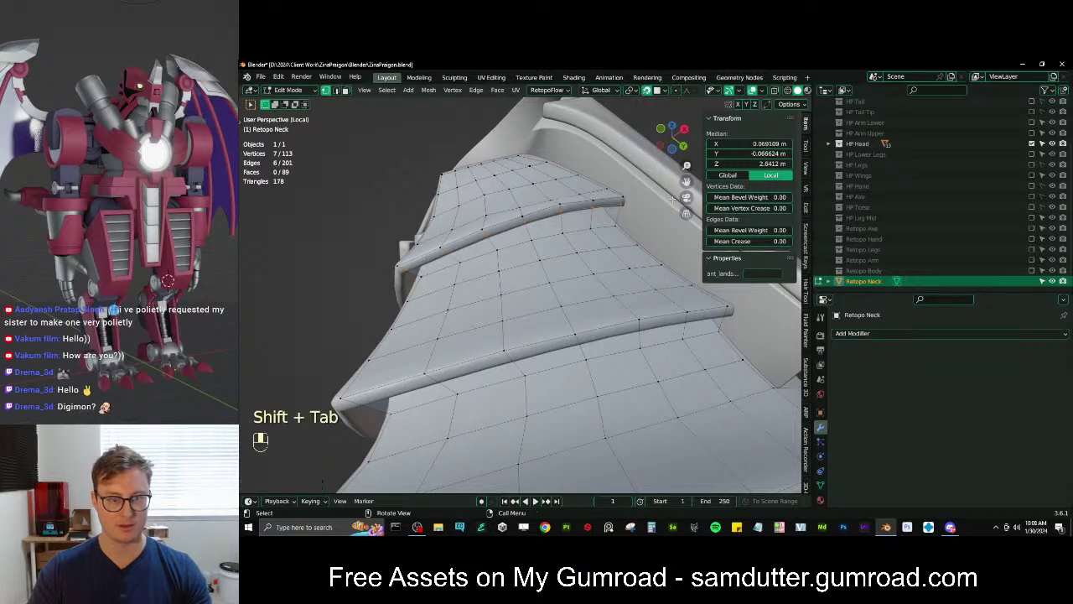
Move the outer end vertex of the upper overlap's new loop onto the corner of the plate rim
left_click(625, 204)
key("g")
left_click(627, 204)
left_click(627, 200)
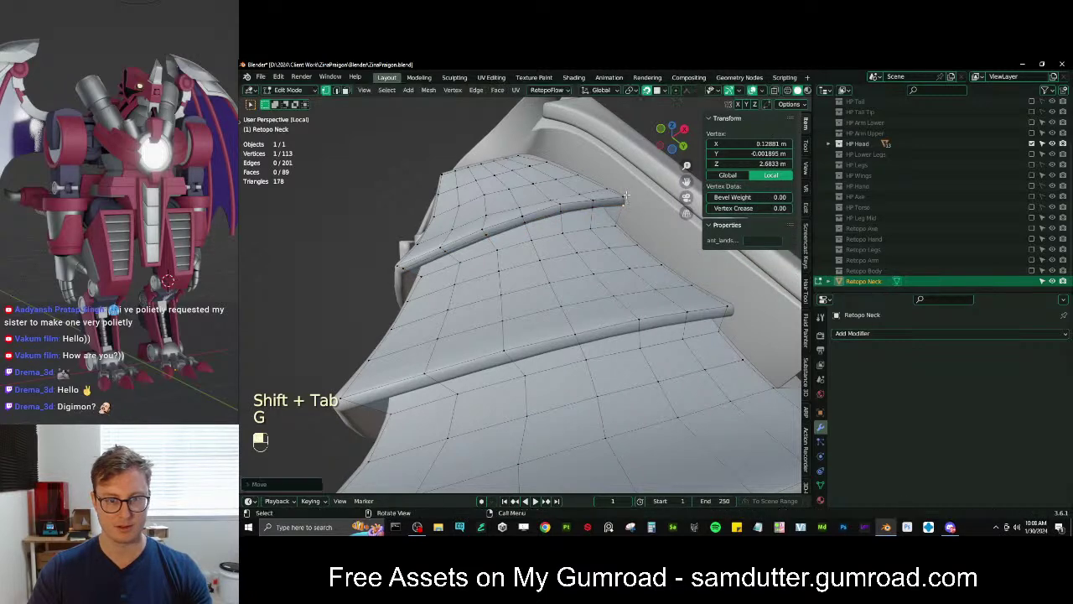
key("g")
left_click(627, 201)
Move the front end vertex of the upper overlap's new loop onto the lower edge of the rim corner
scroll(402, 264, "up", 5)
middle_click_drag(310, 260, 447, 290, "shift")
key("g")
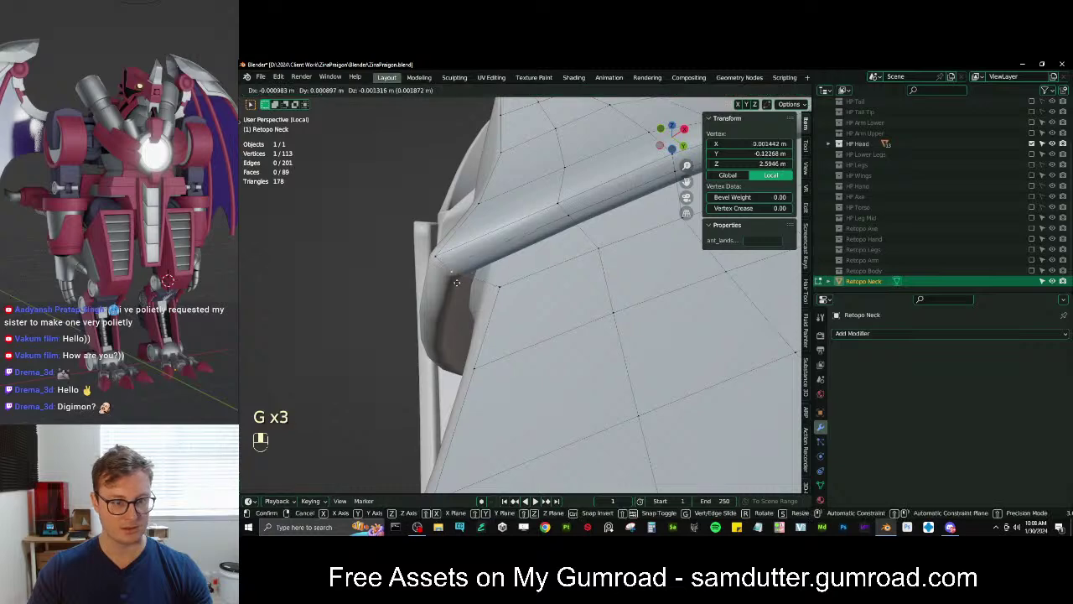
left_click(461, 284)
key("g")
left_click(587, 219)
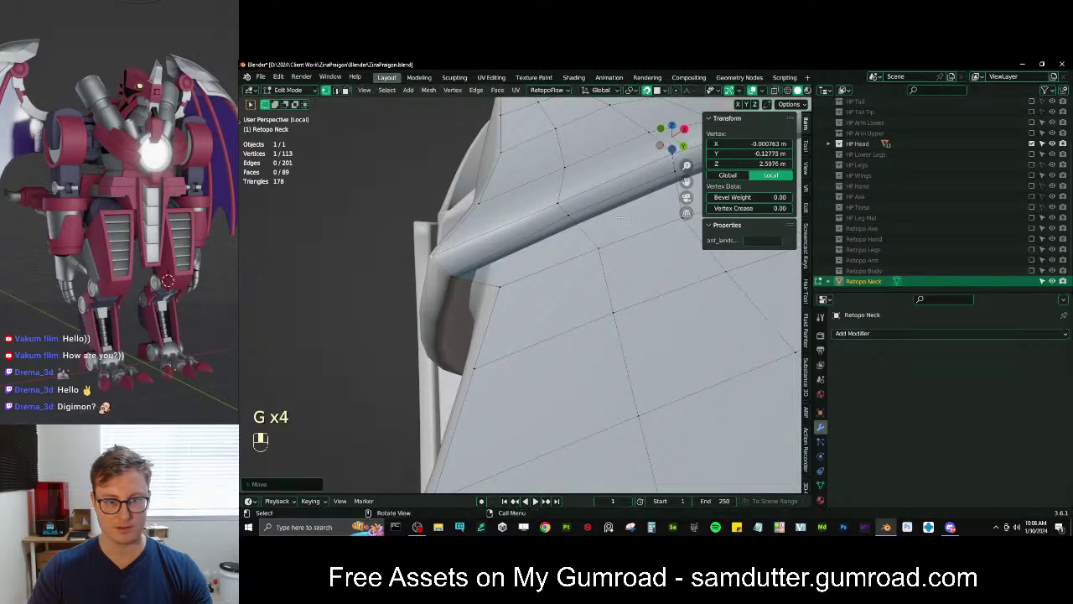
Reposition the loop's intermediate vertices one by one so they follow the lower edge of the upper plate's rim
key("g")
left_click(603, 227)
middle_click_drag(603, 226, 474, 262)
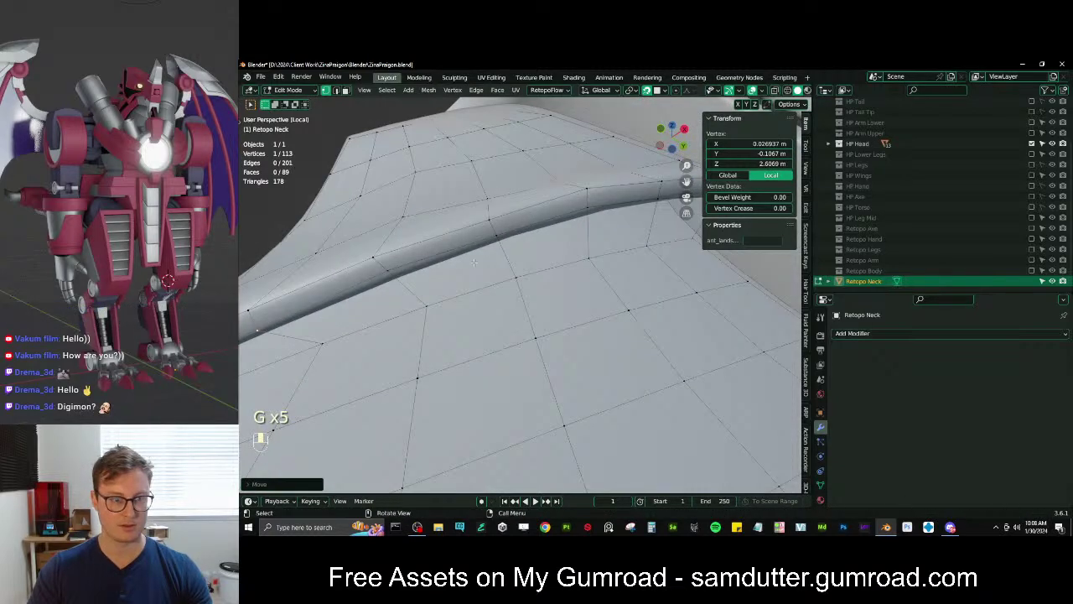
key("g")
left_click(416, 277)
left_click(499, 238)
key("g")
left_click(503, 243)
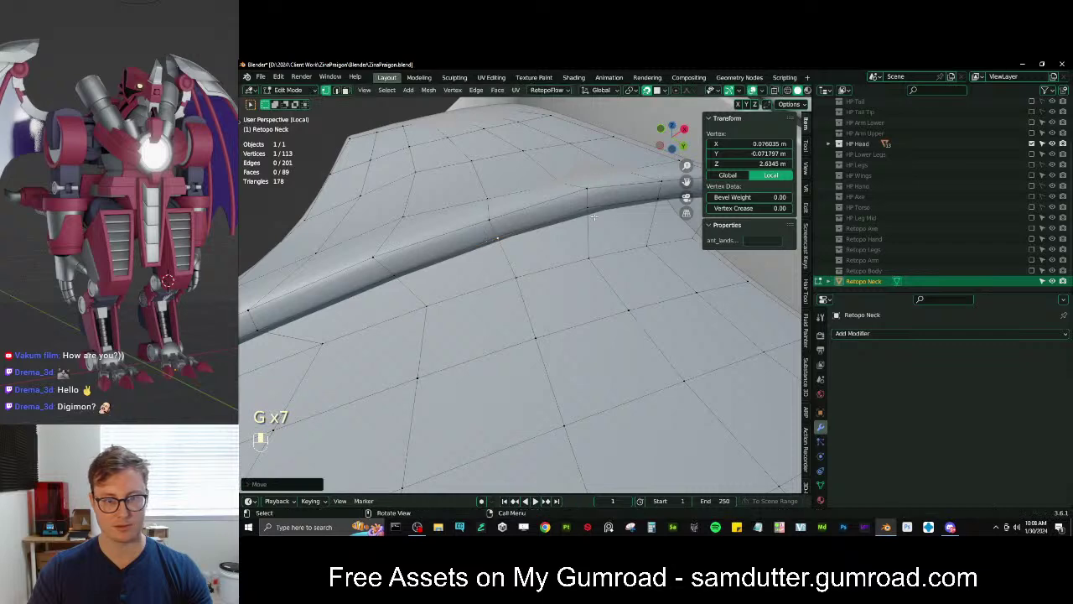
key("g")
left_click(594, 215)
left_click(591, 212)
key("g")
left_click(592, 213)
Add another loop cut just beneath the upper overlap and snap it onto the middle plate's surface
scroll(587, 216, "down", 4)
middle_click_drag(471, 315, 460, 286)
key("ctrl+r")
left_click(432, 289)
left_click(432, 290)
key("g")
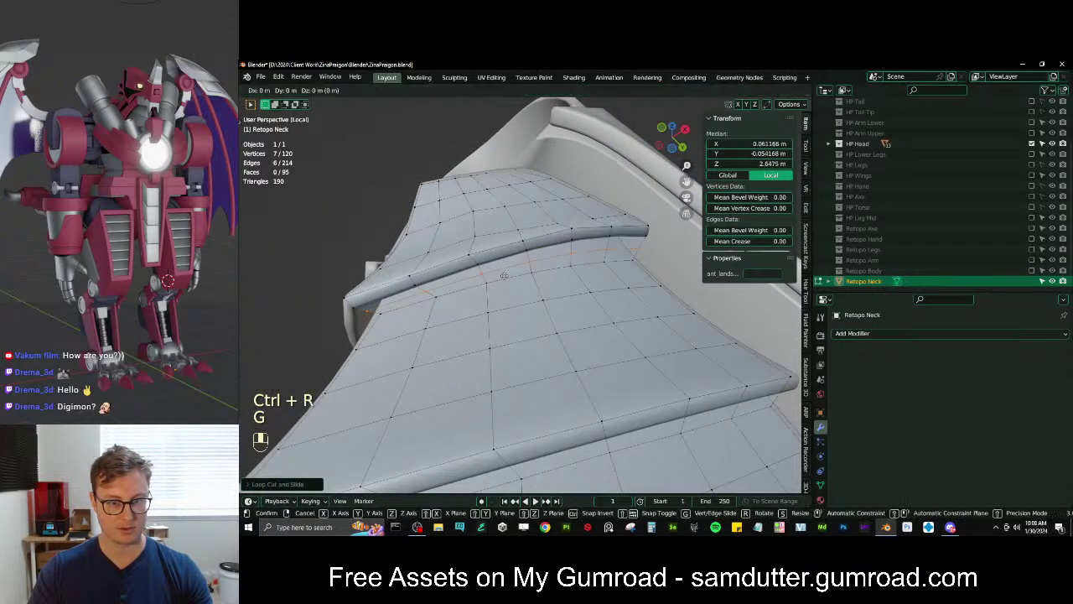
left_click(434, 289)
Move the outer-side vertices of the loop beneath the upper overlap up towards the rim
left_click(643, 252)
key("g")
left_click(639, 257)
key("g")
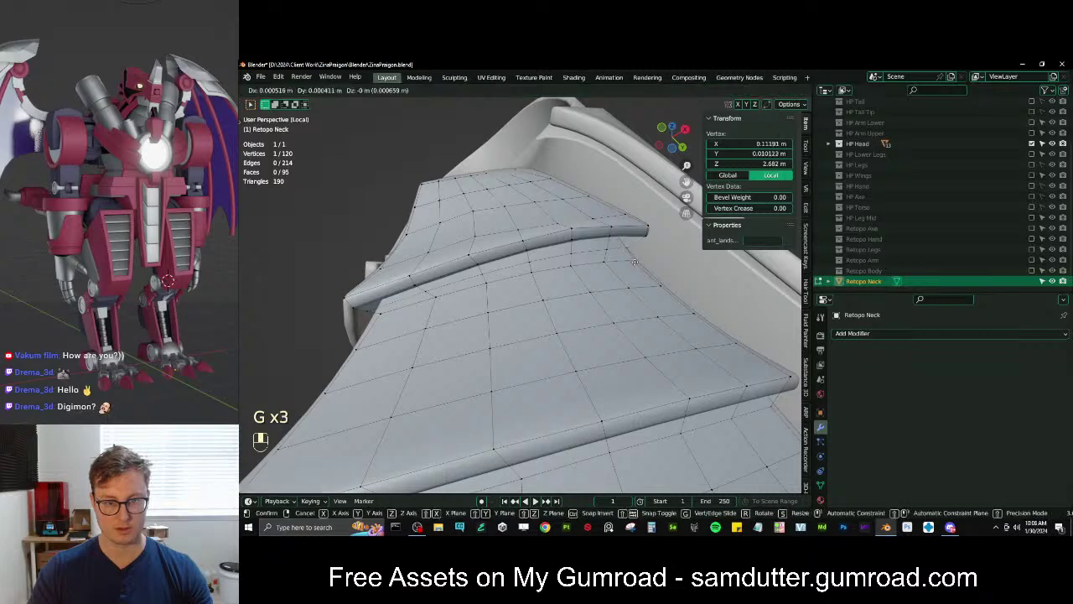
left_click(638, 261)
key("g")
left_click(587, 252)
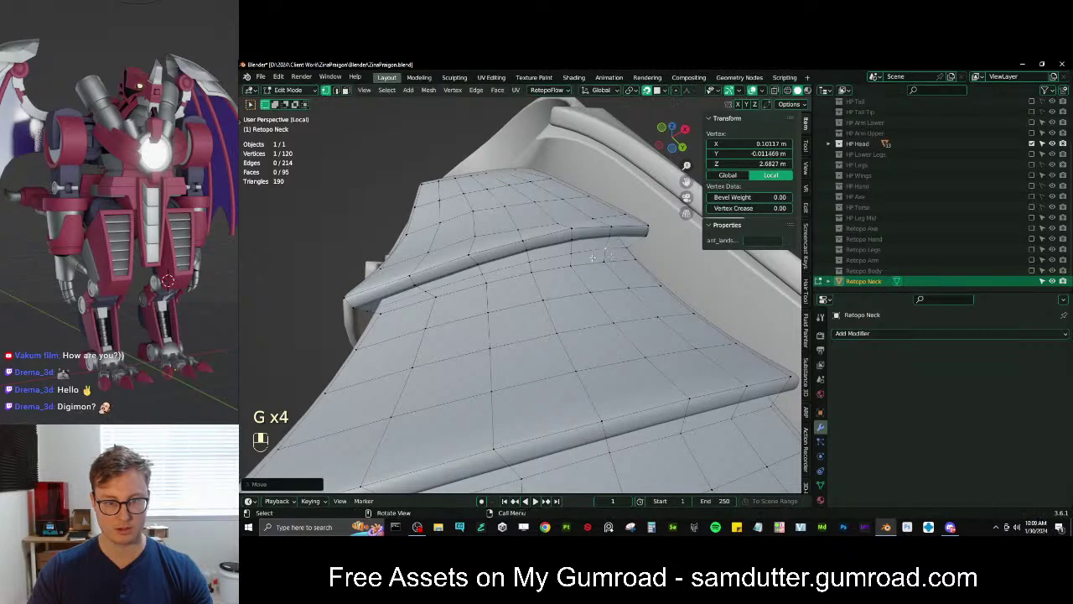
Move the central vertices of the loop beneath the upper overlap closer to the rim, undoing and redoing one placement
key("g")
left_click(570, 251)
key("g")
left_click(516, 263)
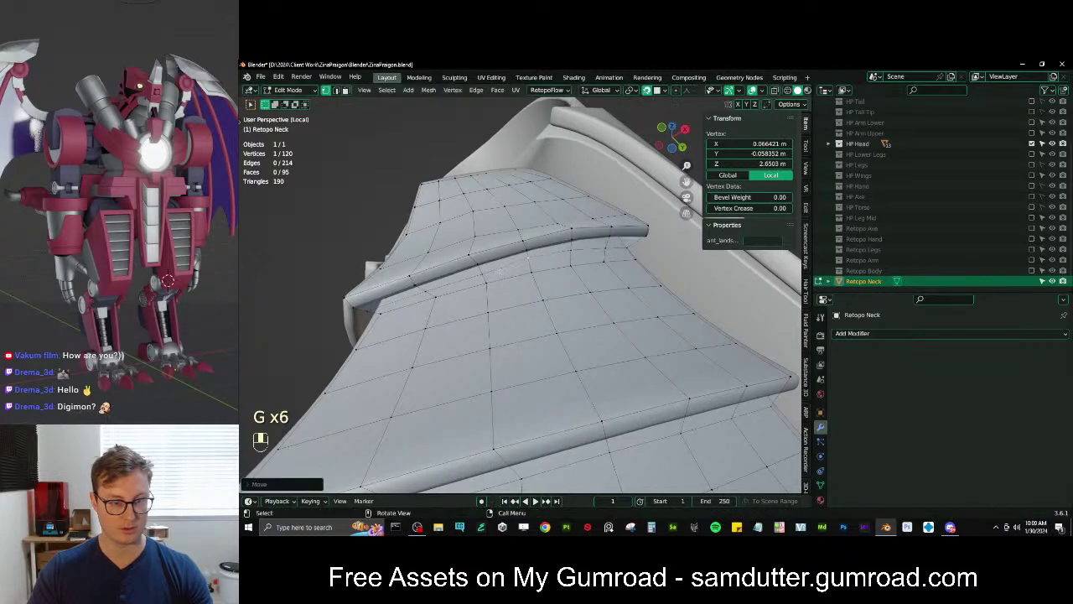
key("g")
left_click(488, 269)
key("ctrl+z")
key("g")
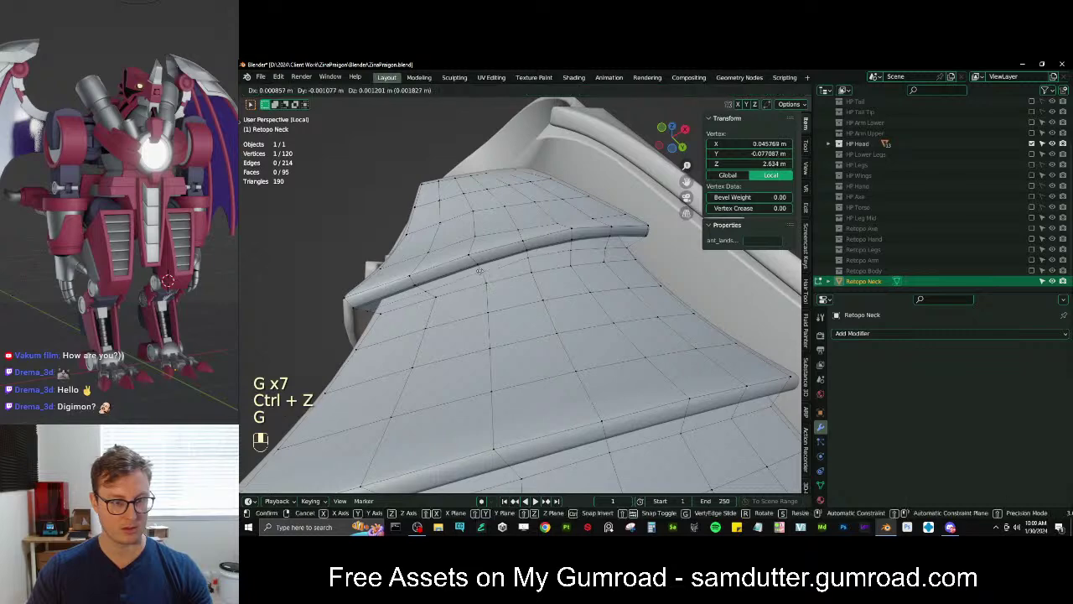
left_click(479, 265)
Move the front-side vertices of the same loop up against the underside of the upper overlap
mouse_move(480, 266)
middle_mouse_down()
mouse_move(527, 263)
mouse_move(495, 257)
middle_mouse_up()
key("g")
left_click(525, 262)
key("g")
left_click(483, 254)
key("g")
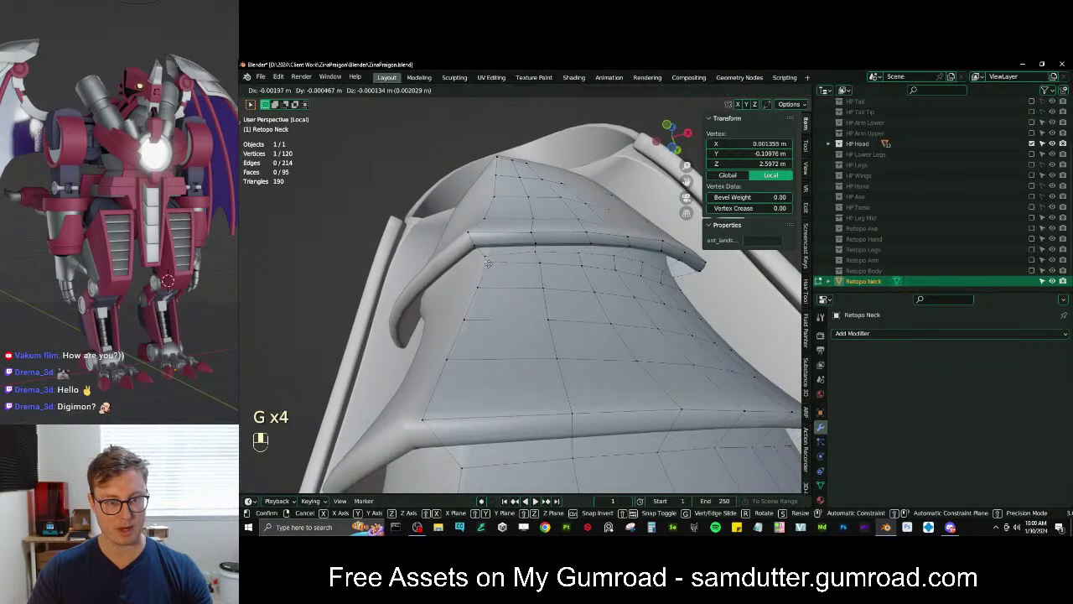
left_click(485, 254)
key("g")
left_click(487, 251)
Add a loop cut to the retopo mesh along the lower overlap and slide it towards the plate rim
middle_click_drag(487, 251, 469, 267)
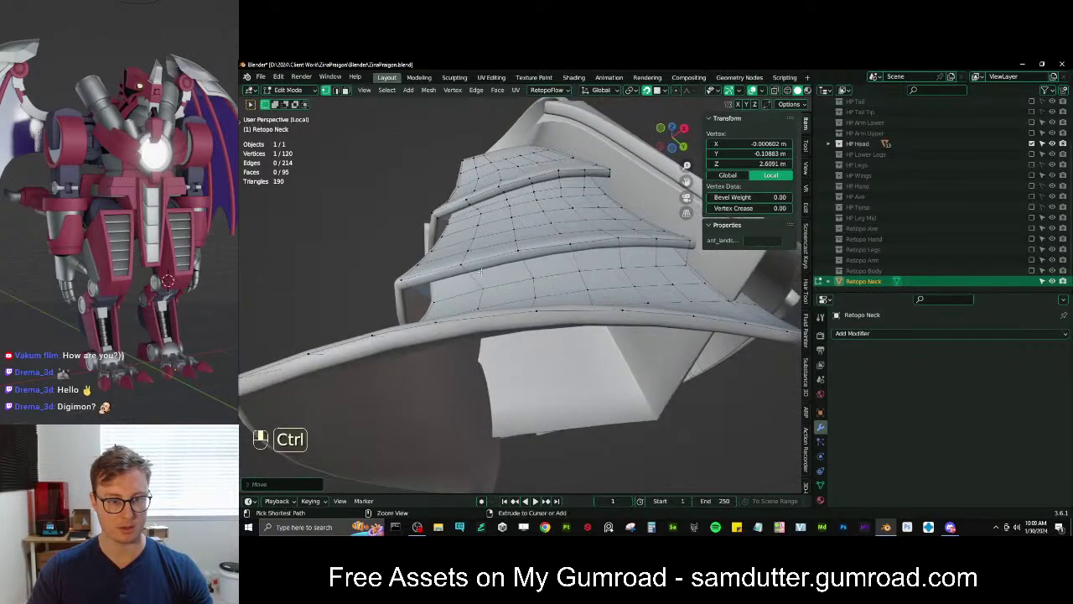
key("ctrl+r")
left_click(469, 267)
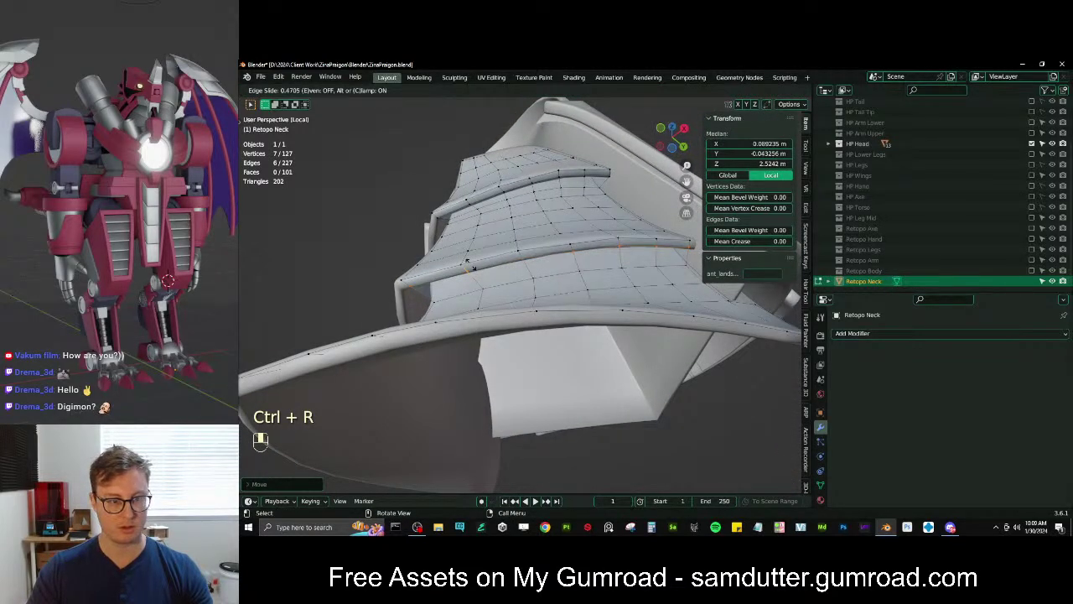
left_click(468, 263)
Fit the front end vertices of the lower overlap's rim to the high-poly rim corner
left_click(405, 284)
key("g")
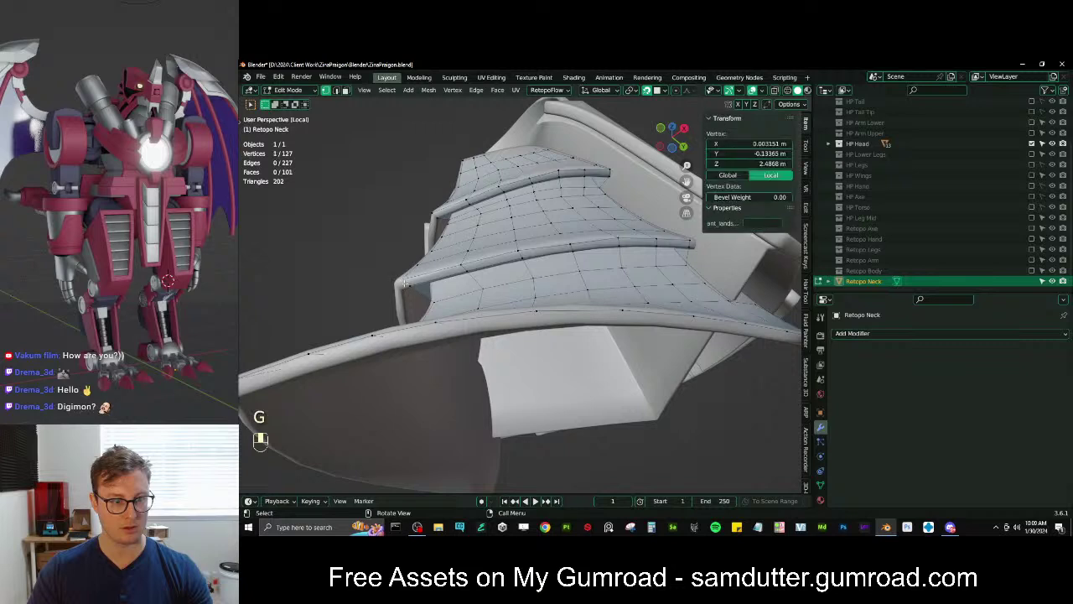
left_click(401, 289, "shift")
key("g")
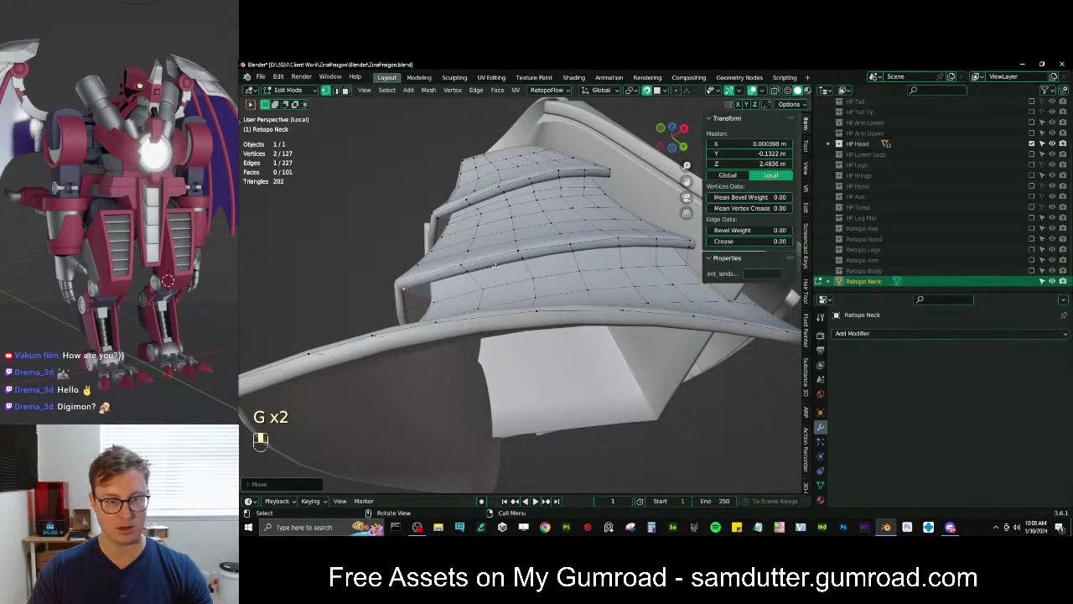
key("g")
Add a second loop cut just beneath the lower overlap and snap it onto the lowest plate's surface
left_click(480, 272)
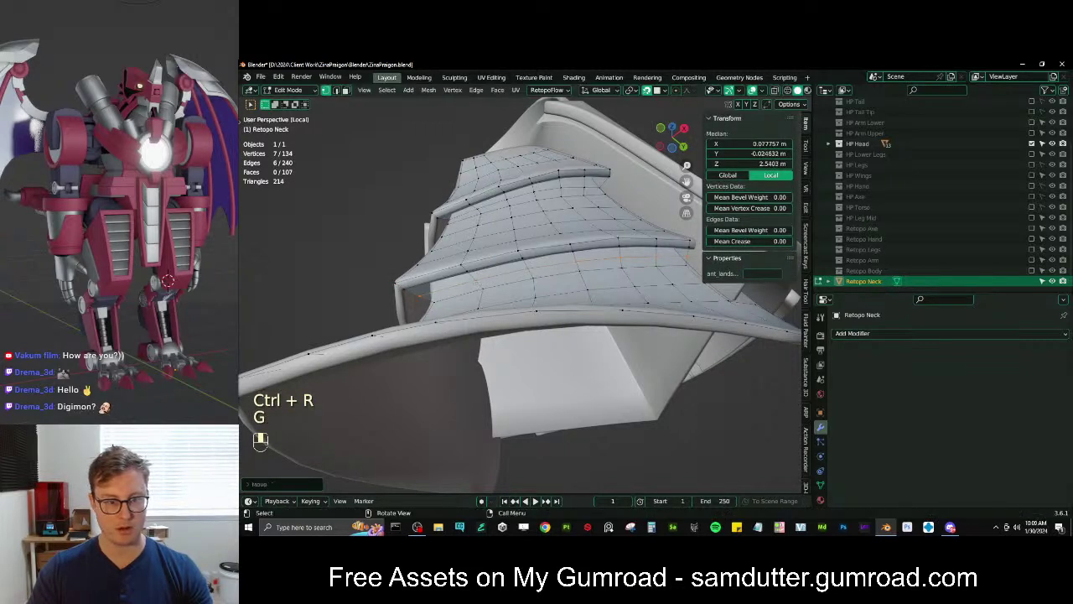
key("s")
left_click(662, 263)
key("g")
left_click(668, 264)
Select both rim vertices at the outer end of the lower overlap and move them out to the rim's tip
middle_click_drag(668, 264, 537, 277)
scroll(571, 315, "up", 3)
middle_click_drag(537, 276, 555, 300, "shift")
left_click(522, 259)
left_click(513, 278, "shift")
scroll(555, 304, "up", 4)
key("g")
left_click(607, 306)
key("g")
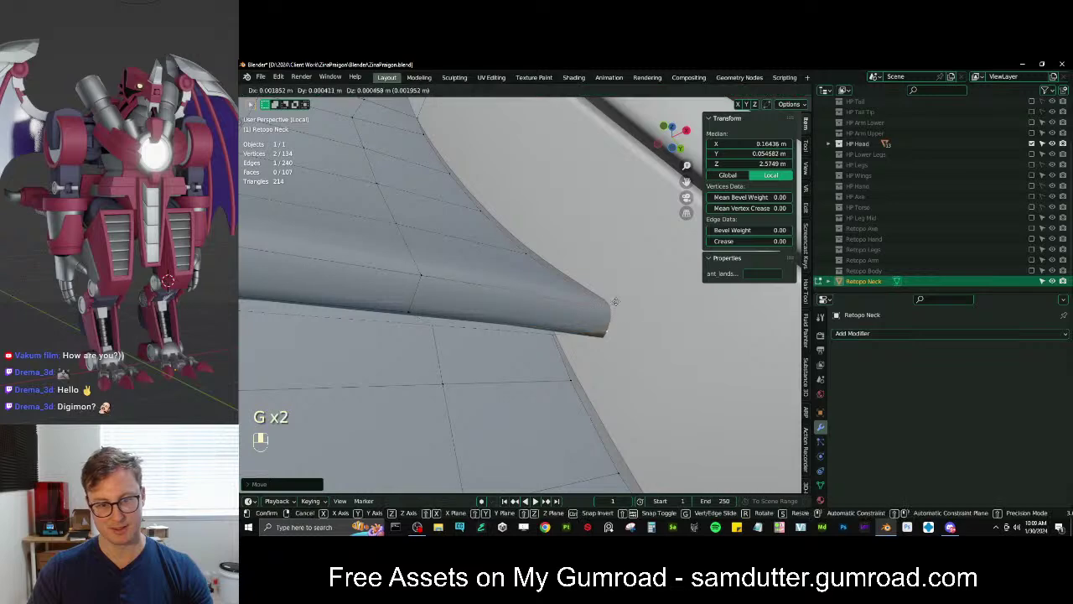
left_click(615, 302)
Adjust the upper and lower vertices at the rim's outer tip individually to match the high-poly corner
left_click(615, 302)
key("g")
left_click(615, 303)
left_click(605, 335)
key("g")
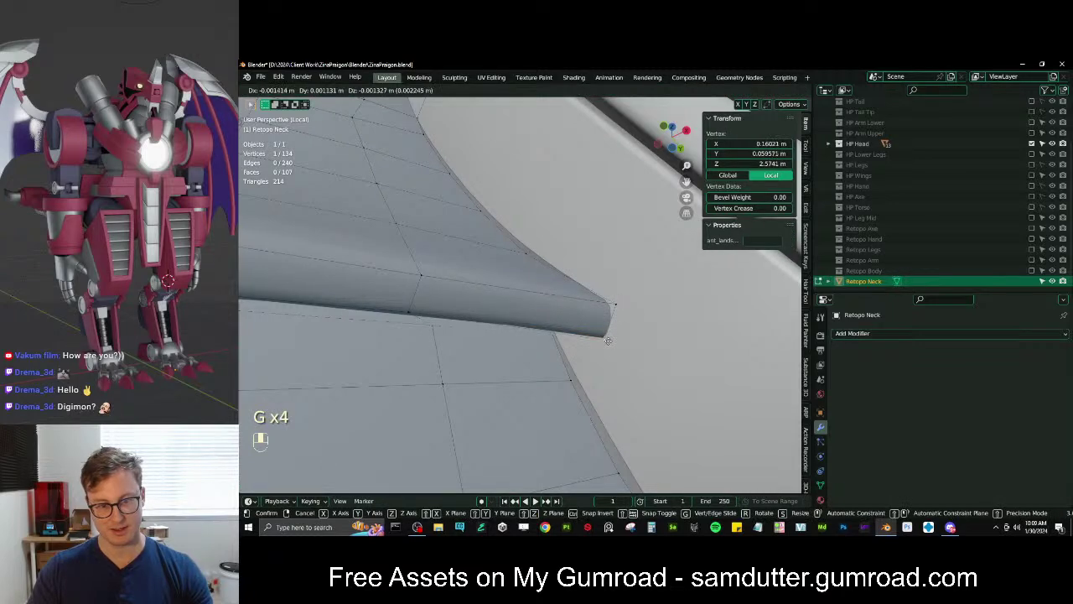
left_click(605, 338)
key("g")
left_click(605, 338)
Move the vertices along the middle plate's outer side onto the edge of the high-poly plate
middle_click_drag(606, 338, 521, 377)
key("g")
left_click(512, 379)
left_click(485, 316)
key("g")
left_click(485, 315)
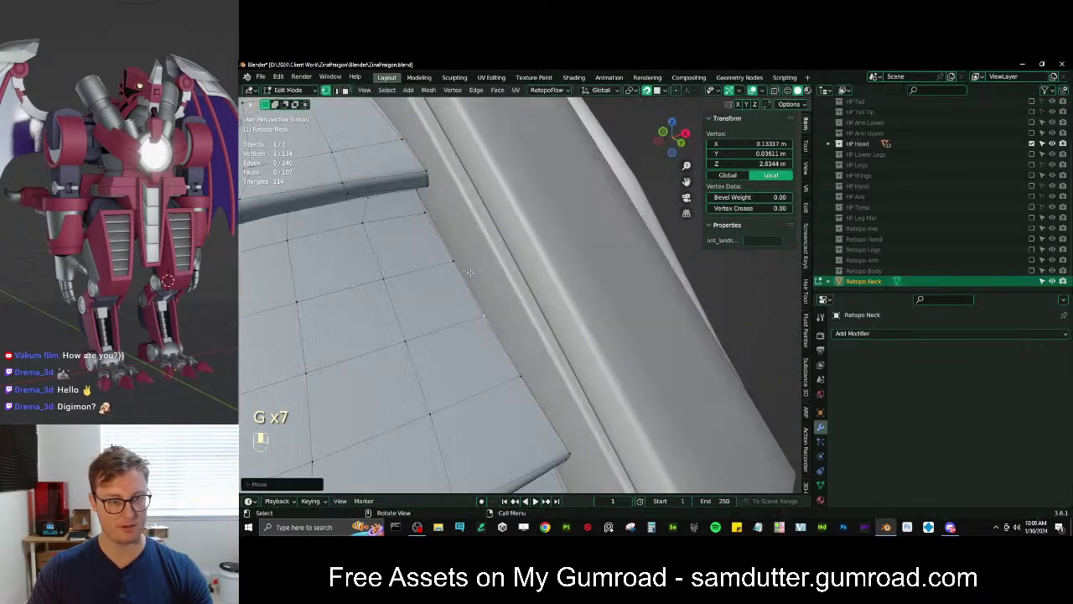
key("g")
left_click(471, 275)
middle_click_drag(471, 275, 478, 303, "shift")
left_click(467, 284)
key("g")
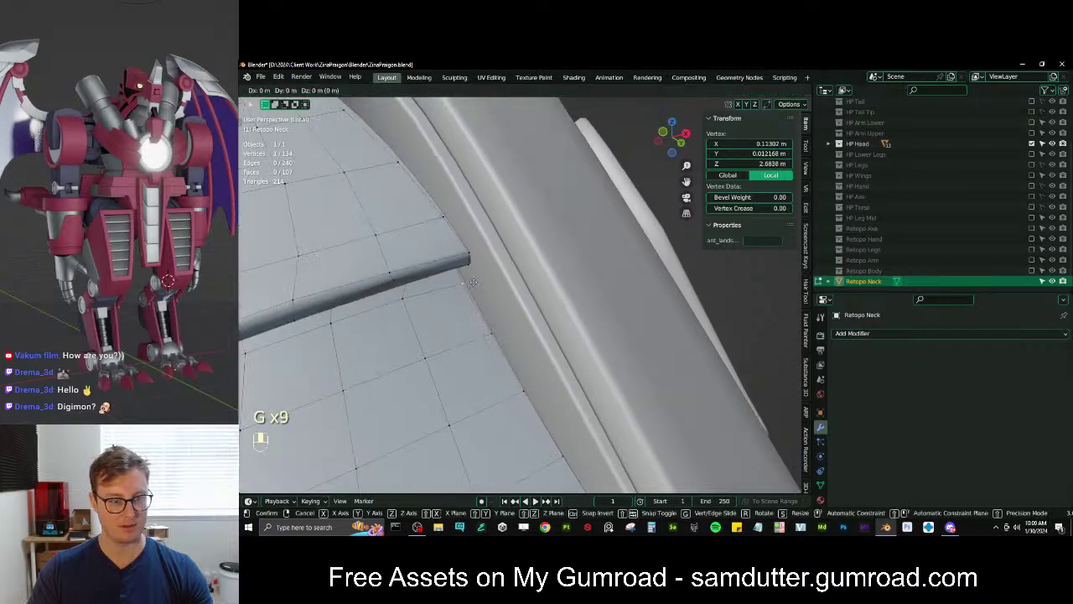
left_click(461, 283)
Switch to edge selection, select the central edge ring running down the plates and expand it to full edge loops
scroll(457, 283, "down", 5)
middle_click_drag(419, 281, 489, 233, "shift")
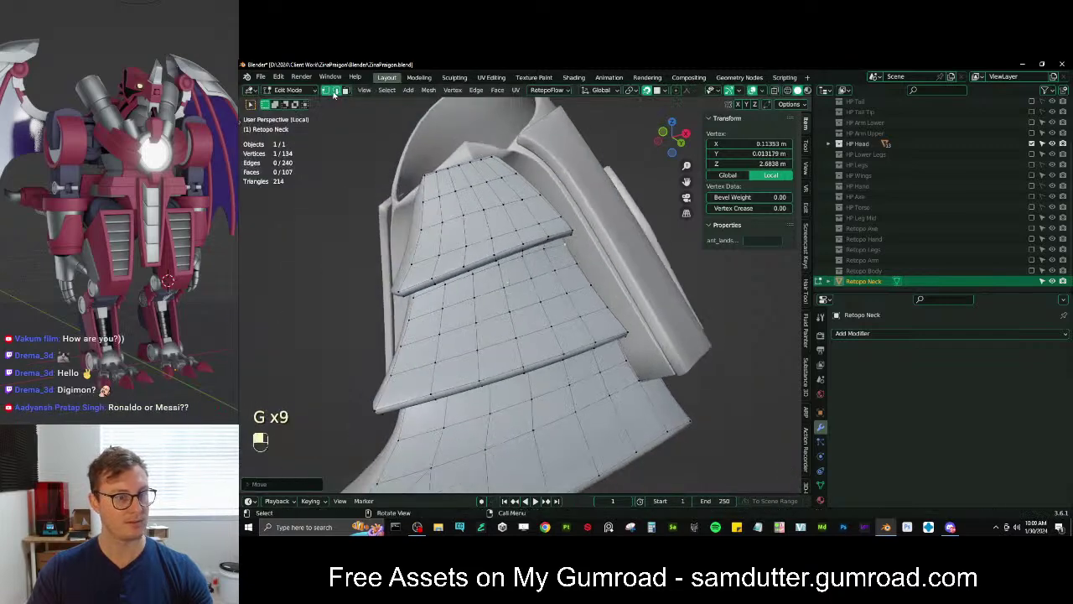
left_click(335, 91)
left_click(491, 313)
left_click(491, 314, "ctrl+alt+shift")
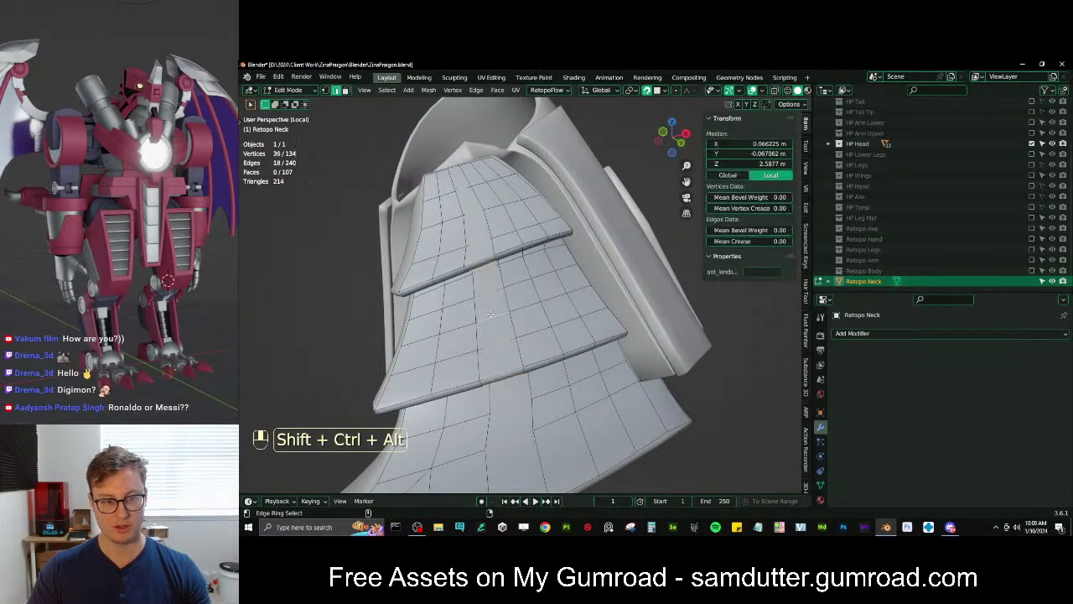
middle_click_drag(568, 307, 590, 308)
left_click(367, 90)
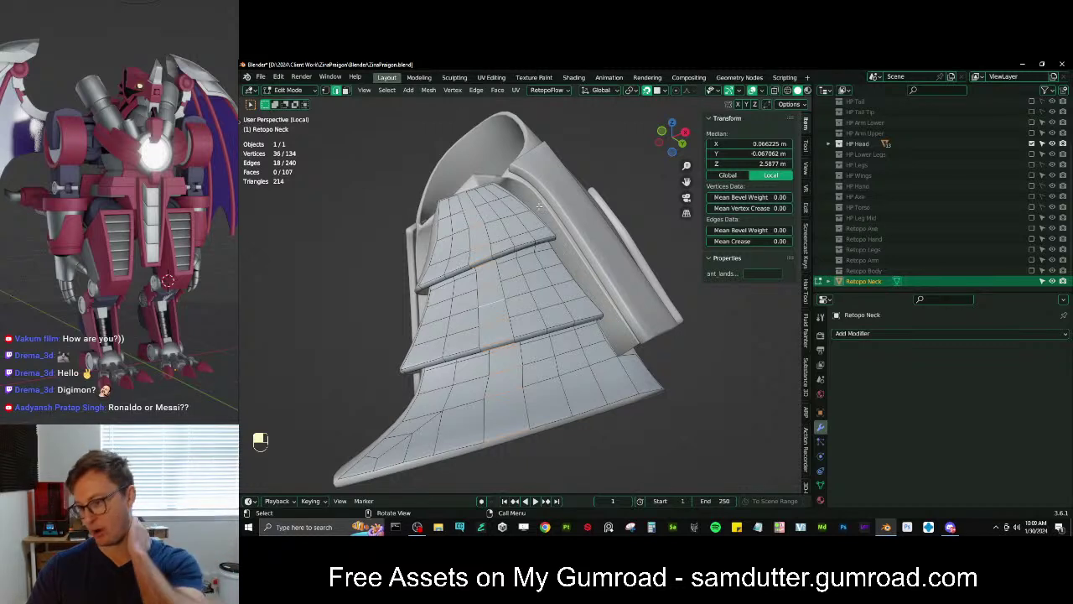
left_click(386, 89)
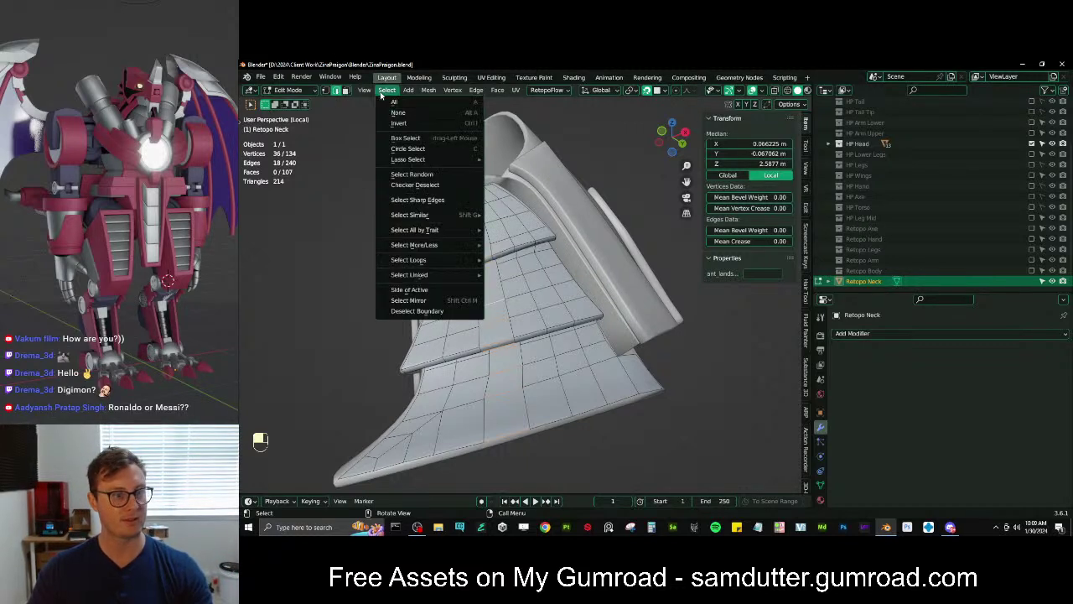
mouse_move(452, 260)
left_click(549, 265)
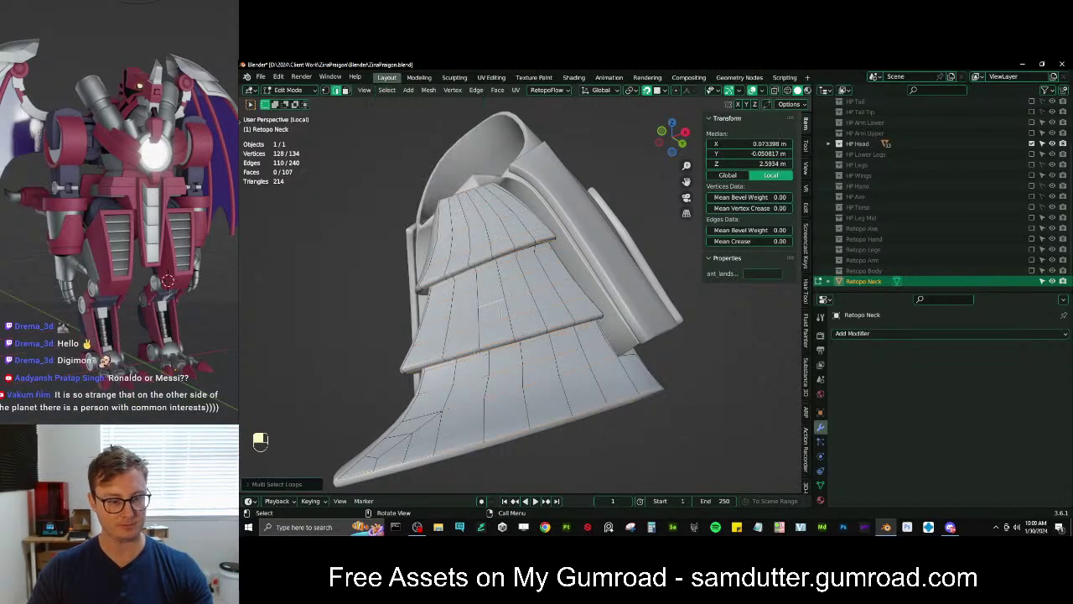
Try to box-select additional edges at the lowest plate's front corner in wireframe shading, then undo that selection
middle_click_drag(543, 277, 496, 304)
key("z")
scroll(493, 421, "up", 3)
key("b")
left_click_drag(405, 425, 510, 493, "shift")
mouse_move(509, 492)
middle_mouse_down("shift")
mouse_move(520, 357)
mouse_move(536, 349)
mouse_move(452, 359)
middle_mouse_up("shift")
key("ctrl+z")
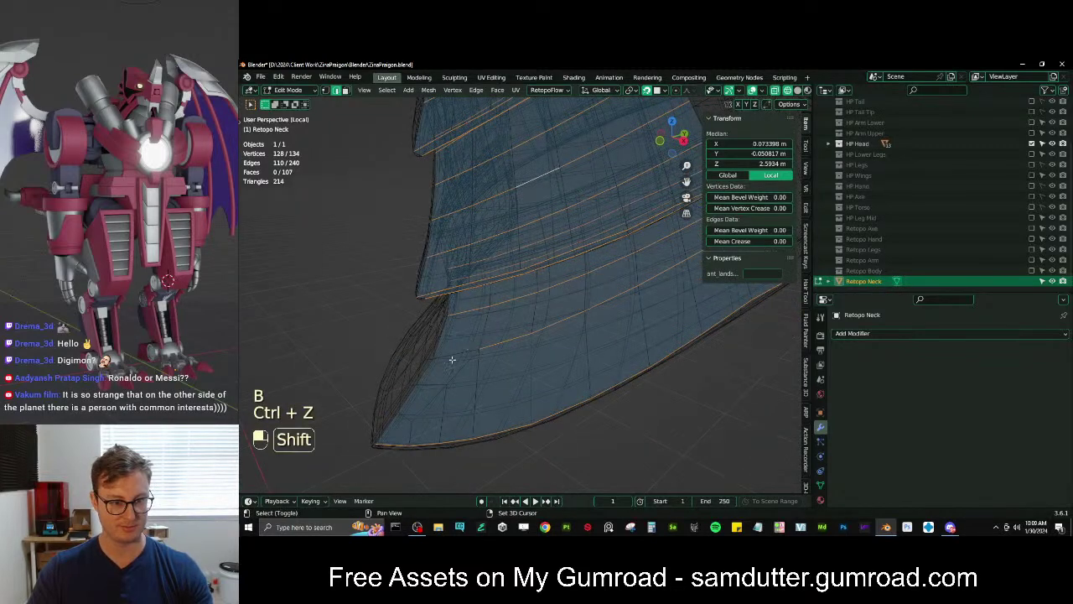
Return to solid shading and distribute the vertices of the selected loops evenly with the LoopTools Space operation
key("z")
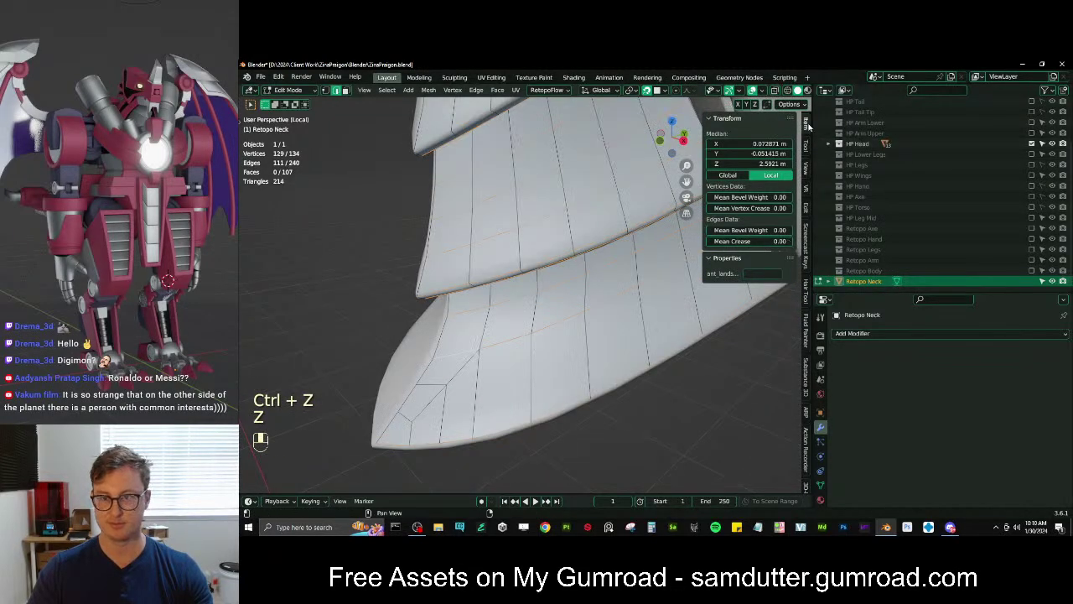
left_click(805, 208)
left_click(754, 208)
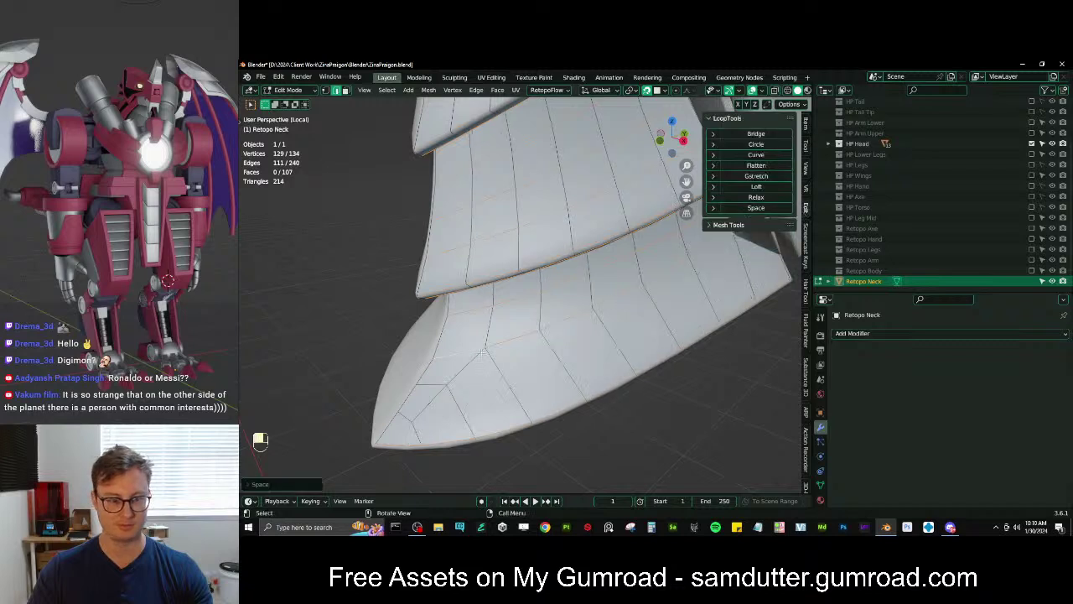
Inspect the evenly spaced retopo mesh from several angles, in and out of Edit Mode, ending at the plates' outer ends
middle_click_drag(587, 277, 547, 271)
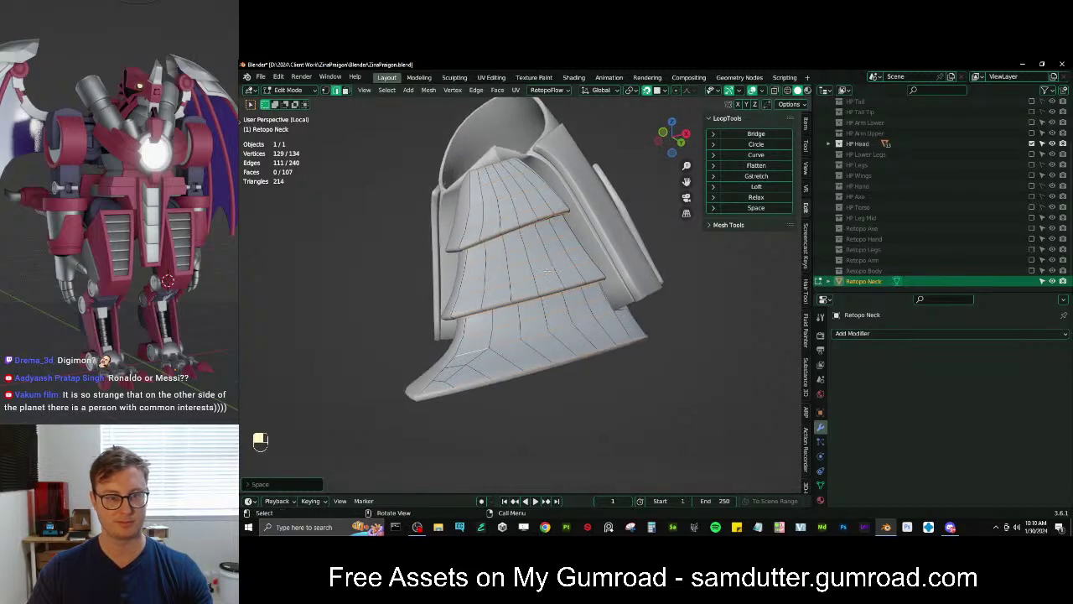
left_click(483, 299)
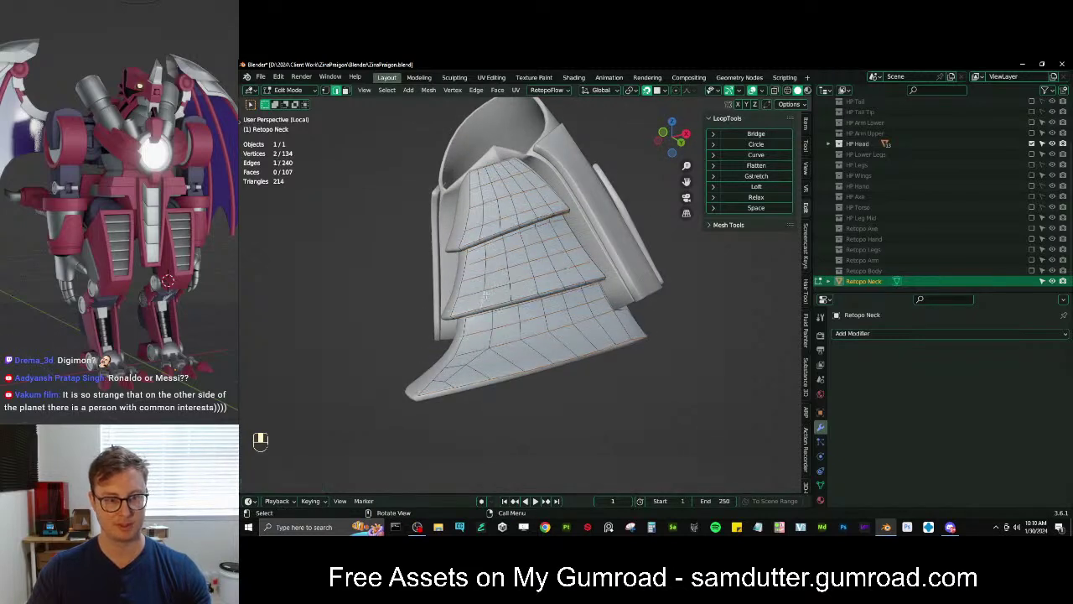
middle_click_drag(560, 256, 550, 263)
middle_click_drag(550, 263, 560, 304, "shift")
key("Tab")
scroll(546, 290, "down", 2)
key("Tab")
scroll(562, 321, "up", 2)
scroll(620, 295, "up", 3)
middle_click_drag(560, 304, 522, 251, "shift")
scroll(537, 281, "up", 4)
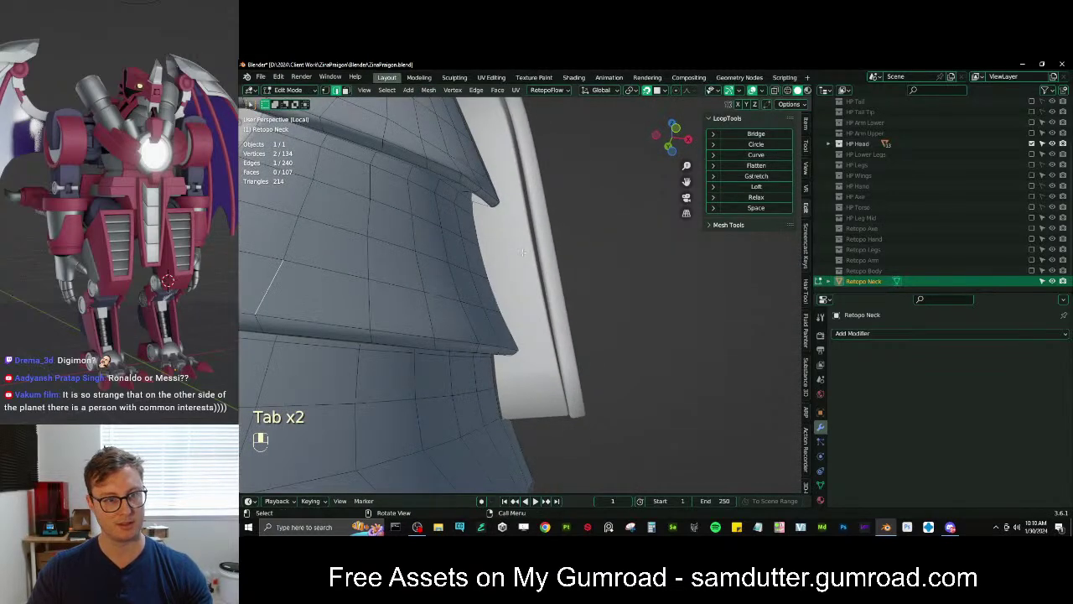
Fill the small triangular gaps between the plates at the outer ends of the upper and lower overlaps
left_click(482, 204, "shift")
key("f")
middle_click_drag(482, 203, 490, 217, "shift")
middle_click_drag(493, 277, 505, 213)
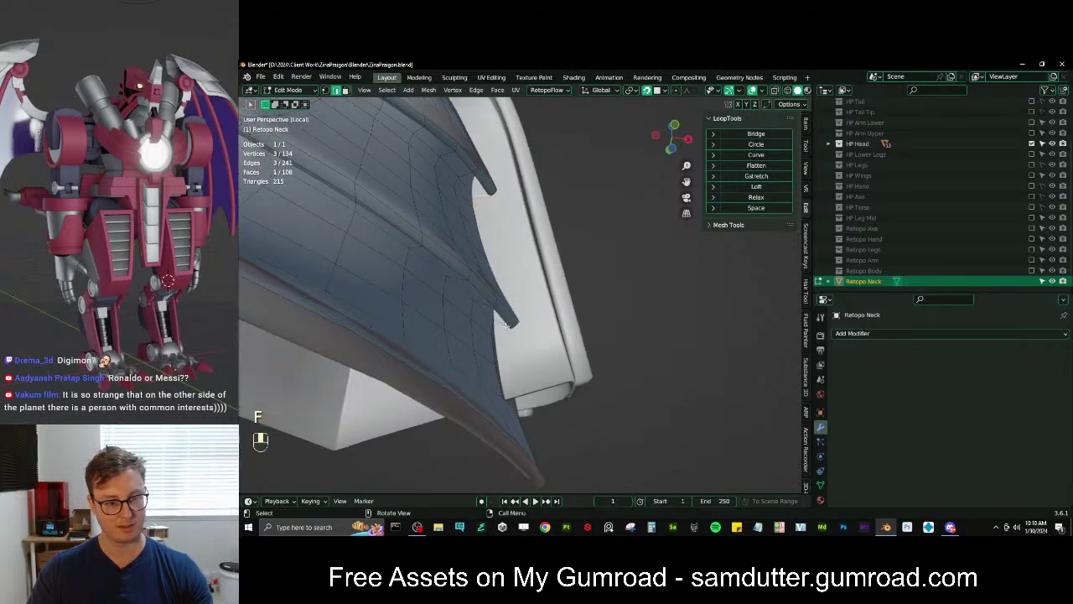
middle_click_drag(502, 329, 469, 334)
scroll(484, 342, "up", 2)
Extrude the side edge beneath the lower overlap across the adjoining collar panel to its outer border
key("e")
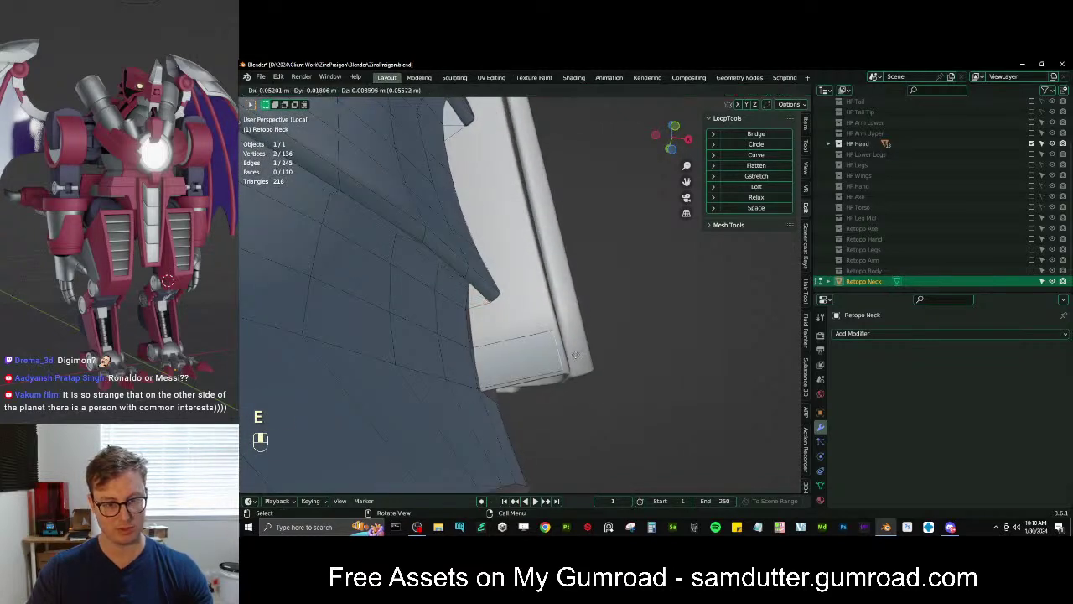
left_click(577, 354)
key("g")
left_click(580, 355)
Add a loop cut to the extruded collar face and slide it towards the neck plate's edge
key("ctrl+r")
left_click(509, 348)
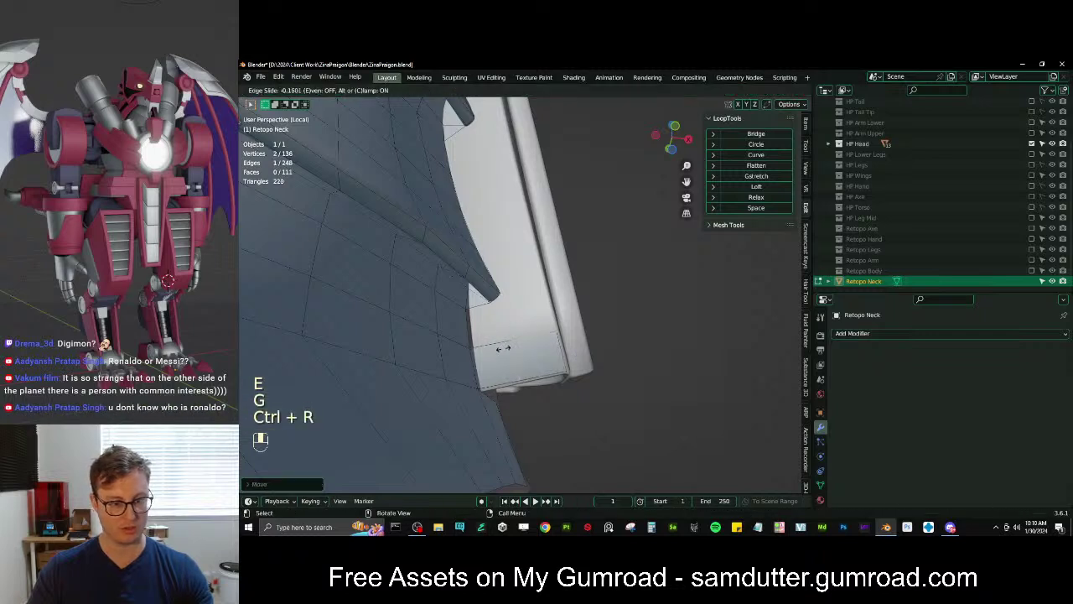
left_click(480, 338)
middle_click_drag(481, 339, 565, 327)
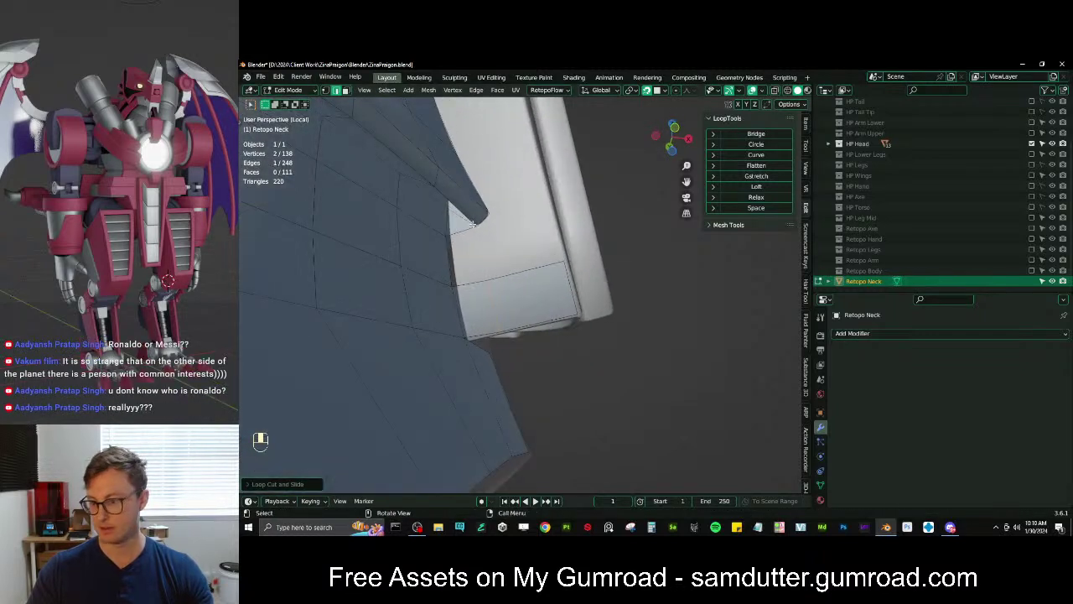
Move the vertices of the collar face's loop cut to even out the quads and seat them on the high-poly surface
middle_click_drag(472, 224, 404, 160)
middle_click_drag(327, 96, 411, 387)
left_click(396, 390)
key("g")
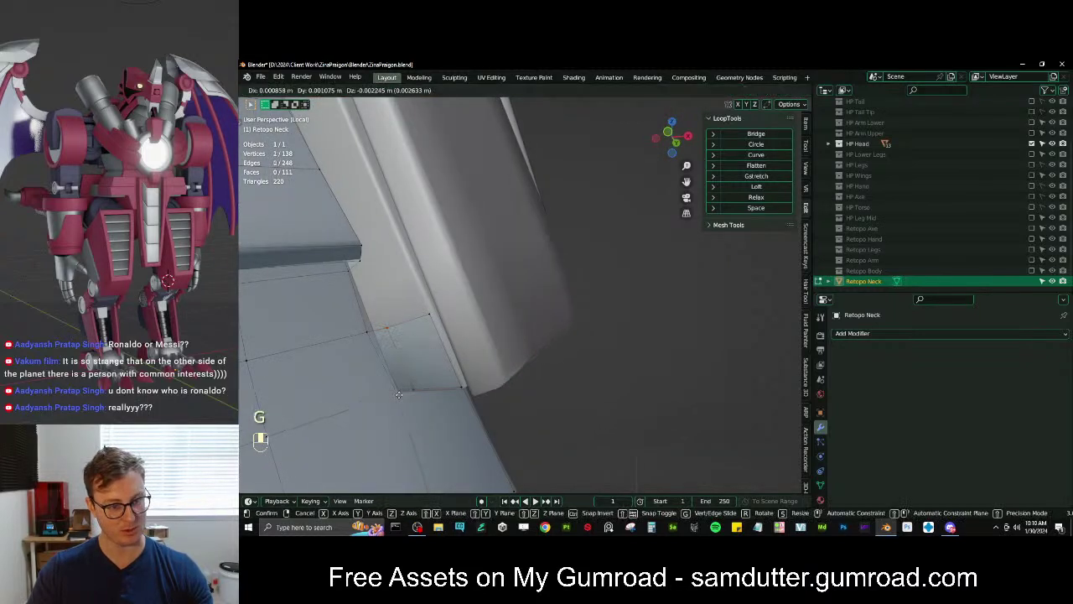
left_click(396, 393)
key("g")
left_click(395, 394)
middle_click_drag(413, 395, 483, 310)
left_click(503, 294)
key("g")
left_click(504, 293)
key("g")
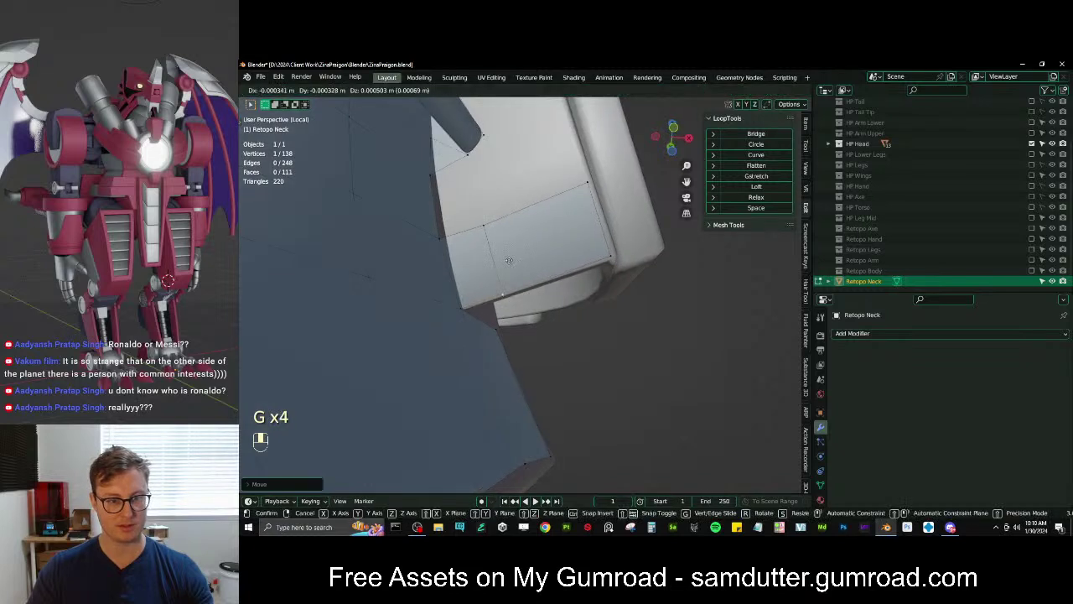
left_click(511, 262)
Fill the quads between the collar faces and the lower overlap's corner, and add a centred loop cut to the outer collar face
middle_click_drag(512, 262, 503, 264, "shift")
key("f")
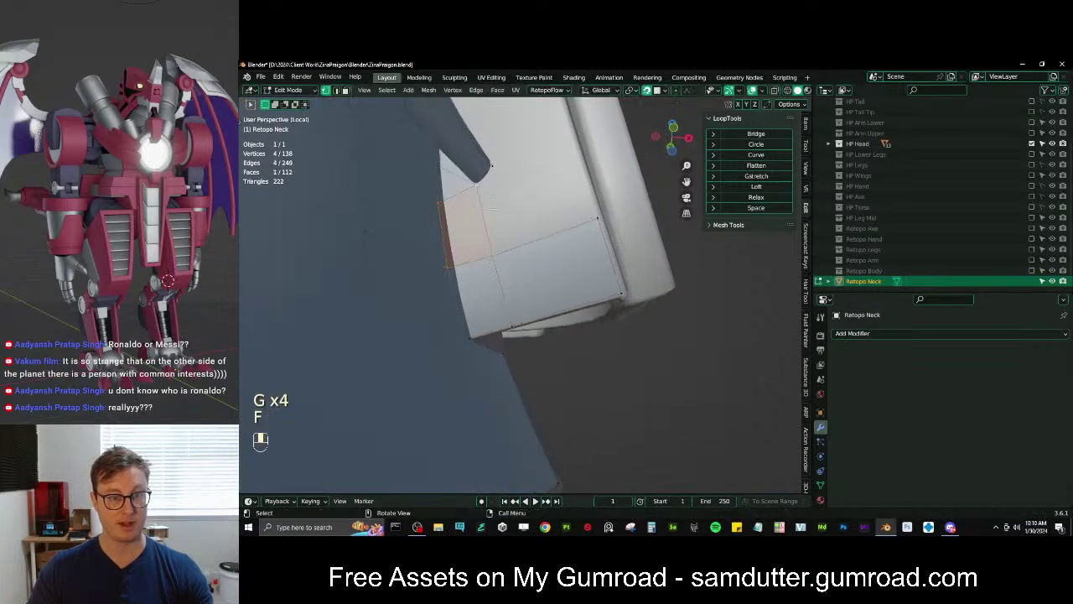
key("ctrl+r")
left_click(544, 242)
right_click(544, 241)
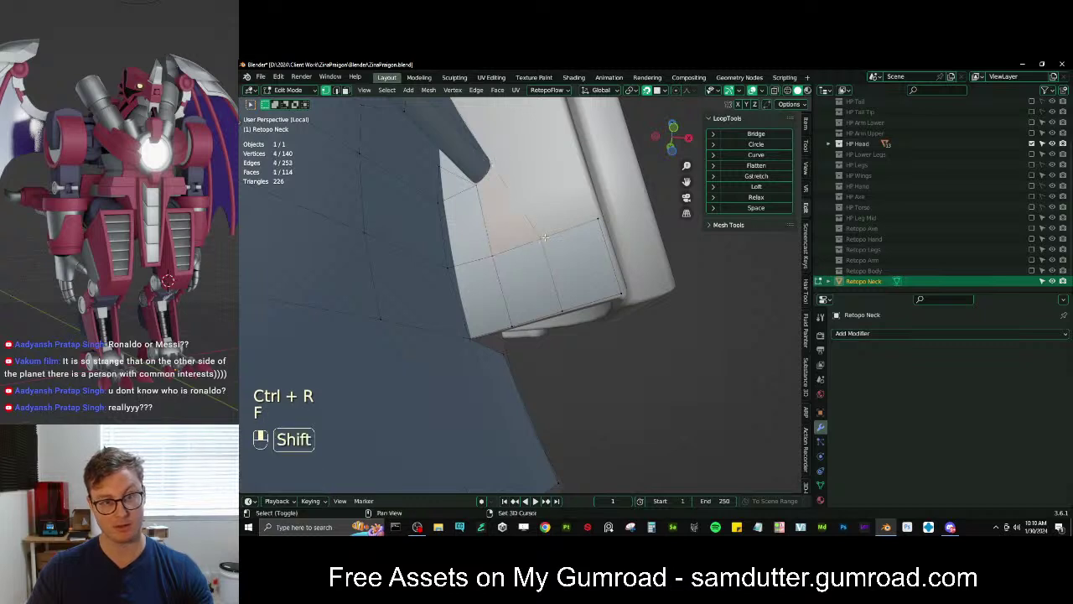
Move the collar patch's outer edge vertices onto the groove beside the raised rim
middle_click_drag(545, 238, 592, 264)
key("g")
left_click(601, 290)
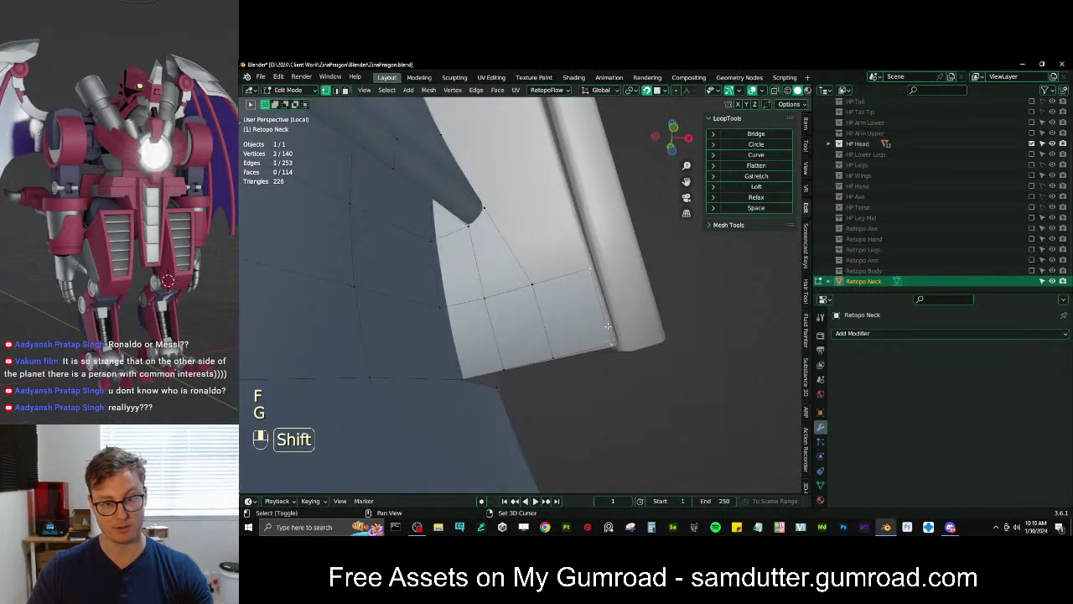
key("g")
left_click(616, 331)
Extrude the collar patch's outer edge across the raised rim and rotate it to follow the rim's outline
key("e")
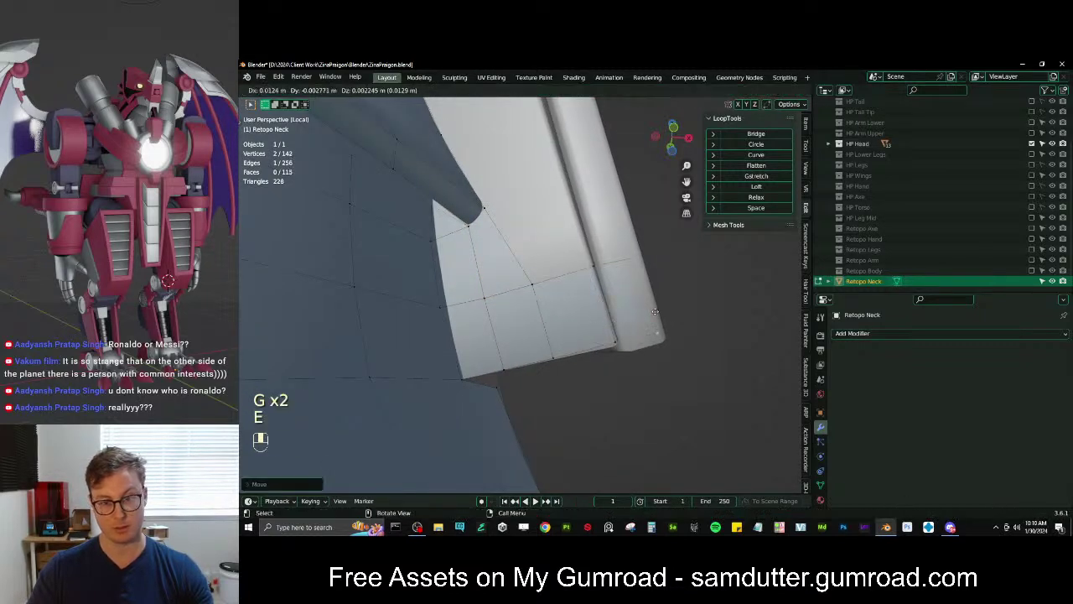
key("g")
key("g")
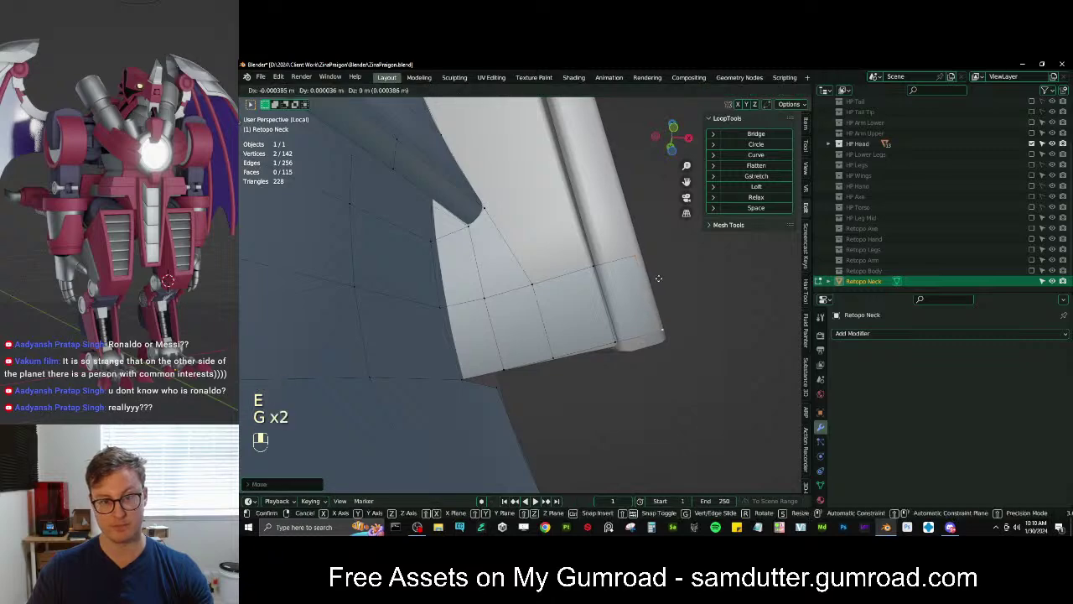
key("r")
left_click(686, 266)
Extrude the rim face's upper edge up the rim, scale it to the rim's width, and fill the quad beside the overlap's corner
middle_click_drag(686, 267, 586, 281)
key("e")
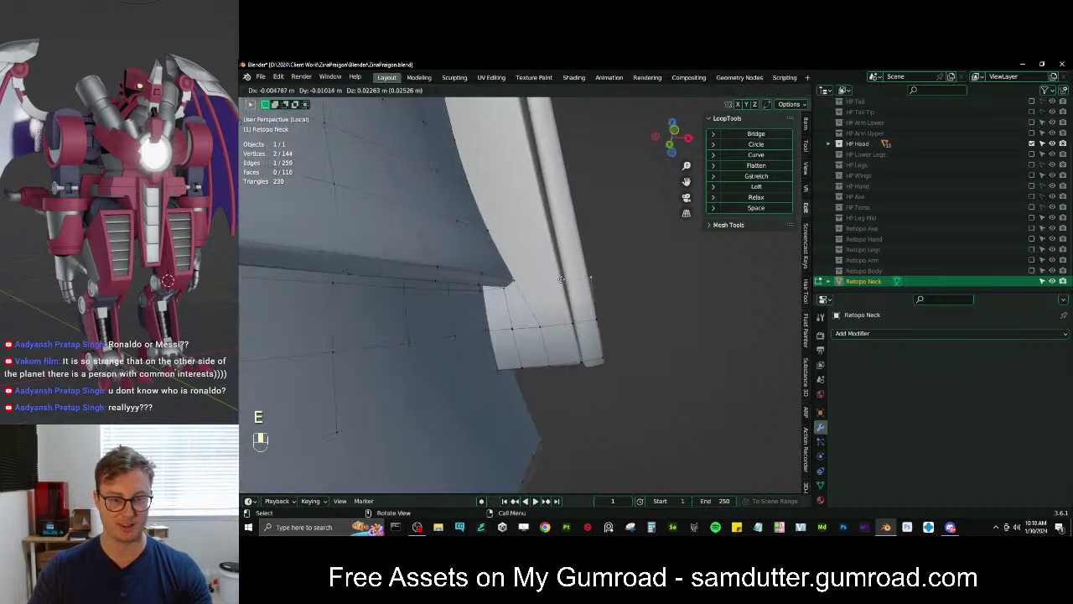
key("s")
left_click(588, 269)
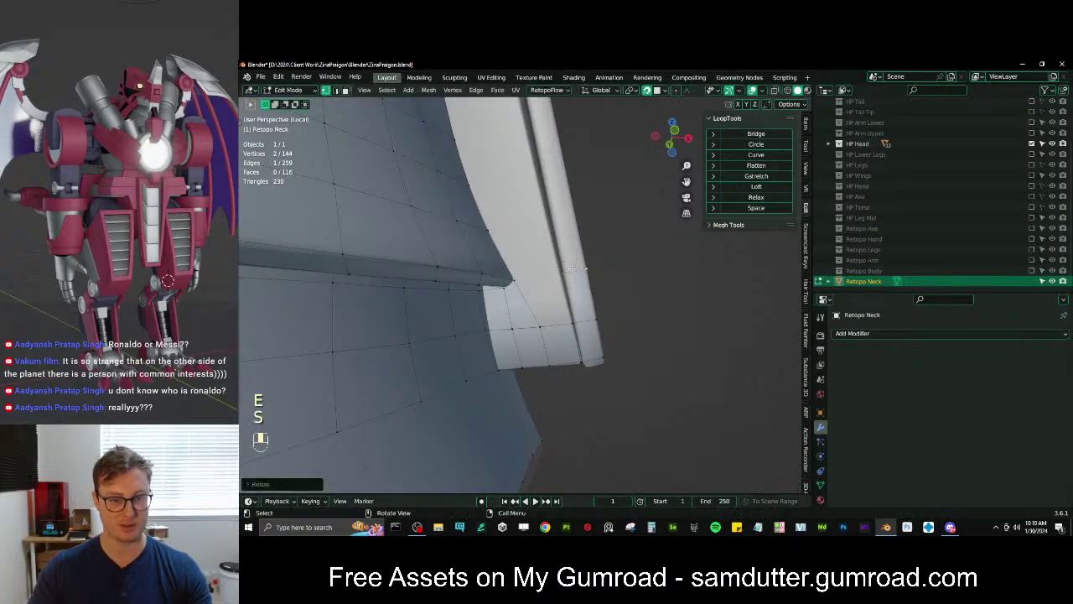
middle_click_drag(578, 289, 577, 312)
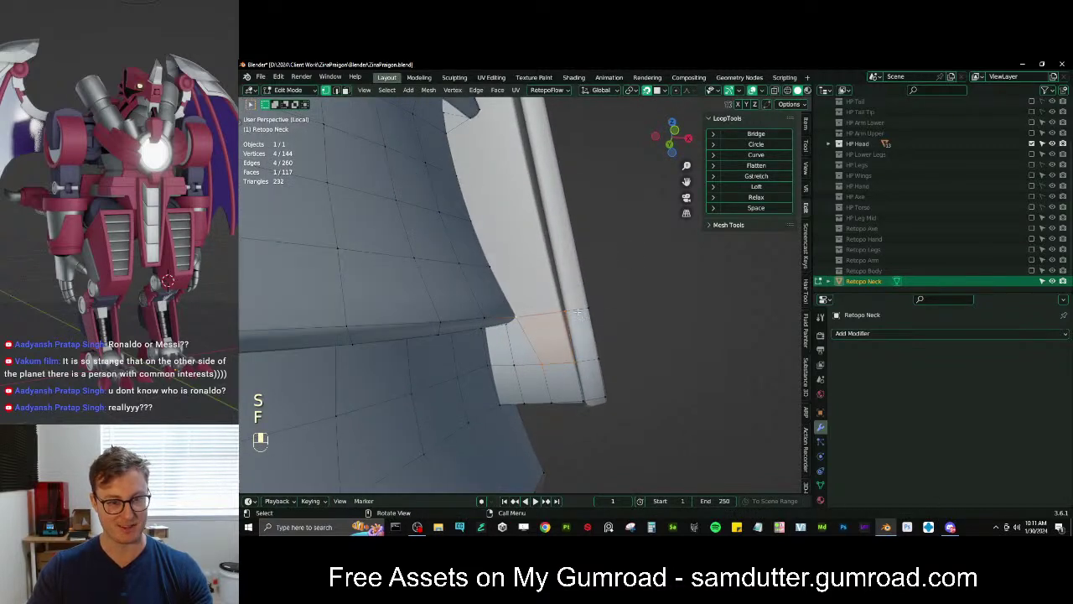
Extrude the rim strip's end edge up to the next plate overlap, rotating and scaling it to the rim's width
left_click(586, 306, "shift")
middle_click_drag(592, 264, 601, 298, "shift")
key("e")
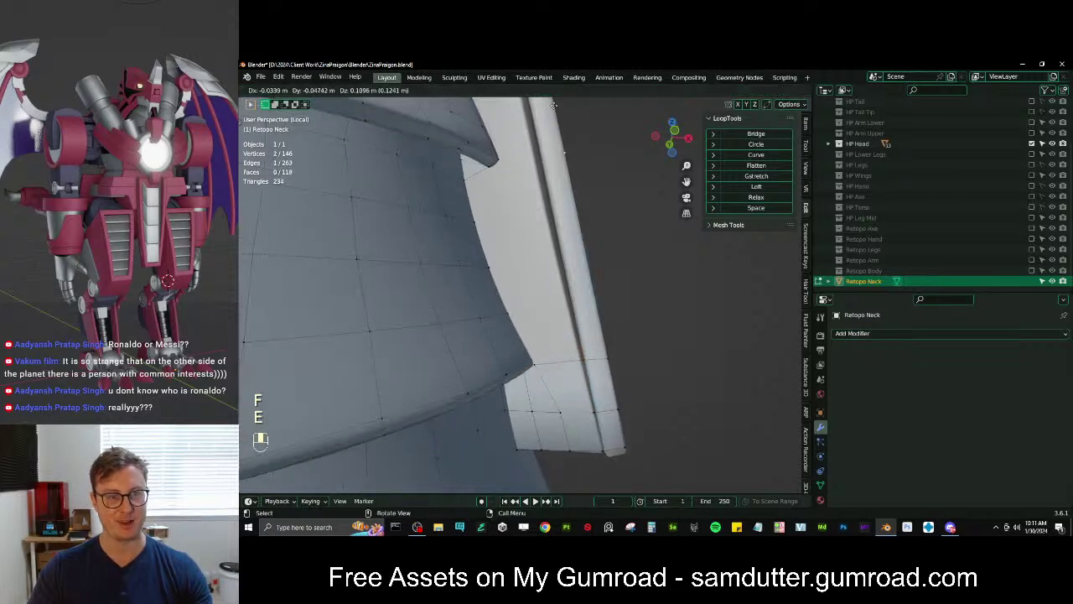
key("r")
key("s")
key("r")
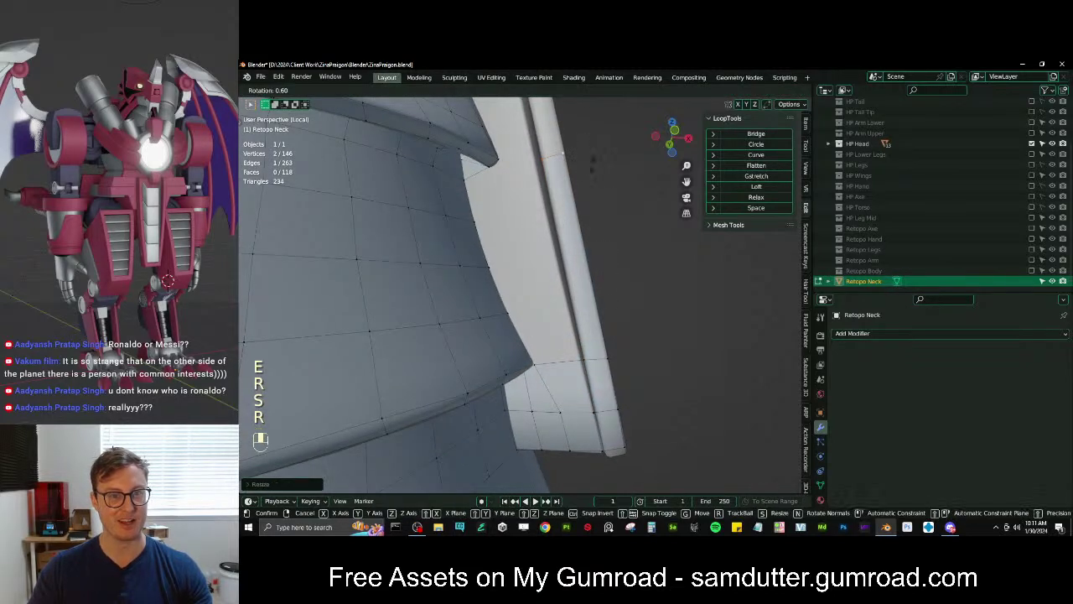
left_click(593, 164)
key("g")
left_click(593, 165)
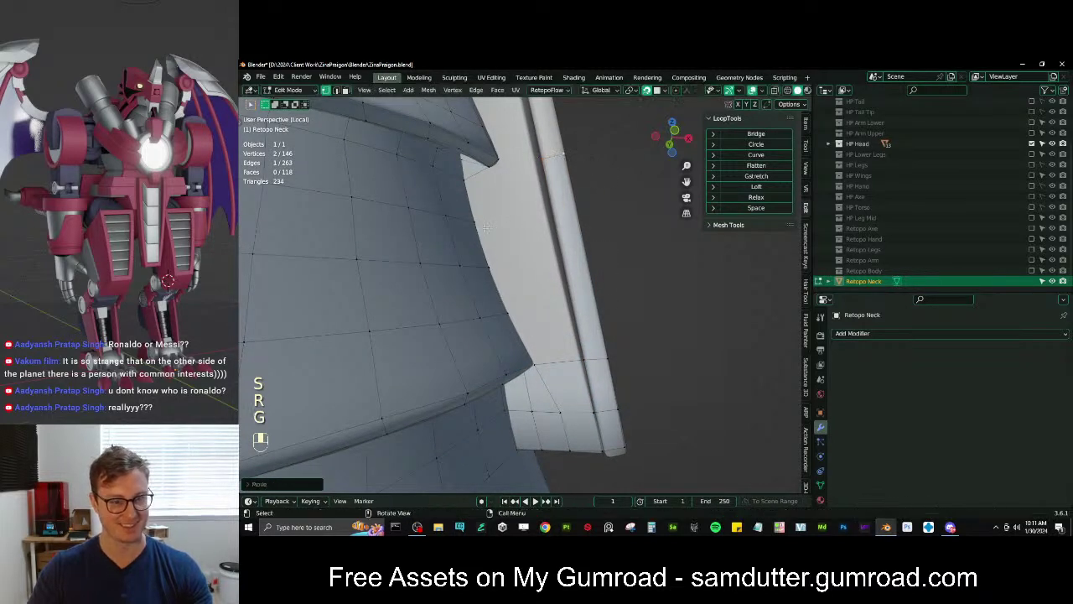
Extrude the neck plate's two side edges across the collar panel to the rim groove and rotate them parallel to it
key("e")
key("r")
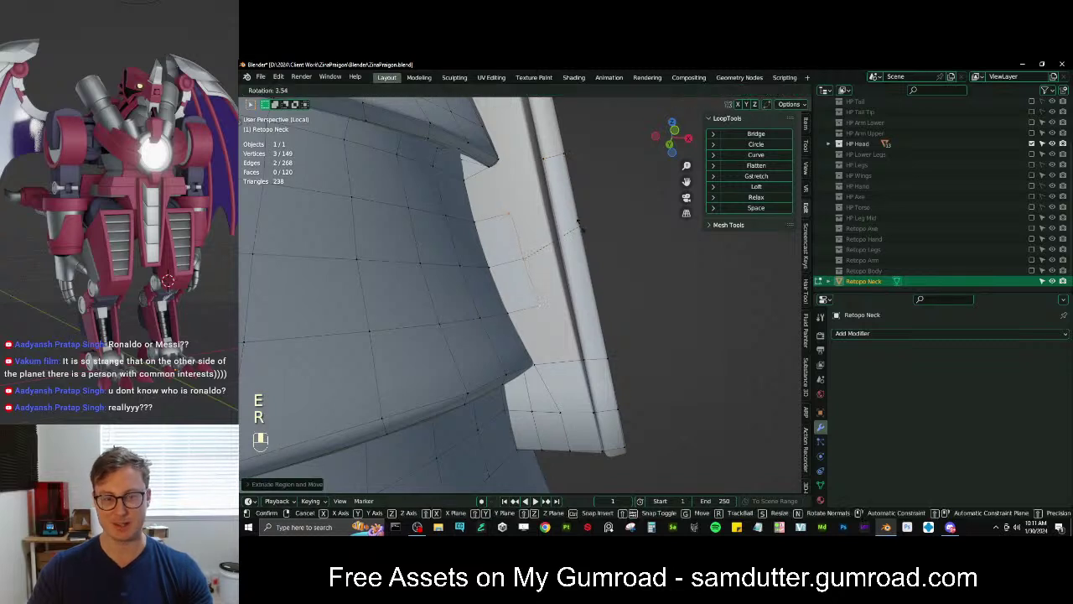
key("g")
left_click(613, 217)
key("r")
left_click(597, 235)
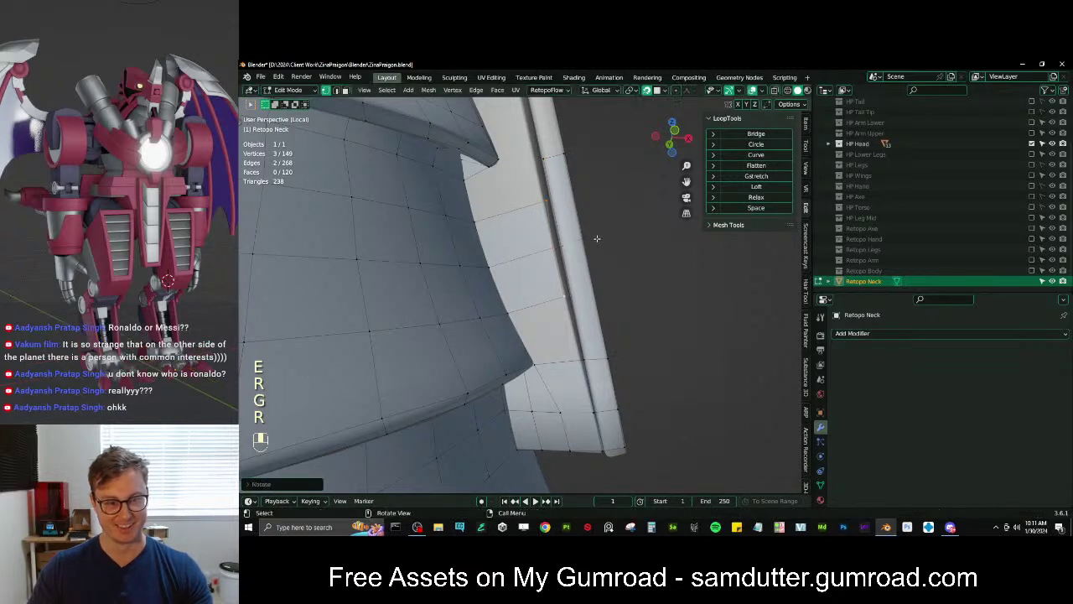
Add three loop cuts across the long rim face and join its inner edges to the panel strip with a merging Bridge Edge Loops
key("ctrl+r")
double_click(580, 243)
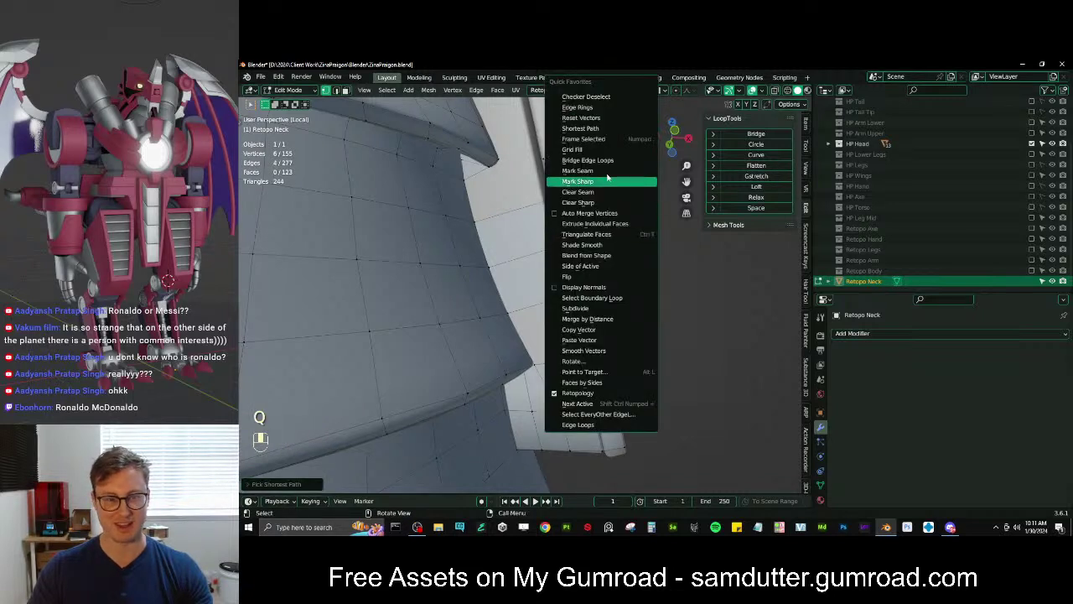
left_click(624, 149)
key("ctrl+z")
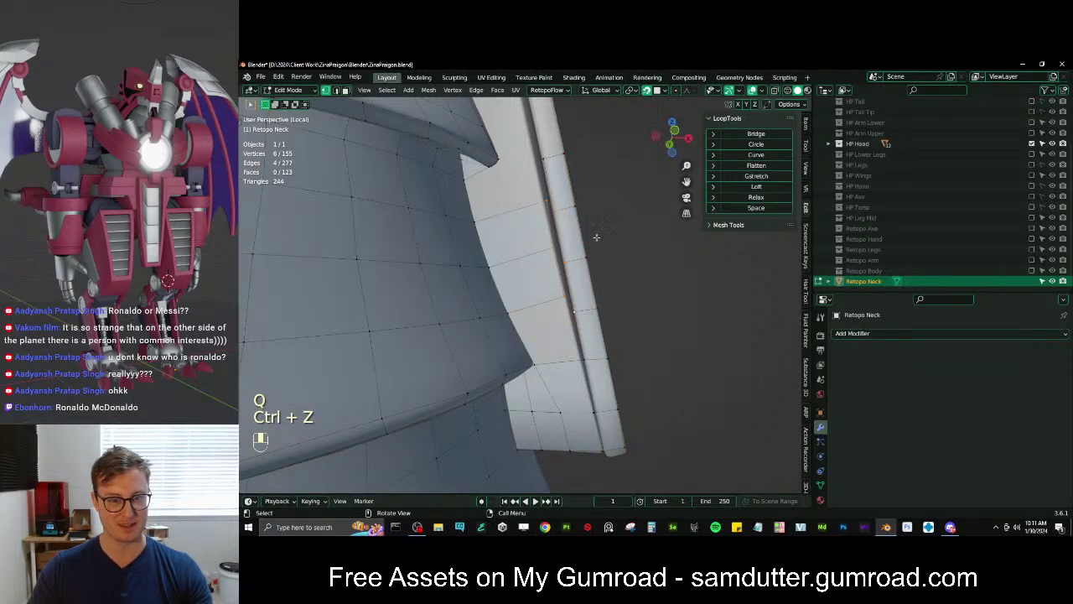
key("q")
left_click(610, 210)
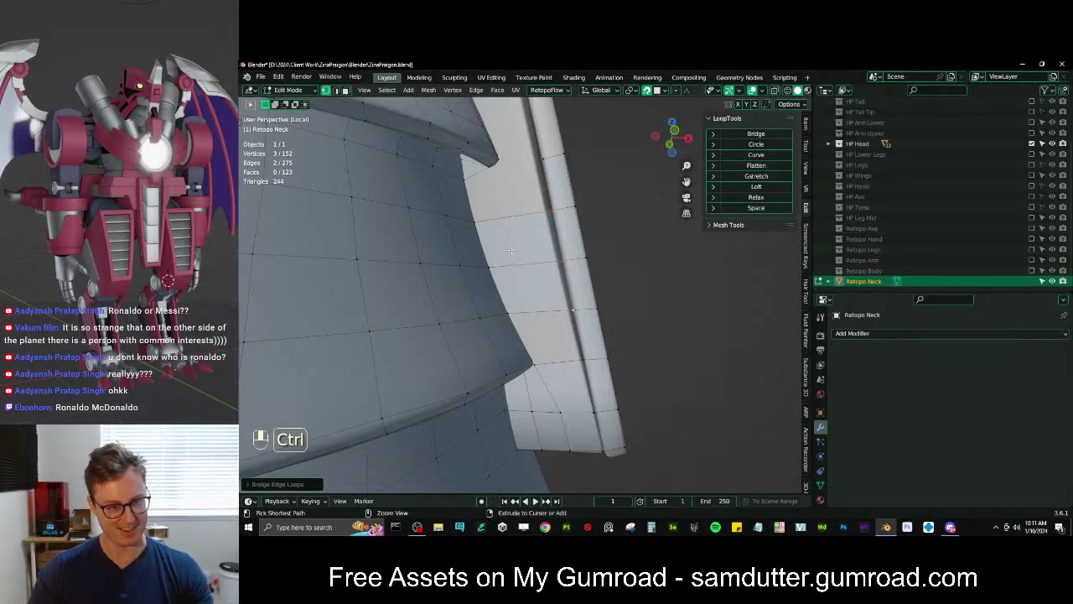
Add two lengthwise loop cuts to the collar panel strip between the neck plate and the rim
key("ctrl+r")
left_click(510, 228)
left_click(510, 228)
left_click(505, 220)
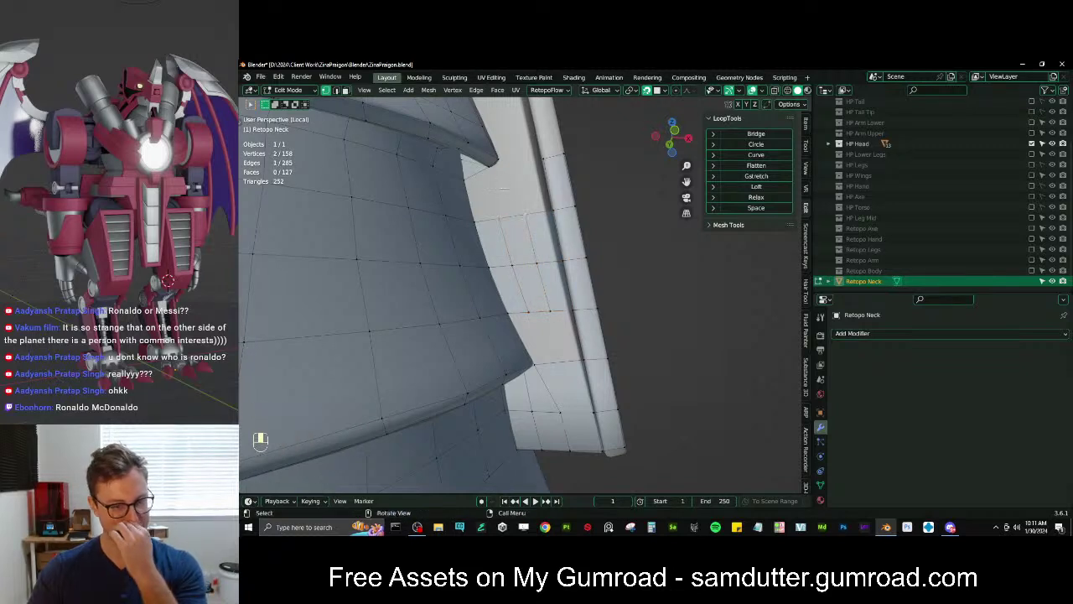
Fill the missing collar panel quads between the strip, the upper overlap's corner and the rim
middle_click_drag(520, 289, 523, 283)
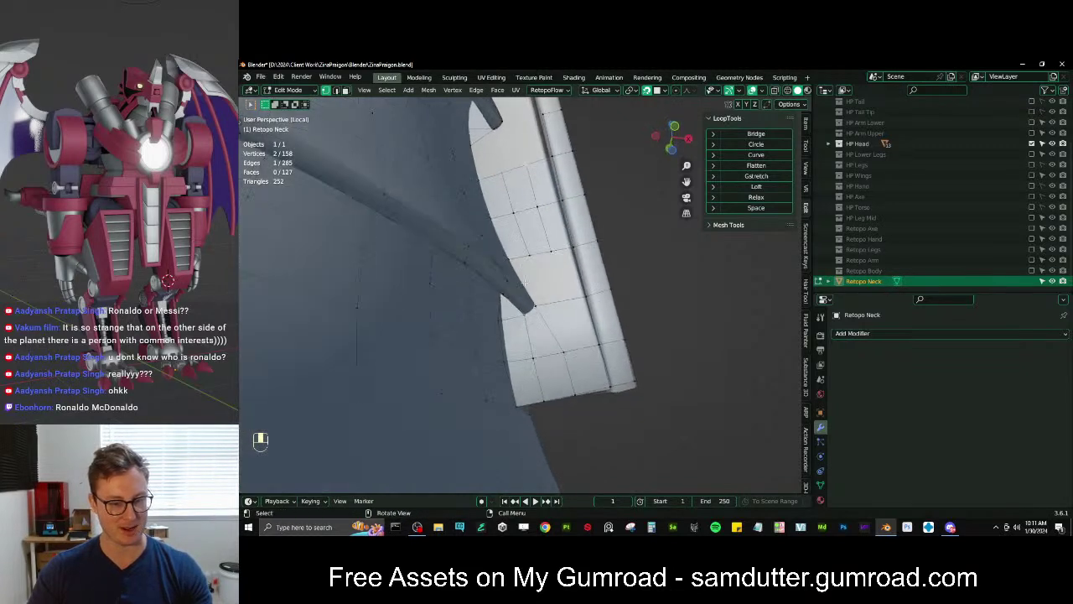
key("shift")
middle_click_drag(542, 353, 554, 295)
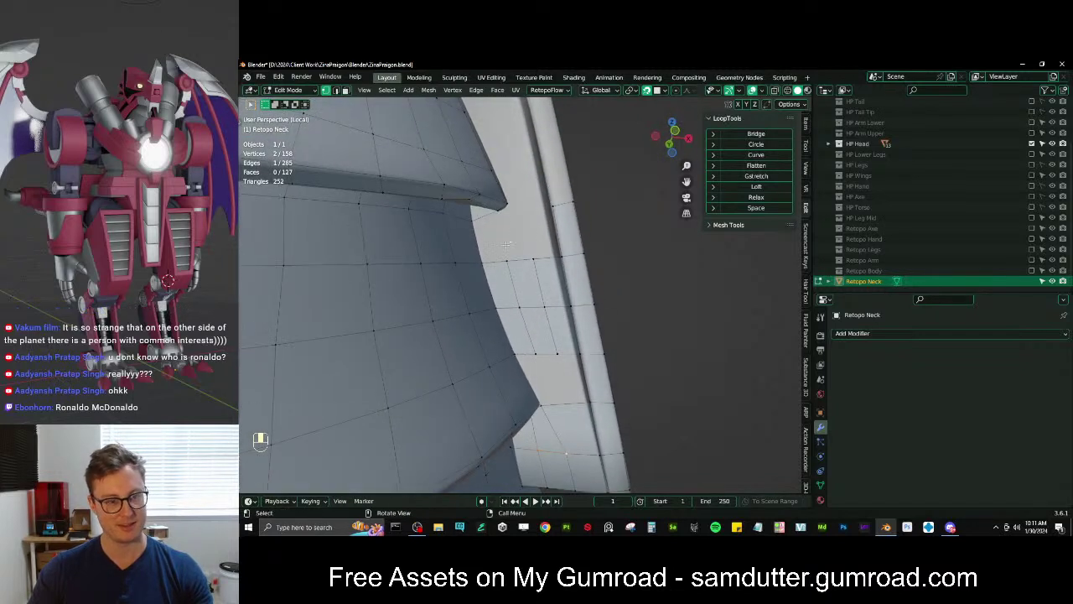
key("shift")
left_click(532, 278, "shift")
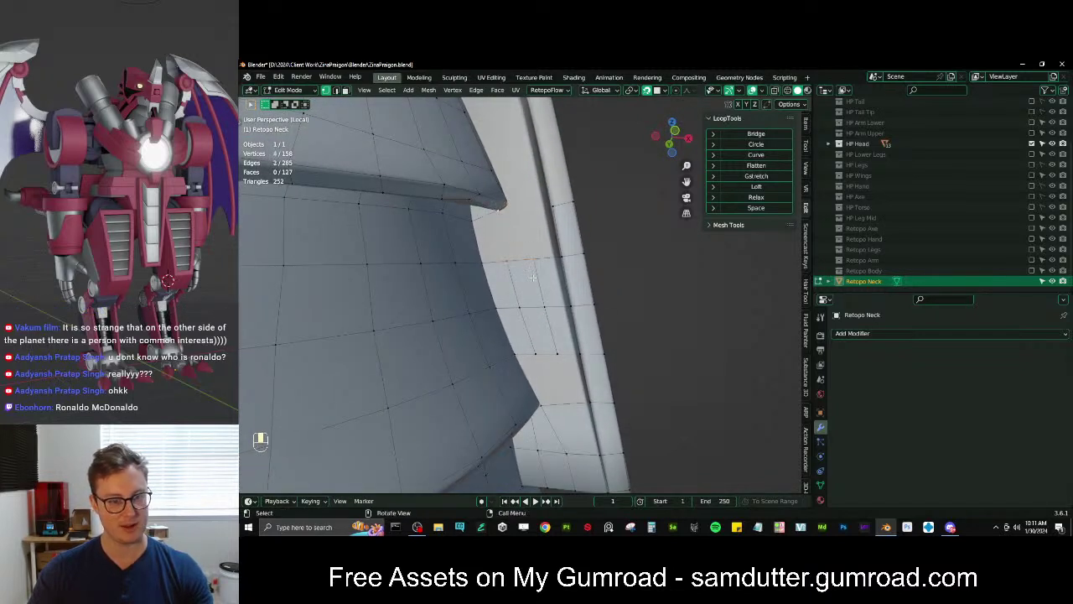
key("f")
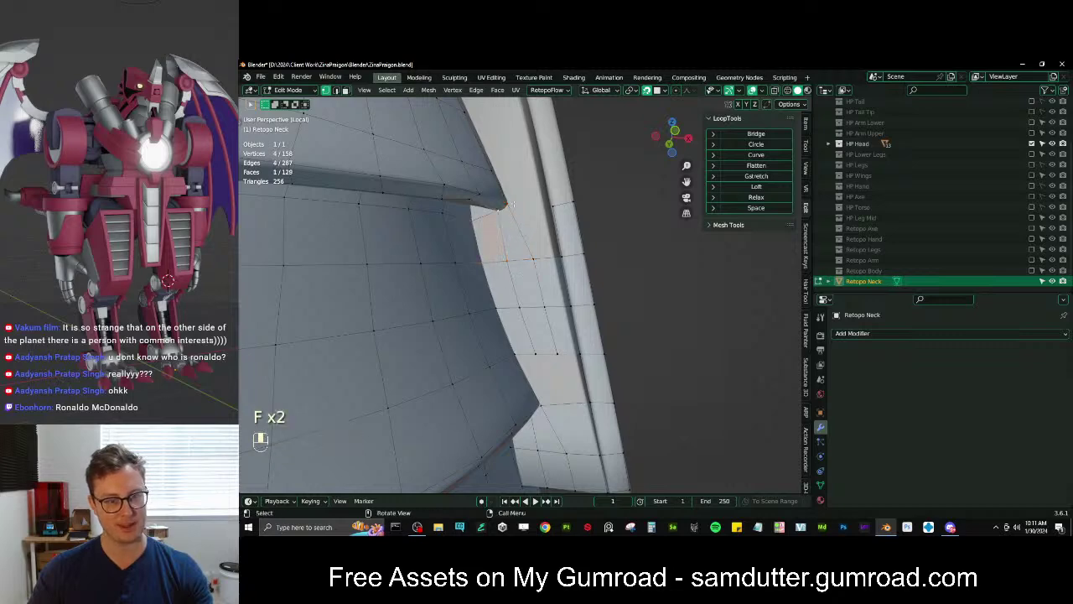
key("f")
Move the individual vertices along the rim's inner edge so that they sit in the groove of the high-poly collar
middle_click_drag(512, 205, 582, 296)
scroll(500, 246, "up", 3)
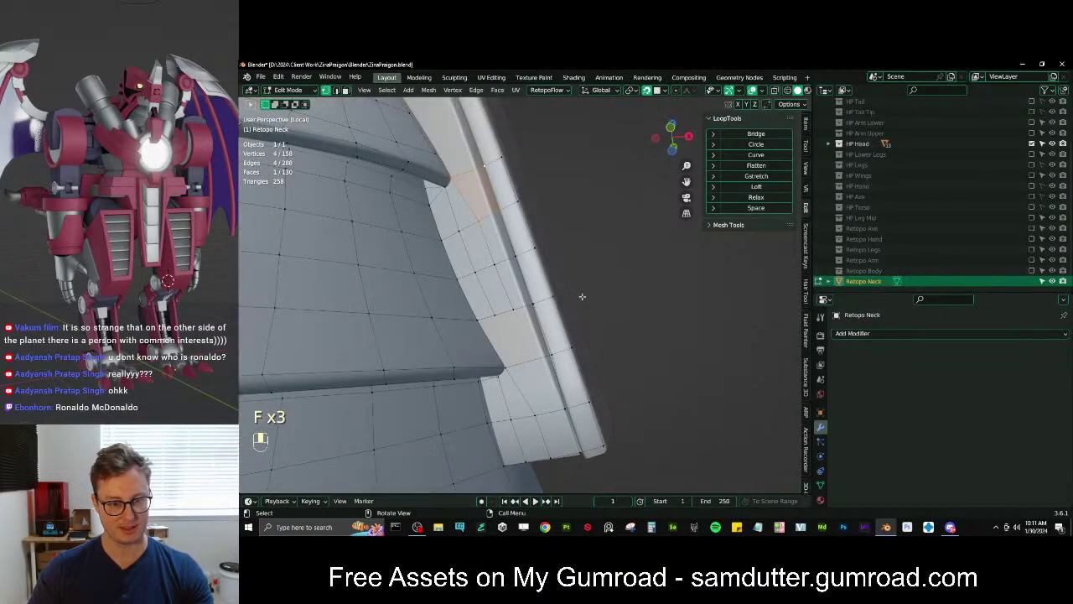
middle_click_drag(559, 348, 606, 353)
left_click(576, 359)
key("g")
left_click(578, 358)
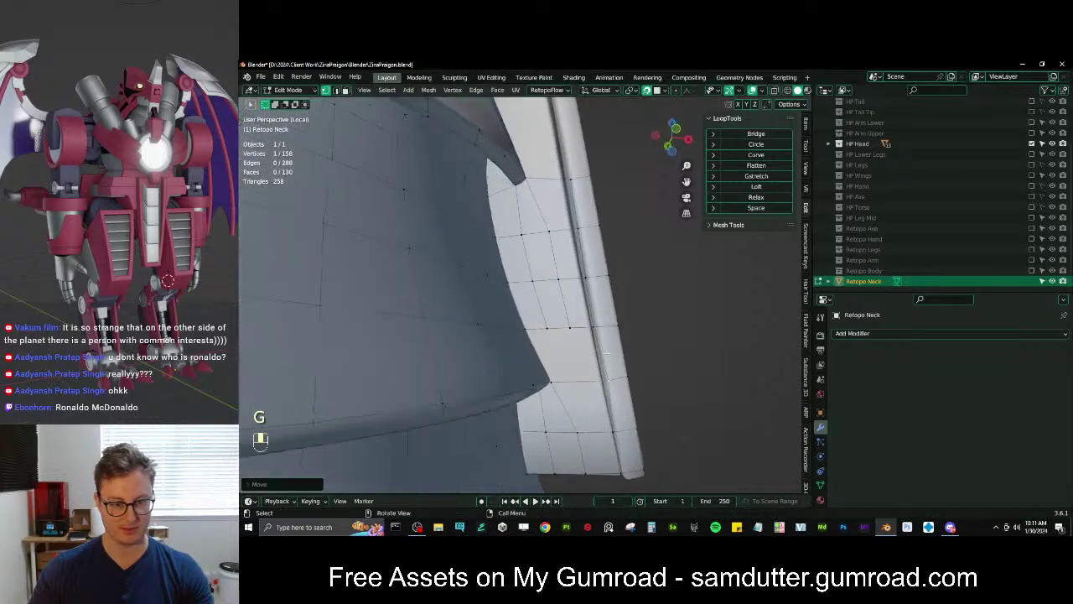
key("g")
key("g")
key("g")
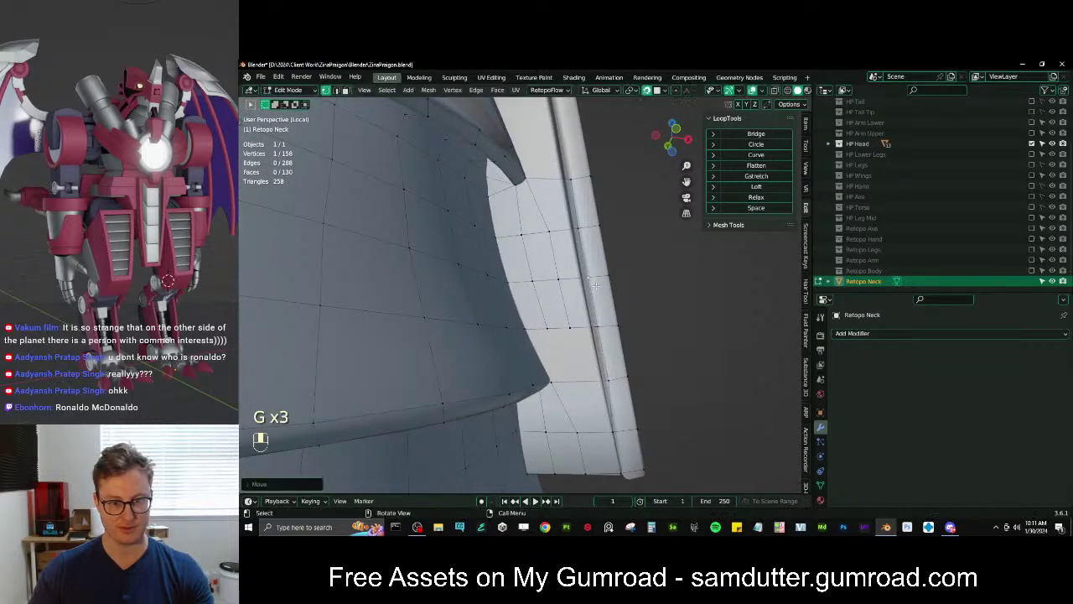
left_click(580, 225)
left_click(572, 179)
key("g")
left_click(572, 180)
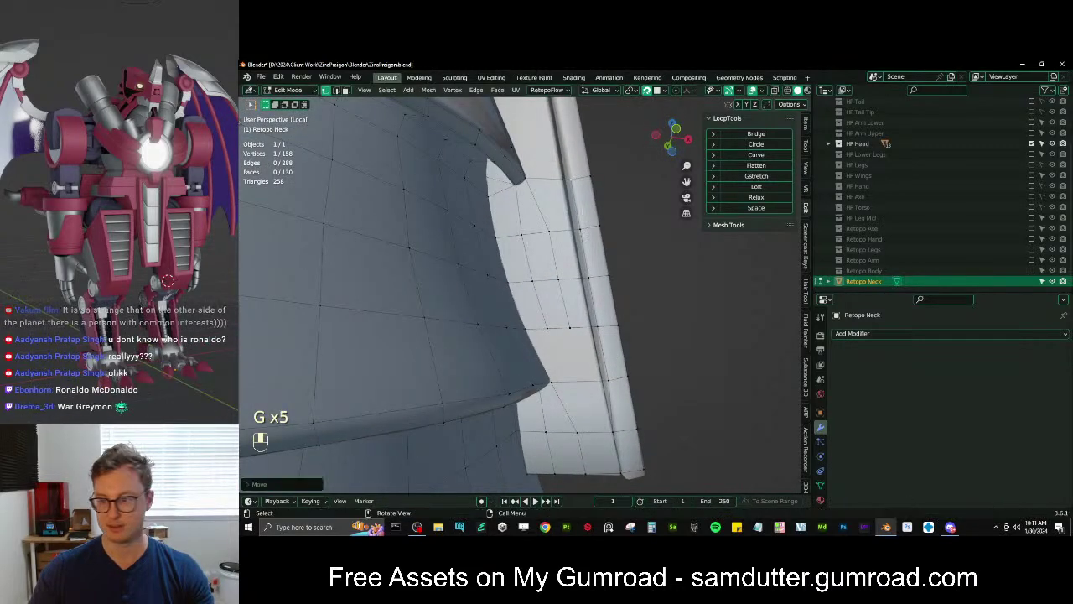
Select the path of seven vertices along the rim's inner edge and shift them together to follow the groove
middle_click_drag(585, 247, 592, 292)
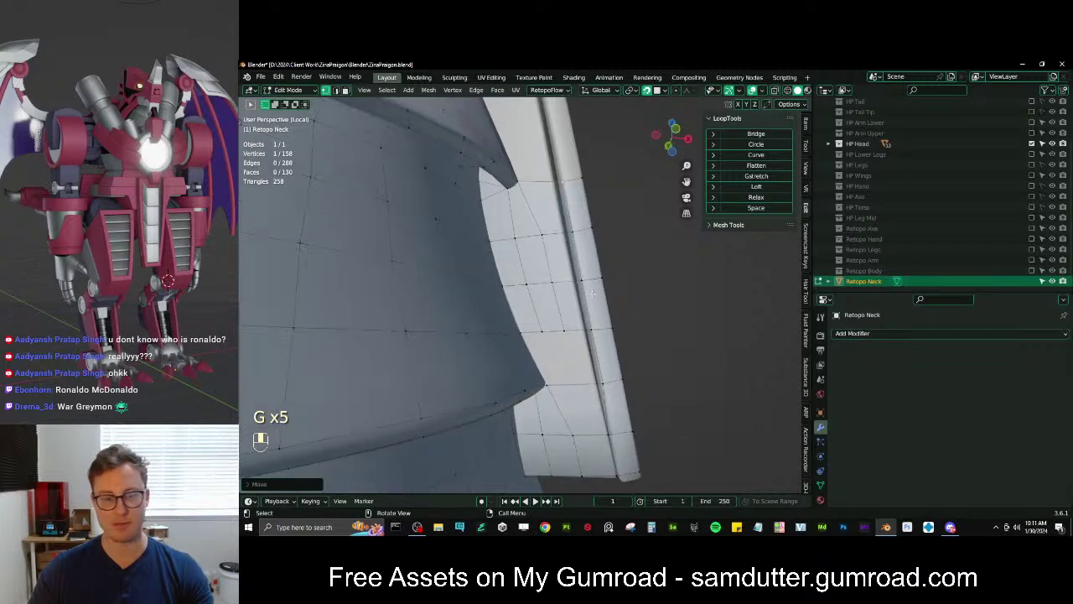
left_click(672, 305, "ctrl")
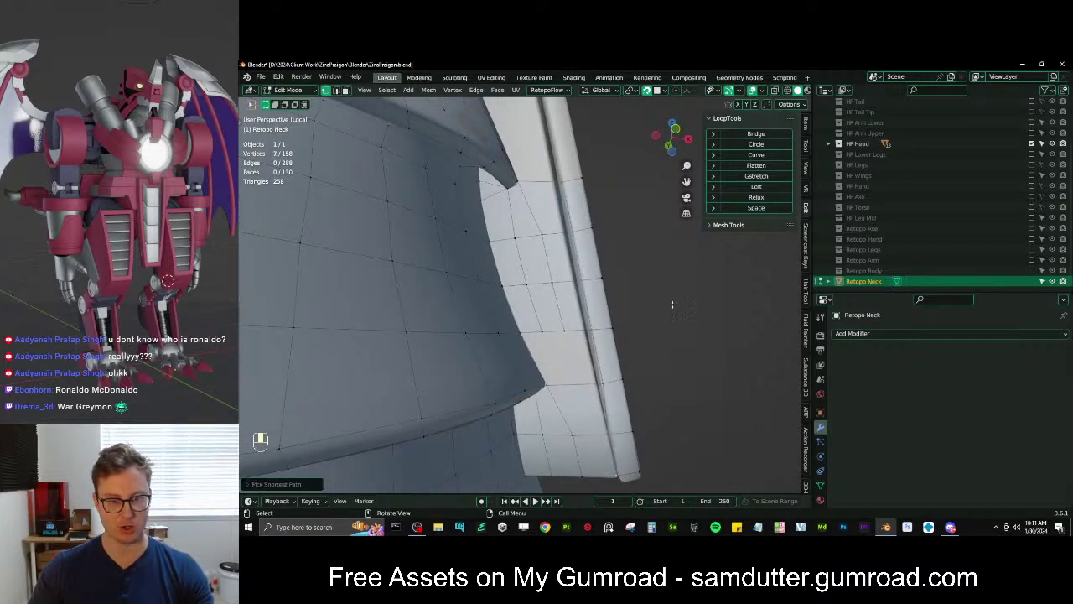
key("g")
left_click(617, 291)
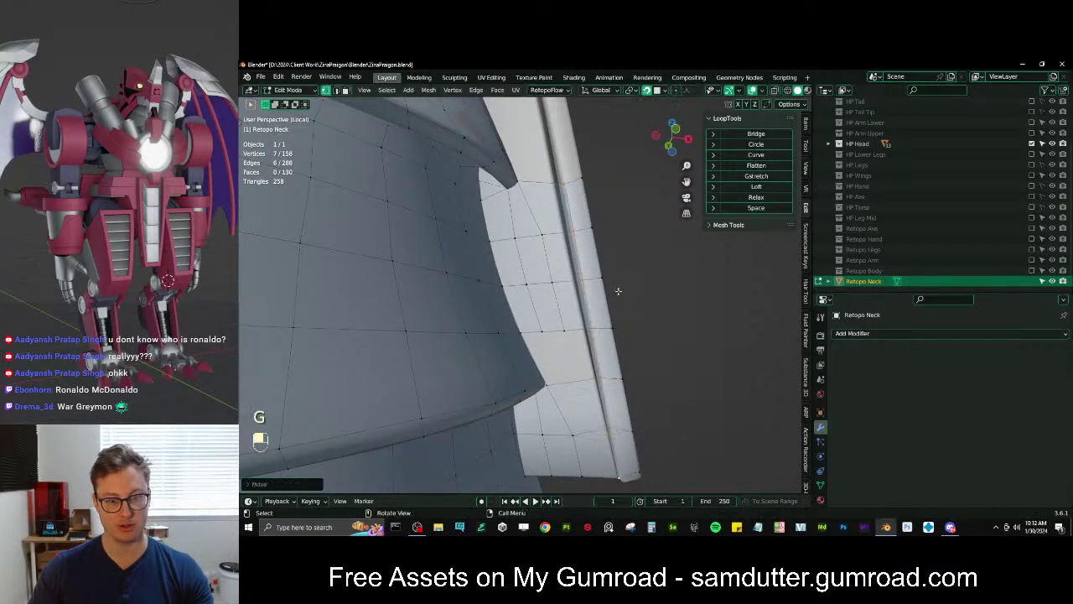
Add a loop cut to the lower collar panel faces and fill the gap beside the lower overlap's corner with a triangle and a quad
mouse_move(557, 354)
middle_mouse_down()
mouse_move(545, 333)
mouse_move(574, 345)
mouse_move(551, 341)
middle_mouse_up()
left_click(549, 337)
key("ctrl+r")
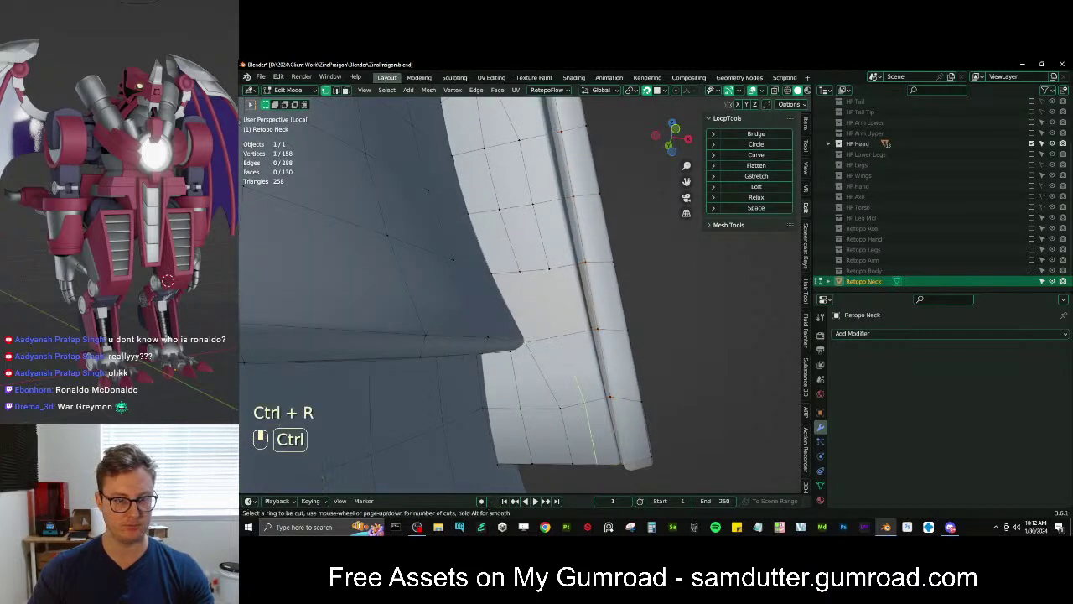
double_click(556, 340)
left_click(559, 340)
key("f")
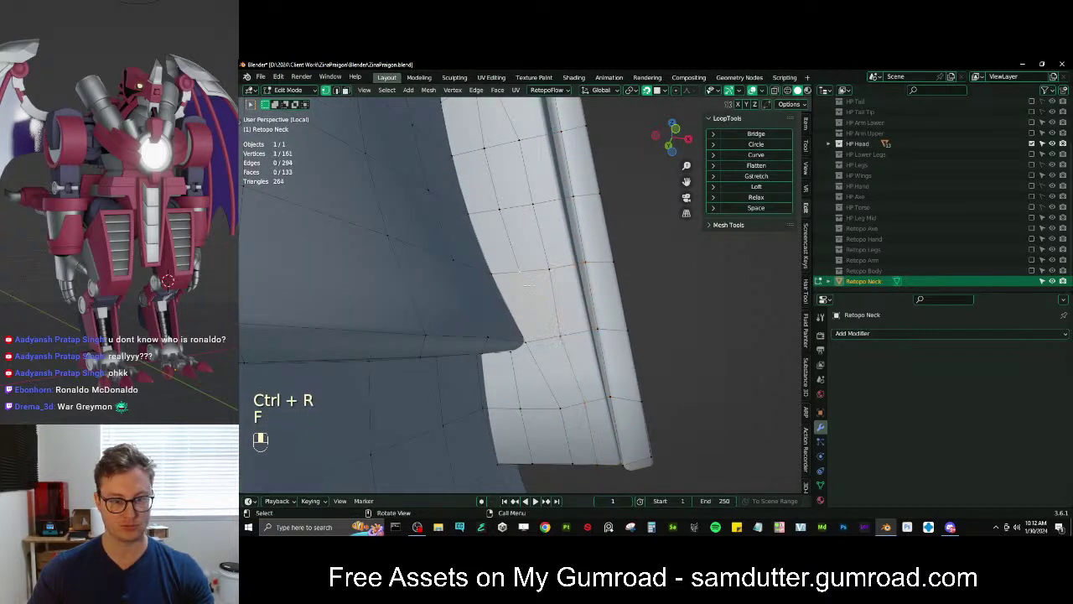
key("f")
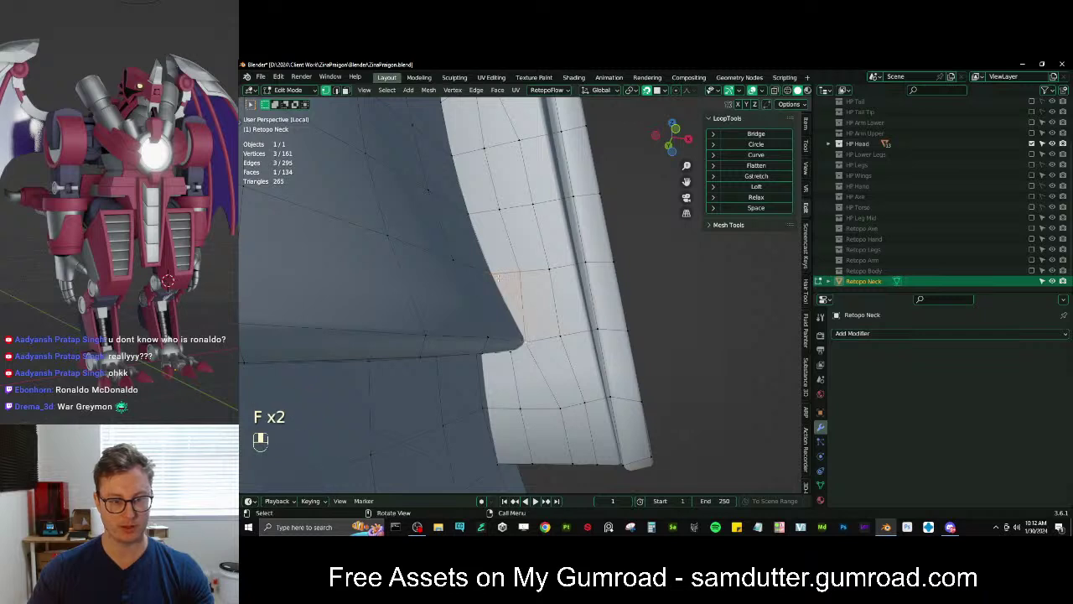
key("f")
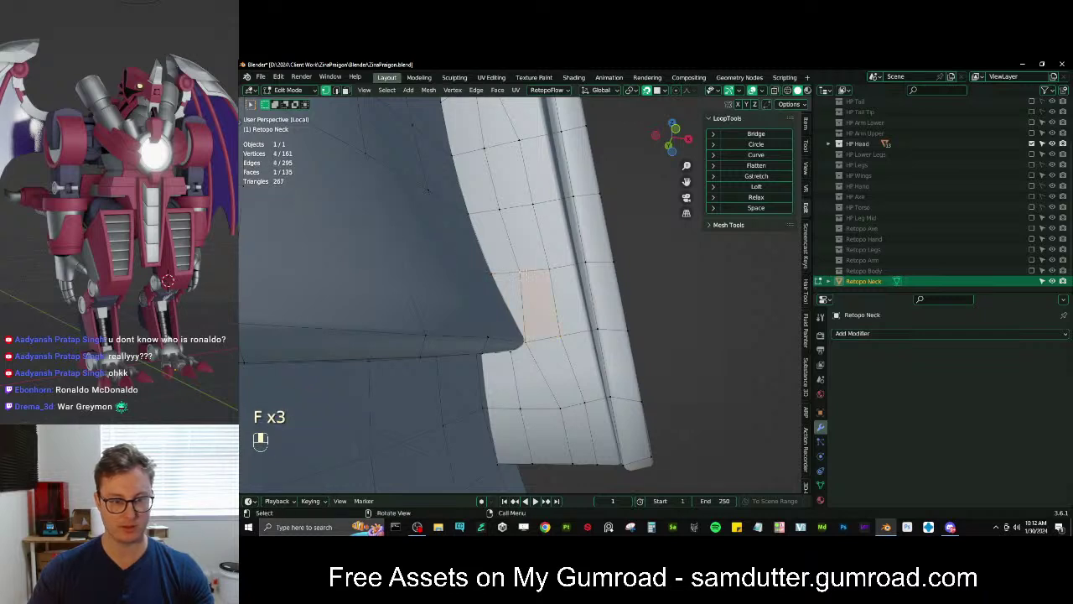
middle_click_drag(525, 274, 547, 421, "shift")
left_click(550, 285)
middle_click_drag(562, 355, 545, 283, "shift")
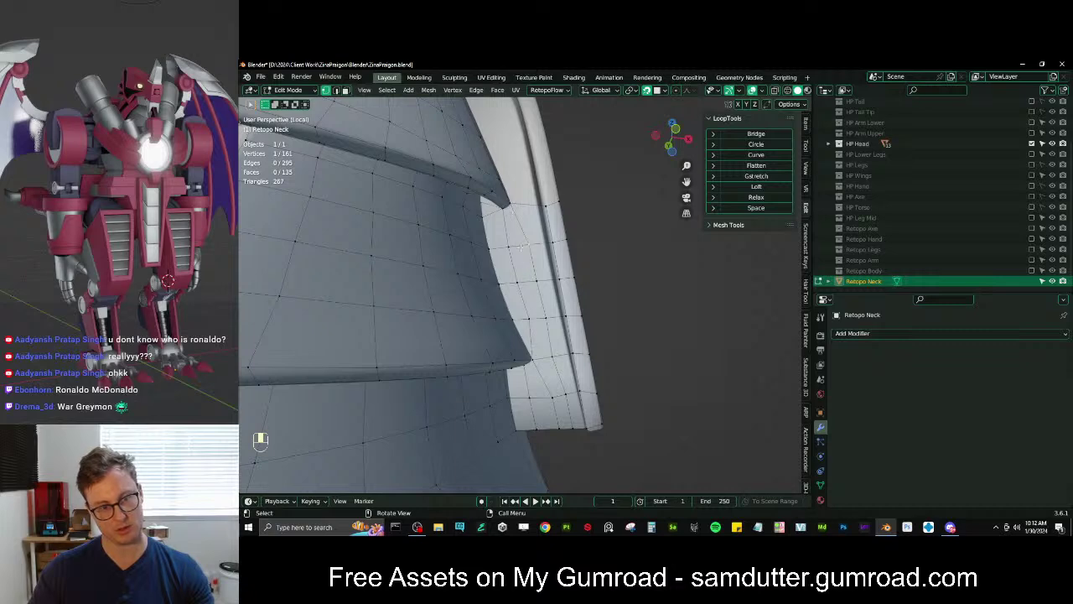
Extrude the rim's upper end edge upward in two segments, rotating and moving each to follow the high-poly rim
middle_click_drag(520, 246, 523, 244)
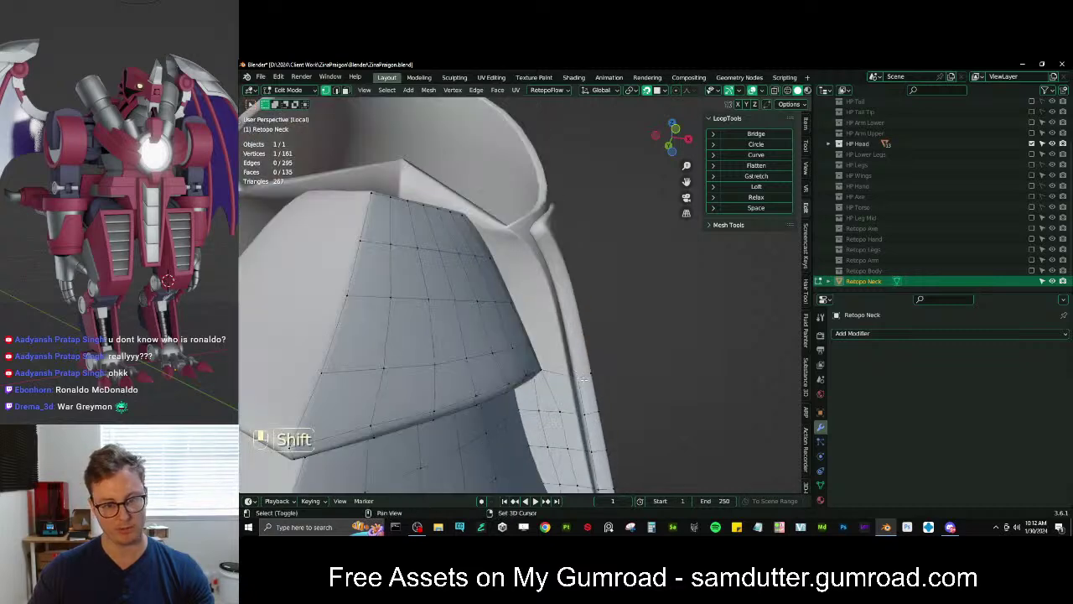
scroll(579, 366, "up", 2)
middle_click_drag(578, 367, 573, 294, "shift")
left_click(602, 325, "shift")
key("e")
left_click(579, 200)
key("r")
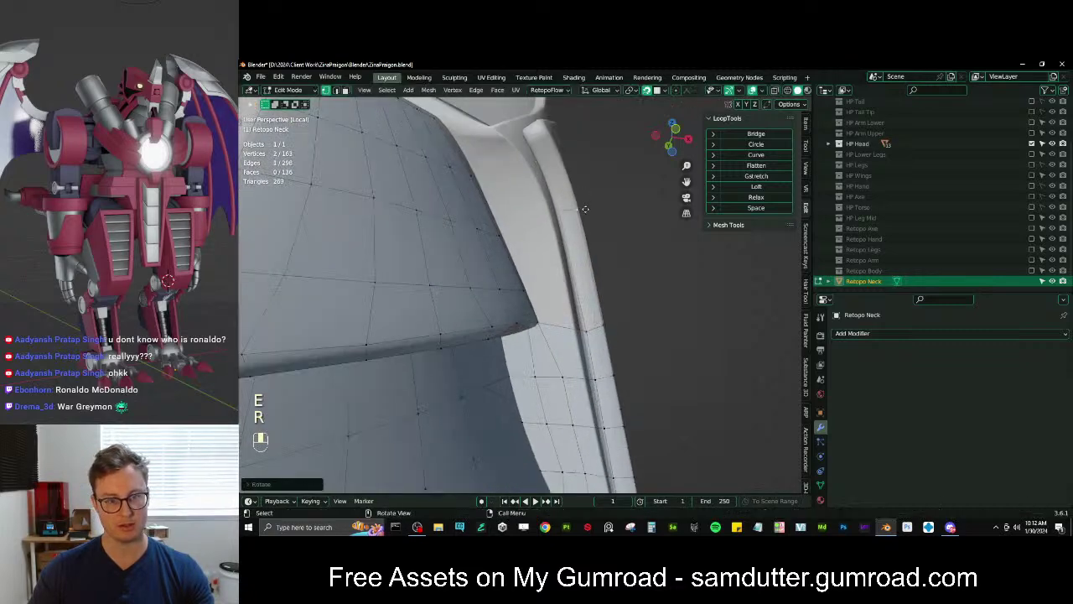
key("g")
key("e")
left_click(578, 174)
key("r")
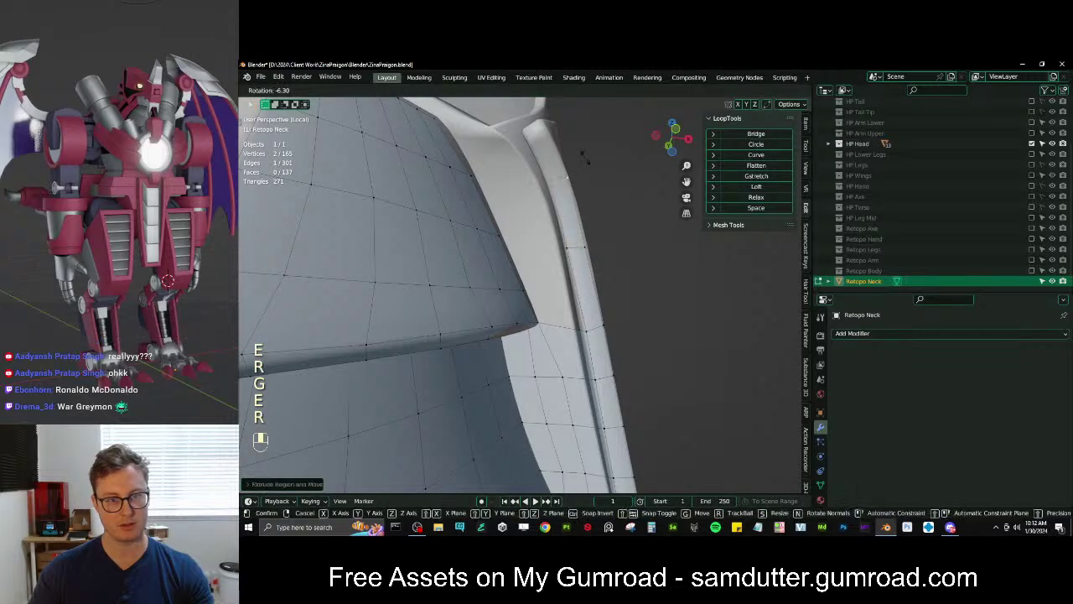
left_click(582, 159)
key("g")
left_click(581, 156)
Extrude a third rim segment up to the top end of the high-poly rim and align its end edge
key("e")
left_click(556, 491)
key("r")
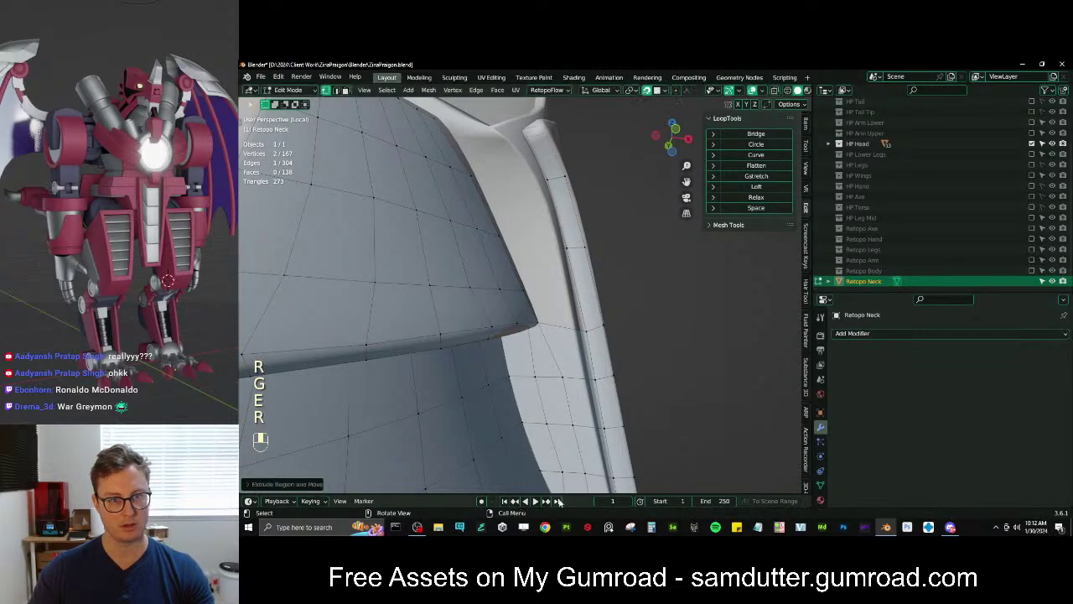
key("r")
left_click(609, 240)
key("g")
left_click(613, 255)
Add a loop cut across the newly extruded rim segment near the upper overlap and adjust its position
scroll(613, 257, "down", 7)
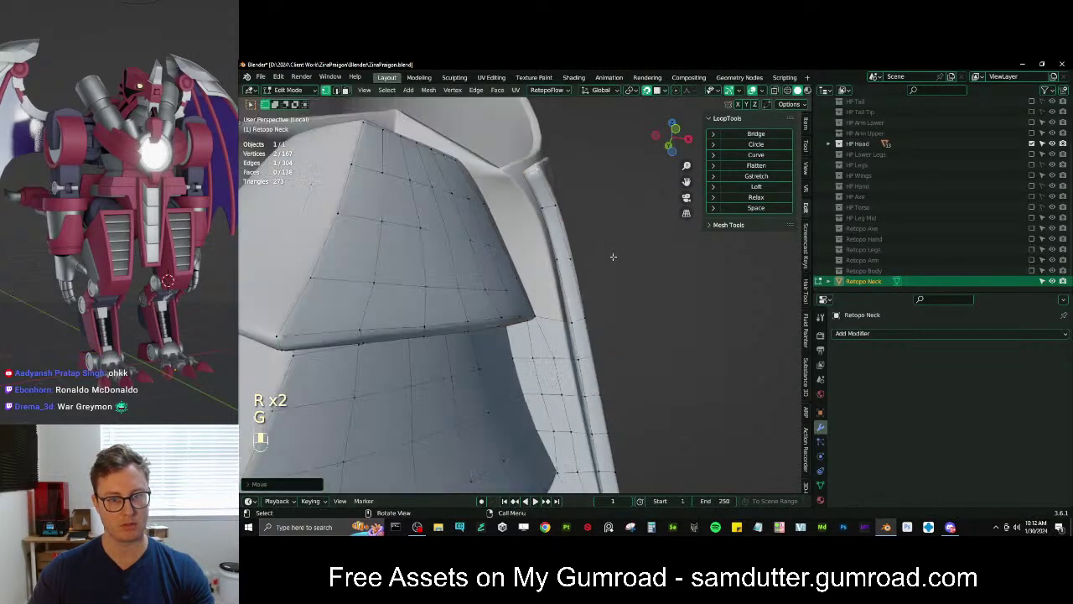
middle_click_drag(613, 256, 528, 334)
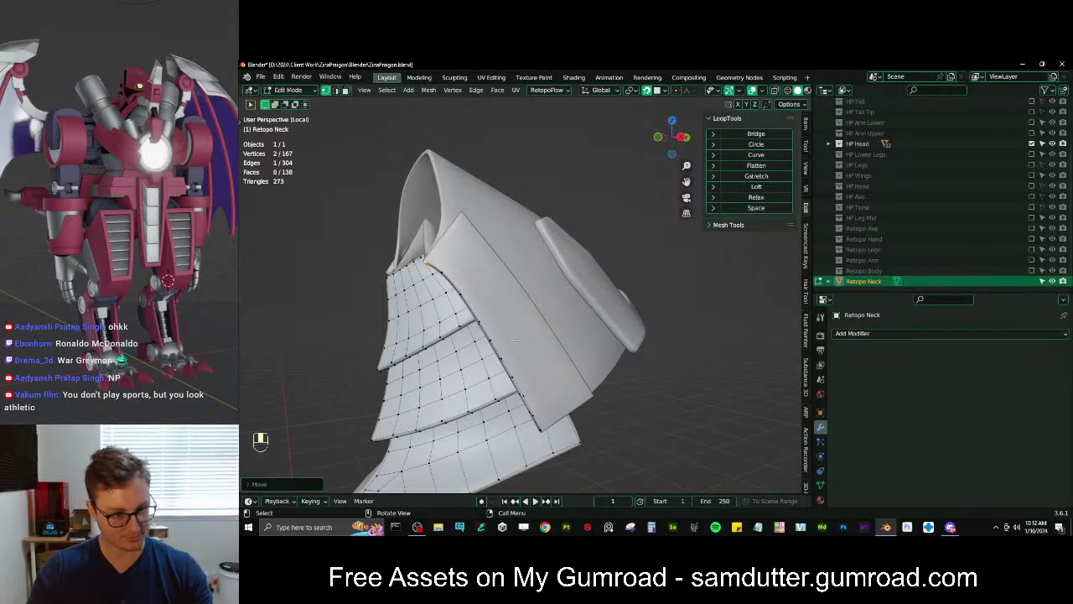
middle_click_drag(528, 329, 567, 312)
scroll(552, 329, "up", 1)
key("ctrl+r")
left_click(545, 321)
left_click(545, 322)
key("g")
left_click(569, 311)
Select the vertex paths along the upper rim's edges and space their vertices evenly with LoopTools Space
left_click(520, 182)
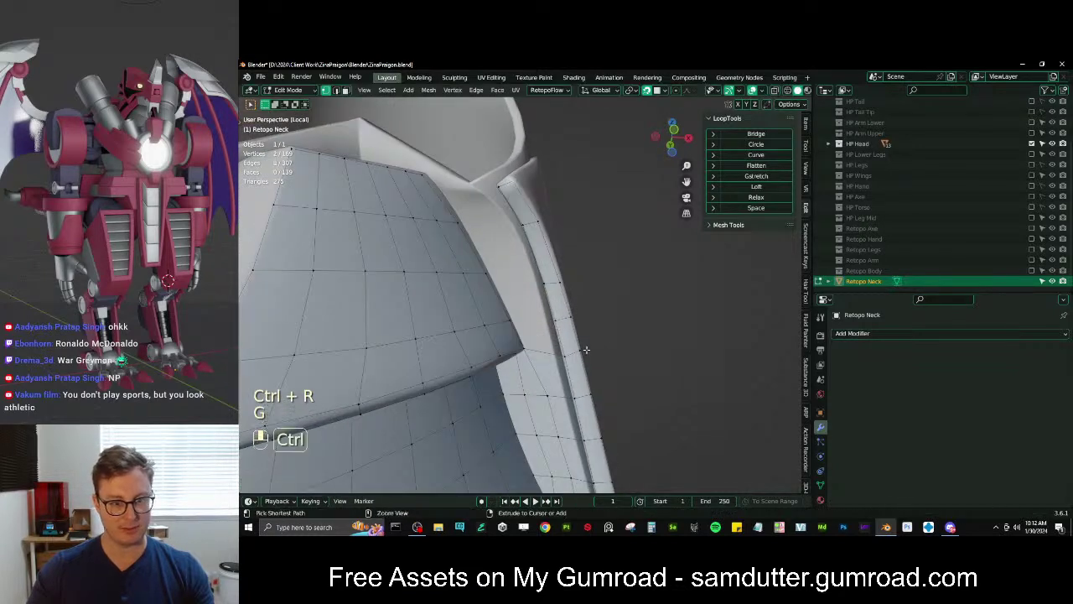
left_click(586, 349, "ctrl")
left_click(565, 352)
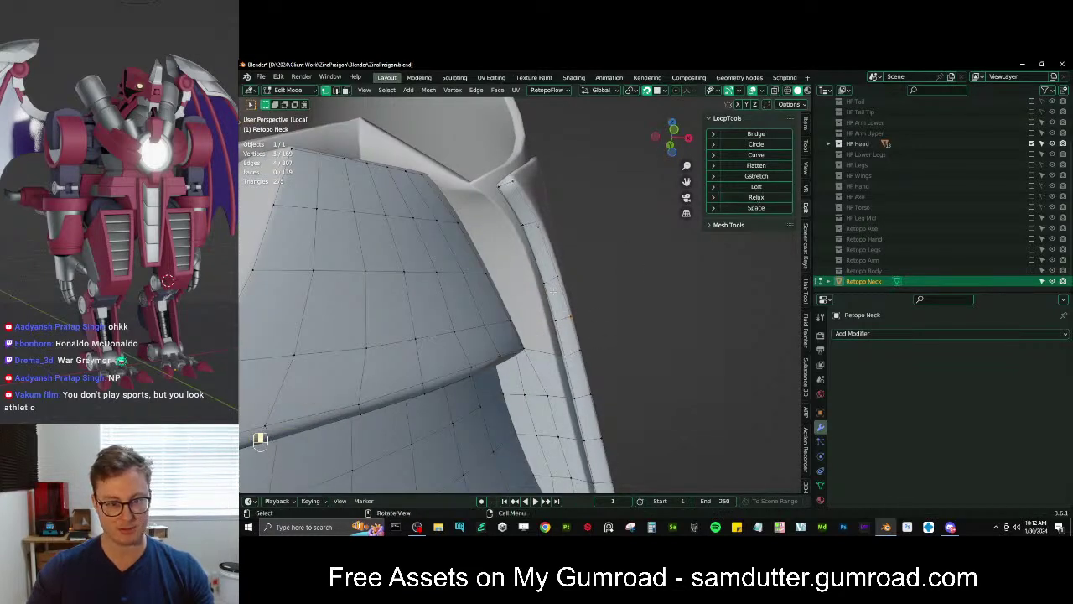
left_click(513, 184, "ctrl")
key("ctrl+z")
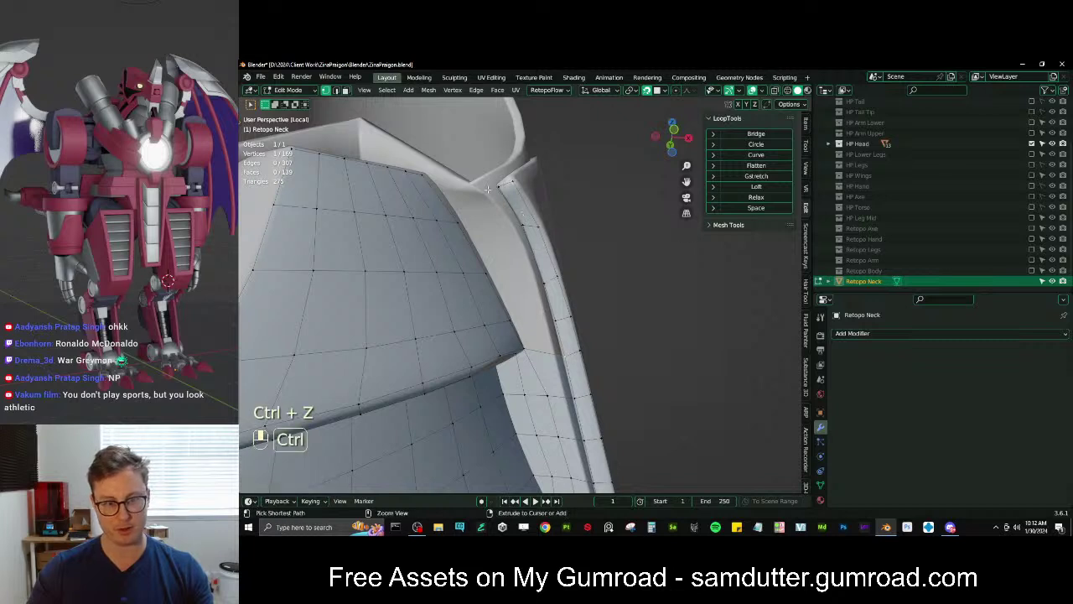
key("ctrl+z")
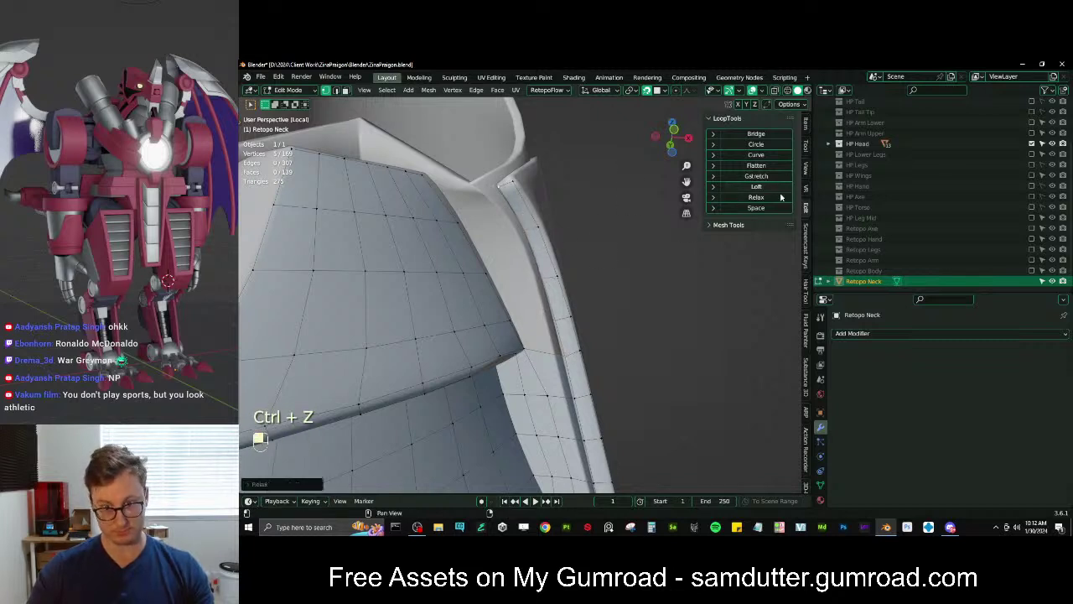
left_click(755, 207)
left_click(583, 347)
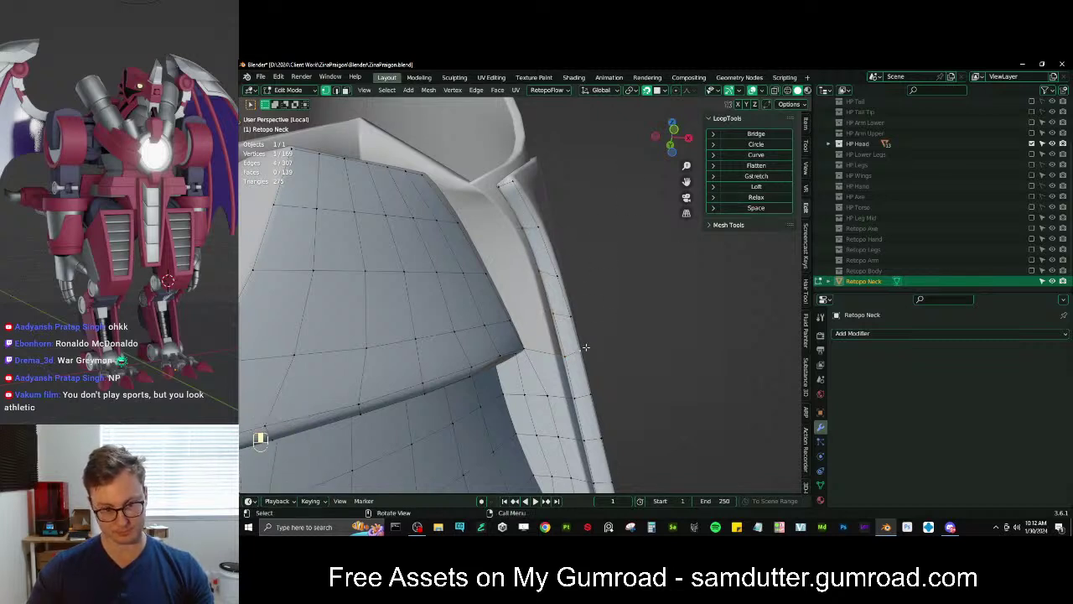
left_click(520, 184, "ctrl")
left_click(772, 207)
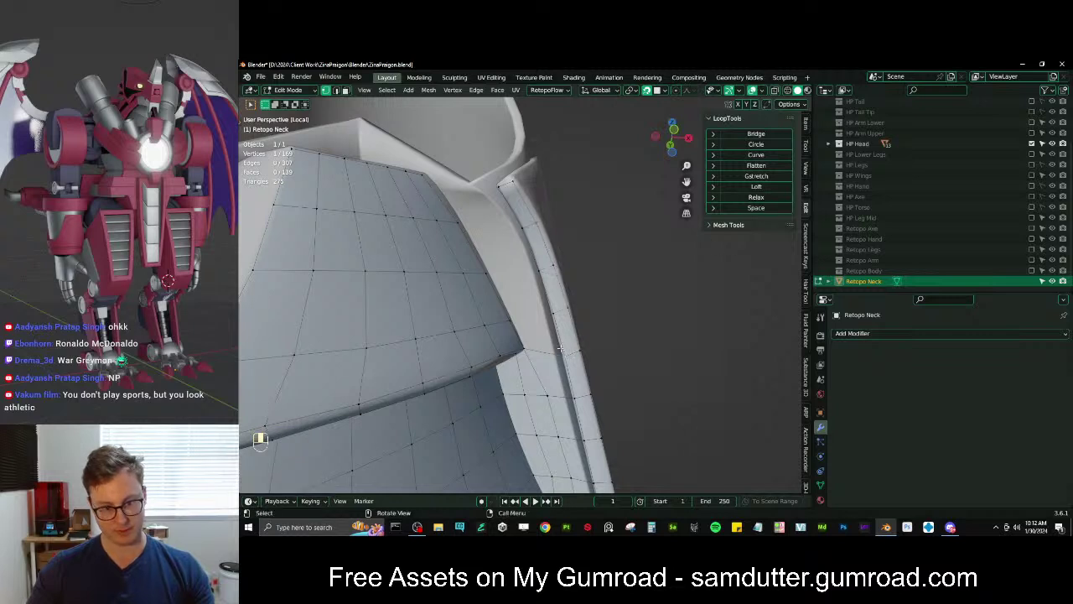
Move the individual rim vertices beside the upper overlap's corner level with the adjoining panel edge
key("g")
left_click(588, 349)
key("g")
left_click(580, 347)
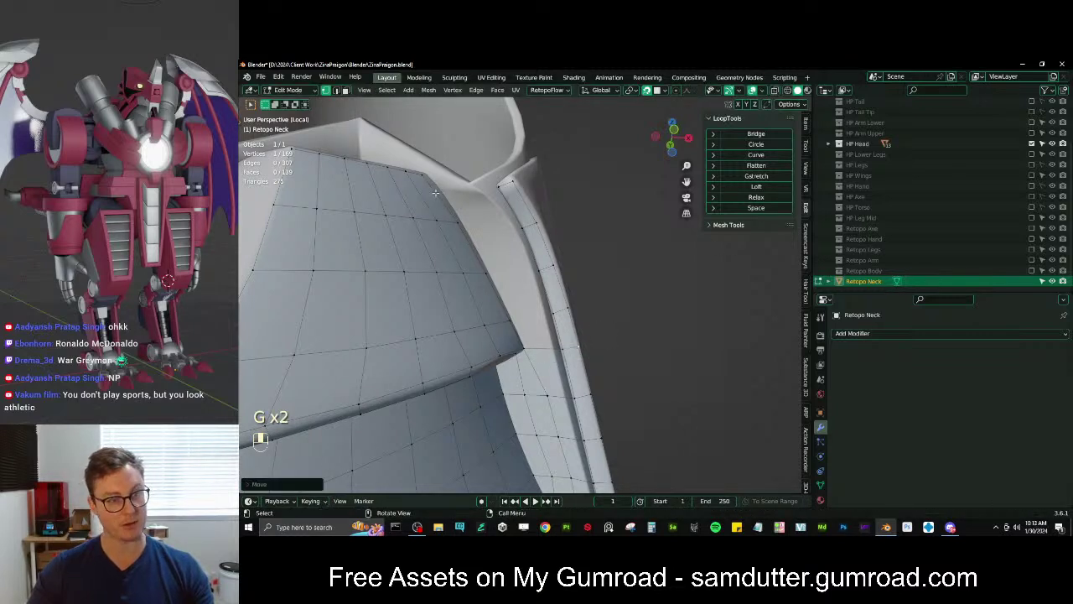
Adjust the vertices along the upper neck plate's side edge to fit the high-poly edge
key("g")
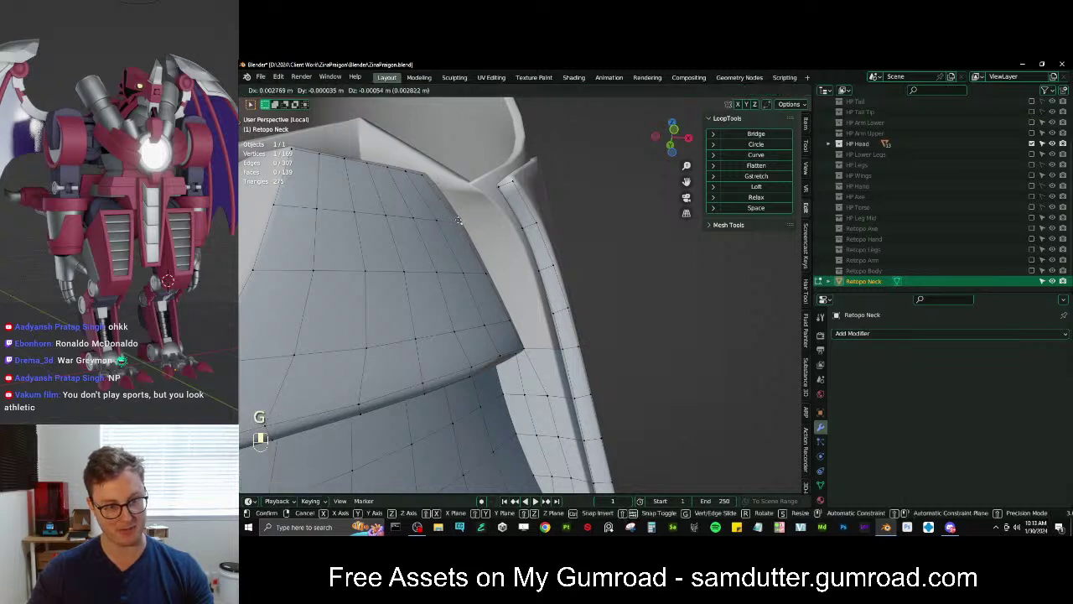
left_click(459, 221)
key("g")
left_click(488, 274)
key("g")
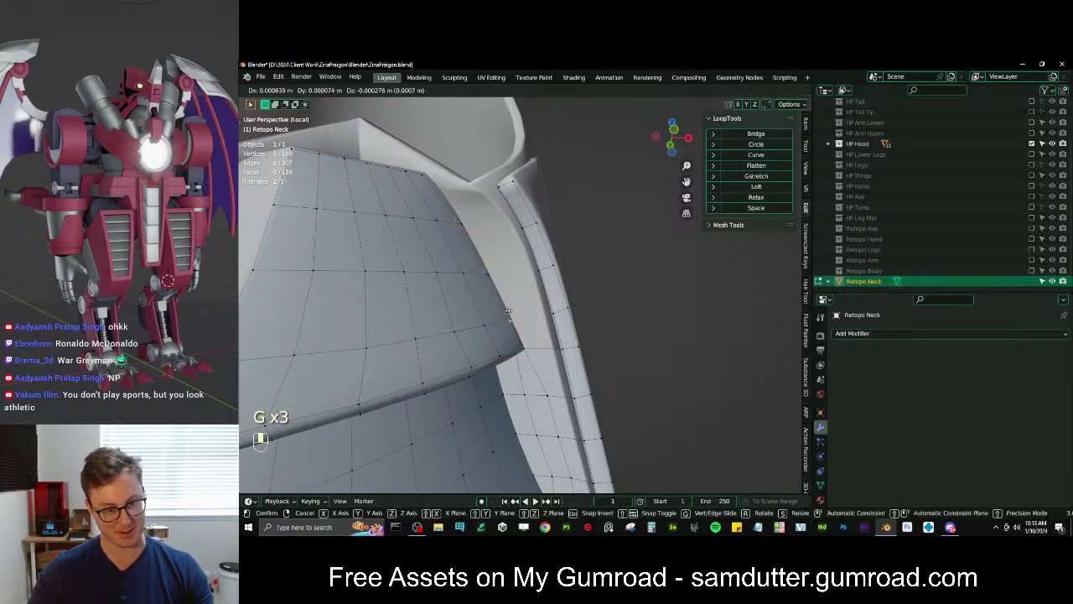
left_click(508, 311)
key("g")
left_click(445, 189)
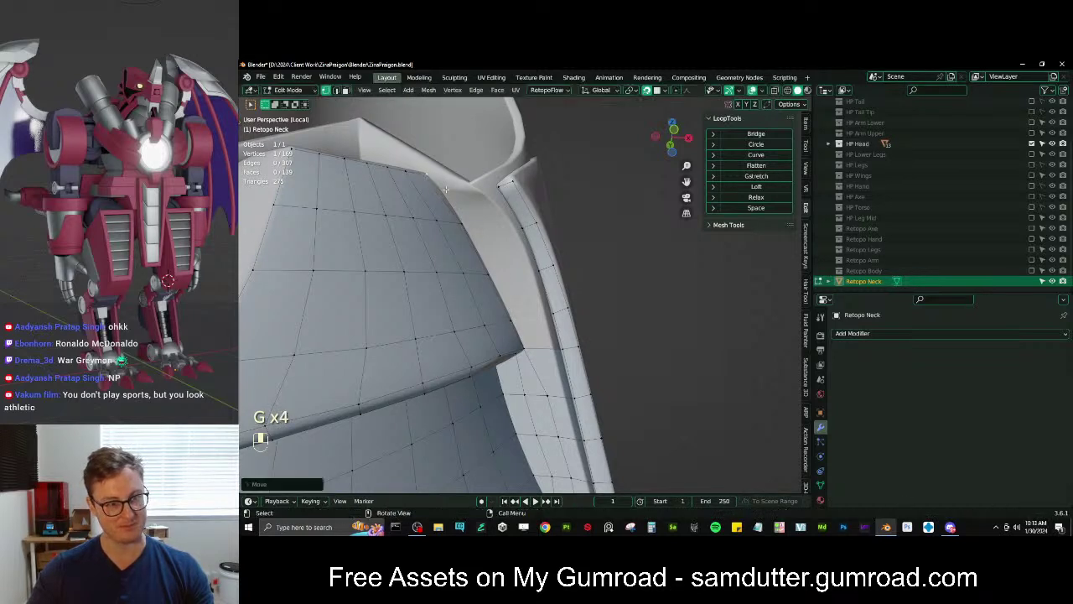
Extrude the upper plate's side edge path toward the rim, then rotate, scale and move it onto the collar surface
left_click(515, 317, "ctrl")
key("e")
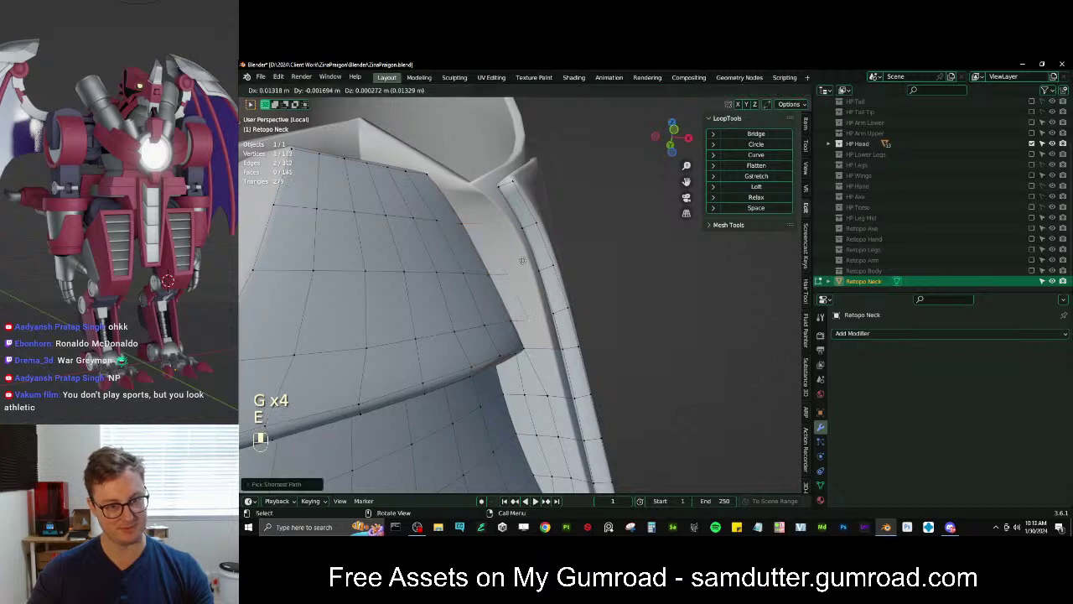
left_click(532, 244)
key("r")
left_click(575, 238)
key("s")
left_click(554, 250)
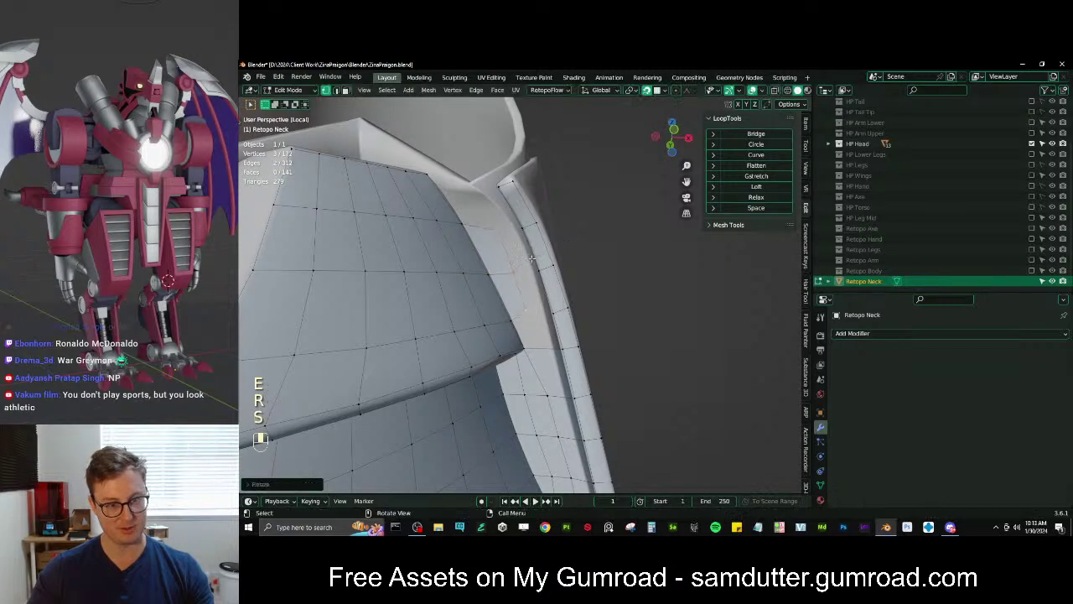
key("g")
left_click(534, 269)
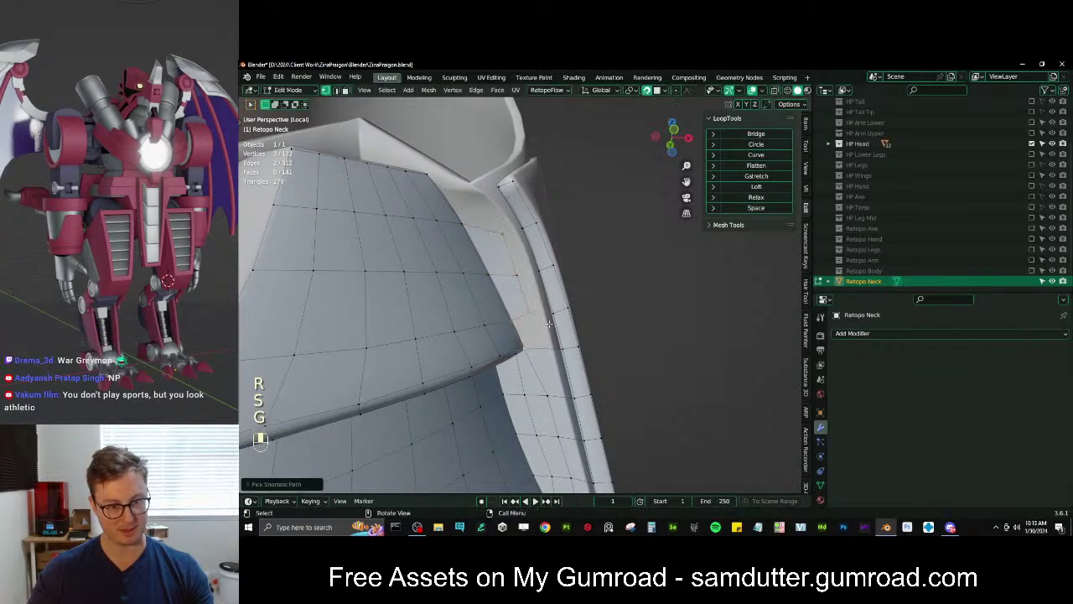
Fill the triangle between the new strip and the upper overlap's corner and reposition the strip's outer vertices
key("f")
key("g")
key("g")
key("g")
key("g")
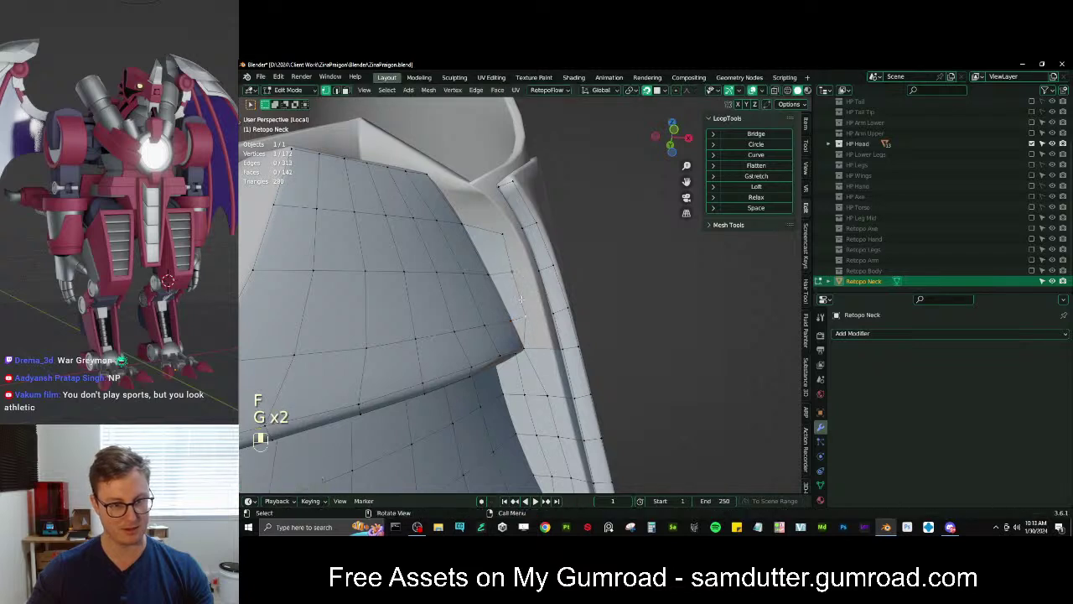
left_click(505, 227)
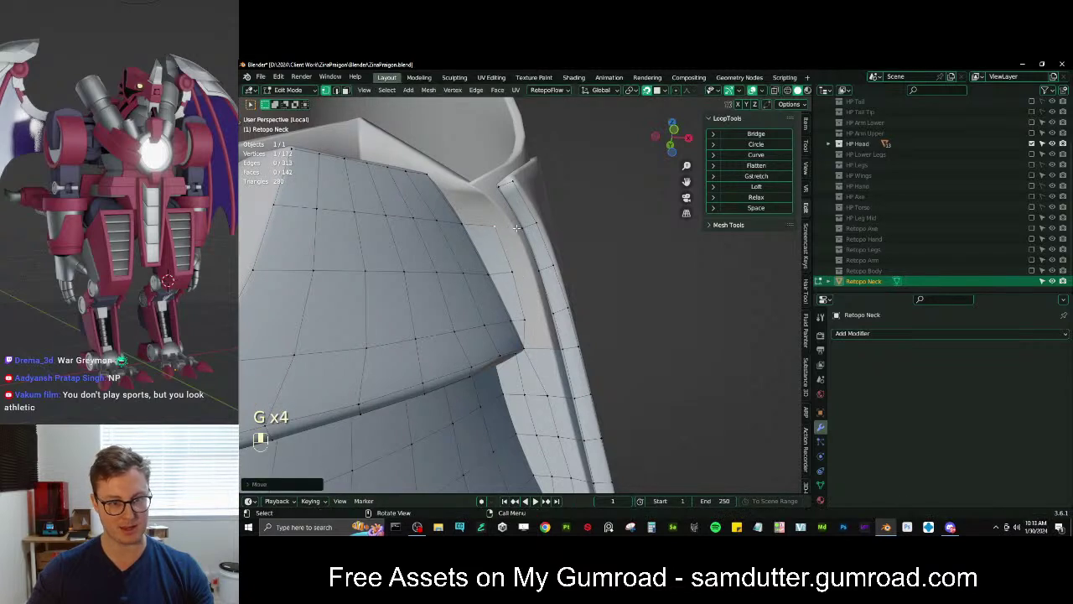
Bridge the new strip's outer edge to the rim's inner edge with Merge turned off
key("shift")
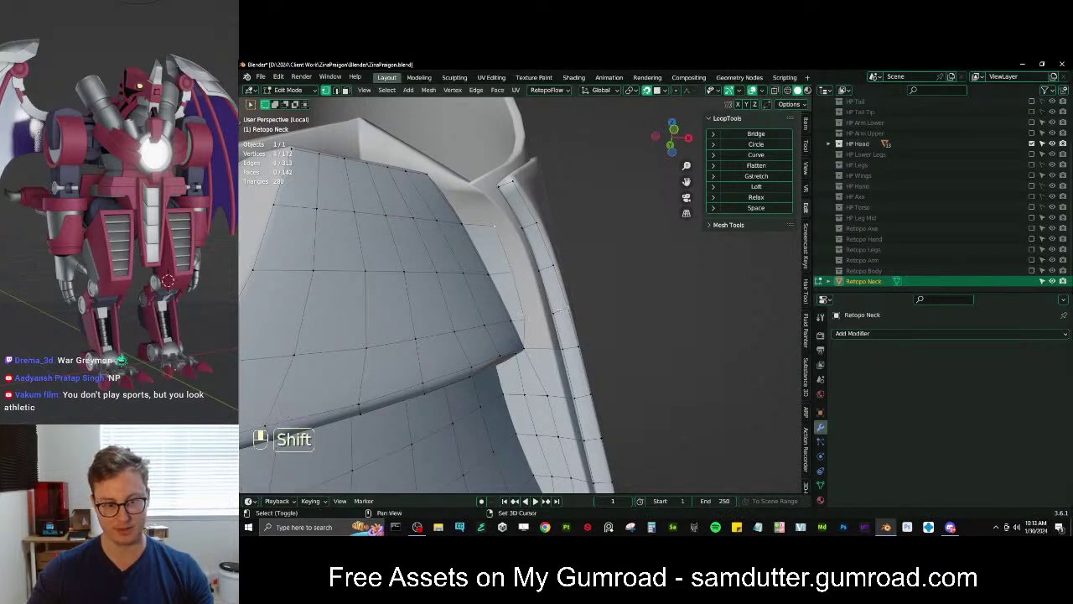
key("ctrl+z")
left_click(522, 226, "ctrl")
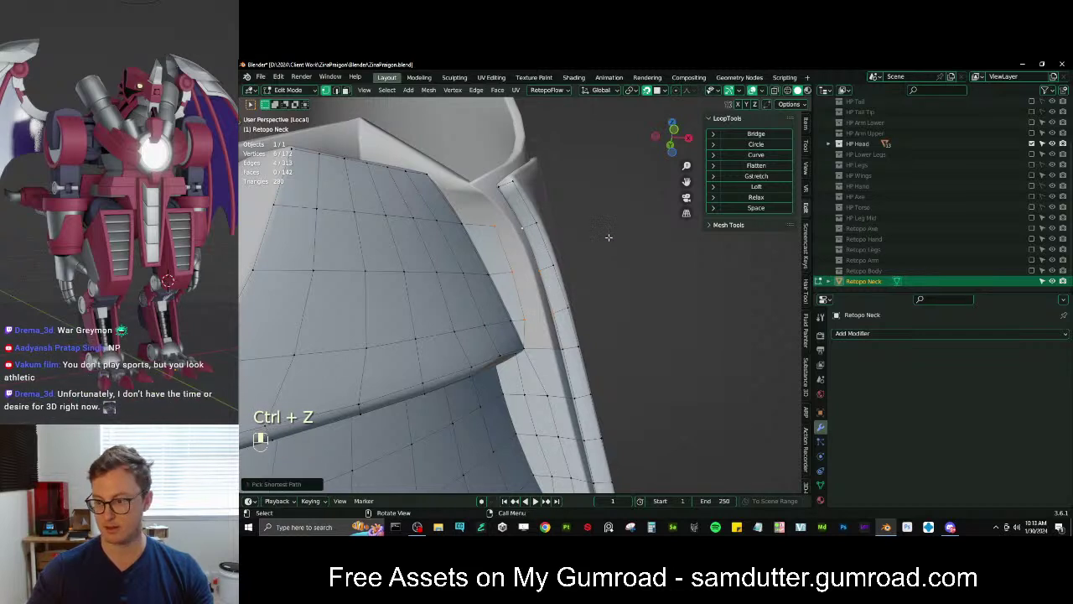
key("q")
left_click(606, 235)
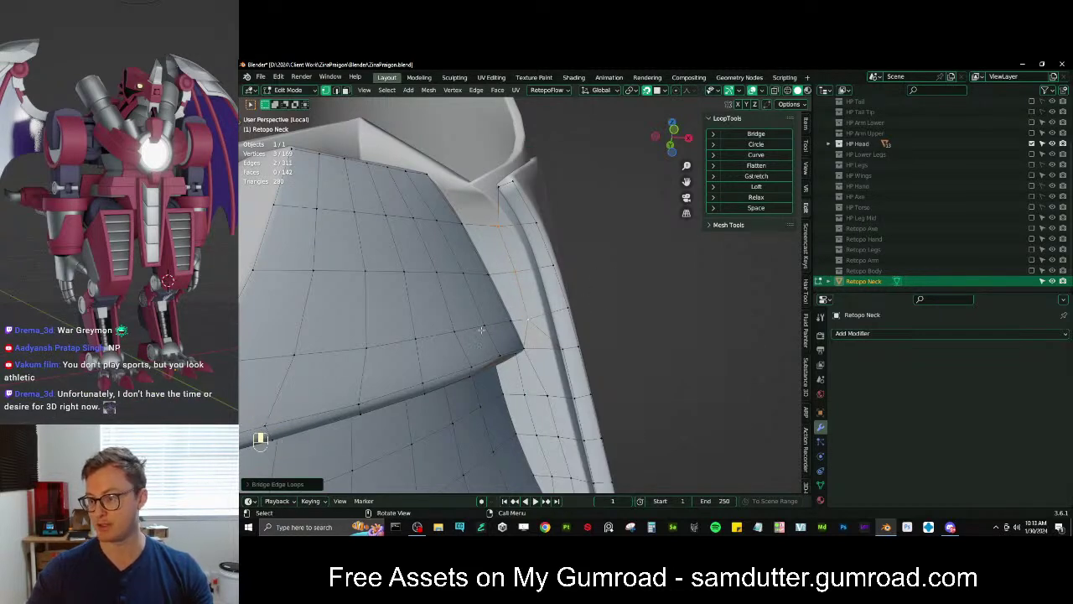
left_click(289, 484)
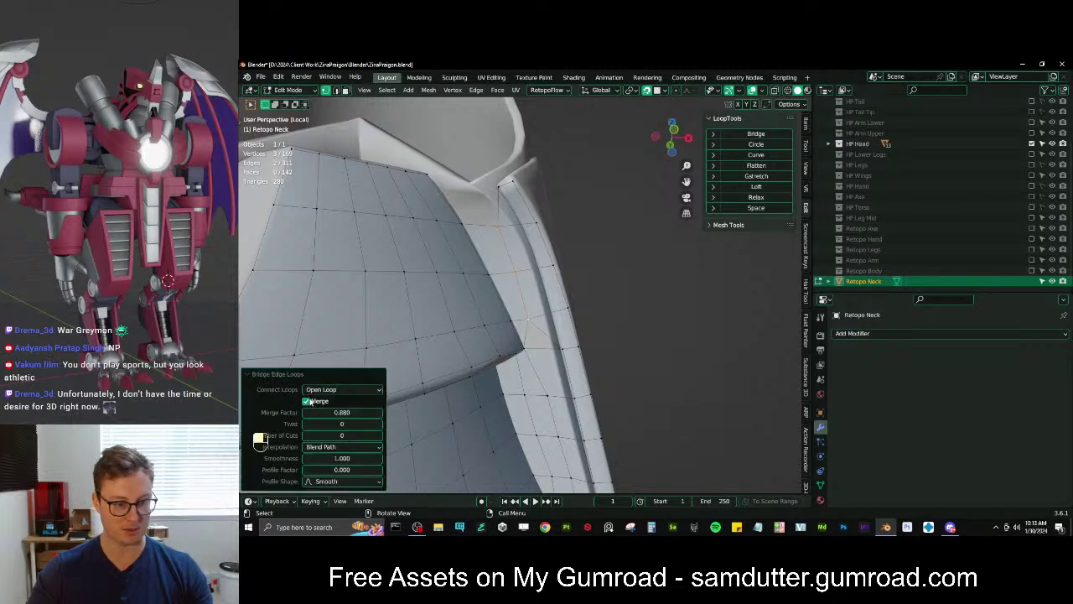
left_click(266, 375)
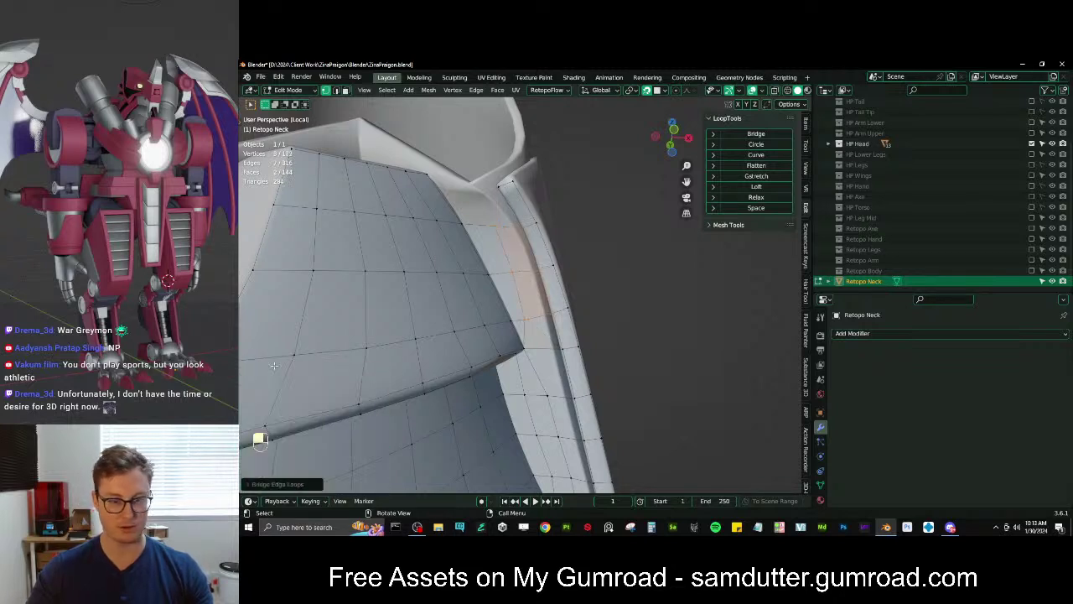
Fill the remaining quad between the bridged faces, the upper overlap's corner and the rim
left_click(526, 322)
left_click(539, 346, "alt+shift")
key("f")
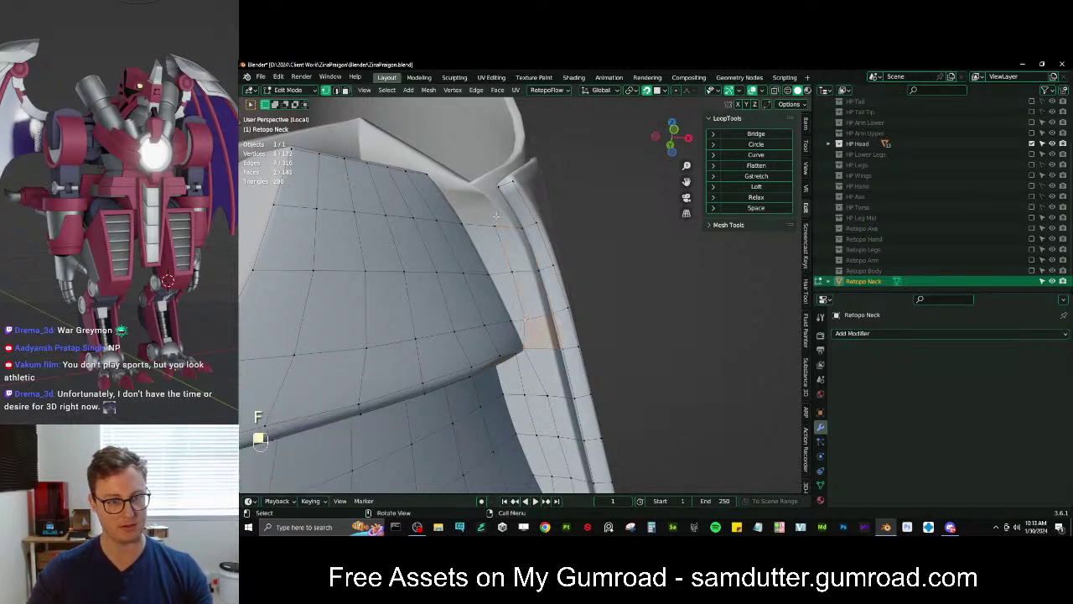
Extrude a vertex at the top of the collar panel and fill the two uppermost quads between plate and rim
middle_click_drag(496, 216, 522, 228, "shift")
left_click(534, 203)
key("e")
left_click(539, 218)
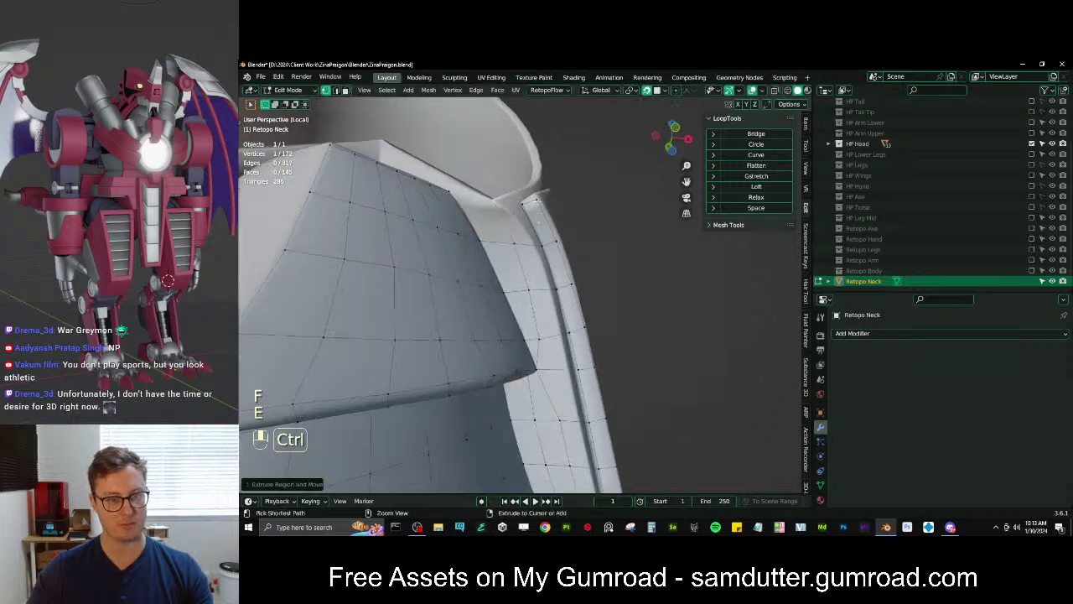
key("f")
key("f")
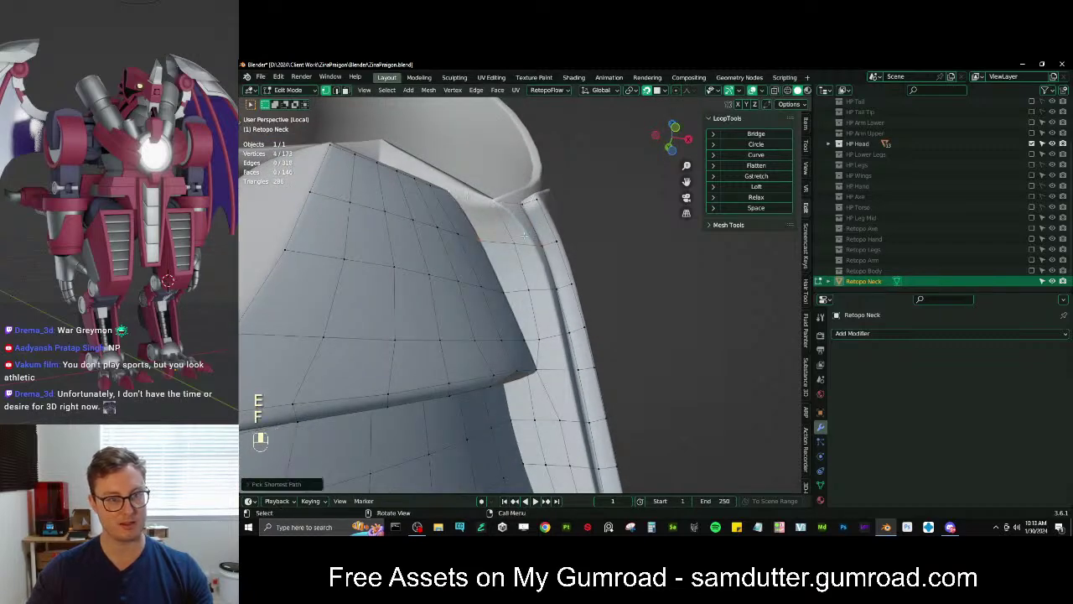
Delete the inner three vertices of the collar panel between the upper and lower overlaps
middle_click_drag(520, 206, 643, 261)
scroll(509, 276, "up", 4)
scroll(481, 293, "down", 1)
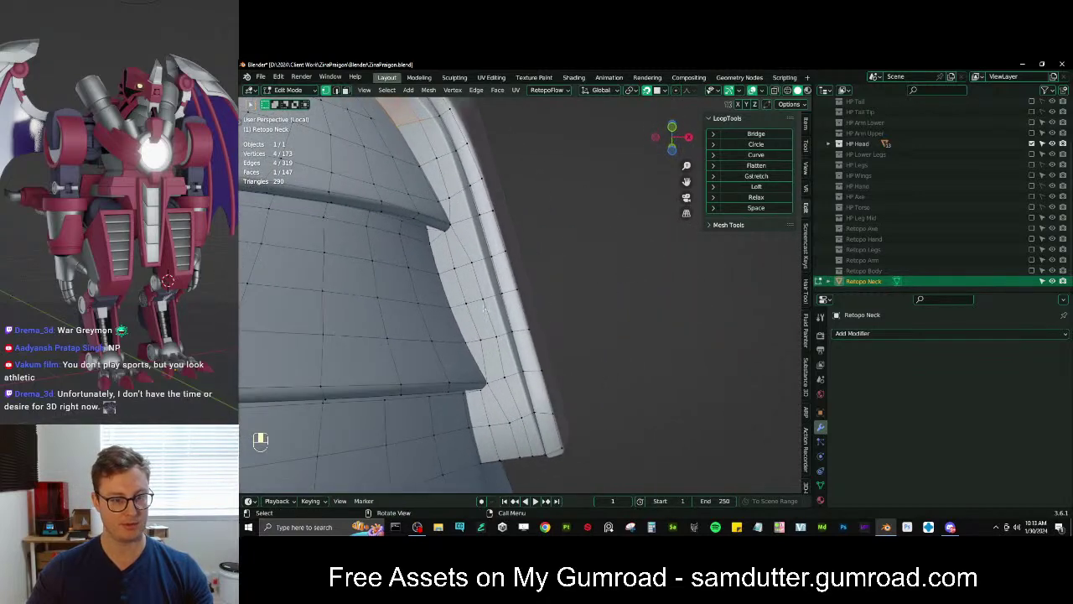
middle_click_drag(485, 293, 525, 280)
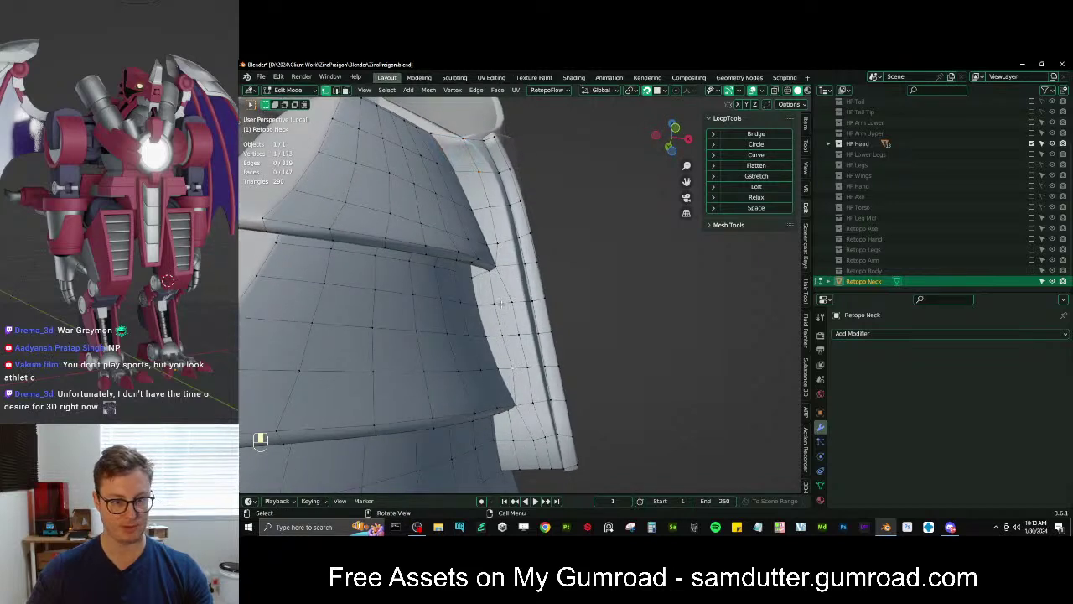
key("x")
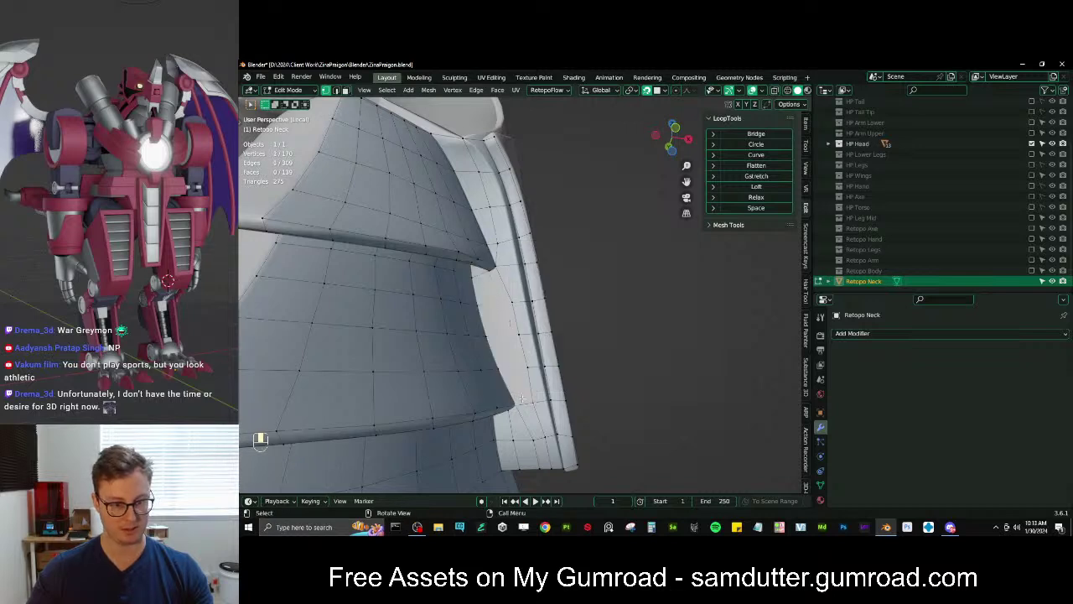
Merge the loose panel vertex into the lower overlap's corner using At Last, and shift the vertex above it
key("m")
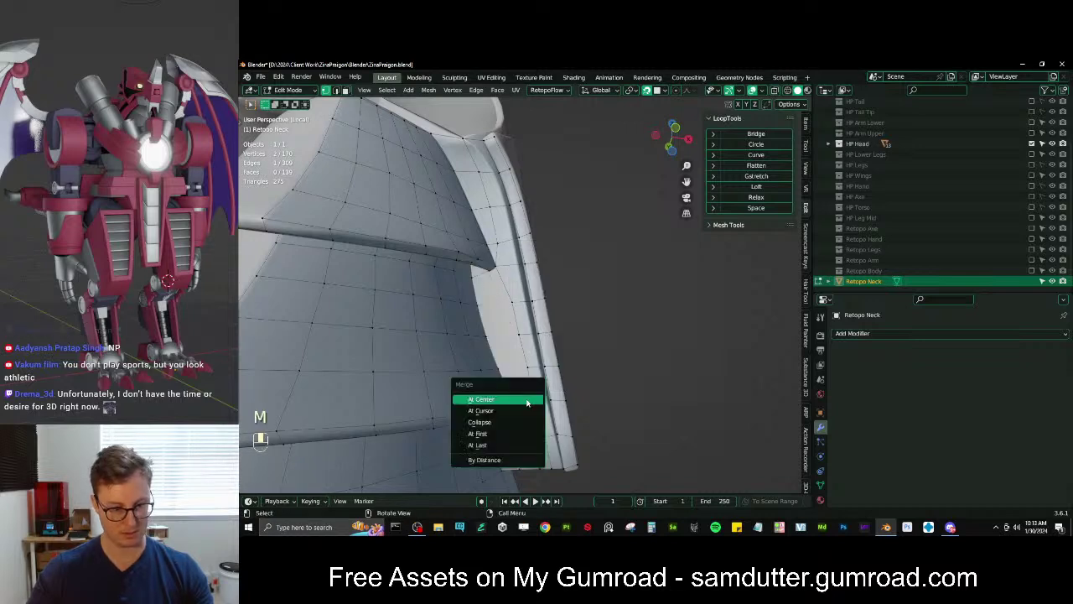
left_click(512, 443)
key("g")
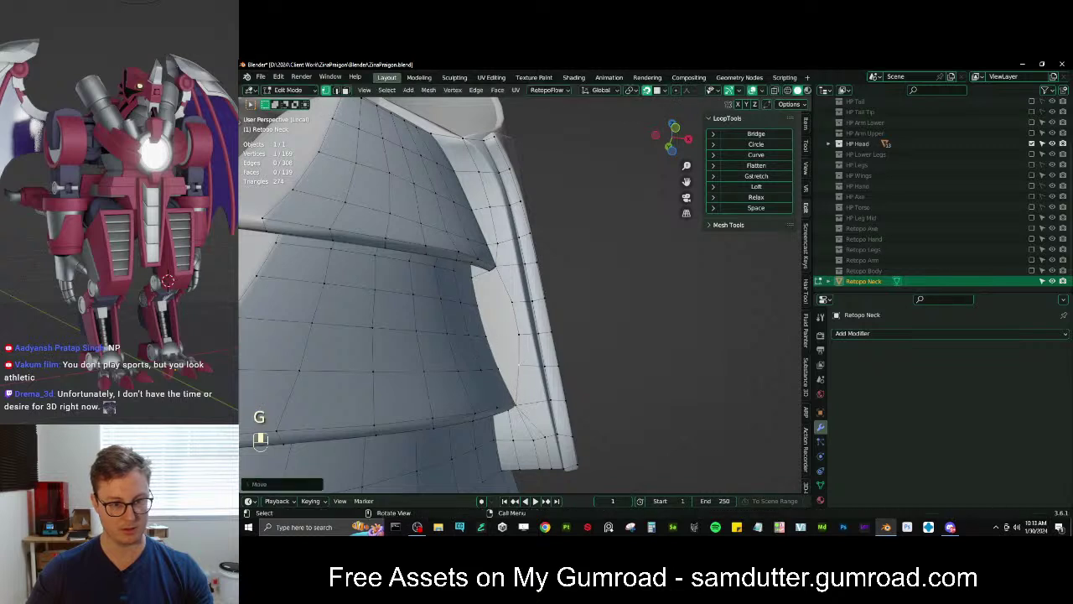
Extrude the collar panel's three-vertex edge between the overlaps inward, scale it, and fill the quads at both ends
left_click(519, 303, "ctrl")
key("e")
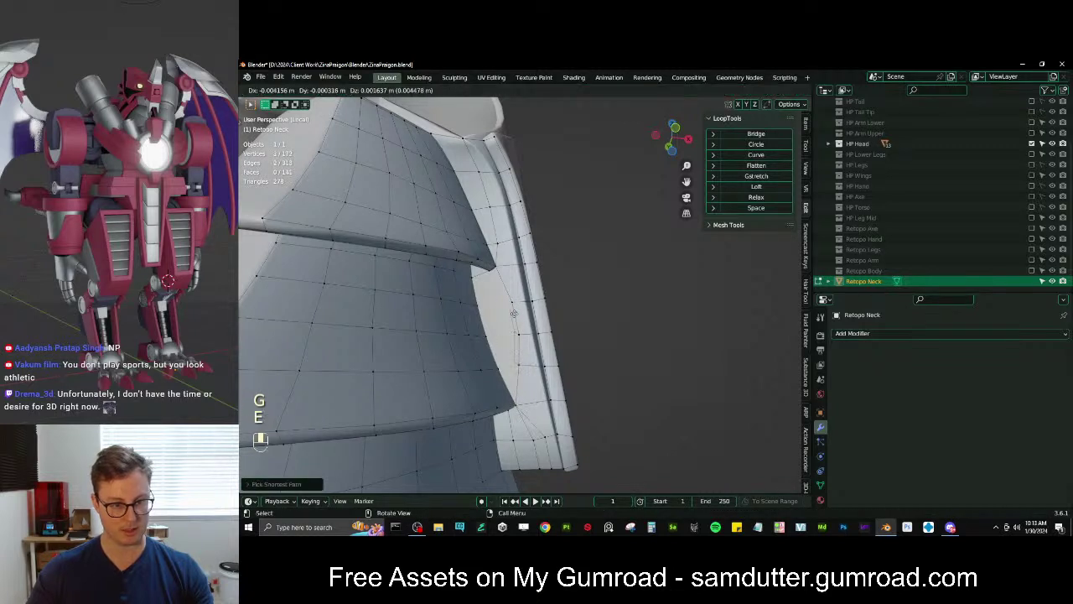
left_click(503, 298)
key("s")
left_click(501, 299)
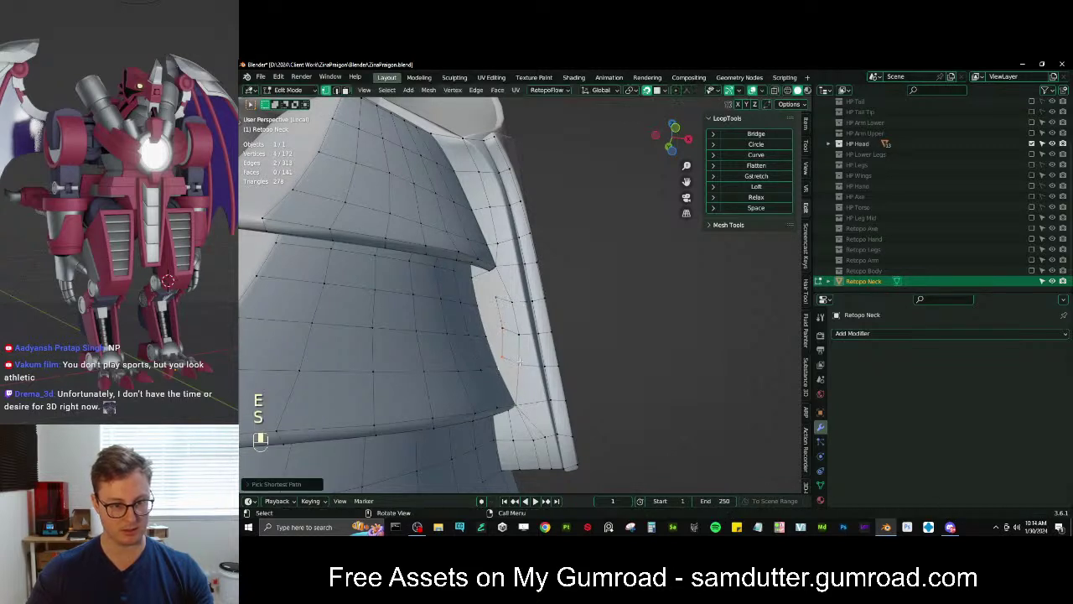
key("f")
key("f")
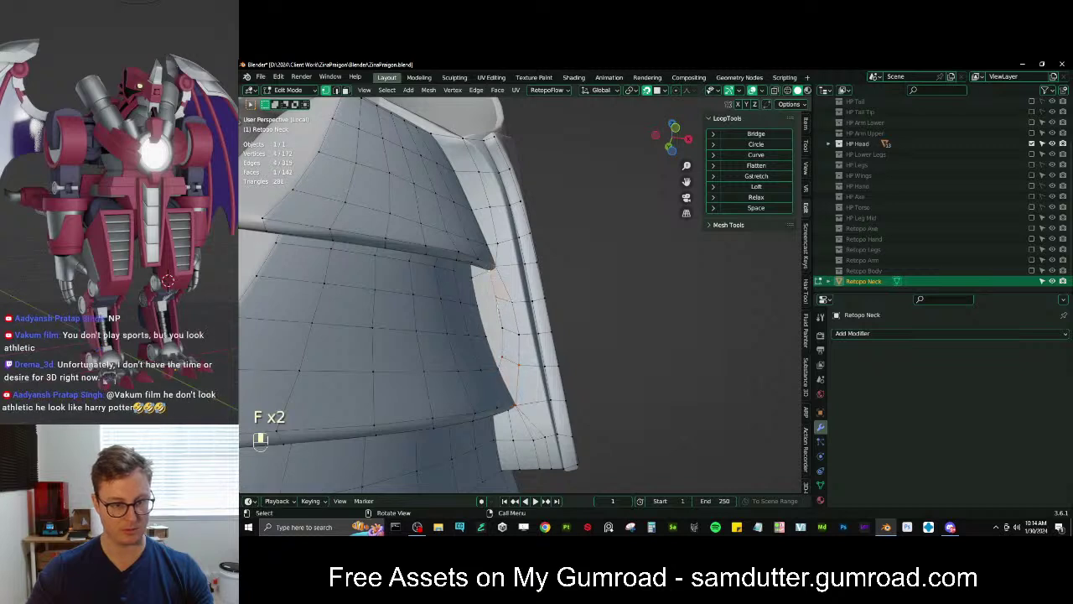
Try a loop cut through the new panel faces below the upper overlap and undo it
key("ctrl+r")
left_click(494, 268)
left_click(493, 269)
scroll(486, 293, "down", 2)
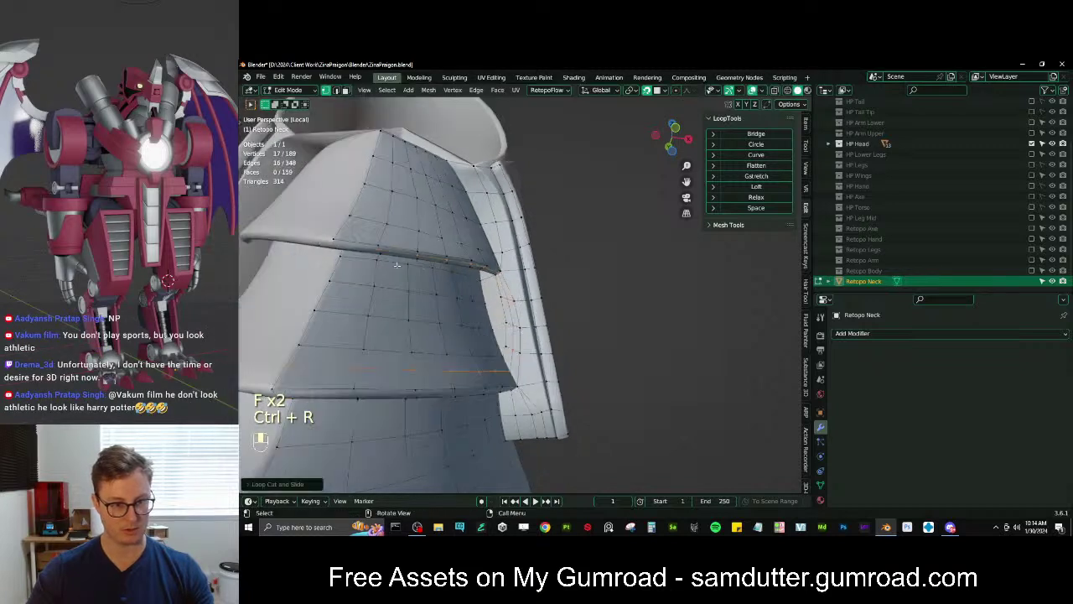
scroll(484, 313, "up", 1)
key("ctrl+z")
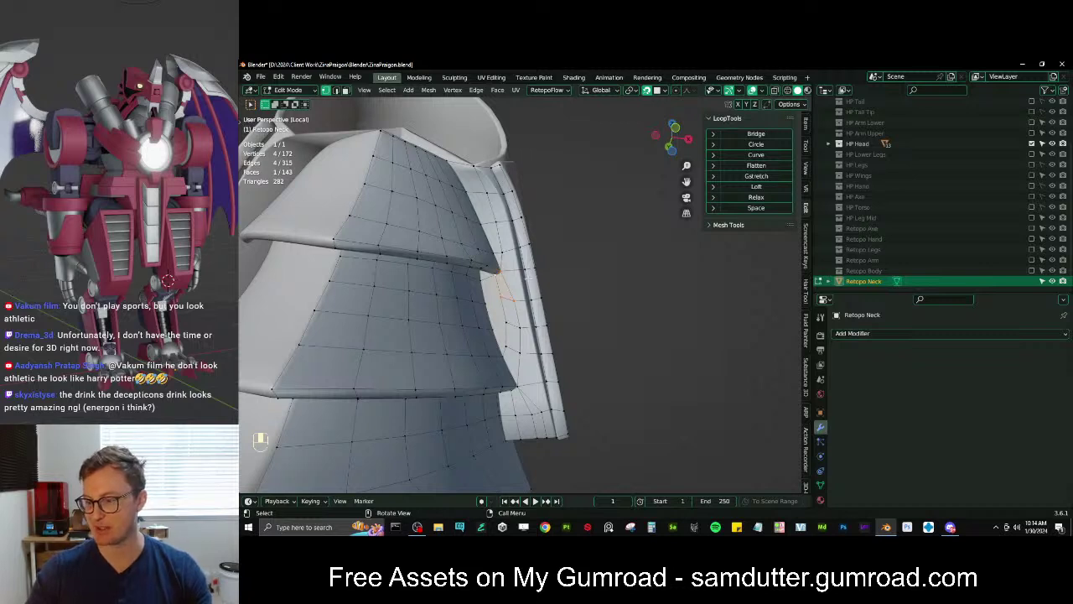
Fill the three remaining quads between the extruded panel strip and the neck plate's side edge
scroll(523, 280, "up", 2)
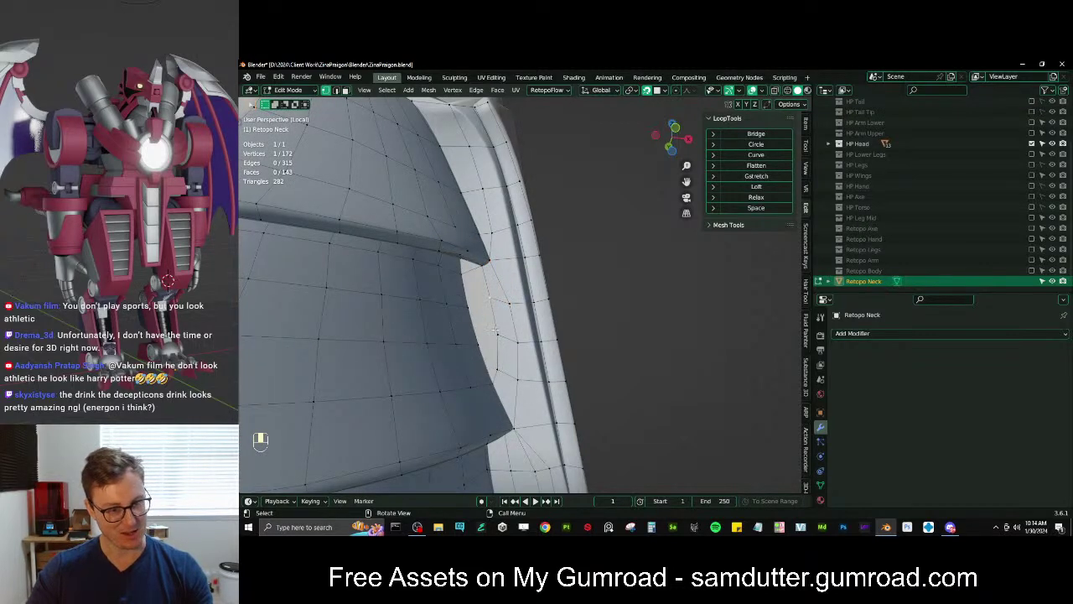
key("shift")
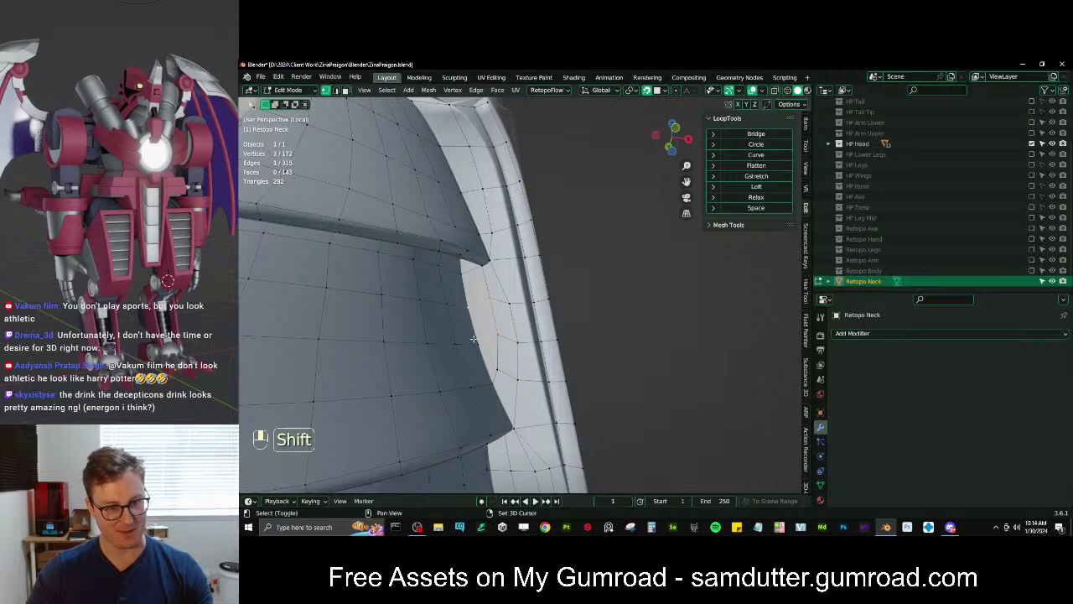
left_click(474, 338, "shift")
key("f")
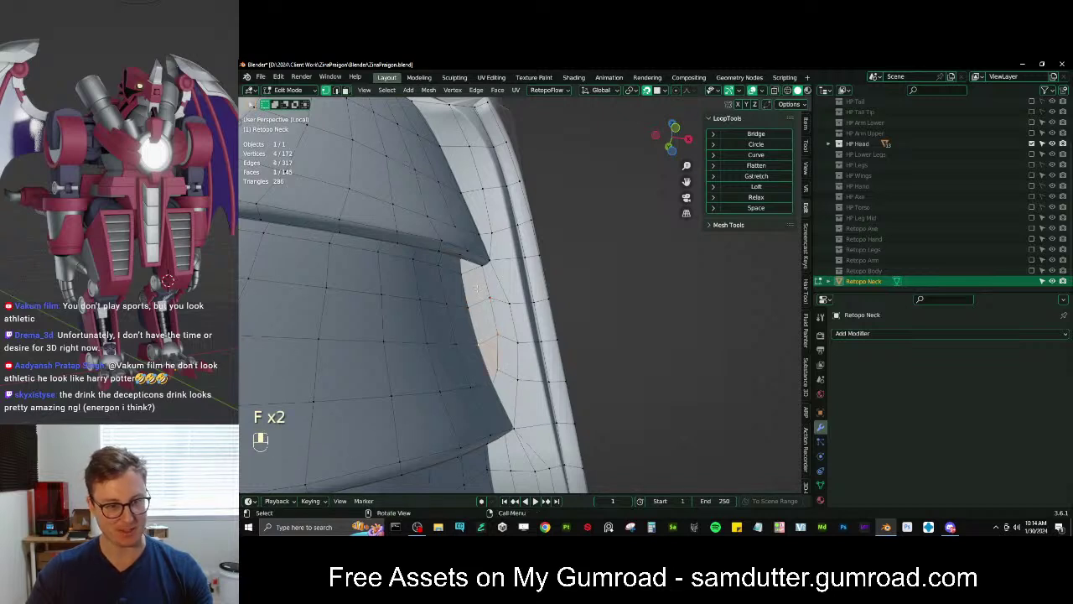
key("f")
Nudge the lowest inner vertex of the new panel strip above the lower overlap for smoother spacing
middle_click_drag(477, 303, 512, 366)
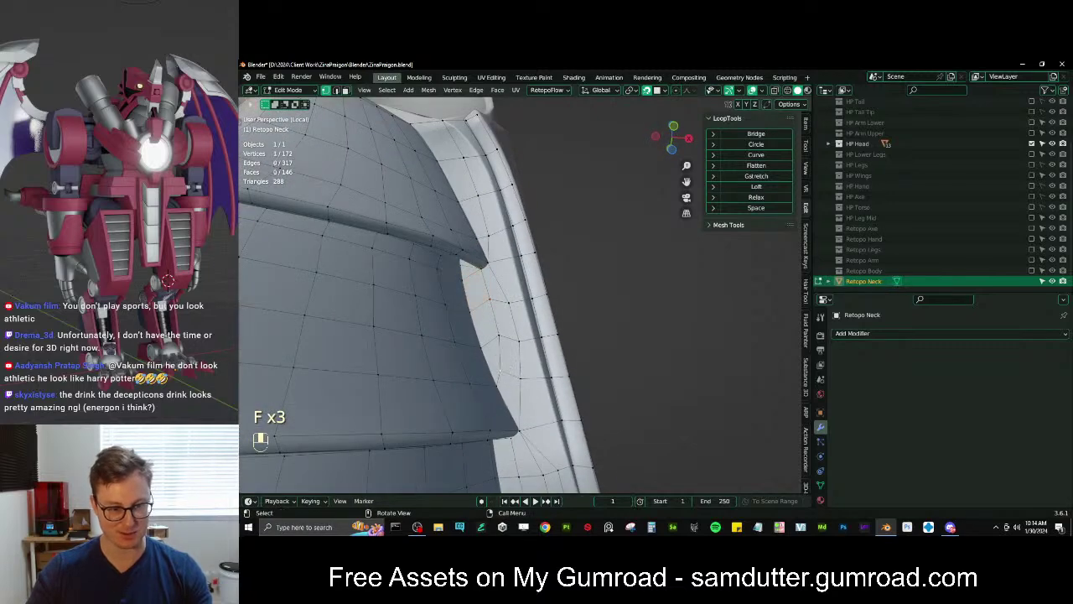
left_click(503, 371)
key("g")
left_click(505, 372)
left_click(503, 371)
key("g")
left_click(504, 372)
Reposition the two middle vertices of the panel strip between the overlaps to even out the quads
left_click(510, 341)
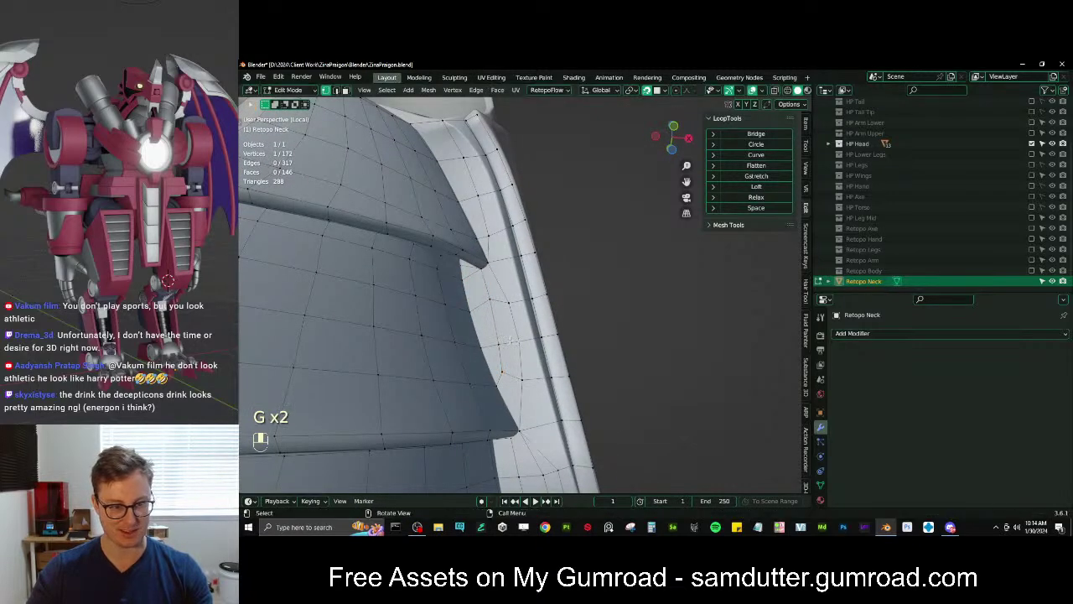
key("g")
left_click(505, 343)
left_click(502, 342)
key("g")
left_click(501, 344)
left_click(520, 341)
key("g")
left_click(520, 341)
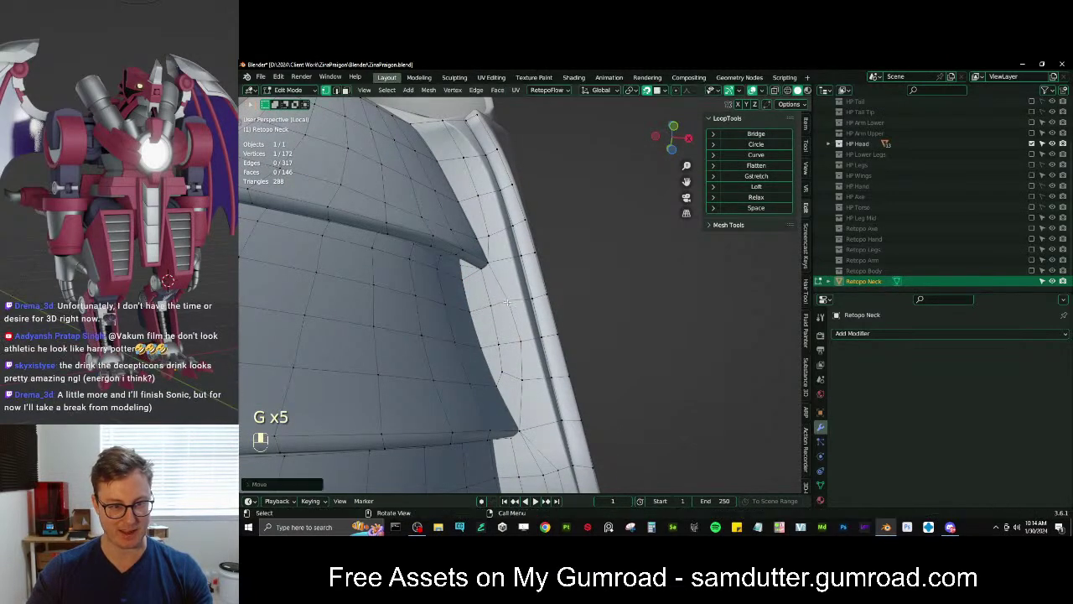
Shift the collar panel vertex just above the upper overlap's corner
middle_click_drag(504, 285, 514, 298, "shift")
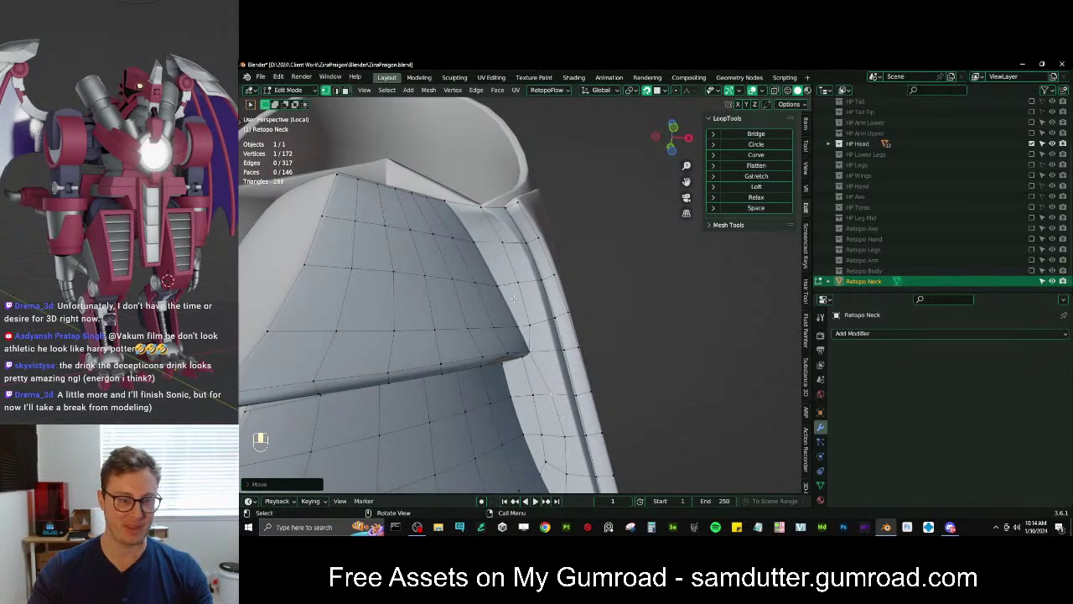
middle_click_drag(530, 322, 549, 340, "shift")
key("g")
left_click(533, 346)
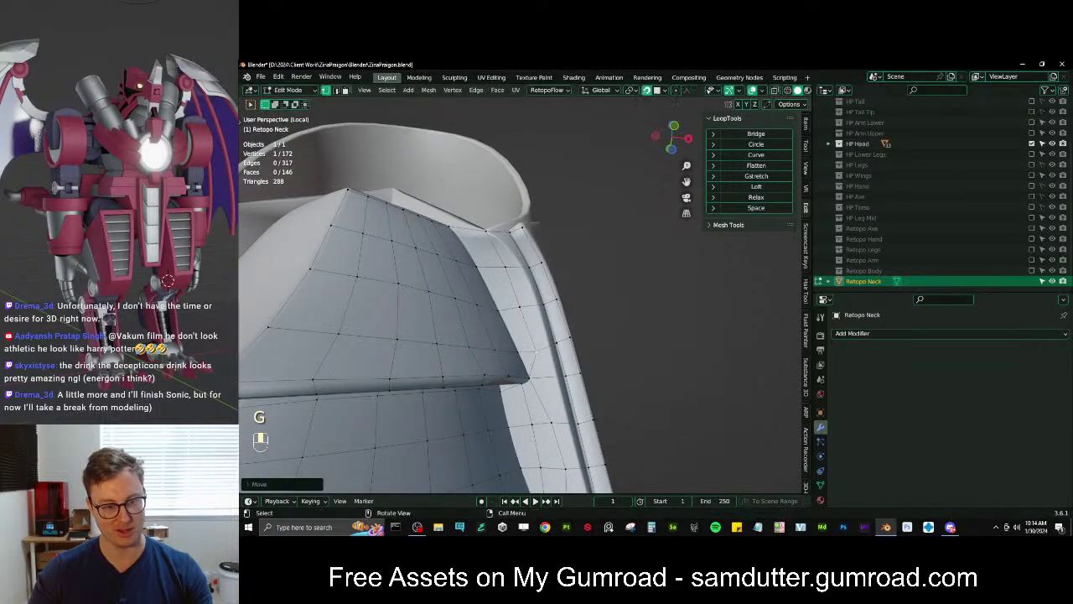
key("g")
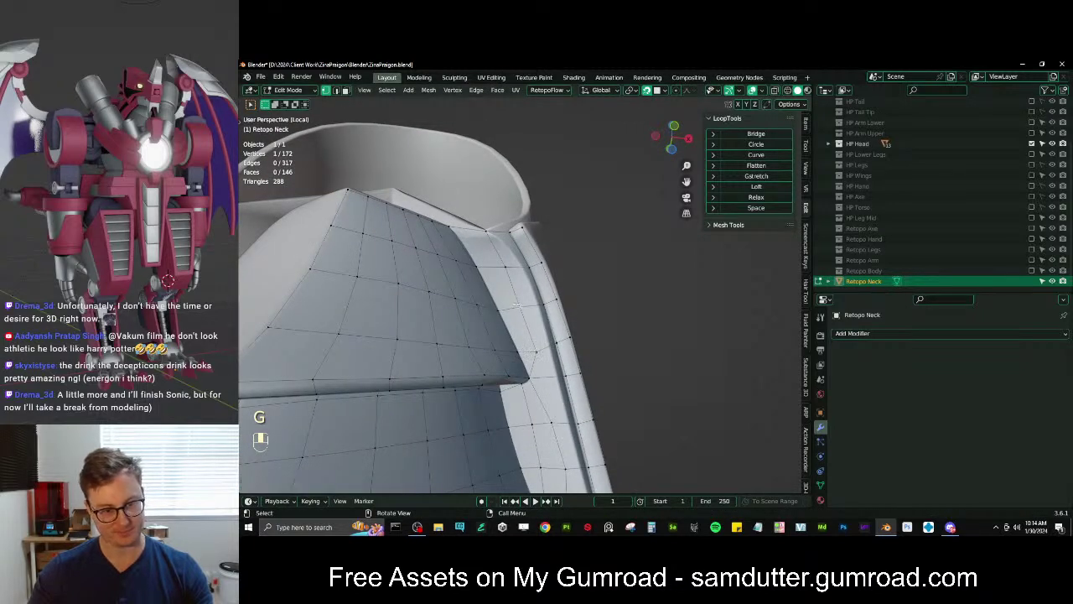
Dissolve the lengthwise panel edge just above the upper overlap's corner
left_click(527, 308)
left_click(529, 346, "shift")
key("x")
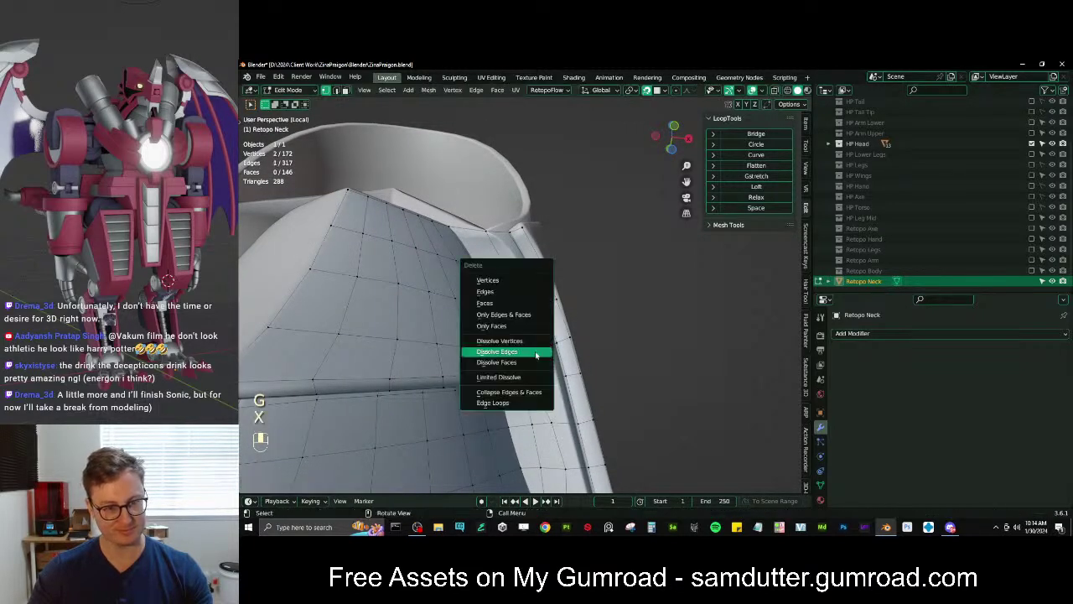
left_click(534, 351)
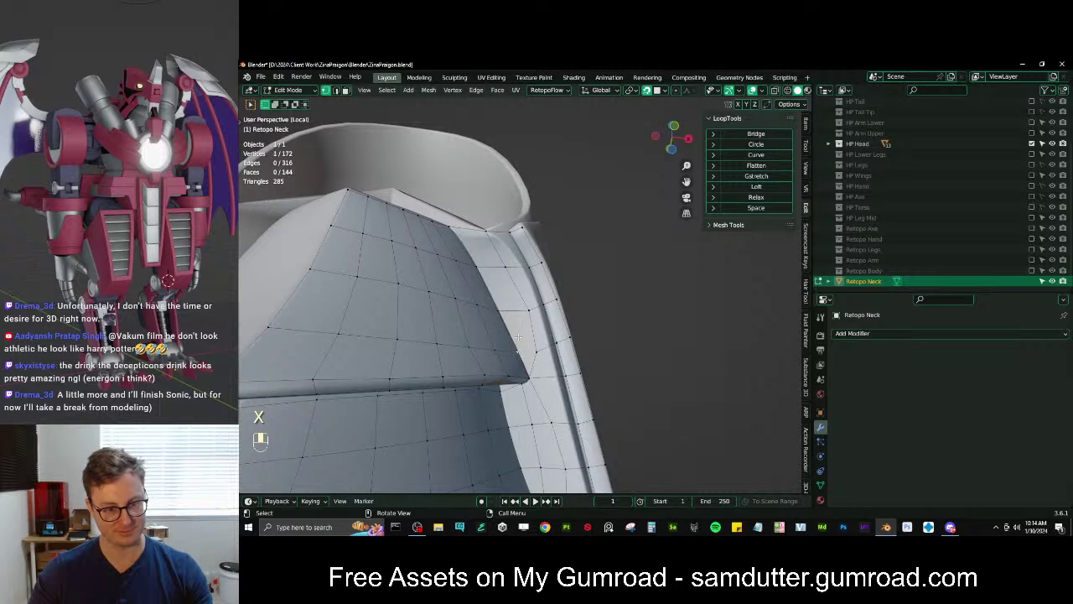
Try a loop cut through the upper panel with a filled face beneath it, and undo back past the edge dissolve
key("e")
key("ctrl+z")
key("ctrl+r")
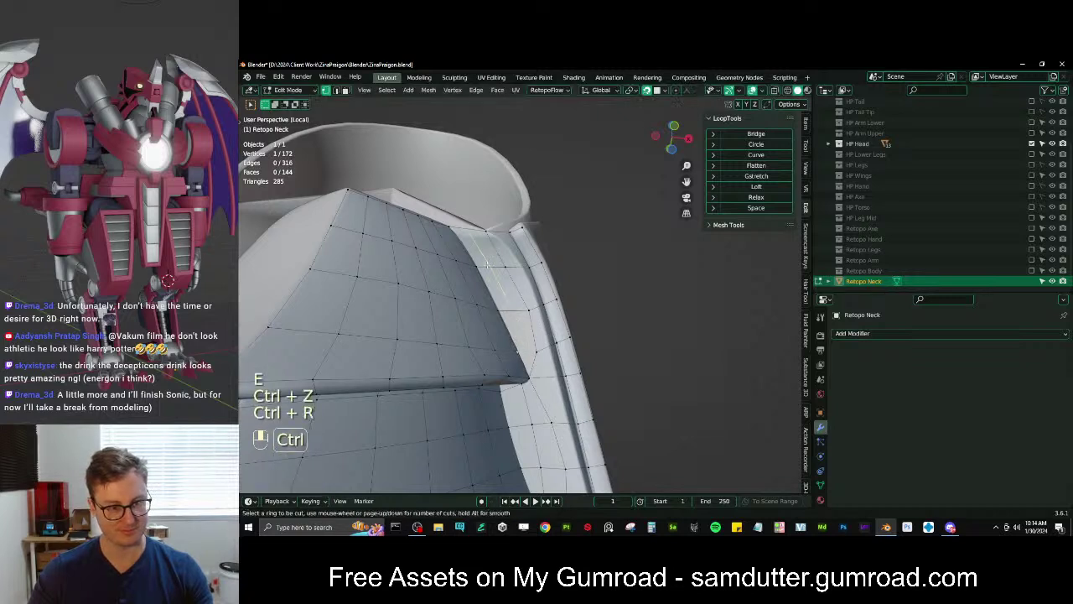
left_click(519, 310)
left_click(521, 345, "shift")
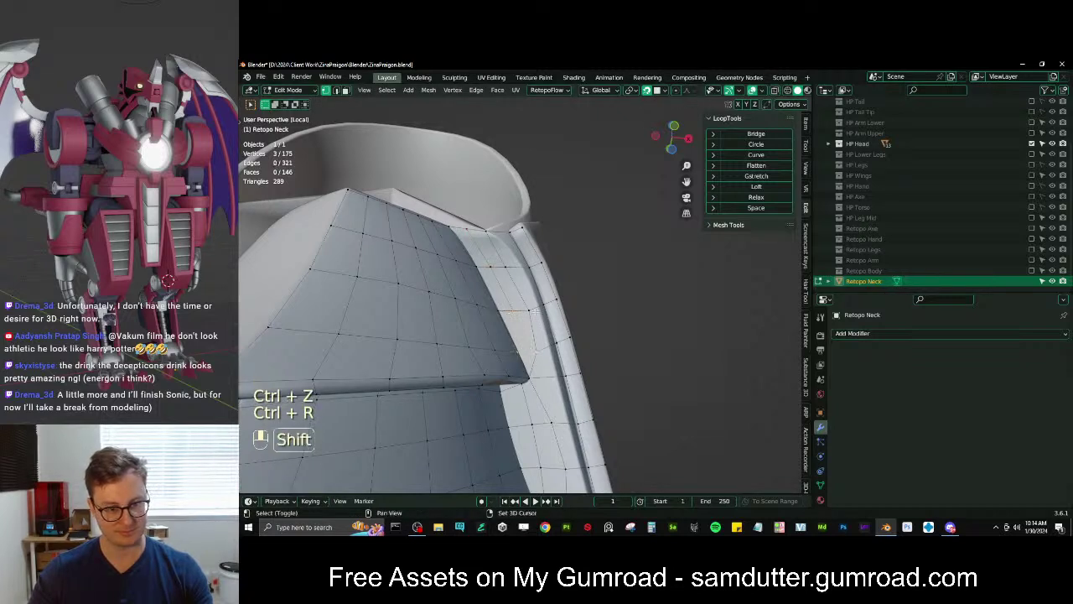
left_click(529, 311, "shift")
key("f")
left_click(503, 314)
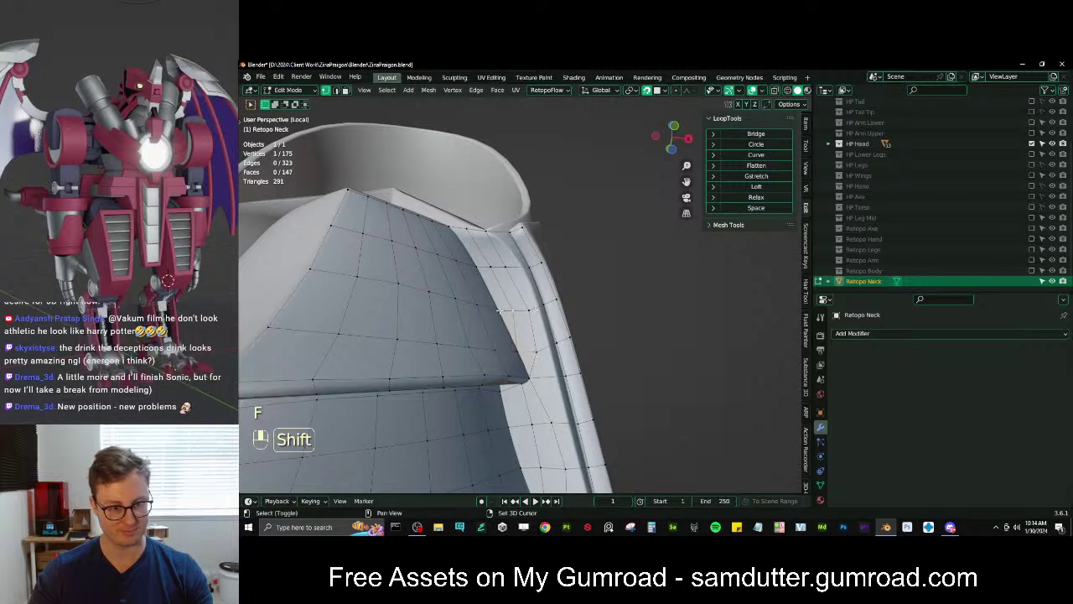
left_click(532, 345, "shift")
key("ctrl+z")
key("ctrl+z")
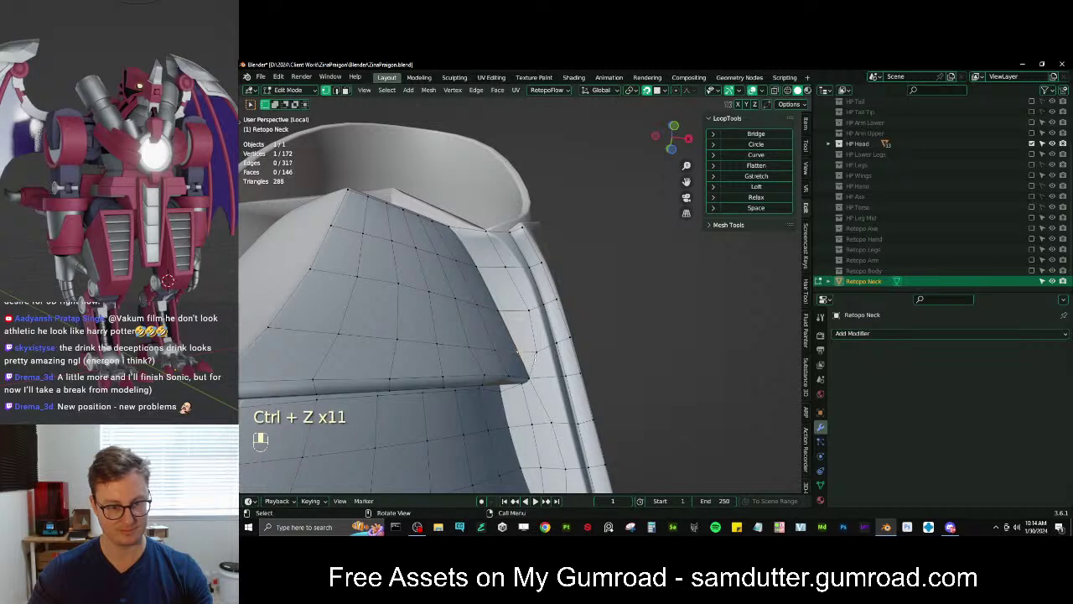
Merge the two panel vertices beside the upper overlap's corner and dissolve the leftover edges across the adjoining rim
left_click(534, 375)
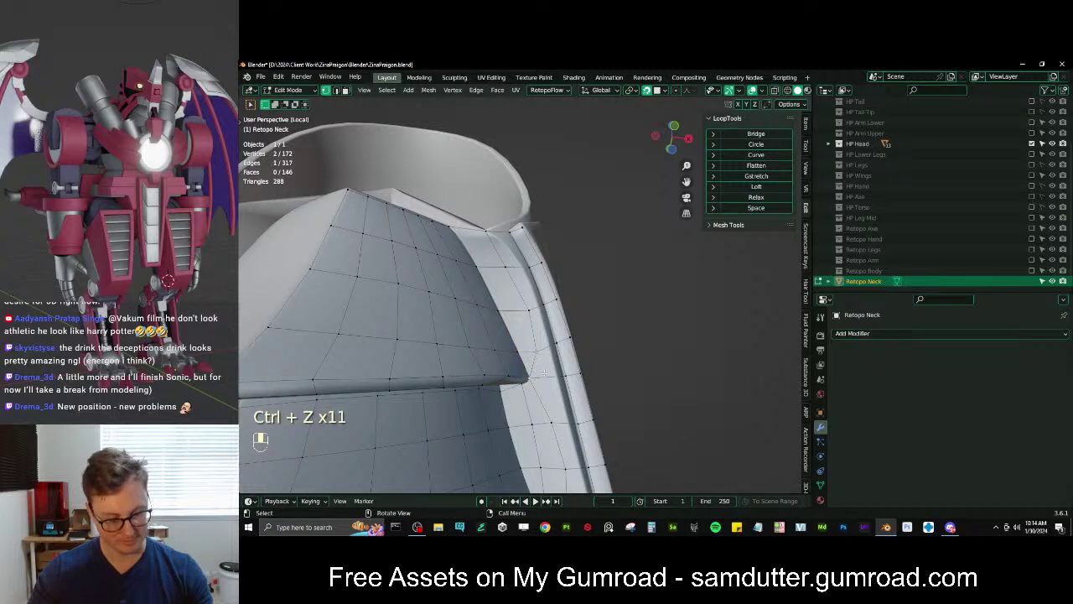
key("m")
left_click(537, 370)
left_click(564, 347)
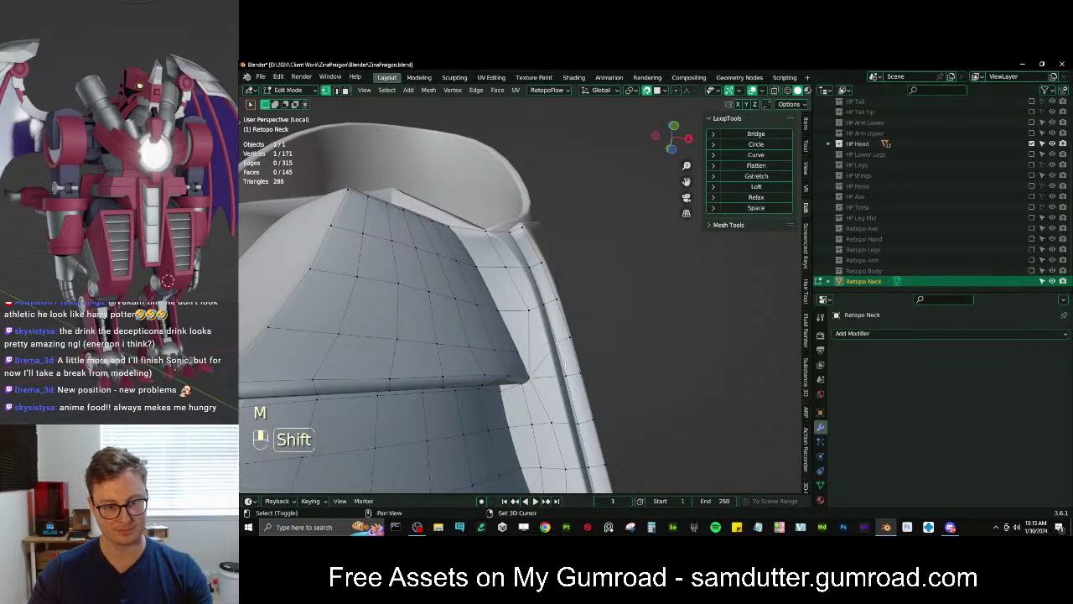
left_click(570, 347, "alt+shift")
key("x")
left_click(622, 351)
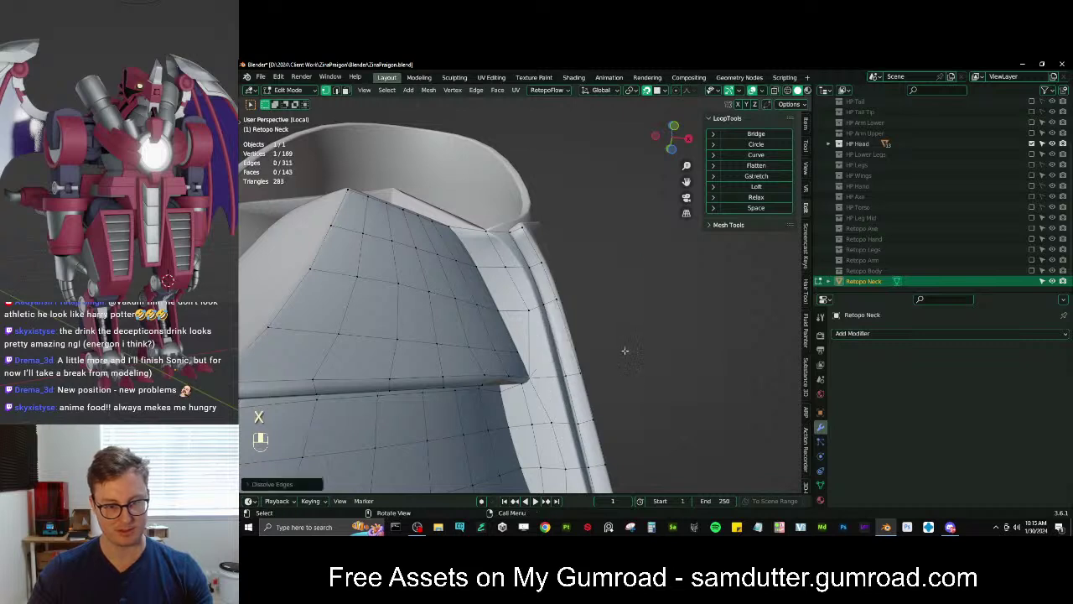
middle_click_drag(622, 352, 622, 352)
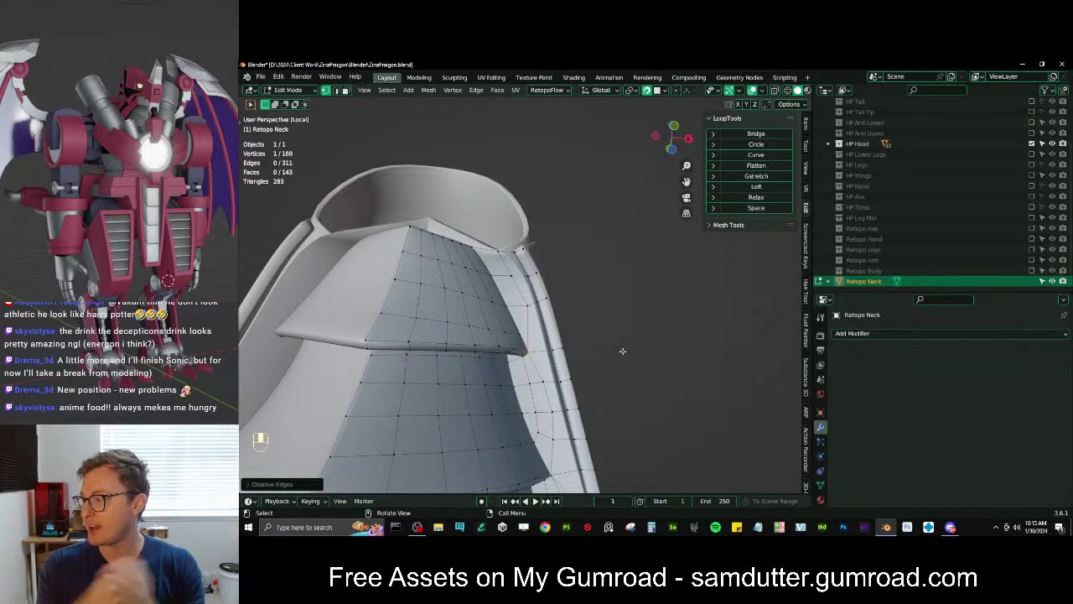
Edge-slide the three-vertex row across panel and rim down toward the upper overlap's corner
scroll(543, 328, "up", 3)
middle_click_drag(555, 329, 535, 324)
left_click(534, 328)
key("g")
left_click(537, 334)
key("ctrl+z")
left_click(562, 301, "ctrl")
key("g")
key("g")
left_click(561, 339)
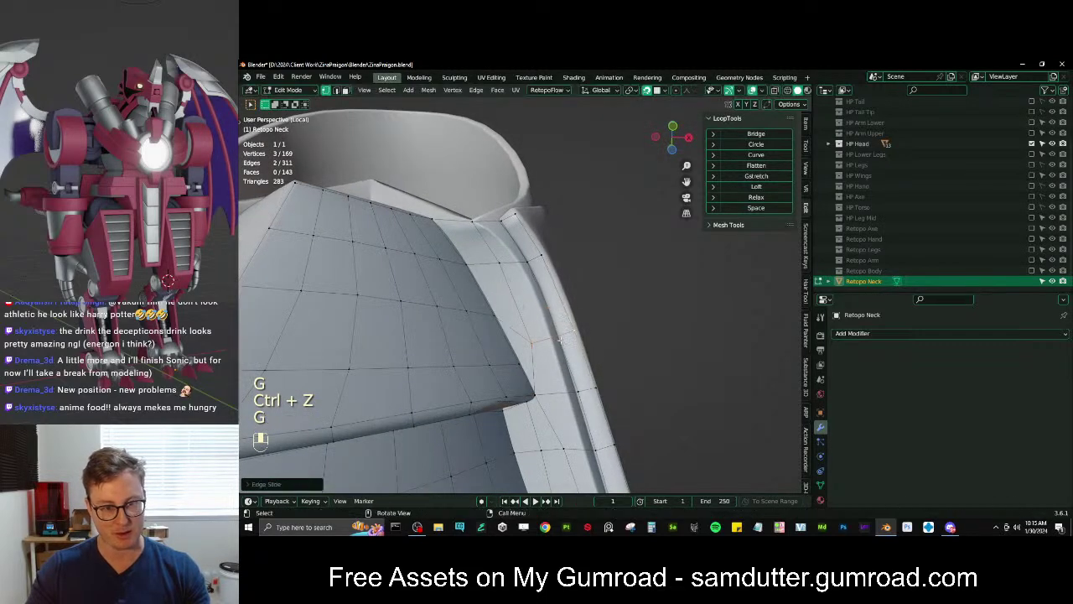
Fit the slid row's two rim vertices to the high-poly rim
key("g")
left_click(563, 338)
key("g")
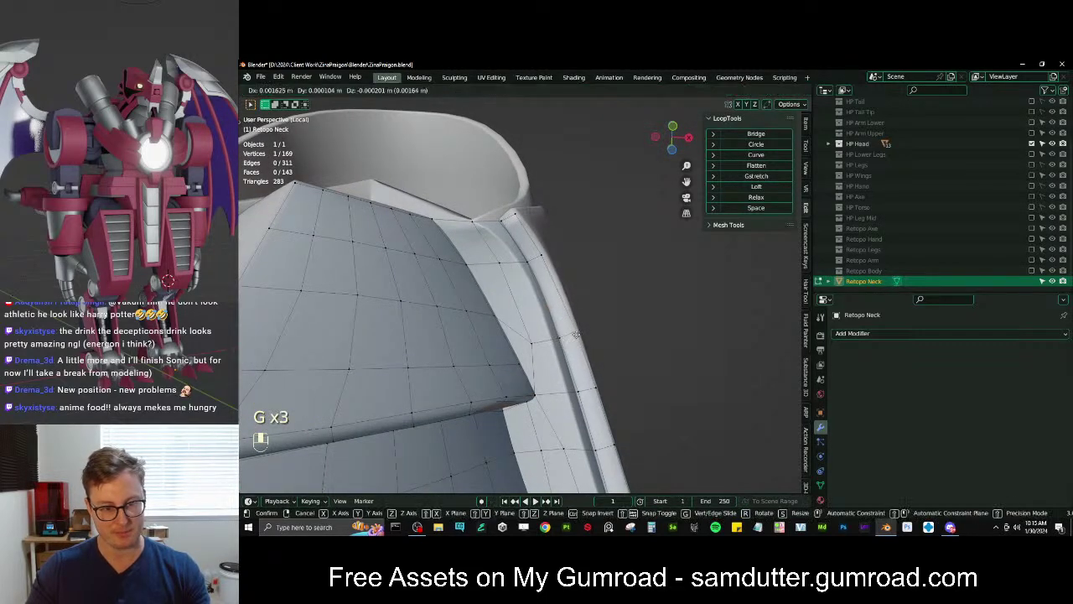
left_click(575, 334)
Move the next row's rim and panel vertices downward, and adjust the panel vertex above them to even the spacing
left_click(549, 253)
key("g")
left_click(553, 264)
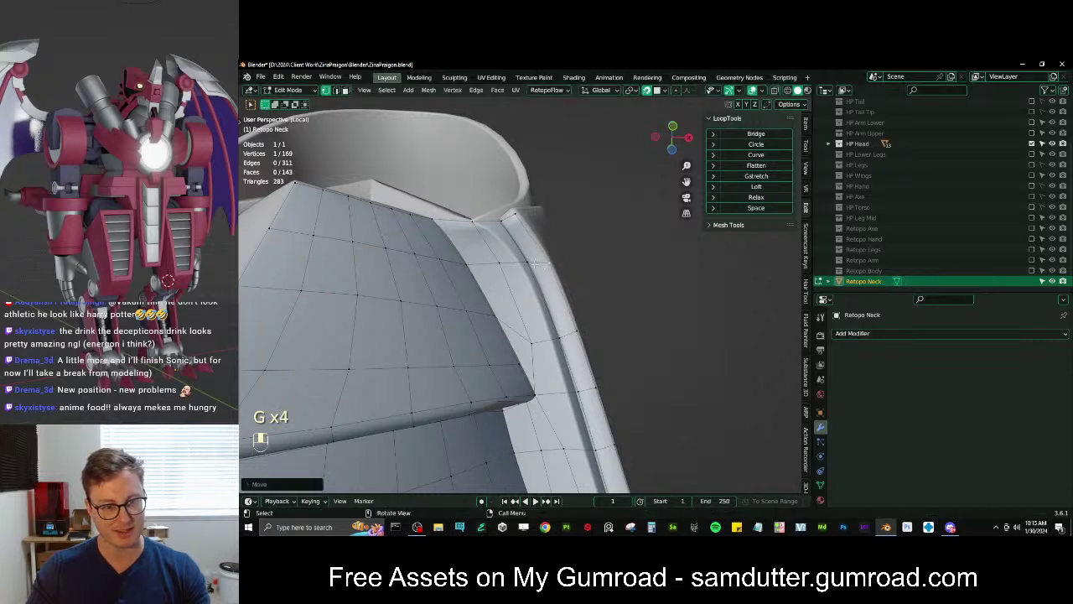
left_click(534, 264)
key("g")
left_click(539, 272)
left_click(499, 265)
key("g")
left_click(507, 278)
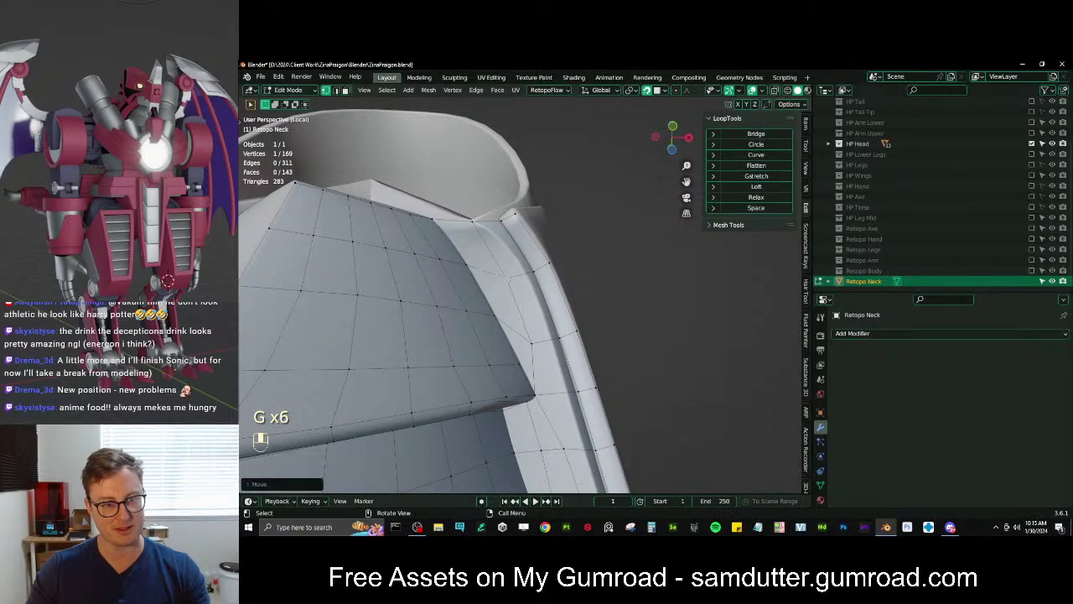
left_click(486, 233)
key("g")
left_click(491, 239)
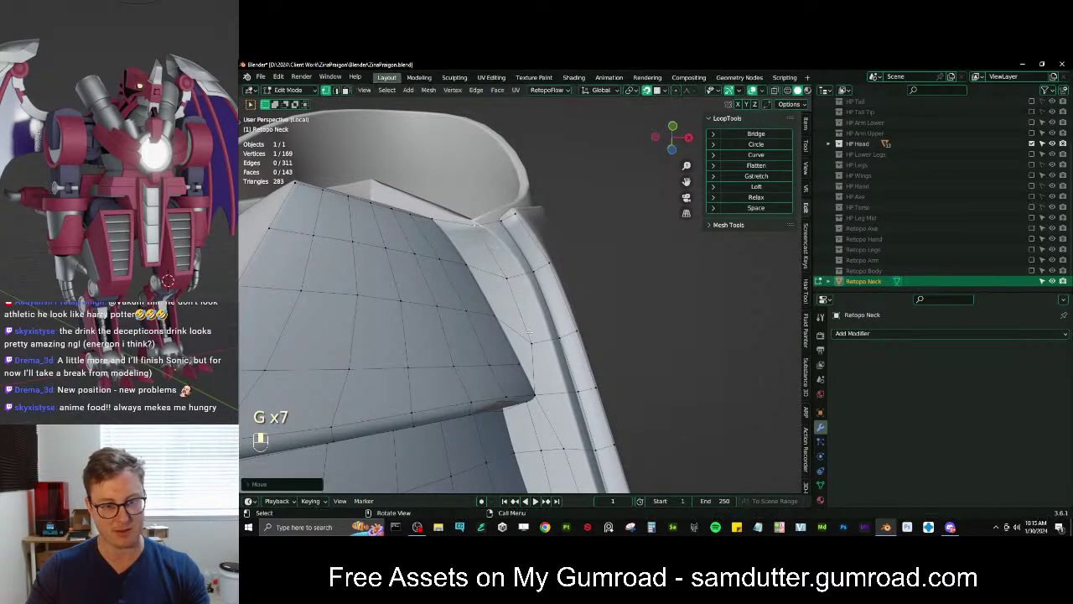
Raise the panel vertex above the upper overlap's corner and nudge the neighbouring vertex on the plate's side edge
left_click(530, 333)
key("g")
left_click(530, 323)
key("g")
left_click(530, 321)
left_click(521, 365)
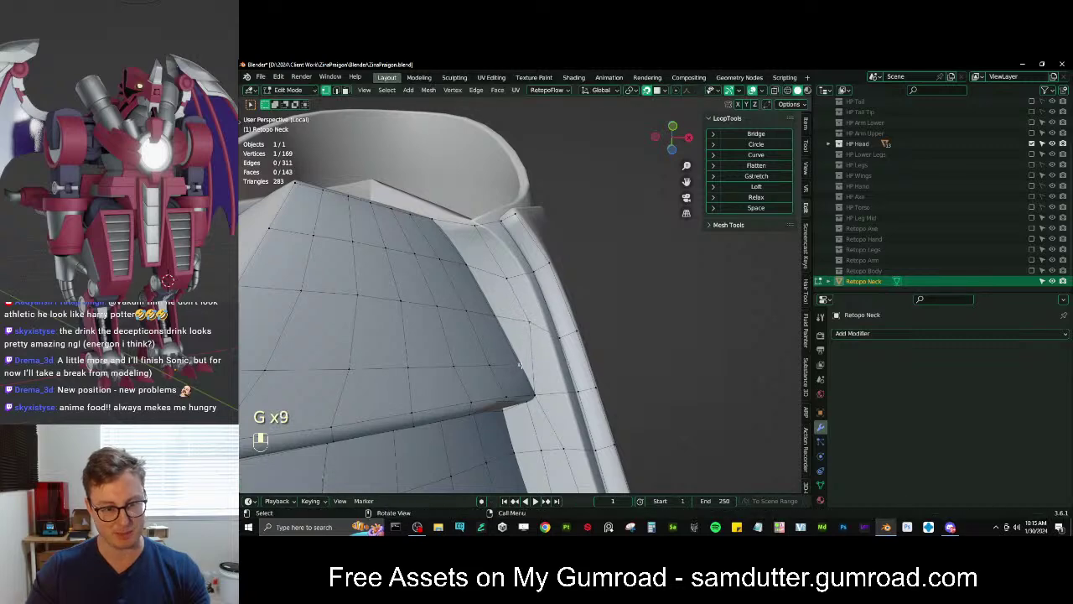
key("g")
left_click(523, 366)
From the underside, align the plate's corner vertex at the foot of the narrow strut and the side-edge vertex beside it
middle_click_drag(517, 334, 521, 283)
middle_click_drag(521, 283, 530, 303, "shift")
scroll(518, 278, "up", 3)
middle_click_drag(530, 304, 530, 298, "shift")
middle_click_drag(530, 298, 555, 377)
scroll(622, 284, "up", 2)
key("g")
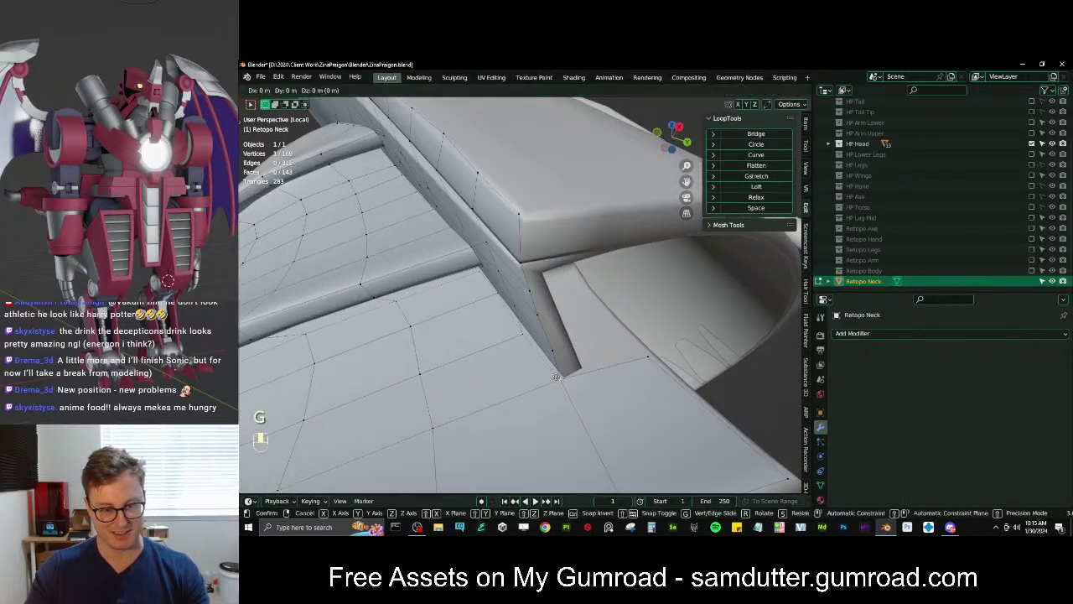
left_click(559, 377)
left_click(522, 333)
key("g")
left_click(522, 331)
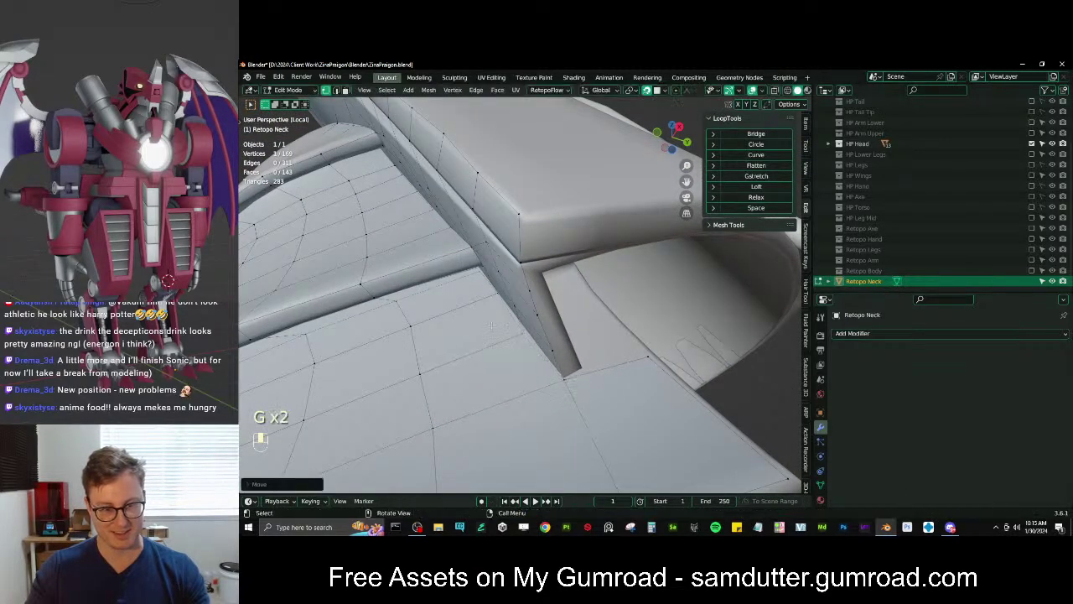
Add a loop cut through the plate's end quad beside the strut and move its new vertex to the strut's foot
middle_click_drag(520, 331, 499, 309)
key("ctrl+r")
left_click(595, 342)
left_click(576, 343)
key("g")
left_click(541, 396)
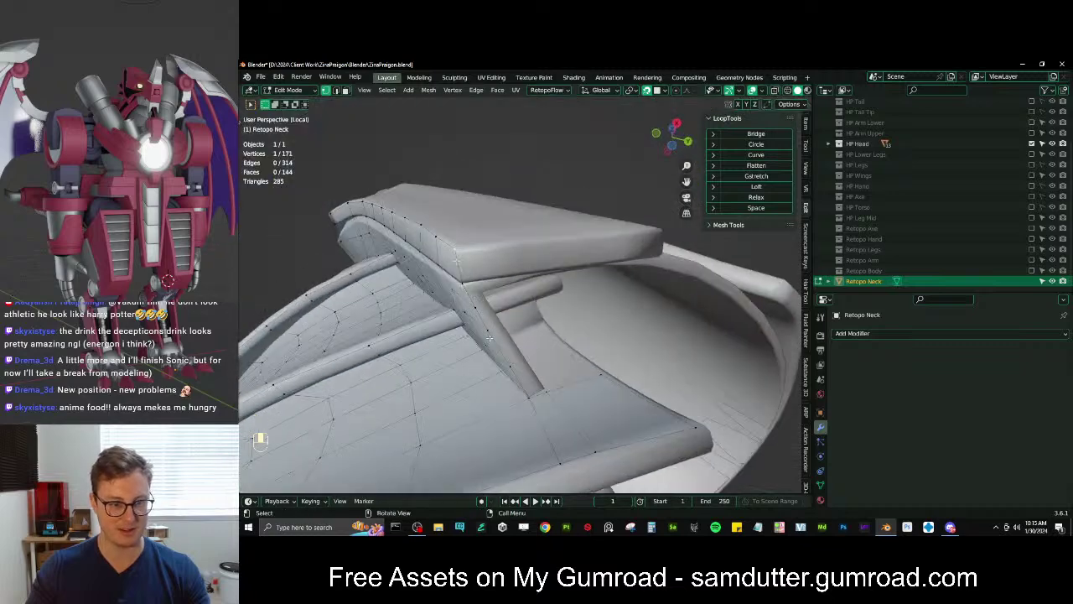
Extrude the vertex run along the strut and rim end across the strut's face, and adjust the vertex below the rim
left_click(506, 366, "ctrl")
key("e")
left_click(521, 362)
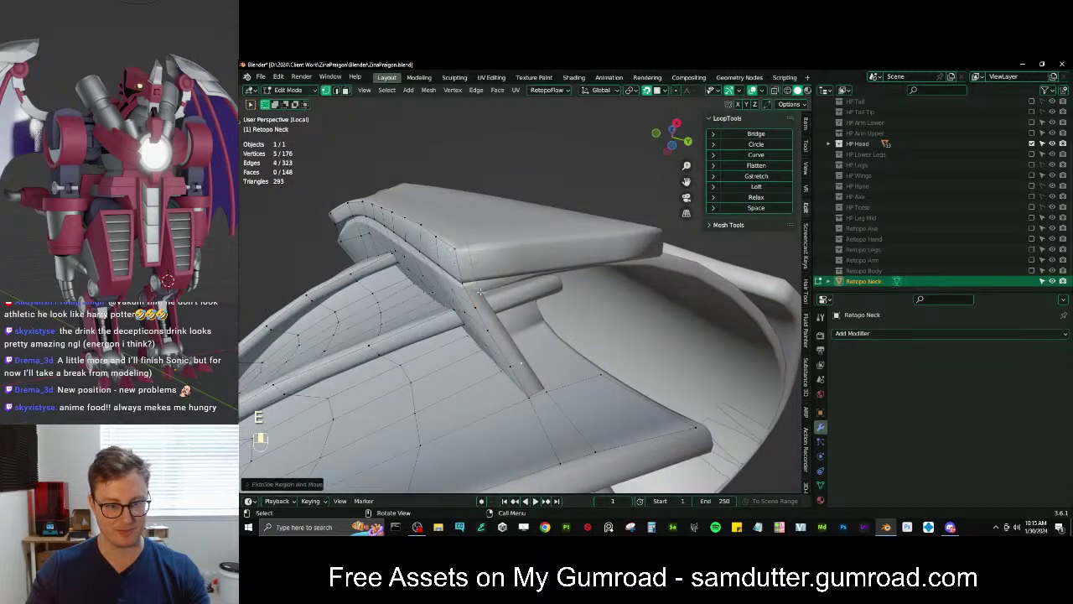
left_click(477, 280)
key("g")
left_click(477, 274)
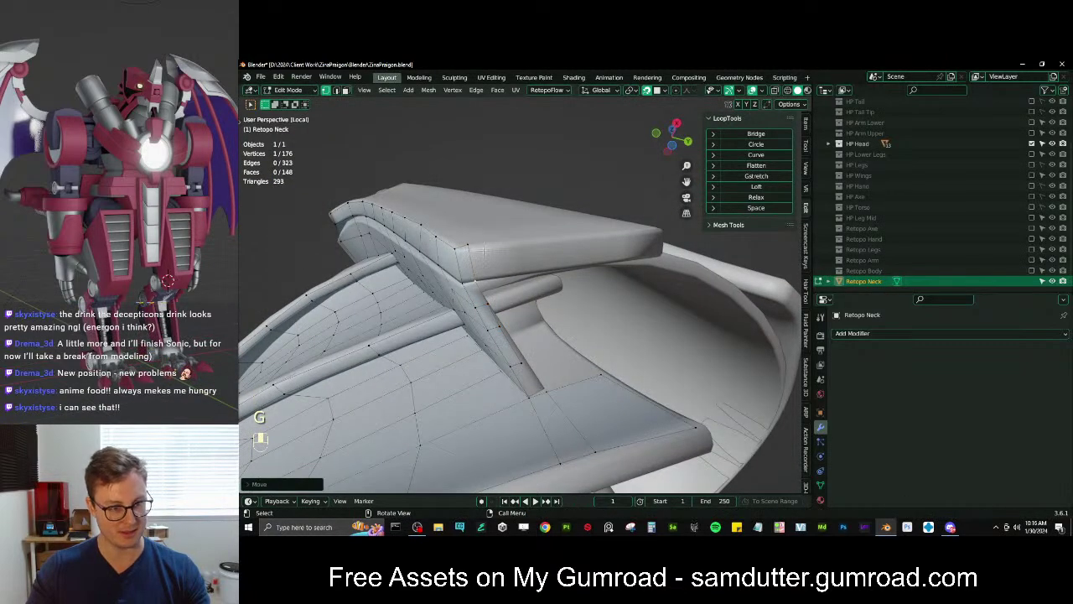
Extrude the rim's end edge along the thick end of the collar panel to its far corner, scaling and moving it to fit
key("g")
key("e")
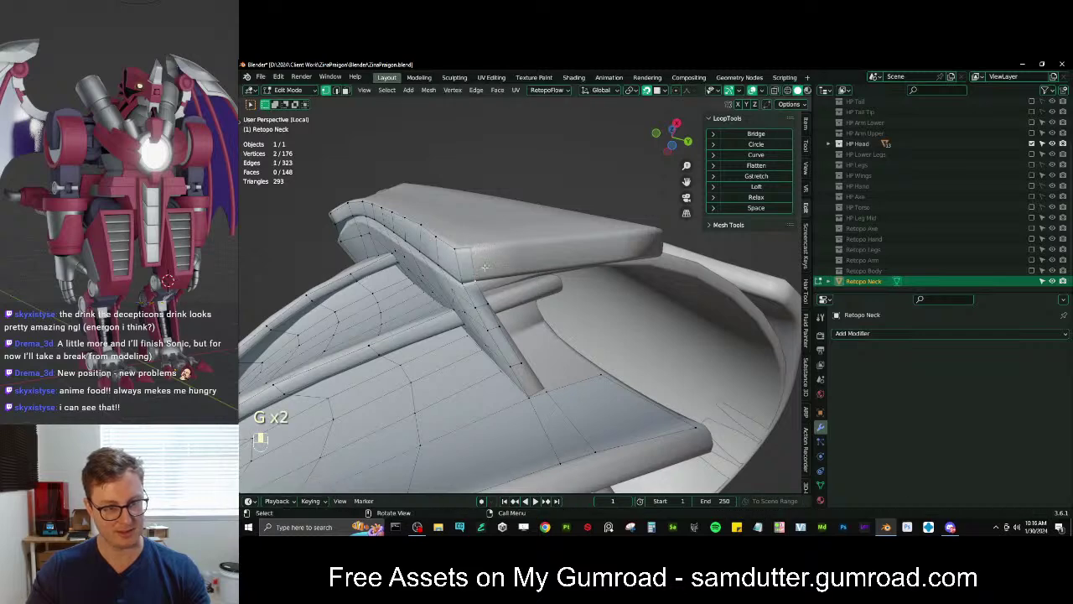
left_click(672, 247)
key("s")
left_click(672, 248)
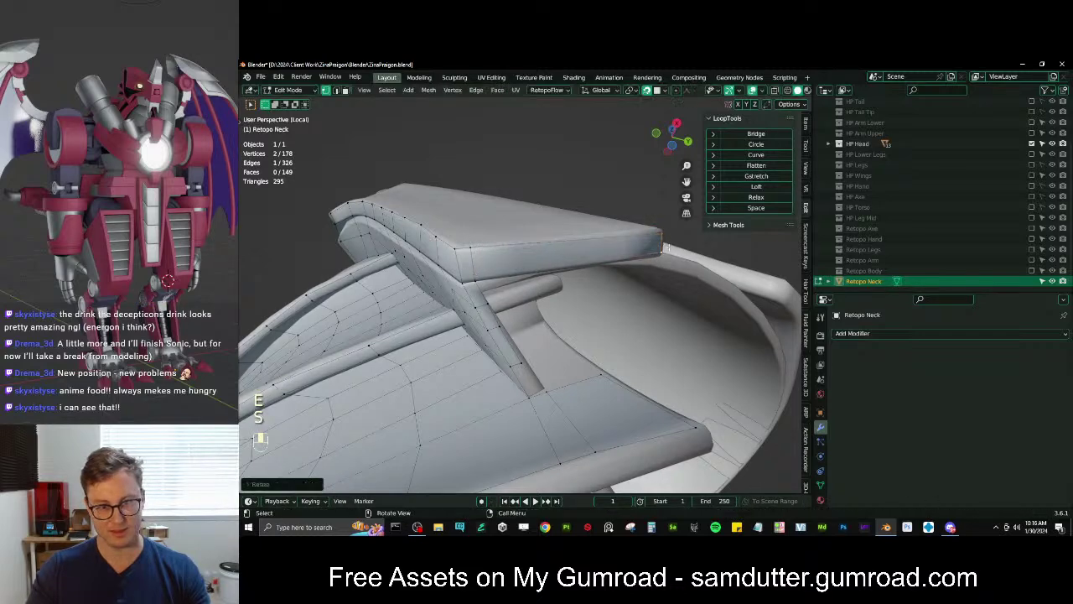
key("g")
left_click(666, 246)
Rotate, scale and reposition the extruded edge so it lines up with the panel's far corner
middle_click_drag(678, 250, 656, 267, "shift")
key("r")
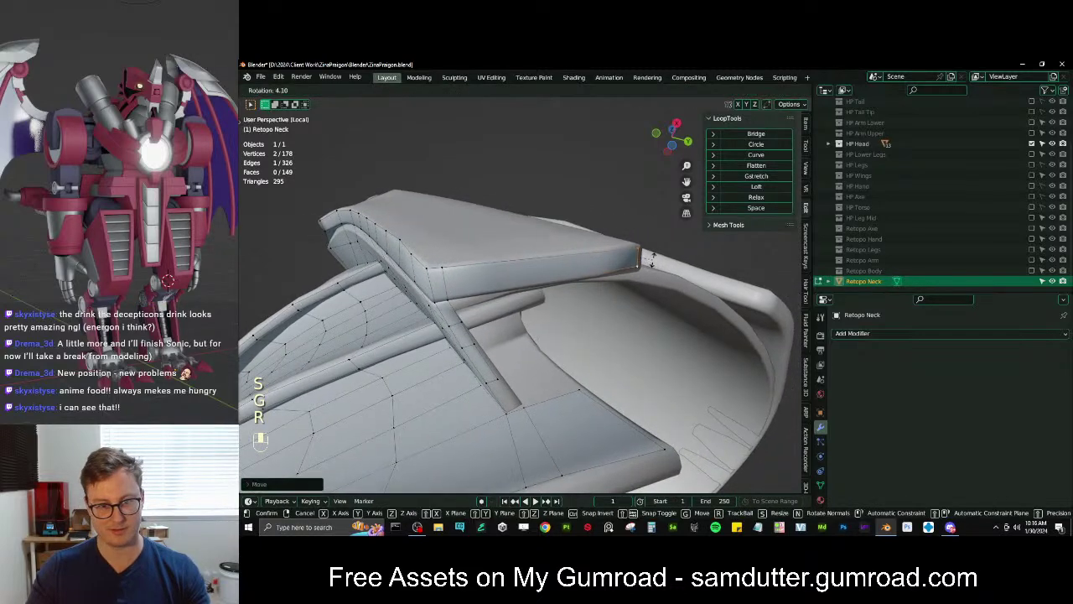
left_click(654, 256)
key("s")
left_click(658, 248)
key("g")
left_click(659, 248)
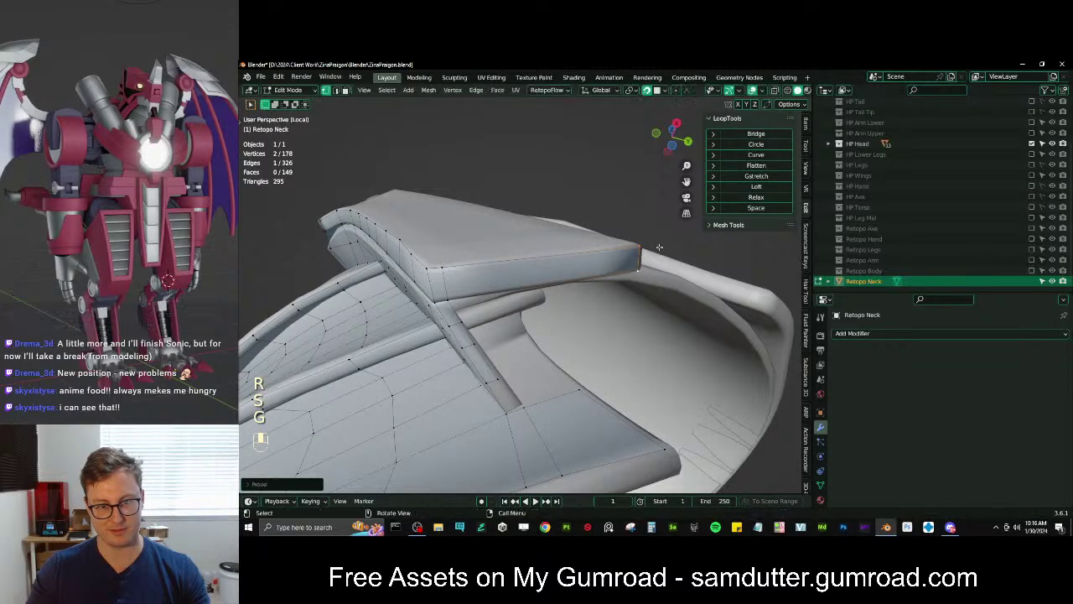
Evenly space the vertex runs along the collar panel's rim with the LoopTools Space operation
scroll(601, 286, "down", 1)
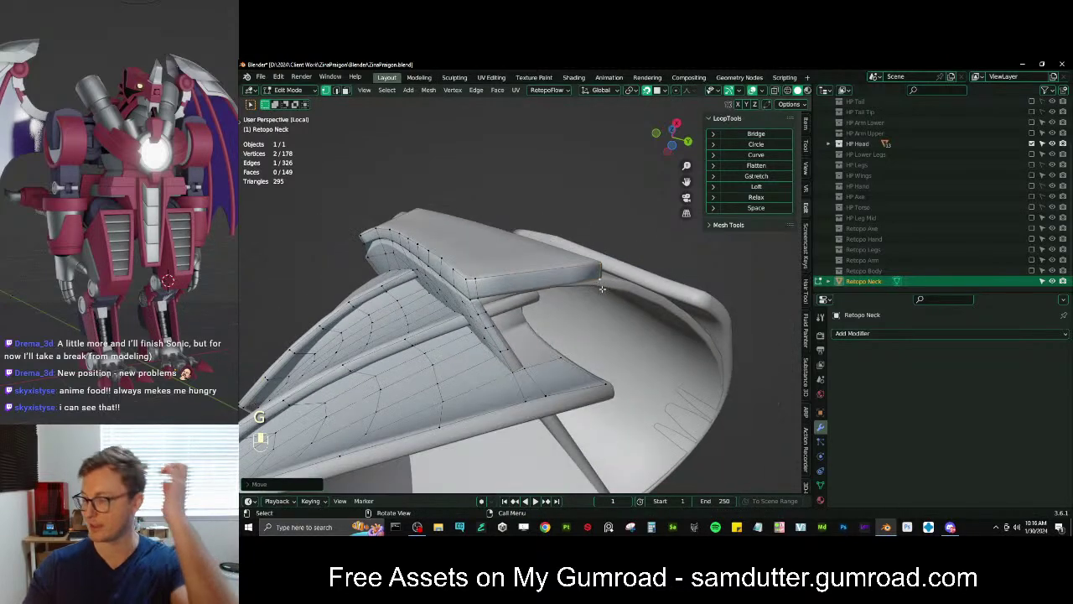
mouse_move(601, 286)
middle_mouse_down()
mouse_move(527, 258)
mouse_move(600, 290)
mouse_move(596, 298)
middle_mouse_up()
scroll(596, 298, "up", 2)
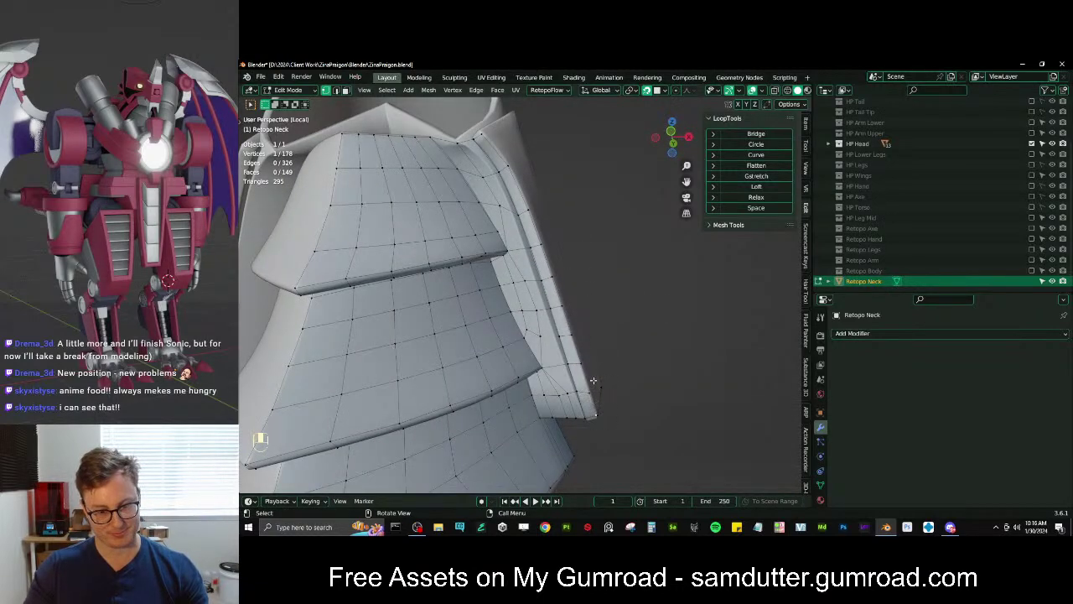
middle_click_drag(593, 380, 576, 273)
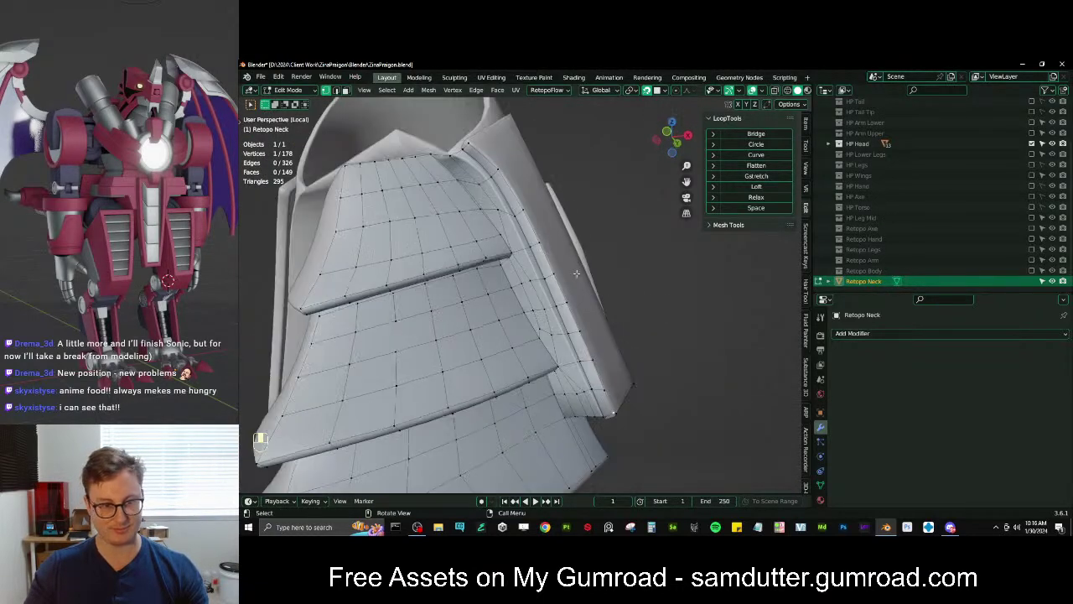
left_click(474, 145, "ctrl")
left_click(752, 207)
middle_click_drag(587, 415, 578, 427)
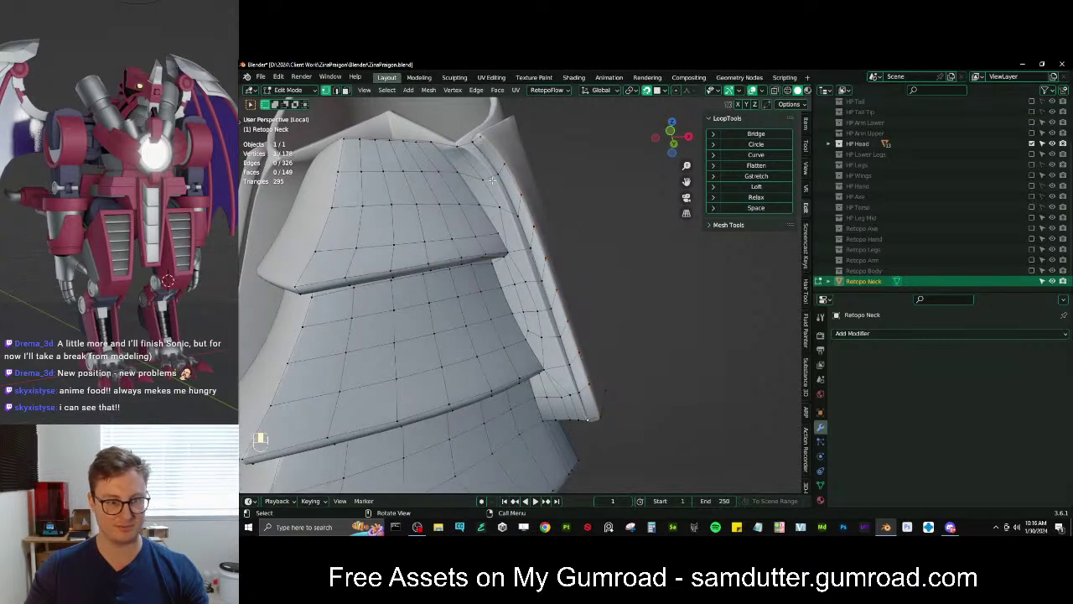
left_click(754, 207)
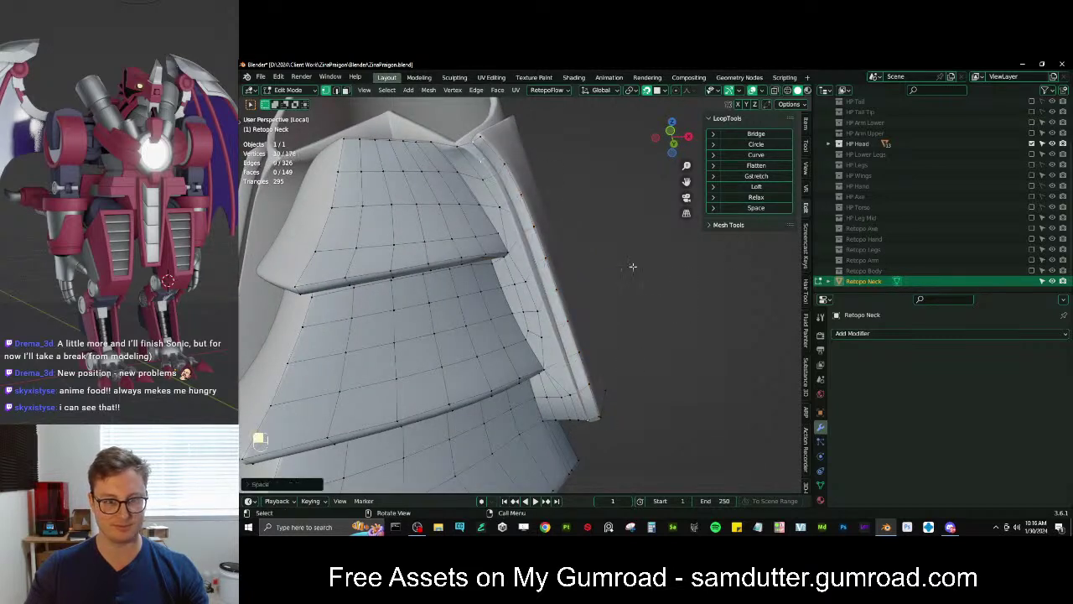
Extrude the vertex run along the panel's rim outward across the panel's broad face
middle_click_drag(633, 267, 694, 270)
left_click(637, 410)
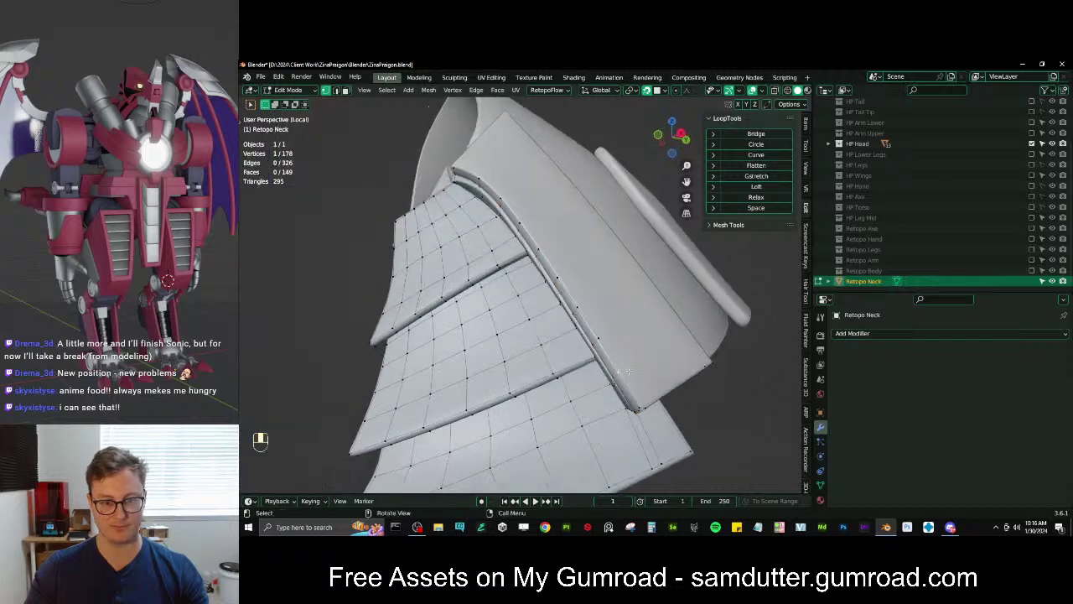
left_click(469, 165, "ctrl")
middle_click_drag(520, 251, 570, 270)
key("e")
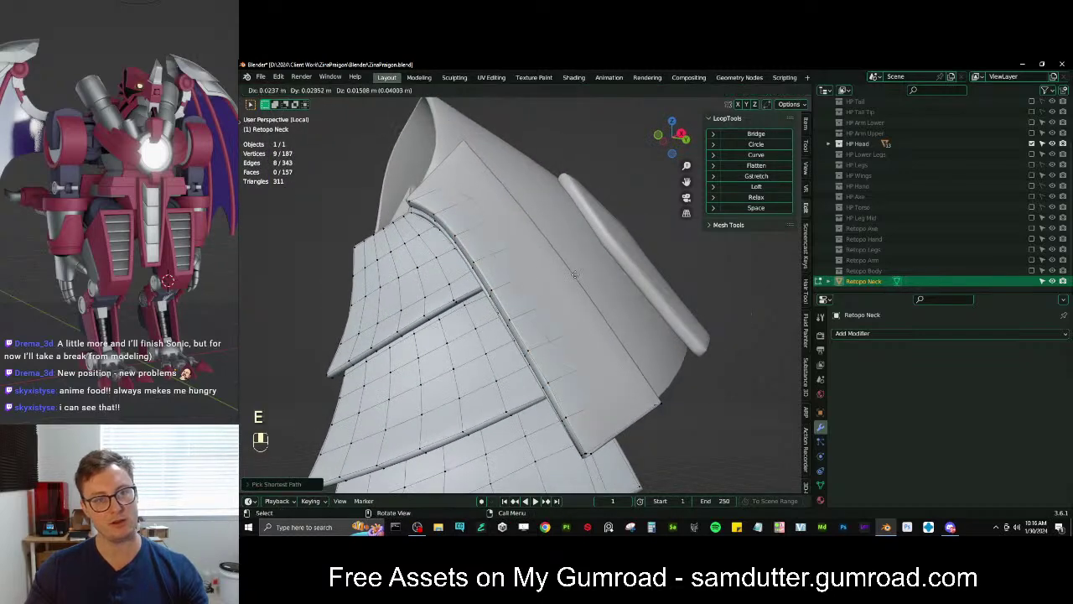
left_click(594, 260)
key("g")
left_click(598, 254)
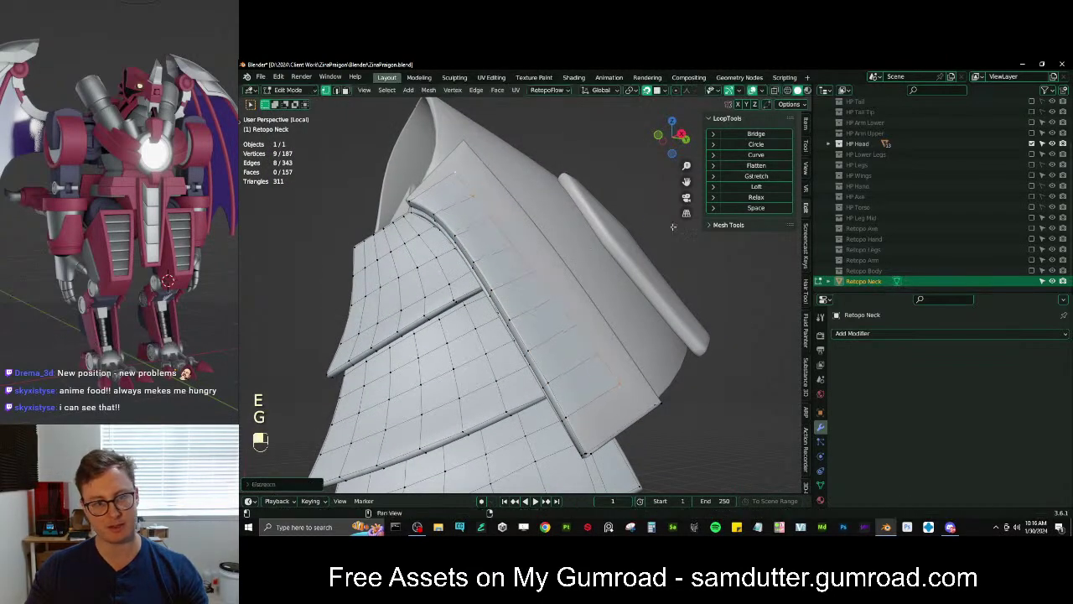
Straighten the extruded row with Gstretch, then rotate and move it onto the panel's outer crease
key("g")
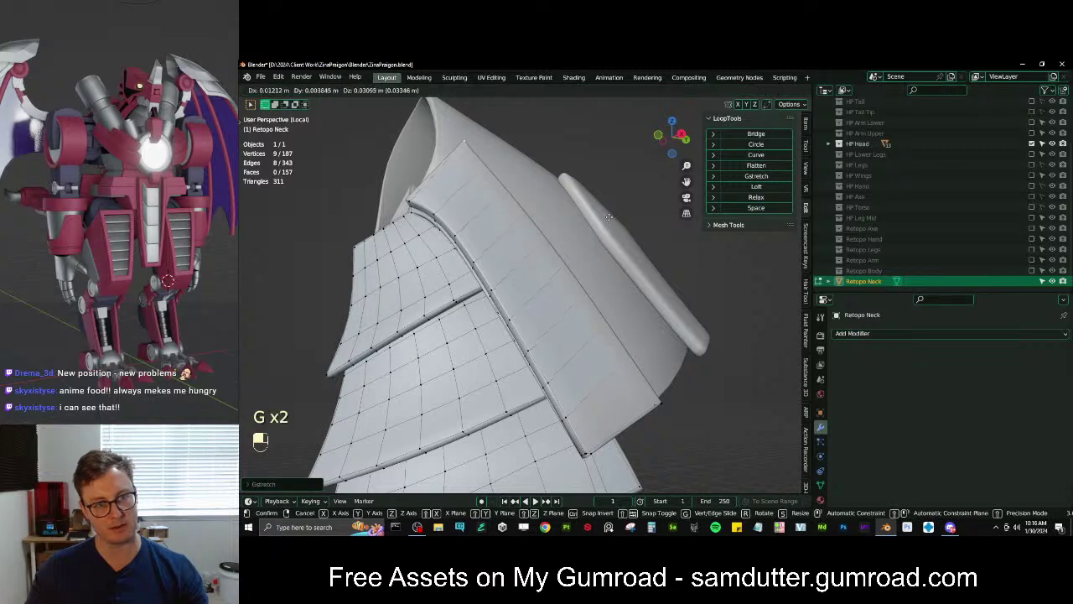
left_click(609, 217)
key("ctrl+z")
key("r")
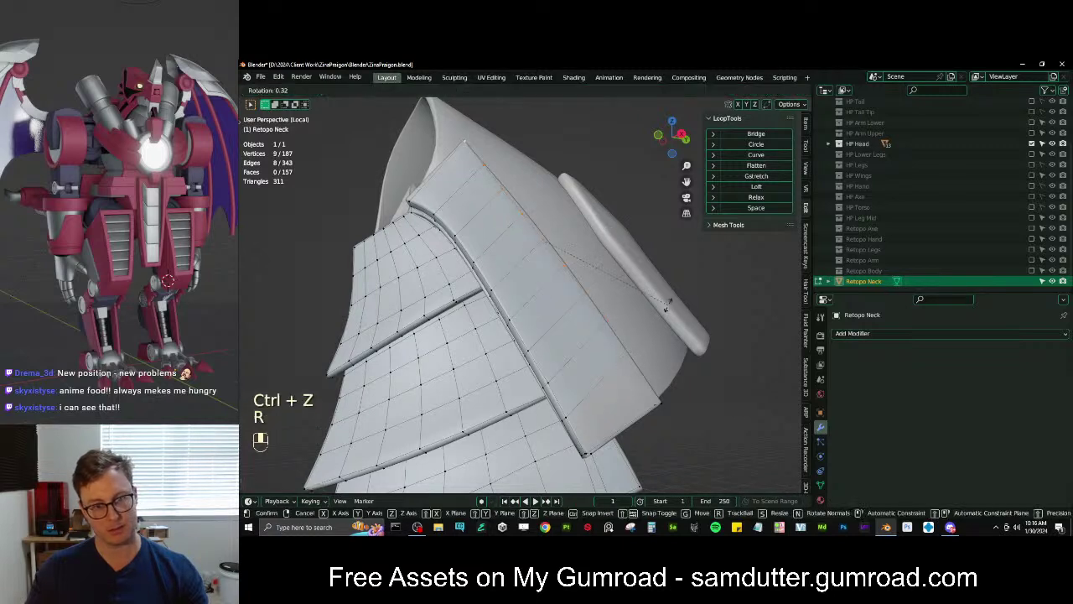
left_click(668, 309)
key("g")
left_click(627, 369)
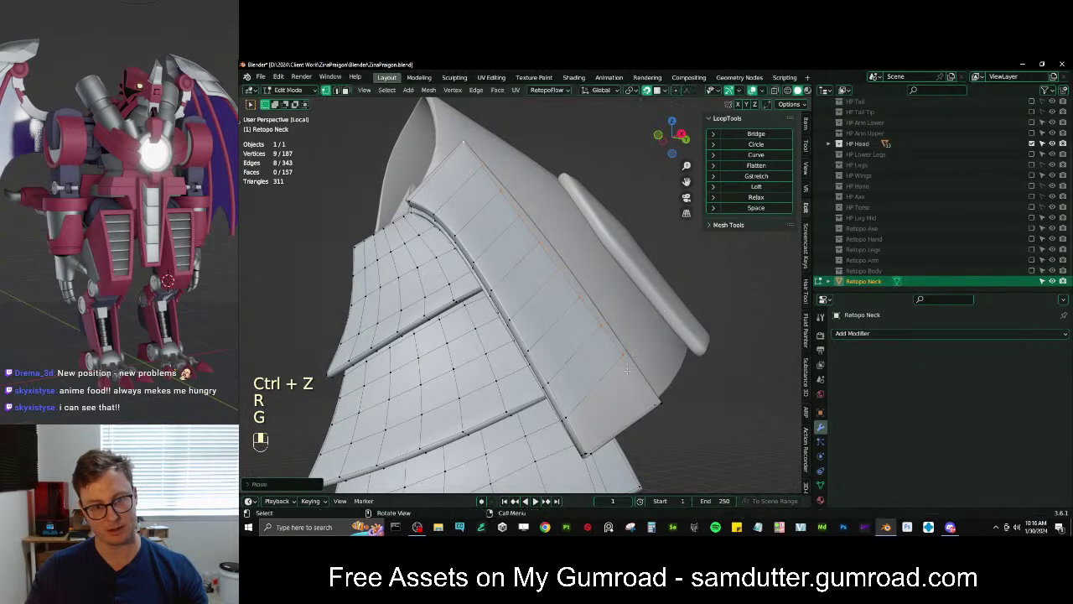
Fill the open gap at the panel's lower outer corner and move the neighbouring row vertex onto the outer crease
left_click(622, 354)
left_click(660, 403, "ctrl")
key("f")
middle_click_drag(658, 401, 627, 402)
left_click(643, 361)
key("g")
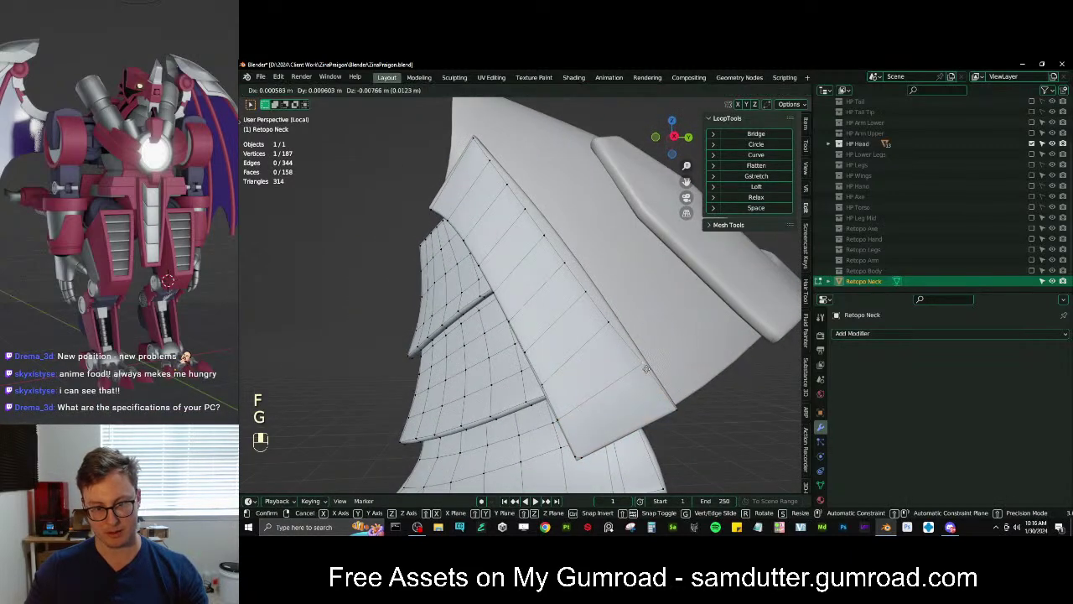
left_click(647, 366)
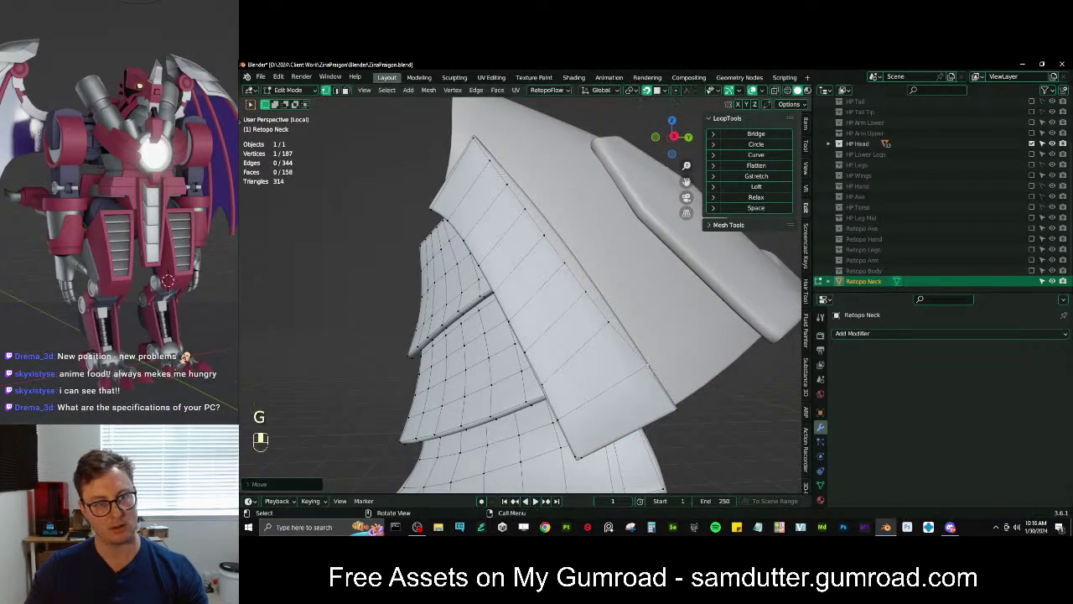
Move the remaining vertices of the outer row one by one onto the panel's outer crease
key("g")
left_click(503, 165)
key("g")
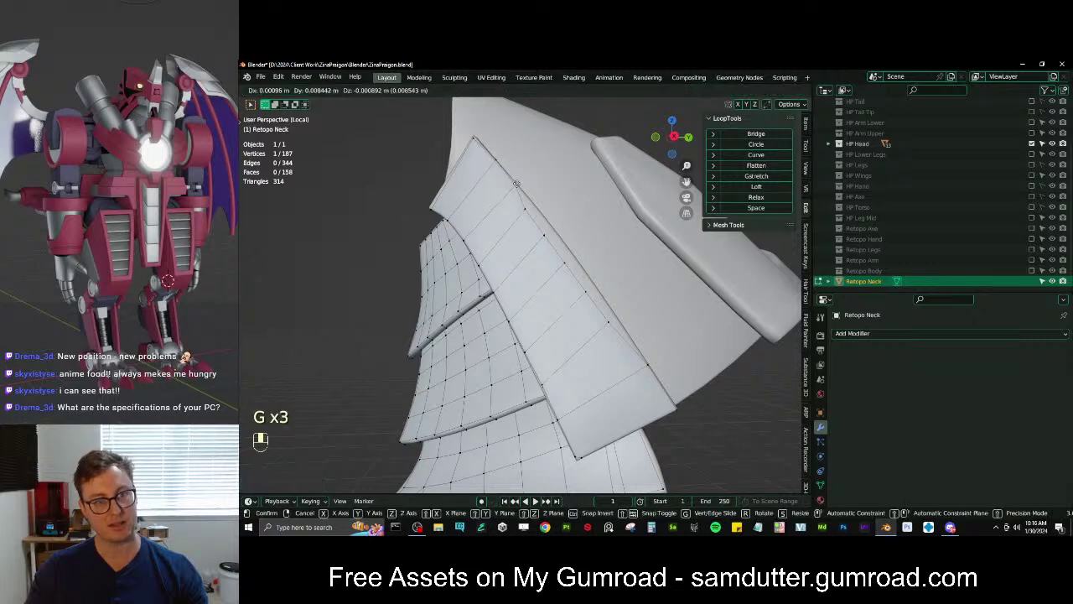
left_click(516, 184)
left_click(525, 209)
key("g")
left_click(534, 208)
left_click(544, 234)
key("g")
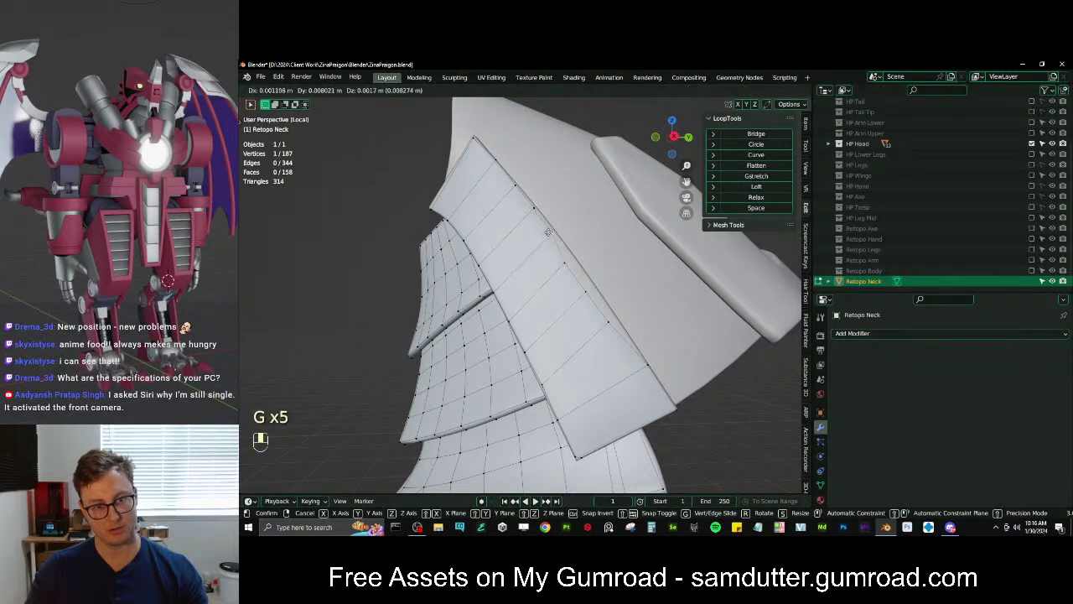
left_click(553, 232)
left_click(564, 263)
key("g")
left_click(573, 260)
left_click(583, 294)
key("g")
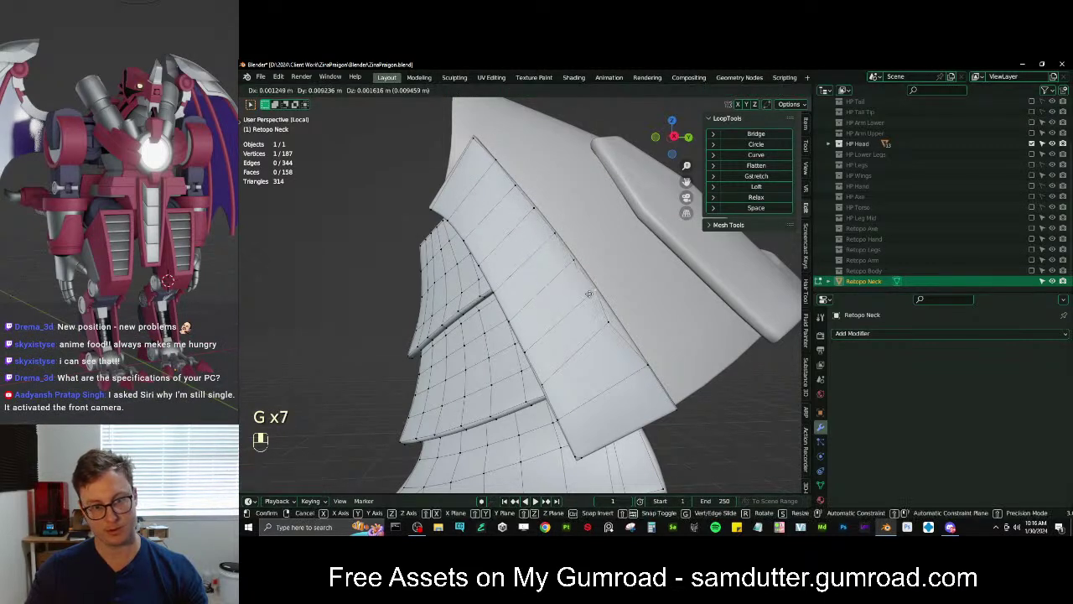
left_click(589, 294)
left_click(600, 326)
key("g")
left_click(606, 325)
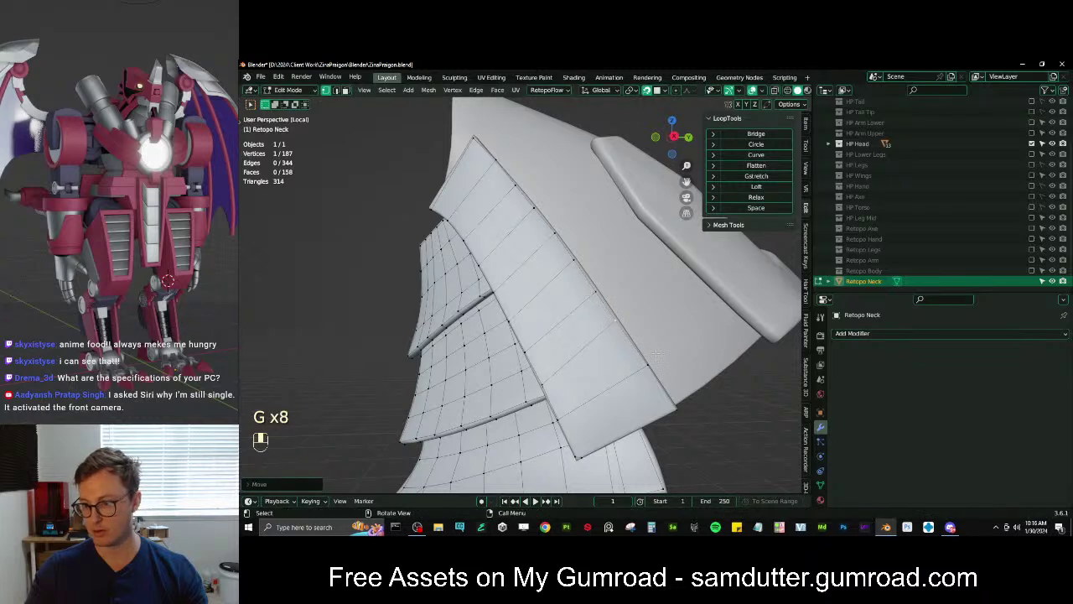
middle_click_drag(657, 354, 619, 318, "shift")
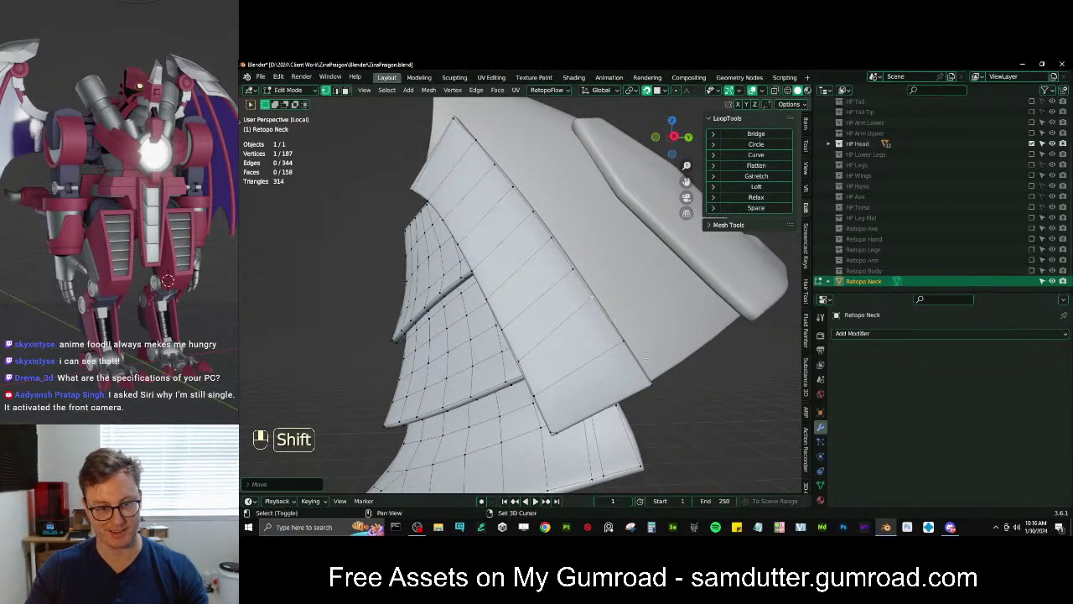
middle_click_drag(618, 318, 594, 332, "shift")
key("g")
left_click(594, 332)
left_click(604, 334)
key("g")
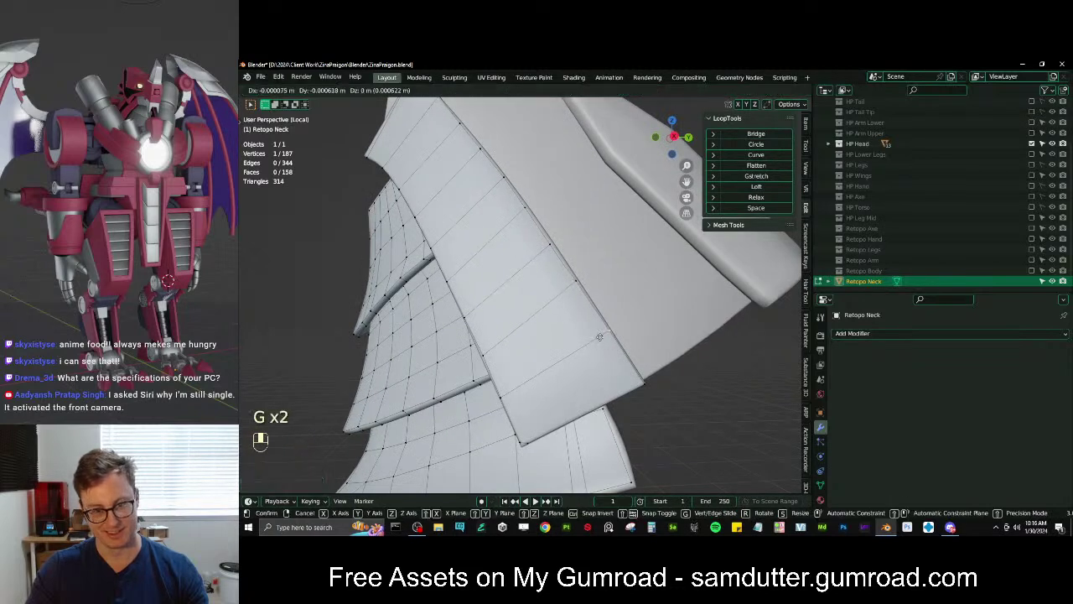
left_click(599, 336)
key("ctrl+z")
Evenly space the panel's outer vertex row with Space and add a lengthwise loop cut through the middle of the panel strip
mouse_move(600, 336)
middle_mouse_down()
mouse_move(621, 345)
mouse_move(627, 389)
mouse_move(603, 315)
middle_mouse_up()
left_click(493, 221, "ctrl")
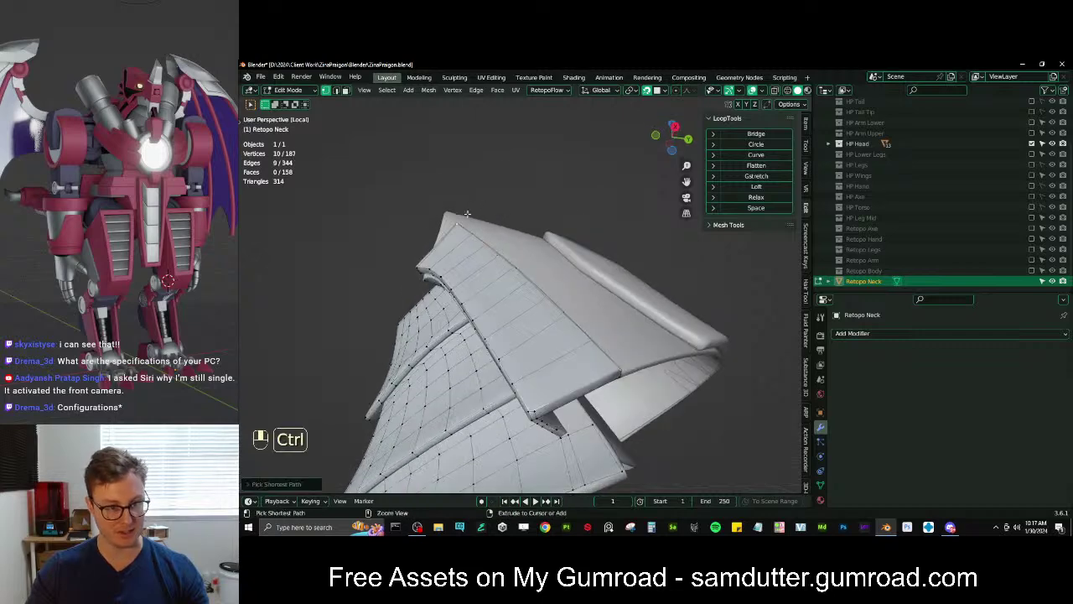
left_click(756, 208)
middle_click_drag(536, 286, 491, 273)
key("ctrl+r")
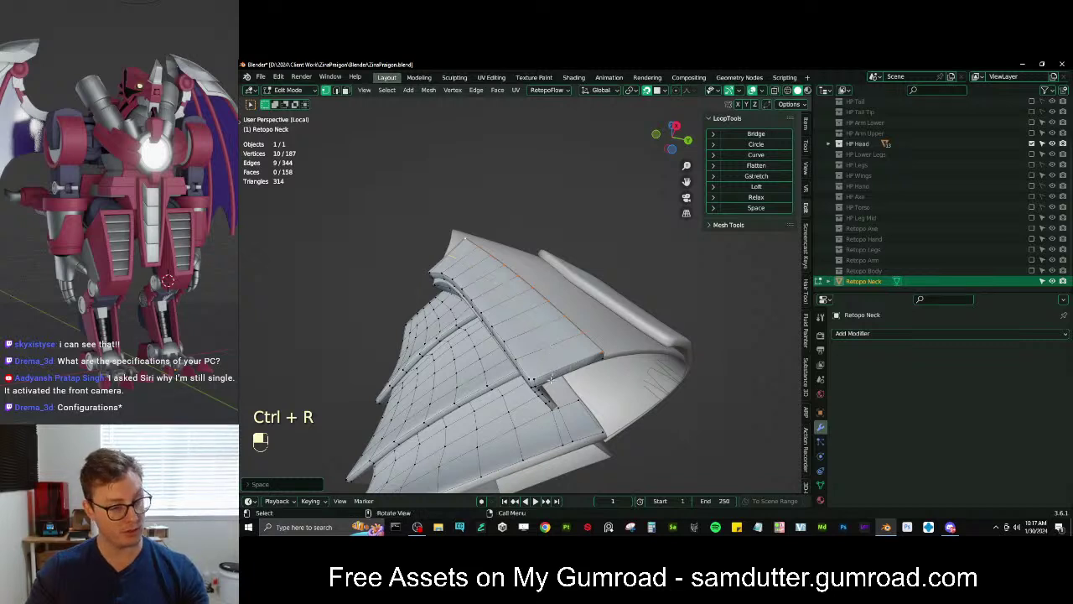
left_click(556, 374)
left_click(562, 368)
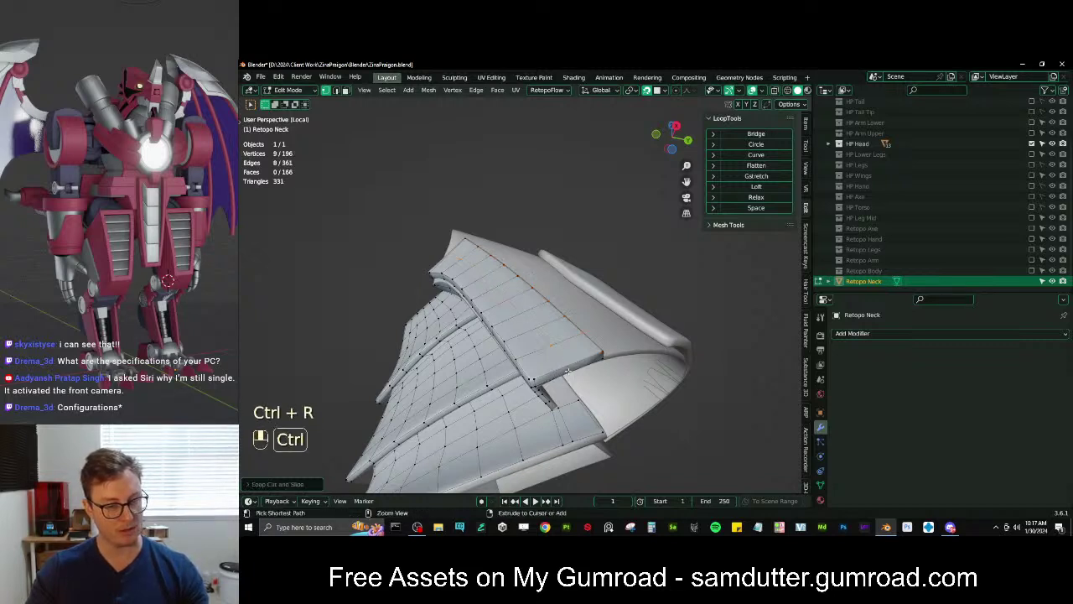
Add a loop cut across the panel's thick end face and merge its upper vertex with the end of the panel's middle loop
key("ctrl+r")
left_click(567, 366)
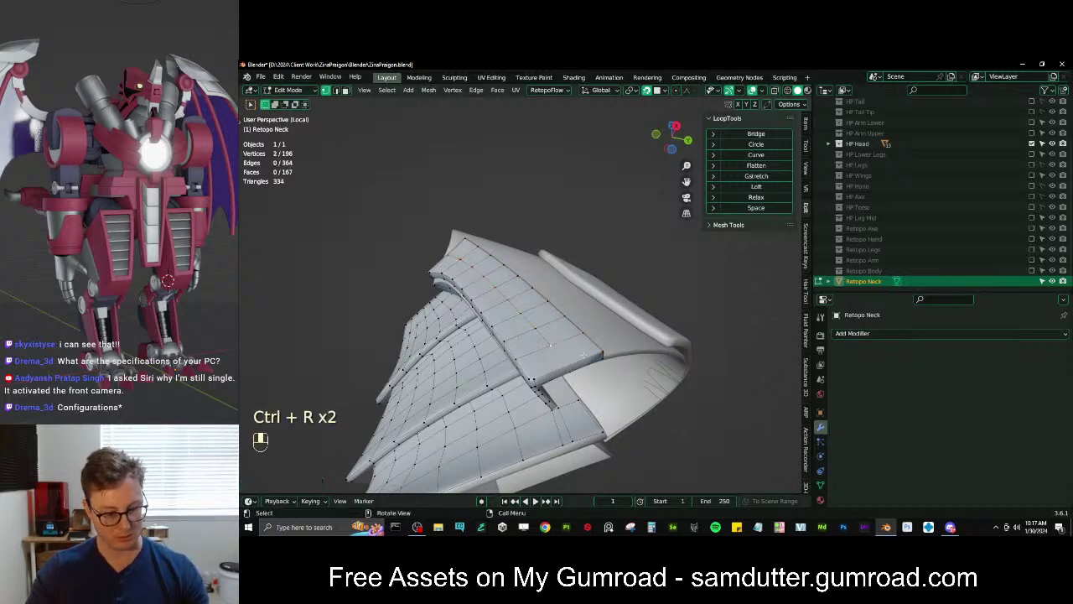
middle_click_drag(584, 355, 555, 322)
left_click(563, 331, "shift")
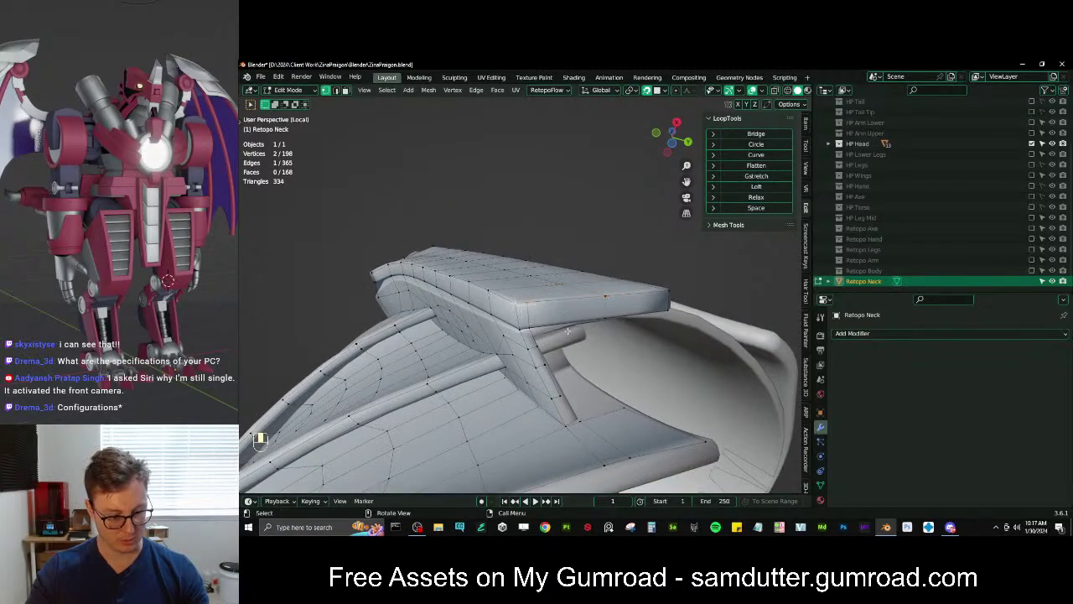
key("m")
left_click(566, 328)
middle_click_drag(567, 328, 551, 347)
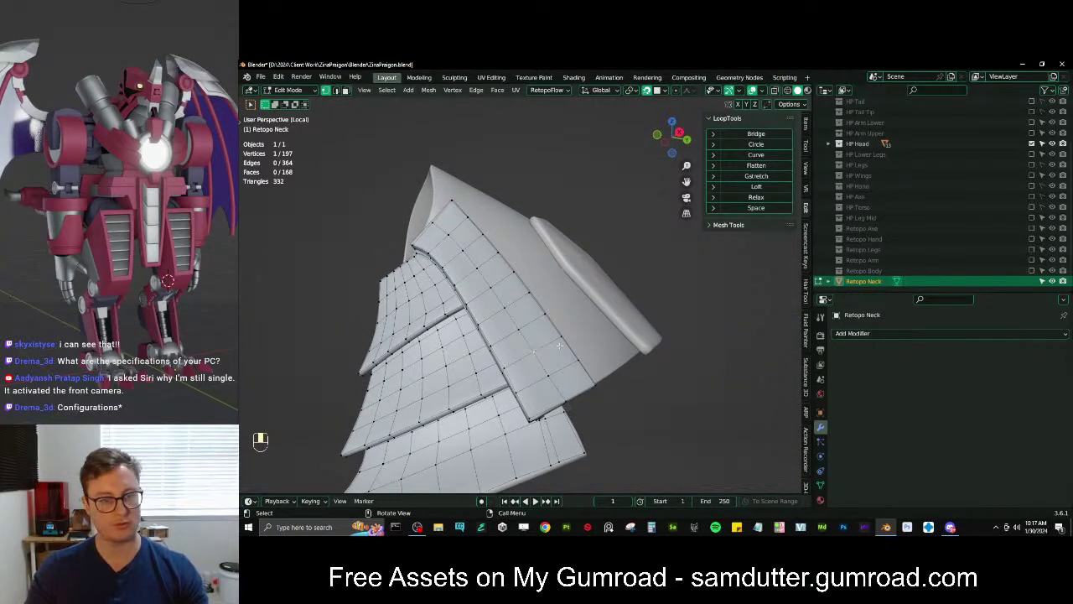
Extrude the panel's outer vertex row across the rounded outer edge, rotating and moving it to fit the surface
middle_click_drag(559, 345, 530, 307)
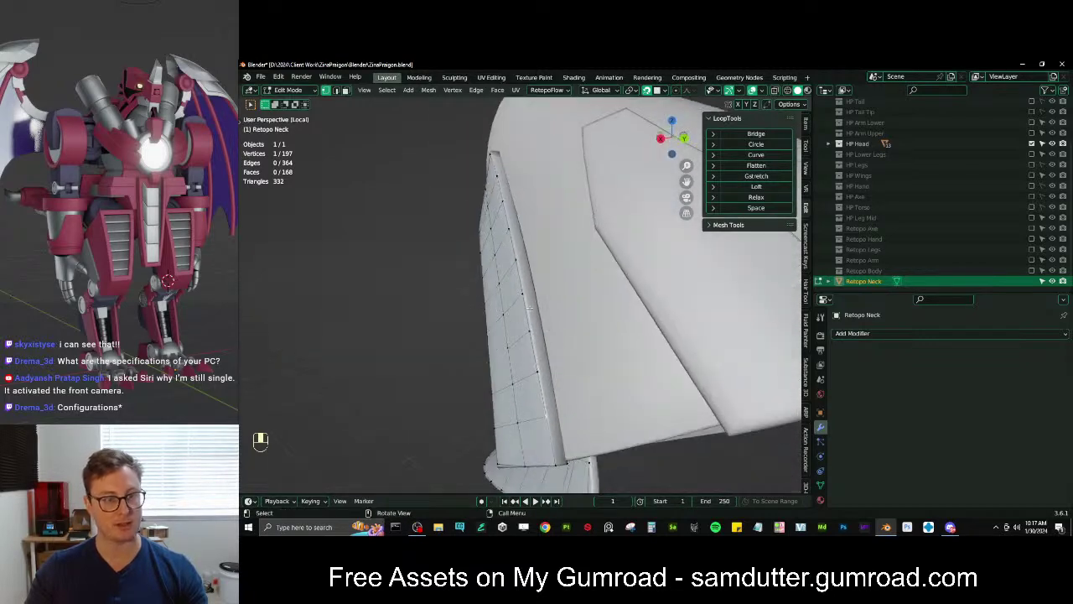
left_click(498, 157, "ctrl")
key("e")
left_click(515, 164)
key("r")
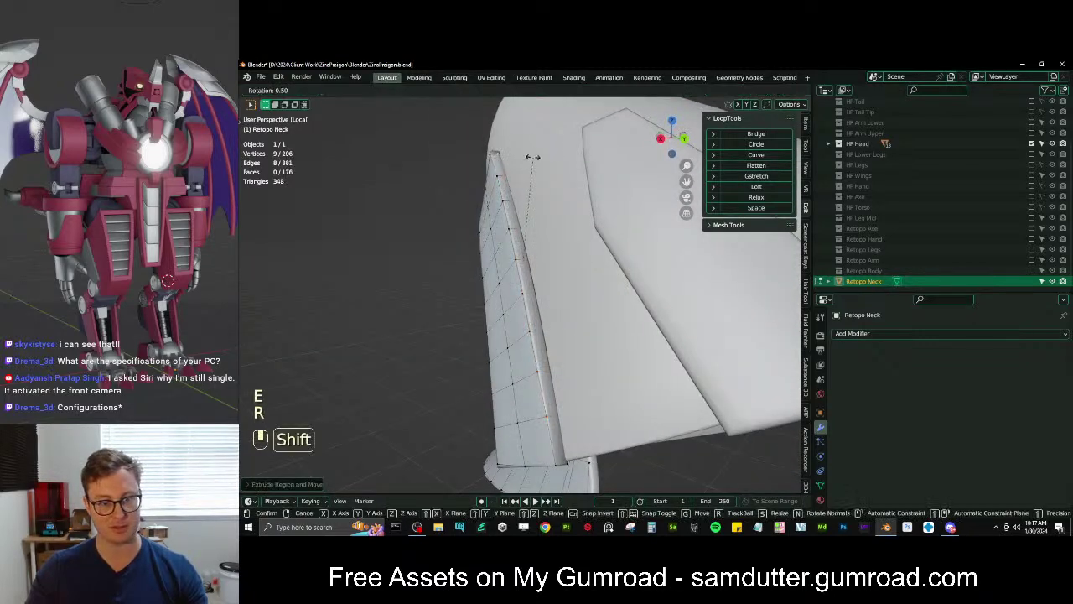
key("g")
left_click(516, 156)
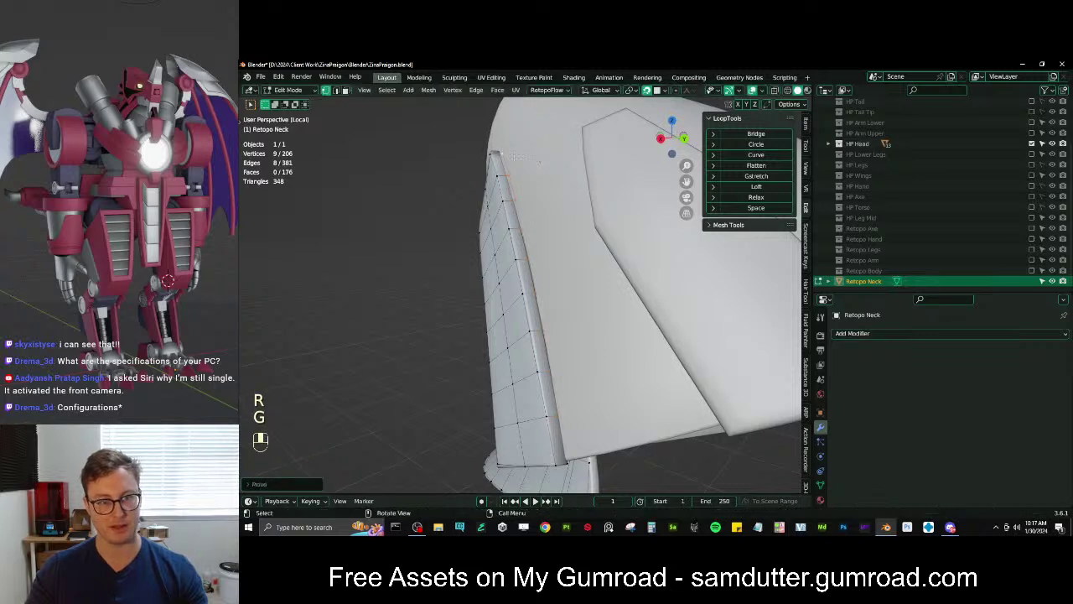
Move the loose vertex at the panel's upper corner onto the tip of the rounded outer edge
left_click(486, 154)
middle_click_drag(486, 154, 535, 245)
scroll(524, 193, "up", 3)
key("g")
key("shift")
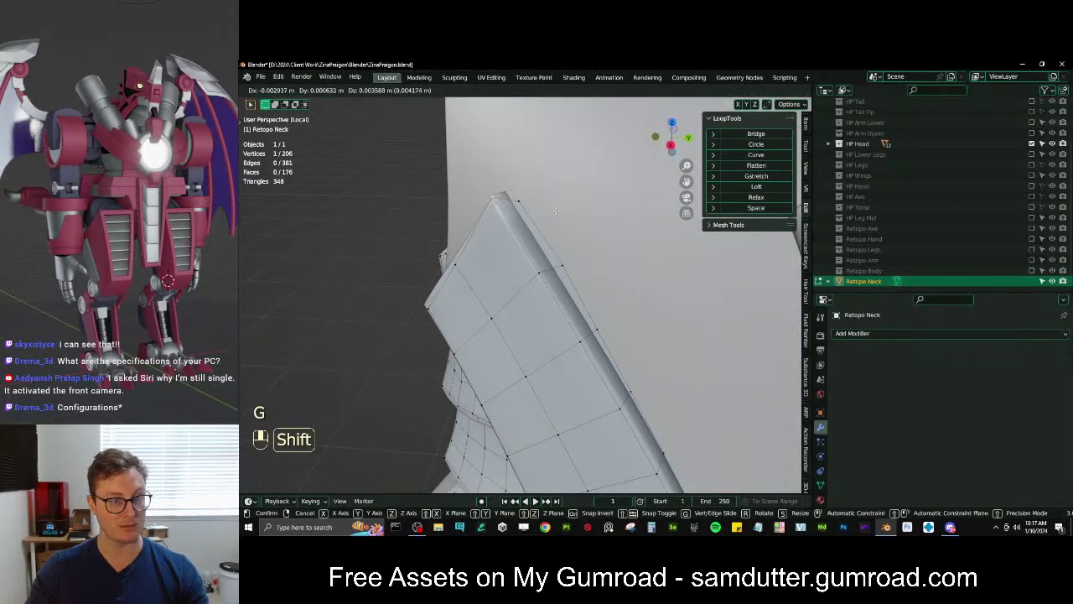
key("g")
left_click(511, 193)
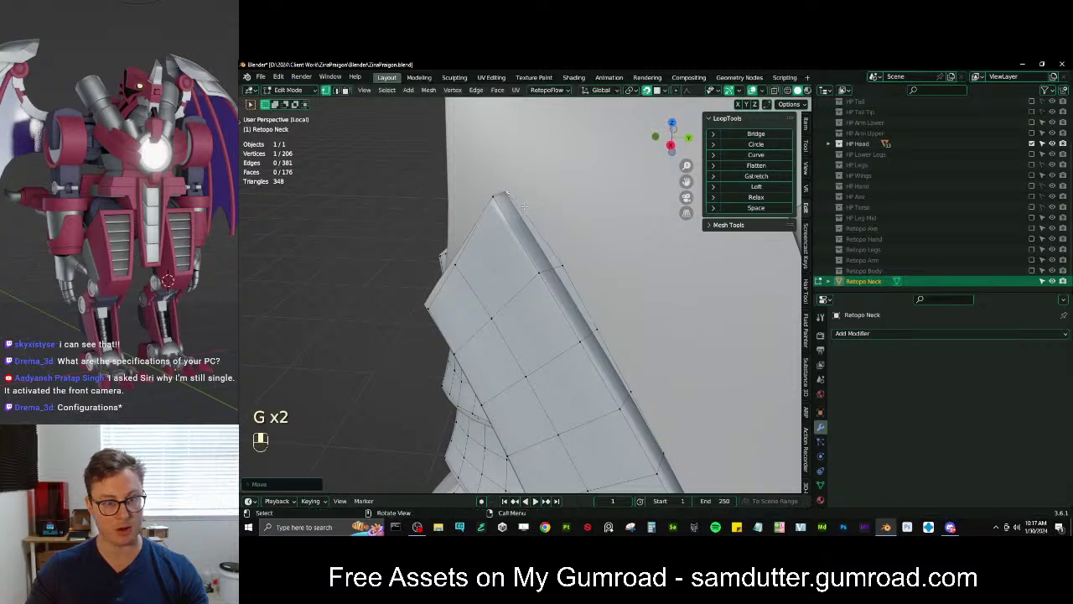
Fill the missing face at the lower end of the panel's rounded outer edge and evenly space that edge's outer vertex row
scroll(537, 336, "down", 4)
middle_click_drag(556, 426, 560, 346, "shift")
key("ctrl")
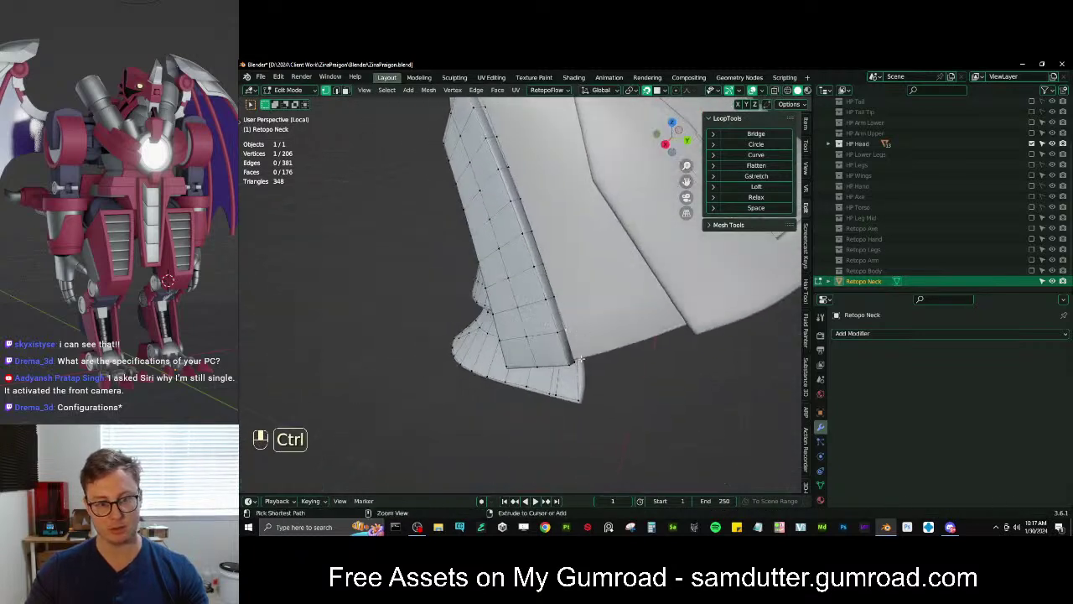
key("f")
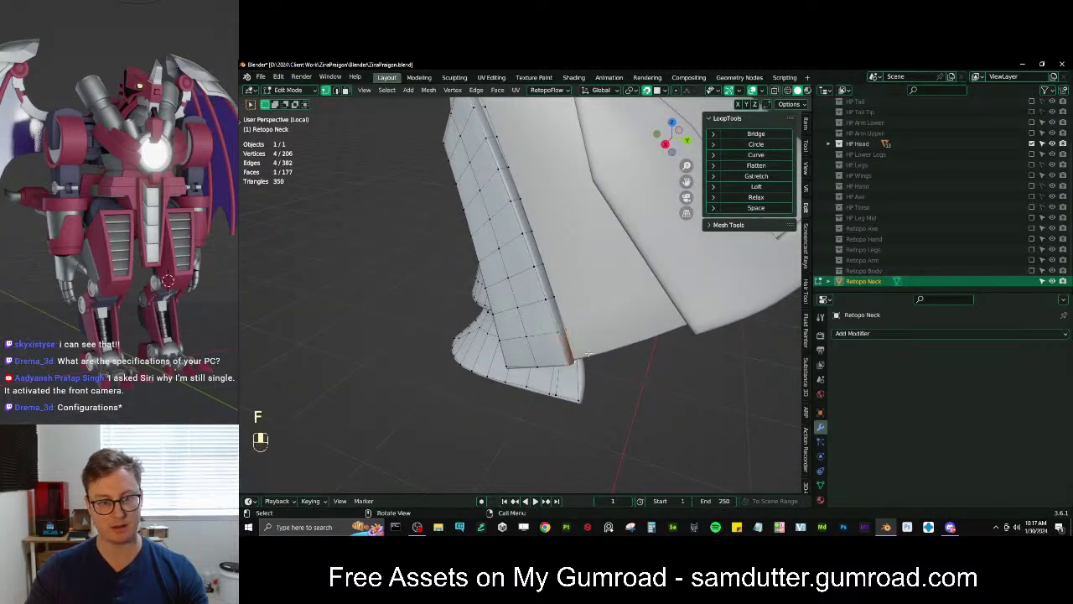
middle_click_drag(579, 339, 588, 393, "shift")
left_click(476, 126, "ctrl")
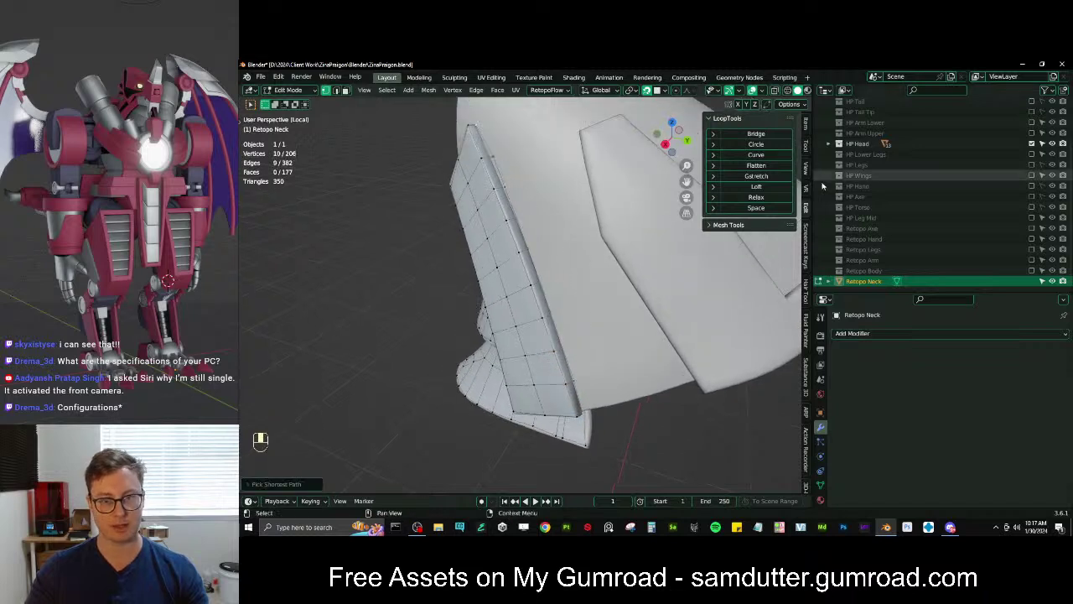
left_click(763, 207)
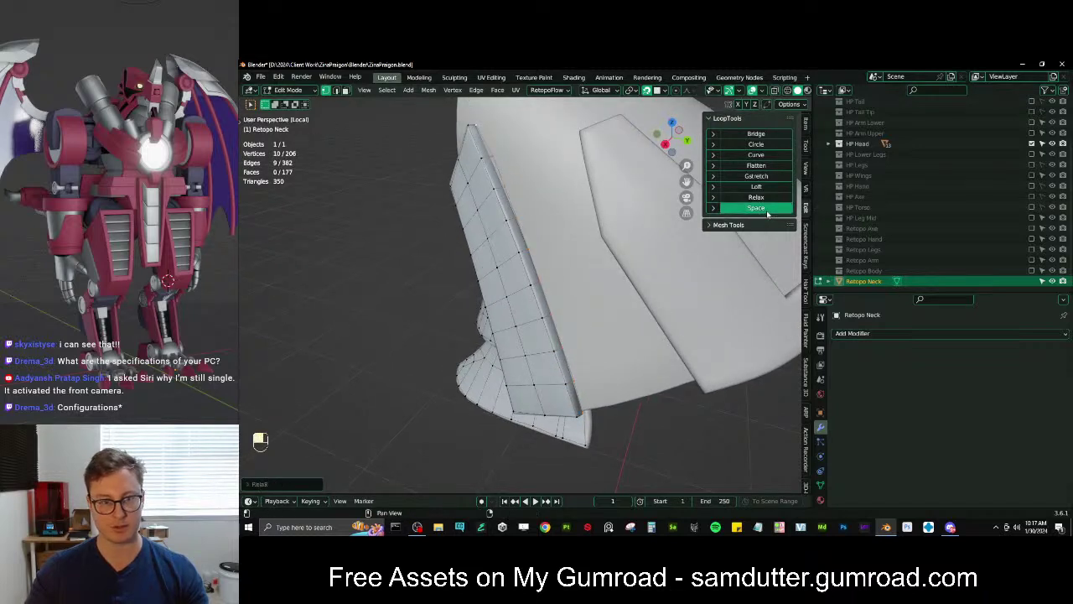
Move the upper vertices of the outer row onto the rounded edge's border and space the row evenly again
left_click(493, 154)
key("g")
left_click(488, 156, "shift")
left_click(503, 185)
key("g")
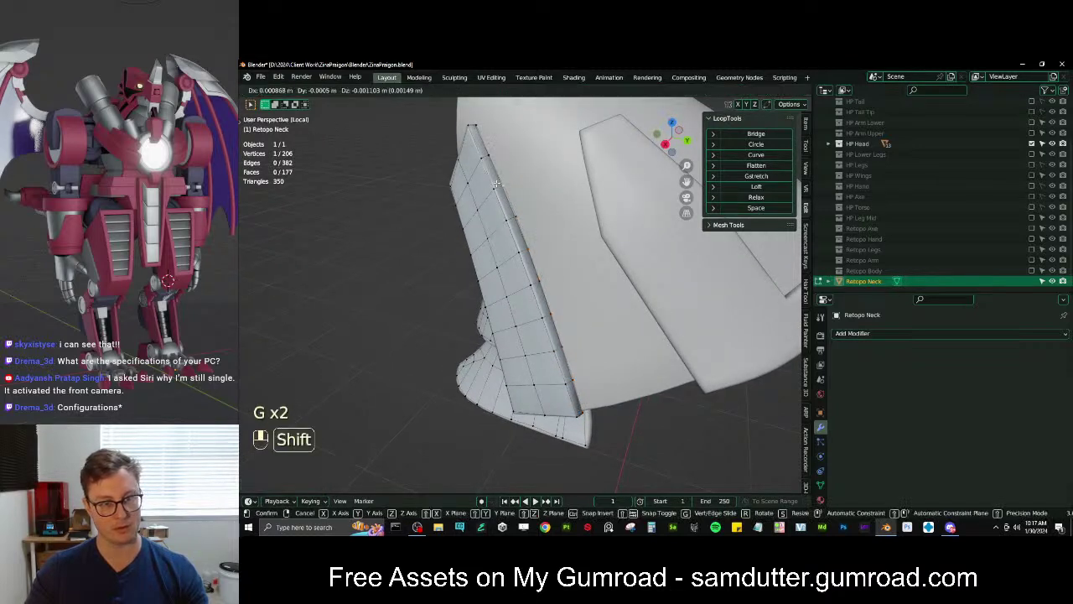
left_click(498, 185)
left_click(515, 217)
key("g")
left_click(517, 217, "shift")
left_click(584, 411)
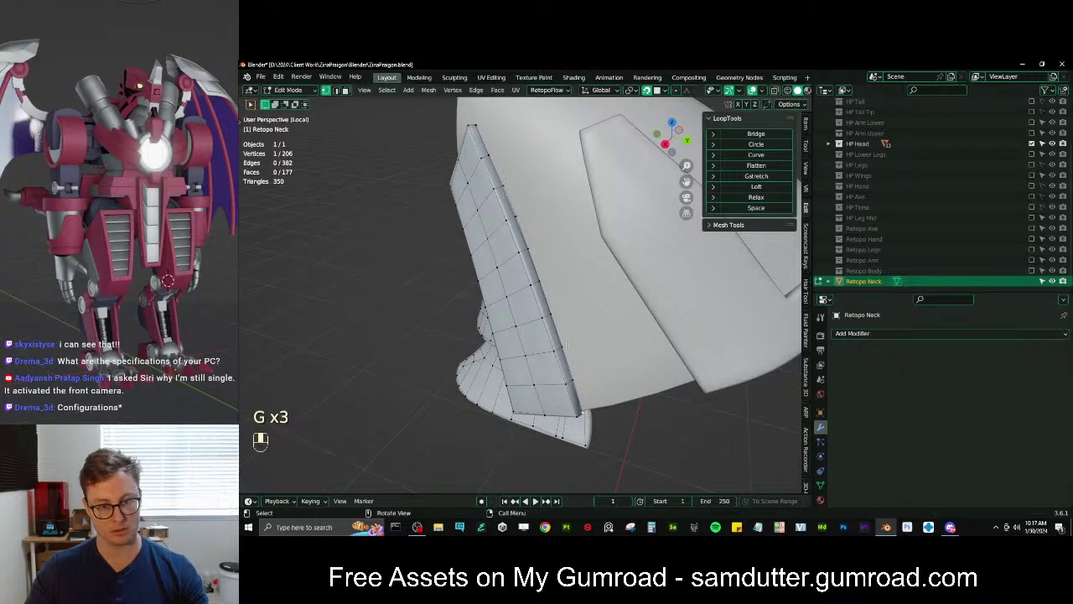
left_click(472, 127, "ctrl")
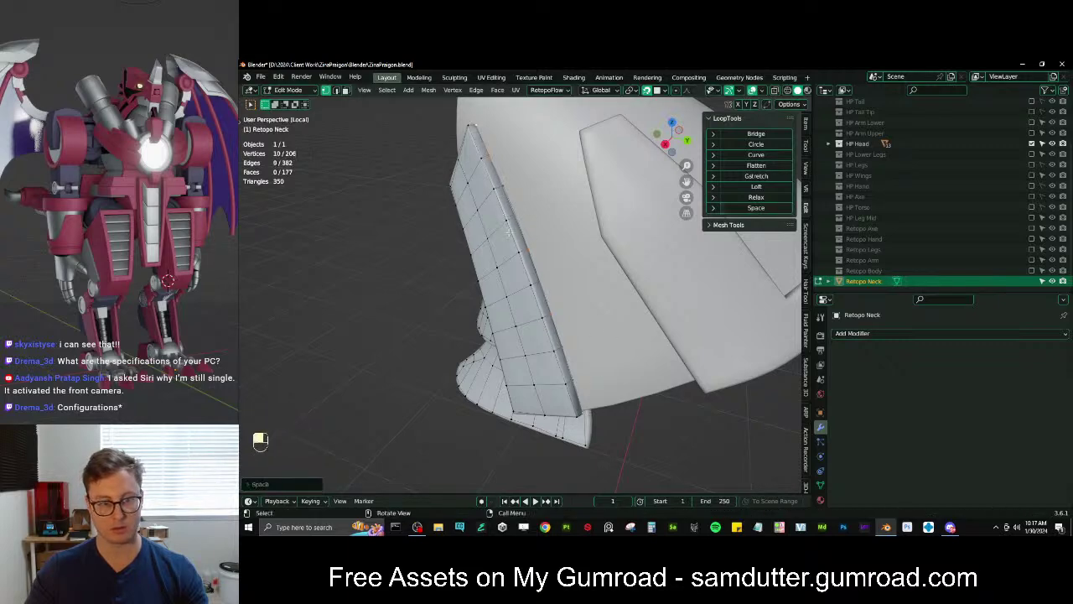
Extrude the vertex at the panel's upper tip and fill the first face along the thin end face
middle_click_drag(509, 233, 524, 288)
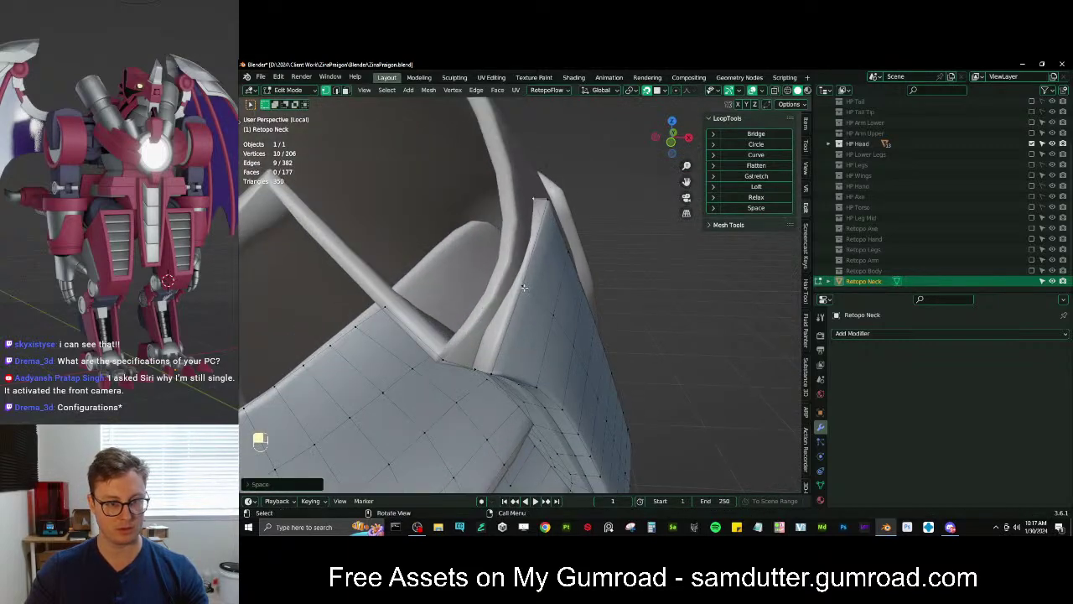
left_click(534, 199)
key("e")
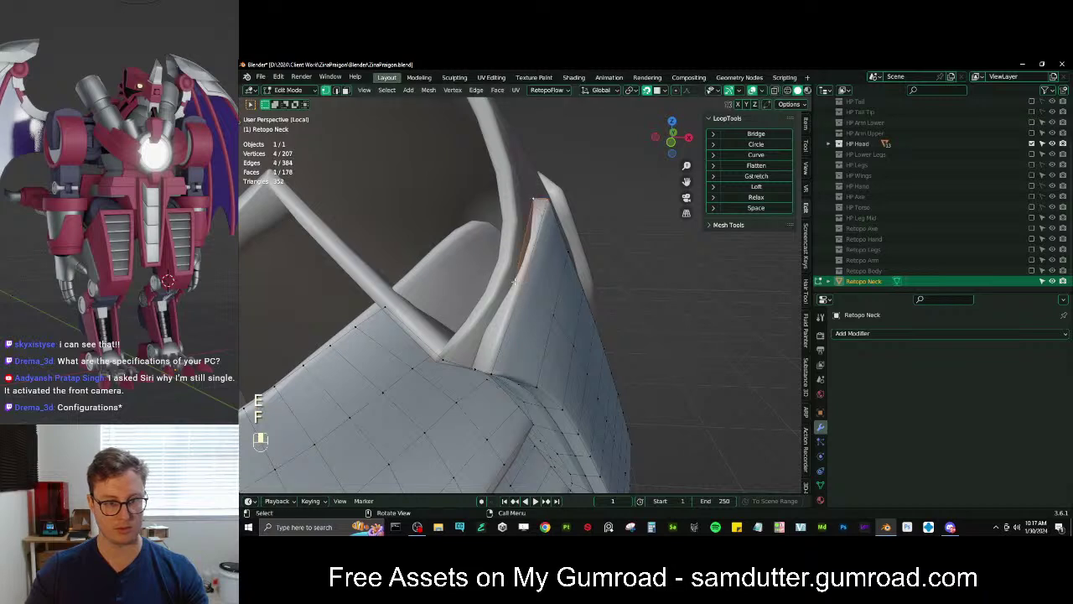
middle_click_drag(534, 196, 509, 237)
key("f")
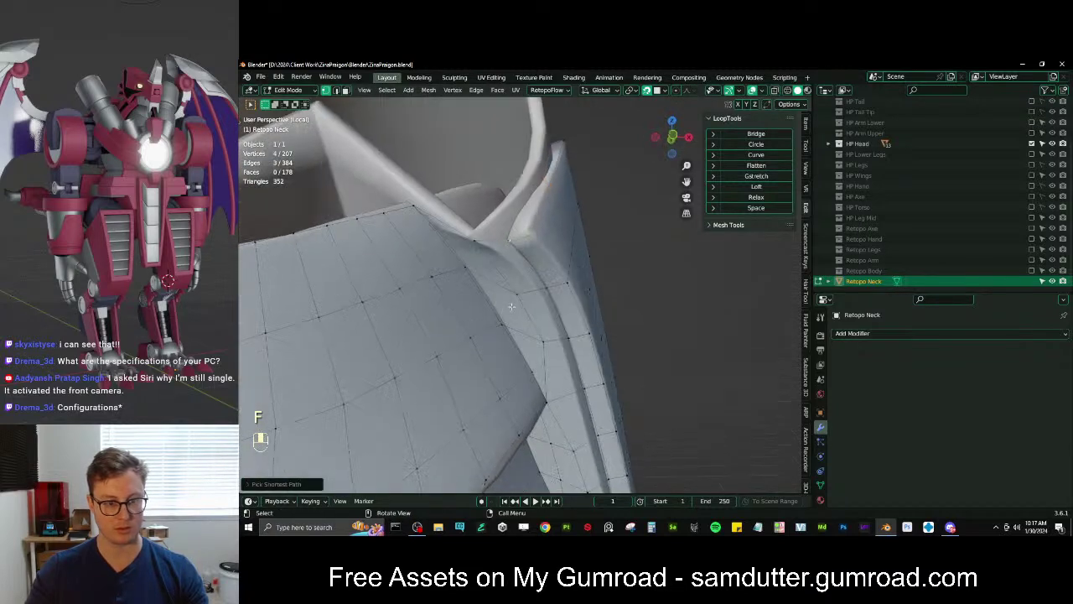
Fill the remaining face of the thin end face and move its corner vertex onto the inner corner of the surface
key("f")
key("g")
left_click(509, 238)
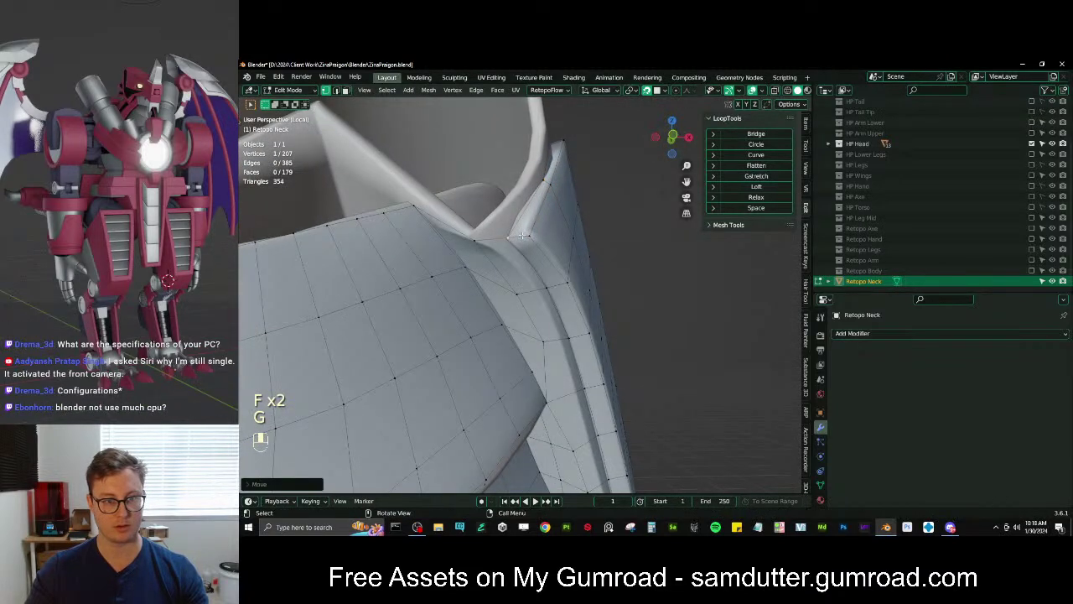
key("g")
left_click(510, 237)
middle_click_drag(509, 237, 641, 377)
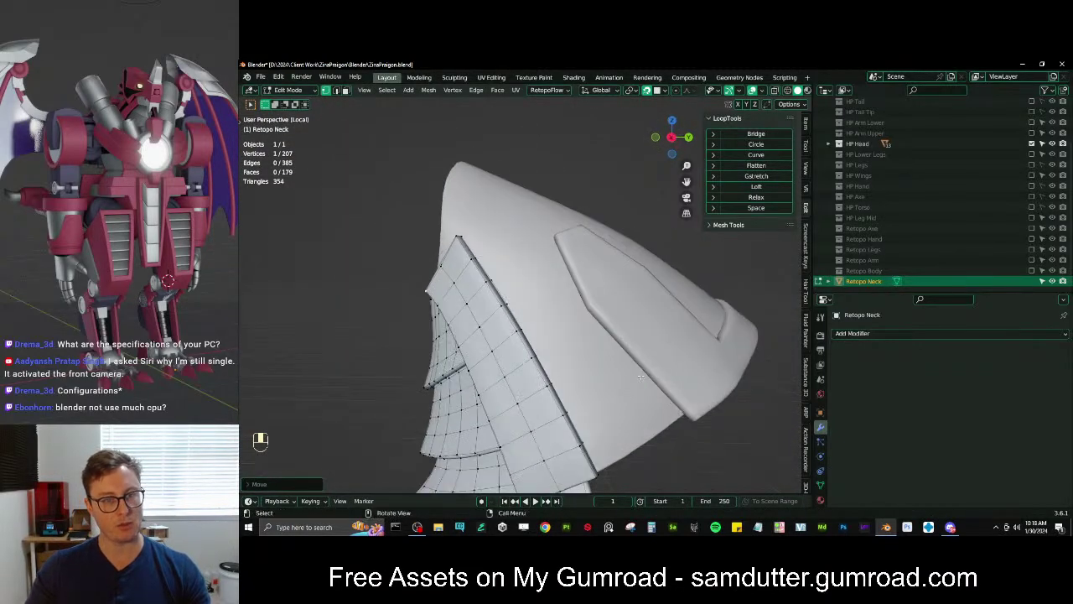
Extrude the edge at the panel's lower outer corner along the hood's lower border to the raised plate, rotating and moving it into line
middle_click_drag(604, 336, 588, 369)
middle_click_drag(589, 369, 545, 350, "shift")
scroll(537, 342, "up", 3)
left_click(505, 408)
left_click(507, 407, "shift")
key("e")
left_click(671, 290)
key("r")
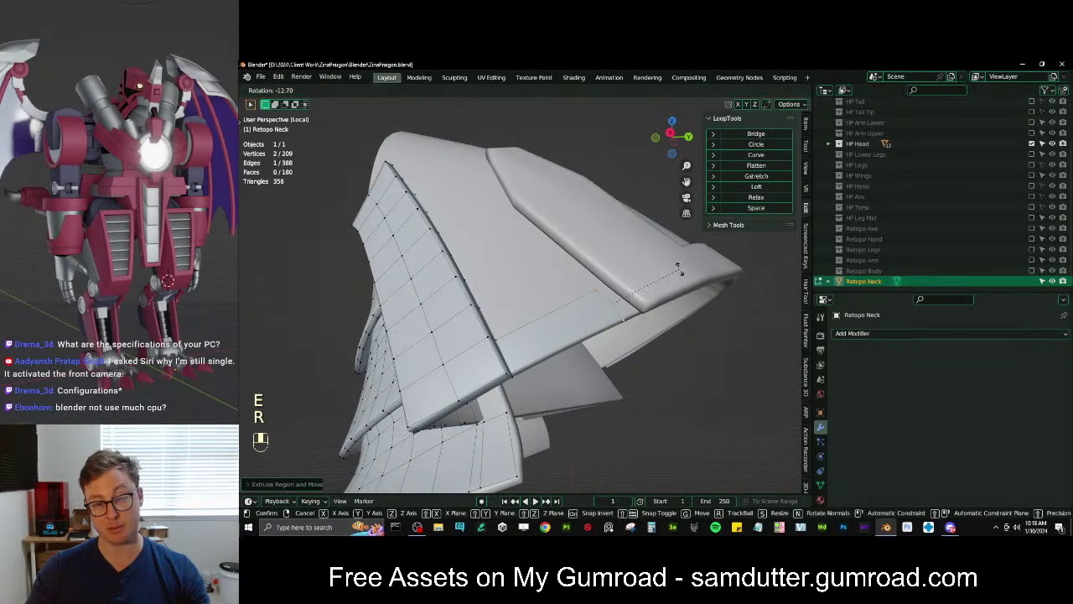
left_click(679, 268)
key("g")
left_click(648, 286)
key("g")
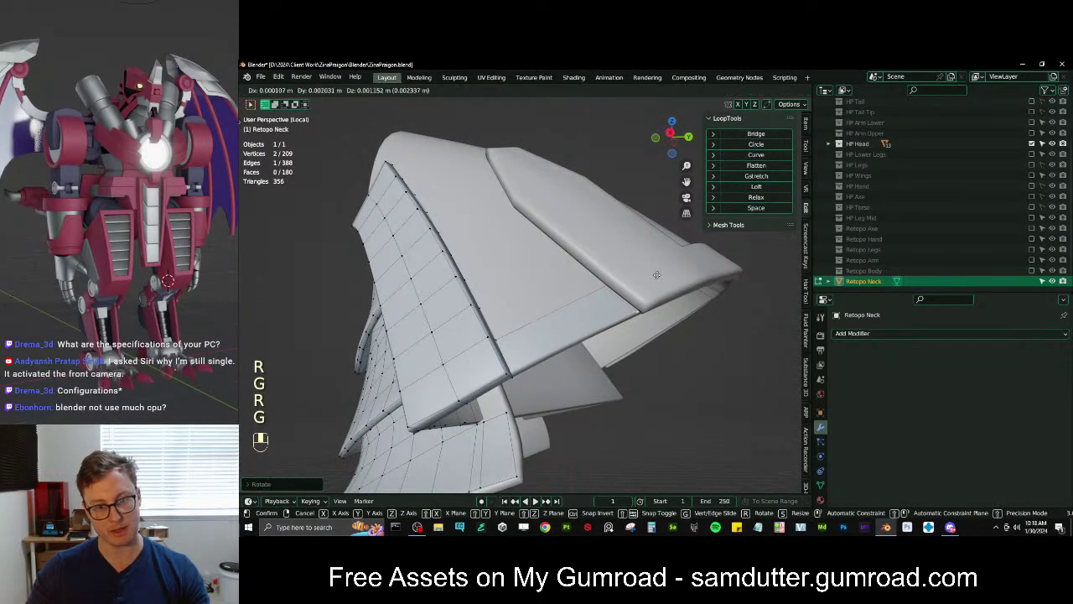
right_click(658, 275)
Divide the new lower border strip into four quads with three crosswise loop cuts, fitting the middle cut to the surface
key("ctrl+r")
left_click(545, 318)
key("g")
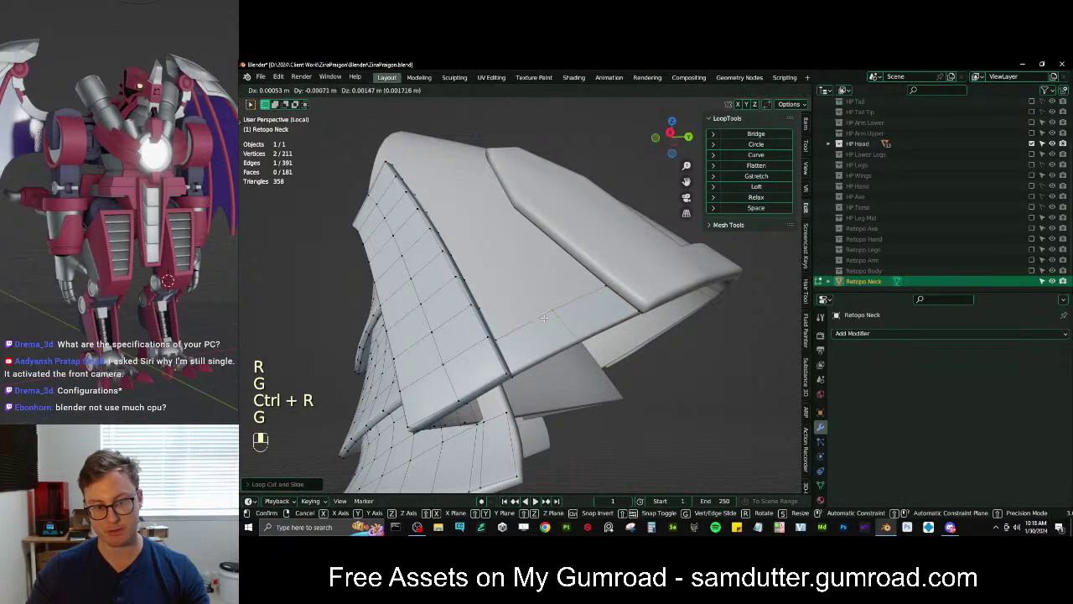
left_click(544, 319)
middle_click_drag(545, 319, 499, 378, "shift")
key("ctrl+r")
left_click(481, 353)
left_click(480, 353)
key("ctrl+r")
left_click(578, 347)
left_click(579, 347)
Move the strip's lower vertices onto the hood's lower border and evenly space that row with Space
left_click(497, 377)
key("g")
left_click(502, 376)
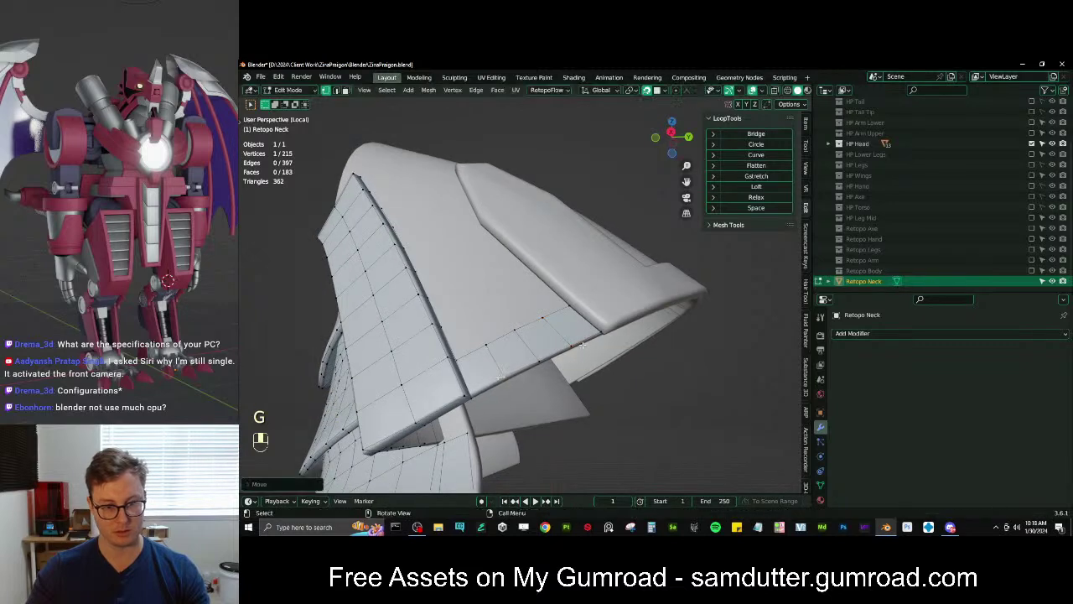
left_click(579, 344)
key("g")
left_click(577, 344)
left_click(521, 368)
left_click(500, 387, "alt+shift")
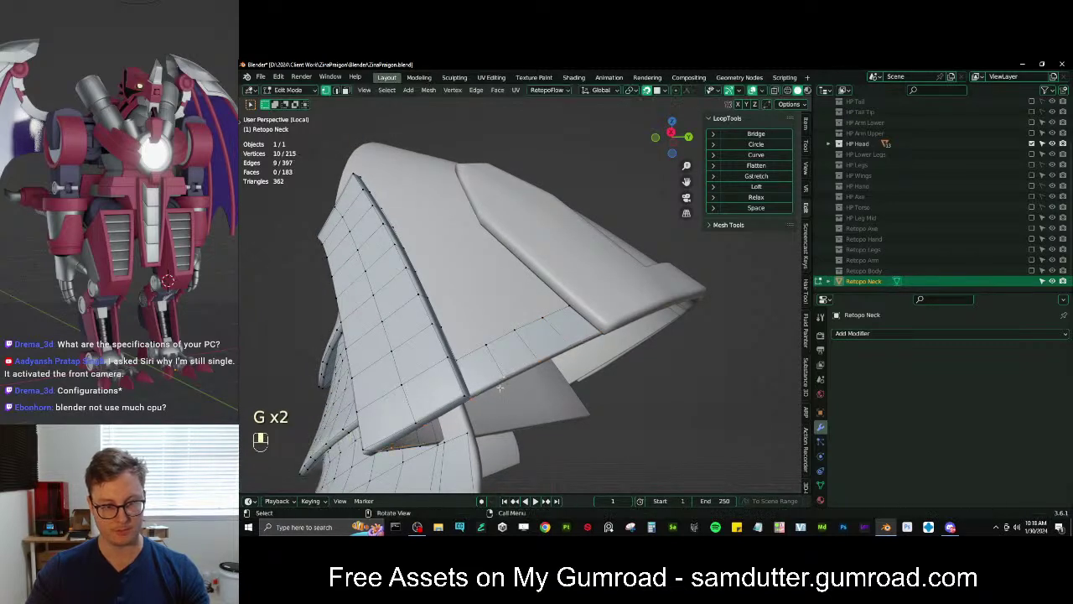
left_click(602, 331, "ctrl")
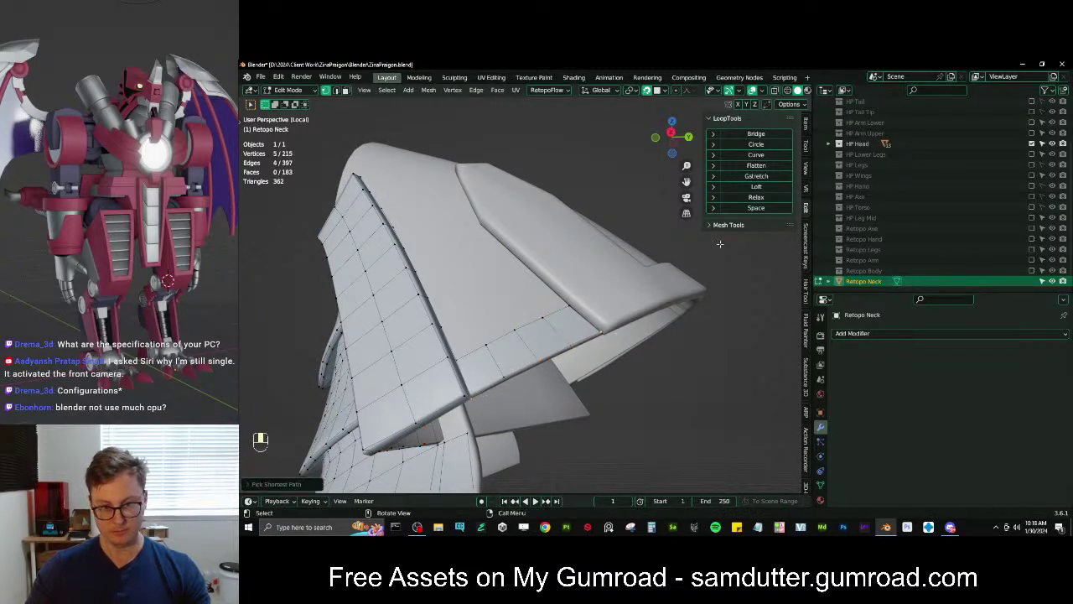
left_click(749, 210)
Evenly space the upper vertex row of the lower border strip with Space
middle_click_drag(605, 306, 591, 332)
left_click(459, 374)
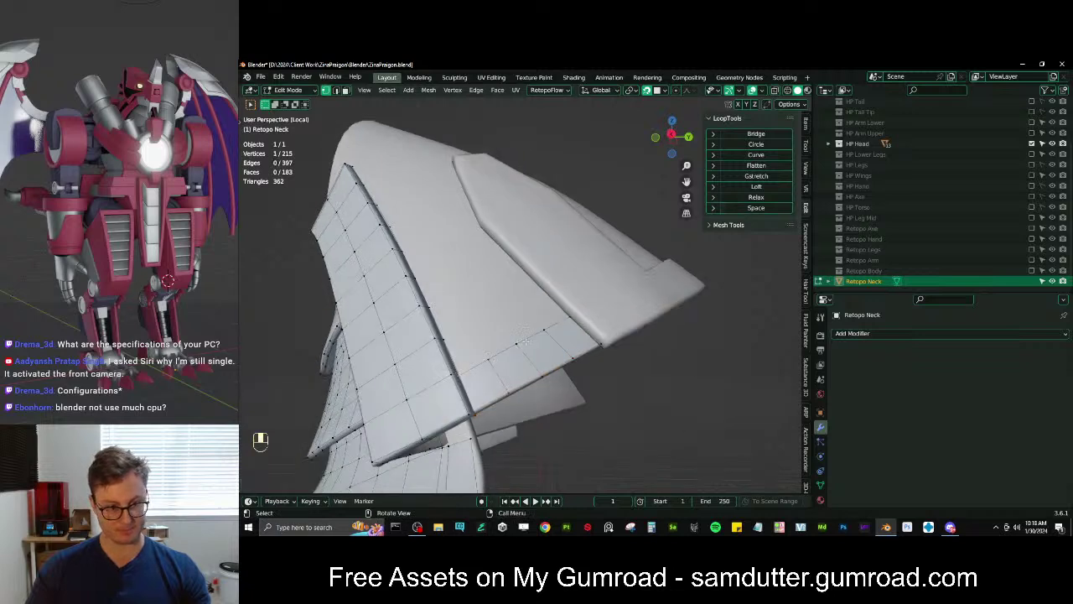
left_click(571, 316, "ctrl")
left_click(754, 208)
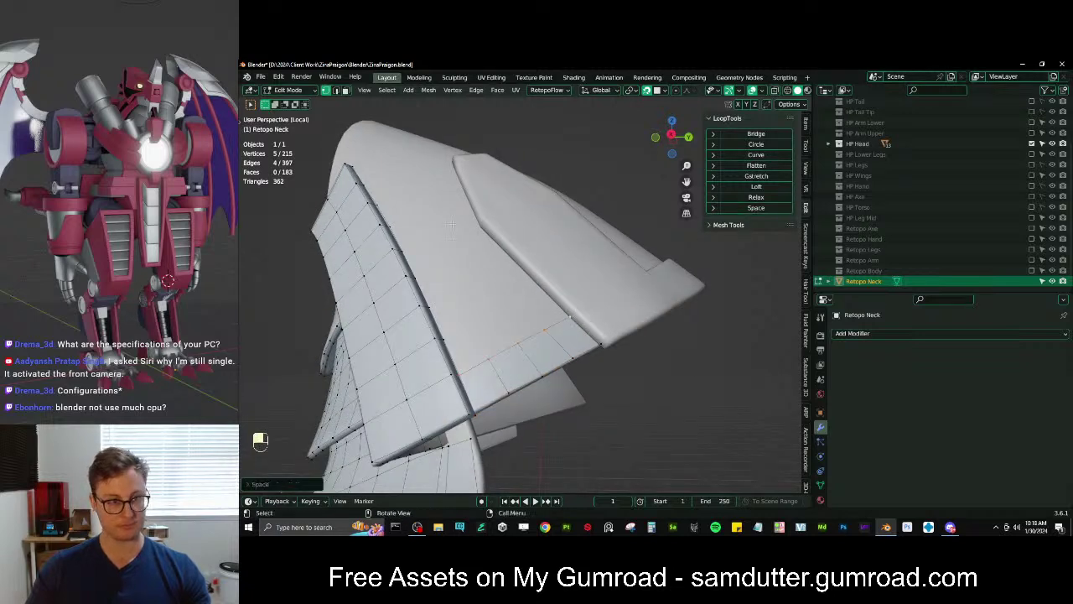
middle_click_drag(537, 277, 482, 279)
left_click(391, 190)
left_click(417, 241, "shift")
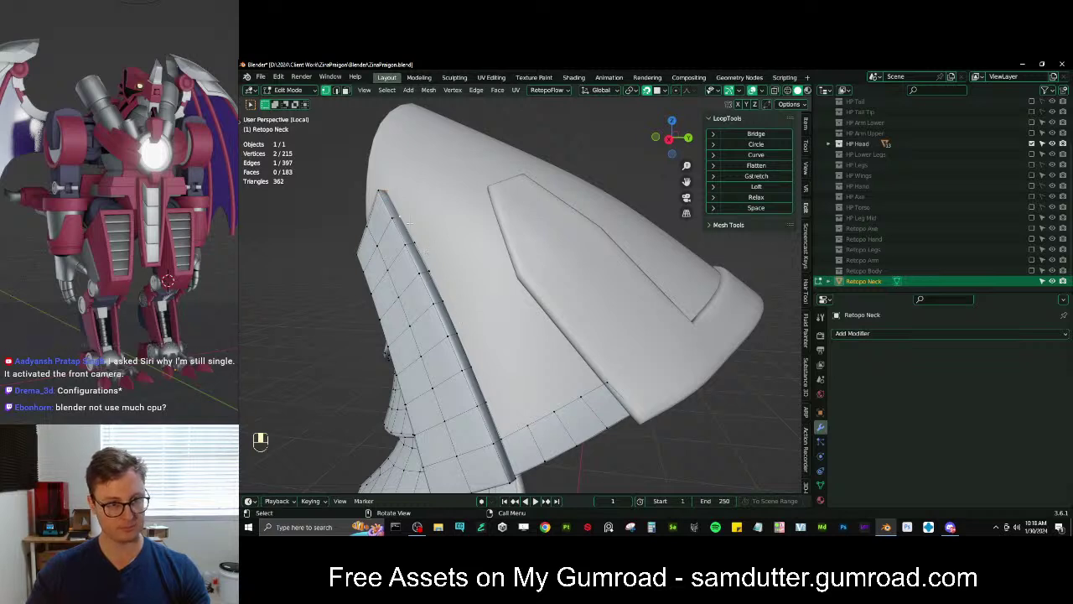
key("e")
left_click(494, 196)
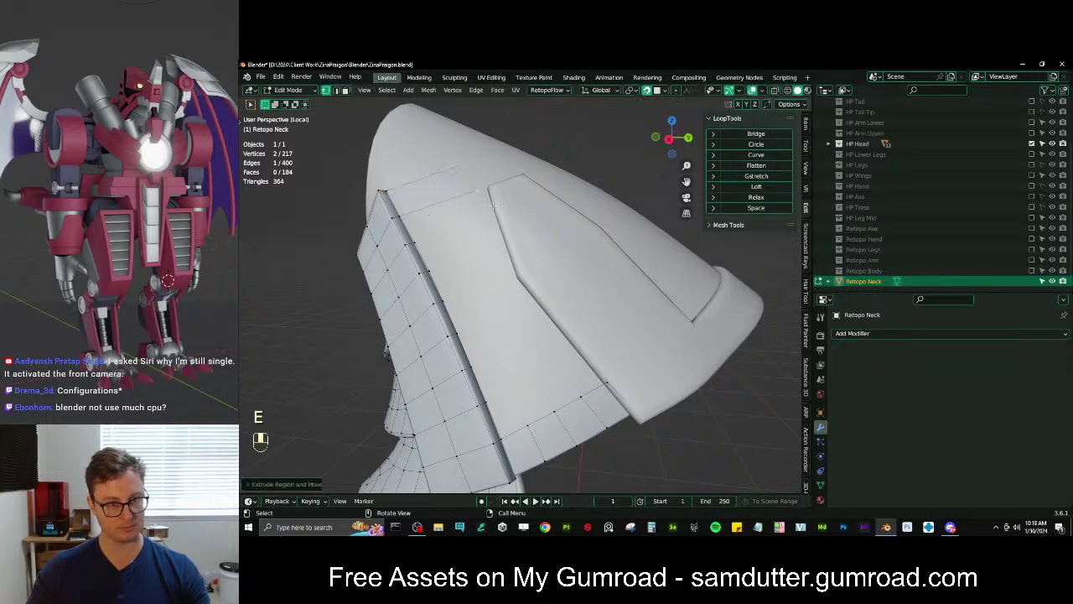
key("ctrl+z")
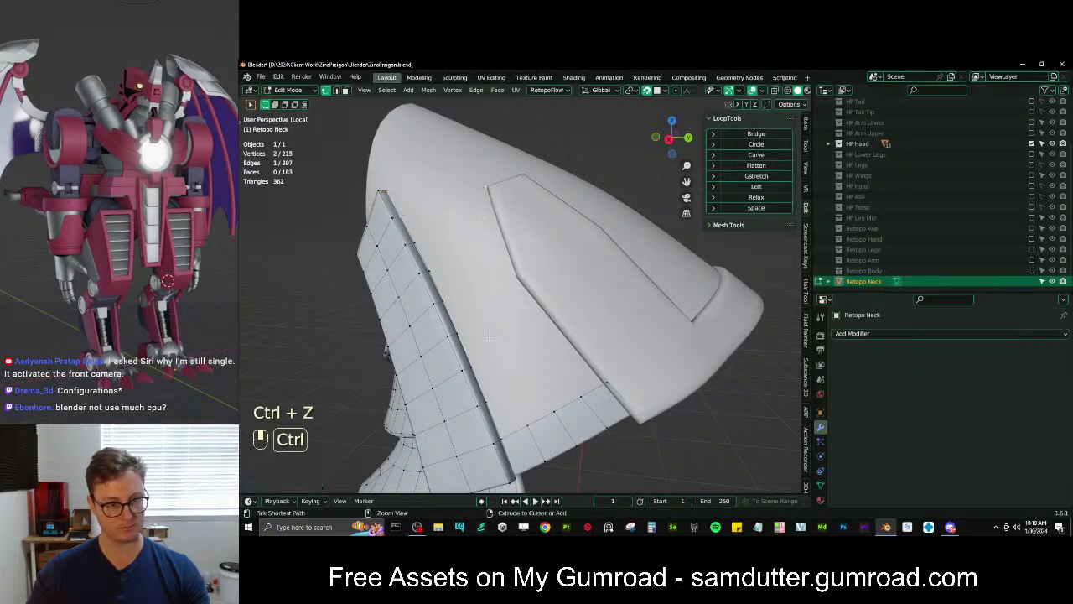
Extrude the panel's outer vertex row across the hood to the raised plate's border, rotating and moving it to follow that border
key("e")
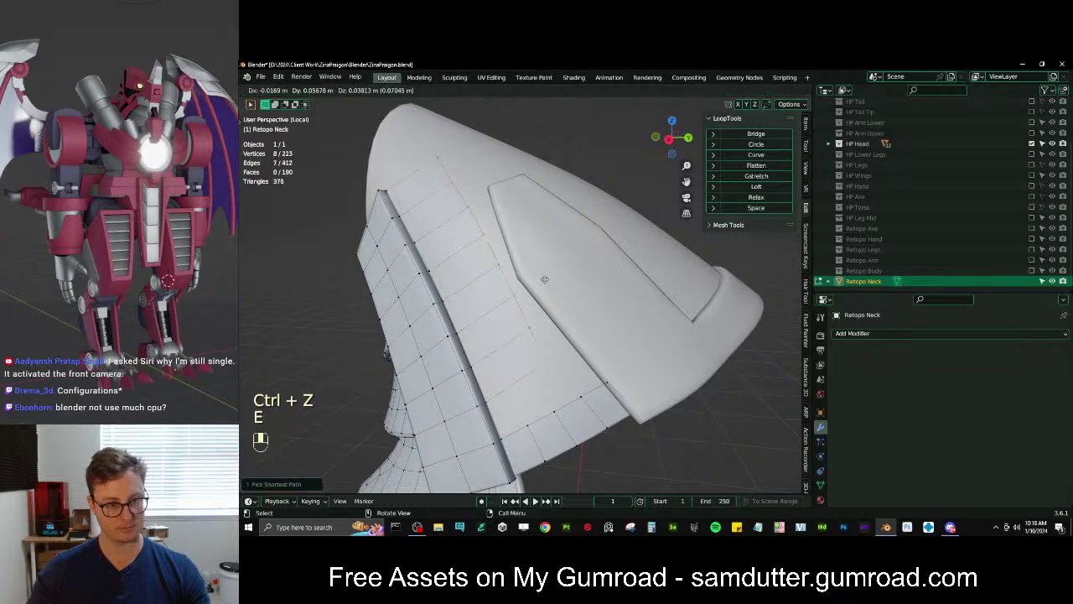
key("r")
left_click(630, 241)
key("g")
left_click(630, 241)
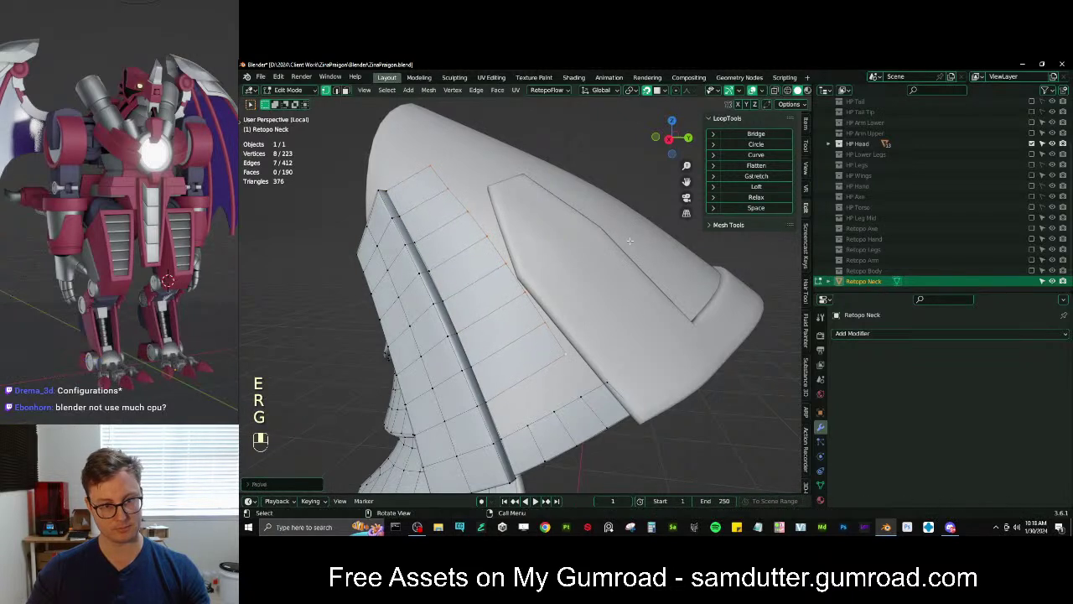
key("g")
left_click(550, 290)
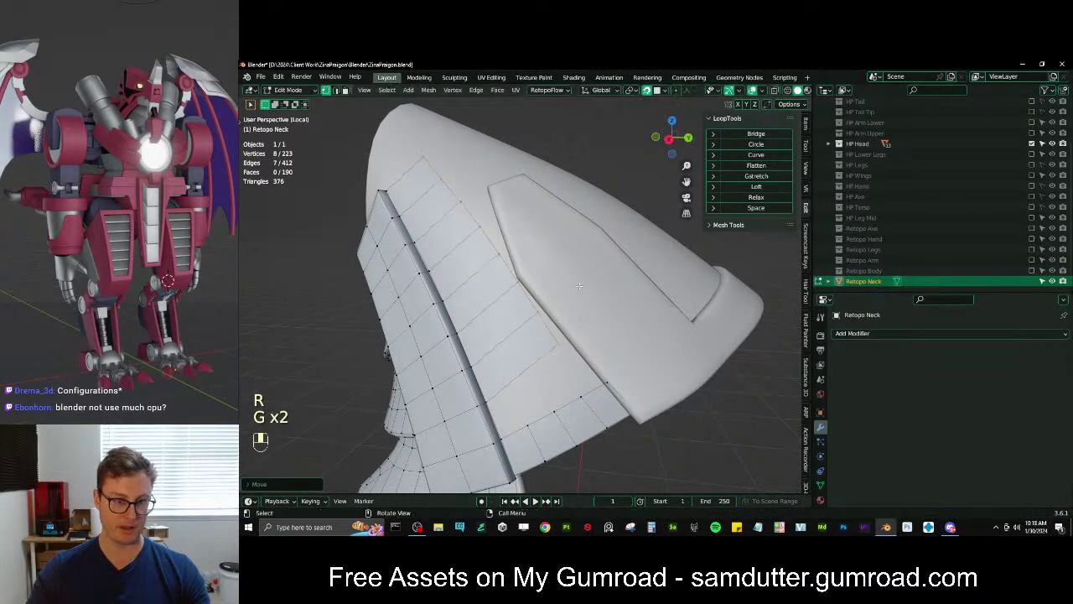
key("r")
left_click(596, 267)
key("g")
left_click(596, 263)
key("r")
left_click(596, 262)
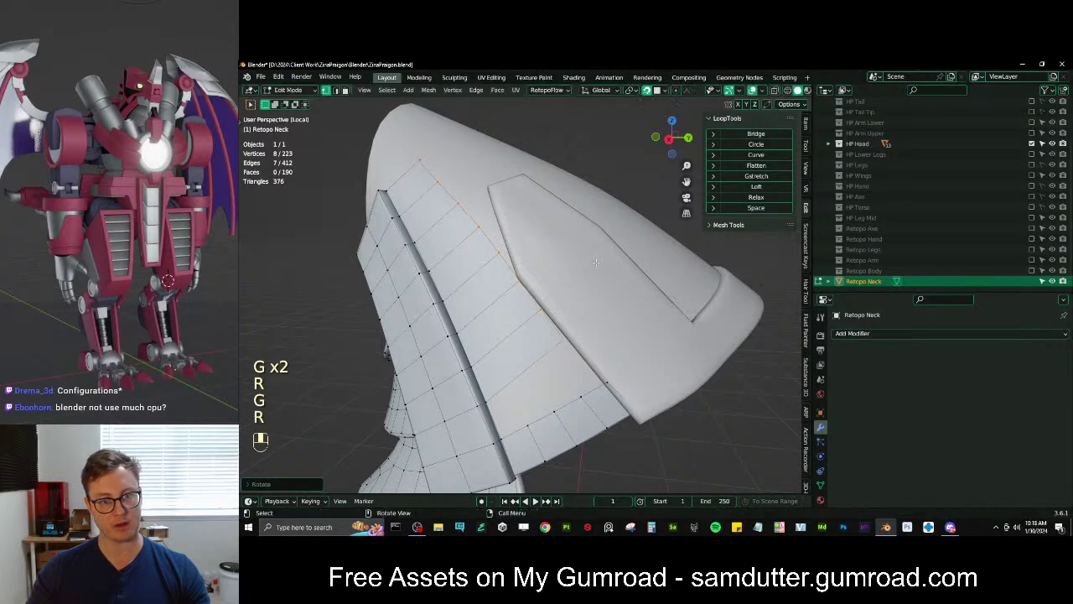
key("ctrl+r")
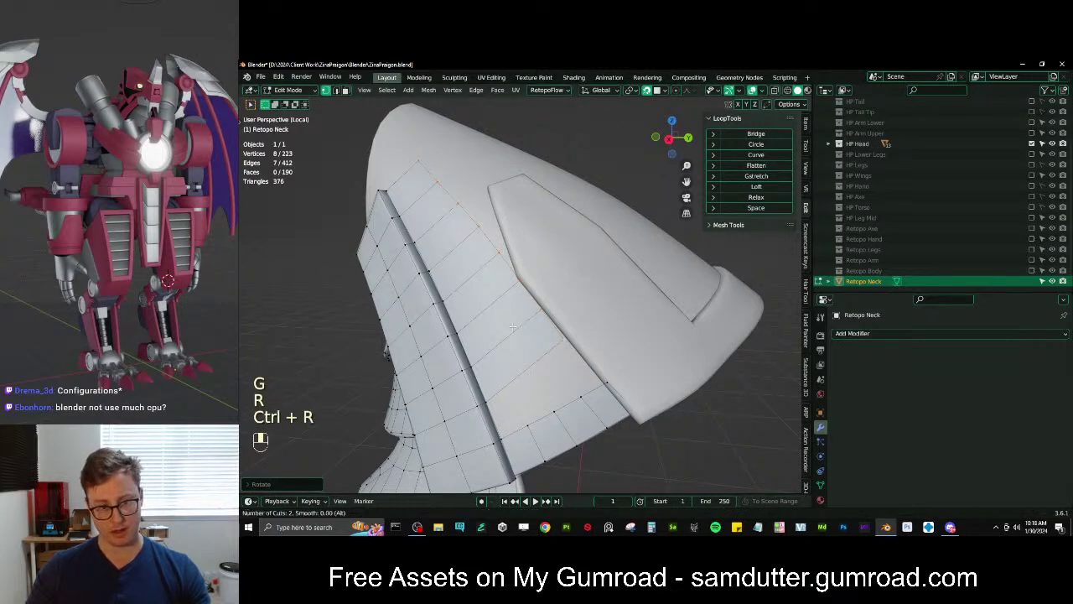
left_click(512, 327)
key("ctrl+z")
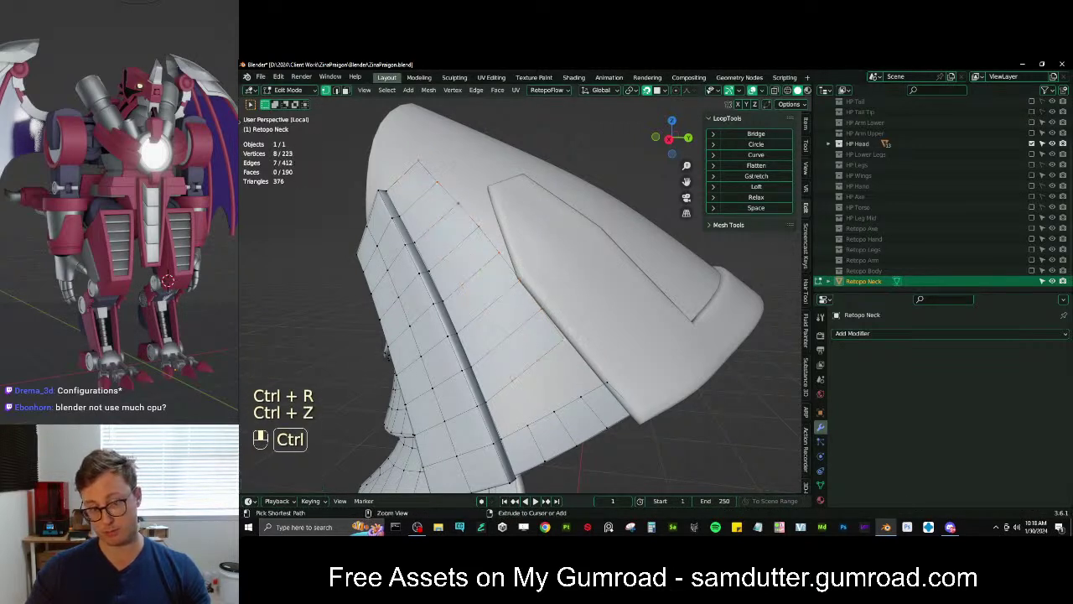
Add three lengthwise loop cuts through the newly extruded strip between the panel and the raised plate
key("ctrl+r")
scroll(492, 328, "up", 2)
left_click(493, 327)
left_click(492, 327)
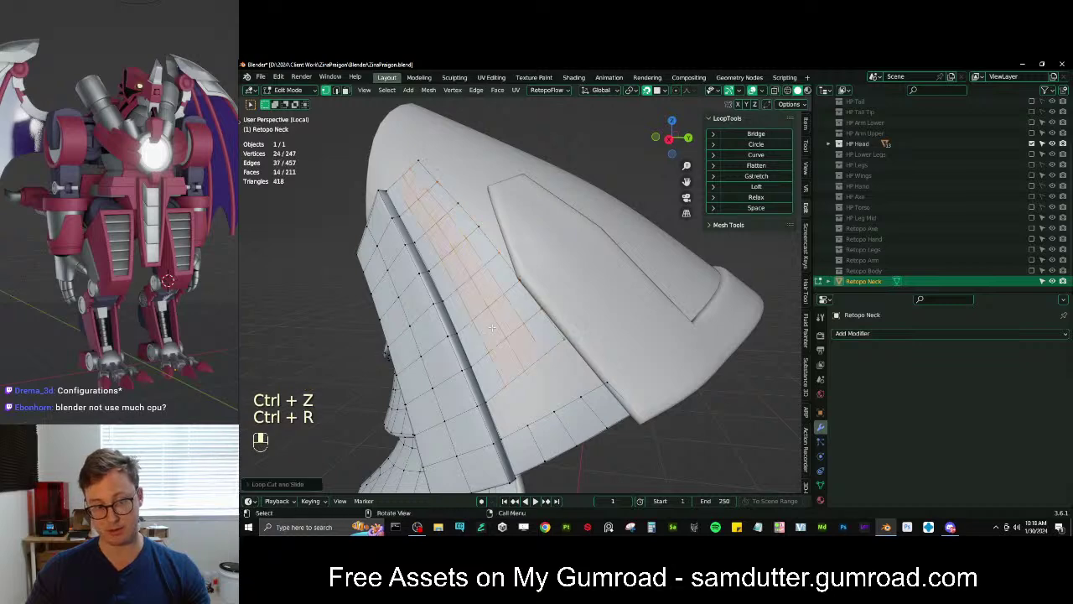
Move and rotate the end edge of the lower border strip so it lines up with the raised plate's border
left_click(568, 339)
left_click(611, 384)
middle_click_drag(612, 384, 636, 374)
key("z")
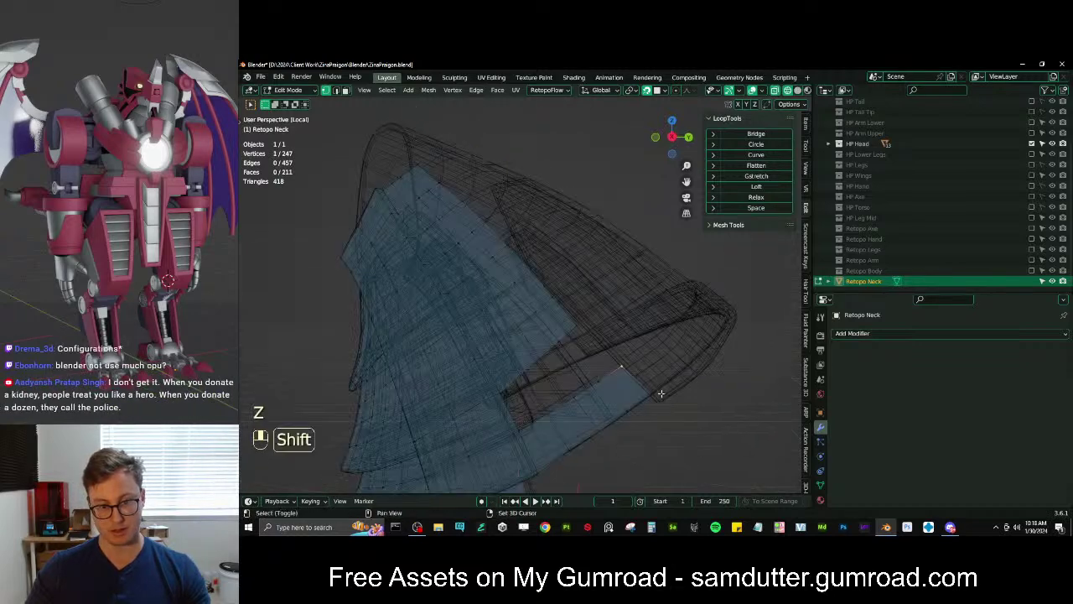
left_click(661, 393, "shift")
key("shift+z")
key("g")
key("r")
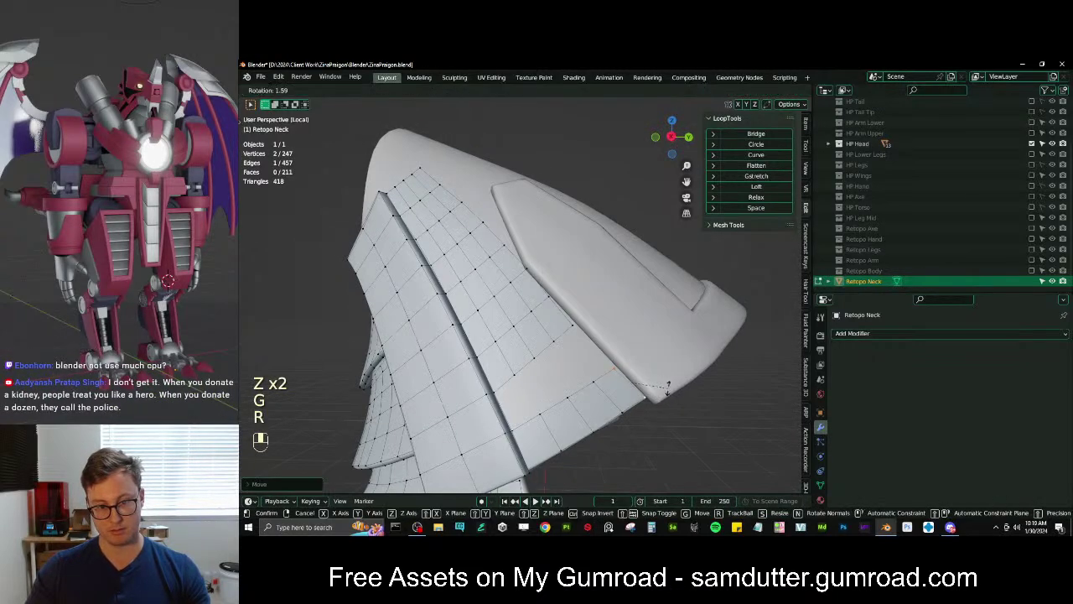
left_click(646, 395)
Bridge the open end edges of the upper strip to the lower border strip's upper edges with Bridge Edge Loops
left_click(337, 91)
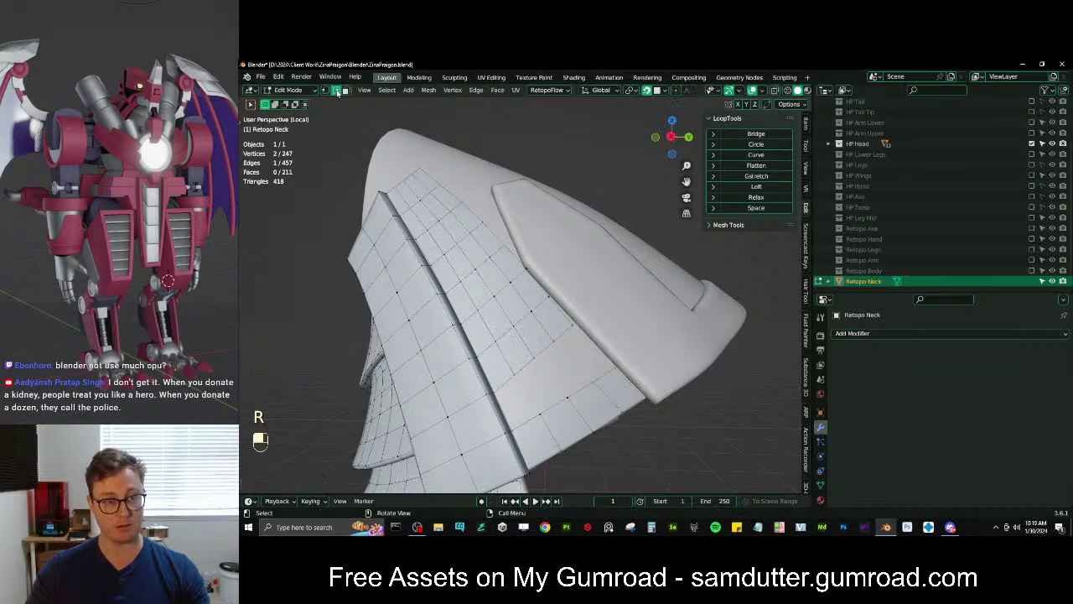
left_click(604, 378, "ctrl")
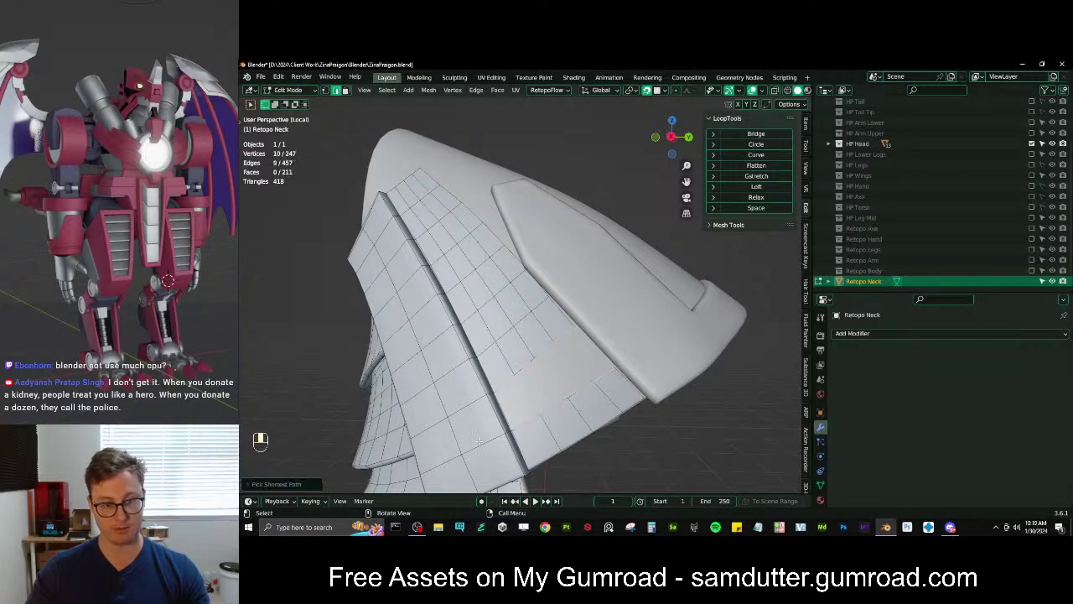
left_click(501, 410, "shift")
key("q")
left_click(600, 242)
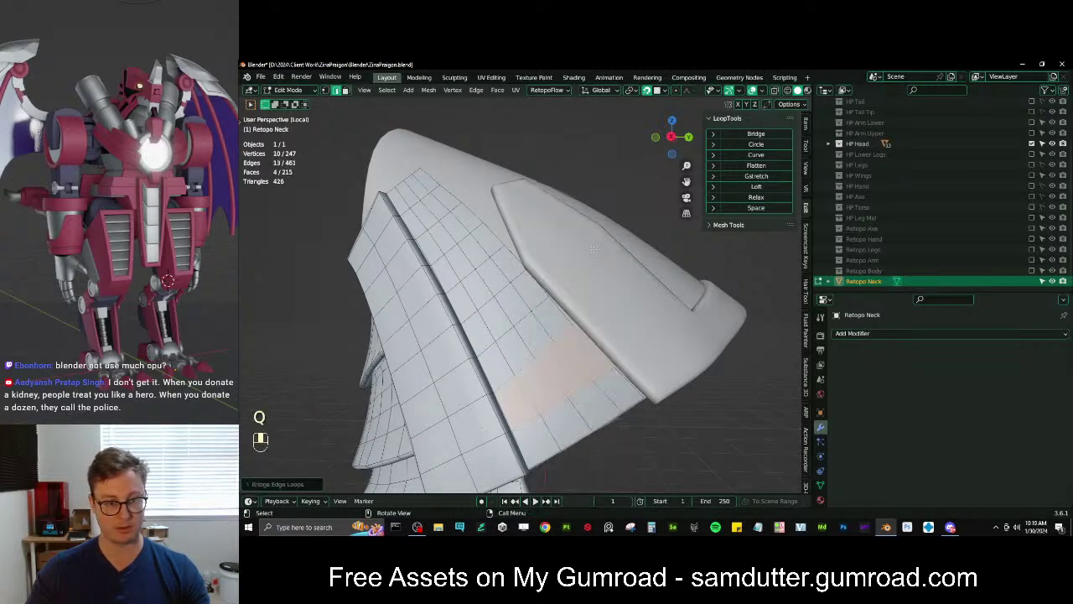
Select the hood strip's crosswise edge rows and space their vertices evenly with LoopTools Space
scroll(521, 318, "down", 4)
scroll(522, 318, "up", 3)
middle_click_drag(521, 319, 561, 329)
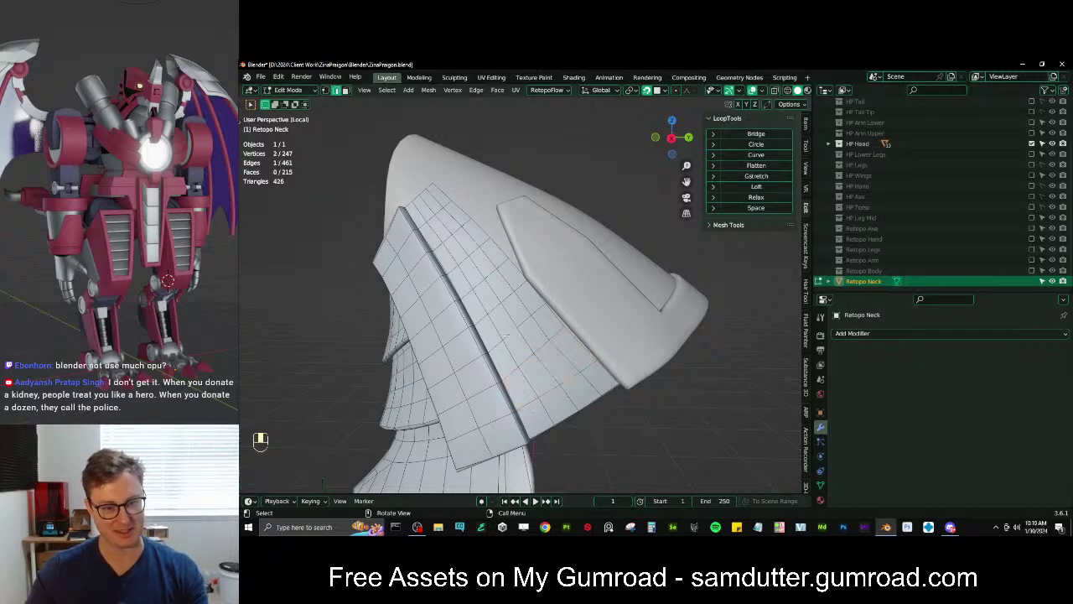
left_click(486, 339, "ctrl+alt+shift")
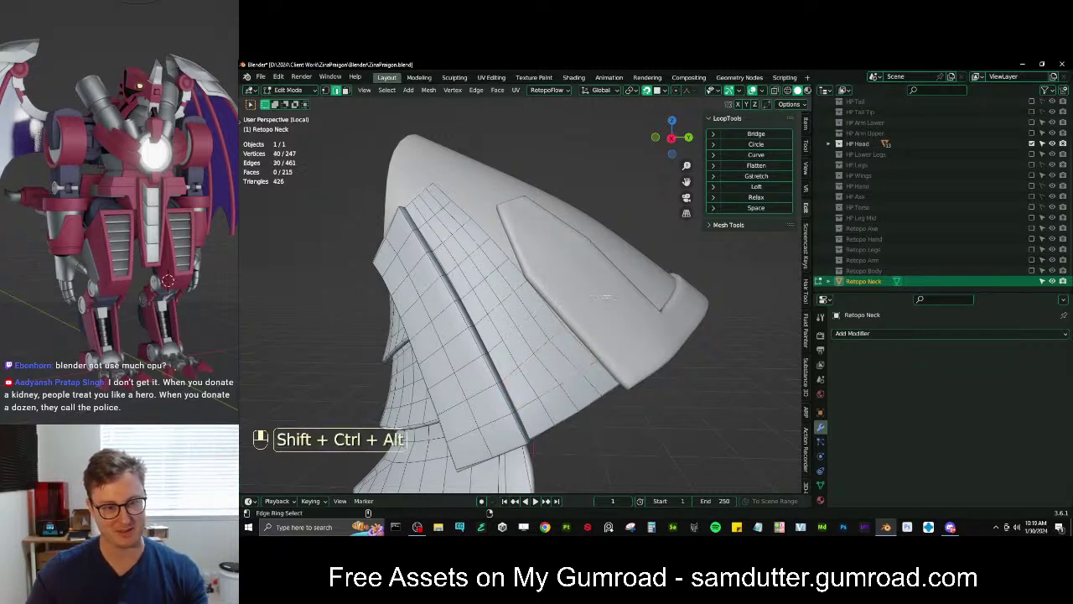
left_click(495, 346, "ctrl+alt+shift")
left_click(776, 209)
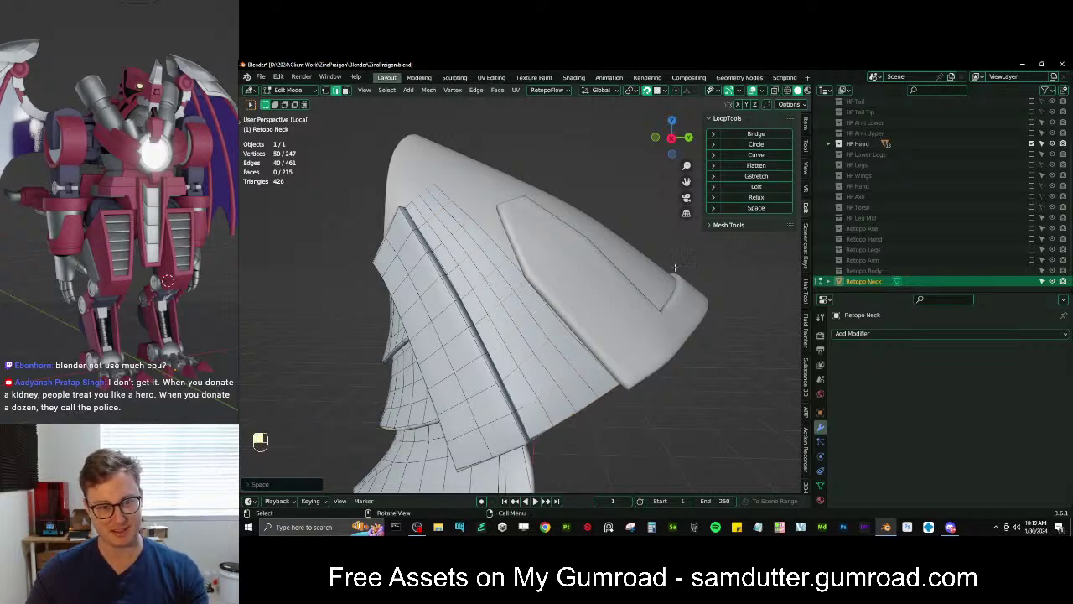
Relax the hood strip's four lengthwise edge loops with LoopTools and snap them back onto the high-poly surface
left_click(533, 363)
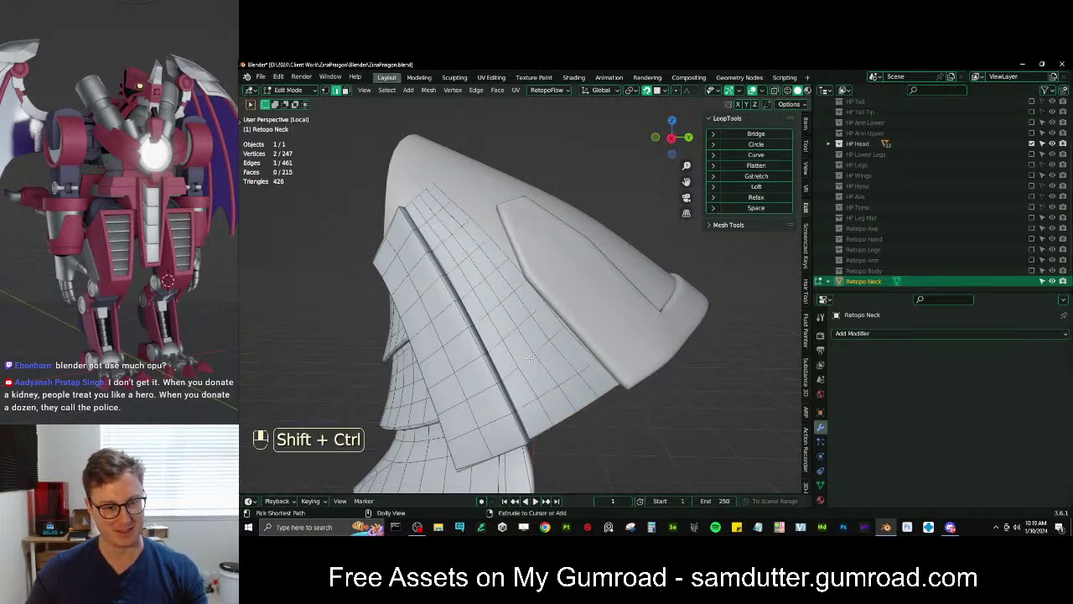
left_click(508, 345, "alt+shift")
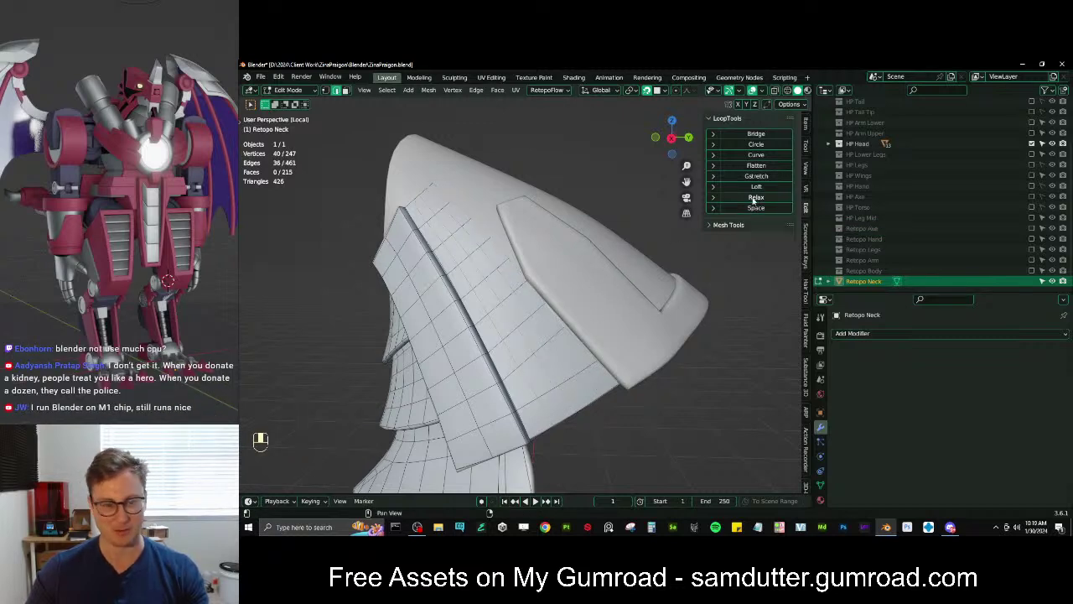
left_click(754, 197)
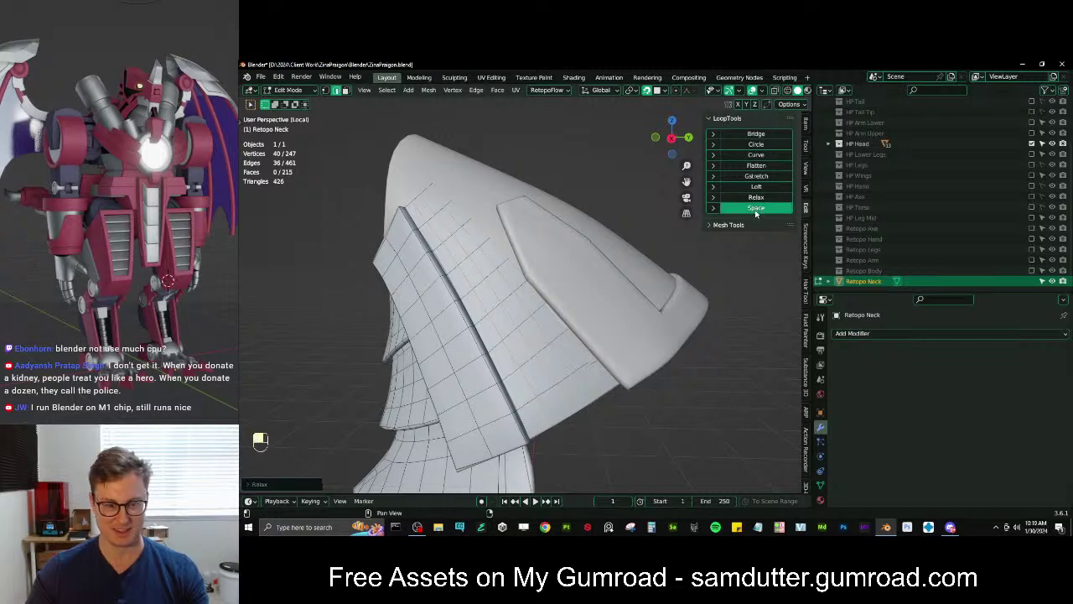
key("g")
middle_click_drag(599, 311, 642, 330)
middle_click_drag(612, 323, 585, 318, "shift")
scroll(587, 335, "up", 2)
middle_click_drag(584, 318, 576, 301, "shift")
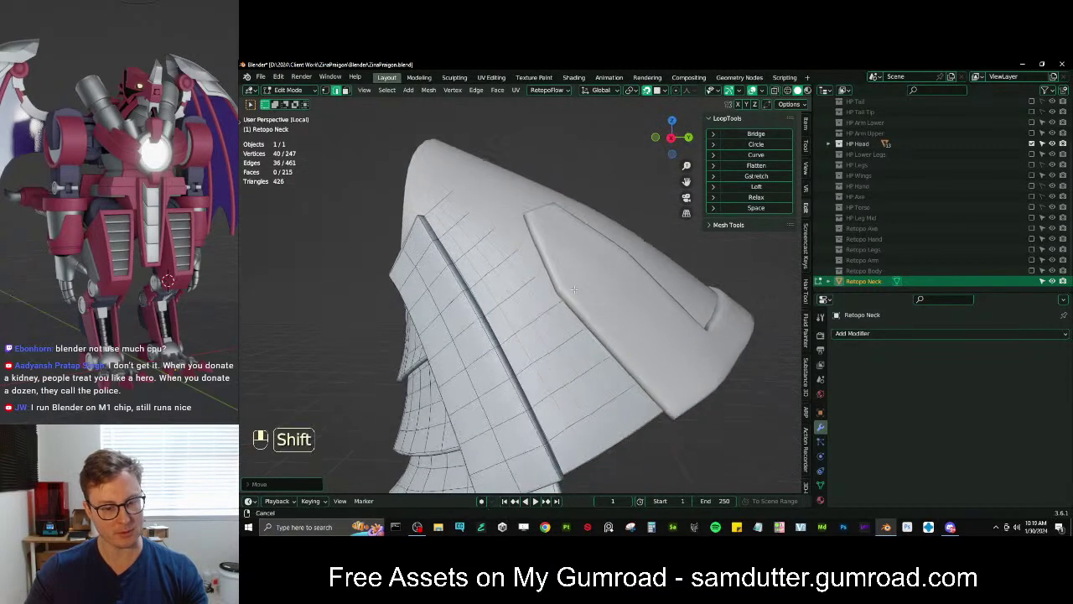
scroll(576, 301, "up", 2)
key("1")
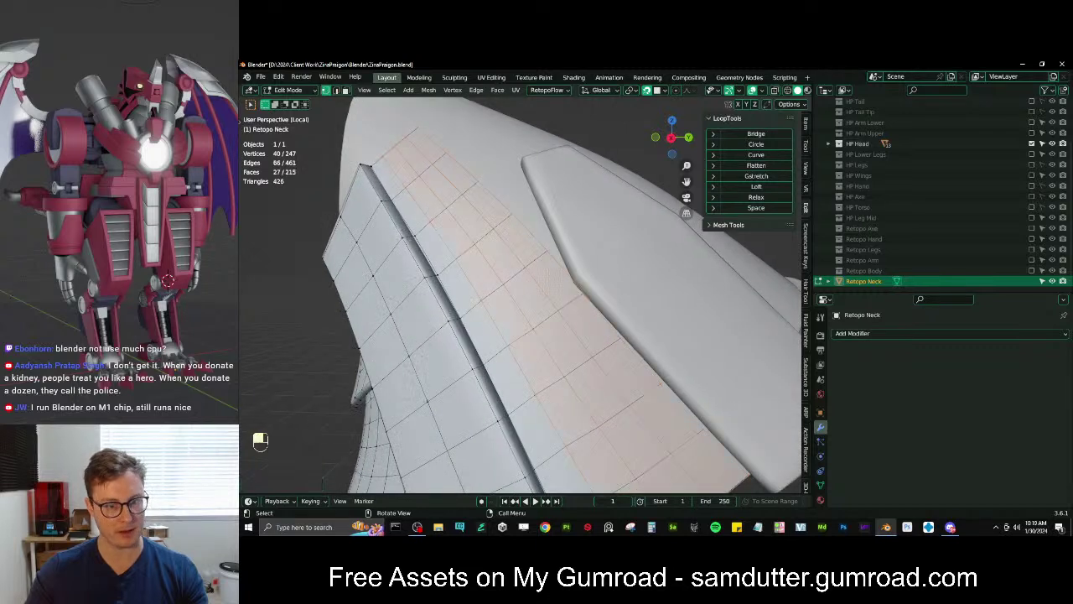
key("g")
Evenly space one crosswise vertex row midway along the hood strip and snap it to the surface
left_click(562, 291)
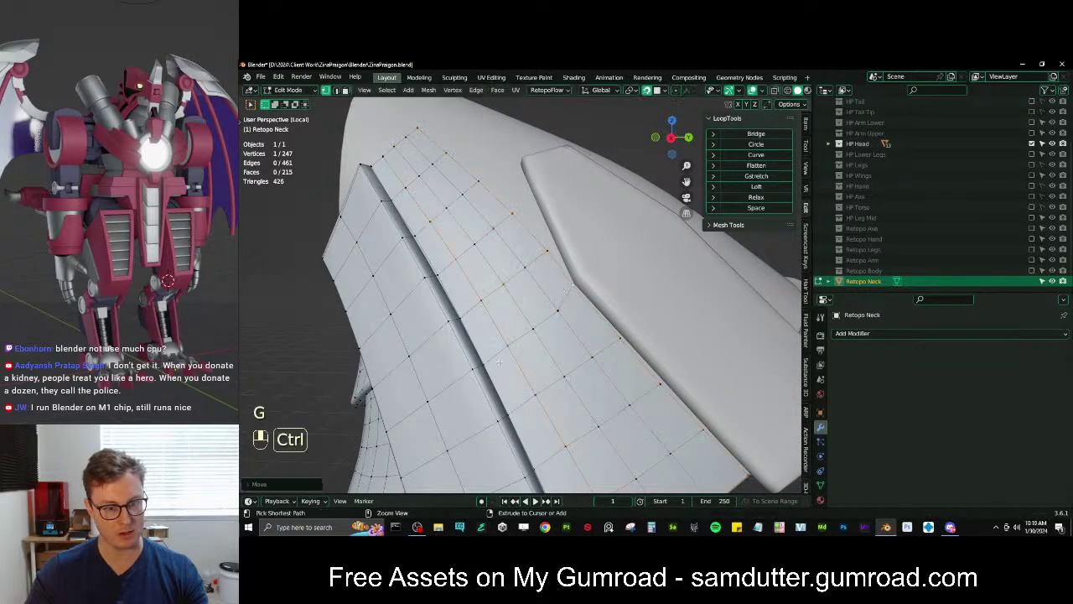
left_click(486, 363, "ctrl")
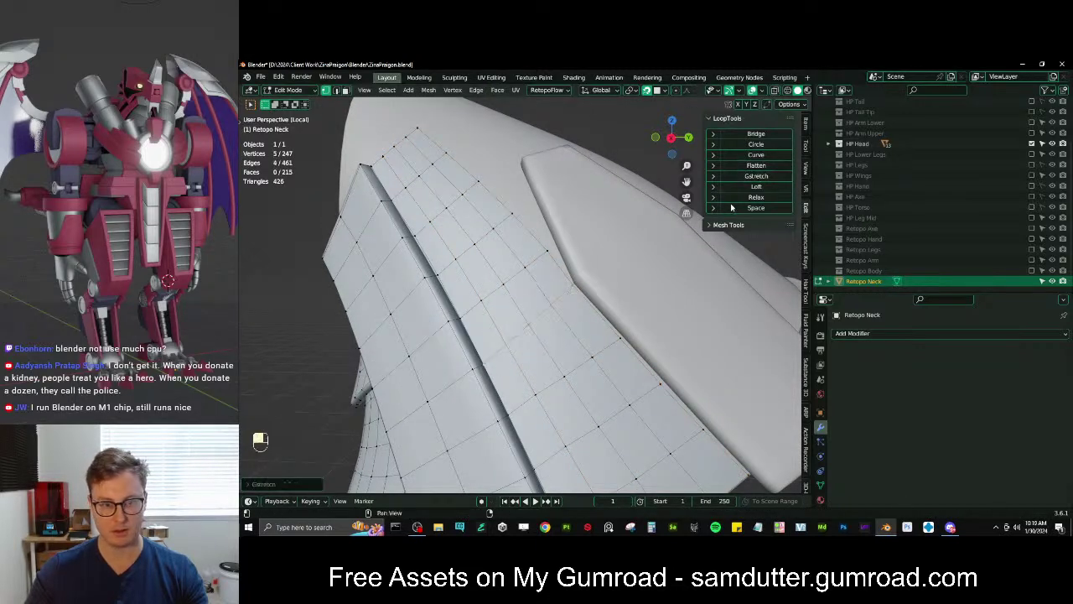
key("g")
left_click(537, 298)
Move the border vertex to the raised plate's upper corner and evenly space the border vertices down to the plate's bend
scroll(537, 298, "down", 1)
middle_click_drag(537, 298, 559, 256)
left_click(559, 256)
key("g")
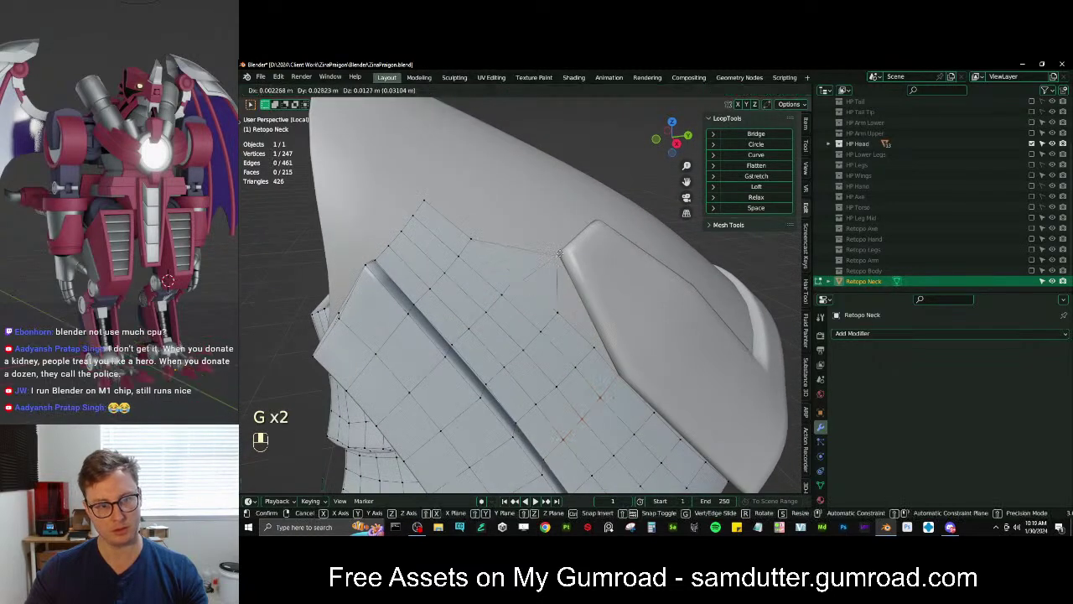
left_click(560, 253)
left_click(617, 375, "ctrl")
left_click(748, 178)
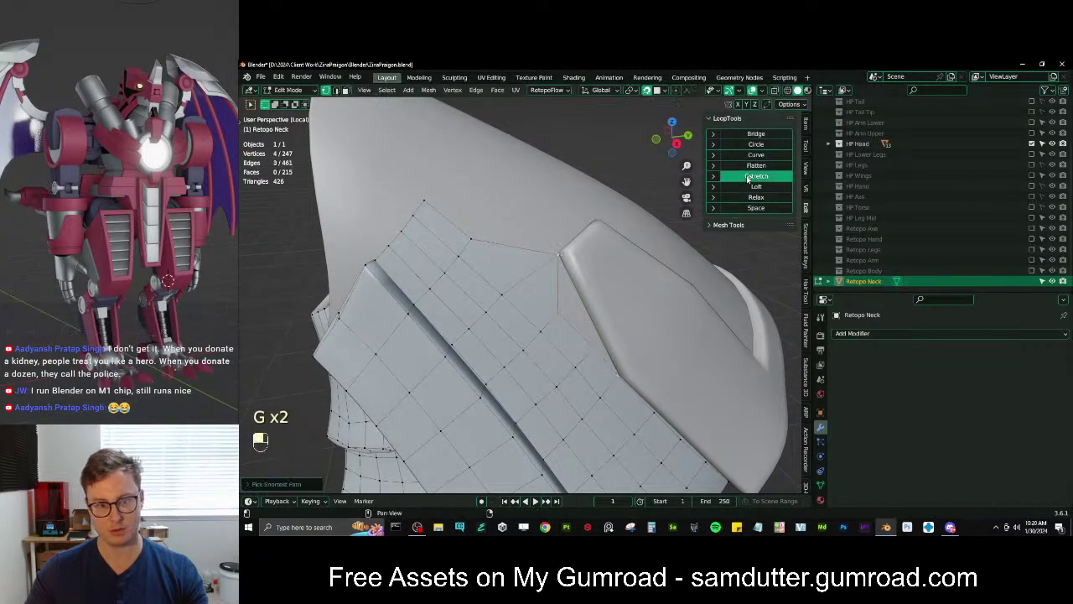
scroll(548, 353, "down", 3)
mouse_move(548, 352)
middle_mouse_down()
mouse_move(537, 348)
mouse_move(544, 344)
middle_mouse_up()
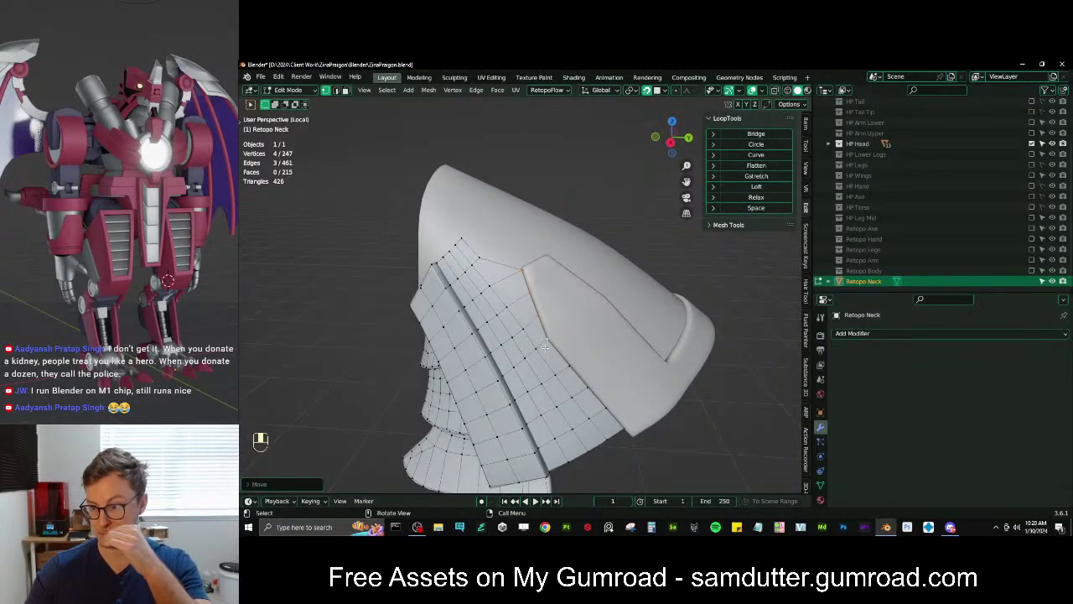
Move the end edge at the hood strip's upper outer corner further up the hood, level with the raised plate's corner
middle_click_drag(545, 343, 505, 290)
left_click(503, 288)
left_click(505, 288, "shift")
key("g")
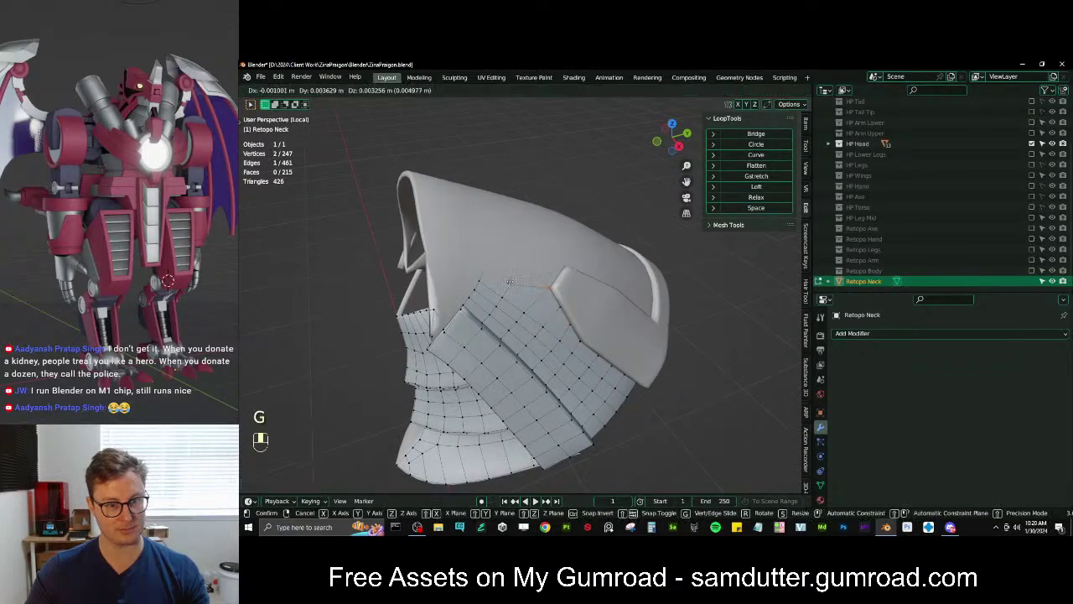
left_click(517, 267)
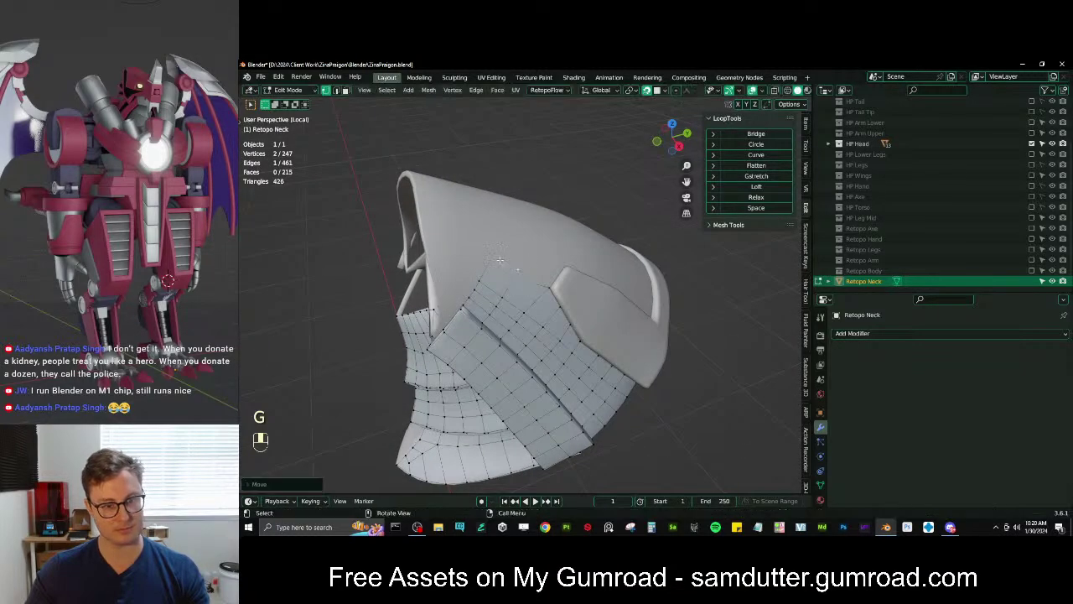
Evenly space the vertices of the hood strip's upper end row and the adjacent crosswise row
left_click(466, 302, "ctrl")
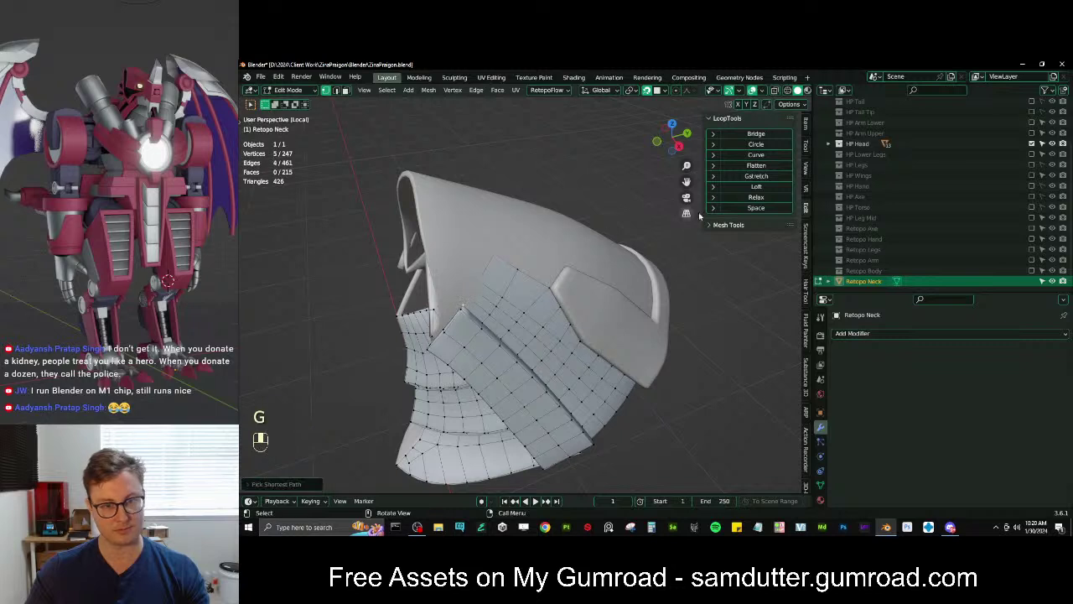
left_click(512, 314, "ctrl")
left_click(482, 323, "shift")
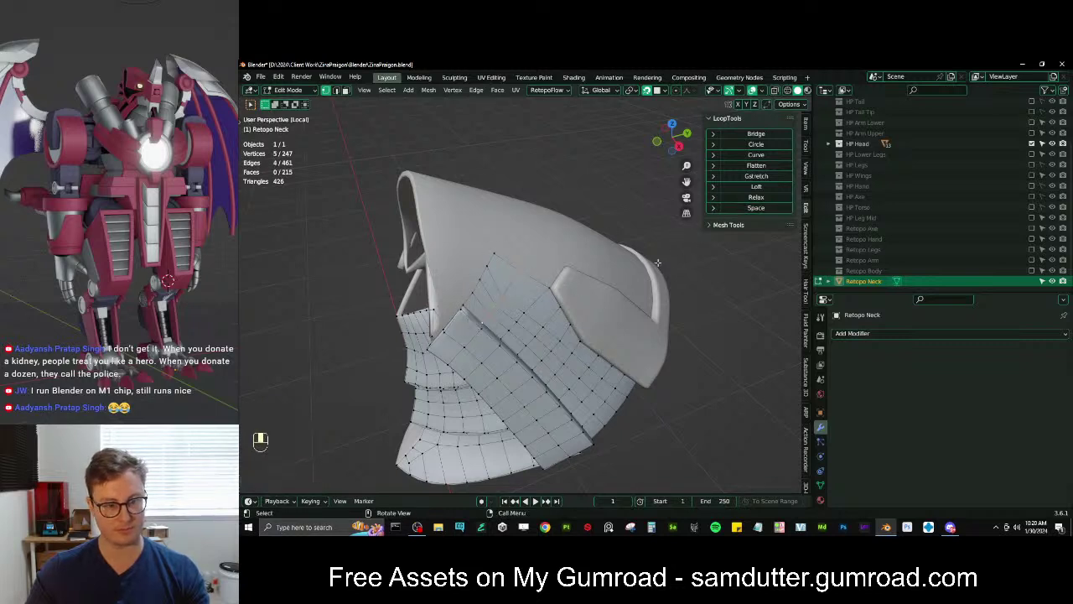
left_click(756, 210)
Evenly space the crosswise rows meeting the raised plate's upper corner and slanted border, snapping them to the hood surface
left_click(506, 335)
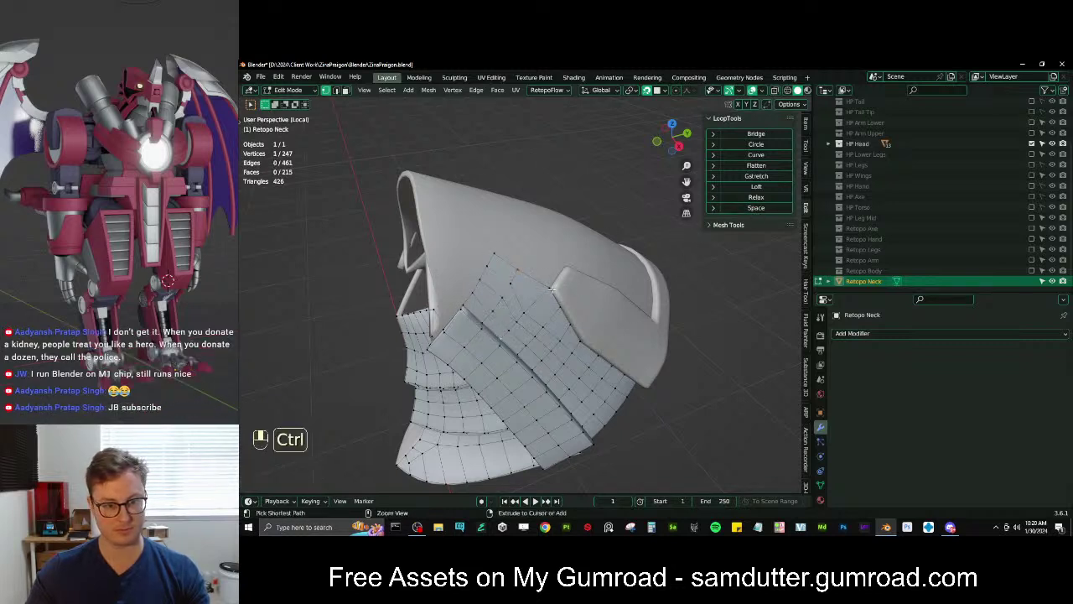
left_click(549, 288, "ctrl")
left_click(756, 209)
key("g")
left_click(565, 300)
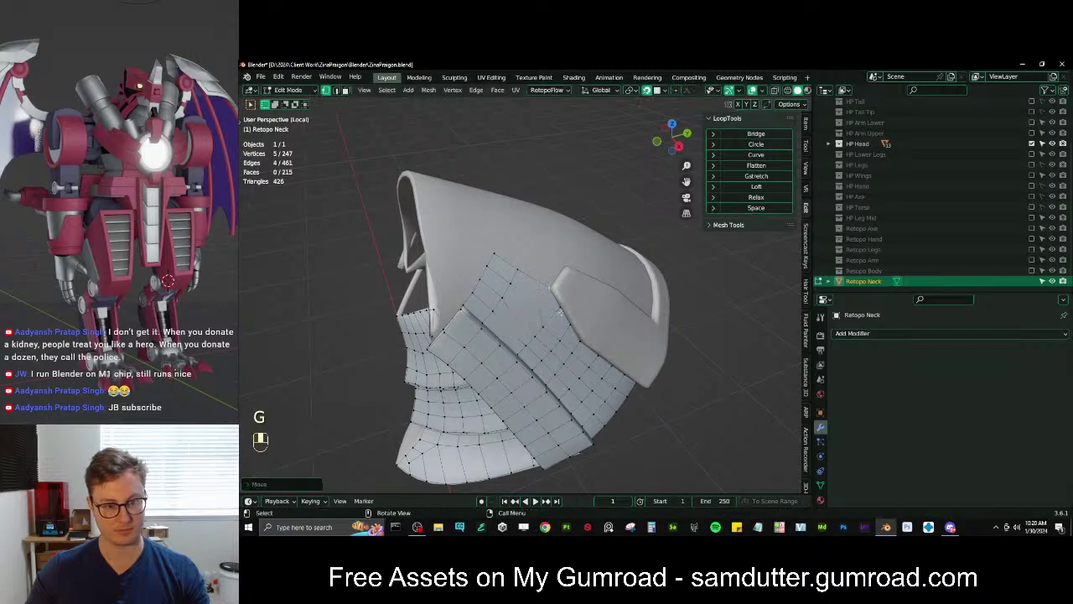
left_click(560, 307)
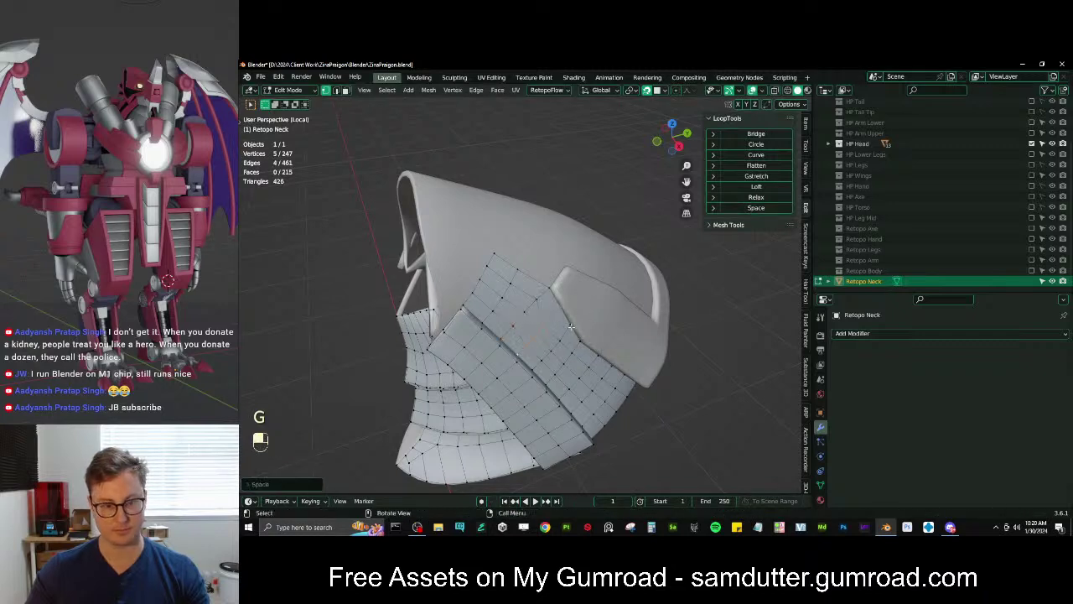
left_click(528, 369, "ctrl")
left_click(752, 209)
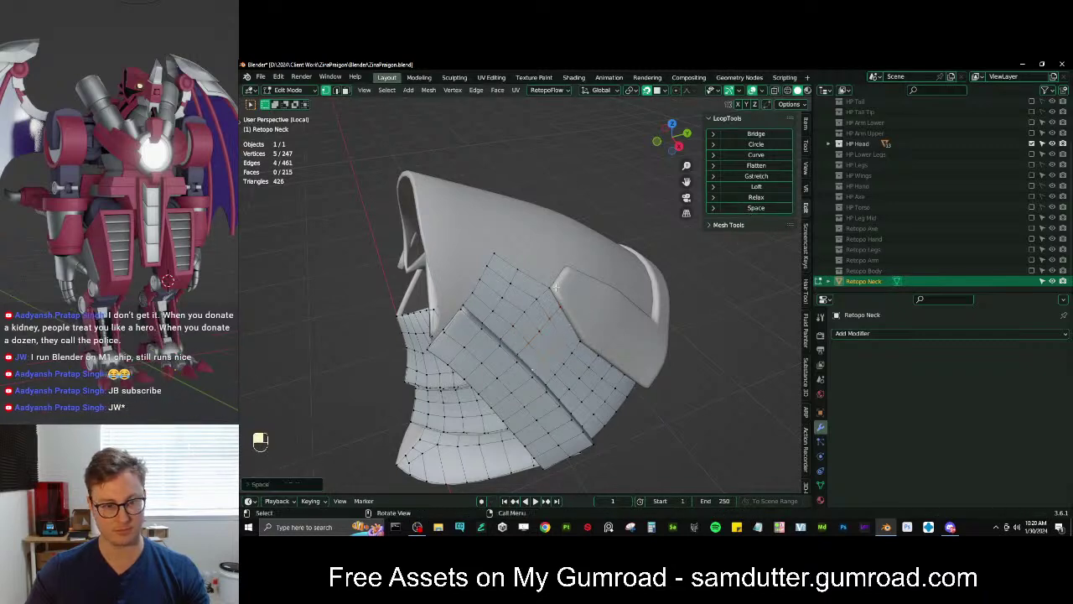
Select the strip's border vertices along the raised plate and extrude them up the plate's side wall
scroll(556, 288, "down", 2)
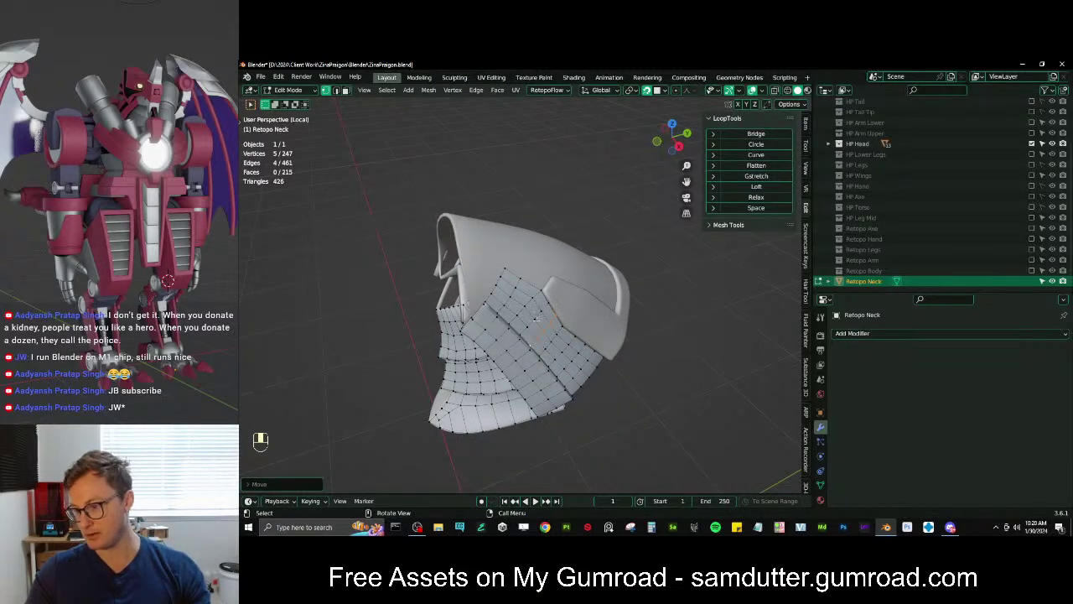
scroll(507, 328, "up", 3)
middle_click_drag(507, 327, 545, 337)
middle_click_drag(545, 337, 570, 329)
scroll(587, 325, "up", 2)
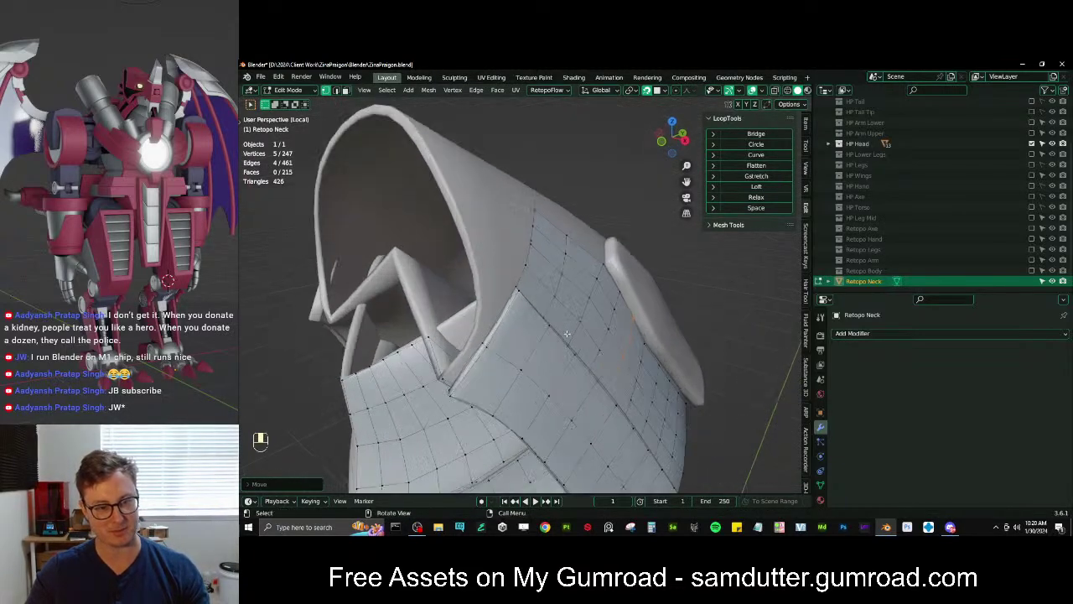
middle_click_drag(638, 322, 592, 360)
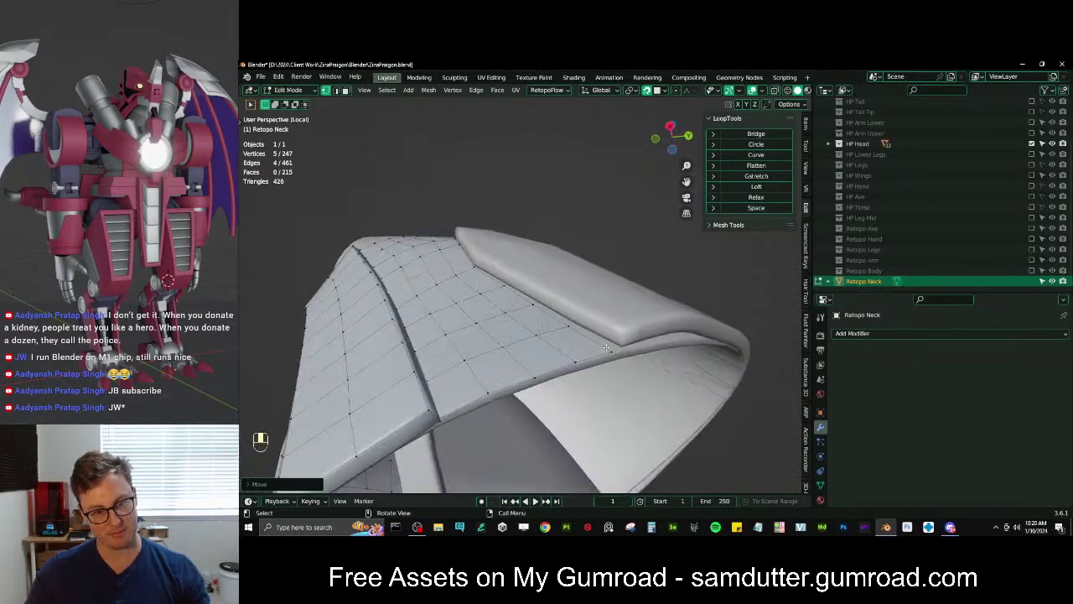
left_click(608, 349)
left_click(475, 264, "ctrl")
middle_click_drag(476, 266, 493, 280)
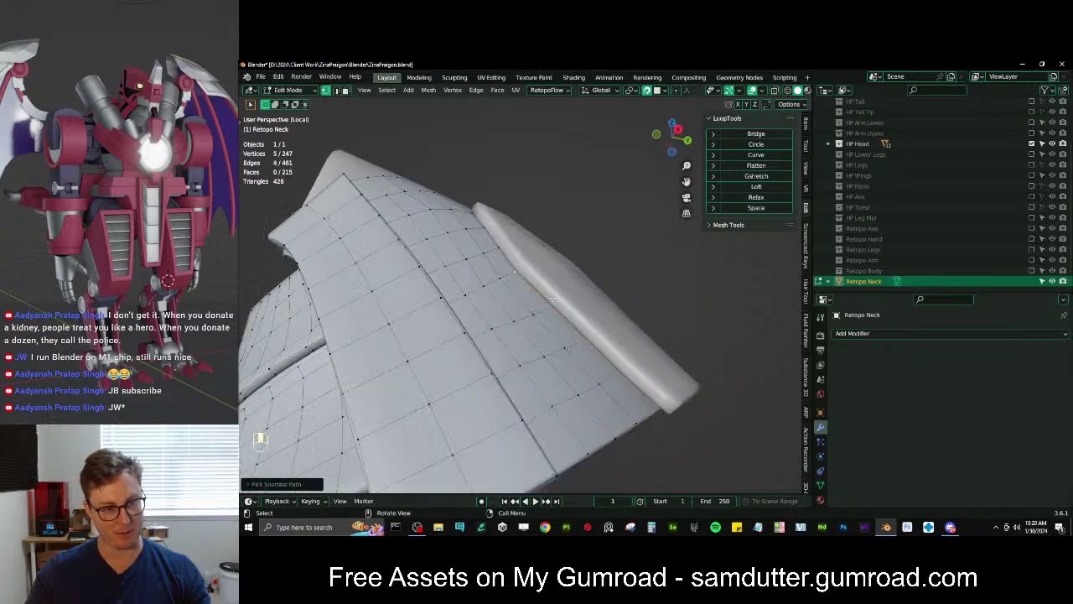
left_click(488, 219, "ctrl")
key("e")
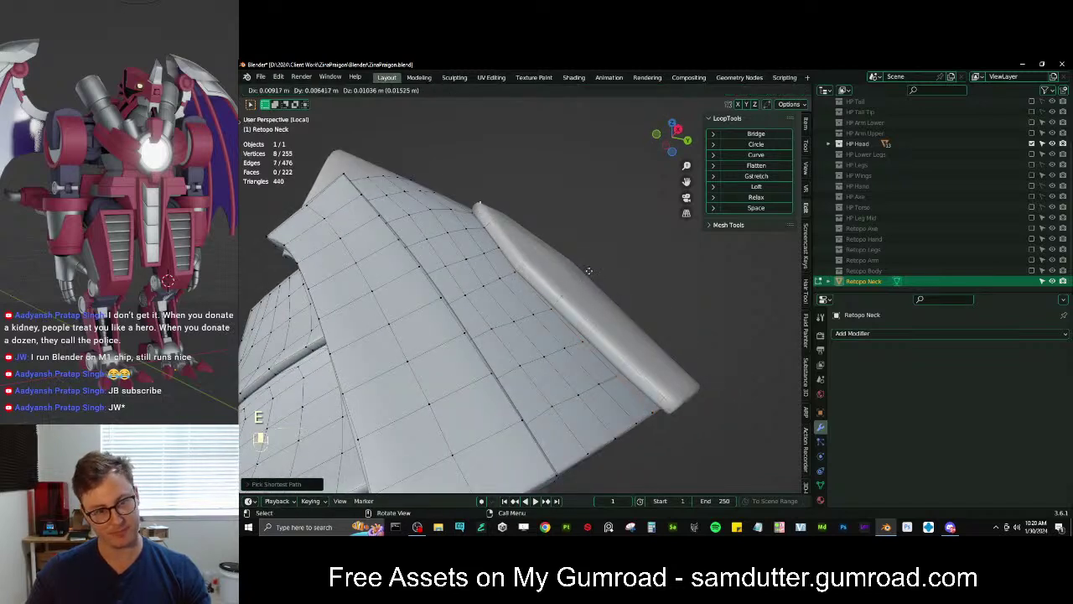
left_click(589, 273)
Snap the lower vertices of the extruded row individually onto the raised plate's rounded edge
left_click(668, 398)
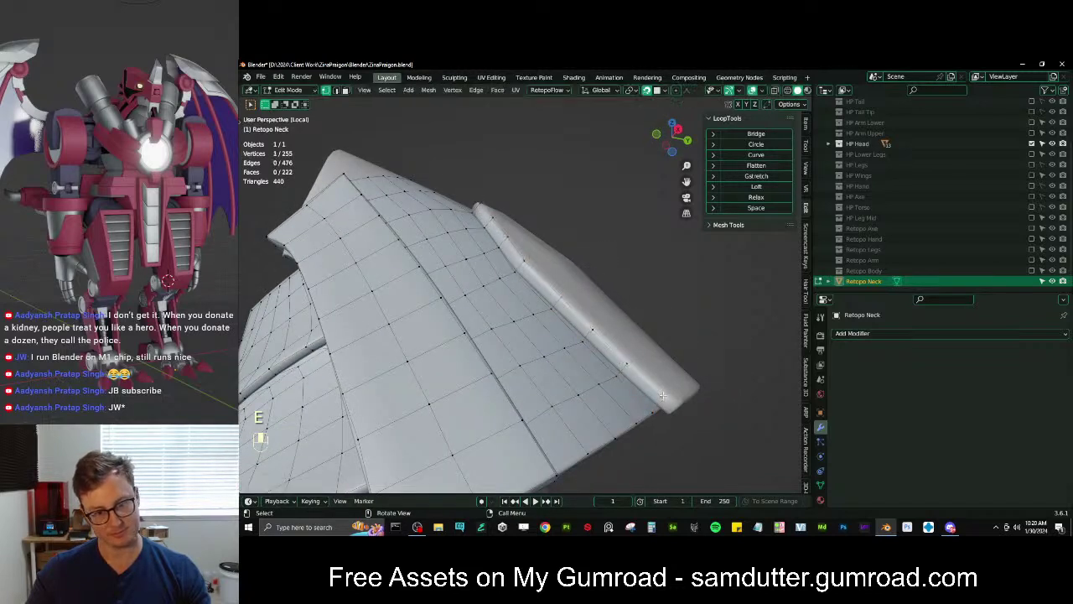
key("g")
left_click(668, 392)
left_click(627, 364)
key("g")
left_click(627, 363)
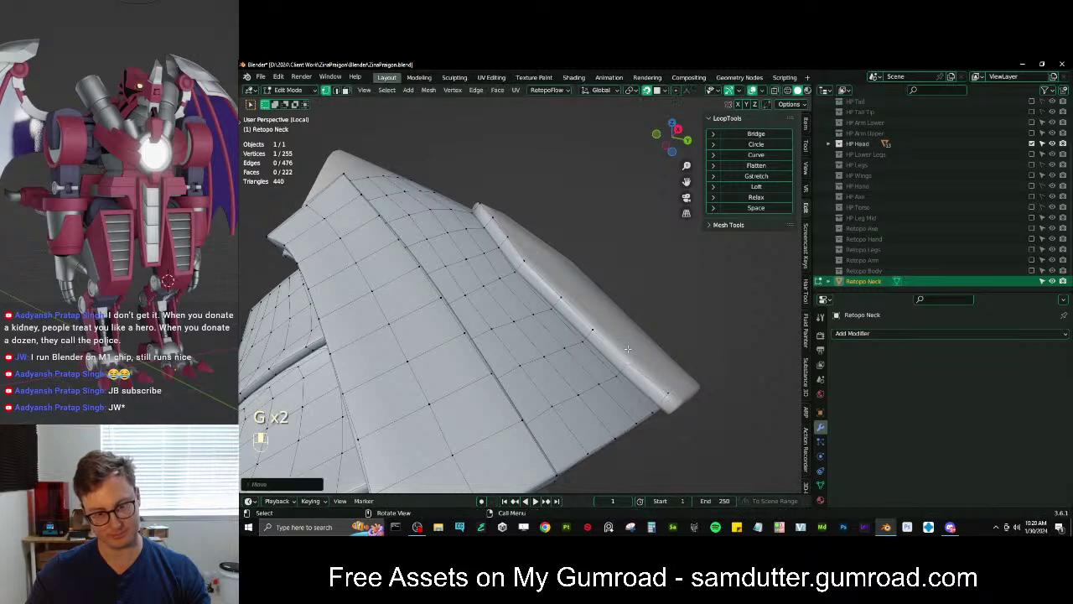
left_click(594, 330)
key("g")
left_click(594, 329)
left_click(626, 361)
key("g")
left_click(626, 363)
left_click(593, 331)
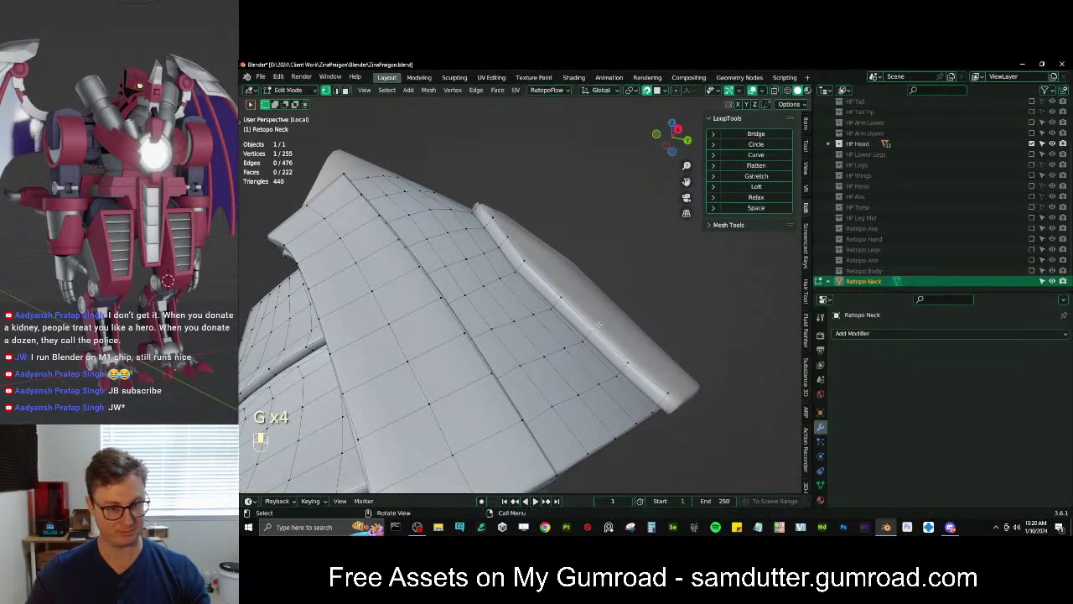
key("g")
left_click(593, 332)
Reduce the raised plate's Bevel modifier width to 11.50 percent in Object Mode
scroll(600, 332, "down", 2)
middle_click_drag(608, 328, 591, 343)
key("Tab")
left_click(624, 330)
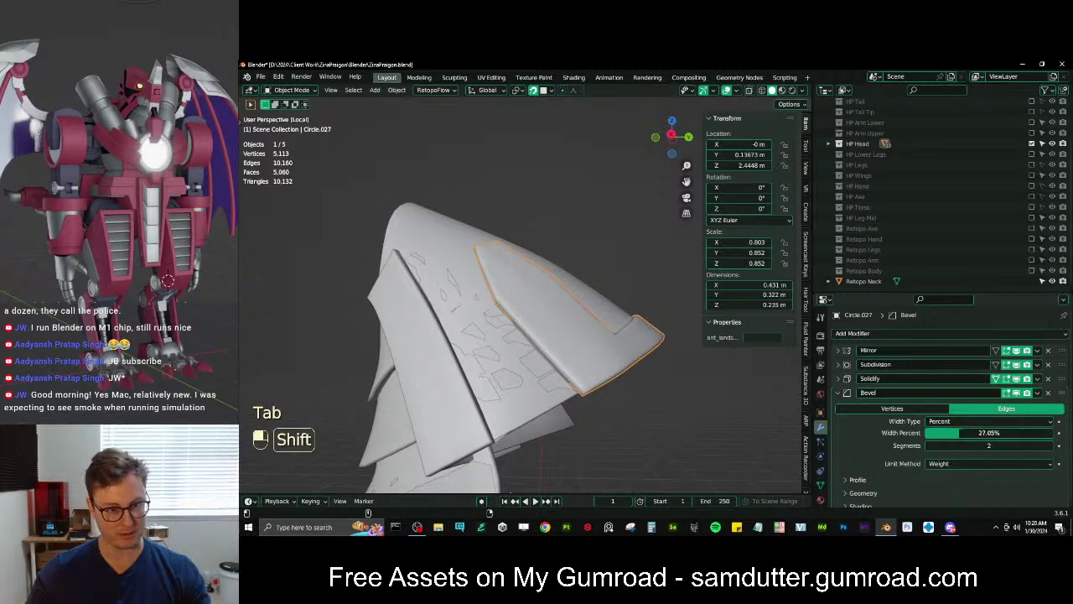
left_click_drag(959, 434, 926, 434, "shift")
left_click_drag(991, 434, 991, 433, "shift")
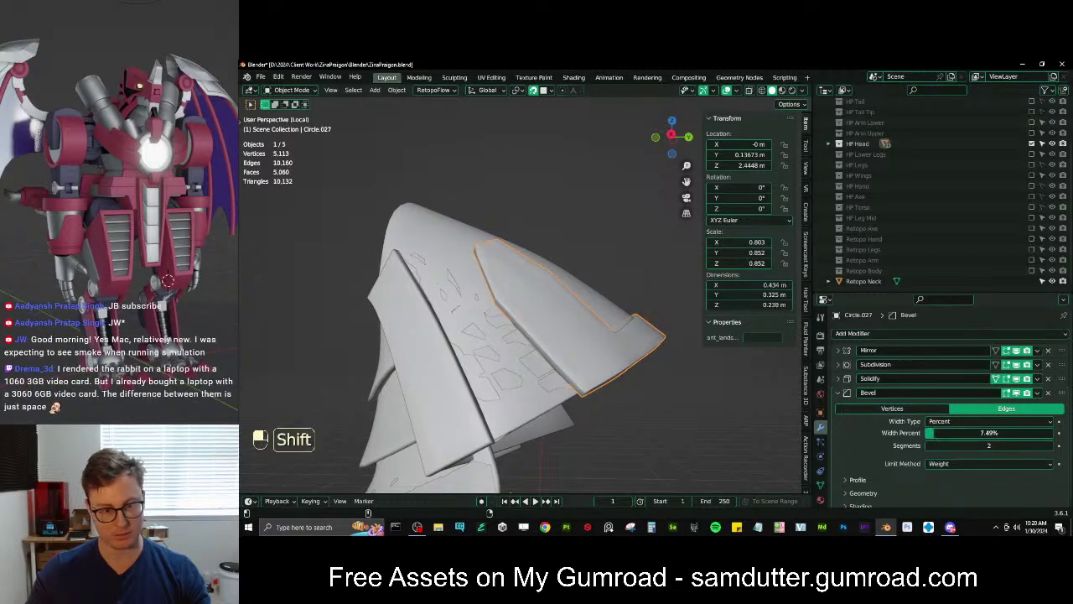
middle_click_drag(587, 369, 630, 377)
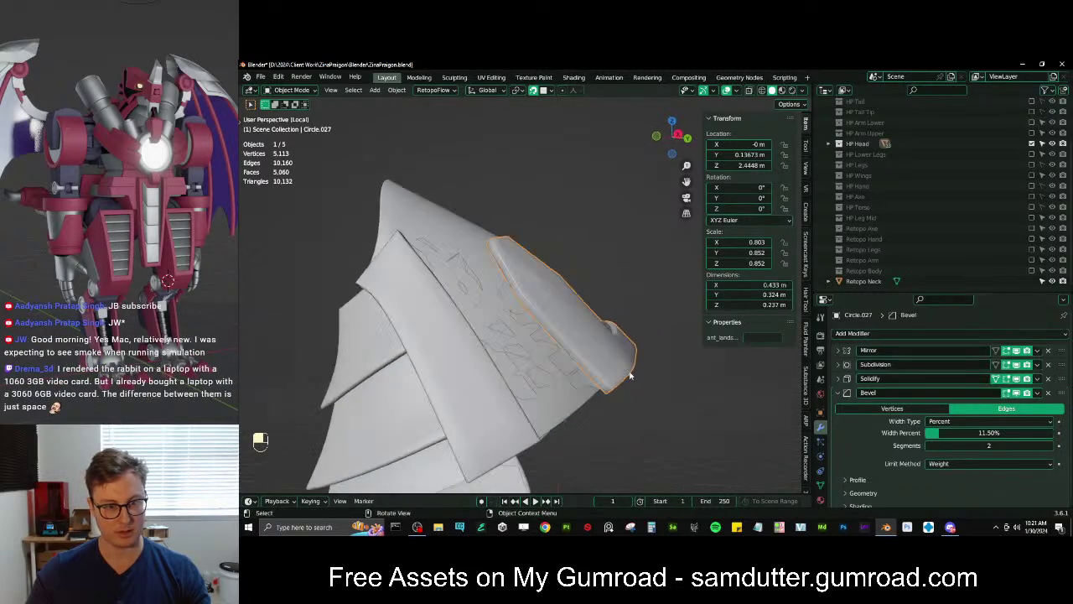
Make the Retopo Neck mesh the active object and enter Edit Mode
middle_click_drag(497, 391, 510, 340)
left_click(510, 339)
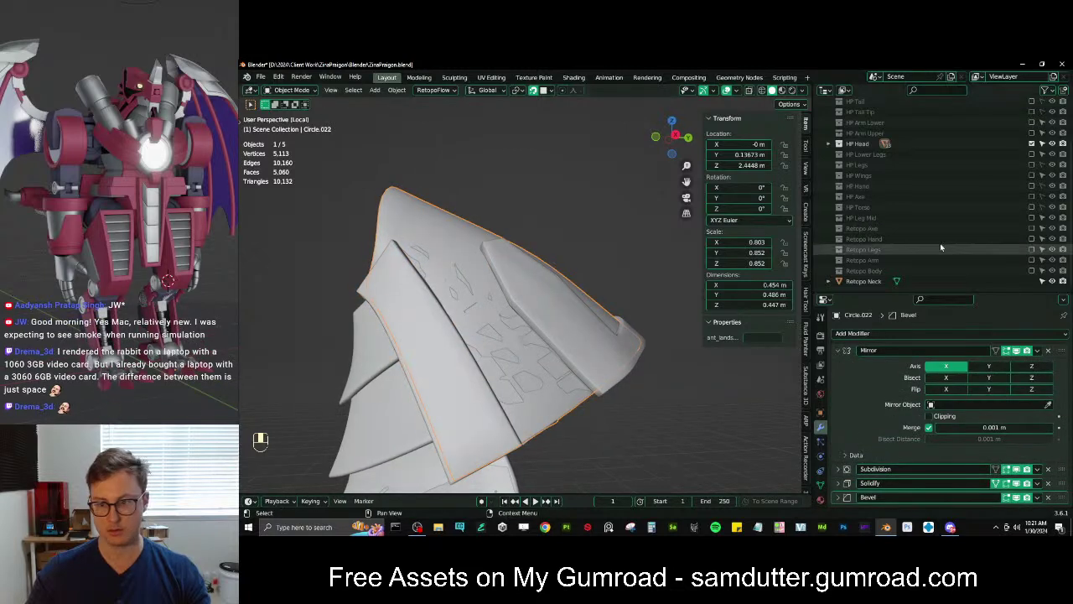
left_click(876, 282)
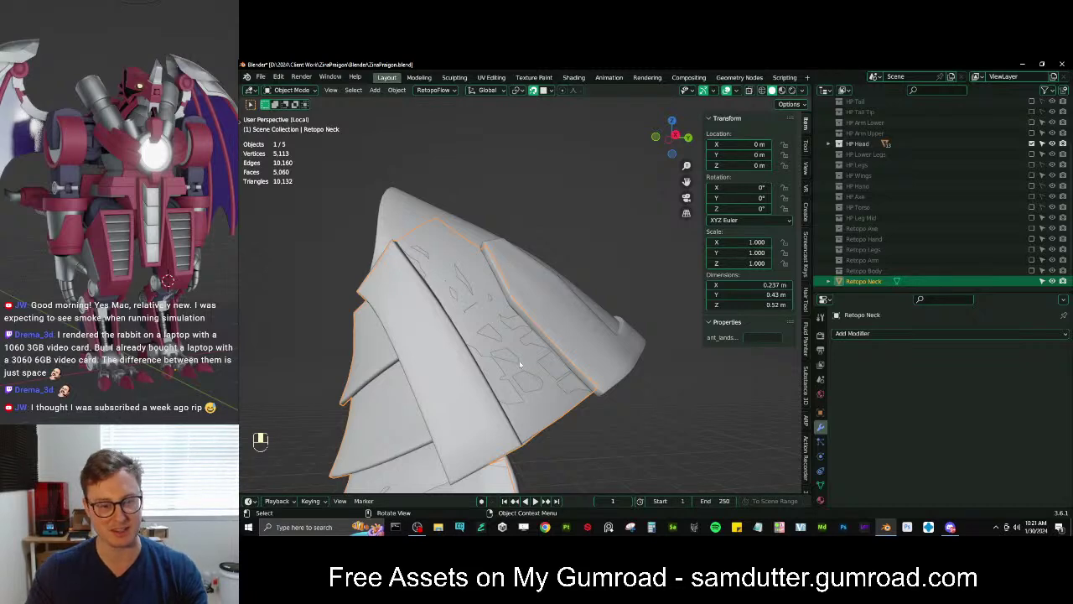
key("Tab")
Try to rotate and move the hood grid's front border vertices toward the hood's front opening
middle_click_drag(520, 370, 512, 298)
left_click(486, 346, "ctrl")
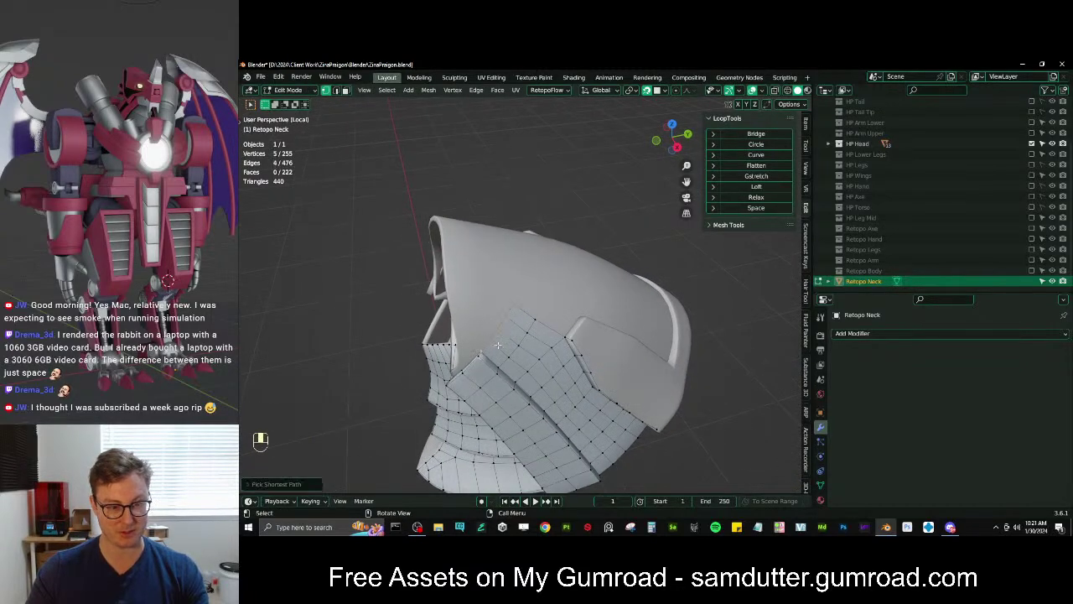
middle_click_drag(486, 346, 496, 335)
left_click(490, 343, "shift")
key("r")
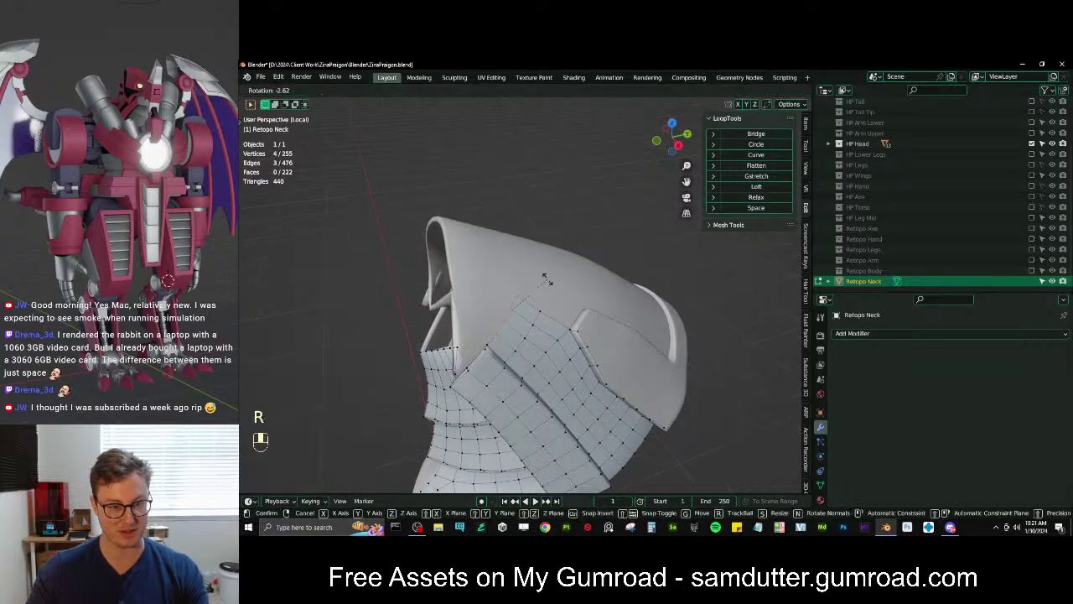
left_click(542, 280)
key("g")
left_click(522, 290)
key("r")
left_click(526, 257)
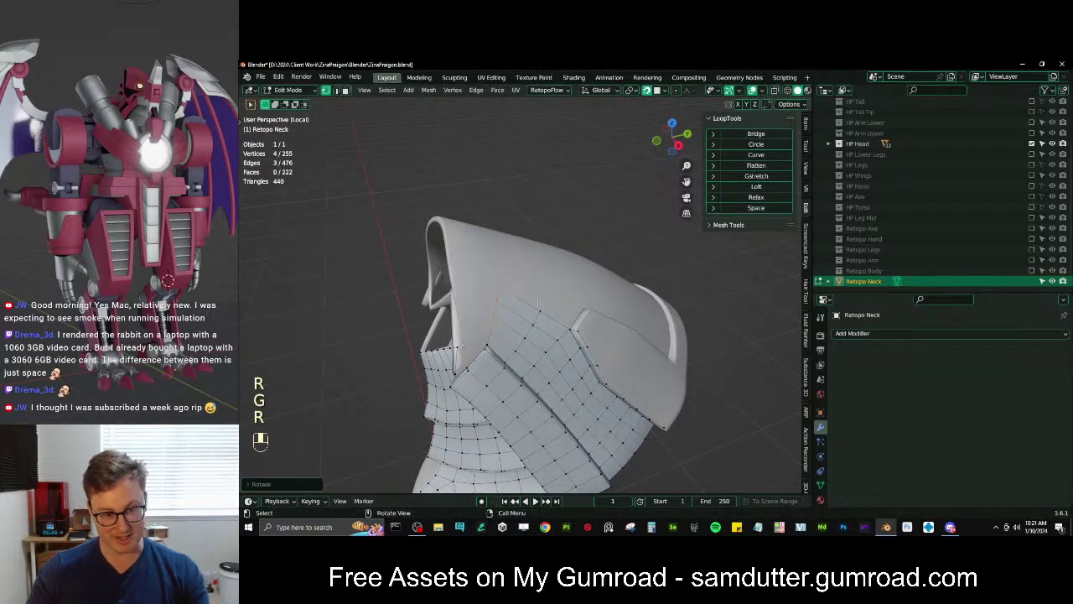
middle_click_drag(510, 307, 551, 337)
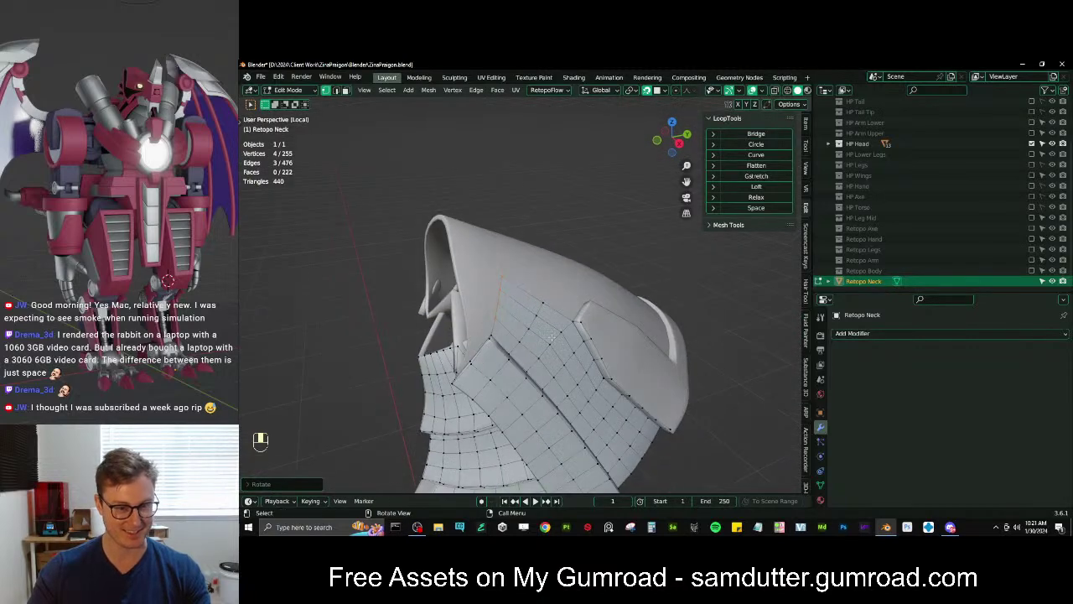
key("ctrl+z")
key("ctrl+z")
key("ctrl+z")
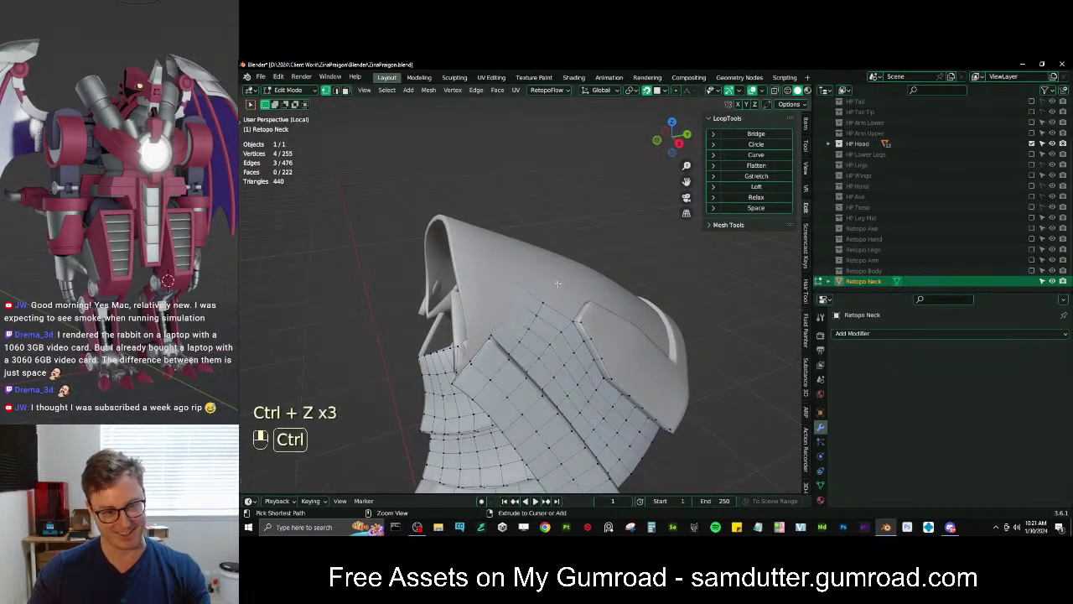
Extrude the hood grid's five front border vertices to the hood's front opening, rotating and moving the new row to follow its edge
middle_click_drag(491, 327, 499, 334)
left_click(523, 300, "alt")
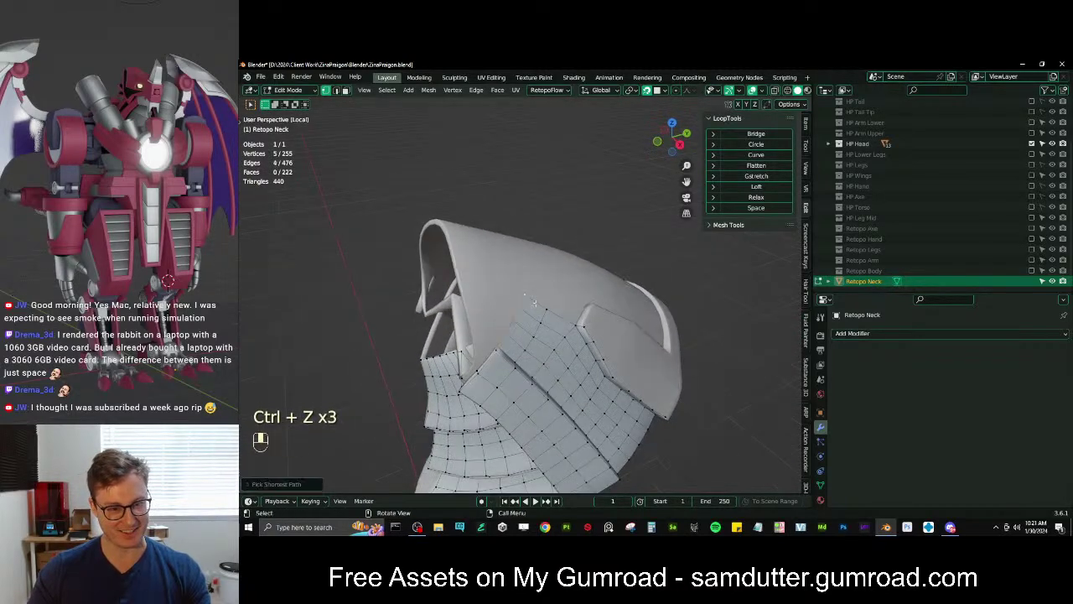
key("e")
left_click(498, 288)
key("r")
left_click(510, 259)
key("r")
key("g")
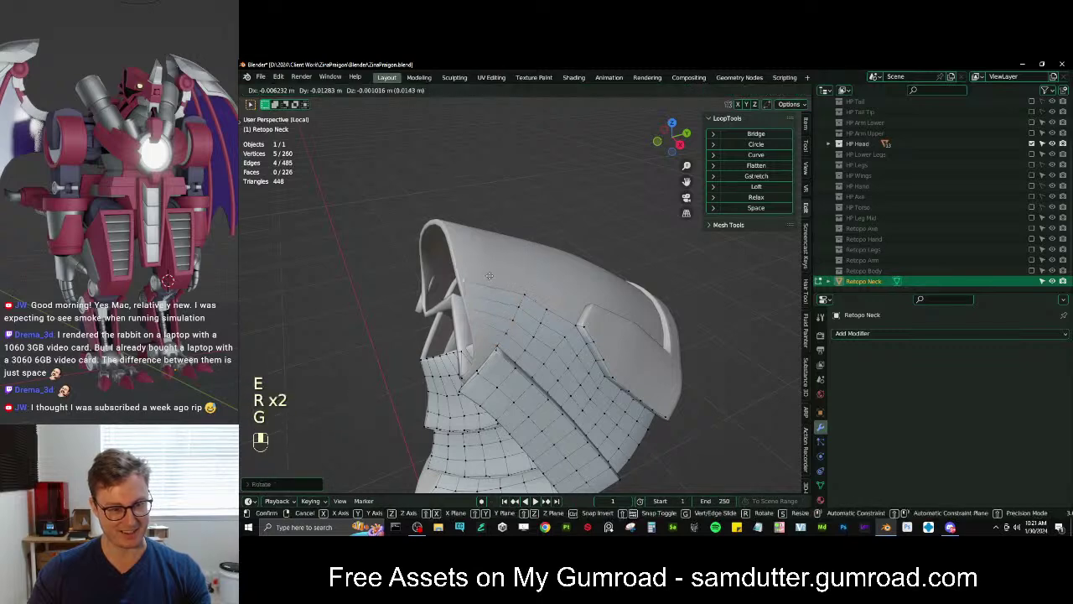
left_click(490, 276)
key("r")
left_click(496, 266)
key("g")
left_click(495, 266)
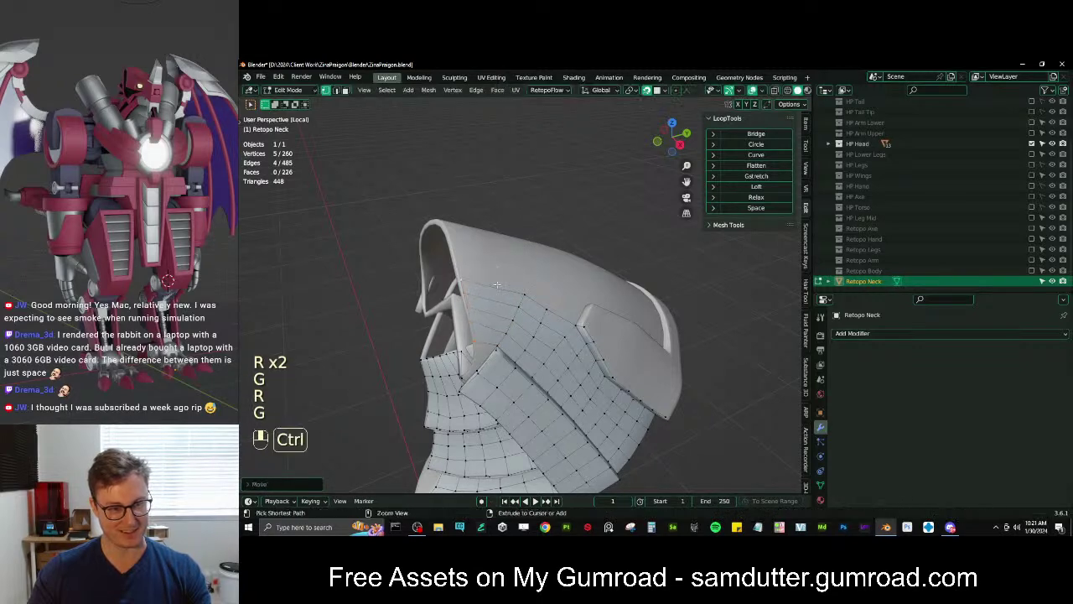
Add a single loop cut through the newly extruded front faces and snap it to the hood surface
key("ctrl+r")
double_click(501, 292)
key("g")
left_click(513, 290)
middle_click_drag(555, 298, 549, 310)
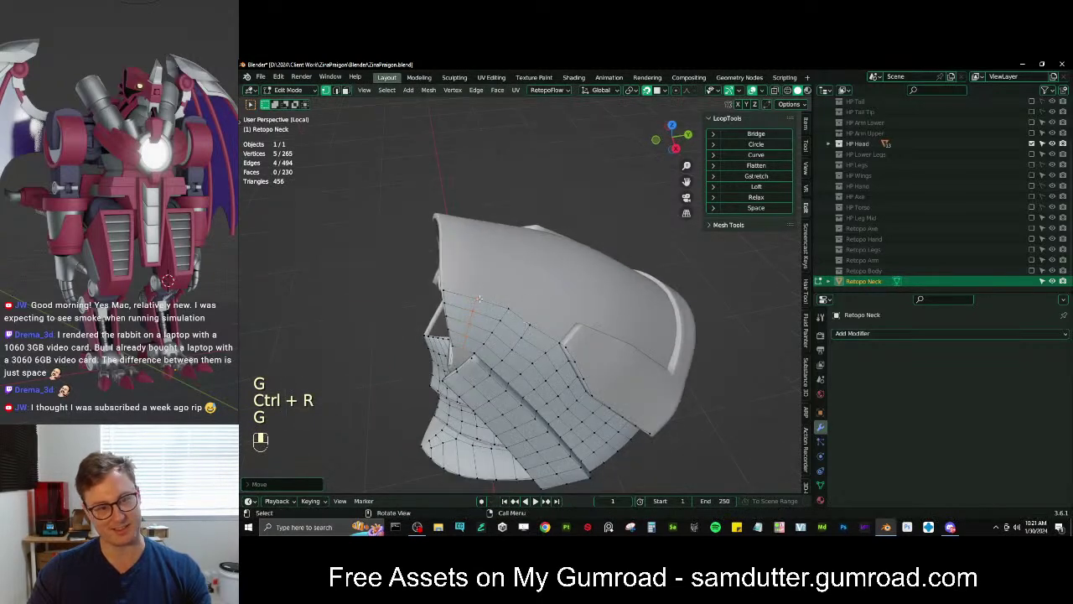
Relax and evenly space the upper lengthwise rows running back from the hood's front edge
left_click(448, 291)
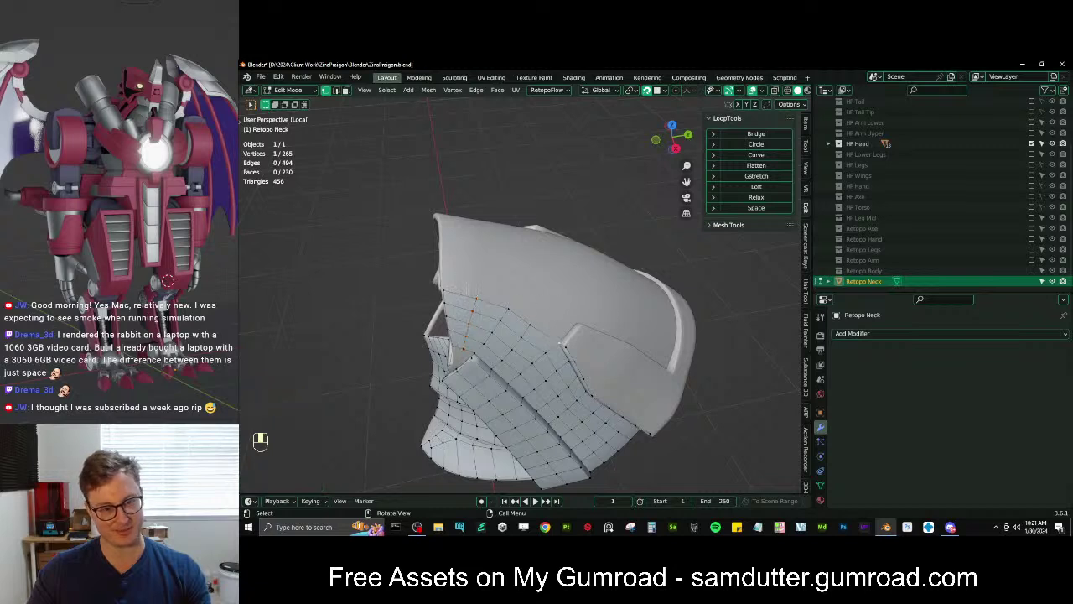
left_click(558, 335, "ctrl")
left_click(756, 198)
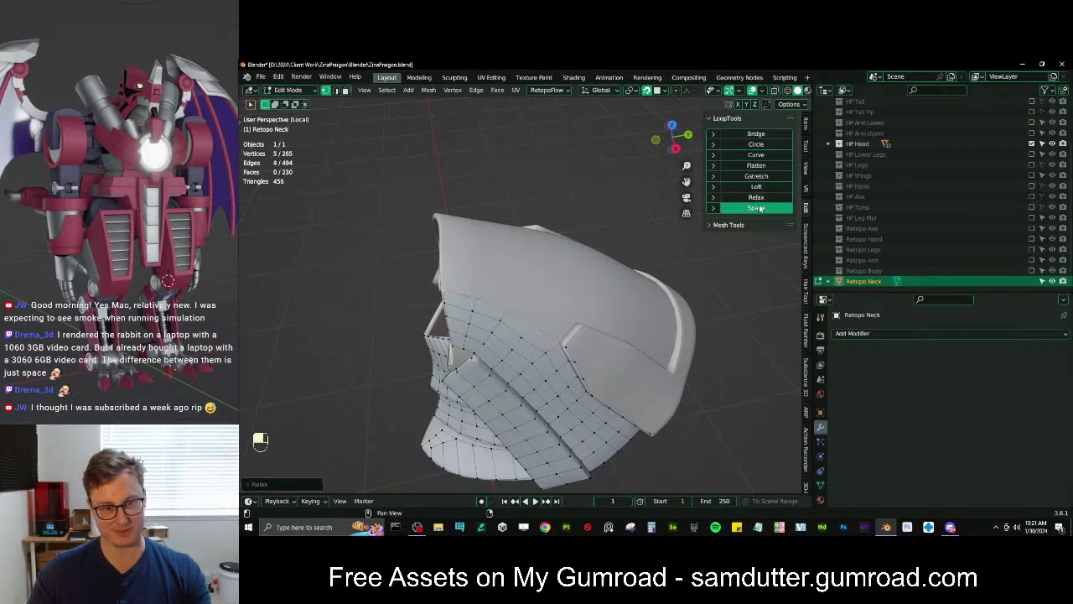
left_click(446, 306)
left_click(507, 310, "ctrl")
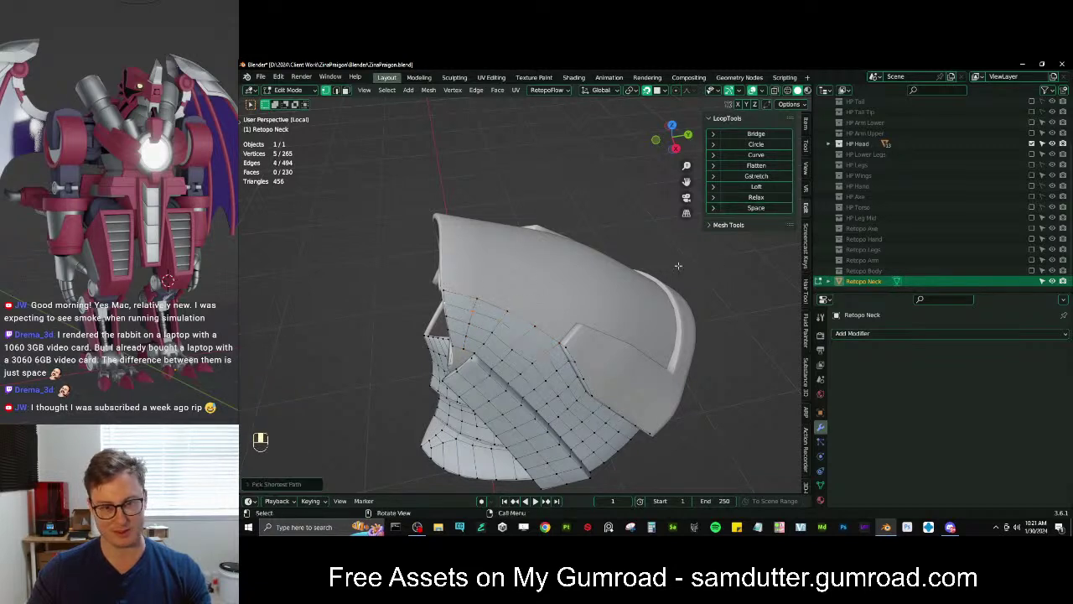
left_click(757, 208)
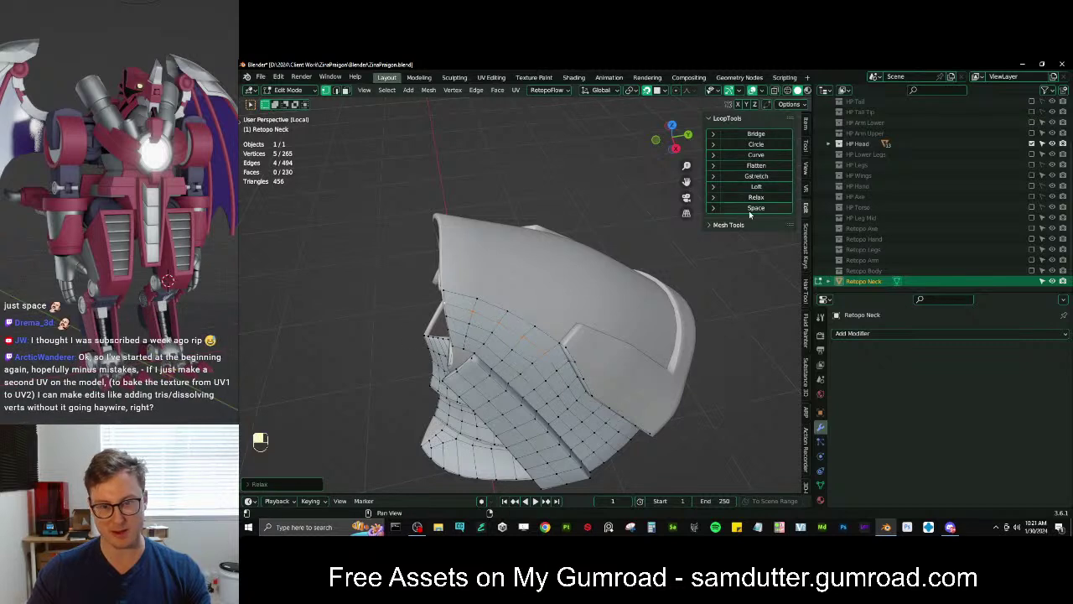
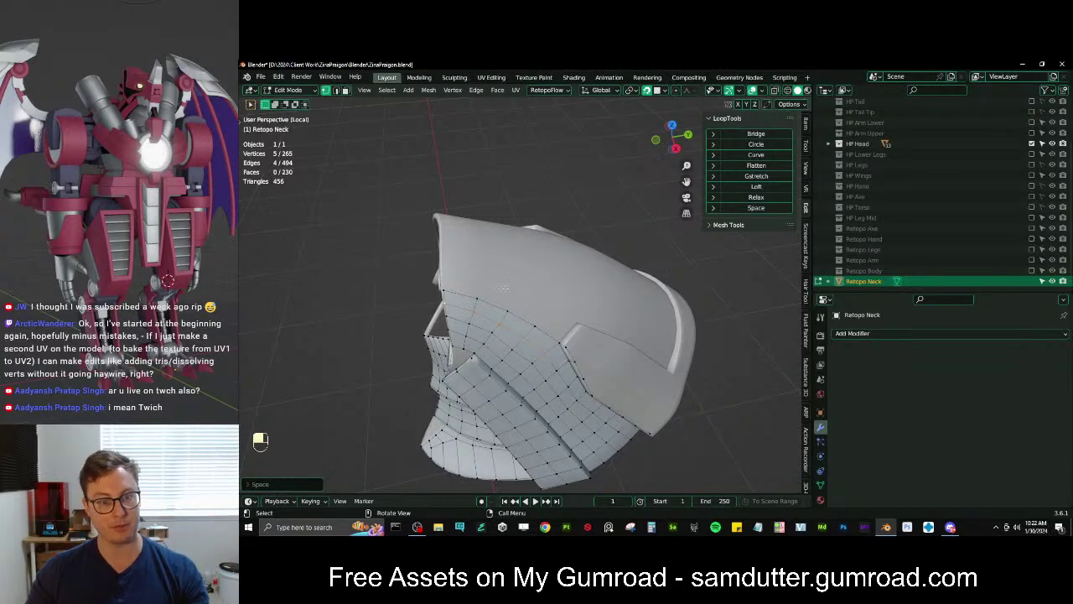
Extrude the hood grid's upper border row upward, rotate it, and flatten it with a scale of 0 along one axis
middle_click_drag(503, 287, 572, 291)
key("e")
key("r")
left_click(580, 269)
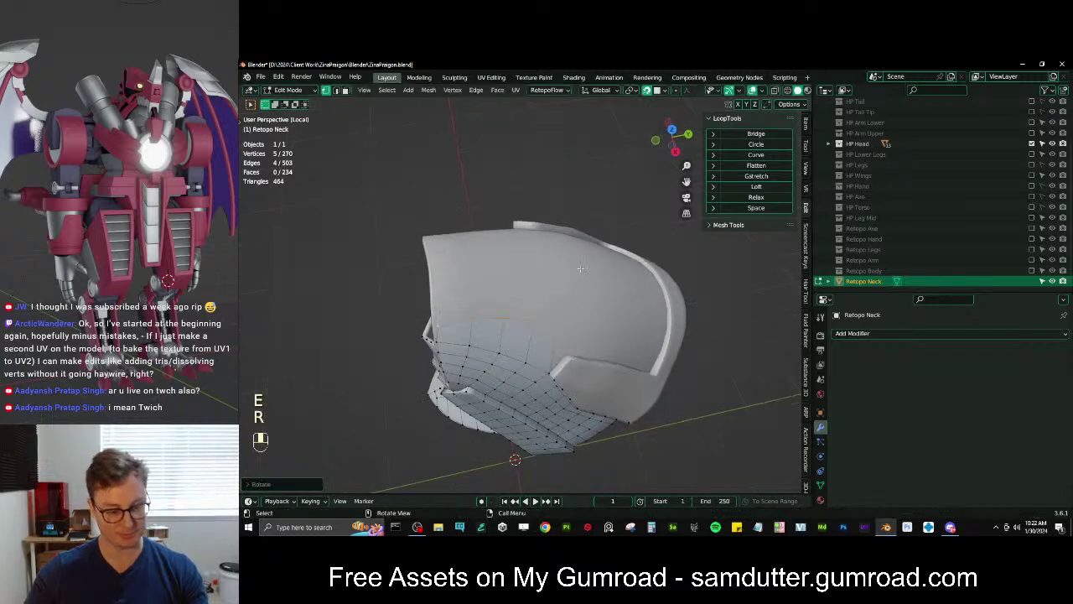
key("period")
key("s")
key("z")
key("0")
left_click(580, 269)
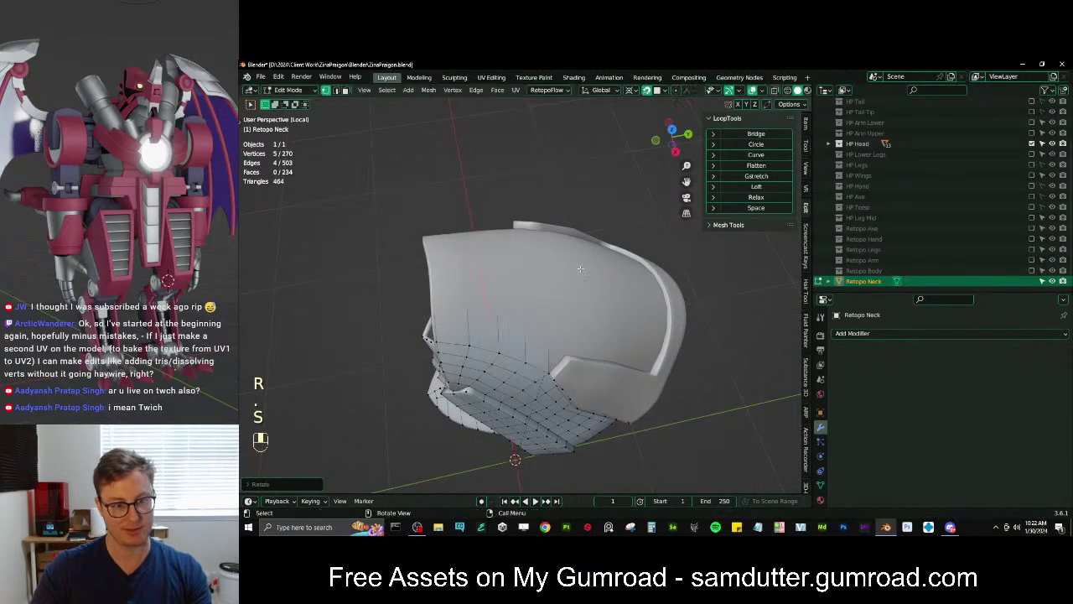
Move the extruded row onto the hood's centre ridge and straighten it there with a scale of 0
key("g")
key("z")
left_click(580, 269)
key("s")
key("z")
key("0")
left_click(580, 268)
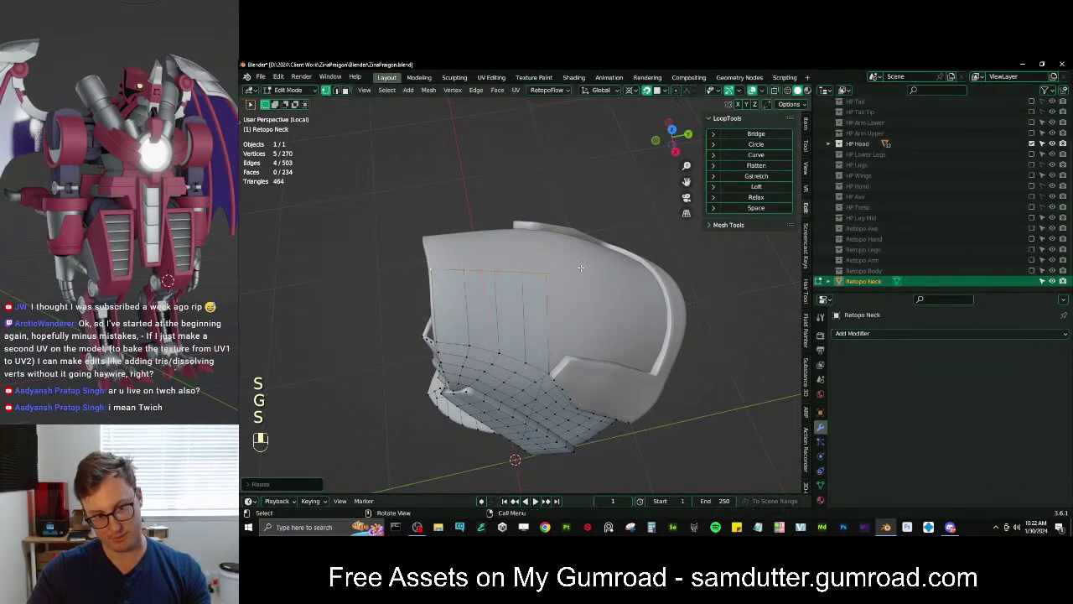
key("g")
left_click(580, 269)
key("s")
key("z")
key("0")
left_click(581, 268)
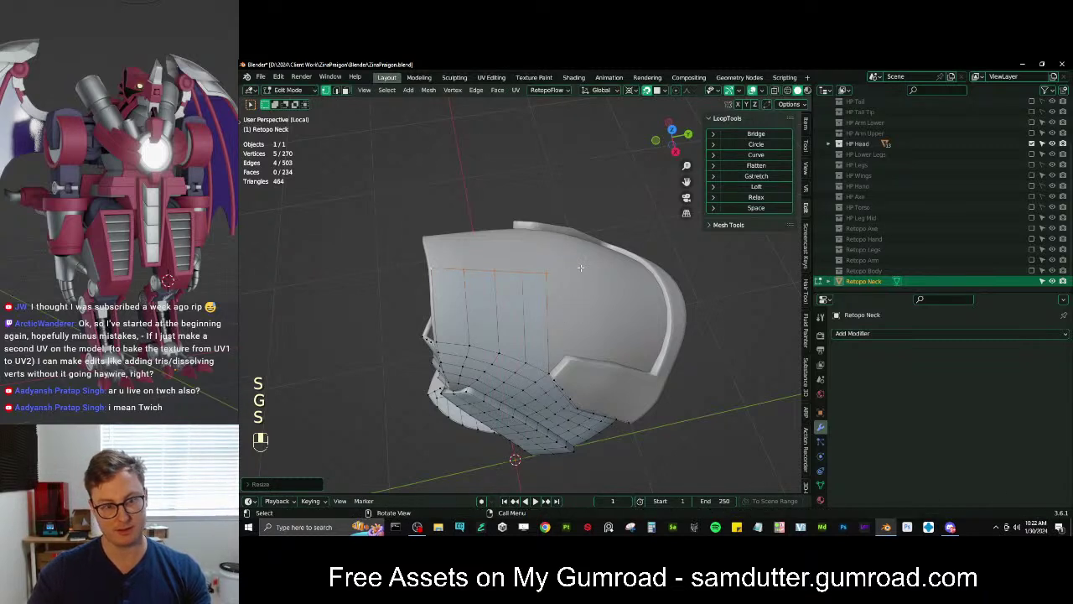
Add a loop cut between the upper border and the centre ridge, snapping it to the hood surface
key("ctrl+r")
left_click(543, 306)
left_click(543, 305)
key("g")
left_click(545, 304)
middle_click_drag(553, 304, 490, 321)
Try to reposition a vertex near the raised plate's lower corner
left_click(490, 313)
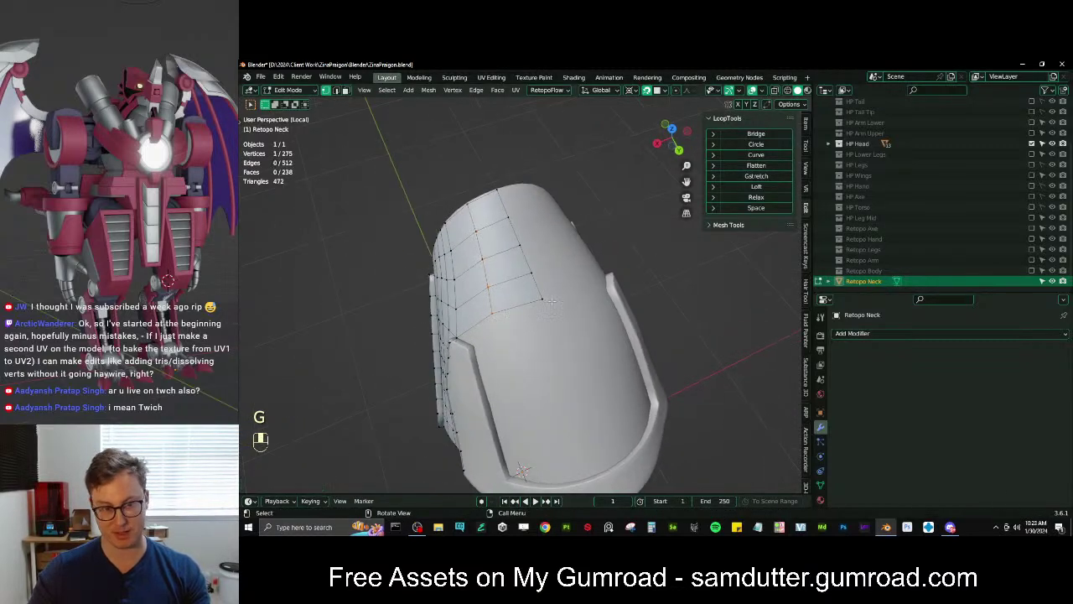
middle_click_drag(564, 362, 627, 318)
middle_click_drag(595, 365, 589, 307, "shift")
key("period")
scroll(588, 311, "down", 1)
middle_click_drag(587, 361, 587, 323, "shift")
key("g")
left_click(568, 327)
key("ctrl+z")
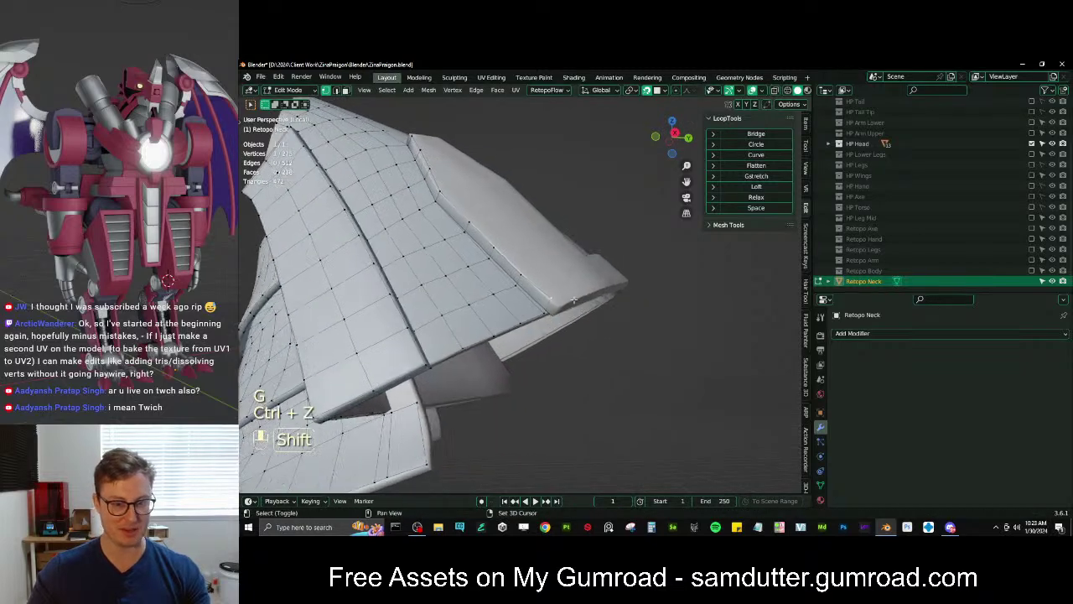
scroll(595, 322, "up", 3)
key("g")
key("ctrl+z")
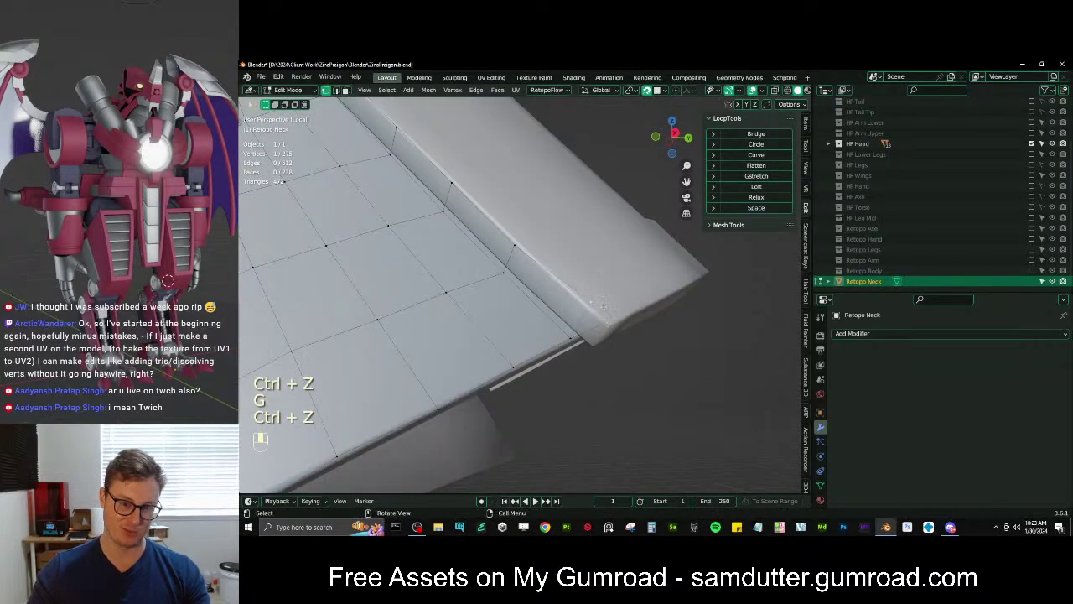
Extrude the side wall's bottom end edge across the raised plate along its lower rim band
middle_click_drag(572, 335, 620, 277)
left_click(562, 325, "ctrl")
key("e")
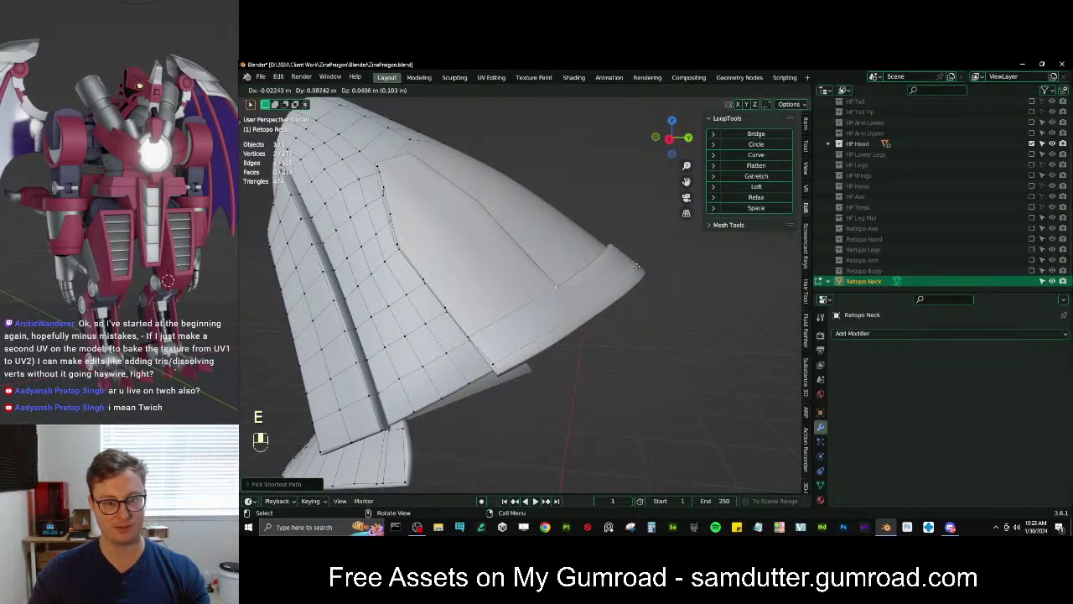
left_click(632, 266)
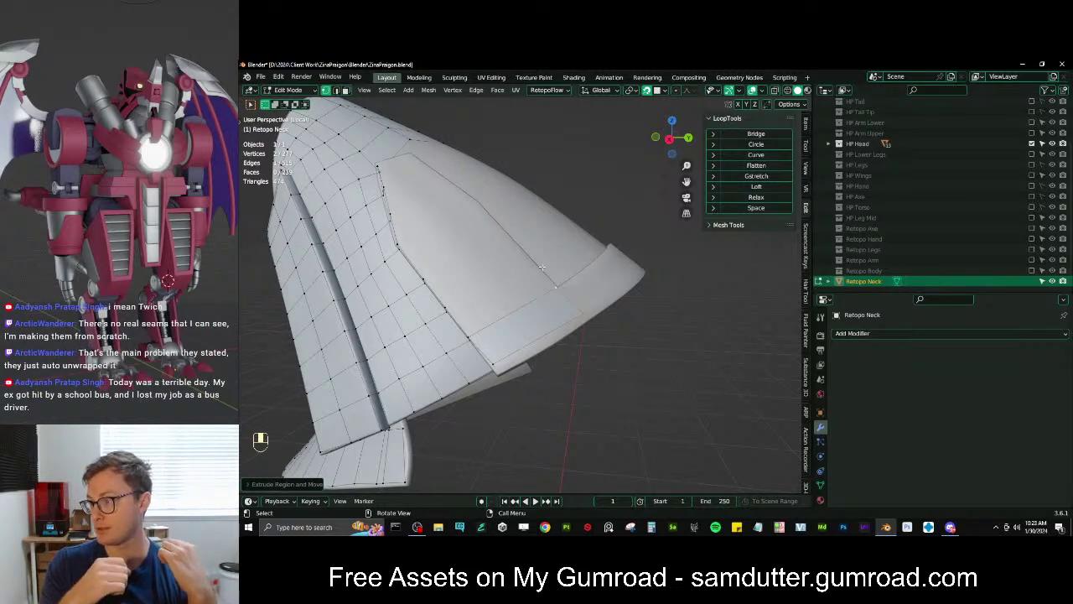
Add a loop cut along the hood's upper faces and slide its rear end vertex into line
scroll(559, 310, "up", 1)
scroll(563, 328, "down", 1)
middle_click_drag(556, 311, 523, 339, "shift")
scroll(547, 329, "up", 1)
scroll(580, 340, "down", 2)
scroll(570, 331, "down", 2)
key("ctrl+r")
left_click(544, 310)
left_click(542, 306)
left_click(566, 353)
key("g")
key("g")
left_click(529, 313)
Add another lengthwise loop cut to the hood's upper faces and reposition its rear border vertices
key("ctrl+r")
left_click(505, 334)
left_click(504, 331)
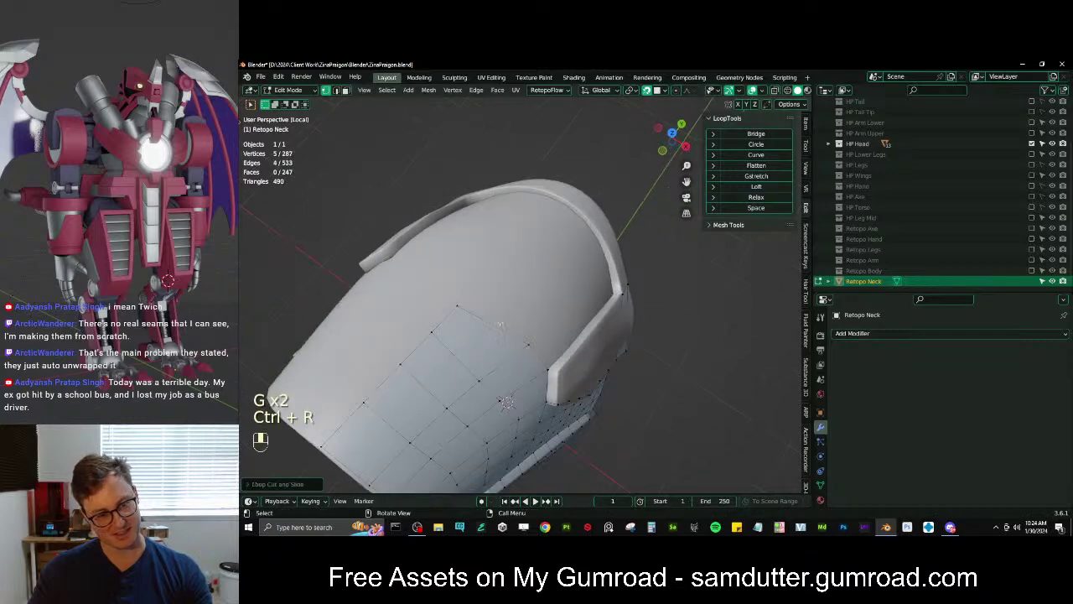
left_click(496, 323)
key("g")
key("g")
left_click(513, 310)
middle_click_drag(513, 310, 543, 336)
left_click(486, 258)
key("g")
left_click(493, 261)
scroll(507, 270, "up", 1)
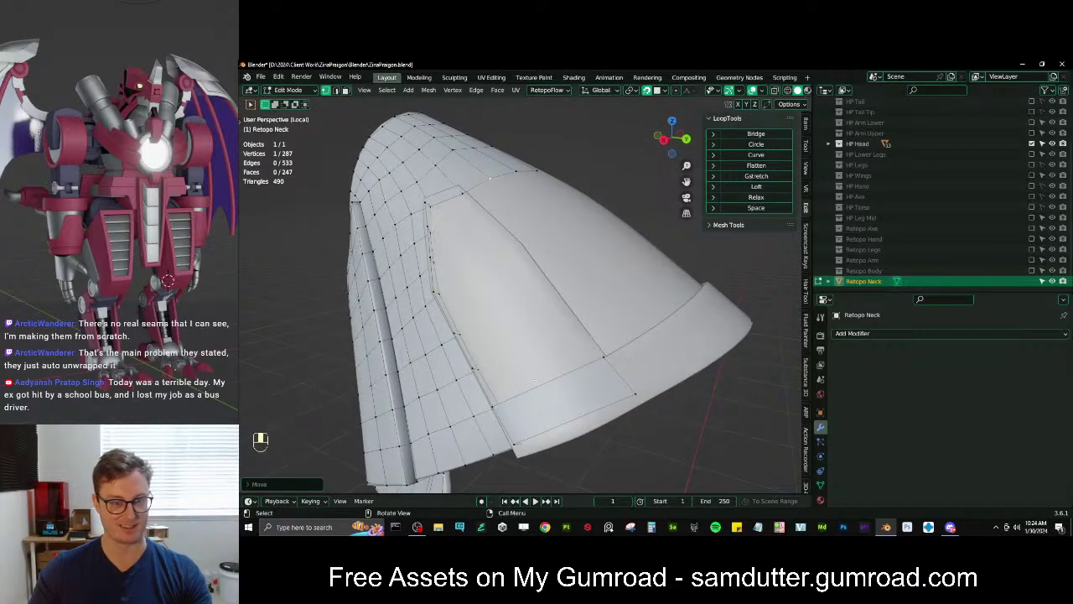
Divide the raised plate's lower rim face with two loop cuts and snap them to the surface
key("ctrl+r")
scroll(537, 383, "up", 1)
left_click(537, 388)
right_click(540, 390)
key("g")
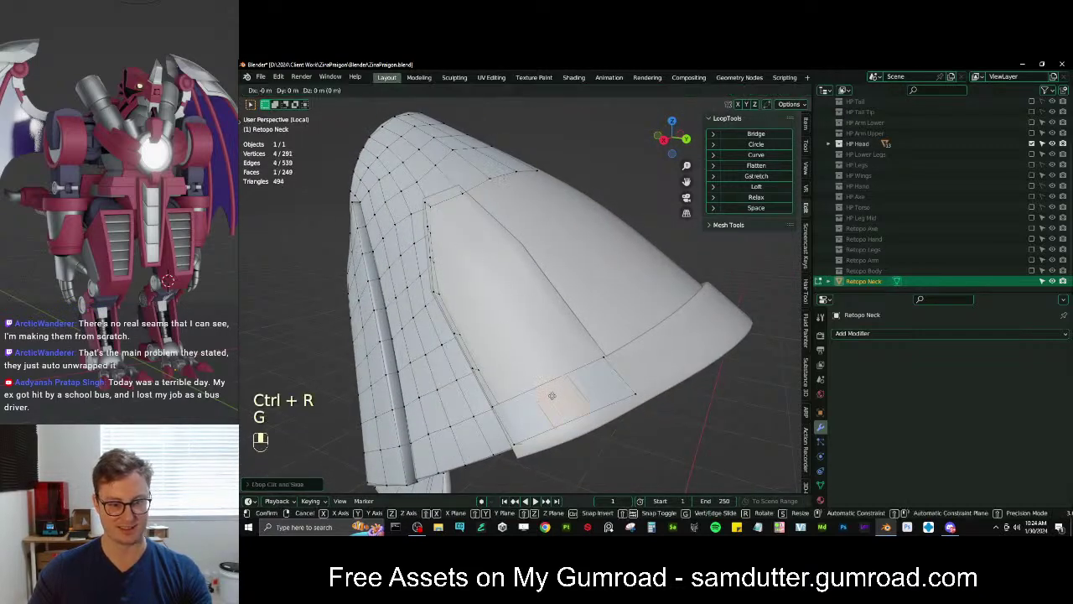
left_click(552, 396)
key("g")
middle_click_drag(552, 397, 612, 285)
Extrude a vertex at the raised plate's upper corner and fill a quad down its side wall
left_click(611, 285)
key("e")
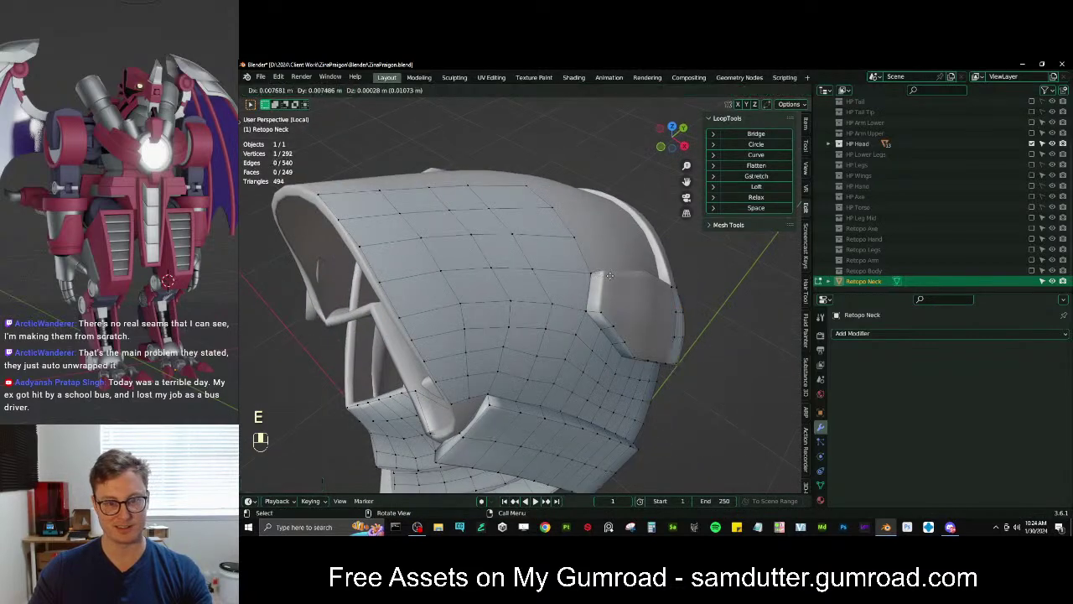
left_click(611, 275)
left_click(601, 312, "ctrl")
key("f")
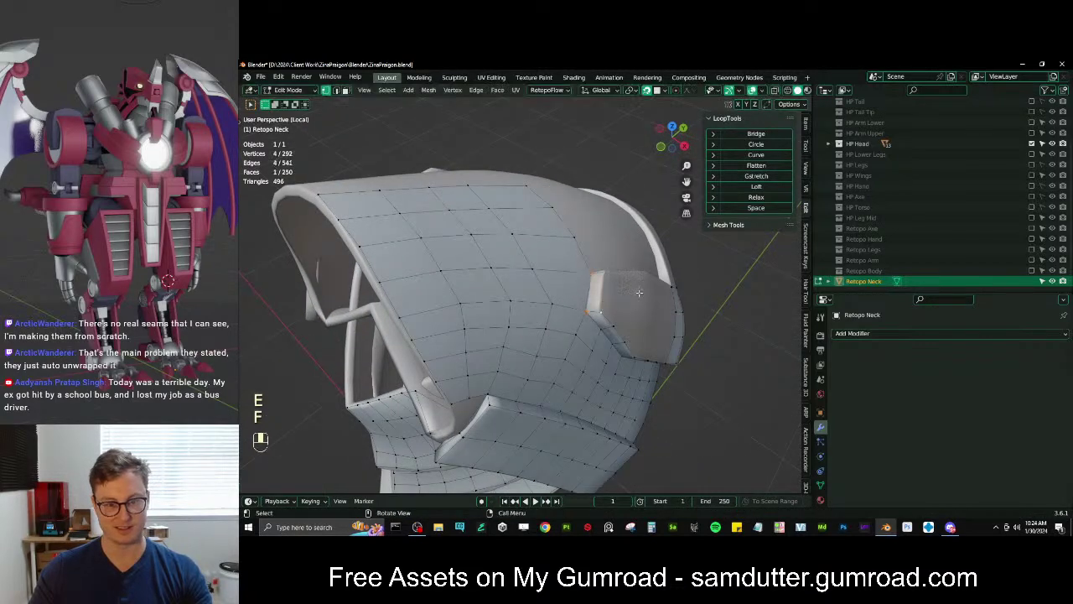
Extrude the corner quad's top edge onto the raised plate's outer face, then scale and move the new edge into place
middle_click_drag(604, 273, 579, 303)
left_click(587, 270)
left_click(580, 308, "shift")
key("e")
left_click(617, 289)
key("s")
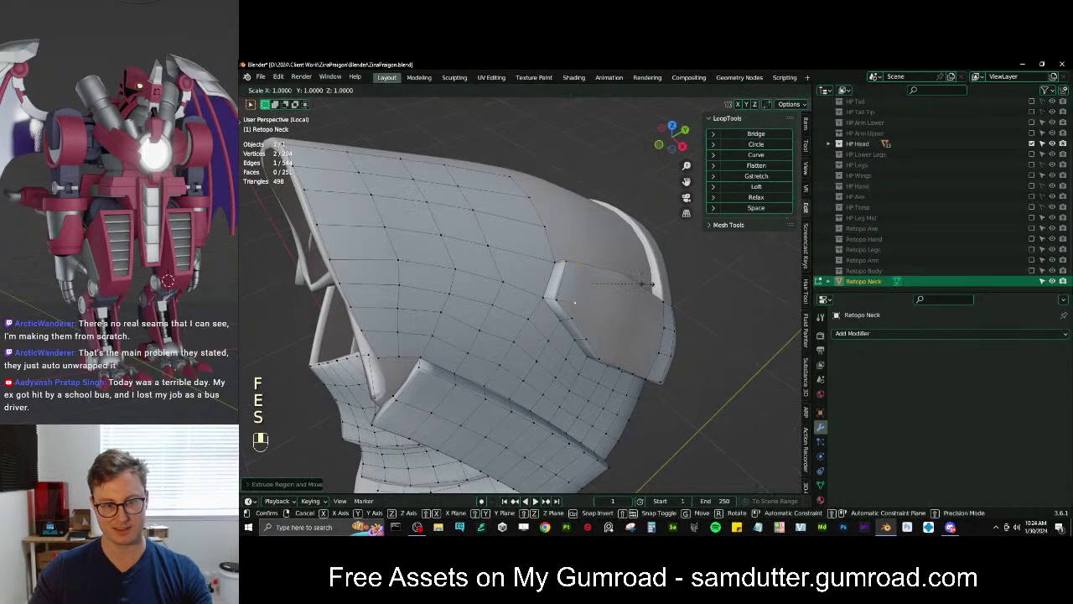
left_click(620, 290)
key("g")
left_click(621, 293)
key("s")
left_click(624, 296)
key("g")
left_click(625, 300)
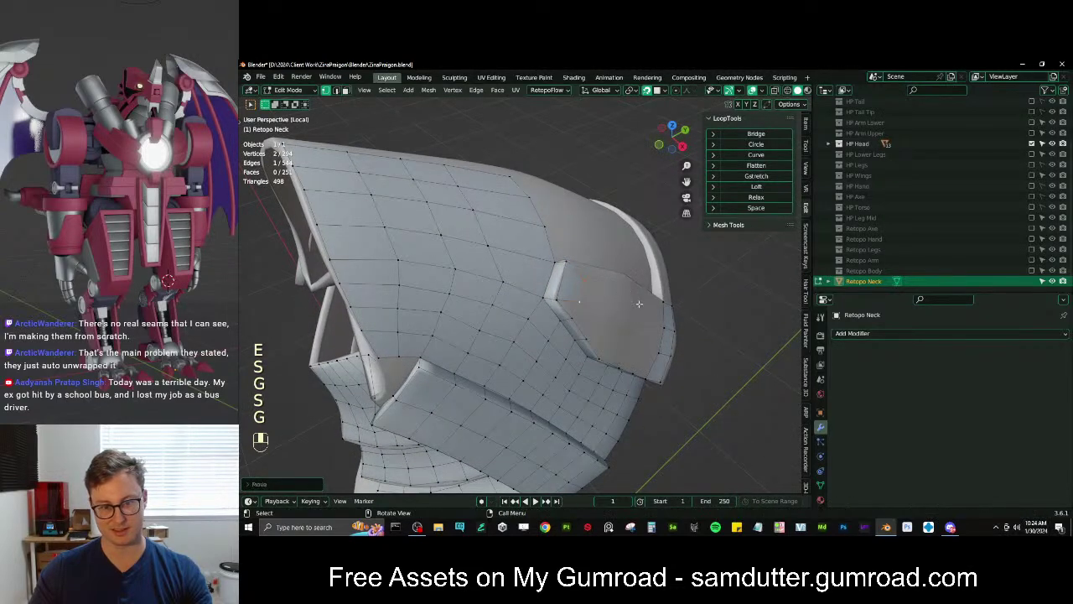
Extrude the five upper side-wall vertices along the raised plate's slanted border onto its outer face, then scale and move the row
middle_click_drag(624, 302, 614, 310)
middle_click_drag(613, 310, 582, 299, "shift")
left_click(520, 272)
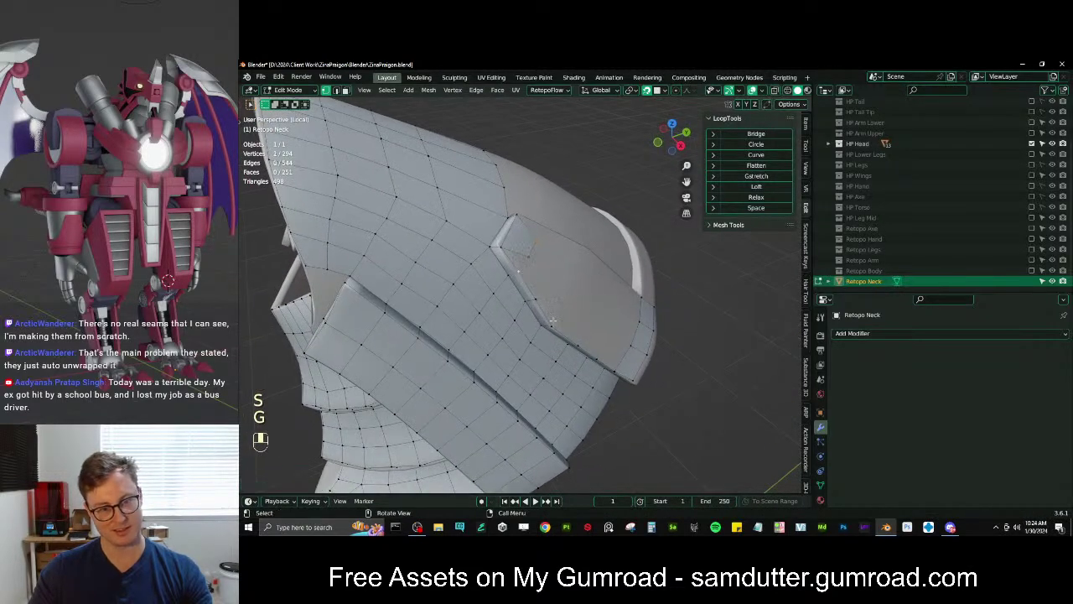
key("e")
key("ctrl+z")
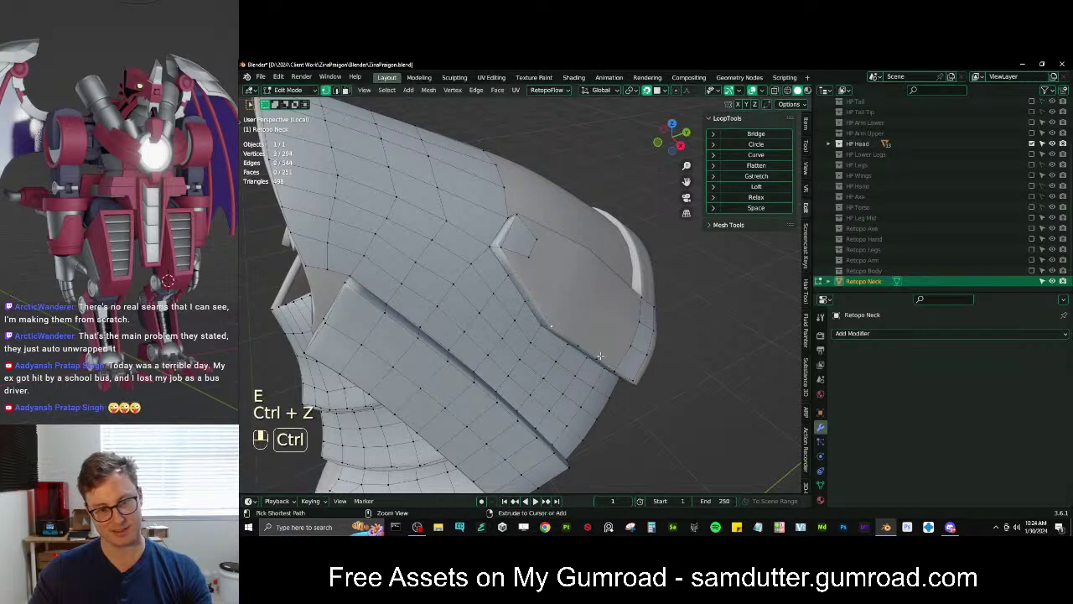
left_click(601, 355, "ctrl")
key("e")
left_click(579, 307)
key("s")
left_click(576, 304)
key("g")
left_click(575, 301)
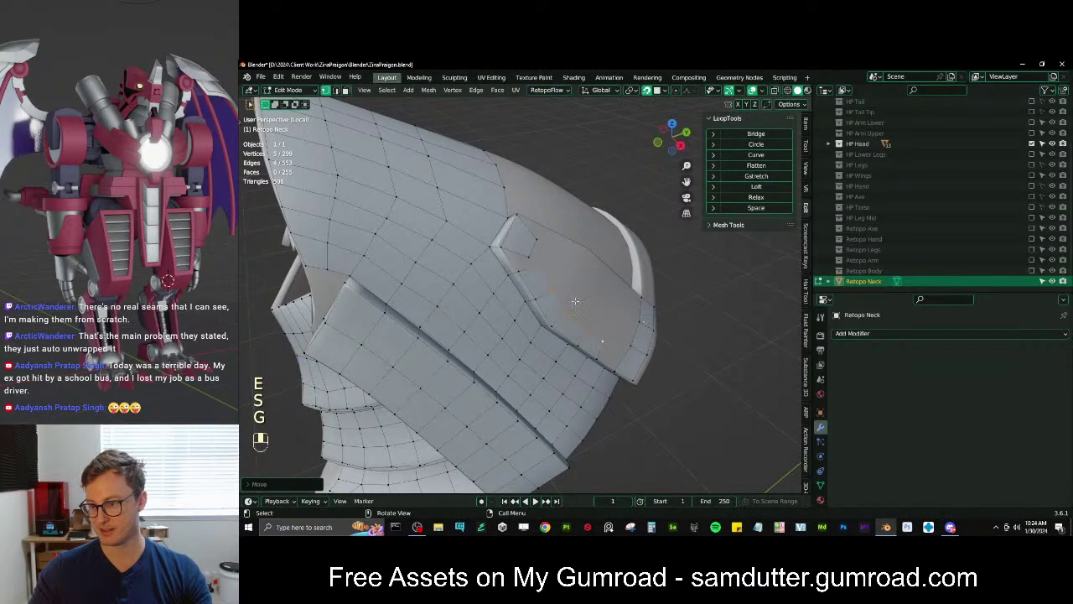
Rotate the new outer-face row on the raised plate into line and fill the quads closing both its ends
key("r")
left_click(564, 281)
key("f")
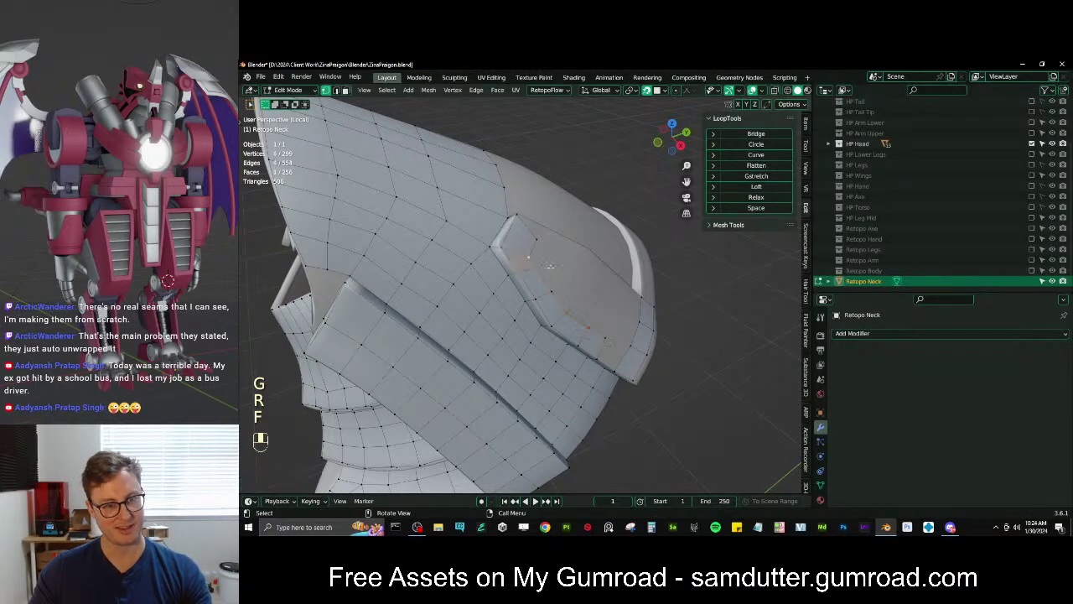
middle_click_drag(539, 266, 491, 280)
key("f")
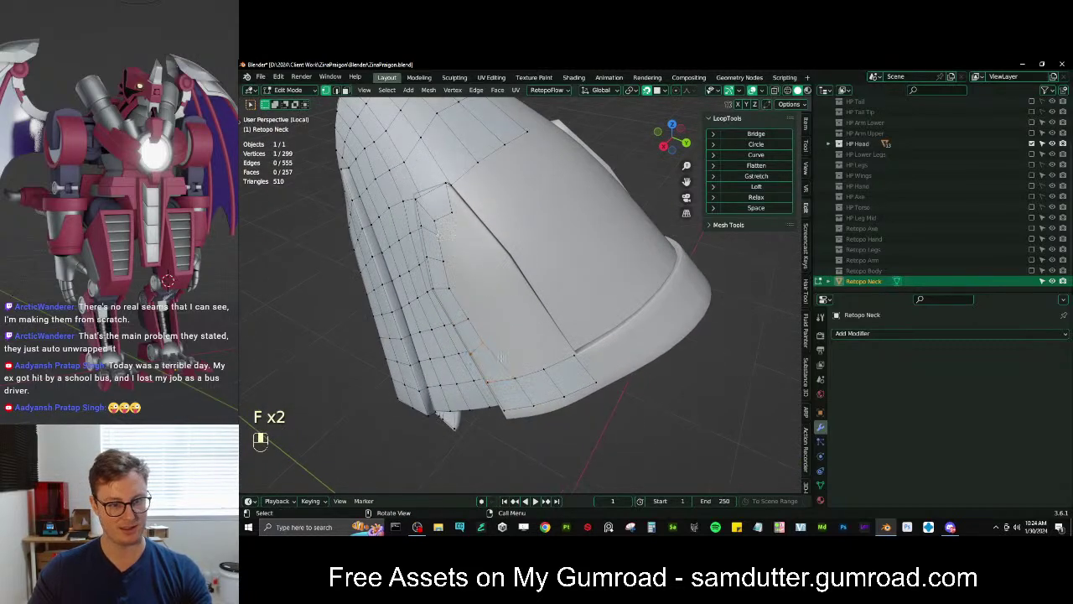
Extrude the five-vertex row further across the raised plate's outer face, then rotate and move it parallel to the slanted border
middle_click_drag(497, 352, 536, 315)
left_click(527, 345, "ctrl")
key("e")
key("r")
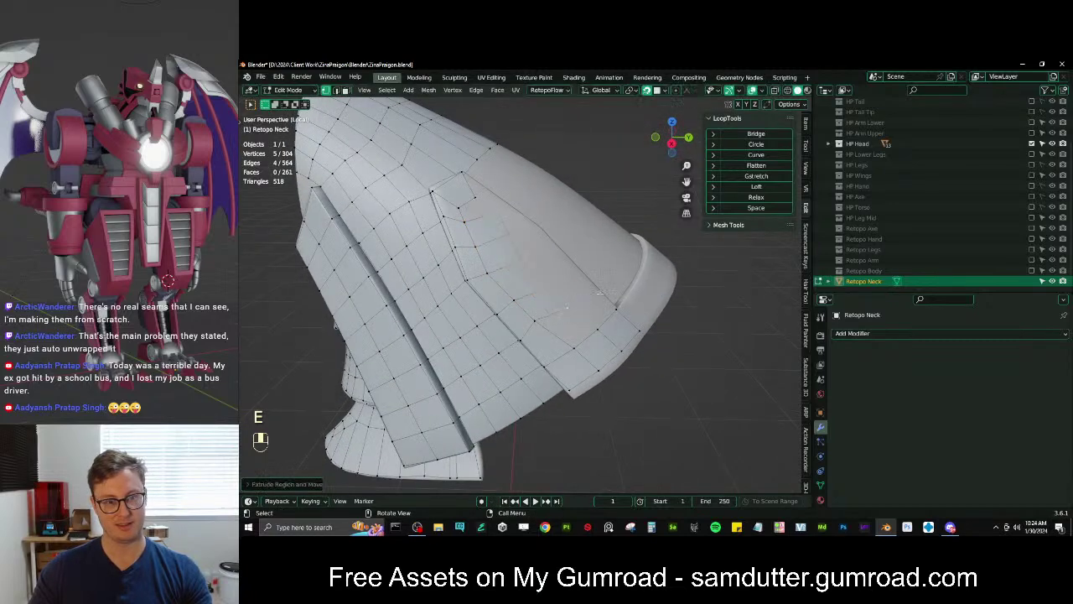
key("g")
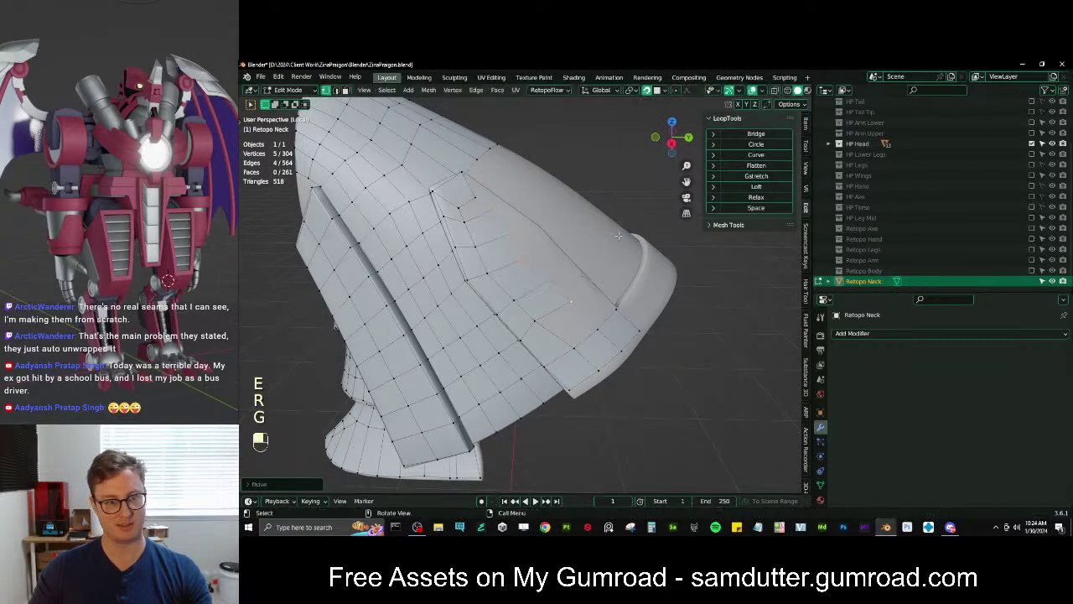
key("r")
key("g")
key("g")
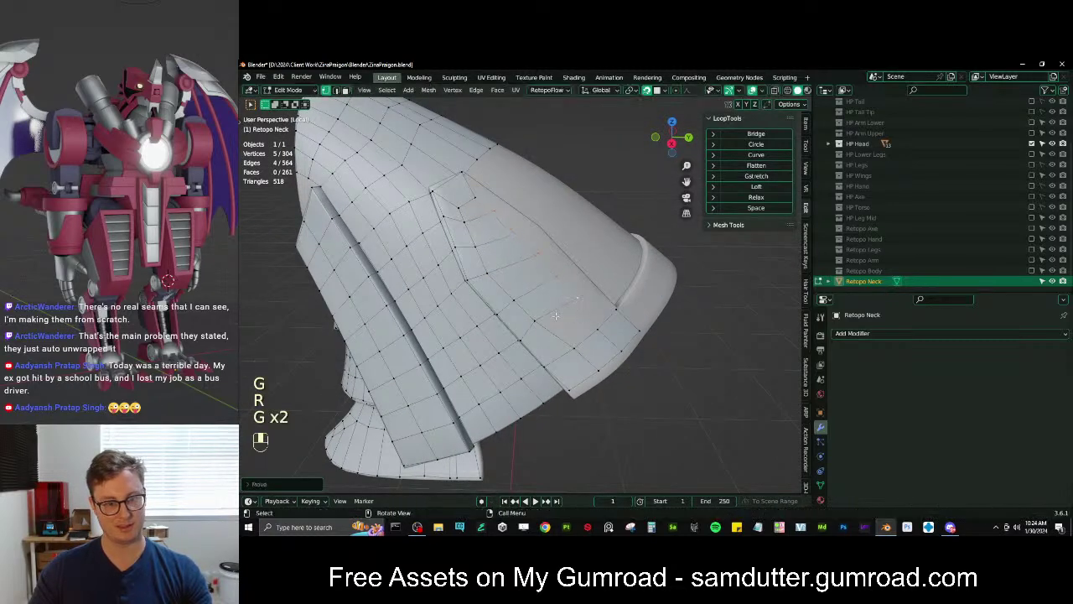
key("g")
Fill the quad joining the second row's lower end to the rim strip and adjust its corner vertex
left_click(582, 304, "ctrl")
key("f")
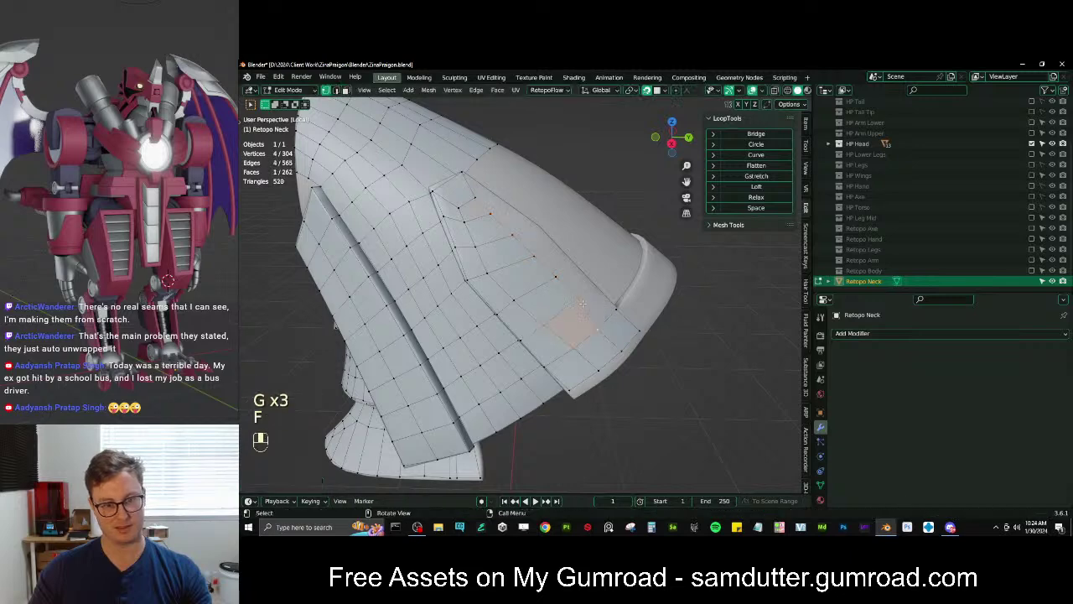
key("g")
left_click(579, 301)
Shift the second row on the raised plate's outer face and fill the quad at its upper end
middle_click_drag(520, 252, 517, 269)
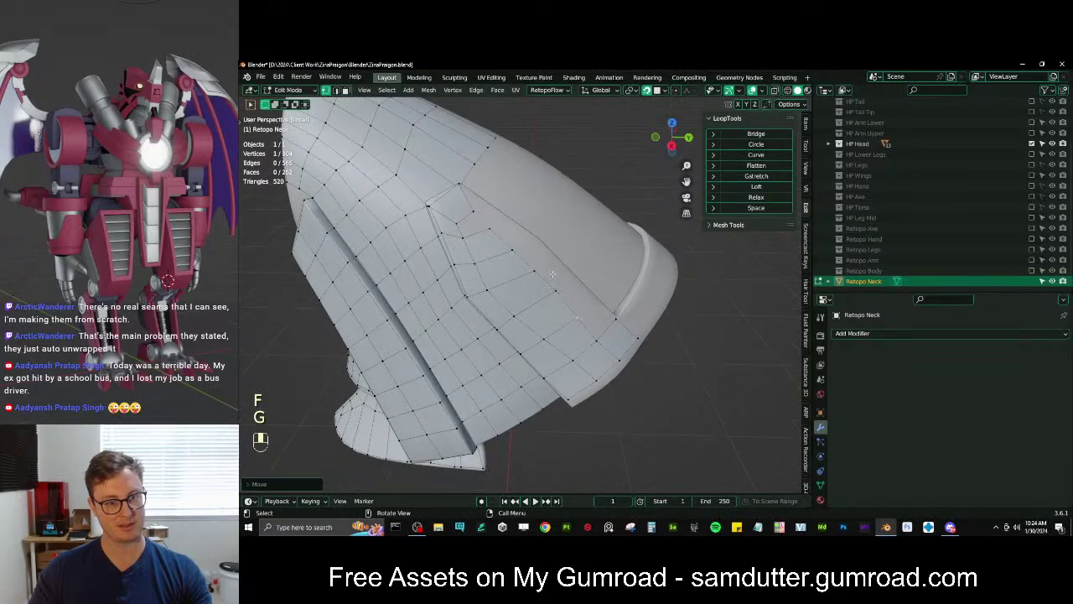
left_click(489, 231, "ctrl")
key("g")
key("g")
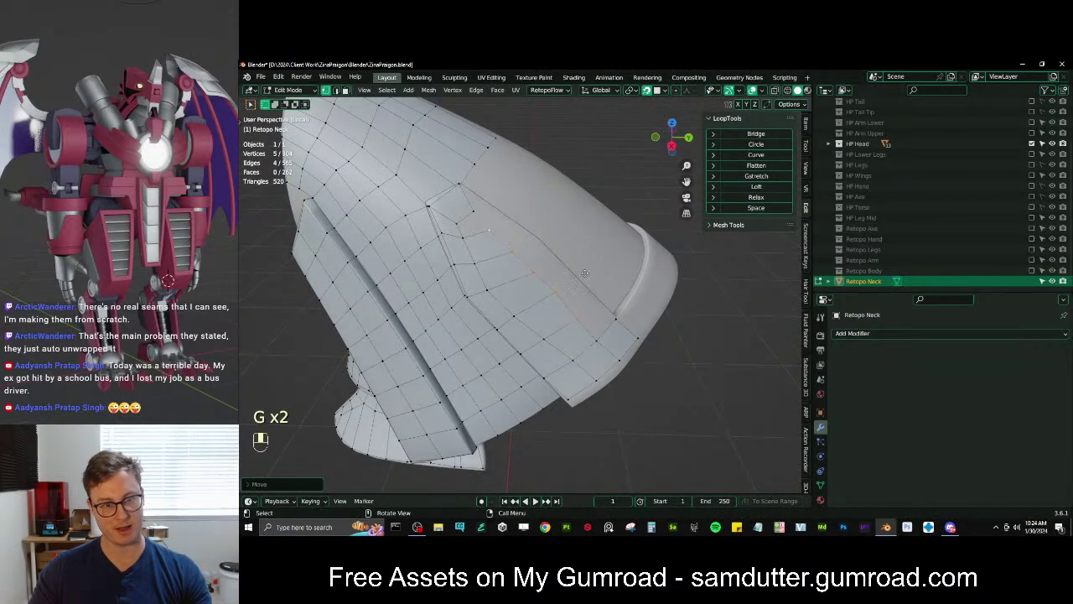
left_click(490, 229, "ctrl")
key("f")
middle_click_drag(490, 230, 485, 246)
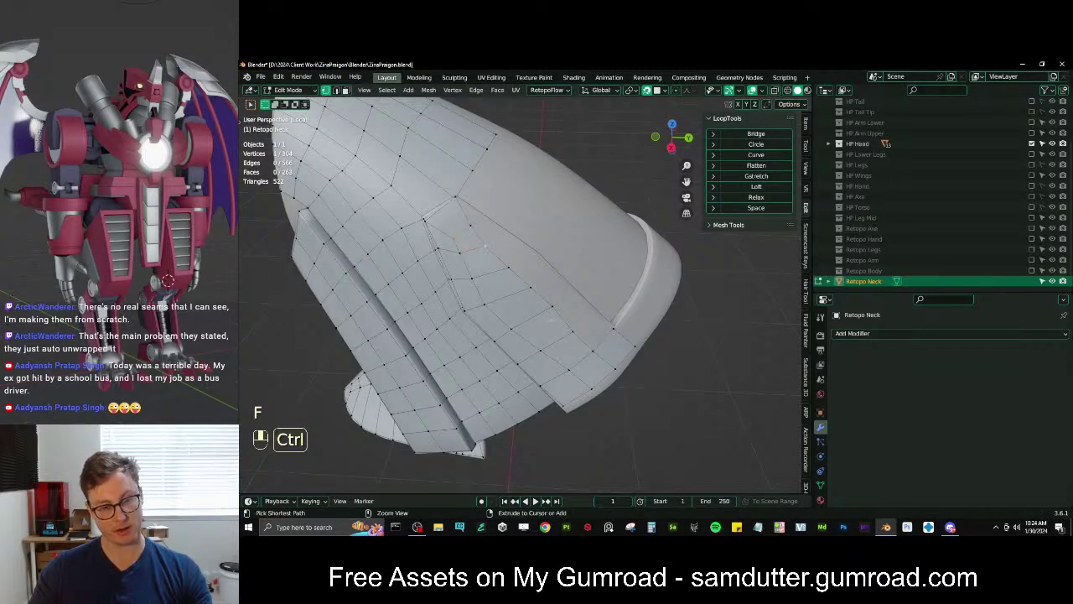
Extrude the second row out to the raised plate's far edge, then rotate and move the new row along that edge
key("e")
left_click(602, 307)
key("g")
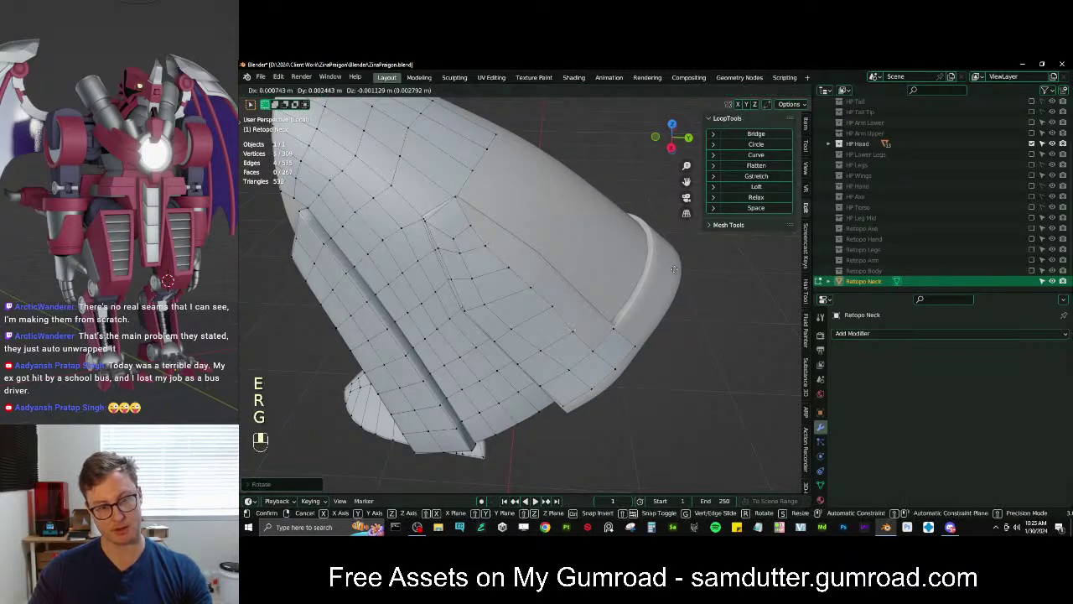
key("r")
key("g")
left_click(583, 258)
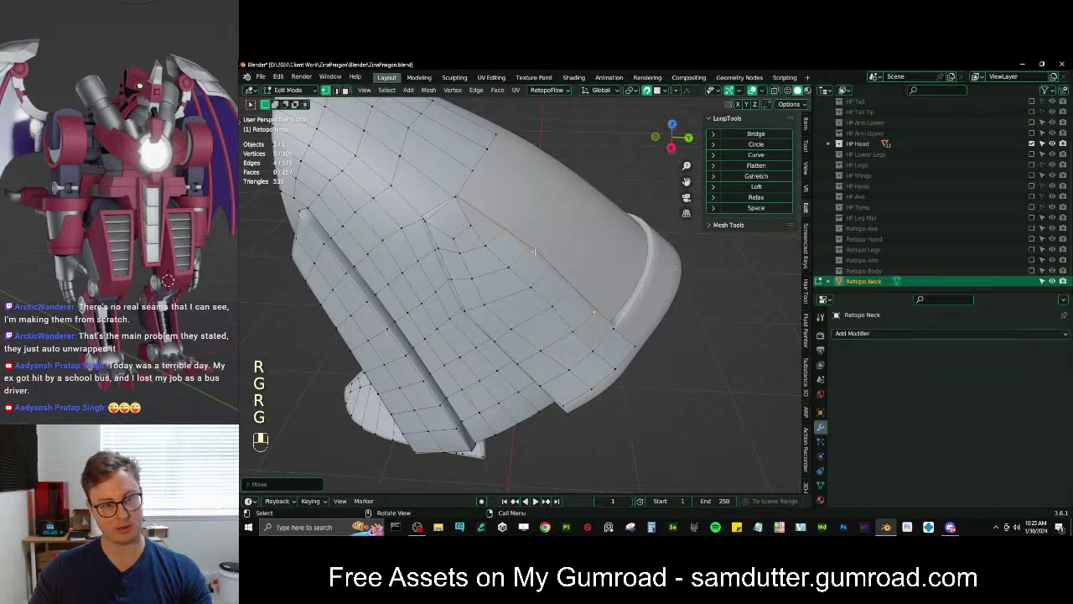
Move the new row's vertices one by one onto the raised plate's far edge with even spacing
left_click(500, 234)
key("g")
left_click(522, 252)
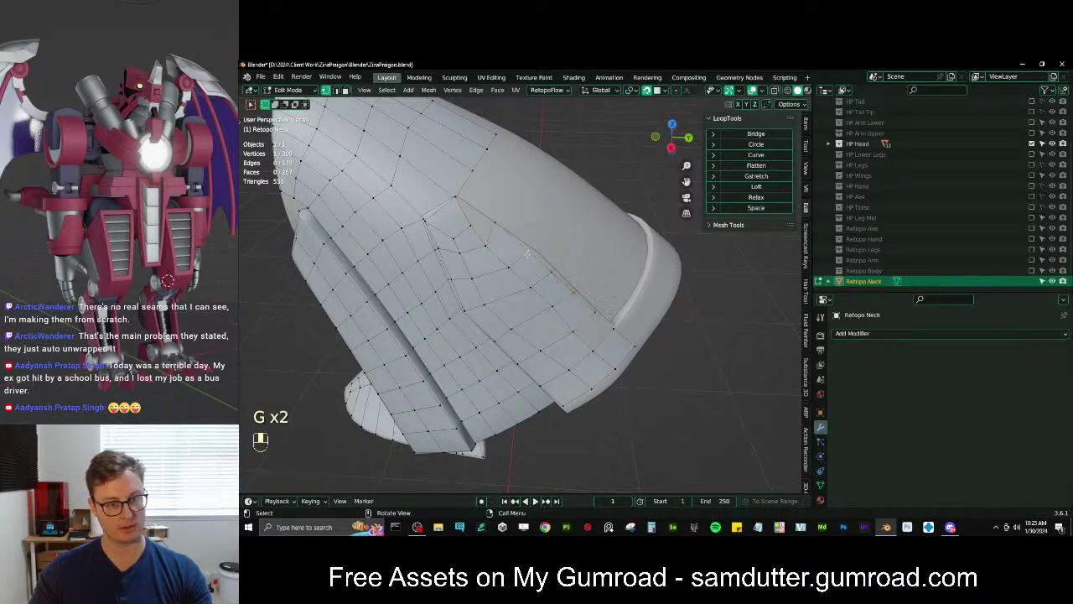
key("g")
left_click(536, 267)
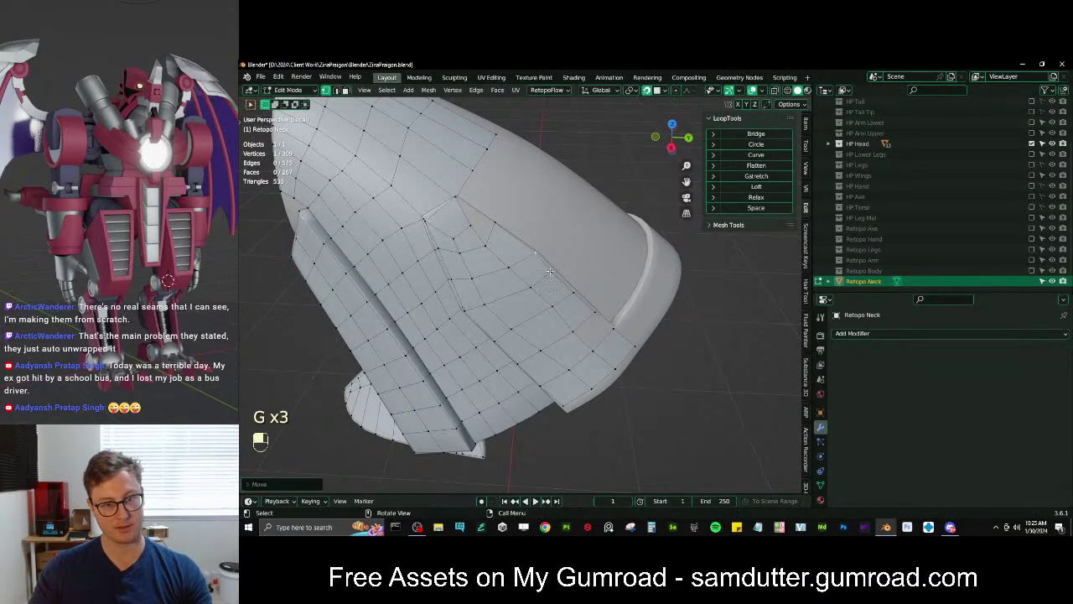
left_click(554, 275)
key("g")
left_click(565, 278)
left_click(575, 293)
key("g")
left_click(580, 298)
Fill the quad joining the far-edge row's lower end to the raised plate's rim strip
left_click(596, 313)
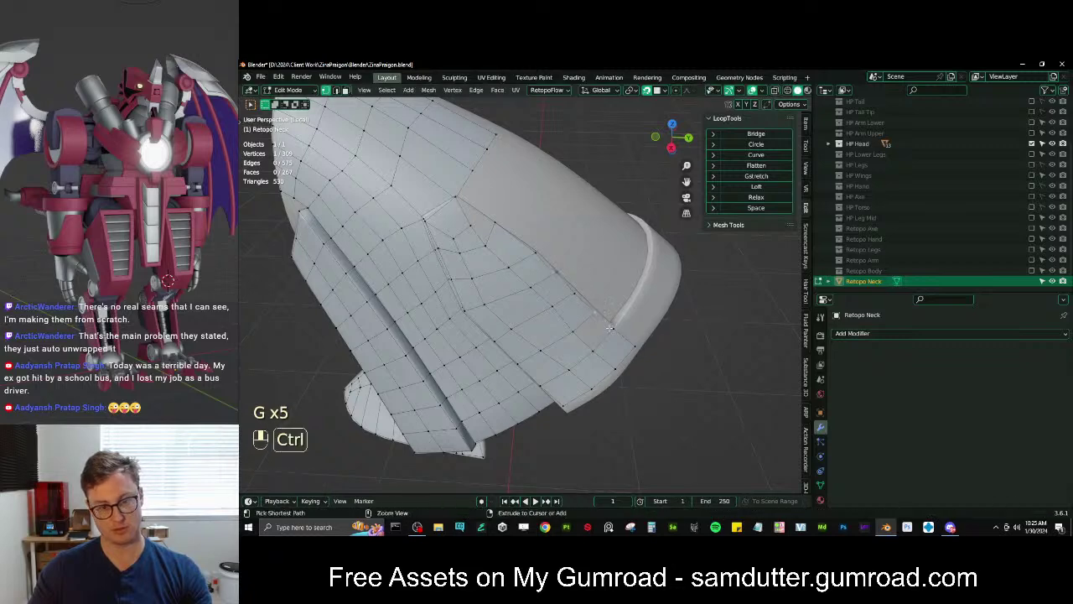
left_click(610, 328, "ctrl")
key("f")
middle_click_drag(610, 328, 541, 295)
Reposition the upper vertices on the raised plate's far edge and outer face to even out the quads
scroll(541, 295, "up", 3)
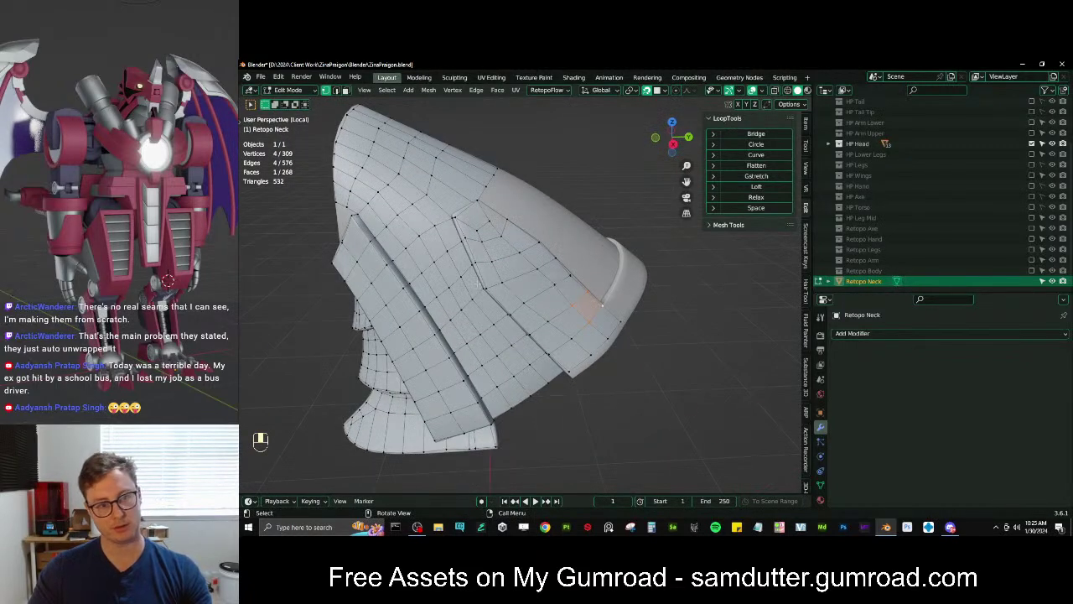
middle_click_drag(477, 283, 499, 281)
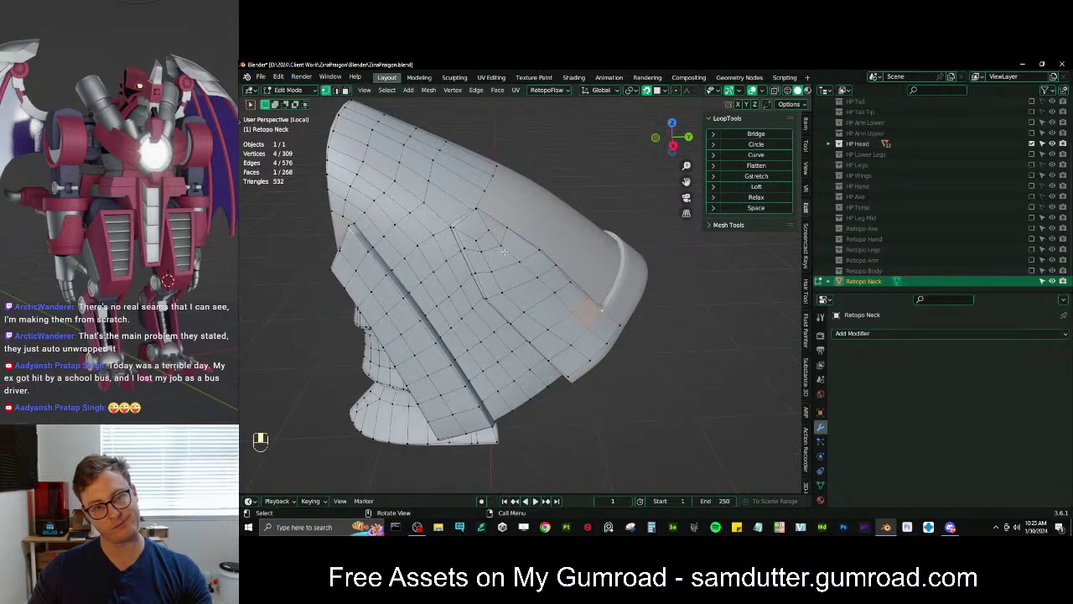
left_click(547, 257)
key("g")
left_click(541, 254)
left_click(543, 262, "shift")
key("g")
left_click(539, 263)
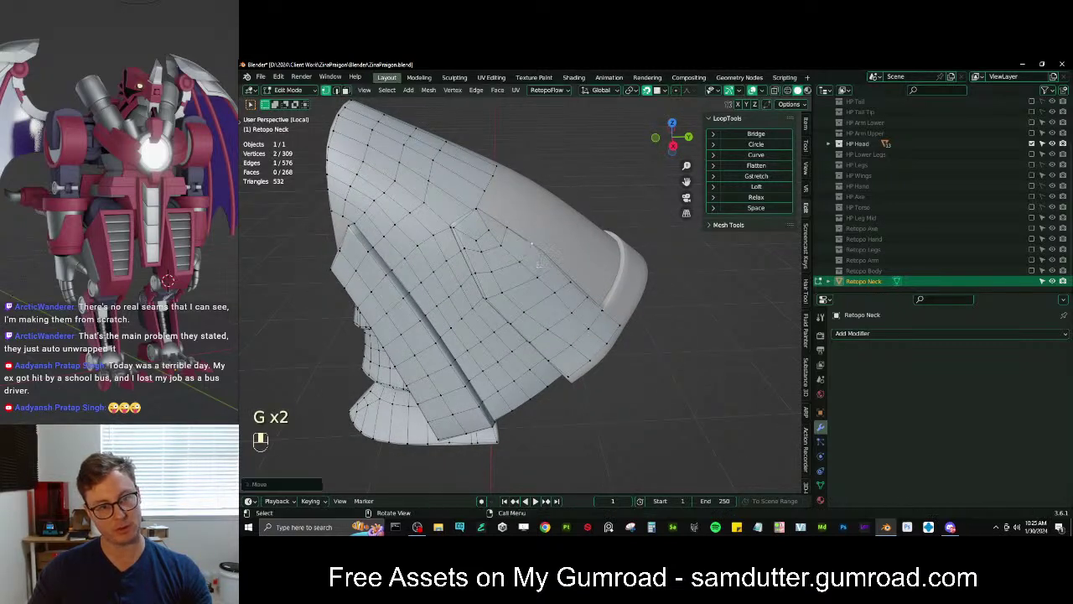
left_click(537, 264)
key("g")
left_click(531, 274)
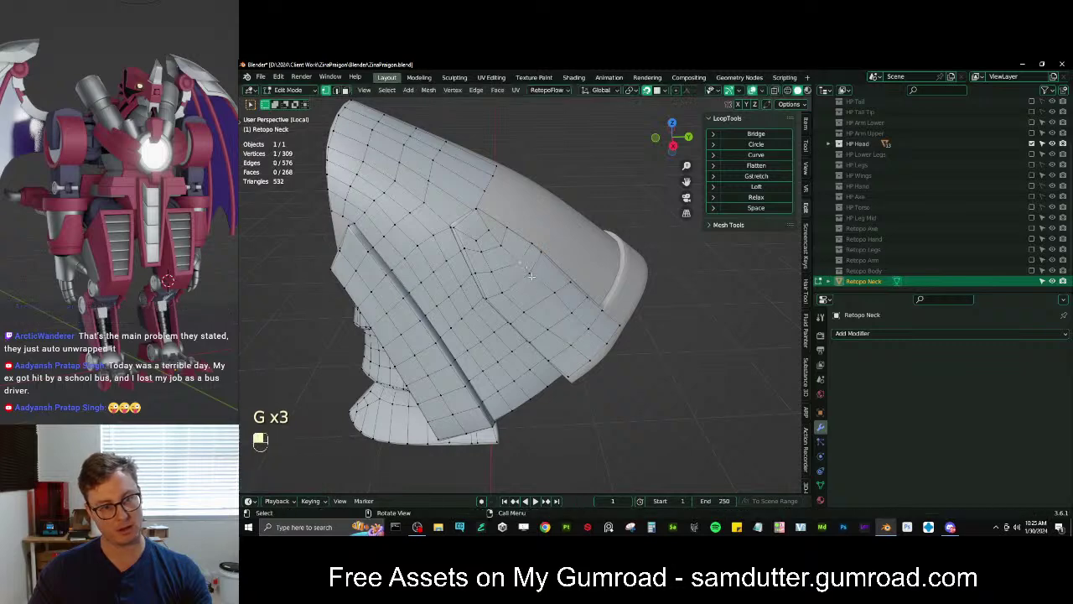
key("g")
left_click(524, 266)
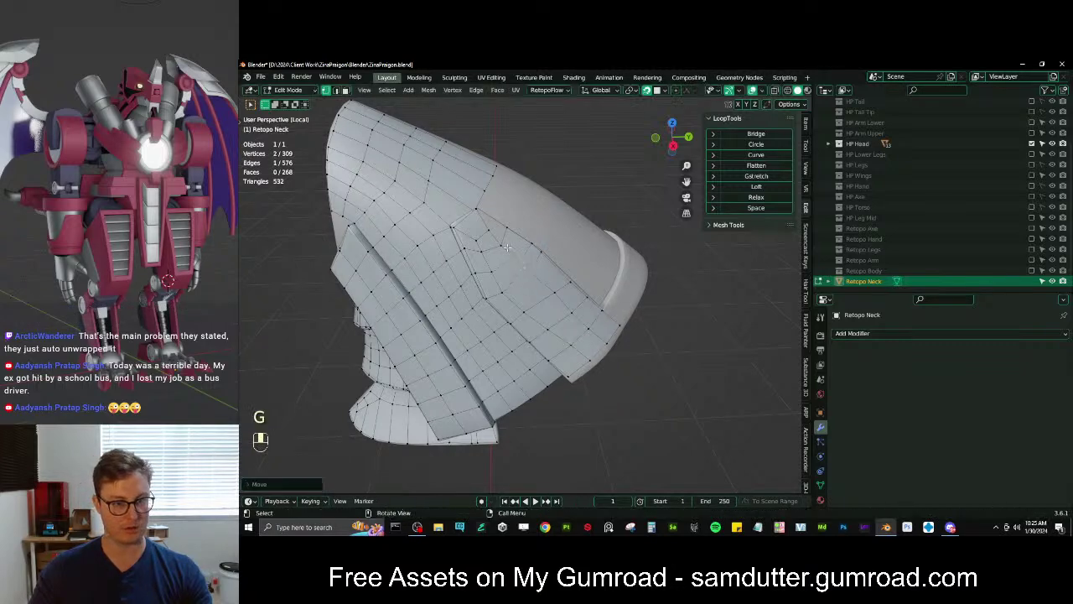
Adjust the vertex near the raised plate's upper corner and fill the remaining quad there
left_click(507, 247)
key("g")
left_click(500, 240)
left_click(541, 252, "ctrl")
key("f")
Realign the far-edge vertices to the raised plate's border and move the adjacent inner row to space the quads evenly
middle_click_drag(539, 253, 462, 228)
scroll(547, 268, "up", 4)
left_click(591, 275)
key("g")
left_click(575, 293)
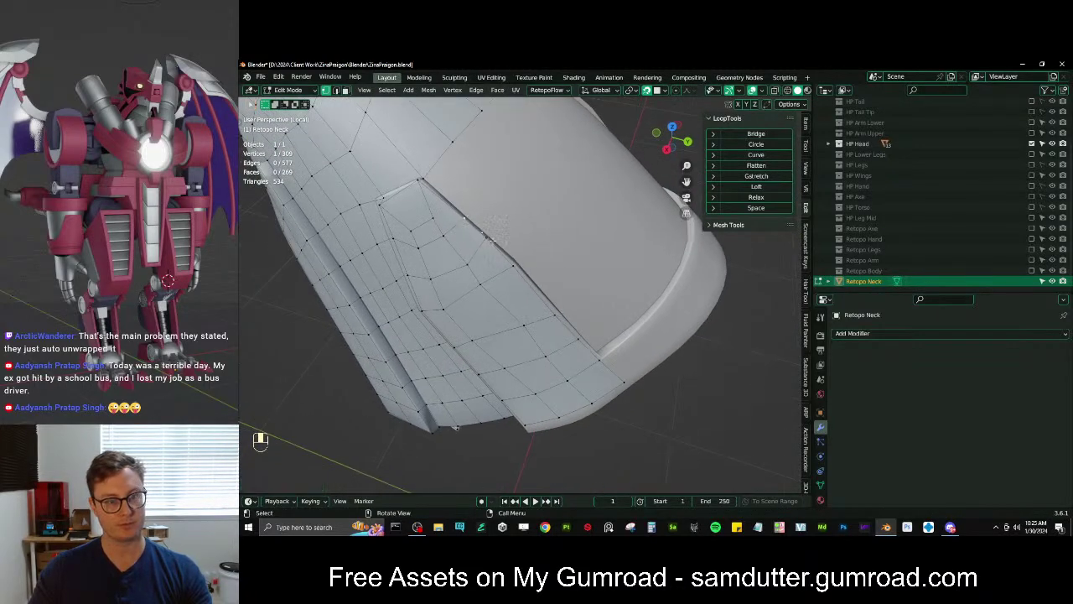
middle_click_drag(519, 263, 527, 234)
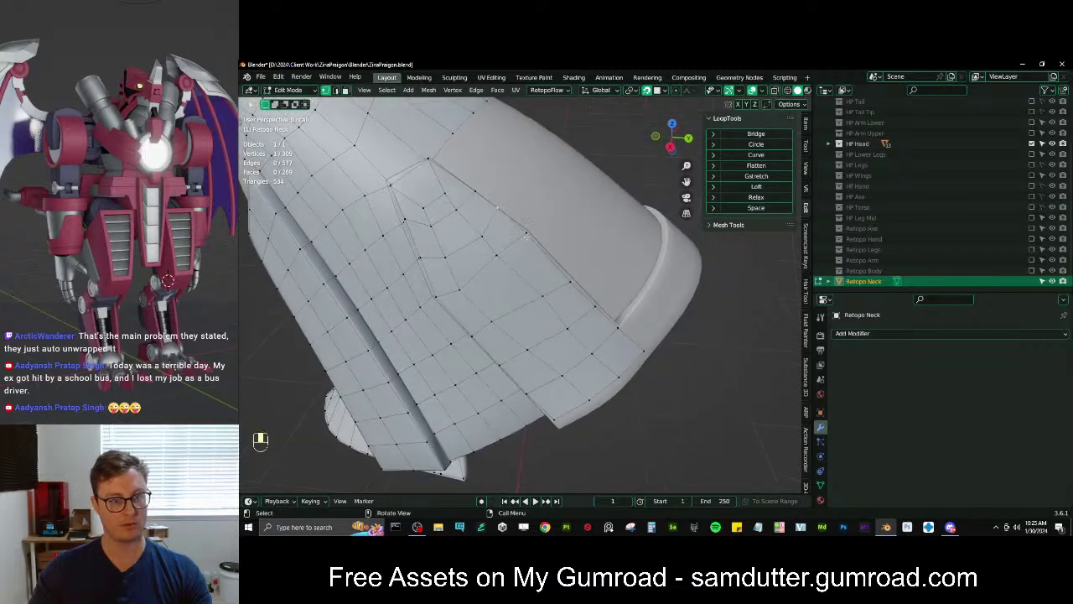
key("g")
left_click(526, 231)
left_click(619, 326, "ctrl")
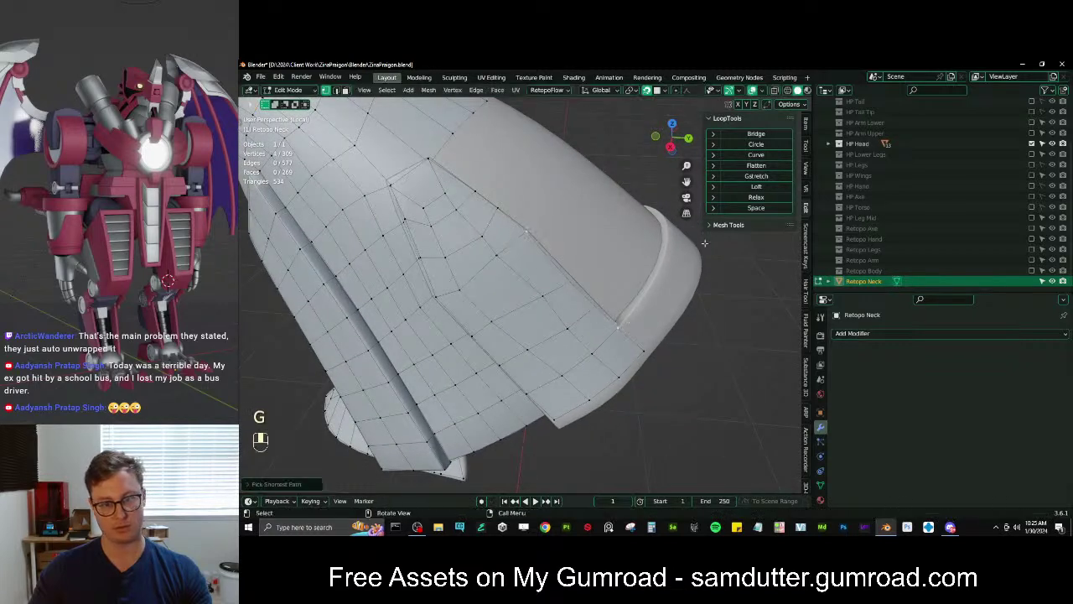
left_click(619, 327, "ctrl")
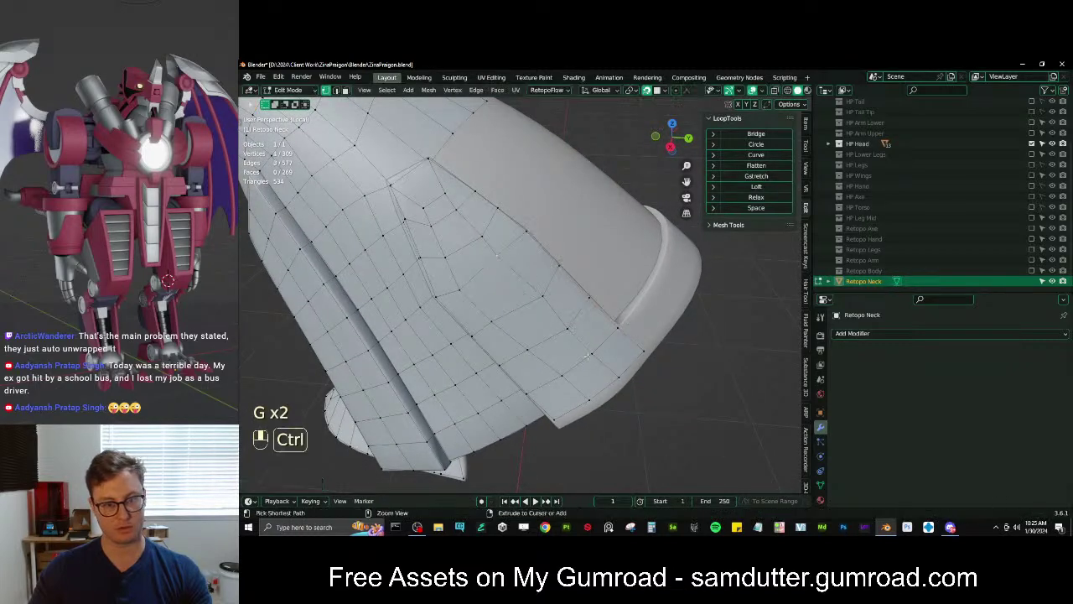
left_click(744, 178)
key("g")
left_click(520, 285)
scroll(520, 285, "down", 2)
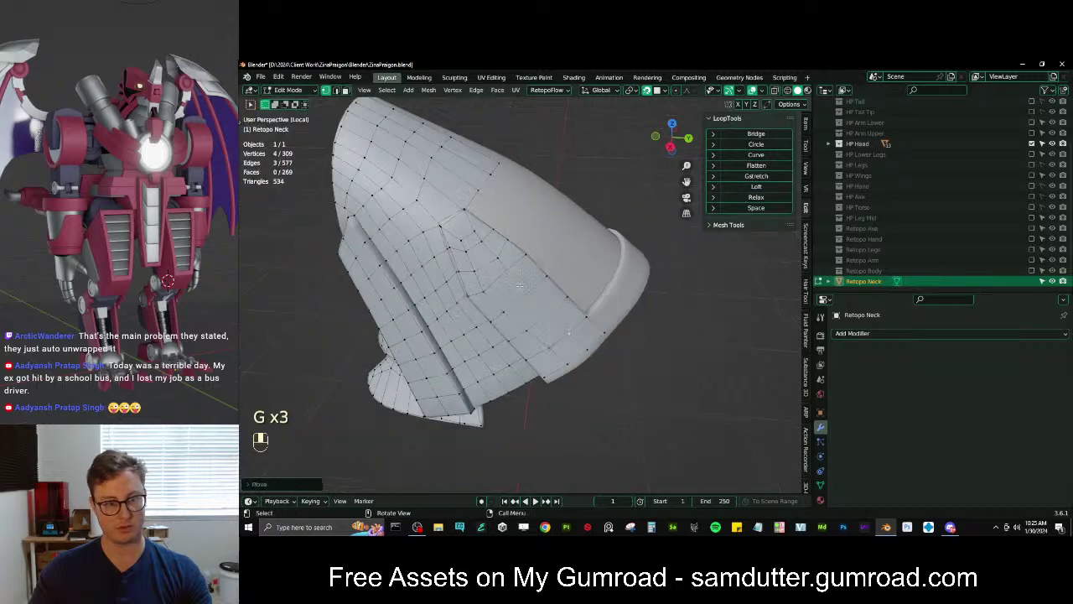
Extrude the hood surface's four lower border vertices down the recessed back panel to the raised rim
middle_click_drag(518, 300, 492, 394)
scroll(497, 359, "up", 3)
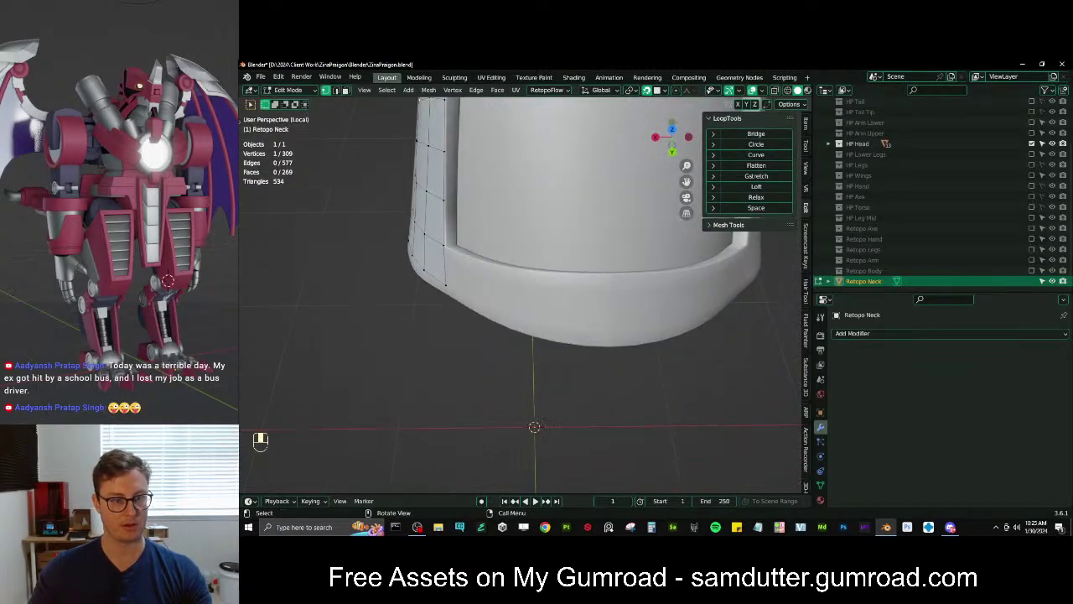
scroll(470, 259, "down", 4)
middle_click_drag(549, 202, 549, 265, "shift")
middle_click_drag(591, 235, 541, 164)
left_click(549, 229)
left_click(493, 235, "ctrl")
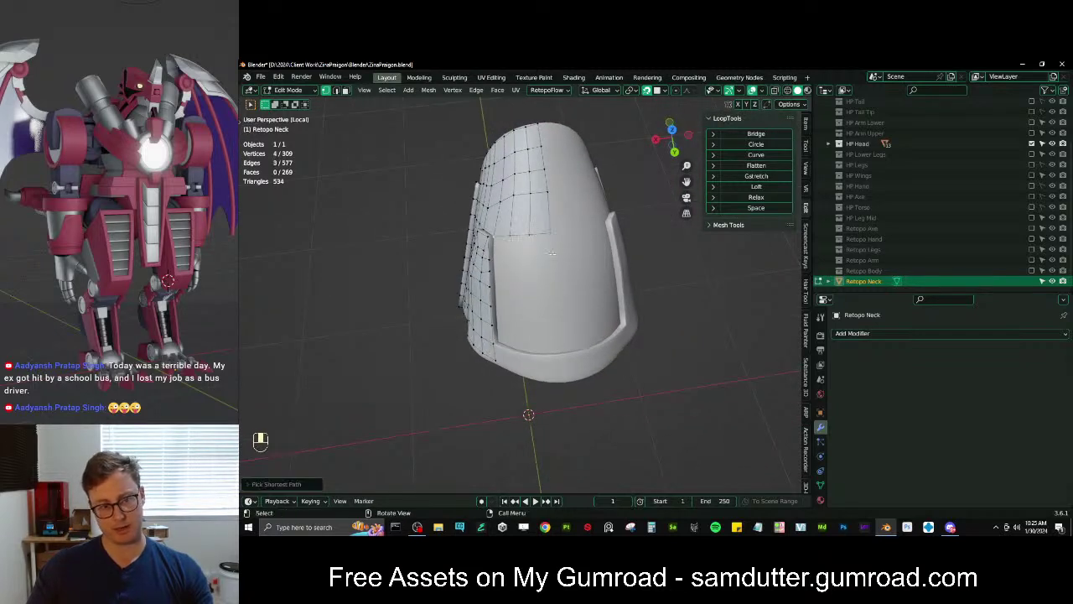
middle_click_drag(563, 252, 564, 240)
key("e")
left_click(567, 345)
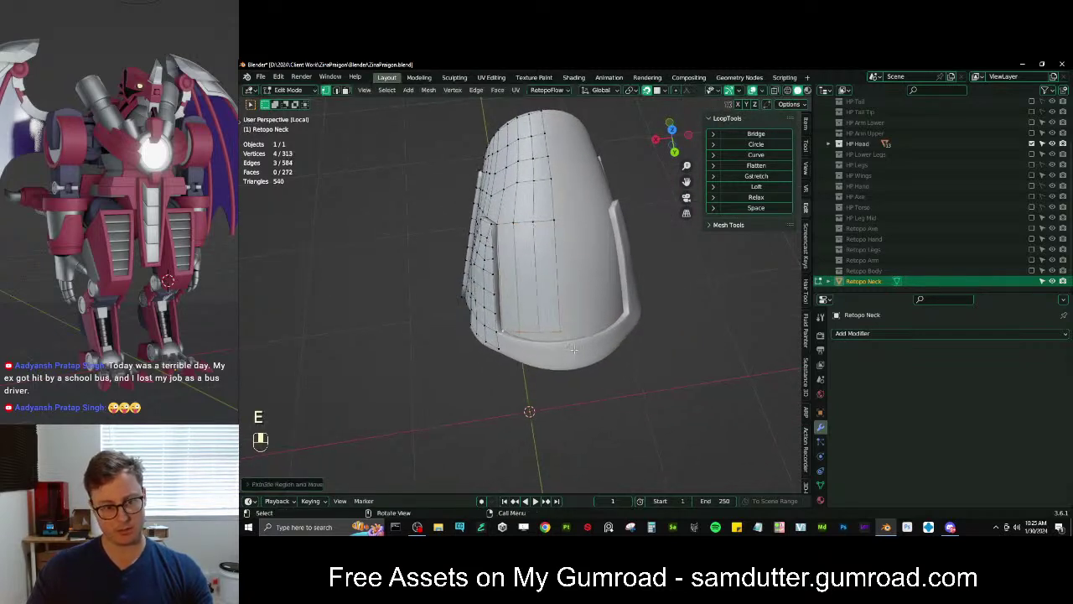
Rotate and move the extruded lower row so it follows the raised rim at the base of the back panel
scroll(568, 342, "up", 3)
middle_click_drag(567, 342, 605, 363)
key("r")
left_click(632, 362)
key("g")
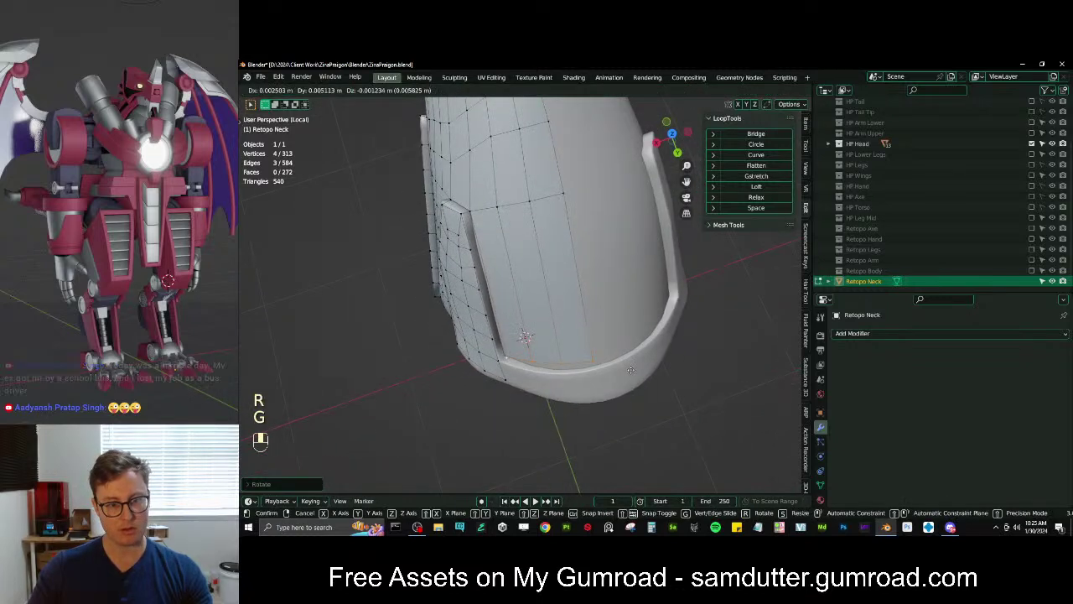
key("r")
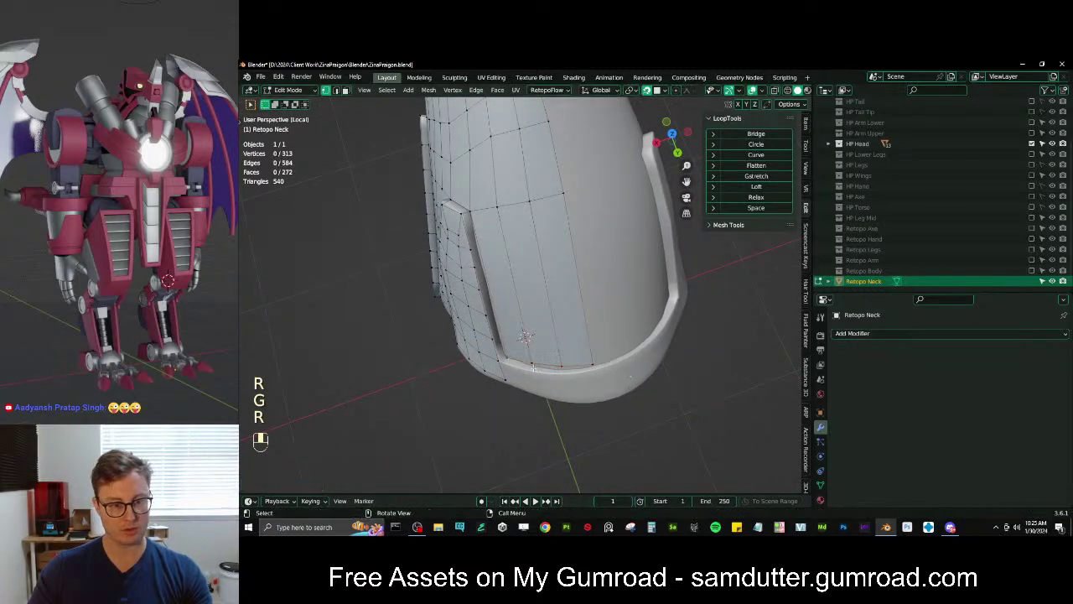
Move the vertices along the lower edge of the neck's side panel onto the inner edge of the curved rim
left_click(508, 358)
key("g")
left_click(505, 357)
left_click(531, 365)
key("g")
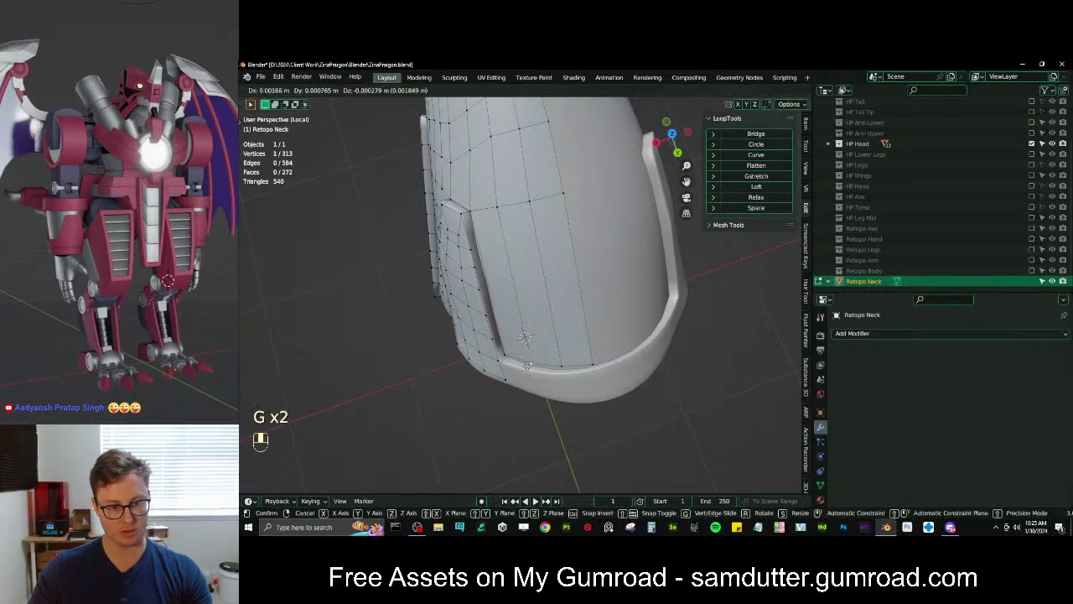
left_click(528, 365)
key("g")
left_click(561, 370)
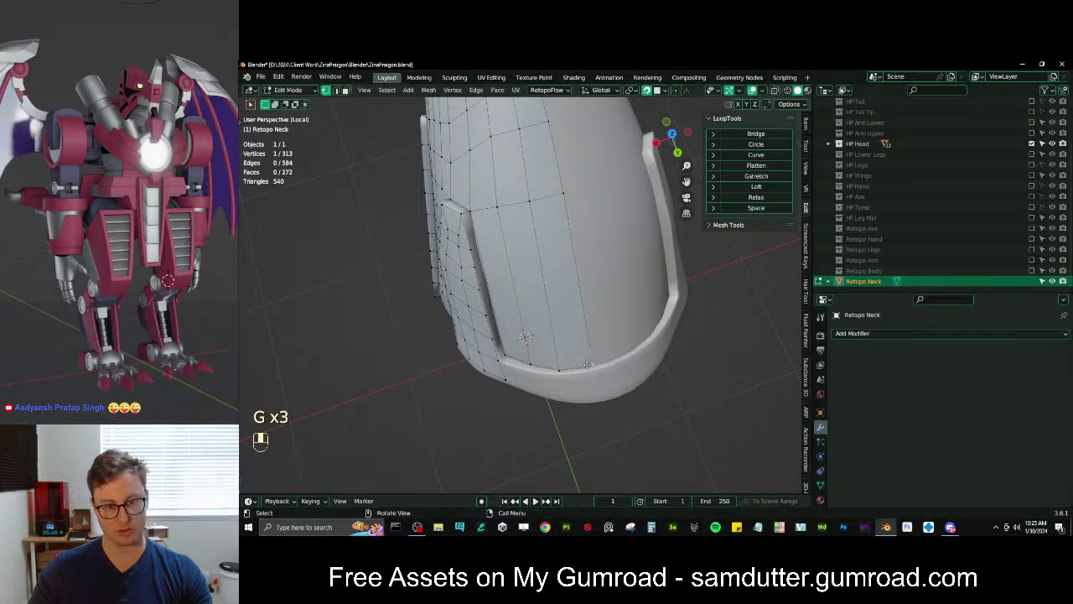
key("g")
left_click(587, 365)
Add four evenly spaced loop cuts across the long faces of the neck's side panel
scroll(579, 356, "down", 5)
middle_click_drag(536, 336, 526, 292)
scroll(570, 328, "up", 5)
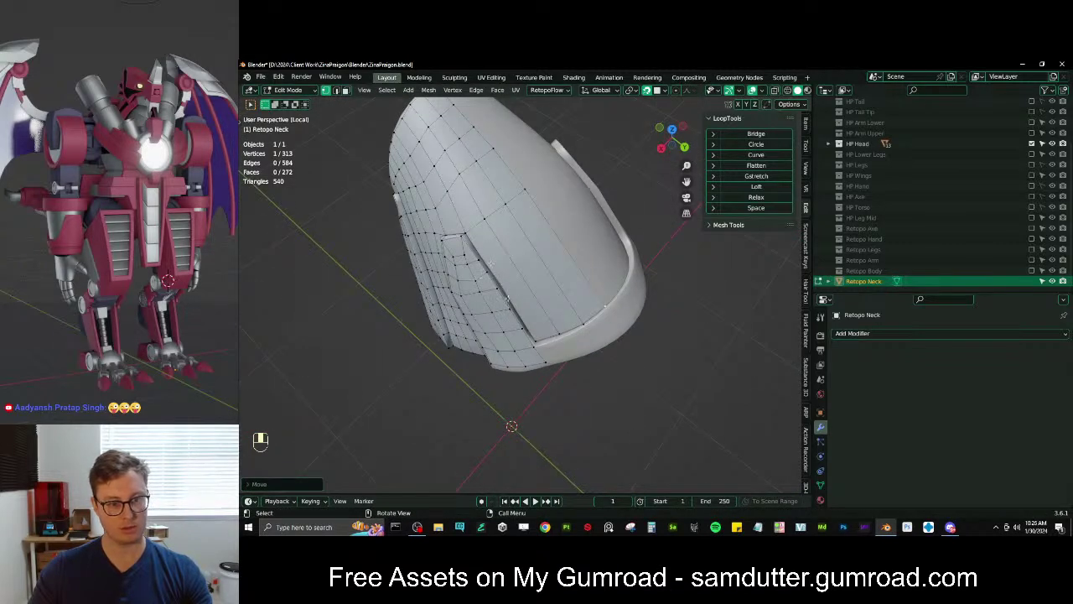
key("ctrl+r")
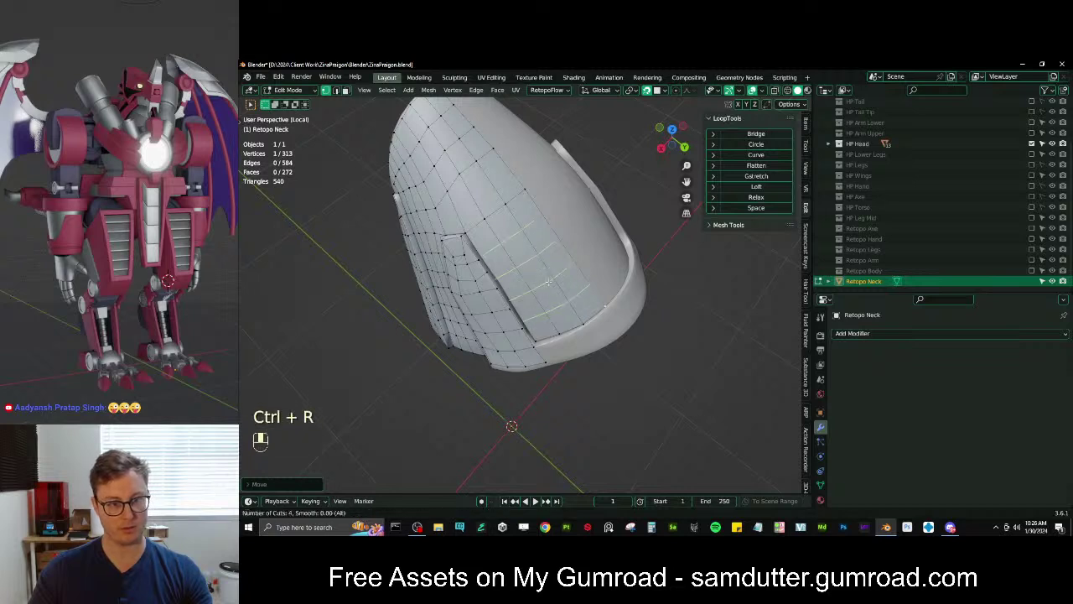
double_click(549, 282)
Select the two facing edge paths along the long slit beside the side panel and bridge them with faces
middle_click_drag(487, 287, 493, 249)
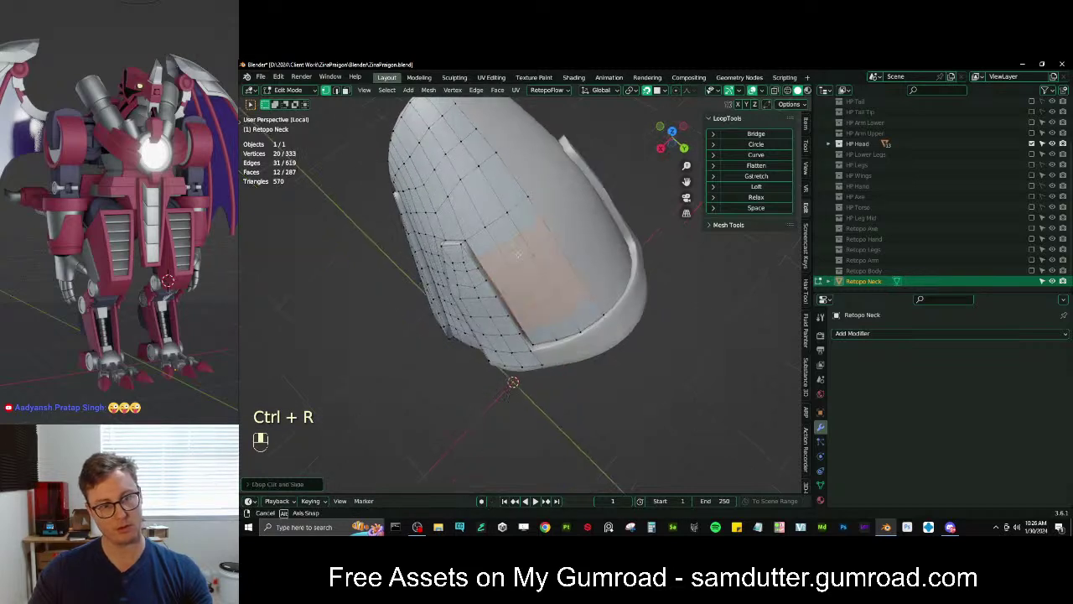
scroll(493, 249, "up", 3)
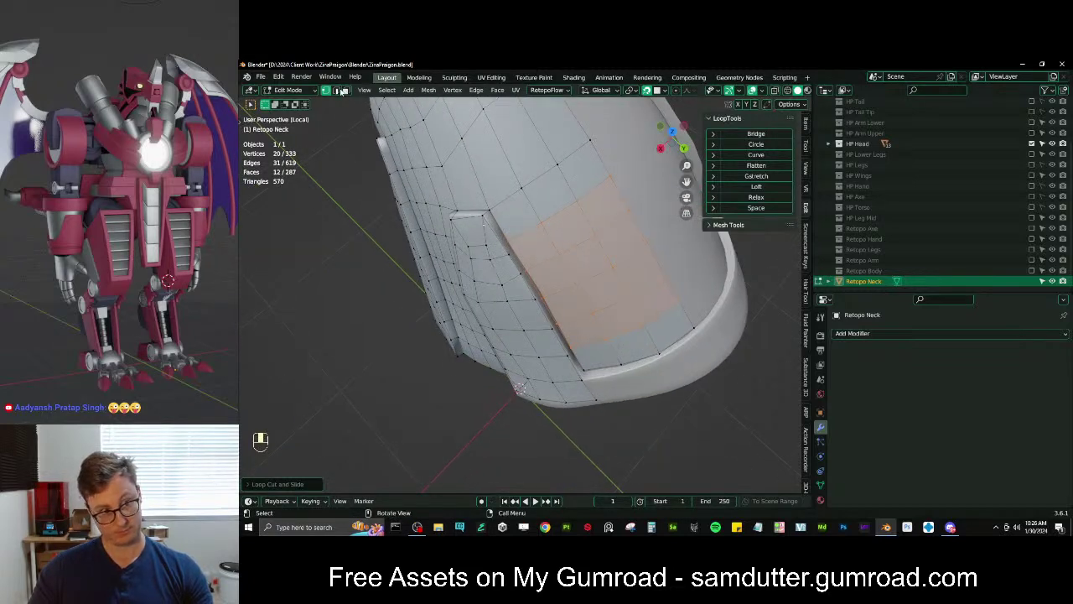
left_click(337, 89)
left_click(586, 362)
left_click(501, 229, "ctrl")
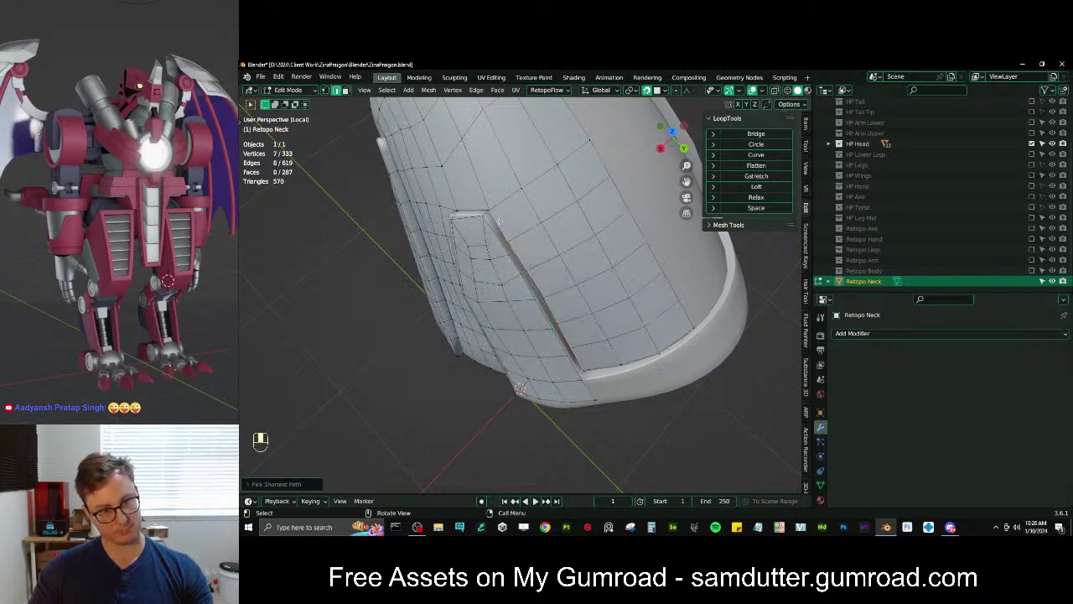
left_click(495, 229, "shift")
key("q")
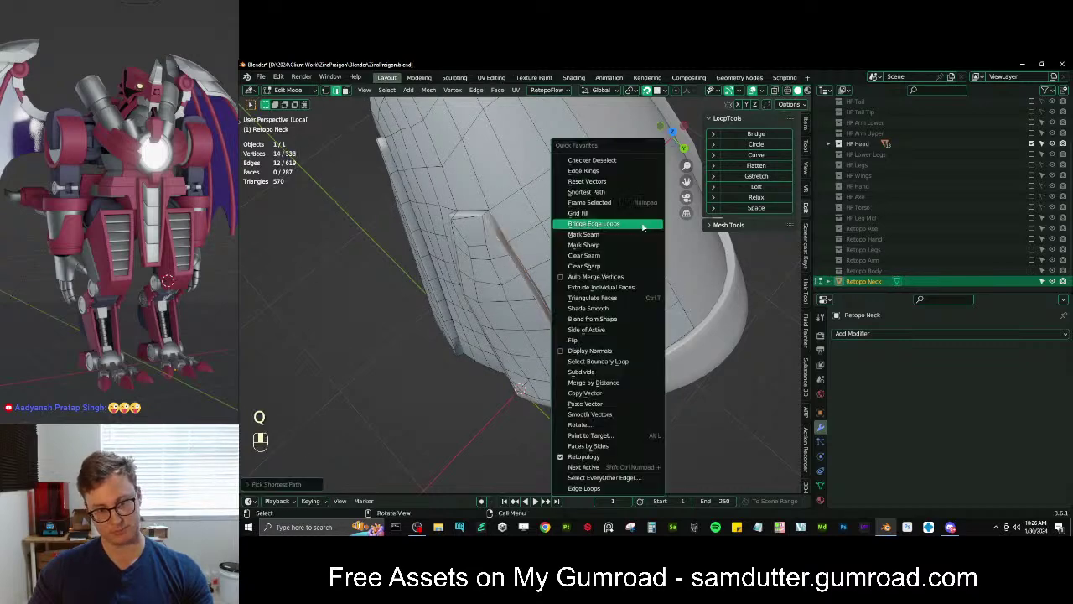
left_click(646, 223)
Extrude the side panel's lower edge onto the rim's ledge and fill the open corner with a face
middle_click_drag(602, 310, 545, 299)
left_click(326, 90)
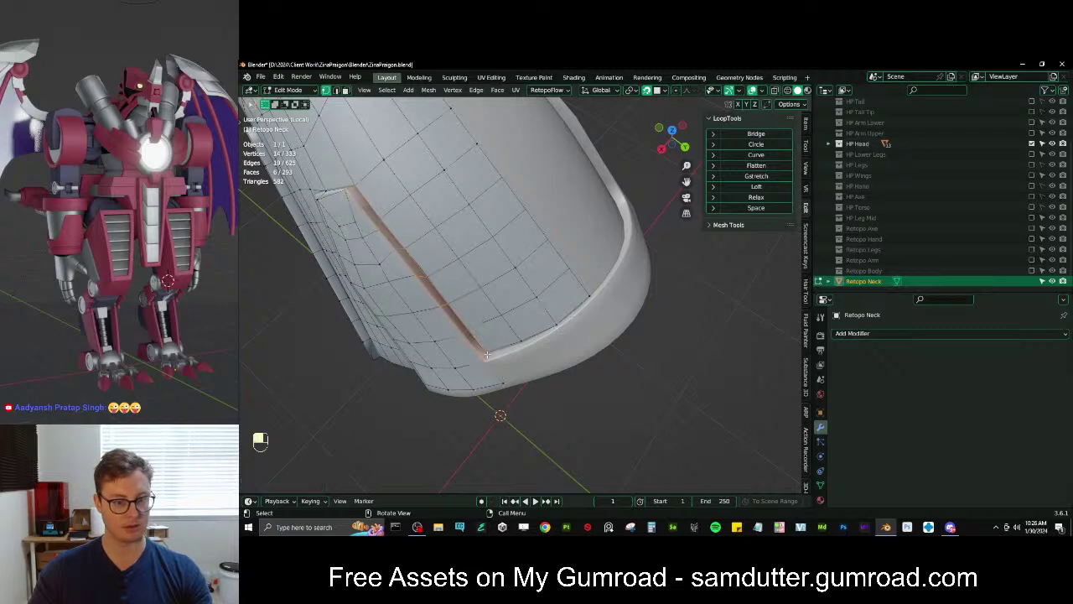
left_click(604, 293, "ctrl")
middle_click_drag(603, 294, 645, 336)
left_click(543, 362, "shift")
mouse_move(584, 347)
middle_mouse_down()
mouse_move(612, 343)
mouse_move(575, 341)
middle_mouse_up()
key("e")
right_click(613, 345)
left_click(566, 371, "ctrl")
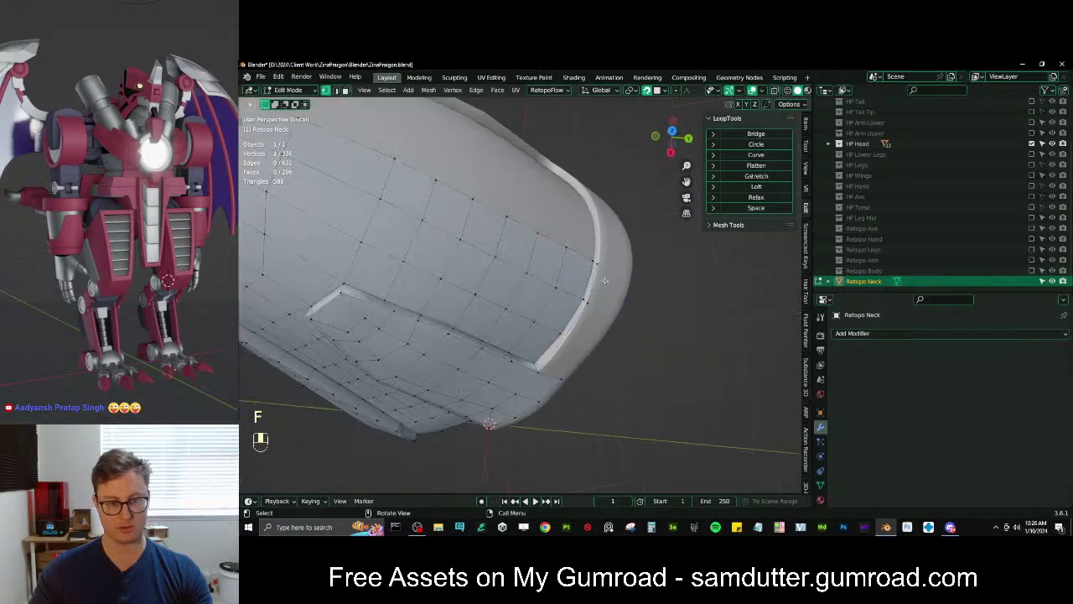
Extrude the new edge path along the Y axis across the outer face of the rim
left_click(599, 265, "ctrl")
middle_click_drag(600, 268, 612, 295)
key("e")
key("y")
left_click(633, 320)
Move and rotate the extruded edge to follow the rim's outer border, and fill the gap beside it with a face
key("g")
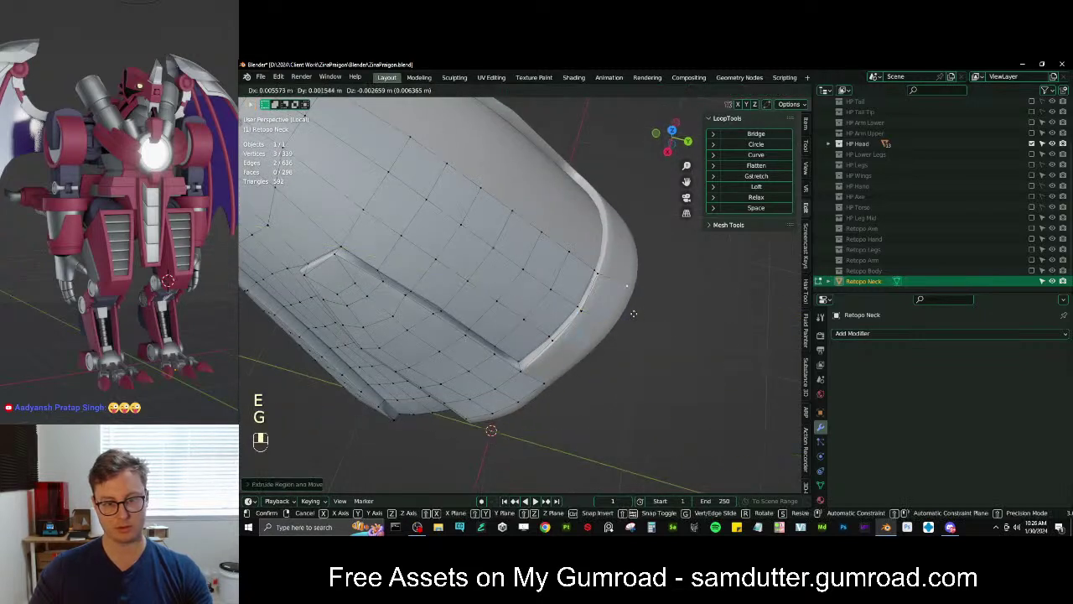
left_click(635, 309)
key("r")
left_click(657, 307)
key("g")
left_click(631, 295)
key("r")
left_click(657, 299)
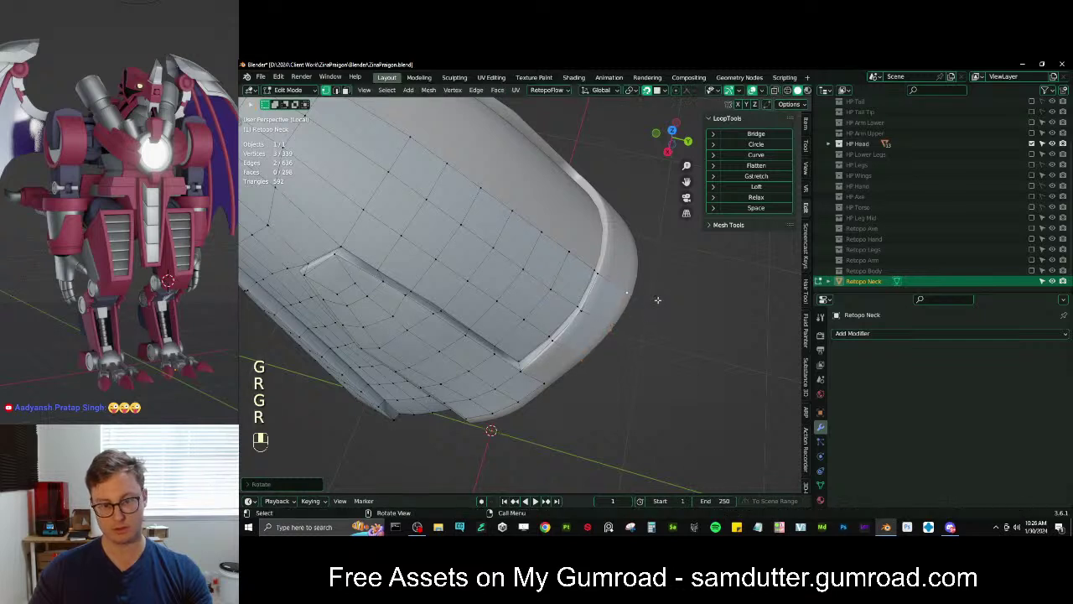
key("r")
left_click(657, 303)
key("r")
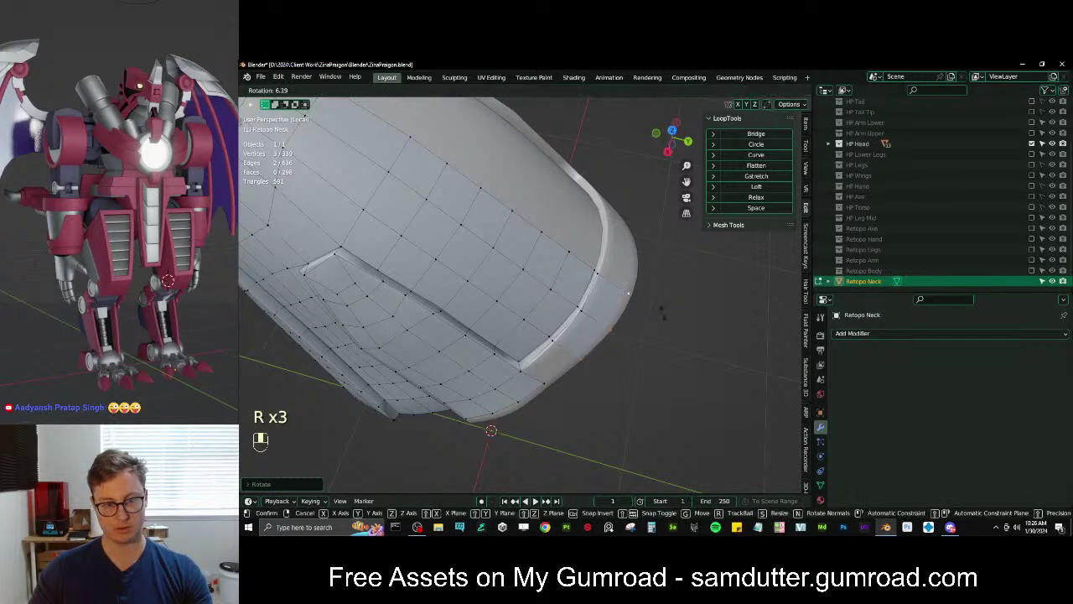
left_click(658, 304)
middle_click_drag(566, 363, 556, 376, "ctrl")
key("f")
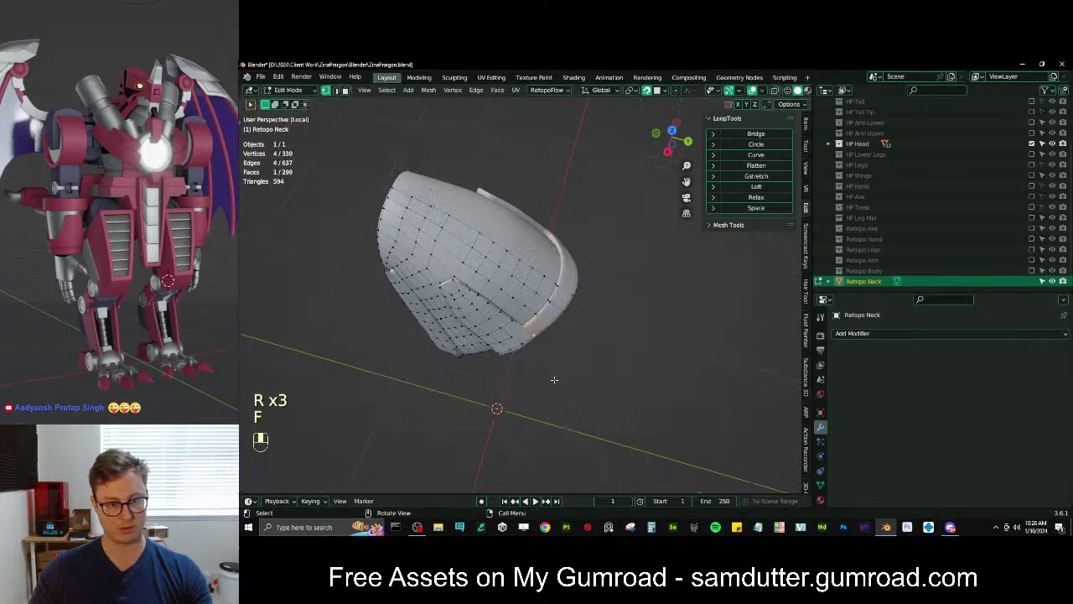
Check the retopology in Object Mode and isolate only the Retopo Neck mesh in local view
key("Tab")
middle_click_drag(555, 329, 540, 302, "shift")
scroll(509, 291, "up", 3)
key("Tab")
mouse_move(540, 303)
middle_mouse_down()
mouse_move(522, 300)
mouse_move(553, 302)
mouse_move(586, 285)
mouse_move(647, 294)
mouse_move(535, 318)
middle_mouse_up()
key("Tab")
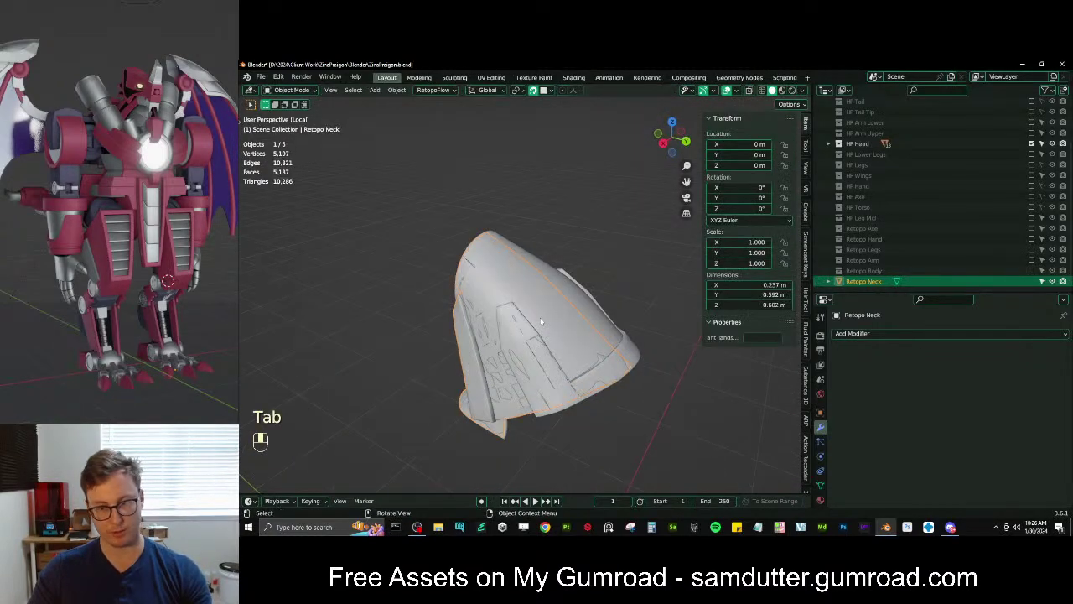
key("KP_Divide")
key("KP_Divide")
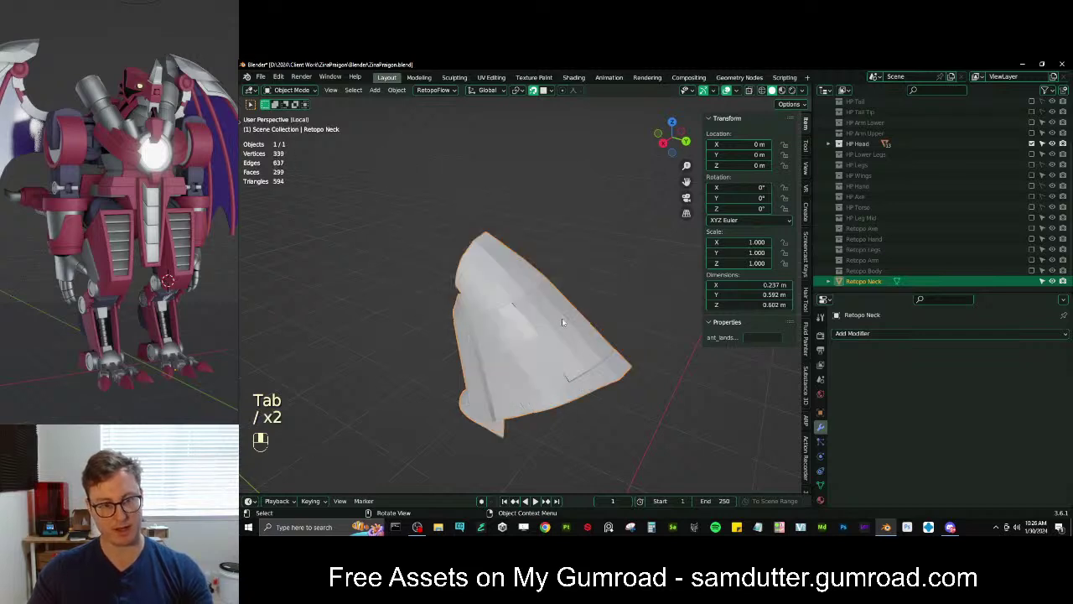
Switch the Retopo Neck mesh to Sculpt Mode and show its wireframe
key("ctrl+Tab")
left_click(560, 342)
mouse_move(560, 342)
middle_mouse_down()
mouse_move(450, 377)
mouse_move(505, 283)
middle_mouse_up()
key("q")
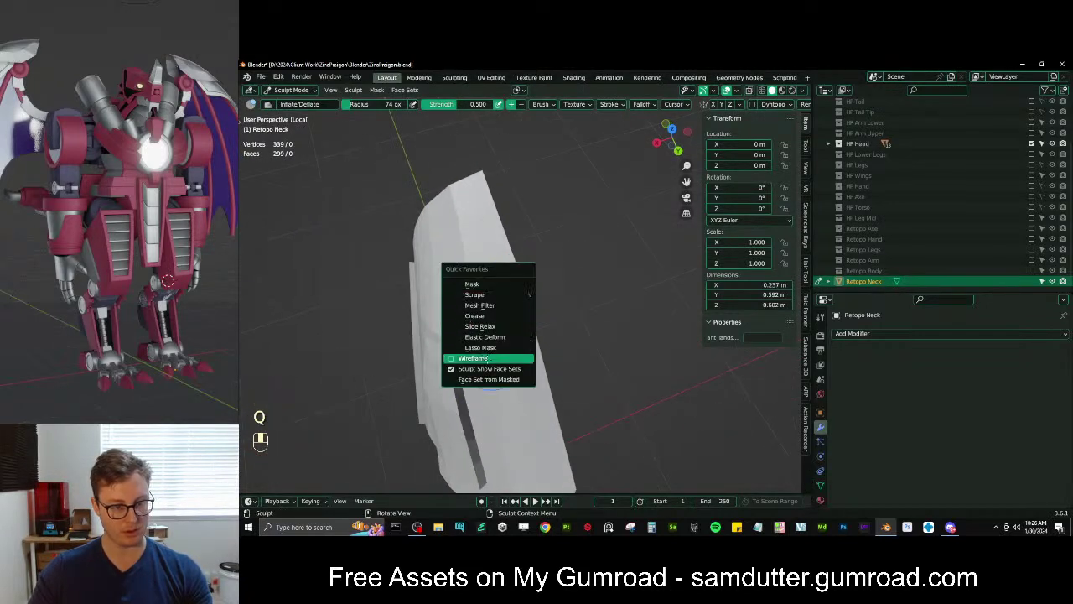
left_click(483, 359)
middle_click_drag(483, 358, 558, 293)
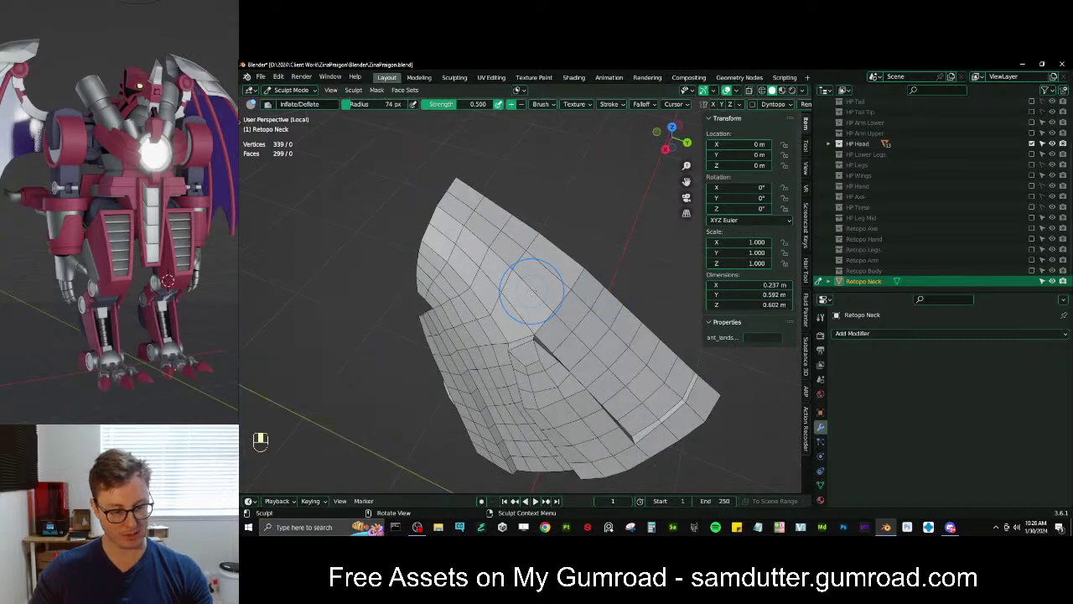
Activate the Slide Relax brush, try a relaxing stroke on the neck's upper shell, and undo that stroke
key("t")
left_click(252, 327)
mouse_move(426, 311)
middle_mouse_down()
mouse_move(545, 273)
mouse_move(536, 290)
middle_mouse_up()
left_click_drag(518, 287, 513, 290, "shift")
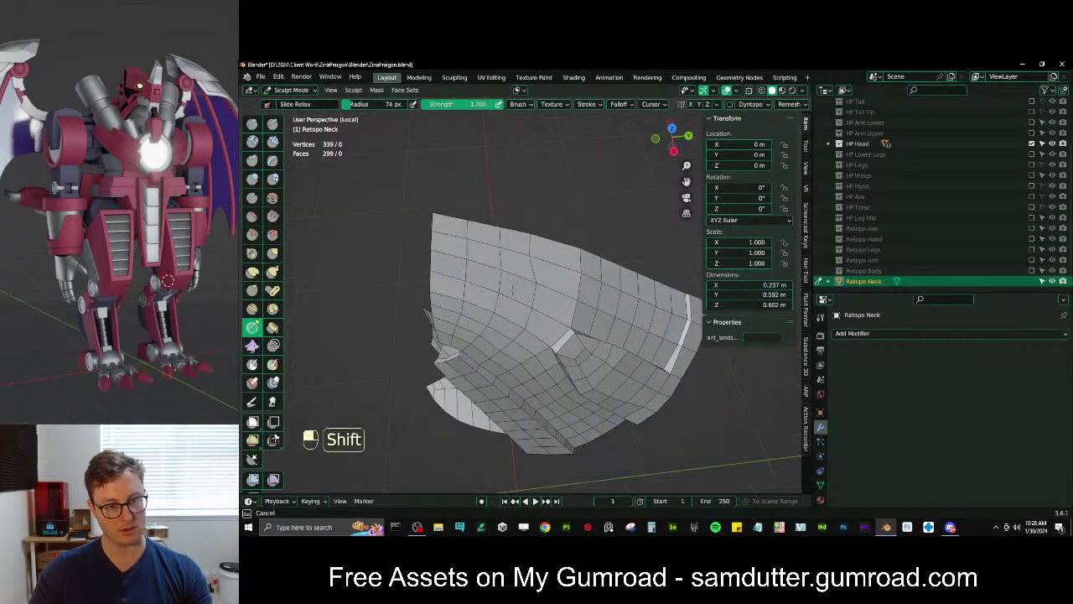
key("ctrl+z")
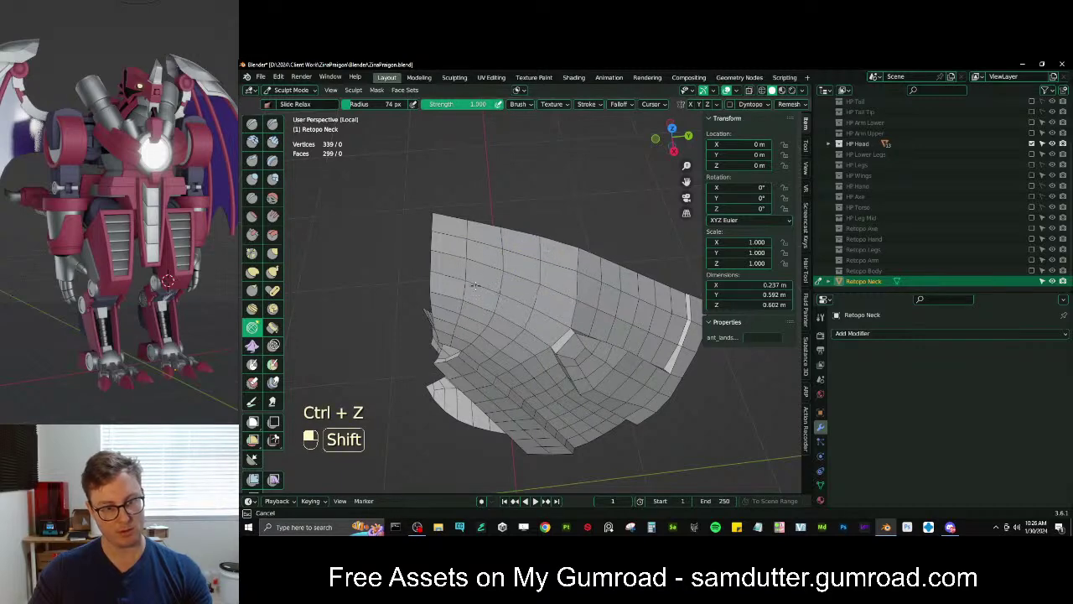
Relax the edge flow across the side and upper shell of the neck with Slide Relax strokes
left_click_drag(474, 286, 495, 307, "shift")
middle_click_drag(500, 311, 520, 280)
left_click_drag(520, 281, 518, 337, "shift")
middle_click_drag(518, 337, 519, 297)
scroll(520, 297, "up", 1)
left_click_drag(521, 301, 527, 325, "shift")
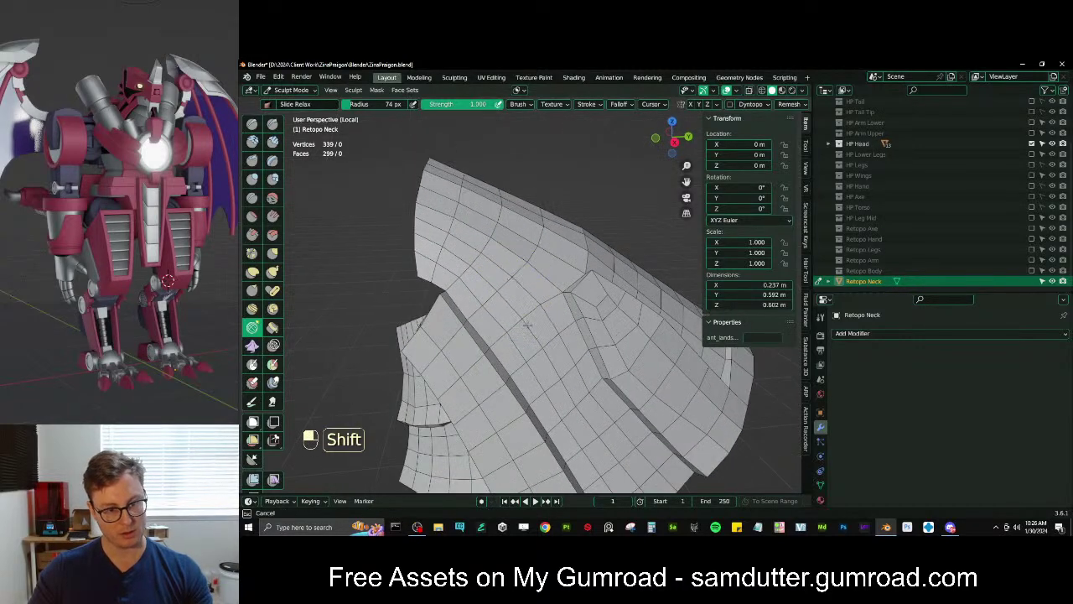
middle_click_drag(462, 233, 581, 339)
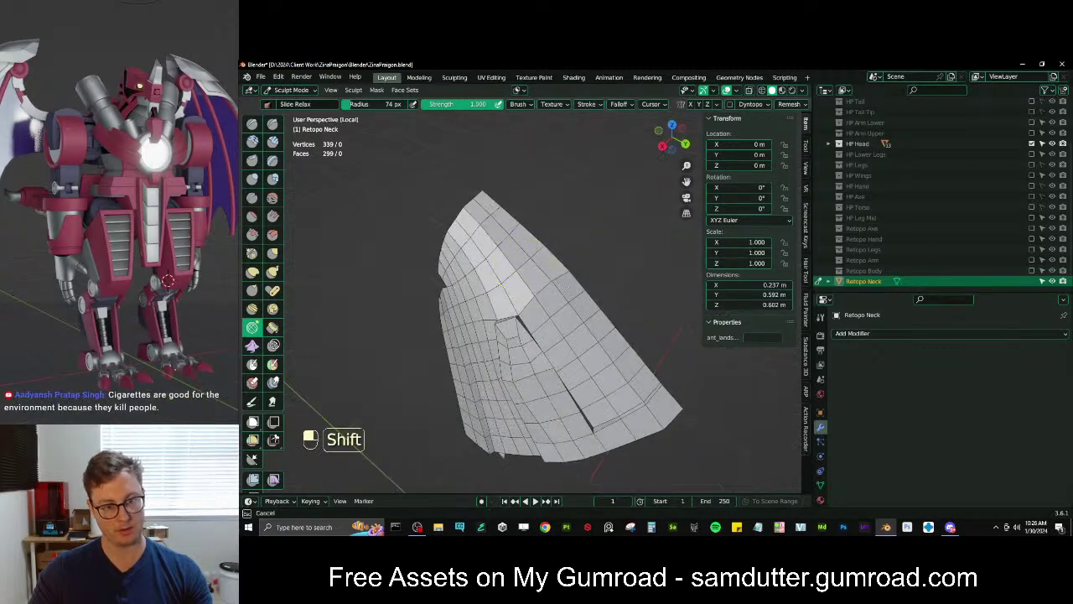
middle_click_drag(487, 240, 520, 294)
scroll(538, 332, "up", 2)
Return the Retopo Neck mesh to Object Mode and apply Shade Smooth
key("Tab")
middle_click_drag(538, 333, 611, 299)
key("Tab")
key("ctrl+Tab")
right_click(564, 302)
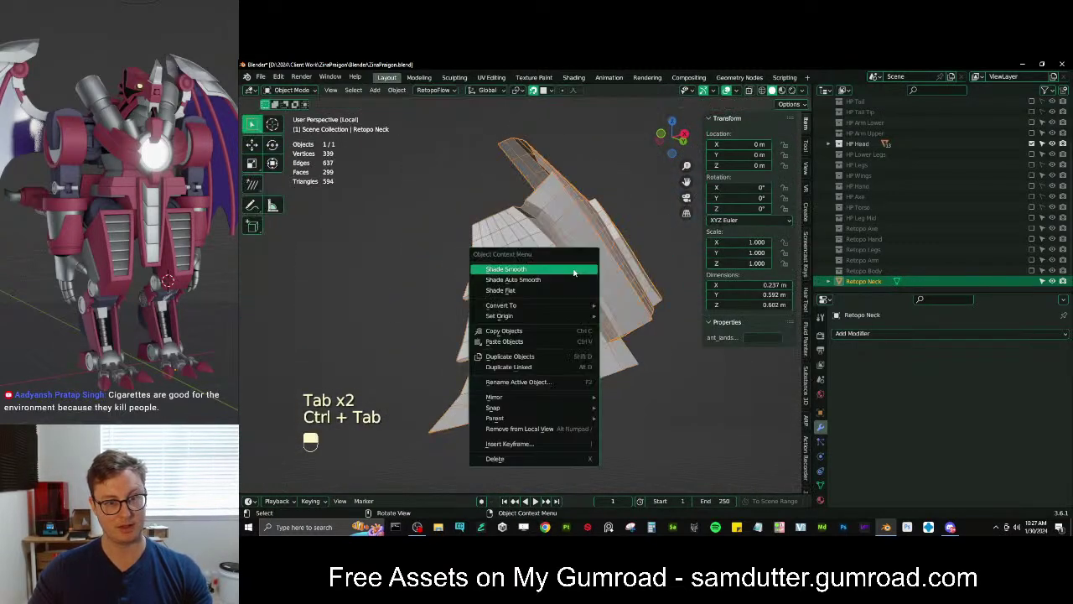
left_click(537, 261)
Leave local view, hide the wireframe overlay, and reopen the Retopo Neck mesh in Edit Mode
scroll(543, 323, "up", 5)
key("Tab")
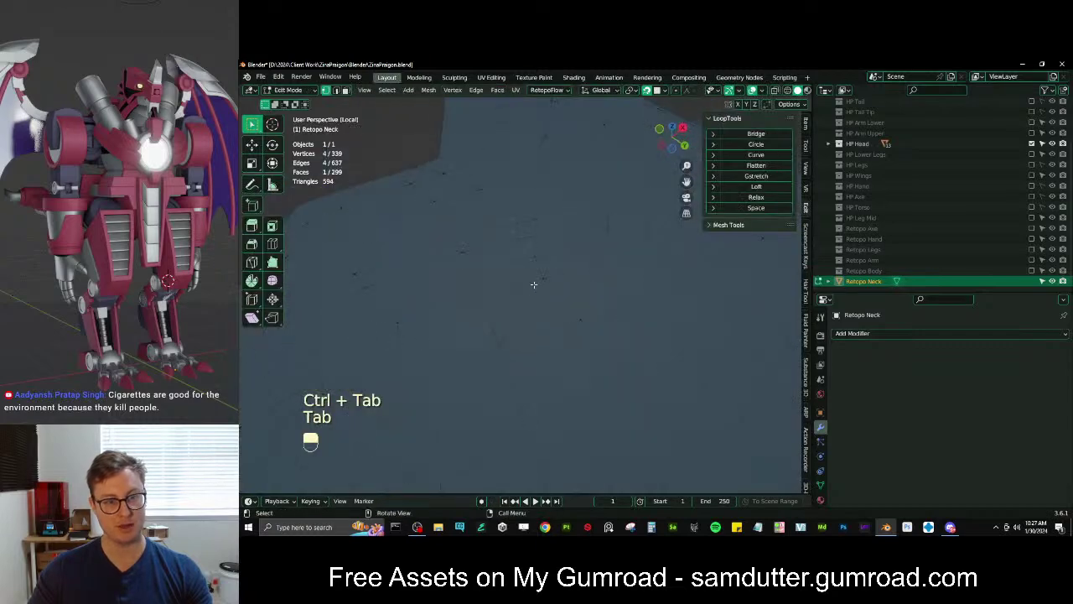
key("slash")
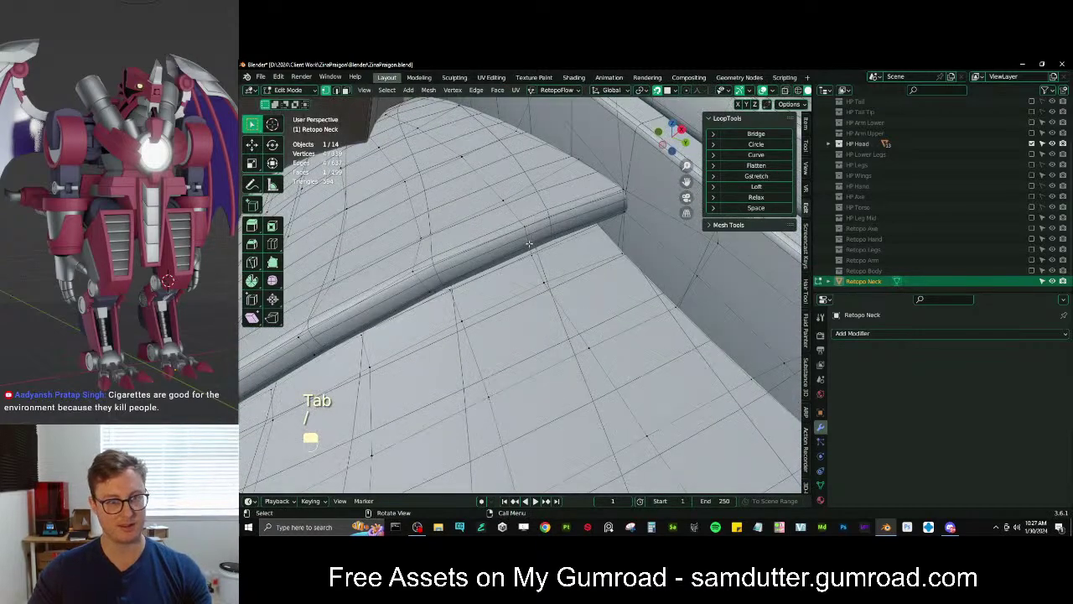
key("Tab")
key("q")
left_click(508, 270)
key("Tab")
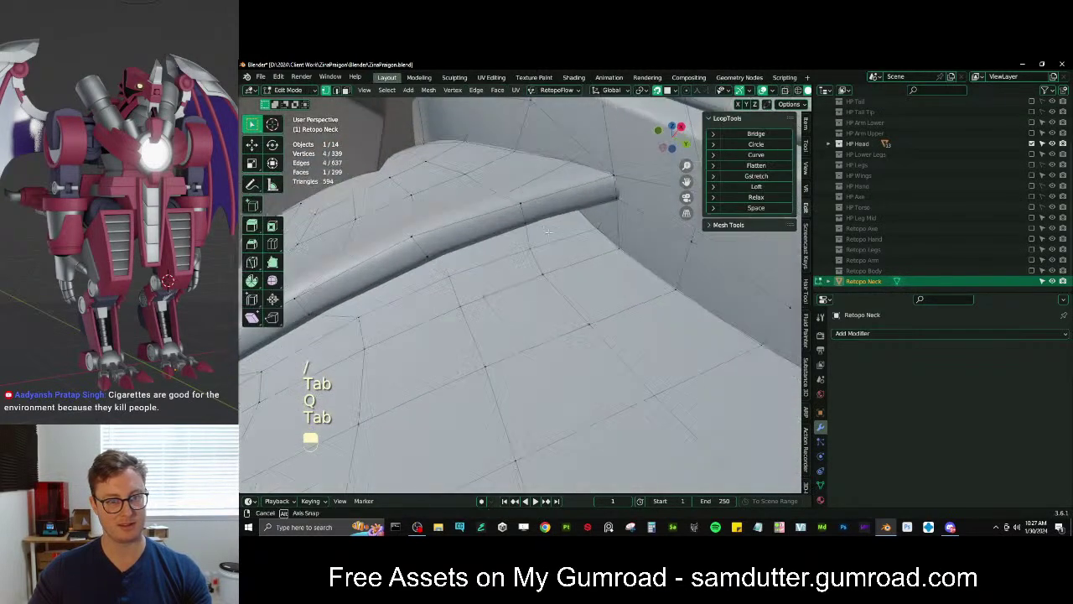
Move the stray vertices along the lip of the upper neck plate into line with the ridge
left_click(520, 214)
key("g")
left_click(523, 218)
left_click(524, 218)
key("g")
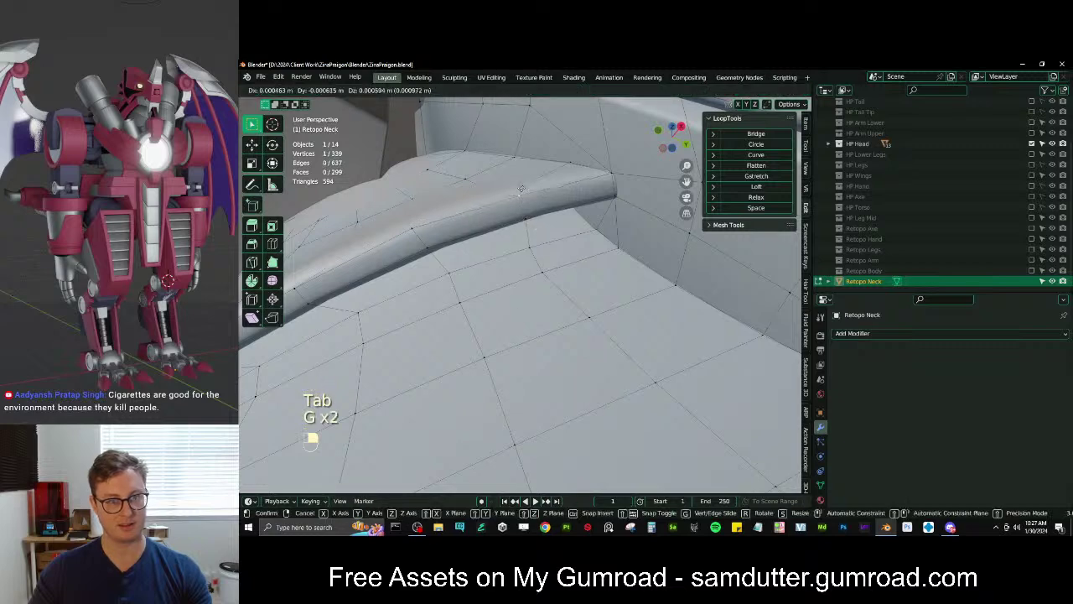
left_click(526, 216)
middle_click_drag(527, 214, 558, 256)
key("g")
left_click(560, 266)
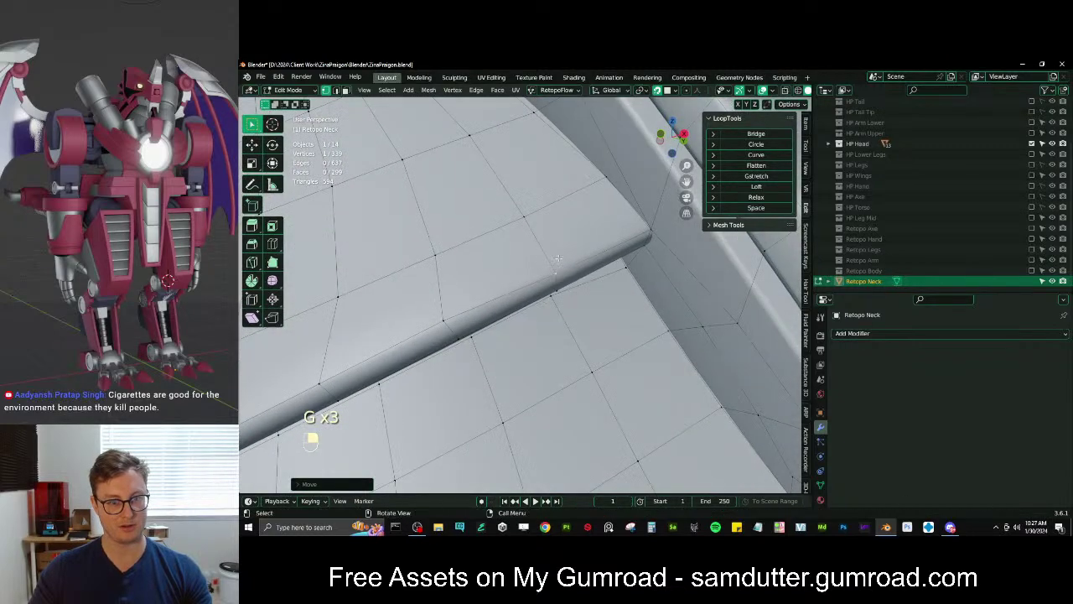
Bevel the two long edge paths running along the lip of the upper neck plate
scroll(560, 270, "down", 5)
key("Tab")
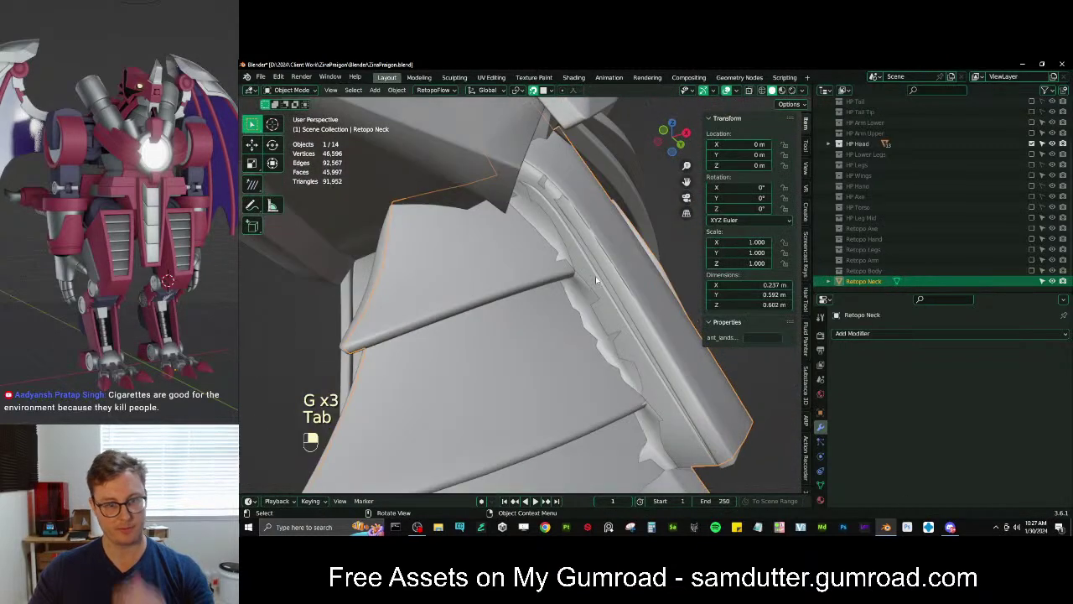
scroll(601, 286, "down", 4)
key("Tab")
scroll(539, 309, "up", 4)
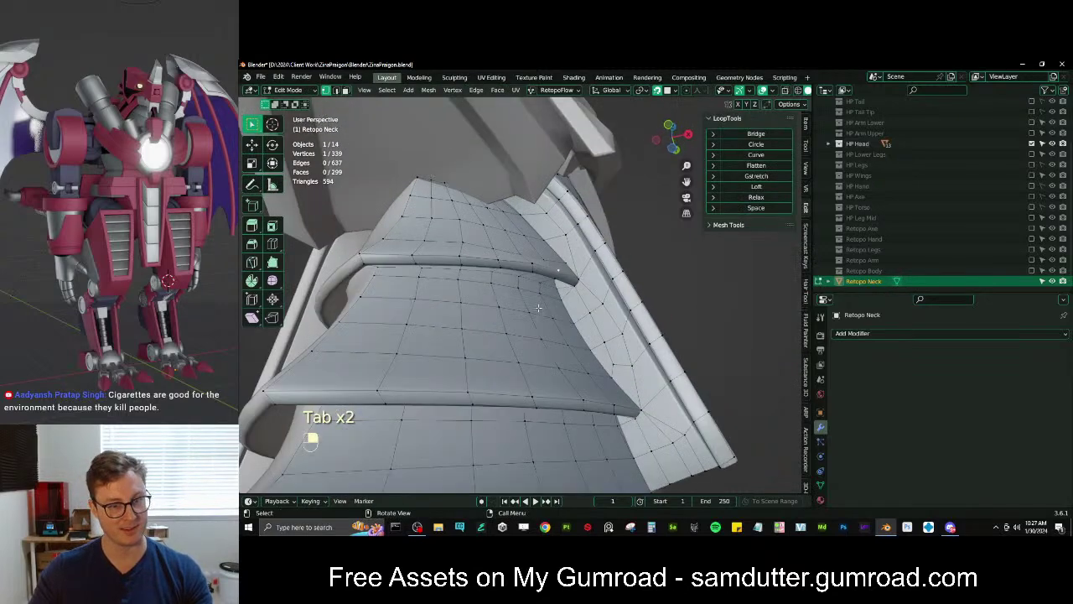
left_click(335, 93)
scroll(436, 252, "up", 3)
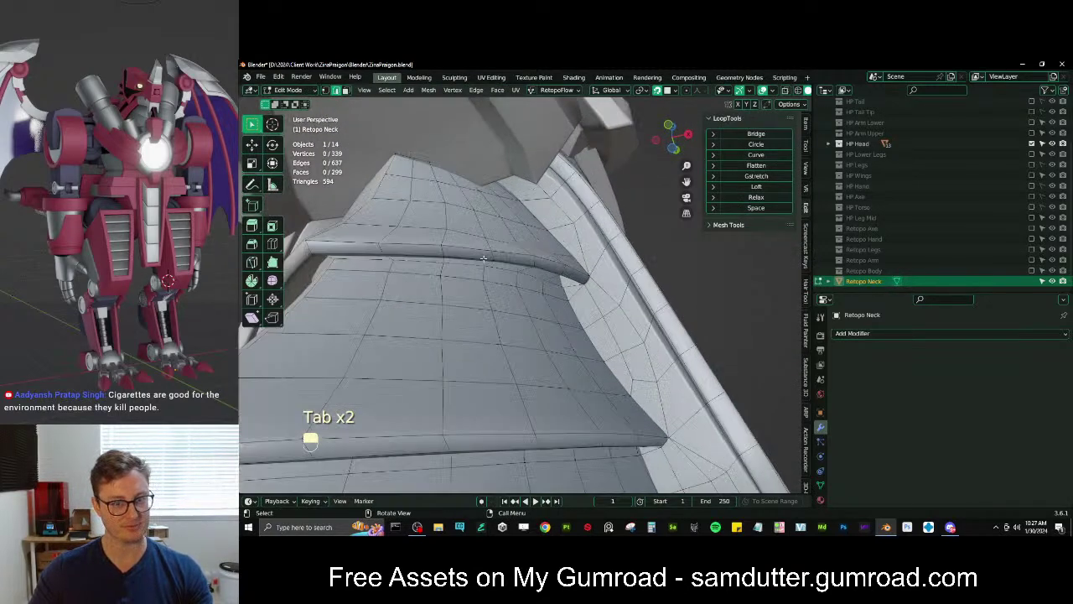
middle_click_drag(410, 260, 377, 304, "shift")
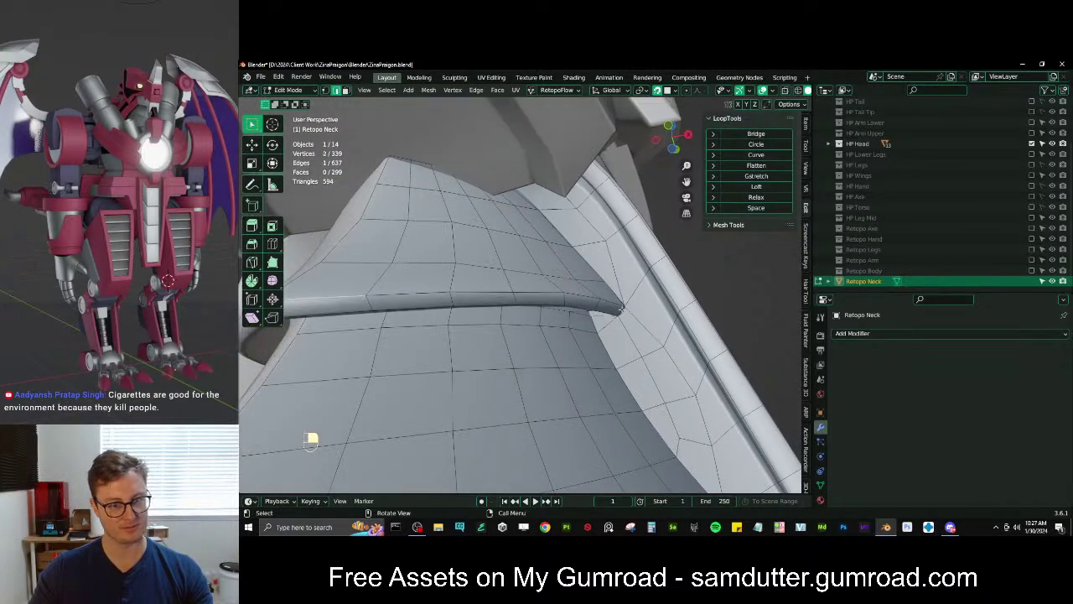
left_click(624, 313, "ctrl")
left_click(622, 314, "shift")
middle_click_drag(551, 326, 574, 326, "shift")
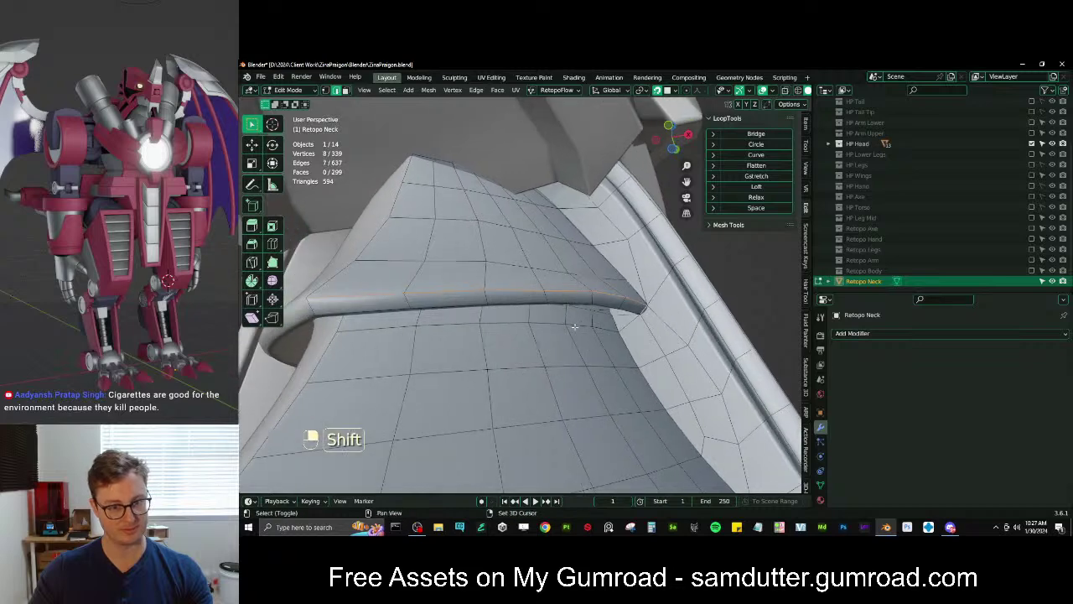
left_click(392, 310, "ctrl")
key("ctrl+b")
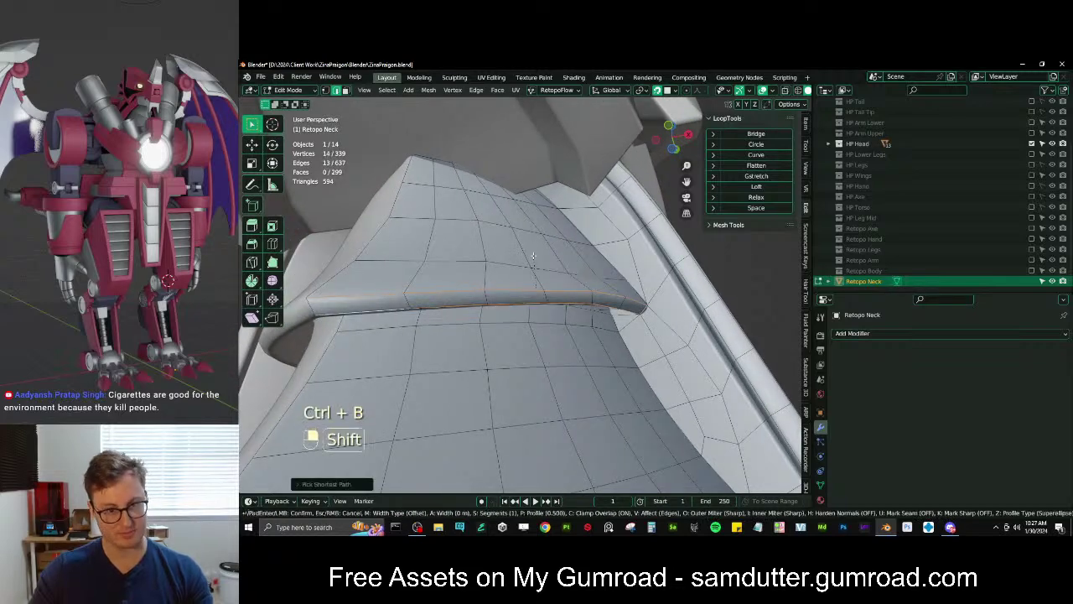
left_click(570, 243)
key("Tab")
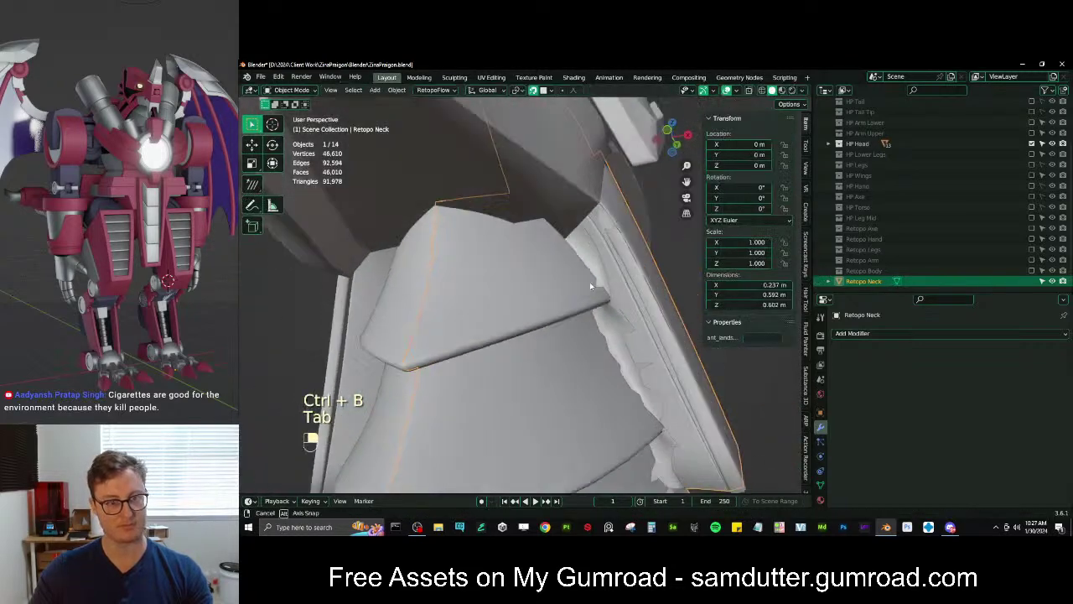
Isolate the Retopo Neck mesh in local view and reopen it in Edit Mode
mouse_move(570, 243)
middle_mouse_down()
mouse_move(581, 300)
mouse_move(565, 256)
middle_mouse_up()
key("slash")
scroll(566, 256, "up", 3)
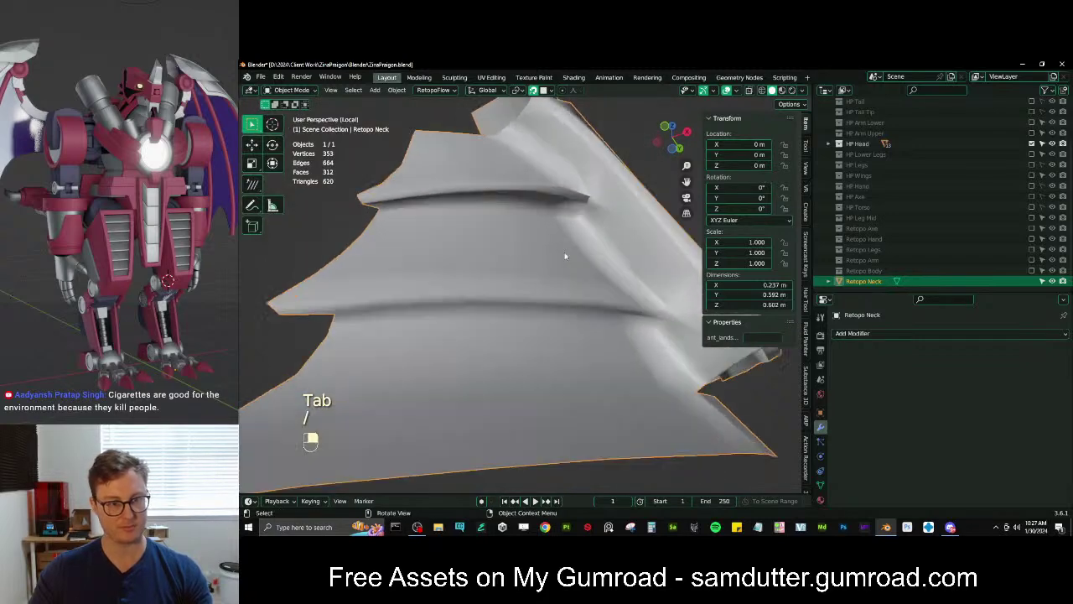
key("Tab")
Bevel the two long edge paths running along the lip of the lower neck plate
left_click(320, 305)
left_click(664, 314, "ctrl")
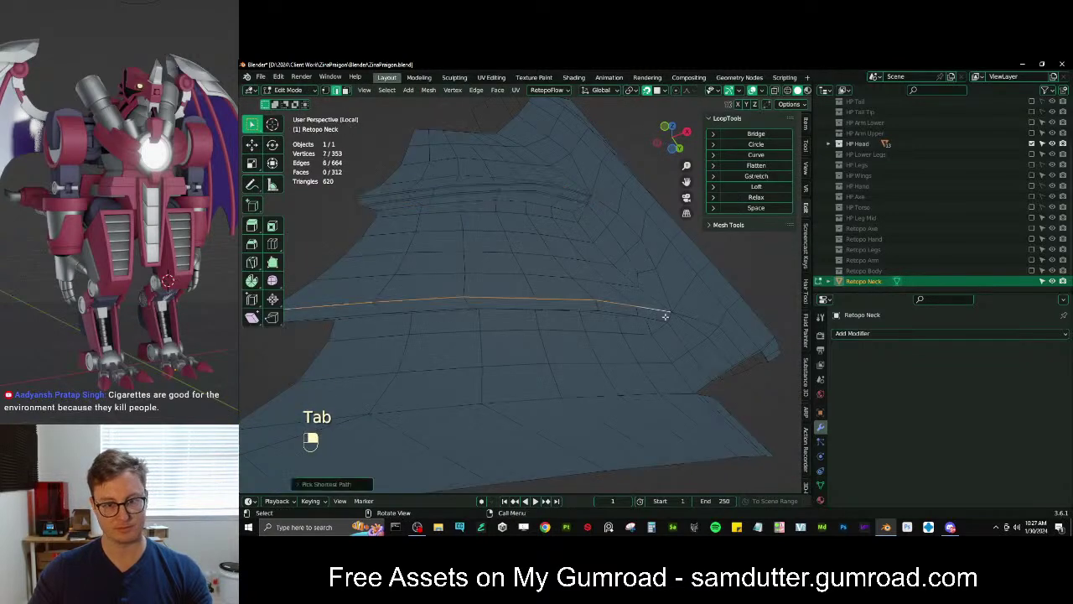
left_click(668, 318, "shift")
scroll(482, 321, "down", 2)
left_click(477, 319, "ctrl")
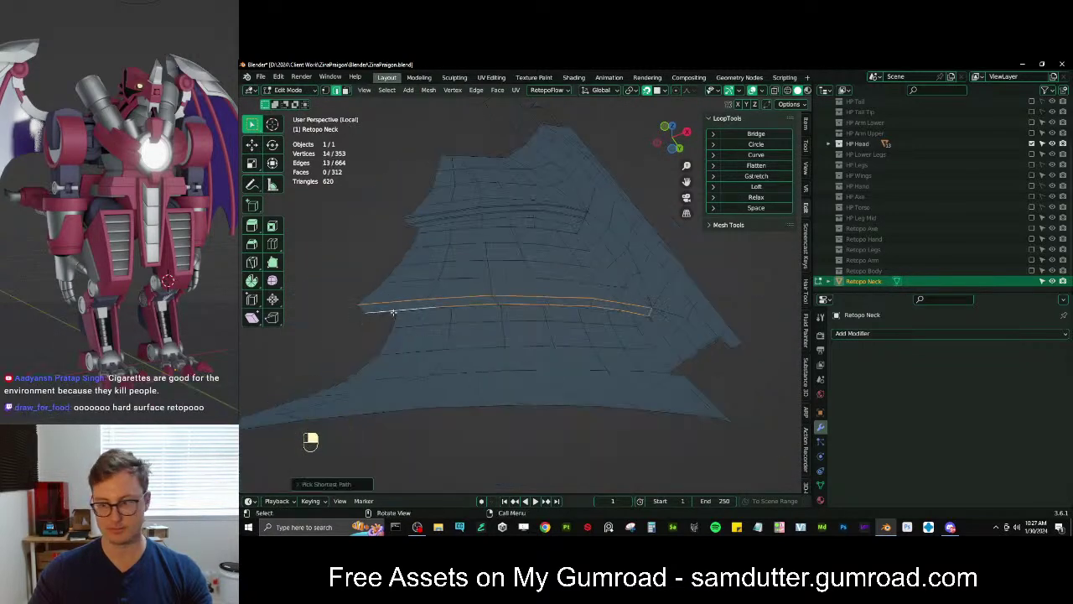
middle_click_drag(477, 319, 486, 312)
scroll(503, 315, "up", 2)
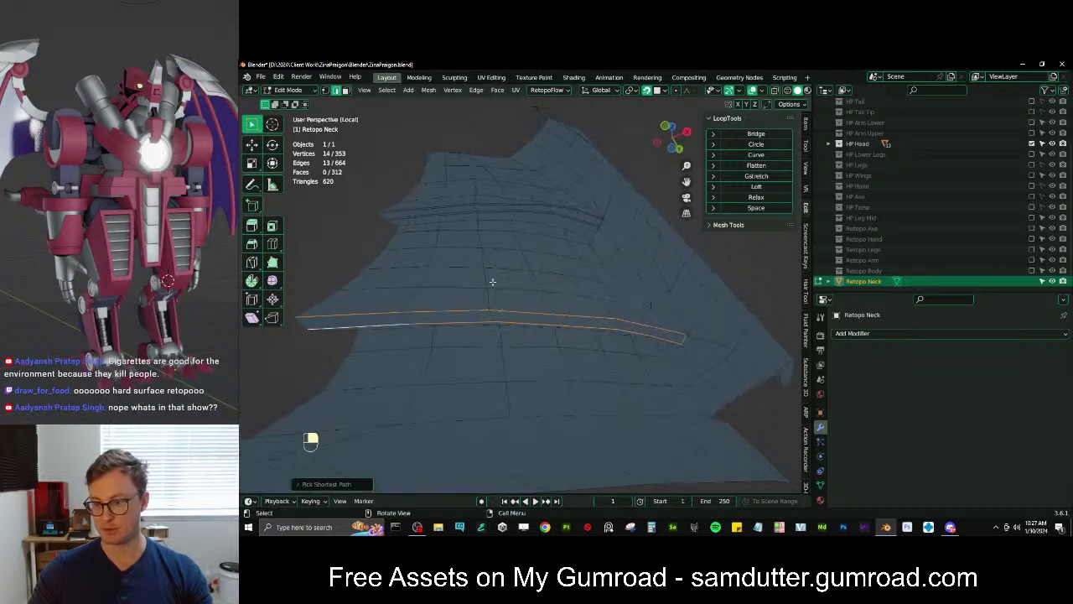
key("ctrl+b")
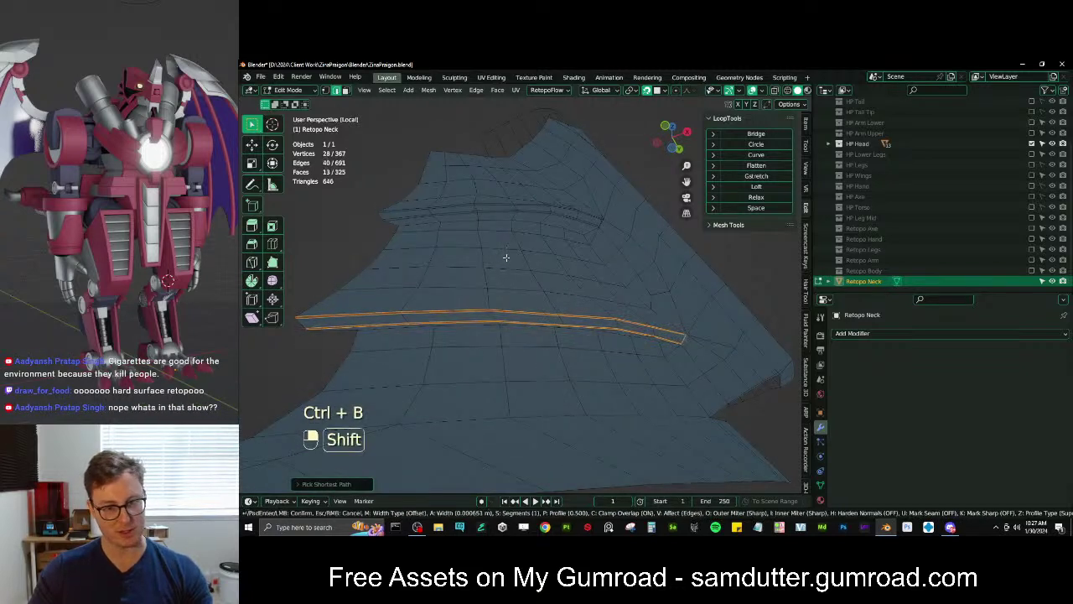
left_click(507, 253)
Select the long edge path following the crease between the front neck plates and the side armour, up to the top edge
key("Tab")
middle_click_drag(508, 252, 561, 273)
key("Tab")
left_click(574, 288)
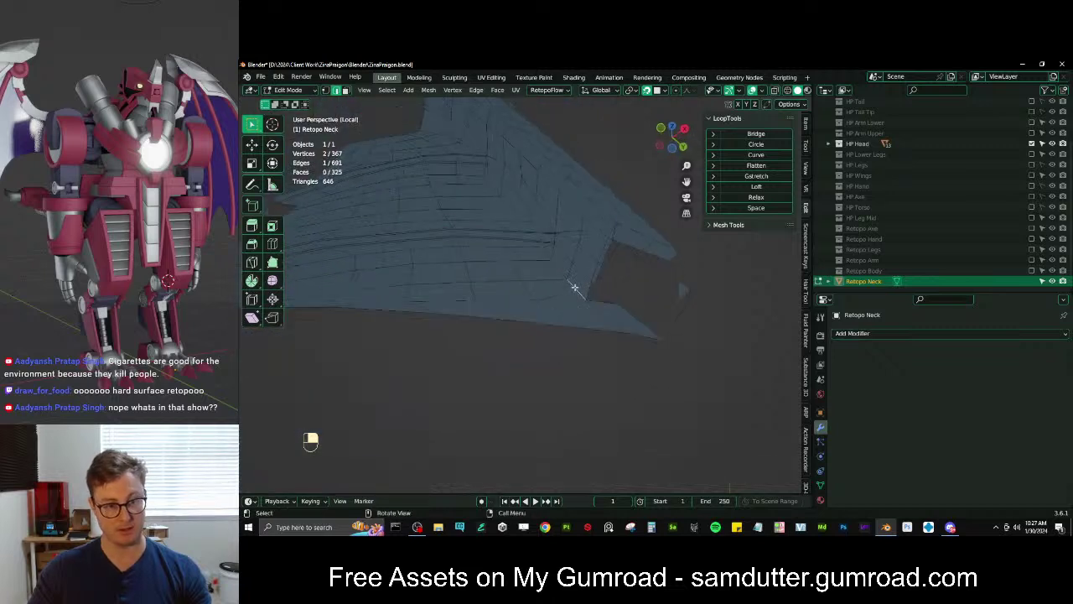
left_click(574, 288, "alt+shift")
scroll(566, 306, "up", 6)
middle_click_drag(542, 374, 458, 420)
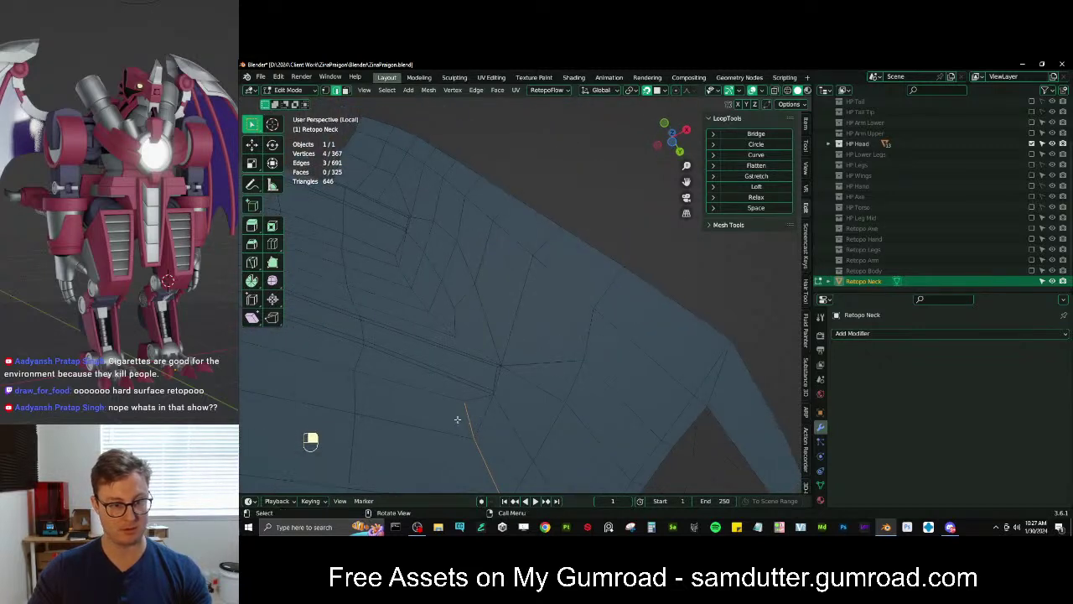
left_click(478, 397, "shift")
left_click(495, 369, "shift")
middle_click_drag(495, 369, 413, 243)
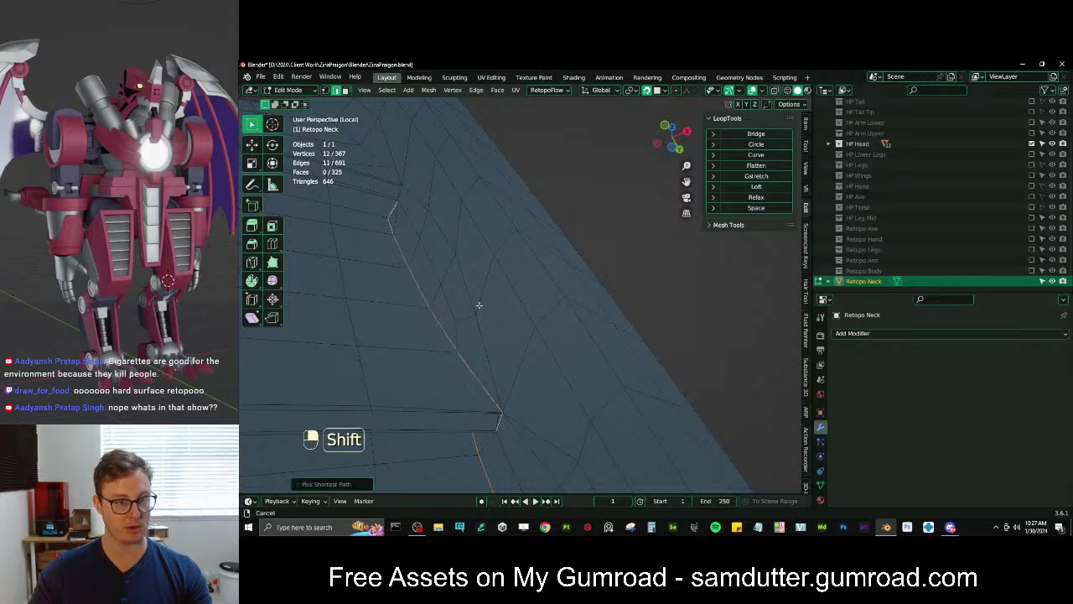
middle_click_drag(478, 304, 498, 313)
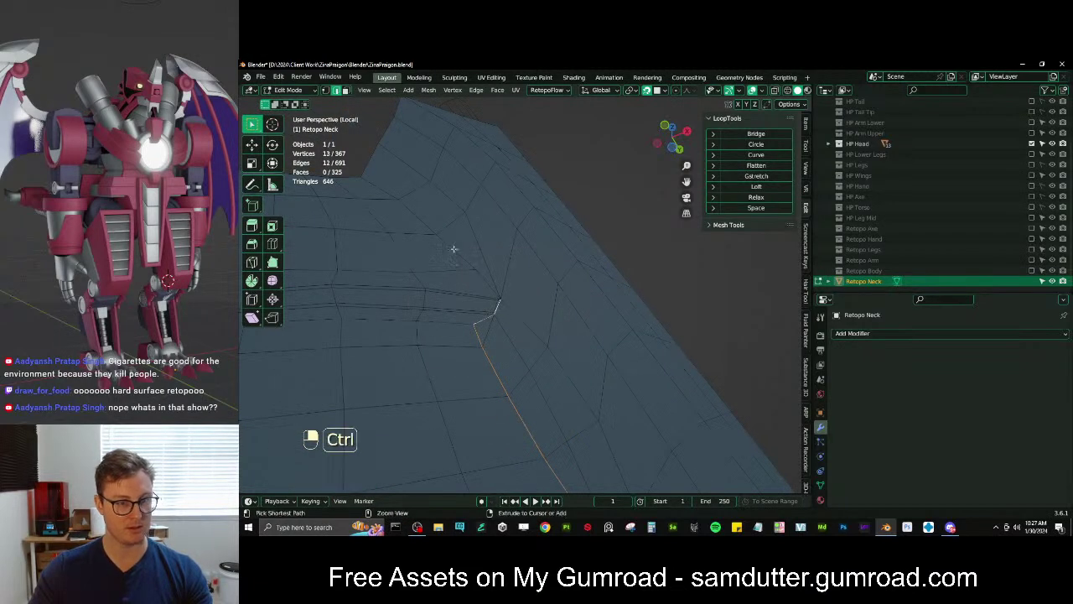
left_click(381, 192, "ctrl")
middle_click_drag(381, 192, 568, 297)
Try to bevel the selected crease path between the front plates and the side armour
key("ctrl+b")
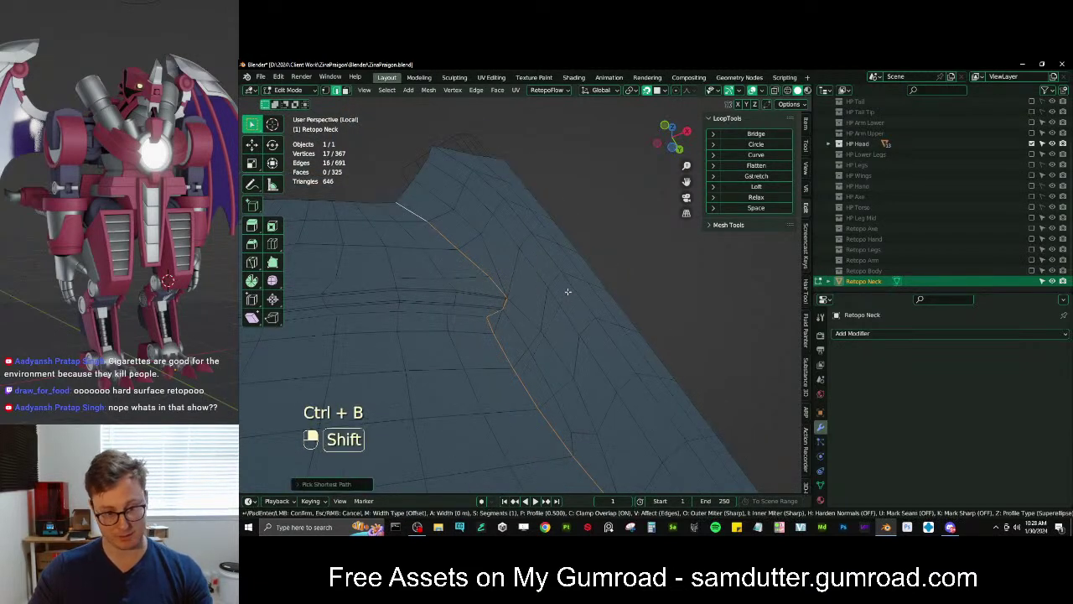
left_click(607, 243)
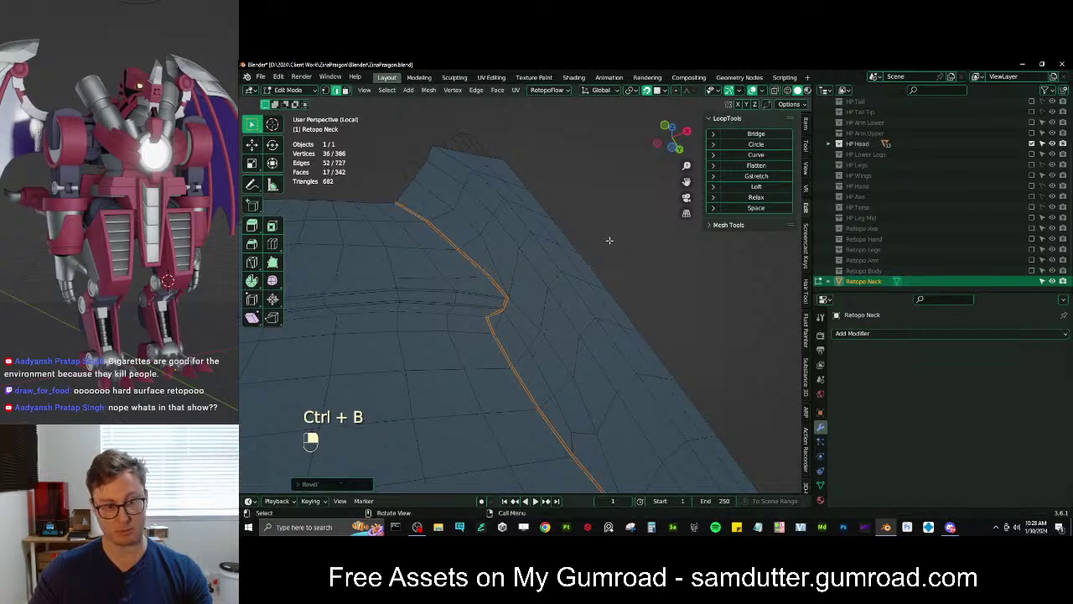
mouse_move(608, 240)
middle_mouse_down()
mouse_move(603, 337)
mouse_move(595, 323)
mouse_move(574, 351)
mouse_move(623, 402)
mouse_move(618, 411)
mouse_move(619, 384)
middle_mouse_up()
key("Tab")
key("ctrl+z")
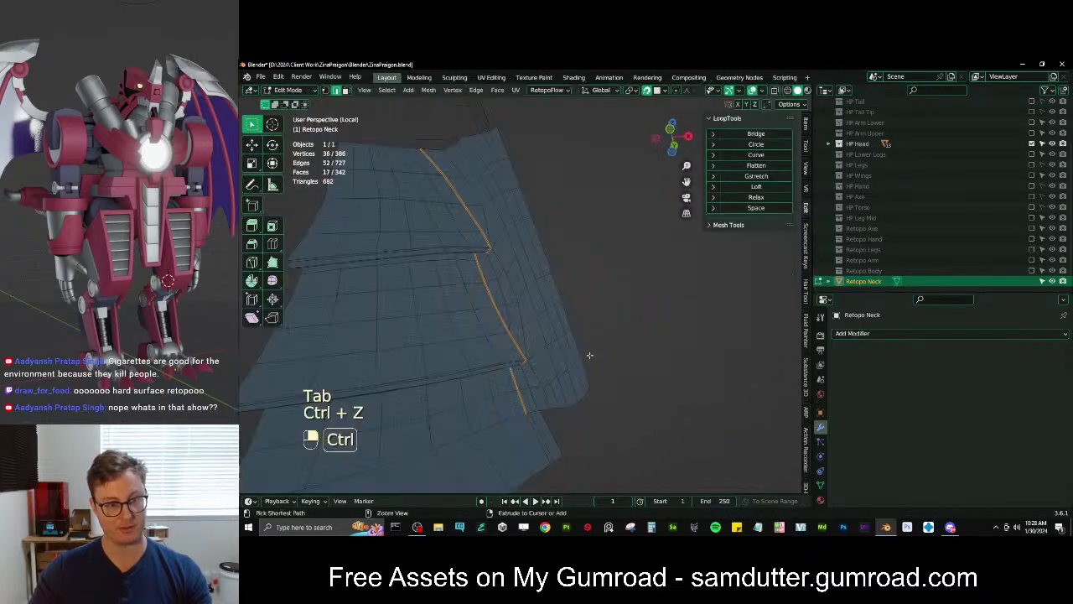
key("ctrl+z")
key("shift+b")
left_click(629, 300, "shift")
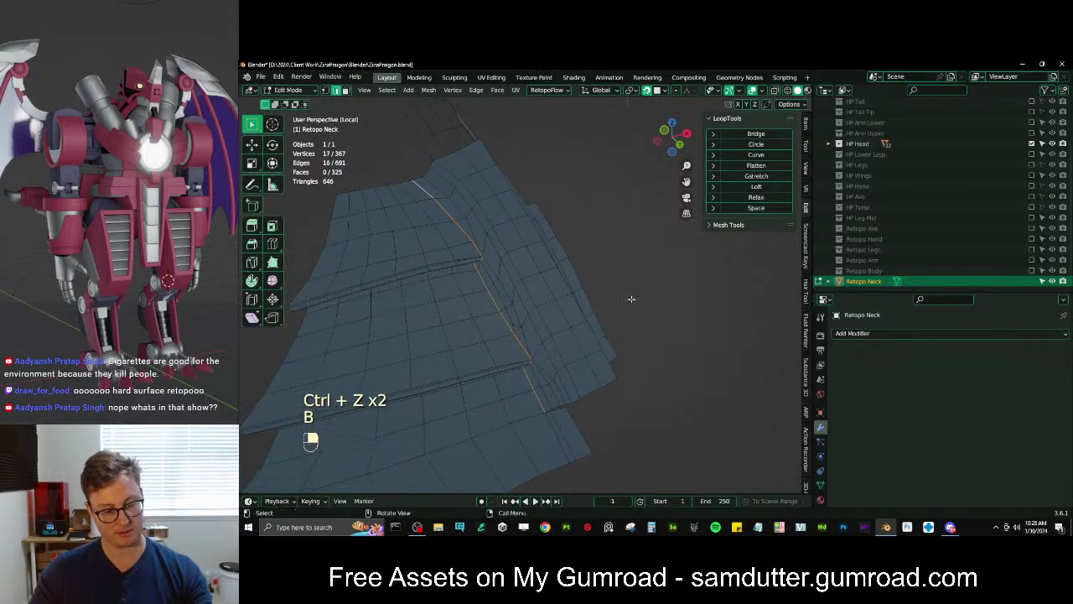
key("ctrl+b")
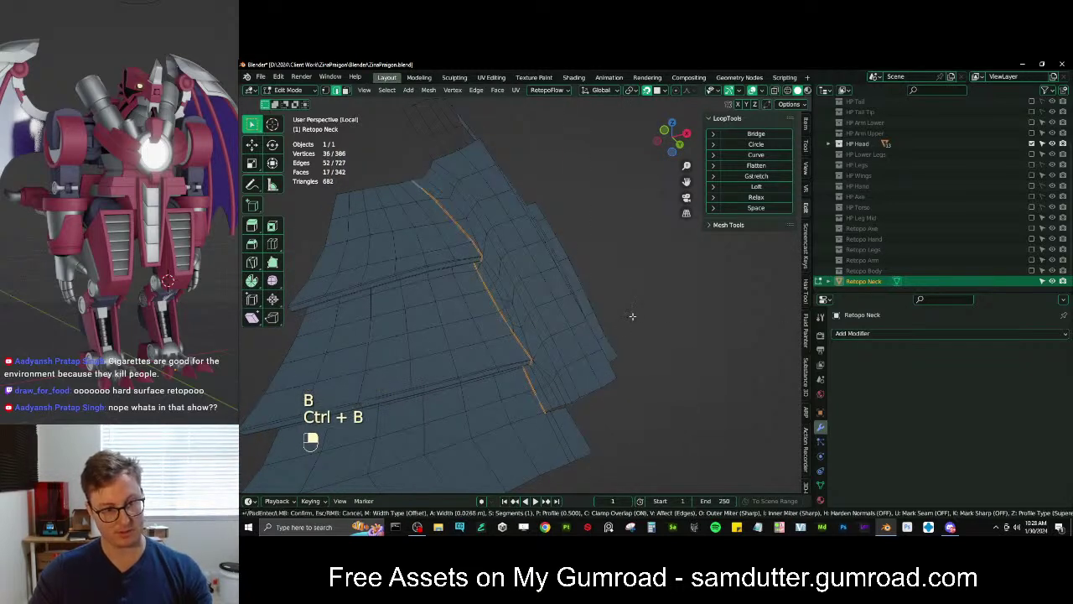
right_click(689, 302)
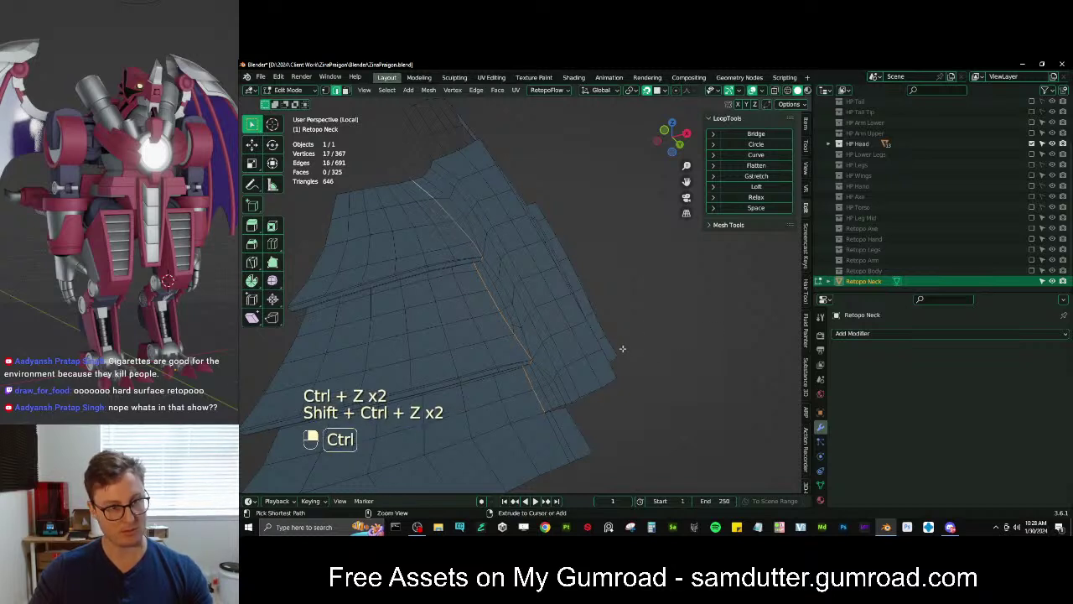
Bevel the selected crease path beside the front plates and try Percent as the bevel's width type
mouse_move(561, 314)
middle_mouse_down()
mouse_move(568, 282)
mouse_move(537, 281)
mouse_move(567, 303)
middle_mouse_up()
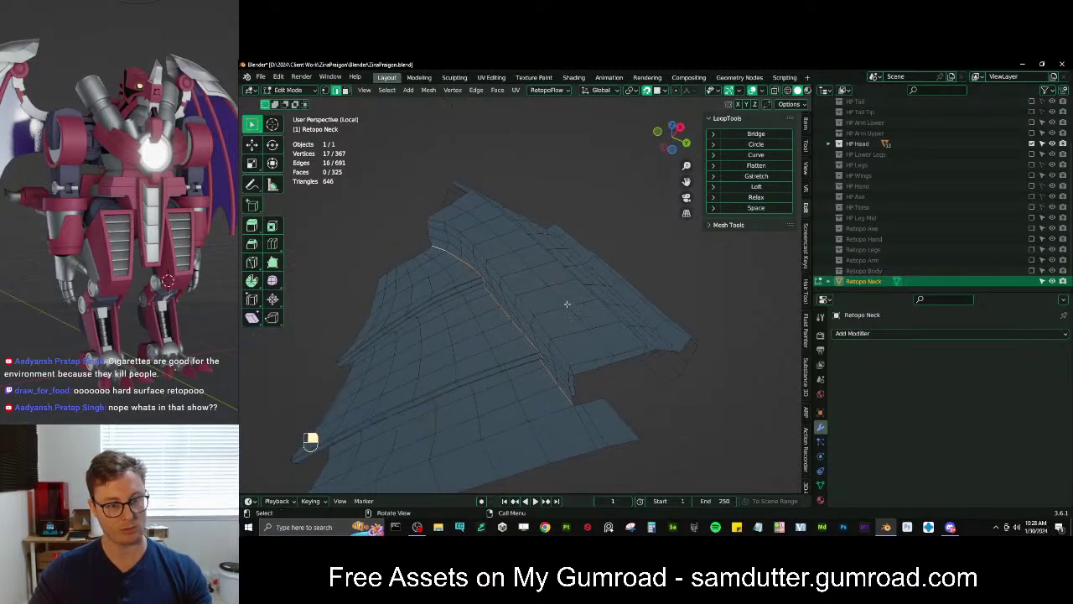
key("ctrl+b")
left_click(597, 296)
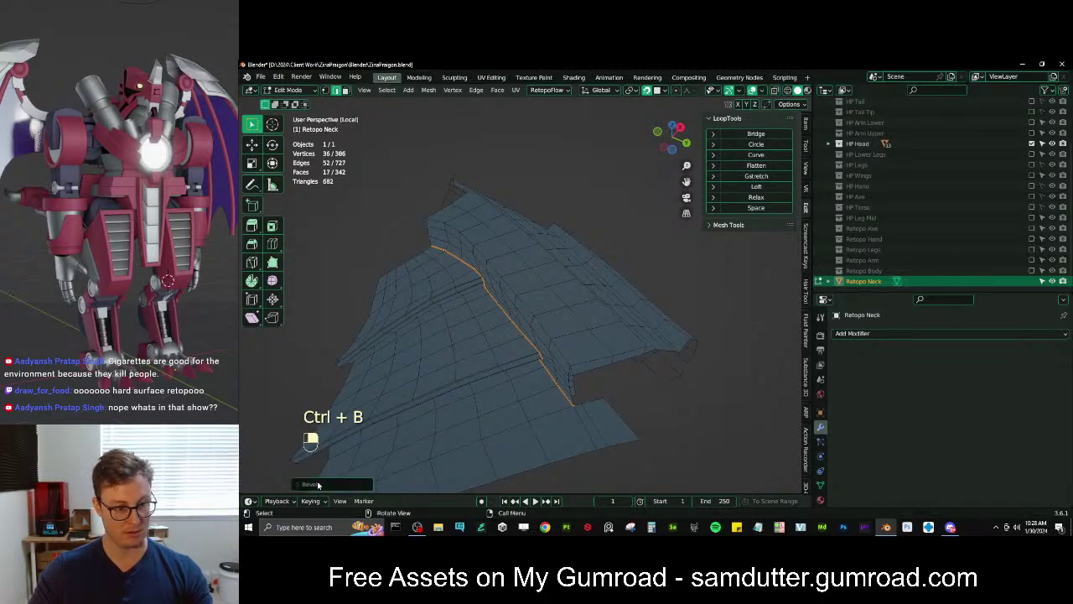
left_click(317, 484)
left_click(393, 311)
left_click(402, 347)
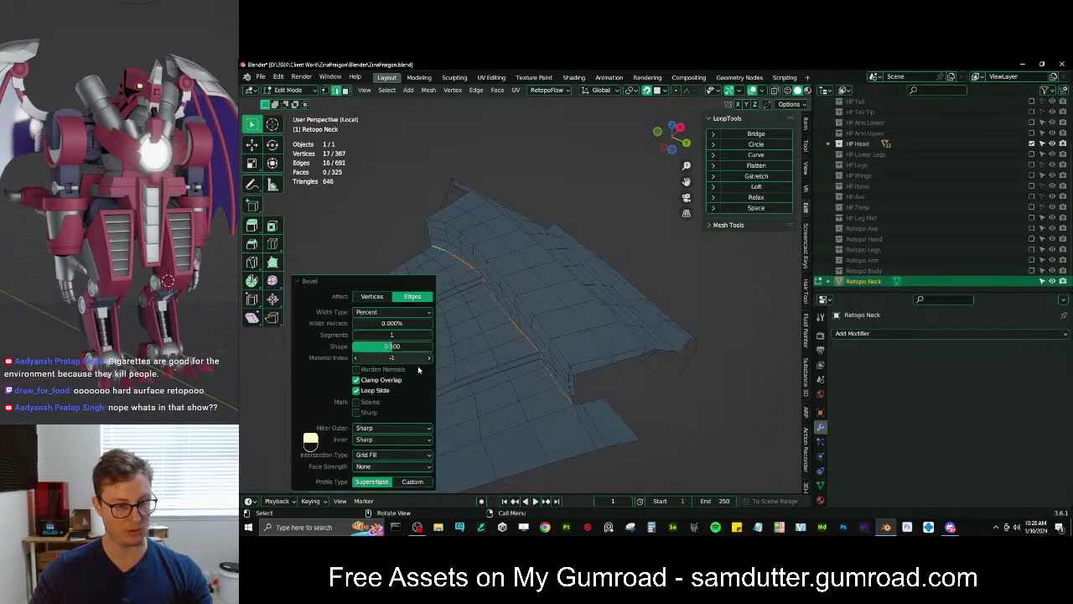
left_click_drag(605, 321, 599, 319)
Return the neck mesh to Object Mode and save the file
middle_click_drag(510, 294, 557, 306)
key("Tab")
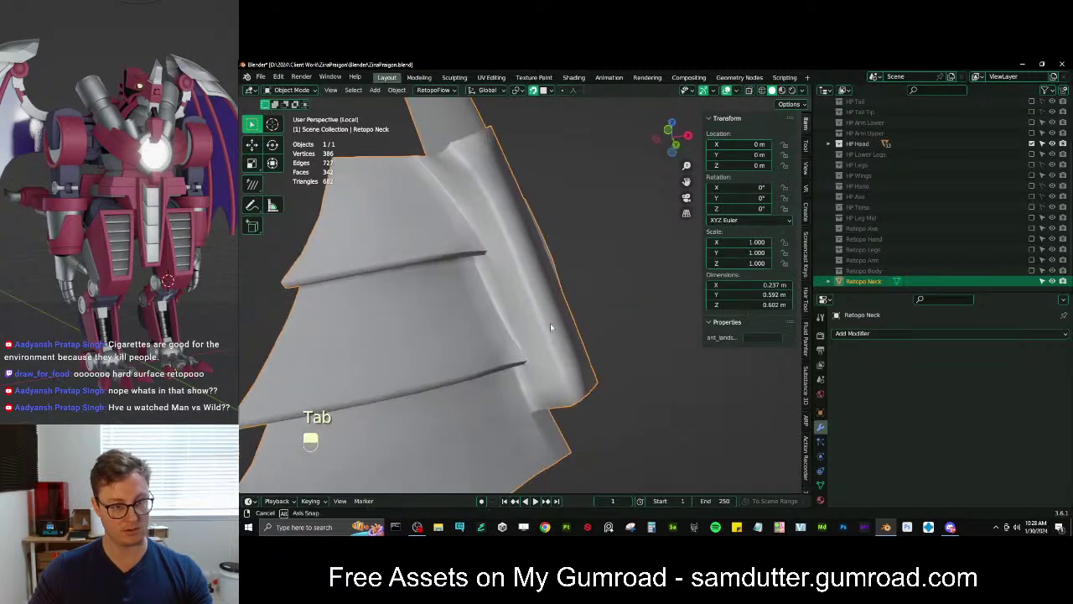
scroll(550, 325, "down", 3)
key("ctrl+s")
scroll(556, 336, "up", 3)
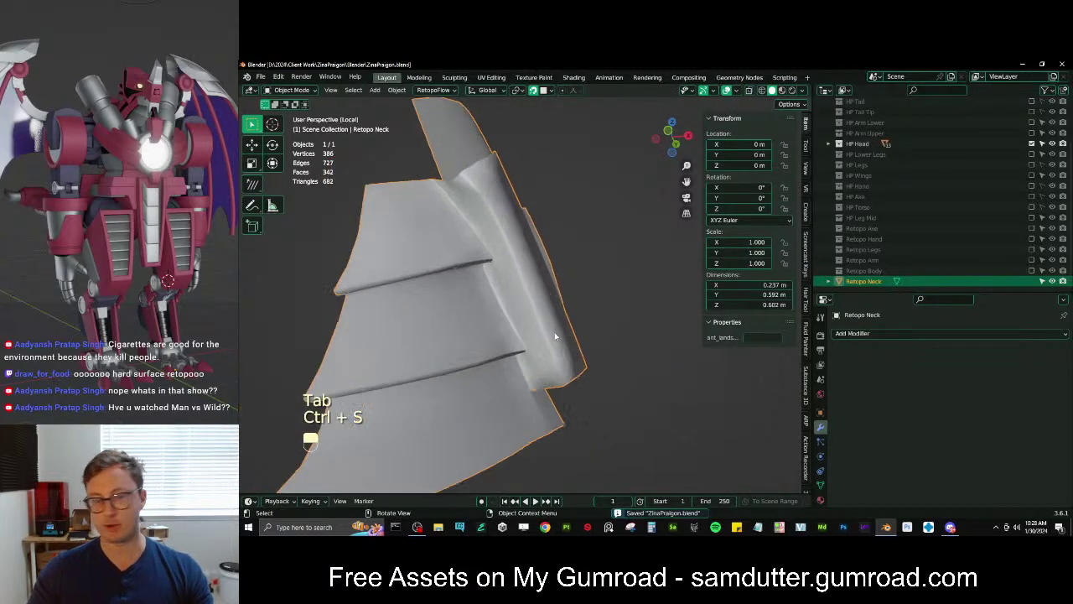
Examine the shading and topology of the neck mesh from several angles, in Object Mode and Edit Mode
middle_click_drag(558, 335, 579, 314)
key("Tab")
middle_click_drag(518, 284, 578, 345)
key("KP_Divide")
scroll(600, 370, "up", 3)
scroll(577, 345, "down", 4)
key("Tab")
key("Tab")
key("Tab")
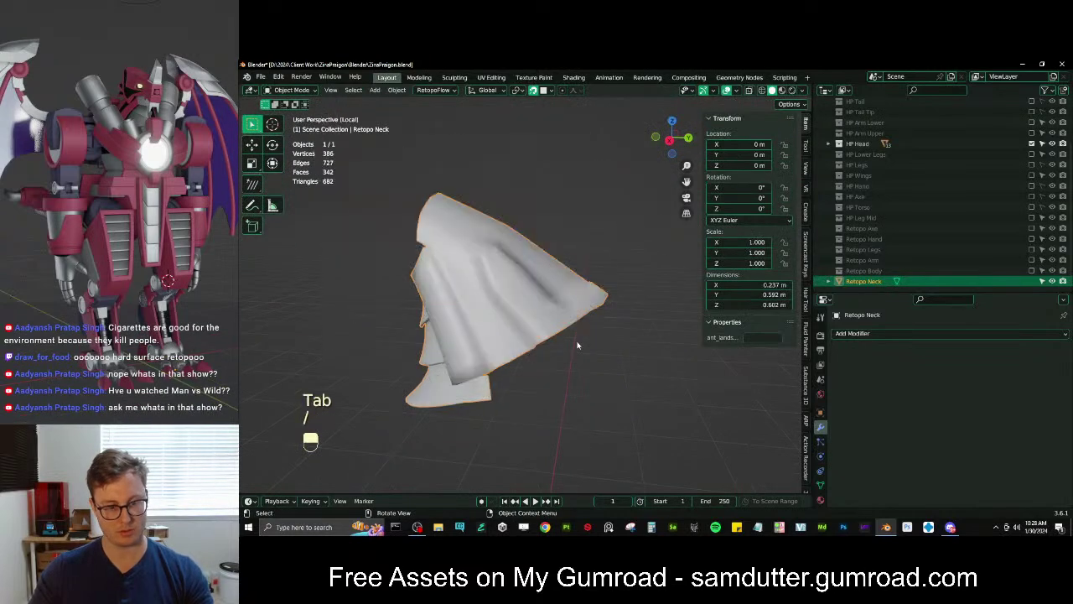
Include the HP Torso and HP Body collections in the view layer to check how the neck fits among them
left_click(1032, 207)
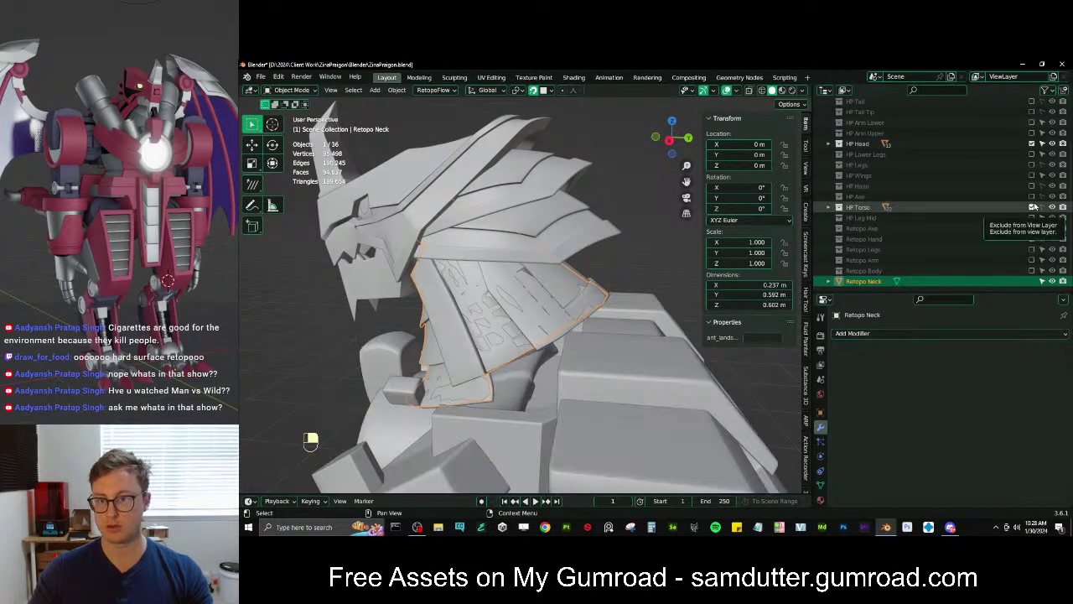
middle_click_drag(457, 267, 524, 301)
scroll(1020, 196, "up", 1)
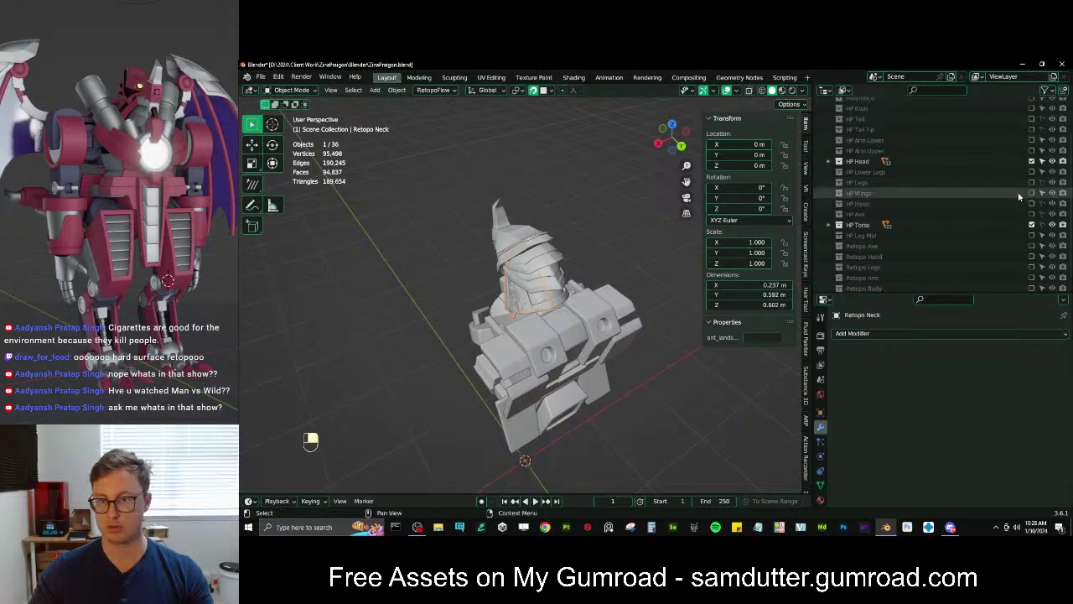
scroll(1019, 196, "up", 2)
left_click(1032, 144)
mouse_move(553, 312)
middle_mouse_down()
mouse_move(570, 311)
mouse_move(582, 327)
mouse_move(657, 281)
mouse_move(479, 272)
mouse_move(432, 345)
mouse_move(486, 285)
mouse_move(587, 246)
mouse_move(643, 244)
mouse_move(567, 300)
middle_mouse_up()
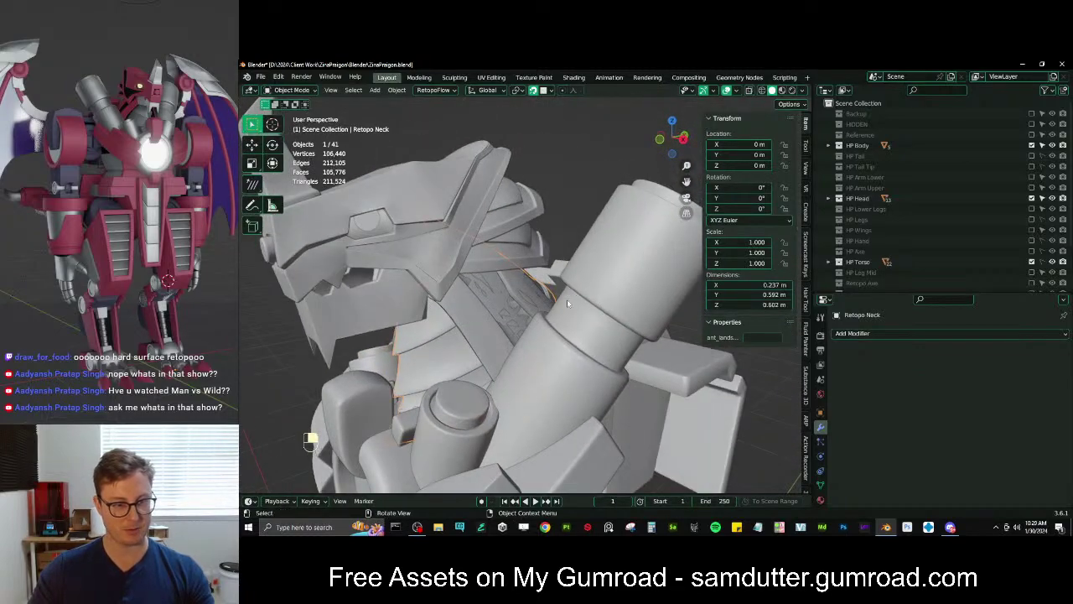
middle_click_drag(505, 346, 495, 322)
Turn off snapping and exclude the HP Body collection from the view layer
key("shift+Tab")
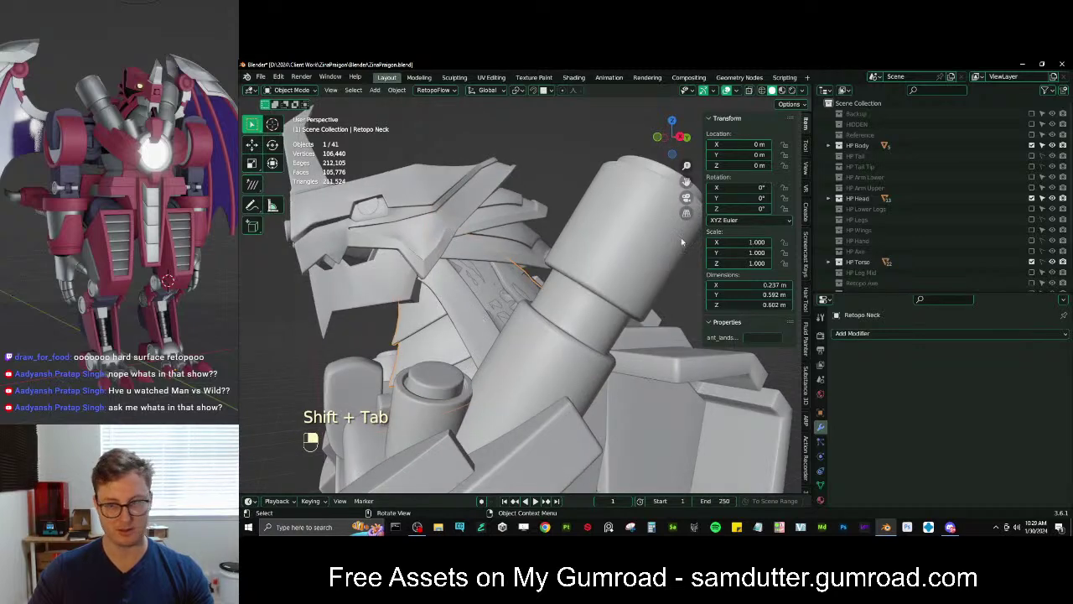
left_click(1032, 146)
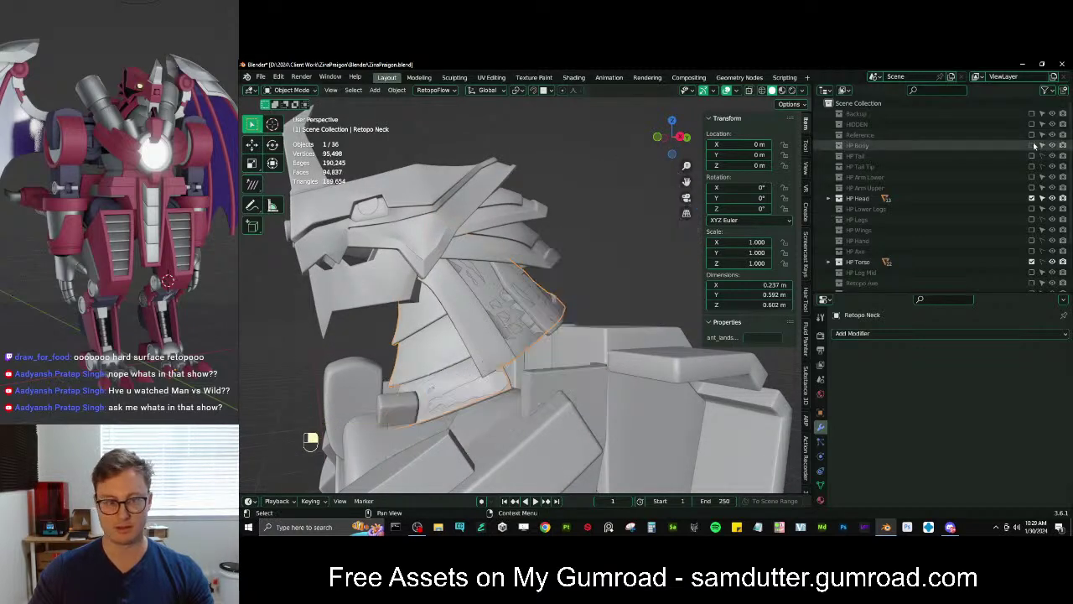
Try to enlarge the box-selected neck pieces in the right orthographic view
left_click_drag(455, 324, 488, 310)
middle_click_drag(490, 306, 561, 293)
key("b")
key("b")
left_click_drag(560, 293, 567, 299)
key("g")
right_click(560, 293)
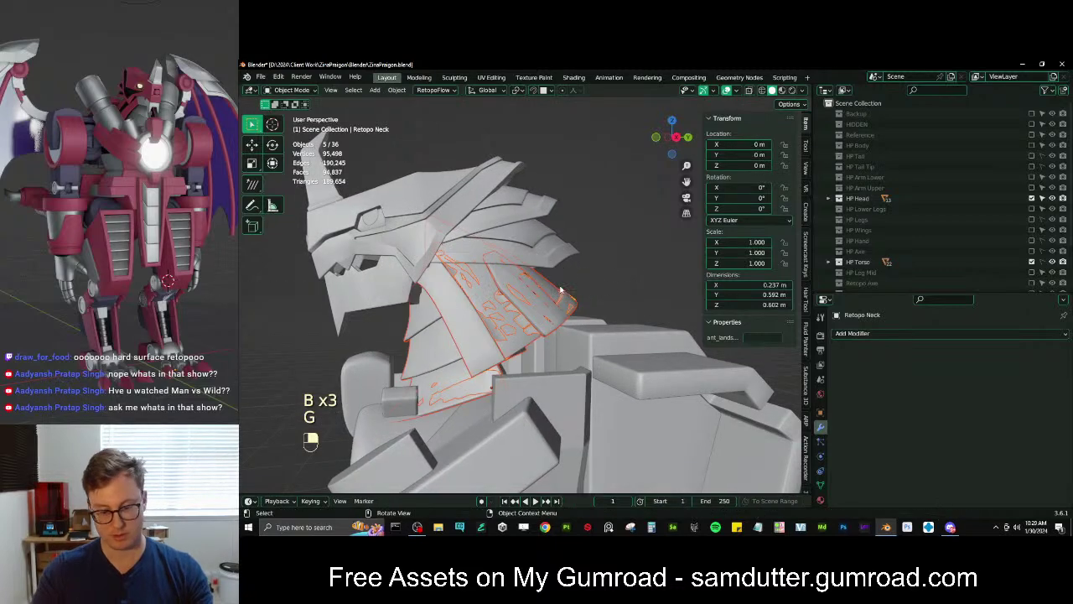
key("KP_3")
key("s")
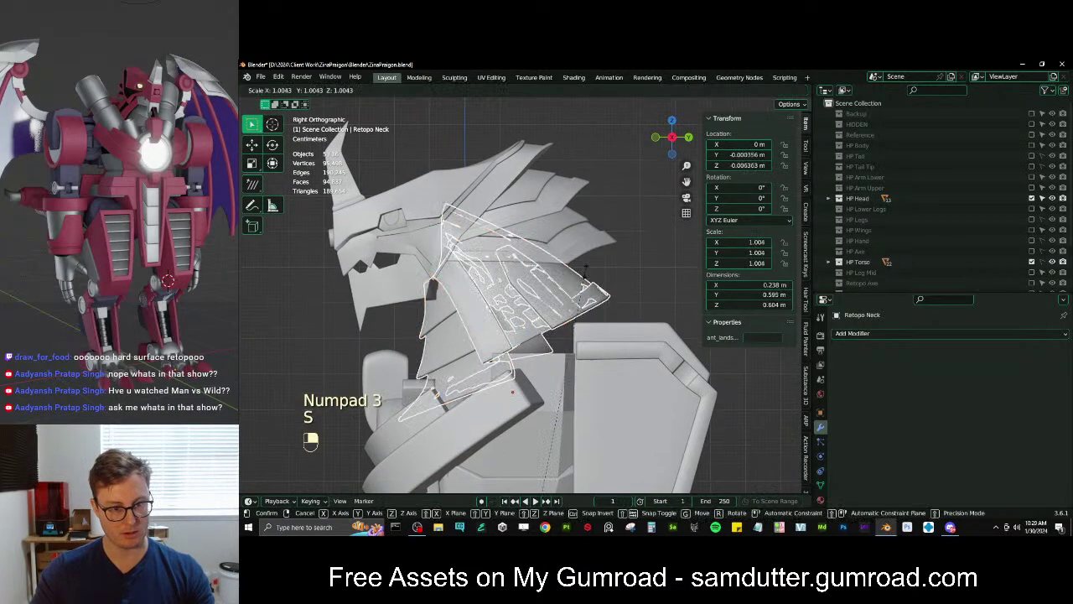
left_click(600, 295)
key("ctrl+z")
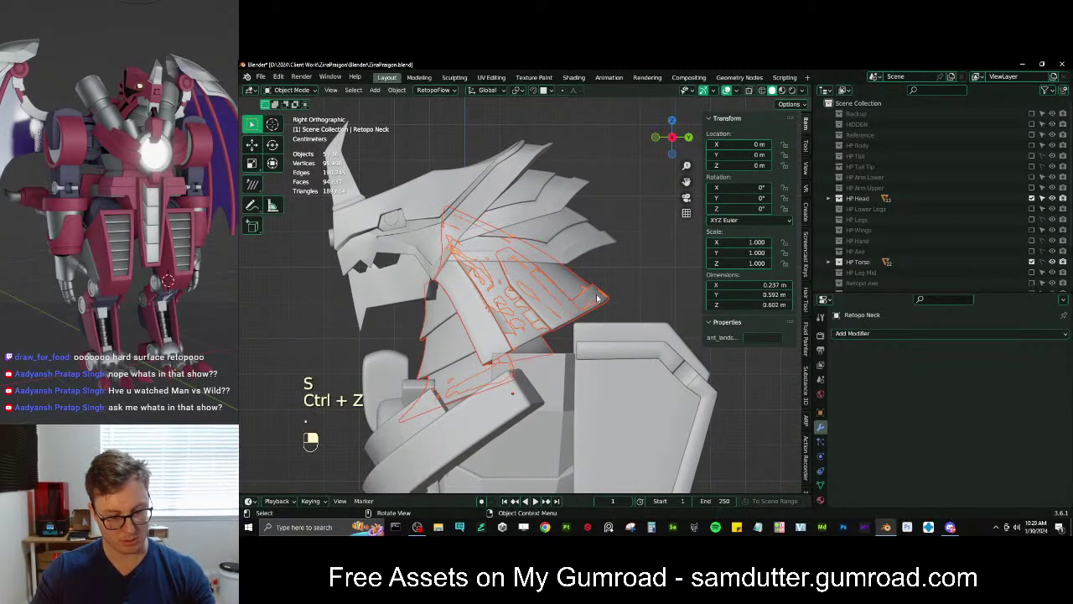
Isolate the Retopo Neck mesh so the head and torso collections are hidden
key("KP_Divide")
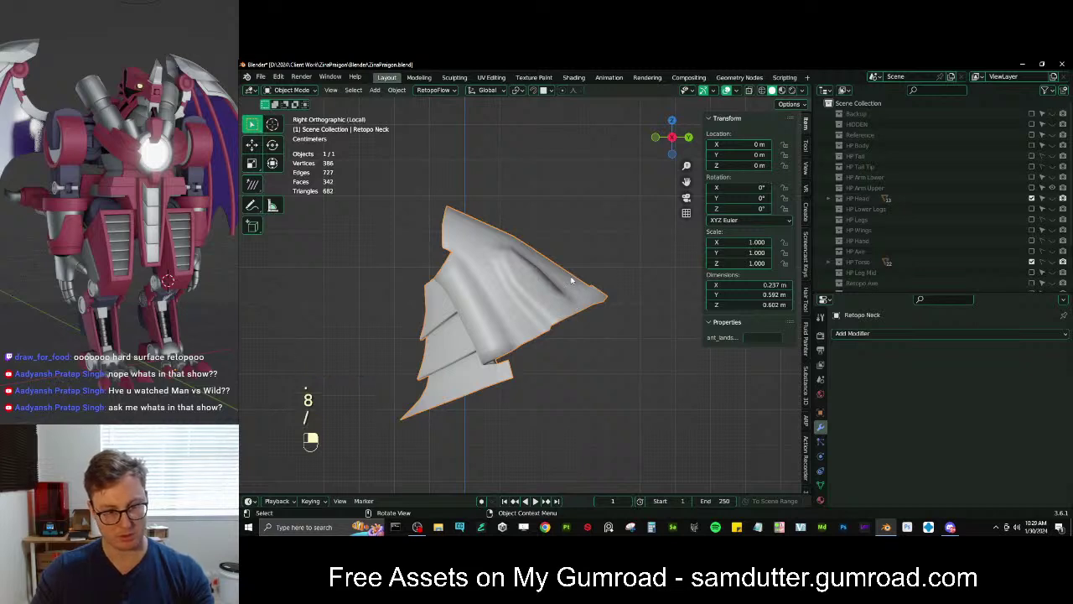
key("period")
left_click(570, 277)
middle_click_drag(568, 317, 623, 343)
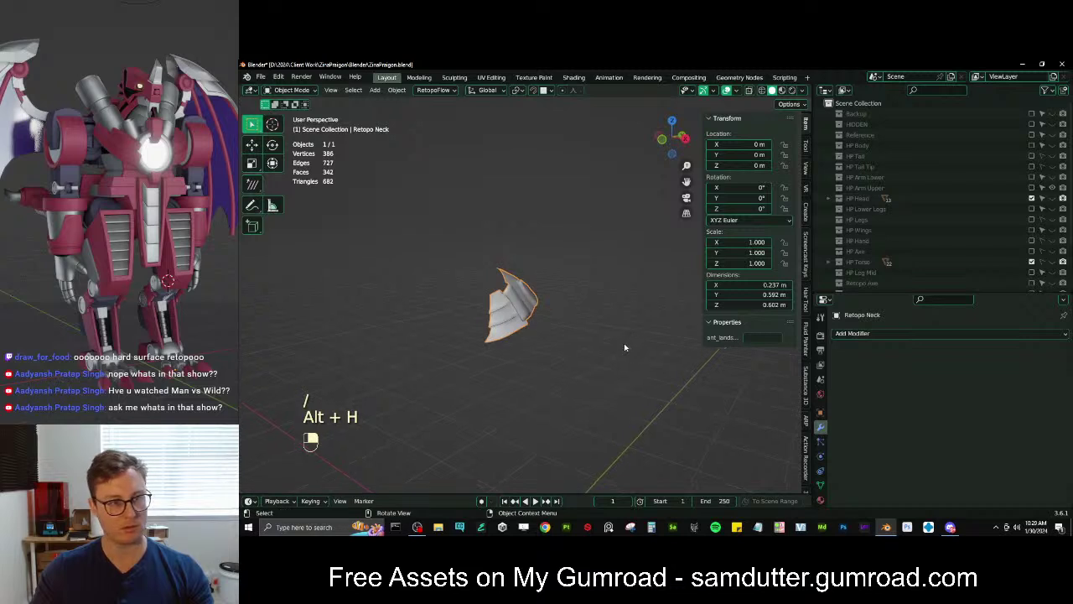
Show the HP Body and HP Torso collections around the neck mesh and examine how it sits between the cannons
left_click(1052, 146)
scroll(524, 304, "up", 3)
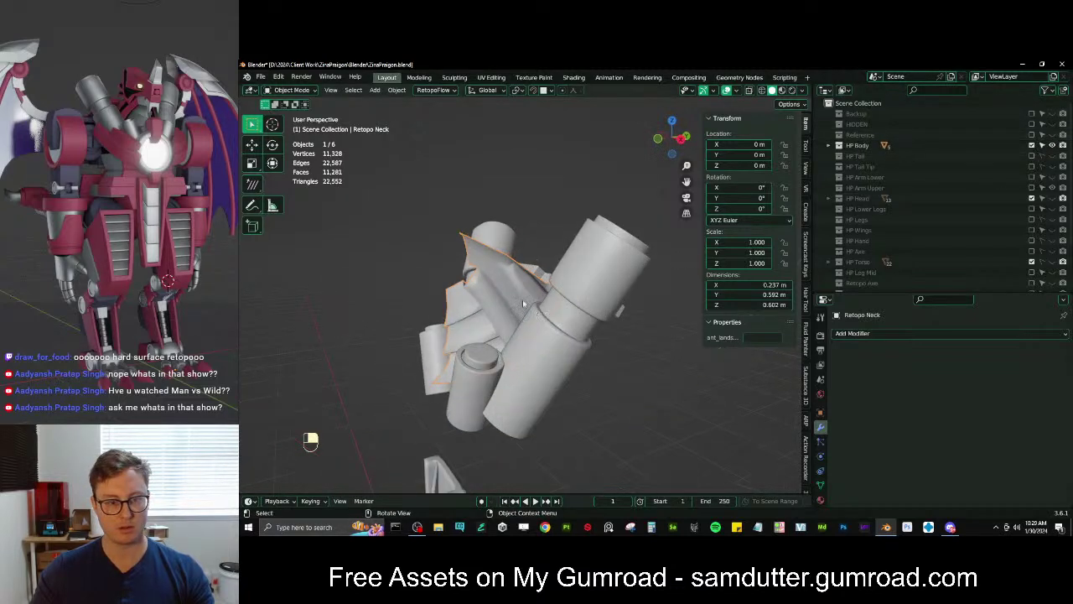
left_click(1053, 263)
middle_click_drag(512, 302, 533, 292)
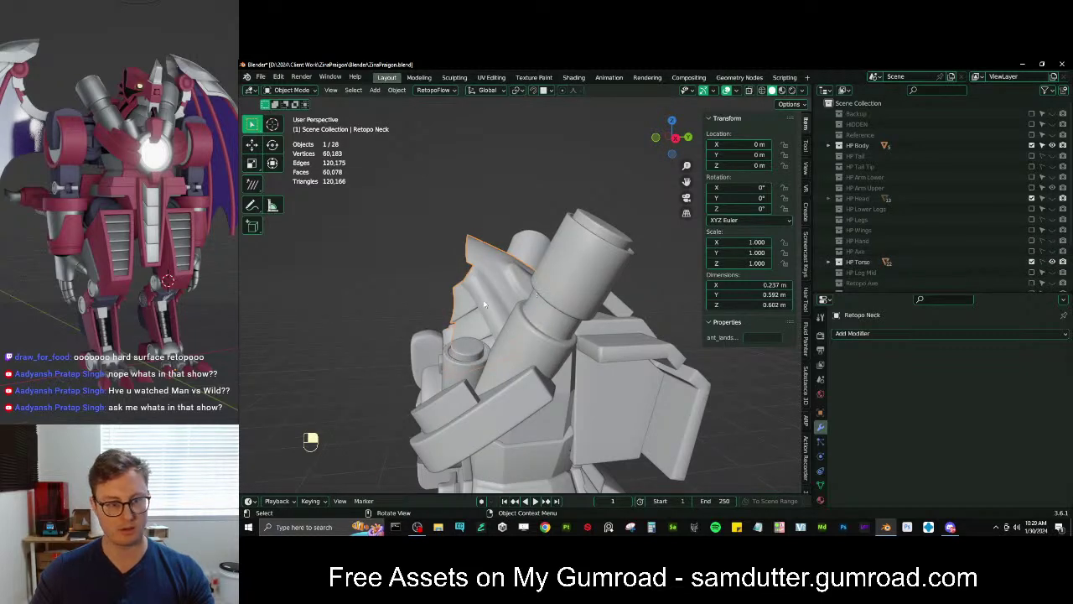
middle_click_drag(489, 291, 458, 249)
key("b")
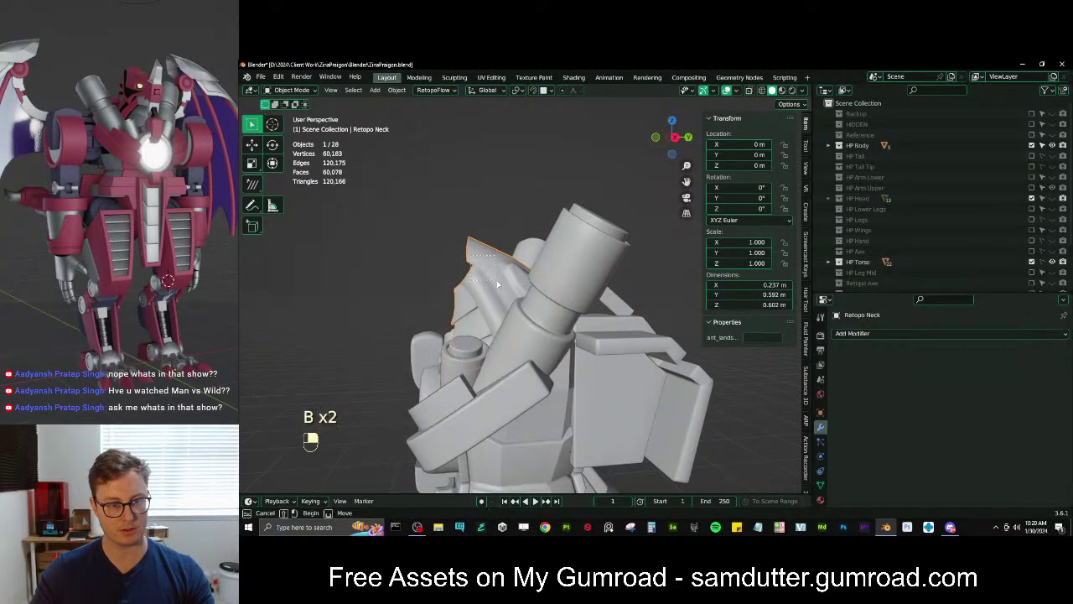
middle_click_drag(497, 285, 604, 322)
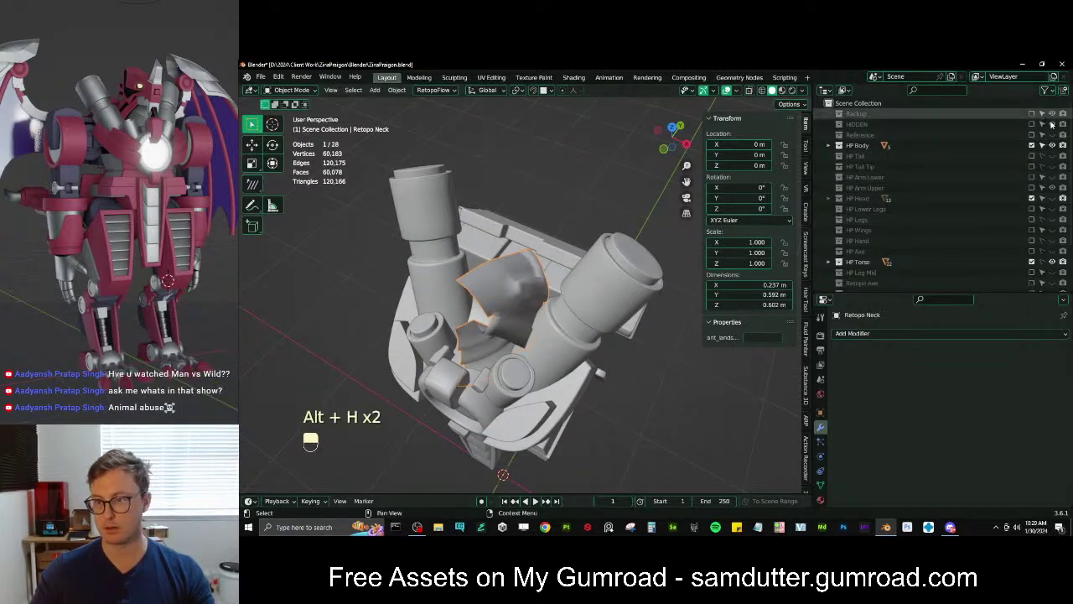
Show the HP Head collection and hide the head and helmet pieces covering the neck armour
left_click(1052, 198)
scroll(1052, 260, "down", 3)
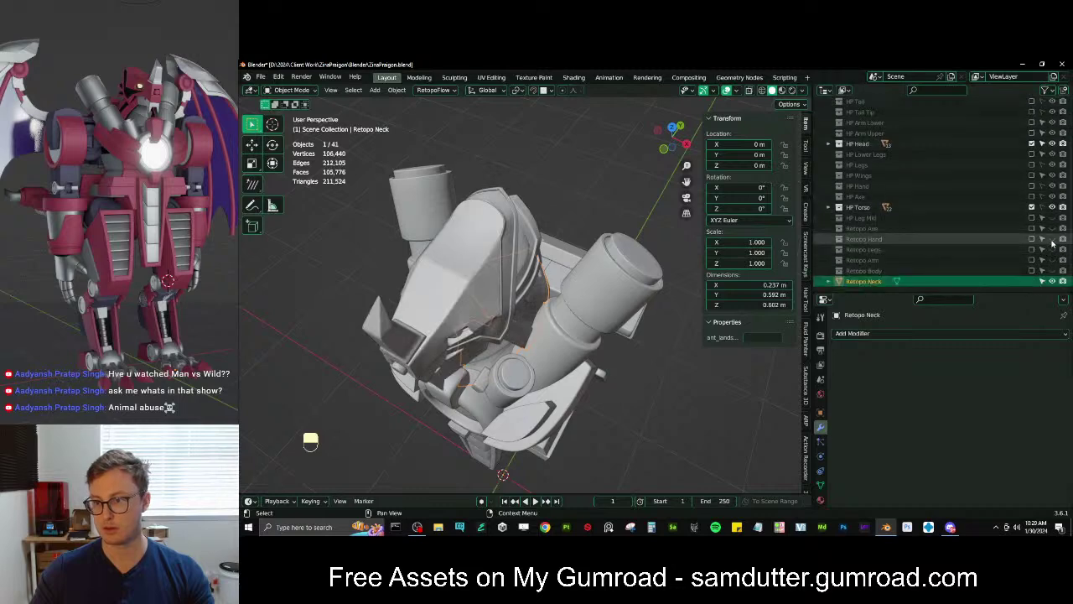
middle_click_drag(587, 260, 484, 249)
left_click(386, 251)
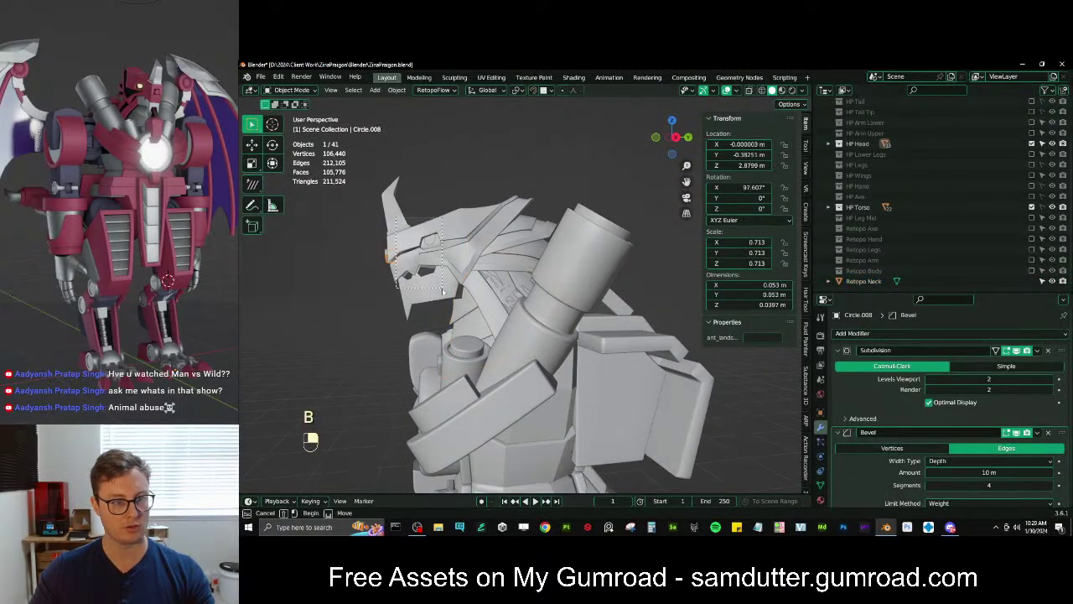
key("h")
left_click(501, 231)
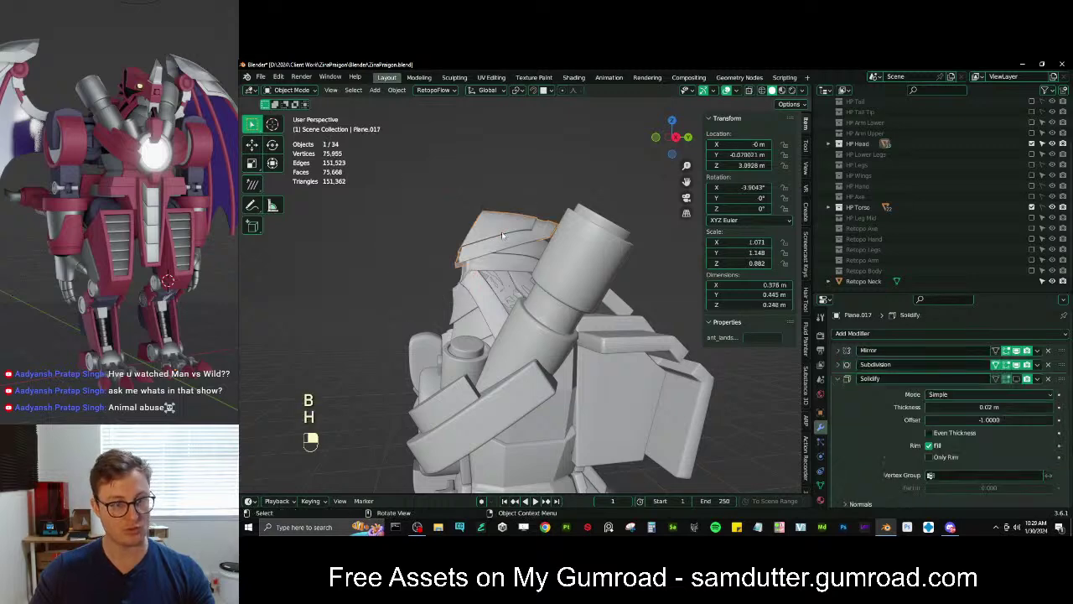
key("h")
Try to enlarge the box-selected neck armour pieces in the right orthographic view
left_click(460, 261)
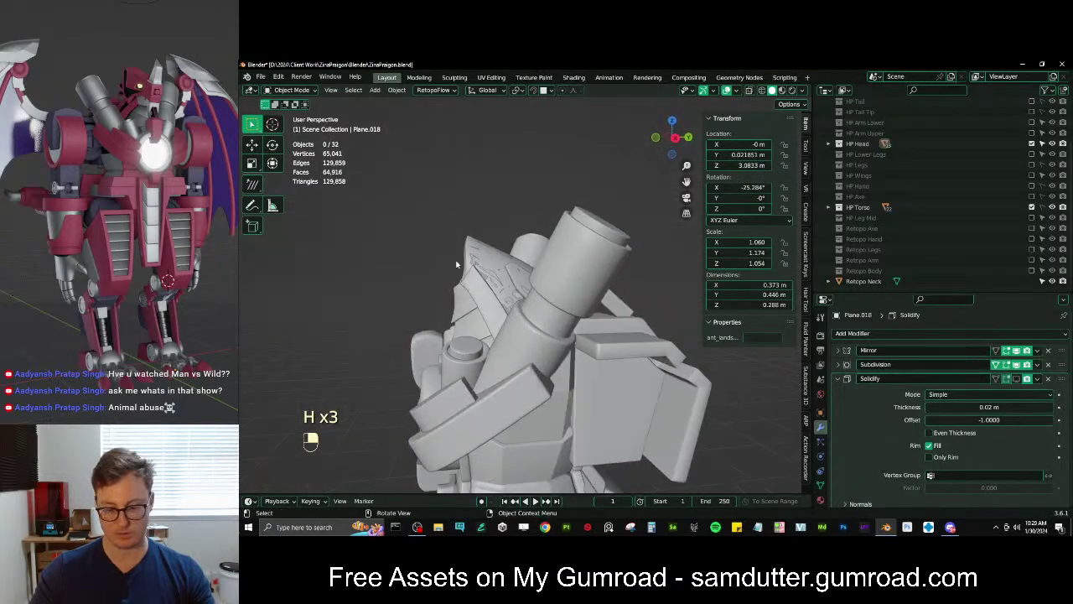
key("KP_3")
key("b")
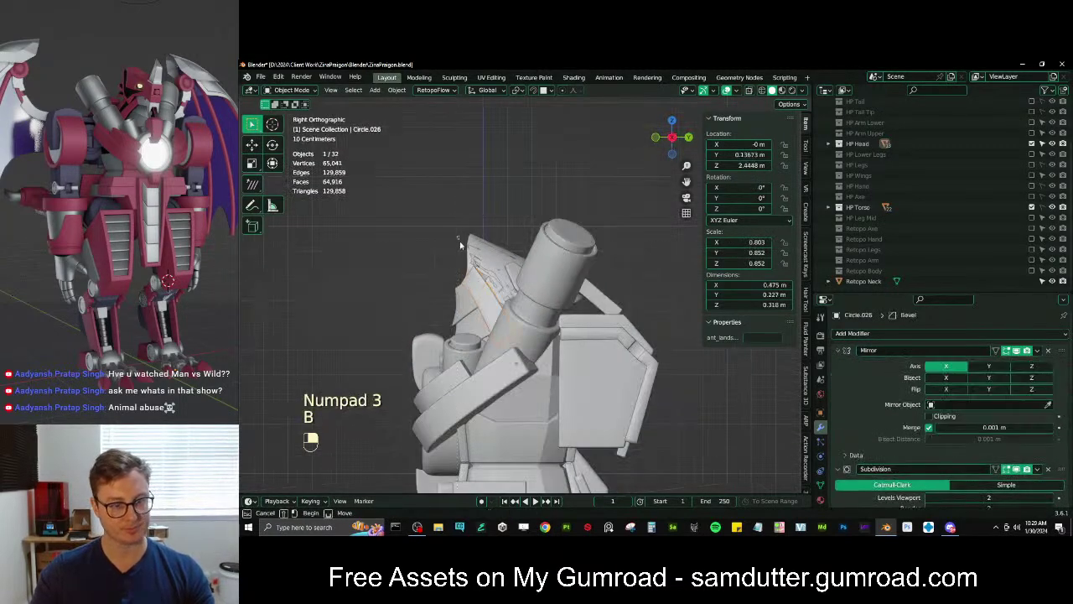
left_click_drag(457, 235, 525, 291)
scroll(580, 256, "up", 2)
key("s")
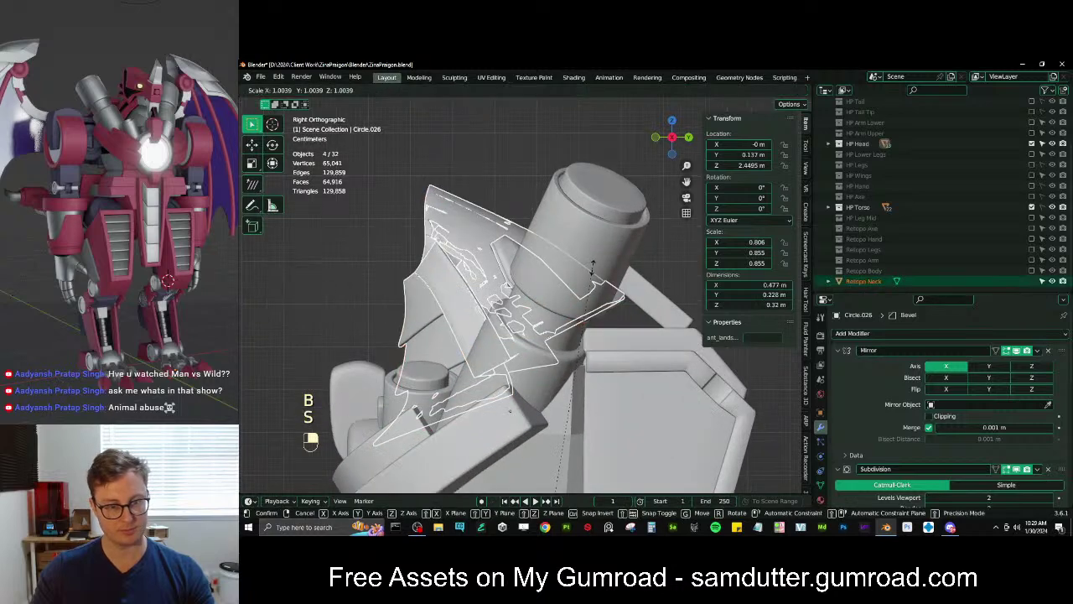
key("ctrl+z")
Try scaling the neck pieces by 1.009 about the median point and shifting them down and backward
key("period")
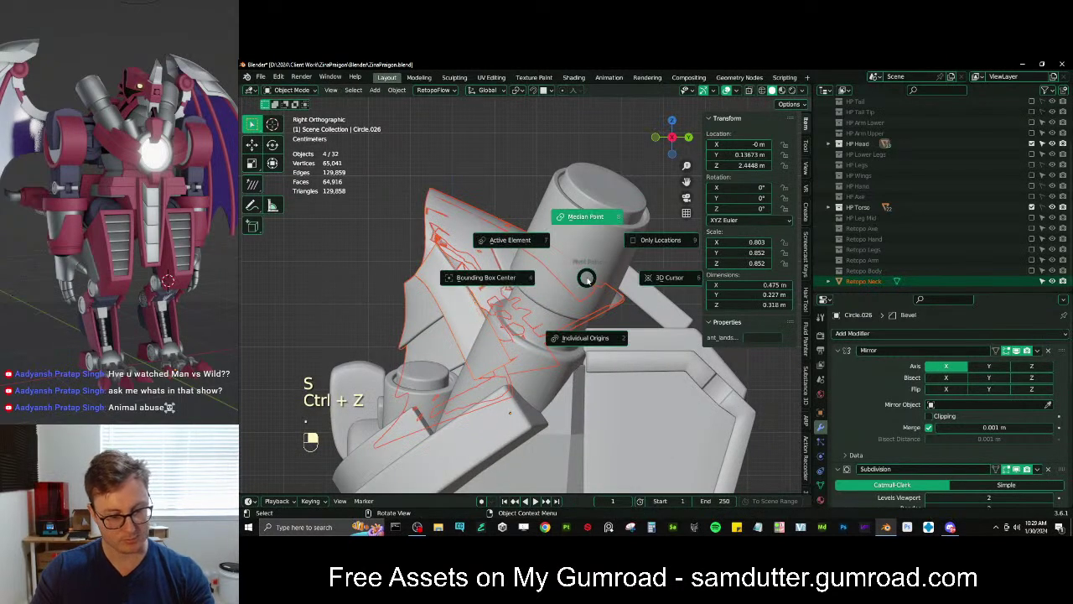
left_click(585, 268)
key("s")
left_click(598, 247)
key("g")
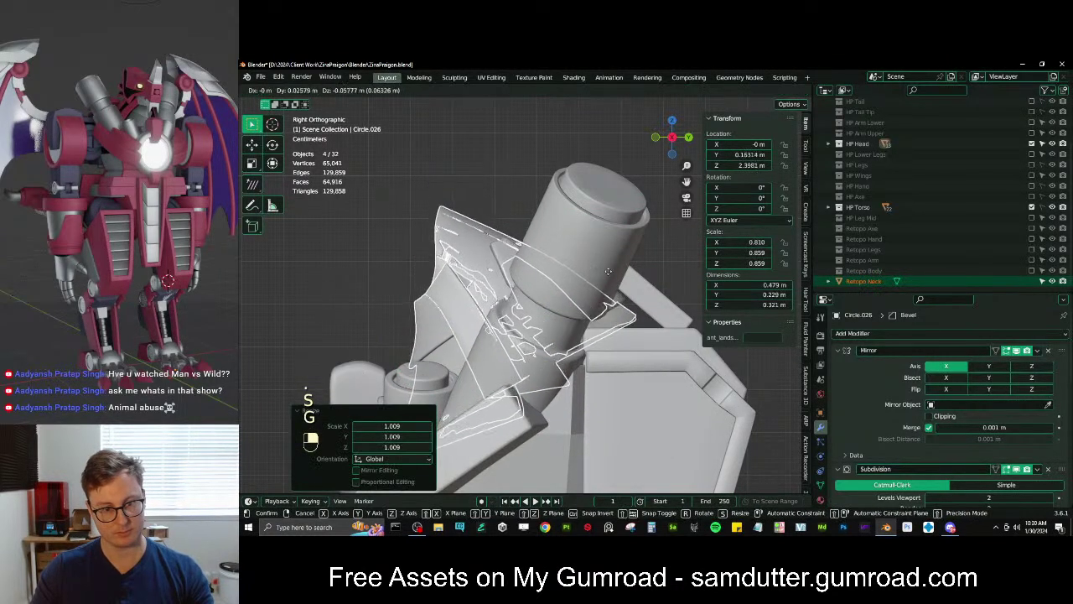
left_click(608, 271)
key("ctrl+z")
key("ctrl+z")
middle_click_drag(603, 276, 597, 317)
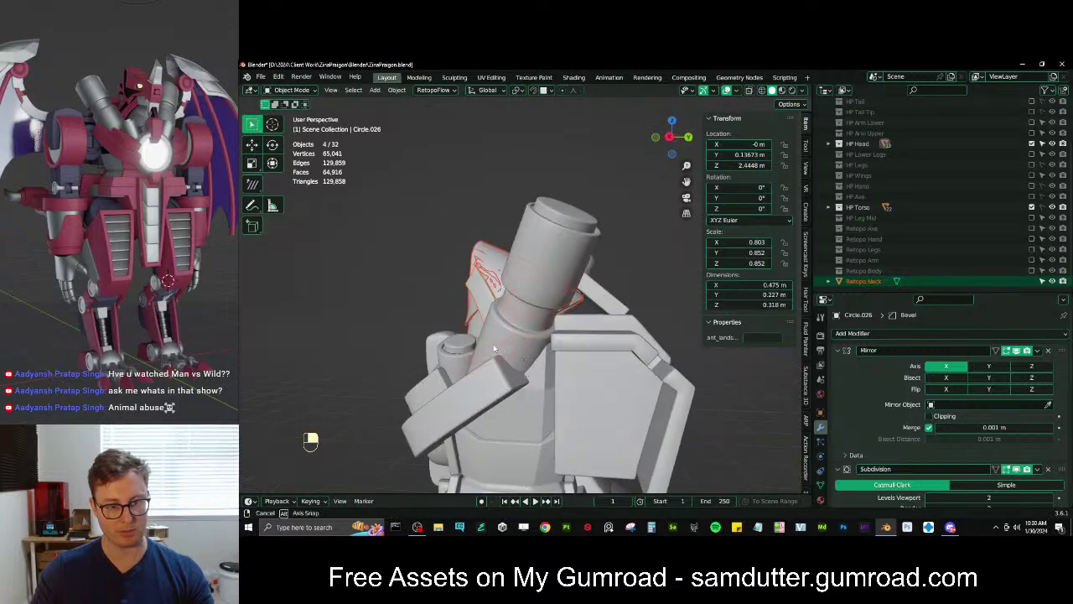
Isolate the four selected neck pieces in local view and save the file
middle_click_drag(495, 348, 547, 323)
key("Tab")
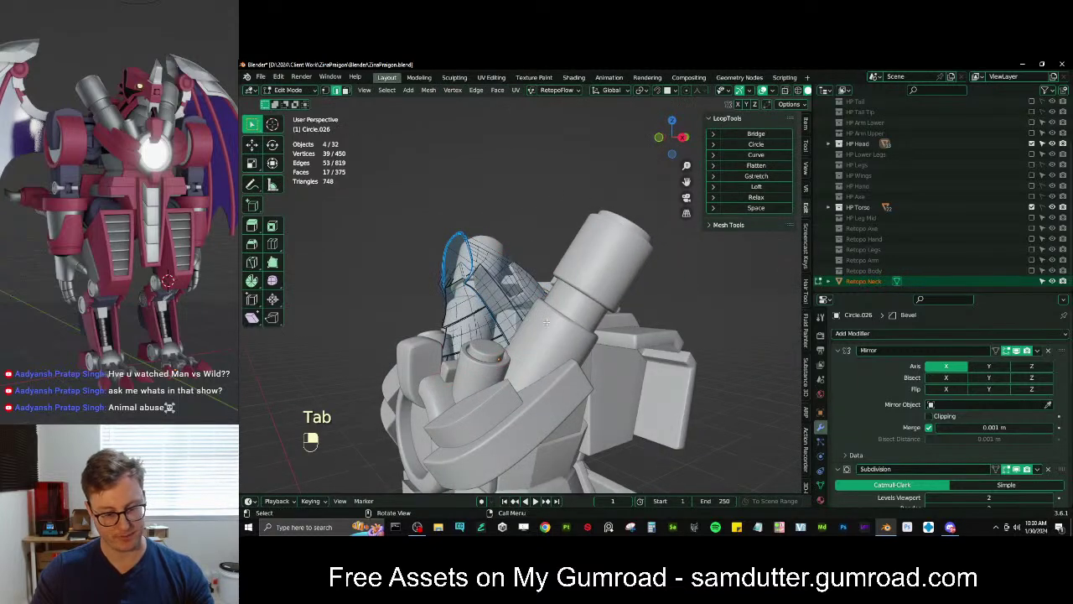
key("Tab")
key("slash")
key("q")
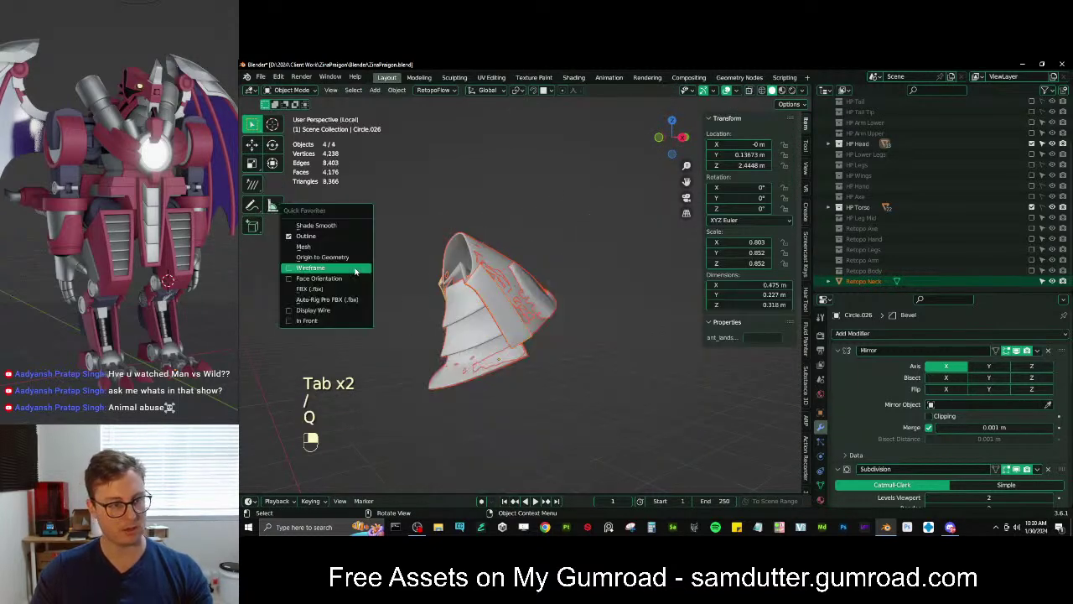
left_click(590, 347)
key("ctrl+s")
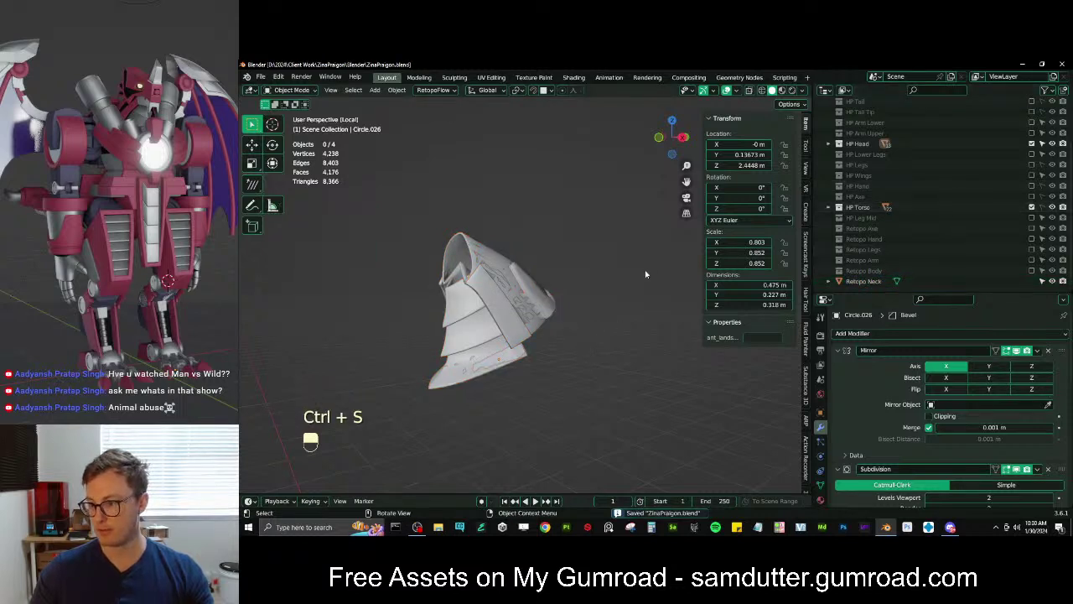
middle_click_drag(645, 274, 638, 280)
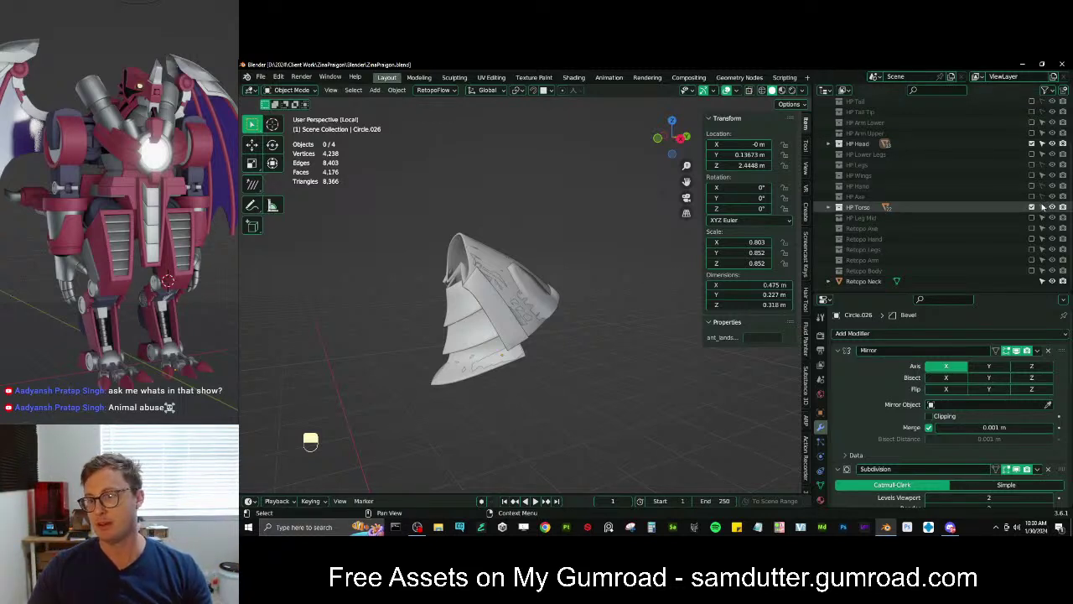
Leave local view and duplicate the large and small mirrored cannons in place
key("slash")
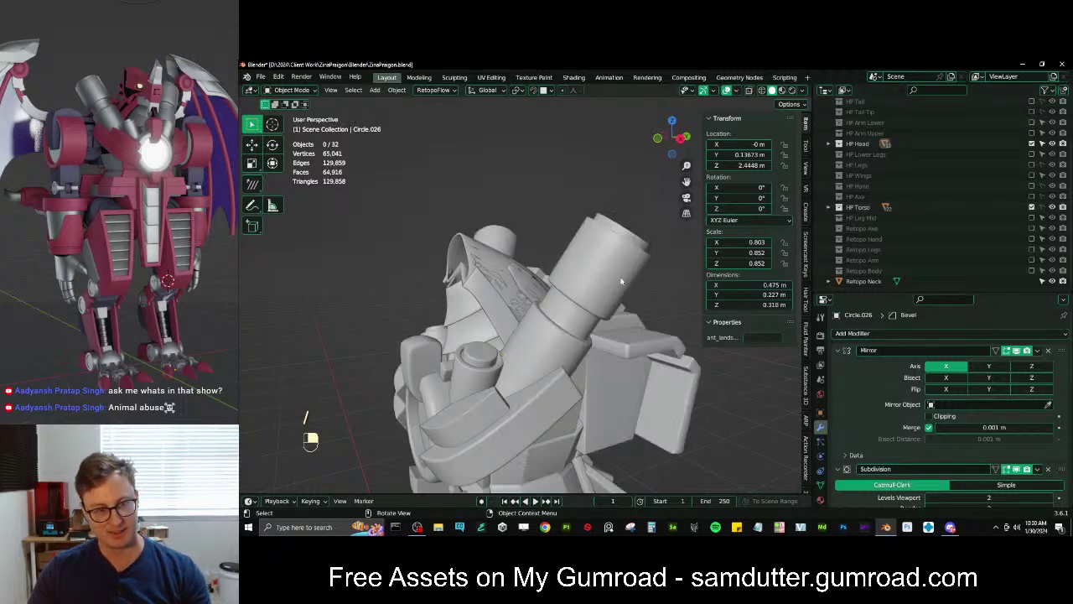
middle_click_drag(565, 249, 589, 339)
left_click(575, 298)
middle_click_drag(576, 298, 572, 267, "shift")
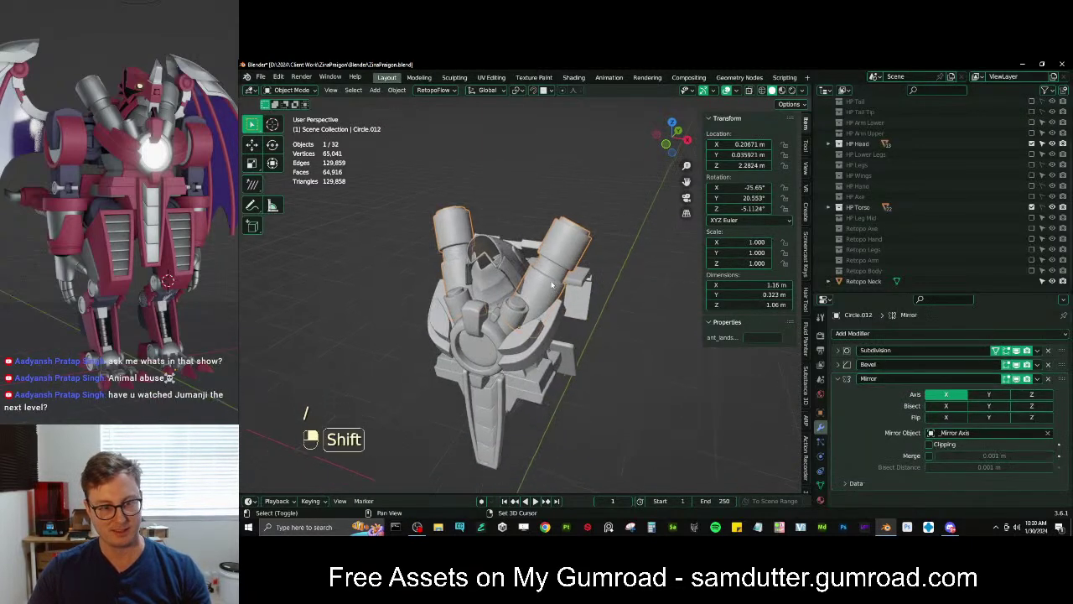
scroll(545, 302, "up", 3)
left_click(508, 332, "shift")
key("shift+d")
right_click(595, 297)
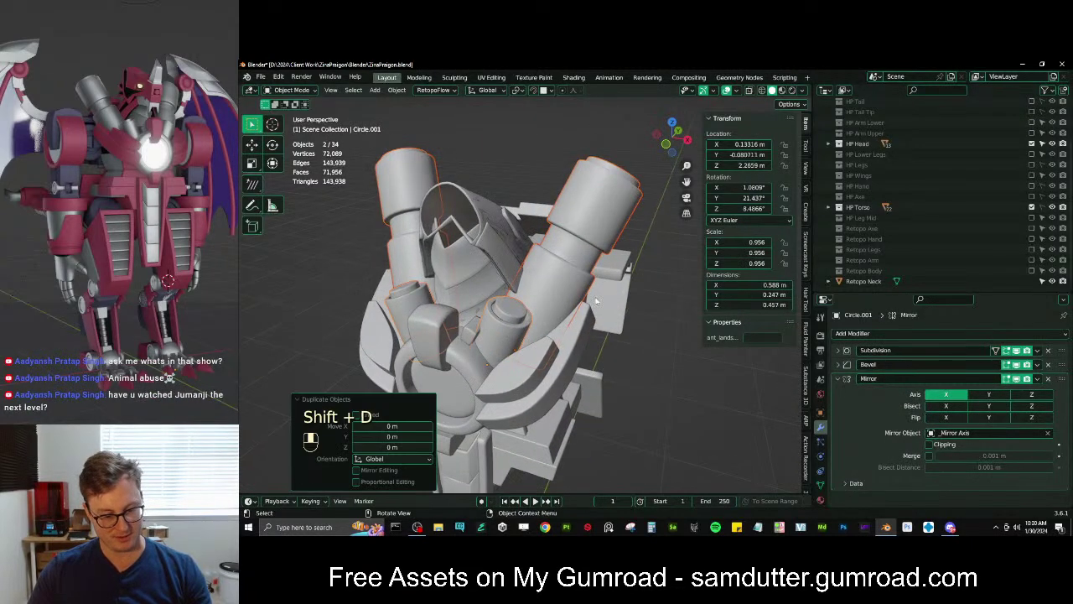
Move the duplicated cannons to the Retopo Body collection and show it in place of HP Head and HP Torso
key("m")
left_click(568, 361)
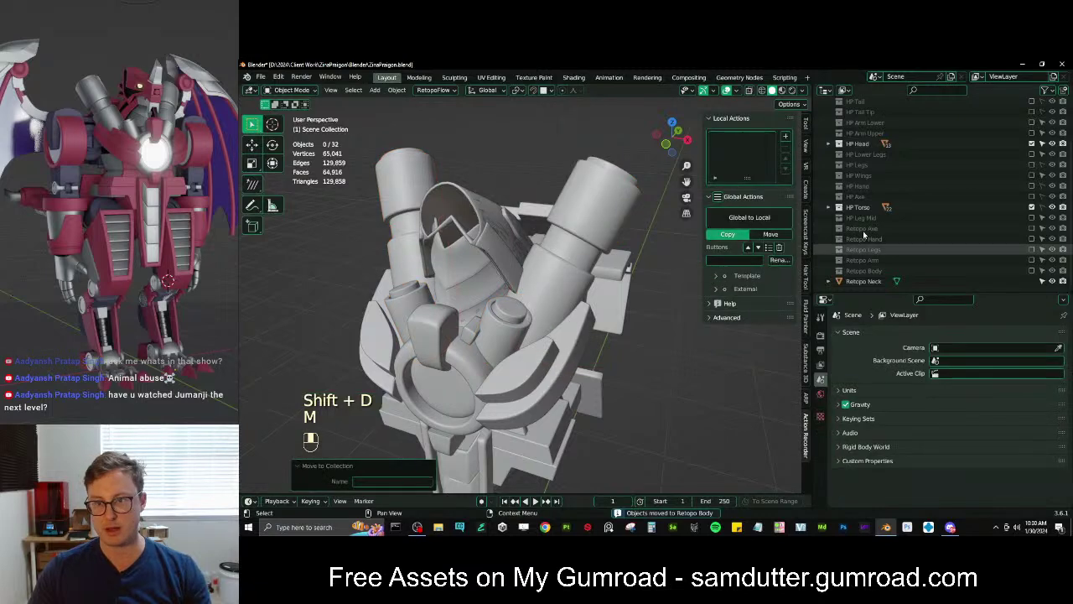
left_click(1032, 144)
left_click(1031, 207)
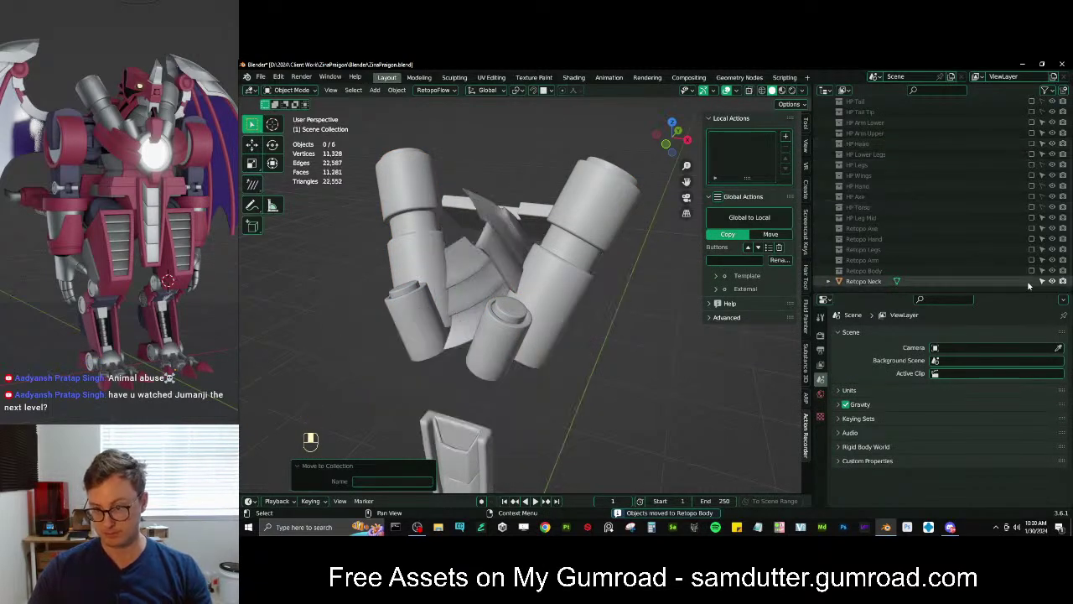
Set the large cannon's Subdivision viewport level to 1 and its Bevel segments to 1, and check its base mesh
left_click(572, 212)
left_click(840, 379)
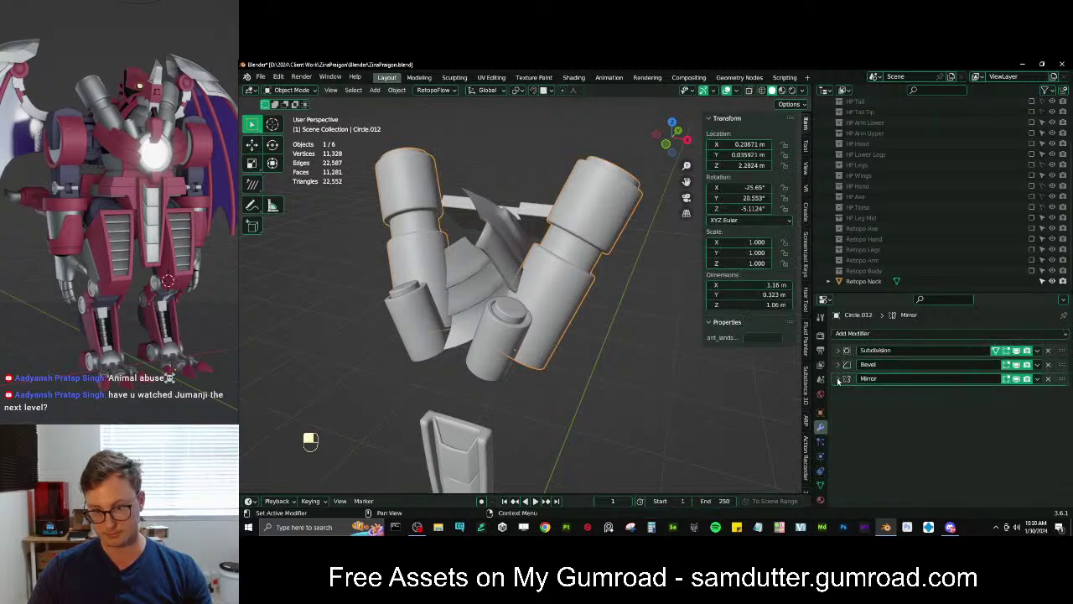
left_click(838, 351)
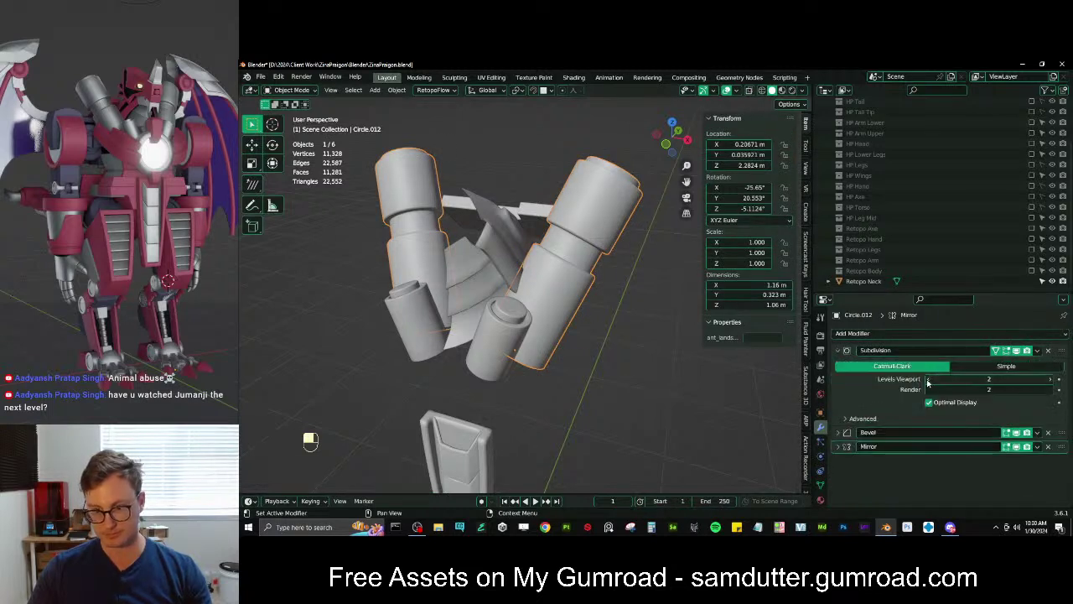
left_click(928, 380)
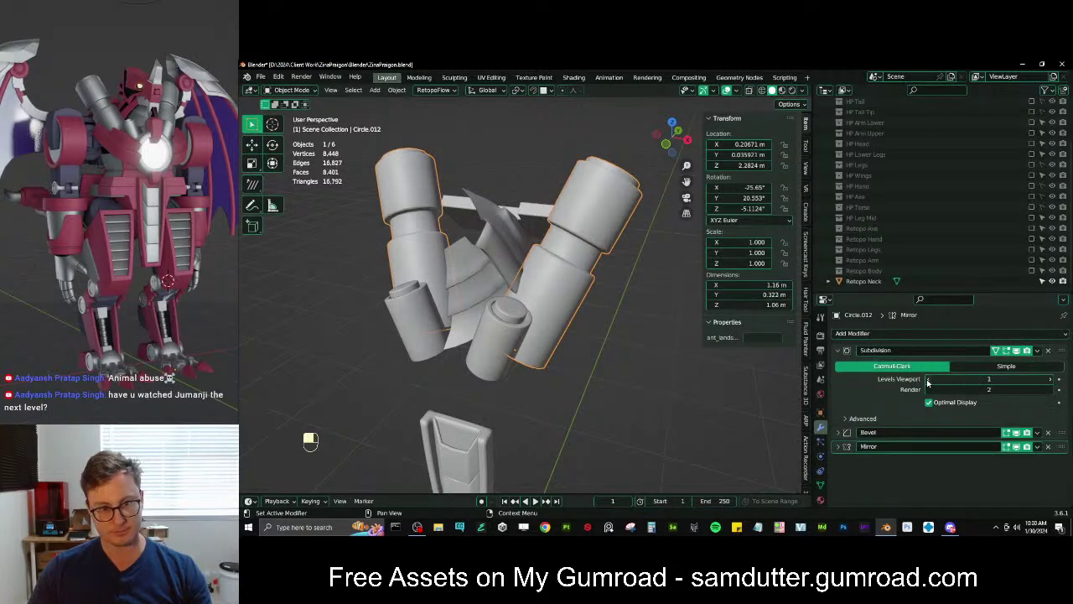
left_click(842, 433)
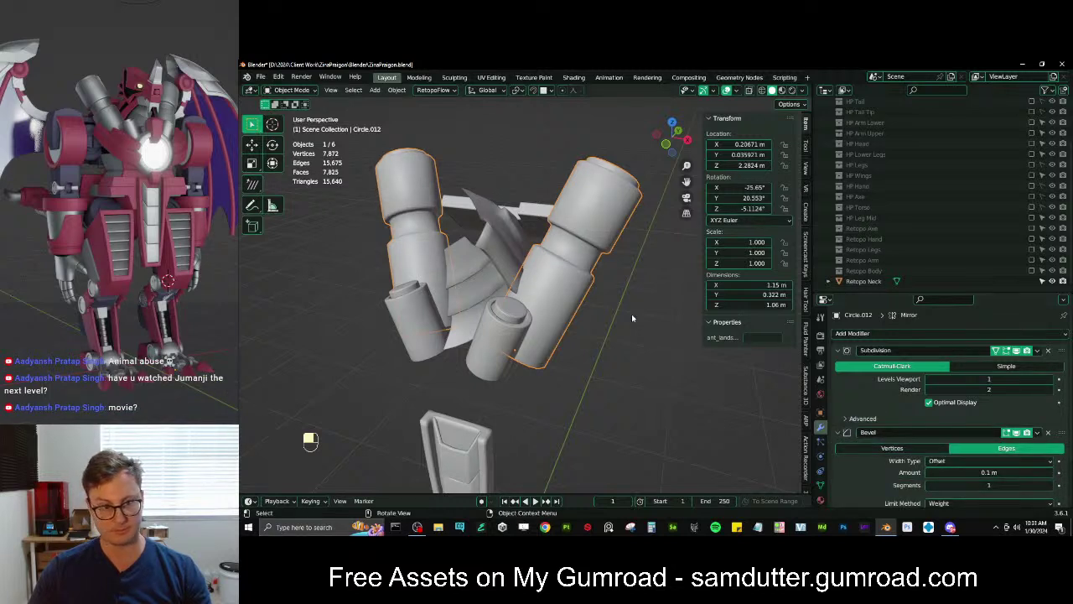
left_click(842, 432)
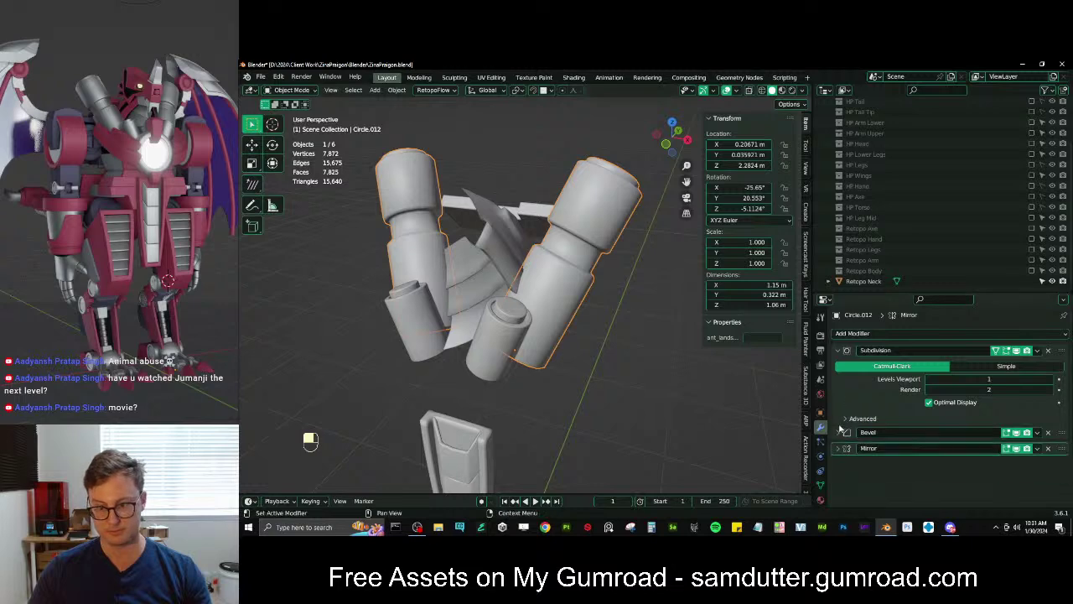
left_click(838, 350)
key("Tab")
scroll(582, 232, "up", 3)
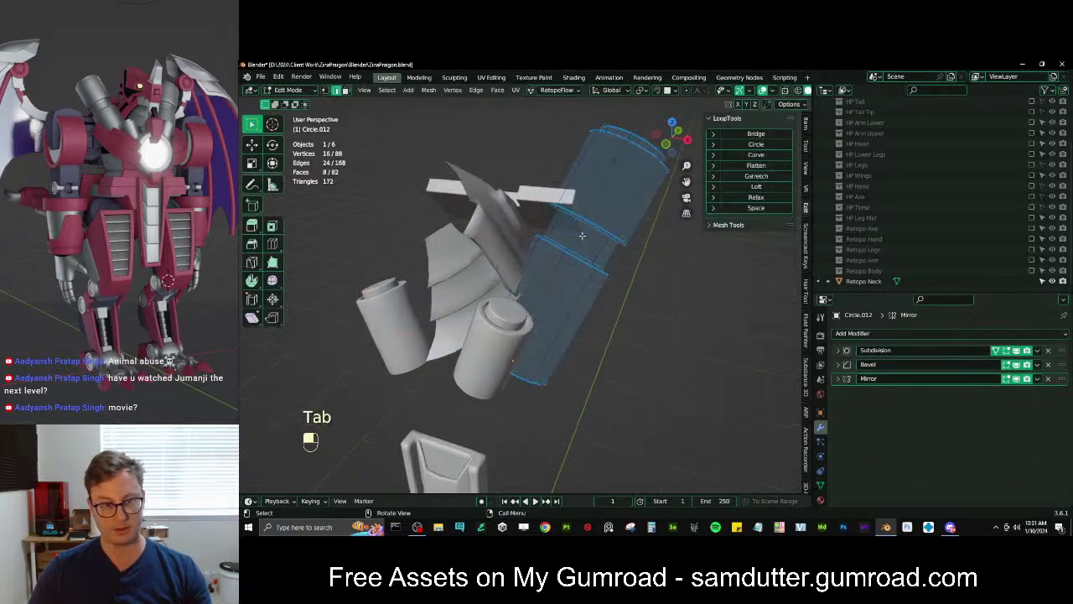
key("Tab")
middle_click_drag(622, 267, 589, 297, "shift")
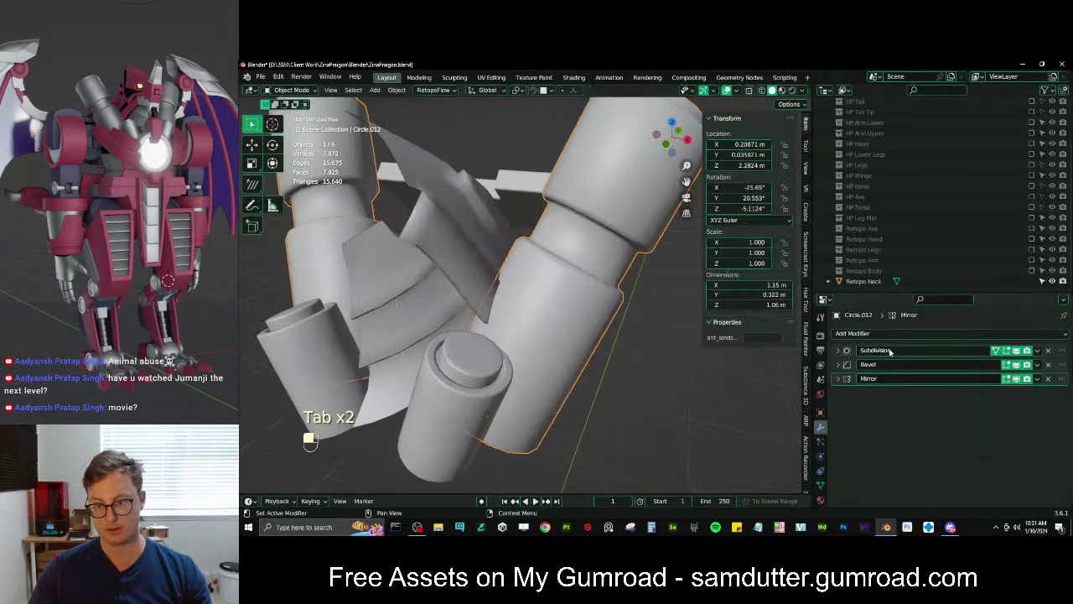
Apply the large cannon's Subdivision and Bevel modifiers and check the resulting mesh in edit mode
left_click(837, 351)
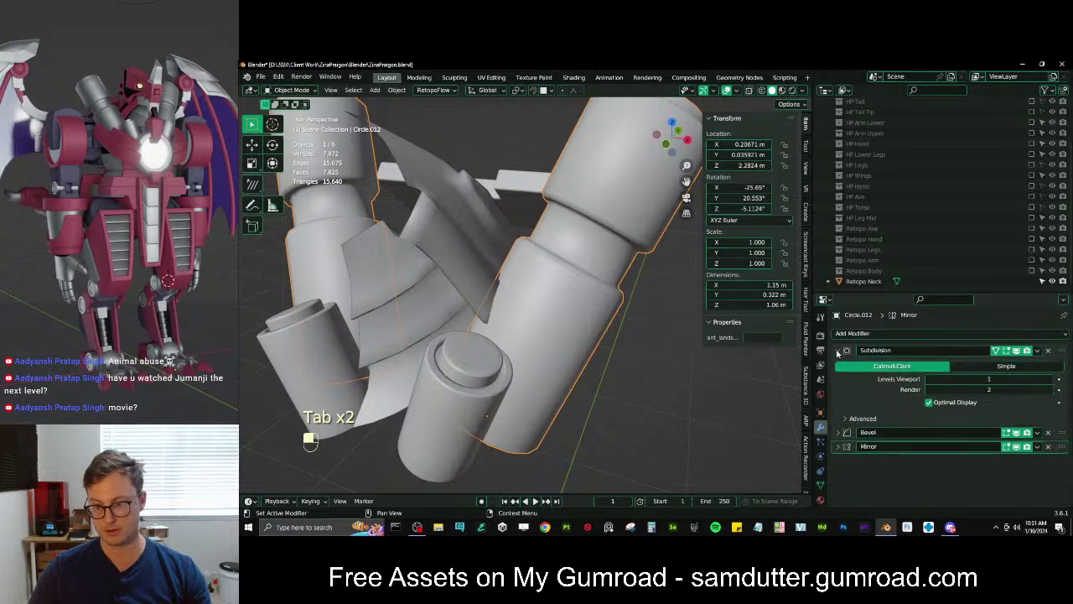
left_click(836, 432)
scroll(922, 402, "down", 2)
scroll(964, 377, "up", 2)
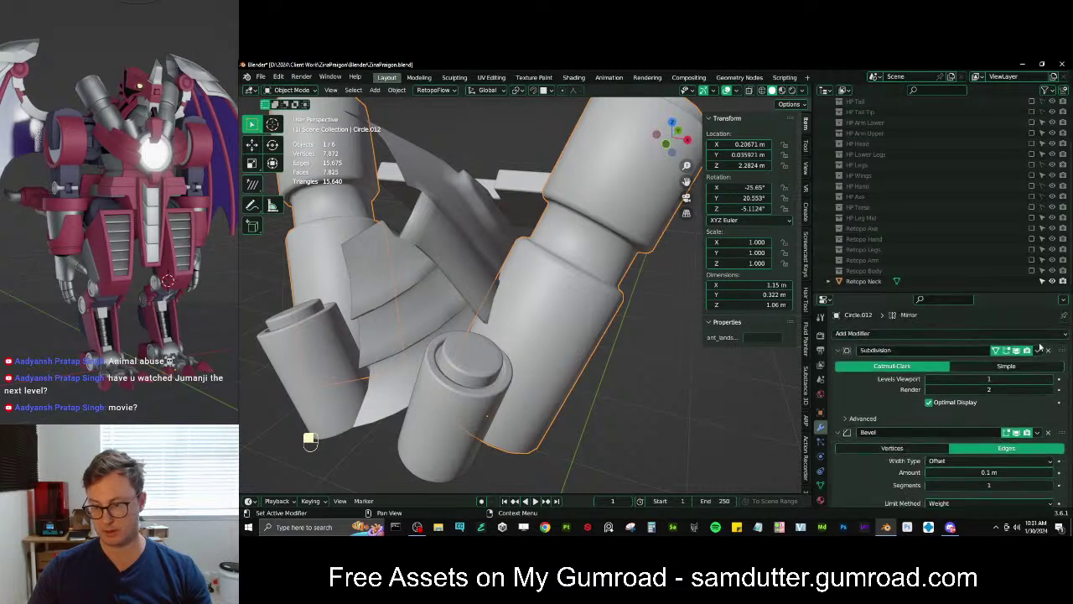
left_click(1037, 351)
left_click(1029, 363)
left_click(1036, 352)
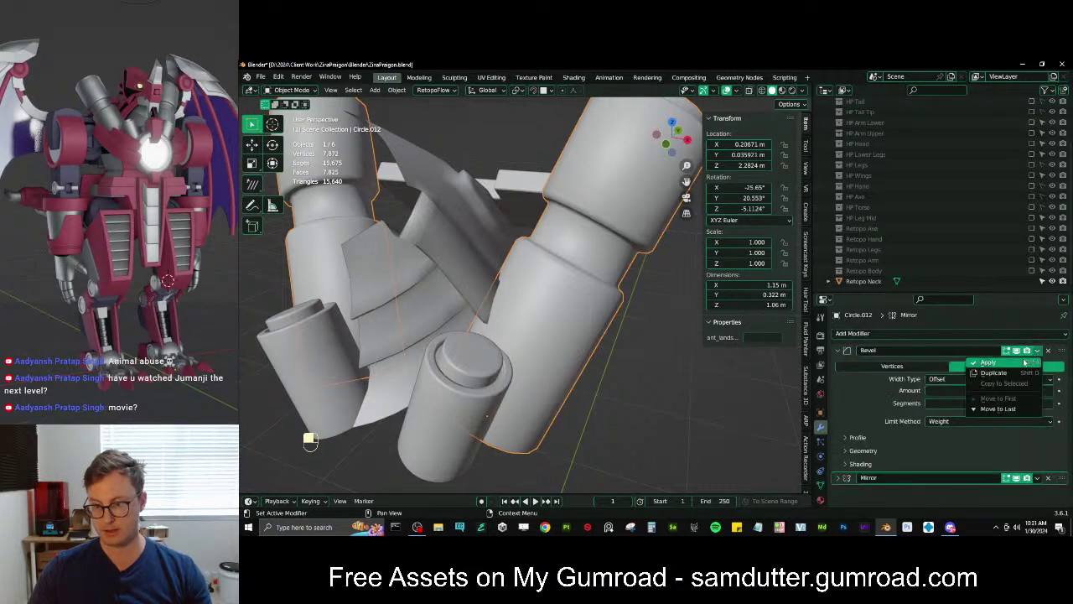
left_click(1028, 362)
key("Tab")
scroll(602, 291, "down", 3)
middle_click_drag(600, 291, 526, 300)
key("Tab")
key("z")
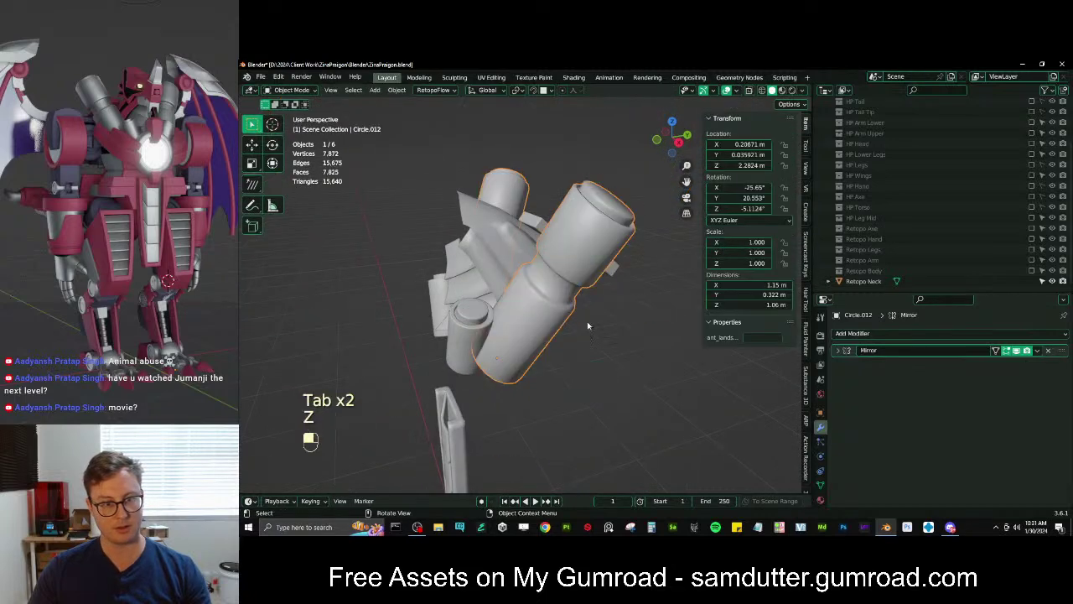
Lower the small cannon's Subdivision viewport level and set its Bevel segments to 1
middle_click_drag(589, 325, 659, 329)
scroll(505, 375, "up", 2)
left_click(510, 372)
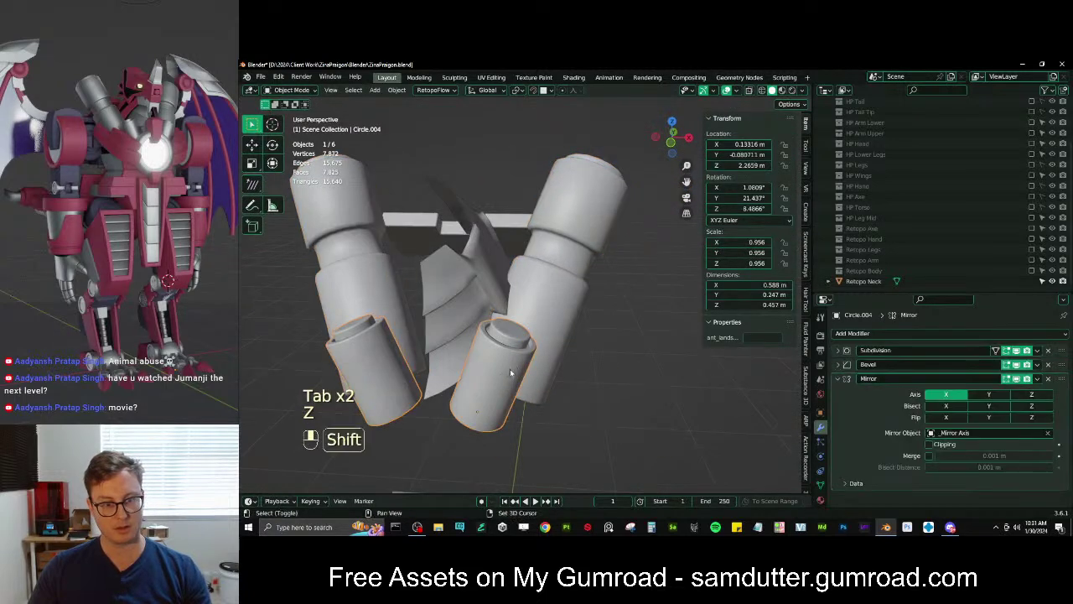
left_click(836, 379)
left_click(838, 350)
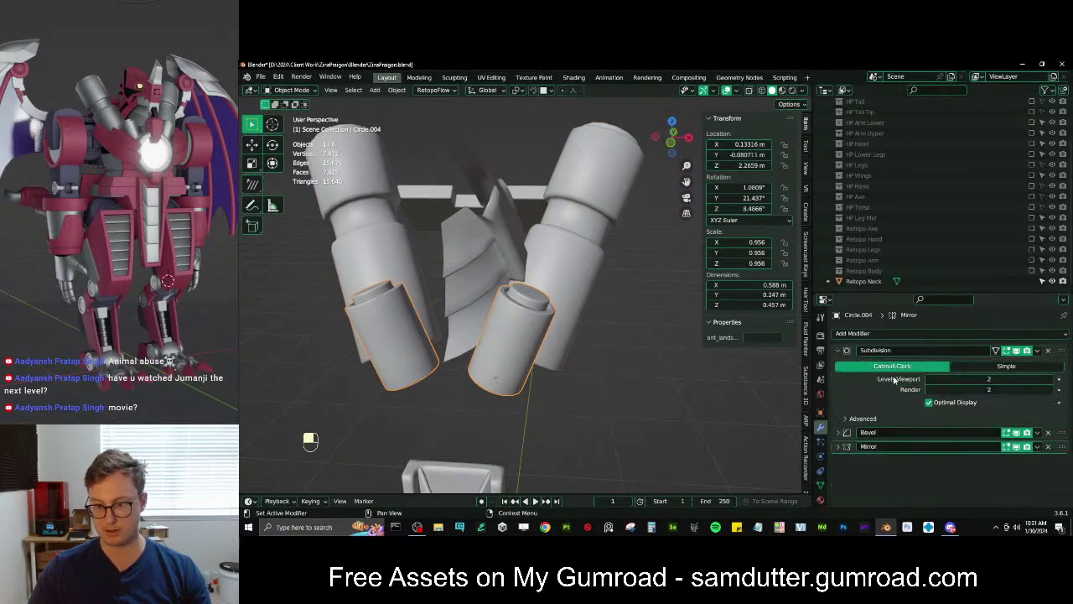
left_click(844, 351)
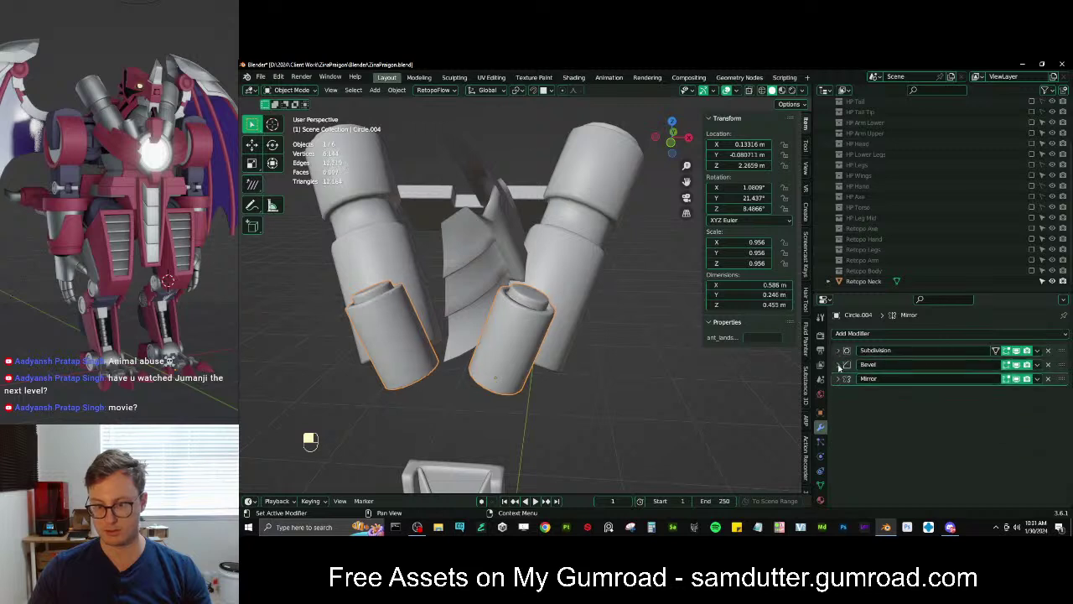
left_click(839, 364)
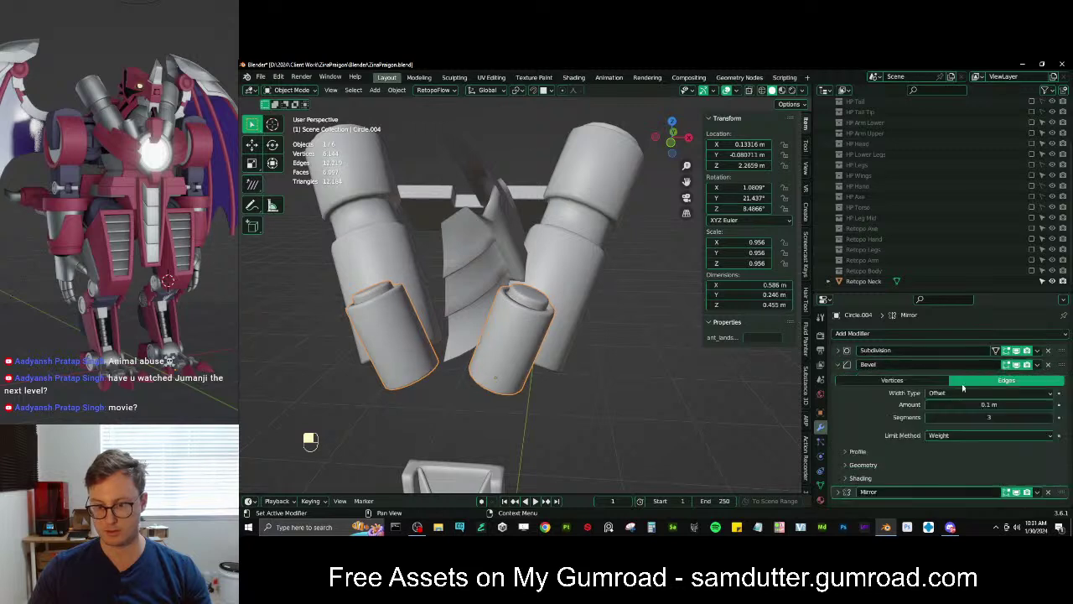
left_click(929, 418)
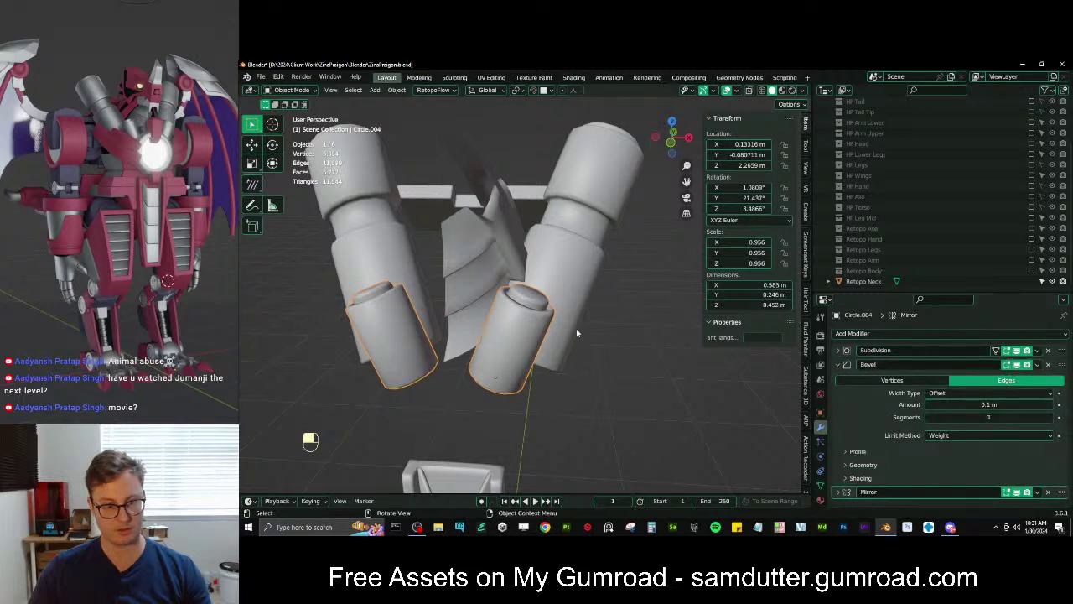
Apply the small cannon's Subdivision and Bevel modifiers, keeping its Mirror modifier, and save the file
left_click(1038, 350)
left_click(990, 362)
left_click(1038, 351)
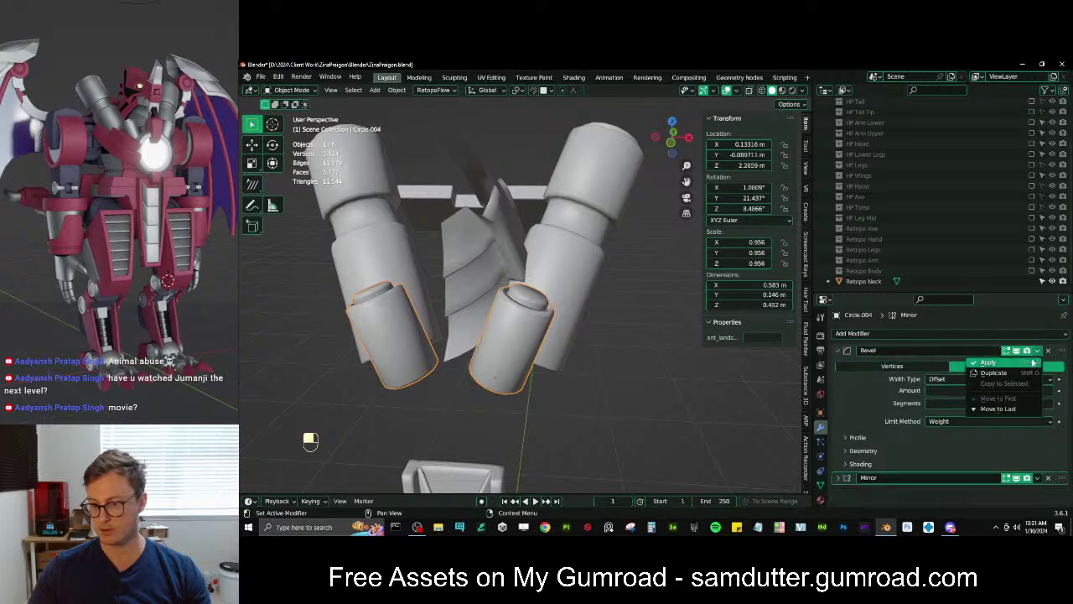
left_click(1033, 362)
middle_click_drag(520, 352, 498, 330)
middle_click_drag(488, 426, 575, 309, "shift")
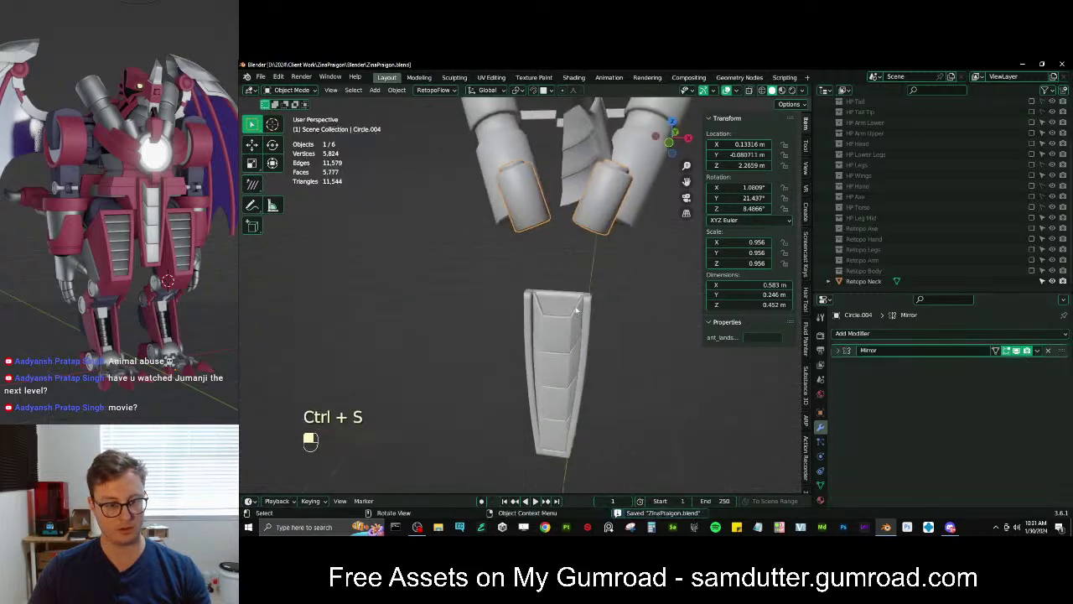
Examine how the segmented plates sit inside the flap's frame below the cannons, from the front and at an angle
left_click(575, 310)
middle_click_drag(569, 356, 568, 245)
middle_click_drag(569, 245, 573, 307)
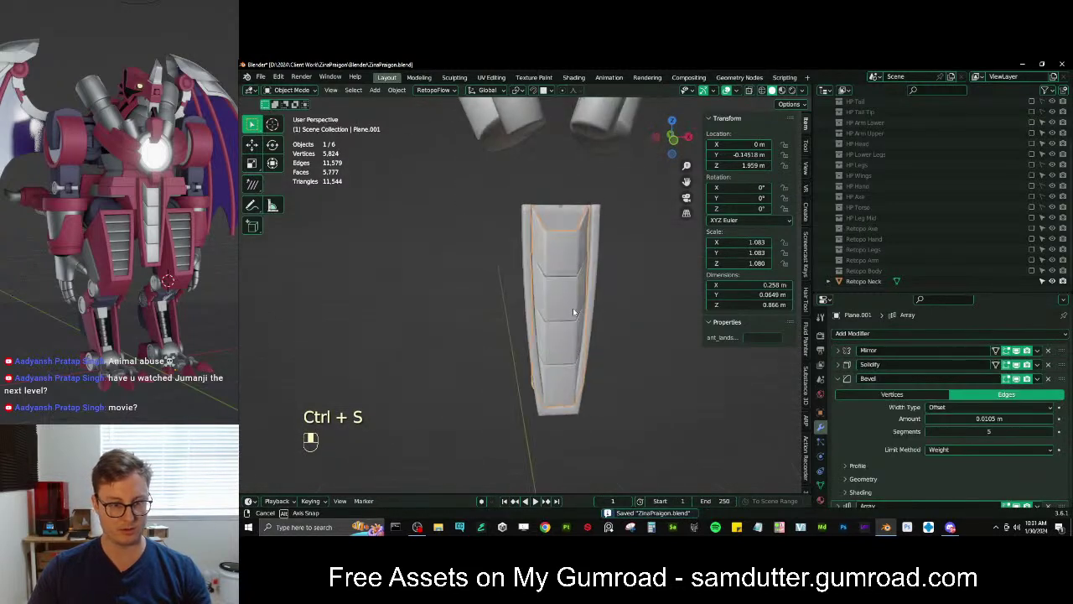
key("KP_1")
scroll(575, 303, "up", 5)
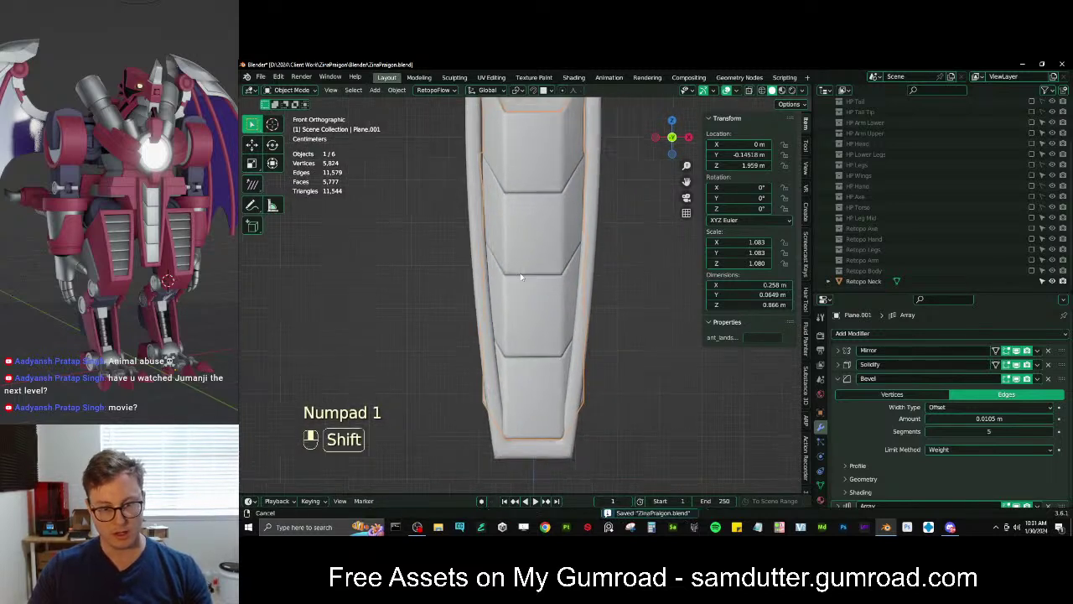
scroll(546, 288, "down", 5)
middle_click_drag(545, 288, 575, 367)
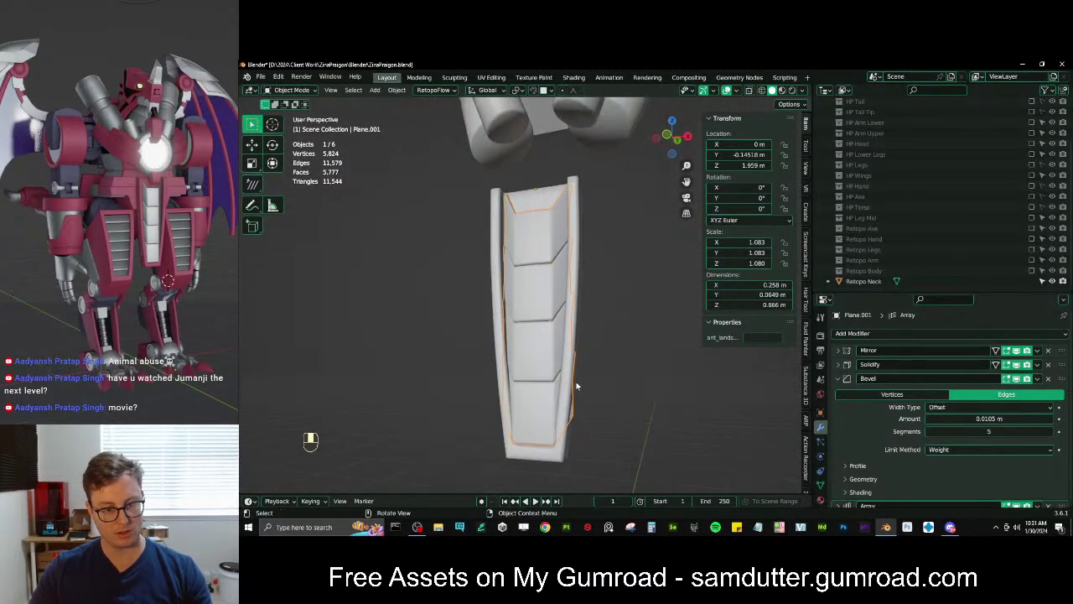
middle_click_drag(571, 415, 559, 412)
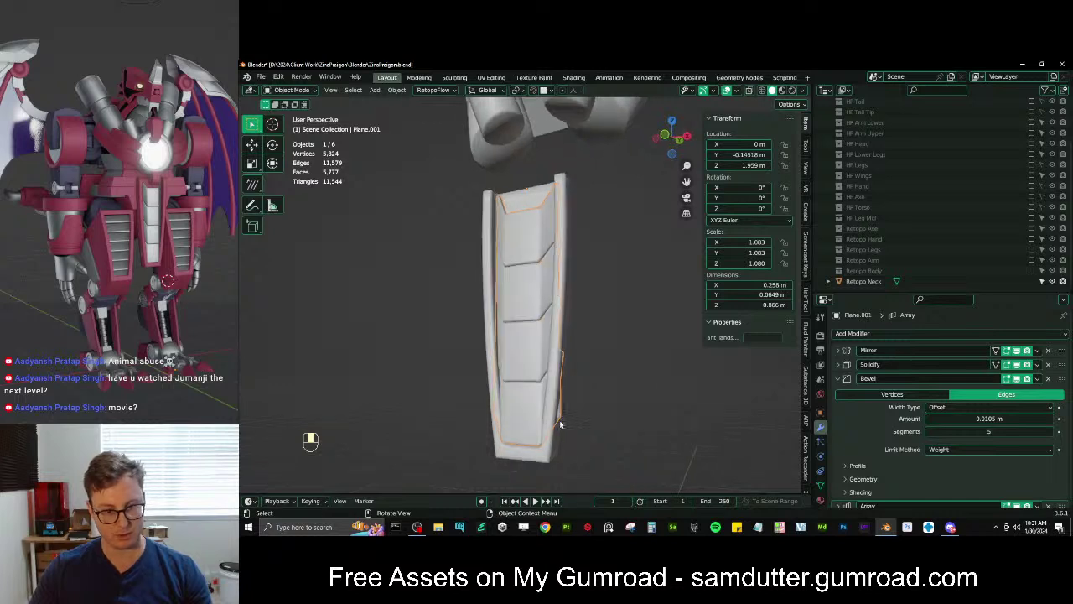
key("KP_1")
middle_click_drag(580, 407, 562, 367, "shift")
scroll(561, 367, "up", 2)
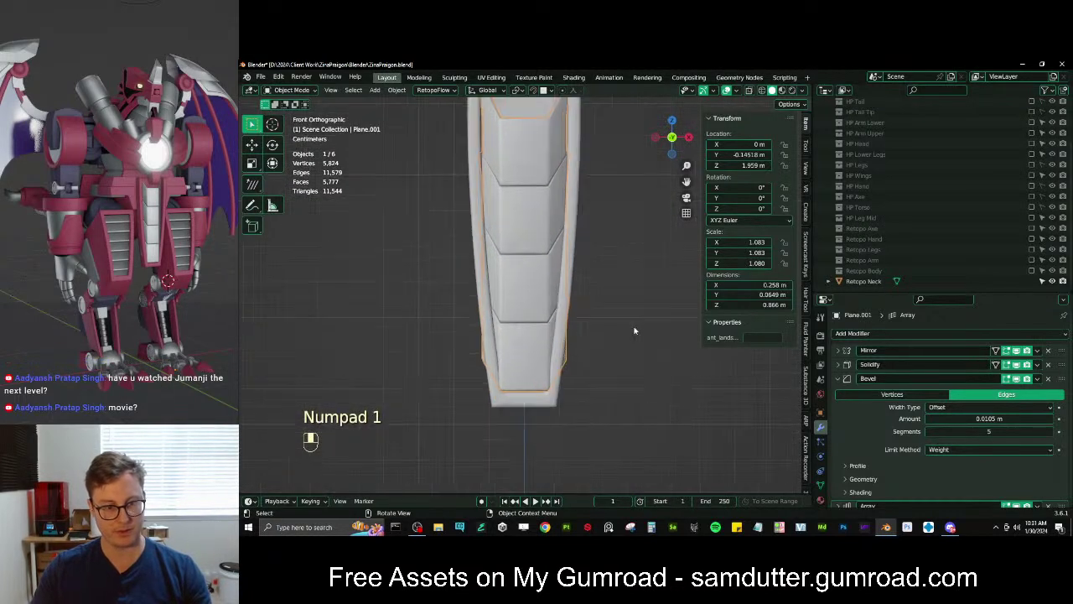
left_click(636, 326)
key("shift+a")
mouse_move(616, 306)
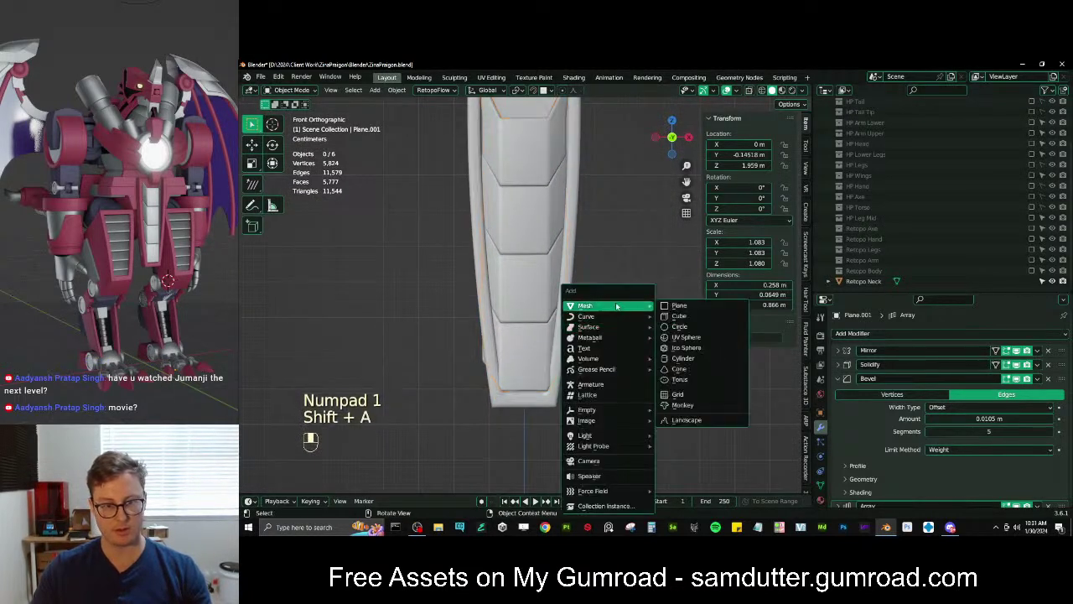
left_click(679, 306)
scroll(613, 307, "down", 3)
key("g")
left_click(568, 201)
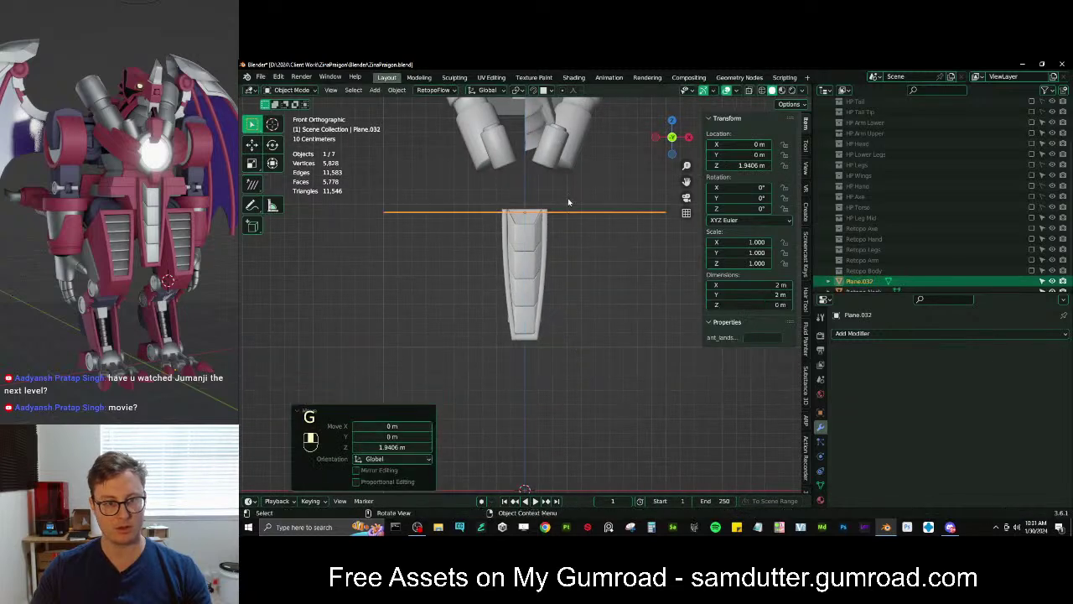
key("x")
Add a cube, scale it uniformly to about 0.64 m, and raise it to about Z 1.68 m over the flap
key("shift+a")
mouse_move(610, 223)
left_click(648, 232)
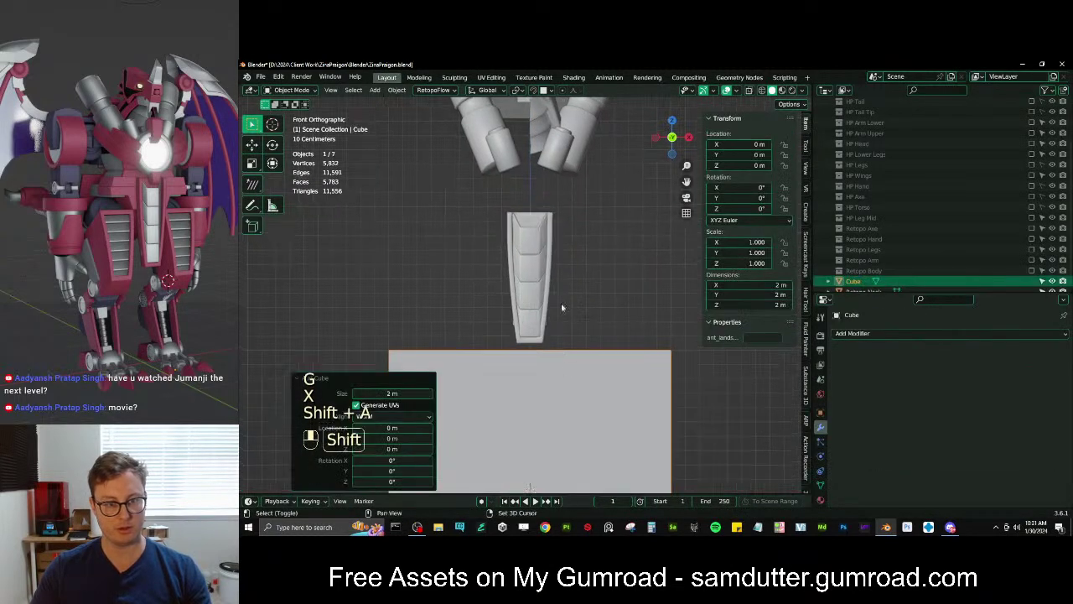
key("g")
left_click(610, 225)
key("s")
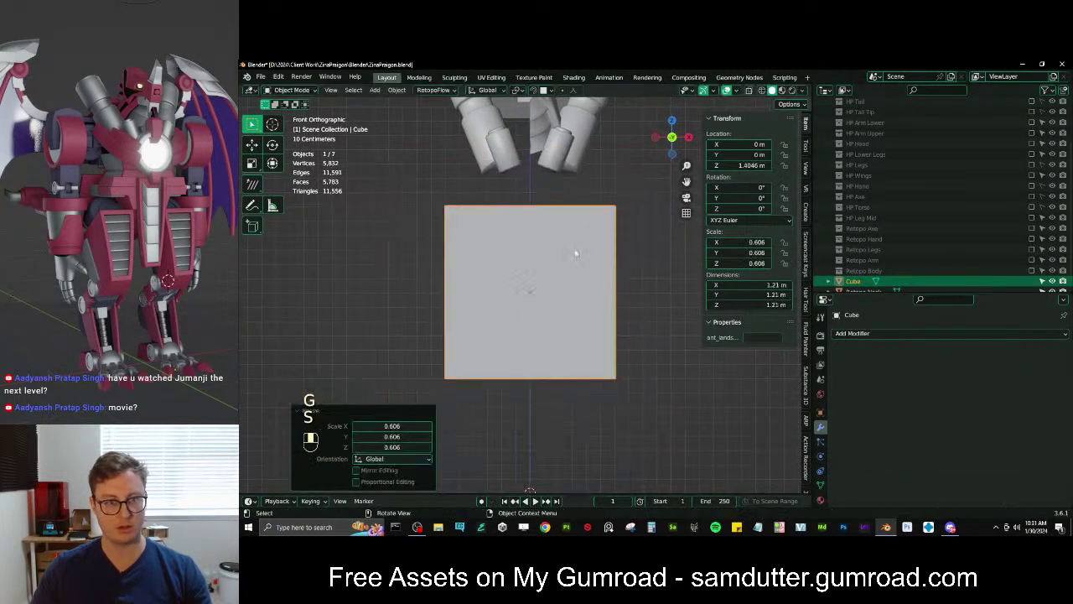
left_click(577, 254)
key("s")
left_click(555, 272)
key("g")
left_click(572, 257)
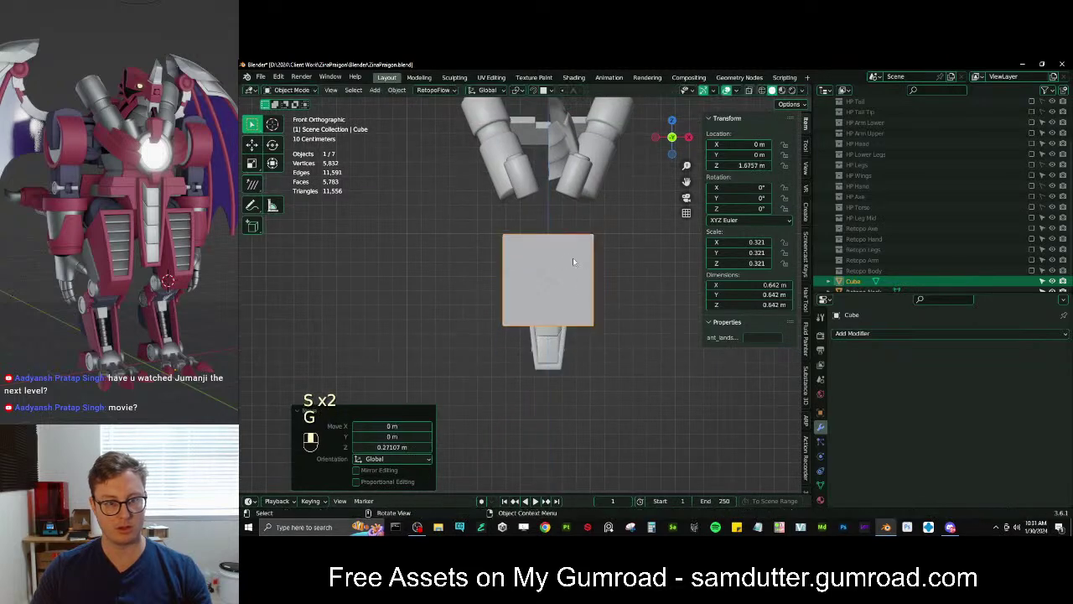
Narrow the cube's mesh along X to about 0.28 m to fit the flap's width, using a wireframe view
key("Tab")
key("z")
key("s")
key("x")
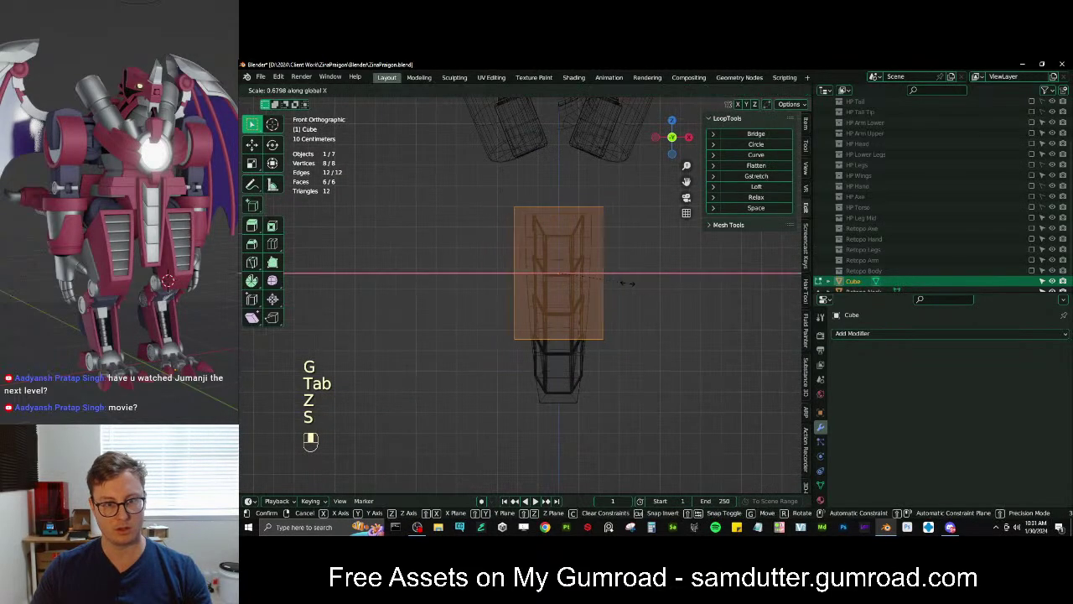
left_click(599, 284)
key("s")
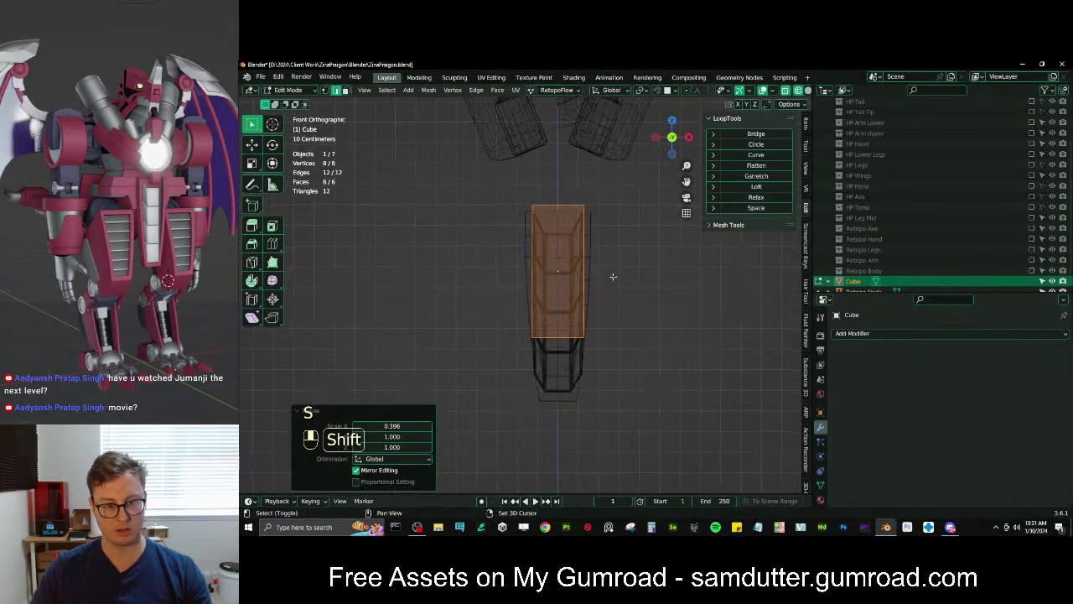
scroll(623, 280, "up", 3)
key("x")
left_click(638, 286)
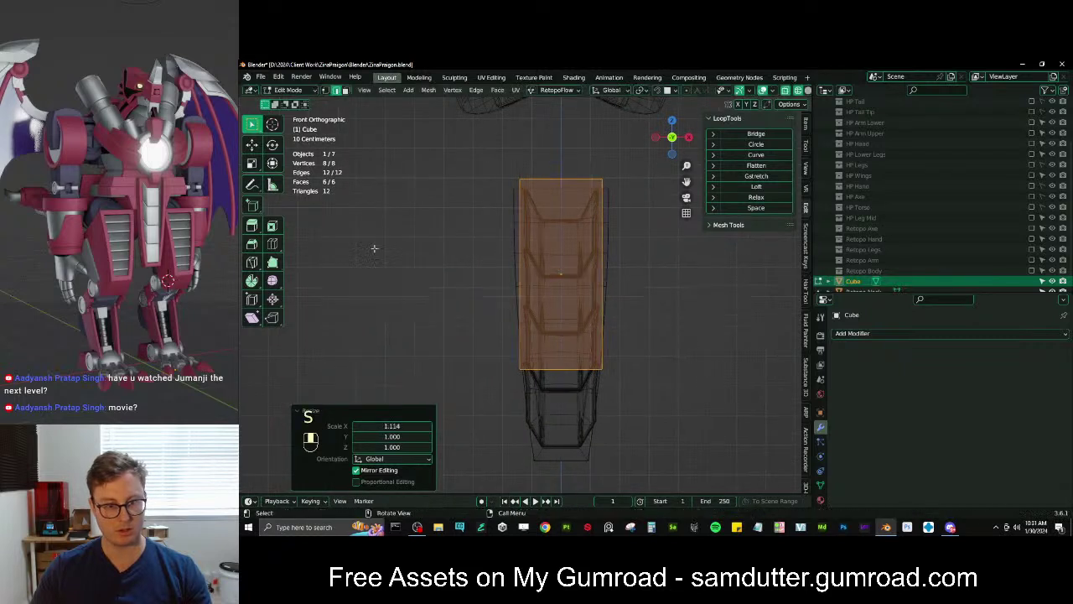
Extrude the cube's bottom face straight down past the flap's lower end and taper it along X to about 0.72
left_click(327, 91)
left_click(509, 361)
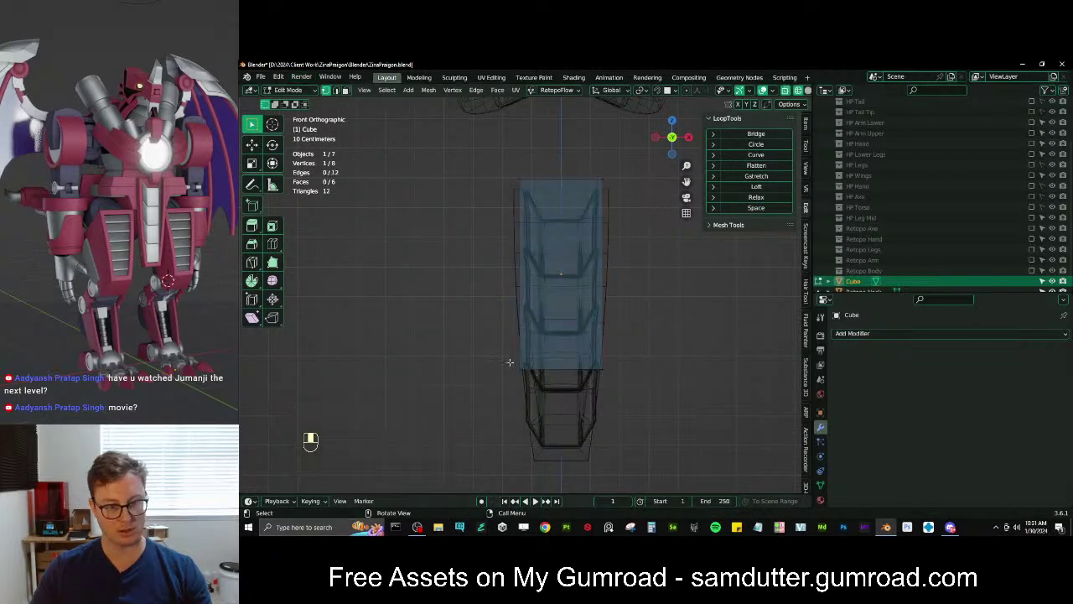
key("b")
left_click_drag(503, 341, 634, 412)
middle_click_drag(635, 412, 618, 364, "shift")
key("e")
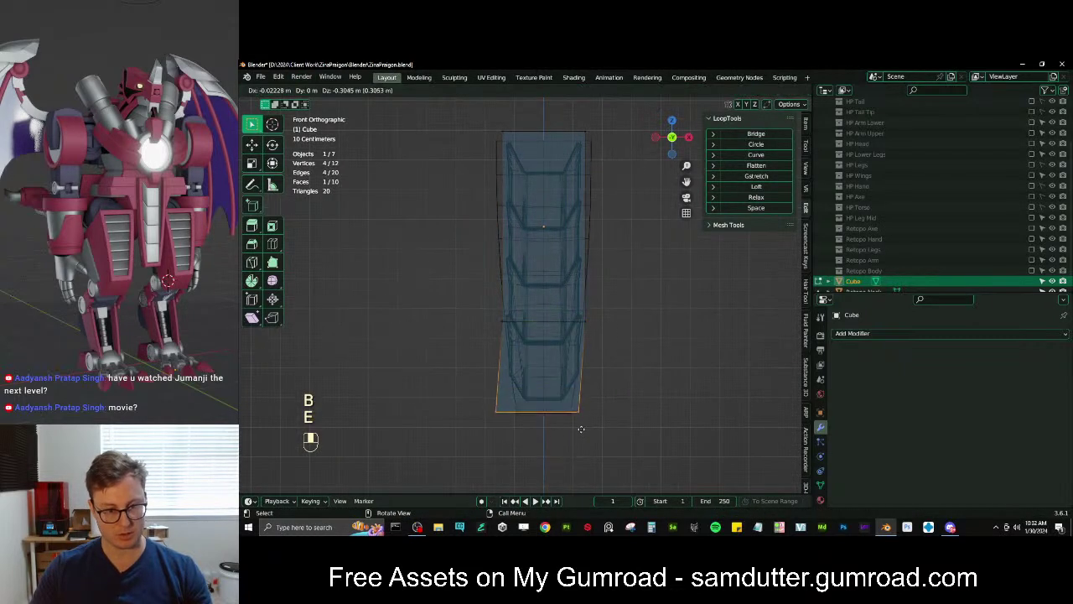
key("z")
left_click(584, 431)
scroll(604, 429, "up", 3)
key("s")
key("x")
left_click(622, 434)
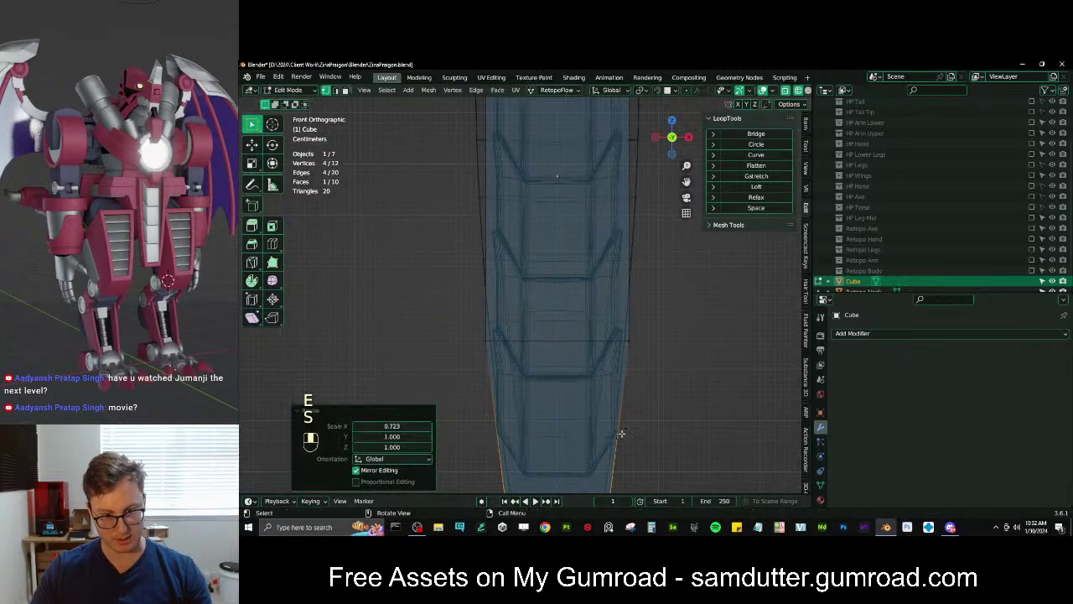
Add a loop cut to the upper part of the block and narrow the lower section along X to about 0.86
middle_click_drag(621, 434, 633, 354, "shift")
key("b")
left_click_drag(431, 245, 628, 449)
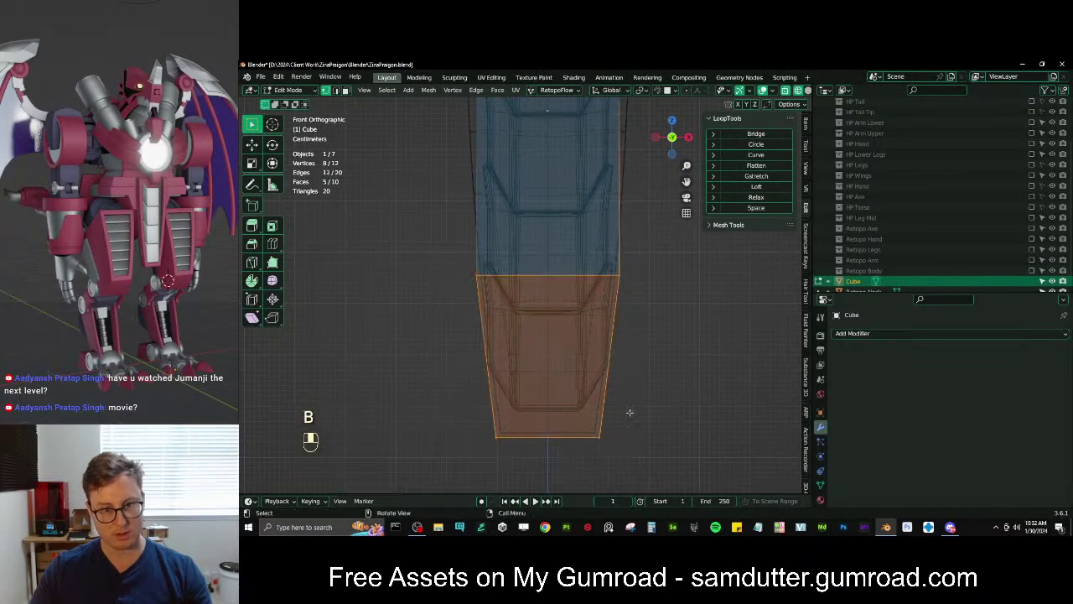
key("ctrl+r")
left_click(525, 266)
right_click(525, 267)
key("b")
left_click_drag(434, 240, 674, 476)
key("s")
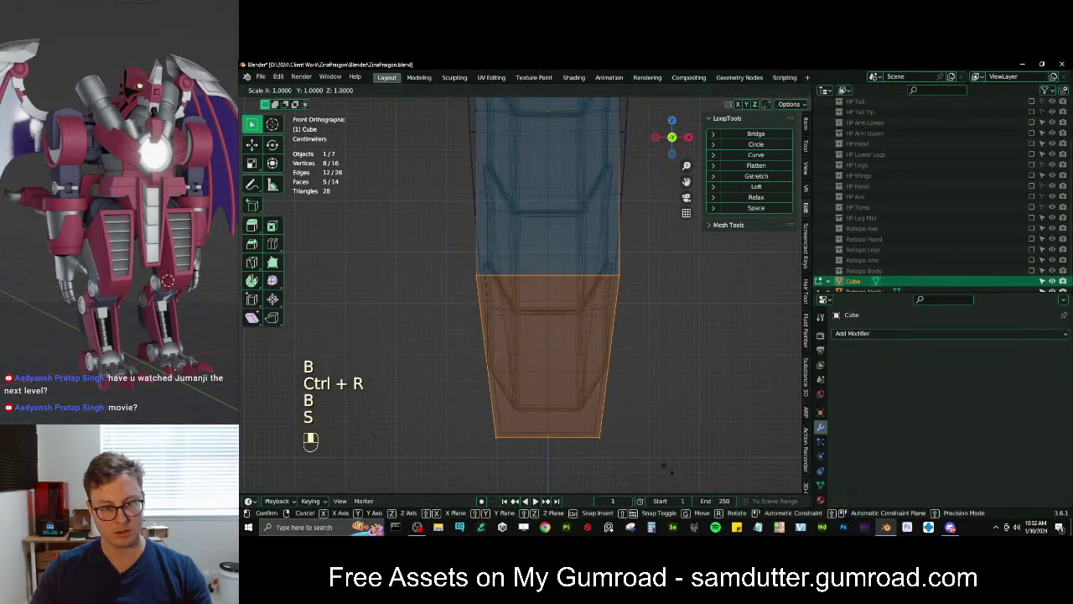
key("x")
left_click(642, 456)
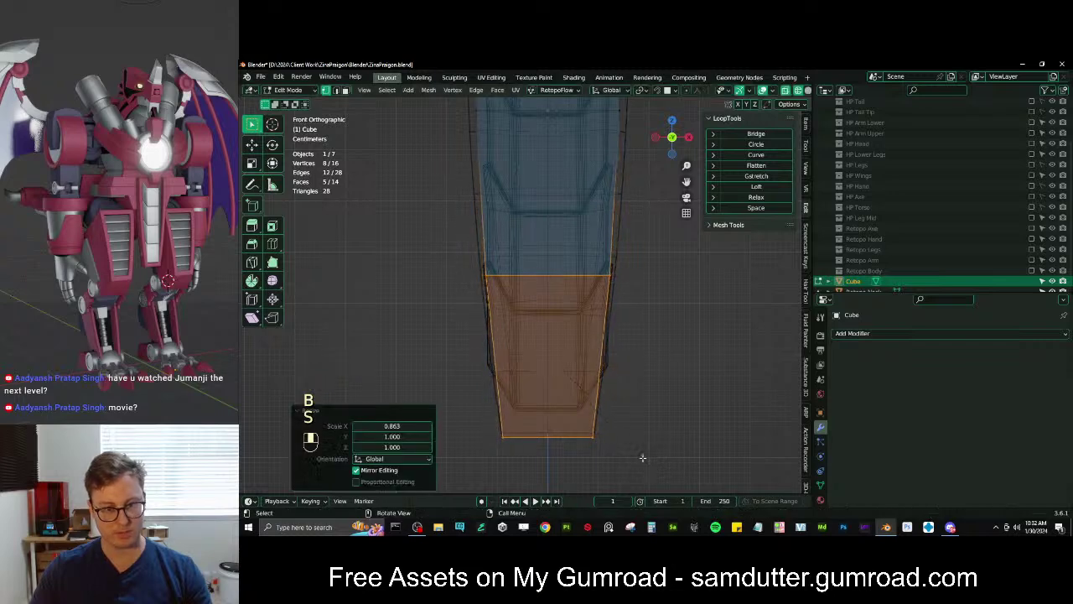
Scale the whole block along Y to about 0.66 and shift it along Y toward the flap
key("z")
mouse_move(701, 445)
middle_mouse_down()
mouse_move(570, 394)
mouse_move(537, 402)
mouse_move(599, 395)
mouse_move(635, 333)
middle_mouse_up()
key("a")
key("s")
key("y")
left_click(568, 342)
key("g")
key("y")
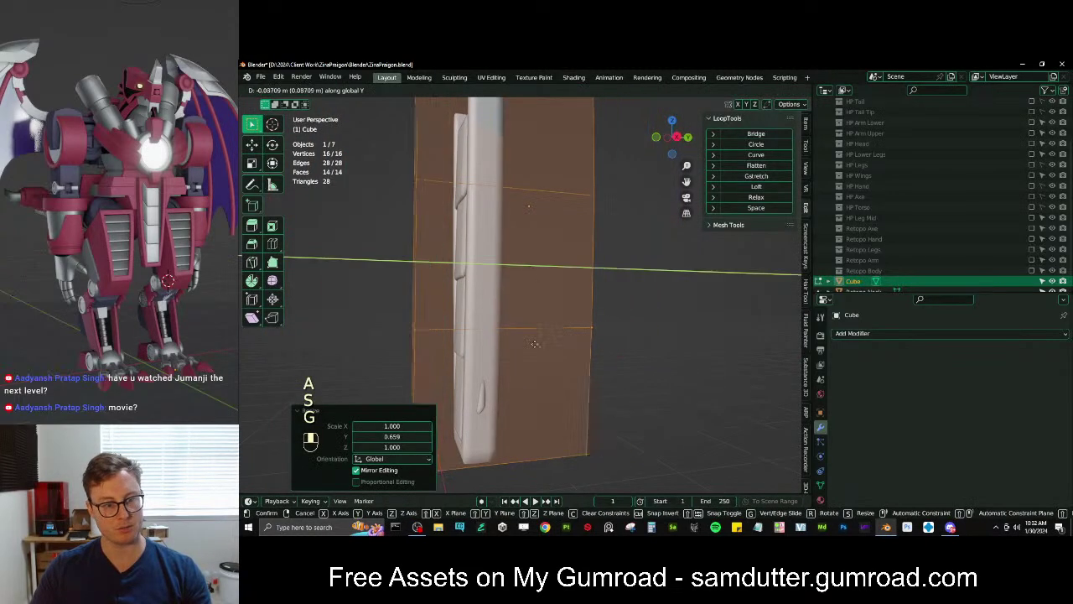
left_click(564, 337)
Thin the block along Y to about 0.2 m around the flap, leave mesh editing, and save the file
key("s")
key("y")
left_click(555, 335)
middle_click_drag(545, 337, 602, 337)
key("s")
key("y")
left_click(545, 354)
key("s")
left_click(619, 376)
key("Tab")
key("ctrl+s")
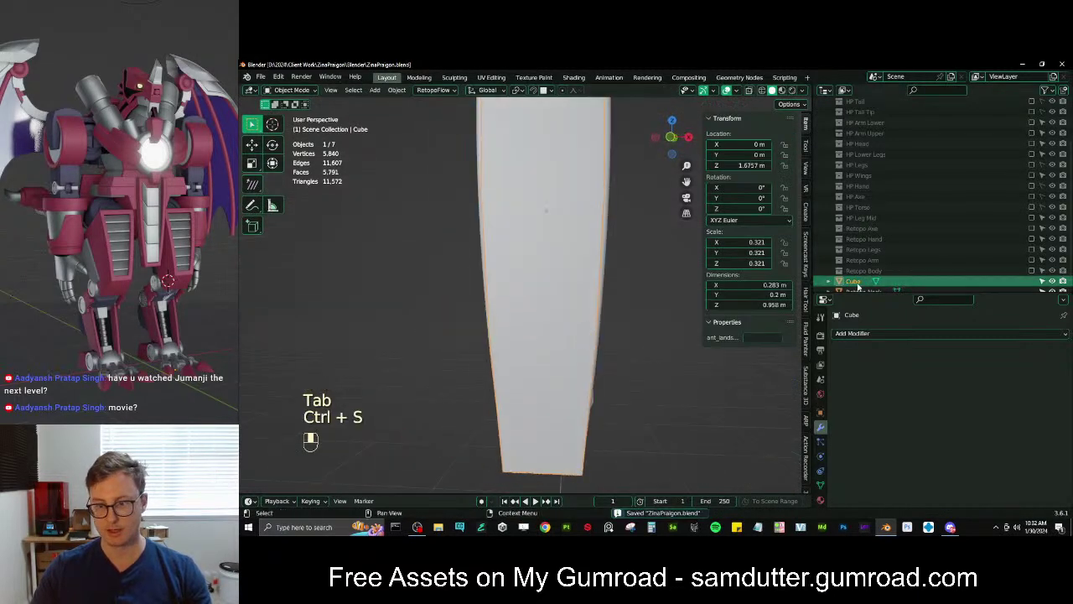
Rename the cube as "_Bool Flap"
double_click(856, 283)
type("Bool")
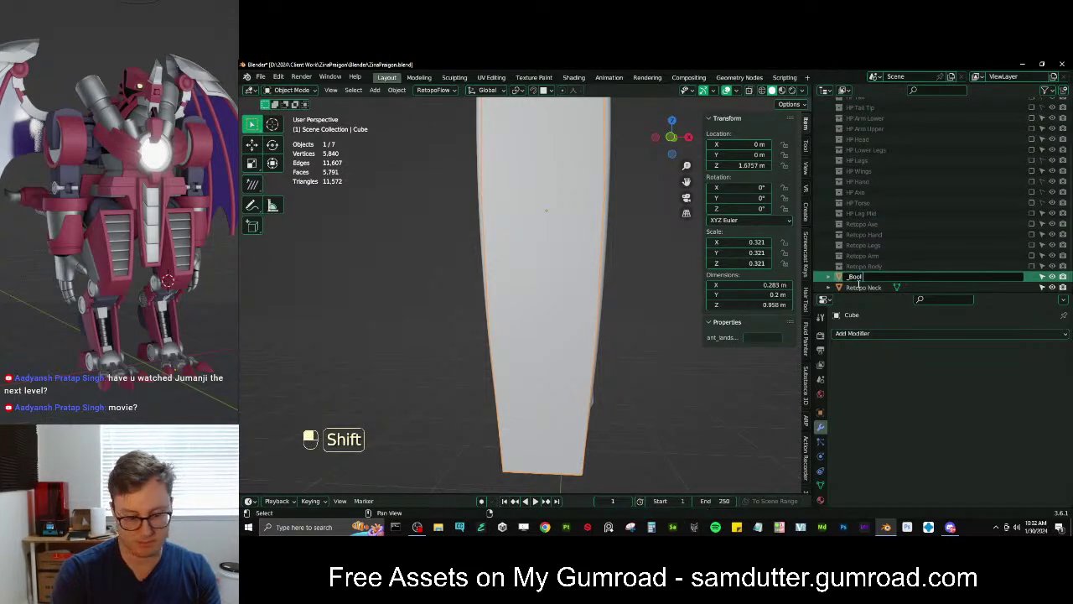
type("Flap")
key("Return")
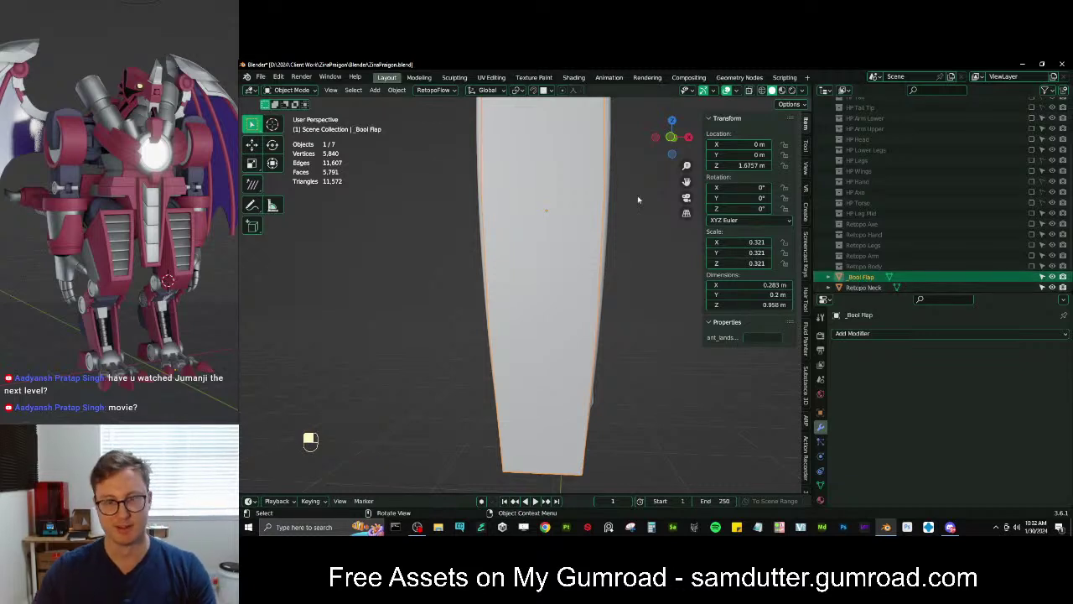
Apply all transforms to _Bool Flap, save the file, and move the object to the HIDDEN collection
key("ctrl+a")
left_click(540, 263)
key("ctrl+s")
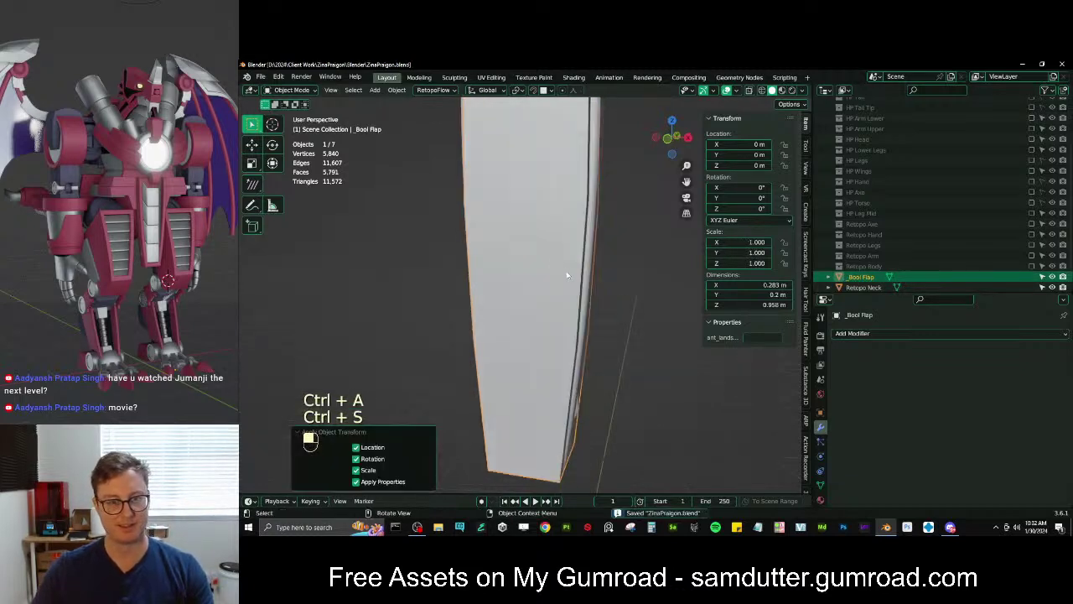
left_click_drag(860, 276, 868, 114)
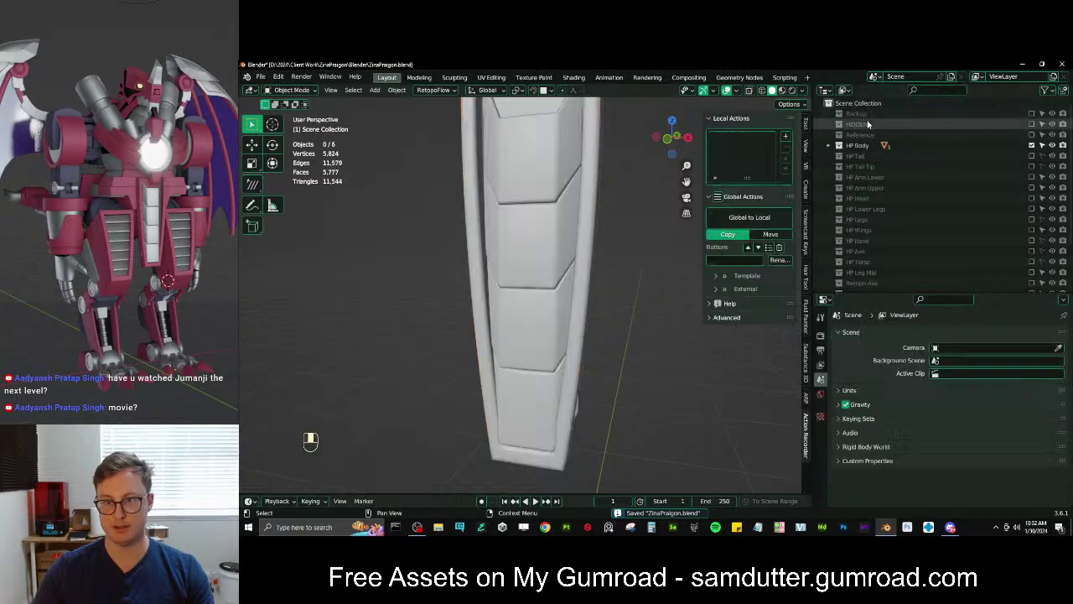
Add a Boolean modifier to the flap's segmented plates, with _Bool Flap as its object and the operation set to Intersect
left_click(566, 259)
left_click(847, 379)
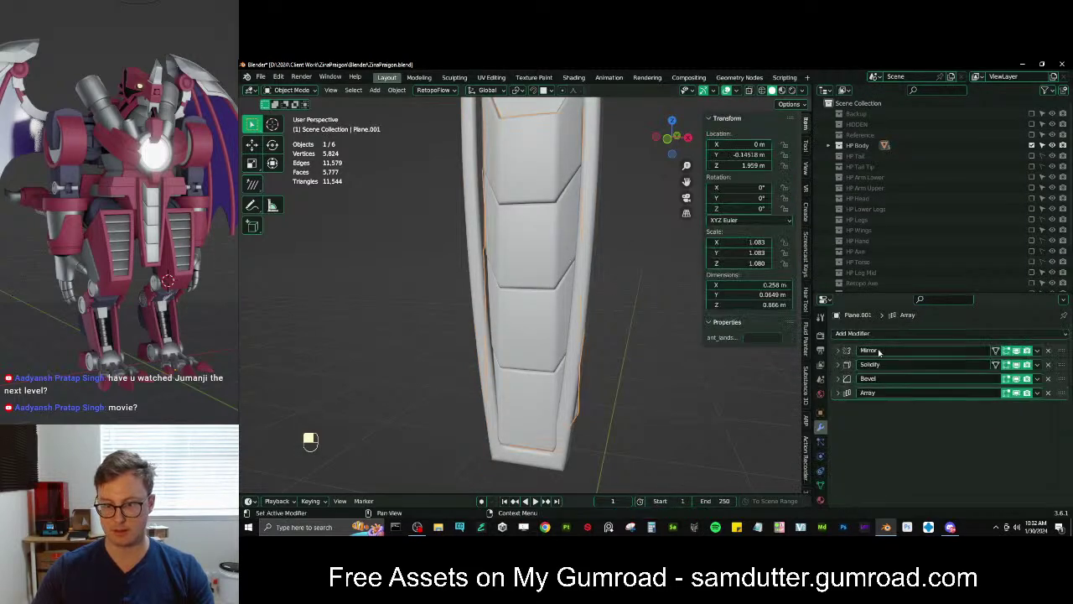
left_click(876, 334)
left_click(856, 141)
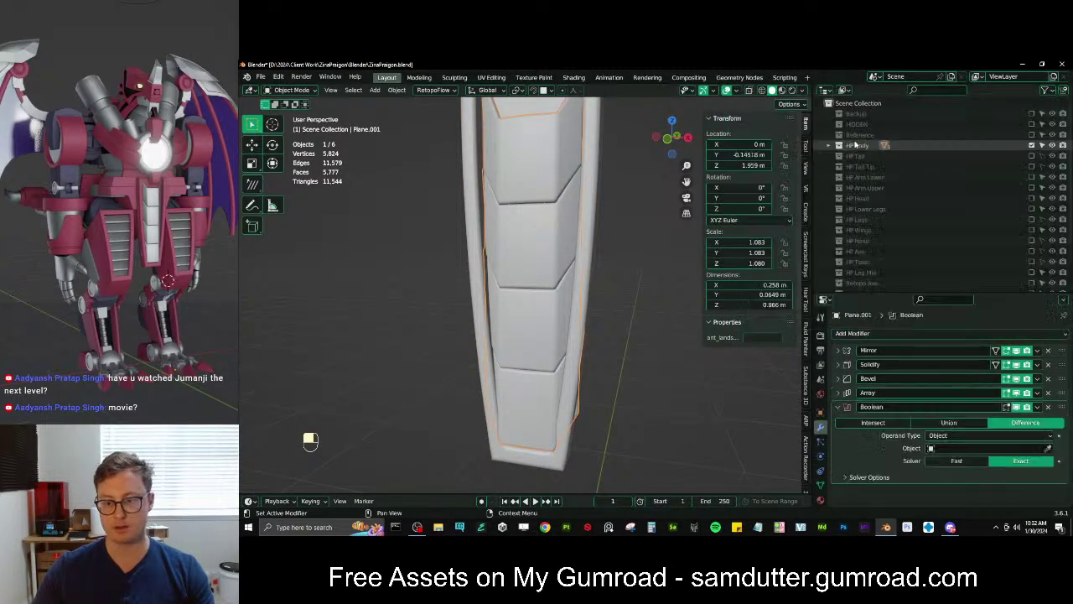
left_click(966, 448)
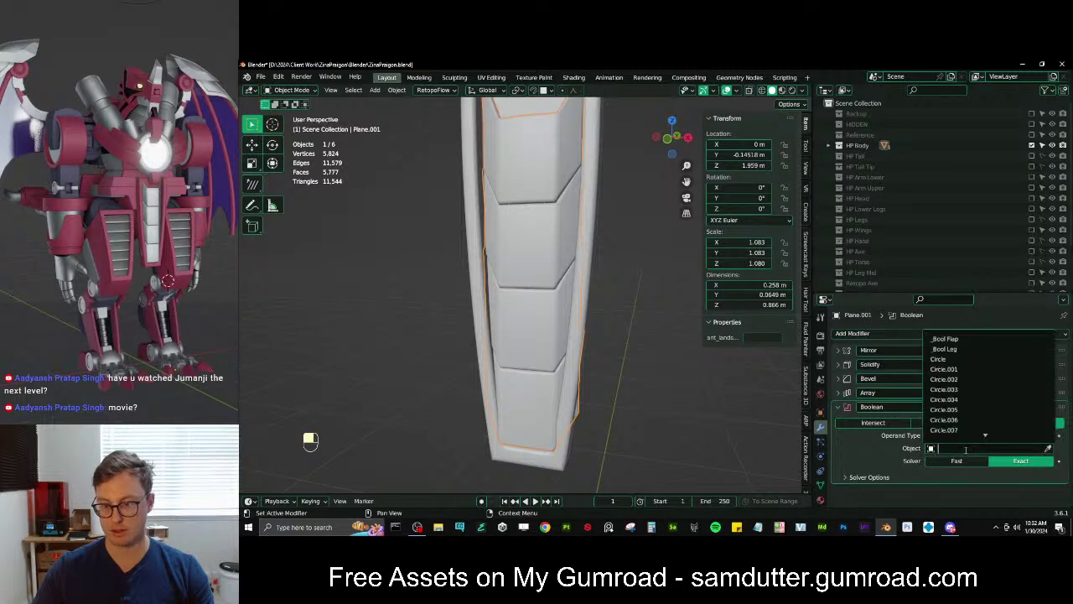
left_click(956, 340)
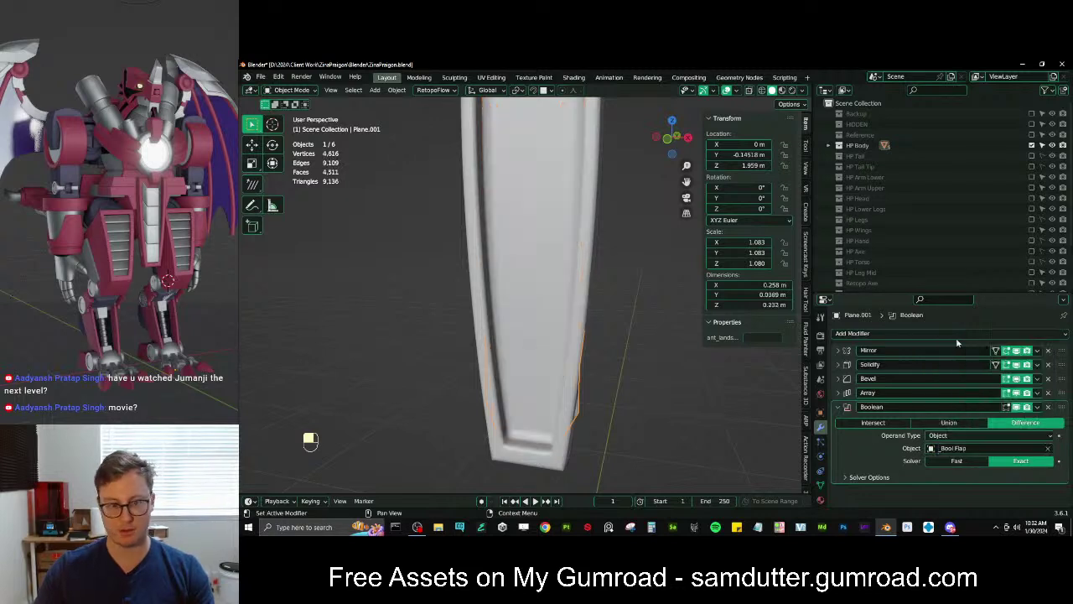
left_click(873, 423)
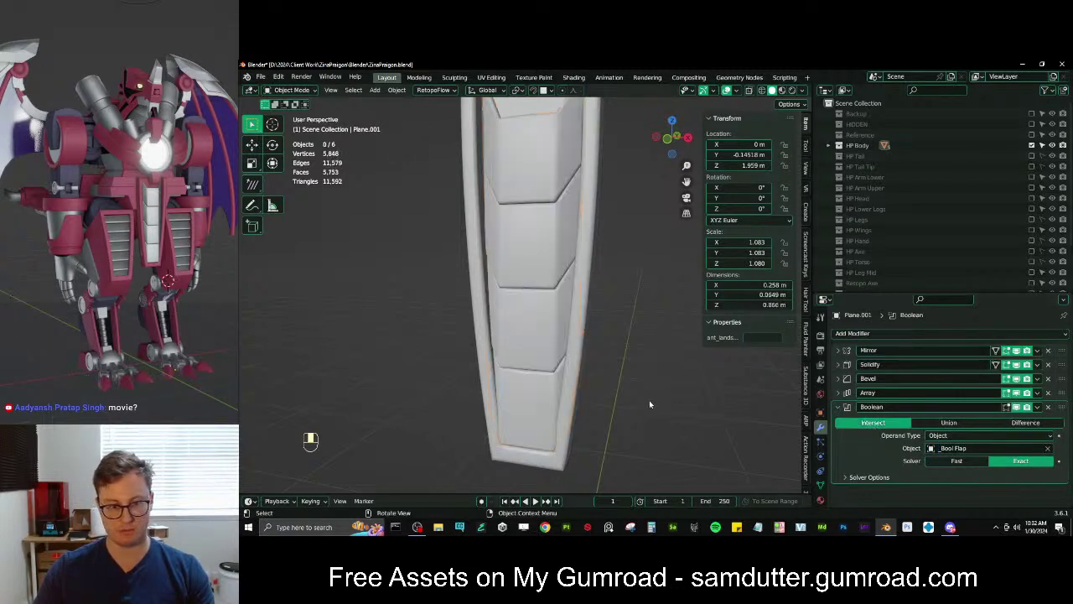
Rotate the segmented plates about 0.37° around X within the flap's frame and save the file
mouse_move(650, 404)
middle_mouse_down()
mouse_move(503, 405)
mouse_move(646, 394)
middle_mouse_up()
scroll(637, 390, "down", 5)
middle_click_drag(578, 374, 620, 395)
scroll(579, 373, "up", 5)
left_click(580, 390)
key("r")
key("x")
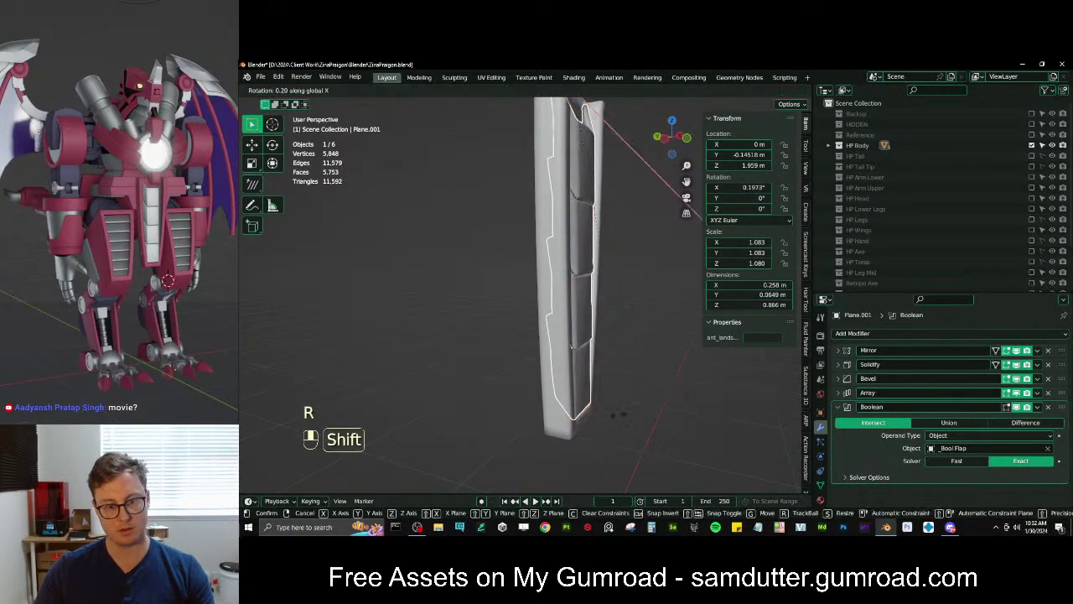
left_click(601, 423)
left_click(633, 411)
middle_click_drag(632, 409, 489, 366)
scroll(529, 386, "down", 5)
scroll(495, 360, "up", 4)
key("ctrl+s")
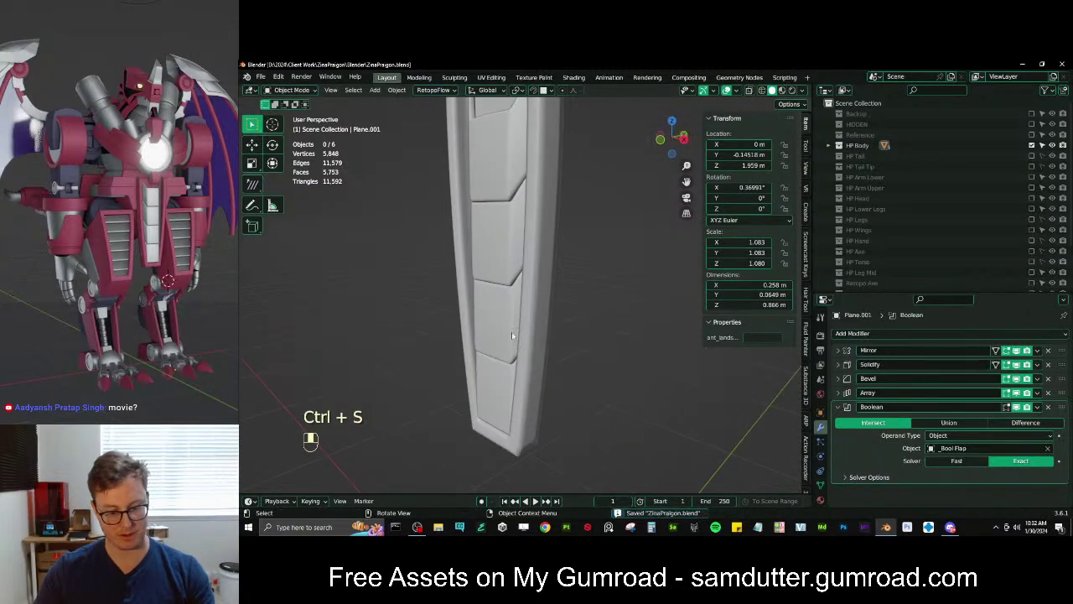
key("slash")
scroll(519, 336, "down", 5)
middle_click_drag(537, 294, 574, 372, "shift")
scroll(539, 320, "up", 3)
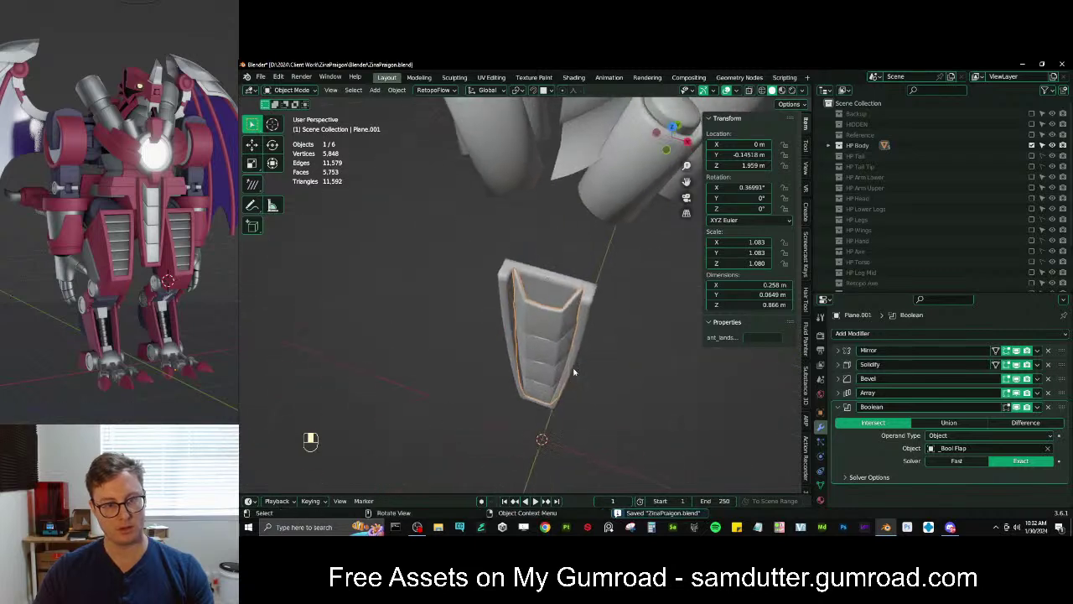
Try raising the segmented plates within the flap with two moves along Z, about 0.079 m and 0.068 m
middle_click_drag(550, 318, 533, 298)
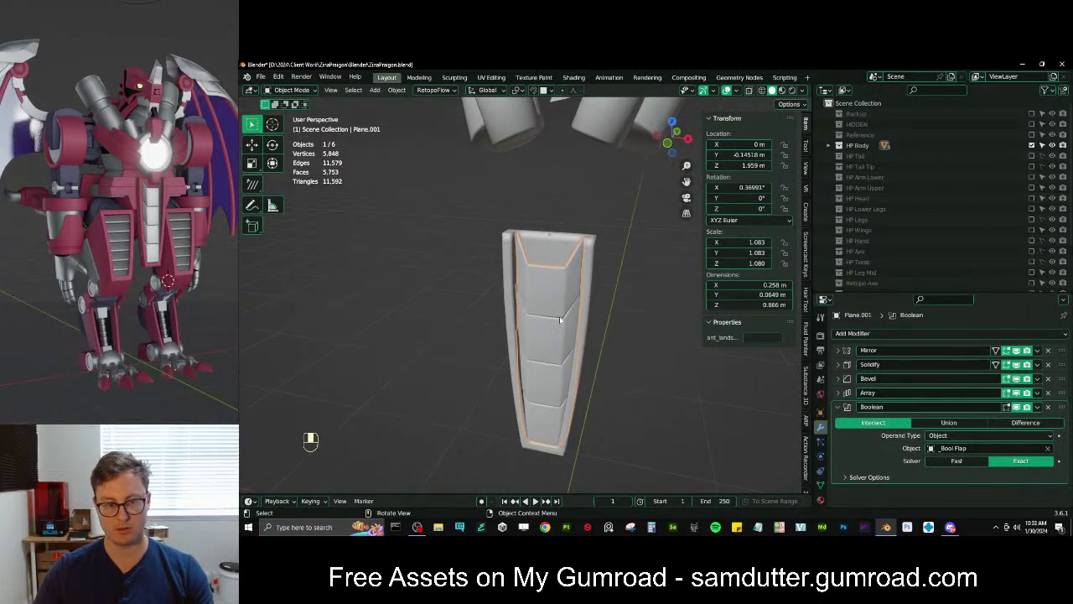
key("g")
key("z")
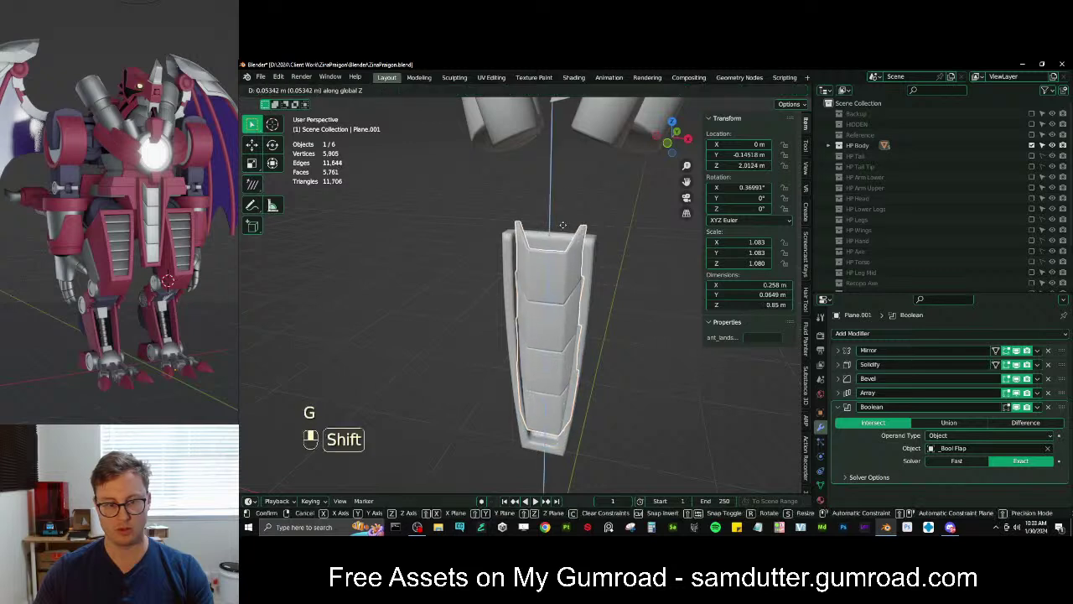
left_click(561, 153)
key("g")
key("z")
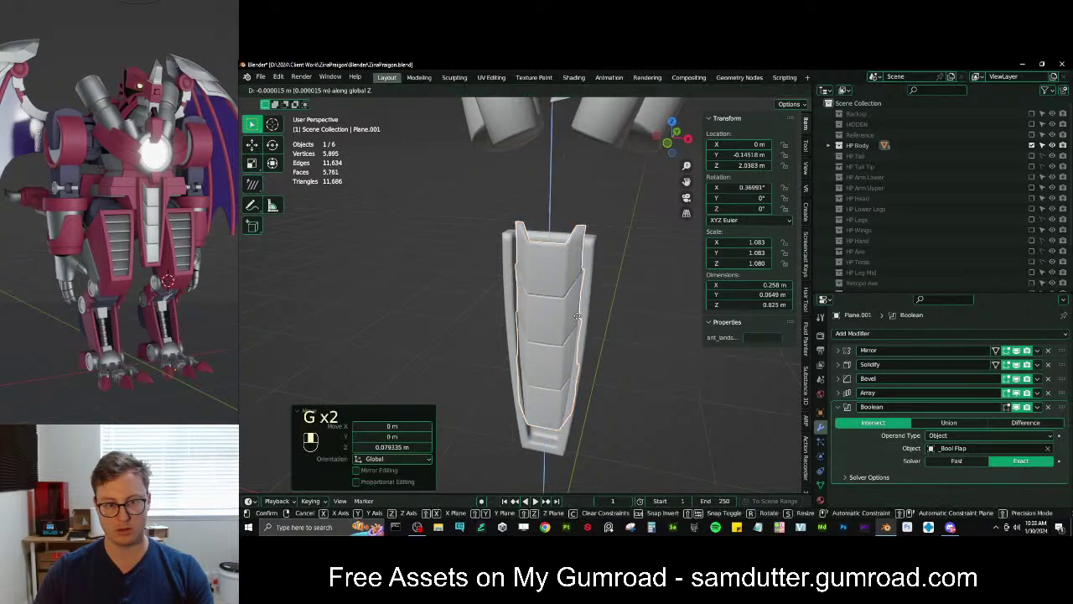
left_click(574, 109)
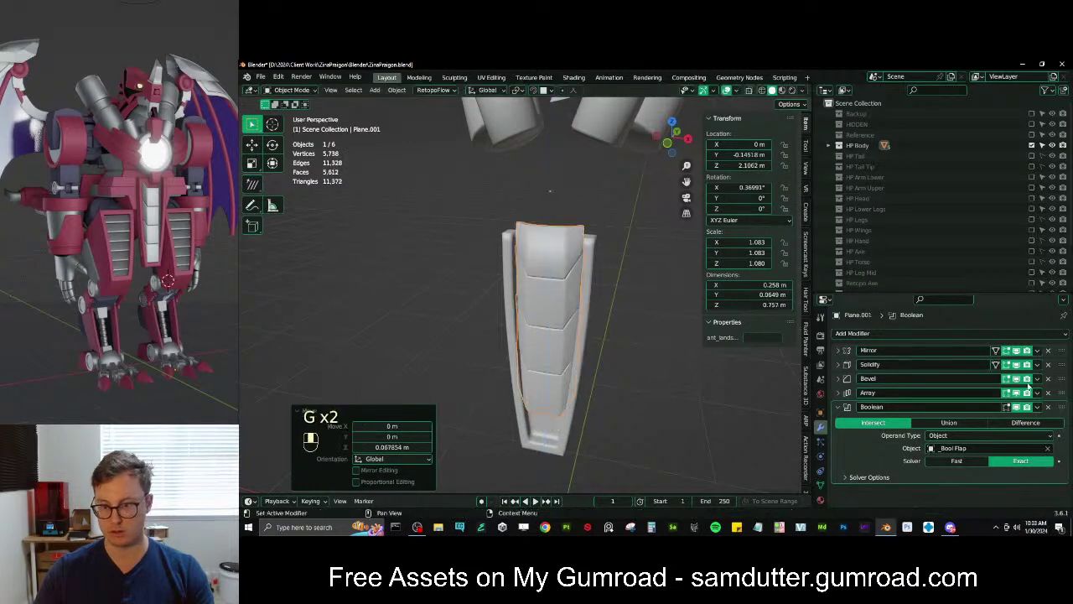
Try an Array count of 5 on the segmented plates, and return it to 4
left_click(840, 392)
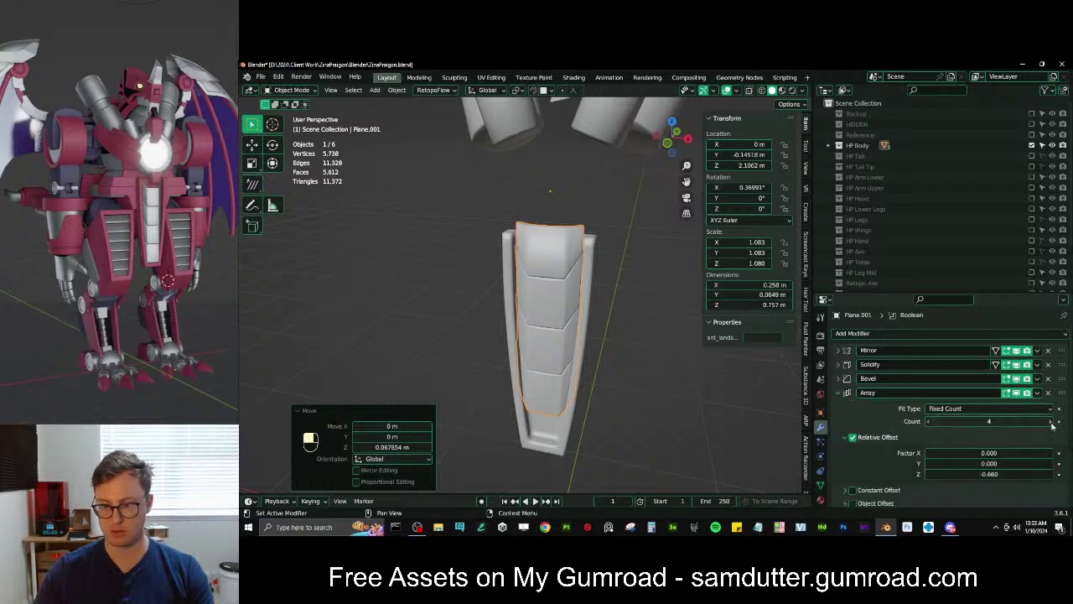
left_click(1052, 422)
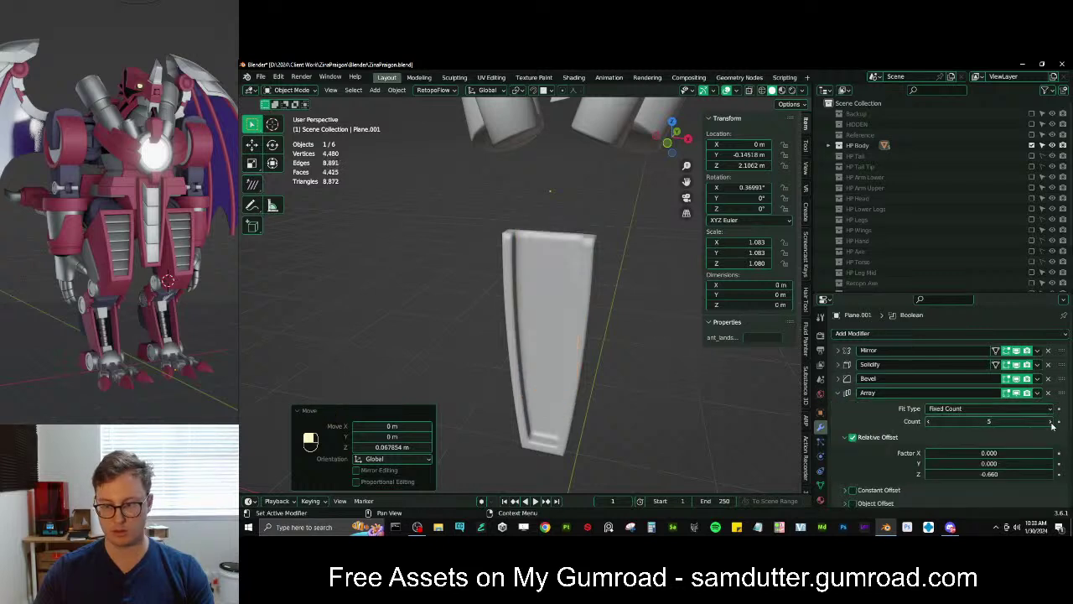
left_click(927, 421)
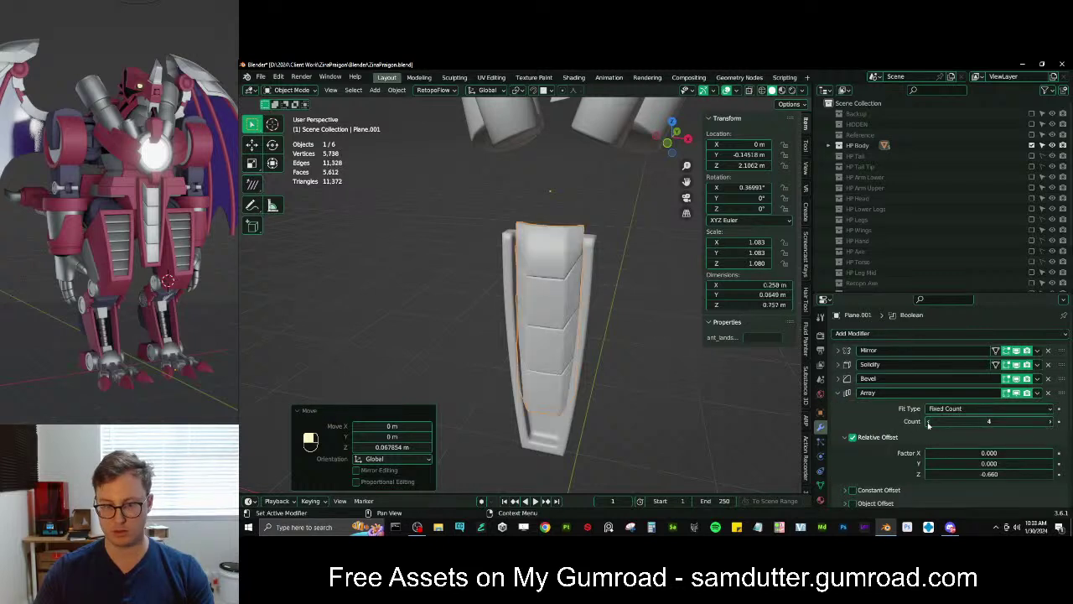
Undo the Array count changes and the two Z moves of the segmented plates
middle_click_drag(518, 411, 612, 393)
key("ctrl+z")
key("ctrl+z")
key("ctrl+z")
key("ctrl+z")
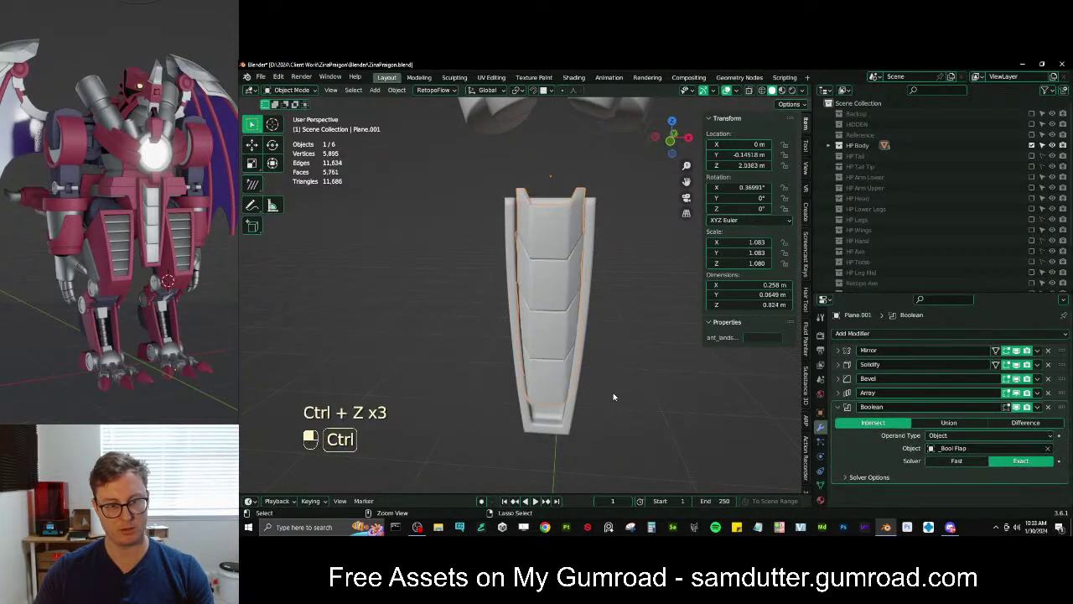
Save the file with the segmented plates in their original position
middle_click_drag(600, 379, 525, 309)
key("ctrl+s")
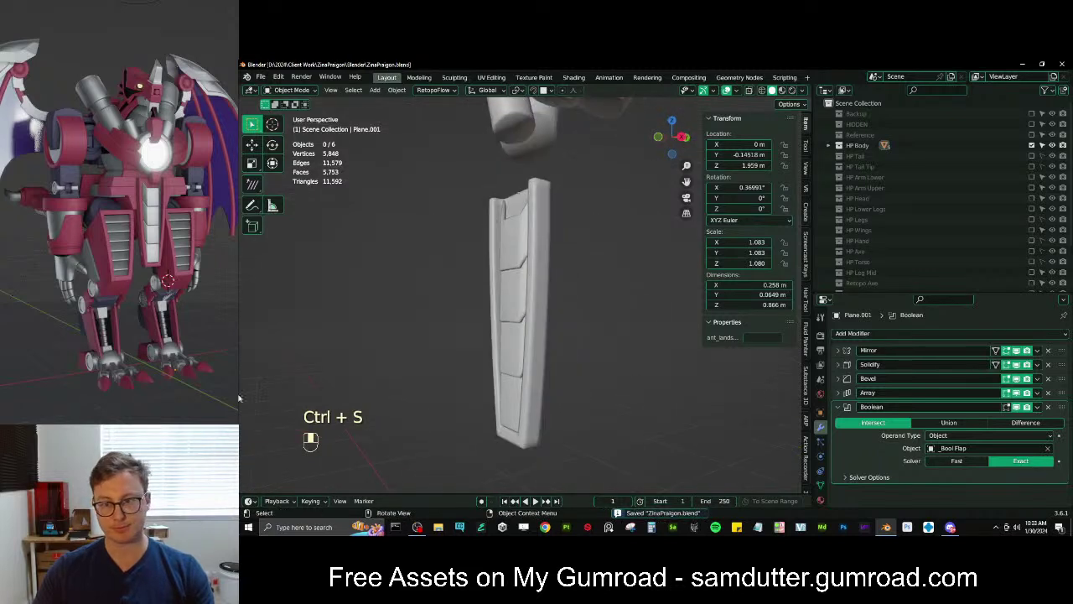
scroll(929, 239, "down", 4)
scroll(575, 266, "down", 6)
middle_click_drag(575, 262, 580, 283)
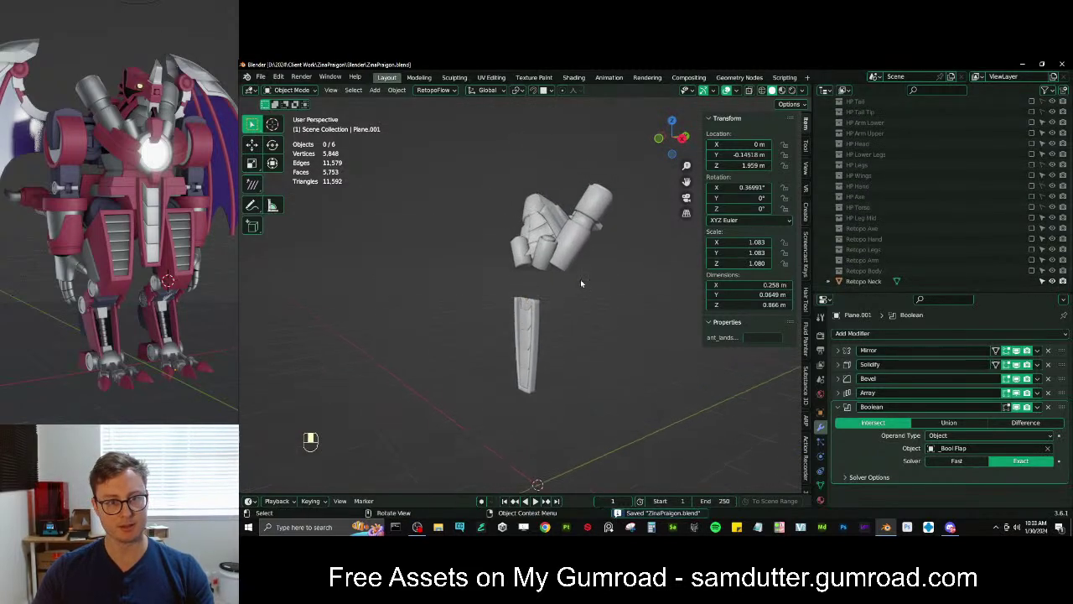
Add a plane mesh and rename it Retopo Flap
left_click(529, 318)
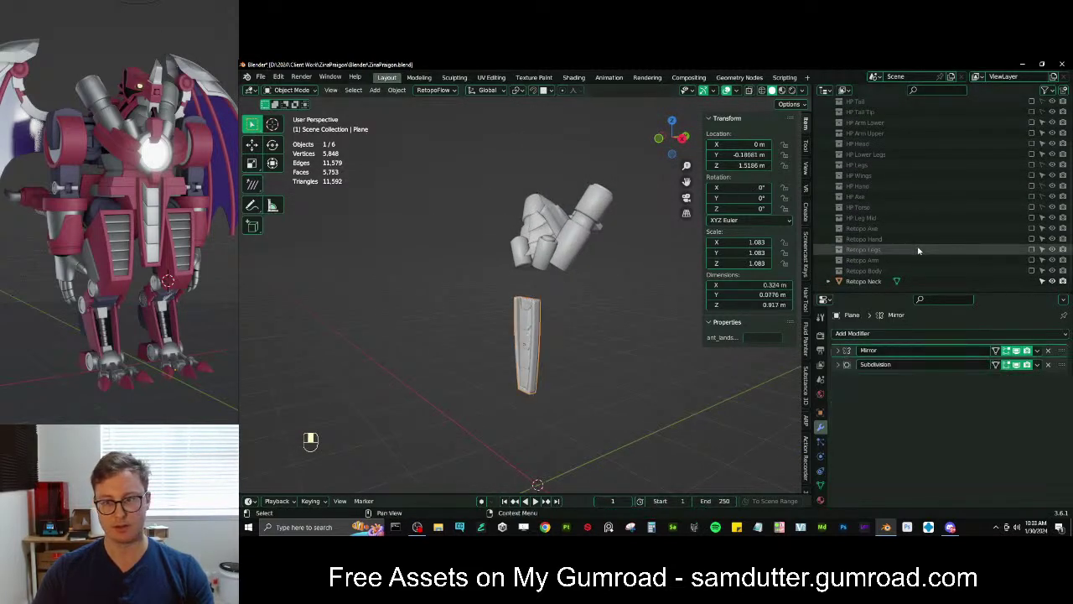
scroll(917, 250, "up", 5)
scroll(916, 252, "down", 5)
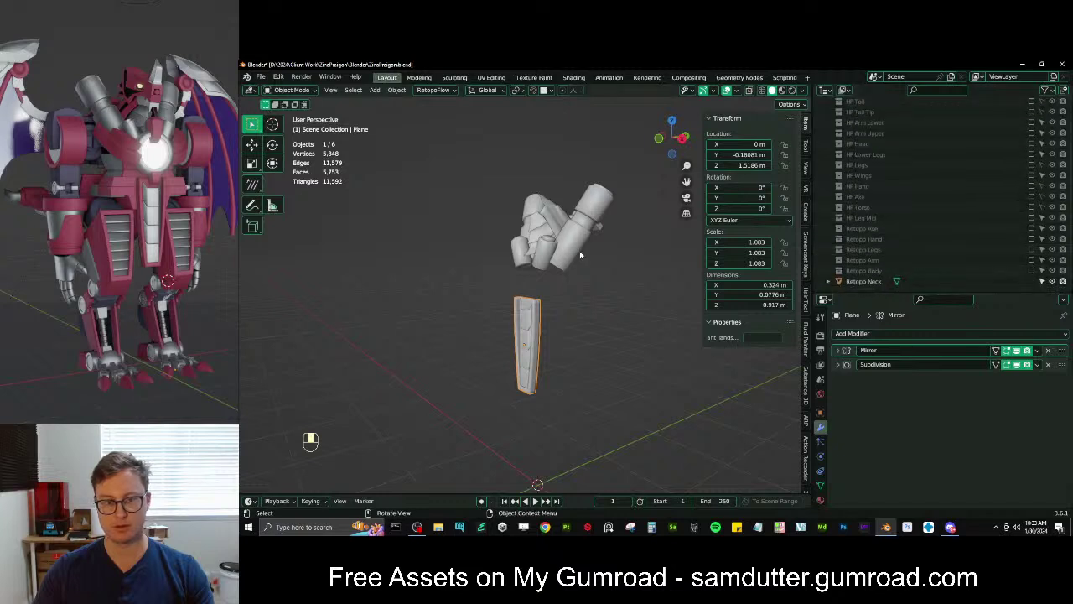
key("shift+a")
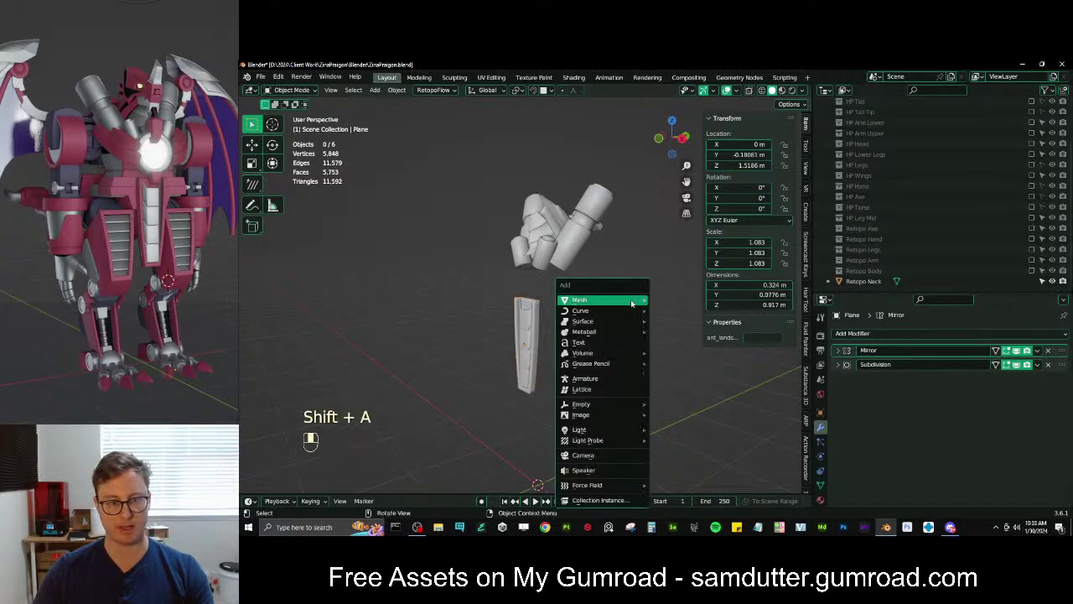
left_click(658, 303)
scroll(866, 276, "down", 1)
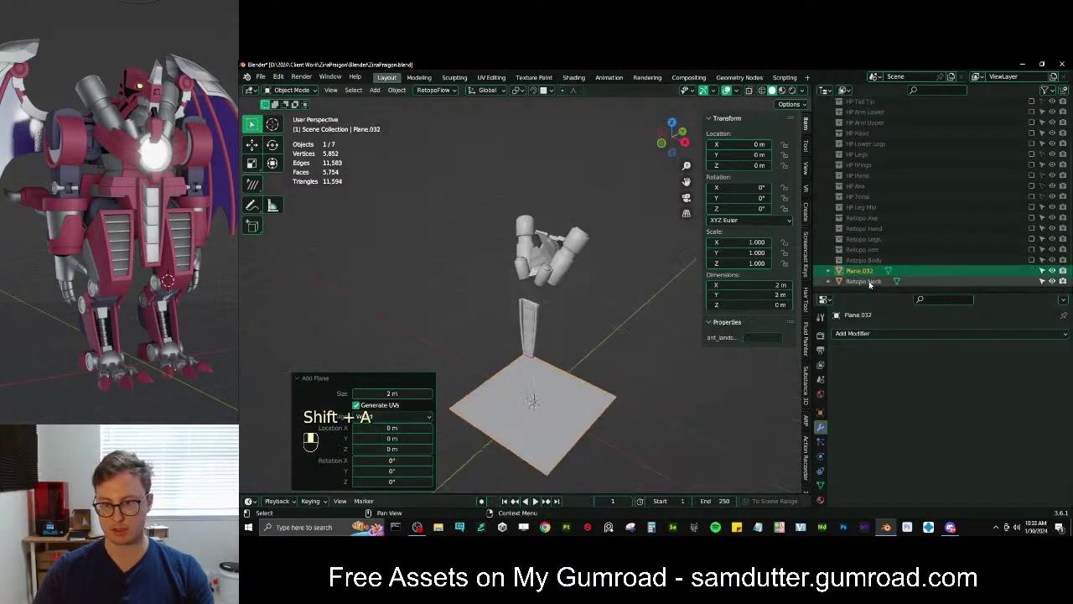
double_click(866, 270)
type("Reto")
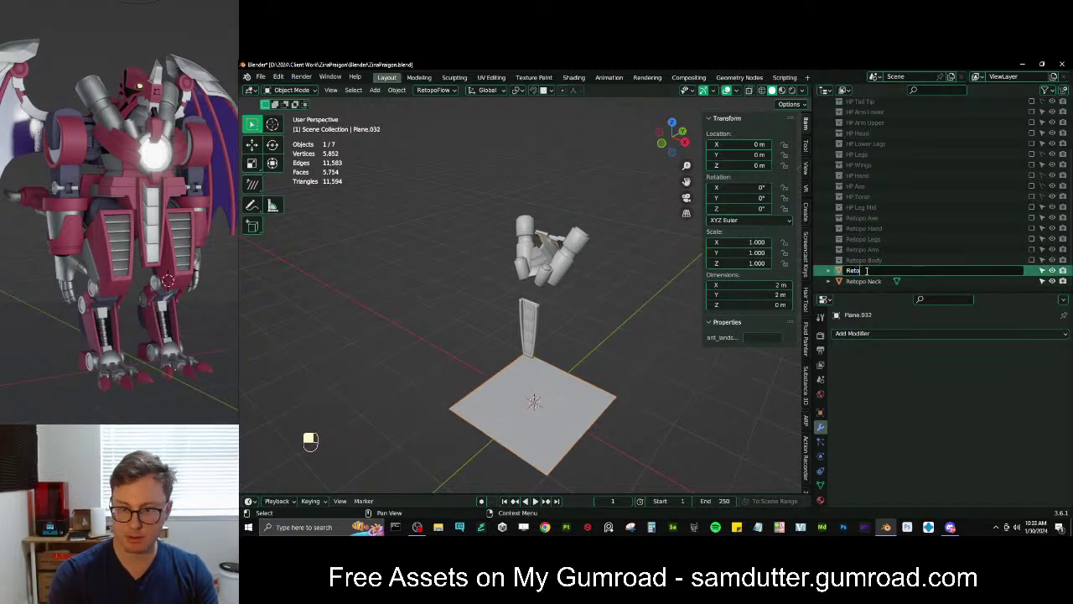
type("po Flap")
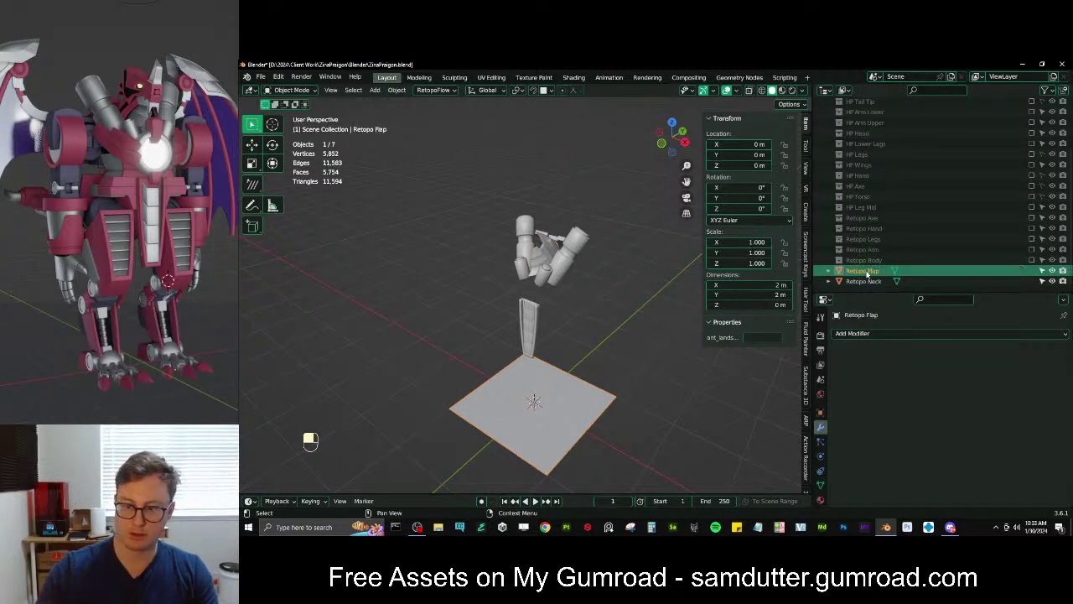
key("Return")
Rotate the Retopo Flap plane's geometry 90° about X in Edit Mode
middle_click_drag(545, 352, 569, 343)
key("Tab")
key("r")
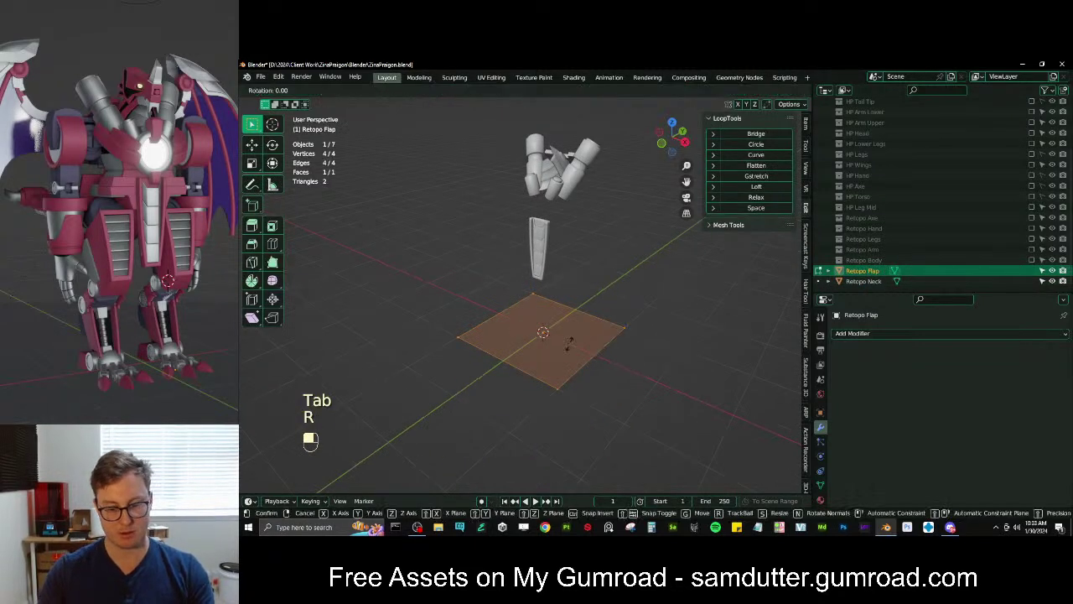
key("x")
key("9")
key("0")
key("Return")
In front view, scale the plane down to a small square and raise it about 1.99 m along Z
key("KP_1")
key("s")
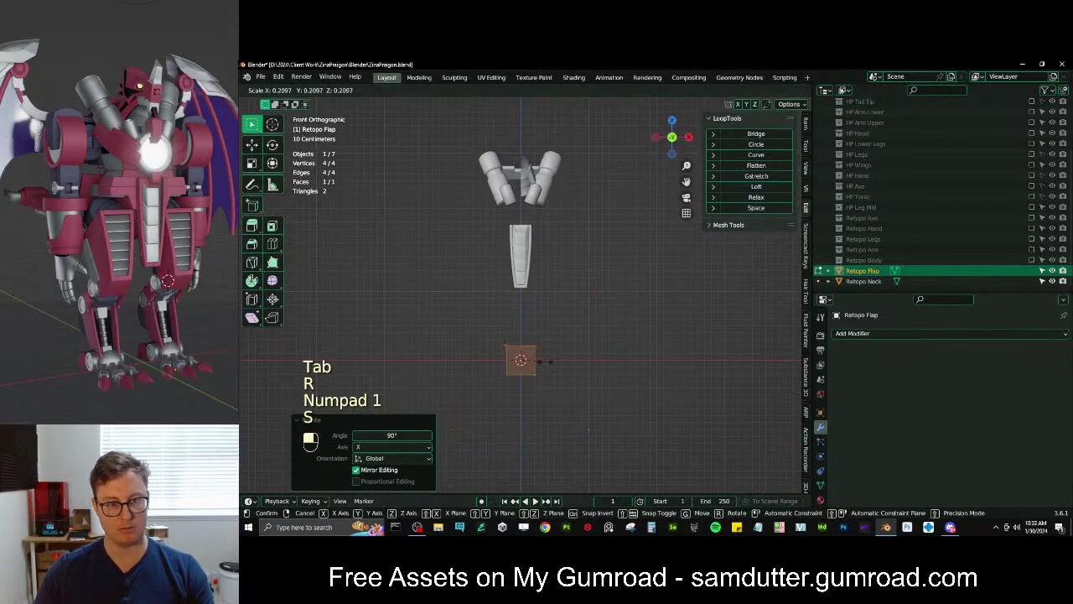
left_click(539, 357)
key("s")
left_click(537, 347)
key("g")
key("z")
left_click(531, 211)
Enable snapping, move the plane onto the flap's upper plate, and align its left edge with the centre line
scroll(531, 211, "up", 8)
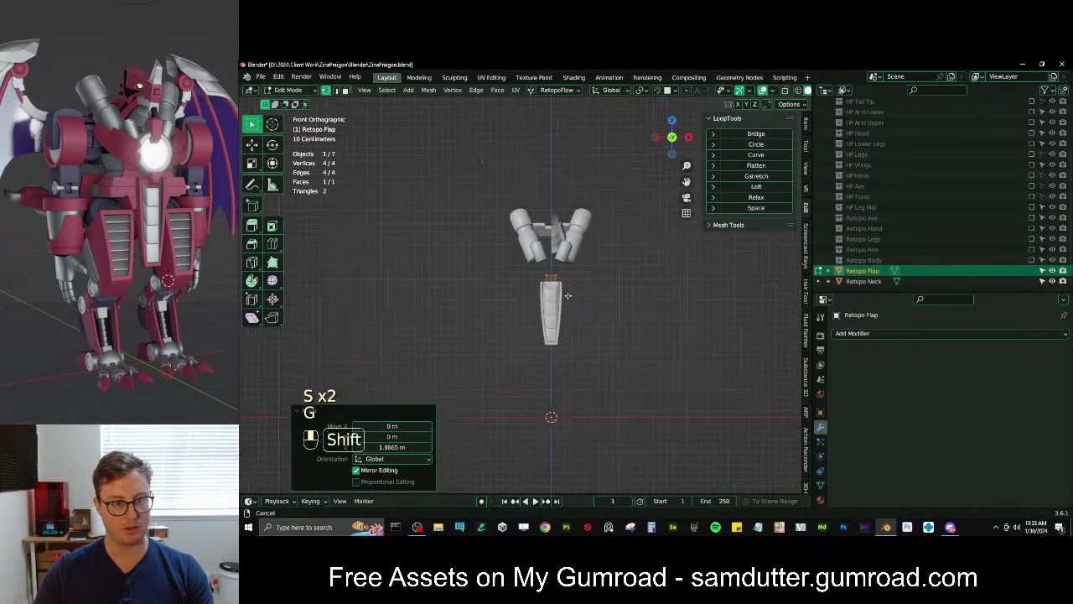
key("shift+Tab")
key("g")
left_click(539, 296)
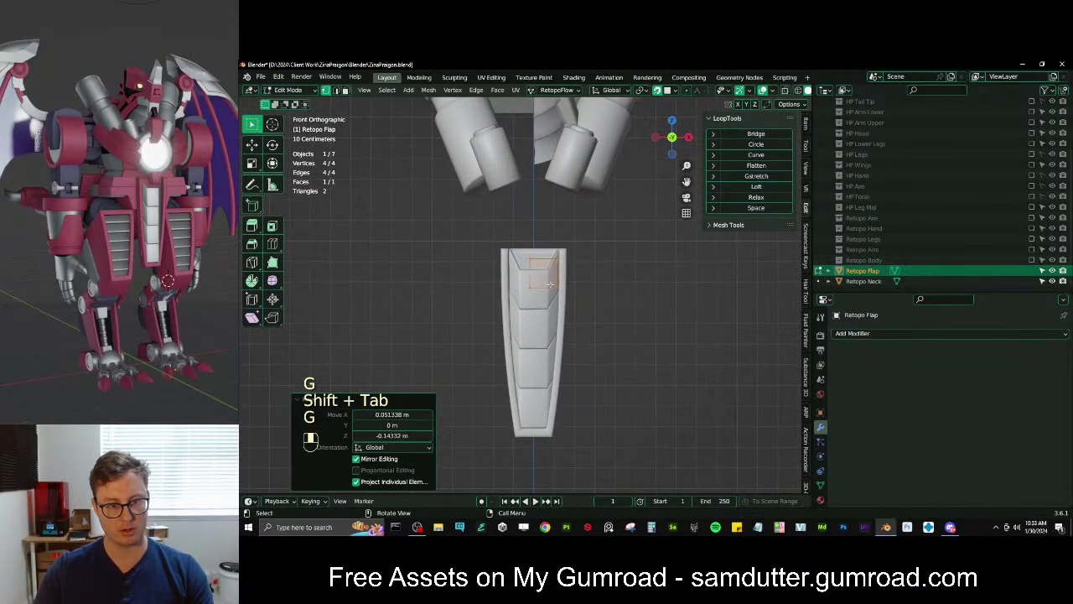
scroll(562, 294, "up", 5)
key("g")
left_click(578, 287)
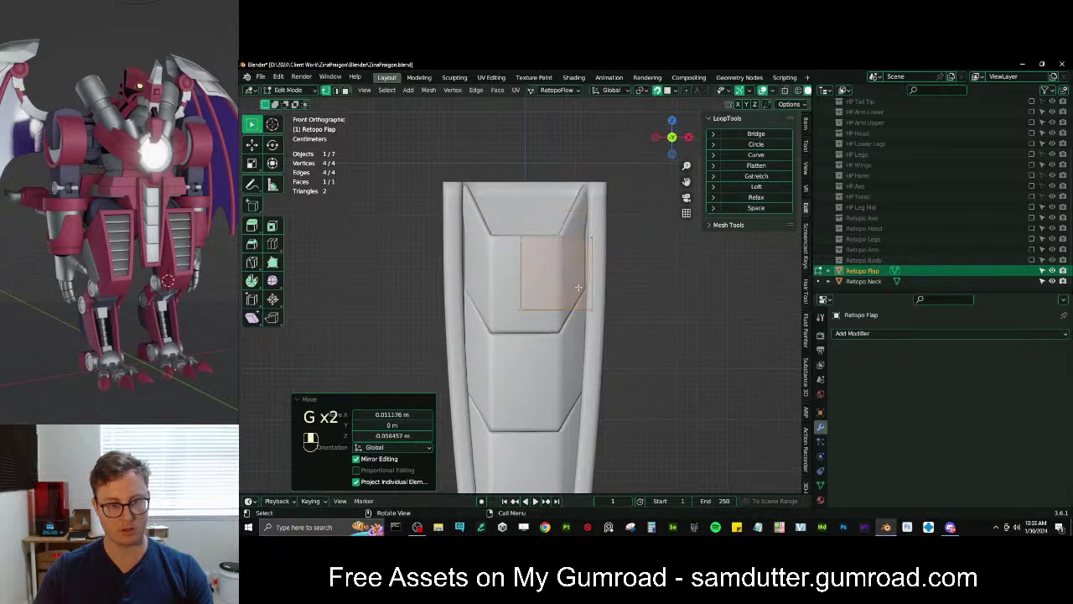
left_click(516, 291)
left_click(806, 127)
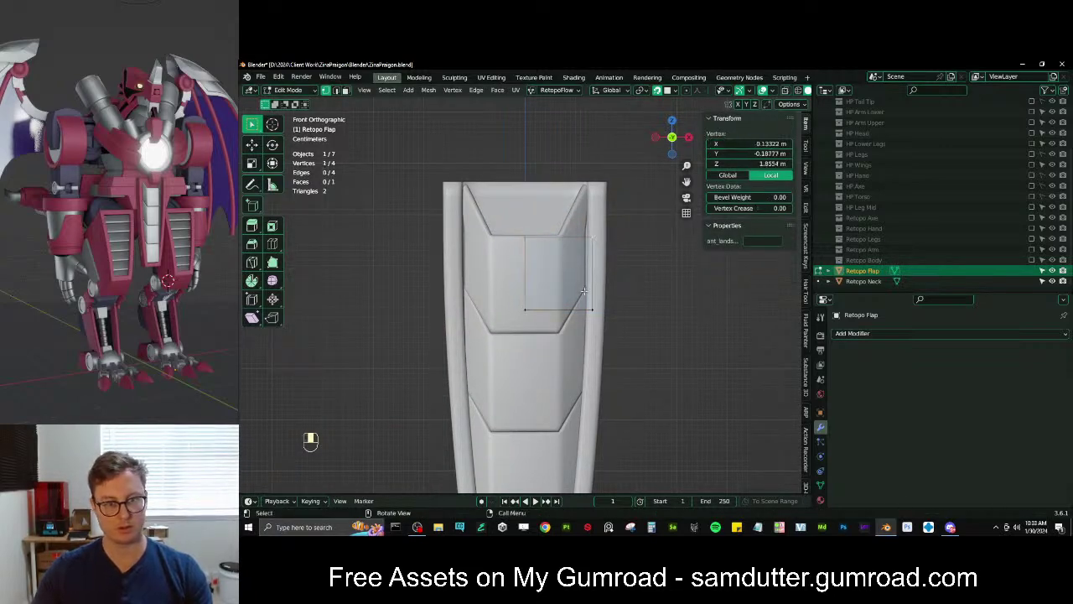
Move the plane's right-hand vertices inward along X to line up with the upper plate's corner
key("g")
key("x")
left_click(563, 311)
middle_click_drag(563, 312, 550, 249, "shift")
scroll(550, 249, "down", 1)
Move the plane's two lower vertices about 0.617 m down along Z to the bottom of the lowest plate
left_click(516, 249)
key("b")
left_click_drag(501, 233, 557, 272)
middle_click_drag(541, 275, 545, 200, "shift")
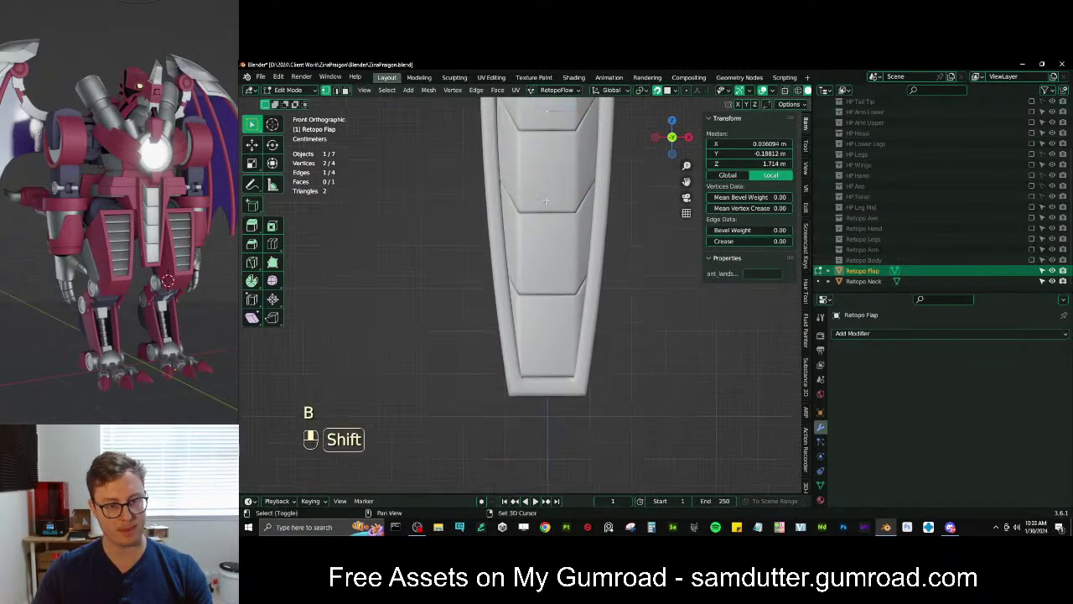
scroll(546, 200, "down", 2)
key("g")
key("z")
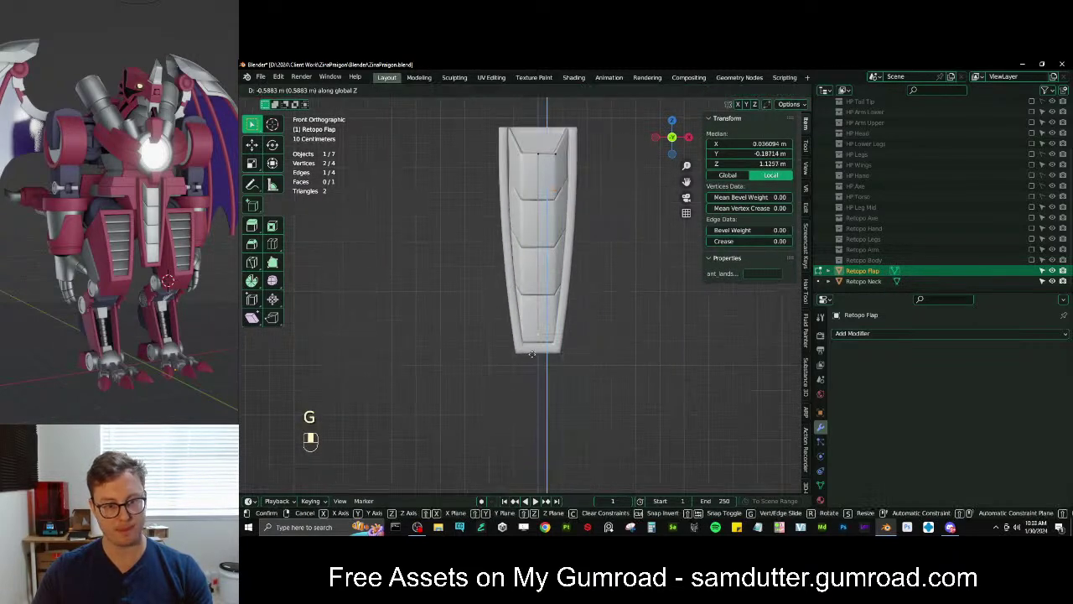
left_click(535, 361)
Move the lower-right vertex about 0.011 m inward along X to the lowest plate's bottom corner
scroll(553, 359, "up", 4)
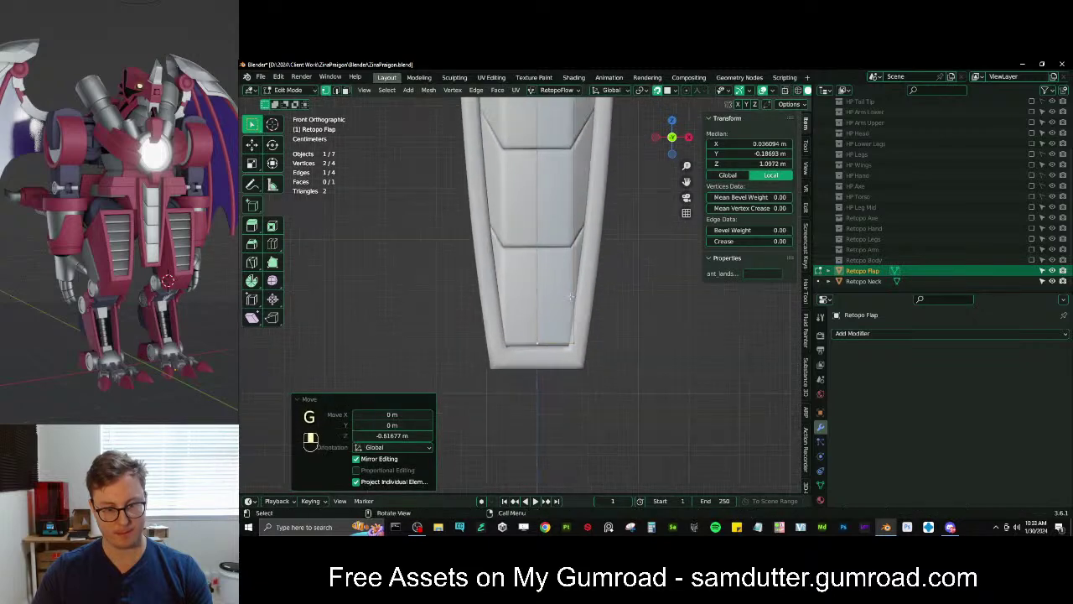
scroll(586, 357, "up", 2)
left_click(606, 365)
key("g")
key("x")
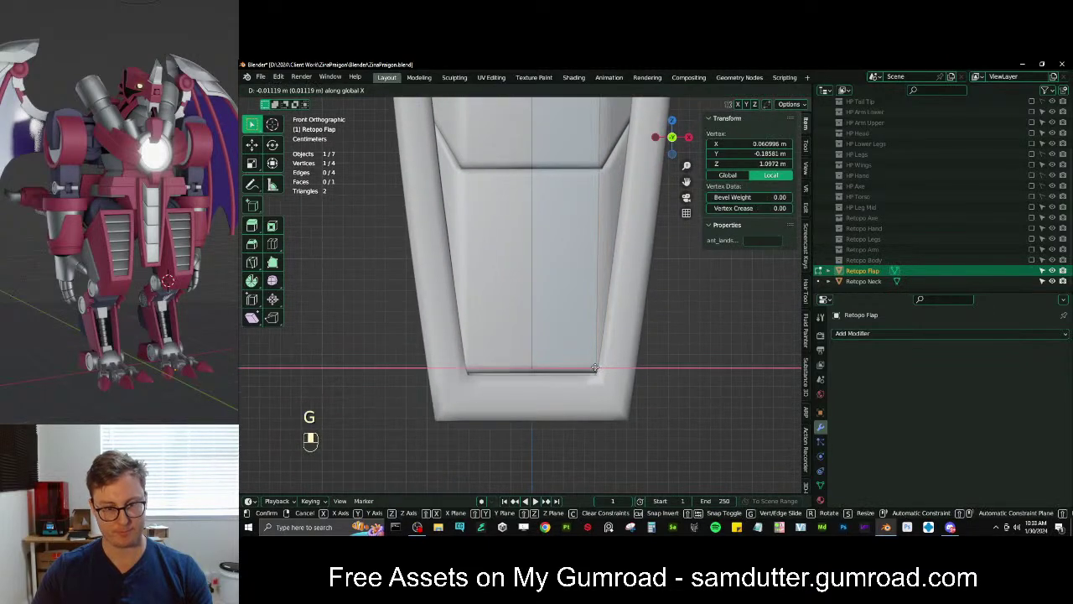
left_click(596, 367)
Add three evenly spaced horizontal loop cuts across the long Retopo Flap face
scroll(597, 335, "down", 2)
middle_click_drag(605, 107, 595, 299, "shift")
scroll(594, 299, "up", 2, "shift")
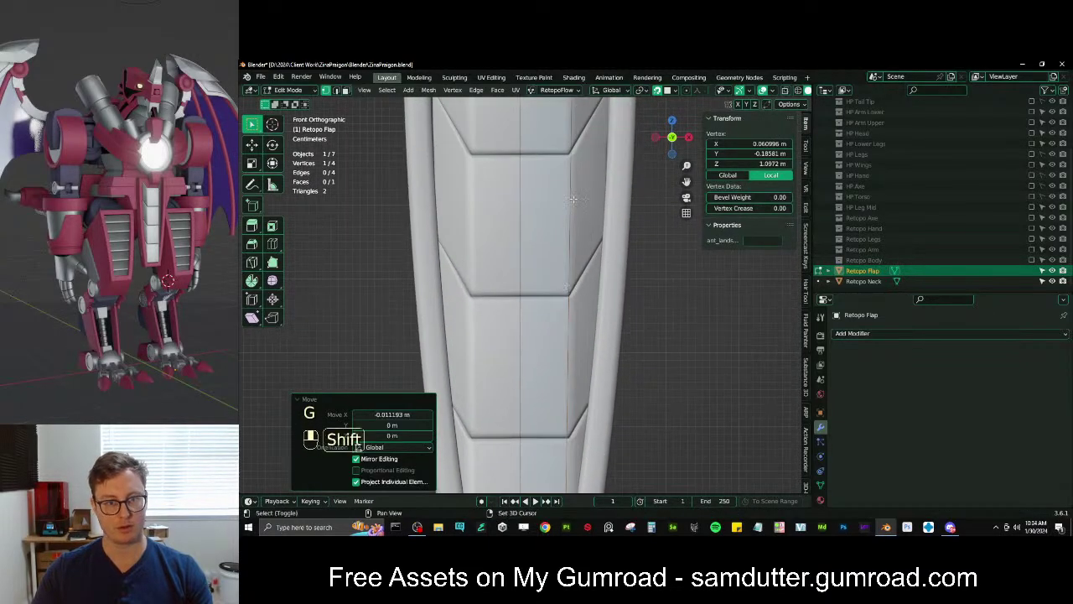
scroll(573, 199, "up", 2, "shift")
key("ctrl+r")
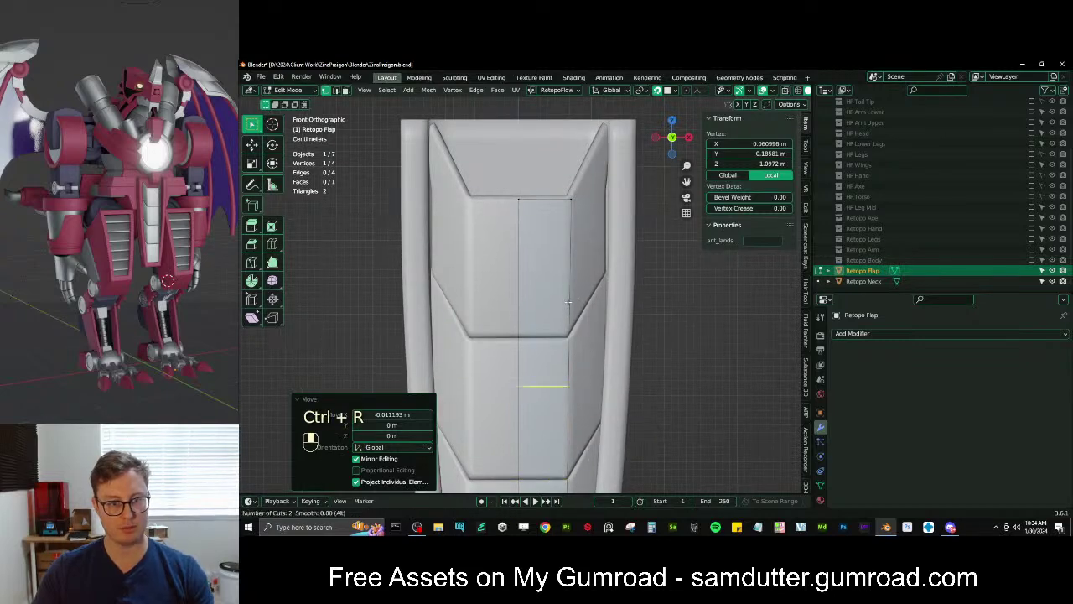
left_click(568, 303)
right_click(568, 305)
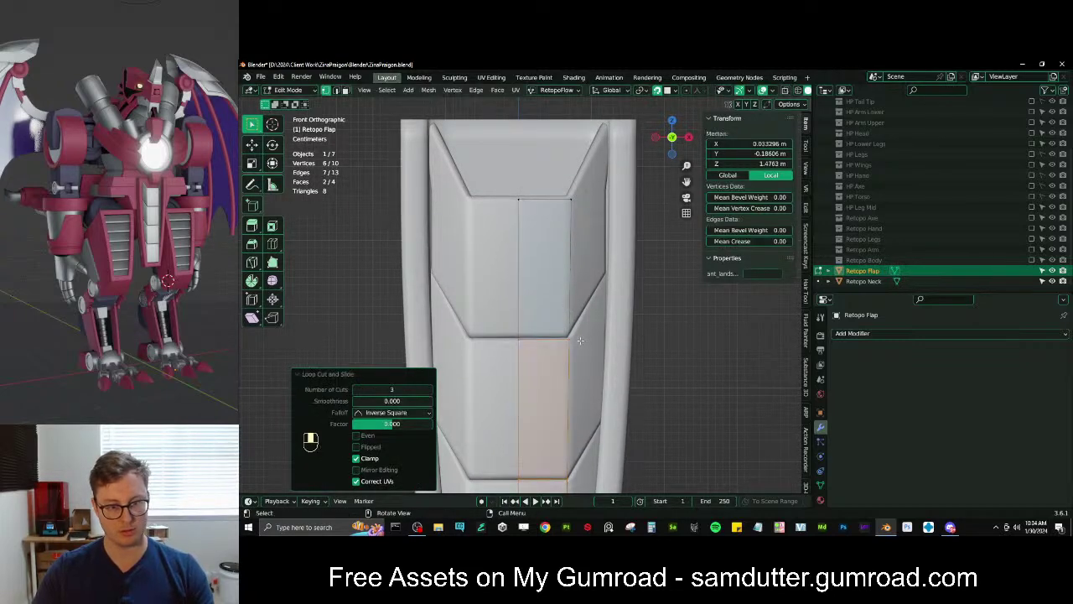
Try snapping the right-hand loop-cut vertices onto the plate corners, undoing each move
left_click(580, 341)
scroll(582, 343, "up", 2)
middle_click_drag(599, 369, 595, 353, "shift")
key("g")
left_click(591, 344)
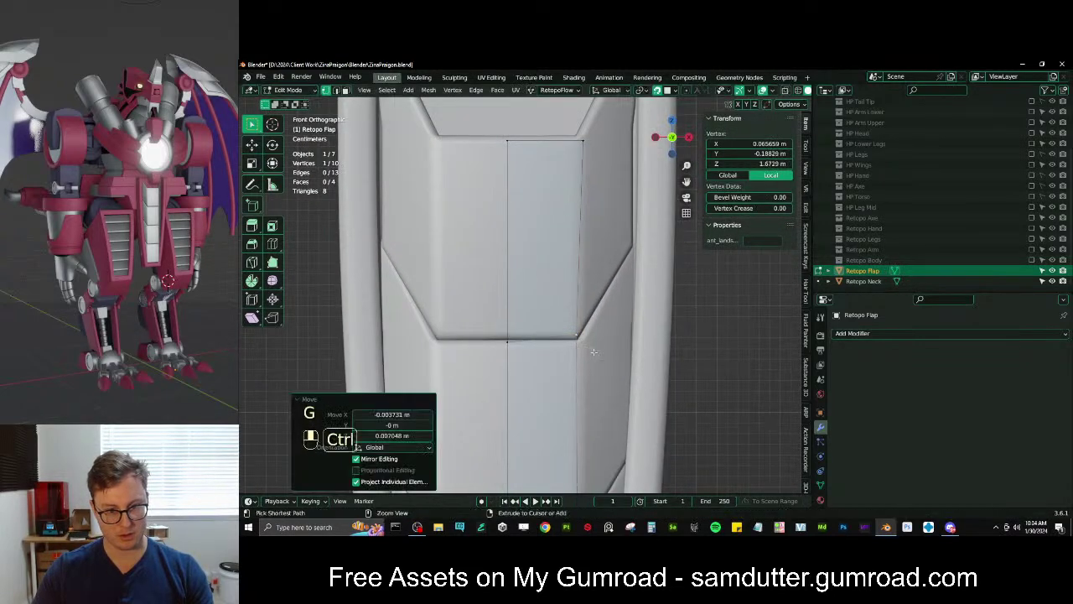
key("ctrl+z")
scroll(578, 339, "down", 2)
scroll(574, 340, "up", 2)
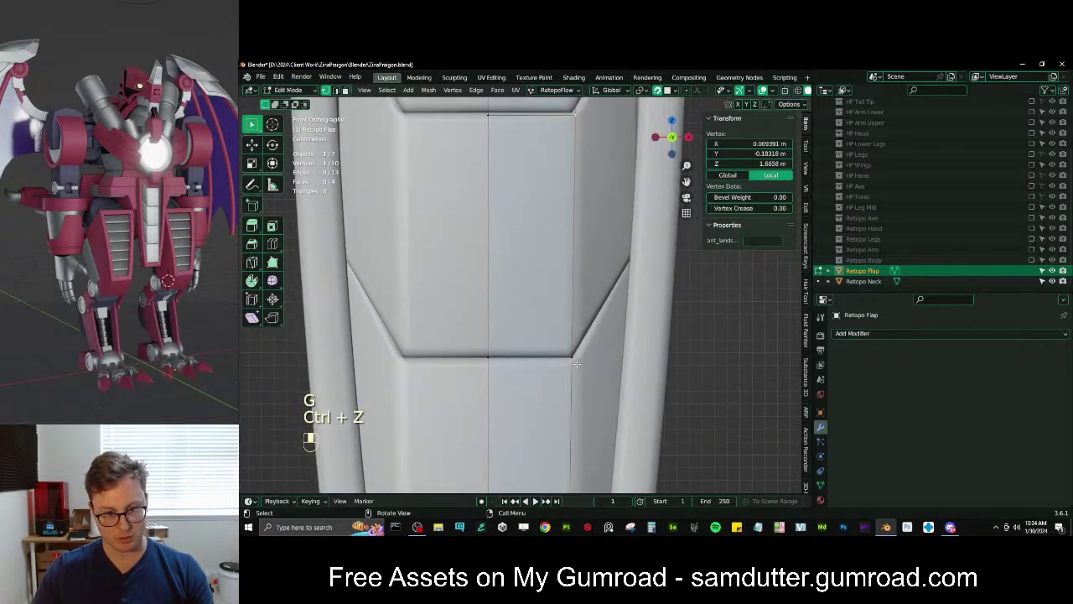
key("g")
left_click(578, 362)
scroll(553, 323, "down", 2)
scroll(553, 327, "up", 1)
key("ctrl+z")
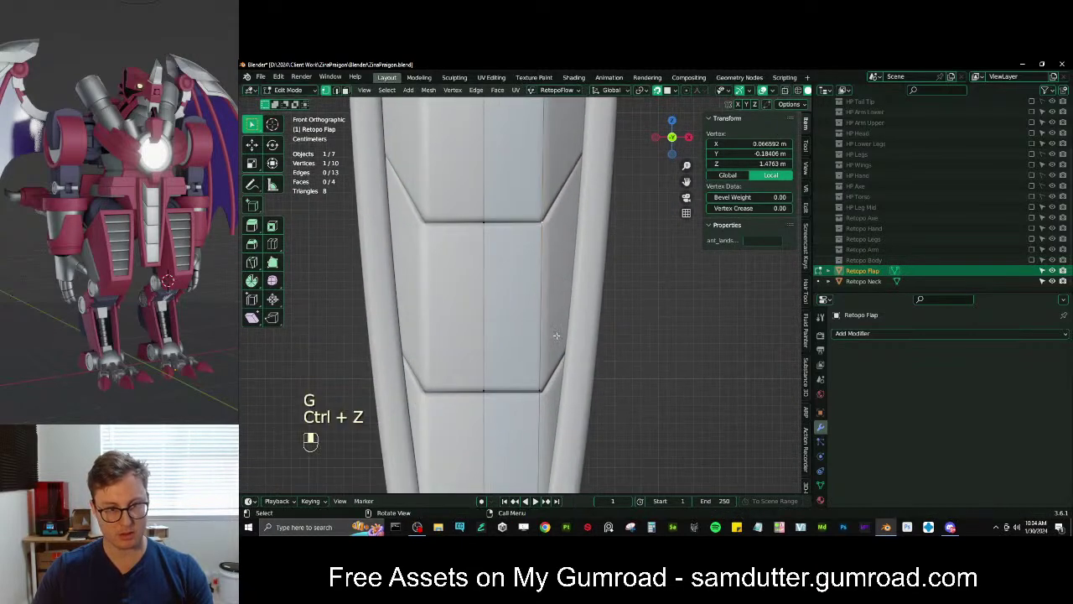
Move the lowest loop cut's vertices onto the lowest plate seam and snap its right-hand vertex to the corner
left_click_drag(530, 397, 532, 398)
middle_click_drag(532, 397, 535, 349, "shift")
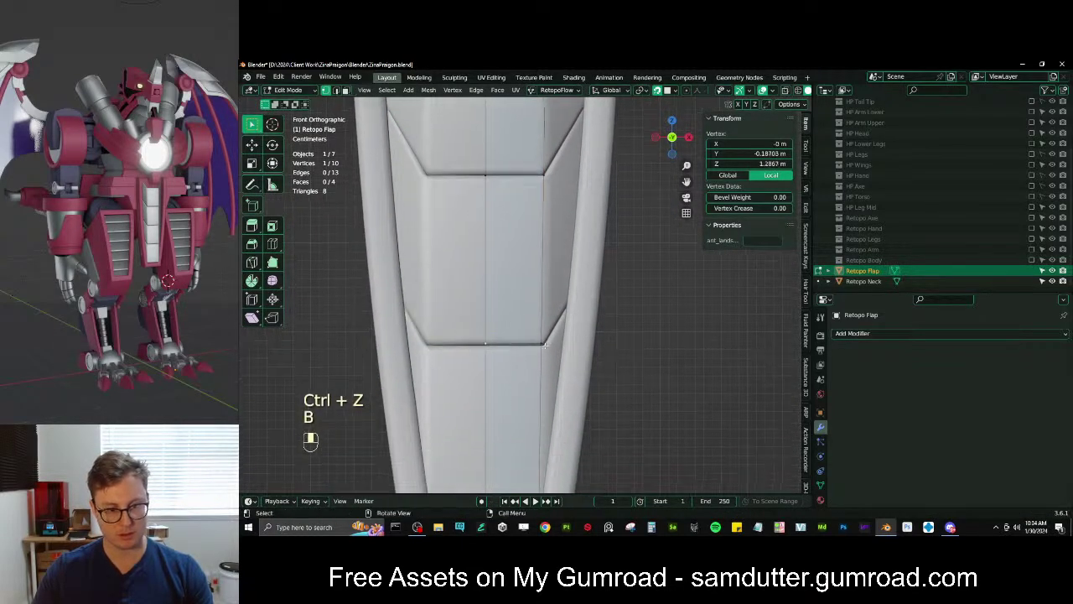
key("b")
left_click_drag(471, 328, 560, 357)
scroll(561, 366, "up", 3)
key("g")
key("z")
key("g")
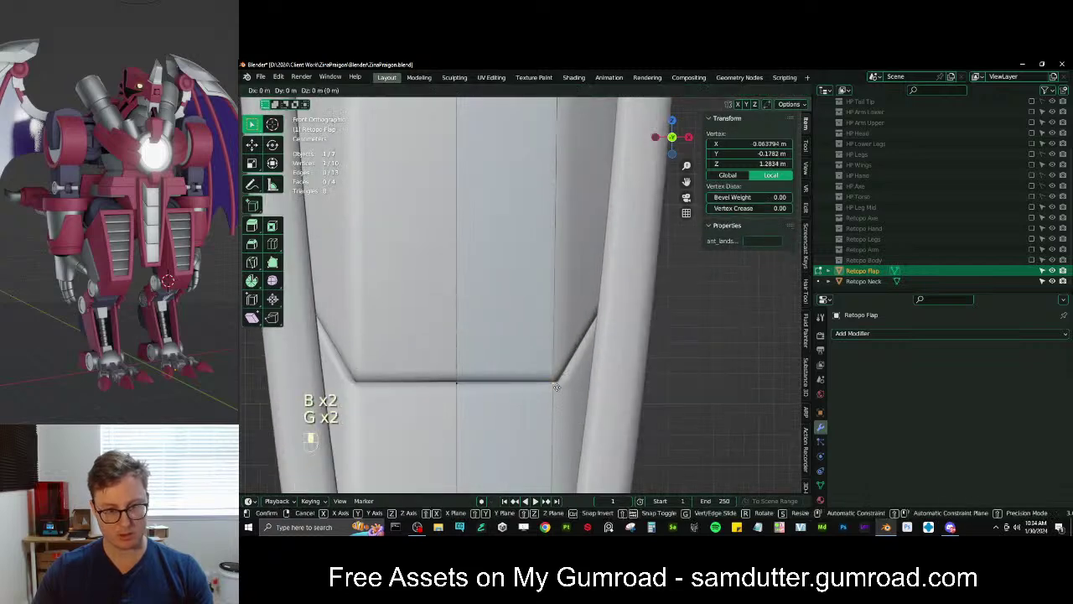
left_click(532, 417)
Move the middle loop cut's vertices onto the next plate seam along Z and shift its right-hand vertex outward along X to the corner
scroll(531, 418, "down", 2)
middle_click_drag(532, 418, 540, 327, "shift")
left_click(461, 221)
key("b")
left_click_drag(460, 228, 589, 285)
key("g")
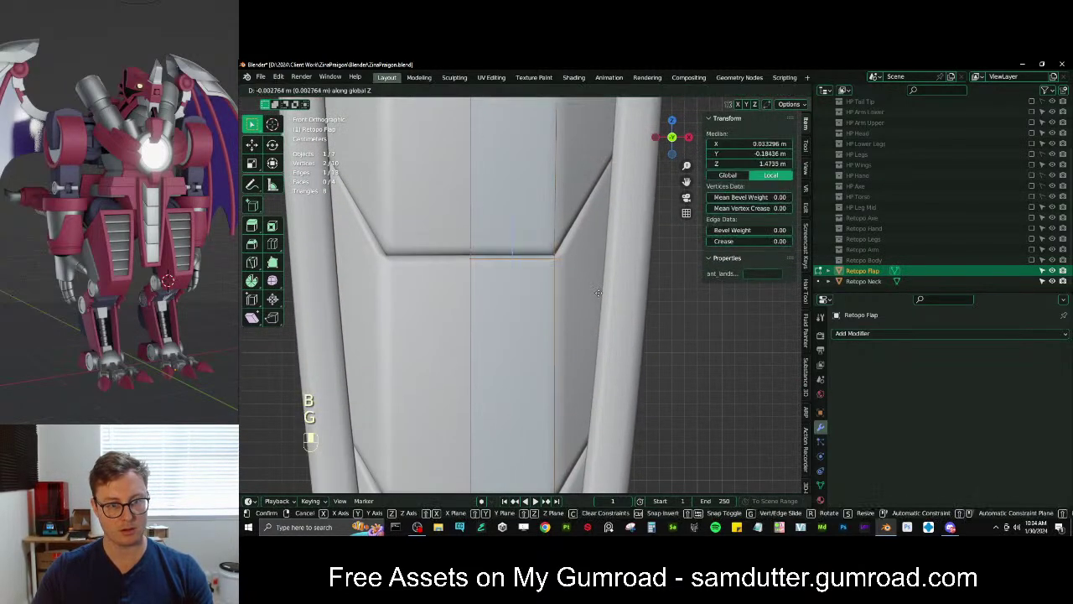
left_click(598, 285)
left_click(562, 255)
key("g")
middle_click_drag(561, 251, 568, 251)
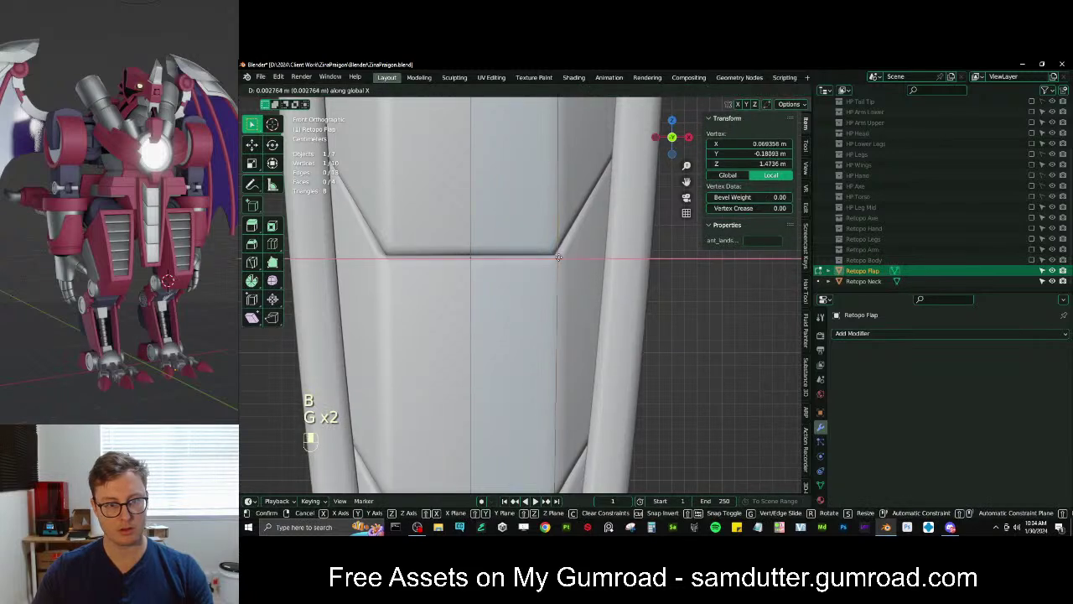
left_click(568, 231)
Align the uppermost loop cut with its plate seam and fit its right-hand vertex to the plate corner
middle_click_drag(570, 200, 568, 403, "shift")
left_click(457, 194)
key("b")
left_click_drag(457, 195, 567, 236)
middle_click_drag(568, 237, 573, 289, "shift")
key("g")
middle_click_drag(576, 289, 569, 272)
left_click(577, 290)
left_click(561, 274)
key("g")
left_click(570, 271)
Adjust the mesh's top right-hand vertex and extrude the top edge into a narrow strip along the upper plate's rim
middle_click_drag(574, 168, 575, 352, "shift")
left_click(564, 212)
key("g")
left_click(461, 200)
key("b")
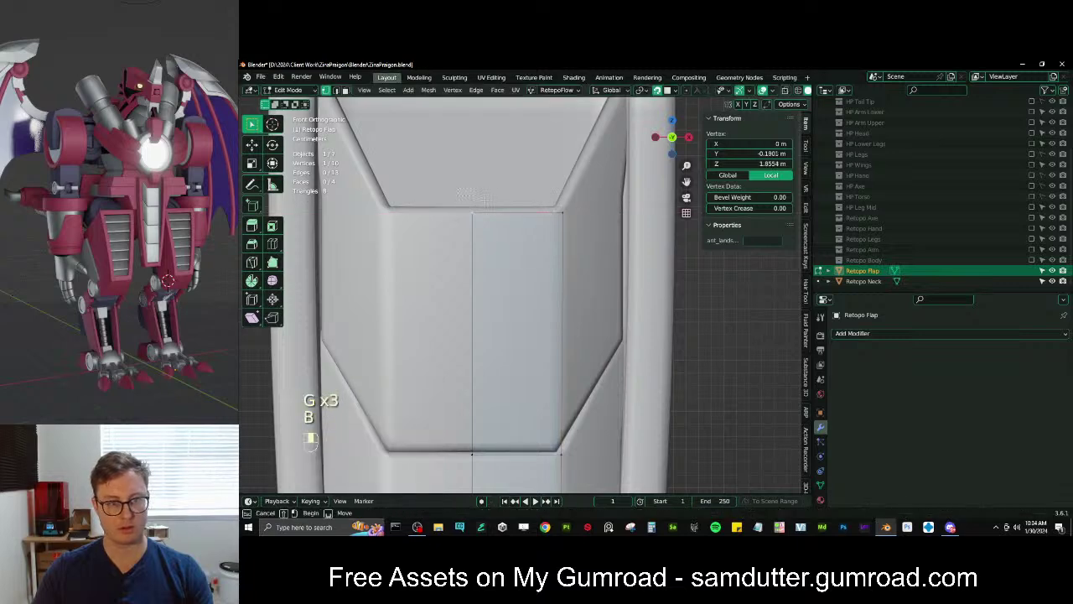
left_click_drag(462, 201, 570, 241)
middle_click_drag(571, 243, 602, 238, "shift")
key("e")
left_click(586, 301)
key("g")
left_click(587, 277)
Fit the rim strip's corner vertex and extrude the strip's right-hand end up to the side plate's upper outer corner
left_click(584, 270)
key("g")
left_click(574, 261)
left_click(579, 274, "shift")
key("e")
left_click(636, 195)
Extrude the first seam's corner vertex to the side plate's lower outer corner and fill the uppermost side face
scroll(585, 342, "down", 1)
middle_click_drag(585, 343, 575, 283, "shift")
key("e")
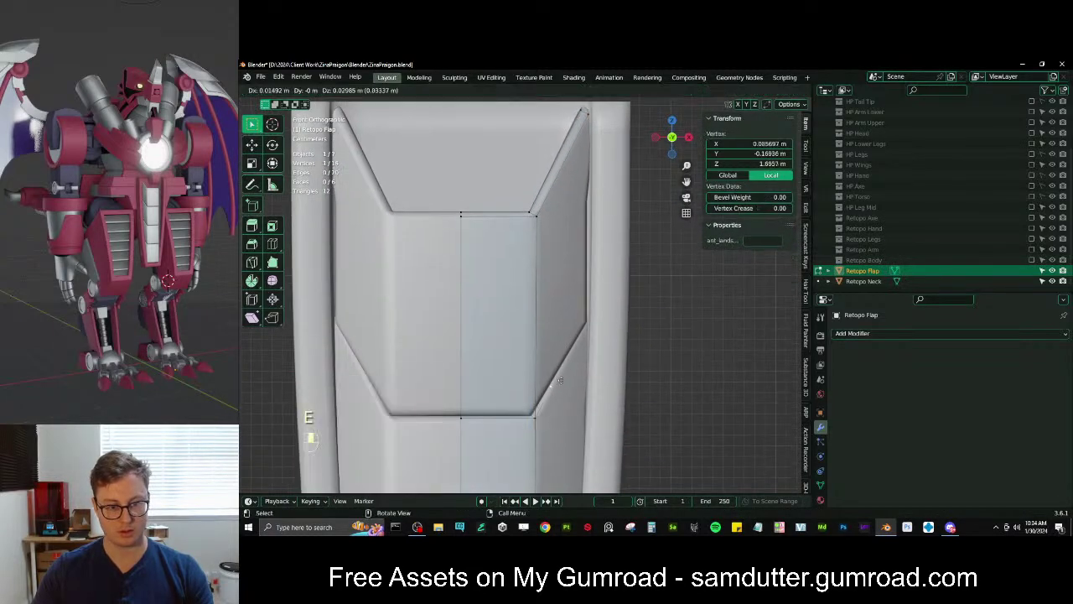
left_click(592, 329)
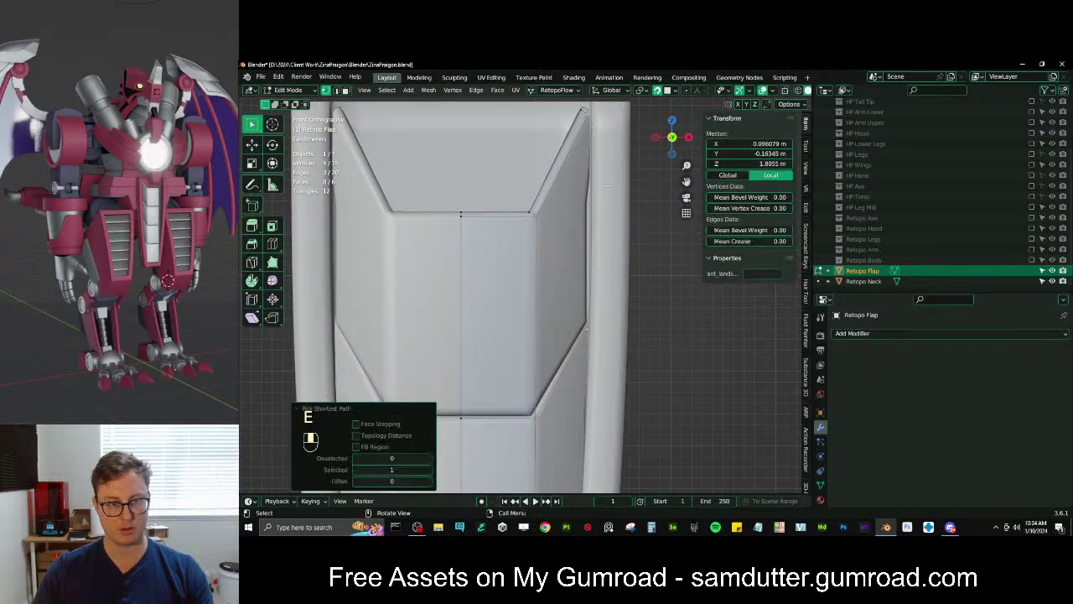
key("f")
scroll(465, 230, "down", 3)
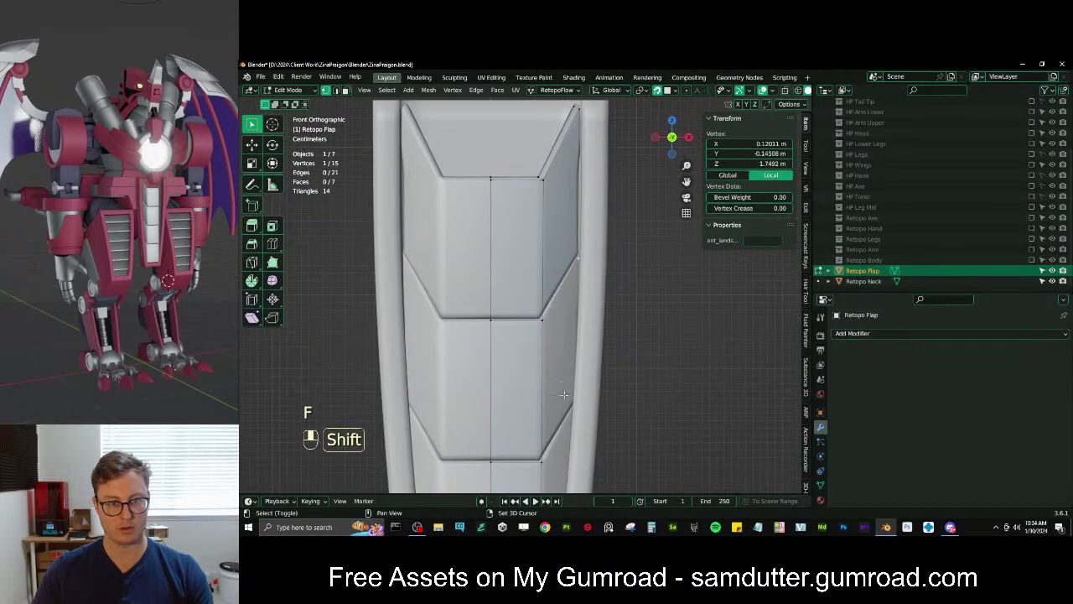
Extrude the second seam's corner vertex to its outer corner beside the frame and fill the second side face
scroll(559, 399, "down", 2, "shift")
key("e")
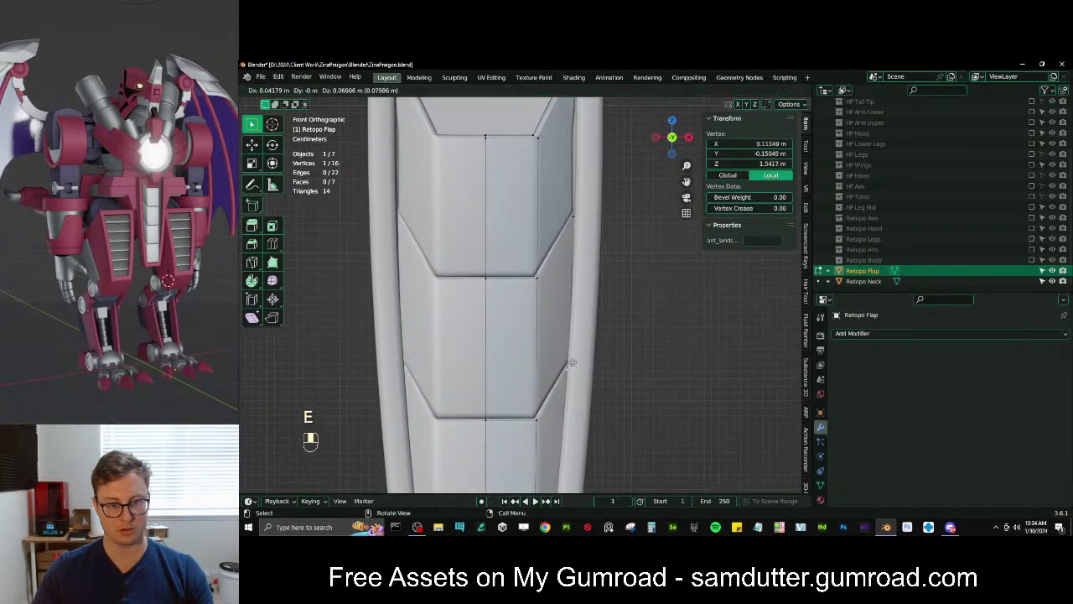
left_click(572, 362)
left_click(578, 217, "ctrl")
key("f")
Select both vertices of the lowest seam row and lower them slightly onto the plate edge
middle_click_drag(560, 403, 594, 218, "shift")
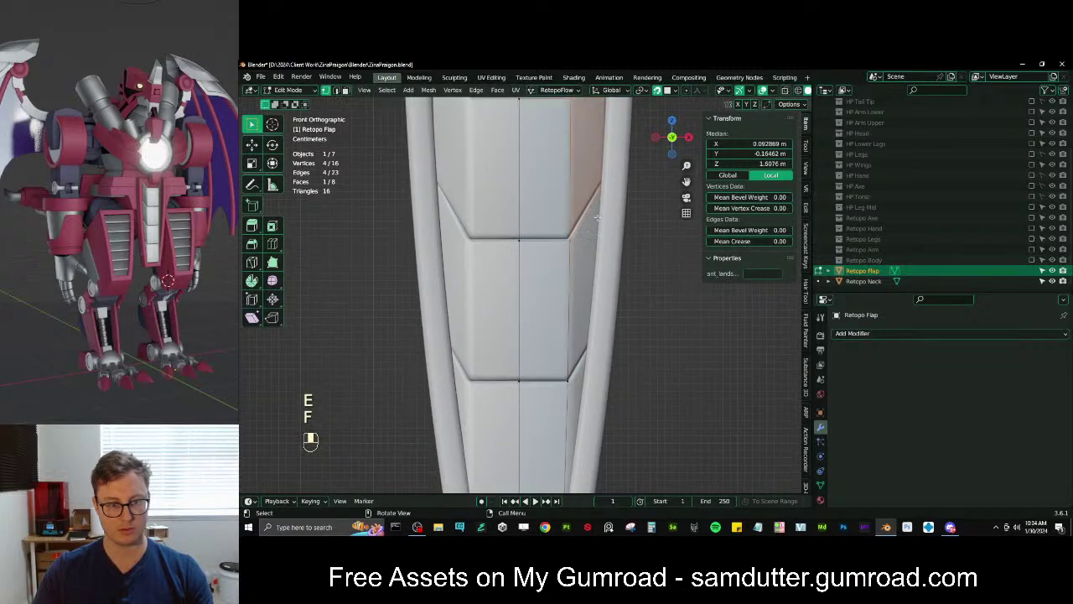
left_click(600, 186)
middle_click_drag(576, 353, 552, 298, "shift")
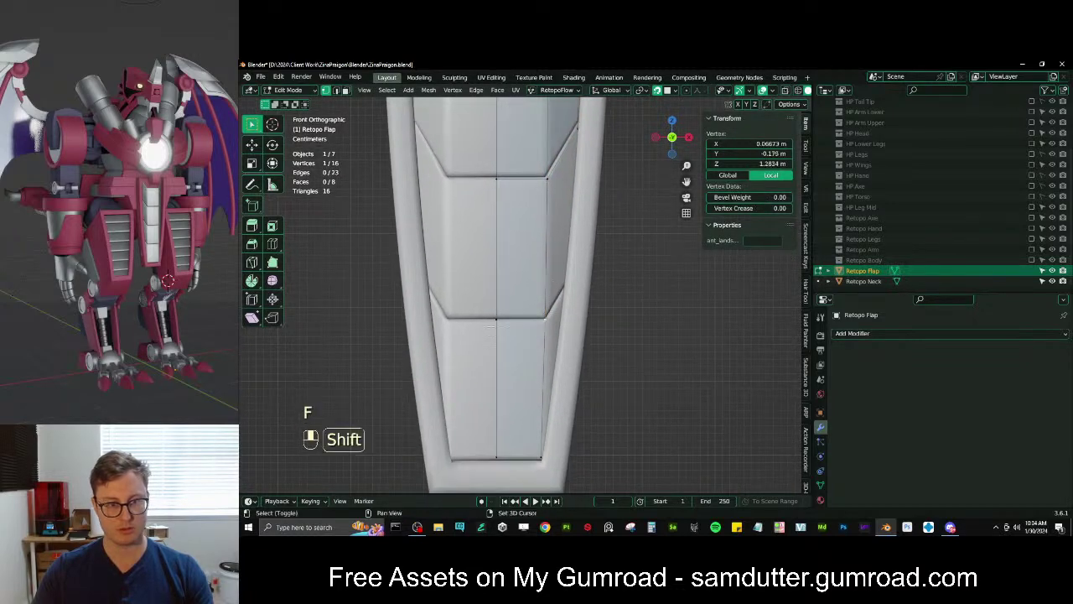
left_click(496, 319, "shift")
scroll(533, 334, "up", 2)
key("g")
left_click(533, 344)
Extrude the lowest seam's corner vertex 0.021972 m in X and 0.031507 m in Z, and fill the third side face
left_click(553, 331)
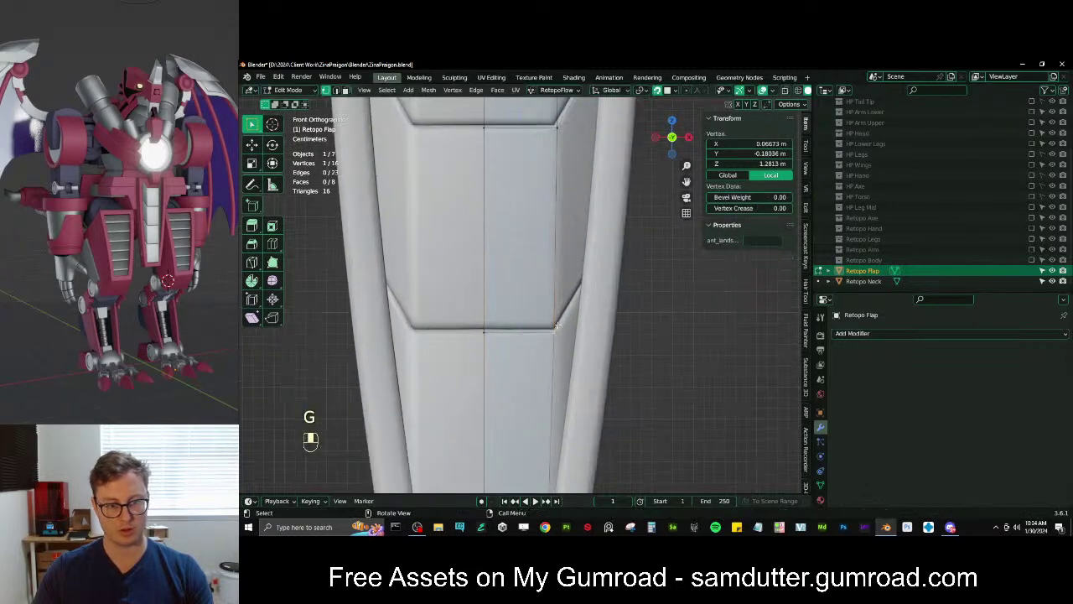
key("e")
left_click(580, 291)
middle_click_drag(581, 290, 537, 352, "shift")
left_click(529, 375, "ctrl")
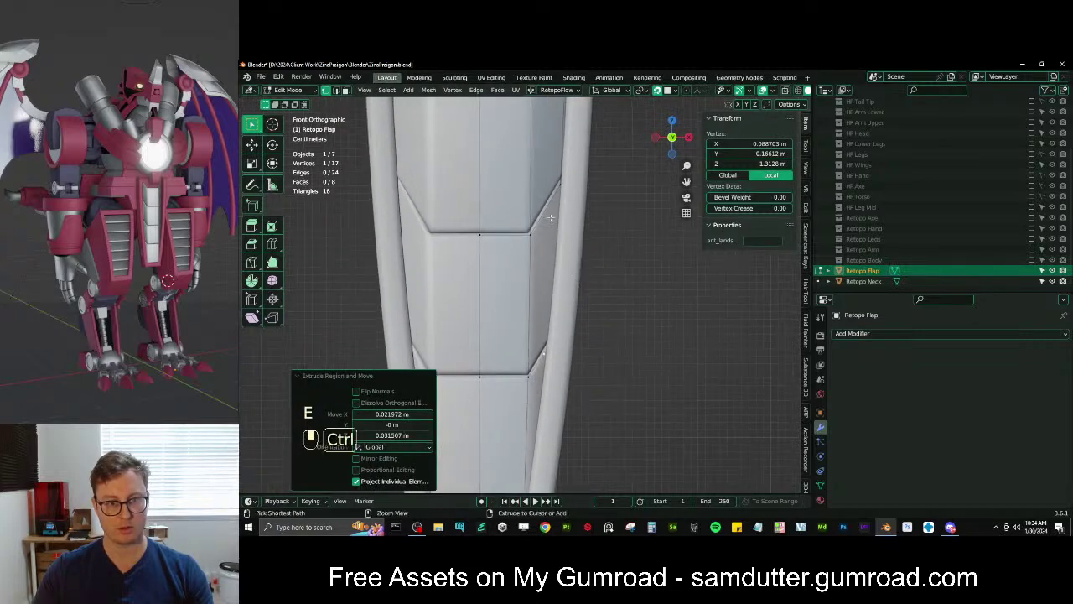
key("f")
Move the third side face's lower outer vertex 0.001382 m in X and 0.003455 m in Z to the frame edge
left_click(528, 377, "shift")
scroll(529, 377, "up", 2)
left_click(563, 216)
key("g")
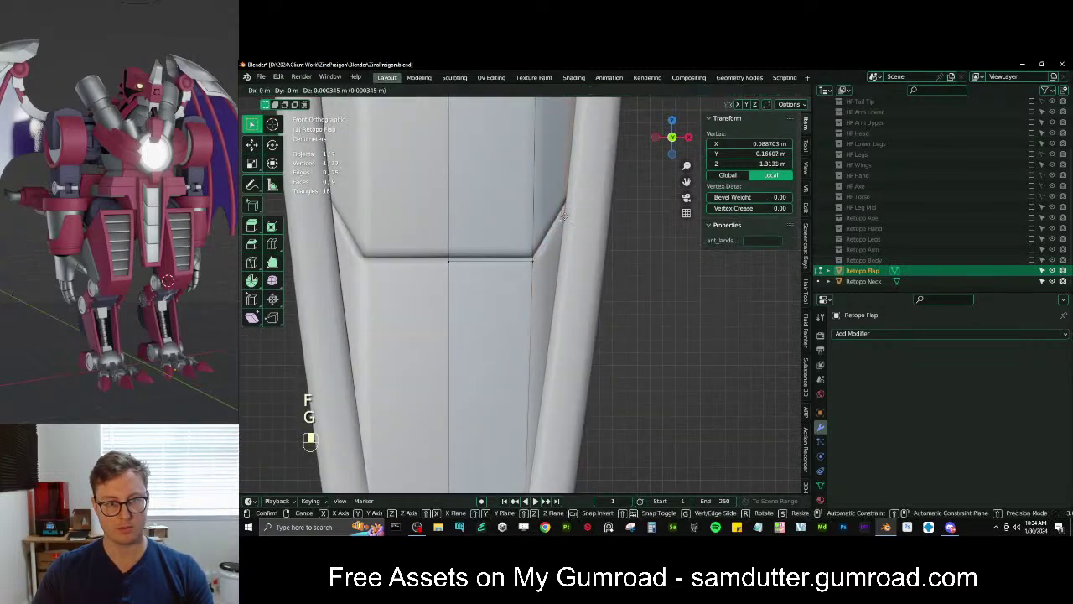
left_click(566, 213)
Fill a triangular side face on the lowest plate from the outer vertex down to its bottom right-hand corner
middle_click_drag(566, 212, 568, 234, "shift")
scroll(563, 219, "down", 2)
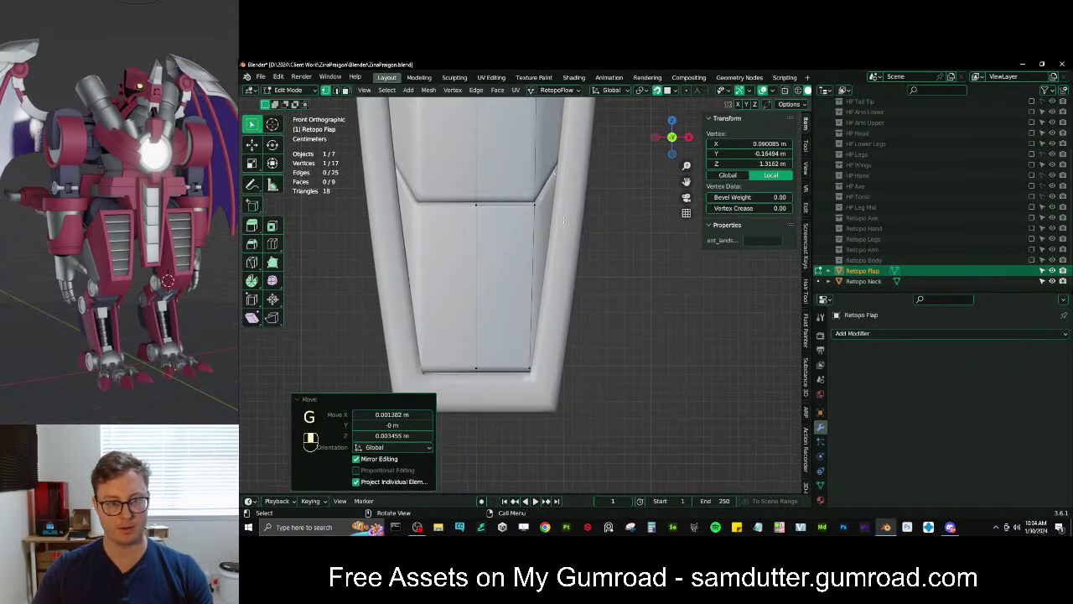
left_click(530, 369, "ctrl")
key("f")
middle_click_drag(536, 312, 539, 334, "shift")
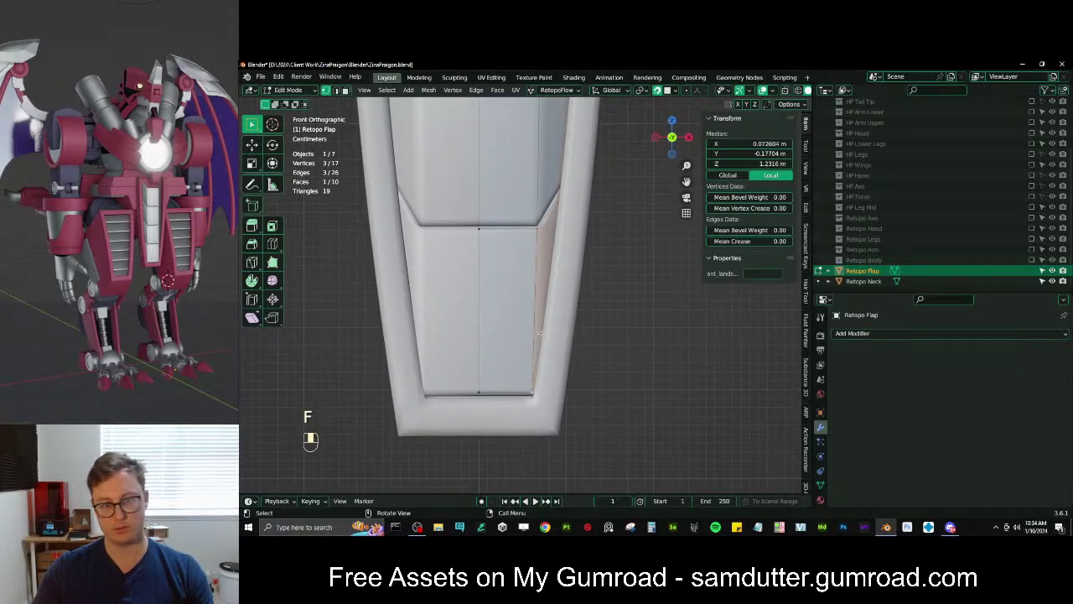
Try adding one horizontal loop cut across the middle of the lowest plate
left_click(534, 317)
right_click(534, 305)
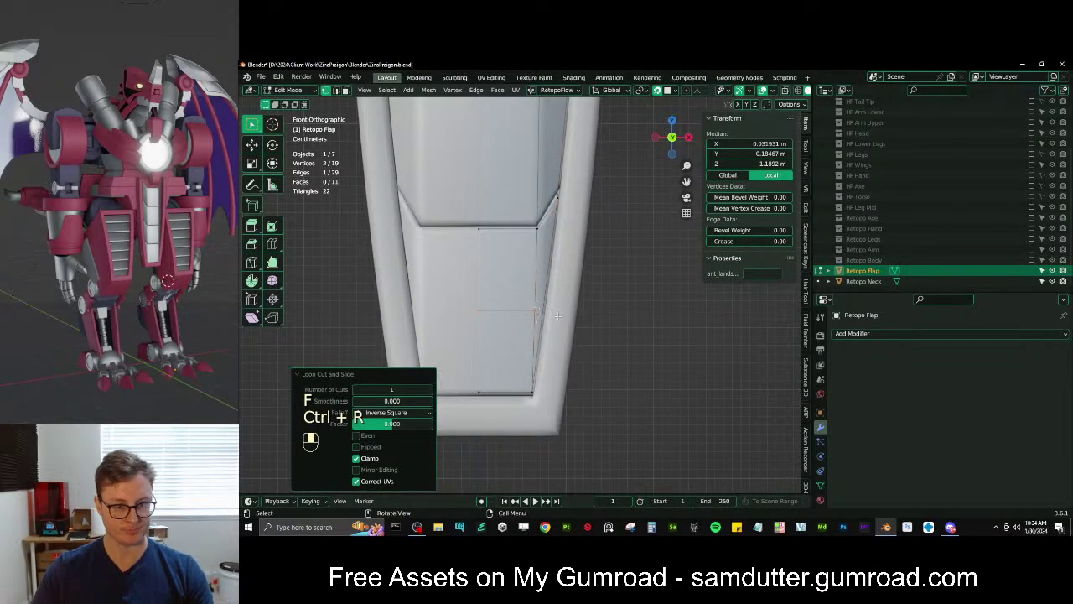
key("ctrl+z")
Align the lowest plate's bottom edge and extrude it 0.009328 m down, then again to the frame's lower edge
scroll(484, 394, "up", 2)
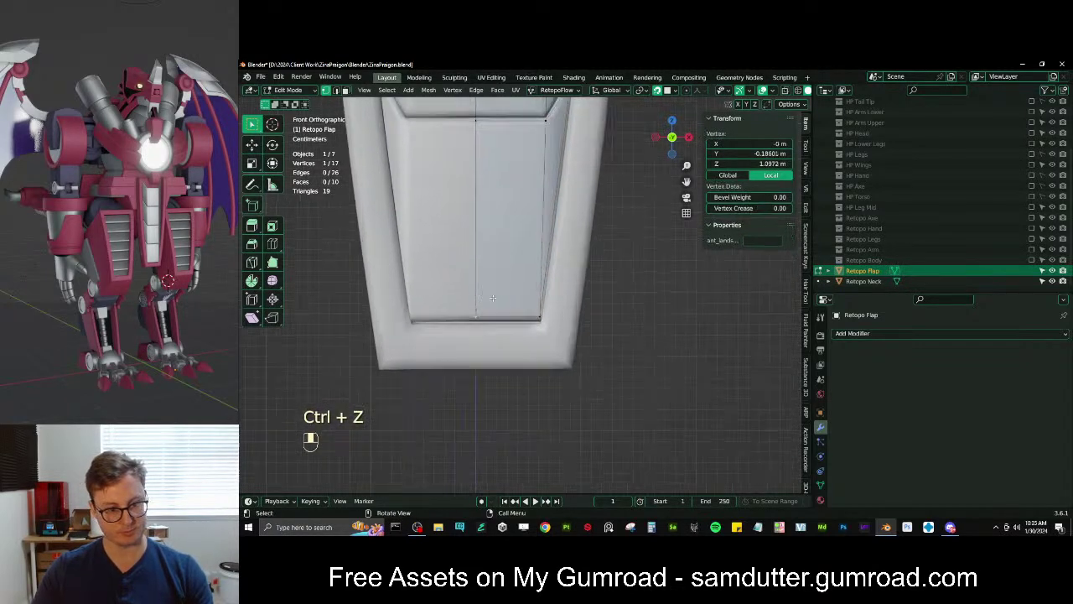
left_click(545, 323, "shift")
key("g")
left_click(547, 324)
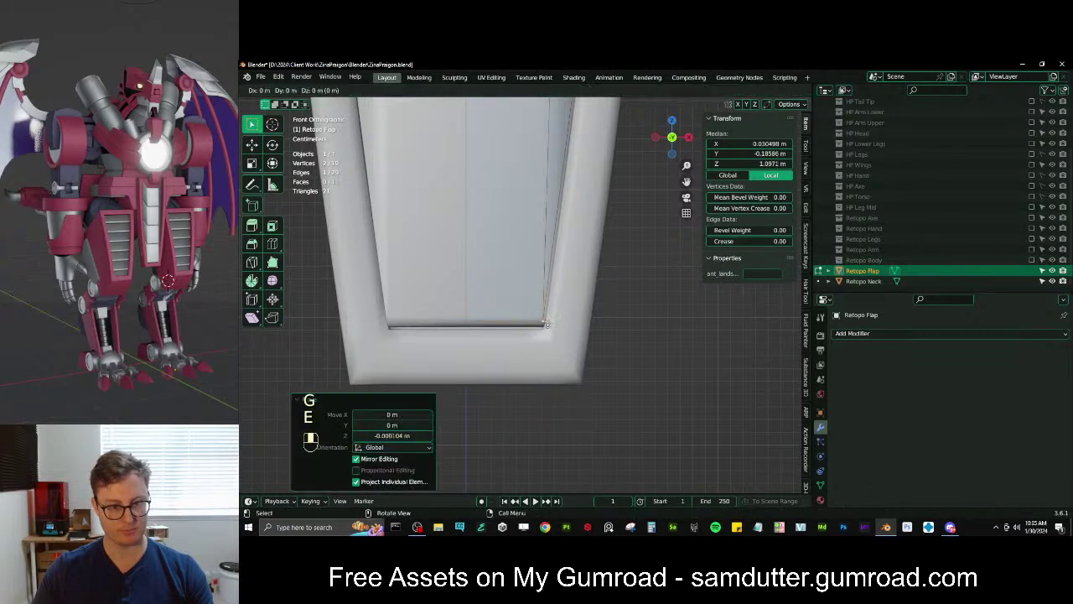
left_click(547, 339)
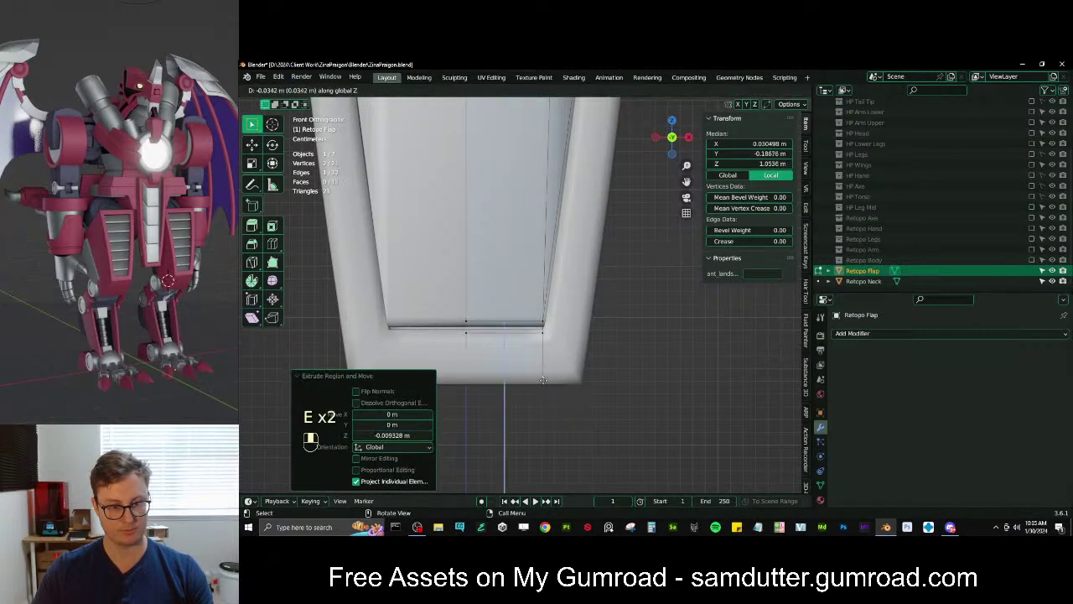
Move the bottom right-hand vertex about 0.031 m outward along X to the frame corner and lower the bottom edge 0.000967 m
key("g")
key("x")
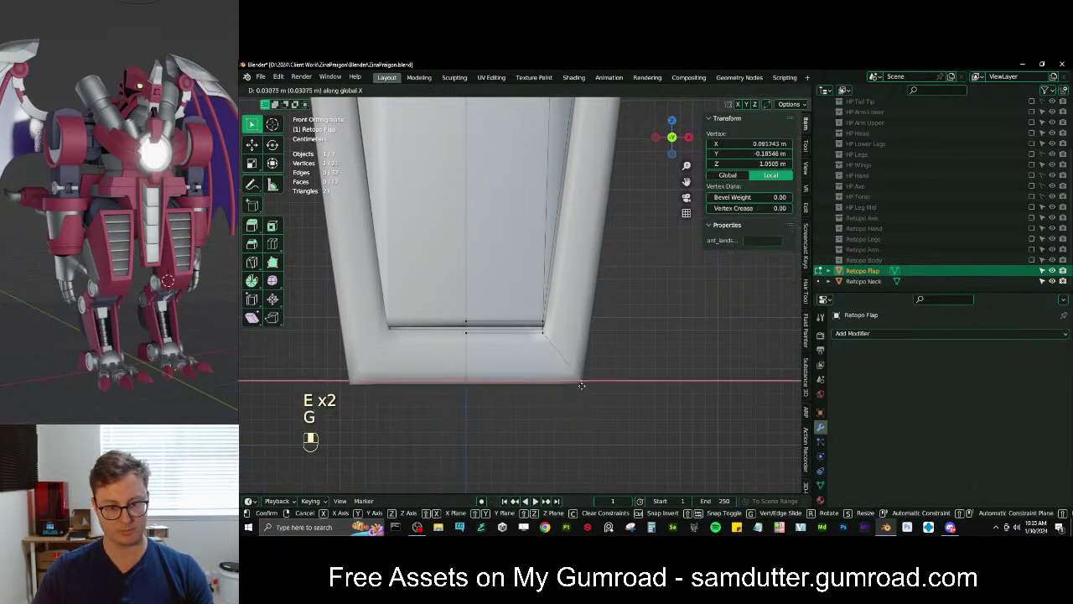
left_click(582, 384)
left_click(463, 371)
left_click(575, 384, "shift")
key("g")
key("g")
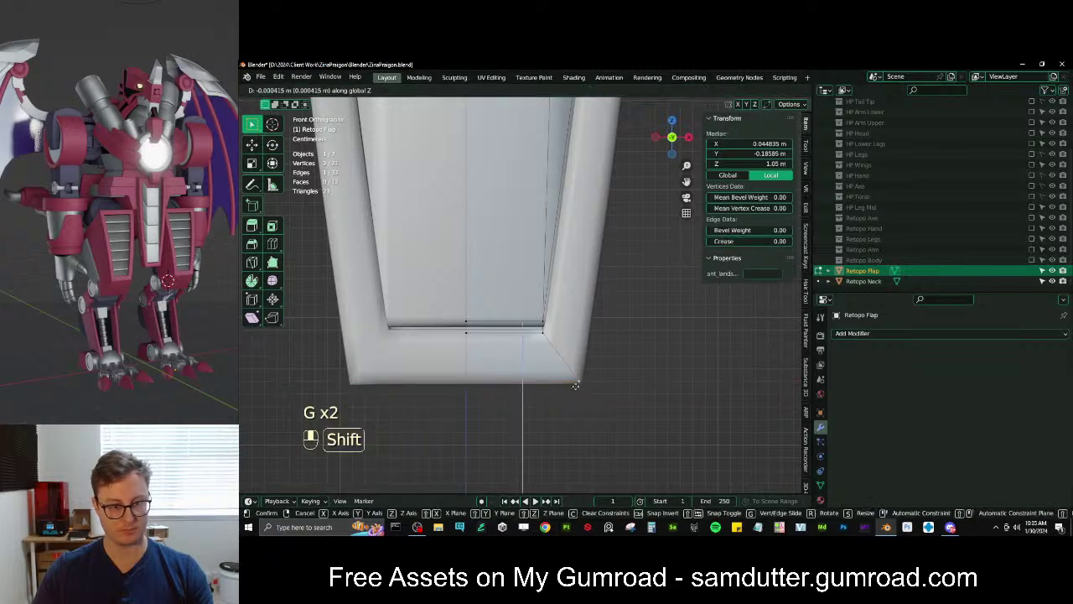
left_click(575, 384)
Select the side plates' outer vertices as a path and extrude them 0.035103 m outward along X over the frame
scroll(565, 262, "down", 2)
middle_click_drag(565, 262, 565, 328, "shift")
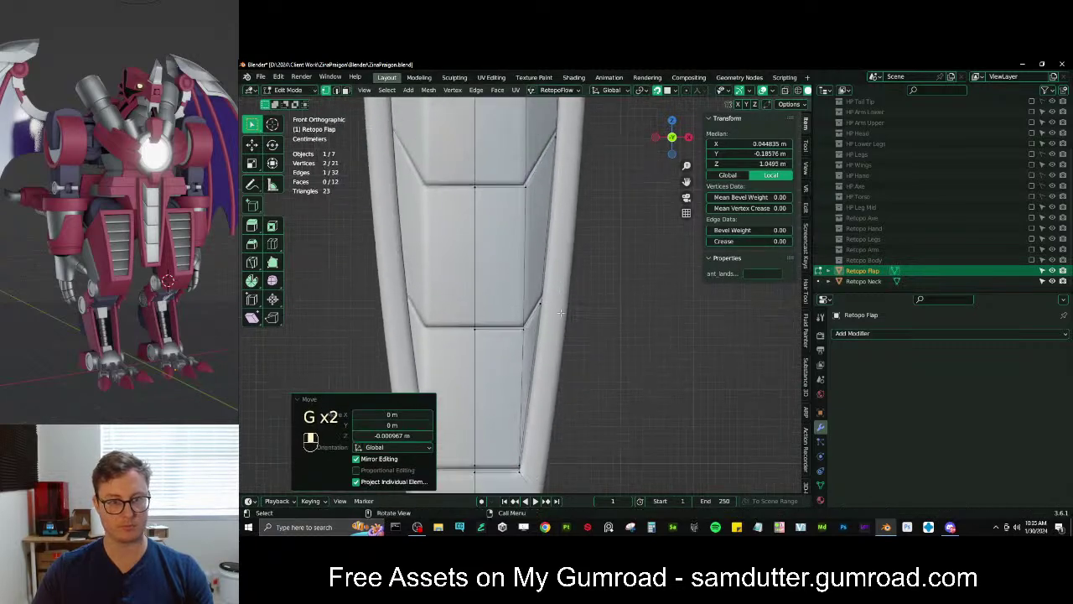
scroll(555, 287, "down", 3)
middle_click_drag(553, 288, 545, 352, "shift")
scroll(544, 124, "up", 1)
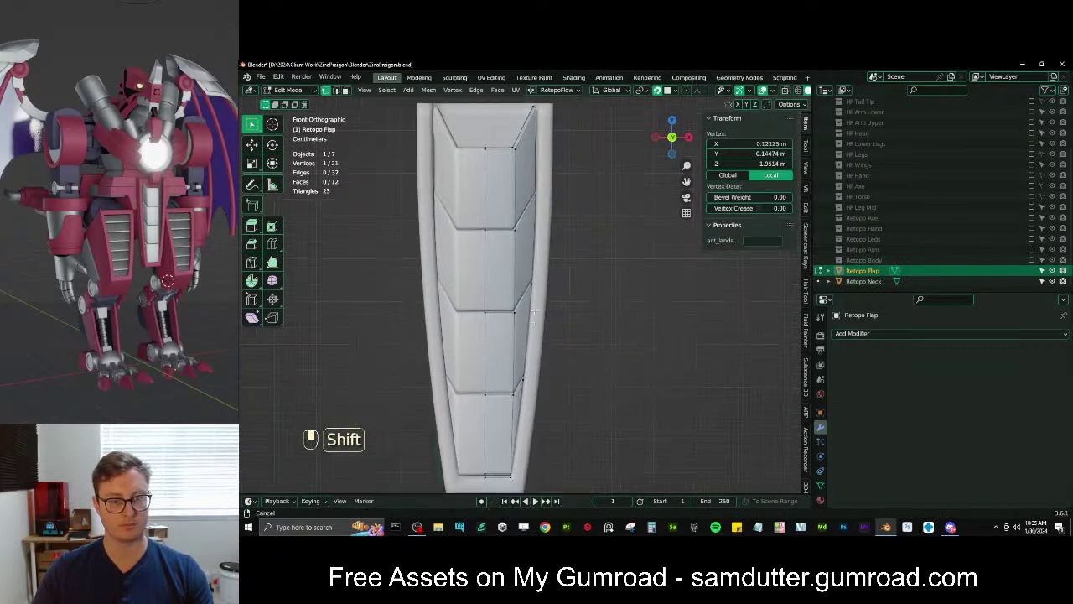
left_click(545, 377, "ctrl")
scroll(550, 364, "up", 1)
key("e")
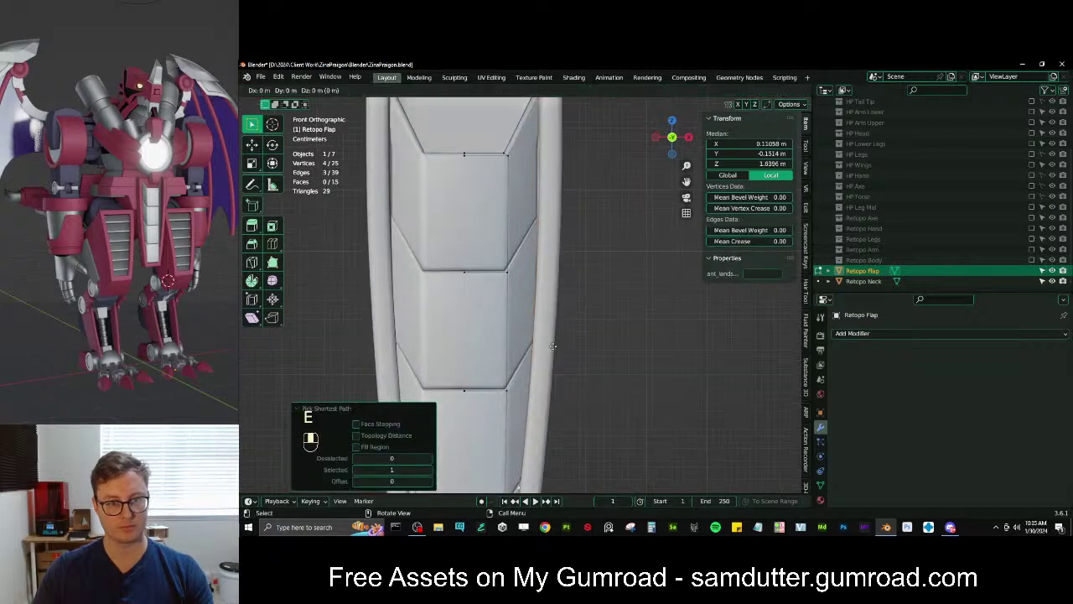
left_click(574, 350)
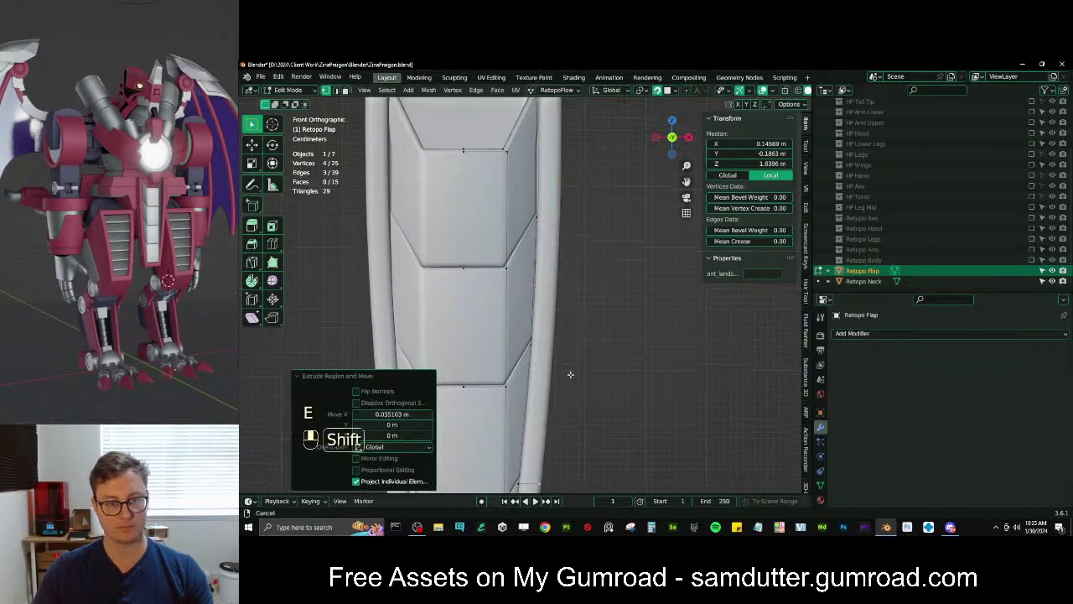
Add a lengthwise loop cut to the side frame strip and slide it towards the plates
scroll(558, 366, "up", 2)
key("ctrl+r")
left_click(532, 438)
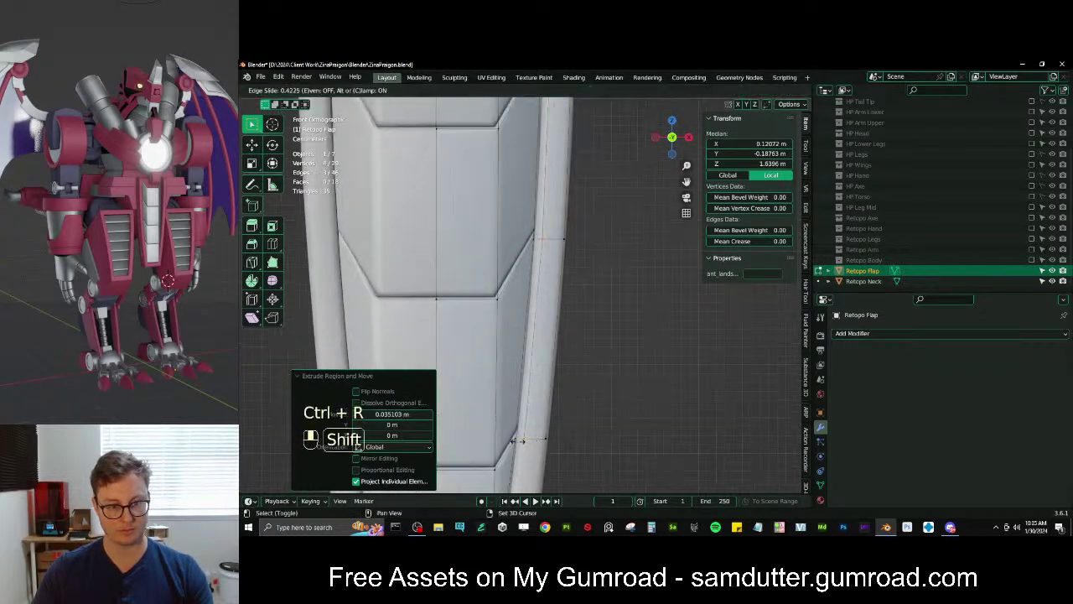
left_click(483, 435)
key("g")
left_click(532, 352)
Fill the two missing faces between the side frame strip's lower end, the lowest plate and the frame's bottom corner
scroll(537, 335, "down", 2)
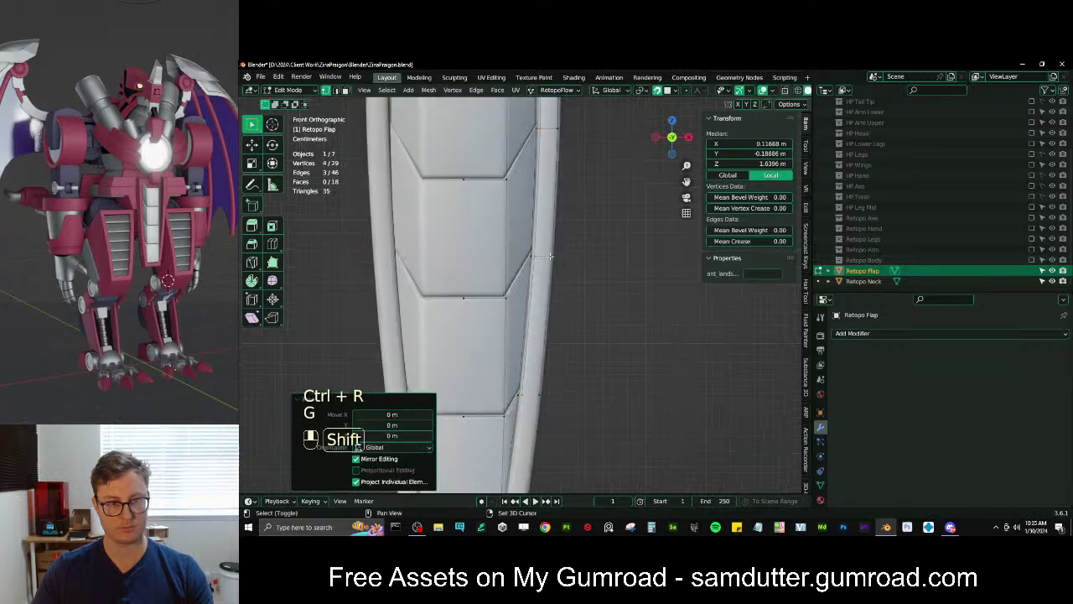
middle_click_drag(553, 193, 543, 319, "shift")
scroll(549, 260, "down", 5)
middle_click_drag(549, 254, 542, 327)
scroll(626, 283, "up", 3)
key("KP_2")
key("KP_1")
left_click(506, 377, "shift")
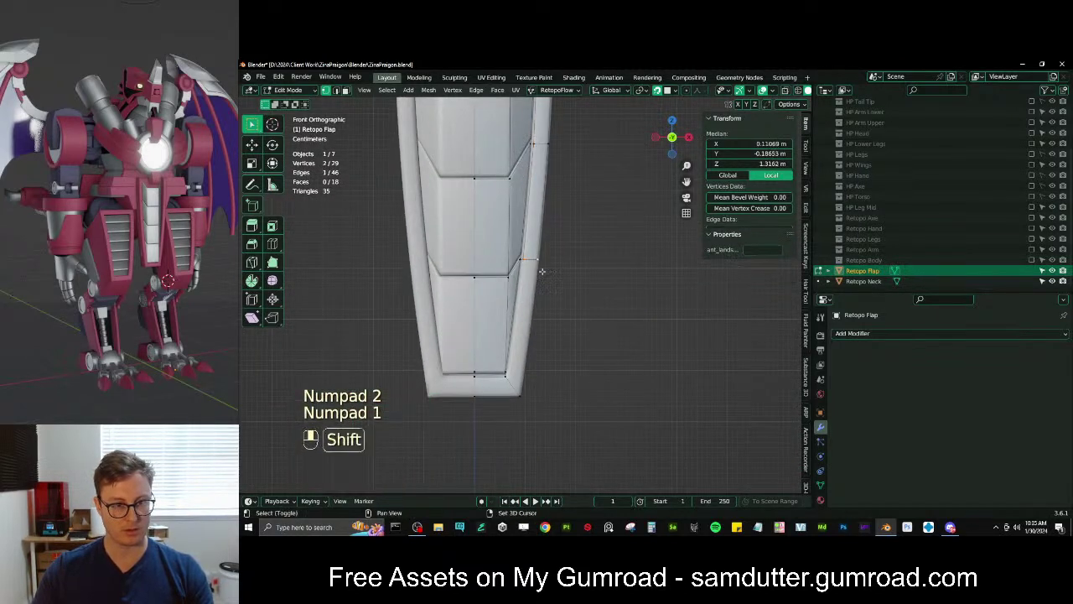
middle_click_drag(509, 363, 565, 371)
scroll(512, 331, "up", 3)
left_click(462, 211)
left_click(459, 223, "alt+shift")
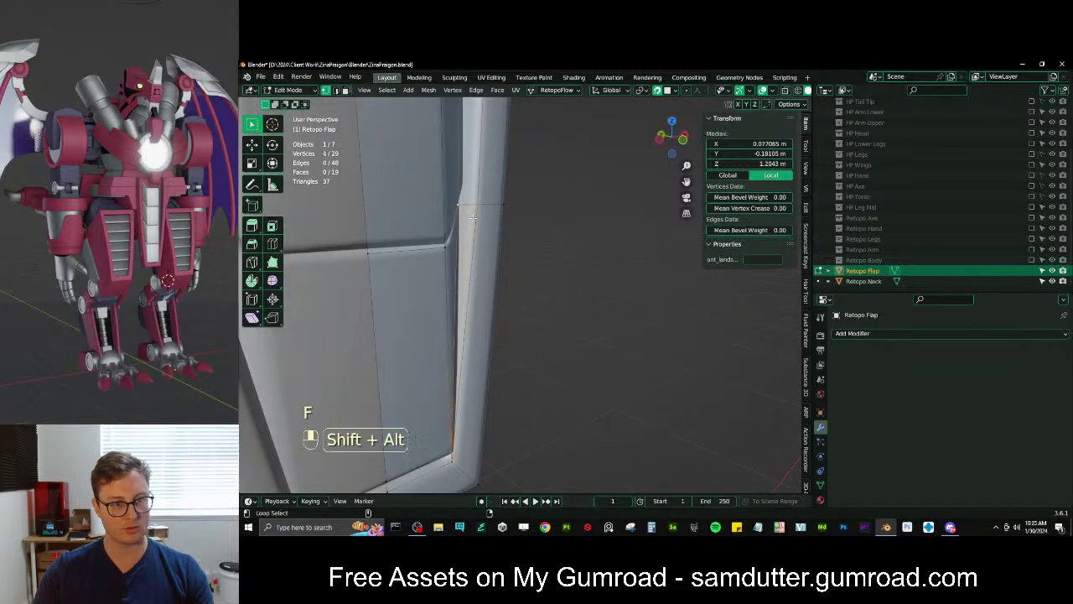
key("f")
Extrude the upper plate's top rim edge 0.007326 m backward along Y across the rim thickness
middle_click_drag(531, 256, 417, 307)
middle_click_drag(534, 284, 539, 356, "shift")
middle_click_drag(539, 356, 564, 369)
key("Tab")
key("Tab")
middle_click_drag(563, 276, 578, 353, "shift")
scroll(560, 315, "up", 3)
middle_click_drag(612, 245, 551, 302, "shift")
scroll(551, 302, "up", 2)
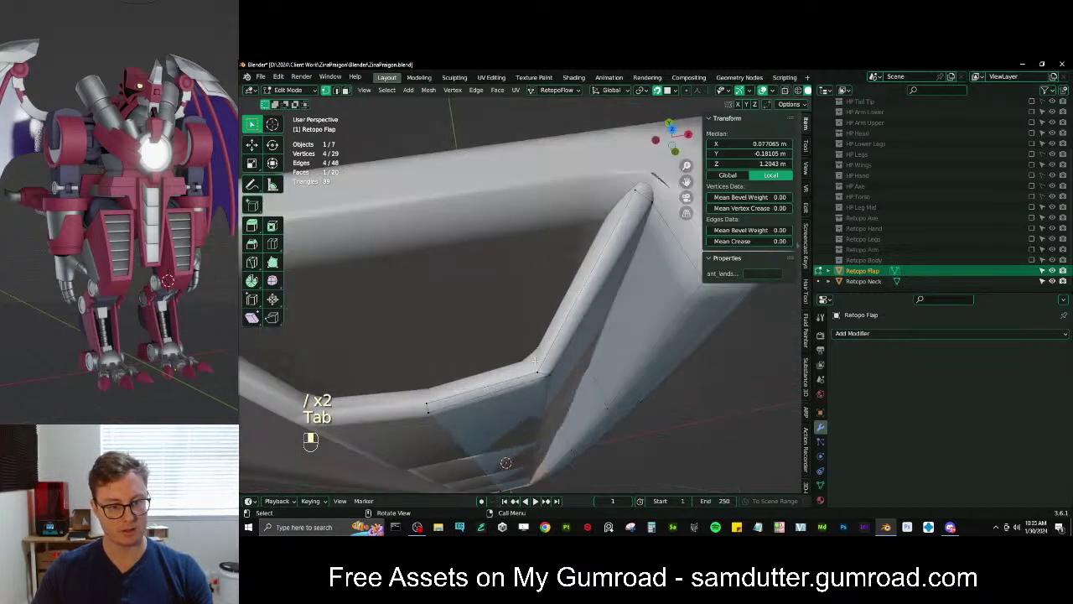
left_click(513, 383)
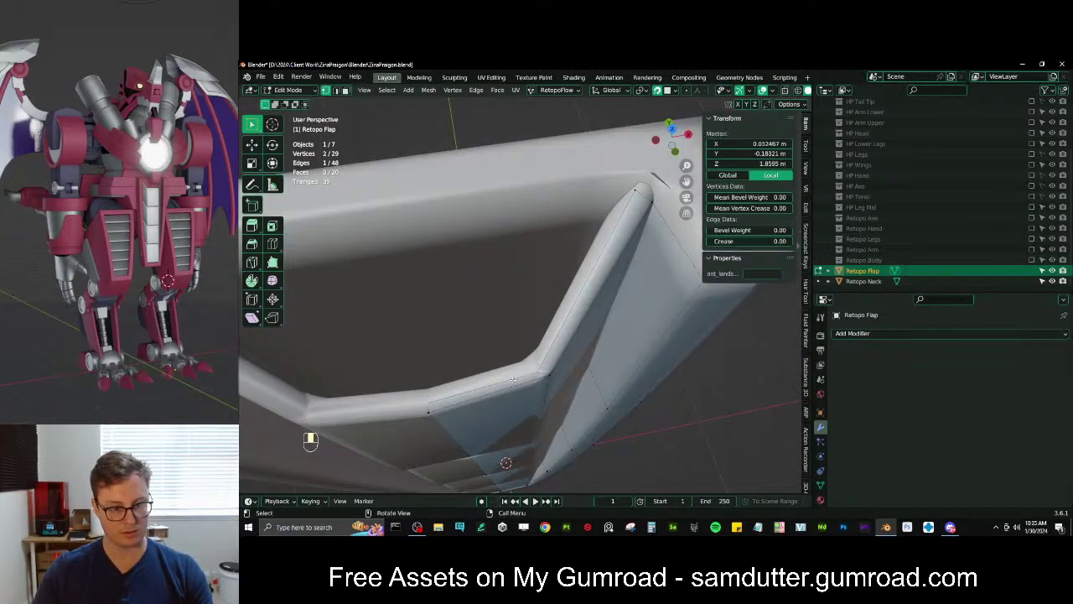
middle_click_drag(512, 380, 616, 323)
left_click(619, 367)
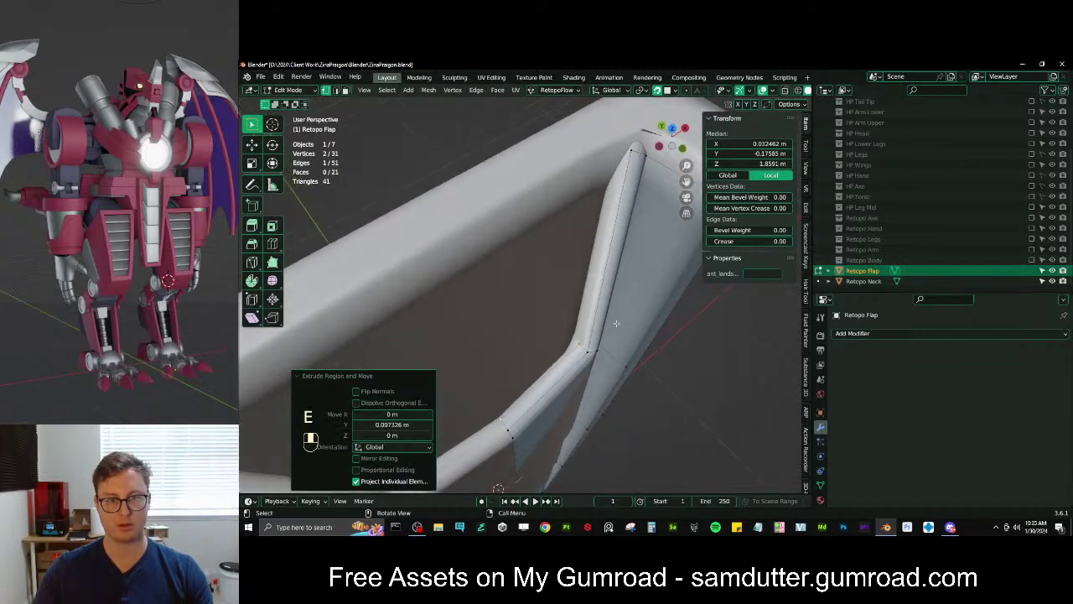
Extrude the side plate's top vertex across the rim thickness and fill the face along the sloping rim
left_click(628, 148)
key("e")
left_click(615, 176)
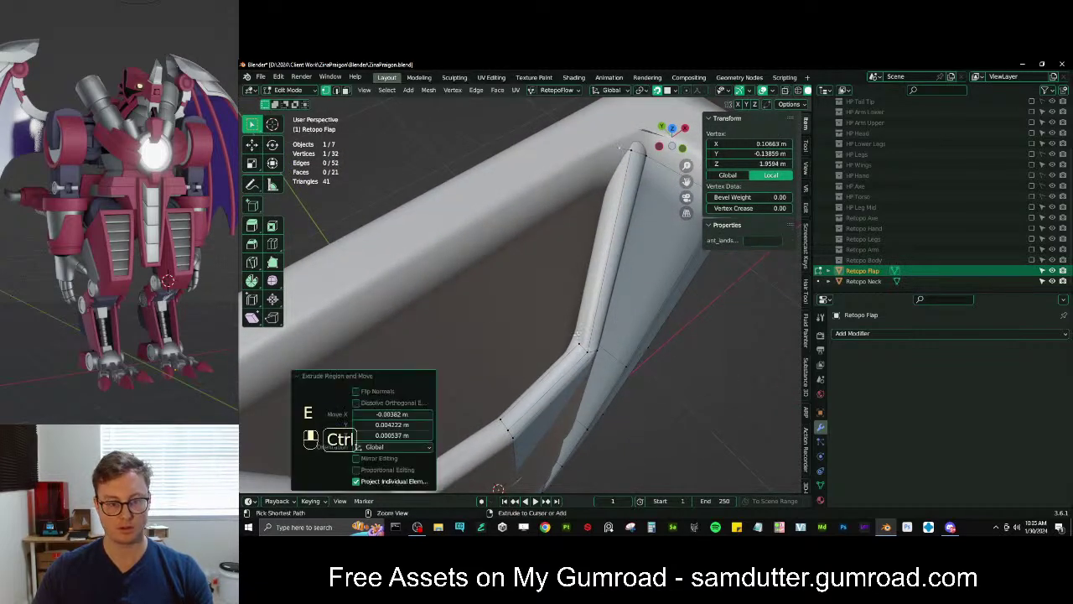
left_click(577, 335, "ctrl")
key("f")
scroll(576, 335, "down", 4)
Extrude the top rim's rear edge 0.027052 m backward along Y and flatten it by scaling Z to 0
middle_click_drag(577, 335, 534, 258)
left_click(531, 291)
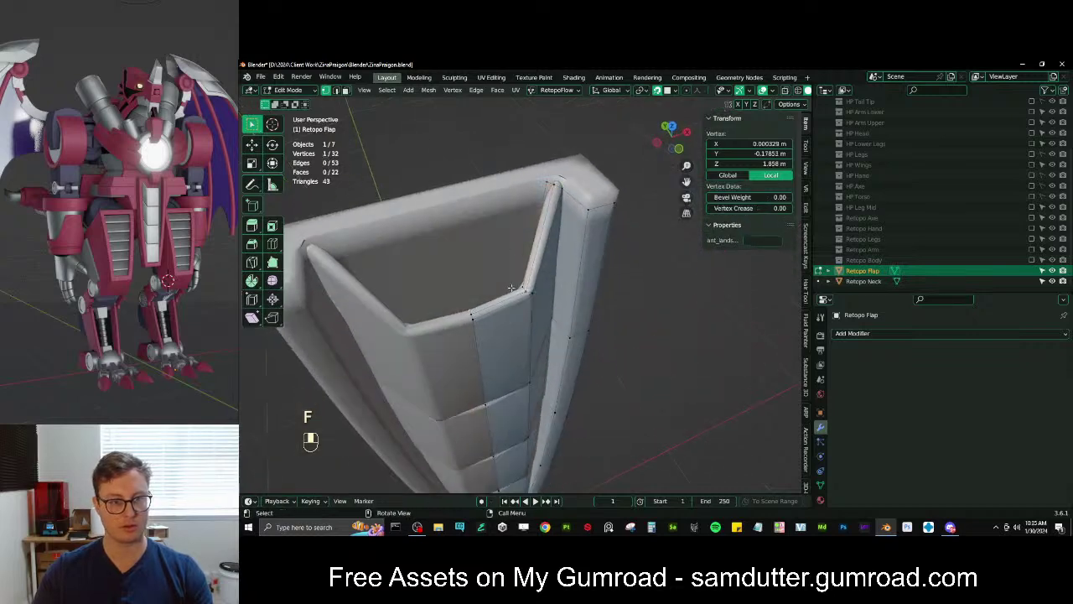
left_click(524, 275)
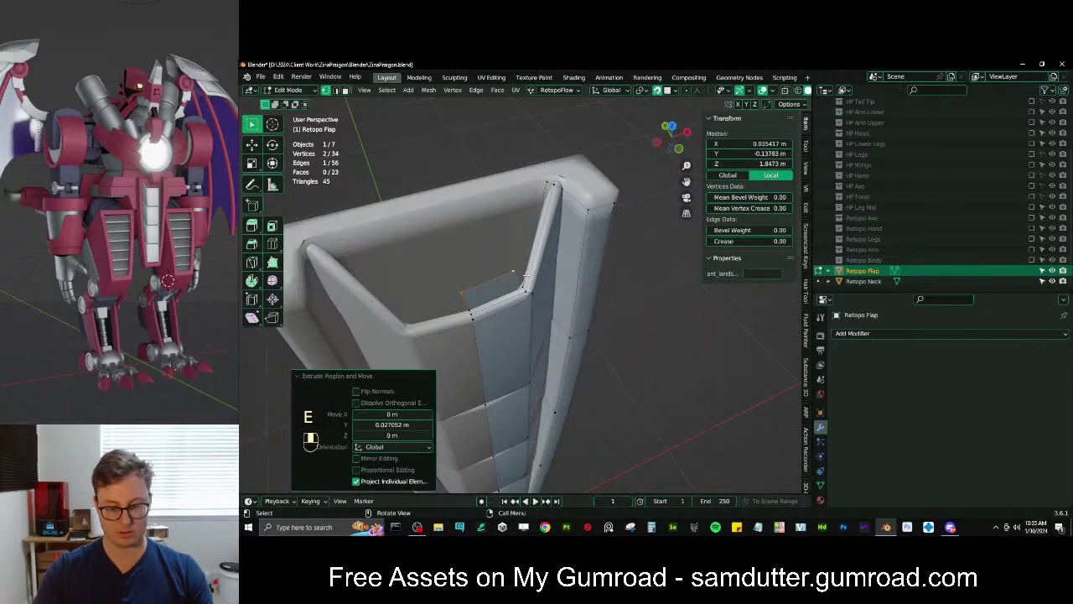
key("KP_1")
key("s")
key("z")
key("0")
key("Return")
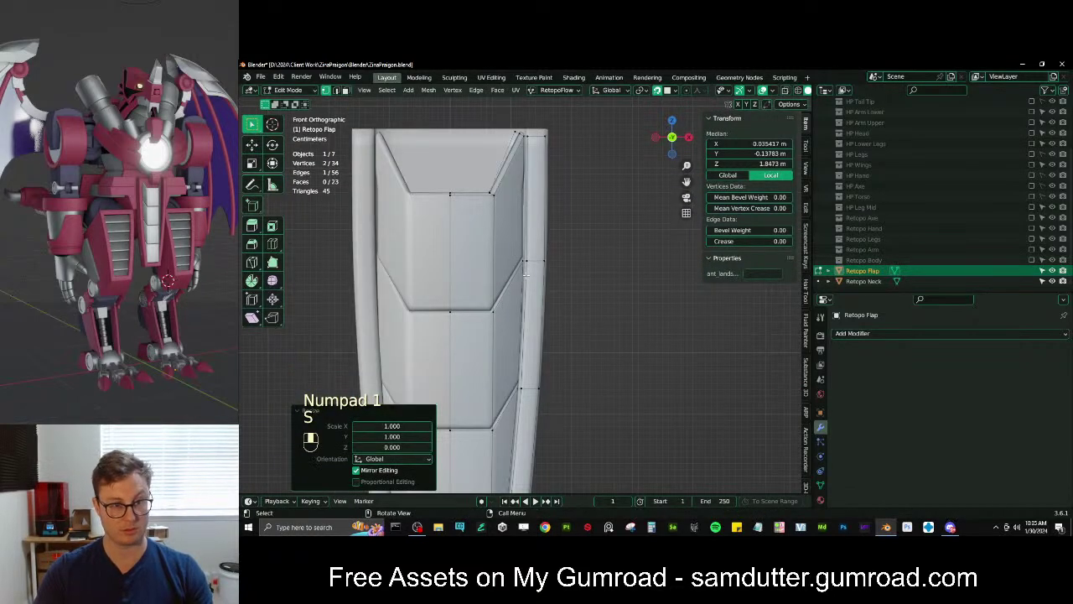
Move the flattened rear rim edge 0.01412 m up along Z to meet the base of the recessed back panel
key("KP_Decimal")
key("g")
key("z")
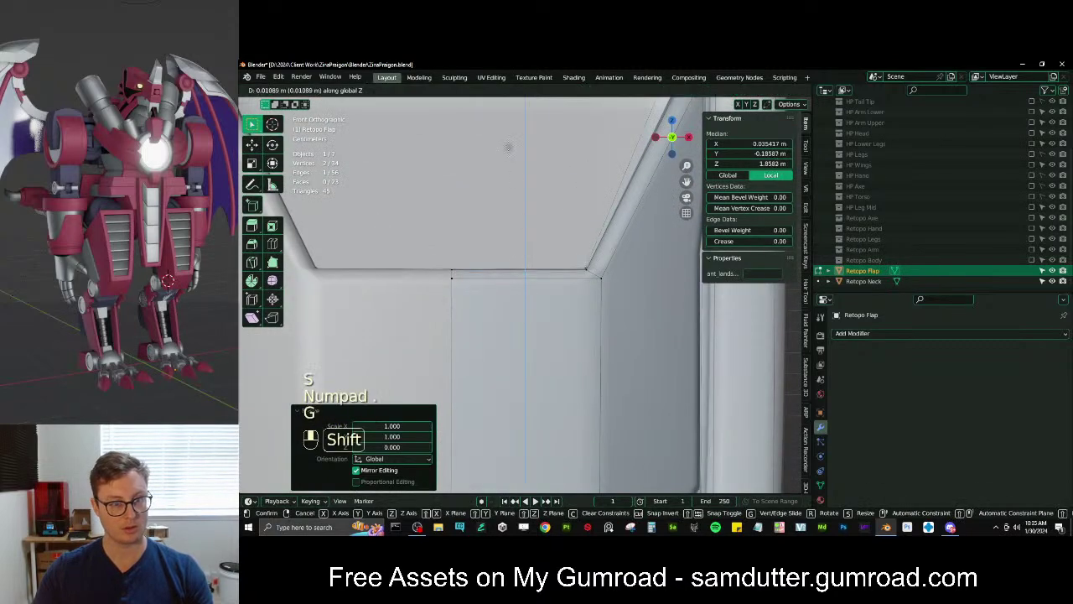
left_click(496, 472)
middle_click_drag(529, 280, 537, 305, "shift")
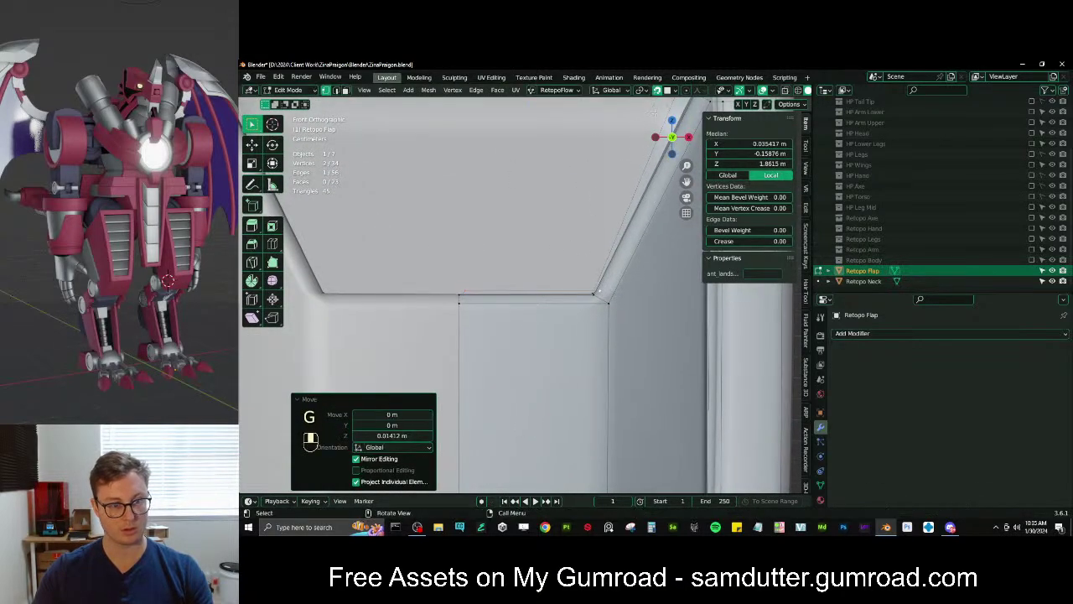
Shift the raised rear rim edge along X, and slide its outer vertex inward along X to fit the panel corner
key("g")
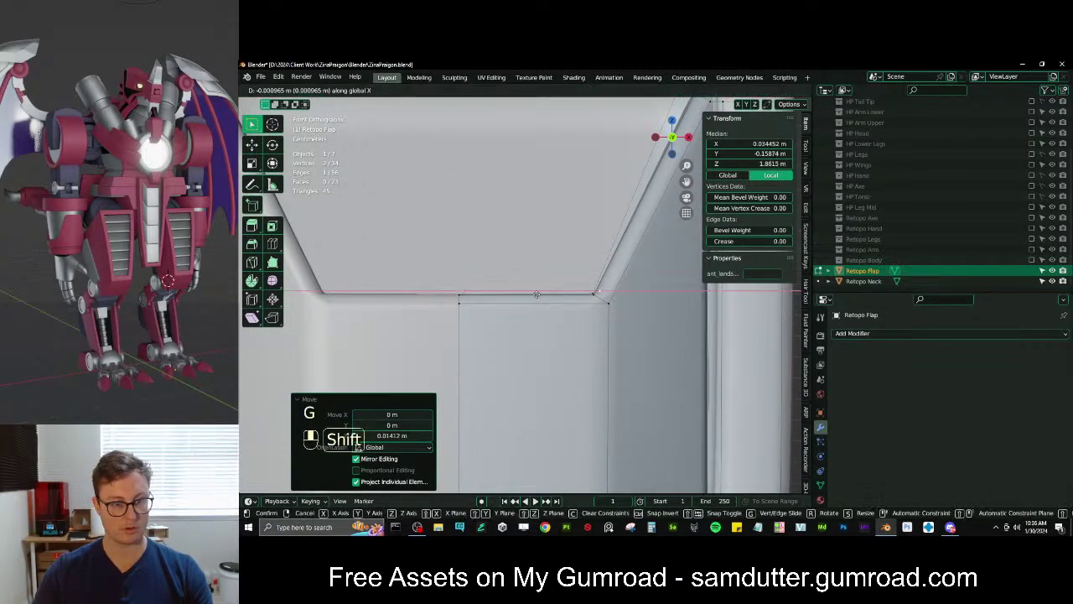
left_click(537, 295)
left_click(601, 293)
key("g")
middle_click(606, 293)
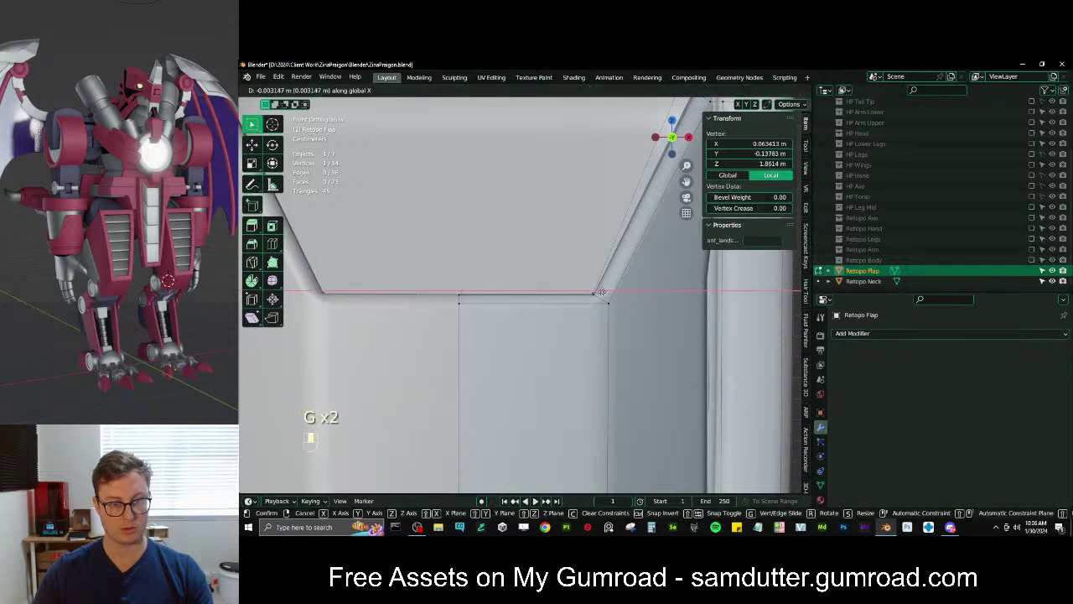
left_click(601, 292)
Extrude the back panel's lower edge straight up along Z to the top of the recessed panel
left_click(460, 295, "shift")
middle_click_drag(478, 289, 474, 365, "shift")
scroll(503, 353, "down", 3)
key("e")
middle_click(550, 256)
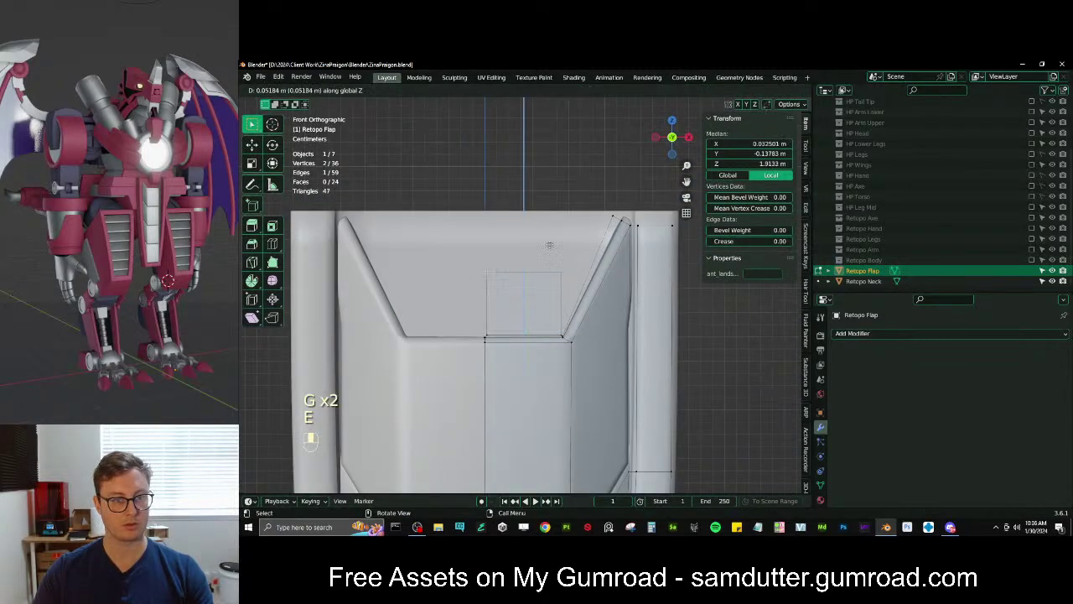
left_click(550, 188)
Fill the two missing faces between the new back panel strip and the sloping rim
middle_click_drag(549, 188, 555, 340)
left_click(555, 342)
left_click(560, 249, "shift")
middle_click_drag(562, 252, 638, 192)
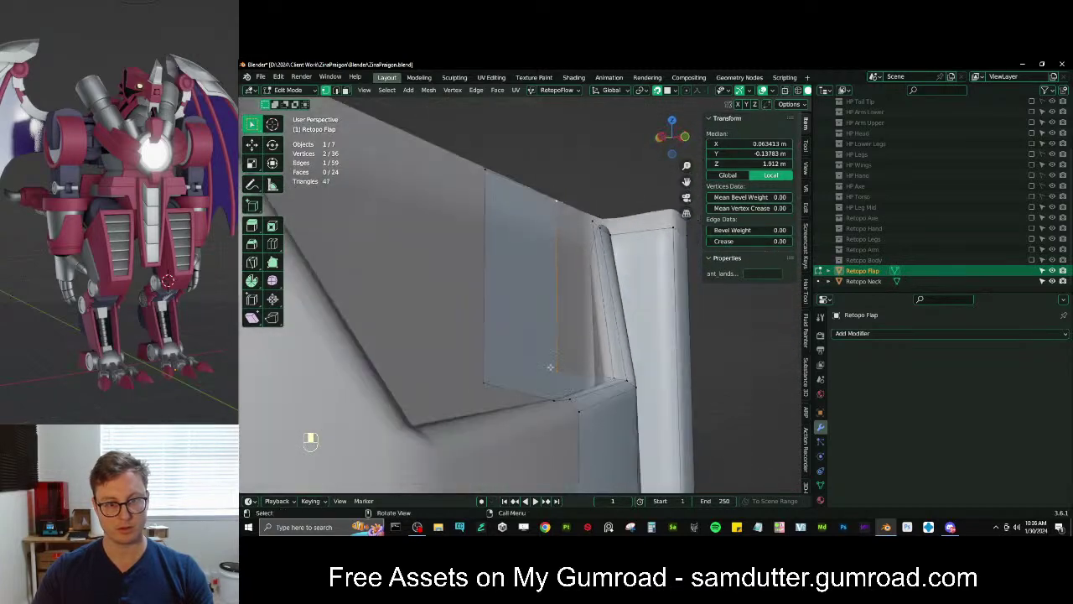
left_click(597, 224, "ctrl")
left_click(597, 218, "shift")
left_click(560, 366, "ctrl")
middle_click_drag(560, 365, 515, 384)
key("f")
scroll(568, 249, "down", 2)
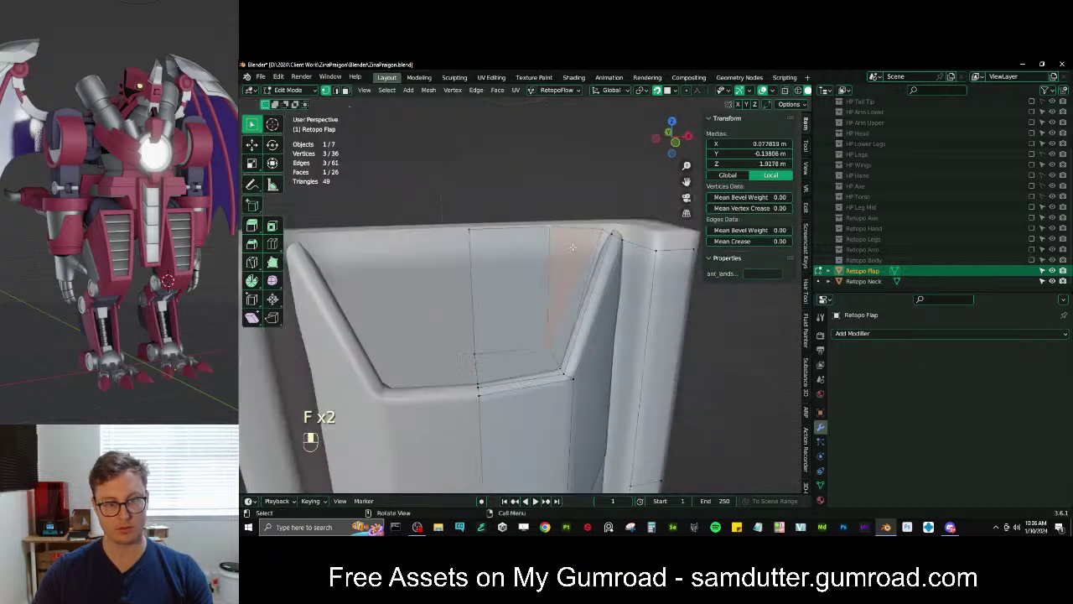
Extrude the back panel's top edges 0.026568 m backward along Y across the flap's top thickness
middle_click_drag(599, 223, 581, 291)
left_click(618, 267)
left_click(428, 297, "ctrl")
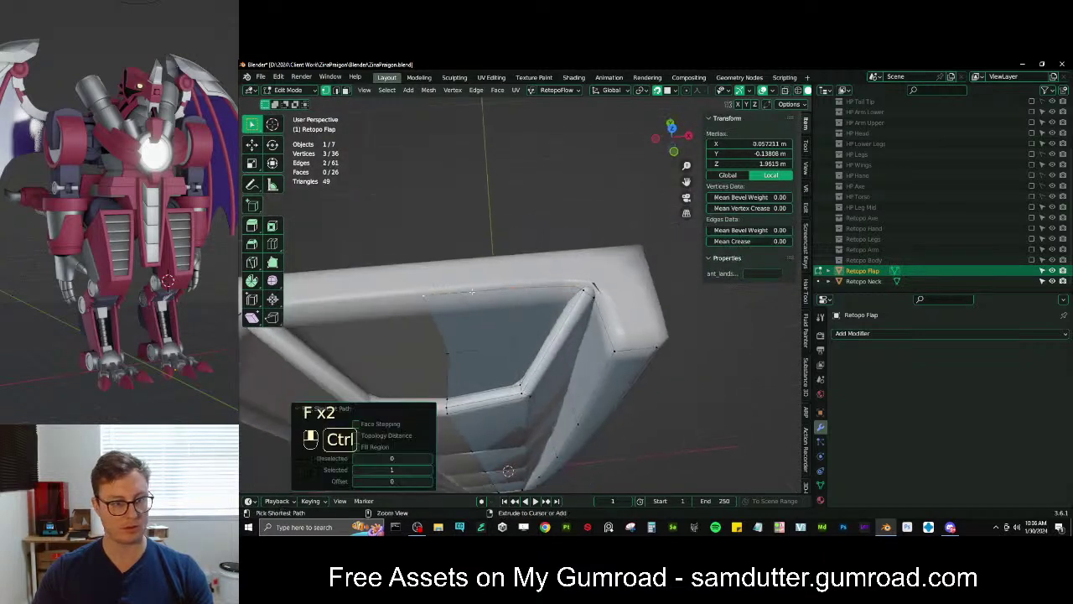
key("e")
key("y")
left_click(470, 274)
Flatten the extruded rear edges by scaling Y to 0 and move them 0.001812 m along Y
key("s")
key("y")
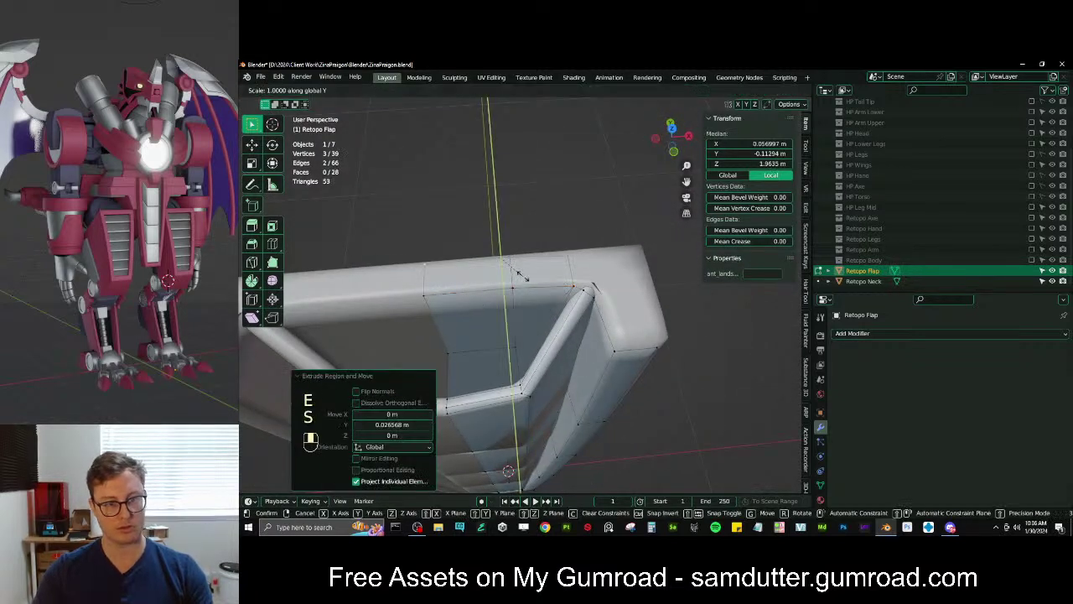
key("0")
left_click(523, 276)
key("g")
key("y")
left_click(524, 279)
middle_click_drag(545, 281, 515, 277, "shift")
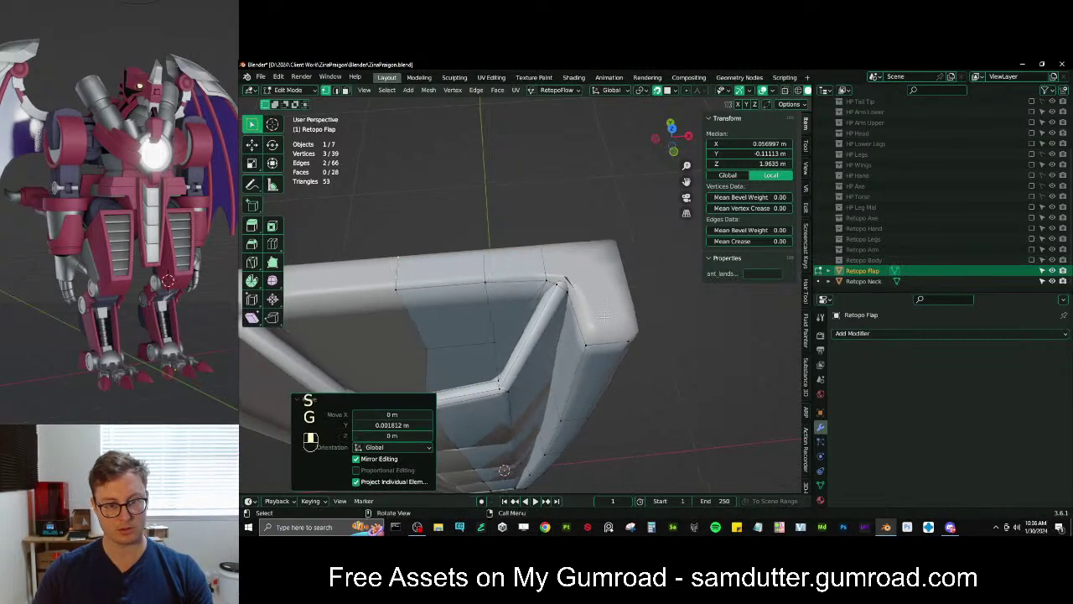
Raise the side frame's front top edge along Z and nudge its outer vertex onto the high-poly corner
left_click(568, 283)
middle_click_drag(578, 290, 541, 293, "shift")
middle_click_drag(553, 298, 608, 270)
left_click(608, 270, "shift")
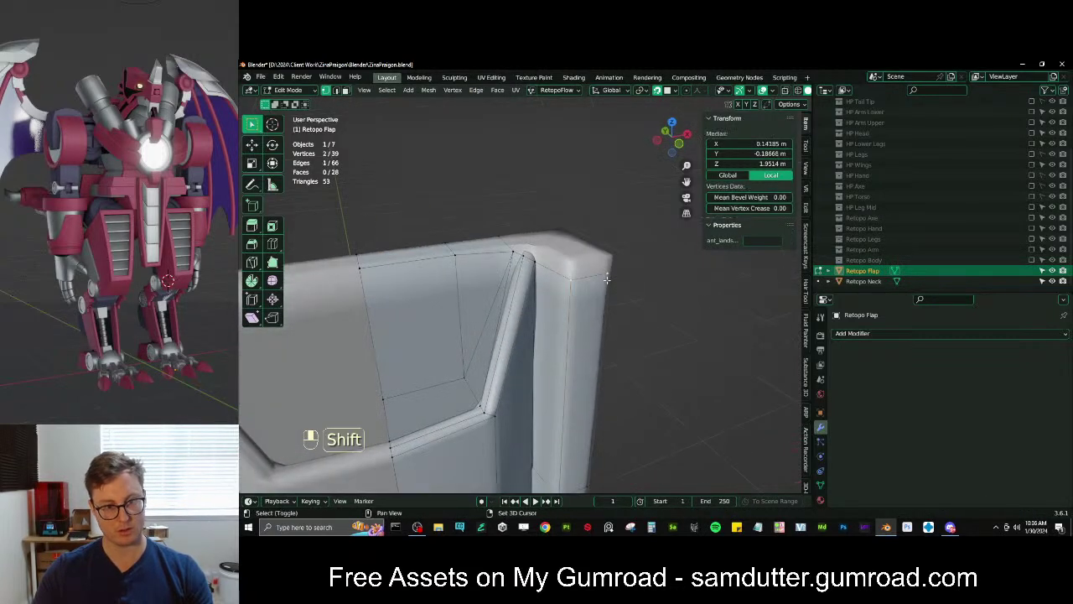
key("g")
key("z")
left_click(623, 235)
left_click(613, 255)
key("g")
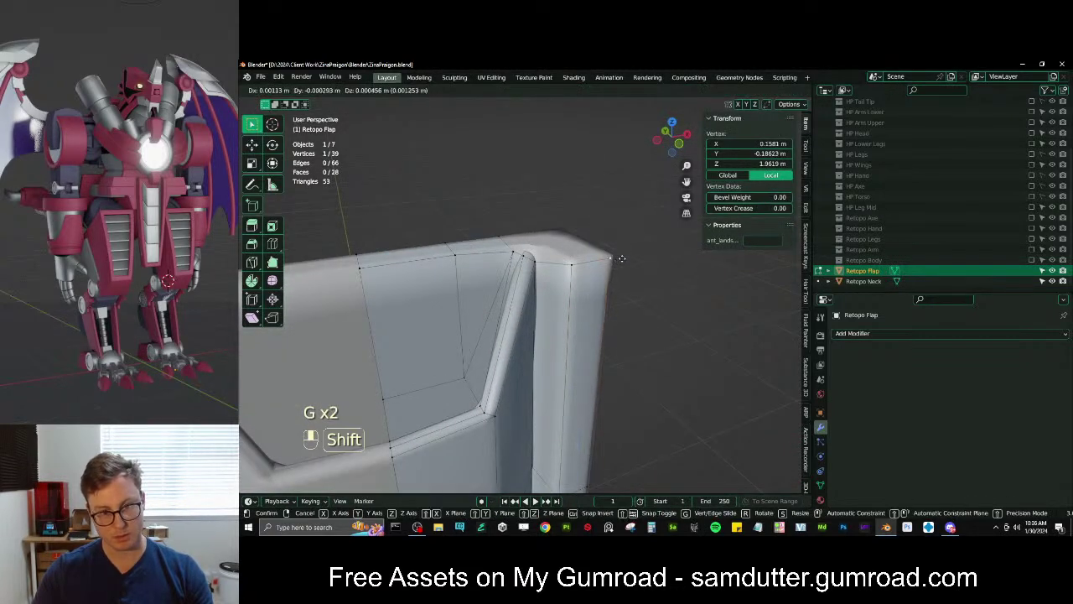
left_click(628, 257)
middle_click_drag(627, 258, 541, 317)
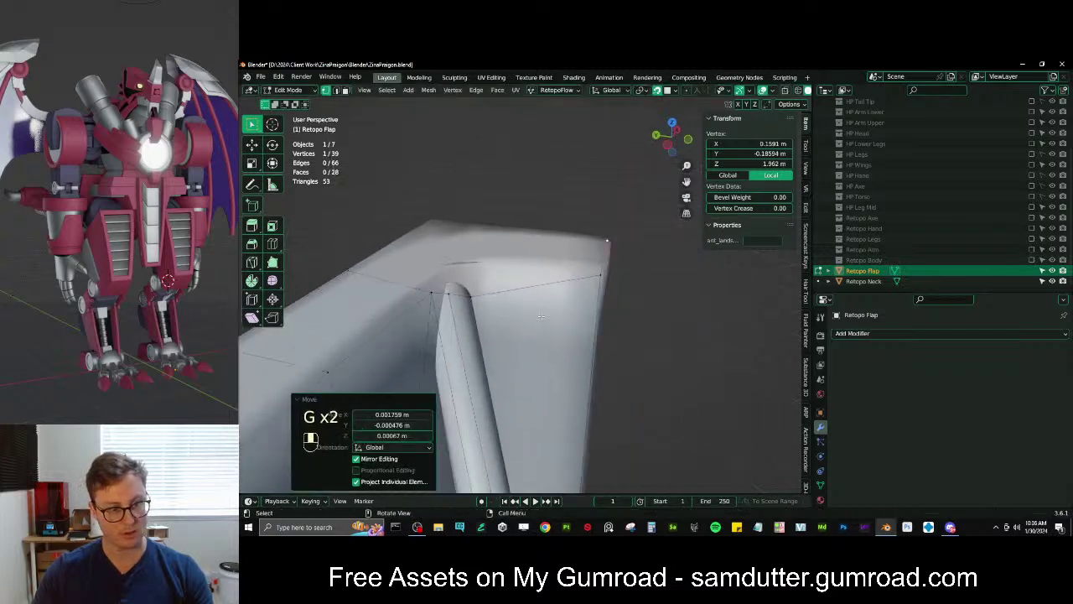
left_click(456, 292, "shift")
middle_click_drag(456, 292, 499, 339)
key("g")
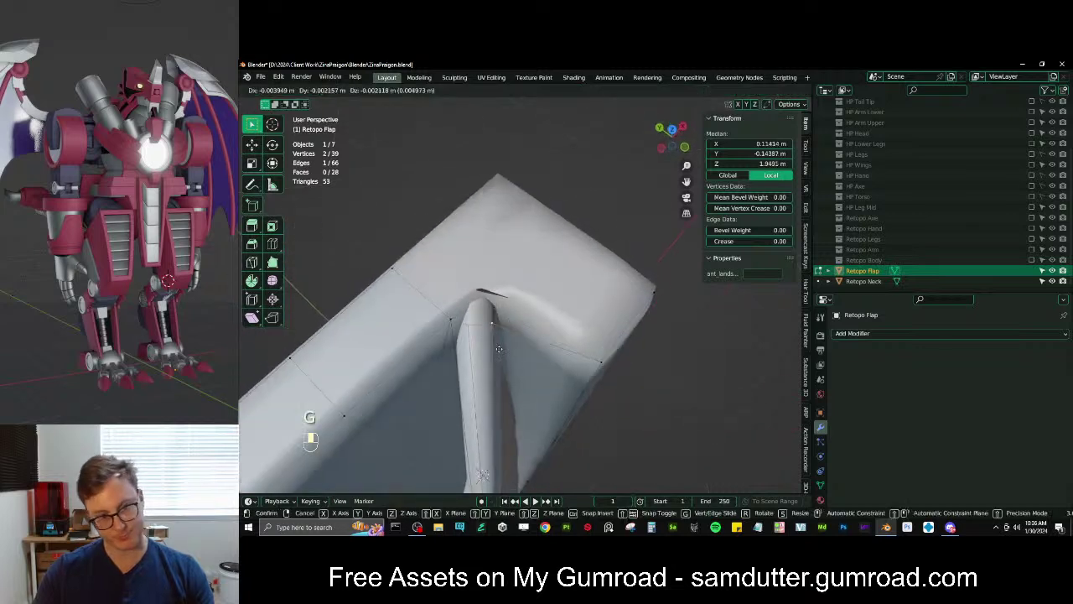
right_click(507, 338)
key("ctrl+z")
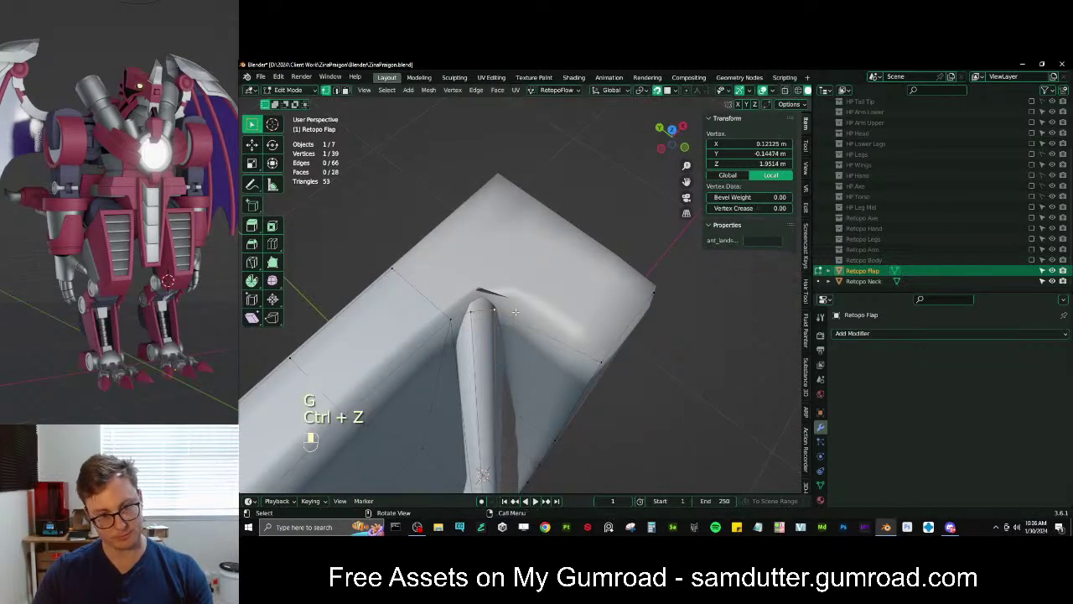
Move the side frame's inner top vertex and the two adjacent rim vertices up onto the high-poly top edge
middle_click_drag(515, 312, 543, 275)
key("g")
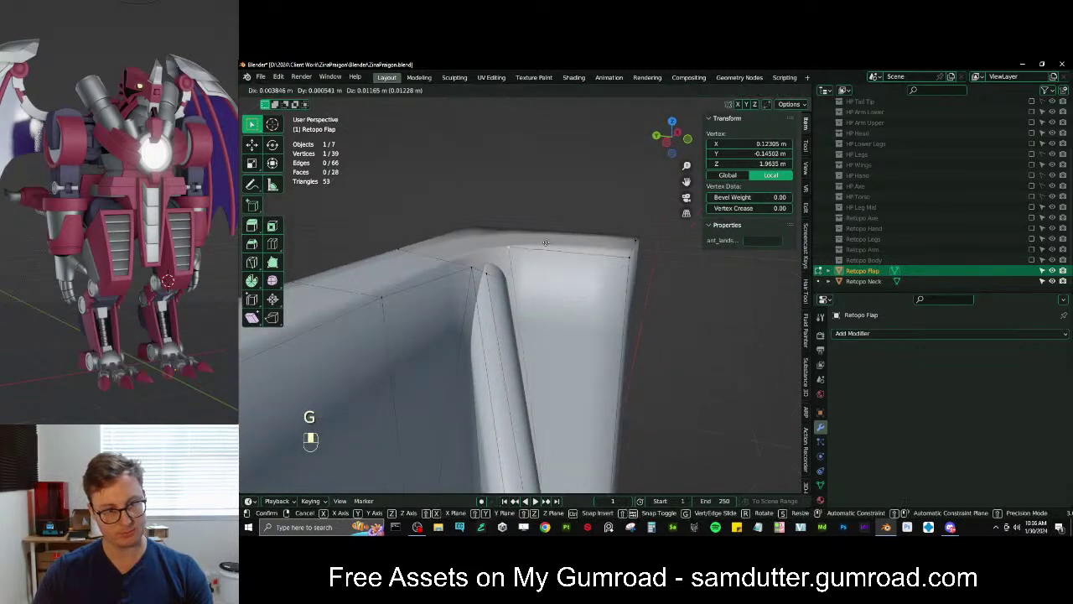
left_click(544, 244)
key("g")
left_click(493, 252)
key("g")
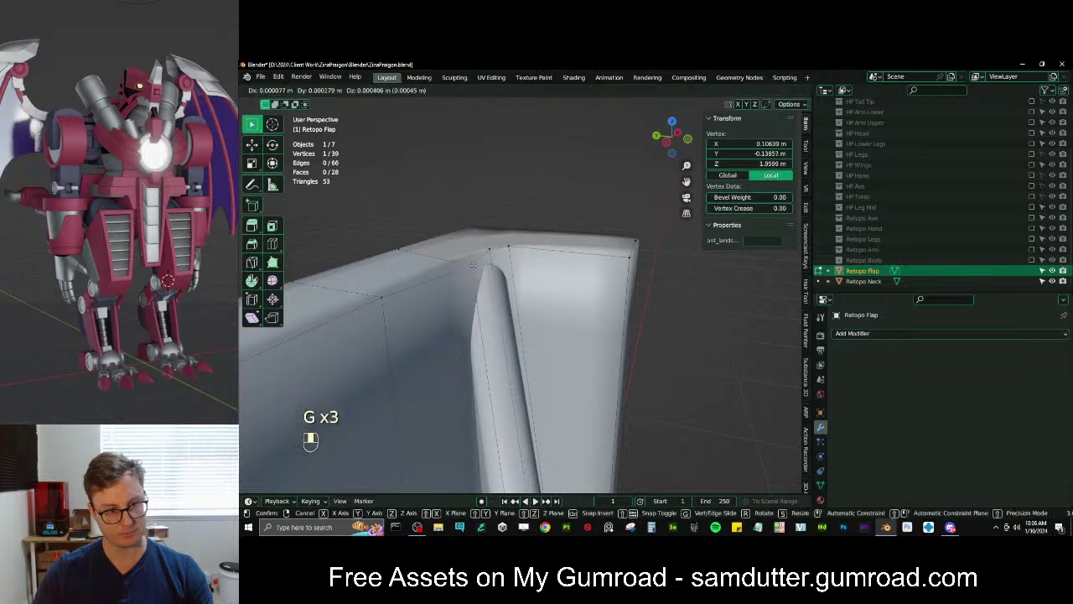
left_click(481, 252)
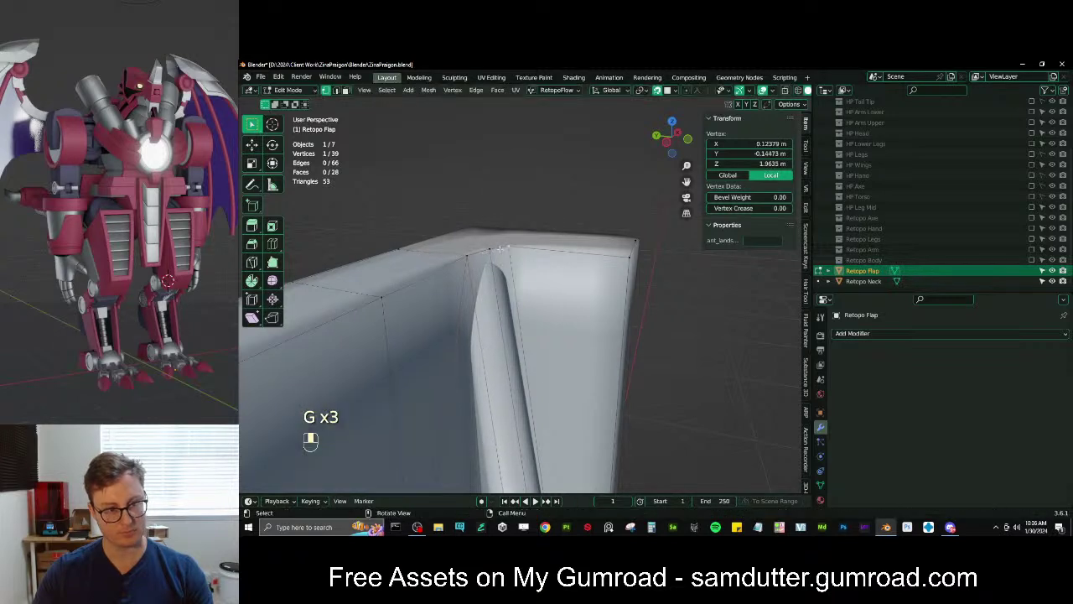
Extrude the frame's inner top vertex outward to the outer side and fill the front face on top of the corner
middle_click_drag(501, 249, 523, 288)
key("e")
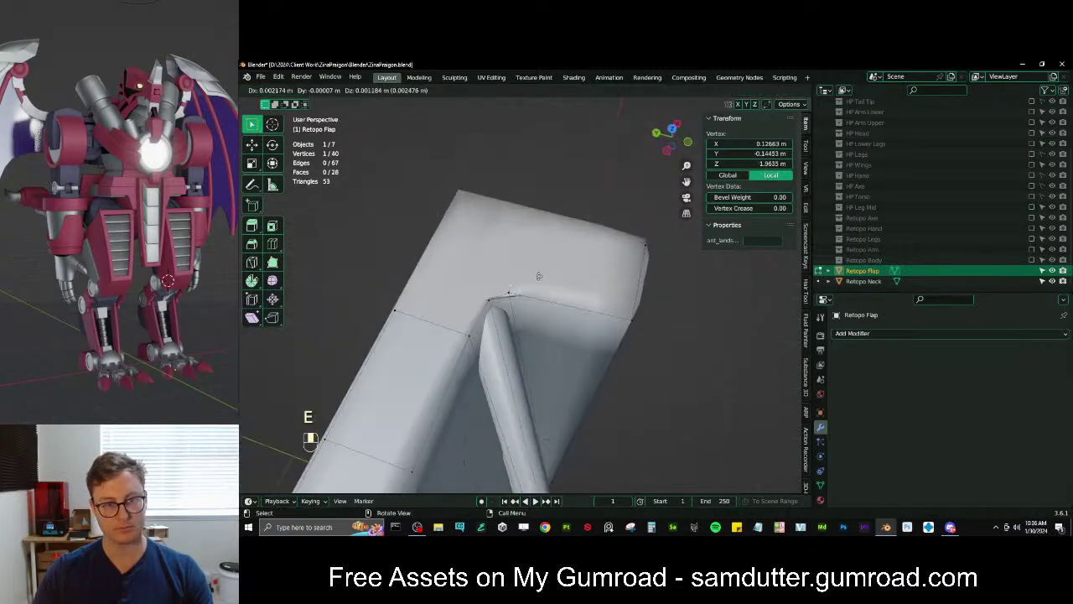
left_click(562, 209)
key("f")
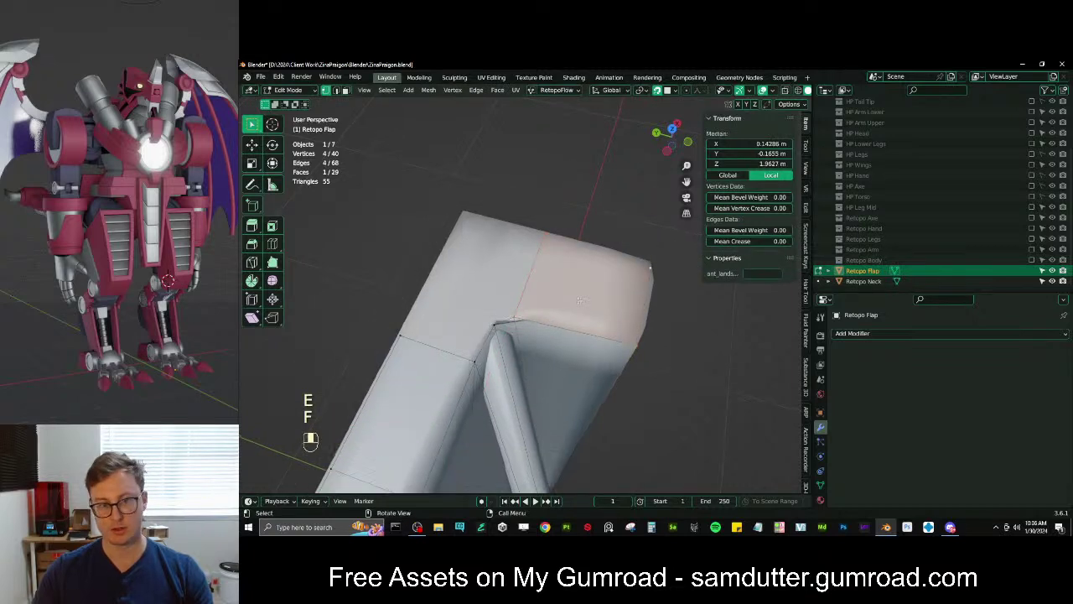
Try to extrude the top corner's outer vertex 0.034026 m backward along Y
left_click(547, 244)
left_click(527, 252, "shift")
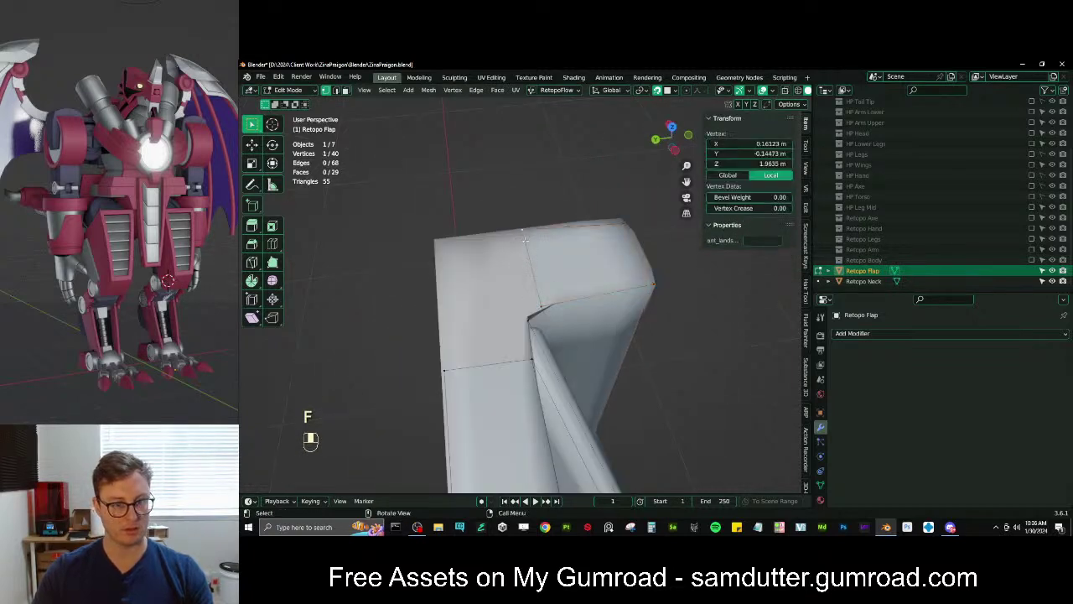
left_click(439, 264)
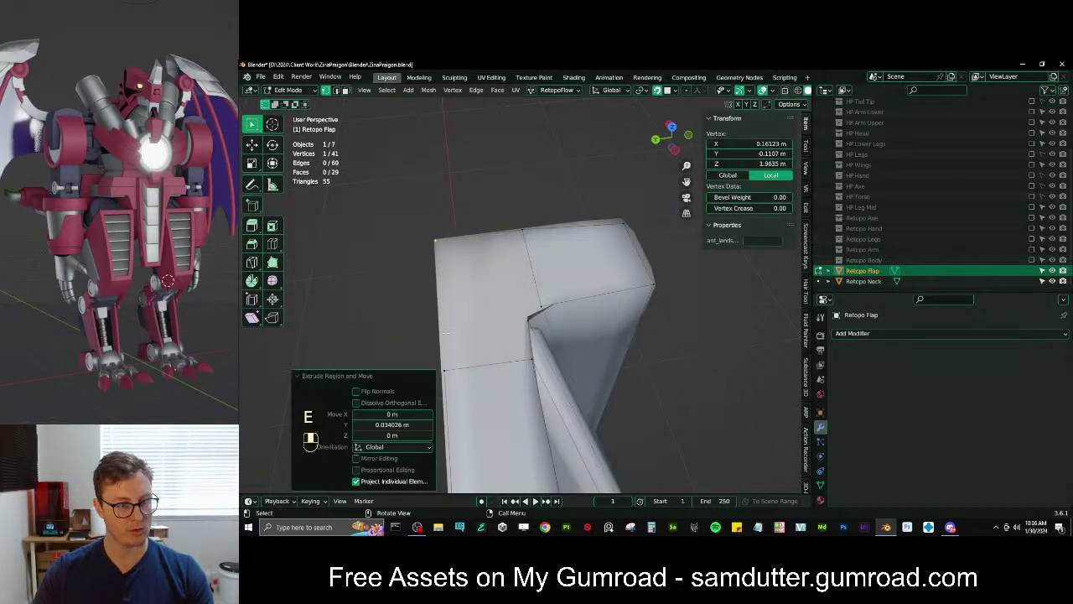
key("ctrl+z")
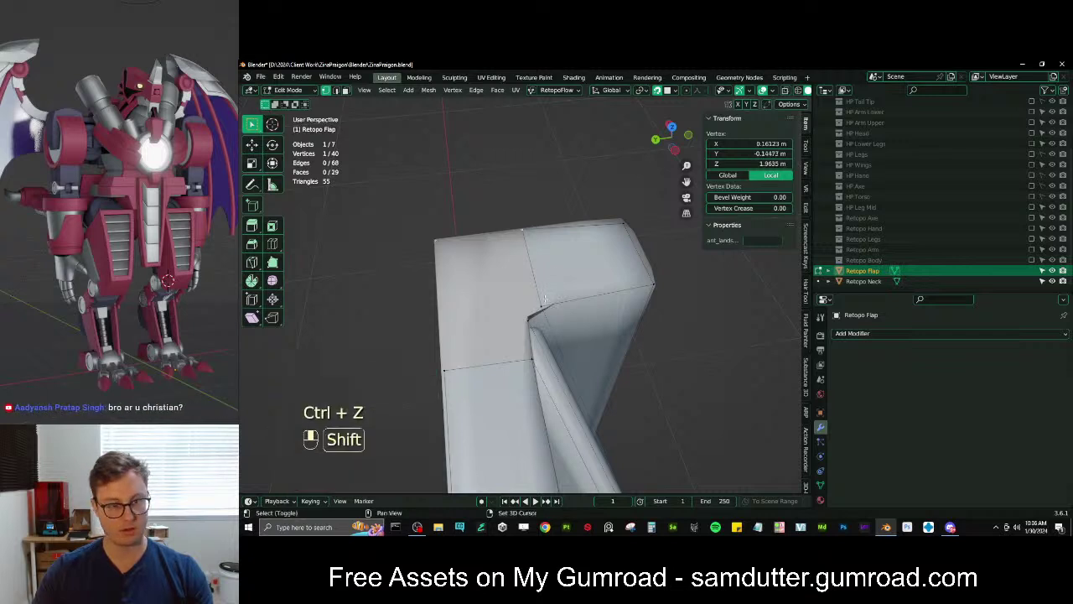
Extrude the corner top face's rear edge 0.029758 m backward along Y and move it another 0.004577 m to the back
left_click(543, 300, "shift")
key("e")
left_click(471, 316)
key("g")
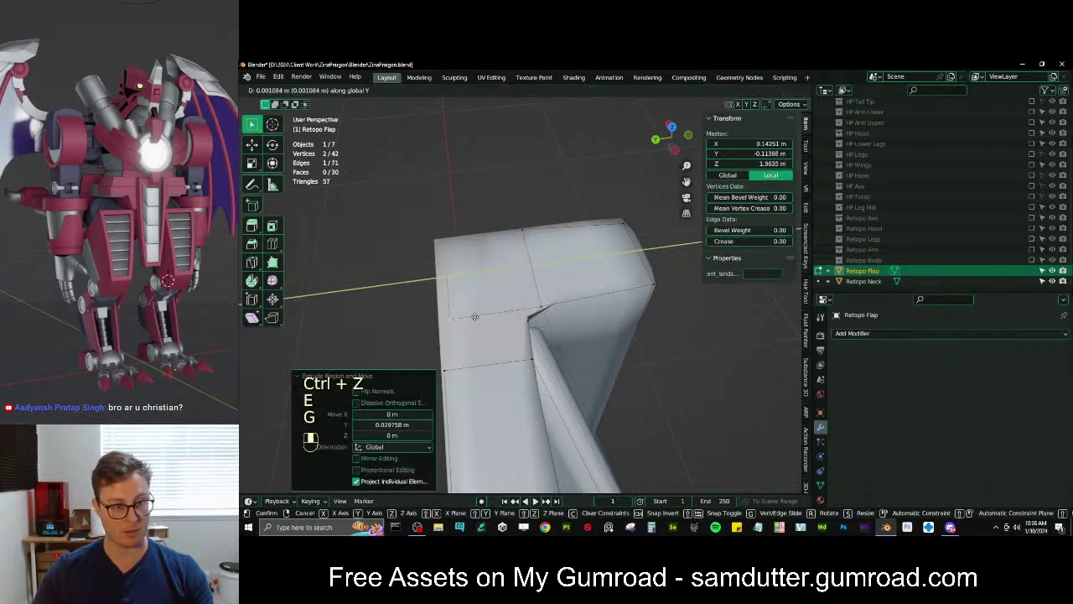
left_click(497, 325)
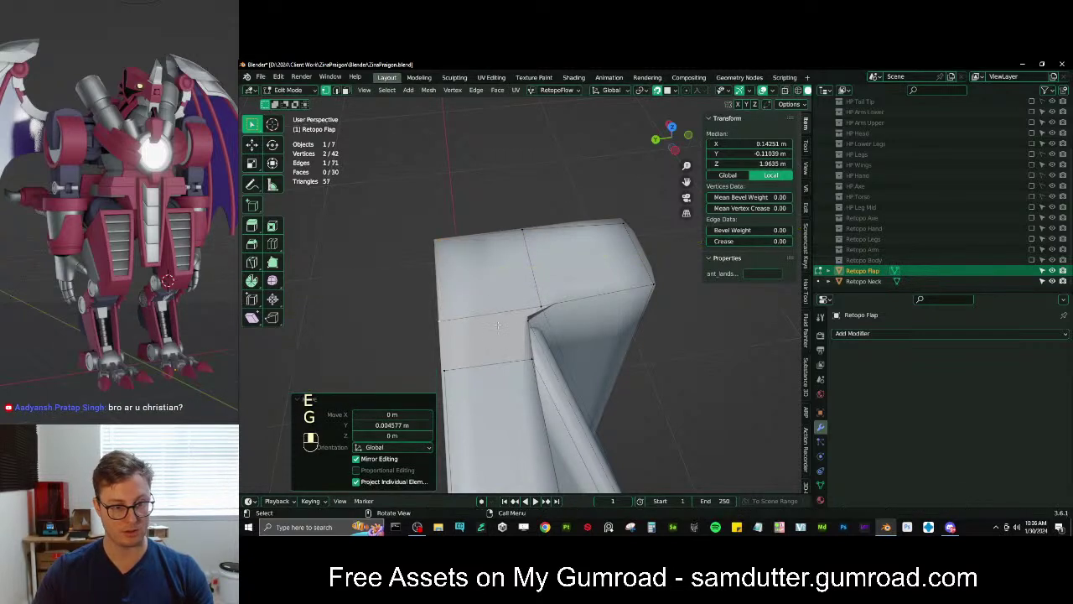
Extrude the rim vertex beside the inner corner 0.028315 m backward along Y and fill the two gaps on the top surface
left_click(439, 255)
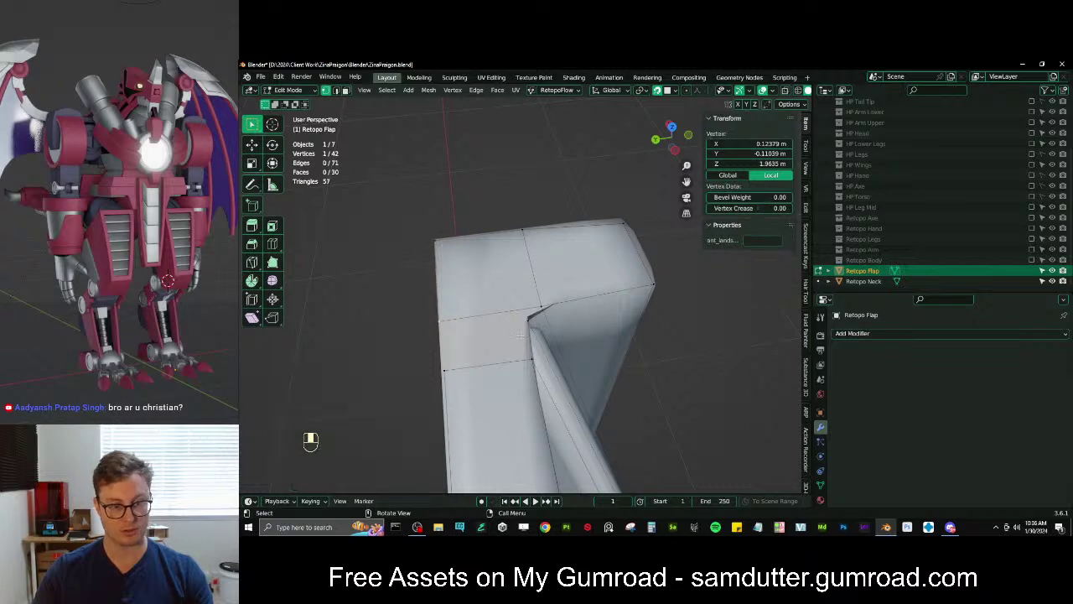
middle_click_drag(520, 335, 513, 329)
middle_click_drag(513, 328, 534, 346, "shift")
scroll(503, 318, "up", 2)
middle_click_drag(548, 304, 526, 325)
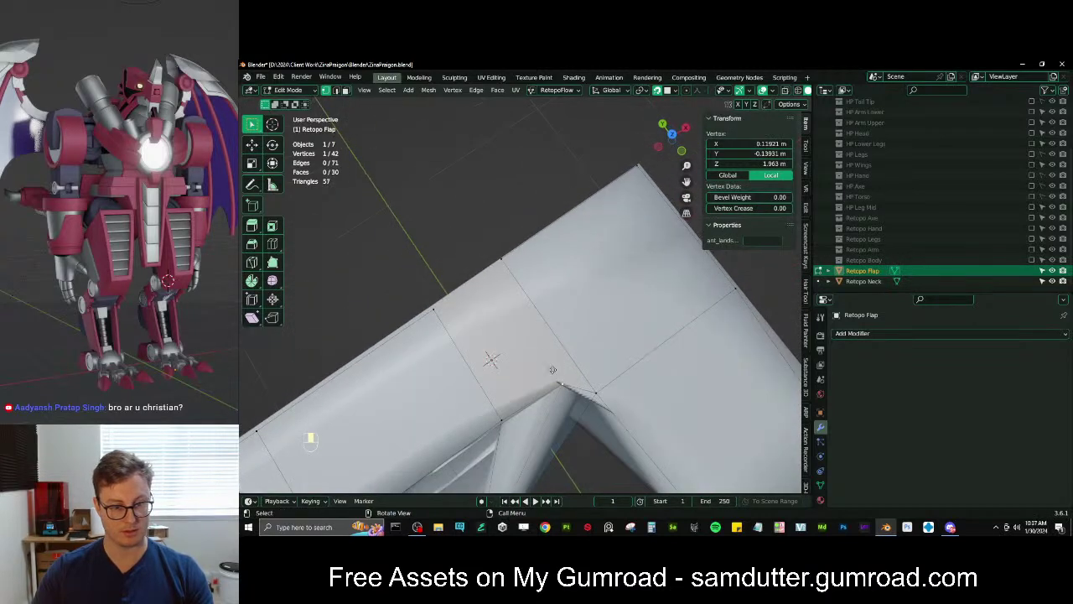
key("e")
key("x")
left_click(457, 269)
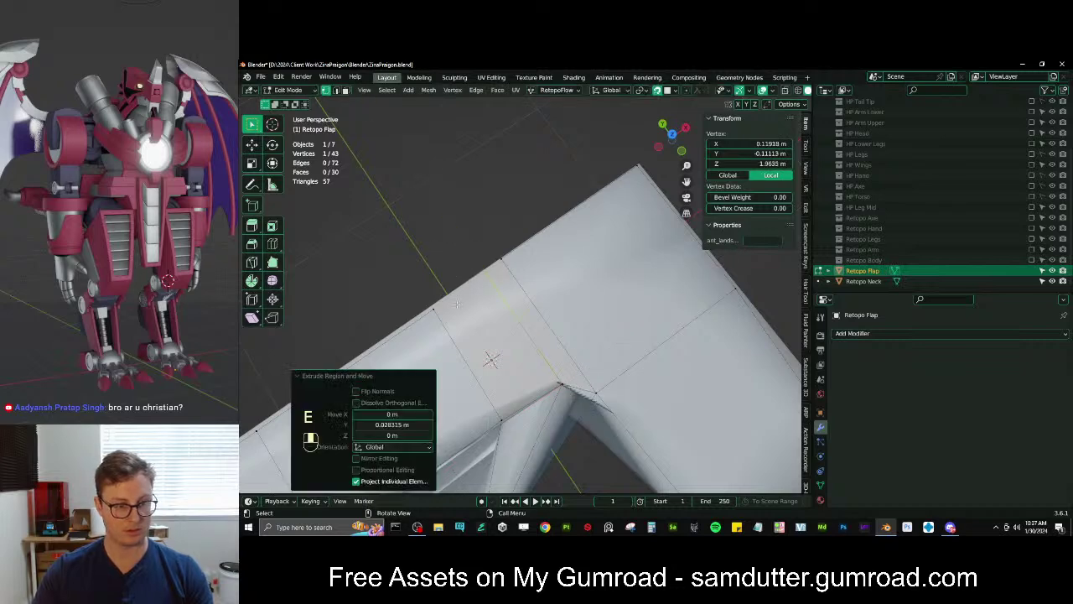
key("f")
left_click(541, 284, "ctrl")
key("f")
Align the rear vertices of the top surface by scaling Y to 0 and shift them along Y to the back edge
middle_click_drag(540, 283, 438, 321)
scroll(481, 337, "up", 2)
left_click(529, 295)
scroll(552, 300, "down", 4)
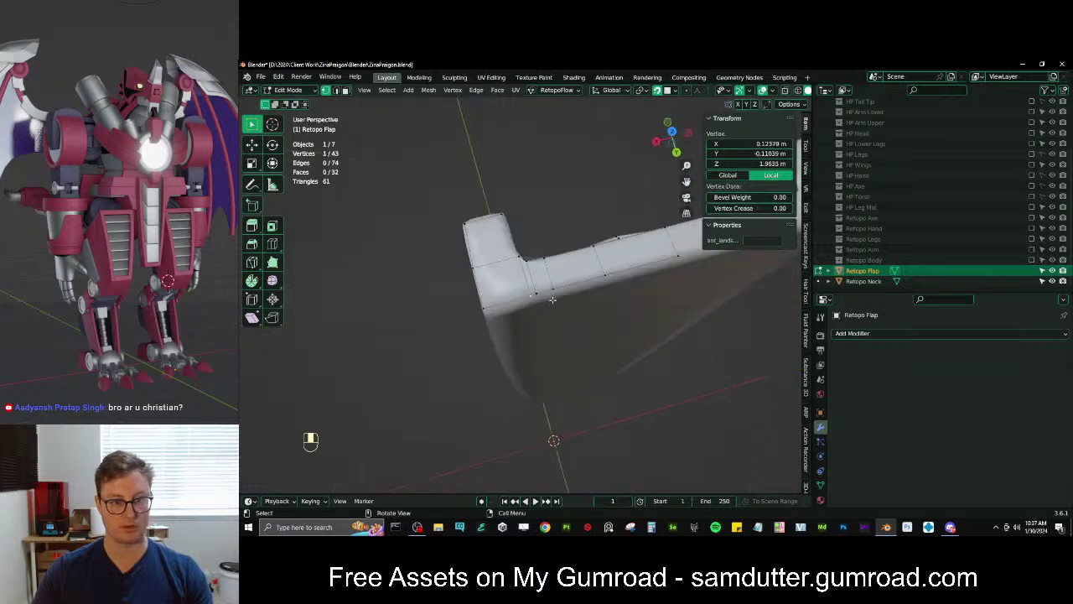
left_click(661, 262, "ctrl")
middle_click_drag(662, 262, 607, 212)
key("s")
key("y")
key("0")
left_click(584, 291)
key("g")
key("y")
left_click(599, 302)
Extrude the side frame's outer front edges below the top section 0.071447 m backward along Y to form the outer side
left_click(607, 212)
middle_click_drag(591, 288, 550, 414)
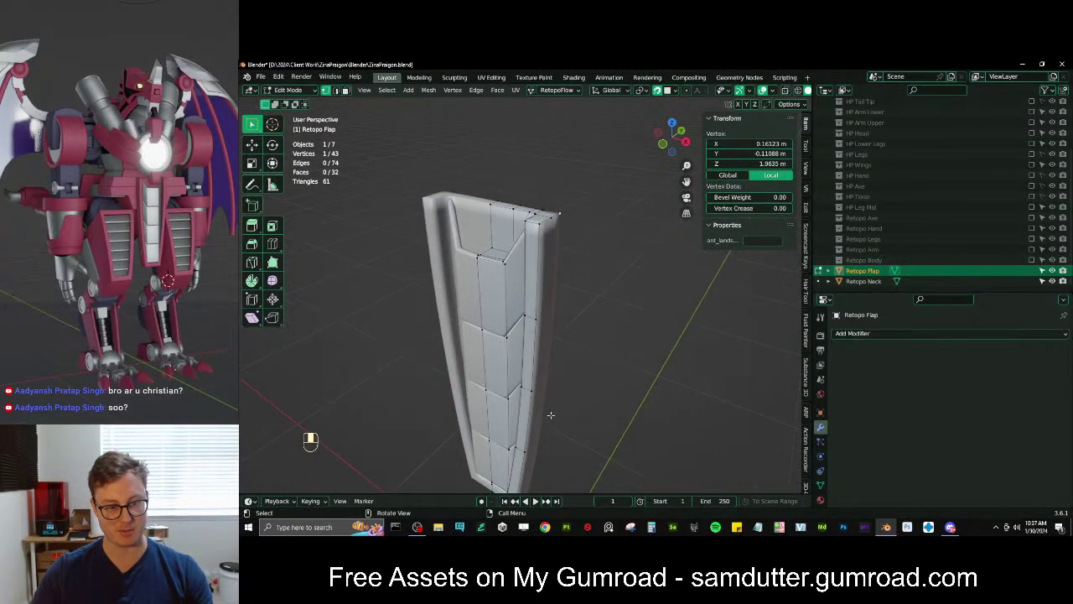
middle_click_drag(543, 323, 528, 251, "shift")
left_click(526, 446, "ctrl")
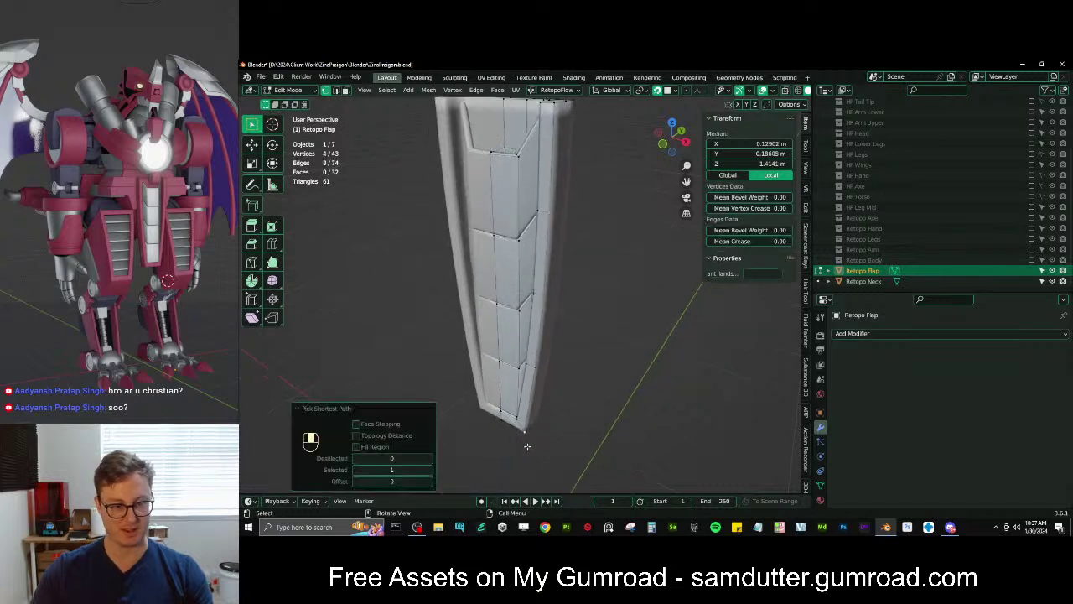
key("KP_3")
scroll(528, 445, "down", 2)
scroll(537, 377, "up", 2)
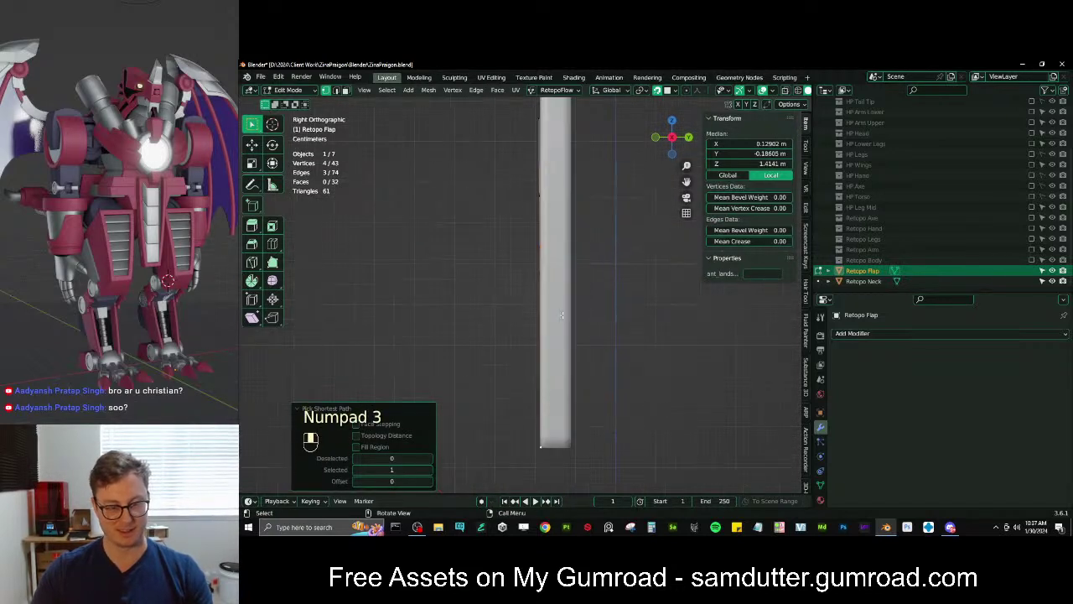
key("e")
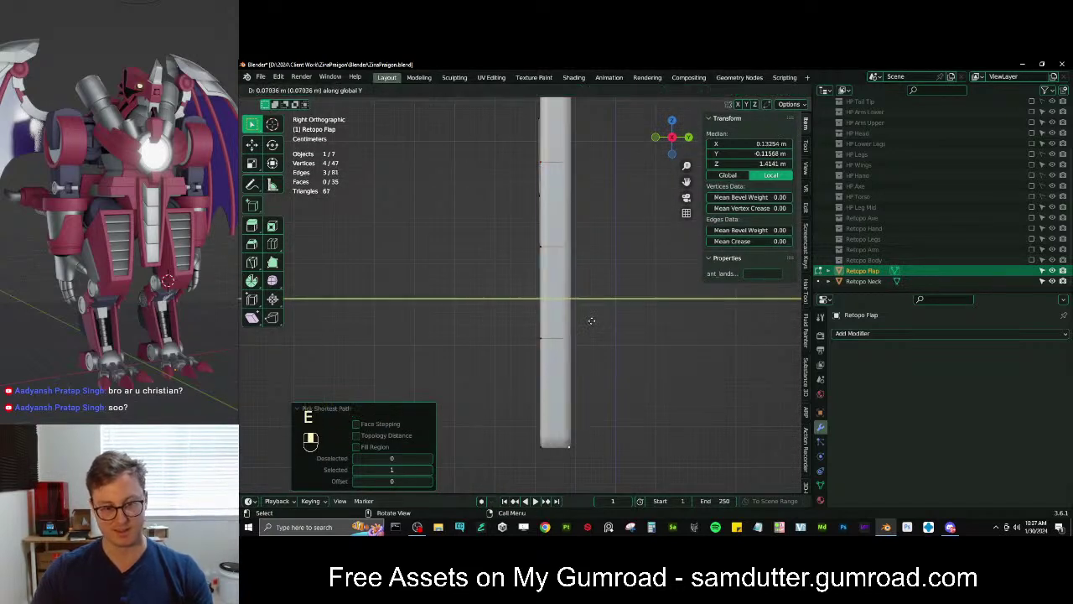
left_click(592, 321)
Add a lengthwise loop cut through the middle of the outer side strip and adjust its position
middle_click_drag(592, 321, 564, 171)
scroll(567, 291, "down", 2)
key("ctrl+r")
left_click(515, 201)
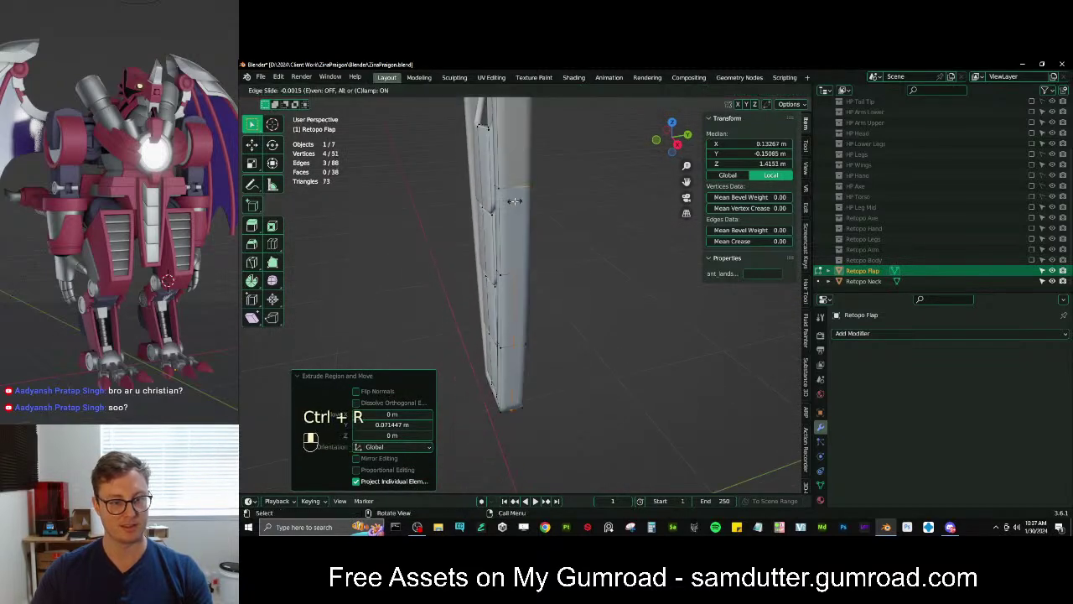
left_click(515, 201)
key("g")
left_click(515, 201)
middle_click_drag(515, 201, 539, 273)
left_click(539, 273)
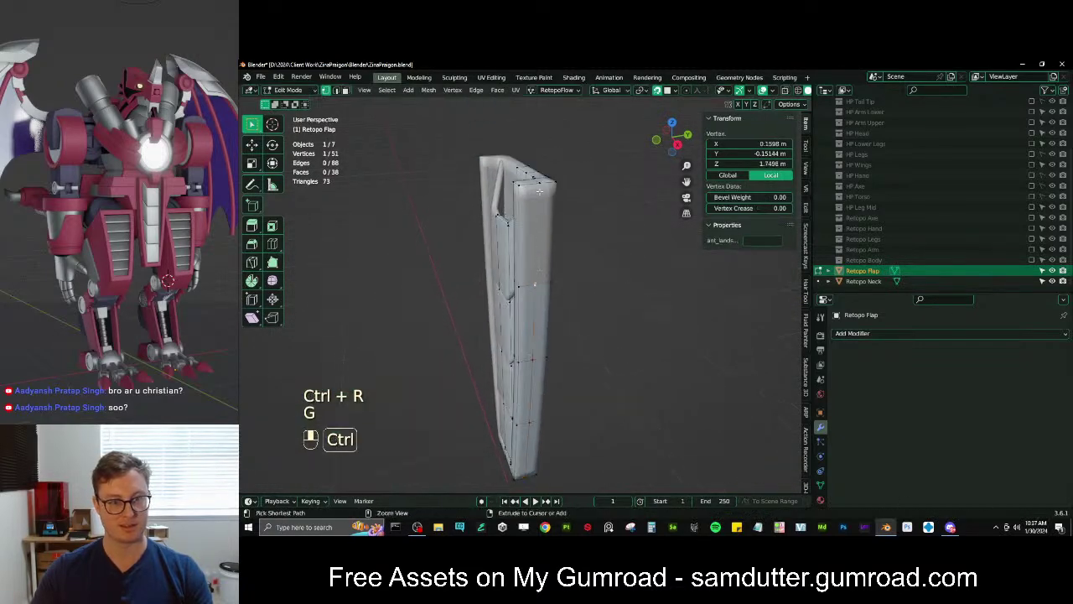
Fill the two gaps between the flap's top surface and its outer side strip
key("f")
left_click(555, 184)
key("f")
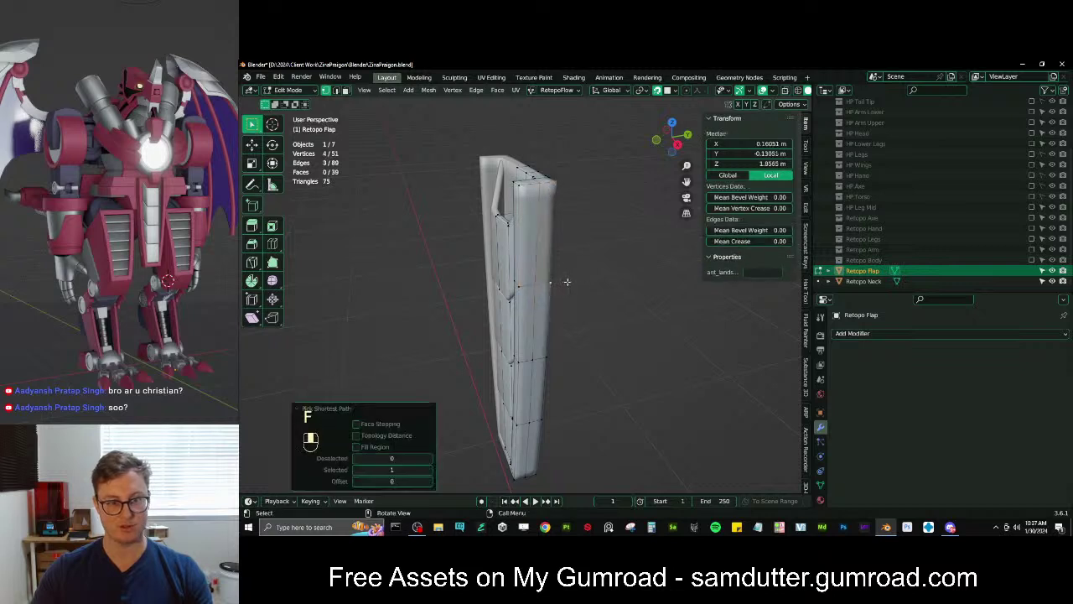
Extrude the bottom rear edge of the outer side 0.092665 m along X to the centre line and fill the front gap on the underside
middle_click_drag(568, 283, 555, 172)
middle_click_drag(555, 172, 495, 359, "shift")
middle_click_drag(494, 359, 545, 363, "shift")
scroll(545, 363, "up", 4)
left_click(575, 316)
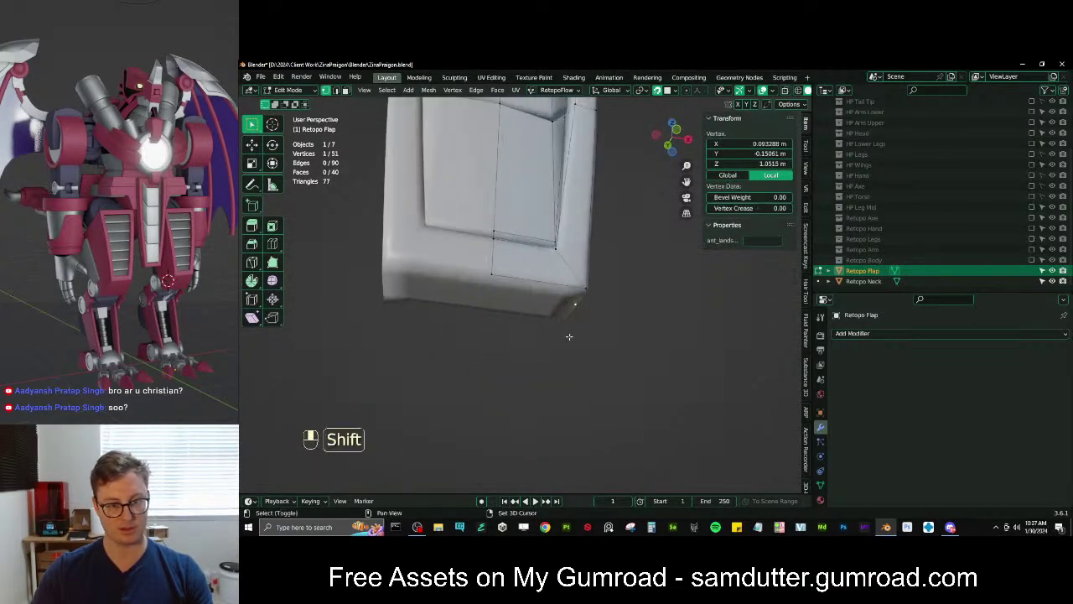
left_click(567, 337, "shift")
key("ctrl+KP_7")
key("e")
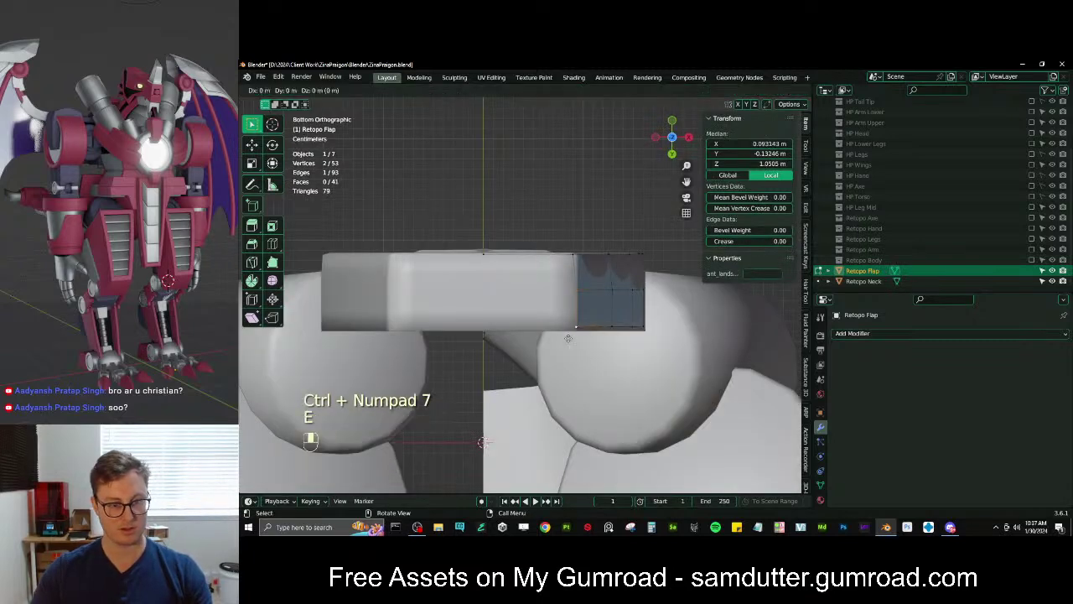
left_click(475, 342)
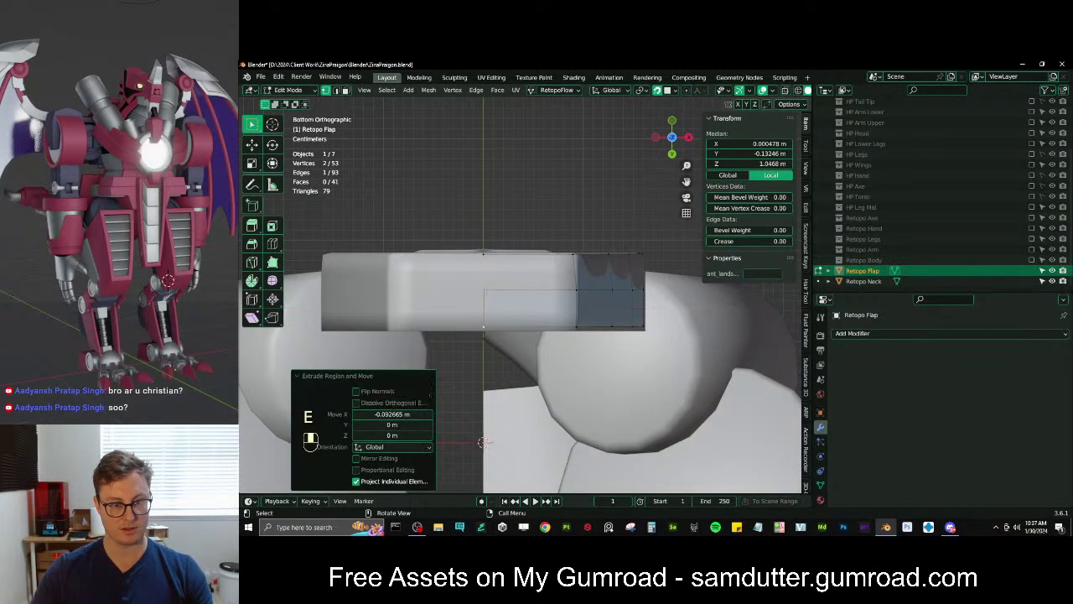
left_click(482, 290)
left_click(484, 255, "ctrl")
key("f")
Move the vertices along the outer edge of the underside onto the high-poly flap's bottom corners
middle_click_drag(556, 242, 556, 328)
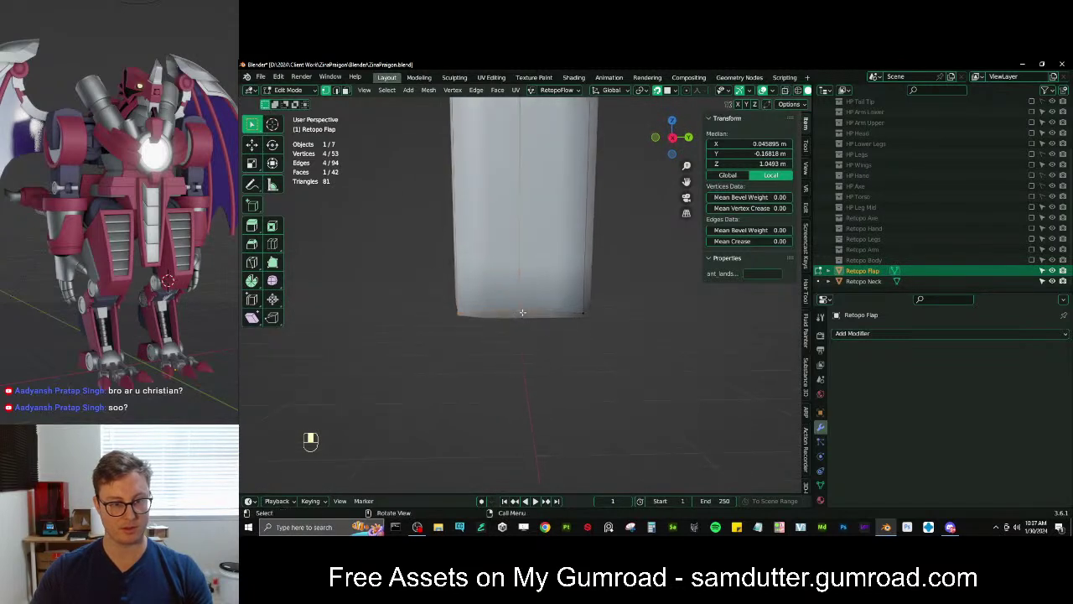
left_click(522, 312)
key("g")
left_click(527, 317)
left_click(577, 313)
key("g")
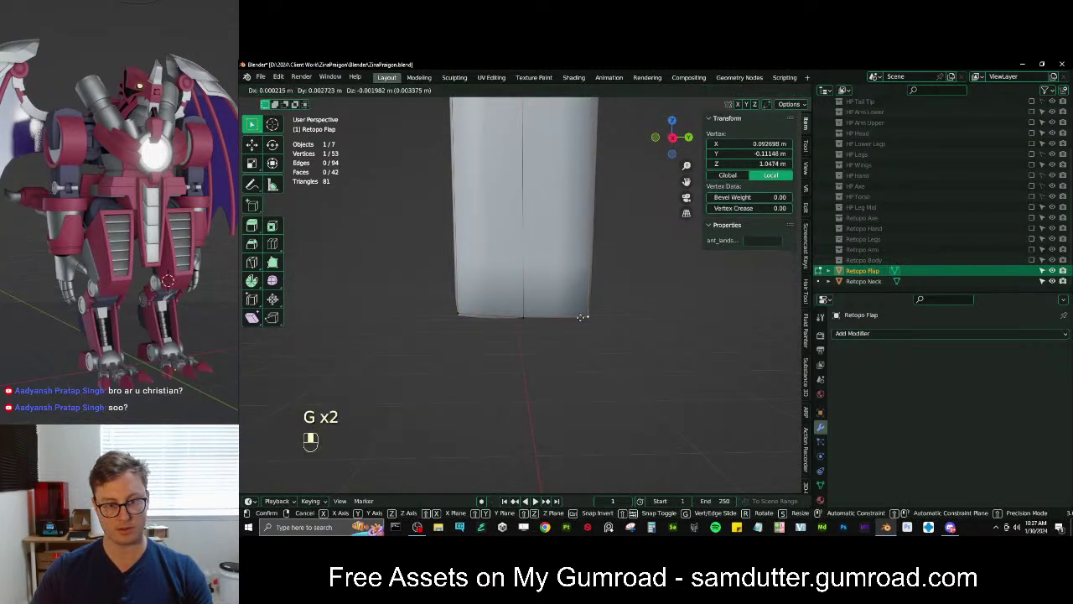
left_click(582, 316)
middle_click_drag(582, 316, 530, 323)
left_click(499, 323)
key("g")
left_click(502, 323)
Shift the rear vertex in the lowest row of the outer side along Y to the back edge
left_click(562, 279)
middle_click_drag(562, 278, 563, 294)
scroll(567, 300, "up", 4)
key("g")
key("y")
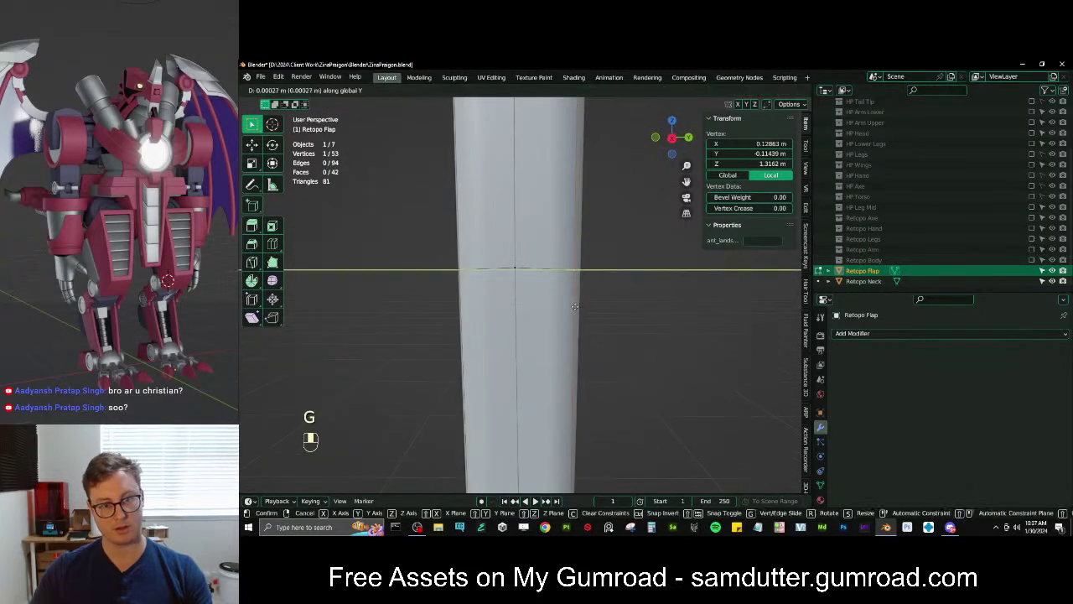
middle_click_drag(580, 311, 527, 311, "shift")
key("g")
middle_click(571, 330)
left_click(569, 330)
Move the outer side's rear vertex in the second row up 0.00368 m along Y toward the back edge
left_click(527, 311)
scroll(532, 310, "up", 4)
key("g")
middle_click(538, 311)
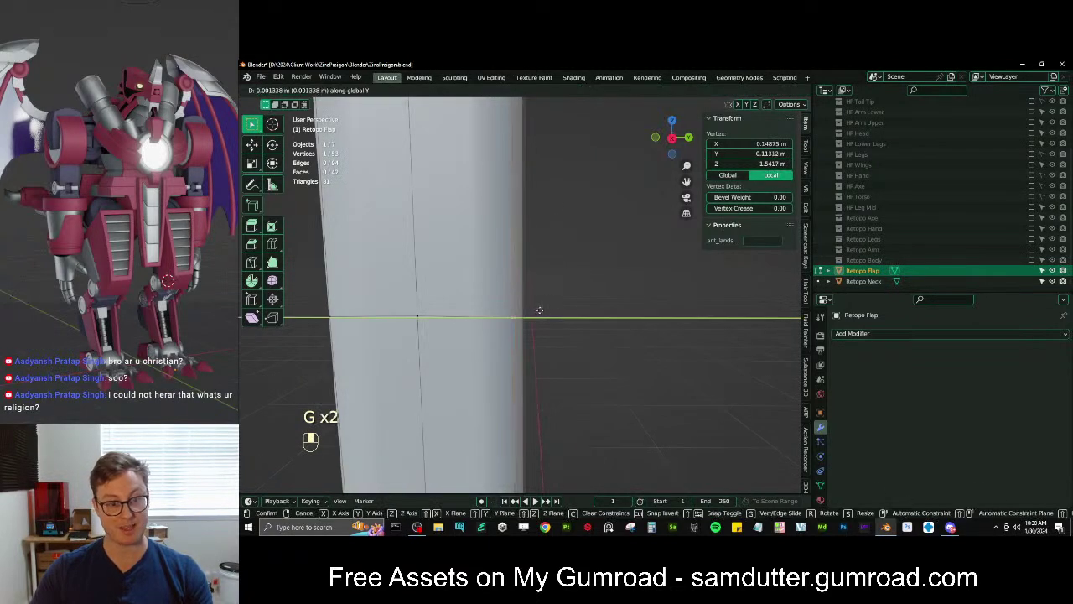
left_click(545, 313)
Shift the outer side's rear vertex in the row below the top section along Y to the back edge
scroll(546, 308, "down", 3)
middle_click_drag(554, 276, 552, 393, "shift")
middle_click_drag(546, 254, 543, 338, "shift")
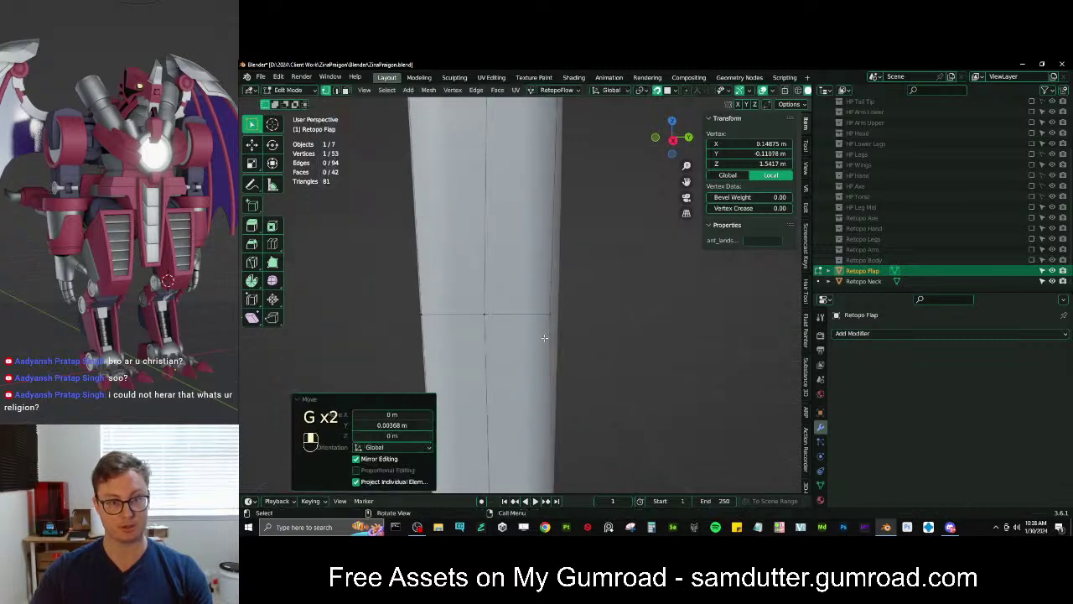
left_click(547, 319)
key("g")
middle_click(554, 323)
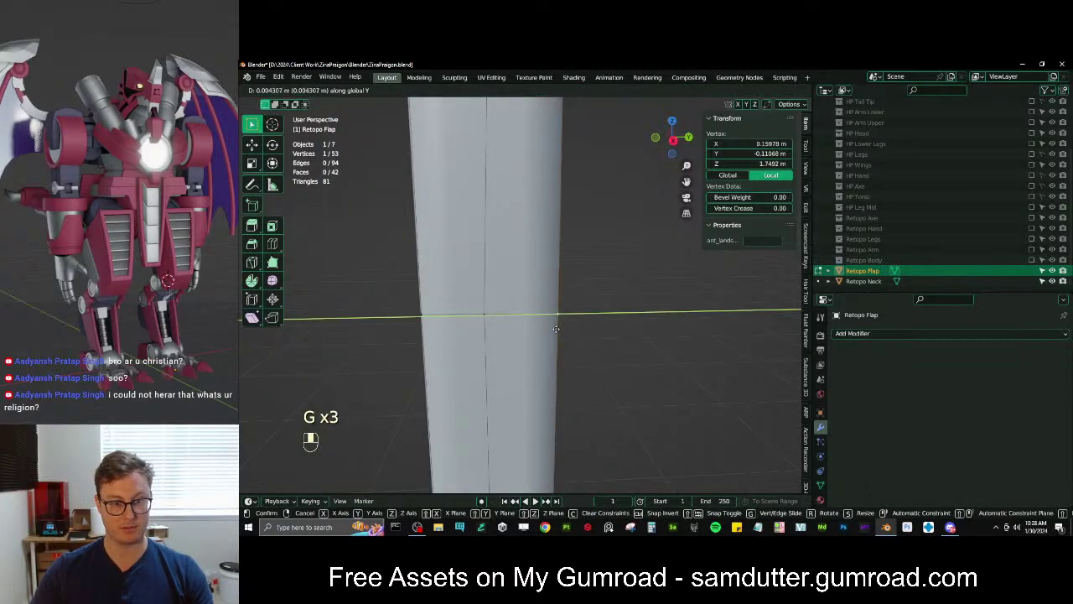
left_click(556, 329)
middle_click_drag(577, 330, 613, 152)
key("g")
middle_click(590, 308)
left_click(590, 309)
Extrude the outer side's rear edges below the top section in place to start the back surface
scroll(621, 261, "down", 4)
left_click(531, 264)
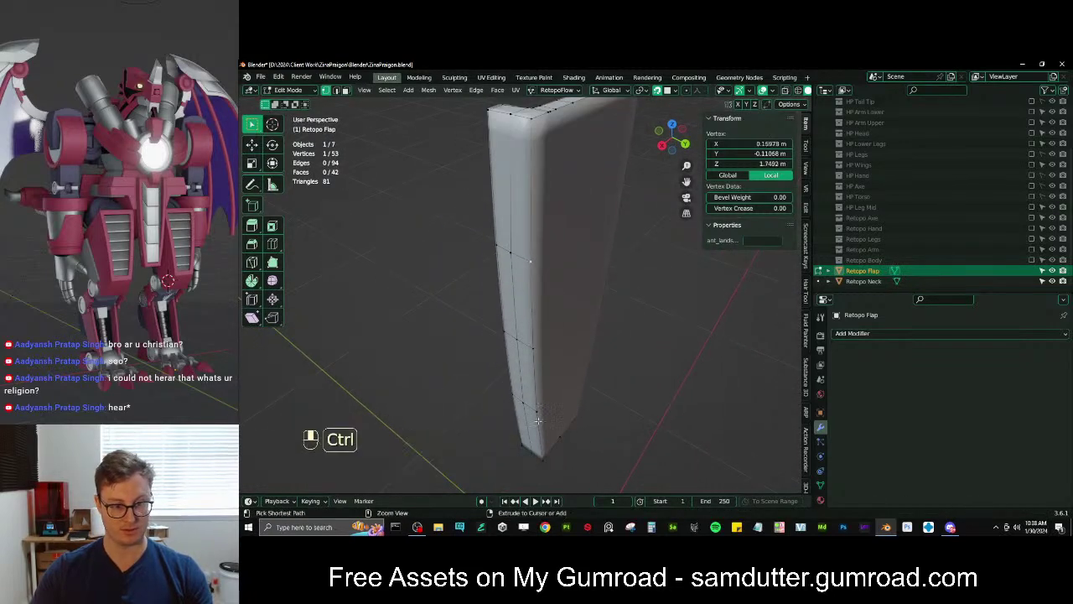
left_click(538, 419, "ctrl")
scroll(549, 418, "up", 1)
middle_click_drag(573, 418, 559, 371, "shift")
key("e")
right_click(559, 371)
Flatten the extruded vertices onto the centre line by scaling X to 0 about the 3D cursor
key("s")
key("x")
key("0")
key("Return")
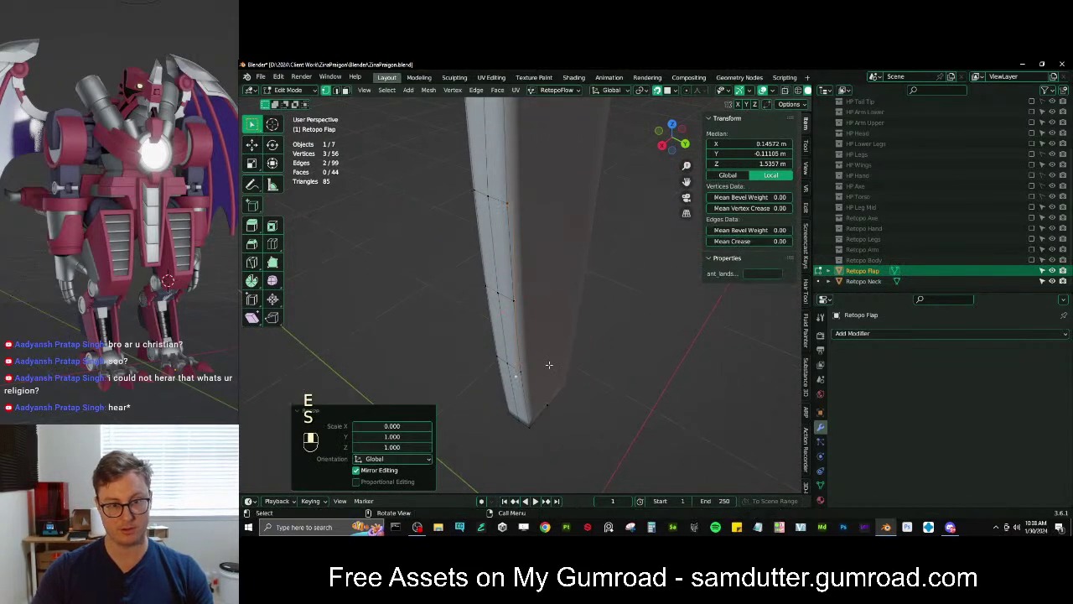
key("period")
key("6")
key("s")
key("x")
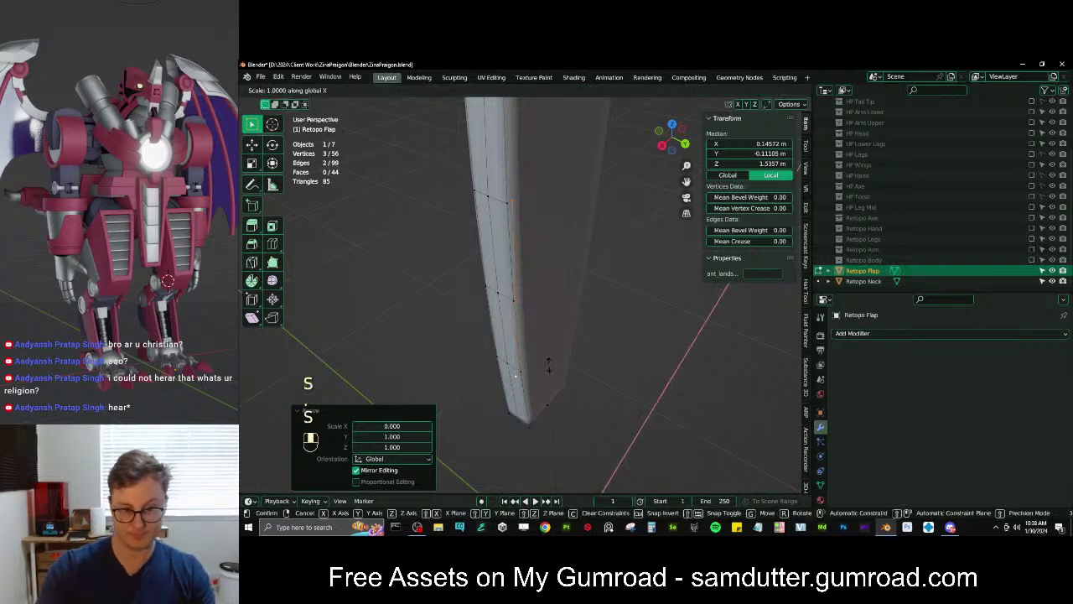
key("0")
key("Return")
Fill the gap at the lower end of the back surface
left_click(552, 344)
left_click(550, 409, "ctrl")
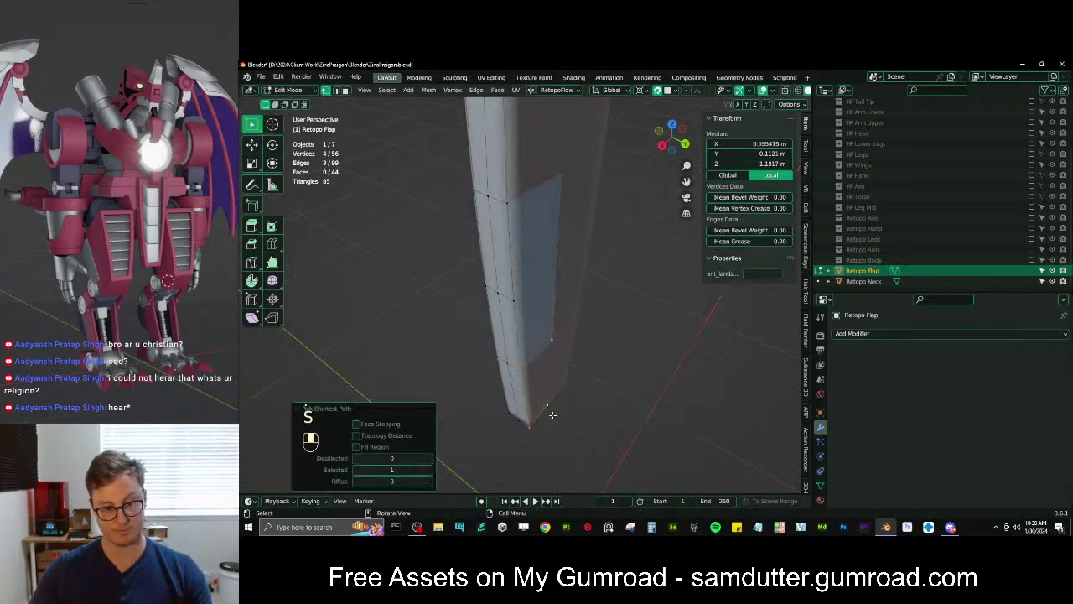
key("f")
Reposition the lower edge of the recessed panel in the front top opening along Z
middle_click_drag(553, 225, 543, 329, "shift")
left_click(560, 312)
scroll(543, 329, "up", 3)
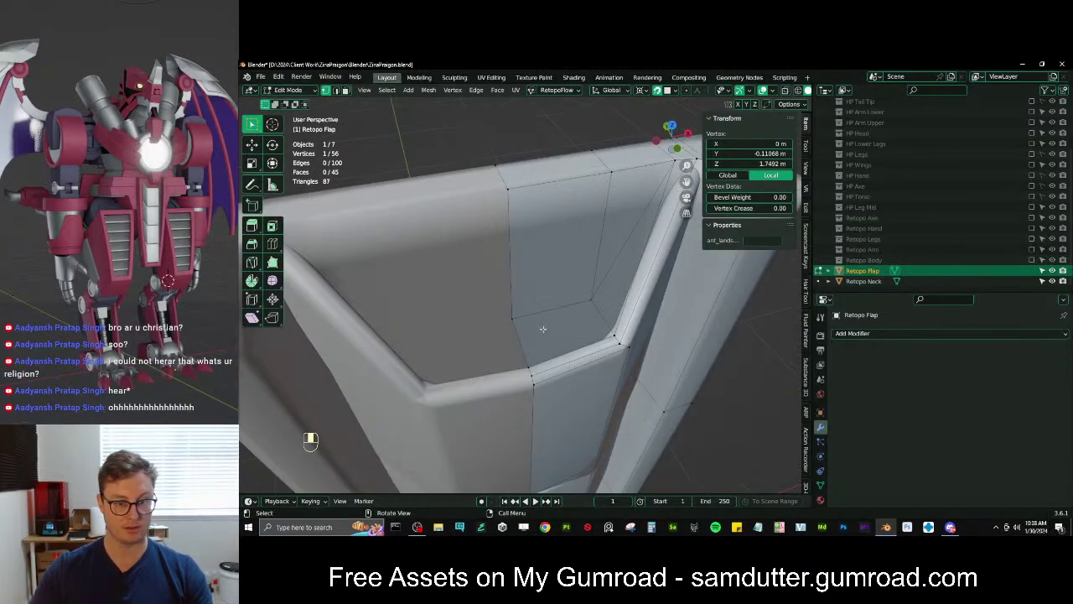
left_click(594, 300, "shift")
key("g")
key("z")
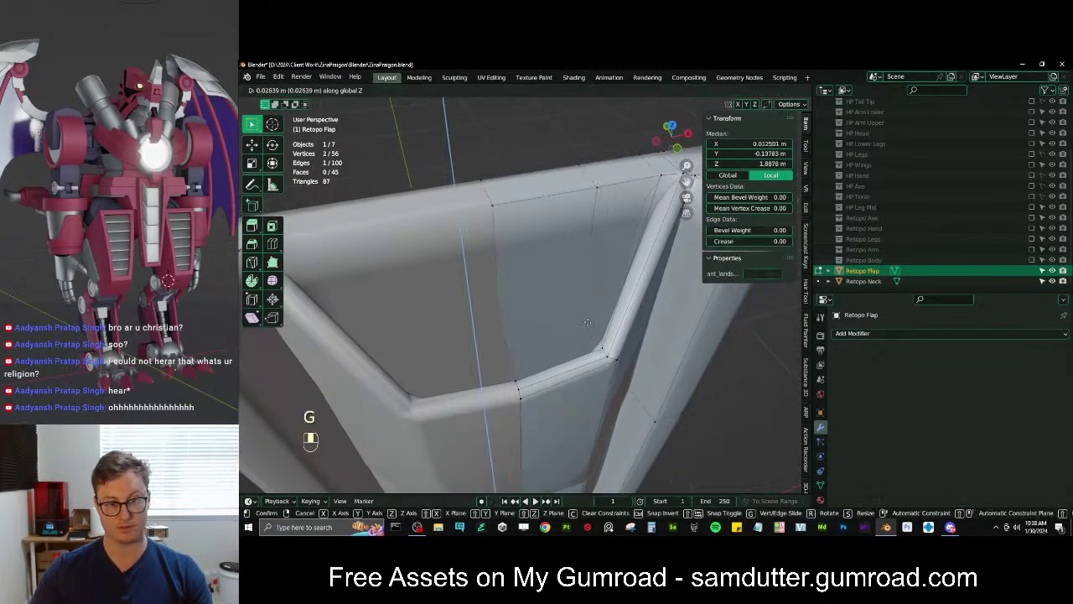
left_click(588, 328)
key("ctrl+z")
middle_click_drag(590, 333, 544, 365)
middle_click_drag(543, 366, 556, 372, "shift")
key("g")
middle_click(555, 369)
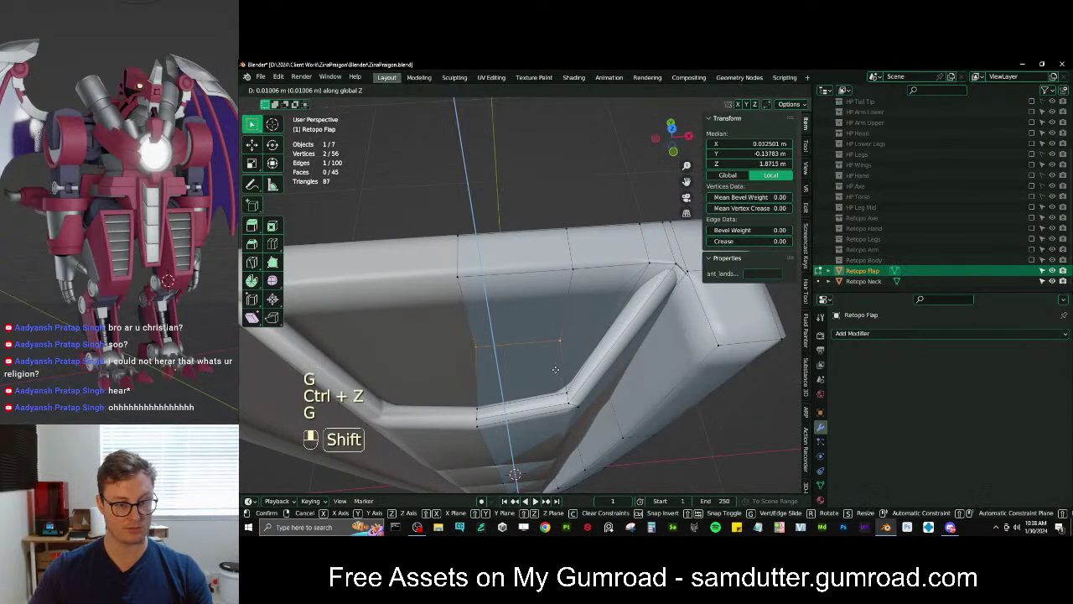
left_click(515, 471)
Move the top surface's front vertex closer to the recess's inner corner and fine-tune its position
middle_click_drag(514, 472, 534, 318)
left_click(521, 335)
key("g")
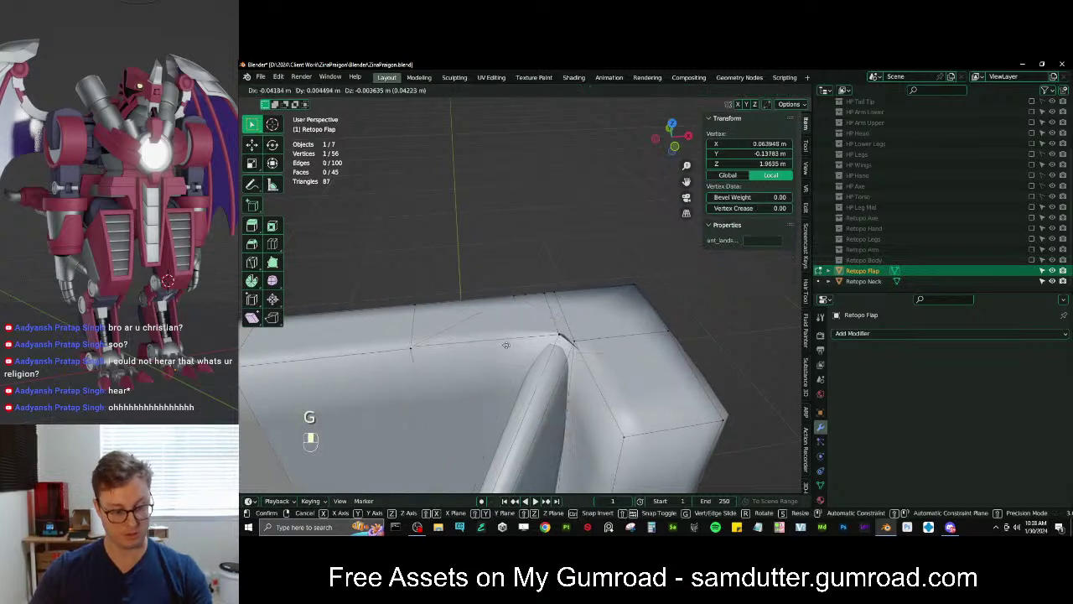
left_click(524, 332)
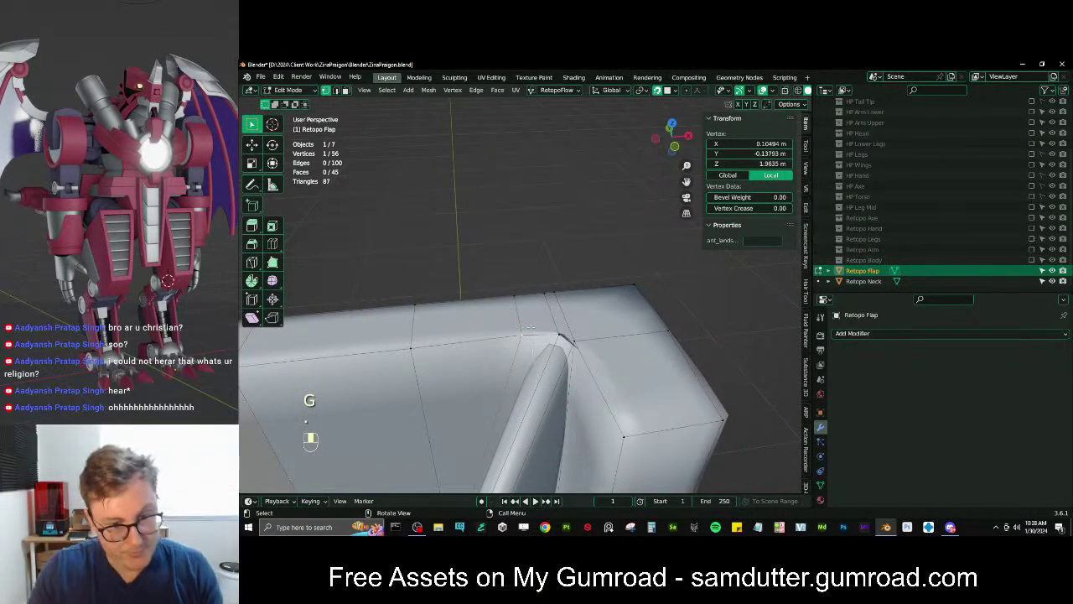
key("g")
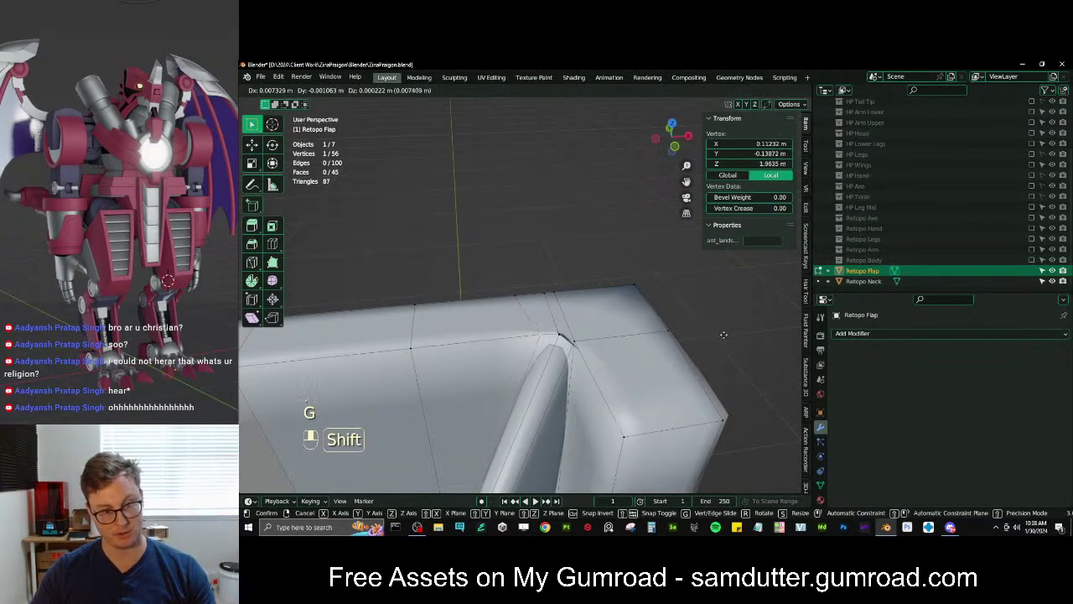
left_click(723, 335)
middle_click_drag(723, 334, 561, 355)
scroll(561, 355, "up", 4)
key("g")
left_click(513, 315, "shift")
key("g")
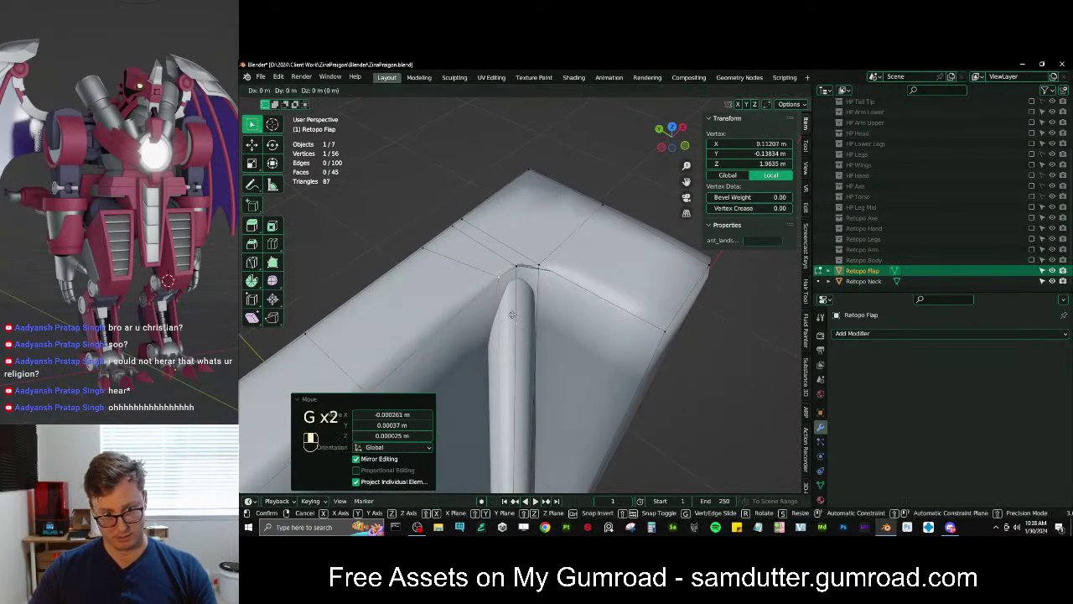
left_click(509, 313)
Shift the neighbouring vertex on the top surface along X
middle_click_drag(486, 308, 470, 368)
left_click(604, 291)
key("g")
key("x")
left_click(598, 277)
Merge the four outermost vertices on the top surface's rear edge At Last into the outer rear corner
middle_click_drag(469, 369, 587, 340, "shift")
scroll(465, 403, "up", 2)
left_click(594, 337)
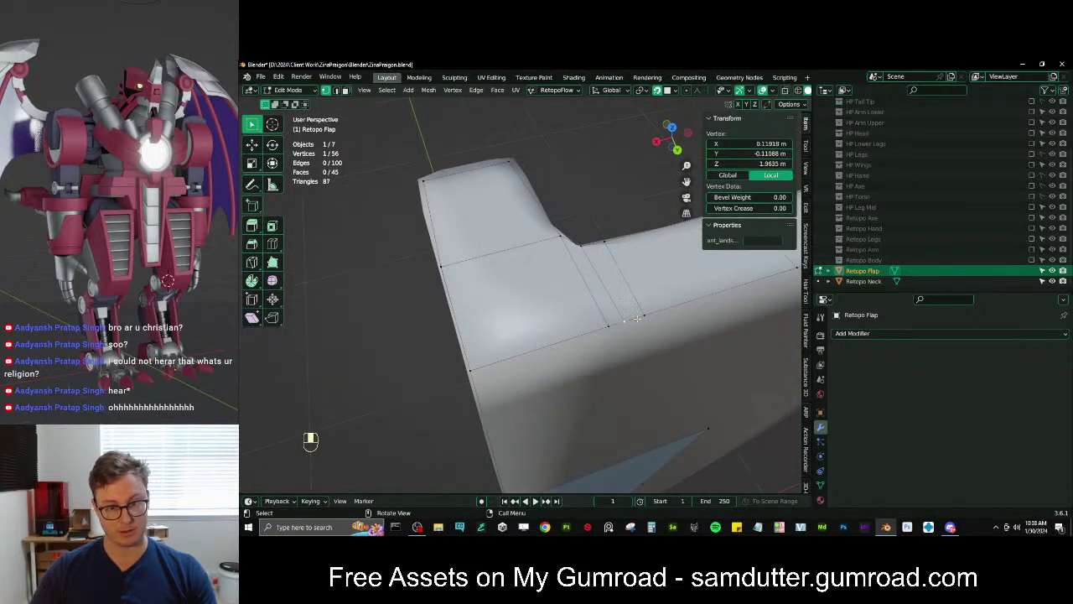
left_click(612, 325, "shift")
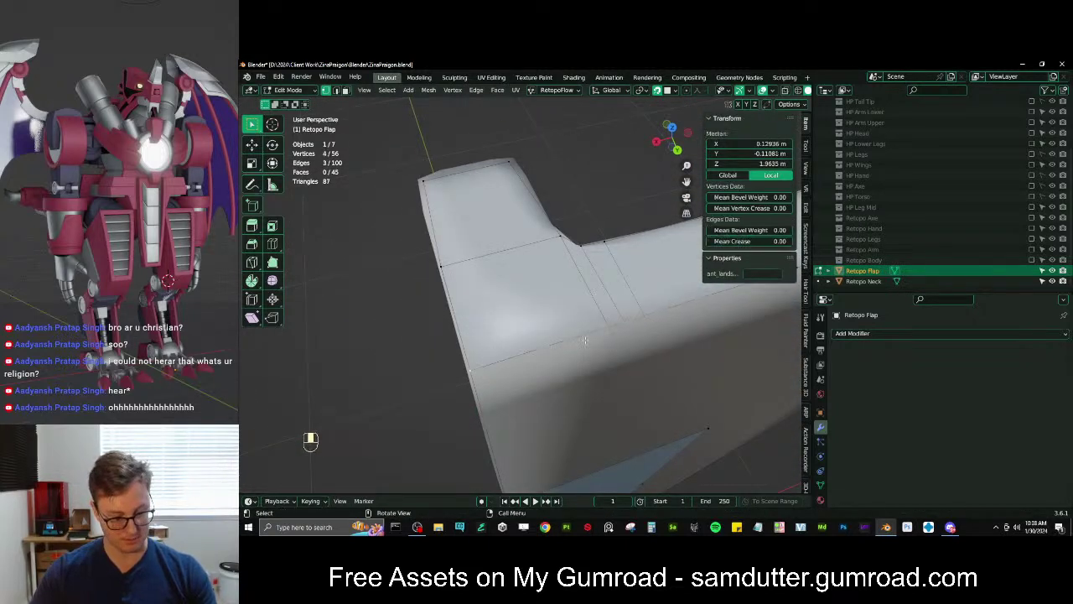
key("m")
left_click(579, 340)
Knife-cut from the frame's lower inner corner across the underside and up the middle of the back surface to the top section
middle_click_drag(578, 340, 623, 311, "shift")
scroll(583, 339, "down", 3)
middle_click_drag(581, 341, 553, 378)
middle_click_drag(553, 377, 586, 243, "shift")
scroll(613, 335, "up", 4)
middle_click_drag(612, 336, 578, 352, "shift")
scroll(599, 412, "up", 4)
scroll(599, 412, "down", 4)
scroll(578, 352, "up", 3)
middle_click_drag(578, 352, 569, 304, "shift")
scroll(598, 276, "up", 2)
scroll(568, 304, "up", 2)
key("k")
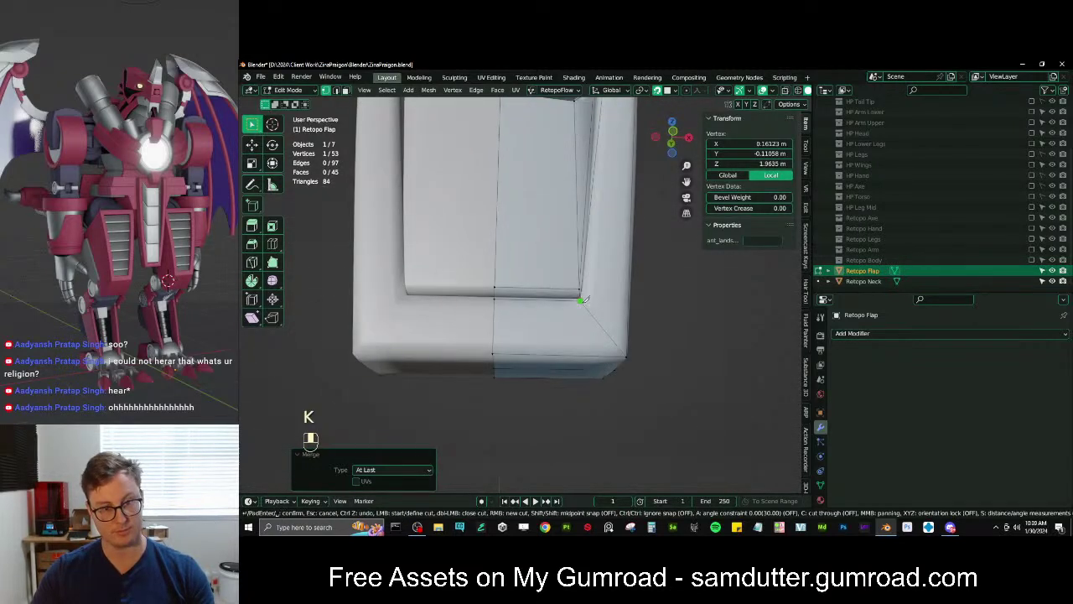
left_click(560, 355, "shift")
middle_click_drag(561, 355, 512, 194)
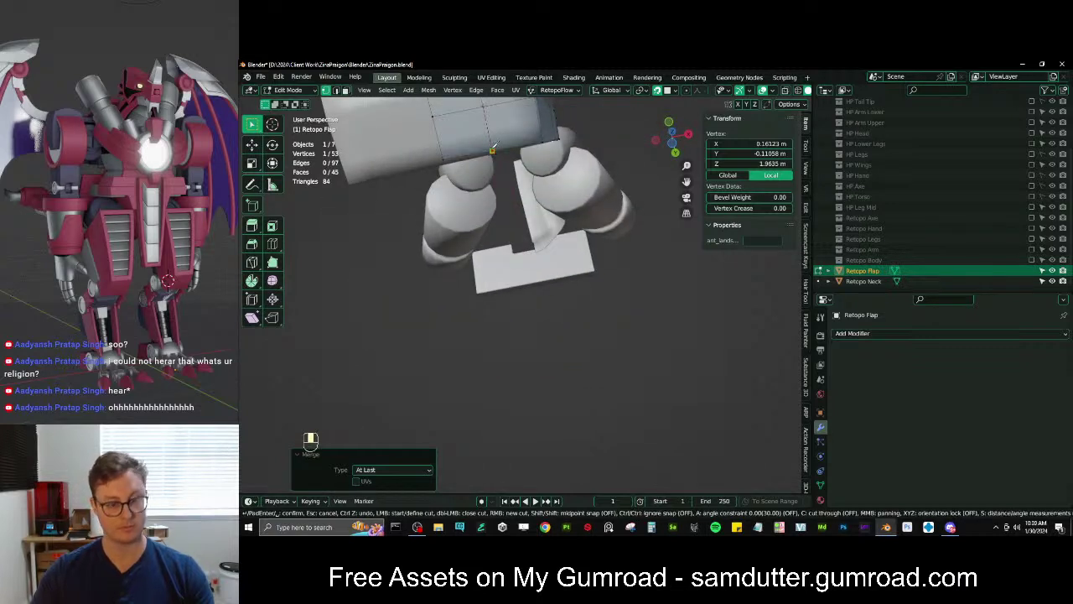
middle_click_drag(493, 148, 414, 273)
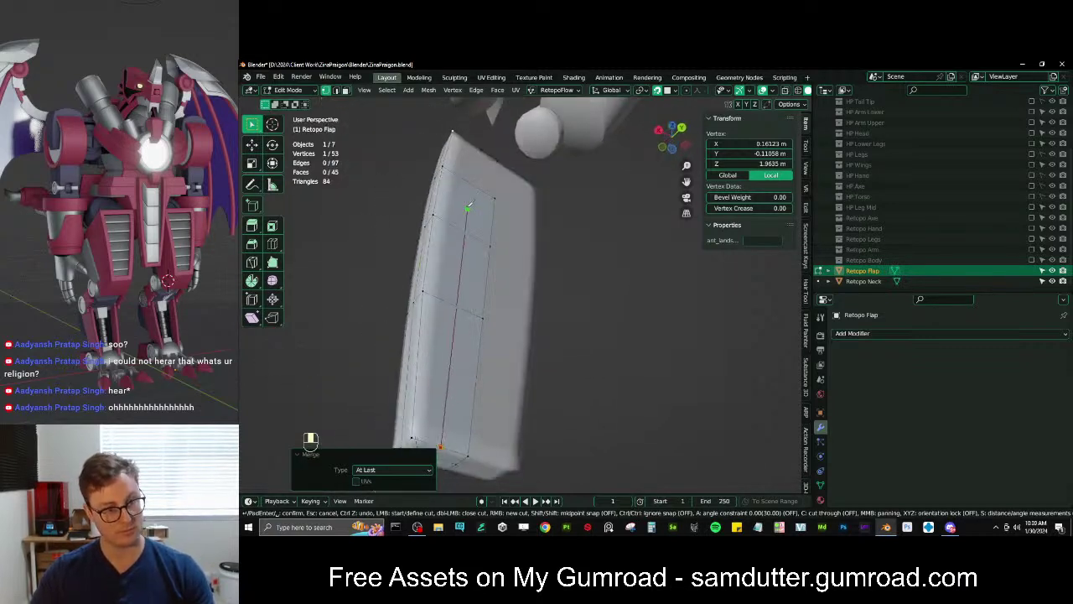
key("Return")
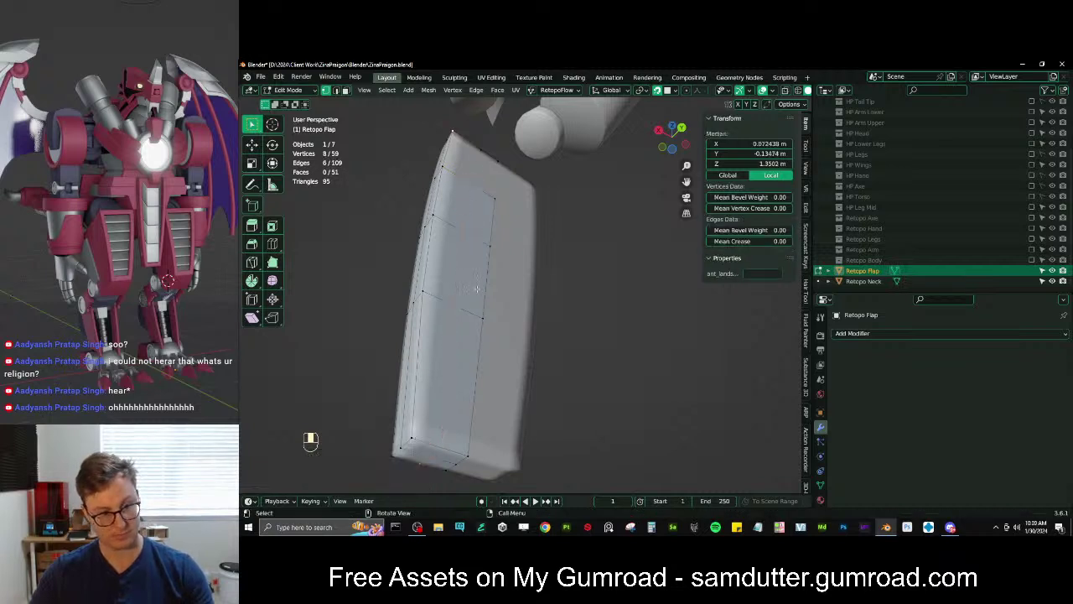
Fill the upper part of the back surface with two faces joining it to the top surface and outer side
middle_click_drag(471, 184, 495, 381)
scroll(485, 138, "up", 3)
middle_click_drag(485, 138, 497, 268, "shift")
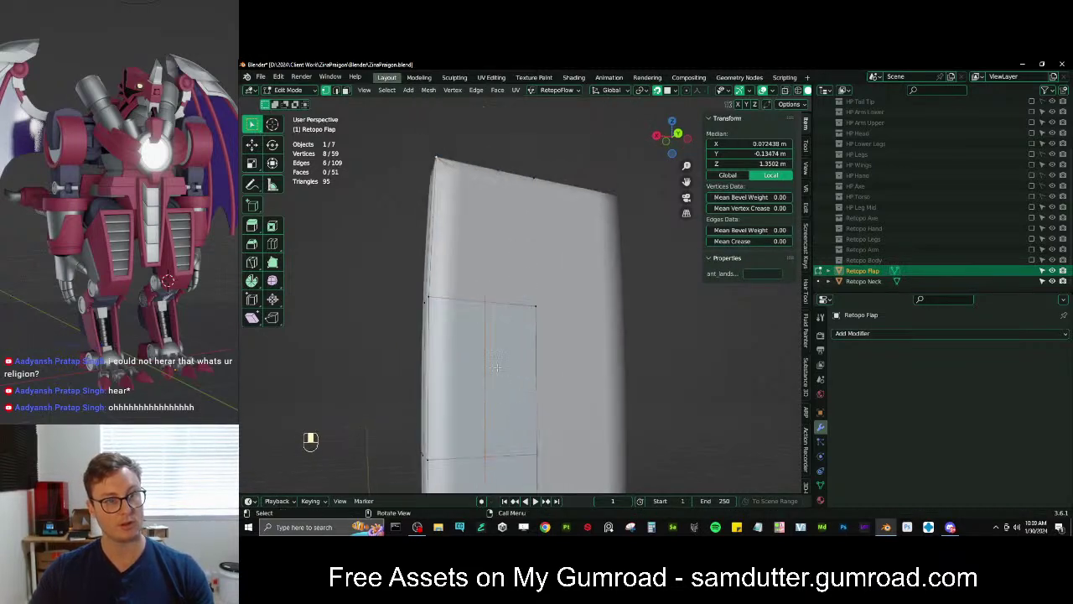
left_click(485, 304)
middle_click_drag(546, 337, 570, 381, "shift")
left_click(555, 220, "shift")
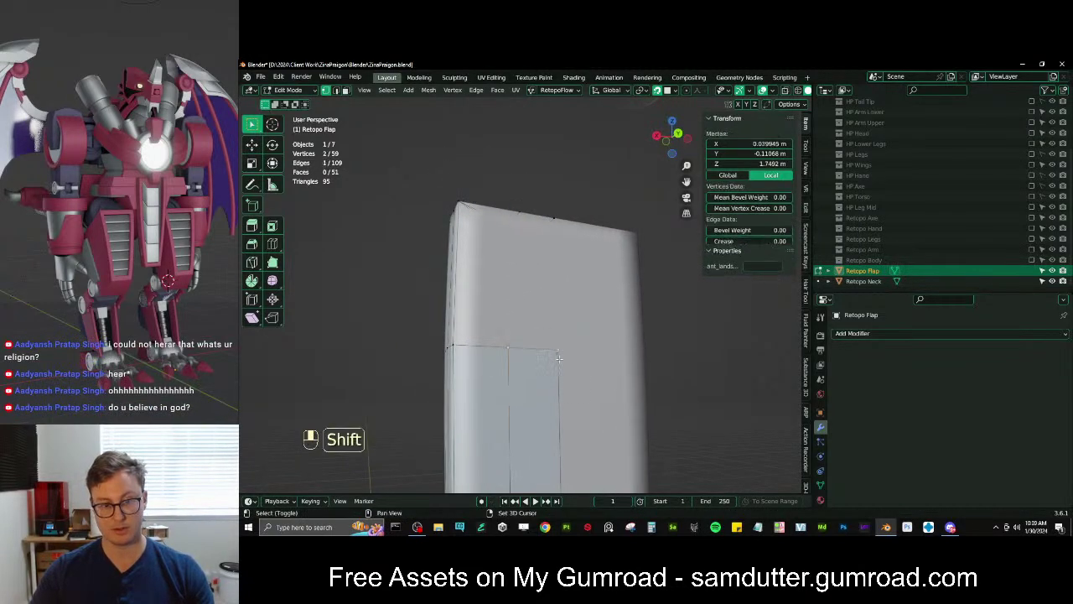
middle_click_drag(529, 299, 540, 304)
middle_click_drag(541, 303, 520, 330, "shift")
left_click(514, 375)
left_click(509, 361, "alt+shift")
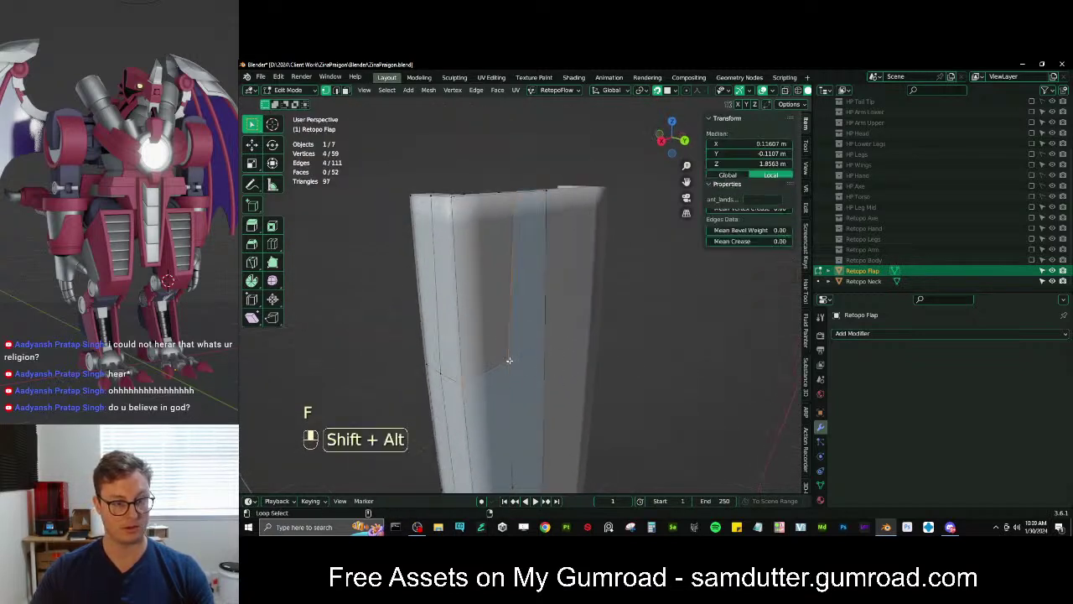
key("f")
Examine the flap's front panel from the front, focusing on the second seam from the top
middle_click_drag(489, 290, 539, 330)
scroll(452, 322, "down", 3)
middle_click_drag(442, 321, 495, 254)
key("Tab")
key("Tab")
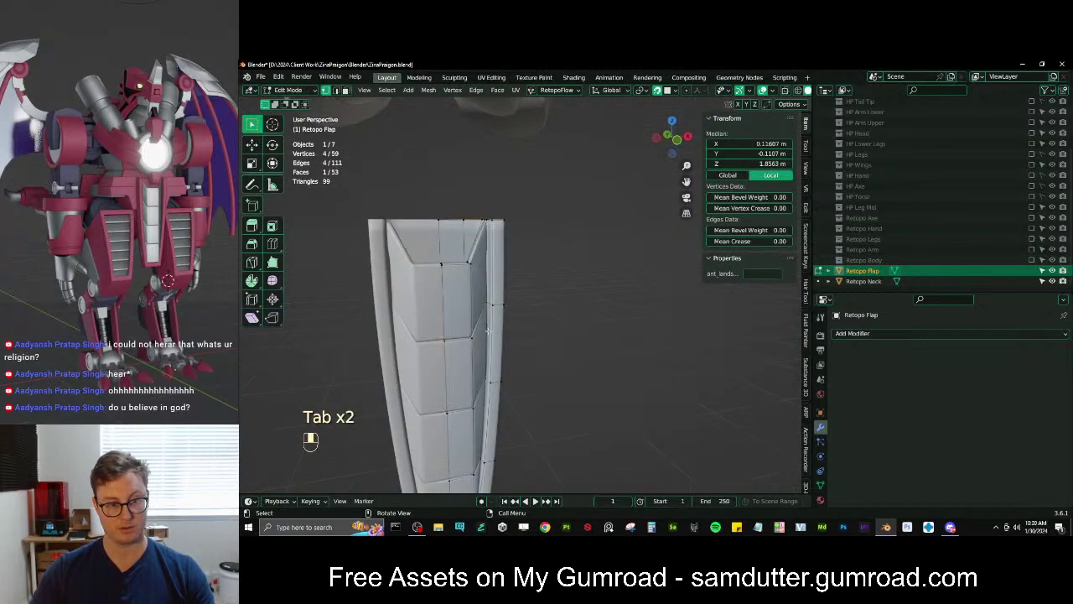
middle_click_drag(477, 310, 508, 294, "shift")
scroll(506, 310, "up", 2)
left_click(504, 324)
key("KP_1")
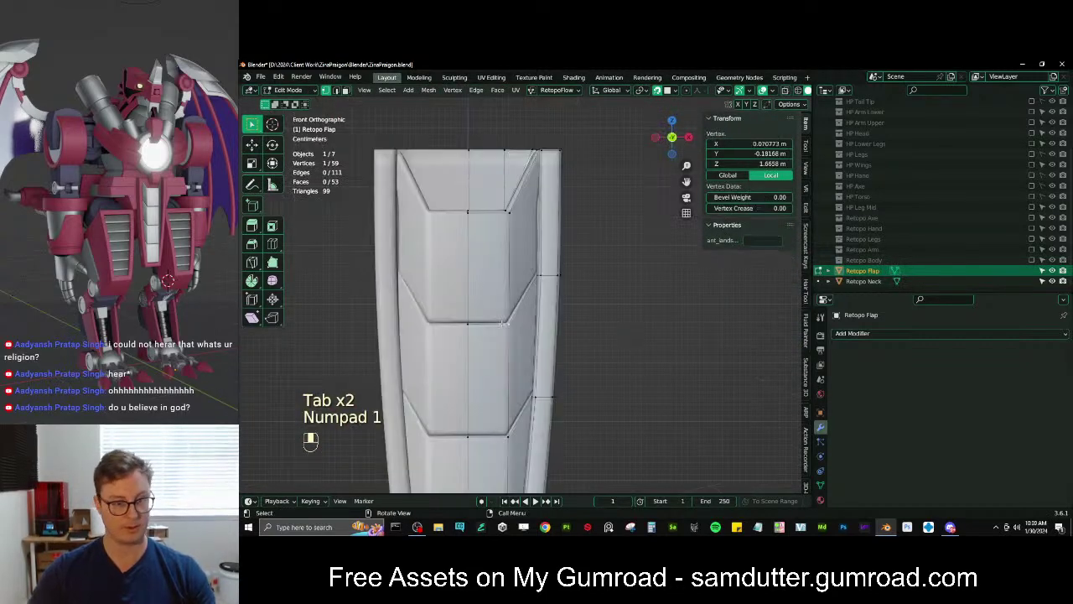
scroll(499, 302, "up", 6)
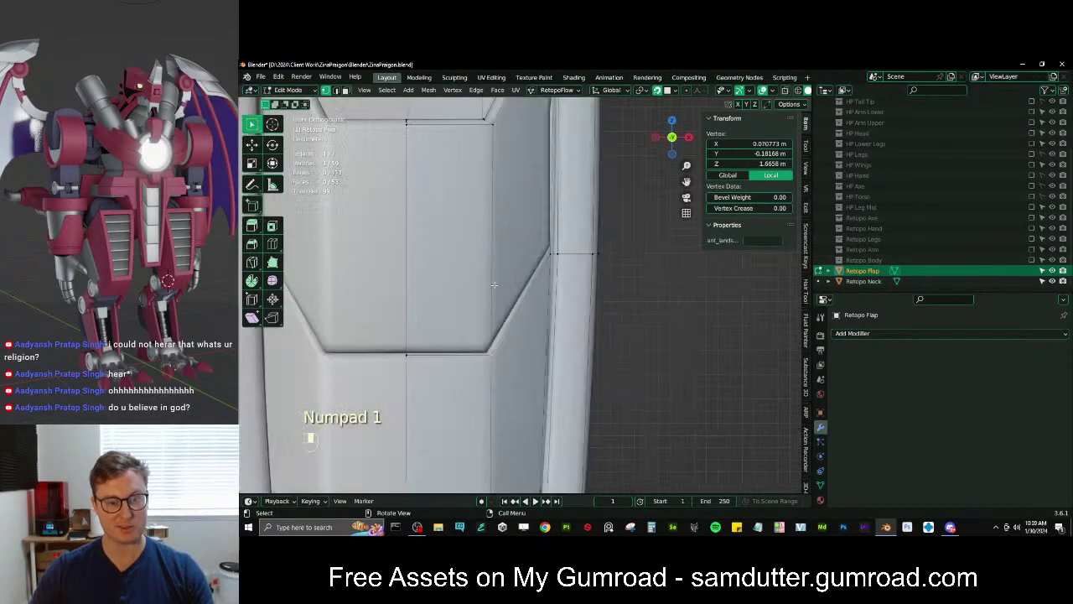
middle_click_drag(527, 318, 625, 293, "shift")
scroll(486, 335, "down", 2)
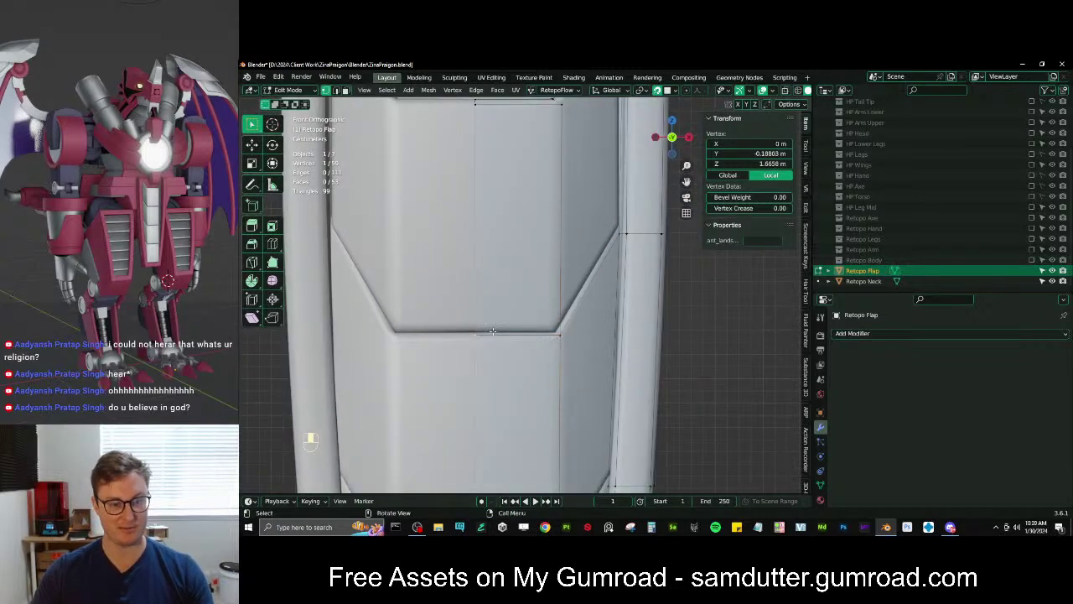
Bevel the second seam's horizontal and slanted edges with one segment at about 3.45% width
right_click(618, 240, "ctrl")
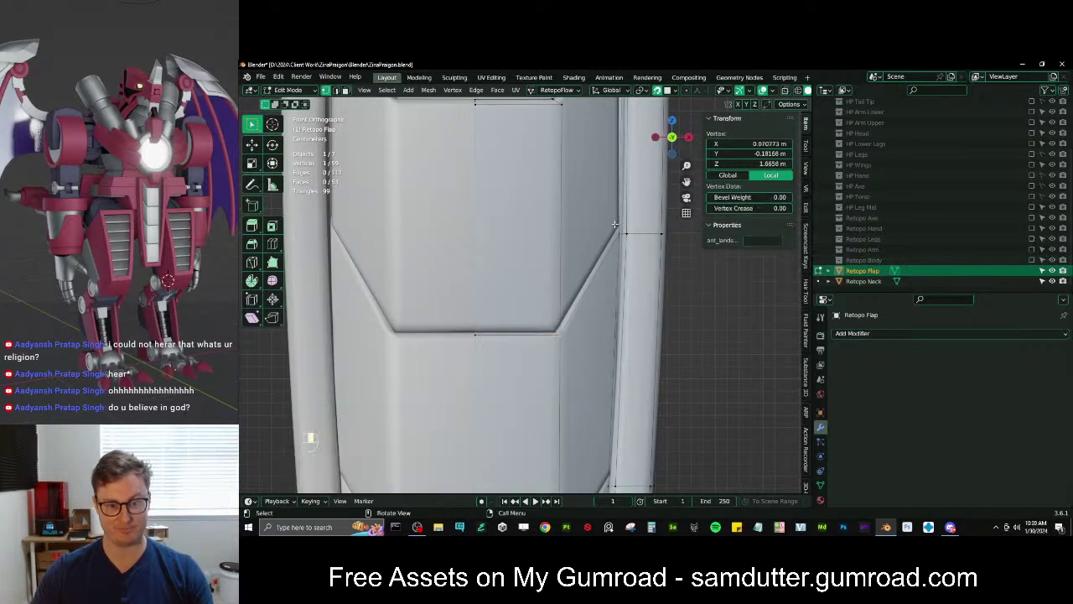
left_click(632, 234, "shift")
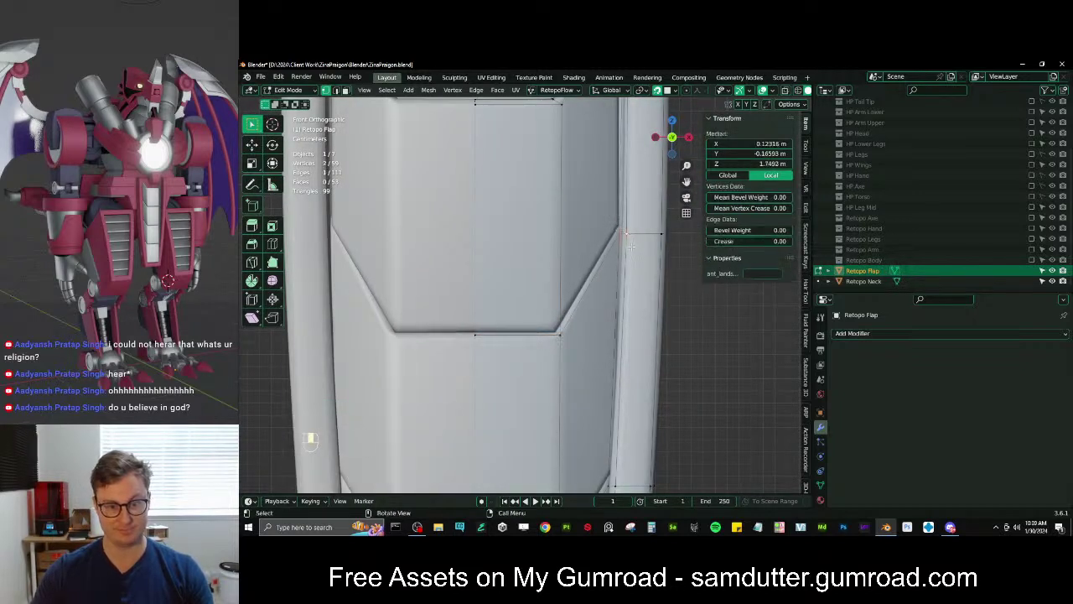
left_click(473, 337)
left_click(607, 242, "ctrl")
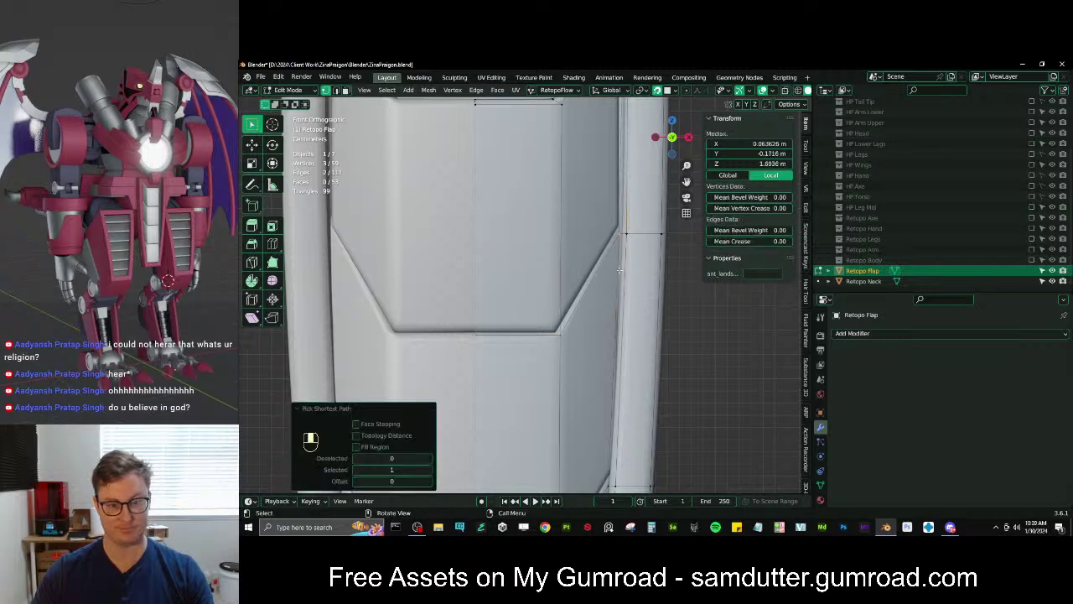
key("v")
key("ctrl+z")
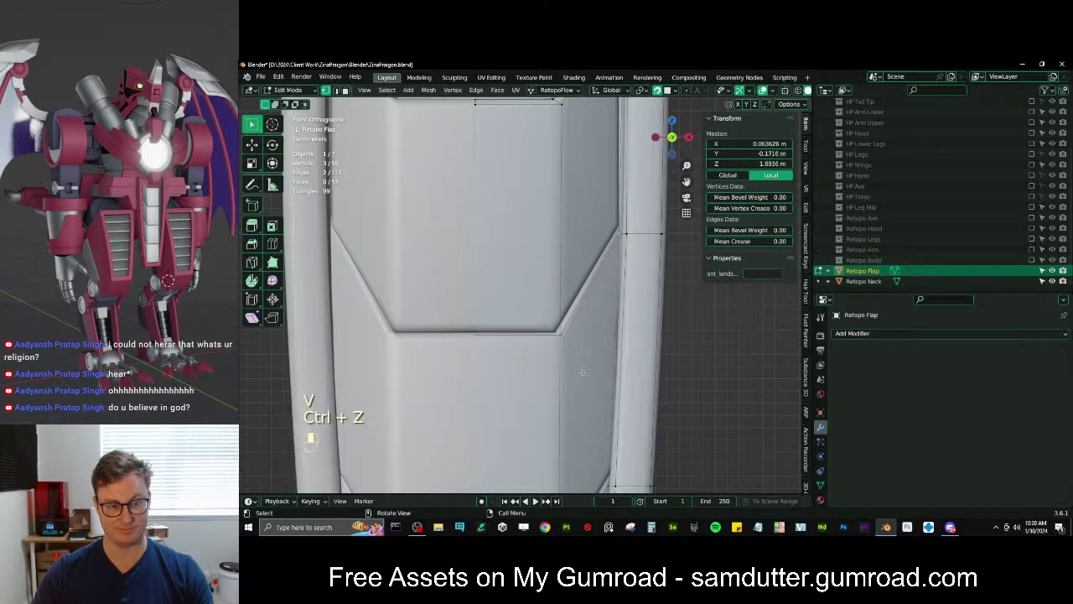
key("ctrl+b")
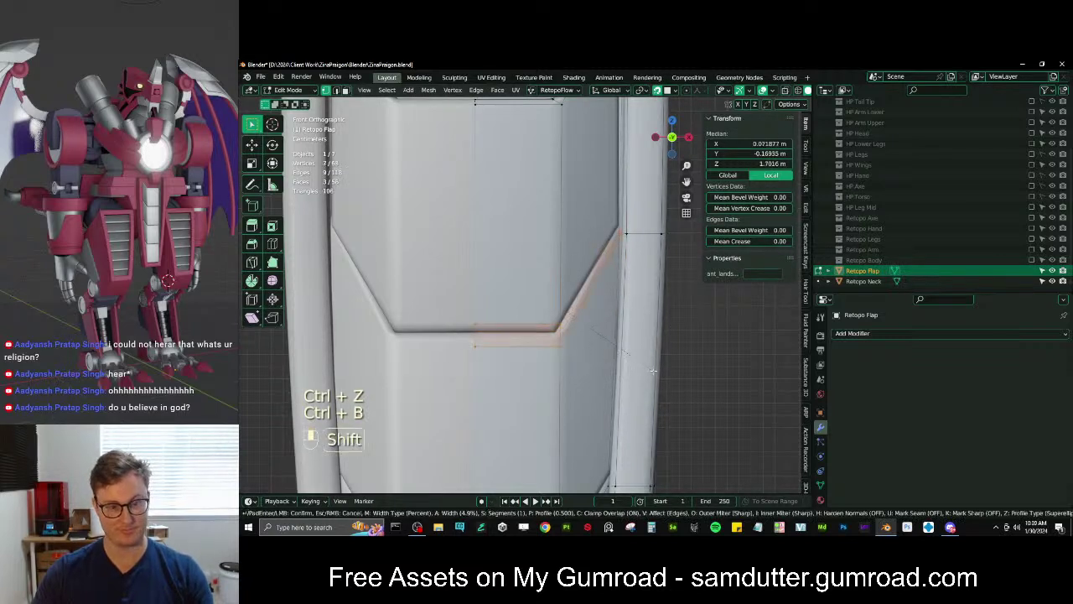
left_click(646, 371)
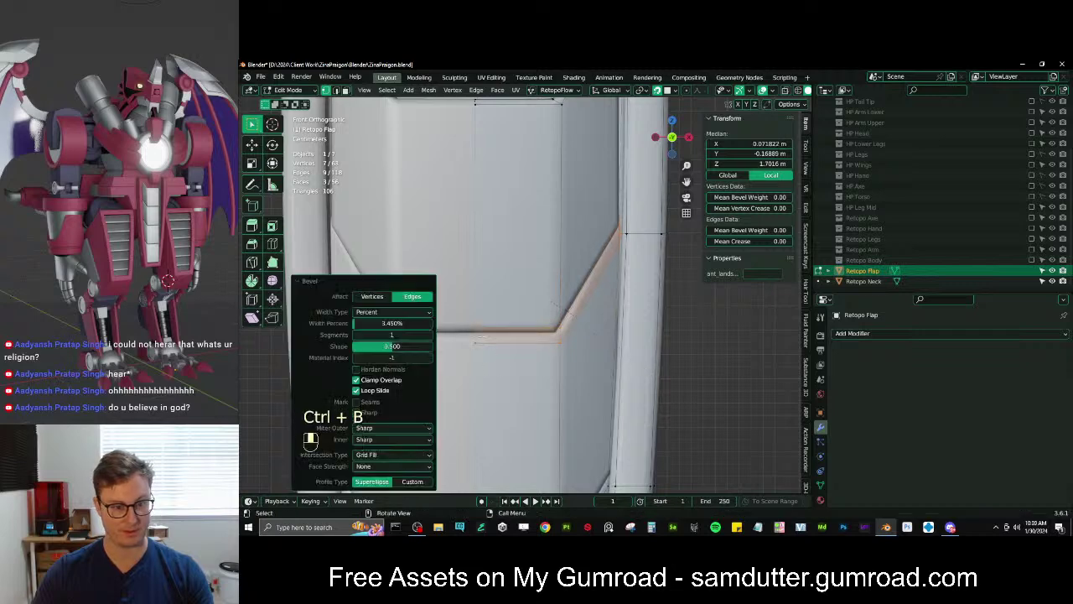
Add a loop cut across the panel above the second seam and slide it down close to the seam
key("ctrl+r")
left_click(478, 277)
left_click(478, 327)
Move the corner vertices of the second seam inward so they follow the bend of the sculpted groove
left_click(476, 328)
left_click(557, 324)
key("g")
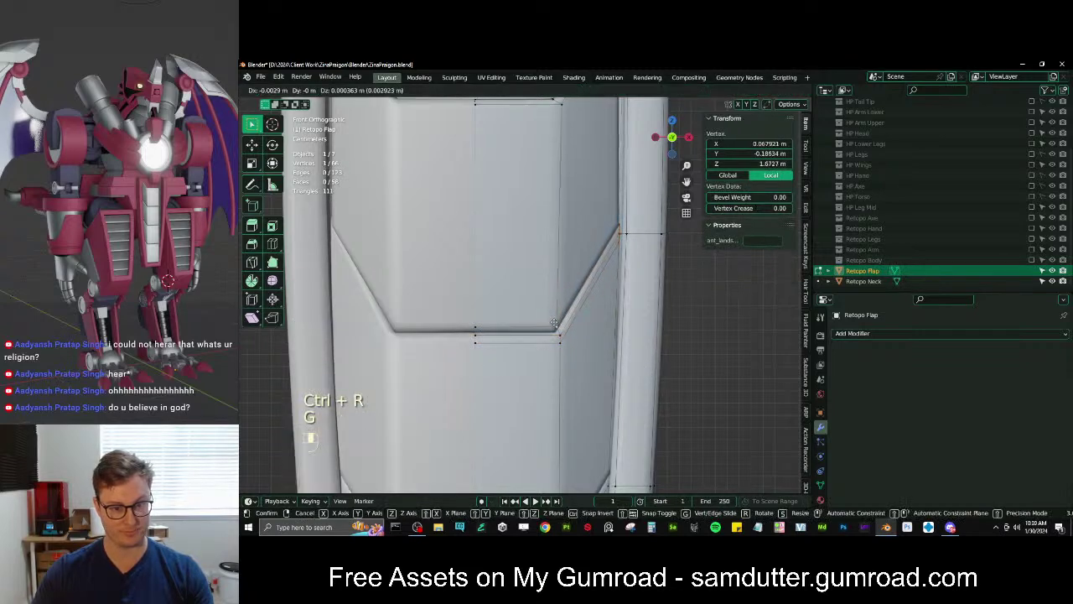
left_click(554, 324)
key("g")
left_click(553, 329)
key("g")
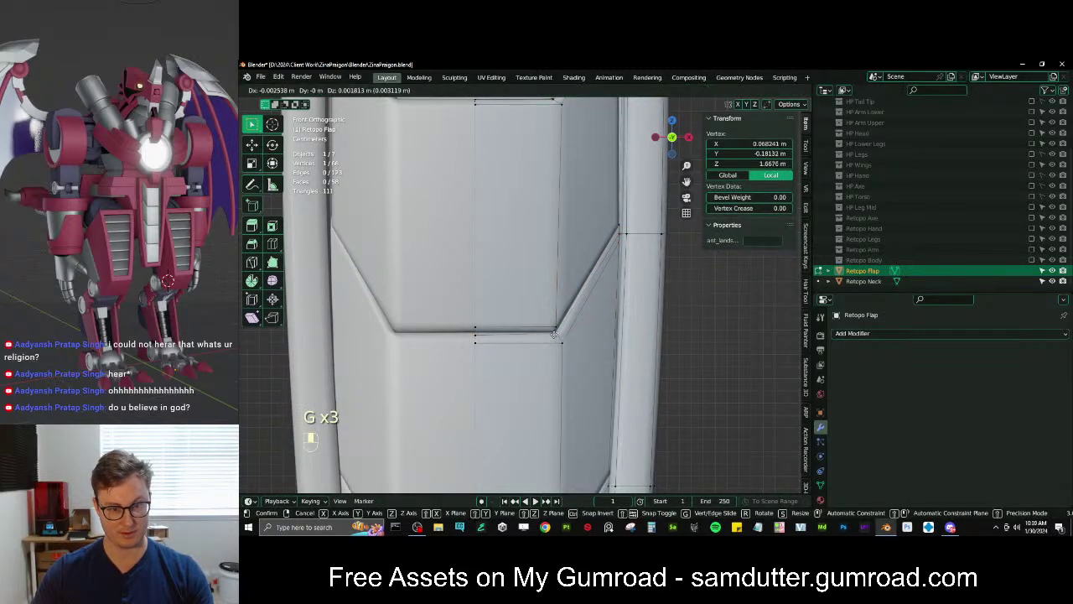
left_click(554, 333)
Shift the second seam's centre vertex along Z and raise its lower horizontal edge about 0.0041 m
key("g")
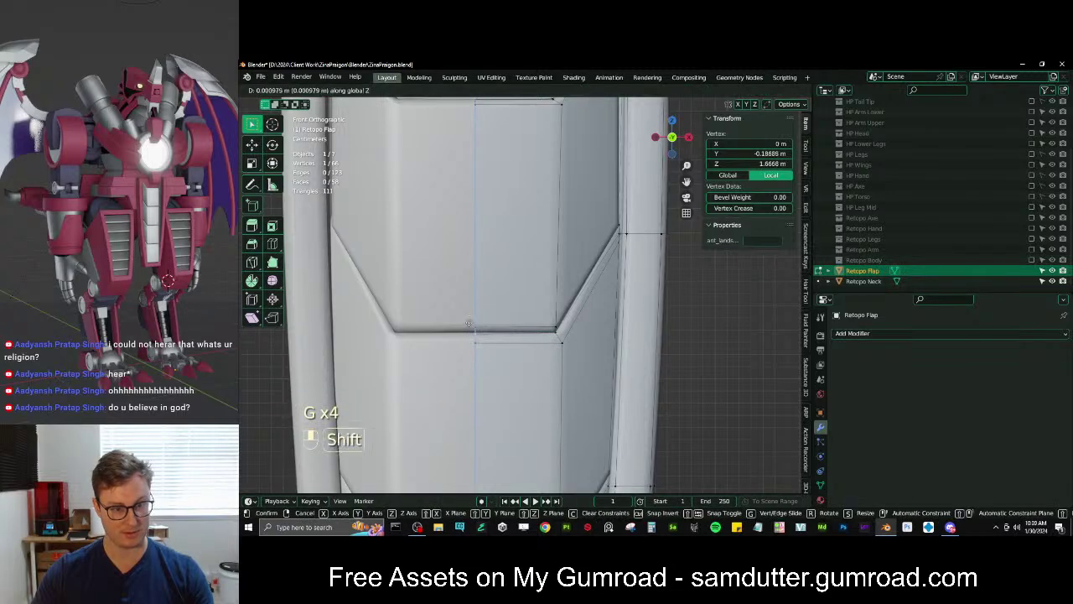
left_click(468, 323)
left_click(560, 328, "shift")
key("g")
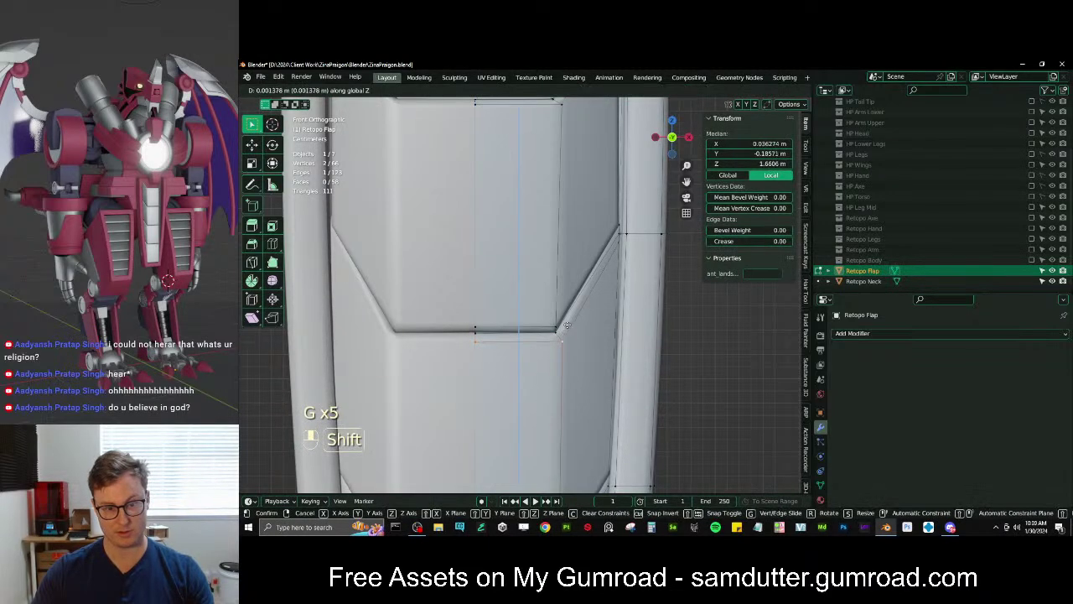
left_click(567, 324)
Move the upper end vertex of the slanted seam inward and up beside the side frame
scroll(606, 219, "up", 4)
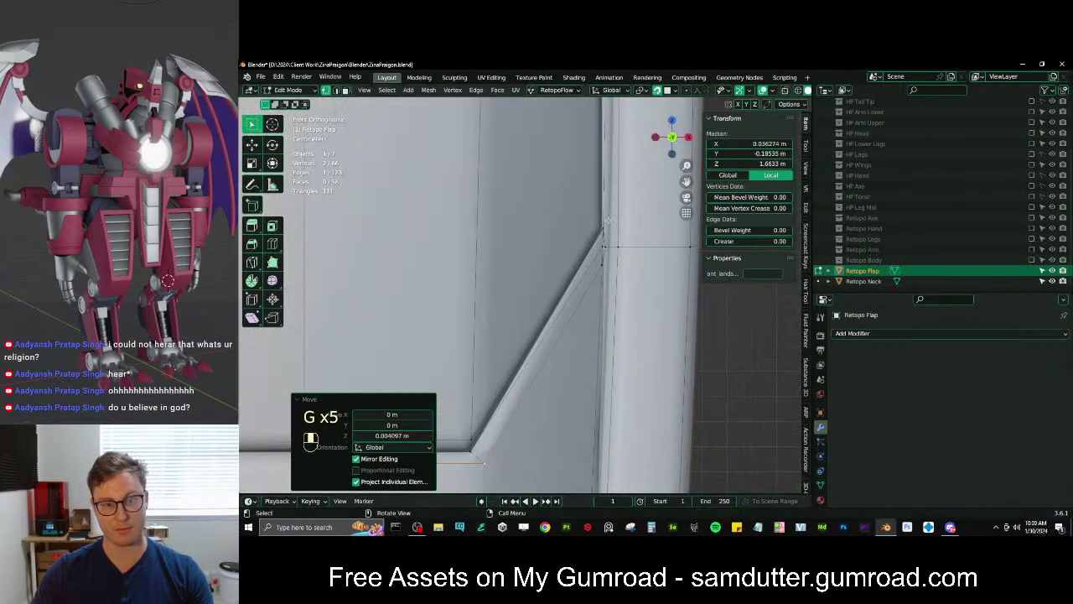
left_click(600, 225)
key("g")
left_click(597, 225)
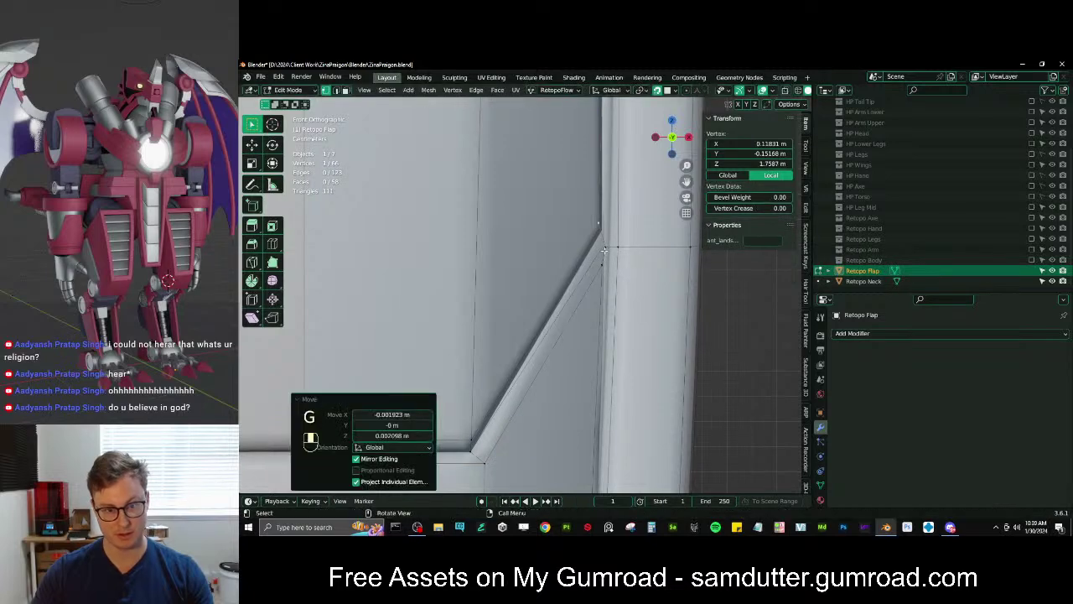
key("g")
left_click(600, 247)
key("ctrl+z")
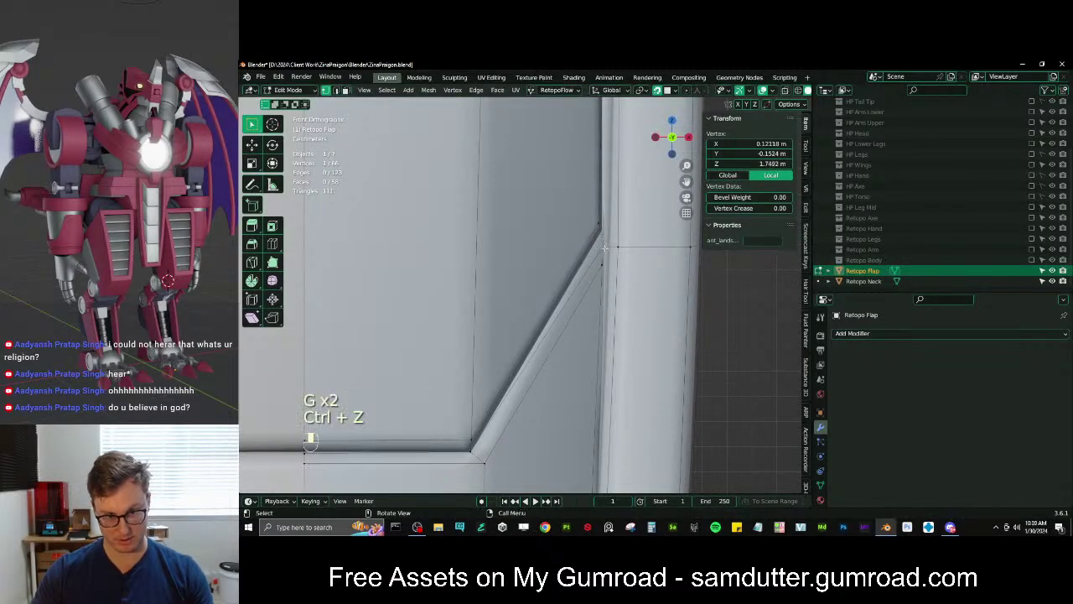
Merge the slanted seam's middle end vertex At Last into the adjoining side frame vertex
key("g")
key("m")
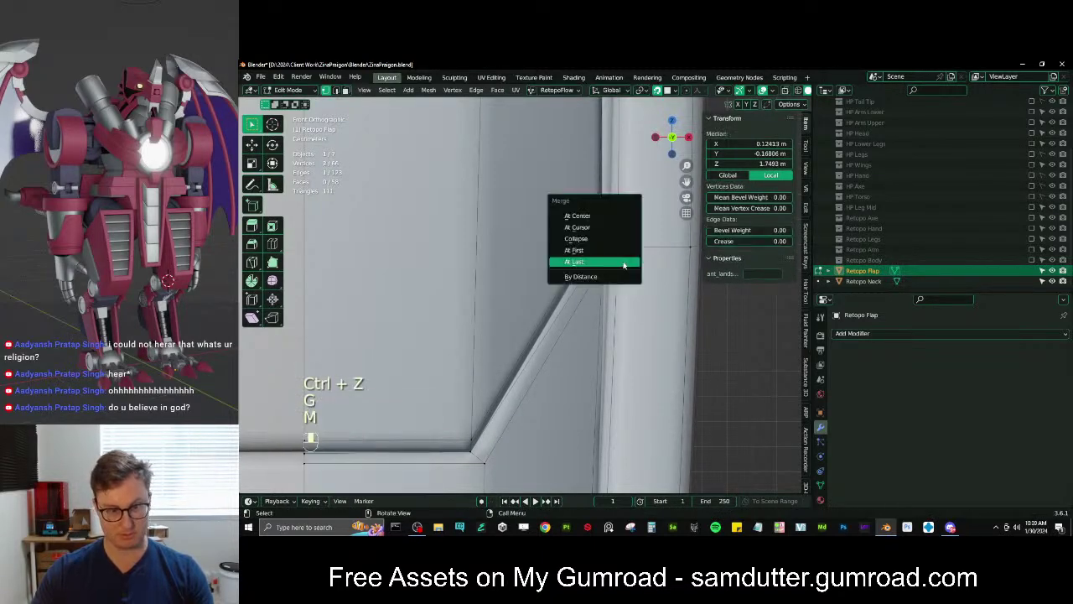
left_click(624, 264)
key("z")
left_click(610, 257)
key("z")
left_click(627, 253)
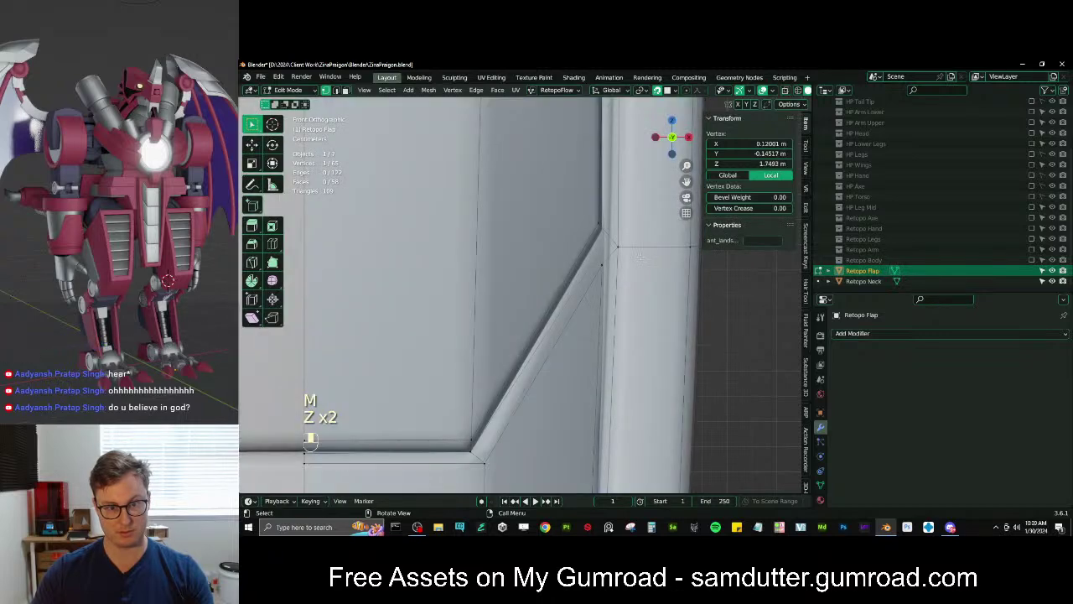
Reposition the remaining end vertices of the slanted seam where the groove meets the side frame
key("g")
left_click(631, 246)
key("g")
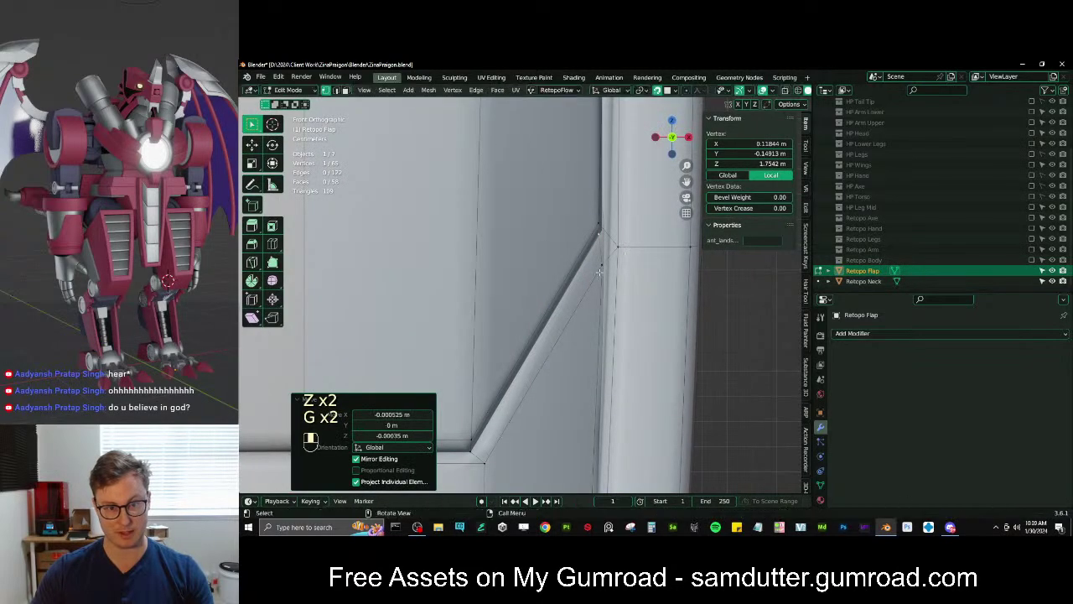
key("g")
left_click(601, 247)
Move the second seam's lower corner vertex up against the outer edge of the groove's bend
left_click(488, 457)
middle_click_drag(489, 457, 554, 423, "shift")
left_click(502, 437)
key("g")
left_click(529, 421)
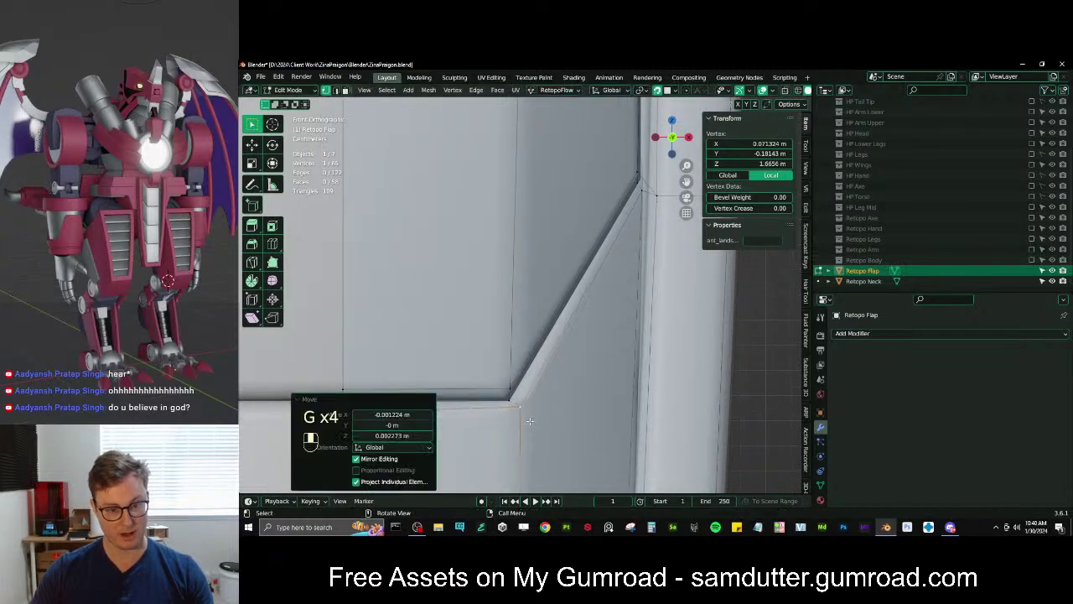
key("g")
left_click(534, 419)
scroll(537, 352, "down", 5)
scroll(537, 314, "up", 3)
middle_click_drag(533, 352, 545, 328, "shift")
scroll(544, 330, "up", 3)
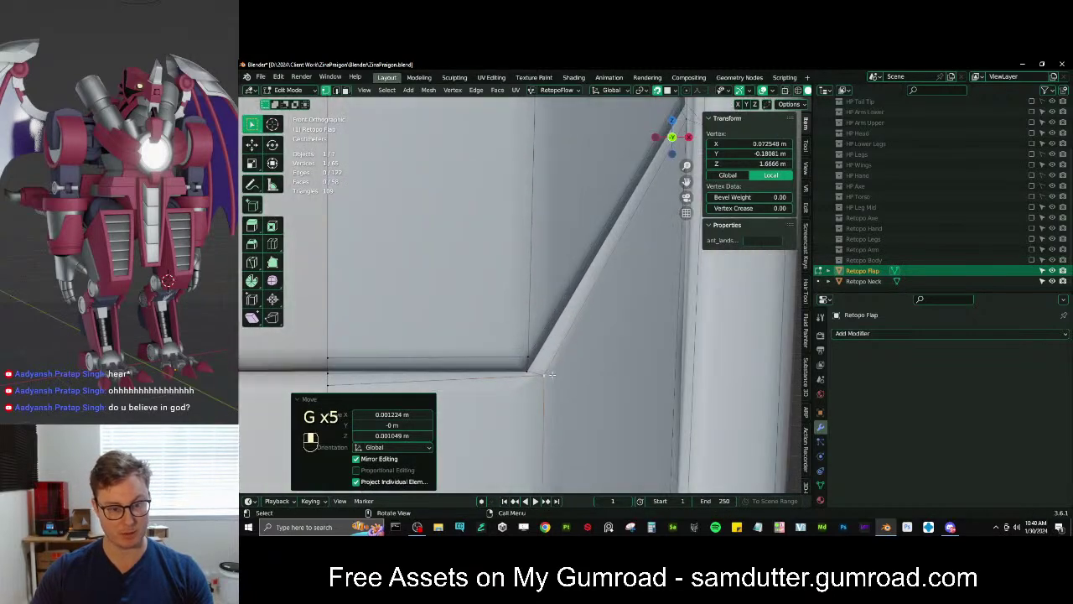
key("g")
left_click(543, 374)
Level the second seam's lower edge by scaling its centre and corner vertices to 0 along Z
middle_click_drag(342, 384, 361, 370, "shift")
left_click(359, 369, "shift")
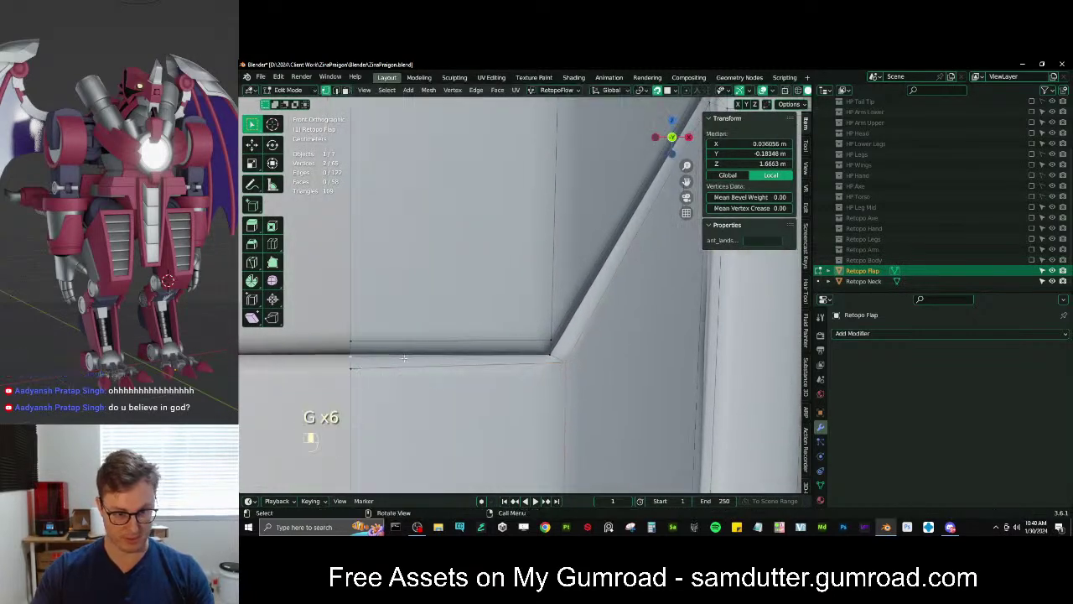
key("ctrl+z")
left_click(360, 374, "shift")
key("s")
key("z")
key("0")
left_click(371, 382)
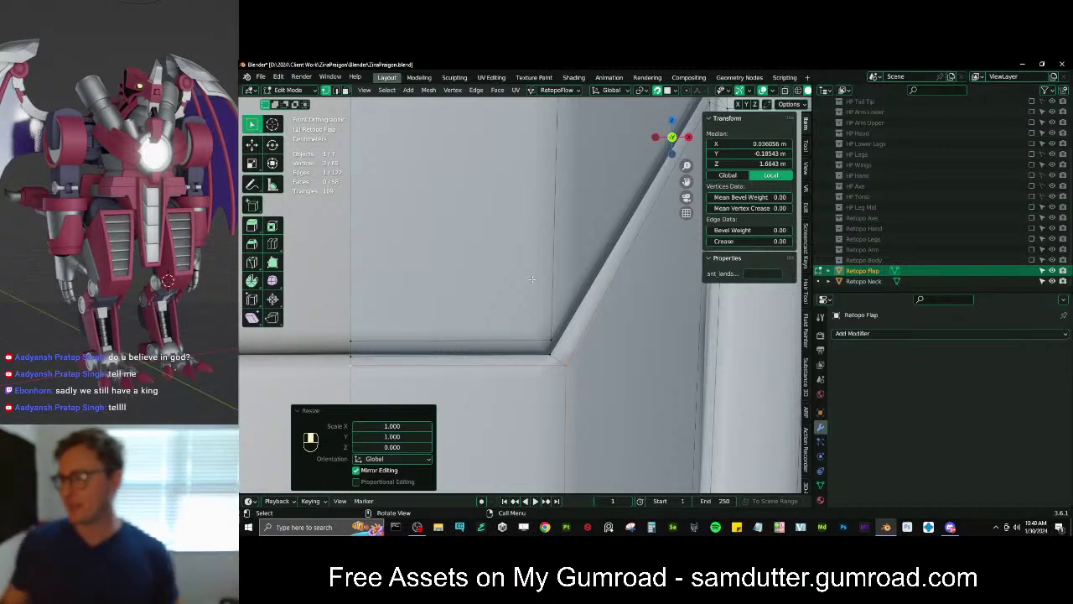
Nudge the vertex at the slanted seam's upper end next to the side frame
middle_click_drag(531, 279, 503, 252)
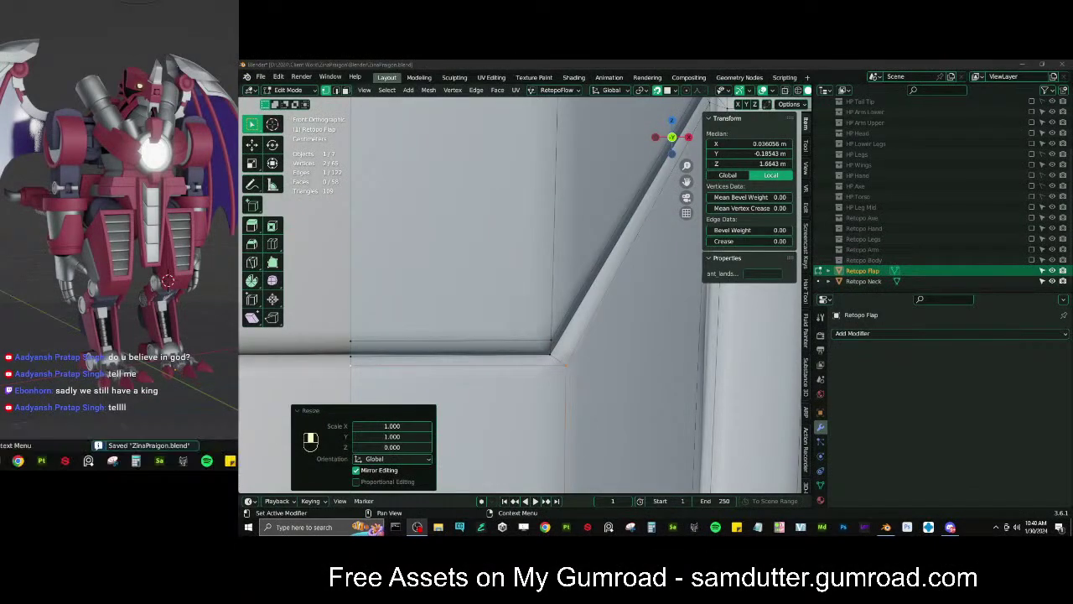
middle_click_drag(540, 307, 573, 278)
left_click(574, 277)
key("g")
key("g")
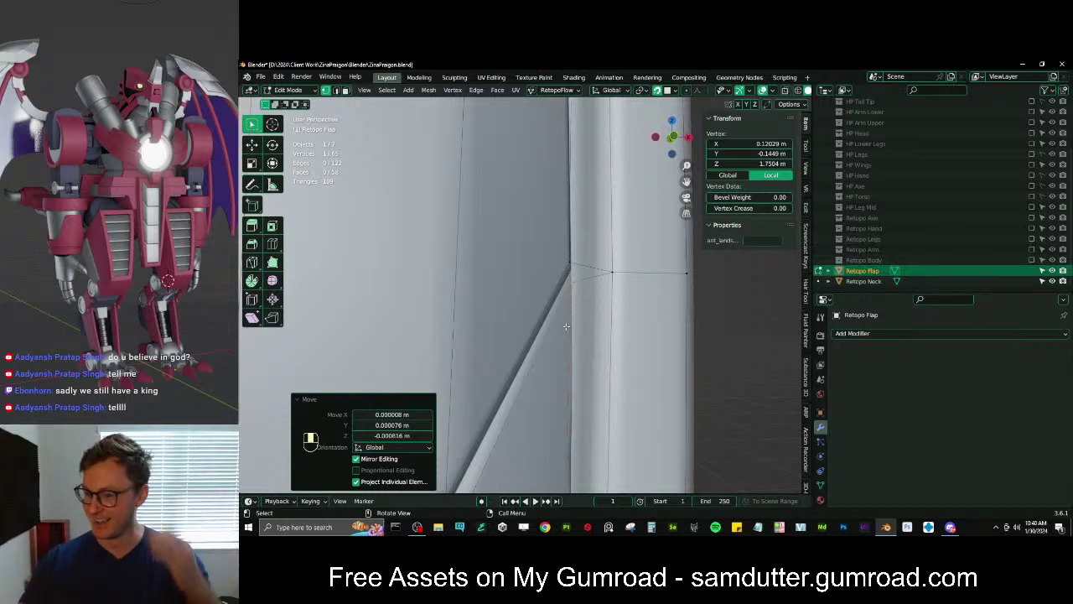
Adjust the corner vertex of the front panel's top seam to fit the sculpted ridge, viewing it from below
scroll(565, 326, "down", 6)
middle_click_drag(549, 270, 541, 301)
scroll(627, 311, "up", 3)
scroll(609, 324, "up", 3)
left_click(561, 311)
key("g")
left_click(553, 299)
key("g")
left_click(555, 291)
key("g")
left_click(557, 293)
key("g")
left_click(558, 293)
scroll(560, 295, "down", 4)
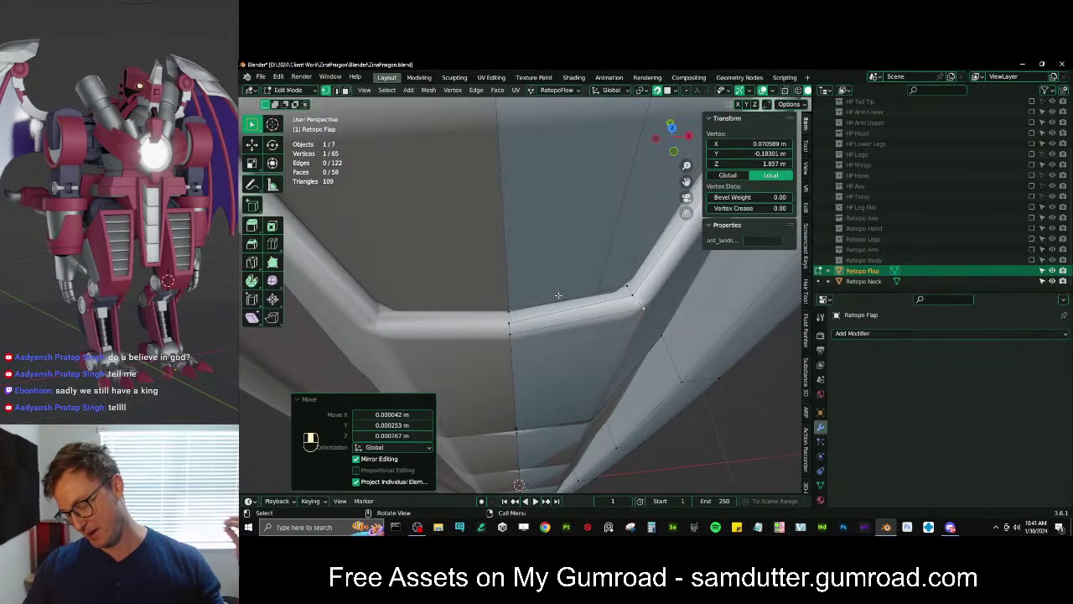
Move a neighbouring vertex near the top seam outward by about 0.024 m along X
middle_click_drag(605, 301, 592, 334)
left_click(603, 281)
key("g")
left_click(511, 394)
Nudge the second seam's lower corner vertex about 0.001 m inward and slightly down
middle_click_drag(511, 394, 523, 236)
scroll(530, 240, "up", 3)
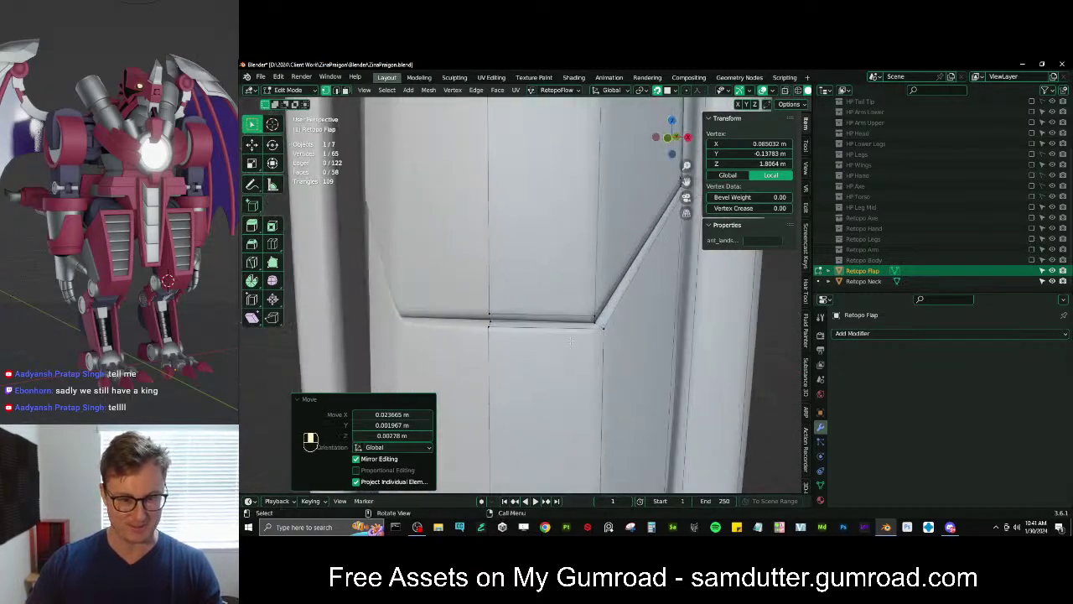
left_click(606, 320)
key("g")
left_click(603, 320)
Bevel the third seam's horizontal and slanted edges with two segments at about 3.11% width
scroll(607, 212, "down", 2)
middle_click_drag(604, 320, 593, 220, "shift")
middle_click_drag(593, 335, 567, 202, "shift")
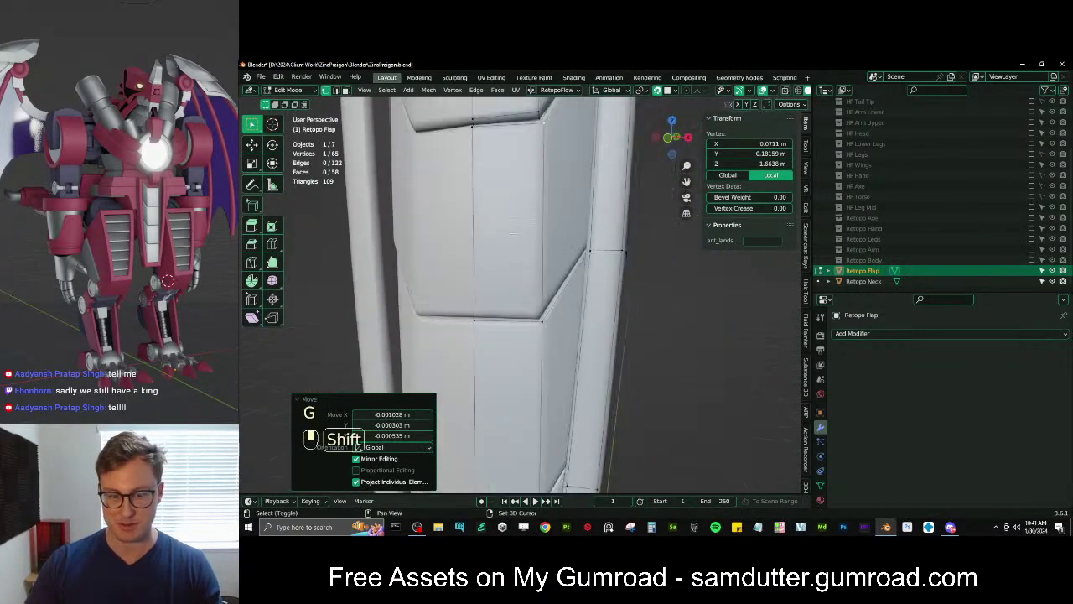
scroll(537, 285, "up", 2)
left_click(470, 324)
scroll(537, 327, "up", 2)
middle_click_drag(555, 344, 529, 333, "shift")
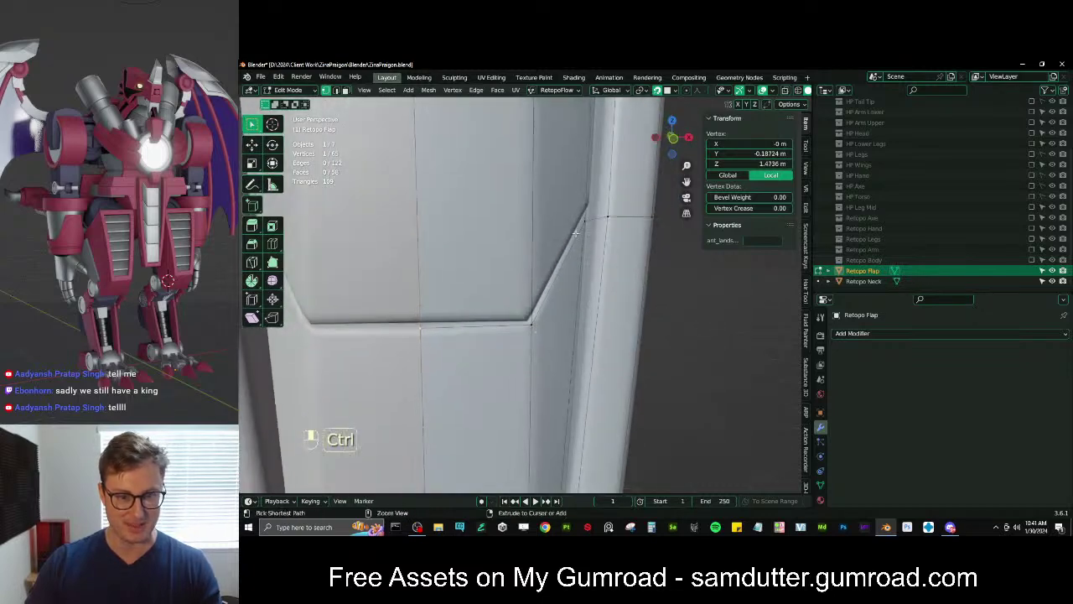
left_click(576, 359, "ctrl")
key("ctrl+b")
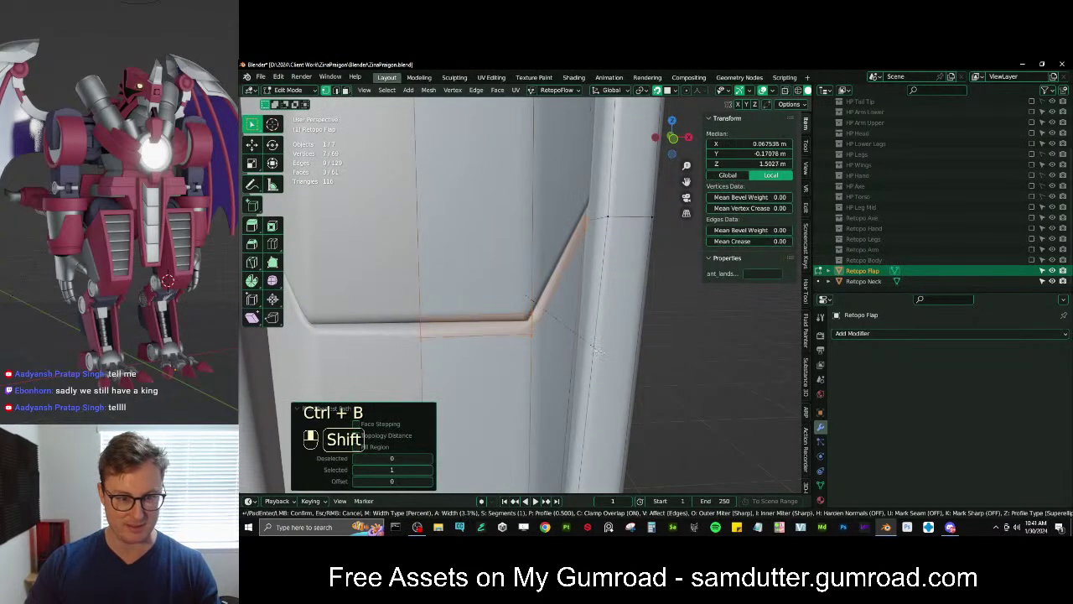
left_click(595, 350)
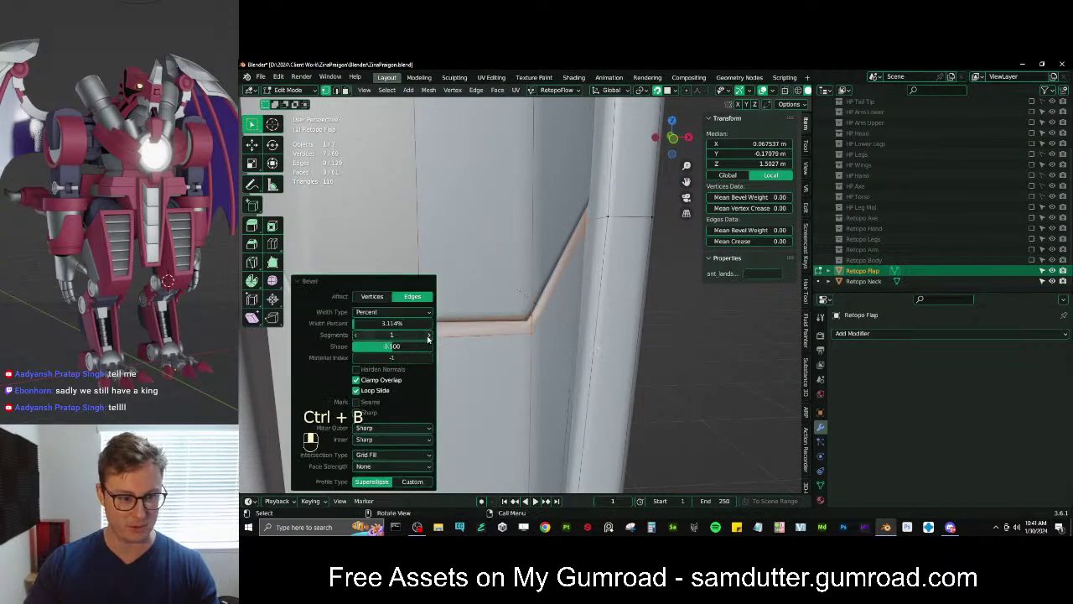
middle_click_drag(360, 323, 421, 322)
left_click(296, 282)
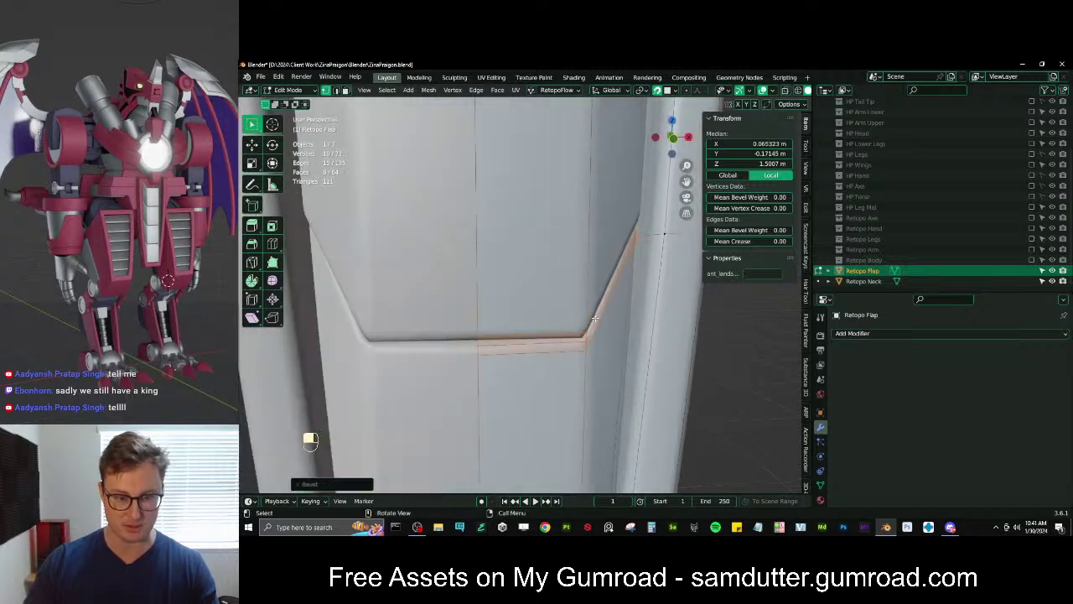
Raise the horizontal bevelled edges of the third seam slightly along Z to match the sculpted groove in front view
key("KP_1")
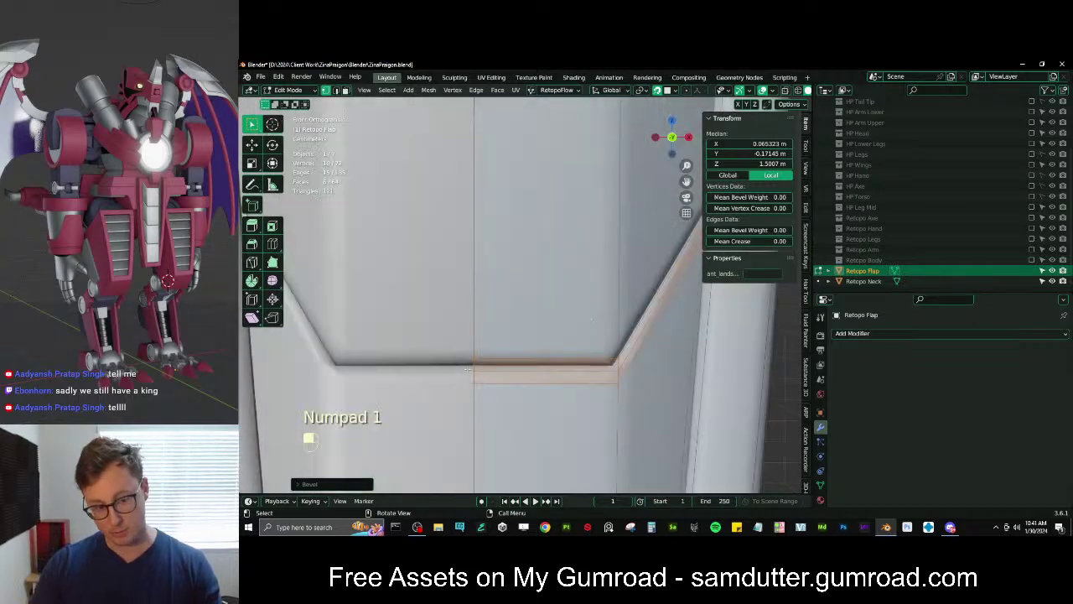
left_click(467, 369)
key("b")
left_click_drag(612, 397, 613, 397)
key("g")
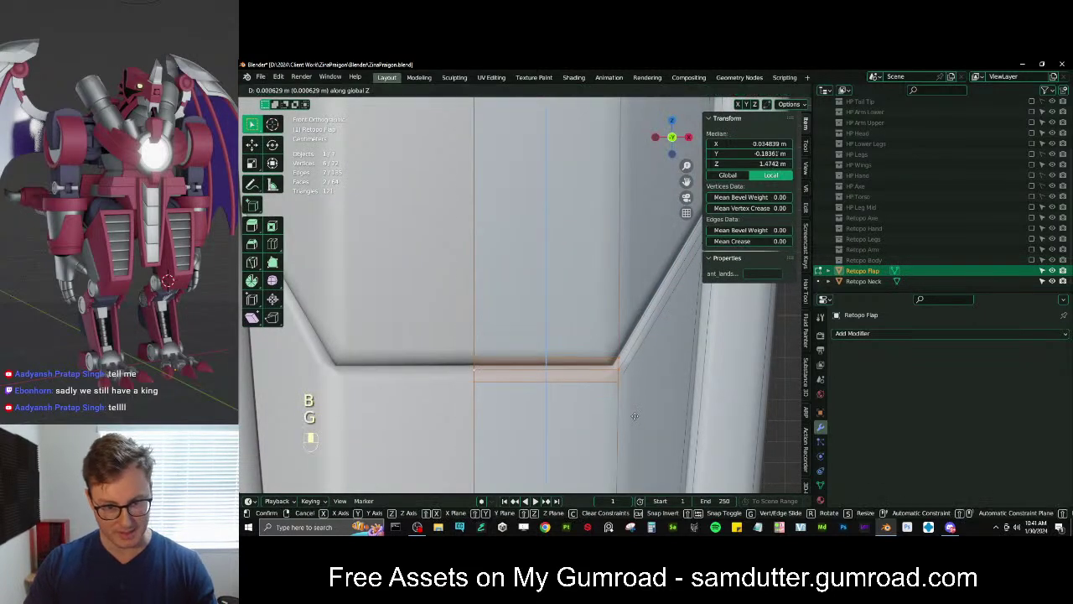
left_click(625, 356)
Shift the third seam's upper and middle corner vertices slightly inward to fit the groove's corner
left_click(618, 362)
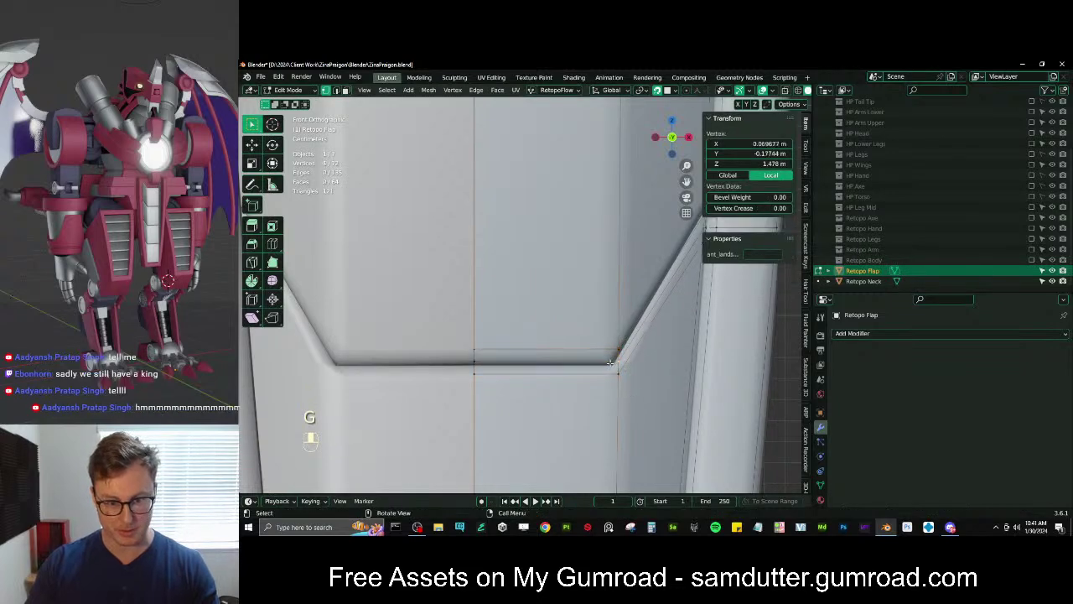
key("g")
key("g")
left_click(612, 349)
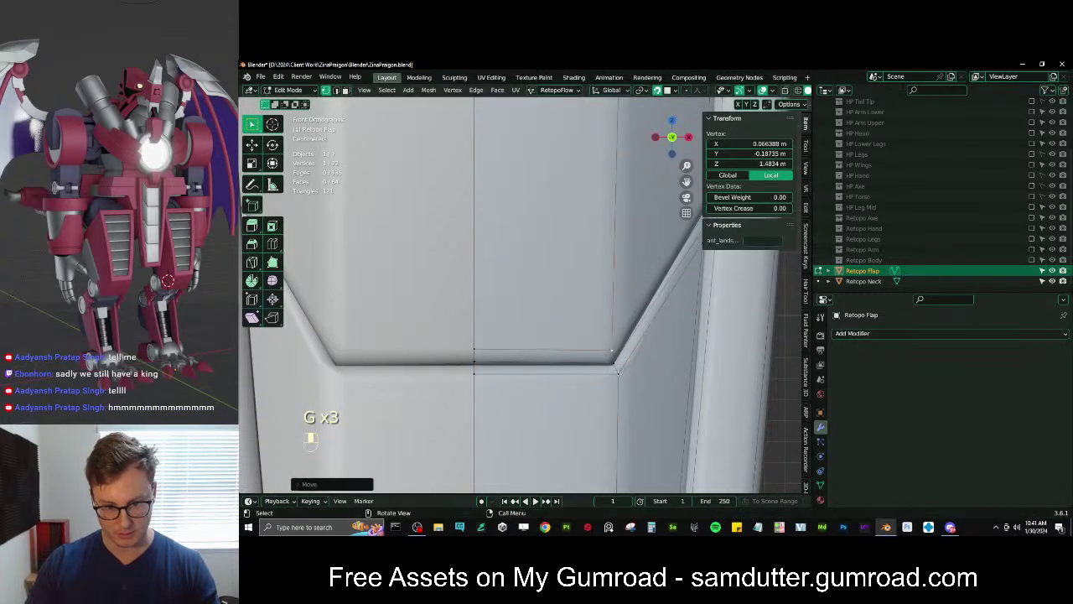
key("g")
left_click(520, 354)
Adjust the third seam's centreline vertices and reposition its lower corner vertex against the sculpted ridge
left_click(475, 362, "ctrl")
key("g")
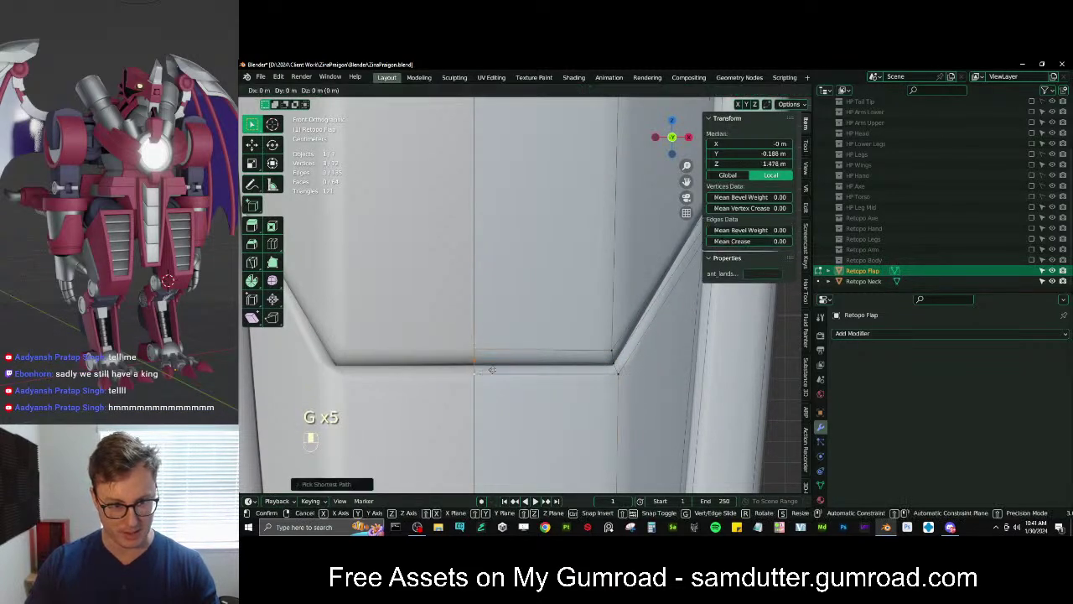
left_click(571, 358)
middle_click_drag(572, 358, 538, 365, "shift")
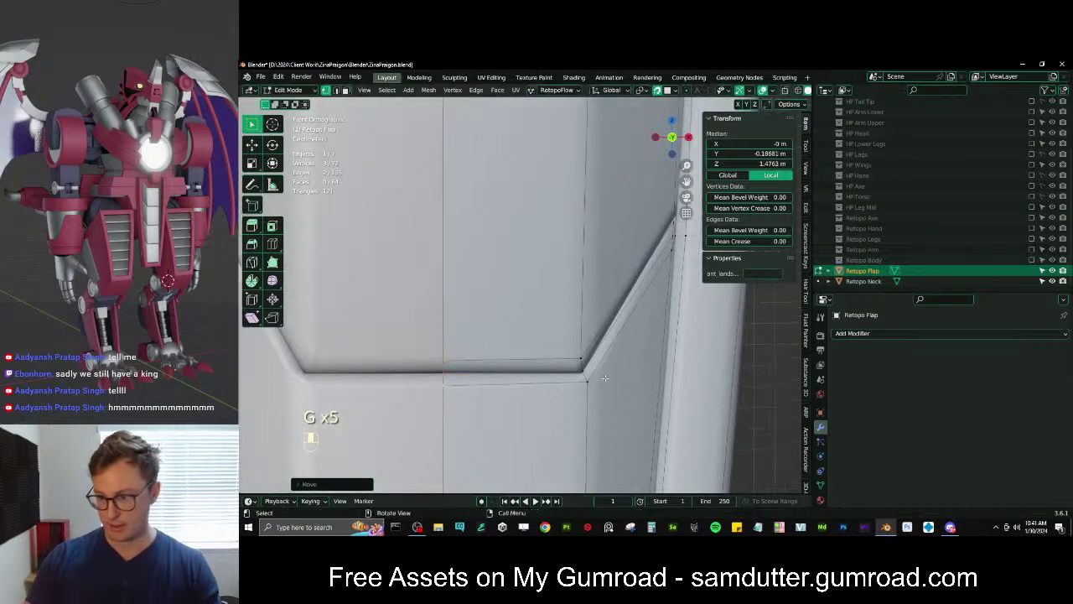
left_click(585, 379)
key("g")
left_click(604, 380)
Move and scale the bevelled vertices at the third seam's outer end to fit the top of the slanted groove
middle_click_drag(604, 380, 569, 276)
key("b")
left_click_drag(568, 277, 584, 302)
key("g")
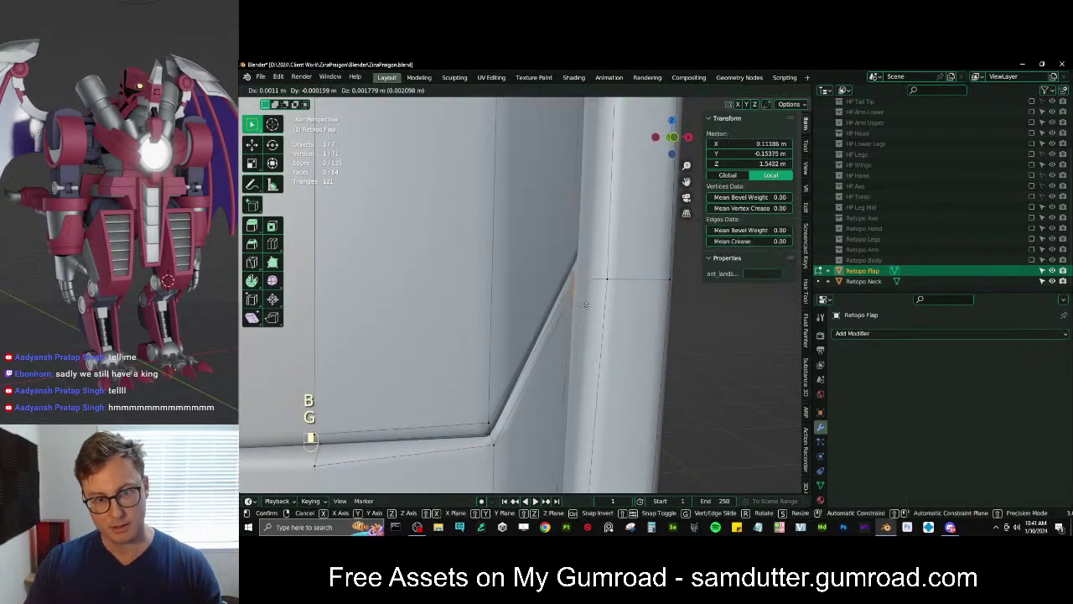
key("s")
left_click(587, 297)
key("g")
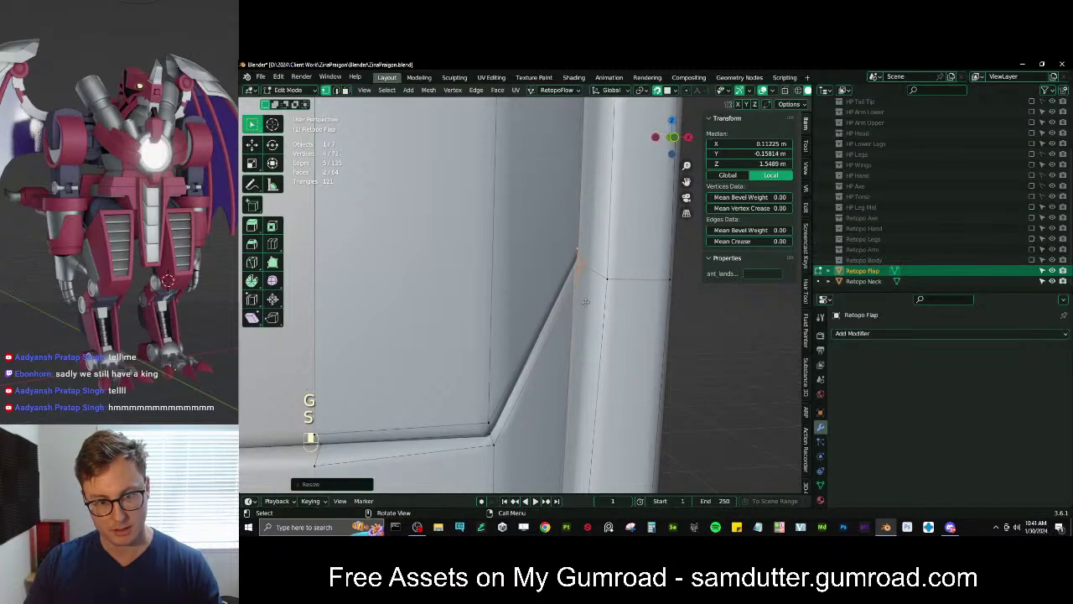
left_click(583, 304)
Nudge the third seam's outer end vertex and merge the end's middle vertex into the adjoining side-strip vertex
left_click(581, 274)
key("g")
left_click(583, 279)
left_click(603, 282, "shift")
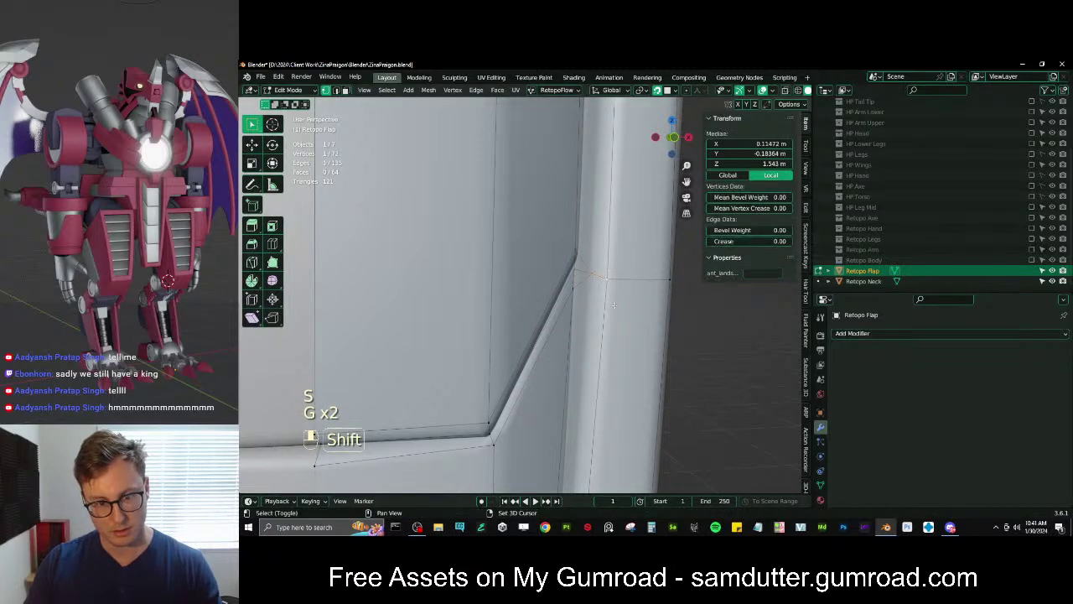
key("m")
left_click(602, 302)
middle_click_drag(602, 301, 572, 180)
Reposition the vertices around the second seam's outer end so they follow the sculpted panel edge
key("g")
left_click(597, 254)
scroll(597, 257, "down", 3)
scroll(587, 180, "up", 2)
key("g")
left_click(564, 274)
Bevel the fourth seam's horizontal and slanted edges with two segments
scroll(563, 274, "down", 3)
middle_click_drag(512, 389, 506, 307, "shift")
scroll(545, 268, "up", 2)
scroll(545, 268, "down", 4)
scroll(505, 306, "up", 3)
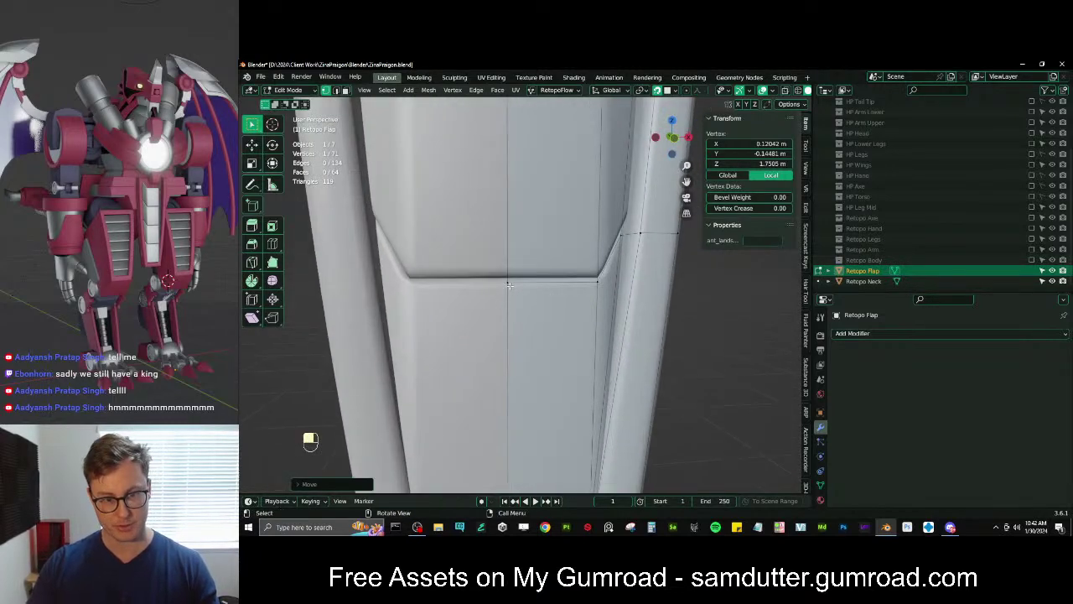
left_click(612, 252, "ctrl")
key("ctrl+b")
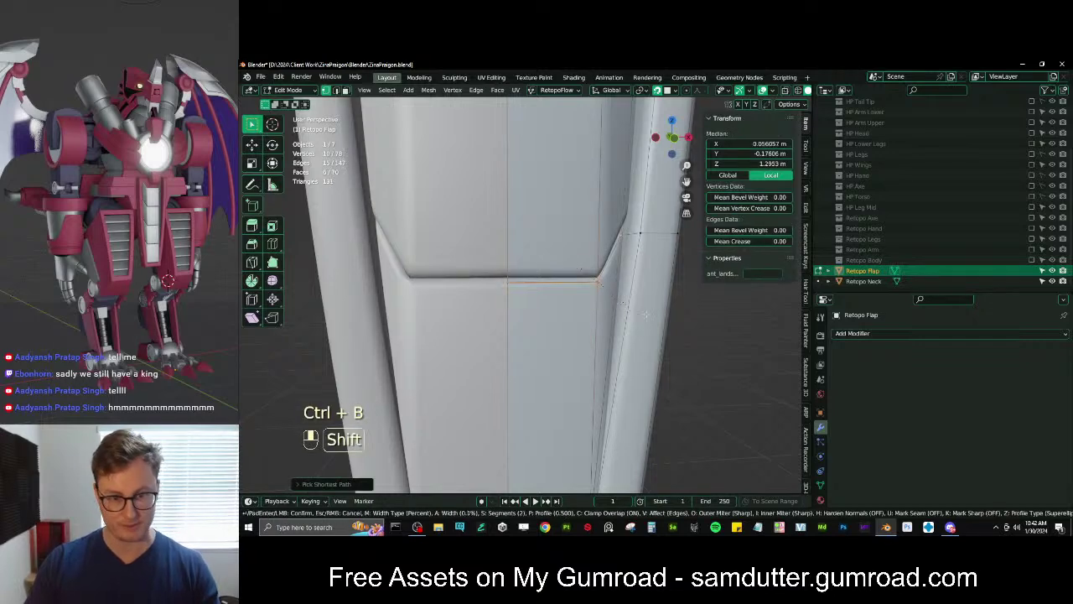
left_click(658, 320)
Lower the fourth seam's upper bevelled edge slightly along Z toward the groove in front view
key("KP_1")
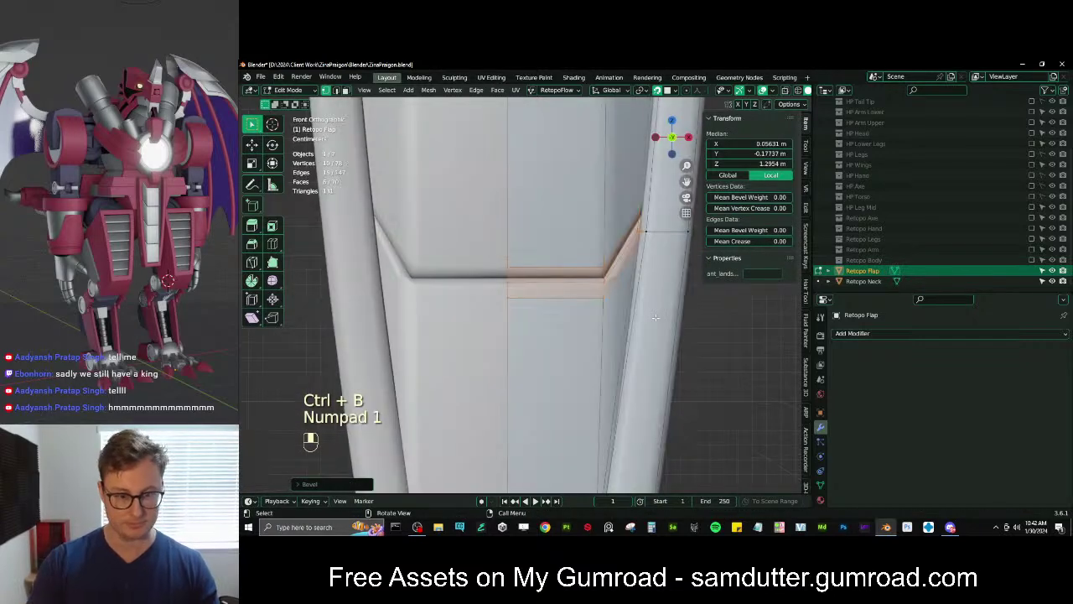
scroll(659, 316, "up", 5)
middle_click_drag(570, 244, 457, 274, "shift")
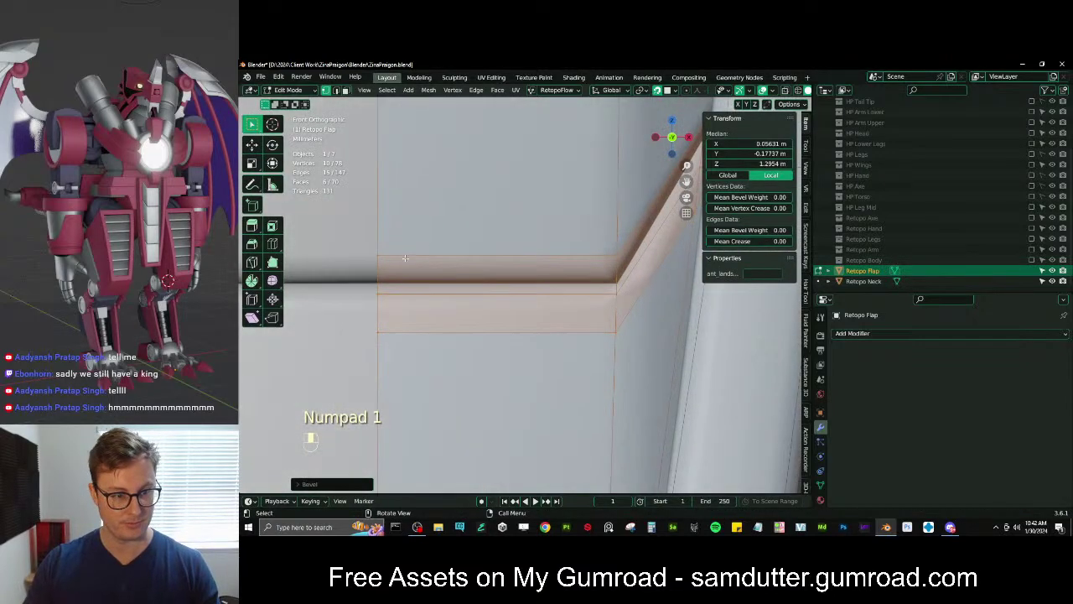
left_click(380, 255)
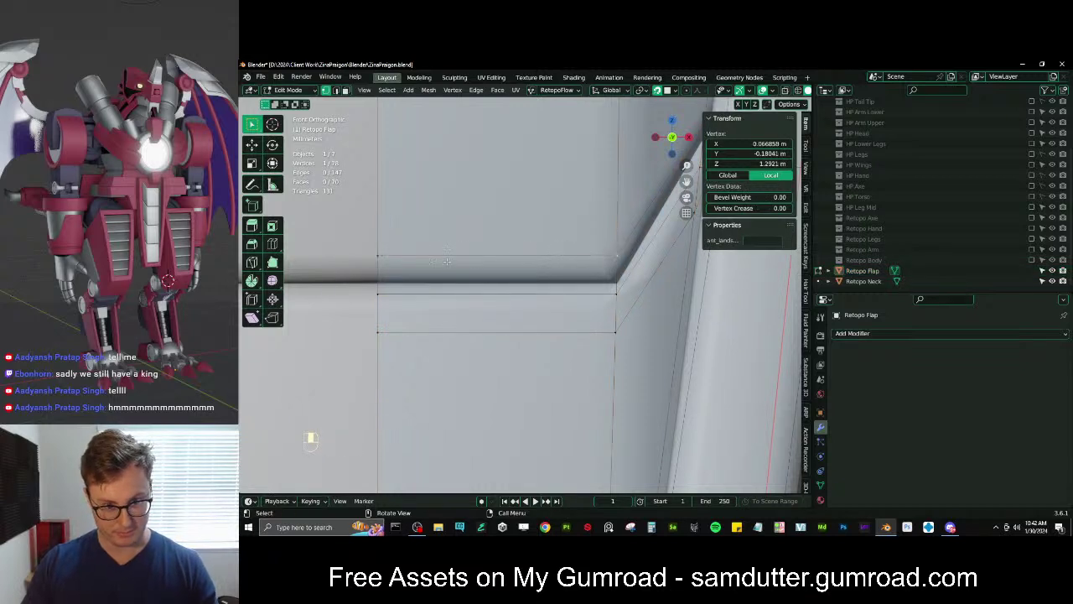
left_click(385, 257, "ctrl")
key("g")
key("z")
left_click(506, 301)
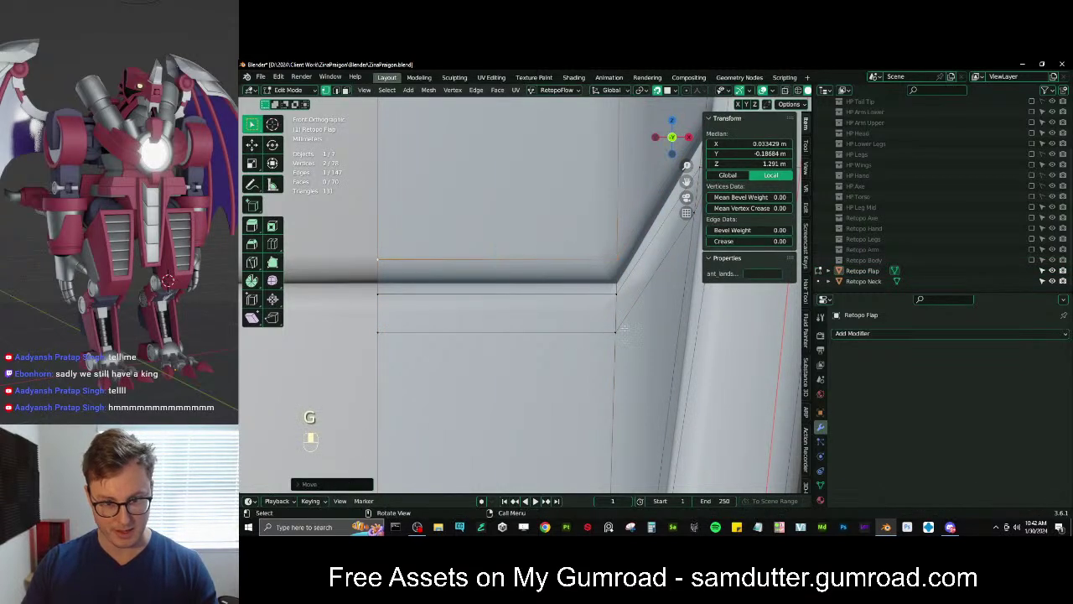
Raise the fourth seam's lower bevelled edge along Z toward the groove
left_click(618, 332)
left_click(379, 332, "ctrl")
key("g")
middle_click(640, 338)
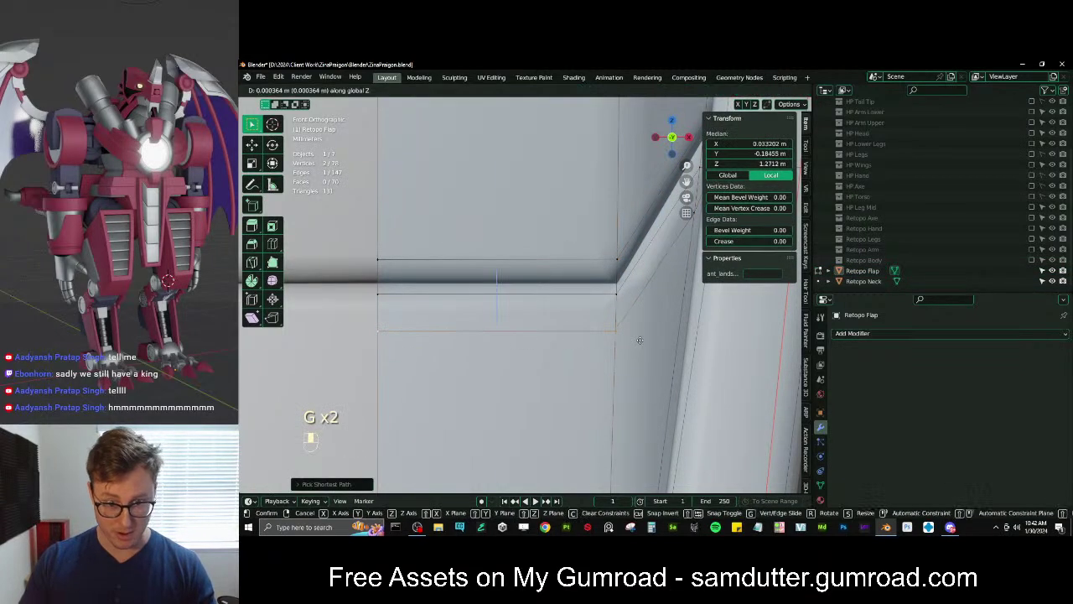
left_click(610, 296)
Raise the fourth seam's middle edge along Z onto the bottom of the groove
left_click(614, 296)
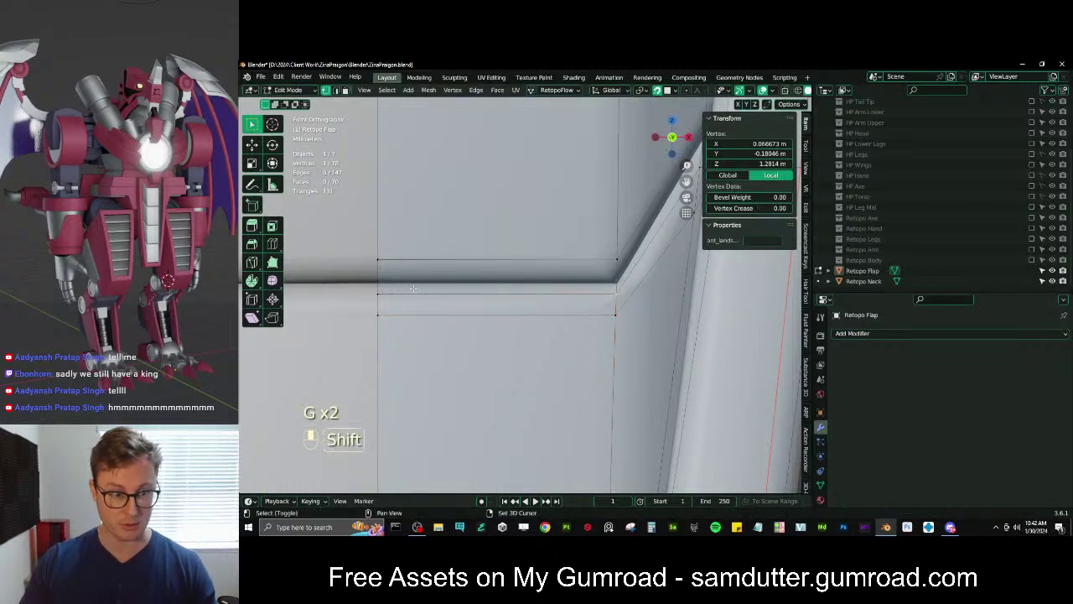
left_click(378, 295, "shift")
key("g")
middle_click(624, 304)
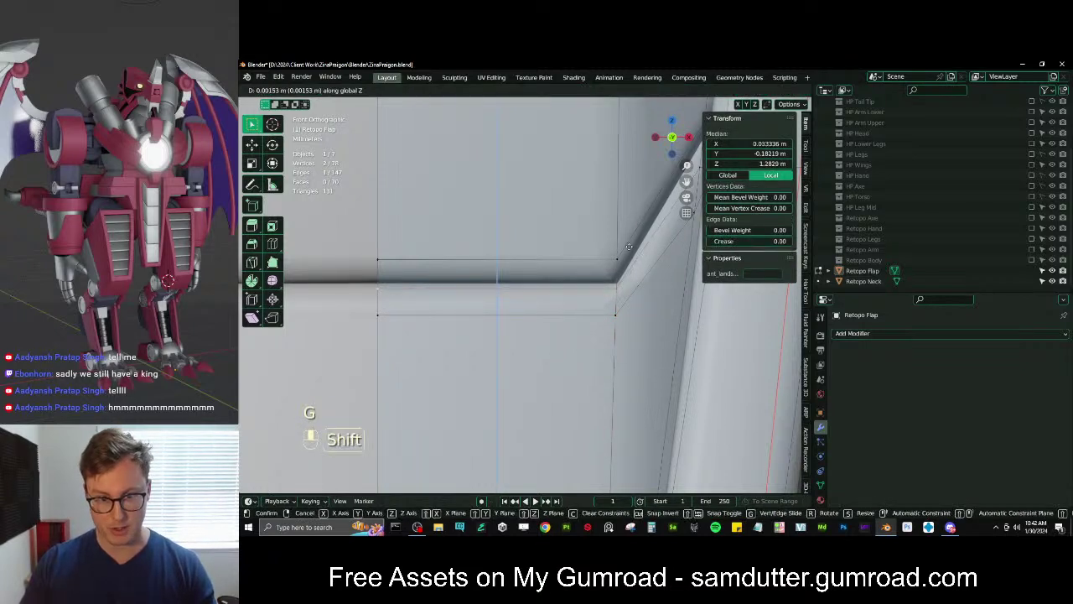
left_click(628, 199, "shift")
Raise the fourth seam's lower edge further along Z so it sits just below the groove
left_click(616, 316)
left_click(379, 316, "ctrl")
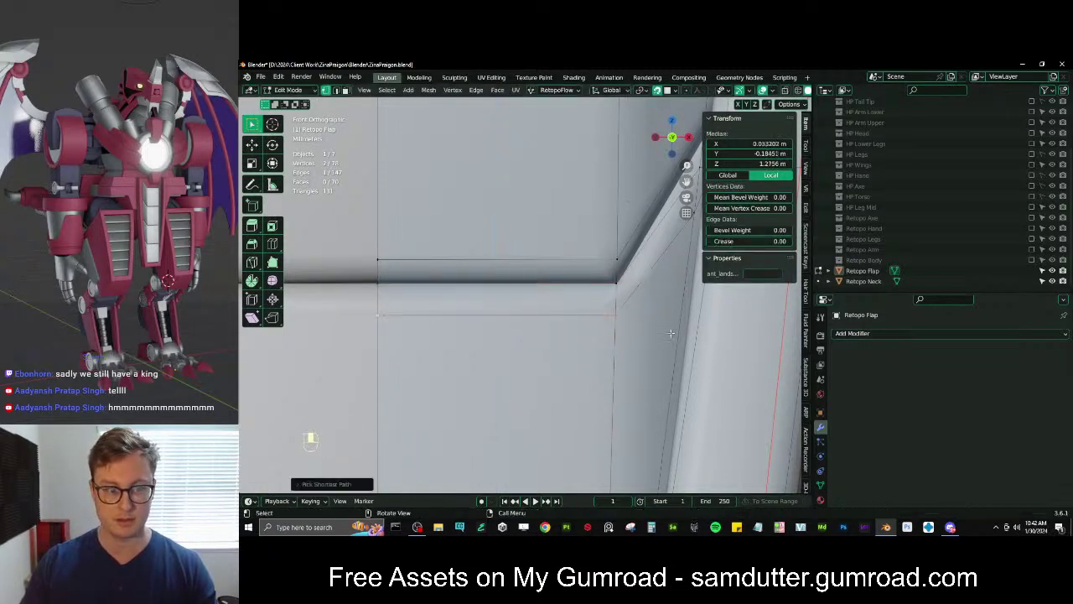
key("g")
middle_click(669, 323)
left_click(668, 307)
Move the fourth seam's lower corner vertex outward and its upper corner vertex slightly inward
left_click(616, 300)
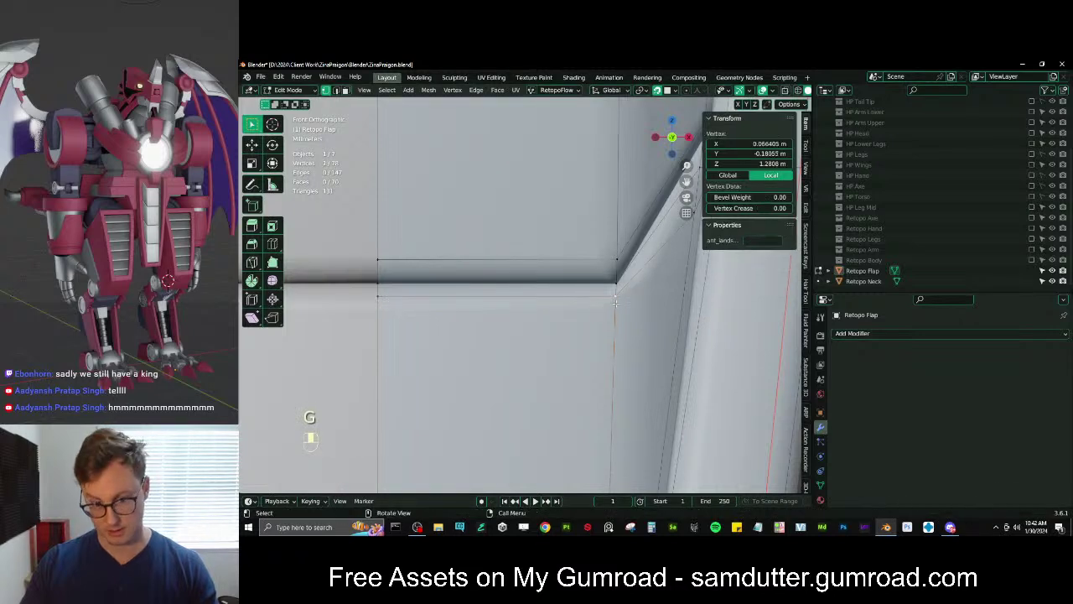
key("g")
left_click(629, 298)
left_click(616, 258)
key("g")
left_click(612, 258)
scroll(611, 257, "down", 2)
middle_click_drag(611, 257, 506, 342, "shift")
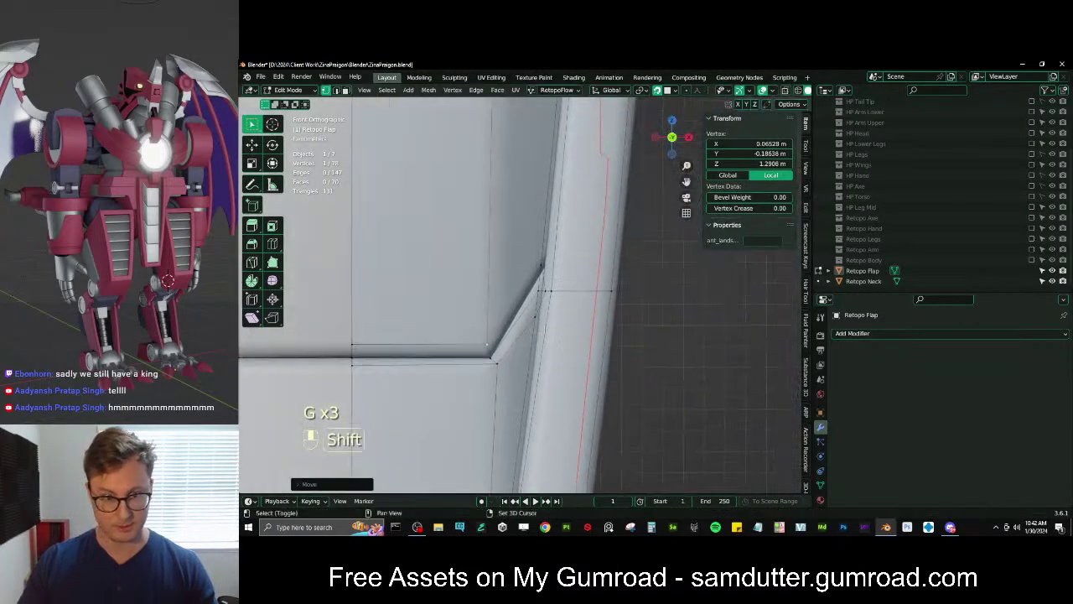
Move the bevelled vertices at the fourth seam's outer end up and slightly outward by about 0.010 m
scroll(506, 341, "up", 1)
left_click(547, 244)
key("b")
left_click_drag(535, 234, 560, 299)
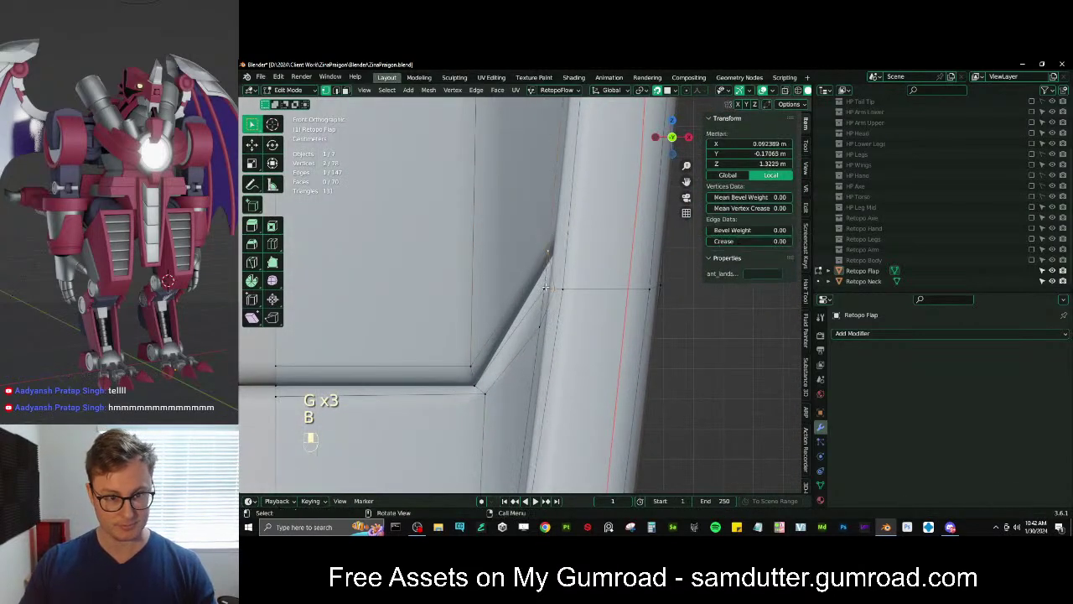
key("b")
left_click_drag(528, 335, 571, 285)
key("g")
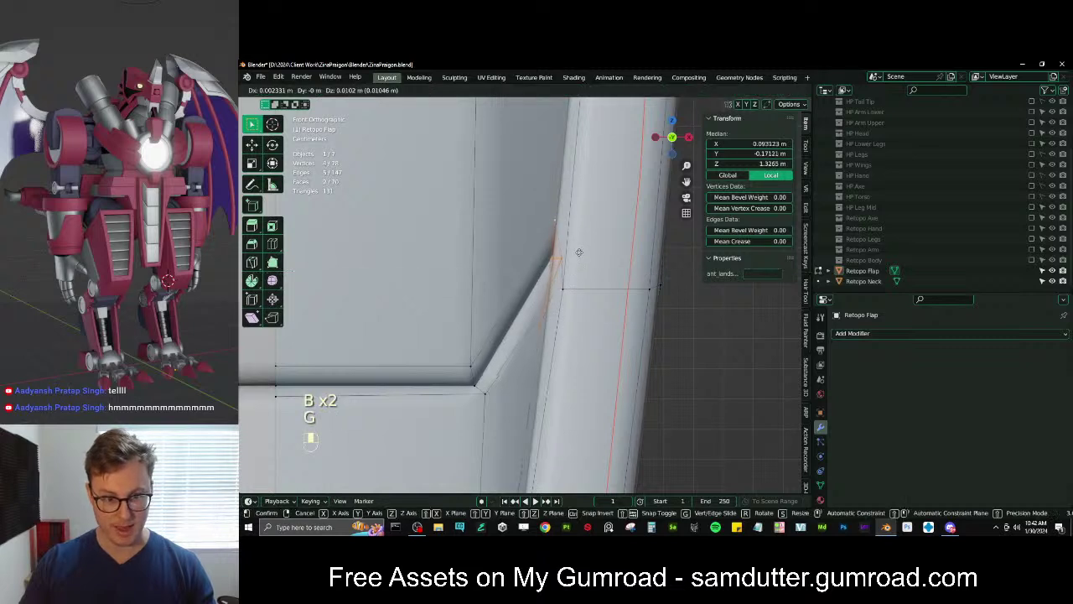
left_click(578, 251)
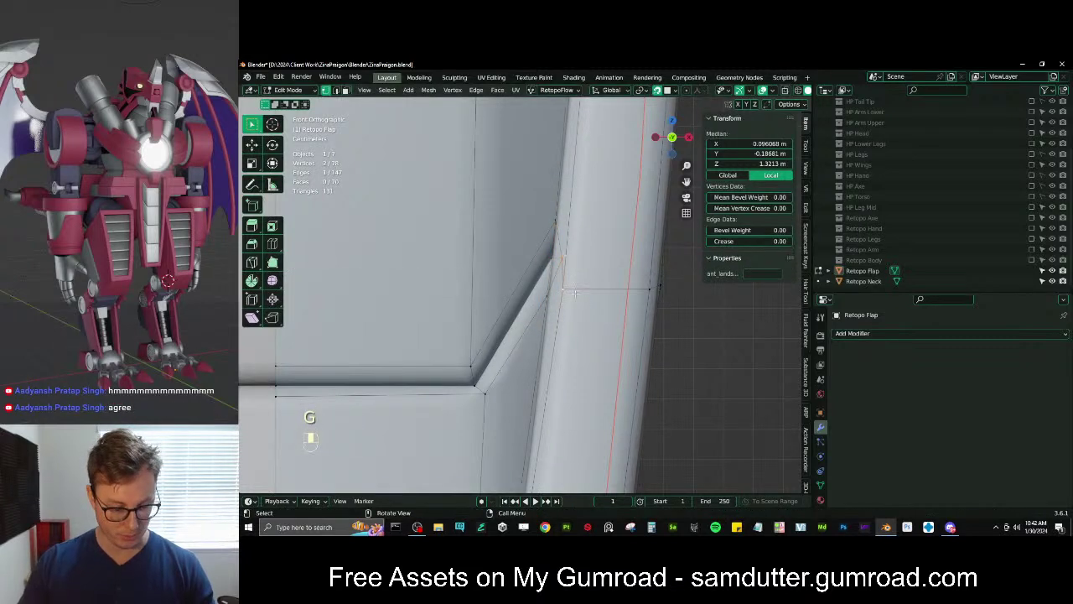
Merge the fourth seam's outer middle vertex into the side-strip vertex and fit the end vertices above and below it
key("m")
left_click(574, 293)
key("g")
left_click(553, 277)
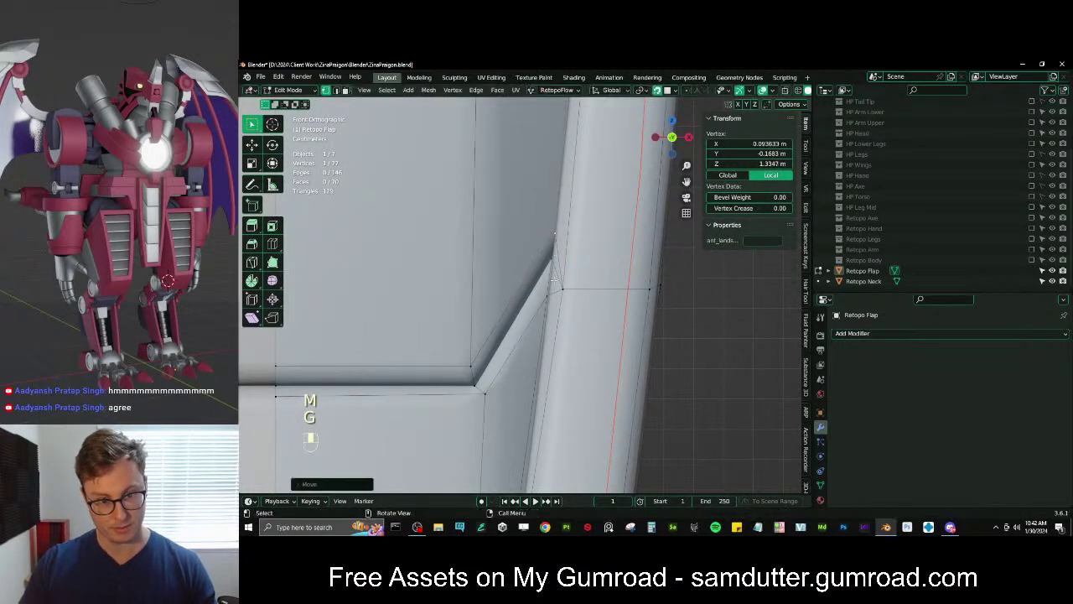
key("g")
left_click(551, 292)
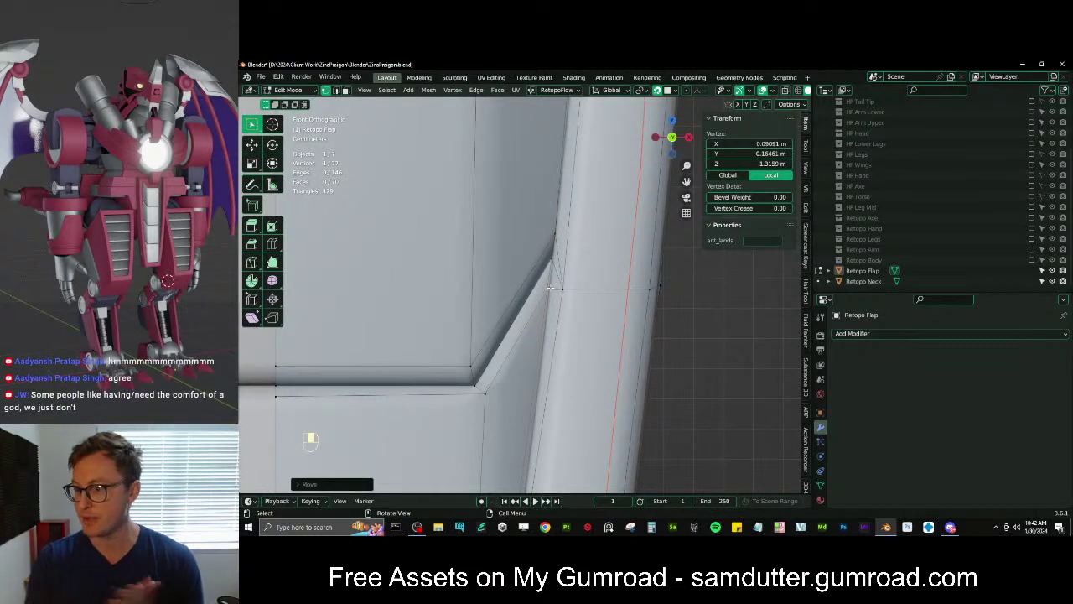
Refine the fourth seam's lower corner vertex inward and check the placement of the upper corner vertex
left_click(476, 401)
key("g")
key("g")
left_click(476, 403)
left_click(472, 356)
key("g")
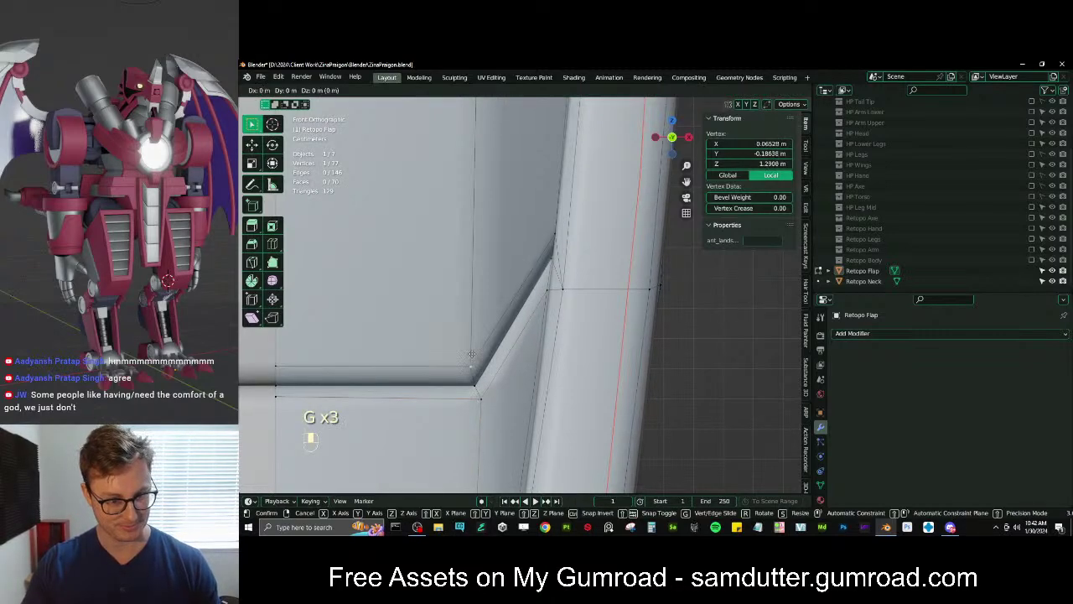
left_click(472, 356)
Examine the flap's retopology from the side and front, toggling the isolated view of the object
scroll(475, 354, "down", 4)
middle_click_drag(494, 315, 503, 238, "shift")
middle_click_drag(503, 239, 494, 264)
scroll(522, 196, "down", 3)
key("/")
key("/")
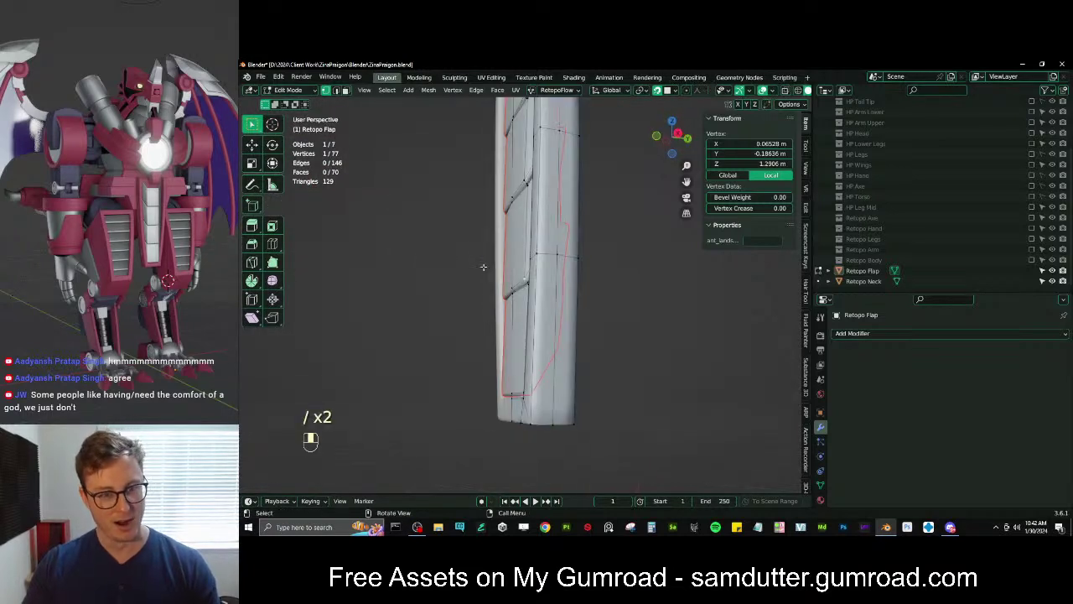
middle_click_drag(548, 303, 545, 251)
scroll(545, 251, "up", 1)
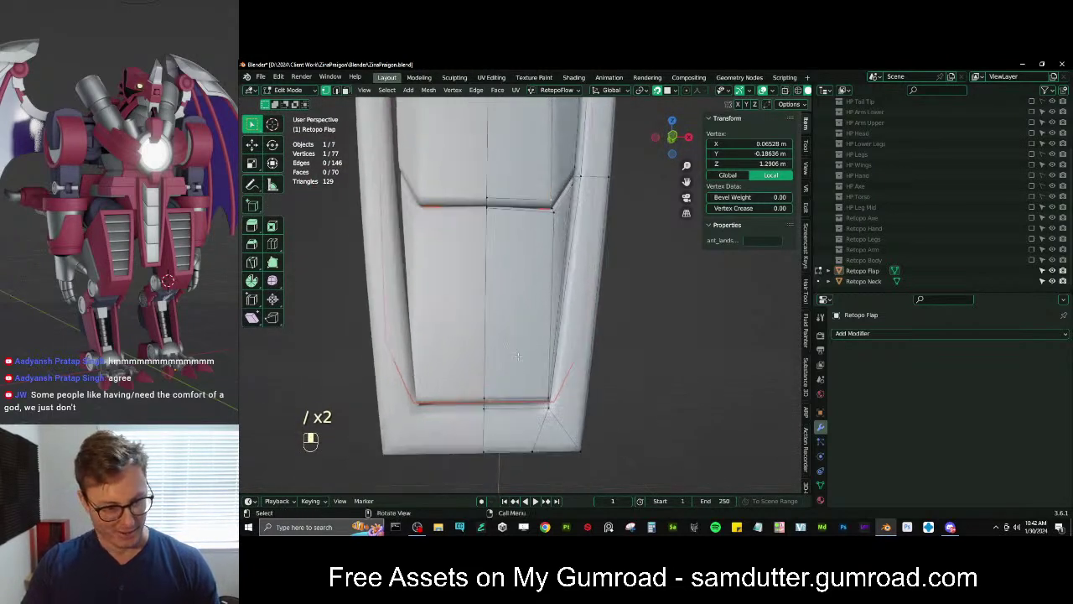
Move the lowest front panel's bottom corner vertex slightly inward, just above the bottom seam
middle_click_drag(544, 335, 503, 322)
middle_click_drag(503, 369, 555, 332, "shift")
scroll(520, 335, "up", 2)
middle_click_drag(555, 332, 547, 381, "shift")
left_click(551, 339)
key("g")
left_click(542, 334)
scroll(547, 381, "up", 2)
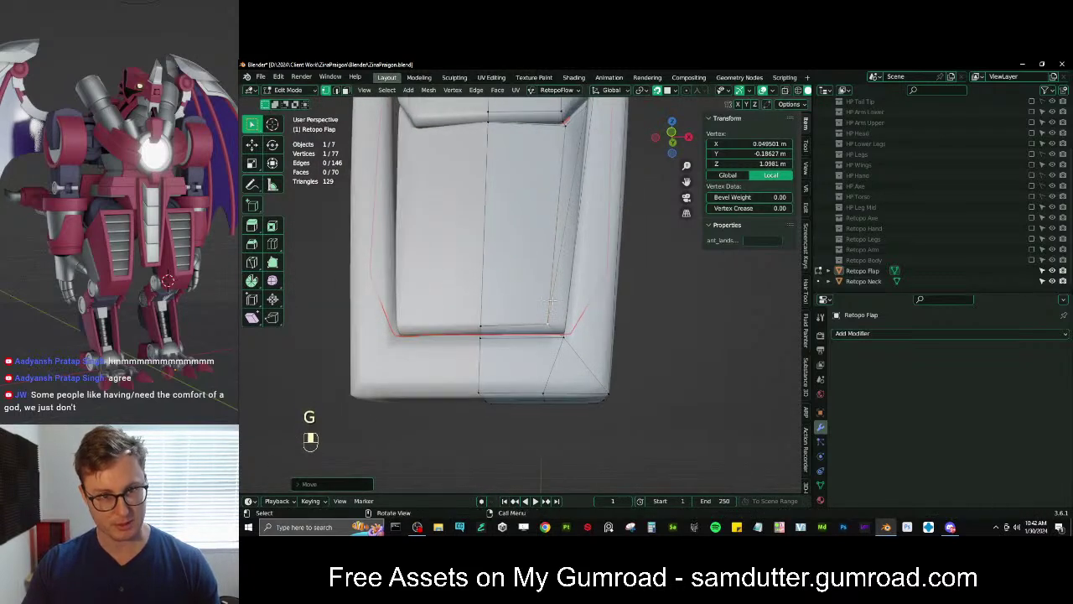
Connect the lowest panel's bottom corner vertex to the vertex below it on the flap's bottom edge
left_click(549, 380, "shift")
key("j")
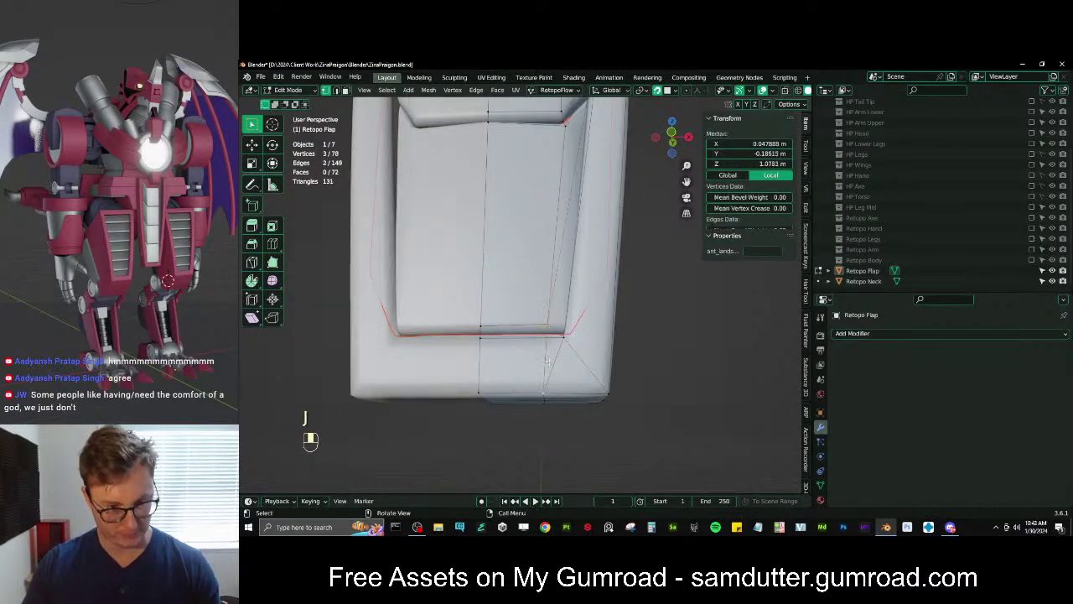
middle_click_drag(547, 382, 584, 168)
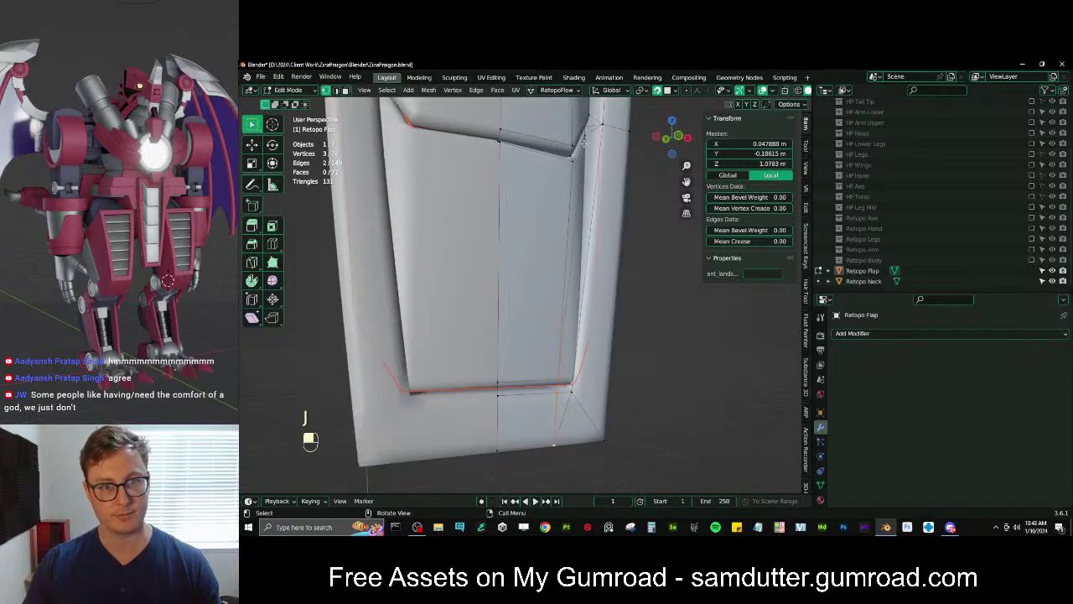
Connect the fourth seam's lower outer vertex to the corner vertex of the bottom seam with a new edge
left_click(572, 391, "shift")
key("k")
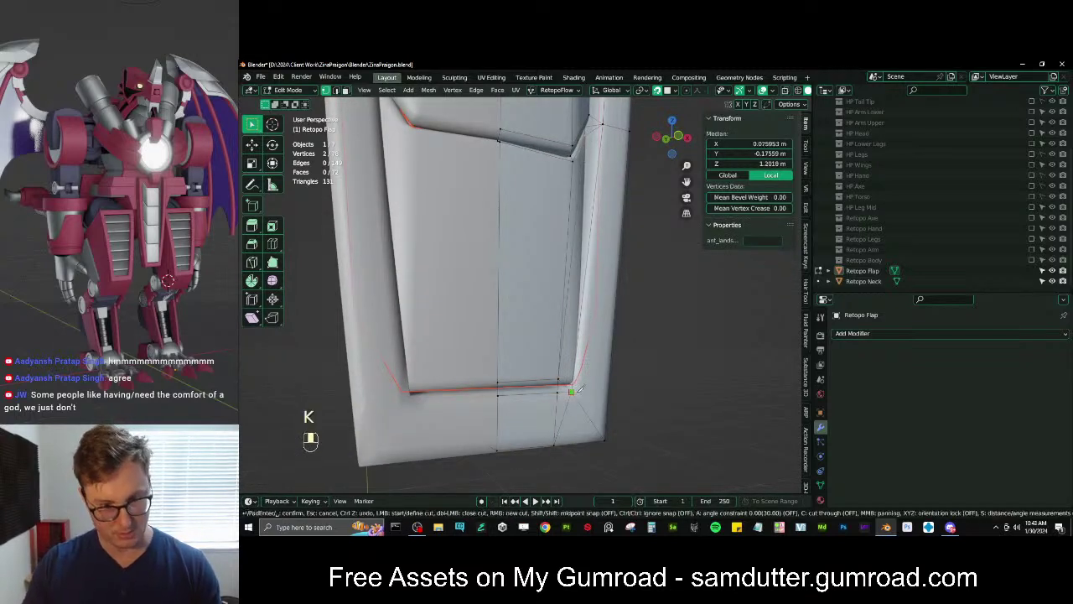
key("j")
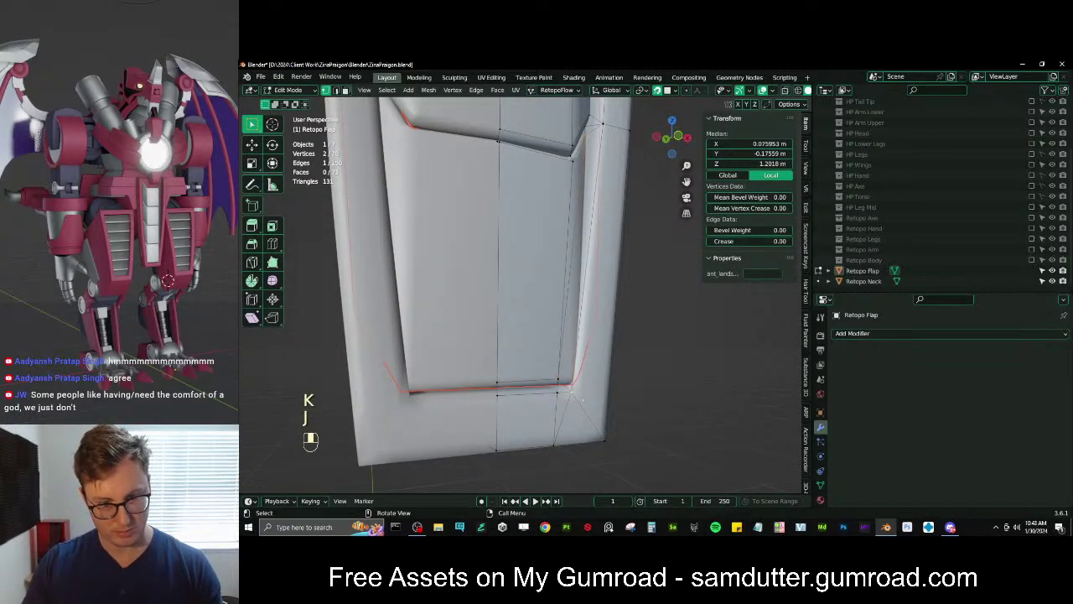
middle_click_drag(584, 403, 545, 191)
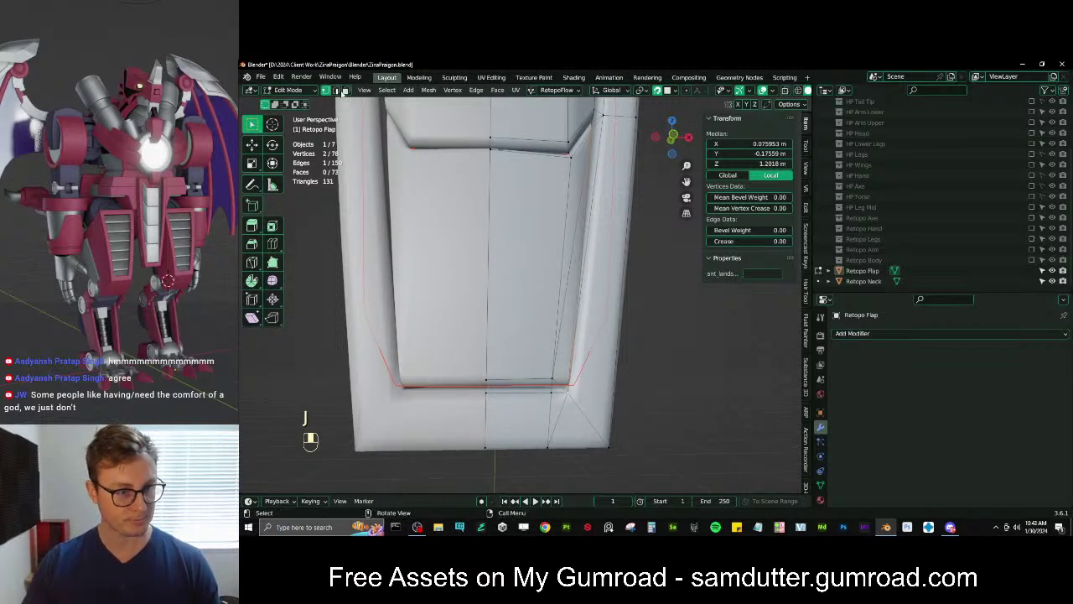
Dissolve the new edge along the lowest panel's side and the diagonal edge running from the bottom seam's corner to the flap's bottom edge
key("x")
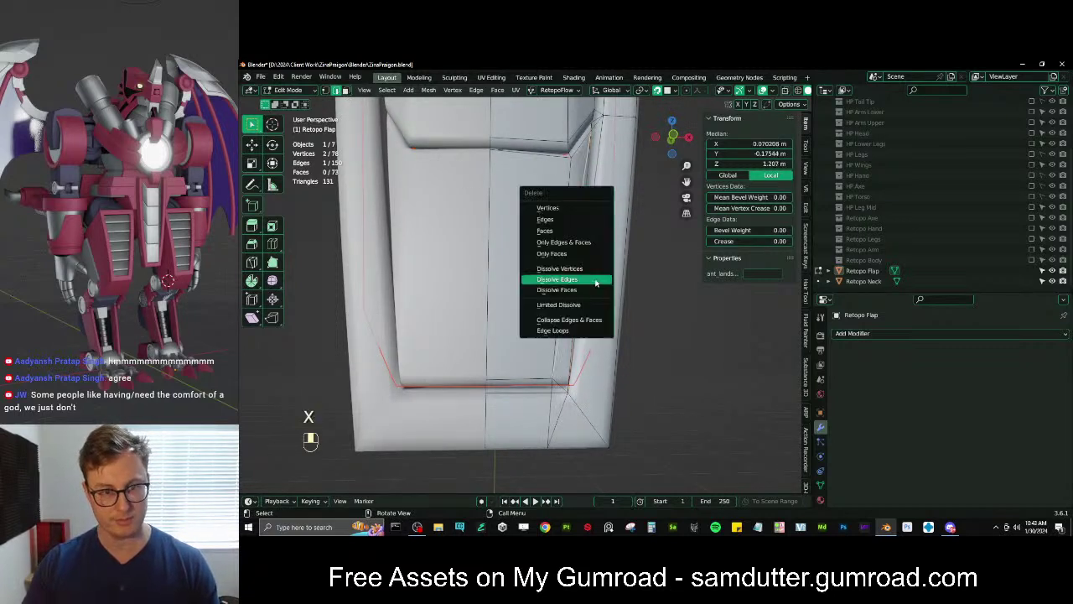
left_click(579, 278)
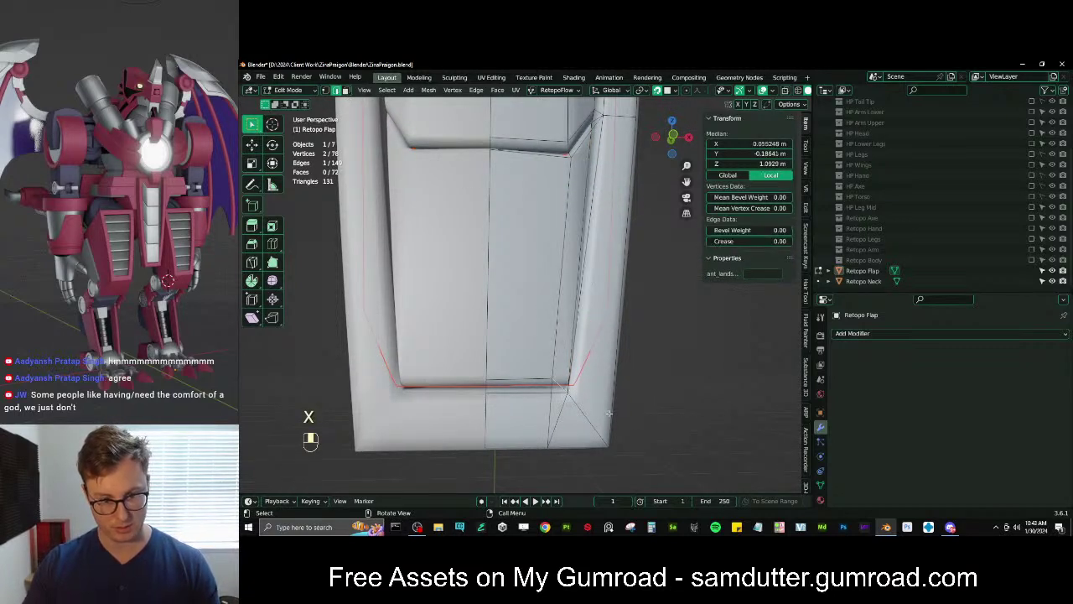
middle_click_drag(610, 410, 569, 388)
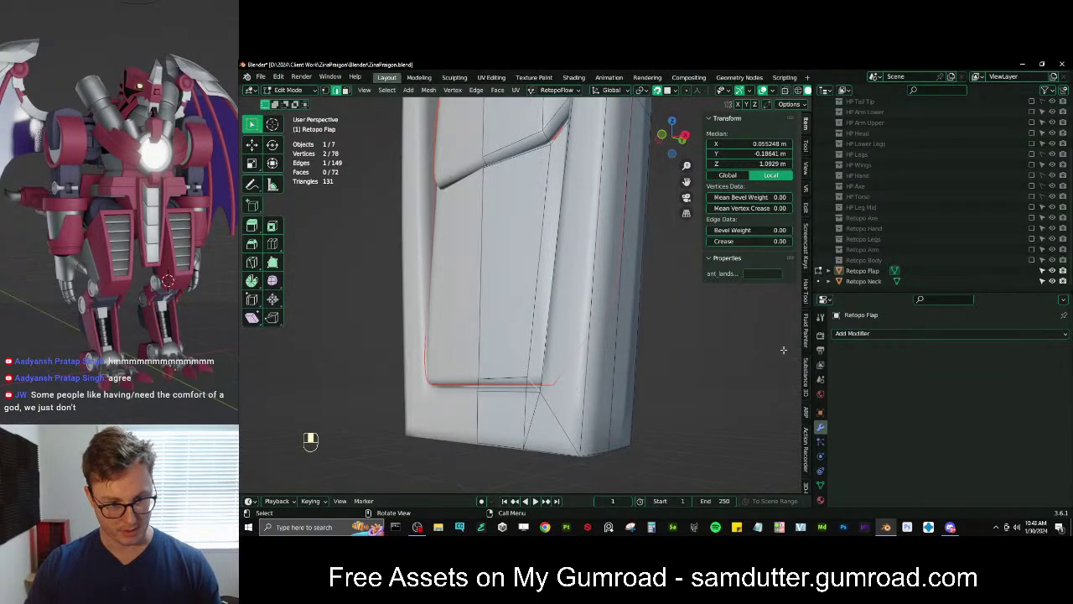
middle_click_drag(783, 349, 559, 391)
left_click(556, 406, "shift")
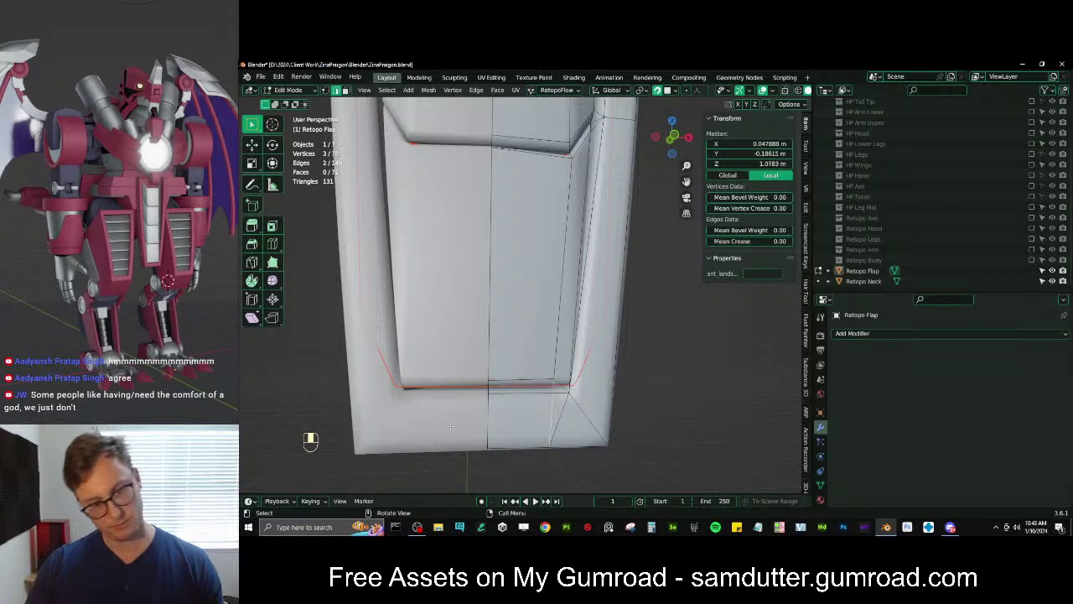
key("x")
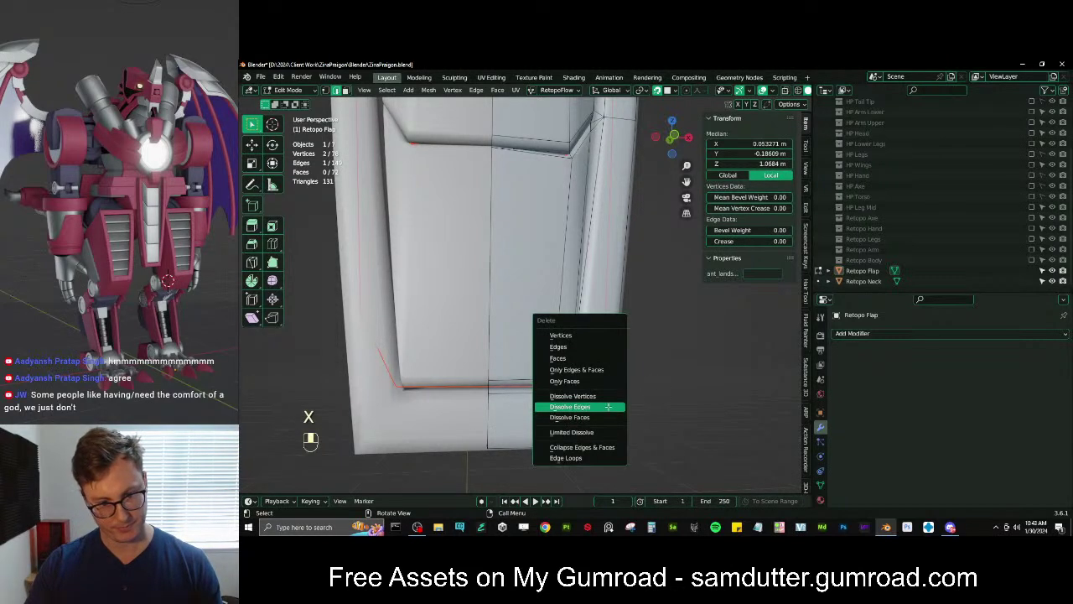
left_click(580, 408)
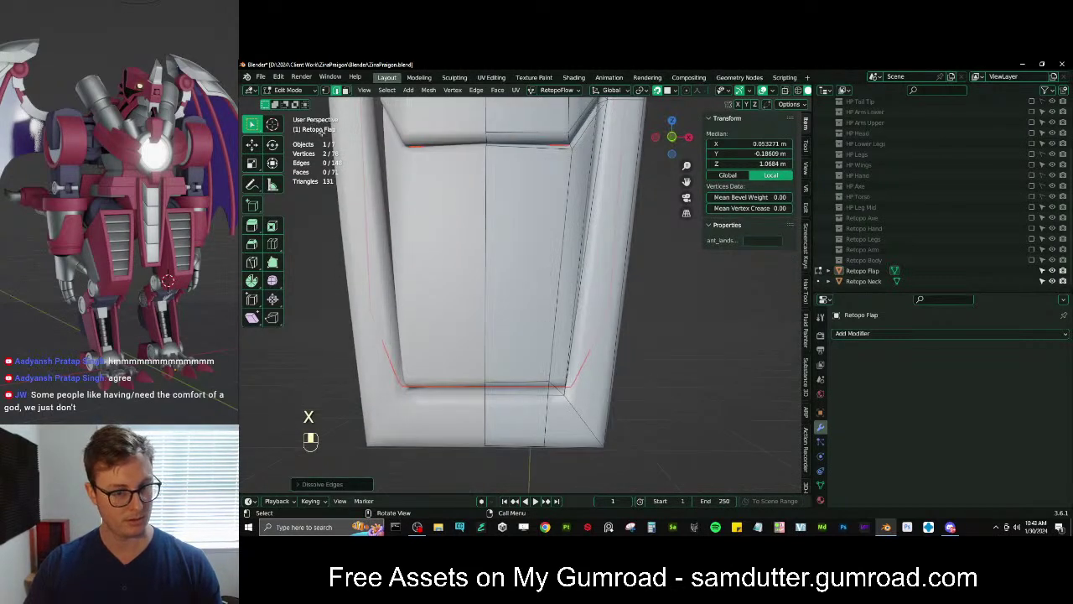
Move the bottom seam's lower corner vertex slightly outward toward the flap's frame corner
left_click(324, 90)
middle_click_drag(561, 394, 571, 387)
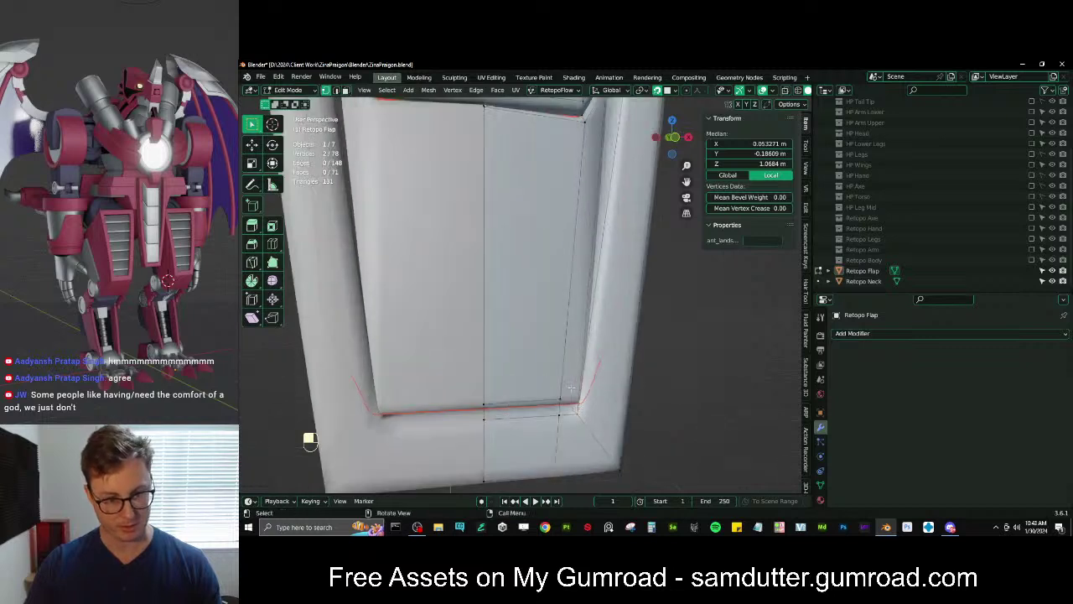
key("g")
key("ctrl+z")
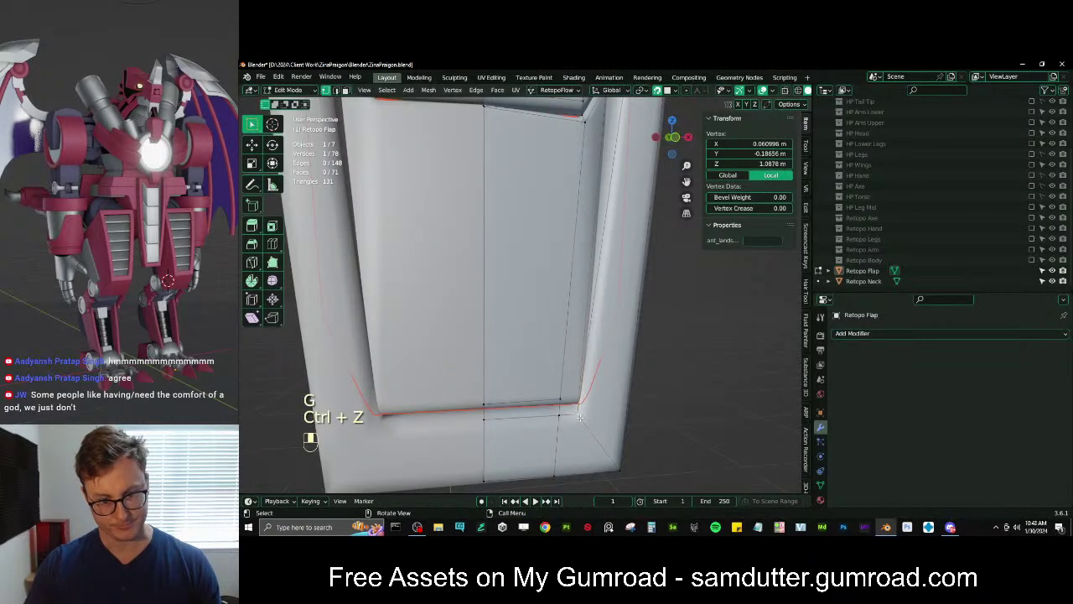
key("g")
left_click(587, 416)
middle_click_drag(586, 416, 535, 382)
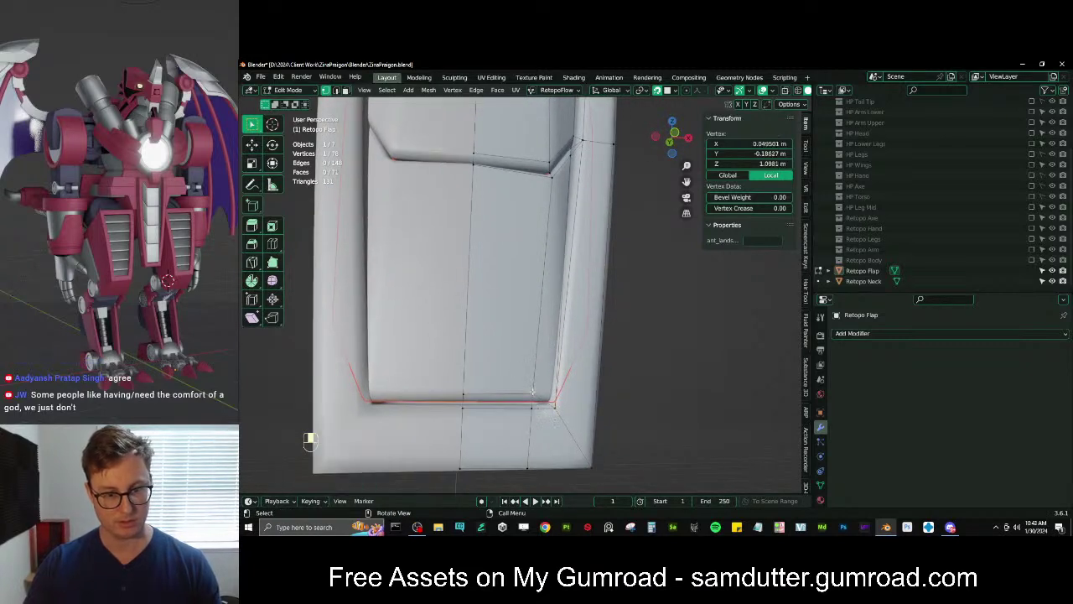
Try to shift the lowest panel's bottom corner vertex outward along the seam
key("g")
left_click(545, 394)
middle_click_drag(545, 394, 554, 426)
key("ctrl+z")
Level the lowest panel's two bottom vertices just above the bottom seam in front view by moving and scaling them slightly
key("KP_1")
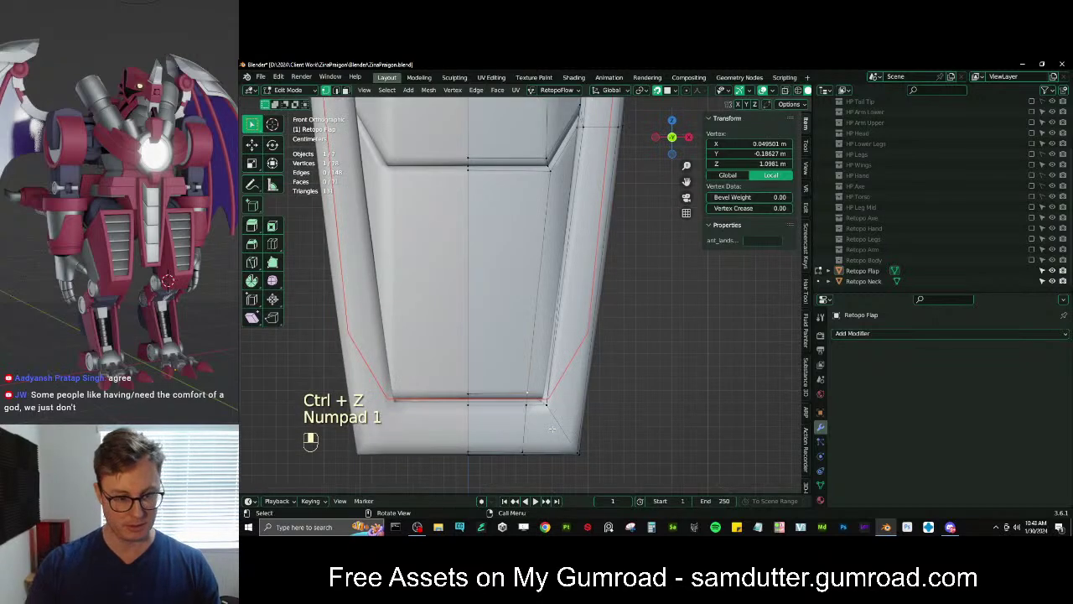
scroll(555, 422, "up", 2)
middle_click_drag(555, 422, 581, 370, "shift")
left_click(474, 382, "shift")
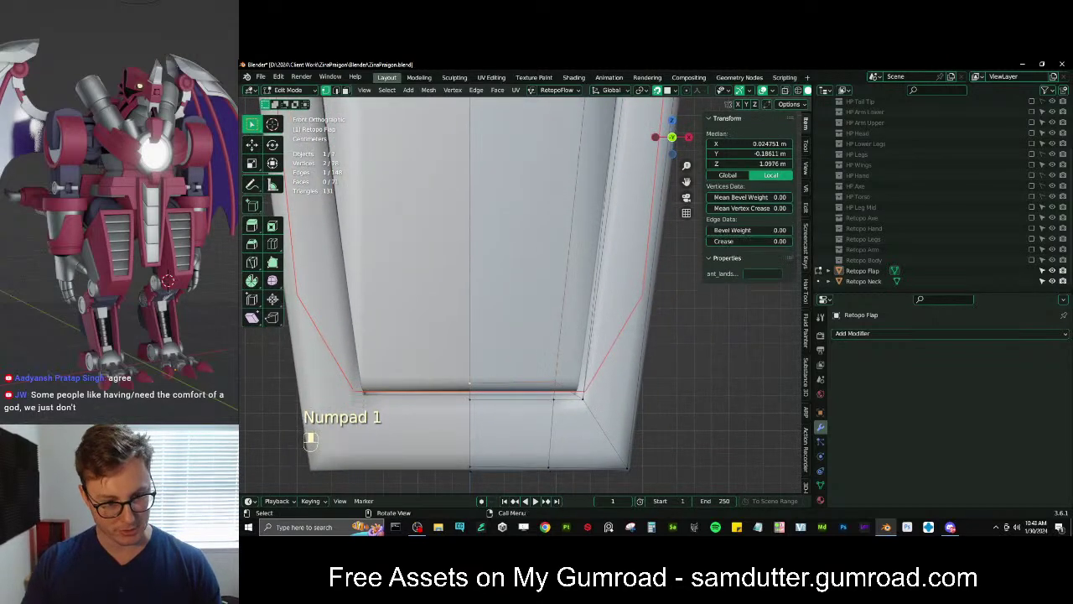
key("g")
key("z")
key("s")
left_click(550, 364)
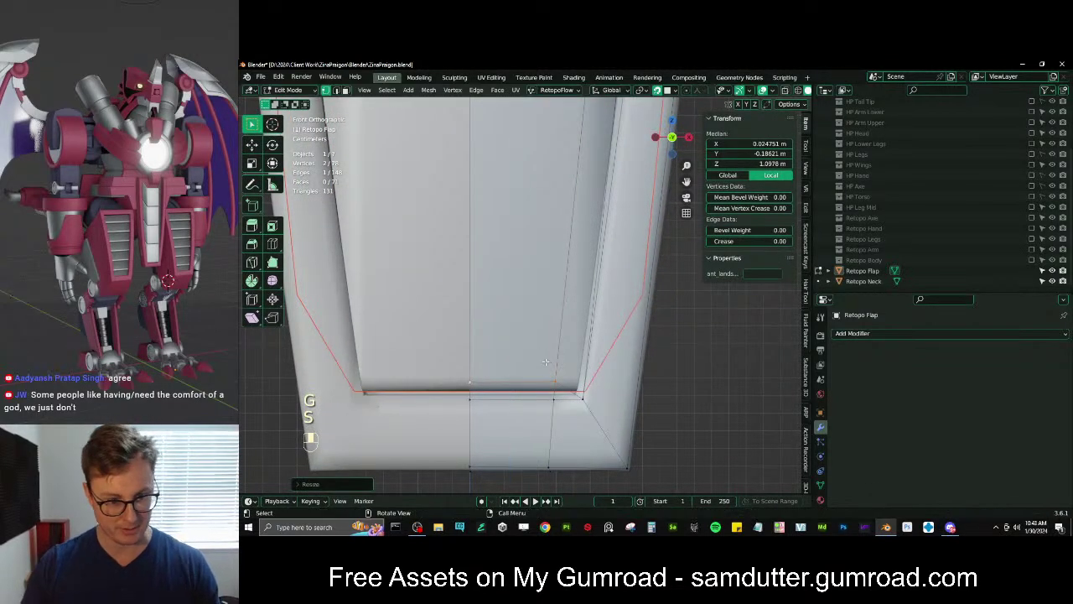
key("g")
middle_click(546, 362)
left_click(545, 360, "shift")
left_click(474, 398)
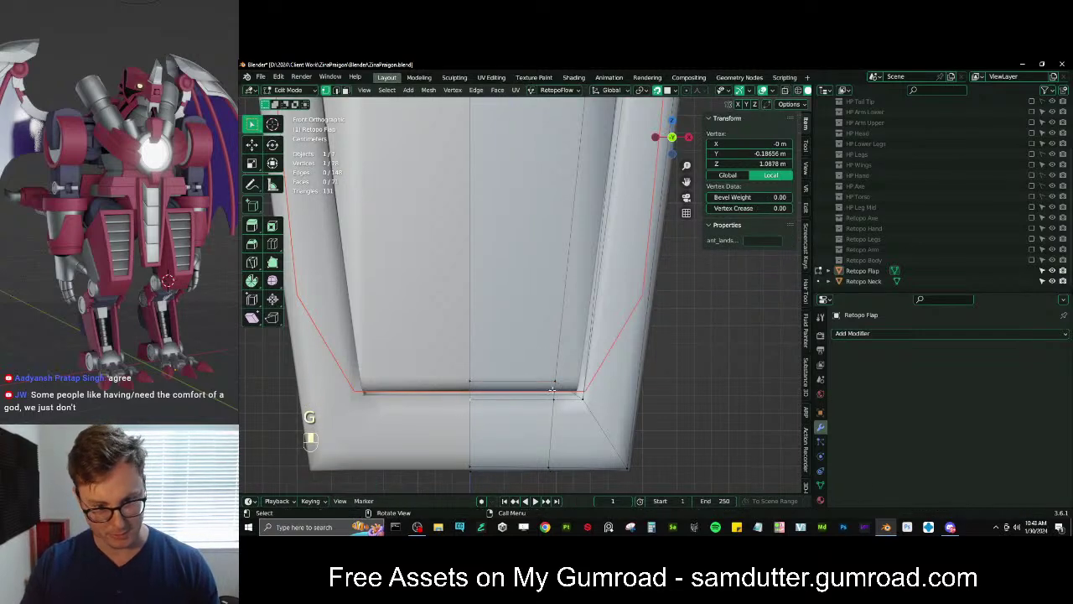
Add a loop cut between the lowest panel's bottom edge and the seam edge below it, and adjust its position
key("ctrl+r")
left_click(552, 389)
left_click(553, 390)
scroll(553, 390, "up", 1)
key("g")
left_click(555, 398)
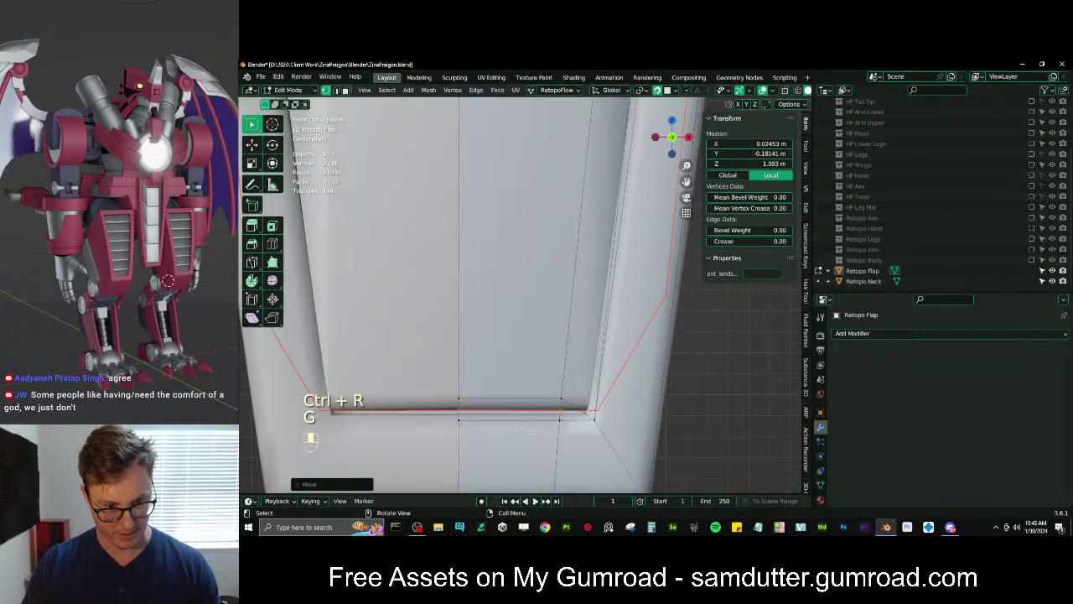
middle_click_drag(555, 399, 507, 368)
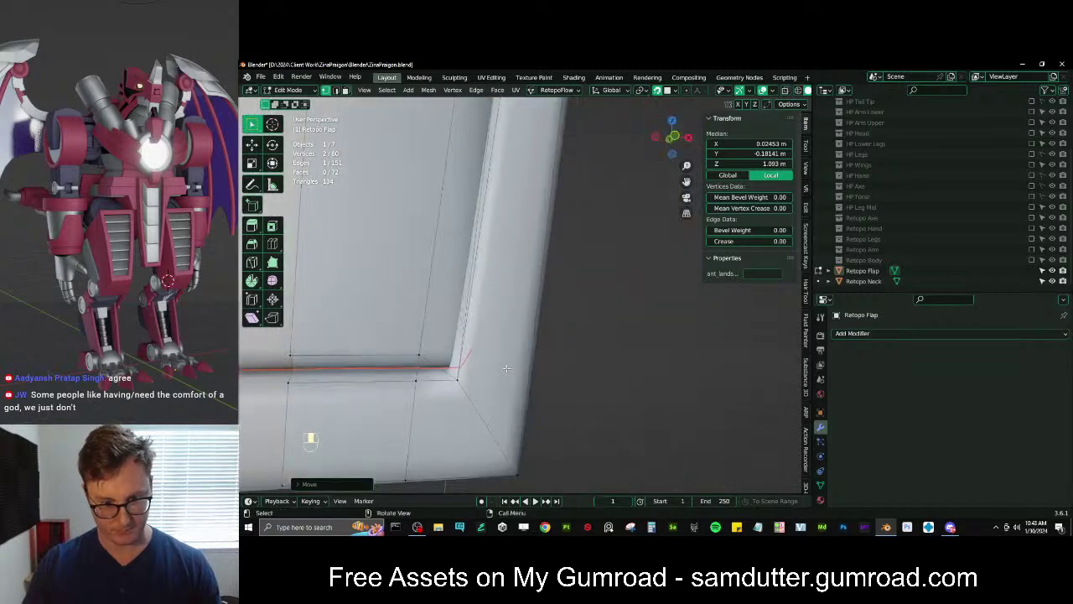
scroll(485, 369, "down", 4)
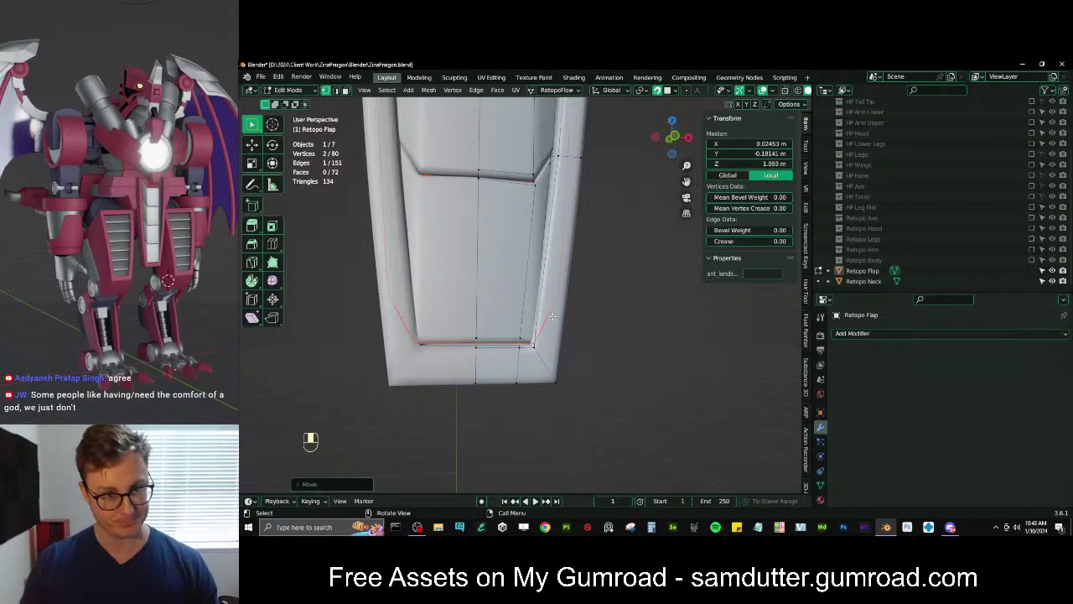
scroll(545, 316, "up", 1)
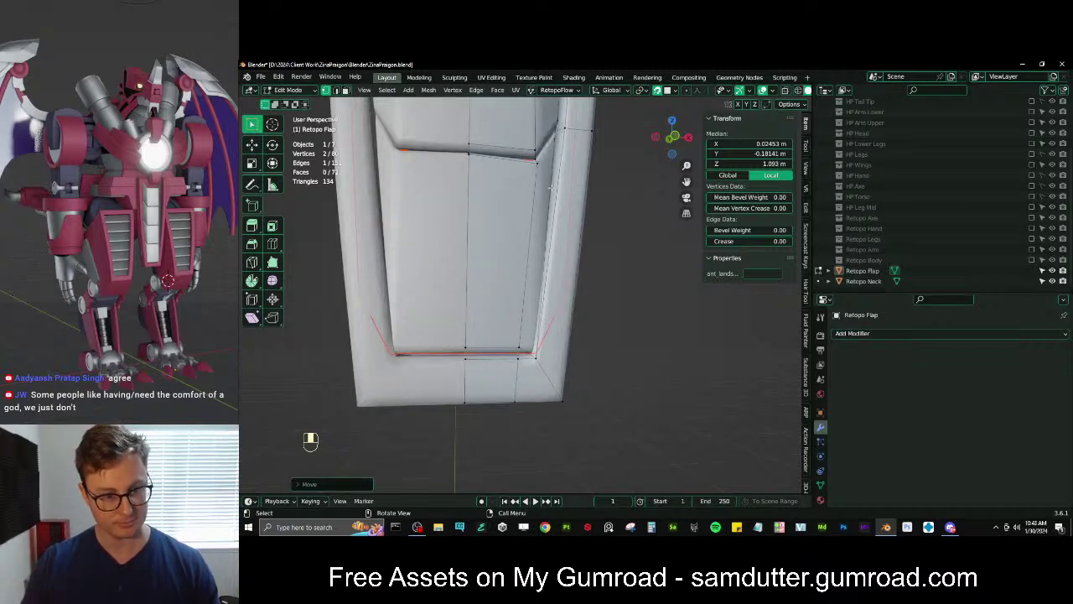
Undo the loop cut in the bottom seam together with its move
key("k")
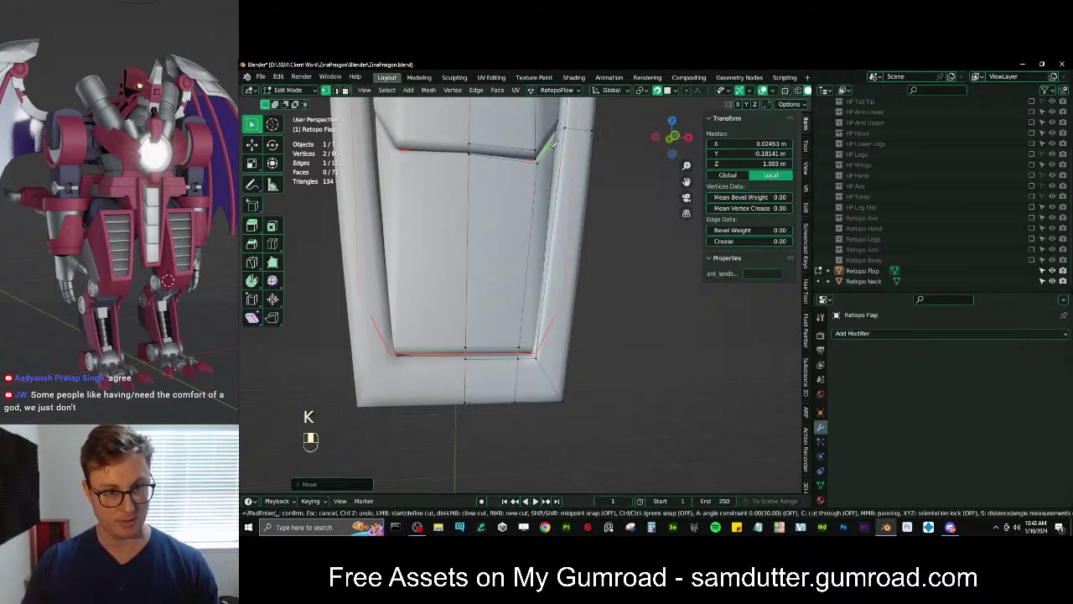
key("Escape")
key("ctrl+z")
key("ctrl+z")
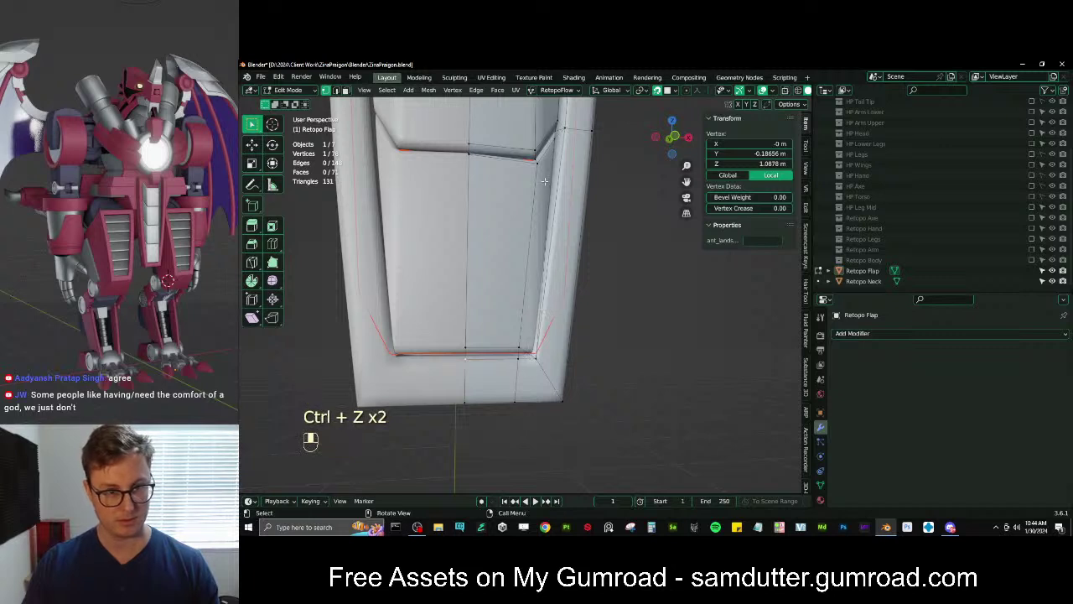
Knife a cut down the lowest panel's side from the fourth seam's outer end to the bottom seam's corner, and reposition the new corner vertex
key("k")
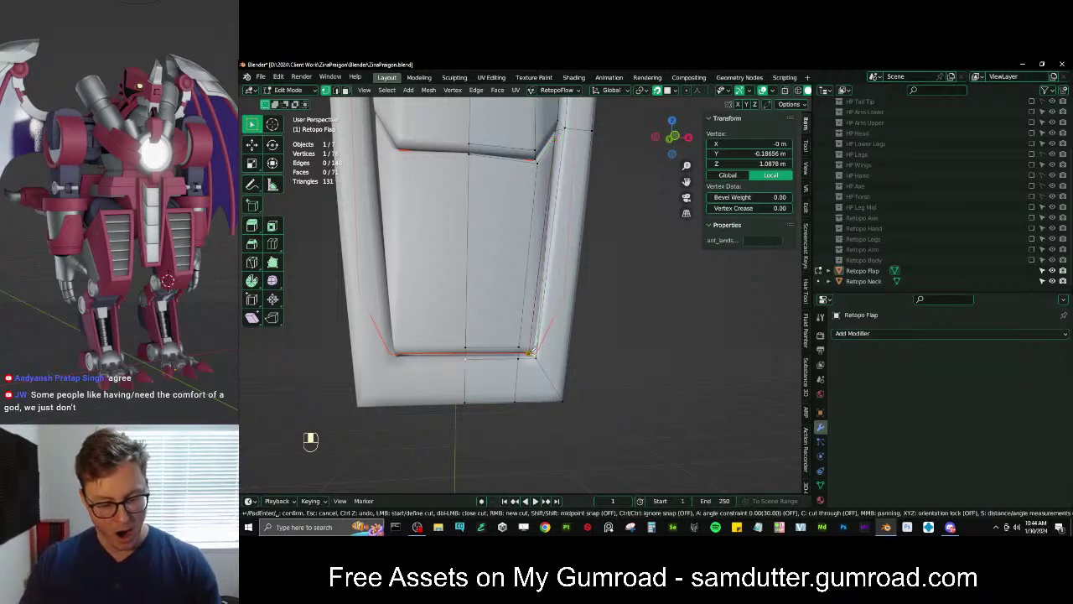
key("Return")
scroll(531, 355, "up", 3)
left_click(535, 395)
key("g")
left_click(539, 385)
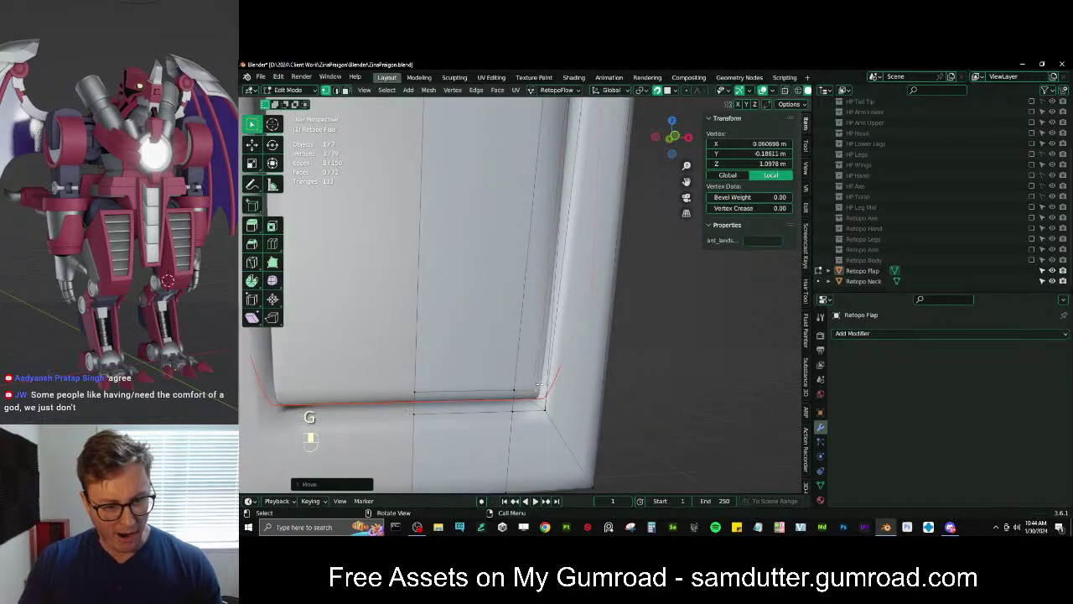
scroll(517, 404, "down", 3)
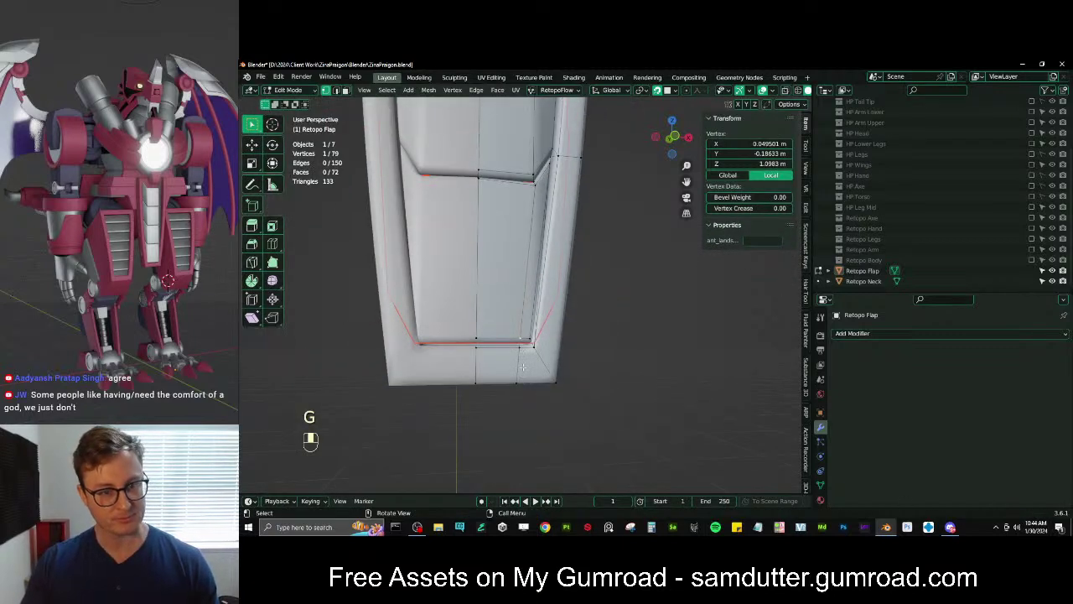
Turn off snapping and select the flap's front bottom edges from the centre line around the outer corner in edge mode
middle_click_drag(524, 367, 561, 372)
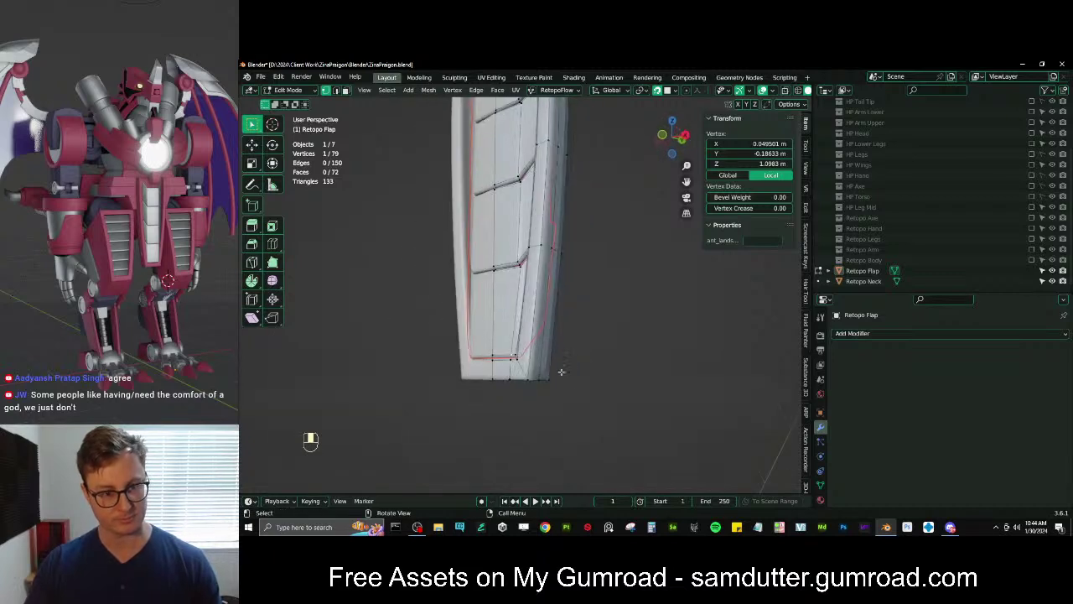
left_click(337, 91)
key("shift+Tab")
middle_click_drag(480, 443, 487, 394)
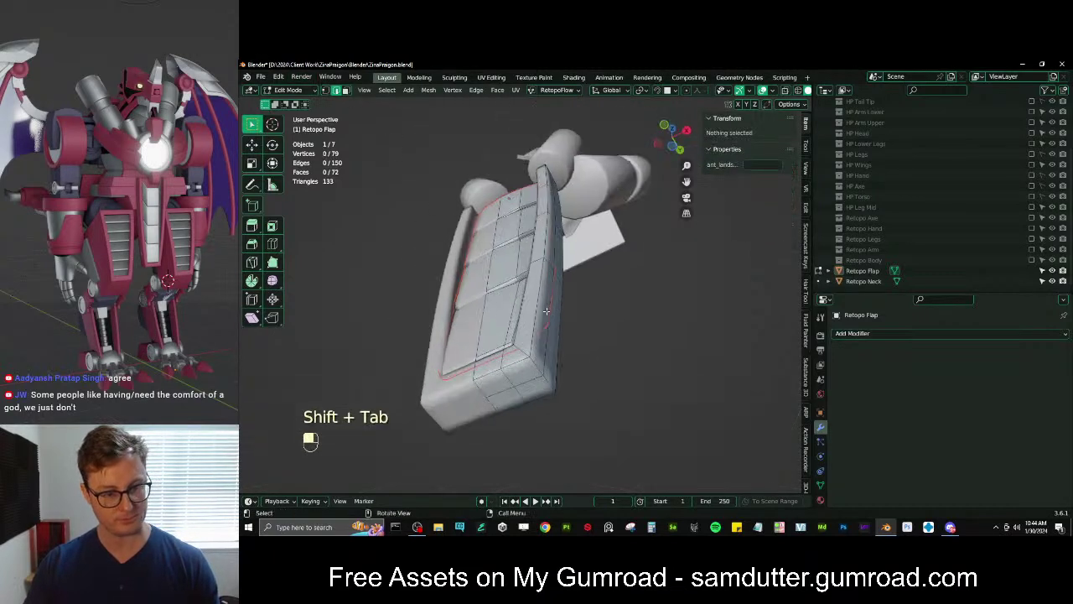
scroll(487, 394, "up", 1)
left_click(482, 394)
left_click(514, 380, "ctrl")
left_click(541, 385, "shift")
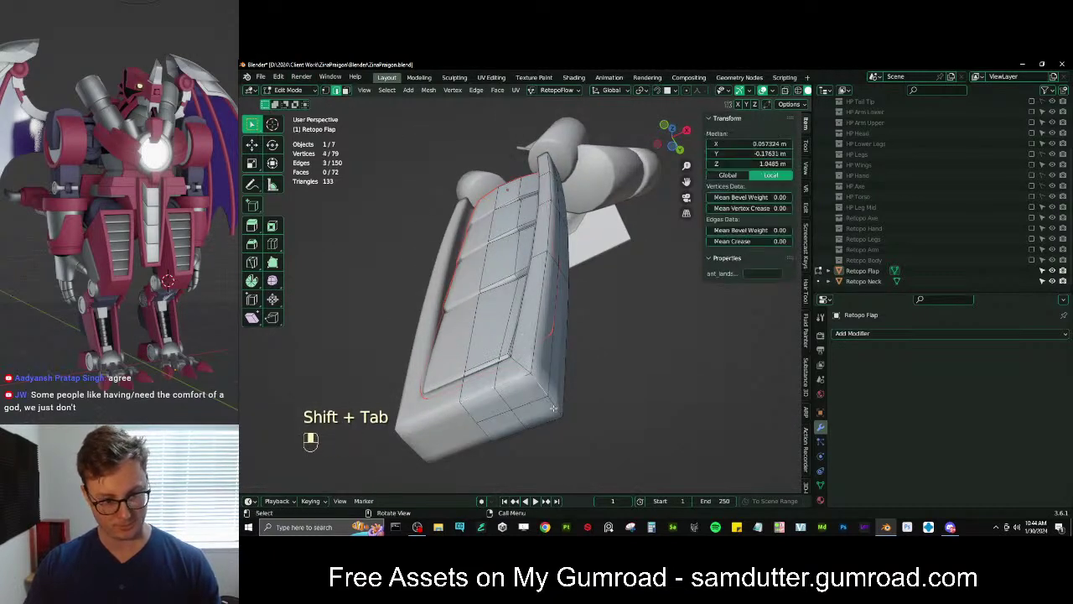
left_click(554, 405, "ctrl")
Add the long vertical edges along the flap's outer side to the edge selection
middle_click_drag(551, 407, 608, 384)
left_click(537, 336, "ctrl")
left_click(578, 304, "alt+shift")
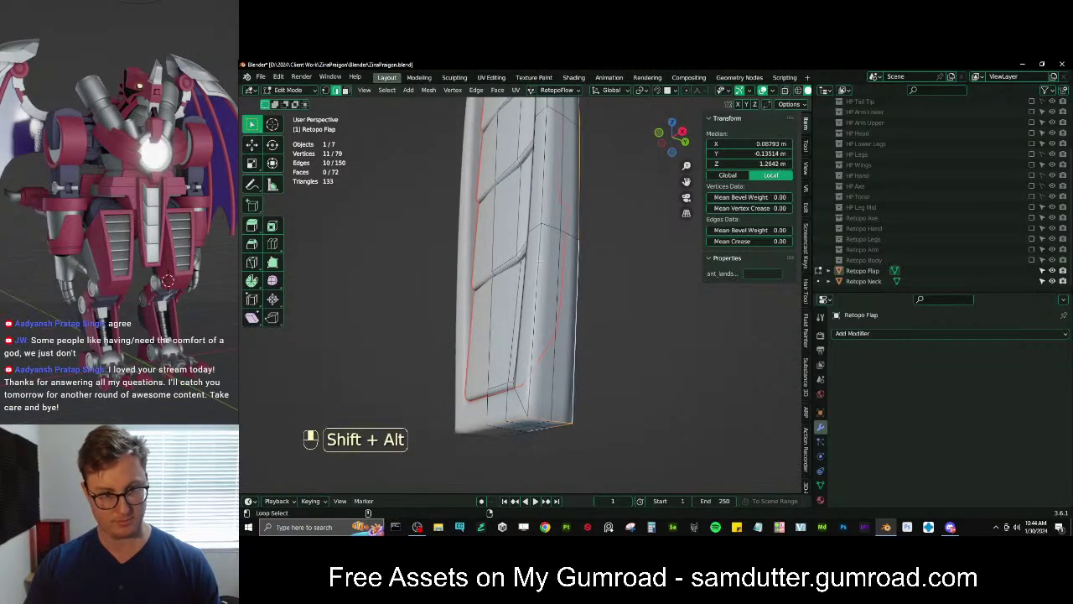
middle_click_drag(572, 281, 522, 377)
middle_click_drag(558, 275, 537, 319, "shift")
scroll(542, 383, "down", 2)
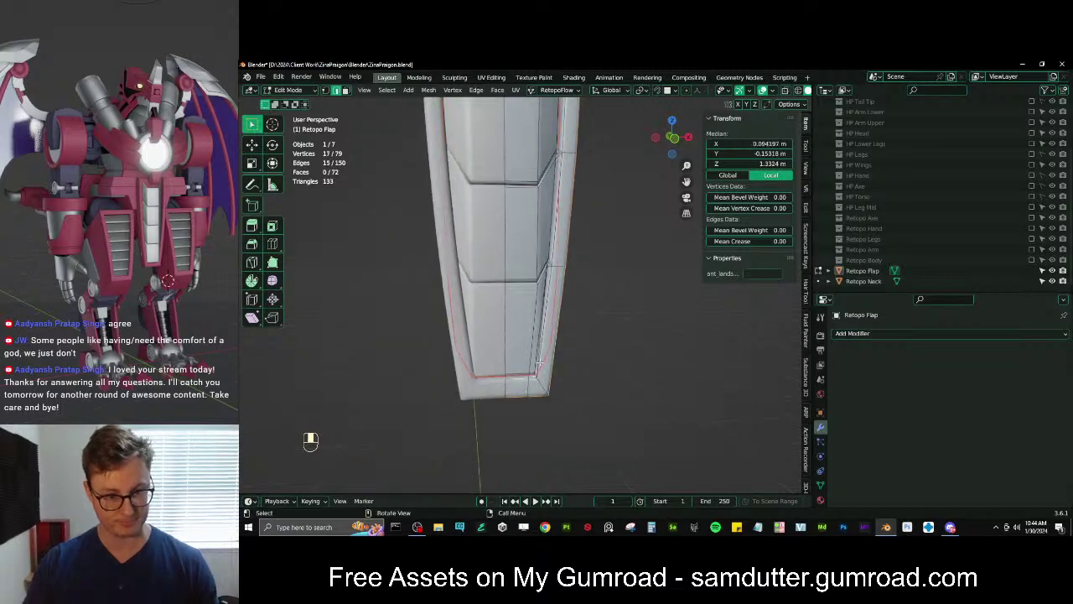
key("ctrl+z")
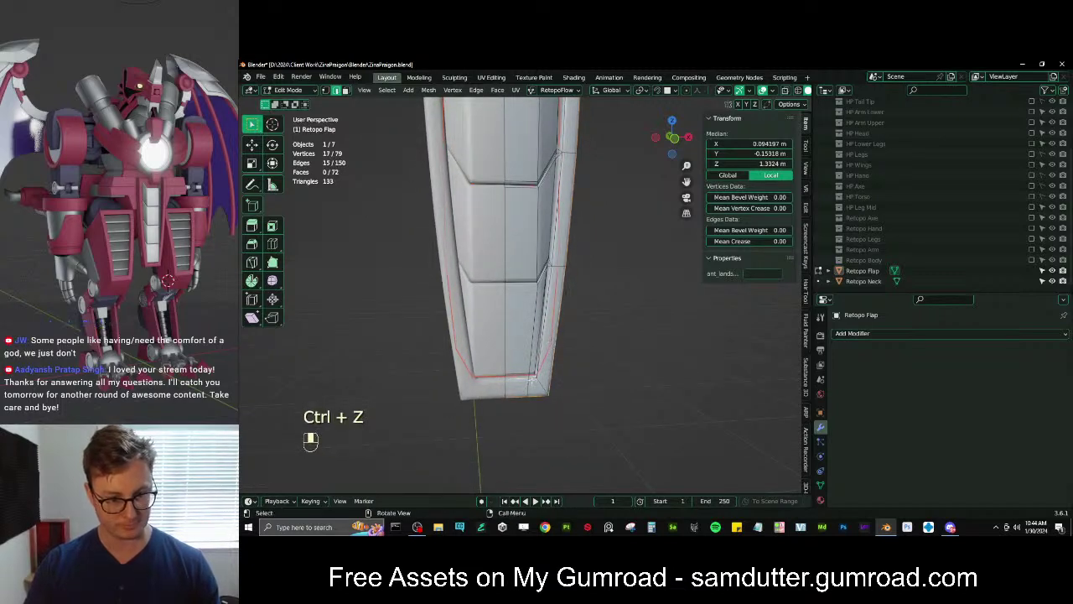
Extend the edge selection by the shortest path along the flap's frame from the bottom corner up to the top corner
left_click(530, 389, "ctrl")
middle_click_drag(533, 368, 533, 433, "shift")
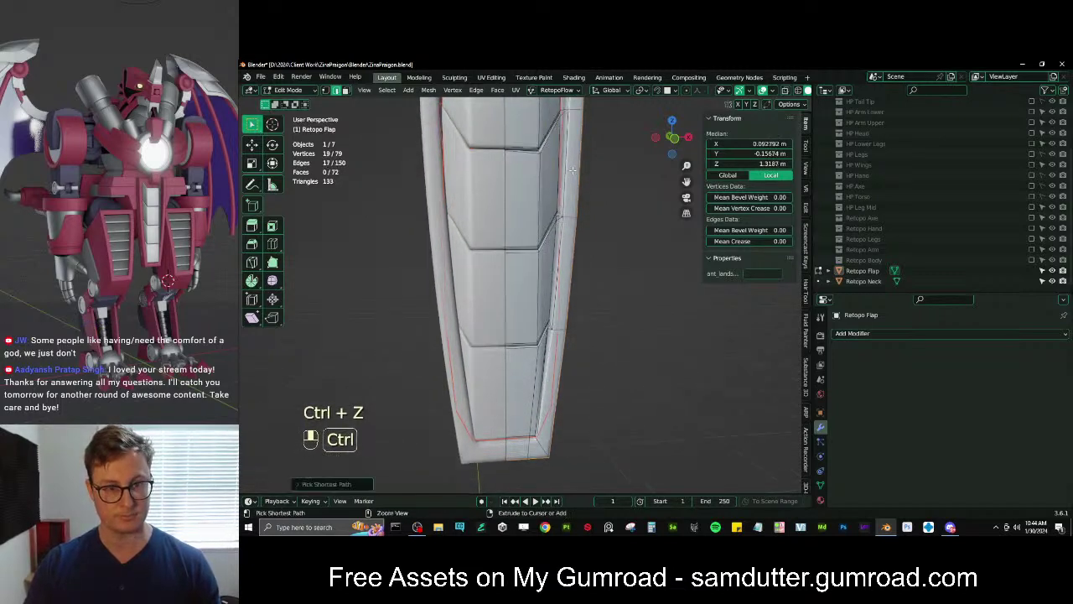
middle_click_drag(574, 151, 565, 279, "shift")
left_click(556, 241, "ctrl")
middle_click_drag(556, 243, 601, 328)
scroll(566, 330, "up", 5)
left_click(514, 302, "ctrl")
Add the remaining edges around the flap's top corner and top rim to the selection, and bevel the selected edges with two segments
left_click(622, 332, "shift")
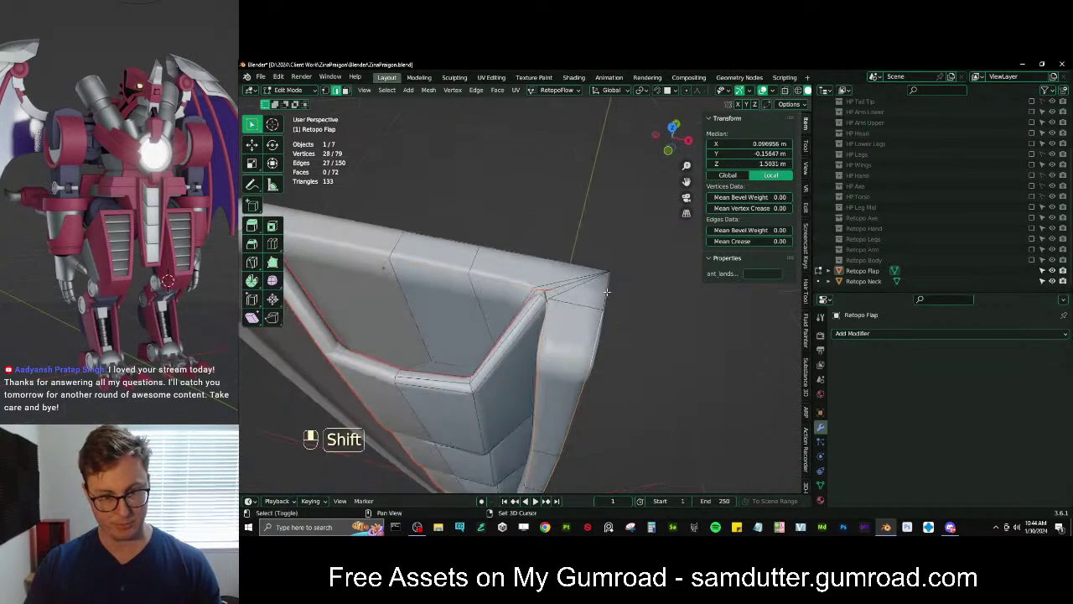
left_click(443, 240, "shift")
middle_click_drag(443, 240, 466, 255)
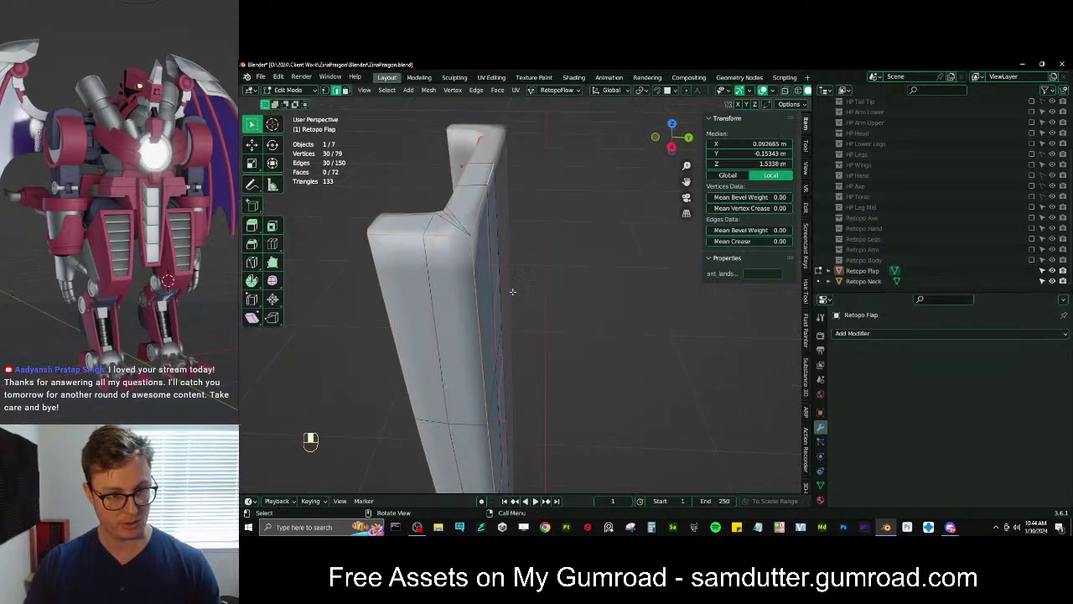
middle_click_drag(512, 291, 631, 337)
key("ctrl+b")
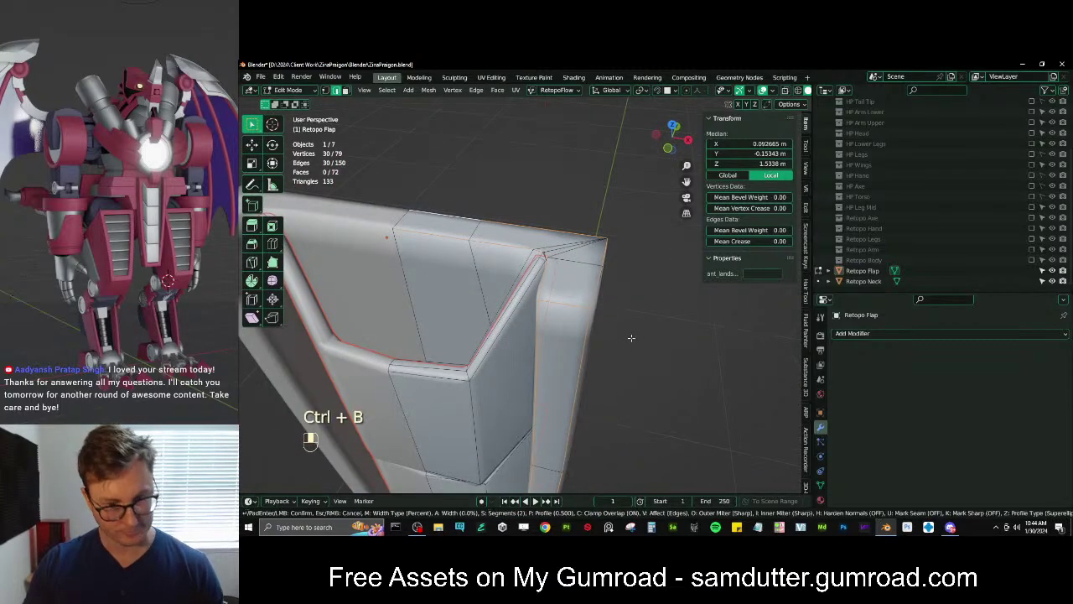
Bevel the selected flap edges at about 3.2 percent width with a single segment
left_click(280, 437)
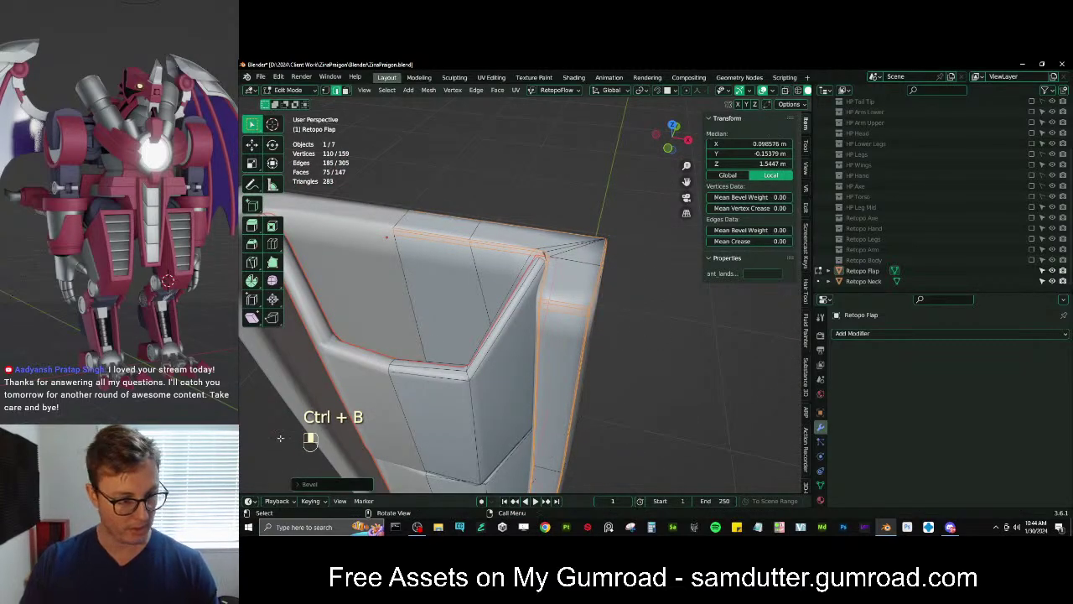
left_click(304, 484)
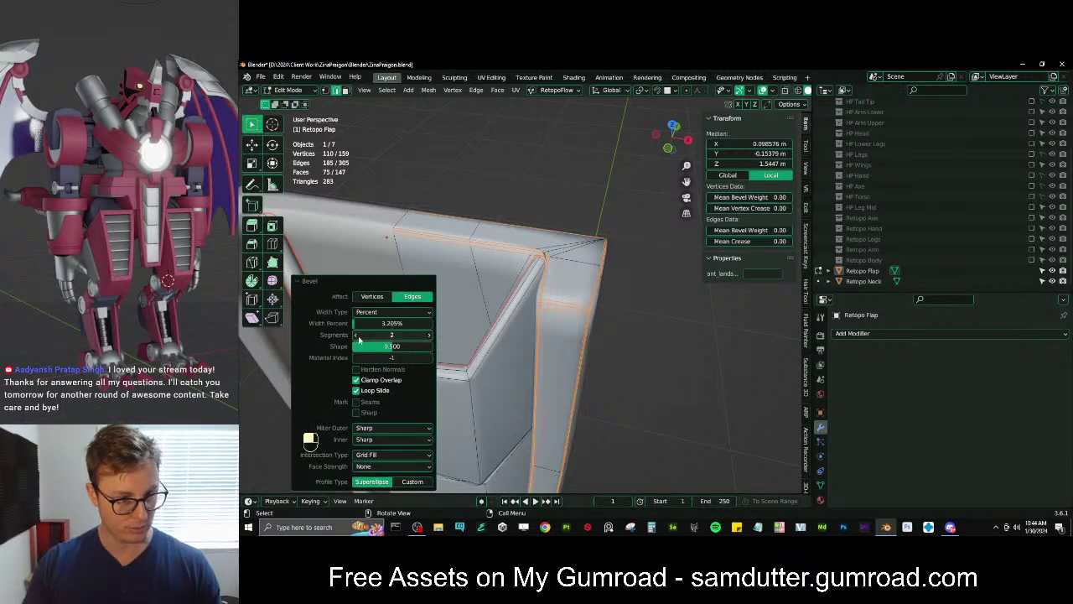
middle_click_drag(381, 335, 586, 357)
key("Tab")
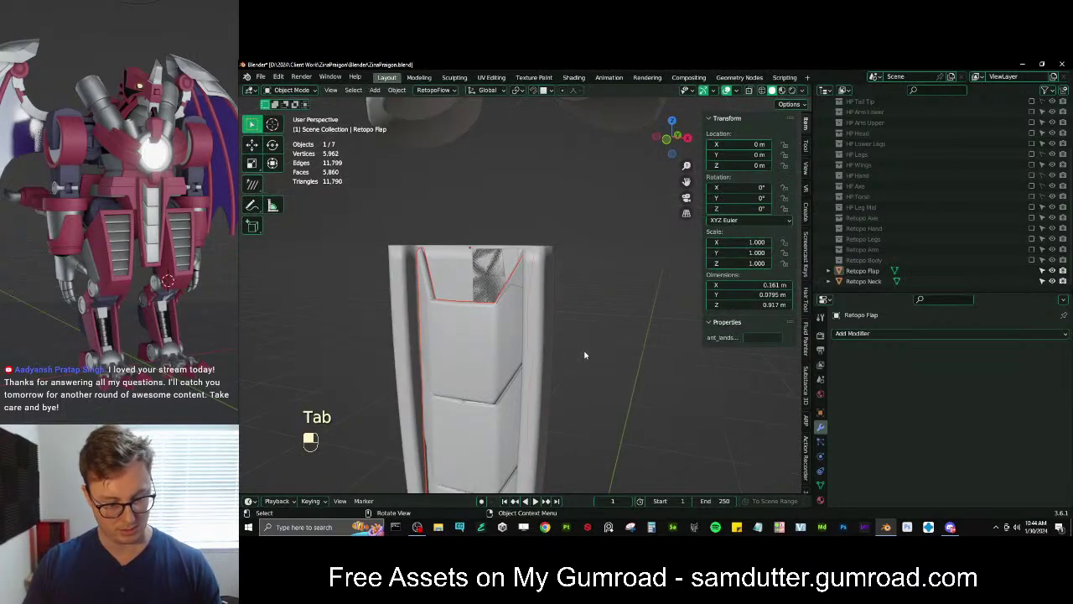
Select the Retopo Flap object, isolate it in local view and shade it smooth
key("slash")
middle_click_drag(515, 378, 535, 320)
key("slash")
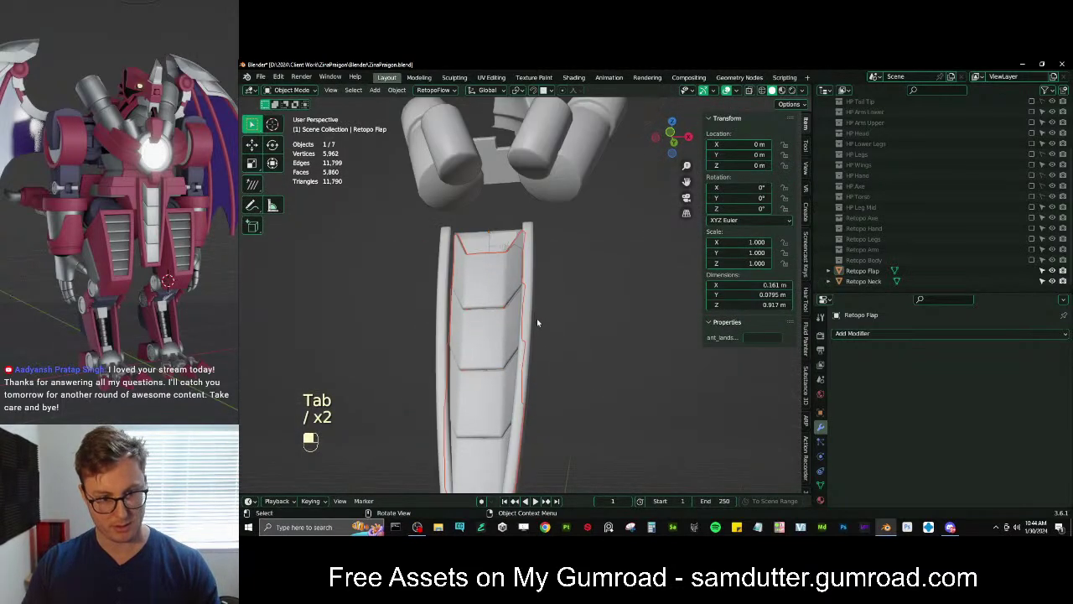
left_click(946, 270)
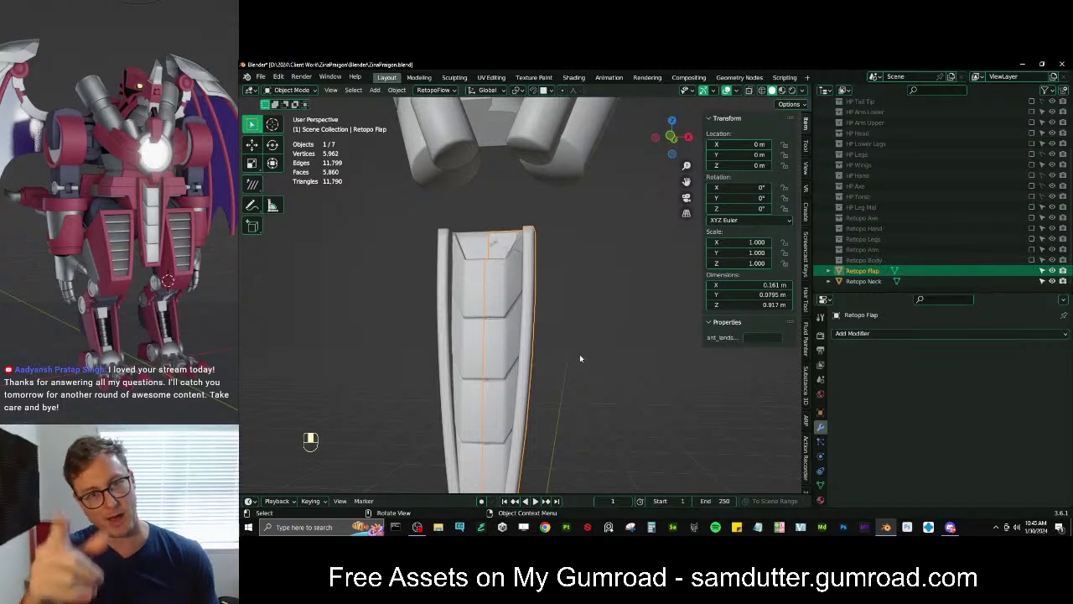
key("Tab")
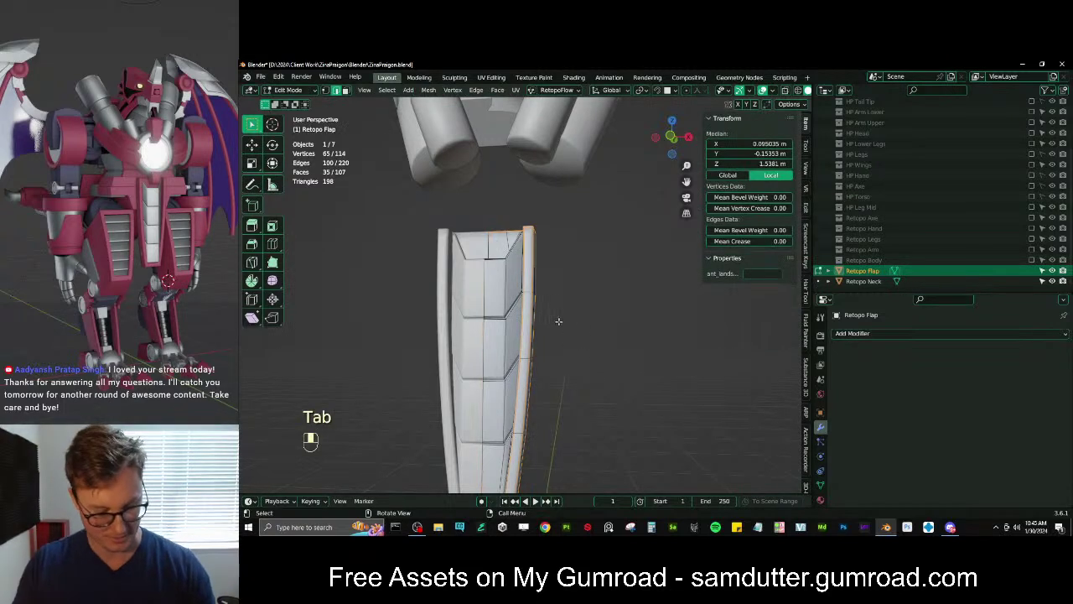
key("slash")
middle_click_drag(563, 337, 513, 293)
key("Tab")
right_click(528, 299)
left_click(529, 296)
Dissolve the extra long vertical edge beside the inner side wall of the flap's lowest section
middle_click_drag(513, 294, 441, 367, "shift")
middle_click_drag(616, 360, 506, 282, "shift")
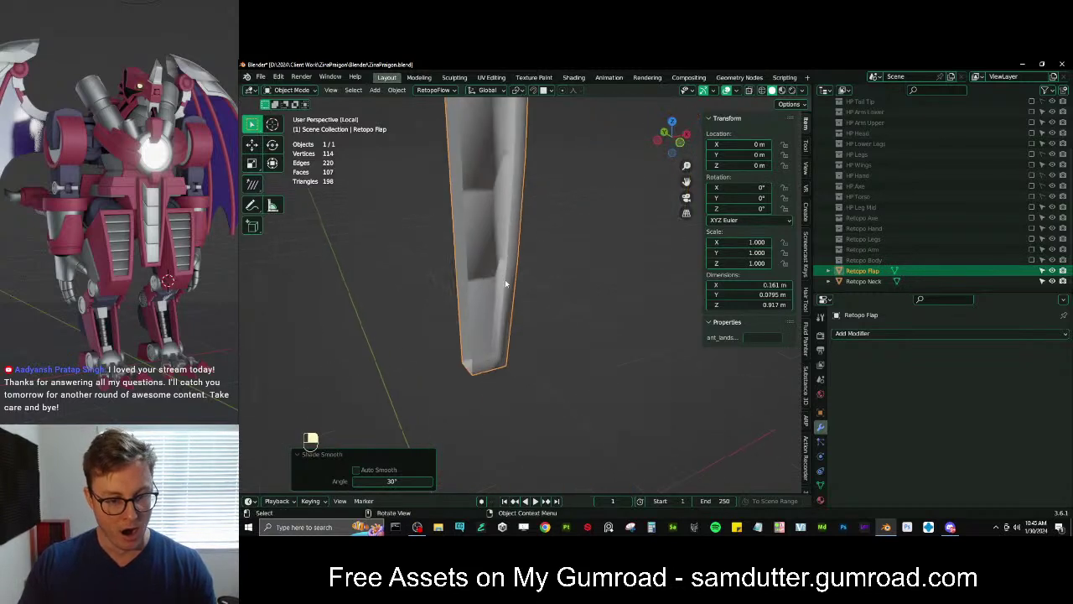
key("Tab")
mouse_move(509, 375)
middle_mouse_down()
mouse_move(498, 364)
mouse_move(517, 356)
middle_mouse_up()
scroll(513, 357, "up", 4)
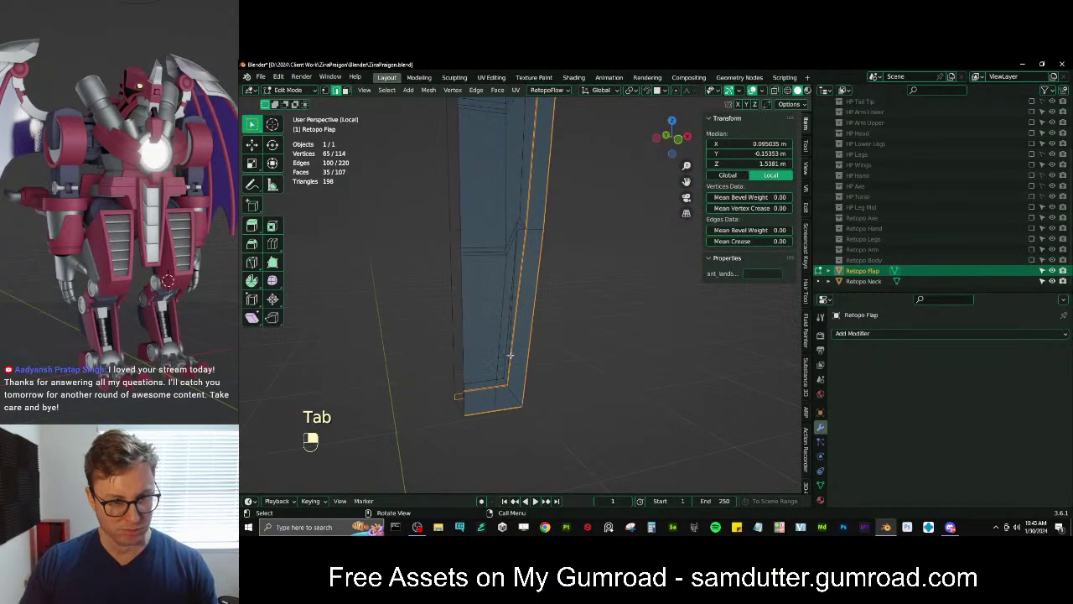
left_click(505, 307)
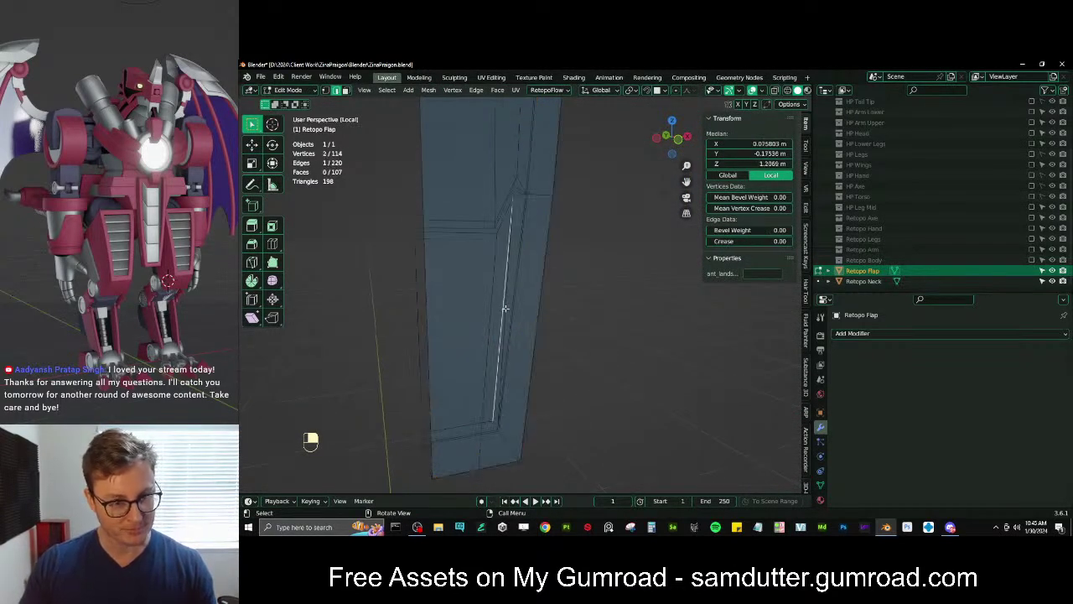
key("x")
left_click(587, 310)
middle_click_drag(587, 309, 520, 298)
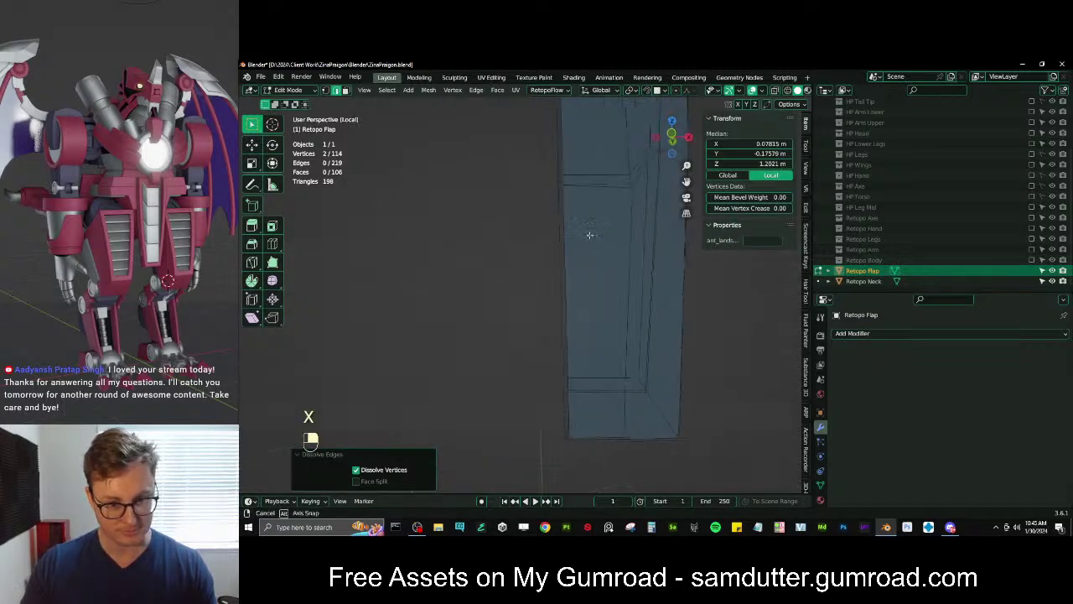
With the high-poly flap shown in front view, move the bottom ledge's edge loop slightly up along Z and snap it onto the surface
middle_click_drag(520, 298, 555, 332)
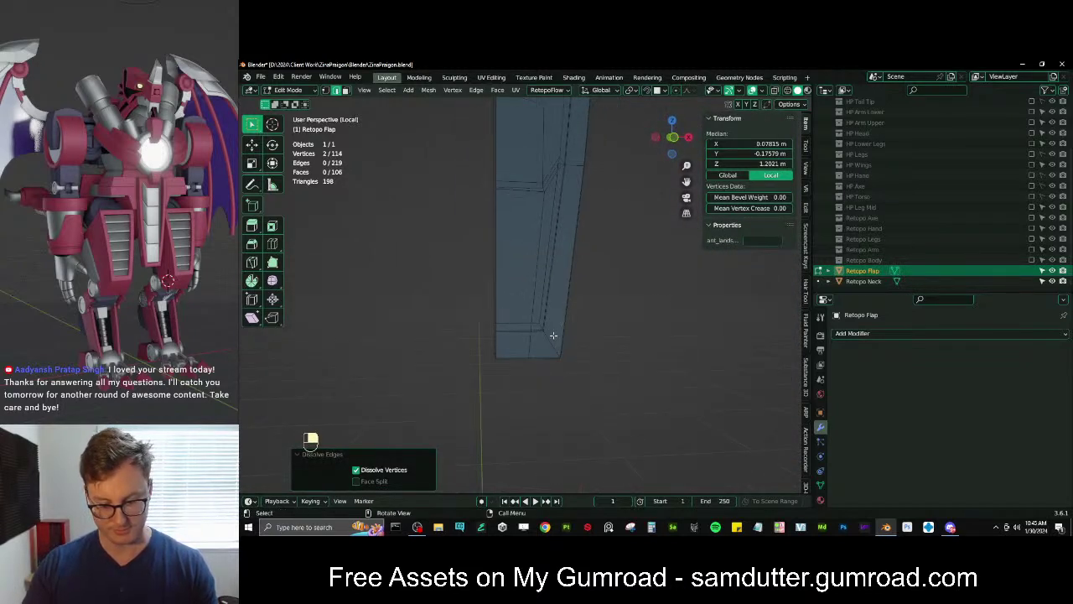
key("KP_1")
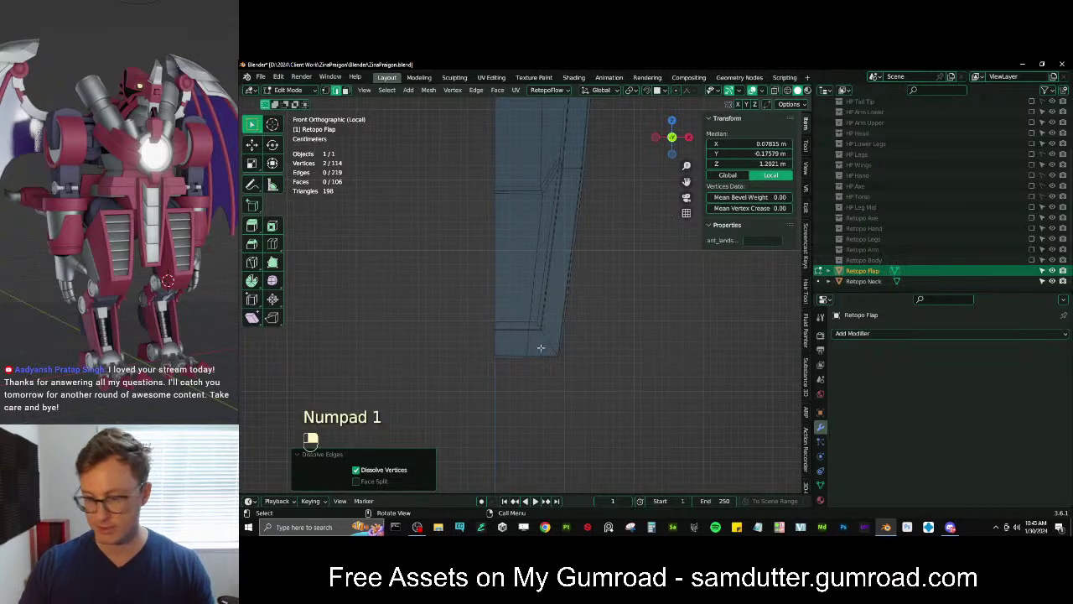
key("slash")
scroll(537, 352, "up", 7)
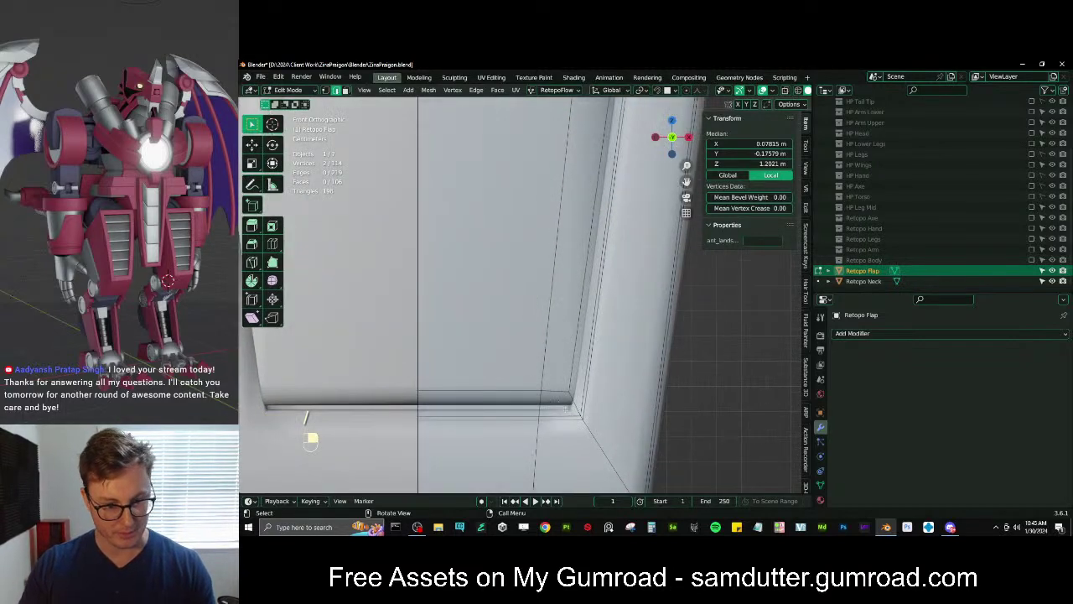
left_click(563, 411)
key("g")
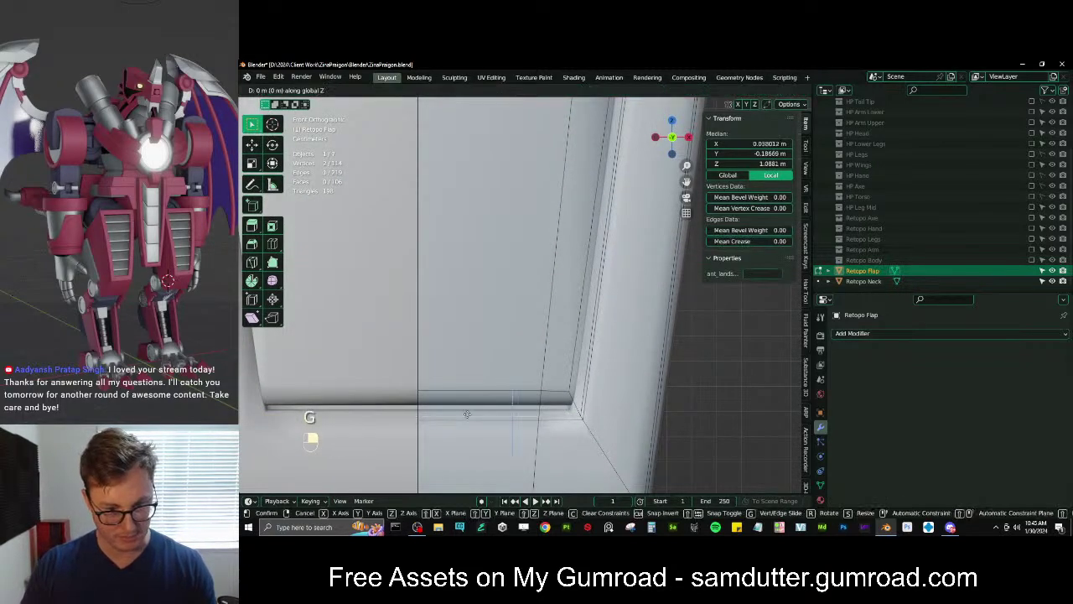
left_click(494, 307)
key("g")
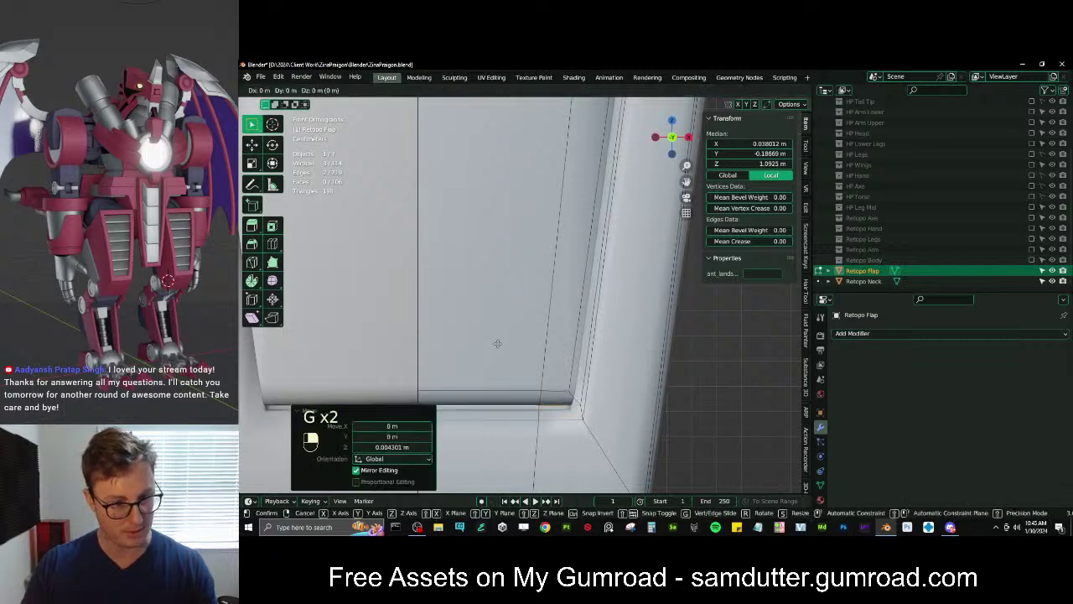
left_click(492, 314)
key("shift+Tab")
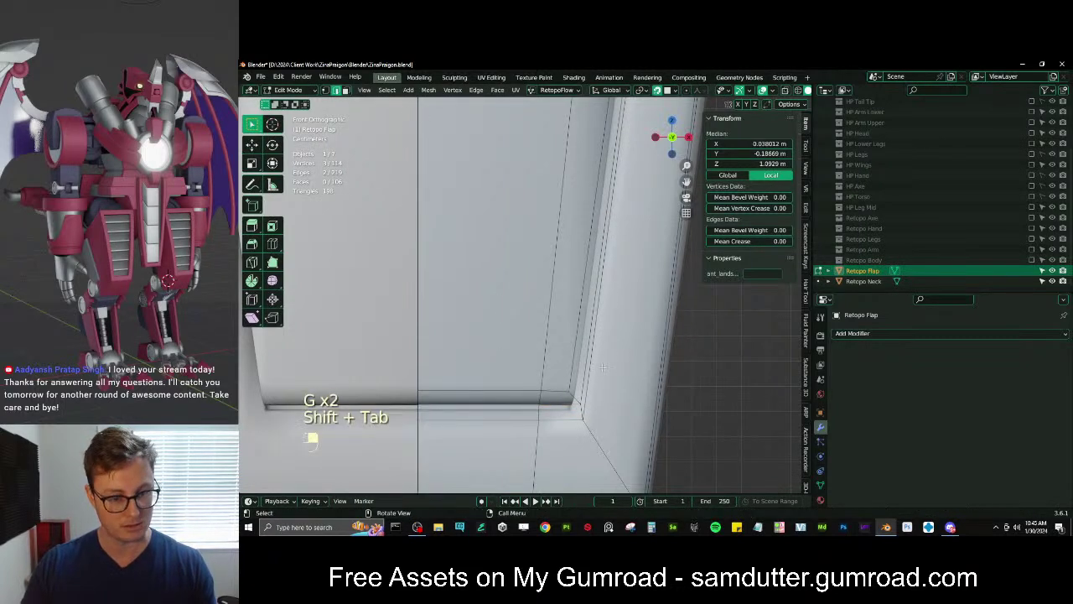
key("g")
left_click(410, 127)
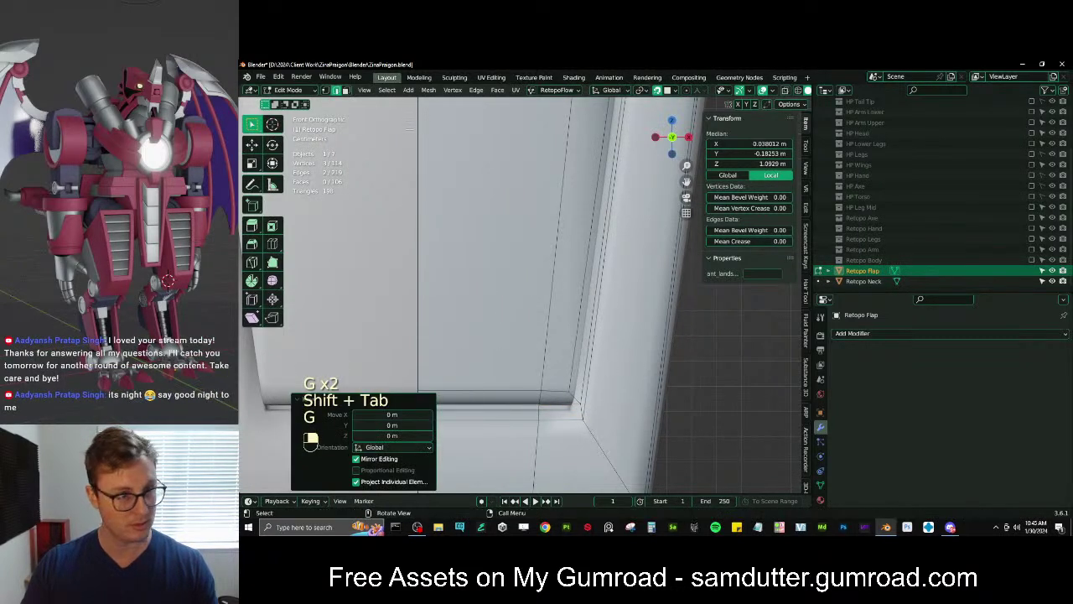
In vertex selection, reposition the ledge's lower inner corner vertex so it snaps to the high-poly corner
left_click(326, 91)
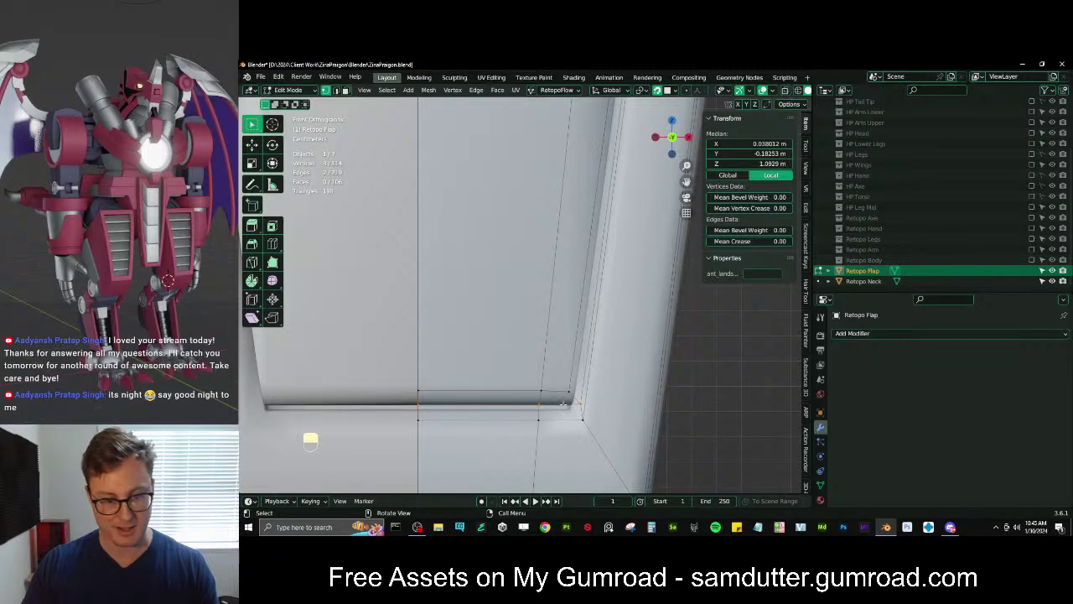
left_click(570, 403)
key("g")
left_click(564, 403)
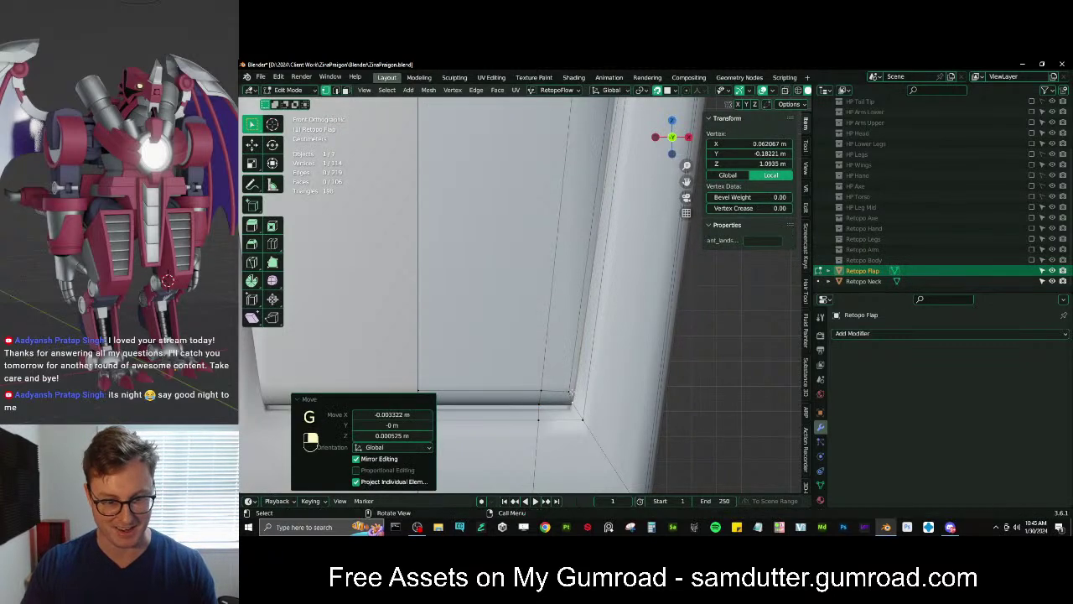
key("g")
left_click(566, 401)
Turn off snapping and add a horizontal loop cut across the middle of each of the flap's four long sections
middle_click_drag(566, 401, 436, 232)
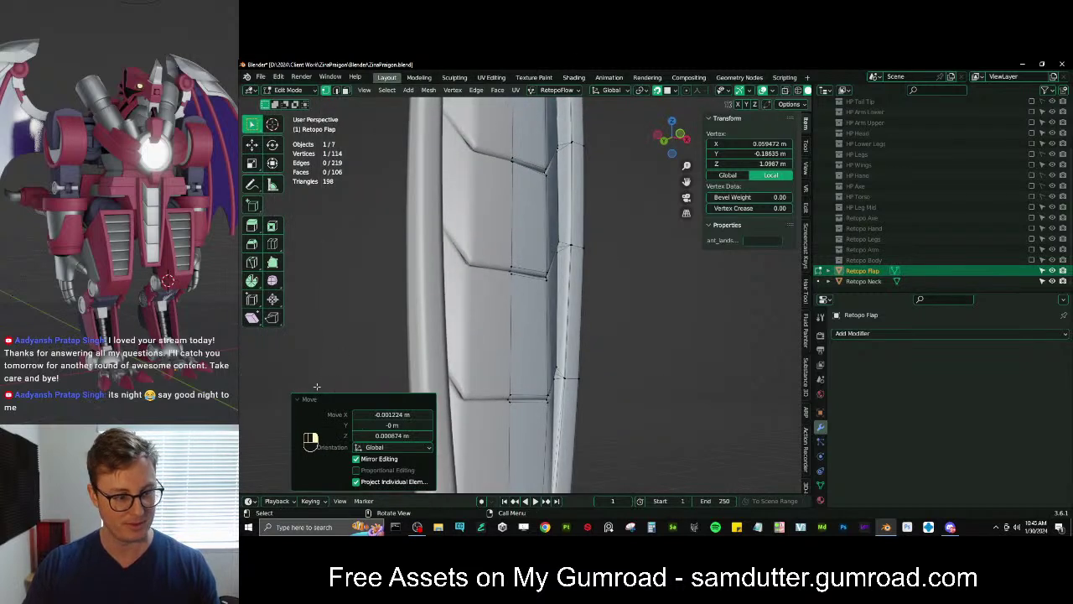
left_click(316, 401)
scroll(587, 377, "down", 3)
middle_click_drag(591, 378, 561, 379)
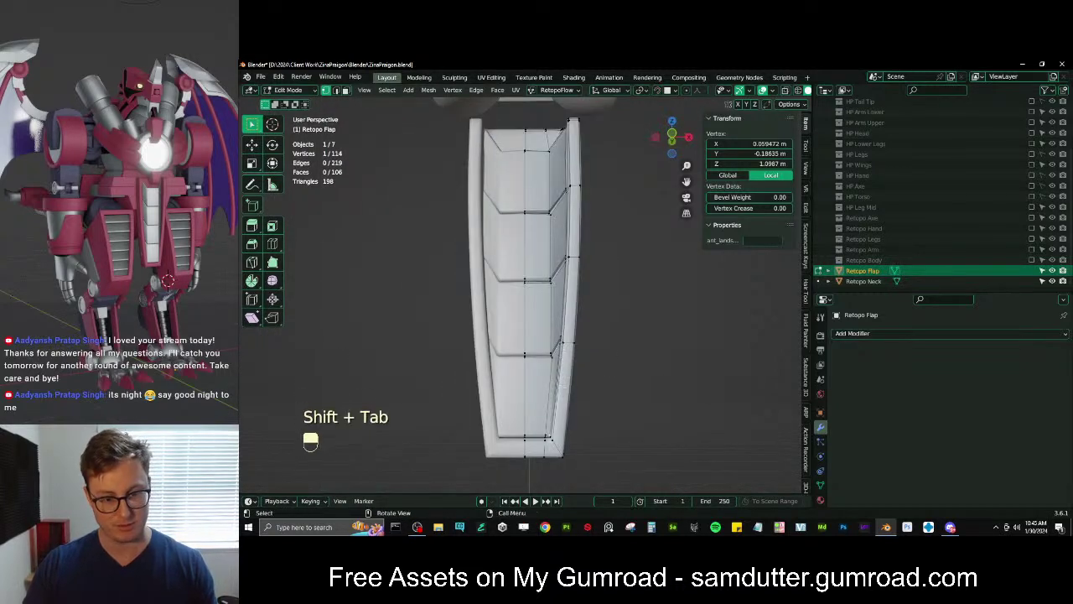
key("ctrl+r")
left_click(575, 319)
key("ctrl+r")
left_click(570, 239)
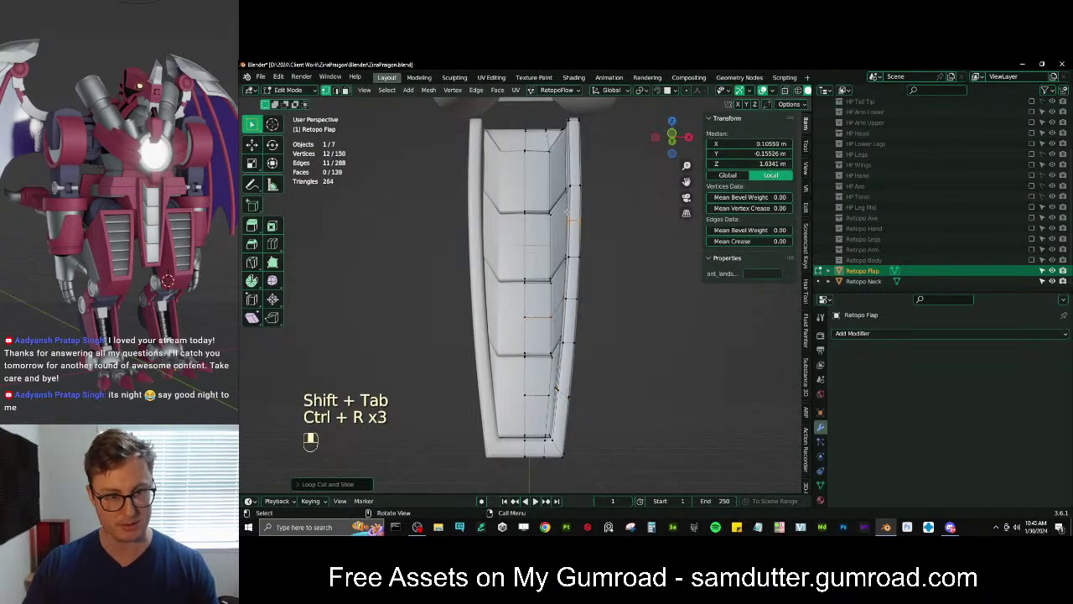
key("ctrl+r")
left_click(570, 239)
middle_click_drag(570, 239, 603, 260)
Add a Mirror modifier on the X axis to the Retopo Flap
key("Tab")
left_click(849, 334)
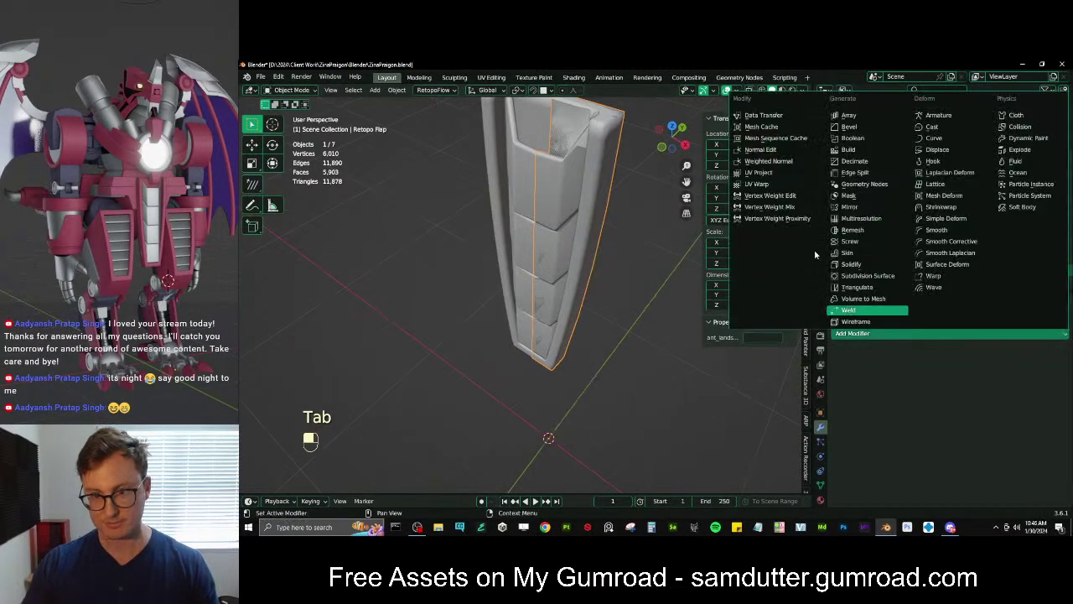
left_click(850, 207)
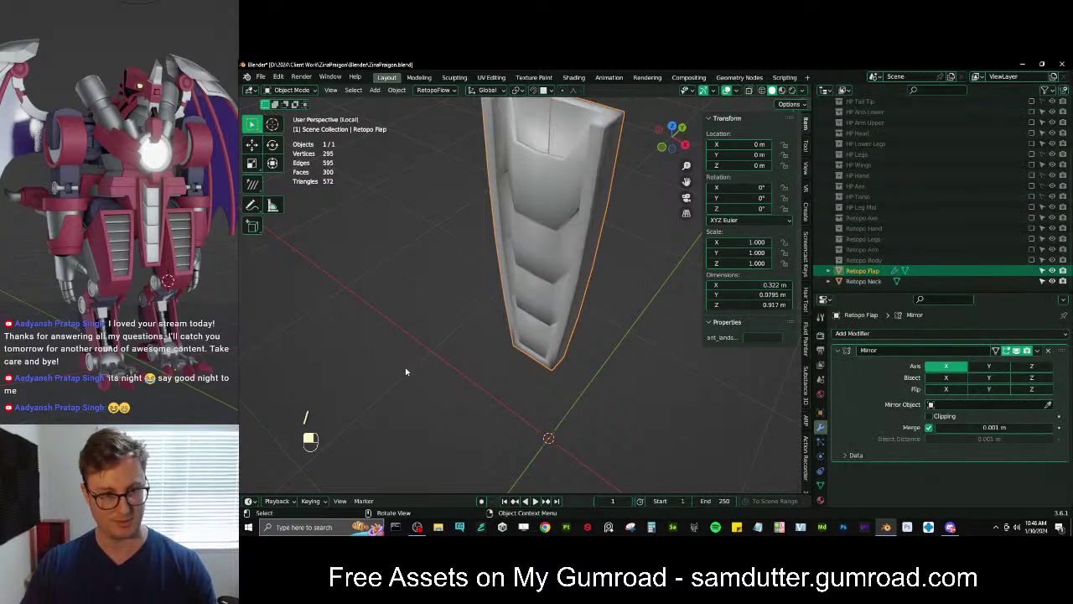
Isolate the flap and flatten its centre-line edge loop by scaling it to 0 along X
key("slash")
key("Tab")
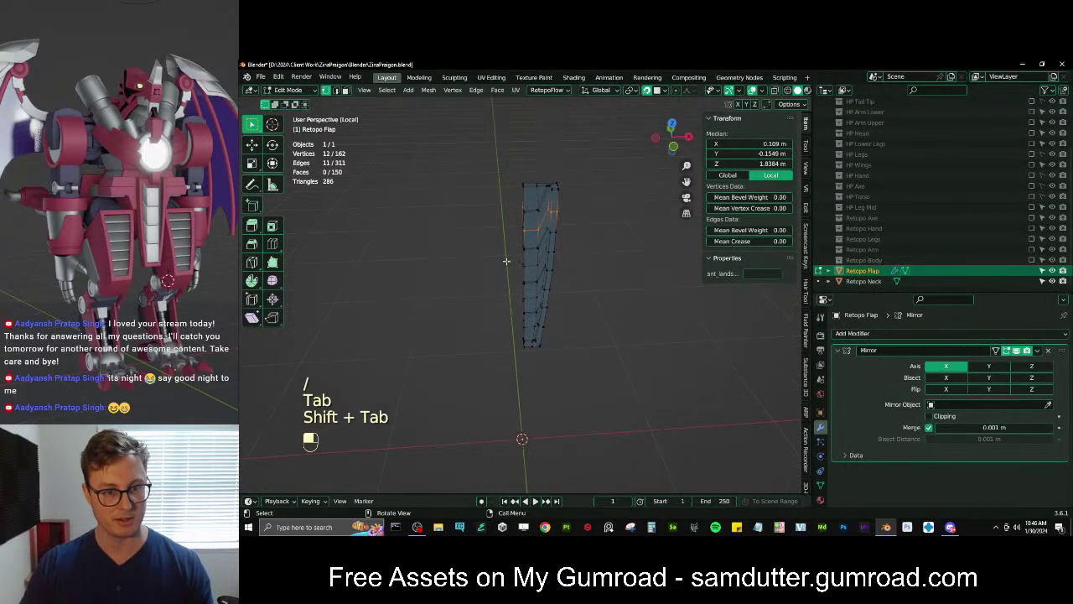
left_click(507, 261, "alt+shift")
key("period")
key("s")
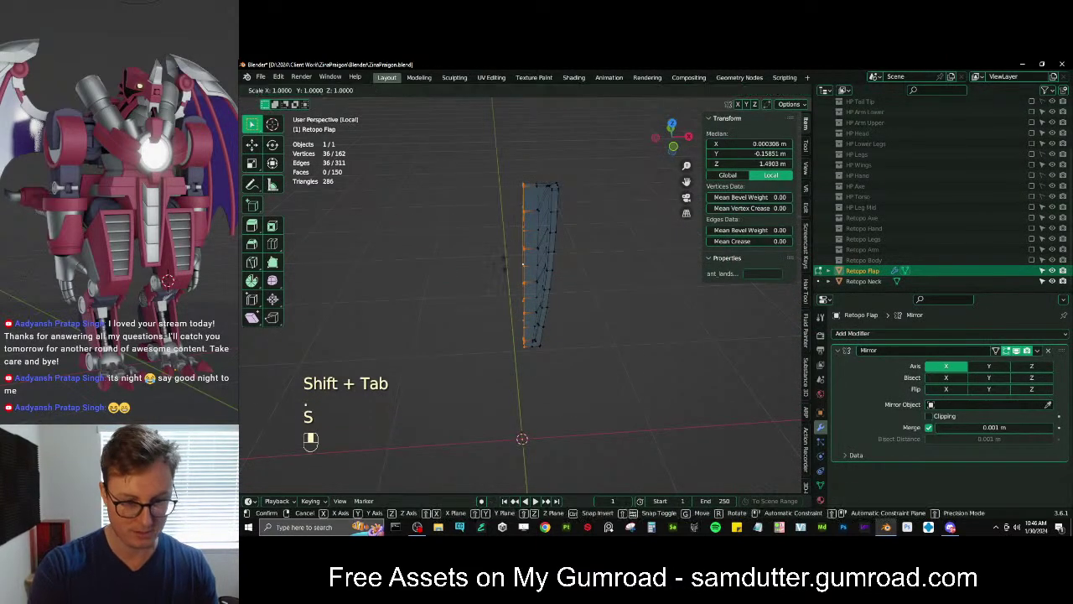
key("x")
key("0")
key("Return")
key("Tab")
Select the vertical edge path along the flap's back rim and move it about 0.002 m inward along X with snapping off
scroll(632, 230, "up", 4)
middle_click_drag(587, 233, 541, 316)
scroll(477, 225, "down", 5)
scroll(523, 312, "up", 5)
key("Tab")
left_click(516, 403)
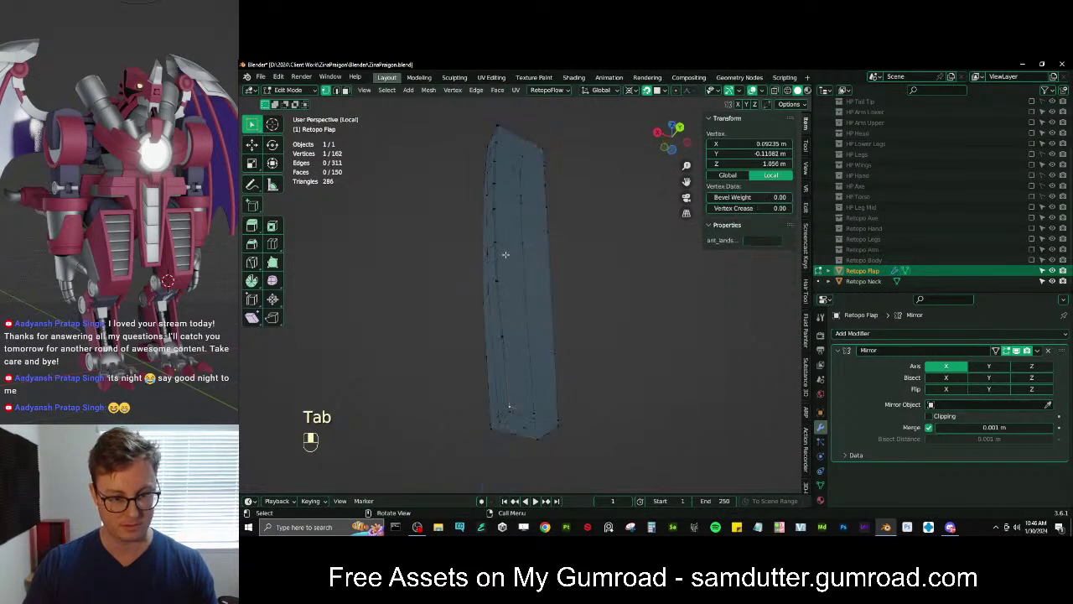
middle_click_drag(503, 186, 509, 249, "shift")
scroll(509, 249, "up", 3)
middle_click_drag(525, 175, 535, 257, "shift")
left_click(504, 214, "ctrl")
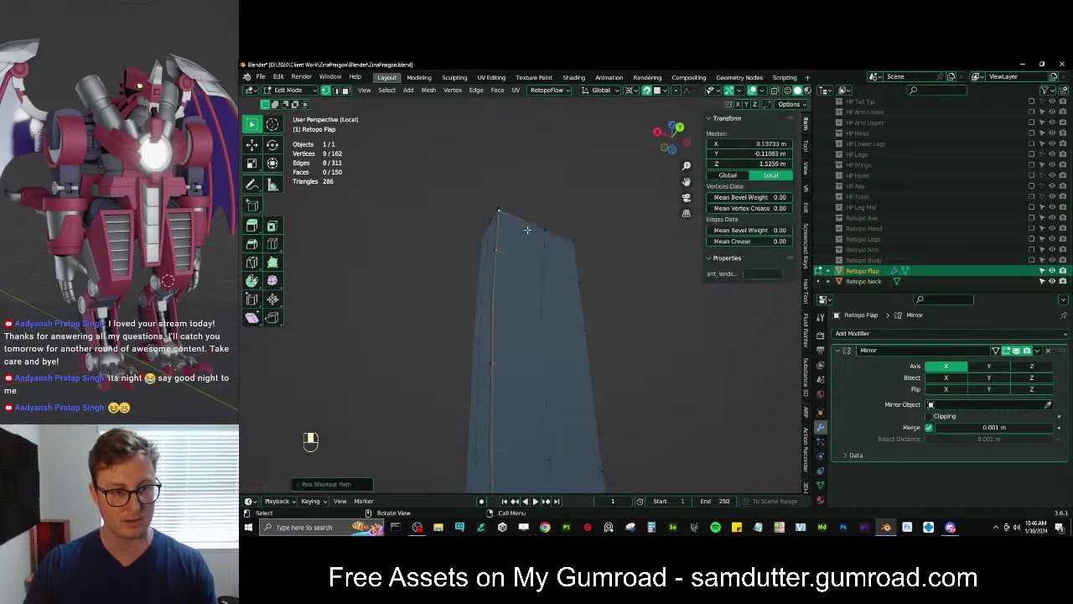
scroll(543, 270, "down", 3)
key("shift+Tab")
key("g")
key("x")
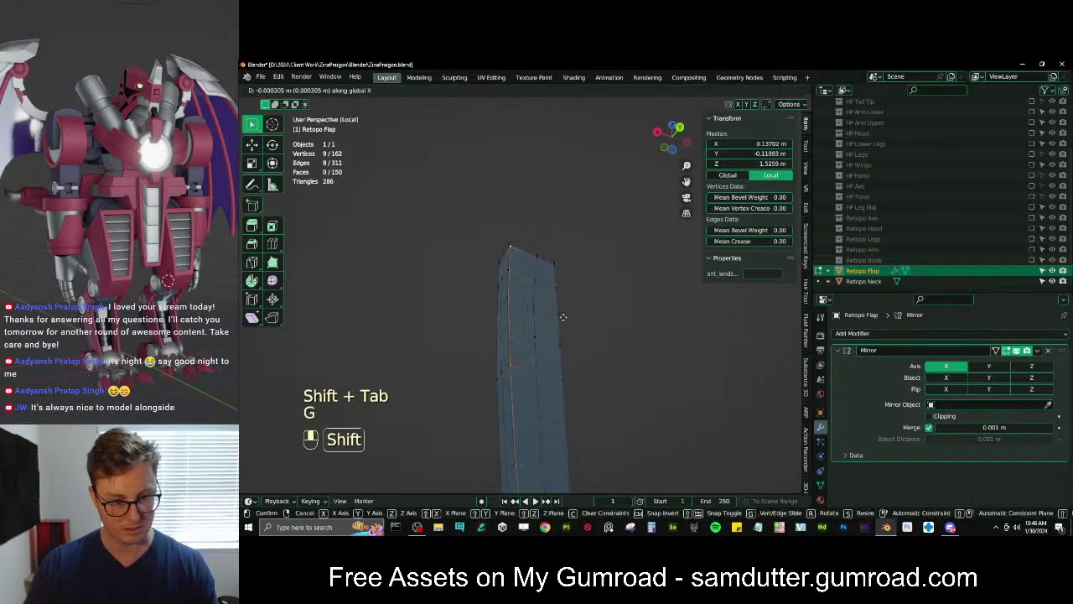
left_click(616, 319)
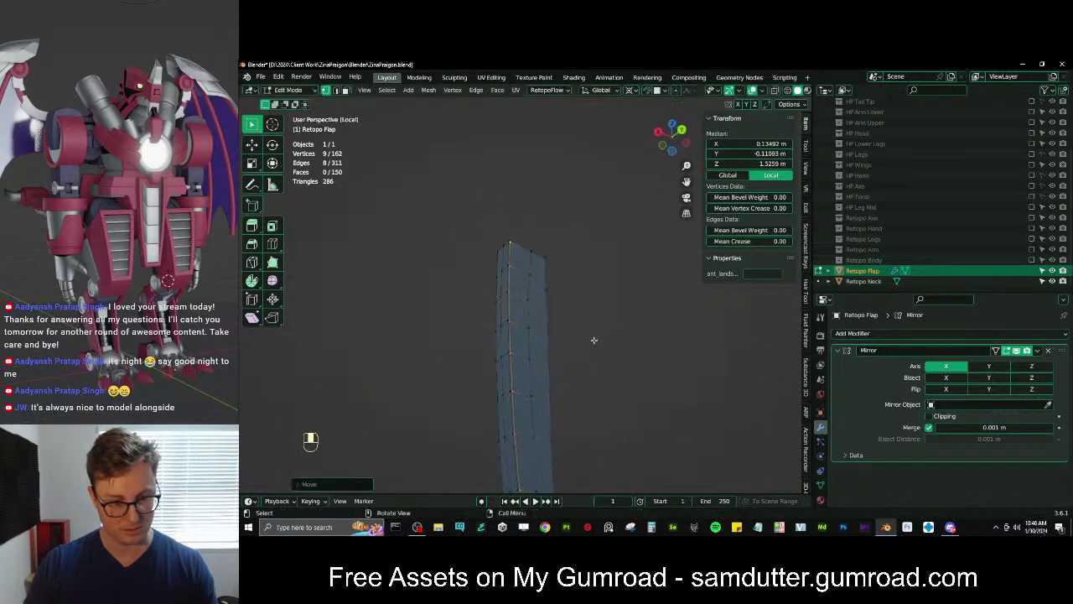
Return to object mode, save the file and bring the other objects back into view
key("Tab")
middle_click_drag(549, 304, 568, 269)
key("ctrl+s")
key("Tab")
key("Tab")
key("slash")
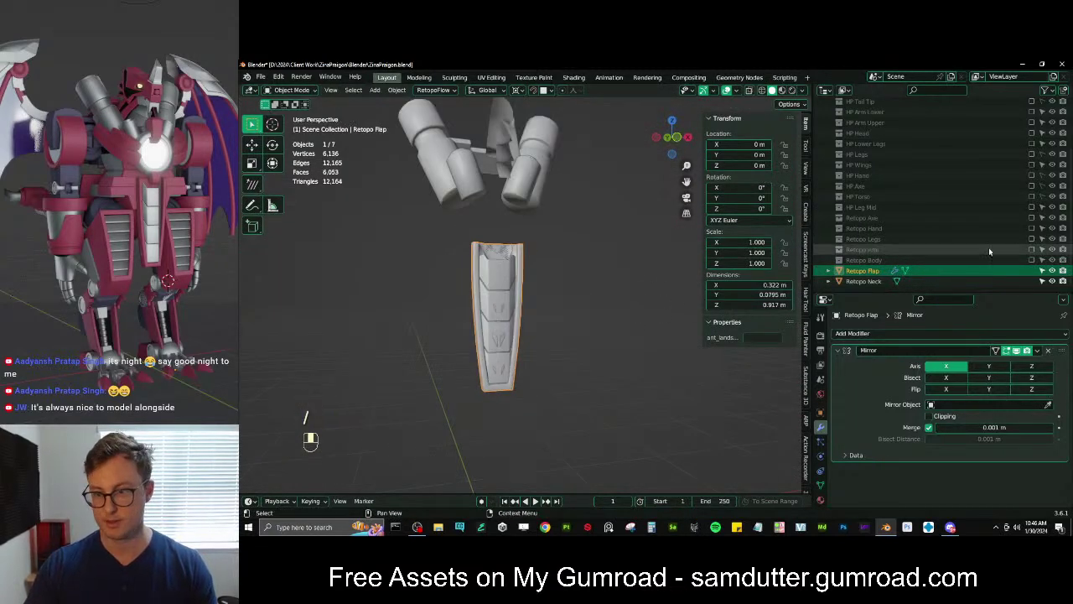
Compare the model with the retopo meshes hidden, show them again, and move Retopo Flap and Retopo Neck into the Retopo Body collection
left_click(1053, 271)
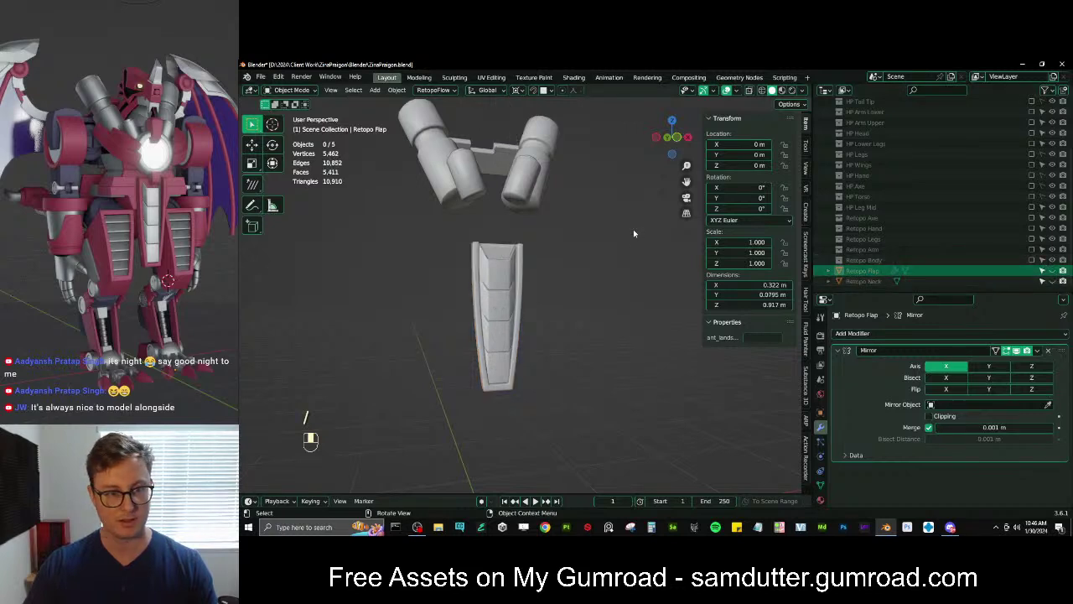
left_click(1053, 281)
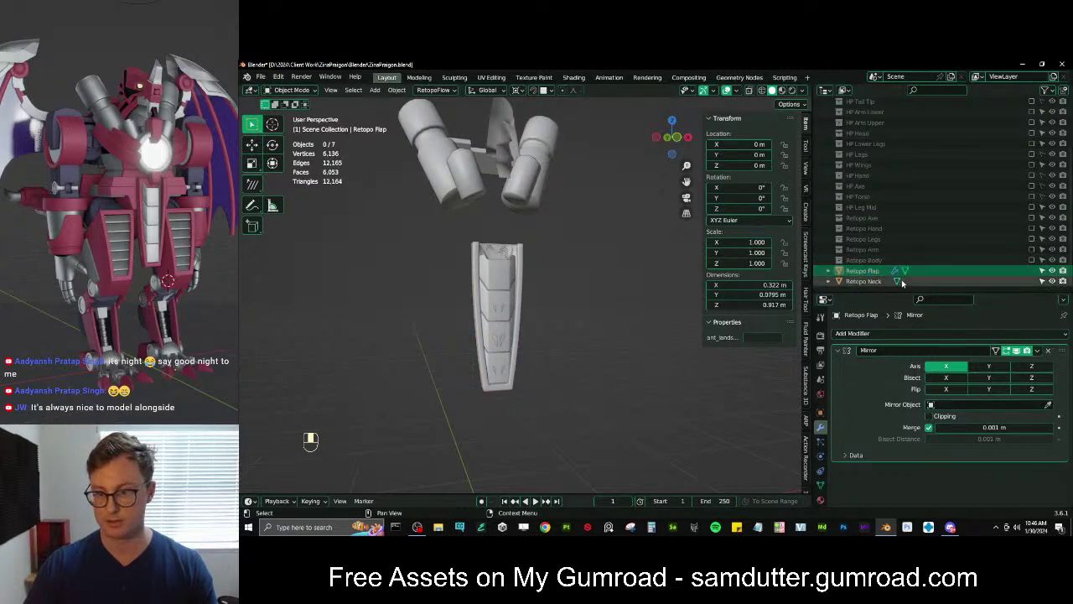
left_click(873, 281, "shift")
left_click_drag(873, 279, 874, 260)
Duplicate the high-poly notched plate between the shoulder cannons in place and move the copy into the Retopo Body collection
middle_click_drag(657, 271, 596, 248)
scroll(553, 228, "up", 3)
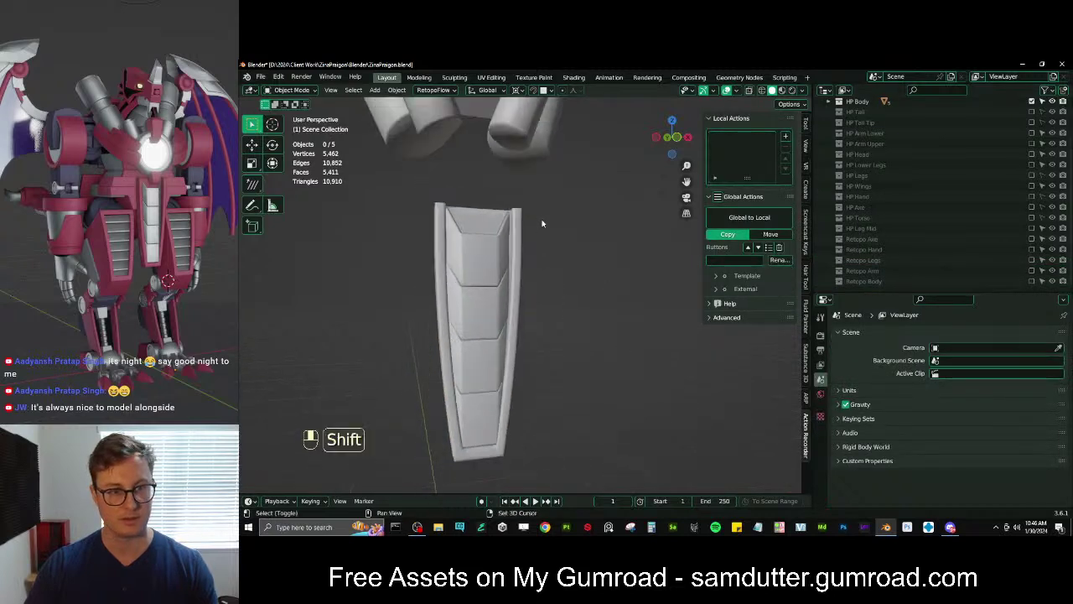
middle_click_drag(542, 223, 581, 356, "shift")
scroll(604, 314, "down", 3)
middle_click_drag(611, 299, 583, 216)
left_click(579, 211)
left_click(566, 203)
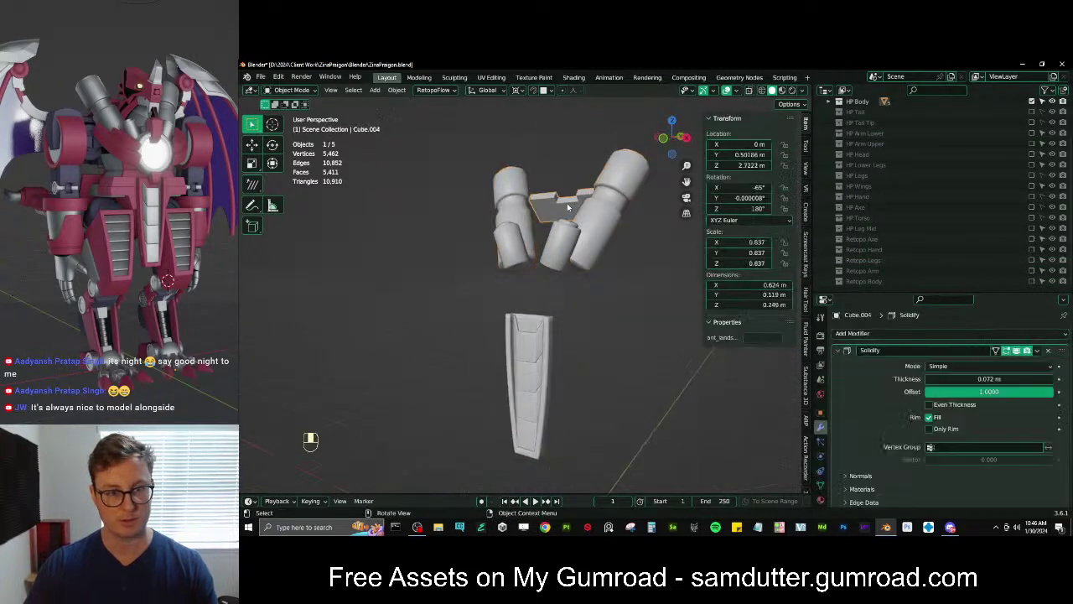
middle_click_drag(643, 247, 520, 312)
key("shift+d")
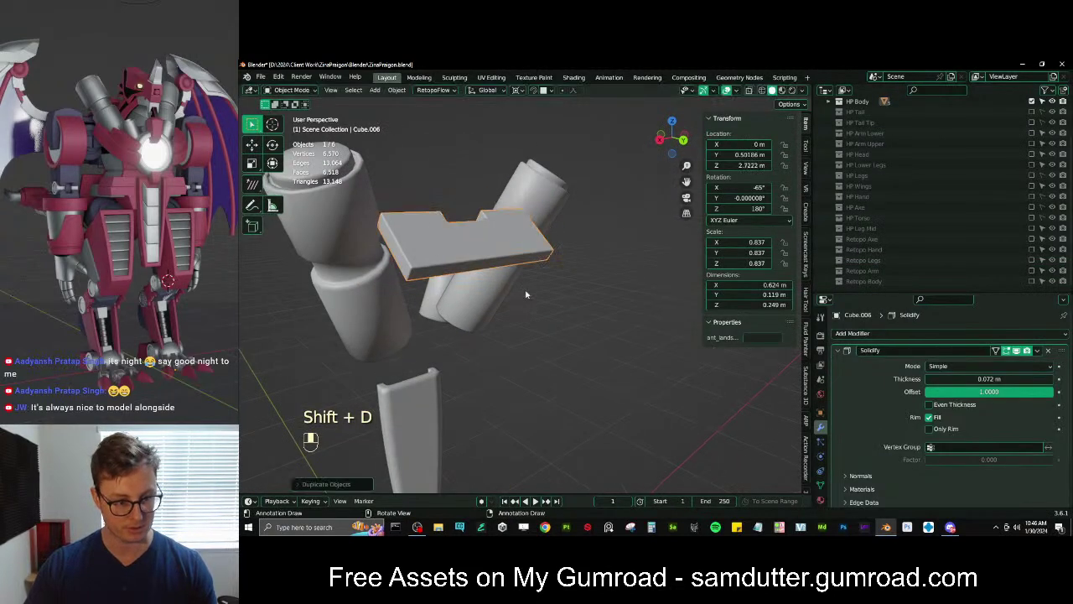
key("comma")
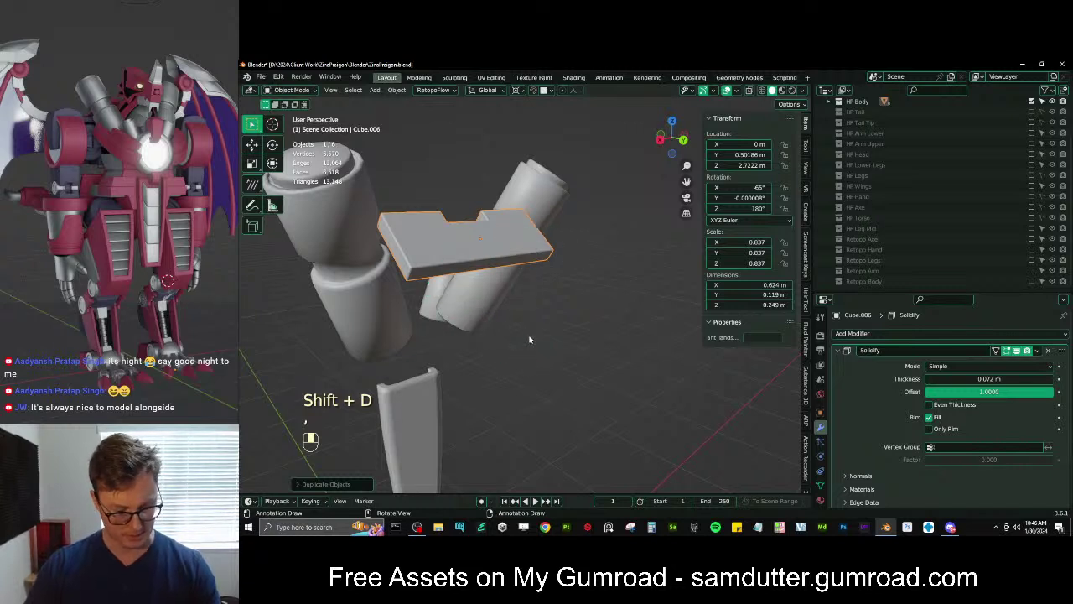
key("m")
left_click(530, 335)
Exclude the HP Body collection, enable Retopo Body and select the duplicated back plate
scroll(994, 232, "up", 2)
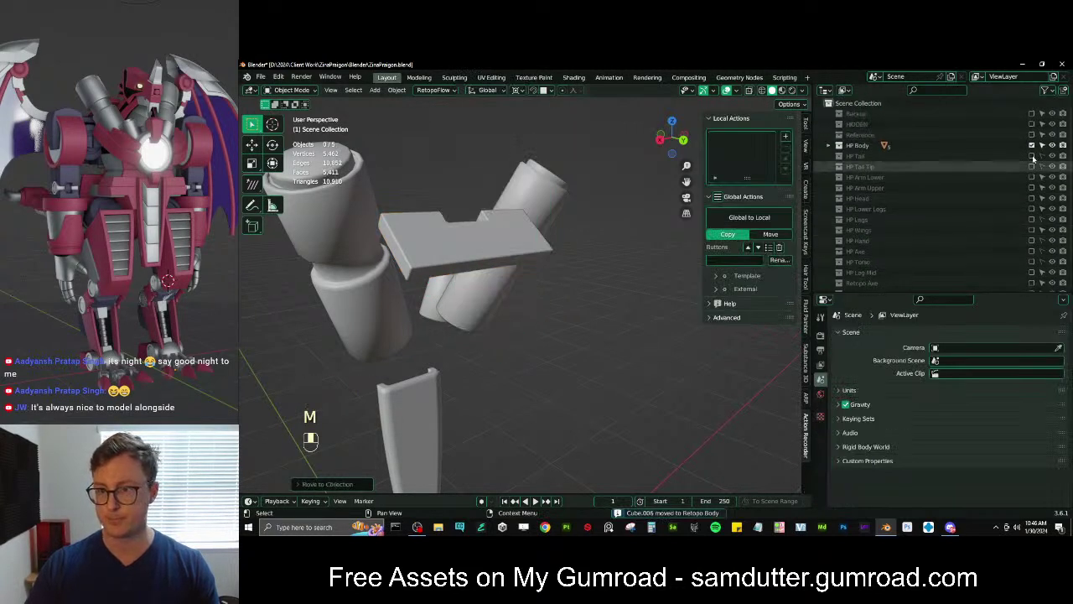
left_click(1032, 146)
scroll(1034, 210, "down", 3)
left_click(1032, 281)
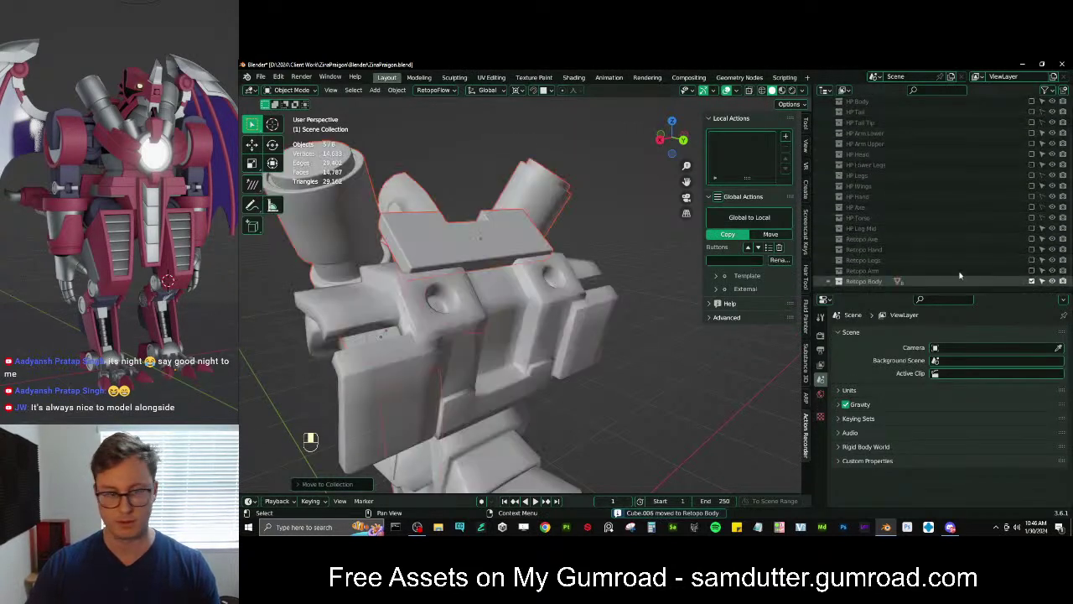
left_click(526, 250)
key("g")
right_click(547, 228)
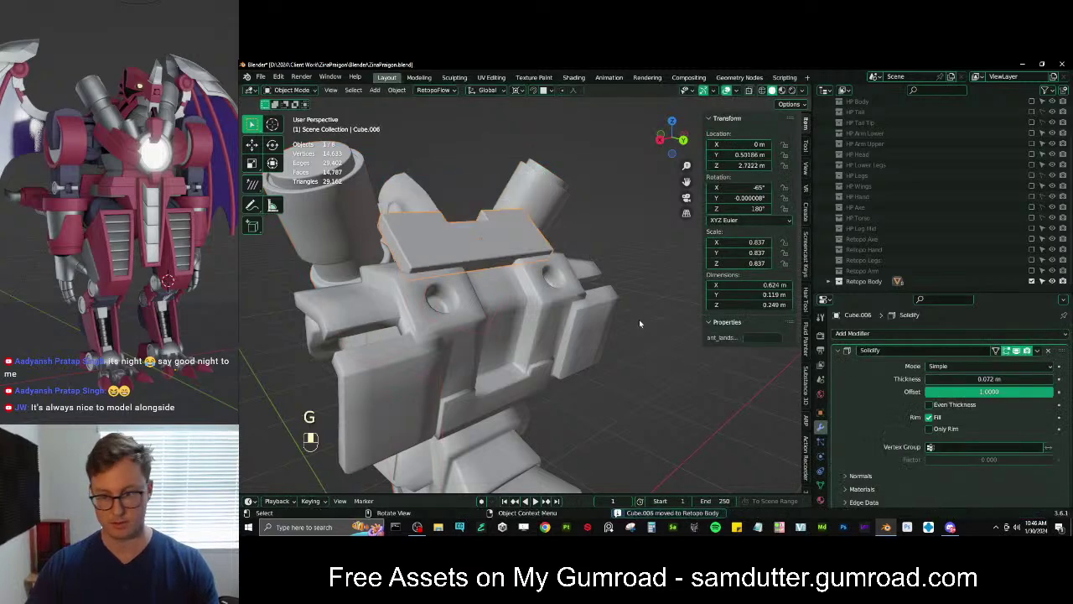
Apply the back plate's Solidify modifier and reorder its stack so that Bevel sits above Mirror
left_click(841, 351)
left_click(1037, 351)
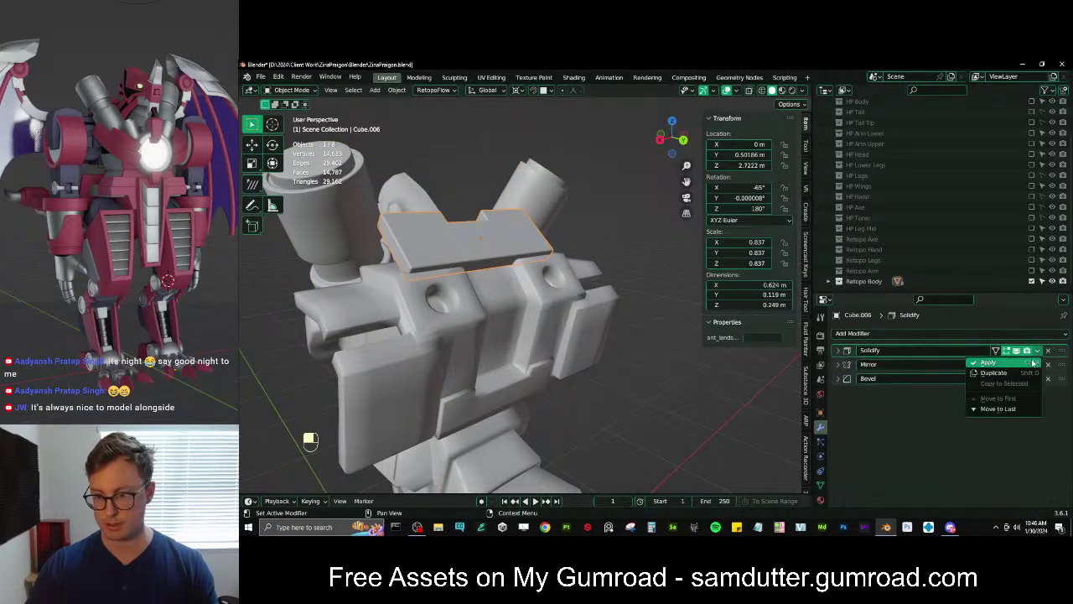
left_click(1030, 363)
left_click(1038, 350)
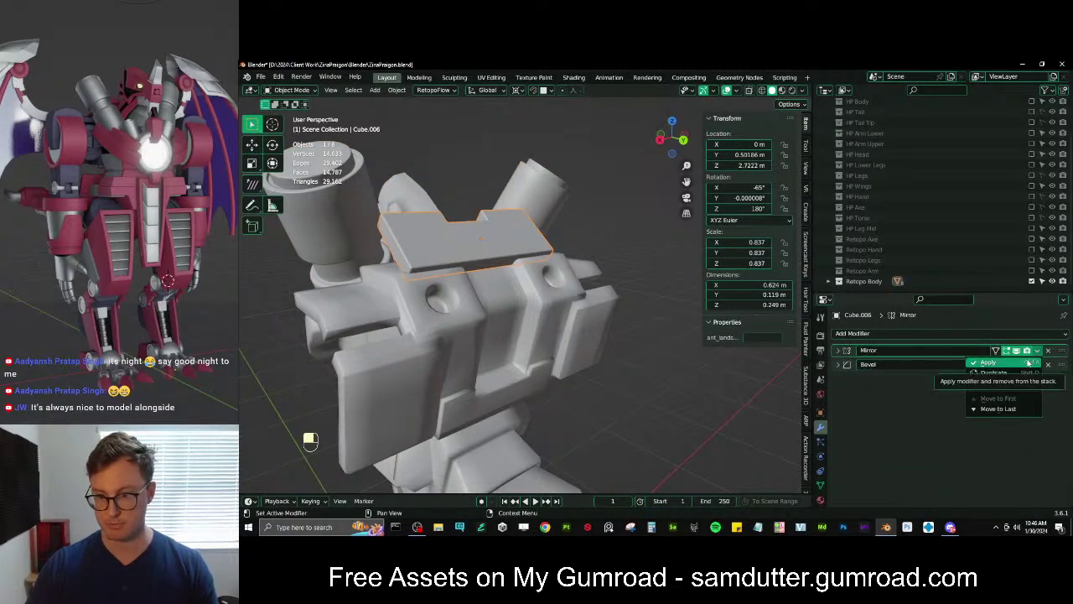
left_click_drag(1060, 366, 1060, 349)
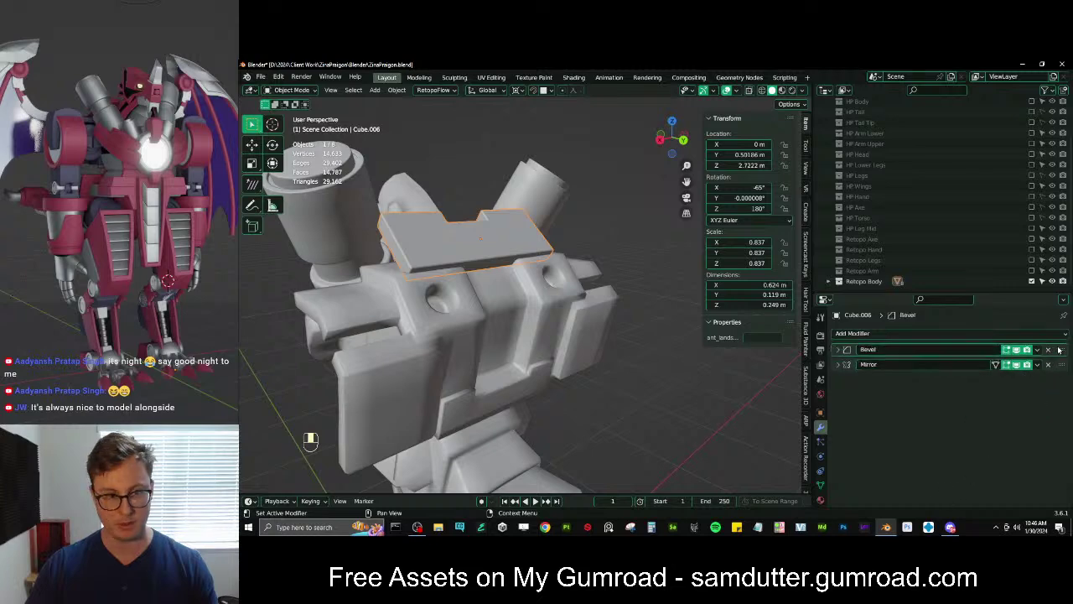
key("ctrl+z")
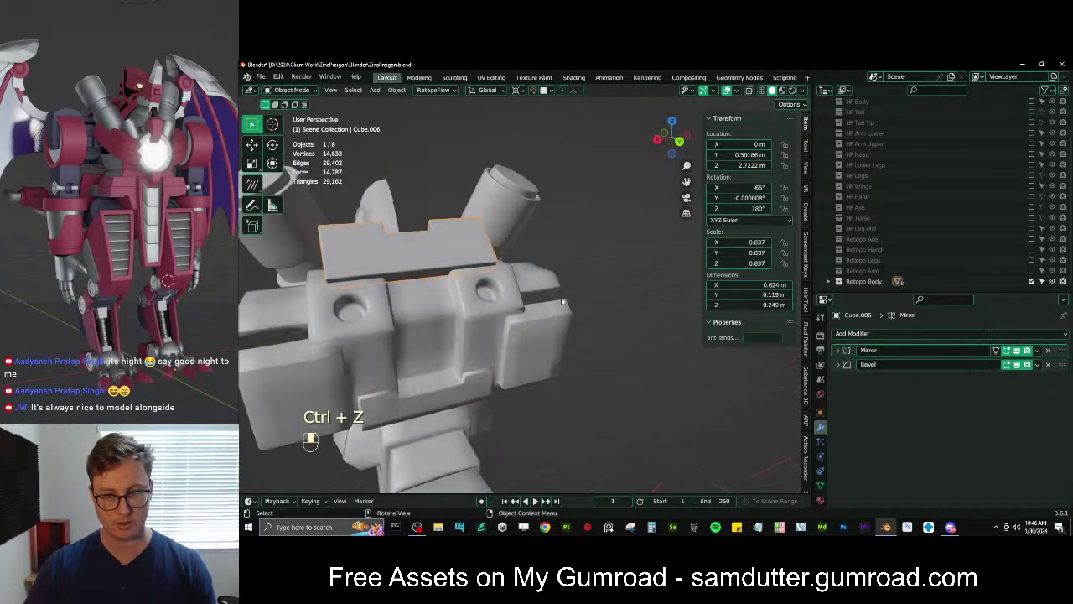
left_click_drag(1060, 366, 1060, 350)
Delete the face on the plate's centre line using wireframe display, then return to object mode and solid shading
key("Tab")
middle_click_drag(582, 320, 568, 344)
key("z")
left_click(496, 309)
key("b")
left_click_drag(492, 304, 543, 365)
key("x")
left_click(543, 366)
key("Tab")
key("z")
left_click(602, 364)
middle_click_drag(605, 360, 617, 341)
scroll(617, 341, "up", 3)
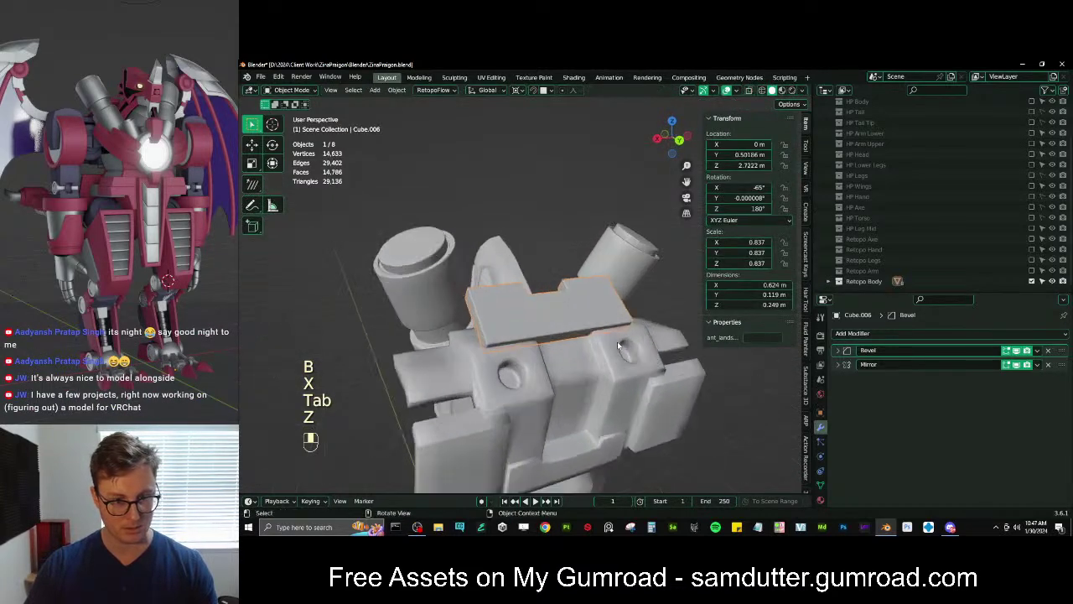
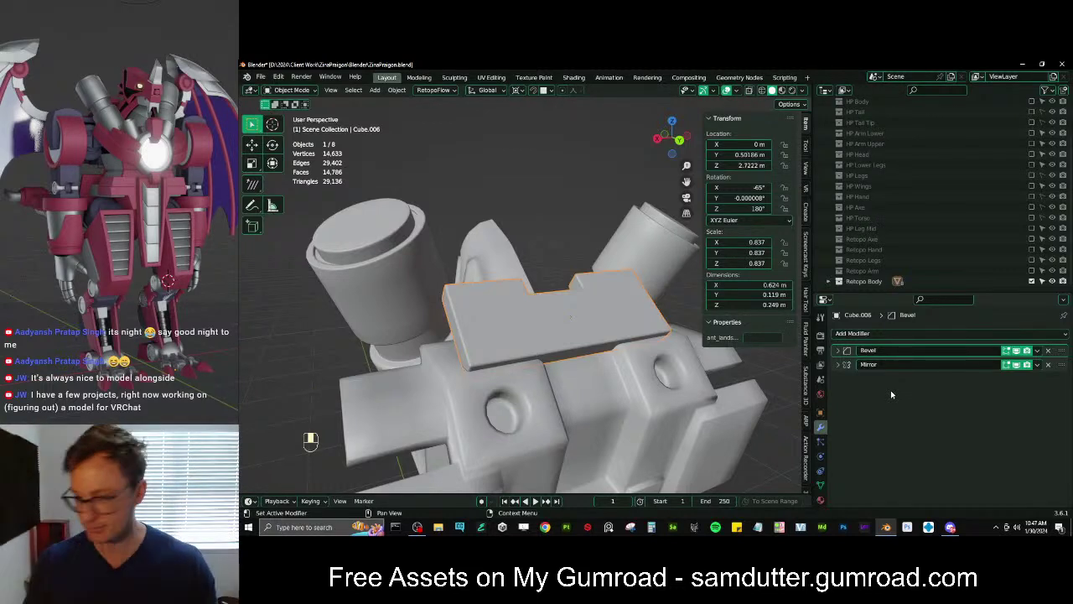
Apply all transforms to the back plate
key("ctrl+a")
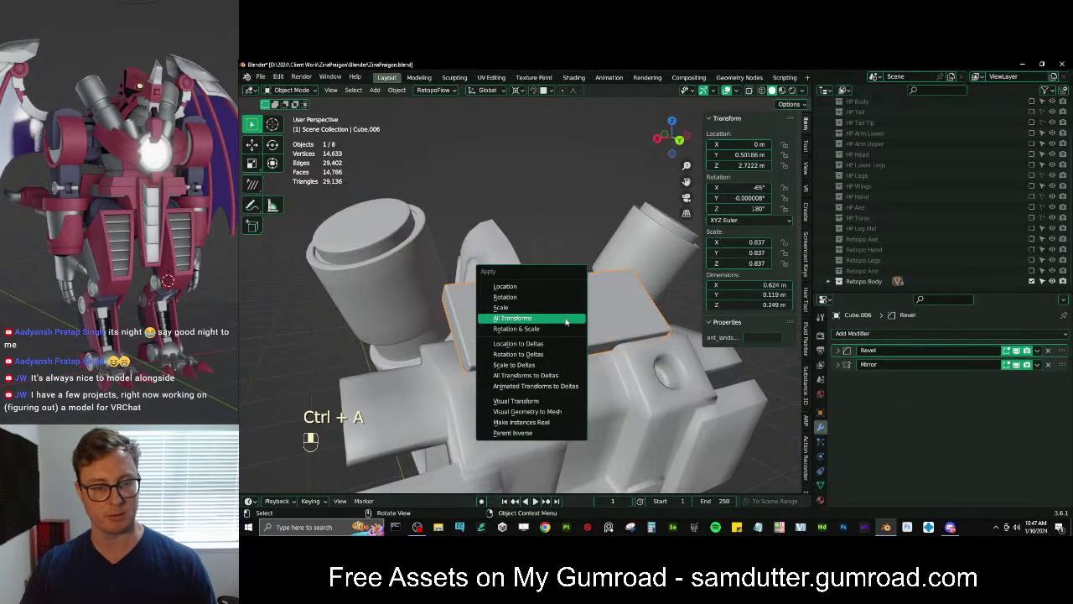
left_click(566, 321)
scroll(570, 327, "down", 5)
middle_click_drag(576, 333, 597, 330)
middle_click_drag(597, 331, 505, 358, "shift")
scroll(506, 358, "up", 7)
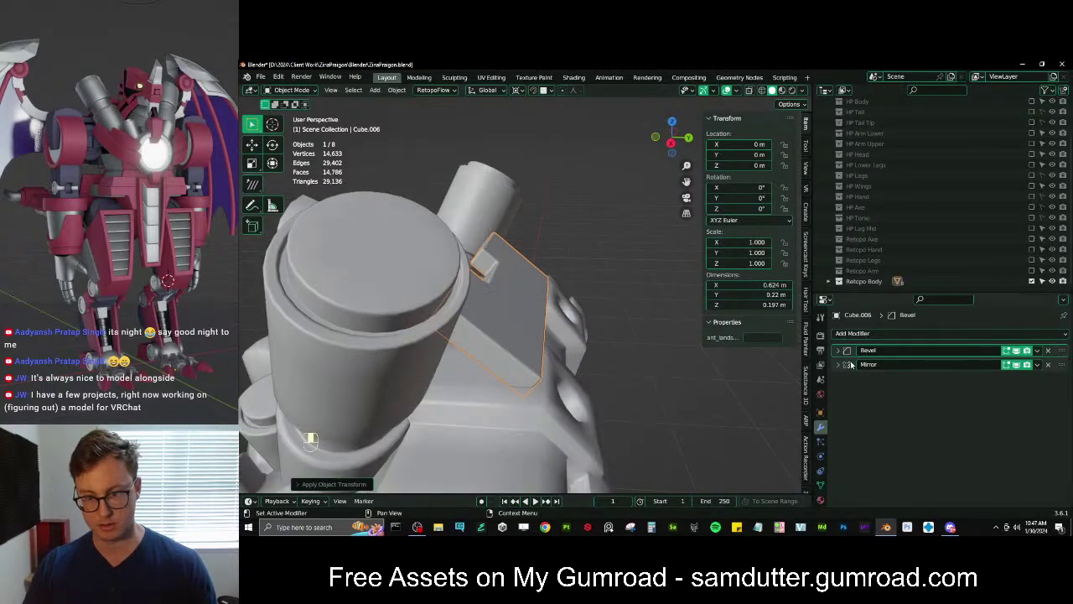
Shade the back plate smooth and set its Bevel modifier to 2 segments
left_click(839, 351)
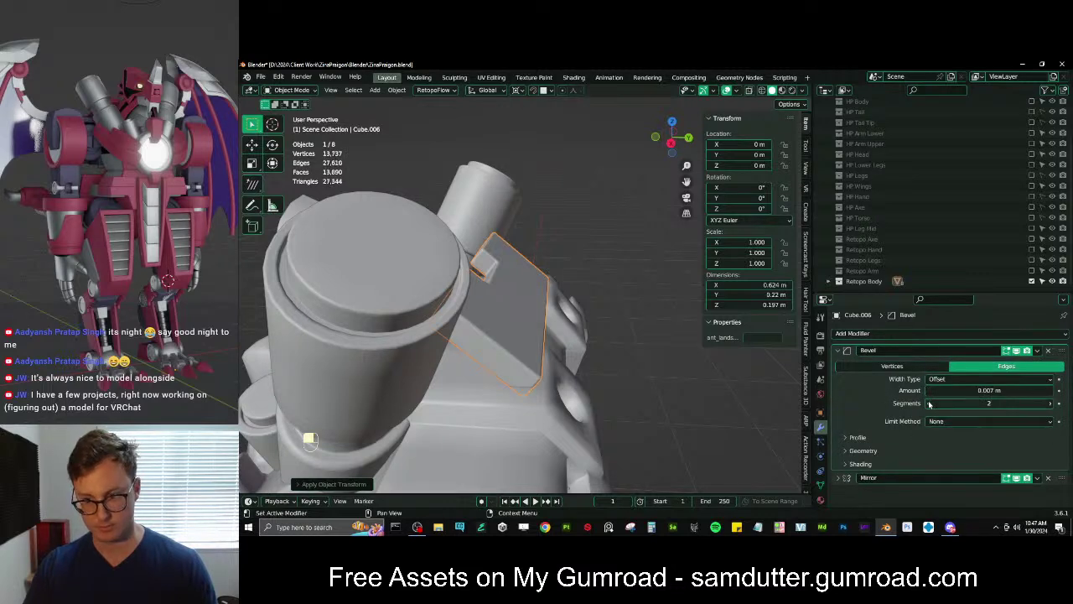
right_click(530, 336)
left_click(530, 307)
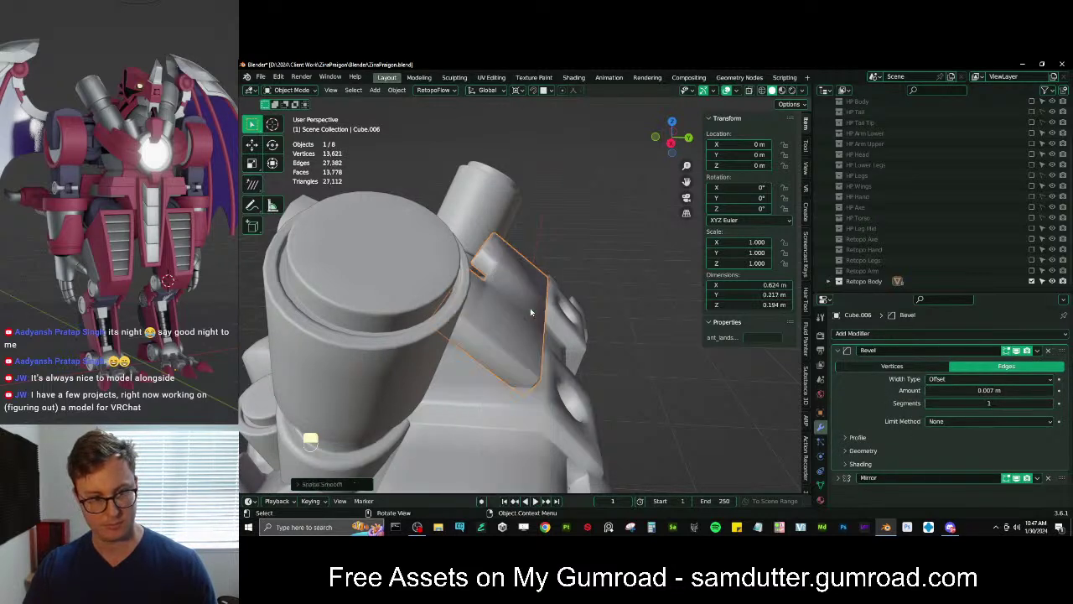
middle_click_drag(530, 307, 726, 324)
left_click(1053, 405)
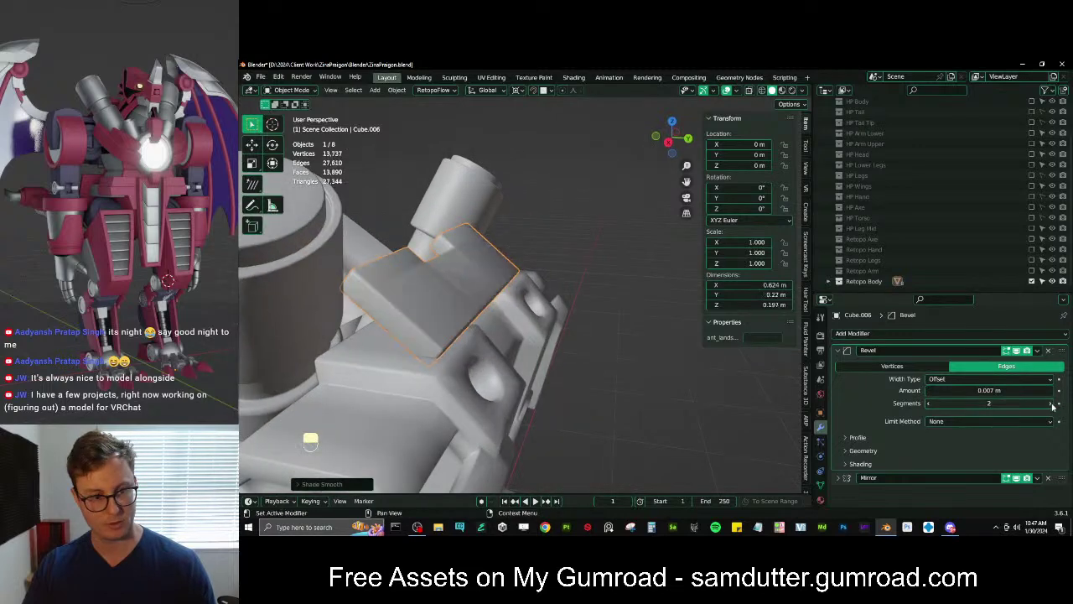
middle_click_drag(587, 335, 618, 324)
scroll(618, 324, "up", 3)
Add an X-axis Mirror modifier to Retopo Neck and recalculate the normals of its whole mesh
left_click(596, 255)
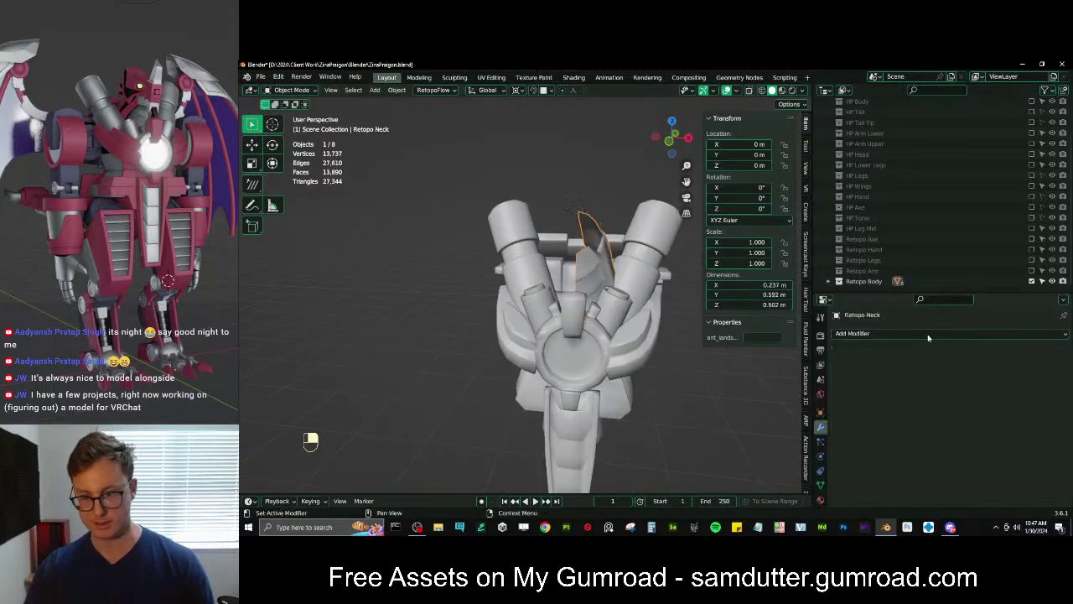
left_click(927, 334)
left_click(860, 208)
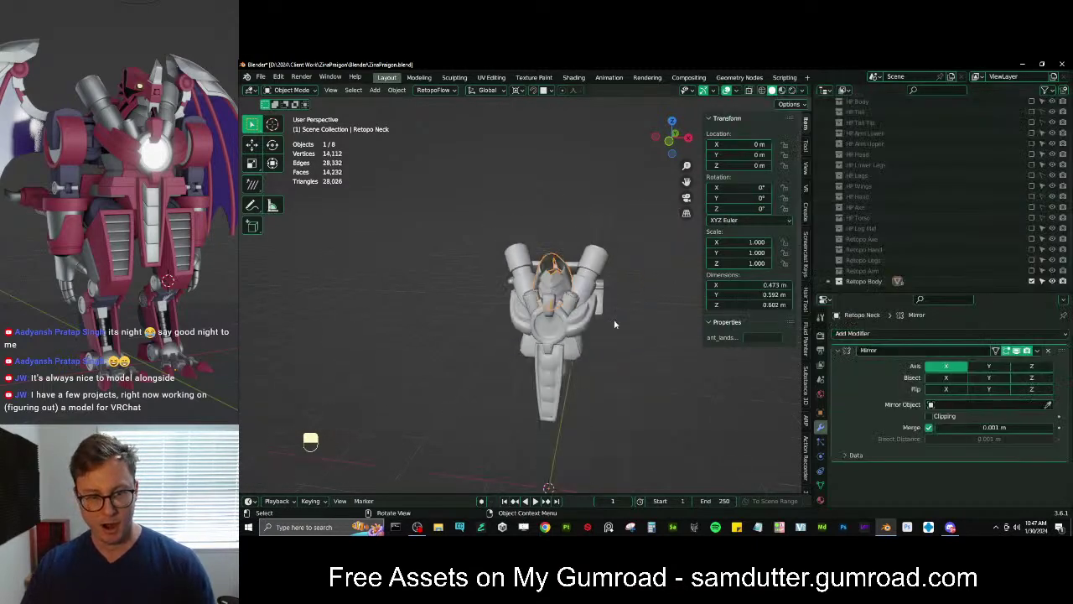
key("Tab")
key("a")
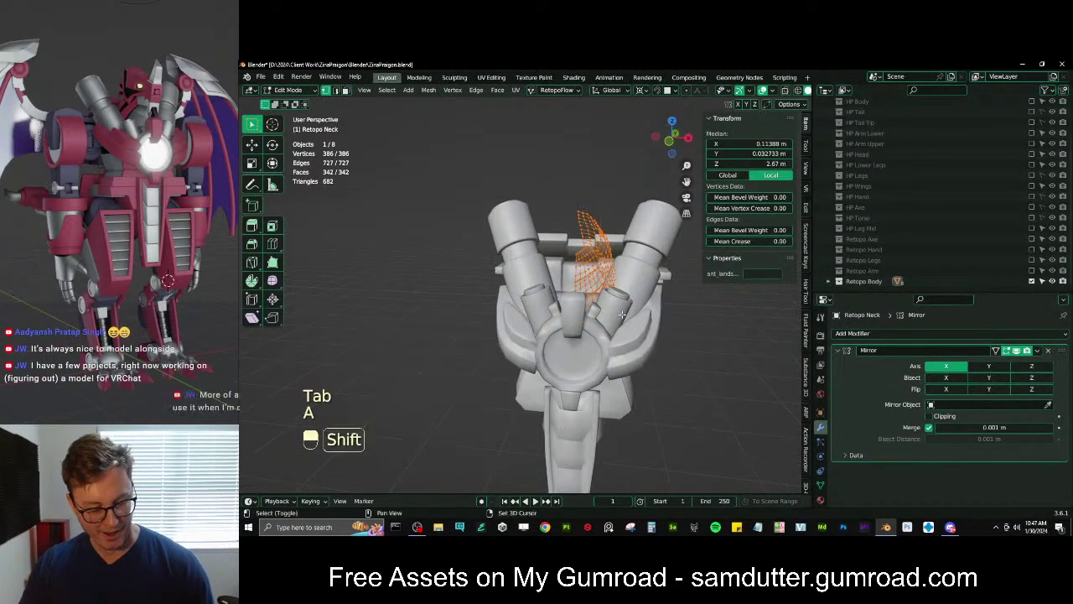
key("shift+n")
key("Tab")
middle_click_drag(612, 327, 606, 277)
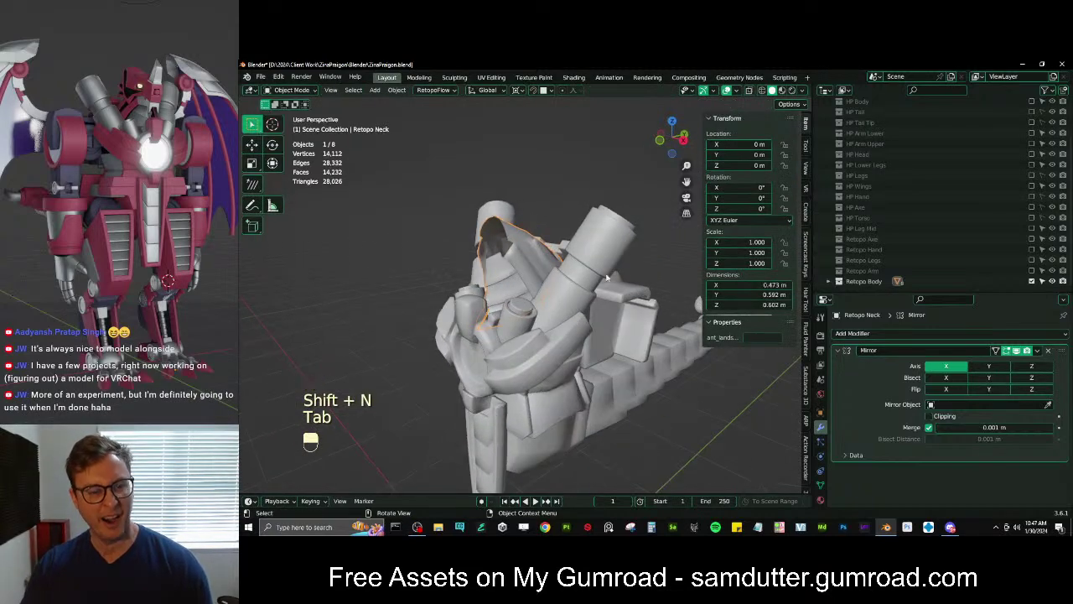
scroll(505, 289, "down", 4)
middle_click_drag(491, 316, 524, 266)
middle_click_drag(524, 267, 578, 234)
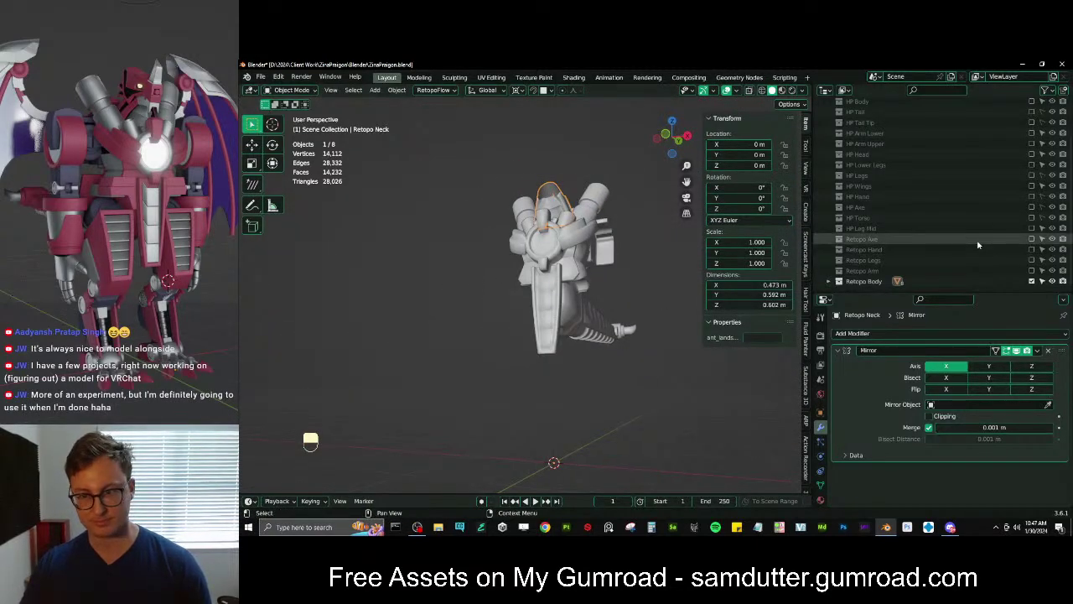
Enable the Retopo Arm and Retopo Legs collections alongside the body
left_click(1032, 270)
left_click(1032, 259)
left_click(677, 378)
middle_click_drag(677, 378, 539, 316)
scroll(620, 329, "up", 4)
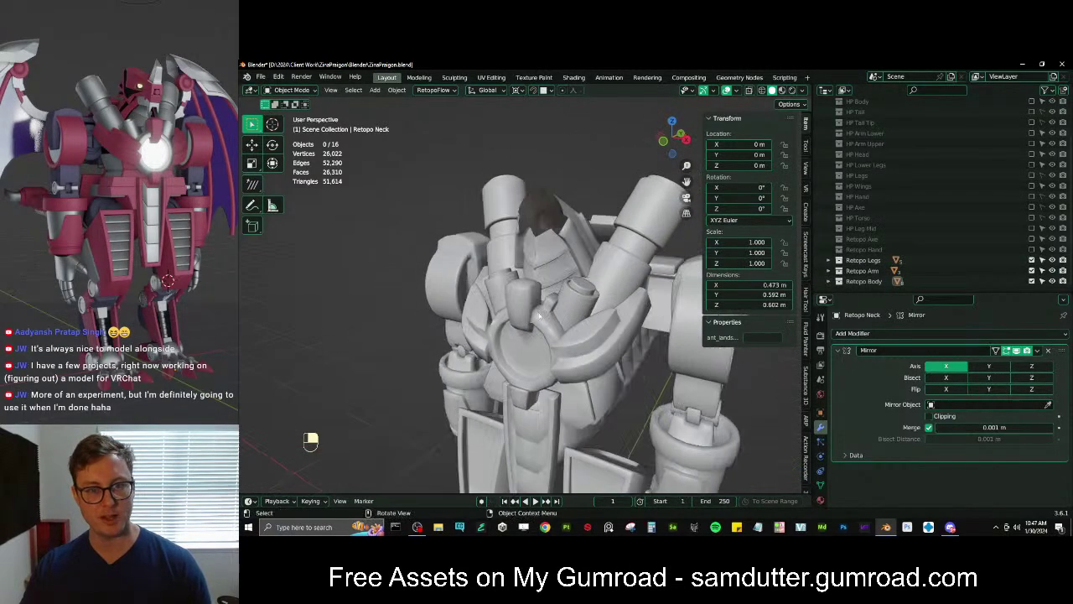
Select Retopo Neck's centre-line edge loop and scale it flat onto the mirror plane
key("Tab")
key("a")
mouse_move(560, 243)
middle_mouse_down()
mouse_move(597, 283)
mouse_move(577, 280)
mouse_move(577, 237)
middle_mouse_up()
left_click(590, 283)
left_click(588, 283, "alt+shift")
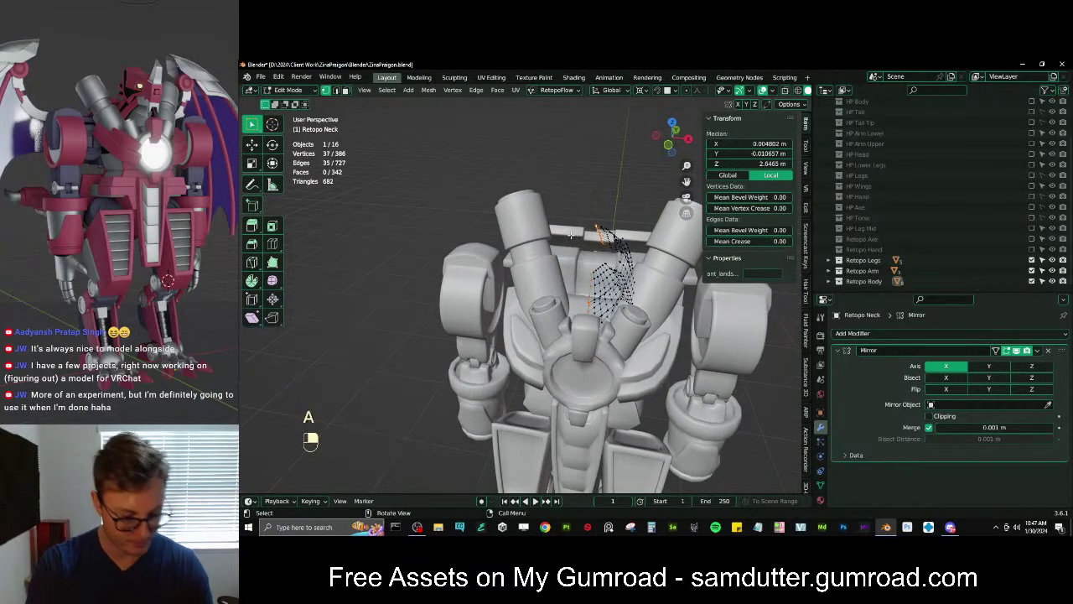
key("Tab")
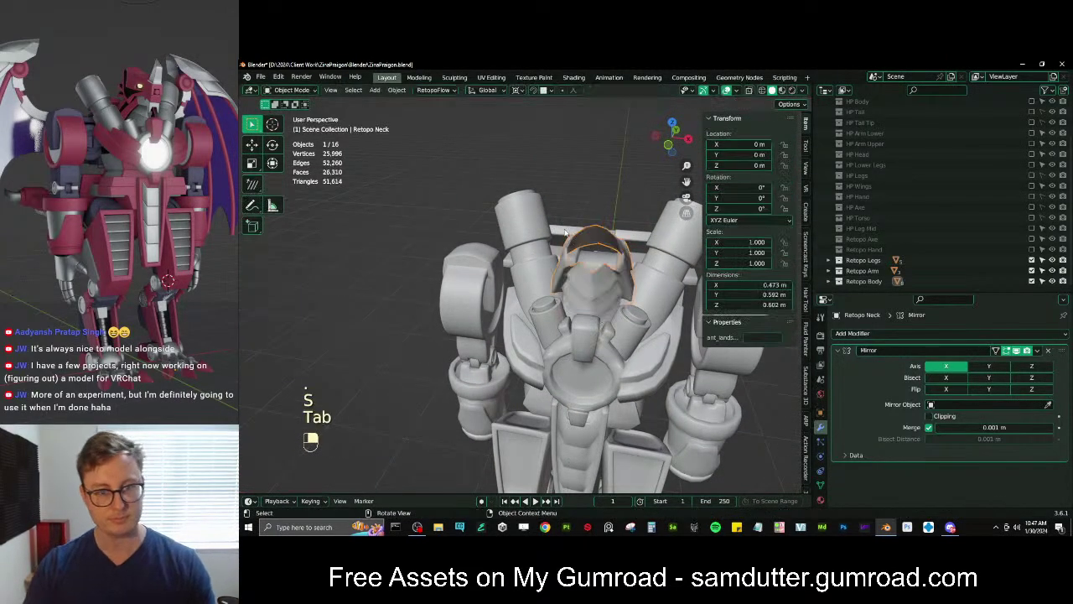
Enable the Retopo Hand and Retopo Axe collections and inspect the assembled low-poly model from several sides
middle_click_drag(565, 233, 446, 288)
middle_click_drag(468, 282, 586, 298)
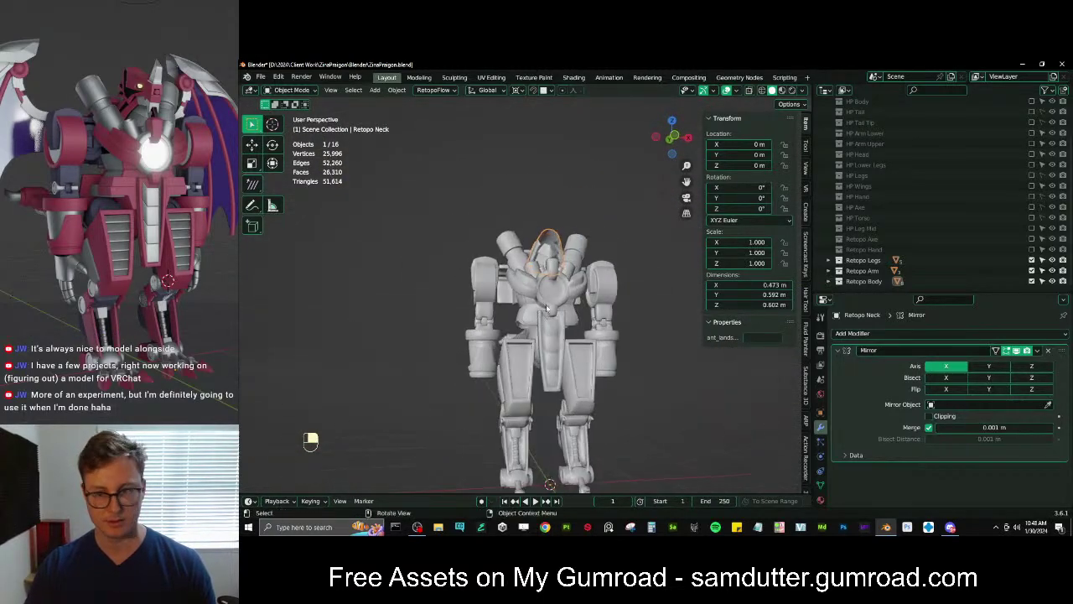
left_click_drag(1032, 239, 1032, 250)
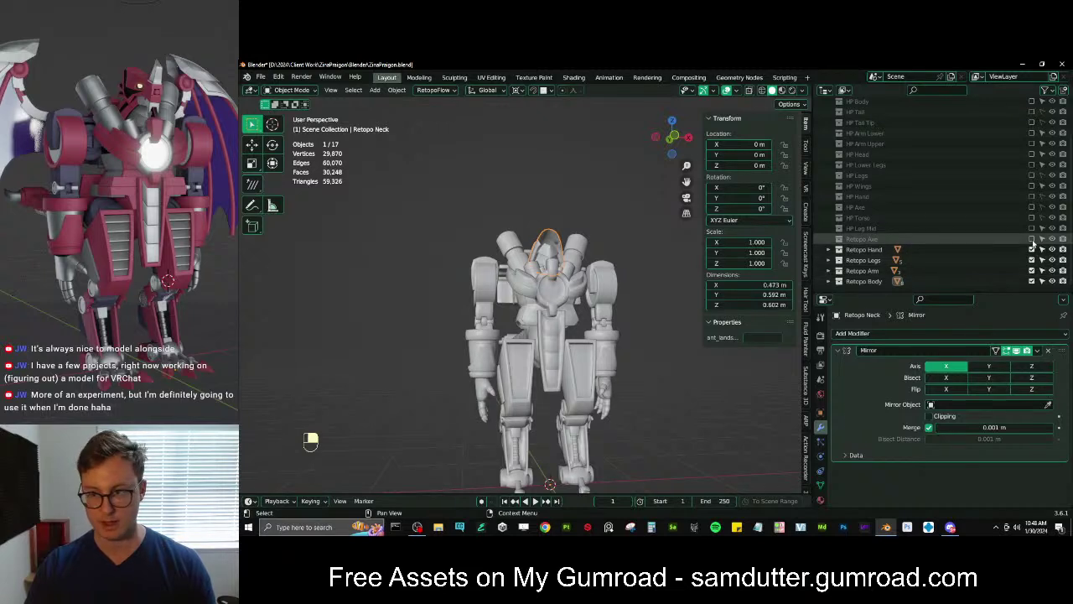
middle_click_drag(503, 377, 503, 283)
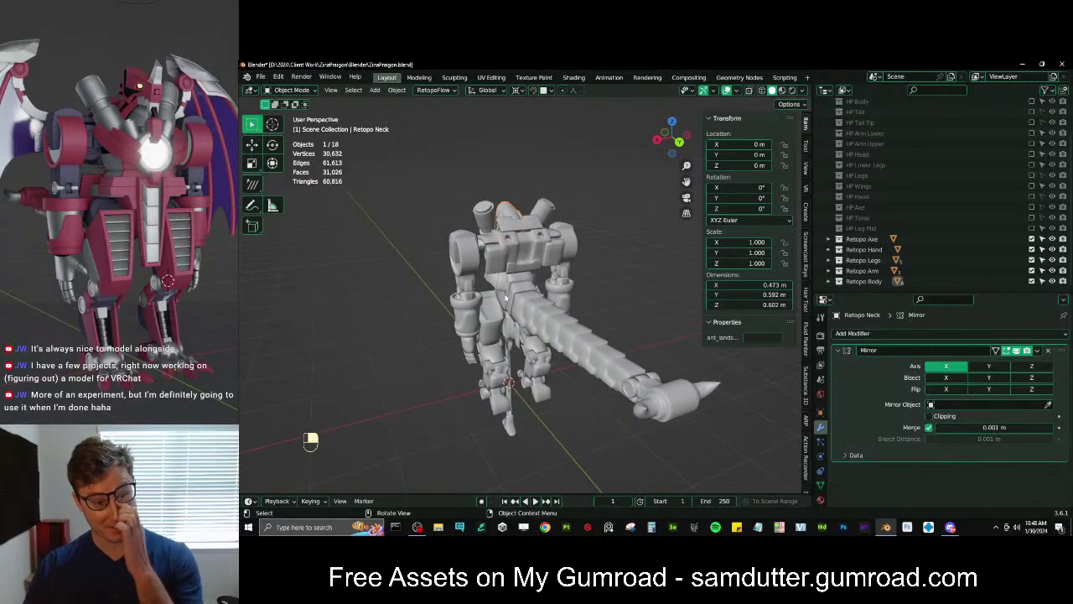
middle_click_drag(504, 293, 589, 290)
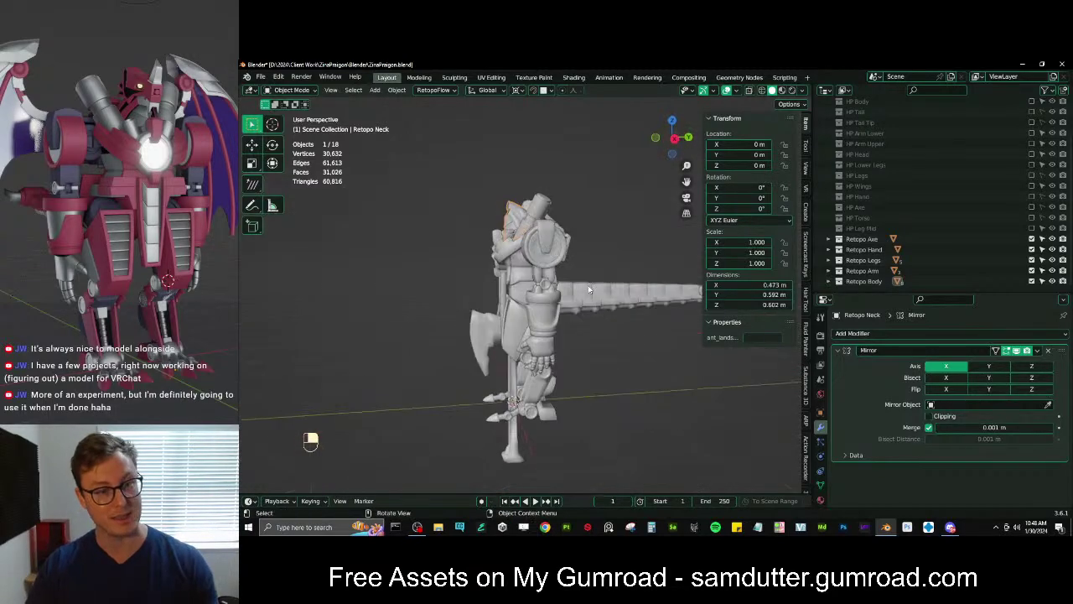
scroll(525, 321, "up", 4)
scroll(570, 281, "down", 1)
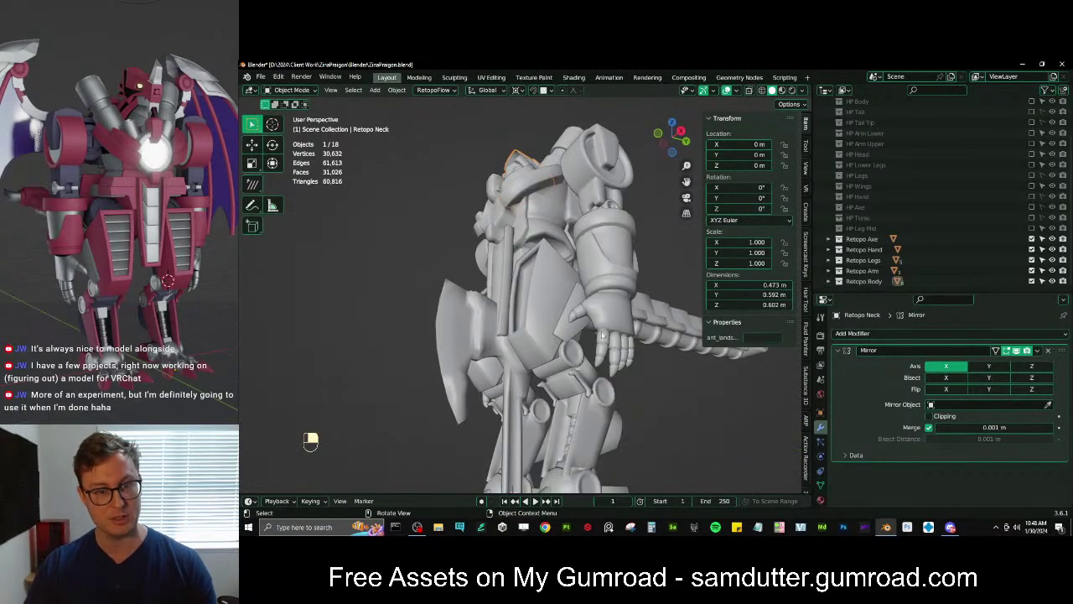
Select the retopologized hands and examine their topology and the rest of the model, comparing wireframe and solid shading
left_click(604, 343)
key("z")
left_click(563, 354)
mouse_move(541, 289)
middle_mouse_down()
mouse_move(554, 286)
mouse_move(546, 300)
middle_mouse_up()
left_click(547, 298)
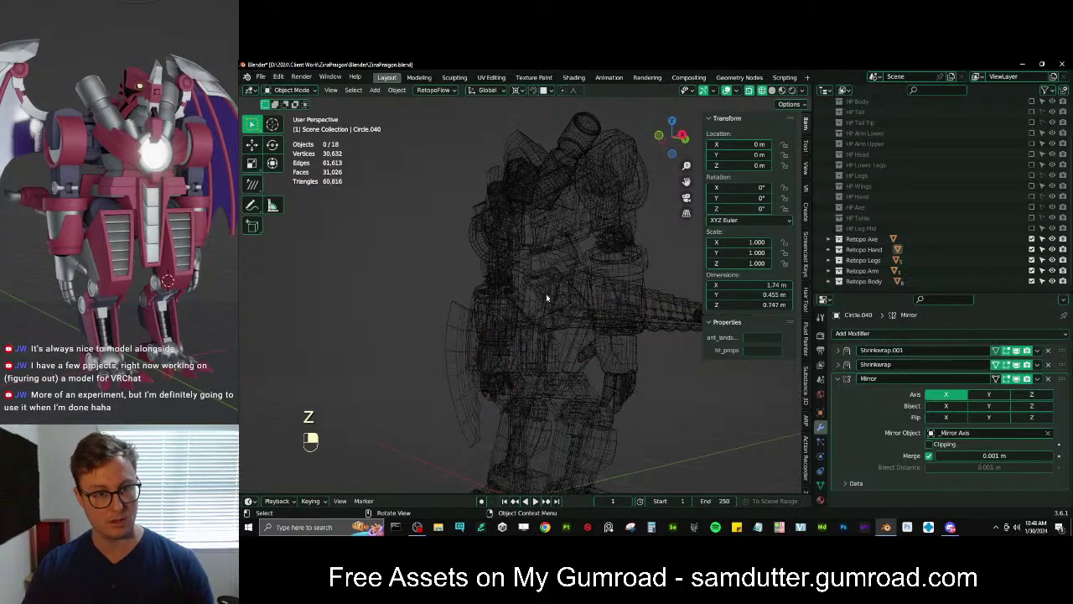
left_click(622, 356)
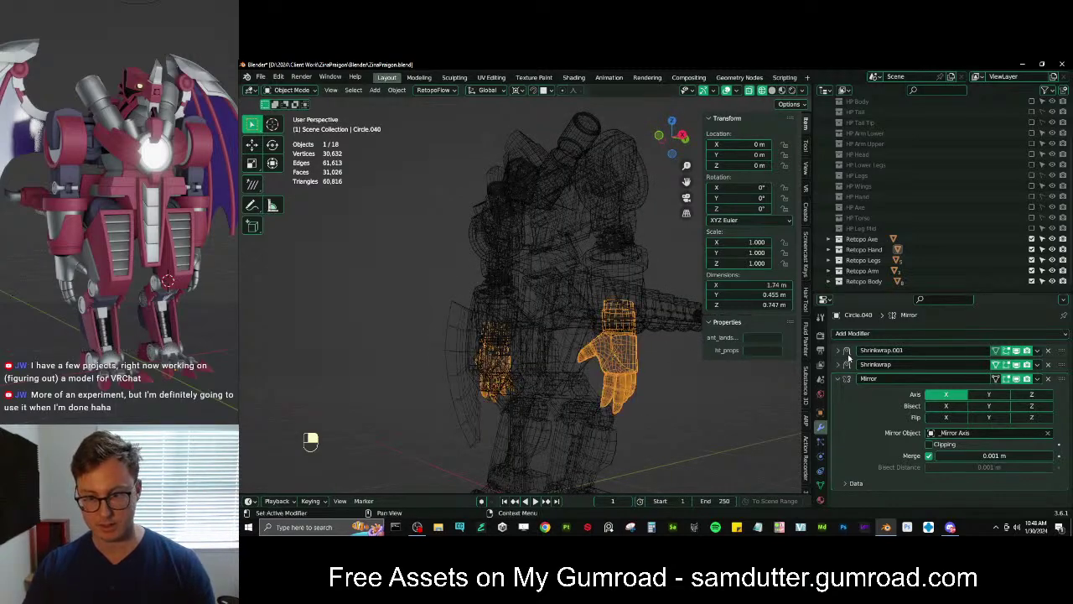
mouse_move(610, 388)
middle_mouse_down()
mouse_move(571, 334)
mouse_move(585, 349)
mouse_move(549, 357)
mouse_move(587, 367)
mouse_move(625, 252)
mouse_move(587, 295)
mouse_move(626, 270)
middle_mouse_up()
key("z")
left_click(645, 293)
key("z")
left_click(549, 267)
scroll(561, 316, "up", 6)
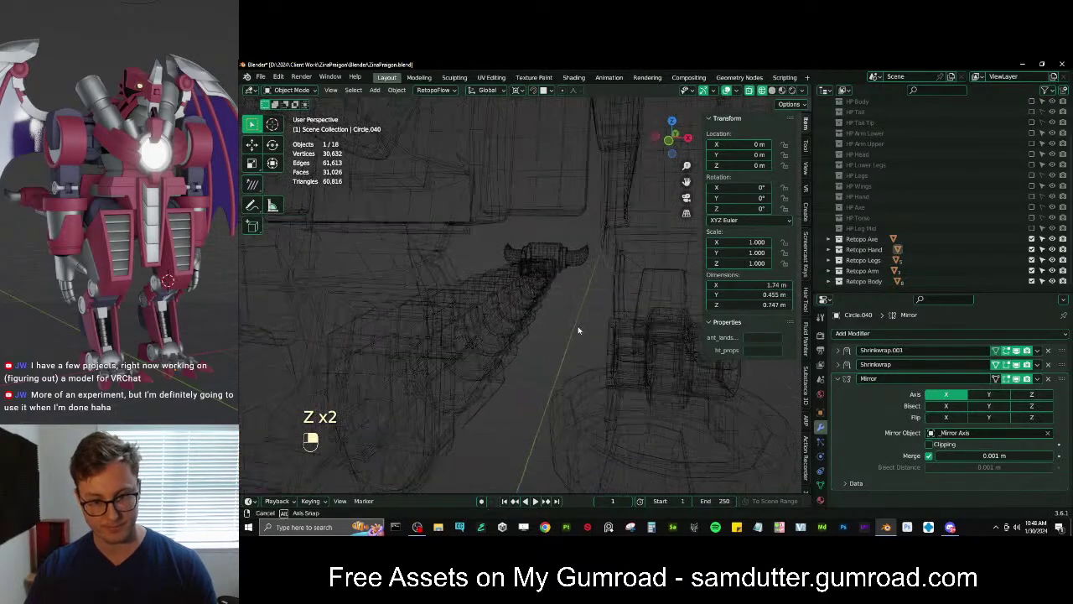
middle_click_drag(520, 314, 519, 291)
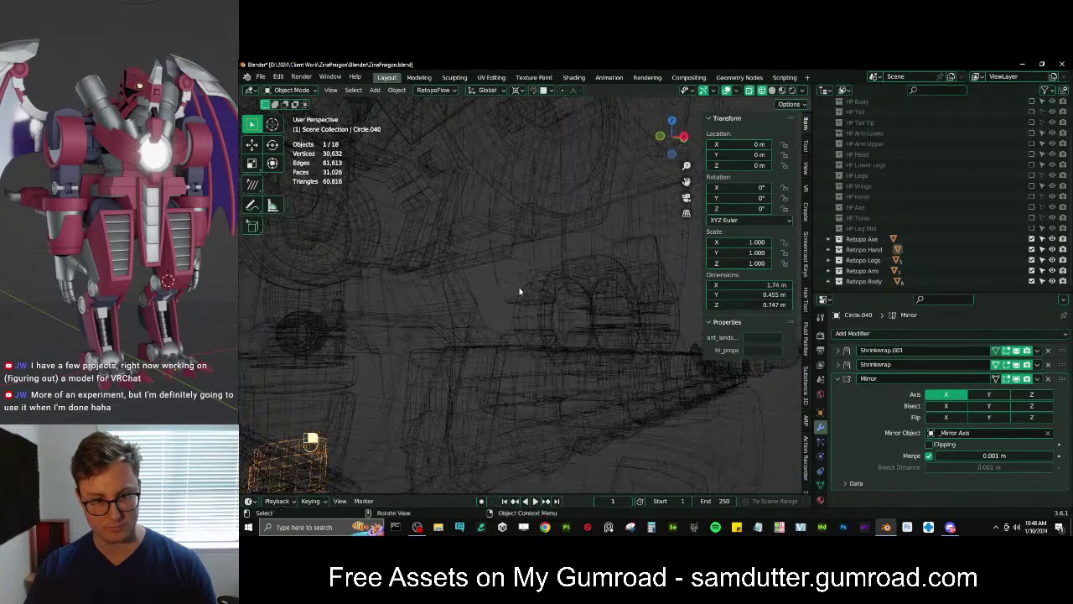
Select the elbow joints in wireframe and the front waist flap in solid shading, examining their shapes from several angles
left_click(597, 316)
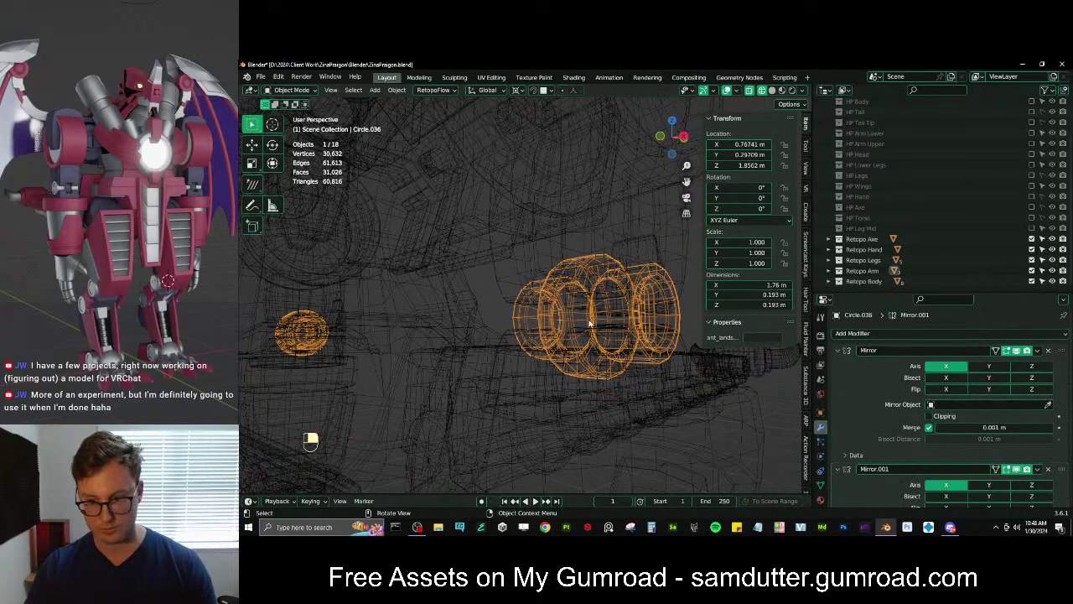
scroll(583, 365, "down", 2)
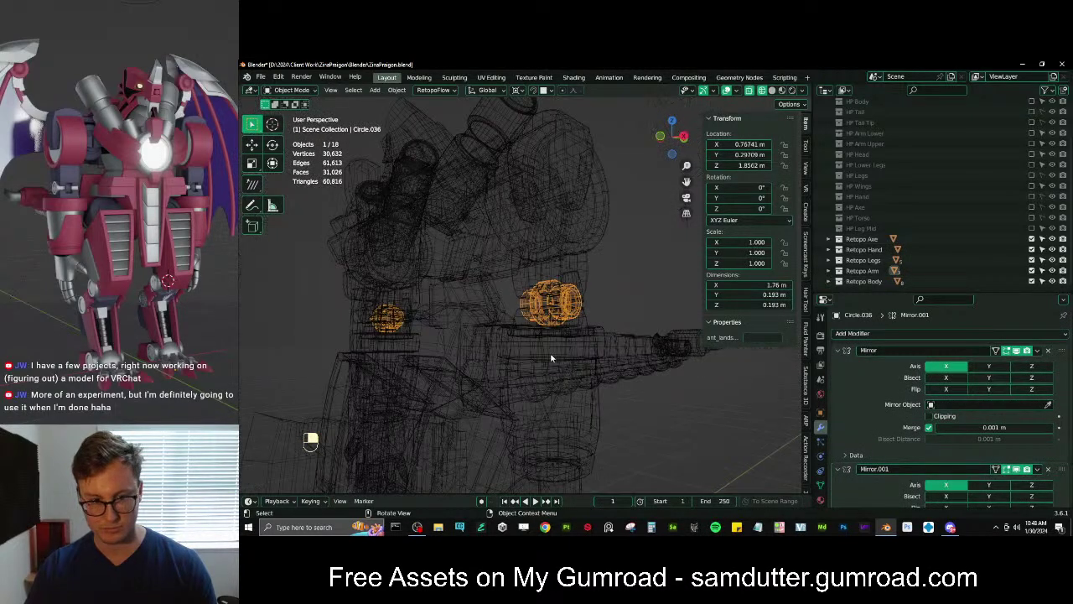
key("z")
scroll(575, 267, "down", 5)
middle_click_drag(475, 321, 482, 277)
scroll(567, 268, "up", 2)
left_click(568, 260)
scroll(553, 278, "up", 2)
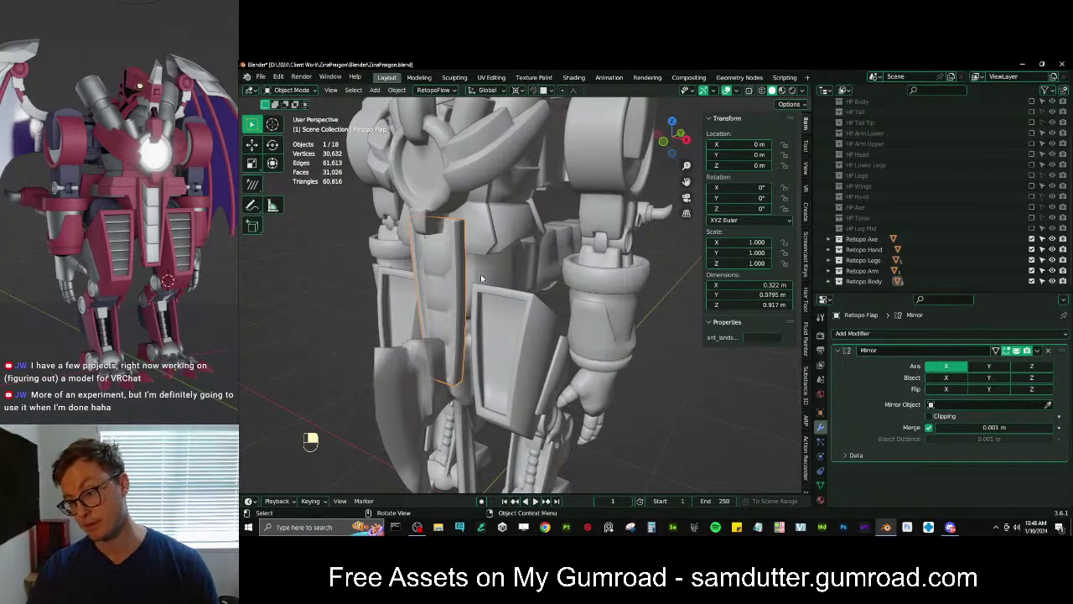
middle_click_drag(481, 278, 570, 252)
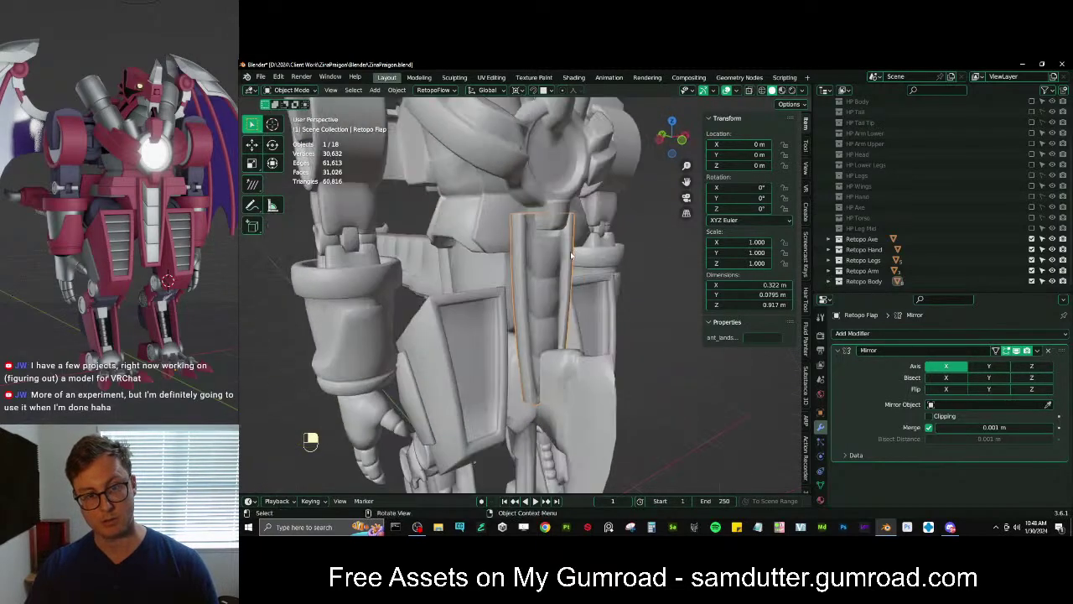
key("g")
left_click(571, 254)
key("ctrl+z")
Examine the assembled low-poly model from the side and rear, selecting the lower arms
scroll(578, 276, "down", 5)
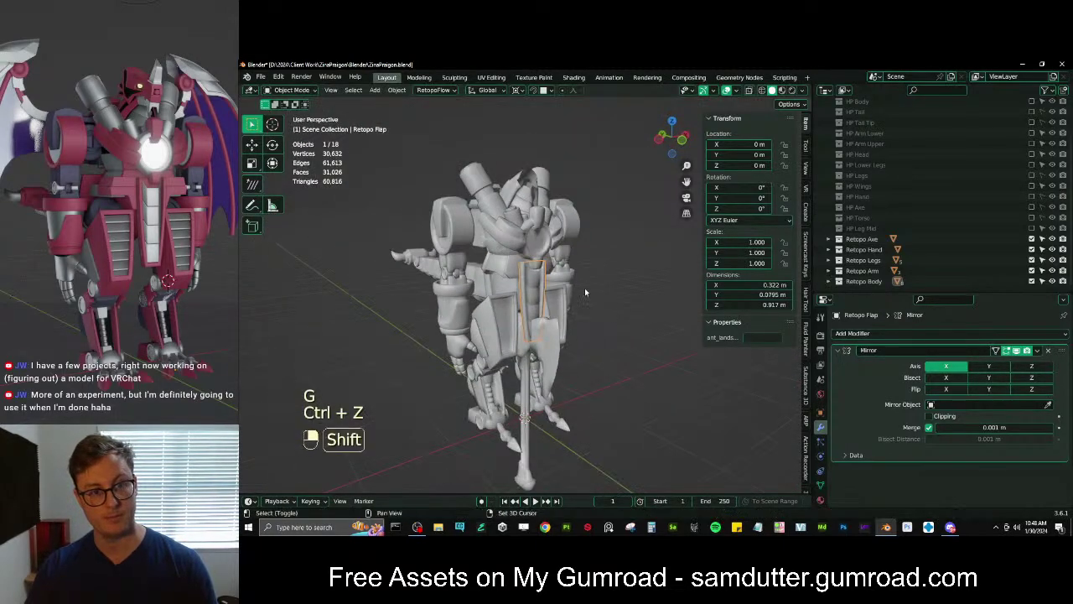
middle_click_drag(537, 271, 554, 258)
scroll(607, 292, "up", 4)
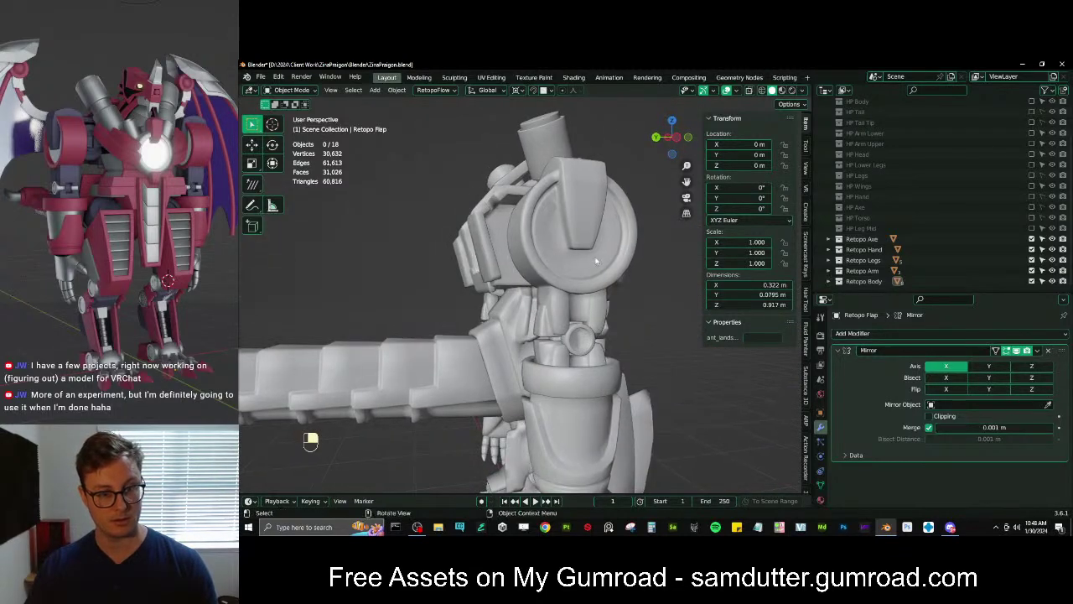
scroll(586, 293, "down", 2)
left_click(571, 350)
middle_click_drag(560, 344, 605, 334)
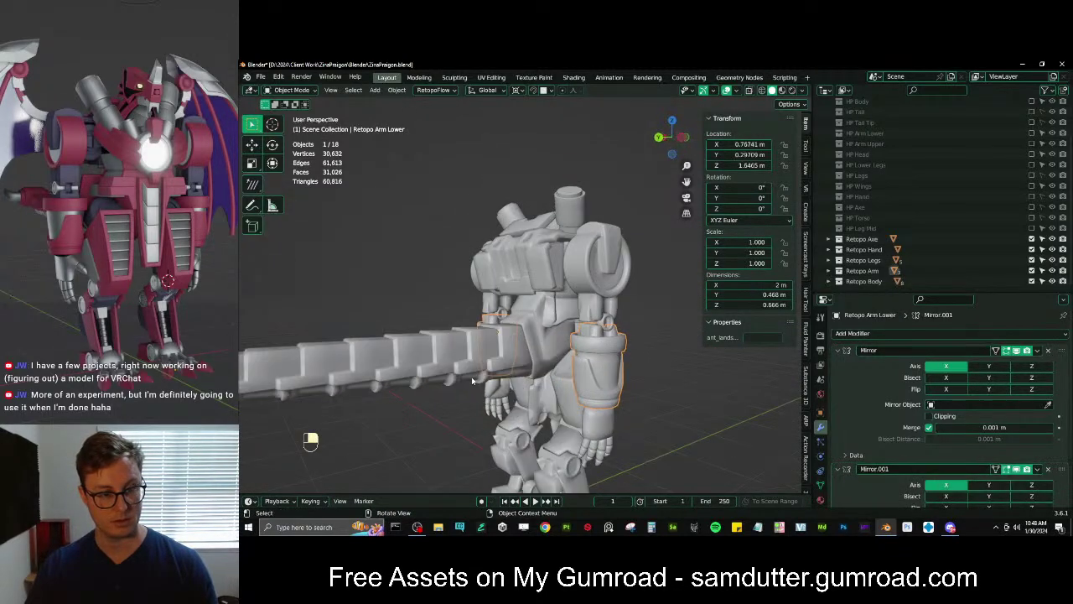
Turn on the wireframe overlay over solid shading and inspect the topology around the chest and head
key("z")
left_click(405, 360)
key("shift+z")
key("q")
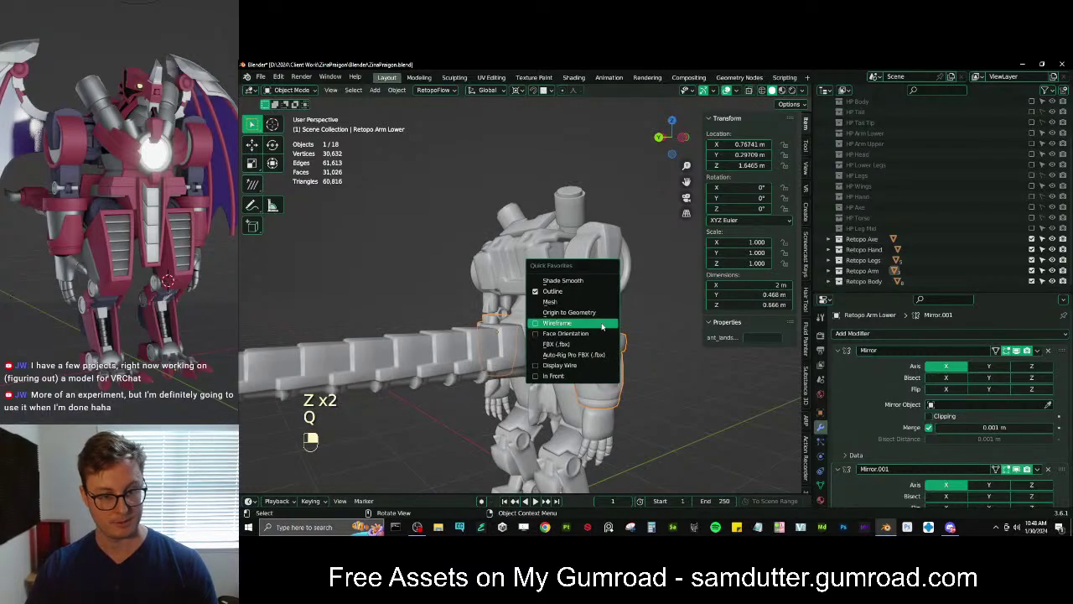
left_click(603, 325)
left_click(664, 370)
mouse_move(664, 370)
middle_mouse_down()
mouse_move(589, 370)
mouse_move(533, 353)
middle_mouse_up()
scroll(532, 353, "up", 10)
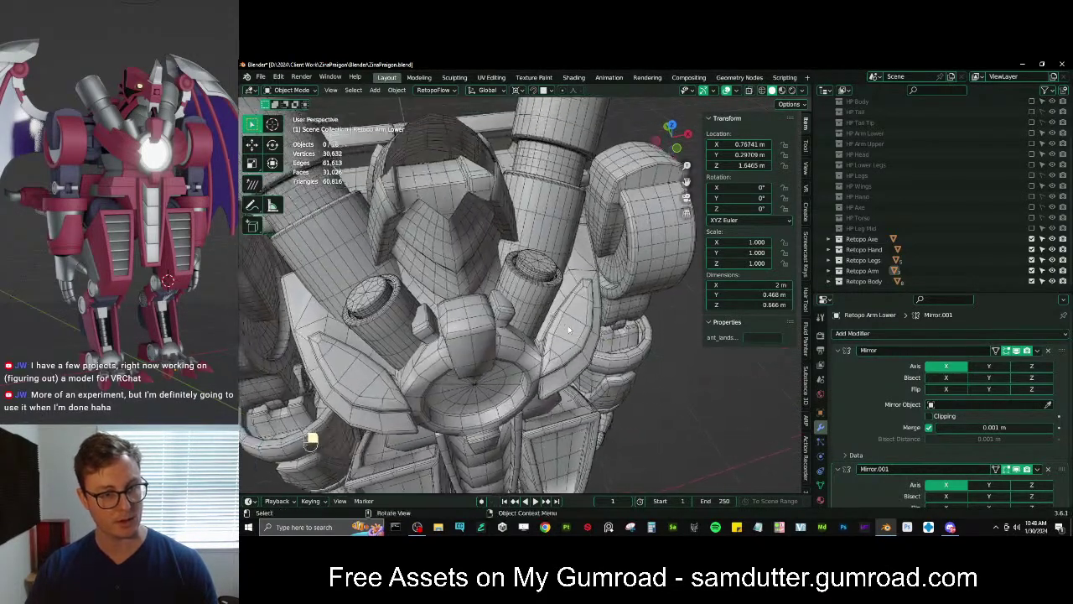
Select the small chest cylinders beside the neck and isolate them in local view
left_click(516, 359)
key("KP_Decimal")
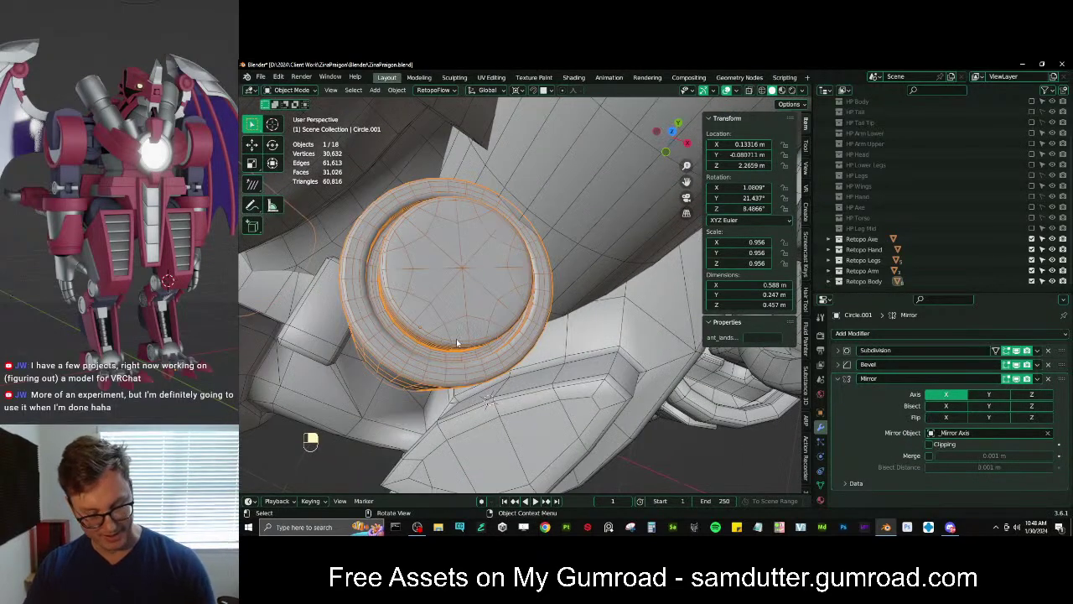
key("period")
key("Escape")
key("slash")
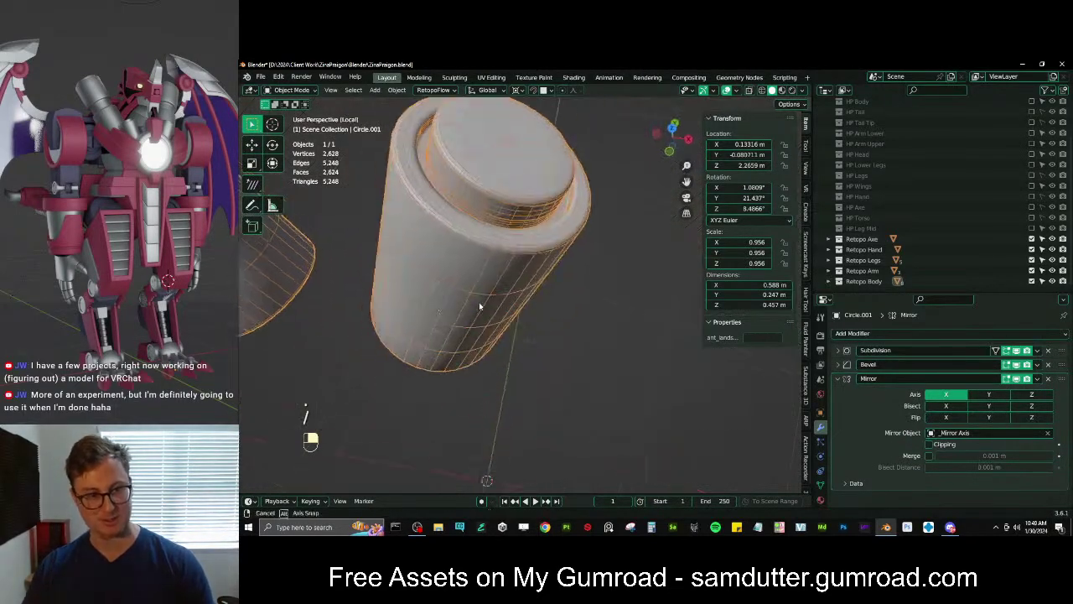
key("Tab")
key("Tab")
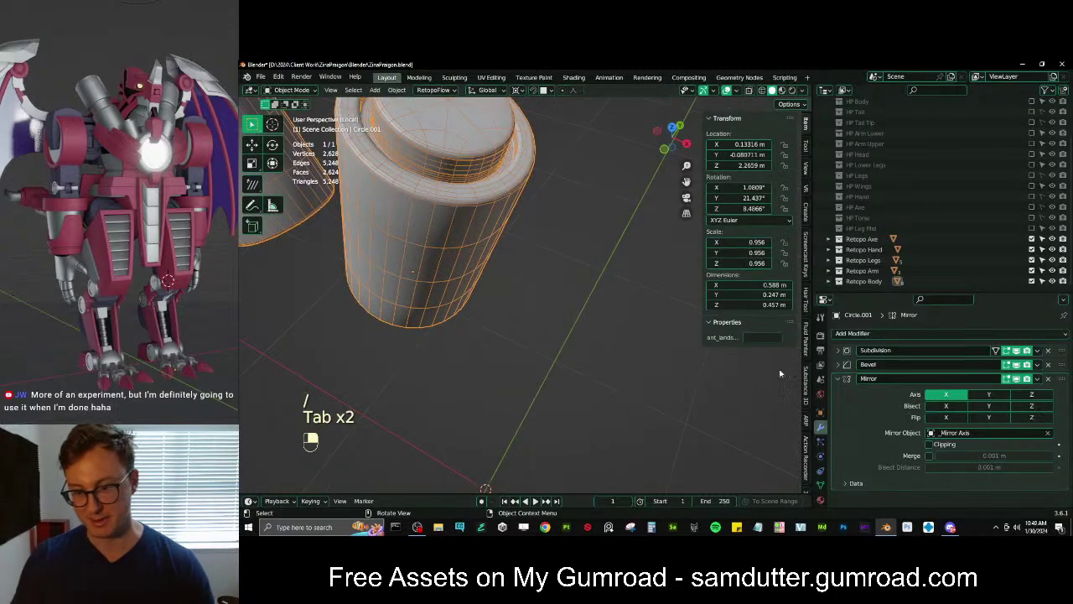
Set the cylinder's Subdivision viewport level to 1 and apply the modifier
left_click(837, 352)
left_click(929, 380)
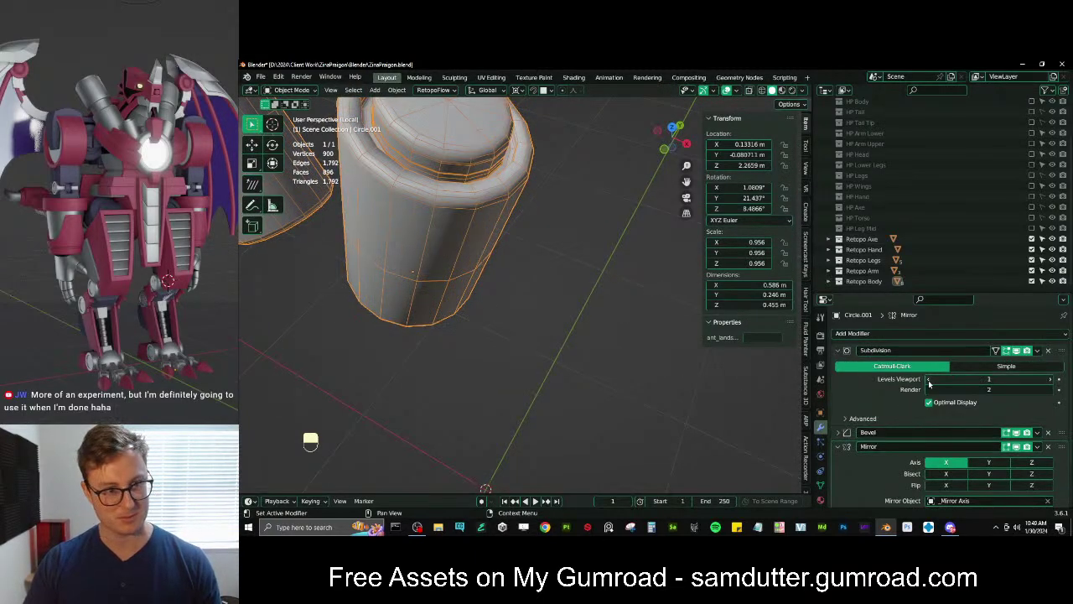
left_click(1037, 352)
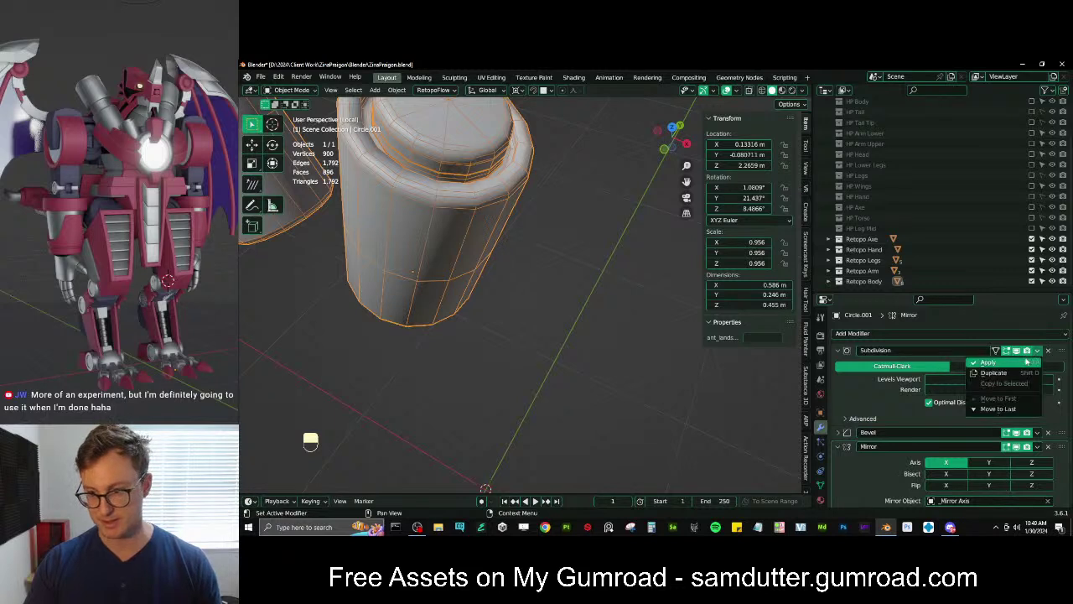
left_click(1002, 358)
Check the cylinder's Bevel modifier settings and apply the modifier, keeping only the Mirror modifier
middle_click_drag(546, 266, 580, 308, "shift")
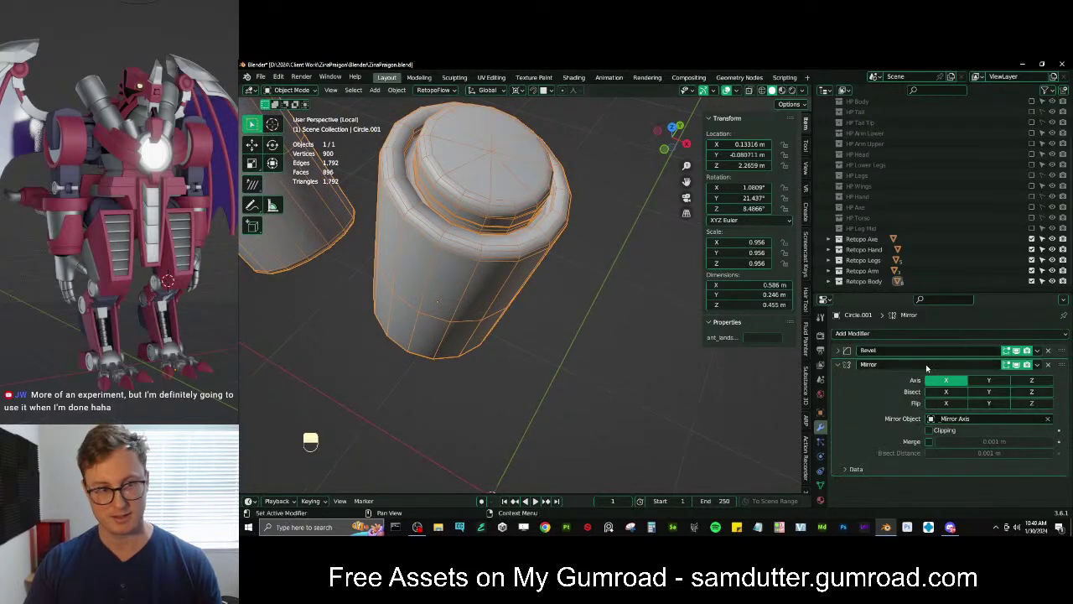
left_click(841, 351)
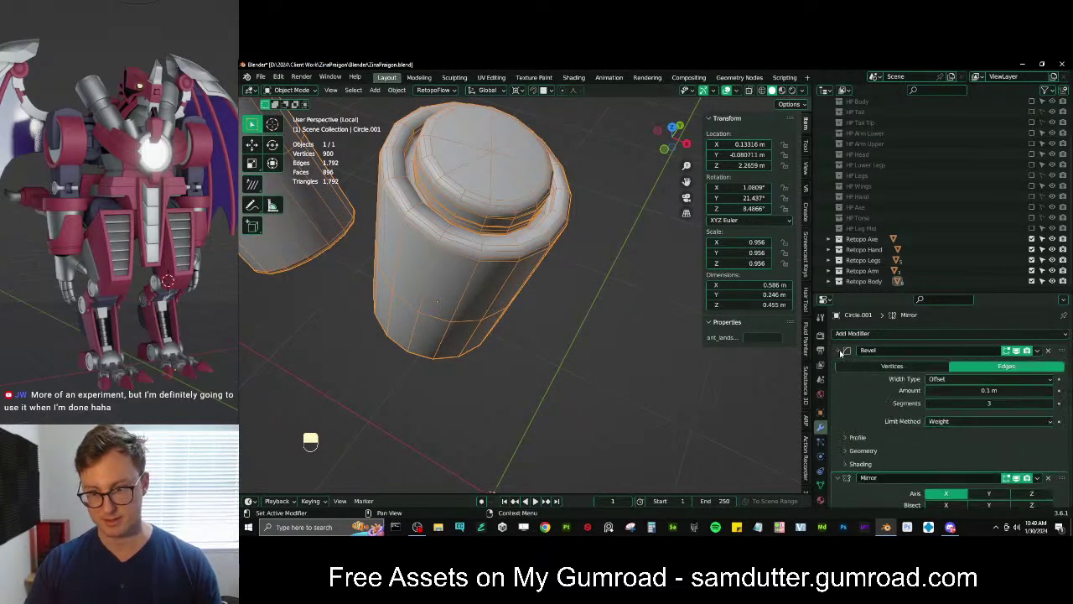
left_click(841, 350)
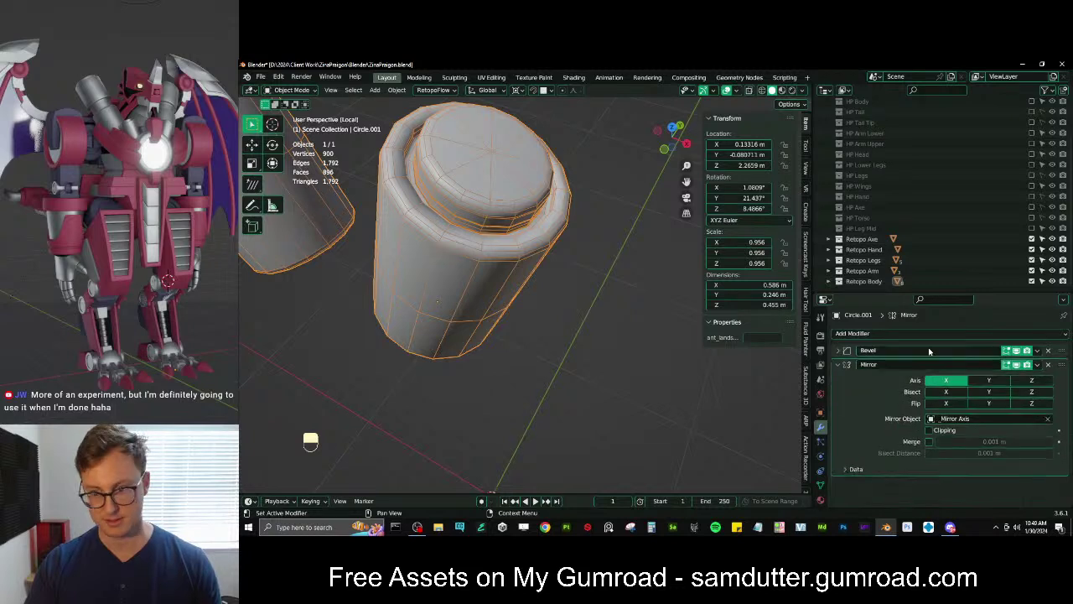
left_click(1037, 351)
left_click(1024, 363)
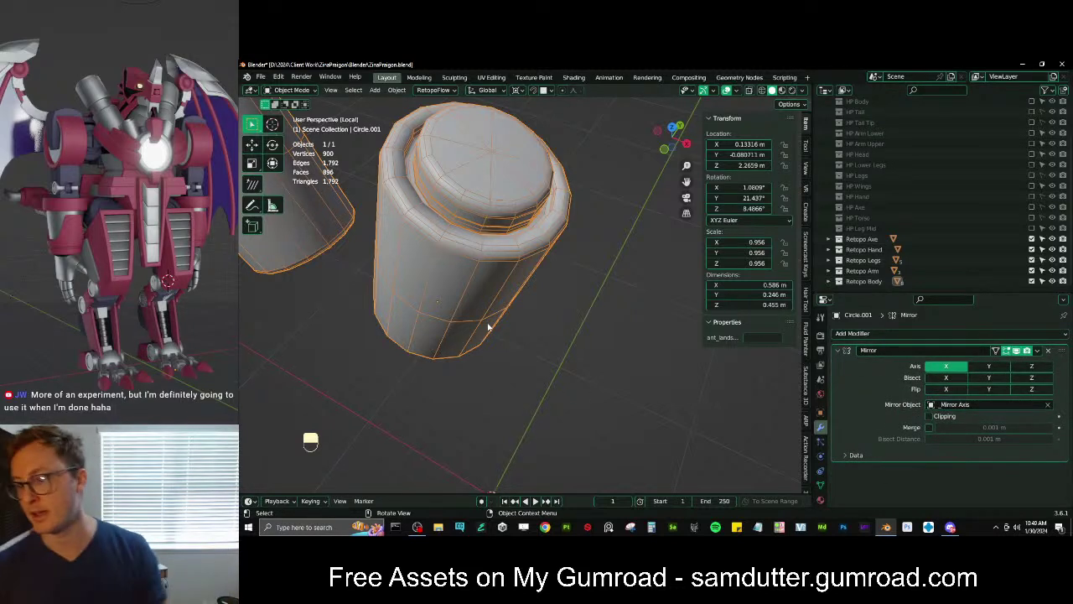
Select the tightly spaced edge loops in the groove around the cylinder's raised cap and dissolve them
key("Tab")
key("Tab")
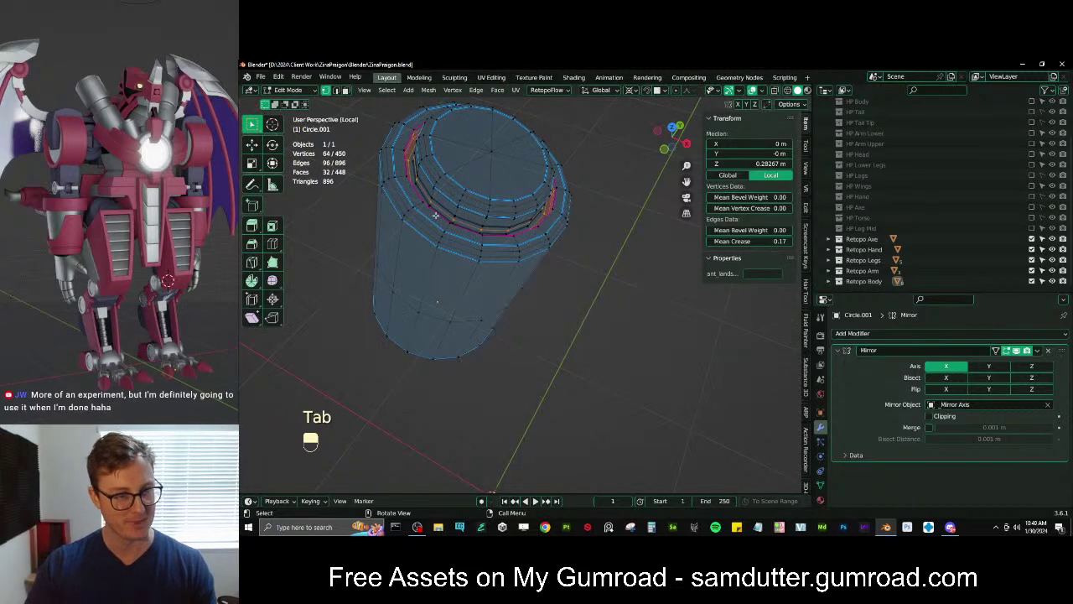
key("Tab")
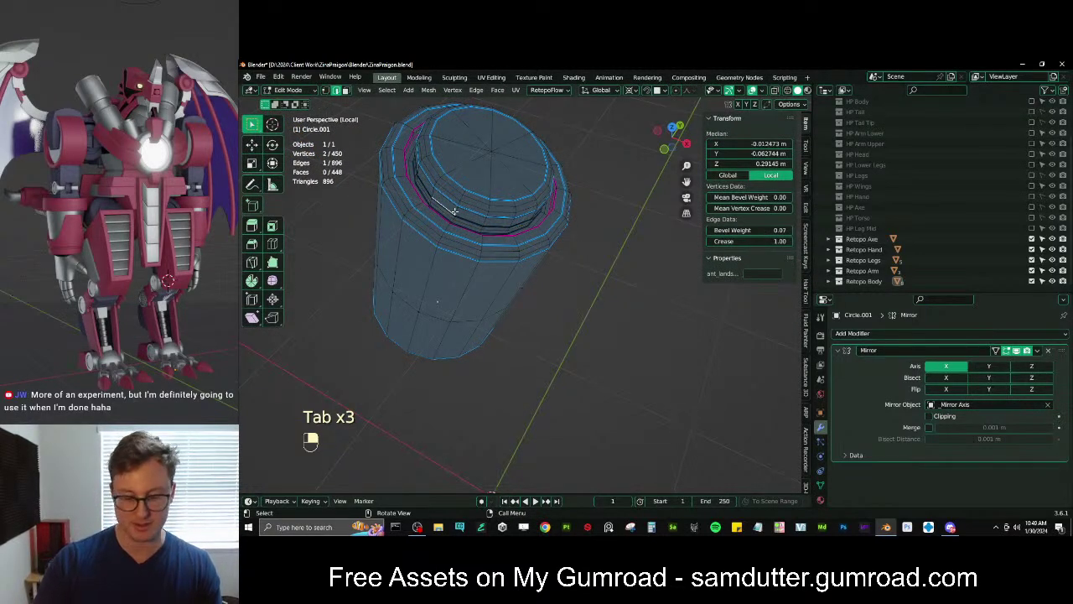
key("KP_Decimal")
scroll(404, 294, "down", 5)
scroll(524, 311, "up", 5)
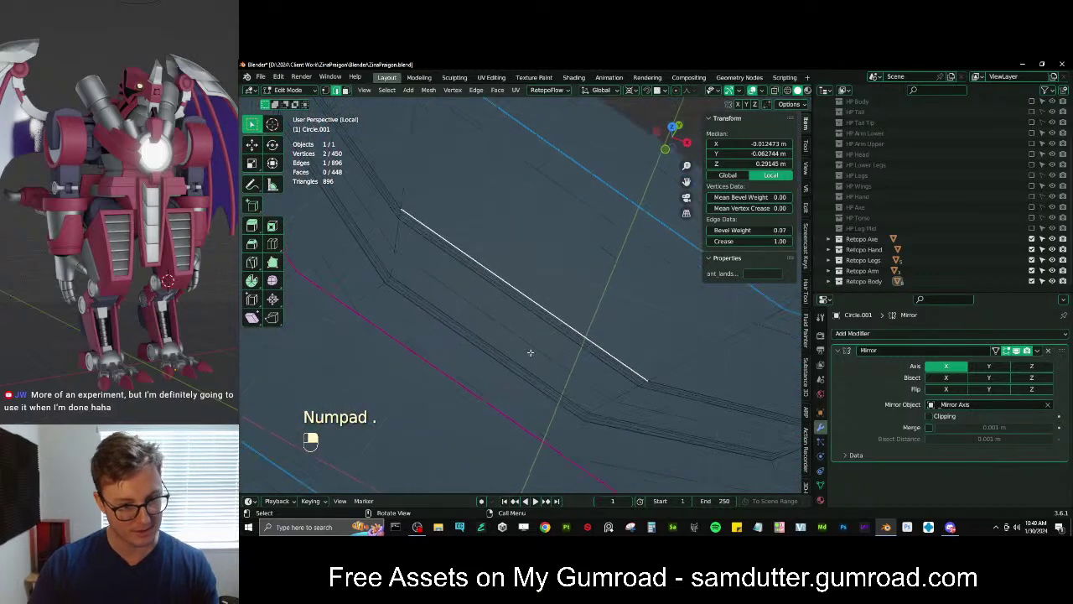
mouse_move(530, 383)
middle_mouse_down()
mouse_move(545, 376)
mouse_move(537, 327)
mouse_move(606, 420)
middle_mouse_up()
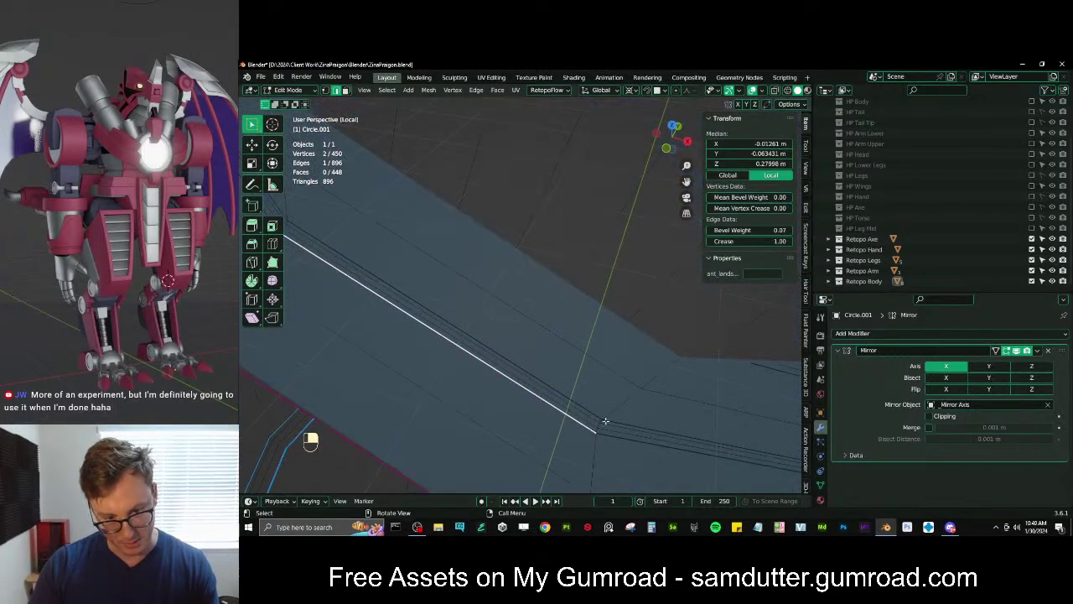
left_click(585, 422, "alt+shift")
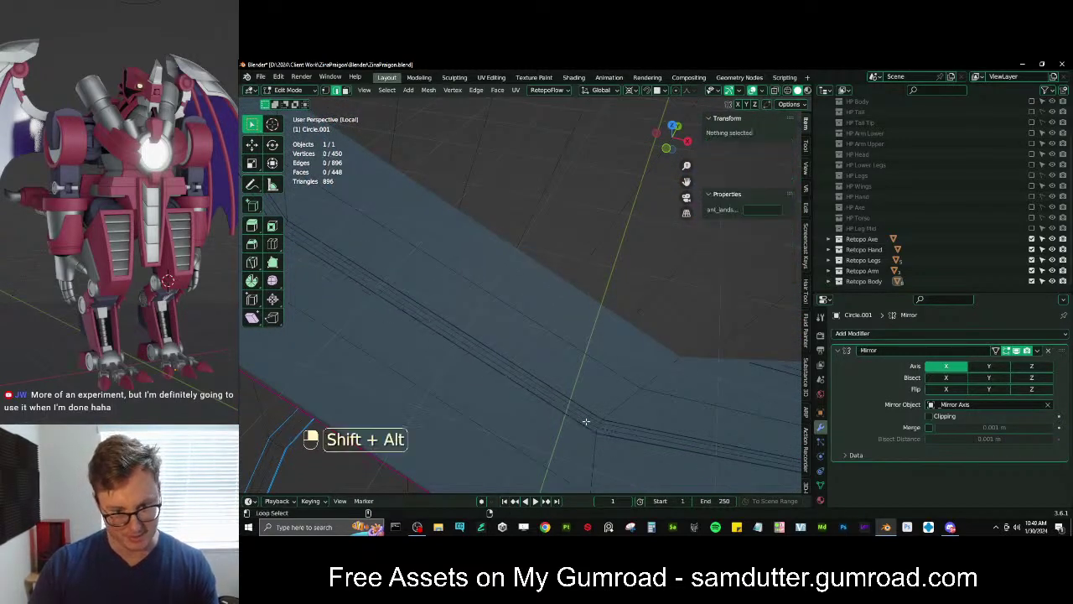
key("x")
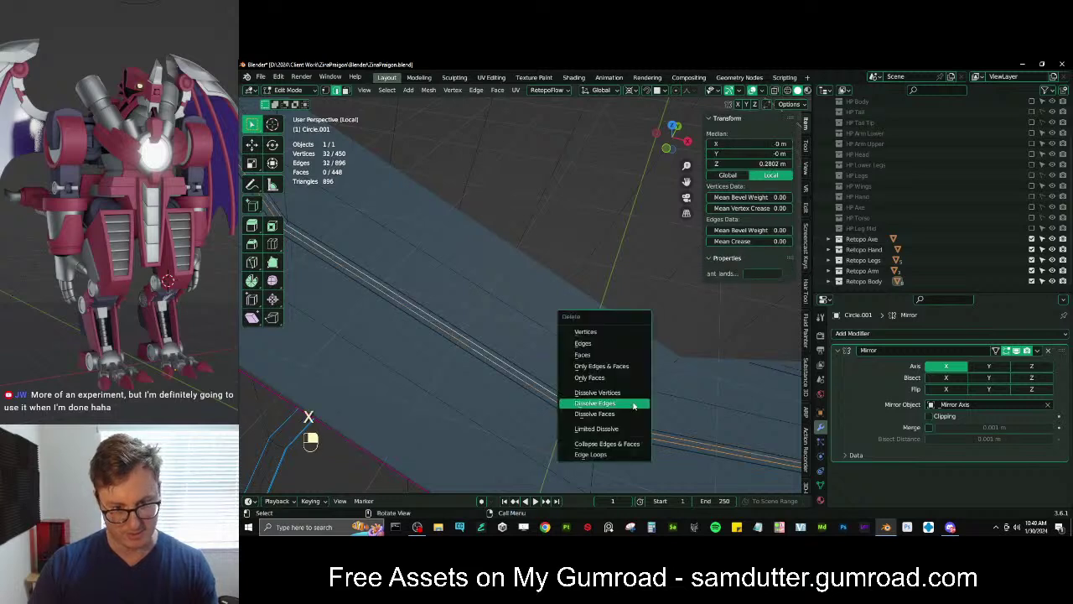
left_click(634, 405)
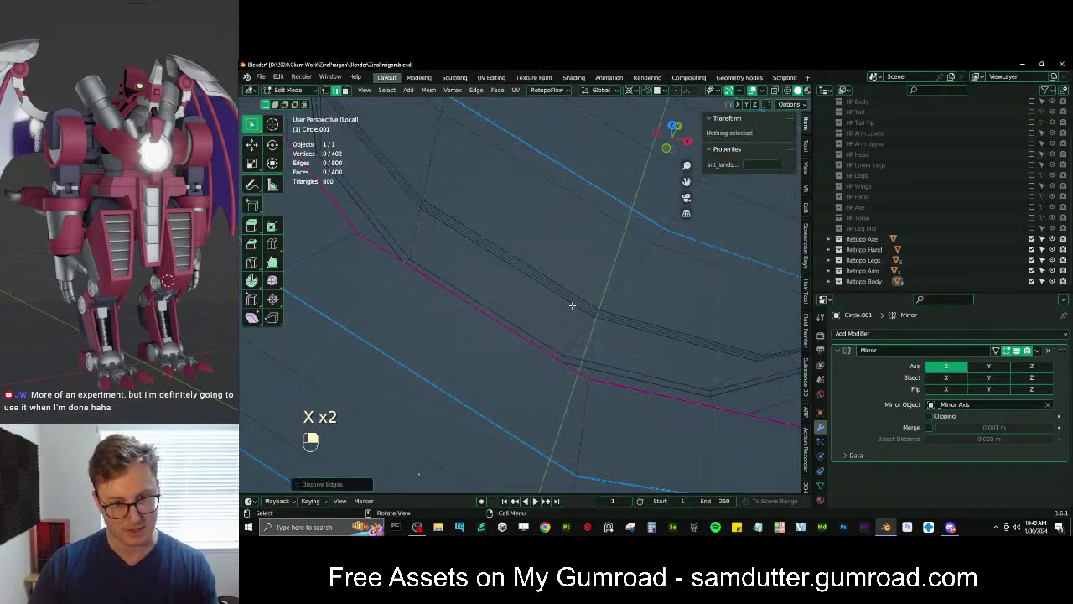
Extend the four closely spaced edges at the base of the cap into full edge loops and dissolve them
left_click(572, 304)
middle_click_drag(574, 306, 589, 305)
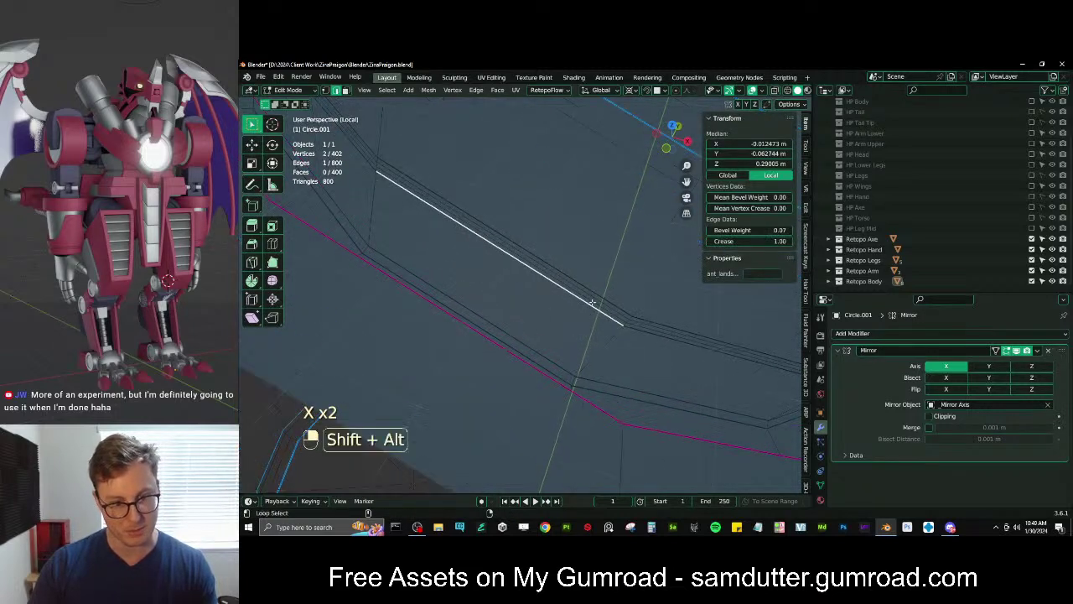
left_click(592, 303, "alt+shift")
left_click(592, 307)
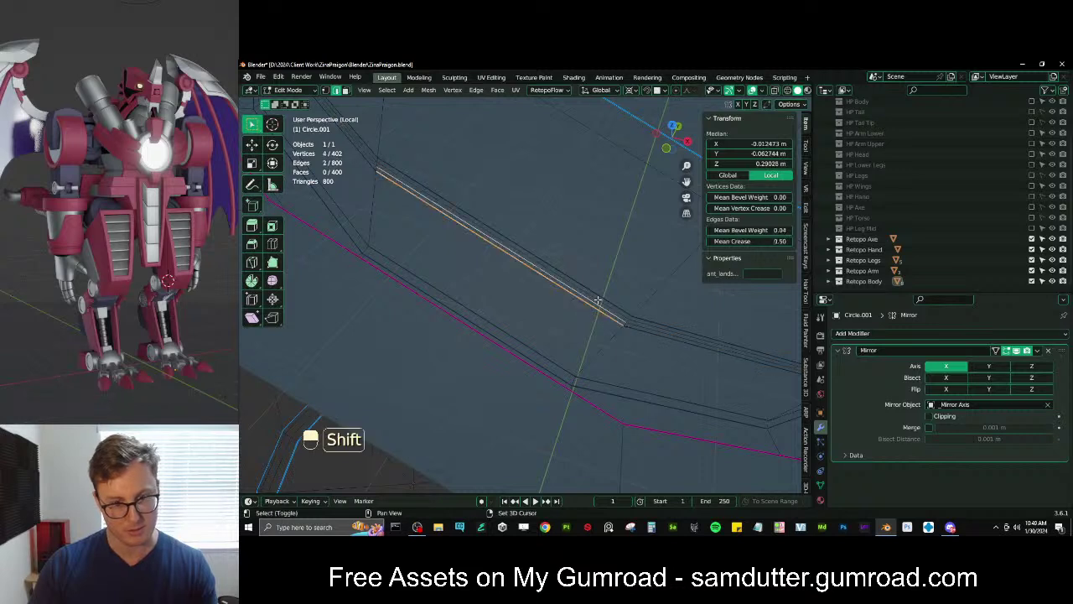
left_click(597, 300, "shift")
middle_click_drag(597, 300, 409, 164)
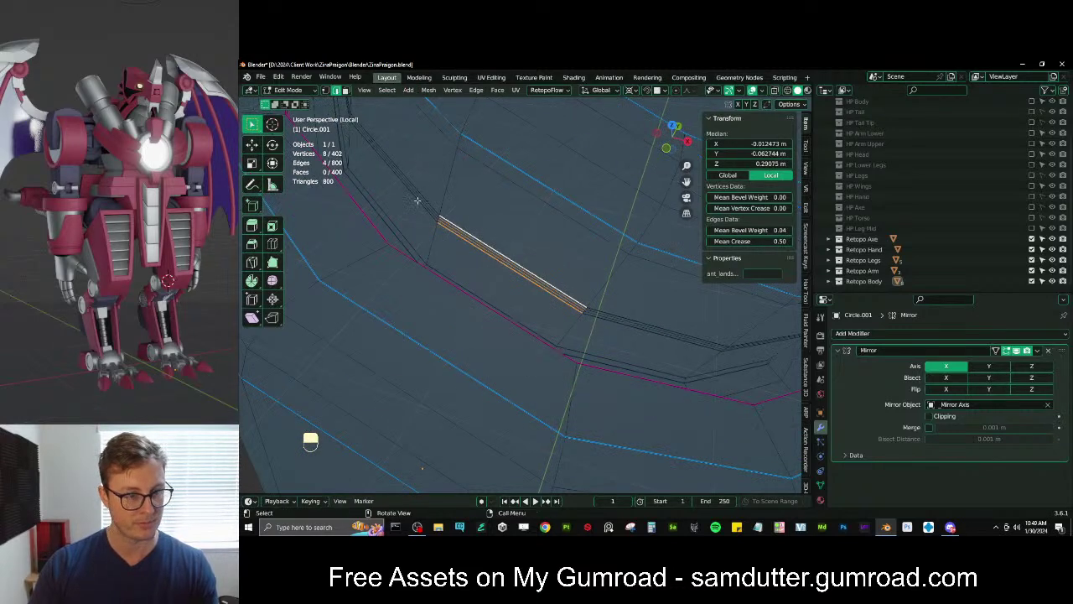
left_click(386, 90)
mouse_move(436, 261)
left_click(520, 260)
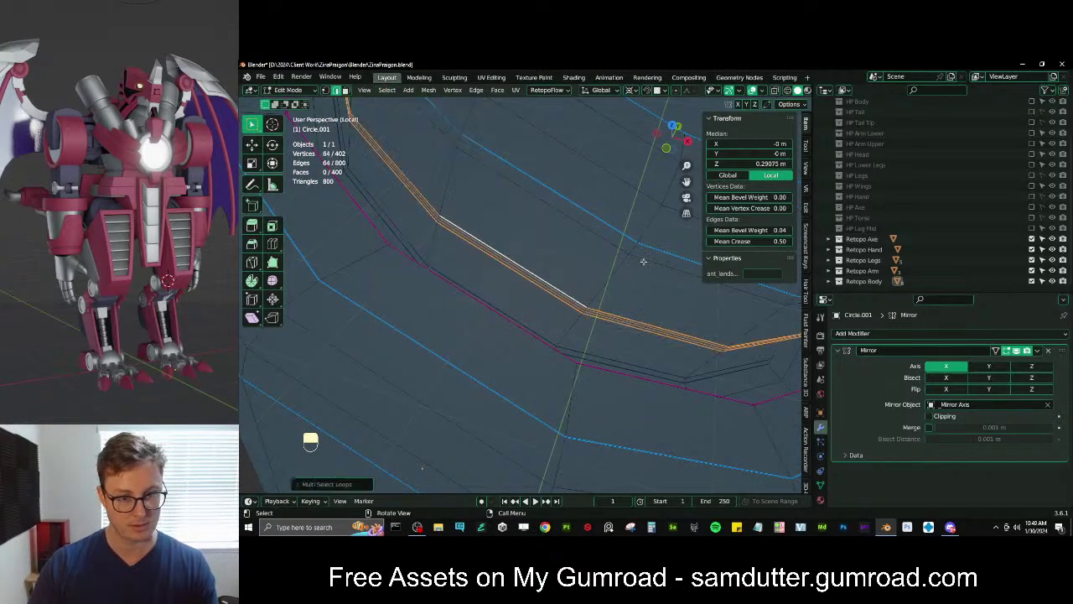
key("x")
left_click(644, 262)
scroll(643, 261, "down", 3)
middle_click_drag(641, 259, 504, 330, "shift")
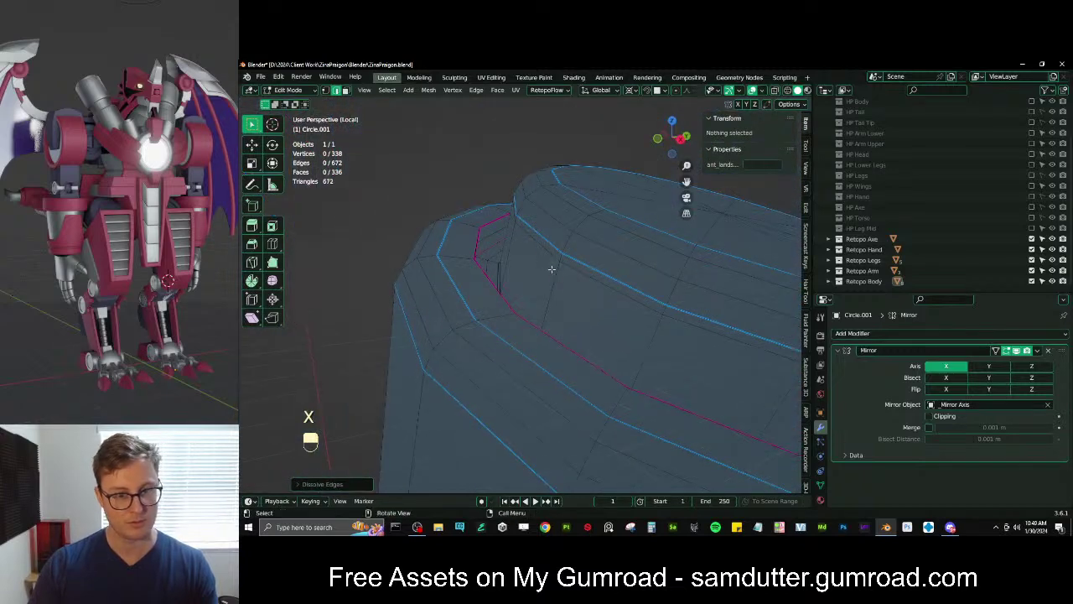
Inspect the groove around the cap and dissolve the extra edge loop beside its creased rim
left_click(582, 272)
key("Tab")
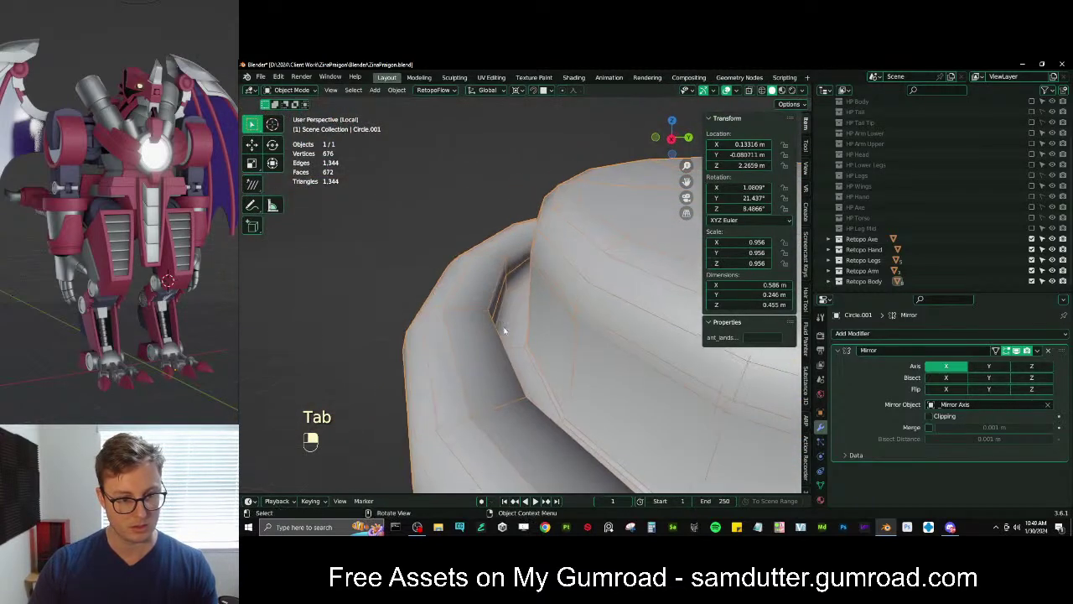
right_click(504, 331)
key("Escape")
key("Tab")
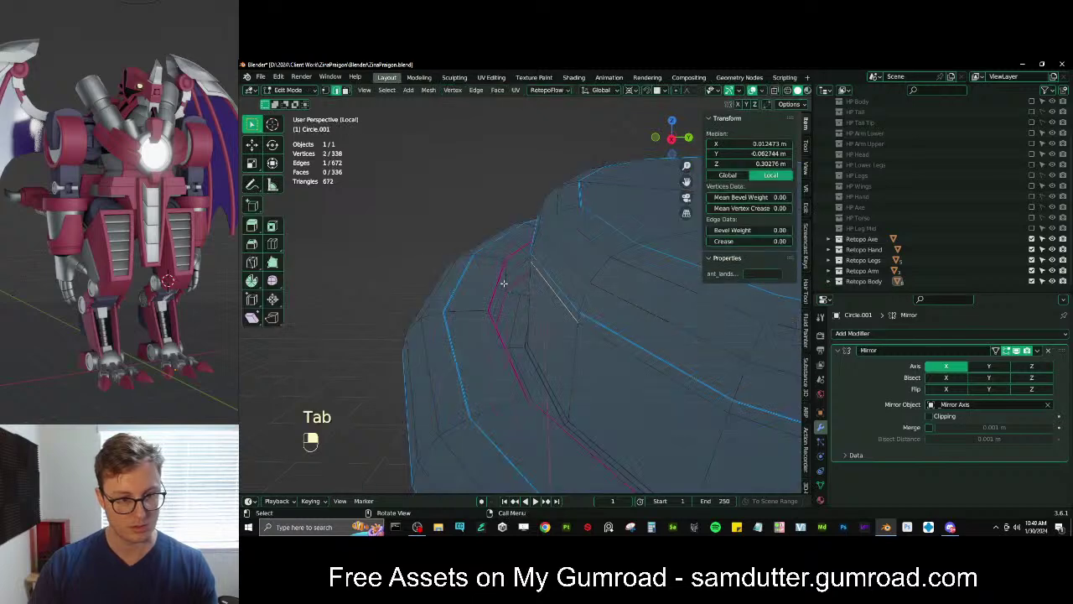
left_click(503, 283, "alt+shift")
key("x")
left_click(493, 283)
Select the creased edge loop on the groove's outer rim and give it a narrow one-segment bevel
left_click(493, 277)
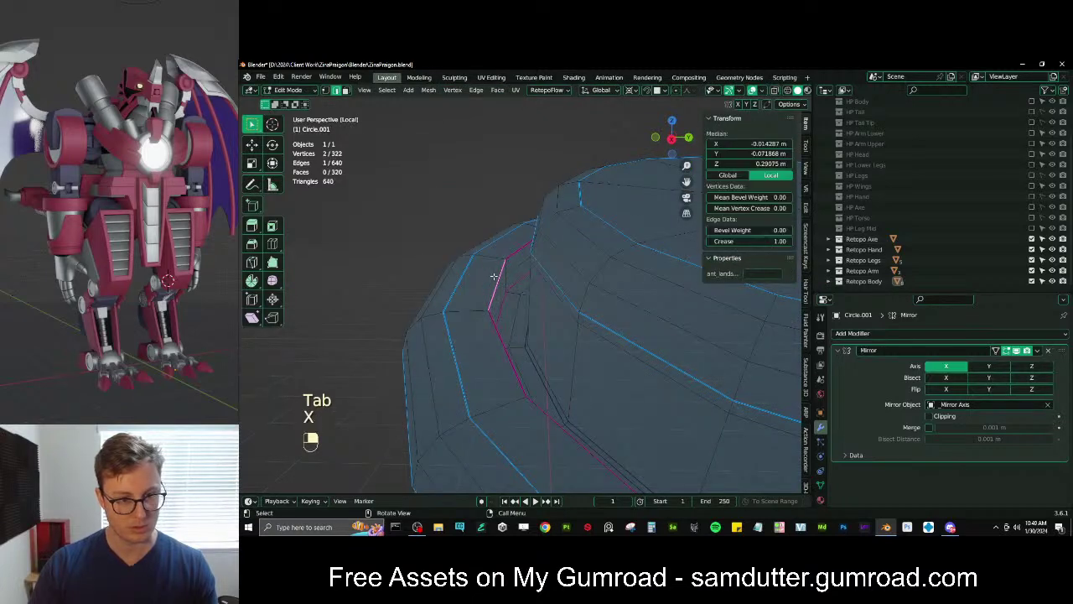
key("ctrl+b")
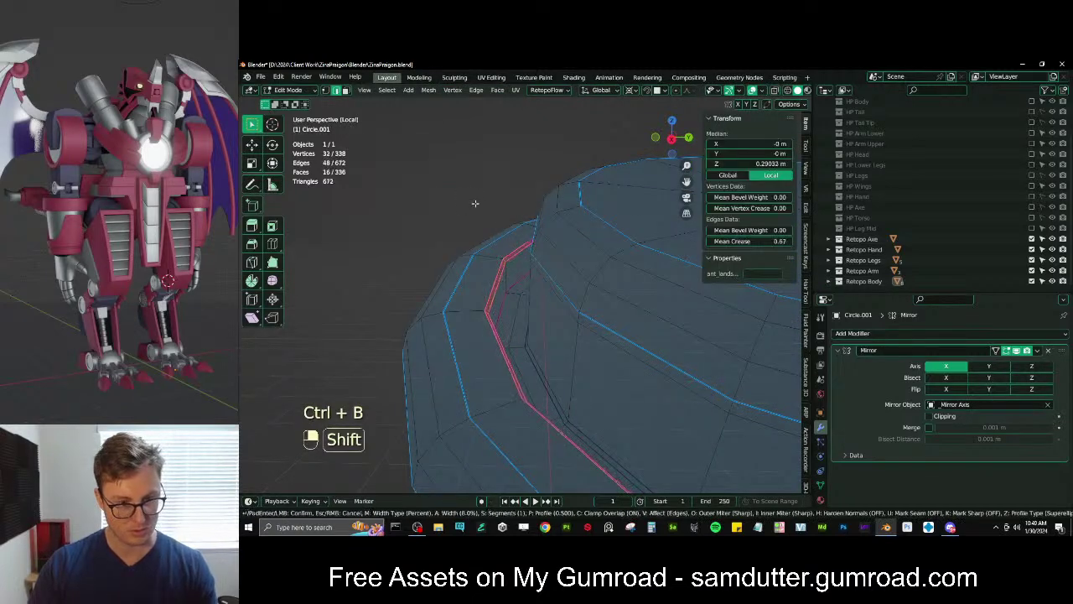
left_click(474, 203)
Check the bevelled rim and dissolve the edge loop around the side of the cylinder's raised cap
key("Tab")
middle_click_drag(496, 244, 503, 290)
key("Tab")
left_click(501, 286, "alt+shift")
key("x")
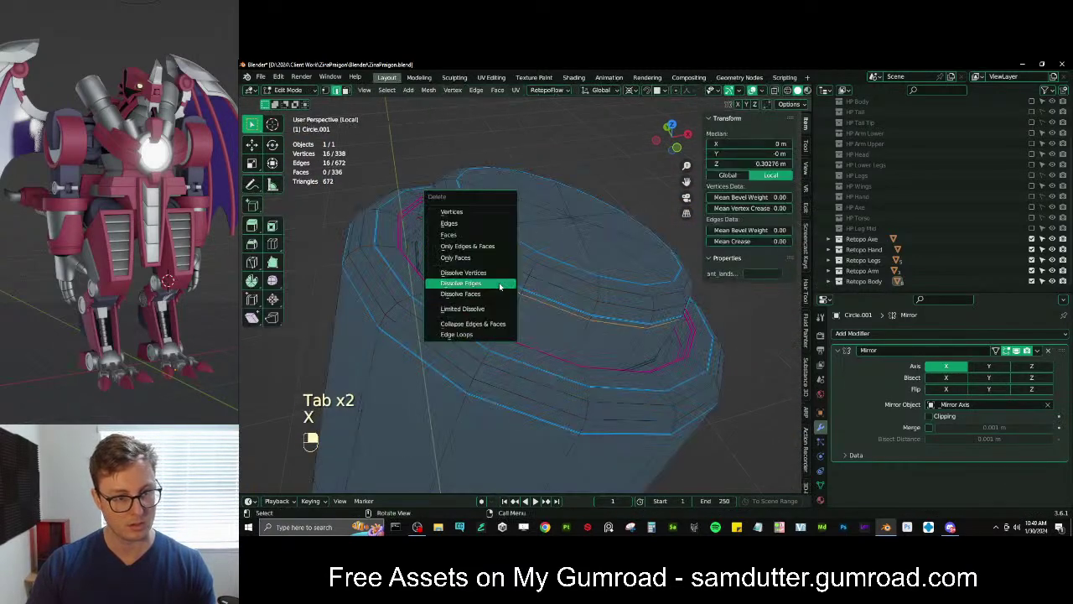
left_click(500, 286)
Dissolve one more extra edge loop in the groove between the cap and the creased rim
key("Tab")
middle_click_drag(443, 304, 397, 290)
key("Tab")
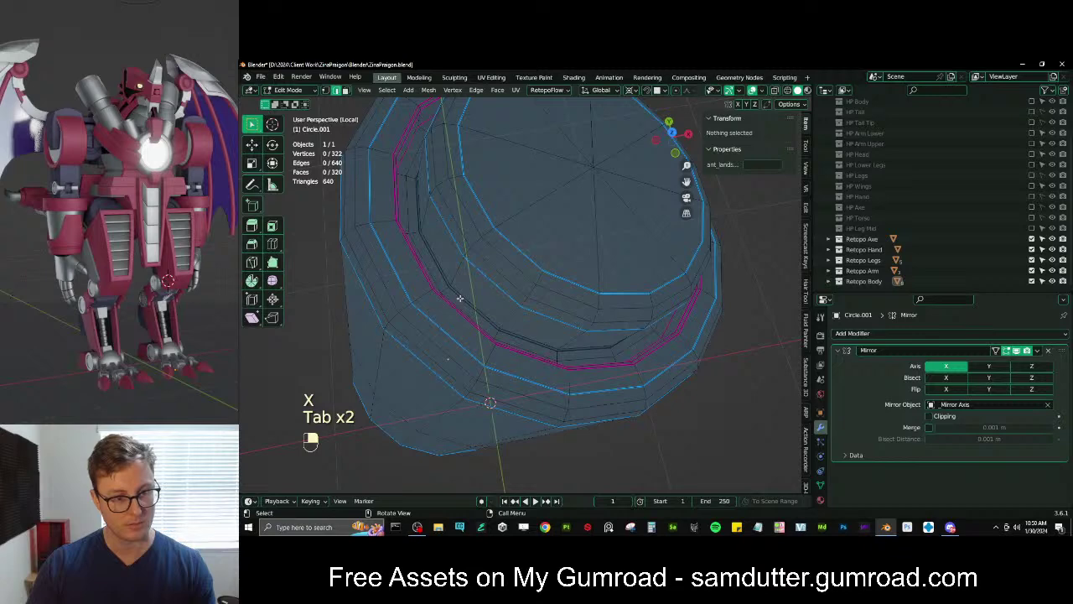
left_click(459, 298)
scroll(465, 312, "up", 3)
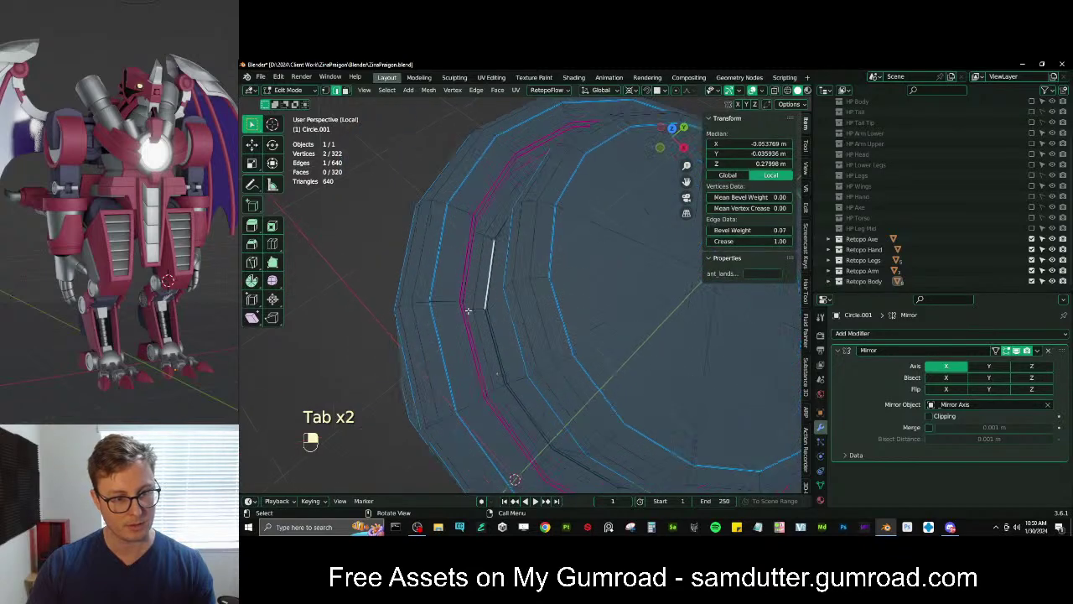
left_click(462, 327, "alt+shift")
key("x")
left_click(462, 327)
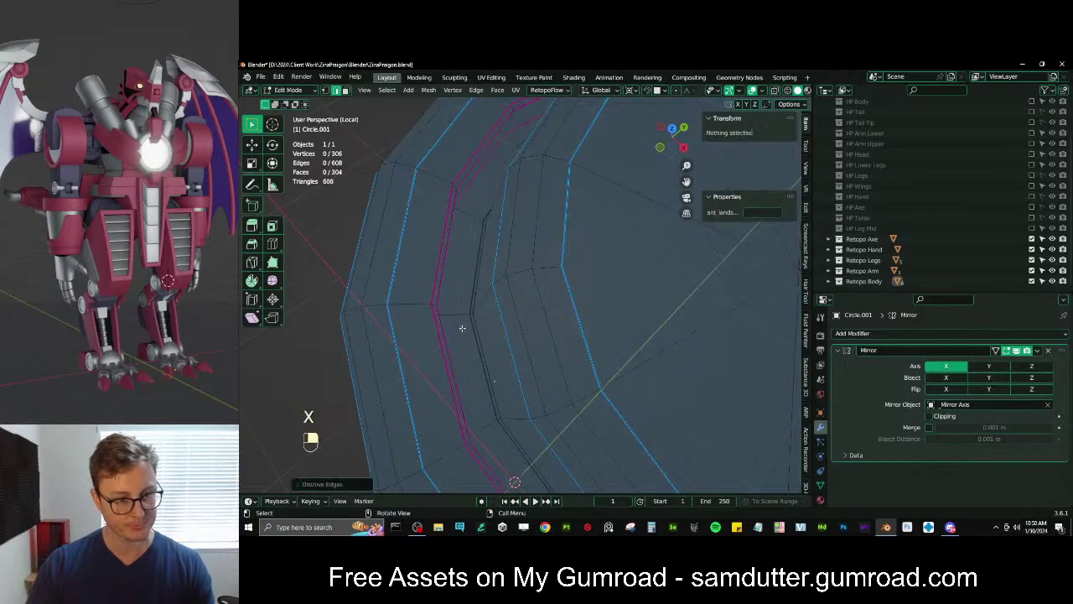
Grow the selection three times from the centre vertex of the cylinder's opposite end face and dissolve the selected edges
middle_click_drag(462, 328, 589, 277)
scroll(611, 264, "down", 8)
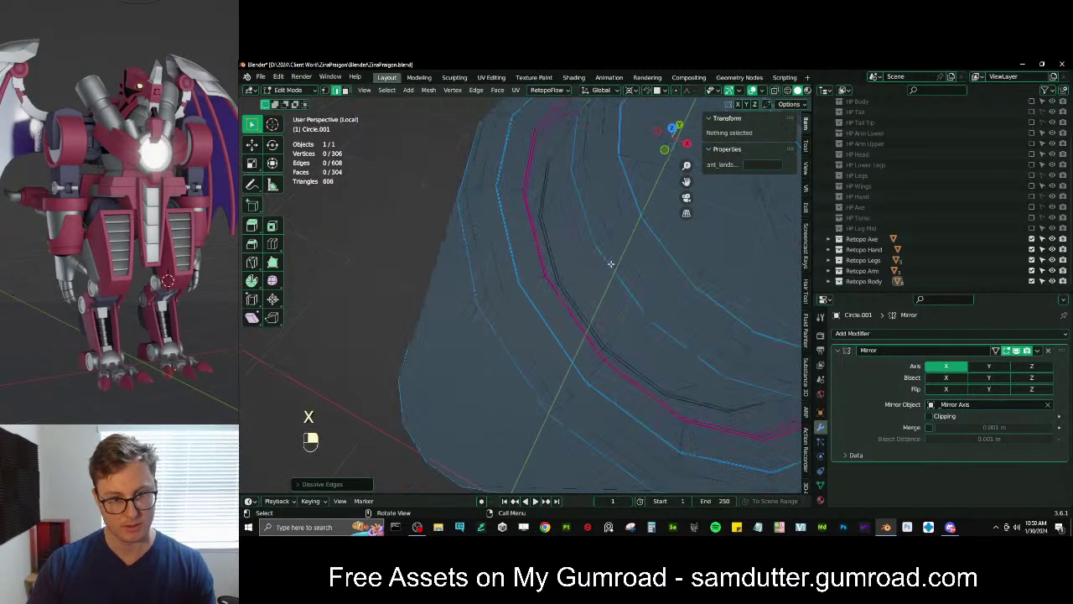
key("Tab")
middle_click_drag(563, 319, 541, 314)
middle_click_drag(540, 314, 415, 319, "shift")
scroll(462, 364, "up", 2)
key("Tab")
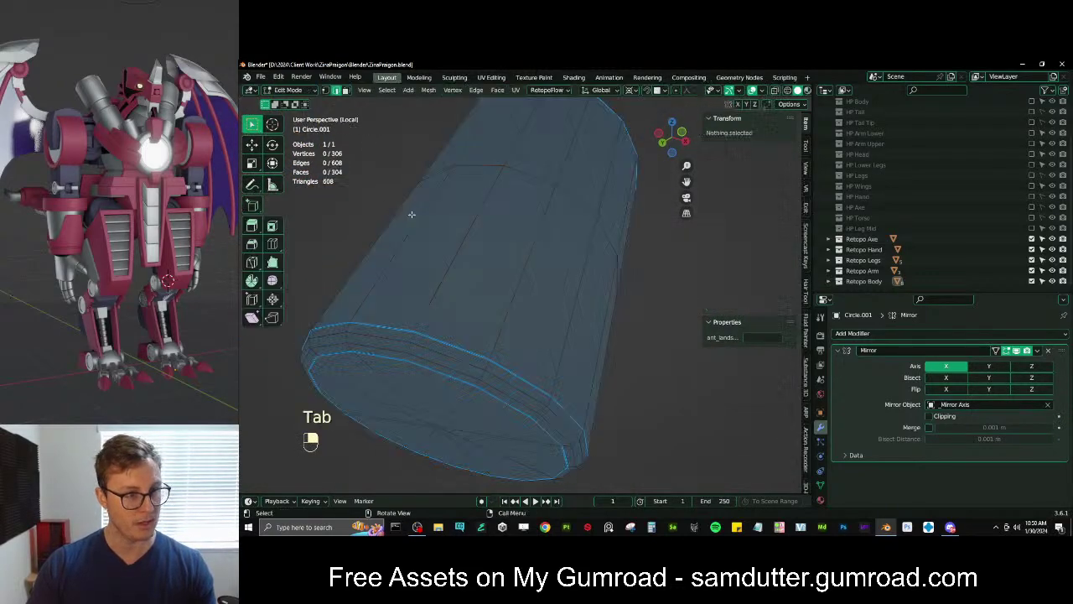
left_click(429, 408)
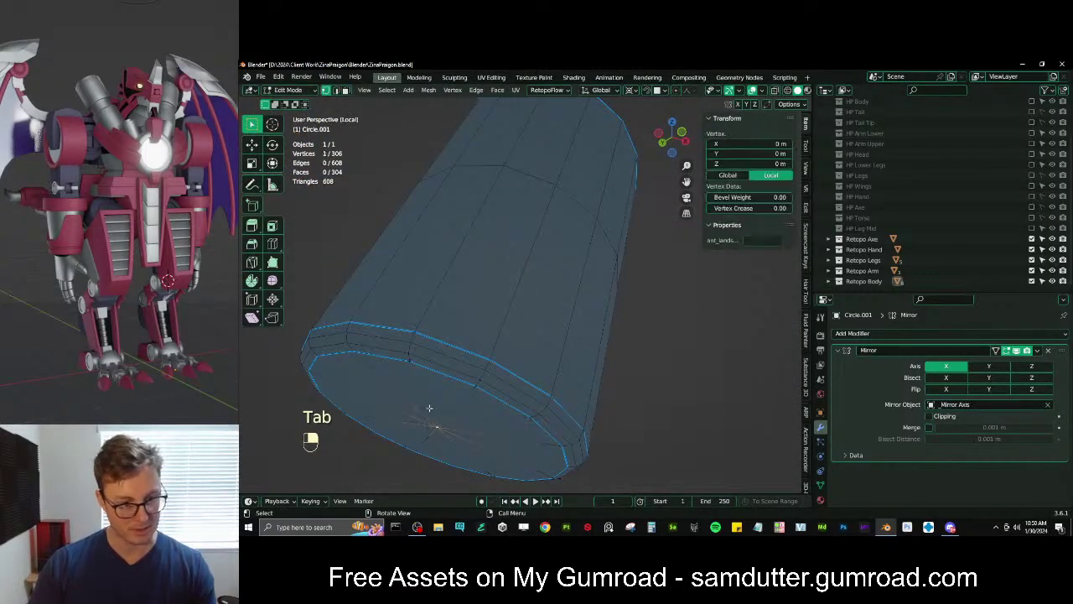
key("ctrl+KP_Add")
key("ctrl+KP_Add")
key("ctrl+KP_Add")
key("x")
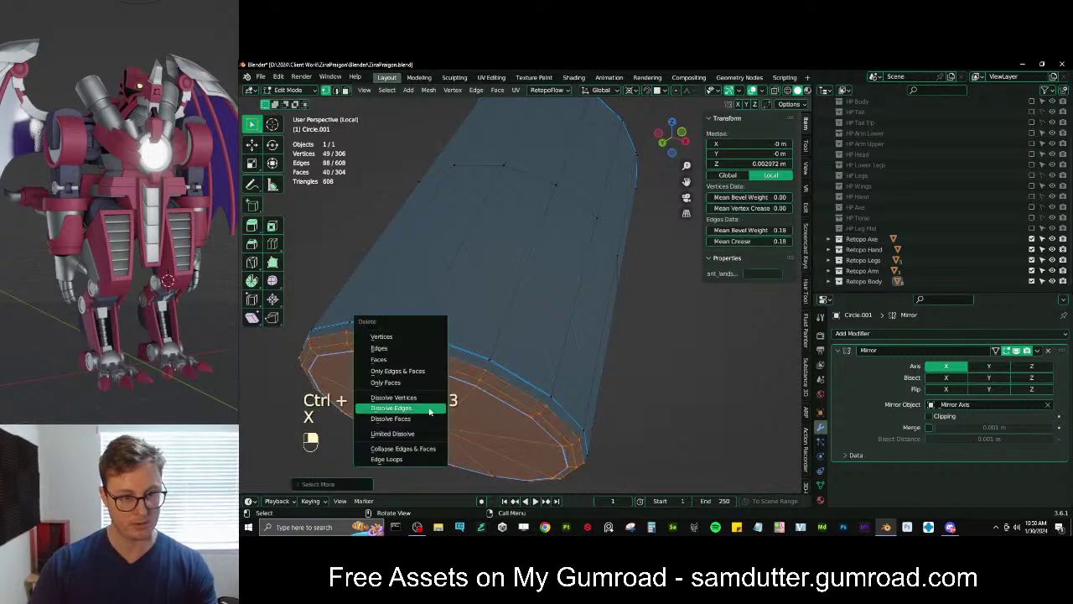
left_click(429, 408)
Return to the full model and isolate the larger stepped cylinder behind the chest in local view
key("Tab")
scroll(489, 249, "down", 3)
key("slash")
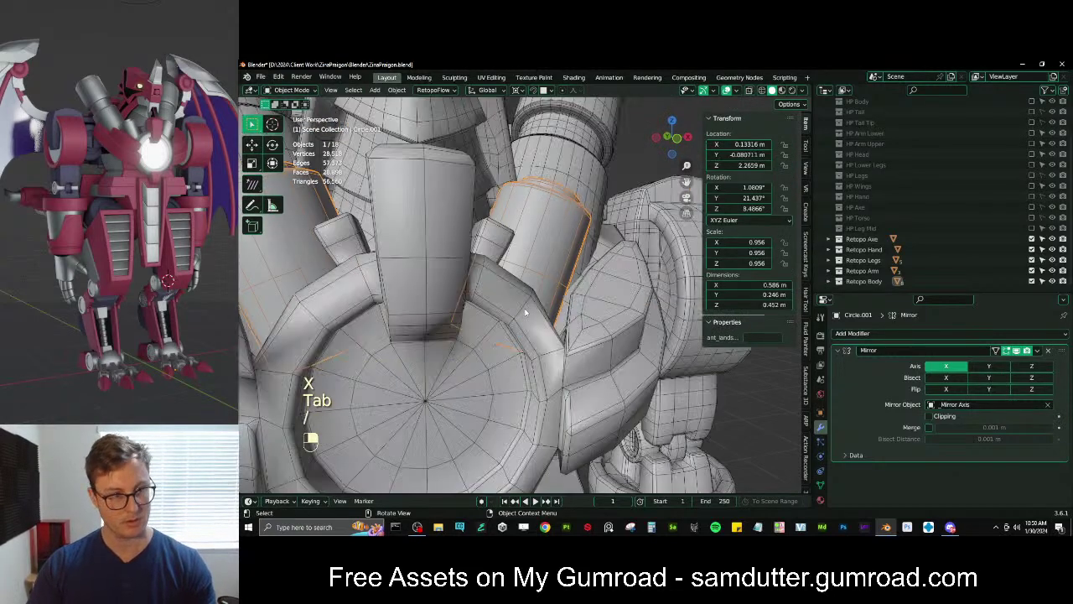
scroll(526, 312, "down", 5)
middle_click_drag(465, 288, 421, 300)
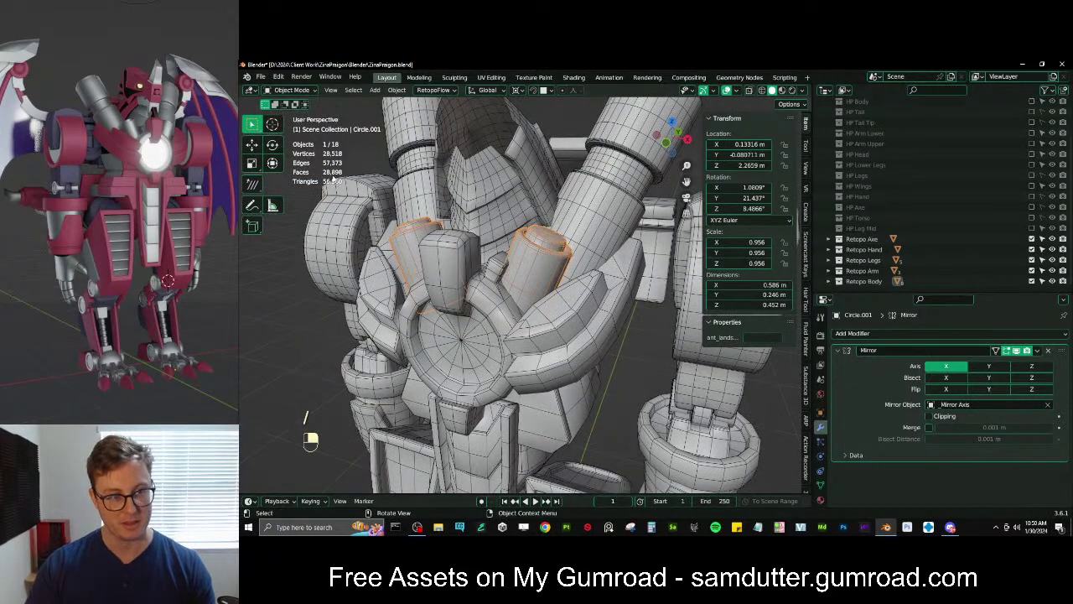
middle_click_drag(591, 216, 492, 283)
left_click(555, 221)
scroll(492, 284, "up", 3)
key("slash")
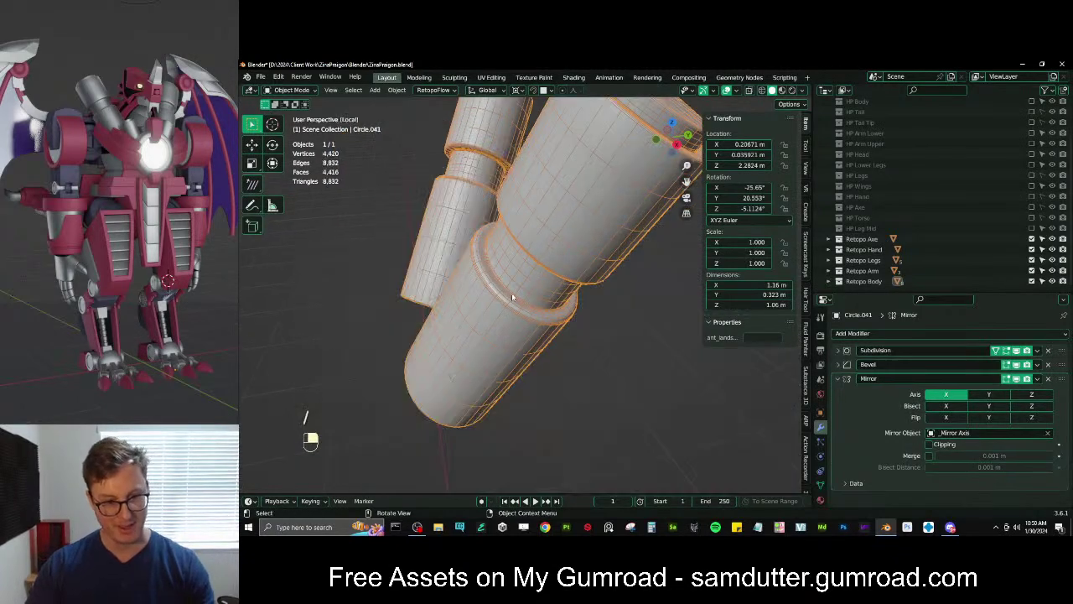
key("Tab")
key("Tab")
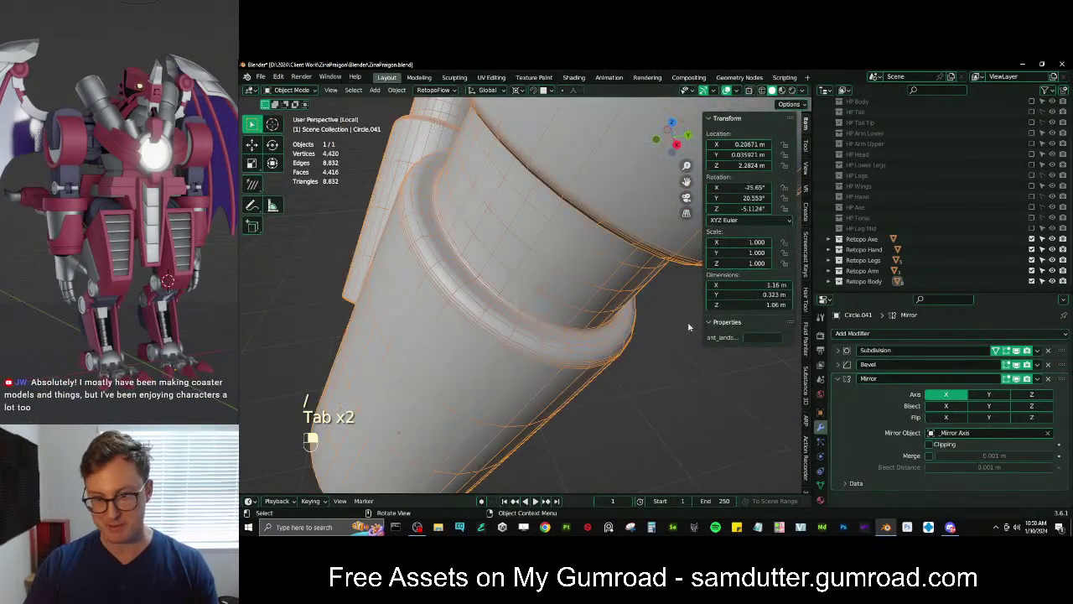
scroll(541, 303, "down", 5)
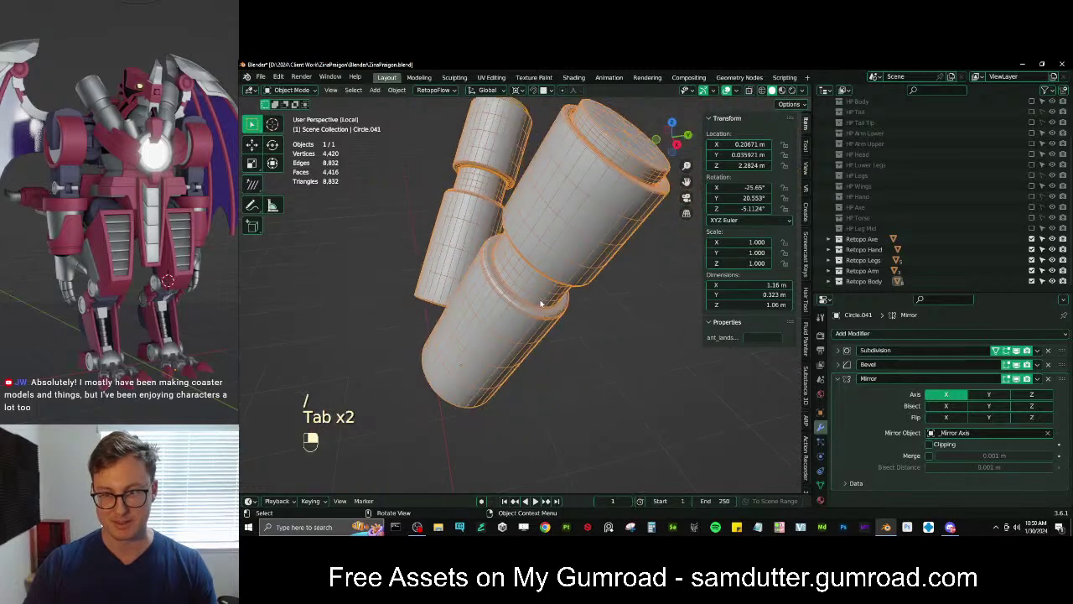
Set the Subdivision modifier's viewport level to 1 and apply the modifier
left_click(838, 351)
left_click(930, 380)
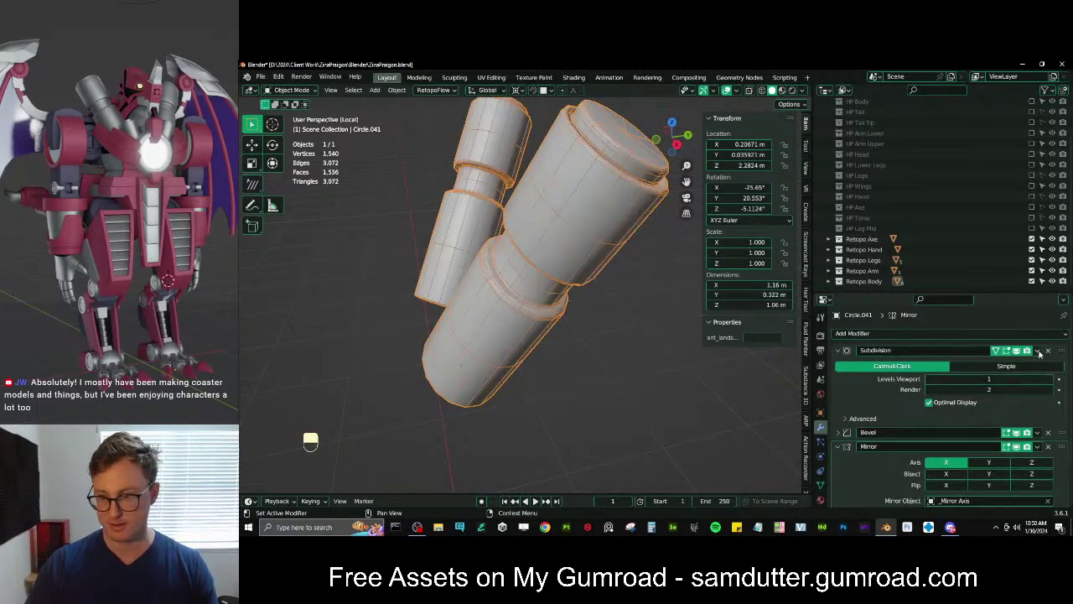
left_click(1038, 350)
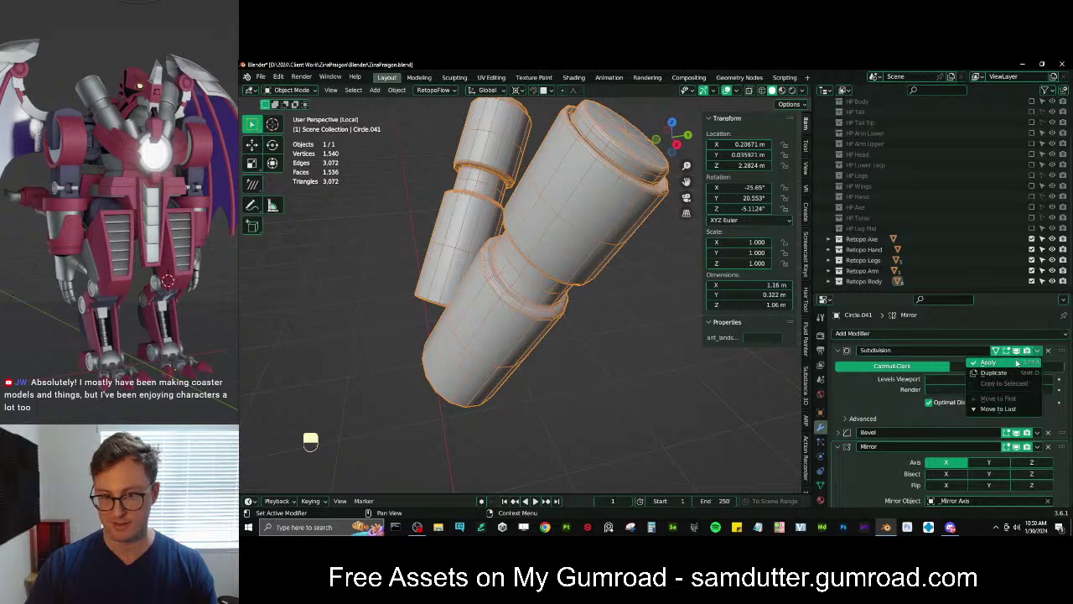
left_click(1017, 362)
Check the Bevel modifier's settings and apply it, keeping only the Mirror modifier
left_click(838, 365)
left_click(840, 351)
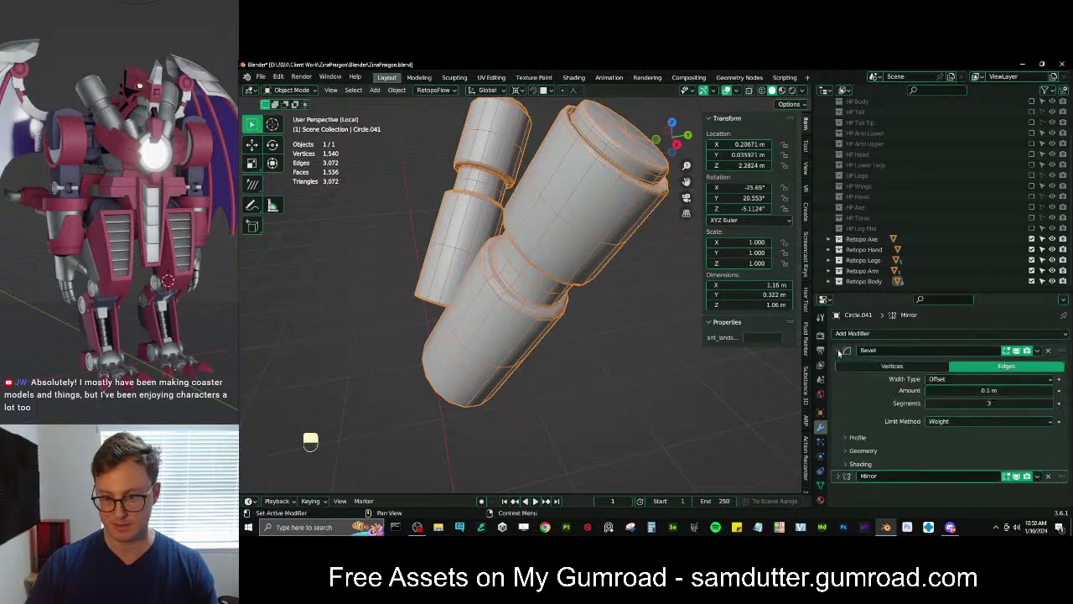
left_click(839, 351)
left_click(1038, 350)
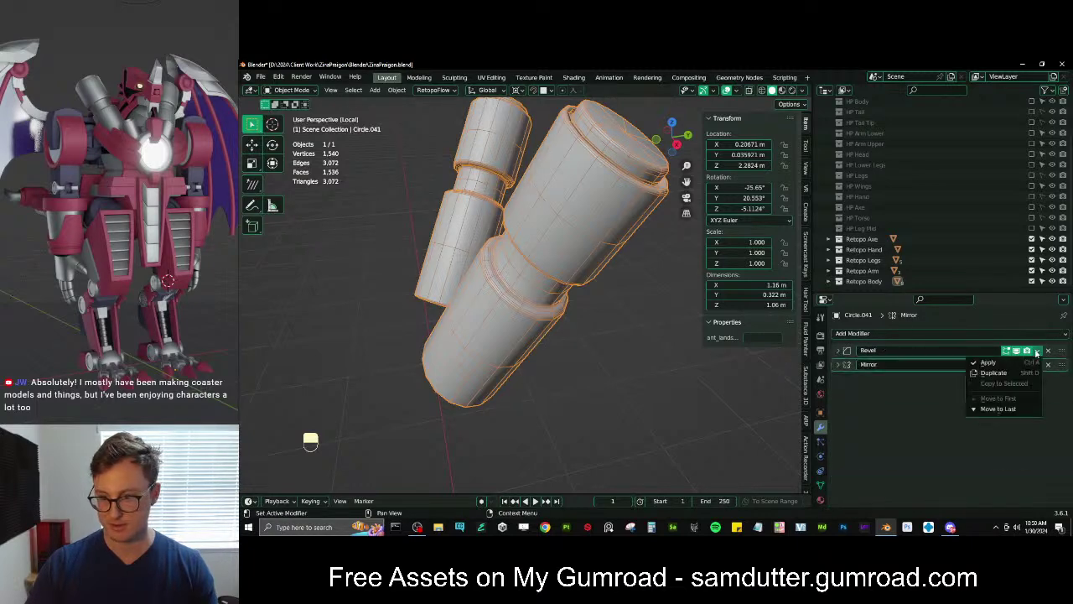
left_click(1013, 361)
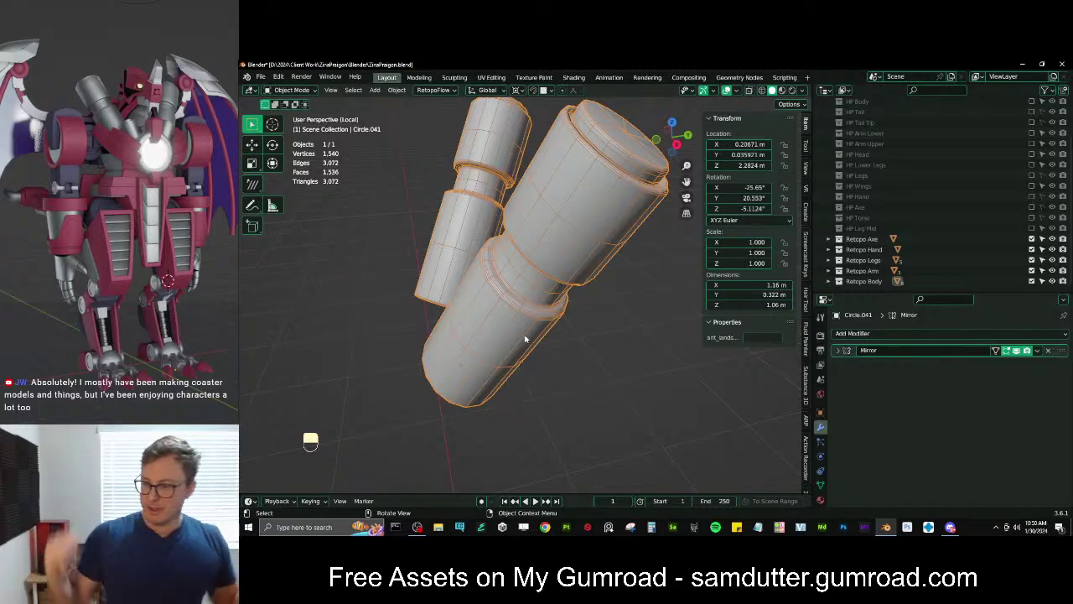
Apply the stepped cylinder's transforms and edit its mesh in edge selection mode
key("Tab")
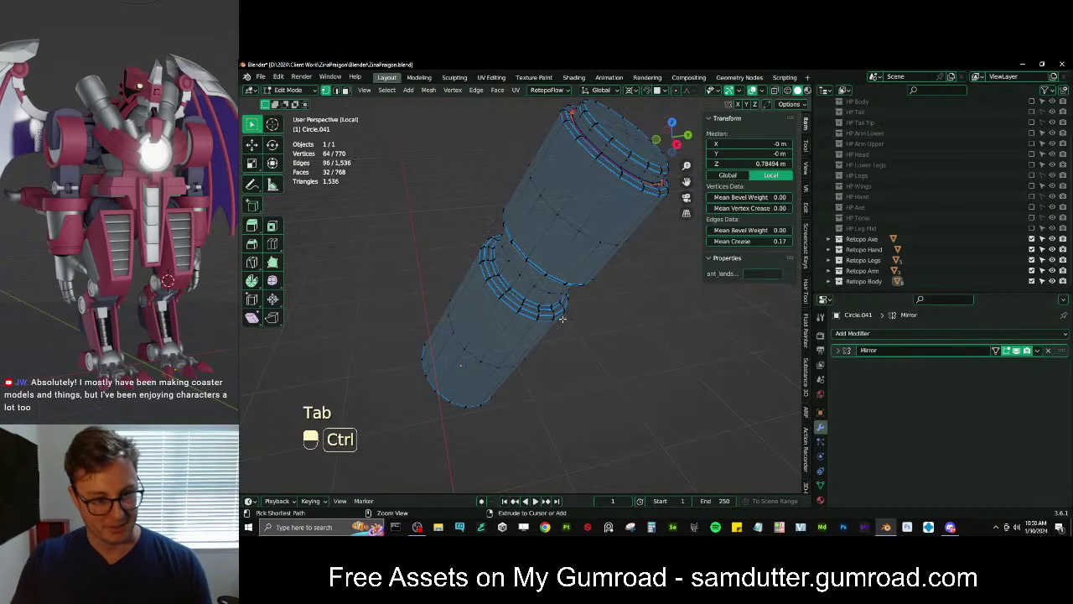
key("Tab")
key("ctrl+a")
left_click(573, 326)
key("Tab")
scroll(518, 307, "up", 7)
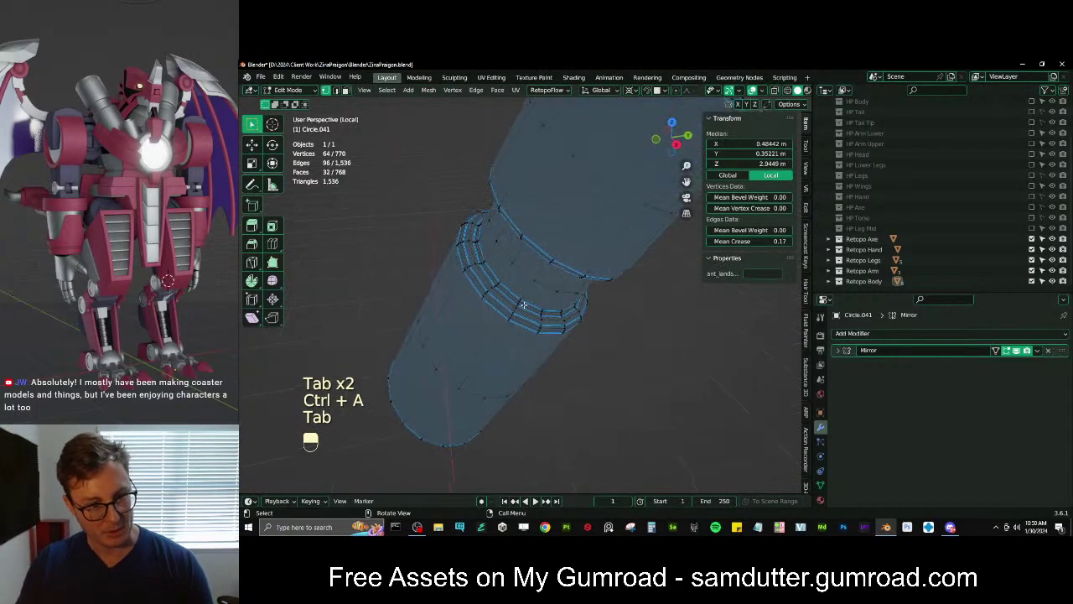
middle_click_drag(508, 320, 548, 307)
left_click(338, 91)
Select seven closely spaced edges in the groove around the raised cap, extend them into full loops and dissolve them
scroll(511, 251, "up", 2)
scroll(496, 253, "down", 4)
scroll(549, 308, "up", 3)
left_click(502, 330)
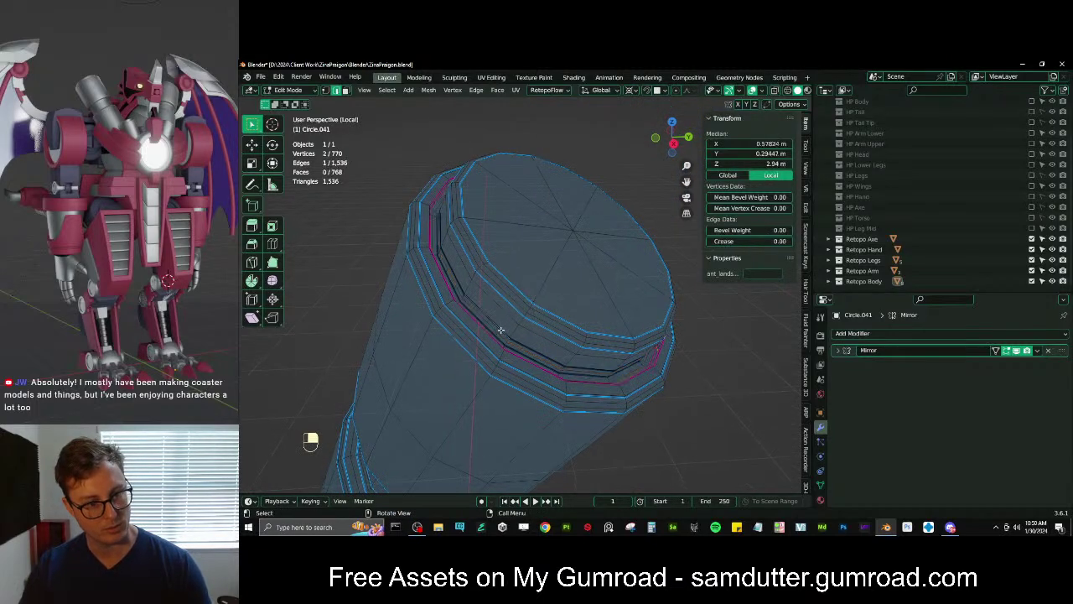
key("KP_Decimal")
scroll(522, 318, "up", 2)
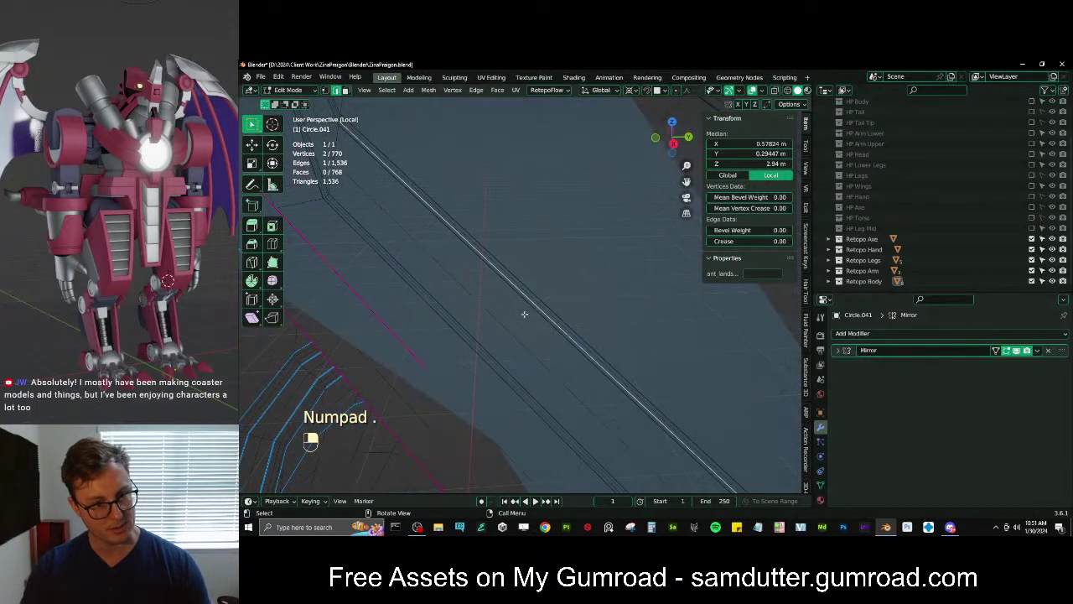
left_click(534, 309)
key("b")
left_click_drag(558, 322, 505, 364)
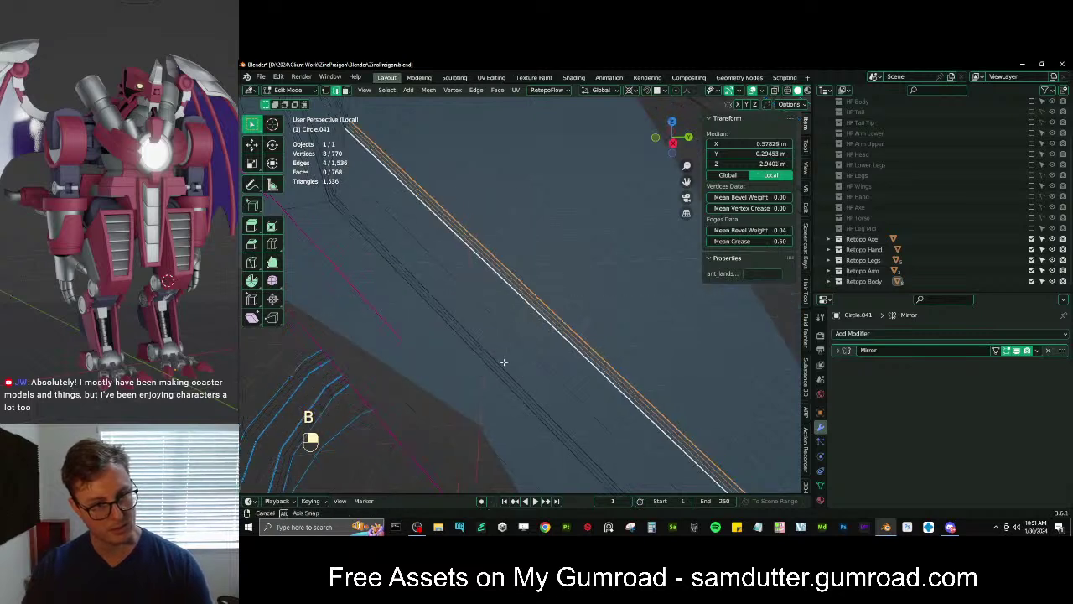
left_click(500, 370, "shift")
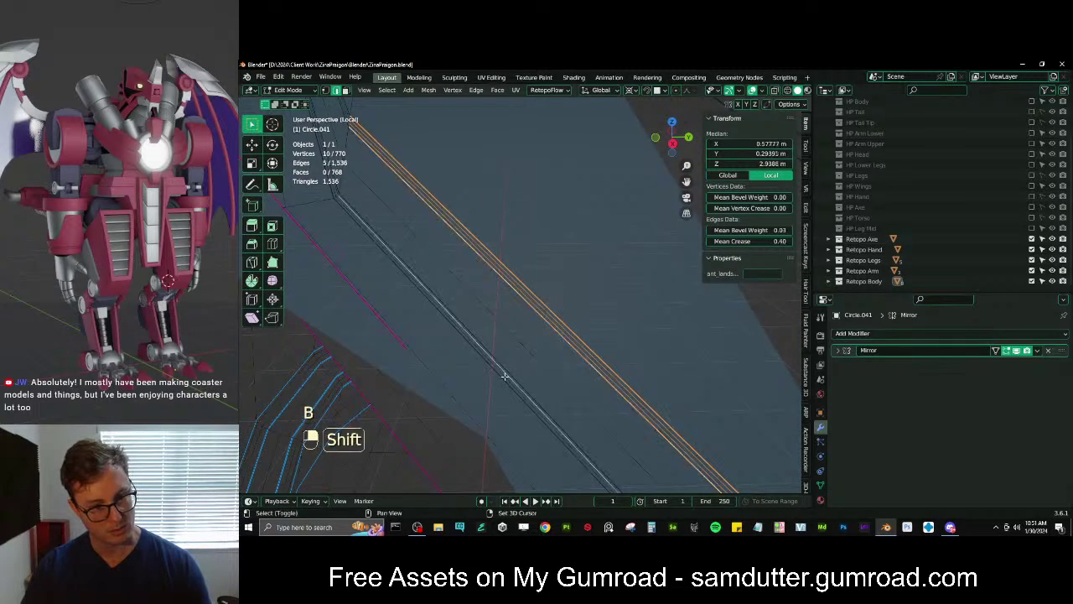
middle_click_drag(540, 345, 539, 318)
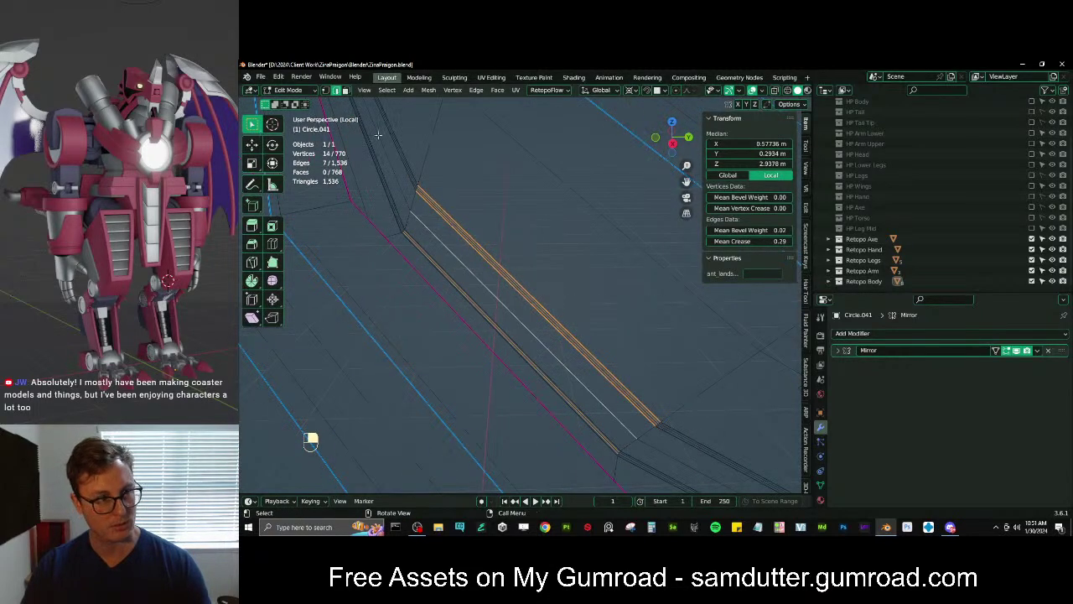
left_click(387, 90)
mouse_move(453, 261)
left_click(516, 261)
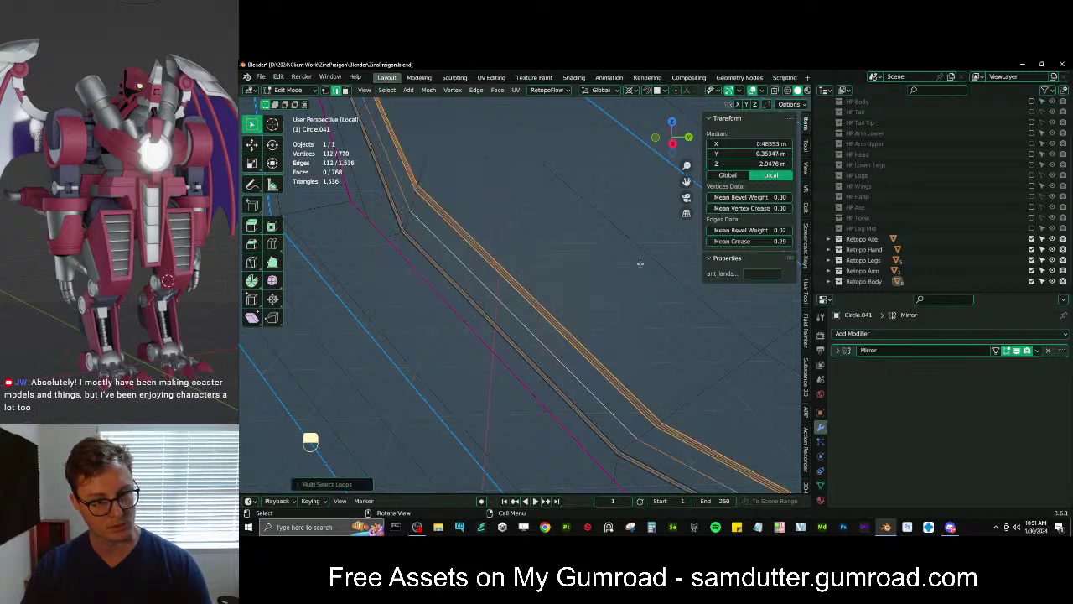
key("x")
left_click(637, 266)
middle_click_drag(637, 266, 476, 211)
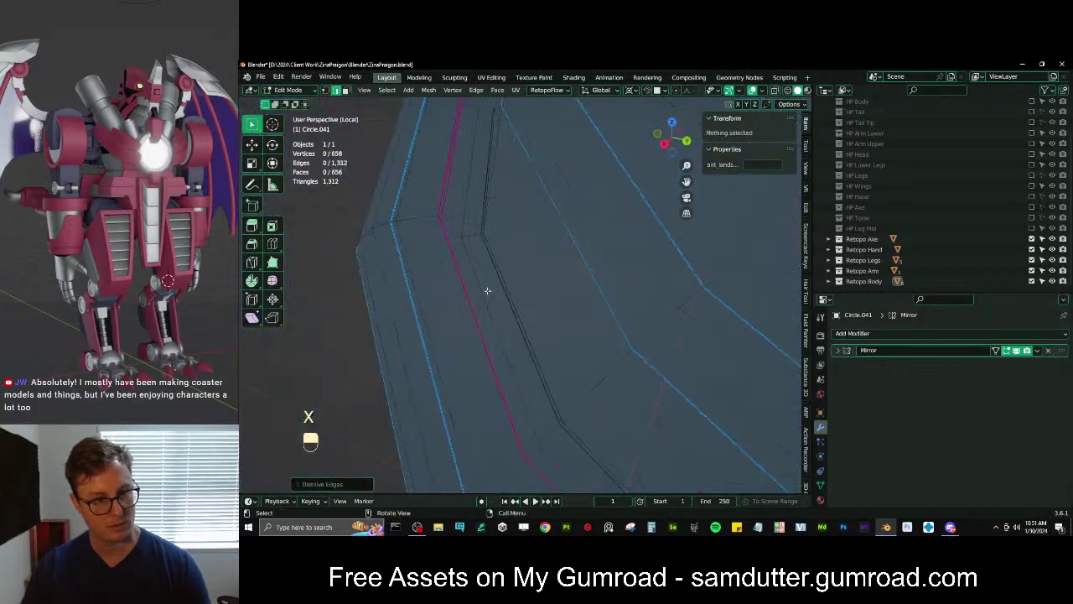
Dissolve the two extra edge loops beside the creased outer rim of the groove
left_click(488, 291, "alt+shift")
left_click(487, 291, "alt+shift")
left_click(489, 291, "alt+shift")
key("x")
left_click(491, 293)
left_click(486, 206)
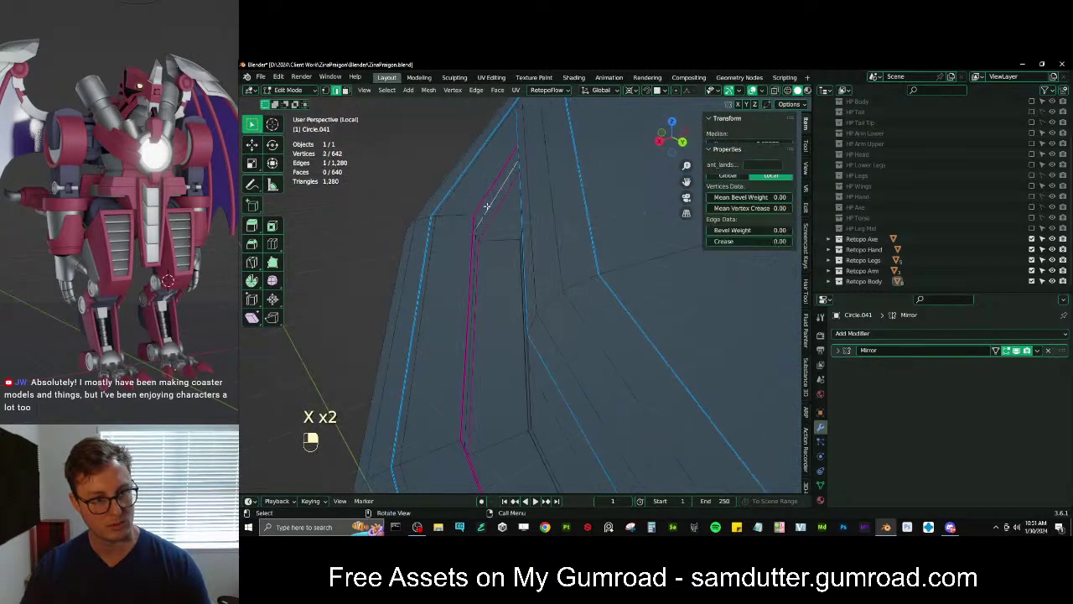
left_click(486, 207, "alt+shift")
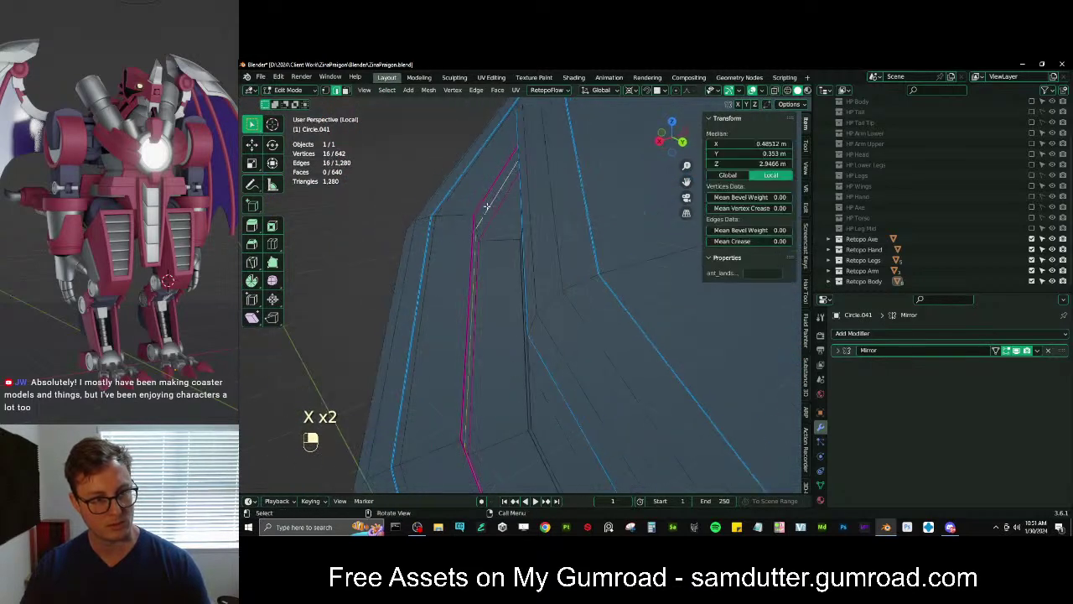
key("x")
left_click(482, 203)
Select the creased edge loop on the groove's outer rim and give it a narrow one-segment bevel
left_click(481, 203, "alt+shift")
left_click(481, 203, "alt+shift")
left_click(482, 202, "alt+shift")
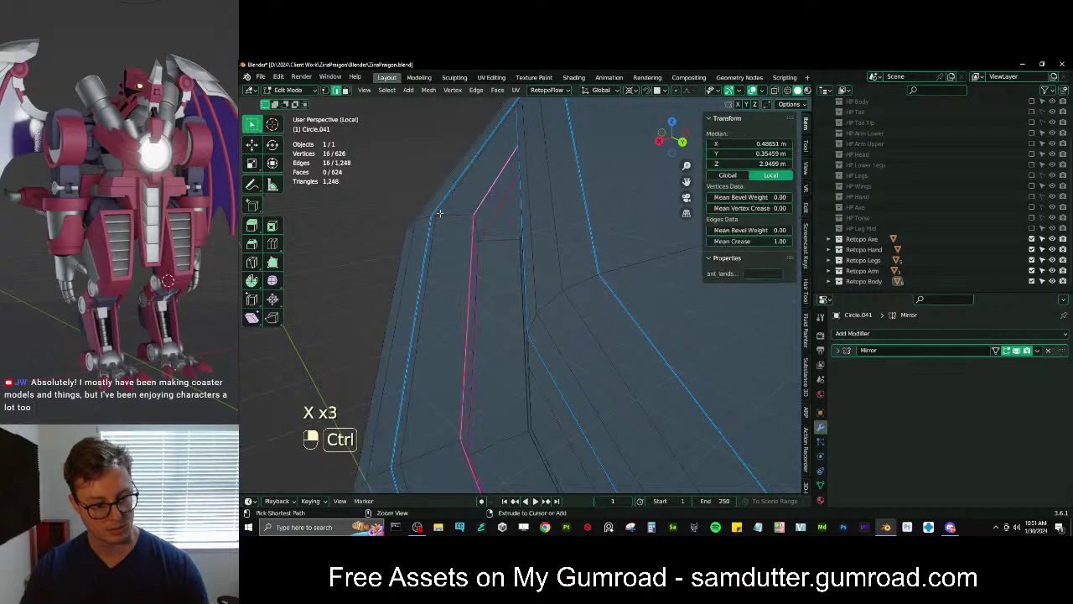
key("ctrl+b")
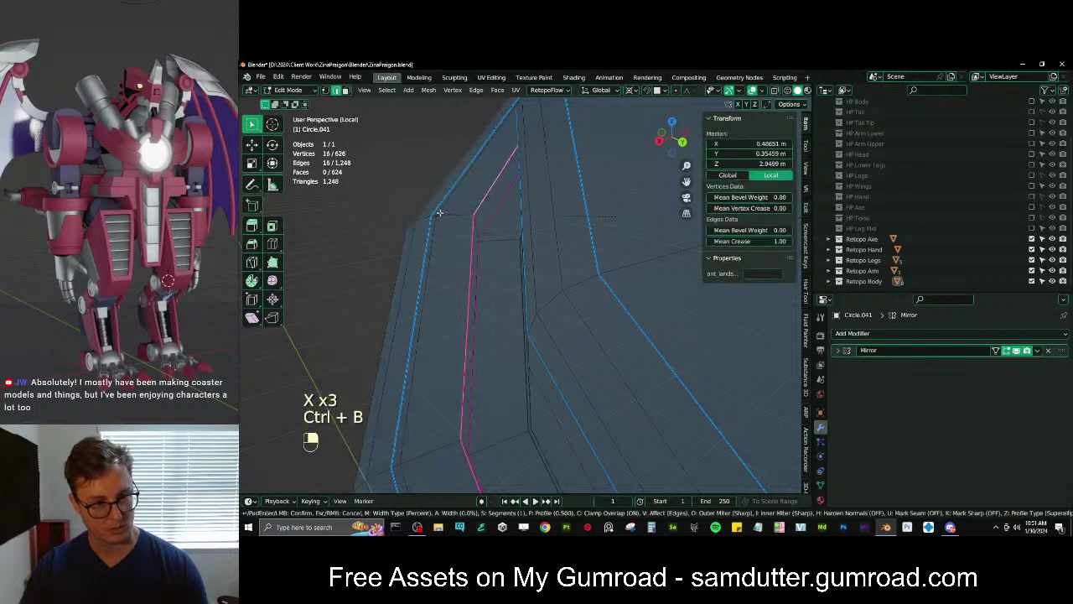
left_click(486, 222)
middle_click_drag(486, 222, 505, 230)
mouse_move(529, 251)
middle_mouse_down()
mouse_move(524, 356)
mouse_move(508, 328)
mouse_move(545, 324)
mouse_move(538, 332)
mouse_move(525, 323)
mouse_move(575, 293)
mouse_move(482, 252)
mouse_move(467, 257)
mouse_move(571, 253)
mouse_move(486, 272)
mouse_move(547, 249)
middle_mouse_up()
Dissolve the extra edge loop next to the bevelled rim, then try moving a nearby edge and cancel
left_click(524, 361, "alt+shift")
key("x")
left_click(524, 363)
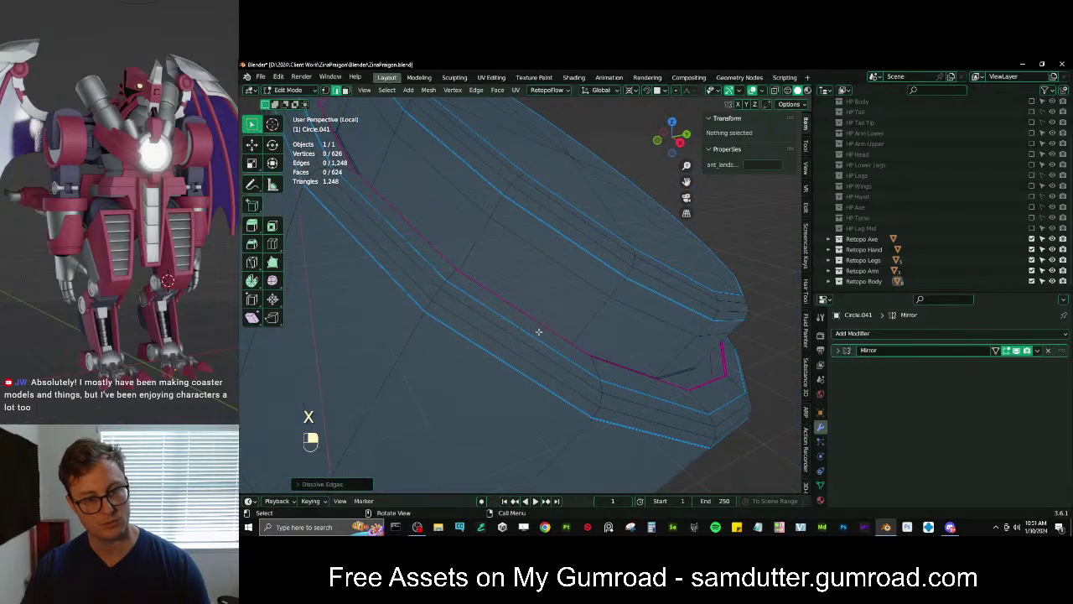
left_click(538, 333)
key("g")
right_click(567, 314)
Return to the full model, review it, hide the wireframe display and save the file
scroll(526, 324, "down", 8)
key("Tab")
key("slash")
key("ctrl+s")
scroll(536, 277, "up", 6)
scroll(500, 268, "up", 3)
scroll(501, 269, "down", 5)
scroll(482, 252, "down", 4)
key("q")
left_click(618, 202)
key("ctrl+s")
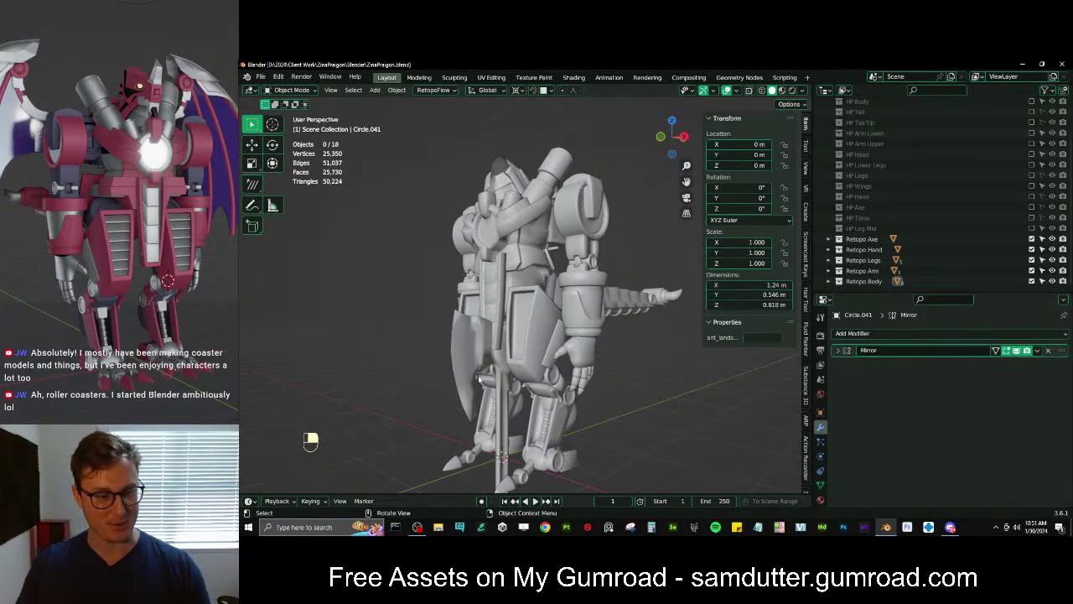
Isolate the Retopo Axe object and open its mesh for editing around the inner groove of the blade
left_click(478, 349)
key("slash")
key("Tab")
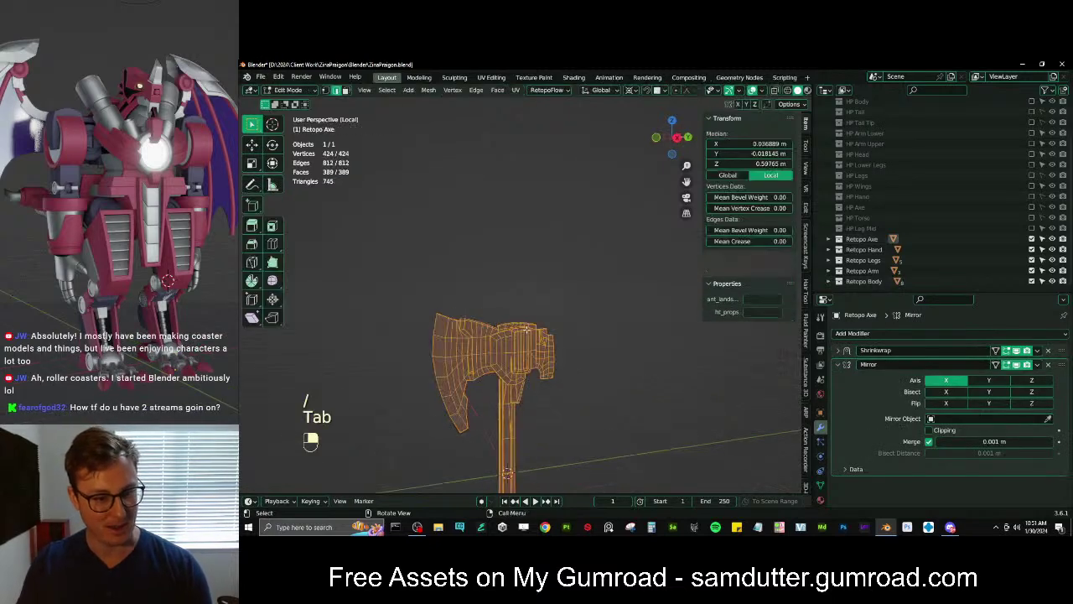
scroll(537, 243, "up", 3)
key("Tab")
key("z")
middle_click_drag(580, 280, 546, 238)
scroll(526, 269, "up", 2)
key("Tab")
Select the hard edges along the curve under the blade's neck and up the outer side of the groove
left_click(602, 252)
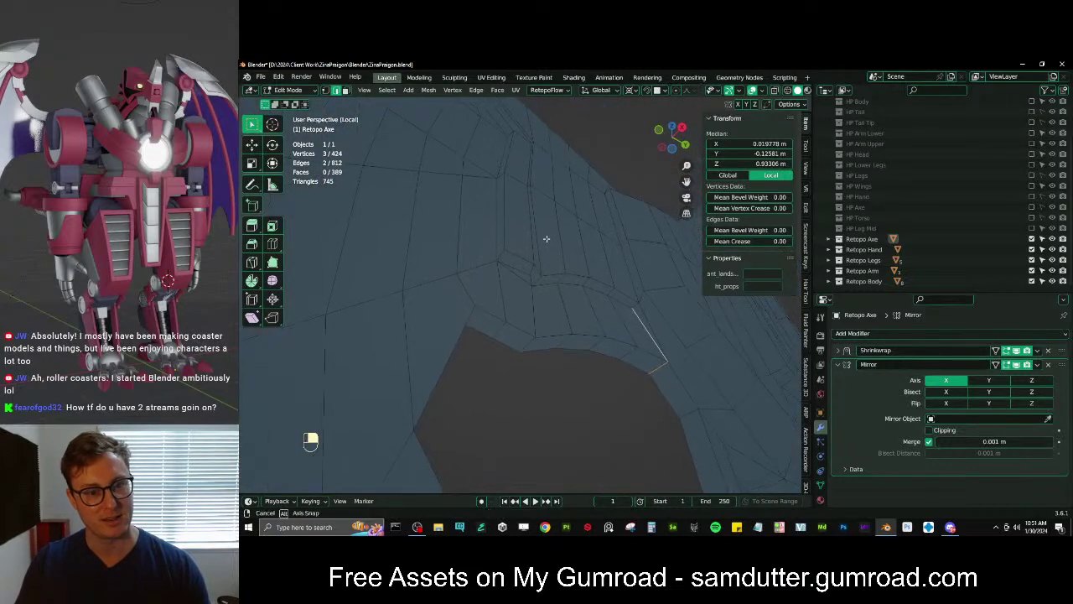
left_click(537, 287, "ctrl")
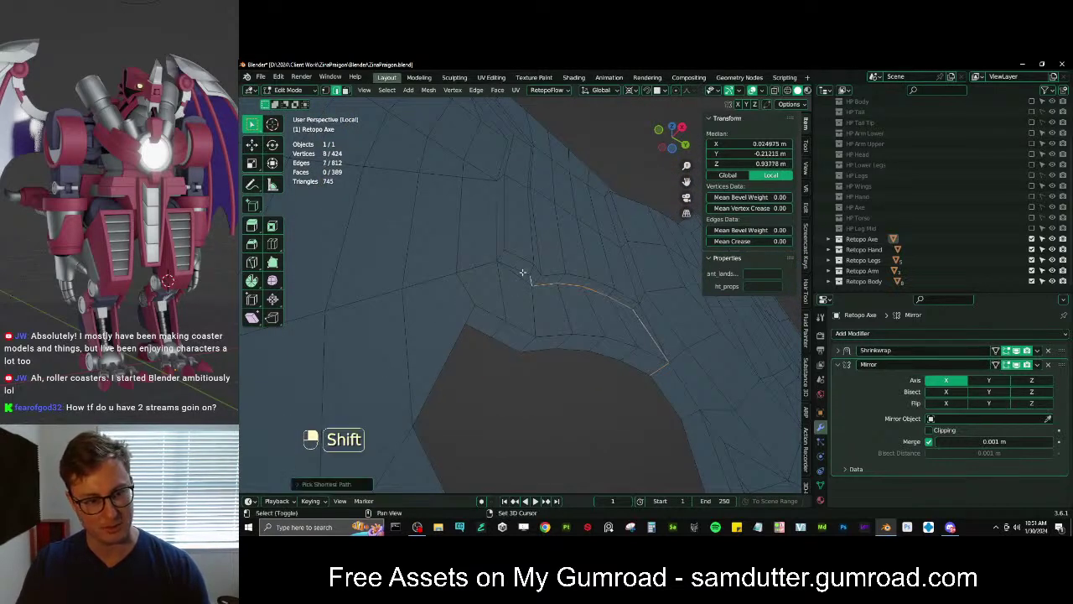
left_click(499, 237, "shift")
middle_click_drag(498, 238, 508, 239)
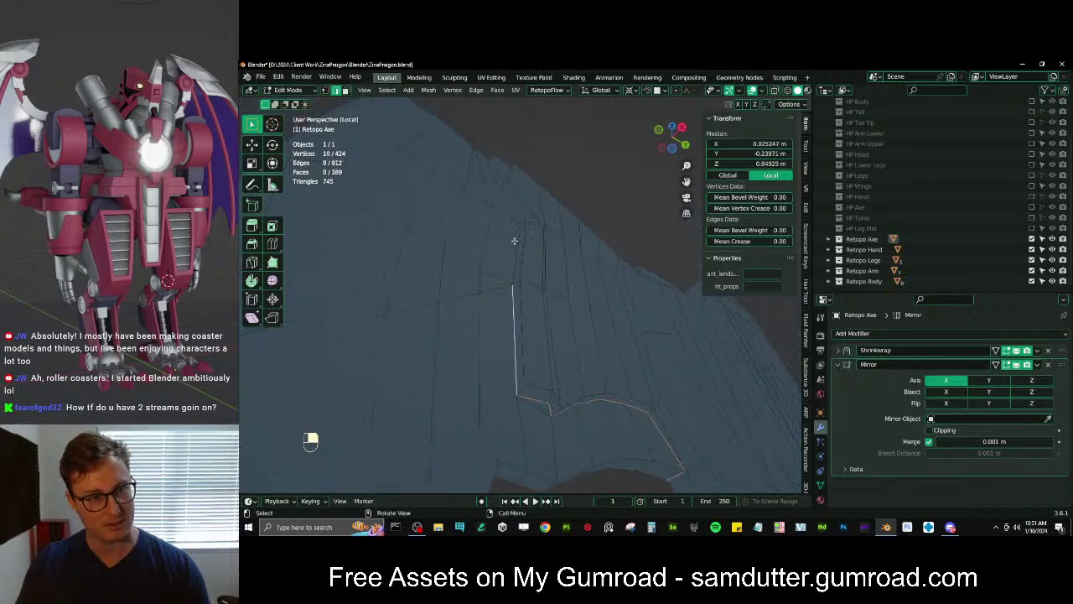
left_click(499, 196, "ctrl")
middle_click_drag(499, 196, 472, 300)
left_click(497, 156, "ctrl")
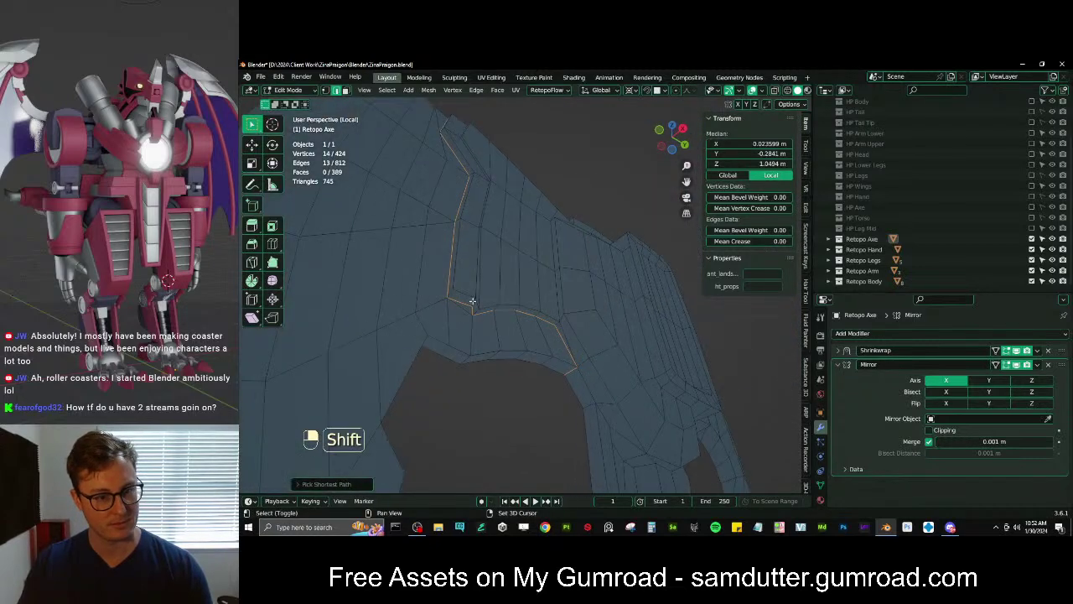
Extend the edge selection over the groove's upper bend and along its opposite side, dropping one wrongly picked path
left_click(481, 190, "ctrl")
left_click(466, 154, "ctrl")
middle_click_drag(466, 153, 533, 333)
key("ctrl+z")
left_click(527, 242, "ctrl")
left_click(508, 244, "ctrl")
middle_click_drag(508, 244, 616, 378)
middle_click_drag(503, 256, 533, 332, "shift")
middle_click_drag(533, 331, 544, 293)
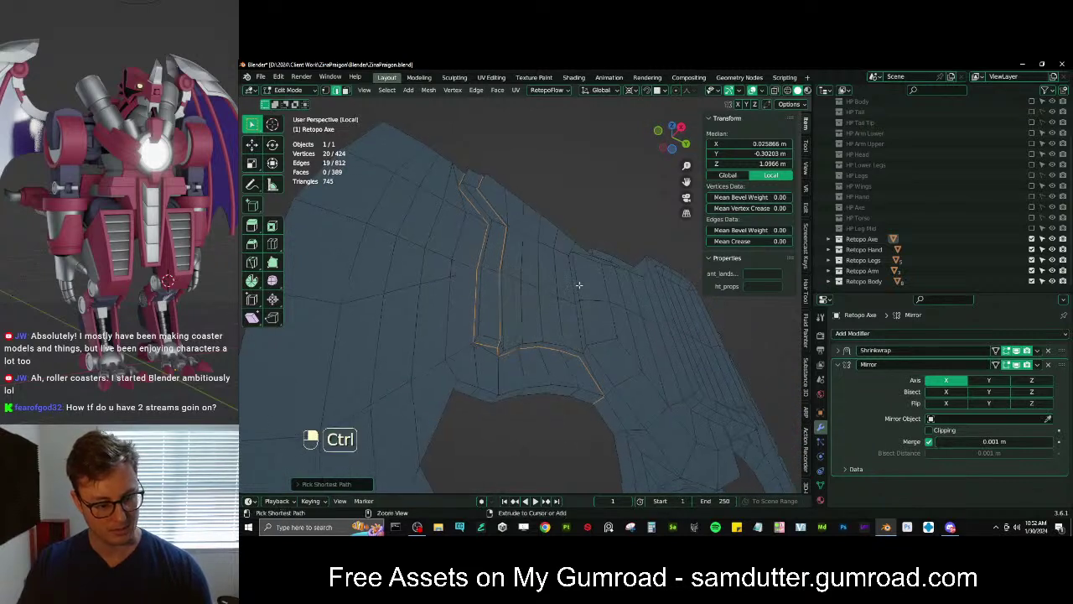
Try a narrow one-segment bevel on the selected groove edges, inspect the shading and save the file
key("ctrl+b")
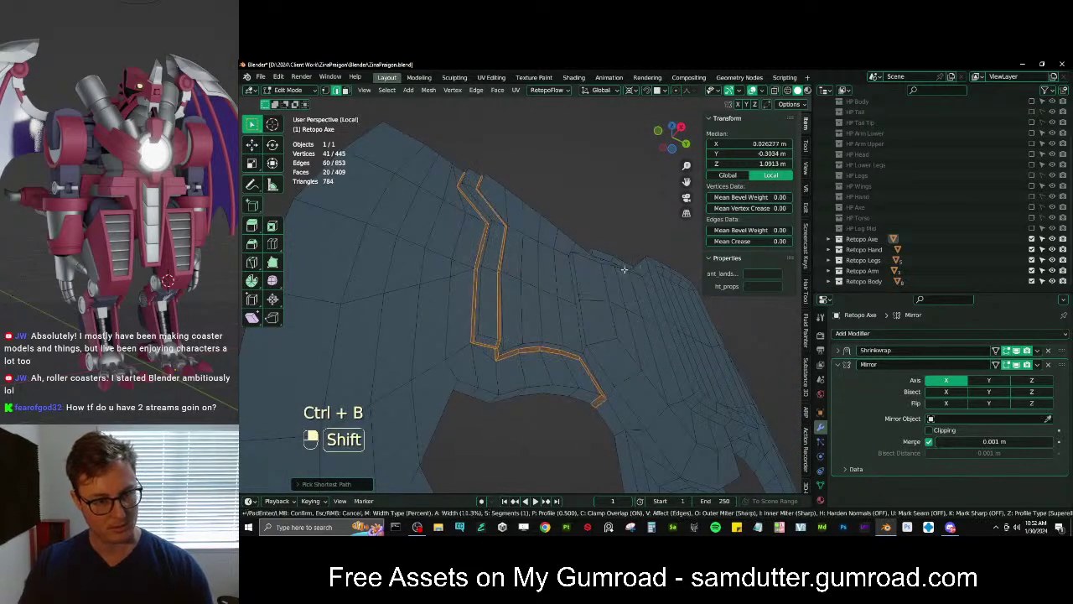
left_click(624, 268)
key("Tab")
middle_click_drag(603, 285, 528, 331)
scroll(545, 329, "down", 5)
middle_click_drag(639, 327, 567, 332)
scroll(503, 352, "up", 5)
key("ctrl+s")
key("Tab")
Undo the trial bevel on the groove edges
key("ctrl+z")
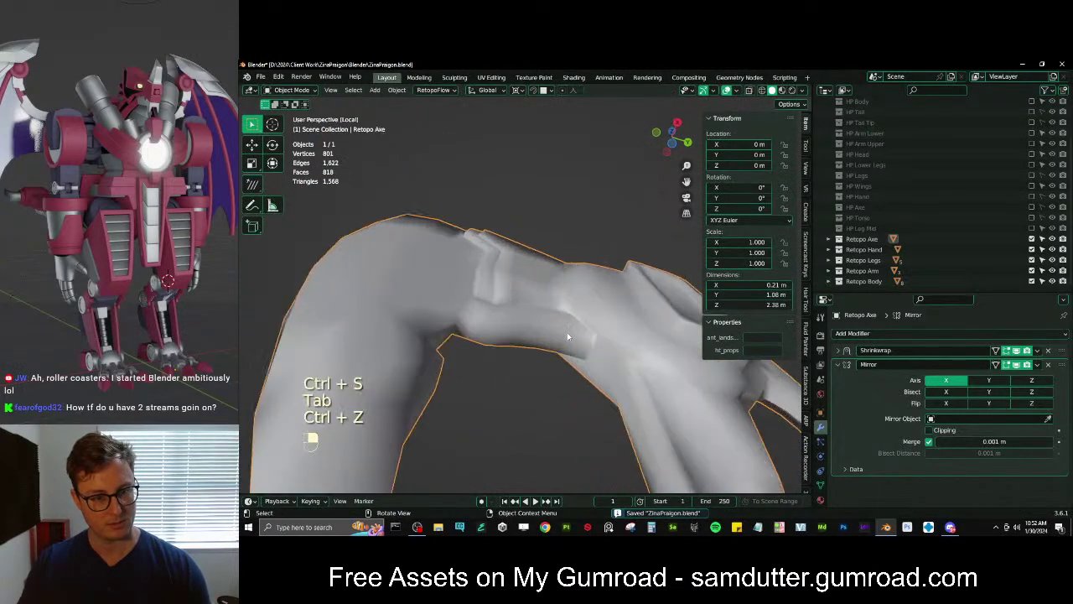
key("ctrl+z")
key("ctrl+z")
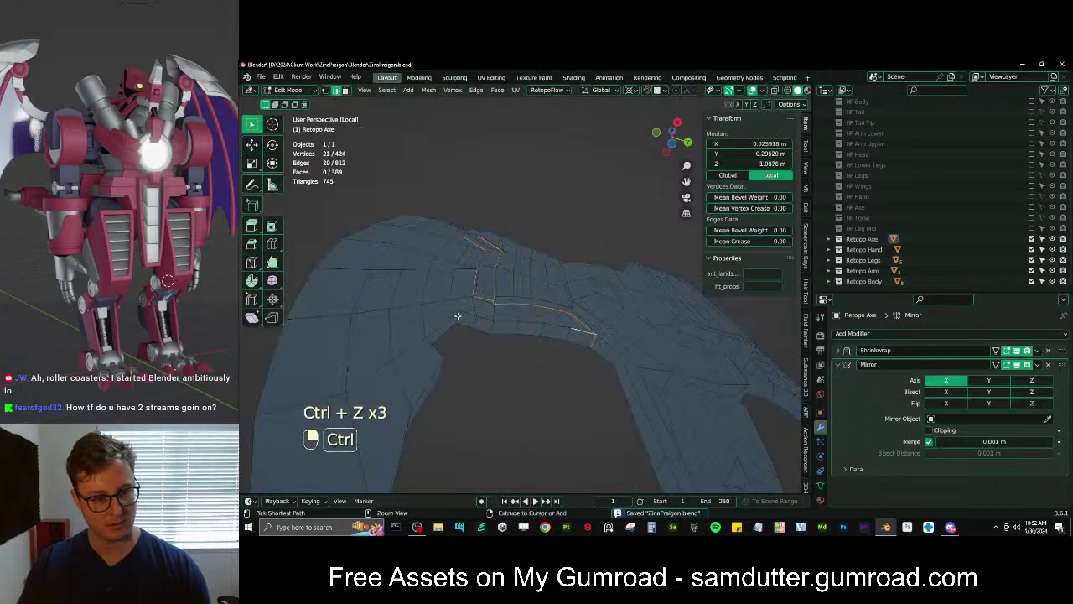
Add the edges along the underside of the neck and down the blade's inner outline, past the notch, to the lower tip
left_click(476, 314, "ctrl")
middle_click_drag(478, 313, 463, 369)
middle_click_drag(462, 369, 456, 344, "shift")
left_click(493, 273, "shift")
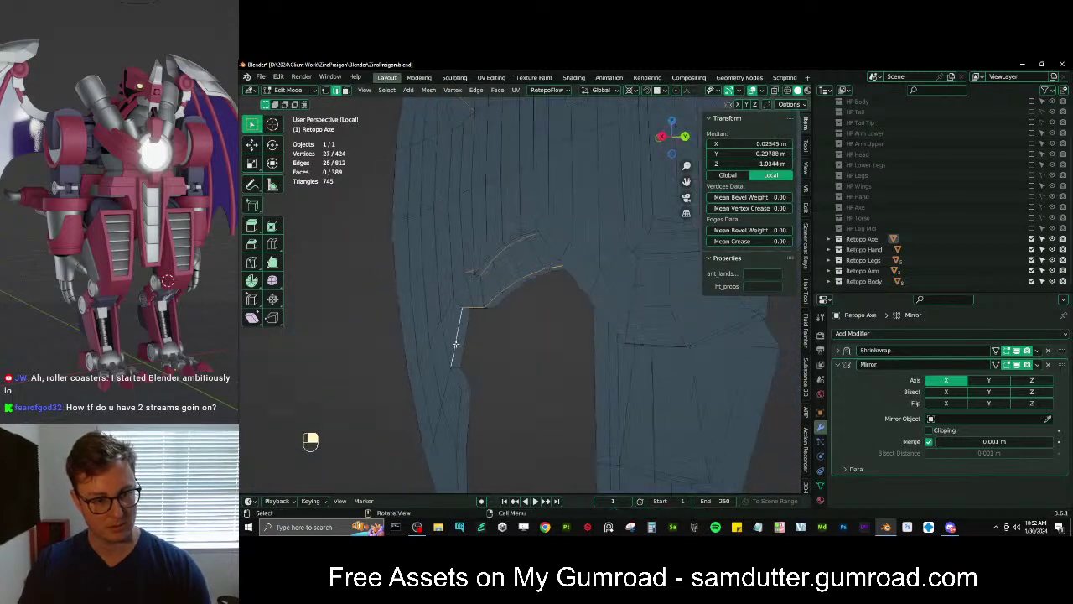
left_click(453, 381, "ctrl")
middle_click_drag(453, 382, 471, 248, "shift")
left_click(475, 364, "ctrl")
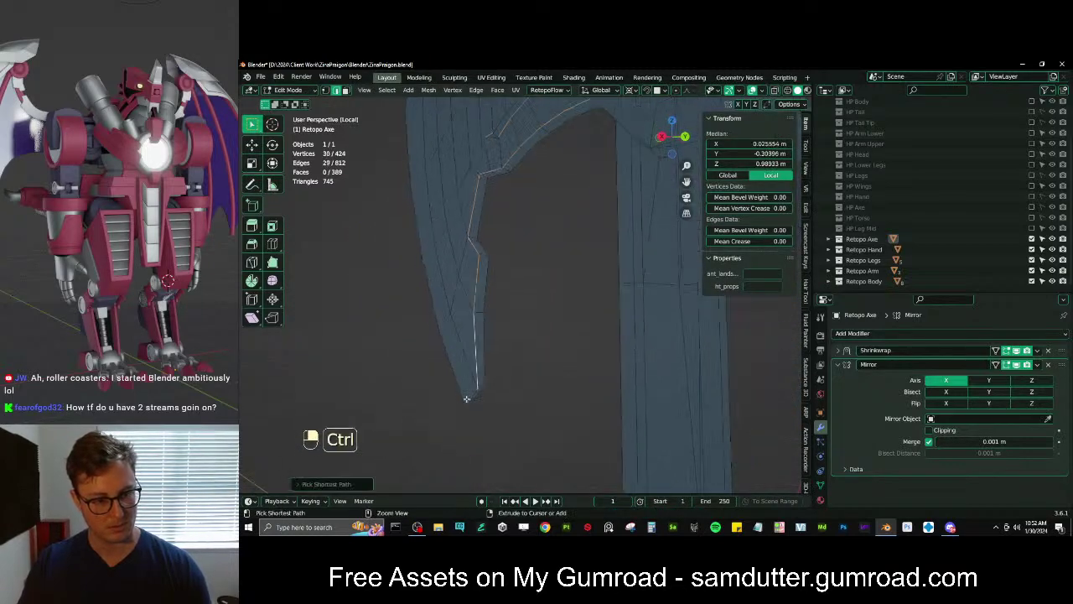
left_click(467, 398, "ctrl")
middle_click_drag(472, 381, 502, 319)
Add the long edge run along the start of the blade's cutting bevel to the selection
left_click(488, 267, "shift")
middle_click_drag(488, 267, 503, 399)
left_click(492, 239, "ctrl")
Restore the deselected notch edge and add the short edges at the notch, the lower tip and the cutting bevel
left_click(484, 316, "shift")
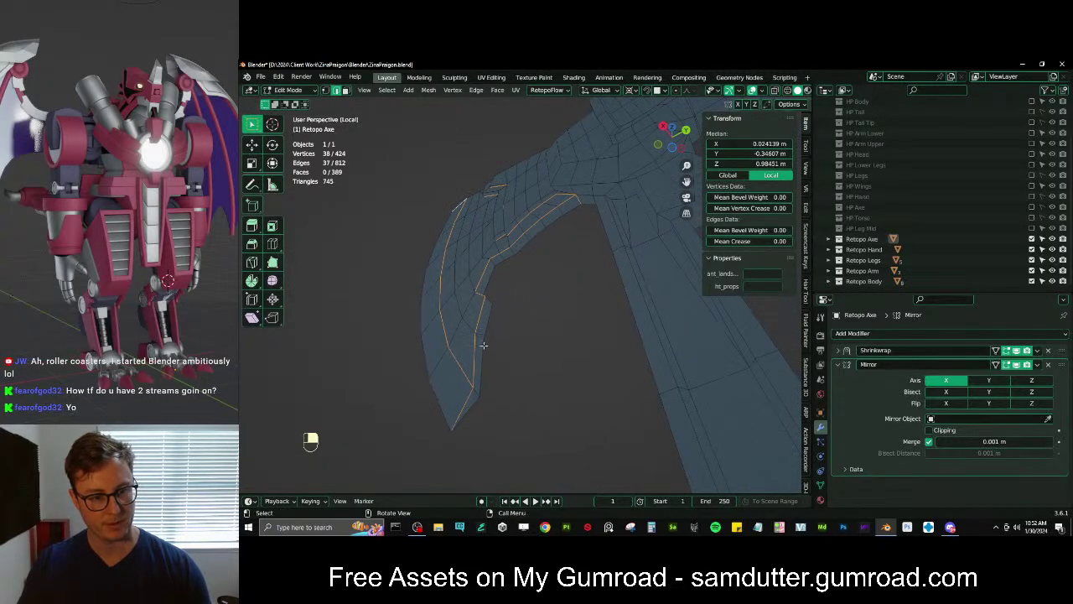
middle_click_drag(483, 345, 480, 384)
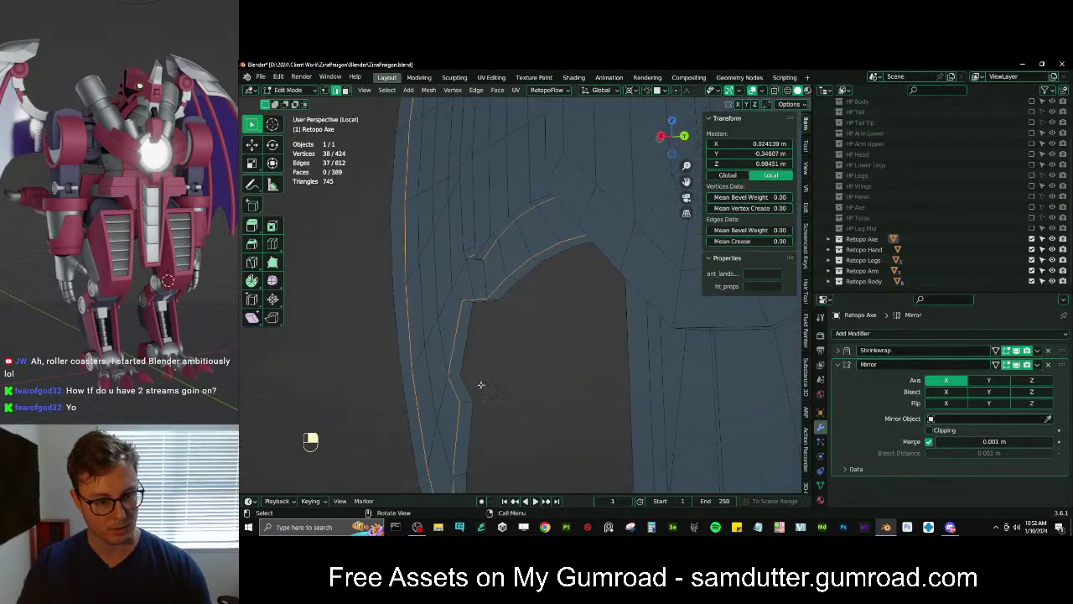
key("ctrl+z")
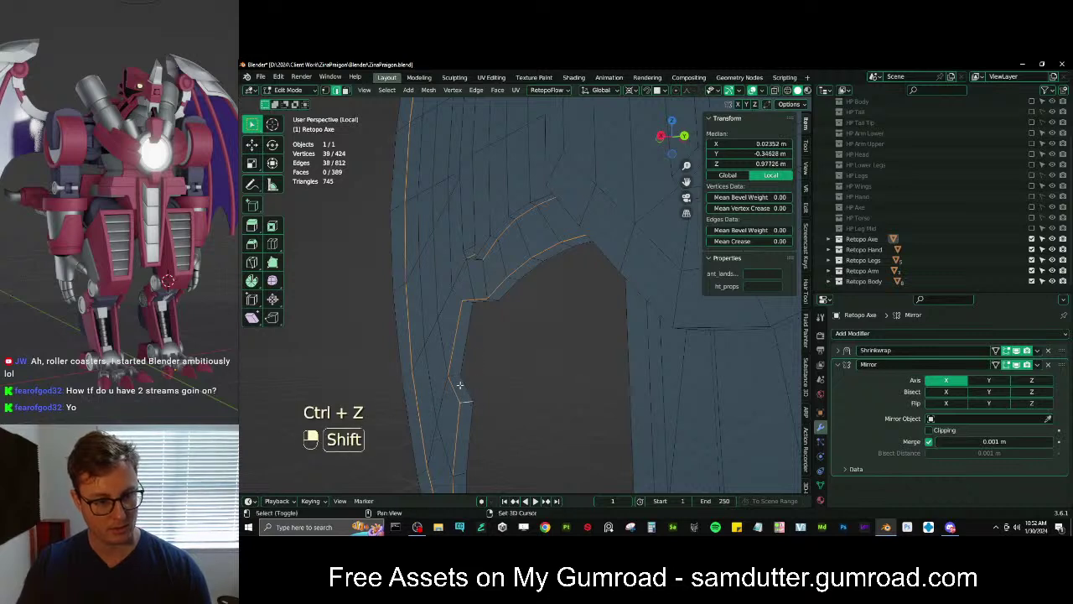
left_click(455, 377, "shift")
middle_click_drag(456, 374, 478, 267)
middle_click_drag(500, 216, 486, 259)
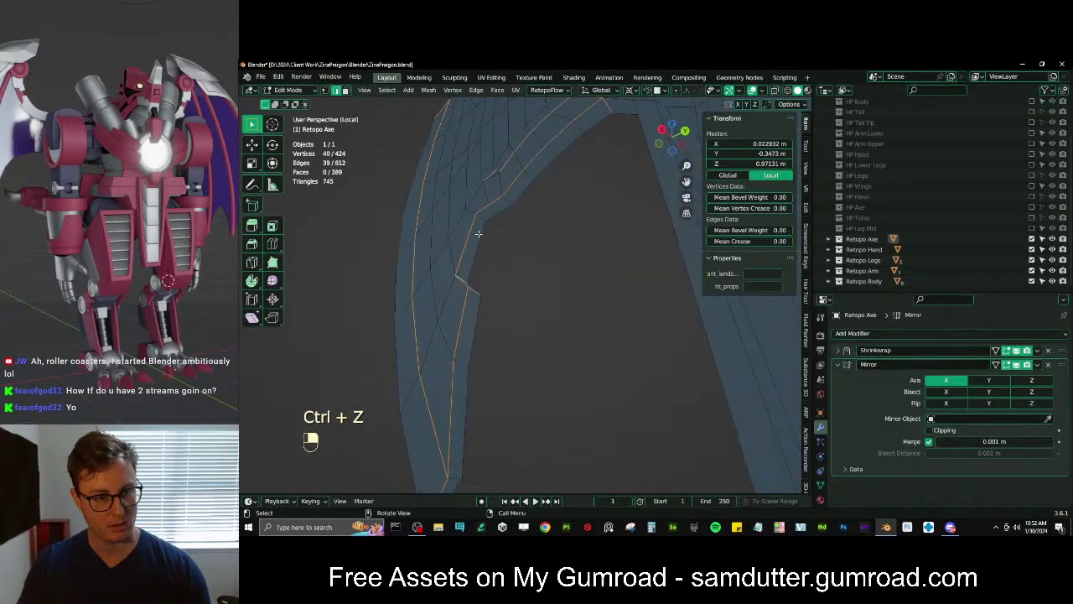
middle_click_drag(455, 375, 458, 429)
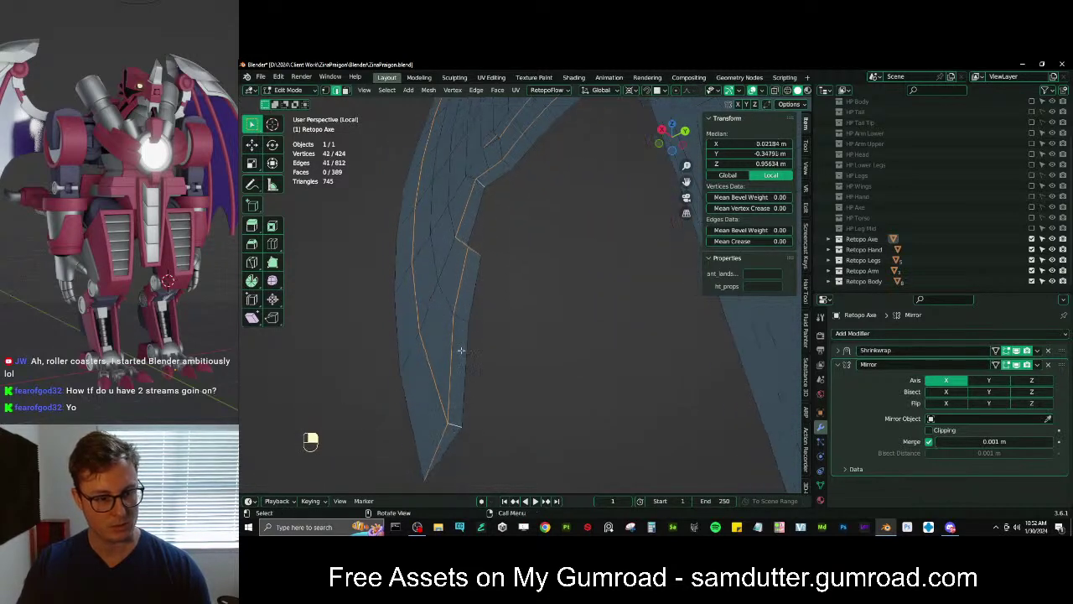
middle_click_drag(461, 350, 495, 279)
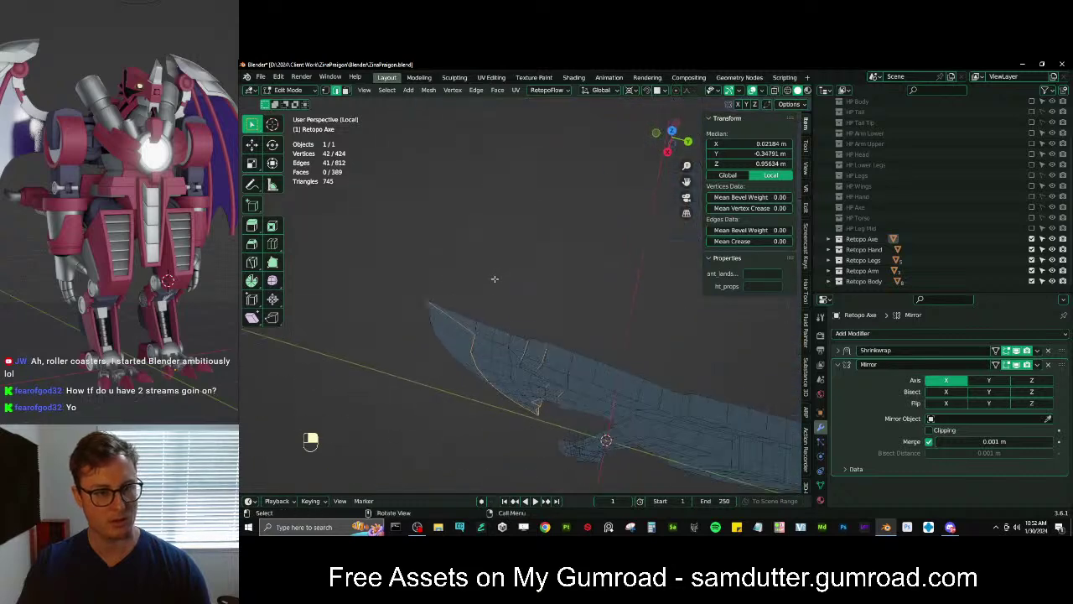
left_click(474, 327, "shift")
middle_click_drag(476, 327, 467, 299)
Add the short edge at the blade's upper corner, undoing the stray path selection toward the axe head
key("Tab")
key("Tab")
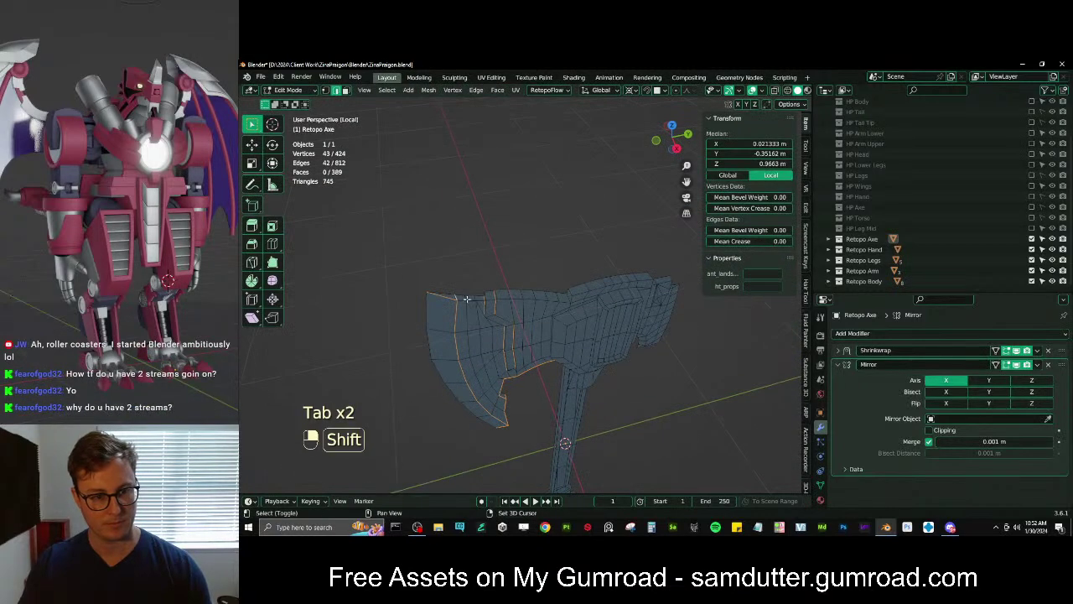
left_click(465, 299, "shift")
middle_click_drag(655, 294, 542, 244)
left_click(641, 291, "ctrl")
key("ctrl+z")
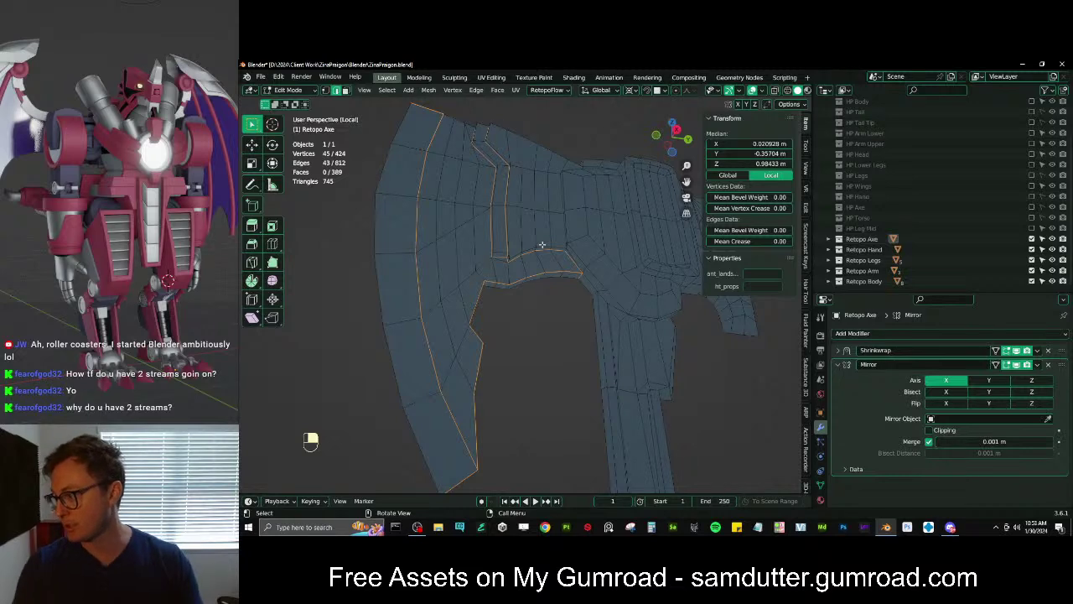
Add the second, parallel edge row along the lower curve and the neck side of the groove
scroll(528, 244, "up", 4)
scroll(498, 223, "down", 2)
middle_click_drag(498, 223, 564, 256, "shift")
scroll(563, 285, "up", 2)
scroll(586, 287, "up", 2)
left_click(462, 249, "shift")
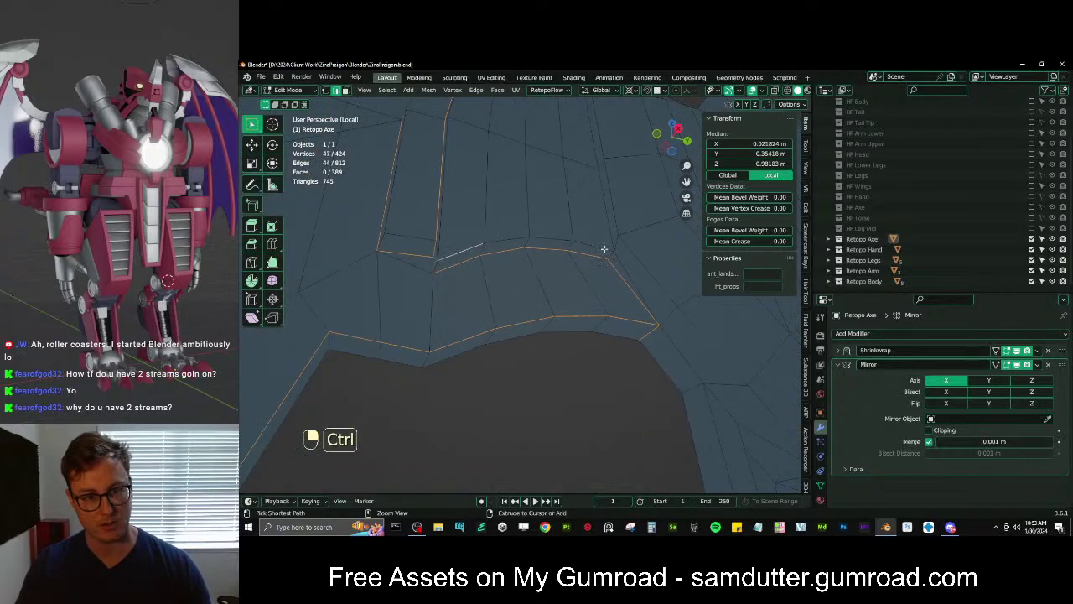
left_click(603, 247, "ctrl")
middle_click_drag(501, 233, 561, 283)
left_click(475, 277, "alt+shift")
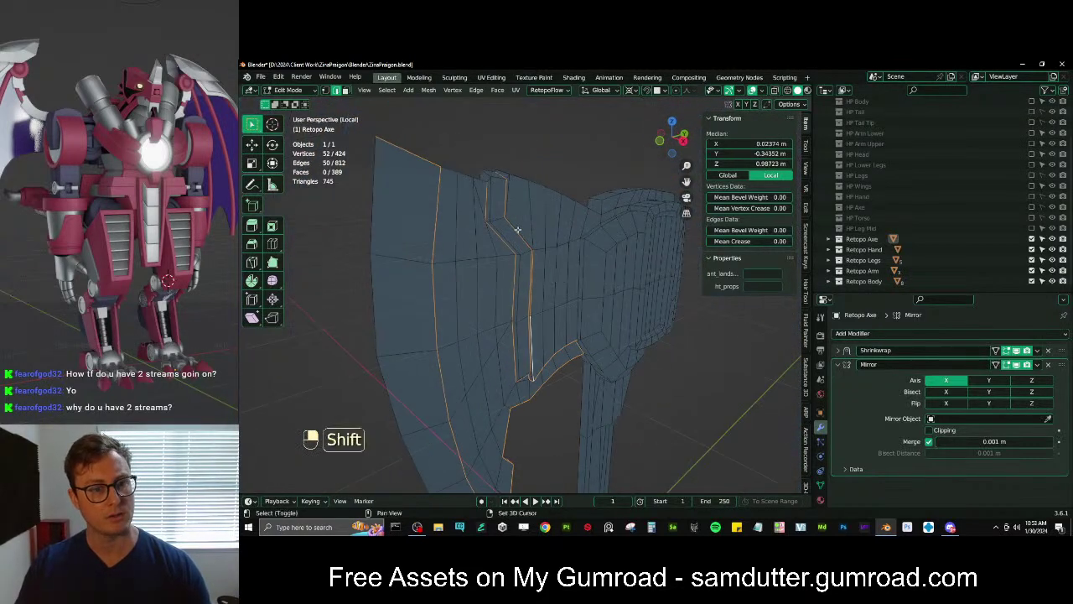
Add the groove's remaining inner edges, from its upper bend down to its lower end and across the top
middle_click_drag(520, 201, 530, 233, "shift")
scroll(518, 224, "up", 4)
middle_click_drag(498, 190, 513, 249, "shift")
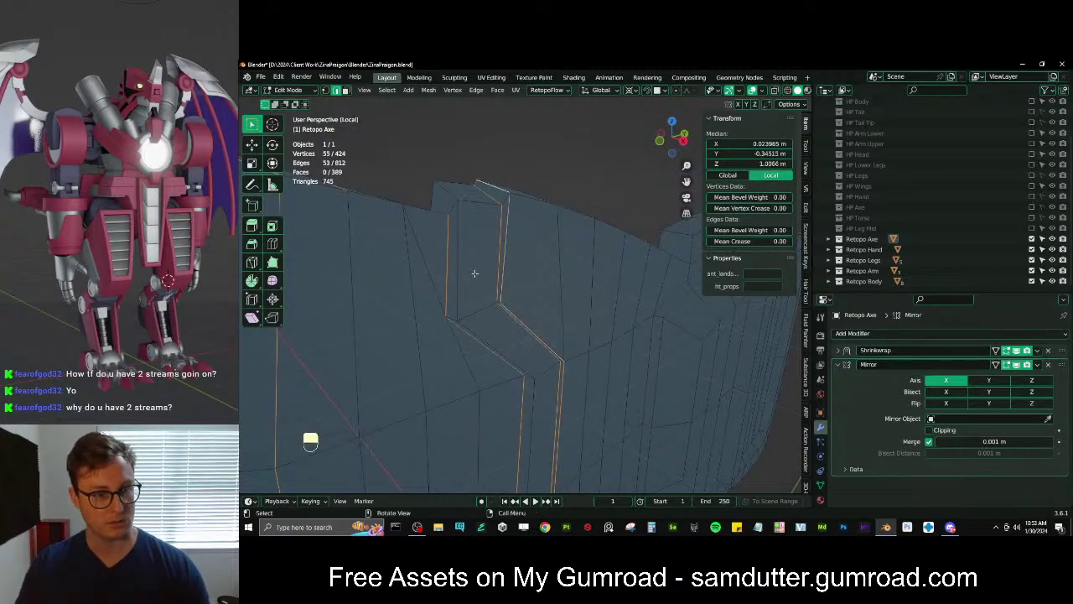
left_click(503, 348, "ctrl")
middle_click_drag(520, 357, 506, 389)
left_click(506, 432, "shift")
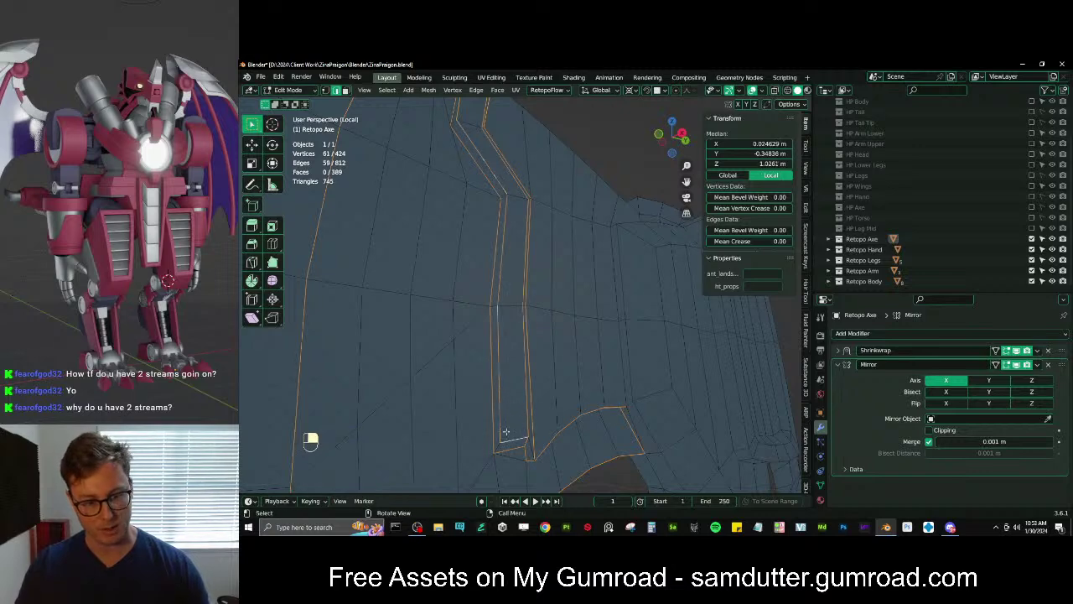
middle_click_drag(500, 424, 480, 262)
left_click(467, 156, "shift")
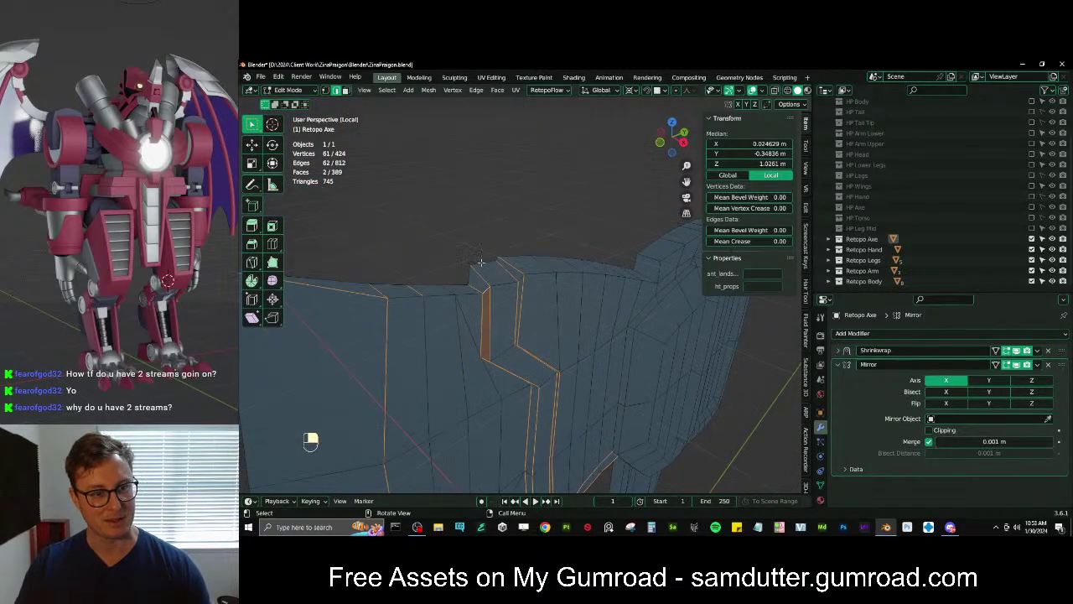
Add the edges along the top of the neck toward the axe head, undoing the wrongly routed path selections
scroll(578, 296, "down", 4)
middle_click_drag(582, 297, 546, 247)
left_click(566, 315, "ctrl")
key("ctrl+z")
scroll(529, 266, "up", 3)
left_click(549, 188, "ctrl")
middle_click_drag(549, 188, 555, 302)
left_click(573, 340, "shift")
scroll(630, 317, "down", 3)
left_click(556, 284, "ctrl")
key("ctrl+z")
left_click(605, 213, "ctrl")
Add the edges outlining the raised side section of the axe head where the handle joins
scroll(561, 285, "up", 4)
left_click(565, 274, "shift")
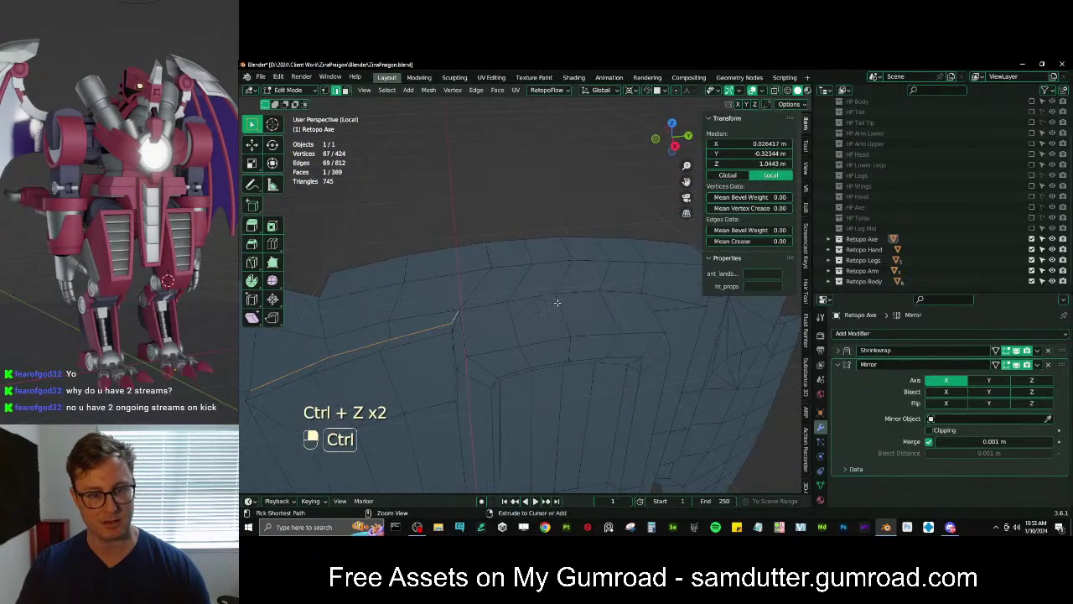
left_click(555, 302, "ctrl")
middle_click_drag(630, 297, 555, 293)
left_click(509, 353, "ctrl")
scroll(547, 319, "up", 3)
scroll(557, 339, "down", 5)
left_click(519, 402, "ctrl")
middle_click_drag(519, 403, 515, 314)
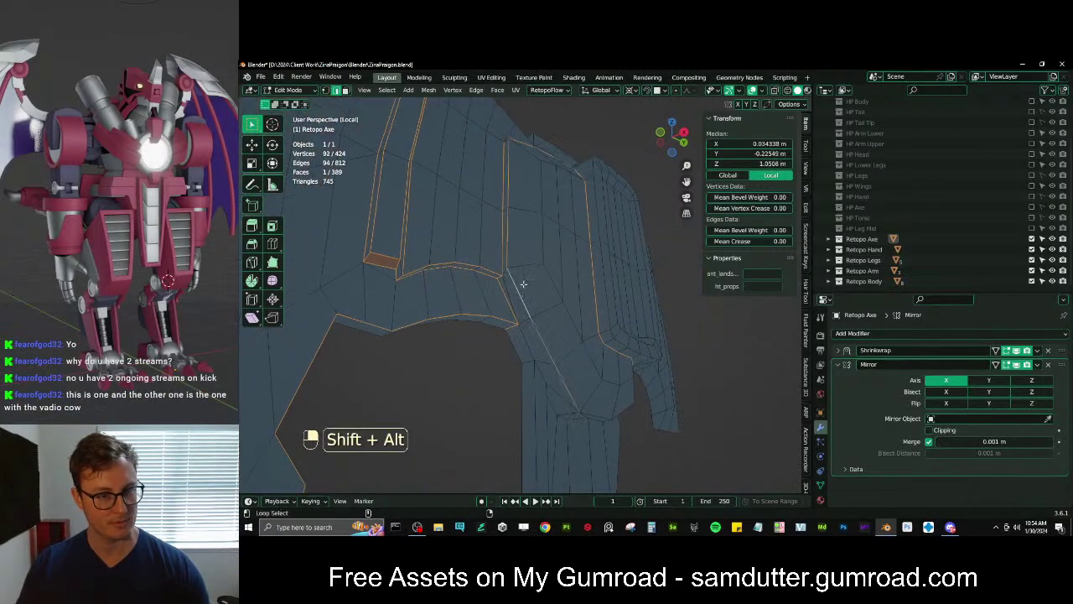
Add the edges around the bottom of the raised head section and the collar at the top of the handle
left_click(519, 248, "alt+shift")
middle_click_drag(518, 248, 514, 348)
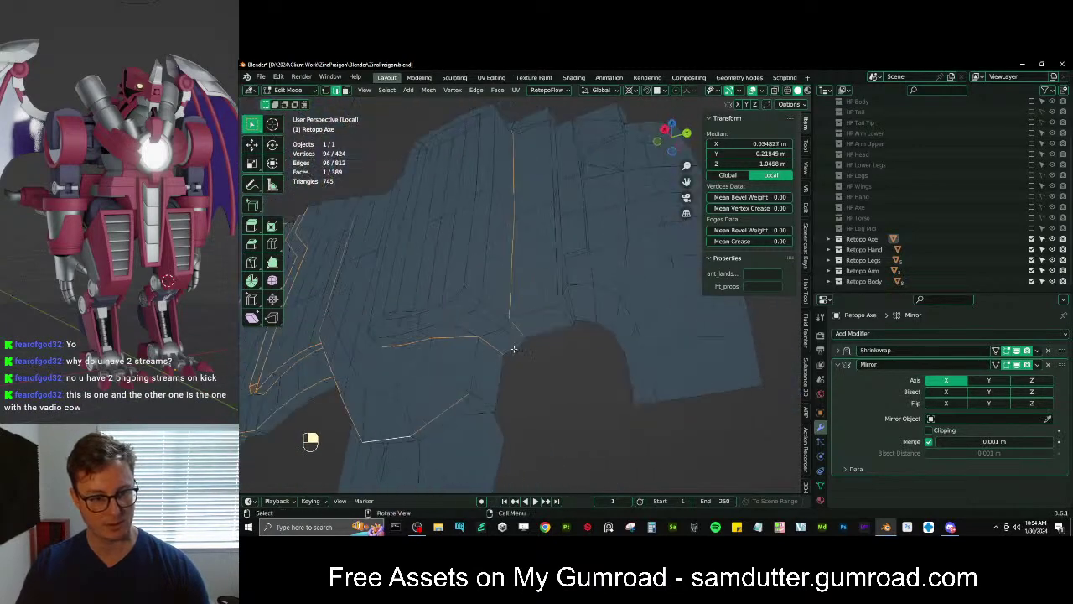
middle_click_drag(513, 293, 533, 322)
left_click(467, 308, "ctrl")
left_click(502, 319, "ctrl")
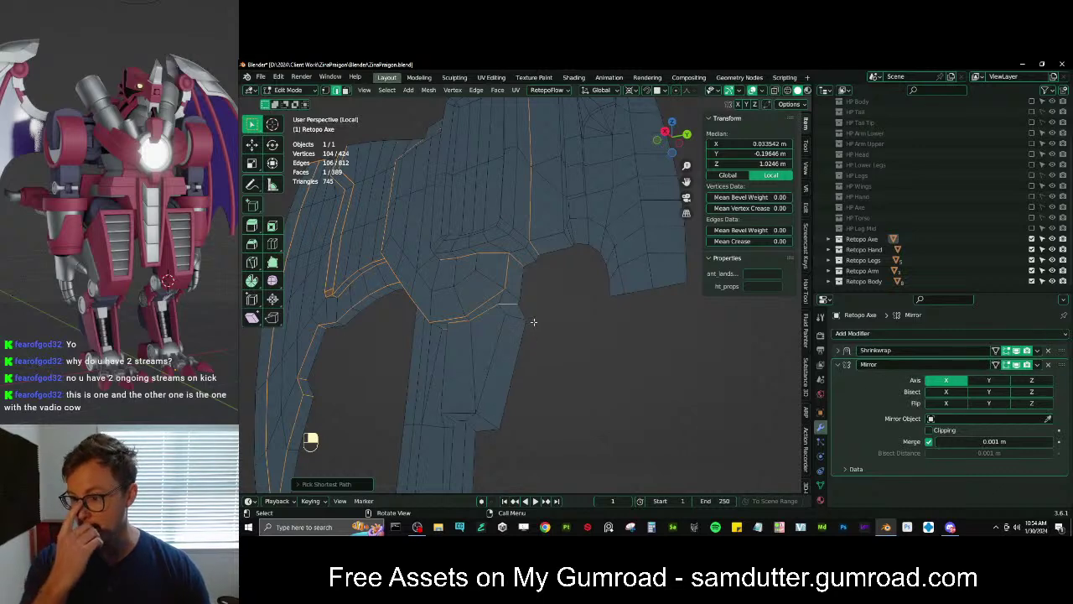
middle_click_drag(531, 319, 566, 312)
middle_click_drag(482, 296, 510, 301)
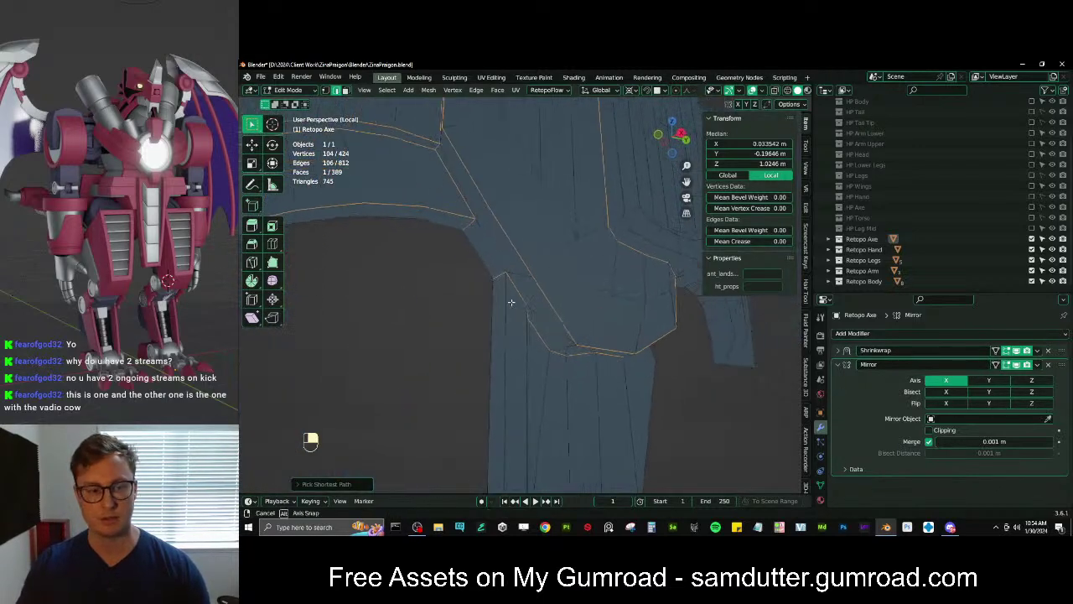
Try a one-segment bevel on all the selected axe edges, check it in Object Mode and undo it
key("ctrl+b")
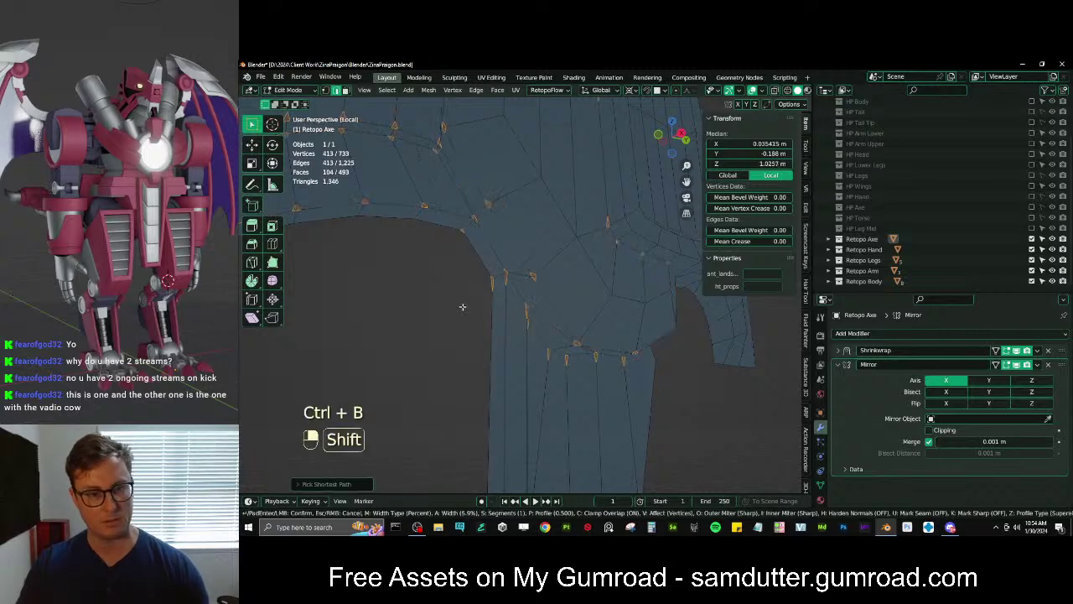
key("ctrl+z")
key("ctrl+b")
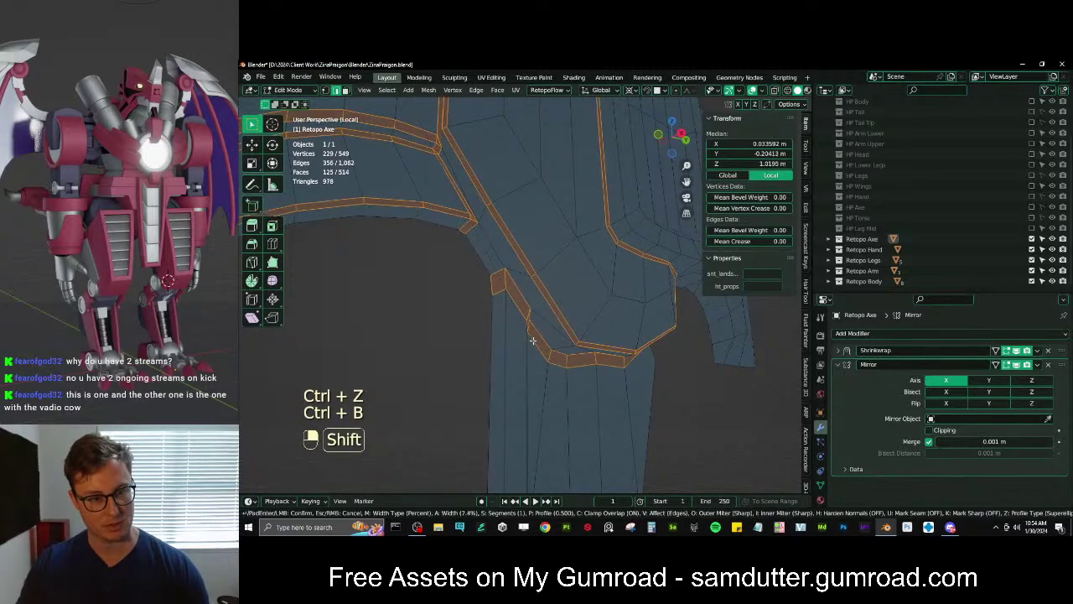
left_click(525, 327)
middle_click_drag(525, 327, 395, 274)
key("Tab")
key("ctrl+z")
key("ctrl+z")
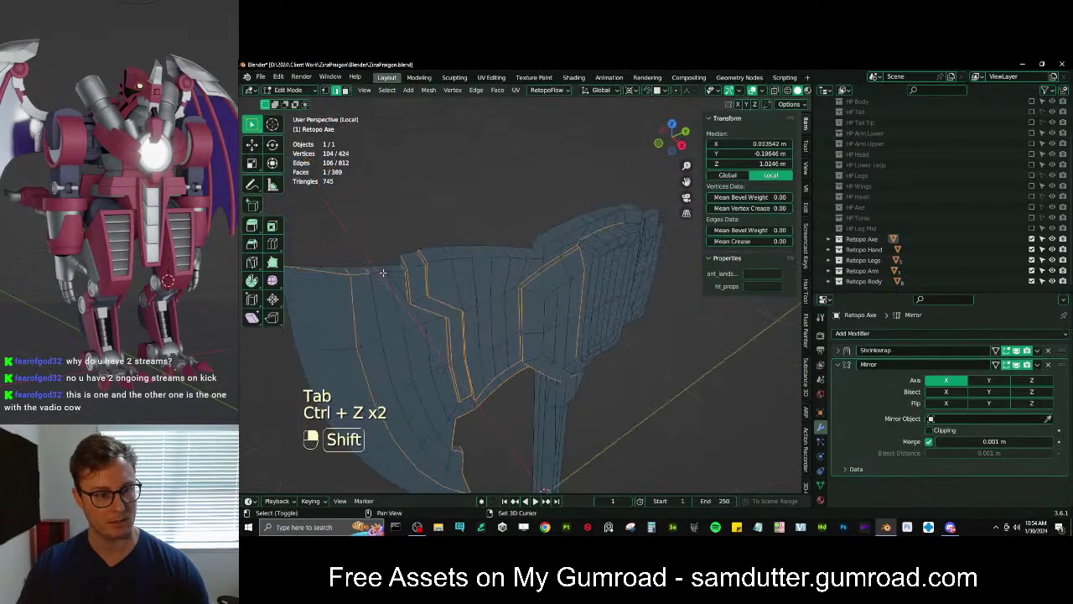
Add the upper edges of the neck and the stepped top outline of the axe head to the selection
left_click(506, 258, "ctrl")
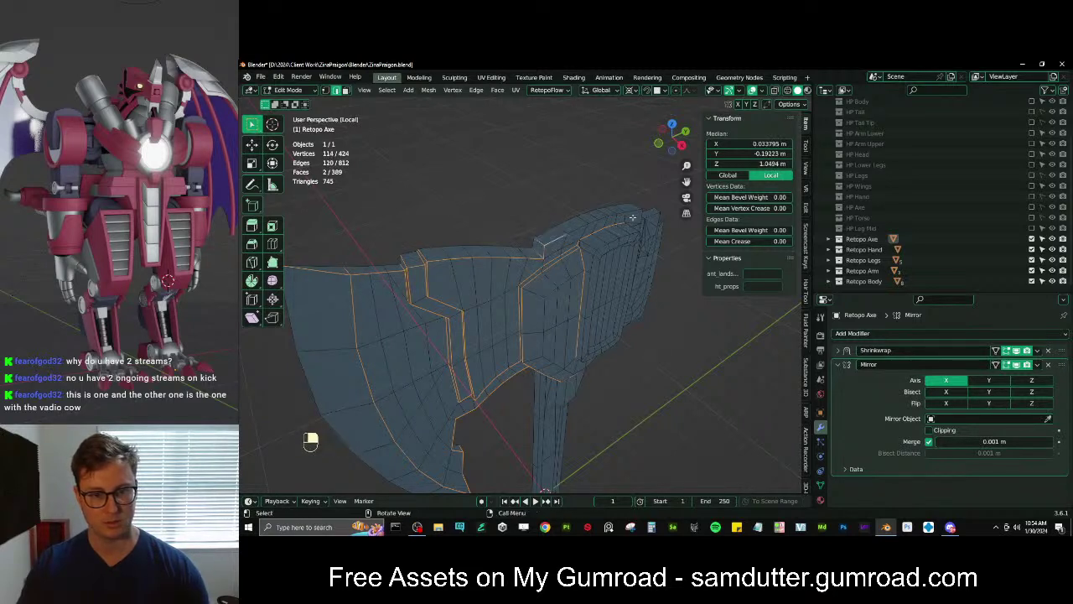
middle_click_drag(636, 212, 570, 216)
left_click(614, 244, "shift")
middle_click_drag(562, 254, 537, 270)
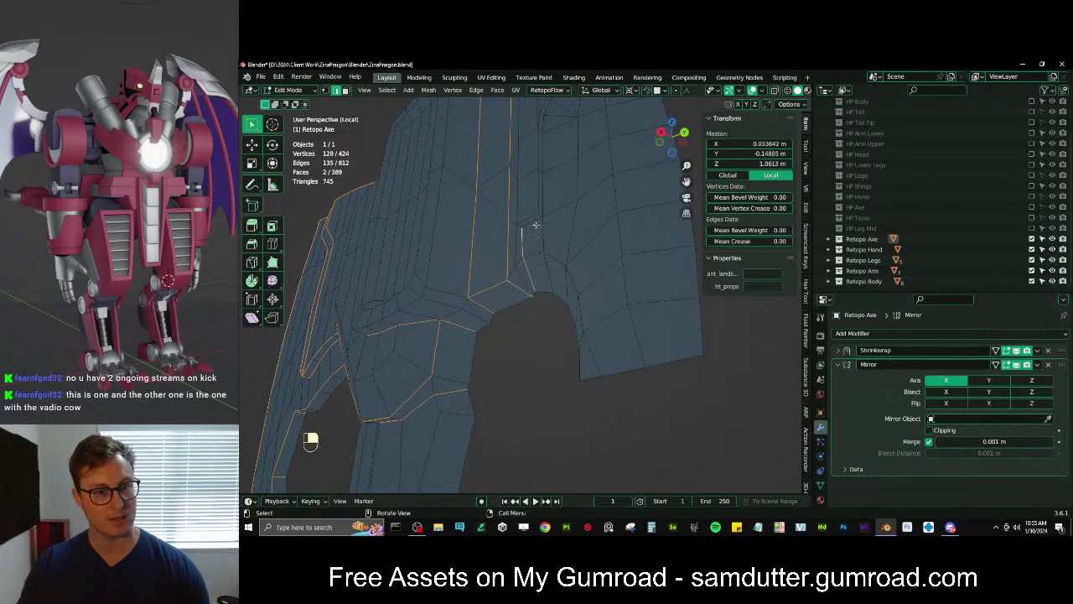
Add the vertical edges and small ledge of the axe head's rear section above the arched cutout to the edge selection
middle_click_drag(536, 225, 555, 241)
left_click(543, 170, "ctrl")
middle_click_drag(543, 170, 529, 306)
left_click(514, 353, "shift")
middle_click_drag(532, 254, 532, 292)
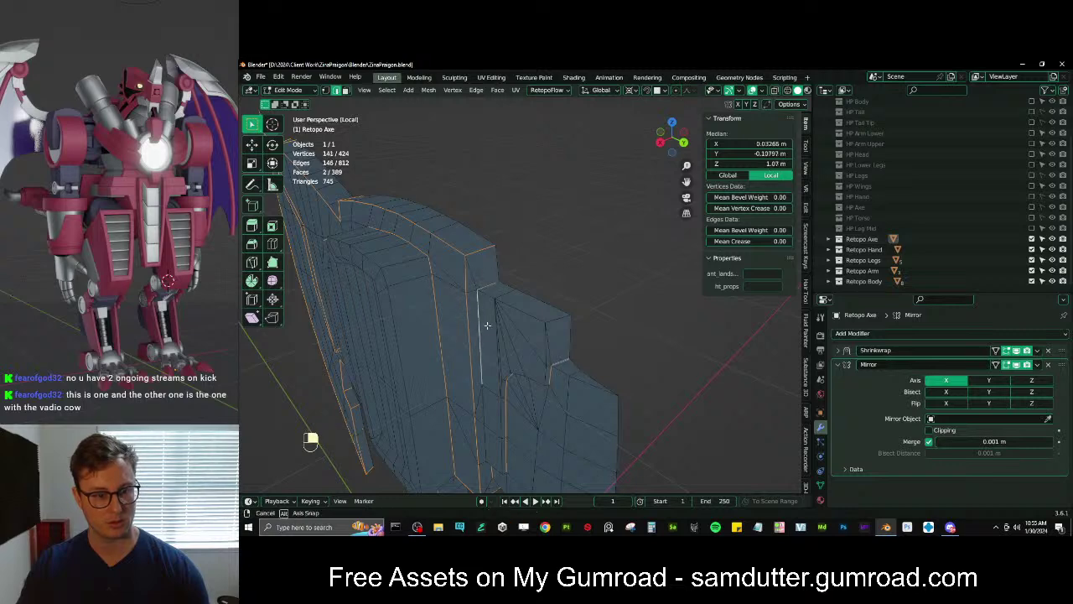
middle_click_drag(487, 325, 498, 321)
scroll(513, 259, "up", 4)
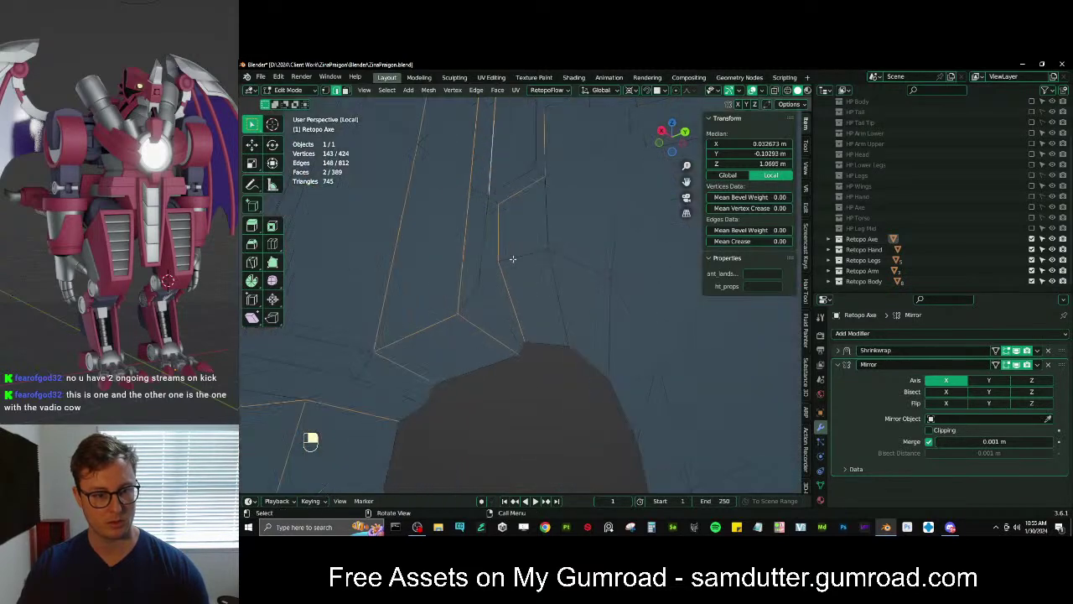
middle_click_drag(537, 195, 514, 319, "shift")
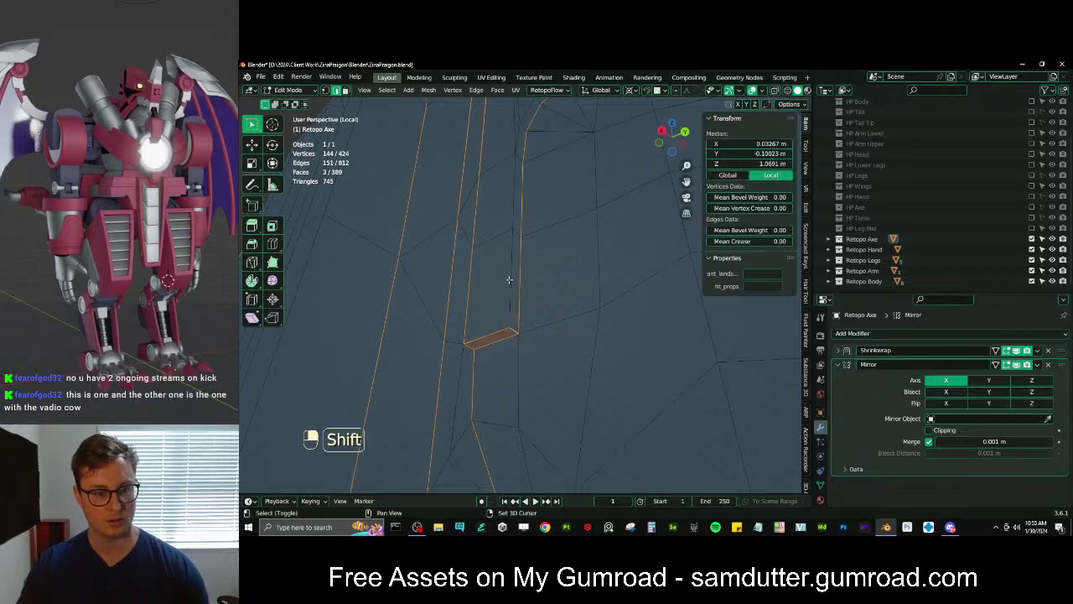
Add the curved inner edge and the upright and top edges of the stepped block at the rear of the axe head
scroll(509, 279, "down", 5)
left_click(546, 220, "ctrl")
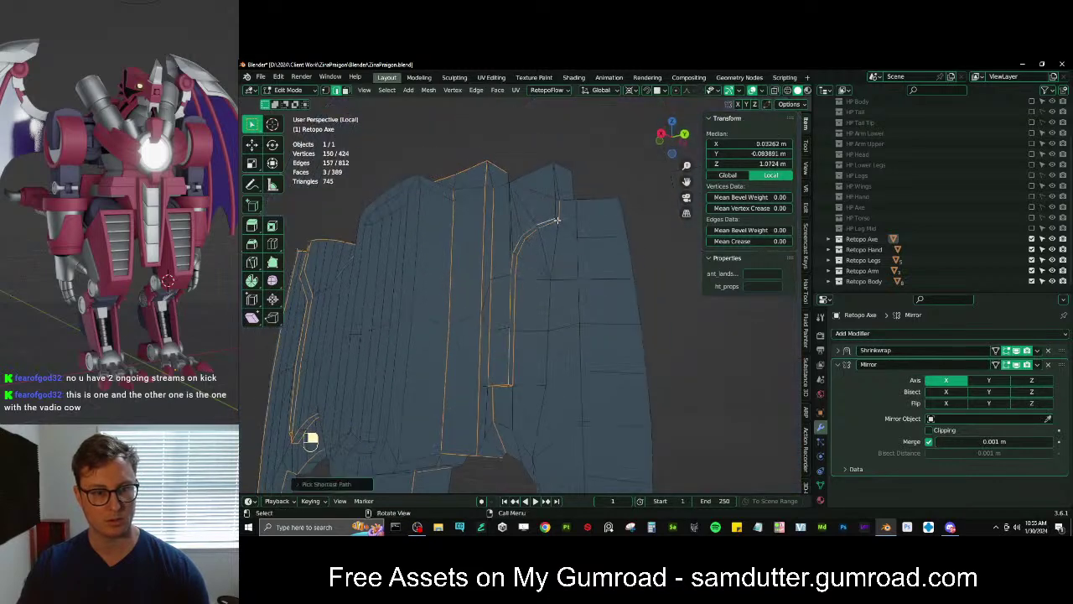
left_click(558, 219, "shift")
middle_click_drag(558, 219, 549, 293)
scroll(549, 293, "up", 3)
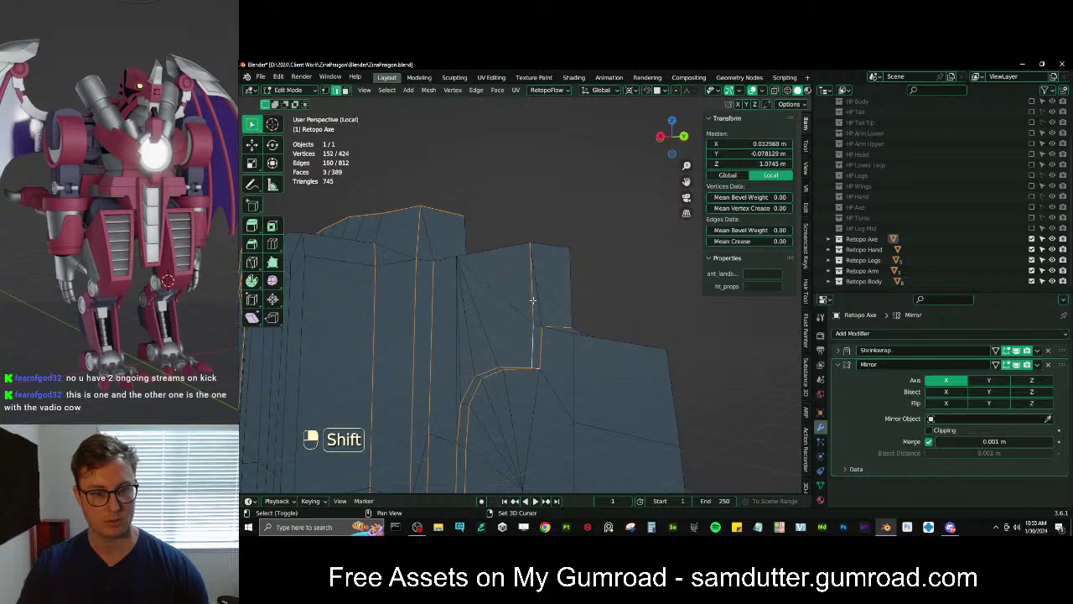
middle_click_drag(550, 248, 555, 322)
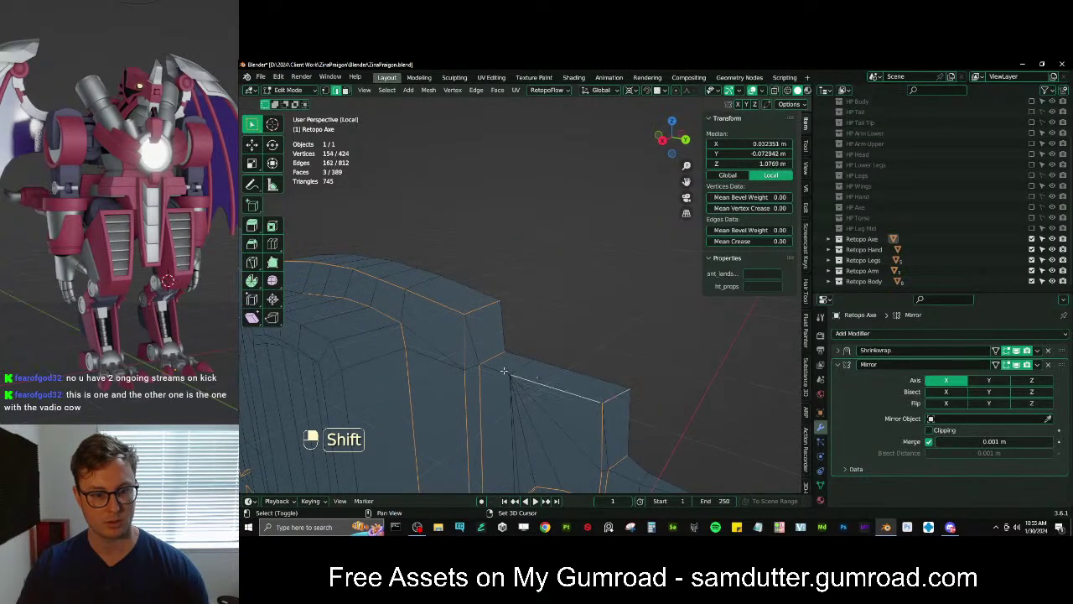
left_click(477, 348, "shift")
middle_click_drag(477, 348, 523, 303)
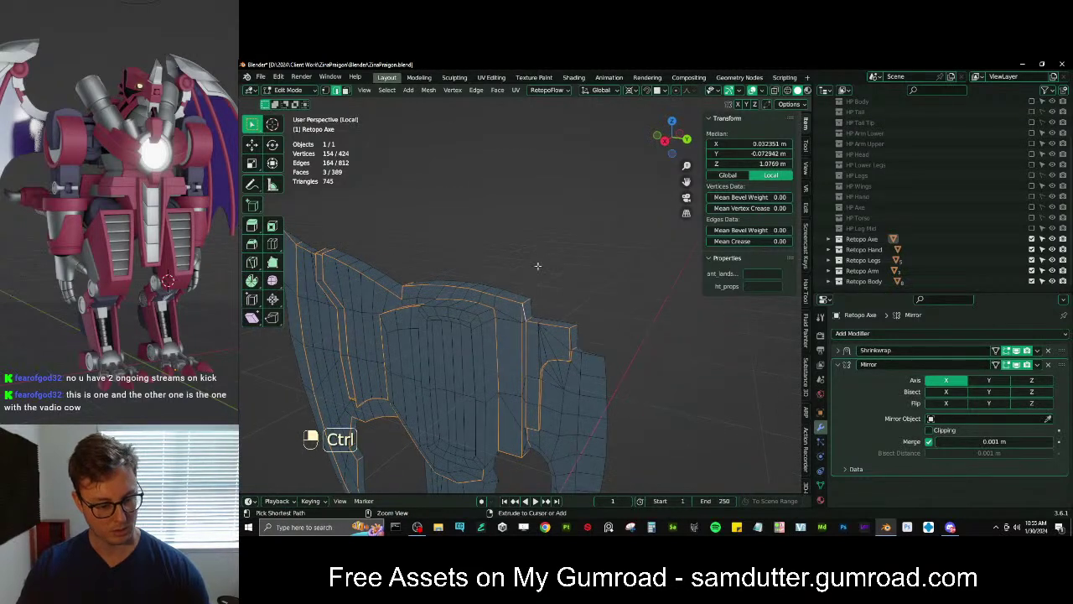
Undo a trial bevel, then add the rear section's upper step edge and the arched edge on its underside to the selection
key("ctrl+b")
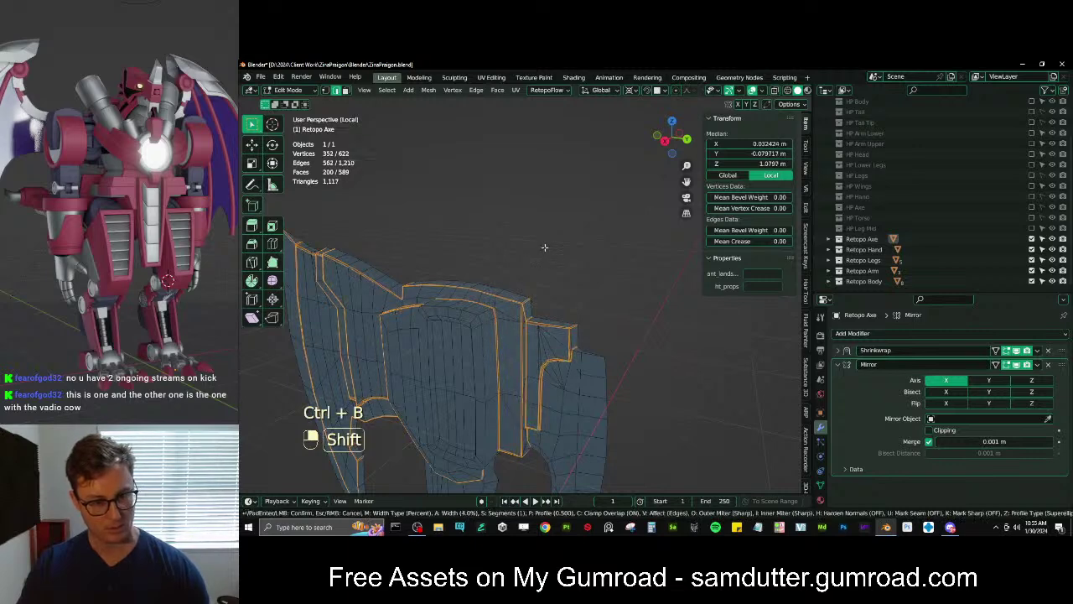
key("ctrl+z")
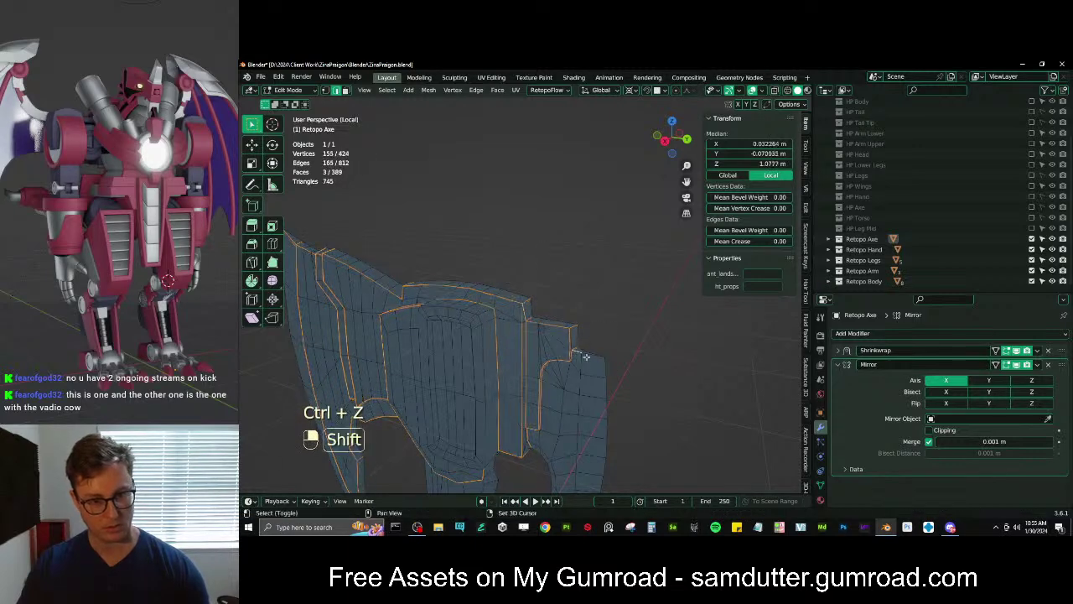
middle_click_drag(569, 411, 587, 255)
scroll(587, 255, "up", 3)
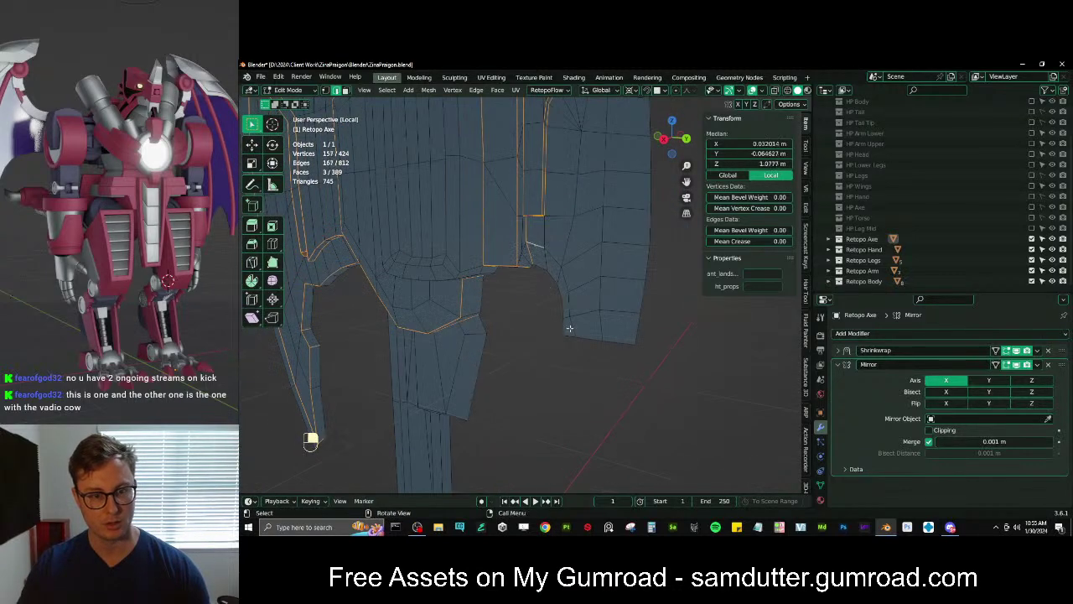
middle_click_drag(571, 325, 600, 239, "ctrl")
Try one-segment, percent-width bevels on all selected axe edges, check the shading in Object Mode and undo them
key("ctrl+b")
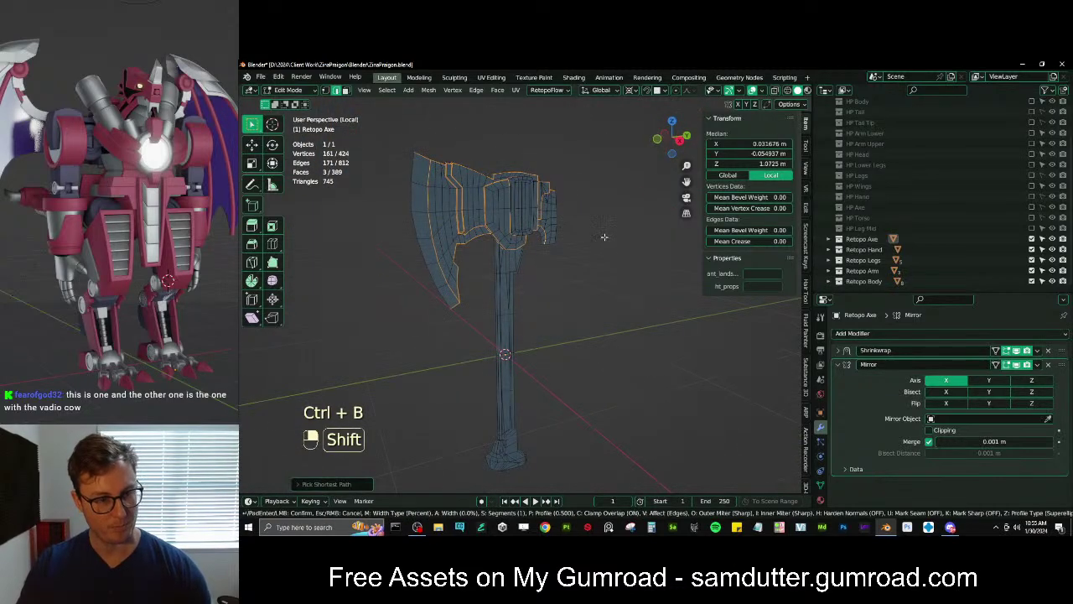
right_click(631, 228)
key("Tab")
middle_click_drag(615, 247, 575, 252)
middle_click_drag(575, 252, 554, 312, "shift")
scroll(572, 304, "up", 3)
key("Tab")
key("ctrl+z")
key("ctrl+z")
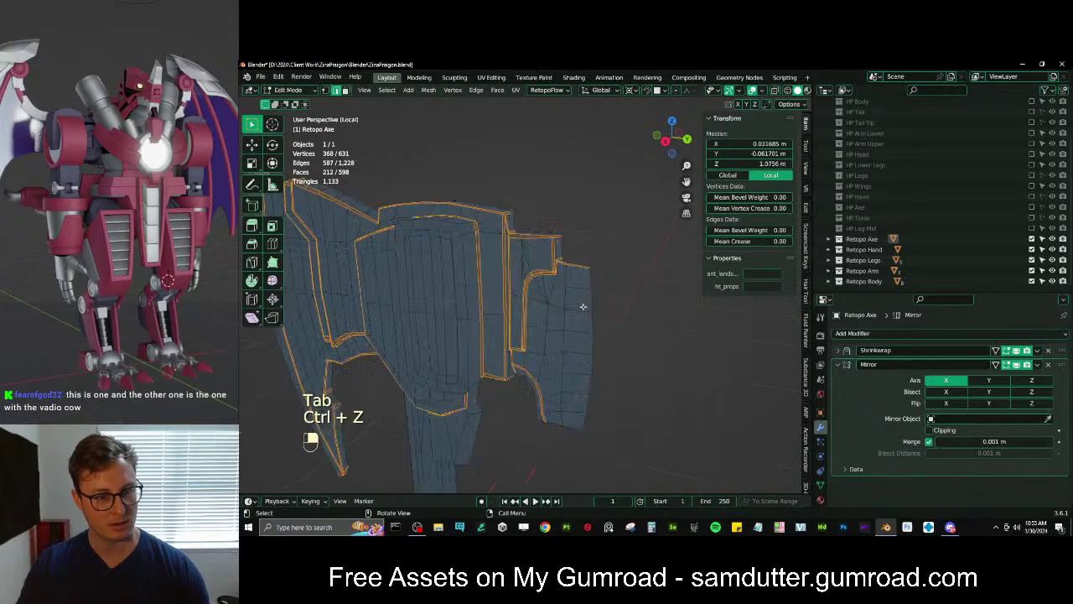
key("ctrl+b")
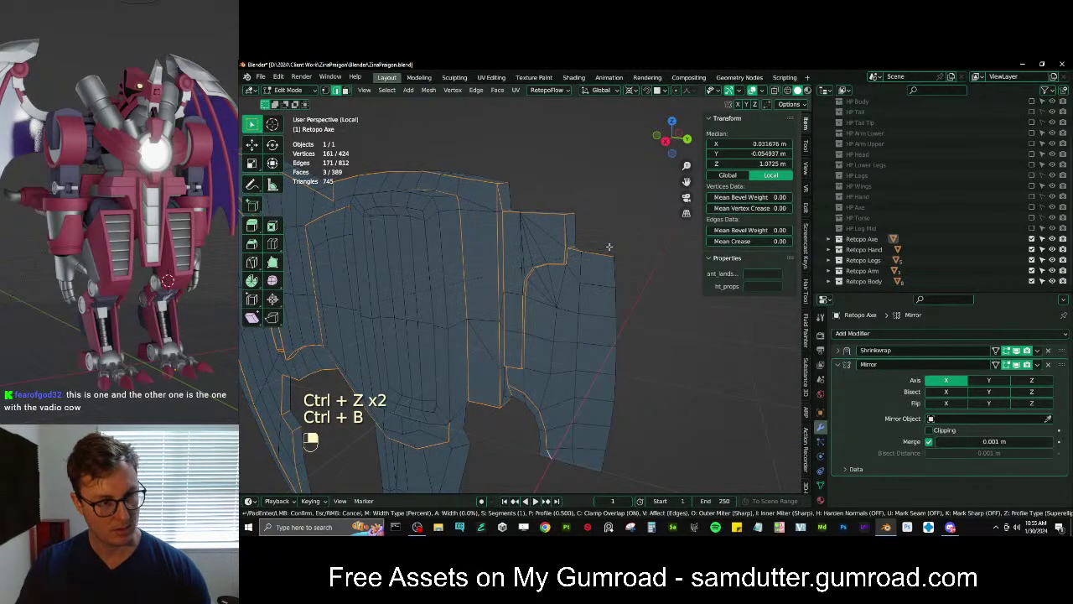
left_click(461, 418)
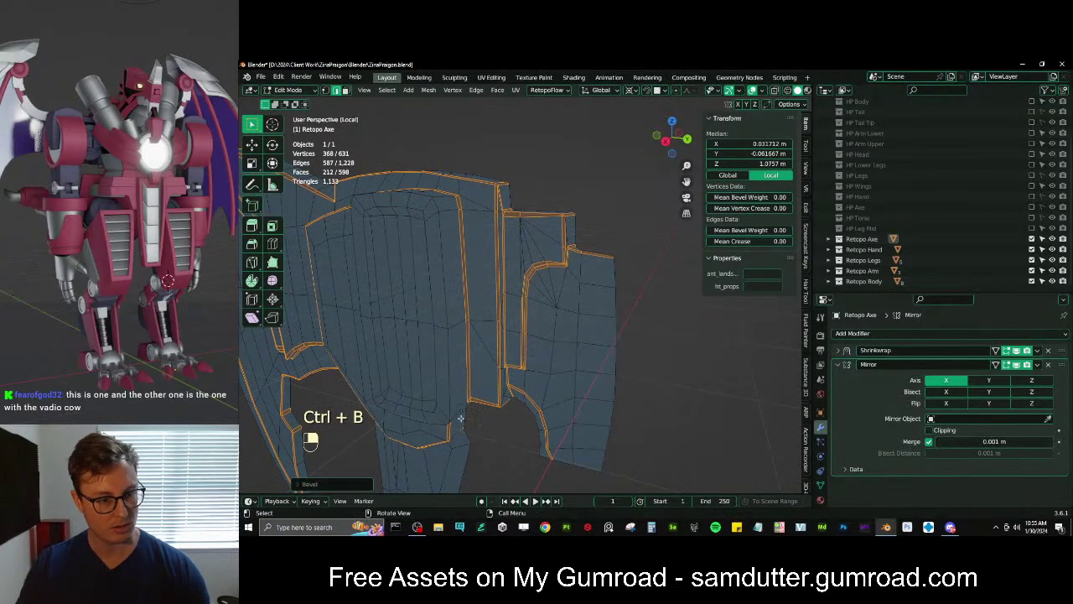
left_click(330, 486)
key("ctrl+z")
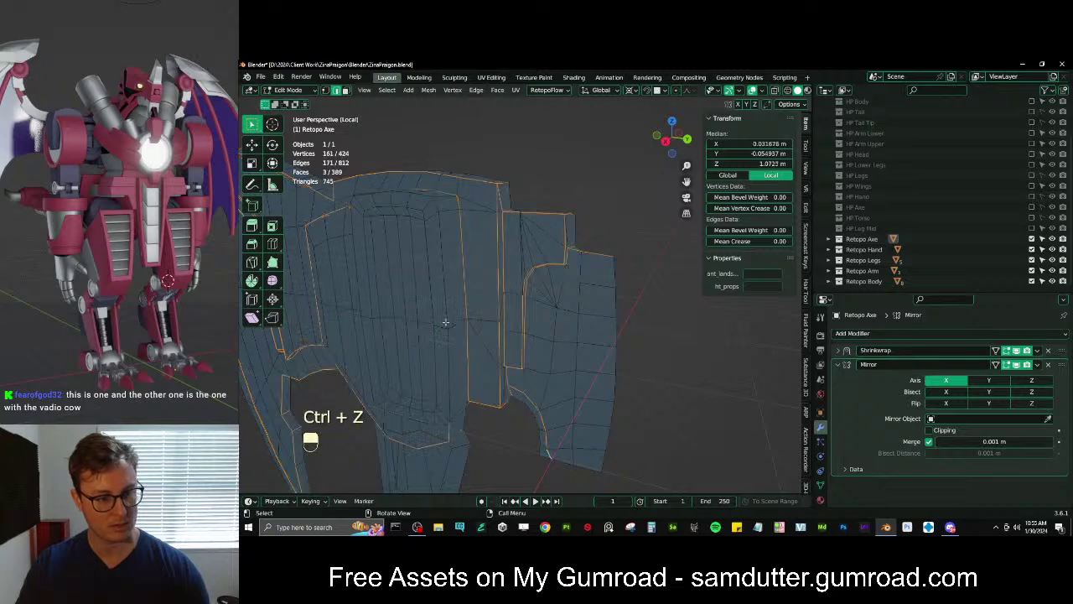
Bevel the selected axe edges with one segment, the Offset width type and a width of 0.026 m
key("ctrl+b")
left_click(456, 299)
left_click(367, 314)
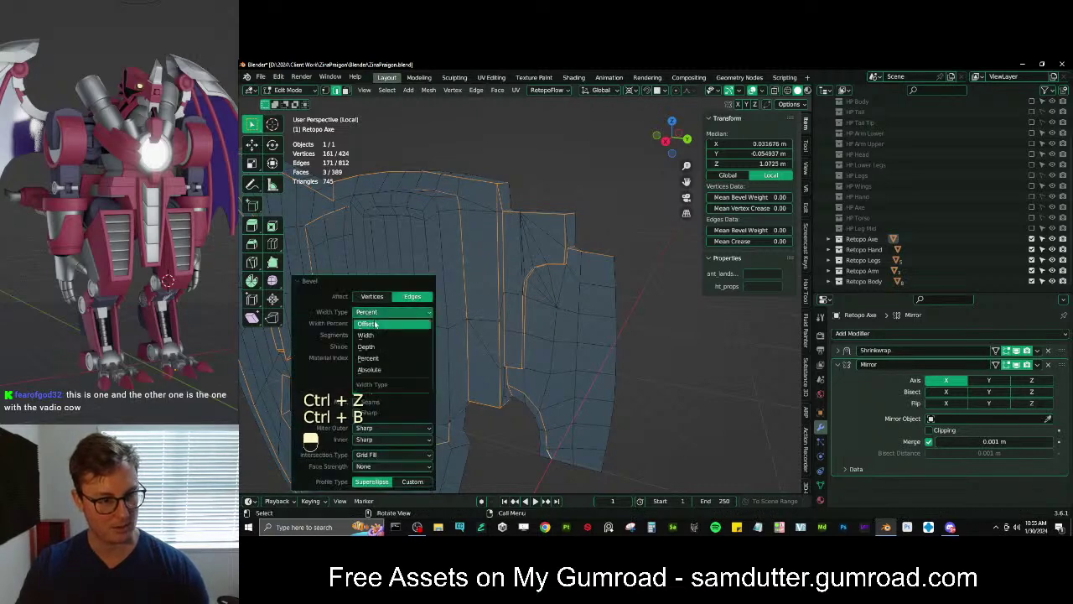
left_click(374, 324)
left_click_drag(384, 323, 602, 321, "shift")
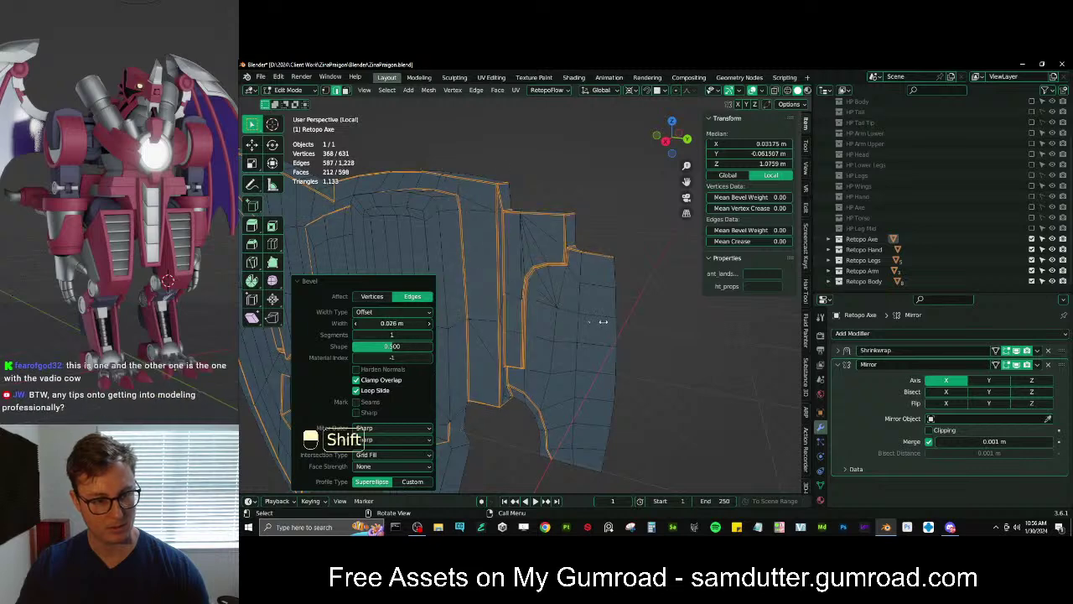
Examine the bevelled axe head in Object Mode from several angles to judge the shading along its hard edges
scroll(498, 244, "down", 5)
middle_click_drag(498, 244, 554, 242, "shift")
middle_click_drag(553, 241, 546, 345)
key("Tab")
key("Tab")
key("Tab")
mouse_move(568, 291)
middle_mouse_down()
mouse_move(564, 328)
mouse_move(498, 272)
mouse_move(561, 273)
middle_mouse_up()
scroll(565, 313, "up", 2)
scroll(498, 272, "down", 4)
scroll(509, 286, "down", 4)
scroll(561, 272, "up", 2)
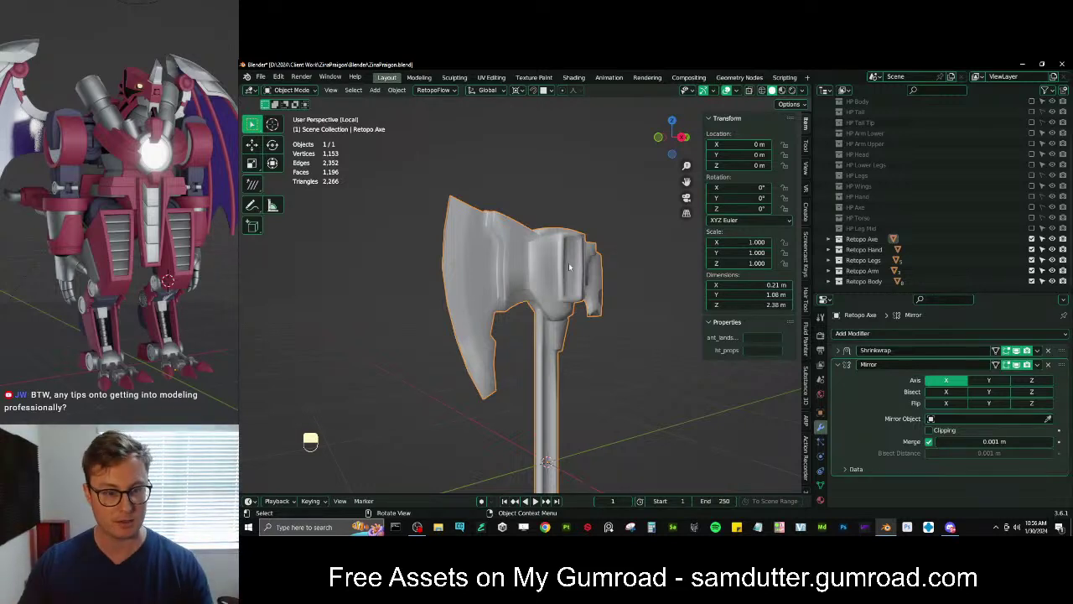
scroll(569, 267, "up", 5)
middle_click_drag(568, 267, 531, 284)
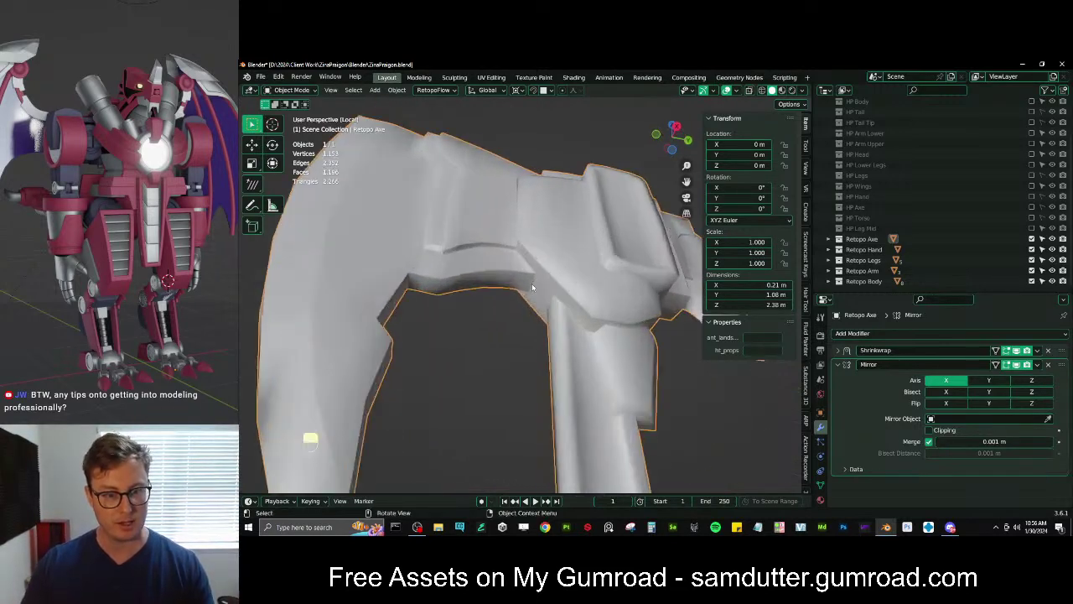
Bevel the long vertical edge and lower edges of the raised block under the axe head by 0.00216 m with one segment
key("Tab")
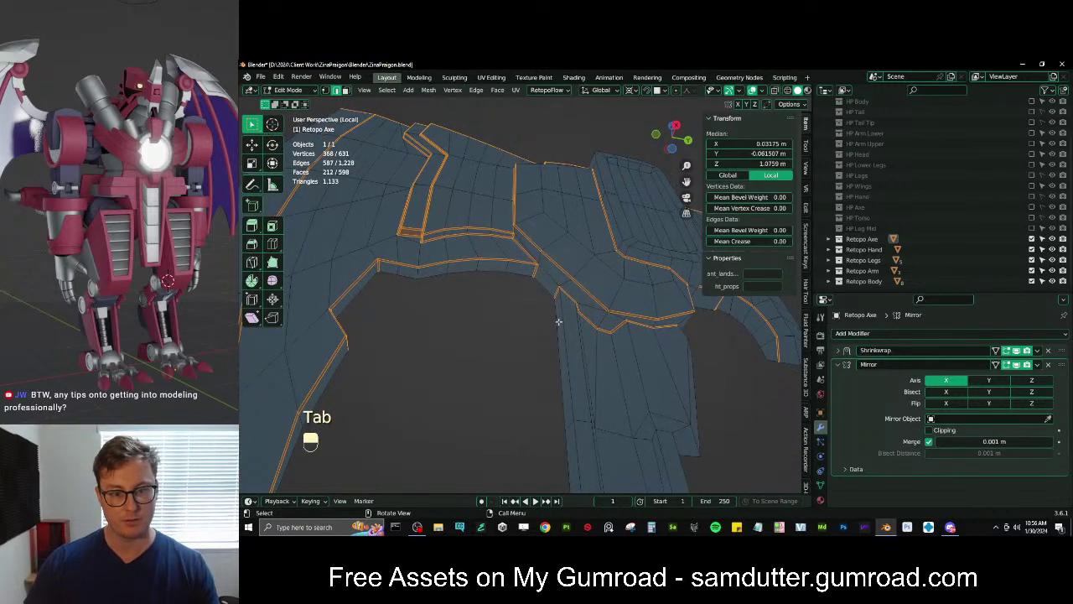
middle_click_drag(558, 321, 581, 271)
scroll(601, 324, "up", 3)
left_click(559, 275)
left_click(477, 300, "ctrl")
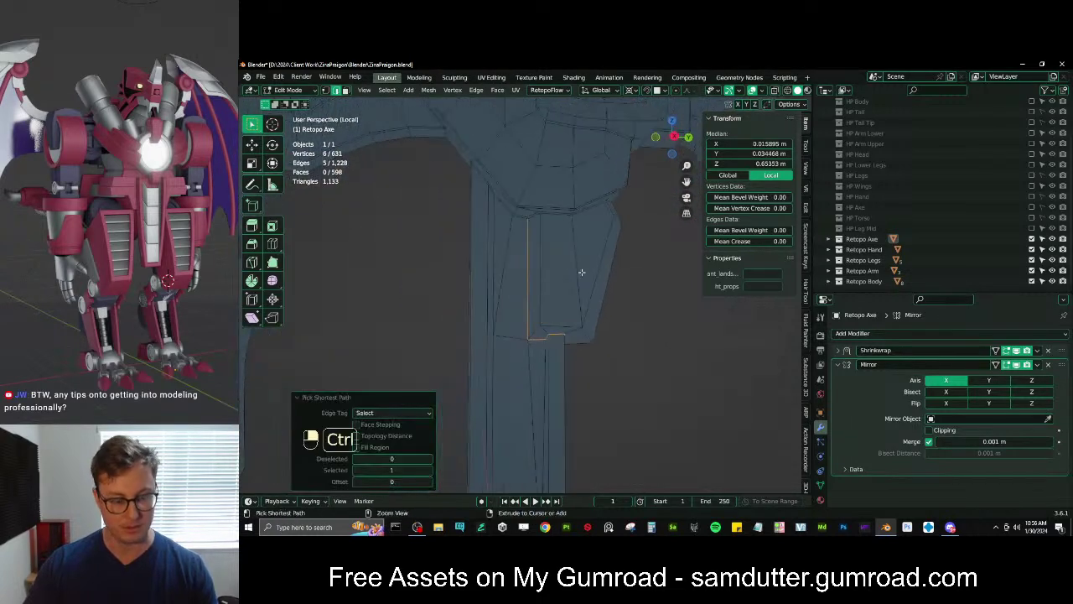
key("ctrl+b")
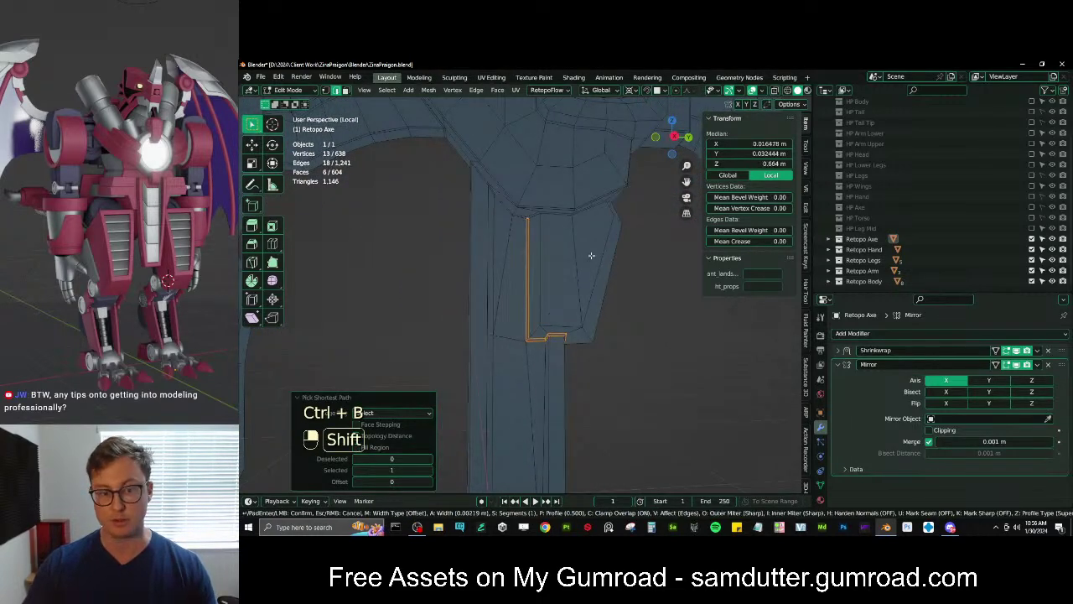
left_click(591, 255)
Merge the stray vertex at the upper end of the new bevel using At Last, then check the axe in Object Mode
middle_click_drag(587, 251, 573, 225)
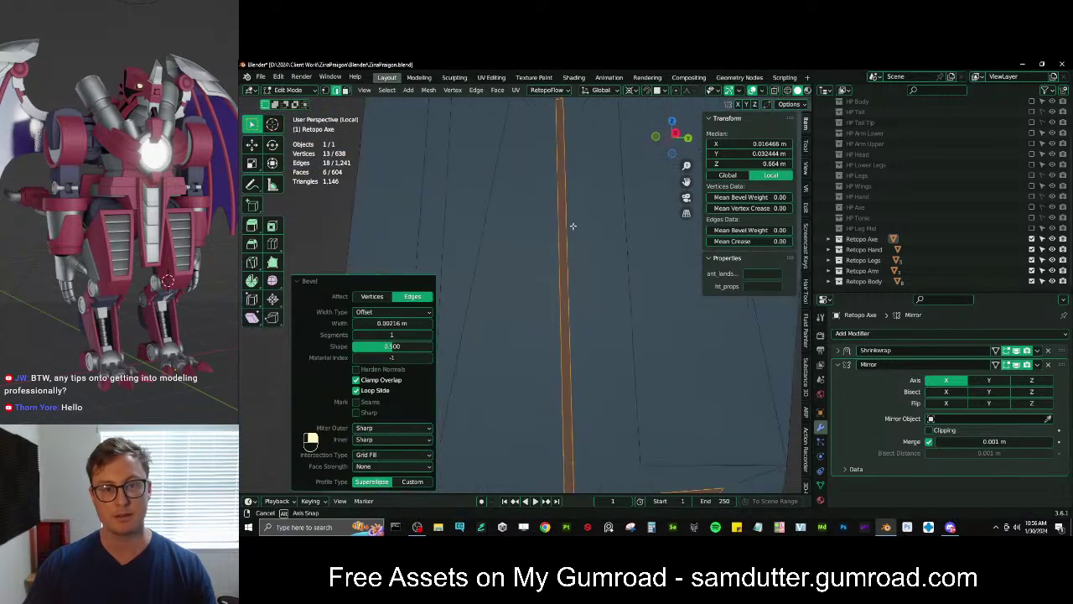
middle_click_drag(463, 219, 504, 292, "shift")
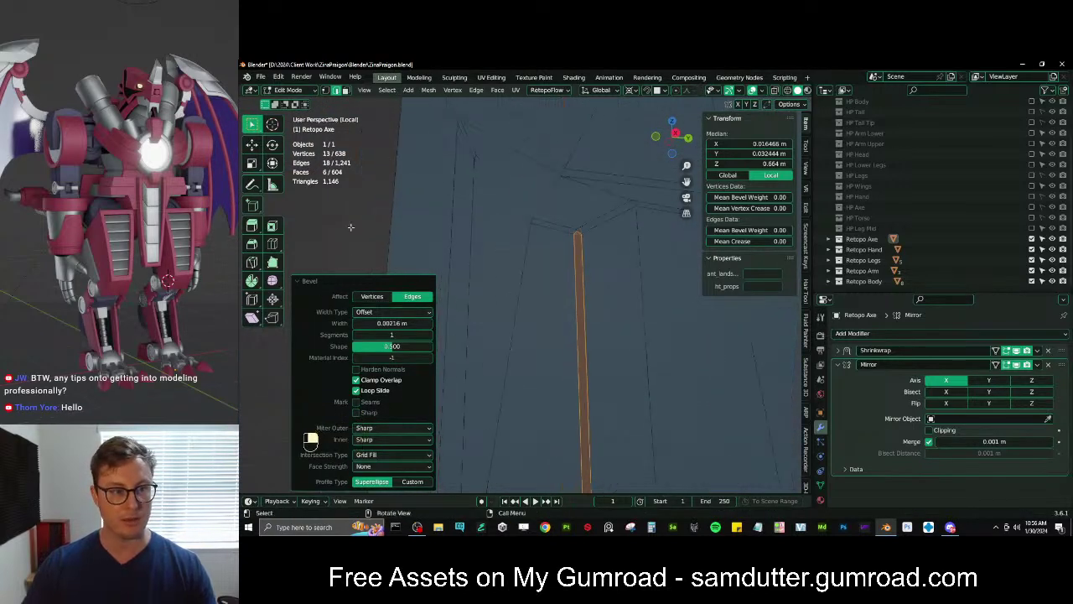
left_click(326, 89)
left_click(575, 229)
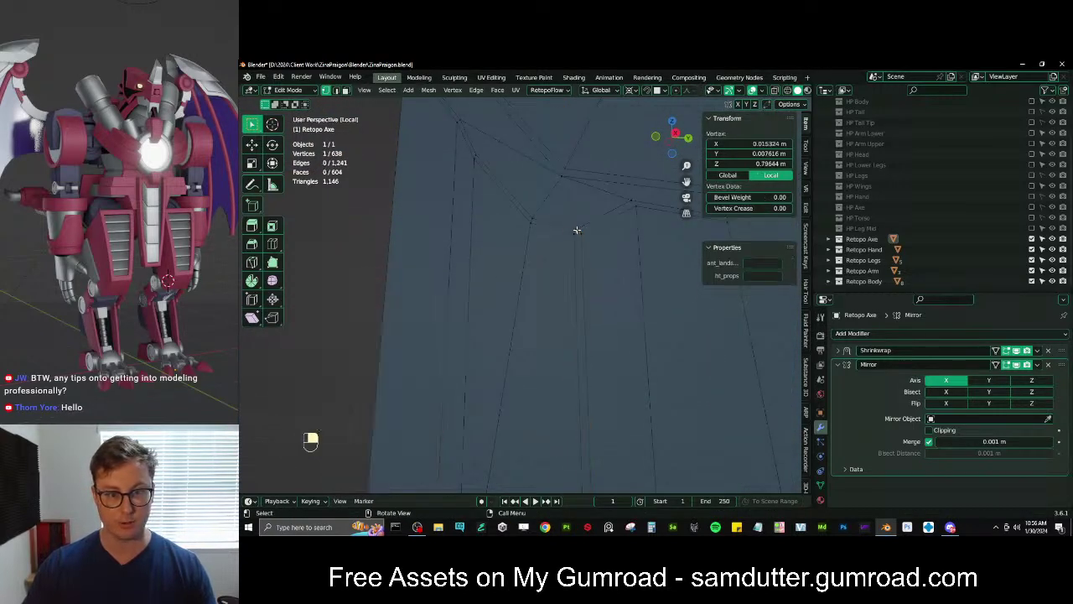
key("m")
left_click(590, 242)
scroll(591, 243, "down", 10)
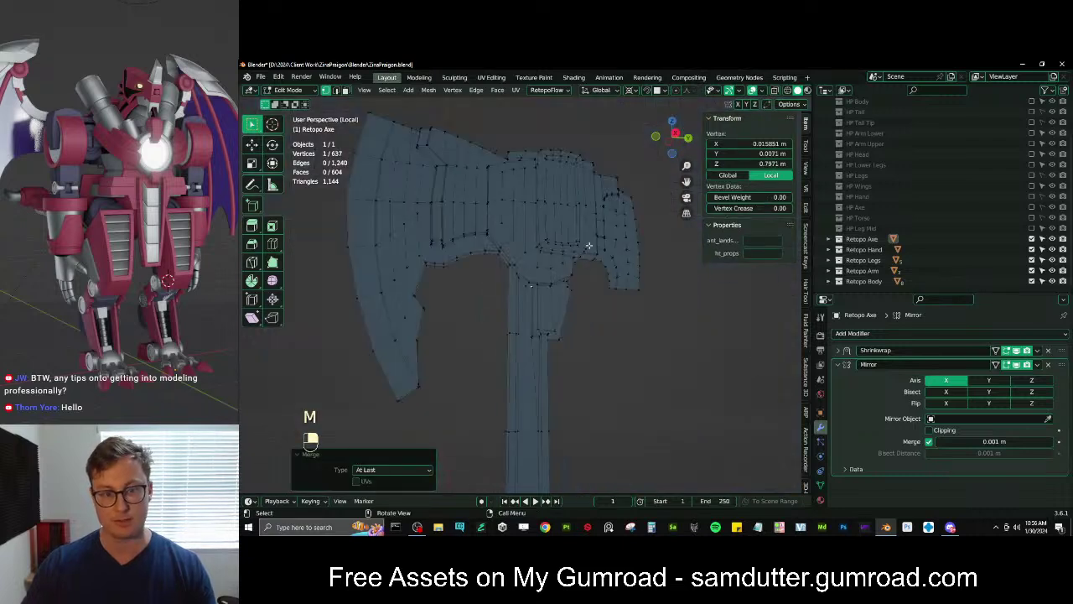
key("Tab")
middle_click_drag(573, 316, 573, 282)
scroll(582, 271, "down", 7)
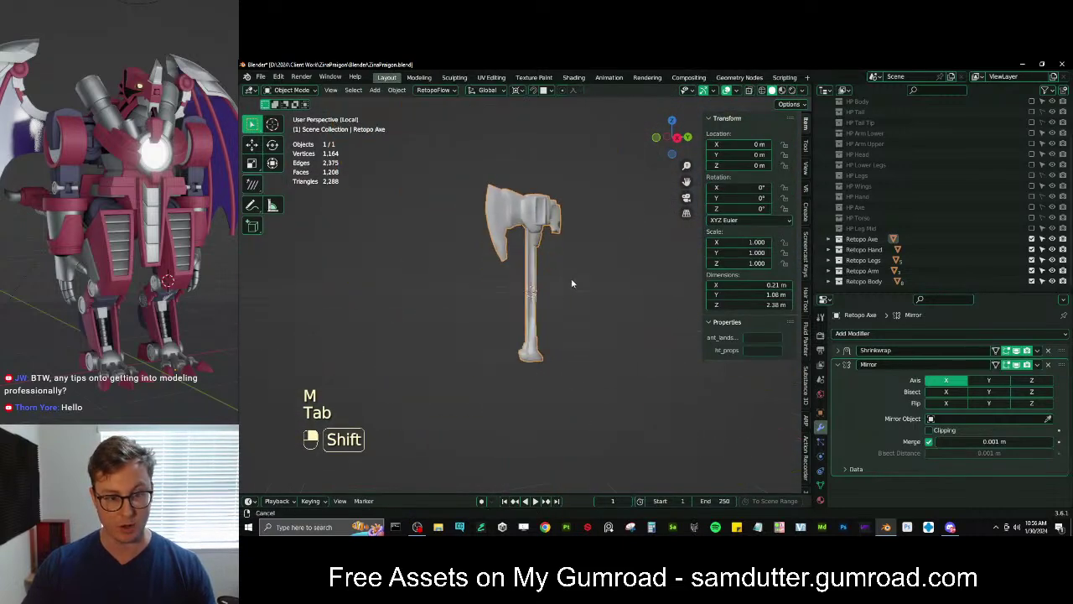
Select the top edges and upper side edge of the small rounded block at the foot of the handle, undoing the overextended path
scroll(573, 289, "up", 4)
middle_click_drag(565, 381, 534, 323, "shift")
key("Tab")
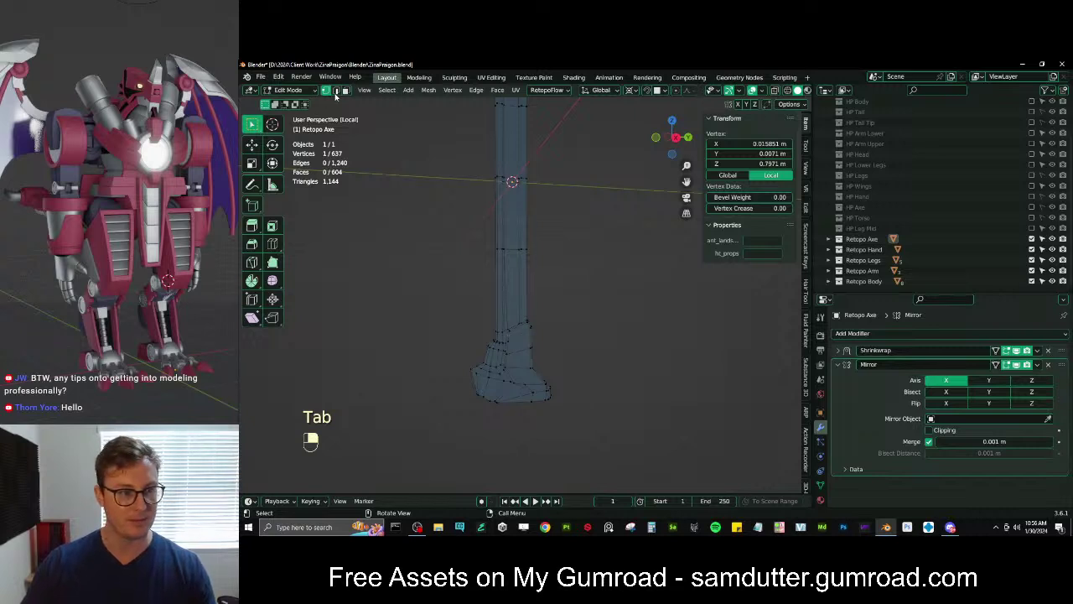
left_click(336, 89)
left_click(499, 329)
key("KP_Decimal")
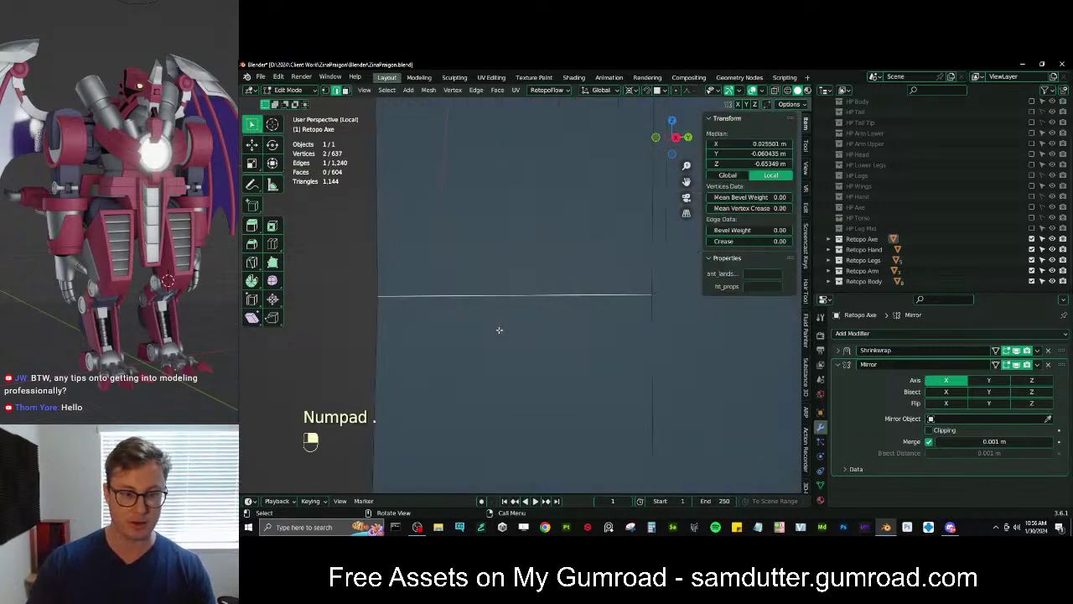
scroll(499, 329, "down", 5)
middle_click_drag(488, 333, 546, 335)
left_click(544, 352, "ctrl")
left_click(551, 364, "shift")
left_click(556, 423, "ctrl")
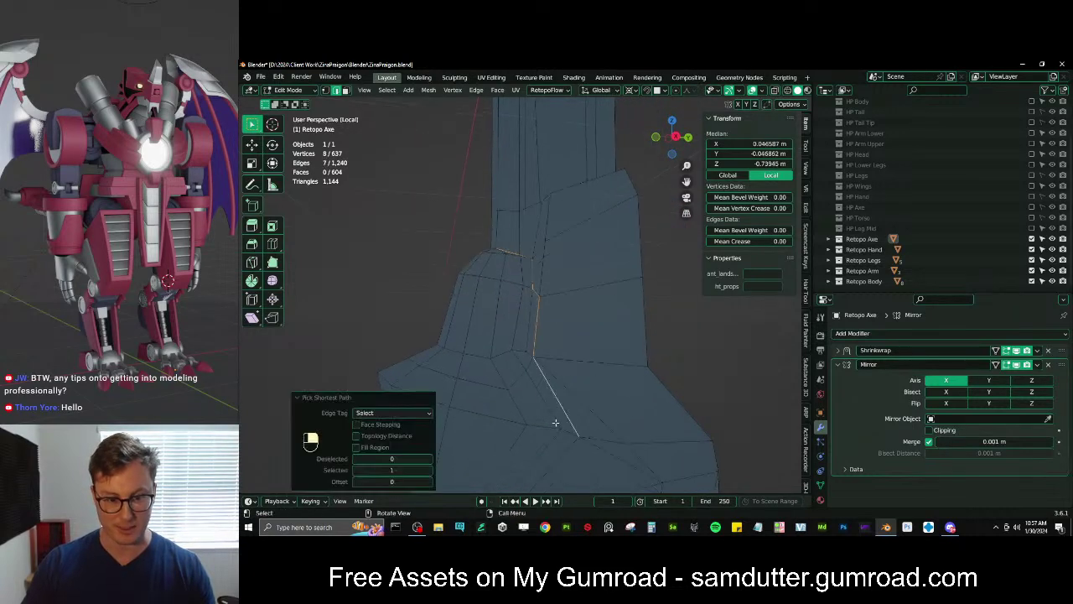
mouse_move(556, 423)
middle_mouse_down()
mouse_move(558, 405)
mouse_move(553, 430)
middle_mouse_up()
key("ctrl+z")
middle_click_drag(553, 369, 544, 402)
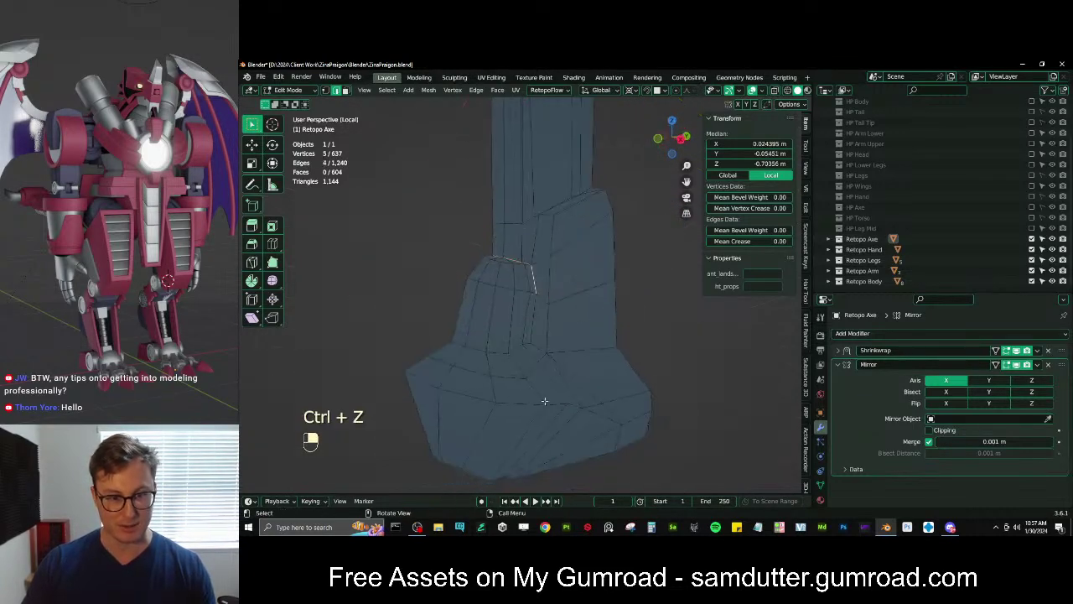
Extend the selection down the rounded block's side and along its lower edge where it meets the handle's base
middle_click_drag(533, 331, 538, 371)
middle_click_drag(537, 320, 541, 343)
scroll(544, 356, "up", 1)
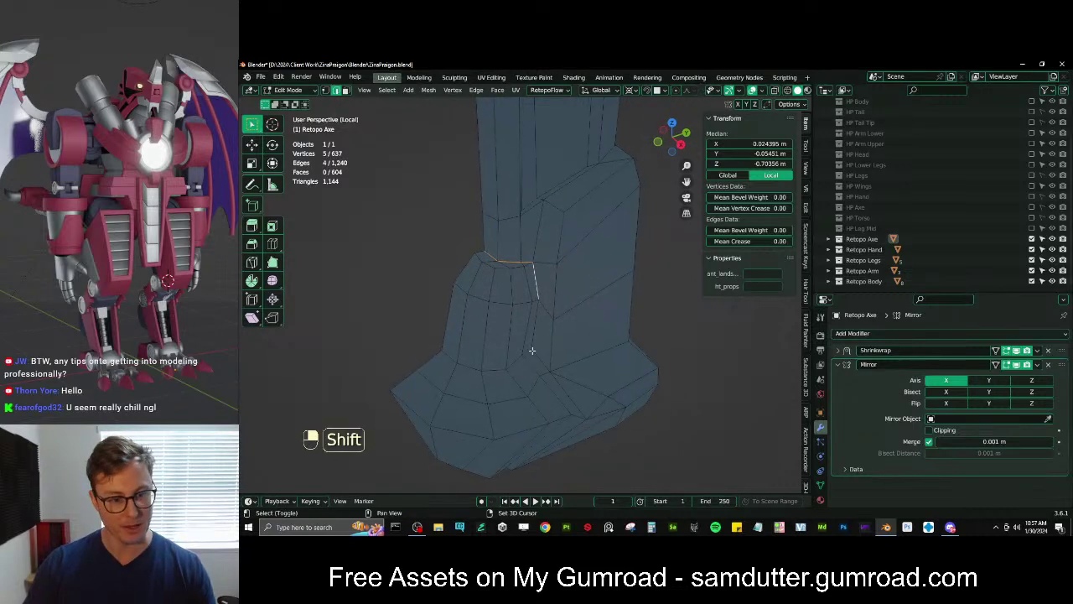
left_click(523, 352, "ctrl")
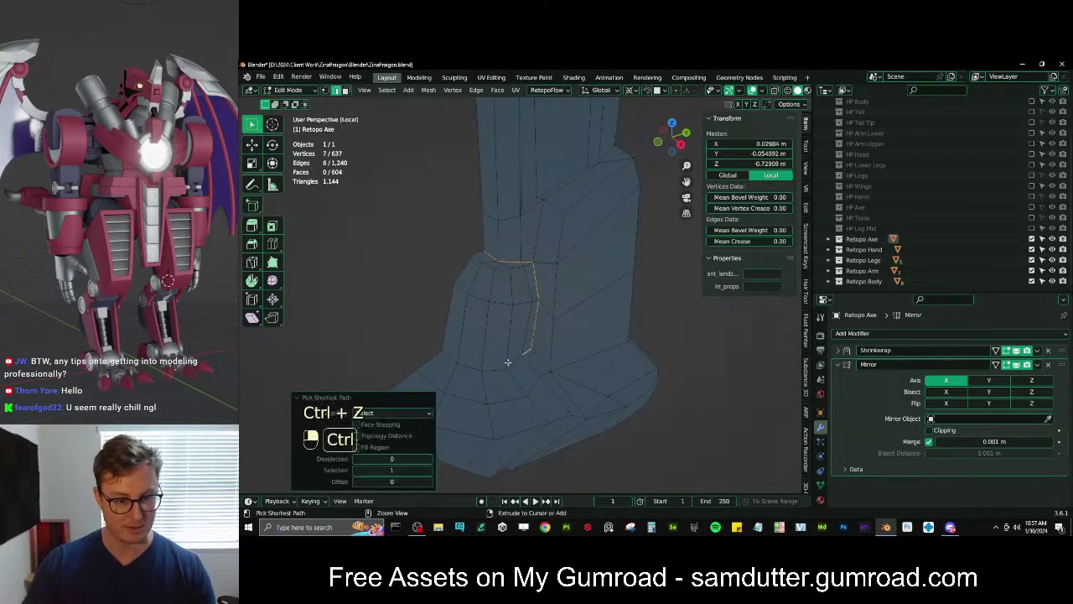
left_click(456, 358, "ctrl")
Try a one-segment bevel on the rounded block's outline and undo it
key("ctrl+b")
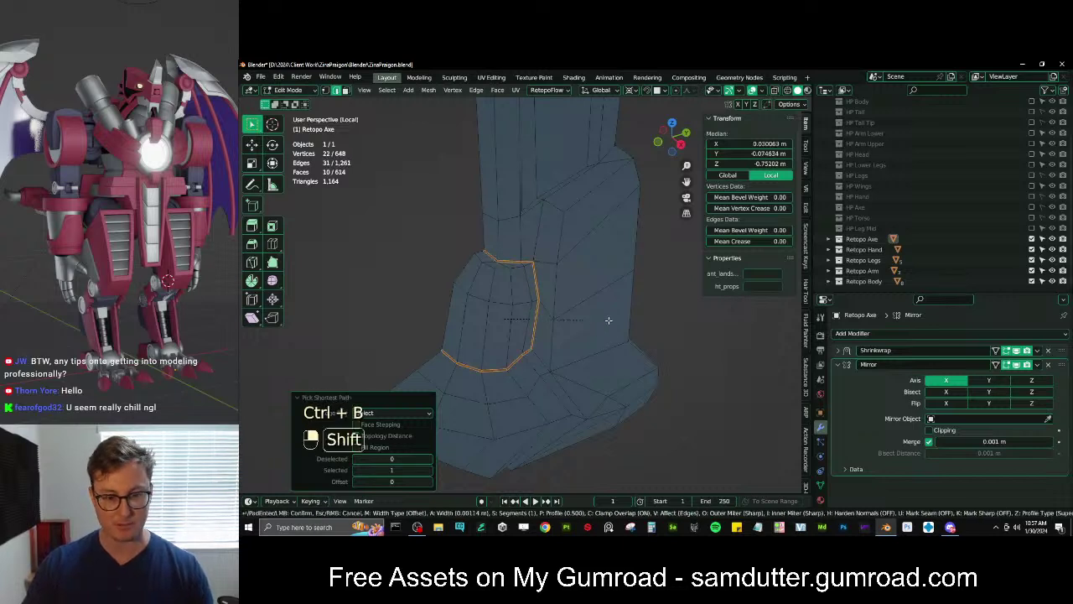
left_click(607, 321)
key("ctrl+z")
Extend the rounded block's edge selection down across the handle's base to its underside and bevel it with one segment, about 0.0028 m wide
middle_click_drag(599, 331, 579, 272)
middle_click_drag(579, 272, 584, 317)
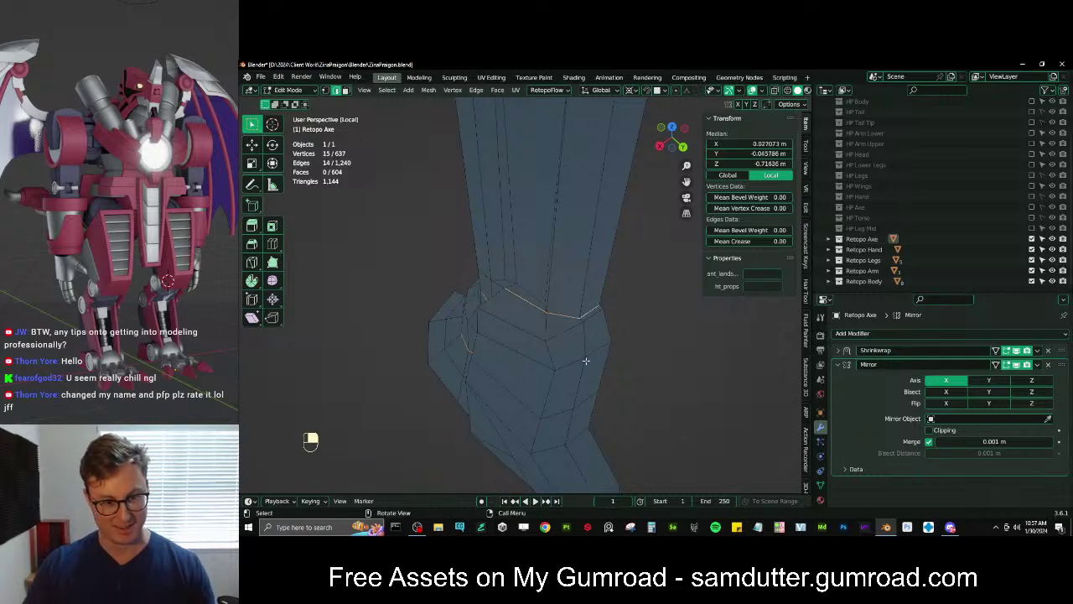
mouse_move(586, 360)
middle_mouse_down()
mouse_move(647, 343)
mouse_move(546, 343)
mouse_move(576, 343)
middle_mouse_up()
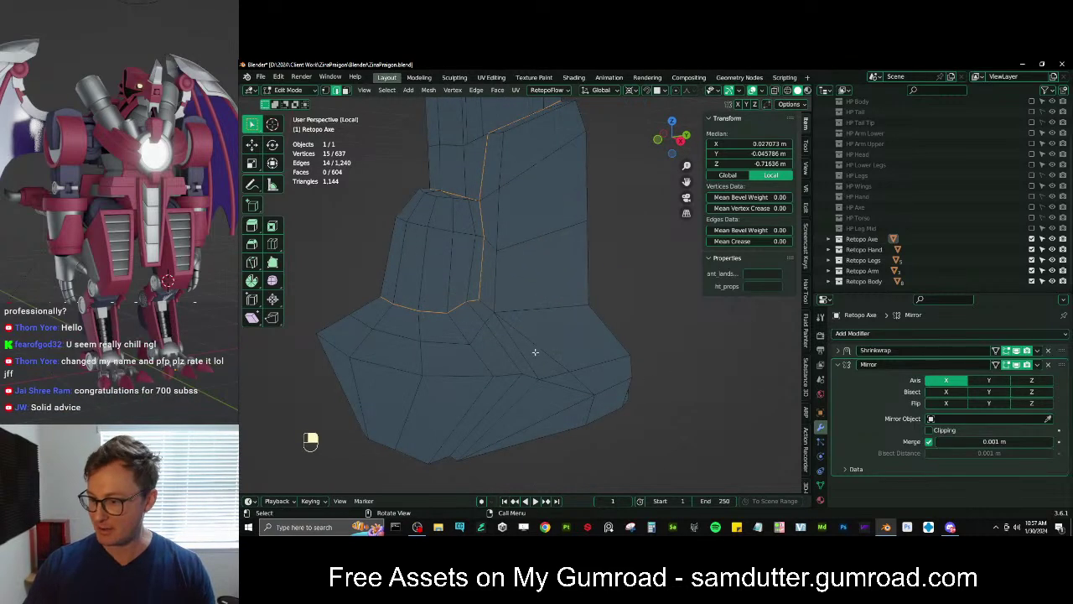
mouse_move(503, 338)
middle_mouse_down()
mouse_move(545, 364)
mouse_move(548, 386)
mouse_move(496, 319)
middle_mouse_up()
key("ctrl+z")
scroll(510, 321, "up", 5)
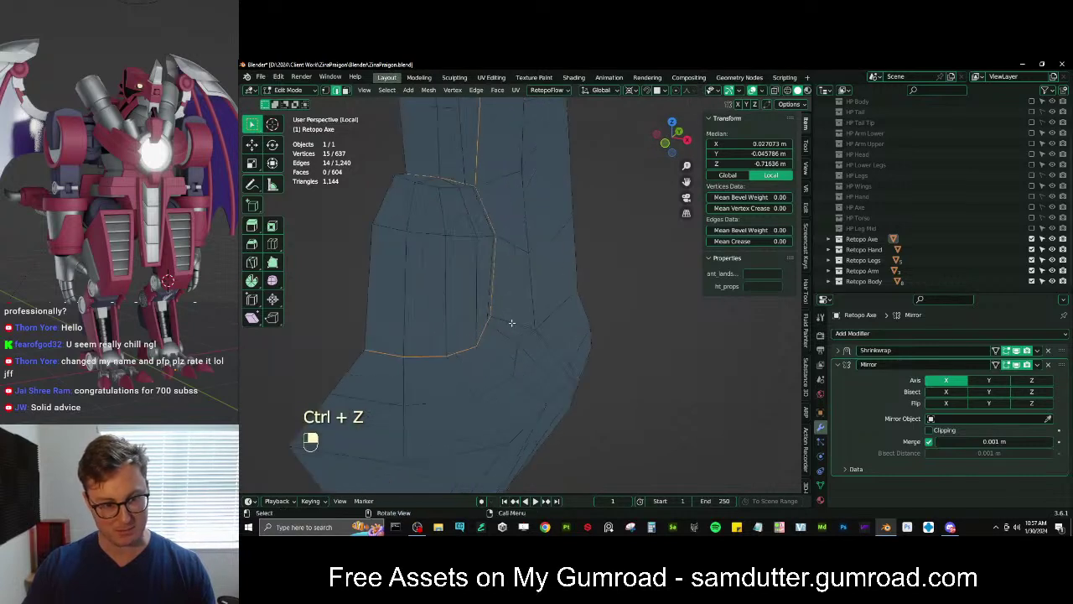
scroll(467, 336, "down", 5)
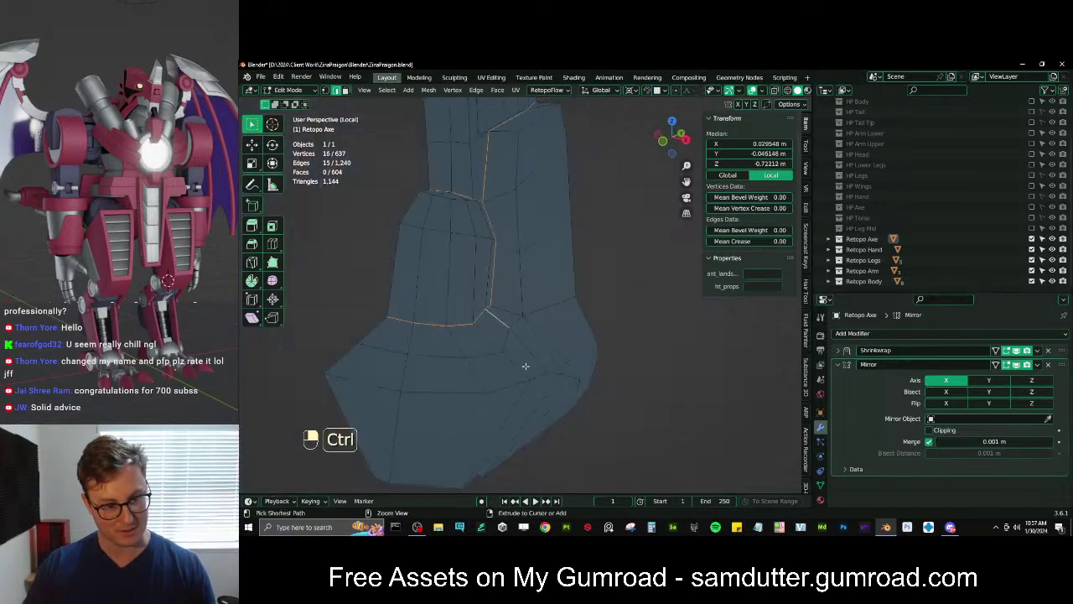
left_click(528, 359, "ctrl")
middle_click_drag(528, 359, 512, 381)
left_click(515, 379, "ctrl")
key("ctrl+z")
key("ctrl+b")
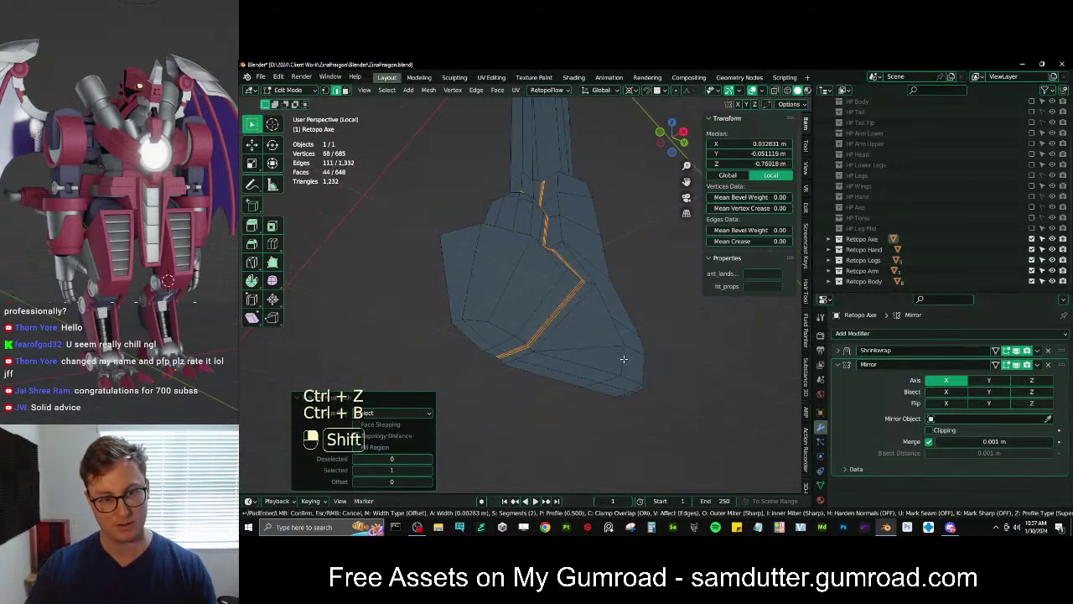
left_click(624, 359)
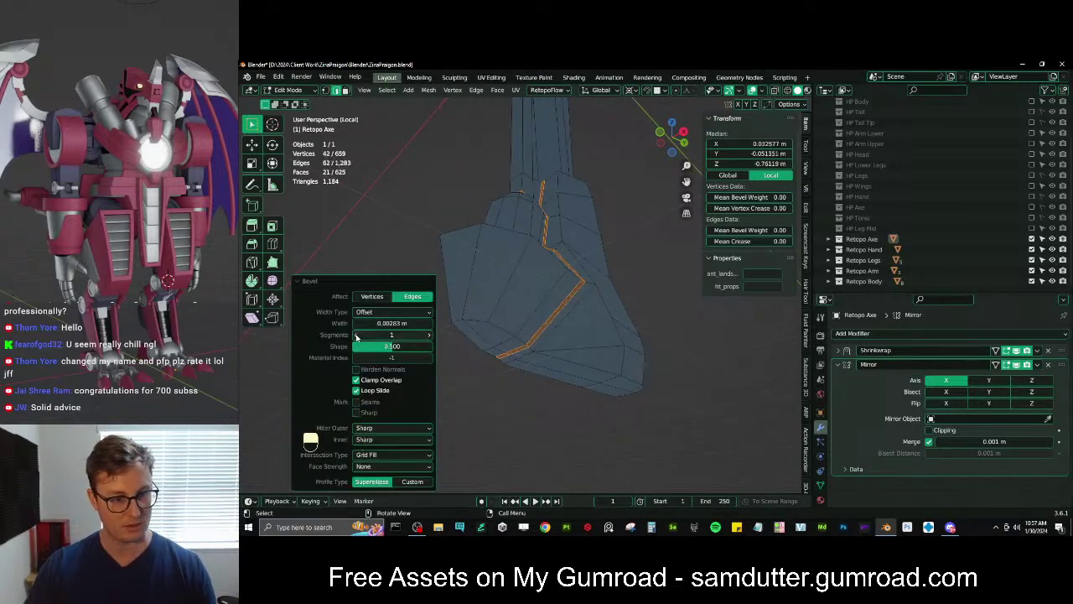
Examine the axe's wireframe from the head and collar down the handle to the newly bevelled base
scroll(596, 304, "down", 5)
middle_click_drag(593, 293, 537, 436, "shift")
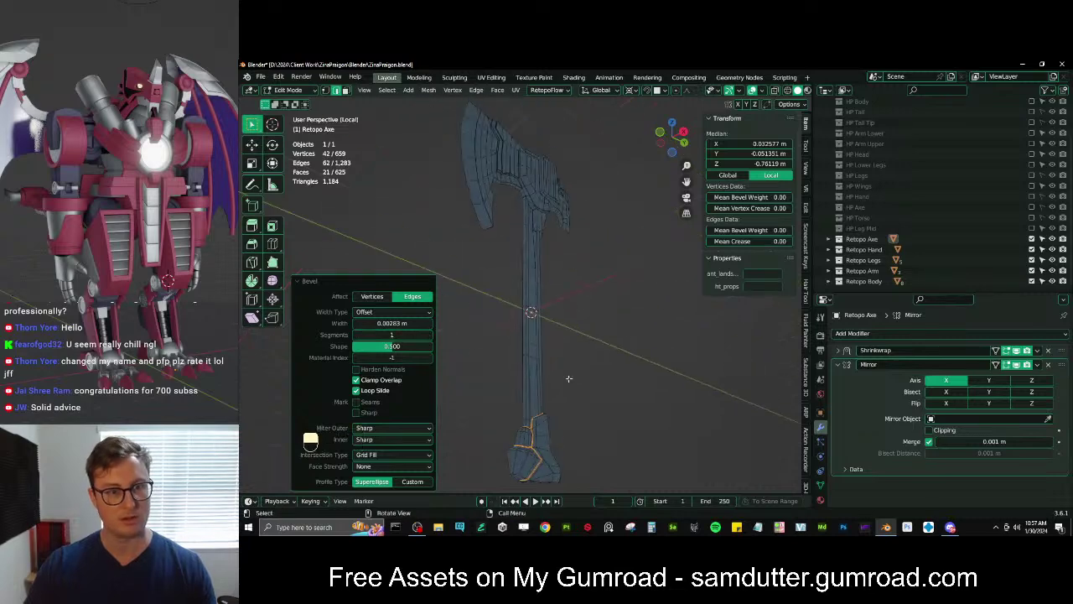
middle_click_drag(521, 285, 563, 344)
scroll(565, 320, "up", 4)
scroll(565, 320, "up", 6)
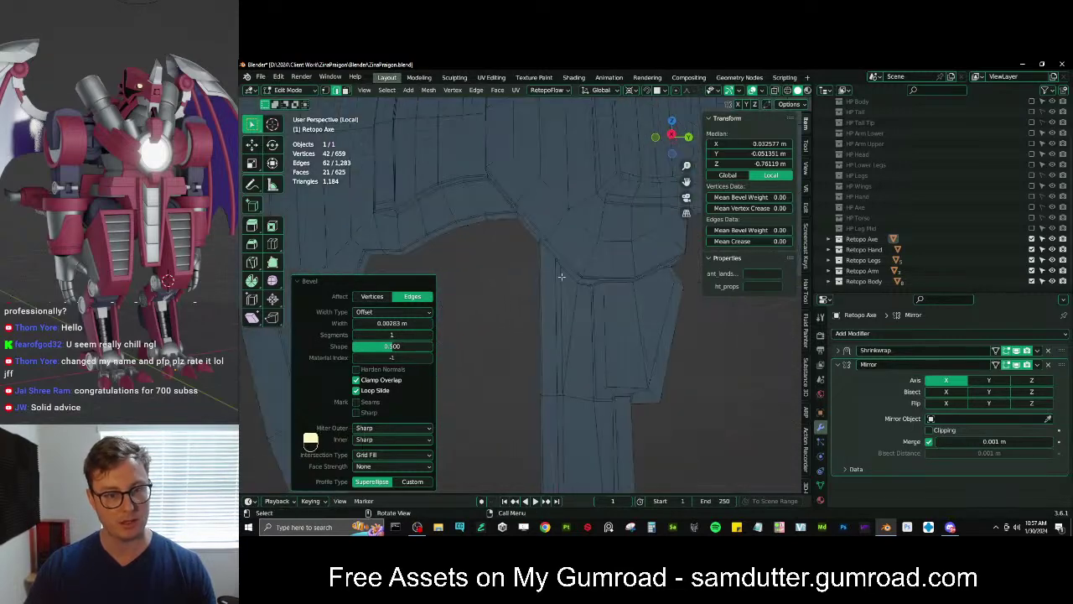
scroll(571, 302, "down", 5)
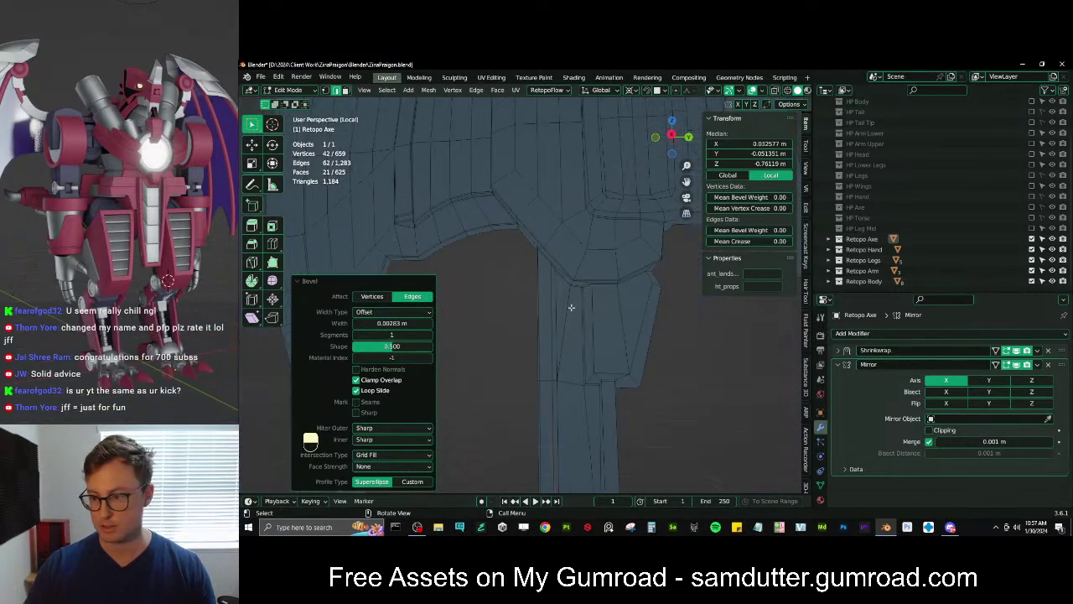
middle_click_drag(570, 311, 574, 359, "shift")
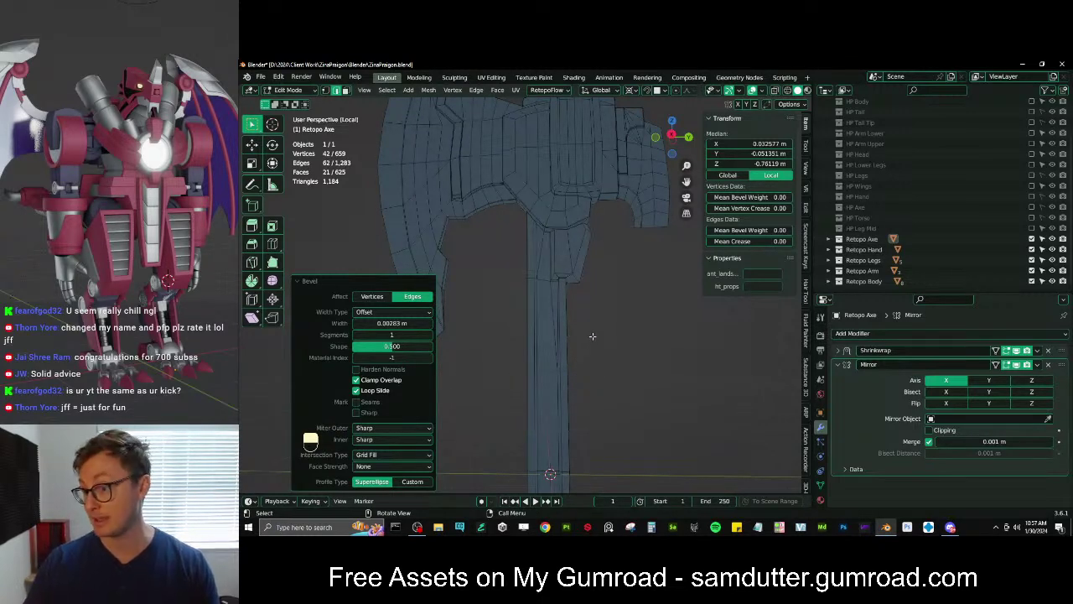
scroll(592, 336, "down", 3)
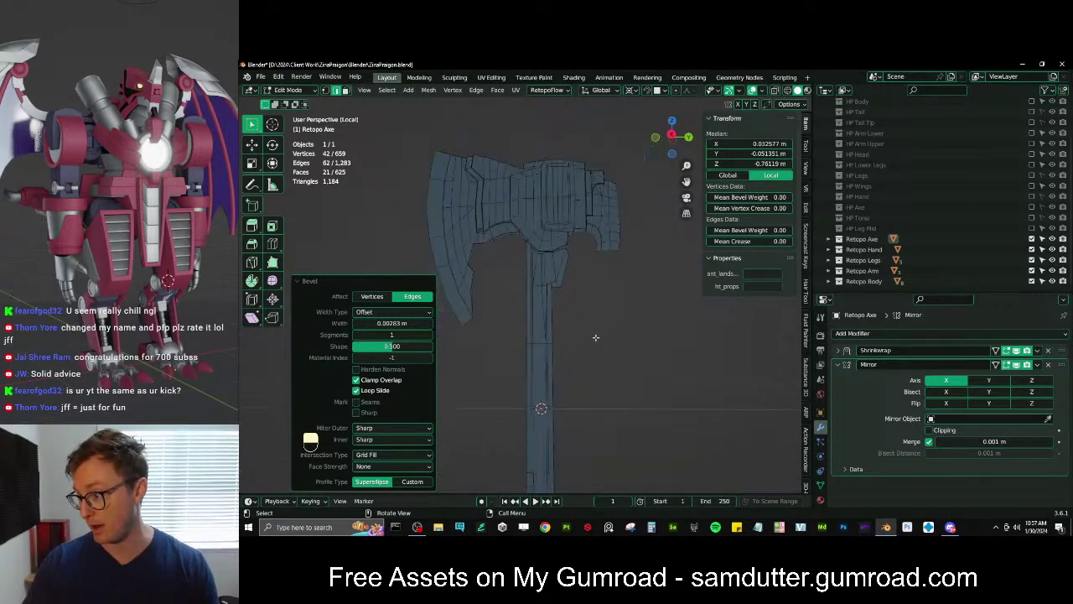
left_click(318, 281)
middle_click_drag(562, 380, 522, 223, "shift")
left_click(556, 287)
scroll(513, 260, "down", 2)
middle_click_drag(500, 311, 560, 218, "shift")
scroll(560, 251, "up", 5)
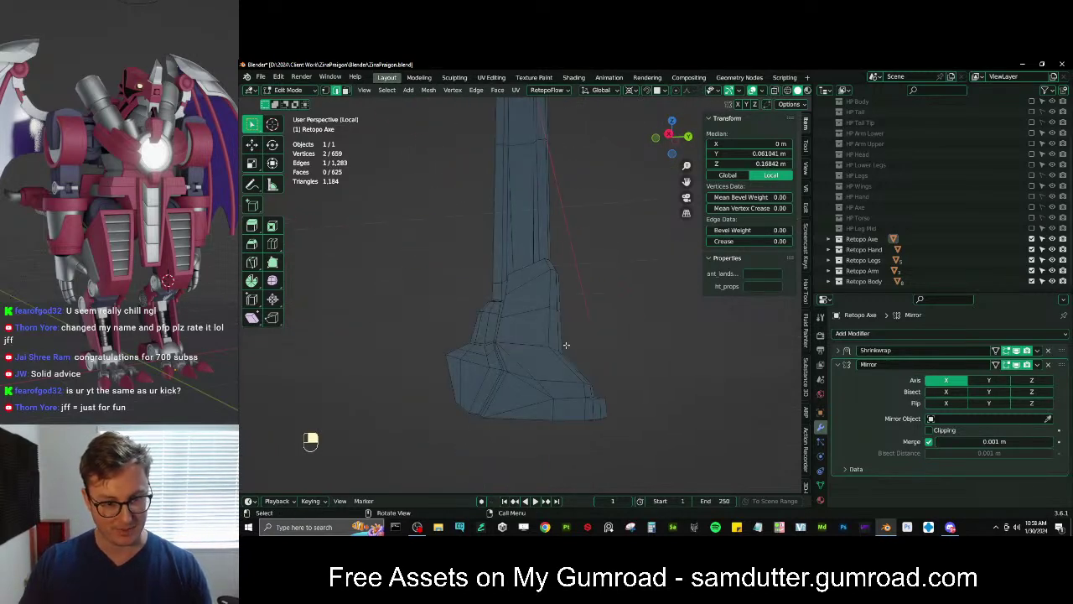
Examine the full axe's shading in Object Mode from several angles
key("Tab")
scroll(503, 401, "down", 4)
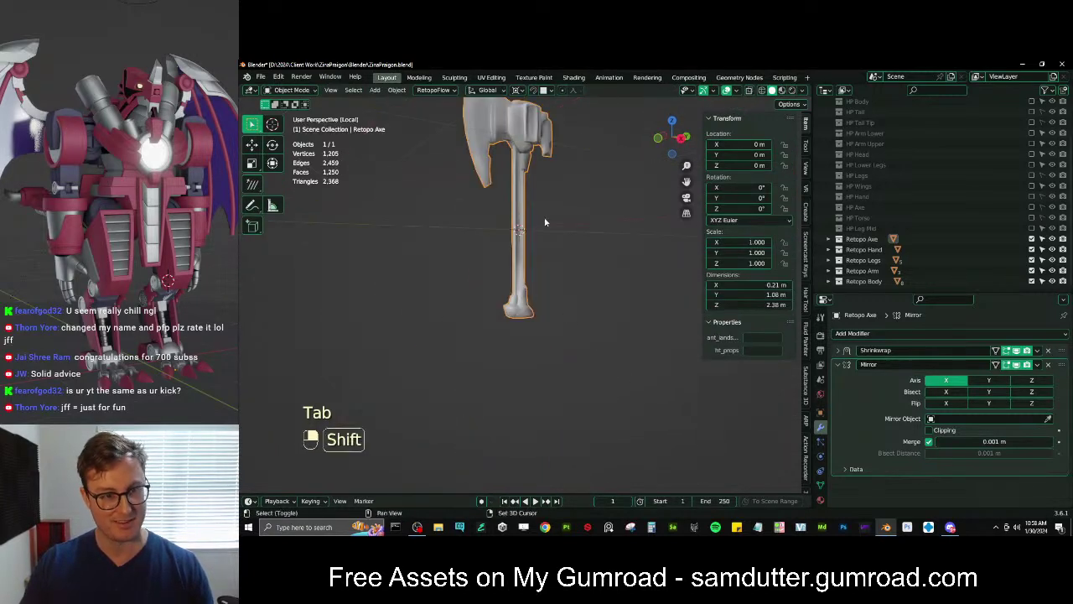
middle_click_drag(545, 222, 584, 311)
scroll(545, 315, "up", 3)
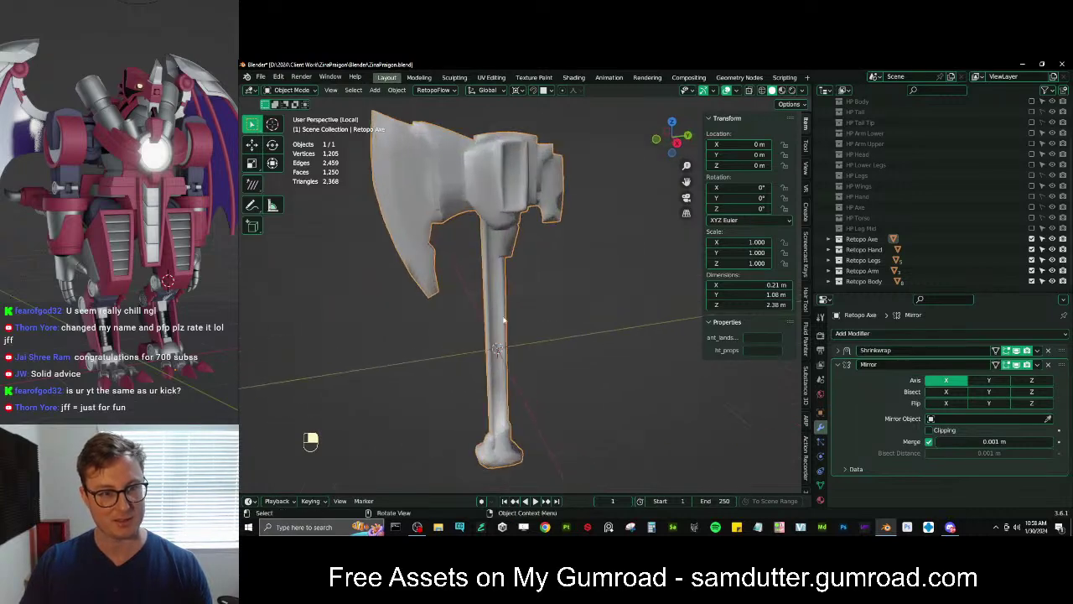
mouse_move(504, 319)
middle_mouse_down()
mouse_move(601, 290)
mouse_move(534, 211)
mouse_move(534, 313)
mouse_move(505, 274)
mouse_move(578, 260)
mouse_move(565, 247)
mouse_move(568, 306)
middle_mouse_up()
scroll(534, 313, "up", 4)
Select the edge loop along the axe's open mirror seam, flatten it by scaling to 0 along X, and return to solid shading
key("Tab")
key("Tab")
key("Tab")
left_click(566, 245, "alt+shift")
left_click(566, 246, "alt+shift")
left_click(566, 247, "alt+shift")
key("z")
left_click(489, 283)
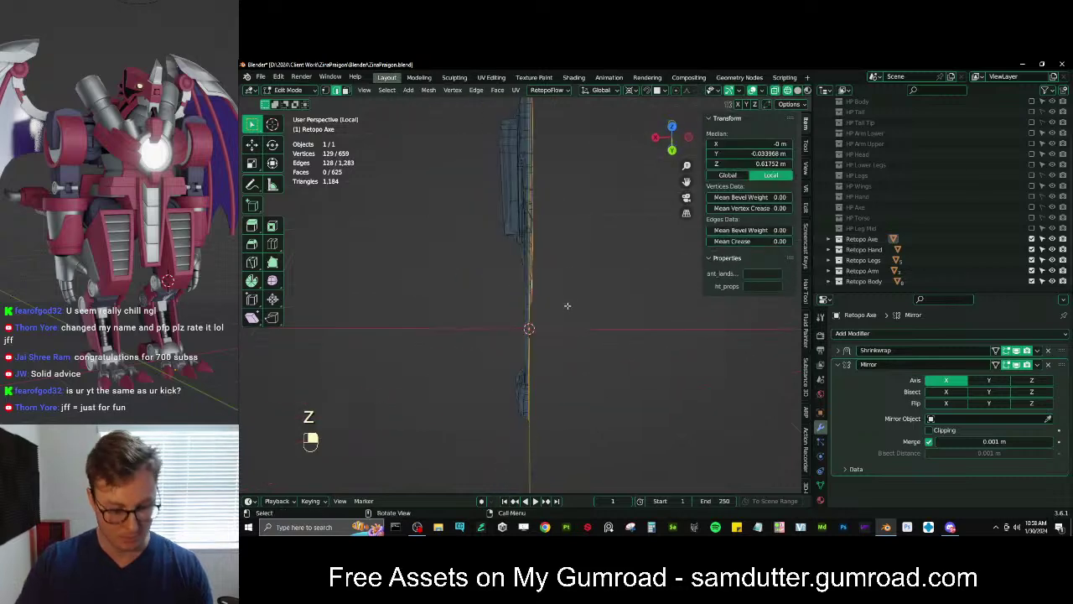
key("period")
key("s")
key("x")
key("0")
key("Return")
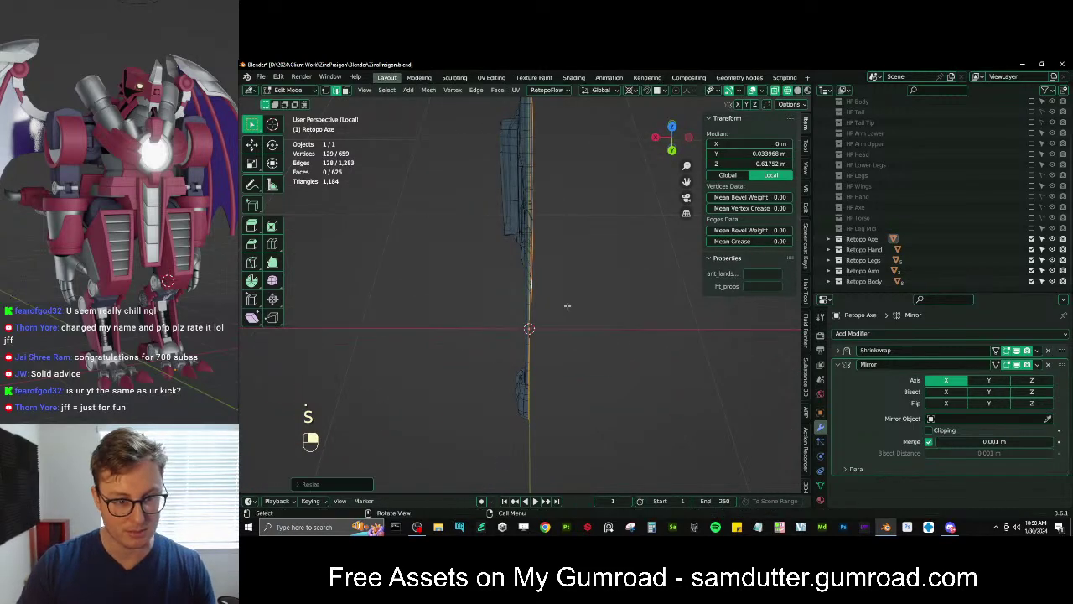
key("Tab")
mouse_move(545, 287)
middle_mouse_down()
mouse_move(633, 257)
mouse_move(582, 248)
mouse_move(510, 300)
mouse_move(537, 251)
mouse_move(510, 334)
mouse_move(638, 376)
mouse_move(642, 352)
mouse_move(553, 346)
mouse_move(460, 316)
middle_mouse_up()
key("z")
left_click(623, 267)
Connect the inner lower corner vertex of the axe head's rear spike to the nearby interior vertex with an edge
scroll(537, 293, "up", 5)
key("Tab")
key("Tab")
key("Tab")
left_click(327, 91)
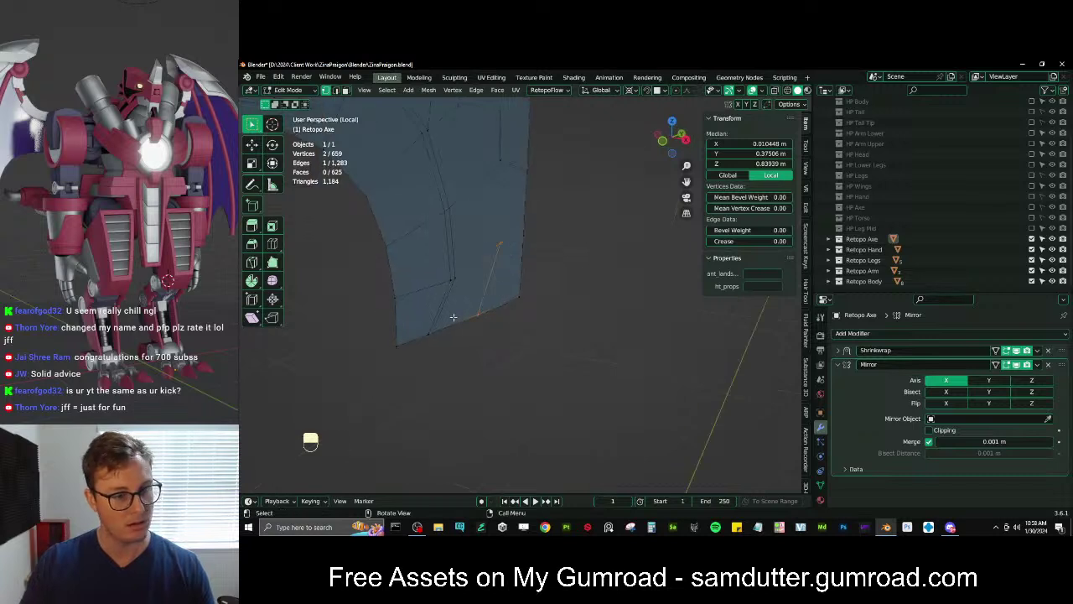
left_click(450, 284)
left_click(425, 338)
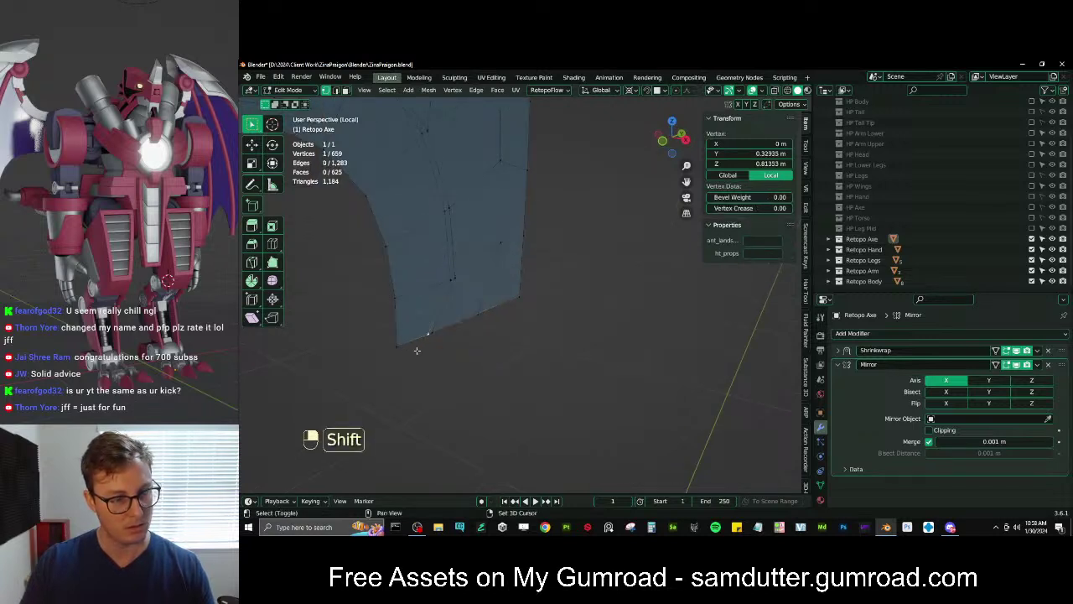
left_click(450, 281, "shift")
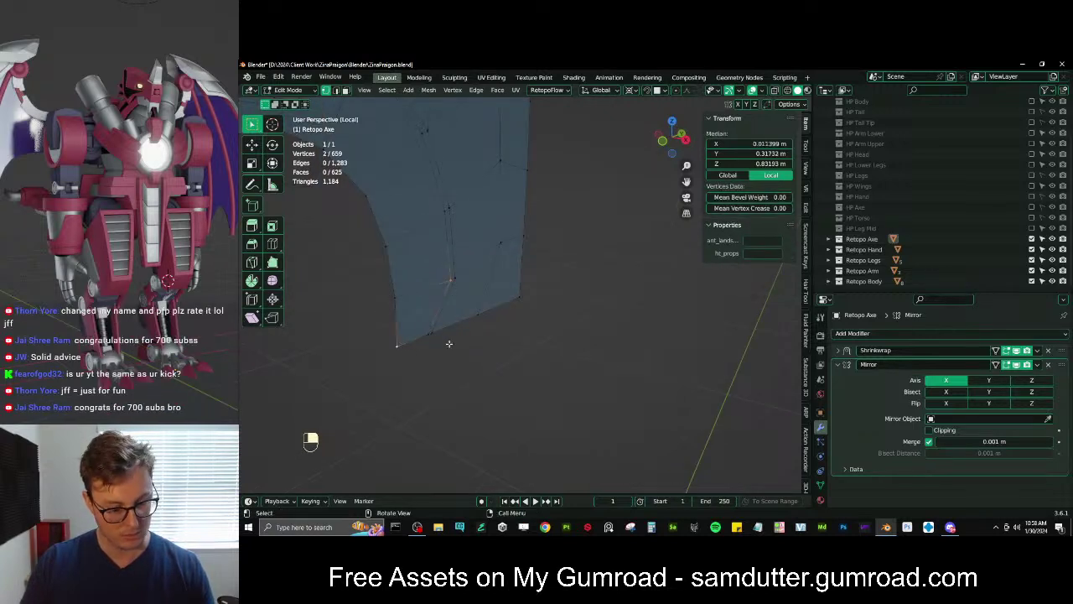
Check the rear spike's shading in Object Mode and apply the axe's transforms
key("Tab")
middle_click_drag(554, 357, 484, 267)
key("Tab")
key("Tab")
middle_click_drag(495, 308, 502, 282)
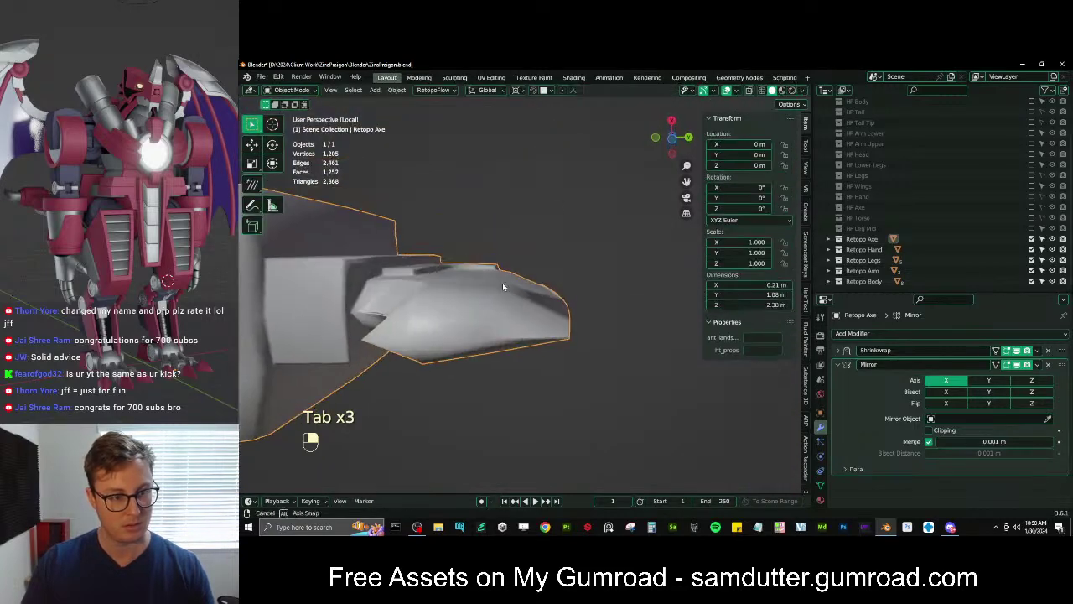
key("Tab")
middle_click_drag(408, 319, 496, 359)
key("Tab")
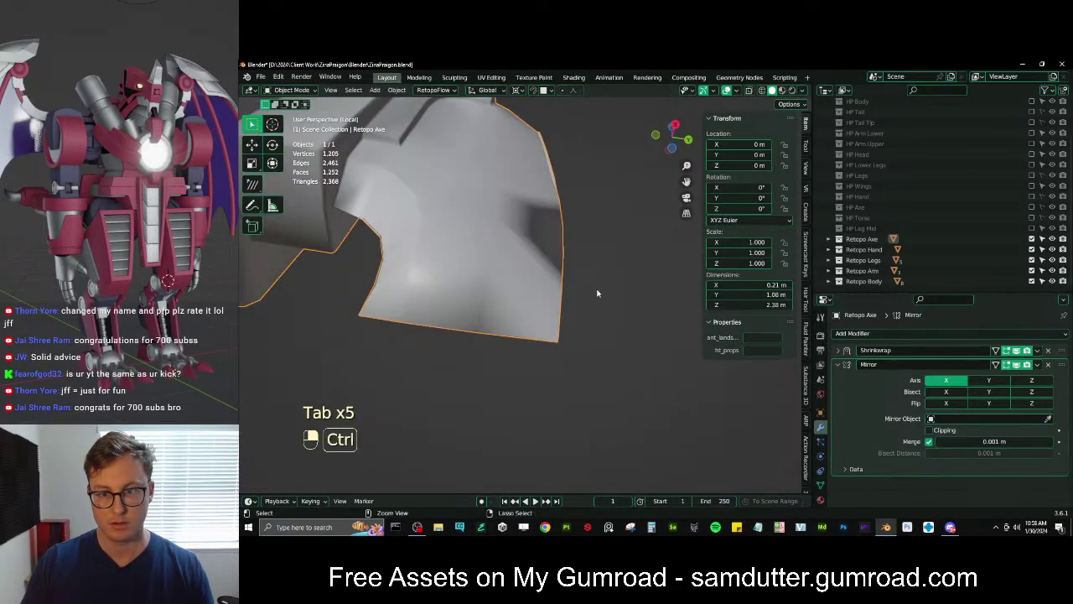
key("ctrl+a")
left_click(555, 290)
Reselect the mirror-seam loop, reset the 3D cursor to the world origin, and scale the loop to 0 along X about the cursor
key("Tab")
middle_click_drag(463, 302, 374, 270)
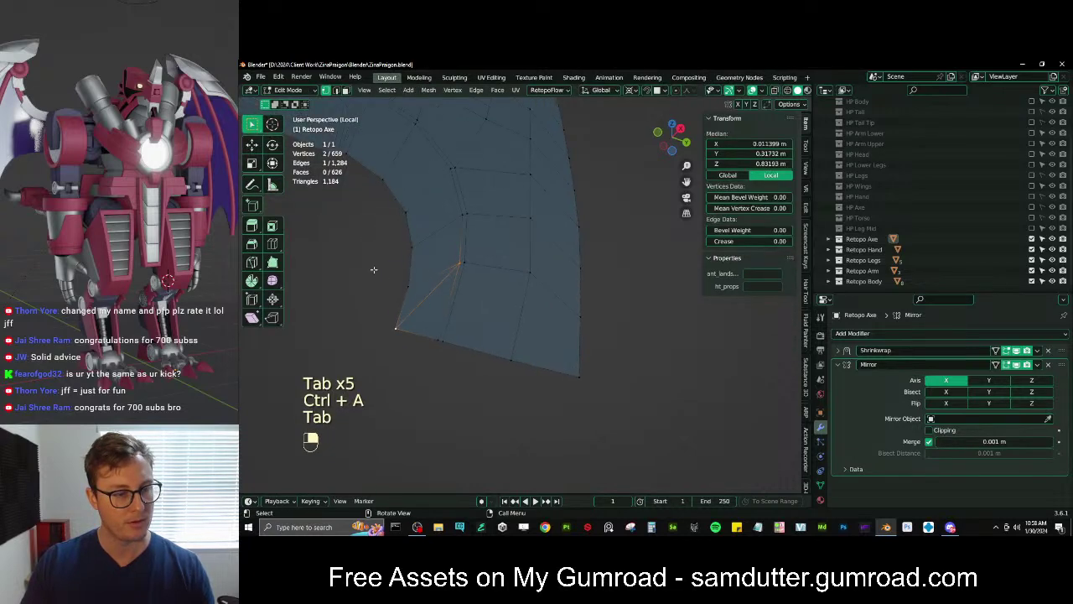
left_click(377, 269)
left_click(401, 261, "alt+shift")
scroll(416, 263, "down", 6)
key("shift+c")
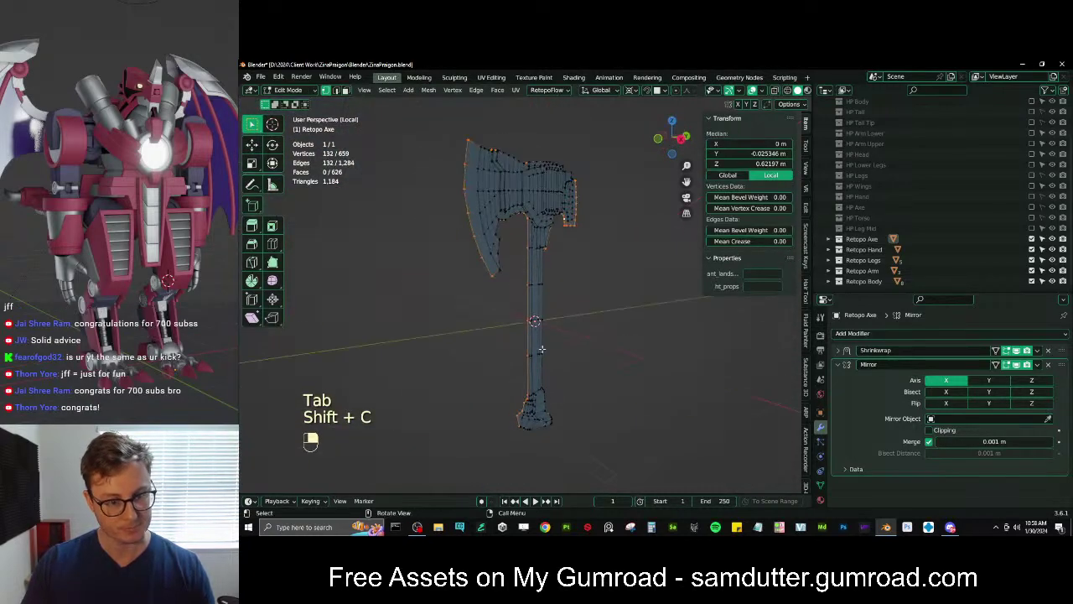
scroll(570, 312, "up", 4)
key("period")
left_click(571, 313)
key("s")
key("x")
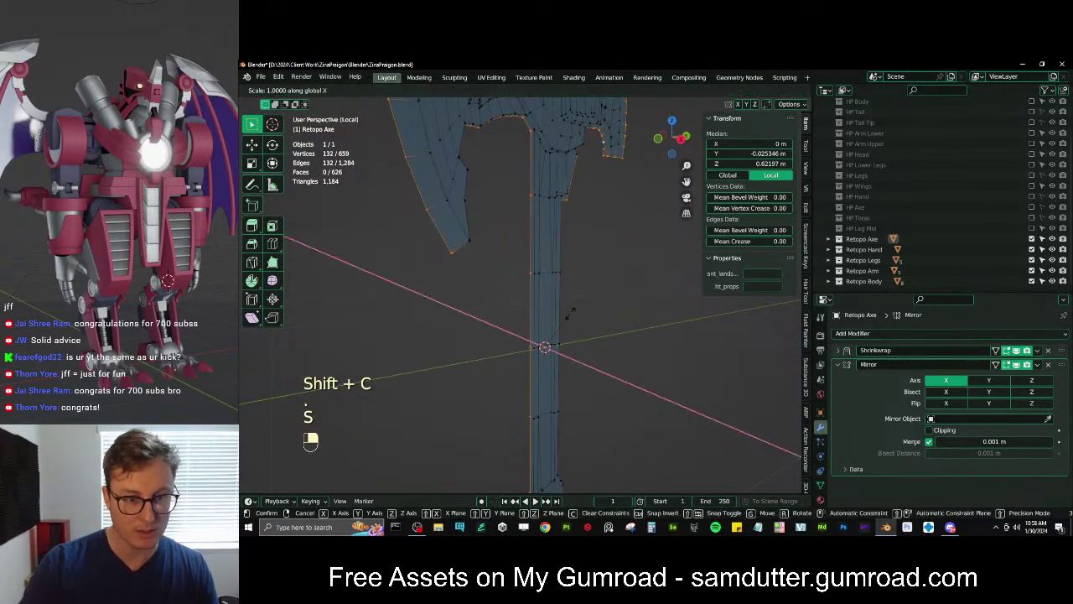
key("0")
left_click(570, 313)
key("Tab")
middle_click_drag(570, 312, 493, 313)
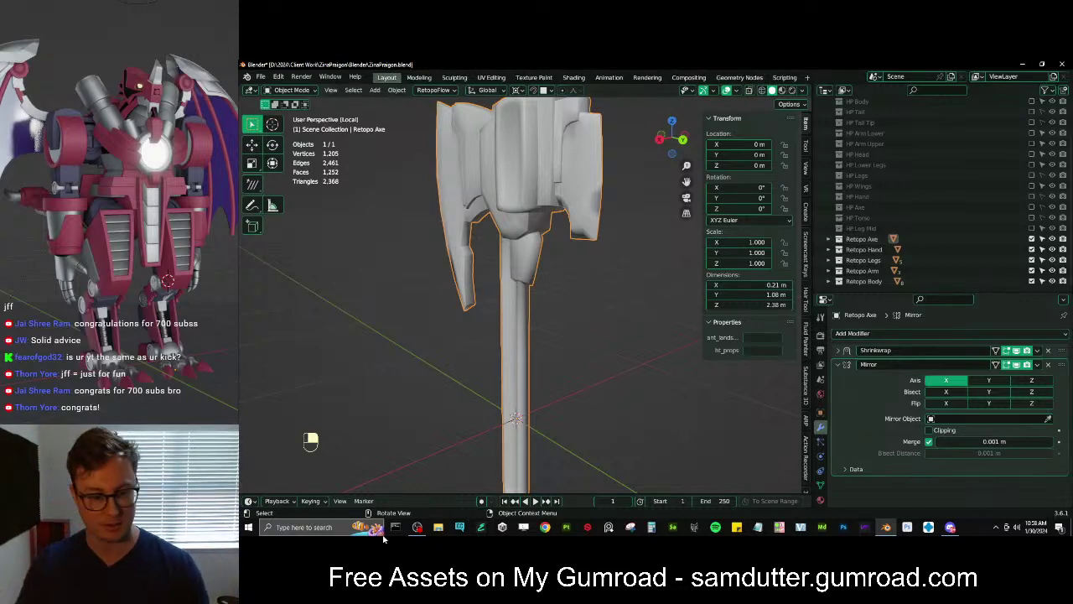
Switch to the browser to view the lifetime subscriber and view charts in YouTube Studio analytics, and return to Blender
left_click(790, 276)
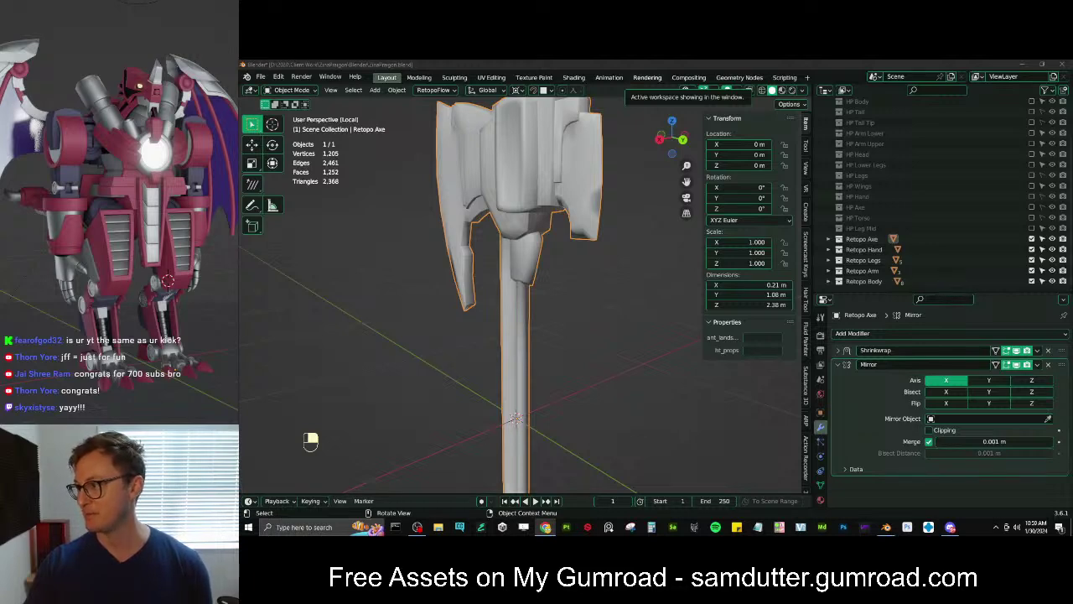
left_click_drag(685, 161, 563, 62)
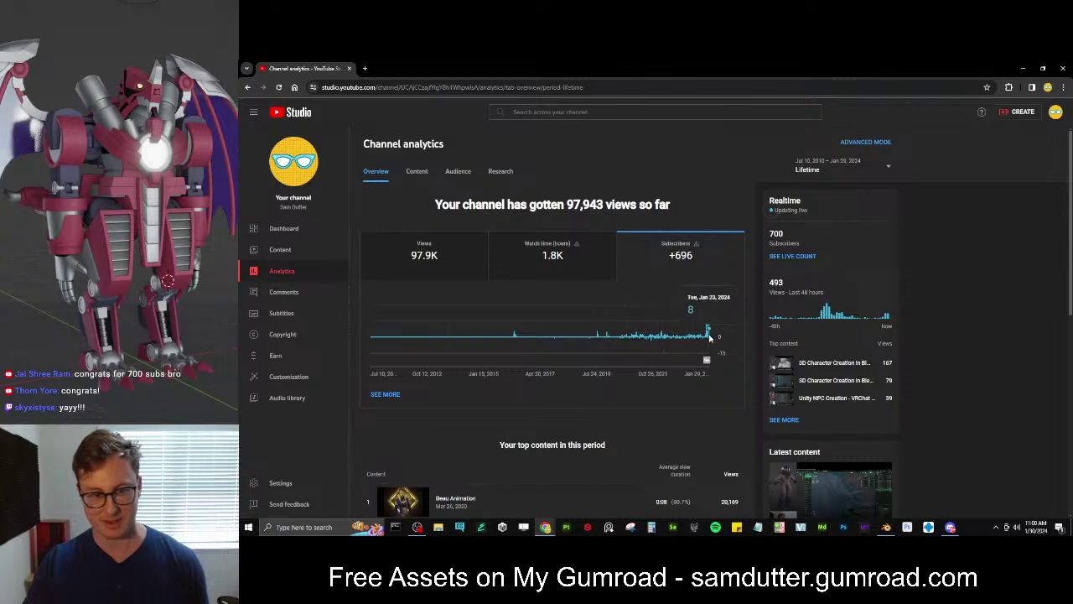
left_click(469, 273)
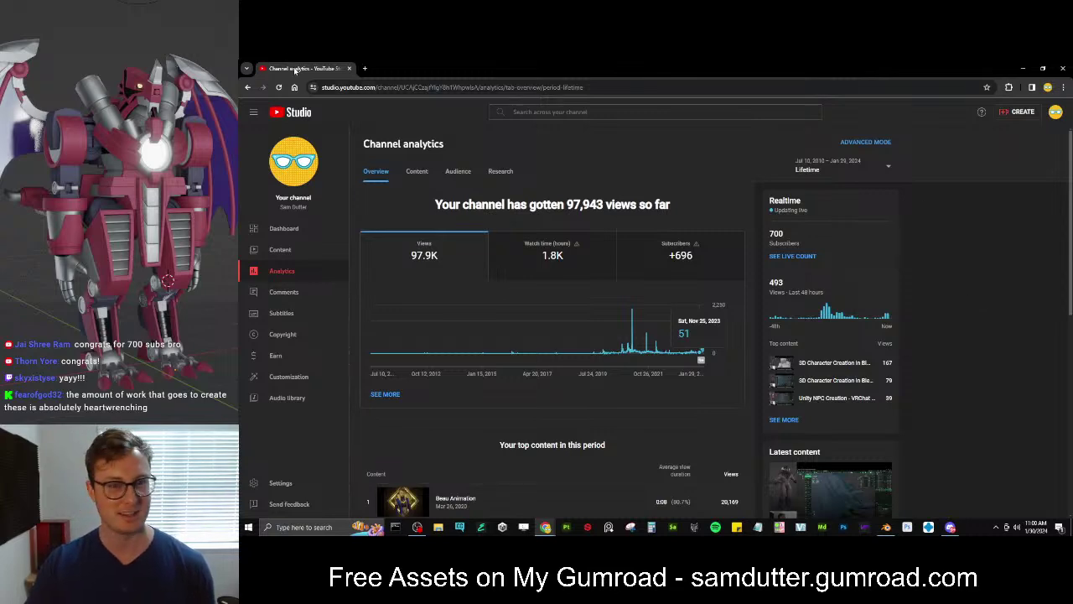
key("alt+Tab")
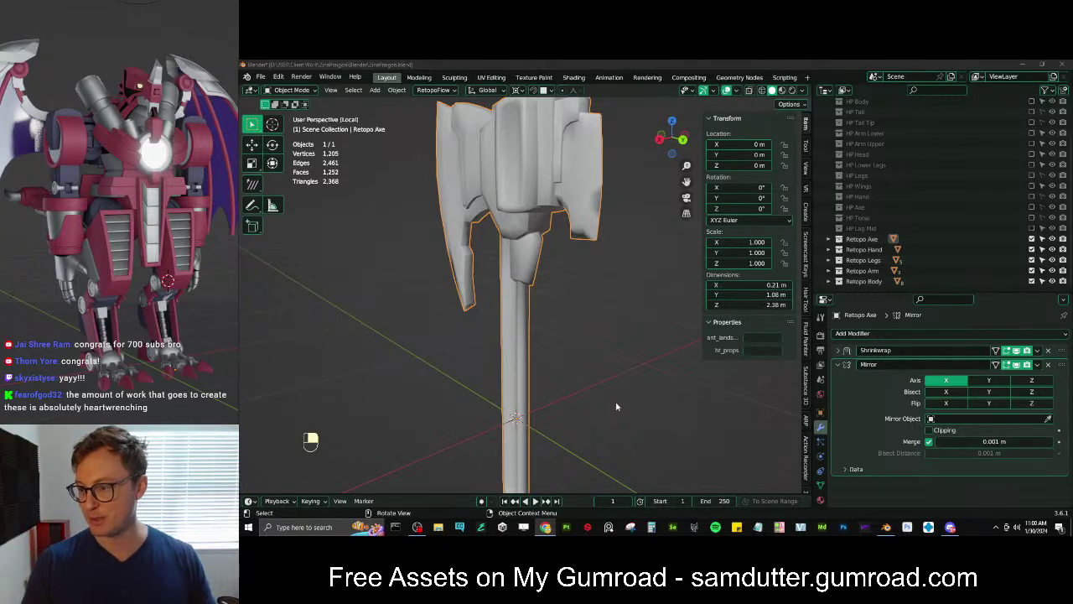
Reselect the axe, check the mesh of its lower blade, and apply the Shrinkwrap modifier in Object Mode
left_click(554, 292)
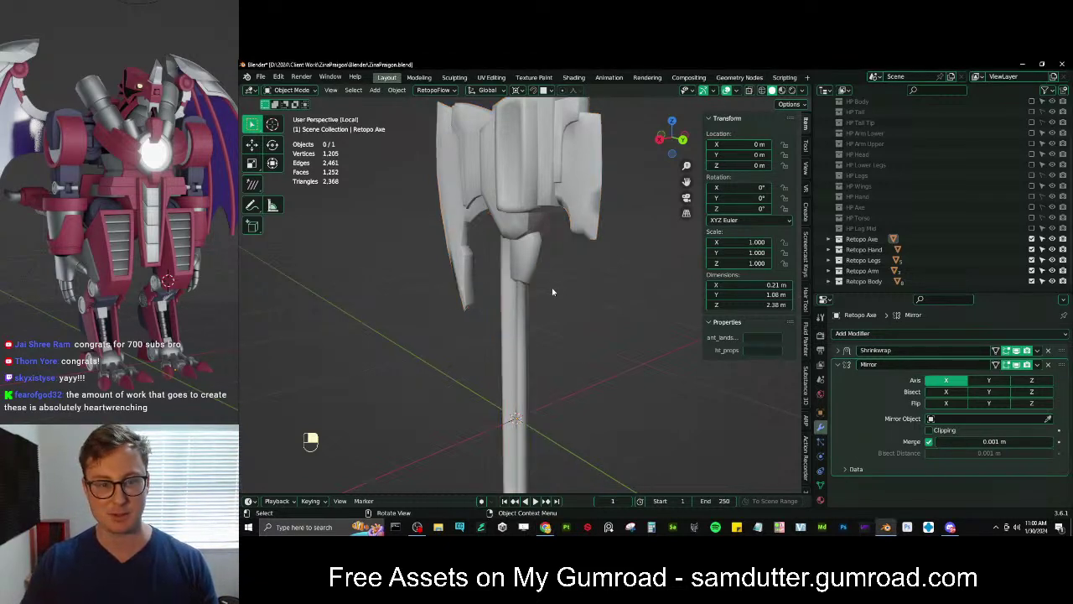
middle_click_drag(553, 291, 599, 273)
scroll(596, 224, "up", 3)
middle_click_drag(596, 224, 557, 242)
left_click(396, 280)
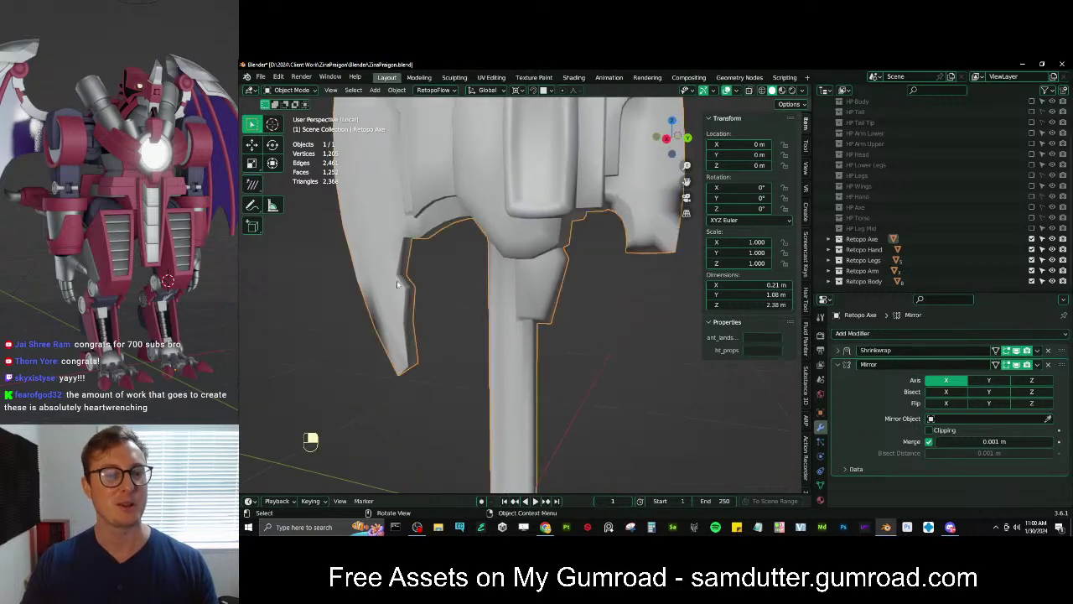
key("Tab")
middle_click_drag(397, 280, 480, 290)
left_click(381, 341)
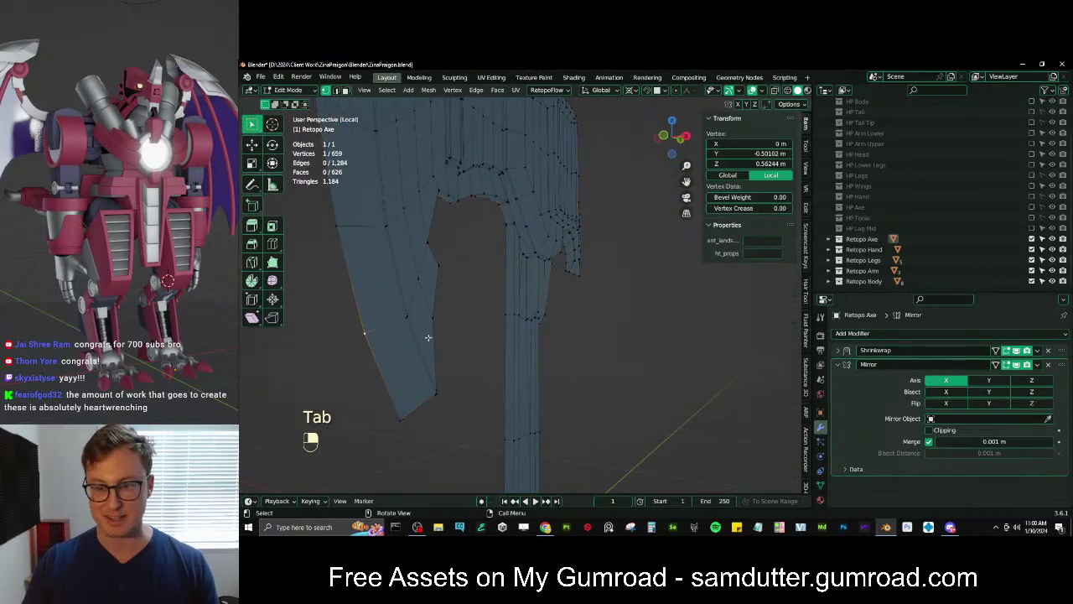
key("Tab")
left_click(1037, 349)
left_click(998, 360)
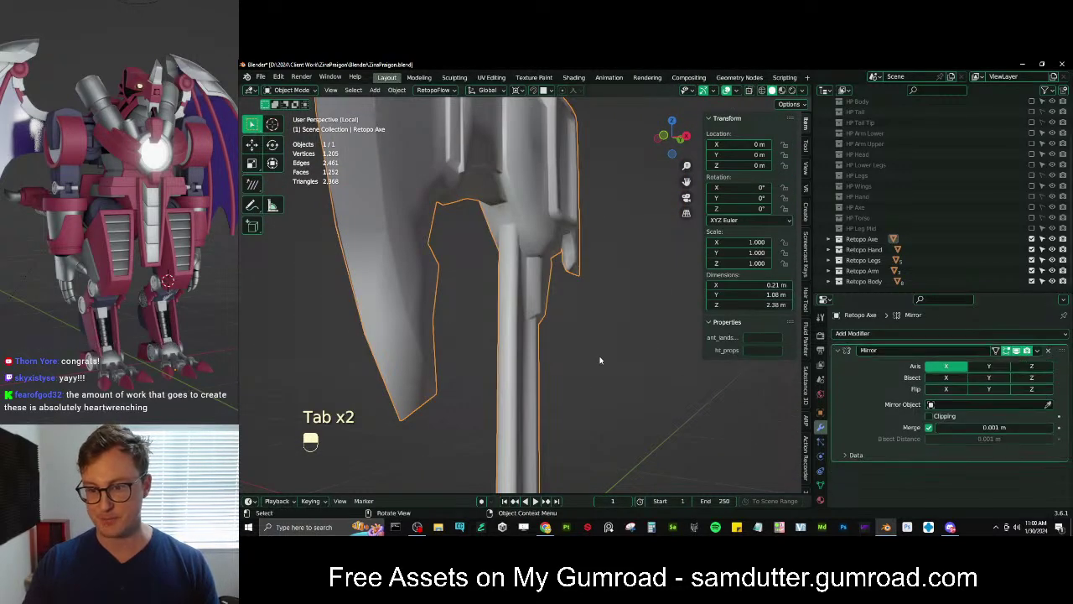
Select the boundary loop of the whole axe mesh and scale it to 0 along X
key("Tab")
key("a")
key("q")
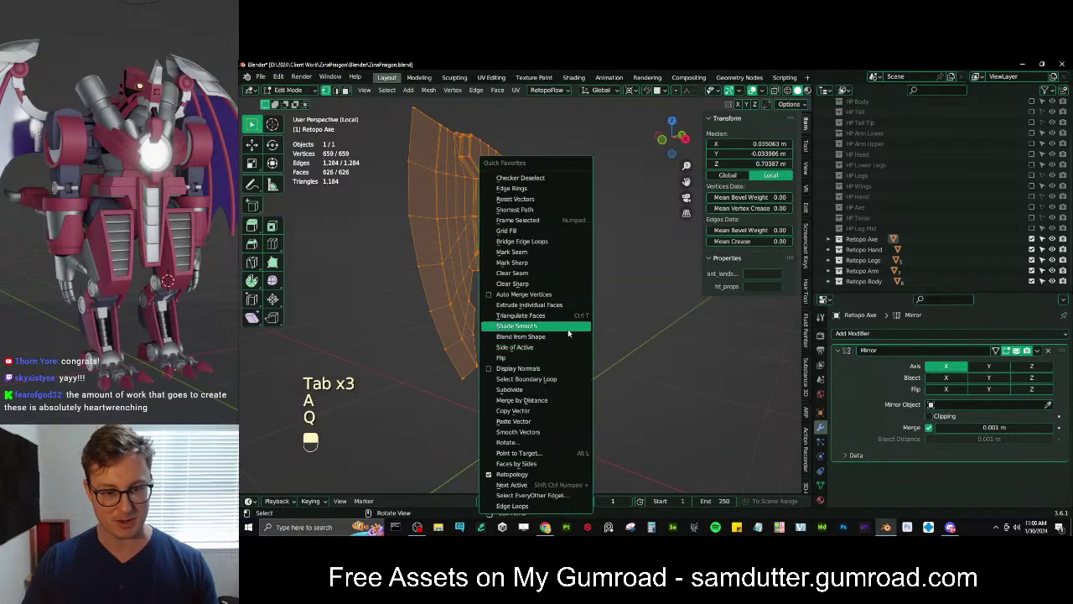
left_click(577, 378)
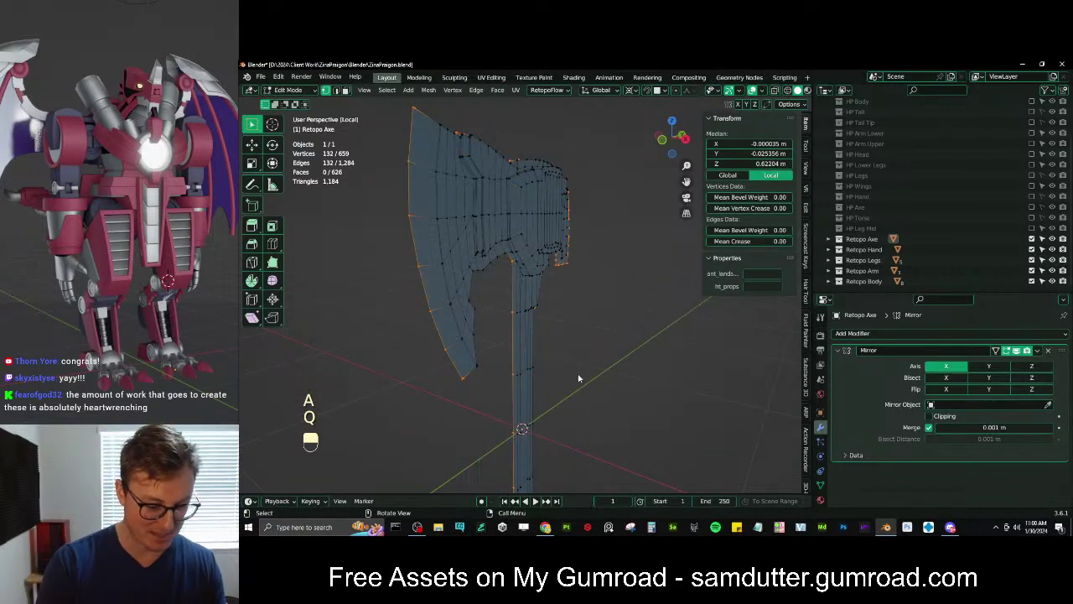
key("s")
key("Tab")
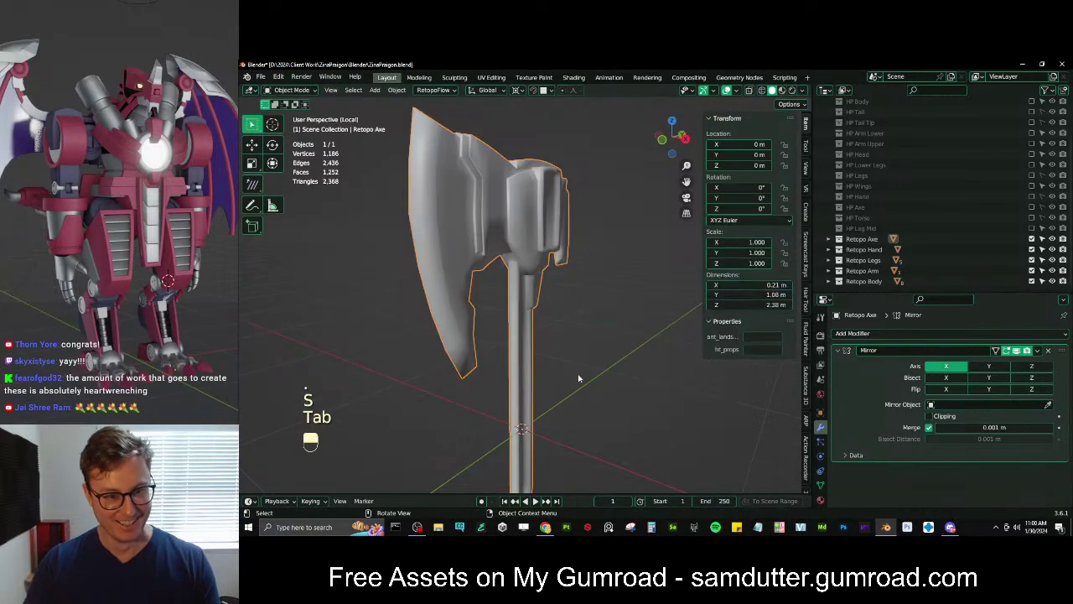
Examine the axe head's shading and the flattened mirror seam from several angles, in Object Mode and Edit Mode
middle_click_drag(578, 378, 520, 306)
scroll(596, 270, "up", 3)
middle_click_drag(595, 270, 528, 281)
middle_click_drag(528, 281, 530, 373, "shift")
key("Tab")
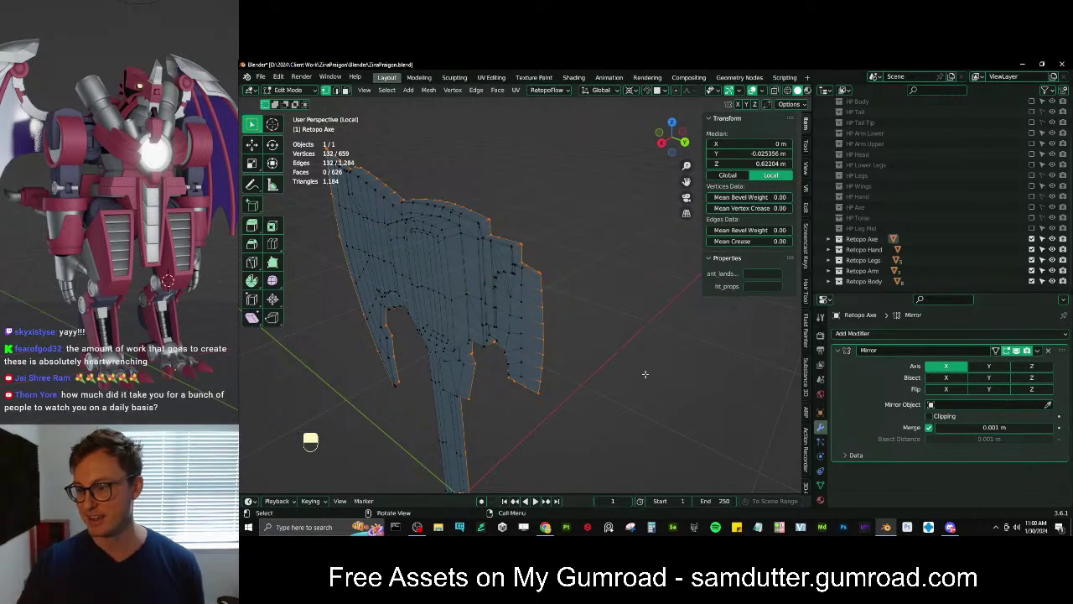
middle_click_drag(520, 328, 529, 306)
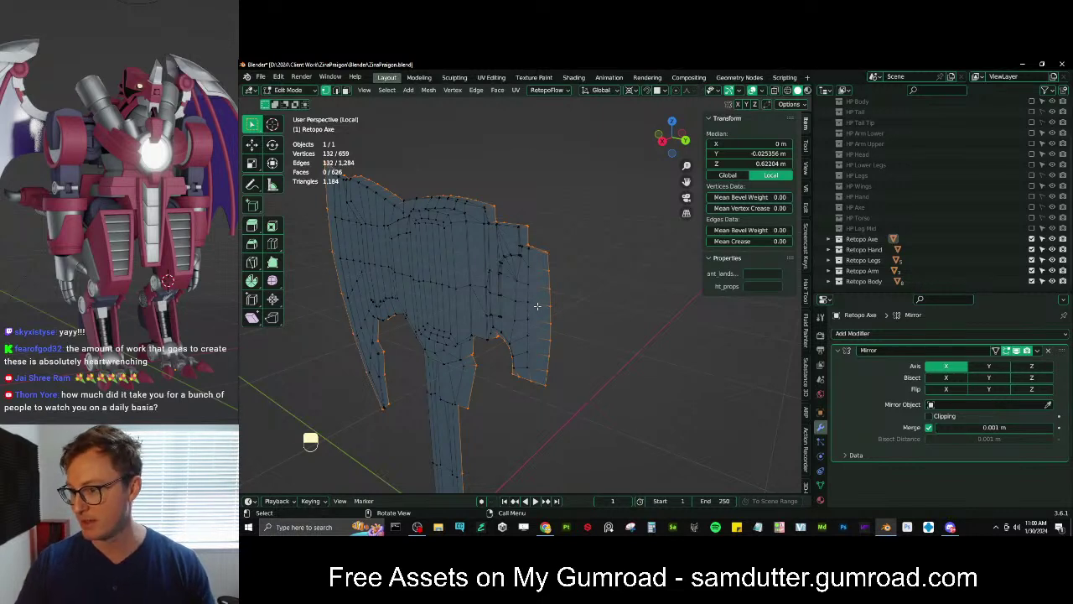
middle_click_drag(540, 312, 600, 275)
scroll(601, 272, "up", 5)
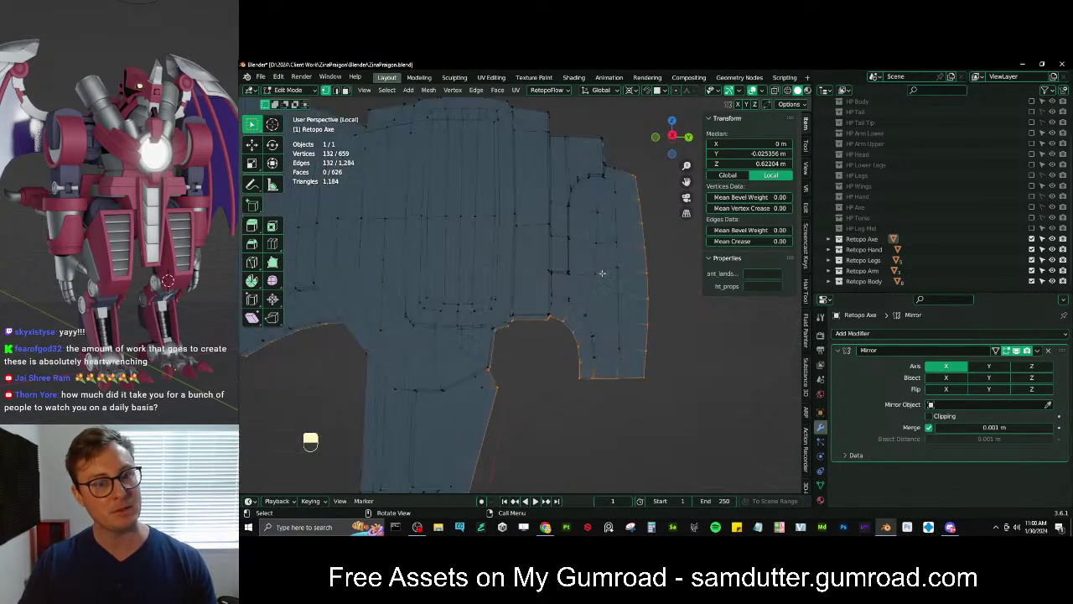
Select the path of outer edges along the rear spike's underside, bottom and back, and mark it sharp
left_click(336, 90)
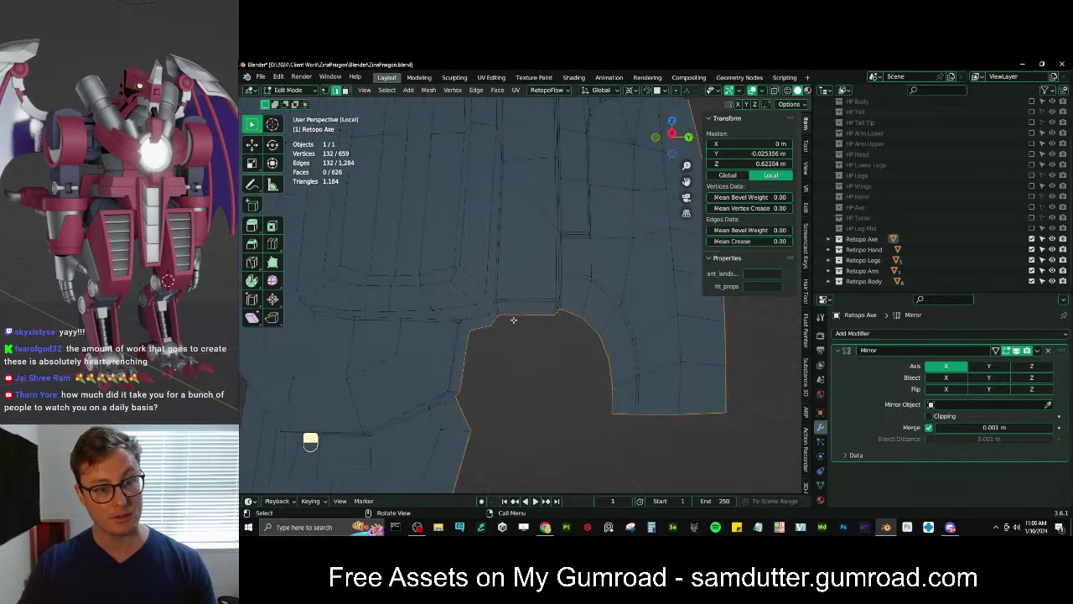
left_click(564, 314)
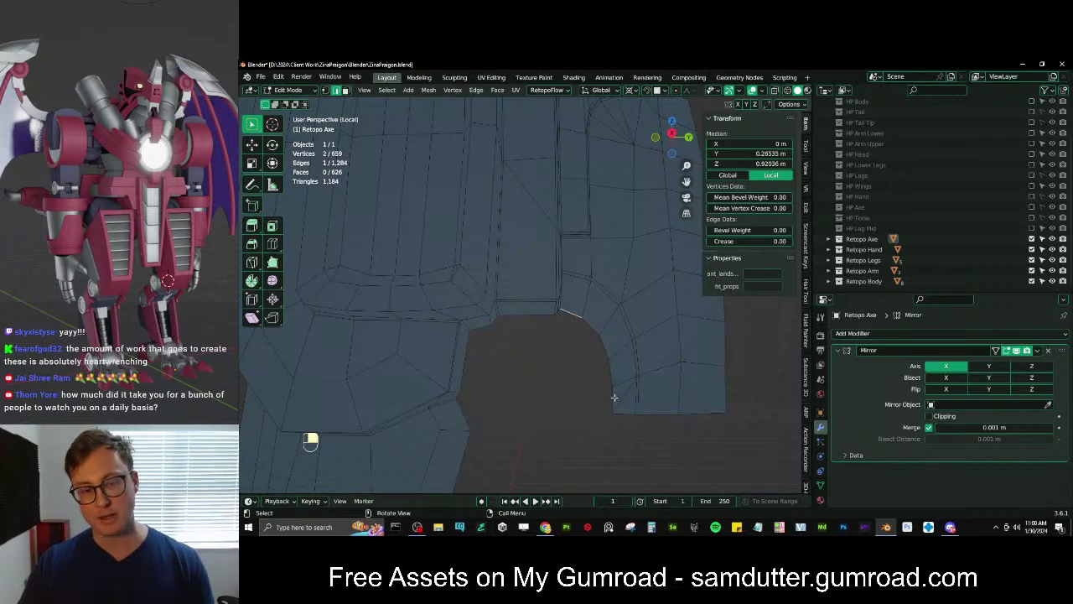
left_click(614, 399, "ctrl")
left_click(711, 409, "ctrl")
middle_click_drag(711, 409, 618, 331)
left_click(583, 279, "ctrl")
key("q")
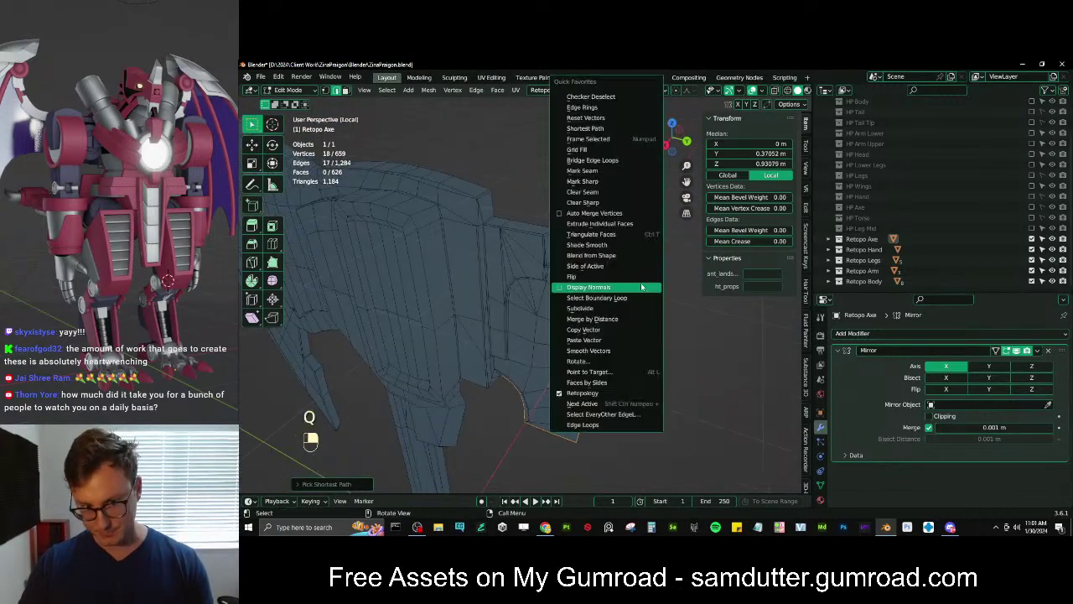
left_click(621, 181)
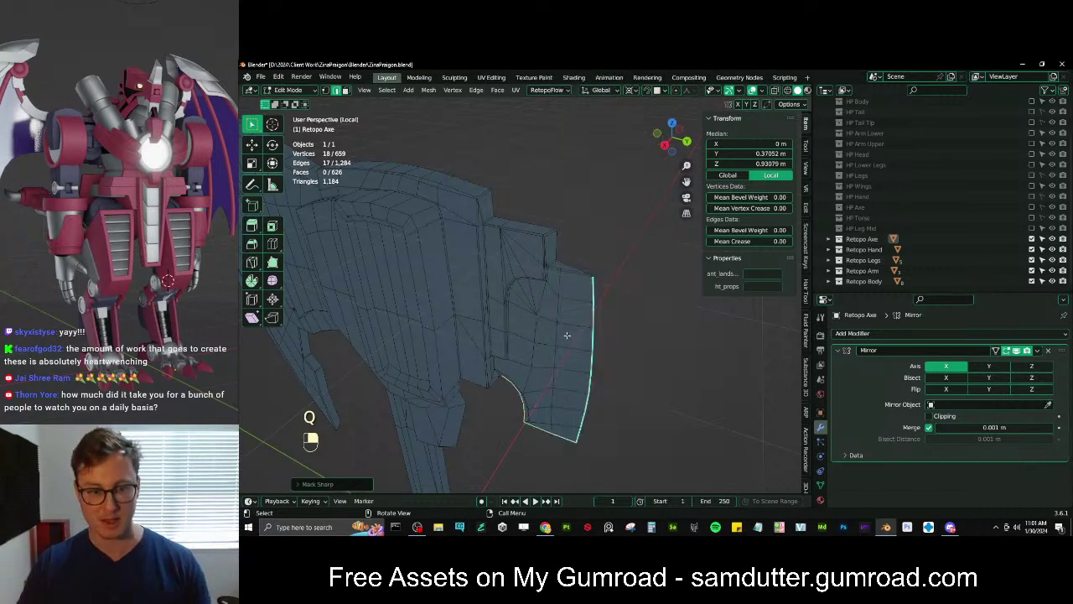
Enable Auto Smooth in the axe's normals settings and set its angle to 180°
key("Tab")
middle_click_drag(557, 358, 580, 312)
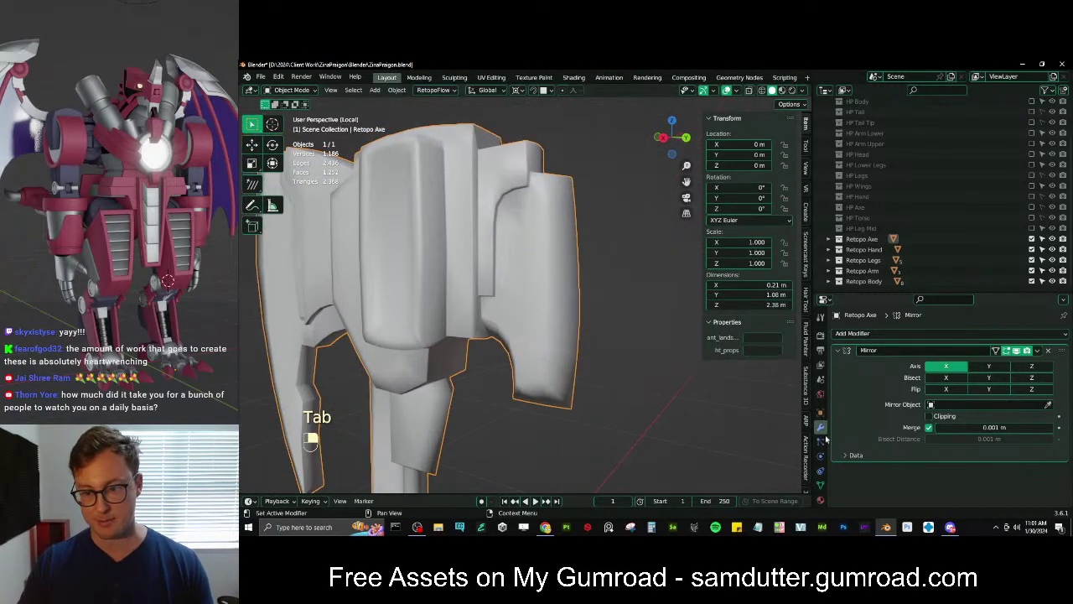
left_click(819, 483)
scroll(914, 419, "down", 5)
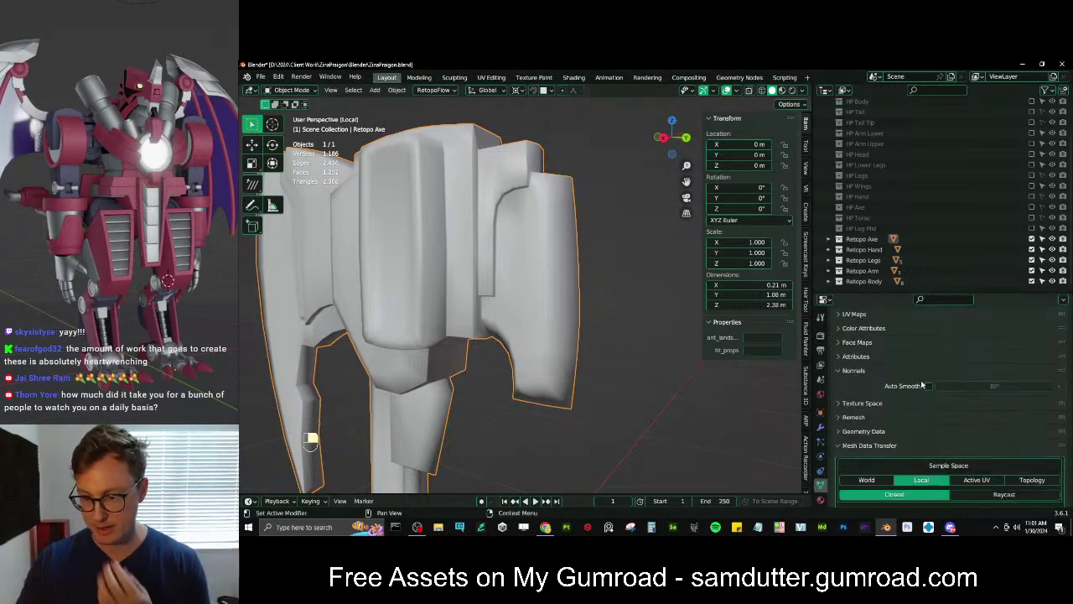
left_click(929, 386)
left_click(977, 388)
type("0")
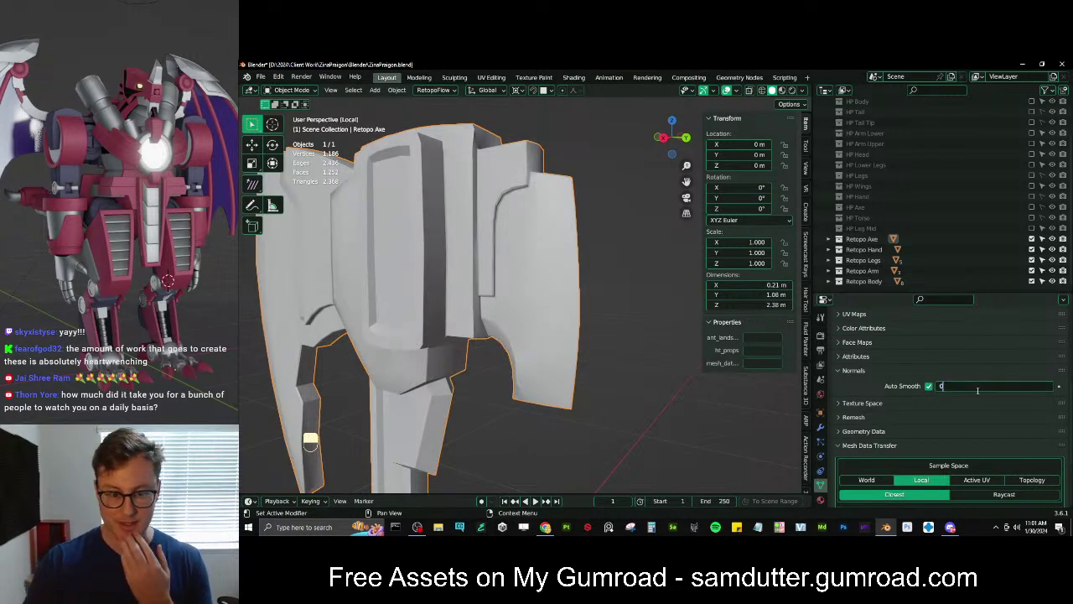
key("BackSpace")
type("180")
key("Return")
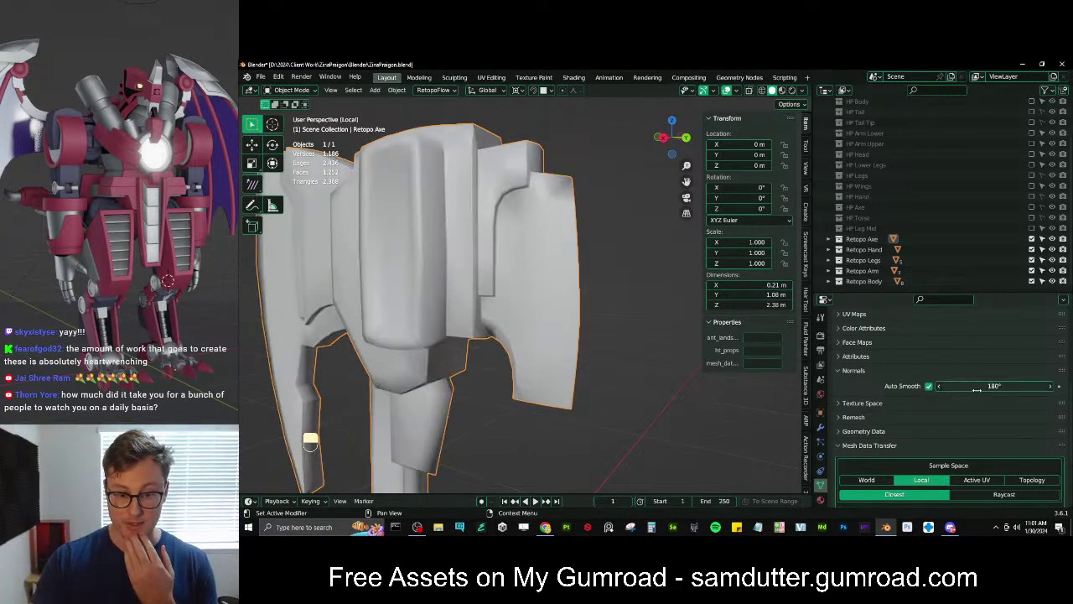
Mark the short edge at the inner corner of the rear spike's lower curve sharp and check the shading
middle_click_drag(519, 319, 495, 306)
scroll(495, 304, "up", 6)
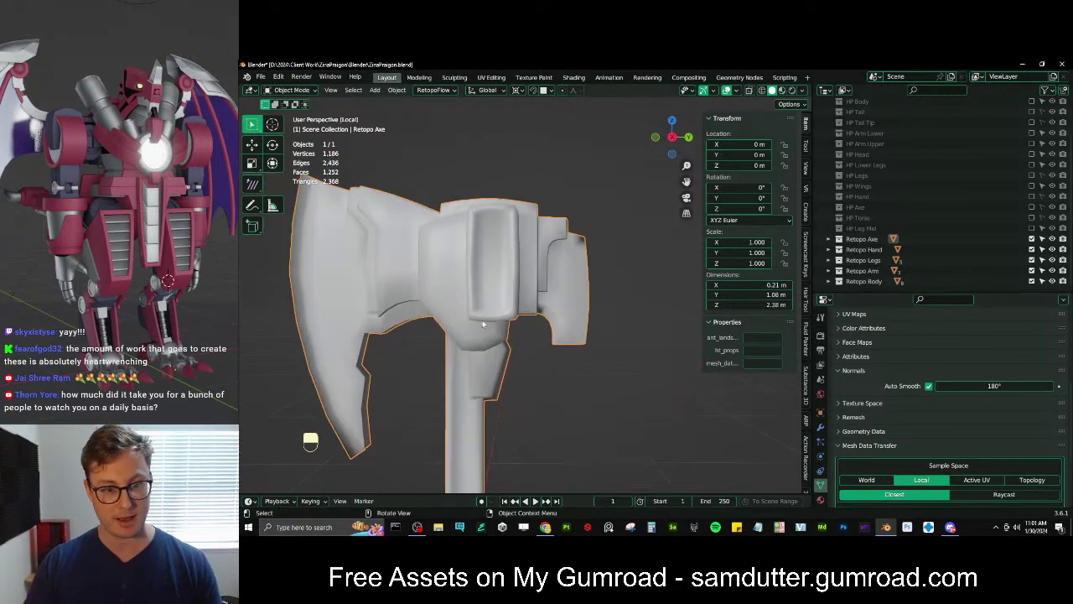
key("Tab")
left_click(526, 306)
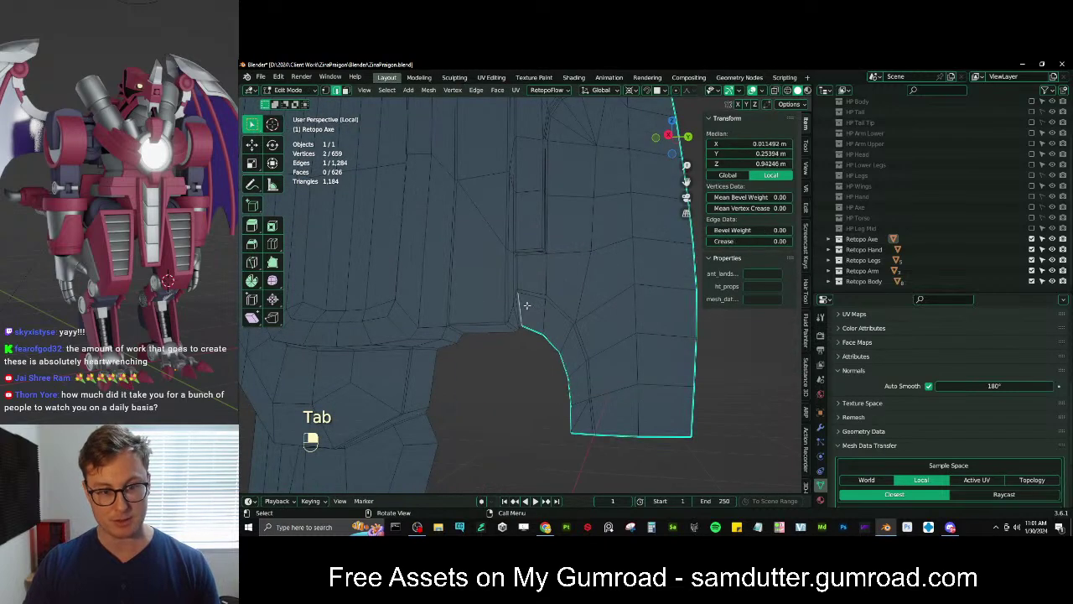
key("q")
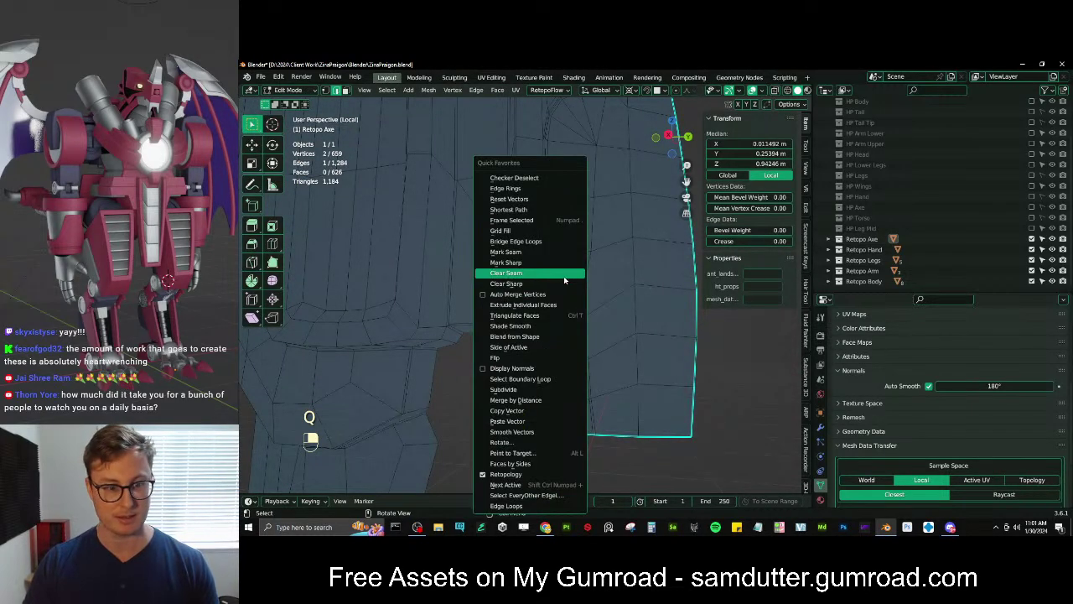
key("Tab")
middle_click_drag(608, 254, 412, 215)
scroll(592, 299, "up", 4)
Mark a further edge on the axe head sharp and check the result in Object Mode
key("Tab")
key("Tab")
key("Tab")
key("q")
left_click(618, 261)
key("Tab")
scroll(625, 307, "down", 5)
scroll(470, 342, "up", 2)
Select the edge path along the front blade's cutting edge and mark it sharp
key("Tab")
middle_click_drag(433, 417, 435, 401)
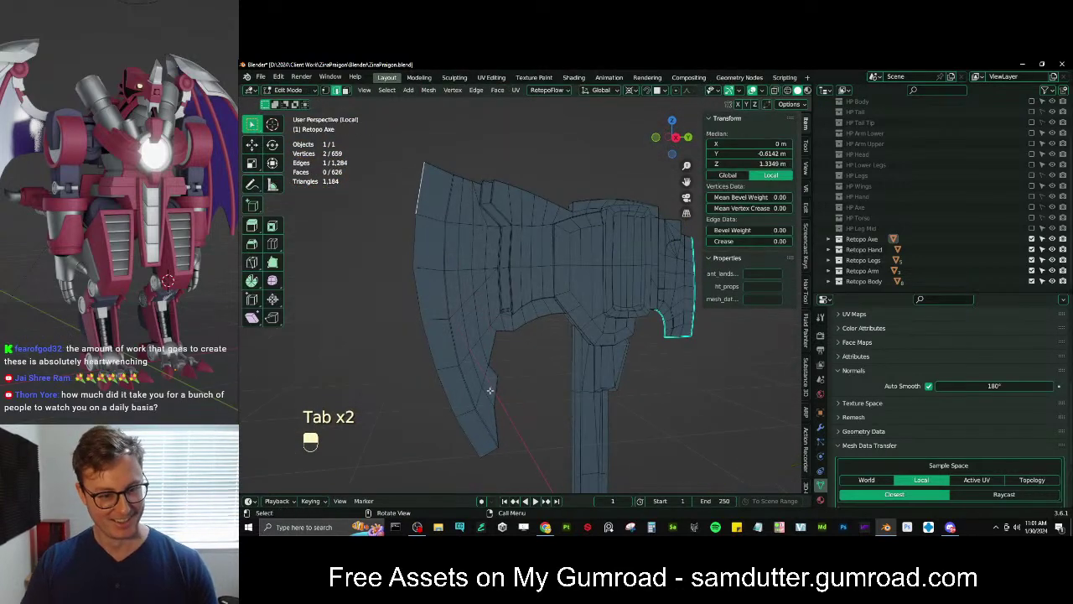
left_click(468, 441, "ctrl")
key("q")
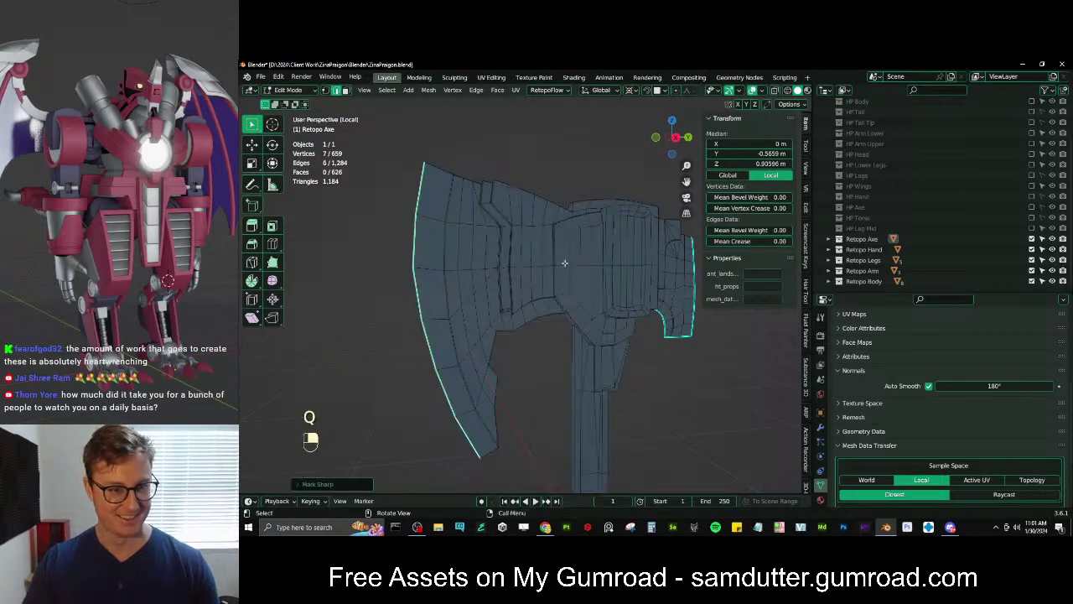
left_click(591, 263)
key("Tab")
scroll(501, 277, "down", 3)
middle_click_drag(501, 277, 562, 309)
Mark the edge at the front blade's lower tip sharp and check the blade's shading in Object Mode
key("Tab")
key("Tab")
key("Tab")
scroll(563, 315, "up", 3)
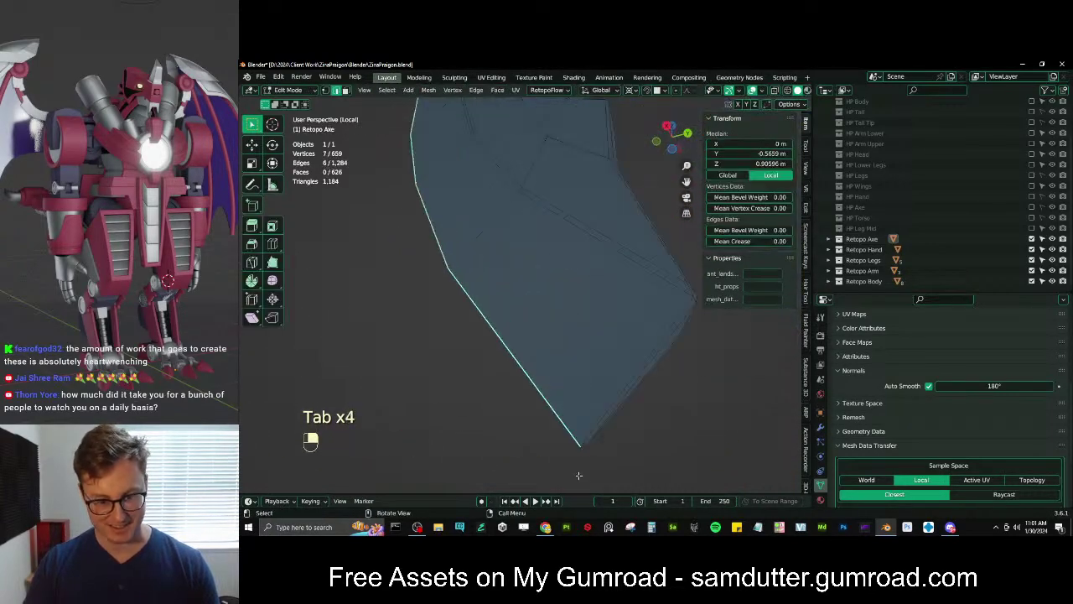
left_click(587, 444)
key("q")
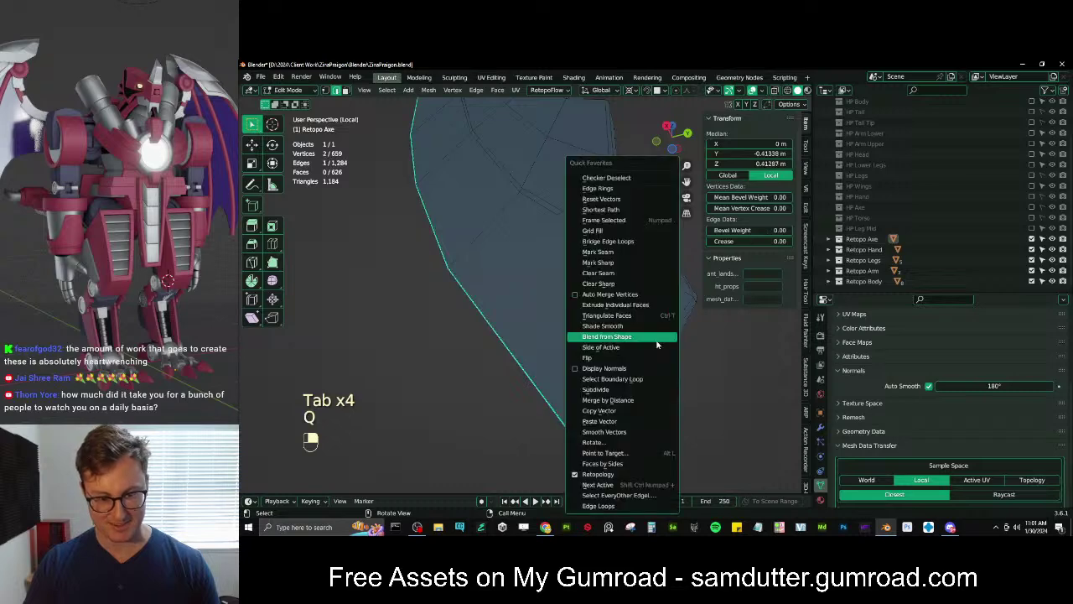
left_click(597, 263)
key("Tab")
scroll(570, 290, "down", 4)
middle_click_drag(560, 288, 616, 336)
Mark one more edge of the axe sharp and return to Object Mode
key("Tab")
scroll(496, 264, "up", 5)
left_click(501, 227)
key("q")
left_click(597, 224)
key("Tab")
scroll(580, 300, "down", 6)
Save the file and leave the axe's local view to show all the retopologized parts
scroll(577, 297, "down", 4)
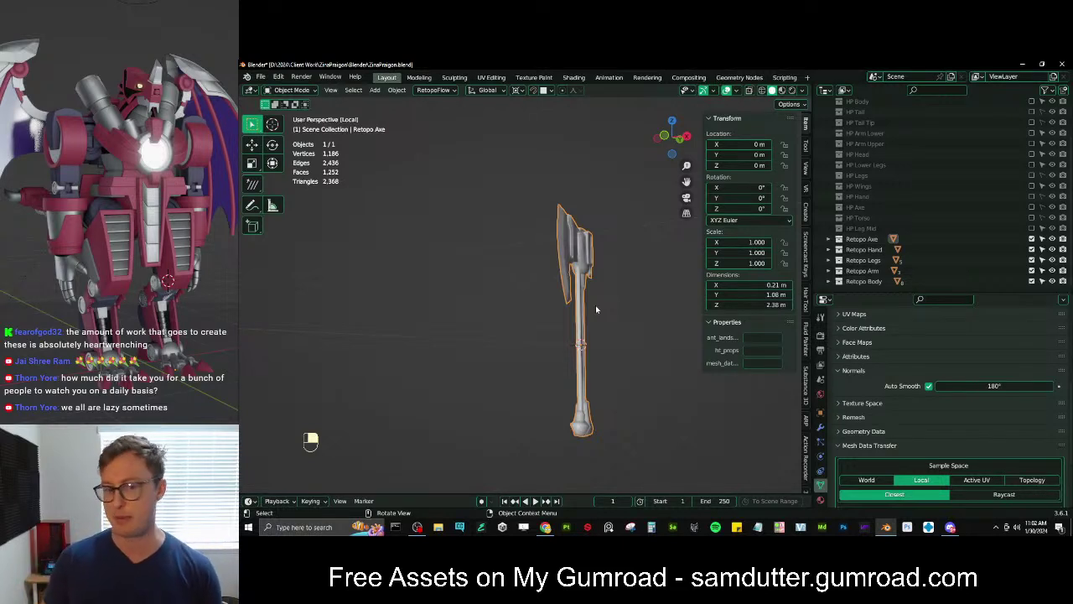
middle_click_drag(596, 310, 543, 328)
key("ctrl+s")
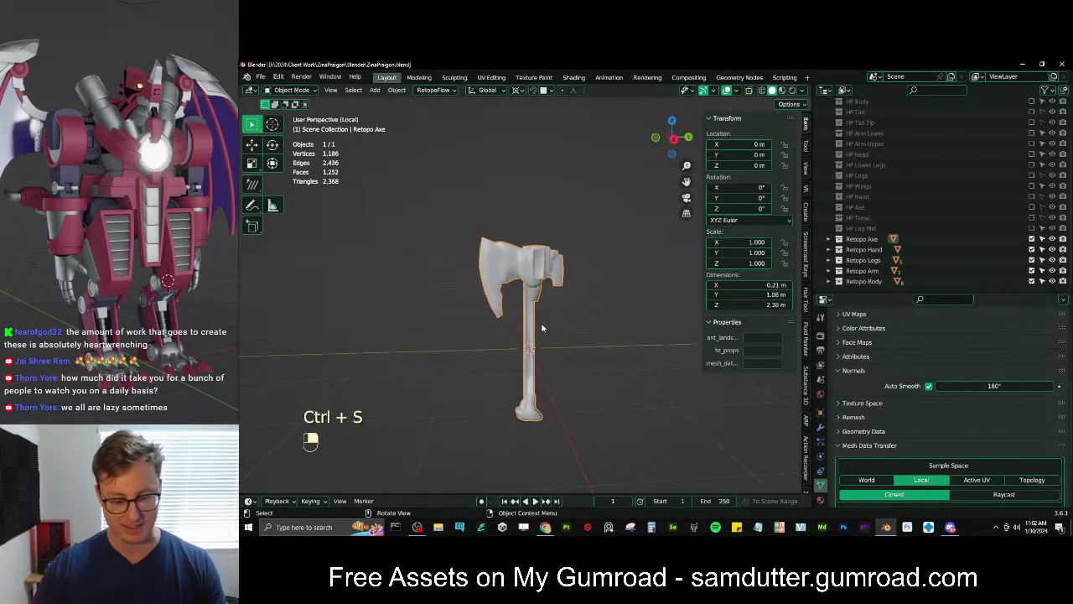
key("KP_Divide")
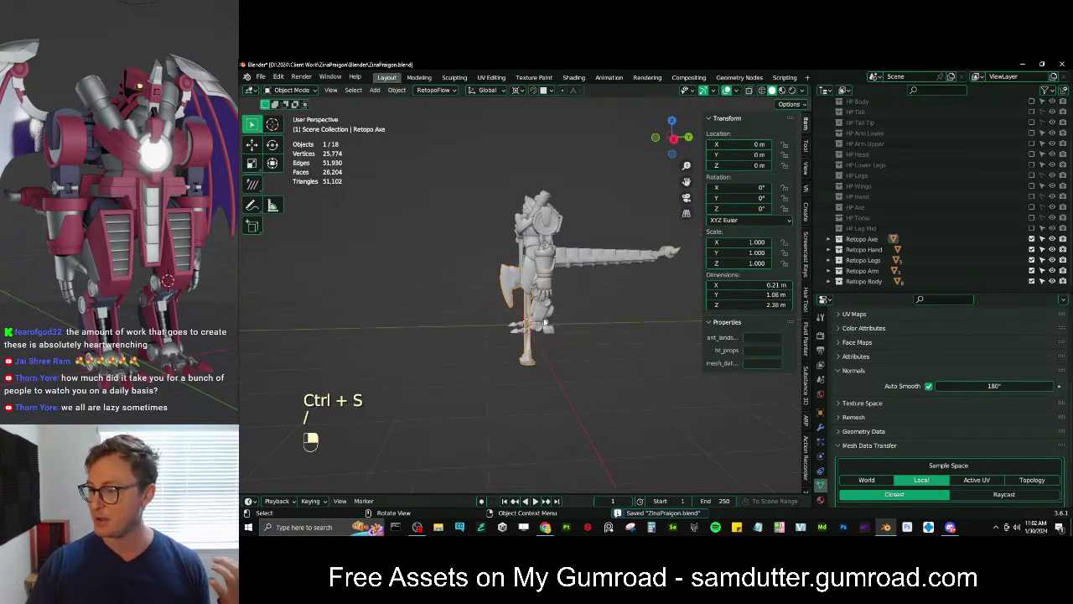
Examine the retopologized robot together with its axe from the front and side
middle_click_drag(591, 307, 552, 311)
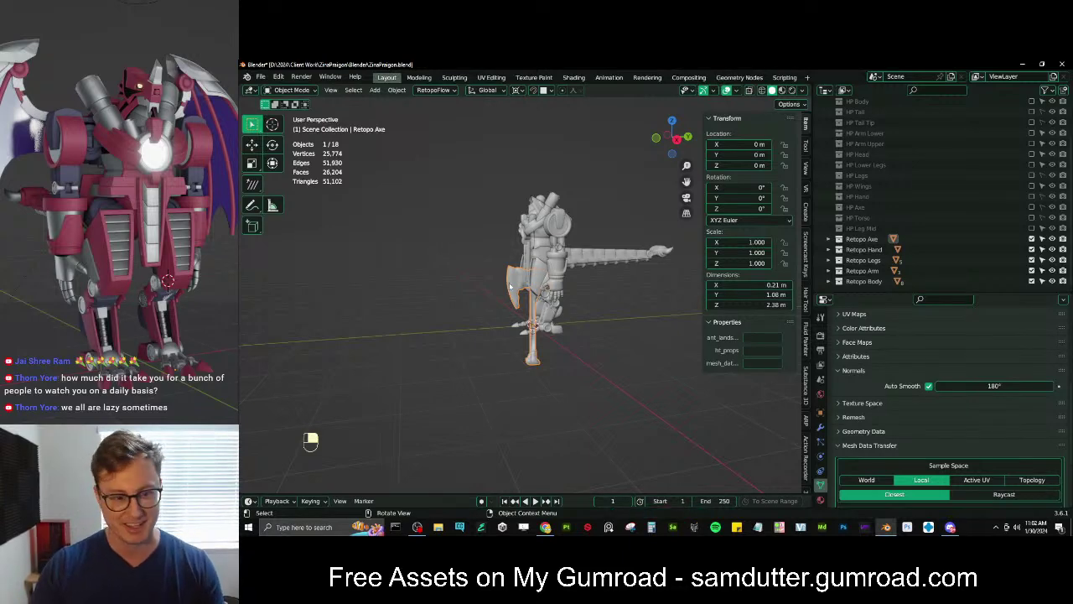
scroll(510, 287, "up", 1)
middle_click_drag(458, 277, 493, 273)
scroll(545, 312, "up", 5)
middle_click_drag(596, 352, 555, 363, "shift")
left_click(453, 298)
scroll(577, 324, "up", 3)
scroll(580, 325, "down", 3)
scroll(551, 307, "up", 2)
scroll(555, 364, "up", 3)
scroll(896, 251, "up", 3)
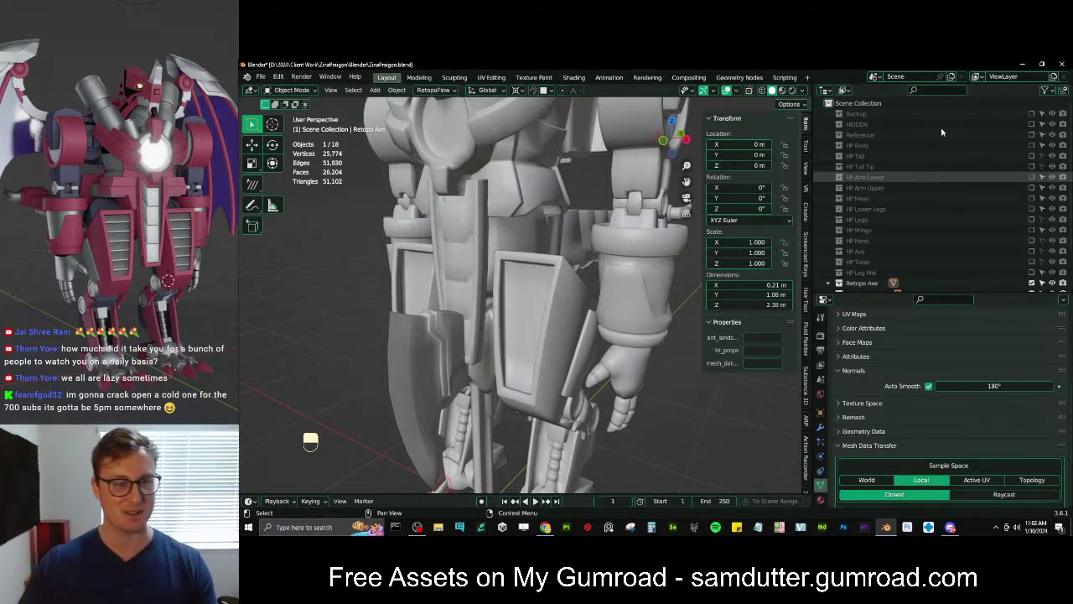
middle_click_drag(553, 206, 505, 274)
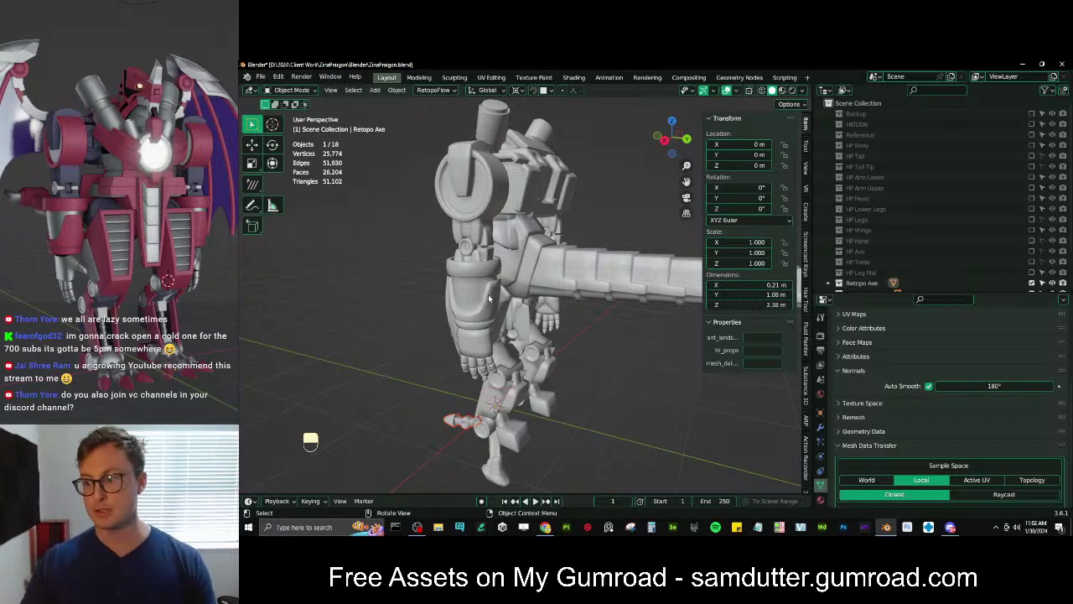
Select the torso and look over its mesh in Edit Mode and its shading in Object Mode
middle_click_drag(503, 290, 561, 281)
left_click(527, 257)
scroll(526, 256, "up", 2)
key("Tab")
key("Tab")
scroll(467, 234, "down", 3)
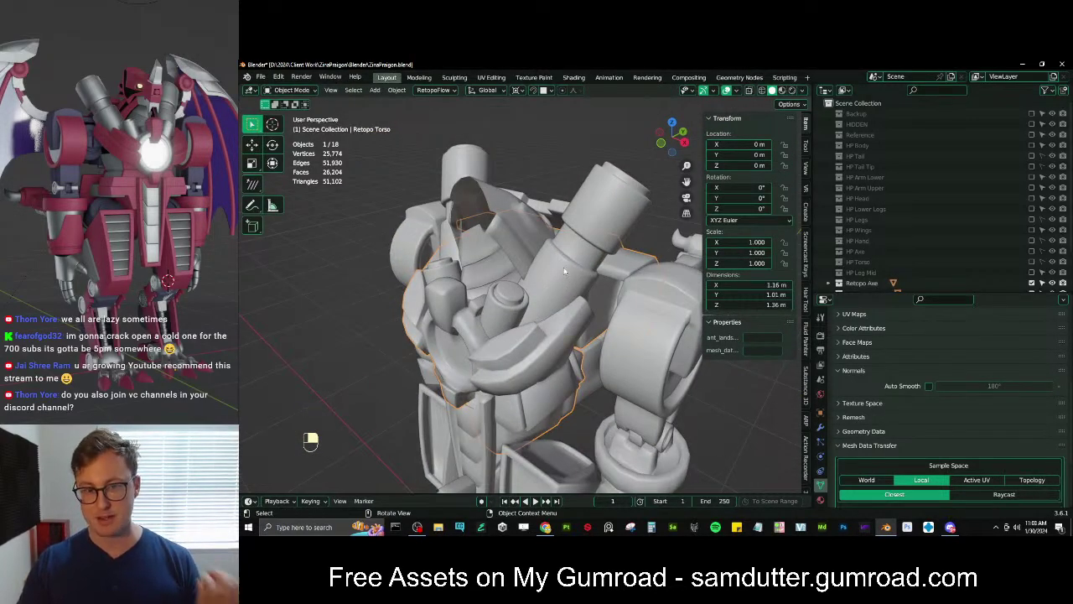
Isolate the neck object in local view and open its mesh in Edit Mode
middle_click_drag(567, 254, 486, 309)
left_click(486, 310)
key("Tab")
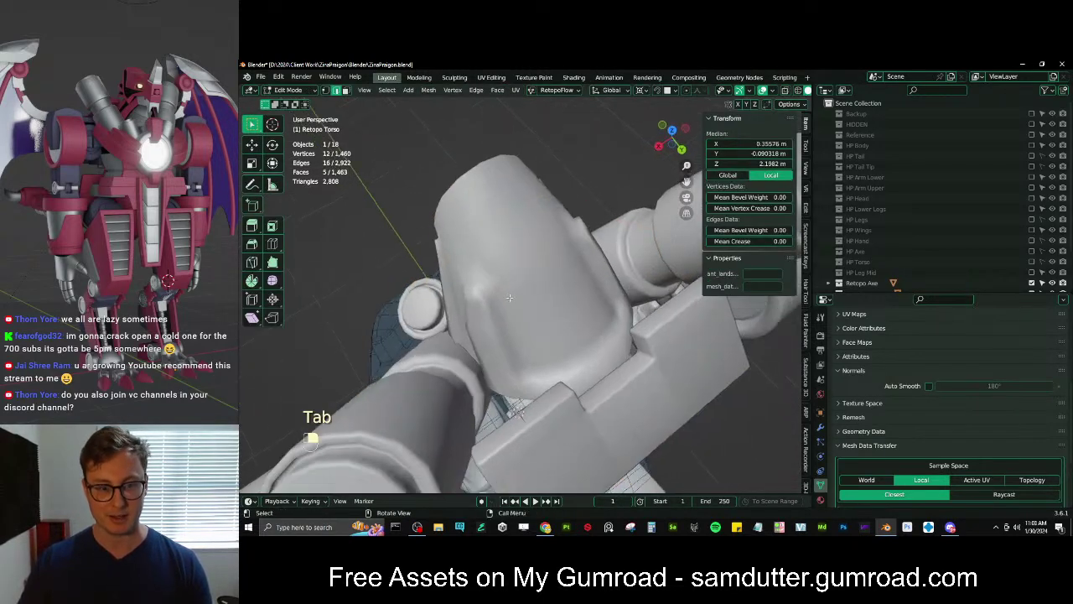
key("Tab")
key("slash")
key("Tab")
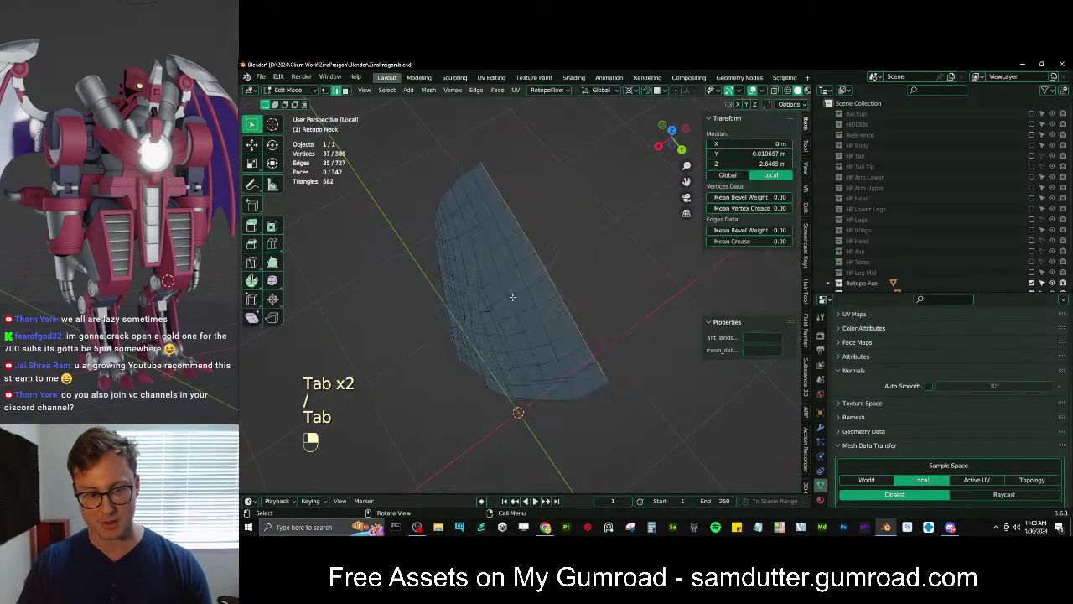
middle_click_drag(510, 294, 505, 327, "shift")
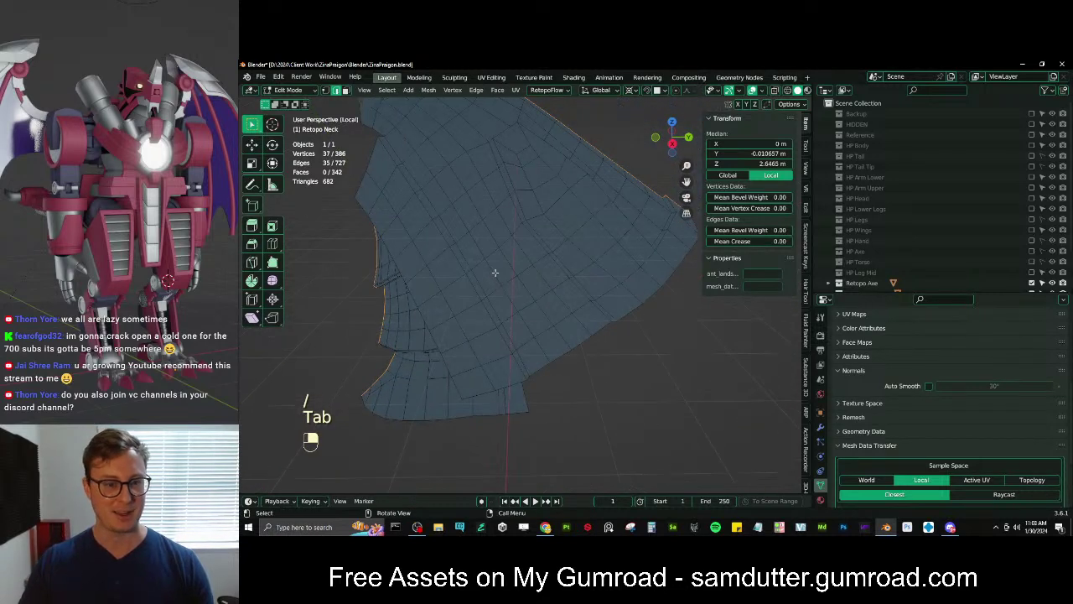
Bevel the edge loops outlining the panel on the neck's side, together with the short edge linking them at the corner
left_click(527, 205)
middle_click_drag(541, 251, 552, 282)
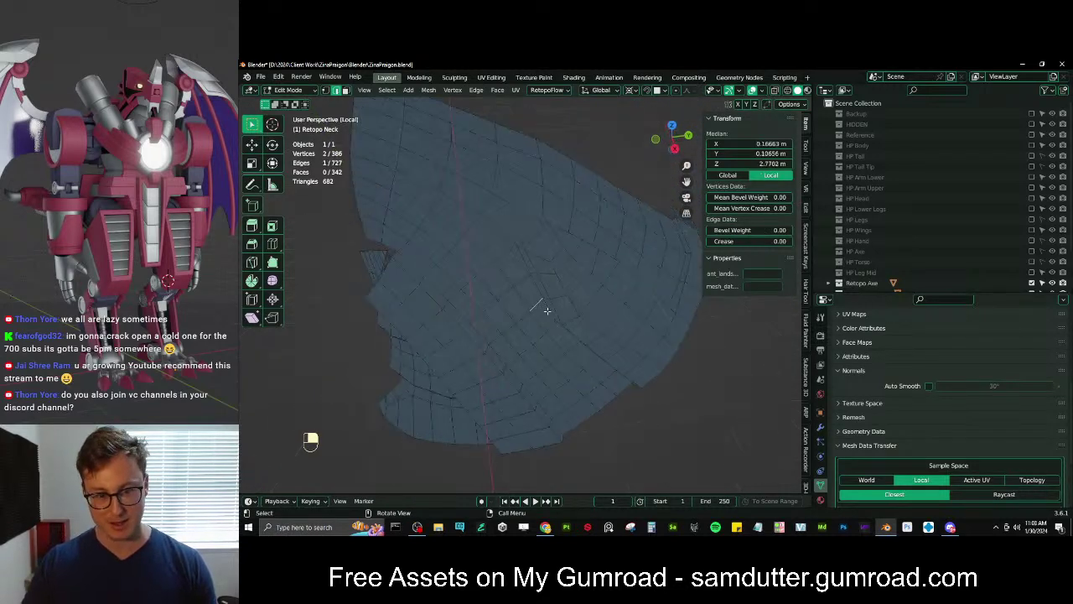
left_click(547, 311, "alt+shift")
left_click(547, 311, "alt+shift")
left_click(530, 234, "alt+shift")
middle_click_drag(531, 234, 514, 287)
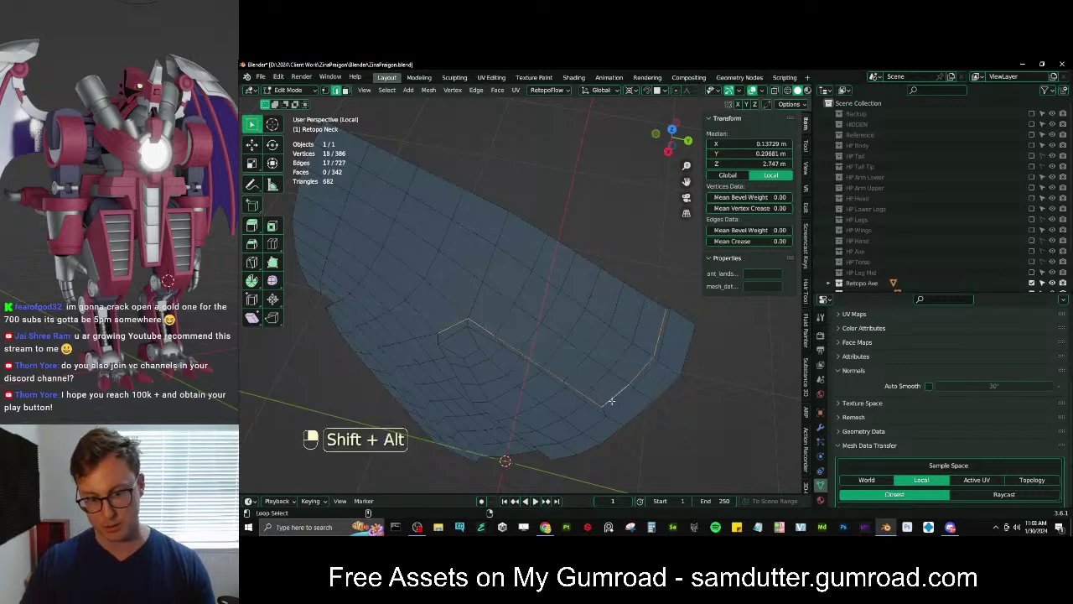
left_click(620, 406, "alt+shift")
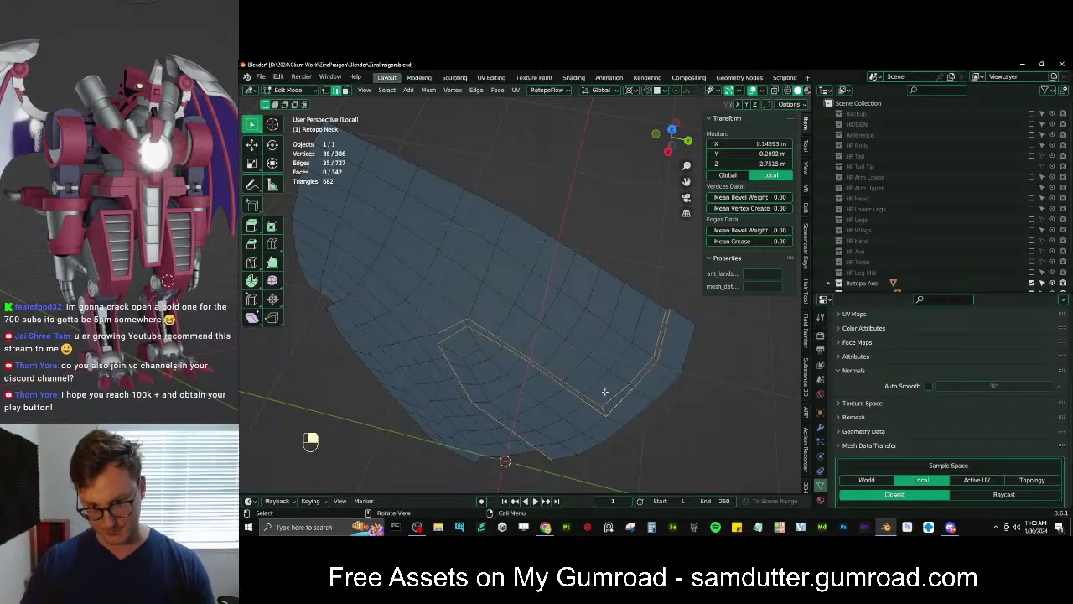
middle_click_drag(603, 391, 589, 347)
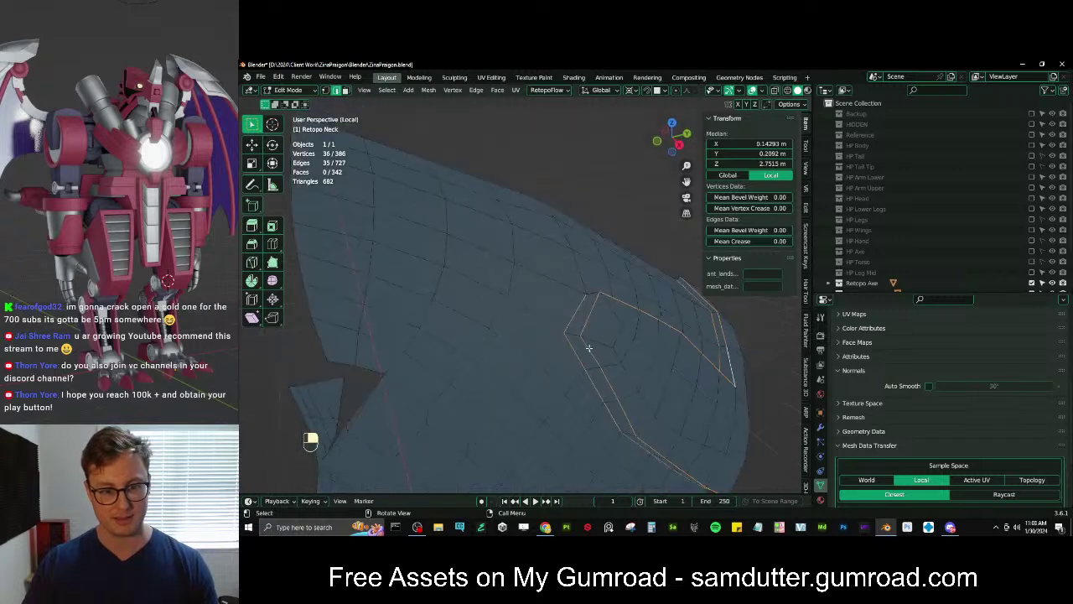
key("ctrl+z")
left_click(590, 297, "shift")
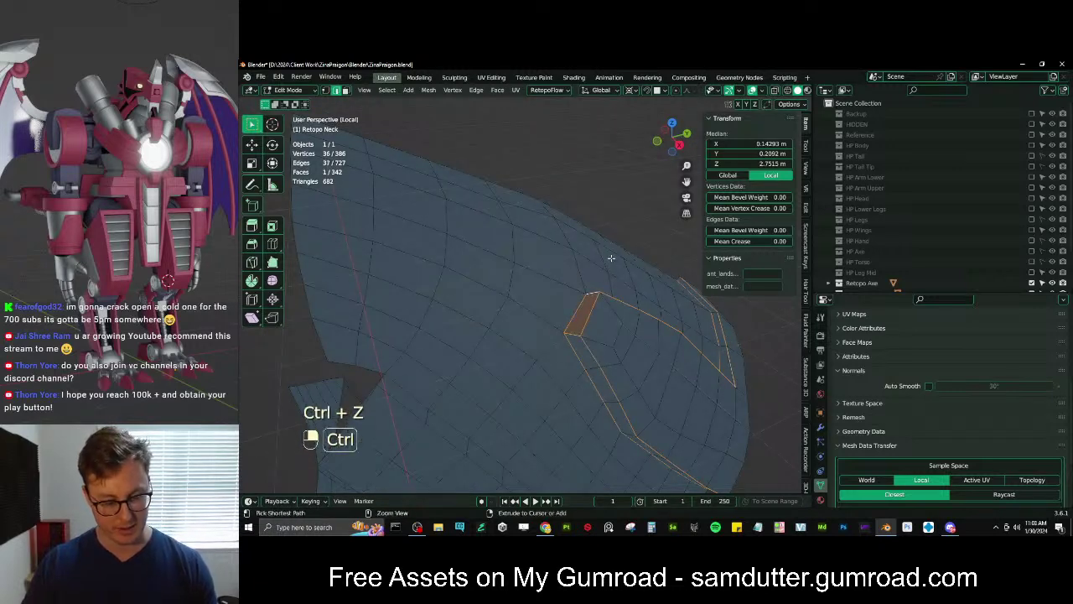
key("ctrl+b")
key("shift")
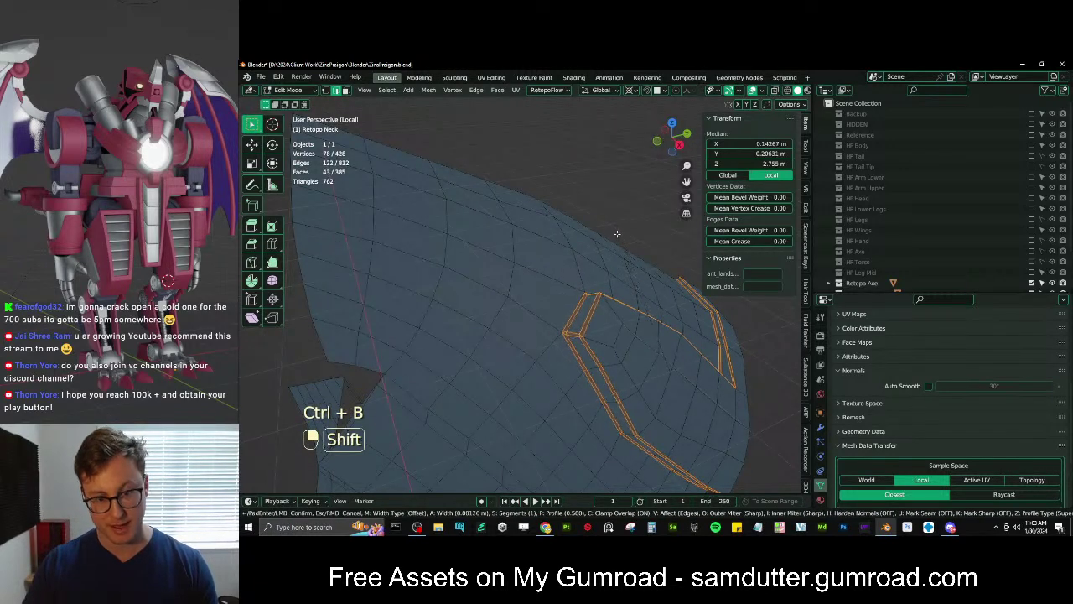
left_click(616, 233)
Inspect the shading of the bevelled panel edges in Object Mode and return to the neck's mesh
key("Tab")
middle_click_drag(617, 244, 570, 268)
key("Tab")
key("Tab")
key("Tab")
key("ctrl+r")
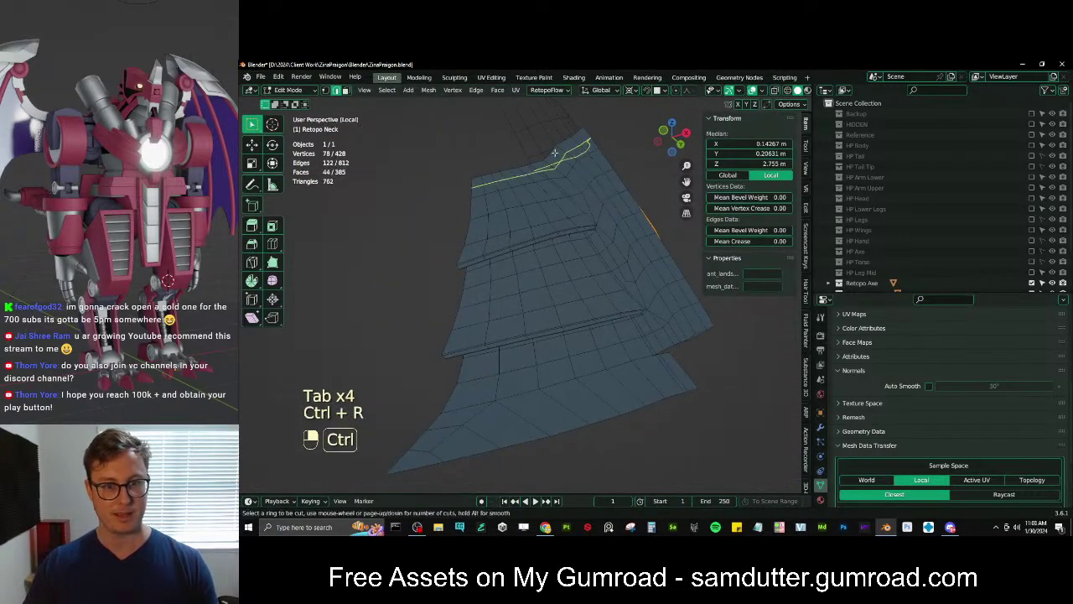
middle_click_drag(580, 232, 537, 255)
right_click(609, 237)
Select the edge path running down the front ridge of the neck's side plate
key("Tab")
scroll(549, 258, "up", 2)
scroll(536, 256, "up", 2)
key("Tab")
scroll(578, 296, "down", 5)
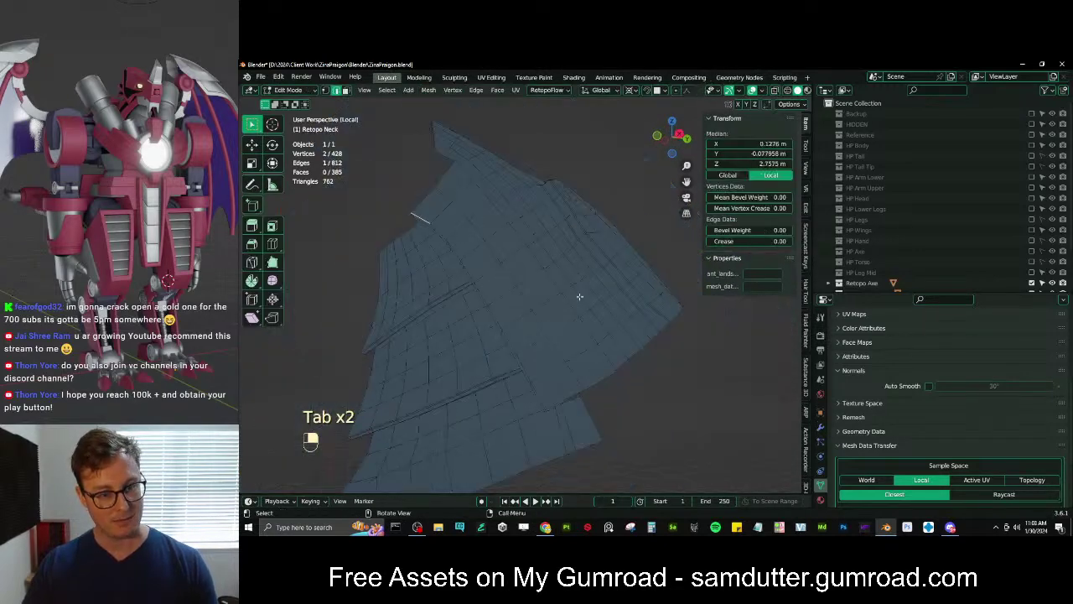
middle_click_drag(578, 296, 597, 355)
left_click(597, 312, "ctrl")
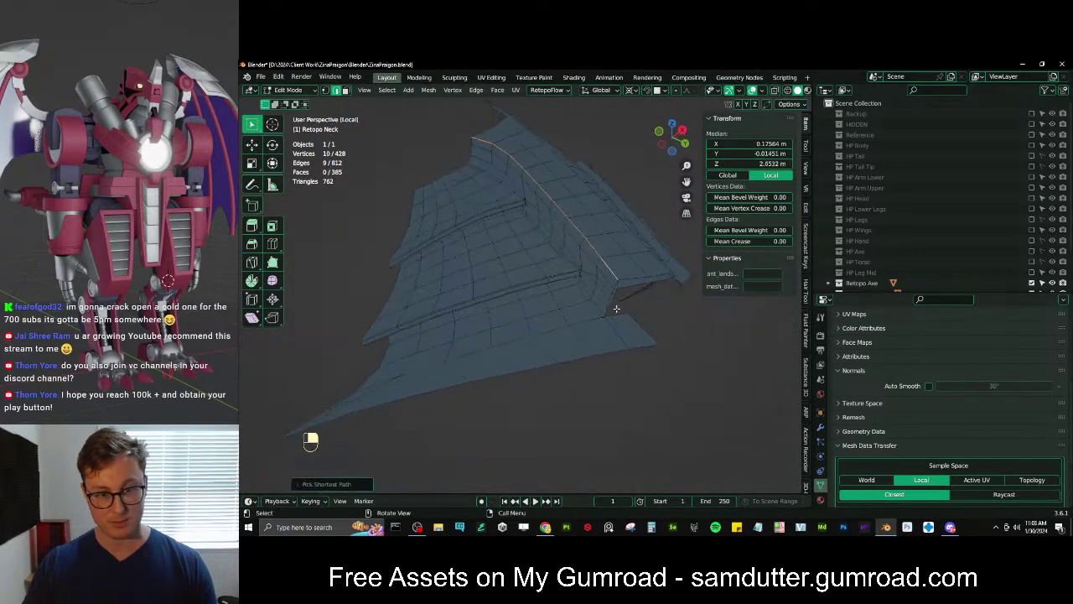
mouse_move(598, 255)
middle_mouse_down("shift")
mouse_move(600, 270)
mouse_move(592, 280)
mouse_move(586, 271)
middle_mouse_up("shift")
scroll(592, 280, "up", 2)
Try to bevel the selected edge path along the side plate's front ridge
key("ctrl+b")
key("shift")
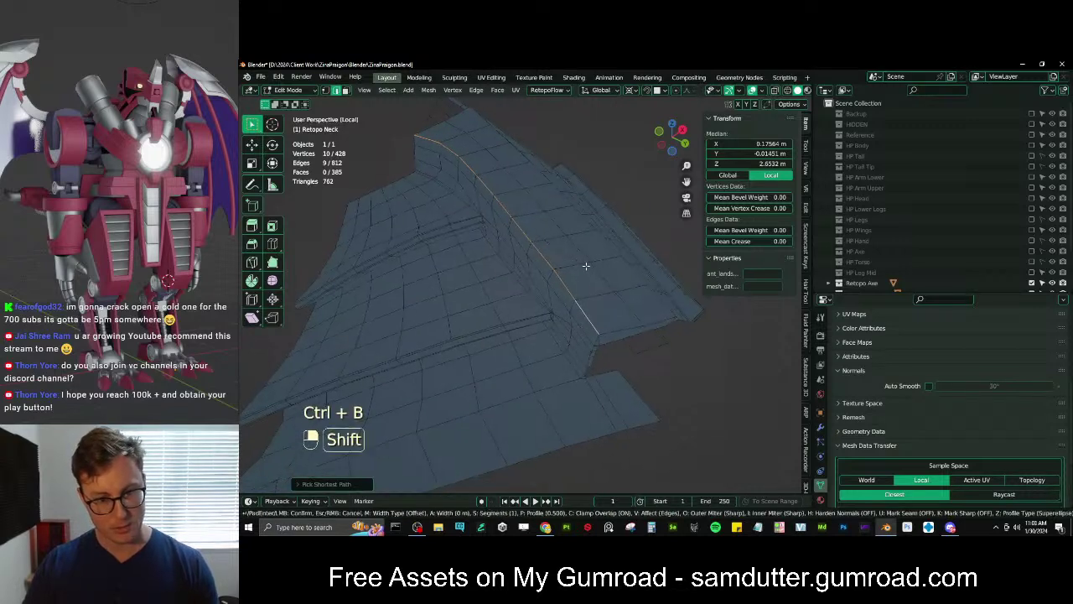
left_click(609, 258)
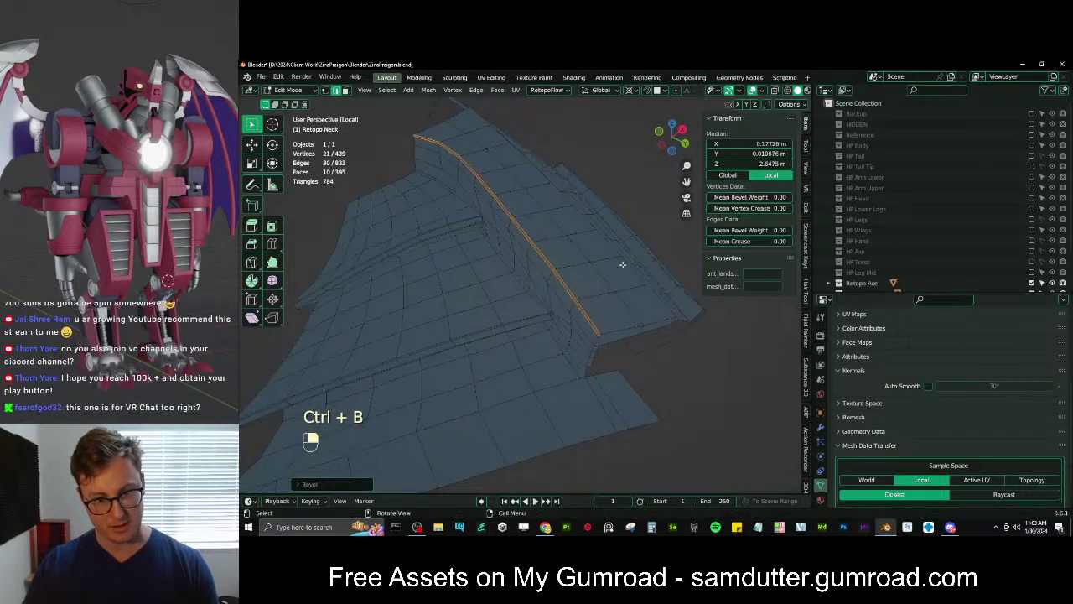
middle_click_drag(609, 257, 531, 288)
key("ctrl+z")
Extend the ridge selection around the side plate's lower and upper borders and bevel the edges with one narrow segment
key("shift")
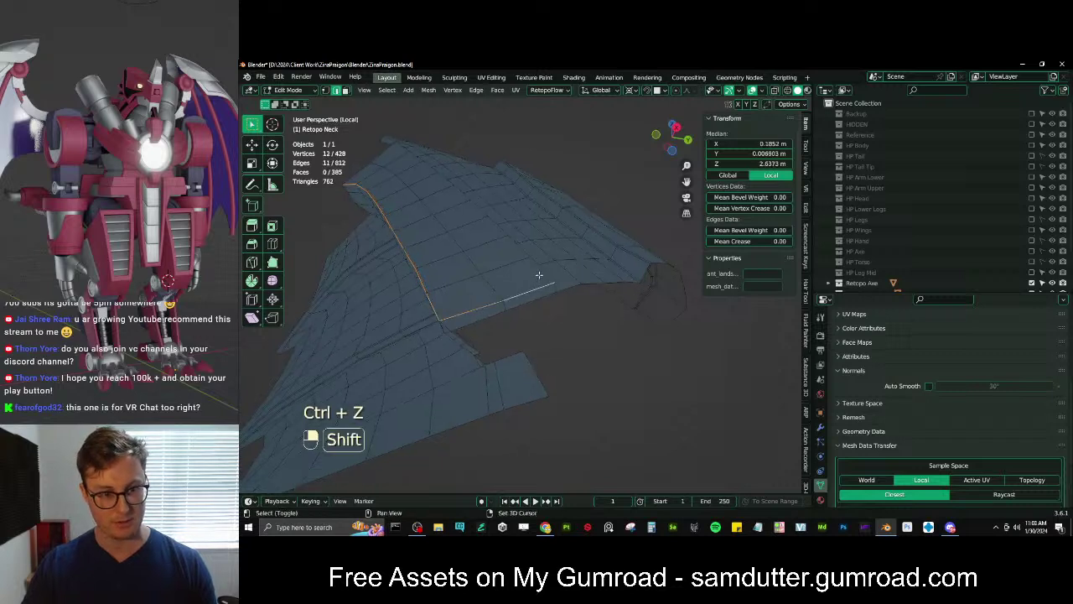
mouse_move(509, 238)
middle_mouse_down()
mouse_move(424, 192)
mouse_move(509, 248)
middle_mouse_up()
left_click(414, 182, "ctrl")
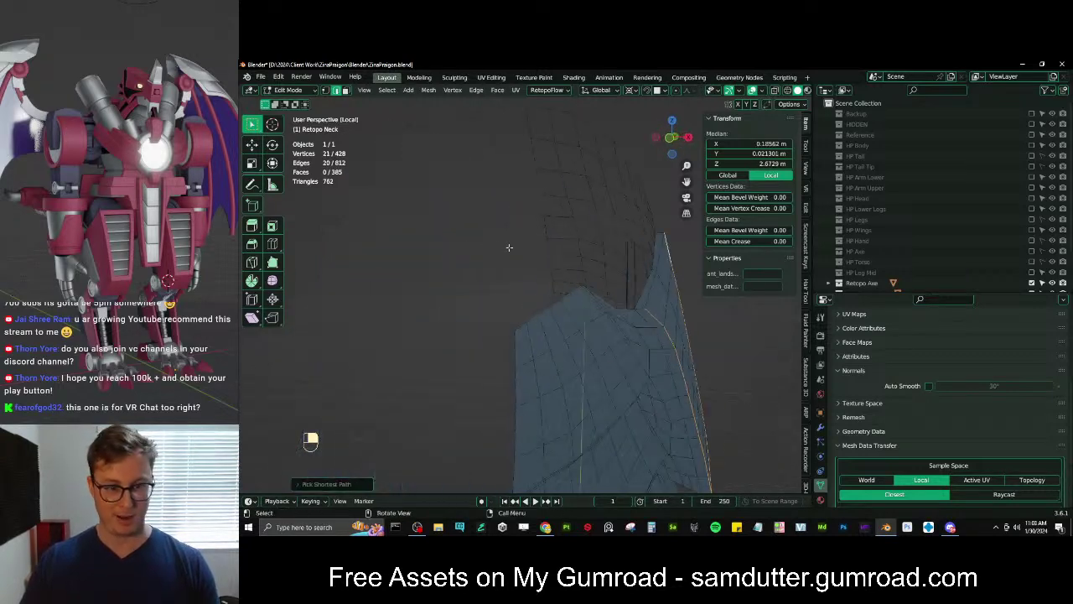
left_click(651, 294, "ctrl")
middle_click_drag(651, 295, 601, 292, "shift")
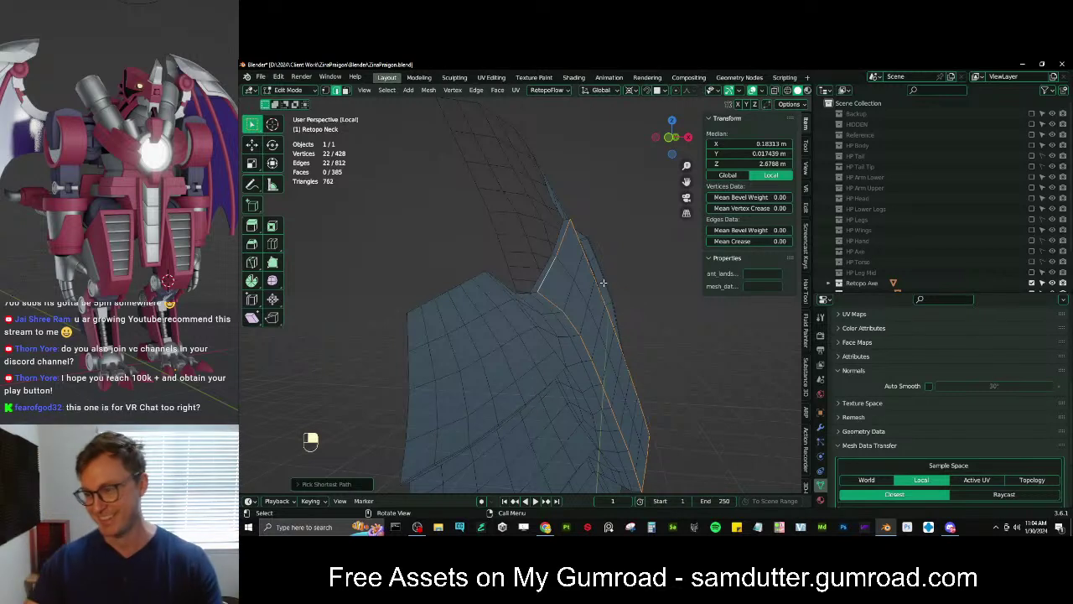
middle_click_drag(590, 344, 583, 268)
key("ctrl+b")
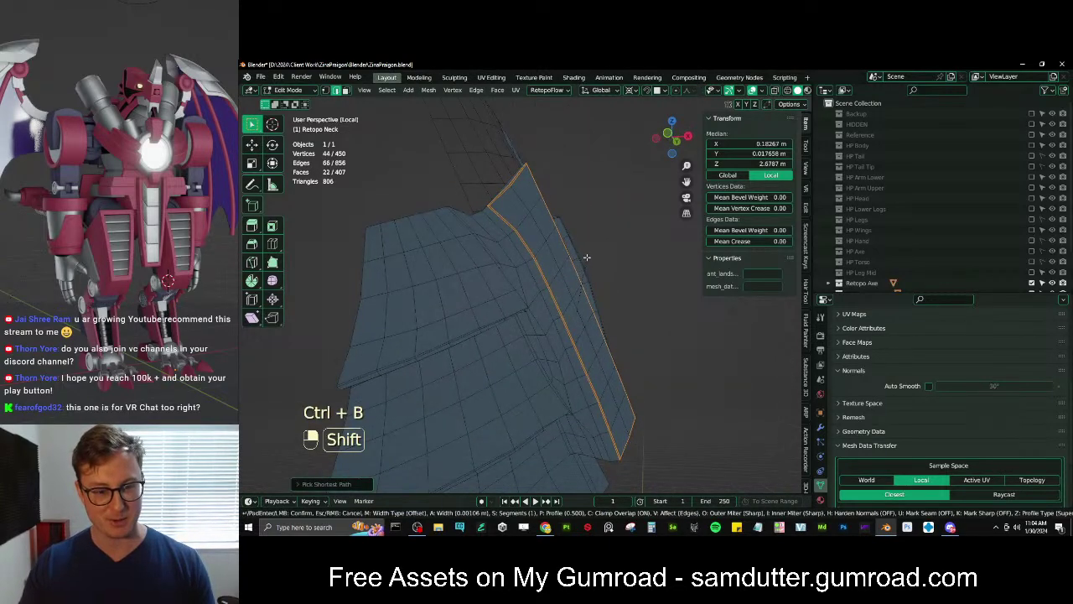
left_click(587, 252)
Bevel the lengthwise edge path on the neck's side plate that runs down to its lower border
key("Tab")
middle_click_drag(575, 263, 501, 323)
key("Tab")
scroll(382, 289, "up", 5)
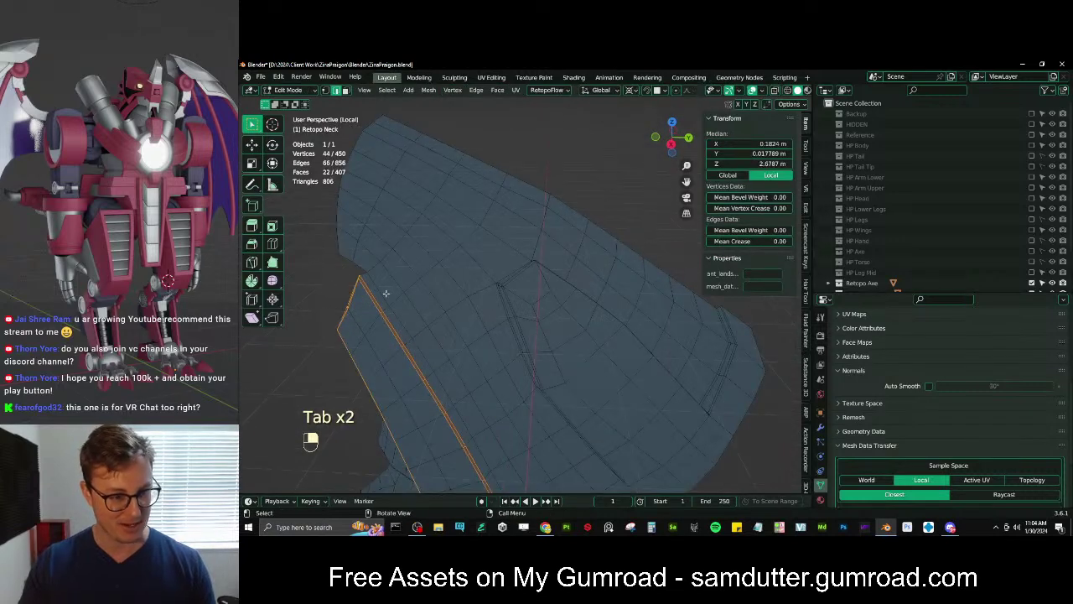
middle_click_drag(523, 488, 472, 295, "shift")
left_click(486, 373, "ctrl")
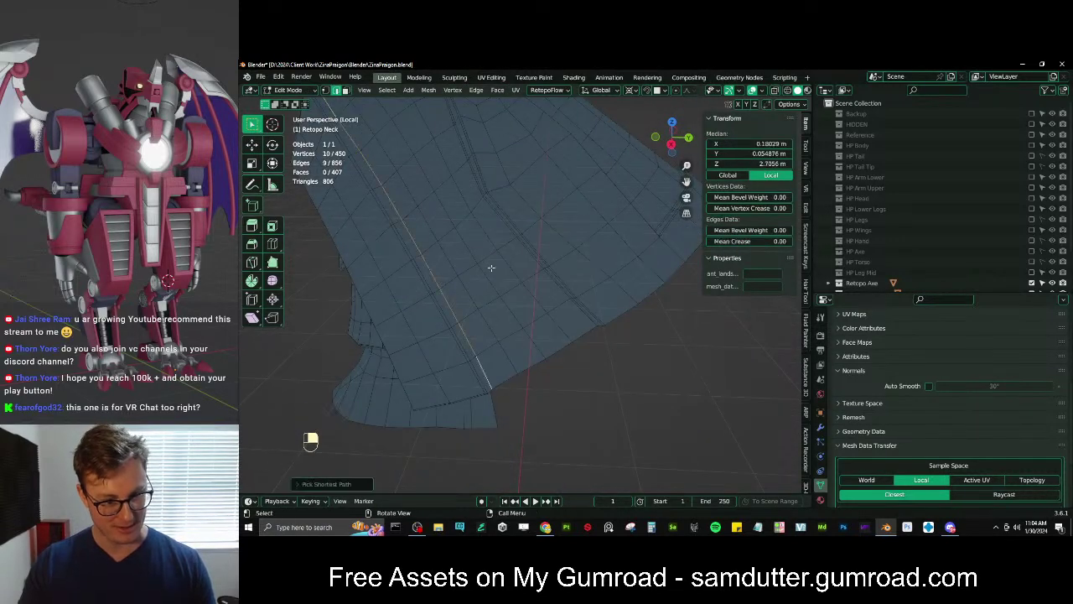
key("ctrl+b")
left_click(512, 240)
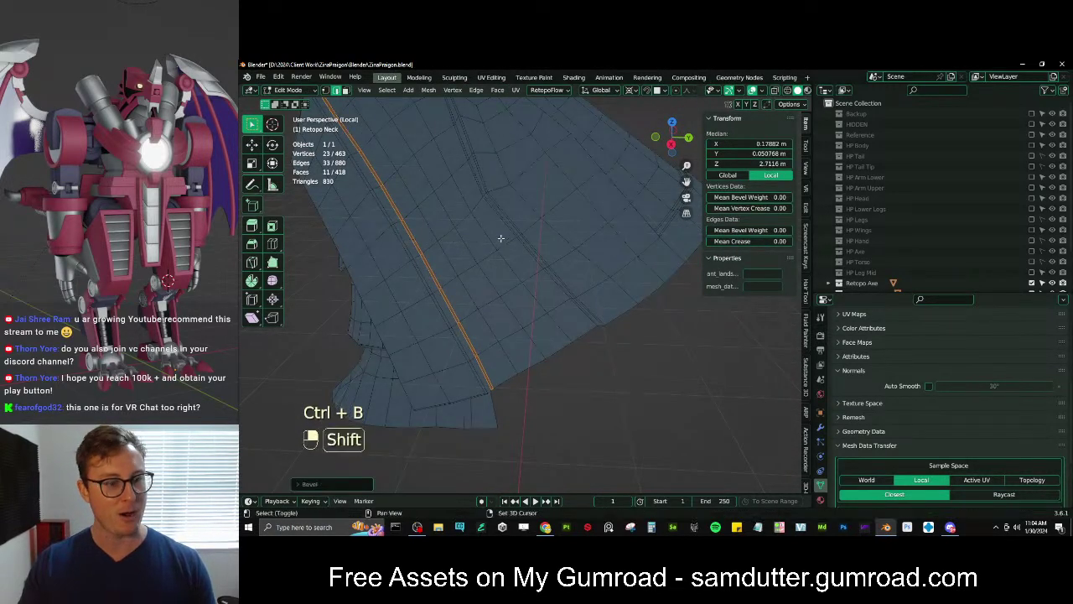
Leave Edit Mode and the neck's local view to show the whole model, and save the file
key("Tab")
scroll(543, 268, "down", 3)
middle_click_drag(543, 269, 587, 294)
scroll(489, 303, "down", 4)
key("KP_Divide")
middle_click_drag(616, 315, 545, 277)
key("ctrl+s")
Select the torso and examine its mesh and shading around the chest ring, up close and from a distance
scroll(610, 250, "up", 5)
scroll(557, 234, "up", 3)
left_click(545, 270)
key("Tab")
key("Tab")
key("Tab")
scroll(470, 224, "up", 3)
scroll(478, 203, "down", 3)
key("Tab")
scroll(518, 276, "up", 3)
scroll(545, 279, "down", 2)
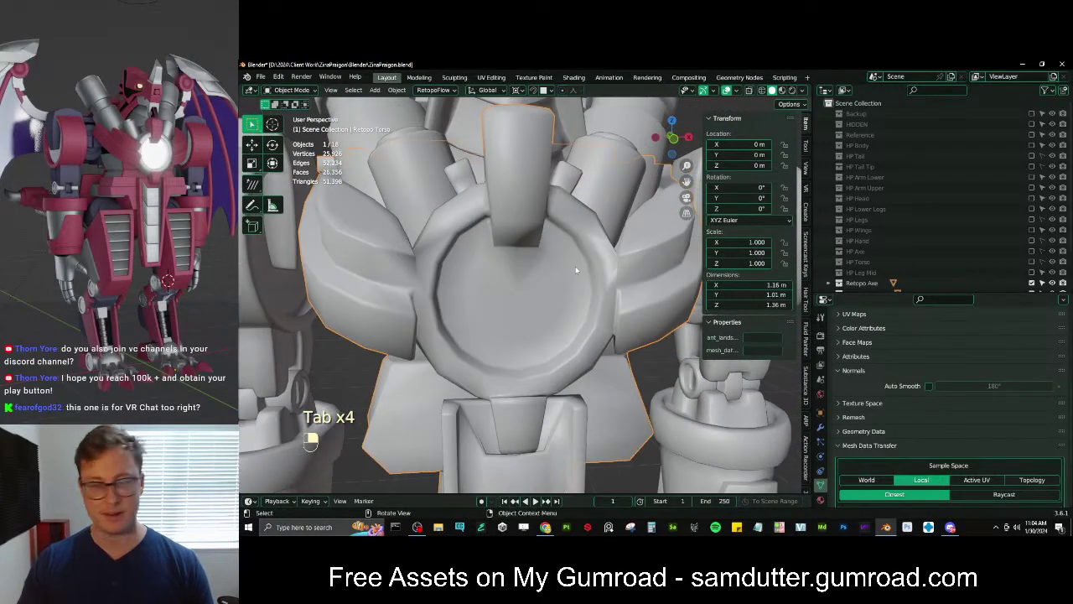
key("Tab")
key("Tab")
scroll(578, 284, "down", 3)
scroll(579, 283, "down", 5)
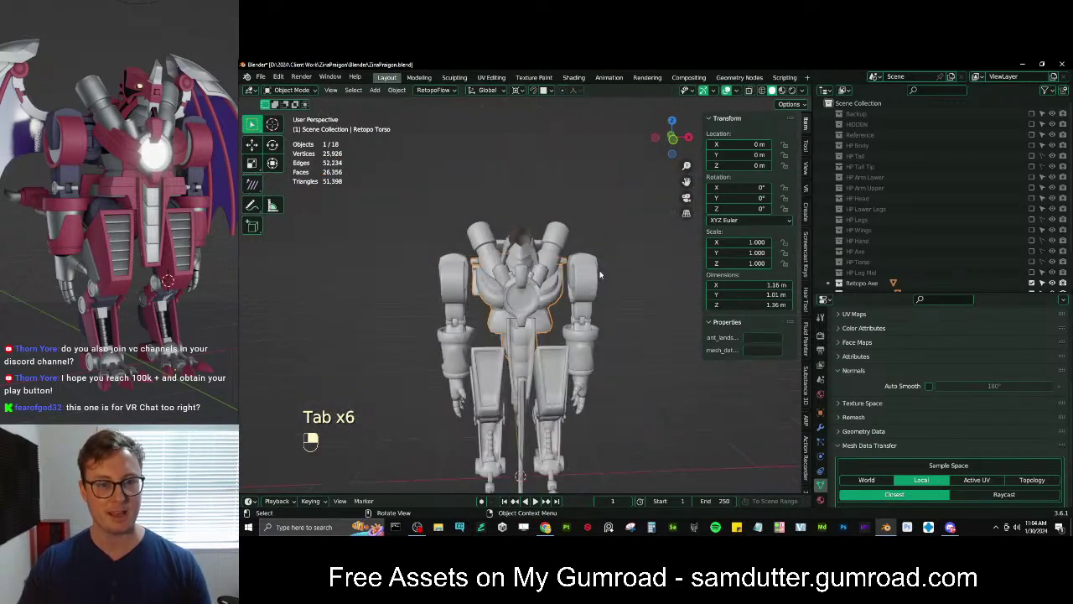
scroll(548, 289, "up", 5)
middle_click_drag(597, 272, 541, 332)
scroll(541, 332, "up", 3)
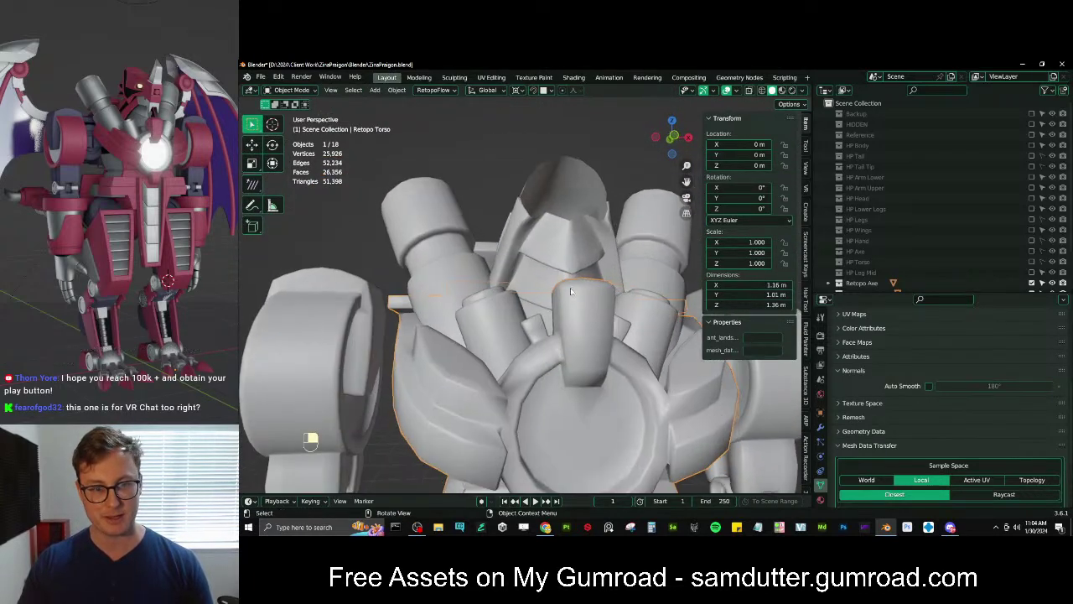
Isolate the neck in local view and compare its mesh in Edit Mode with its shading in Object Mode
left_click(591, 220)
key("slash")
key("Tab")
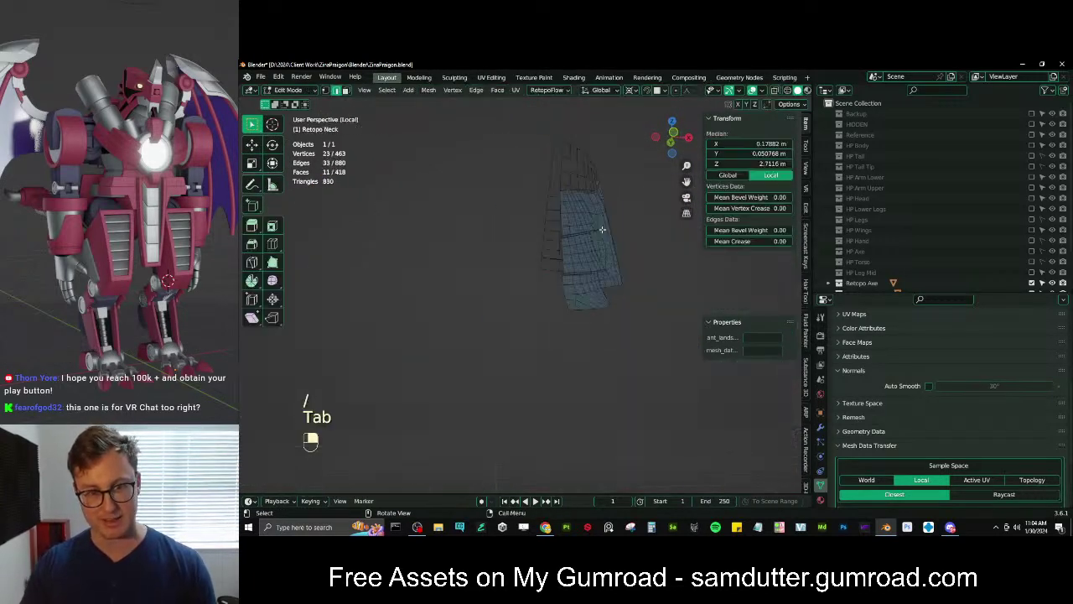
scroll(561, 232, "up", 5)
middle_click_drag(561, 238, 557, 260, "shift")
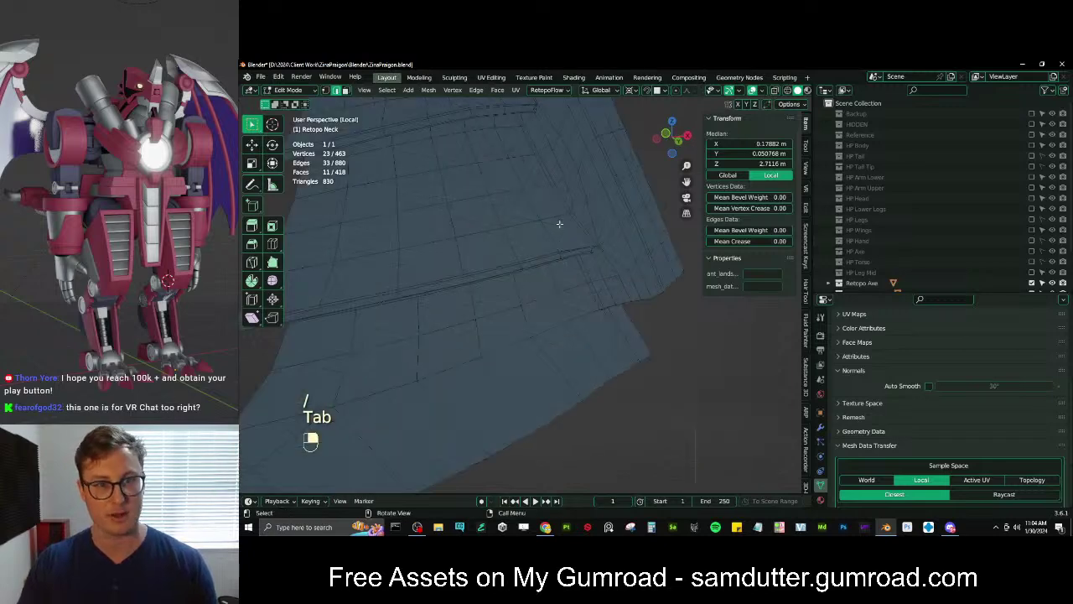
key("Tab")
scroll(572, 248, "down", 5)
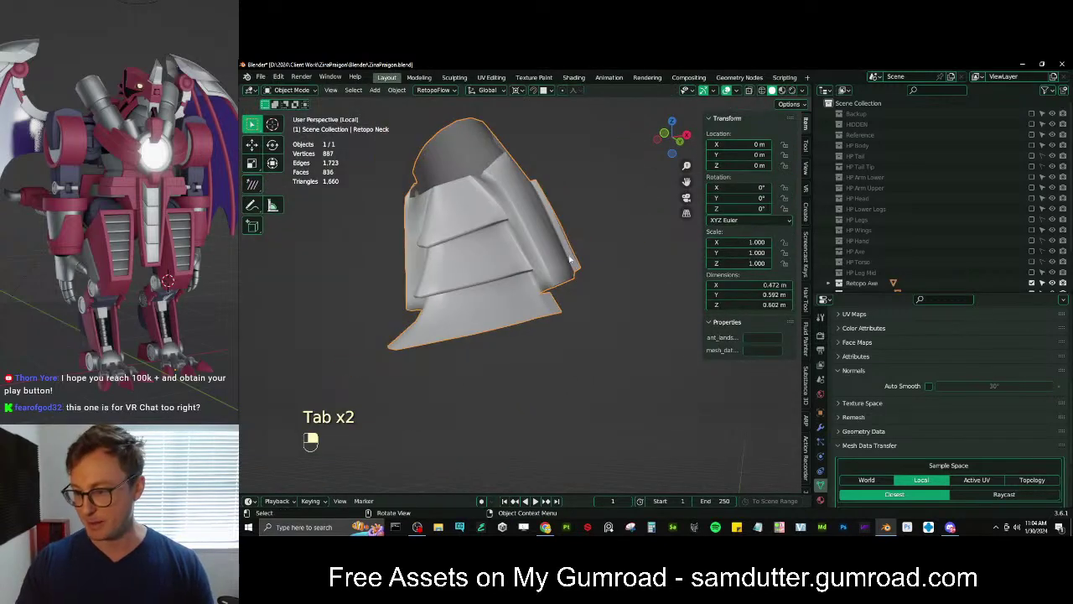
middle_click_drag(572, 248, 552, 272)
key("Tab")
scroll(508, 331, "up", 4)
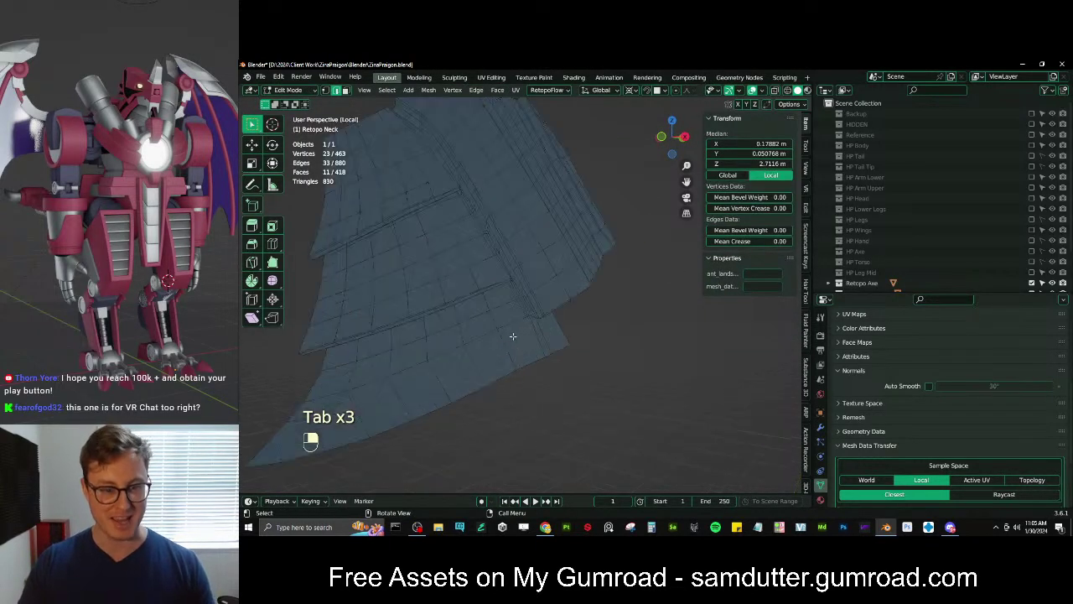
scroll(463, 304, "down", 3)
middle_click_drag(463, 305, 470, 302, "shift")
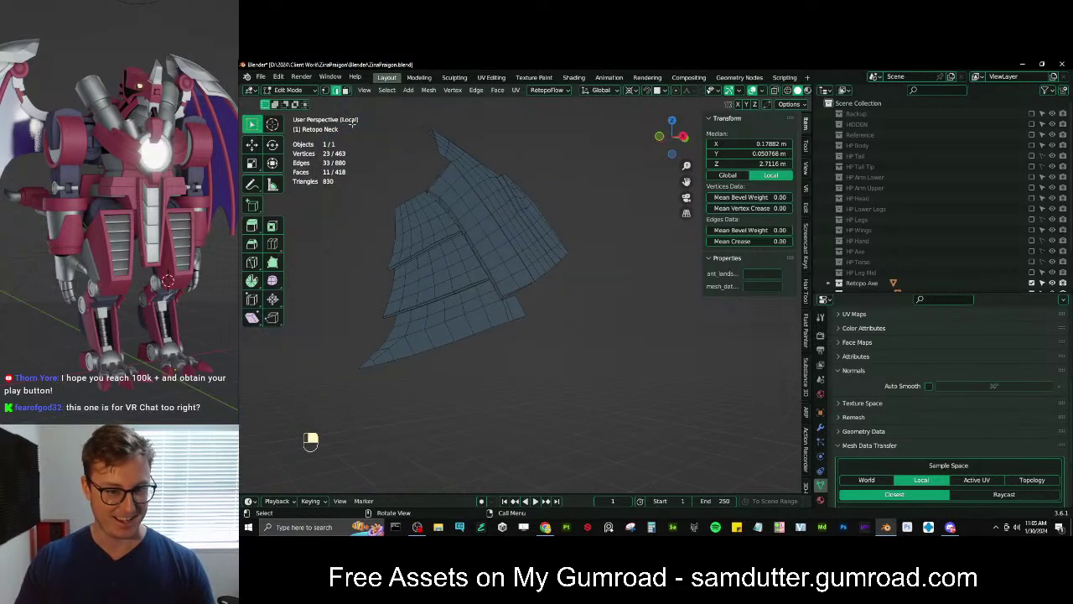
Select the vertex path along the neck's lower border and space the vertices evenly with LoopTools Space
left_click(528, 318)
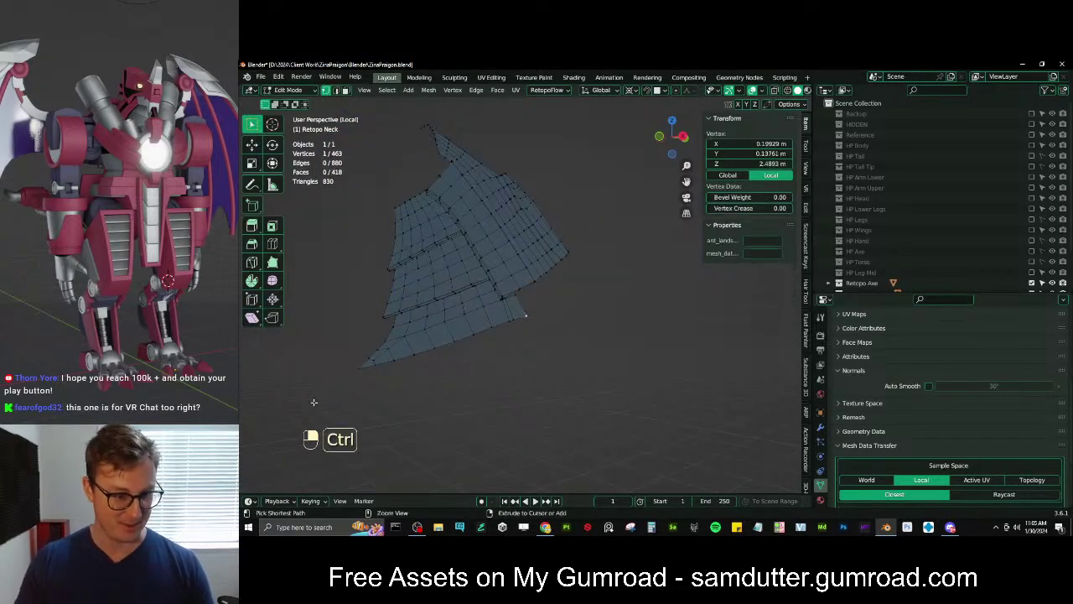
left_click(360, 369, "ctrl")
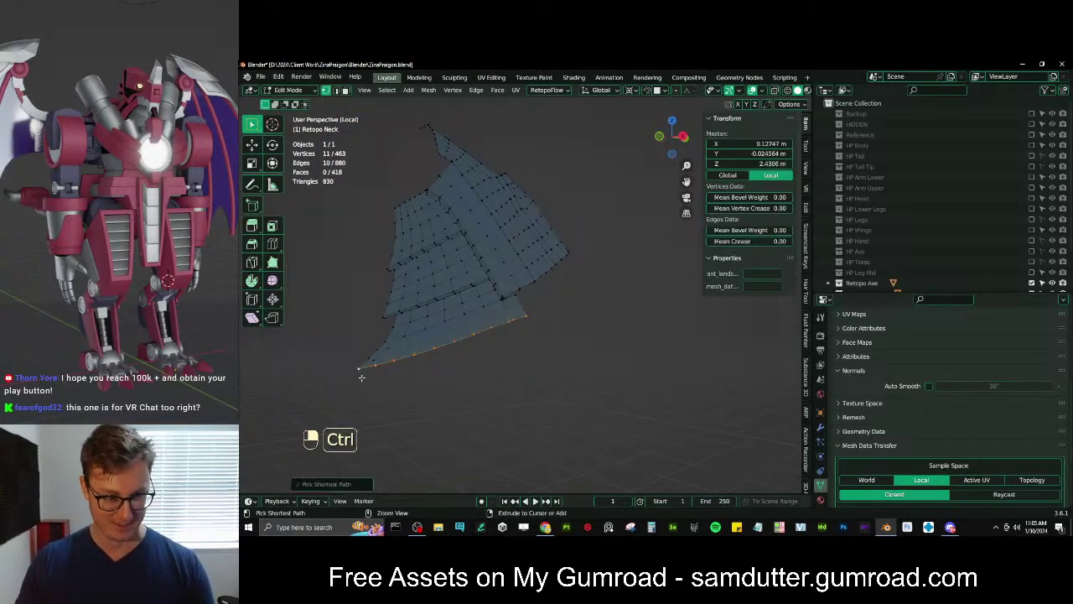
left_click(806, 206)
left_click(755, 208)
middle_click_drag(435, 323, 467, 333)
scroll(537, 327, "up", 2)
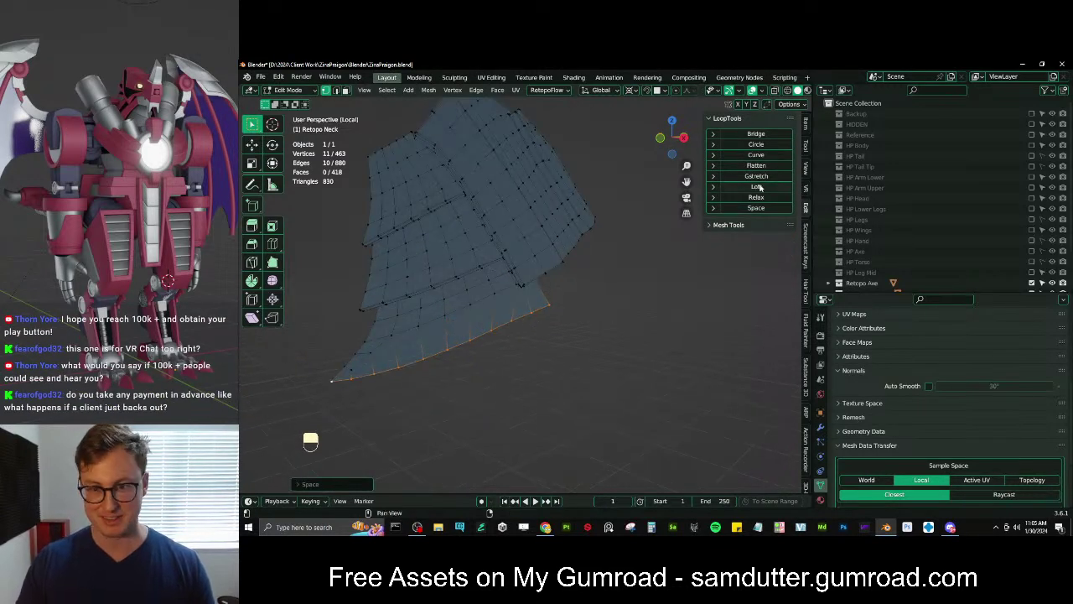
key("Tab")
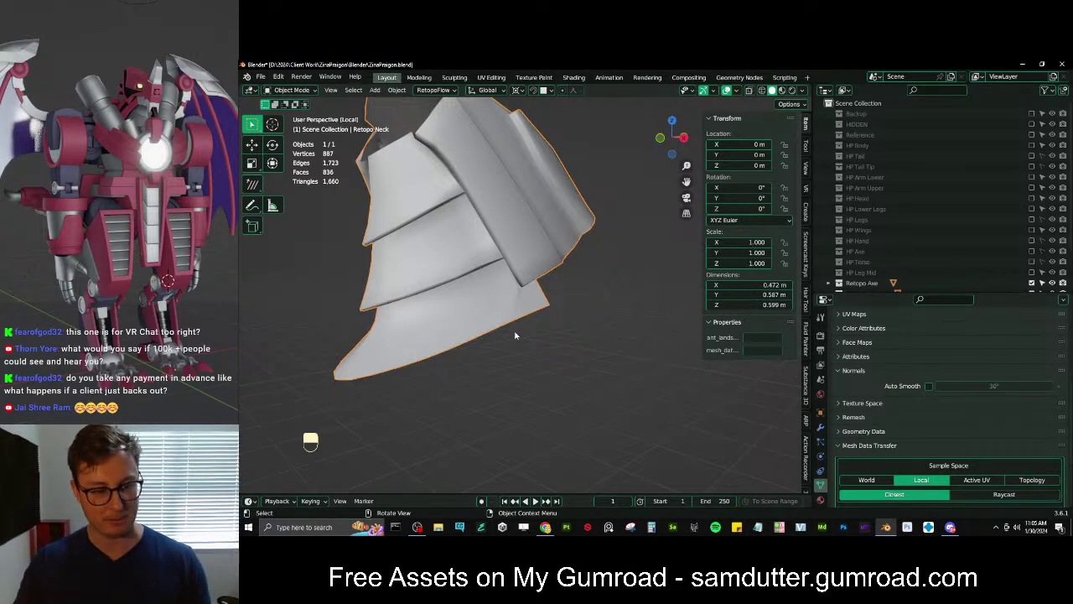
key("Tab")
Select the tip vertex of the neck's lower border and return to the full model in Object Mode
middle_click_drag(448, 332, 417, 357)
middle_click_drag(352, 394, 461, 285, "shift")
scroll(460, 285, "up", 4)
middle_click_drag(585, 328, 568, 342, "shift")
left_click(558, 316)
key("/")
scroll(563, 320, "down", 6)
key("Tab")
scroll(568, 342, "down", 5)
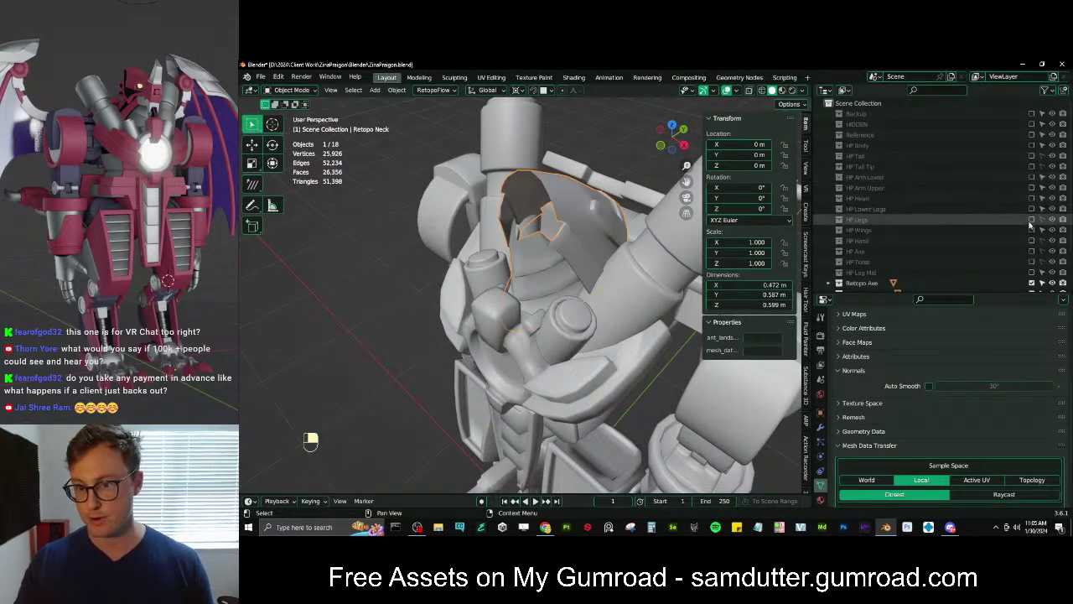
Enable the HP Body collection and view the retopologized neck against the high-poly body
left_click(1031, 145)
middle_click_drag(537, 268, 453, 251)
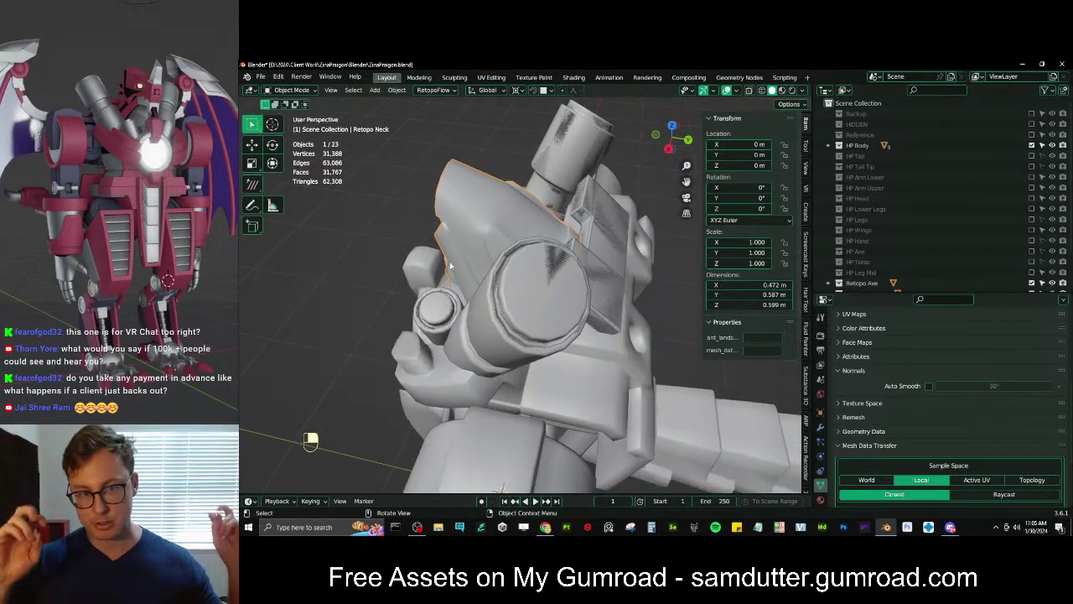
middle_click_drag(362, 202, 527, 217)
Examine the neck's lower tip in local view and where it meets the torso in the full model
key("b")
key("slash")
key("Tab")
middle_click_drag(499, 269, 519, 283)
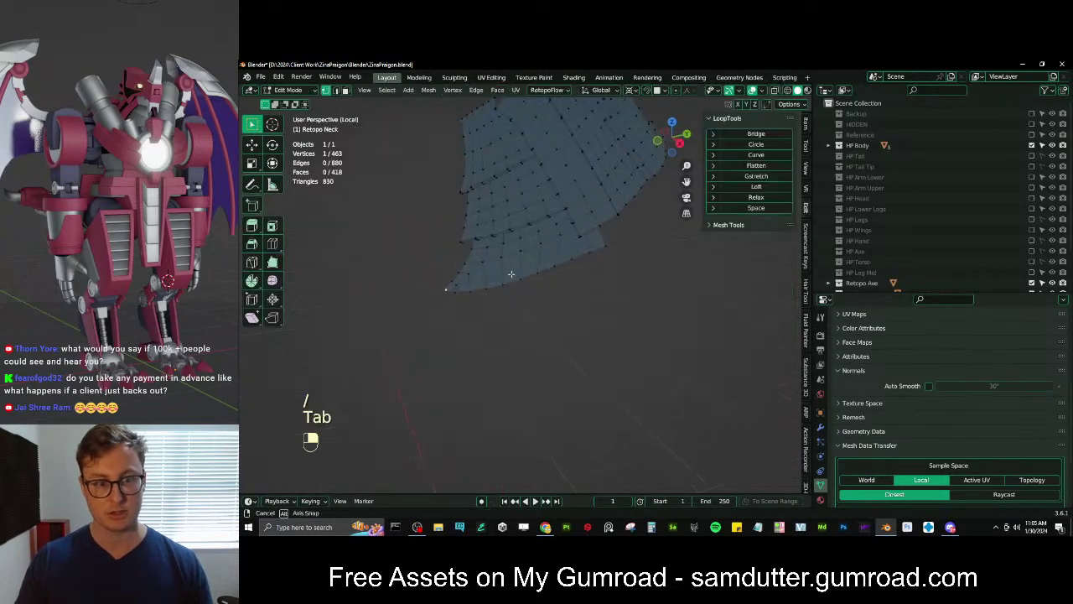
key("Tab")
key("slash")
scroll(889, 239, "down", 4)
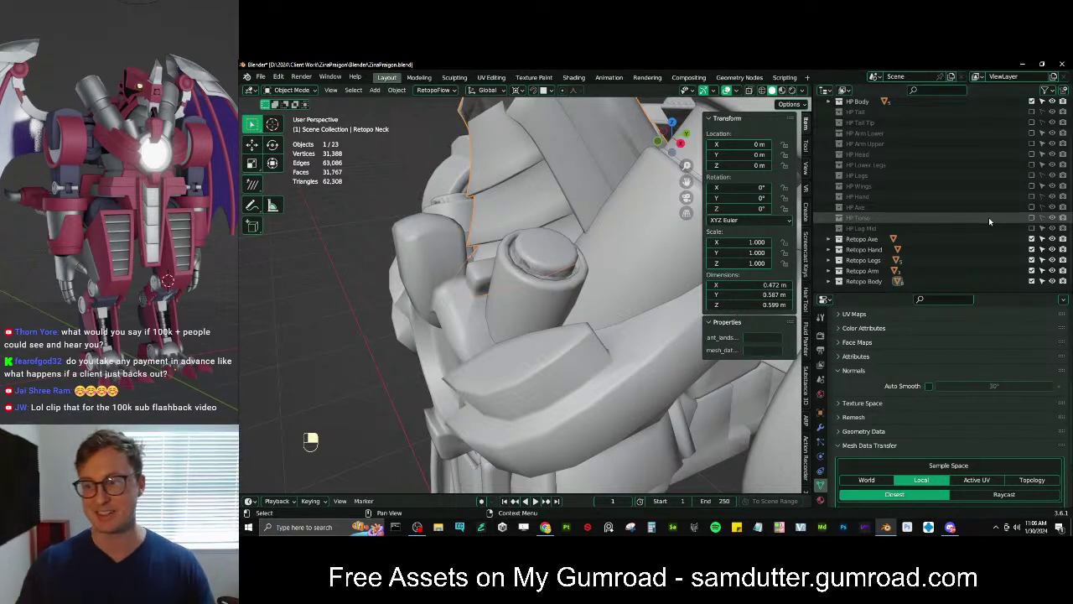
middle_click_drag(604, 206, 663, 202)
scroll(1036, 200, "up", 2)
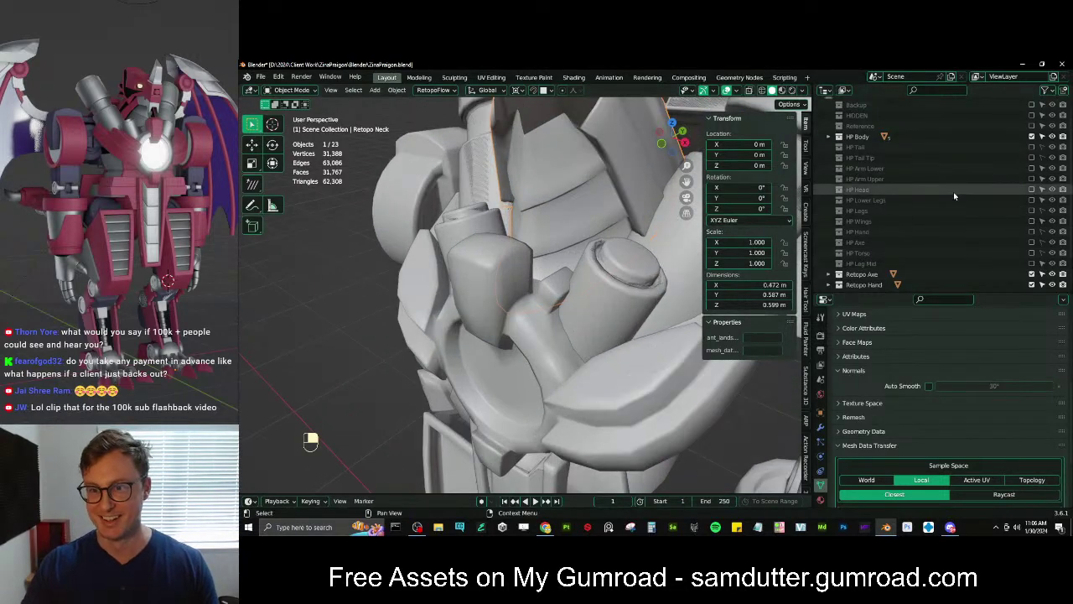
Enable the HP Head collection, box-select the high-poly neck pieces together with the retopologized neck, and isolate them in local view
left_click(1032, 189)
middle_click_drag(587, 218, 524, 226)
key("b")
left_click_drag(487, 225, 503, 236)
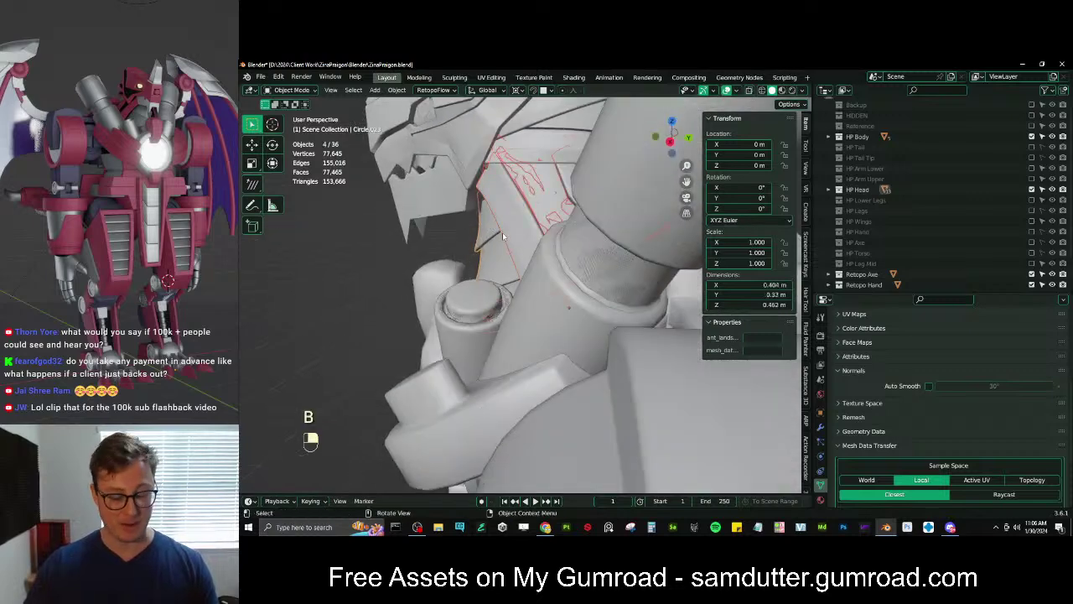
key("KP_Divide")
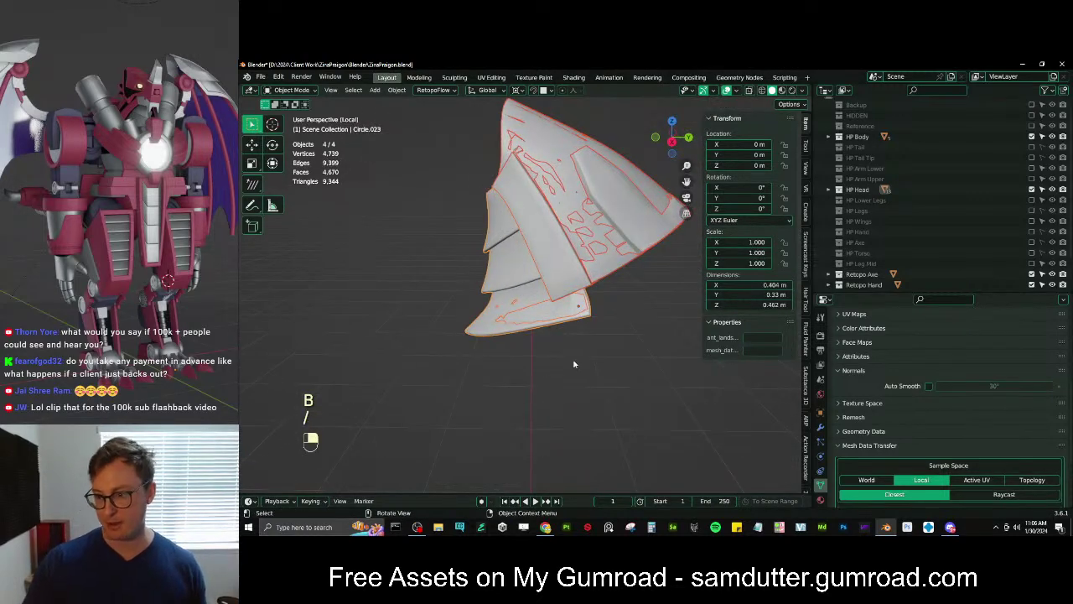
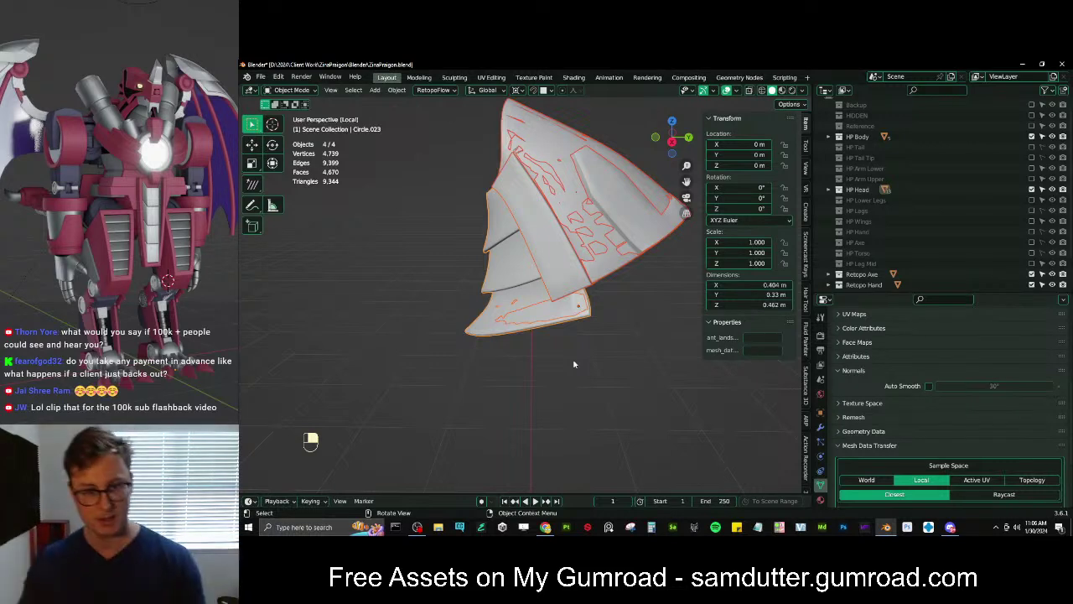
Select Retopo Neck in the Retopo Body collection and enter Edit Mode on it
scroll(977, 246, "down", 2)
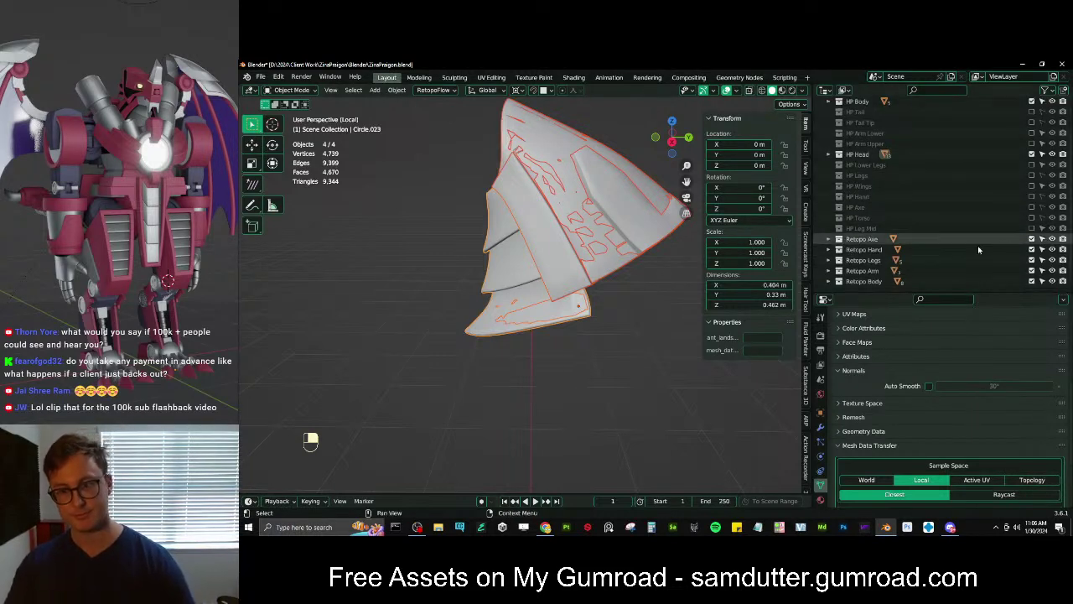
left_click(828, 284)
scroll(838, 277, "down", 3)
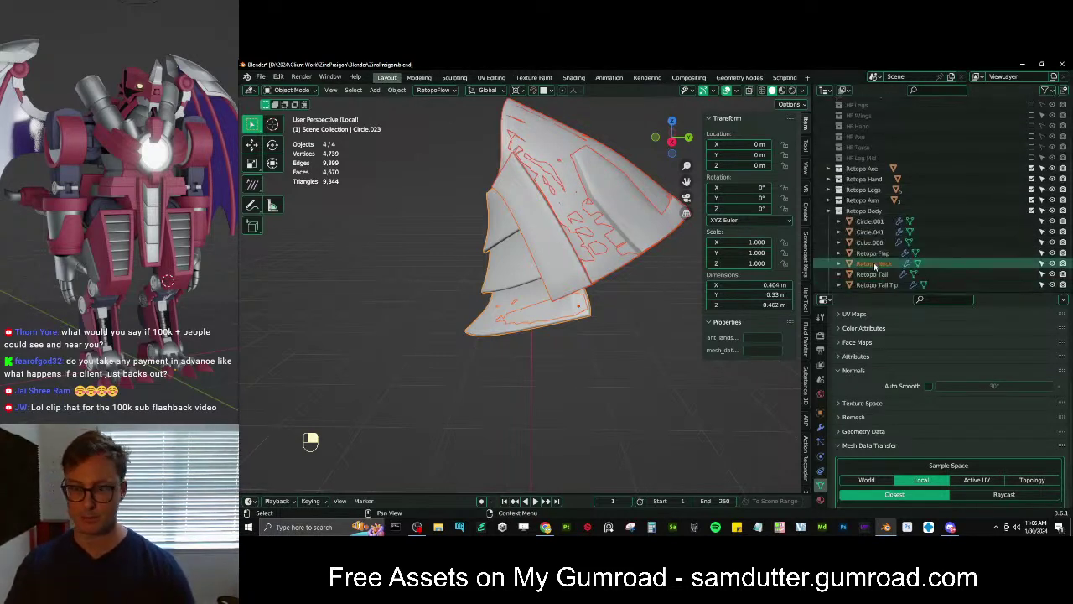
left_click(868, 265)
key("Tab")
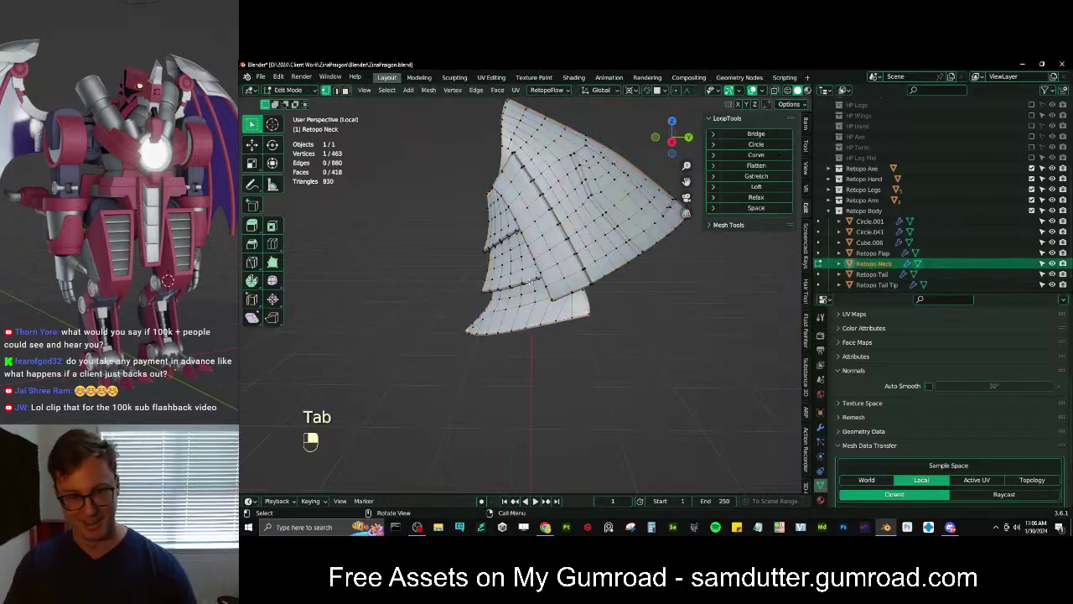
Try to add a centred loop cut across the neck's lowest plate near the notch, and undo it
middle_click_drag(510, 278, 545, 265)
middle_click_drag(545, 265, 591, 205, "shift")
key("Tab")
scroll(512, 285, "up", 3)
key("Tab")
scroll(570, 286, "up", 3)
key("ctrl+r")
left_click(560, 290)
right_click(561, 290)
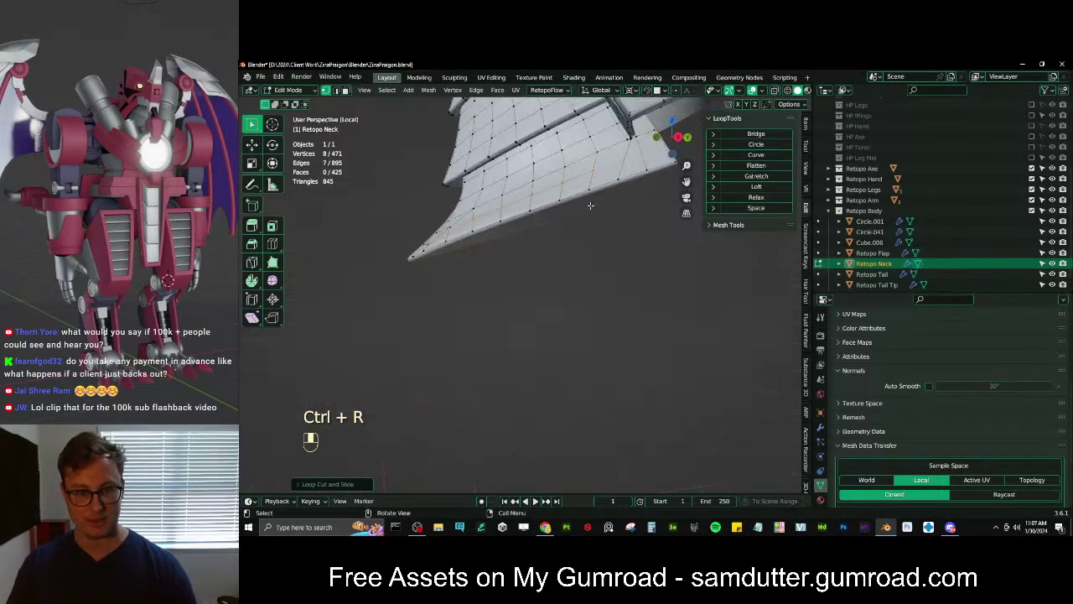
left_click(624, 141)
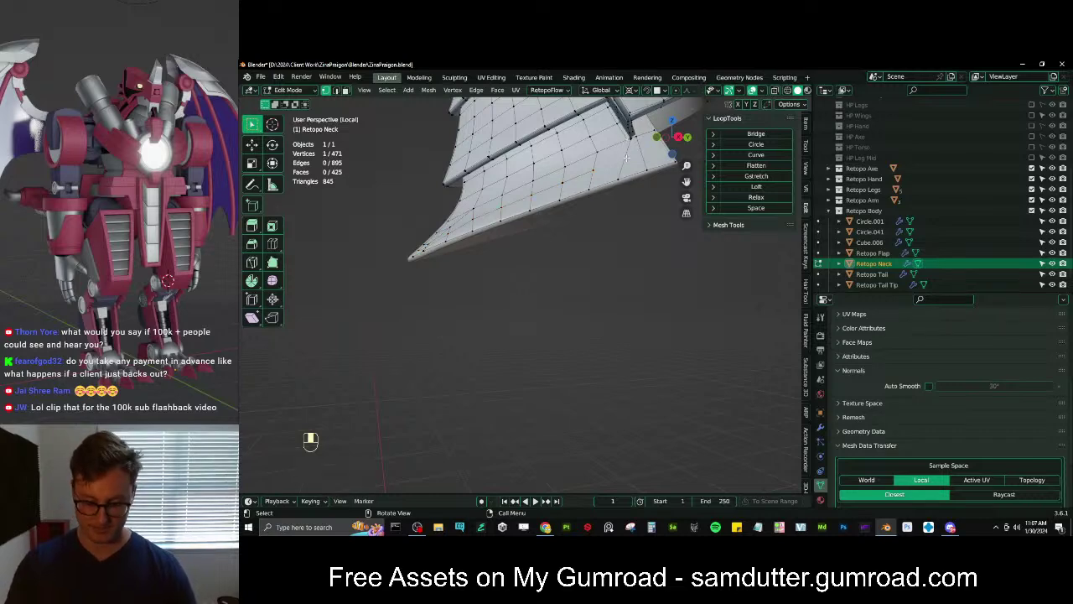
key("KP_Decimal")
scroll(504, 270, "down", 5)
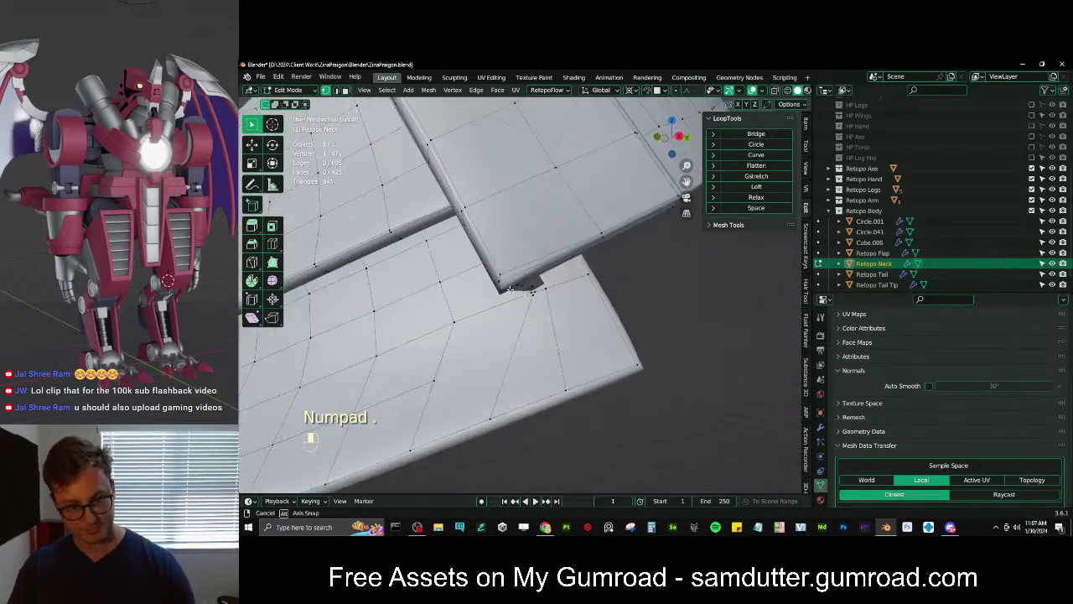
key("ctrl+z")
key("ctrl+z")
Knife a cut from the lowest plate's notch corner to its lower border, and another from the notch to the plate's rear edge
middle_click_drag(506, 361, 522, 342)
key("k")
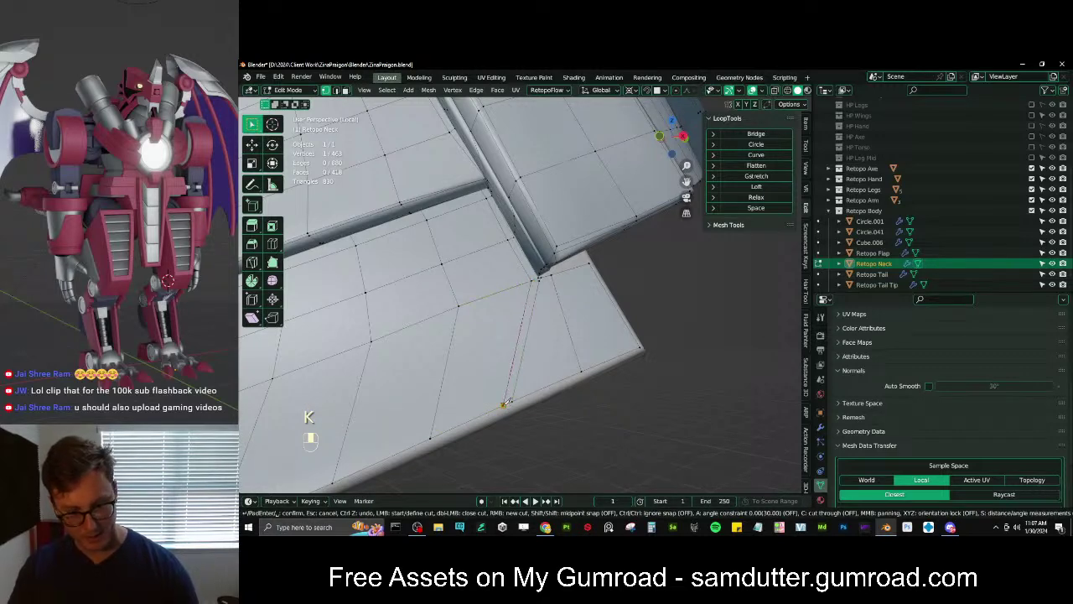
key("Return")
scroll(545, 350, "up", 3)
middle_click_drag(546, 351, 553, 273)
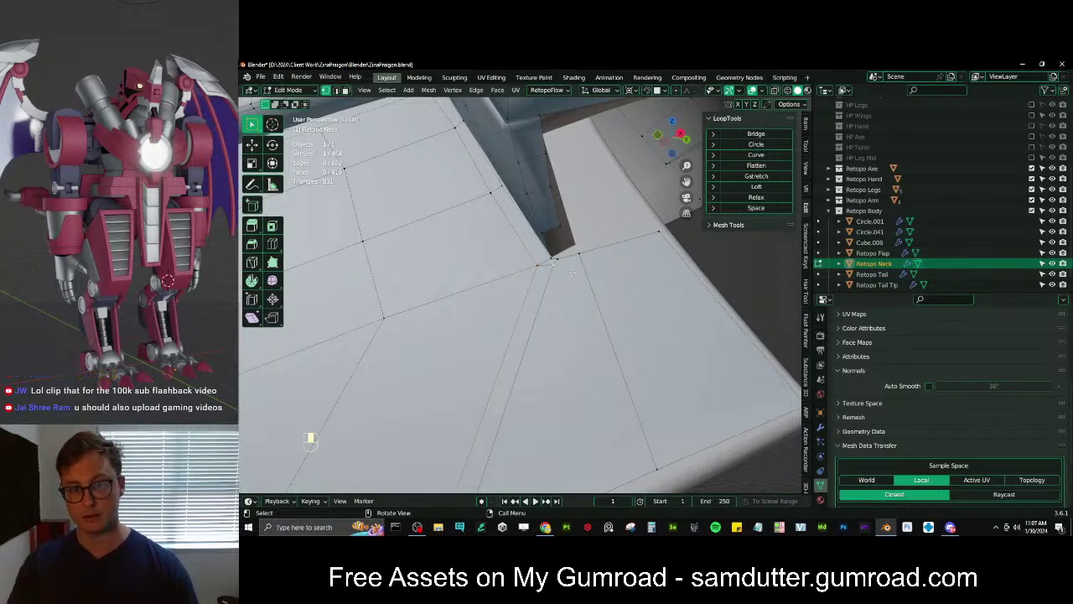
key("k")
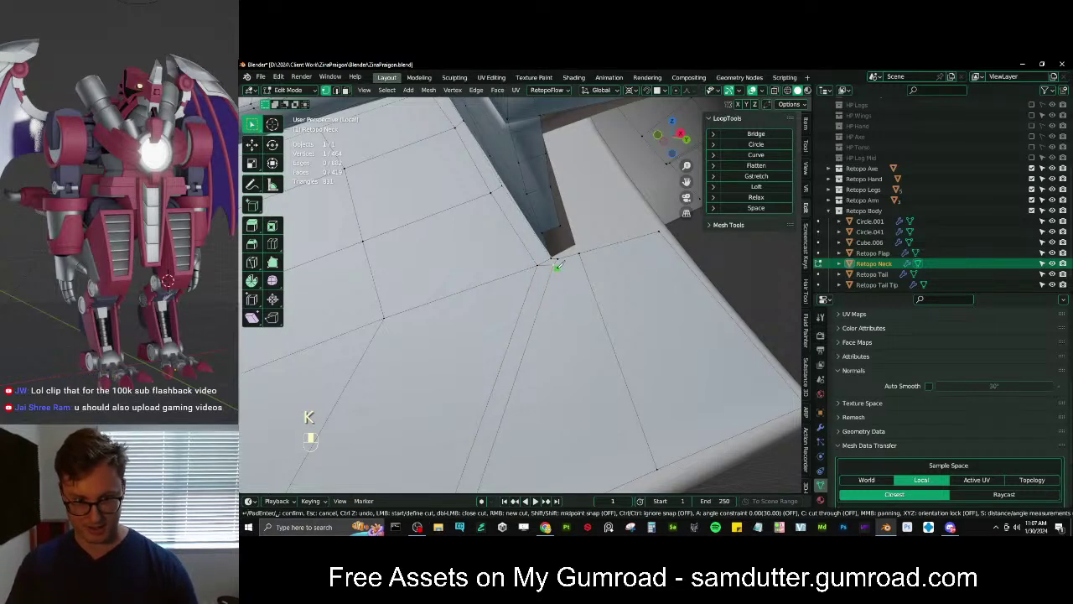
left_click(663, 237)
key("Return")
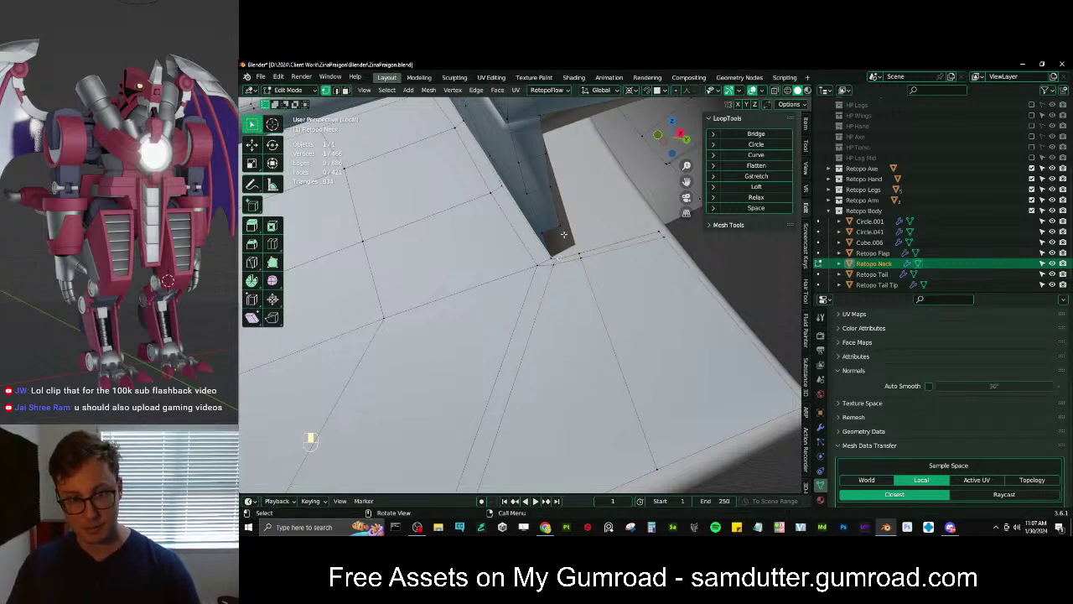
Fill the small gap at the notch corner, turn on snapping, and adjust the vertex beside it
key("f")
key("shift+Tab")
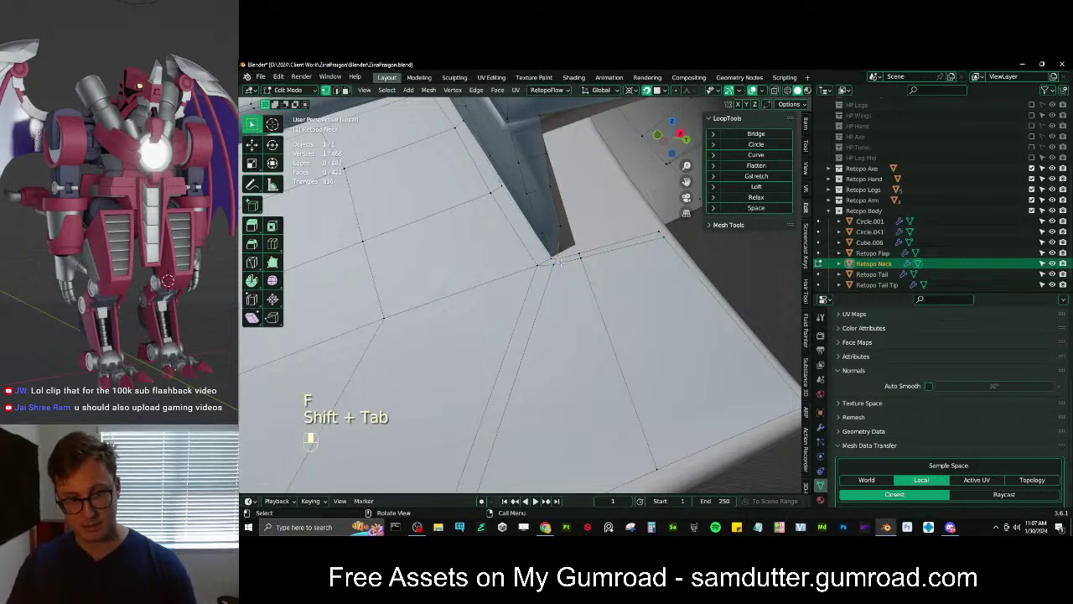
key("g")
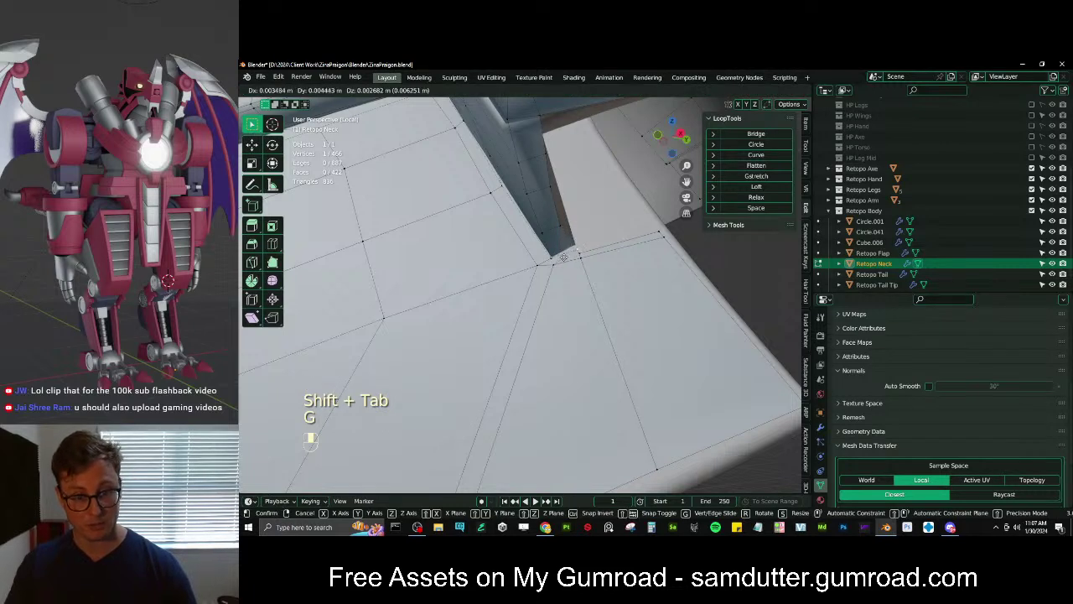
left_click(582, 255)
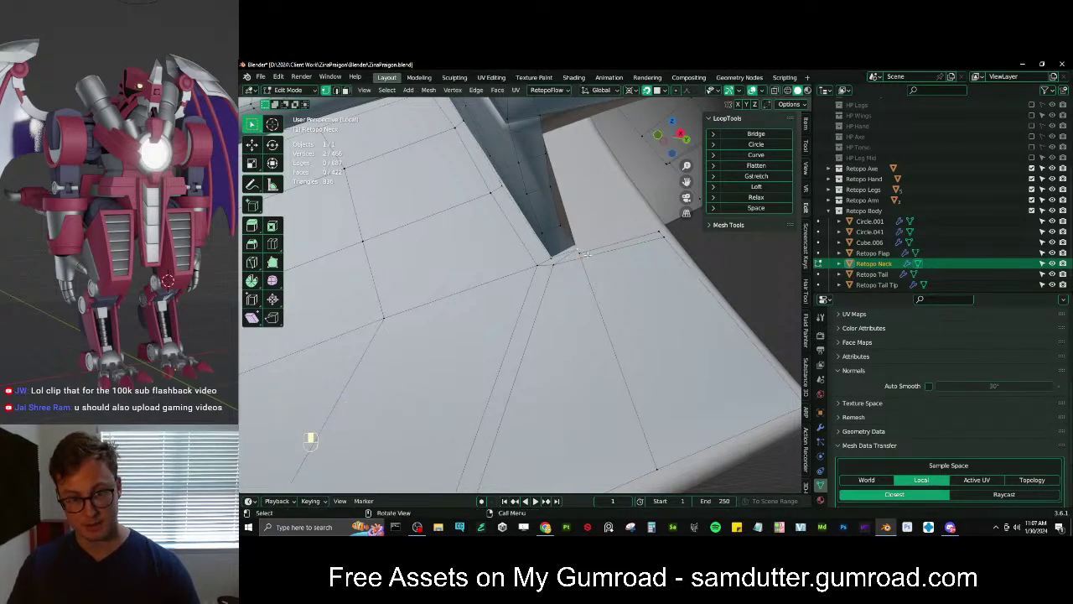
Reposition the vertices around the notch corner so the new edges spread out evenly across the lowest plate
middle_click_drag(587, 254, 597, 254)
key("g")
left_click(611, 256)
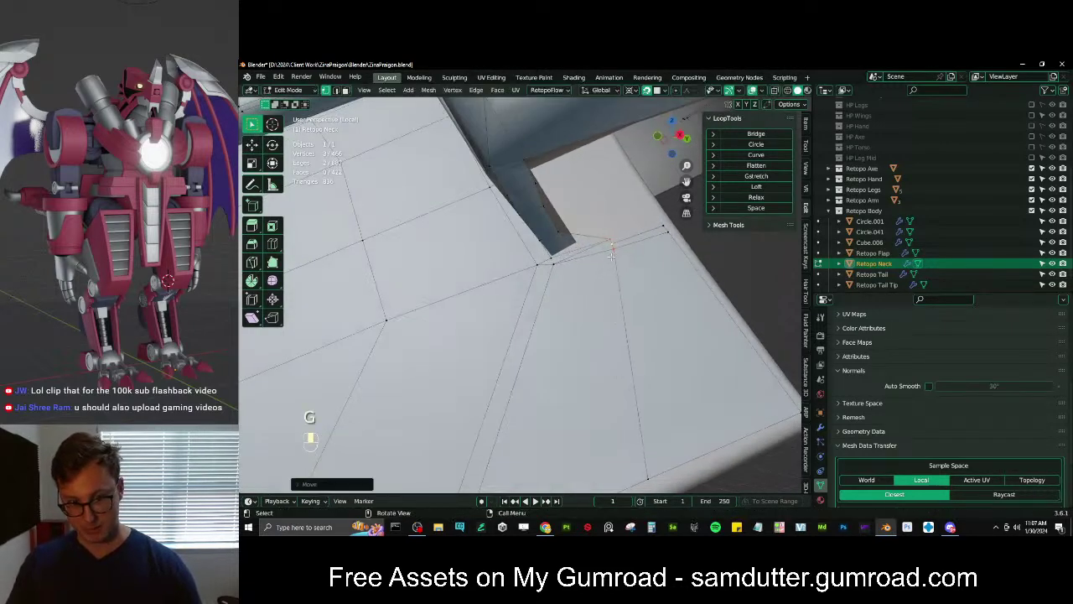
key("g")
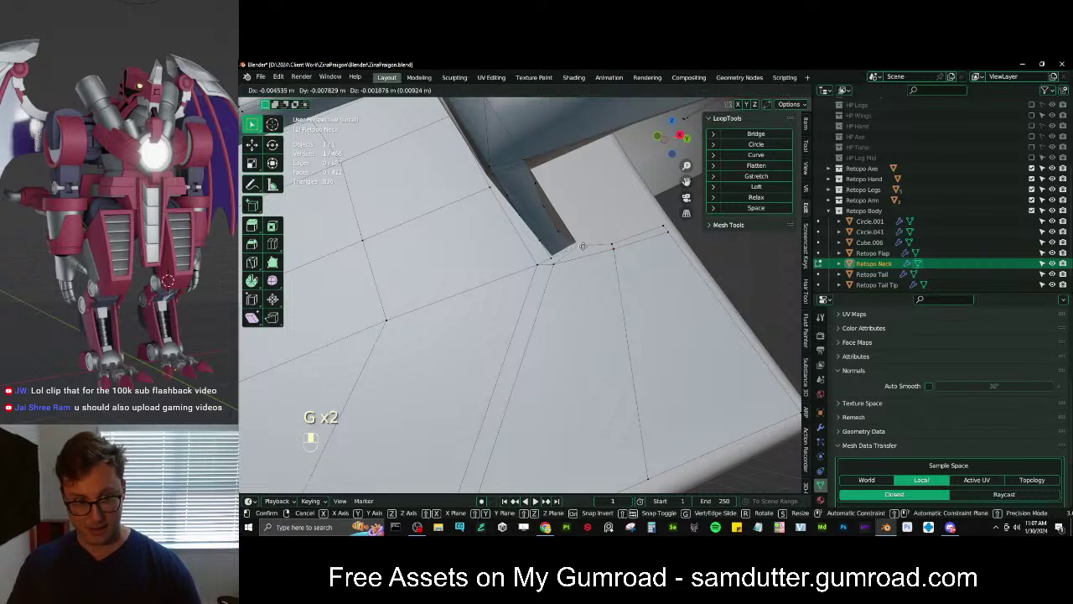
left_click(582, 246)
key("g")
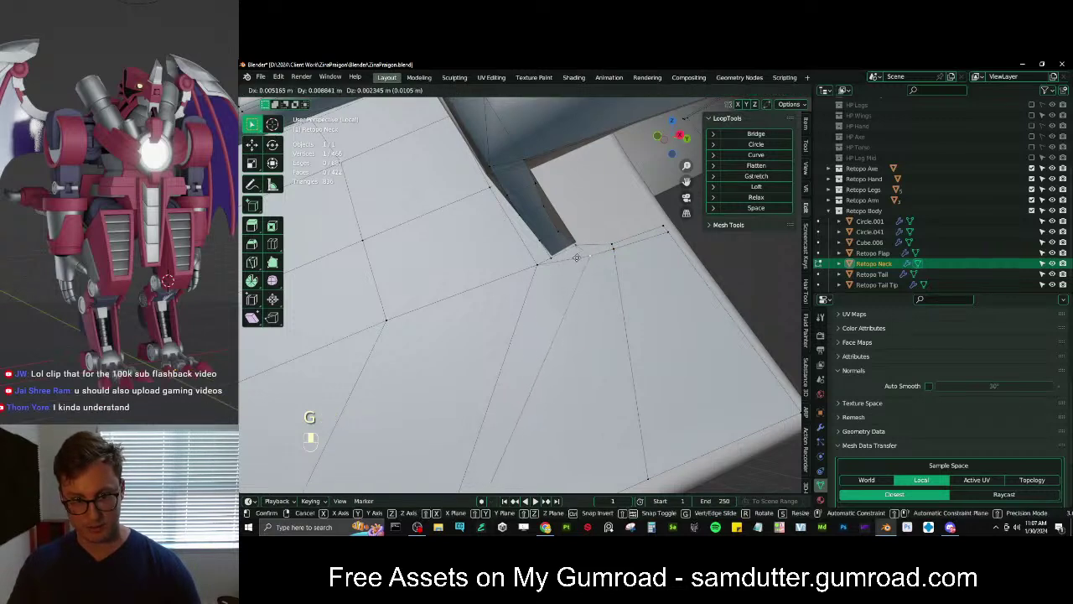
left_click(541, 268)
key("g")
left_click(591, 261)
key("g")
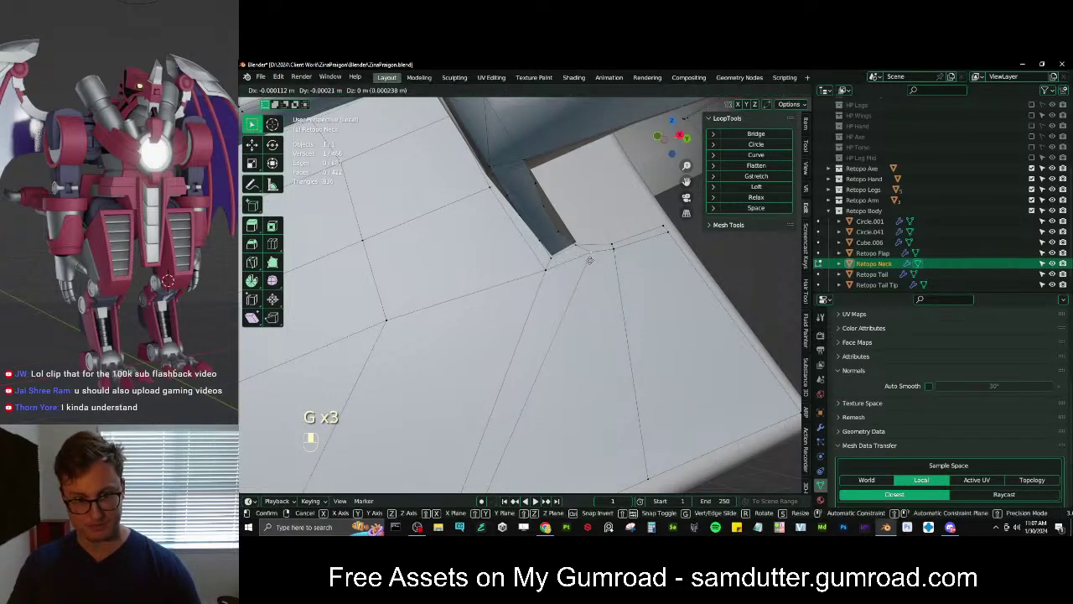
left_click(589, 250)
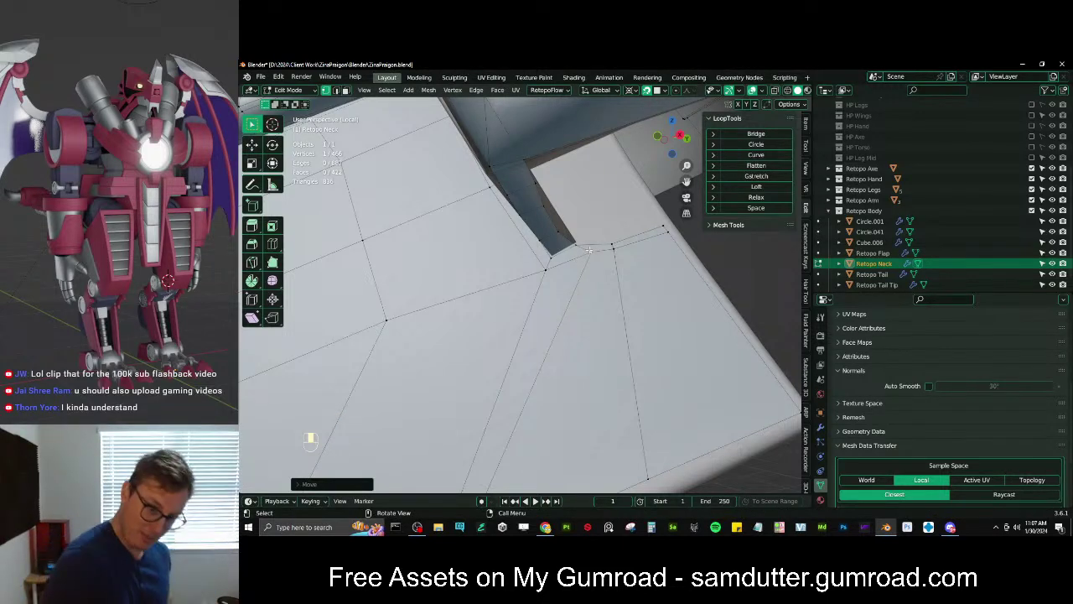
Move the corner vertex at the front tip of the neck's lowest plate to fit the high-poly surface
middle_click_drag(590, 250, 618, 314)
scroll(586, 372, "up", 3)
scroll(591, 335, "down", 2)
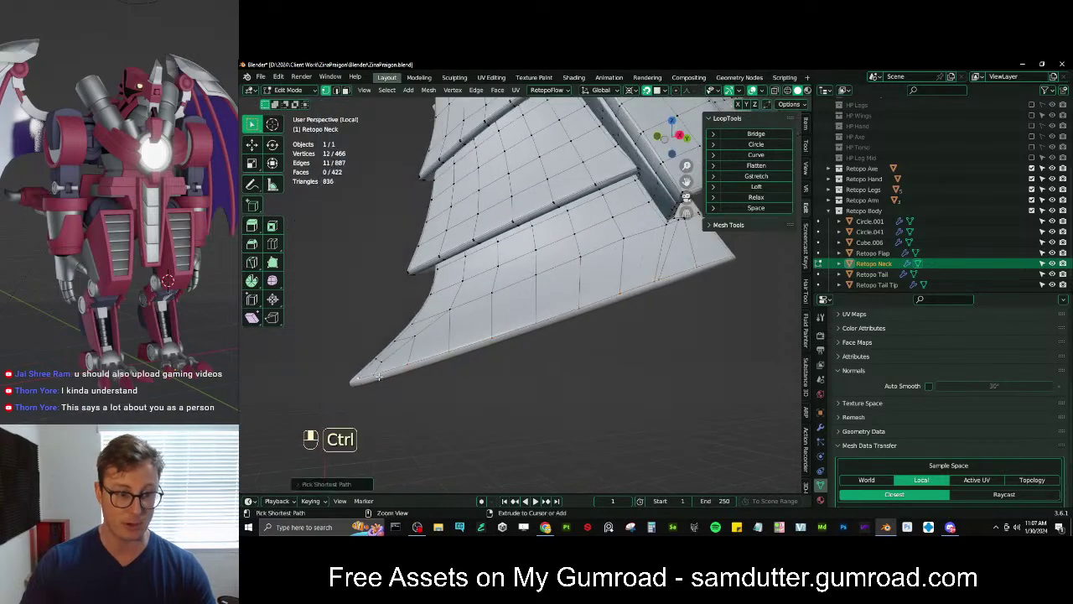
middle_click_drag(379, 376, 580, 352, "ctrl")
scroll(503, 345, "up", 3)
middle_click_drag(503, 346, 417, 367, "shift")
left_click(411, 363)
key("g")
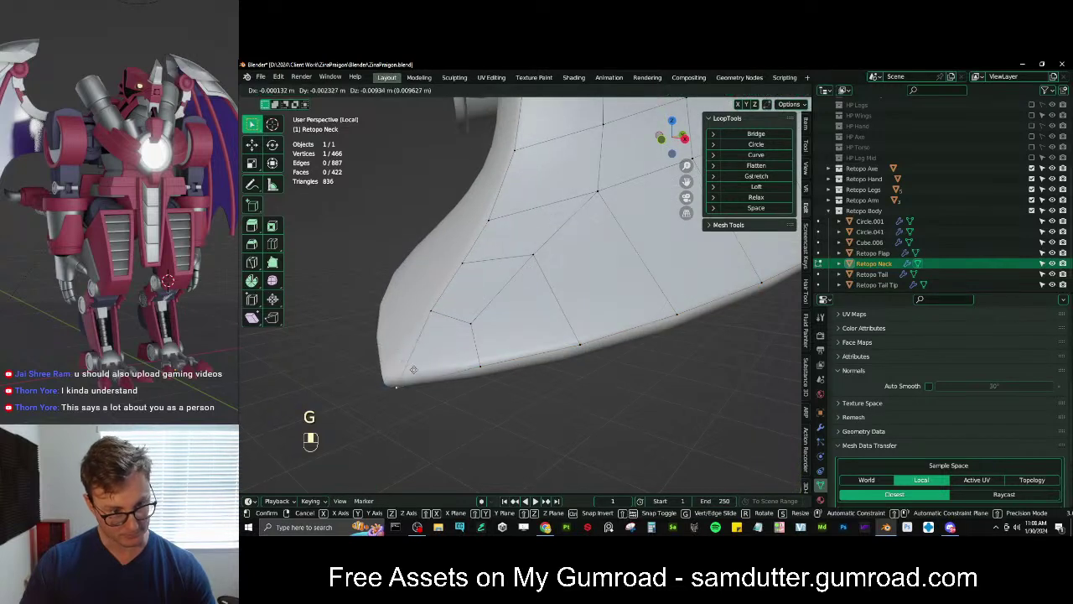
left_click(410, 366)
Shift the rear vertices of the lowest plate's lower border to even out their spacing
scroll(519, 268, "down", 5)
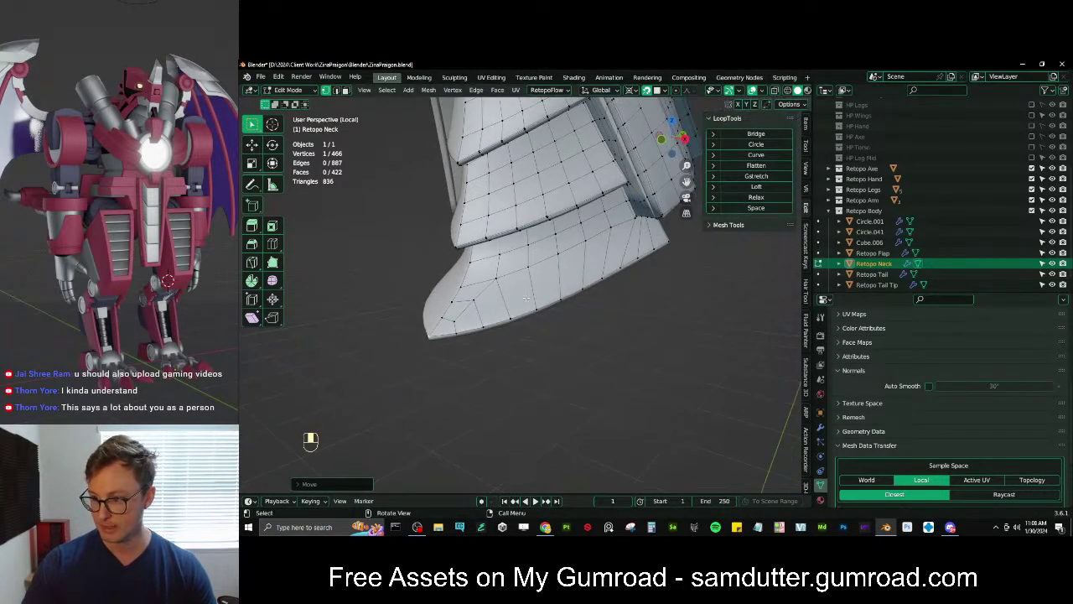
mouse_move(533, 292)
middle_mouse_down()
mouse_move(508, 323)
mouse_move(534, 296)
middle_mouse_up()
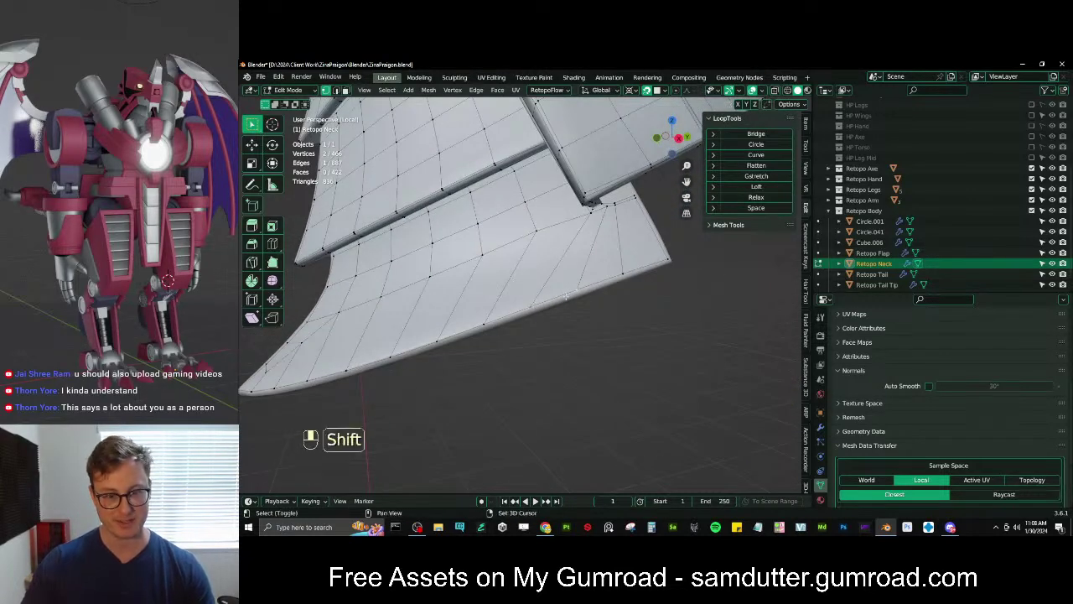
key("g")
left_click(560, 295)
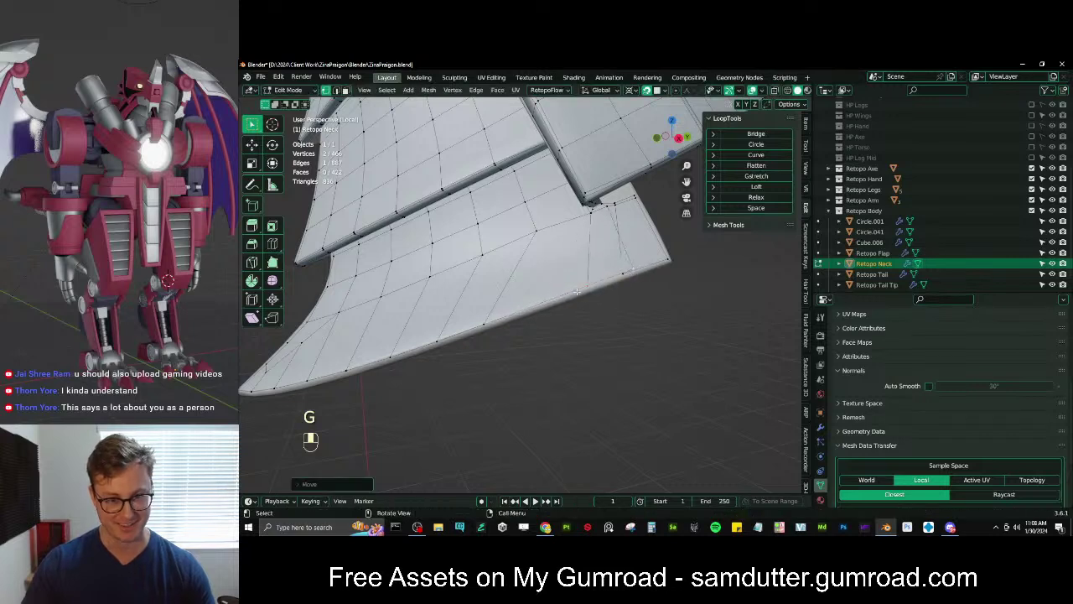
key("g")
left_click(592, 286)
Select the vertex path along the lowest plate's lower border and try to move it
left_click(655, 268, "ctrl")
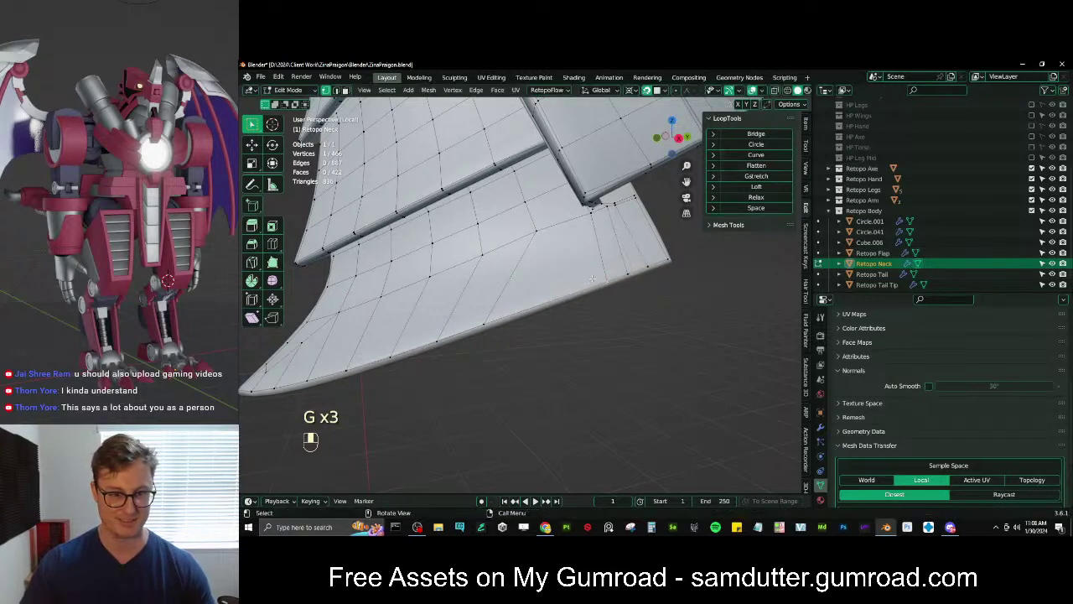
scroll(592, 278, "down", 2)
left_click(312, 361, "ctrl")
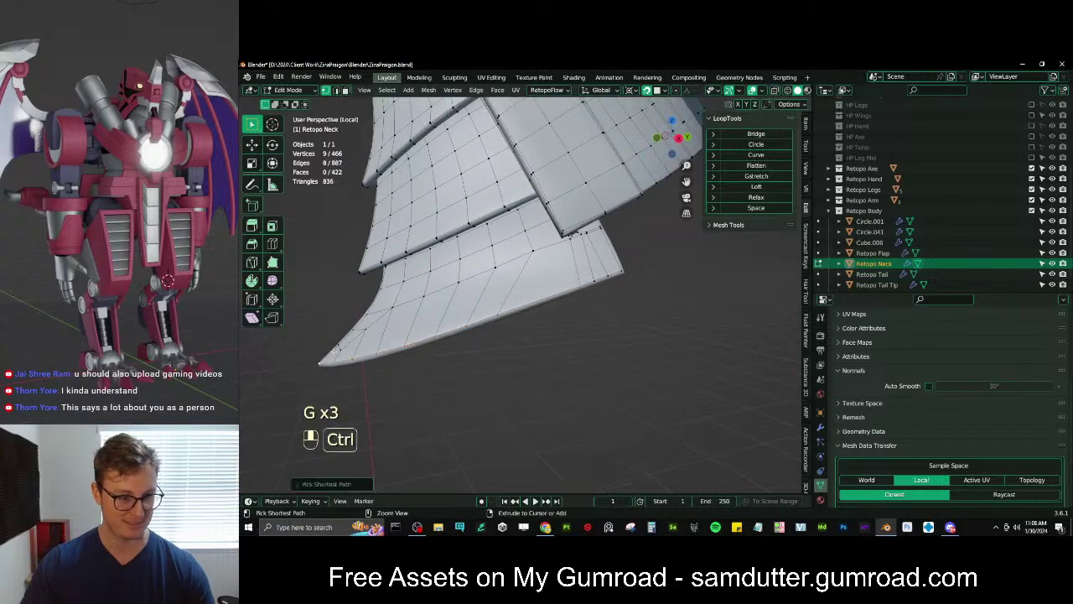
key("g")
right_click(509, 319)
Return to Object Mode, leave local view to show the full model, and save the file
middle_click_drag(509, 318, 546, 300)
scroll(606, 314, "down", 4)
key("Tab")
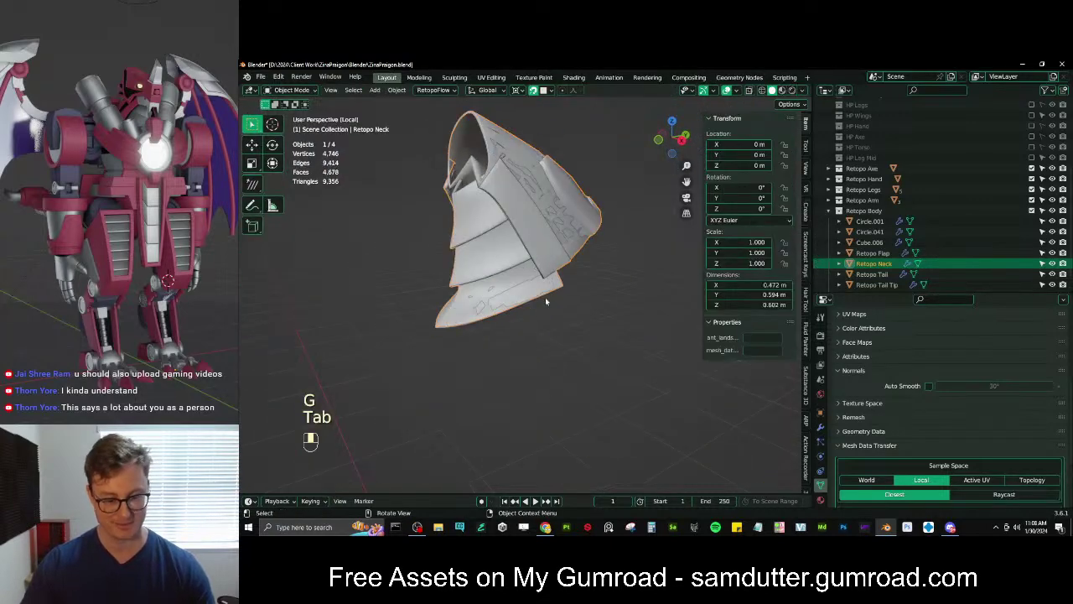
key("slash")
key("ctrl+s")
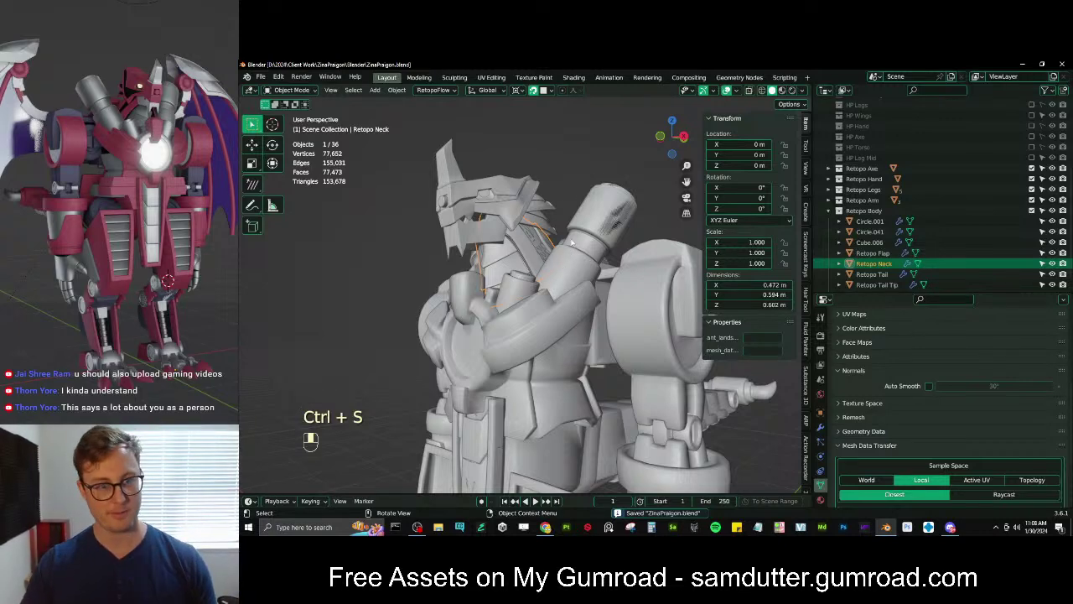
Collapse the Retopo Body collection and disable the Retopo Axe, Hand, Legs, Arm and Body collections
middle_click_drag(571, 241, 604, 275, "shift")
left_click(833, 211)
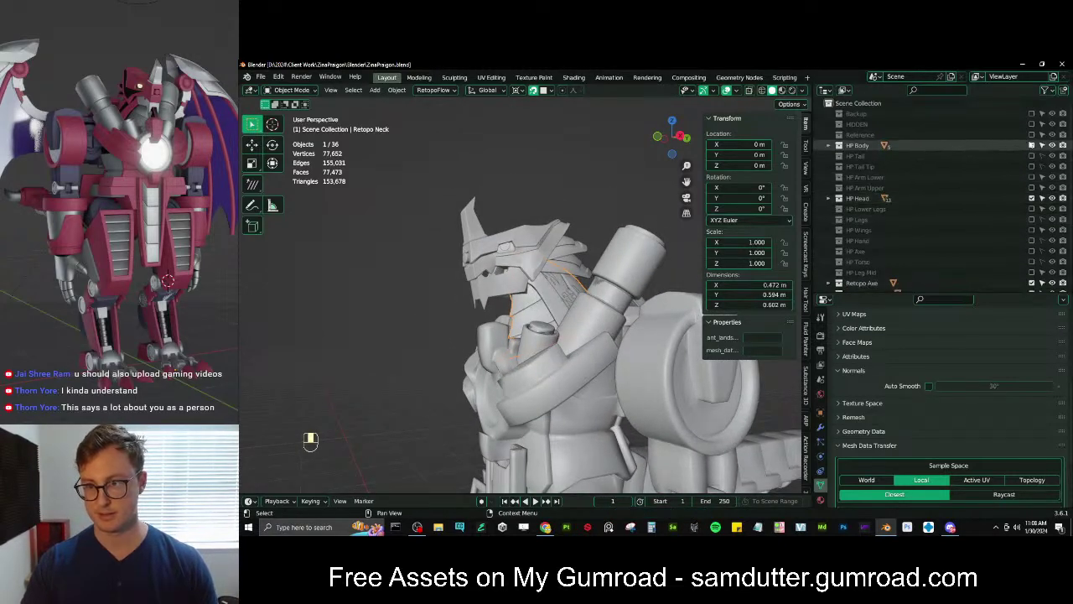
scroll(1010, 218, "down", 2)
left_click_drag(1032, 250, 1032, 282)
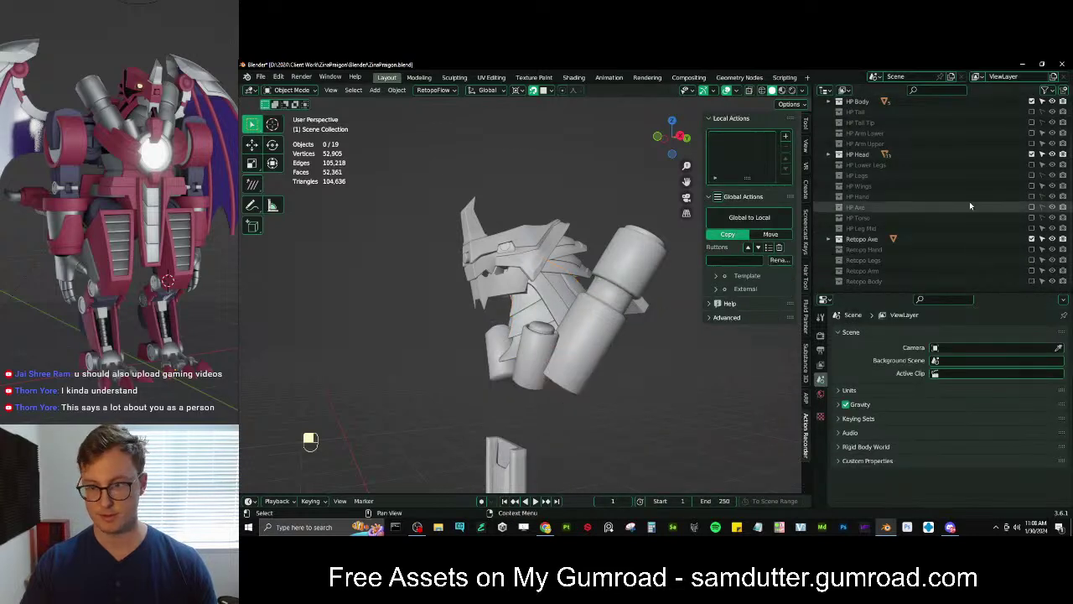
left_click(1032, 238)
Disable the HP Body collection, keep only HP Head enabled, and save the file
scroll(1006, 218, "up", 2)
left_click(1032, 190)
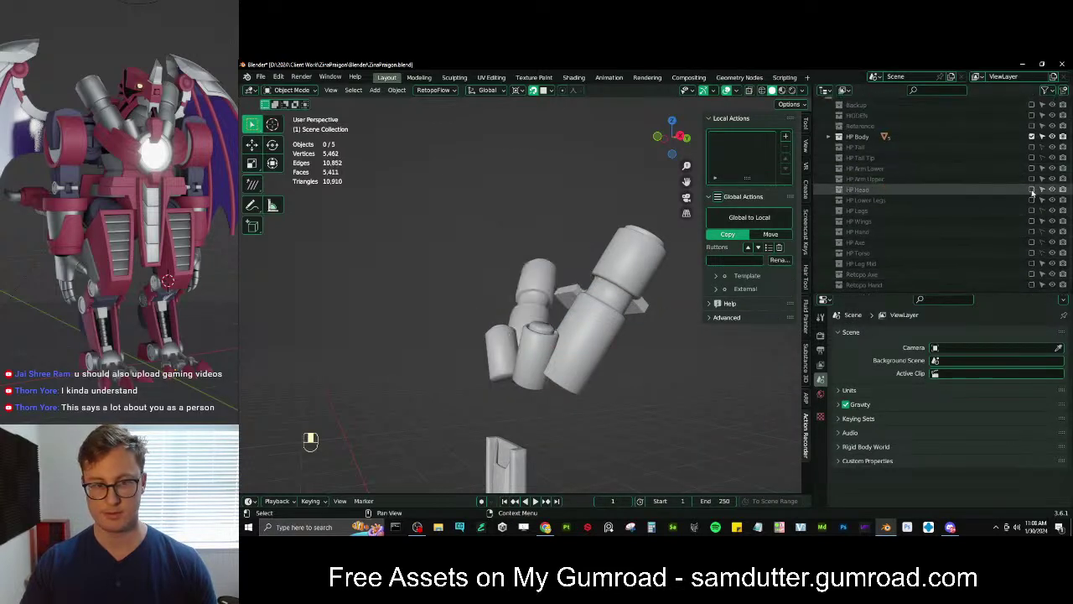
left_click(1032, 189)
left_click(1032, 136)
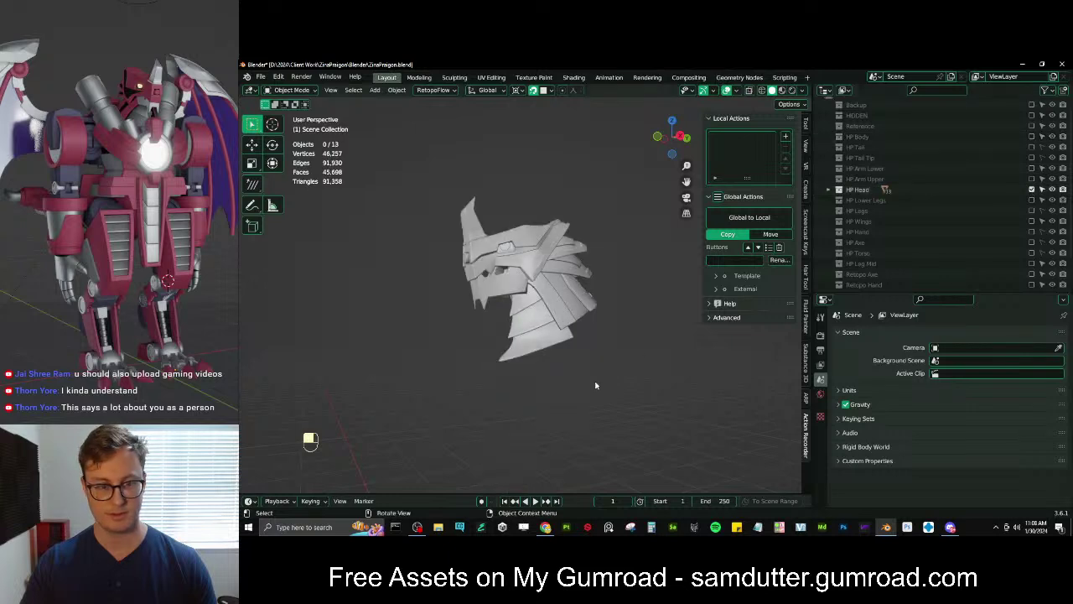
middle_click_drag(594, 378, 561, 320)
key("ctrl+s")
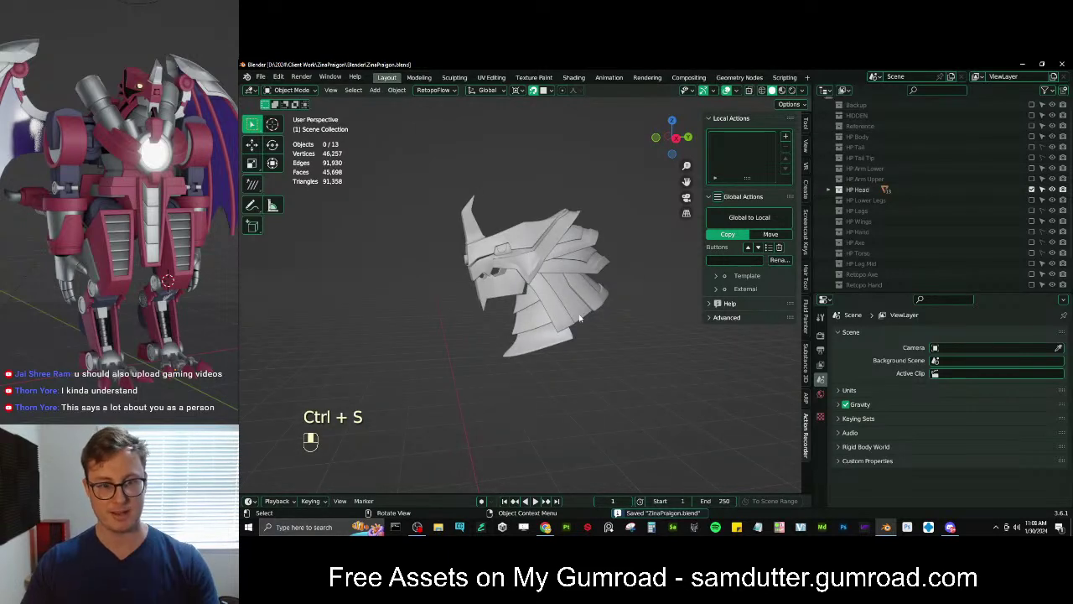
Box-select the four neck plates below the dragon's high-poly head and hide them
left_click(560, 320)
key("b")
left_click_drag(551, 307, 633, 377)
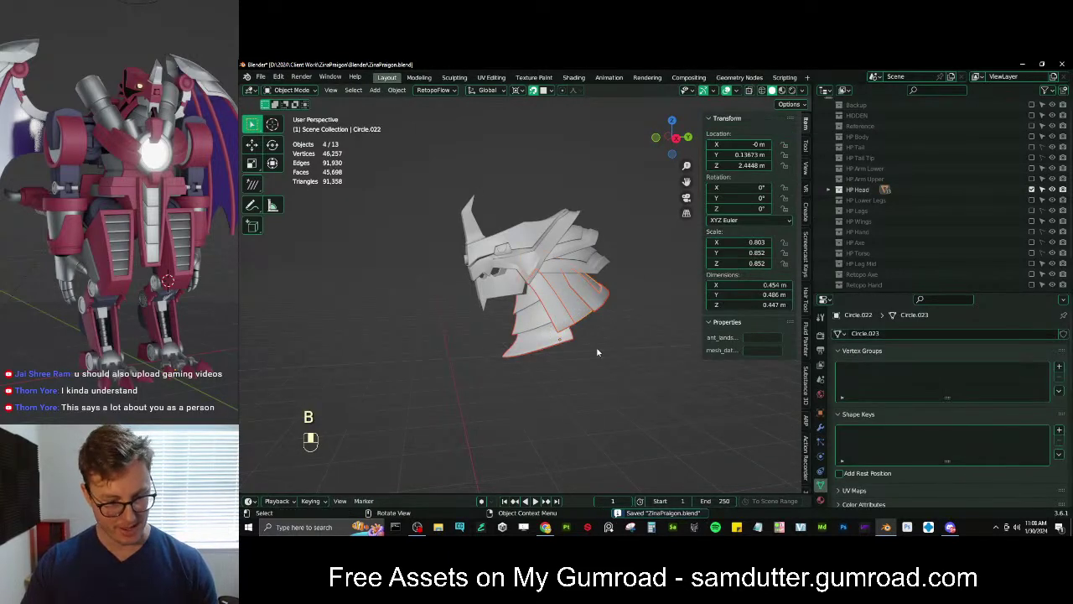
key("h")
Isolate the fanged muzzle piece of the head in local view and open its mesh in Edit Mode
middle_click_drag(597, 352, 546, 223)
key("slash")
key("Tab")
key("Tab")
middle_click_drag(546, 313, 512, 241)
key("slash")
key("shift+Tab")
key("Tab")
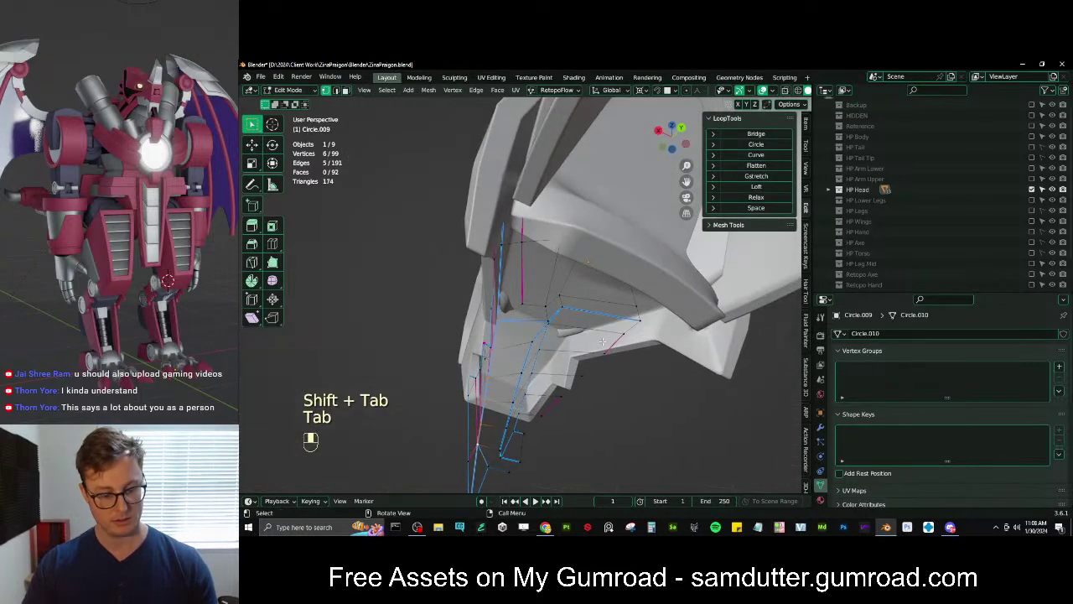
key("slash")
middle_click_drag(602, 329, 579, 253)
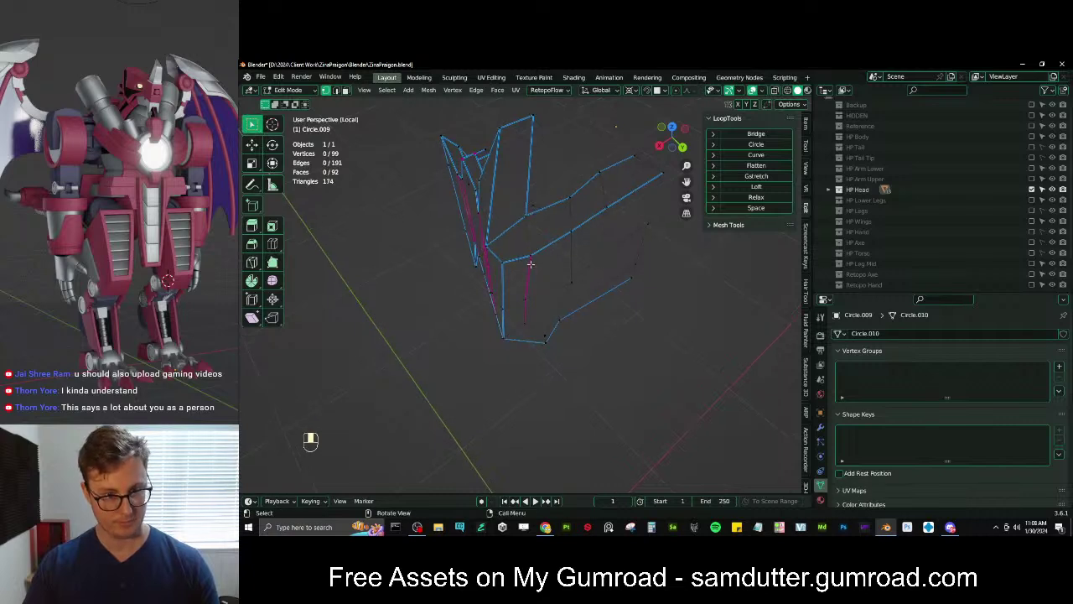
Merge the redundant inner vertices along the muzzle's side into their neighbours, using At Last and repeating for each pair
key("m")
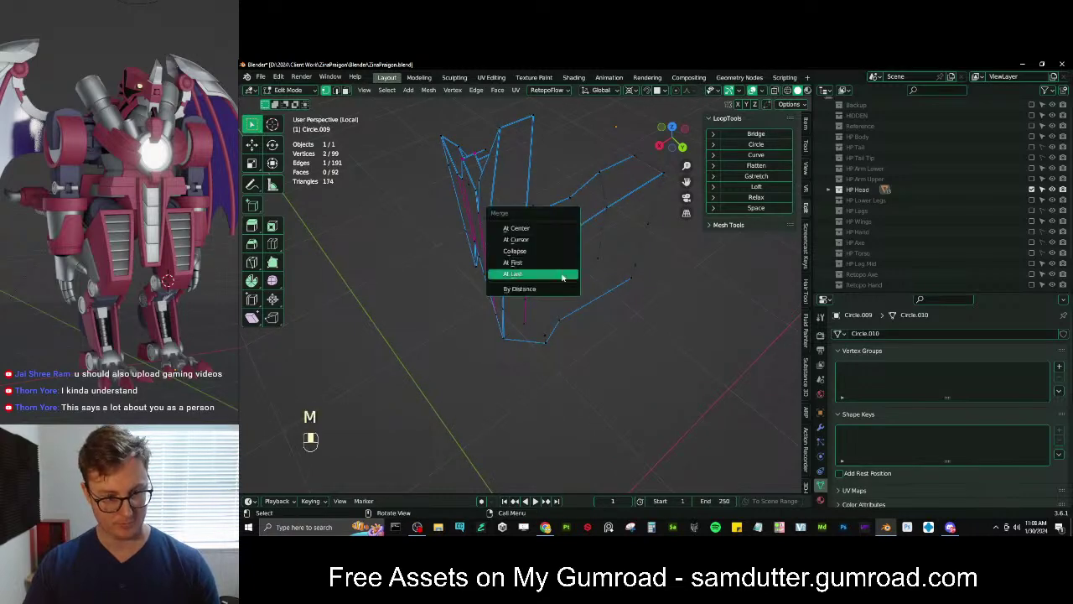
left_click(537, 289)
middle_click_drag(512, 314, 514, 335)
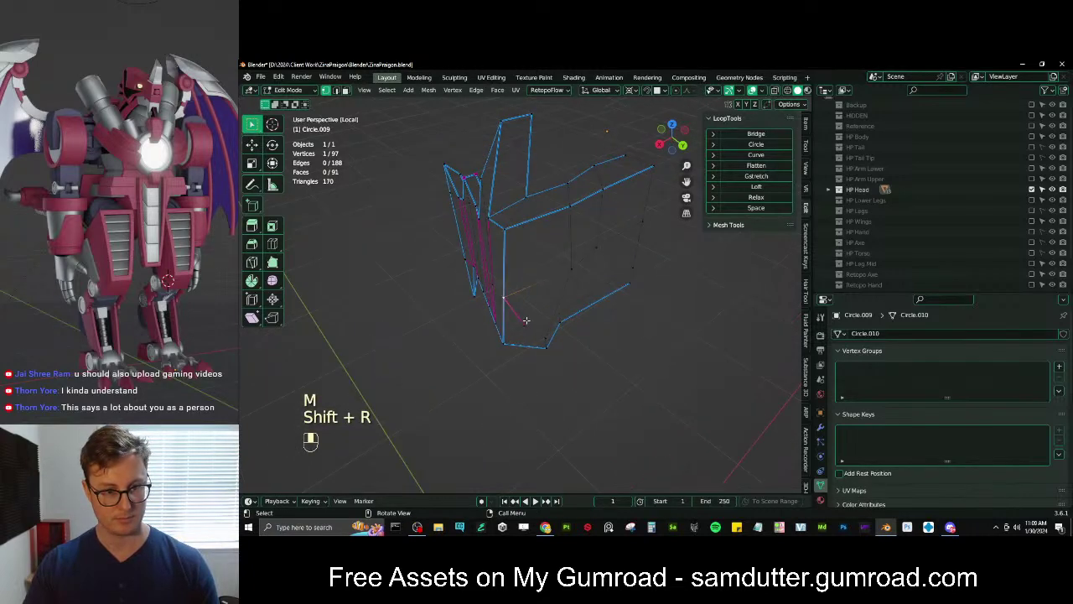
key("shift+r")
key("shift+r")
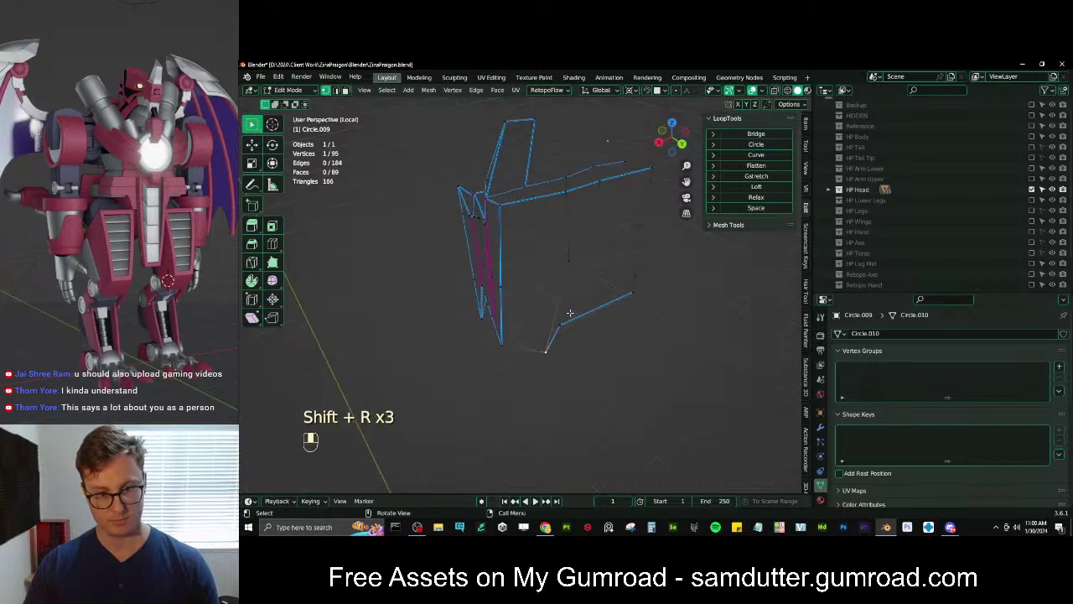
mouse_move(582, 324)
middle_mouse_down()
mouse_move(561, 321)
mouse_move(560, 335)
mouse_move(591, 308)
middle_mouse_up()
key("shift+r")
key("shift+r")
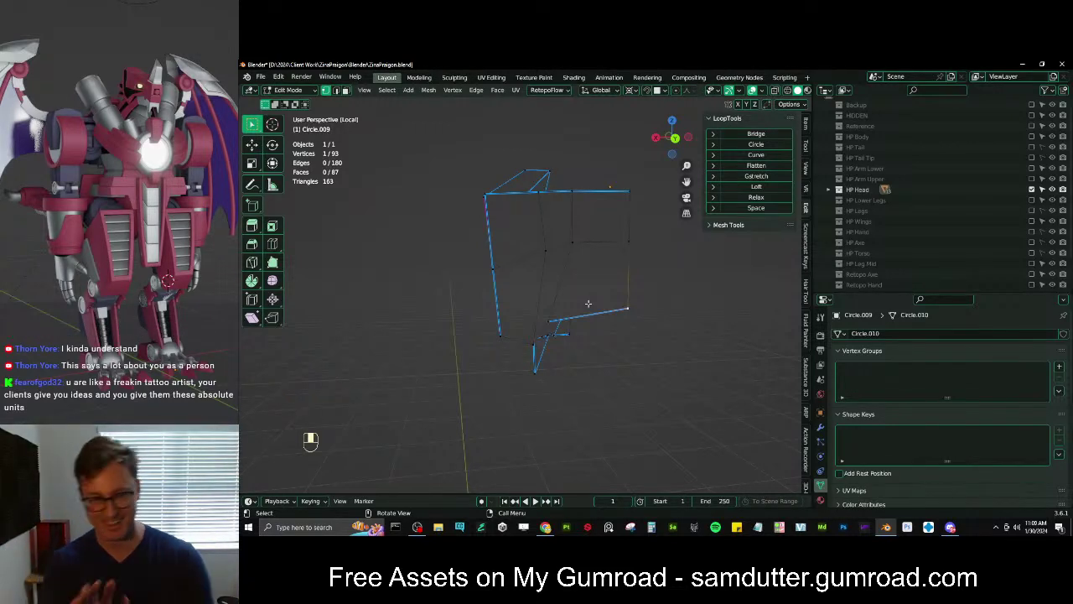
Reposition the middle vertex on the muzzle's rear side, select the path below it, and check the surface in Object Mode
key("period")
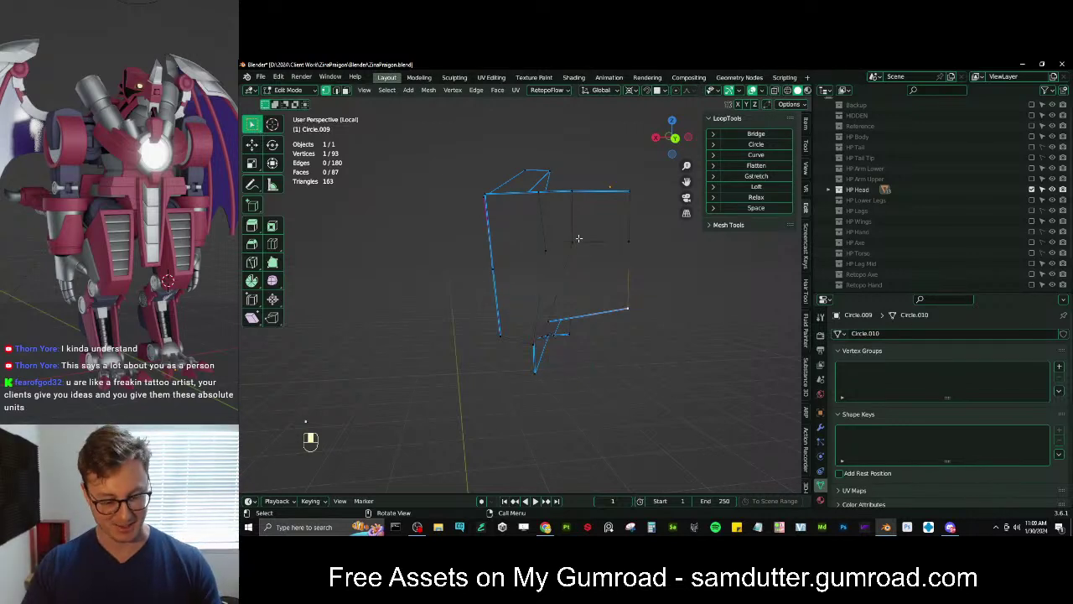
key("period")
left_click(549, 243)
key("g")
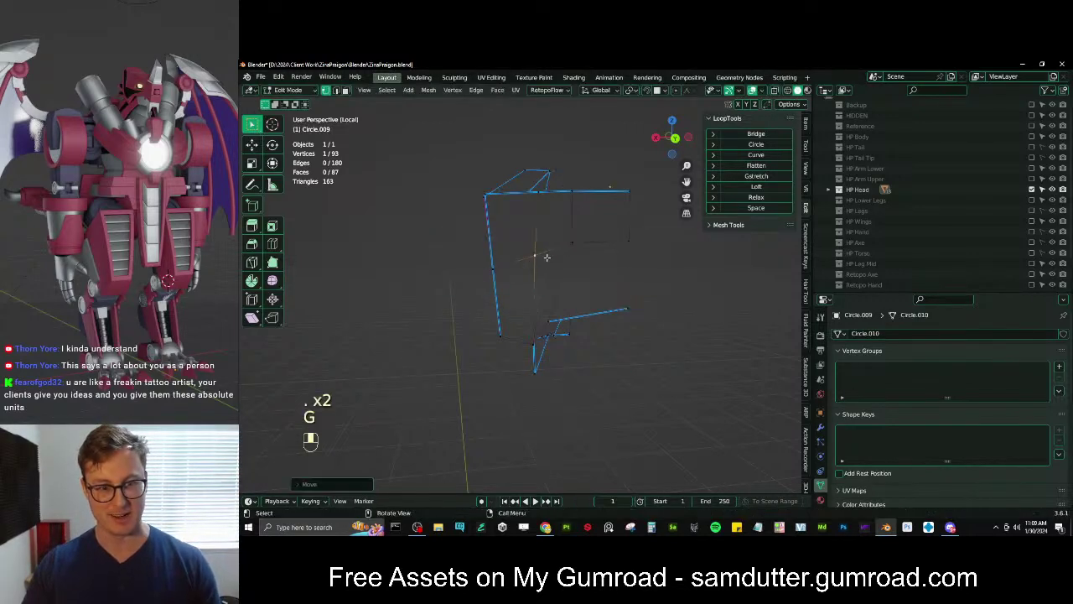
key("g")
middle_click_drag(500, 266, 530, 274)
left_click(509, 319)
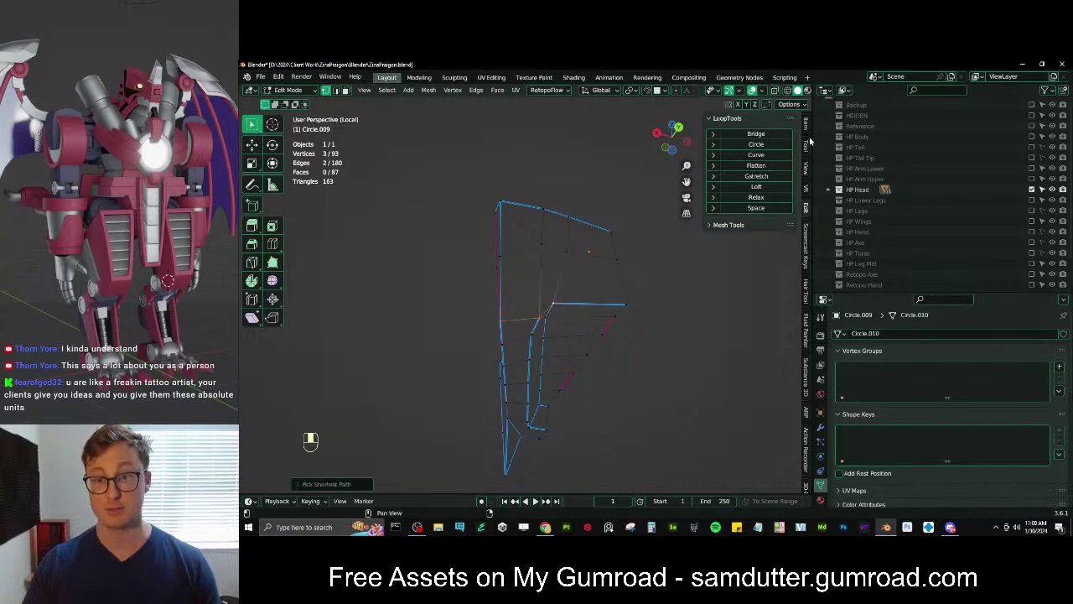
left_click(806, 126)
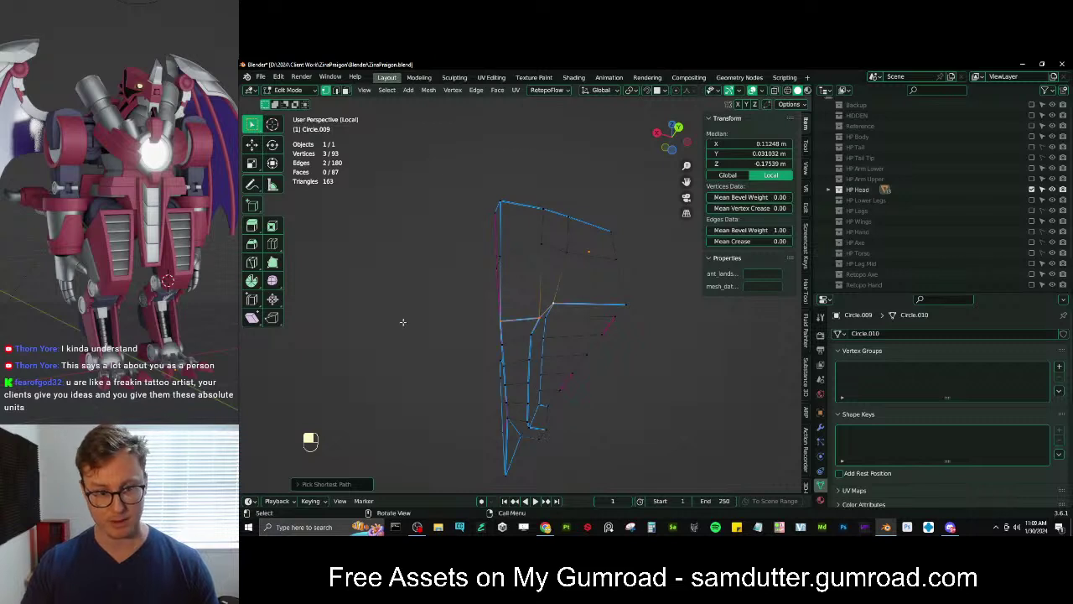
key("Tab")
mouse_move(511, 315)
middle_mouse_down()
mouse_move(590, 317)
mouse_move(573, 312)
middle_mouse_up()
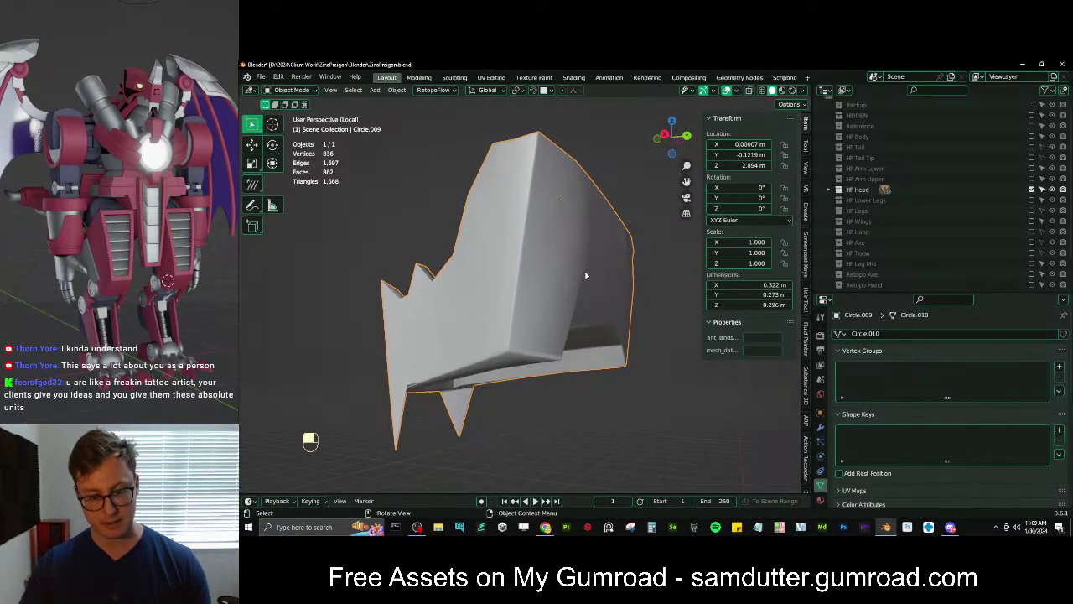
Select the two neighbouring vertices halfway up the muzzle's rear side in Edit Mode and move them outward
key("Tab")
middle_click_drag(587, 270, 573, 299)
left_click(591, 252)
left_click(589, 246)
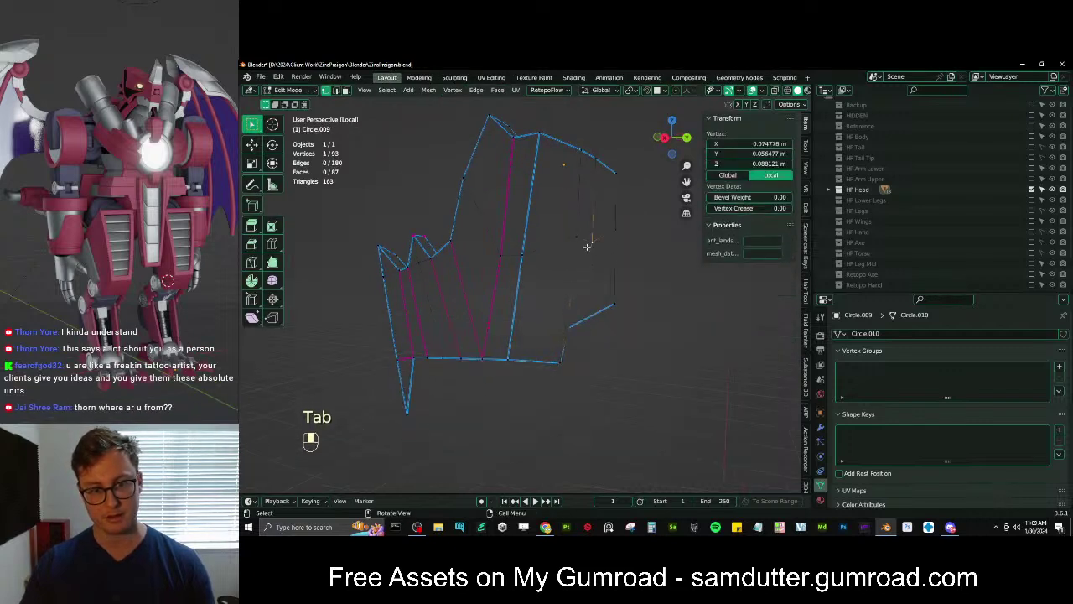
left_click(577, 240, "shift")
middle_click_drag(577, 240, 534, 287)
key("g")
middle_click(587, 271)
left_click(576, 269)
scroll(574, 269, "down", 2)
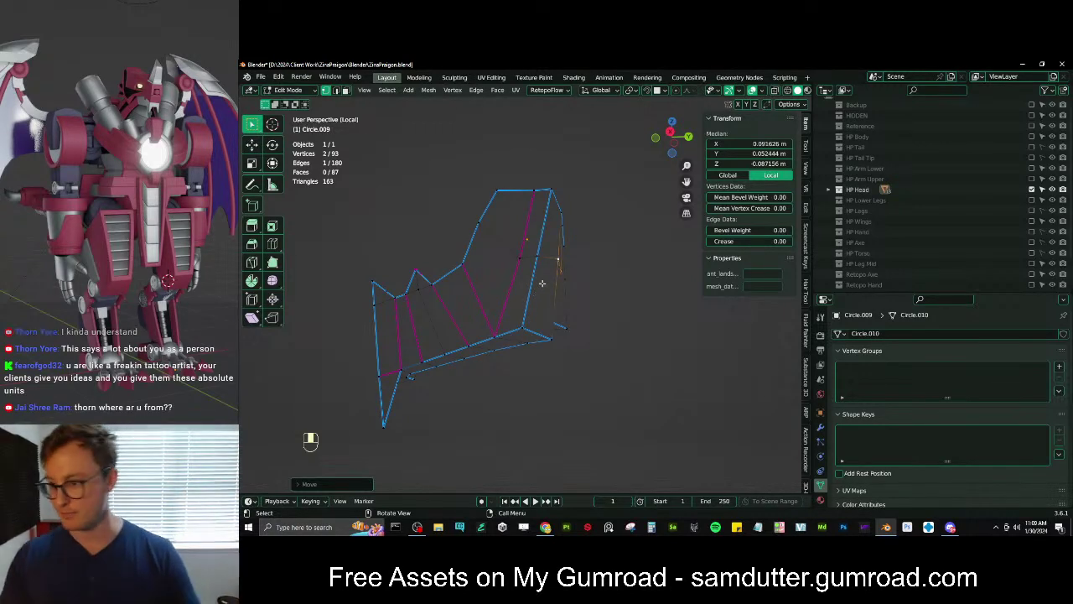
Leave local view and examine how the muzzle piece fits the surrounding head plates
key("Tab")
key("slash")
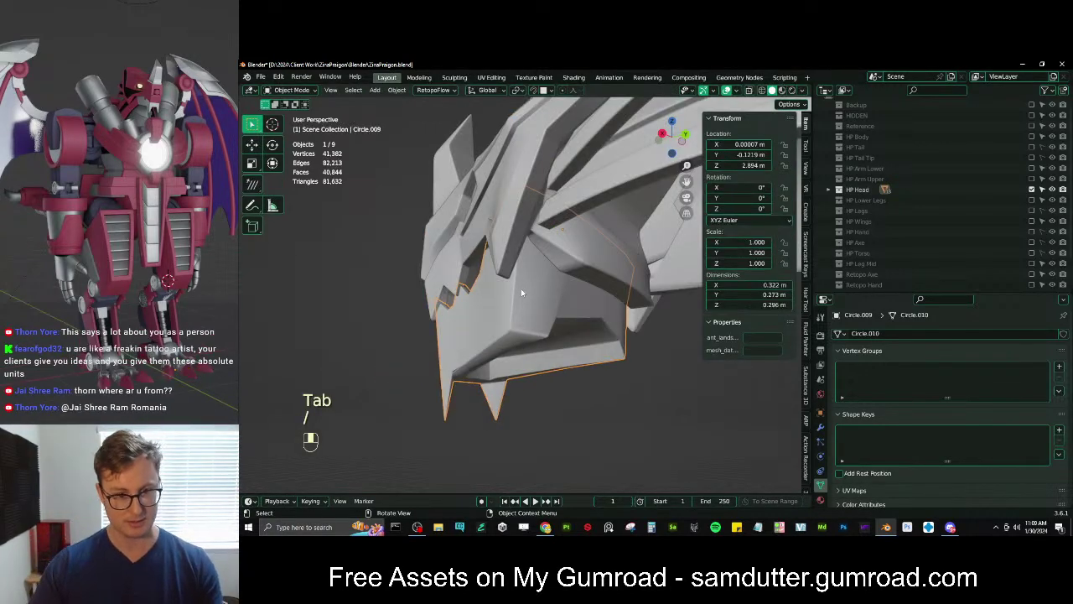
scroll(521, 293, "down", 3)
middle_click_drag(521, 292, 543, 322)
scroll(545, 313, "up", 4)
key("Tab")
key("Tab")
key("Tab")
scroll(570, 347, "up", 4)
In right-side wireframe view, box-select the vertices at the muzzle's lower rear corner and move them slightly forward
key("KP_3")
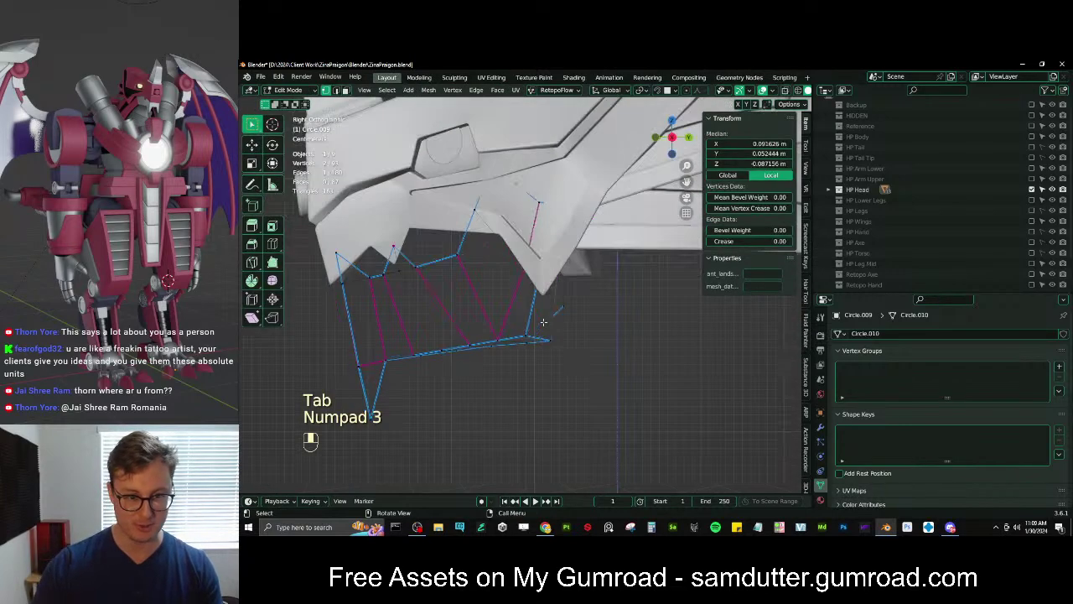
key("z")
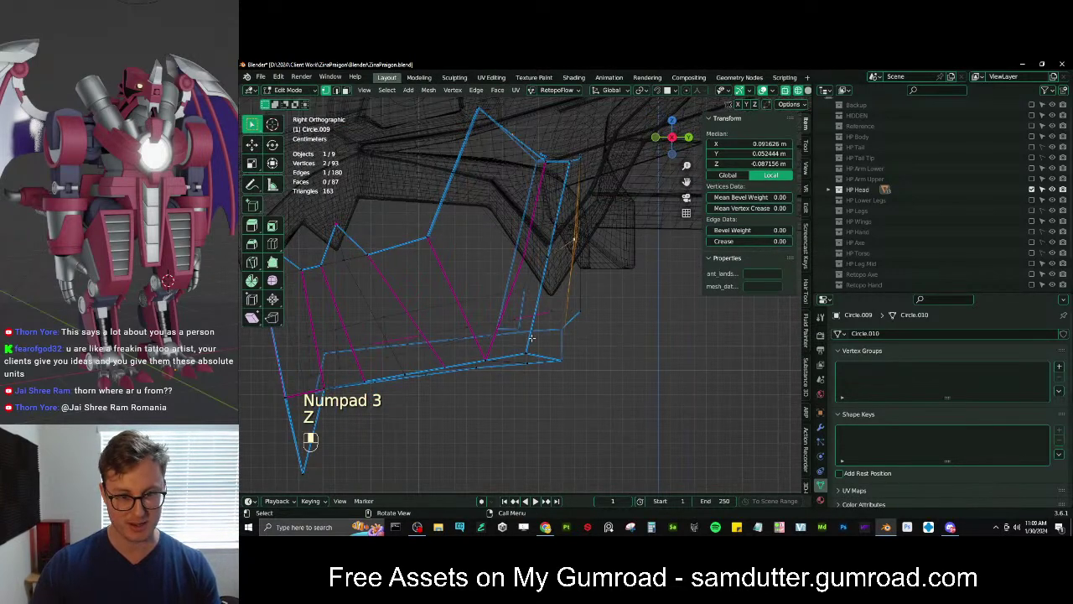
key("b")
left_click_drag(557, 337, 587, 296)
key("g")
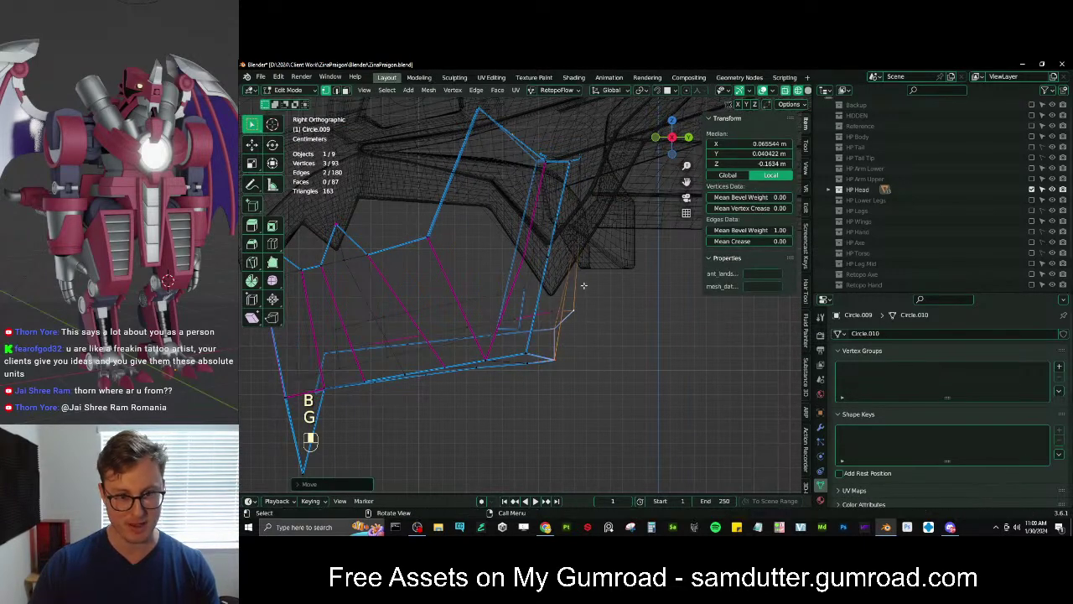
key("ctrl+z")
key("g")
left_click(589, 345)
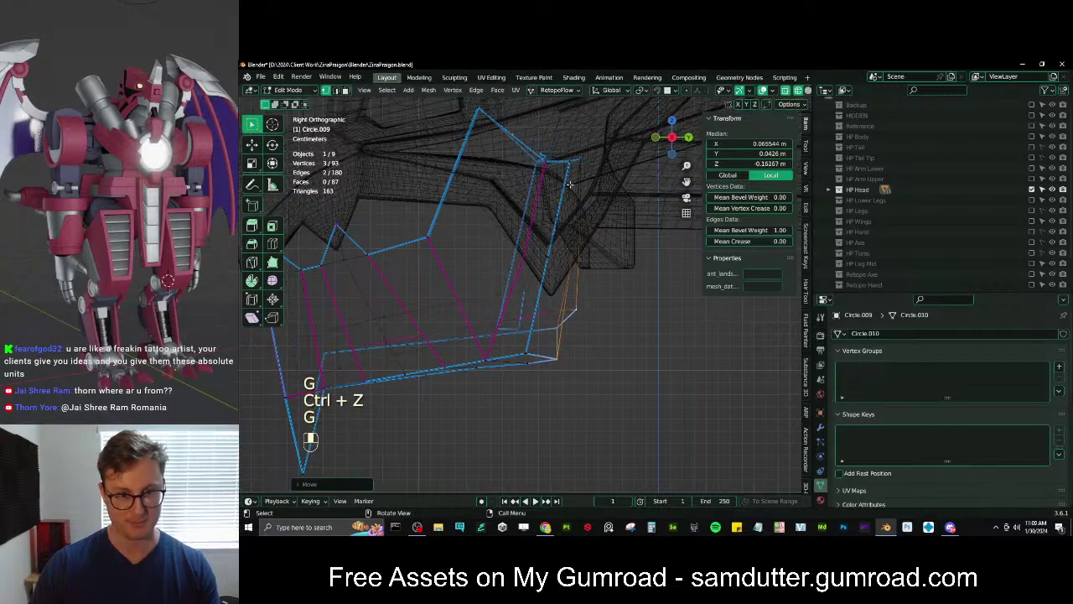
Box-select the vertices along the upper part of the muzzle's rear edge
left_click(576, 154)
key("b")
left_click_drag(572, 146, 609, 263)
Try to flatten the selected rear vertices by scaling them to 0 along Y
key("s")
key("y")
key("0")
left_click(615, 265)
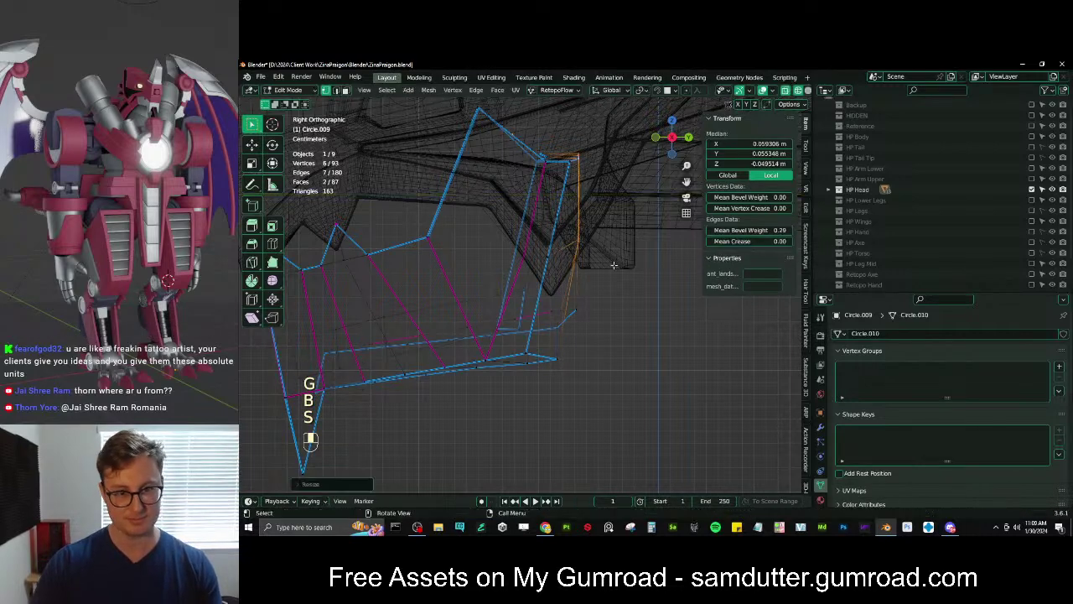
key("ctrl+z")
Rotate and move the upper rear vertices to follow the muzzle's rear edge, and return to Object Mode with solid shading
key("r")
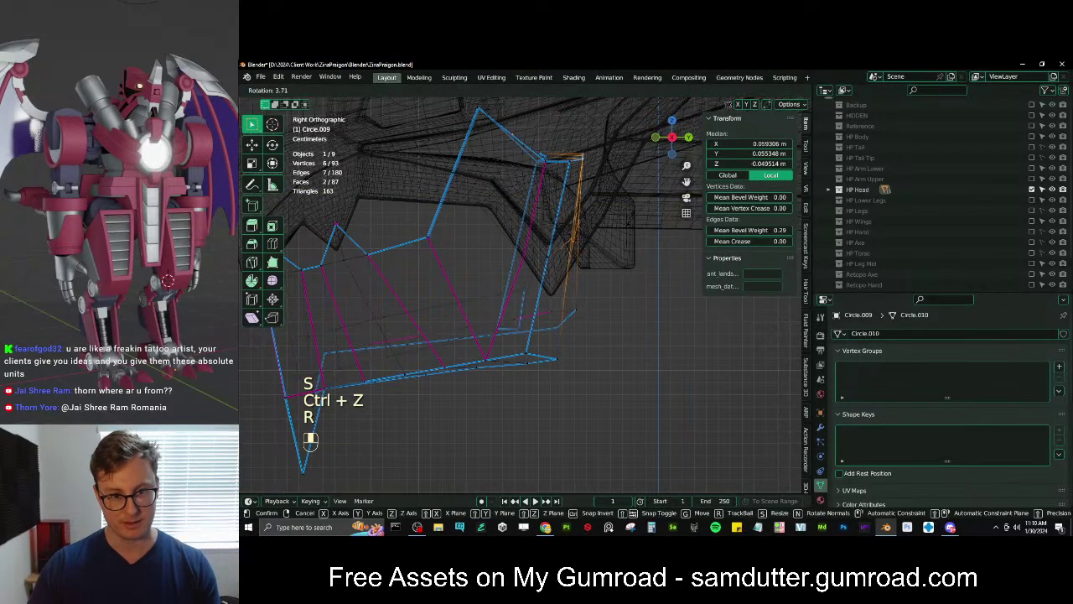
left_click(624, 231)
key("g")
left_click(633, 220)
mouse_move(633, 220)
middle_mouse_down()
mouse_move(617, 251)
mouse_move(584, 241)
middle_mouse_up()
key("r")
key("z")
left_click(632, 272)
key("Tab")
key("z")
middle_click_drag(603, 283, 535, 285)
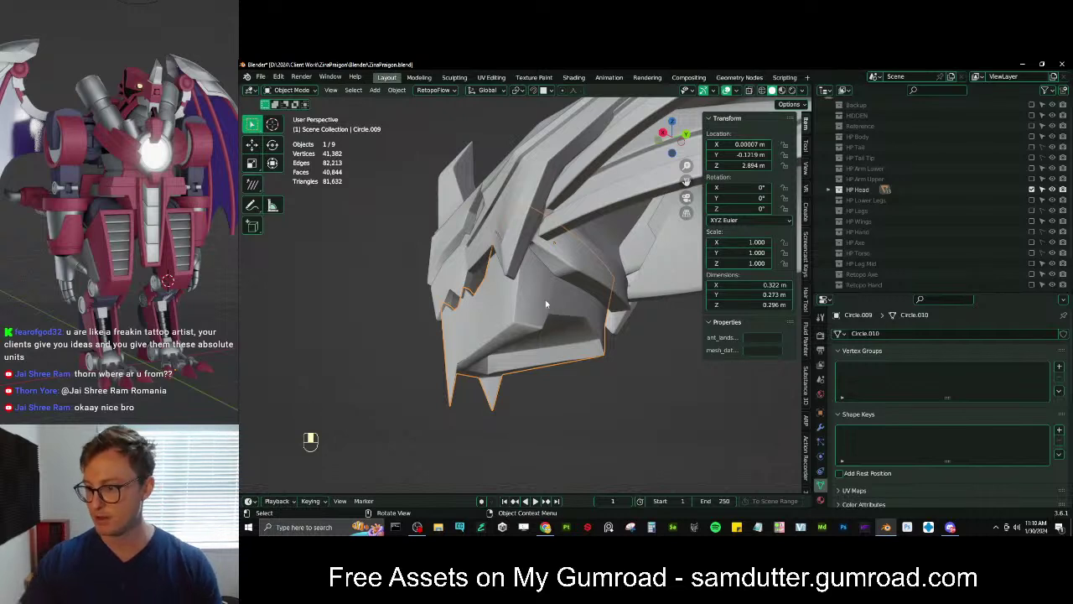
Isolate the muzzle again and even out the vertex paths on its inner side with LoopTools Space and Relax
key("slash")
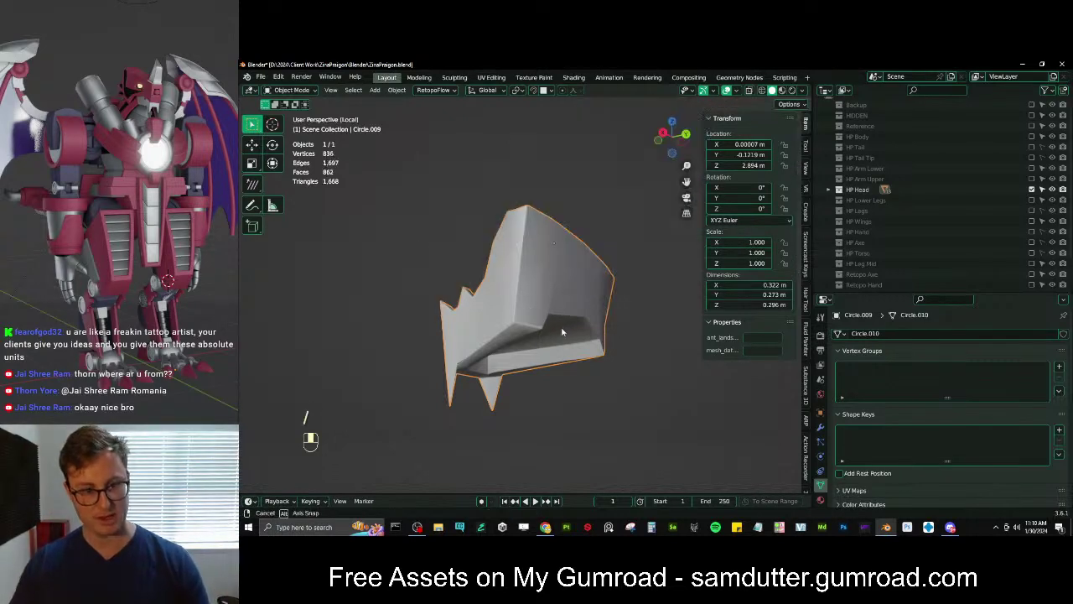
middle_click_drag(562, 332, 537, 307)
key("Tab")
left_click(520, 249, "ctrl")
middle_click_drag(520, 249, 503, 281)
left_click(807, 208)
left_click(760, 209)
left_click(526, 278)
left_click(476, 331, "ctrl")
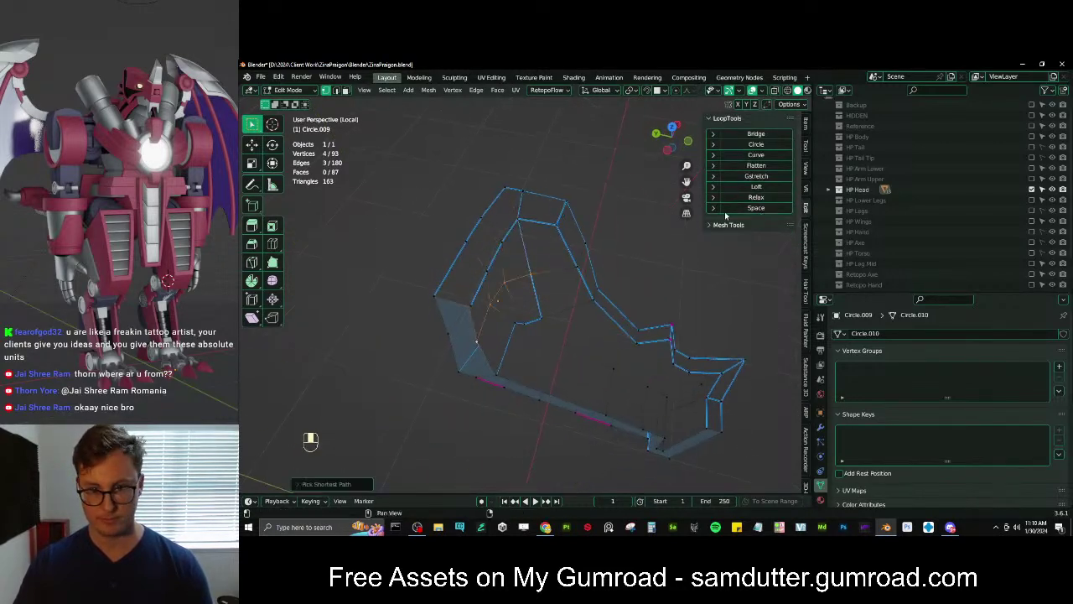
left_click(537, 321)
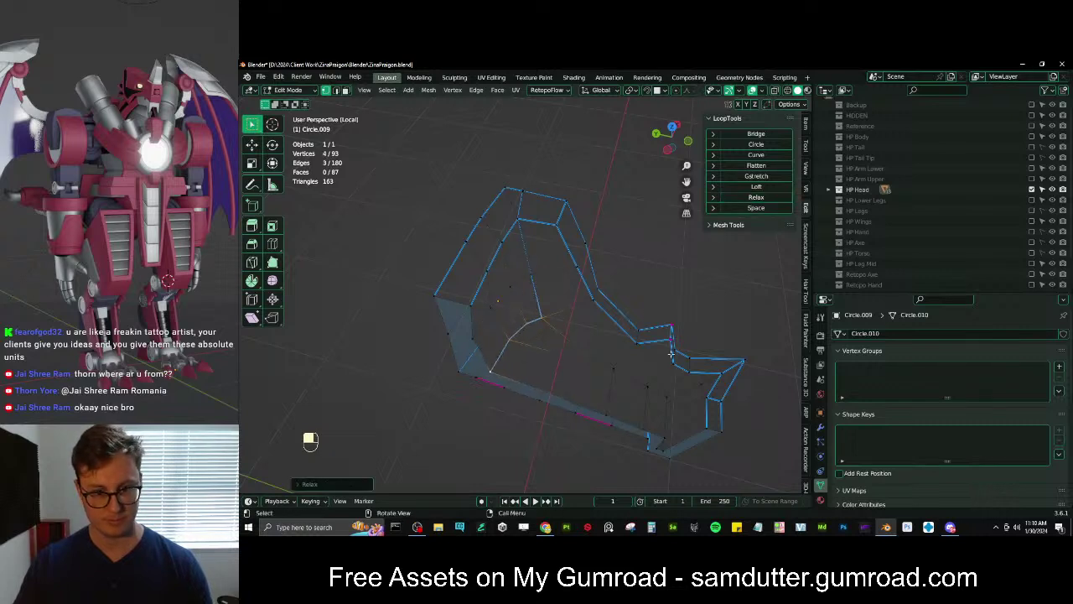
Select the edge path running from the muzzle's inner corner to its front and edge-slide it into place
middle_click_drag(671, 355, 369, 142)
left_click(558, 373)
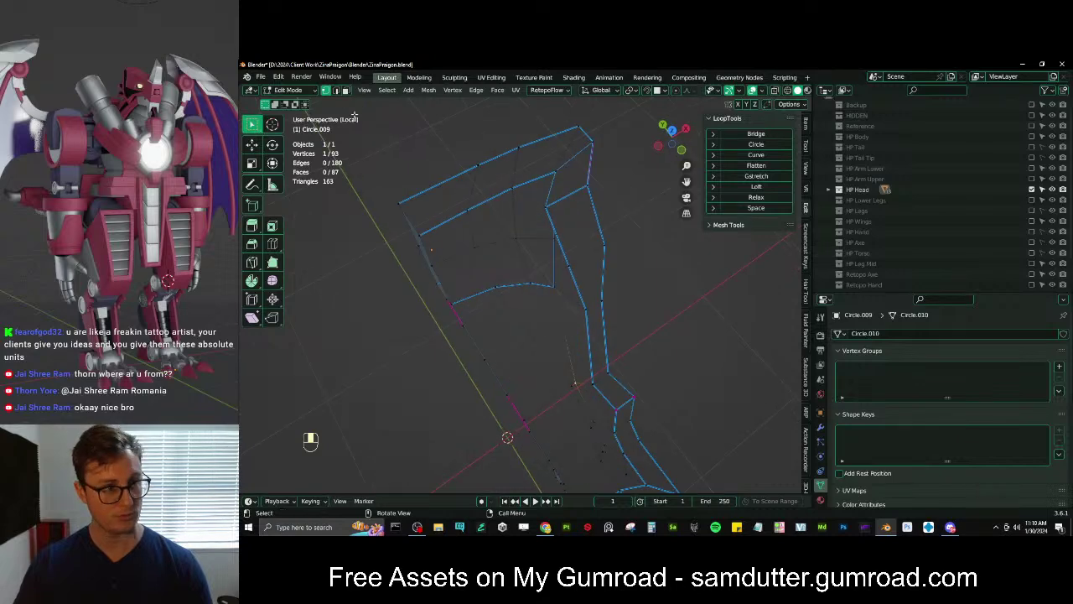
left_click(564, 309)
middle_click_drag(565, 308, 537, 359)
left_click(608, 369, "ctrl")
key("g")
key("z")
key("g")
left_click(629, 350)
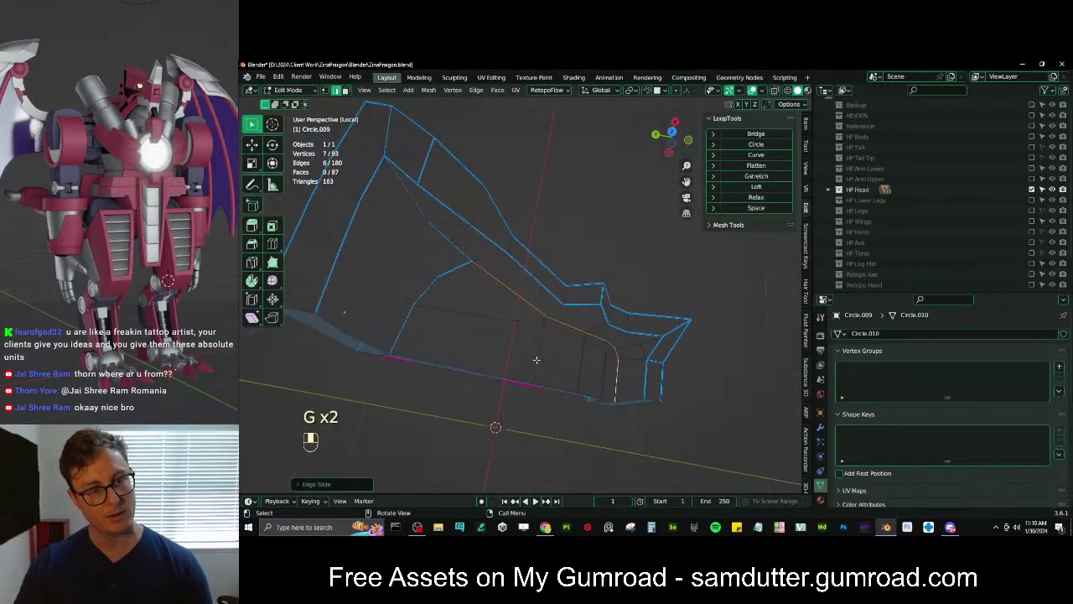
Select the edge loop along the muzzle's side and switch the viewport to show the mesh's solid surface
left_click(458, 283)
middle_click_drag(466, 283, 403, 283)
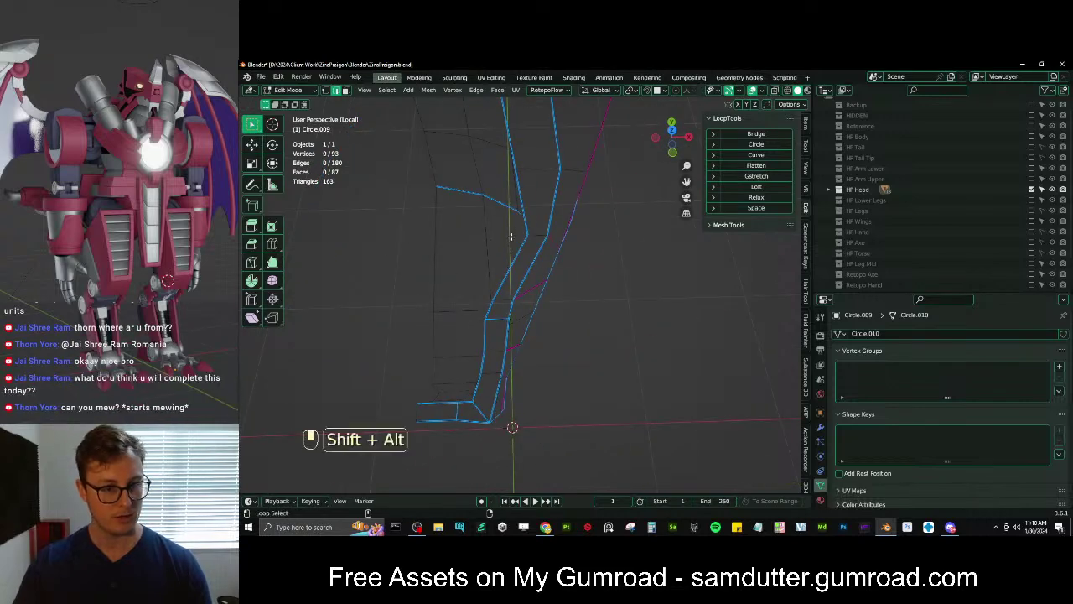
left_click(510, 236, "alt+shift")
middle_click_drag(510, 236, 603, 333)
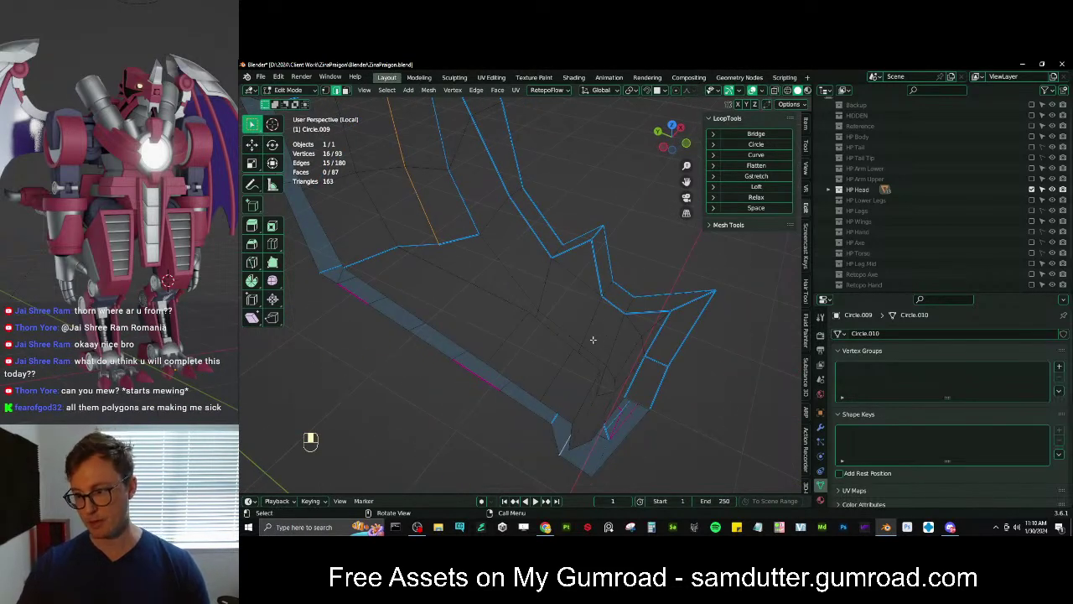
key("q")
left_click(545, 474)
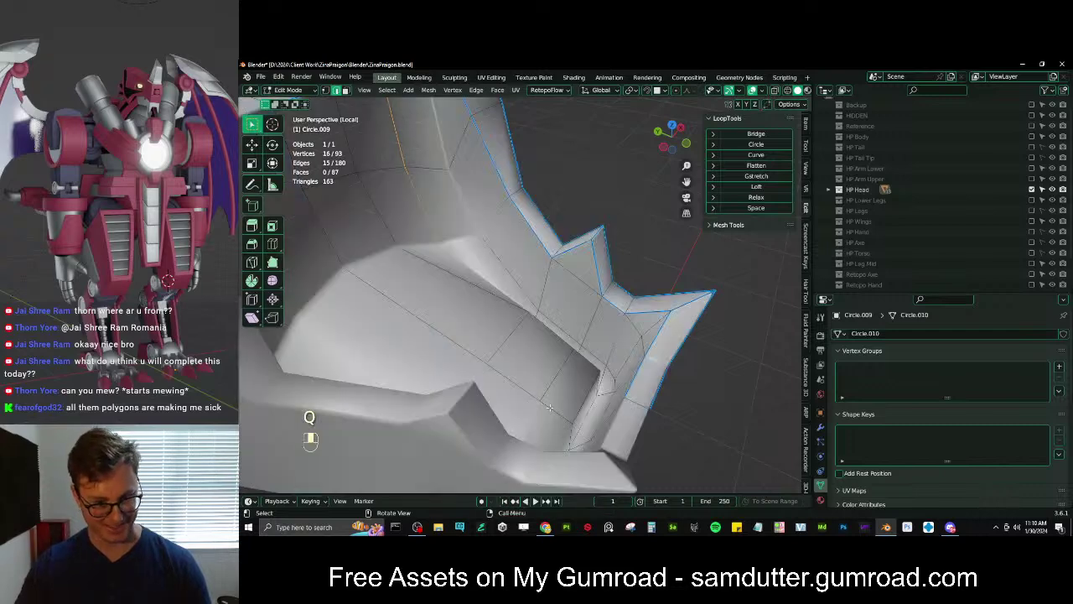
mouse_move(545, 473)
middle_mouse_down()
mouse_move(576, 392)
mouse_move(521, 402)
mouse_move(522, 304)
mouse_move(488, 347)
mouse_move(480, 285)
mouse_move(543, 257)
mouse_move(570, 382)
middle_mouse_up()
Straighten the short edge runs around the muzzle's front inner corner with LoopTools Gstretch
key("KP_Divide")
key("KP_Divide")
key("z")
key("z")
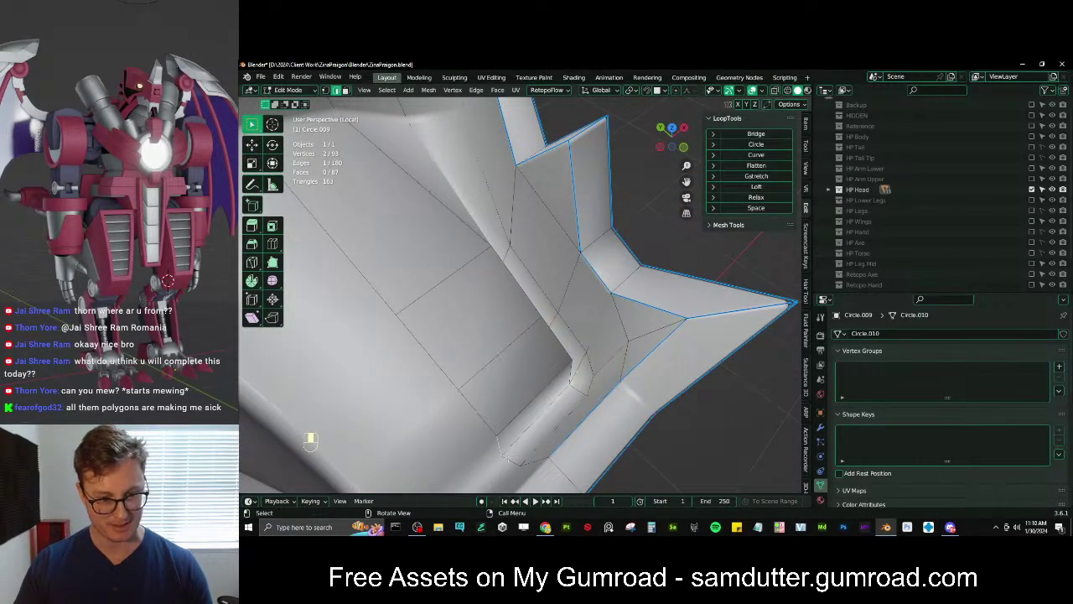
left_click(756, 177)
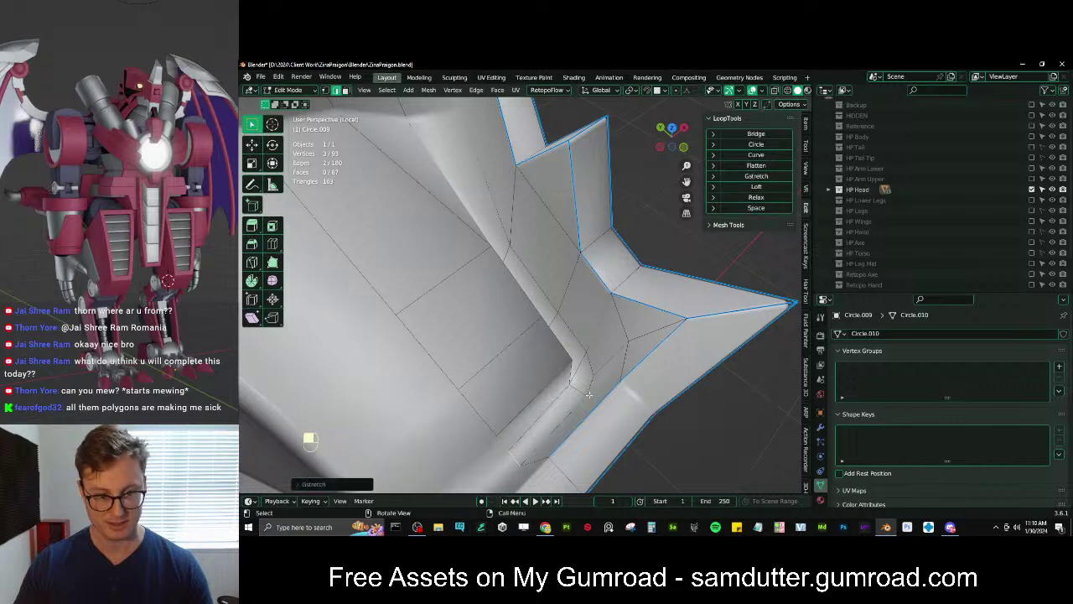
middle_click_drag(588, 394, 569, 386)
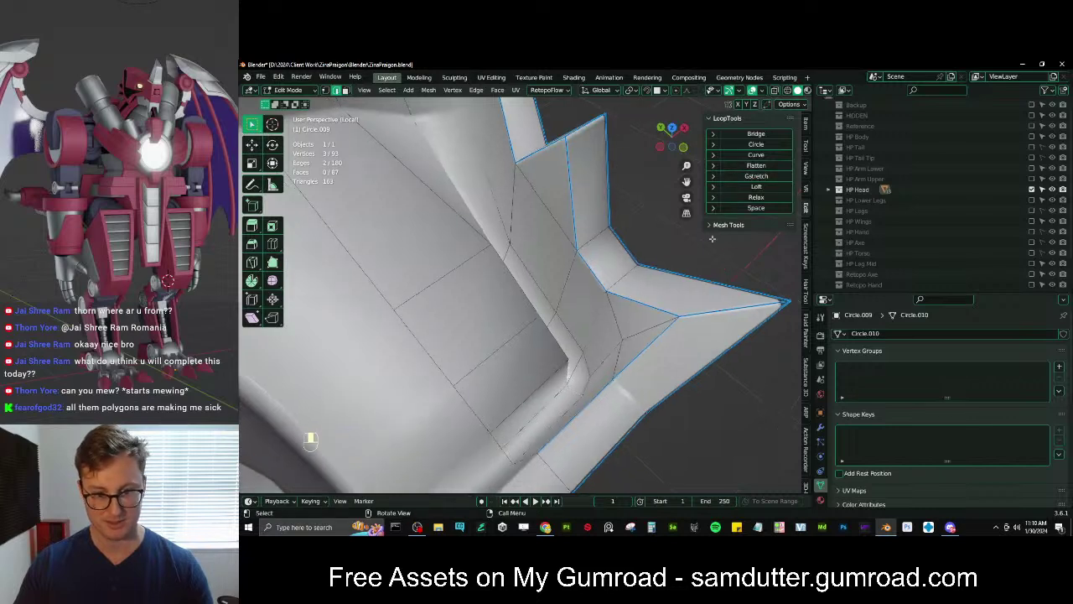
left_click(749, 178)
Straighten the edges along the muzzle's narrow inner side ridge with LoopTools Gstretch
middle_click_drag(637, 268, 515, 379)
left_click(754, 177)
left_click(533, 350)
scroll(515, 380, "up", 1)
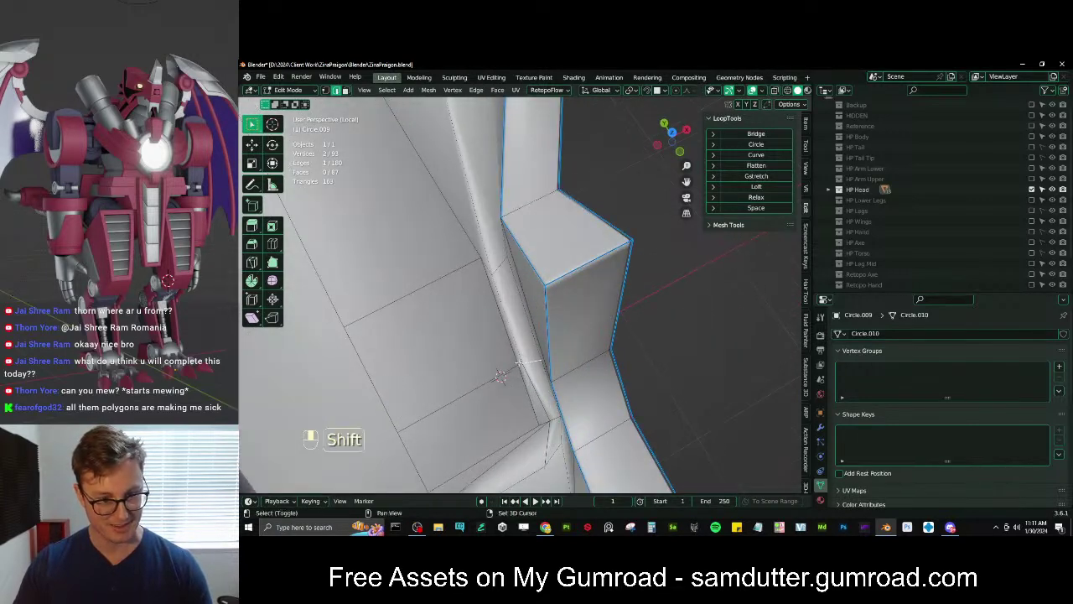
left_click(780, 179)
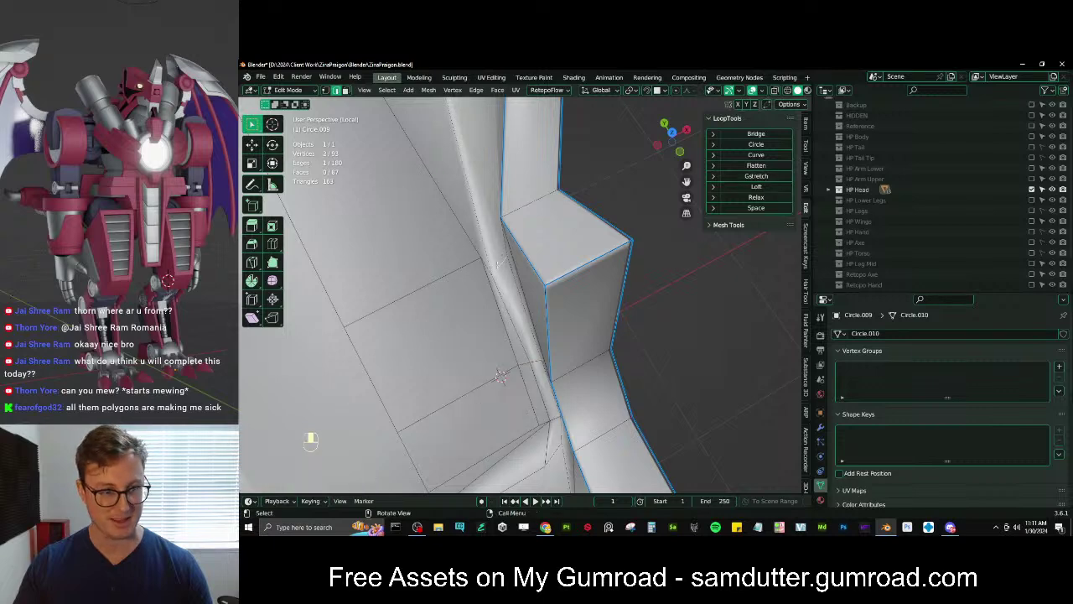
left_click(766, 178)
scroll(578, 277, "down", 5)
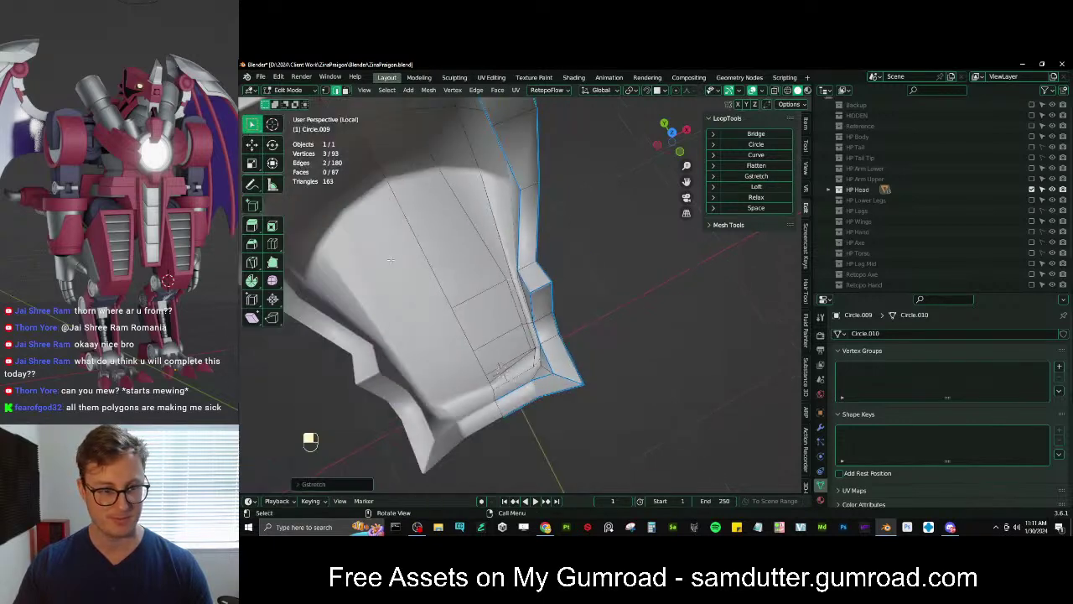
Return to Object Mode, deselect the muzzle piece, and save the file
middle_click_drag(570, 294, 536, 214)
middle_click_drag(536, 214, 554, 243, "shift")
middle_click_drag(561, 294, 579, 321)
key("Tab")
middle_click_drag(529, 312, 683, 292)
left_click(606, 300)
middle_click_drag(606, 299, 611, 298, "ctrl")
key("ctrl+s")
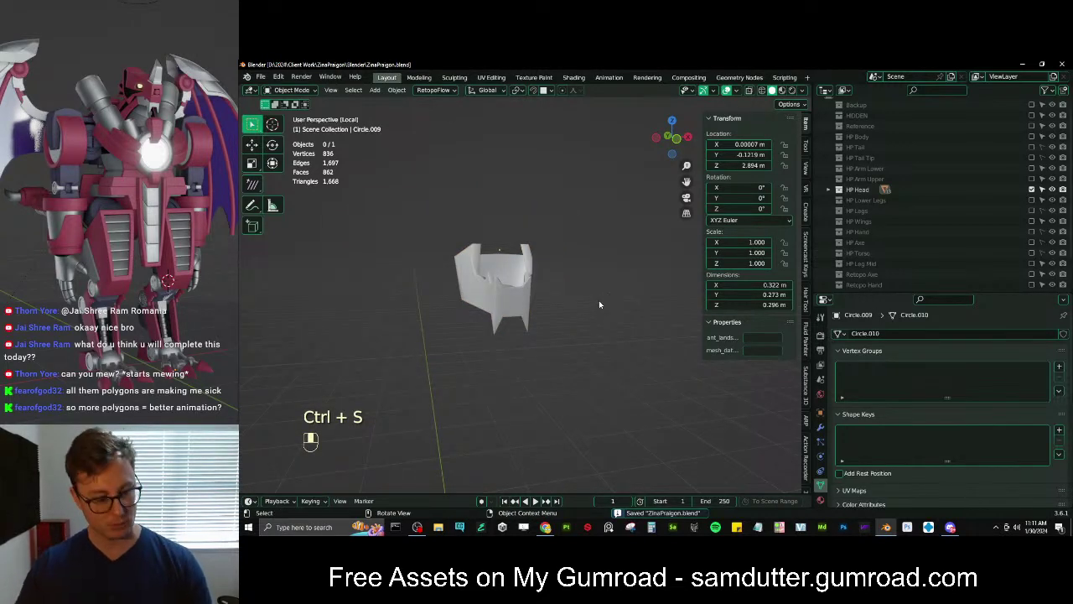
Save the Blender file and add a new mesh plane to the scene
key("ctrl+s")
scroll(600, 299, "down", 5)
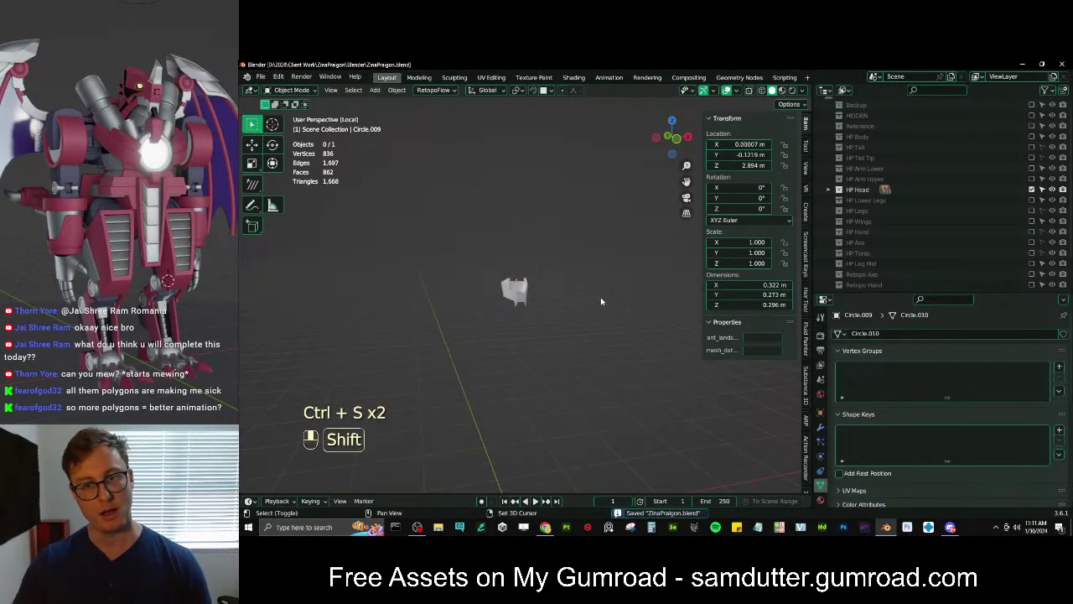
key("shift+a")
left_click(638, 300)
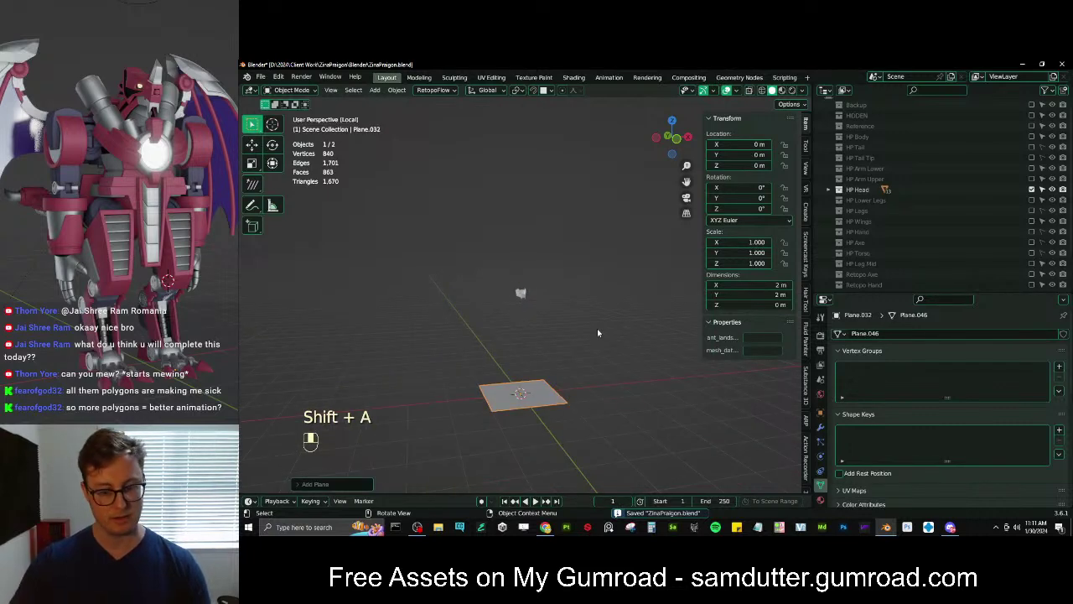
Rotate the plane 90° about the X axis so it stands upright
type("rx903")
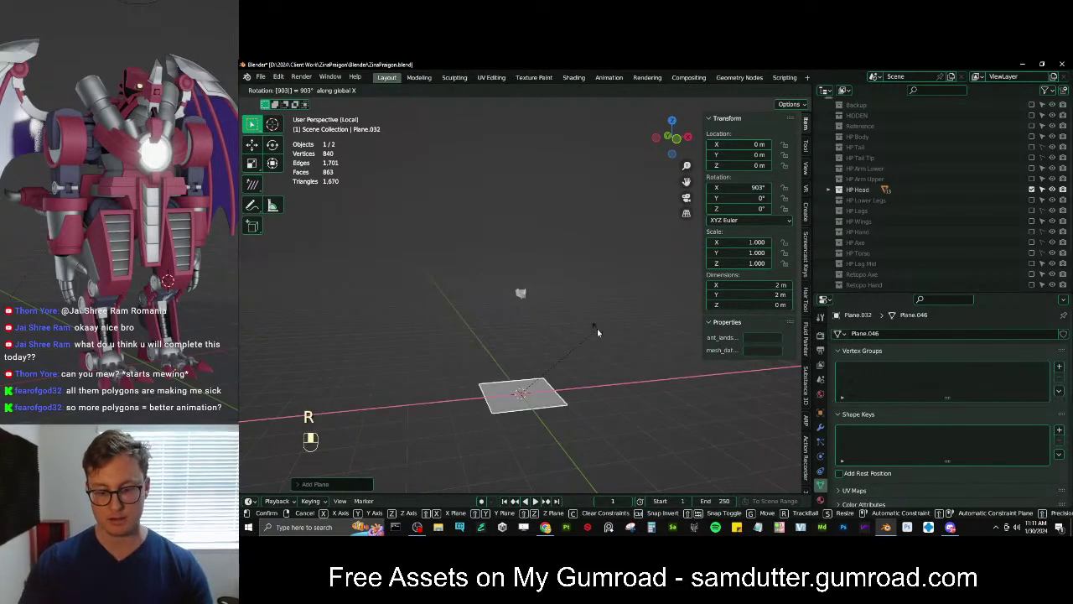
key("Escape")
type("rx90")
key("Return")
In the right view, scale the plane's geometry down in Edit Mode and move it up beside the head piece
key("KP_3")
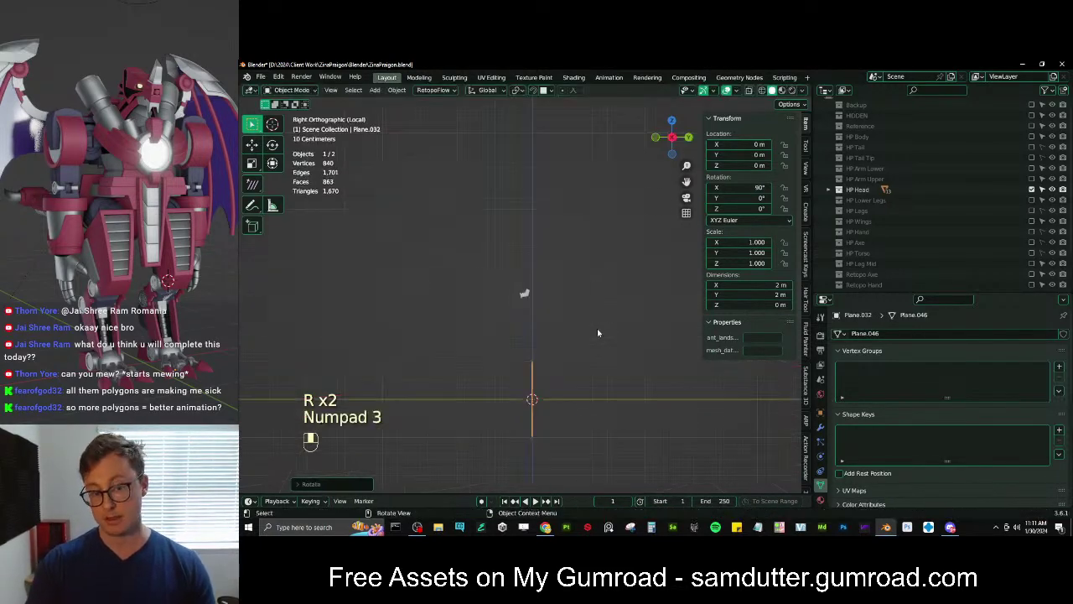
key("Tab")
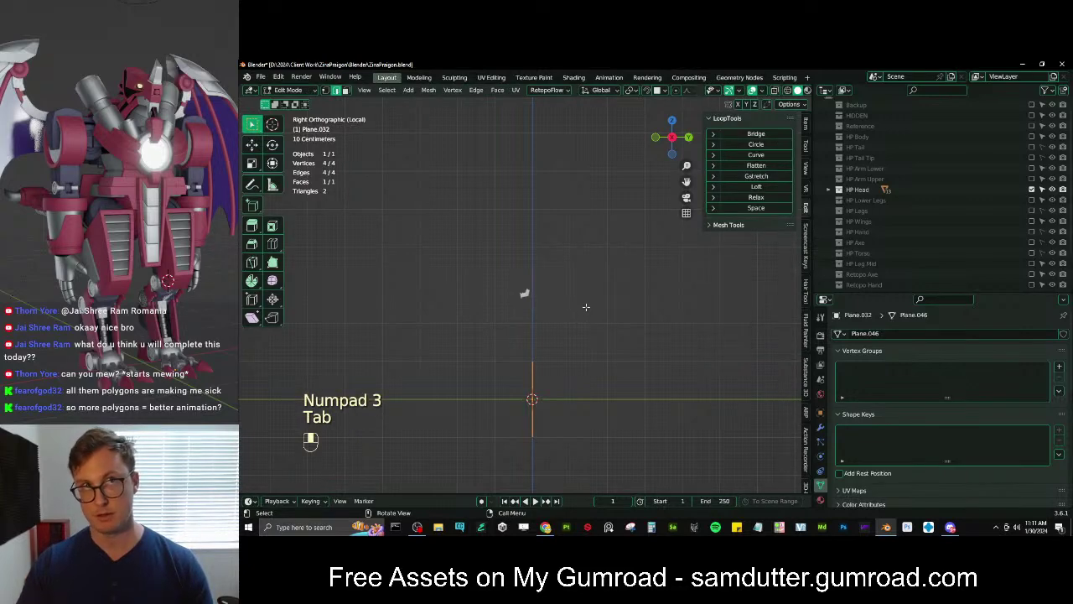
key("a")
key("s")
left_click(561, 377)
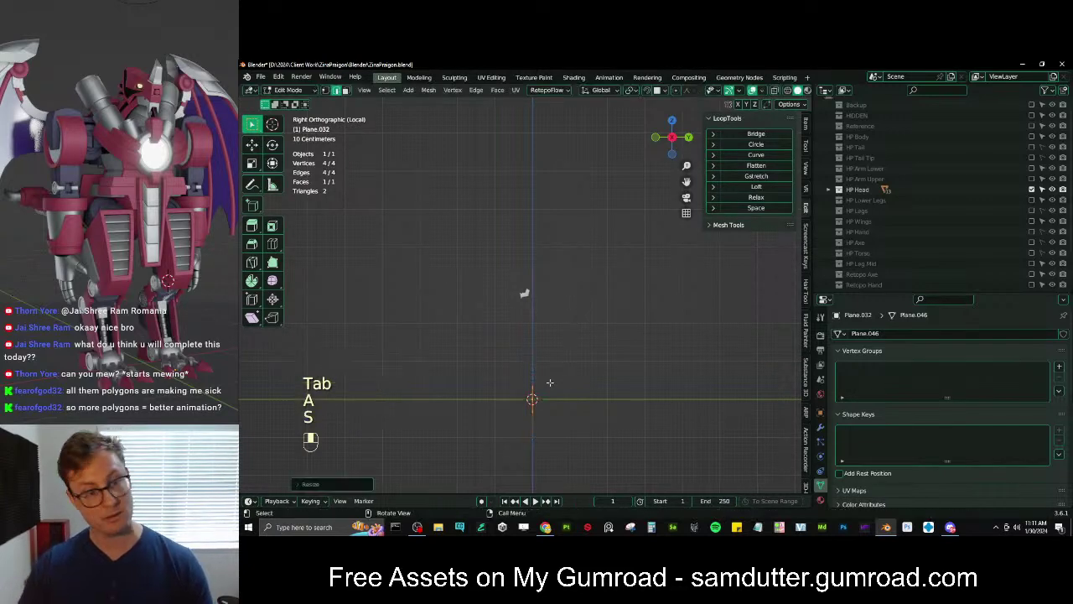
key("g")
left_click(523, 283)
key("s")
left_click(522, 293)
key("ctrl+z")
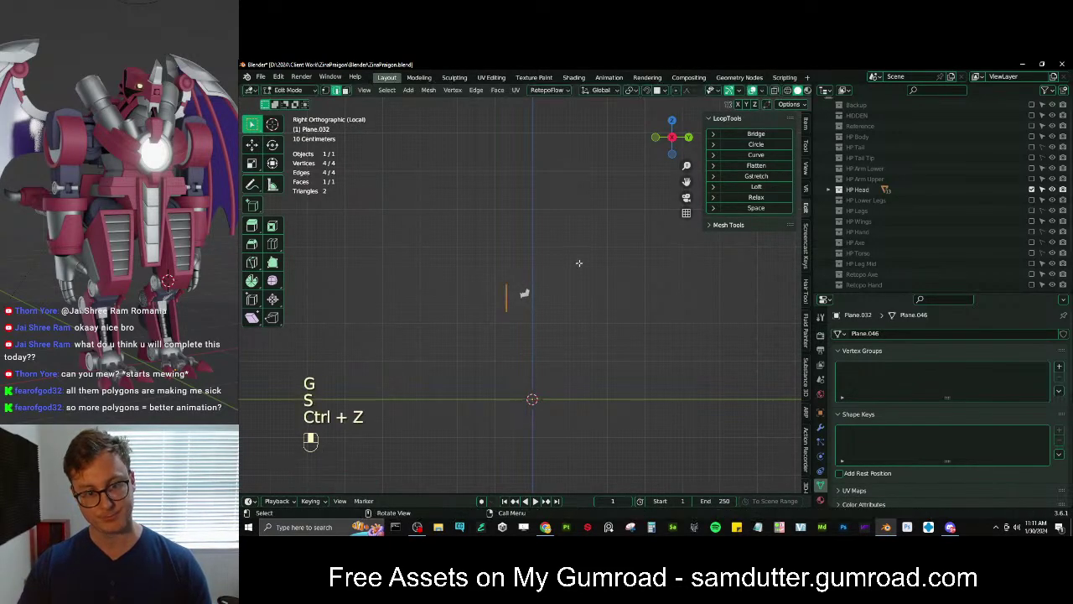
Shrink the plane's geometry to about the head piece's size and move it against the piece
key("s")
left_click(533, 294)
key("g")
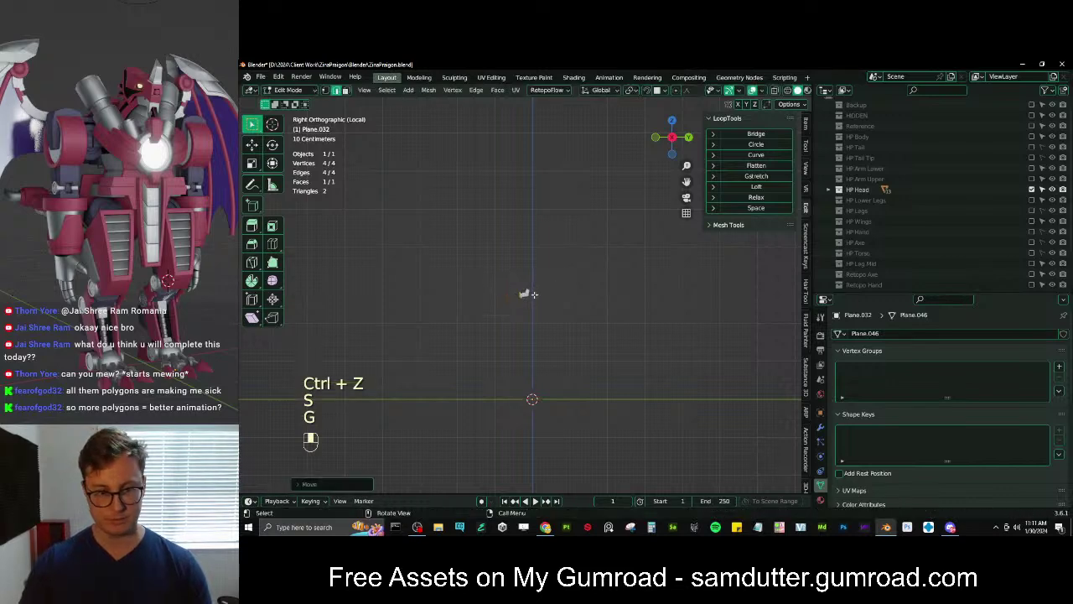
In the front view, scale the plane and position it over the central front panel of the head piece
key("KP_1")
scroll(533, 293, "up", 5)
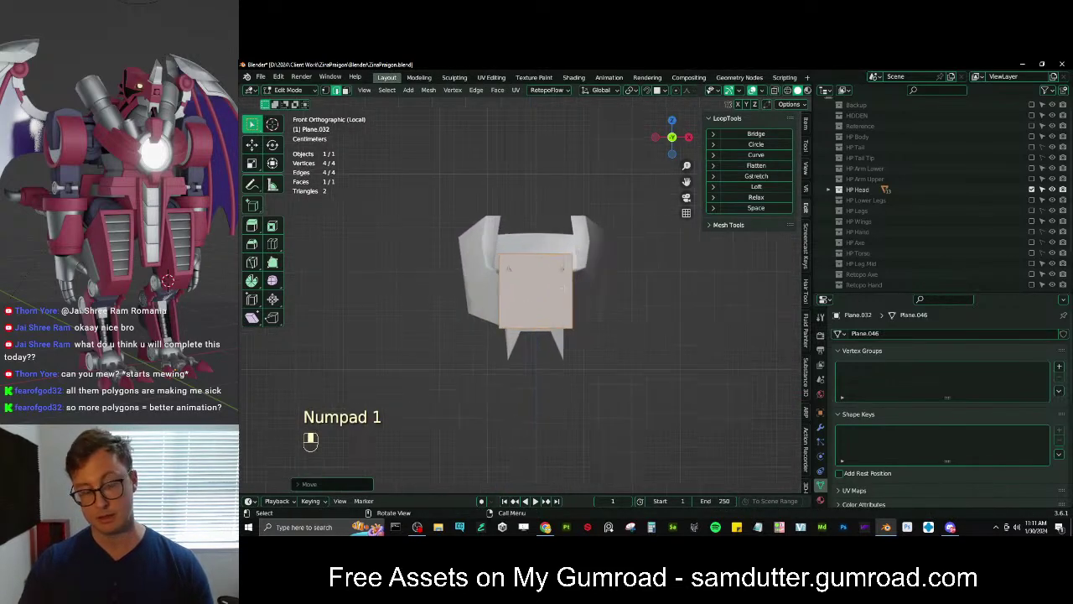
key("s")
left_click(545, 285)
key("g")
left_click(546, 281)
key("ctrl+r")
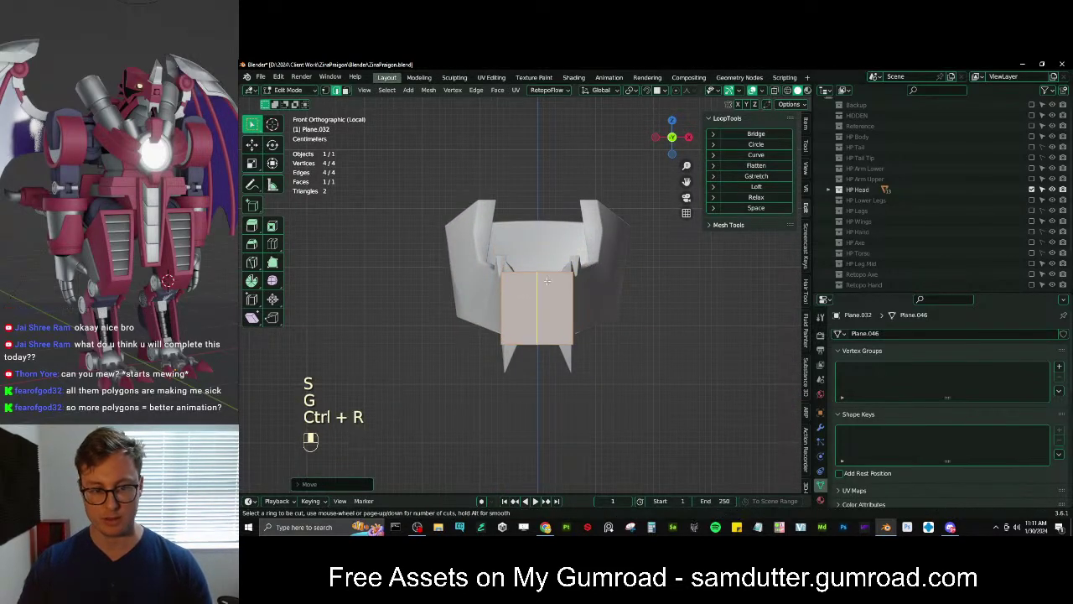
left_click(546, 281)
right_click(547, 281)
key("ctrl+z")
Move the plane's left edge toward the centre line and turn on the Retopology overlay
key("g")
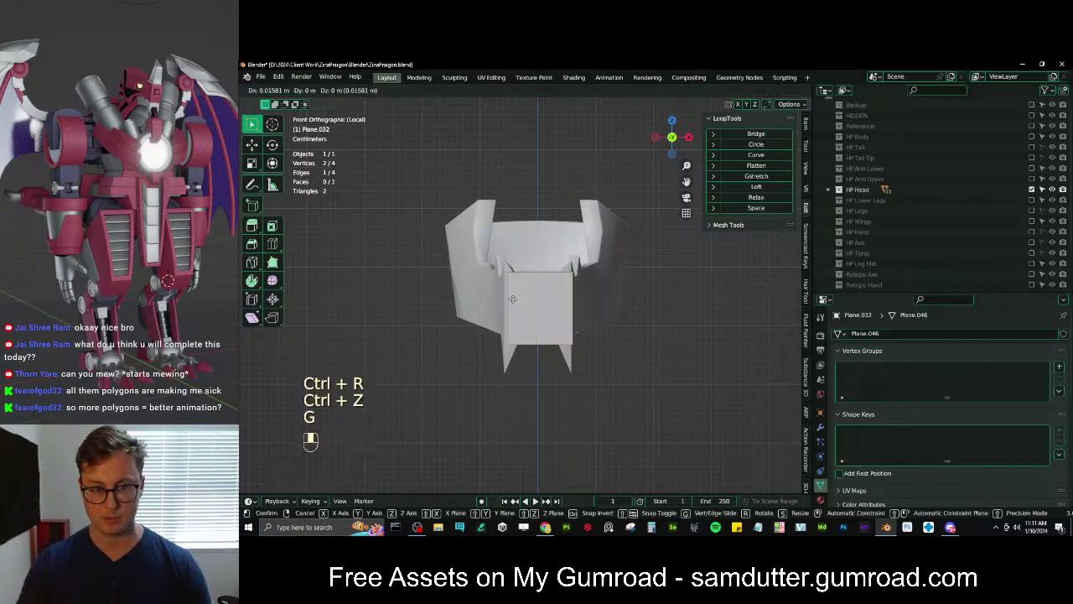
left_click(529, 315)
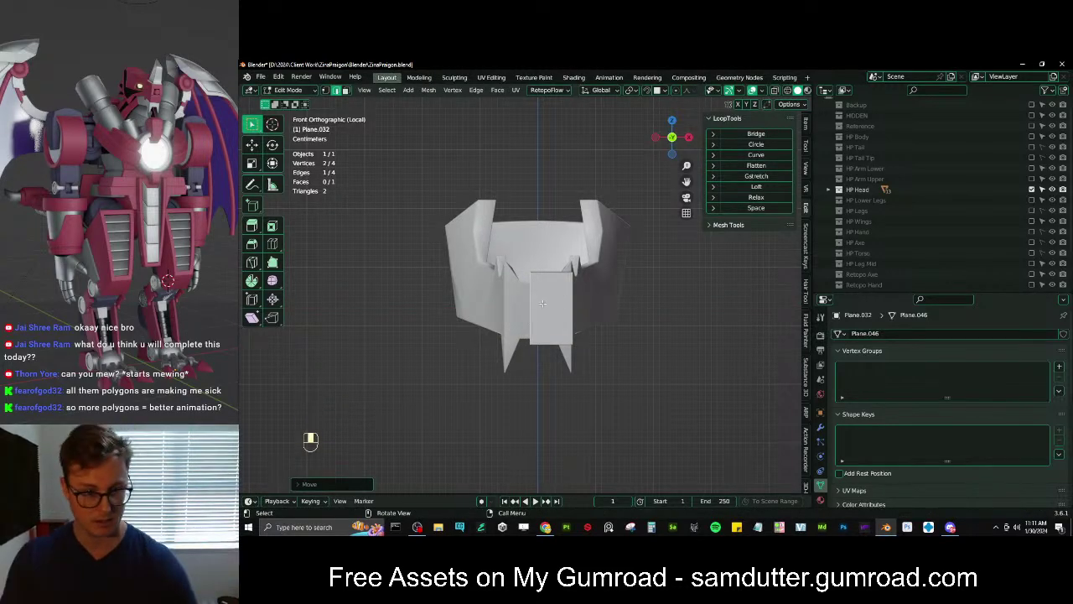
key("z")
key("q")
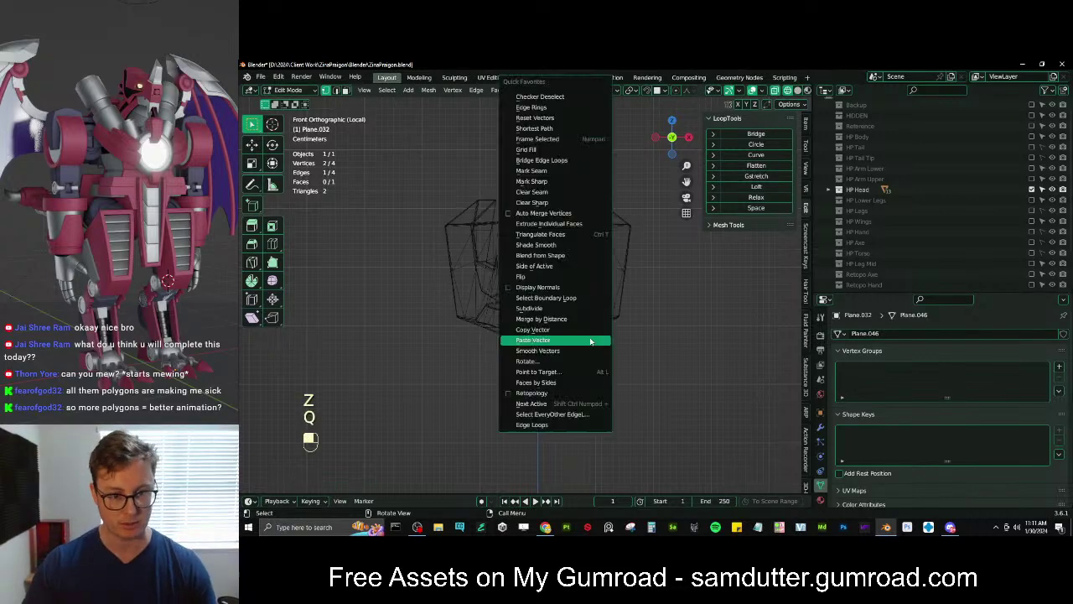
key("z")
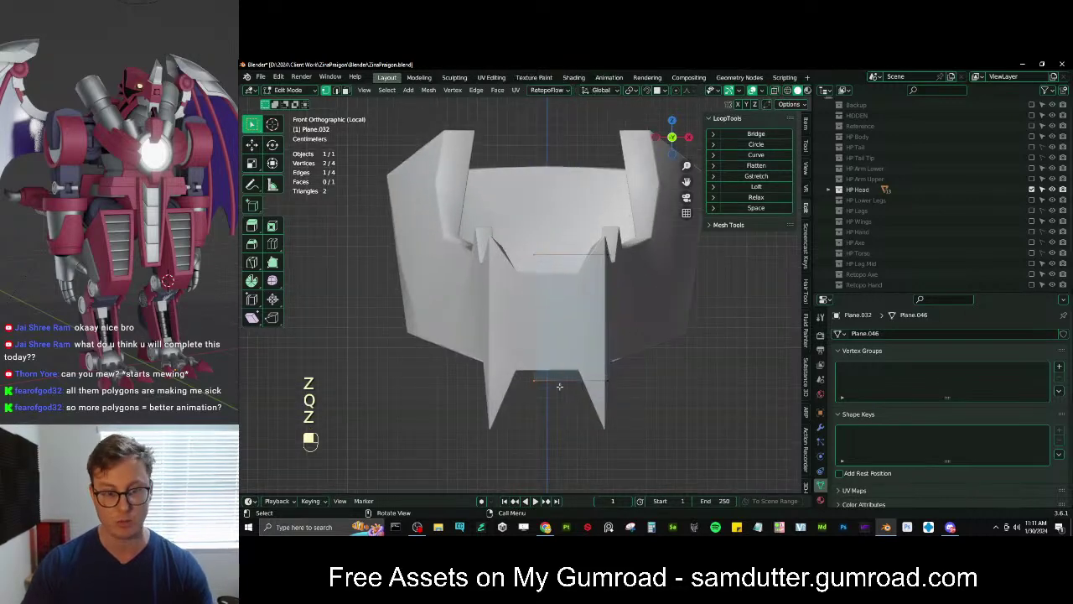
Move the plane's two lower vertices onto the centre line and the inner corner at the front panel's bottom edge
key("g")
left_click(570, 370)
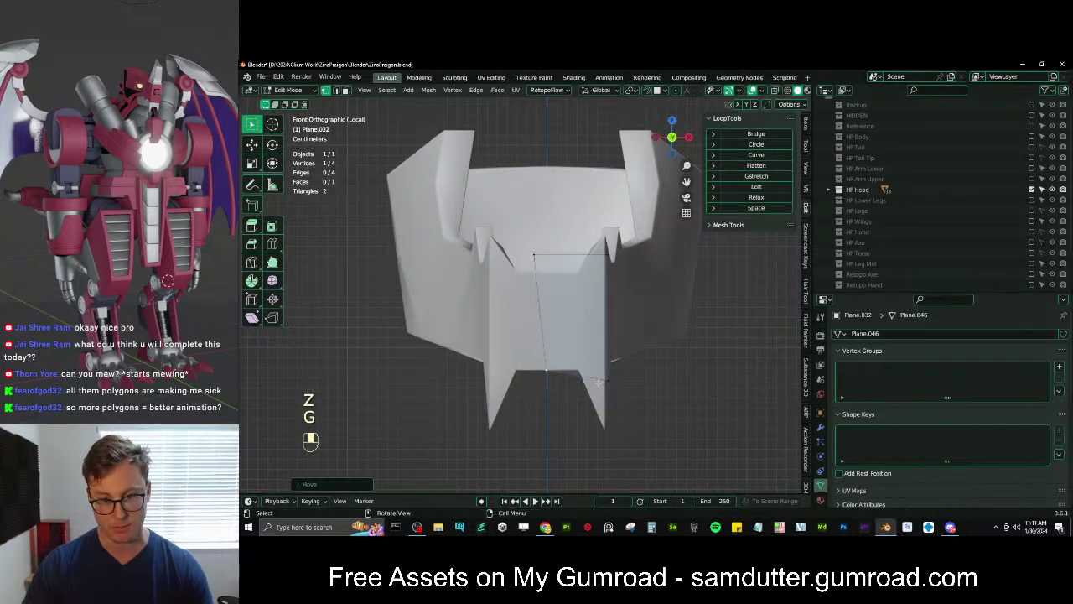
key("g")
left_click(572, 367)
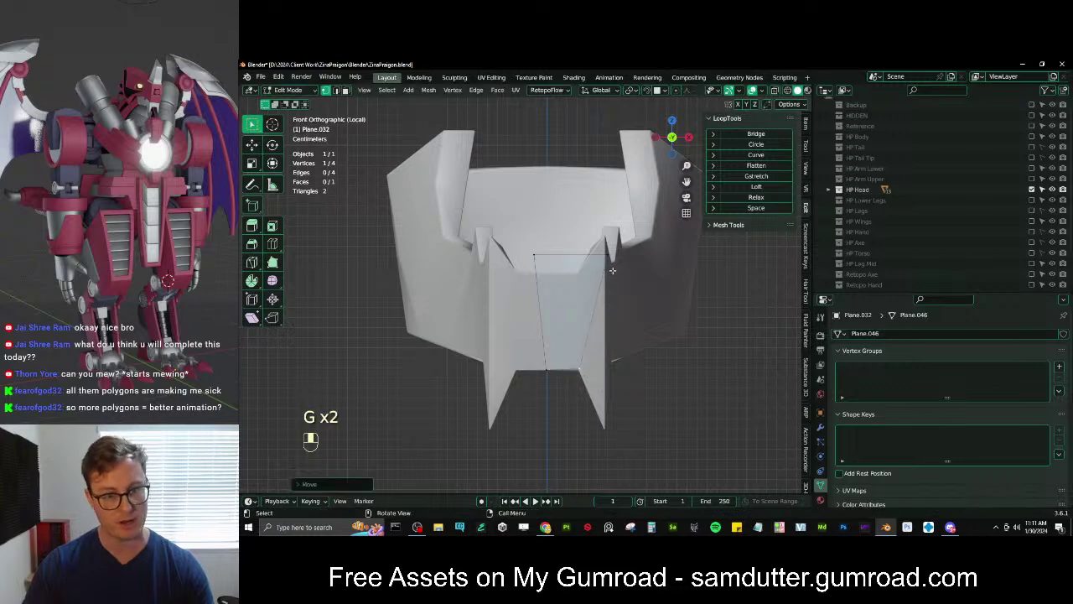
Move the plane's two upper vertices to the front panel's top edge, aligned with the lower vertices
left_click(605, 270)
key("g")
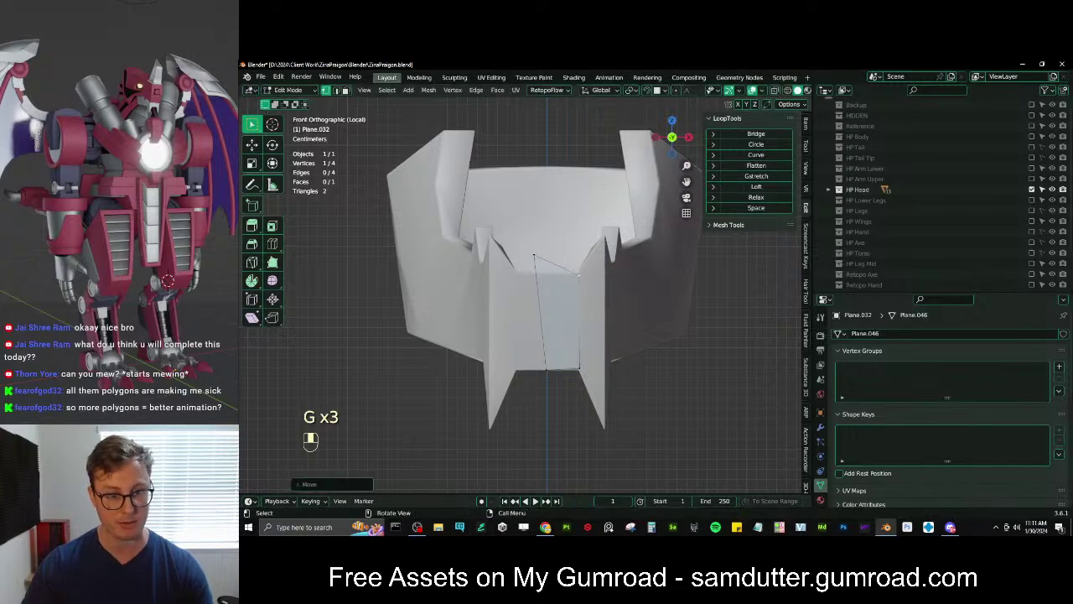
key("g")
left_click(570, 279)
key("g")
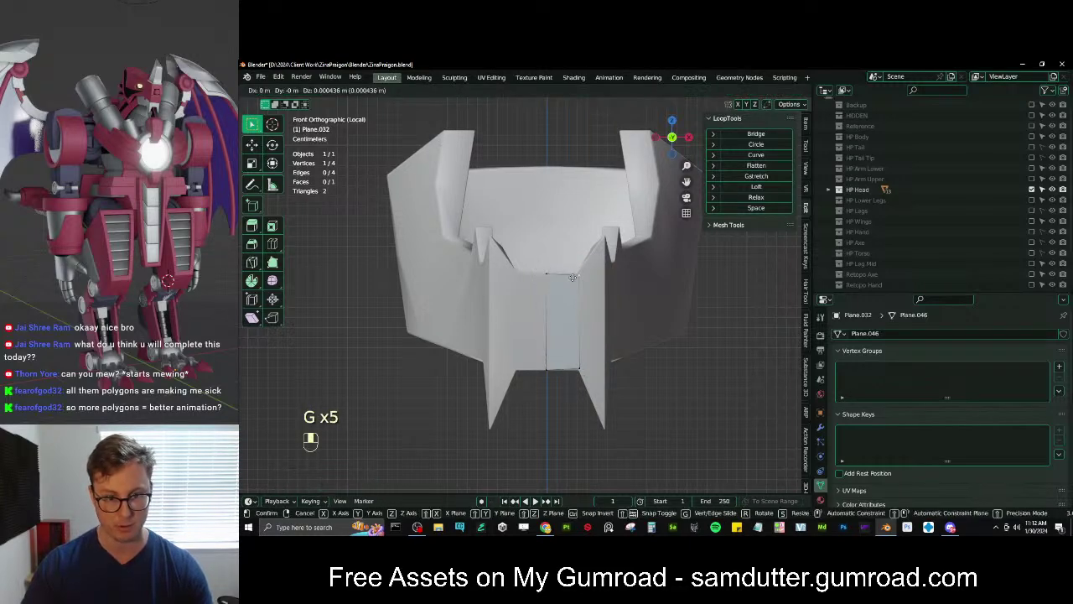
left_click(567, 333)
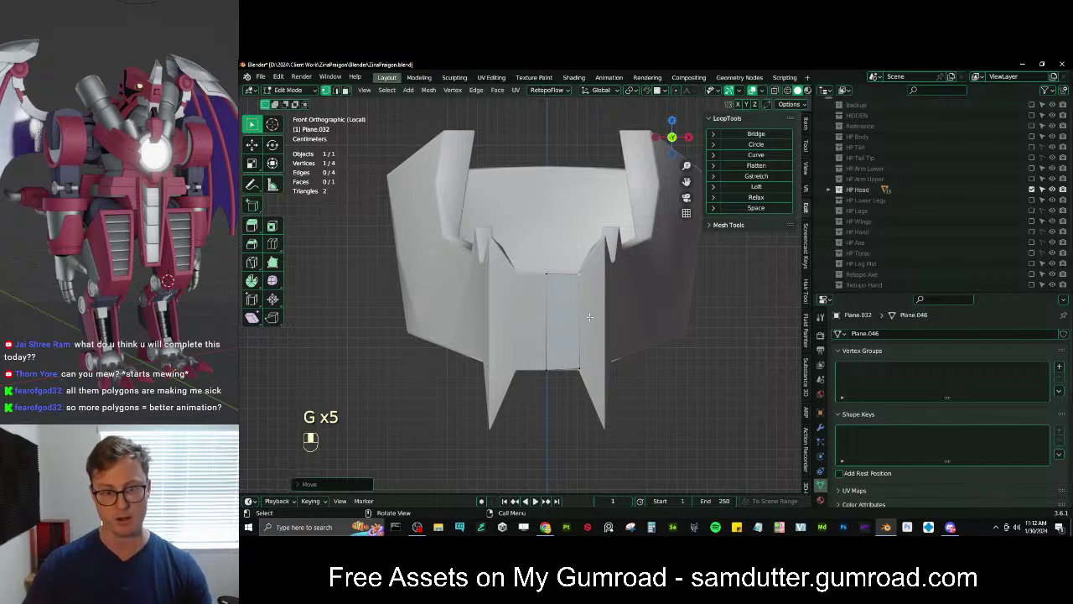
Extrude the plane's outer vertical edge along X to the outer side of the front panel
left_click(579, 274, "shift")
key("e")
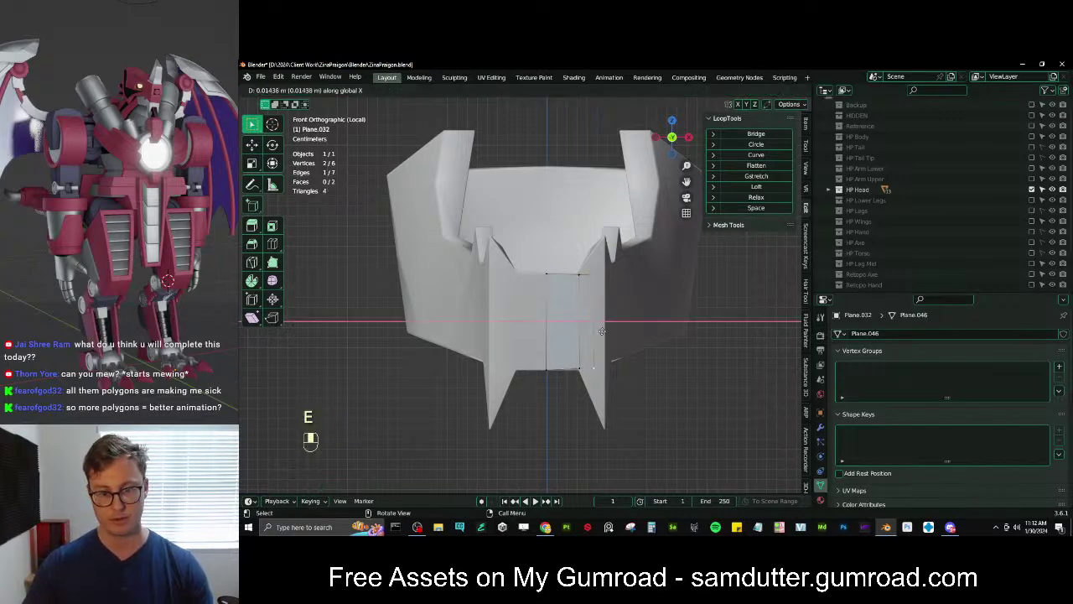
left_click(611, 333)
Extrude the outer face's bottom edge down into the pointed spike, narrowing it and fitting its vertices to the spike's outline
middle_click_drag(616, 372, 591, 326, "shift")
scroll(592, 329, "up", 2)
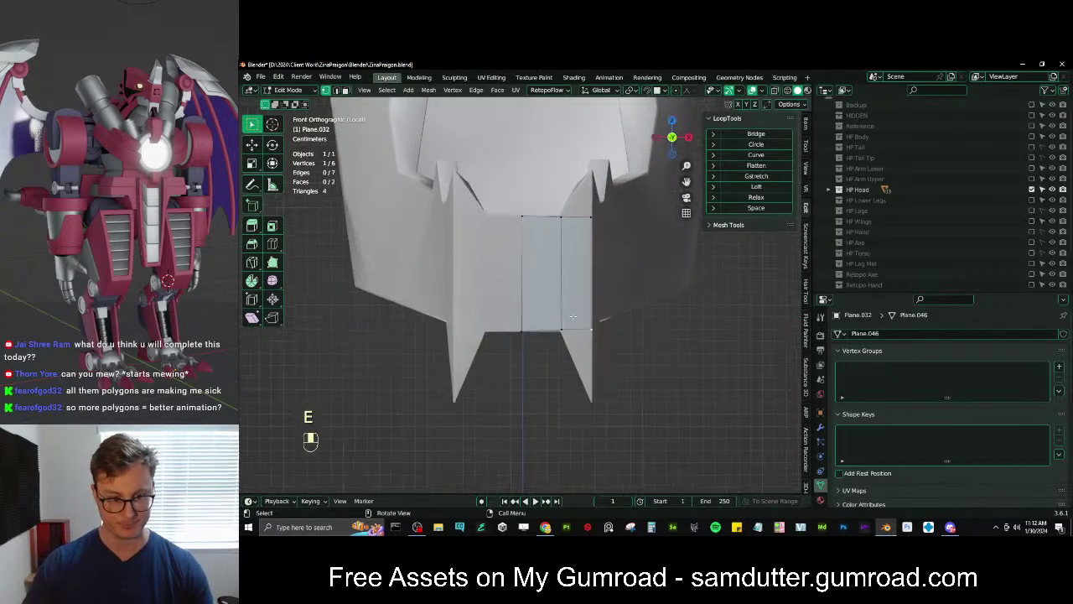
key("e")
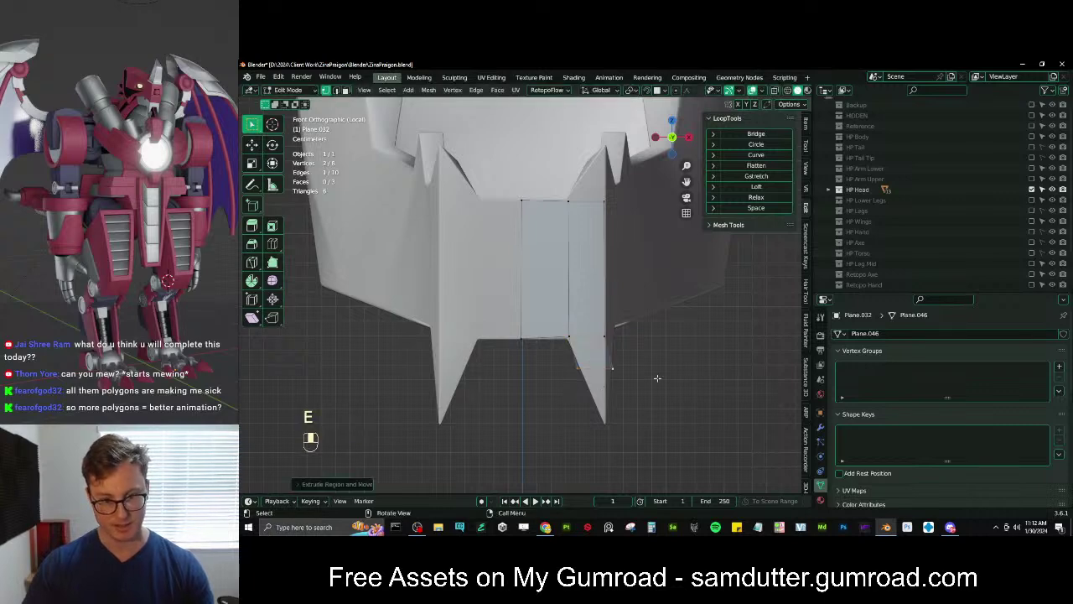
key("s")
scroll(601, 350, "up", 1)
key("g")
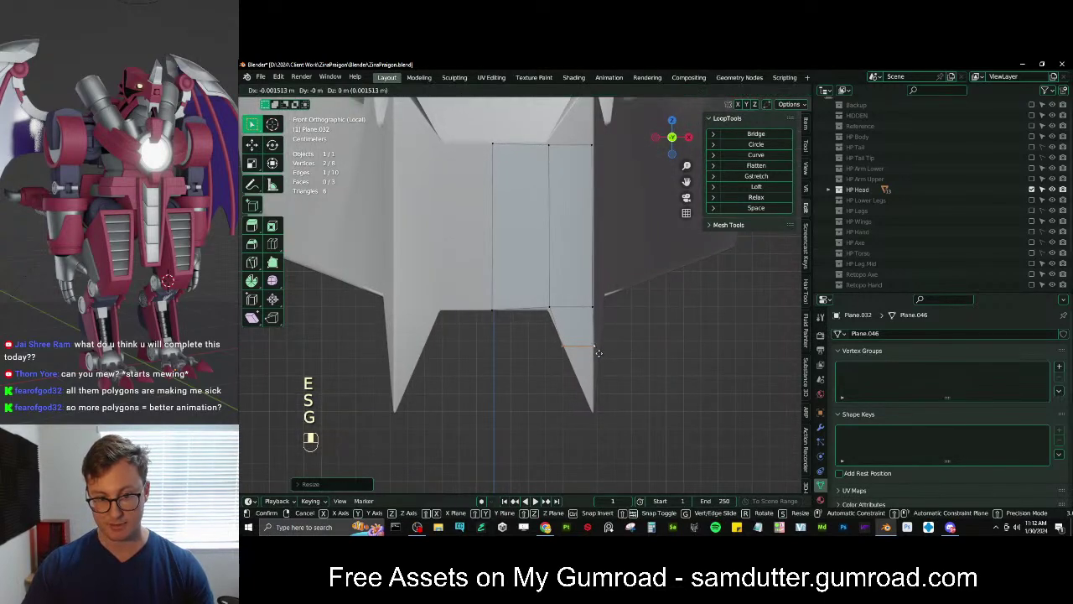
left_click(596, 354)
left_click(565, 351)
key("g")
left_click(570, 354)
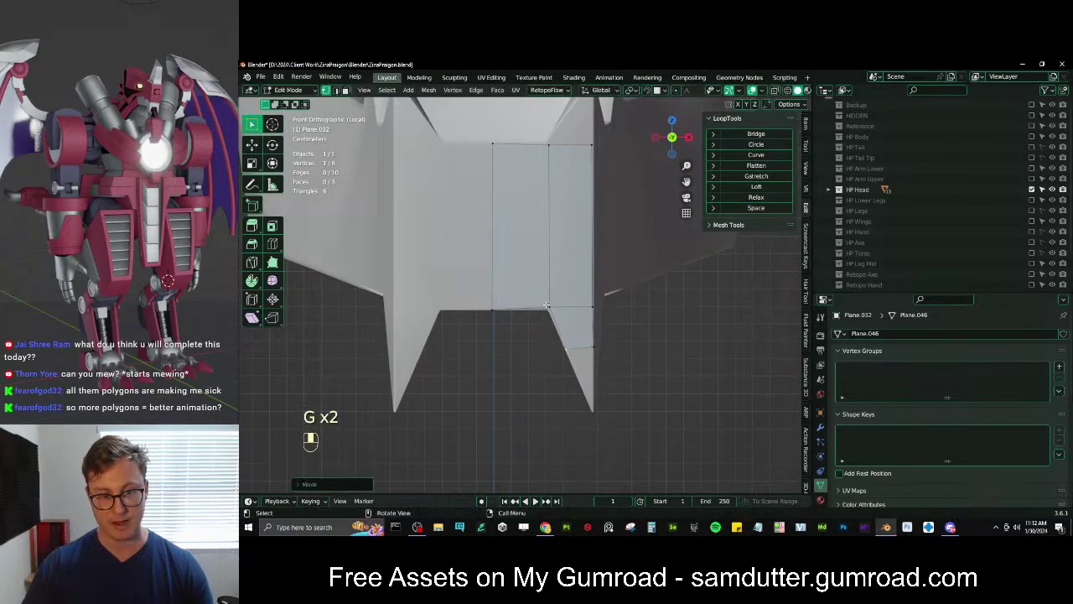
Place the vertex at the spike's inner corner on the outline, and scale the panel's bottom and spike's cross edges level
left_click(551, 309)
key("g")
left_click(550, 310)
left_click(546, 304, "shift")
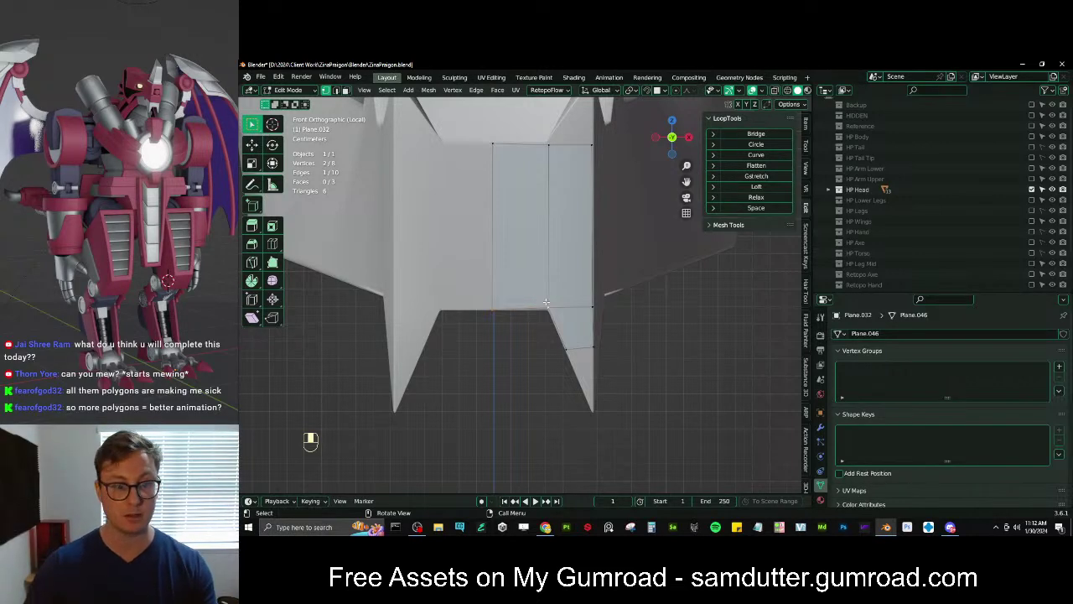
key("s")
left_click(563, 310)
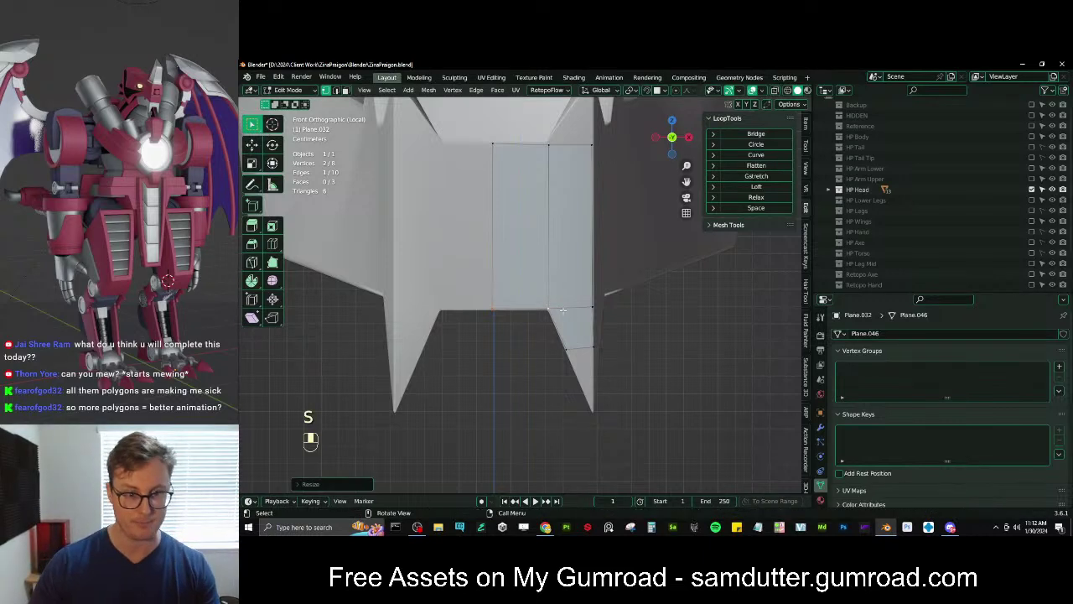
left_click(592, 309, "shift")
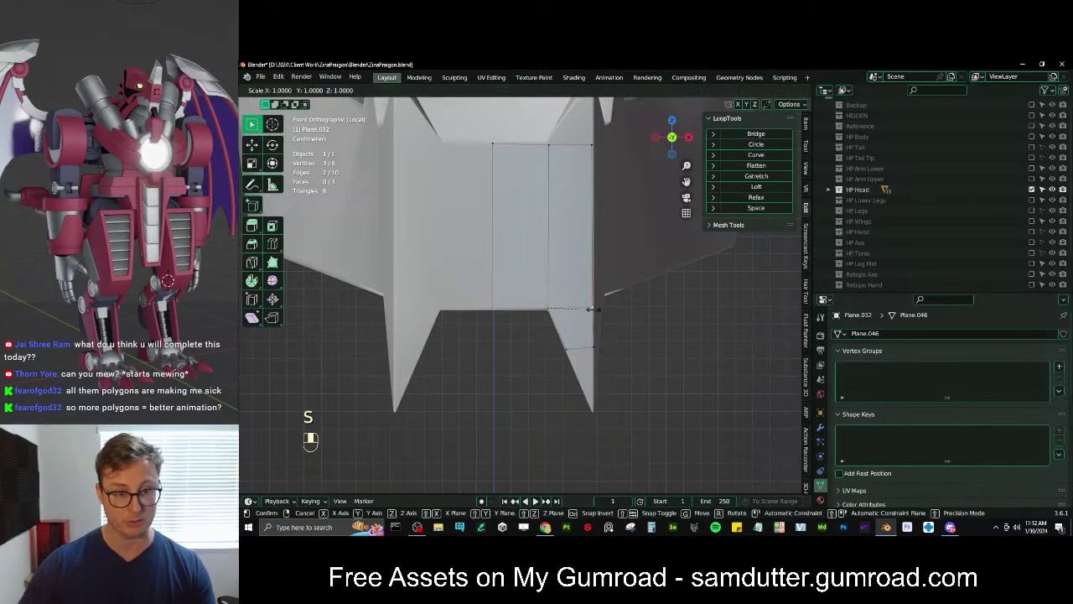
left_click(589, 352, "shift")
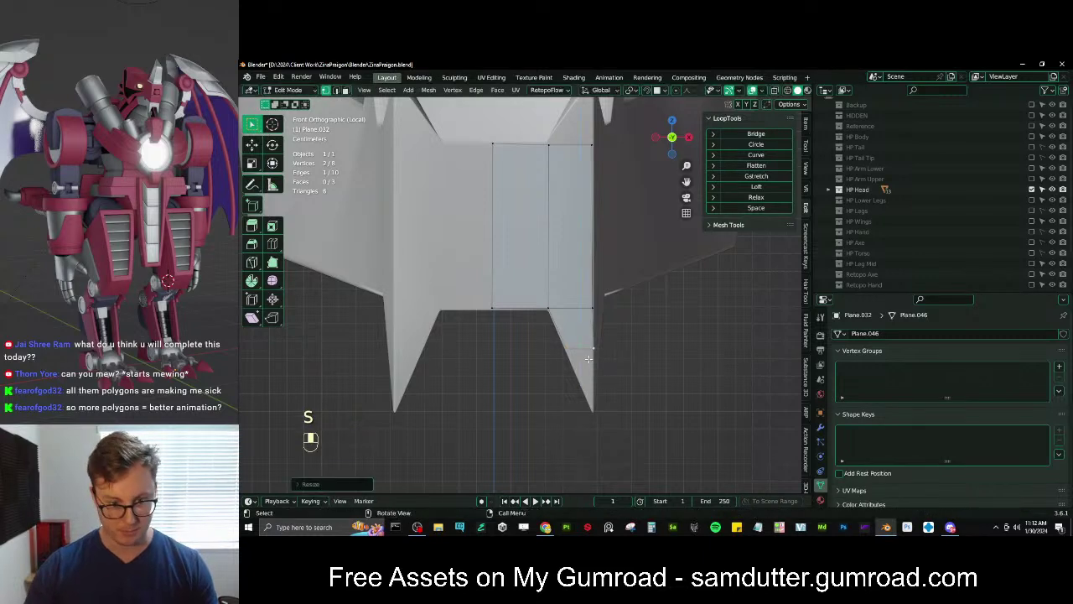
Shift the spike's cross edge slightly along X to match the spike's outline
scroll(591, 359, "up", 3)
middle_click_drag(611, 368, 592, 349, "shift")
key("g")
middle_click(614, 354)
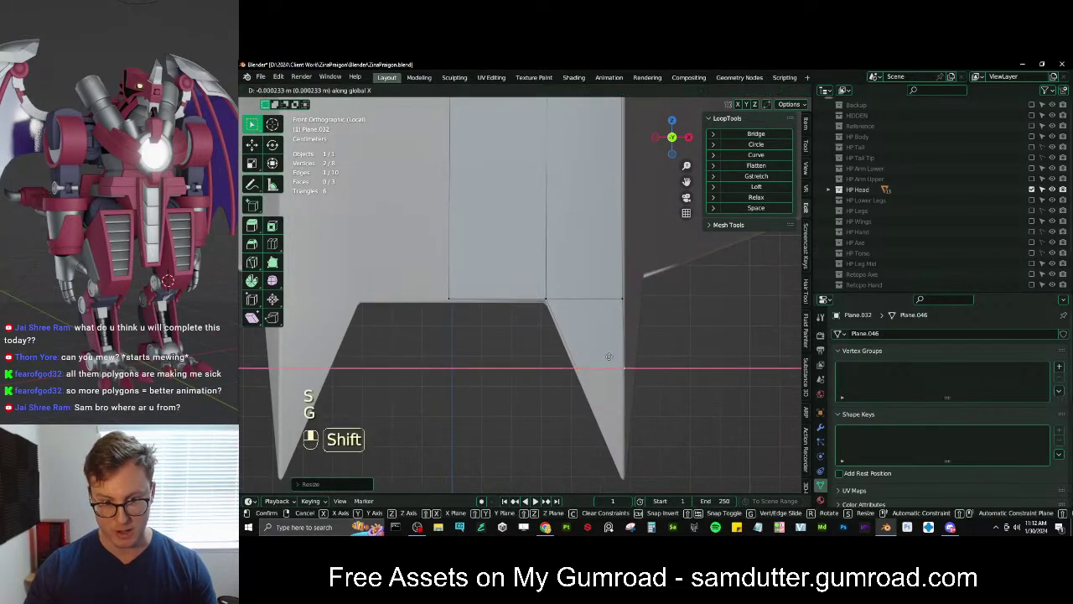
left_click(610, 356)
Extrude the spike's cross edge downward, merge its two vertices and move the merged vertex to the spike's tip
middle_click_drag(632, 388, 571, 332, "shift")
scroll(587, 354, "down", 1)
scroll(554, 322, "up", 2)
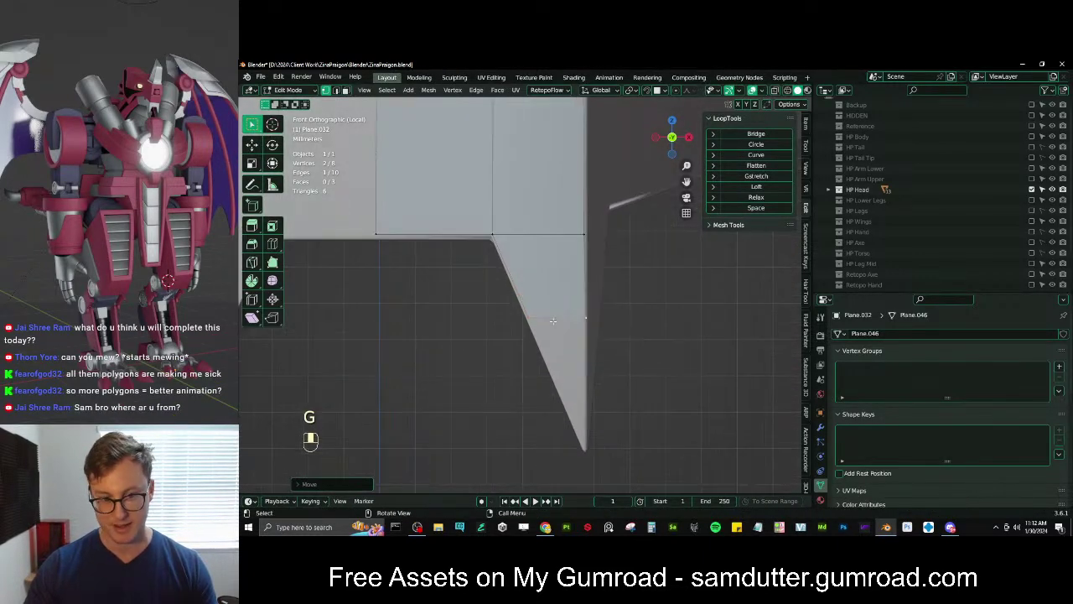
key("e")
middle_click(555, 334)
left_click(562, 376)
key("m")
left_click(563, 379)
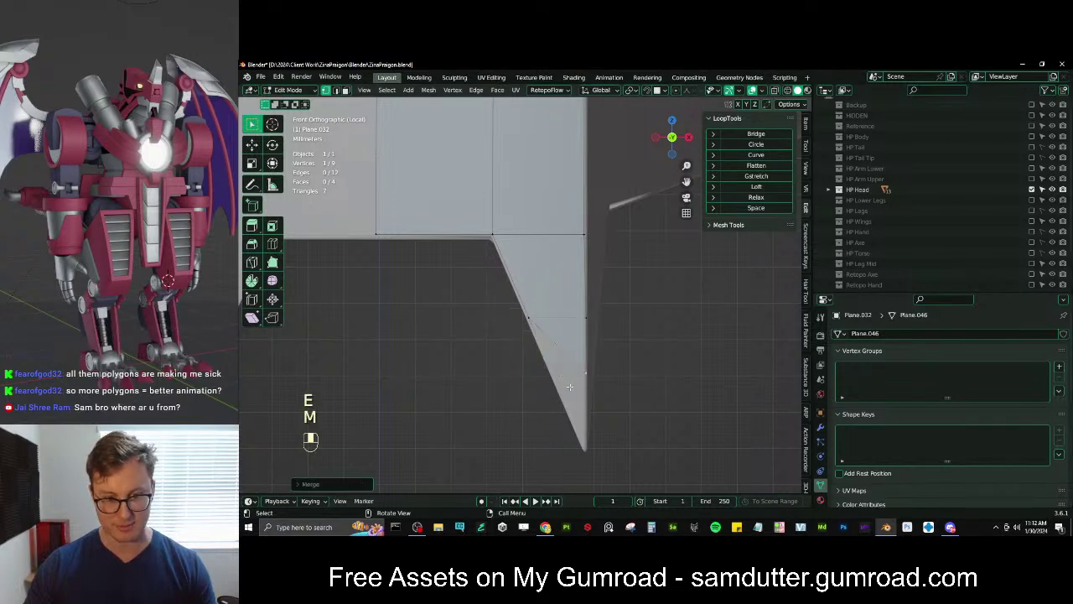
key("g")
left_click(597, 402)
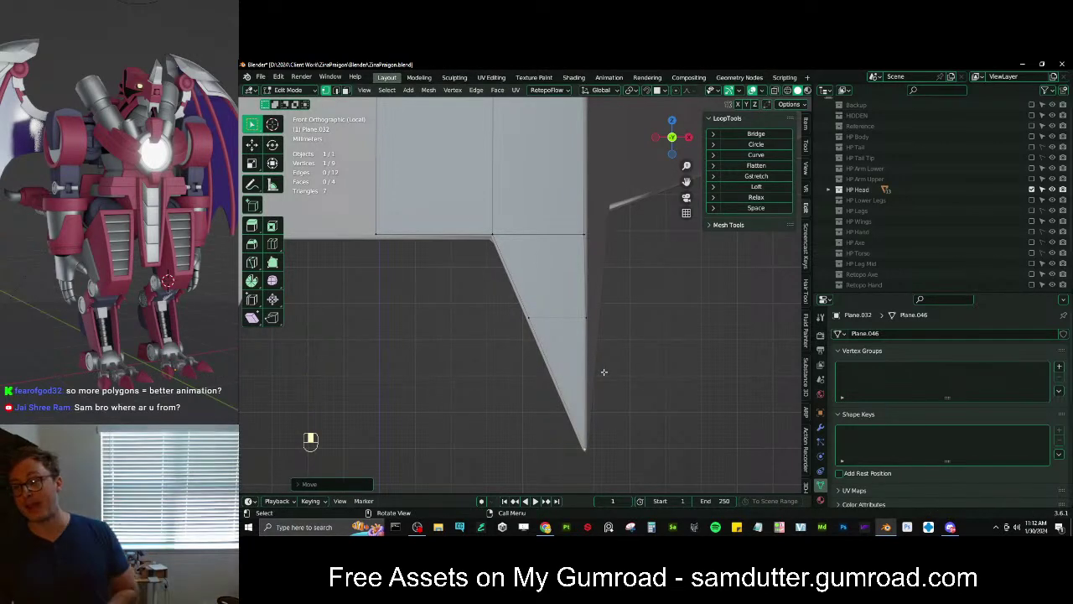
Slide the spike's cross edge slightly down toward the tip
left_click(577, 339, "shift")
key("g")
key("g")
left_click(570, 342)
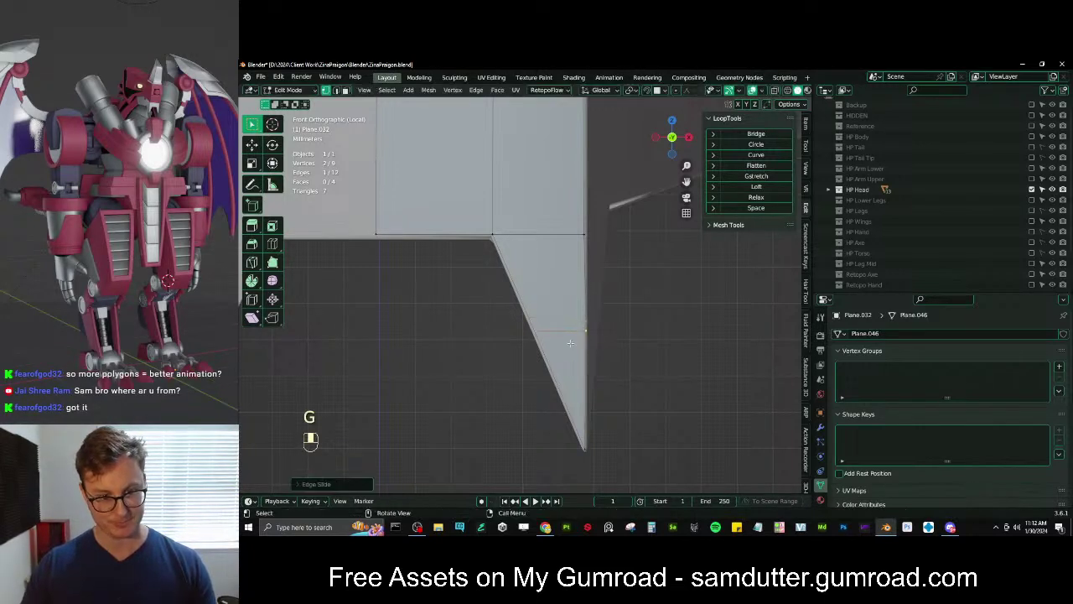
Enable snapping and move the entire new mesh in the front view to snap it onto the head piece
middle_click_drag(509, 253, 559, 308)
key("KP_1")
key("a")
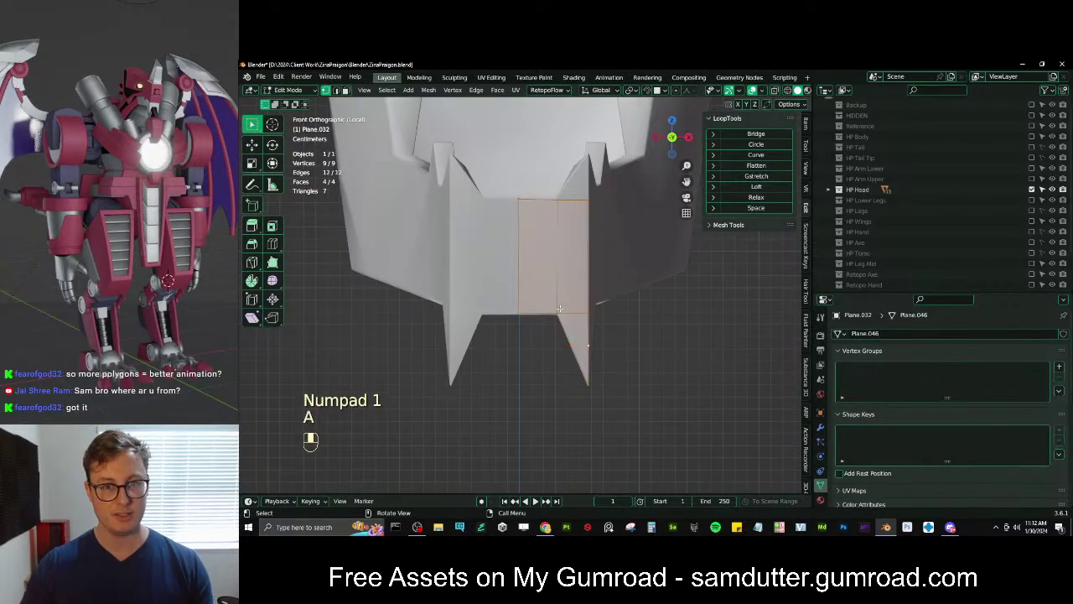
key("shift+Tab")
key("g")
left_click(563, 306)
Add a horizontal loop cut across the middle of the front panel and snap it onto the head piece
key("ctrl+r")
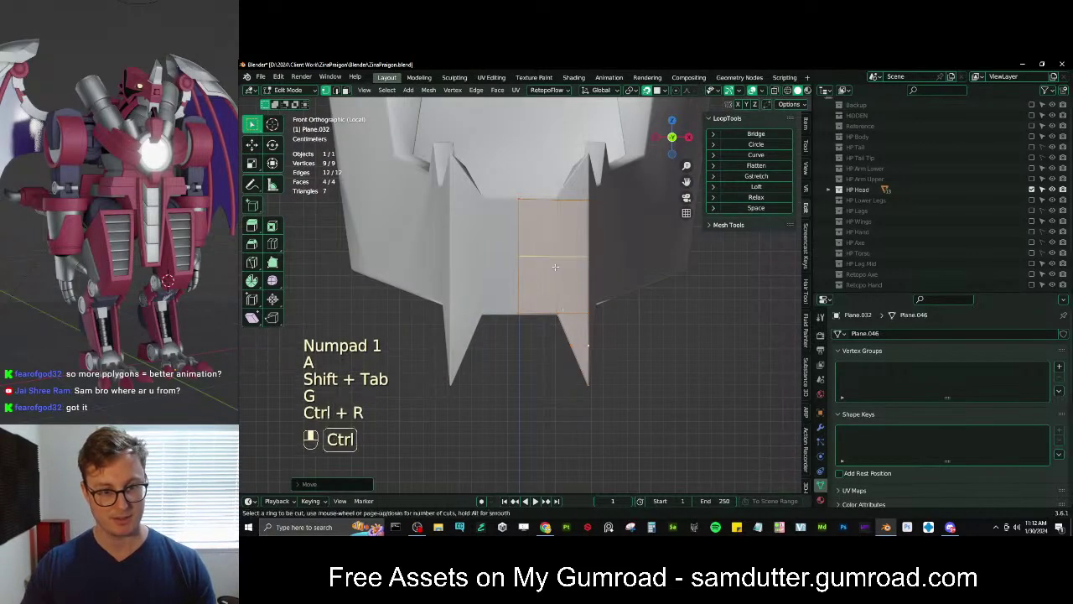
left_click(555, 265)
left_click(555, 266)
key("g")
left_click(556, 266)
scroll(571, 244, "up", 3)
middle_click_drag(571, 244, 604, 225, "shift")
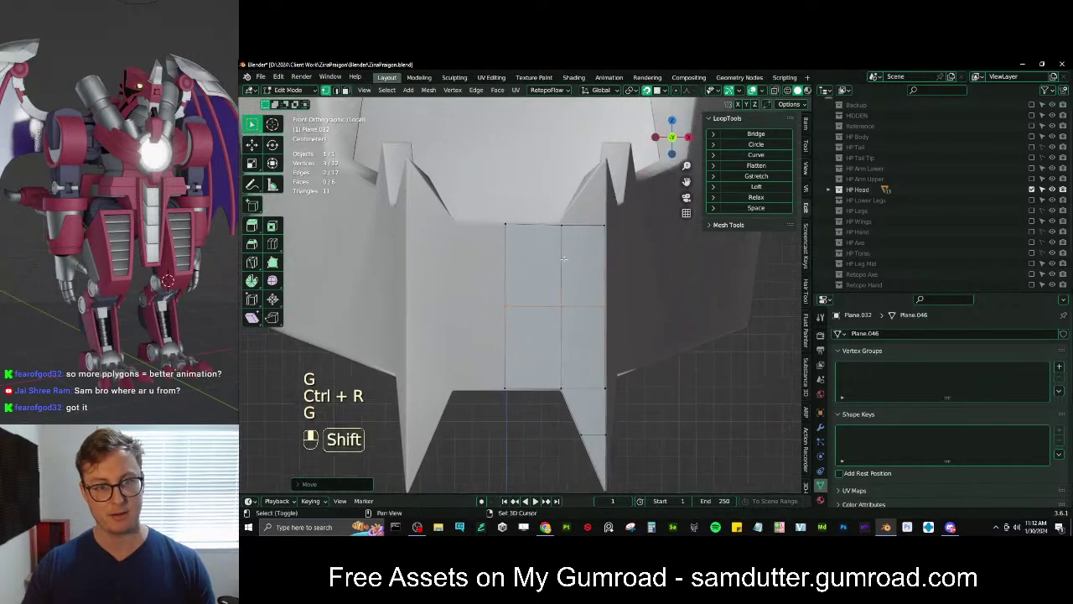
Extrude the outer section of the front panel's upper edge upward, scale it down and position it on the upper spike
scroll(603, 225, "up", 2)
key("e")
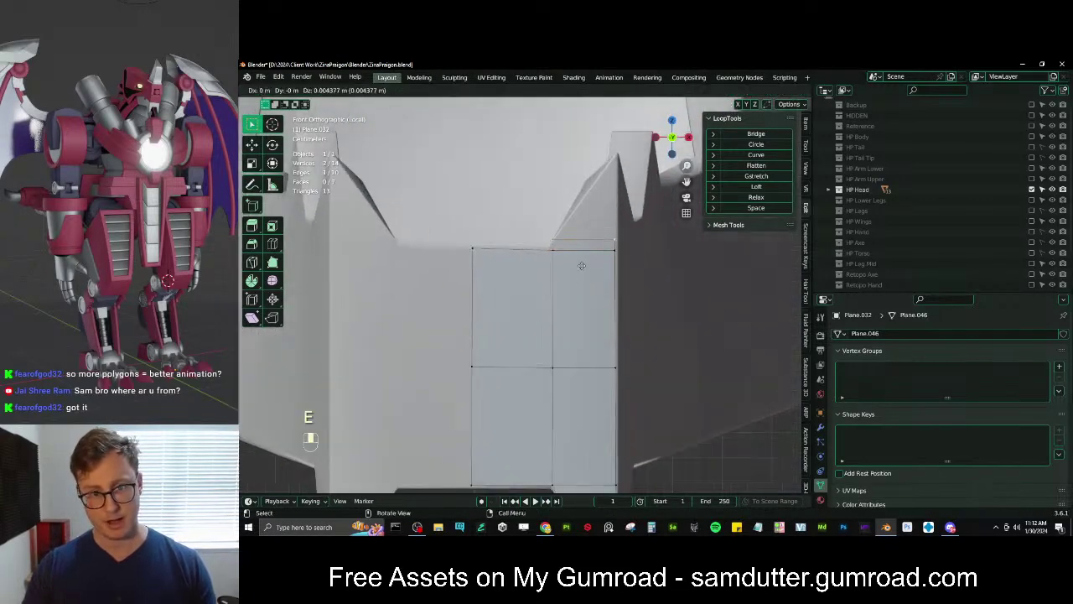
left_click(631, 234)
key("s")
left_click(627, 234)
key("g")
left_click(619, 232)
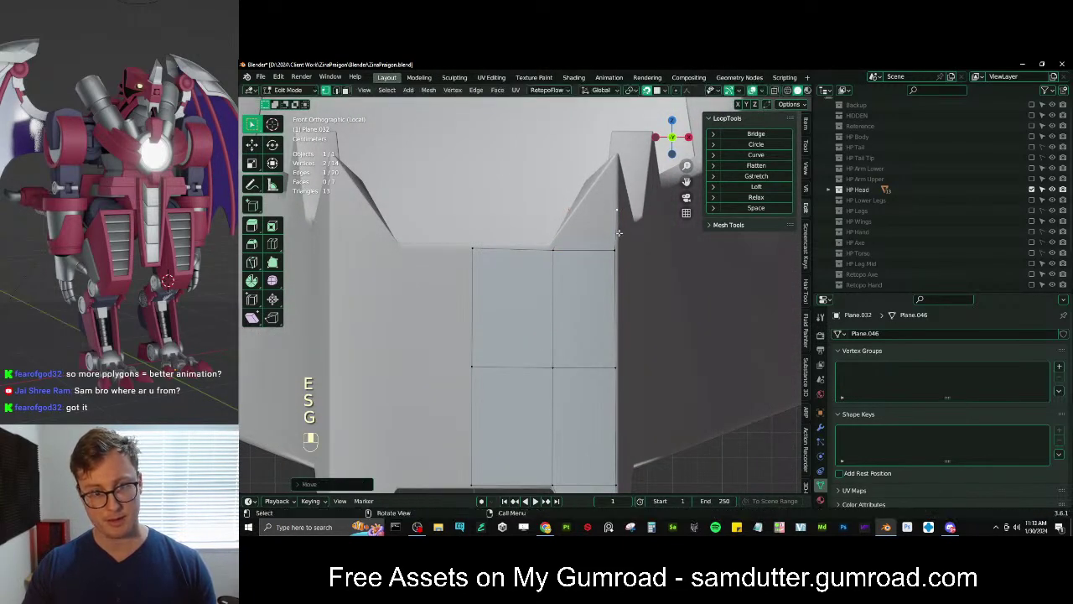
Move the upper spike's inner vertex and the inner vertex at its base onto the spike's outline
left_click(568, 209)
key("g")
left_click(579, 204)
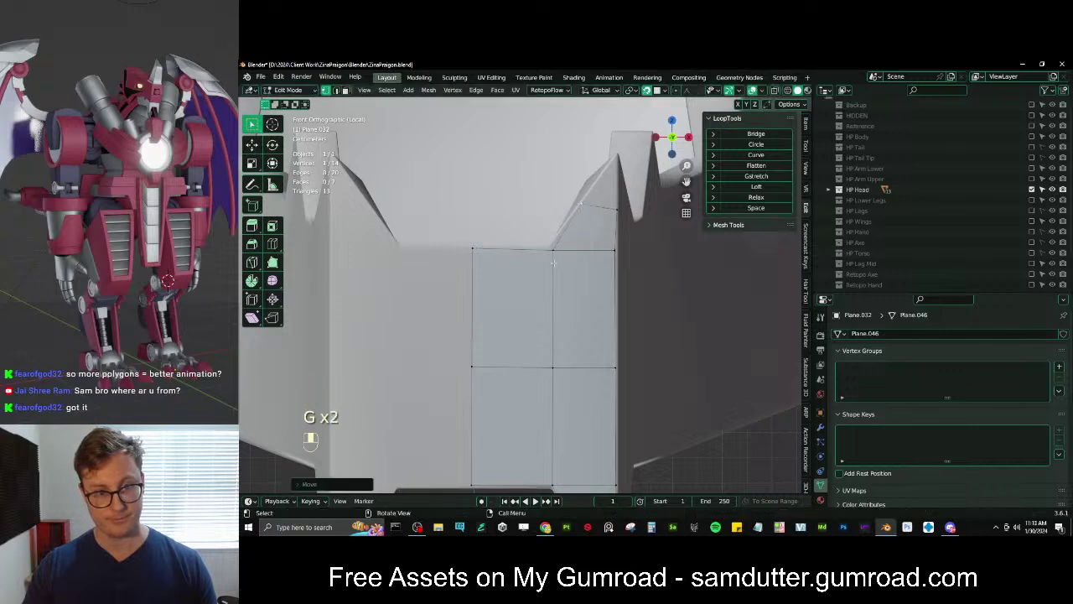
left_click(553, 259)
key("g")
left_click(550, 255)
Flatten the front panel's upper edge row to a Z scale of 0 and adjust its height along Z
left_click(486, 253)
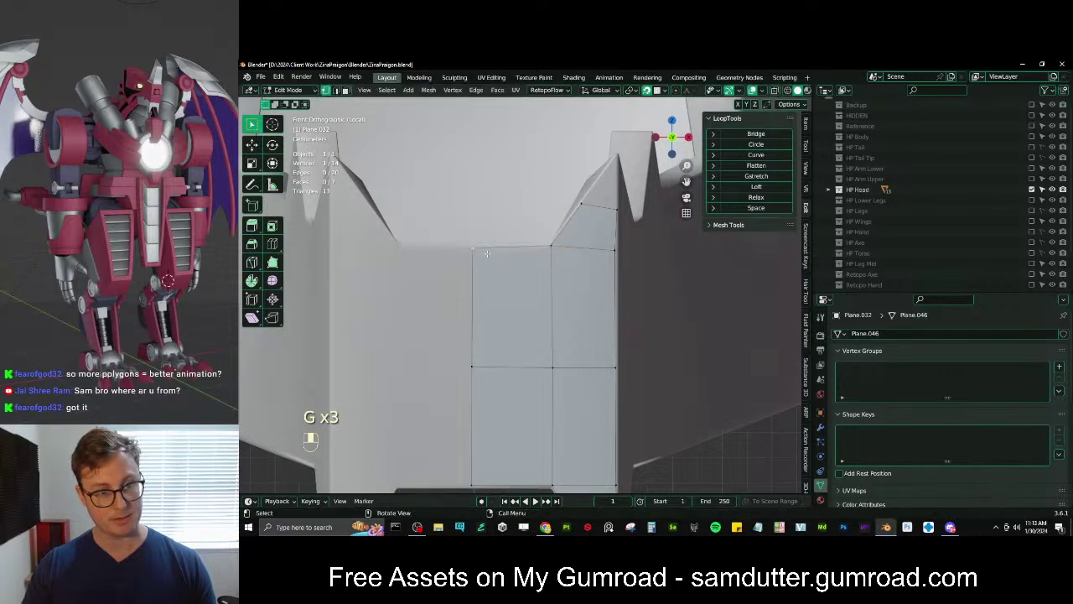
left_click(607, 251, "ctrl")
key("s")
key("z")
key("0")
left_click(609, 260)
key("g")
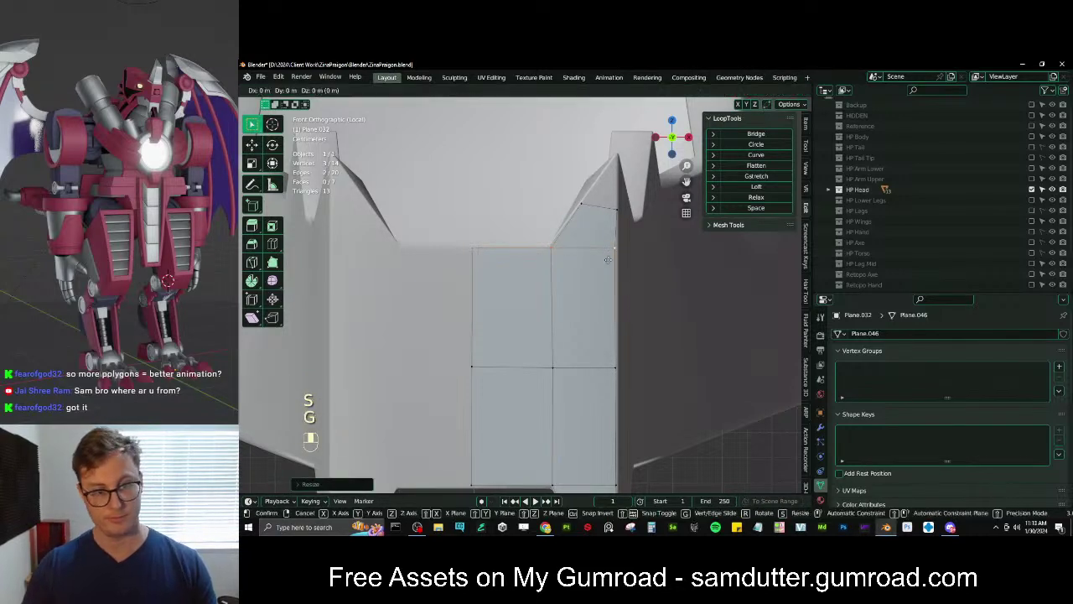
key("z")
left_click(609, 257, "shift")
Straighten the outer vertical edge from the upper spike to the lower tip with an X scale of 0
left_click(618, 213)
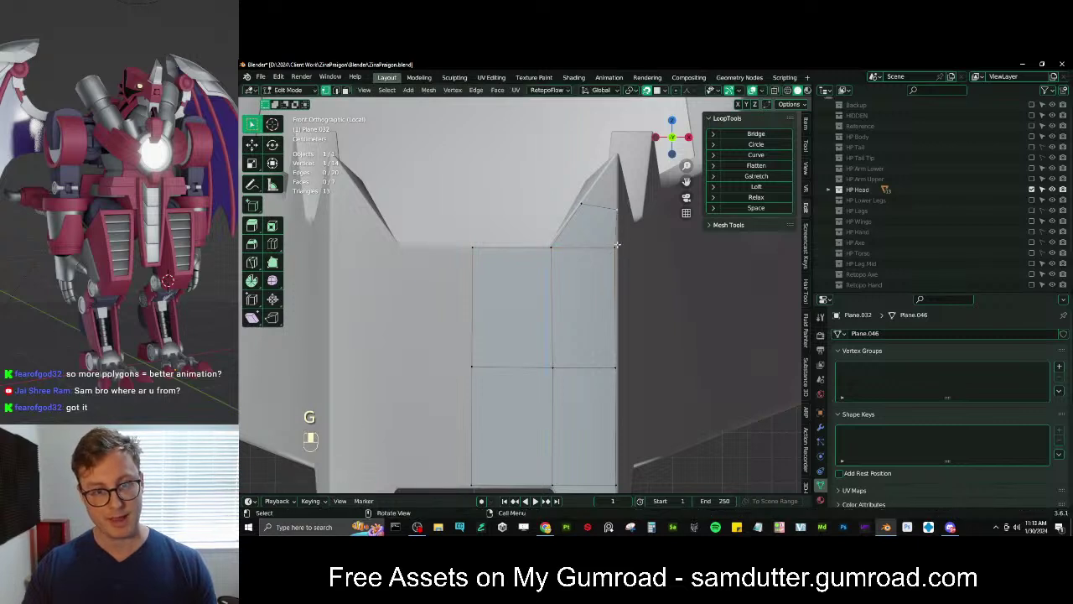
scroll(614, 260, "down", 2)
middle_click_drag(604, 319, 548, 249, "shift")
left_click(553, 450, "ctrl")
key("s")
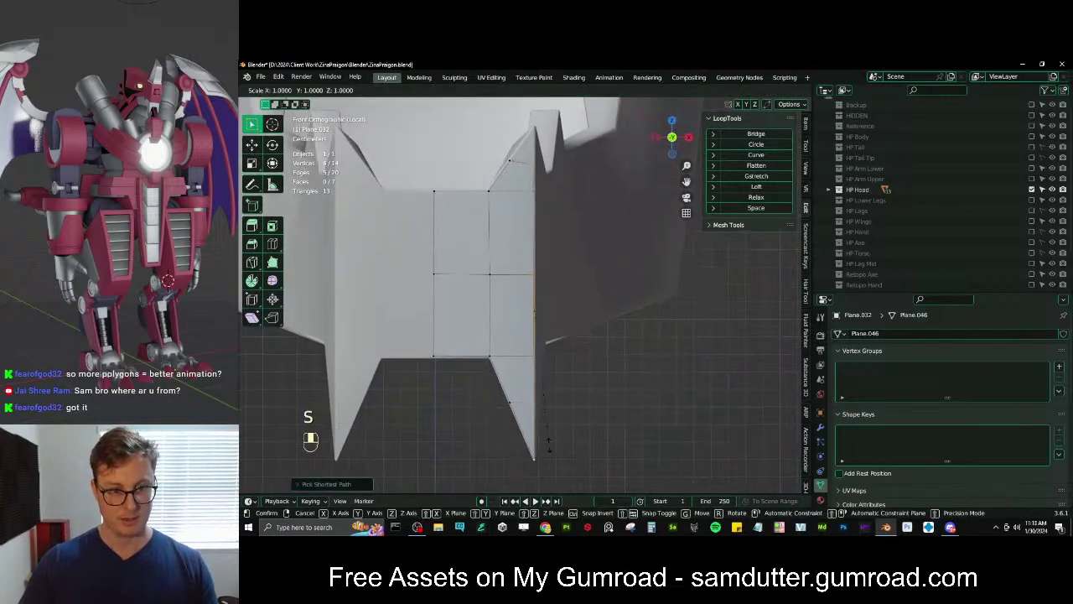
key("x")
key("0")
left_click(548, 444)
Flatten the upper spike's cross edge horizontally and slide its inner vertex along X onto the spike's outline
scroll(531, 285, "up", 2)
middle_click_drag(528, 266, 549, 337, "shift")
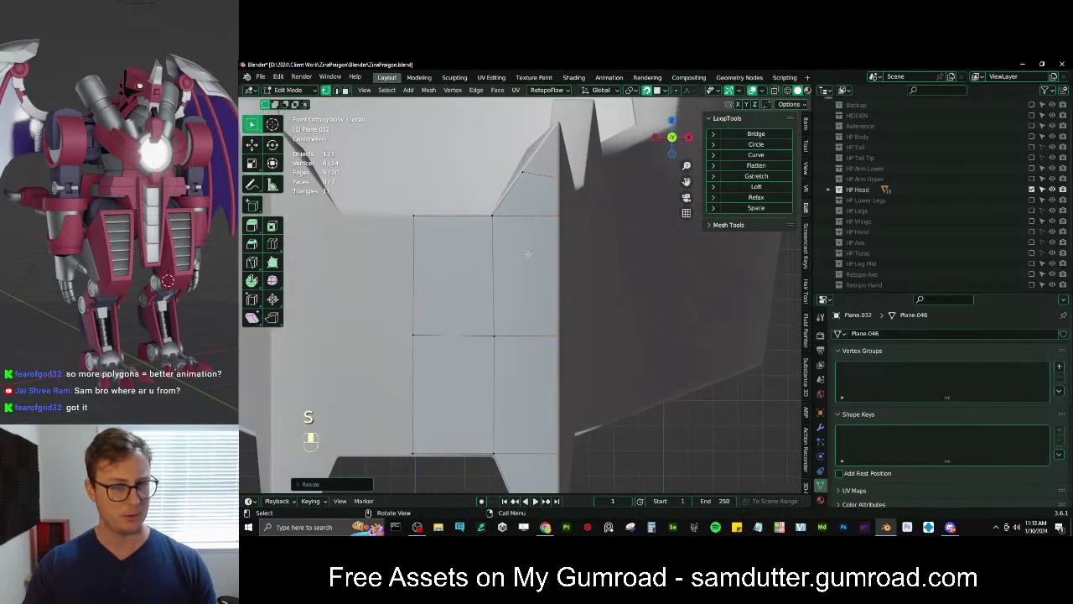
key("s")
left_click(557, 185)
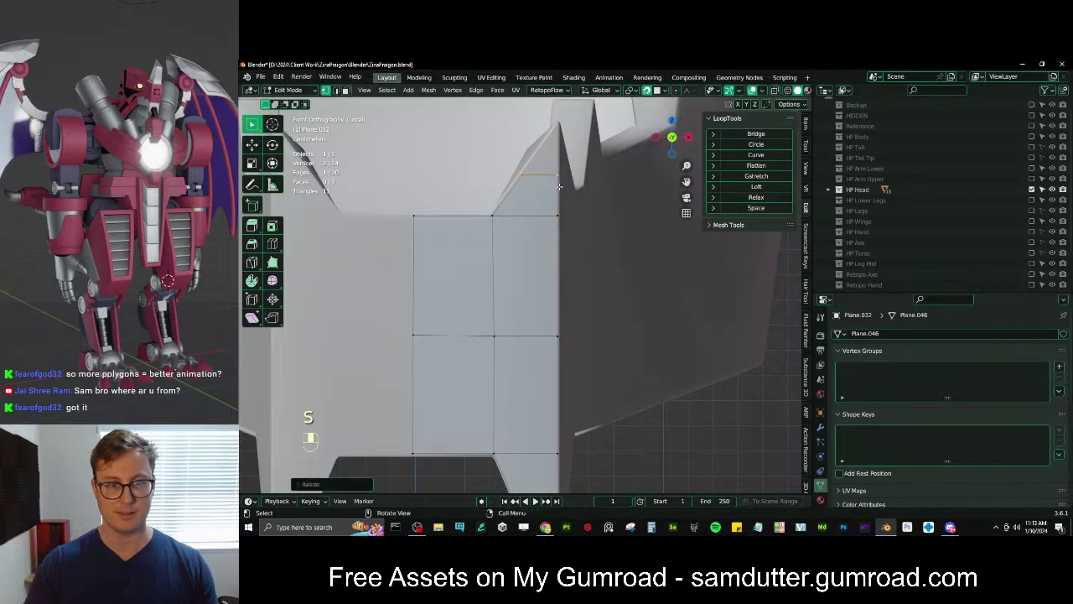
key("g")
key("x")
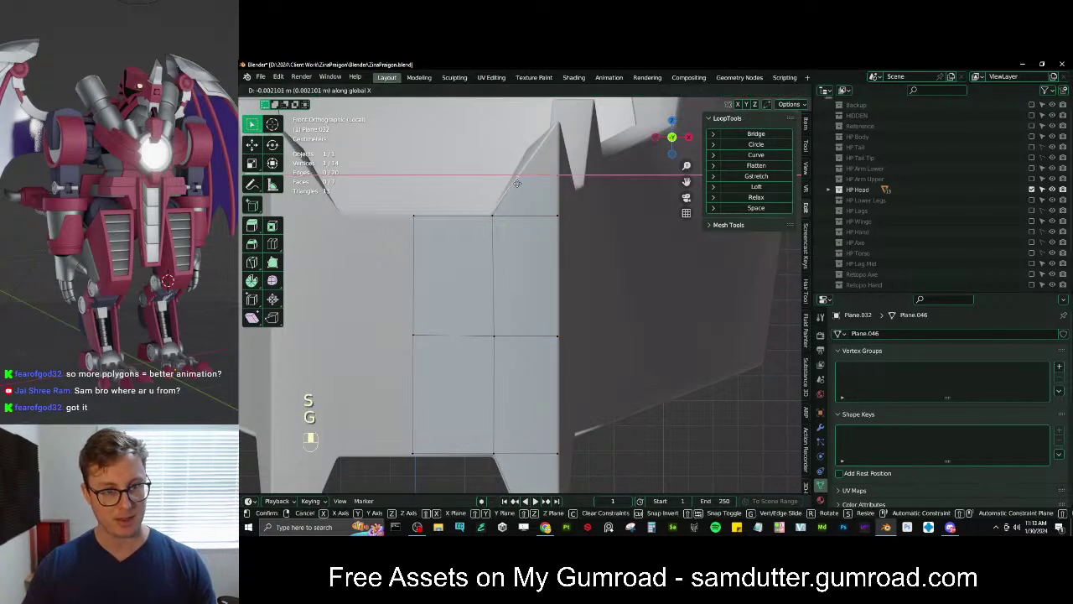
left_click(520, 184)
Extrude the upper spike's cross edge, merge the new vertices and move the merged vertex along Z to the tip
left_click(560, 178, "shift")
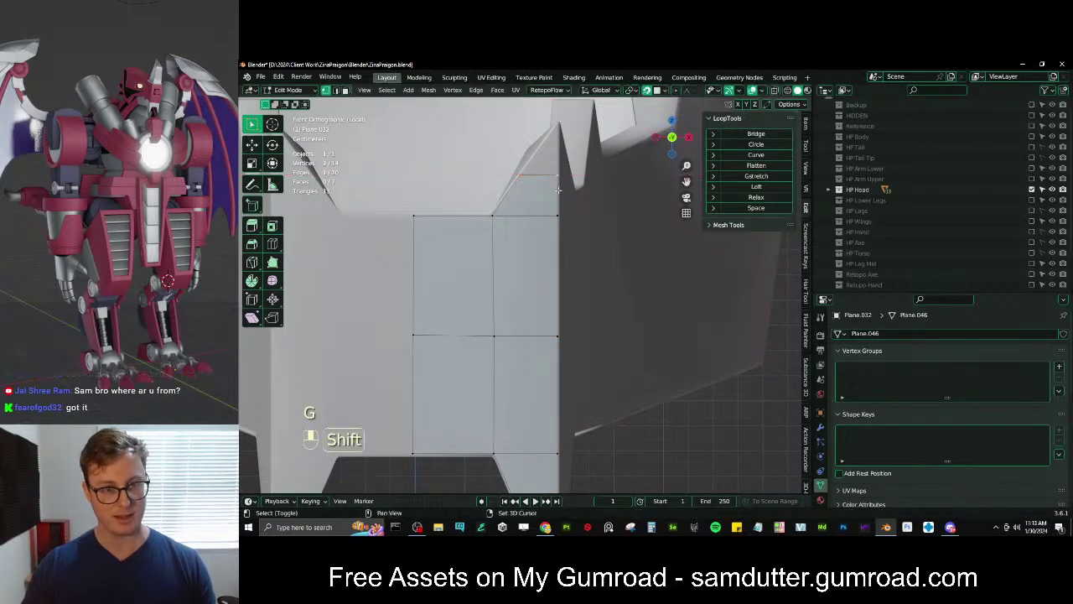
key("e")
left_click(565, 184)
key("m")
left_click(563, 181)
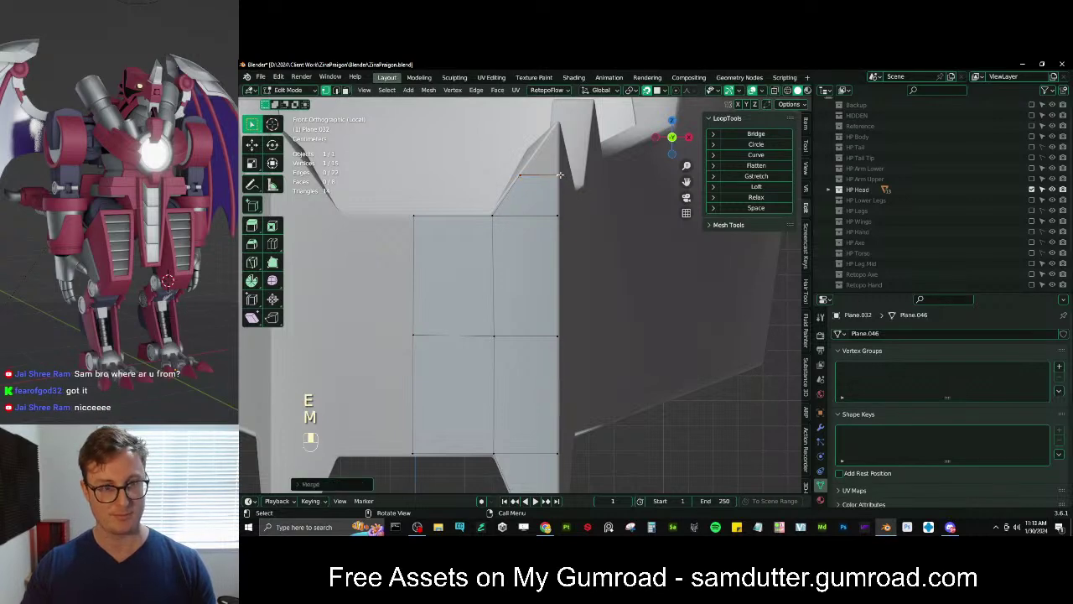
key("g")
key("z")
left_click(555, 110)
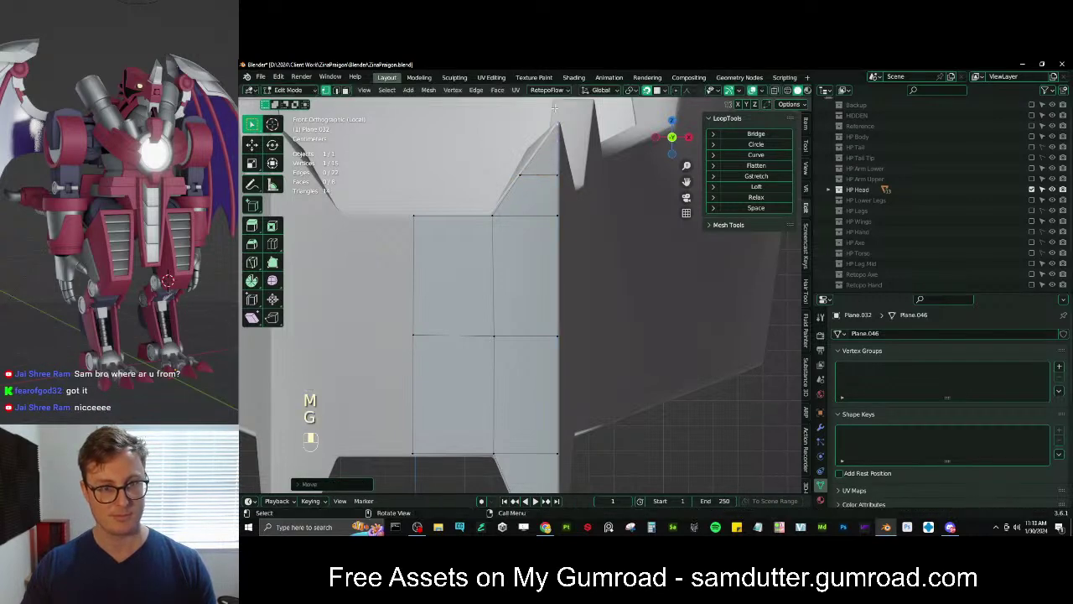
Extrude the front panel's outer edge, excluding the spikes, about 0.034 m backward along the head piece's side in the right view
middle_click_drag(555, 110, 539, 270)
left_click(534, 400)
middle_click_drag(533, 314, 522, 322)
left_click(500, 174, "ctrl")
middle_click_drag(501, 174, 532, 244)
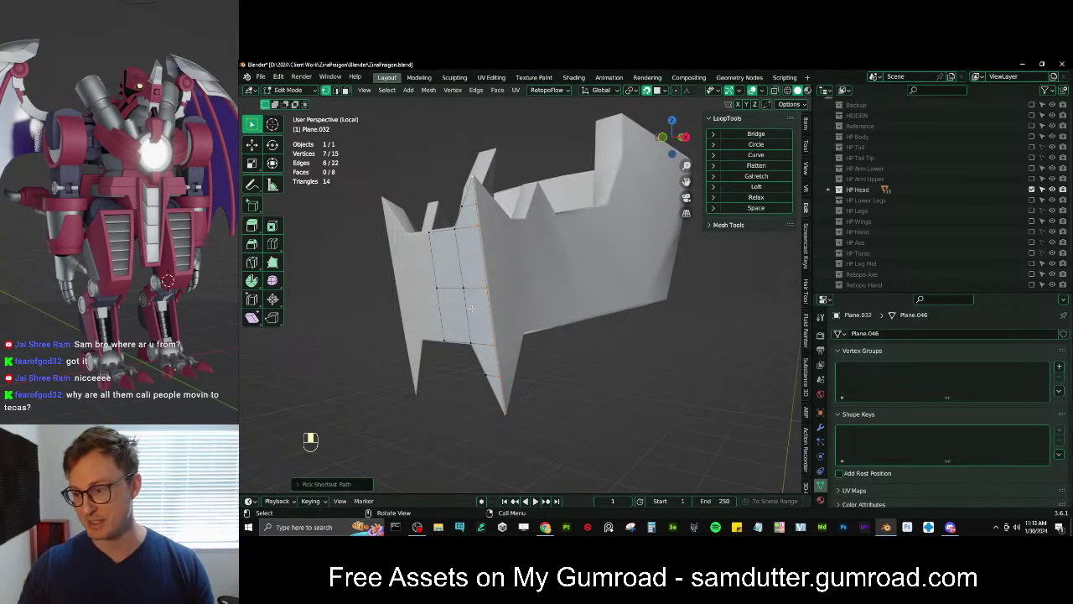
left_click(490, 226)
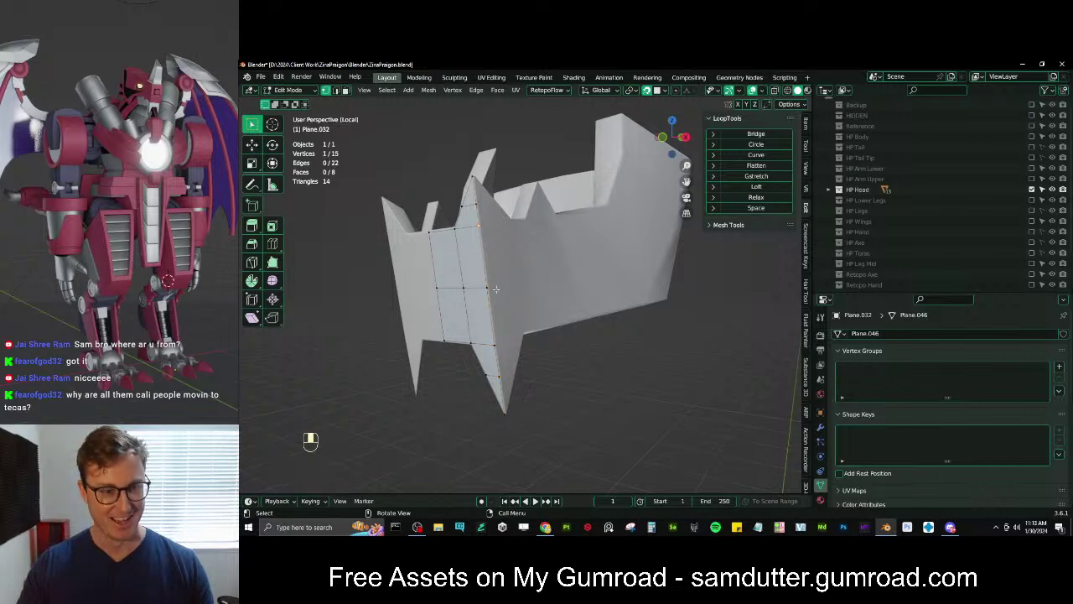
left_click(503, 344, "ctrl")
key("KP_3")
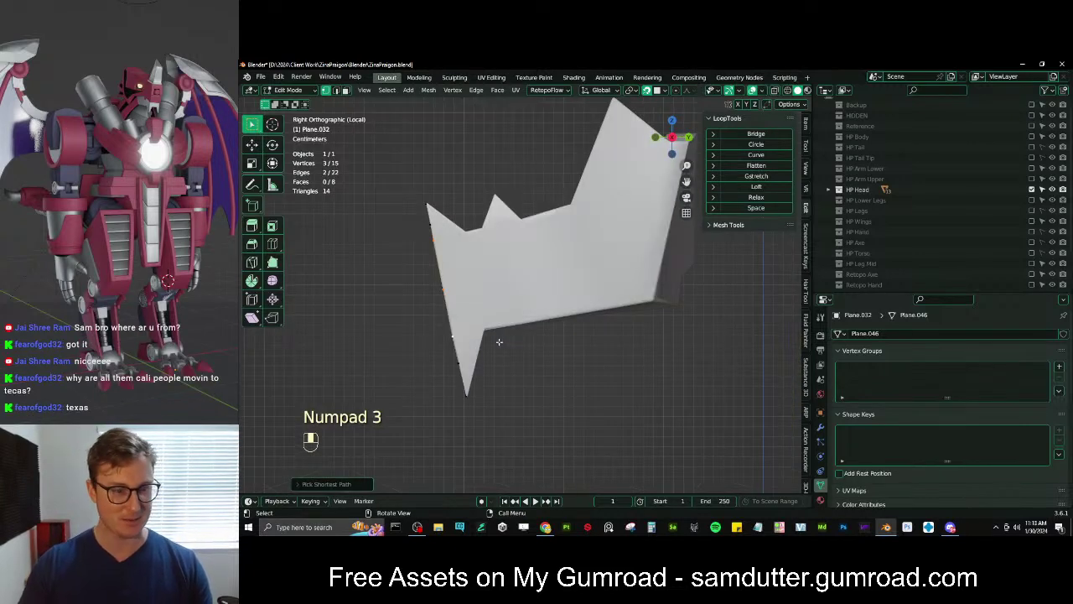
scroll(499, 342, "up", 2)
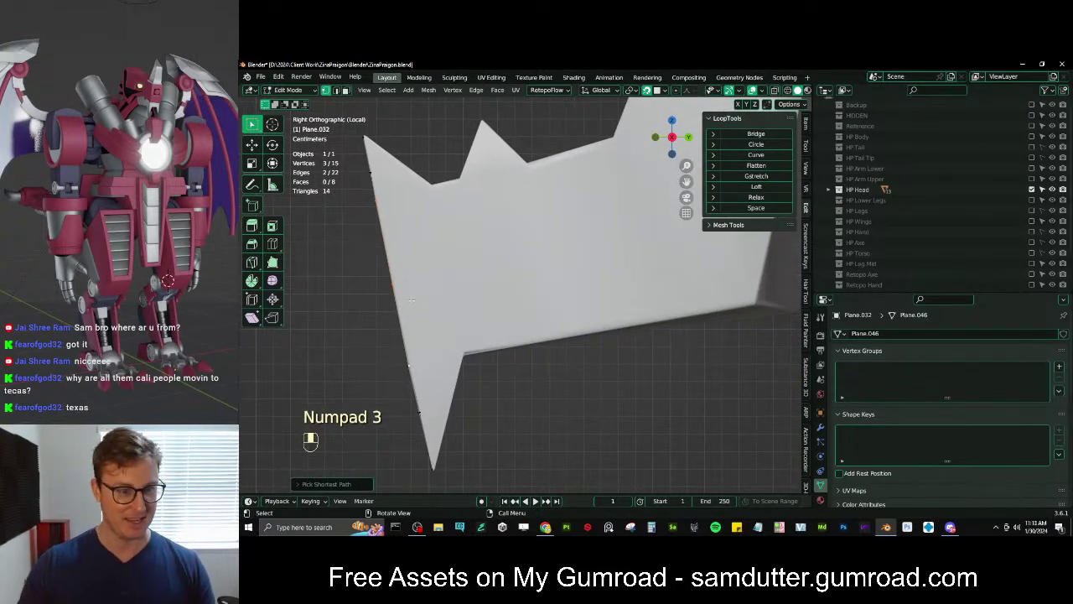
key("e")
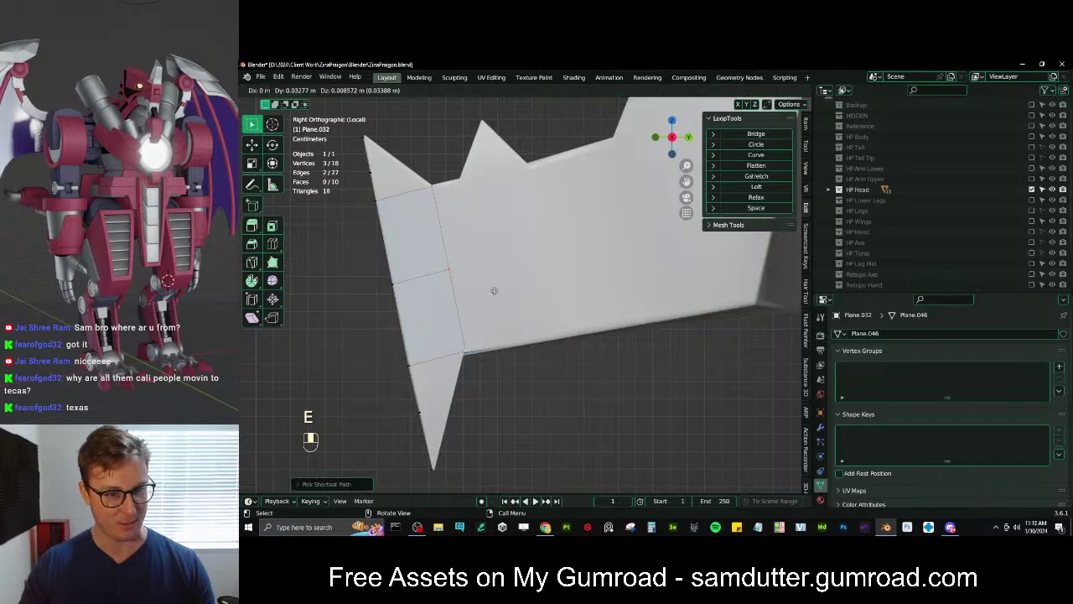
left_click(493, 291)
Extrude the side strip's upper rear vertex onto the upper spike's back edge and fill the spike's side with a quad and a triangle
middle_click_drag(493, 291, 509, 246)
left_click(471, 209)
middle_click_drag(474, 213, 537, 219)
scroll(541, 210, "up", 3)
middle_click_drag(578, 180, 541, 233, "shift")
key("e")
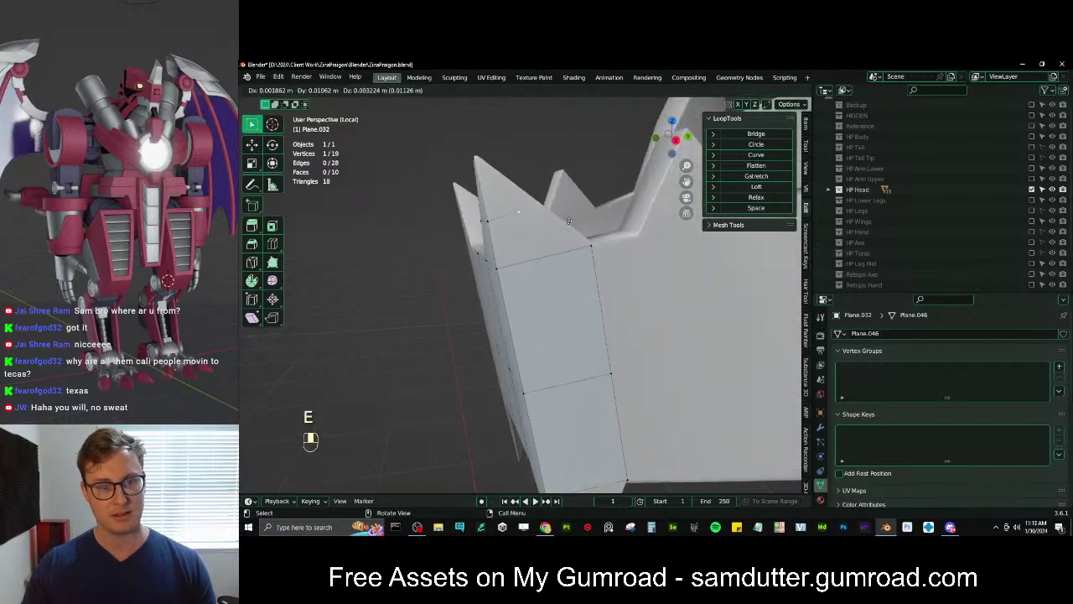
left_click(590, 214)
left_click(523, 211, "ctrl")
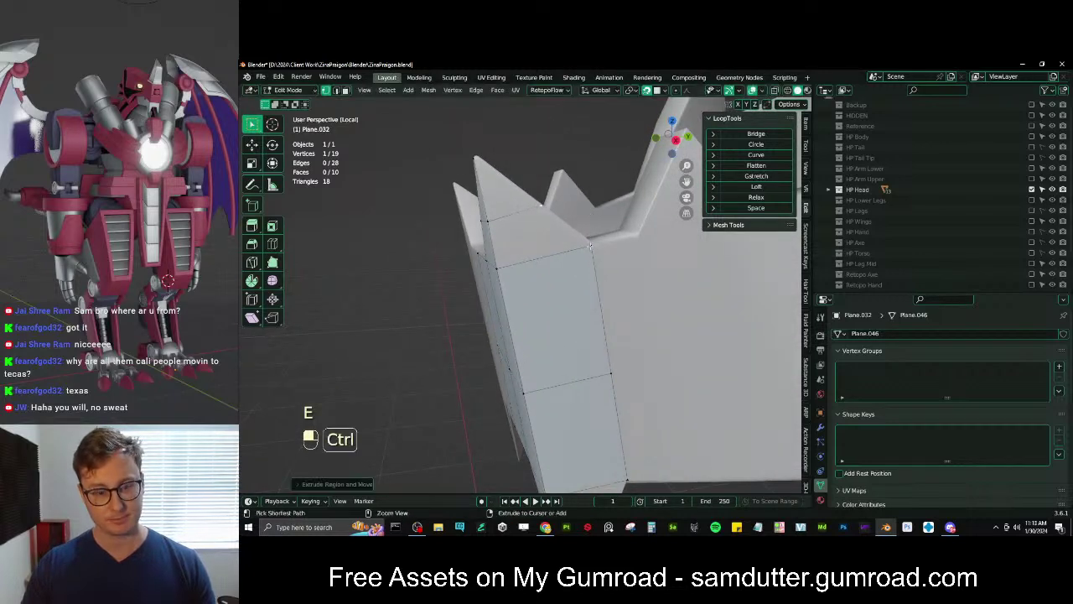
key("f")
left_click(500, 188, "ctrl")
key("f")
middle_click_drag(501, 188, 514, 192)
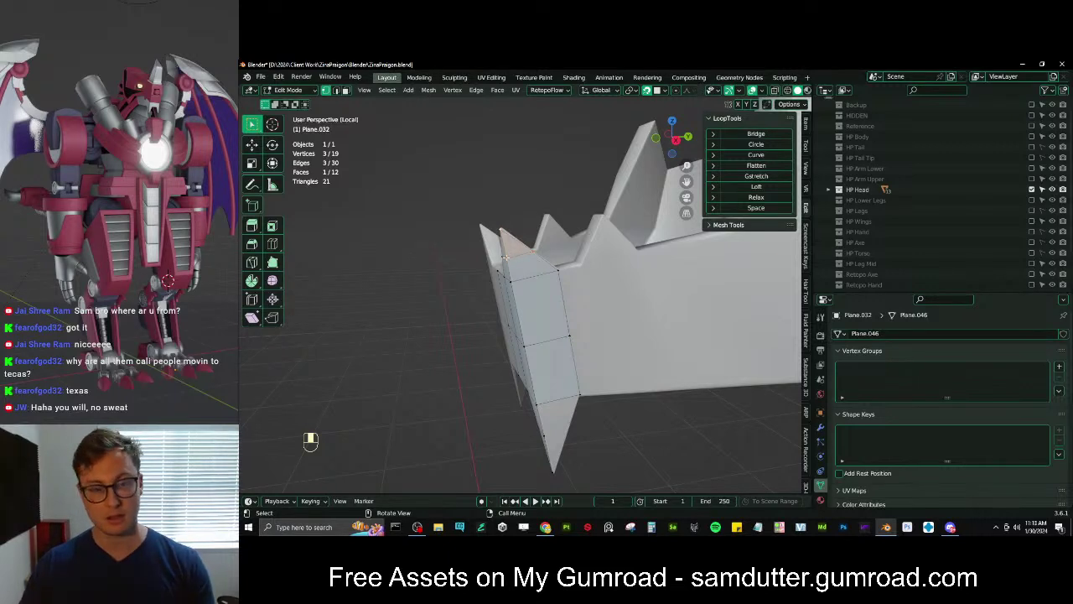
Try relaxing the corner edge path between the upper and lower spike tips with LoopTools, and undo it
middle_click_drag(520, 263, 554, 234)
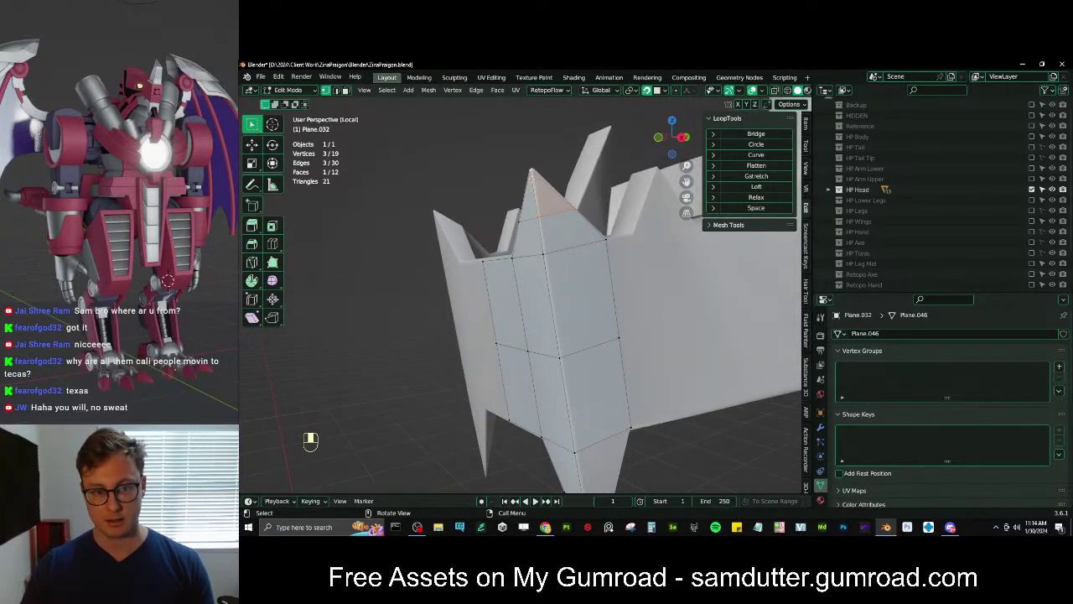
left_click(531, 176)
scroll(537, 188, "down", 3)
middle_click_drag(557, 297, 543, 249, "shift")
scroll(543, 260, "up", 1)
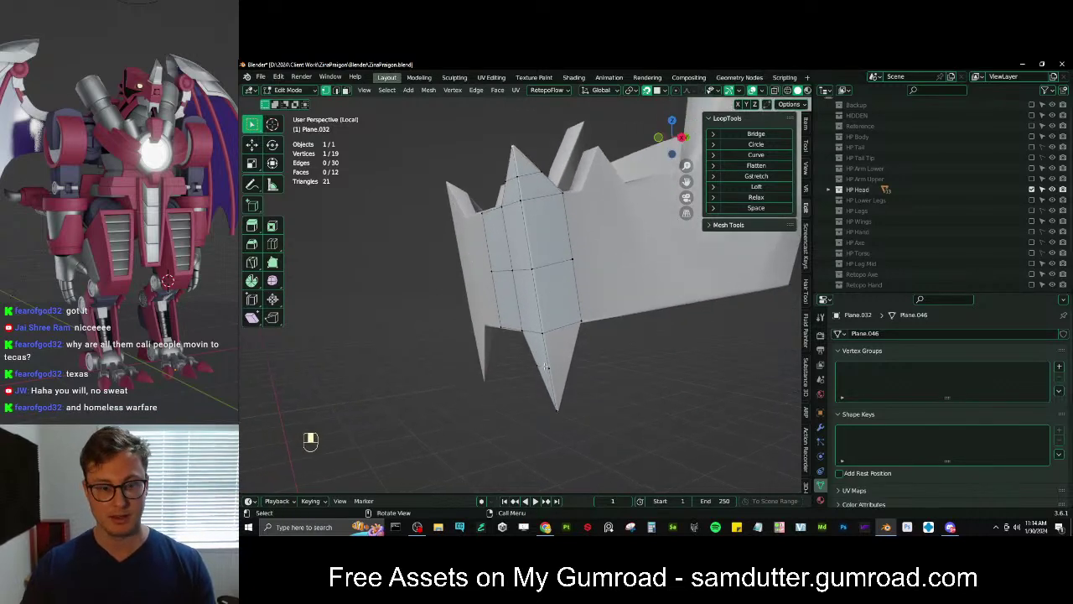
left_click(557, 408, "ctrl")
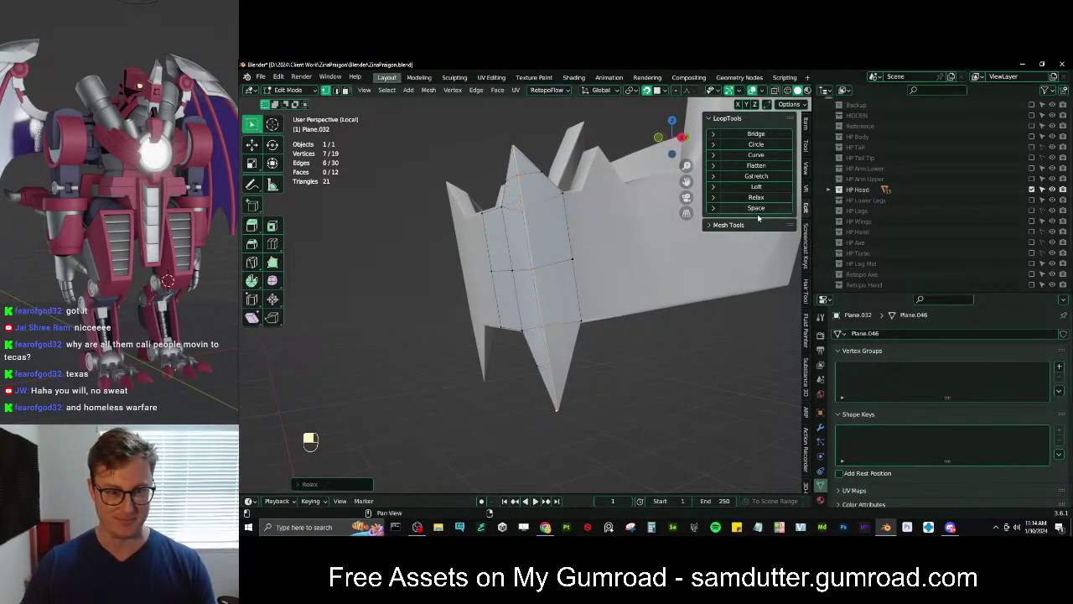
key("ctrl+z")
Extrude the side strip's lower rear vertex down the lower spike and fill the spike's side with a quad and a triangle
middle_click_drag(637, 268, 593, 322)
key("e")
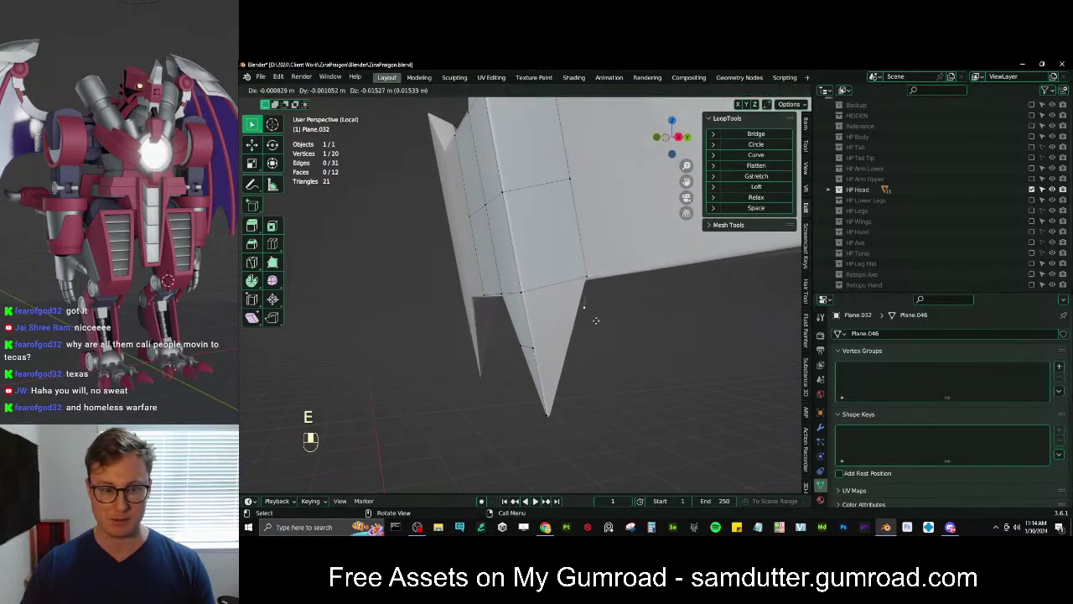
left_click(581, 354)
left_click(534, 347, "ctrl")
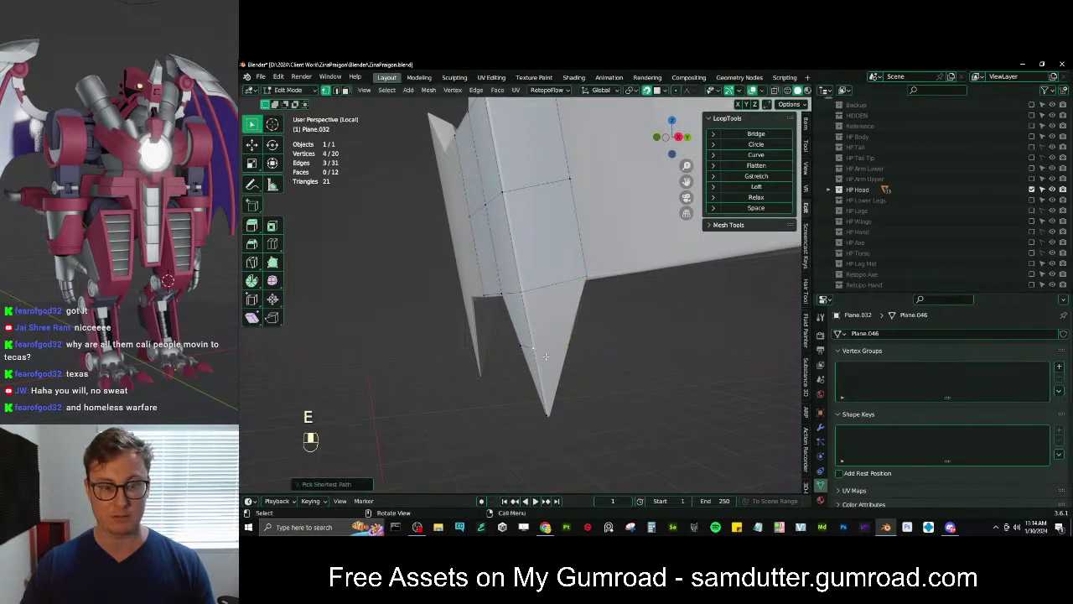
key("f")
left_click(564, 346)
left_click(547, 406, "ctrl")
key("f")
middle_click_drag(558, 364, 536, 387)
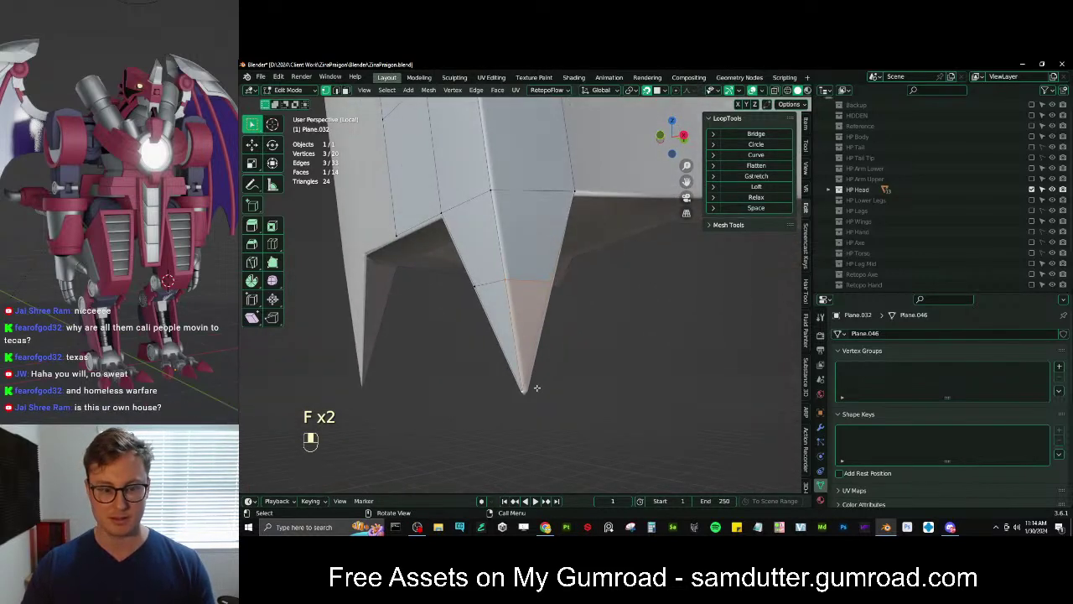
Snap the lower spike's tip vertex and the corner and inner vertices of its cross edge onto the head piece
key("g")
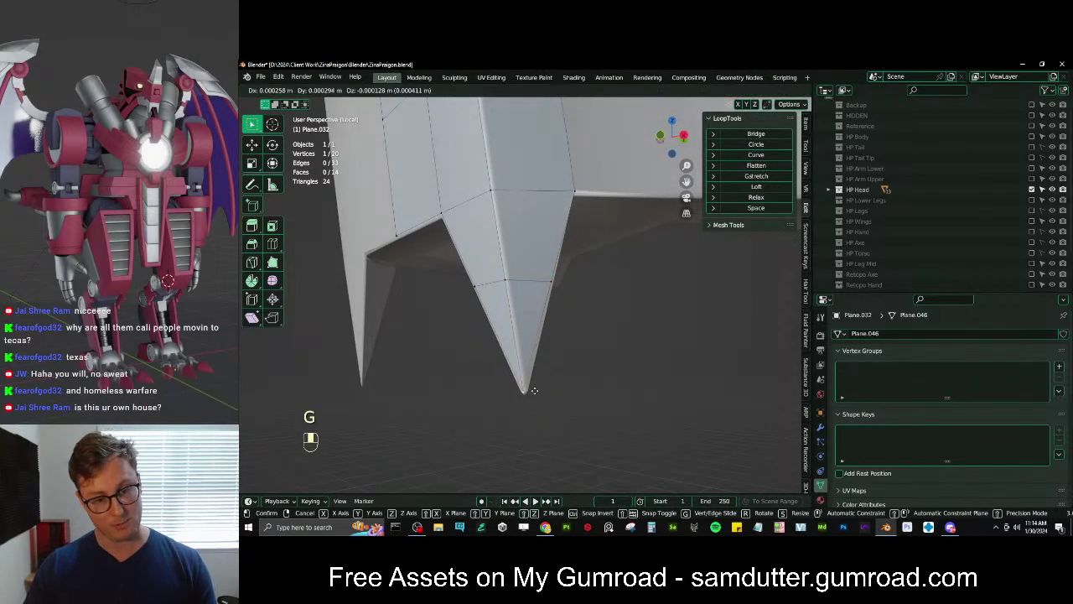
left_click(536, 393)
left_click(513, 281)
key("g")
left_click(516, 282)
middle_click_drag(517, 282, 555, 307)
left_click(485, 312)
key("g")
left_click(486, 312)
Extrude the side strip's rear edge path backward twice, first to the second upper spike's front base and then to its rear base
scroll(537, 296, "down", 3)
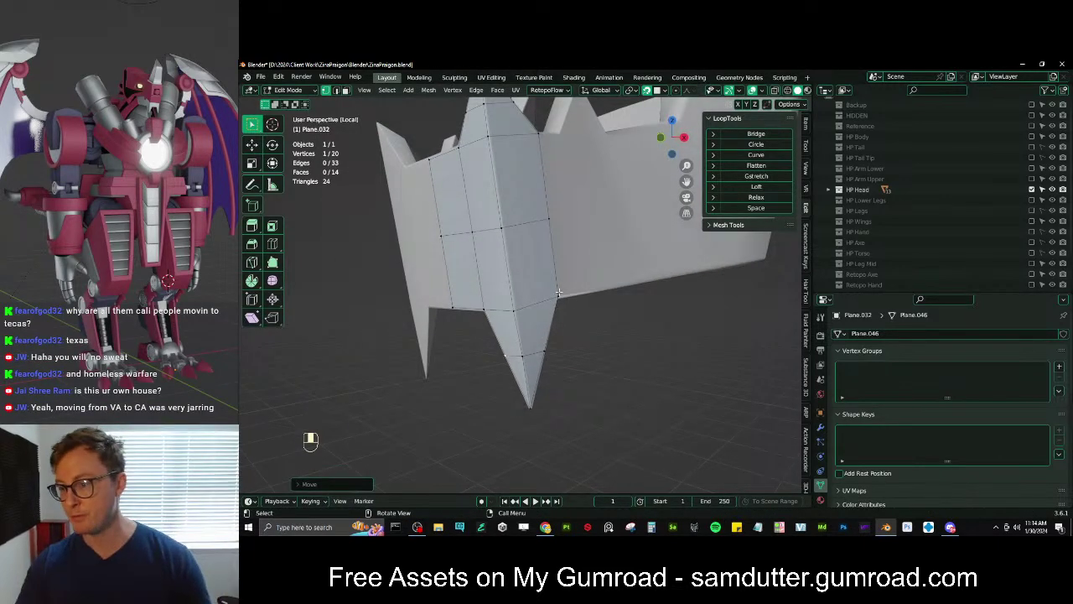
key("KP_3")
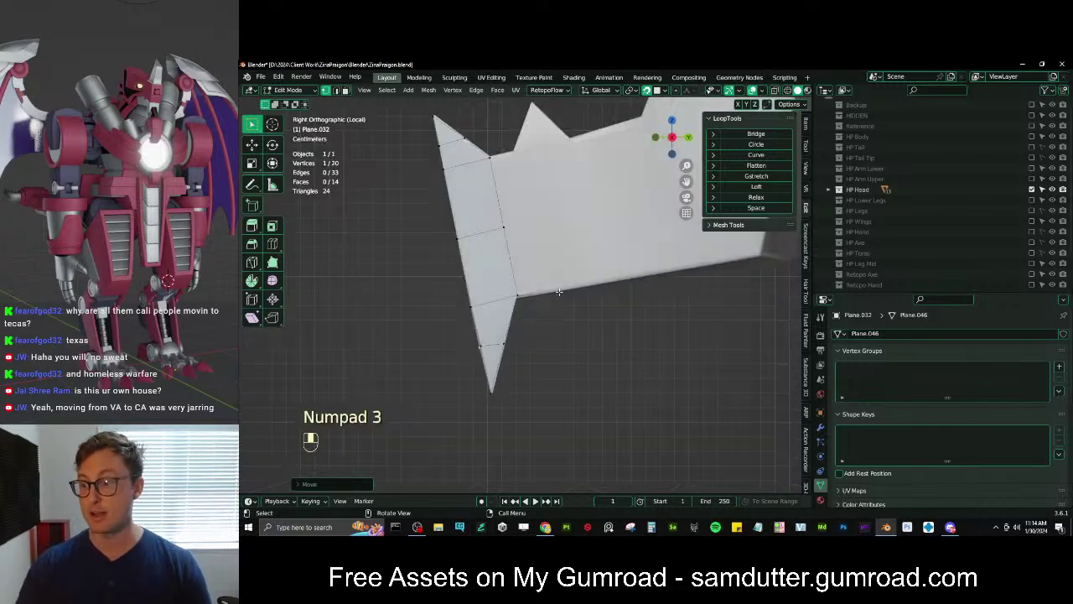
middle_click_drag(525, 319, 513, 270, "shift")
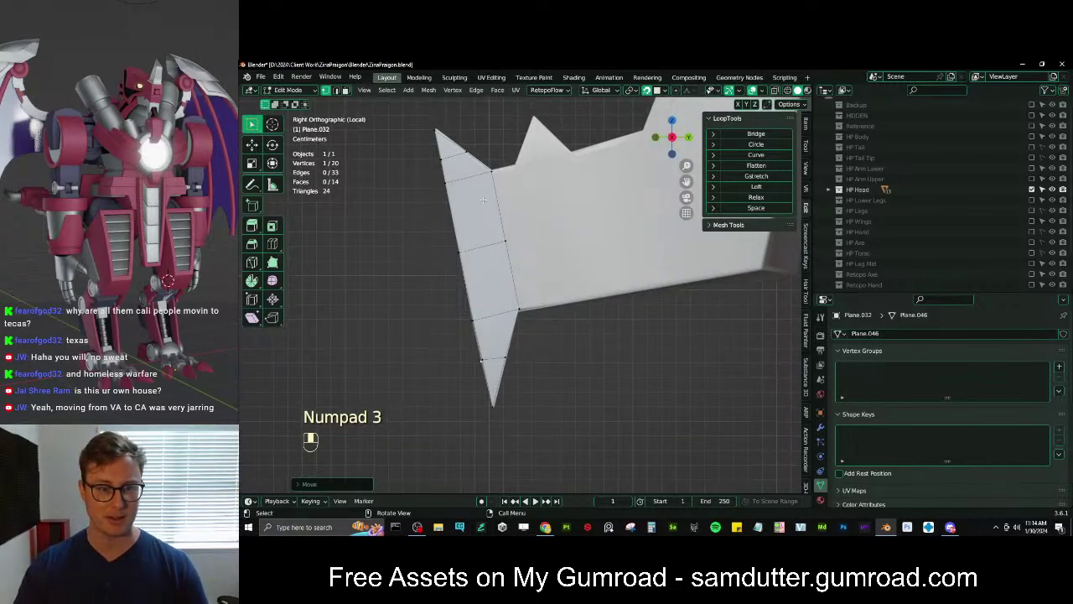
left_click(520, 309, "ctrl")
key("e")
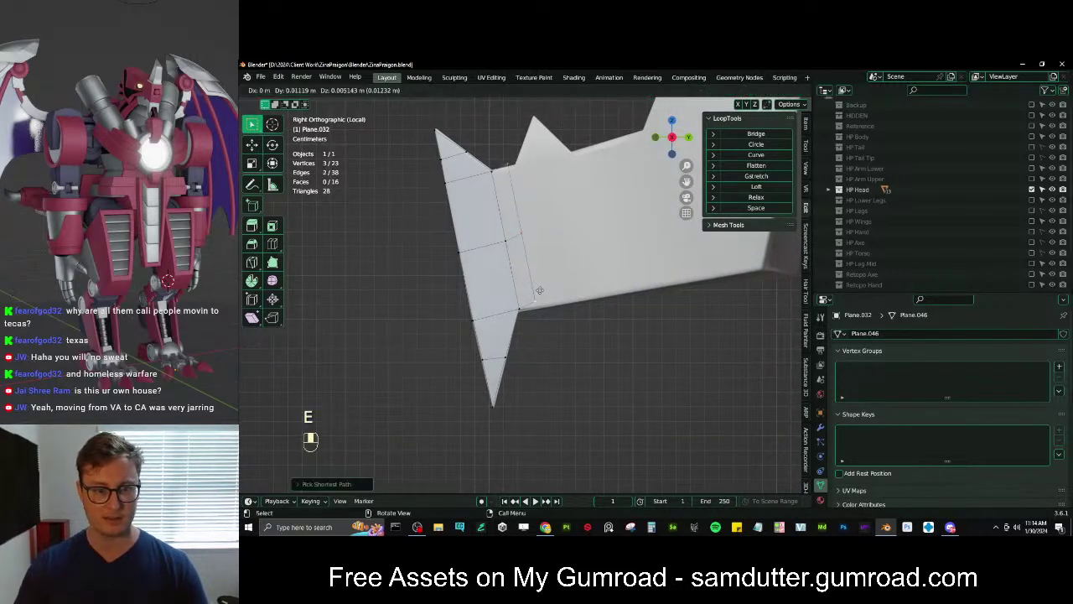
left_click(564, 284)
key("e")
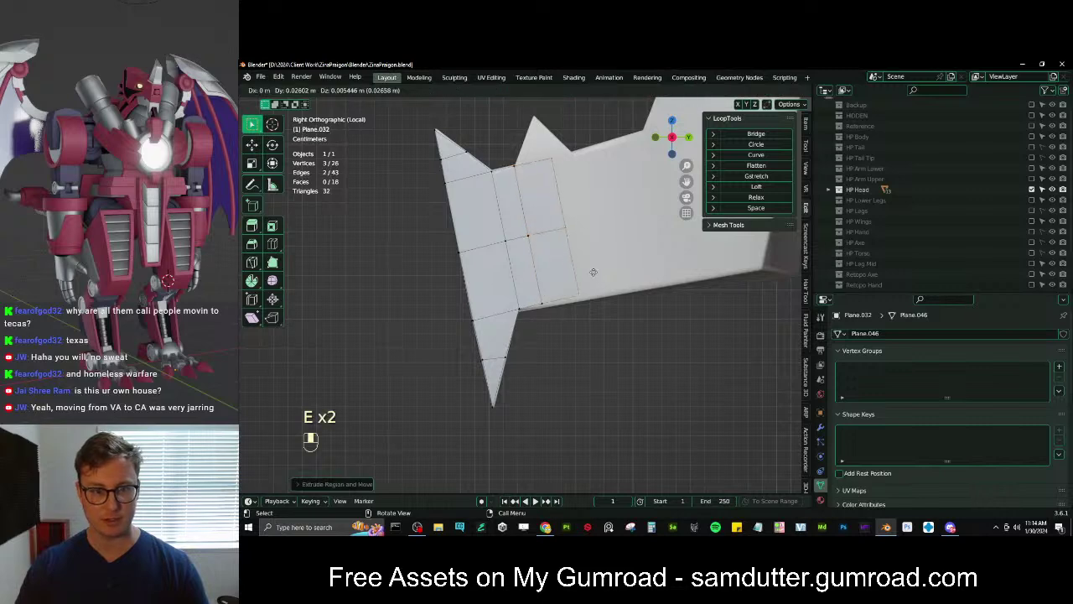
left_click(614, 266)
Scale and move the newest edge path so it spans the side panel's height behind the second upper spike
middle_click_drag(615, 266, 603, 277, "shift")
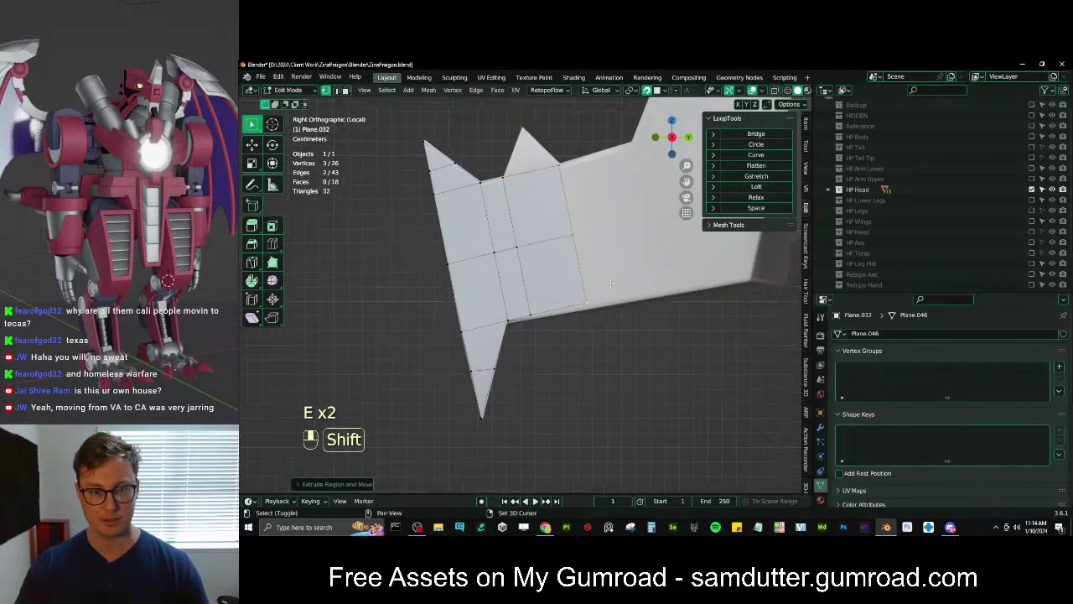
key("s")
left_click(634, 262)
key("g")
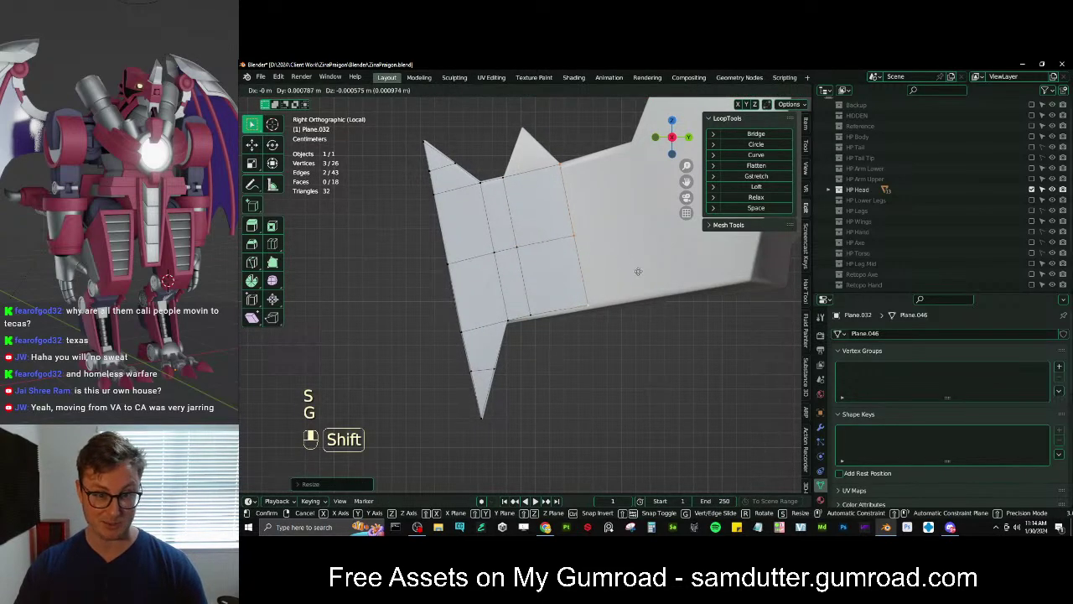
left_click(638, 271)
Extrude the edge path backward to the rear fin's front base, scaling and moving it to fit the panel's height
middle_click_drag(635, 270, 559, 297, "shift")
key("e")
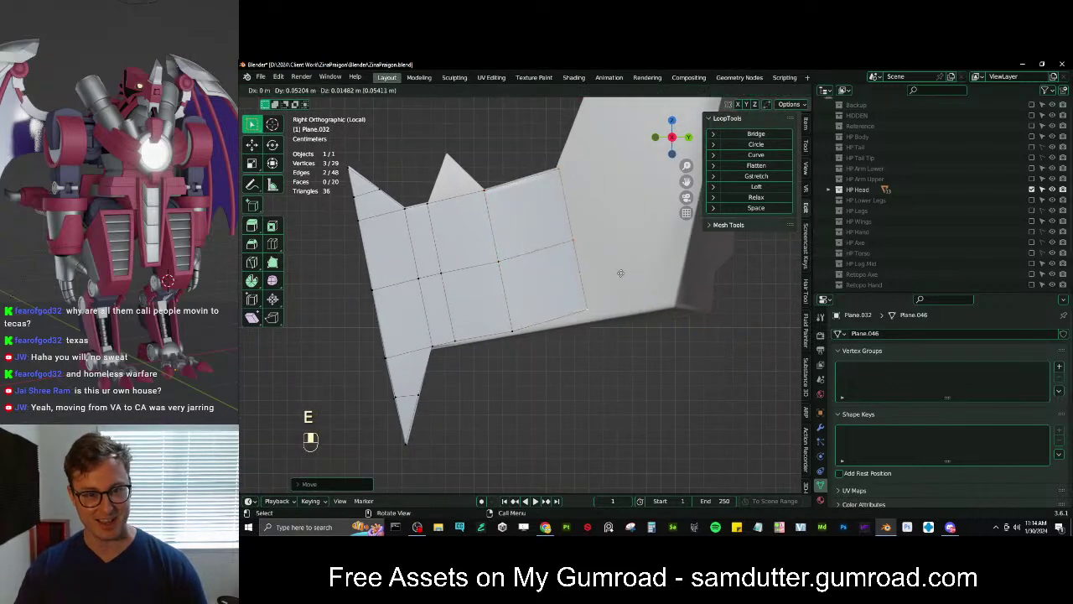
key("s")
key("g")
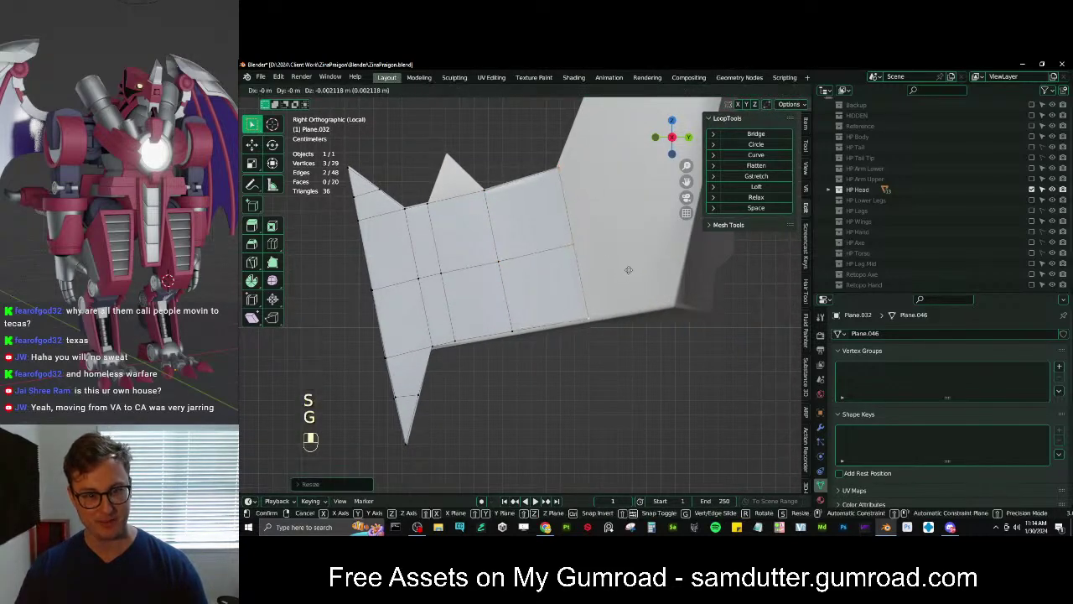
left_click(627, 270)
Extrude the edge path again, rotating, moving and scaling it into a diagonal ending at the panel's lower rear corner
middle_click_drag(627, 270, 555, 302, "shift")
key("e")
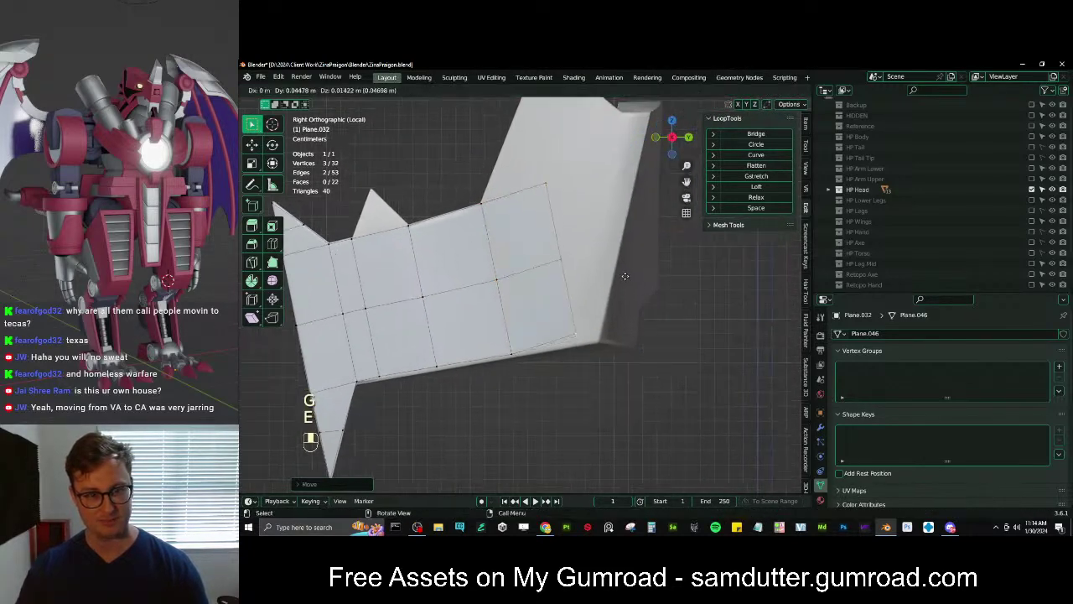
key("r")
key("g")
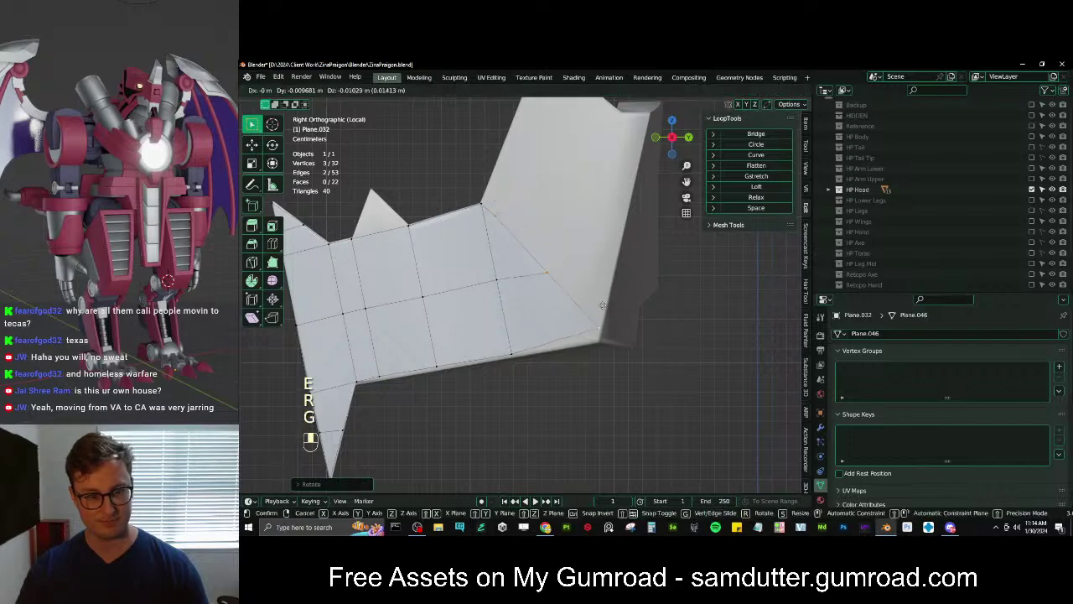
key("s")
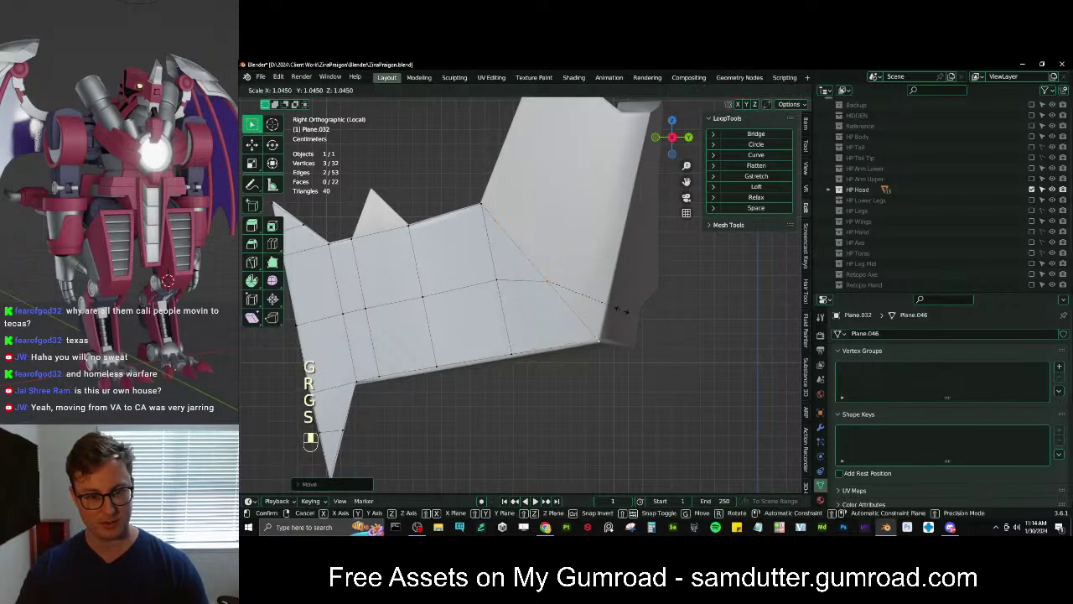
left_click(622, 312)
Reposition the diagonal edge path's upper vertex beside the fin's front base and shift its middle vertex to even out the quads
left_click(495, 222)
key("g")
left_click(494, 196)
left_click(480, 208)
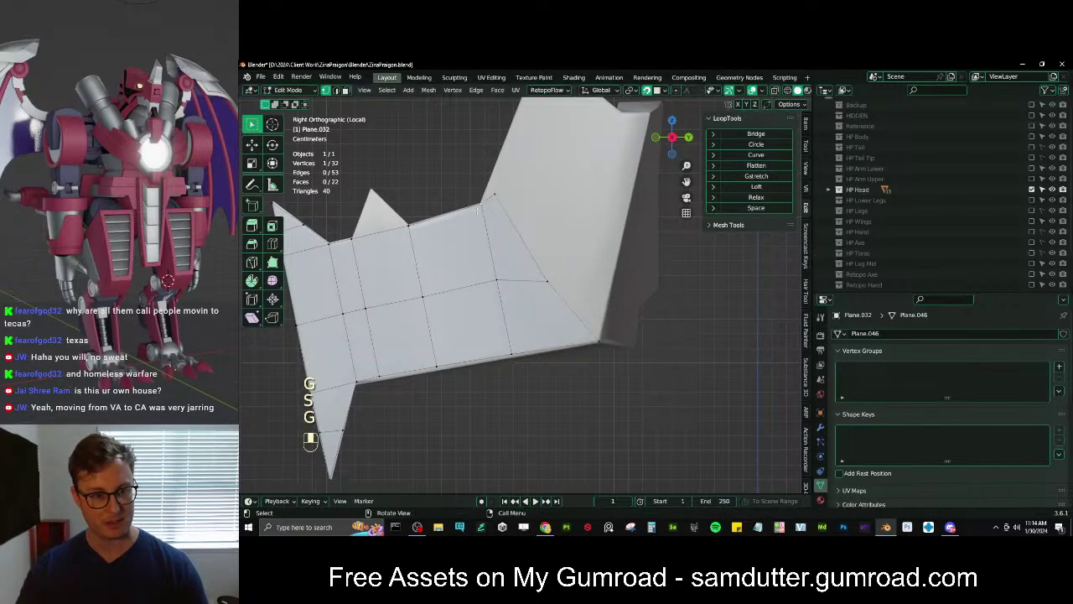
key("g")
key("ctrl+z")
key("g")
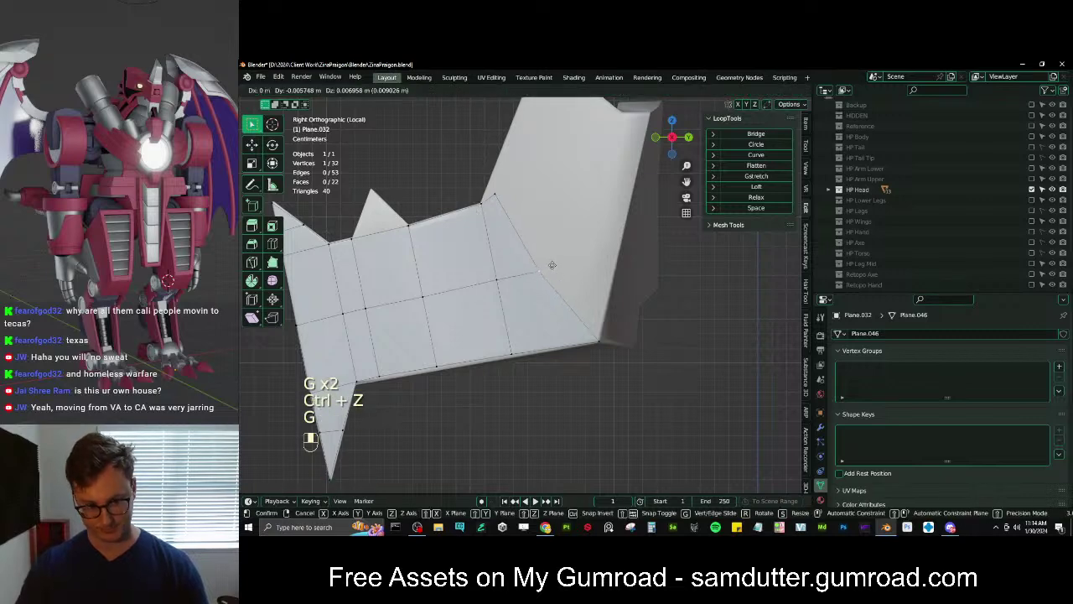
left_click(551, 265)
key("g")
left_click(577, 298)
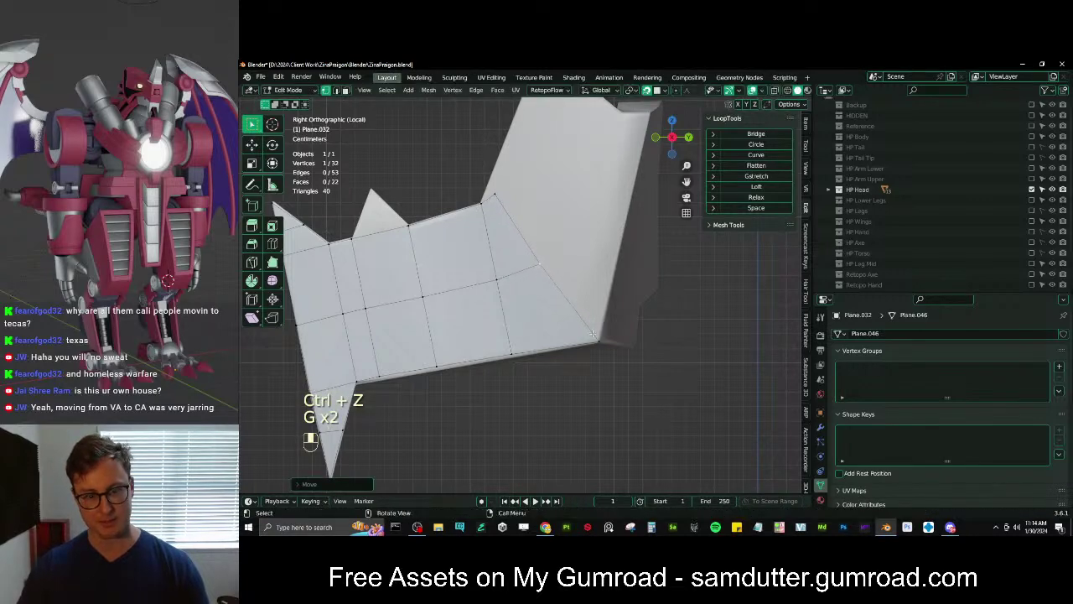
Move the diagonal edge path's upper vertex onto the rear fin's front edge, just above the inner corner
left_click(598, 340)
left_click(498, 197, "ctrl")
middle_click_drag(503, 200, 498, 243, "shift")
left_click(496, 244)
key("g")
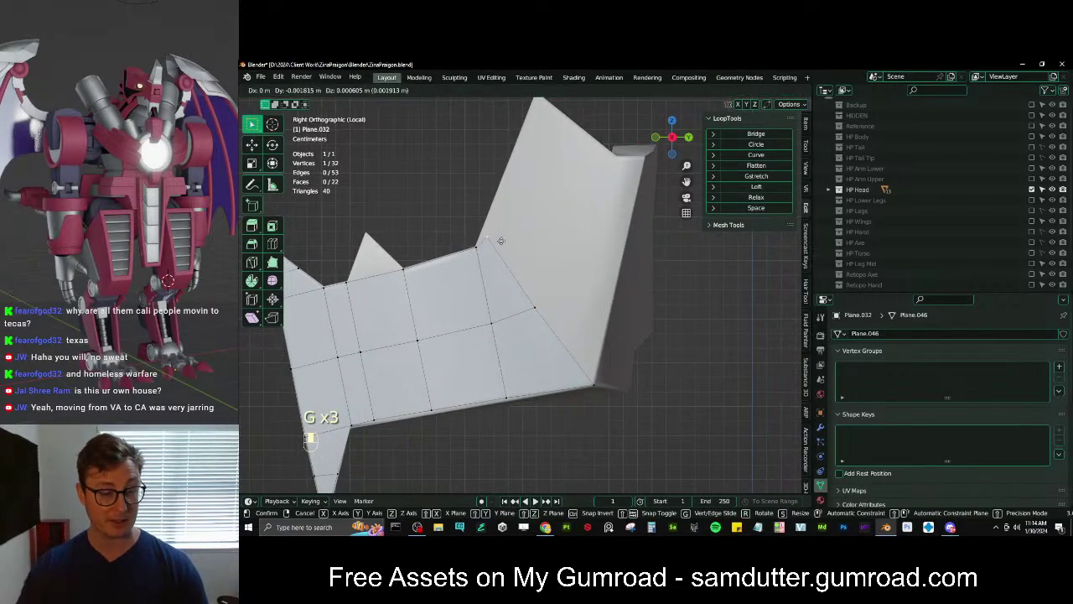
left_click(497, 238)
Extrude the diagonal edge path up the rear fin, then scale, move and rotate it to follow the fin's slope
left_click(594, 385, "ctrl")
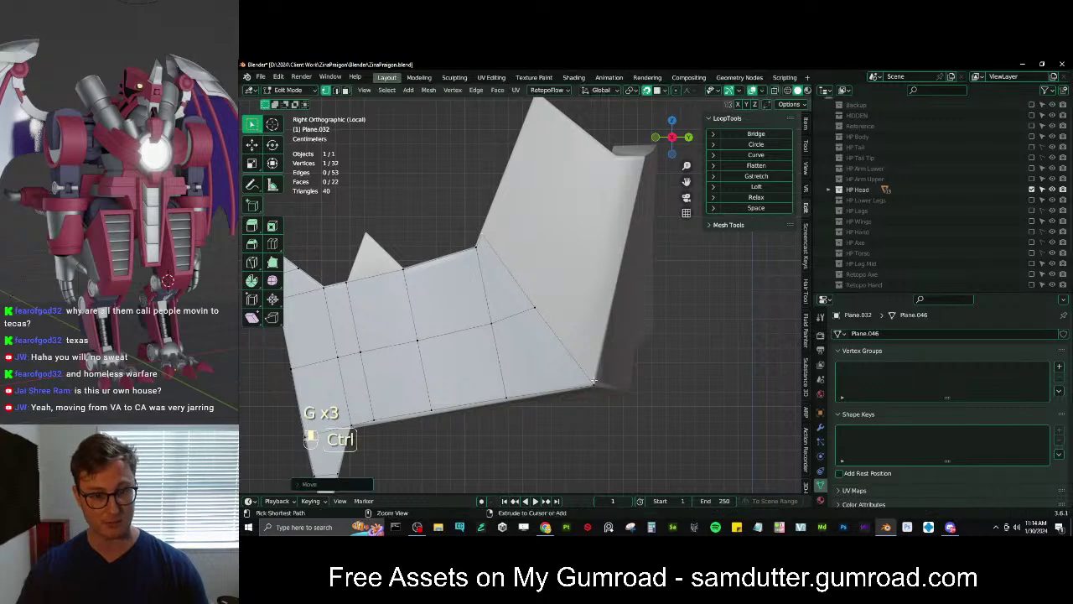
left_click(757, 176)
key("e")
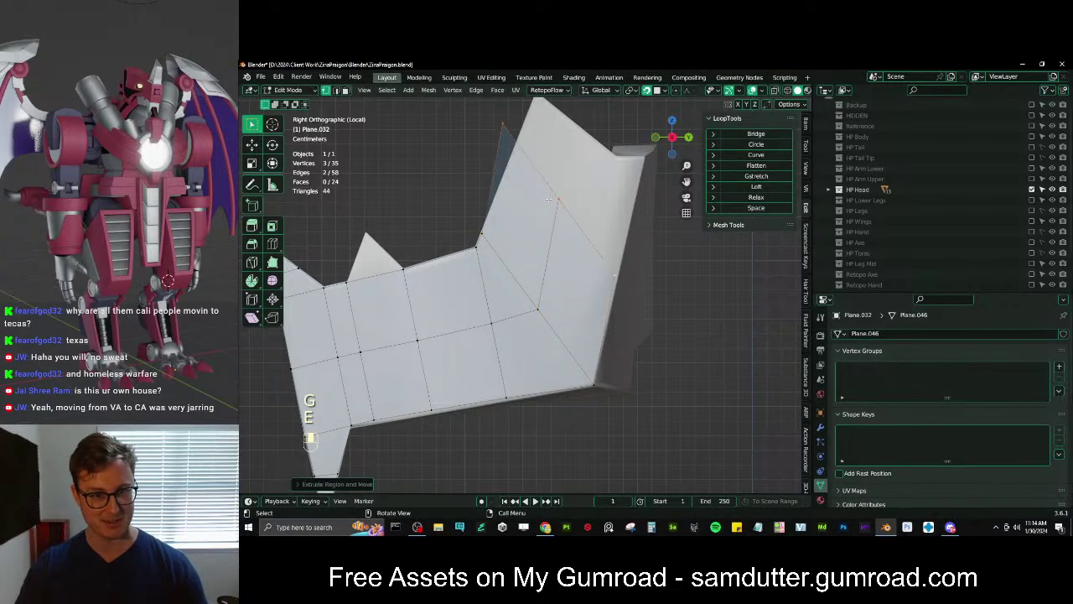
middle_click_drag(657, 238, 635, 317, "shift")
key("s")
left_click(631, 296)
key("g")
left_click(634, 284)
key("r")
left_click(626, 261)
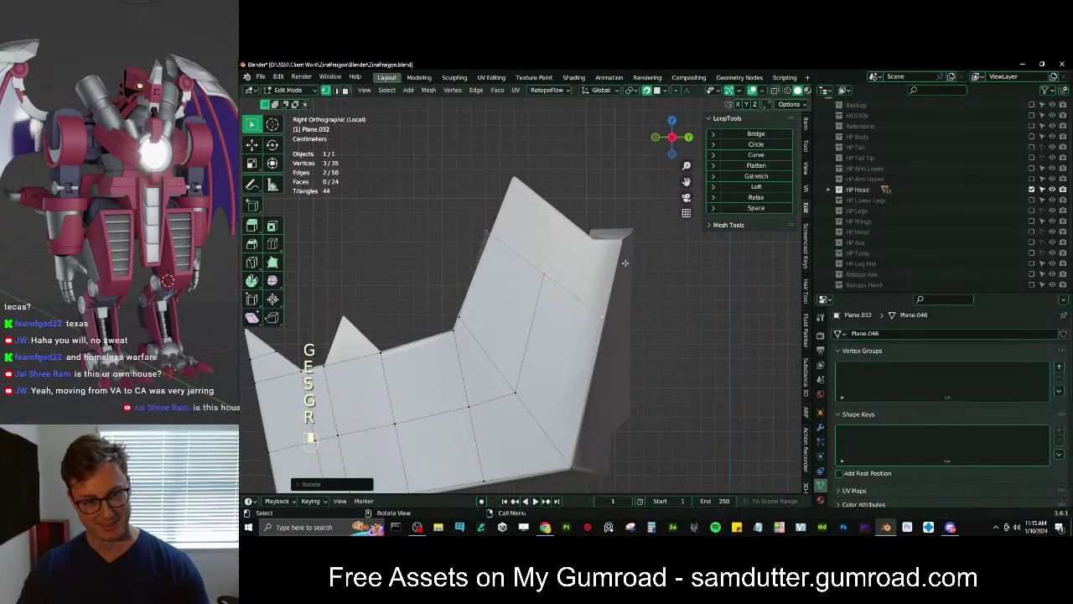
Move the extruded edge path higher up the fin, rotating and scaling it to span the fin from front to rear edge
key("g")
left_click(631, 254)
key("r")
key("s")
key("g")
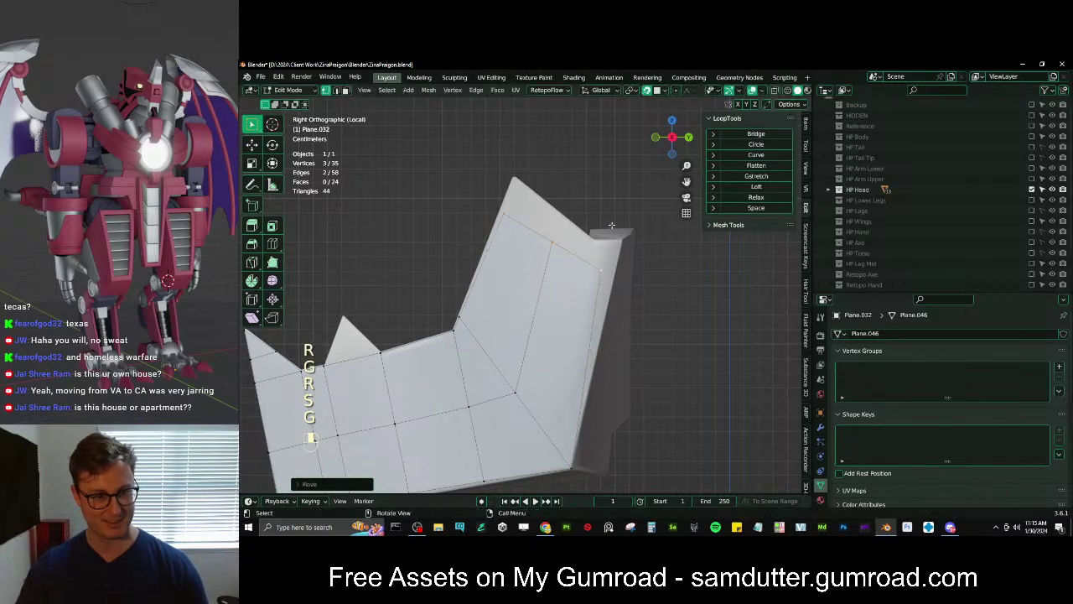
key("s")
left_click(626, 234)
key("g")
left_click(629, 238)
key("s")
left_click(630, 240)
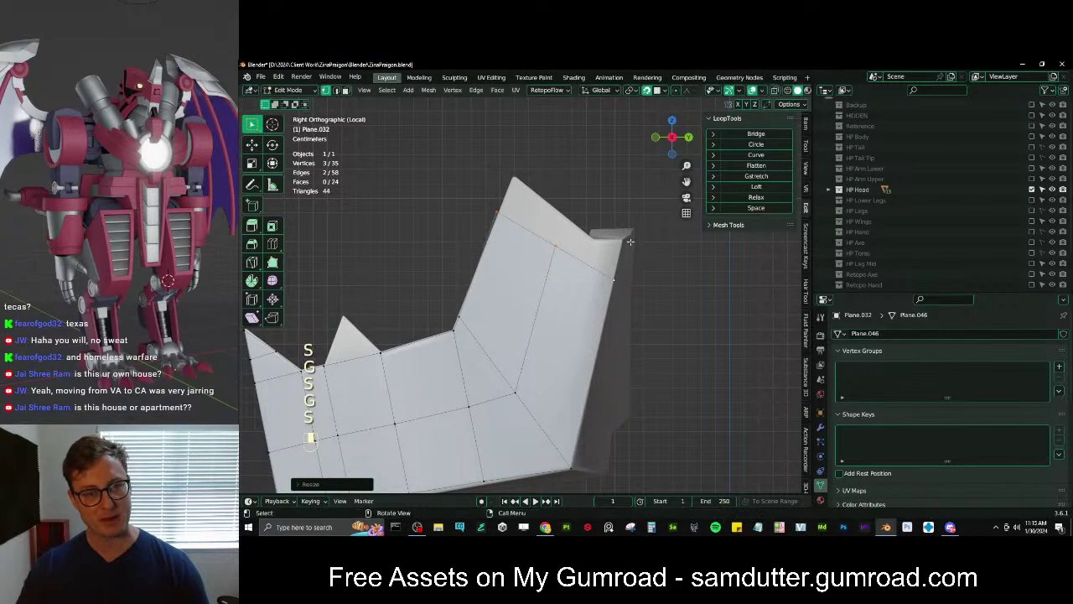
key("s")
left_click(630, 241)
key("s")
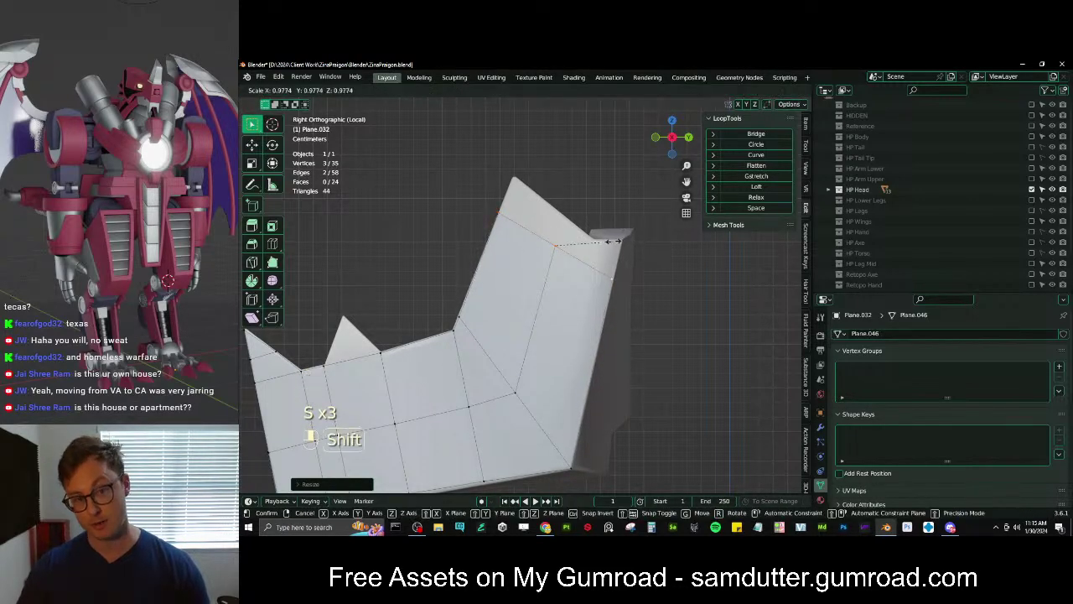
left_click(613, 241)
key("g")
left_click(621, 245)
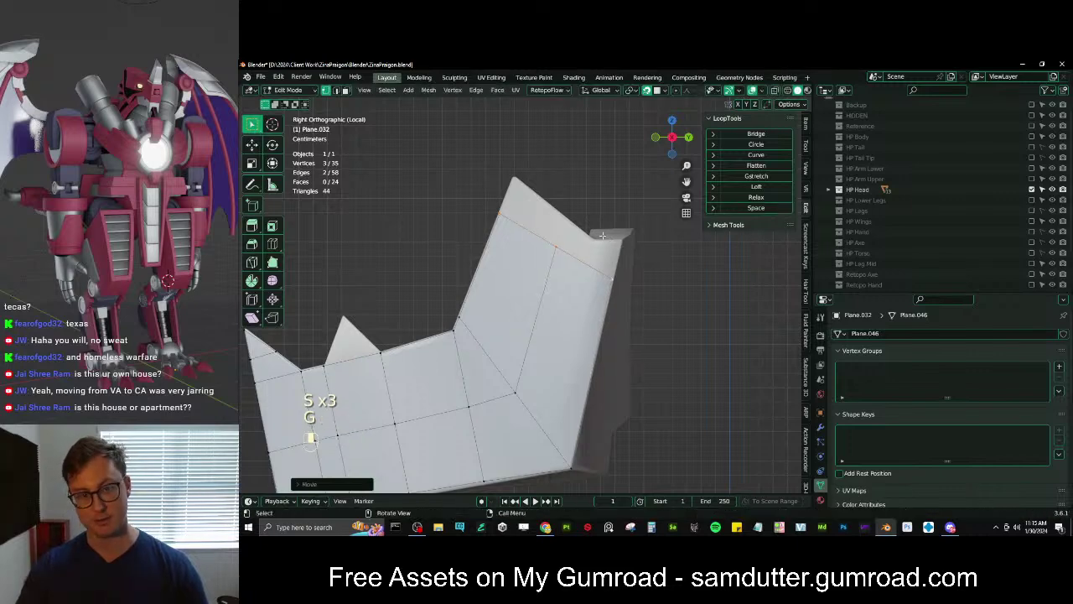
Move the edge path up to the rear fin's slanted top edge, rotating and scaling it to match
key("g")
left_click(630, 215)
key("r")
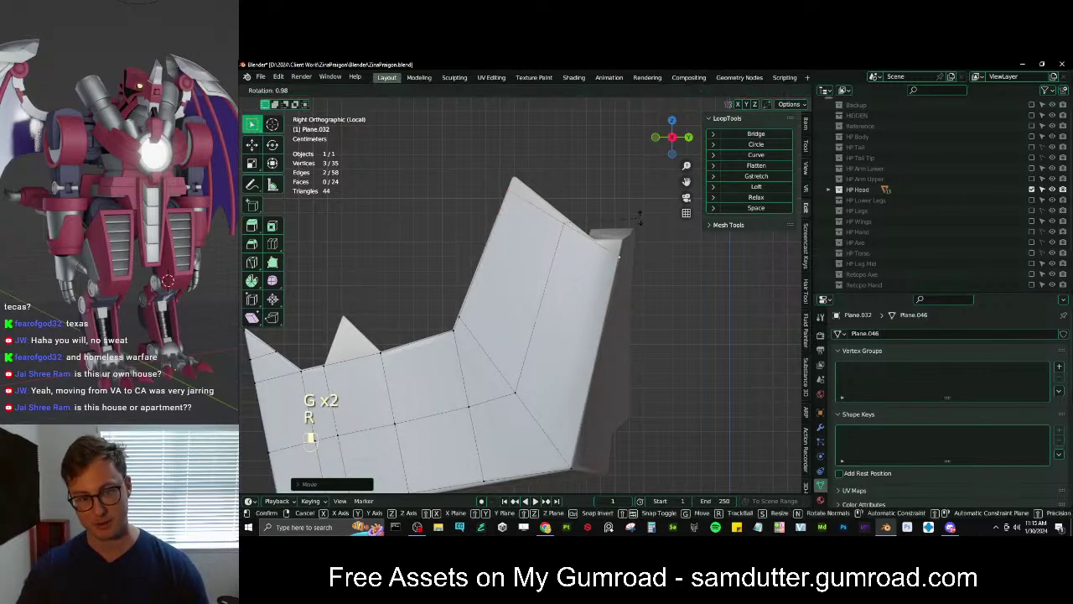
left_click(635, 223)
key("s")
left_click(635, 226)
key("g")
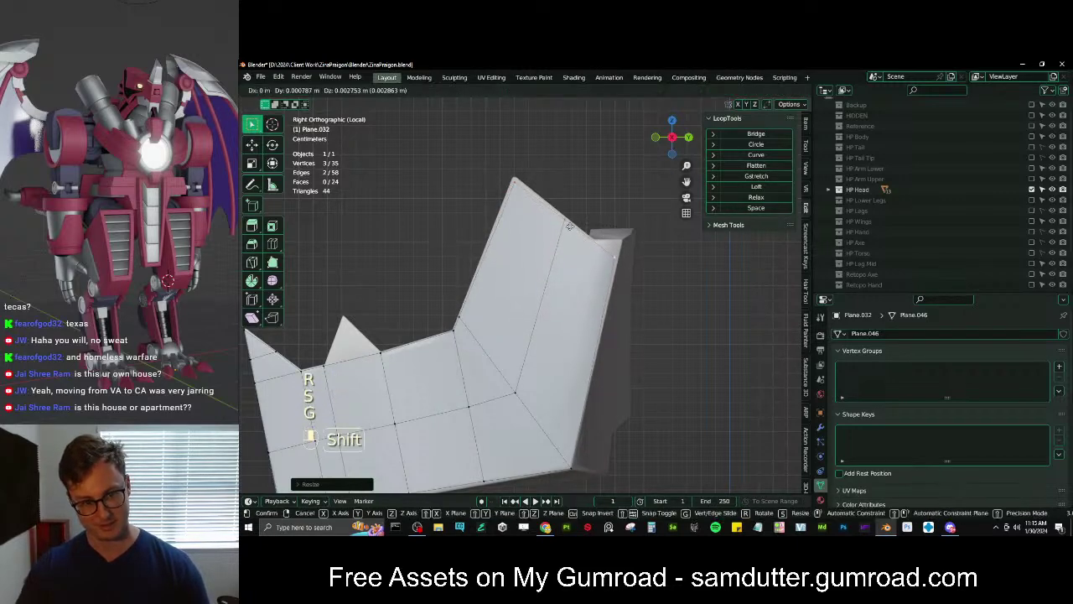
left_click(610, 233)
Fine-tune the scale, position and rotation of the fin's top edge path against the reference surface's slanted edge
key("s")
left_click(614, 170)
key("g")
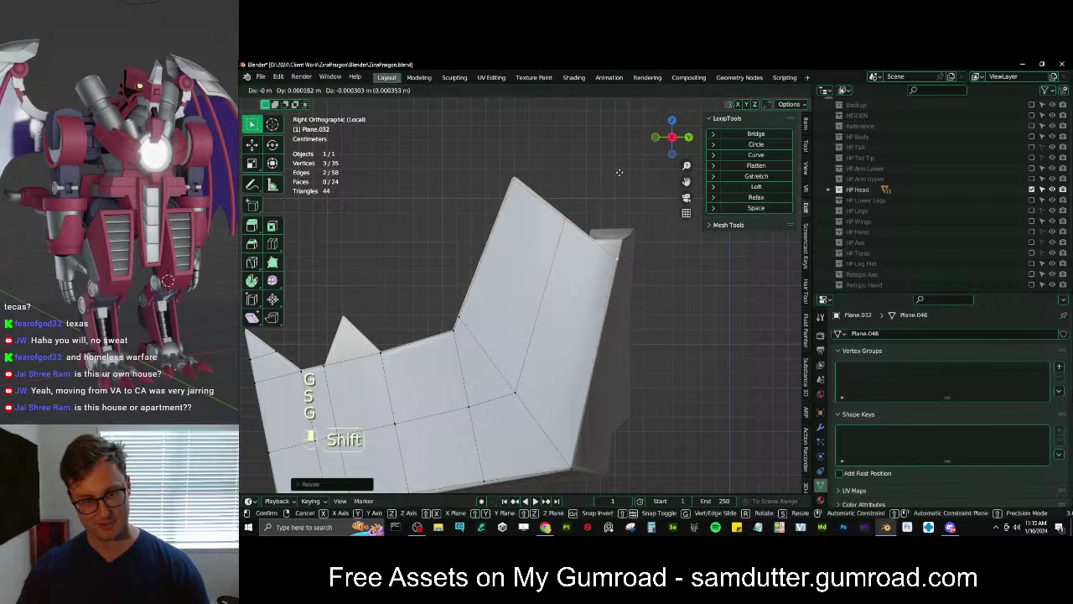
left_click(620, 174)
key("r")
left_click(620, 177)
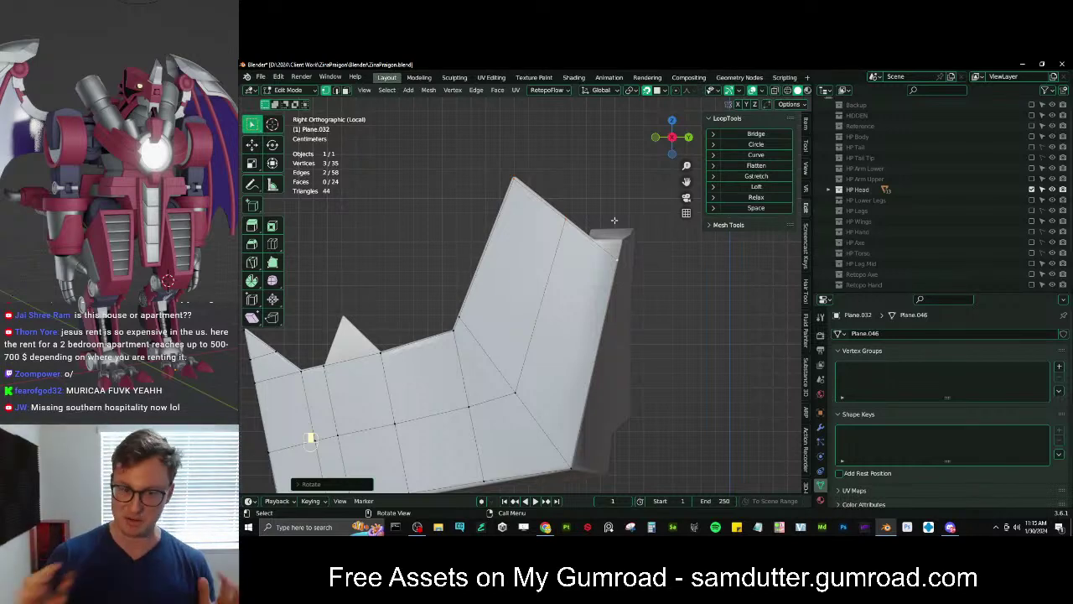
key("r")
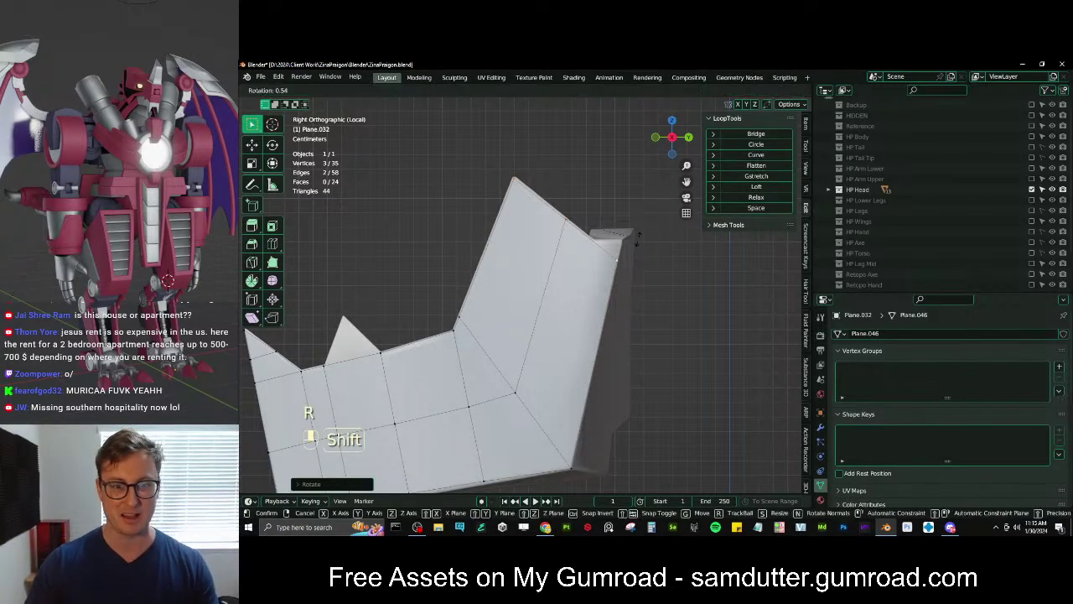
left_click(586, 318)
key("g")
left_click(522, 369)
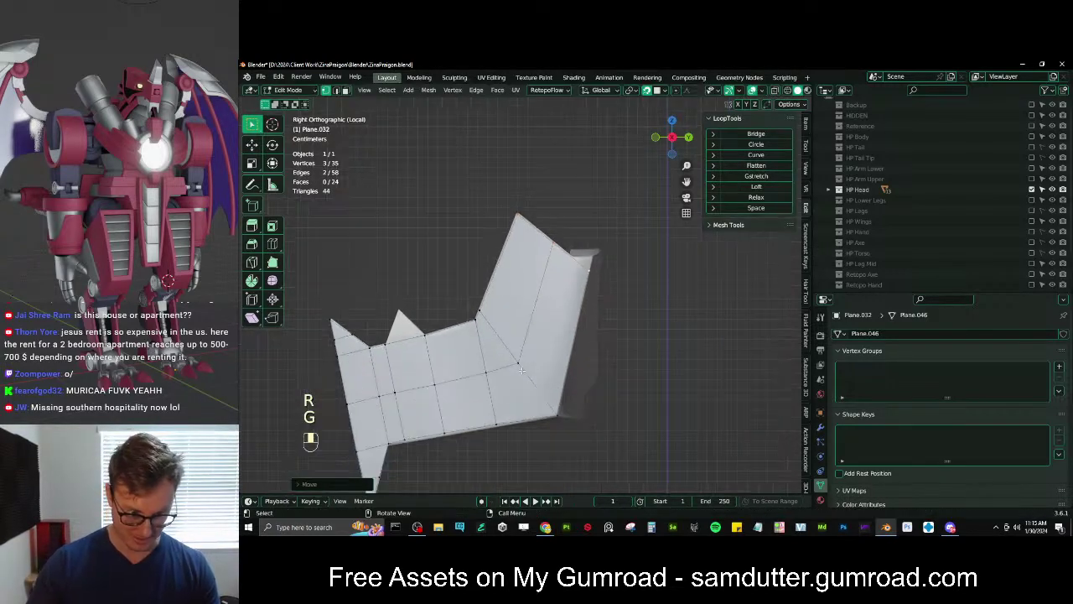
Add one loop cut through the lower row and one through the upper row of side faces, continuing up the fin
middle_click_drag(531, 382, 550, 386)
key("ctrl+r")
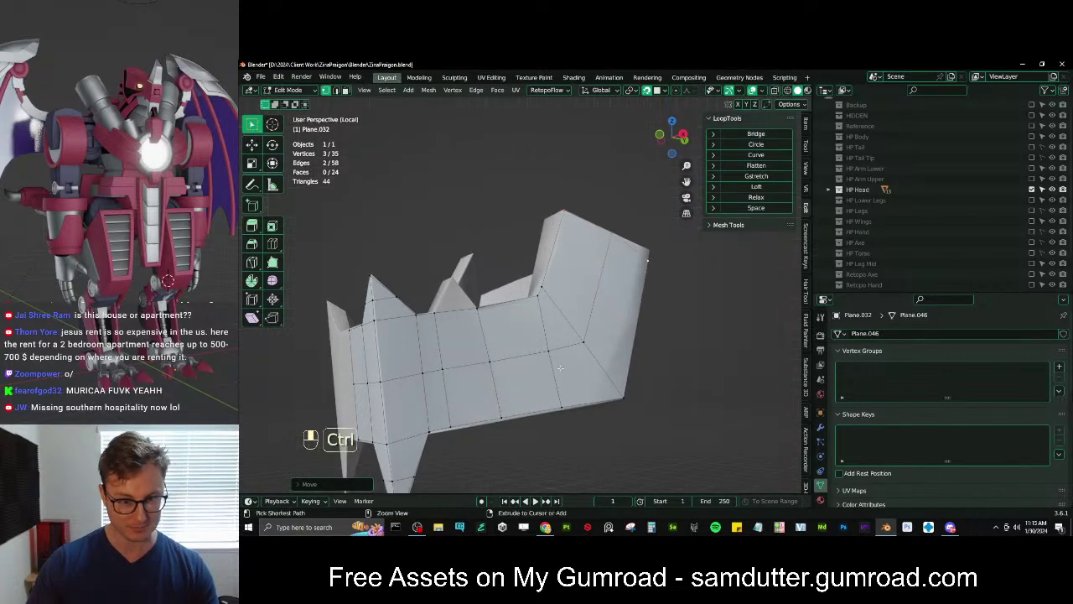
left_click(553, 387)
left_click(553, 388)
key("g")
left_click(607, 391)
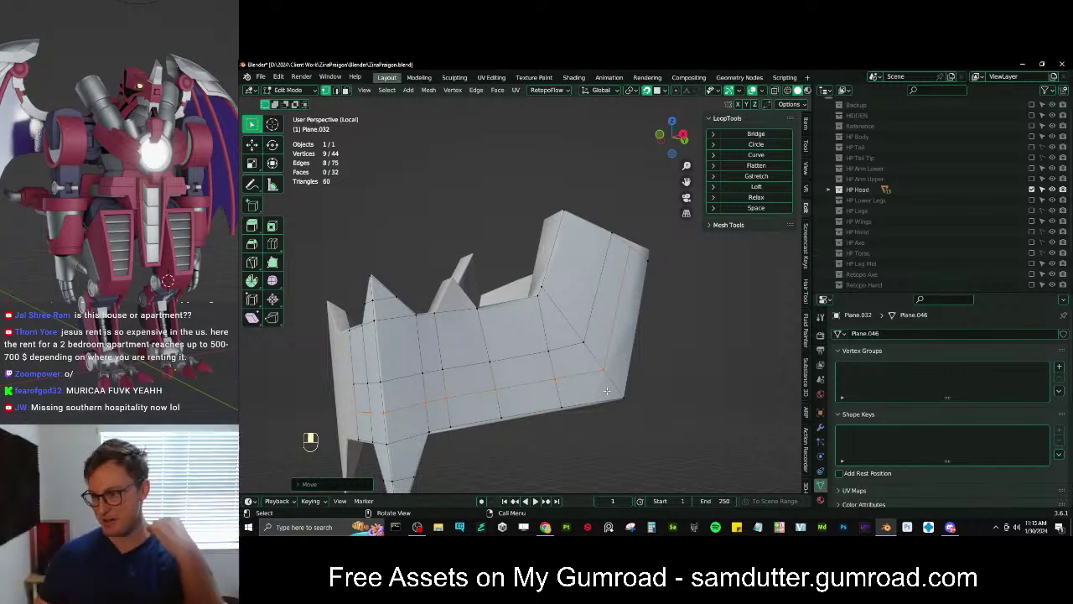
key("ctrl+r")
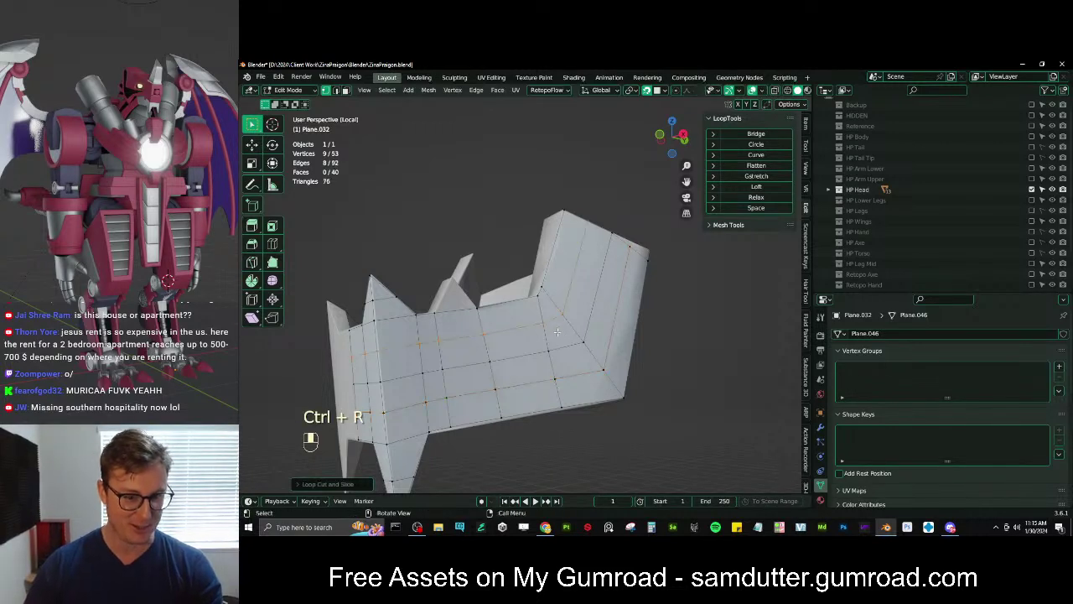
left_click(560, 344)
left_click(566, 350)
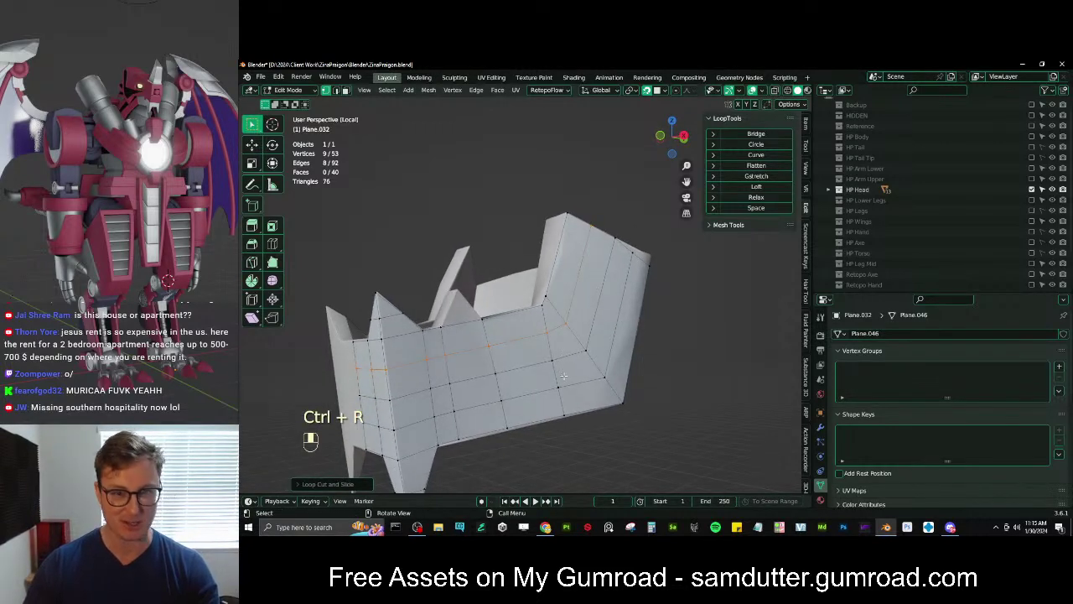
Select the whole retopology mesh and snap all its vertices onto the head piece's surface
middle_click_drag(563, 378, 583, 372)
key("a")
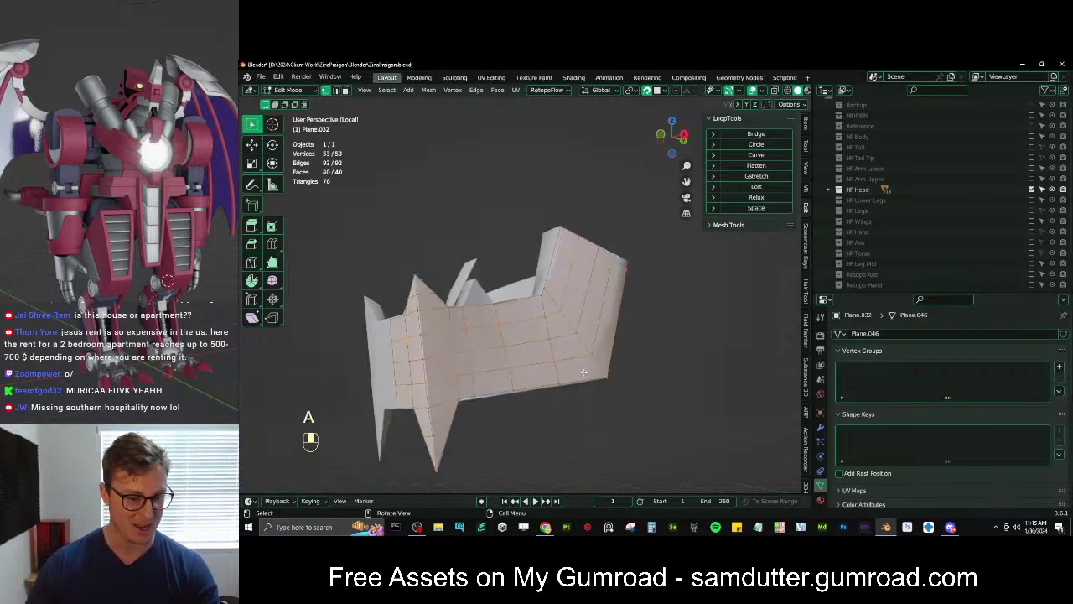
key("g")
left_click(635, 328)
Move the vertices at the rear corner of the fin's slanted top edge onto the reference's corner
scroll(612, 281, "up", 3)
middle_click_drag(637, 326, 616, 283)
scroll(619, 271, "up", 1)
left_click(630, 270)
key("g")
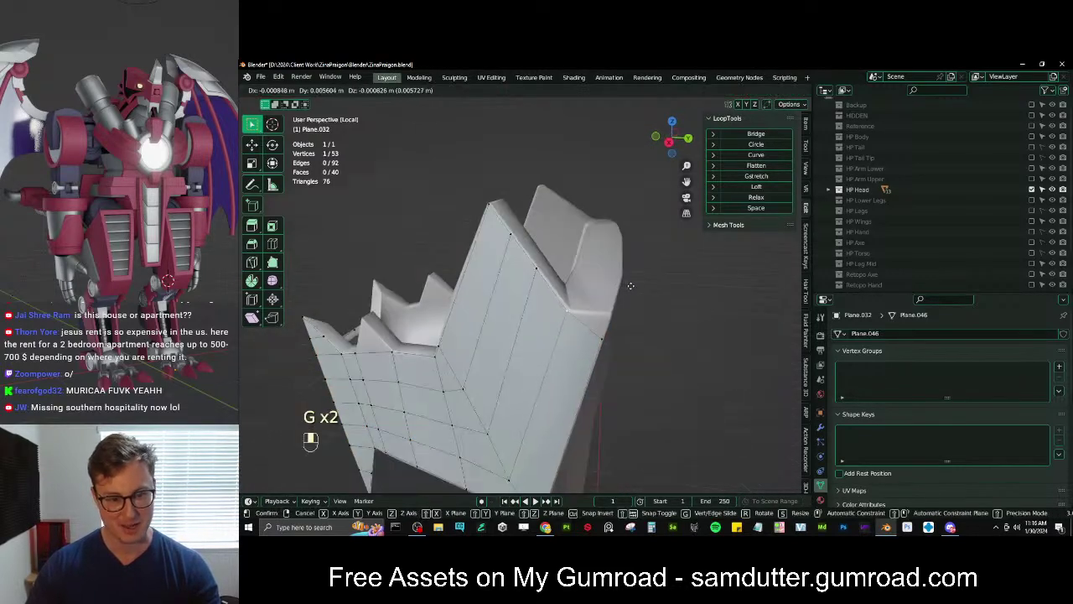
left_click(632, 286)
left_click(607, 335)
key("g")
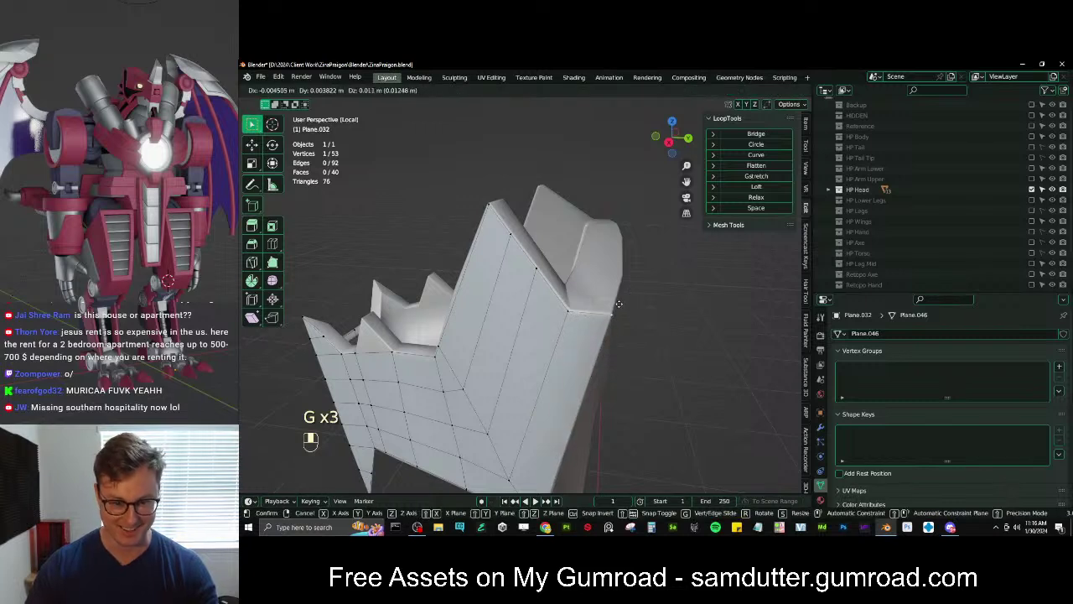
left_click(619, 304)
Add a loop cut across the rear fin's faces below its top edge and adjust it on the reference surface
middle_click_drag(619, 303, 525, 341)
left_click(610, 308, "ctrl")
key("ctrl+r")
left_click(586, 288)
left_click(585, 288)
key("g")
left_click(590, 287)
scroll(597, 285, "down", 5)
scroll(558, 286, "up", 2)
left_click(557, 286)
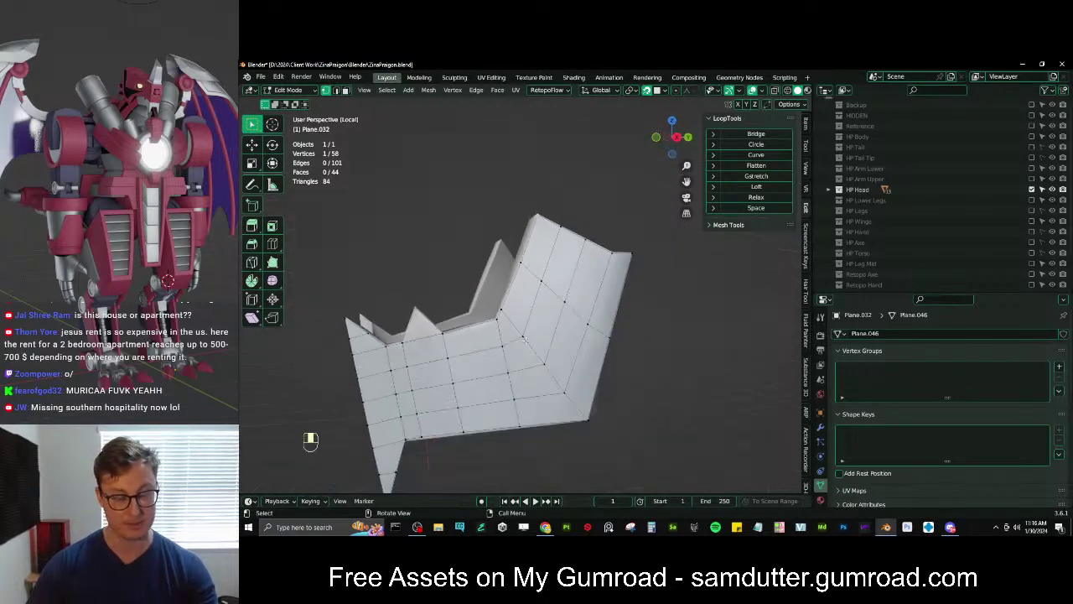
Add a vertical loop cut through the side panel beneath the small upper spike
middle_click_drag(472, 379, 497, 295)
key("ctrl+r")
double_click(472, 306)
scroll(497, 296, "up", 1)
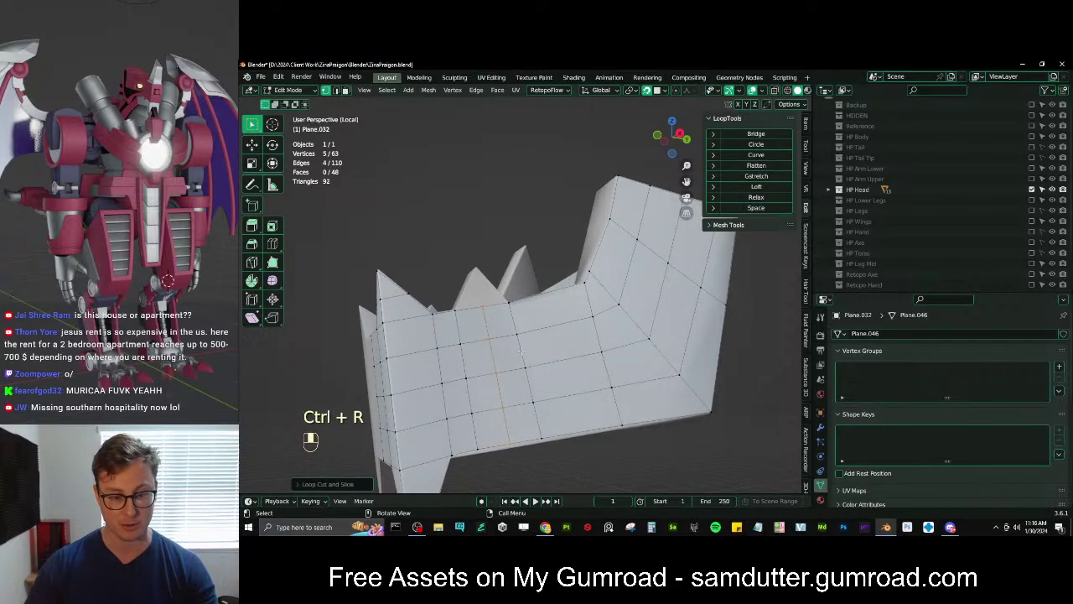
scroll(482, 369, "down", 1)
middle_click_drag(473, 423, 472, 413)
scroll(472, 413, "up", 1)
scroll(472, 413, "down", 1)
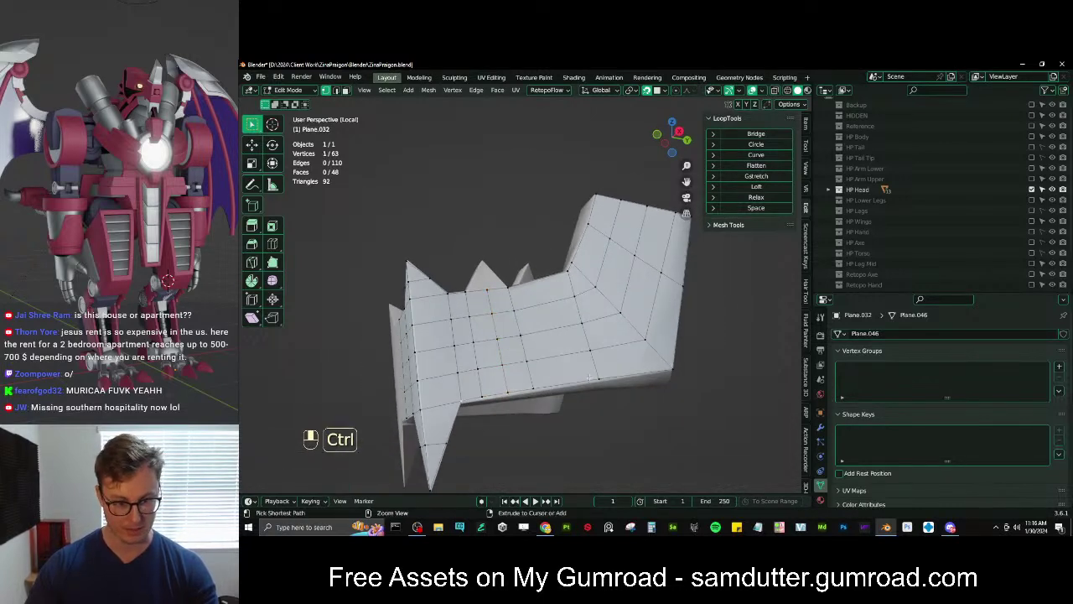
left_click(540, 394, "ctrl")
middle_click_drag(539, 394, 538, 367)
key("g")
left_click(537, 365, "shift")
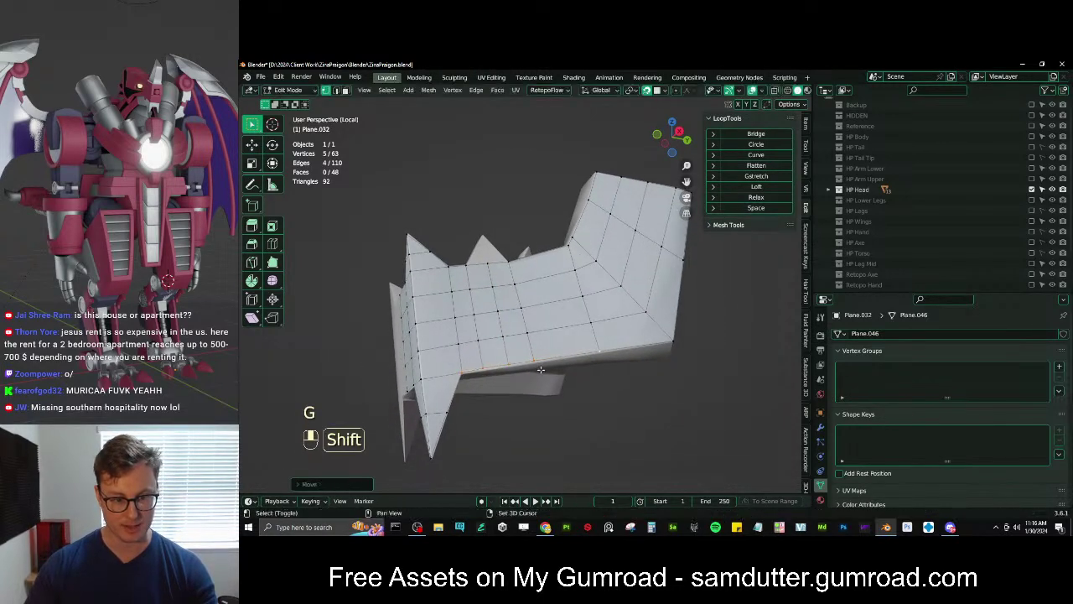
scroll(528, 361, "up", 3)
key("ctrl+z")
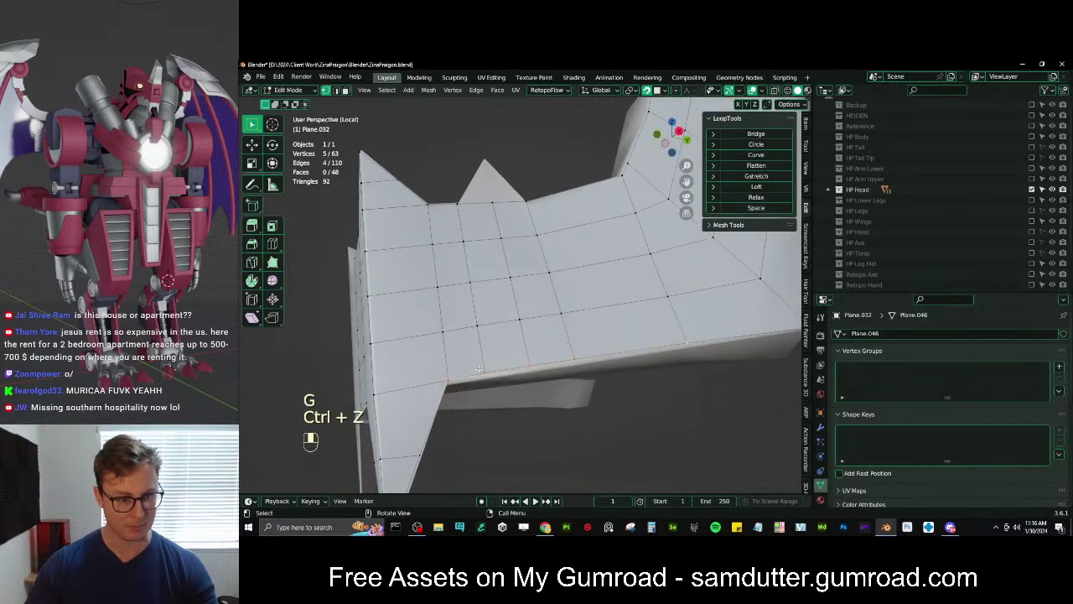
key("ctrl+z")
Move the edge path along the side panel's lower border to fit the reference's lower edge
key("g")
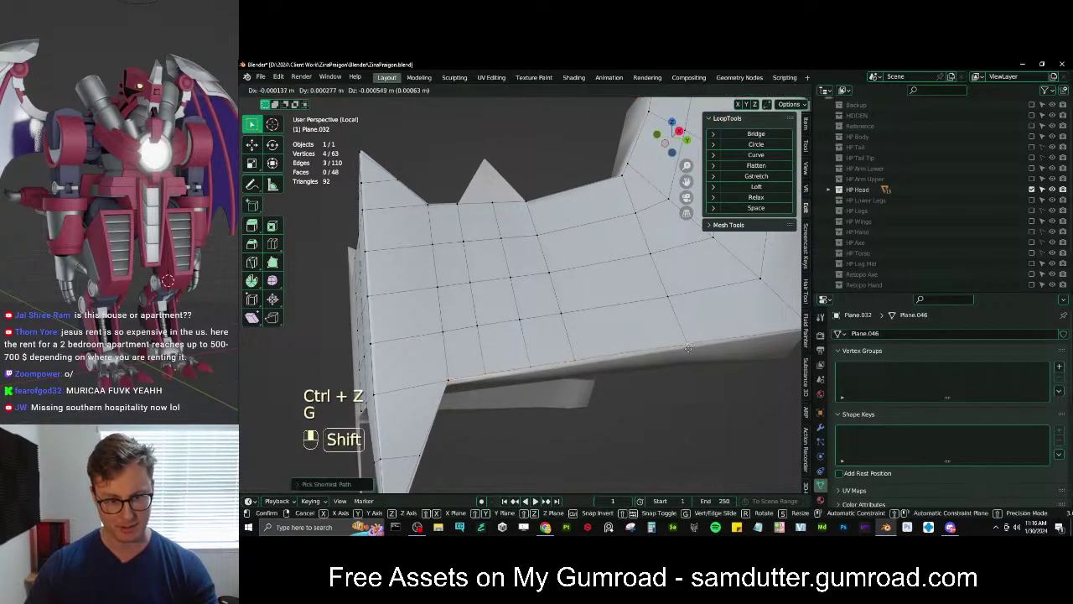
left_click(687, 348)
middle_click_drag(688, 348, 493, 335)
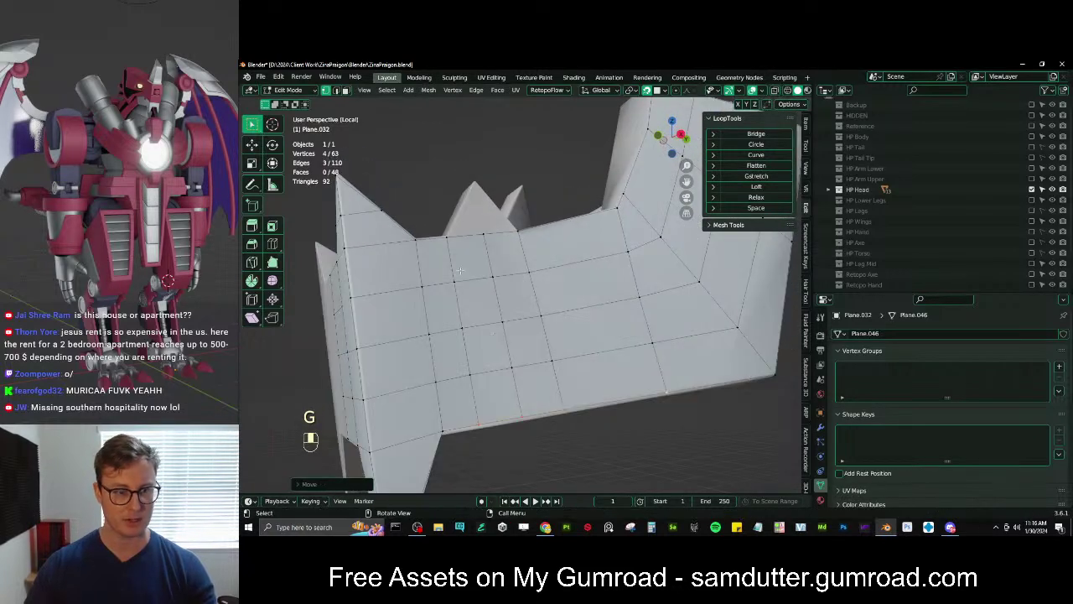
key("ctrl+z")
Extrude the two edges at the small spike's base, merge the new vertices into one and move it to the spike's tip
middle_click_drag(459, 270, 520, 275)
key("e")
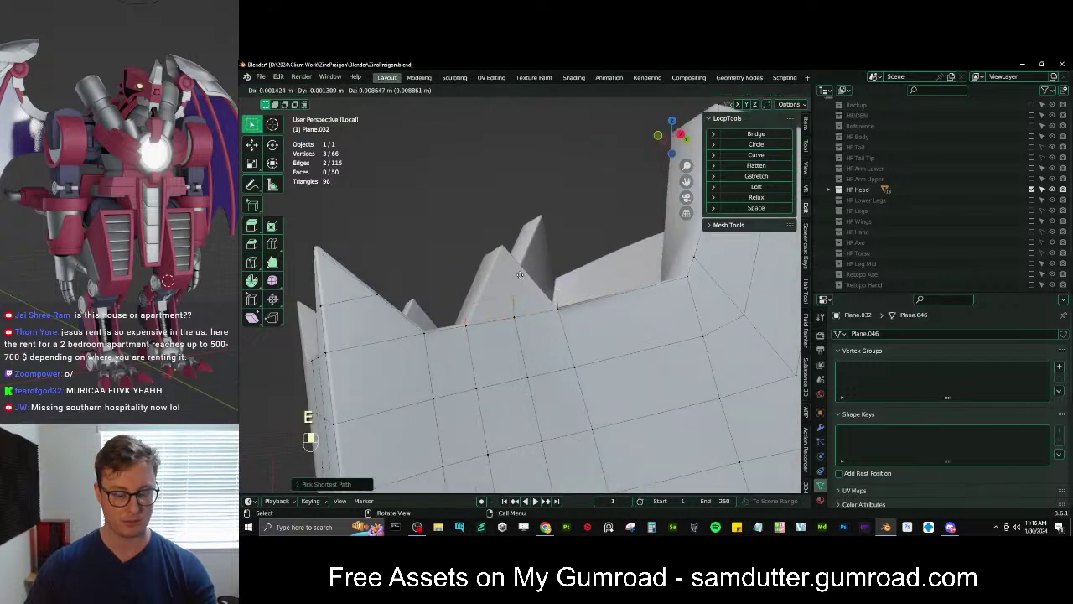
right_click(520, 275)
key("m")
left_click(517, 273)
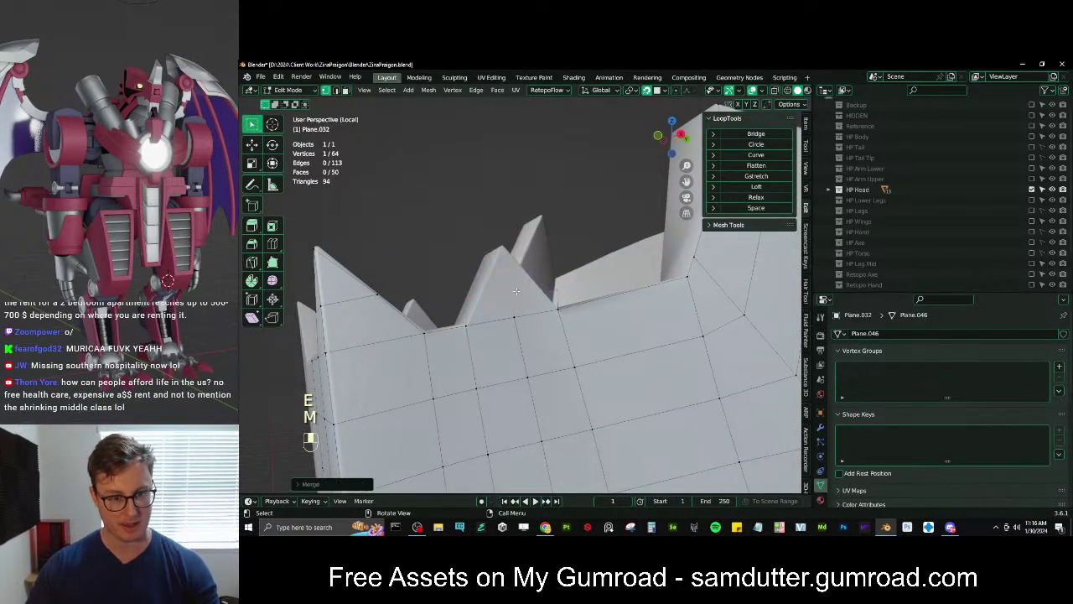
key("g")
left_click(472, 248)
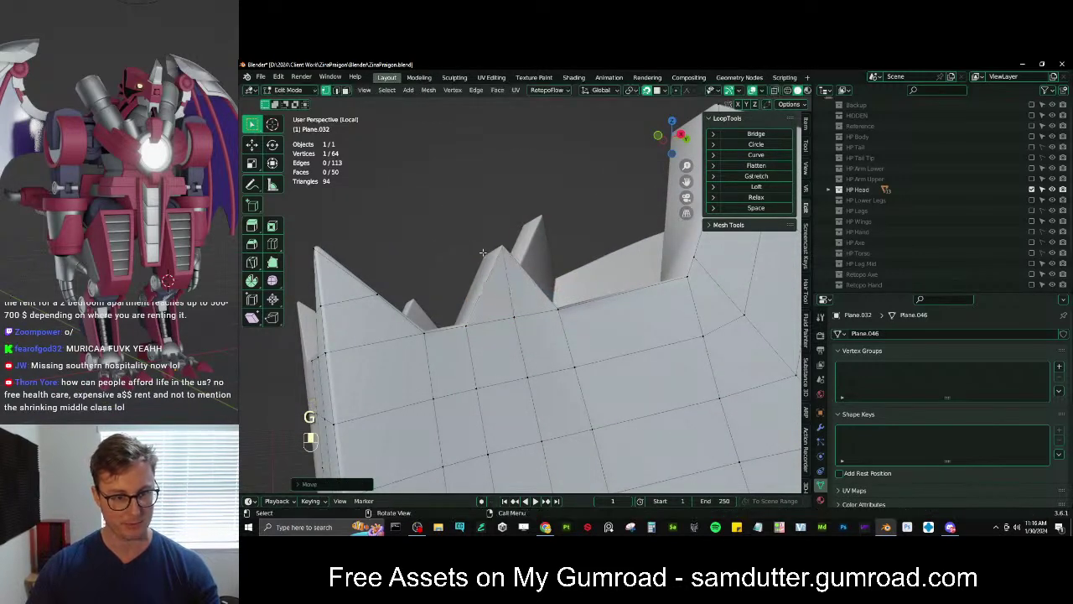
Knife a horizontal cut across the small spike's two triangles through their edge midpoints, and snap the result to the surface
middle_click_drag(472, 248, 531, 287)
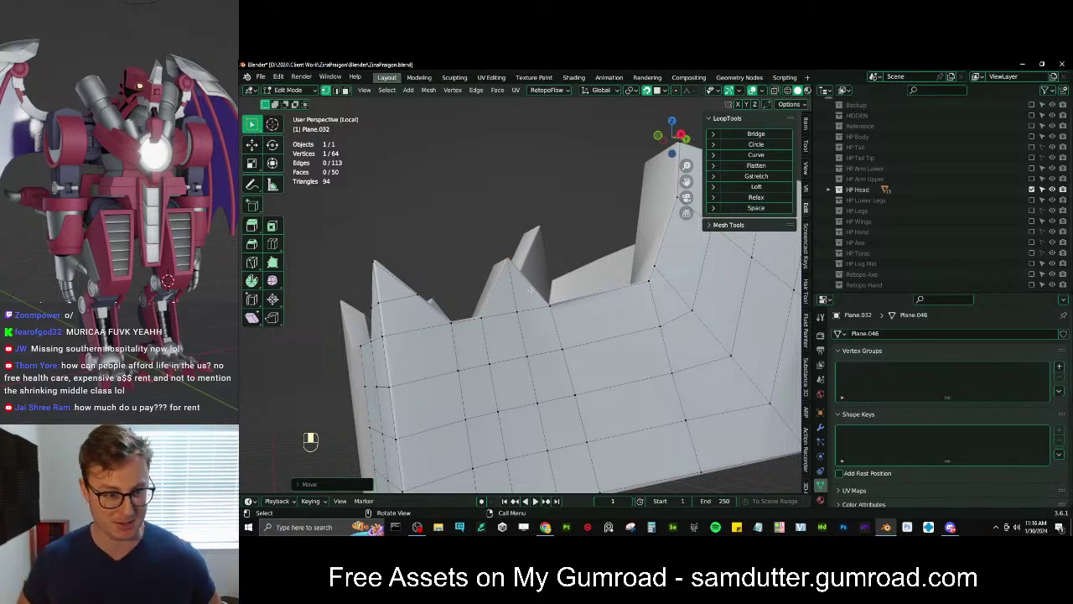
key("k")
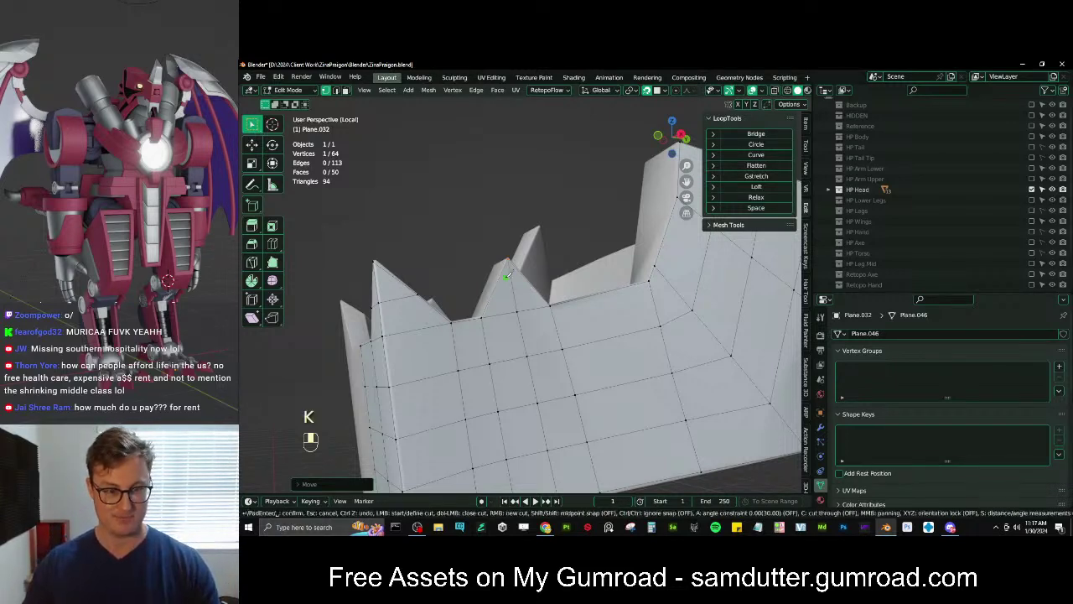
key("shift")
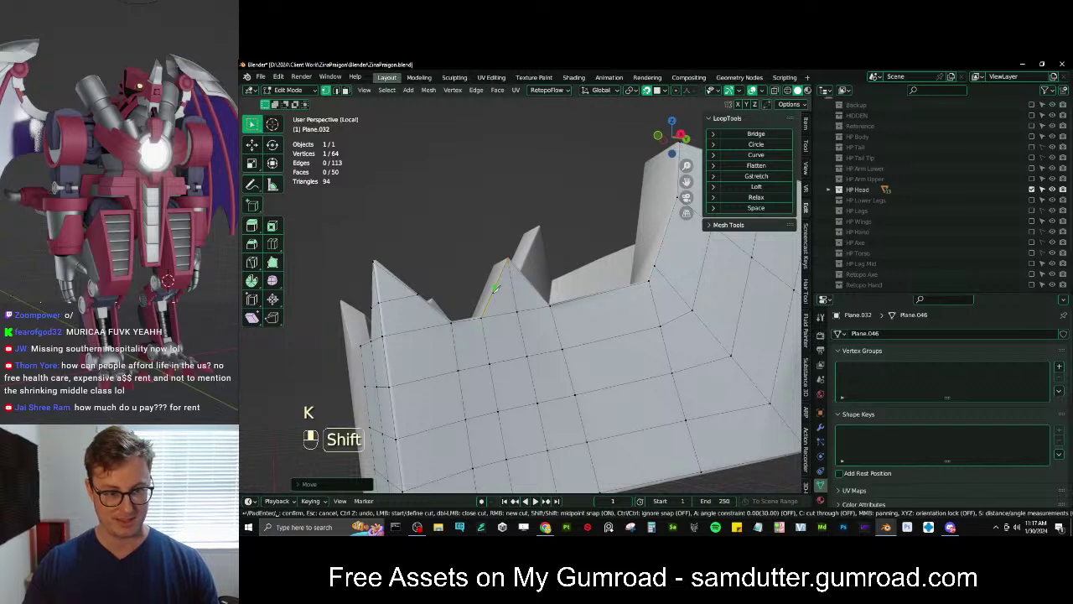
left_click(495, 289, "shift")
left_click(513, 284, "shift")
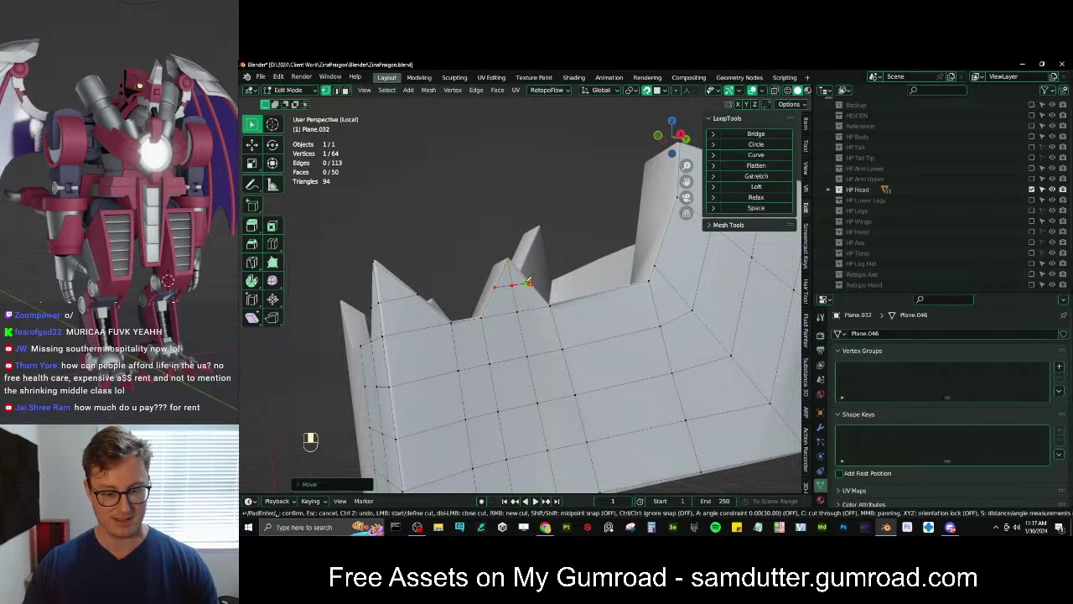
key("Return")
key("g")
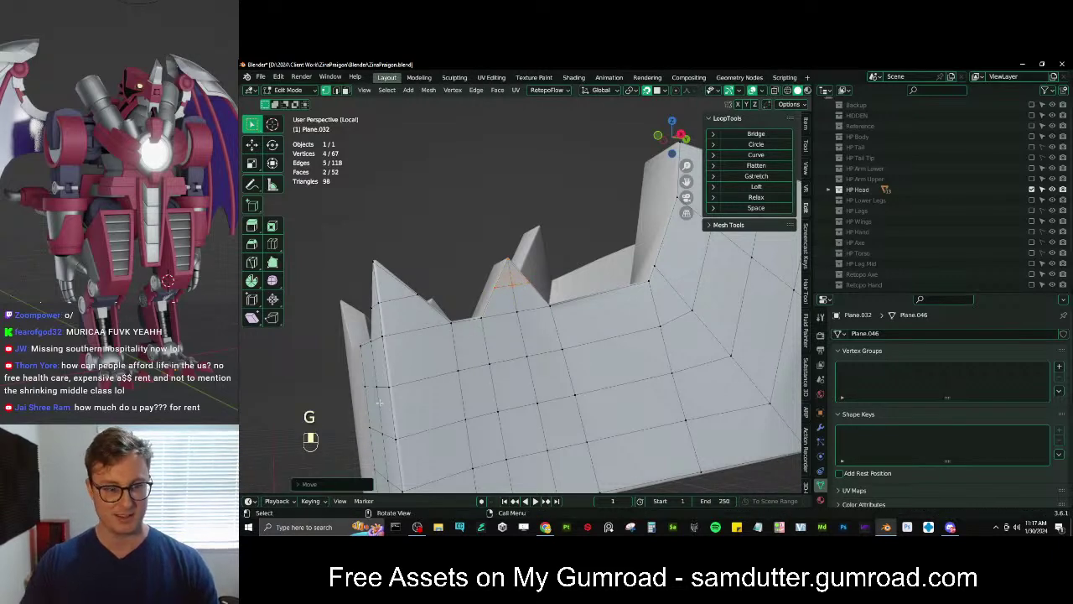
Switch editing to the head piece's base mesh, select three short rim edges around the small spike and show their edge data
middle_click_drag(379, 403, 568, 376)
key("Tab")
left_click(552, 359)
key("Tab")
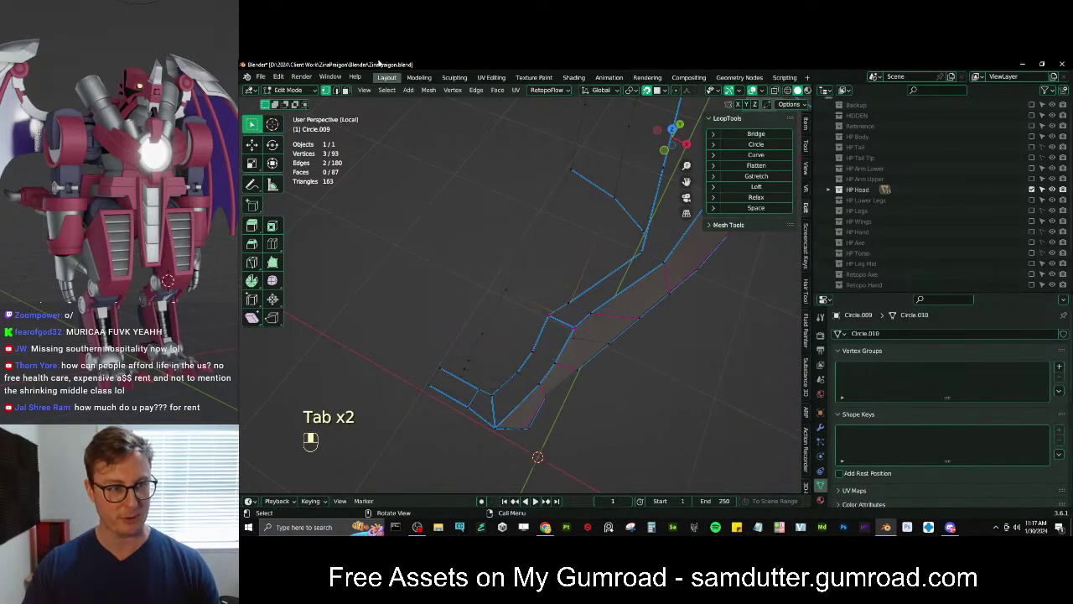
left_click(530, 374, "shift")
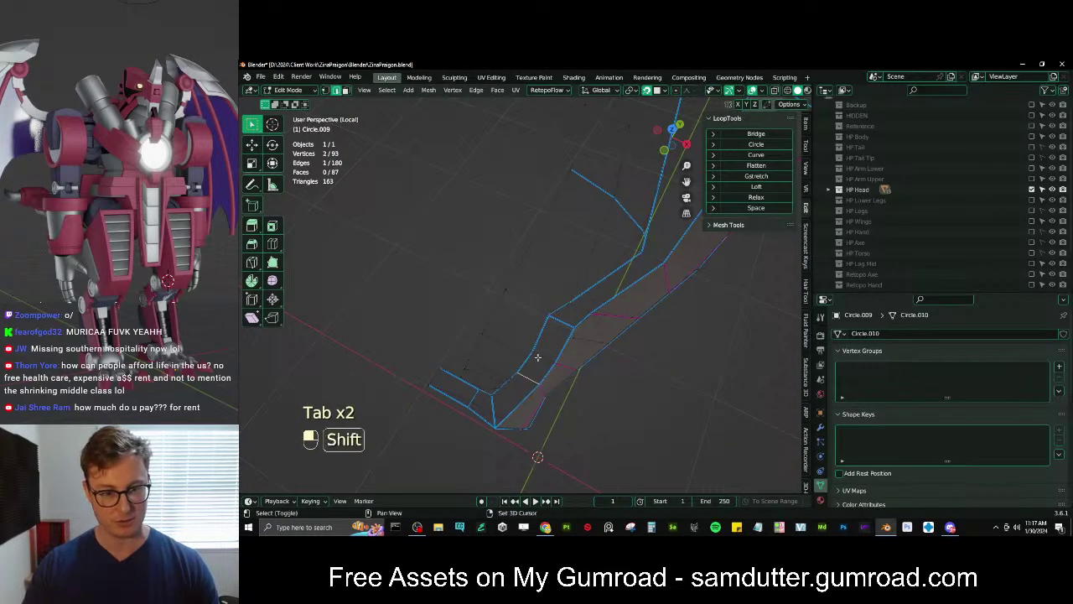
left_click(804, 124)
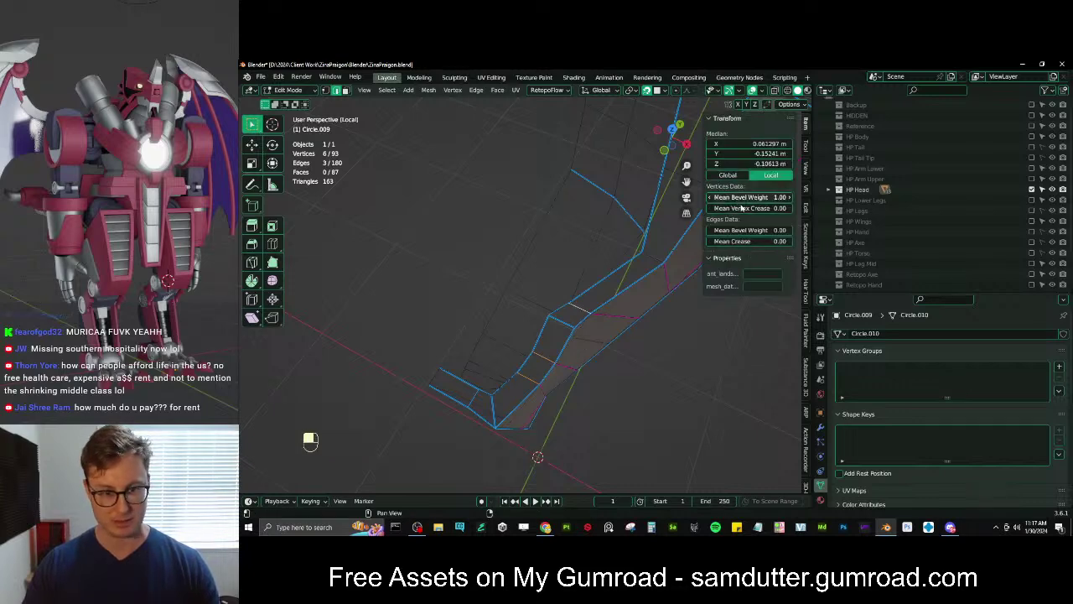
Set the mean crease of the three selected rim edges to 1.00 and check the smoothed head piece
key("Tab")
key("Tab")
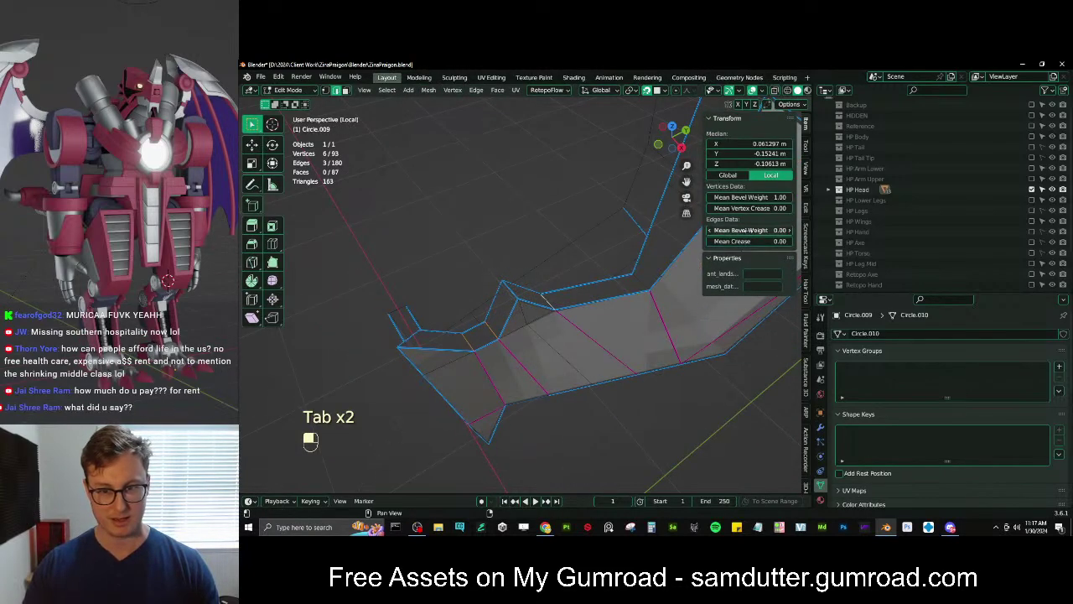
key("Tab")
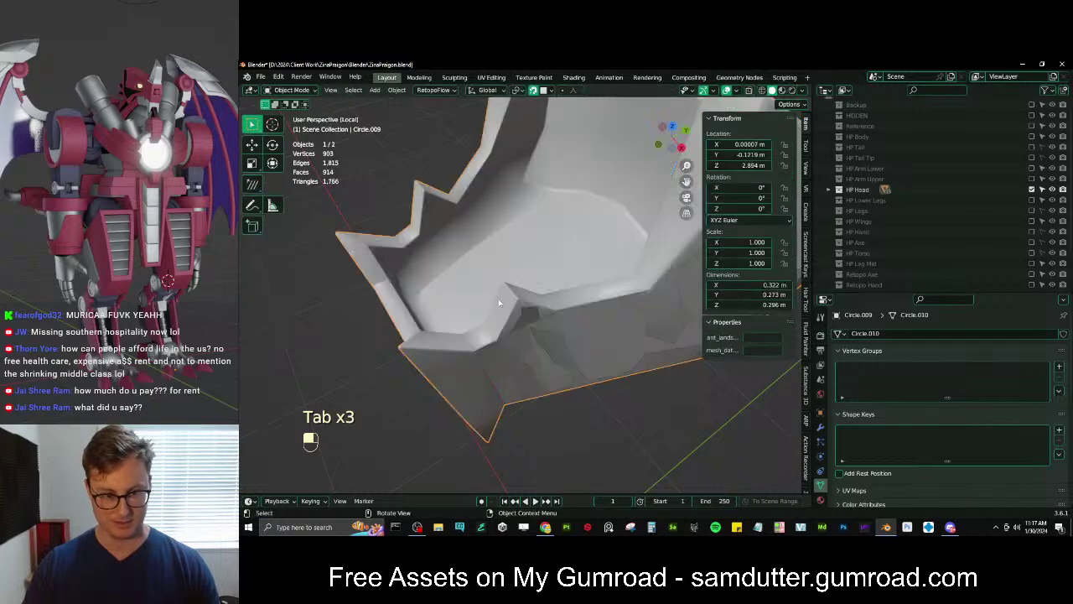
middle_click_drag(500, 302, 642, 320)
key("Tab")
key("Tab")
key("z")
key("Tab")
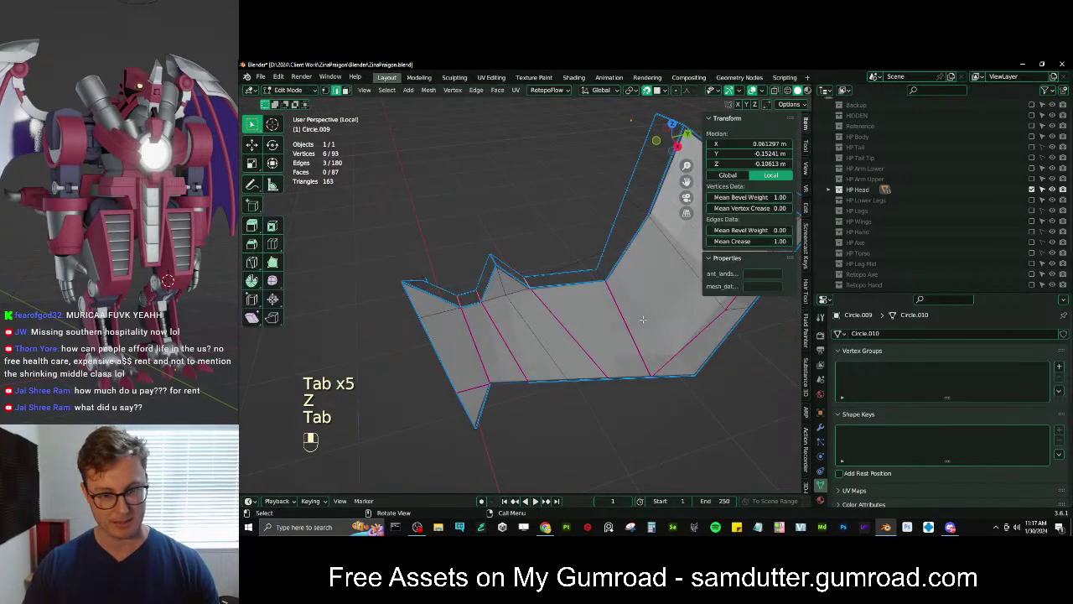
middle_click_drag(494, 281, 568, 330)
key("Tab")
key("Tab")
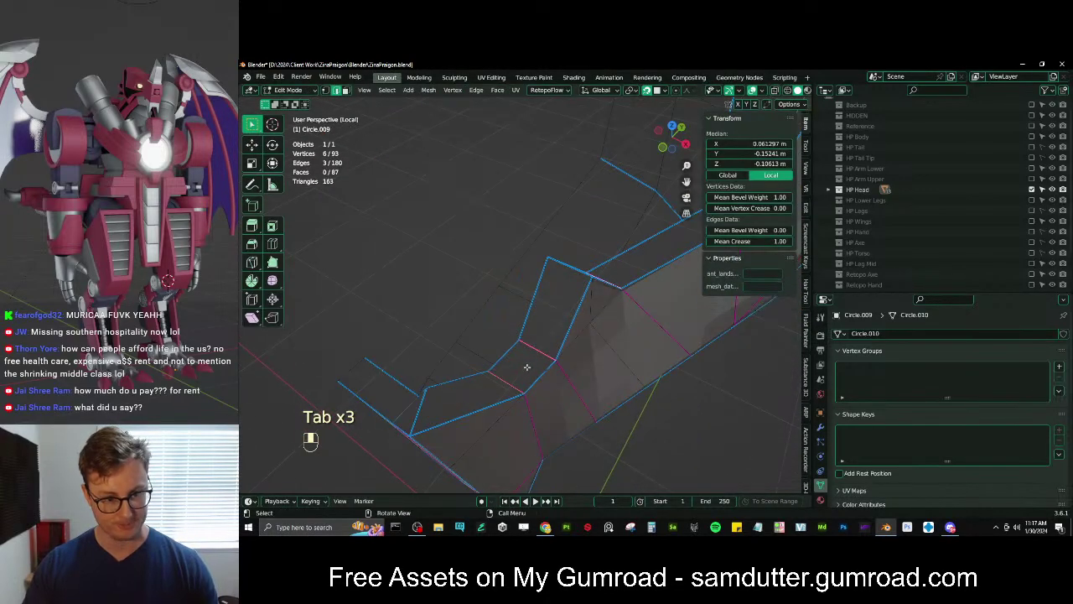
For the two rim edges in front of the spike, set vertex bevel weight to 0.00 and edge bevel weight to 1.00
left_click(536, 350, "shift")
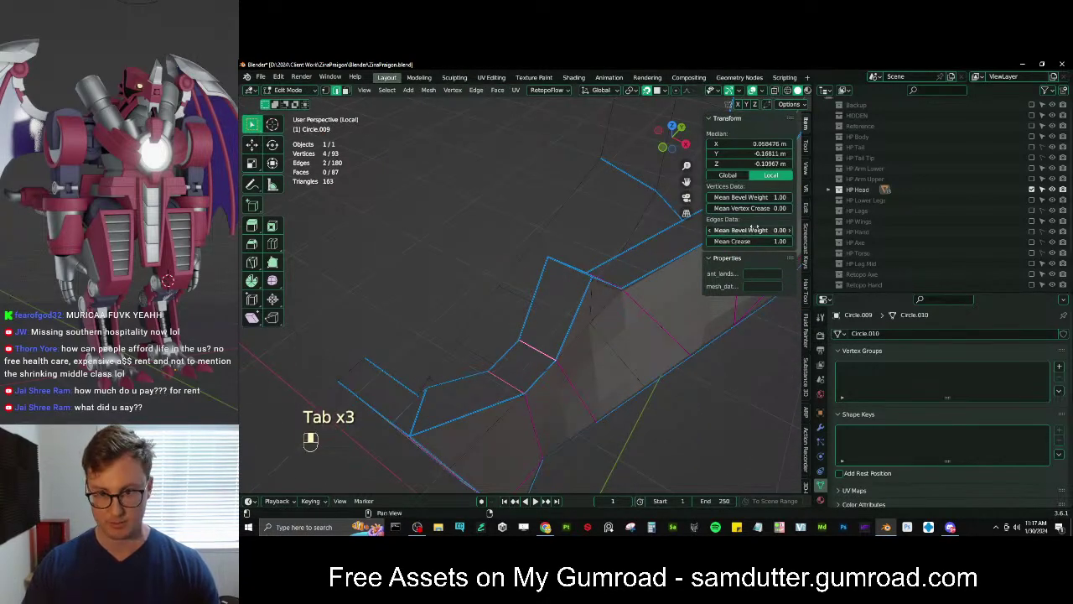
left_click_drag(770, 196, 717, 197)
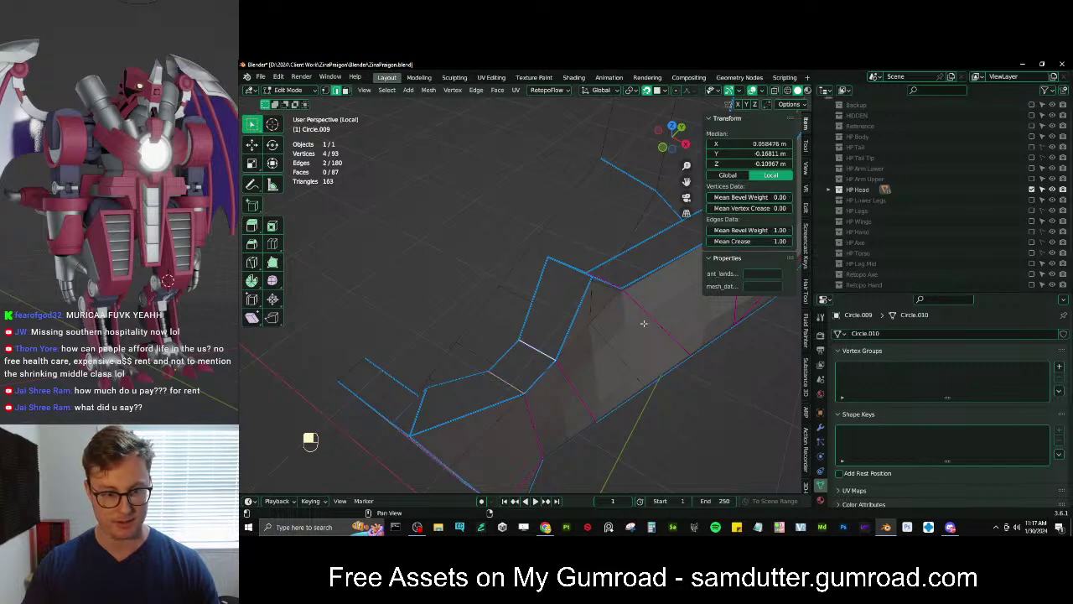
key("Tab")
middle_click_drag(644, 322, 509, 358)
key("Tab")
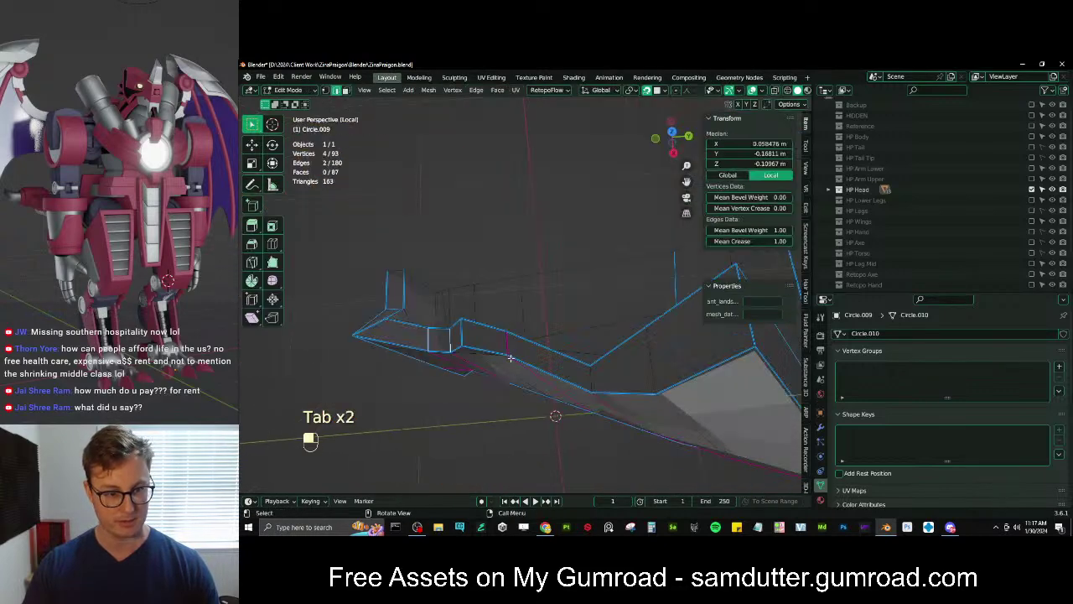
Select the two short rim edges between the spike and the fin and set their mean edge bevel weight to 1.00
left_click(510, 357)
middle_click_drag(600, 342, 621, 285)
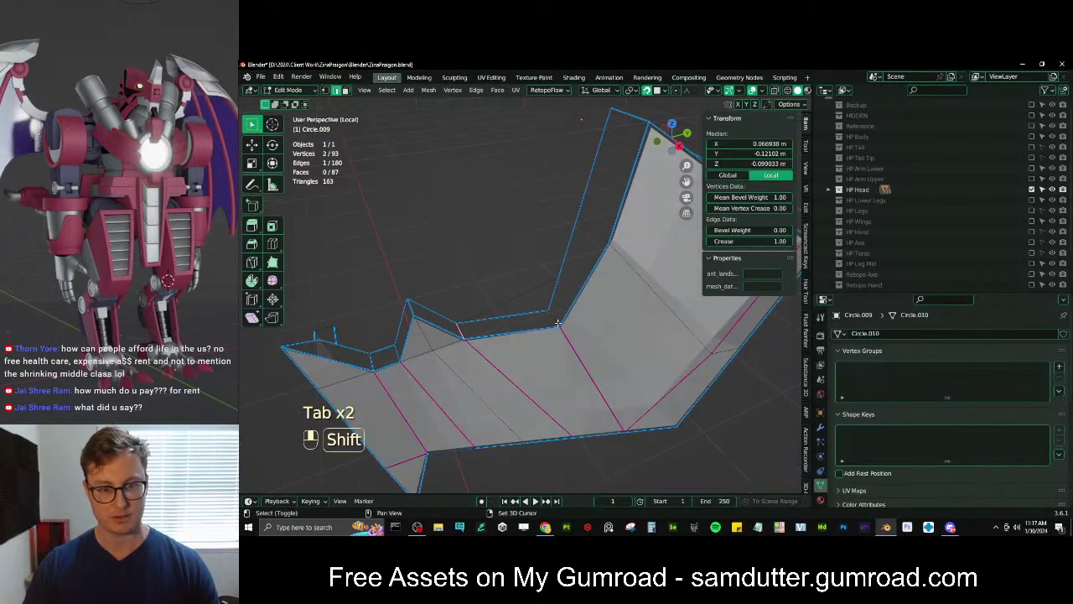
left_click(557, 323, "shift")
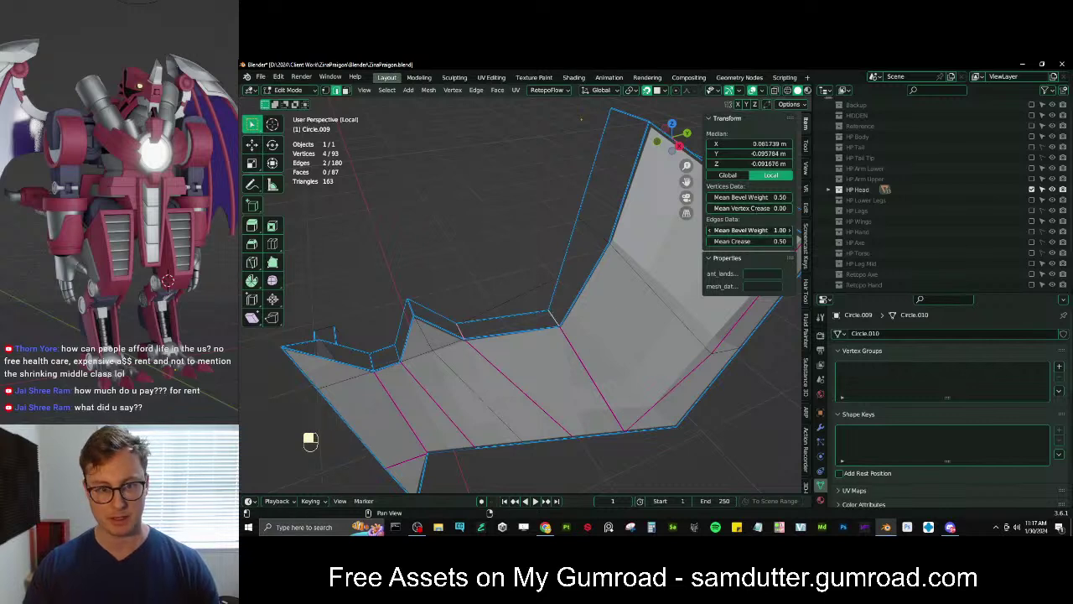
key("Tab")
mouse_move(541, 316)
middle_mouse_down()
mouse_move(548, 341)
mouse_move(565, 340)
middle_mouse_up()
Return to editing the retopology mesh and move the edges along the small spike's rear slope onto the head piece's rim
key("Tab")
scroll(998, 217, "down", 3)
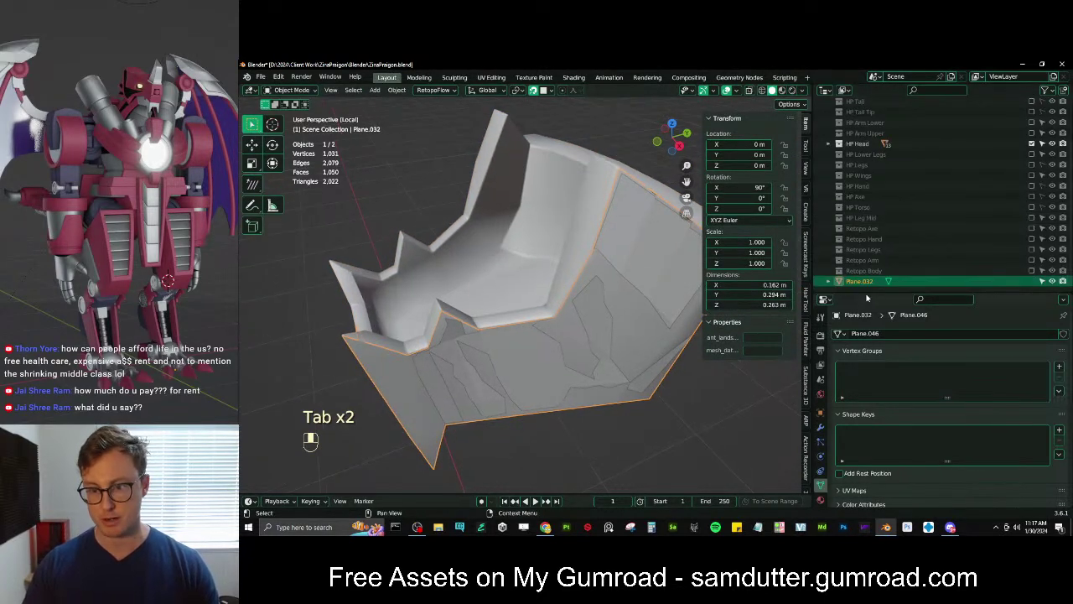
key("Tab")
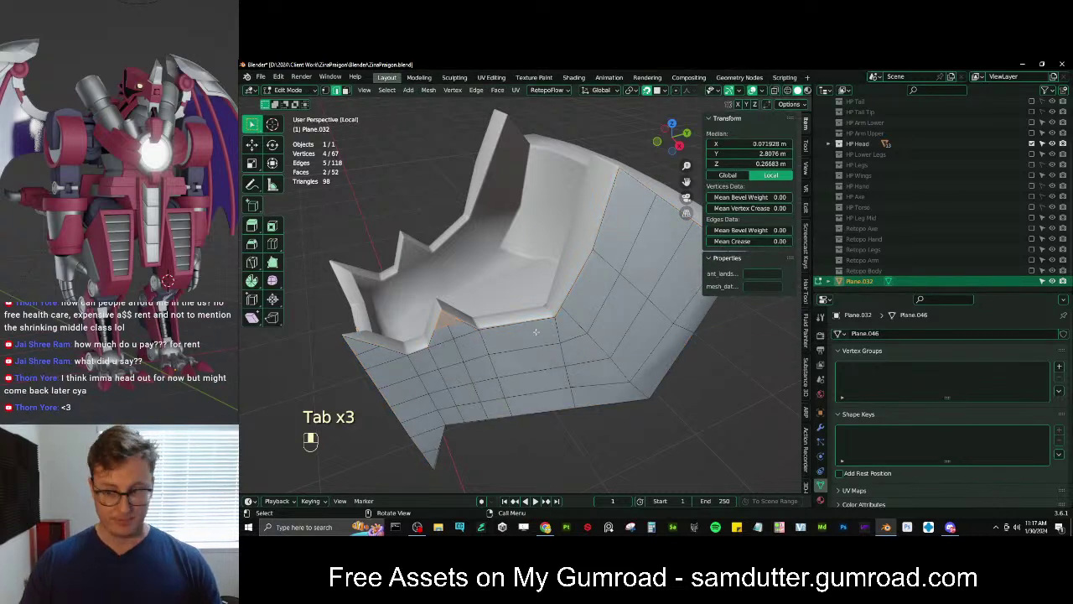
middle_click_drag(535, 332, 544, 336)
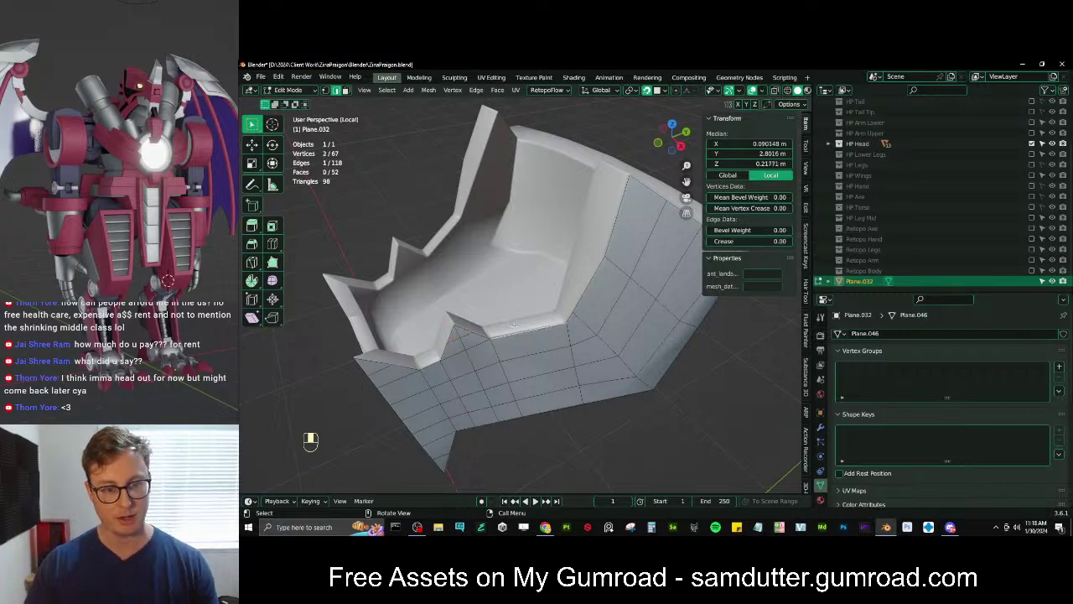
scroll(514, 326, "up", 3)
middle_click_drag(513, 326, 480, 365)
key("g")
left_click(395, 310)
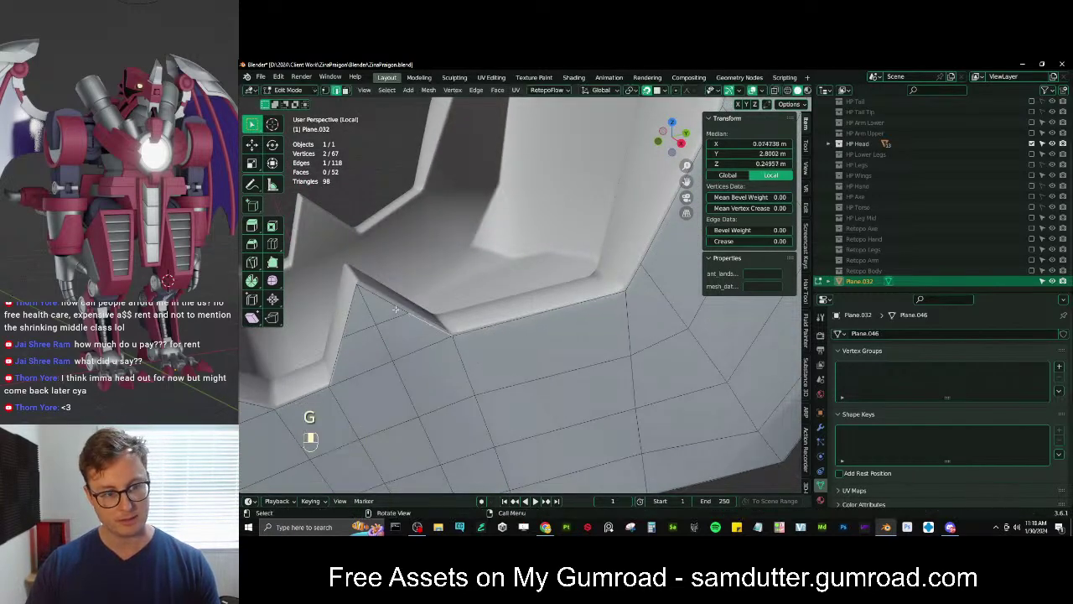
key("g")
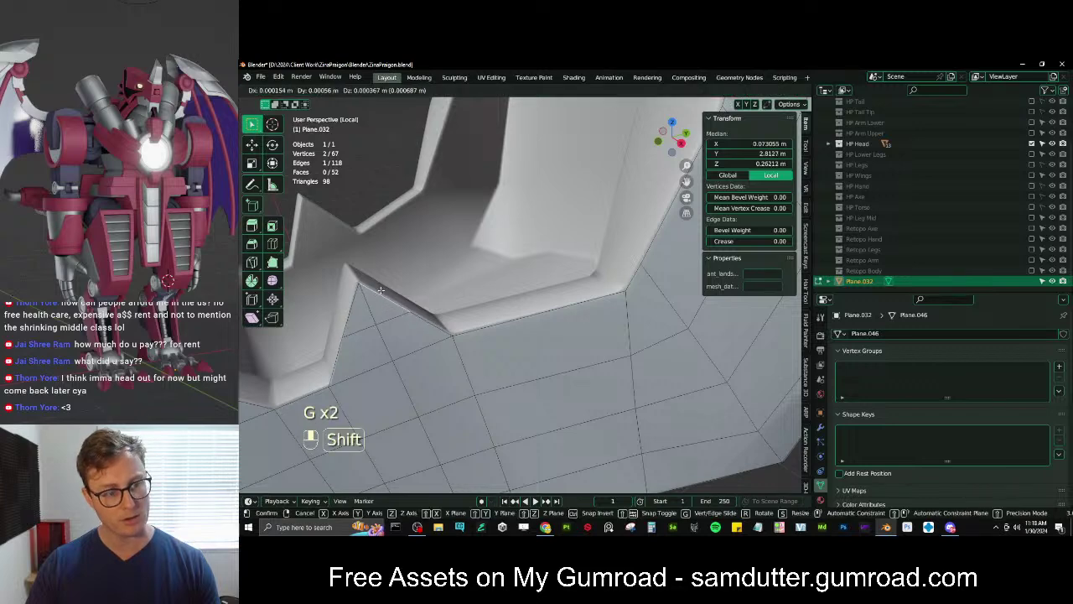
left_click(380, 289)
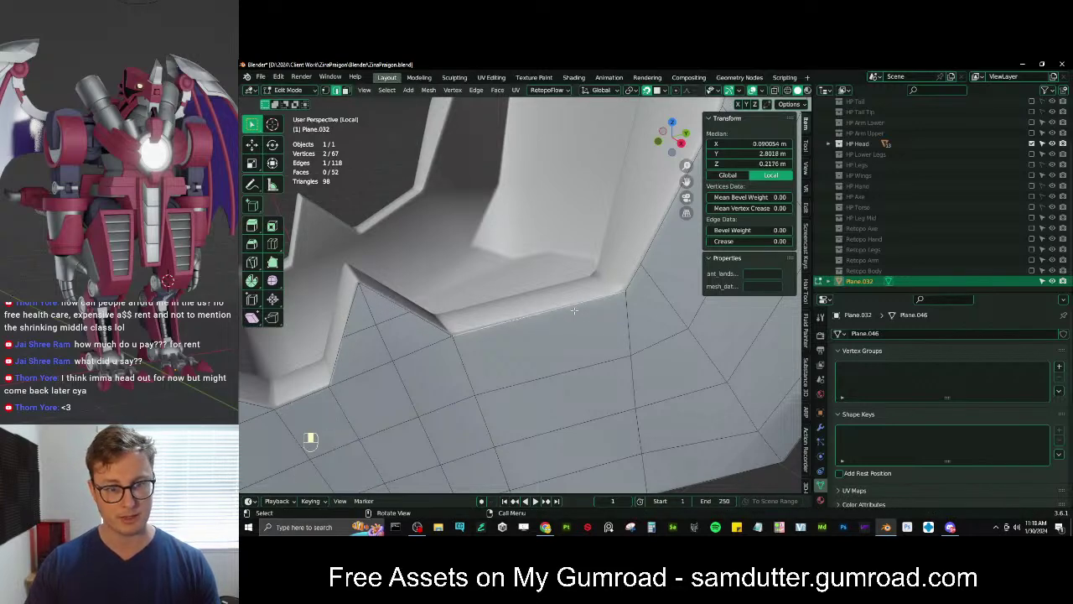
Extrude the selected rim edge behind the small spike inward about 0.015 m along global X, and rotate and move it onto the inner rim edge
middle_click_drag(639, 352, 616, 360)
key("e")
key("x")
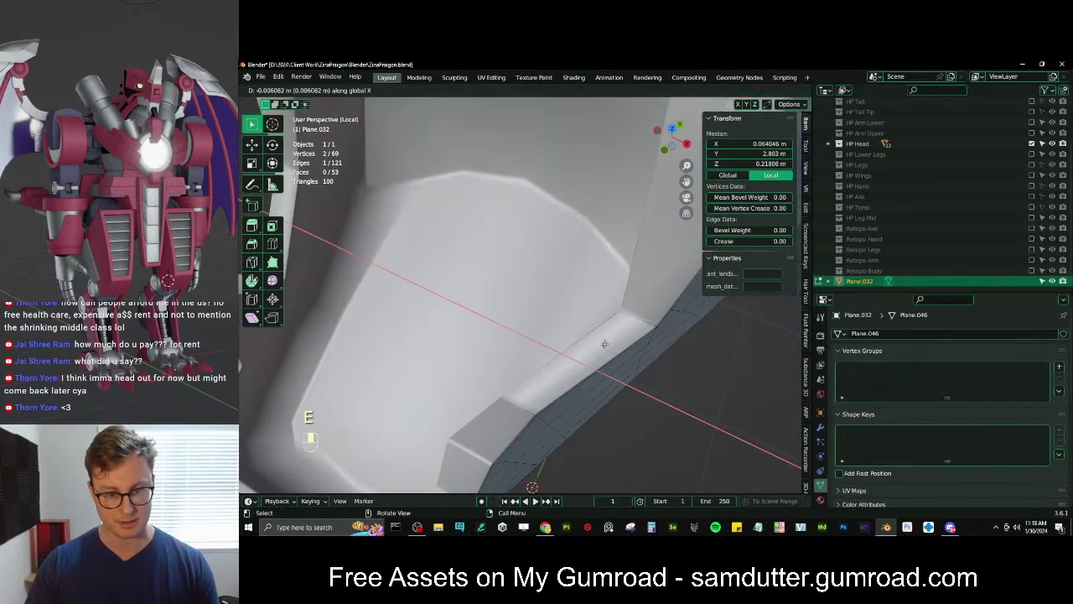
left_click(588, 324)
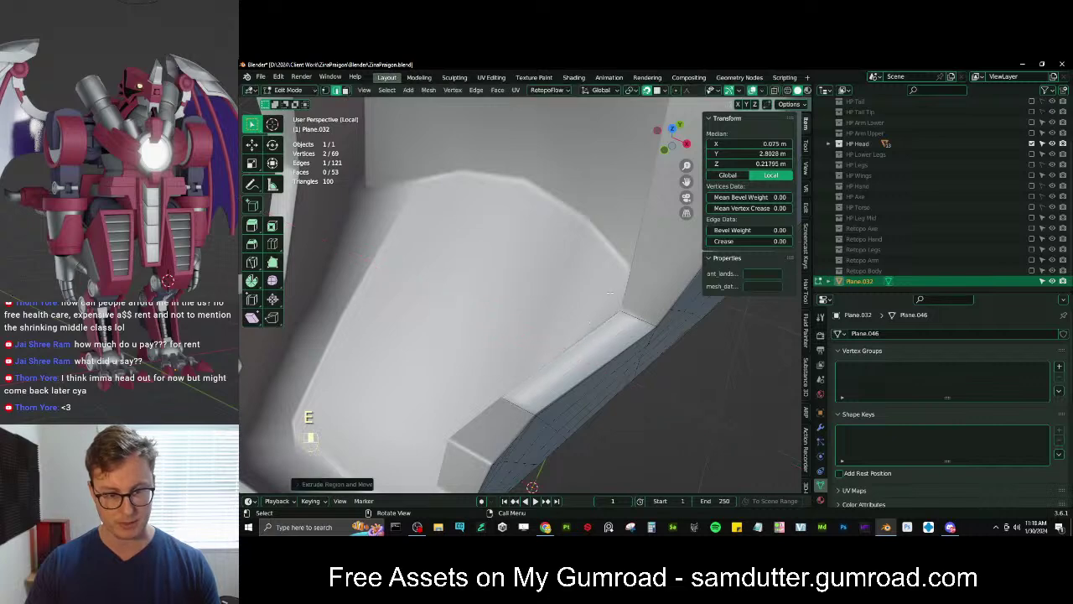
key("r")
left_click(616, 285)
key("g")
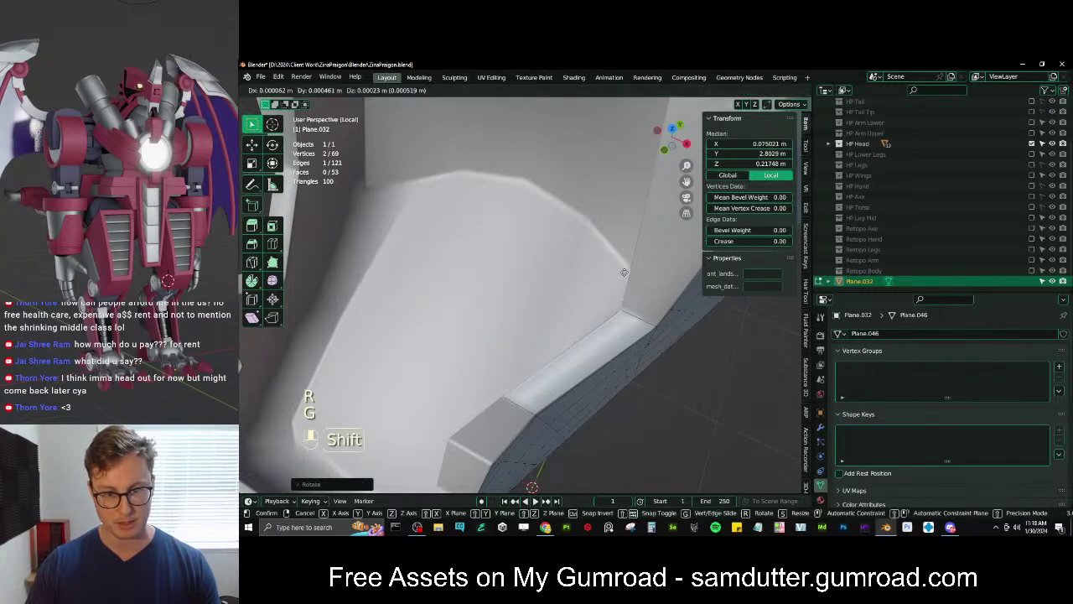
left_click(623, 273)
Extrude the short rim edge between the front spike and the second spike inward across the bevel, and switch to vertex selection
middle_click_drag(623, 273, 557, 369)
key("e")
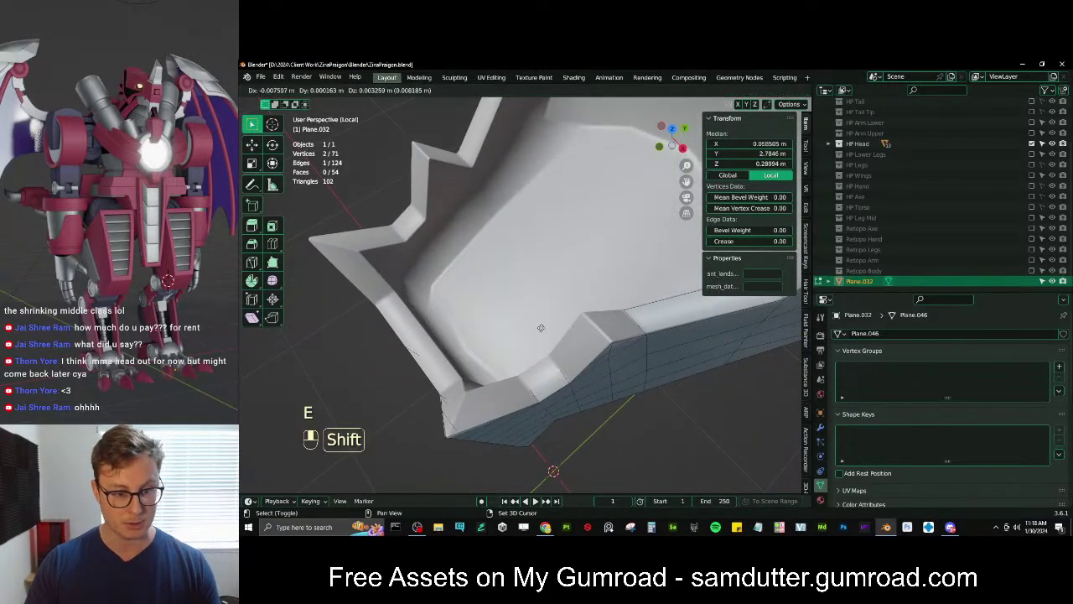
left_click(436, 209)
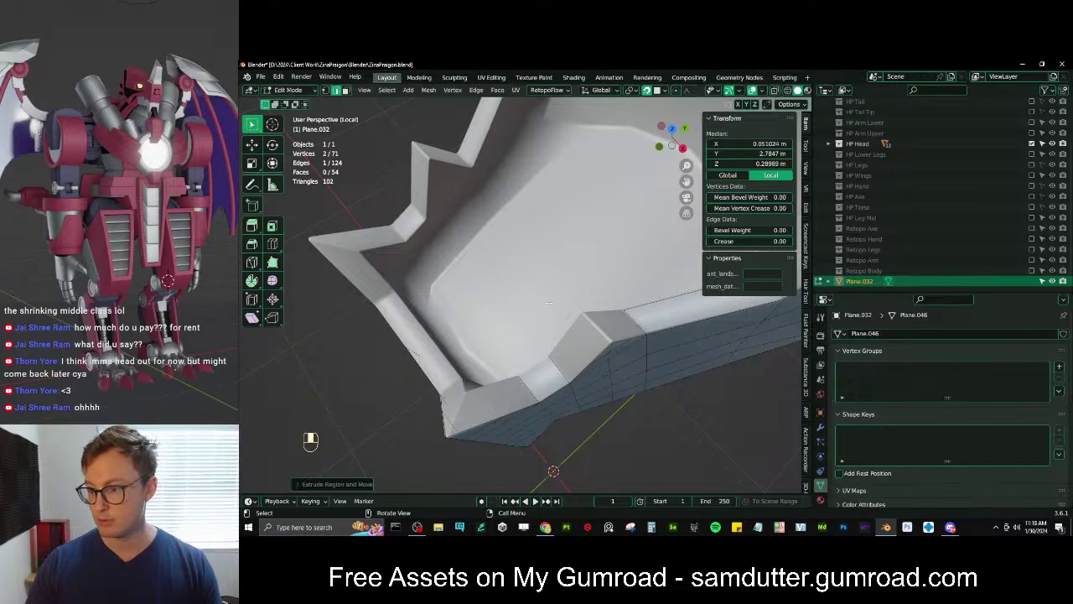
left_click(326, 89)
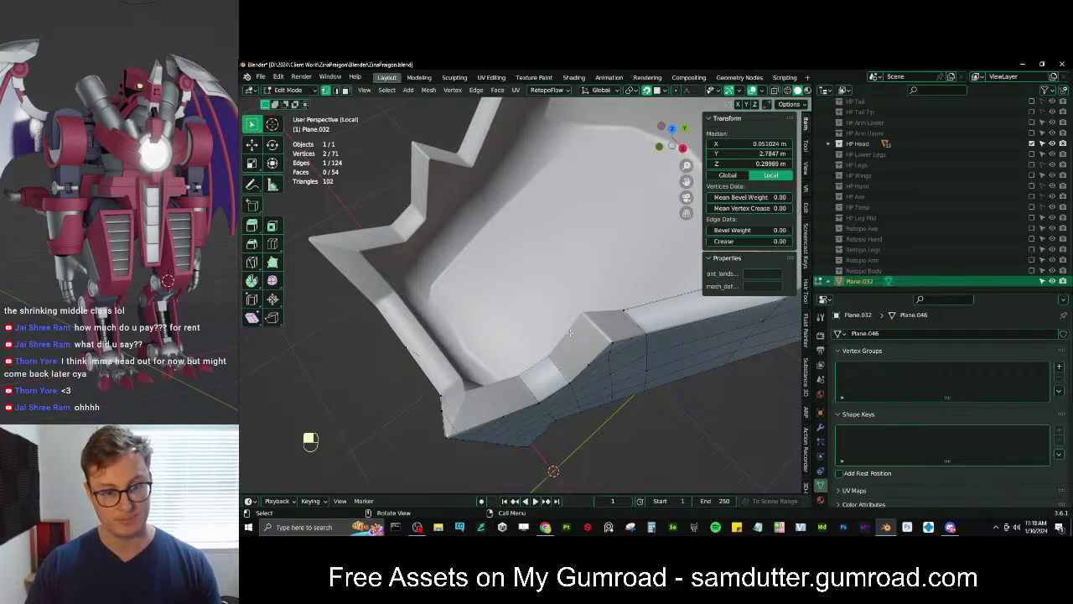
left_click(621, 313)
key("e")
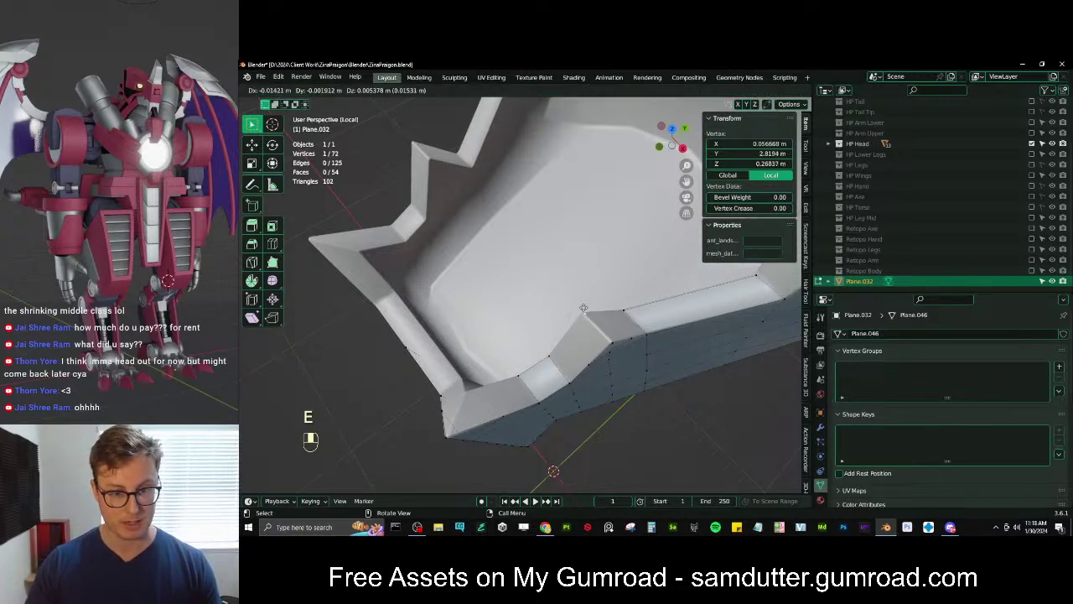
left_click(583, 309)
mouse_move(603, 367)
middle_mouse_down()
mouse_move(579, 359)
mouse_move(615, 359)
middle_mouse_up()
key("ctrl+z")
Extrude the two edges on the small spike's rear slope inward across its thickness and adjust the new vertex near the spike's front base
left_click(600, 340, "shift")
left_click(622, 340, "shift")
key("e")
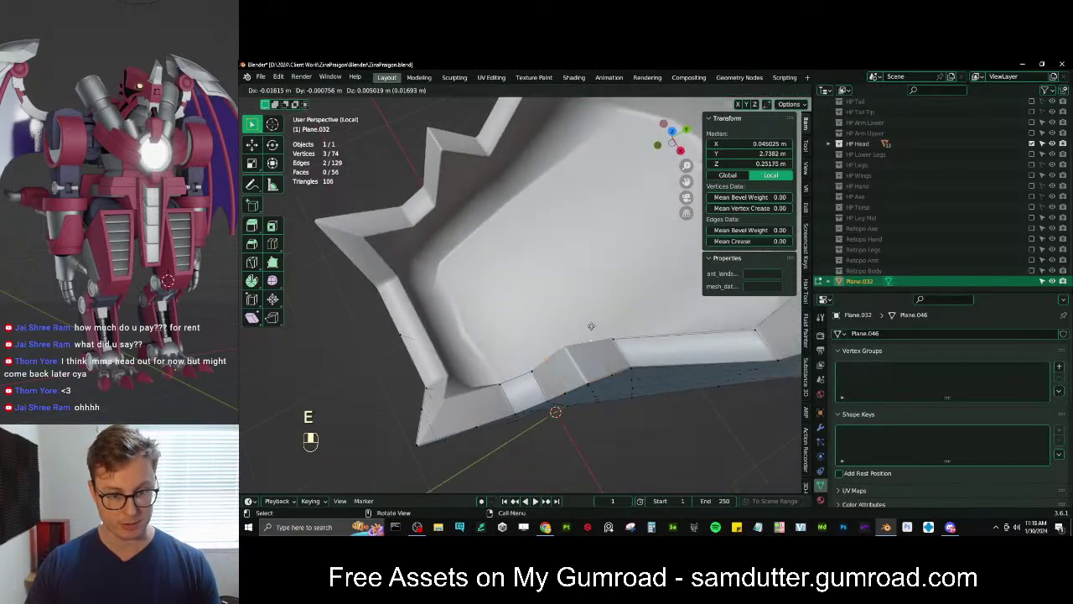
left_click(592, 327)
left_click(543, 366)
key("g")
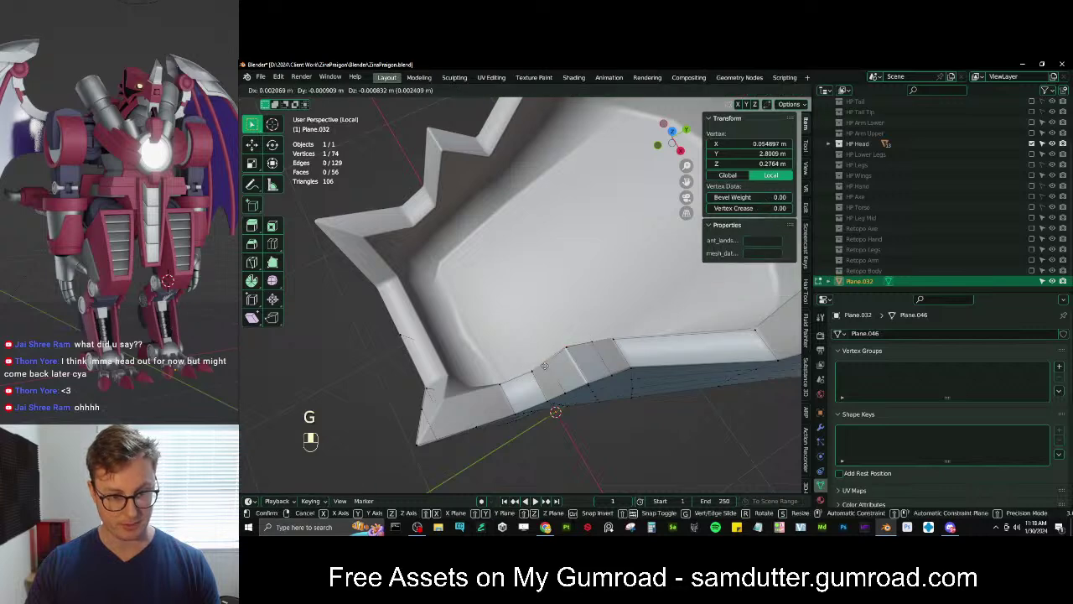
left_click(544, 365)
Move the vertex at the small spike's base onto the inner rim edge and fill the face across the open gap beside it
mouse_move(544, 365)
middle_mouse_down()
mouse_move(508, 369)
mouse_move(553, 347)
middle_mouse_up()
scroll(506, 373, "up", 4)
key("g")
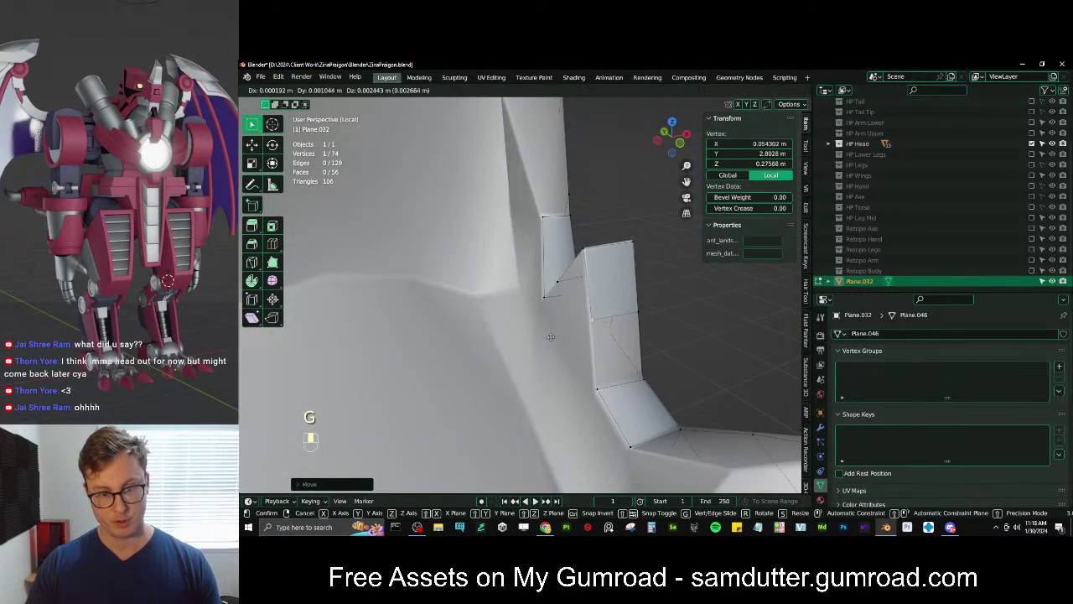
left_click(551, 335)
left_click(597, 389, "ctrl")
key("f")
Align the inner vertex at the base of the small spike's rear slope and fill the remaining gap in the rim strip
middle_click_drag(591, 377, 470, 403)
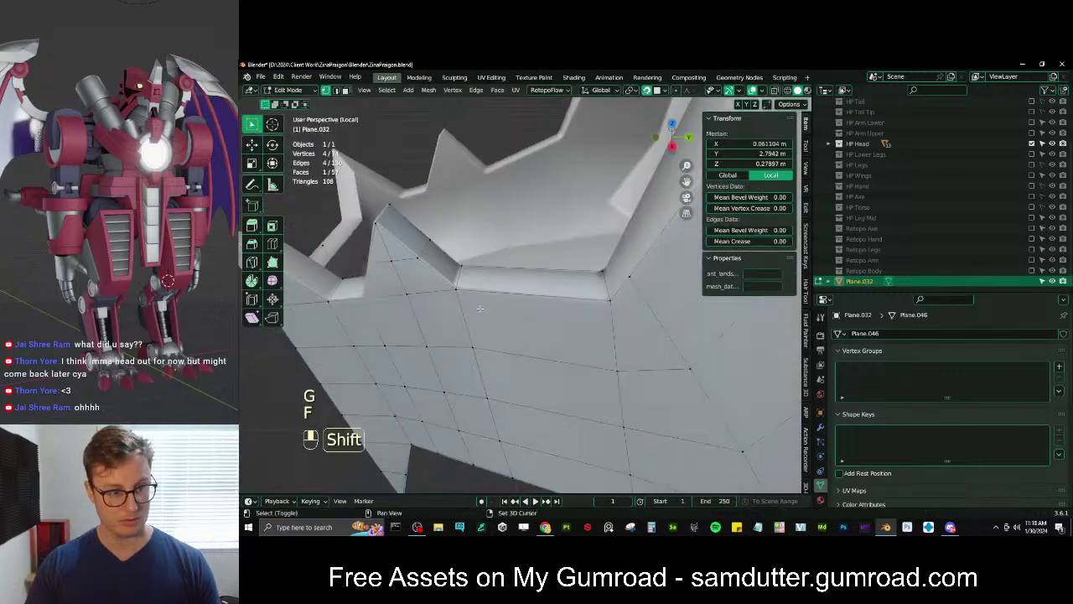
middle_click_drag(503, 310, 525, 354, "shift")
left_click(519, 333)
key("g")
left_click(519, 333)
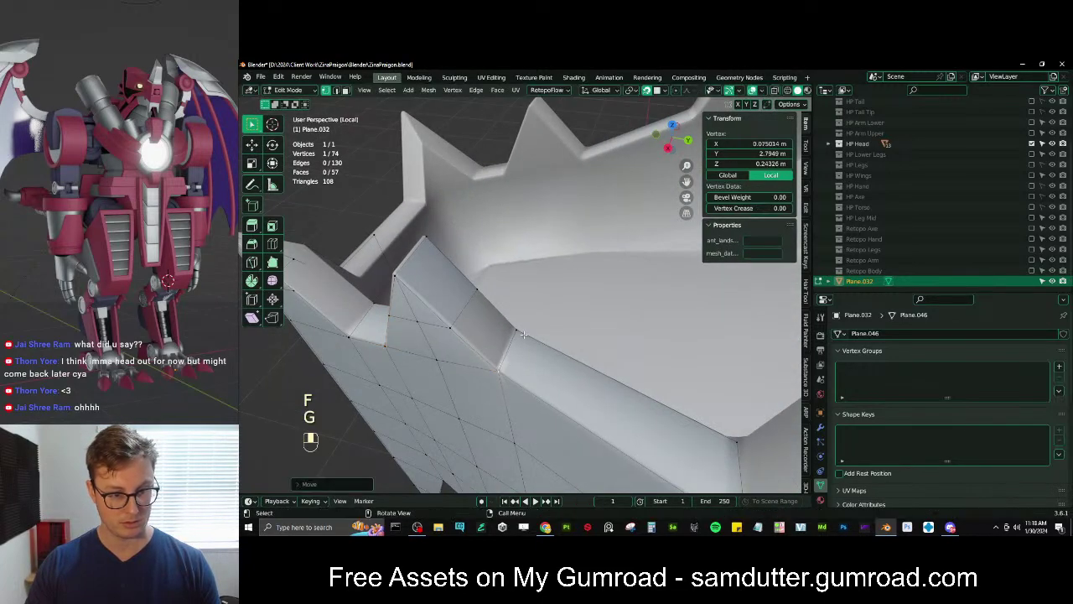
key("g")
left_click(520, 333)
left_click(478, 290, "ctrl")
key("f")
Extrude the middle vertex of the front spike's rear slope to the inner edge and fill the face down to the spike's base
middle_click_drag(479, 294, 520, 323)
middle_click_drag(519, 323, 553, 327, "shift")
scroll(554, 327, "up", 4)
middle_click_drag(553, 327, 597, 377)
left_click(594, 383)
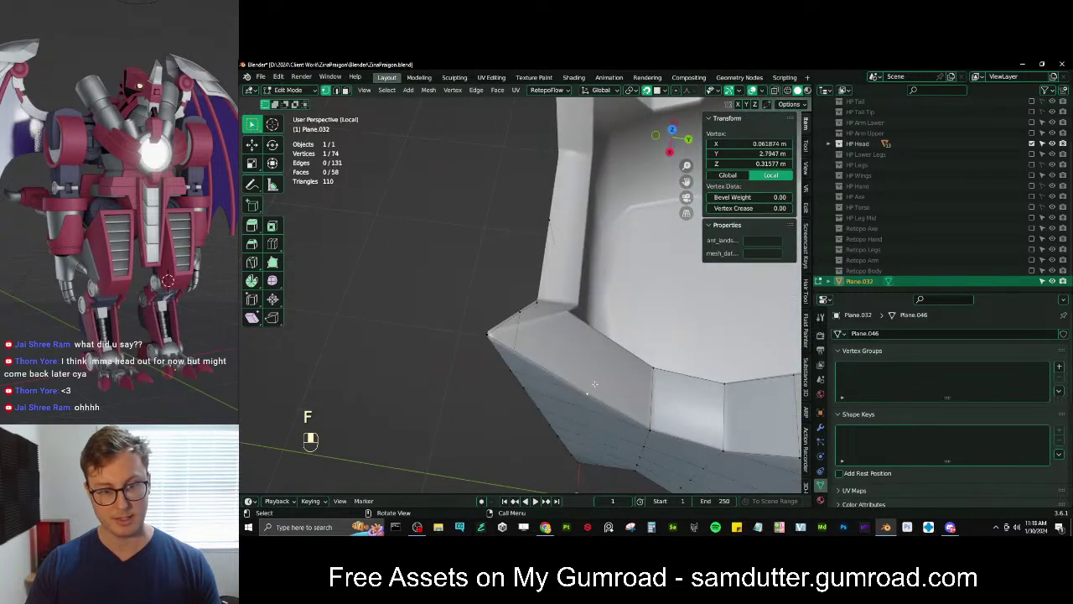
key("e")
left_click(614, 327)
left_click(650, 368, "ctrl")
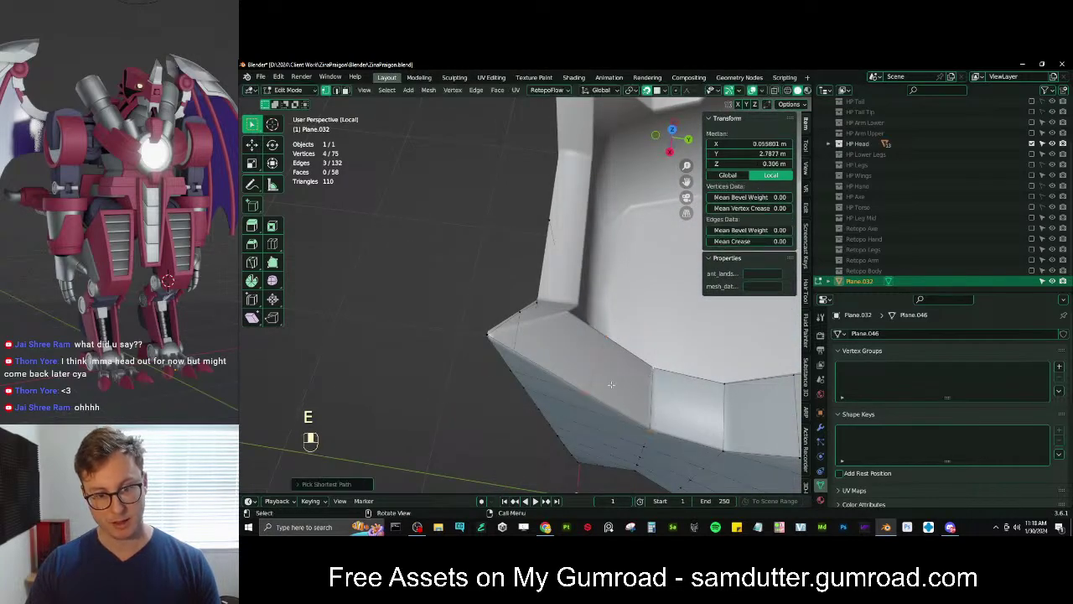
key("f")
Extrude the front spike's tip vertex to the inner corner and fill the upper face of the spike's rear slope
middle_click_drag(611, 383, 530, 305)
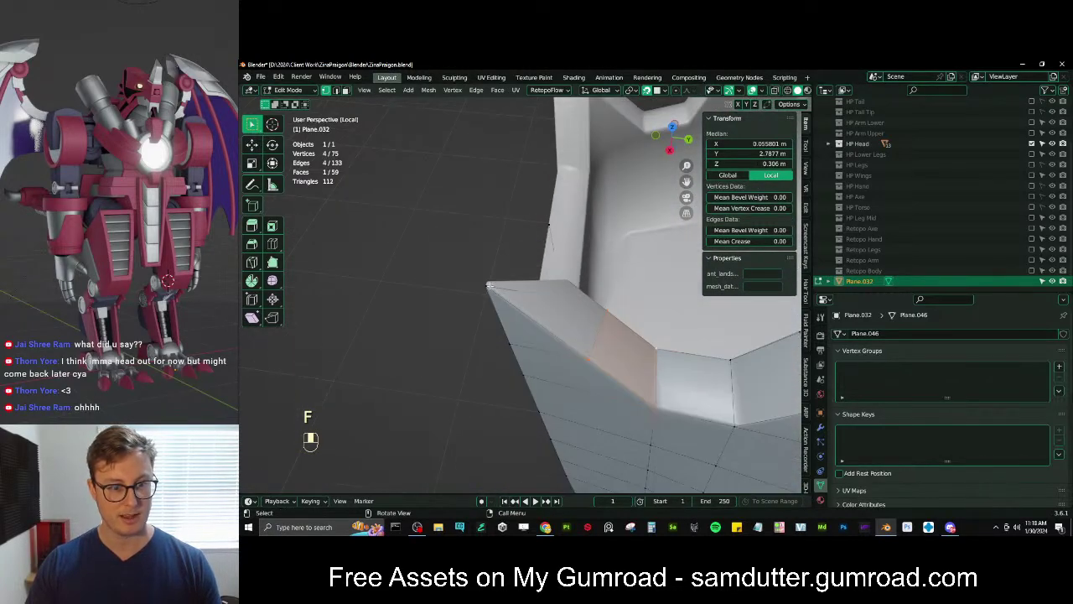
left_click(489, 286)
key("e")
left_click(583, 283)
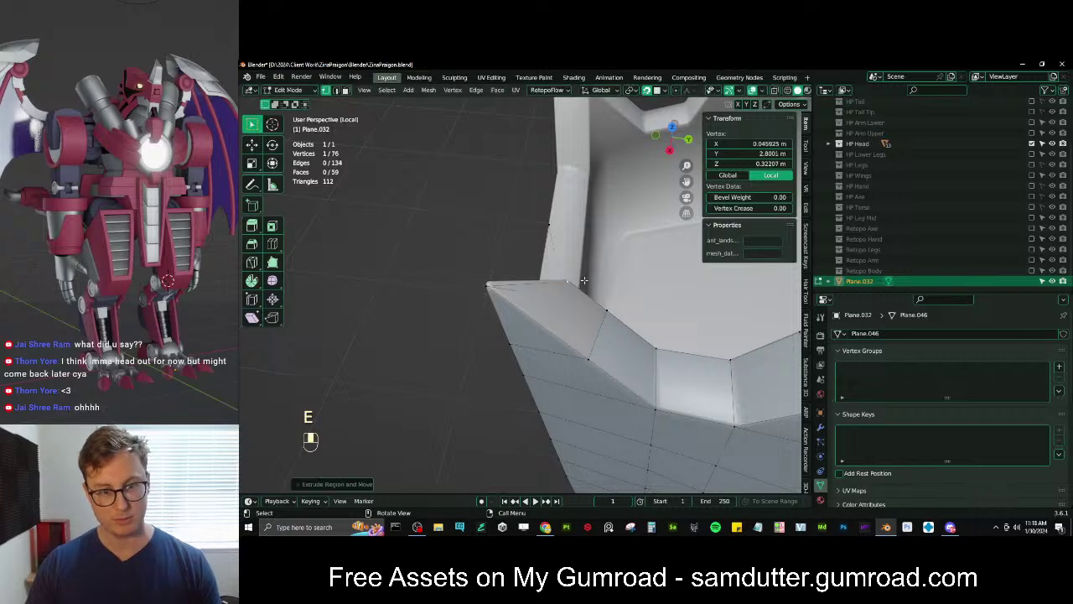
left_click(607, 311, "ctrl")
key("f")
Extrude a vertex along the inside of the front spike's opposite slope and fill the face up to its tip
middle_click_drag(524, 315, 578, 293)
middle_click_drag(578, 294, 608, 318)
left_click(599, 275)
key("e")
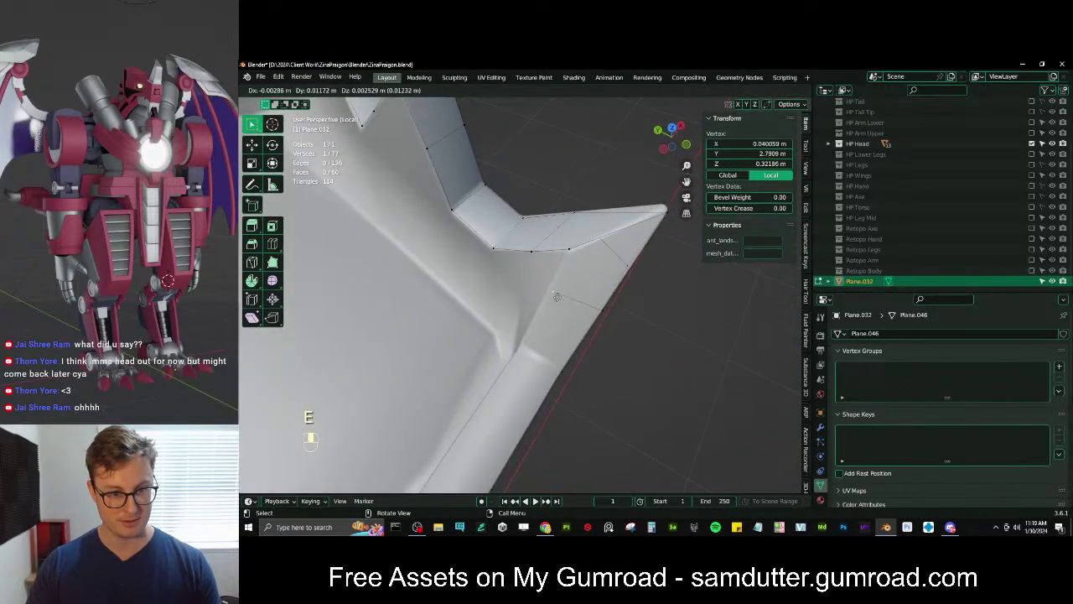
left_click(555, 297)
key("f")
Move the top edge of the front panel beside the centre line up onto the head piece's rim
middle_click_drag(555, 297, 364, 312)
middle_click_drag(363, 311, 441, 325, "shift")
left_click(440, 324, "shift")
key("g")
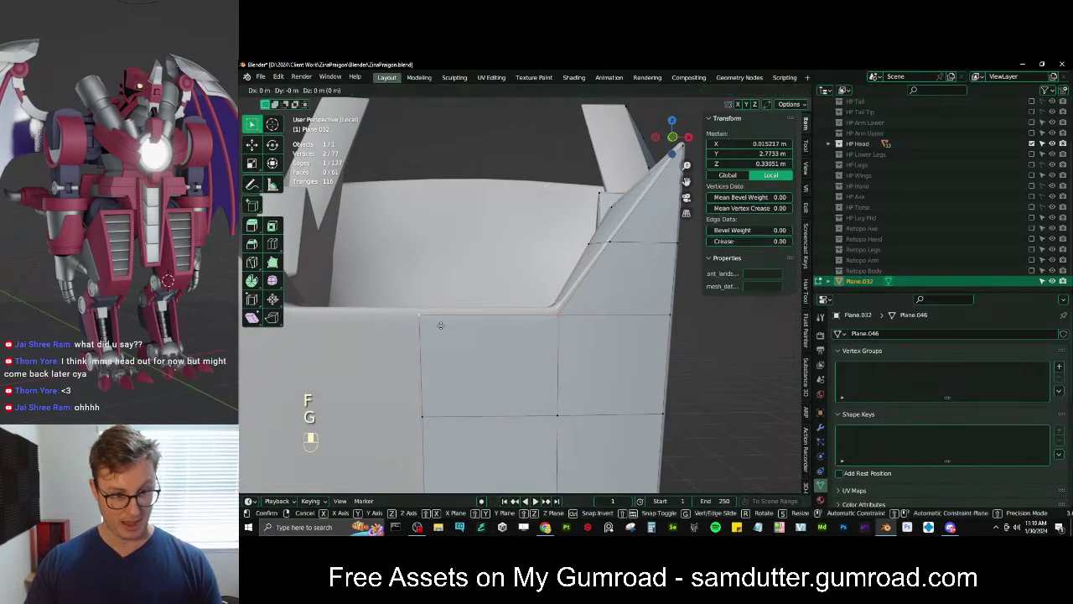
left_click(546, 315)
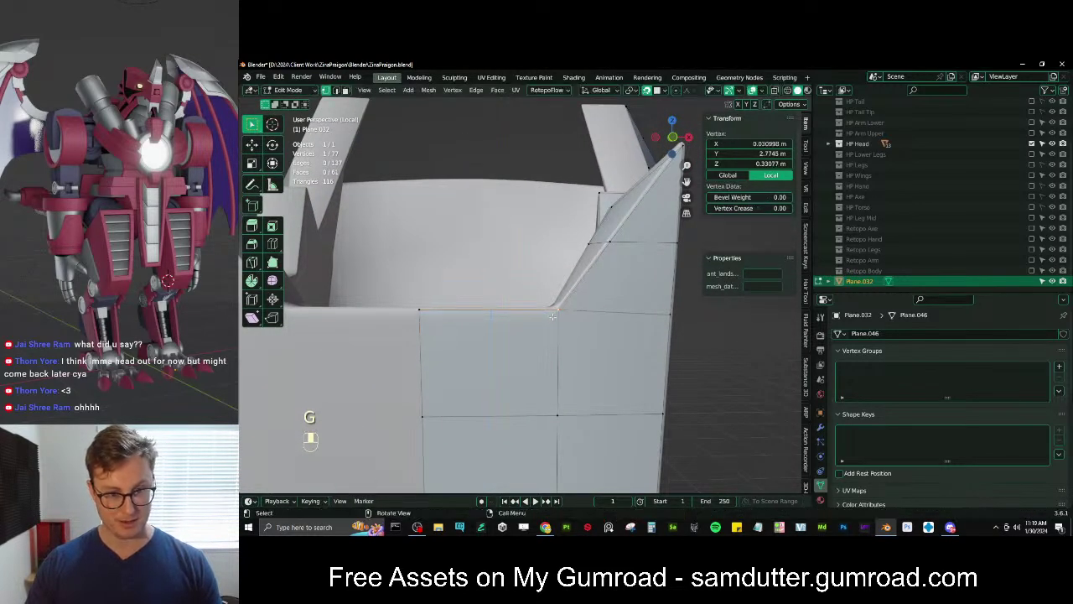
Extrude the front rim's corner and centre-line vertices inward across the bevel, the latter along global Y, and fill the faces between them
middle_click_drag(552, 316, 589, 379)
key("e")
left_click(562, 335)
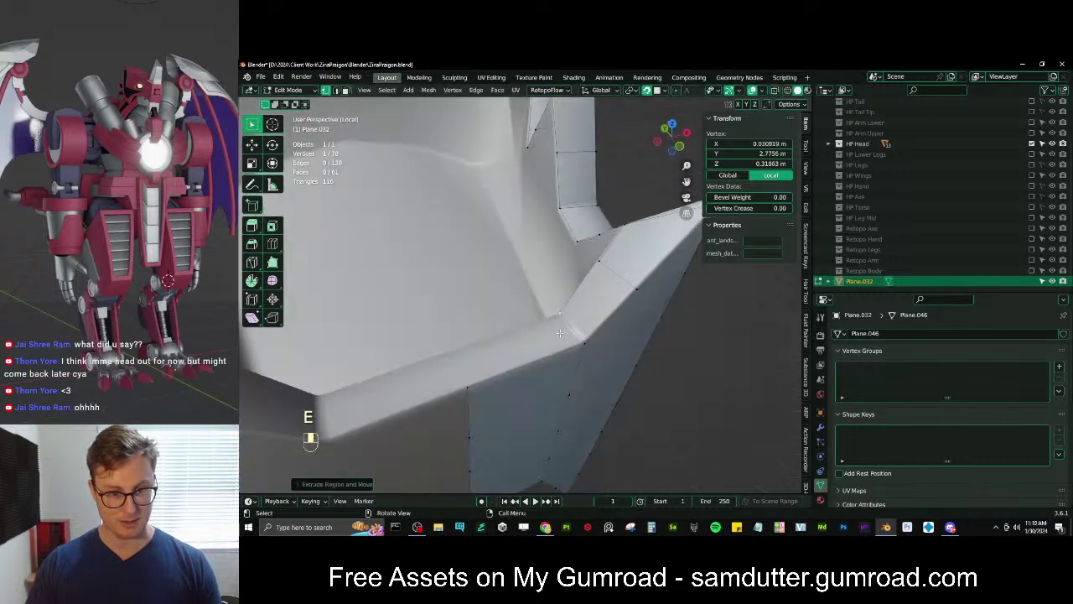
key("f")
left_click(471, 385)
key("e")
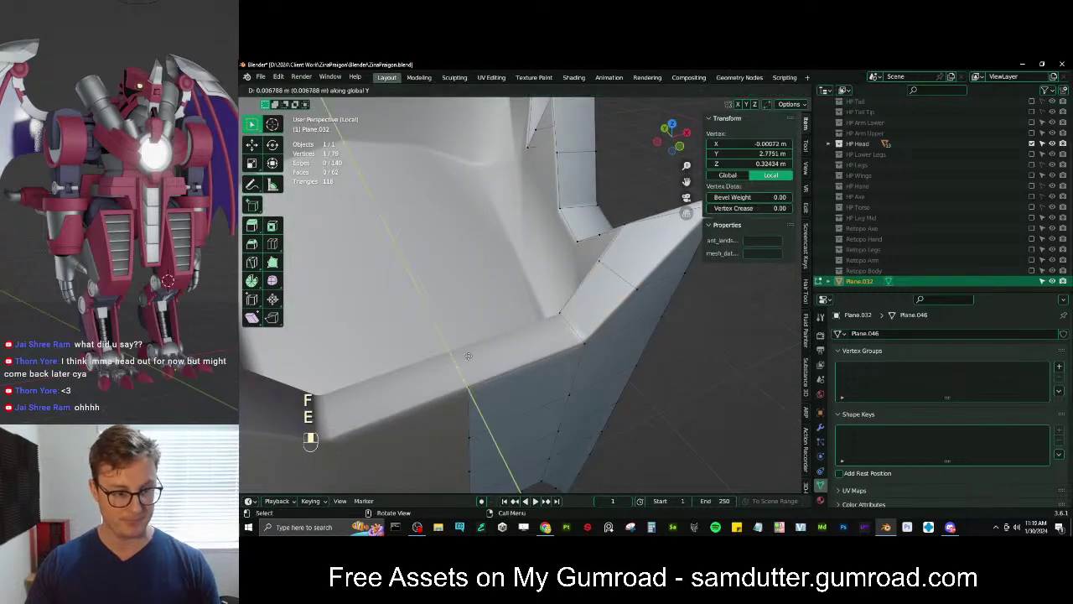
left_click(467, 339)
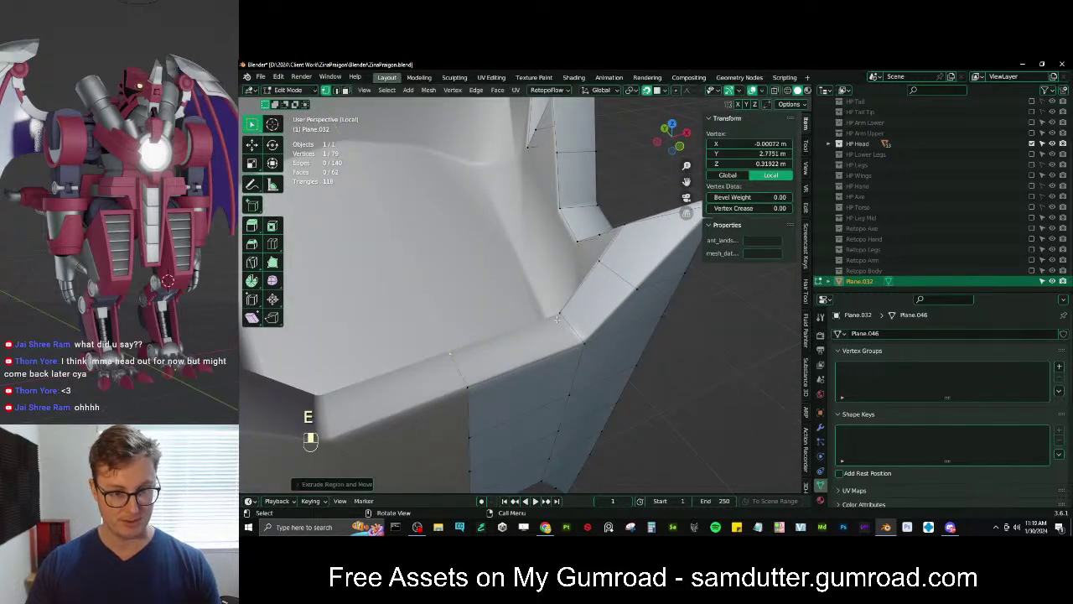
key("f")
Extrude the edges along the rear part of the side panel's lower border down across the underside bevel
middle_click_drag(469, 344, 527, 376)
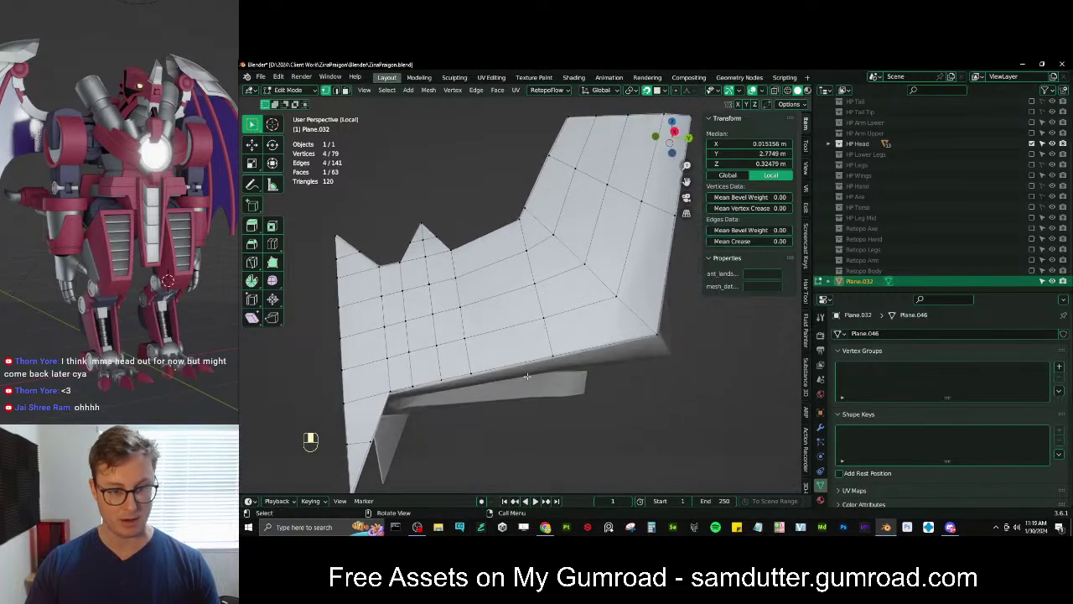
middle_click_drag(648, 335, 633, 267)
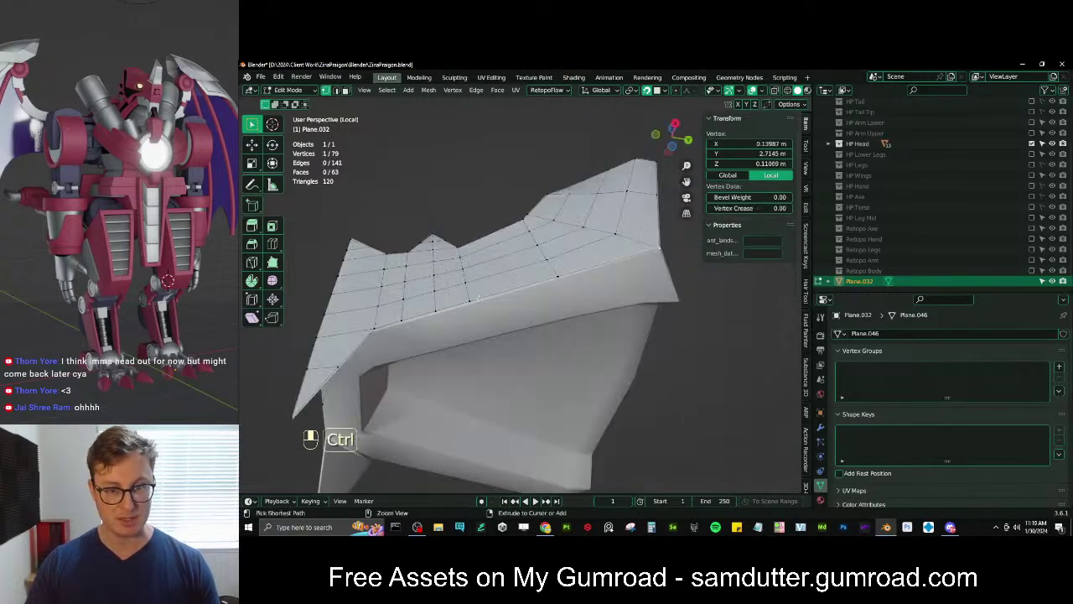
left_click(634, 267, "ctrl")
key("e")
left_click(651, 296)
middle_click_drag(663, 311, 563, 339, "shift")
scroll(567, 336, "up", 1)
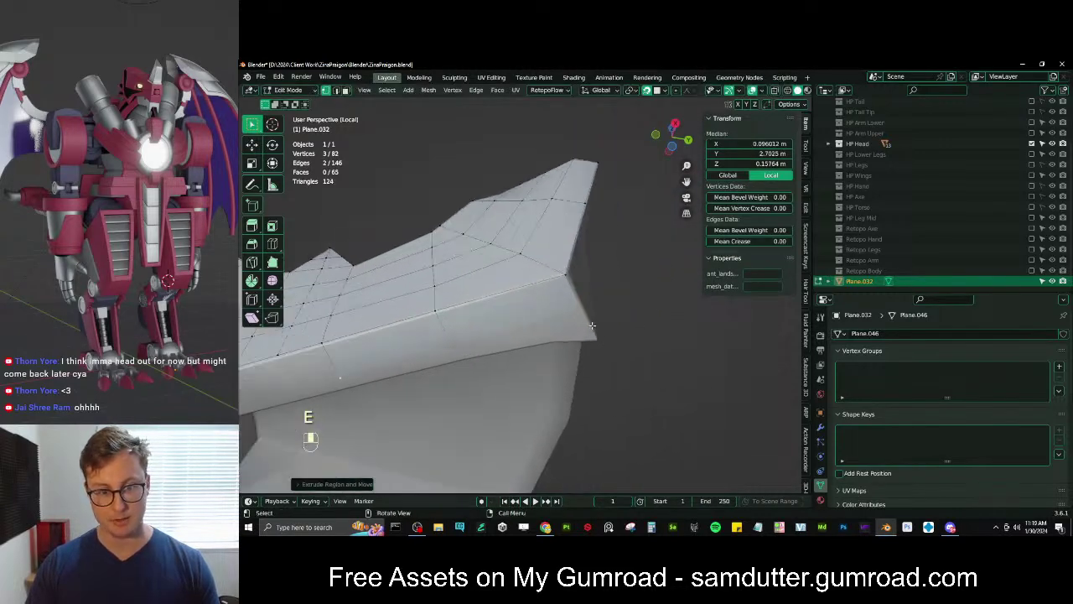
Move the new strip's lower vertices individually onto the bottom edge of the underside bevel
left_click(589, 317)
key("g")
key("g")
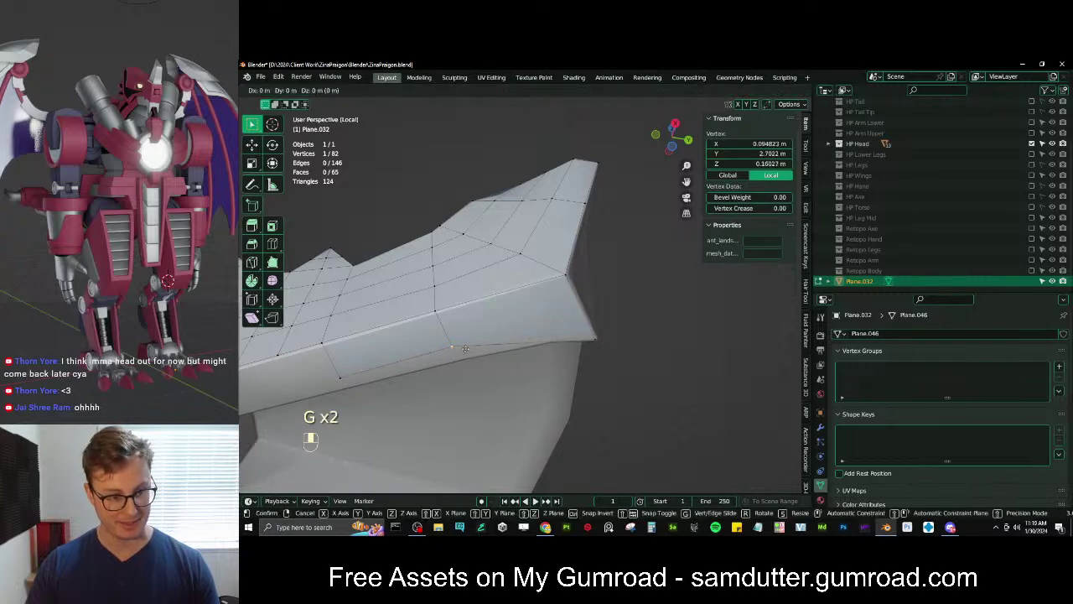
left_click(471, 363)
middle_click_drag(470, 363, 494, 277, "shift")
left_click(572, 335)
middle_click_drag(572, 336, 529, 338, "shift")
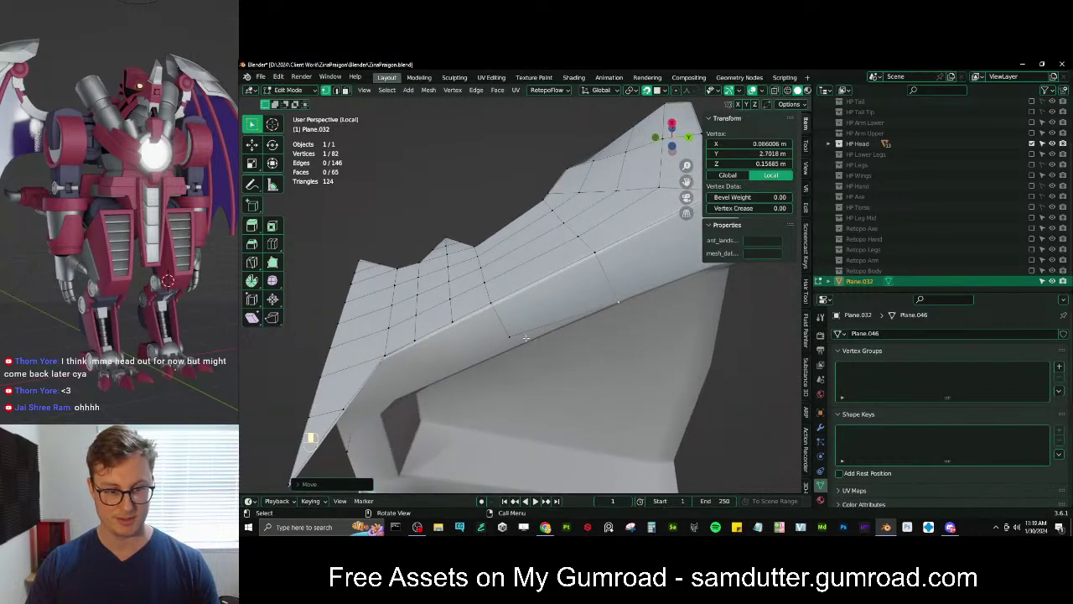
key("g")
left_click(518, 347)
Extrude the two front edges of the side panel's lower border, up to the front corner, down across the underside bevel
middle_click_drag(441, 352, 496, 323, "shift")
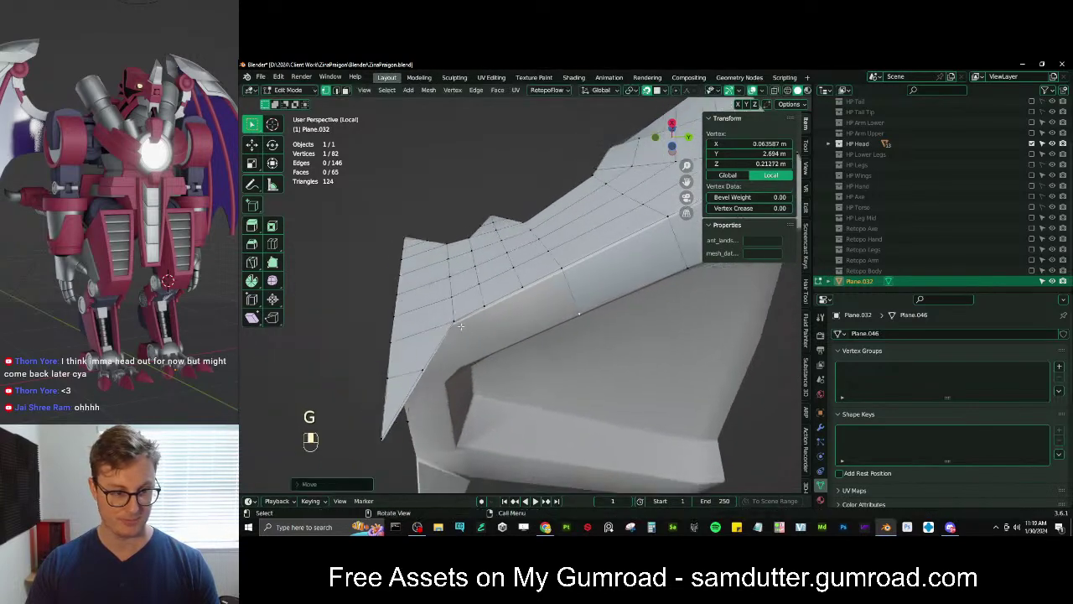
left_click(455, 321)
left_click(524, 293, "ctrl")
key("e")
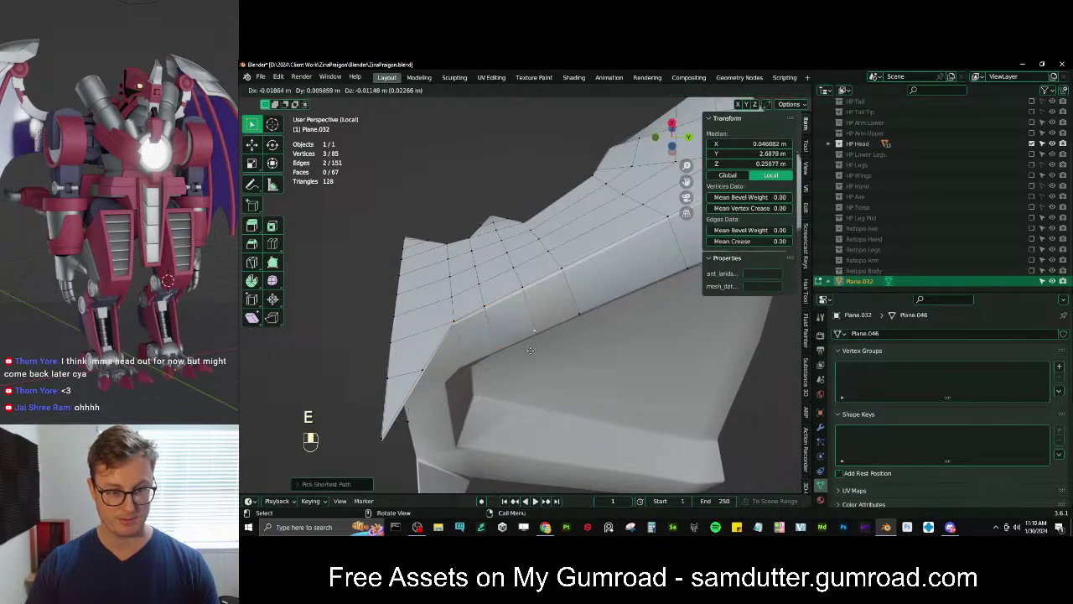
left_click(531, 352)
Rotate and move the new front edges onto the bevel's bottom edge, and fill the gap between them and the rear strip
middle_click_drag(537, 326, 547, 314, "shift")
scroll(548, 313, "up", 3)
key("r")
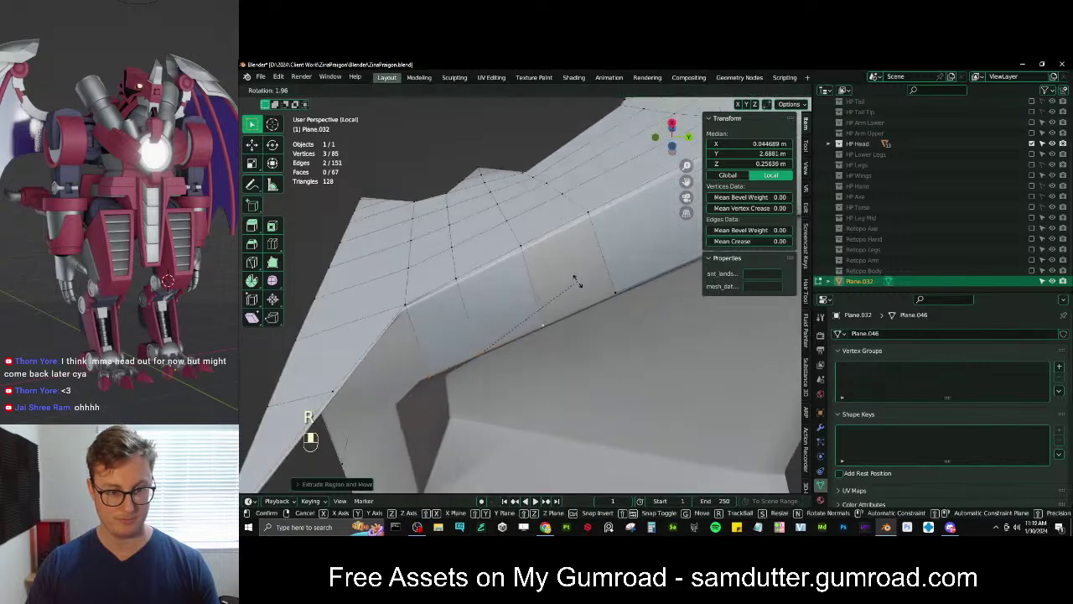
left_click(576, 284)
key("g")
left_click(562, 302)
left_click(550, 321)
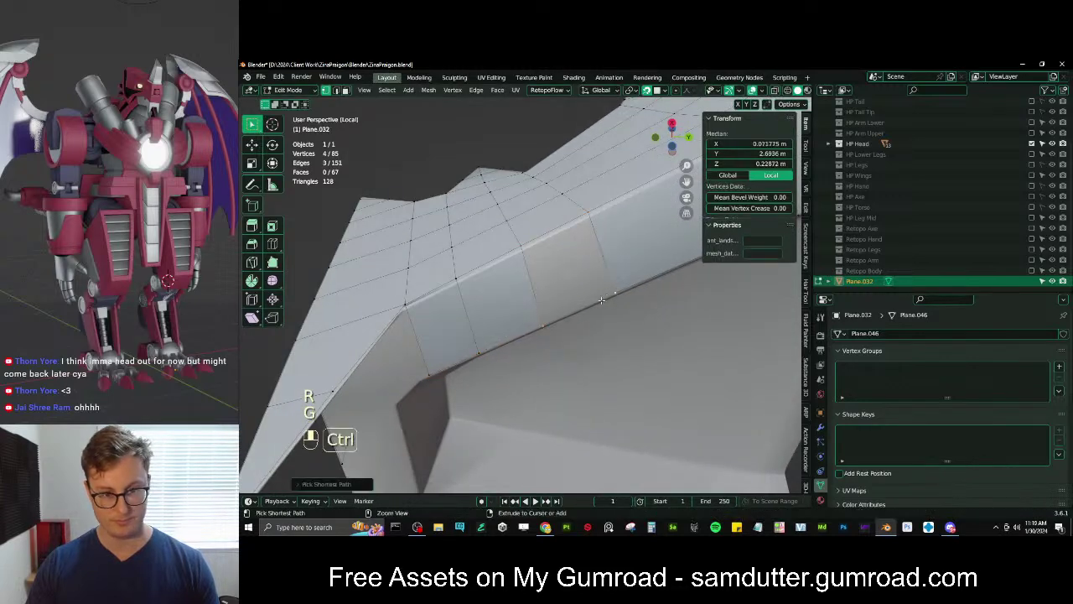
left_click(614, 294, "ctrl")
key("f")
Select the front panel's bottom edge beside the centre line and move it along Z onto the head piece's lower rim
scroll(610, 295, "down", 4)
middle_click_drag(610, 295, 533, 238)
left_click(512, 224)
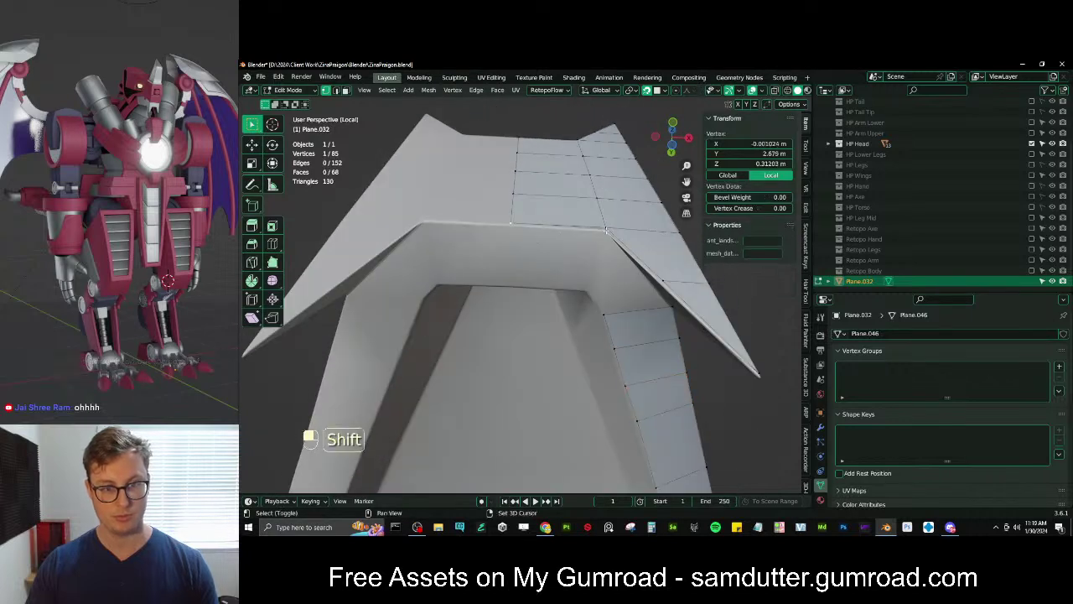
left_click(605, 229, "shift")
middle_click_drag(604, 230, 544, 237)
key("g")
key("z")
key("shift")
left_click(601, 296)
Fine-tune the position of the vertex at the outer corner of the front panel's bottom edge
left_click(607, 270)
key("g")
middle_click(600, 271)
left_click(597, 271)
Extrude the front panel's bottom edge along Y across the underside bevel and place its new outer vertex at the inner corner
left_click(506, 267, "shift")
key("e")
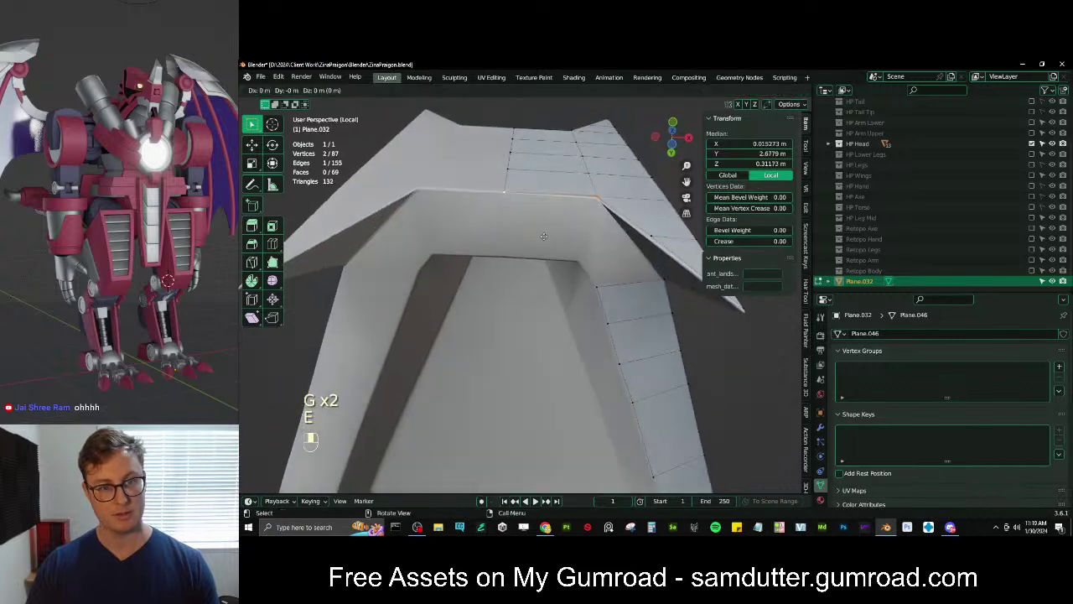
middle_click(543, 245)
key("shift")
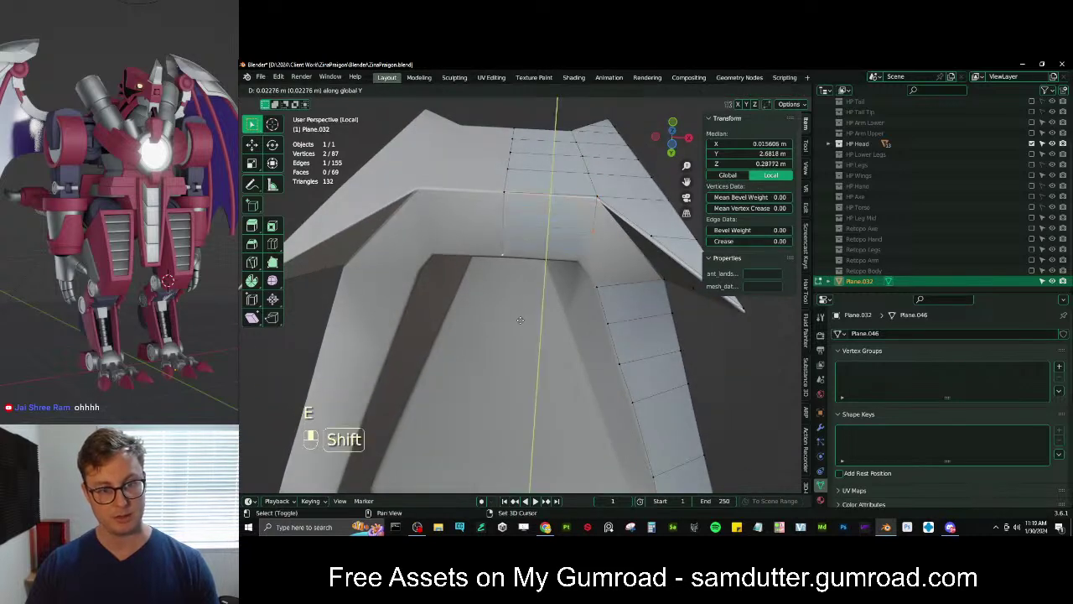
left_click(520, 324)
left_click(579, 262)
key("g")
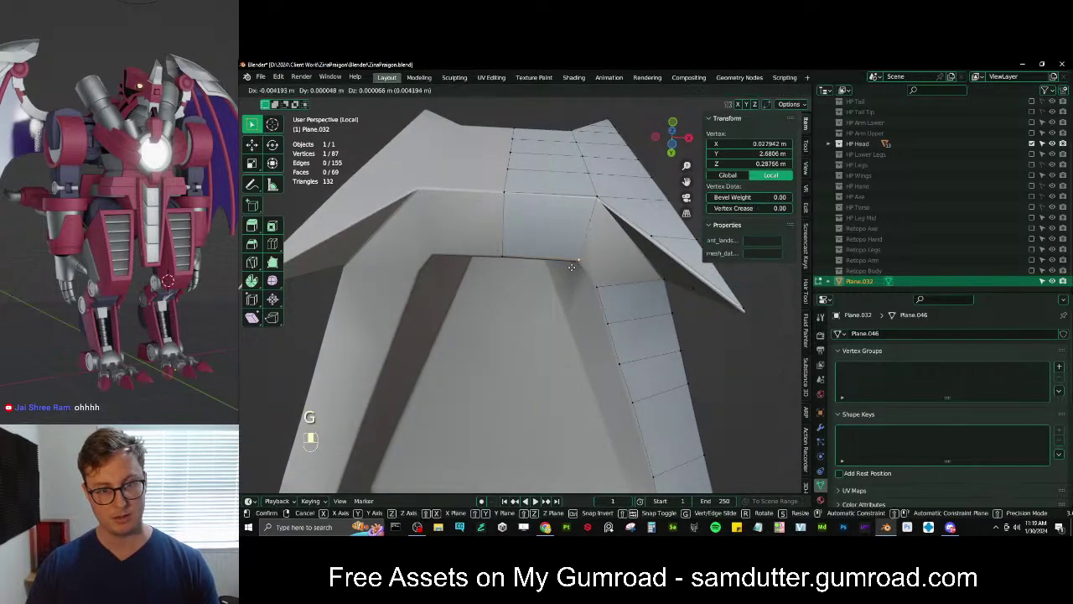
left_click(584, 266)
Fill the corner gap between the front underside strip and the side underside strip with a face
left_click(640, 282, "shift")
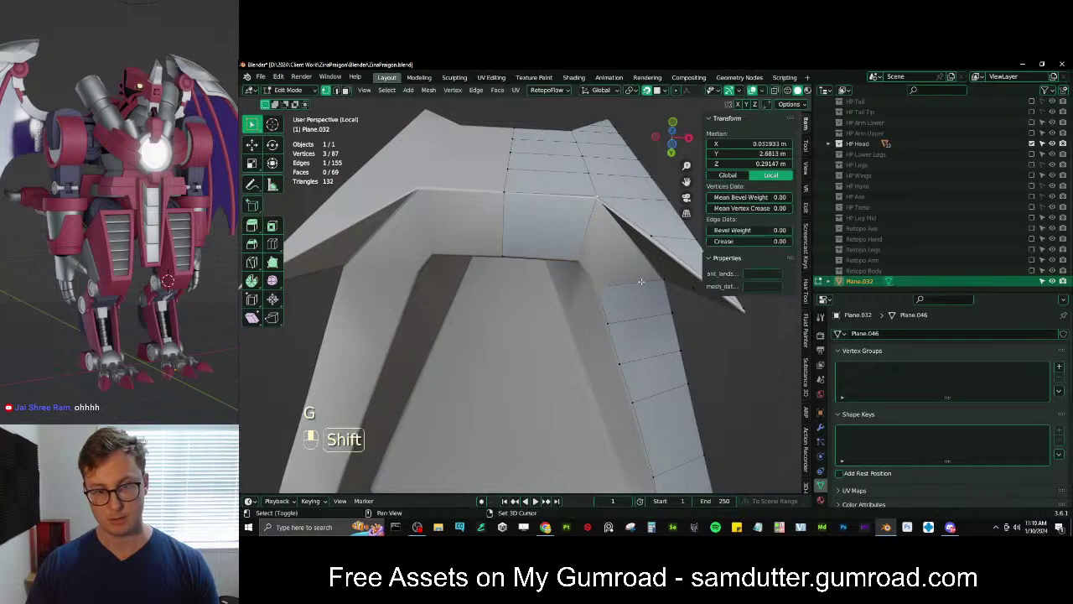
key("f")
middle_click_drag(659, 284, 554, 283)
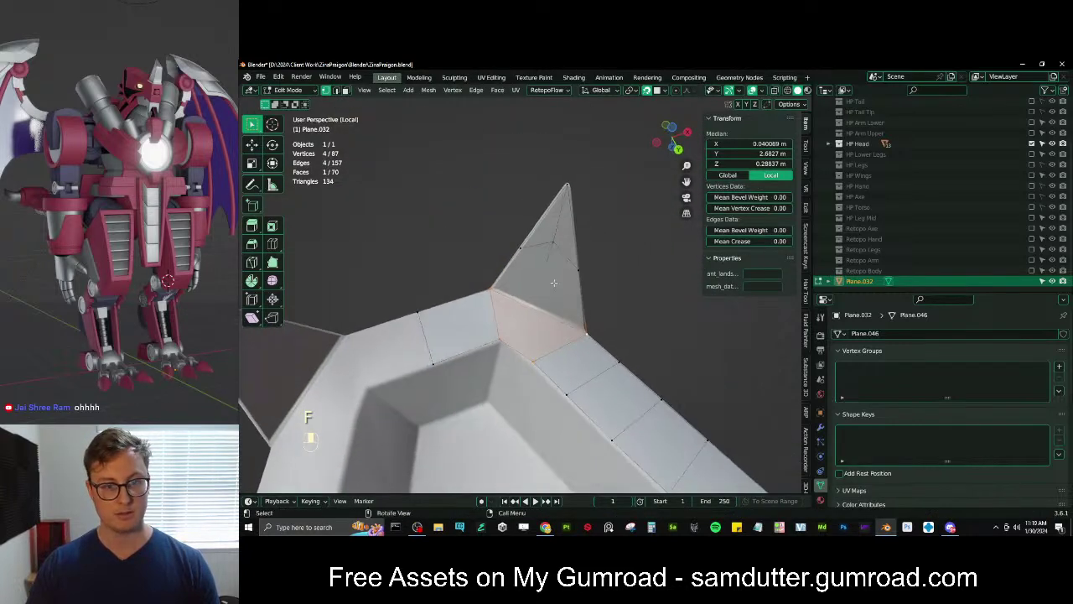
Fill the back side of the corner spike with a quad at its base and a triangle at its tip
left_click(597, 290, "ctrl")
left_click(581, 336, "shift")
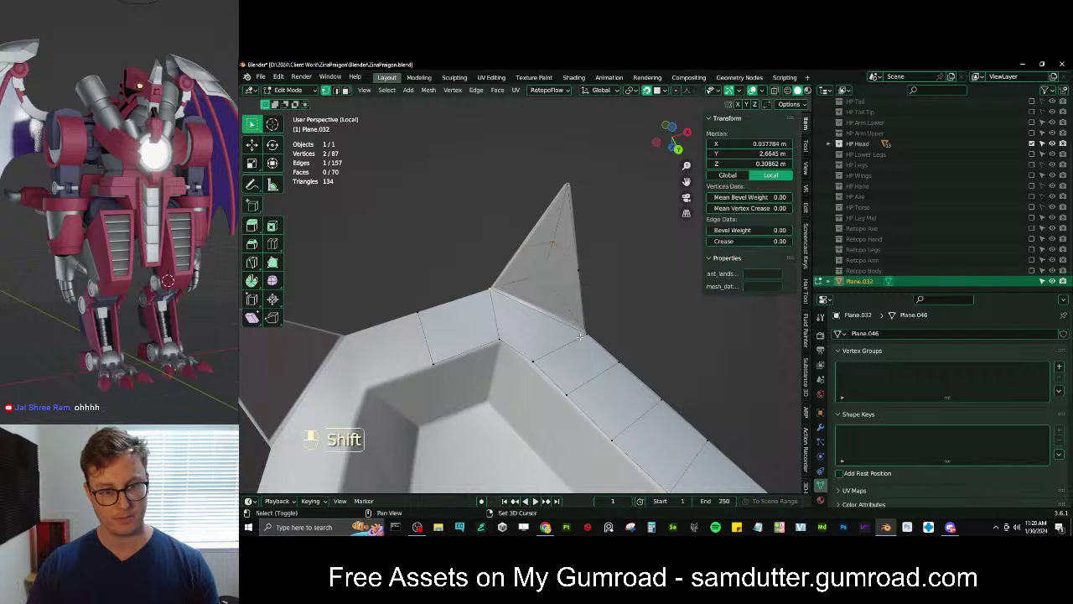
key("f")
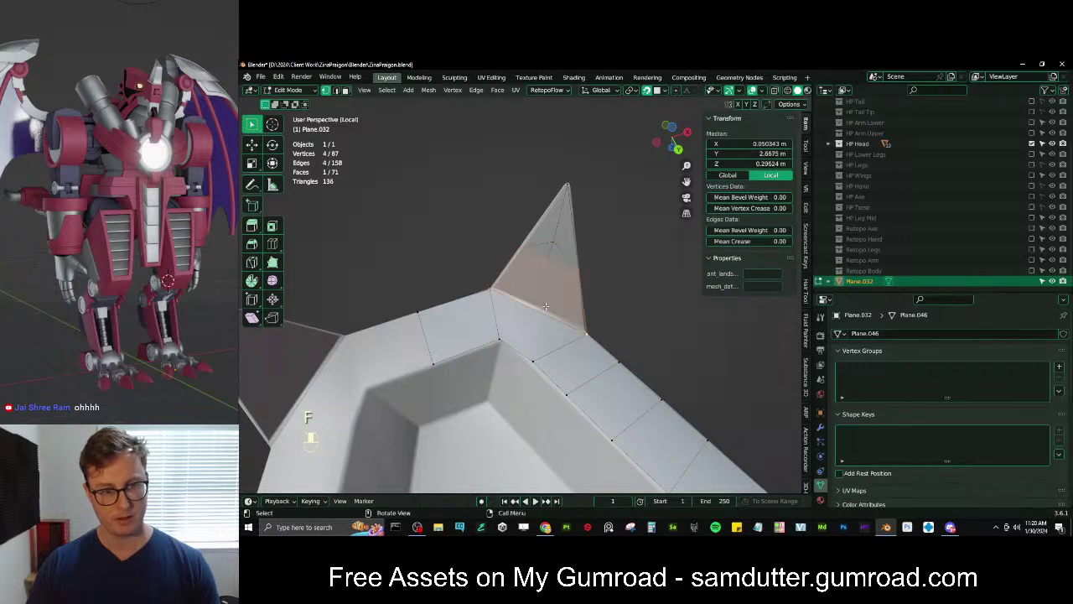
middle_click_drag(585, 330, 602, 256)
key("ctrl+r")
left_click(541, 255)
left_click(550, 242, "shift")
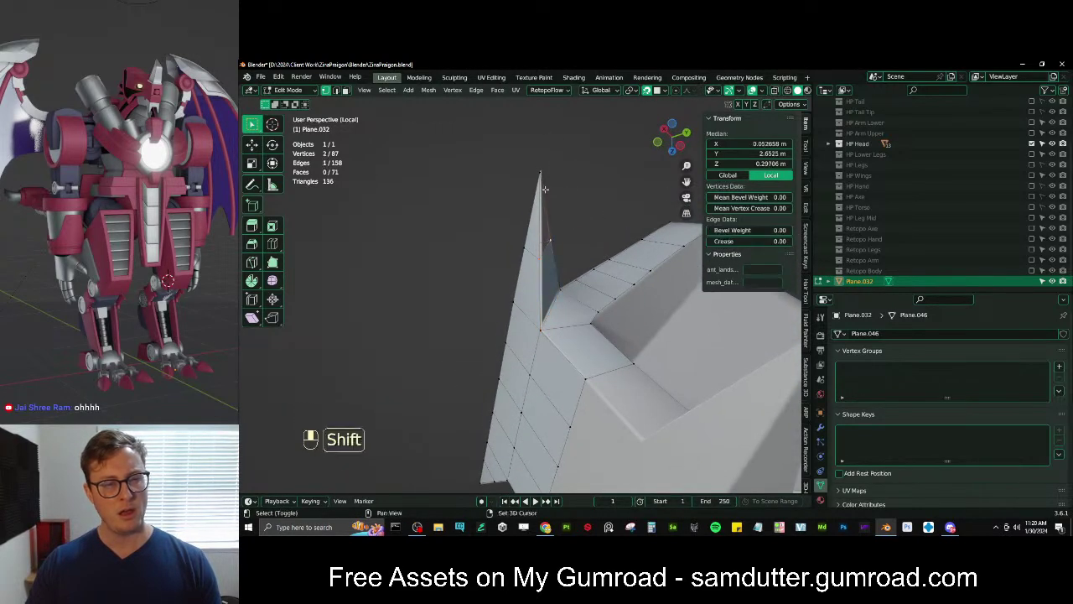
left_click(543, 173, "shift")
key("f")
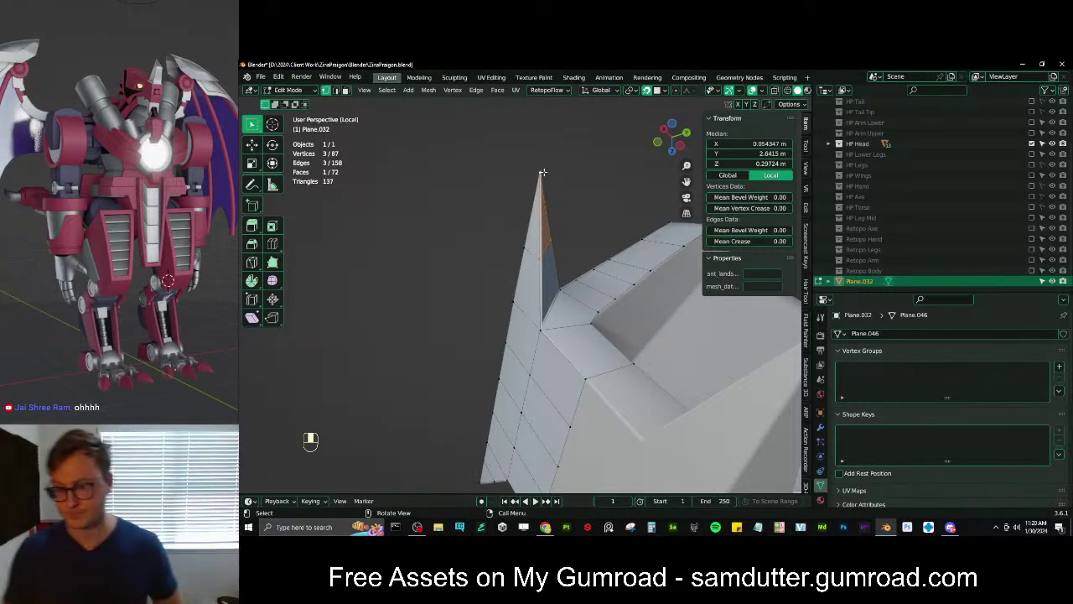
Leave mesh editing, shade the retopology mesh smooth, and isolate it together with the original head piece
key("Tab")
middle_click_drag(543, 173, 581, 285)
key("slash")
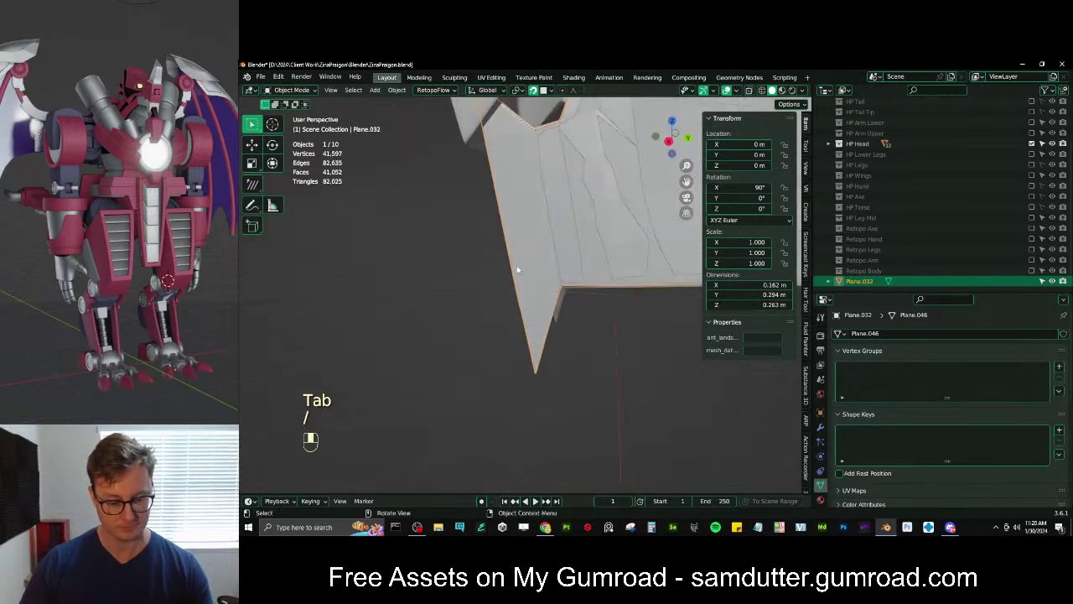
key("slash")
key("slash")
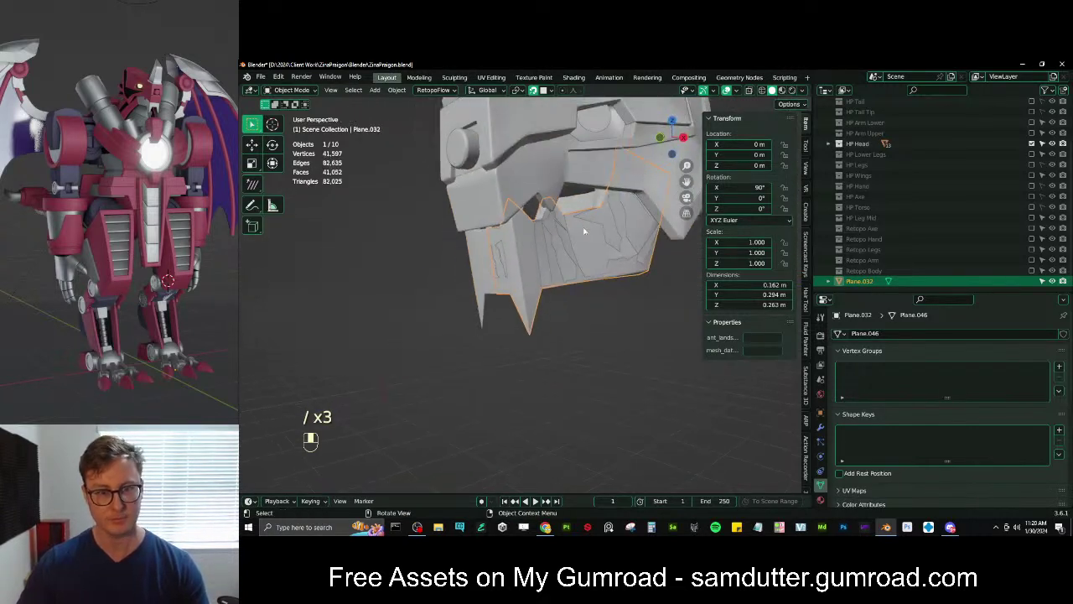
right_click(587, 240)
left_click(590, 240)
scroll(498, 235, "down", 3)
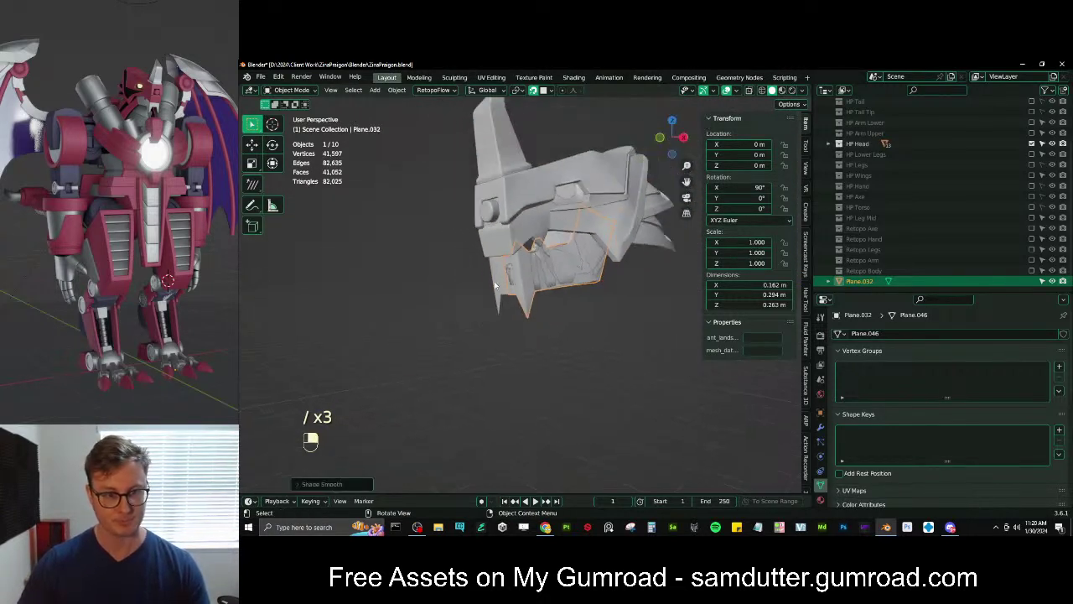
key("b")
left_click_drag(488, 281, 510, 317)
key("slash")
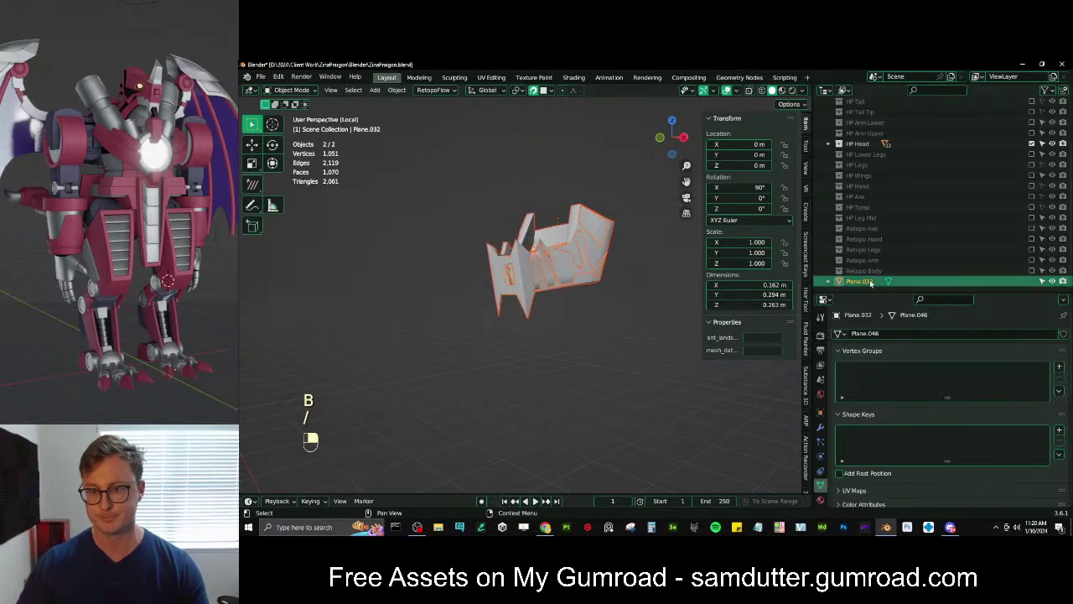
Add a vertical loop cut through the wide faces in the middle of the retopology mesh's side panel
scroll(603, 293, "up", 2)
key("Tab")
middle_click_drag(599, 287, 555, 297)
key("ctrl+r")
left_click(552, 294)
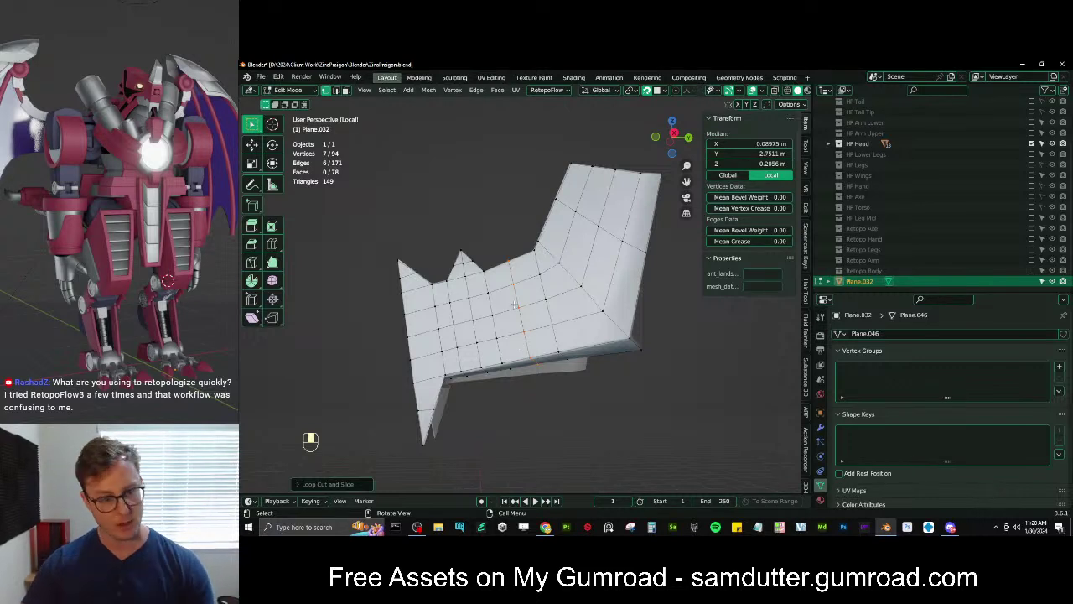
middle_click_drag(514, 304, 554, 316)
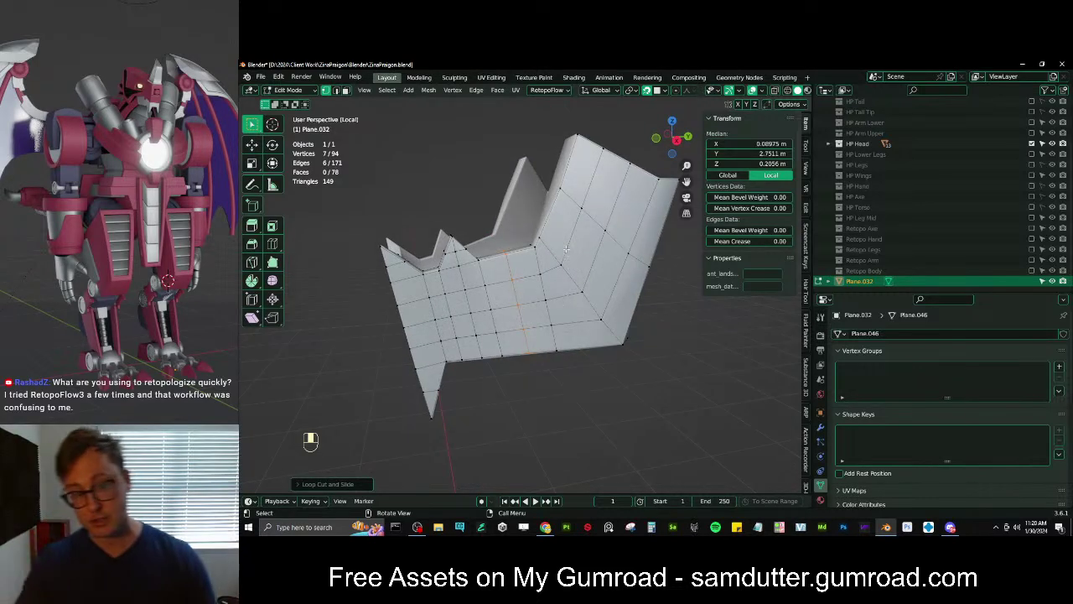
middle_click_drag(578, 268, 580, 296)
middle_click_drag(422, 353, 541, 290)
Merge the two neighbouring vertices at the side panel's inner corner, where the upper rim meets the fin
left_click(520, 310)
left_click(540, 320, "shift")
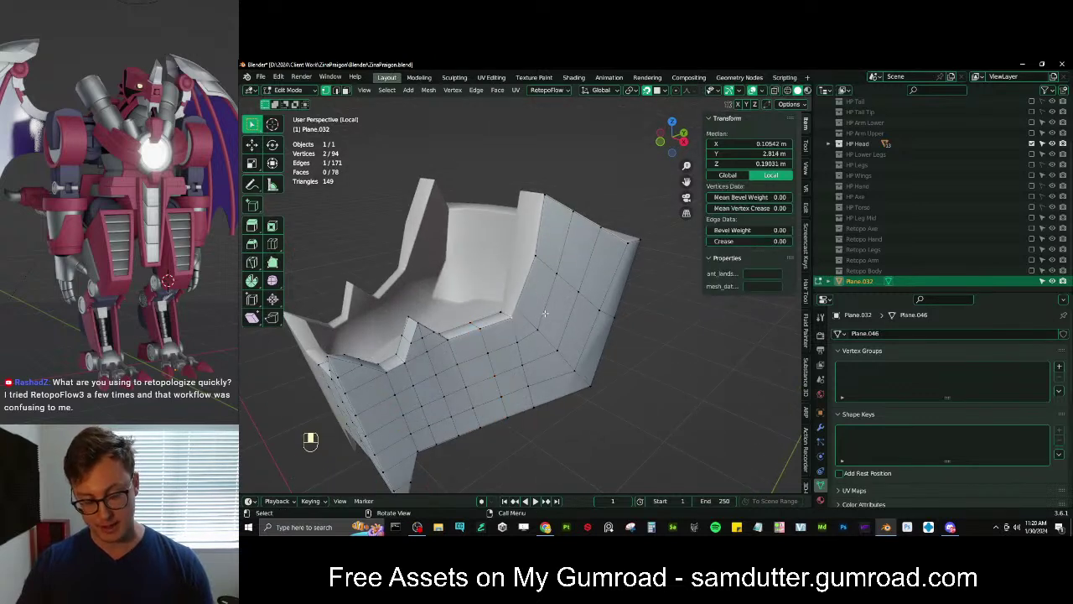
key("m")
left_click(547, 312)
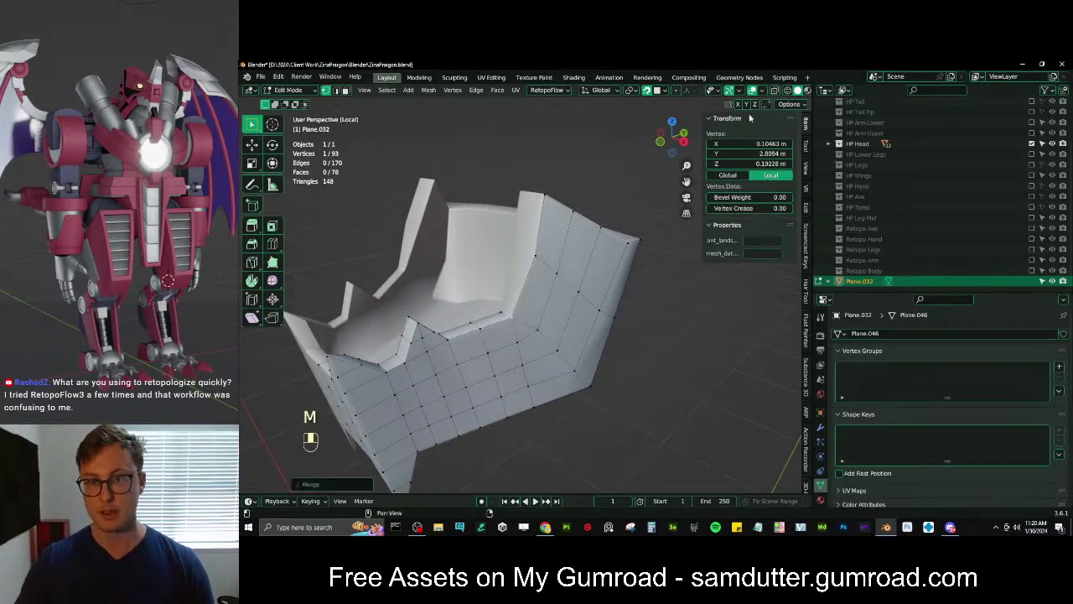
Show the viewport overlay settings and examine the Retopology shading option and the mesh around the fin's inner corner
left_click(763, 90)
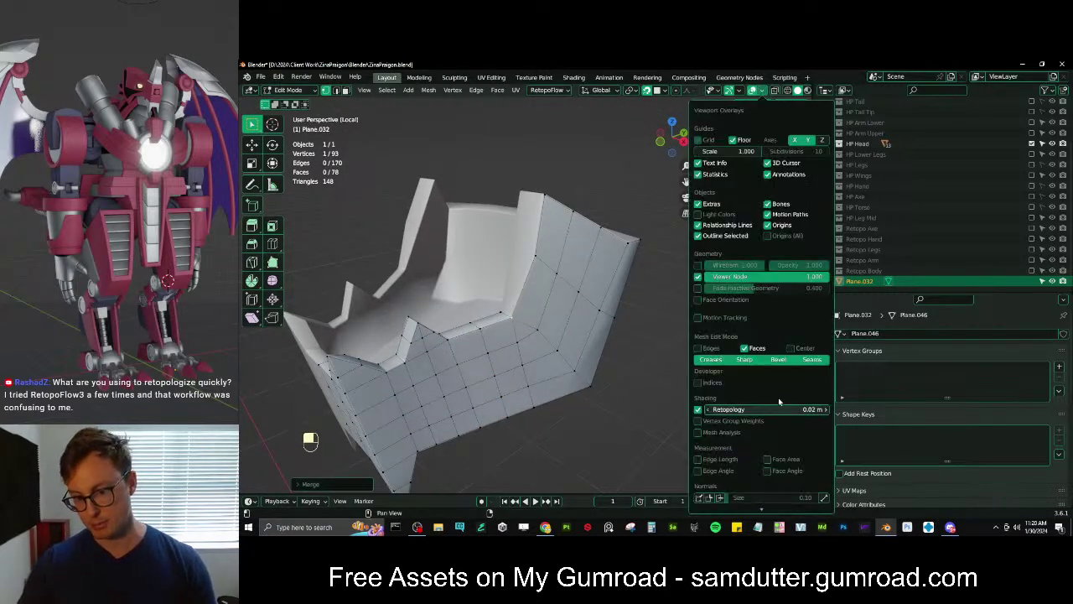
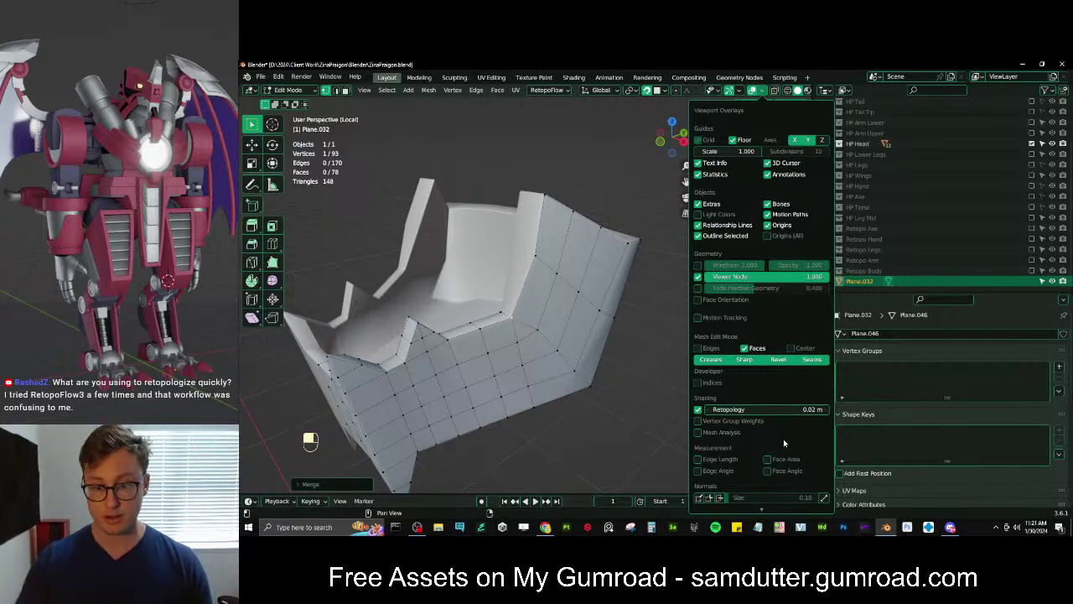
middle_click_drag(534, 242, 536, 308)
key("g")
left_click(552, 249)
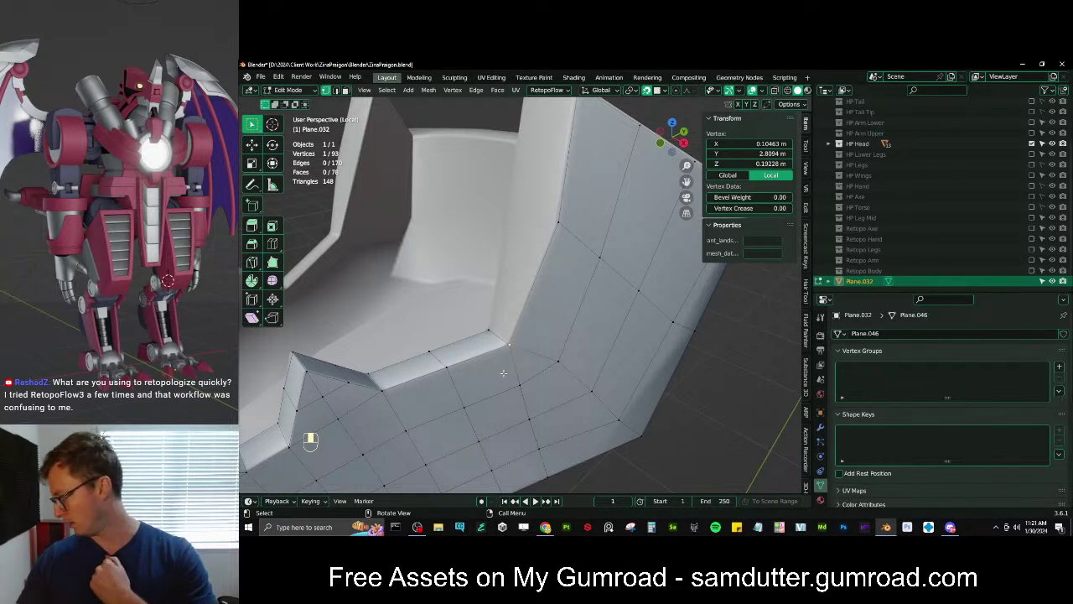
scroll(536, 307, "down", 6)
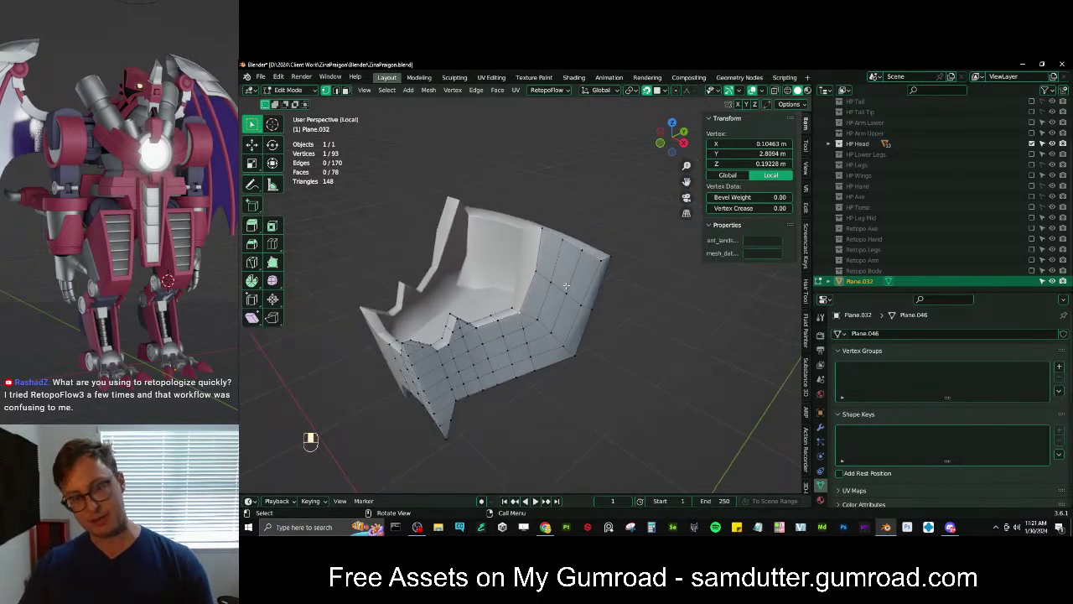
Select the original head piece and set its Remesh mode to Quad
key("Tab")
left_click(523, 279)
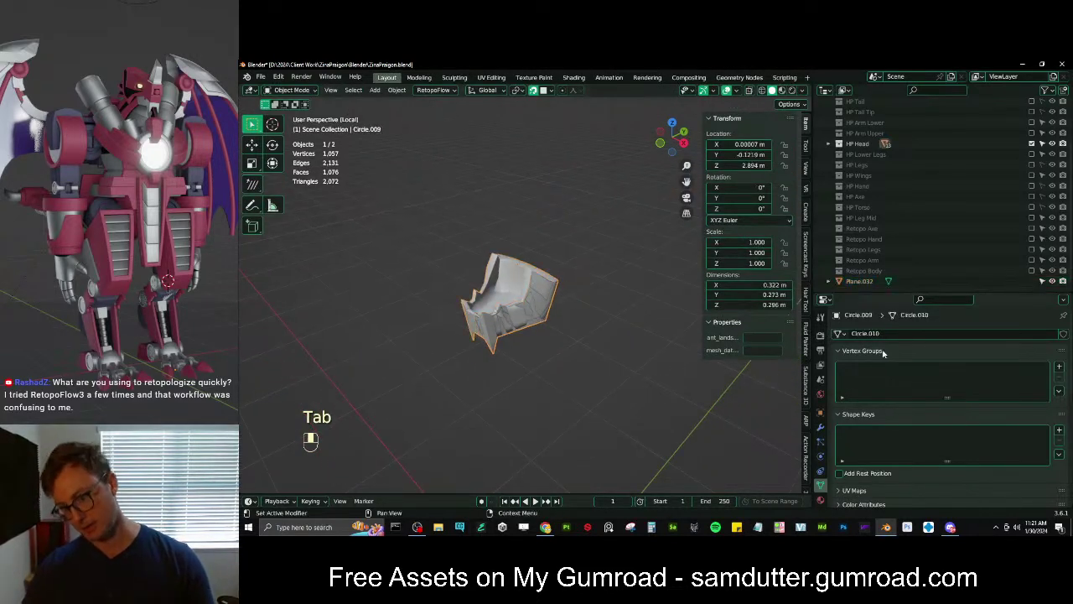
left_click_drag(861, 293, 861, 128)
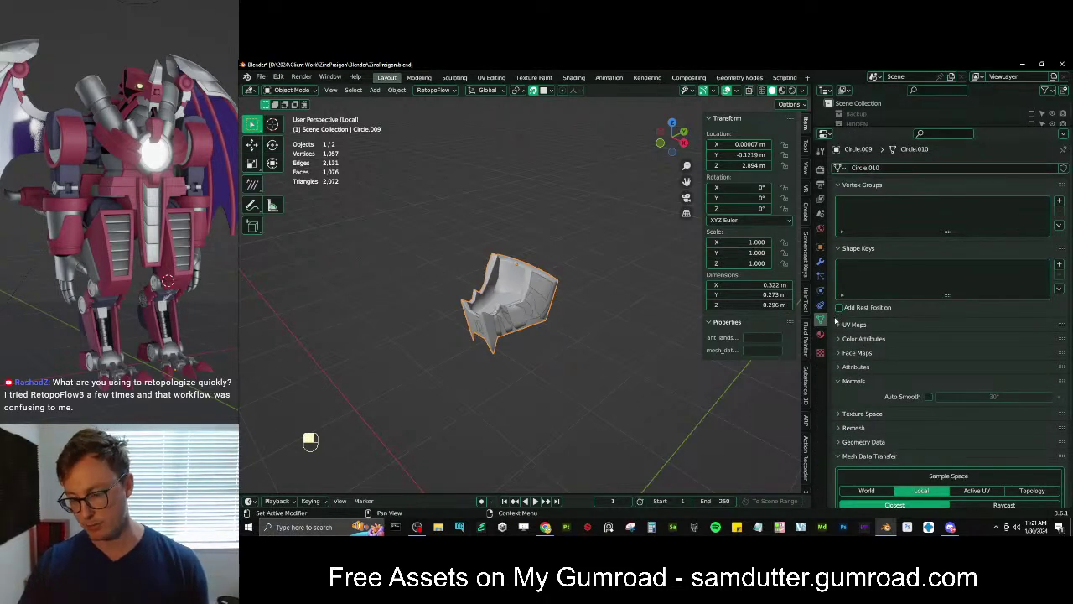
scroll(883, 353, "down", 3)
scroll(879, 353, "down", 1)
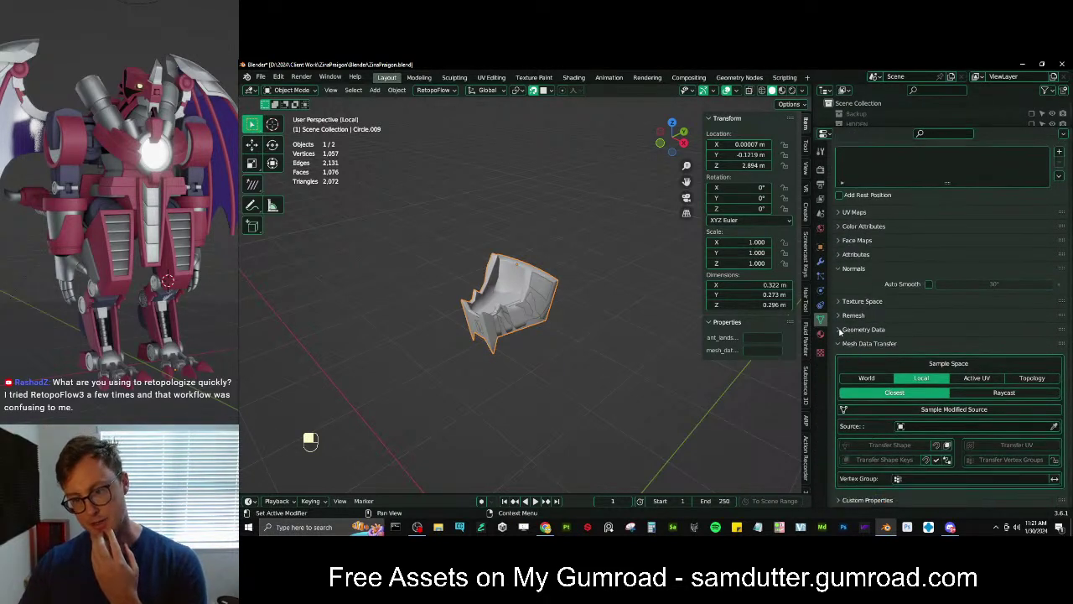
left_click(857, 269)
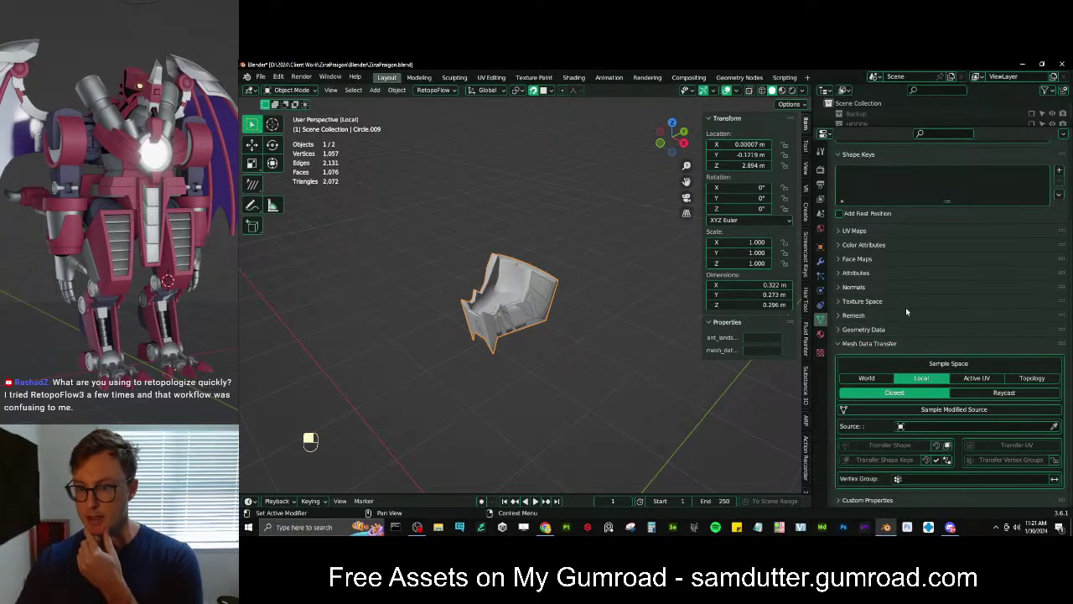
left_click(883, 314)
left_click(1030, 330)
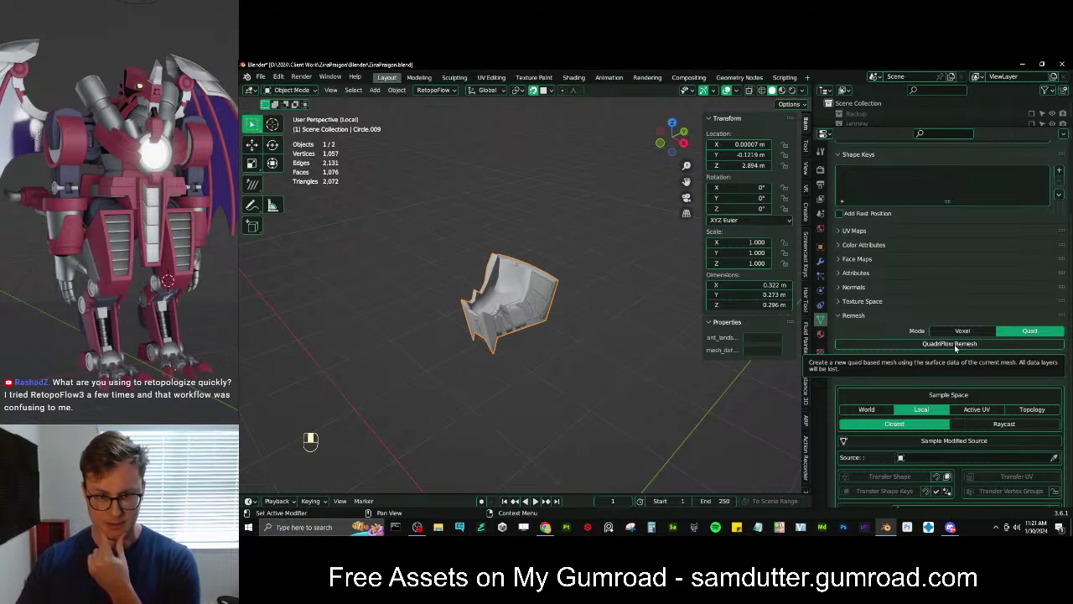
Convert the original head piece to a mesh and try to run a QuadriFlow remesh on it
scroll(546, 286, "up", 3)
middle_click_drag(546, 286, 640, 299)
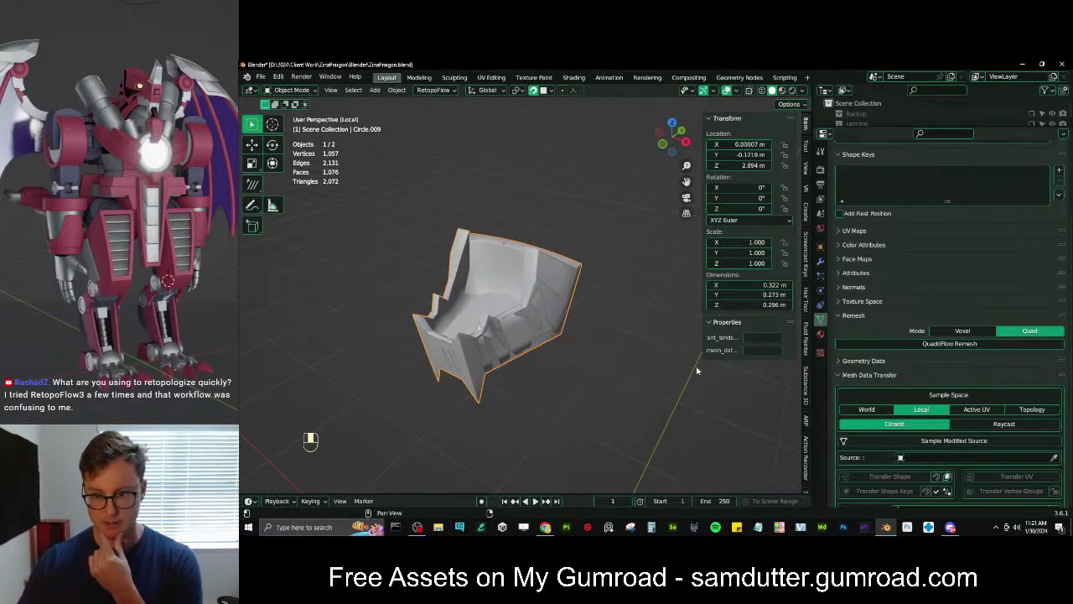
key("q")
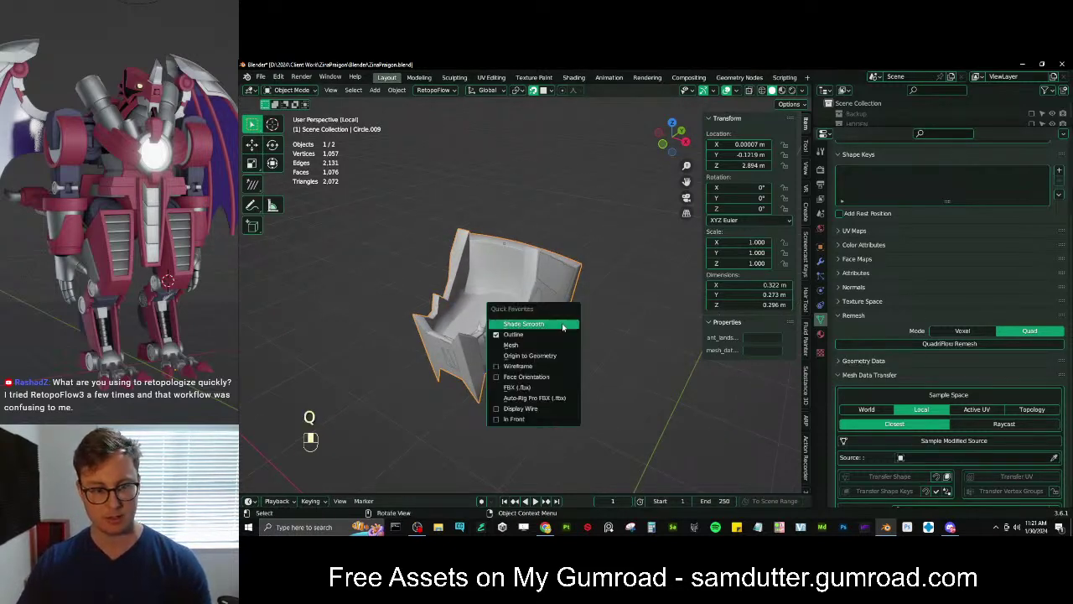
left_click(545, 347)
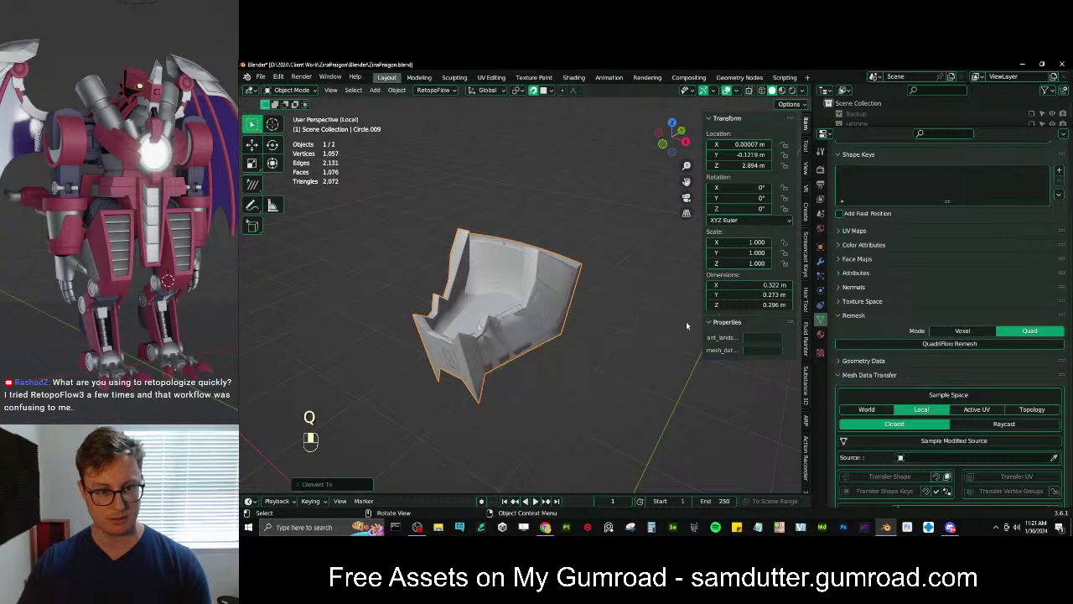
left_click(996, 344)
left_click(960, 467)
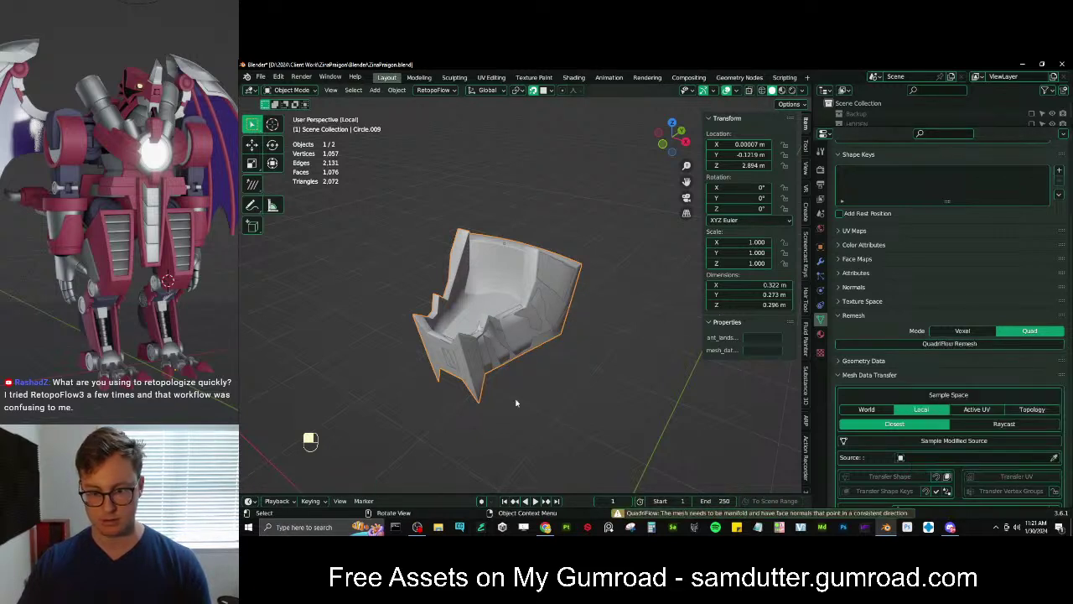
Undo the mesh conversion and the Remesh mode change on the original head piece
middle_click_drag(511, 380, 560, 313)
scroll(610, 300, "up", 3)
key("ctrl+z")
key("ctrl+z")
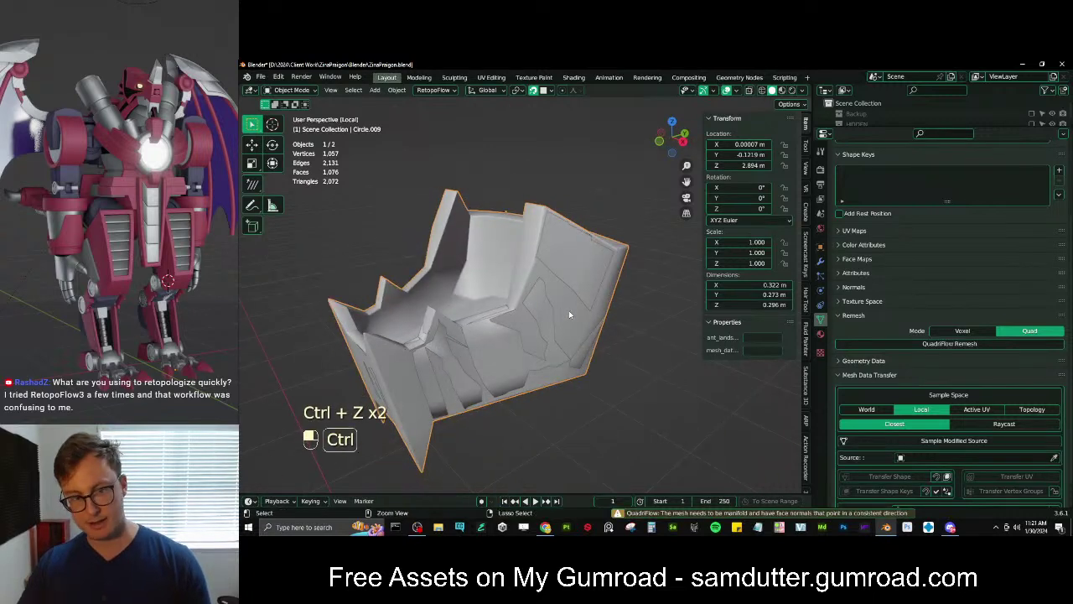
key("ctrl+z")
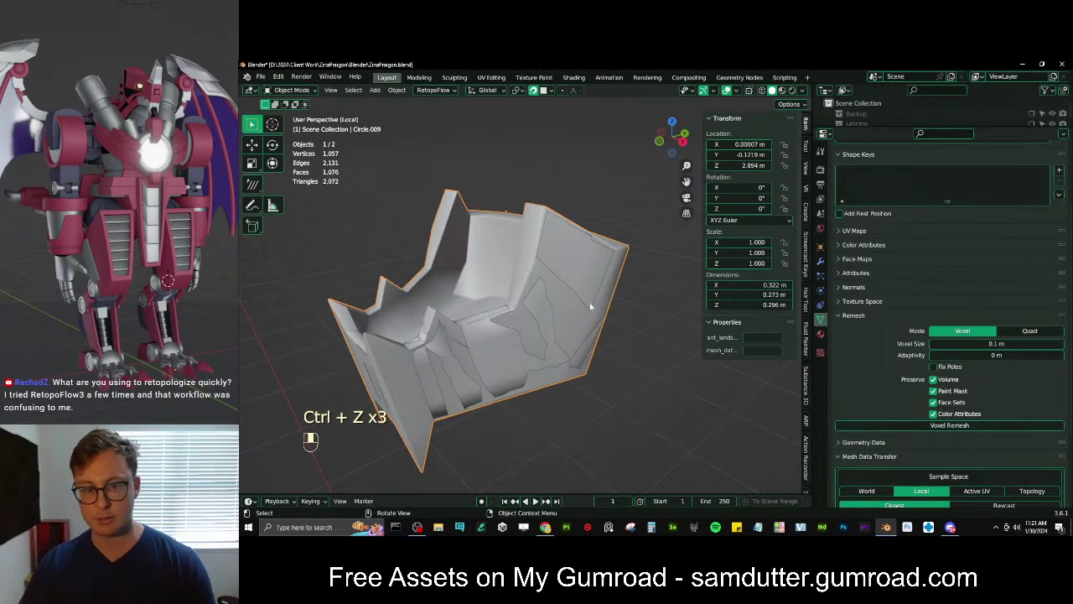
Enlarge the Outliner, select the retopology mesh Plane.032 and enter Edit Mode on it
scroll(938, 170, "up", 3)
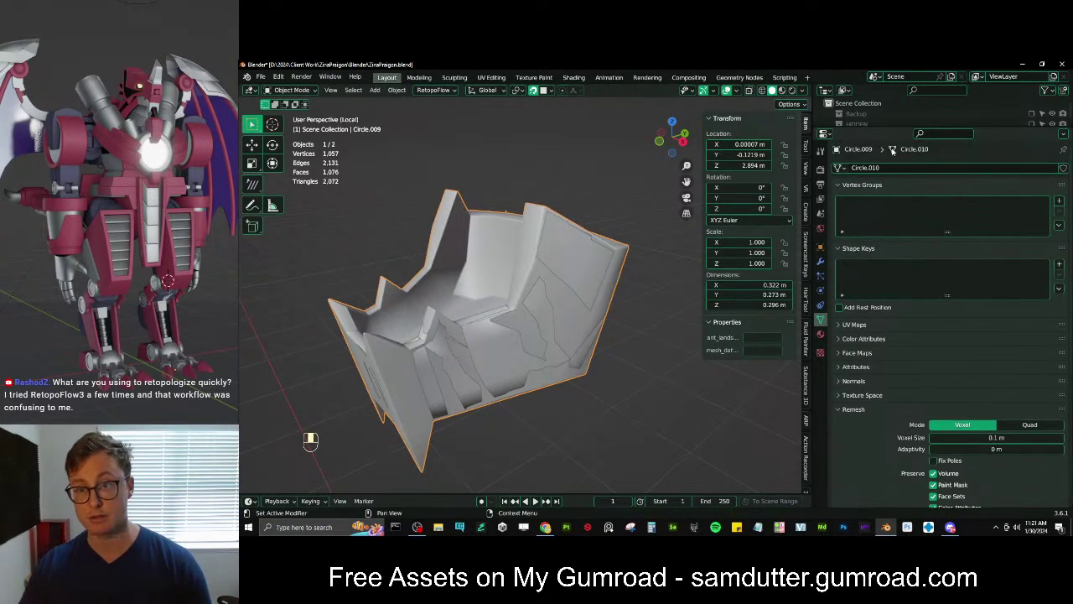
left_click_drag(890, 127, 889, 339)
left_click(851, 328)
key("Tab")
scroll(567, 199, "up", 5)
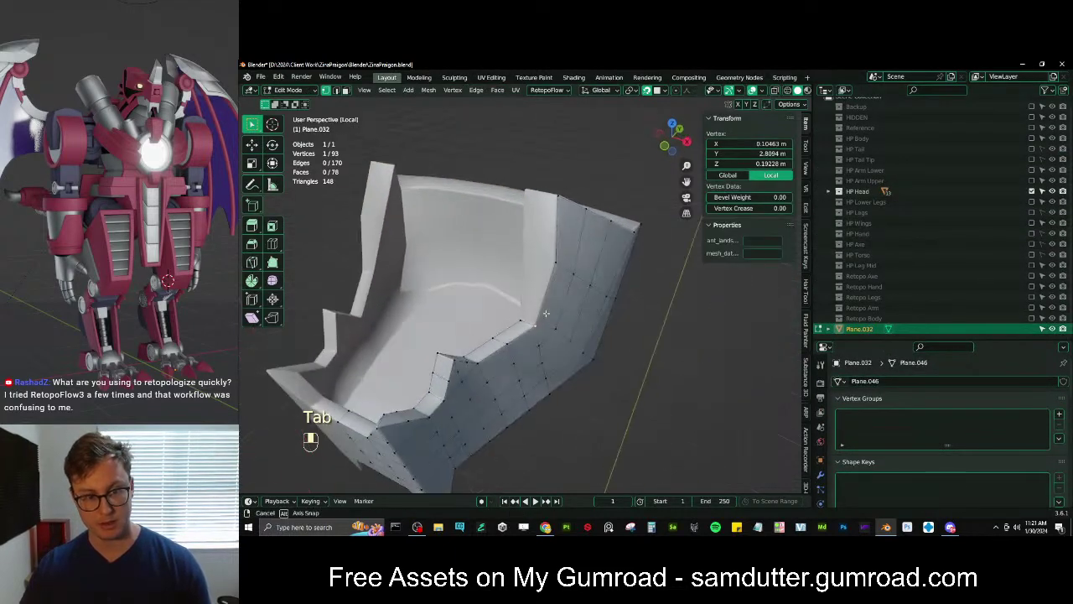
Extrude the fin's upper vertical edge along X to cover the thickness of its rim
left_click(563, 259, "shift")
middle_click_drag(564, 259, 578, 264)
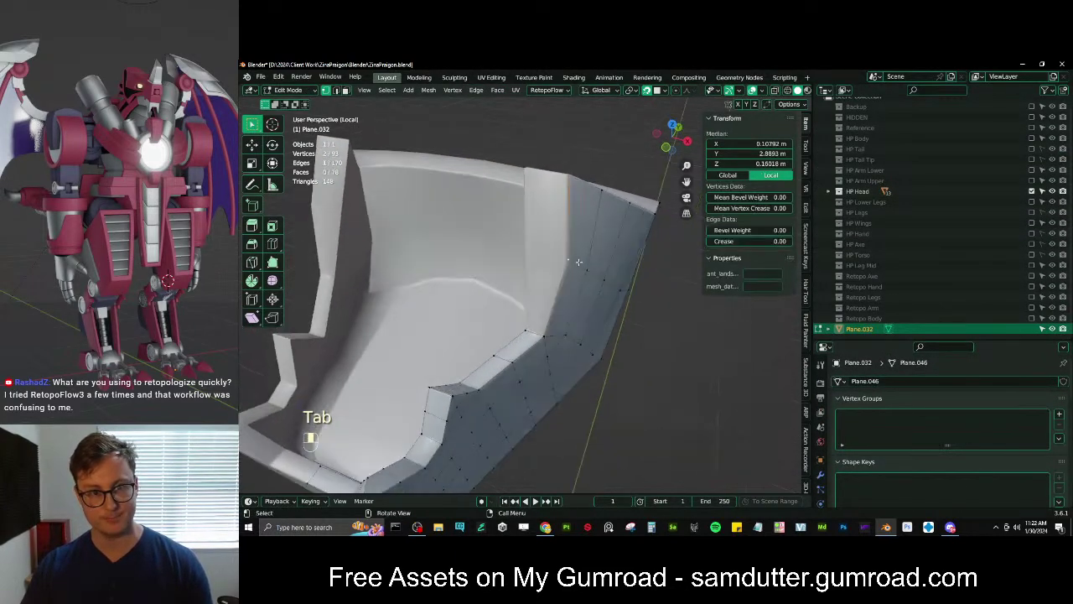
key("e")
middle_click(550, 257)
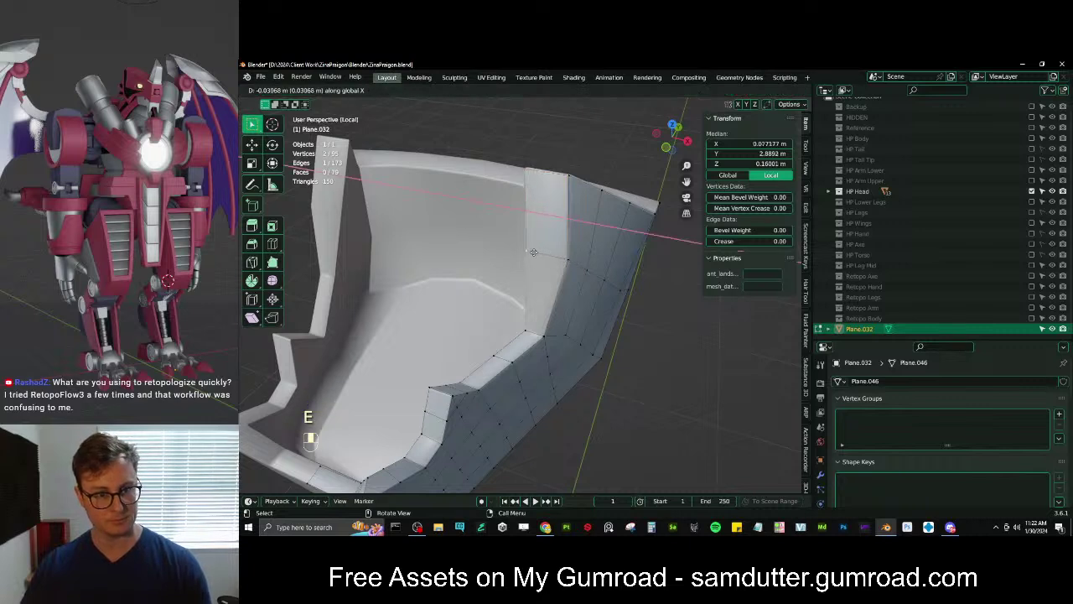
left_click(533, 252)
middle_click_drag(533, 252, 549, 186)
scroll(549, 183, "up", 2)
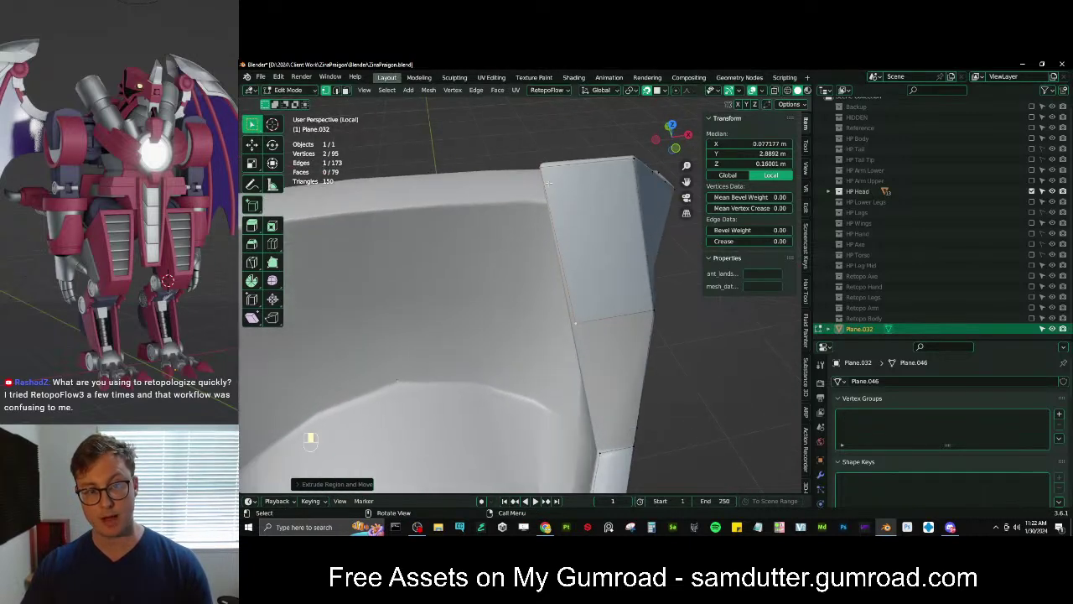
Move the new face's lower vertex onto the fin's inner edge and fill the rim face below it
left_click(575, 323)
key("g")
key("g")
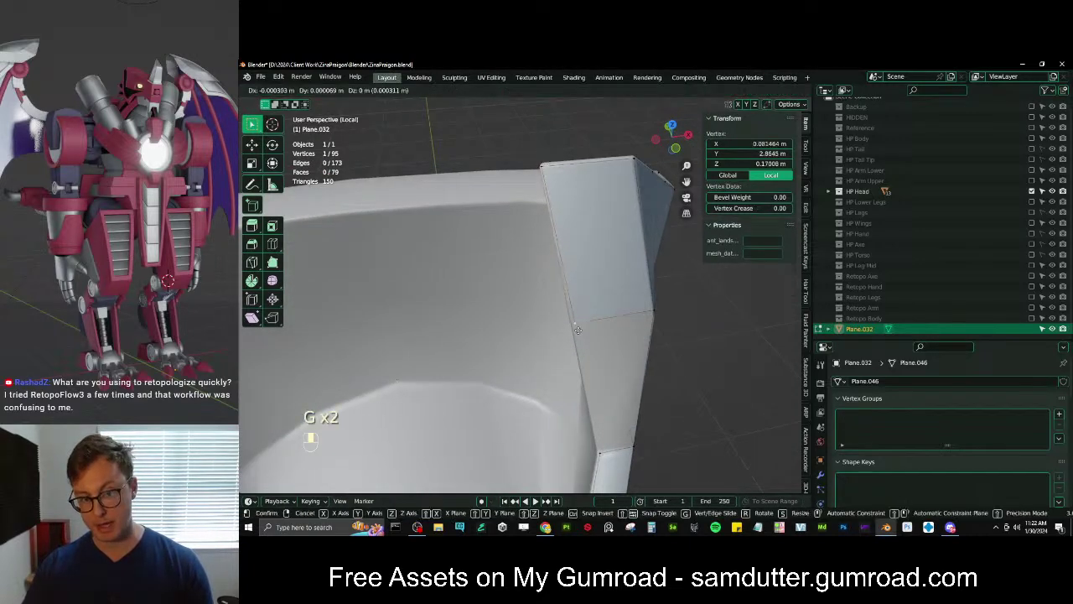
left_click(578, 329)
middle_click_drag(577, 330, 554, 337)
left_click(519, 421, "ctrl")
key("f")
middle_click_drag(623, 395, 528, 339)
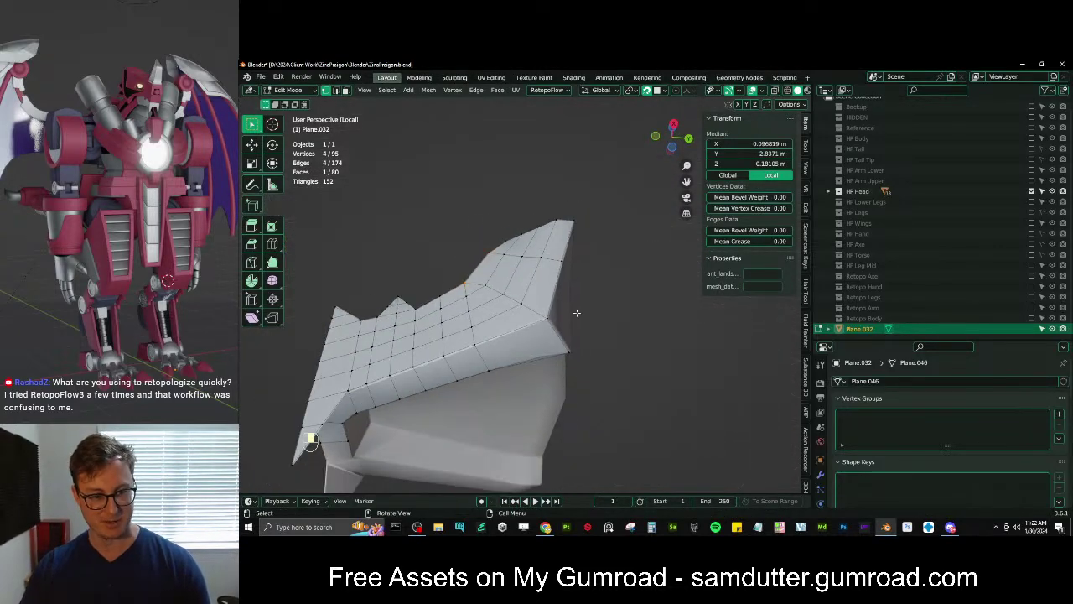
Adjust the two inner rim vertices beside the corner spike so they sit on the recess edge
middle_click_drag(577, 312, 513, 239)
middle_click_drag(469, 310, 445, 302, "shift")
scroll(454, 310, "up", 3)
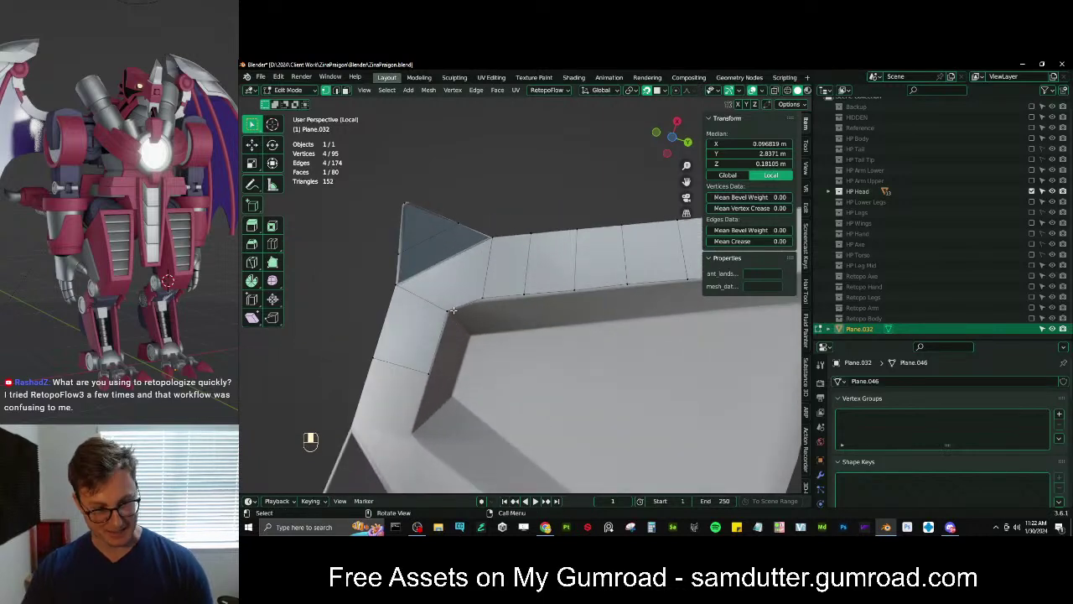
left_click(450, 311)
left_click(431, 372, "shift")
key("g")
middle_click_drag(441, 364, 445, 364, "shift")
left_click(451, 357)
key("g")
left_click(441, 368)
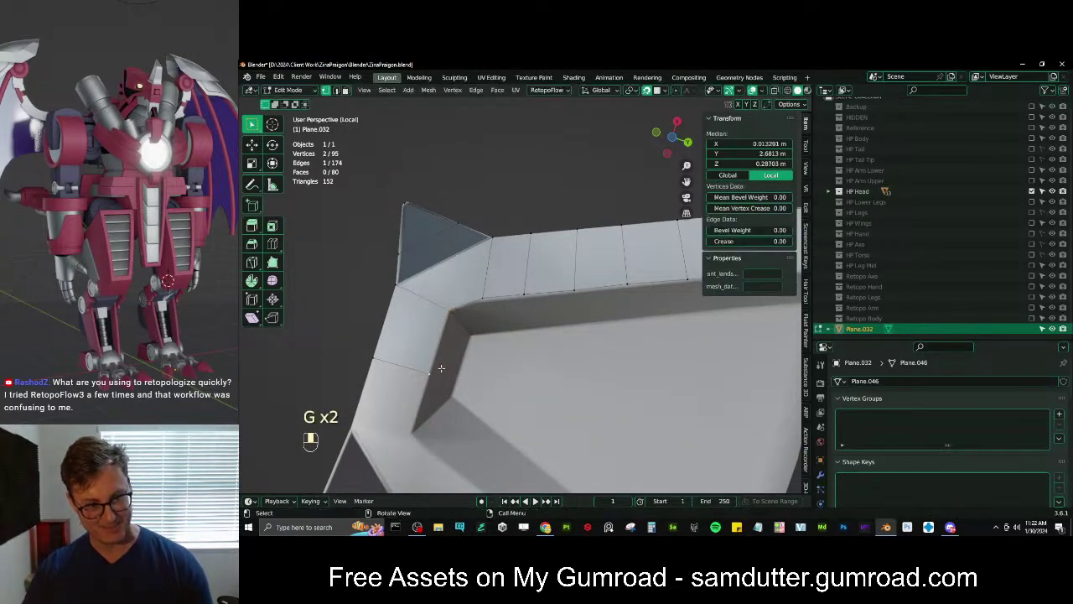
Extrude the short inner rim edge down the recess wall and place its lower vertices on the wall's bottom edge
key("e")
left_click(466, 384)
left_click(464, 388)
key("g")
left_click(467, 379)
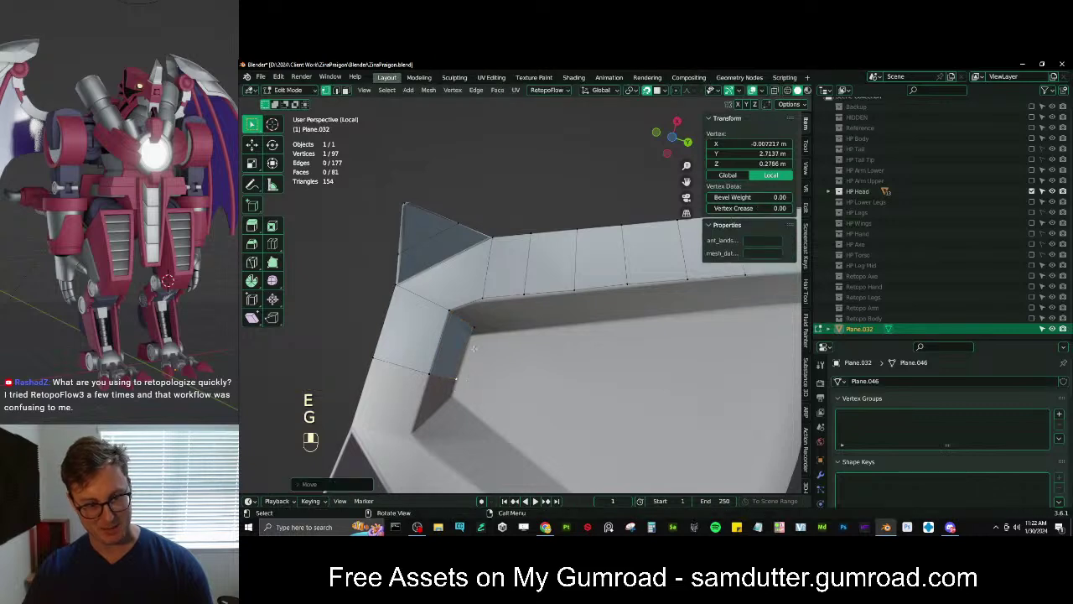
key("g")
left_click(558, 311)
Extrude the long inner rim edge loop down the recess wall and align the strip with the wall's bottom edge
middle_click_drag(559, 309, 598, 308)
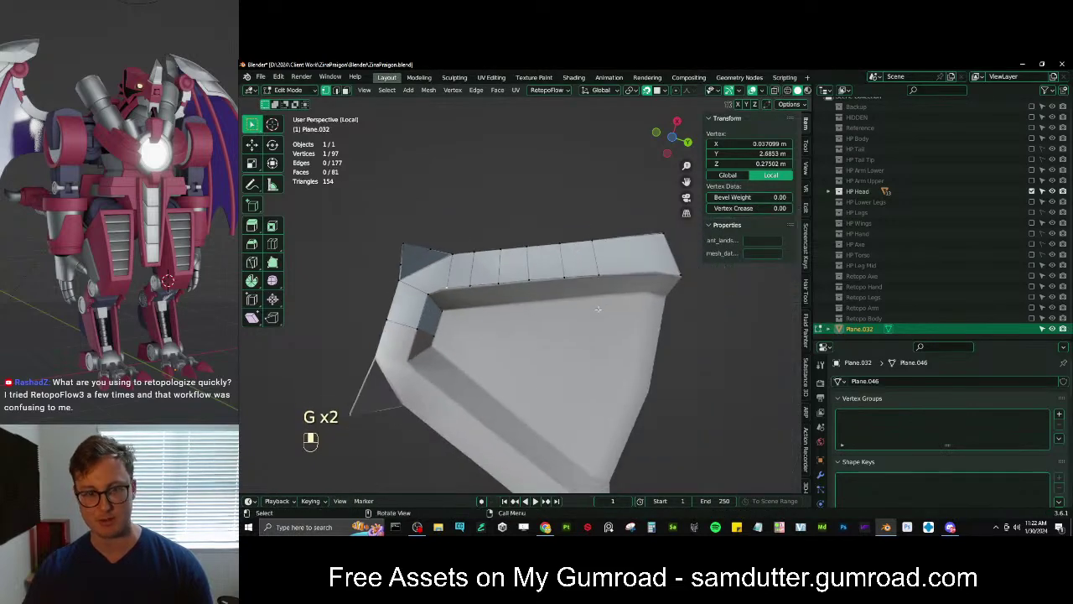
left_click(599, 295, "ctrl")
key("e")
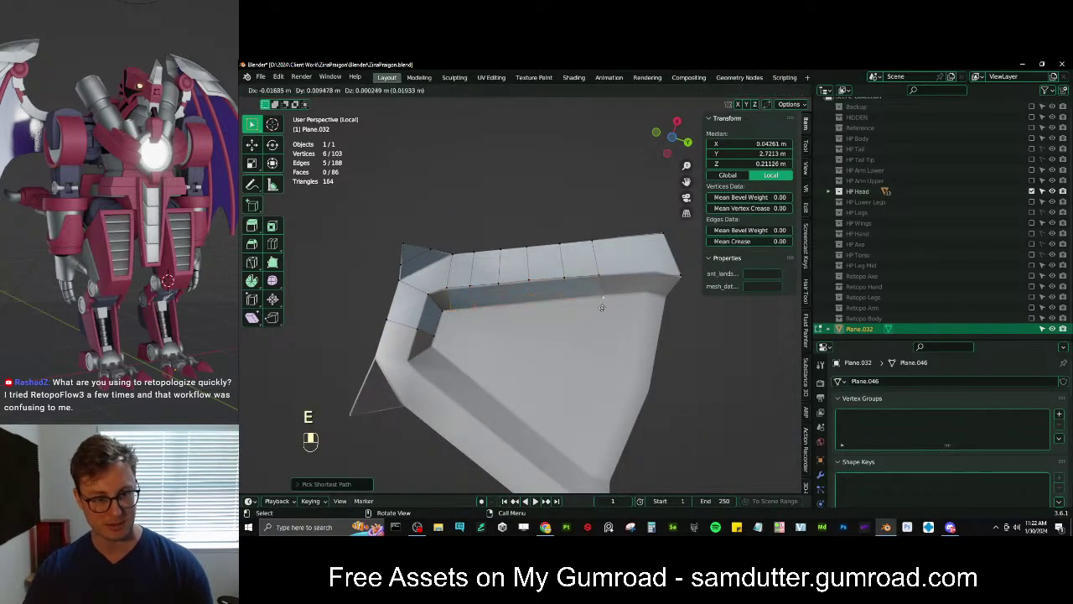
left_click(603, 307)
left_click(805, 209)
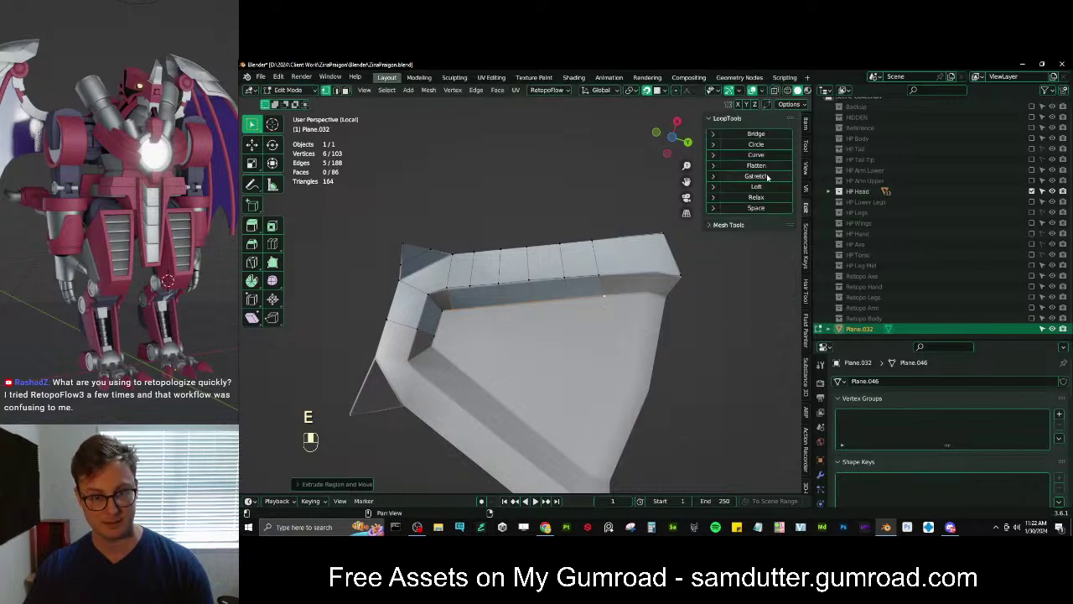
key("g")
left_click(516, 313)
key("g")
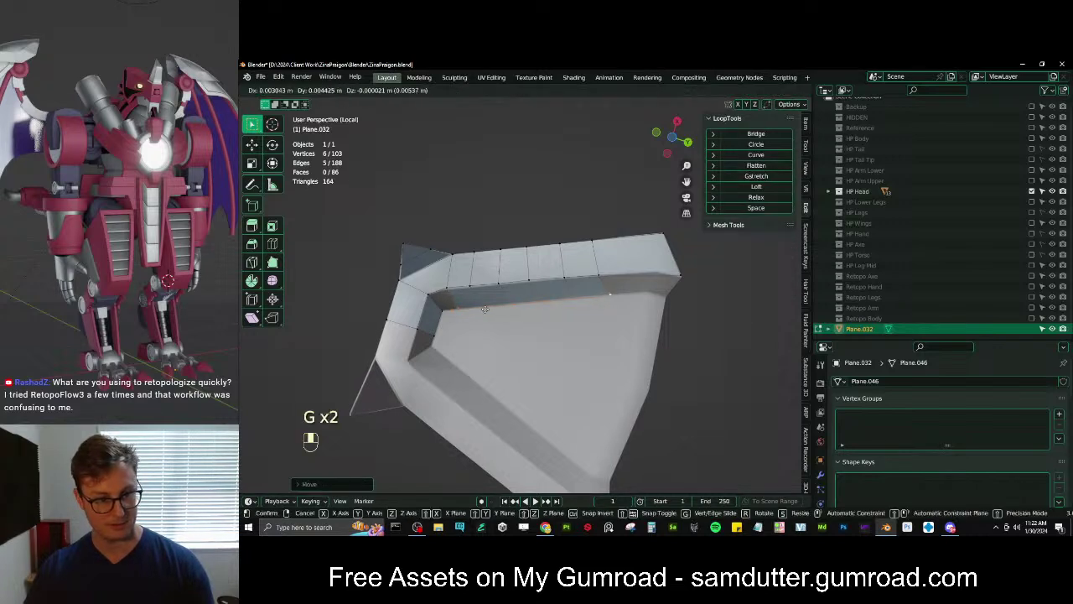
left_click(485, 310)
Fill the corner gap between the two wall strips and even out the long strip's lower edge with Gstretch
left_click(443, 311)
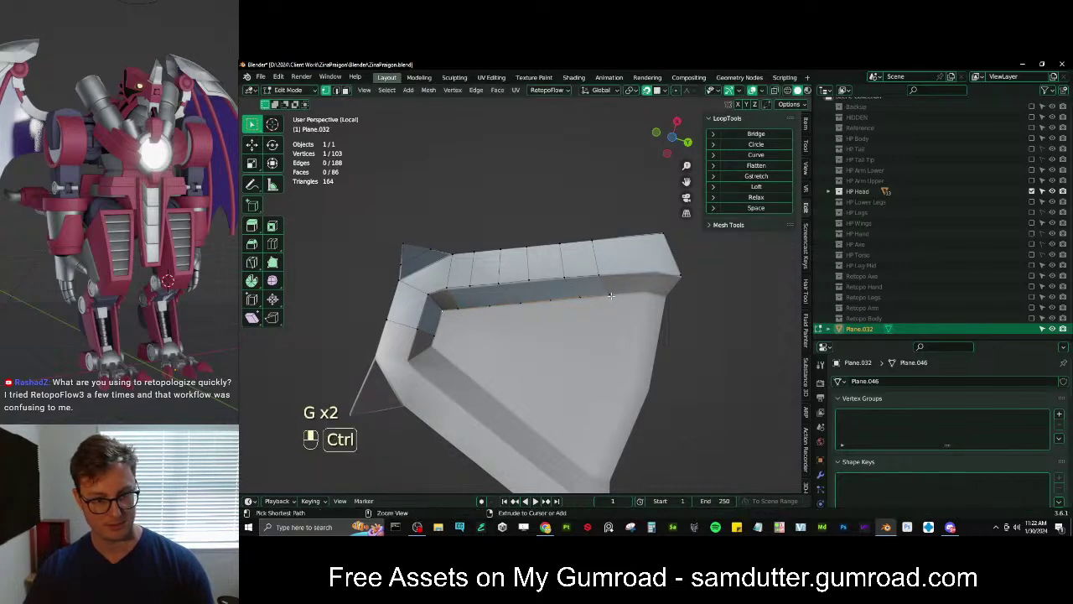
left_click(457, 309, "ctrl")
key("f")
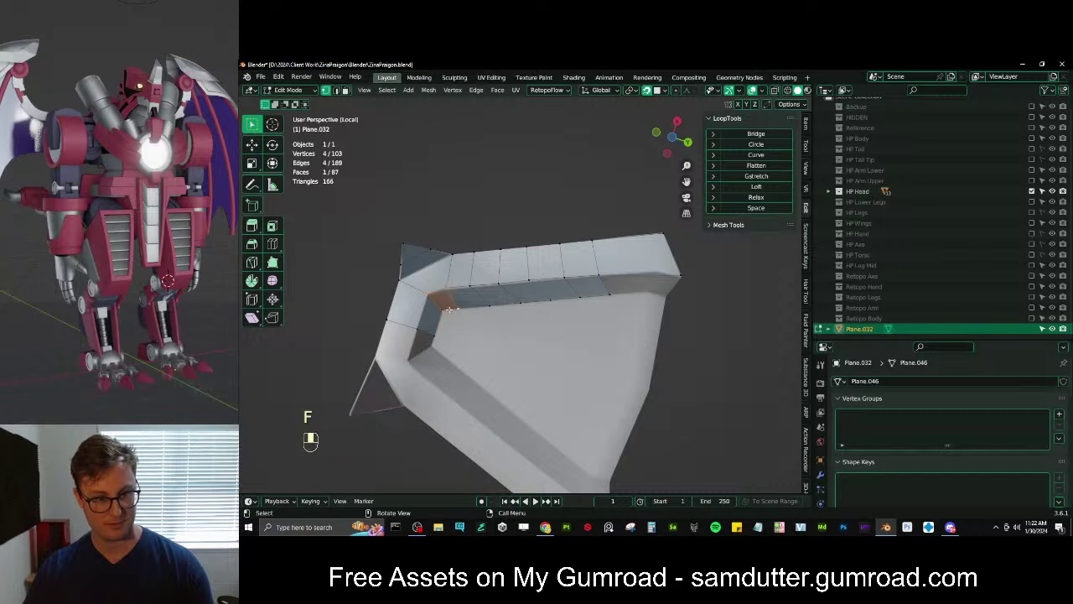
left_click(609, 293, "ctrl")
left_click(754, 176)
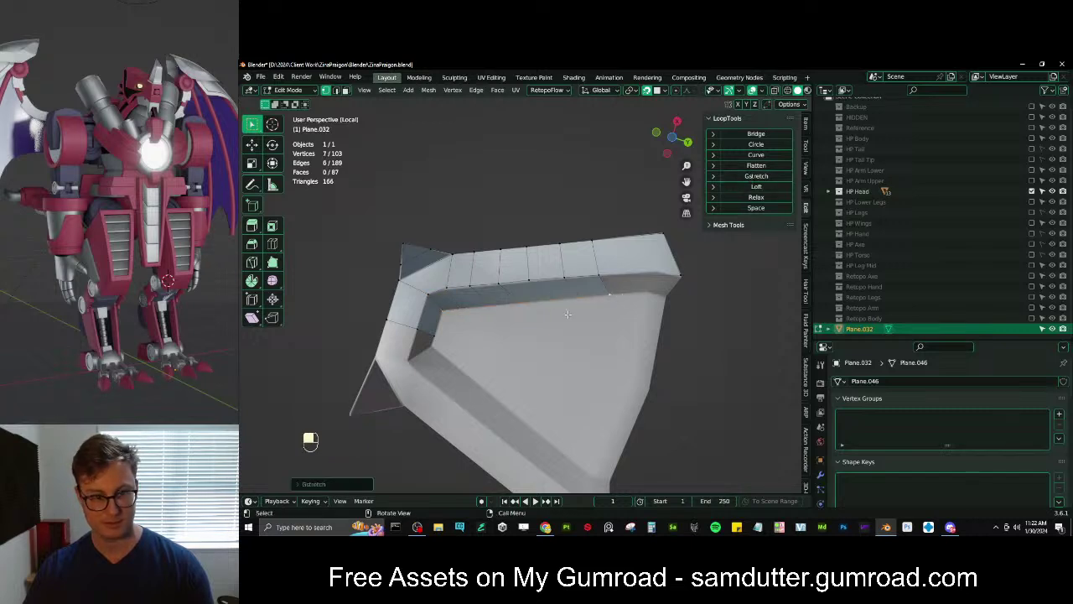
Straighten the long strip's upper edge loop along the inner rim using Flatten and Gstretch
left_click(430, 294)
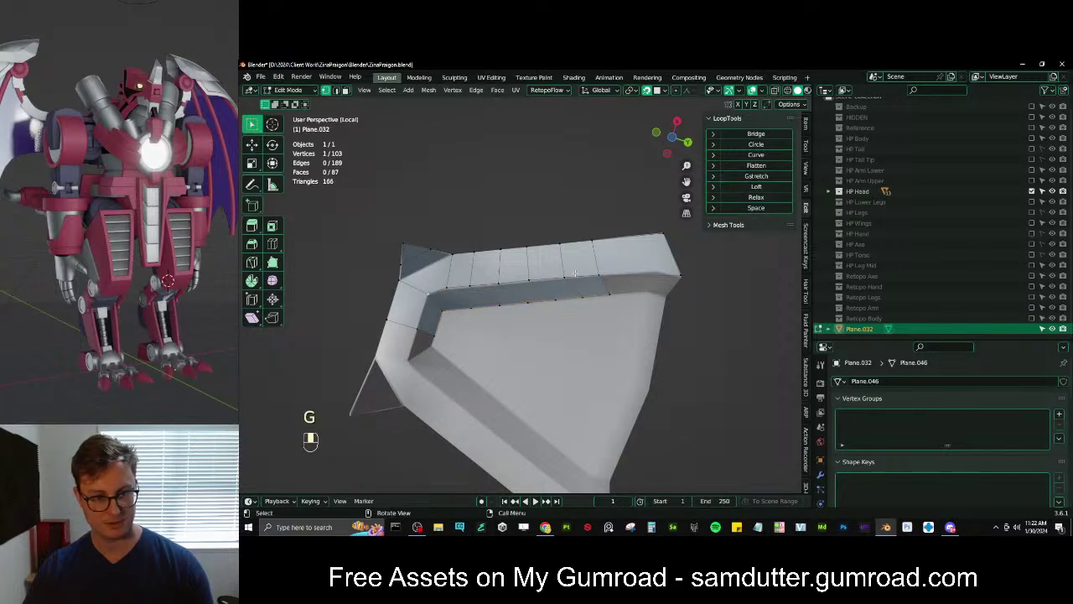
left_click(600, 276, "ctrl")
key("g")
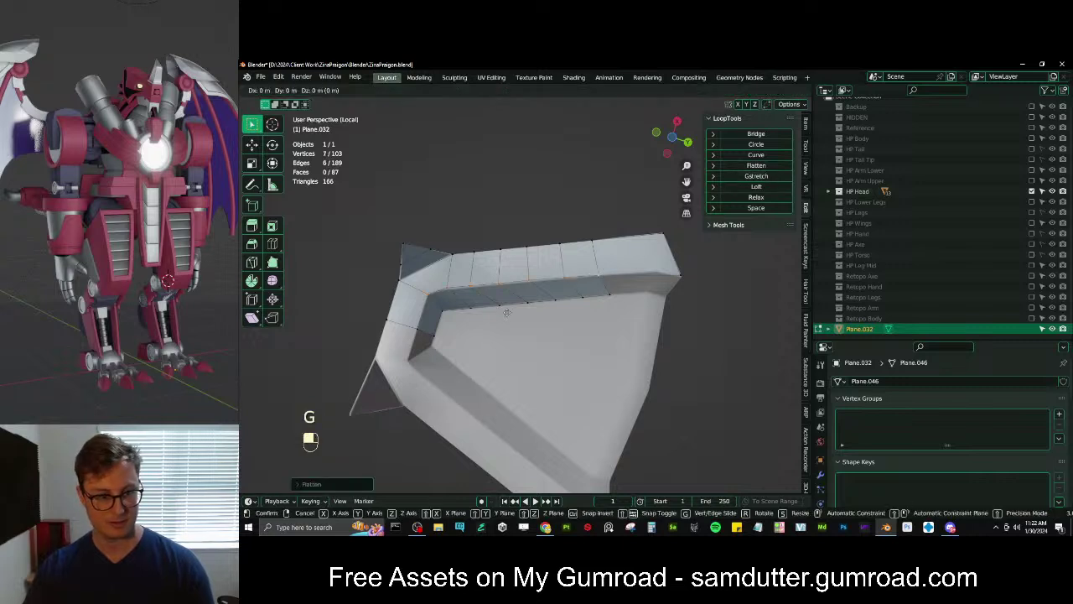
right_click(508, 311)
left_click(757, 176)
key("g")
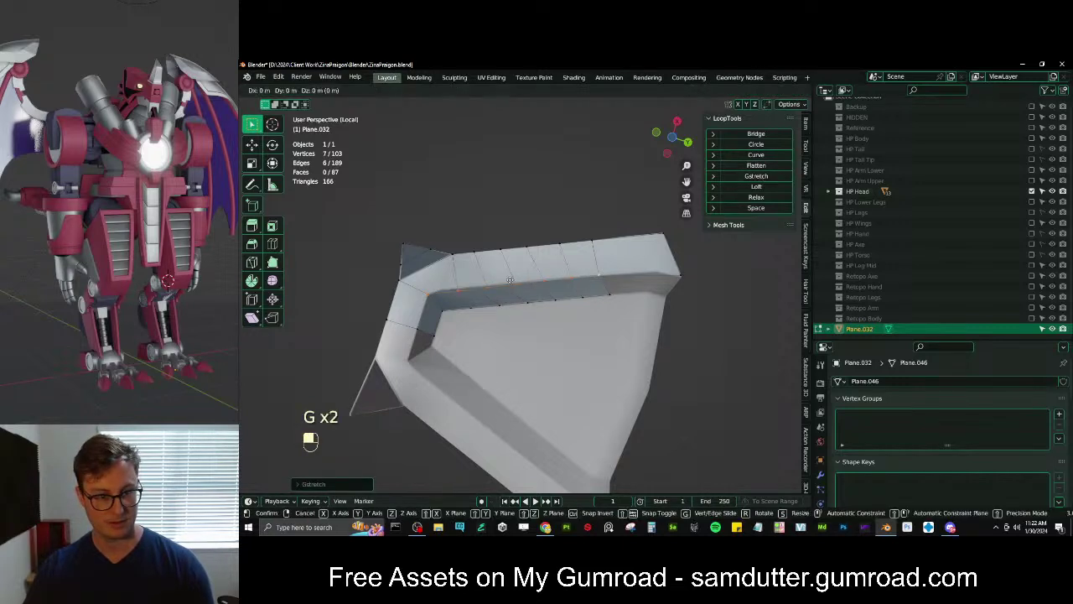
right_click(510, 280)
Nudge individual vertices of the inner rim loop near the corner back onto the recess edge
left_click(455, 293)
key("g")
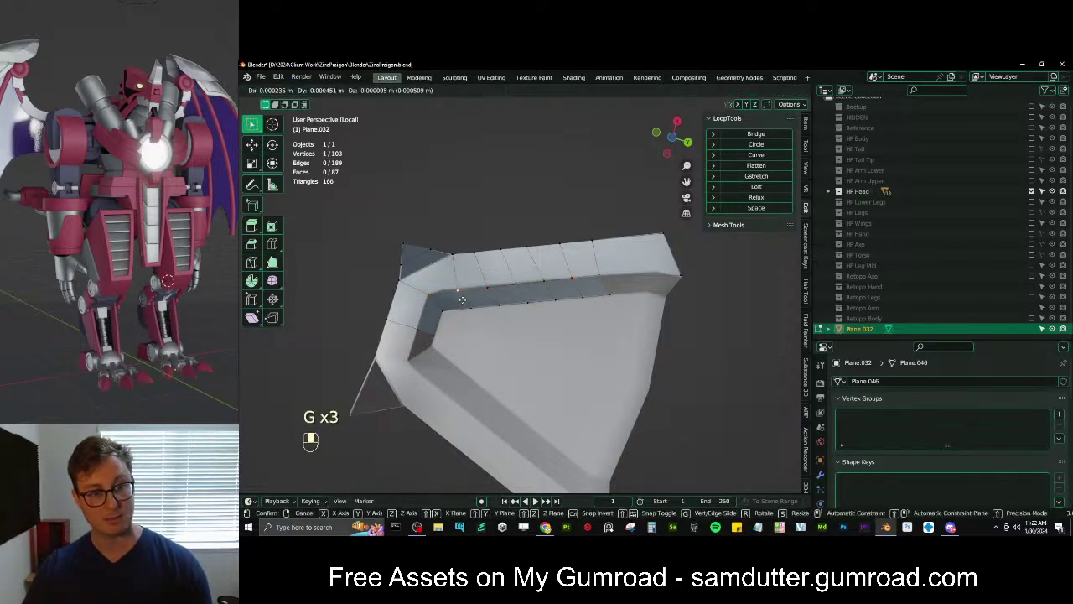
right_click(465, 302)
key("g")
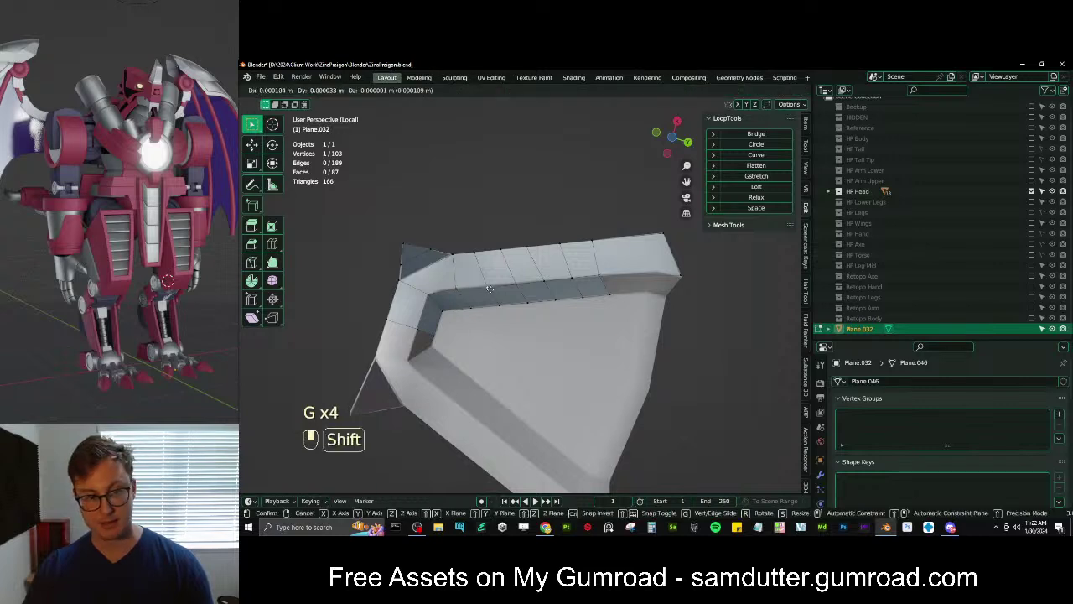
left_click(489, 290)
Move the inner end vertex of the last rim face to the point where the corner bevel begins
middle_click_drag(489, 290, 610, 335)
middle_click_drag(610, 335, 591, 350, "shift")
scroll(591, 350, "up", 3)
key("g")
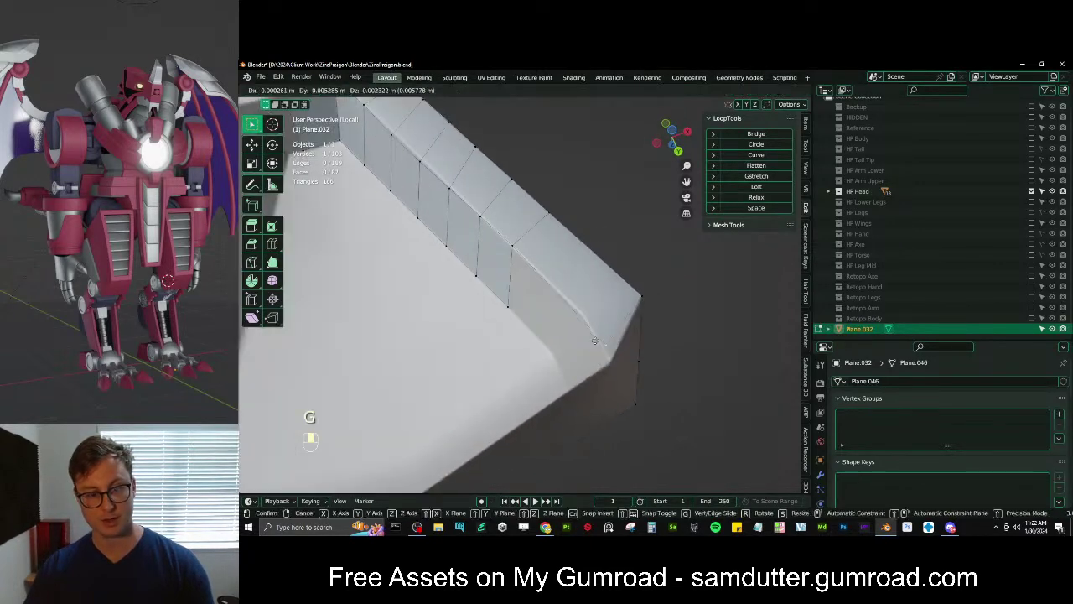
left_click(577, 315)
Extrude the moved rim vertex down the recess wall, fill the last wall face and adjust its two end vertices
key("e")
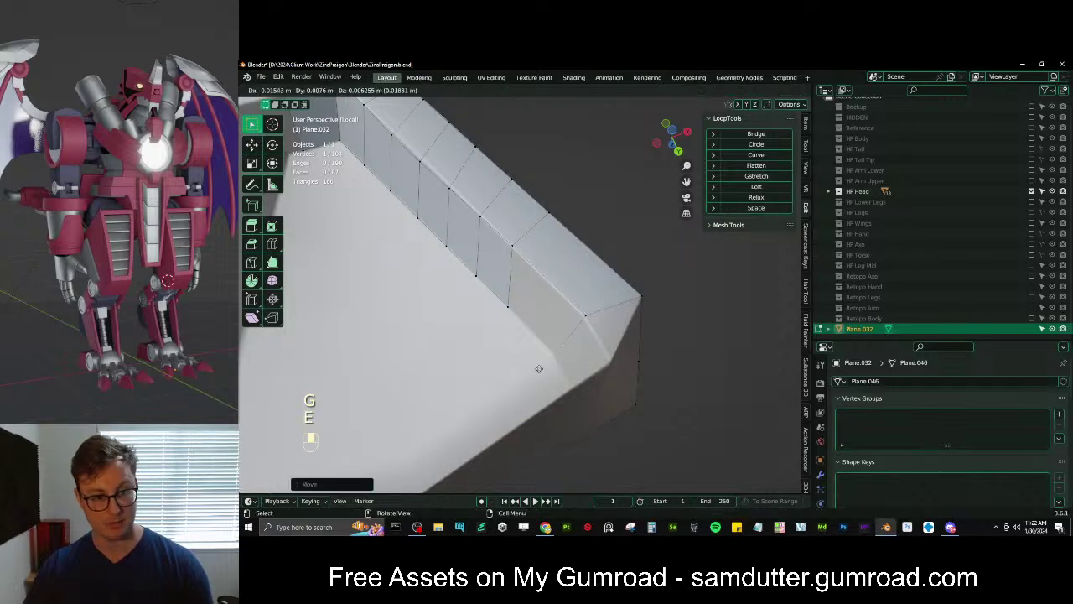
left_click(533, 376)
key("f")
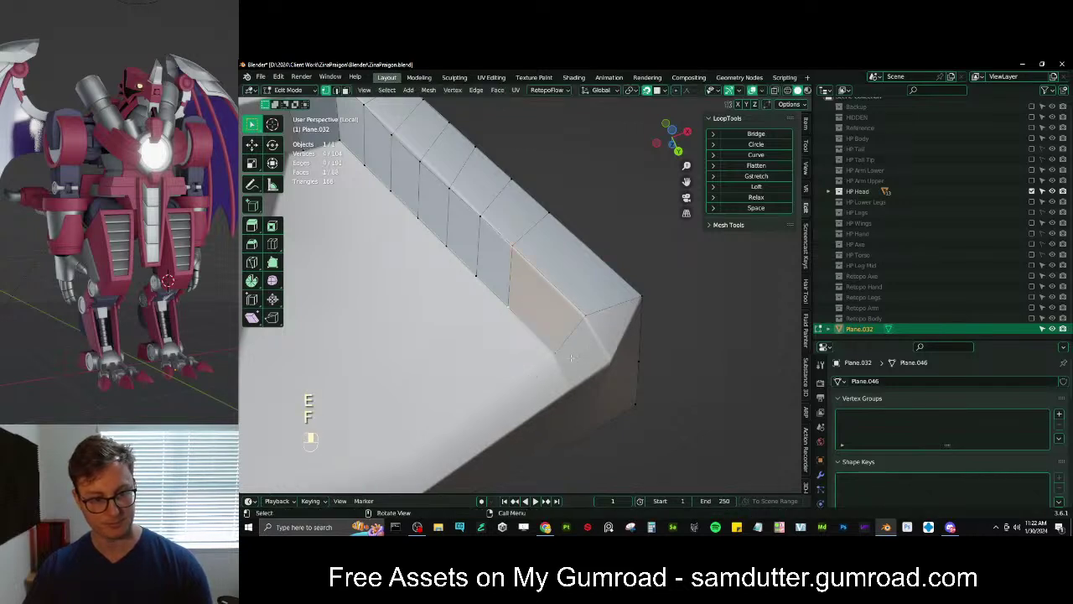
key("g")
left_click(565, 356)
key("g")
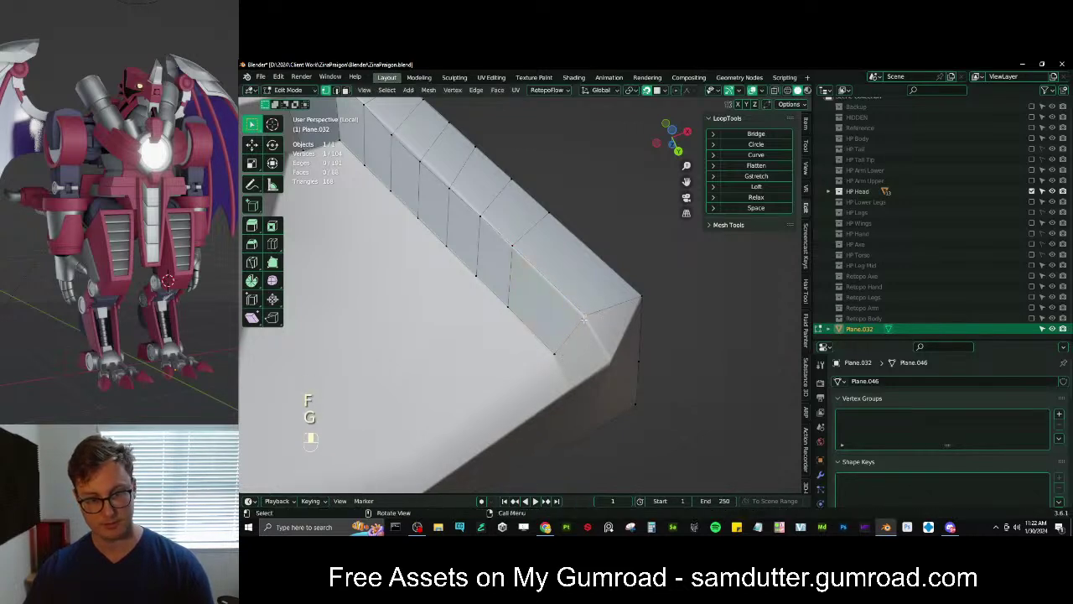
left_click(582, 321)
Extrude new vertices around the recess's bevelled end corner and fill the triangular rim face and adjoining wall face
key("e")
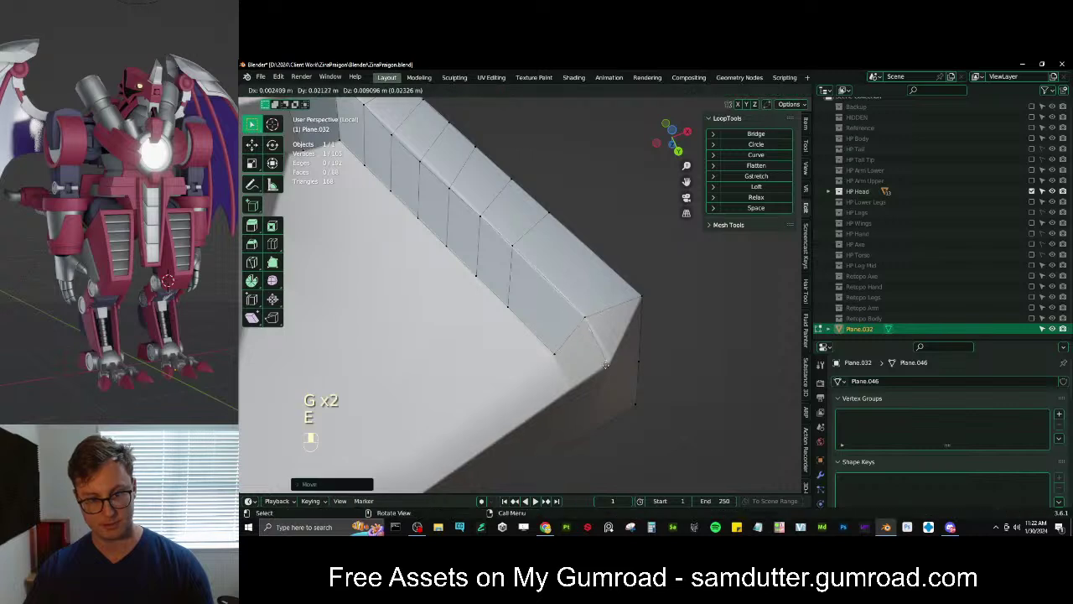
left_click(611, 364)
key("f")
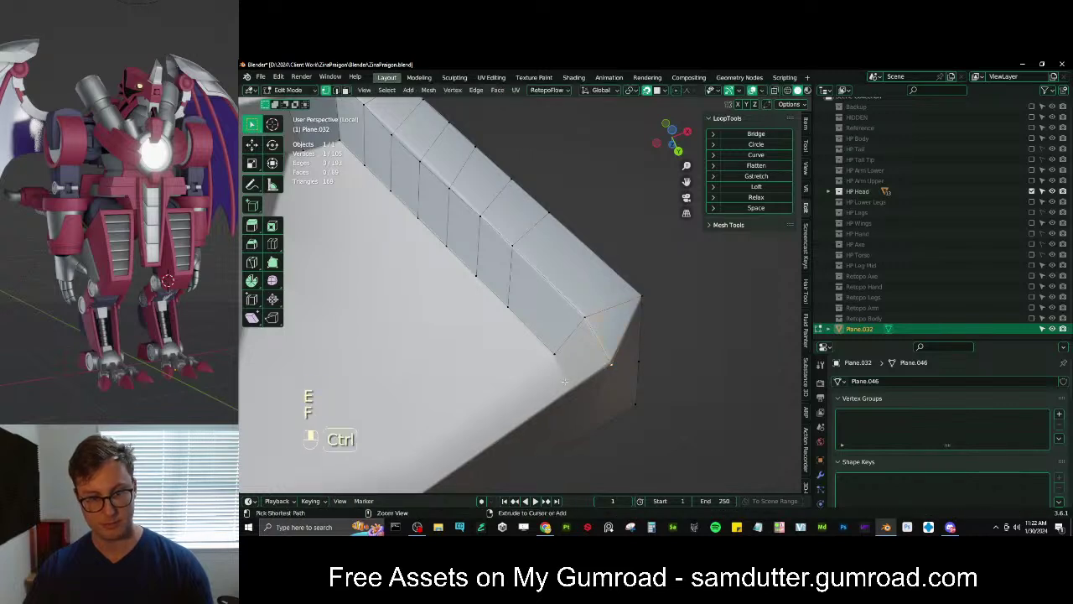
key("e")
left_click(570, 389)
left_click(555, 355, "ctrl")
key("f")
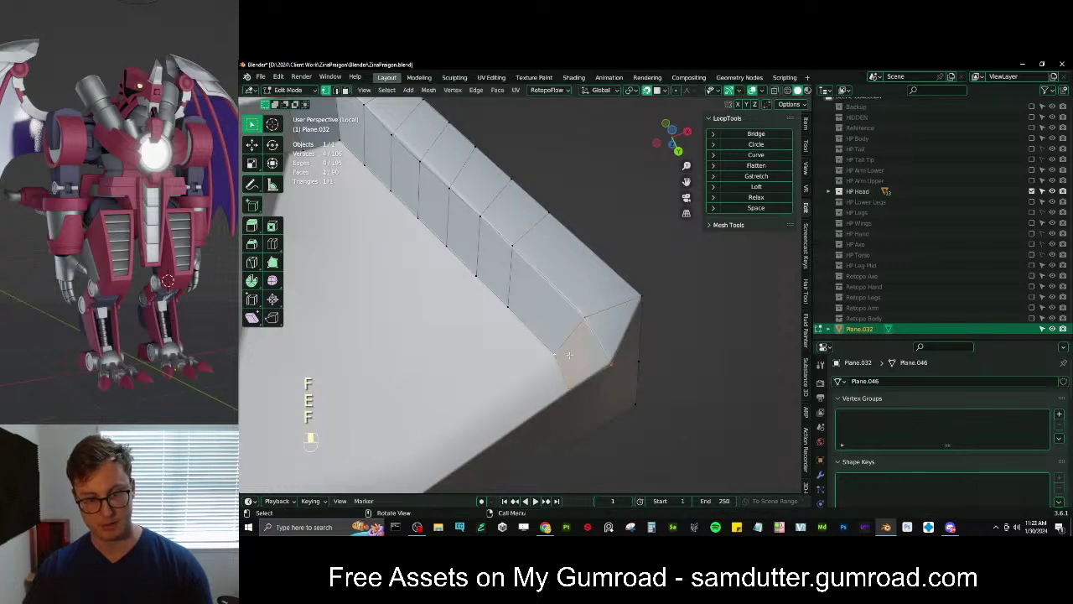
Move the new rim corner vertex onto the edge of the recess's bevelled end corner
scroll(555, 355, "down", 7)
middle_click_drag(555, 355, 533, 301)
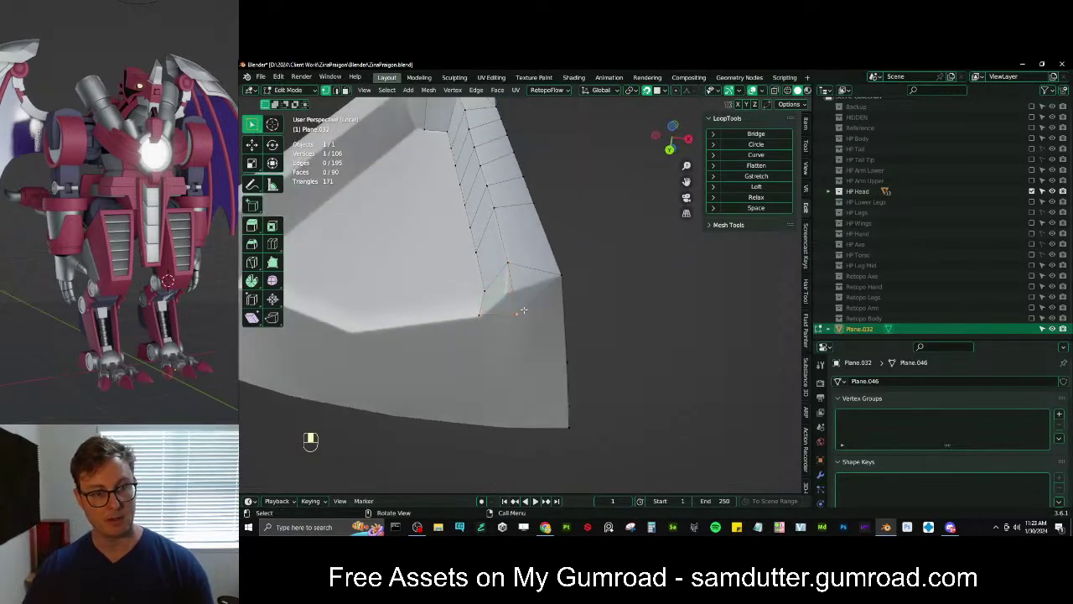
key("g")
left_click(515, 294)
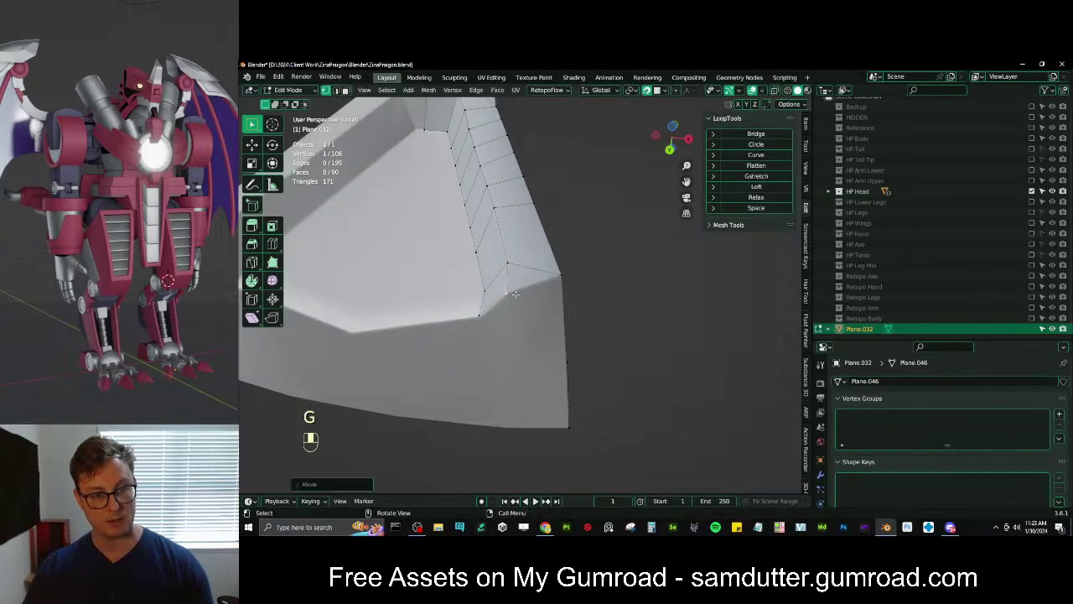
Extrude the outer vertical edge inward across the back panel and fill the gap above it up to the recess rim
middle_click_drag(515, 293, 512, 319)
left_click(495, 267)
left_click(520, 356, "shift")
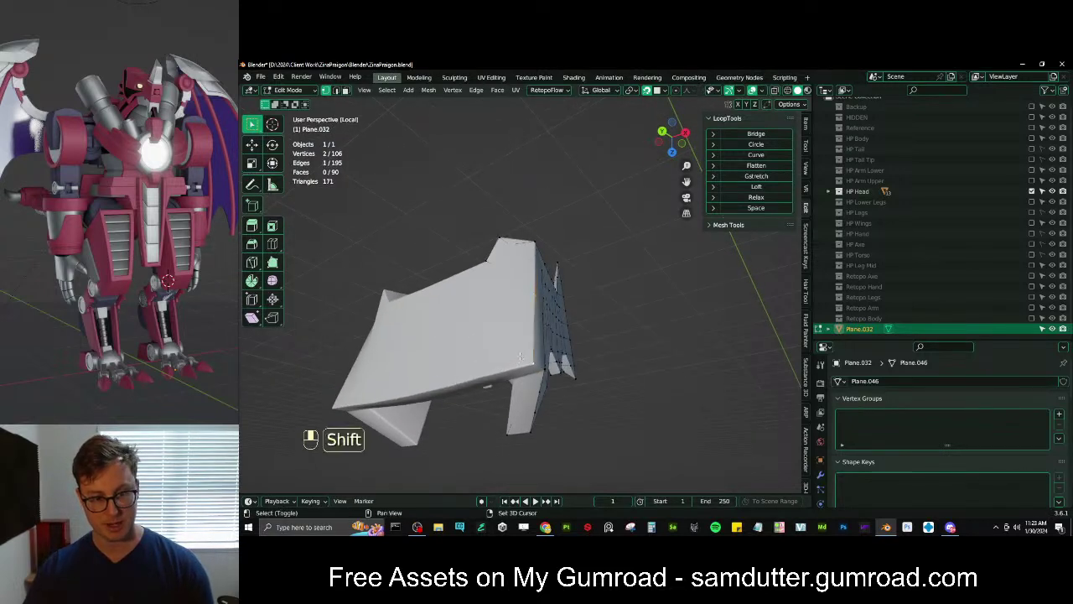
key("e")
left_click(473, 367)
middle_click_drag(473, 368, 505, 392)
left_click(513, 336)
middle_click_drag(513, 336, 522, 349)
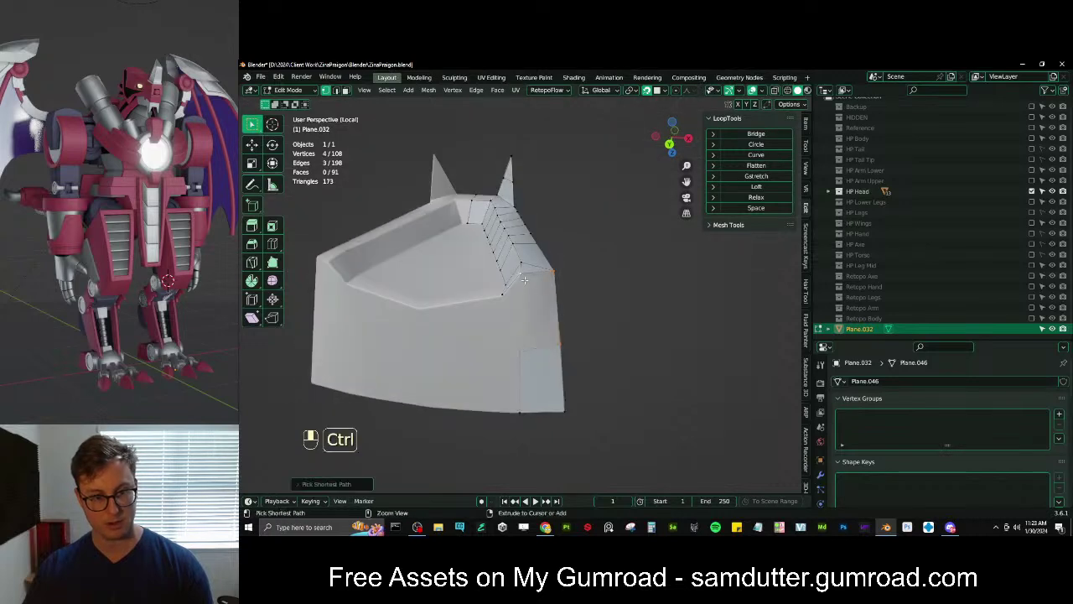
key("f")
middle_click_drag(526, 304, 615, 285)
Extrude the outer edge vertices of the raised side panel's top across the rim thickness, rotating and moving them onto the rim's inner edge
middle_click_drag(529, 313, 531, 204)
left_click(516, 184)
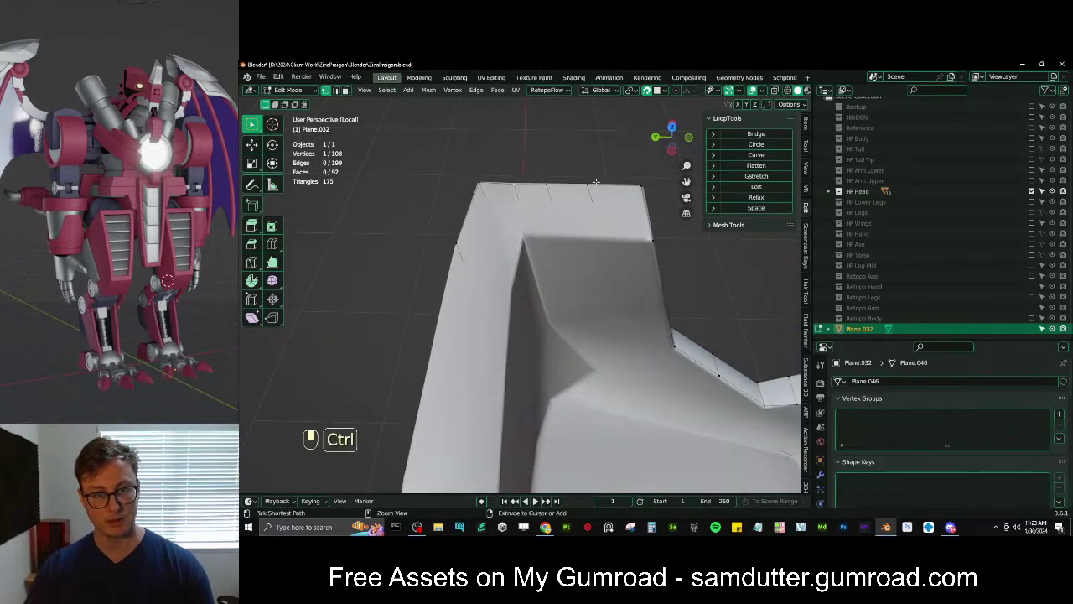
left_click(594, 184, "ctrl")
middle_click_drag(595, 184, 605, 226)
key("e")
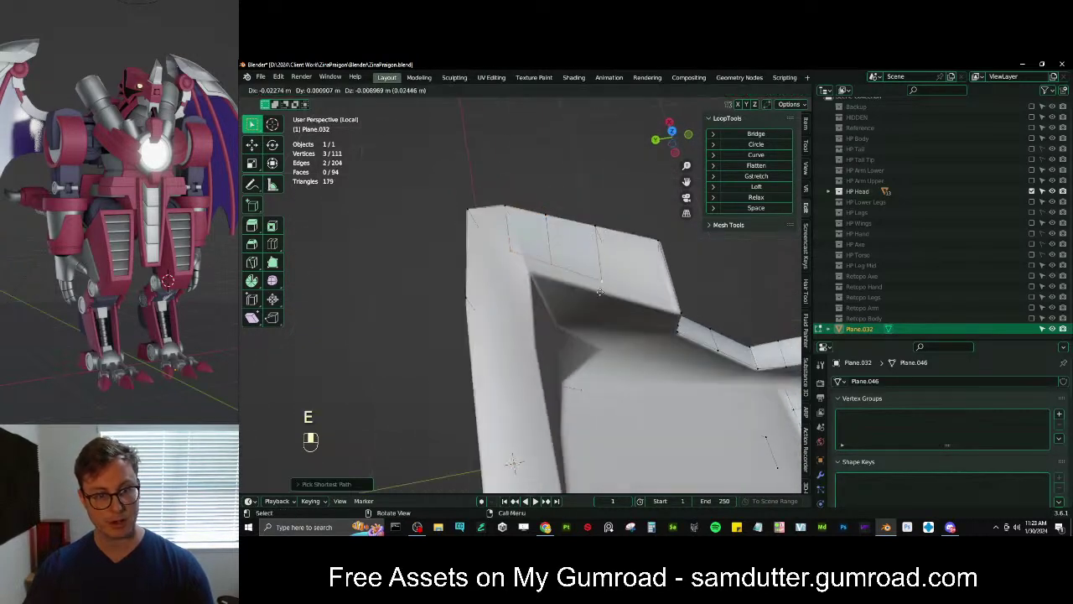
left_click(620, 306)
key("r")
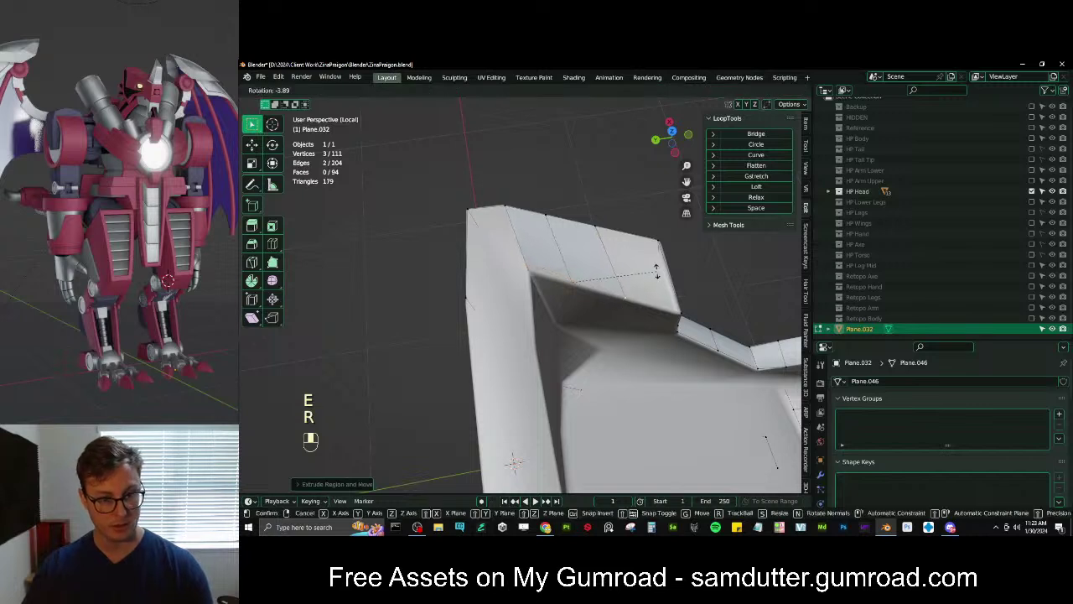
key("g")
left_click(631, 289)
Fill the remaining rim face at the end of the raised panel's top
left_click(632, 289)
middle_click_drag(631, 290, 615, 249)
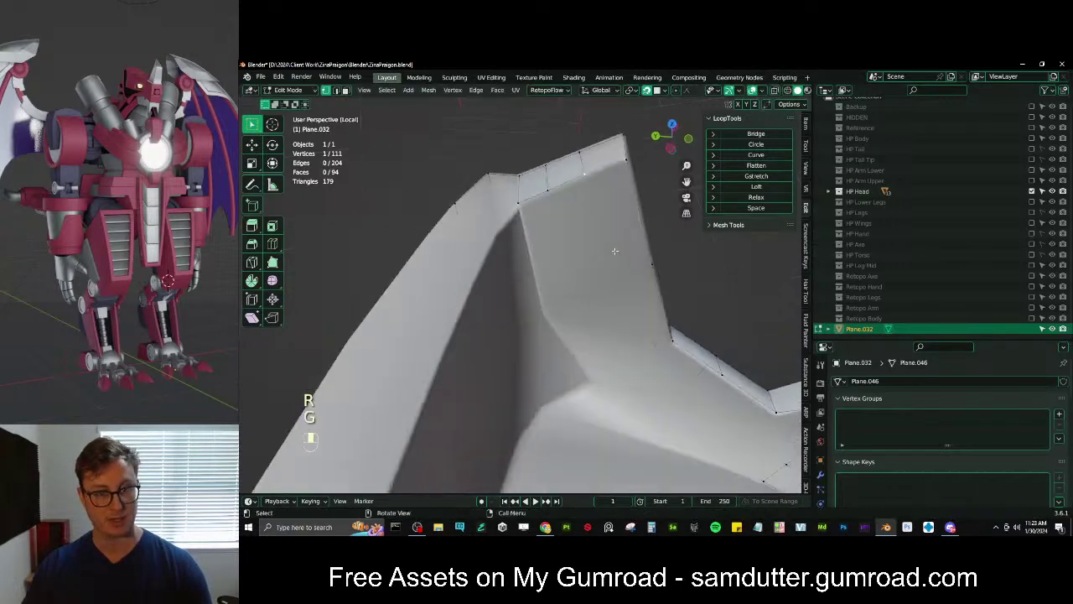
left_click(633, 163, "ctrl")
key("f")
Move the back panel's top inner vertex along the upper rim edge to align it with the vertical edge below
middle_click_drag(588, 192, 572, 248)
middle_click_drag(524, 282, 587, 251)
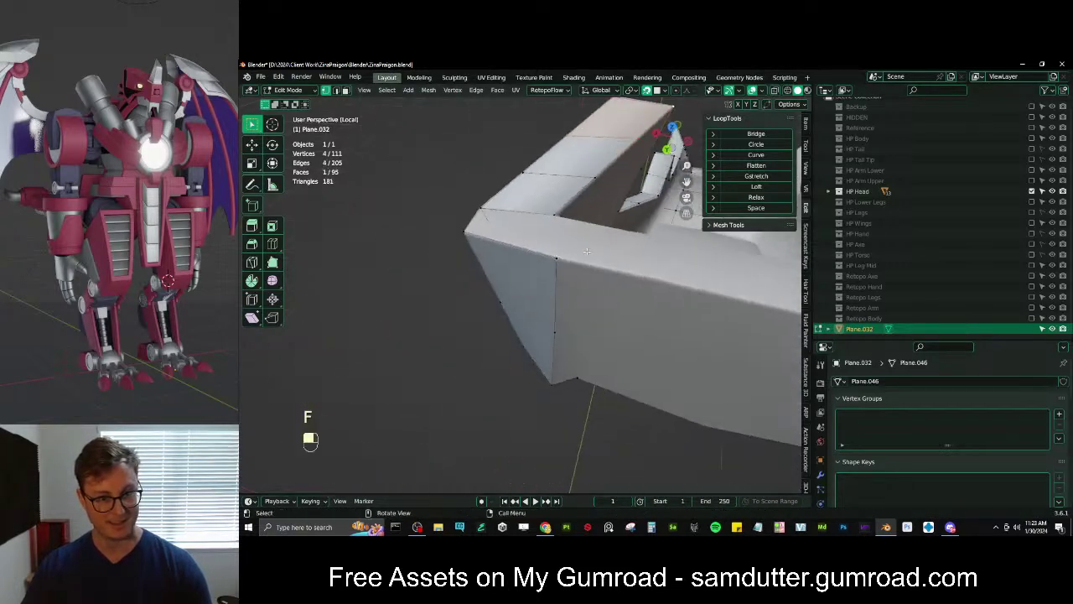
left_click(557, 255)
key("g")
left_click(557, 319)
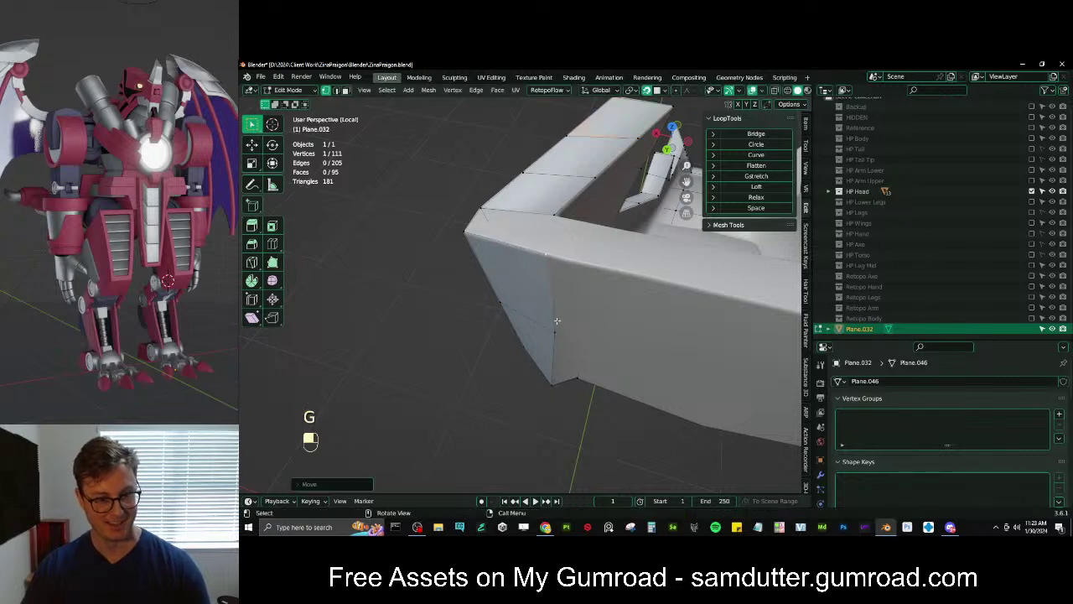
middle_click_drag(557, 320, 515, 302)
key("g")
left_click(570, 289)
Fill the rim face between the back panel's top edge and the recess rim corner
left_click(556, 207)
left_click(476, 202, "ctrl")
key("f")
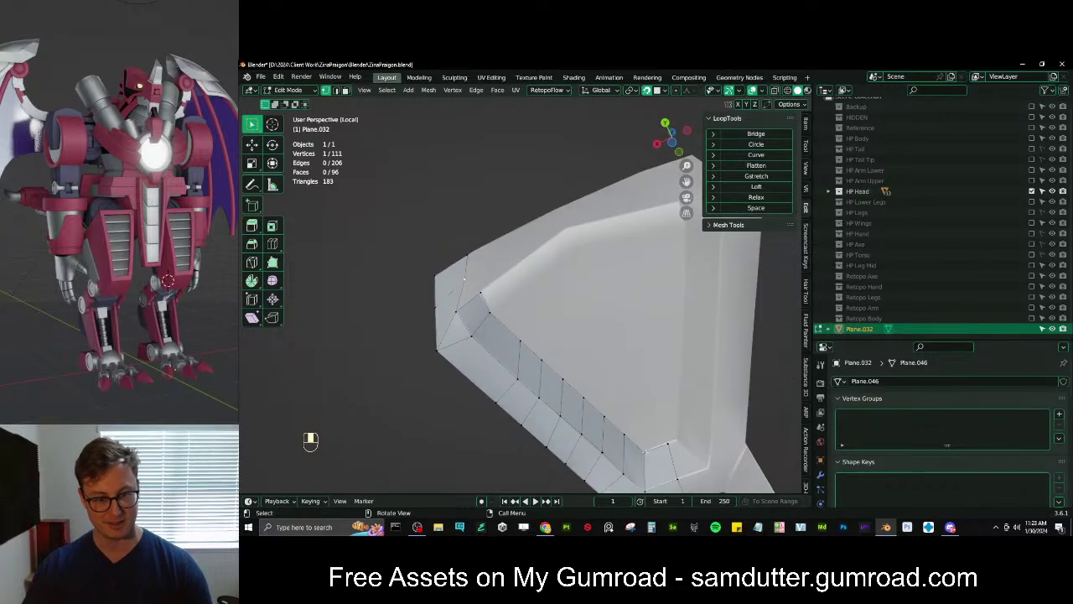
Extrude the base edge path of the recess wall across the recess floor, scale it to 0 along X onto the centre line and move it into place
left_click(482, 295, "ctrl")
key("e")
right_click(543, 311)
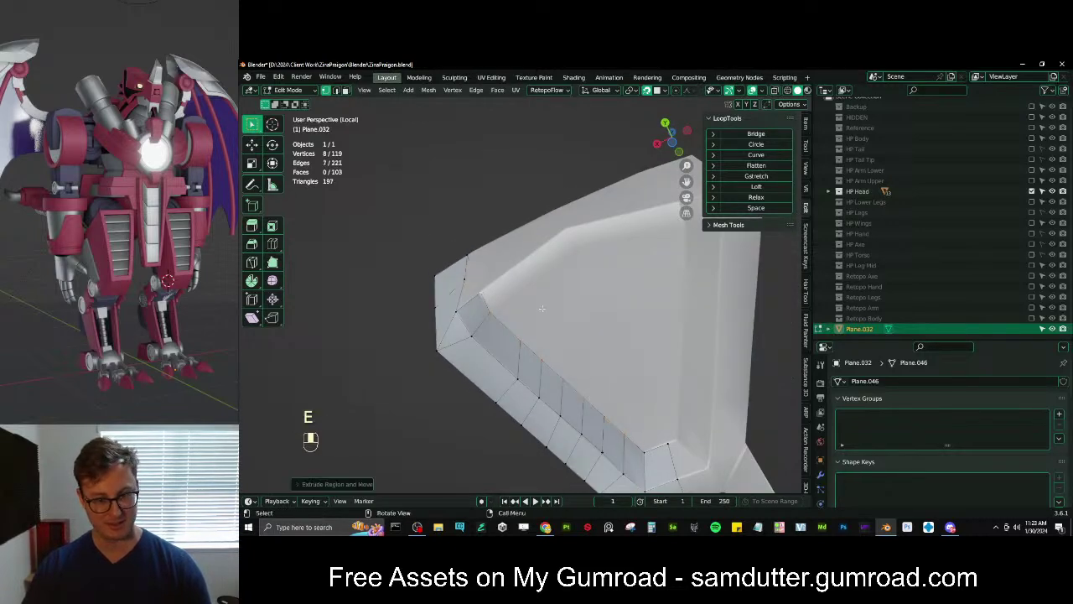
key("period")
key("6")
key("s")
key("x")
key("0")
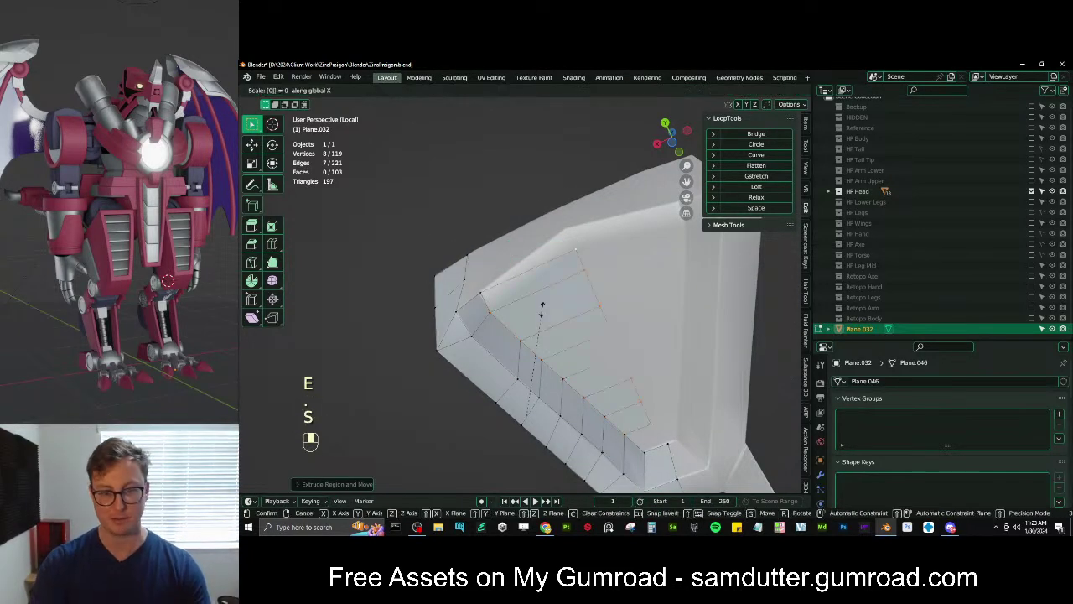
key("Return")
key("g")
left_click(645, 374)
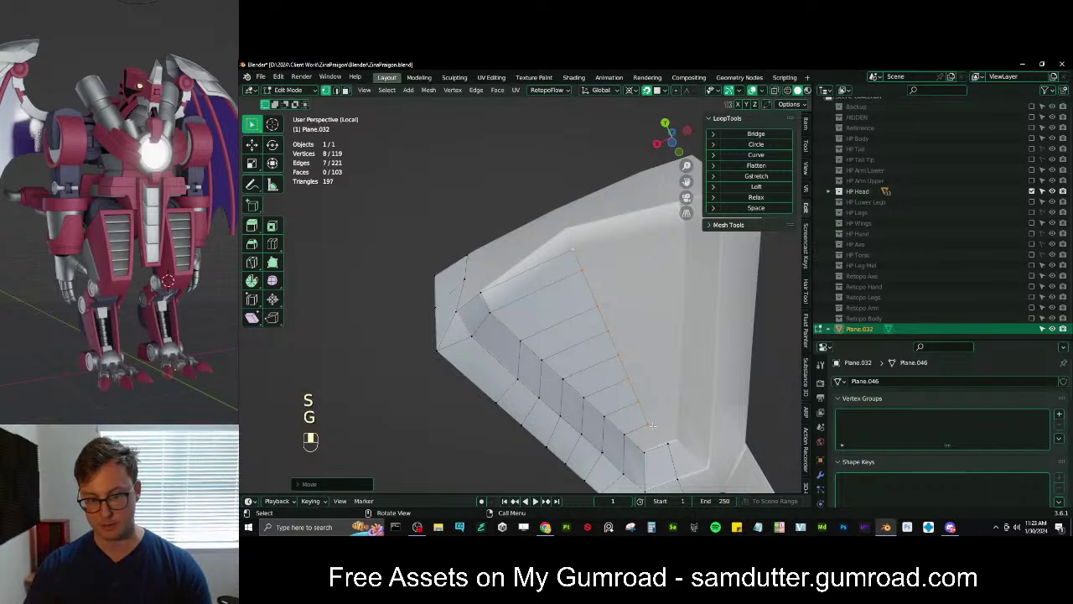
Fill the gap face at the narrow end of the recess floor and move the centre line's opposite end vertex onto the recess edge
left_click(653, 427)
left_click(667, 442, "ctrl")
key("f")
middle_click_drag(651, 402, 585, 286)
left_click(583, 283)
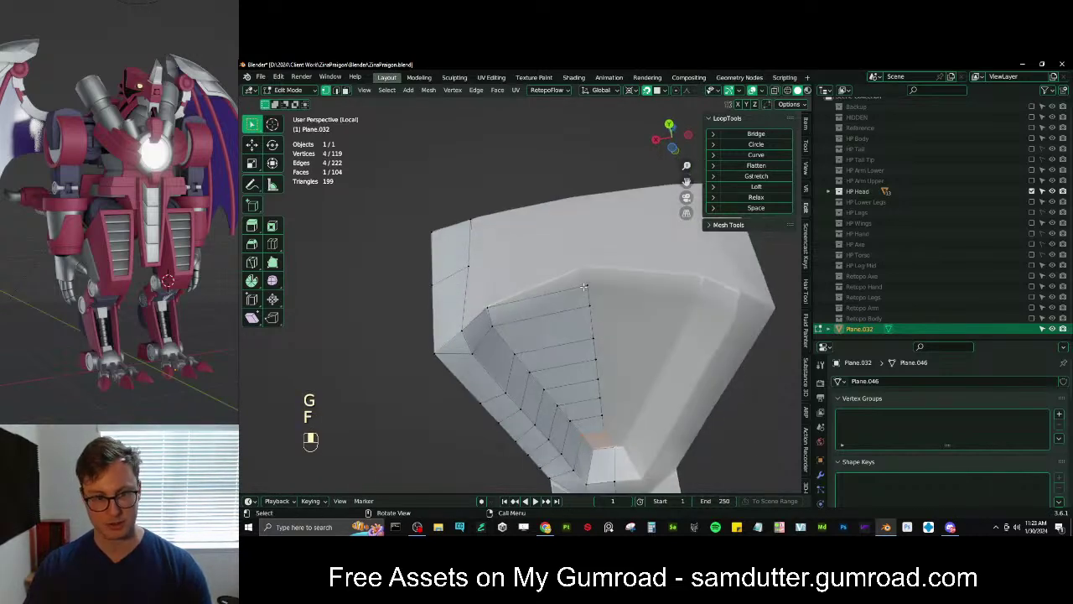
key("g")
left_click(581, 275, "shift")
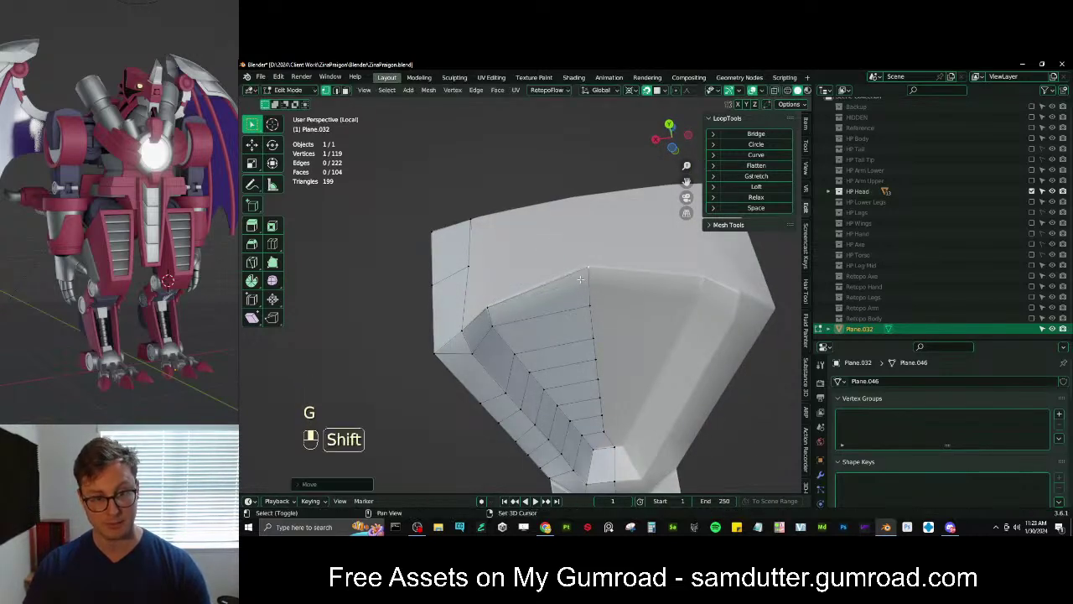
Evenly space the vertices along the recess floor's centre line with LoopTools Space
middle_click_drag(585, 283, 587, 266)
left_click(638, 455, "ctrl")
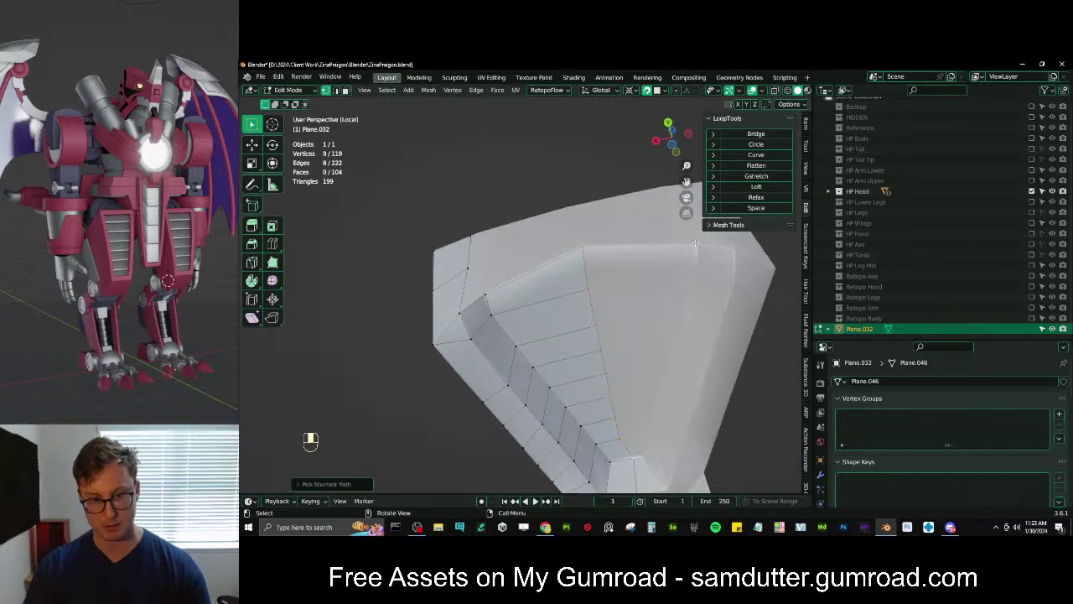
left_click(735, 179)
key("g")
left_click(578, 281)
Evenly space the vertices along the long edge paths of the recess wall with LoopTools Space
scroll(576, 278, "down", 3)
middle_click_drag(572, 272, 503, 292)
left_click(501, 292)
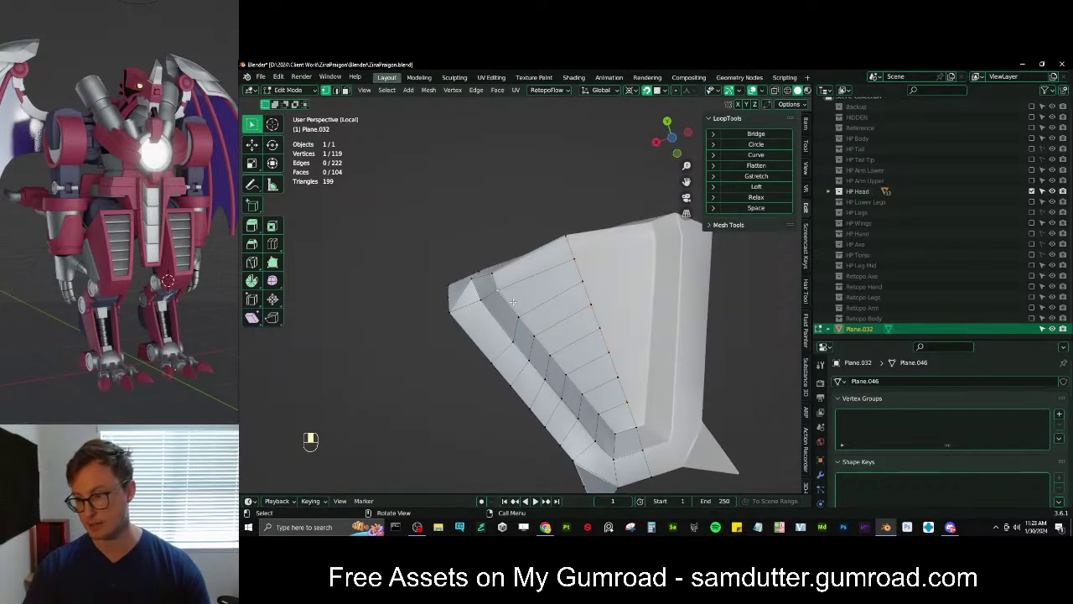
left_click(627, 435, "ctrl")
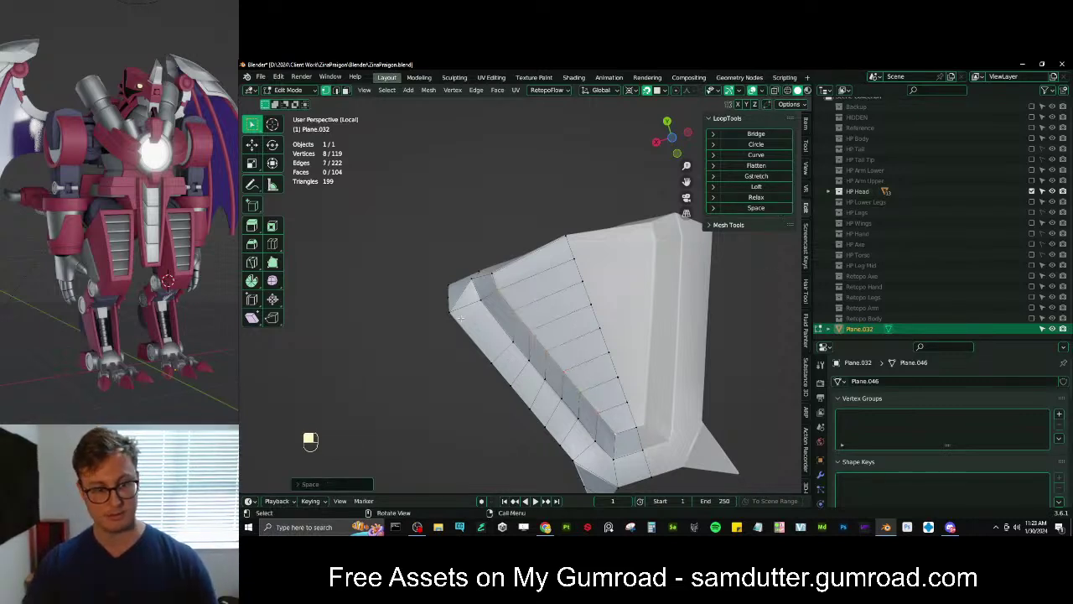
left_click(620, 456)
left_click(612, 460, "ctrl")
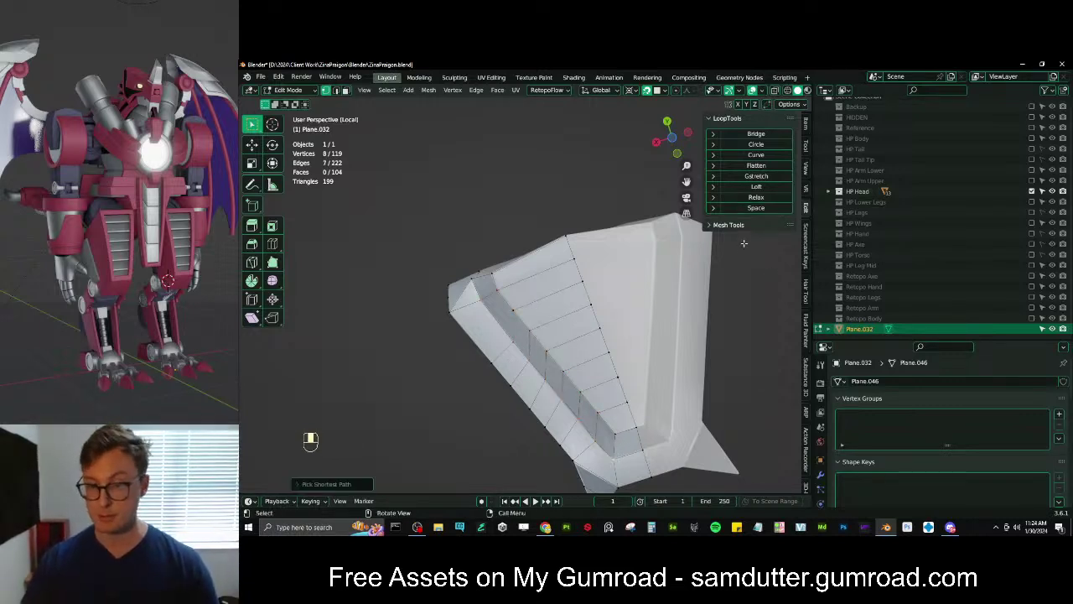
left_click(756, 208)
Evenly space the vertices along the side panel's lower outer edge with LoopTools Space
middle_click_drag(621, 361, 507, 358)
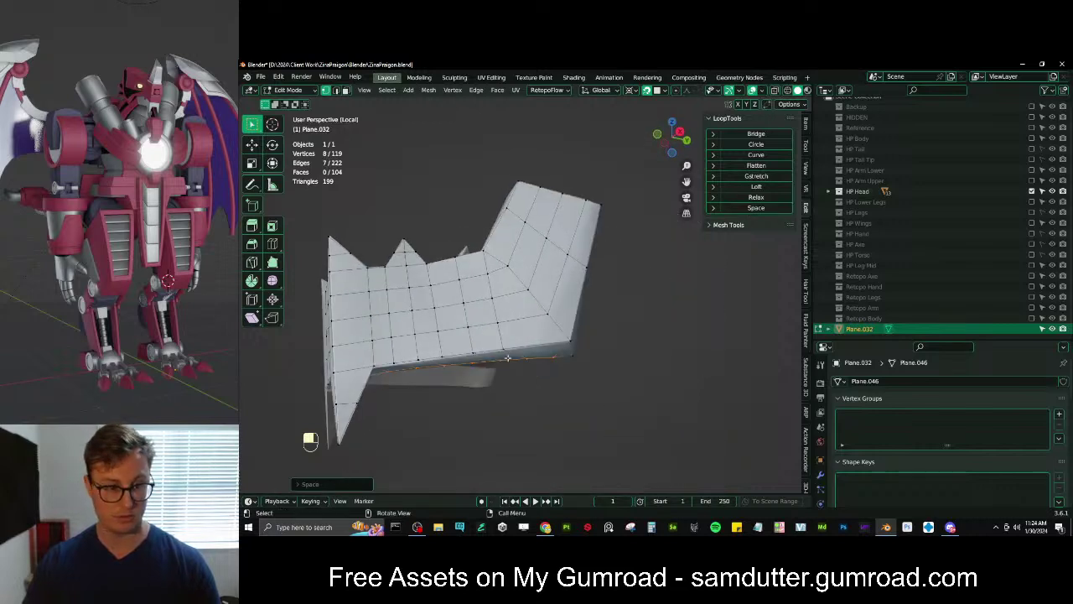
left_click(375, 367)
middle_click_drag(376, 364, 379, 347)
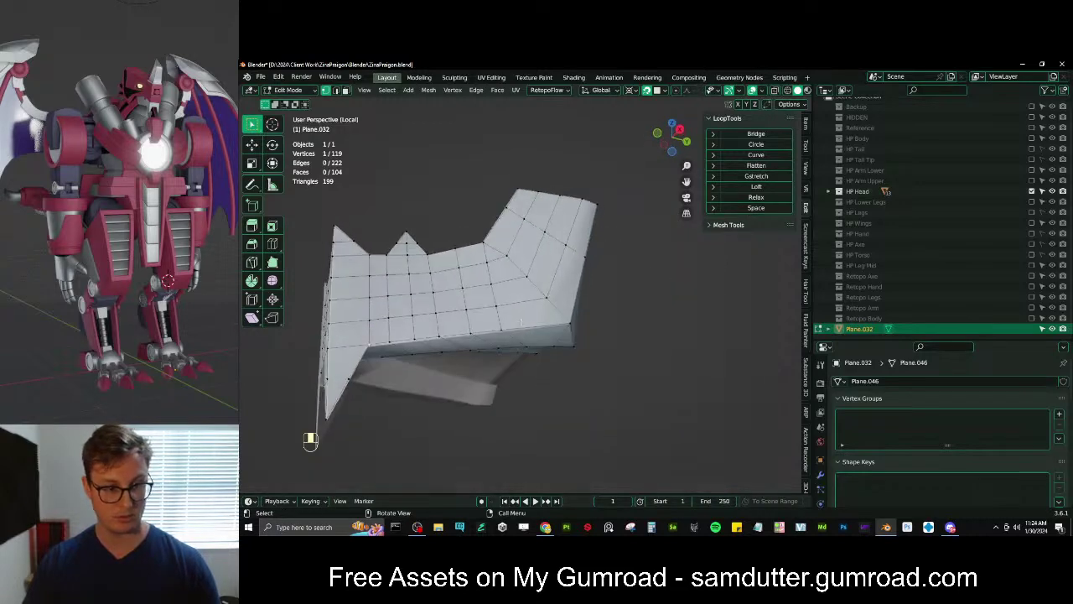
left_click(566, 323, "ctrl")
left_click(772, 209)
left_click(363, 317)
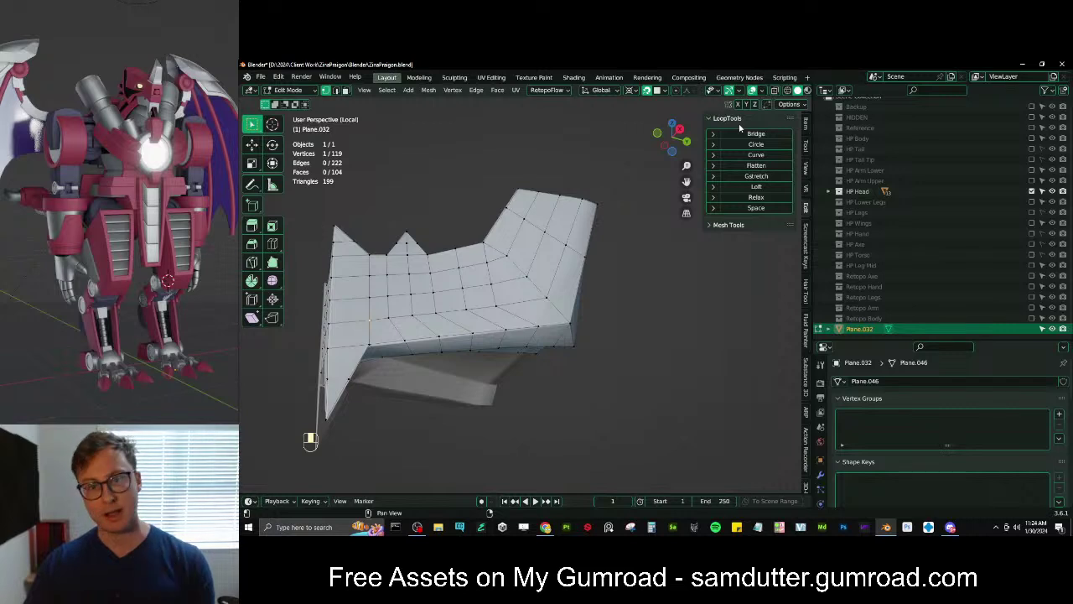
Search the add-on preferences for "loop" and view the LoopTools add-on's details
left_click(278, 76)
left_click(303, 236)
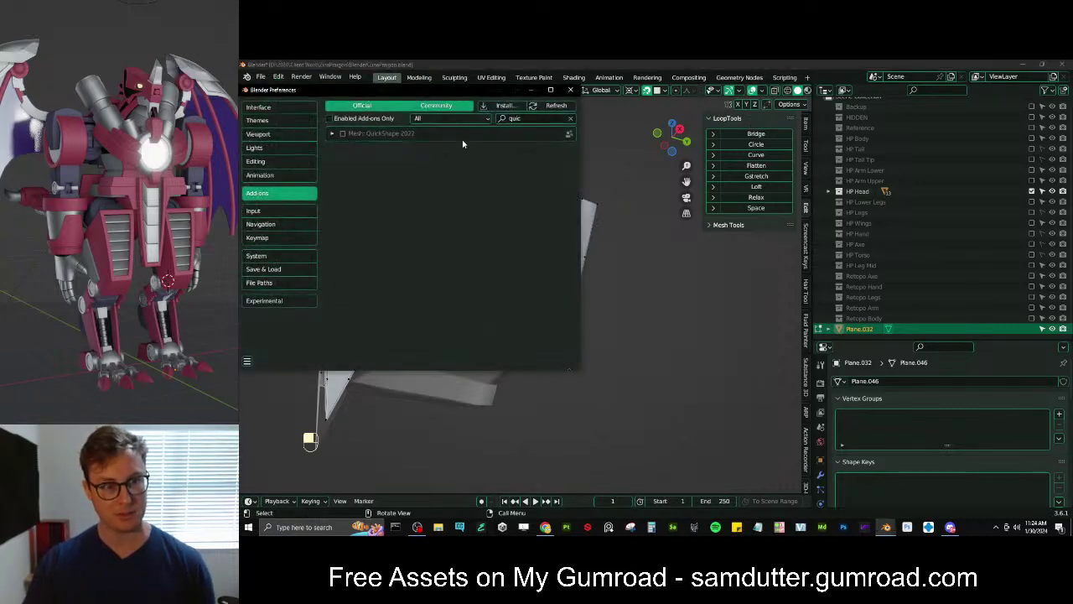
left_click(571, 120)
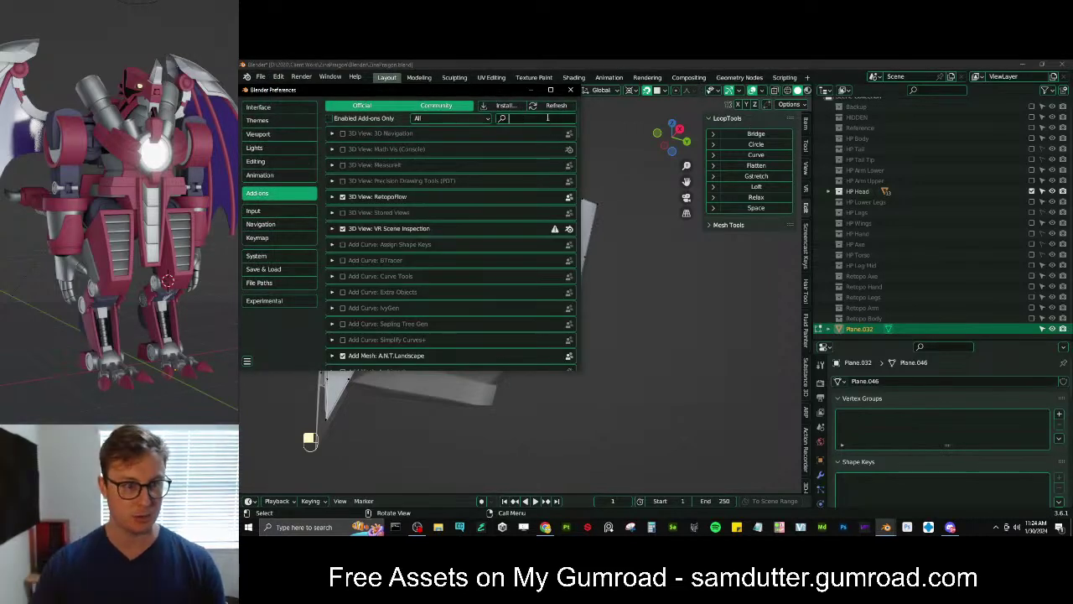
type("loop")
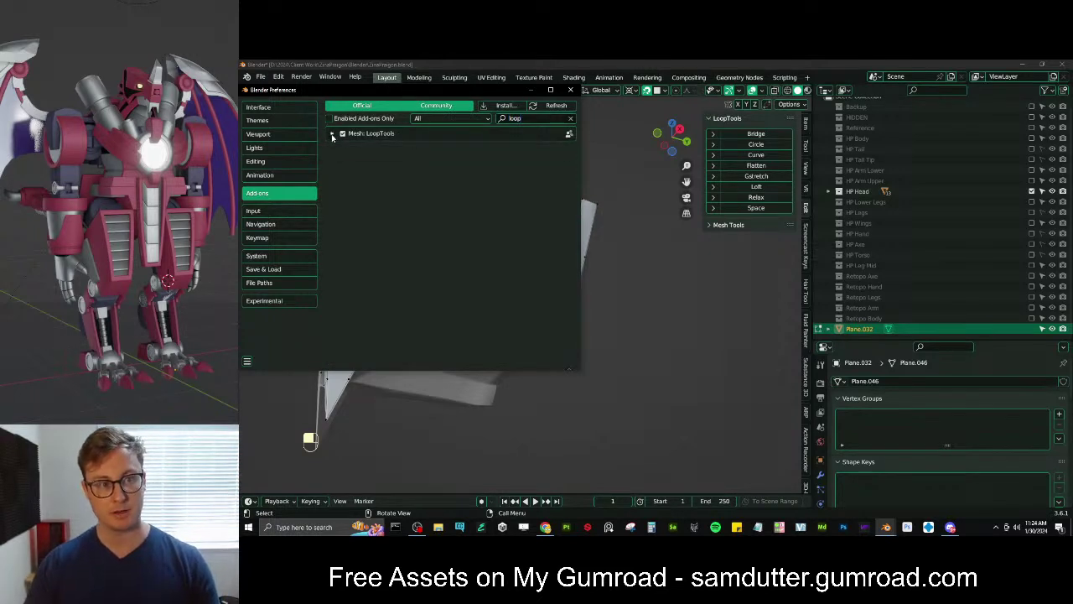
left_click(332, 134)
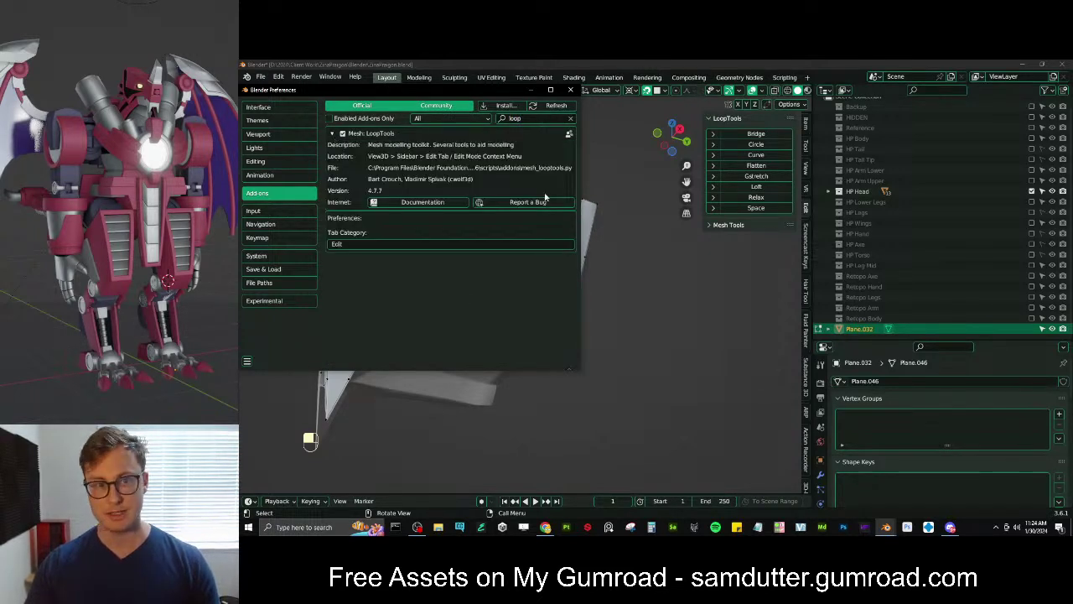
left_click(570, 90)
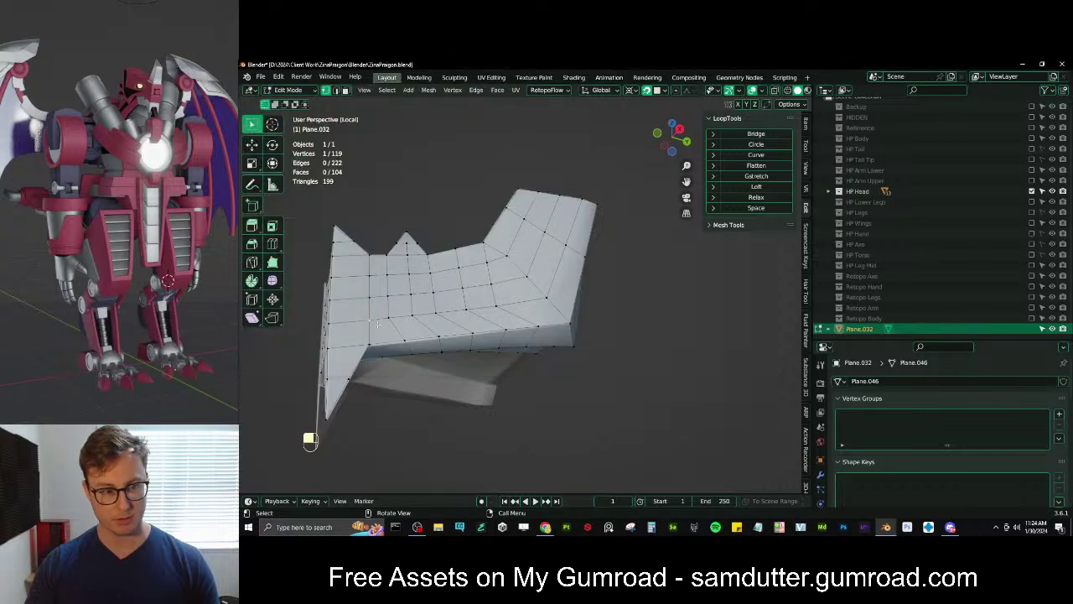
Evenly space the vertices along the three lengthwise rows above the side panel's lower edge with LoopTools Space
left_click(545, 298, "ctrl")
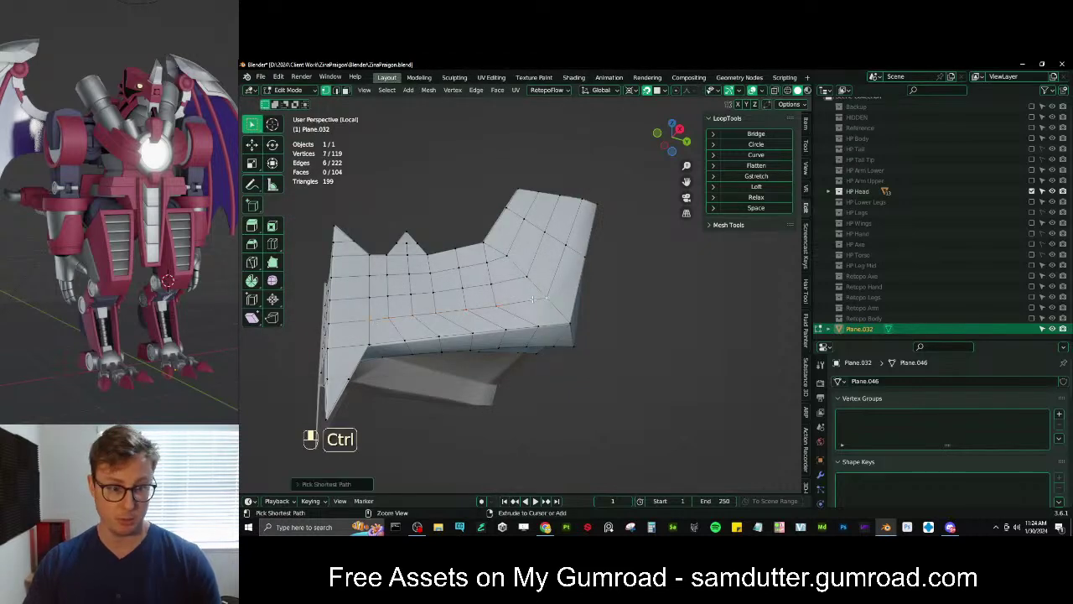
left_click(757, 208)
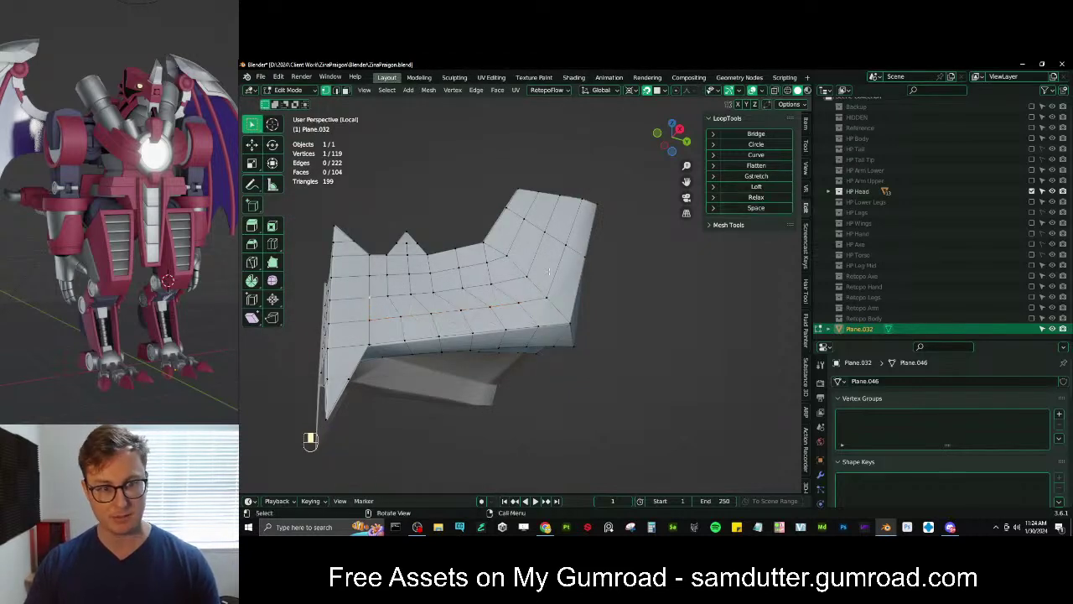
left_click(527, 276, "ctrl")
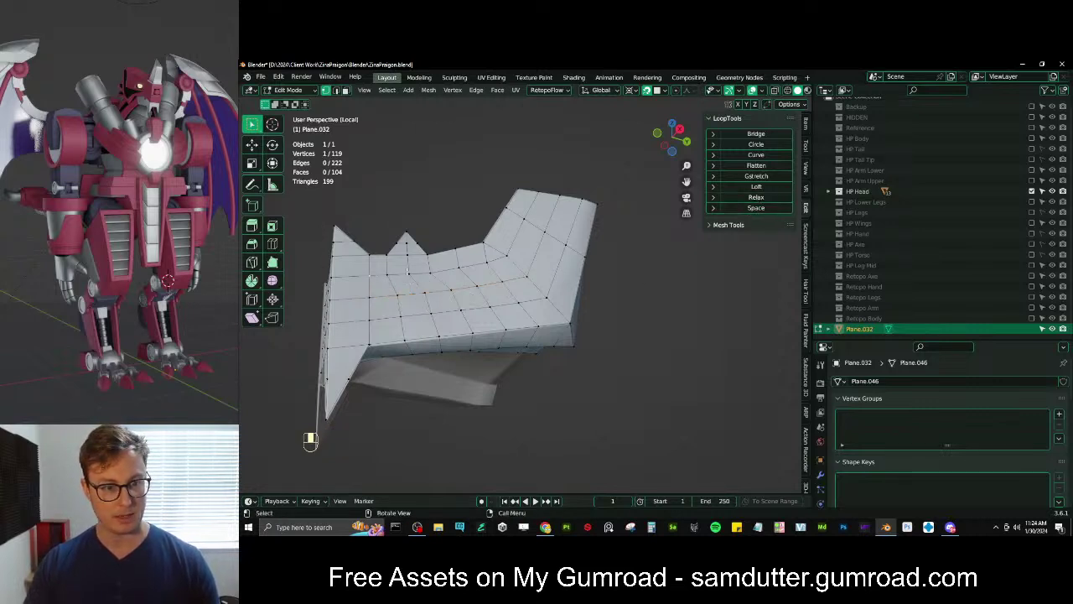
left_click(486, 261, "ctrl")
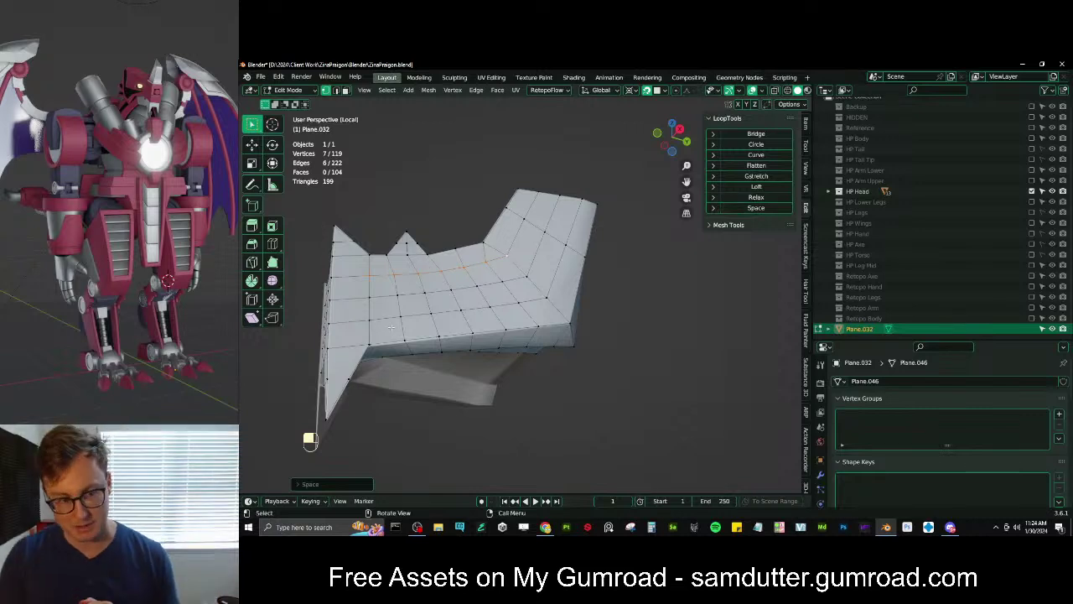
Add a loop cut along the middle of the rim thickness and down the back panel's outer strip
middle_click_drag(480, 298, 607, 297)
key("ctrl+r")
left_click(491, 242)
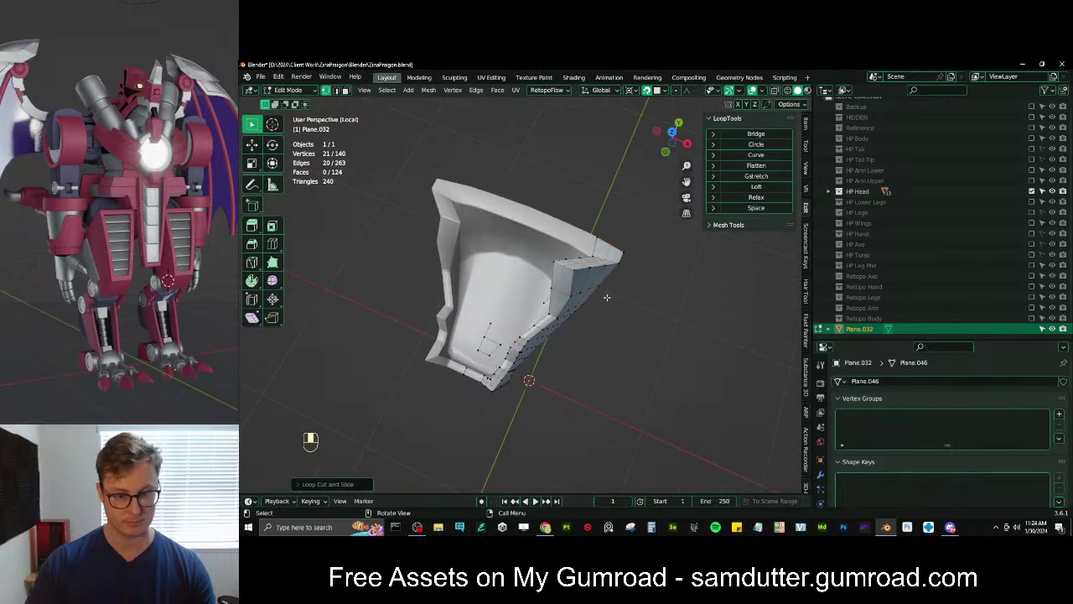
Try to move the whole new loop cut in the top view
key("KP_7")
key("g")
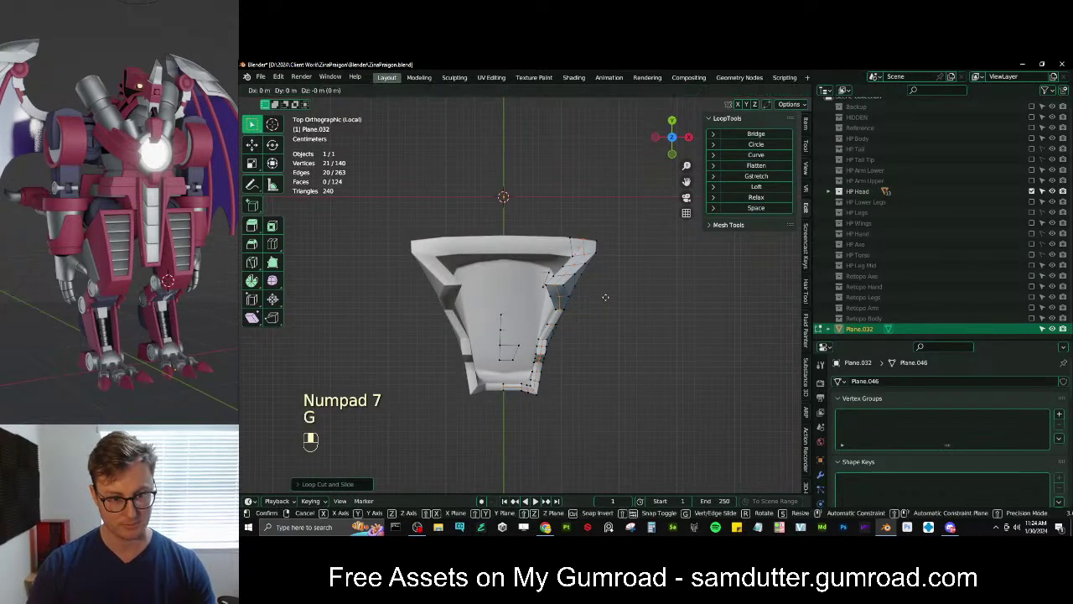
left_click(603, 299)
key("ctrl+z")
Box-deselect two of the new loop cut's vertices in wireframe and move the remaining ones slightly in the top view
mouse_move(609, 303)
middle_mouse_down()
mouse_move(513, 228)
mouse_move(463, 159)
middle_mouse_up()
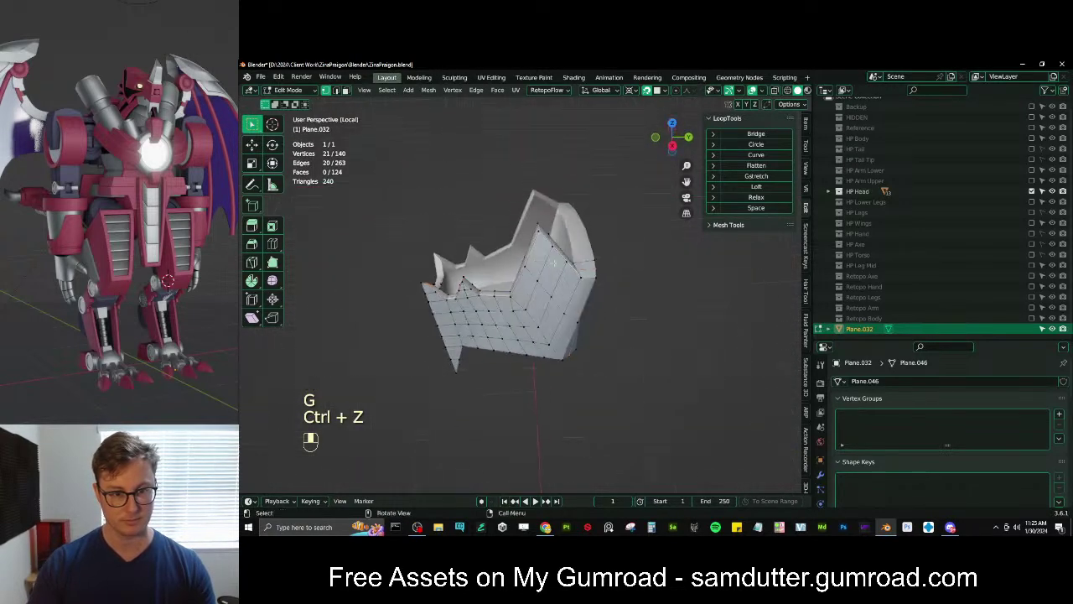
key("z")
key("b")
middle_click_drag(556, 328, 638, 401)
key("KP_7")
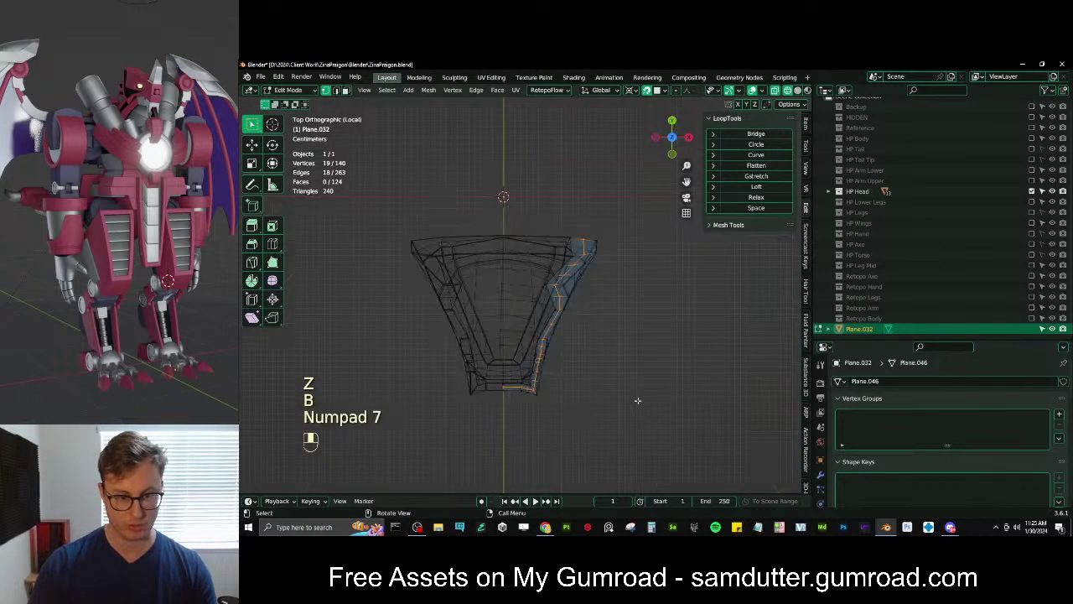
key("g")
left_click(617, 367)
key("z")
Extrude the back panel's upper inner edge to the centre line and flatten it to zero along X
mouse_move(617, 366)
middle_mouse_down()
mouse_move(637, 352)
mouse_move(521, 302)
mouse_move(539, 299)
mouse_move(539, 314)
middle_mouse_up()
left_click(520, 287, "alt")
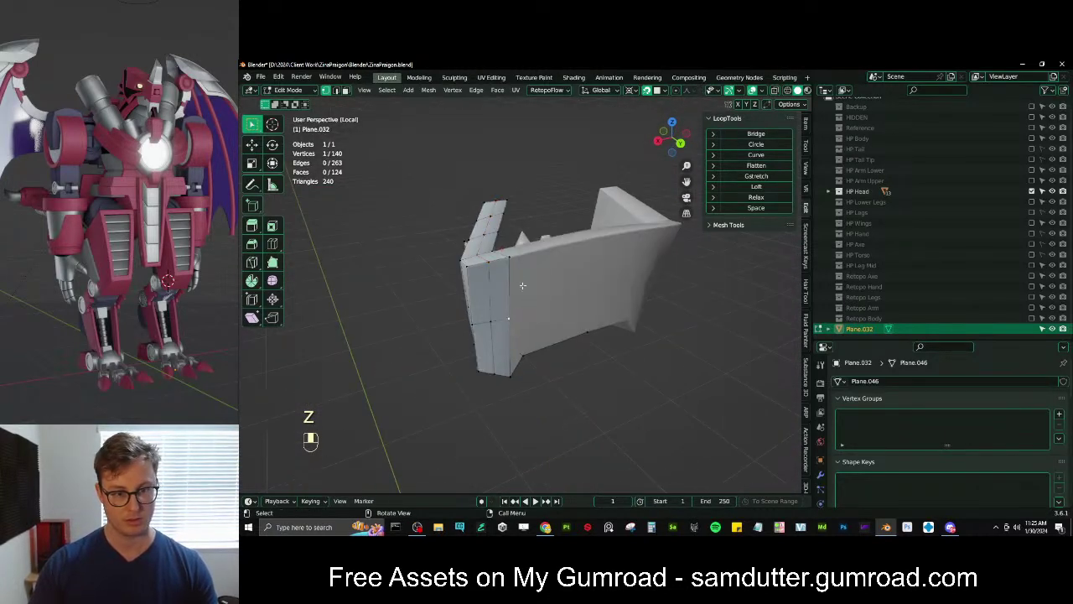
key("e")
left_click(587, 295)
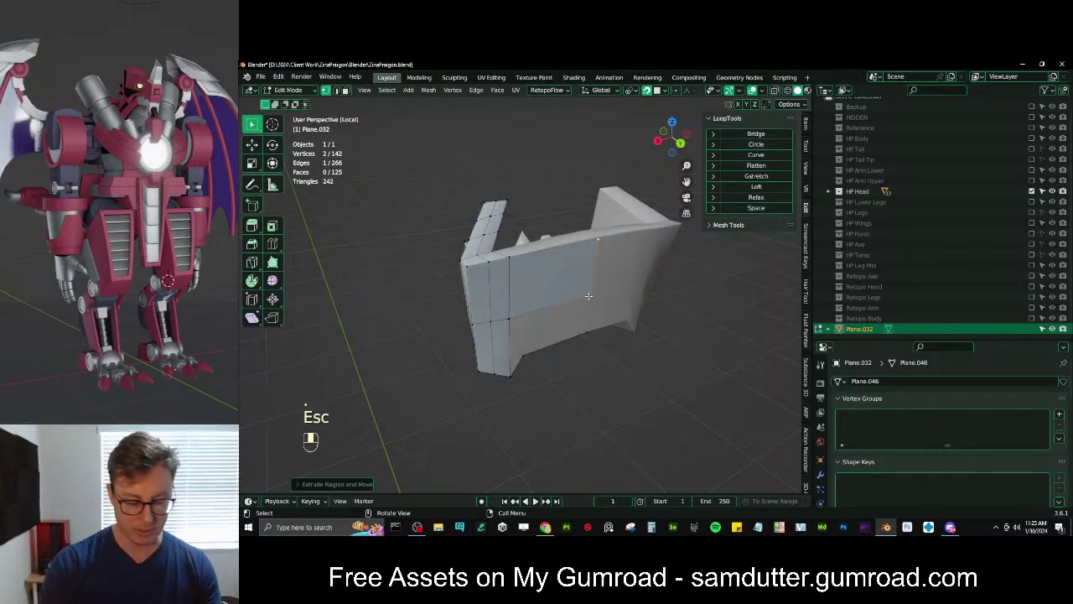
key("s")
key("x")
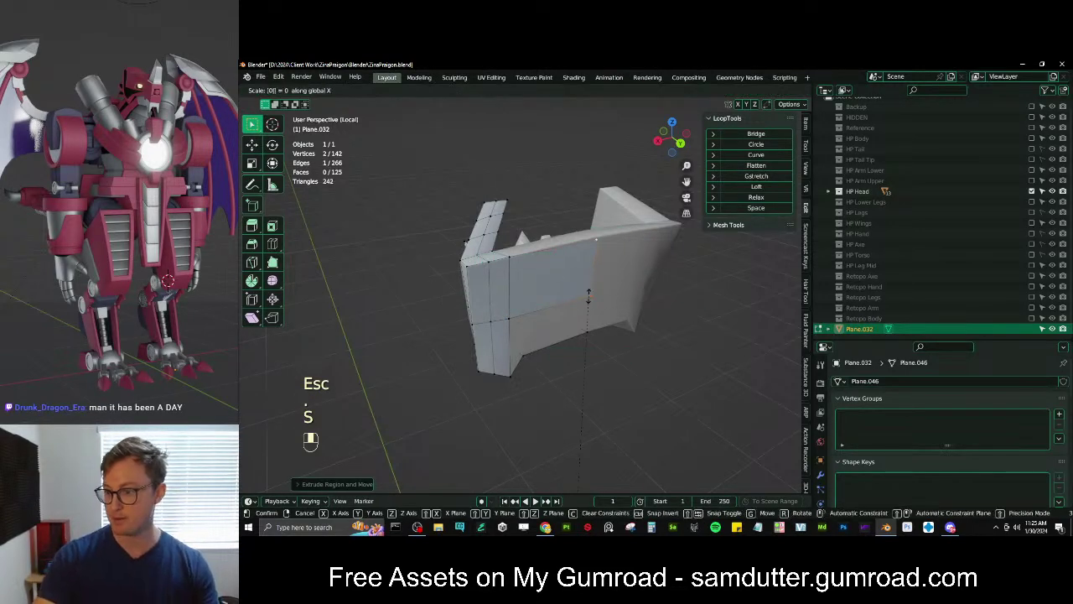
left_click(587, 295)
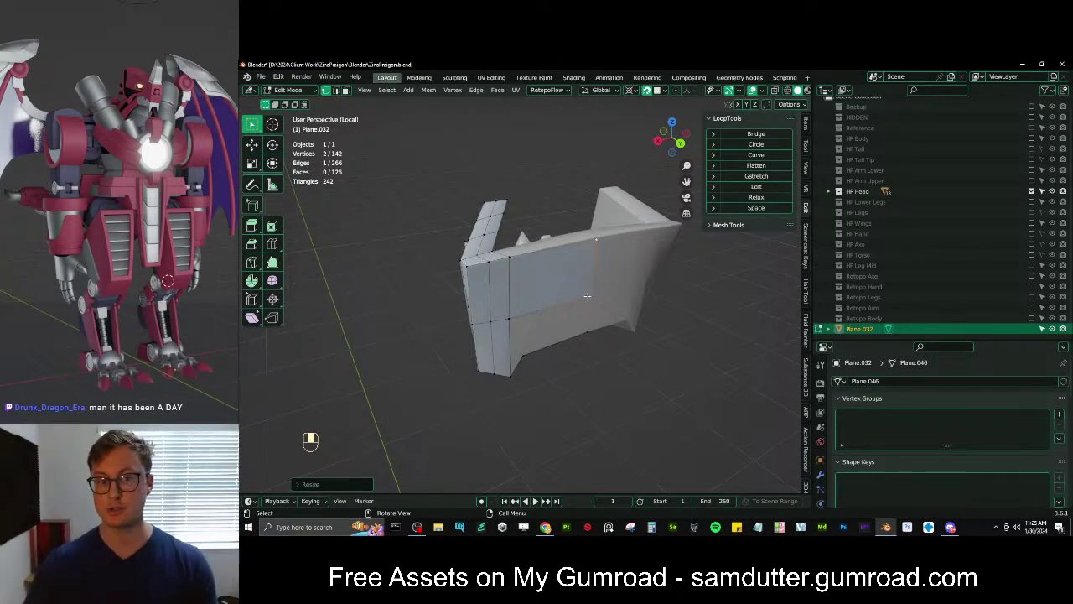
Add a loop cut through the new back panel face and adjust its two upper vertices along Z to follow the top edge
middle_click_drag(587, 295, 566, 265)
key("ctrl+r")
left_click(550, 234)
scroll(566, 266, "up", 1)
left_click(523, 258)
left_click(597, 255, "shift")
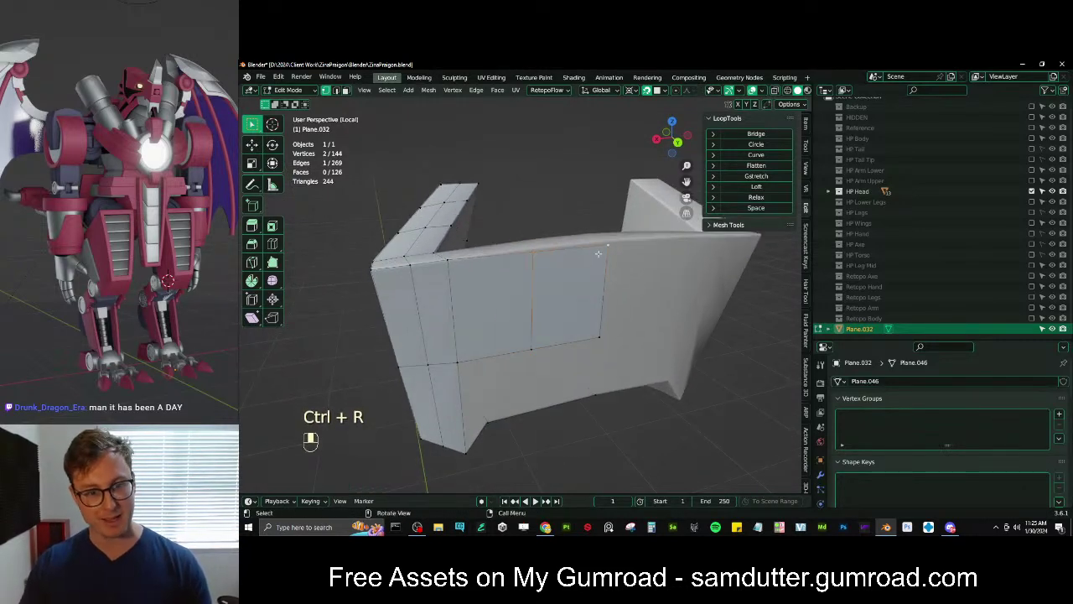
key("g")
middle_click(598, 253)
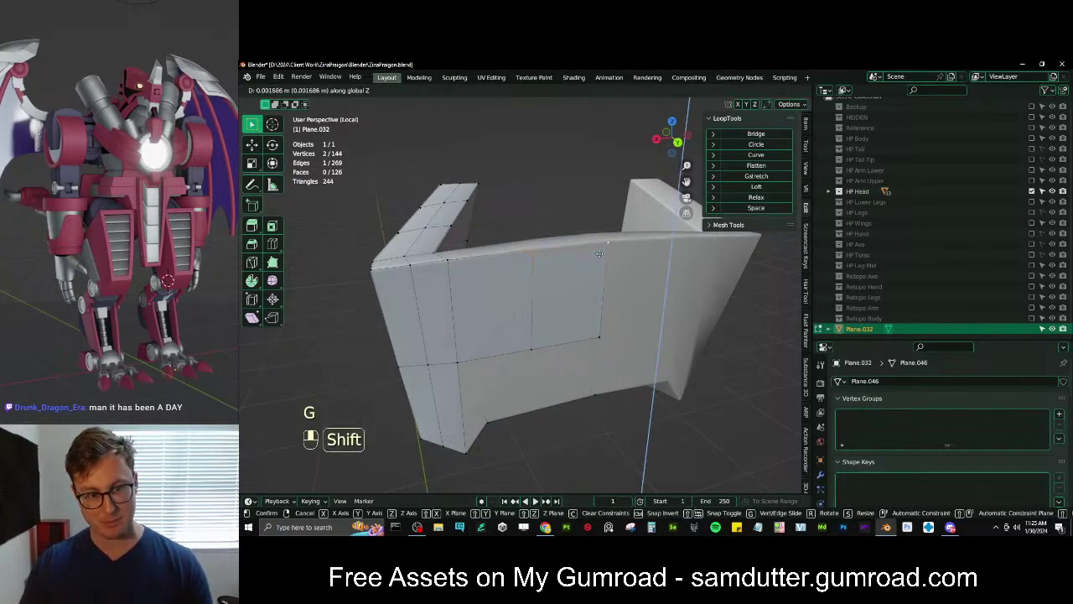
left_click(599, 253)
Fill the face below the back panel's centre column and extrude its top edge along Y across the rim thickness
middle_click_drag(599, 253, 529, 282)
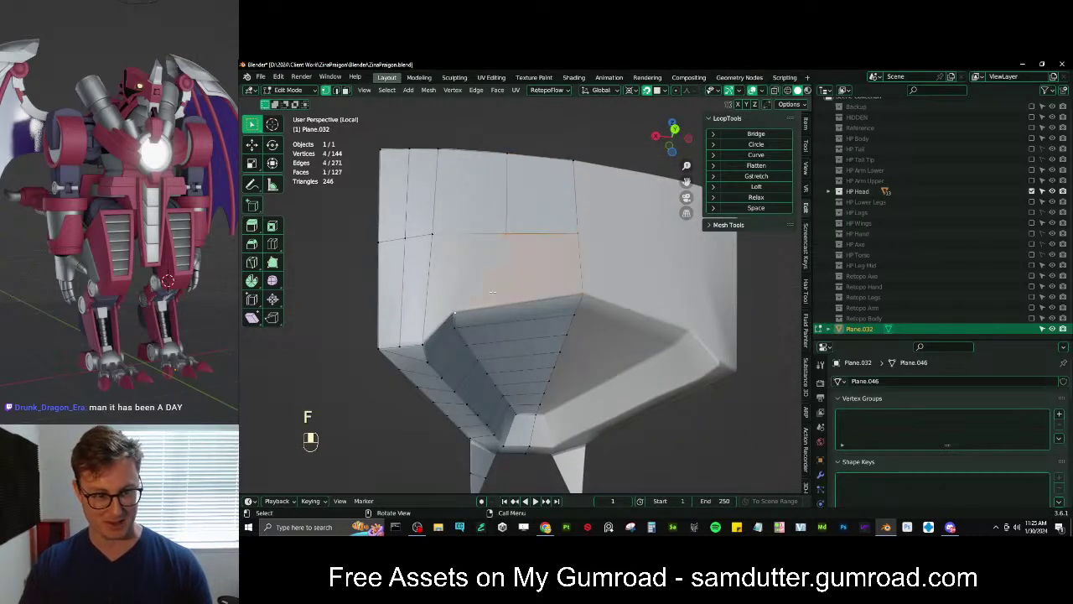
middle_click_drag(492, 291, 559, 311)
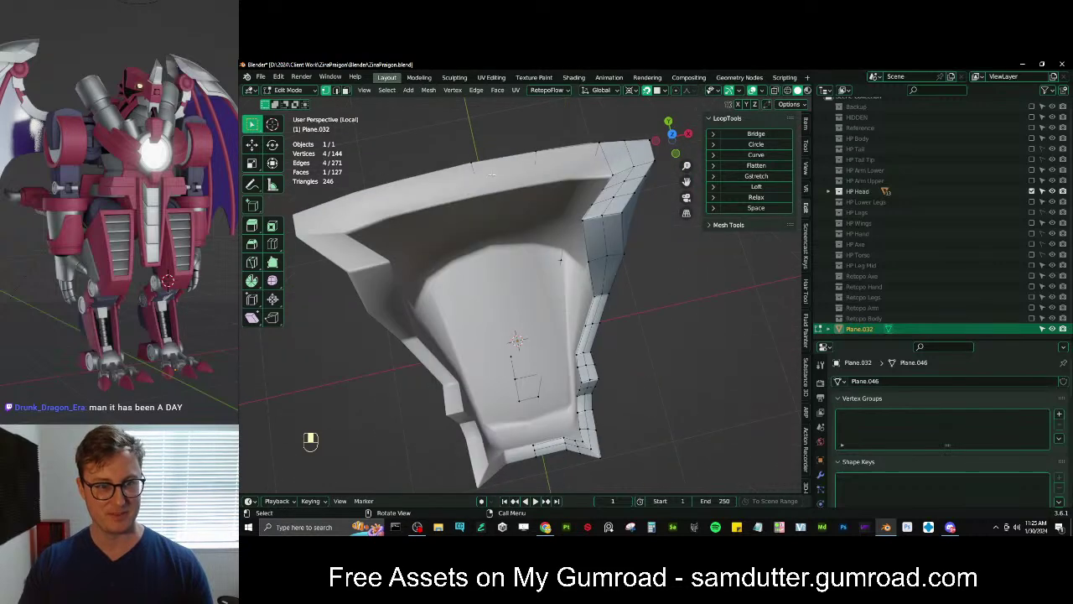
scroll(503, 193, "up", 4)
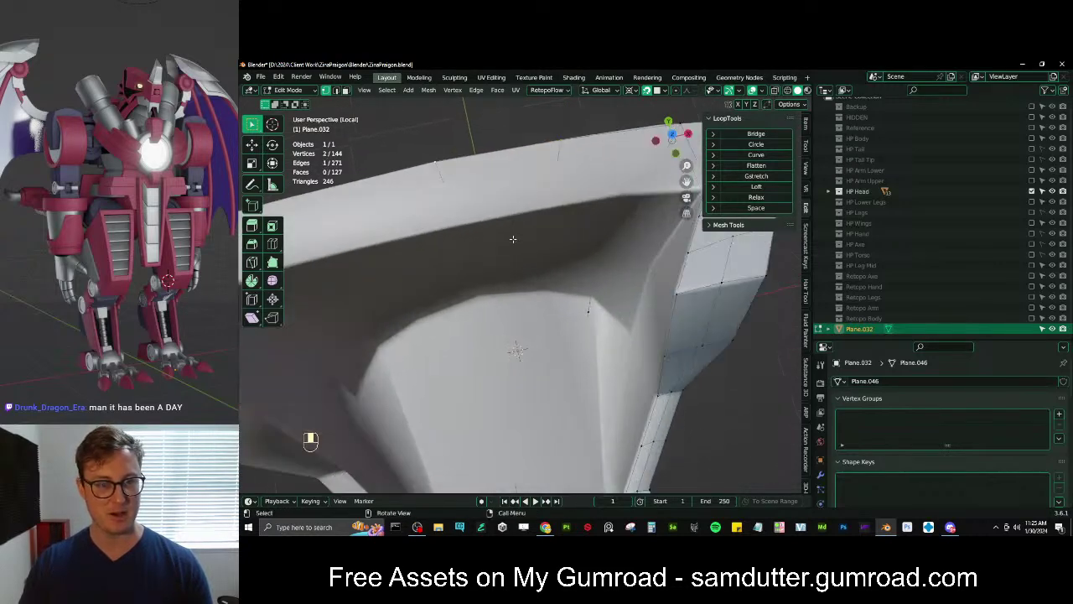
key("e")
left_click(511, 240)
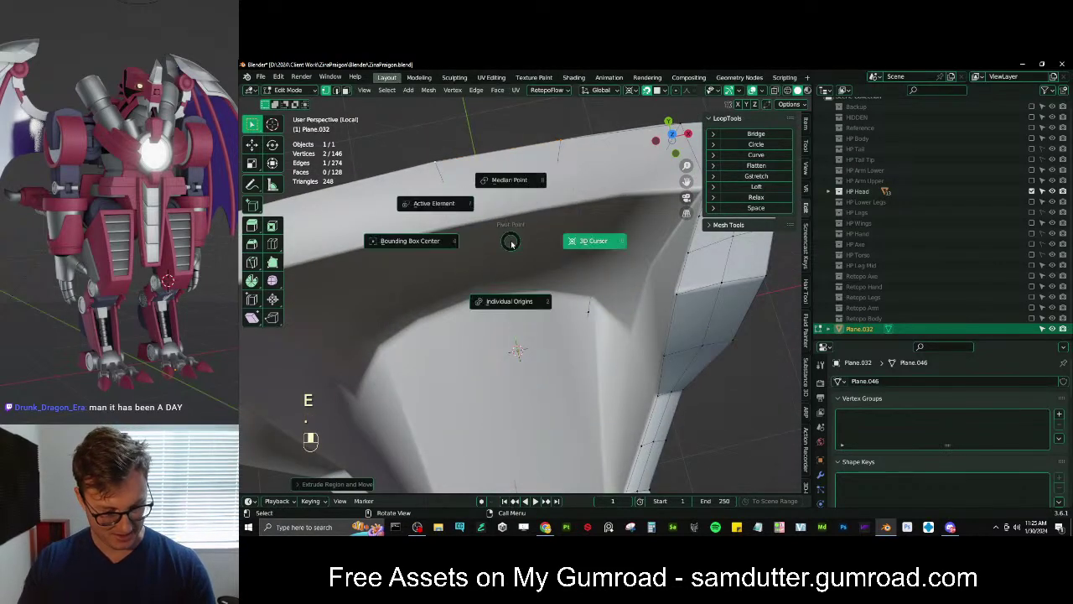
key("g")
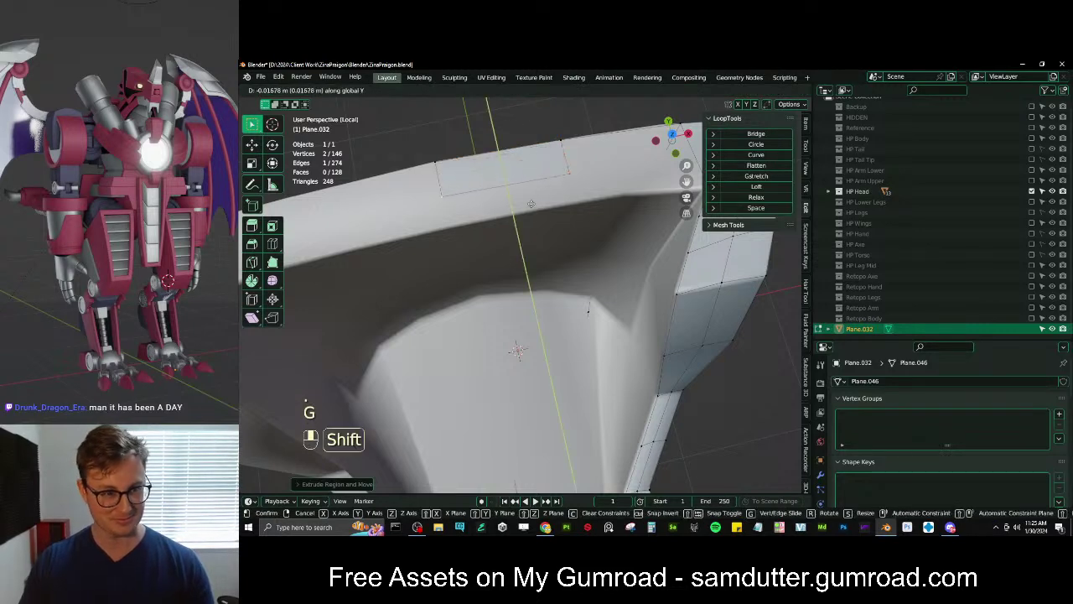
left_click(536, 115)
scroll(535, 218, "down", 5)
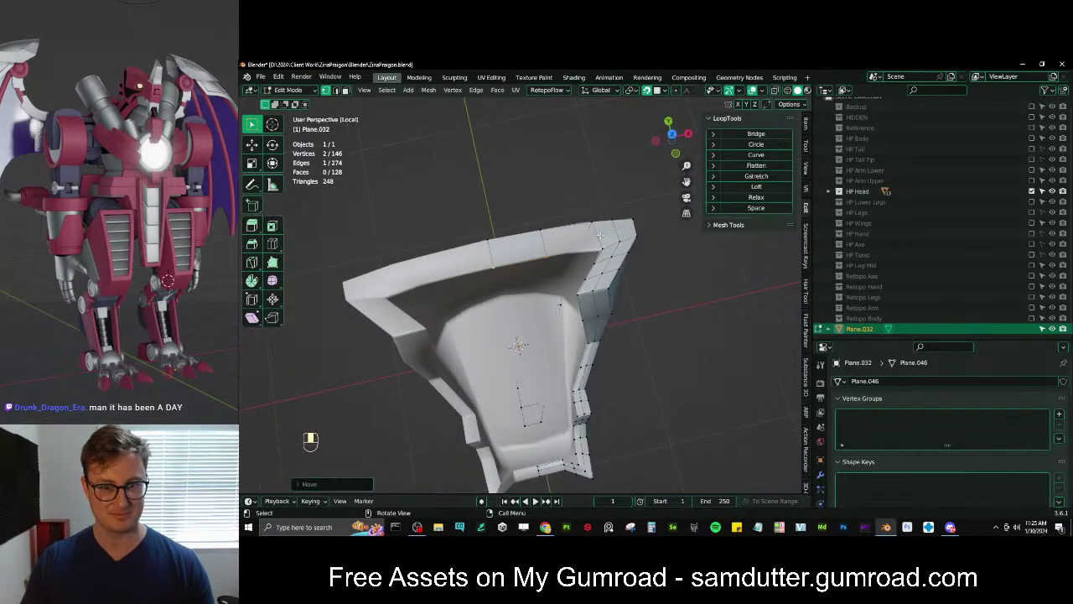
Extrude the inner rim edge along Z down the recess's back wall to the floor and adjust its outer lower vertex
middle_click_drag(534, 290, 534, 251)
key("e")
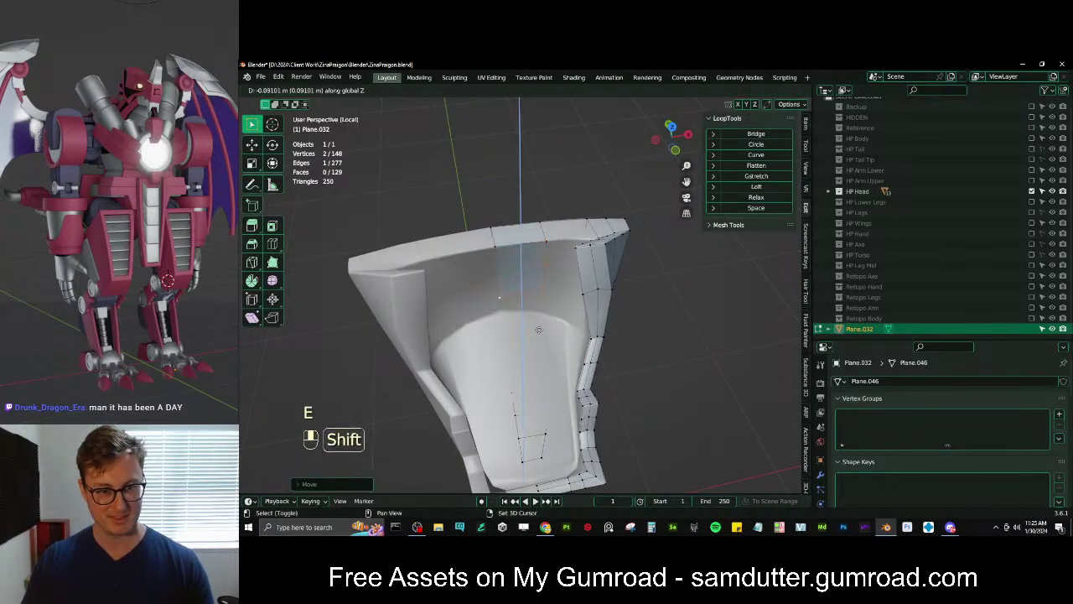
left_click(558, 464)
middle_click_drag(557, 465, 561, 412, "shift")
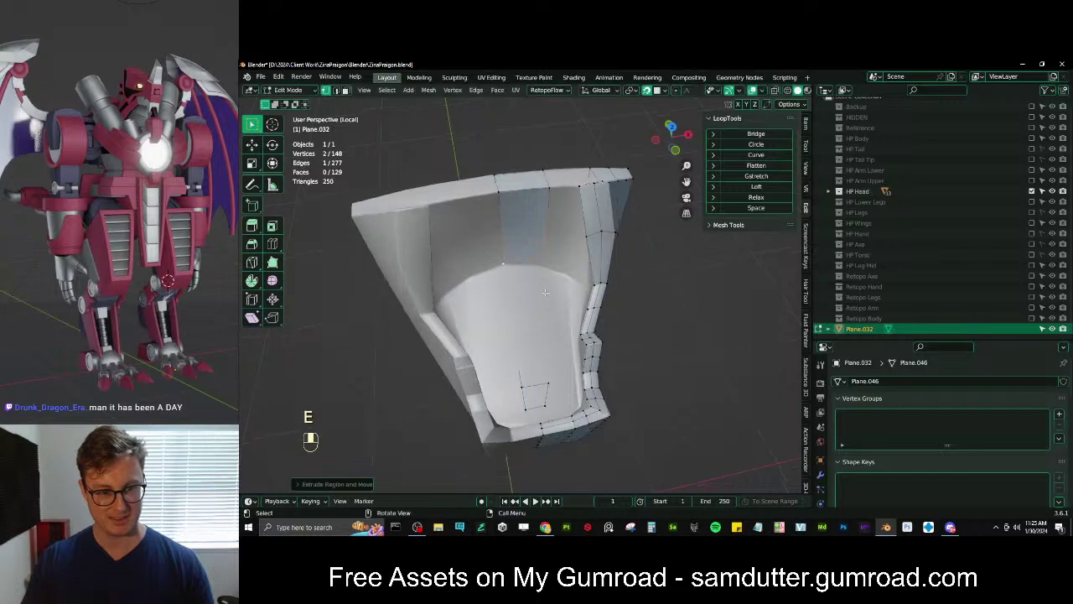
left_click(547, 266)
key("g")
left_click(543, 271)
Extrude the front rim's centre edge down to the recess floor and shift the outer vertex along X
middle_click_drag(542, 271, 599, 309)
left_click(507, 249, "shift")
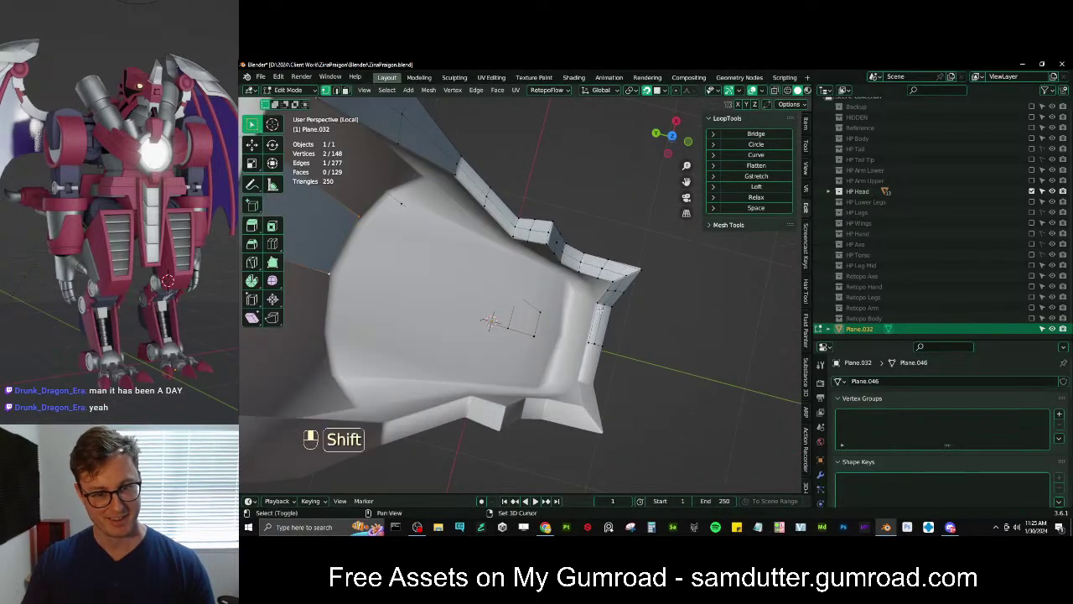
left_click(590, 328, "shift")
key("e")
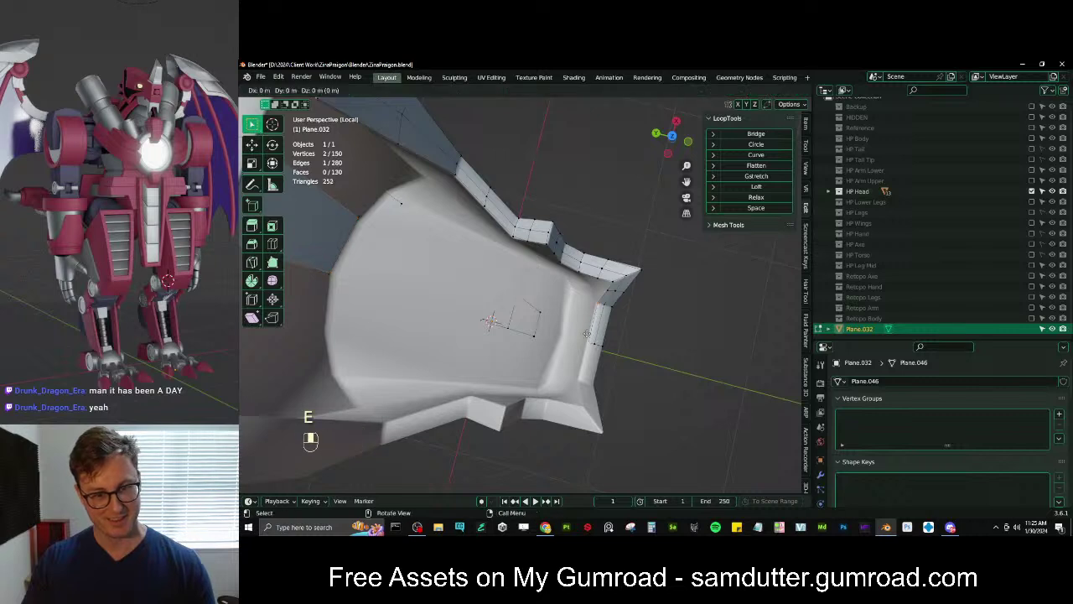
key("g")
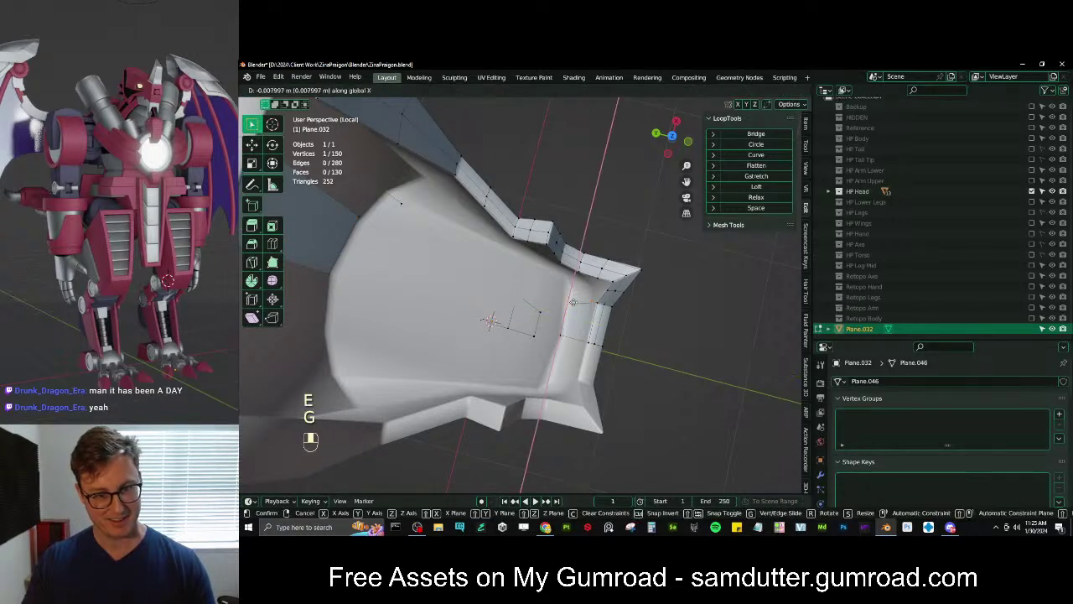
left_click(568, 304)
Fill a recess floor strip between the front and back walls, add a crosswise loop cut, and move it along Y
left_click(560, 326, "shift")
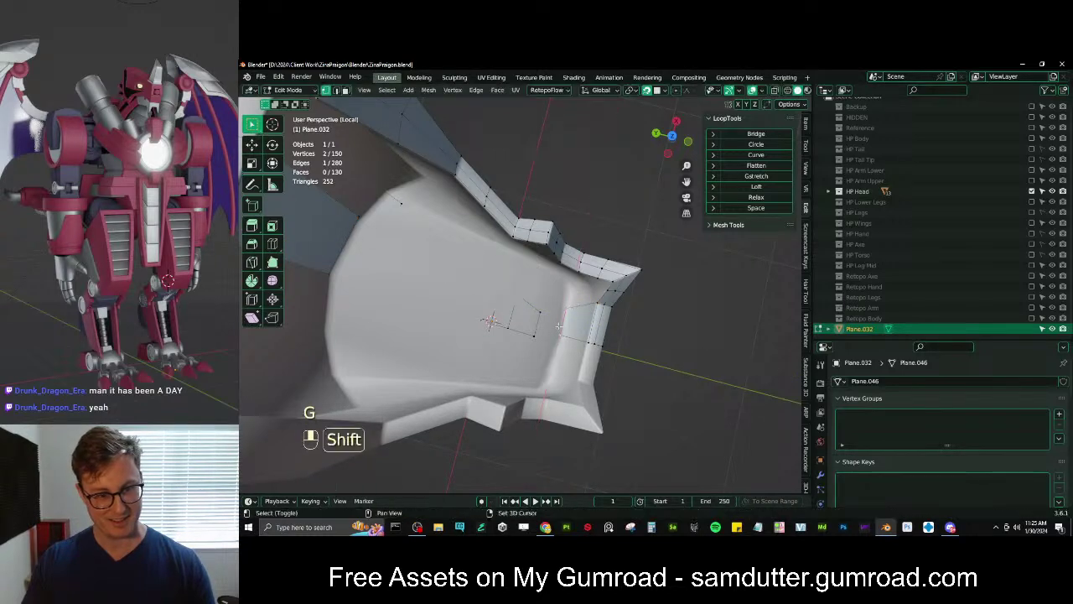
left_click(330, 275, "shift")
key("f")
key("ctrl+r")
left_click(466, 256)
right_click(466, 257)
middle_click_drag(466, 256, 509, 225, "shift")
key("g")
key("y")
left_click(519, 281)
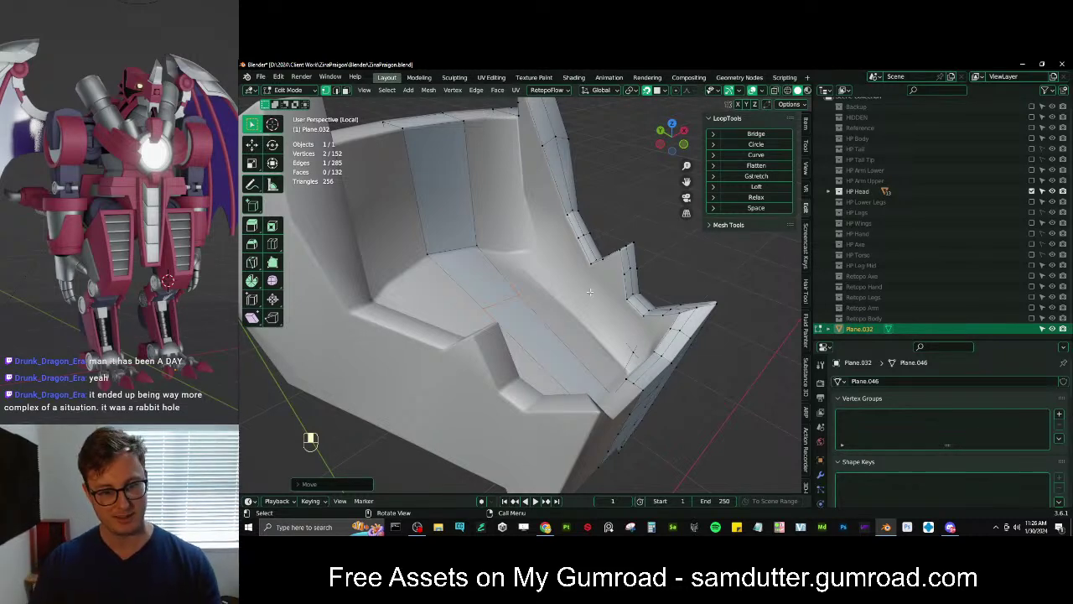
Add a crosswise loop cut to the recess's back wall strip and snap it onto the surface
middle_click_drag(501, 226, 410, 227)
key("ctrl+r")
left_click(409, 227)
key("g")
left_click(409, 227)
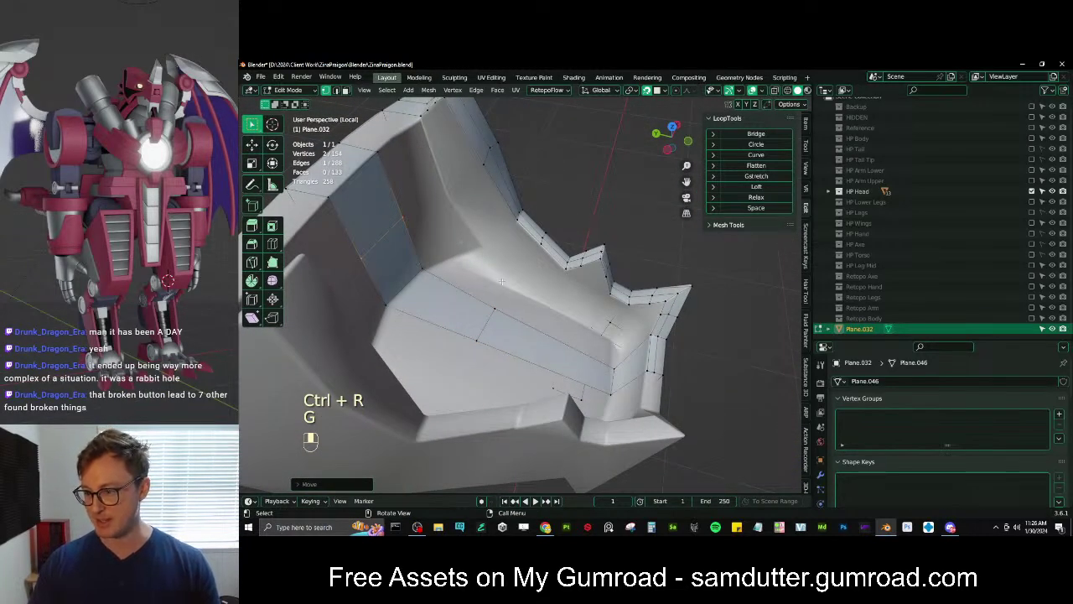
Add a crosswise loop cut to the recess's front wall strip and snap it onto the surface
middle_click_drag(527, 300, 584, 256)
key("ctrl+r")
left_click(529, 266)
key("g")
left_click(529, 263)
Fill the front spike's inner side with faces, adding a loop cut that runs up toward the tip
middle_click_drag(584, 256, 600, 274, "shift")
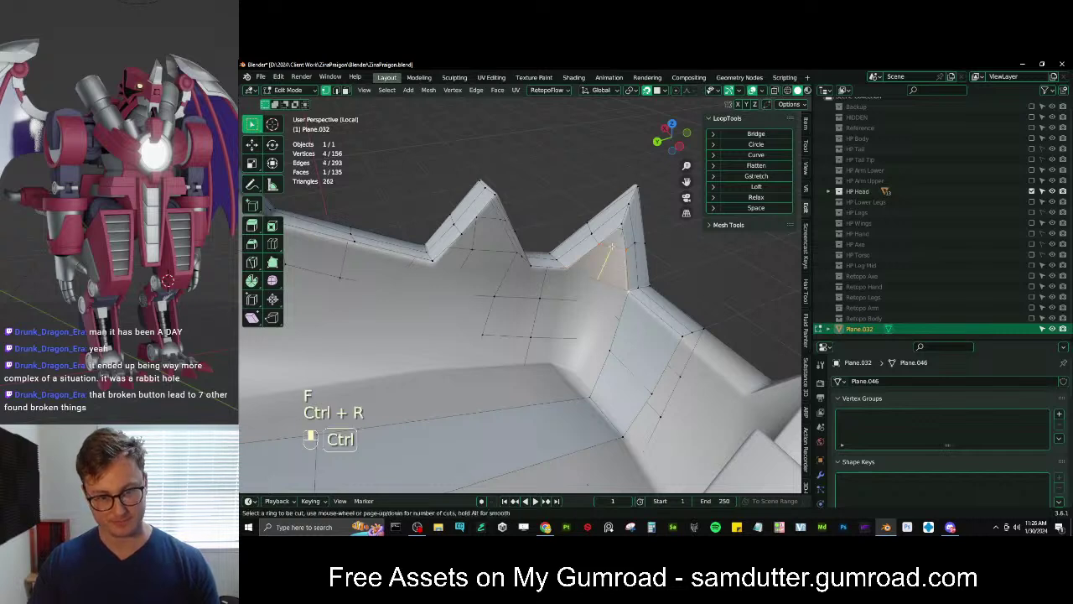
left_click(612, 247)
key("g")
left_click(622, 222)
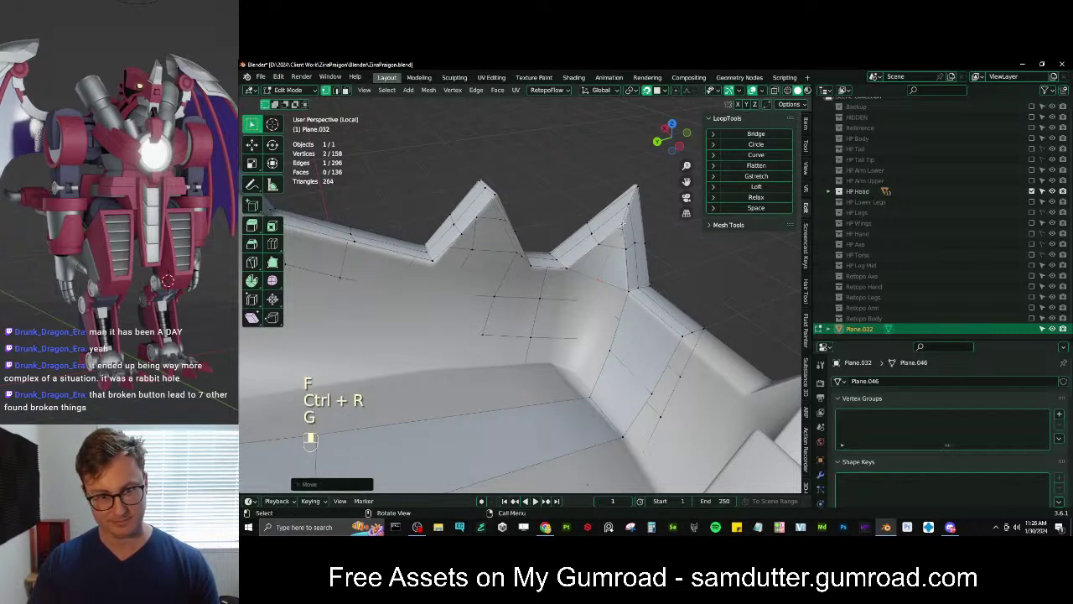
left_click(625, 252, "shift")
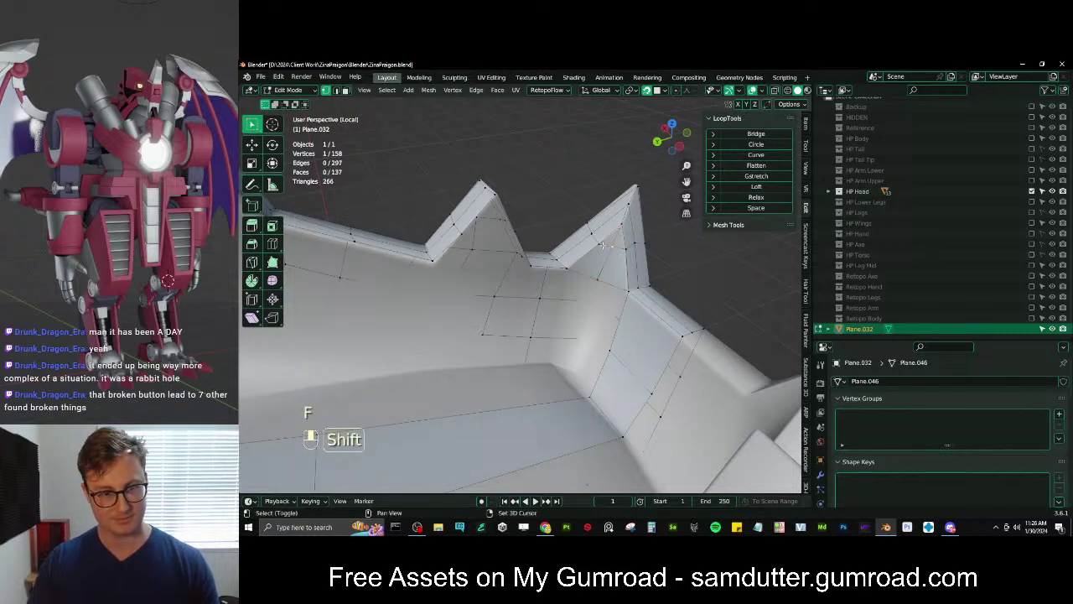
key("f")
Fill the rear spike's inner side with faces and split its quad with a vertical loop cut
middle_click_drag(602, 244, 491, 282)
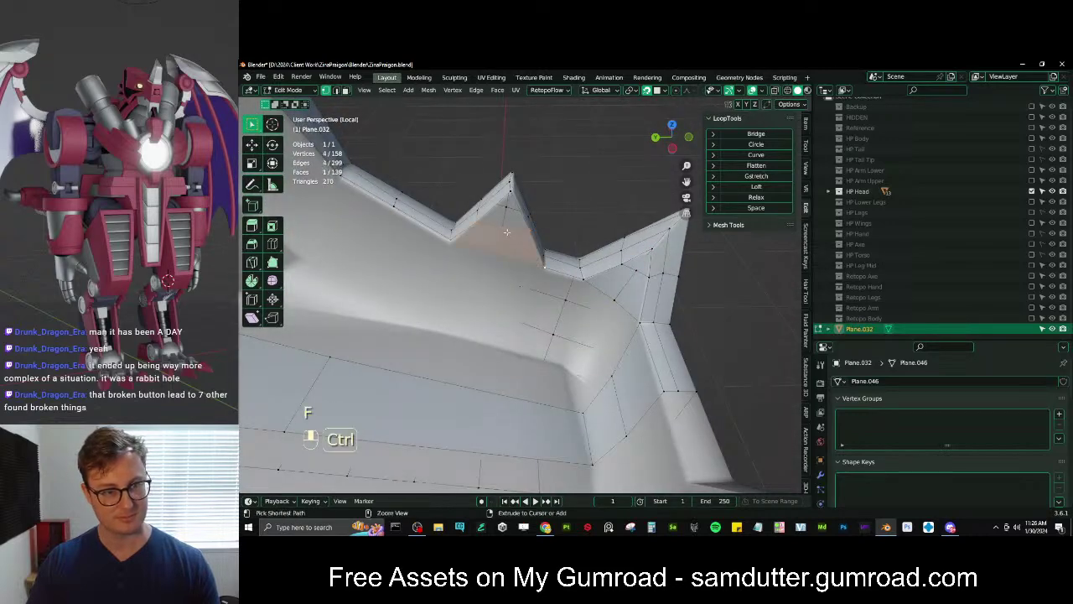
key("ctrl+r")
left_click(507, 230)
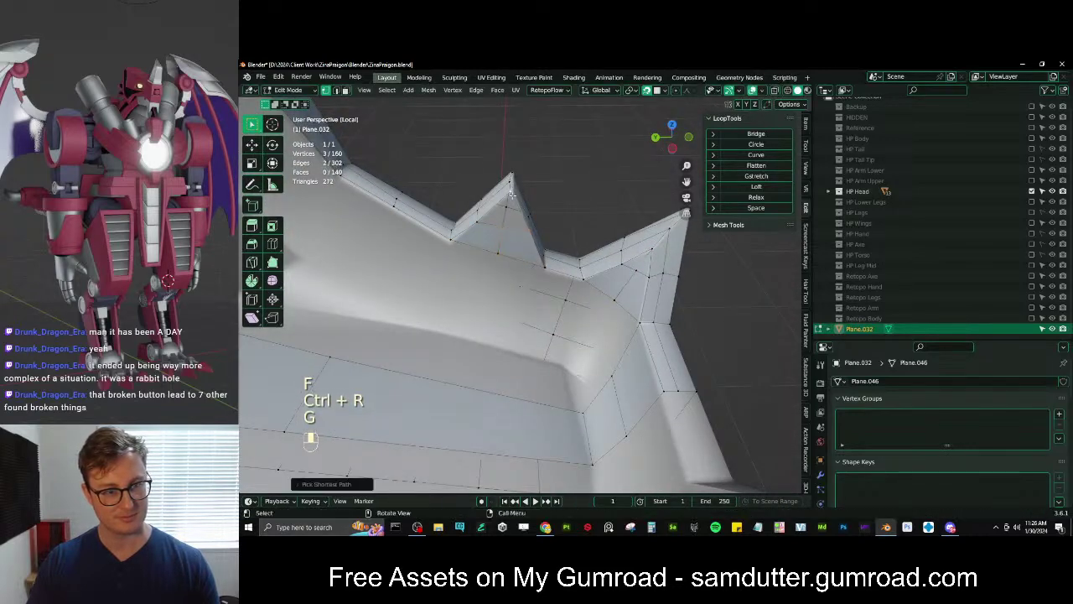
key("f")
left_click(503, 223, "alt+shift")
key("f")
middle_click_drag(503, 223, 442, 217)
scroll(498, 259, "up", 2)
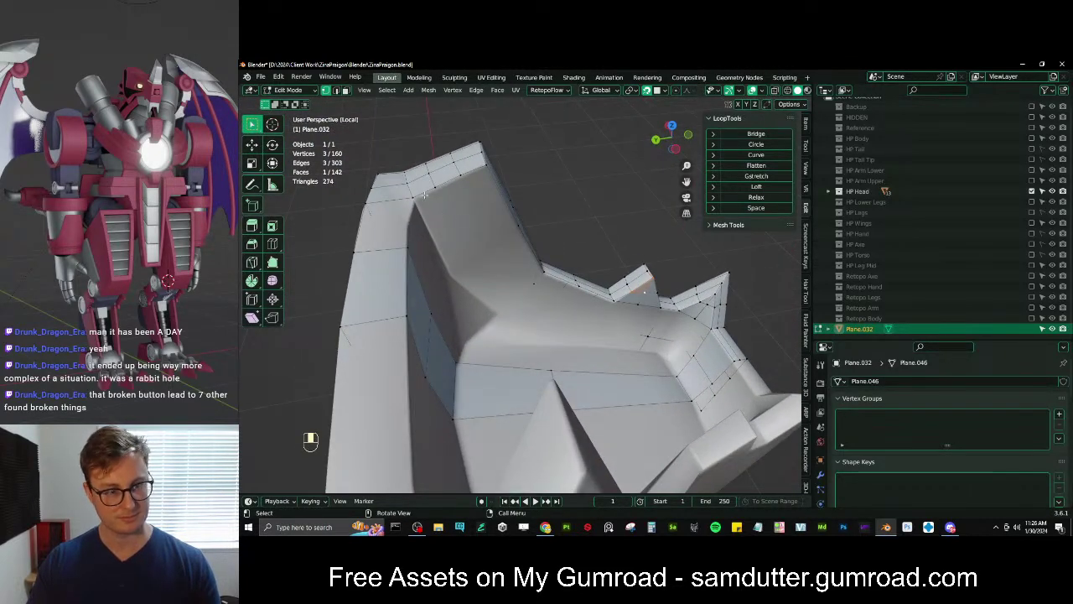
Dissolve the crosswise edge in the recess's front wall strip
middle_click_drag(535, 249, 502, 275)
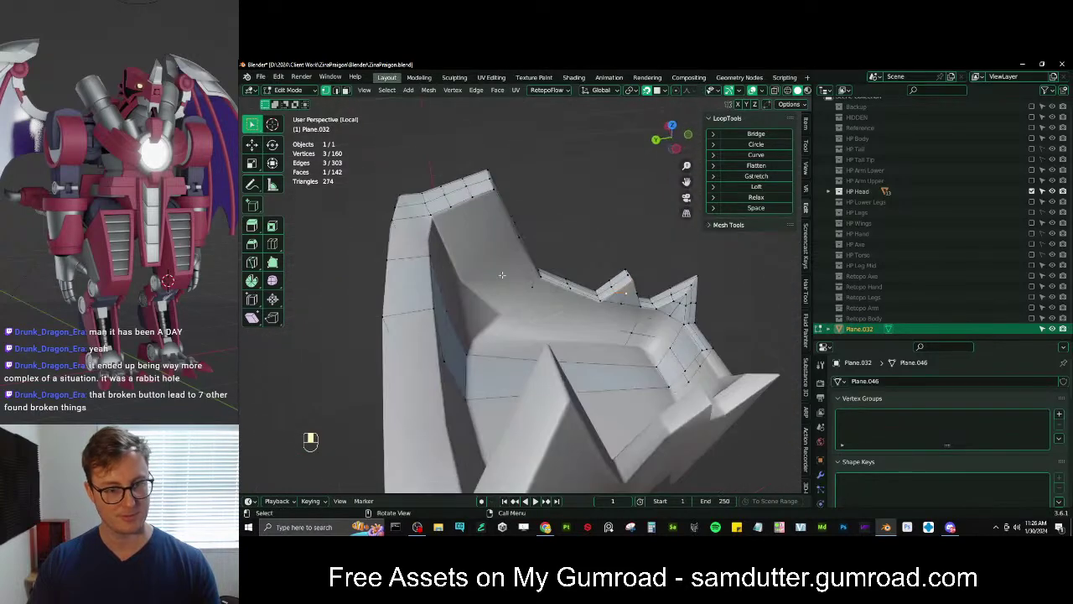
key("x")
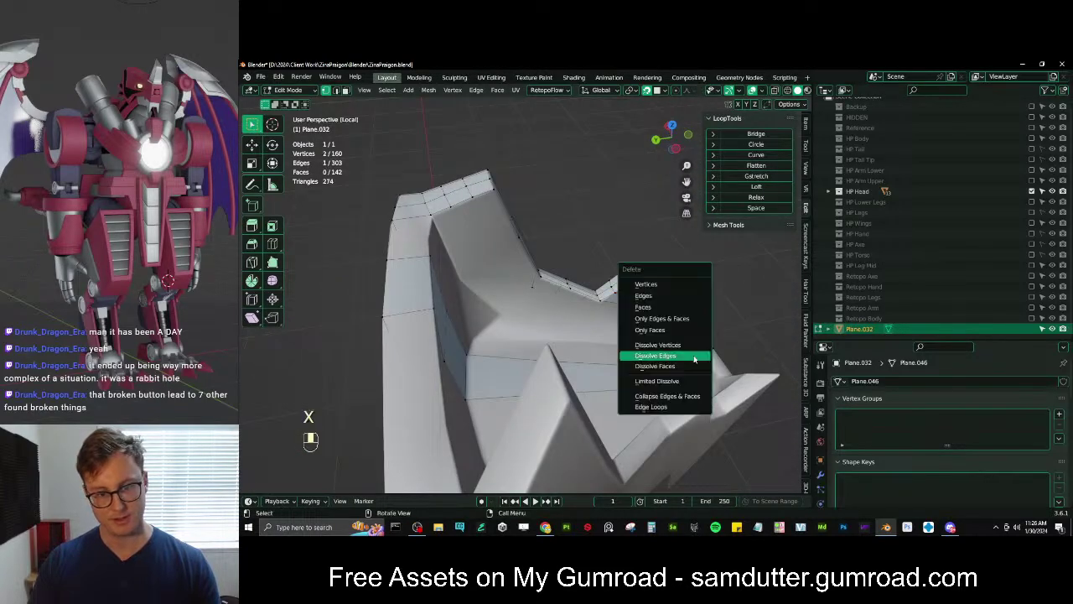
left_click(662, 342)
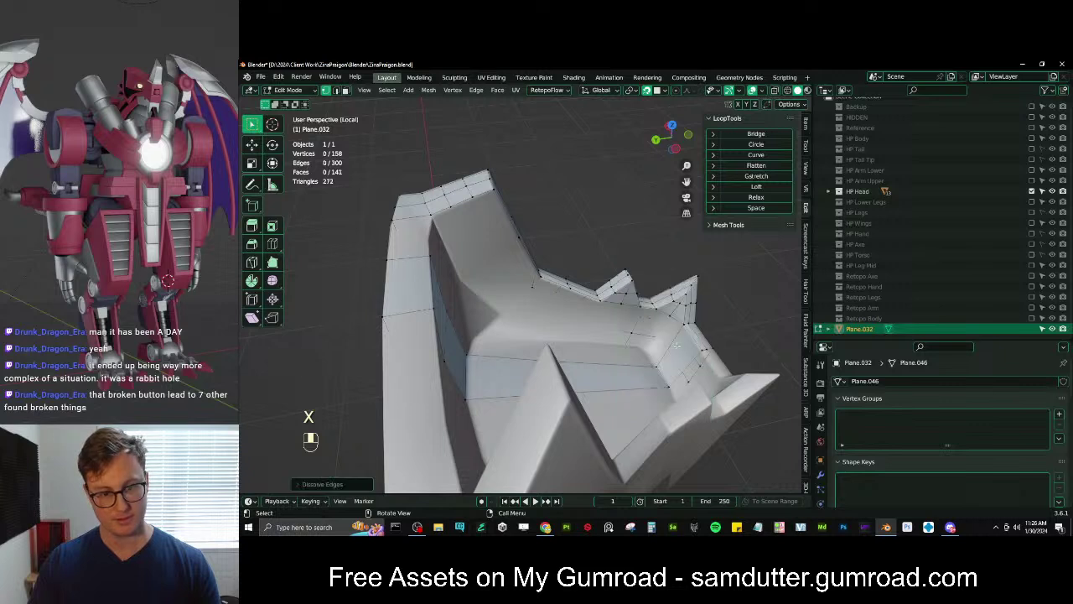
Extrude the inner rim's edge path down the side recess wall, relax and evenly space the new row, and rotate it
middle_click_drag(677, 346, 634, 316, "shift")
scroll(633, 314, "up", 3)
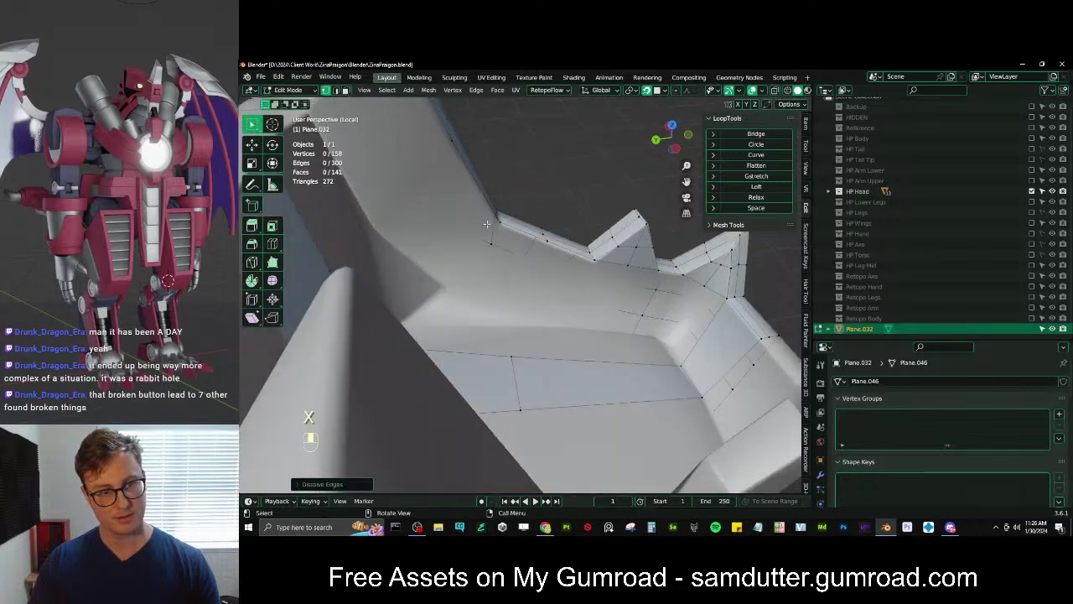
left_click(500, 221)
left_click(682, 276, "ctrl")
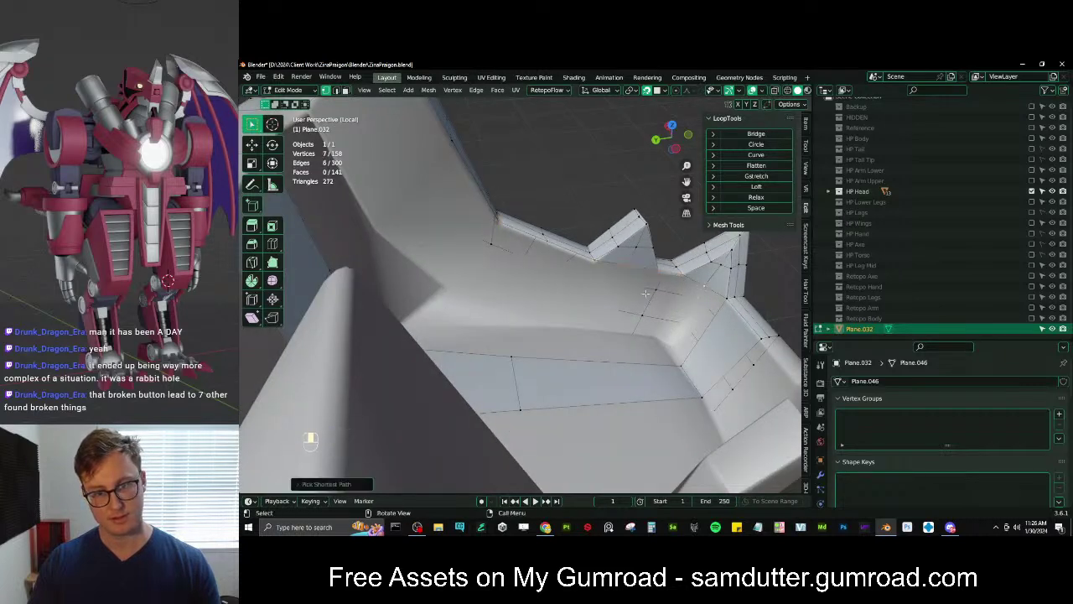
key("e")
left_click(622, 354)
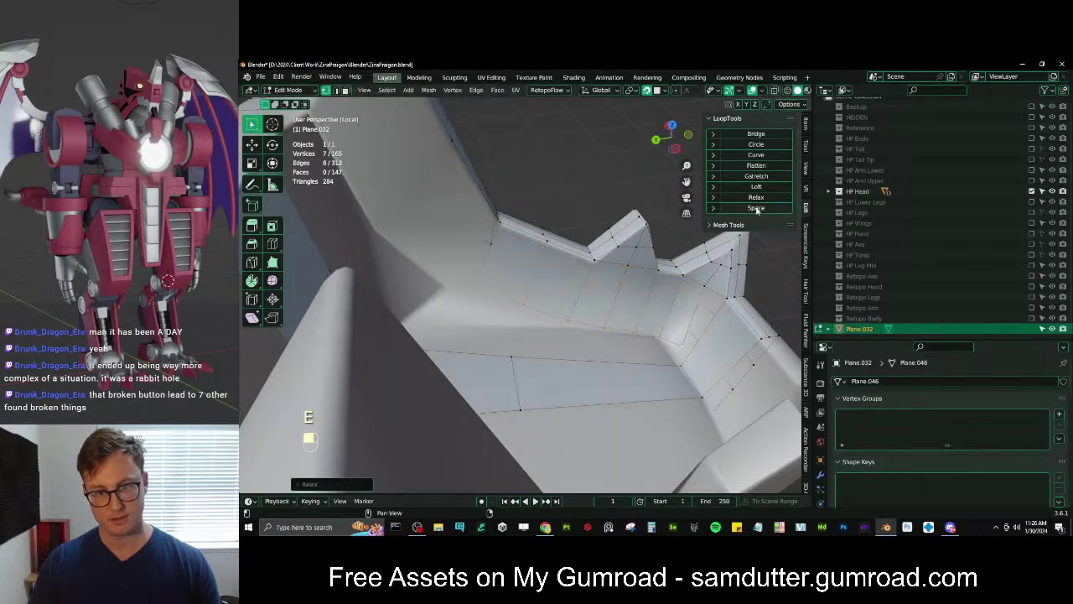
key("g")
key("r")
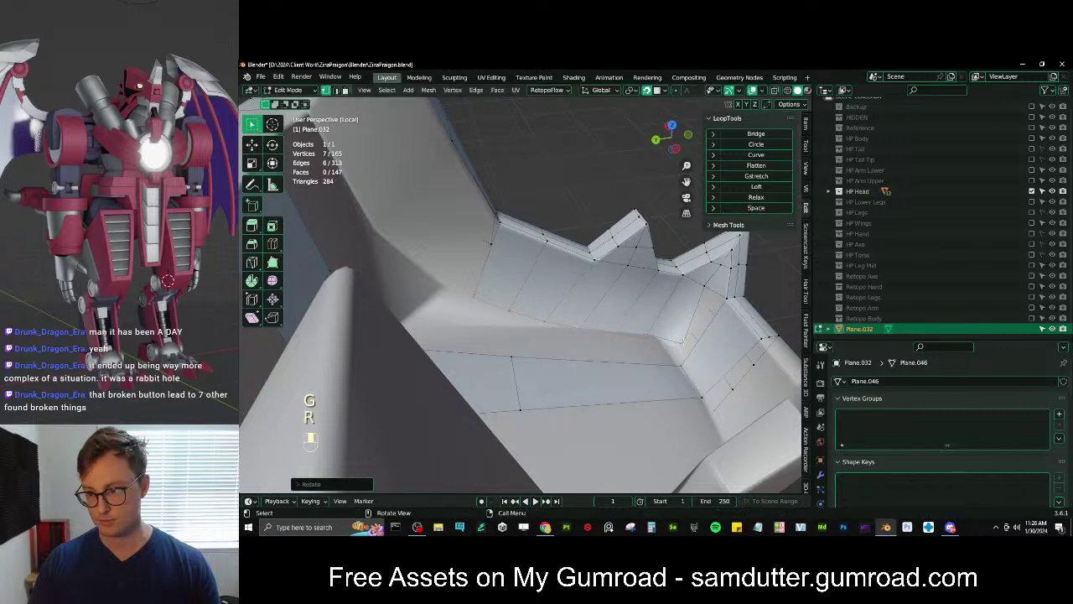
Move the extruded row's front end vertex and its two rearmost vertices individually to follow the recess floor's border
key("g")
left_click(658, 339)
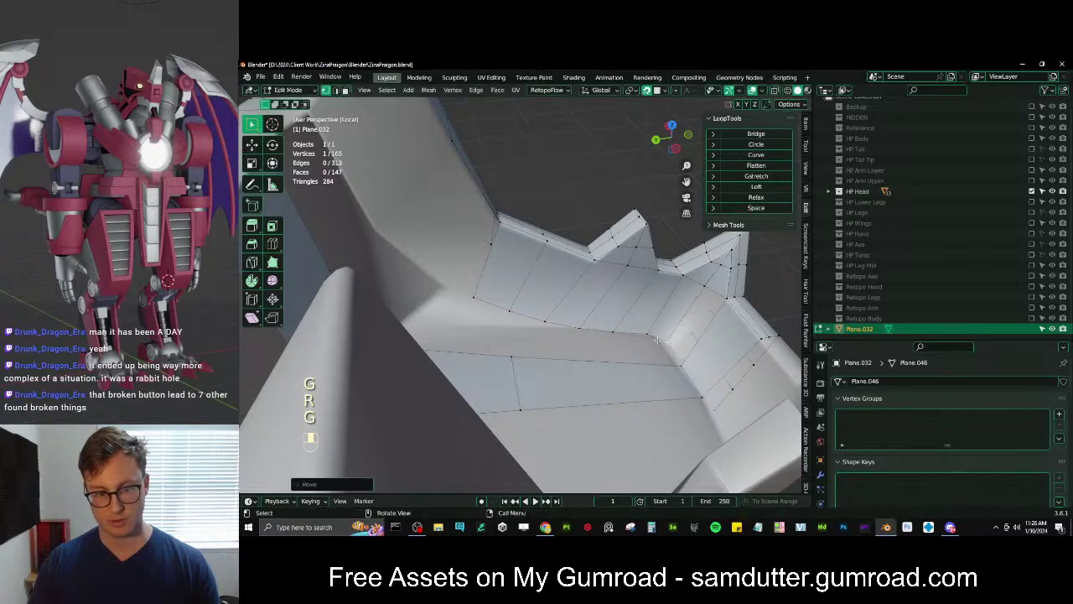
left_click(486, 306)
key("g")
left_click(491, 333)
left_click(524, 313)
key("g")
left_click(528, 326)
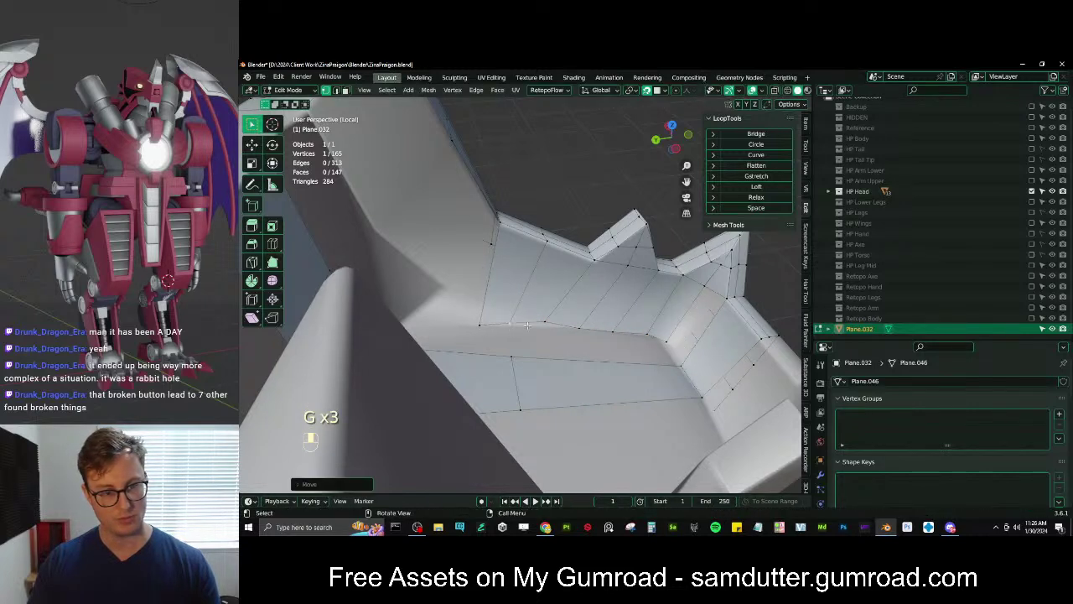
Adjust a vertex in the recess side wall's lower row and space the row's vertices evenly with LoopTools
left_click(555, 321)
key("g")
left_click(556, 326)
left_click(587, 323)
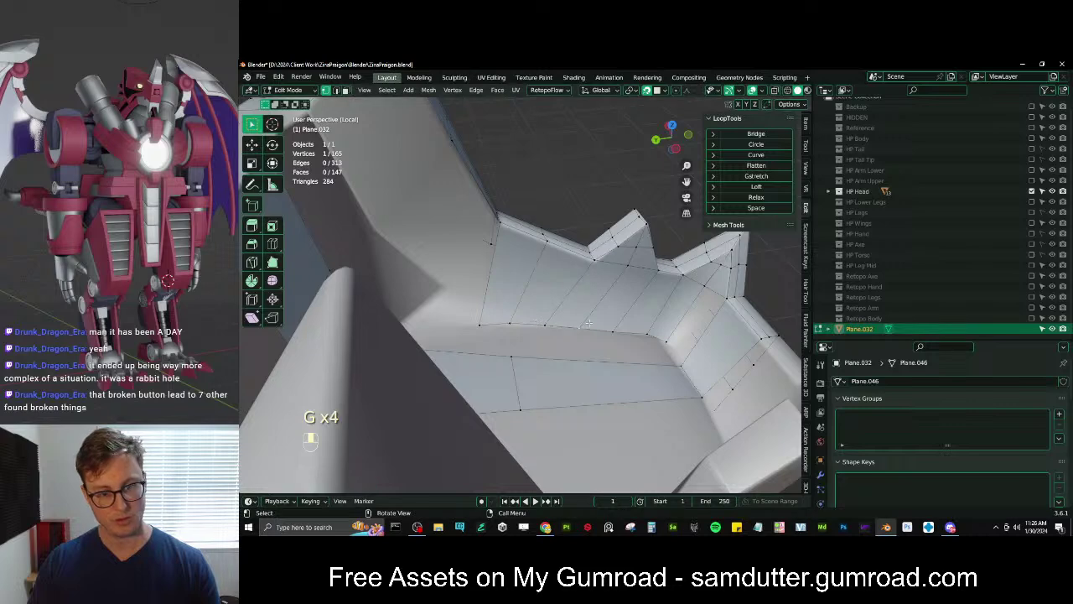
left_click(478, 326, "ctrl")
left_click(756, 207)
middle_click_drag(503, 279, 529, 325, "shift")
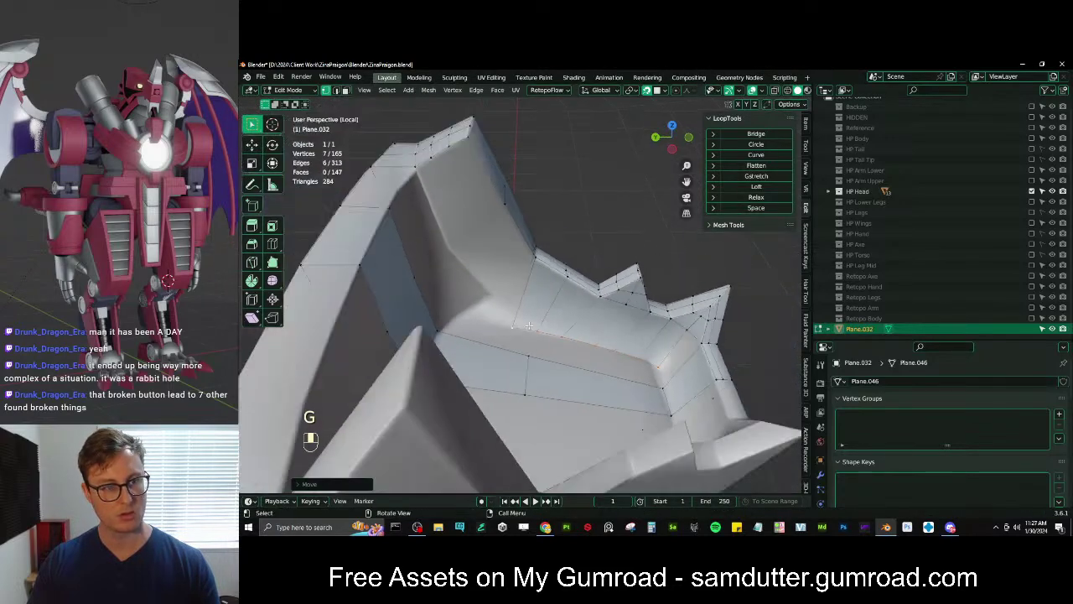
Move the lower row's rear end vertex back into the recess corner and space the row evenly again
left_click(507, 208)
middle_click_drag(507, 208, 499, 234)
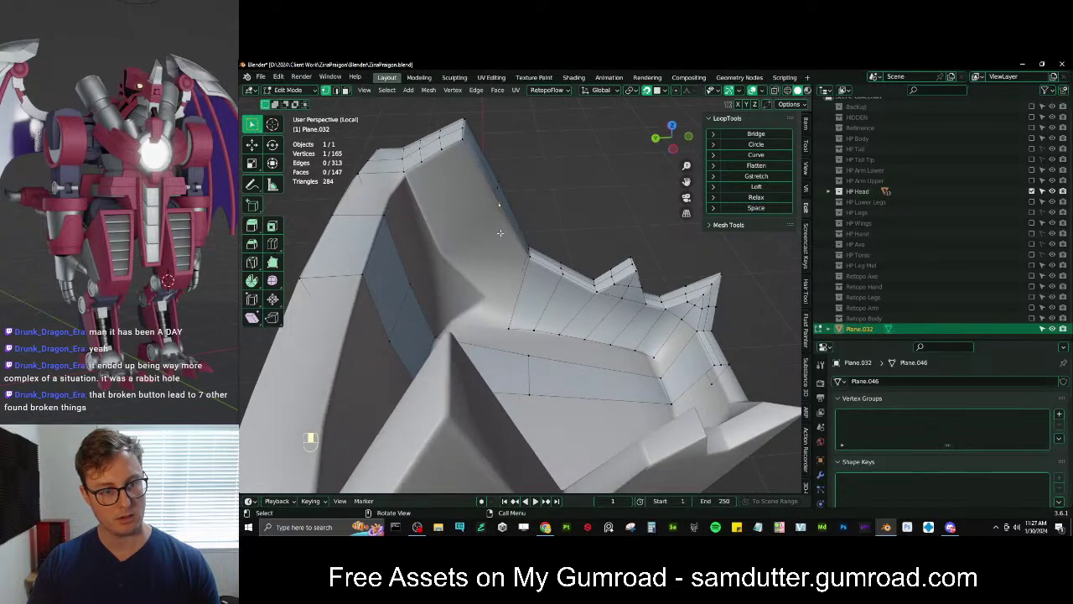
key("g")
left_click(444, 323)
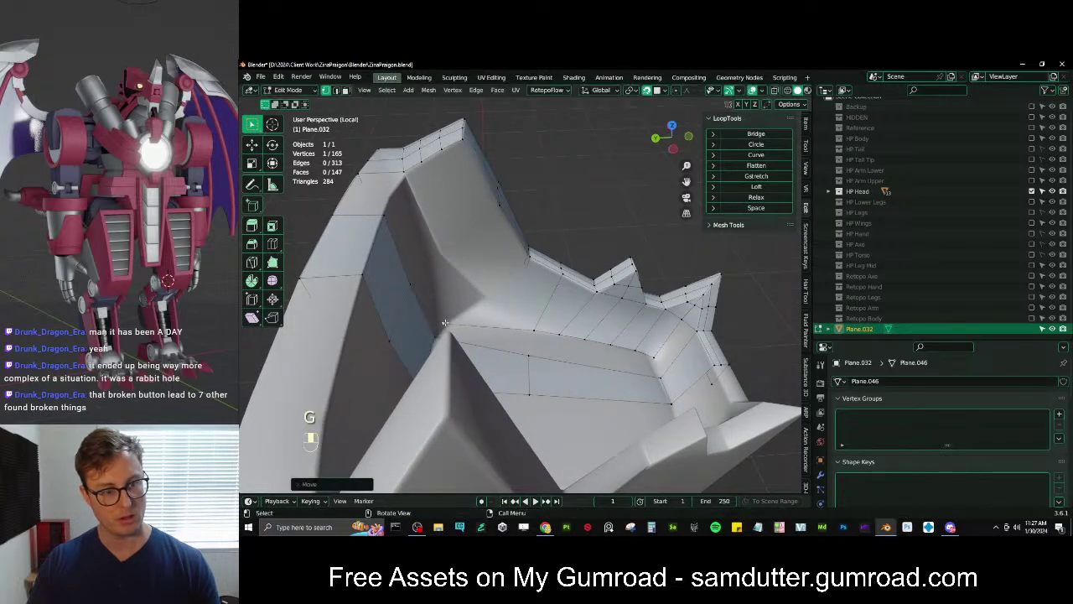
left_click(654, 356, "ctrl")
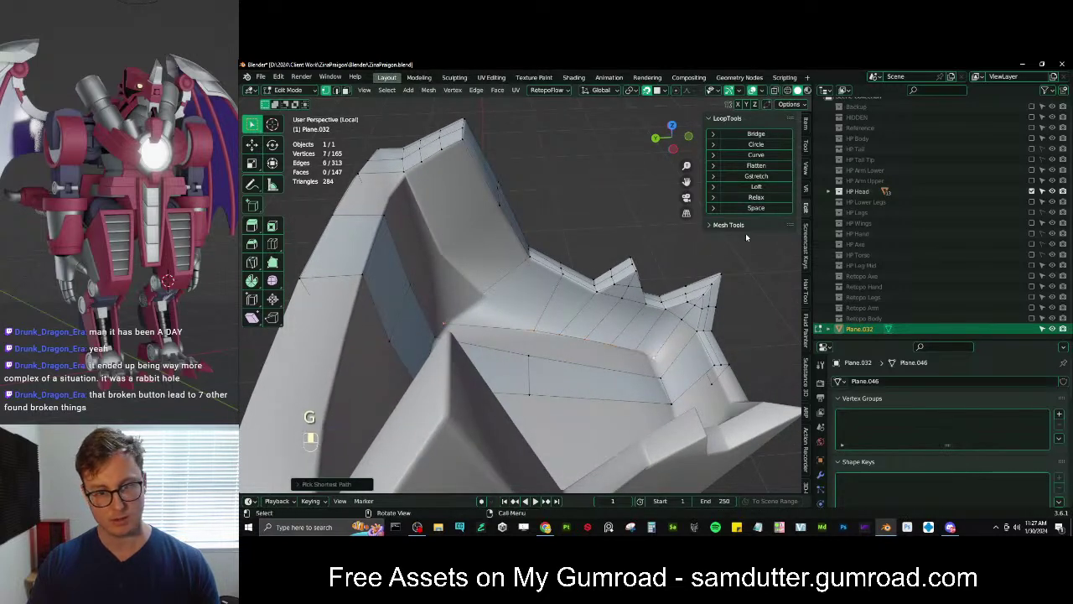
key("g")
left_click(442, 322)
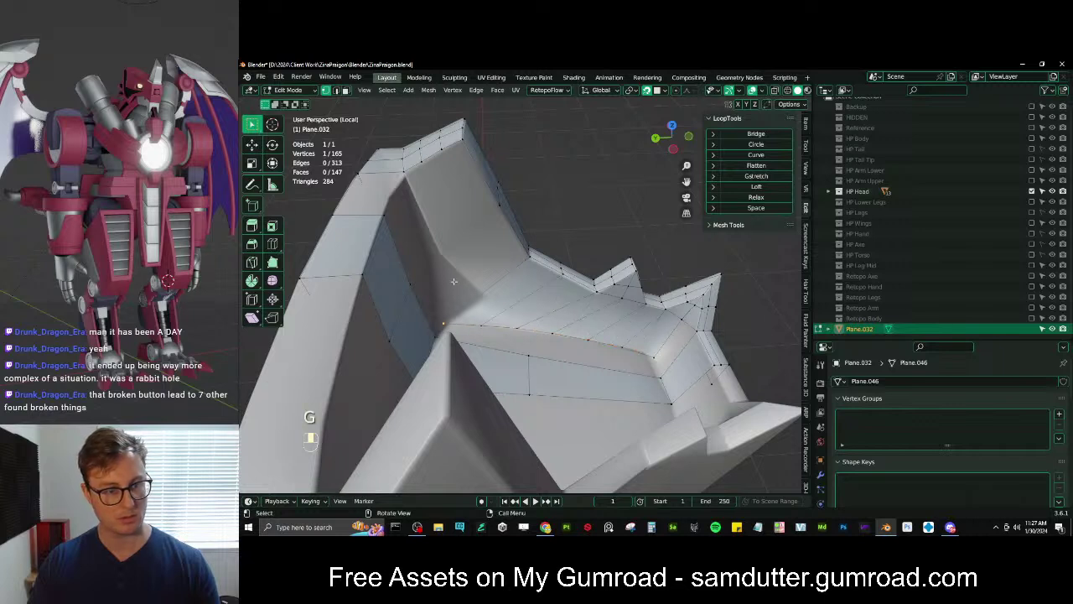
Extrude the row's rear end vertex up the recess wall and fill the face below the rear spike
key("e")
left_click(429, 238)
left_click(498, 204, "ctrl")
key("f")
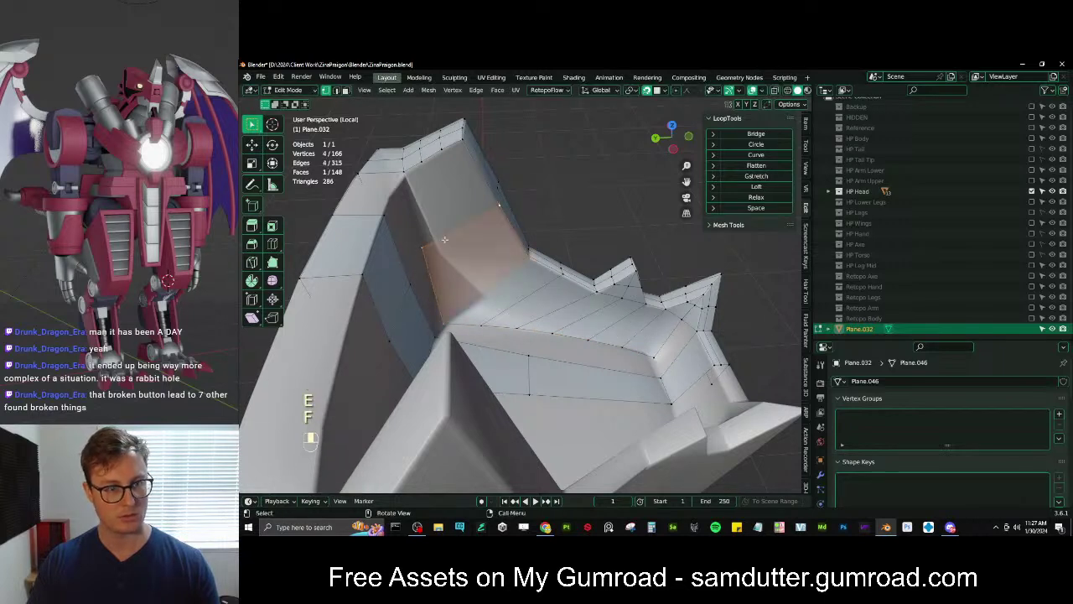
Try adding two lengthwise loop cuts along the recess side wall, fitted to the surface
key("ctrl+r")
scroll(467, 234, "up", 1)
left_click(467, 233)
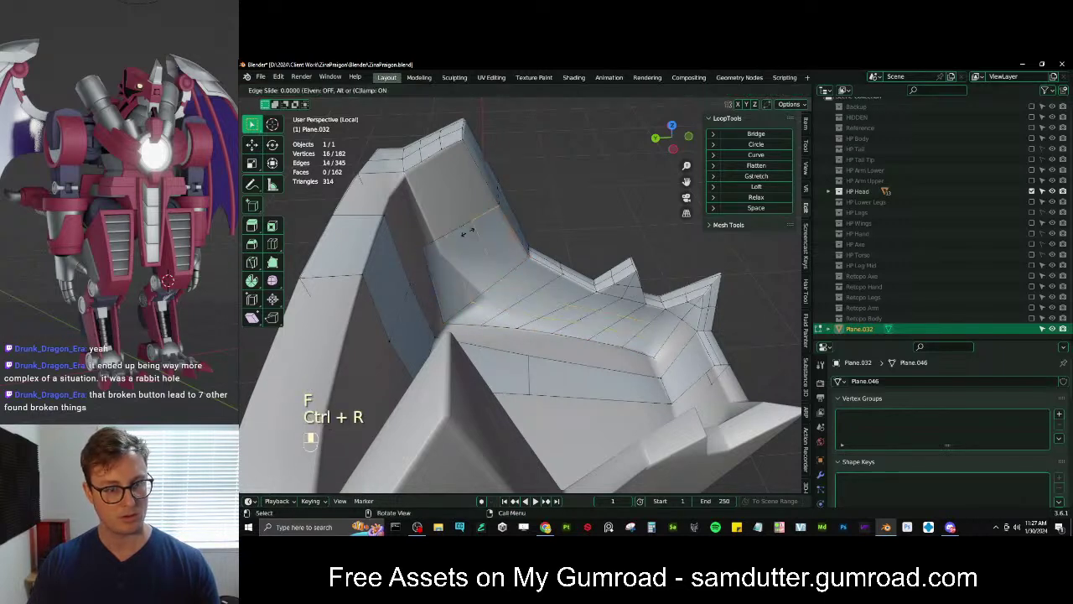
left_click(468, 232)
key("g")
right_click(467, 233)
left_click(427, 241)
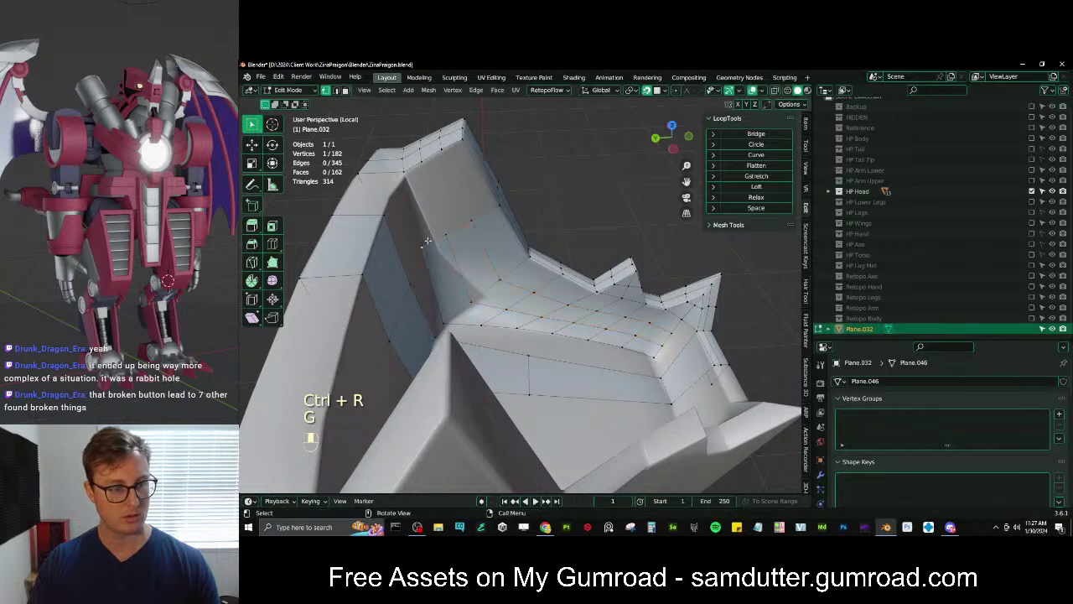
Try filling the rear spike's inner face with a quad and a grid fill down to the wall strip
left_click(412, 175)
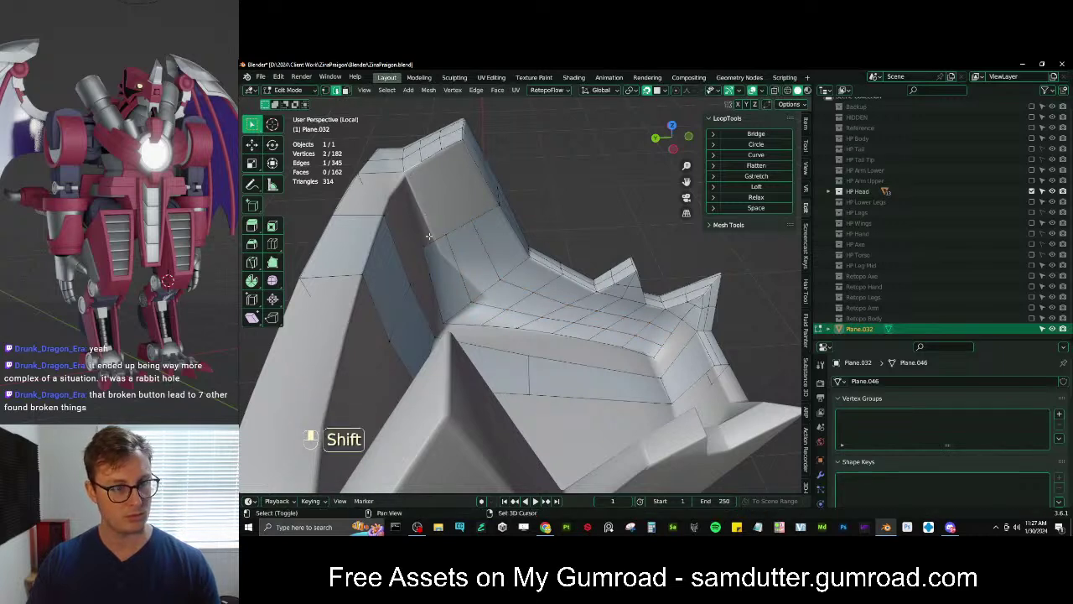
left_click(441, 234, "shift")
key("q")
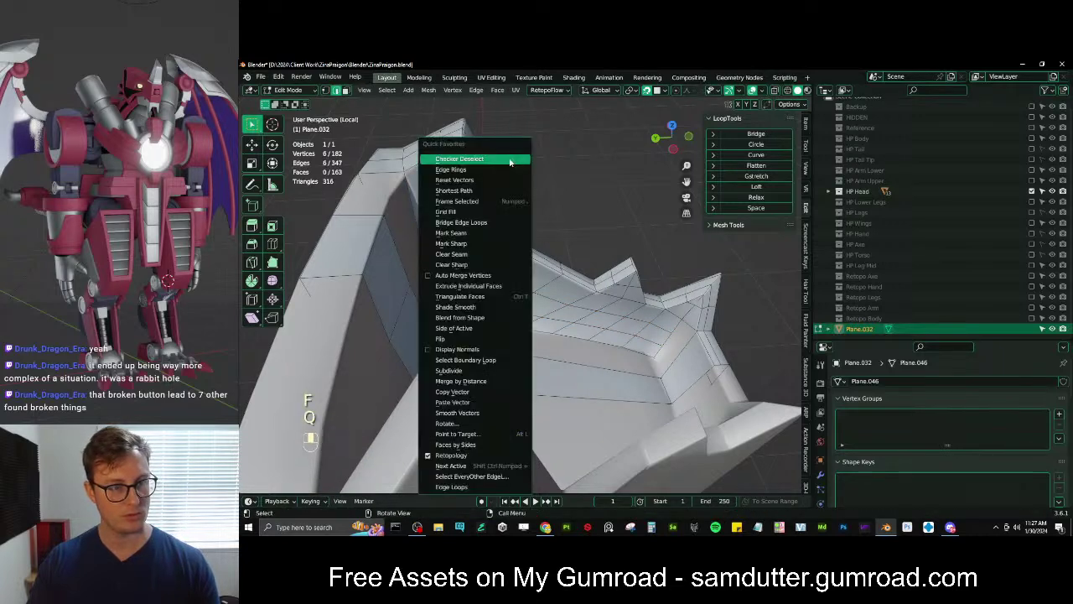
left_click(528, 215)
middle_click_drag(535, 210, 623, 280)
scroll(622, 280, "up", 3)
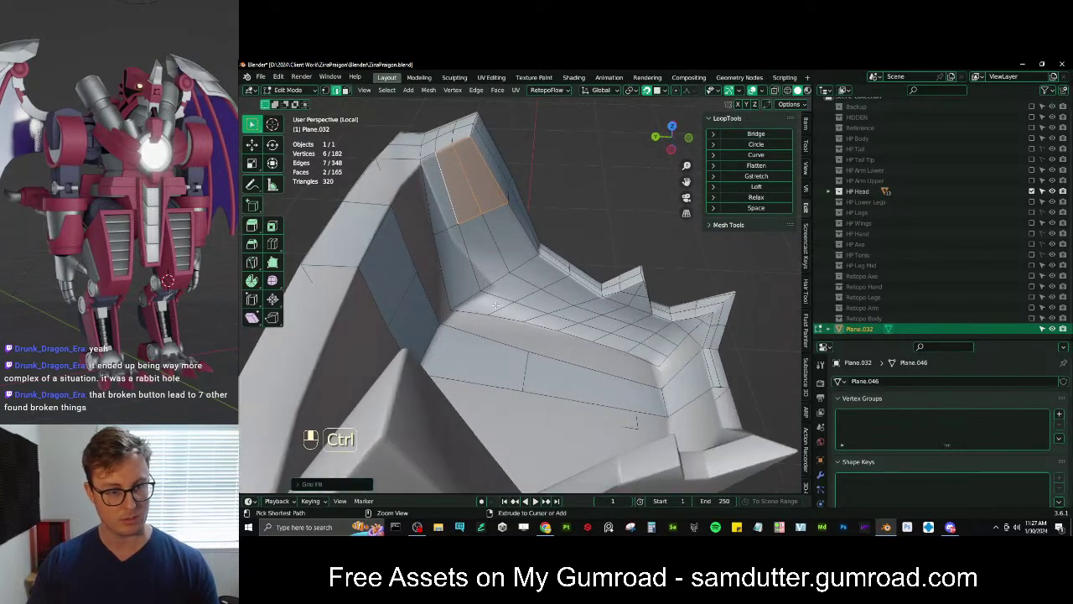
Undo the spike's grid fill, the side wall loop cuts and the face fill beneath the spike
middle_click_drag(478, 290, 518, 318)
key("ctrl+z")
key("ctrl+z")
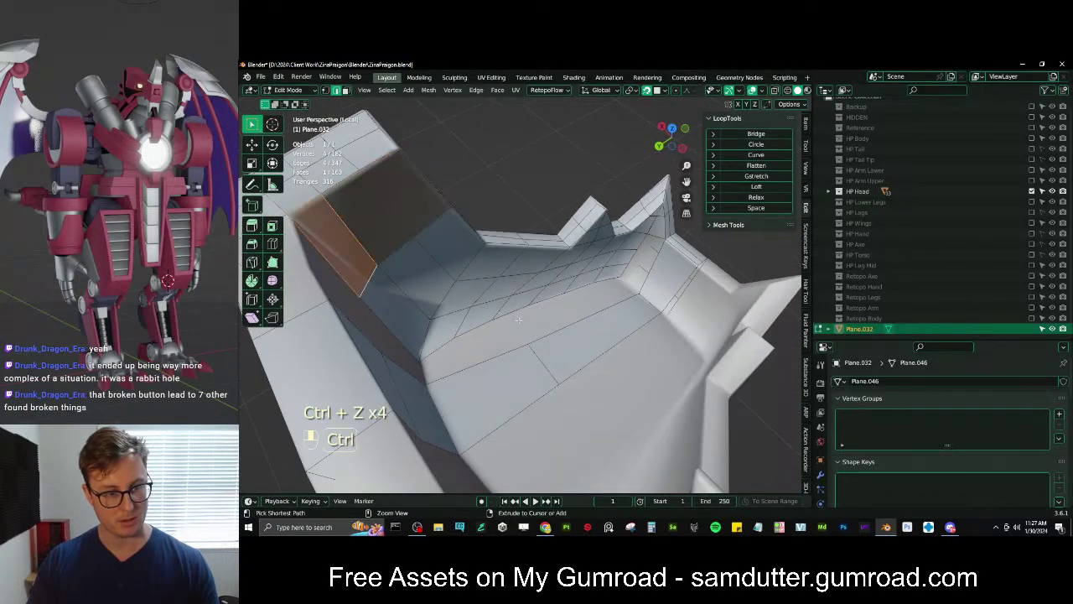
key("ctrl+z")
key("ctrl+z")
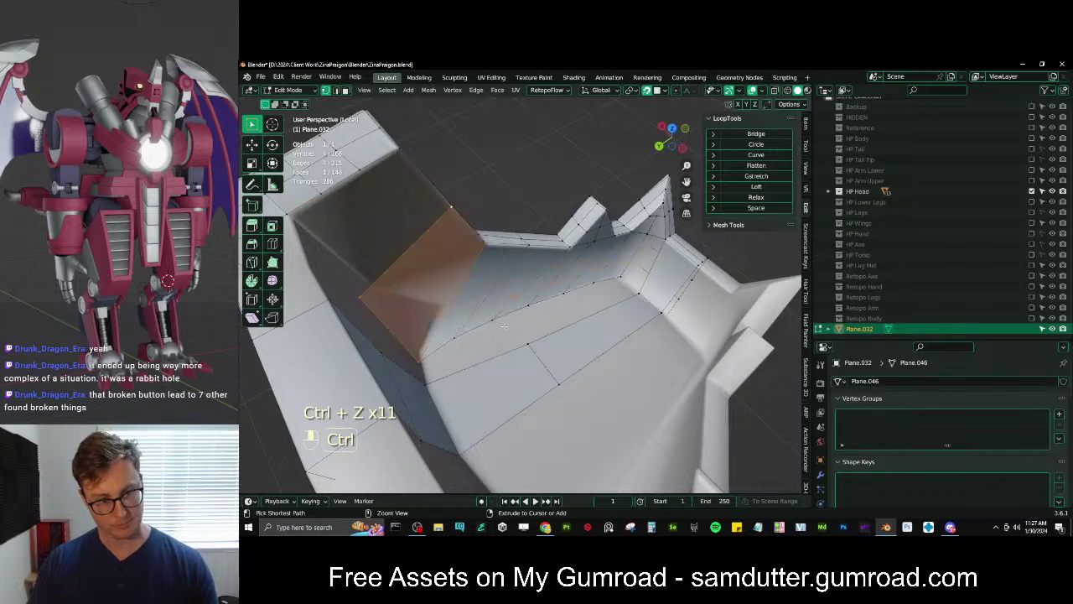
key("ctrl+z")
Move the lower row's rear end vertex onto the wall's lower corner and evenly space the row up to it
left_click(422, 358)
middle_click_drag(423, 359, 417, 332)
key("g")
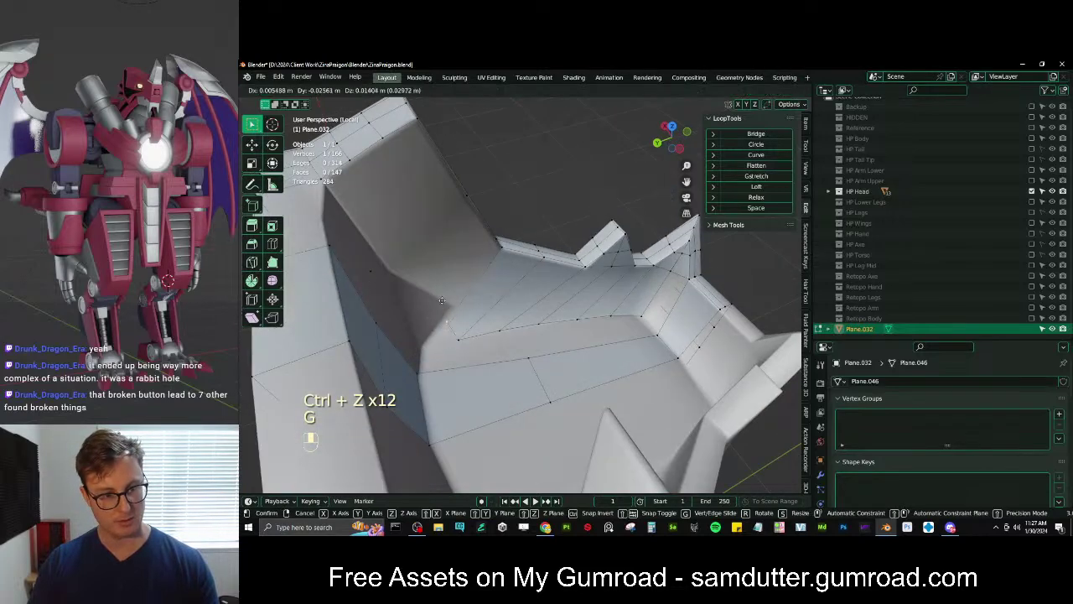
left_click(446, 288)
middle_click_drag(446, 288, 661, 288)
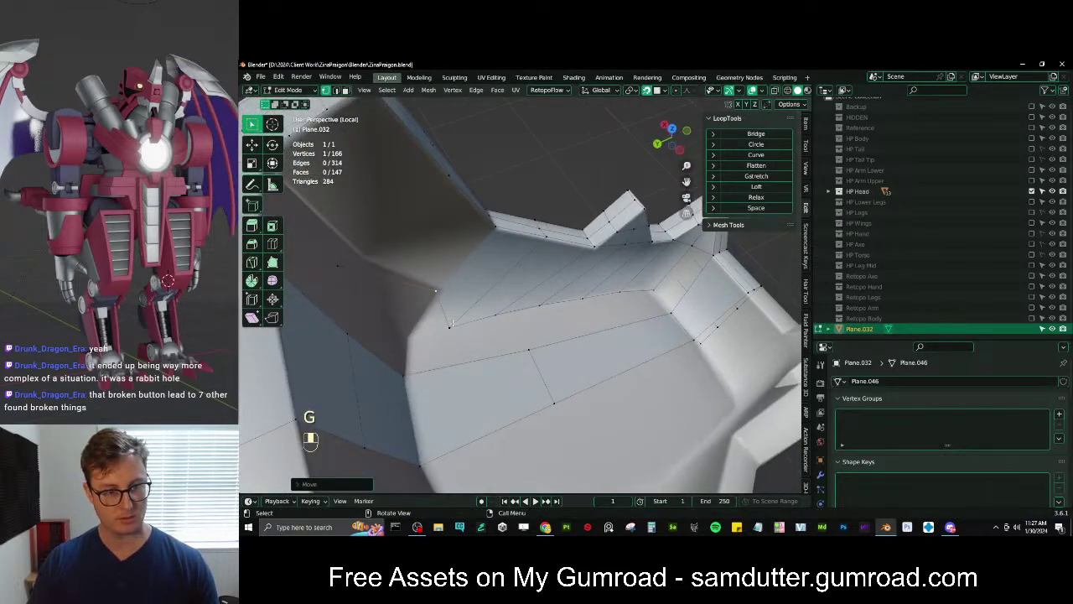
left_click(424, 298, "ctrl")
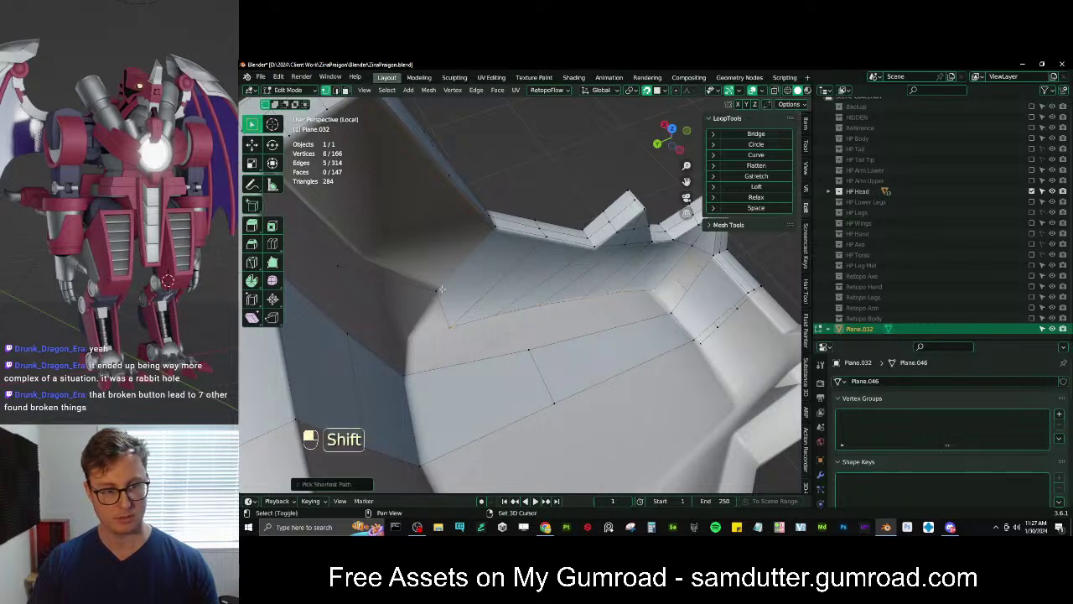
left_click(437, 290, "shift")
left_click(752, 177)
key("g")
left_click(453, 320)
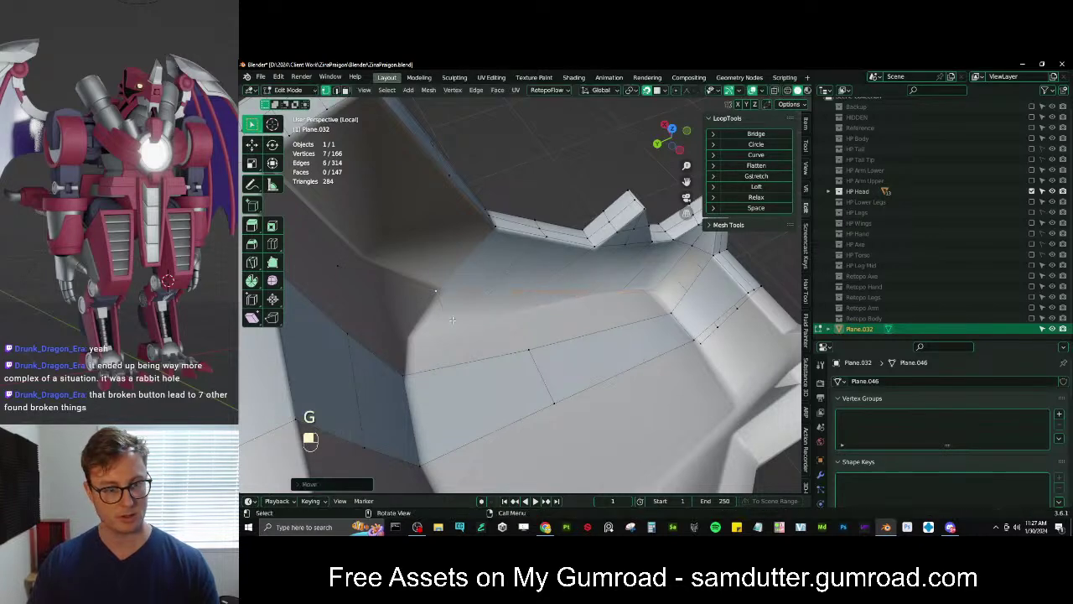
Move the extruded vertex onto the wall's corner edge below the rear spike and fill the face between them
middle_click_drag(452, 319, 463, 272)
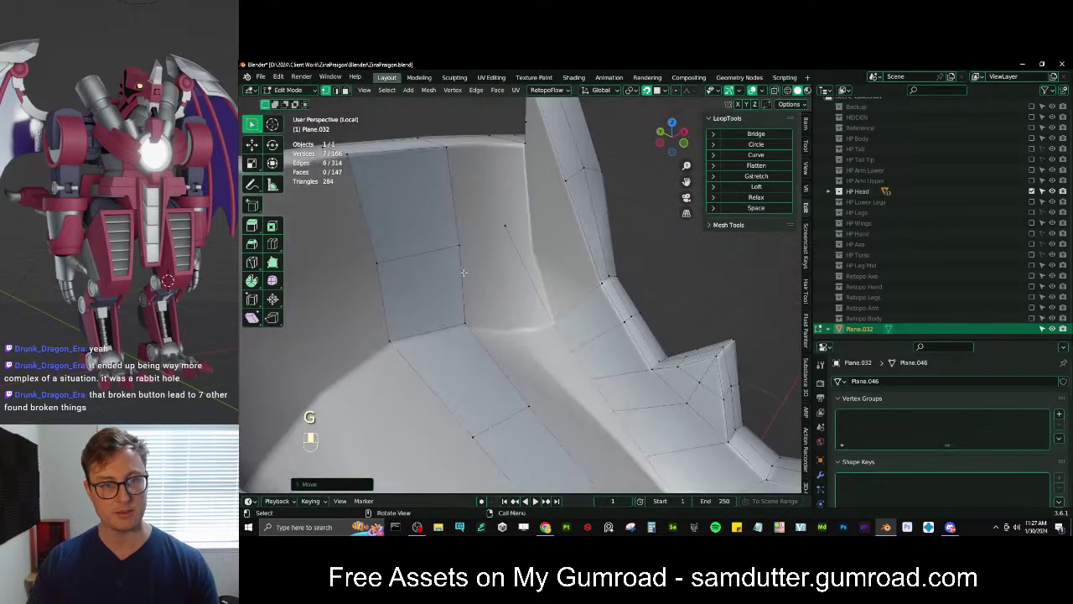
left_click(495, 227)
key("g")
left_click(524, 246)
middle_click_drag(527, 245, 482, 241, "shift")
left_click(549, 207, "ctrl")
key("f")
key("ctrl+r")
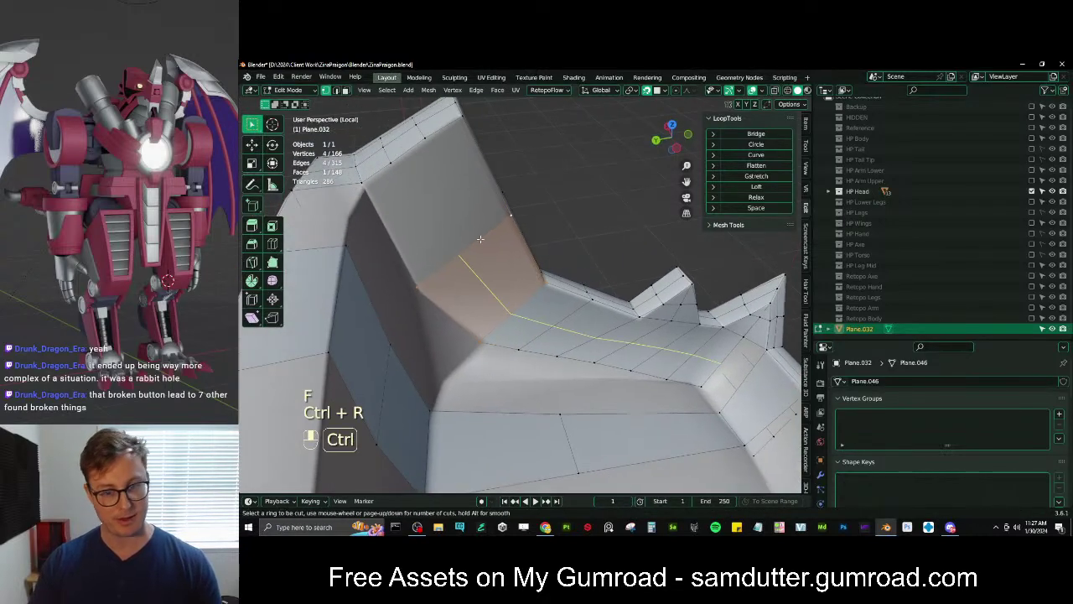
left_click(480, 240)
right_click(480, 239)
key("ctrl+z")
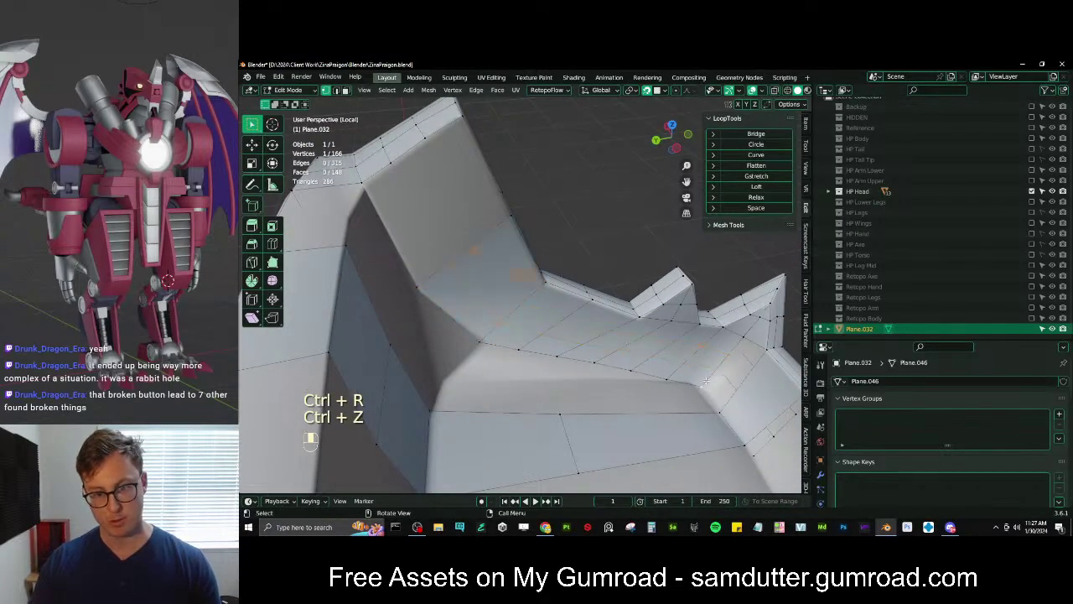
Fill the recess's front corner gap and add two lengthwise loop cuts along the side wall, fitted to the surface
key("f")
key("ctrl+r")
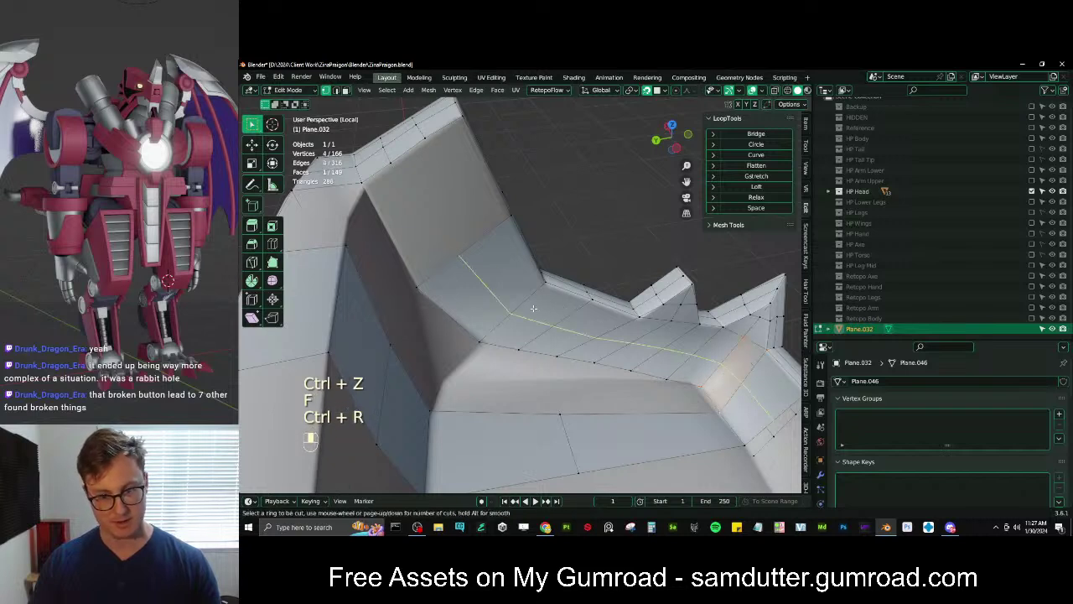
left_click(530, 310)
right_click(532, 307)
key("g")
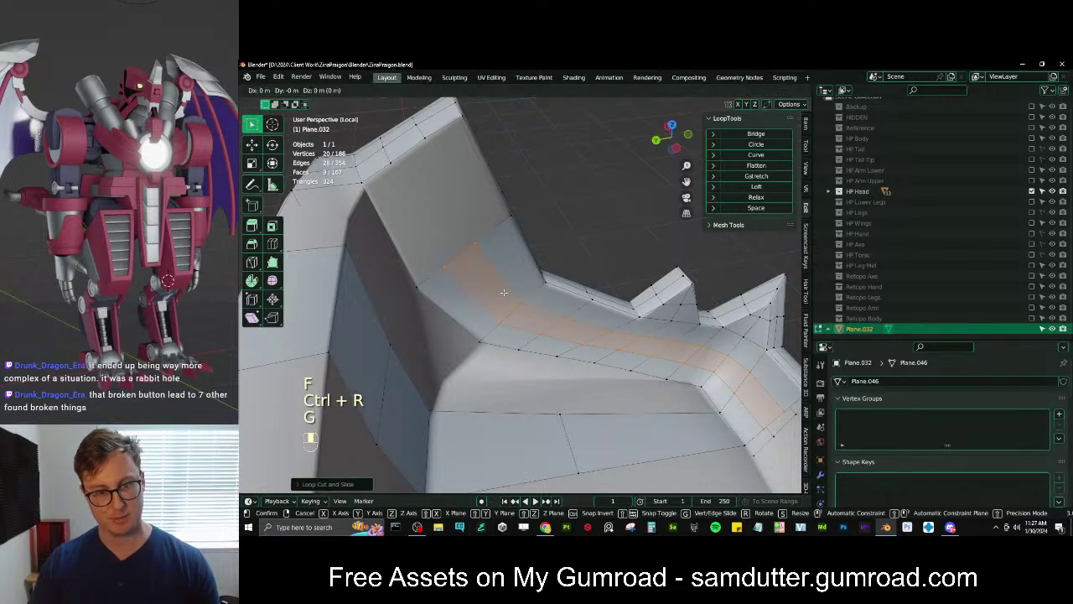
left_click(504, 293)
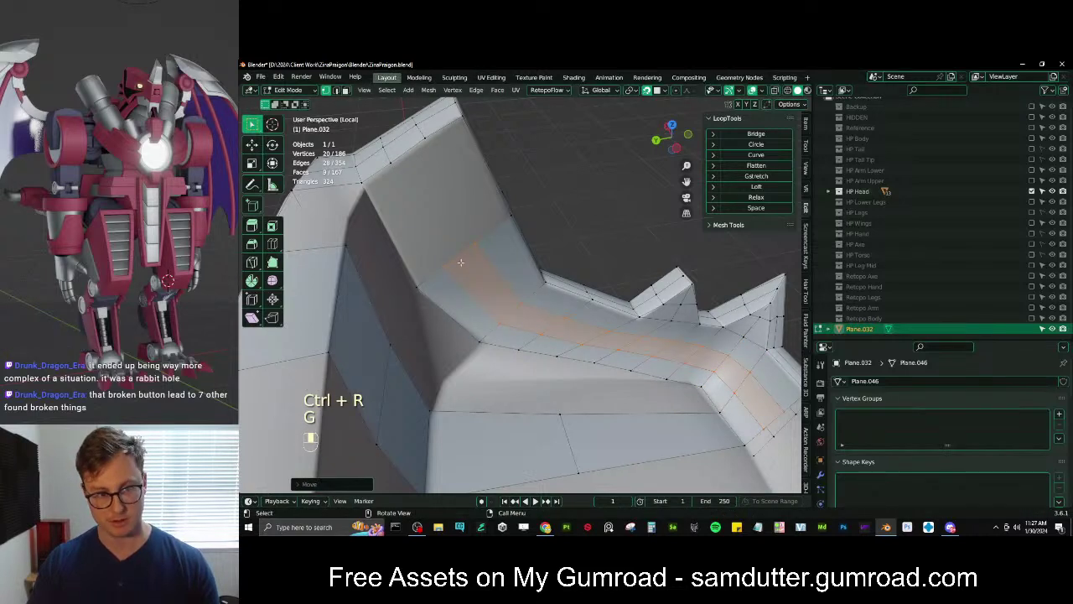
Fill the rear spike's inner face down to the wall strip with one quad and a grid fill
left_click(337, 91)
left_click(380, 174)
left_click(432, 279, "shift")
key("f")
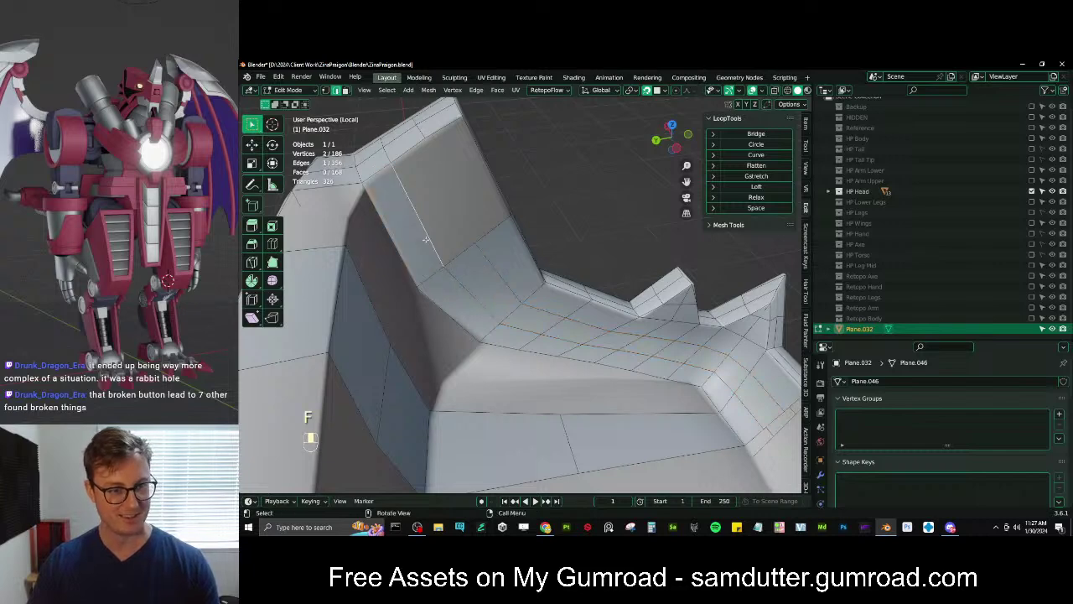
left_click(438, 226, "alt+shift")
key("q")
left_click(469, 171)
middle_click_drag(482, 178, 569, 444)
key("ctrl+r")
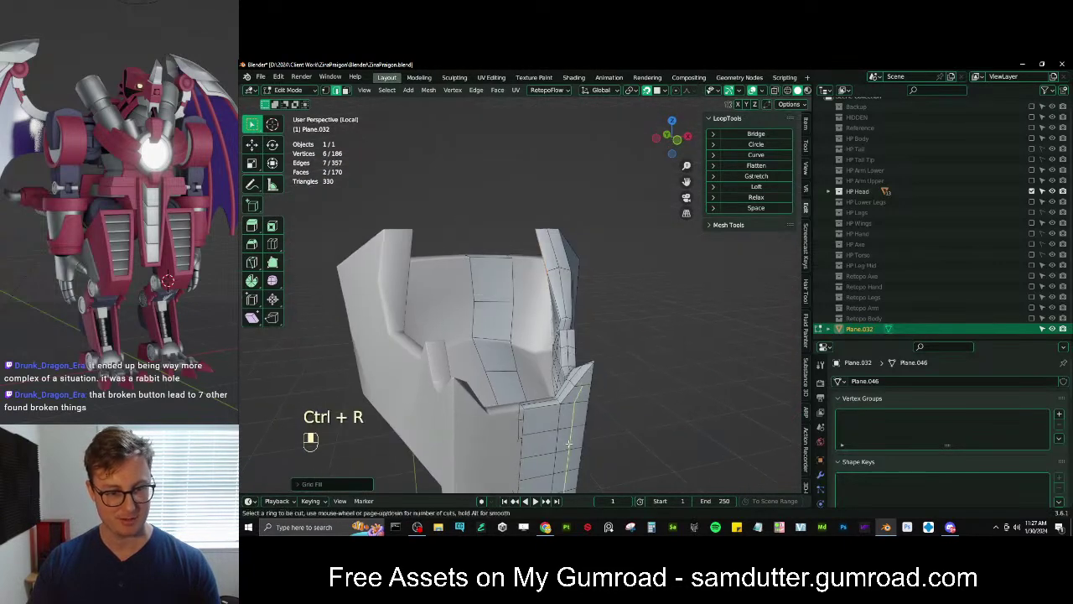
mouse_move(488, 318)
middle_mouse_down()
mouse_move(543, 316)
mouse_move(479, 306)
middle_mouse_up()
key("ctrl+r")
right_click(524, 302)
Fill the gap between the recess's back wall strip and its side wall with faces
scroll(479, 306, "up", 3)
scroll(470, 264, "down", 1)
left_click(461, 247)
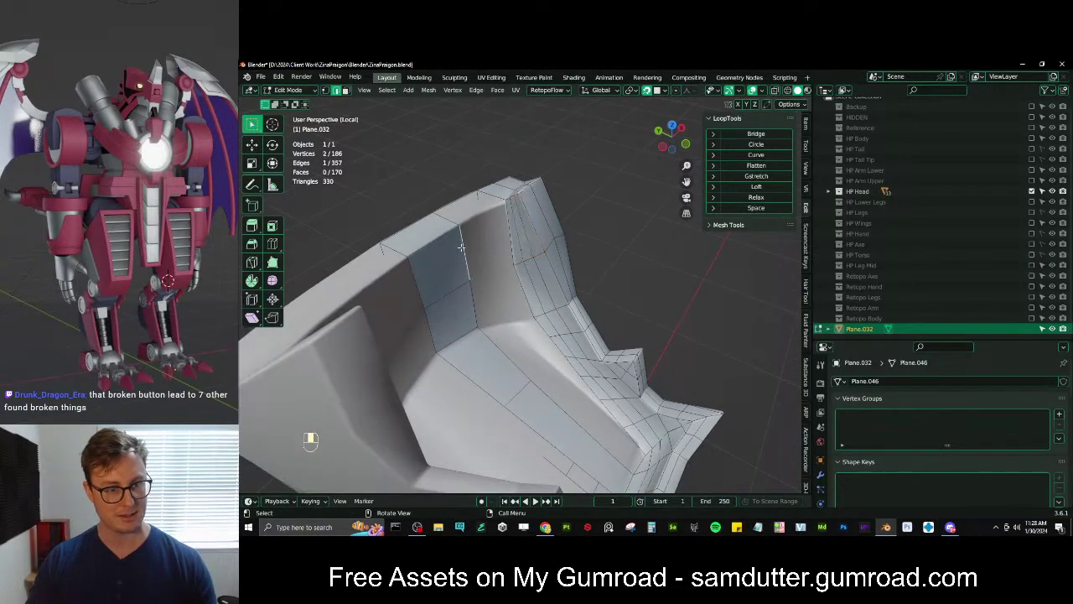
key("f")
key("f")
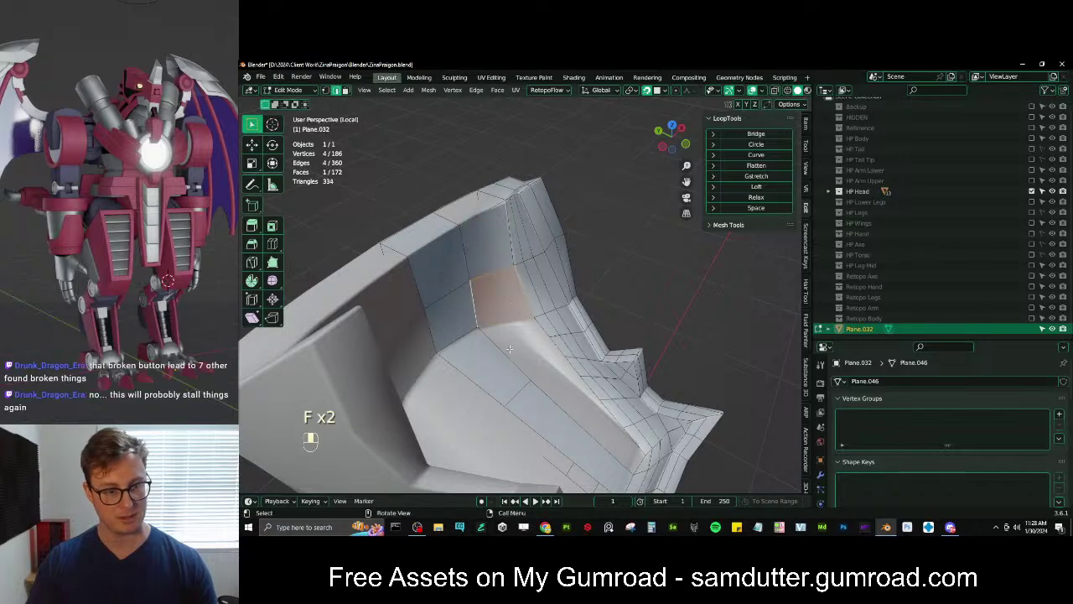
middle_click_drag(513, 321, 525, 258)
key("f")
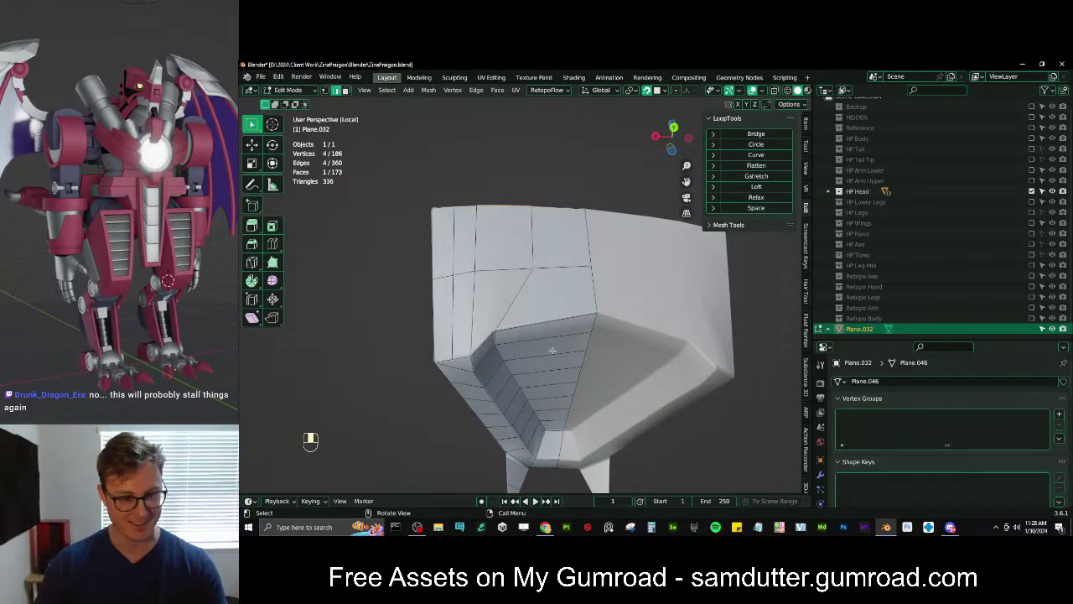
Add a crosswise loop cut through the back panel's lower central face, just above the underside recess
scroll(508, 297, "up", 5)
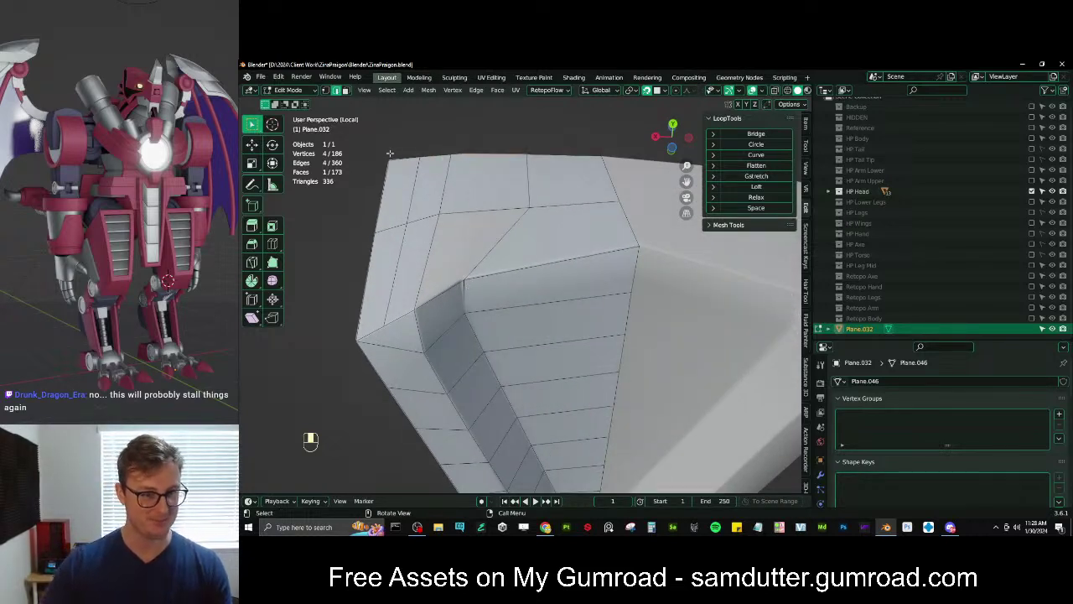
key("ctrl+r")
left_click(523, 239)
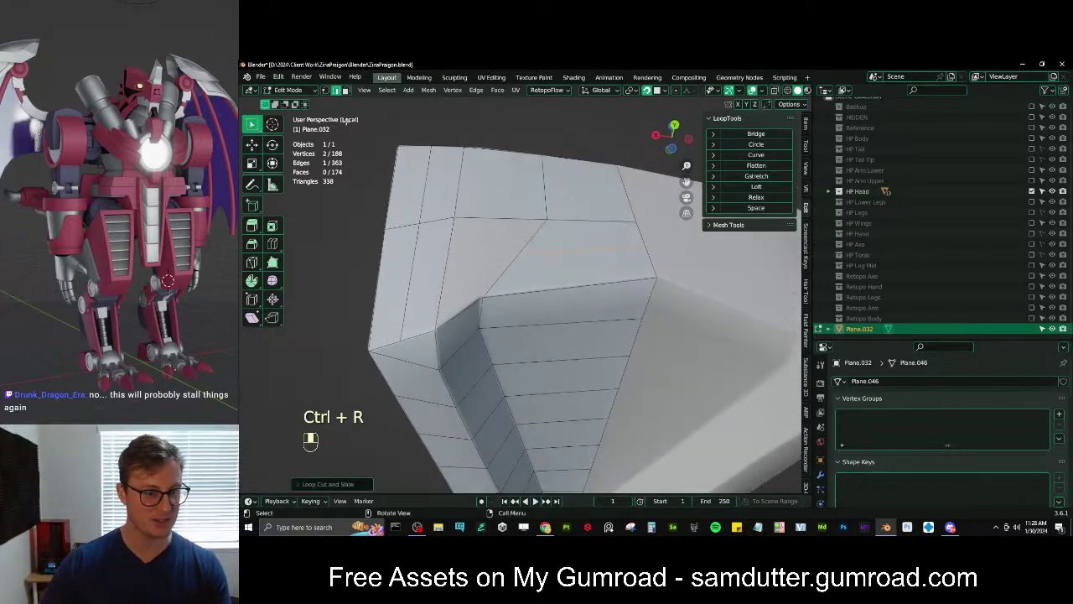
Extrude the back panel's inner corner vertex into the triangular gap and fill the face beside the underside recess
left_click(326, 91)
left_click(455, 218)
key("e")
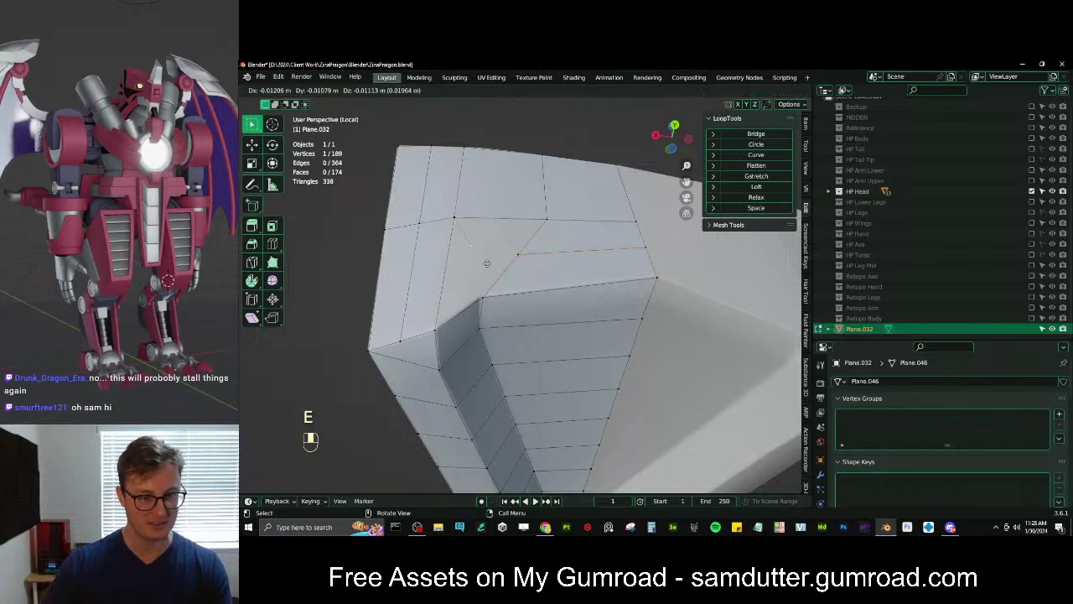
left_click(494, 272)
key("f")
Merge the extruded vertex with the new cut's end vertex at their center and reposition the merged vertex
left_click(522, 255, "shift")
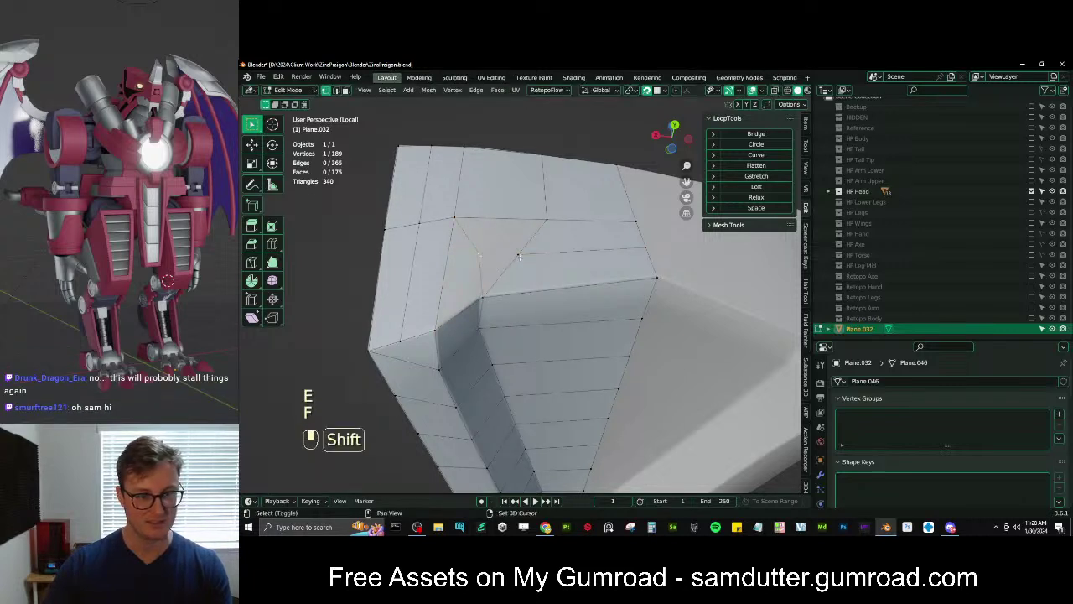
key("m")
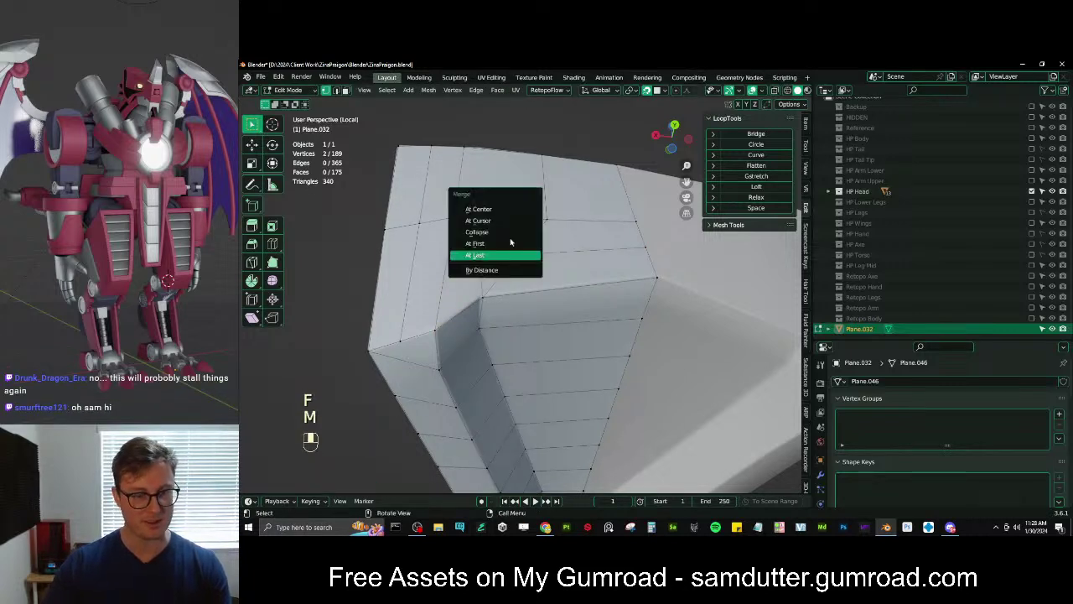
left_click(503, 210)
key("g")
left_click(521, 246)
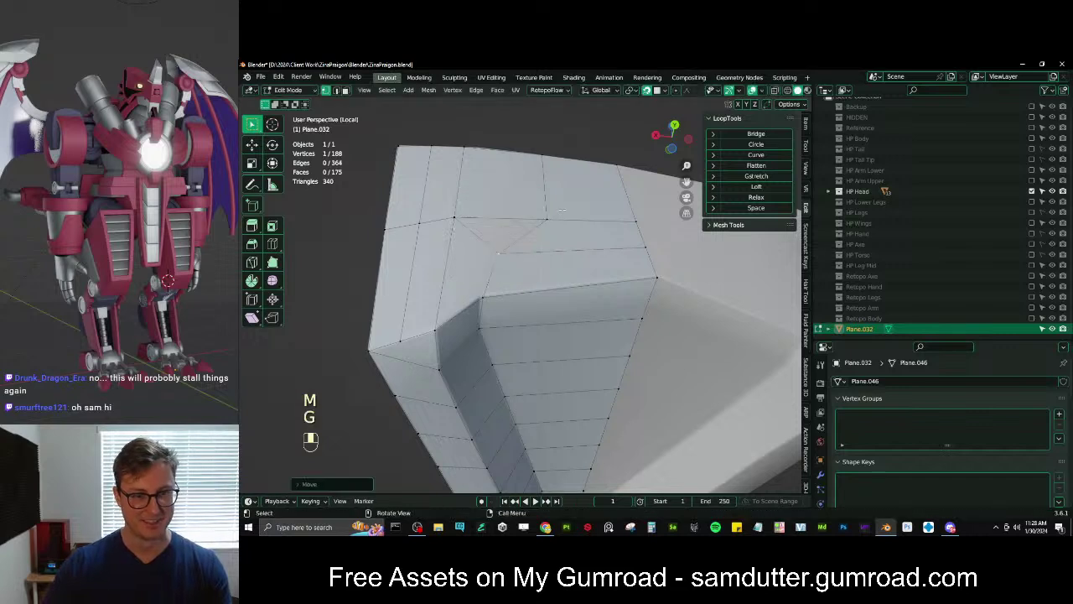
Undo the merge of the extruded vertex and reposition the back panel cut's end vertex above the underside recess
middle_click_drag(498, 253, 503, 268)
key("ctrl+z")
key("ctrl+z")
key("g")
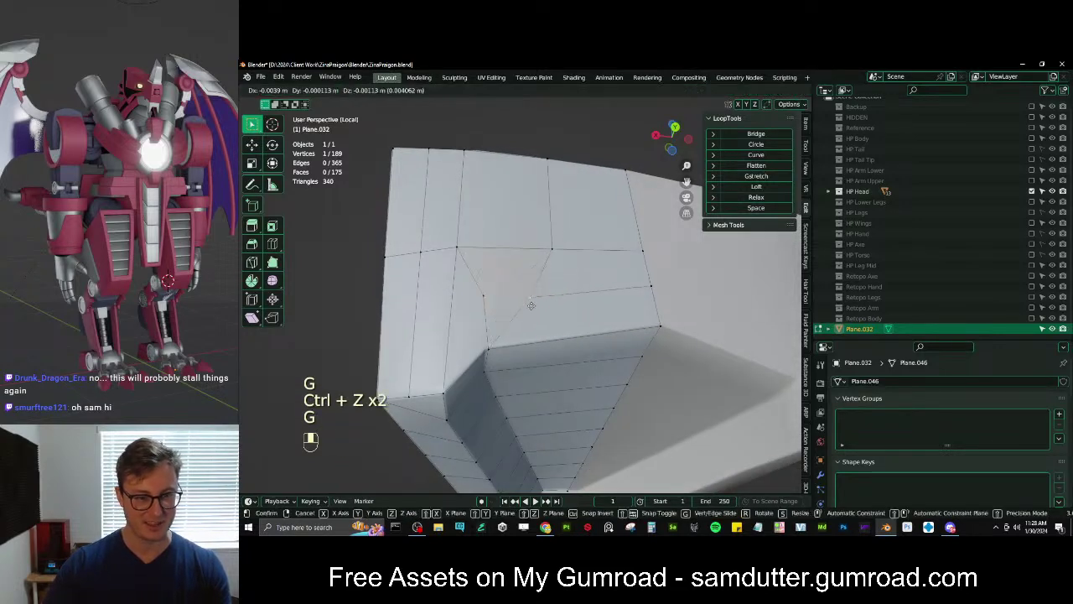
left_click(531, 305)
Delete the edge joining the cut's end vertex to the underside recess's inner corner
middle_click_drag(535, 316, 500, 273)
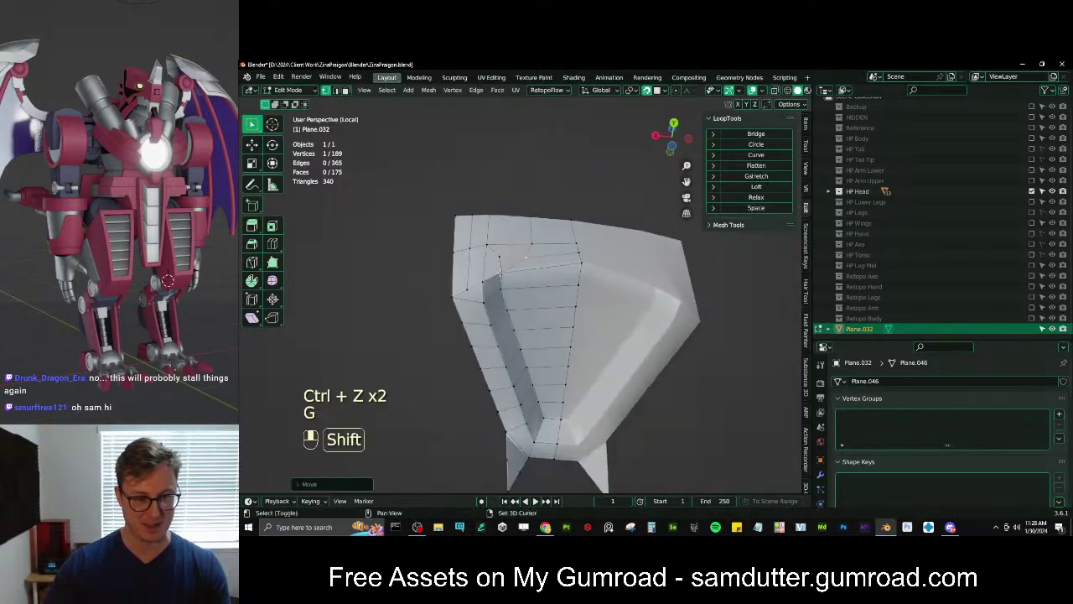
left_click(501, 273, "shift")
key("x")
left_click(507, 273)
key("ctrl+r")
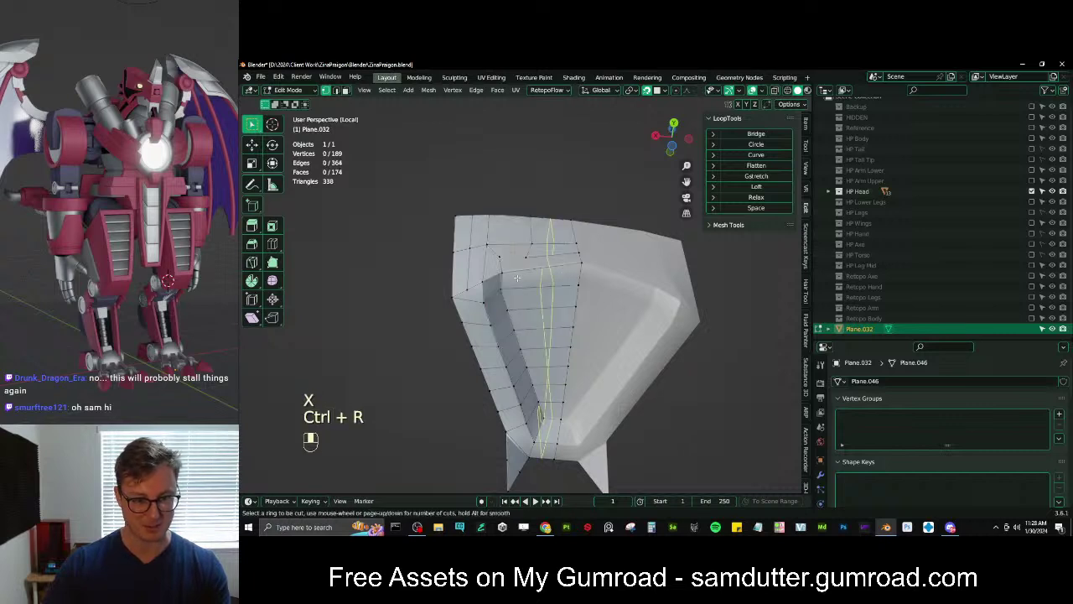
right_click(517, 278)
Merge the cut's end vertex into the vertex extruded above the underside recess's inner corner
middle_click_drag(518, 278, 549, 309)
scroll(555, 299, "up", 2)
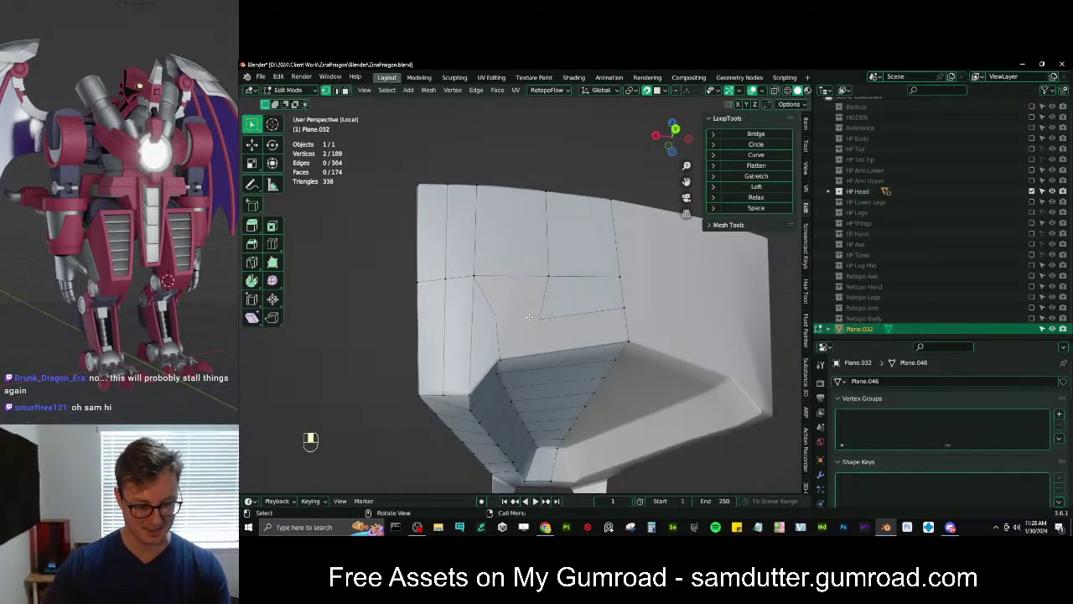
key("m")
left_click(509, 358)
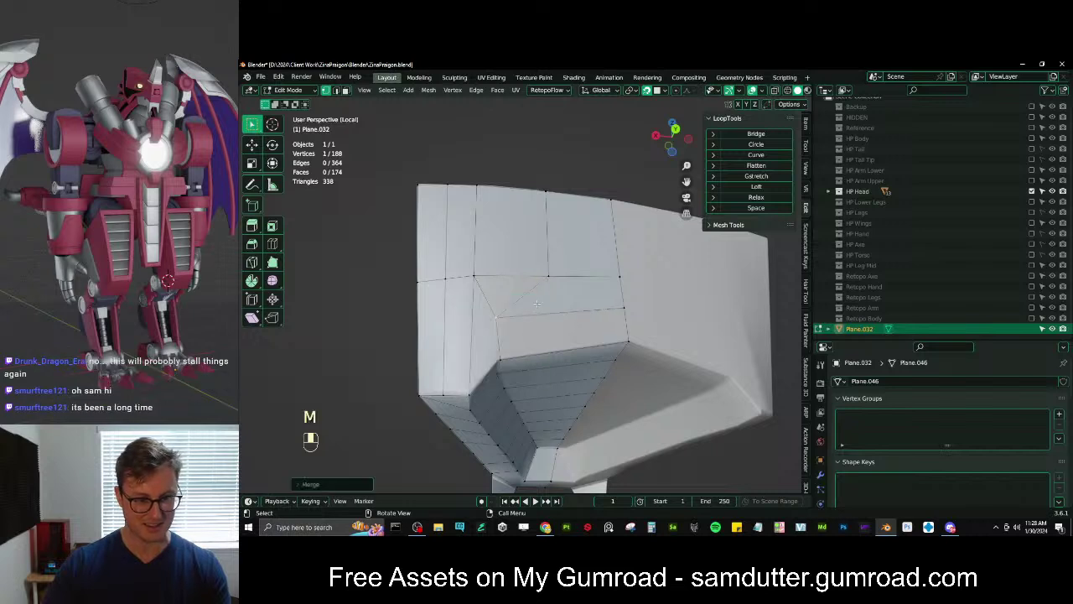
Fill the open quad between the back panel's lowest crosswise edge and the underside recess's rim
middle_click_drag(619, 308, 620, 300)
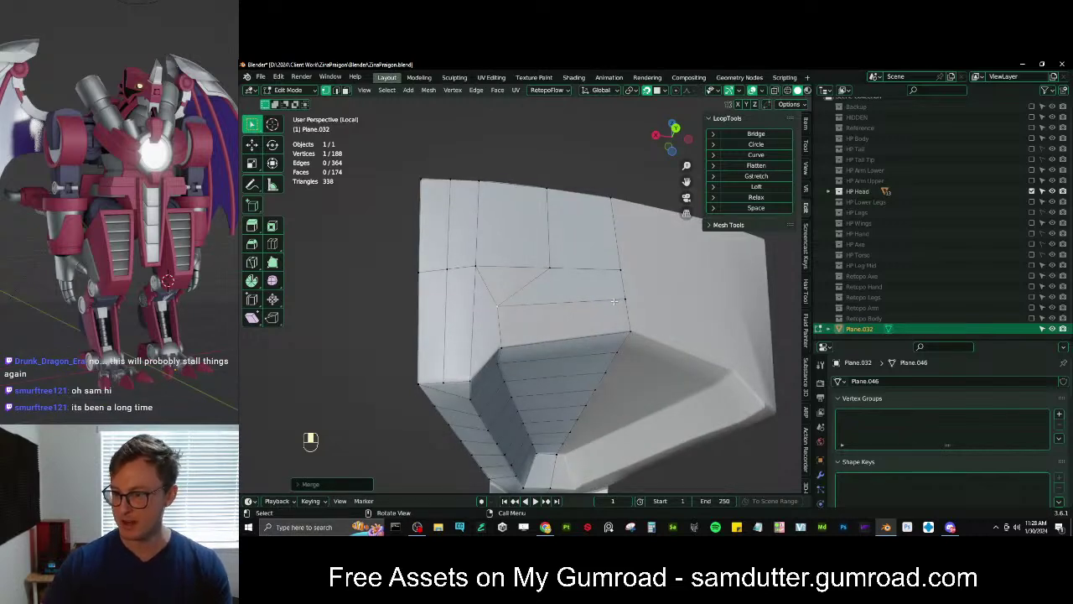
left_click(629, 333, "shift")
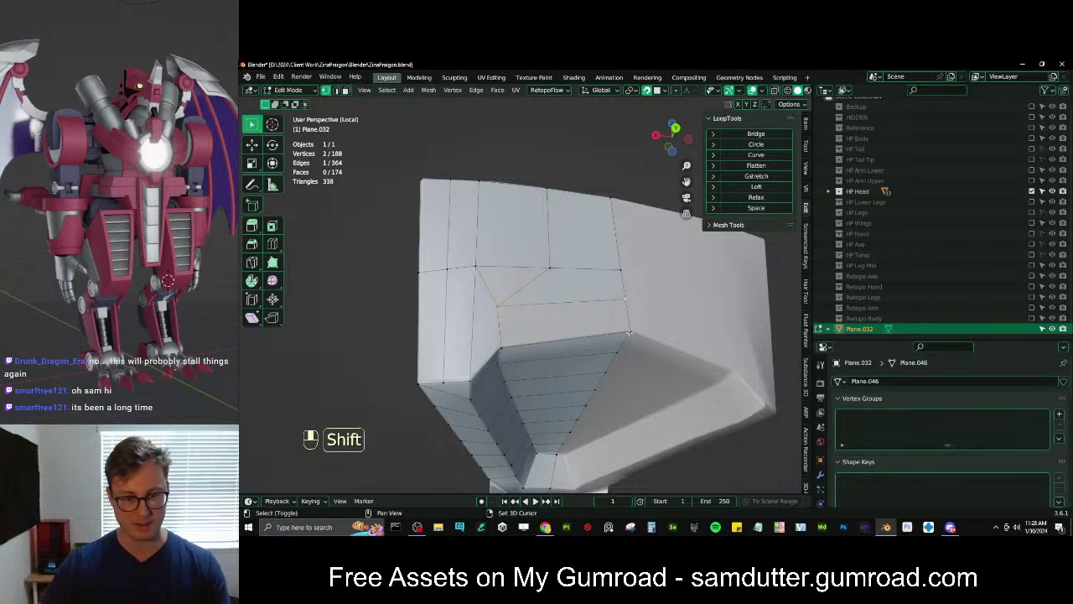
left_click(498, 345, "shift")
key("f")
middle_click_drag(537, 339, 544, 333)
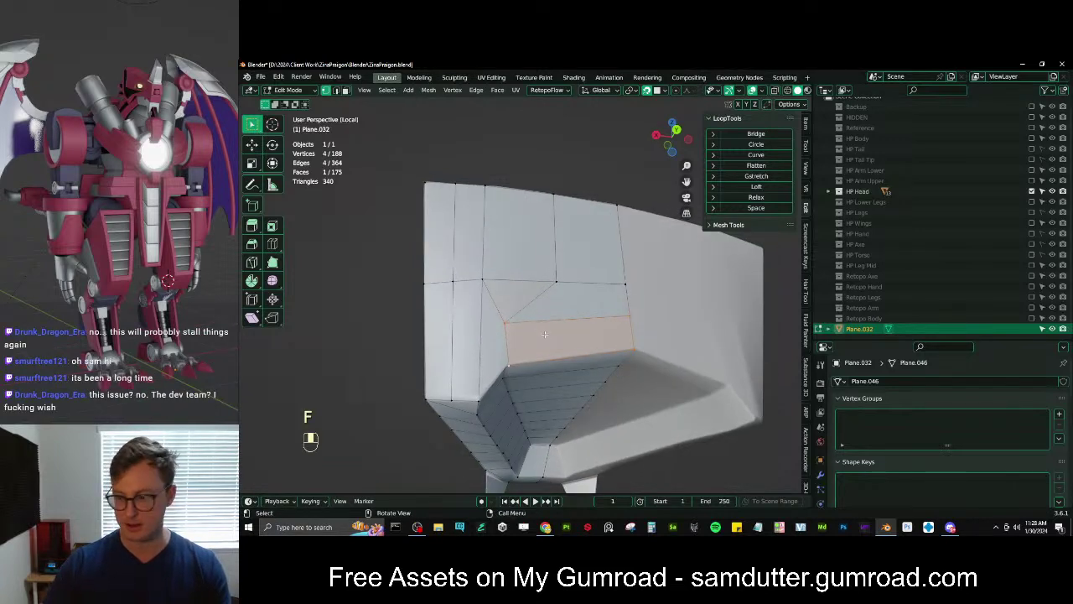
Add a vertical loop cut through the back panel column above the triangular face and reposition the cut's lower end vertex
scroll(553, 327, "down", 3)
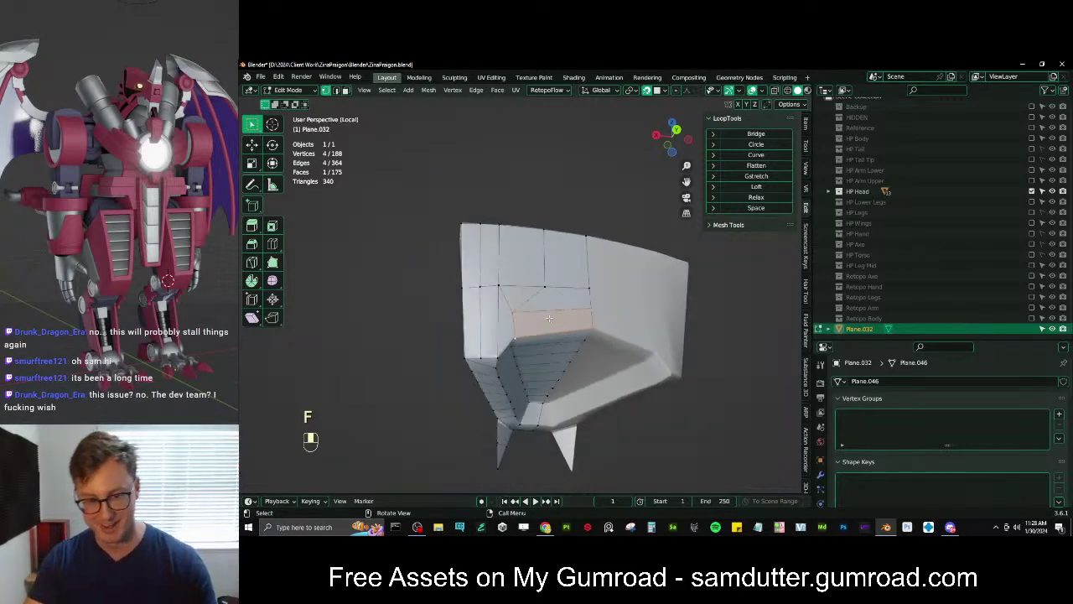
middle_click_drag(548, 329, 577, 238)
key("ctrl+r")
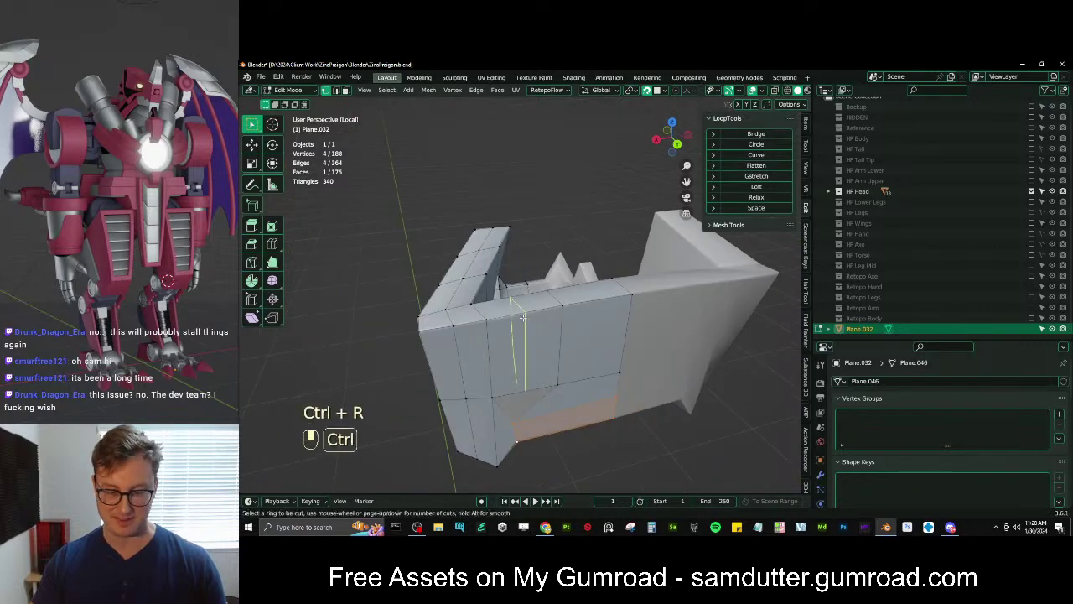
double_click(524, 327)
middle_click_drag(524, 326, 522, 311)
left_click(517, 352)
key("g")
left_click(513, 343)
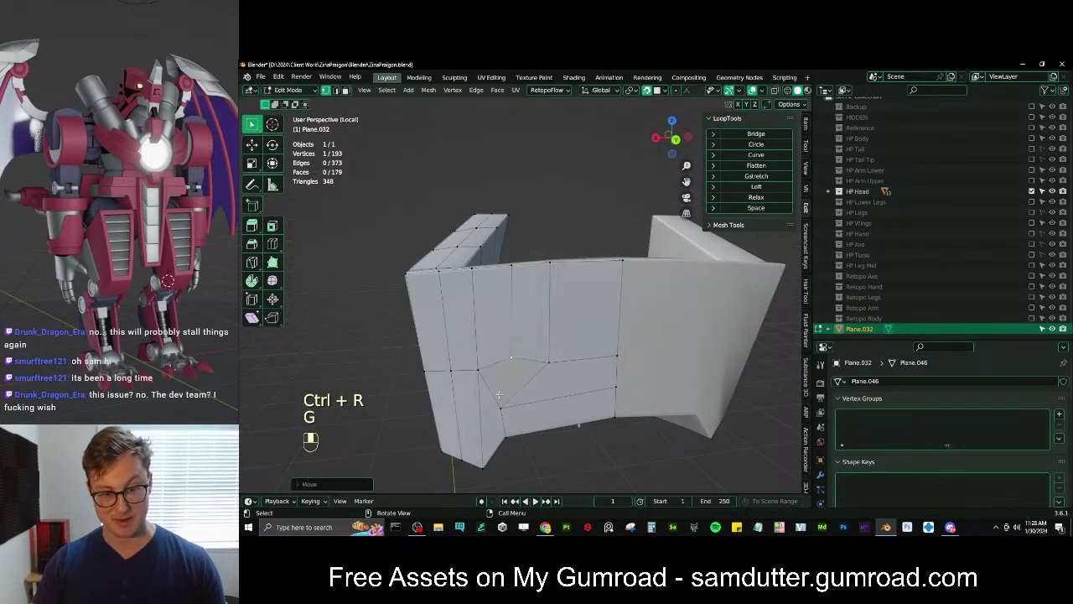
Fill the remaining four-sided gap below the new vertical cut on the back panel
left_click(503, 362, "alt")
key("f")
middle_click_drag(523, 350, 449, 364)
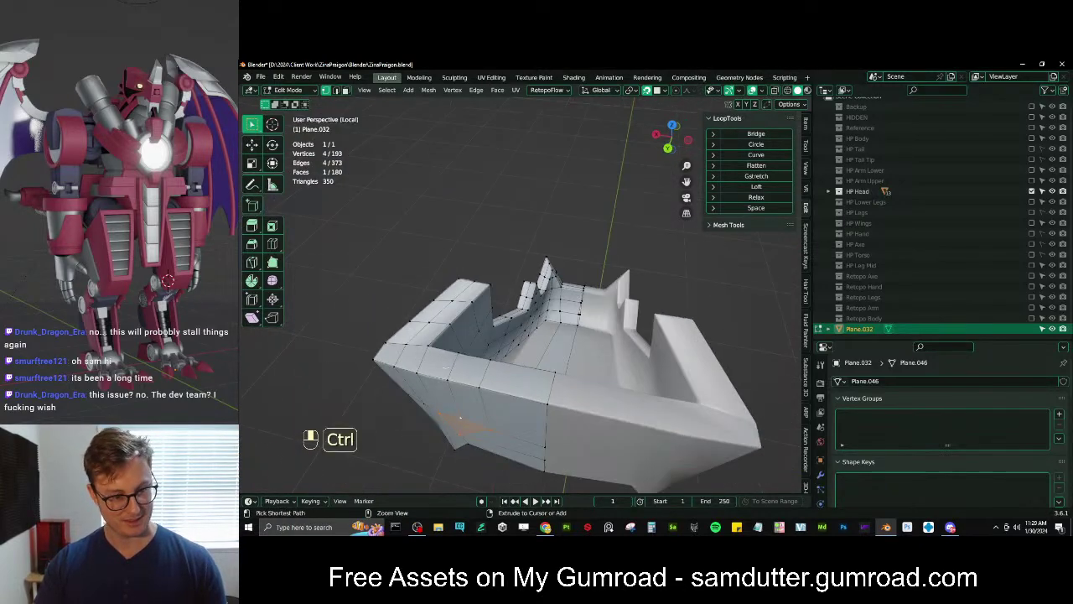
key("ctrl+r")
right_click(447, 377)
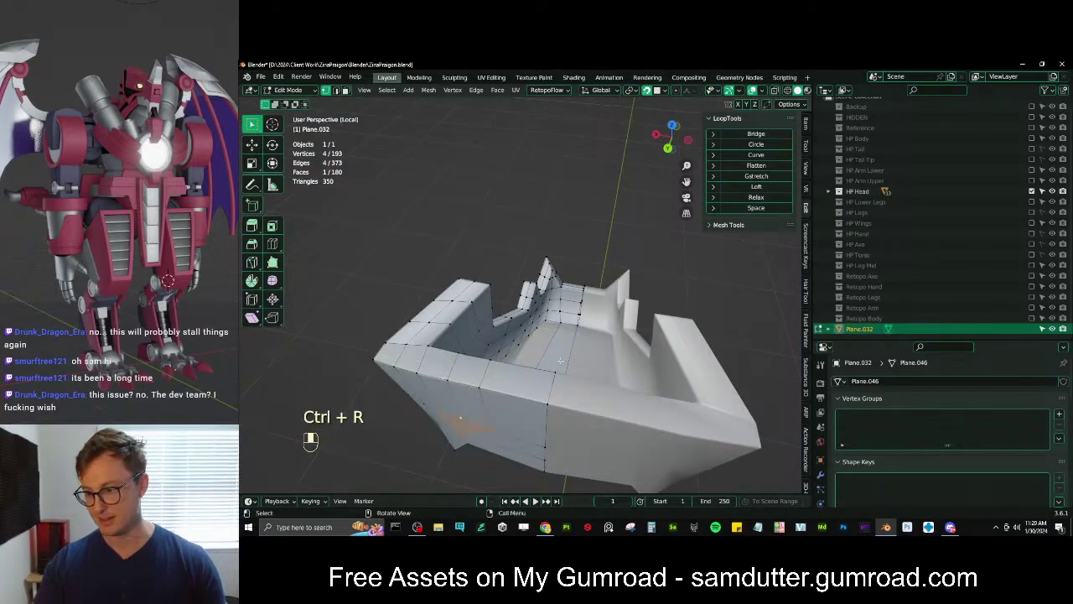
middle_click_drag(620, 364, 580, 358)
scroll(575, 366, "up", 3)
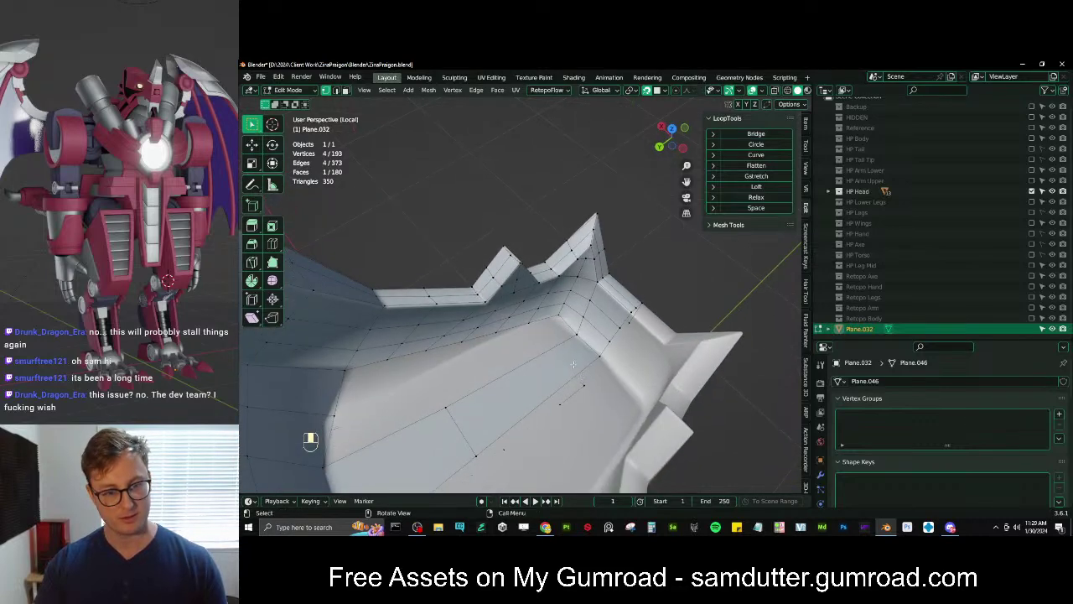
key("ctrl+r")
left_click(579, 357)
right_click(580, 357)
key("ctrl+z")
Extrude a vertex onto the recess floor at its spiked-end corner and add a loop cut near the adjacent floor strip's end
key("e")
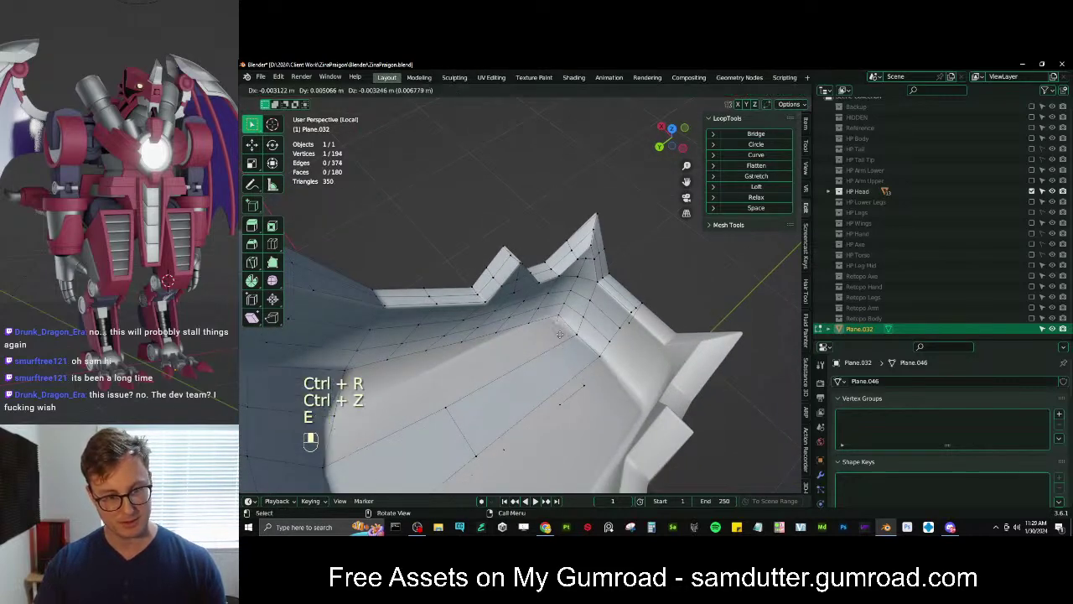
key("ctrl+r")
left_click(565, 352)
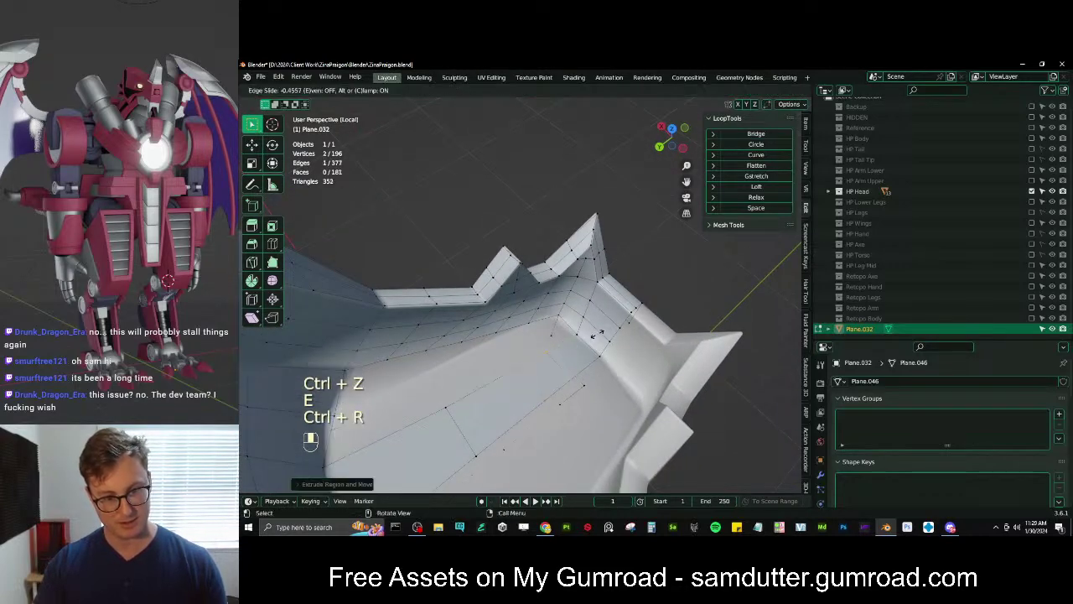
left_click(615, 324)
Fill the small floor face between the wall base and the strip's end, and reposition the extruded corner vertex
left_click(528, 325)
left_click(552, 345, "ctrl")
key("f")
middle_click_drag(571, 337, 518, 346)
left_click(557, 326)
key("g")
left_click(548, 335)
Add another crosswise loop cut to the central floor strip and slide it next to the extruded corner vertex
key("ctrl+r")
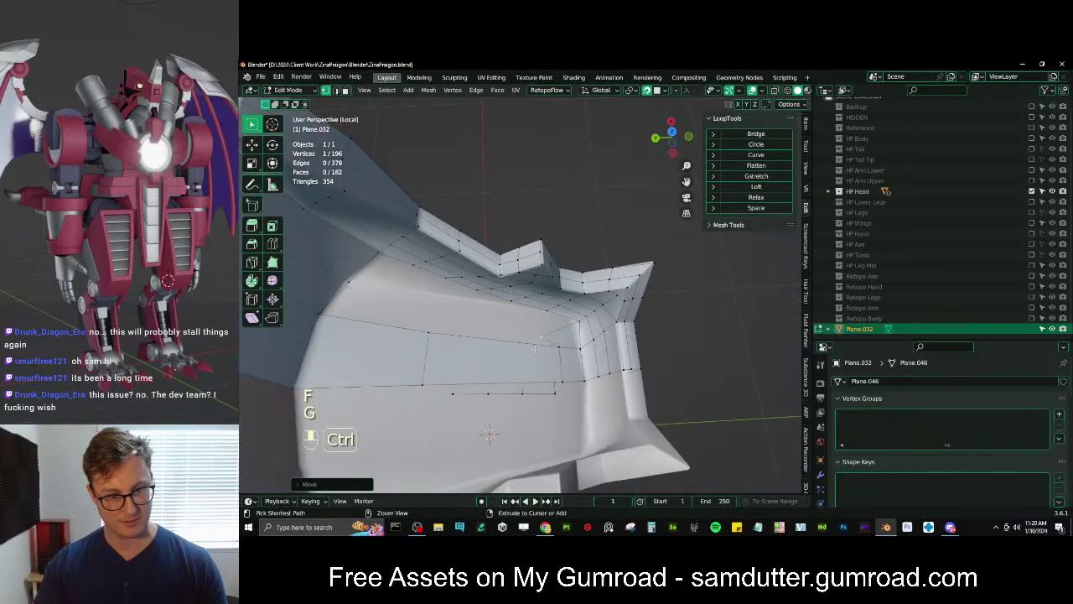
left_click(536, 351)
left_click(538, 351)
key("g")
left_click(573, 354)
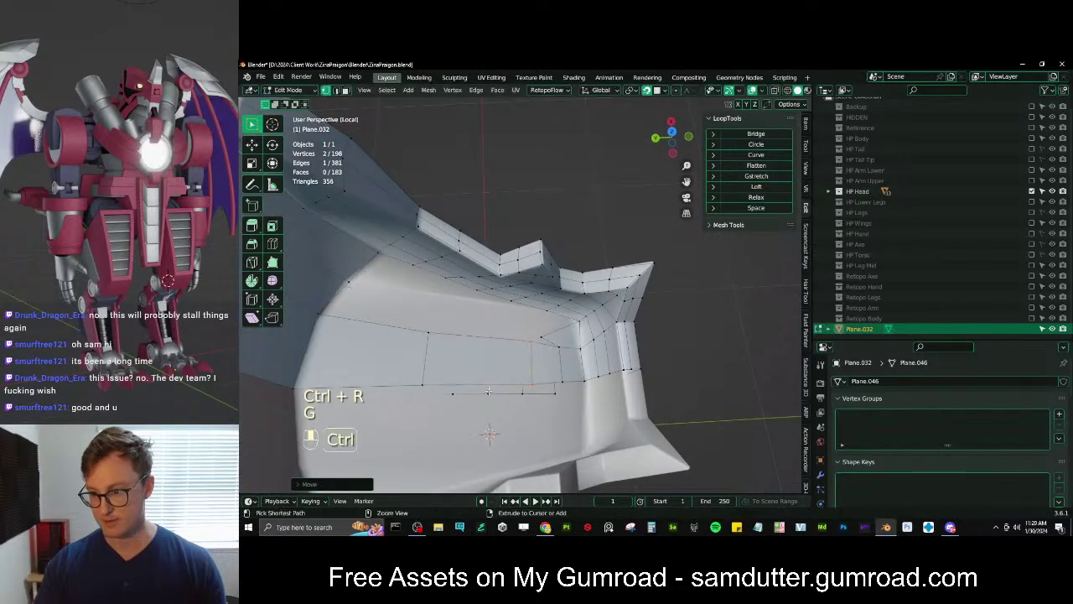
key("ctrl+z")
key("g")
key("g")
left_click(533, 383)
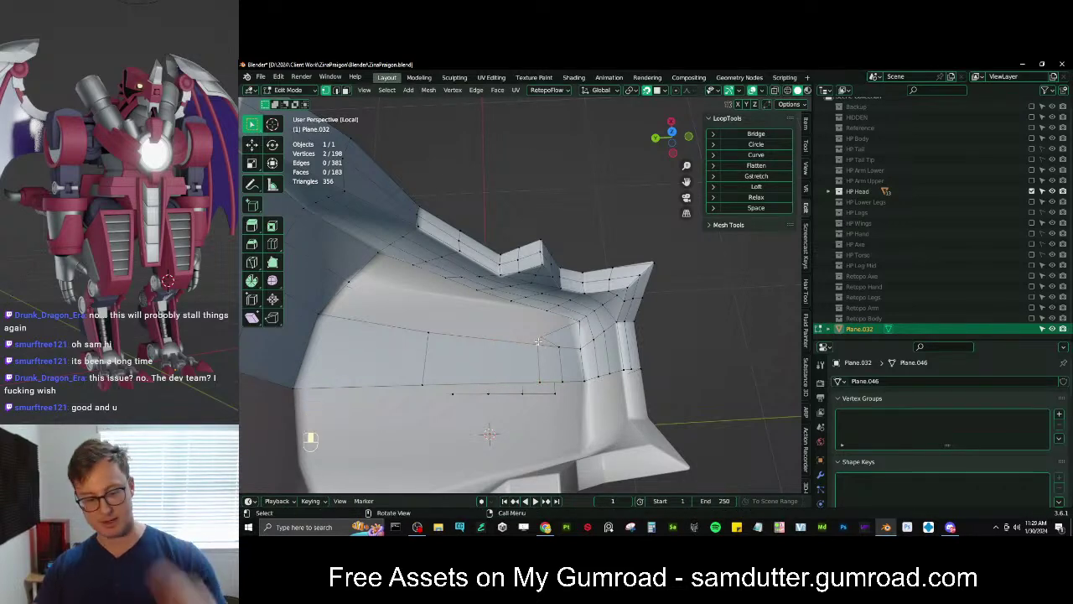
Merge the extruded corner vertex with the adjacent vertex of the new floor cut
key("m")
left_click(544, 337)
mouse_move(544, 338)
middle_mouse_down()
mouse_move(534, 369)
mouse_move(549, 351)
middle_mouse_up()
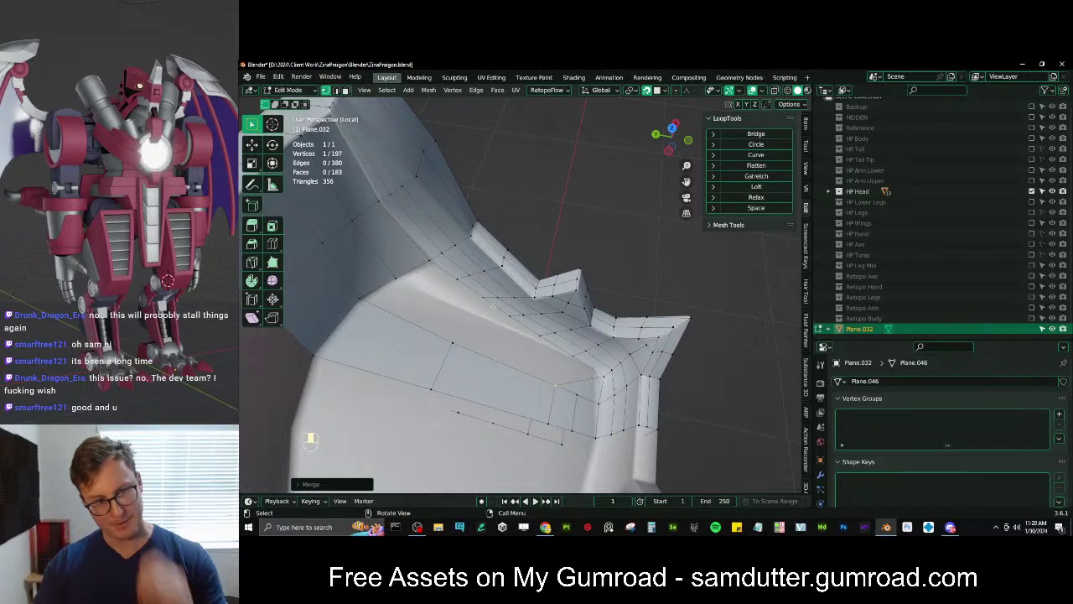
Extrude the five-vertex edge row at the side wall's base onto the recess floor, and rotate and move it to follow the surface
left_click(459, 281)
left_click(555, 348, "ctrl")
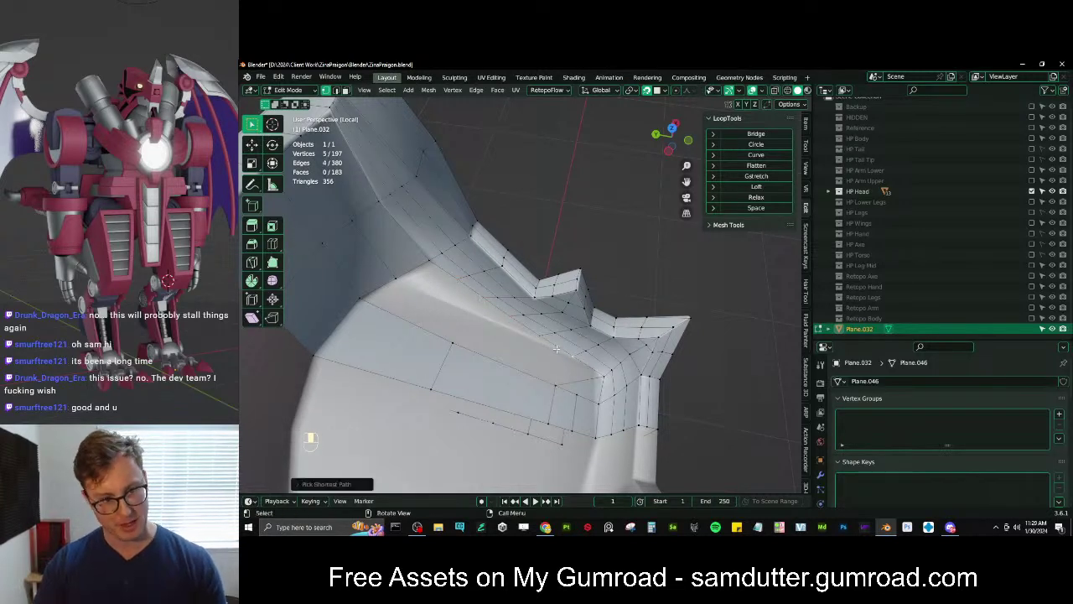
key("e")
left_click(491, 336)
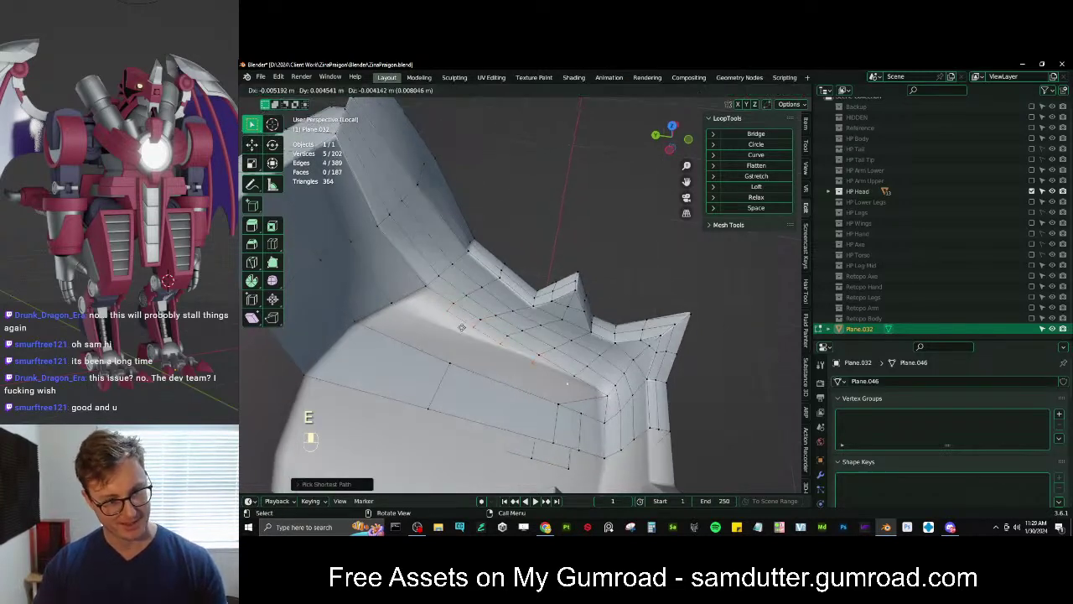
key("r")
left_click(560, 314)
key("g")
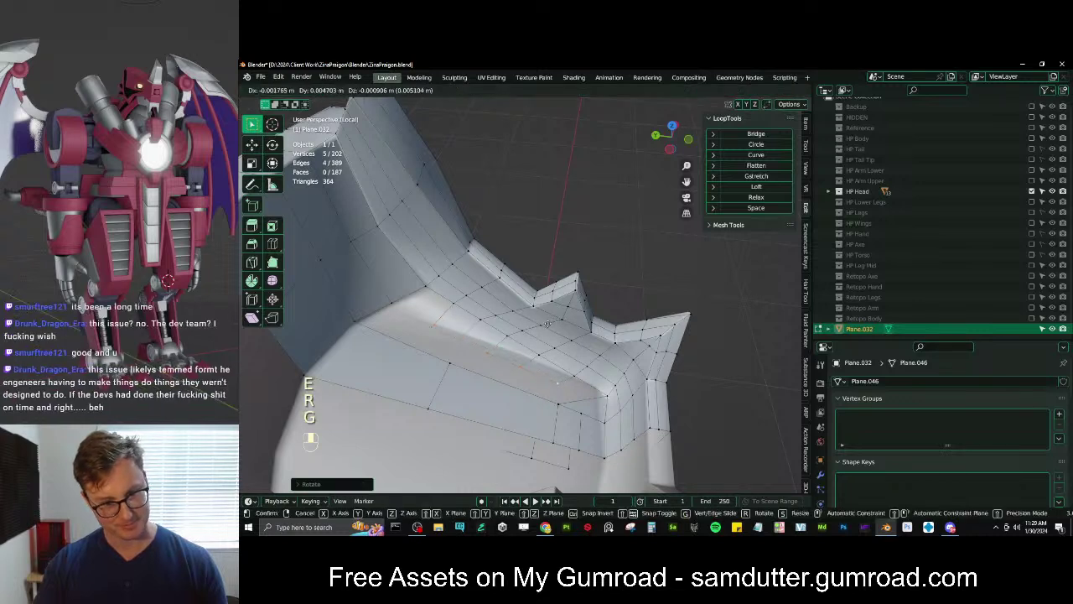
left_click(561, 326)
Merge the extruded row's end vertex with the floor strip's corner vertex and fill the face at the row's opposite end
left_click(553, 388)
left_click(560, 404, "shift")
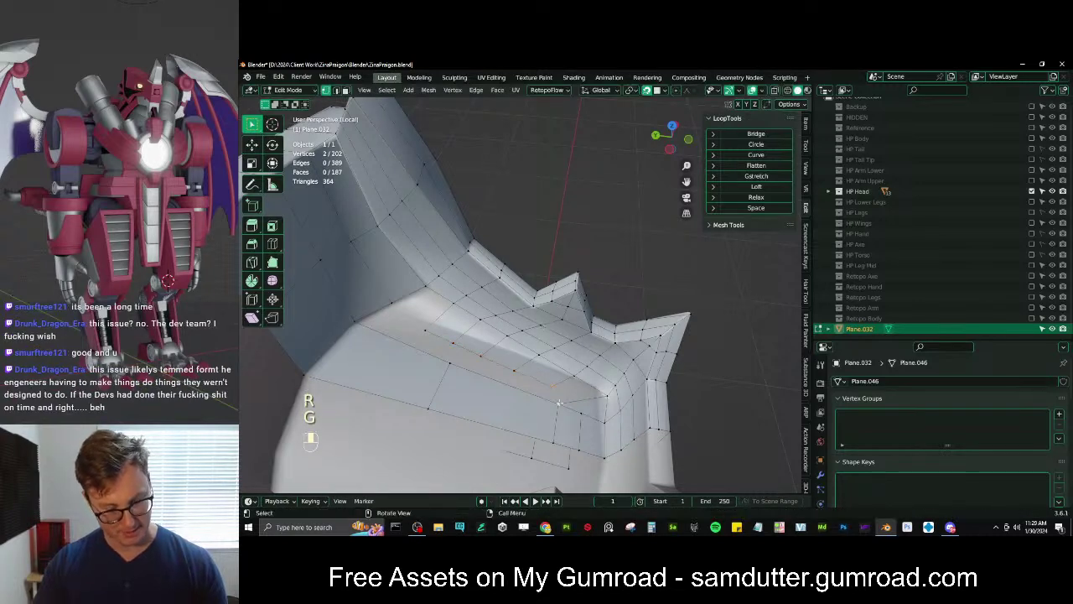
key("m")
left_click(558, 402)
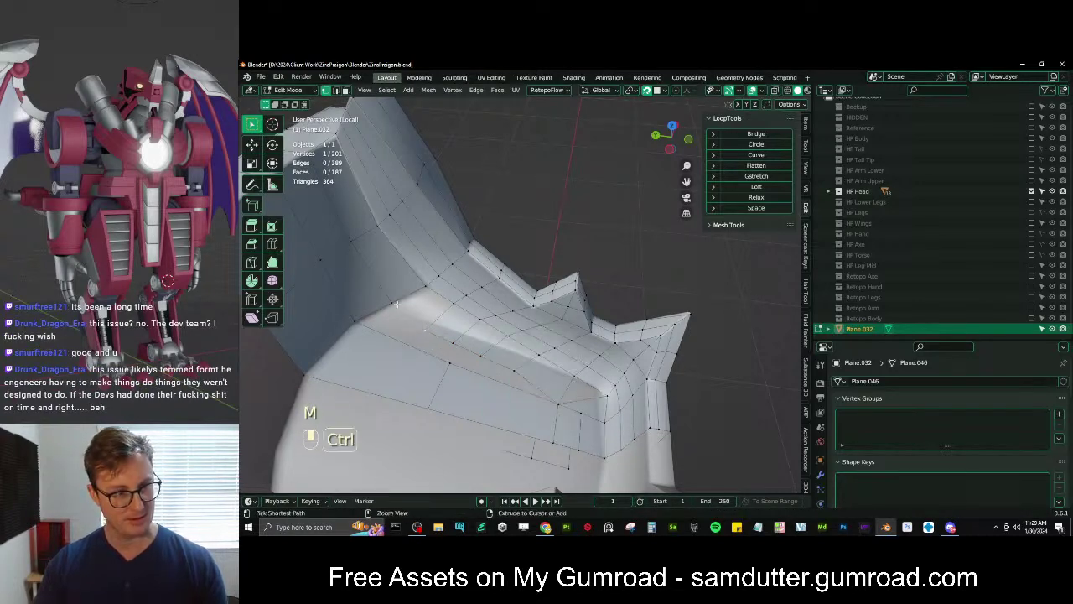
key("f")
middle_click_drag(397, 305, 453, 359)
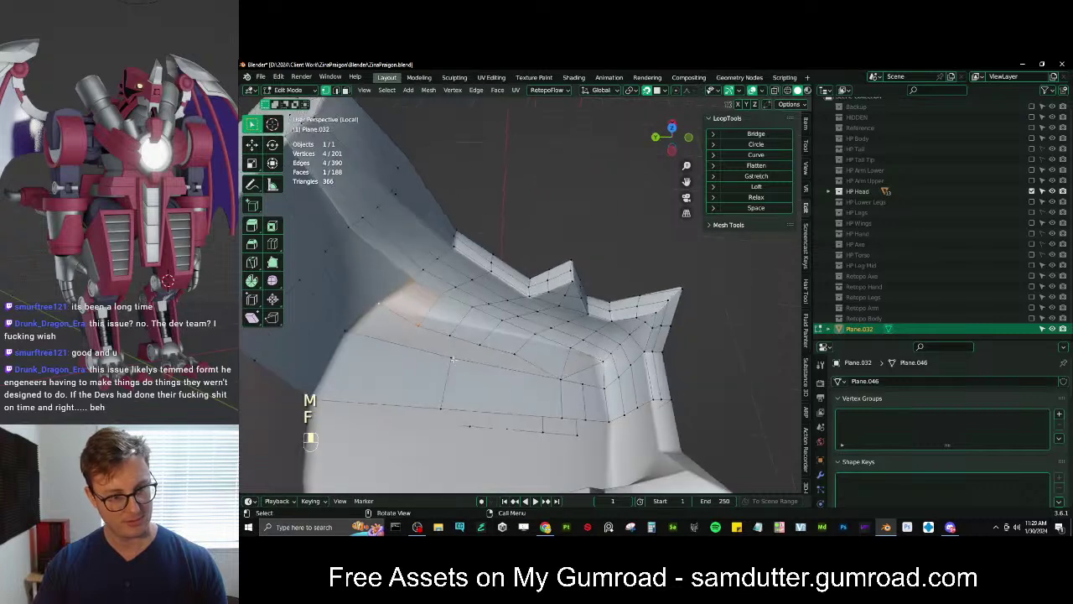
Delete the two vertices of the crosswise cut in the long central floor strip to remove its faces
left_click(454, 409, "shift")
key("x")
left_click(448, 339)
Extrude four vertices of the floor row and flatten them onto the centerline by scaling X to 0 around the 3D cursor
left_click(420, 327)
left_click(513, 355, "ctrl")
key("e")
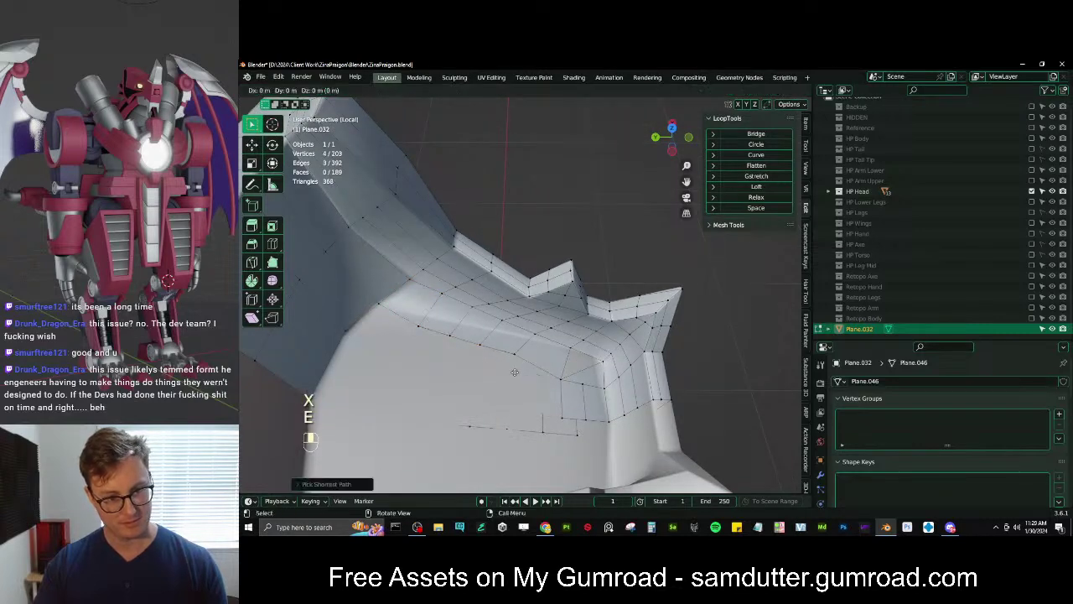
right_click(514, 372)
key("period")
key("c")
key("s")
key("x")
key("0")
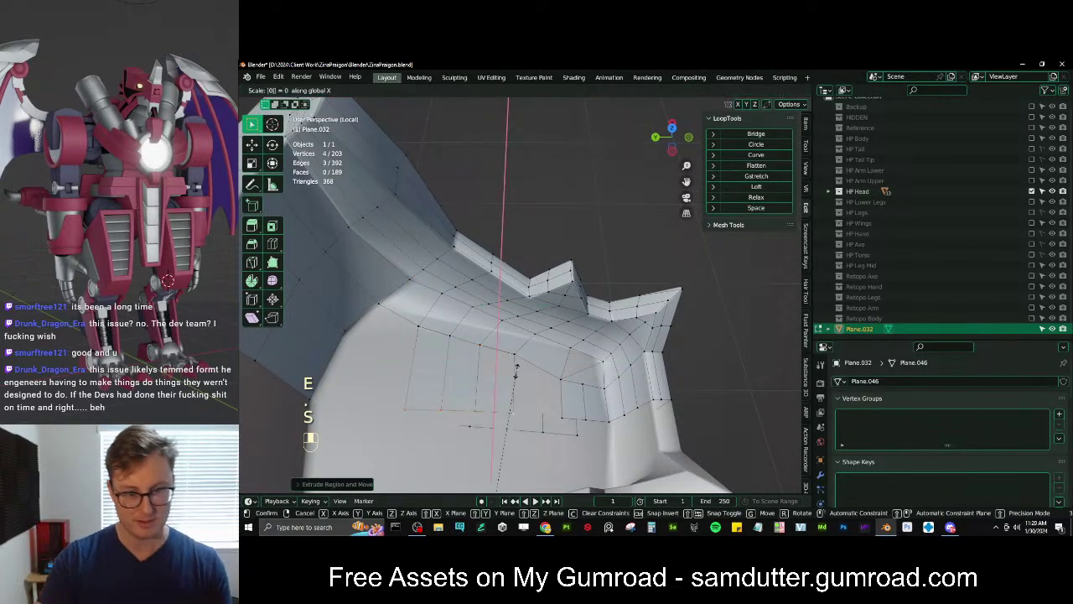
key("Return")
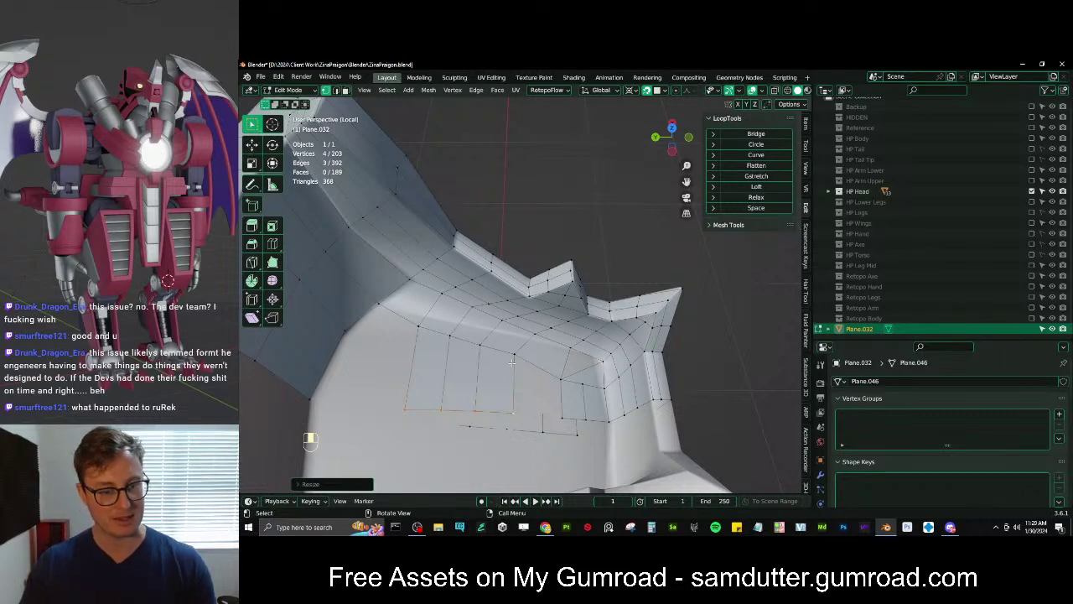
Rip the floor row's shared vertex near the spiked-end corner and reposition the ripped vertex on the recess floor
left_click(517, 357, "ctrl")
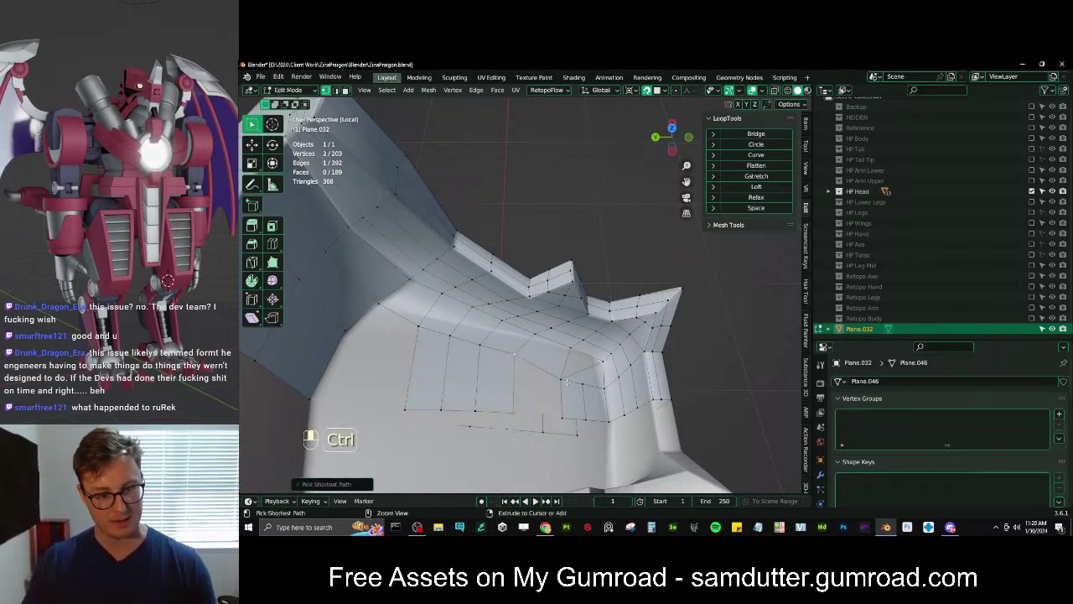
key("v")
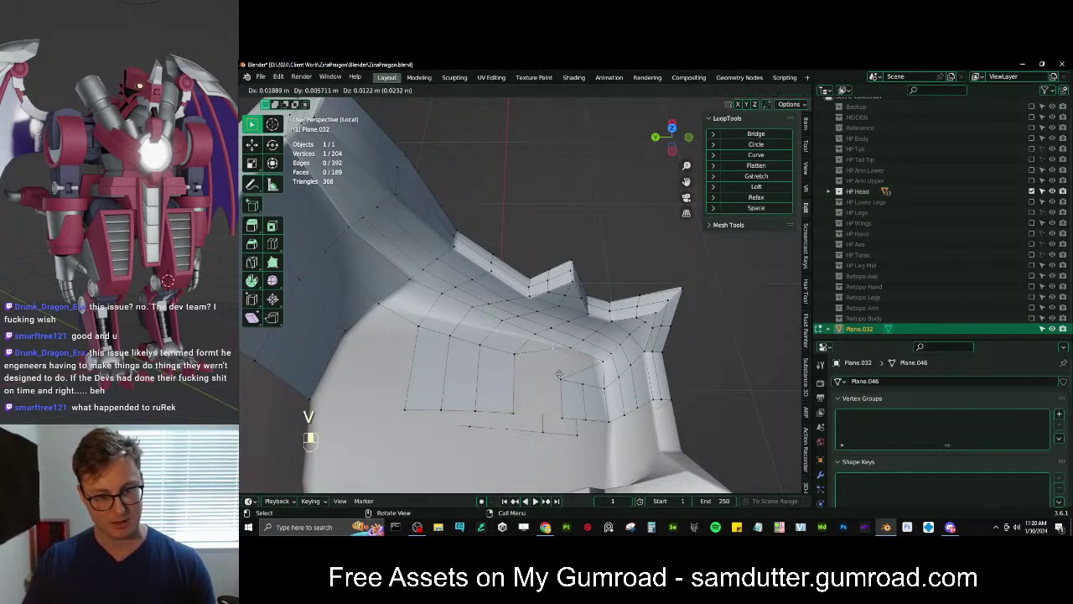
left_click(557, 376)
key("z")
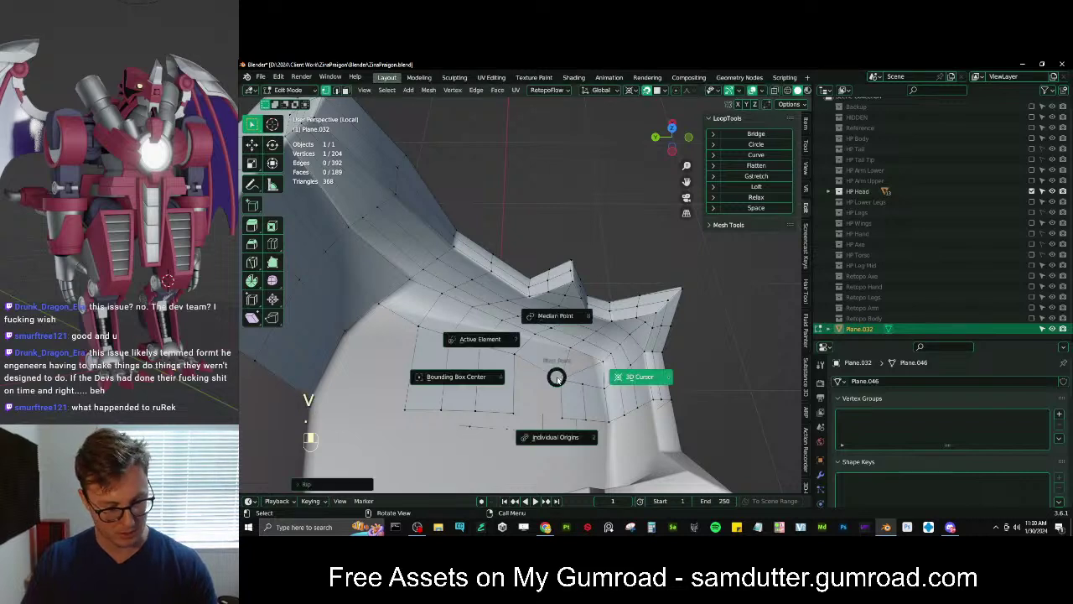
key("g")
left_click(541, 363)
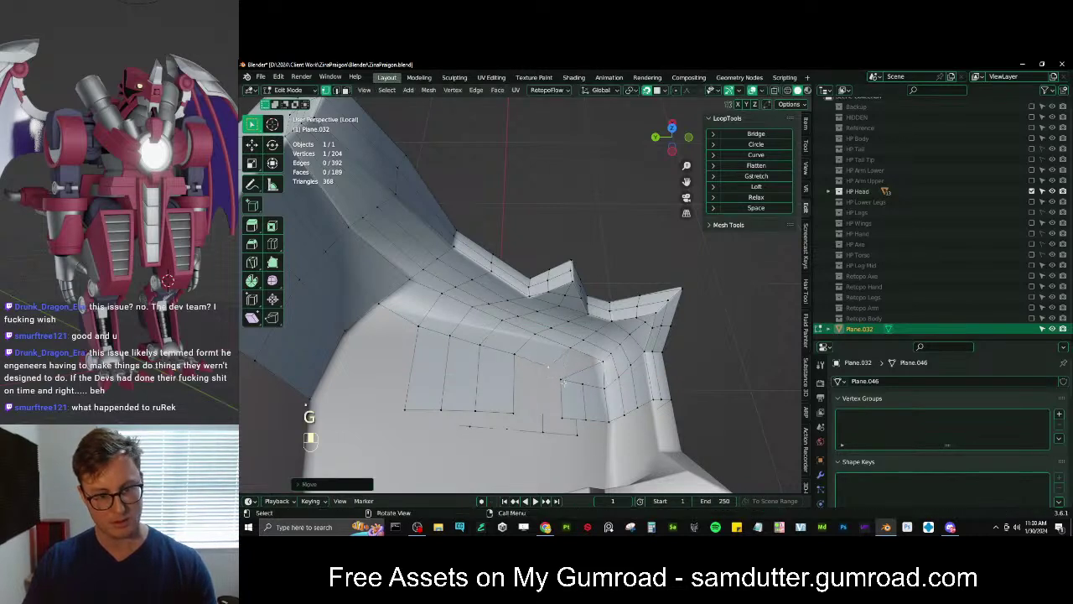
Fill the face at the spiked-end floor corner, connect the two centerline rows with an edge, and cut that edge
key("f")
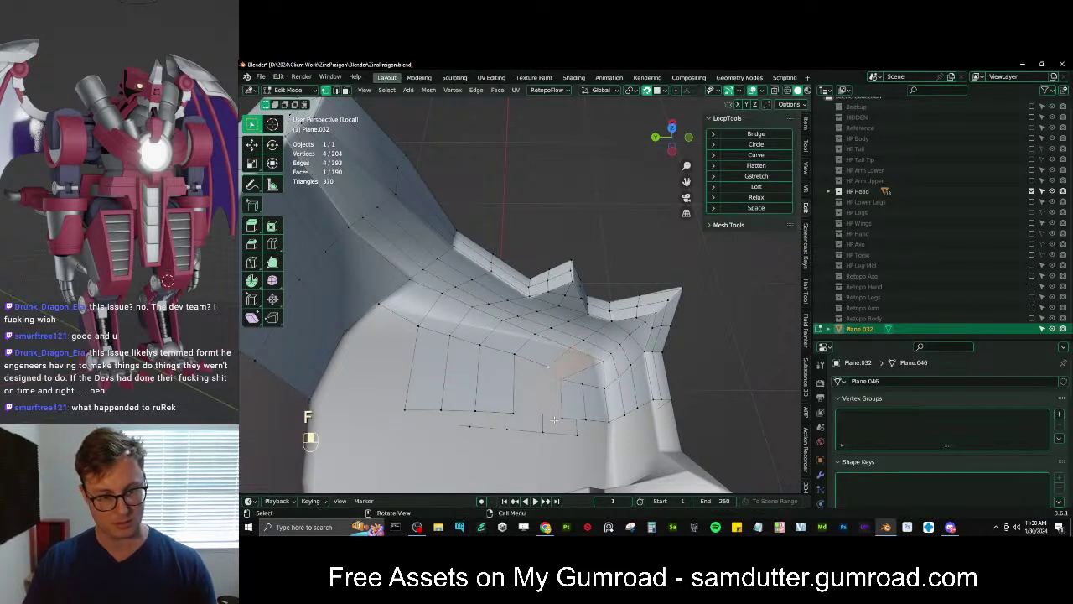
key("f")
key("ctrl+r")
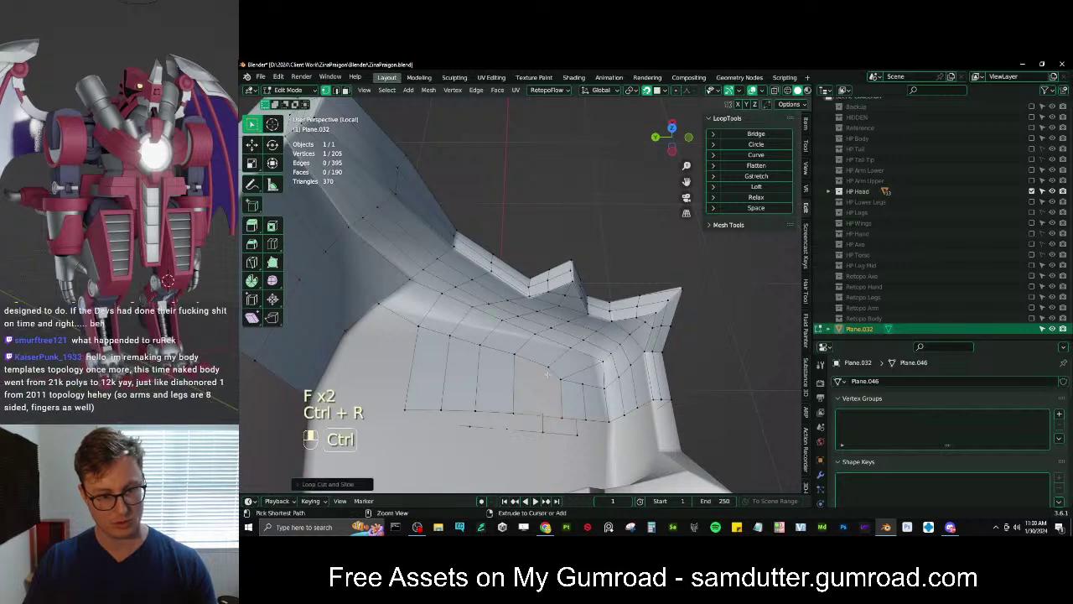
Fill the two open gaps in the recess floor row beside the spiked-end corner with faces
key("ctrl+z")
key("Tab")
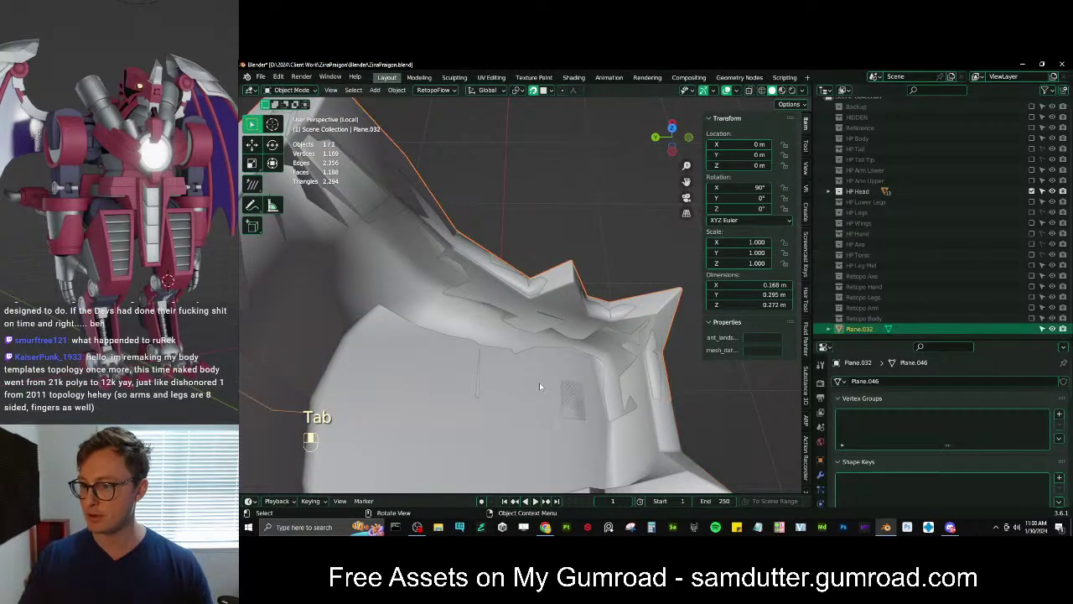
key("Tab")
key("shift")
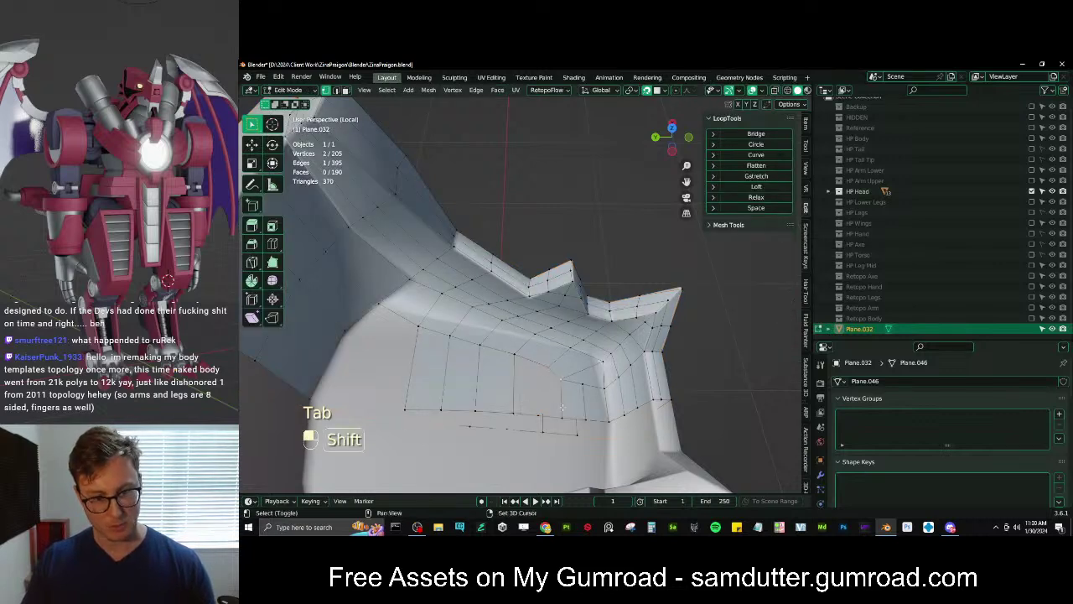
key("f")
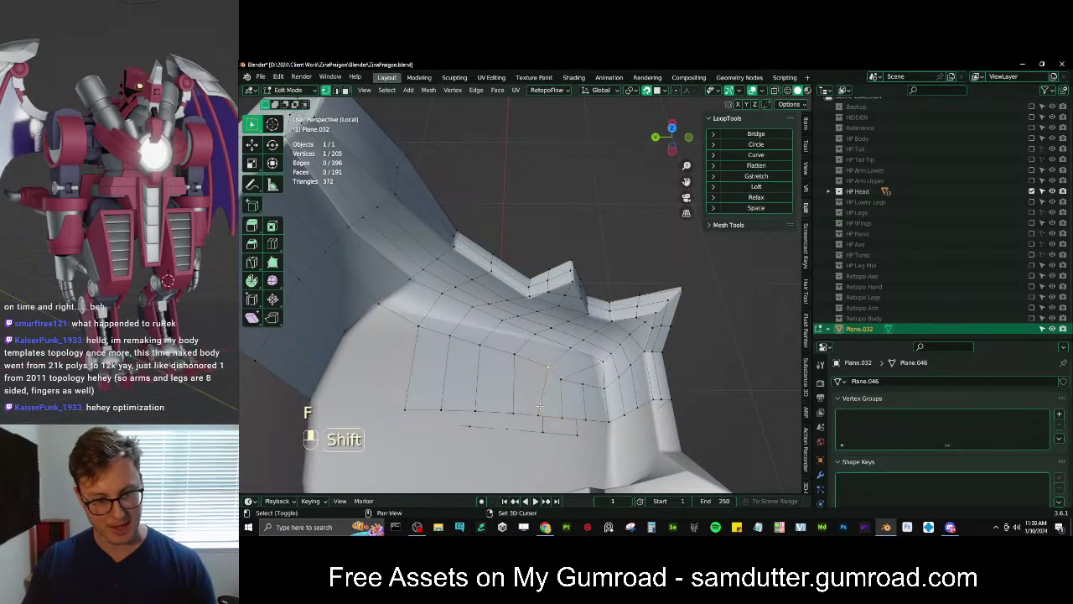
key("f")
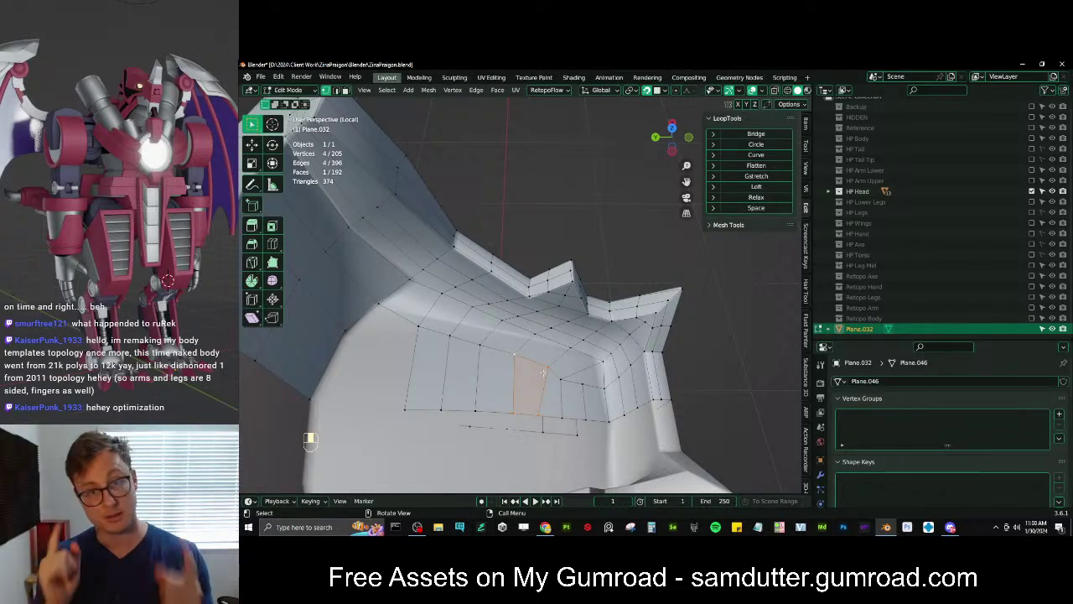
Reposition the floor vertex near the spiked-end corner to even out the surrounding faces, and switch to edge selection
middle_click_drag(487, 314, 545, 343, "shift")
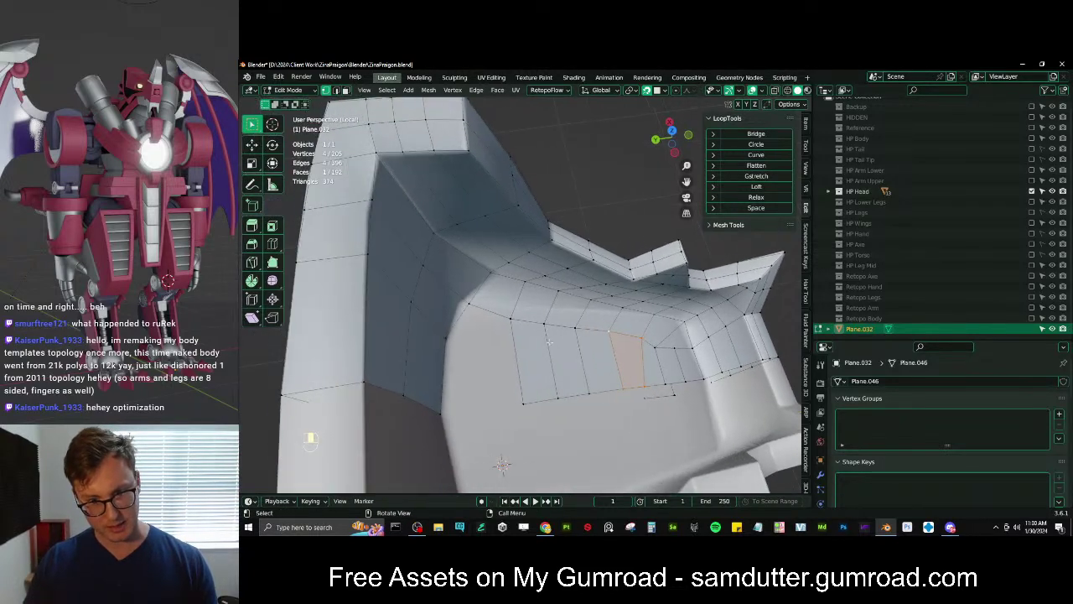
left_click(672, 354)
key("g")
left_click(674, 362)
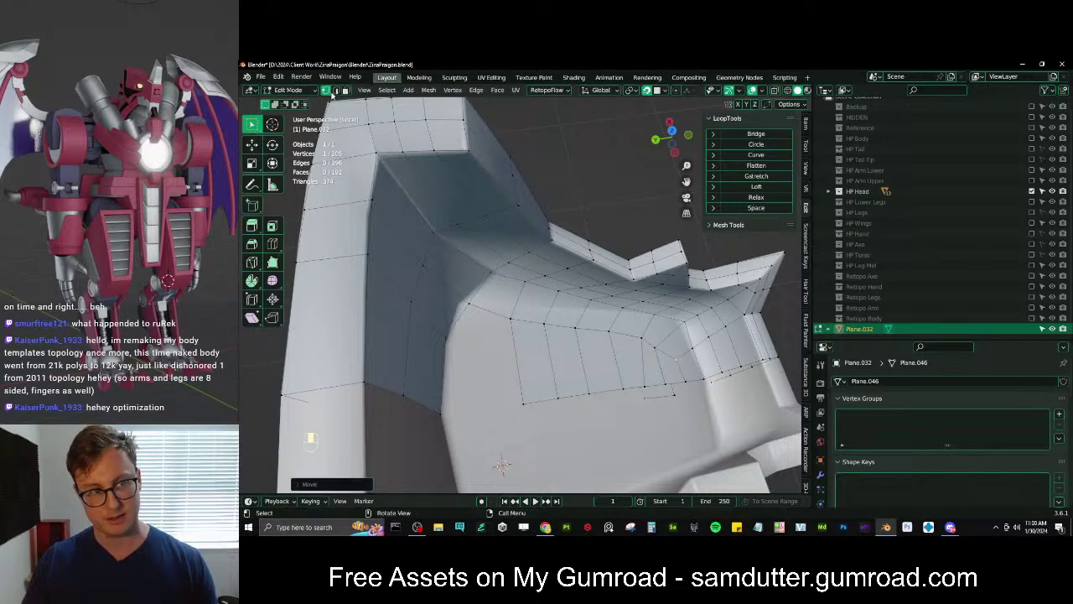
left_click(336, 89)
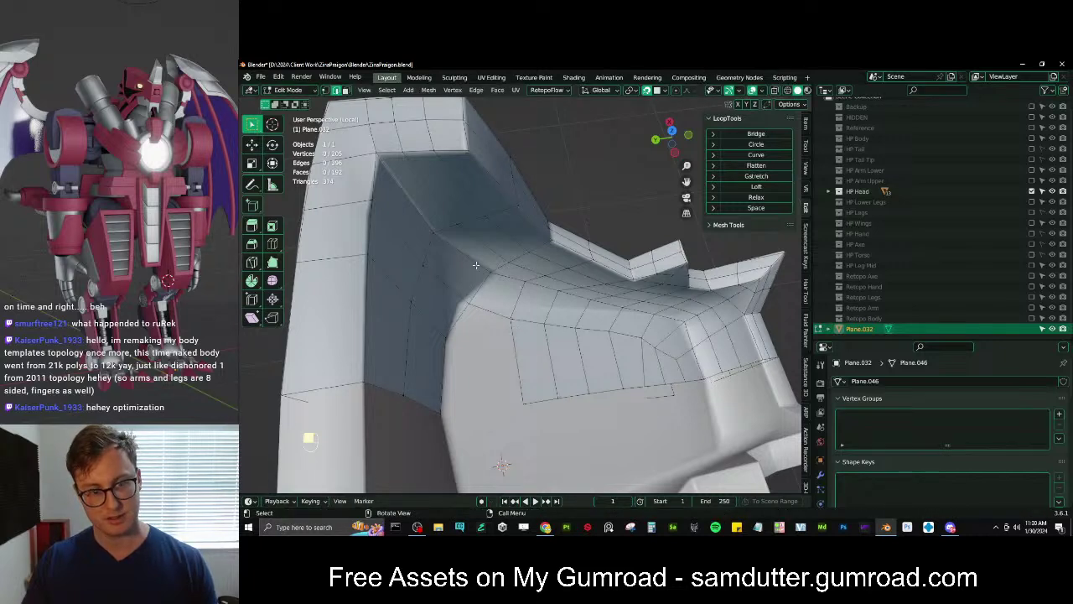
Bevel the curved edge path along the upper border of the lower side faces on the head retopology mesh
left_click(681, 365, "ctrl")
key("ctrl+b")
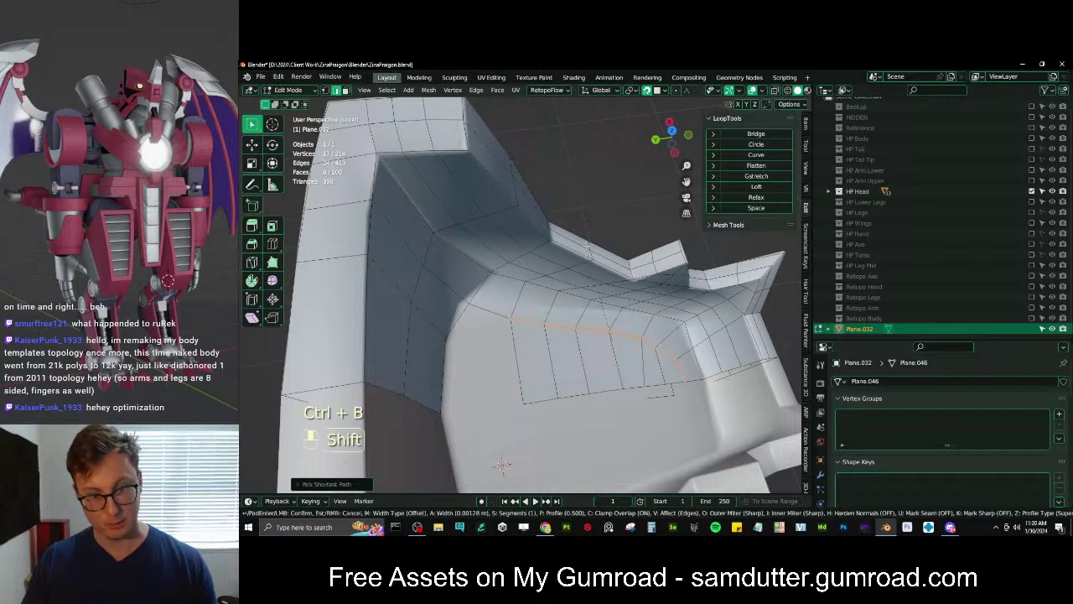
left_click(534, 304)
scroll(510, 321, "up", 2)
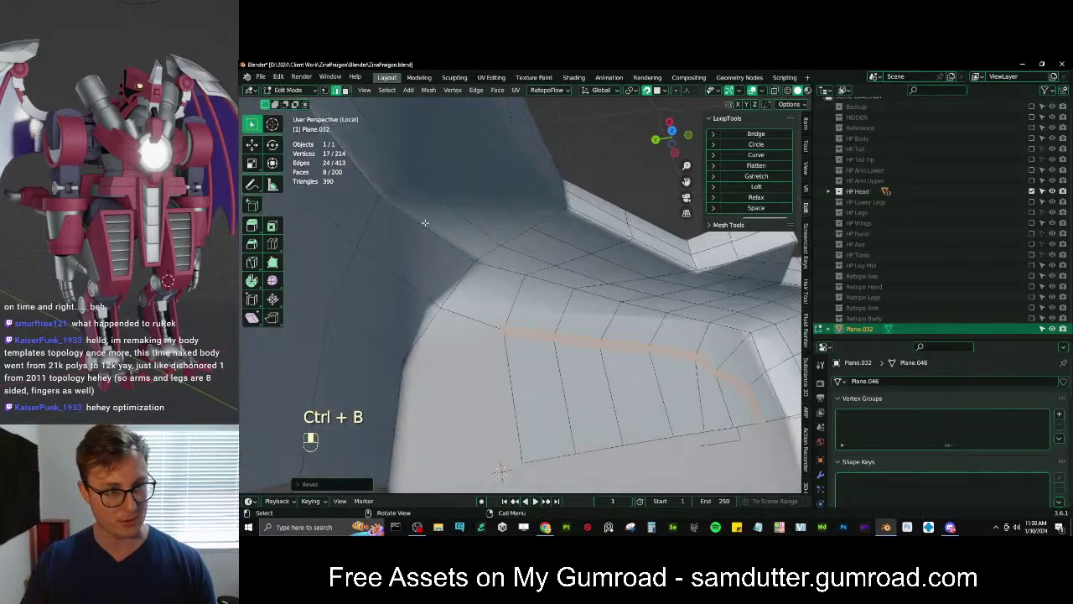
Delete the small end face of the new bevel strip and its leftover corner vertex
key("x")
left_click(519, 333)
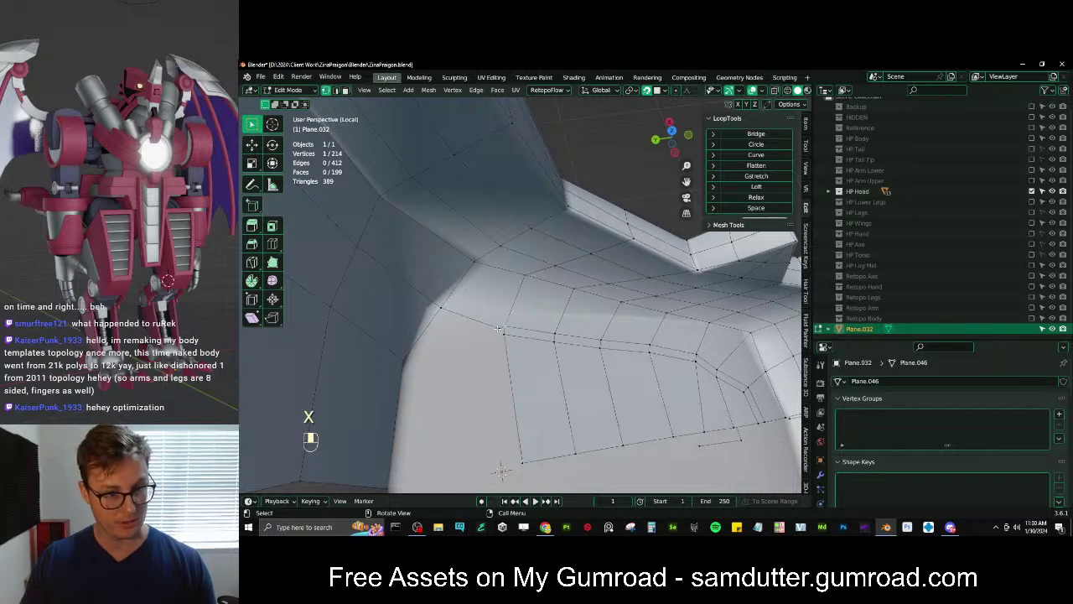
key("x")
left_click(536, 309)
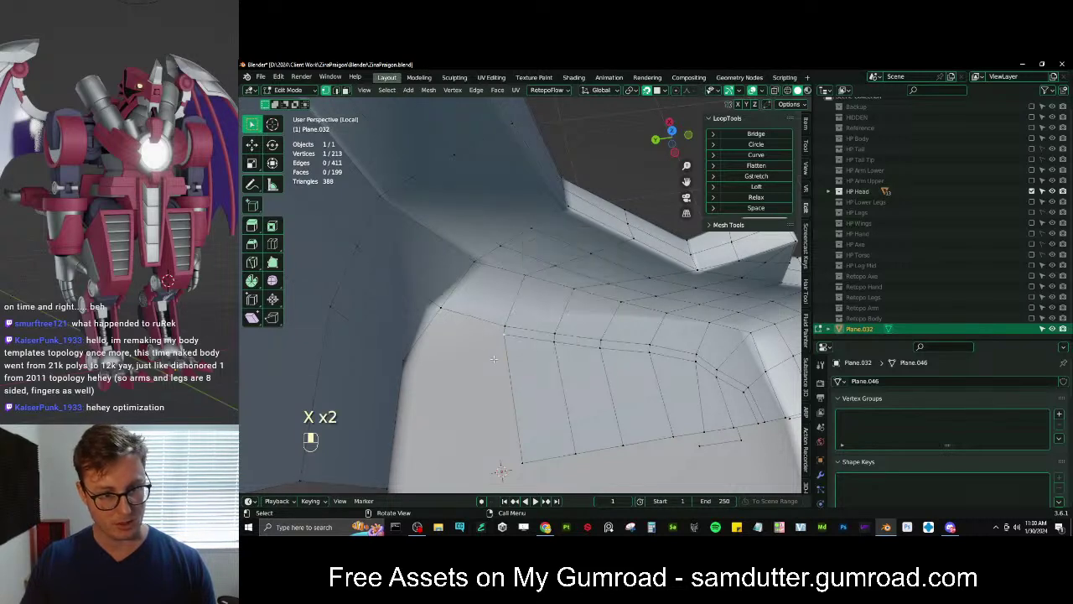
Fill two faces between the end of the bevelled strip and the open border of the side panel
left_click(408, 362, "ctrl")
key("f")
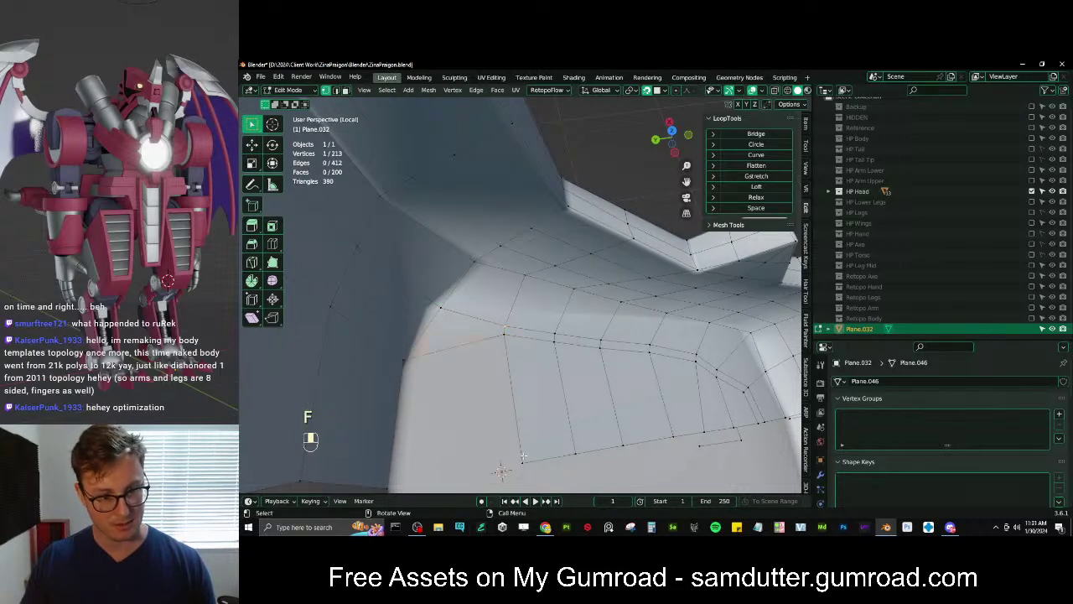
left_click(524, 458, "ctrl")
key("f")
Leave Edit Mode, view the head mesh from the front and save the Blender file
scroll(523, 458, "down", 4)
key("Tab")
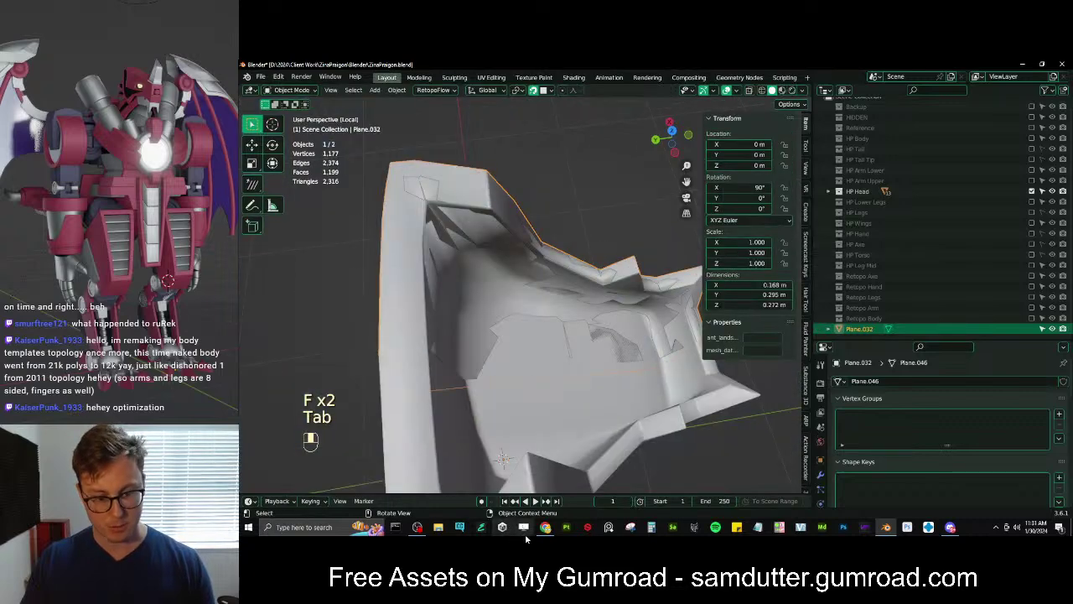
mouse_move(545, 530)
middle_click_drag(621, 349, 466, 482)
key("ctrl+s")
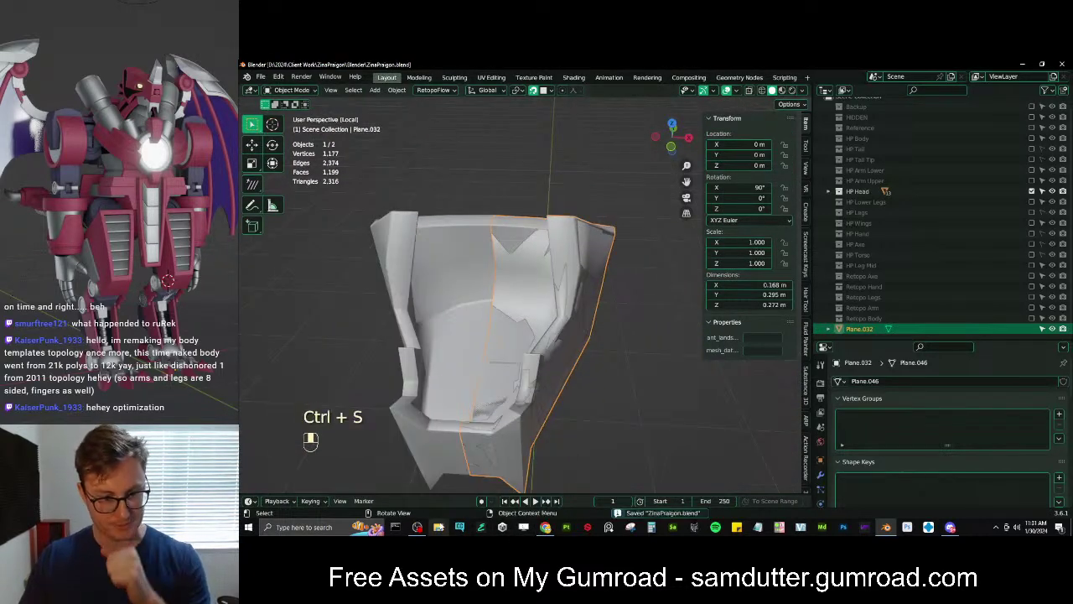
Switch to File Explorer and browse through 2023 and Client Work to the Blender folder holding the RuRek files
left_click(437, 526)
left_click(476, 266)
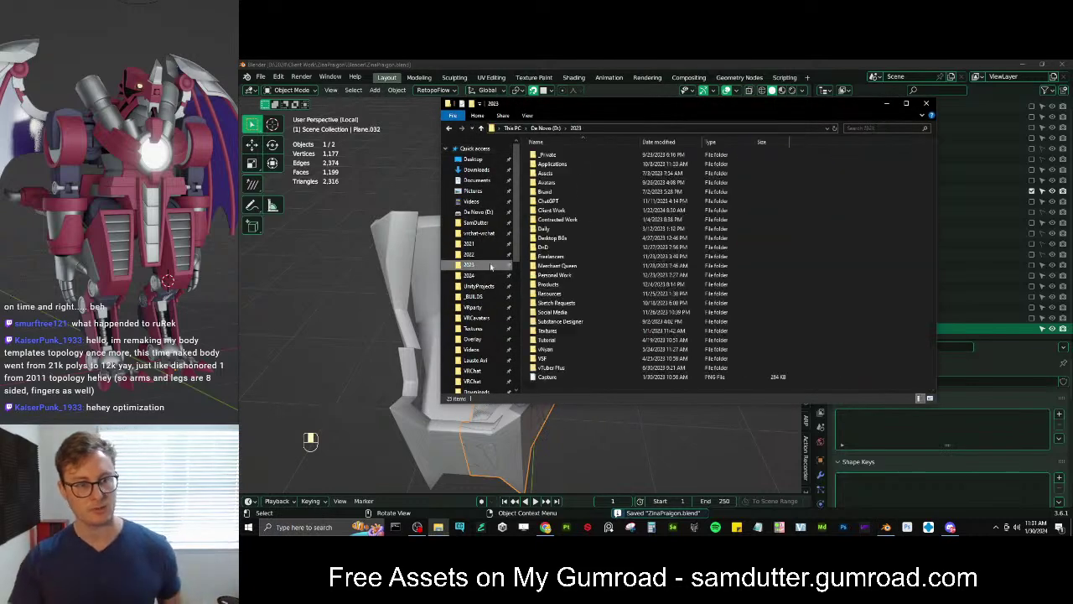
double_click(560, 210)
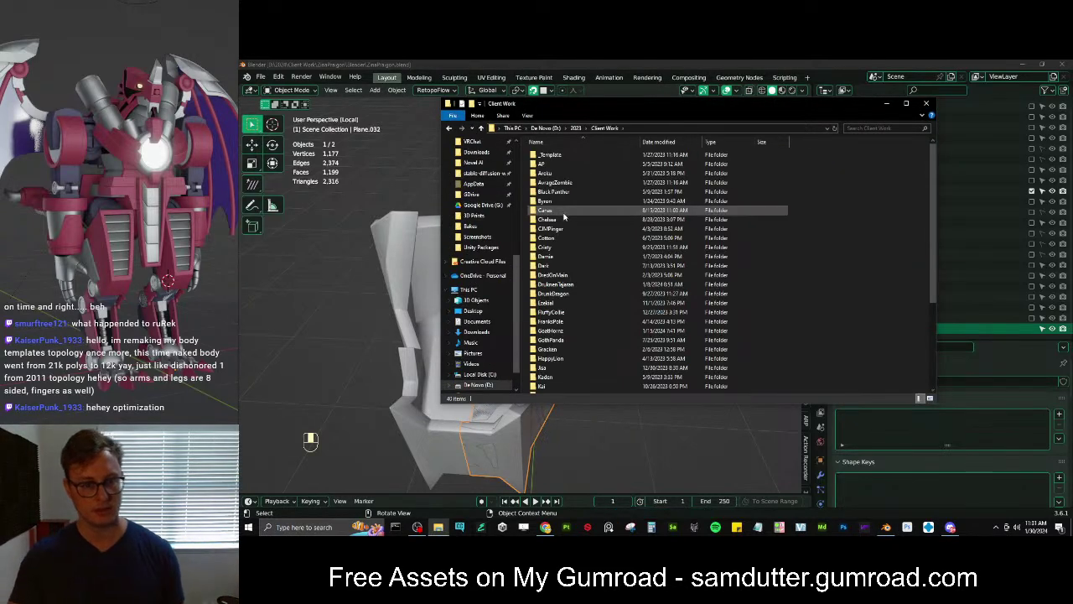
scroll(560, 236, "down", 1)
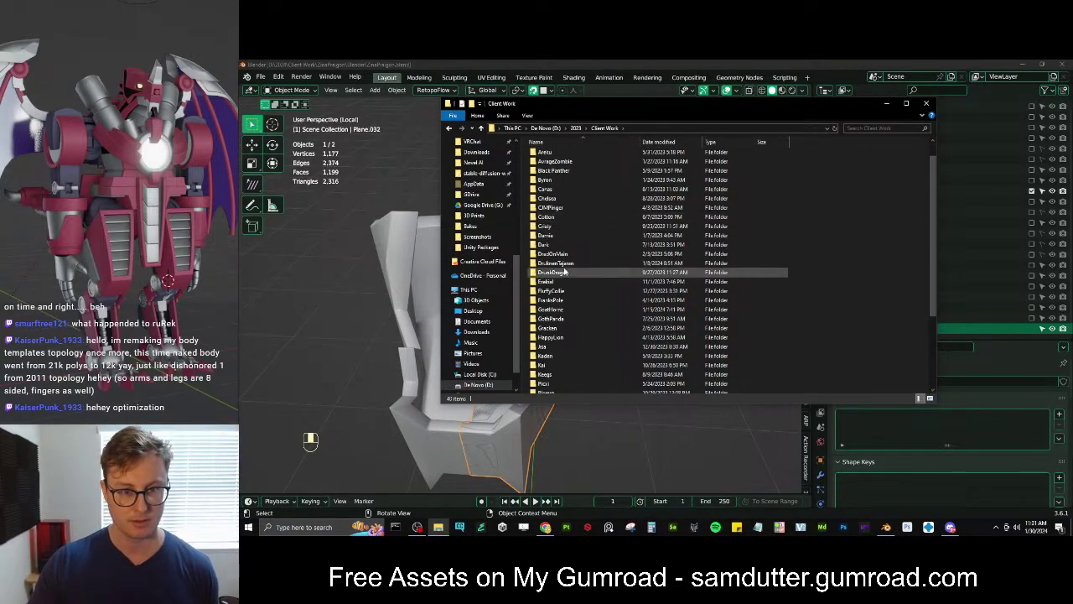
double_click(555, 263)
left_click(546, 155)
double_click(547, 155)
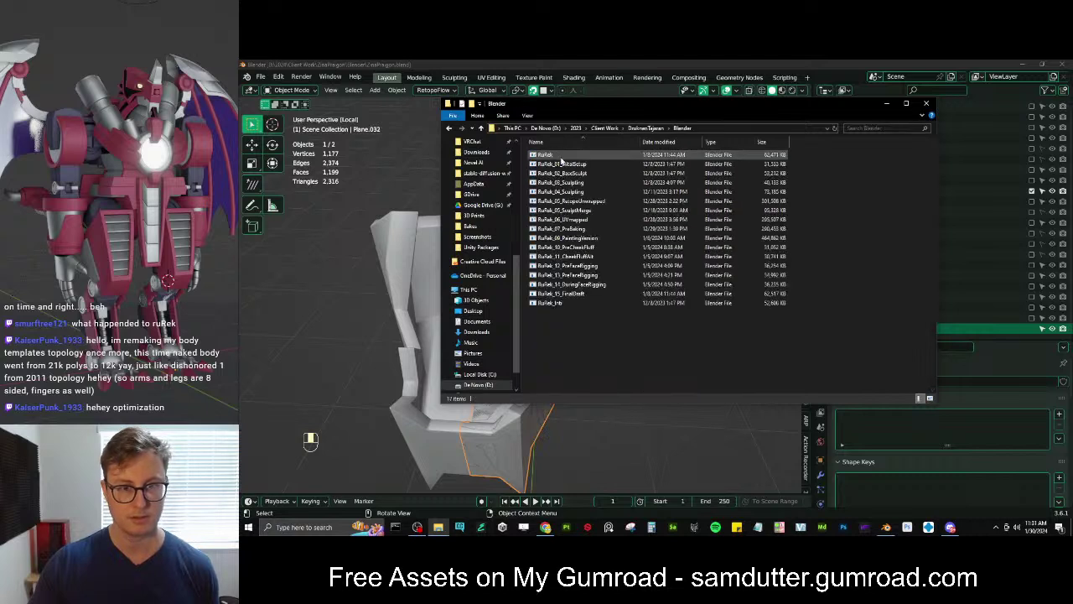
Open the RuRek blend file, choosing Blender as the application
double_click(560, 157)
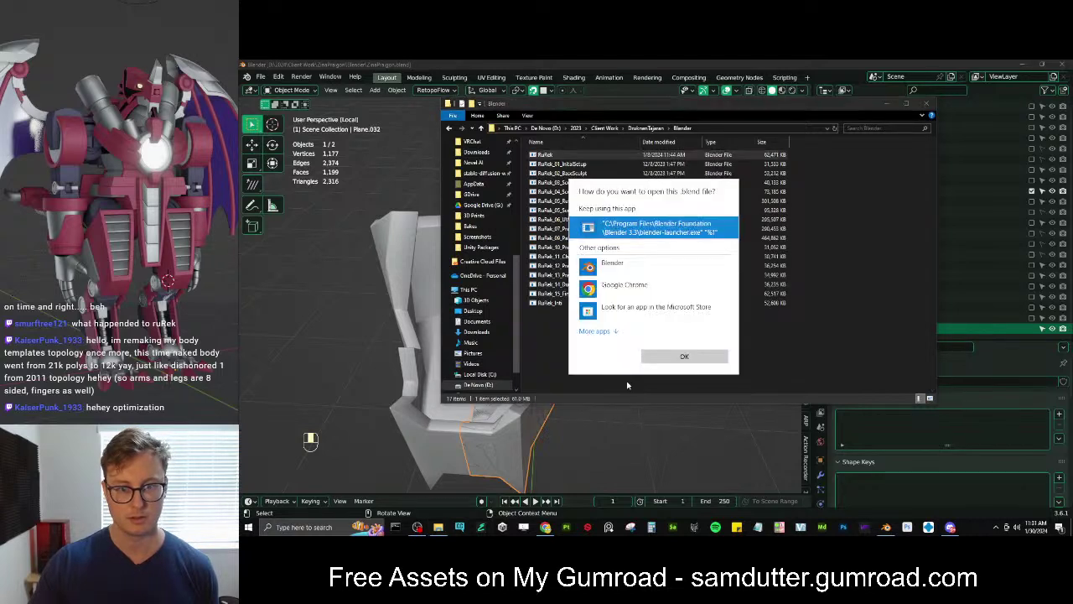
left_click(612, 267)
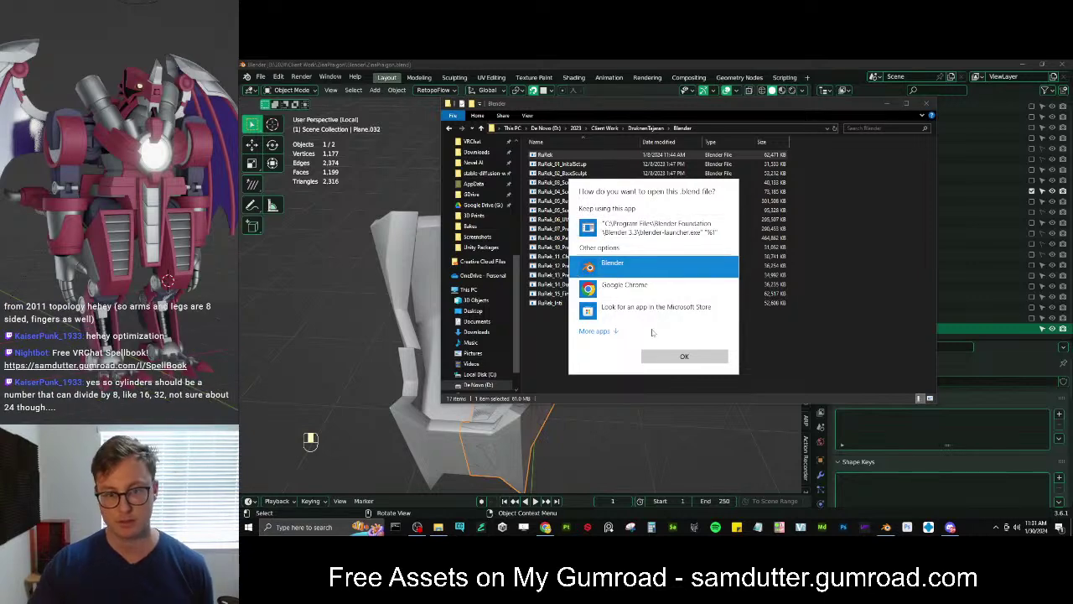
left_click(656, 355)
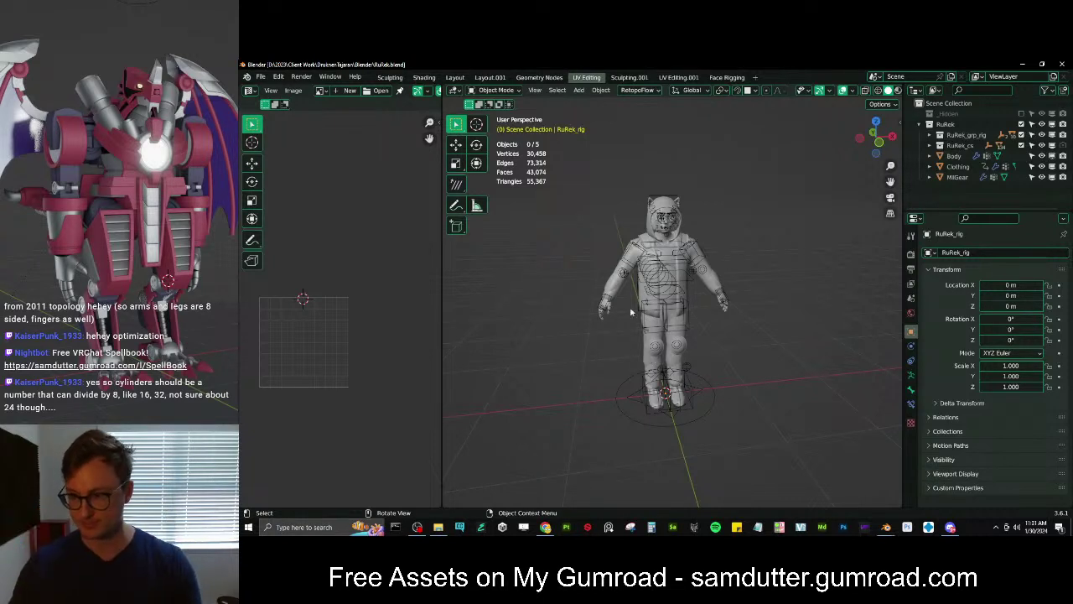
Select the character's Clothing object and switch the viewport to Material Preview shading
scroll(732, 234, "up", 2)
middle_click_drag(753, 227, 730, 220)
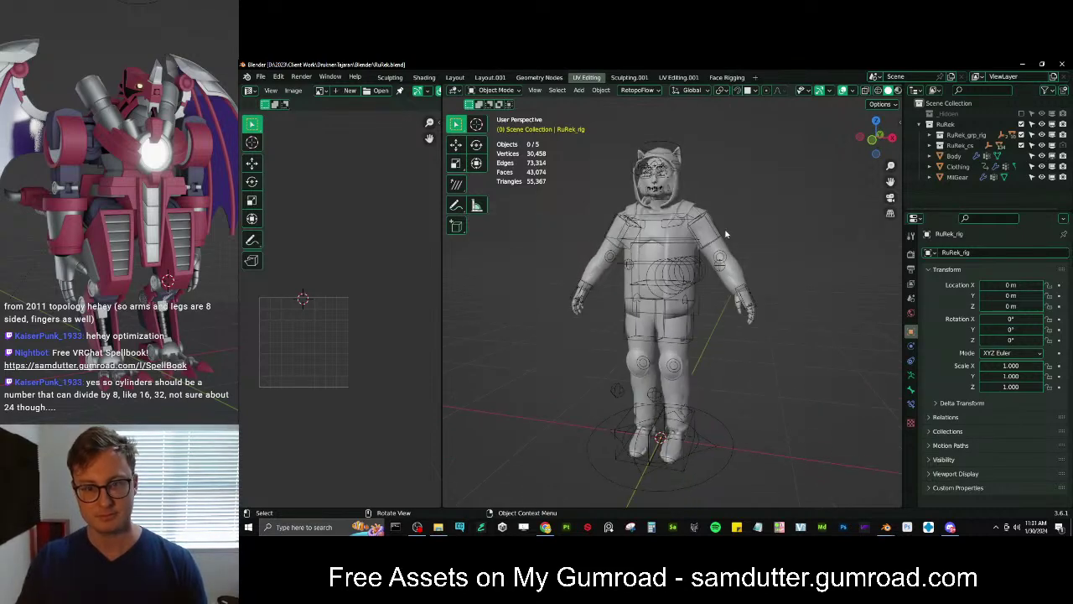
left_click(726, 235)
scroll(718, 267, "up", 3)
mouse_move(718, 268)
middle_mouse_down()
mouse_move(599, 270)
mouse_move(730, 273)
middle_mouse_up()
left_click(761, 248)
scroll(759, 244, "down", 3)
key("z")
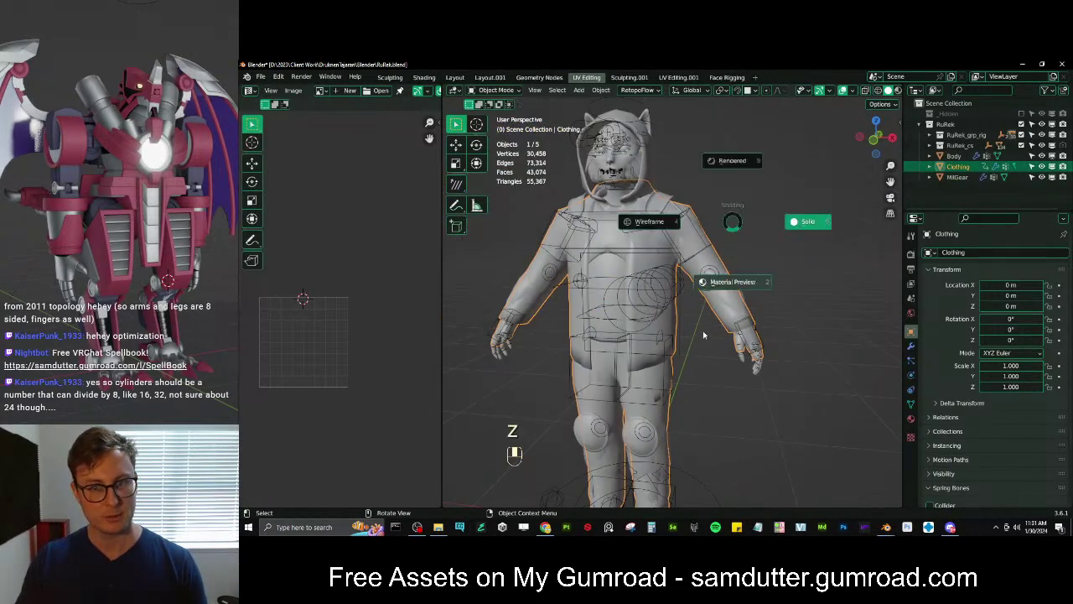
left_click(723, 303)
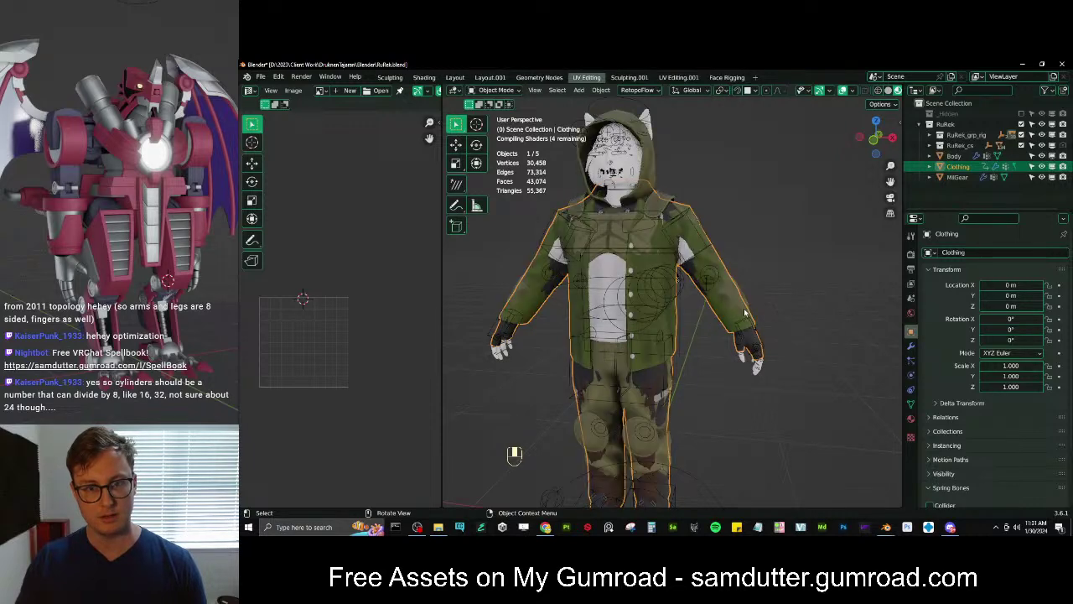
Maximize the 3D viewport, hide the toolbar and overlays, and show the sidebar
middle_click_drag(696, 297, 714, 262)
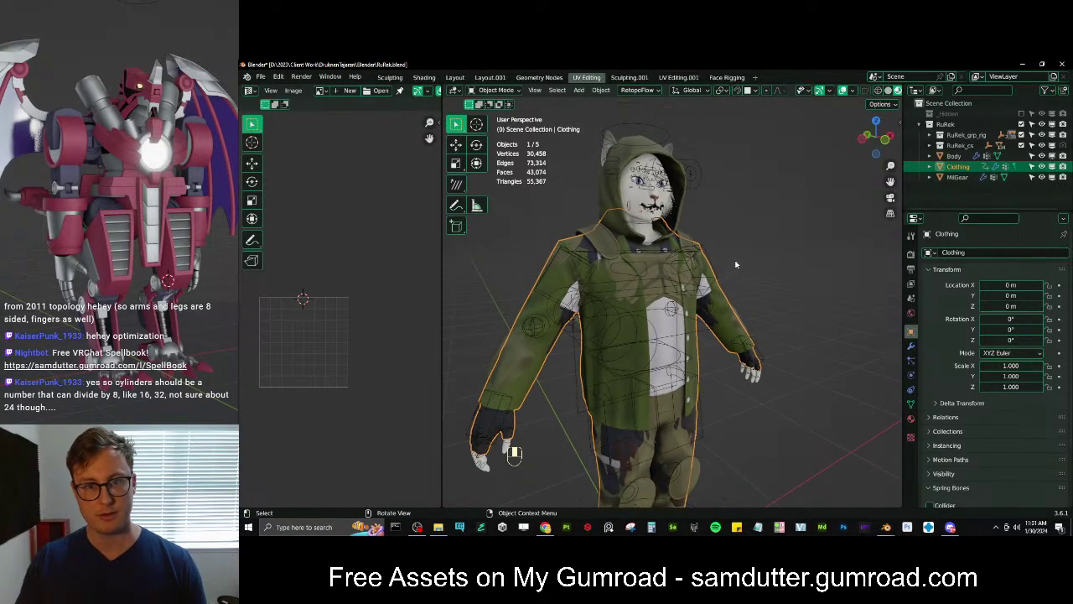
key("ctrl+space")
scroll(671, 262, "down", 4)
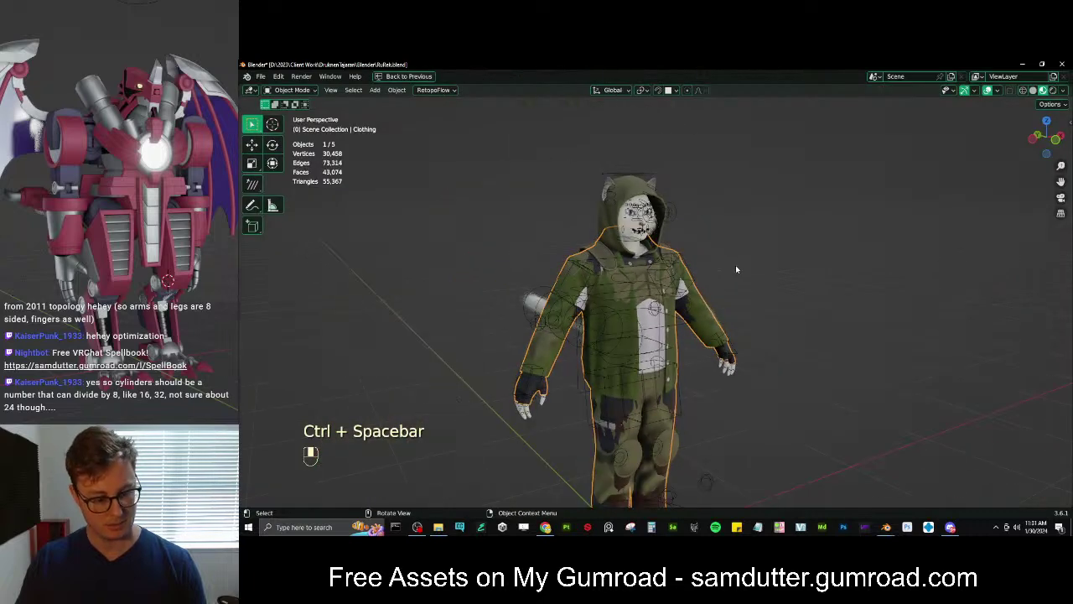
key("t")
key("n")
left_click(990, 91)
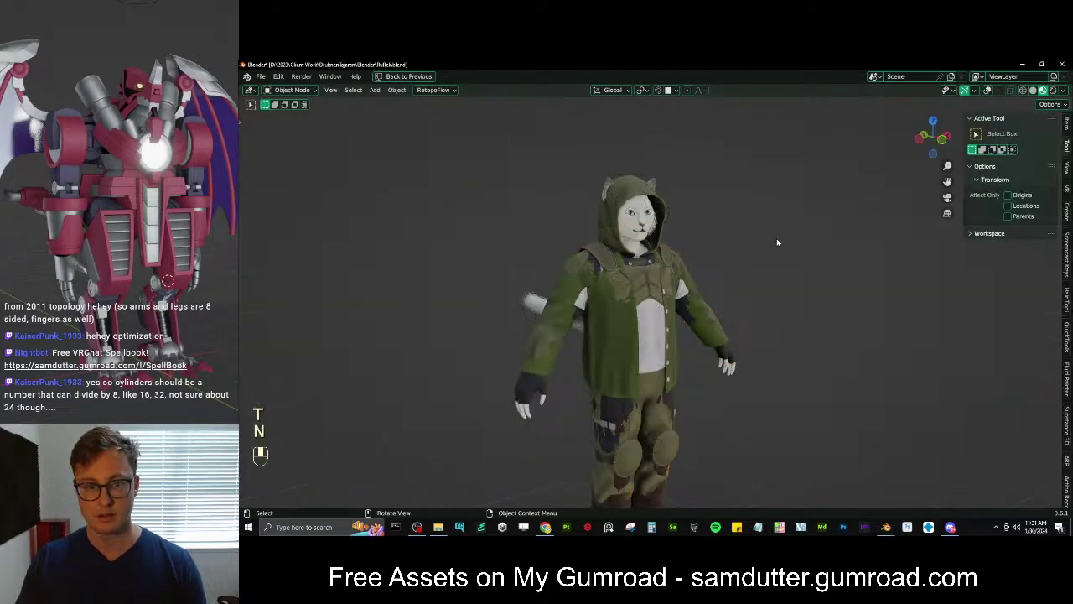
Examine the hooded cat character's face, fur and outfit up close and at full height
middle_click_drag(776, 239, 707, 312)
scroll(678, 297, "up", 5)
middle_click_drag(649, 346, 687, 344, "shift")
scroll(728, 314, "down", 3)
scroll(693, 348, "up", 3)
scroll(693, 348, "up", 2)
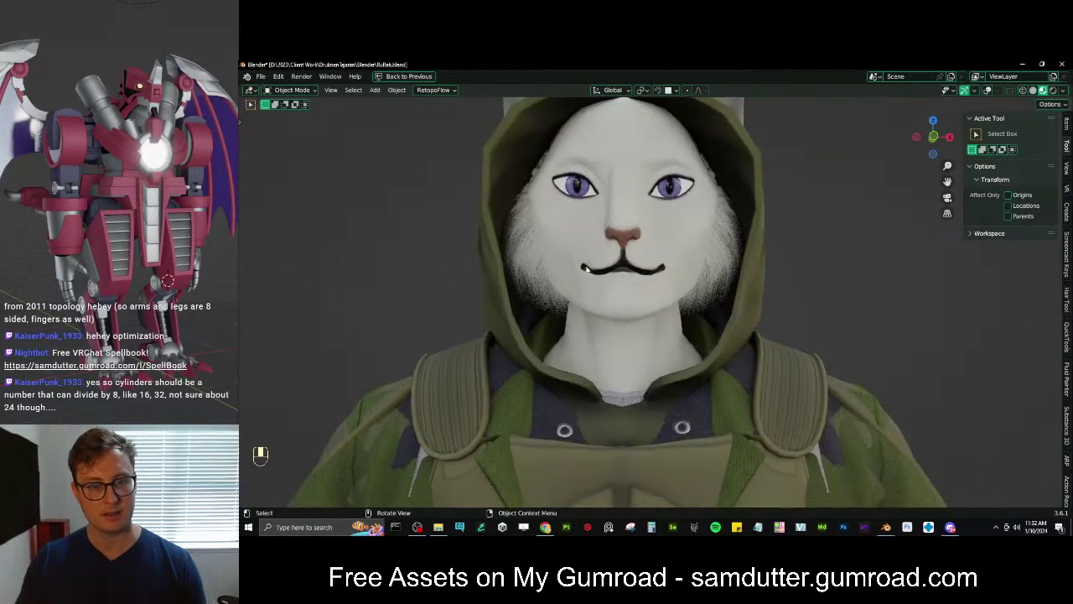
scroll(680, 288, "down", 5)
middle_click_drag(680, 289, 742, 306)
scroll(729, 293, "down", 2)
Restore the split layout and enable the Clothing object's Mask modifier in the viewport
key("ctrl+space")
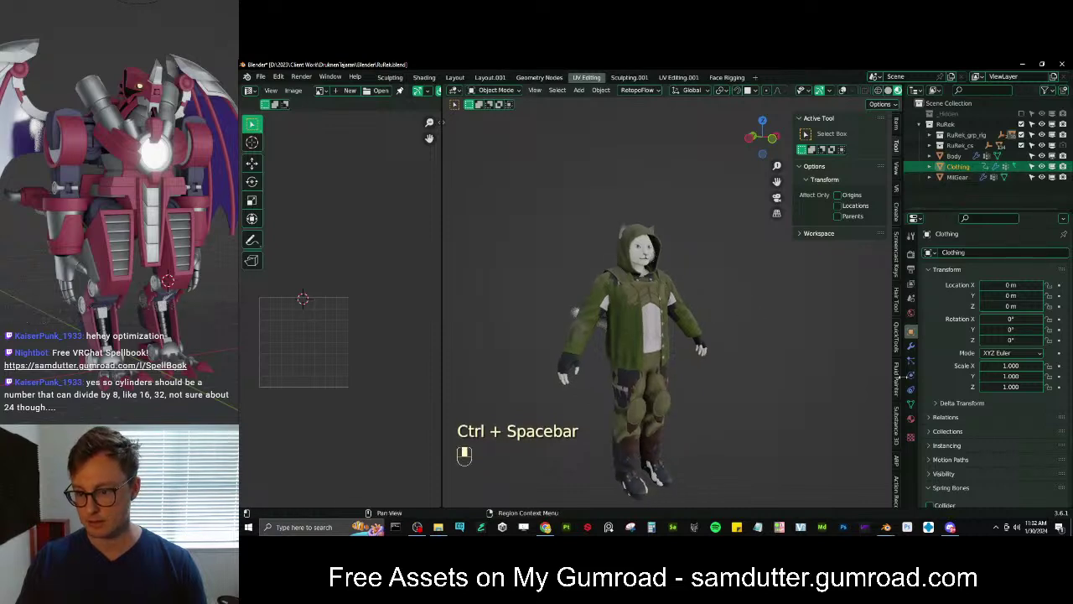
left_click(911, 344)
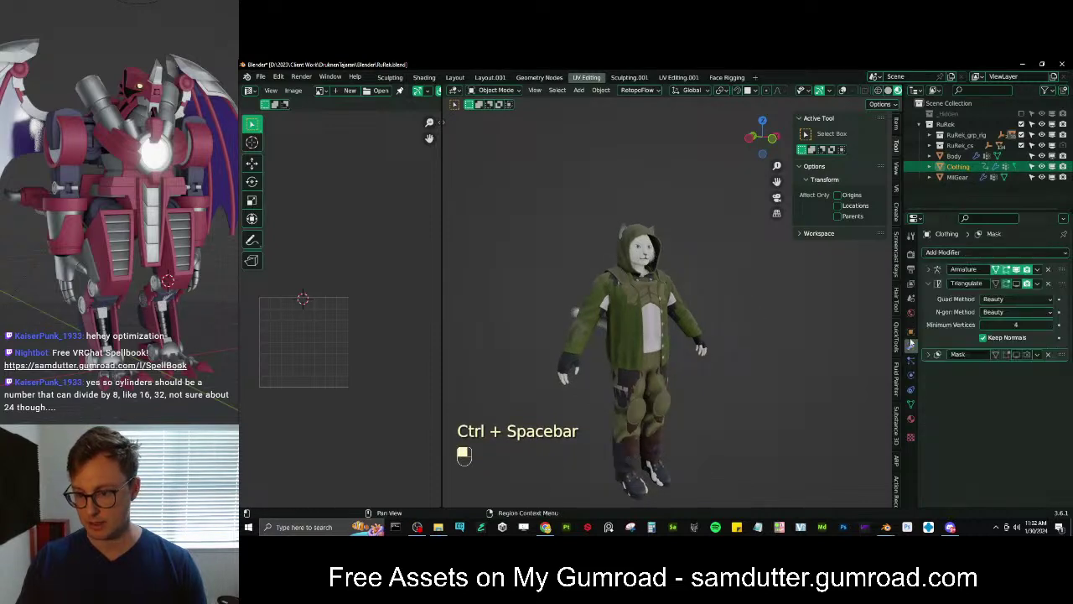
left_click(1016, 354)
scroll(848, 348, "up", 2)
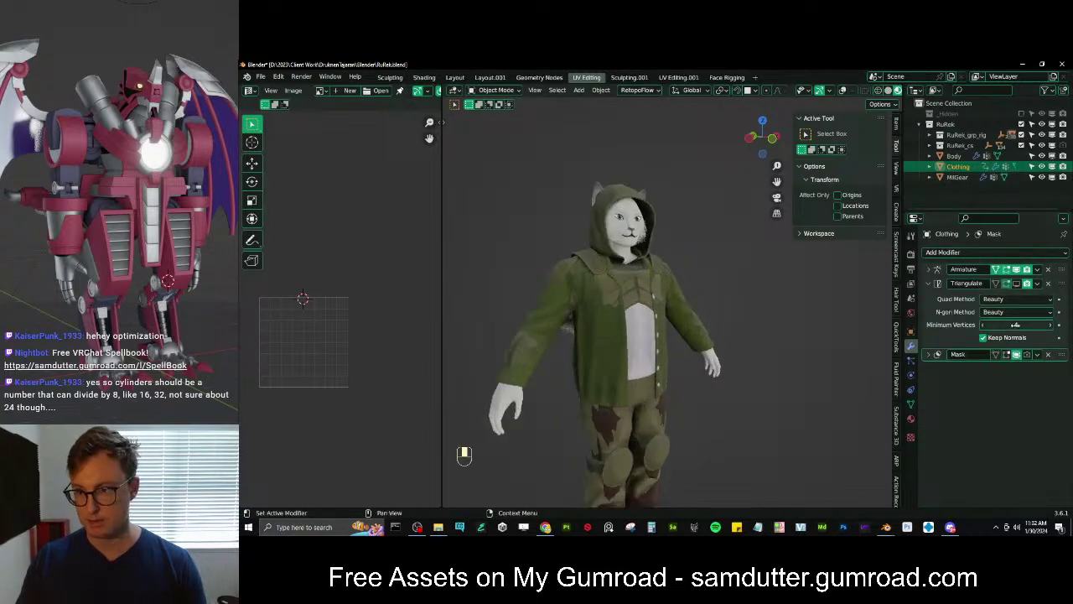
Hide the MilGear object and enable the Body object's Mask modifier in the viewport
left_click(1042, 177)
middle_click_drag(712, 330, 676, 338)
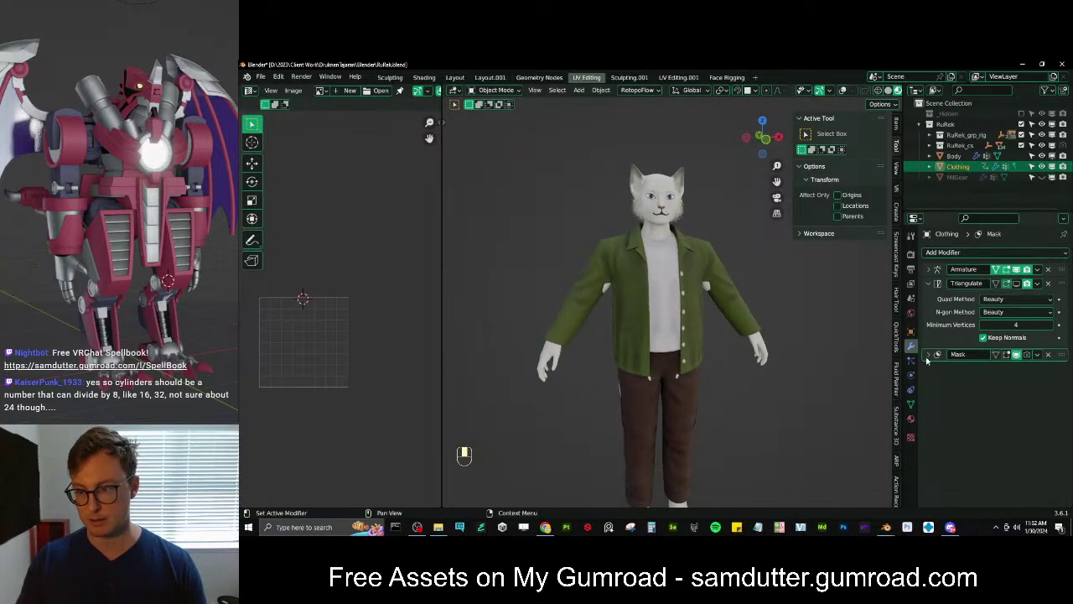
left_click(953, 156)
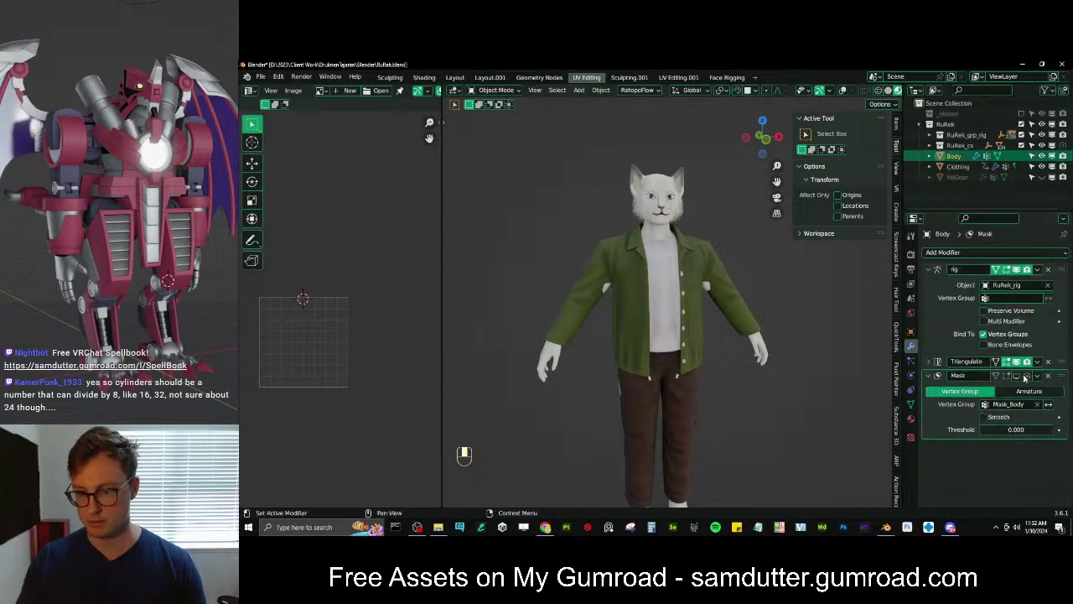
mouse_move(810, 354)
middle_mouse_down()
mouse_move(738, 368)
mouse_move(722, 324)
mouse_move(755, 391)
mouse_move(722, 371)
middle_mouse_up()
Preview the character in Rendered shading and return to Material Preview
key("z")
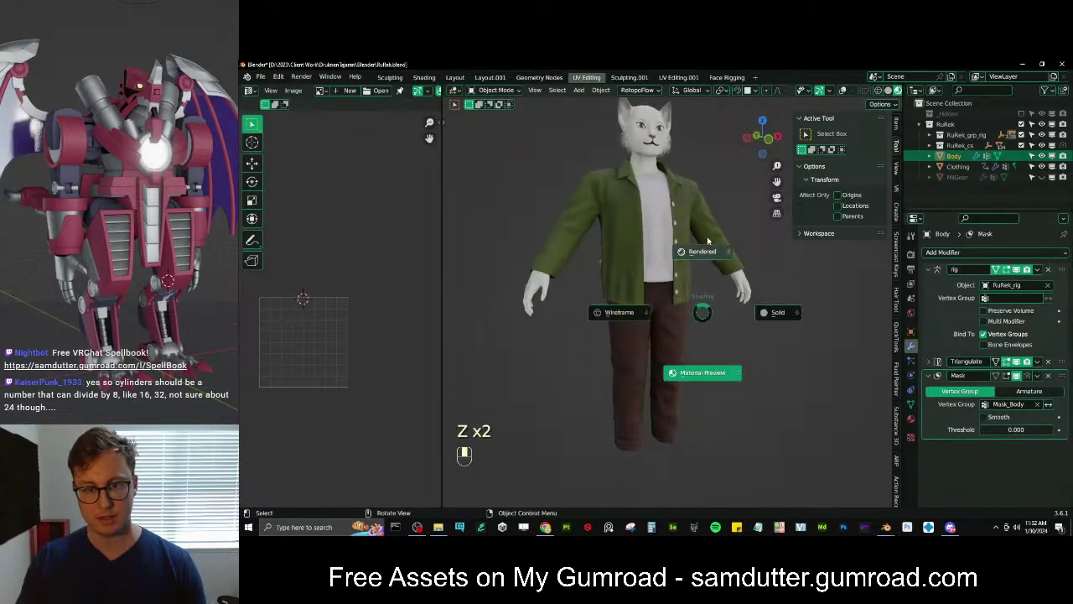
left_click(718, 243)
key("z")
left_click(719, 390)
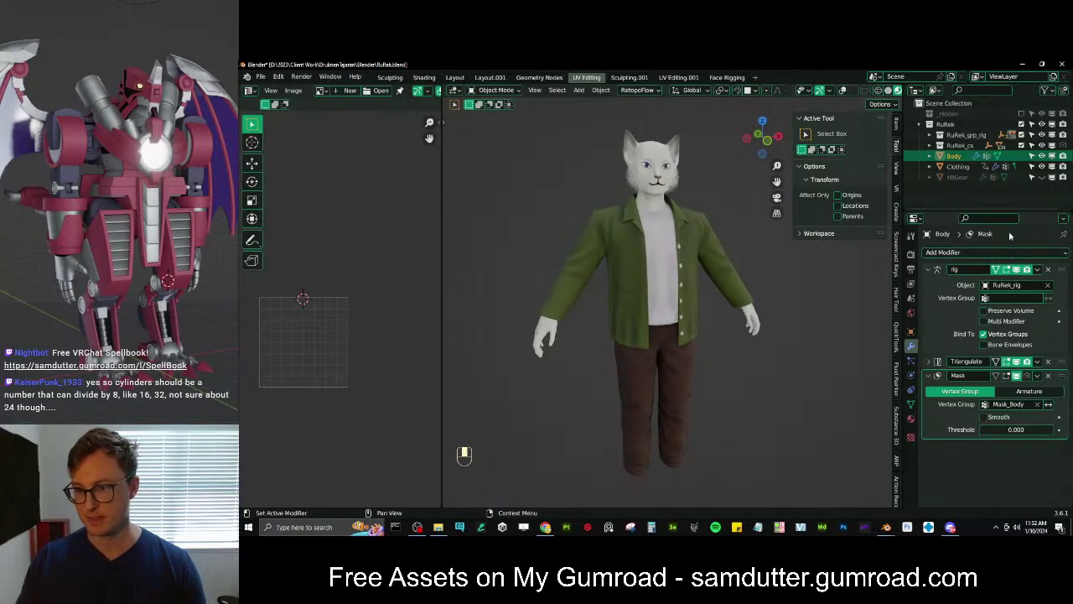
Show MilGear in place of Clothing and examine the military outfit and its laced boots up close
left_click(1042, 166)
left_click(1042, 177)
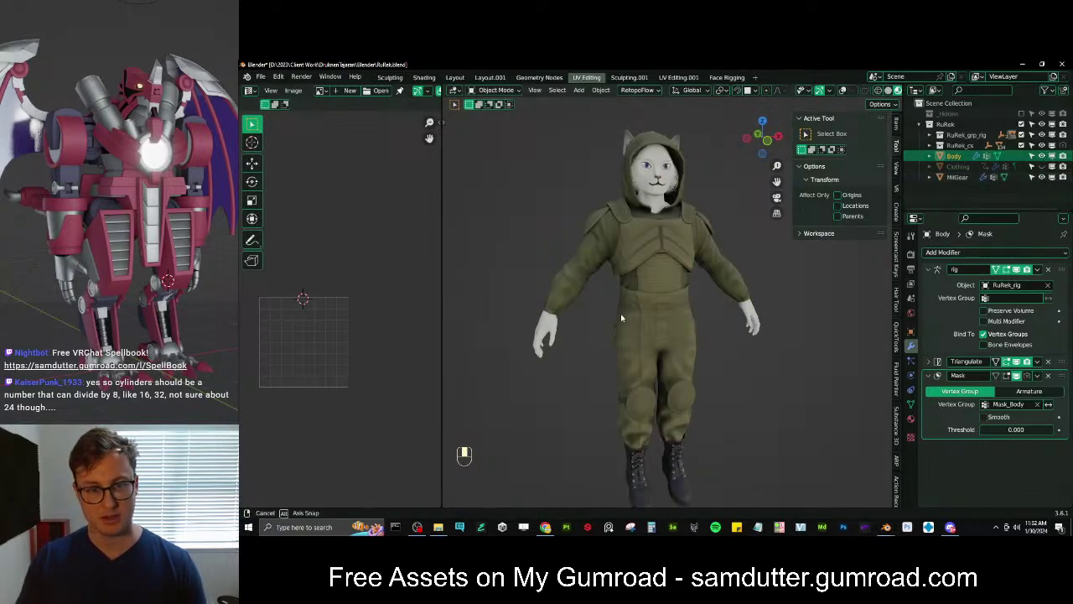
middle_click_drag(620, 317, 706, 323)
middle_click_drag(664, 377, 703, 386)
scroll(658, 451, "up", 5)
middle_click_drag(658, 451, 700, 293, "shift")
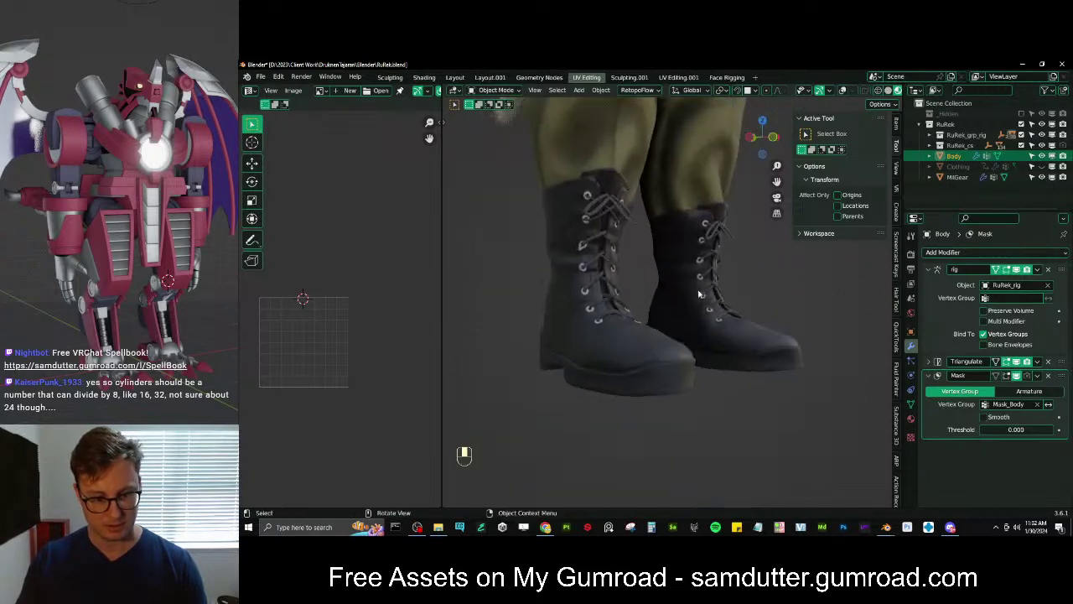
scroll(663, 361, "up", 6)
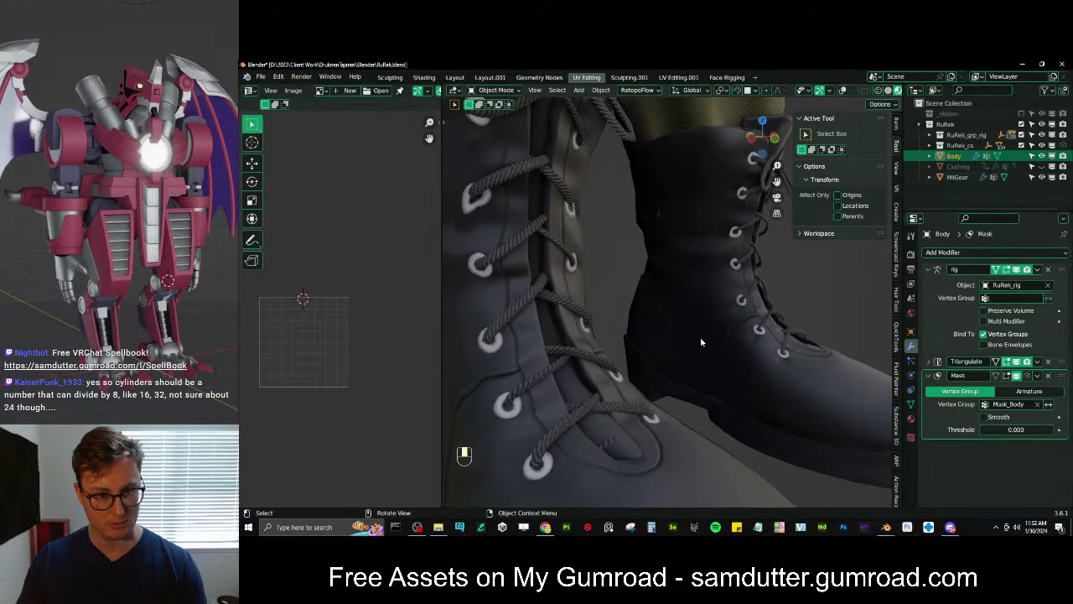
scroll(700, 336, "down", 5)
middle_click_drag(700, 336, 689, 329, "shift")
Show Clothing in place of MilGear and preview the Body's Mask_Body group with the mask inverted and restored
left_click(1042, 166)
left_click(1042, 177)
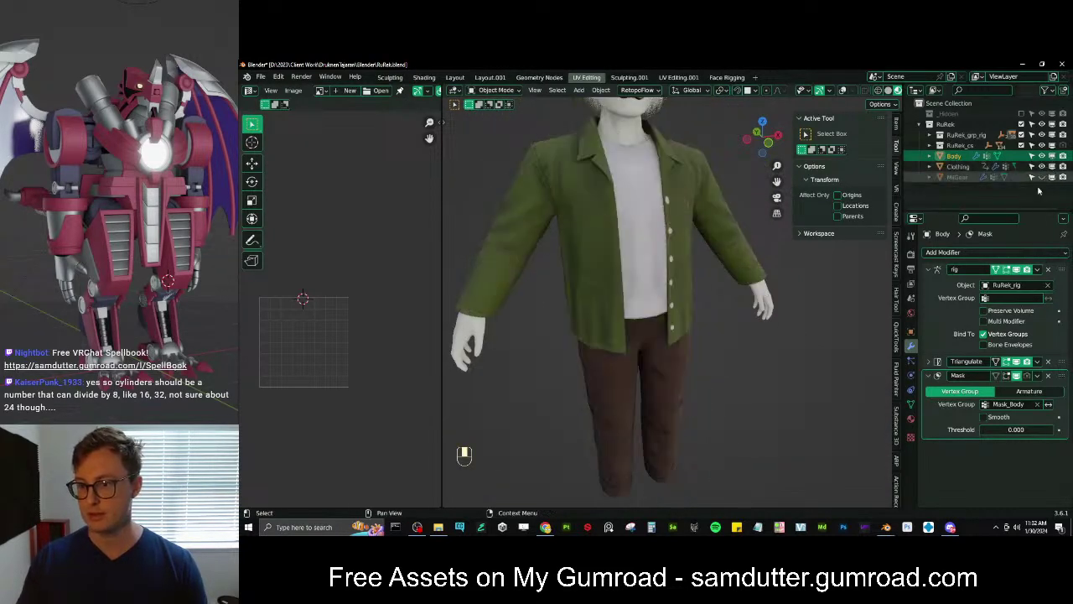
left_click(1047, 404)
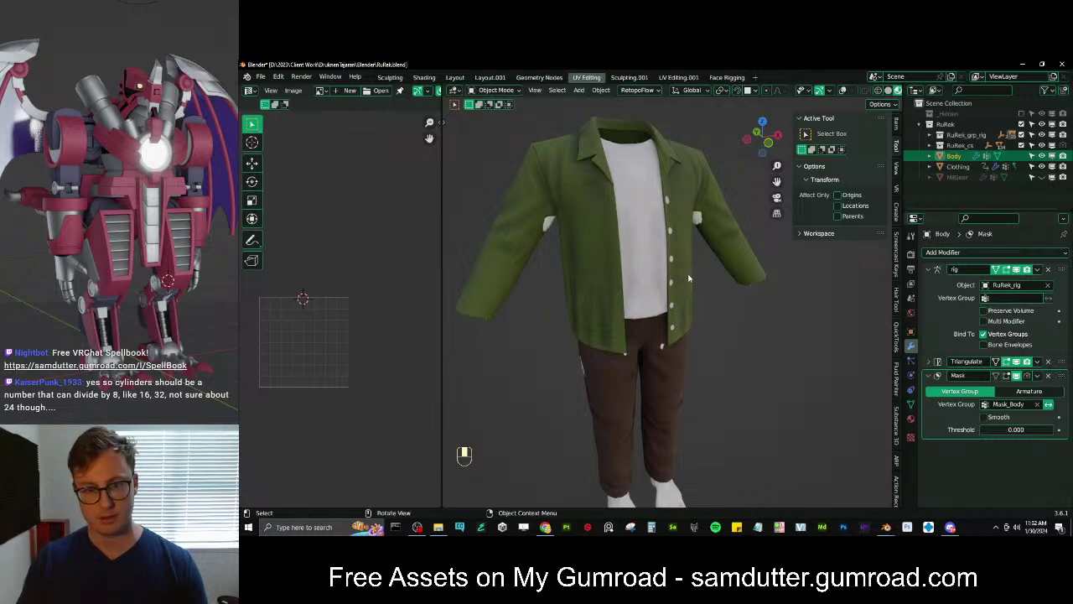
left_click(1047, 404)
Invert the vertex group of the Clothing object's Mask modifier and examine the resulting outfit on the whole character
left_click(958, 166)
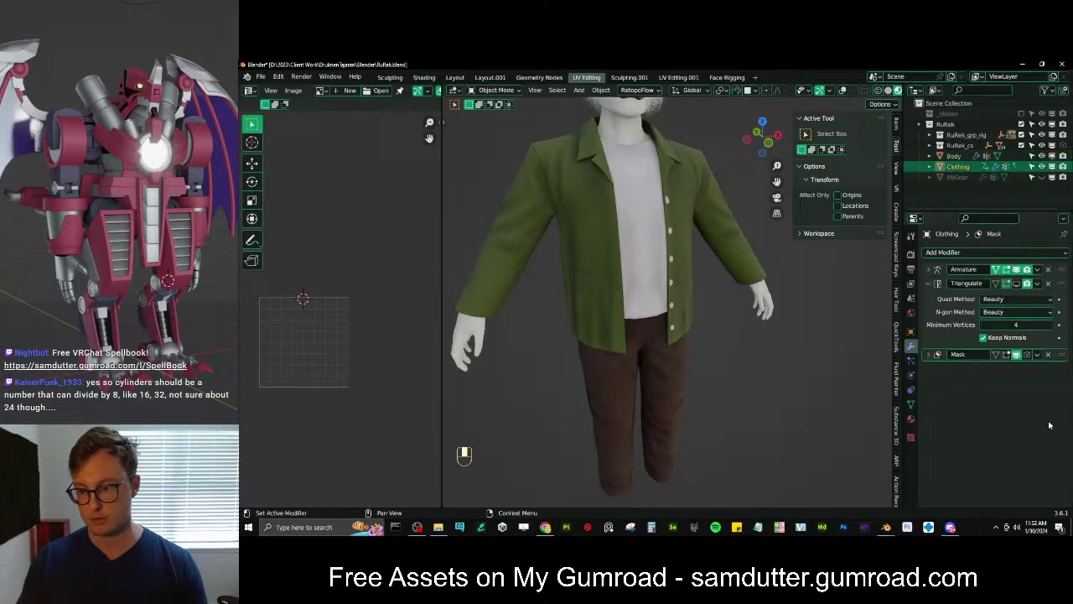
left_click(930, 354)
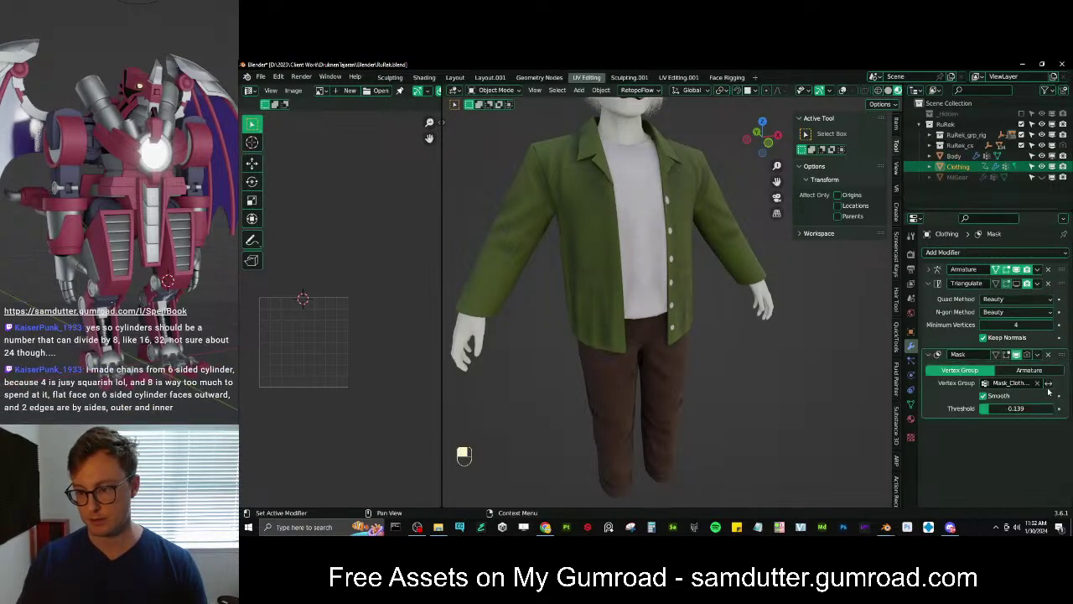
left_click(1048, 383)
scroll(670, 346, "down", 3)
middle_click_drag(671, 344, 721, 321)
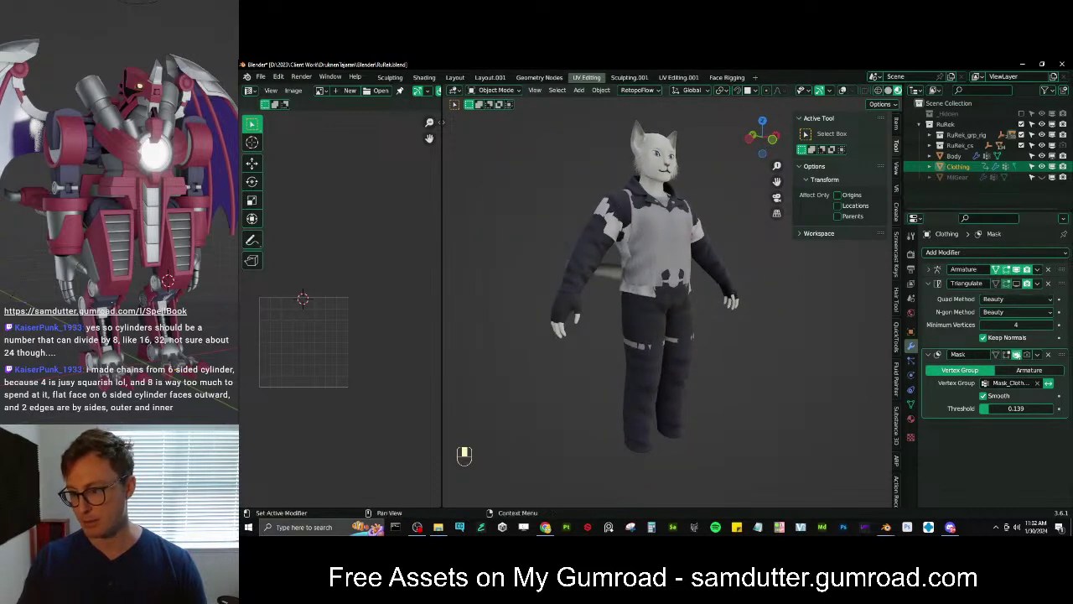
Disable the Clothing object's Mask modifier in the viewport, then save and close the RuRek file
left_click(1017, 356)
middle_click_drag(657, 278, 637, 281)
key("ctrl+s")
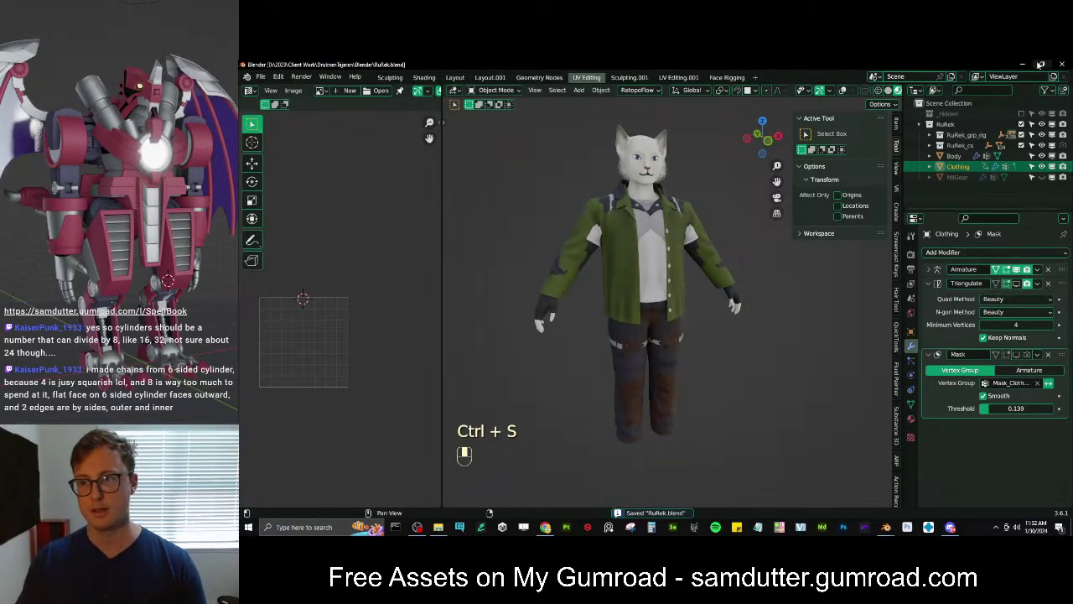
left_click(1061, 65)
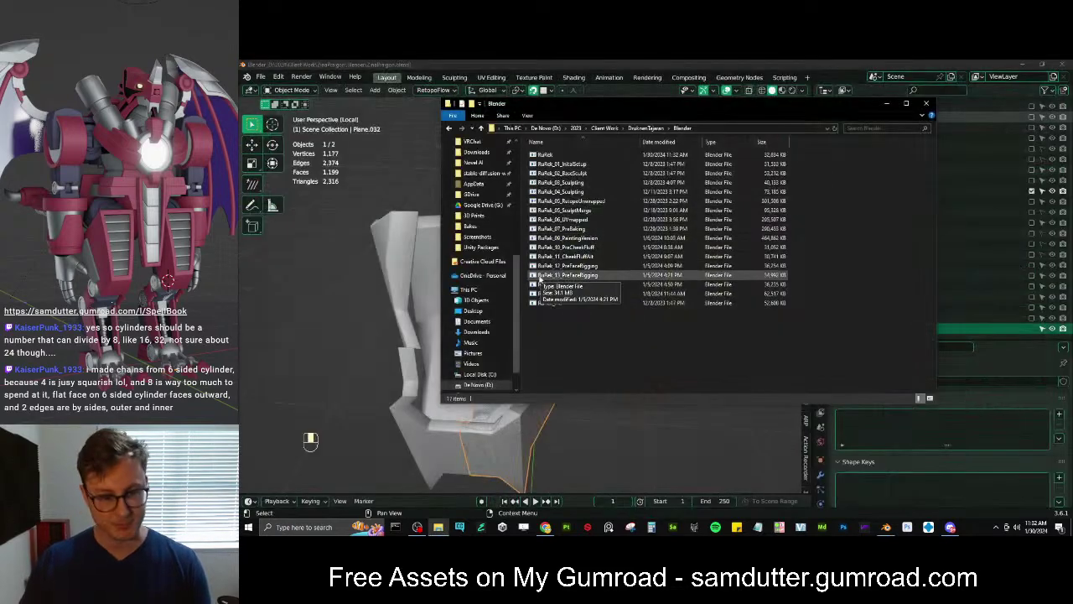
Return to the ZinaPraigon file and, in Edit Mode, reposition the vertices along the curved ridge of the jaw retopology mesh one by one
left_click(532, 291)
middle_click_drag(532, 291, 500, 336)
key("Tab")
scroll(558, 328, "up", 4)
key("g")
left_click(479, 302)
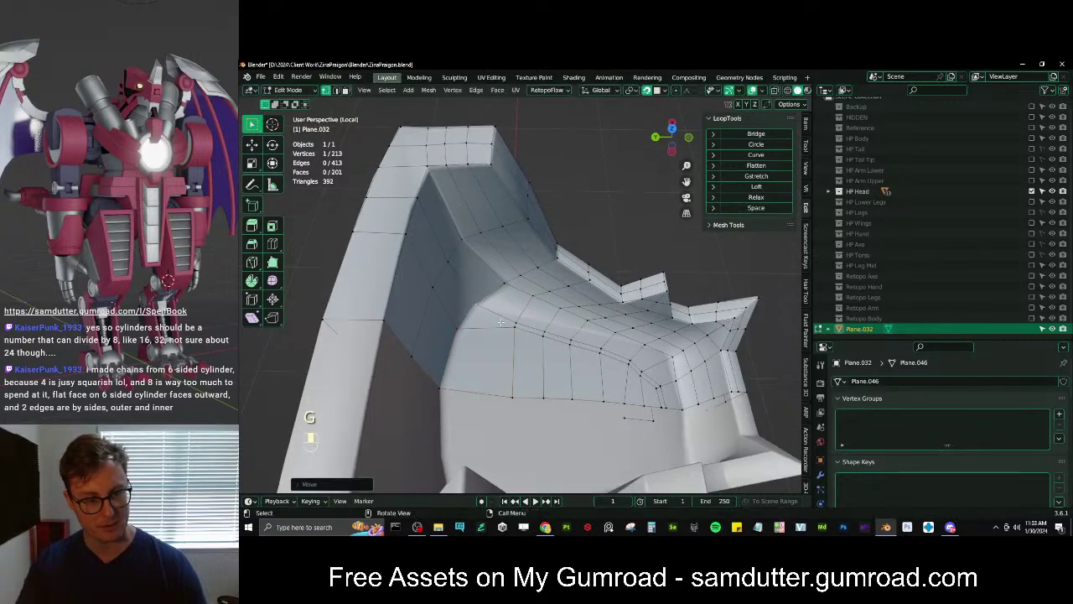
key("g")
left_click(524, 317)
key("g")
left_click(553, 325)
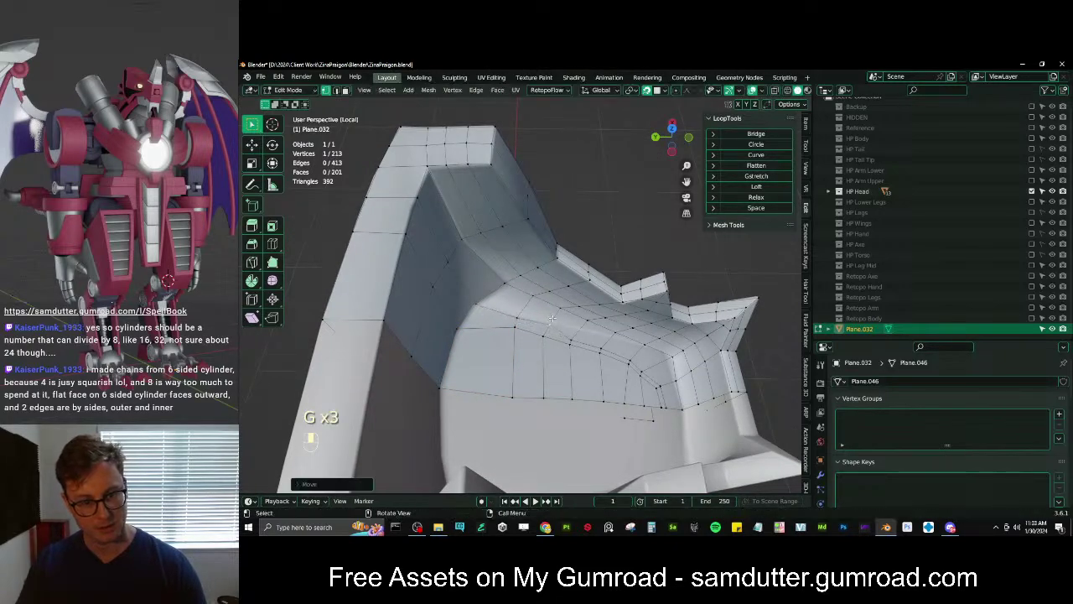
key("g")
left_click(589, 335)
key("g")
left_click(606, 334)
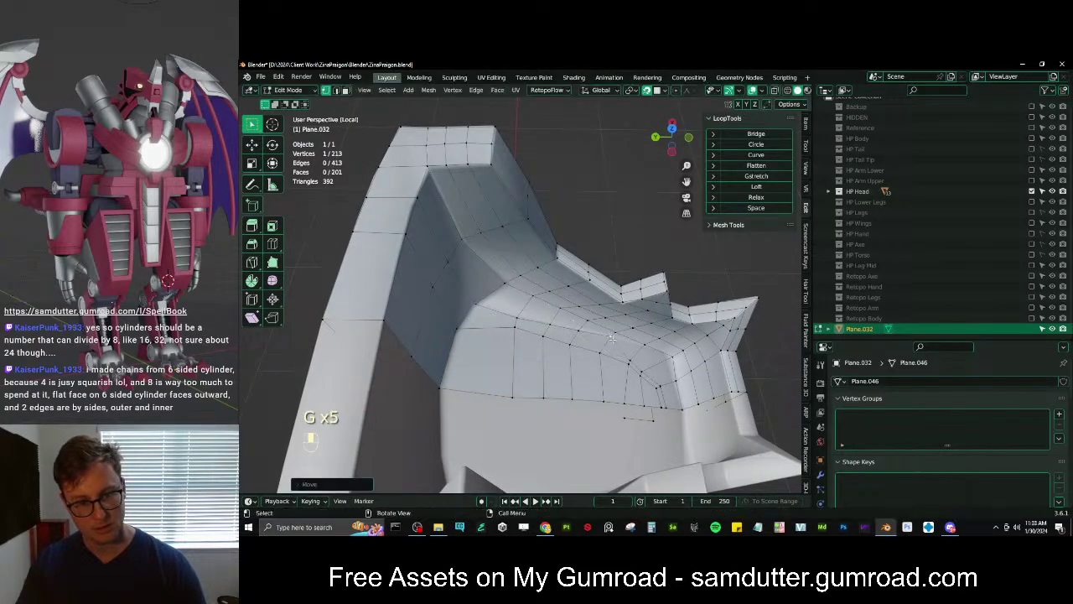
key("g")
left_click(640, 353)
Select a short path of vertices on the jaw mesh, then move and rotate it to improve the edge flow
middle_click_drag(641, 353, 544, 299)
left_click(547, 305)
left_click(541, 368, "ctrl")
middle_click_drag(541, 364, 549, 323)
key("g")
left_click(563, 308)
key("r")
left_click(601, 262)
Move individual vertices in the strip beside the jaw mesh's open edge to even out the faces
key("g")
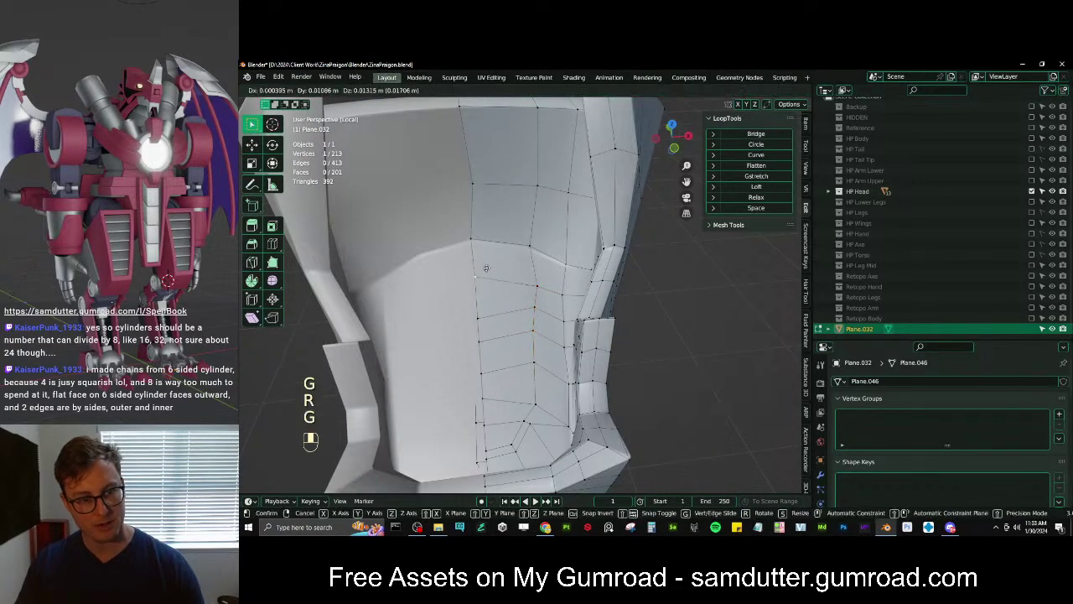
left_click(537, 289)
key("g")
left_click(537, 280)
key("g")
left_click(534, 300)
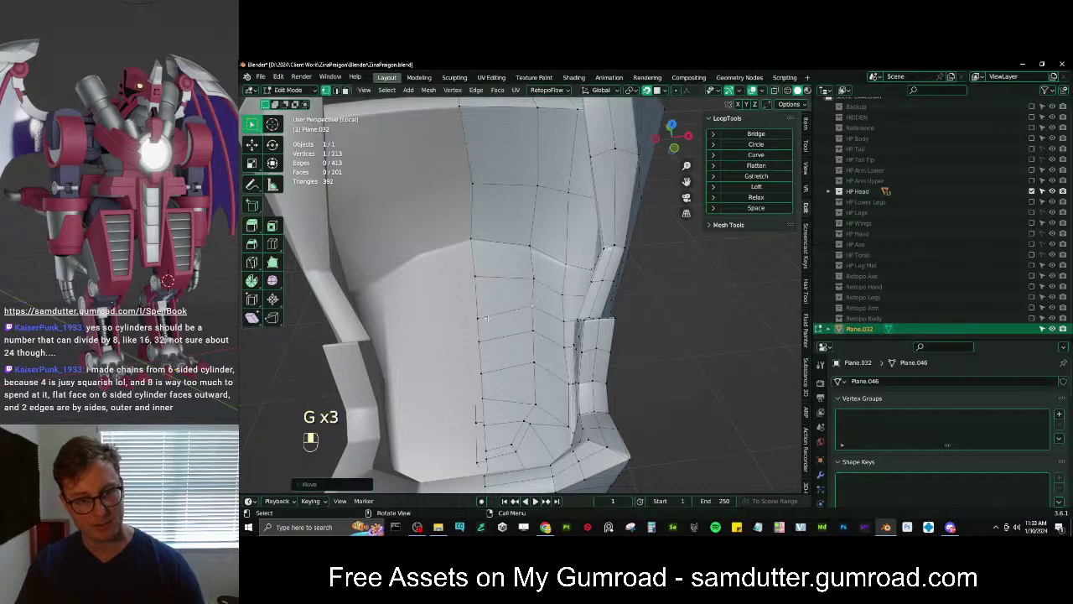
left_click(479, 318)
key("g")
left_click(479, 314)
Apply LoopTools Space and Relax to the vertex path along the jaw mesh's open edge, then leave Edit Mode and save the file
left_click(471, 241)
middle_click_drag(475, 251, 488, 293)
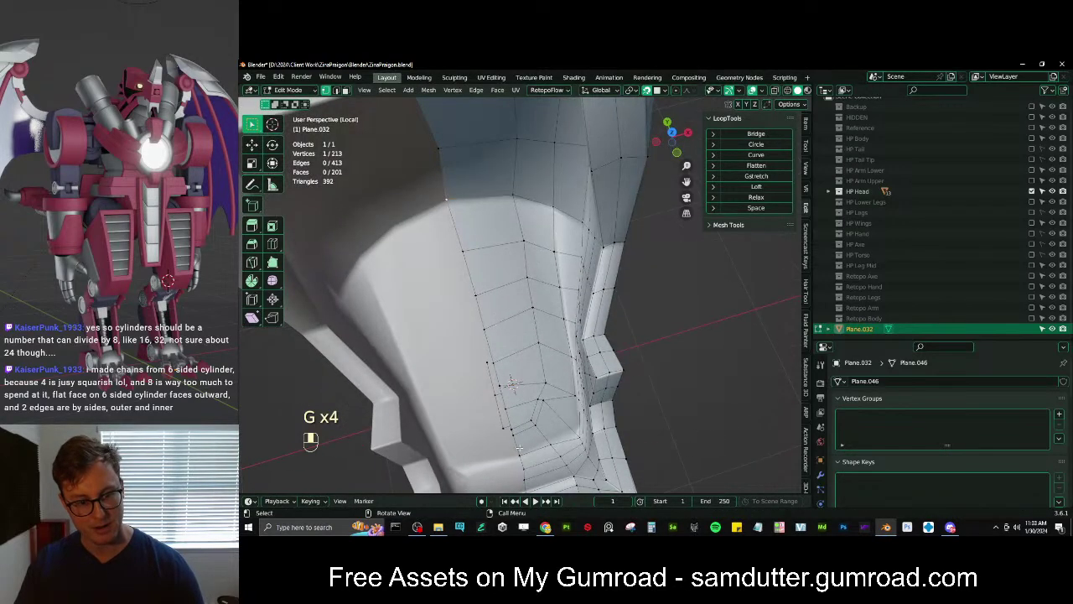
middle_click_drag(512, 383, 559, 361)
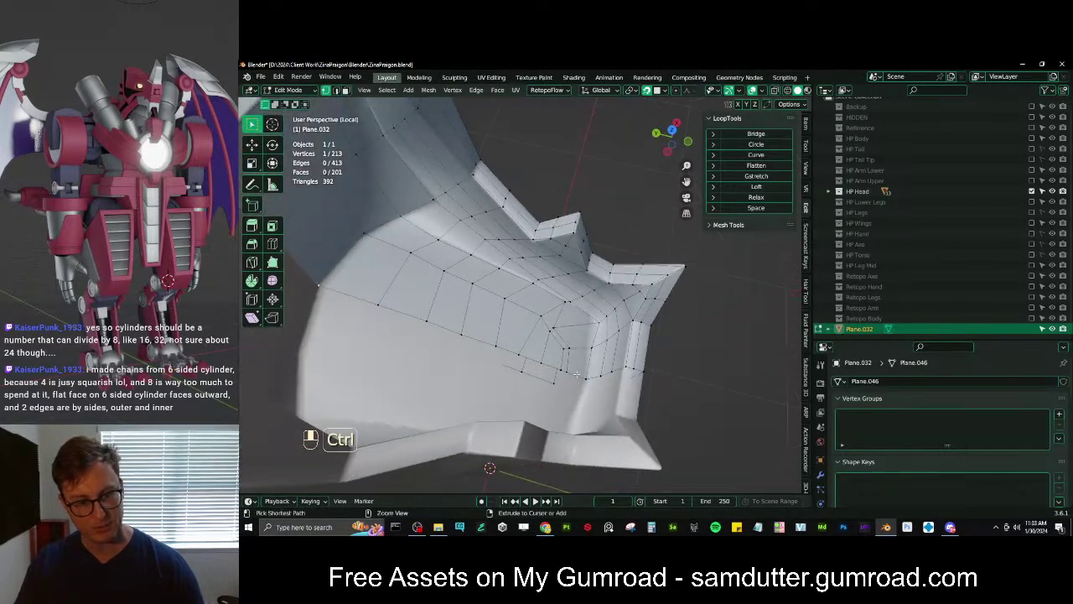
left_click(577, 374, "ctrl")
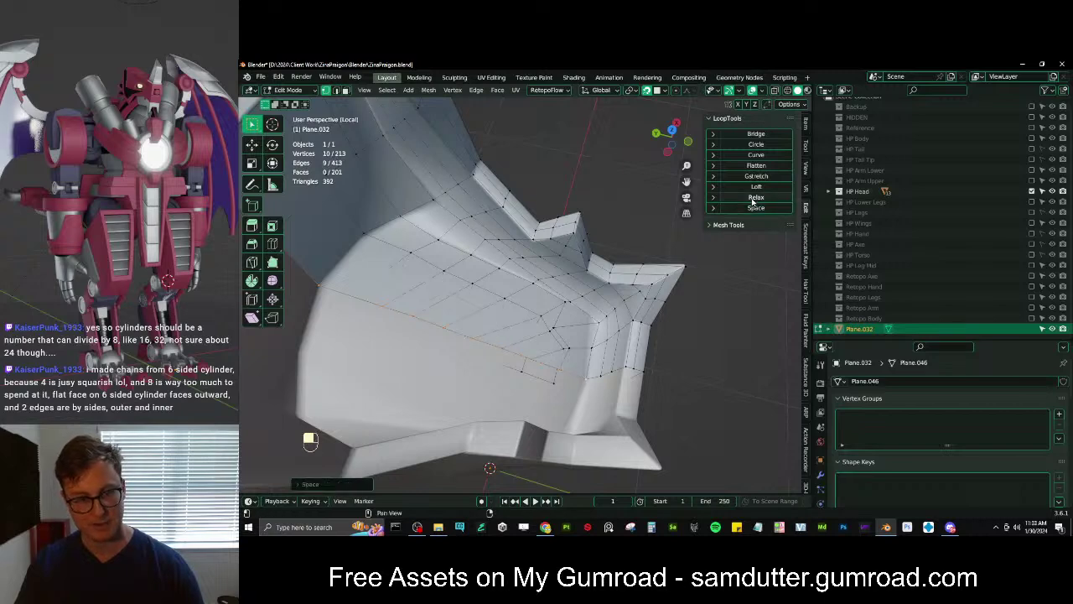
middle_click_drag(543, 347, 551, 287)
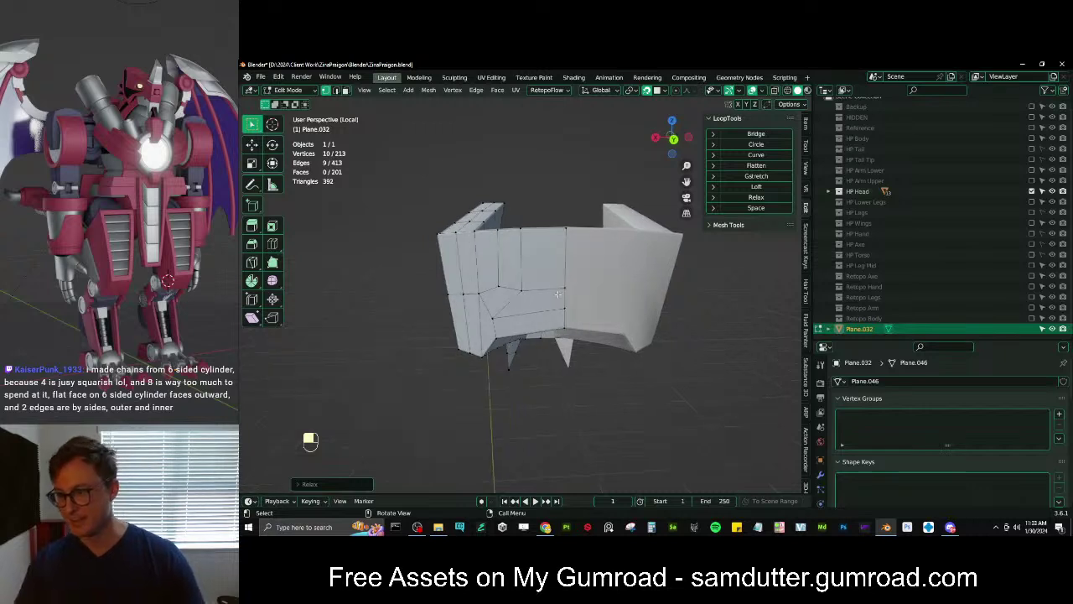
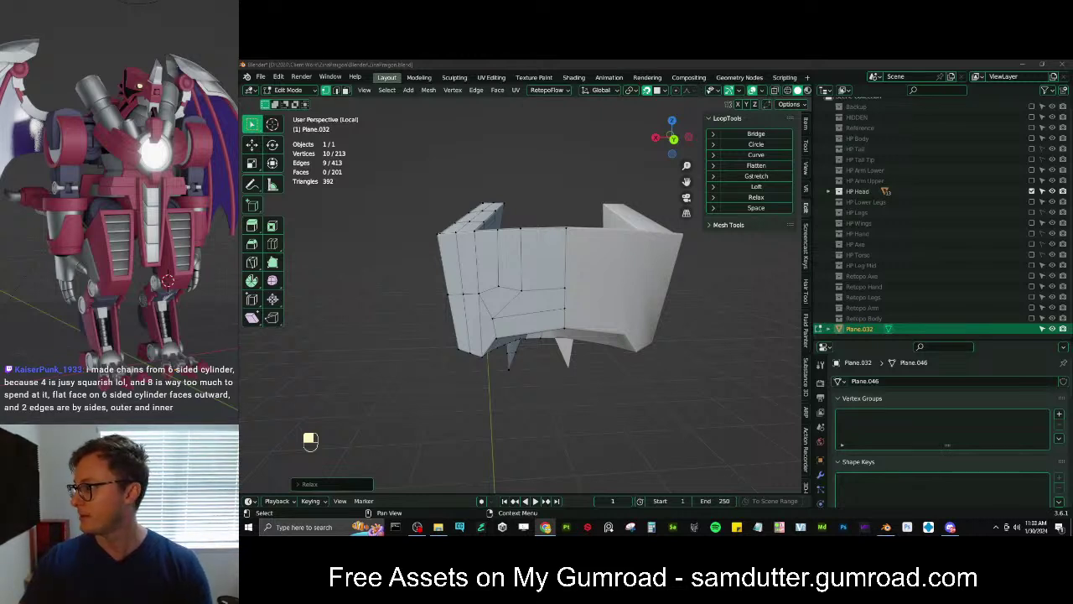
middle_click_drag(587, 252, 605, 255)
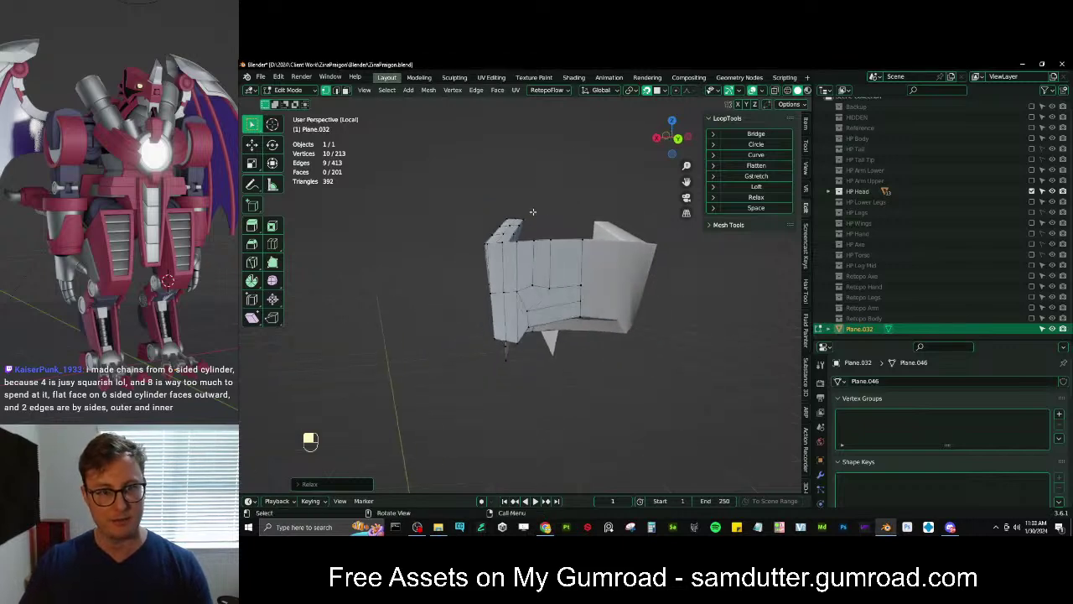
middle_click_drag(532, 211, 561, 286)
key("Tab")
key("ctrl+s")
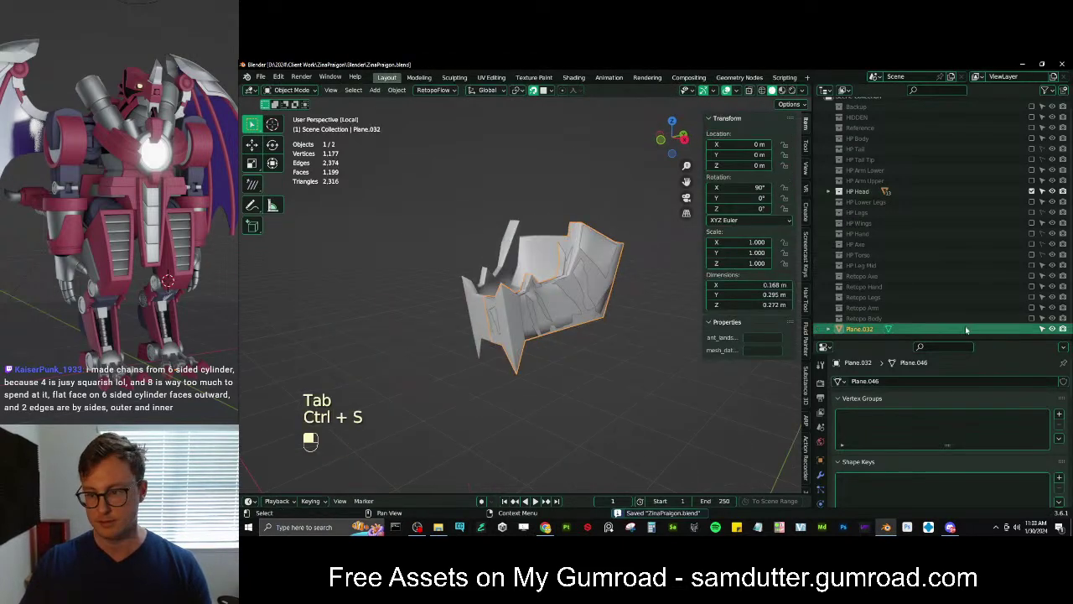
Rename the Plane.032 object to Retopo Jaw and move it into the Retopo Body collection
double_click(857, 330)
type("Ret")
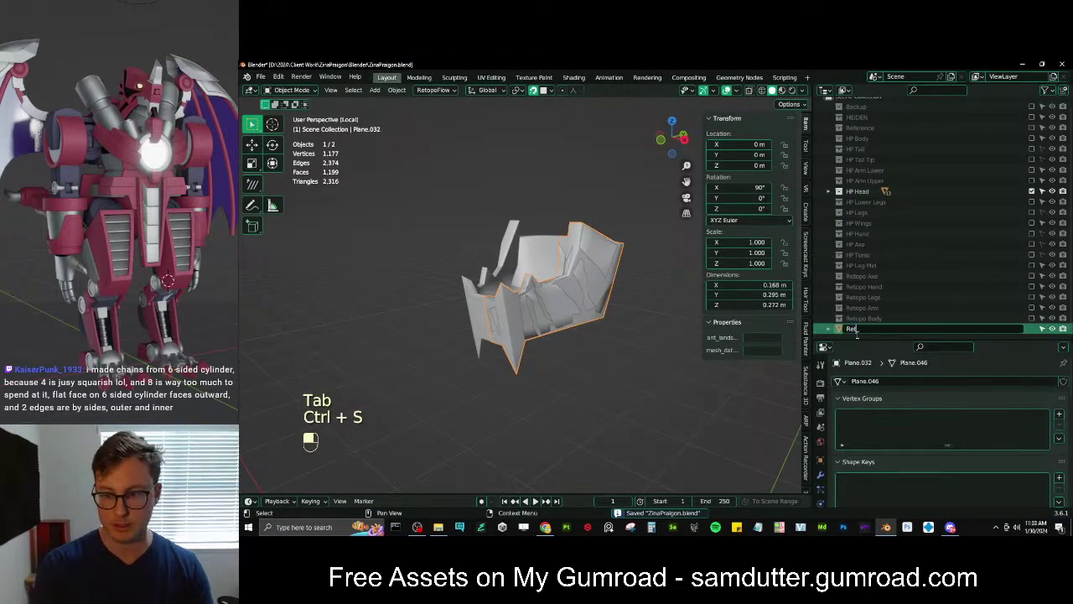
type("opo Jaw")
key("Return")
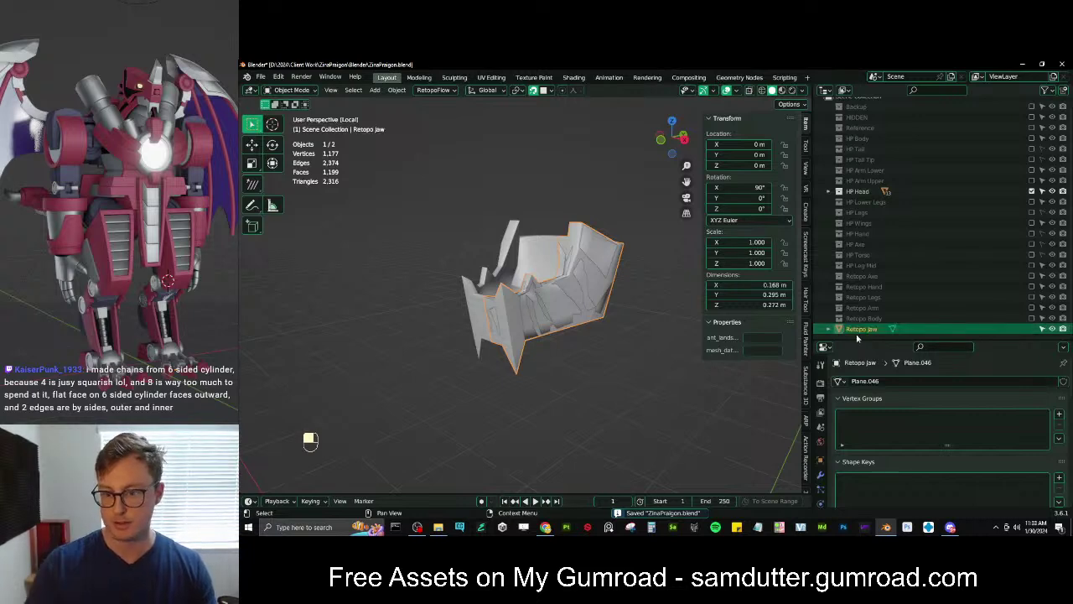
left_click_drag(862, 333, 865, 319)
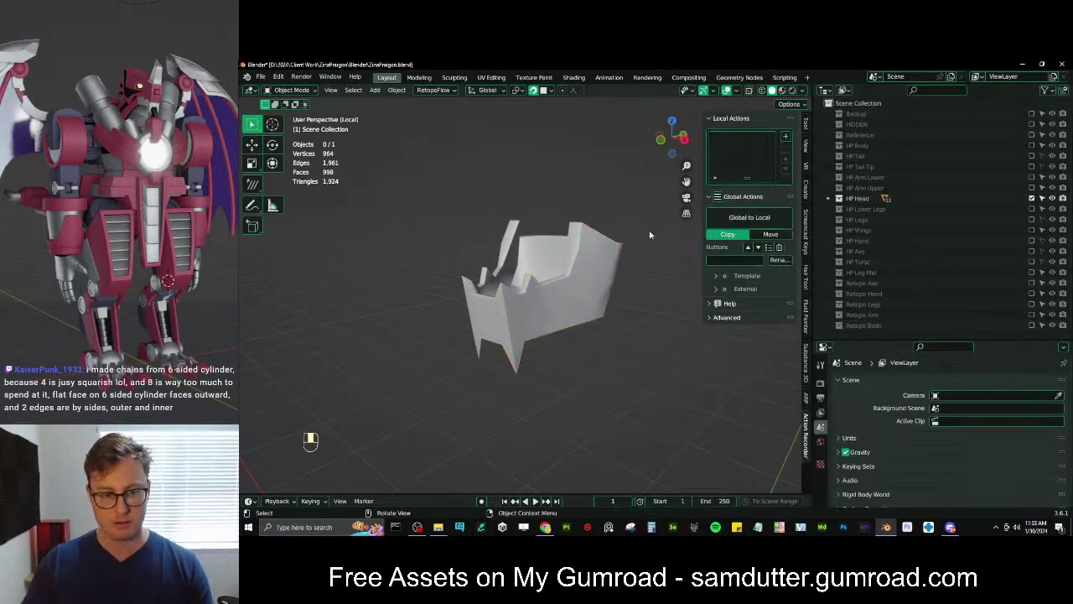
Select the high-poly jaw, leave local view and hide the jaw from the head
left_click(604, 285)
key("alt+h")
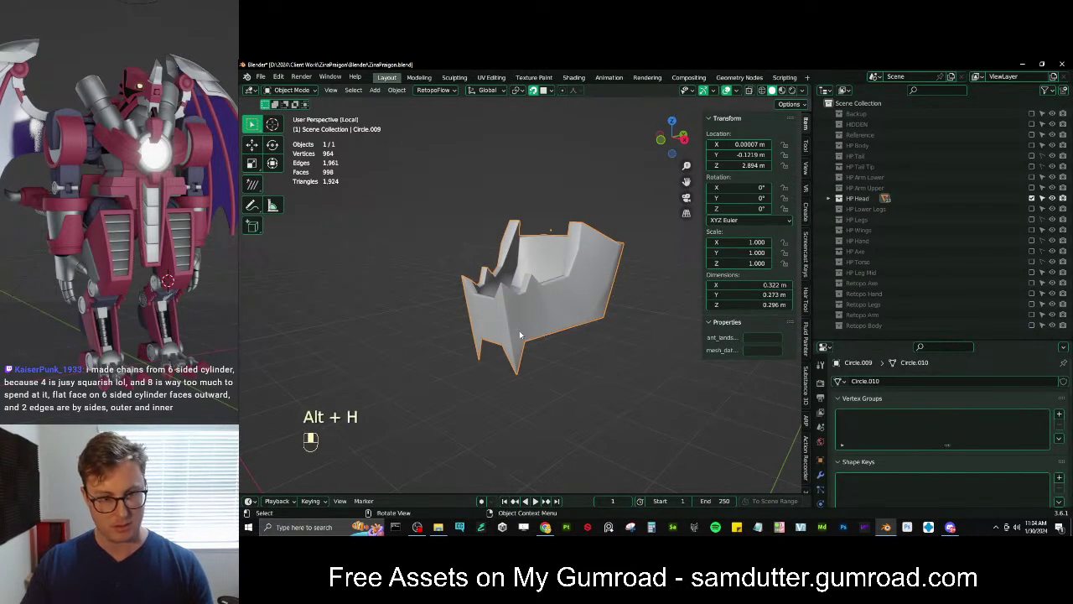
key("slash")
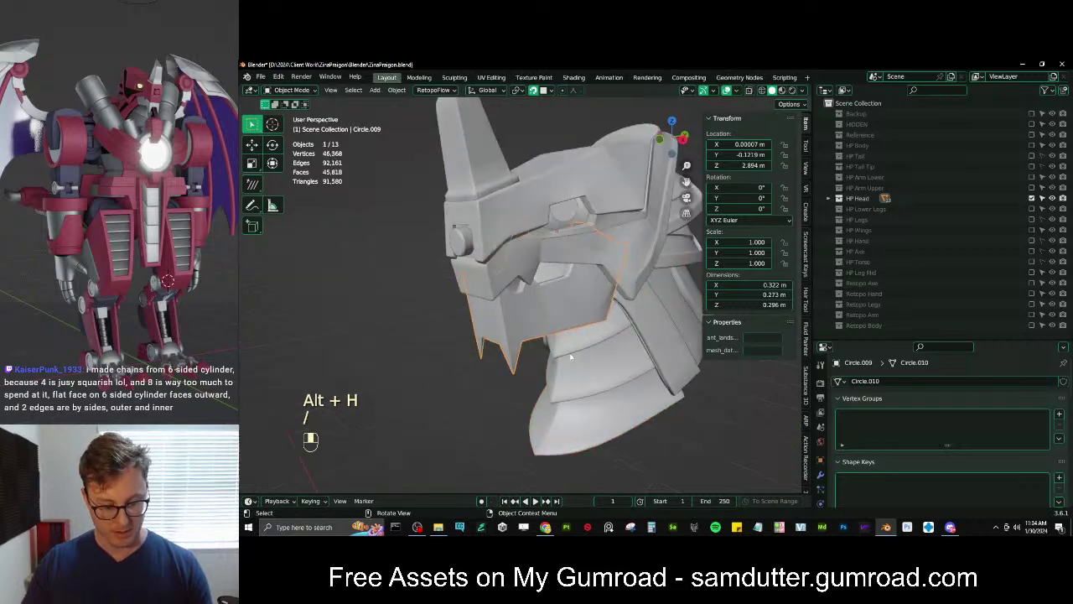
key("h")
scroll(624, 349, "down", 2)
middle_click_drag(624, 349, 587, 339)
scroll(587, 338, "down", 1)
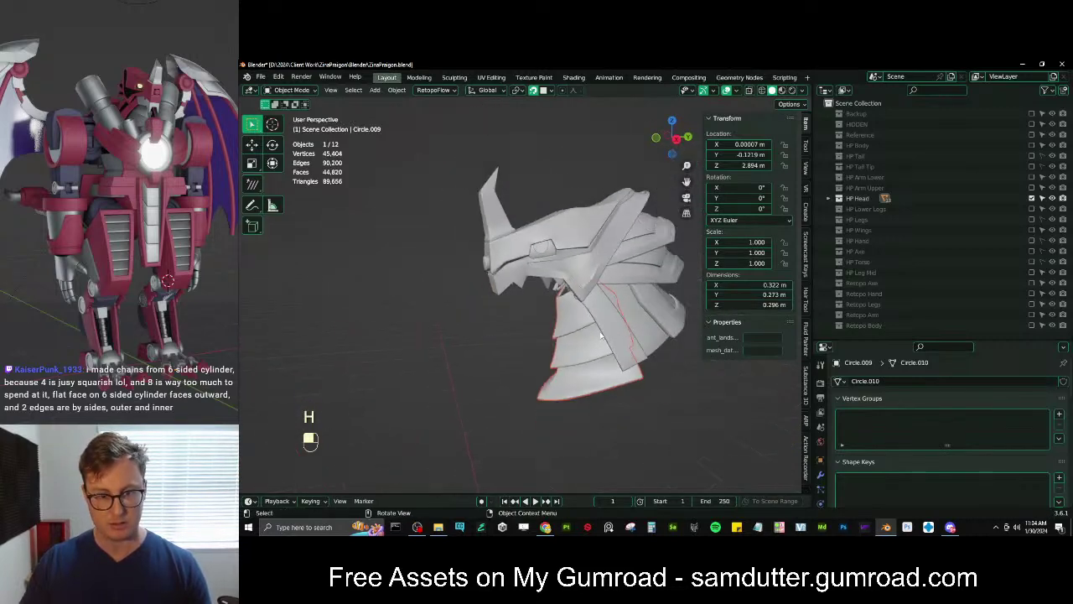
Hide the neck pieces below the high-poly head
key("b")
left_click_drag(587, 339, 712, 414)
key("h")
scroll(567, 335, "up", 2)
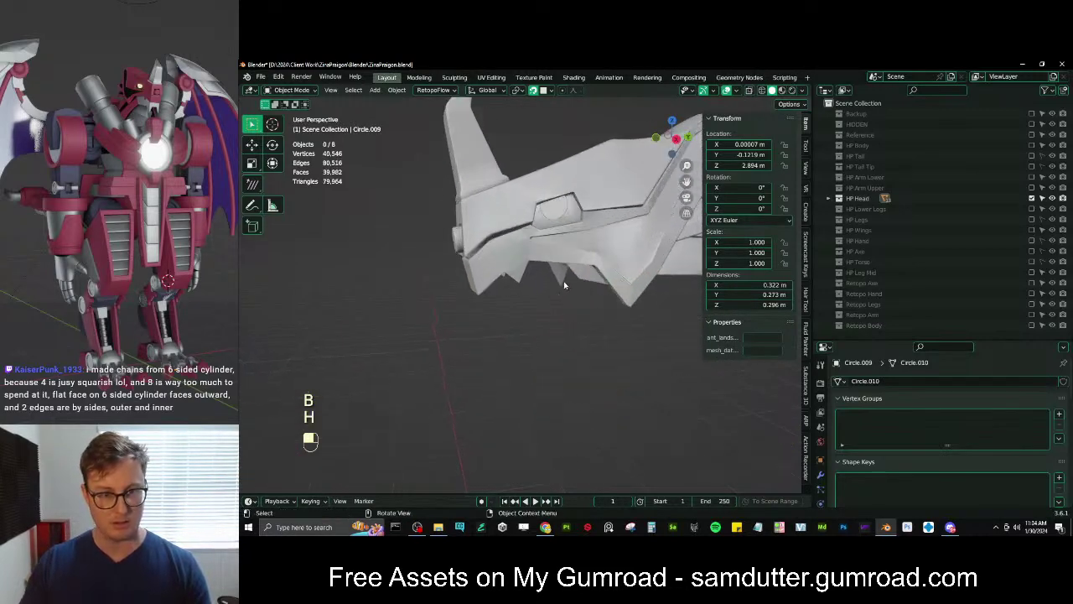
Hide the layered fin plates at the back of the high-poly head
middle_click_drag(567, 336, 605, 318)
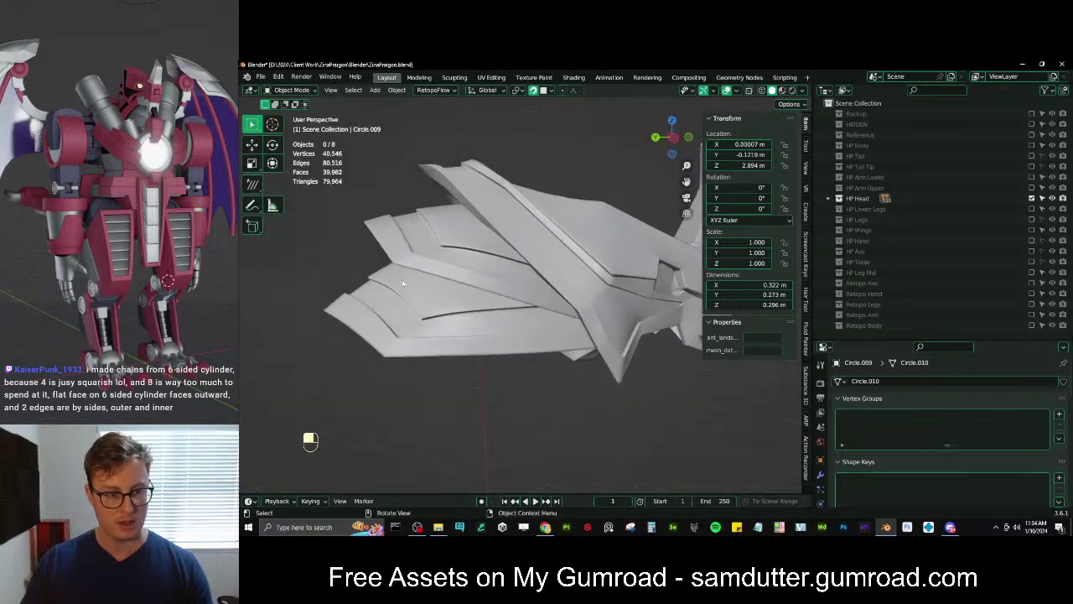
left_click(402, 284)
key("b")
left_click_drag(375, 254, 405, 293)
key("h")
Enter Edit Mode on the head piece Circle.037 and select the four vertices at its end
mouse_move(410, 298)
middle_mouse_down()
mouse_move(604, 277)
mouse_move(460, 290)
mouse_move(539, 251)
mouse_move(511, 294)
mouse_move(544, 236)
mouse_move(605, 262)
mouse_move(542, 278)
mouse_move(462, 338)
mouse_move(433, 335)
mouse_move(447, 335)
mouse_move(419, 290)
middle_mouse_up()
scroll(448, 335, "up", 3)
left_click(419, 290)
key("Tab")
middle_click_drag(482, 303, 537, 313)
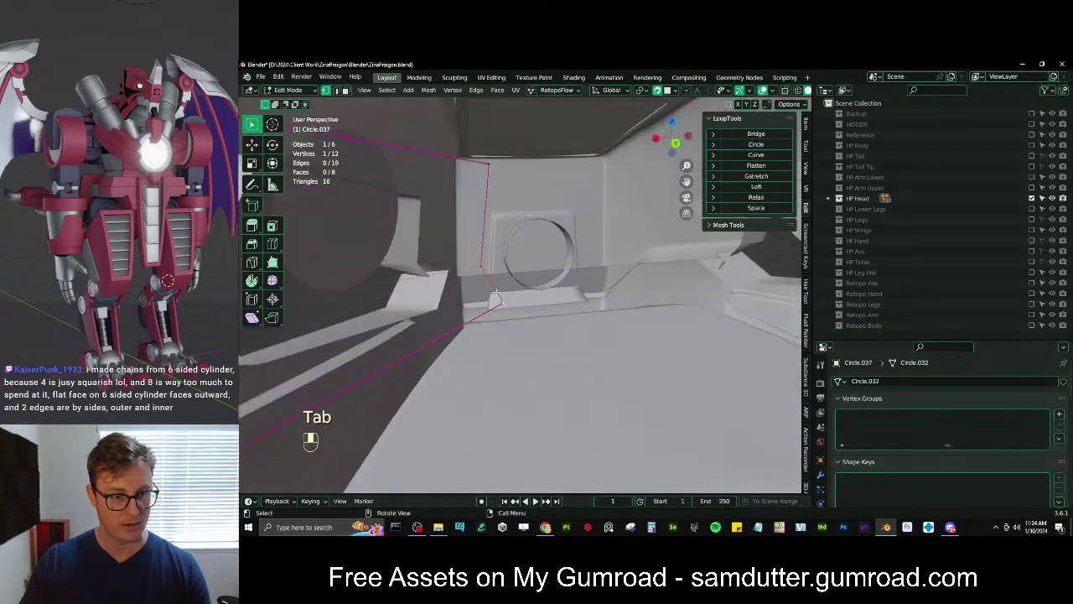
left_click(489, 167, "ctrl")
middle_click_drag(533, 246, 605, 310)
left_click(537, 254)
scroll(587, 307, "down", 2)
middle_click_drag(400, 274, 637, 473)
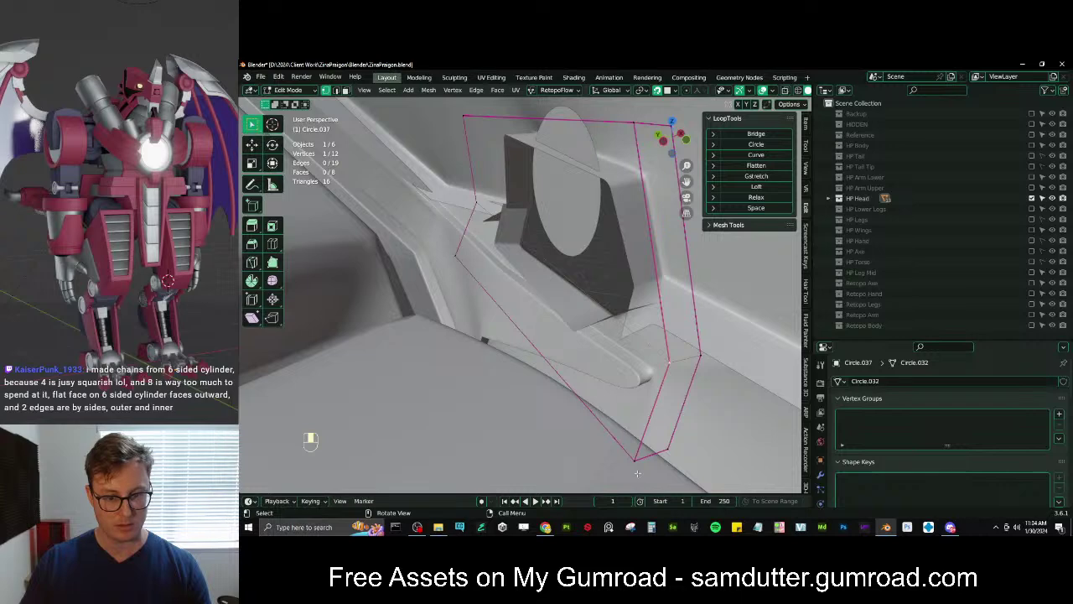
left_click(674, 363, "shift")
left_click(700, 357, "shift")
Try to move the four selected end vertices of Circle.037 with snapping on
key("g")
middle_click(692, 348)
left_click(683, 337)
middle_click_drag(679, 340, 656, 356)
key("ctrl+z")
key("Tab")
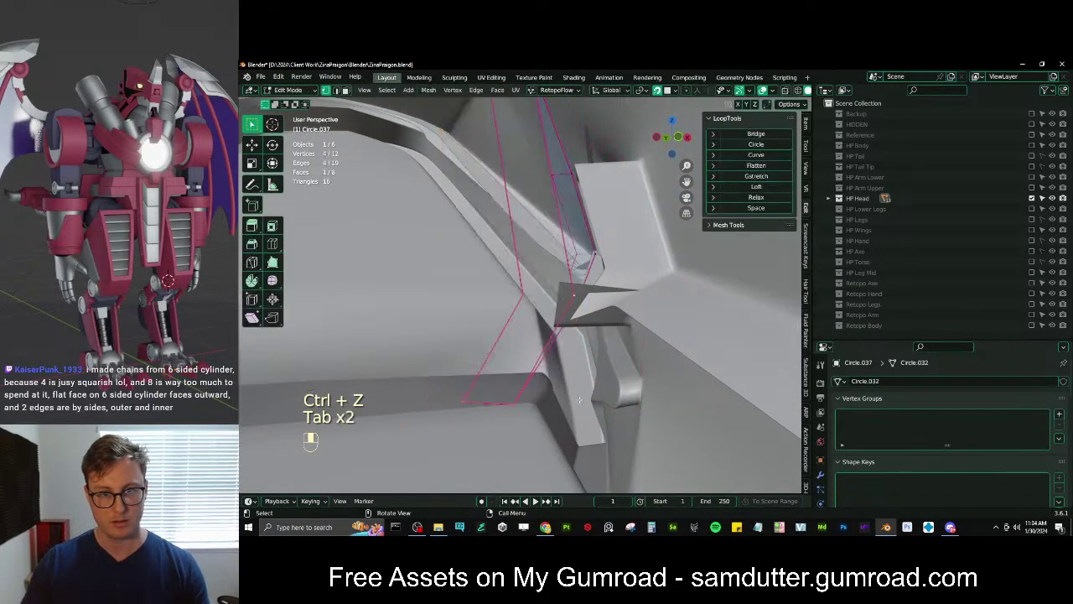
Turn off snapping, move the four end vertices of Circle.037, and save the file from Object Mode
key("shift+Tab")
key("g")
left_click(597, 344)
key("Tab")
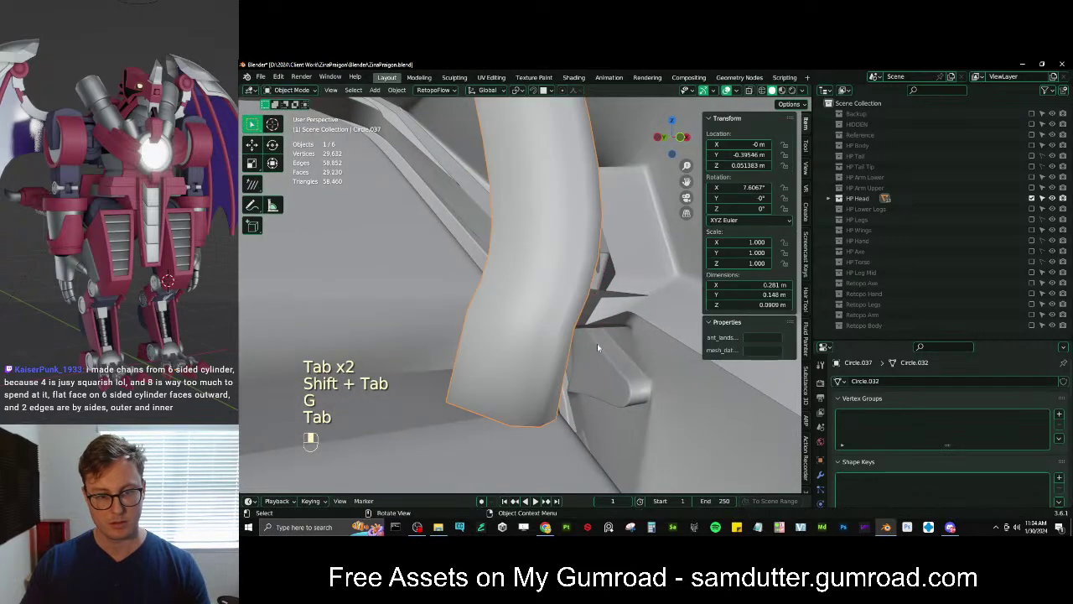
middle_click_drag(597, 343, 608, 375)
scroll(602, 278, "down", 7)
scroll(537, 346, "down", 4)
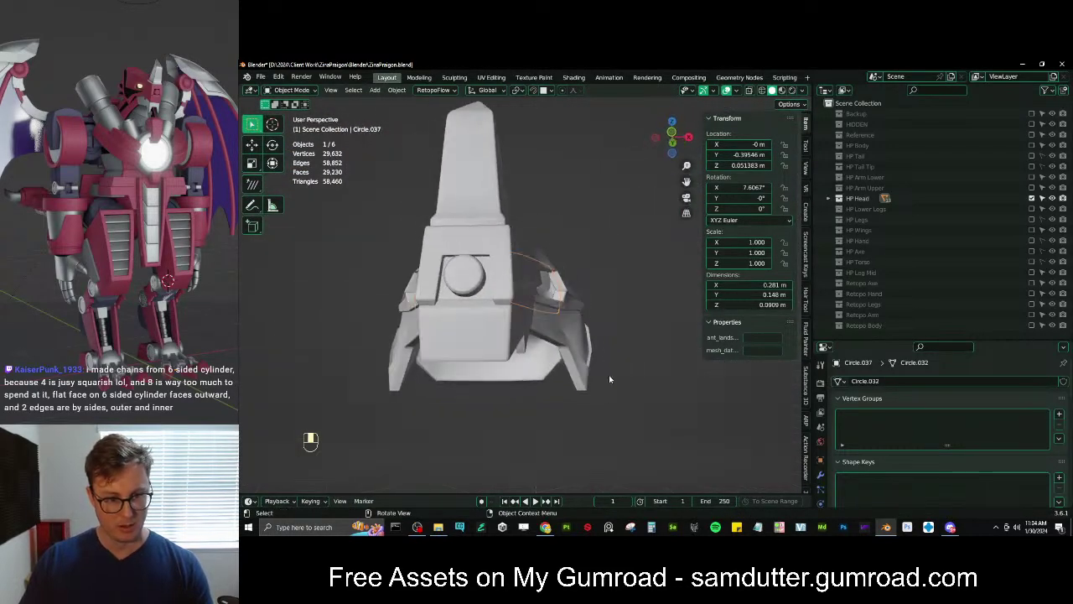
scroll(608, 375, "down", 4)
left_click(604, 323)
key("ctrl+s")
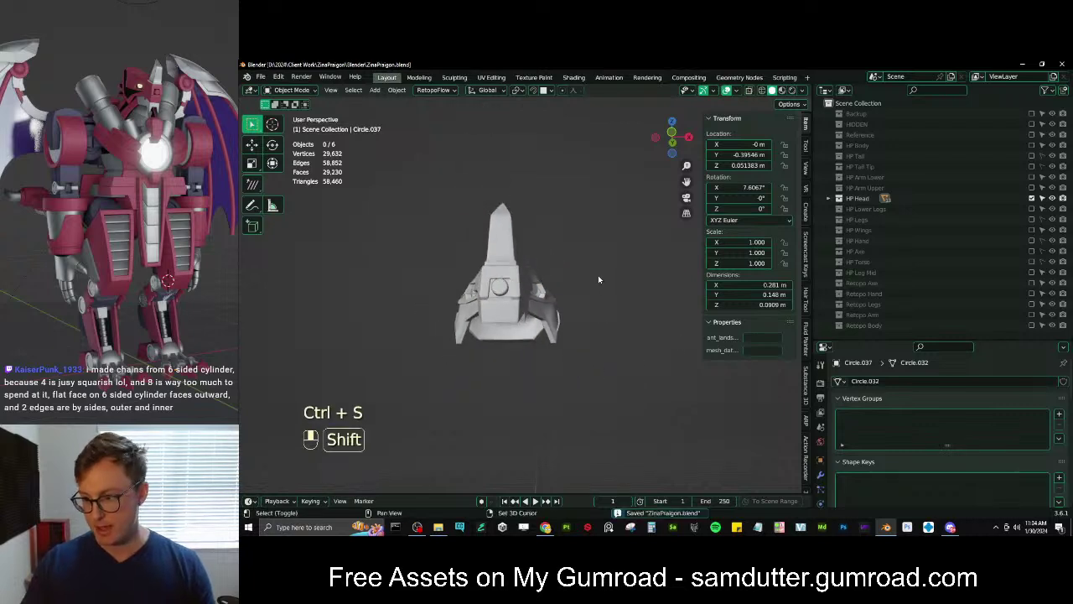
Add a plane, rotate it 90° about the X axis and apply all its transforms
key("shift+a")
mouse_move(598, 276)
left_click(635, 276)
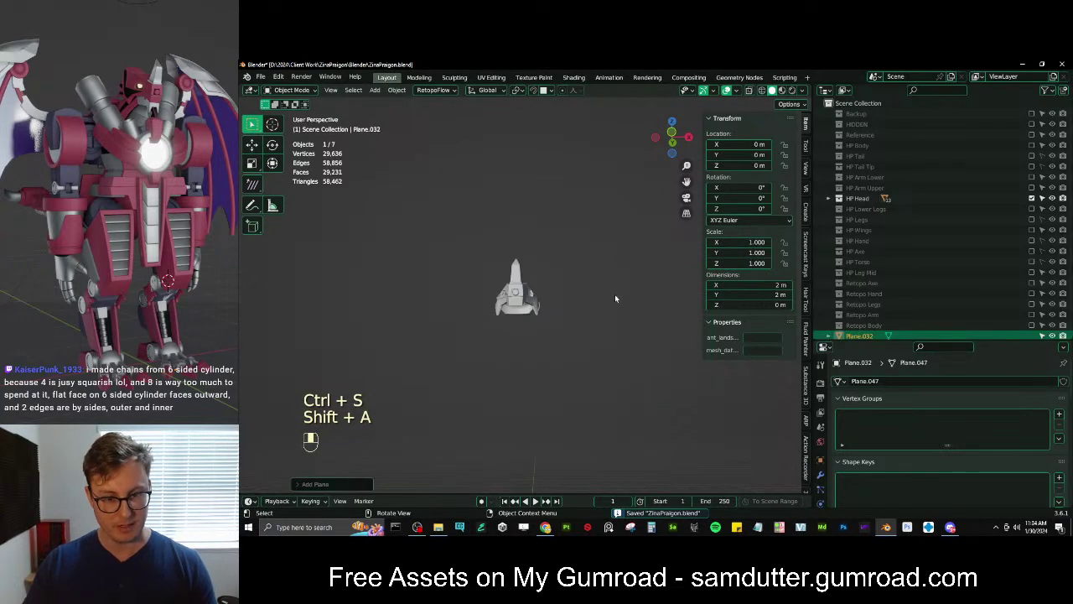
middle_click_drag(614, 295, 603, 351)
key("r")
key("x")
key("9")
key("0")
key("Return")
key("ctrl+a")
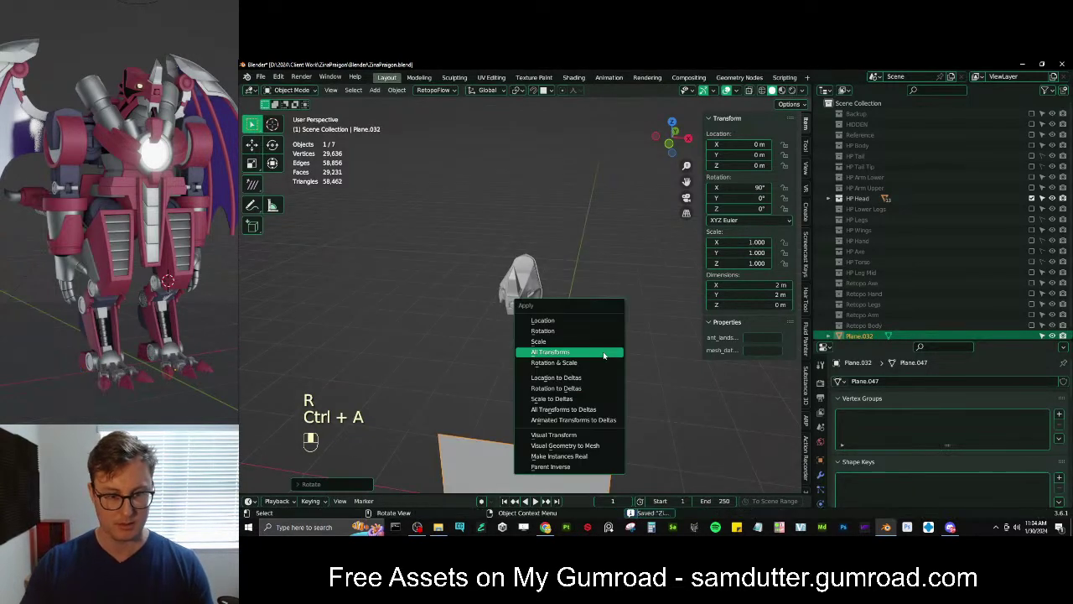
left_click(603, 353)
Enter Edit Mode on the new plane and rename the object as Retopo
key("Tab")
scroll(879, 323, "down", 1)
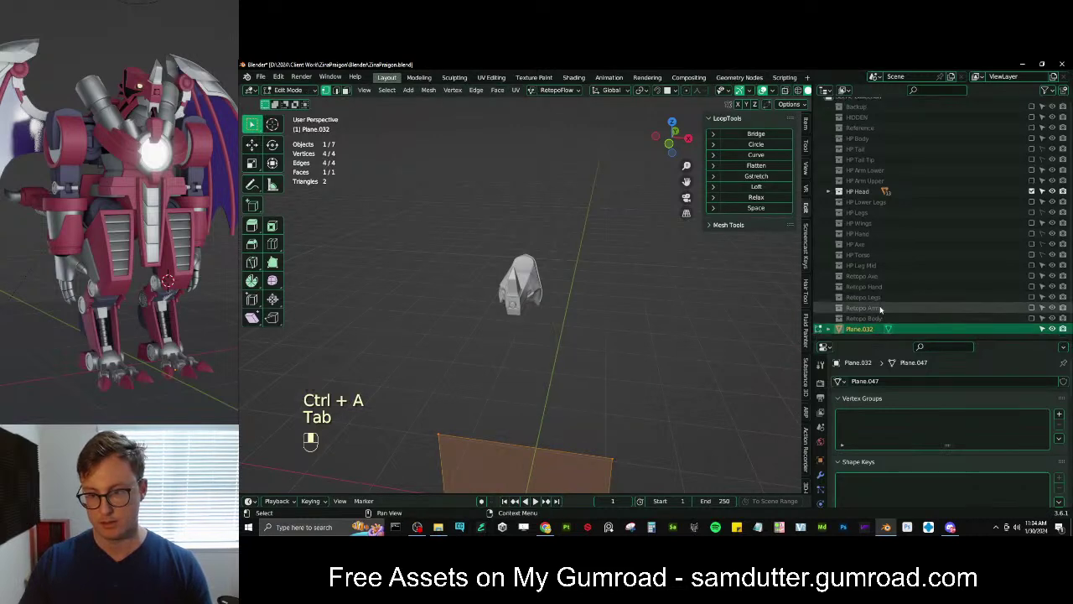
double_click(870, 329)
type("Ret")
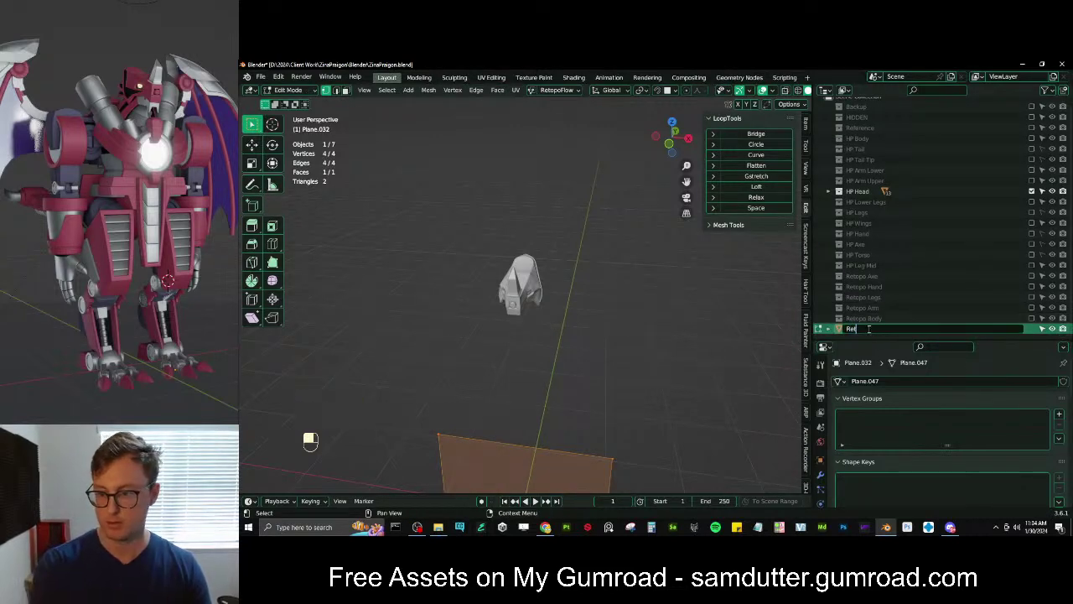
type("opo")
key("Return")
Scale the plane down to a small square and raise it along Z to just above the robot's head
scroll(536, 335, "down", 3)
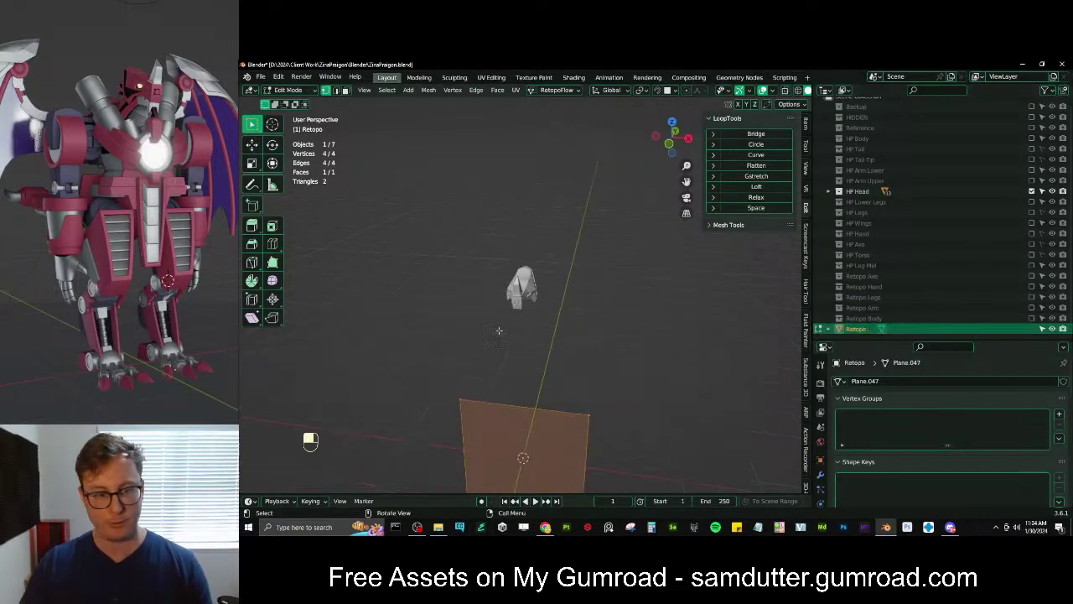
key("s")
left_click(567, 350)
key("g")
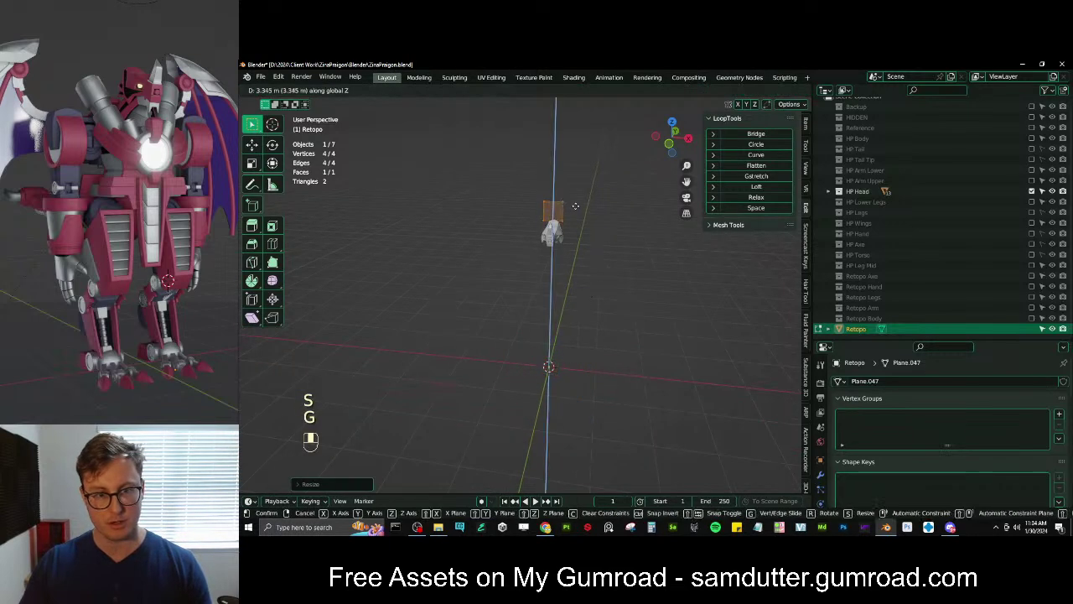
left_click(567, 241)
key("s")
left_click(564, 239)
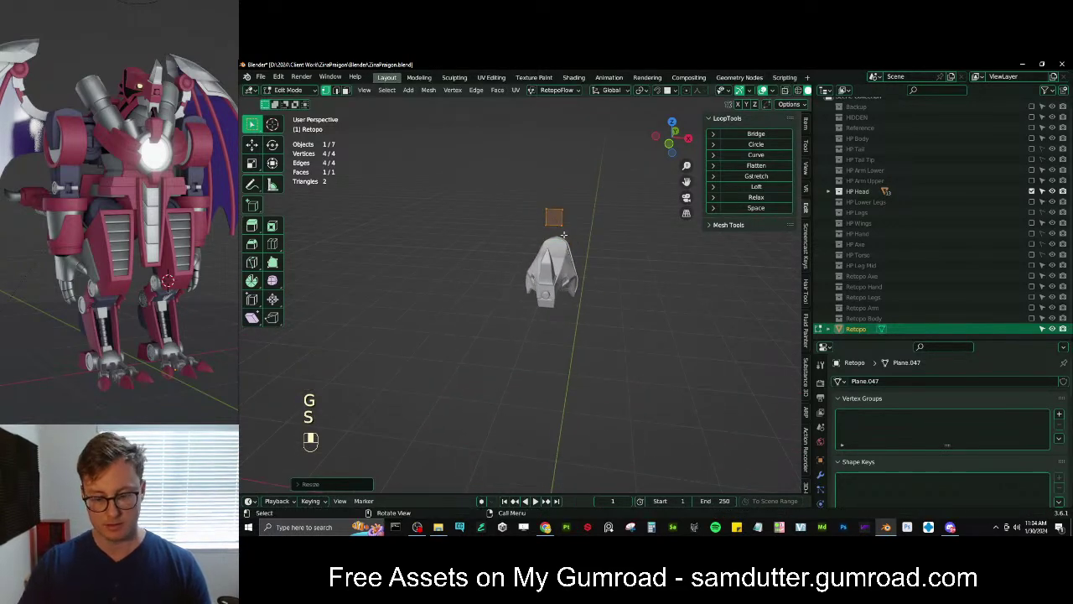
In front view, lower the plane along Z to the height of the head's central horn
key("KP_1")
scroll(530, 303, "up", 4)
key("g")
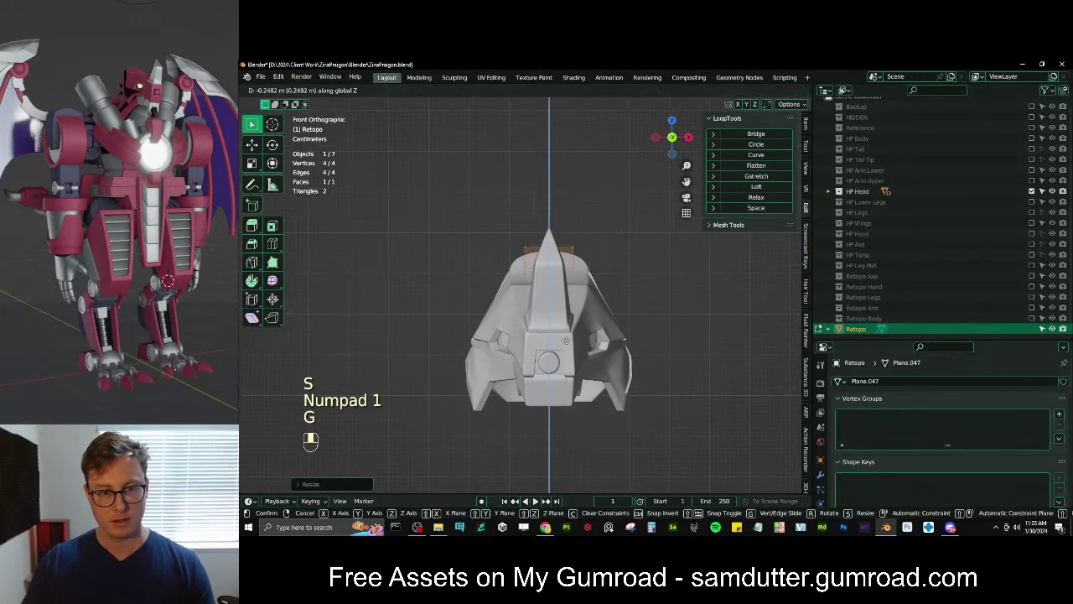
left_click(595, 327)
Turn on snapping, shrink the plane and snap it onto the front face of the horn
key("g")
key("shift+Tab")
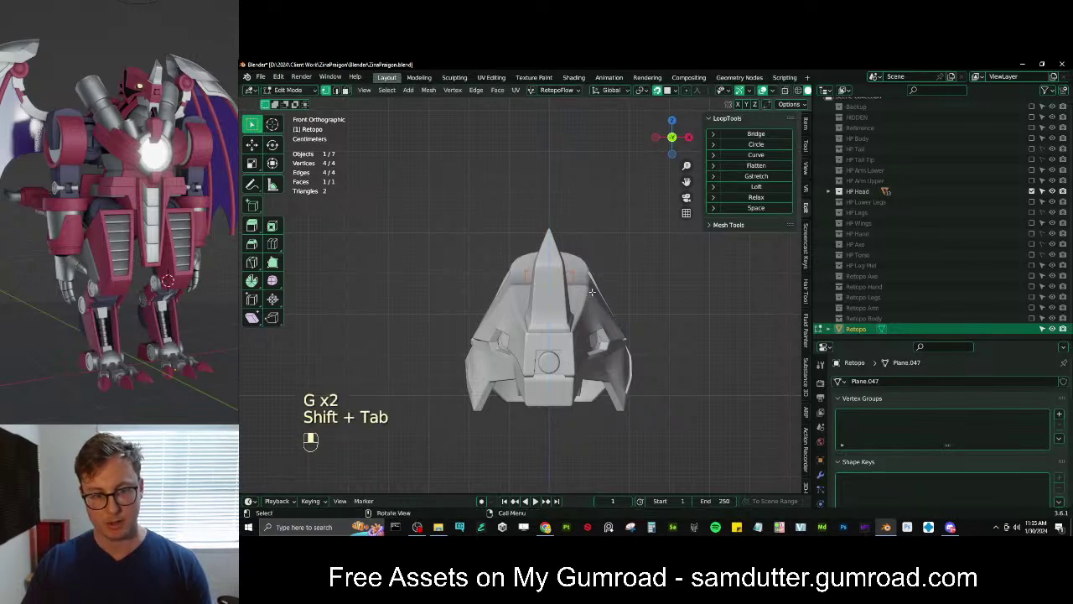
key("g")
scroll(587, 294, "up", 2)
key("s")
left_click(585, 299)
key("g")
left_click(584, 296)
middle_click_drag(581, 296, 579, 293, "shift")
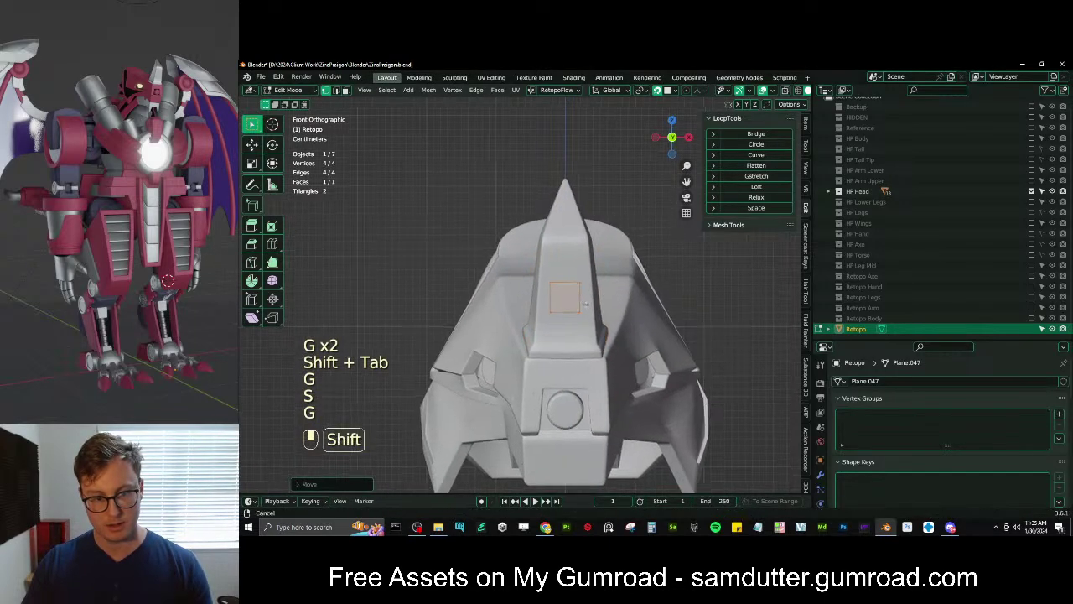
Select the plane's two vertices on one side and set their X position to 0 m
scroll(577, 295, "up", 1)
left_click(556, 281)
left_click(563, 313, "shift")
left_click(805, 124)
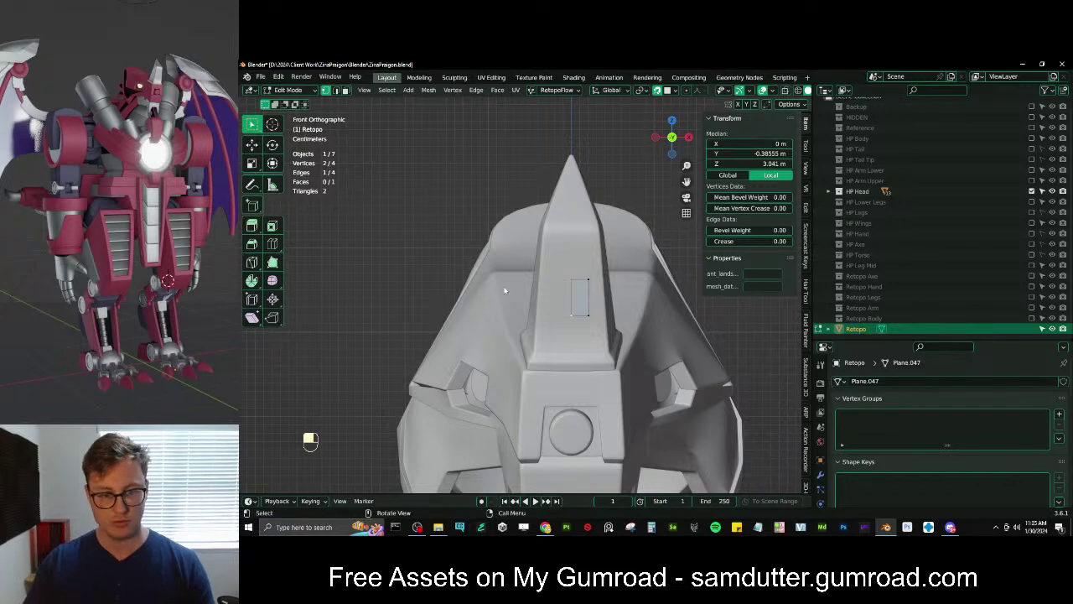
Move the bottom edge of the patch down along Z to the base of the horn's front face
key("b")
scroll(586, 327, "up", 2)
key("g")
key("z")
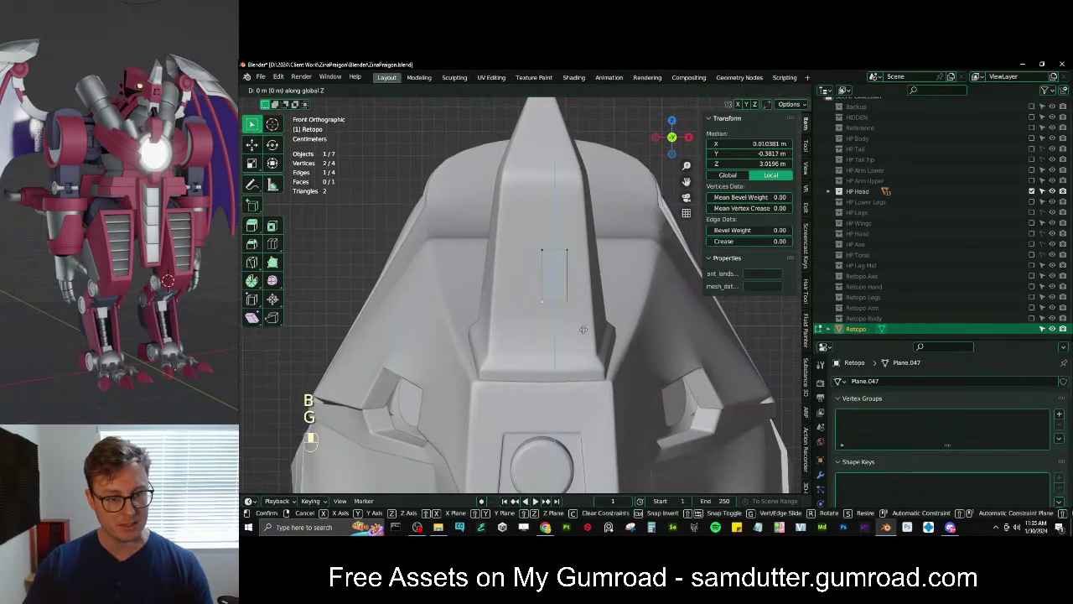
left_click(585, 375)
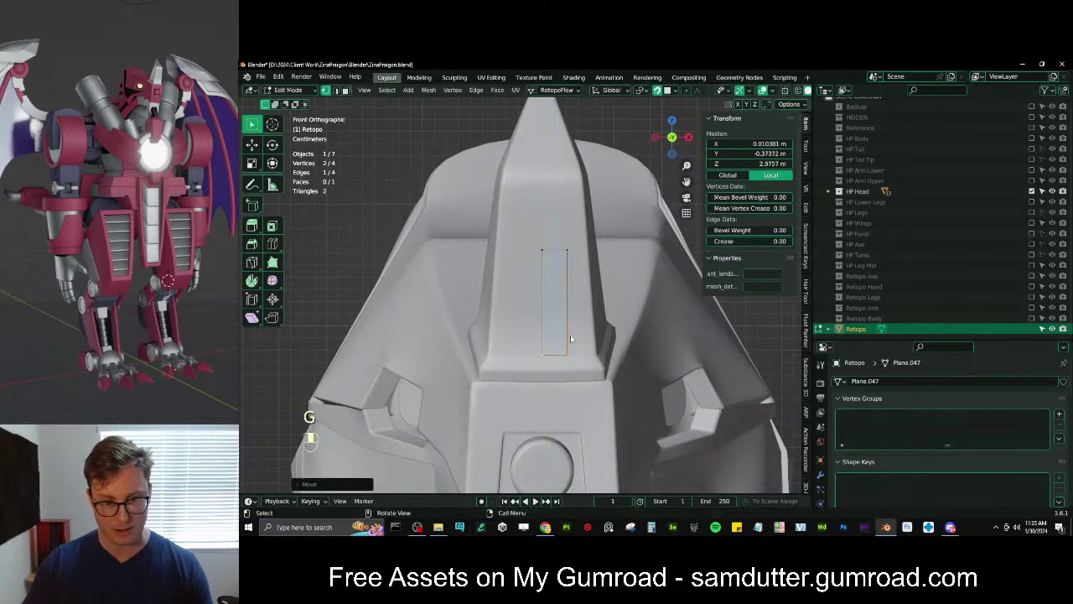
Move the patch's lower and upper outer vertices along X to the side edge of the horn's front face
left_click(567, 353)
key("g")
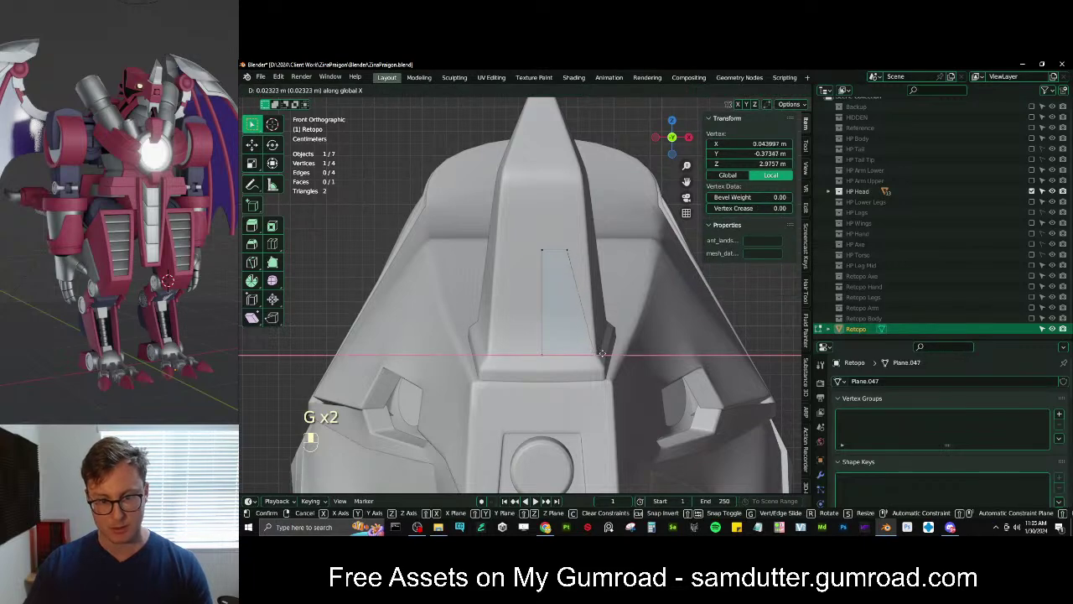
left_click(602, 353)
left_click(592, 250)
key("g")
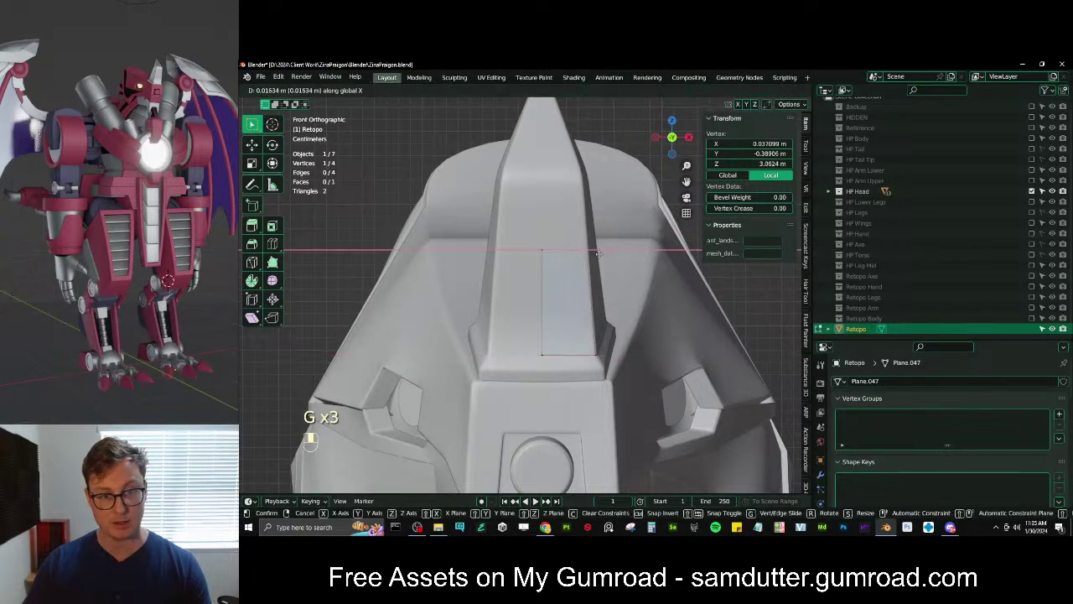
left_click(599, 260)
Slide the patch's top edge down to about the middle of the horn's front face
left_click(535, 251)
left_click(598, 257, "shift")
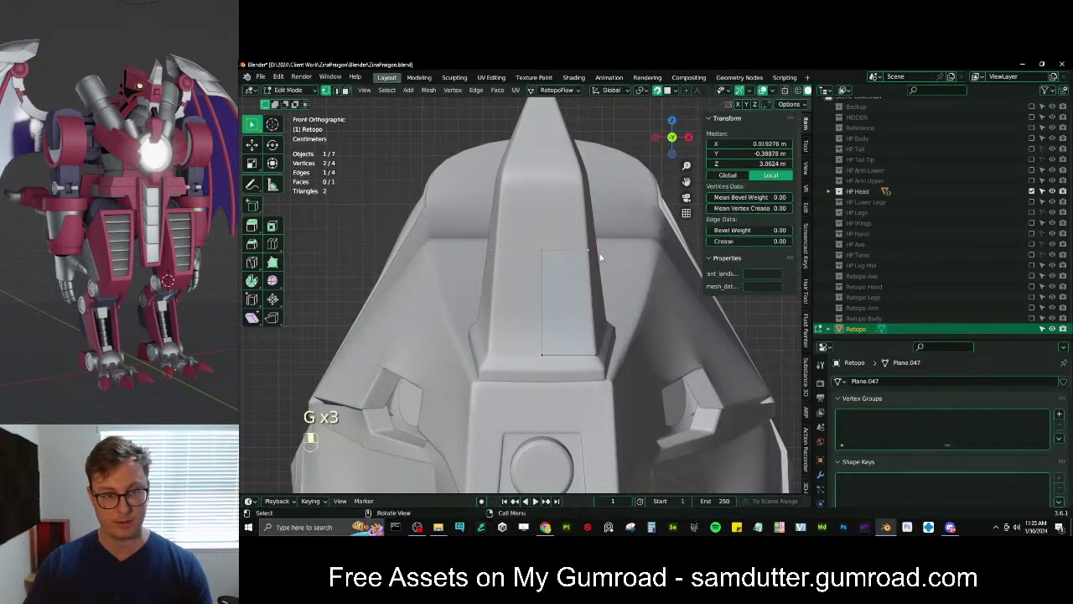
key("g")
key("g")
left_click(600, 267)
Extrude the top edge up along Z to the horn's bend and align its outer vertex with the horn's corner
key("e")
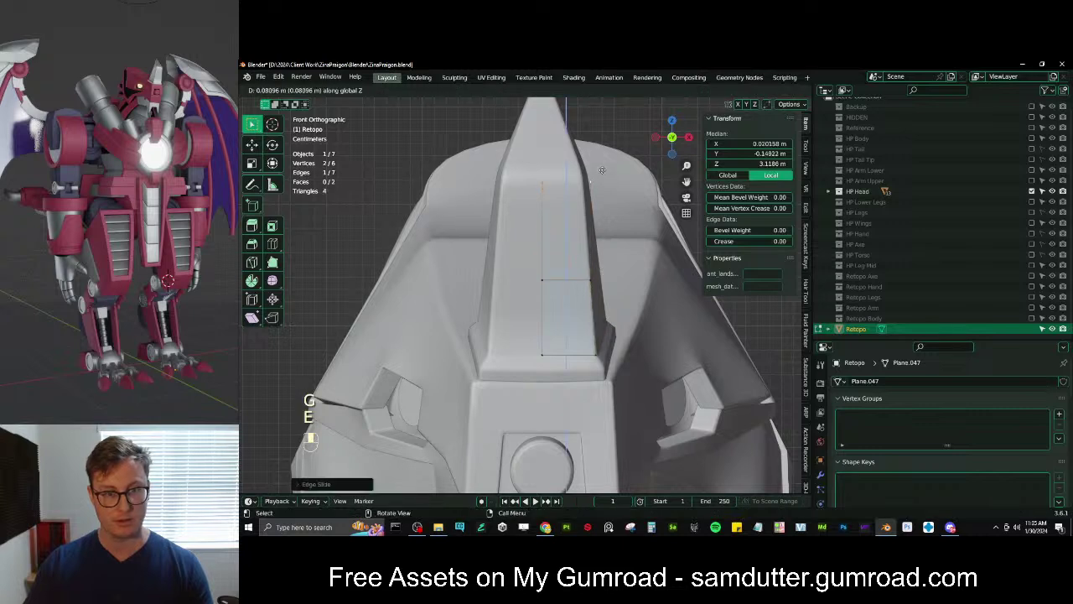
left_click(602, 170)
left_click(590, 178)
key("g")
left_click(589, 177)
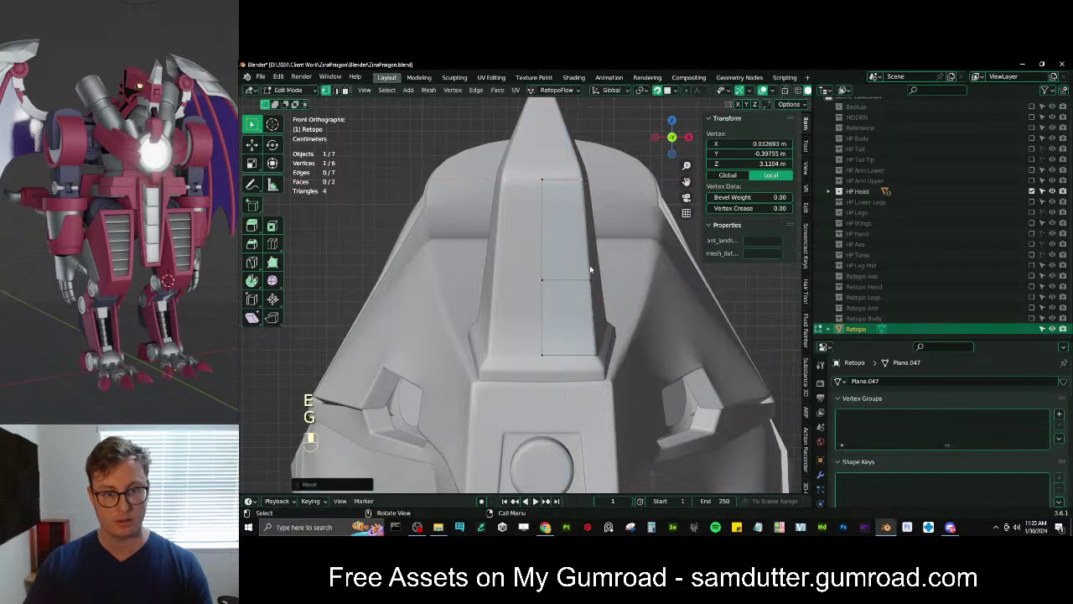
Extrude the bottom edge down along Z onto the horn's collar and move its outer vertex along X to the collar's corner
left_click(582, 354, "shift")
key("e")
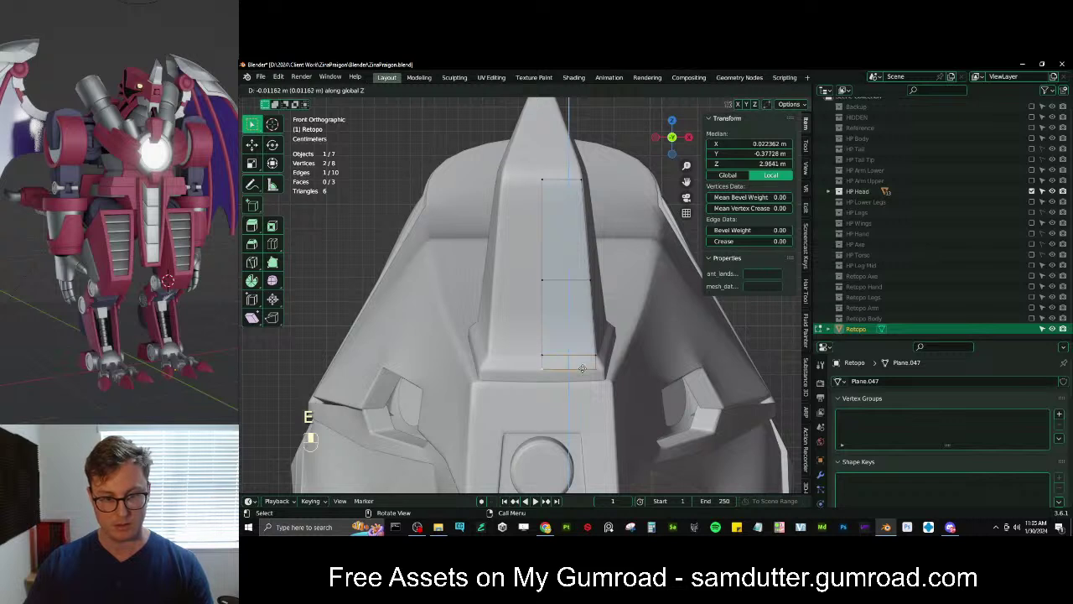
left_click(582, 369)
left_click(599, 368)
key("g")
middle_click(606, 363)
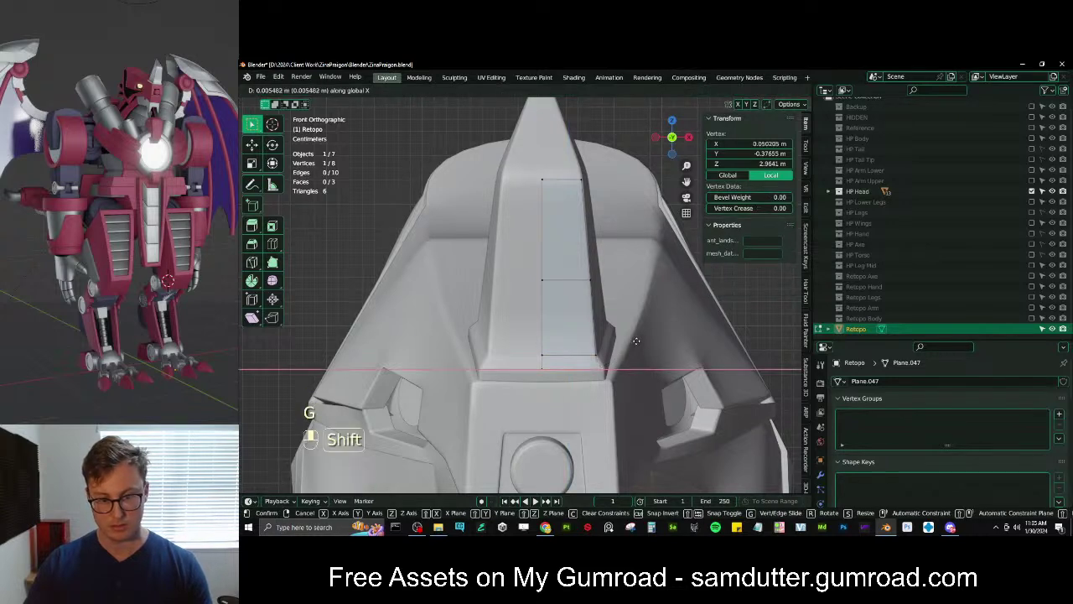
left_click(636, 340)
Extrude the lowest edge down to the bottom of the collar and fine-tune the height of its centre vertex
middle_click_drag(636, 340, 518, 378)
left_click(629, 360, "shift")
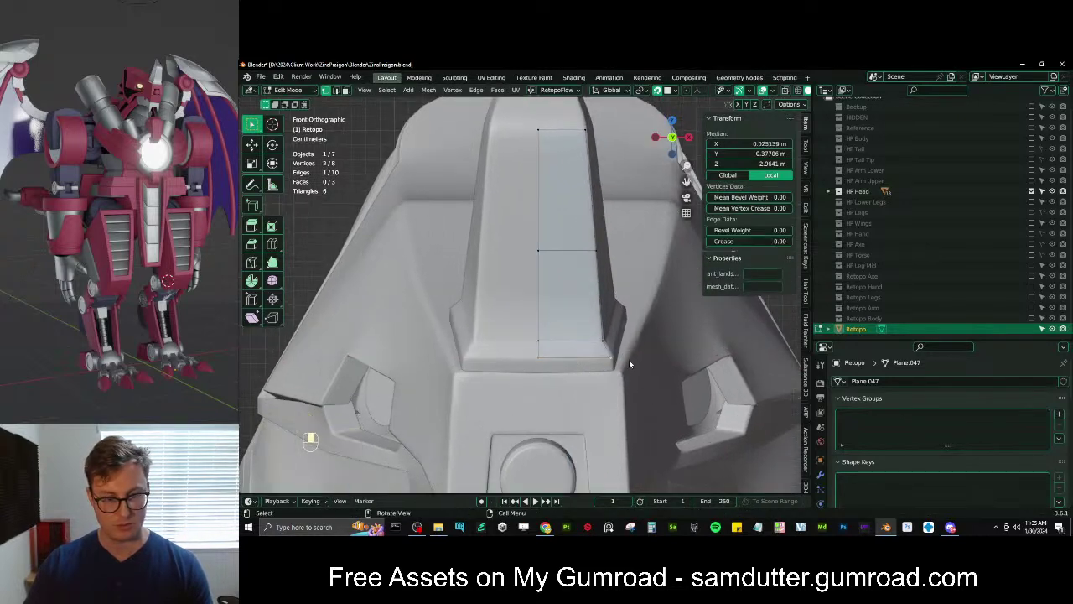
key("e")
left_click(627, 374)
left_click(537, 377)
key("g")
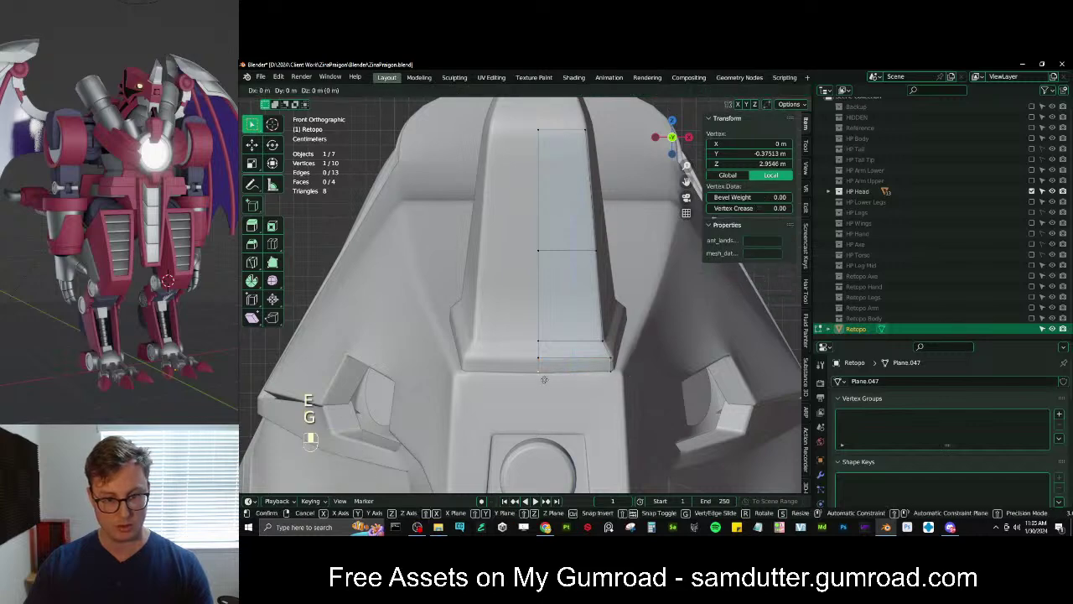
middle_click(543, 379)
left_click(544, 383)
Shift the two outer collar vertices along X to fit the collar's corner
left_click(616, 359, "shift")
key("g")
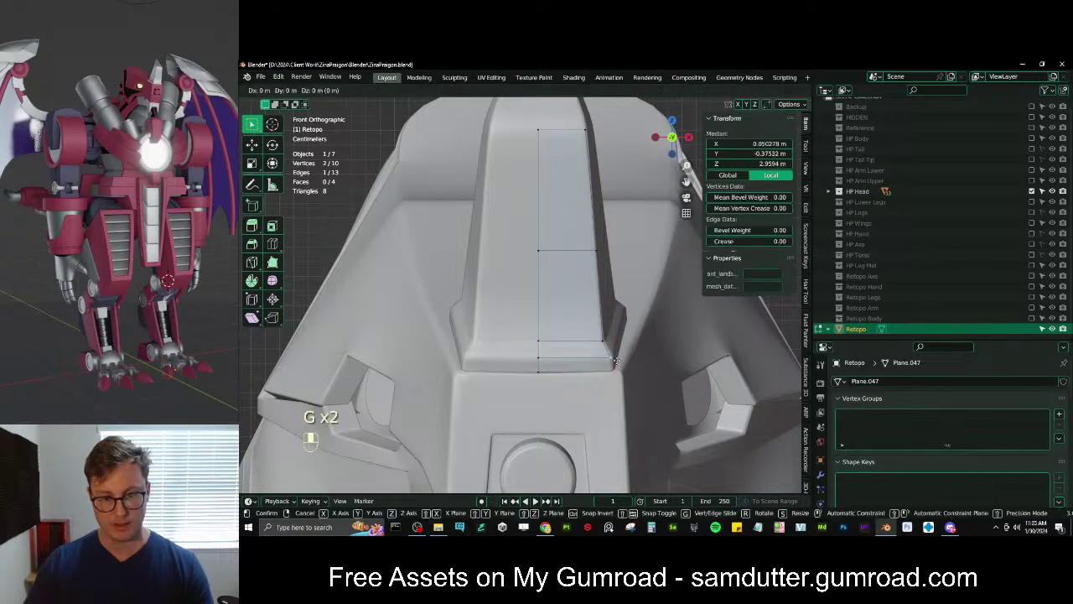
middle_click(625, 358)
left_click(631, 357)
Extrude the patch's outer edge across the horn's side in side view, then rotate and move it toward the rear edge
middle_click_drag(616, 348, 497, 267)
left_click(495, 267)
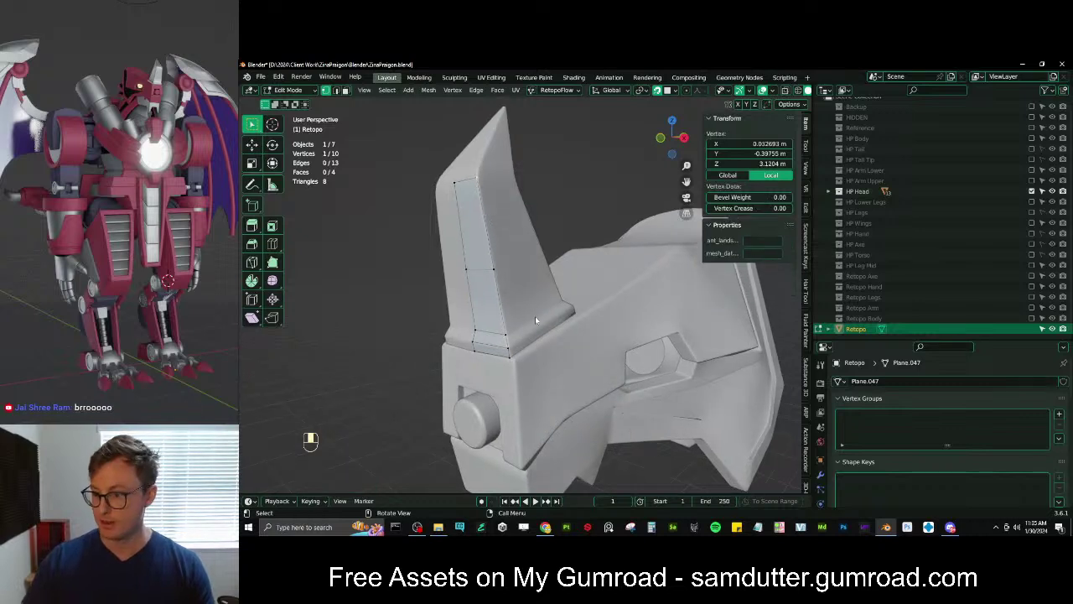
left_click(513, 355, "ctrl")
key("KP_3")
scroll(545, 327, "up", 4)
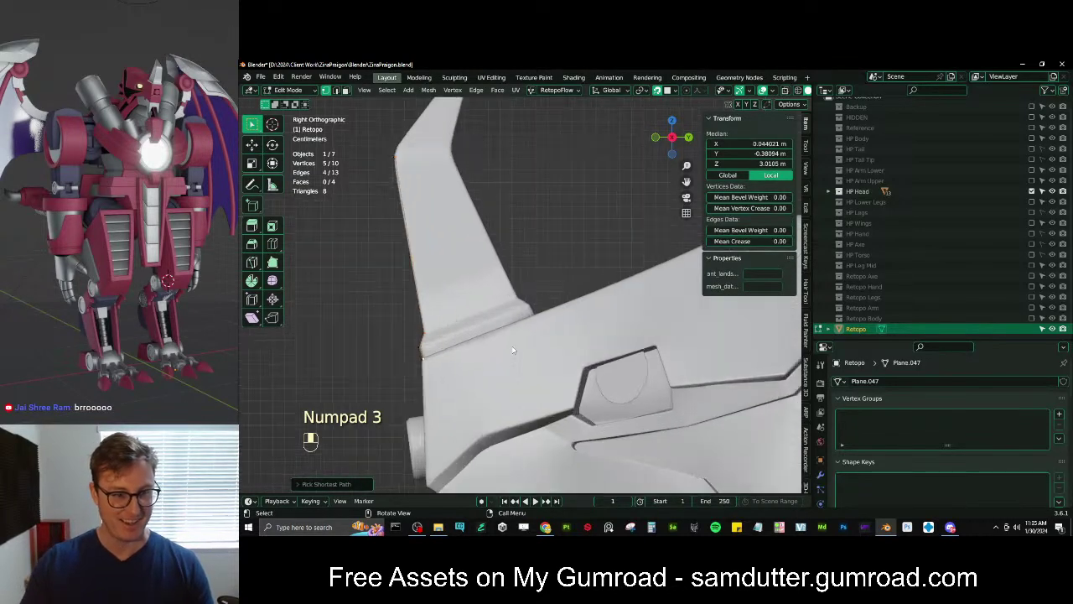
key("e")
key("g")
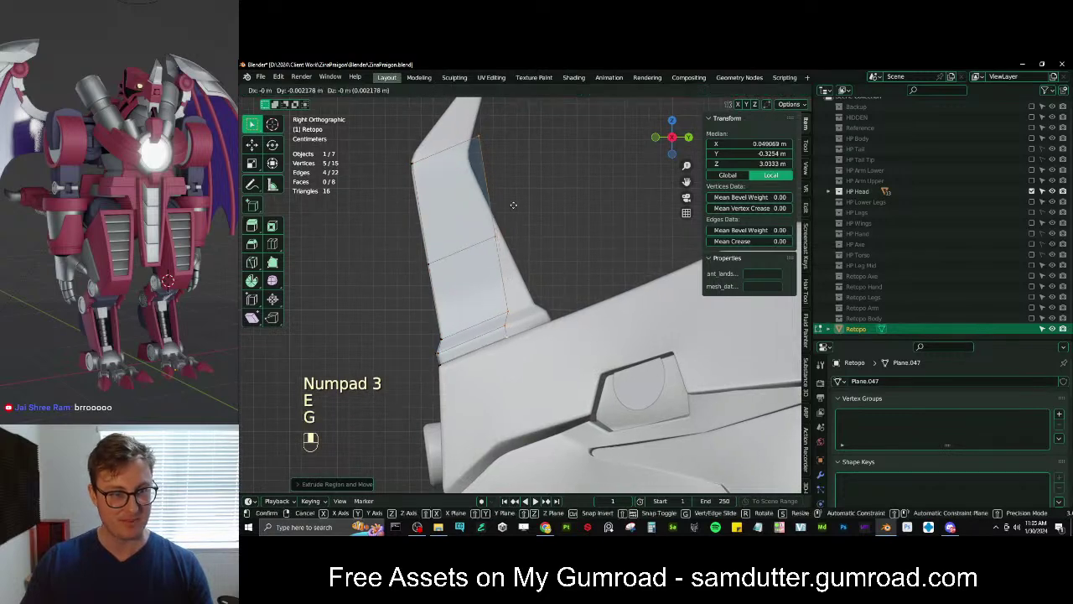
key("r")
key("g")
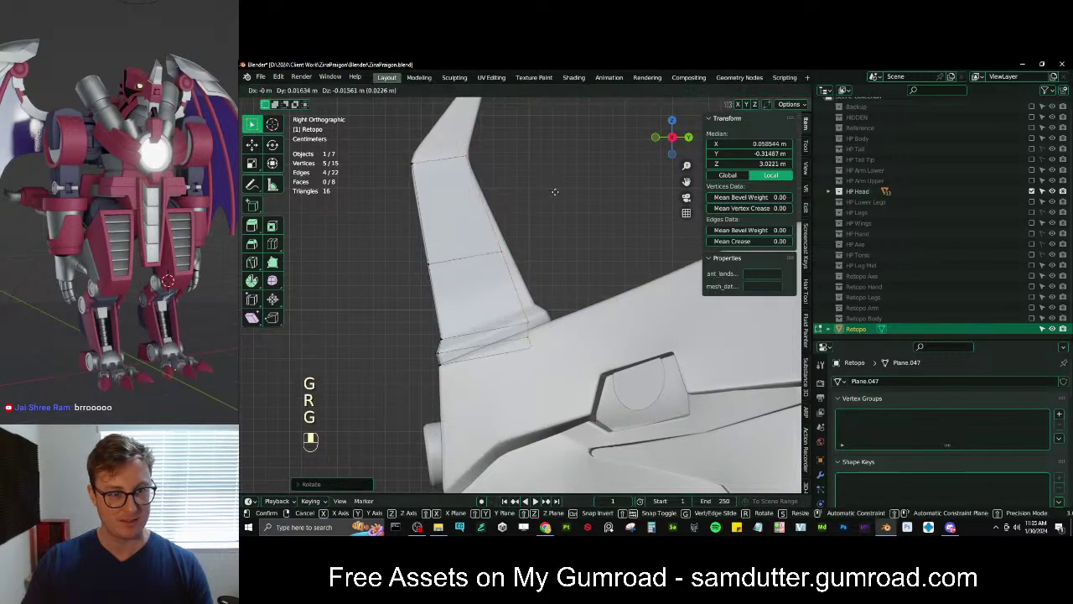
left_click(512, 341)
Move the middle and lower vertices of the extruded edge individually onto the rear edge of the horn and its collar
left_click(502, 250)
key("g")
key("g")
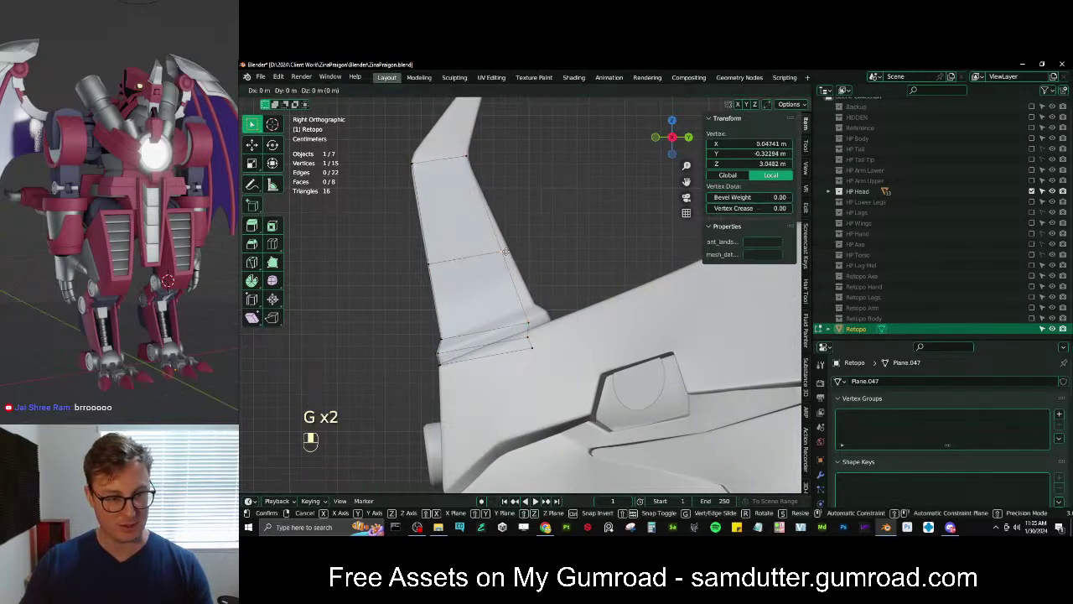
key("g")
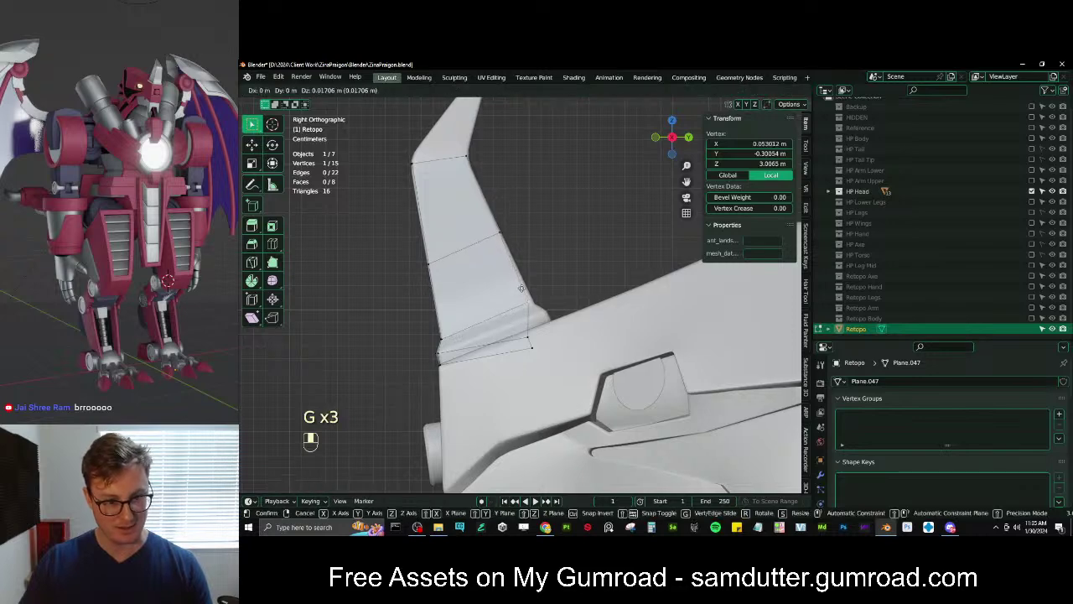
key("g")
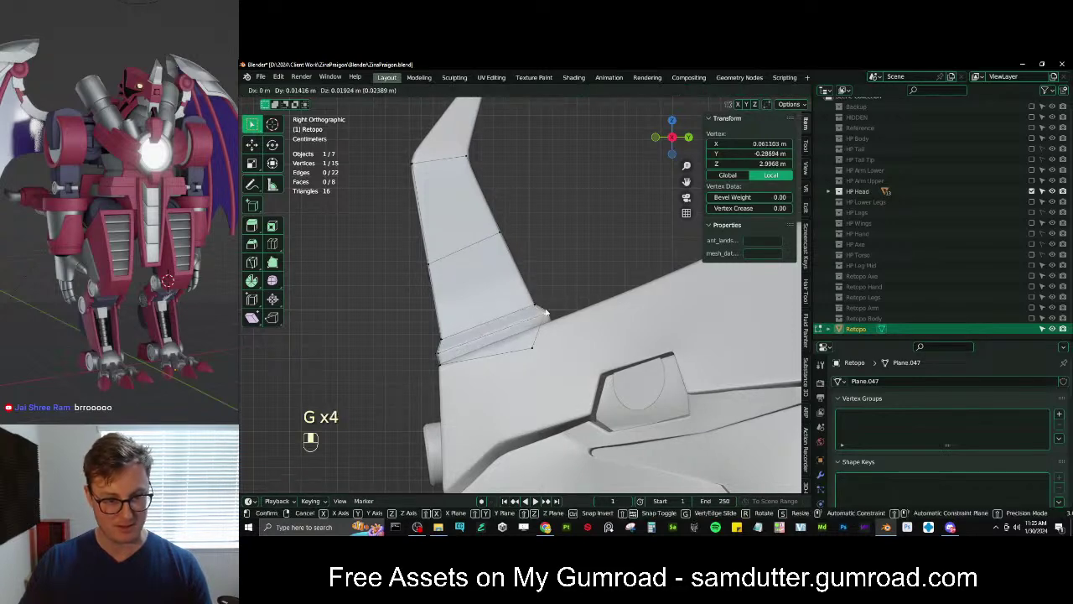
key("g")
key("g")
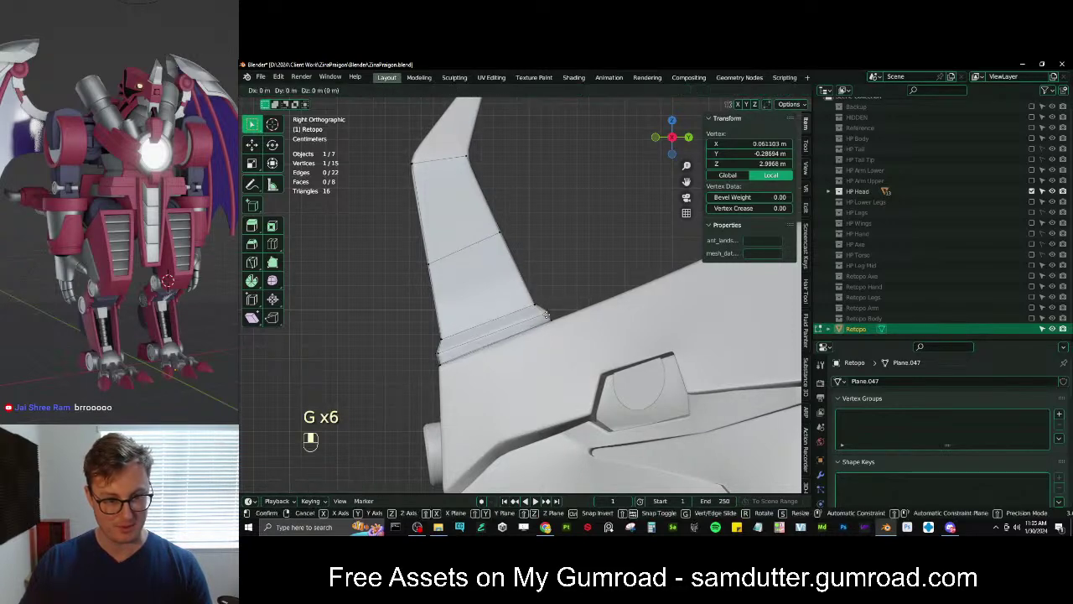
left_click(546, 312)
Space the vertices evenly along the horn's rear edge and its front corner edge with LoopTools Space
middle_click_drag(536, 301, 560, 309, "shift")
scroll(537, 285, "up", 3)
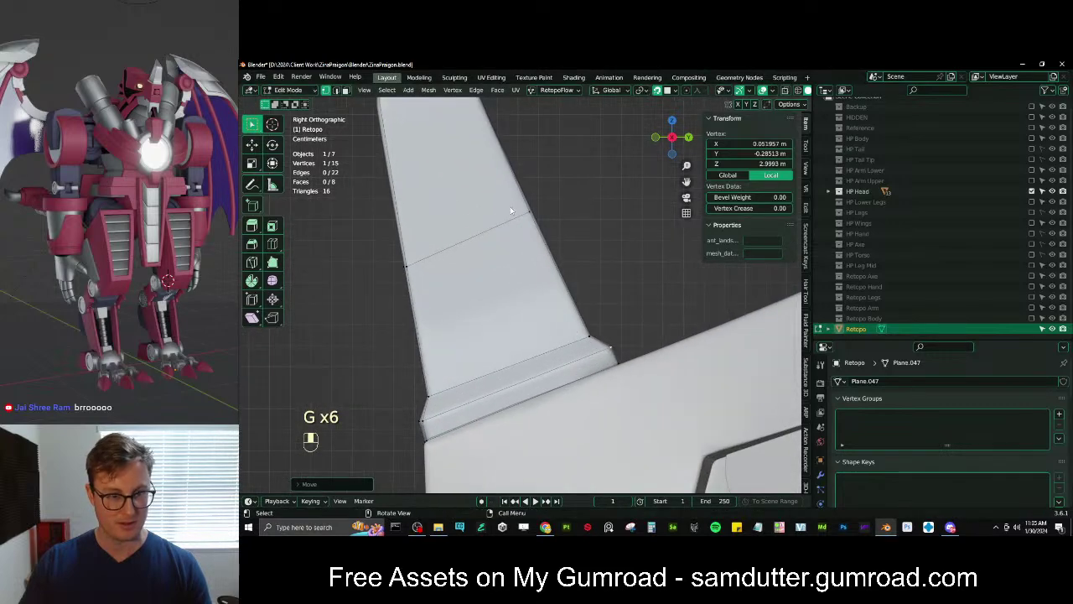
middle_click_drag(530, 251, 554, 312, "shift")
left_click(614, 374, "ctrl")
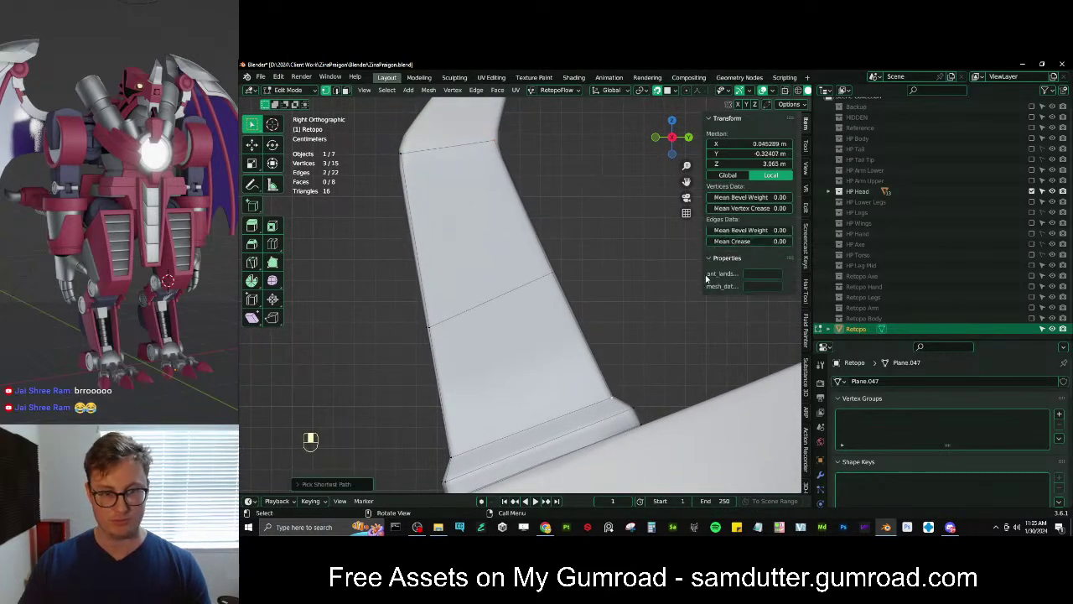
left_click(807, 210)
left_click(757, 208)
scroll(472, 248, "down", 1)
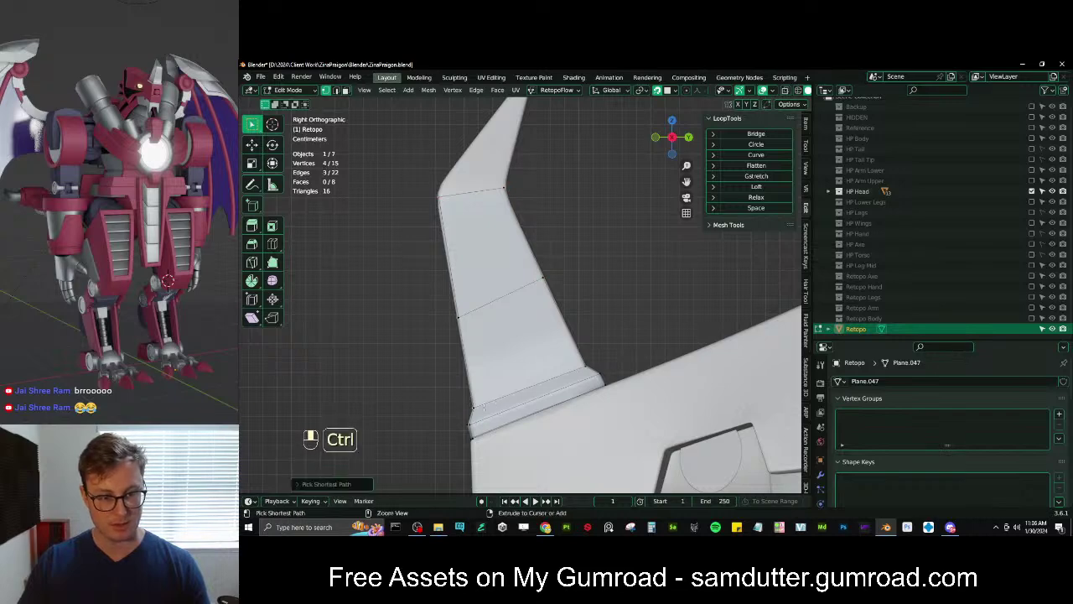
middle_click_drag(483, 406, 517, 318)
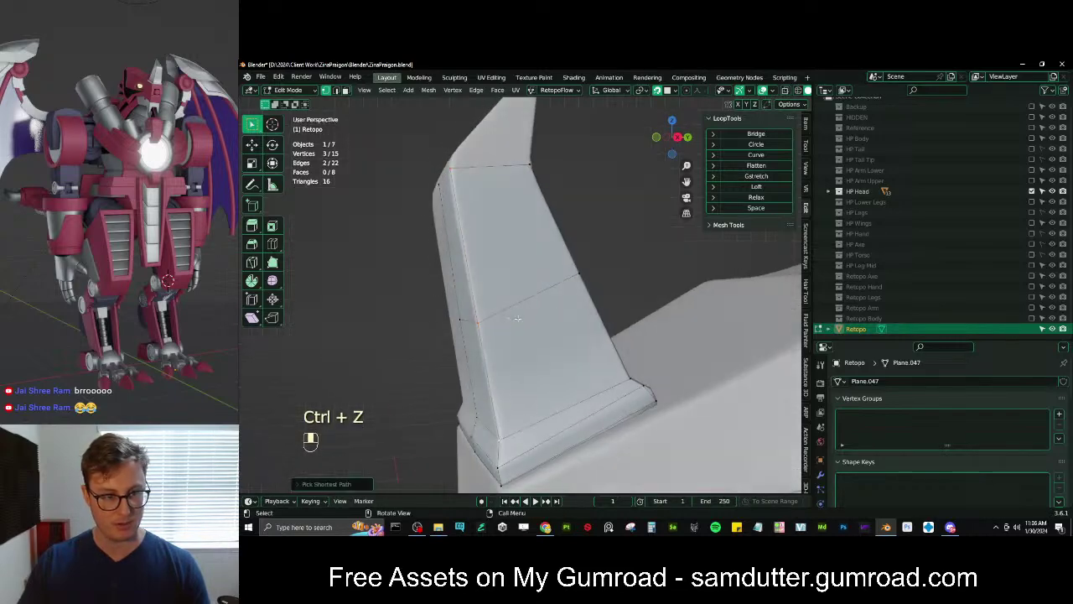
left_click(768, 207)
Select the vertical edge run at the horn's front down to the collar and even out its vertices with LoopTools Space
scroll(503, 252, "down", 3)
middle_click_drag(503, 252, 494, 235)
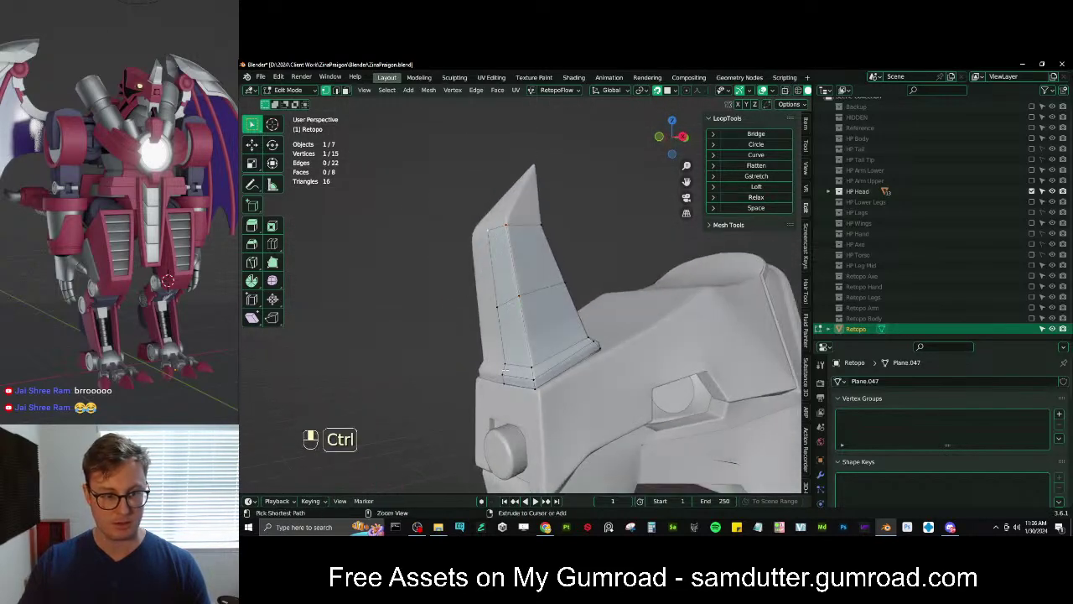
left_click(506, 360, "ctrl")
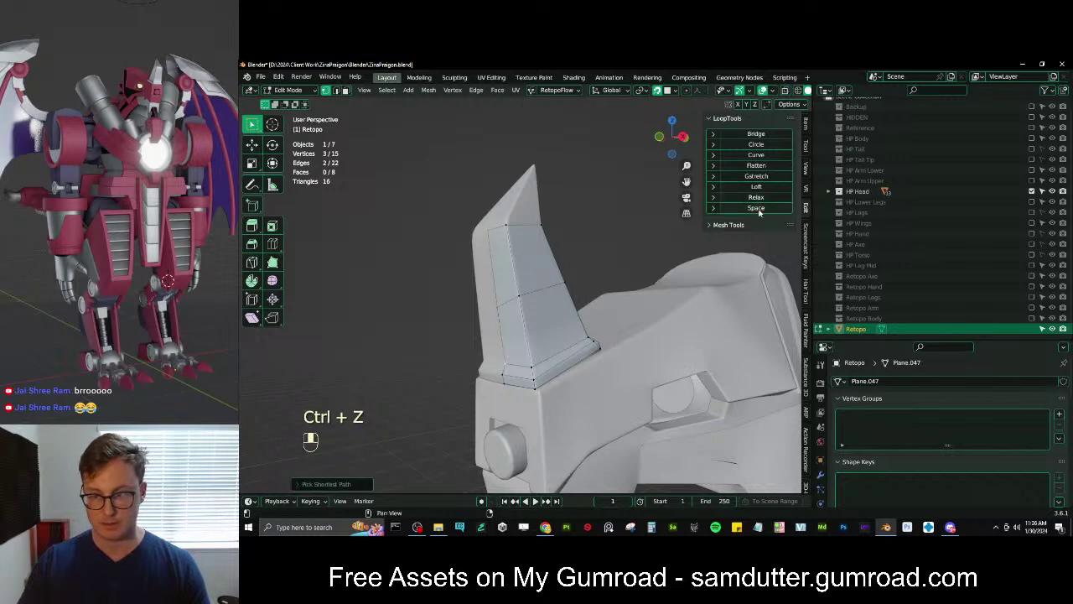
middle_click_drag(502, 310, 533, 371)
key("KP_3")
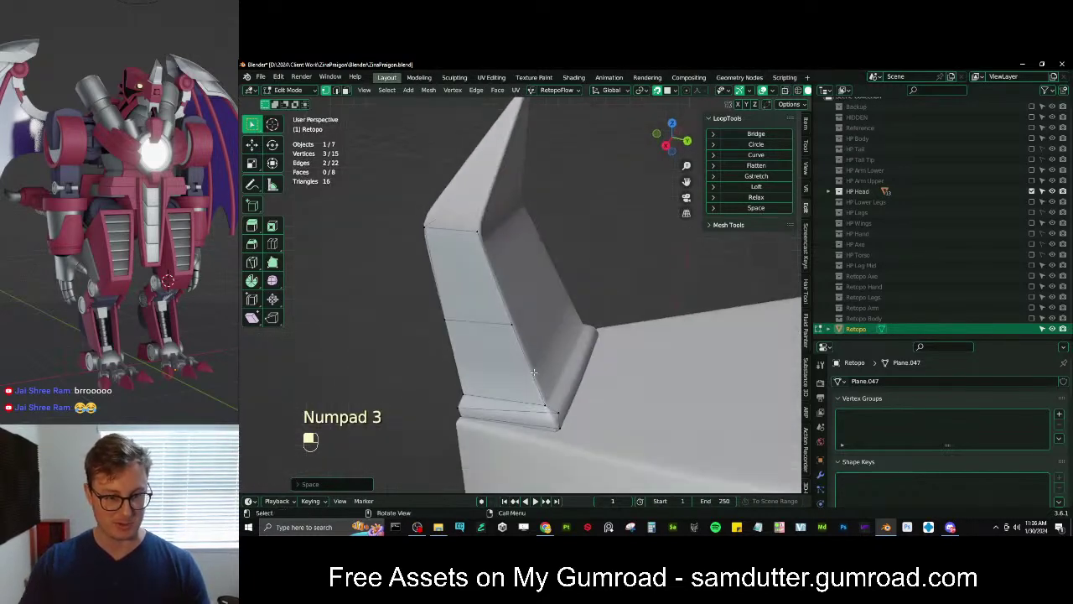
Move the vertices at the collar's rear corner individually so they sit on the corner's edges
middle_click_drag(560, 422, 545, 361, "shift")
key("g")
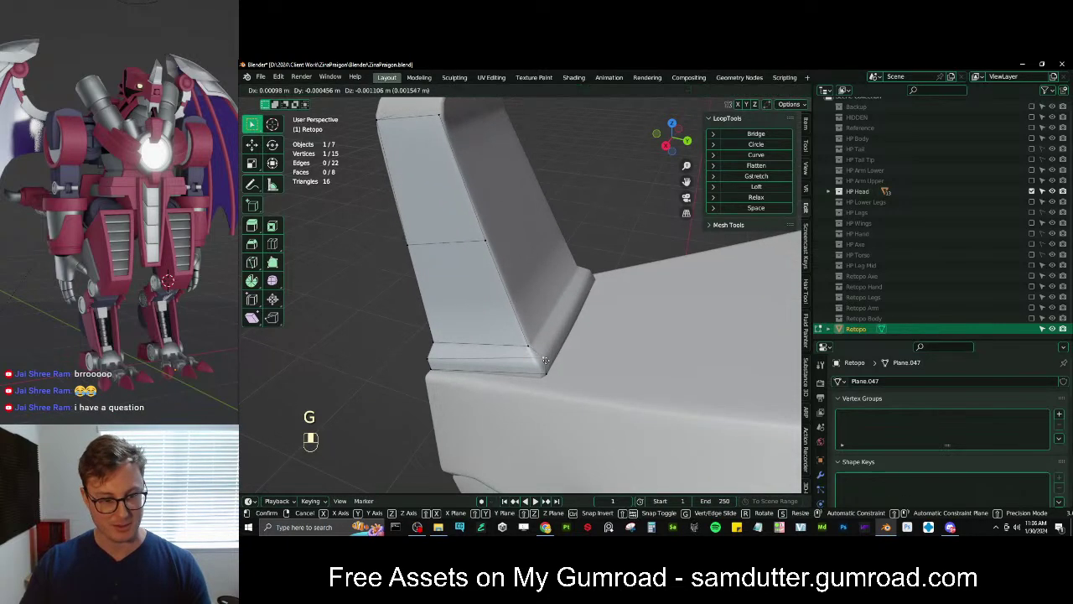
key("g")
left_click(541, 363)
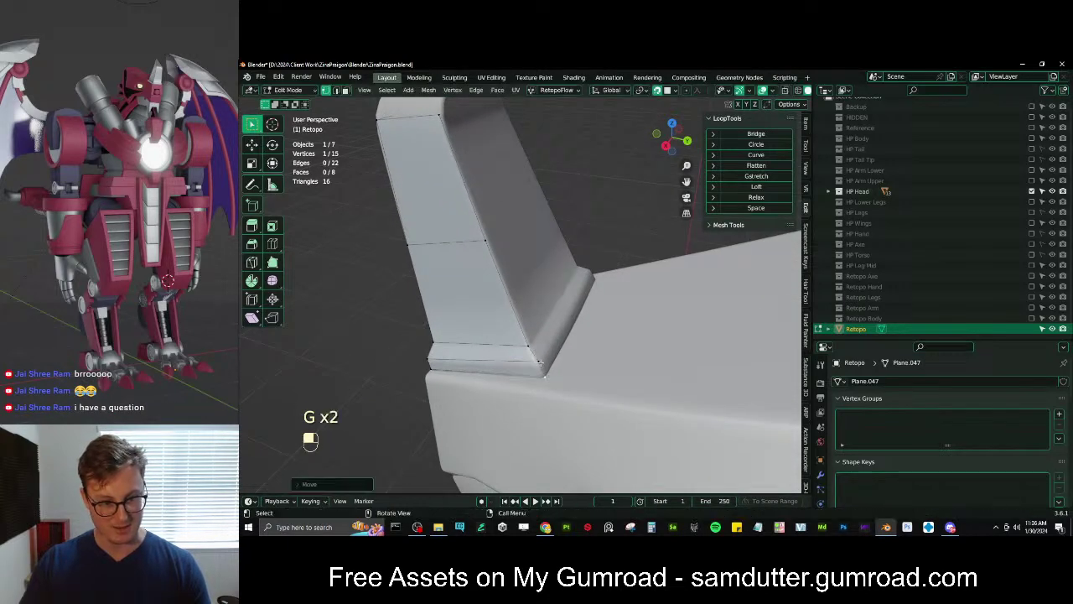
key("g")
left_click(541, 365)
key("g")
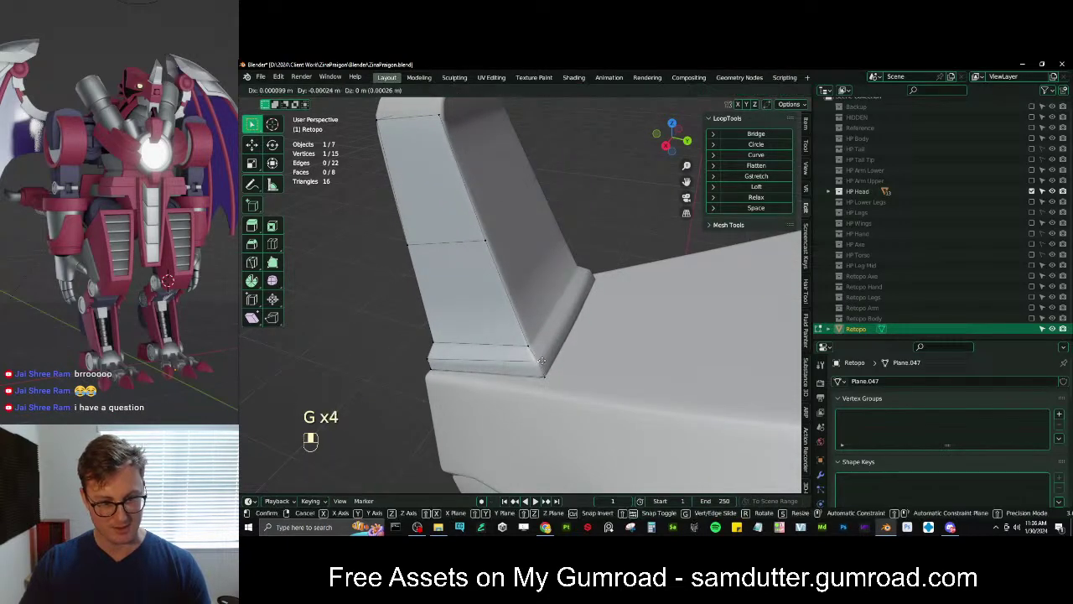
left_click(542, 377)
key("g")
left_click(535, 338)
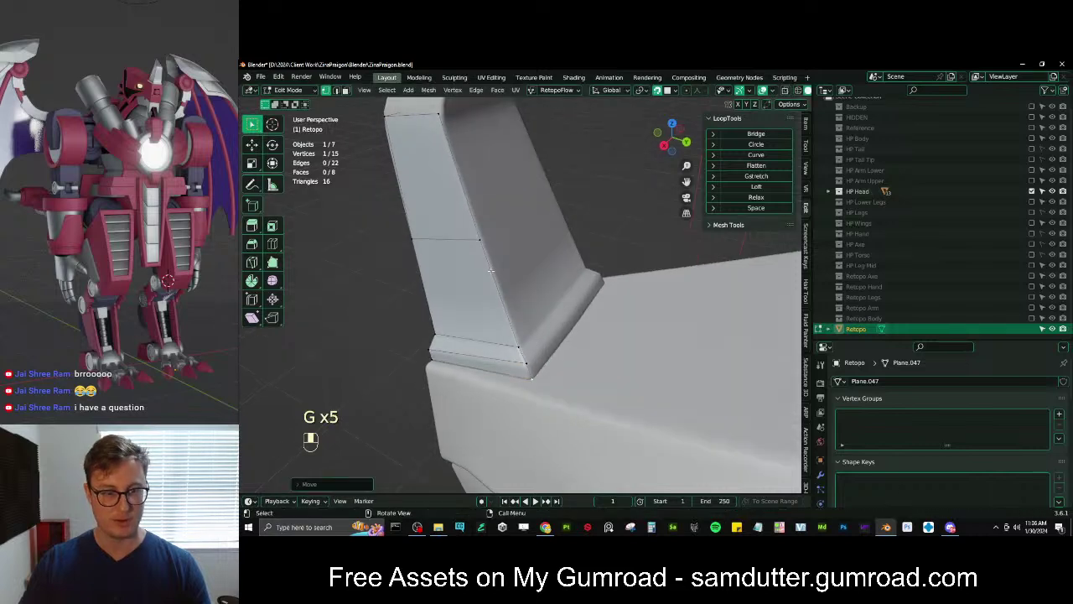
Extrude the rear corner edge below the horn's top section across the back face and scale it to 0 along X about the 3D Cursor
key("e")
left_click(567, 281)
key("period")
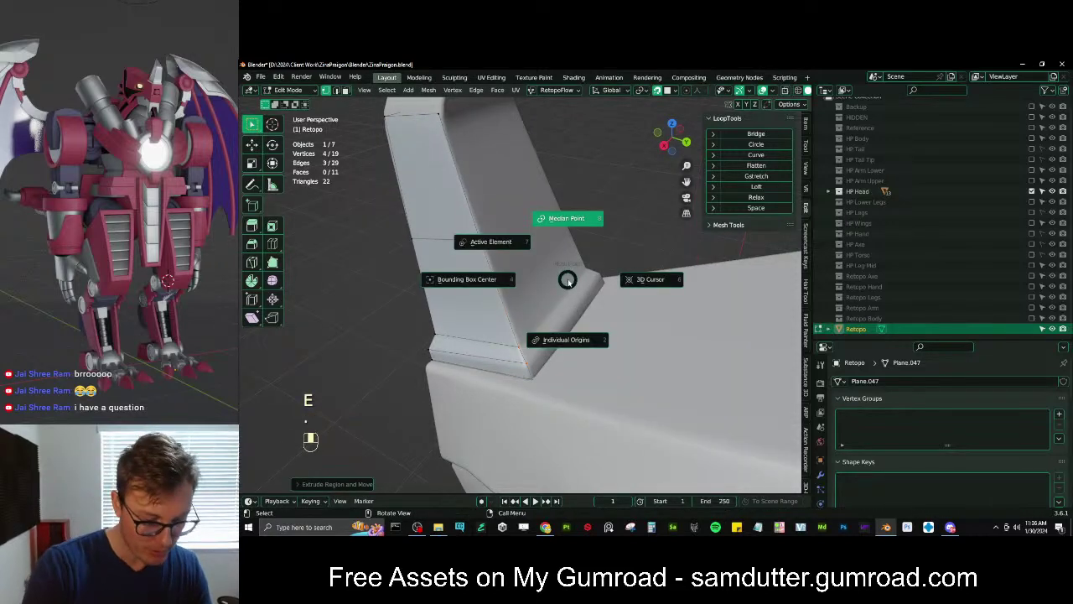
key("s")
key("x")
left_click(568, 280)
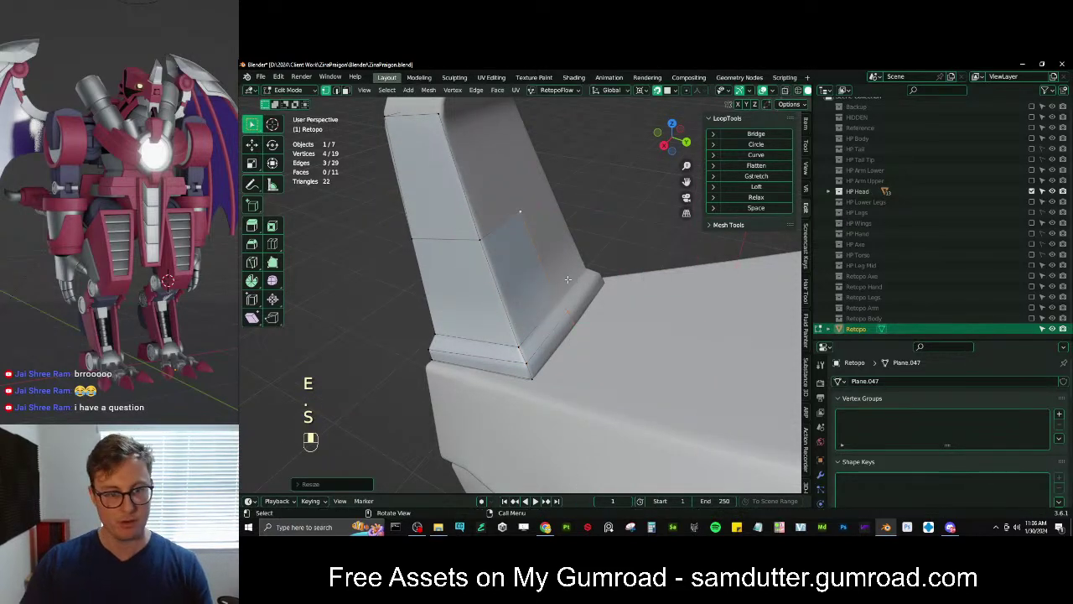
key("s")
key("x")
key("0")
left_click(568, 280)
key("g")
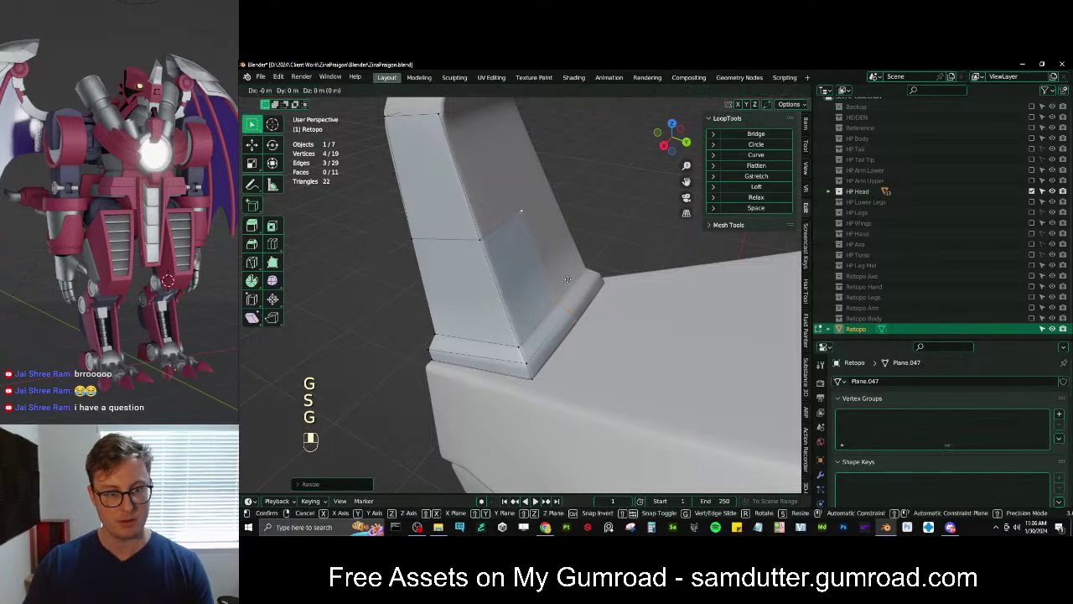
left_click(569, 280)
key("s")
left_click(569, 280)
Extrude the horn's upper rear corner vertex across the back face and fill the remaining quad beneath it
middle_click_drag(567, 279, 495, 276)
key("g")
left_click(495, 277)
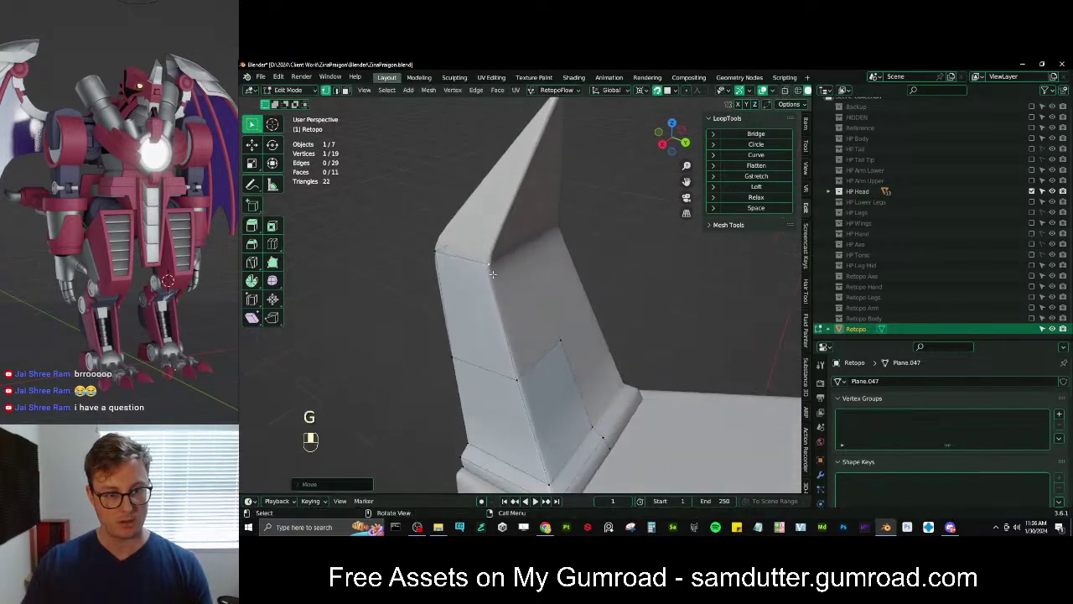
key("e")
left_click(512, 270)
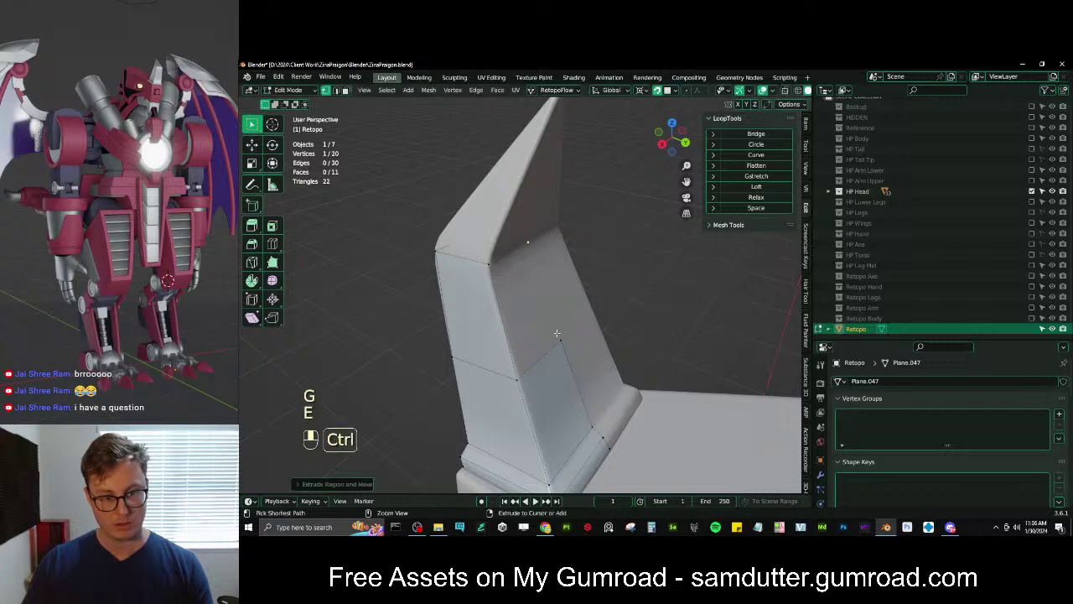
key("f")
Change the pivot point and extrude the collar's lower front corner vertex out to the upper corner of the head block
mouse_move(520, 272)
middle_mouse_down()
mouse_move(599, 280)
mouse_move(532, 283)
middle_mouse_up()
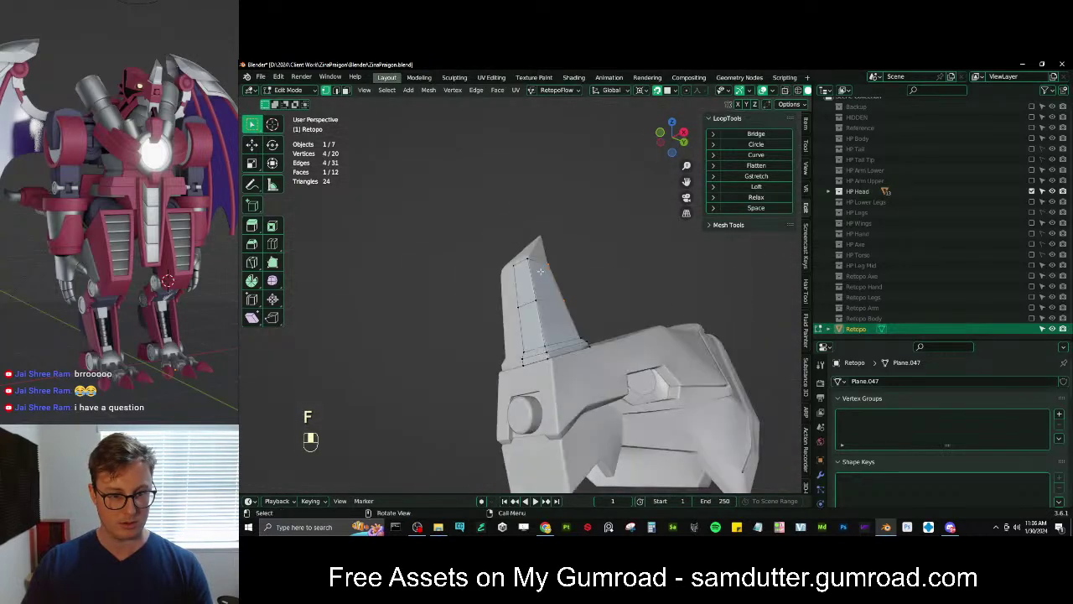
scroll(532, 285, "down", 2)
middle_click_drag(533, 322, 513, 261, "shift")
scroll(513, 268, "up", 5)
scroll(539, 319, "up", 3)
middle_click_drag(506, 308, 561, 301)
scroll(561, 302, "up", 2)
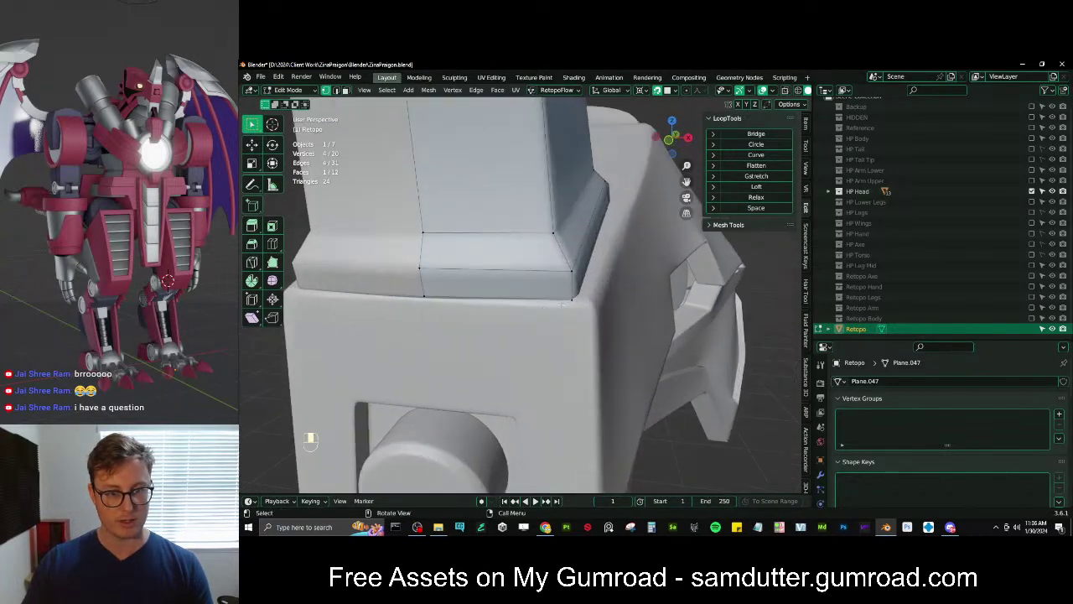
left_click(435, 296, "ctrl")
middle_click_drag(435, 296, 475, 296)
scroll(543, 281, "down", 4)
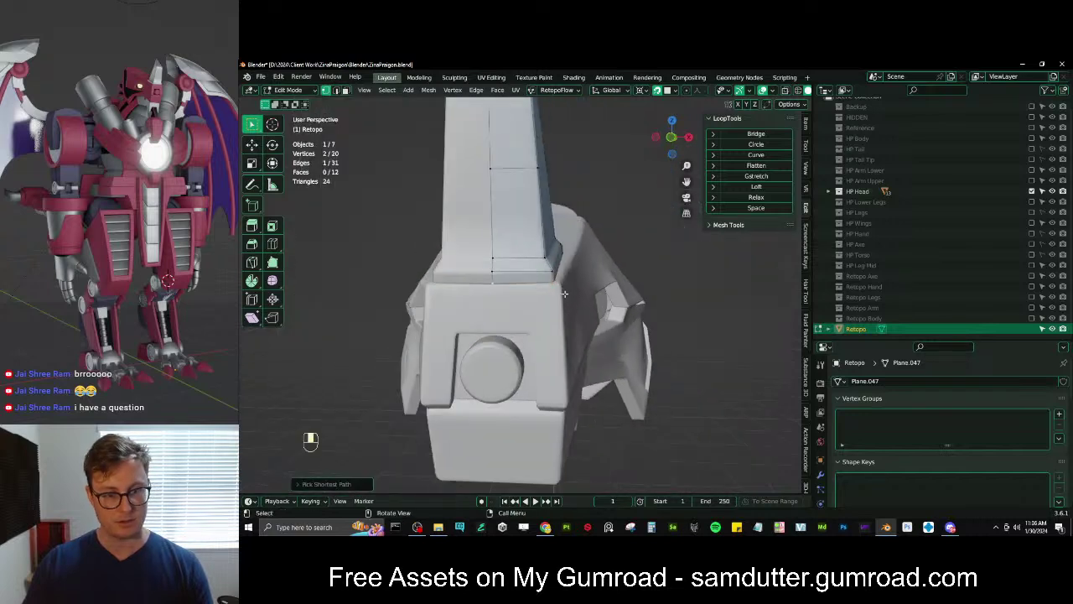
mouse_move(565, 295)
middle_mouse_down()
mouse_move(555, 300)
mouse_move(565, 316)
middle_mouse_up()
scroll(565, 309, "up", 2)
key("e")
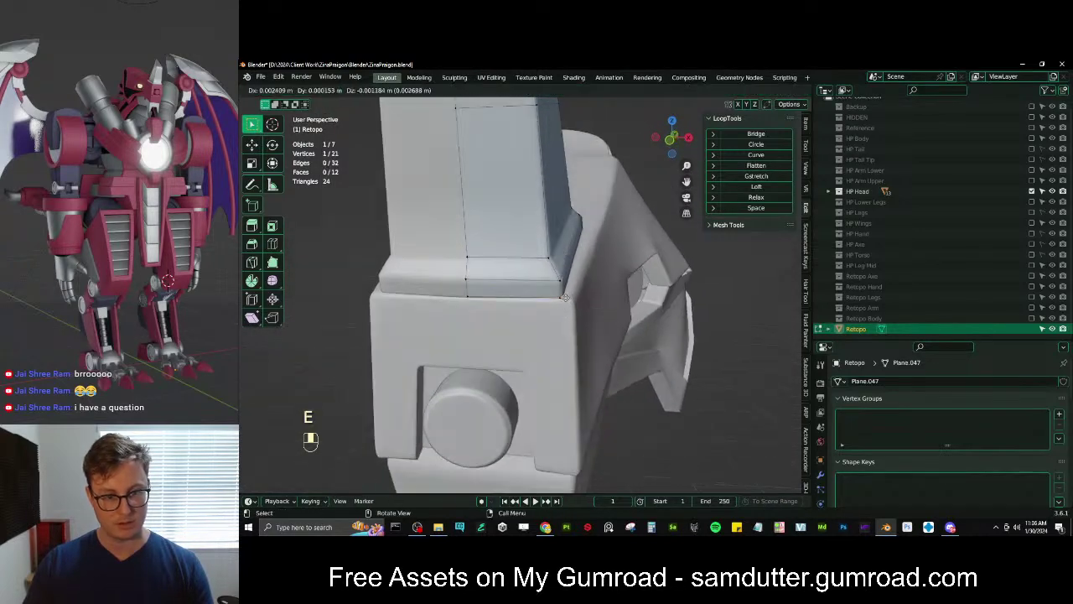
key("ctrl+z")
key("period")
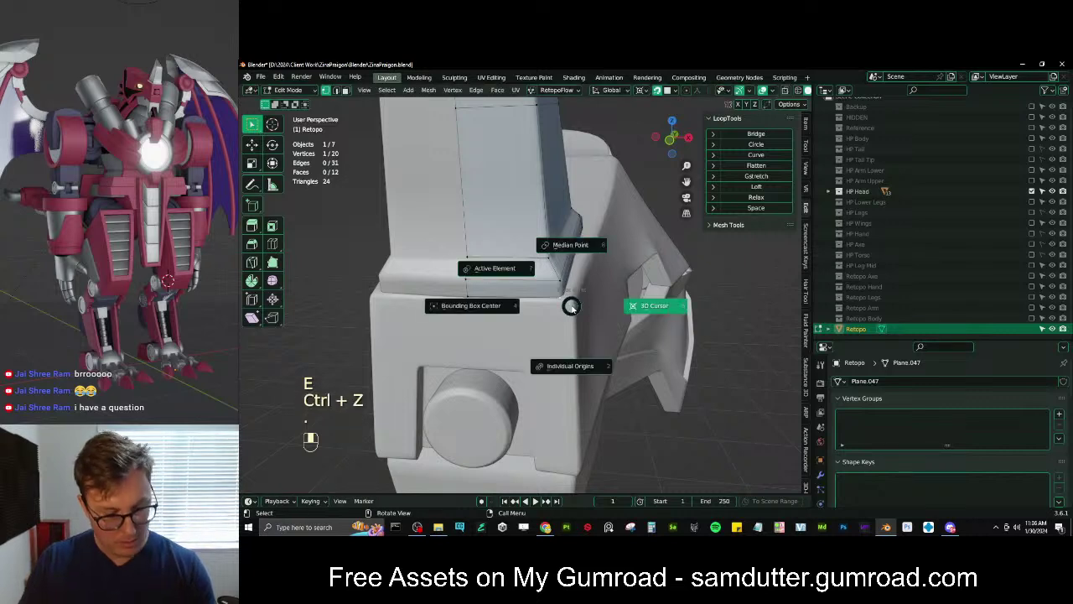
left_click(578, 325)
key("e")
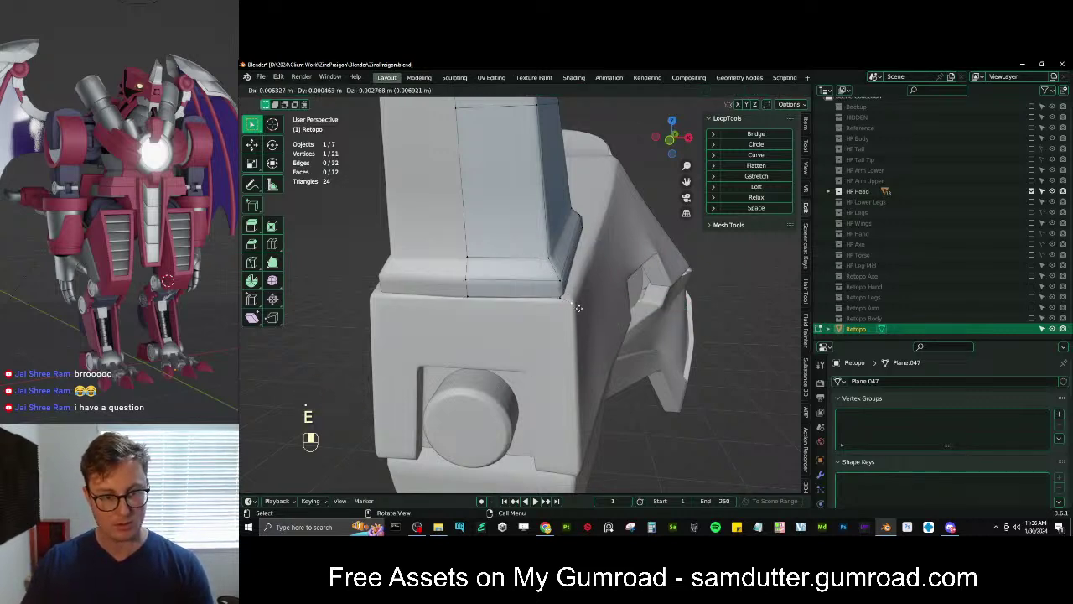
left_click(565, 307)
Extrude the edge run below the collar down the head block's front along Z and recalculate the normals of the whole mesh
key("shift")
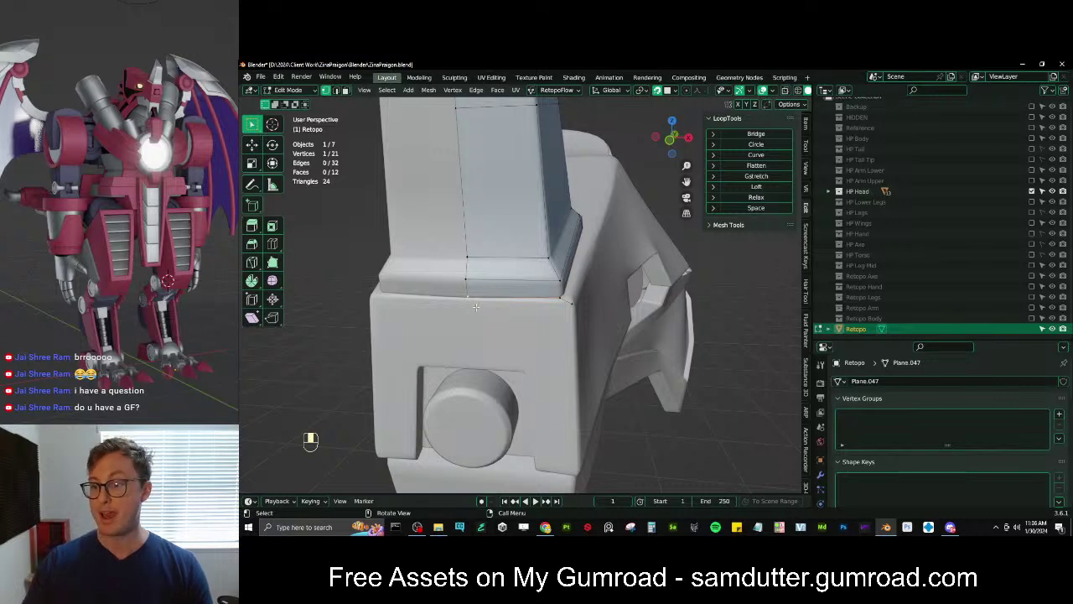
left_click(569, 308, "ctrl")
key("e")
middle_click(542, 323)
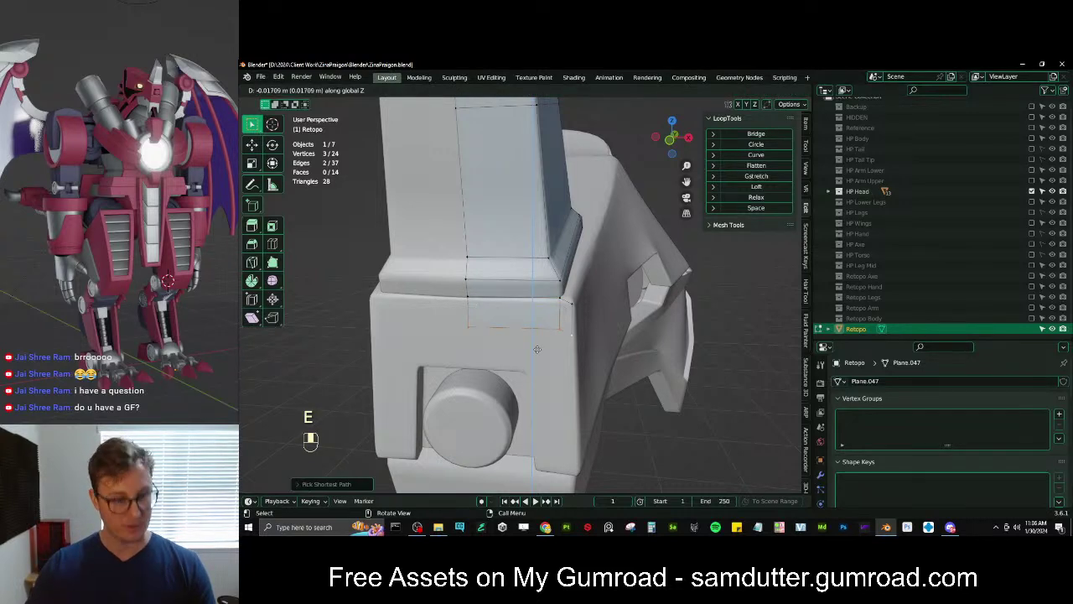
left_click(538, 355)
left_click(541, 354)
key("g")
key("ctrl+z")
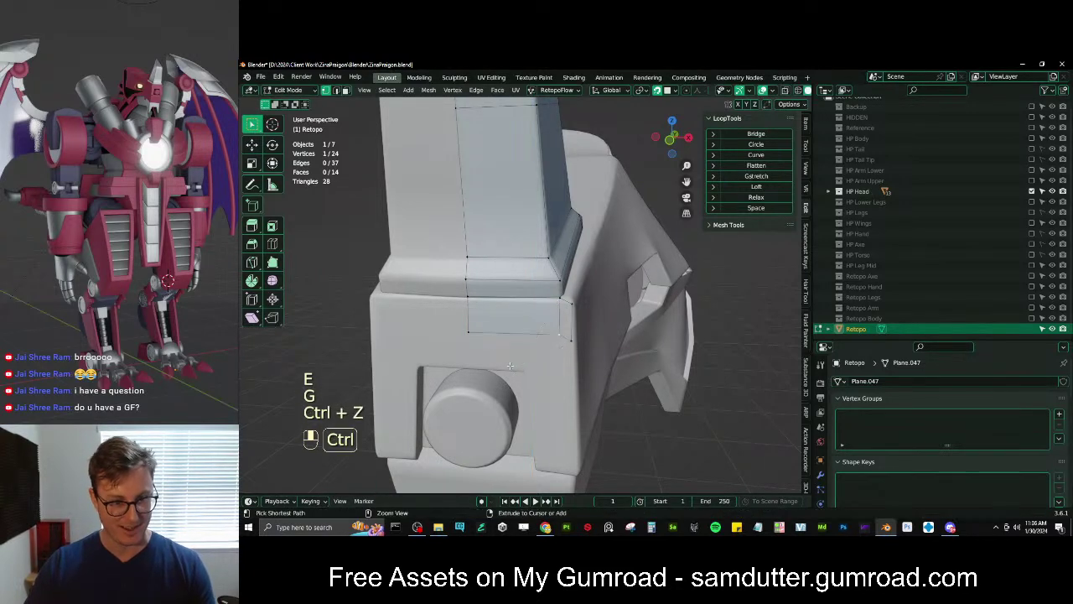
key("shift")
key("ctrl")
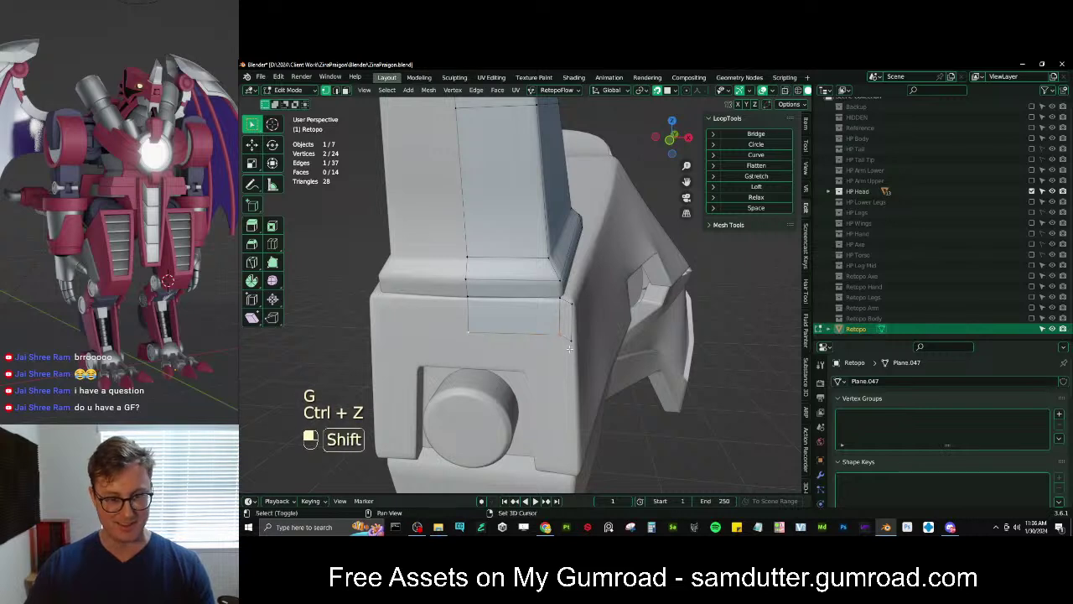
key("a")
key("shift+n")
Move the extruded lower edge run down along Z to the upper edge of the round button's recess
left_click(570, 343)
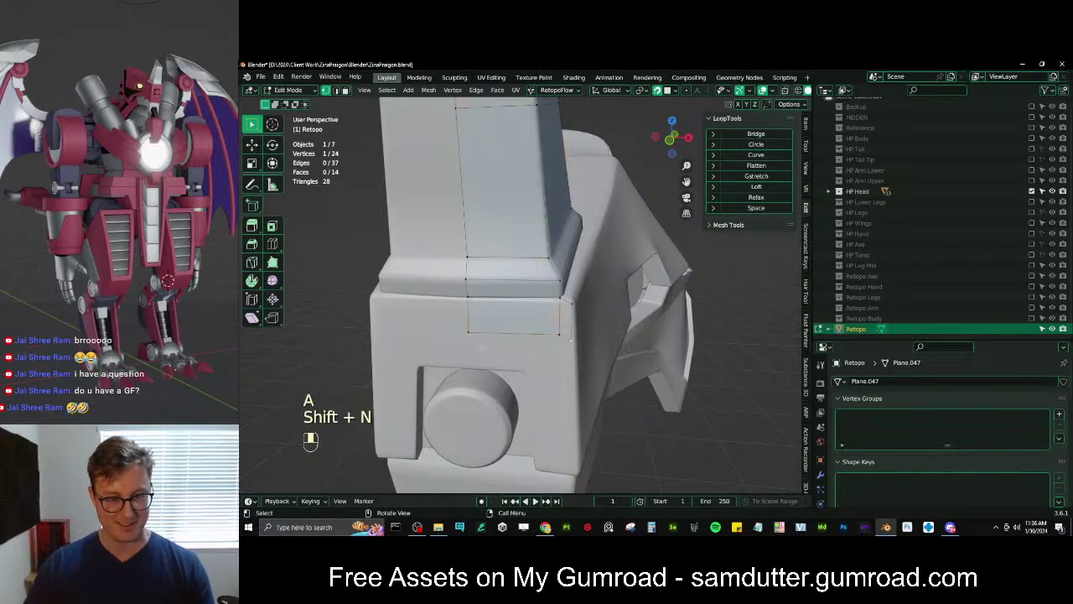
left_click(471, 336, "ctrl")
key("g")
key("z")
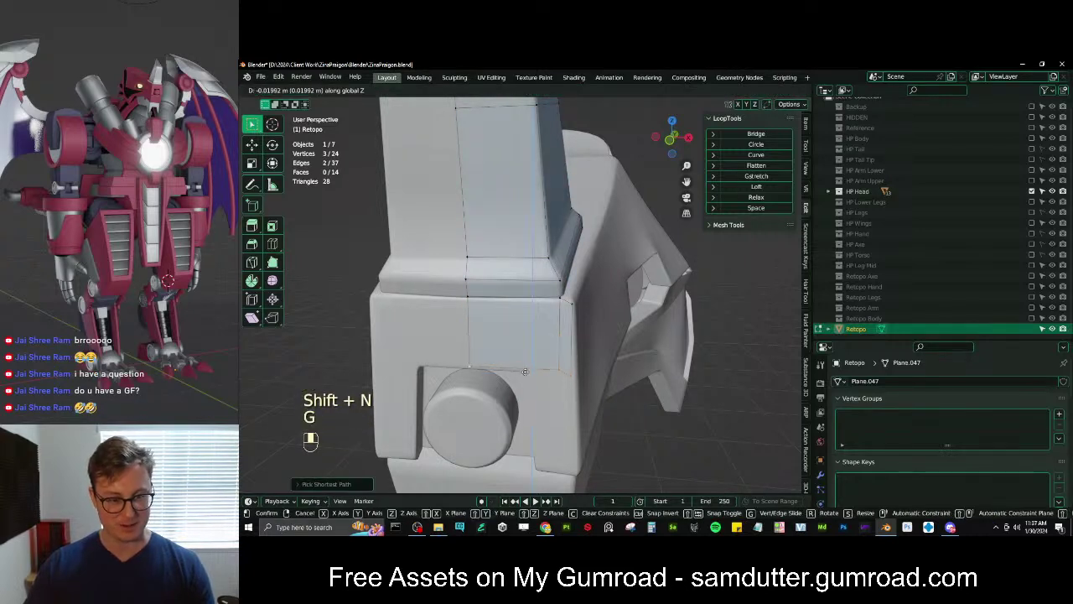
scroll(525, 372, "up", 3)
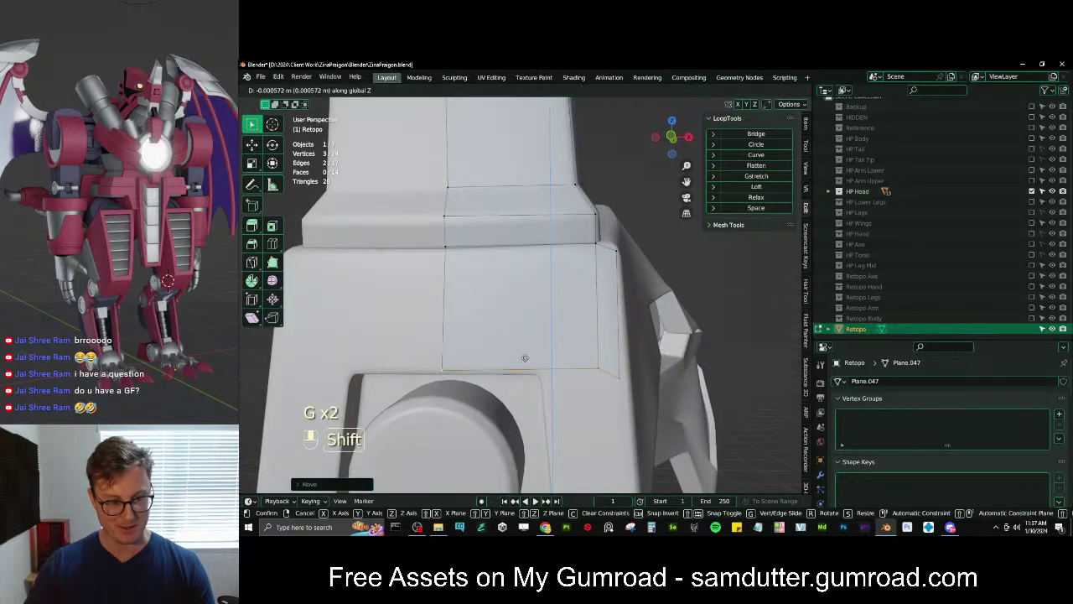
Move the middle vertex onto the recess's upper corner and fit the outer vertex to the head block's side edge
key("g")
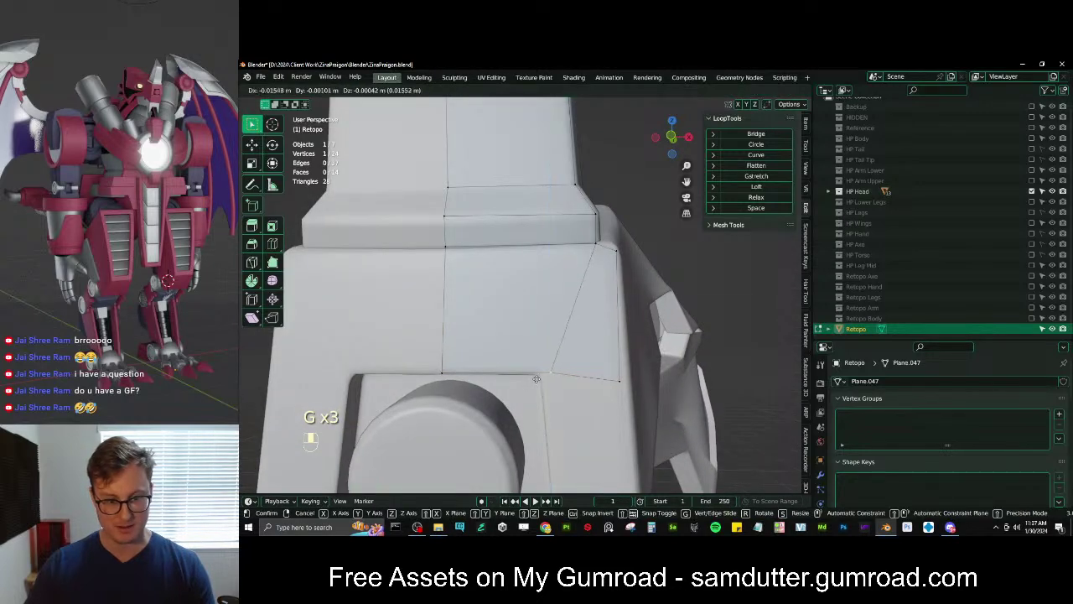
left_click(520, 379)
left_click(609, 379)
key("g")
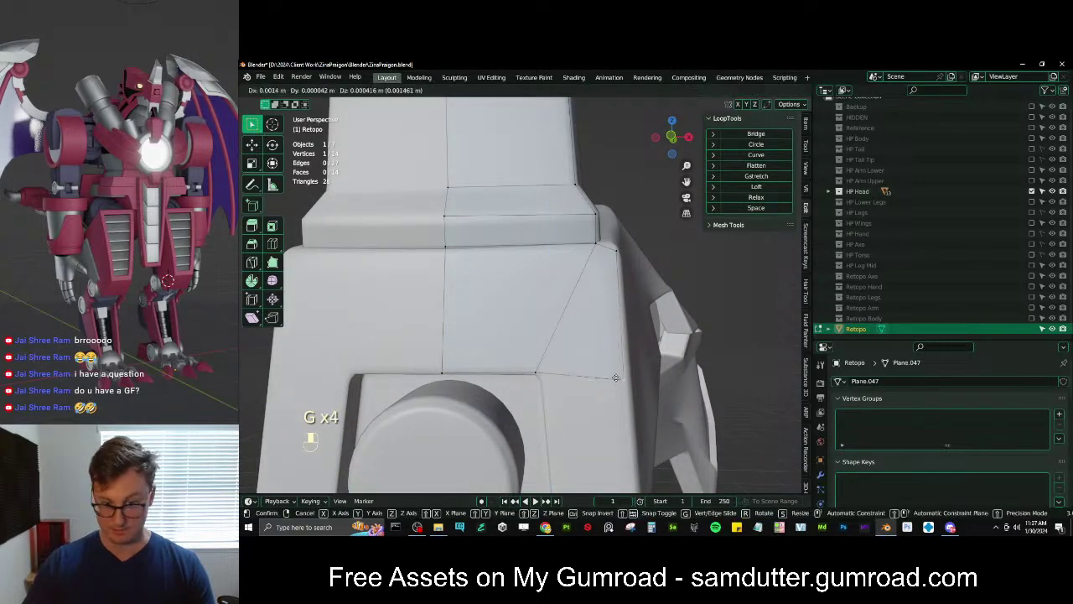
left_click(614, 379)
Level the edge run above the recess by scaling it to 0 along Z, and move it onto the recess's upper edge
scroll(608, 376, "down", 5)
middle_click_drag(501, 281, 513, 233, "shift")
scroll(490, 209, "up", 4)
left_click(433, 240, "ctrl")
key("s")
key("z")
key("0")
left_click(459, 237)
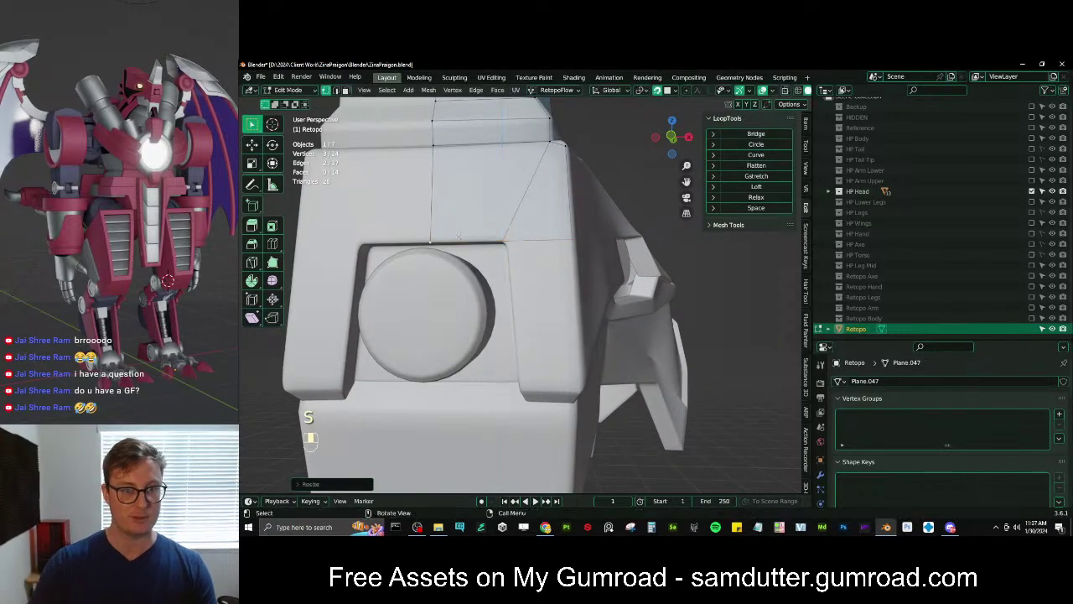
key("g")
left_click(460, 225)
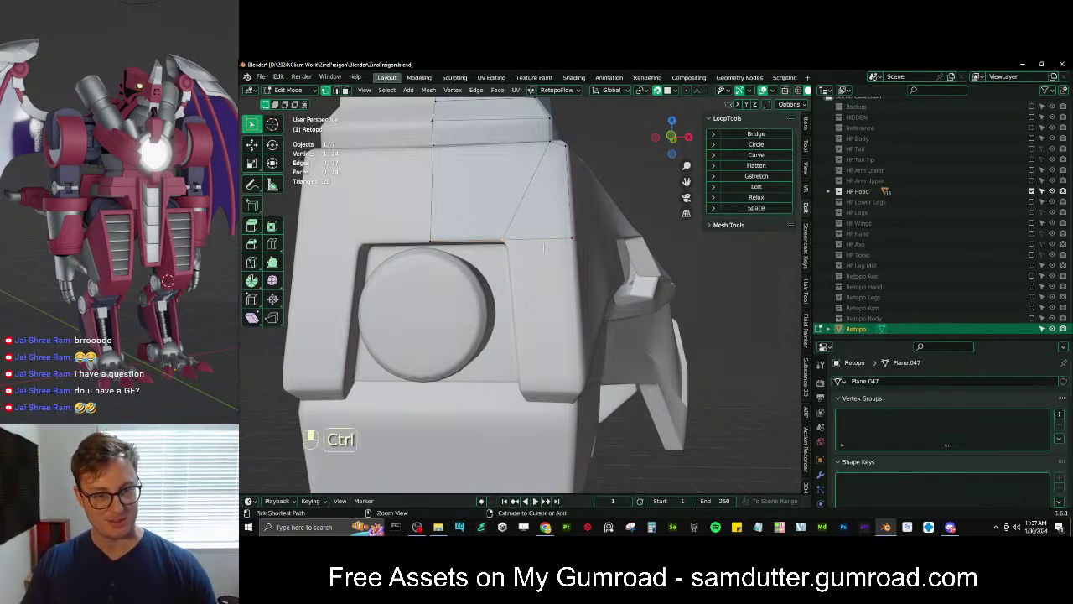
Extrude the outer edge down along Z beside the recess and fit the strip's vertices to the panel's lower corners and the recess corner
left_click(573, 239, "ctrl")
key("e")
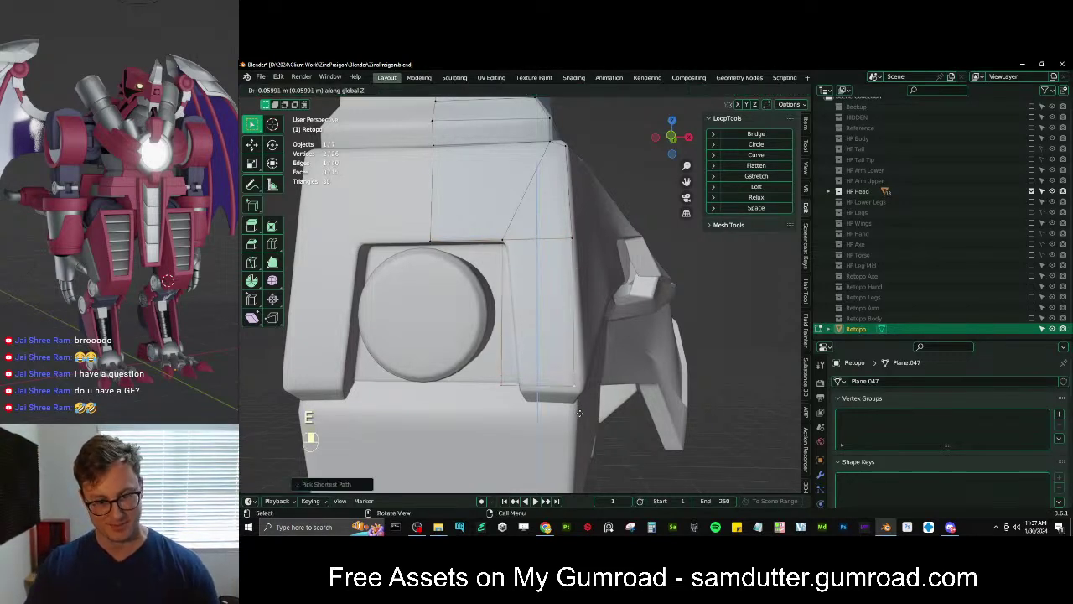
right_click(579, 412)
key("g")
key("g")
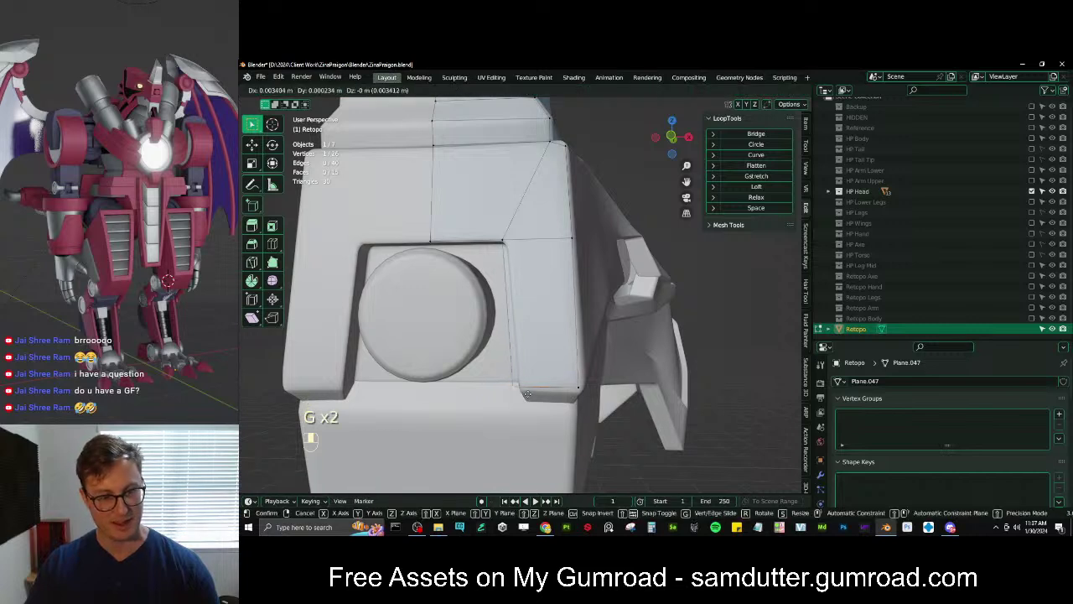
left_click(532, 395)
key("g")
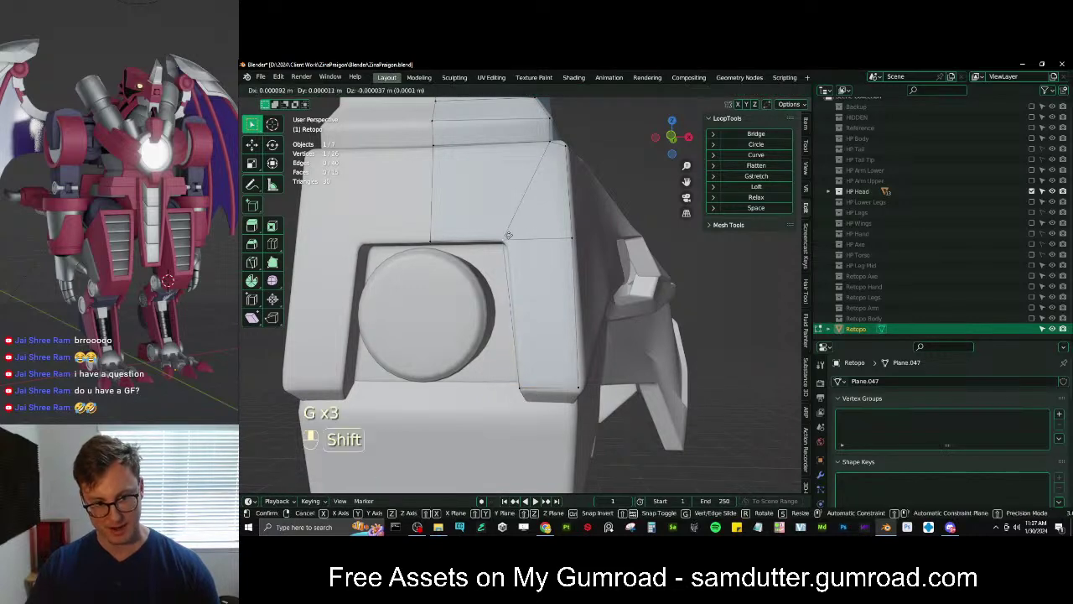
left_click(545, 238)
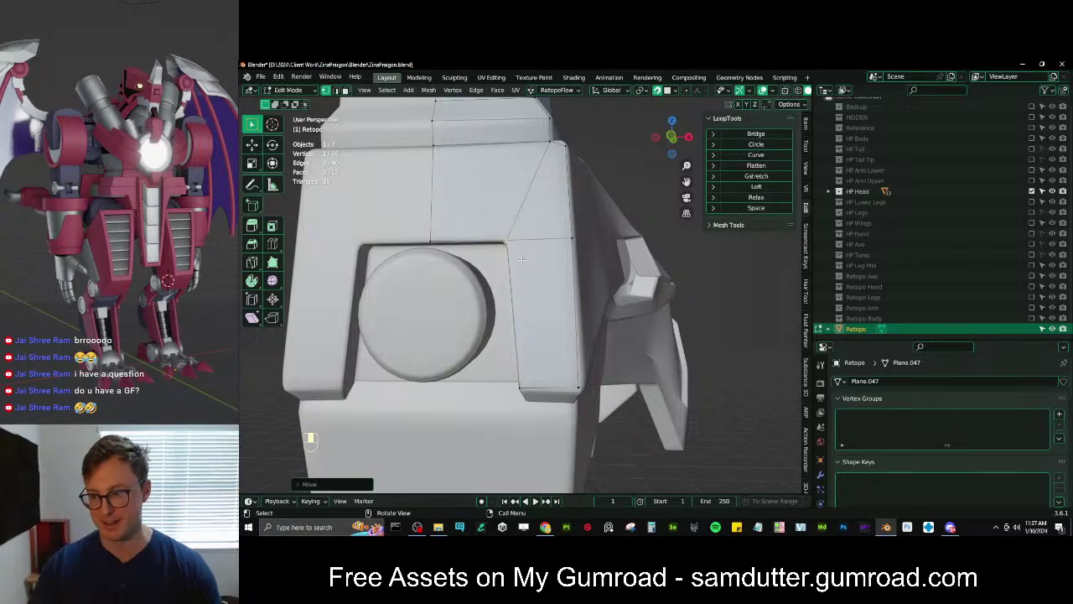
Turn off snapping, adjust the side strip's lower vertices at the panel's bottom corners, and undo the last move
middle_click_drag(521, 260, 562, 405)
key("g")
left_click(508, 382)
key("shift+Tab")
key("g")
left_click(526, 379)
key("g")
left_click(525, 363)
key("g")
left_click(606, 376)
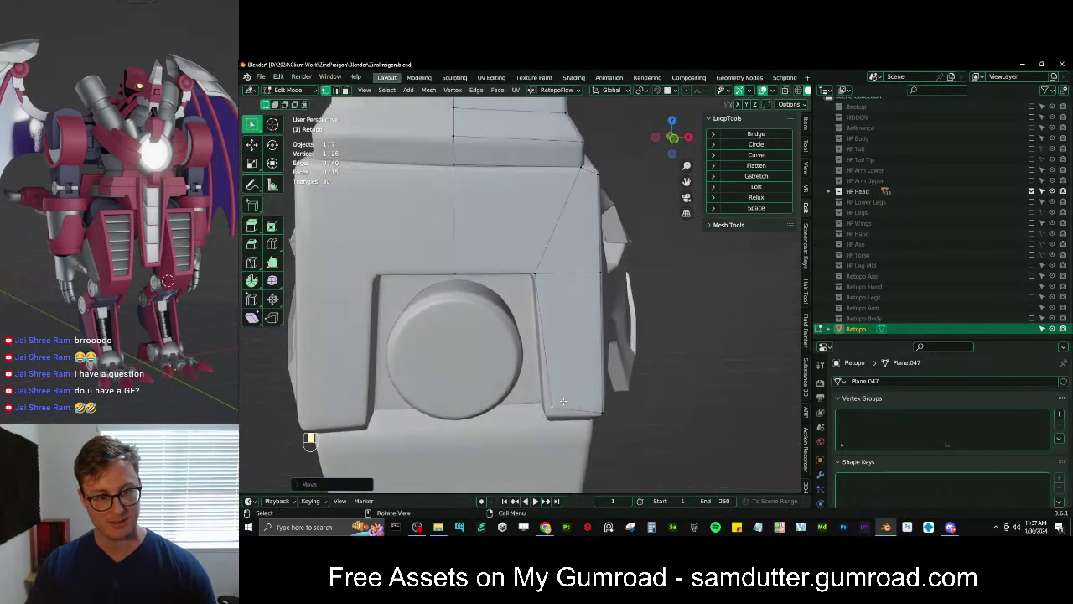
key("ctrl+z")
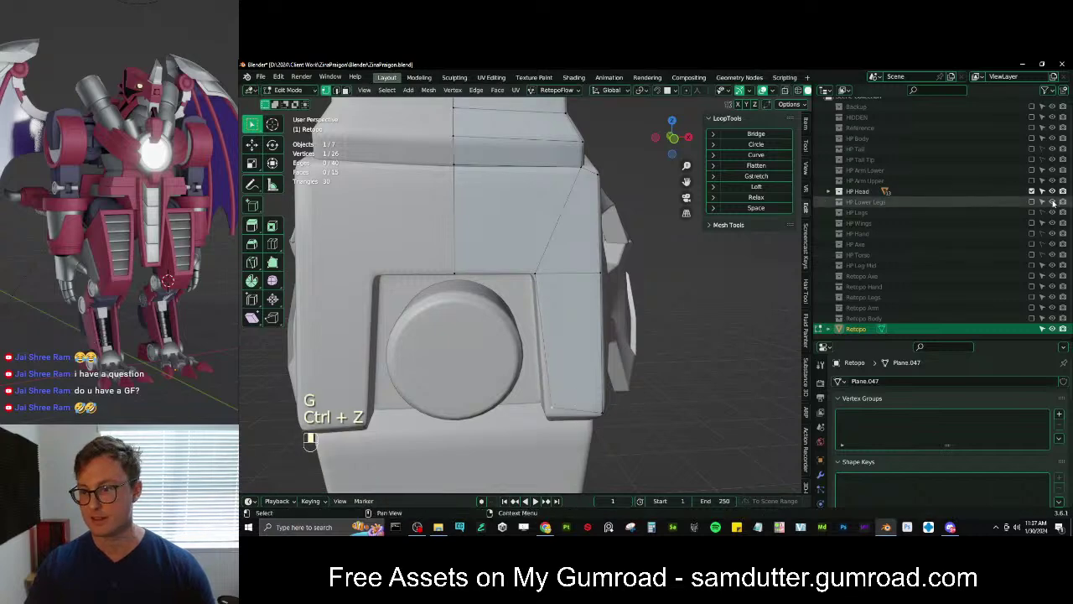
Turn snapping back on and fit the side strip's lower vertices to the panel's bottom corners beside the round recess
scroll(1014, 216, "up", 1)
middle_click_drag(650, 296, 593, 339)
key("g")
left_click(575, 290)
key("shift+Tab")
key("g")
key("g")
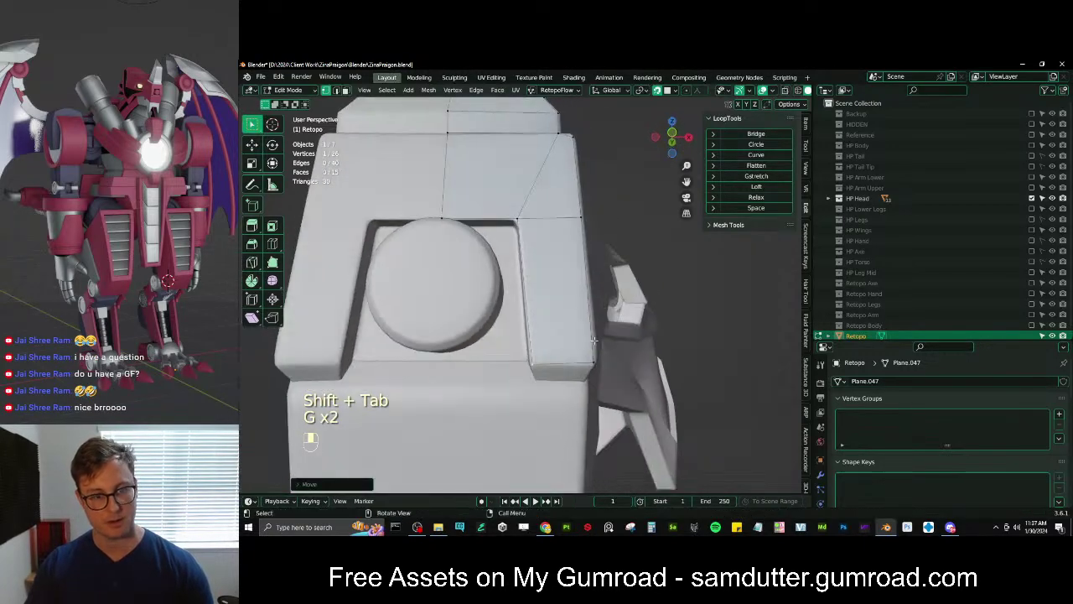
mouse_move(518, 220)
middle_mouse_down()
mouse_move(476, 216)
mouse_move(505, 221)
middle_mouse_up()
left_click(522, 372)
key("g")
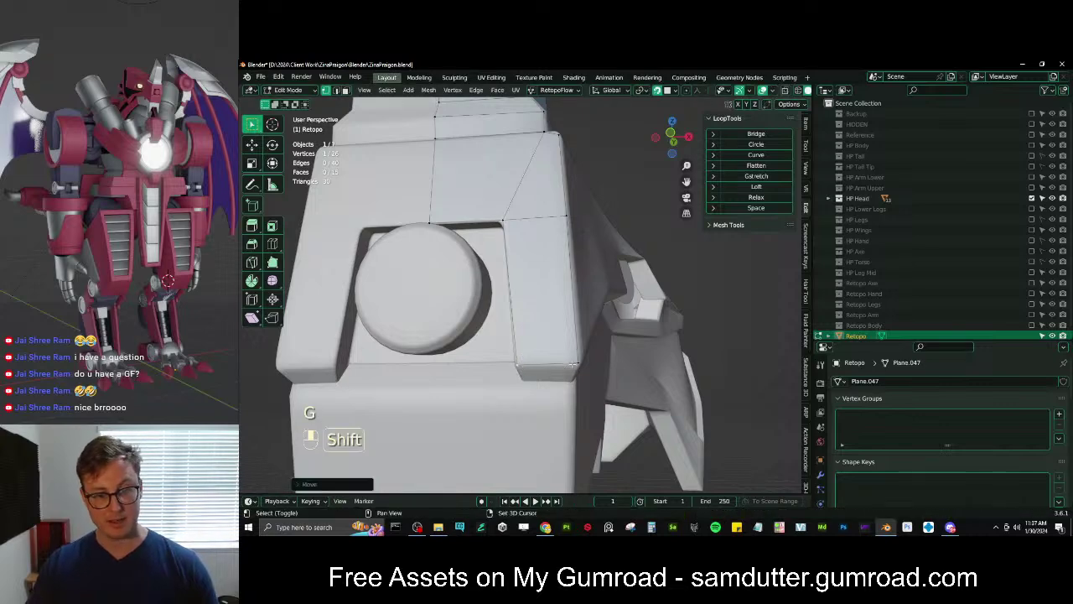
Level the side strip's bottom edge by scaling it along Z
key("s")
key("z")
left_click(574, 363)
key("KP_1")
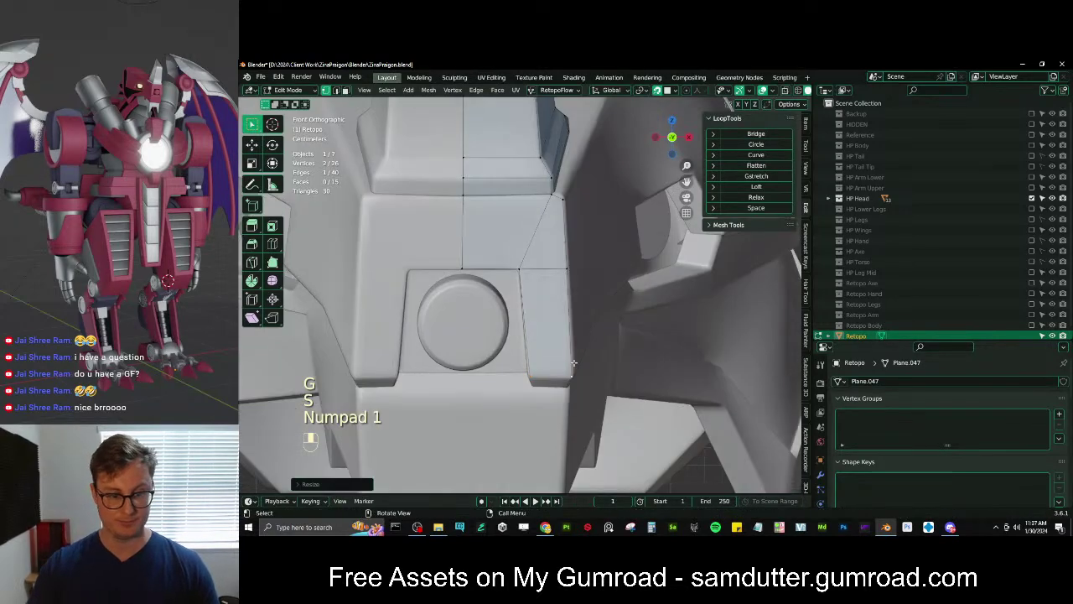
scroll(576, 364, "up", 2)
middle_click_drag(599, 392, 490, 350, "shift")
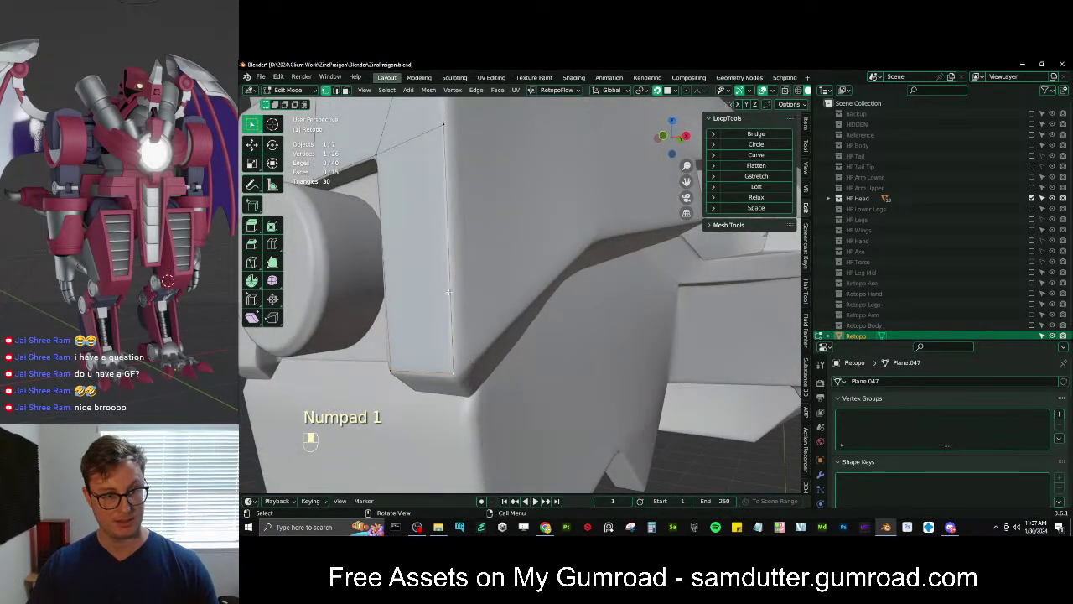
Move the side strip's outer edge vertices outward onto the head block's side edge
scroll(448, 292, "down", 4)
middle_click_drag(451, 288, 472, 327, "shift")
key("g")
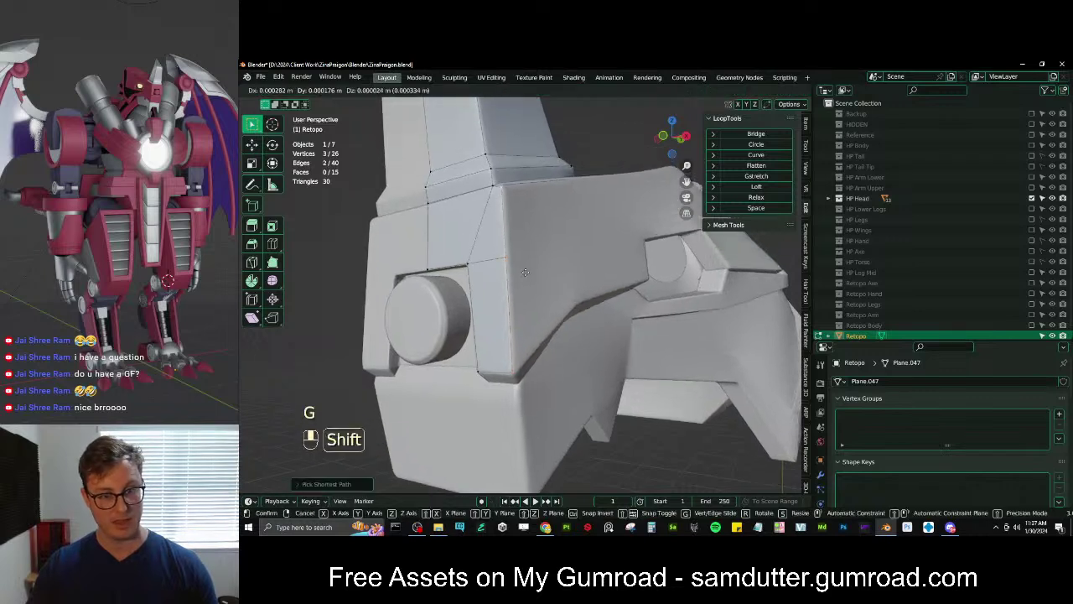
left_click(528, 272)
middle_click_drag(527, 275, 556, 278)
Extrude the side strip's bottom edge down over the panel's lower lip, then scale and rotate it to match
scroll(526, 318, "up", 3)
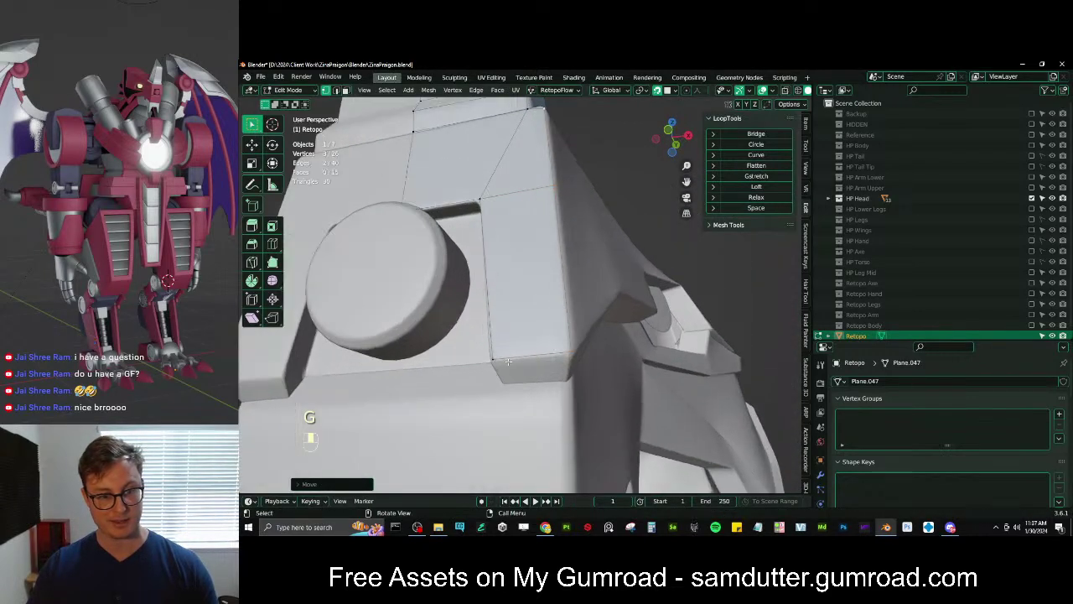
key("s")
left_click(560, 381)
key("e")
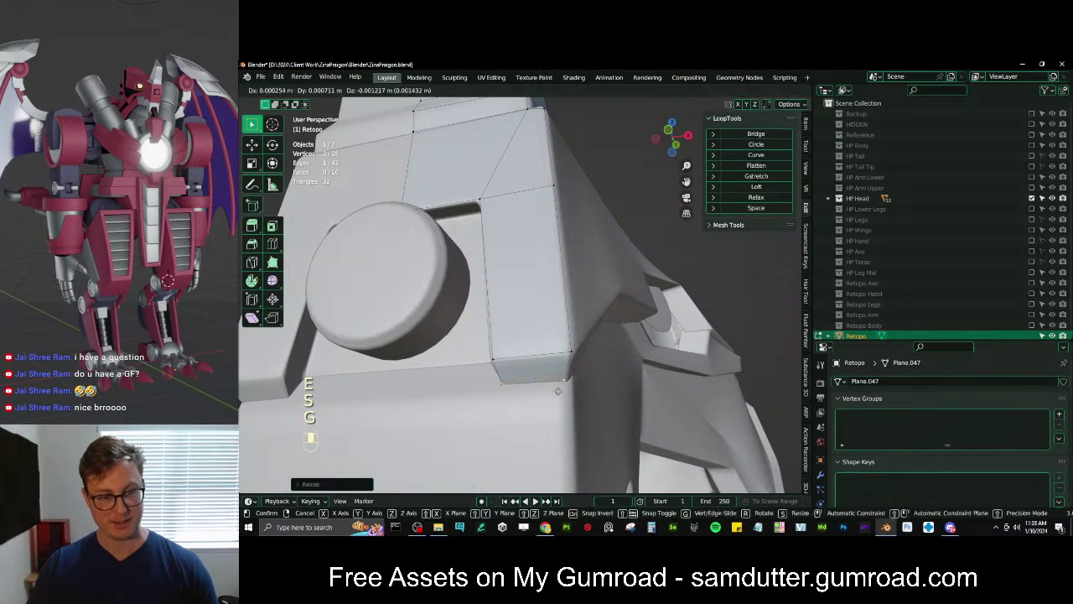
left_click(557, 391)
key("r")
left_click(592, 382)
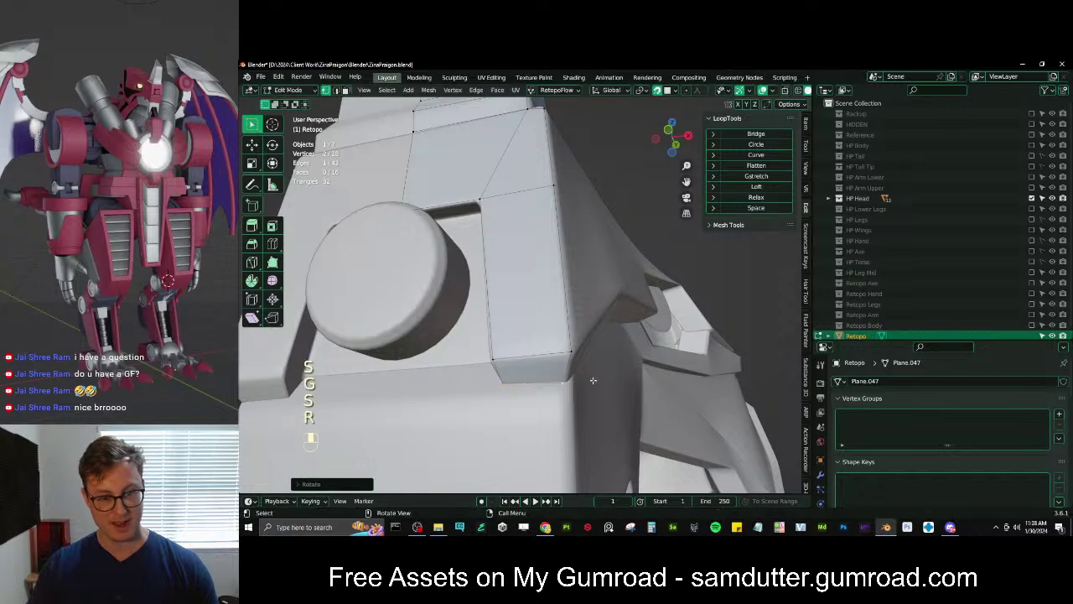
Refine the extruded lip edge's position and angle, fitting it to the lip's lower corners
key("g")
left_click(596, 378)
key("r")
left_click(600, 370)
key("g")
left_click(601, 371)
middle_click_drag(601, 371, 629, 376)
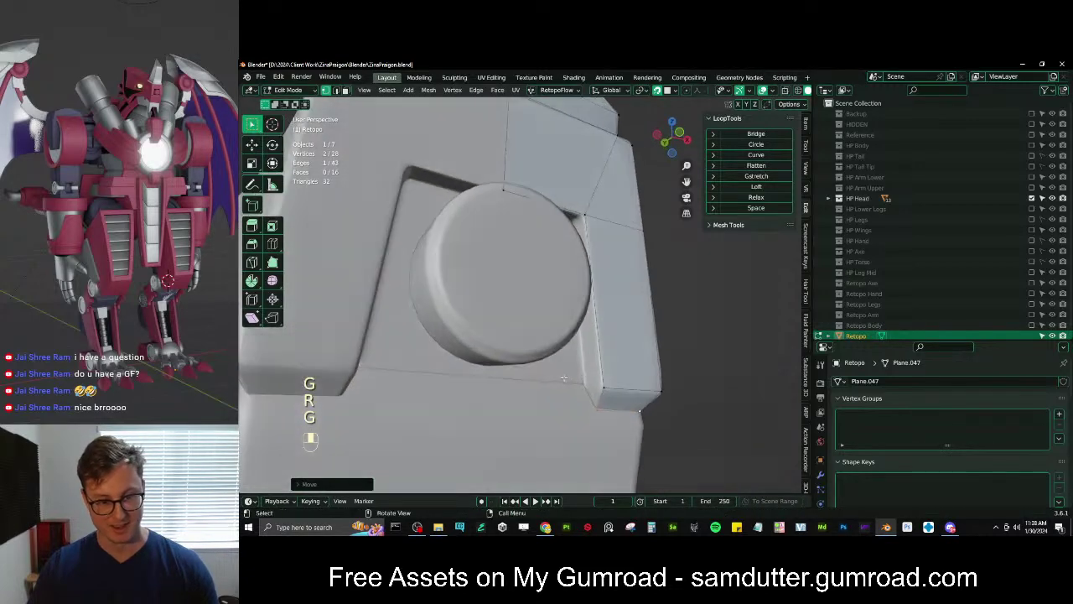
key("g")
left_click(597, 408)
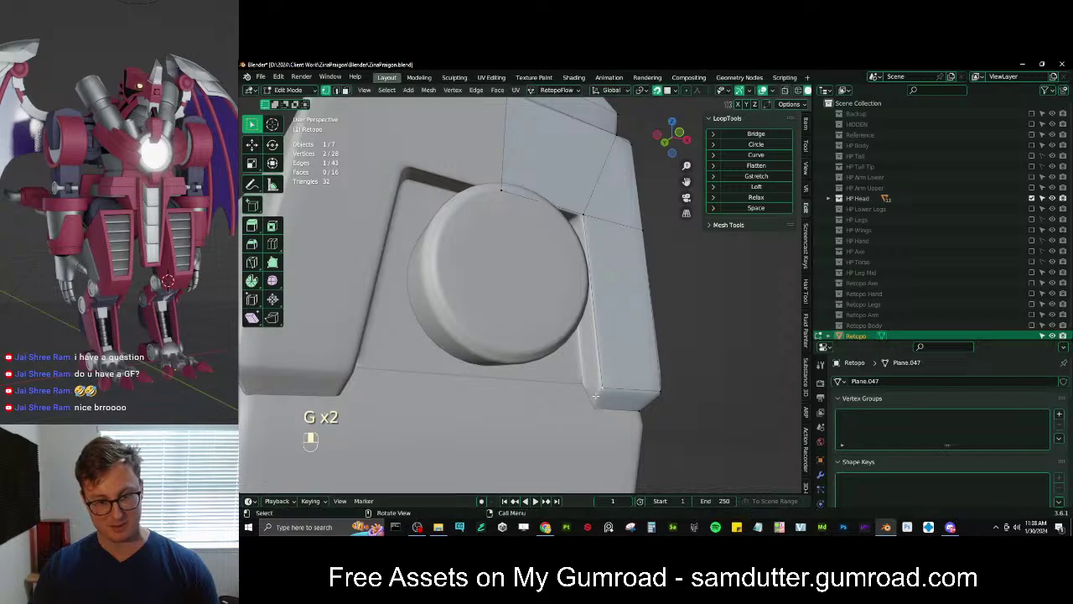
Extrude the lip's short outer edge back along the underside step of the head's side to its bend
key("e")
key("ctrl+z")
middle_click_drag(598, 396, 478, 326)
left_click(477, 342, "shift")
key("e")
left_click(521, 296)
middle_click_drag(522, 295, 515, 286)
key("r")
left_click(536, 278)
key("g")
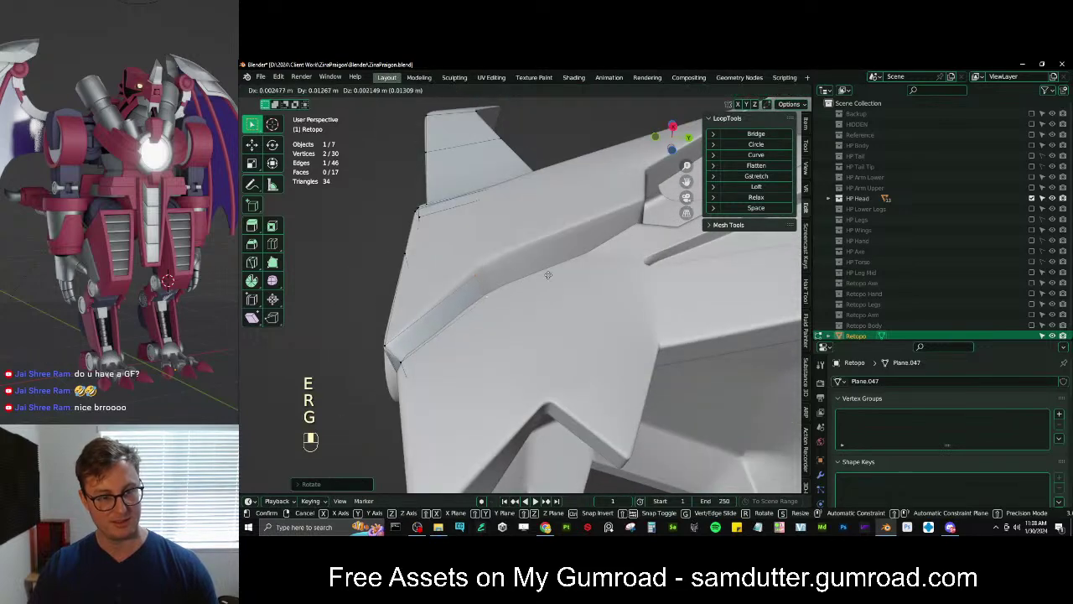
left_click(550, 272)
Rotate, scale and move the new edge so it fits across the step at the bend
key("r")
left_click(555, 264)
key("g")
left_click(557, 268)
key("s")
left_click(558, 274)
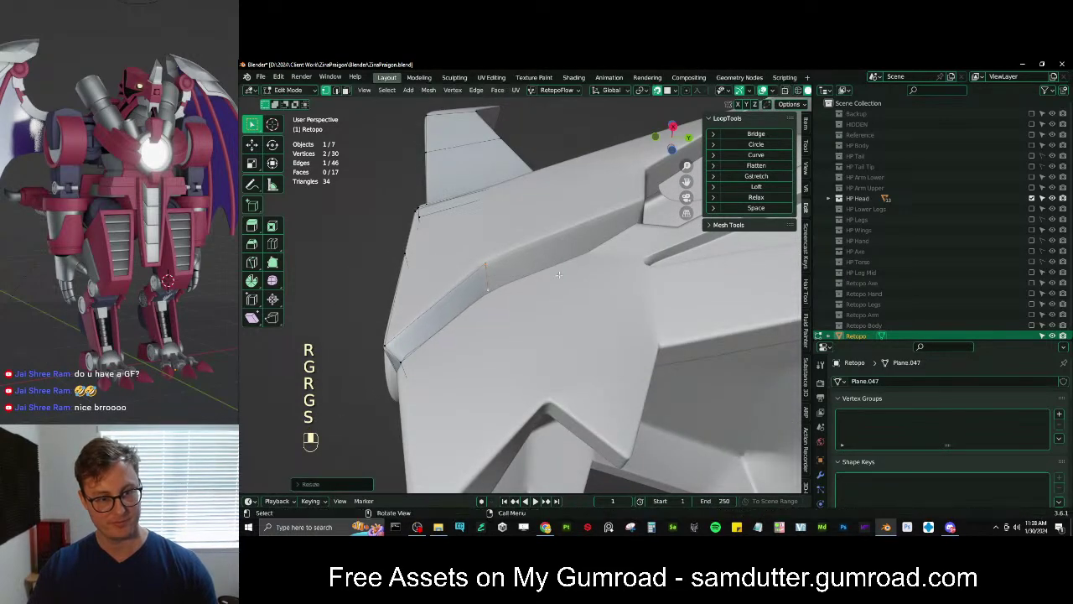
key("g")
left_click(559, 272)
key("s")
left_click(559, 272)
middle_click_drag(559, 273, 483, 275)
key("g")
left_click(485, 311)
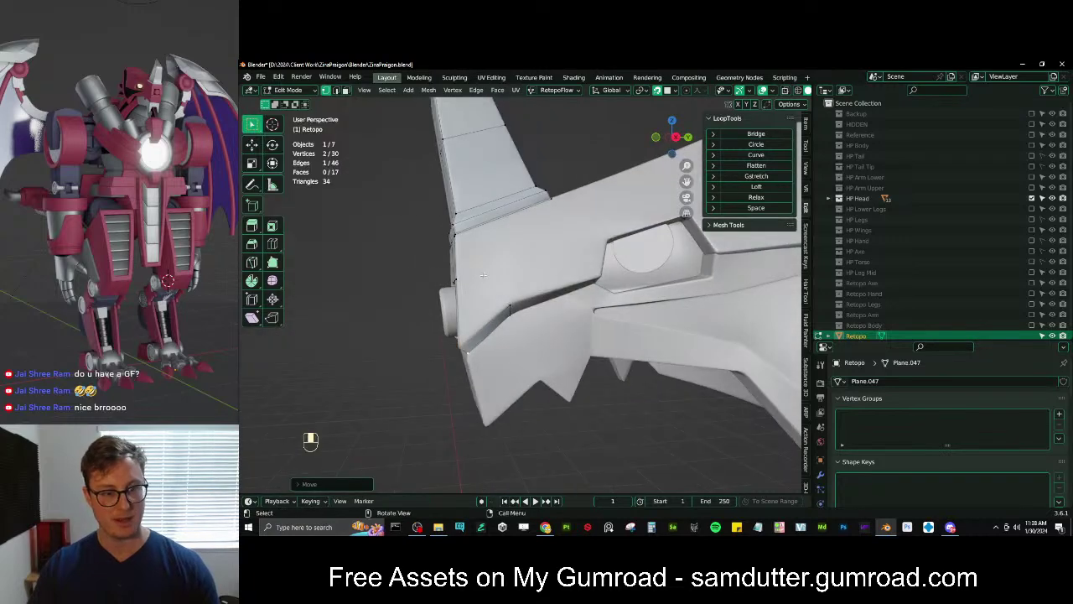
Move the outer corner vertex beneath the horn's collar onto the head block's upper side corner
middle_click_drag(552, 292, 497, 298)
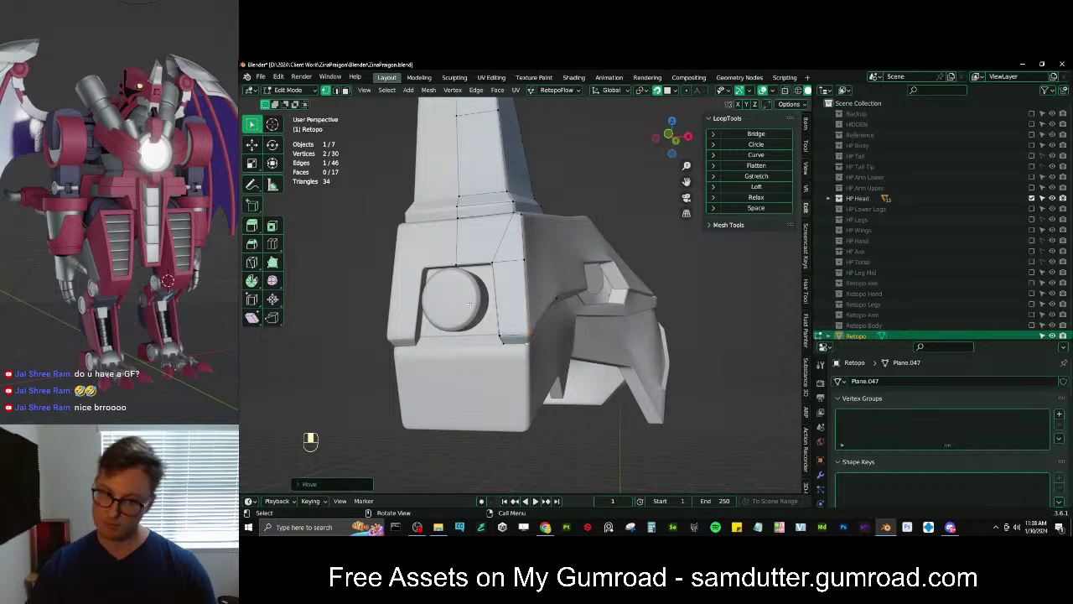
scroll(497, 262, "up", 2)
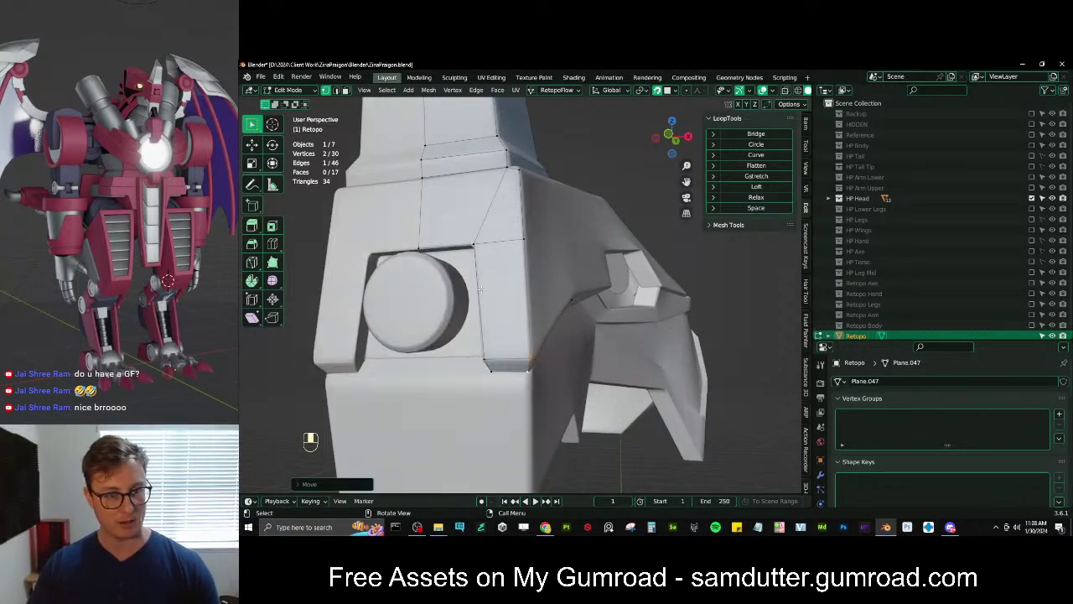
mouse_move(481, 289)
middle_mouse_down()
mouse_move(487, 279)
mouse_move(500, 289)
mouse_move(524, 234)
mouse_move(467, 289)
middle_mouse_up()
scroll(508, 254, "up", 1)
key("g")
left_click(529, 238)
scroll(529, 238, "down", 2)
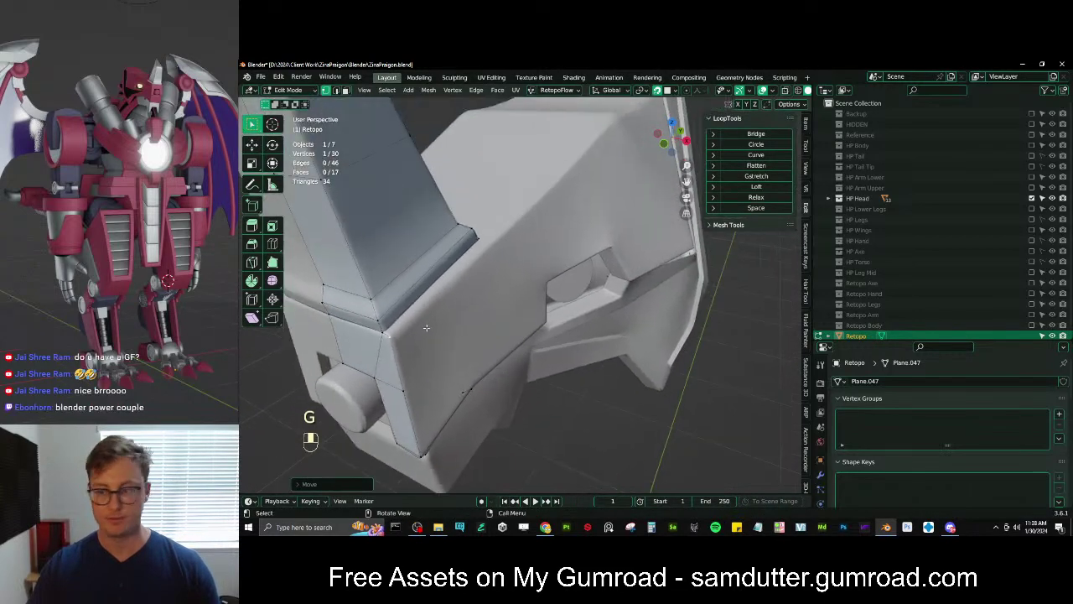
Extrude the corner vertex back along the head's upper side ridge and place it at the ridge's rear bend
middle_click_drag(425, 328, 527, 294)
key("e")
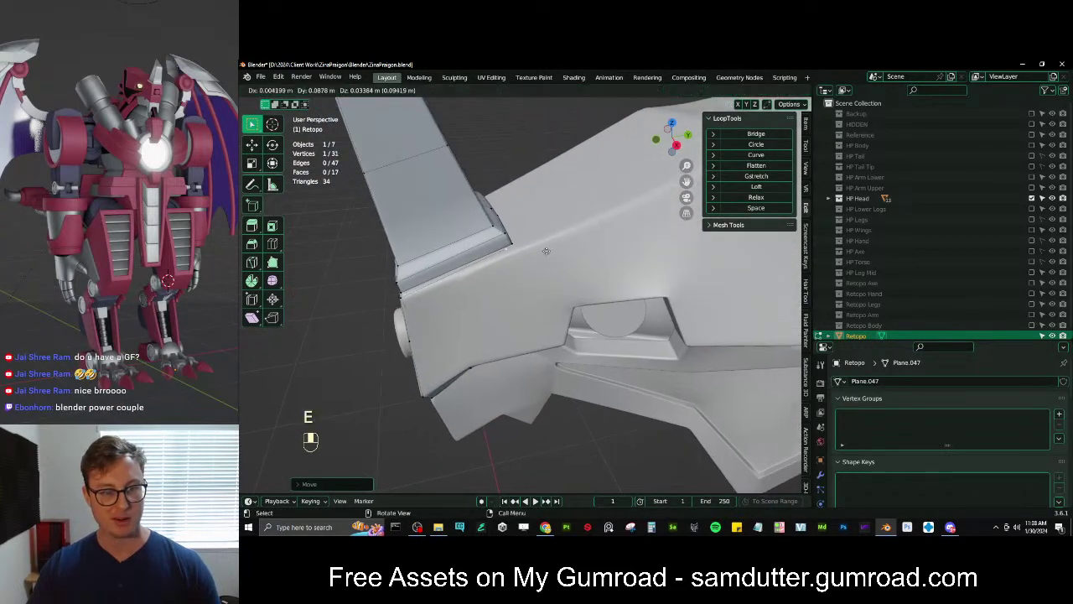
left_click(550, 244)
middle_click_drag(550, 244, 493, 260, "shift")
key("g")
left_click(587, 233)
middle_click_drag(586, 234, 556, 235, "shift")
key("g")
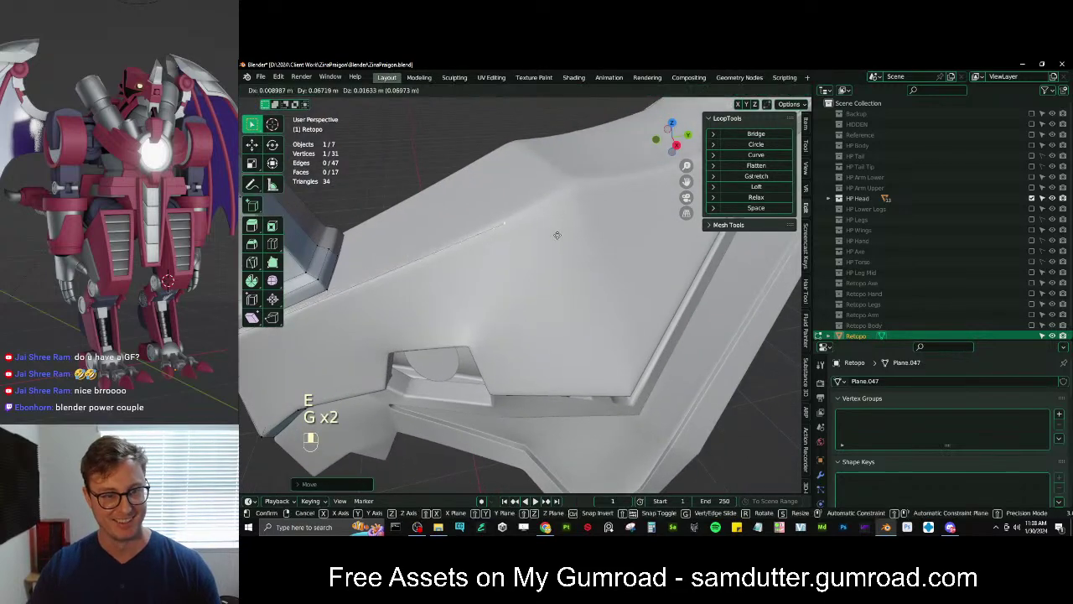
left_click(621, 202)
middle_click_drag(621, 202, 644, 187, "shift")
middle_click_drag(470, 252, 520, 239)
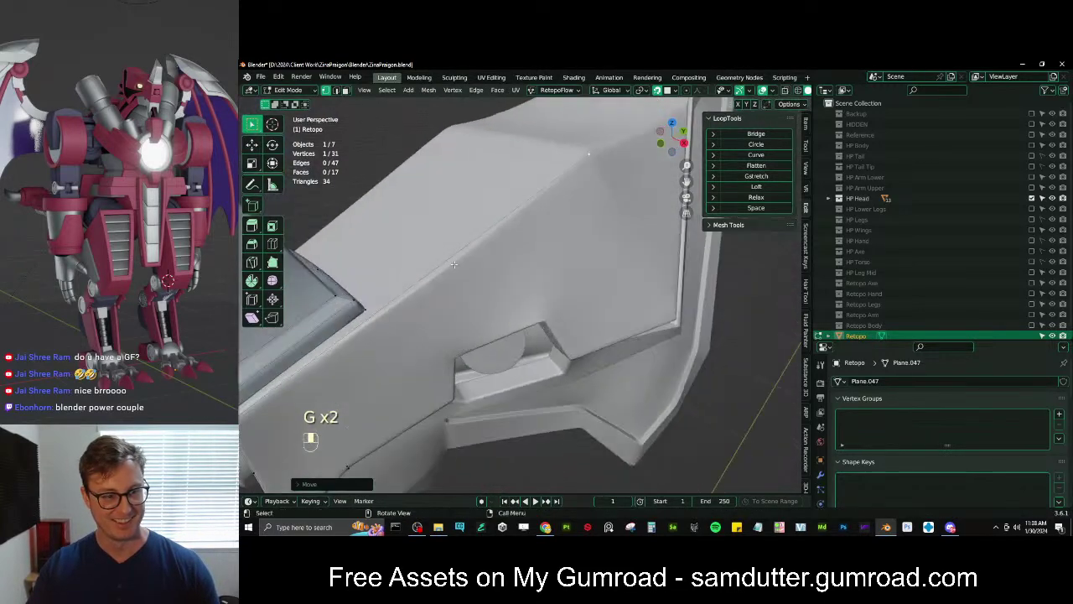
Add two cuts to the long ridge edge and move the new vertices onto the ridge beside and behind the collar
key("ctrl+r")
left_click(457, 231)
left_click(457, 230)
middle_click_drag(457, 231, 535, 259)
key("g")
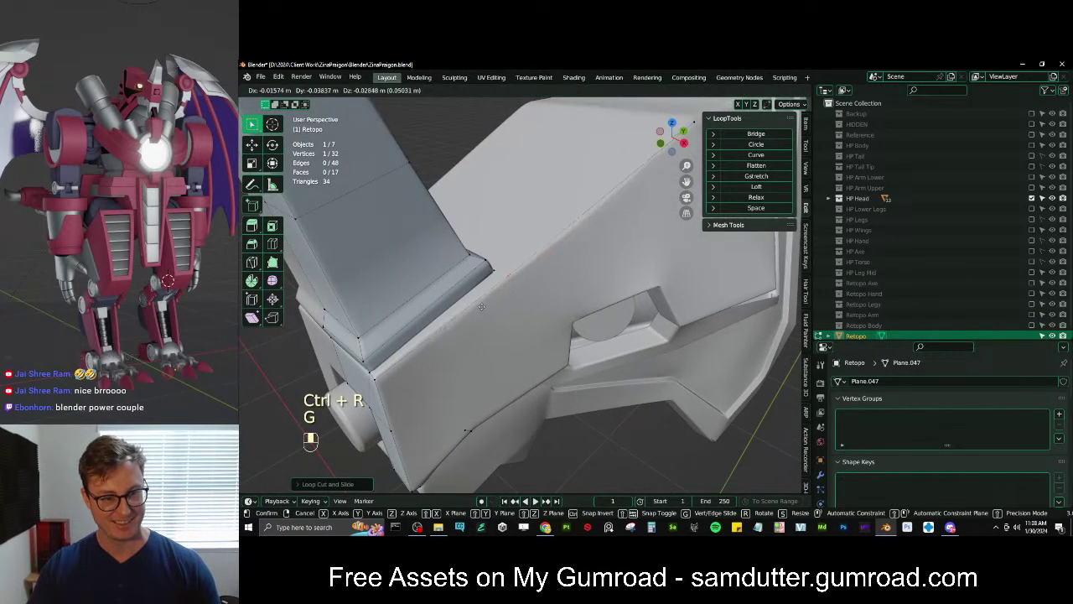
left_click(513, 309)
middle_click_drag(516, 309, 604, 295)
key("ctrl+r")
left_click(574, 274)
left_click(574, 275)
key("g")
left_click(570, 278)
Extrude the rear ridge edge inward across the head's top and scale it with the pivot set to 3D Cursor
left_click(657, 243, "shift")
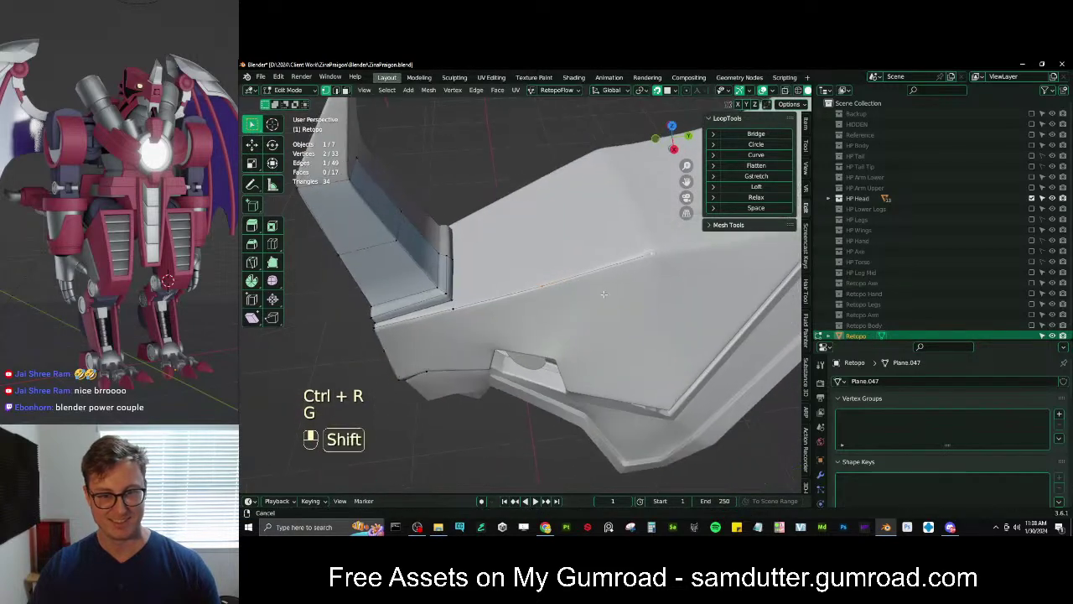
key("e")
left_click(599, 273)
key("period")
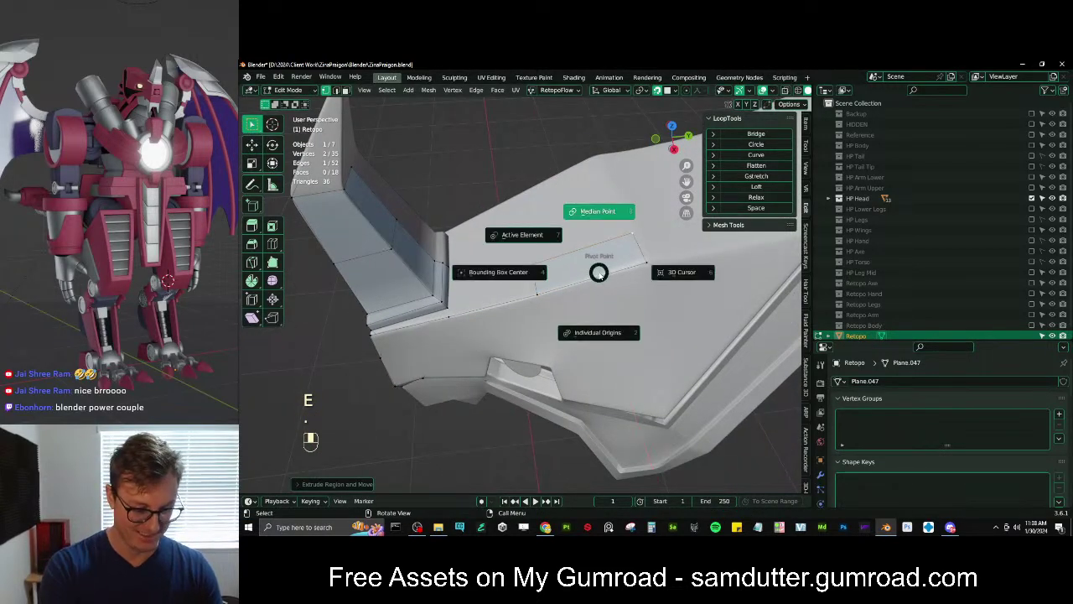
left_click(670, 272)
key("s")
left_click(600, 270)
Adjust the extruded edge's position on the head's top surface, undoing unwanted moves
key("g")
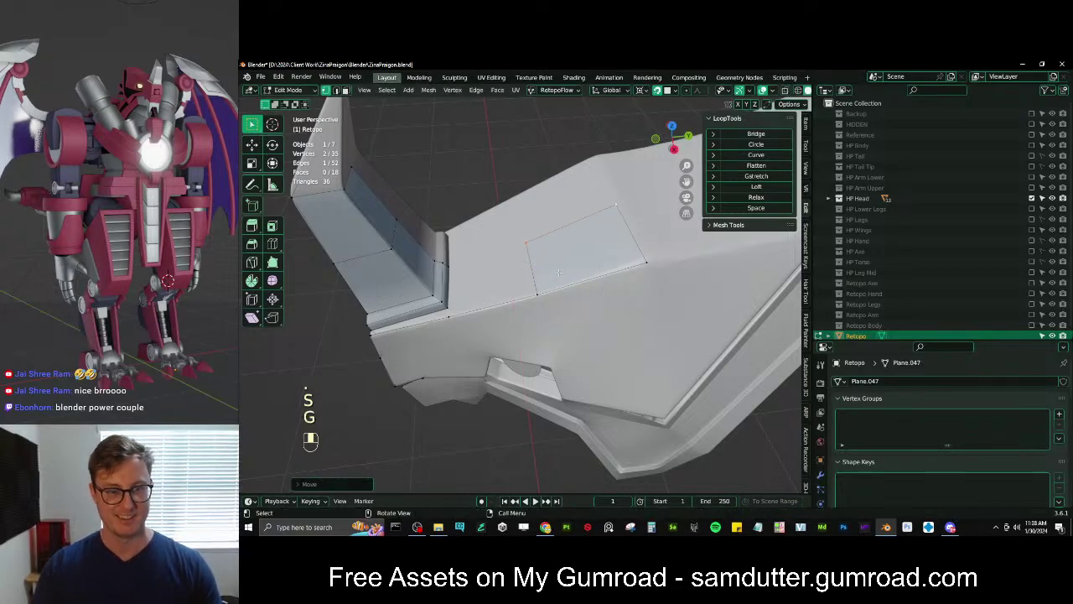
key("ctrl+z")
key("g")
left_click(564, 268)
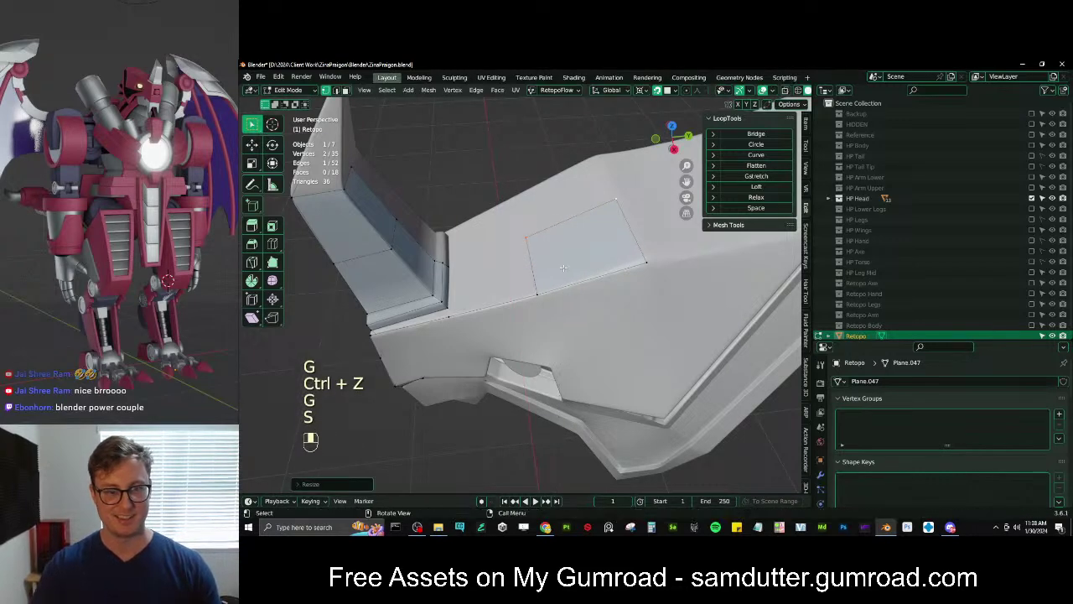
key("g")
left_click(564, 268)
key("ctrl+z")
key("g")
left_click(553, 266)
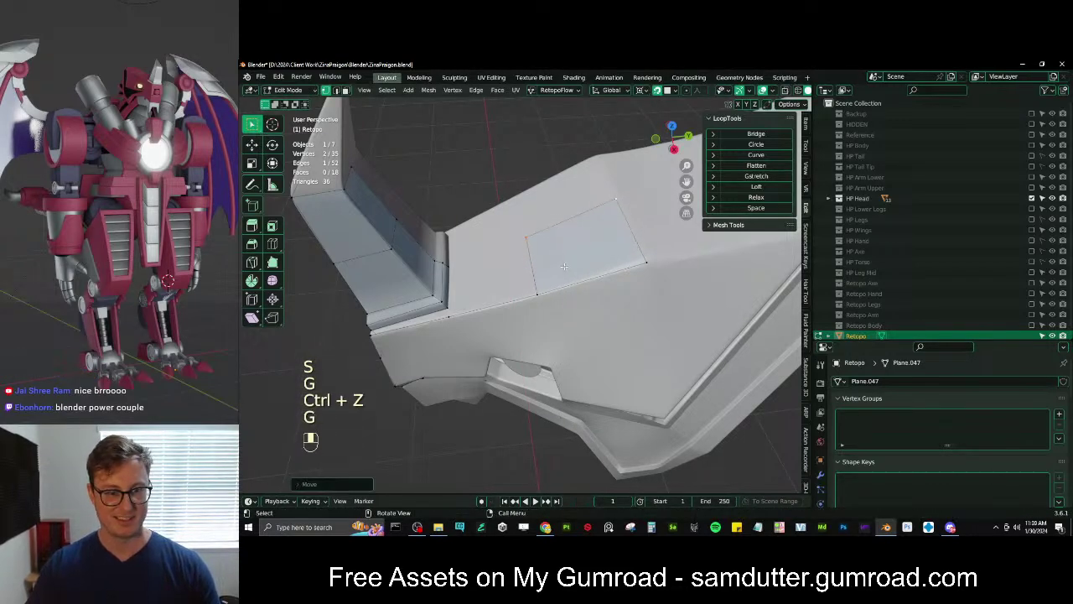
Try to move the ridge vertex beside the collar's rear corner, and toggle the isolated view of the mesh
mouse_move(554, 265)
middle_mouse_down("shift")
mouse_move(624, 252)
mouse_move(543, 272)
middle_mouse_up("shift")
scroll(621, 243, "up", 3)
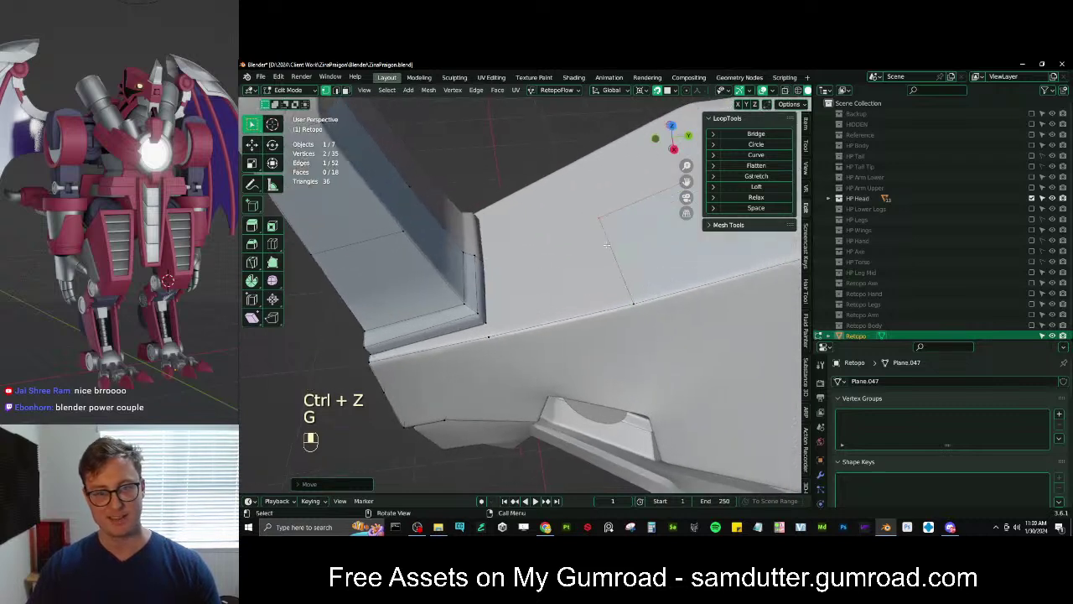
key("g")
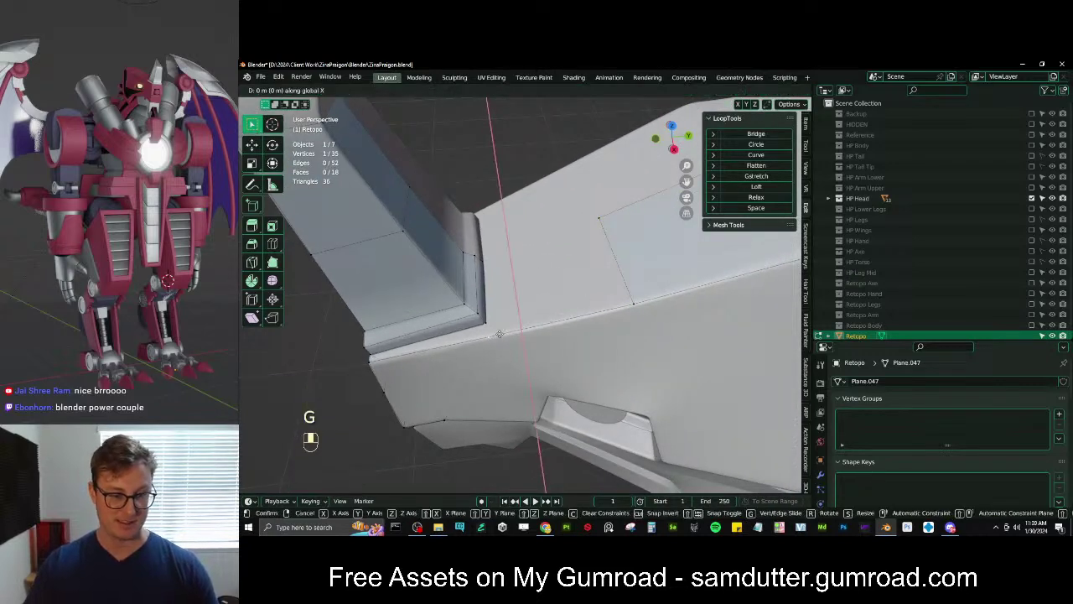
key("g")
left_click(506, 336)
key("ctrl+z")
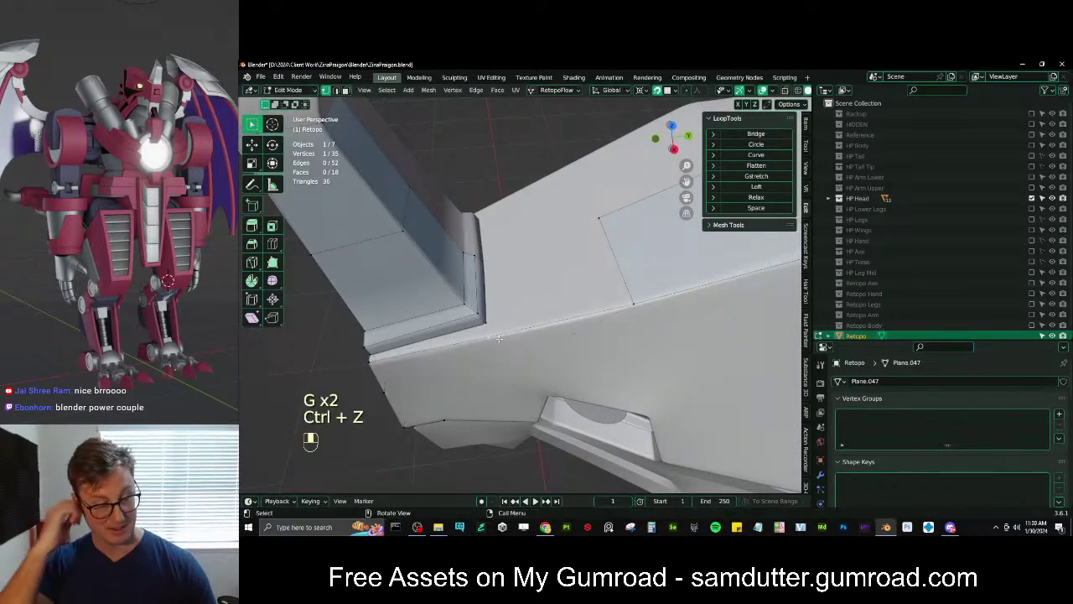
key("slash")
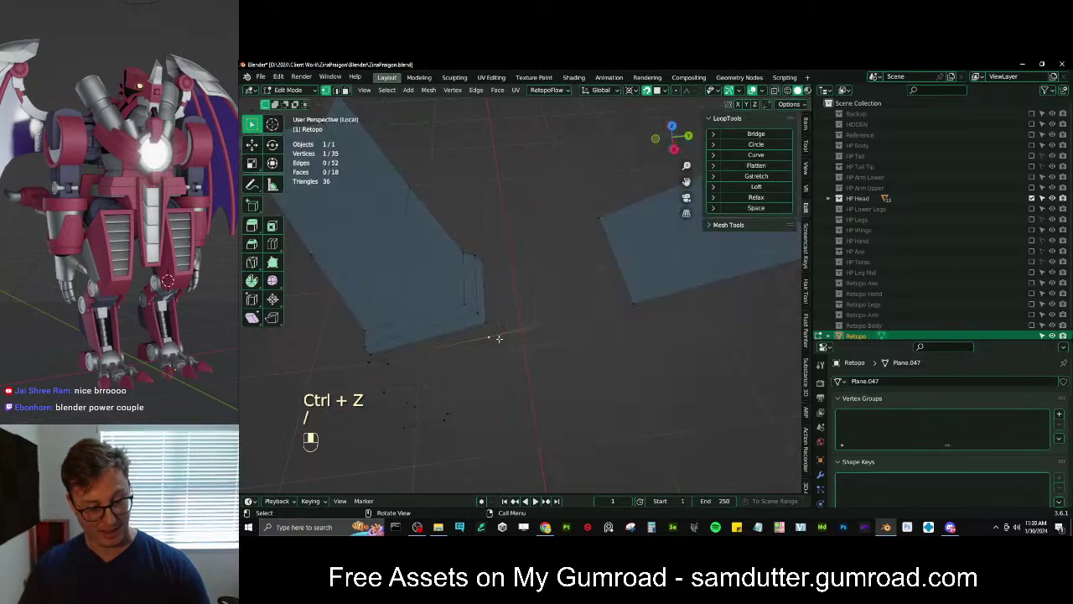
key("slash")
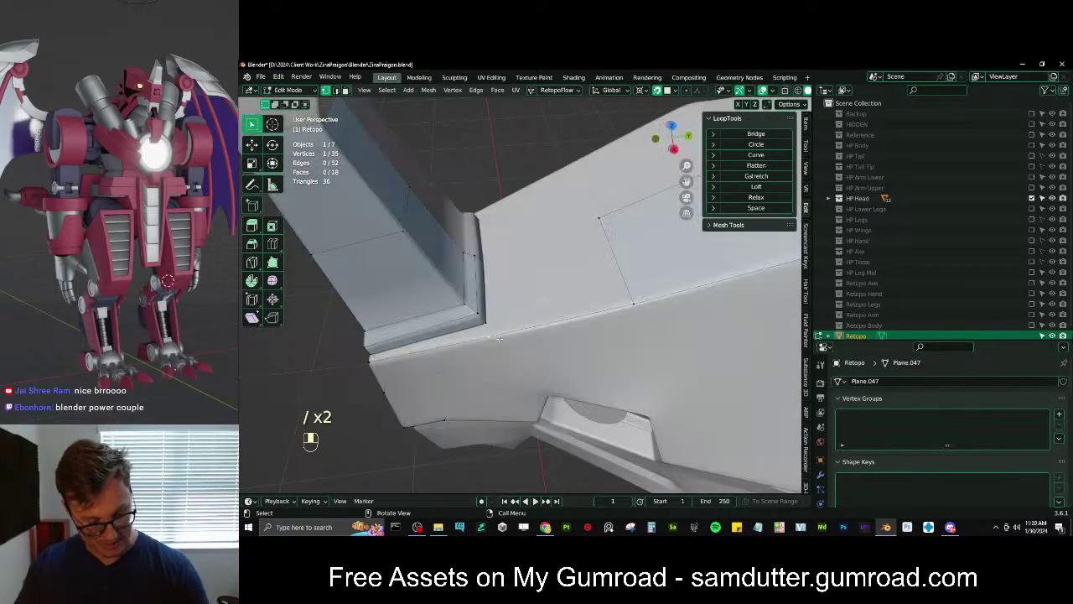
Move the ridge vertex slightly back past the collar's rear corner
key("period")
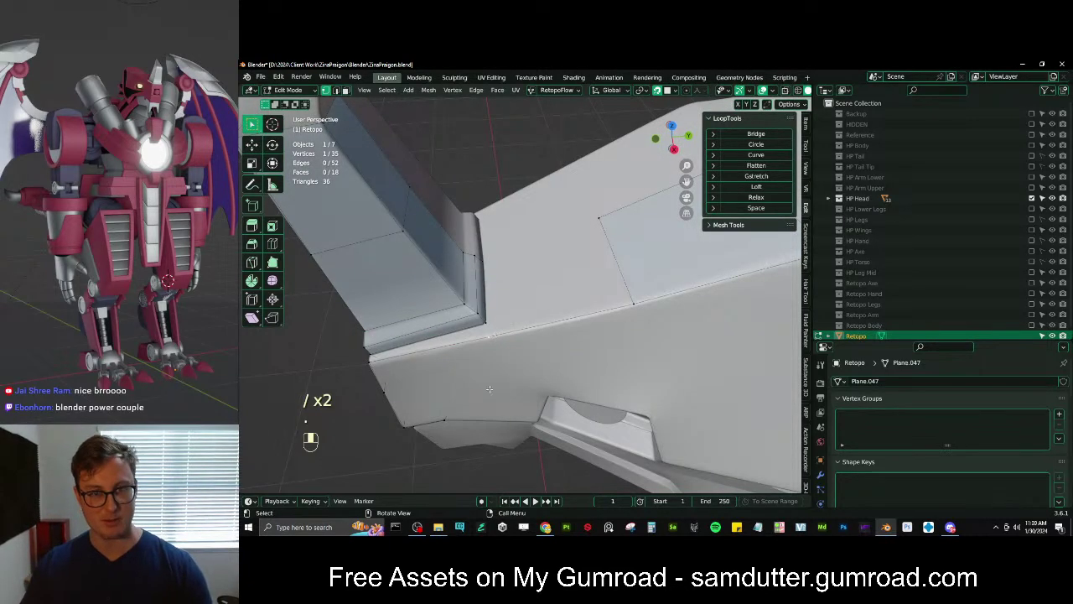
key("g")
left_click(608, 339)
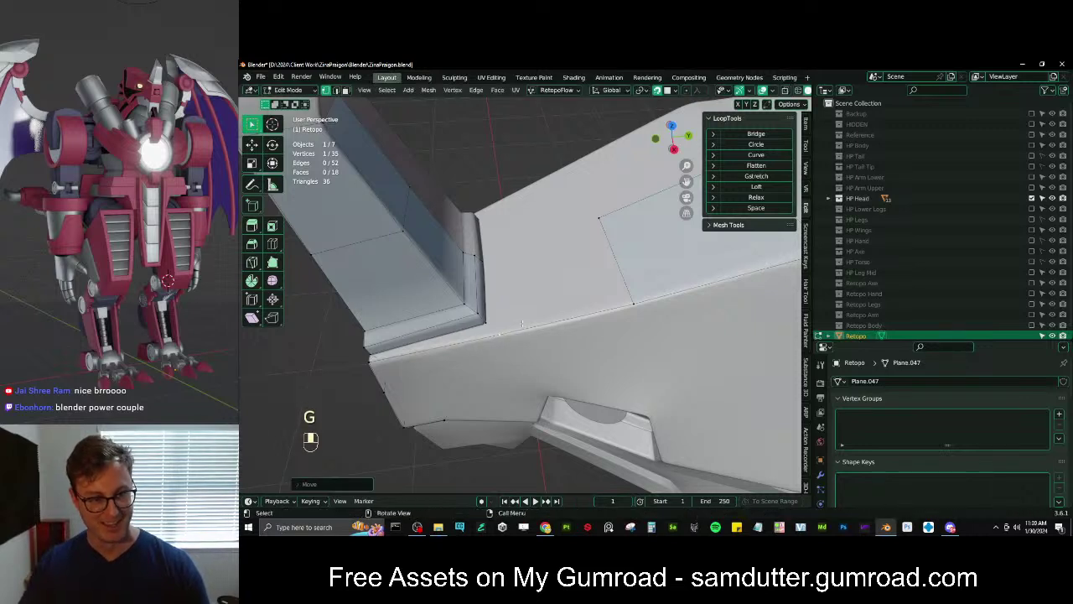
Extrude the ridge vertex inward beside the collar, scale it across the head's top, and fill the face to the rear quad
key("e")
left_click(526, 293)
key("period")
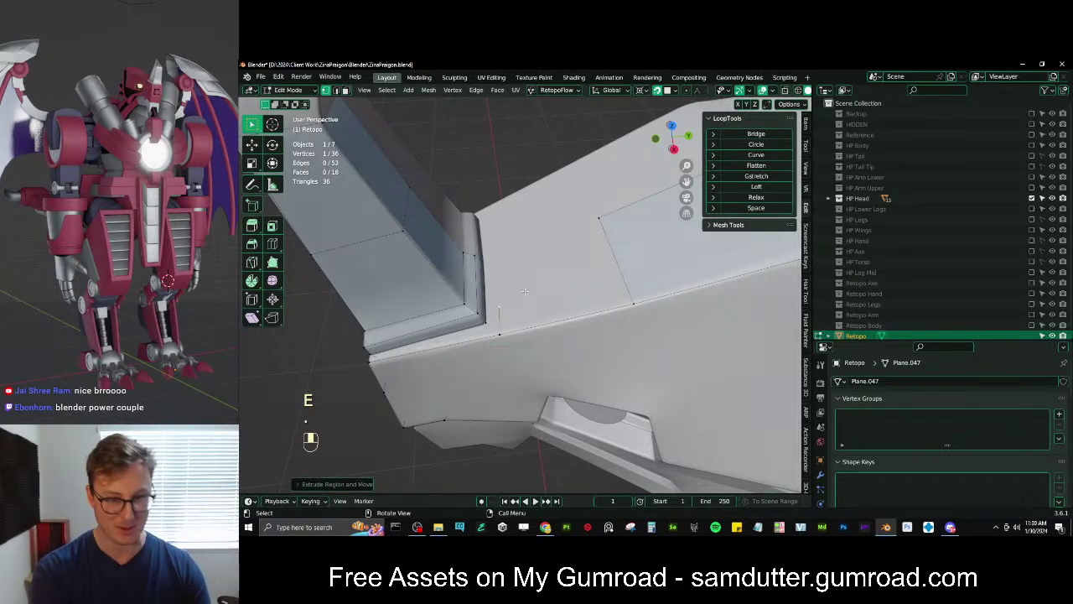
key("s")
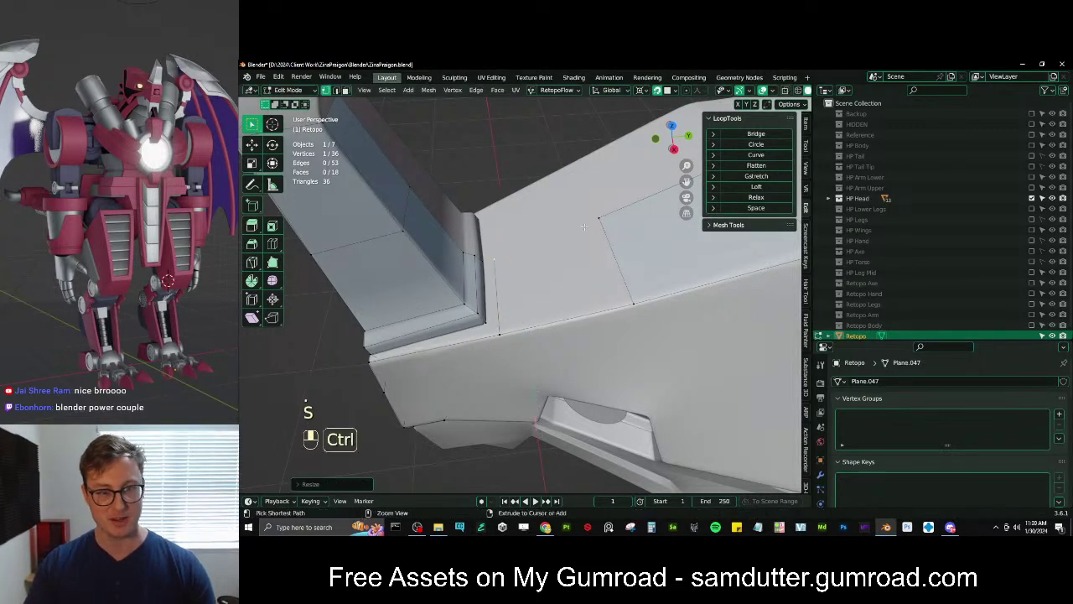
left_click(498, 335, "ctrl")
middle_click_drag(535, 256, 495, 325)
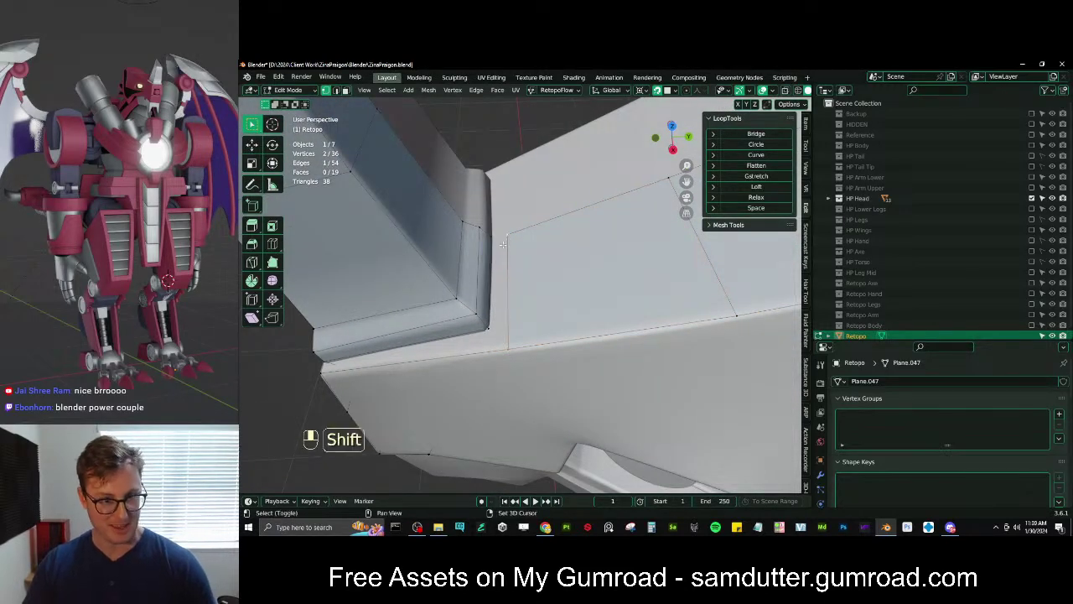
Fill the two gap faces between the horn's collar and the head's side ridge, and try moving the front corner vertex
key("f")
middle_click_drag(536, 344, 567, 323)
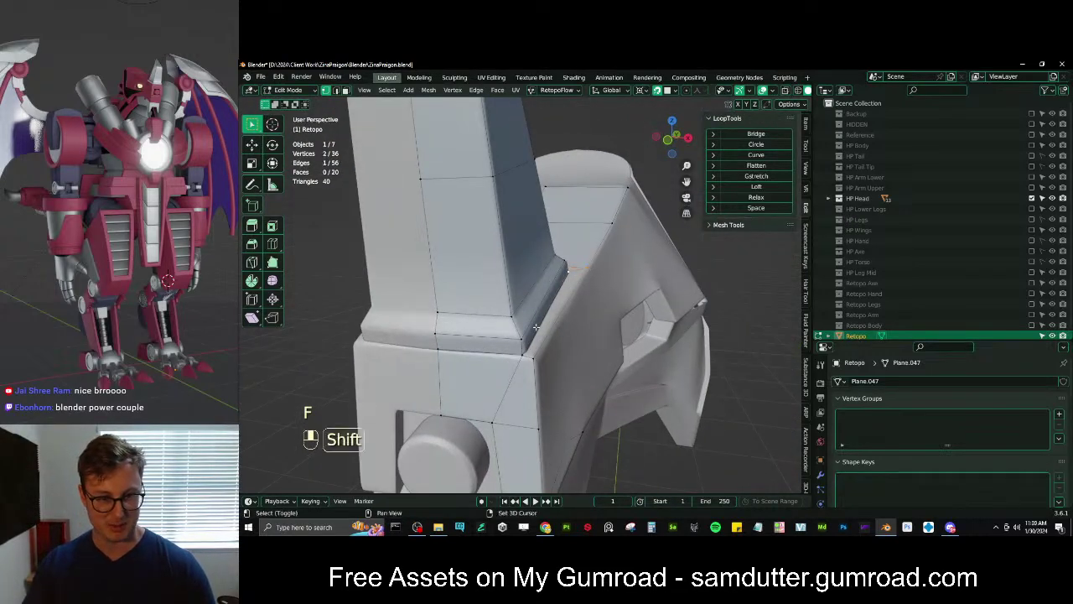
key("g")
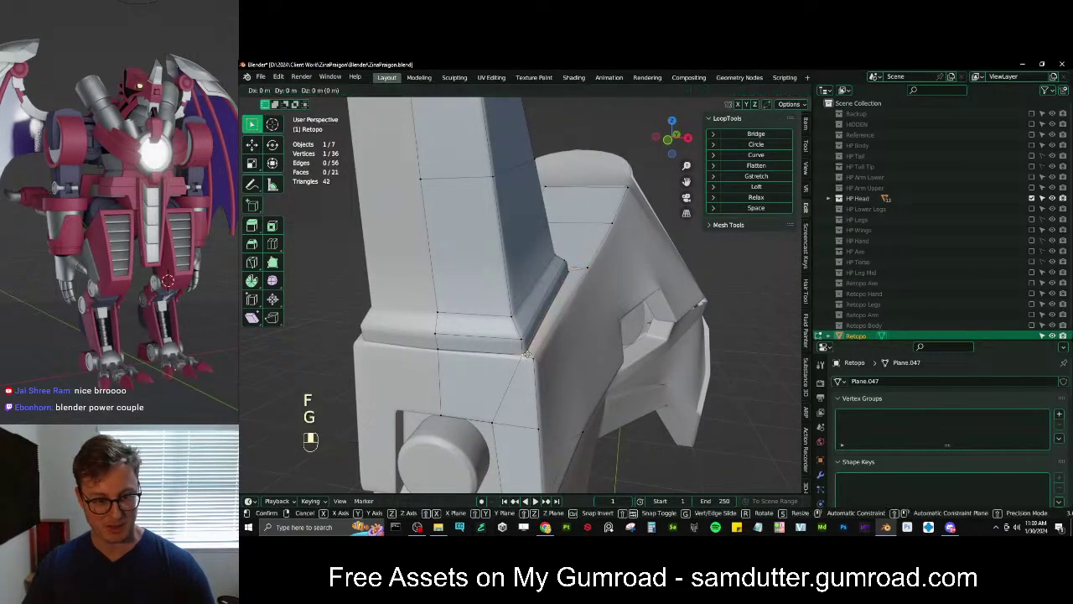
right_click(533, 360)
key("ctrl+z")
Nudge the head's front corner vertex below the collar into place, undoing the first attempt
middle_click_drag(533, 358, 508, 378)
scroll(508, 377, "up", 2)
key("g")
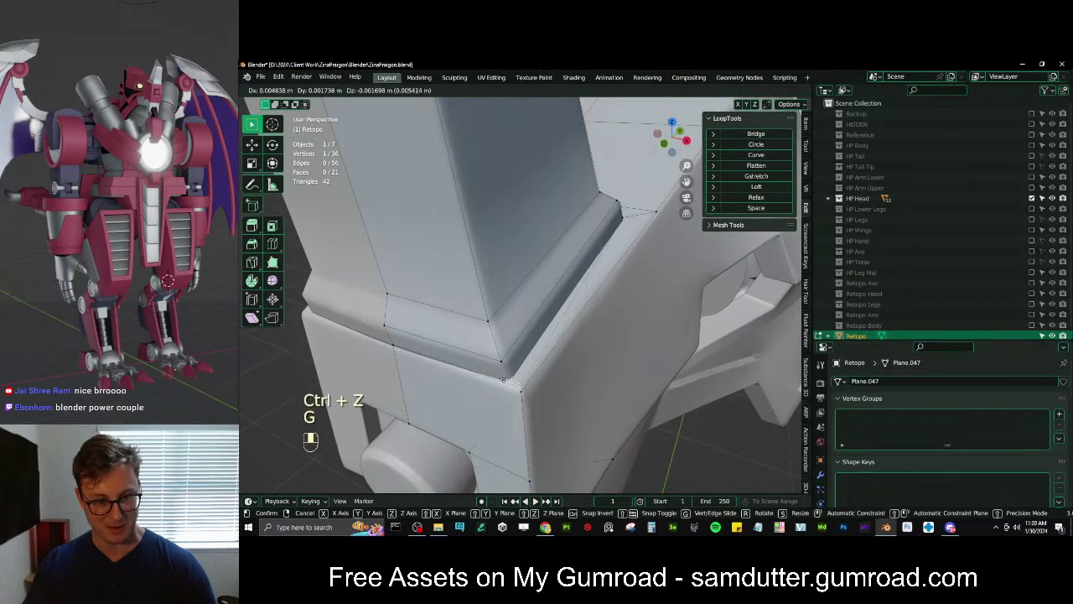
left_click(526, 378)
key("ctrl+z")
key("period")
right_click(527, 380)
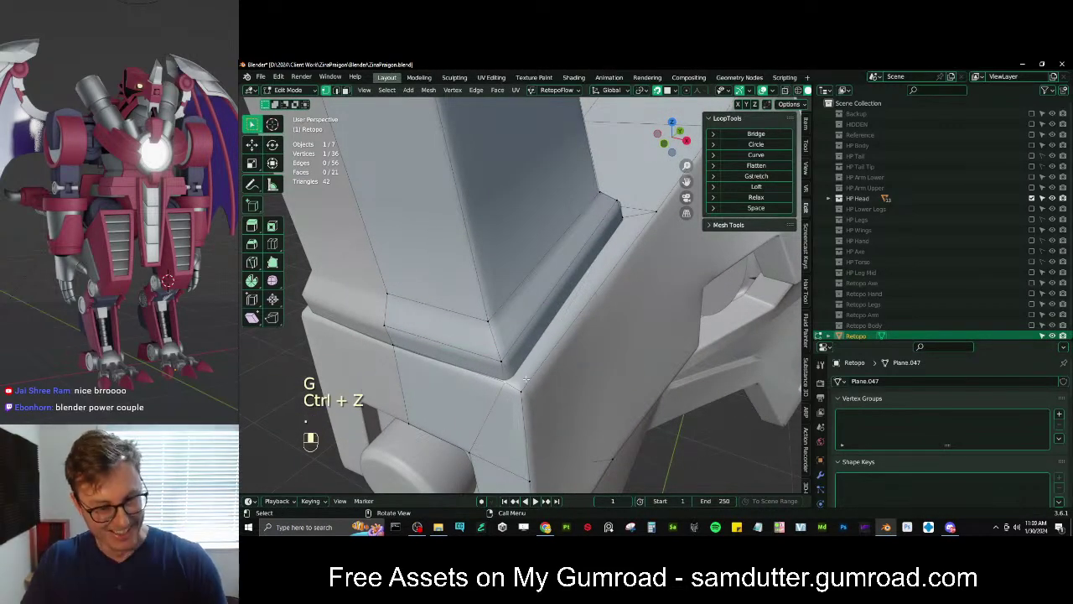
key("g")
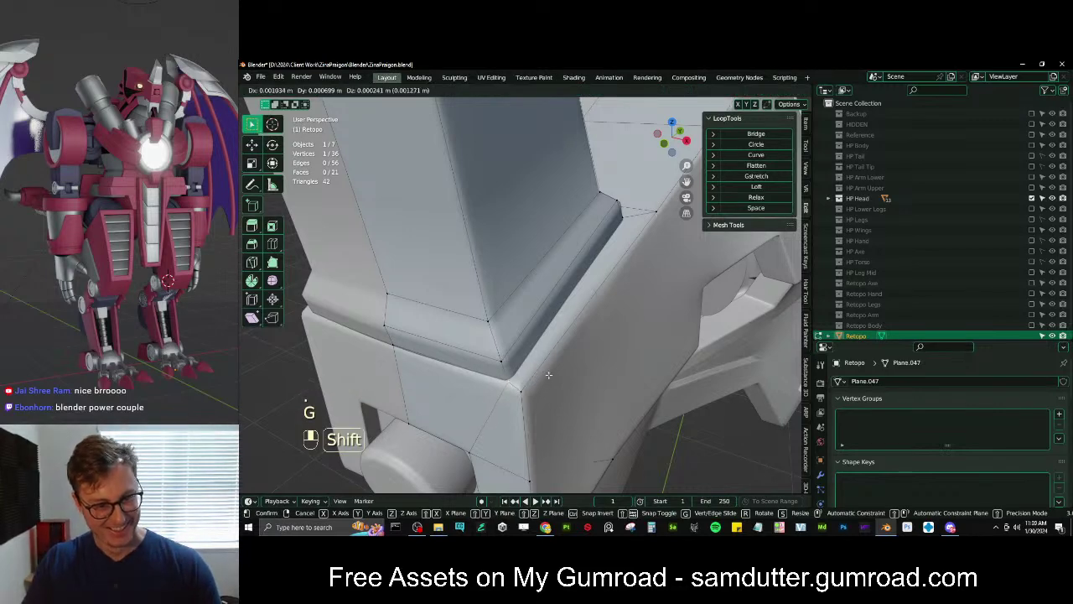
left_click(548, 375)
key("g")
left_click(549, 374)
Add two loop cuts across the long rear quads of the strip on the head's top
scroll(553, 360, "down", 5)
middle_click_drag(563, 332, 518, 265)
key("ctrl+r")
left_click(518, 265)
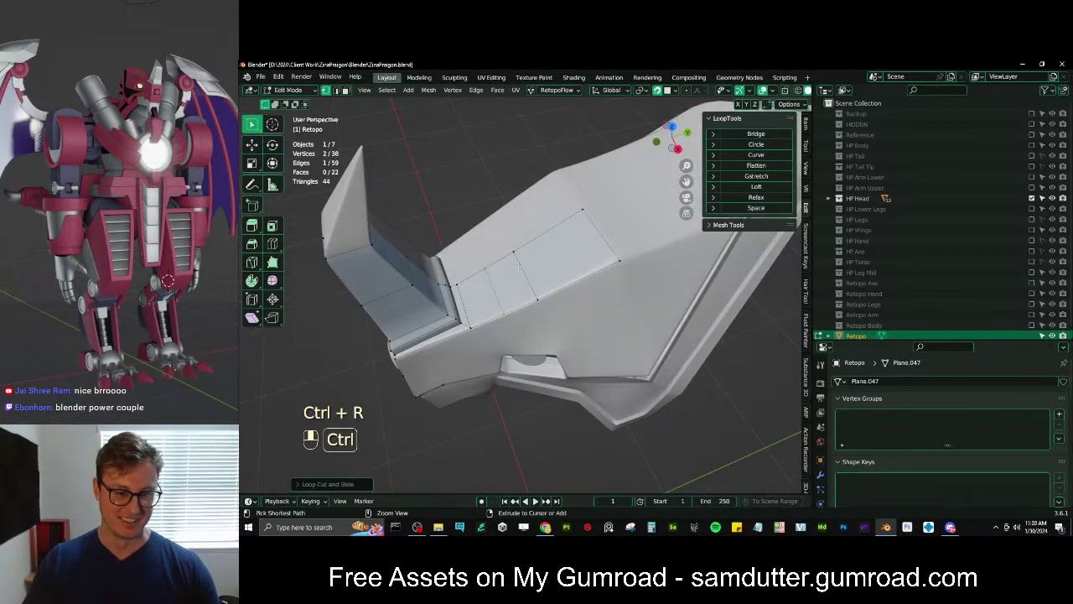
key("ctrl+r")
left_click(526, 256)
Select the top strip's three rear faces and move them so their vertices snap to the head's surface
left_click(486, 269)
left_click(619, 262, "ctrl+shift")
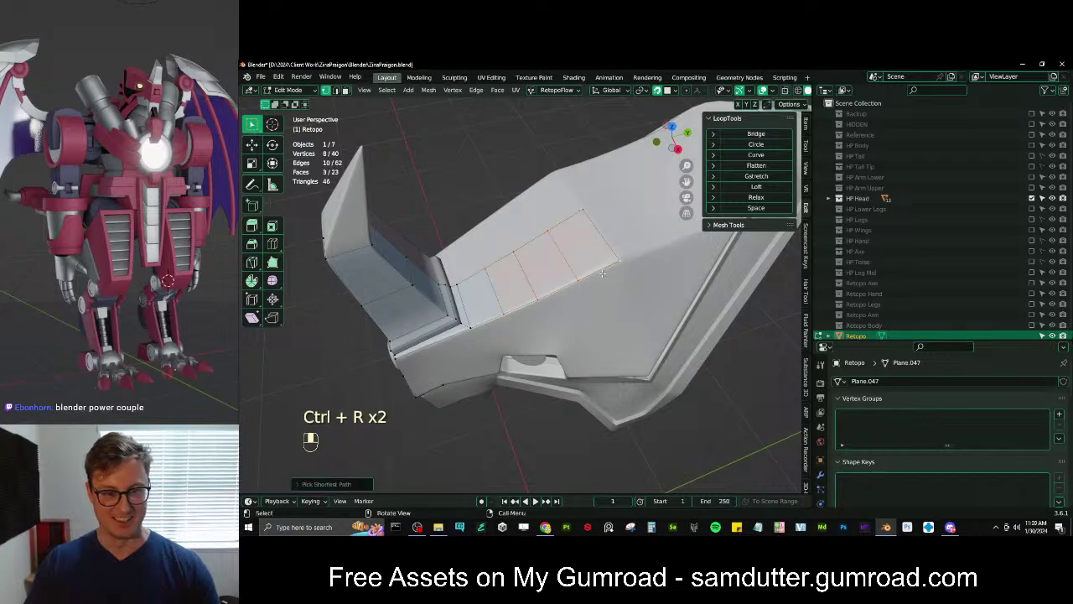
key("g")
left_click(610, 280)
Extrude the top strip's rear edge backward over the head's rounded rear section
middle_click_drag(604, 298, 504, 379)
scroll(557, 283, "up", 2)
left_click(545, 247)
scroll(549, 277, "down", 4)
middle_click_drag(505, 379, 533, 342, "shift")
scroll(521, 294, "up", 2)
left_click(516, 284, "shift")
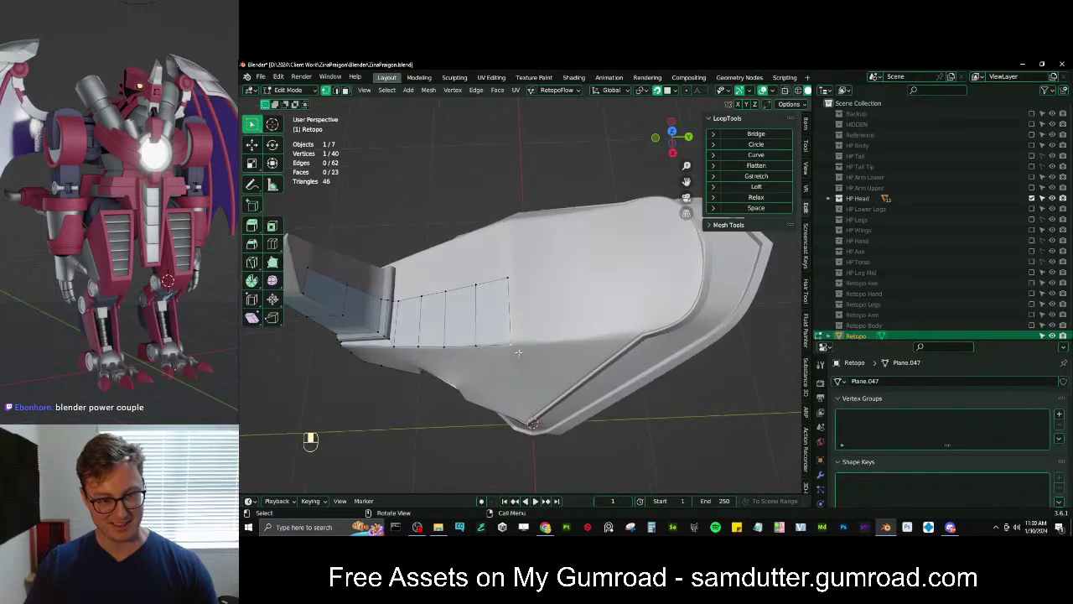
left_click(517, 311, "shift")
key("e")
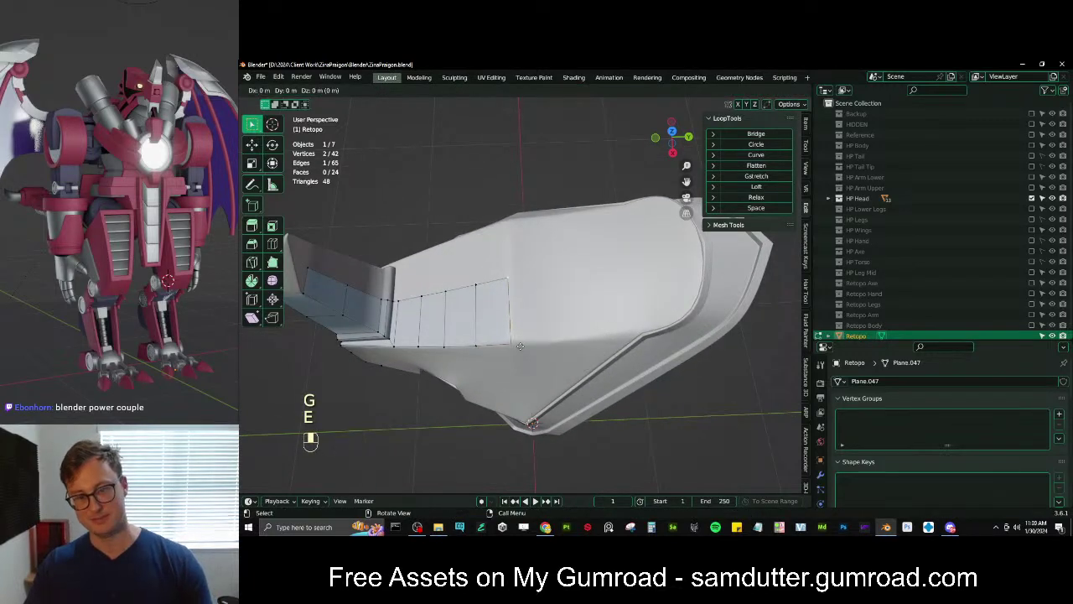
left_click(644, 319)
Move the new edge's outer vertex along global X onto the ridge and scale the edge to fit
key("g")
middle_click(643, 340)
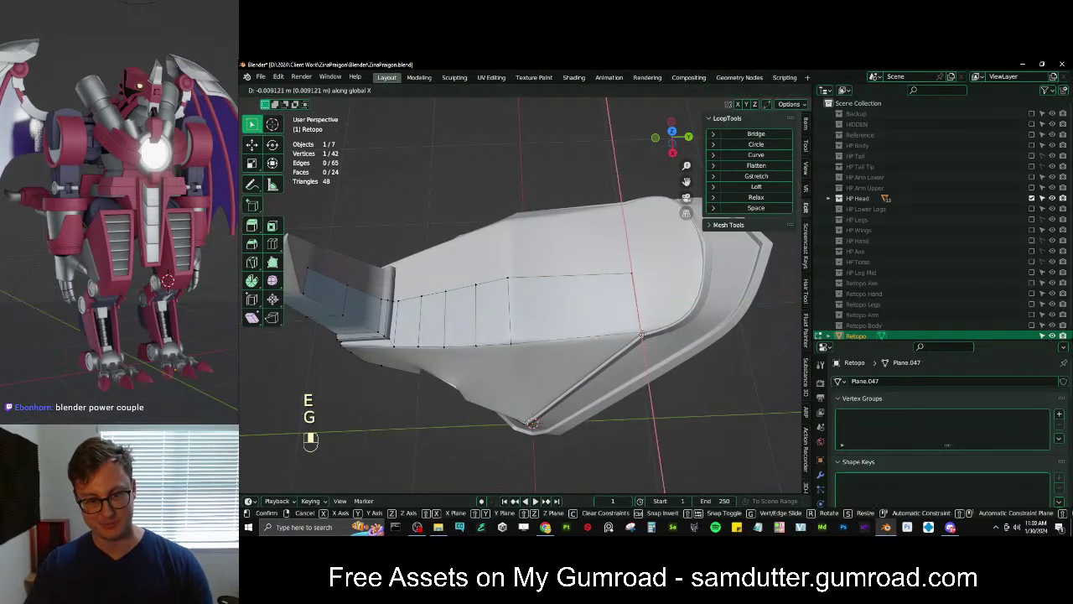
left_click(643, 334)
key("s")
middle_click(636, 288)
left_click(636, 288)
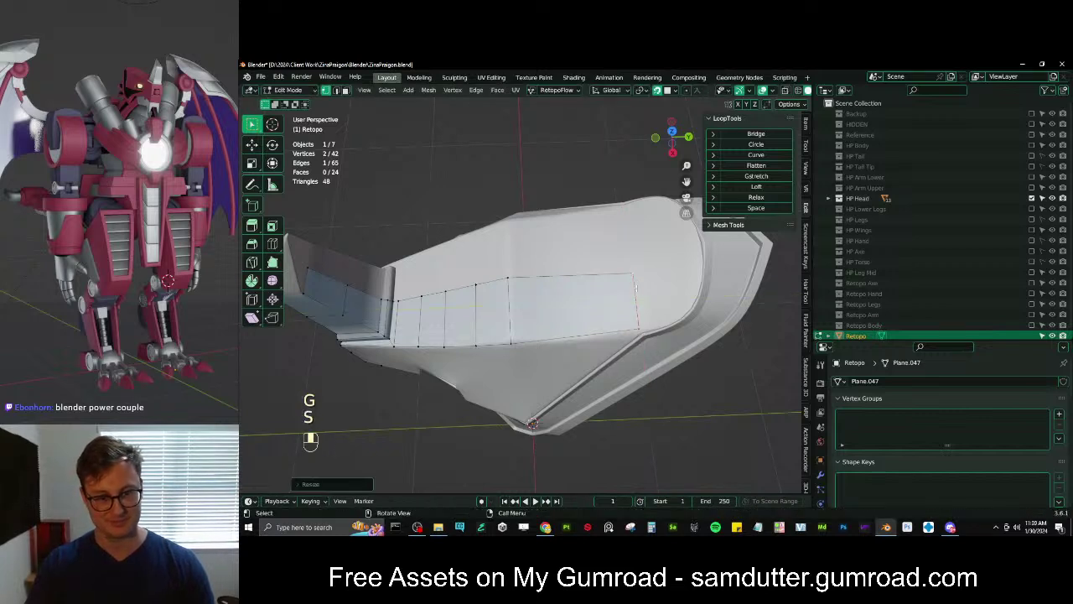
Scale the strip's cross edge at the bend before the rear section
left_click(508, 279)
left_click(512, 341, "shift")
key("s")
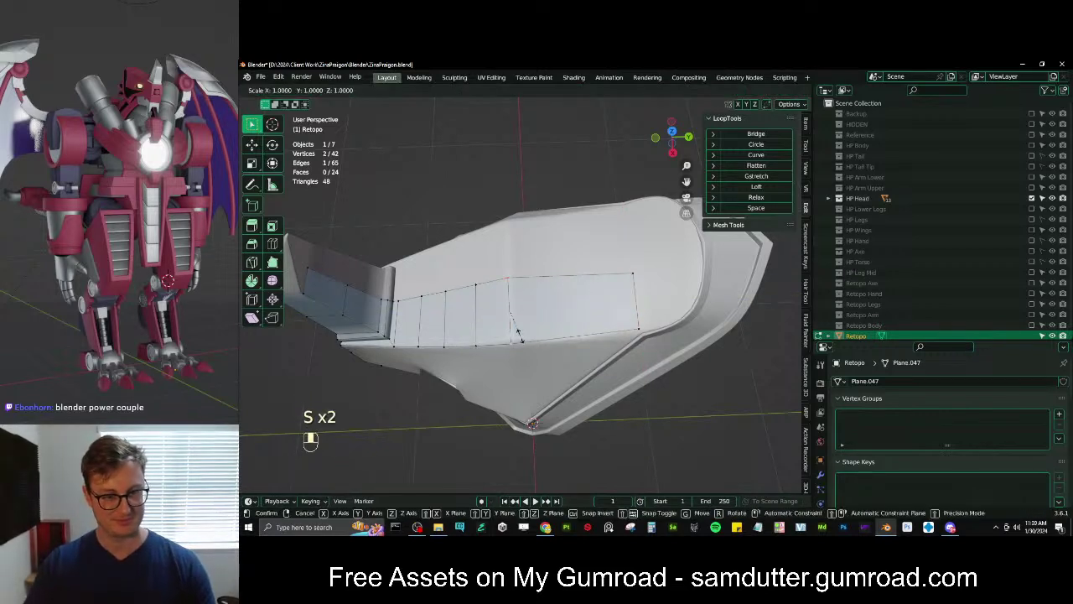
middle_click(520, 336)
left_click(520, 337)
Add two loop cuts across the rear section's quad and move them onto the head's curved surface
mouse_move(520, 336)
middle_mouse_down()
mouse_move(507, 328)
mouse_move(557, 312)
mouse_move(529, 352)
mouse_move(558, 307)
mouse_move(560, 248)
mouse_move(578, 290)
mouse_move(524, 331)
middle_mouse_up()
key("ctrl+r")
left_click(560, 312)
left_click(560, 309)
key("g")
left_click(529, 352)
scroll(579, 291, "up", 1)
scroll(524, 331, "up", 2)
middle_click_drag(524, 332, 566, 274)
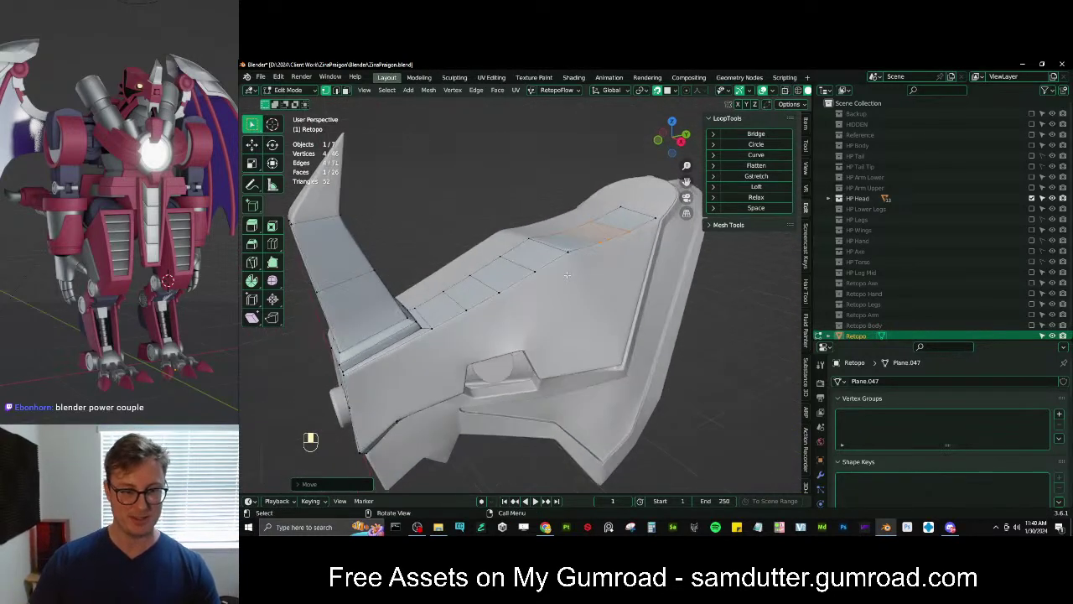
Extrude the three outer strip edges above the eye opening down the head's side, rotating, scaling and moving them to its upper rim
scroll(441, 329, "up", 4)
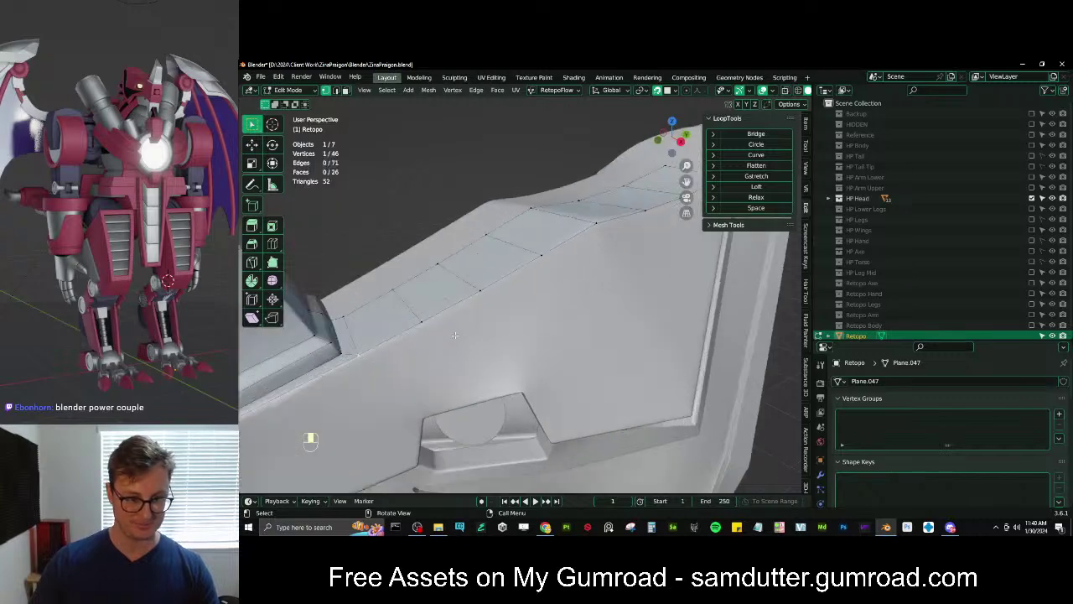
scroll(469, 311, "down", 5)
left_click(534, 282, "ctrl")
scroll(534, 282, "up", 2)
middle_click_drag(534, 283, 558, 306, "shift")
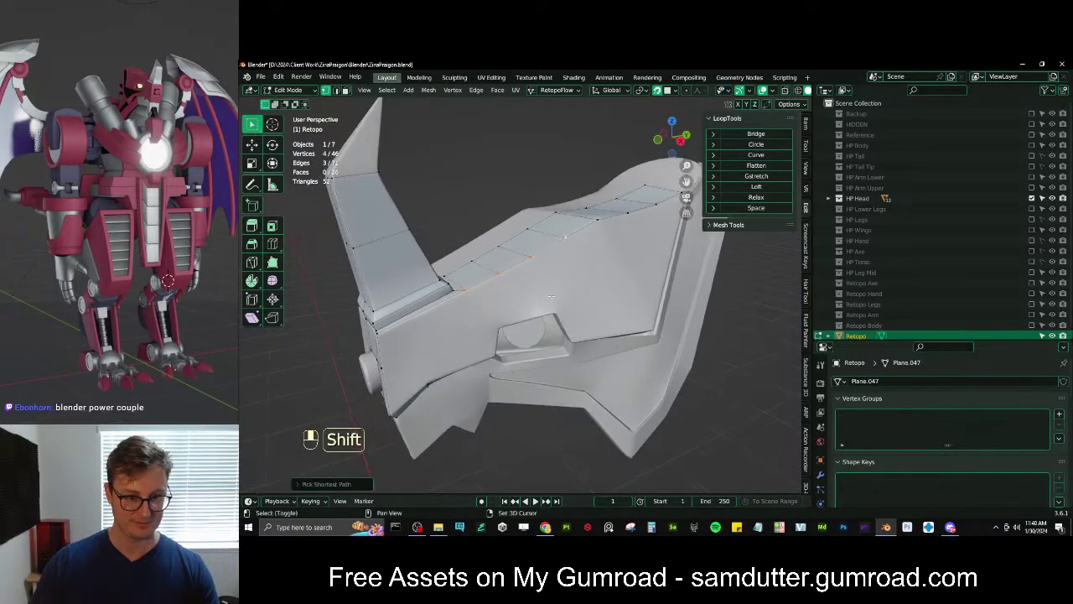
key("e")
key("r")
key("s")
key("g")
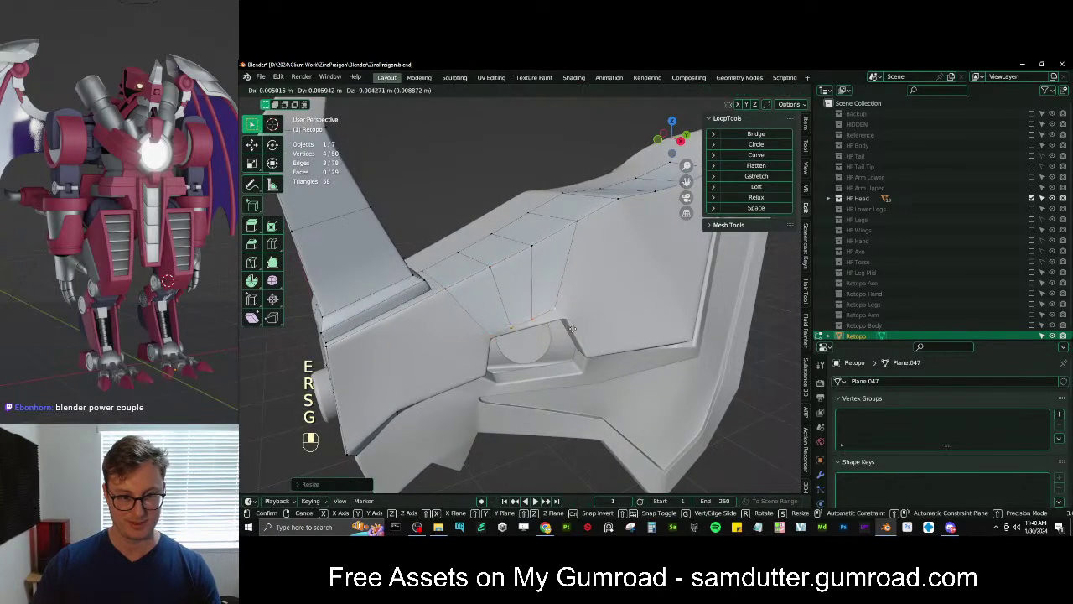
left_click(588, 320)
Rotate, scale and move the extruded edges until they line up with the eye opening's upper rim
key("r")
left_click(598, 317)
scroll(587, 320, "up", 3)
key("g")
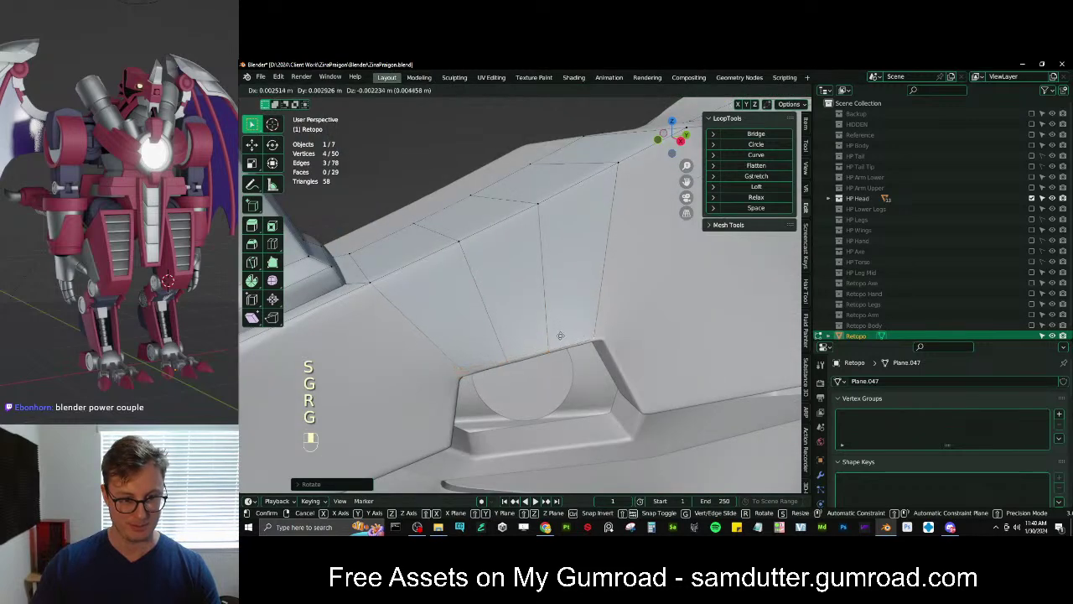
left_click(561, 336)
key("s")
left_click(661, 300)
key("r")
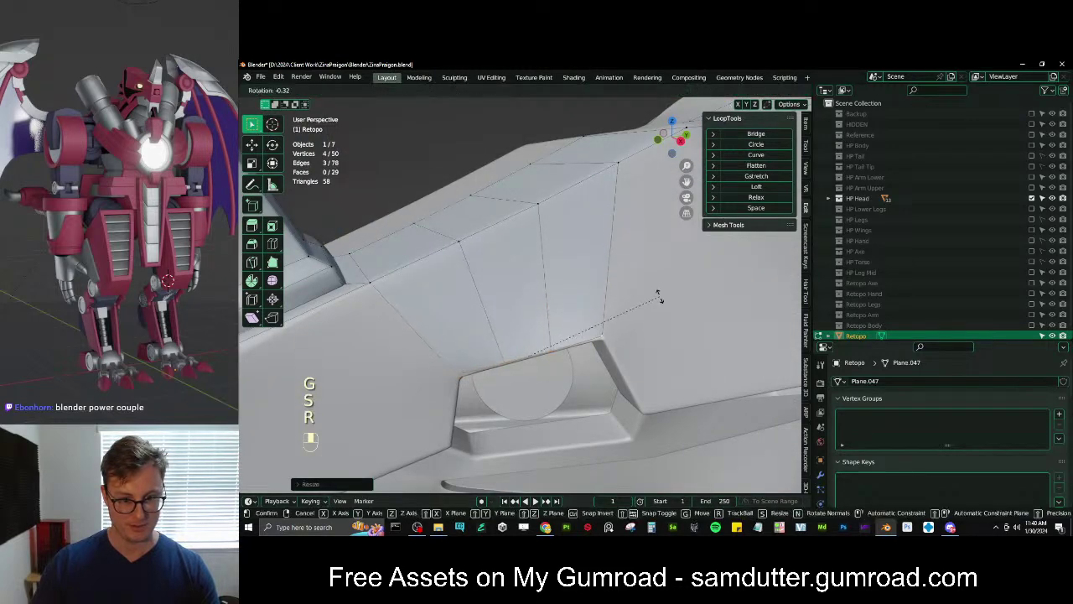
left_click(654, 302)
key("g")
left_click(627, 314)
Fill the side face between the front panel and the eye opening, and add a loop cut through it up to the horn
scroll(582, 316, "down", 3)
key("ctrl+r")
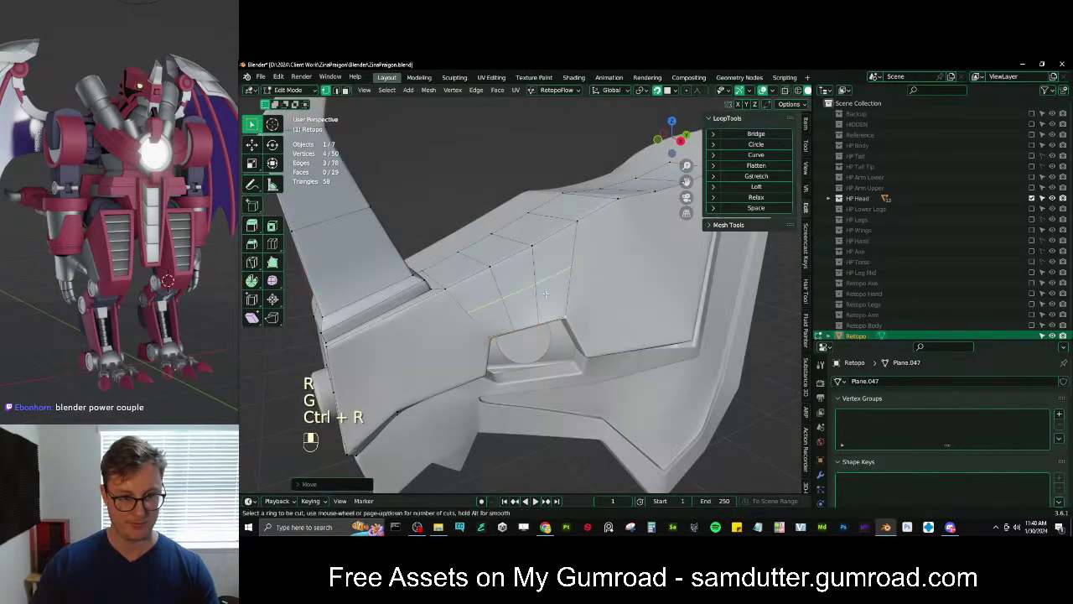
mouse_move(547, 298)
middle_mouse_down()
mouse_move(493, 317)
mouse_move(544, 303)
middle_mouse_up()
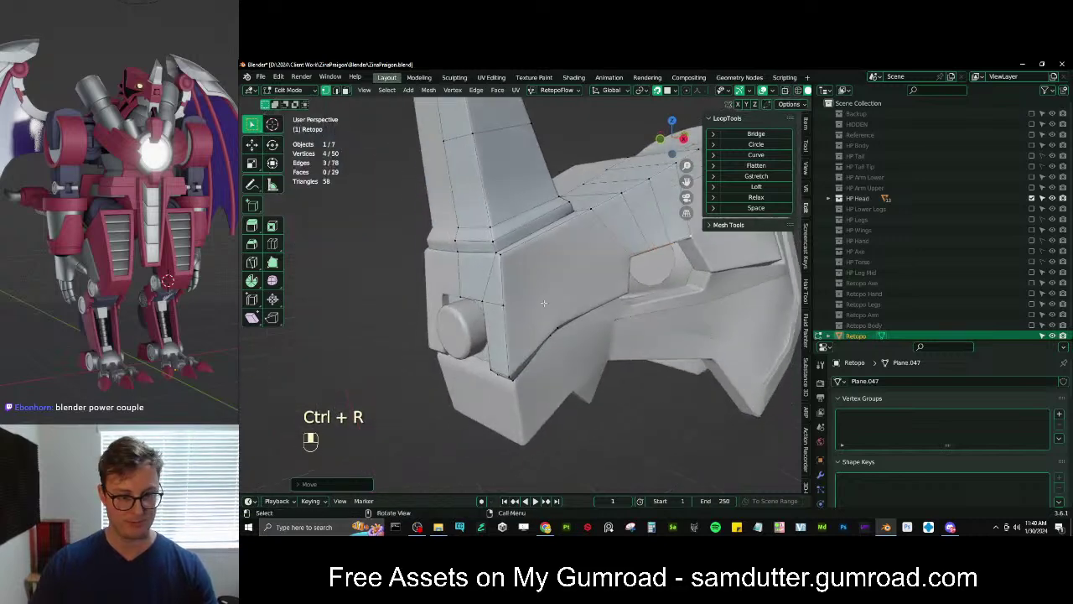
key("f")
middle_click_drag(625, 256, 527, 255)
key("ctrl+r")
left_click(495, 177)
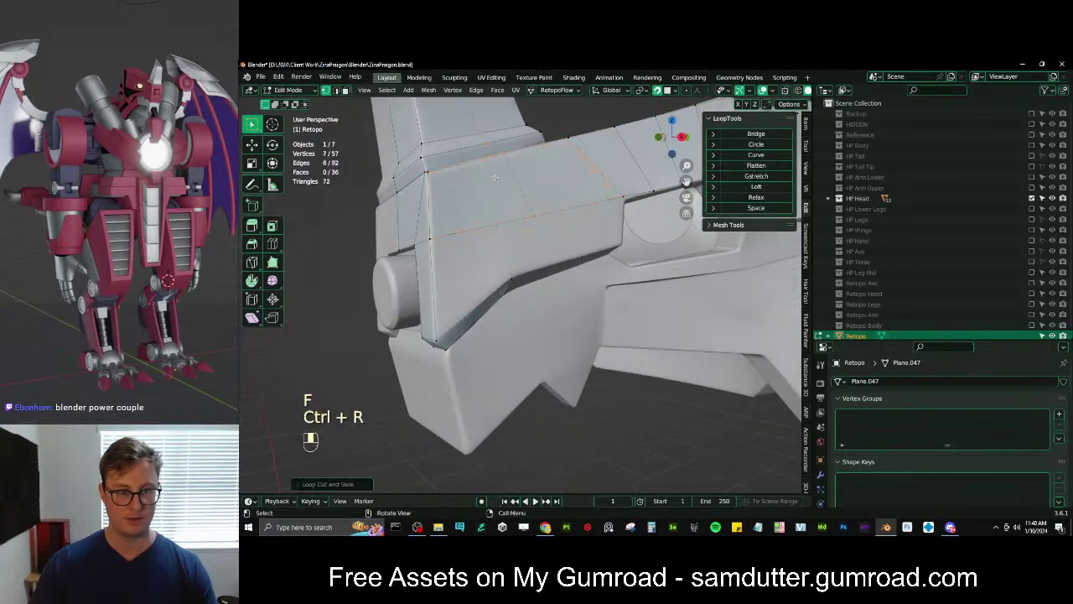
Fill the lower front side face and extrude its rear lower vertex back to the eye opening's front lower corner
key("f")
middle_click_drag(512, 280, 499, 277)
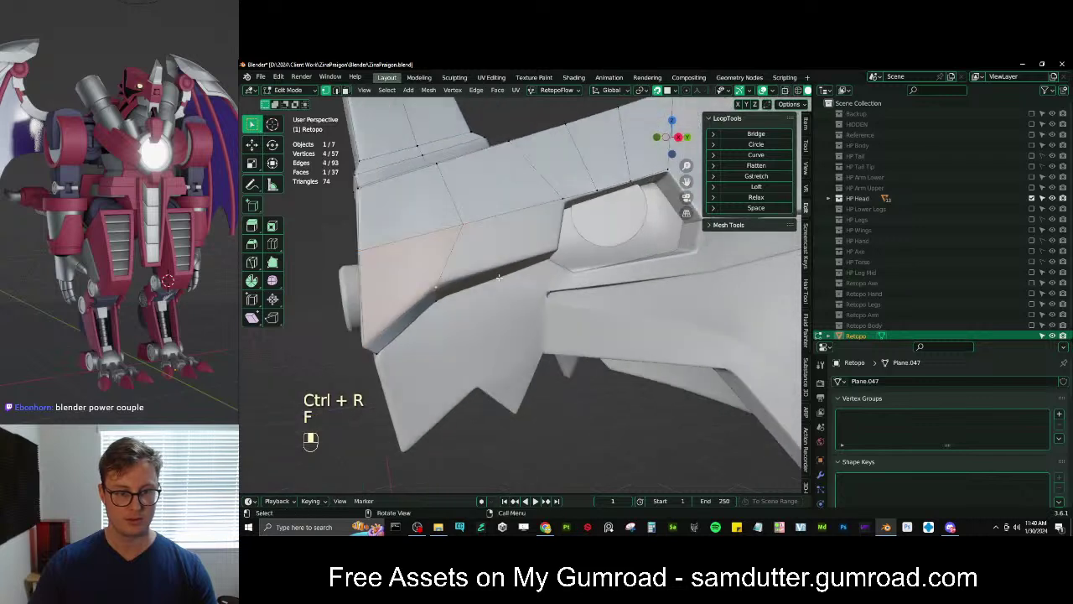
left_click(448, 282)
key("e")
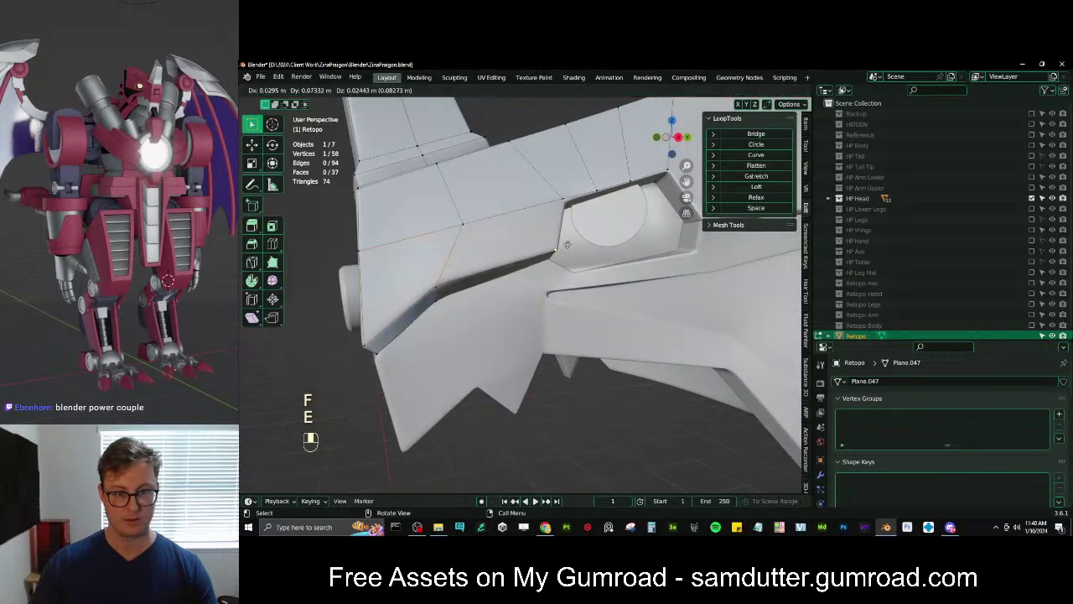
key("g")
left_click(566, 243)
middle_click_drag(566, 243, 539, 222)
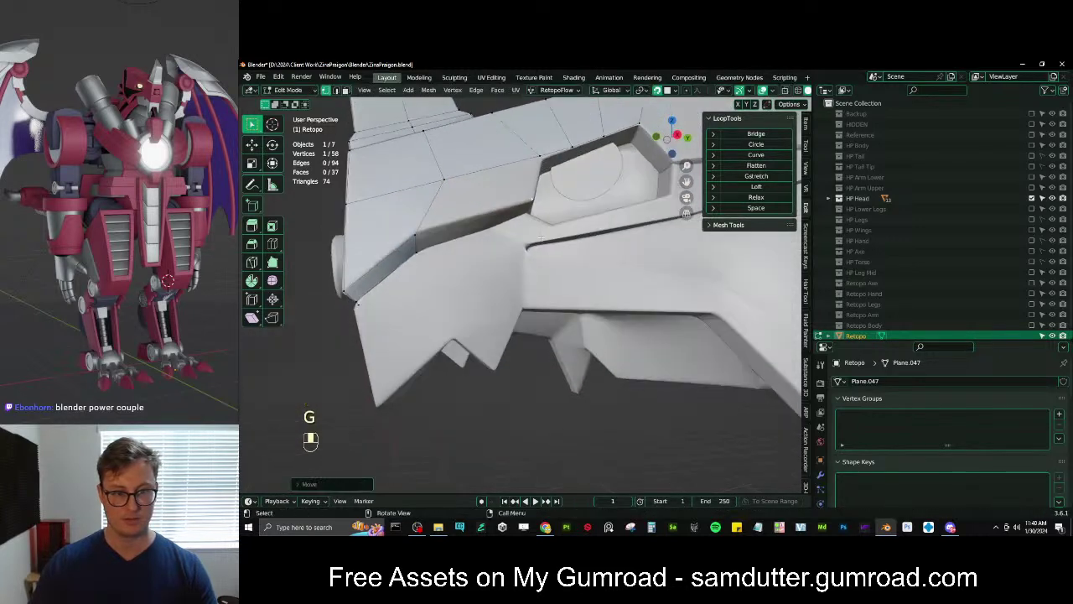
Extrude the corner vertex inward under the side panel's lower edge, and fill the underside and side faces
key("e")
left_click(534, 237)
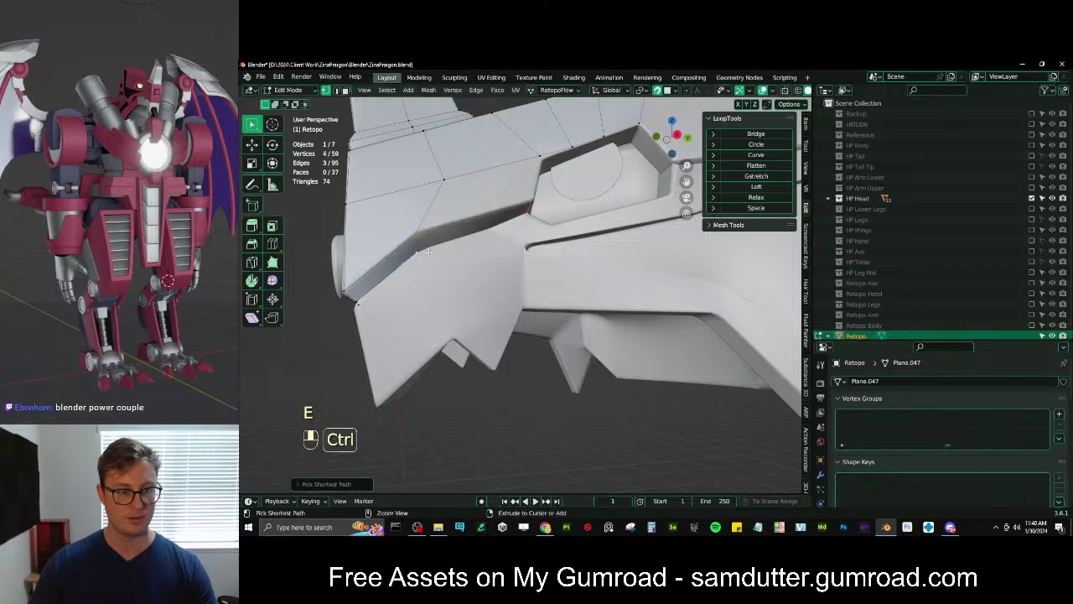
key("f")
middle_click_drag(428, 250, 468, 251)
key("f")
scroll(549, 202, "up", 5)
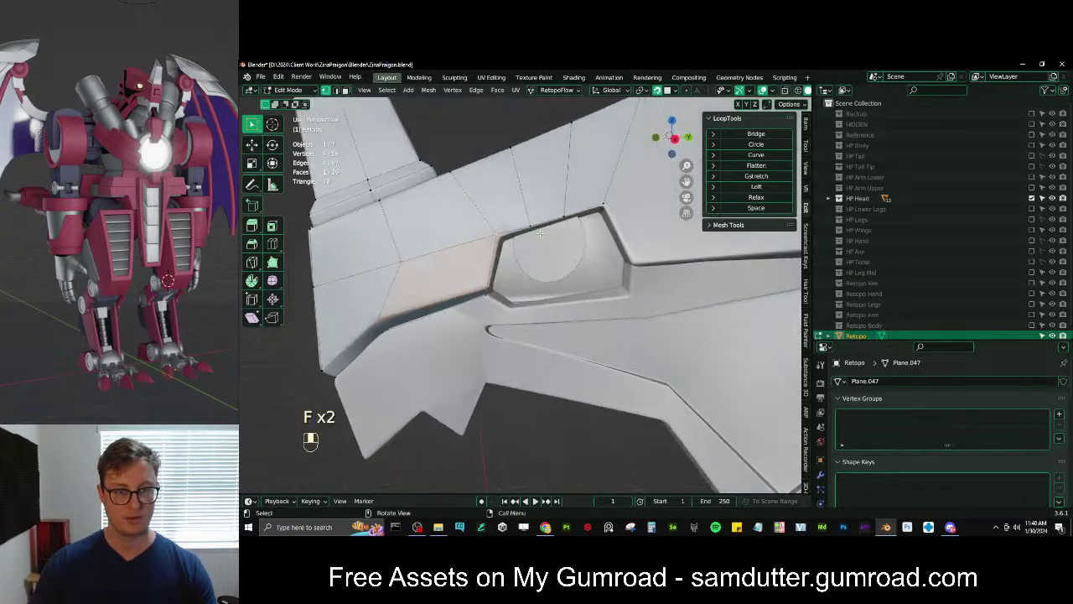
Nudge the vertices along the eye opening's upper rim so they sit on its edge
key("g")
scroll(511, 243, "down", 5)
middle_click_drag(482, 181, 514, 237)
scroll(519, 256, "up", 2)
left_click(526, 258)
key("g")
left_click(527, 258)
left_click(517, 259)
key("g")
left_click(519, 257)
left_click(469, 268)
key("g")
left_click(470, 266)
scroll(569, 240, "down", 4)
left_click(498, 262)
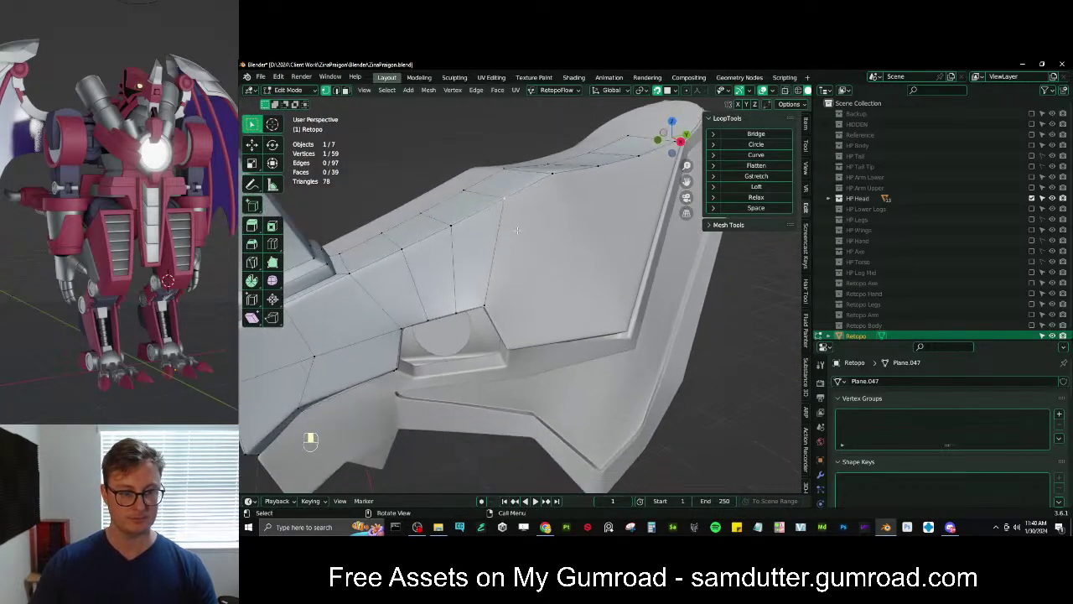
Try deleting the upper side face in front of the eye opening, and undo the deletion
scroll(503, 269, "down", 4)
middle_click_drag(479, 293, 452, 260)
scroll(514, 284, "up", 3)
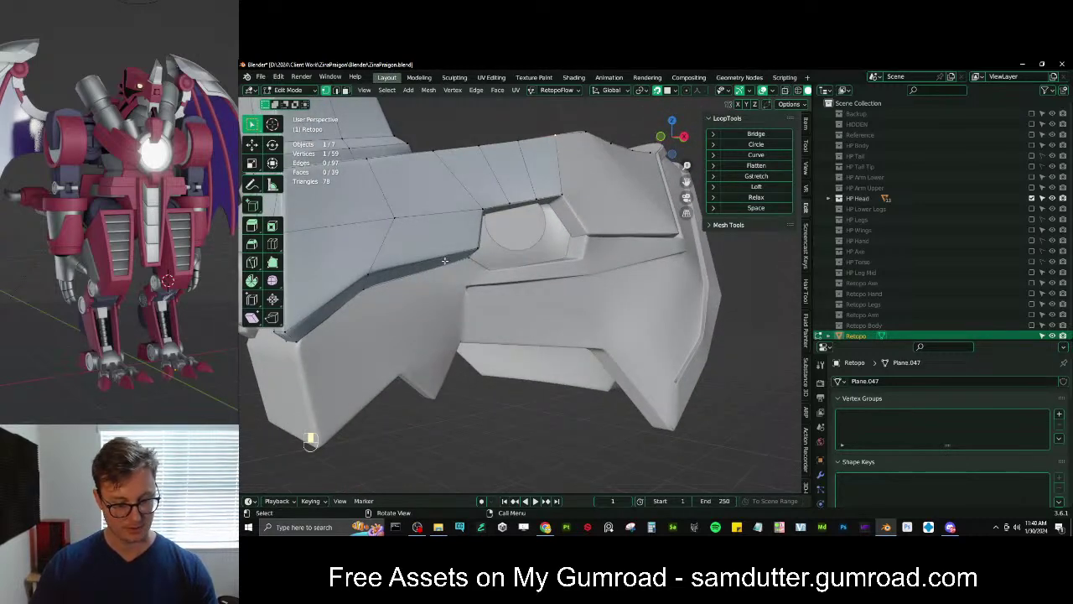
middle_click_drag(448, 251, 434, 240)
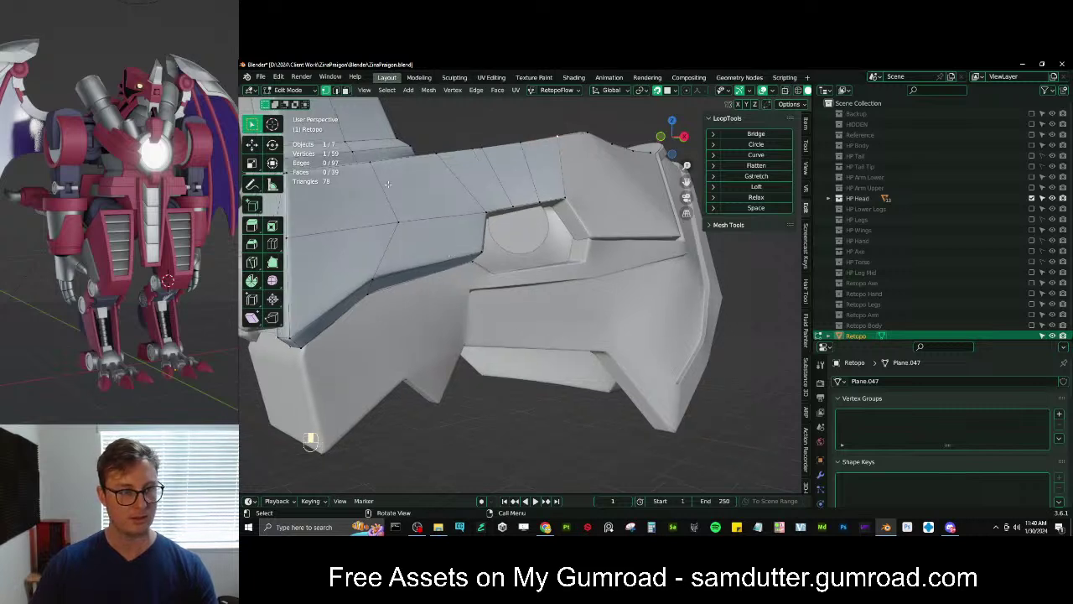
key("x")
left_click(426, 207)
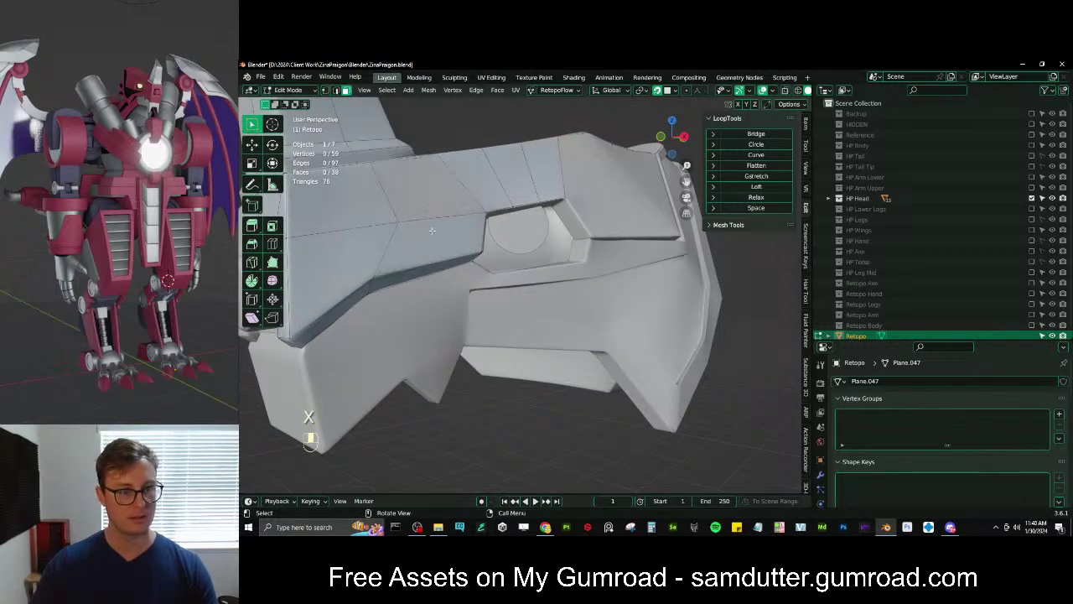
middle_click_drag(425, 207, 495, 280)
key("ctrl+z")
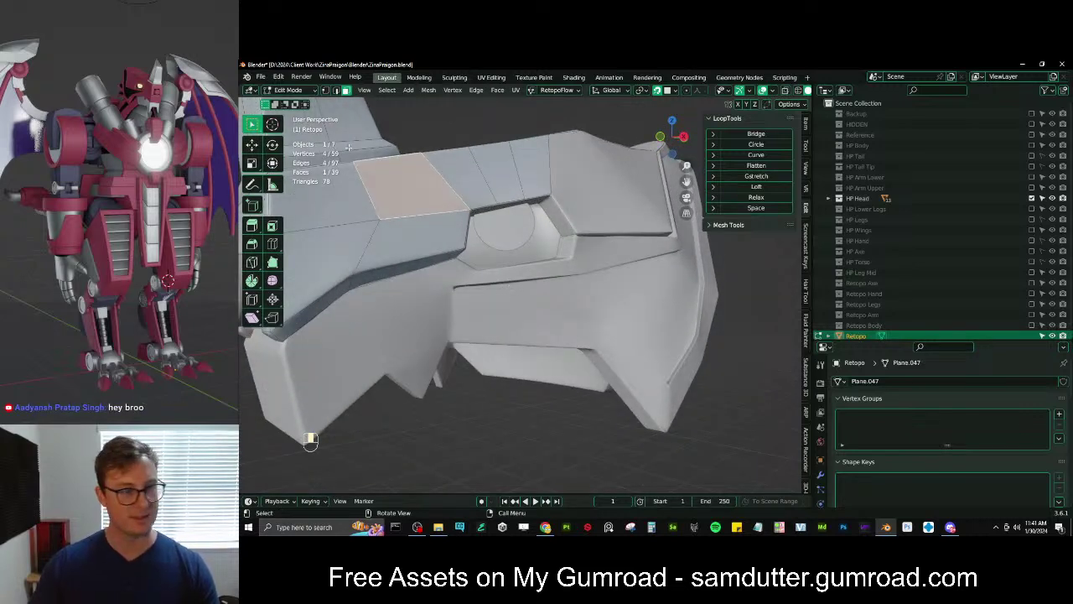
Extrude the ridge vertex down to the side panel's lower edge and forward to the corner behind the eye opening, and fill the face
middle_click_drag(493, 209, 529, 257)
key("e")
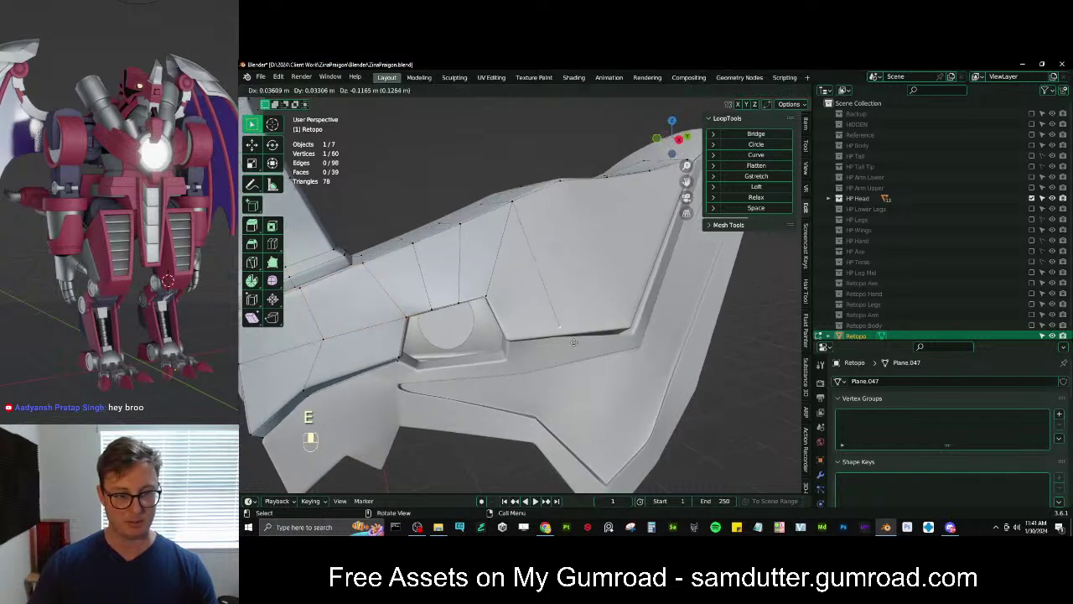
left_click(571, 352)
key("e")
left_click(503, 354)
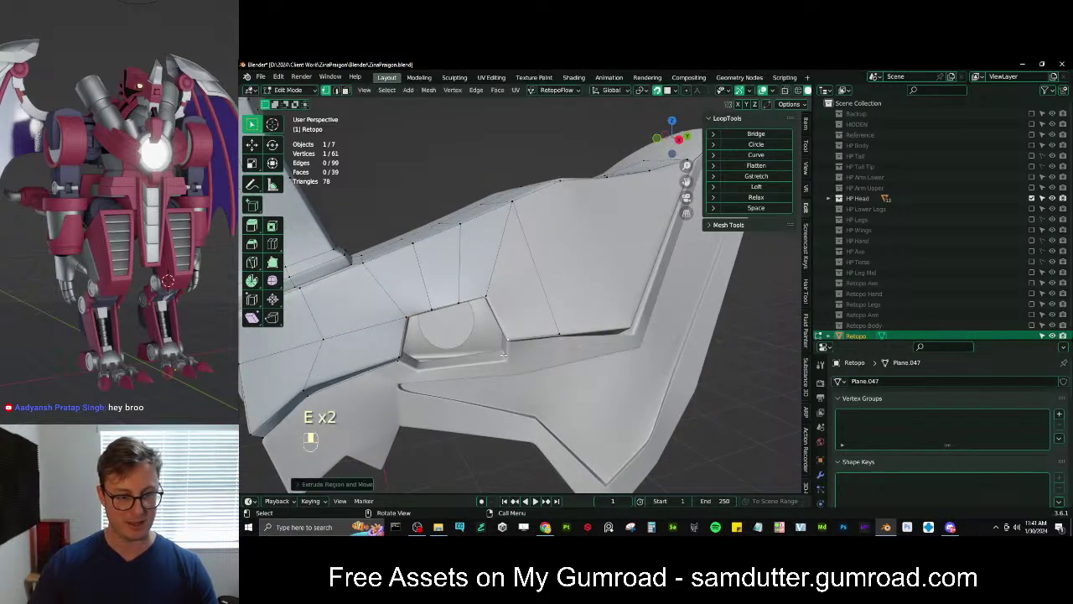
key("f")
middle_click_drag(486, 297, 469, 312)
Extrude the next ridge vertex down to the side panel's rear lower corner and fill the resulting face
middle_click_drag(566, 295, 524, 250)
key("e")
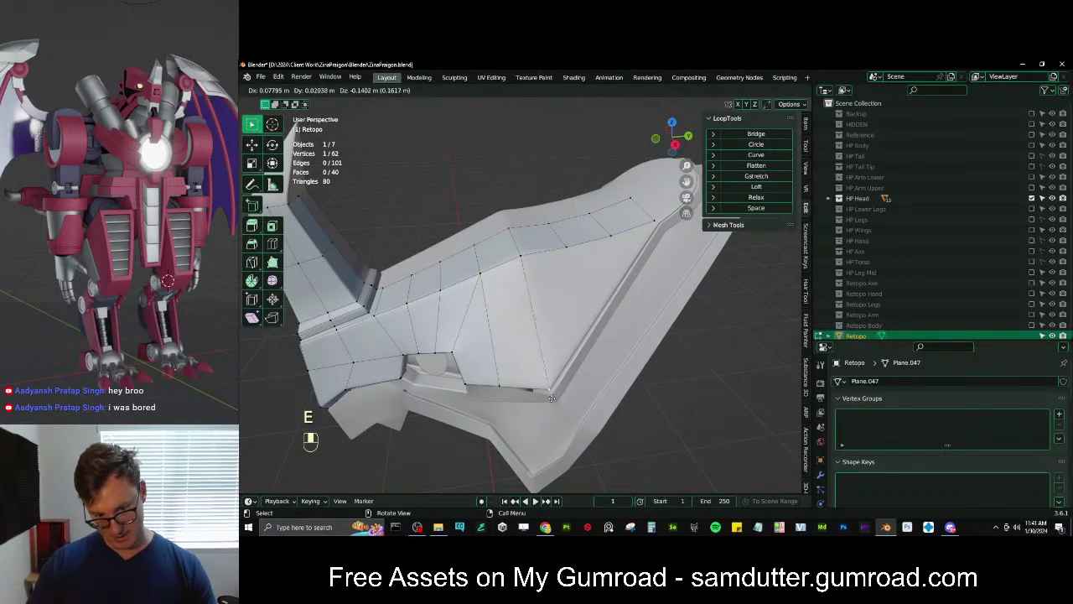
left_click(551, 398)
key("f")
middle_click_drag(550, 398, 551, 299)
Try sliding the edge path along the eye opening's upper rim up onto the side faces, and undo the slide
key("ctrl+r")
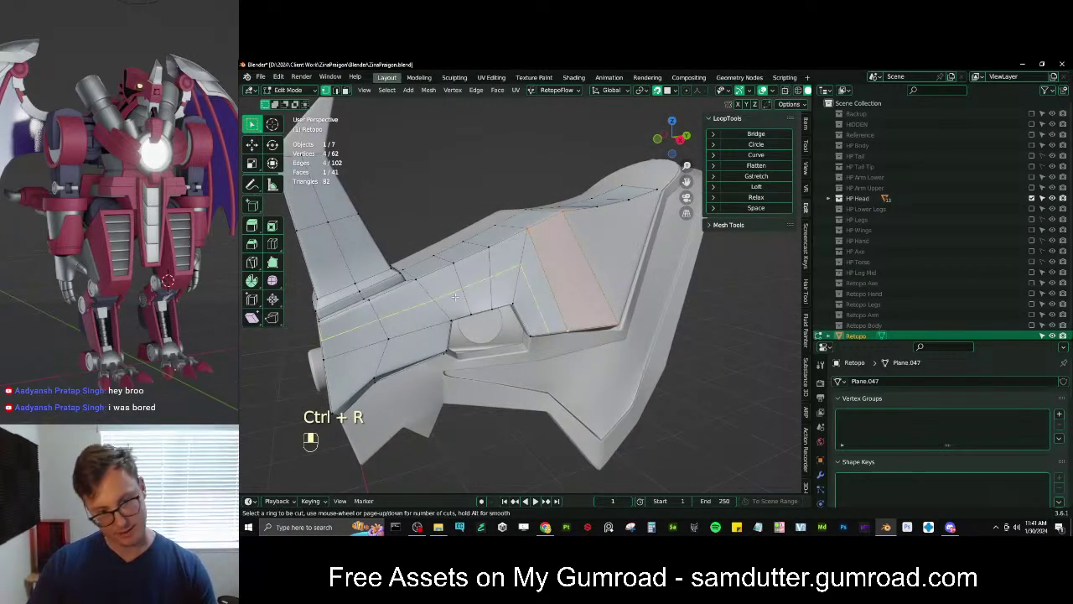
key("Escape")
middle_click_drag(443, 348, 447, 275)
left_click(491, 228, "ctrl")
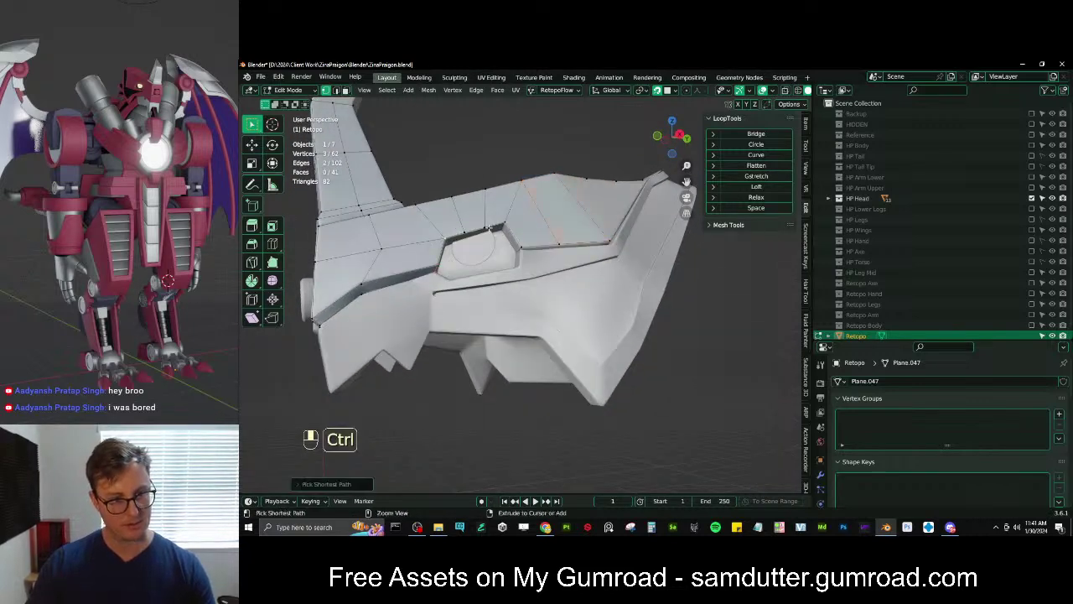
key("g")
key("g")
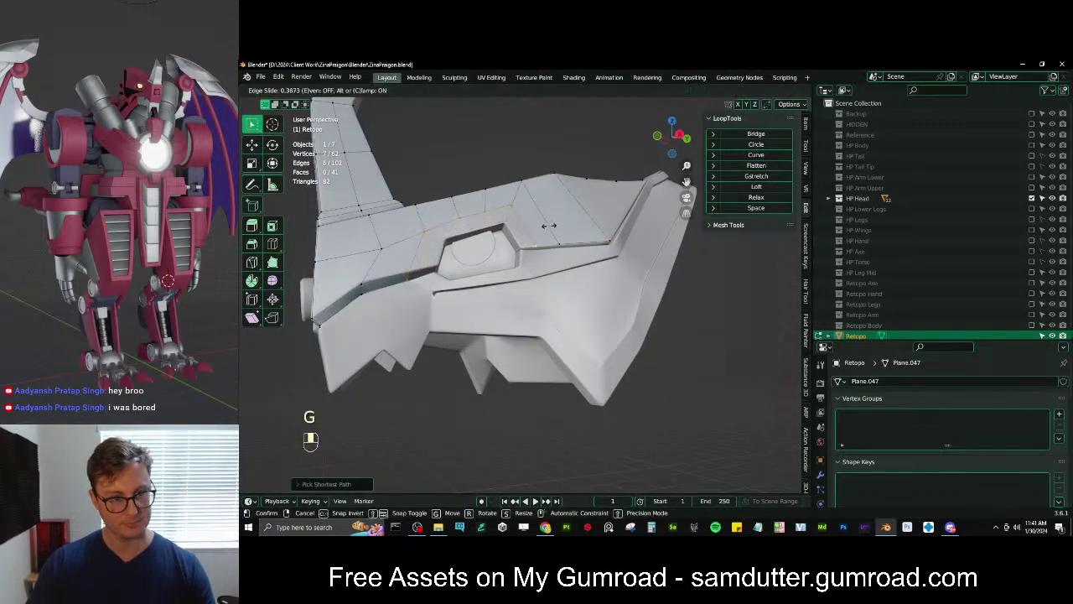
left_click(549, 225)
middle_click_drag(549, 224, 570, 247)
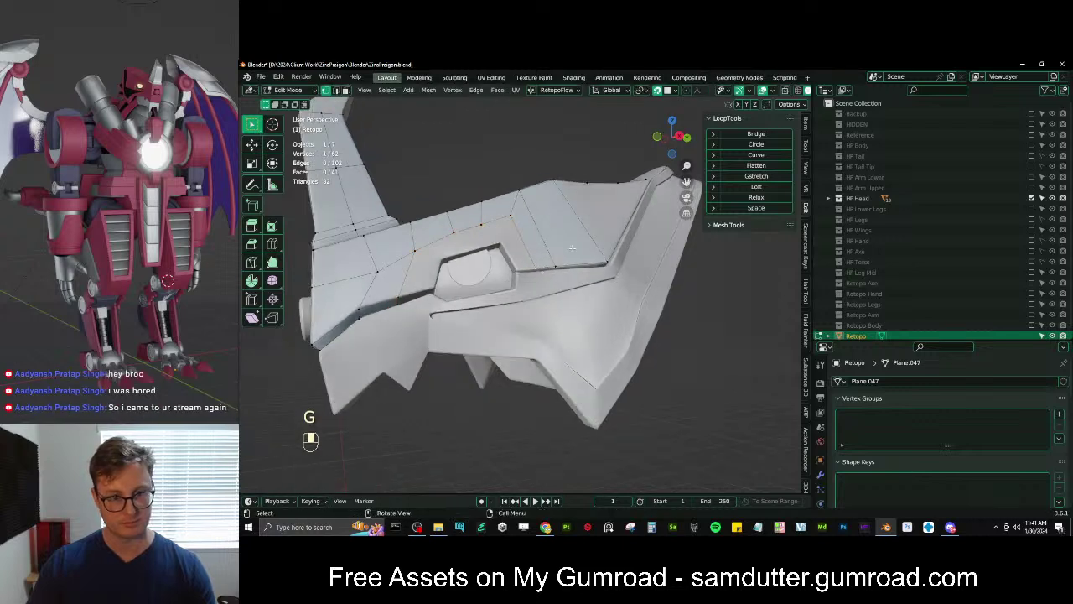
key("ctrl+r")
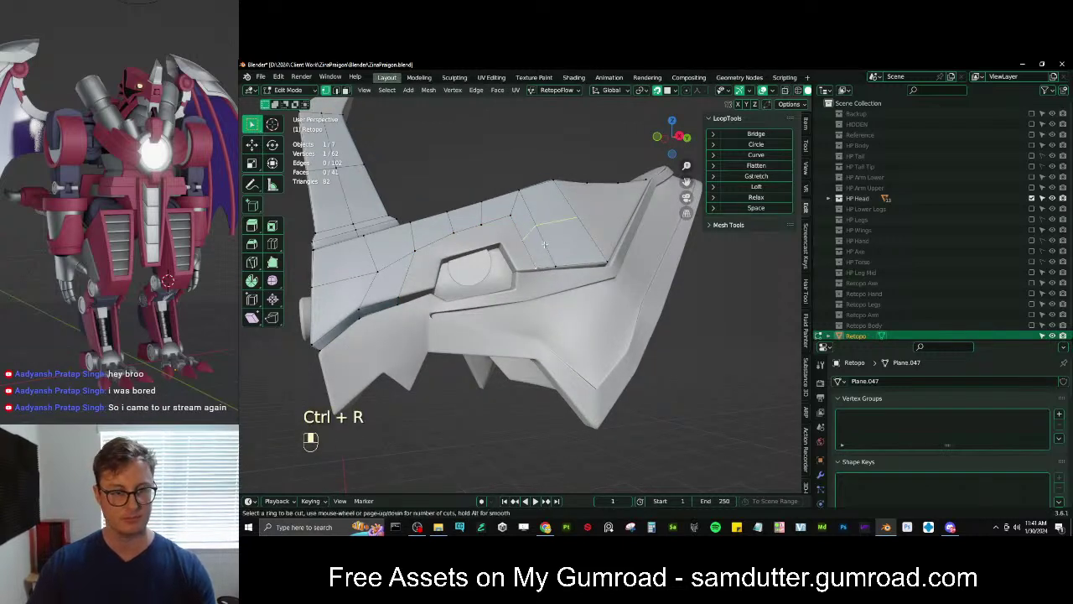
key("Escape")
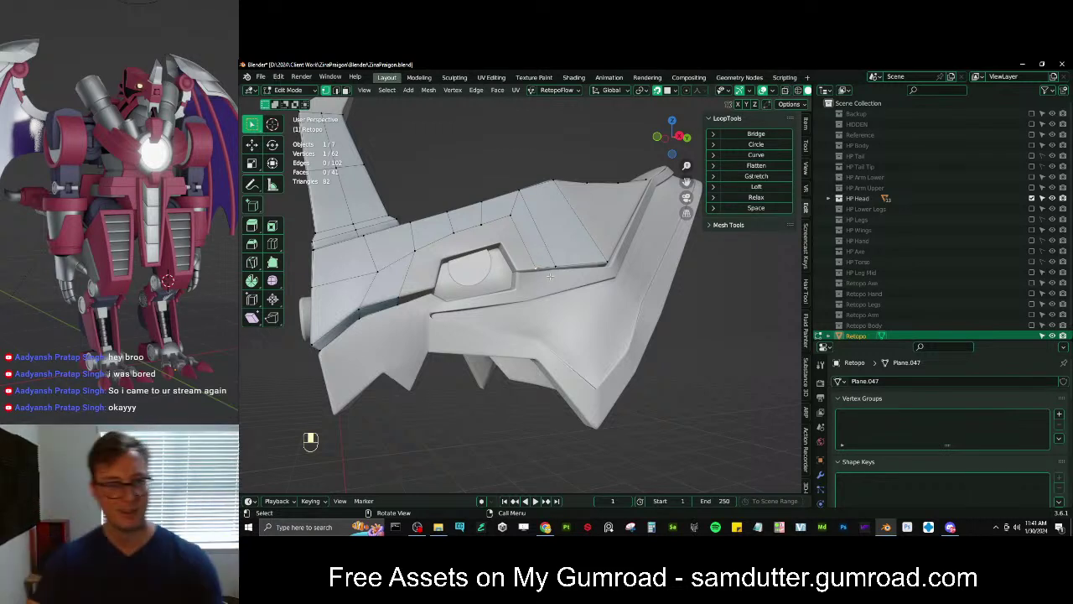
key("ctrl+z")
key("ctrl+z")
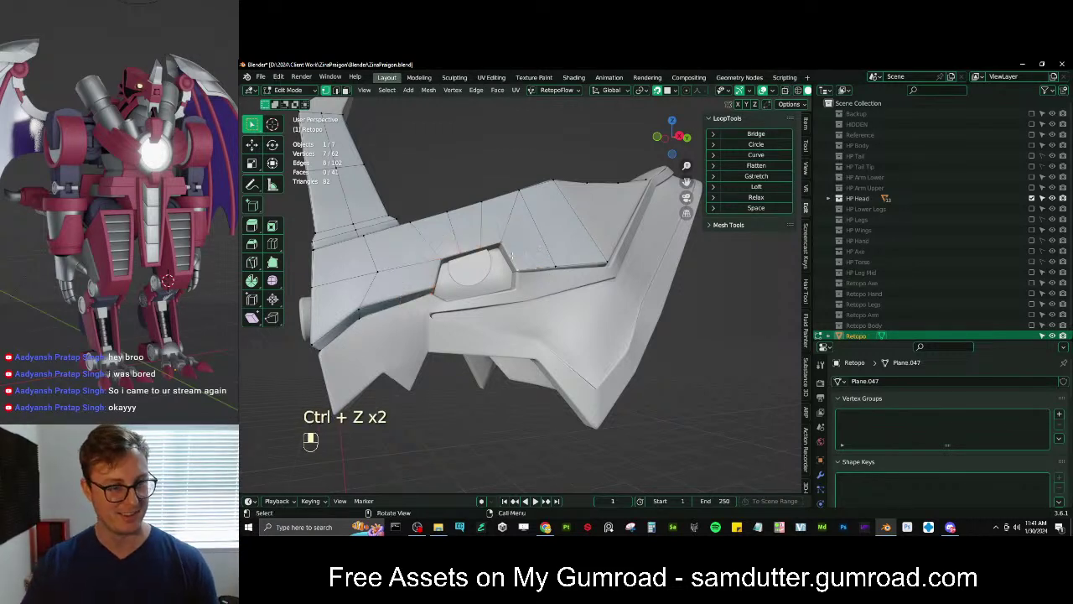
Delete the edge dividing the two side panel faces behind the eye opening, removing those faces
mouse_move(542, 260)
middle_mouse_down()
mouse_move(530, 250)
mouse_move(528, 267)
middle_mouse_up()
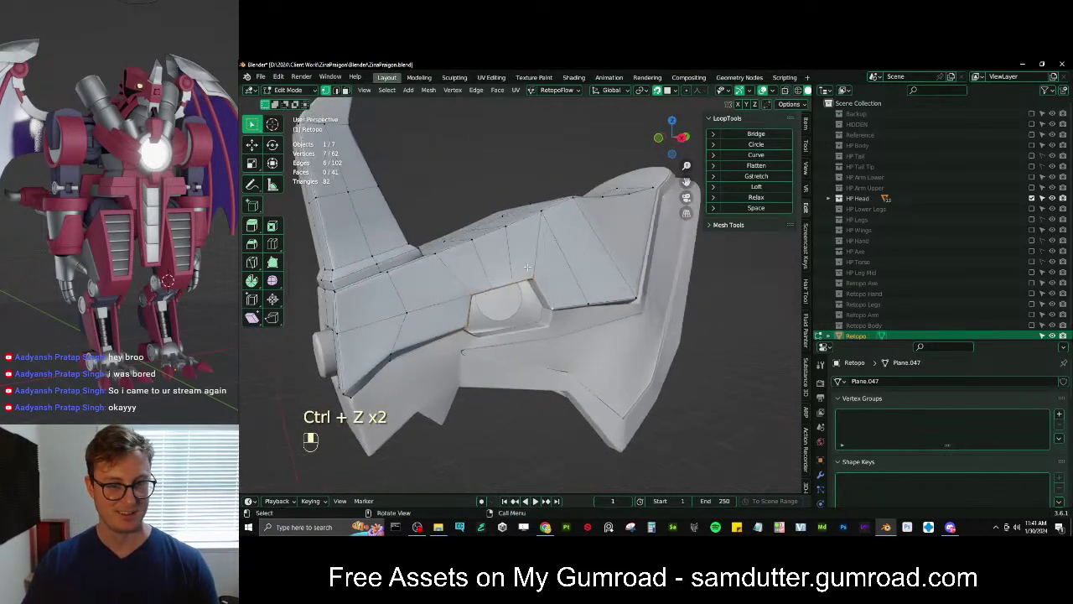
left_click(585, 301, "shift")
key("x")
left_click(581, 254)
Try a lengthwise loop cut through the faces above the eye opening, and undo it
key("ctrl+r")
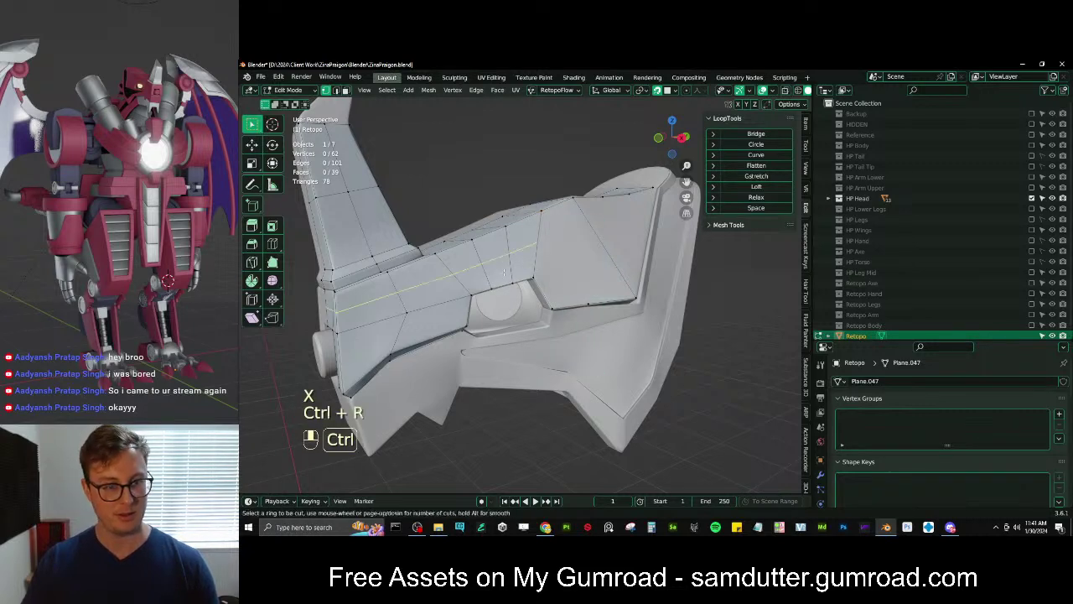
left_click(504, 273)
right_click(538, 267)
key("ctrl+z")
Add a midpoint to the panel's loose rear edge and knife a cut up from the front lower edge, then back above the eye opening
key("ctrl+r")
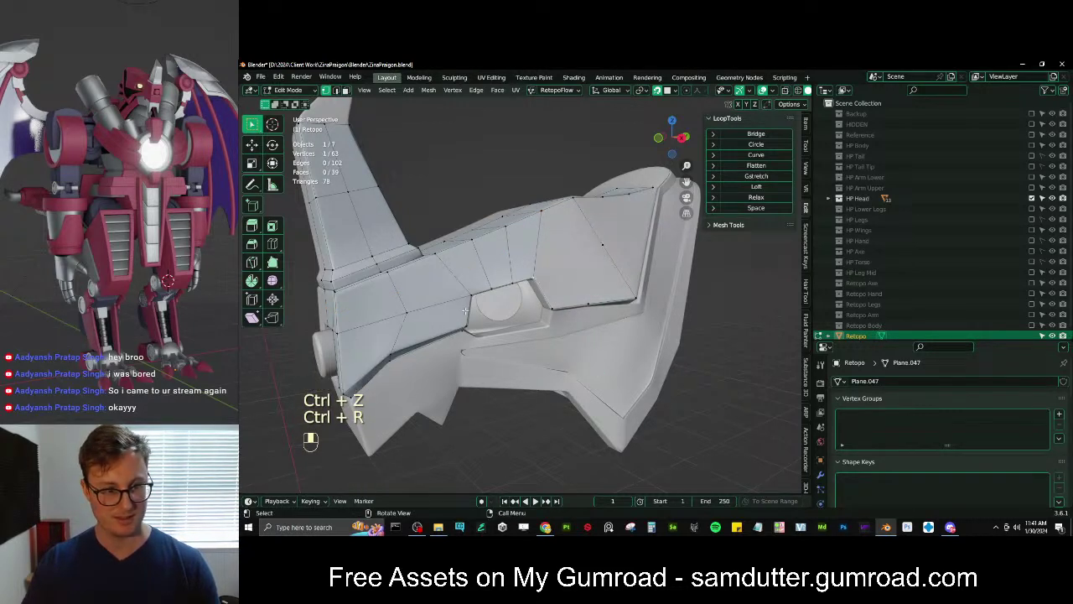
middle_click_drag(453, 323, 437, 320)
key("k")
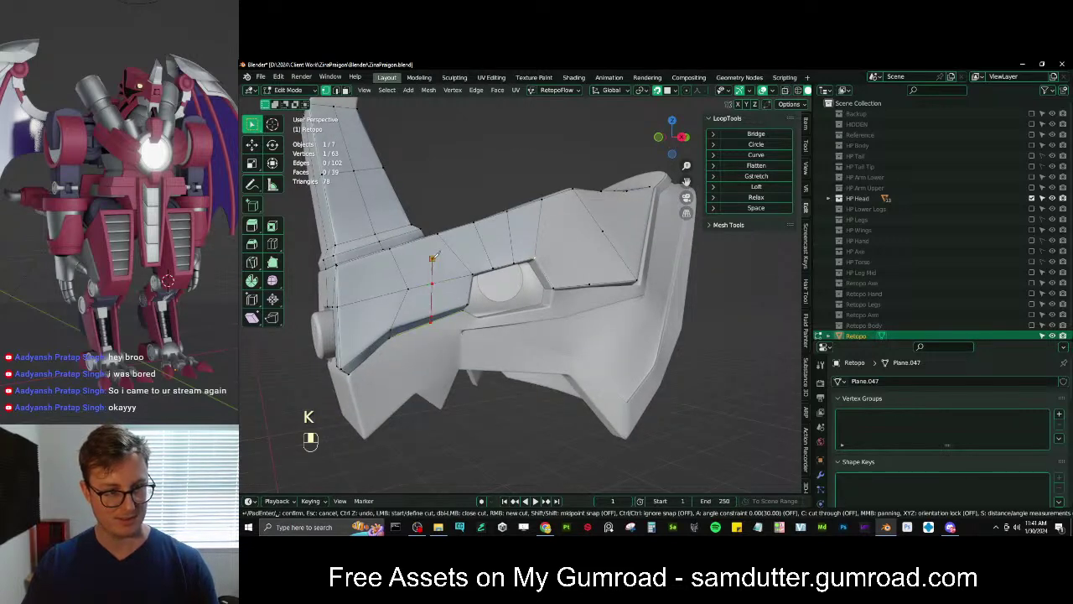
key("Return")
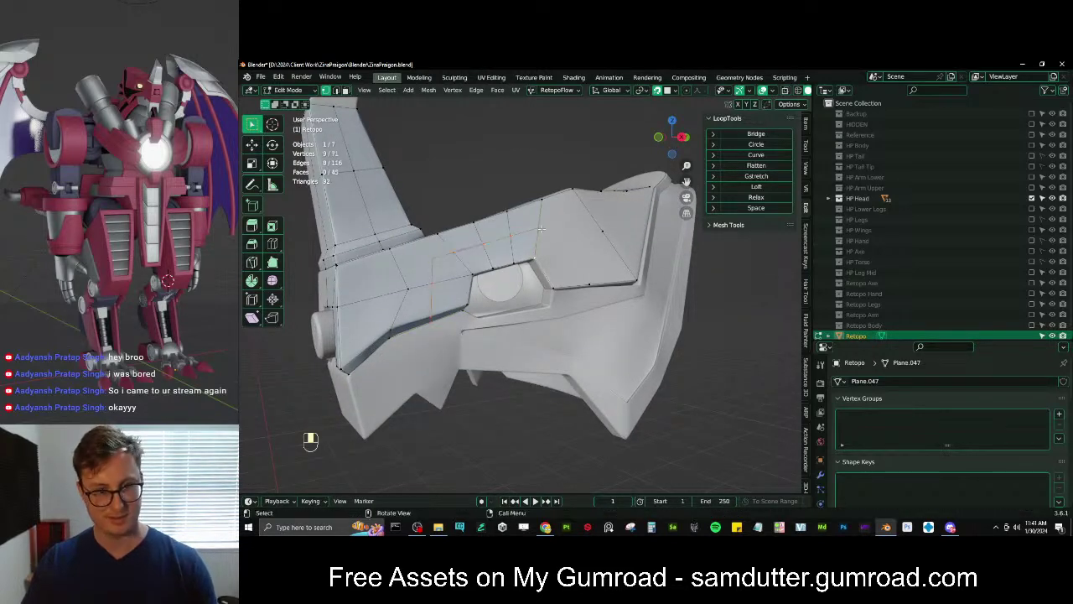
Fill a face behind the eye opening's rear upper corner and split it in half with a loop cut
key("f")
key("ctrl+r")
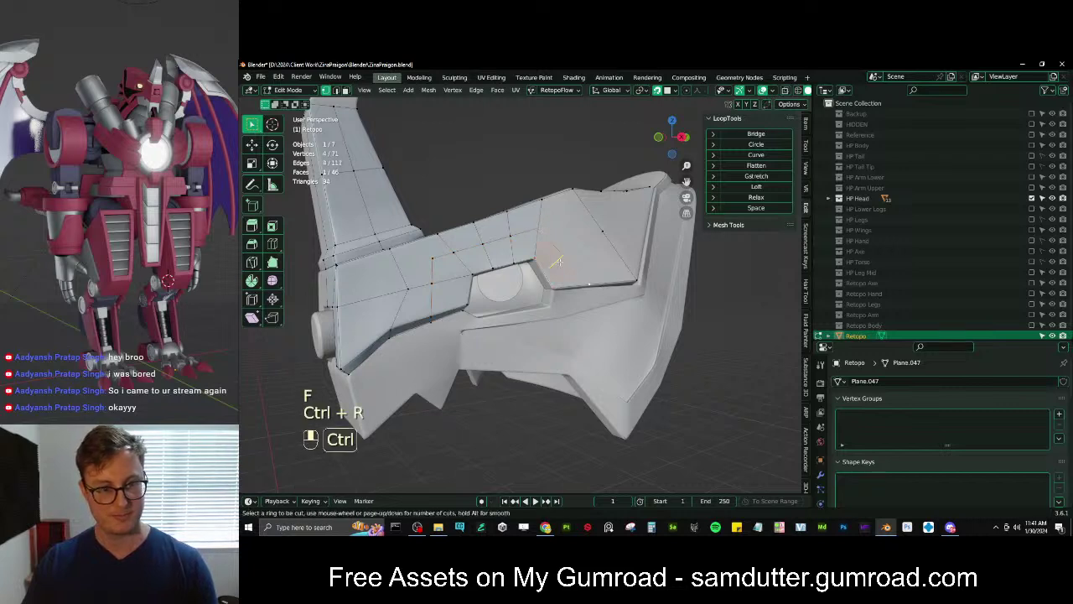
left_click(560, 261)
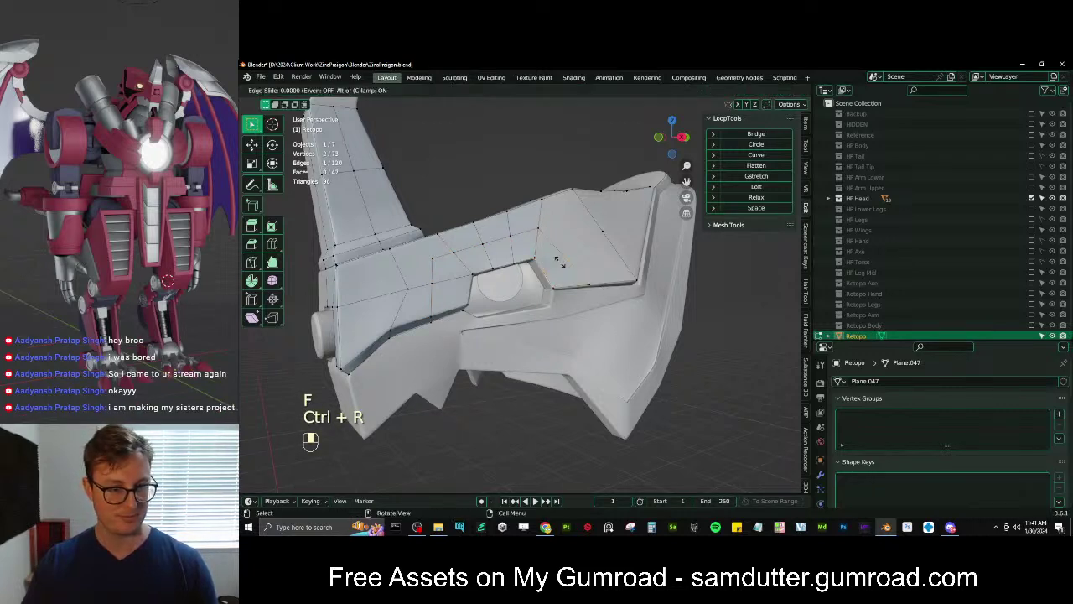
key("ctrl+r")
right_click(449, 271)
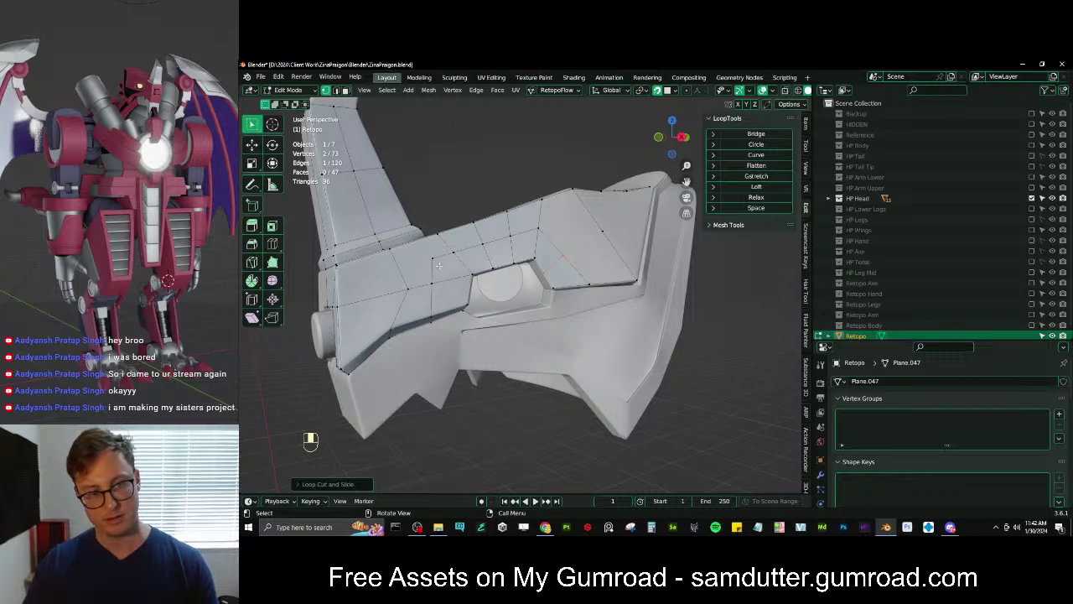
Merge the three upper vertices of the knife cut in front of the eye opening at their center
left_click(436, 279)
left_click(437, 281, "shift")
key("m")
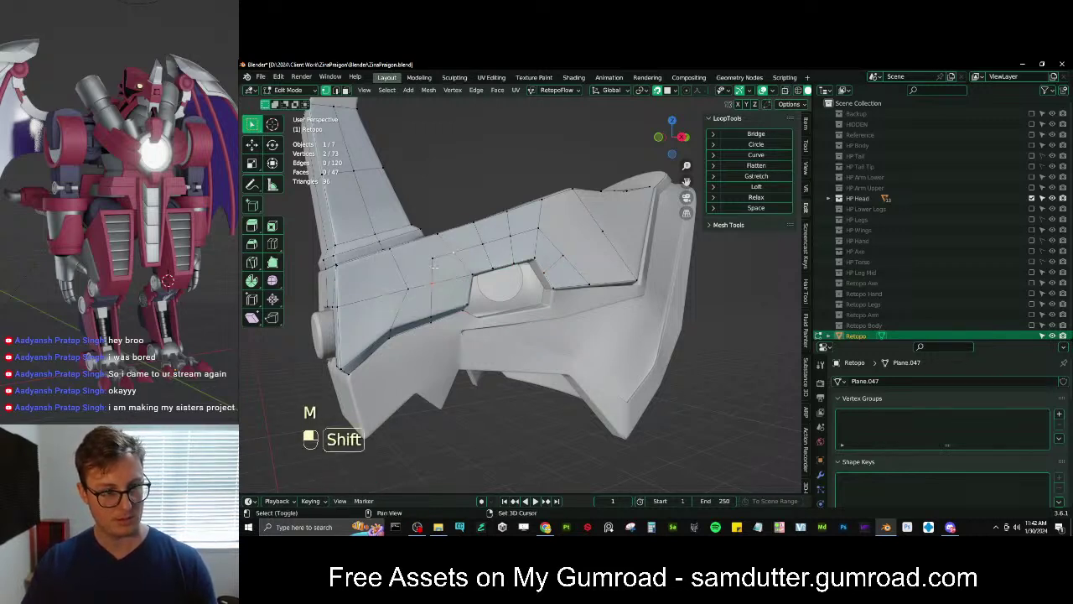
left_click(432, 260, "shift")
key("m")
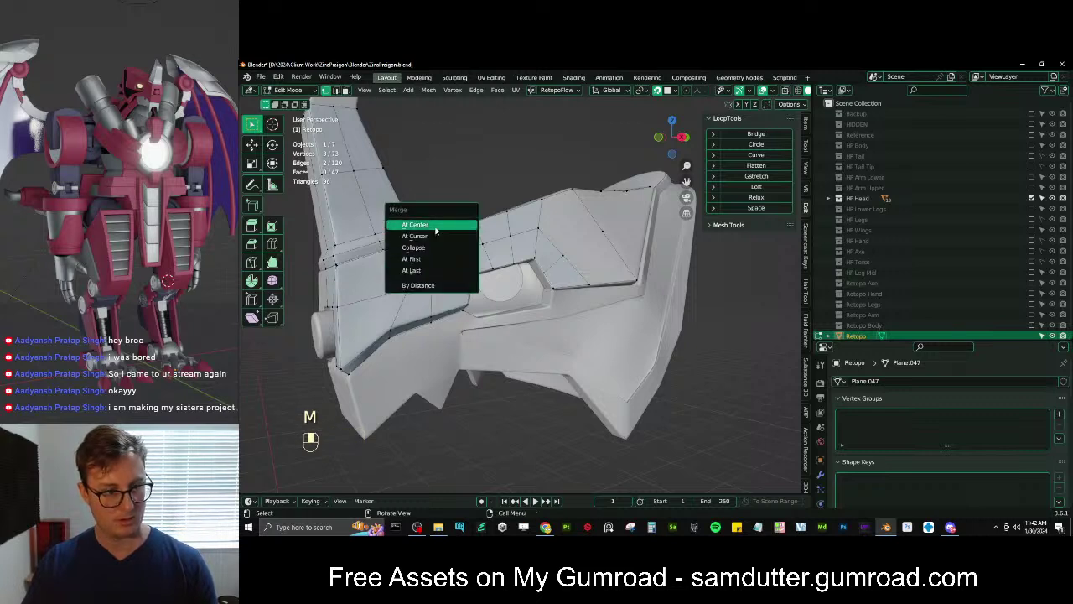
left_click(440, 228)
Nudge the merged vertex toward the head's ridge and adjust the vertex at the cut's rear end
key("g")
left_click(523, 252)
key("g")
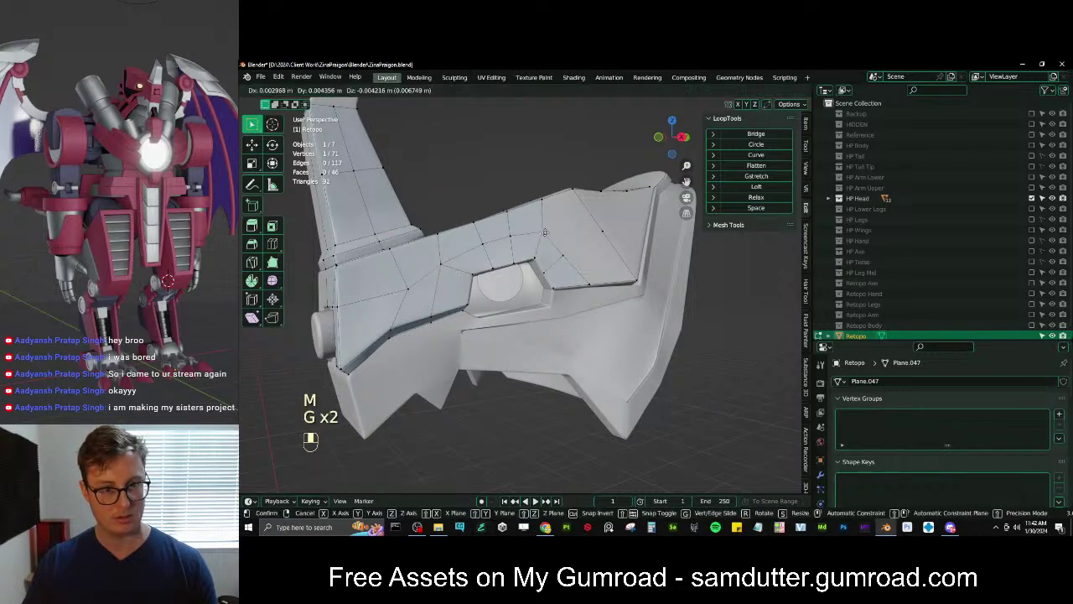
left_click(554, 238)
Try extruding the cut's rear end vertex across the open side panel, and undo it
key("e")
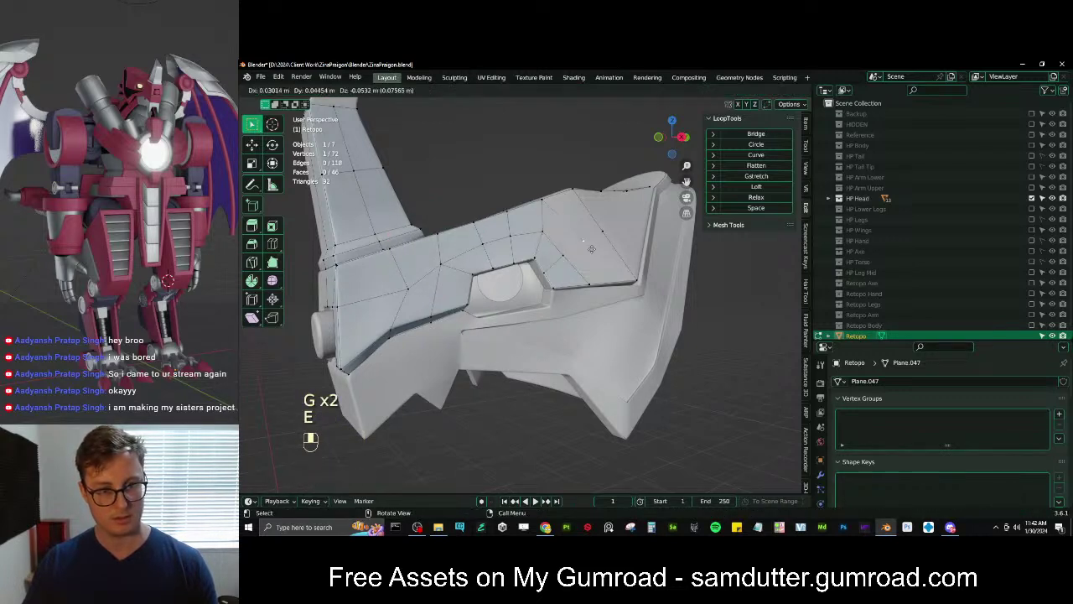
right_click(591, 249)
key("ctrl+z")
Add a centered loop cut from the eye opening's front edge through the side faces to the front of the head
key("ctrl+r")
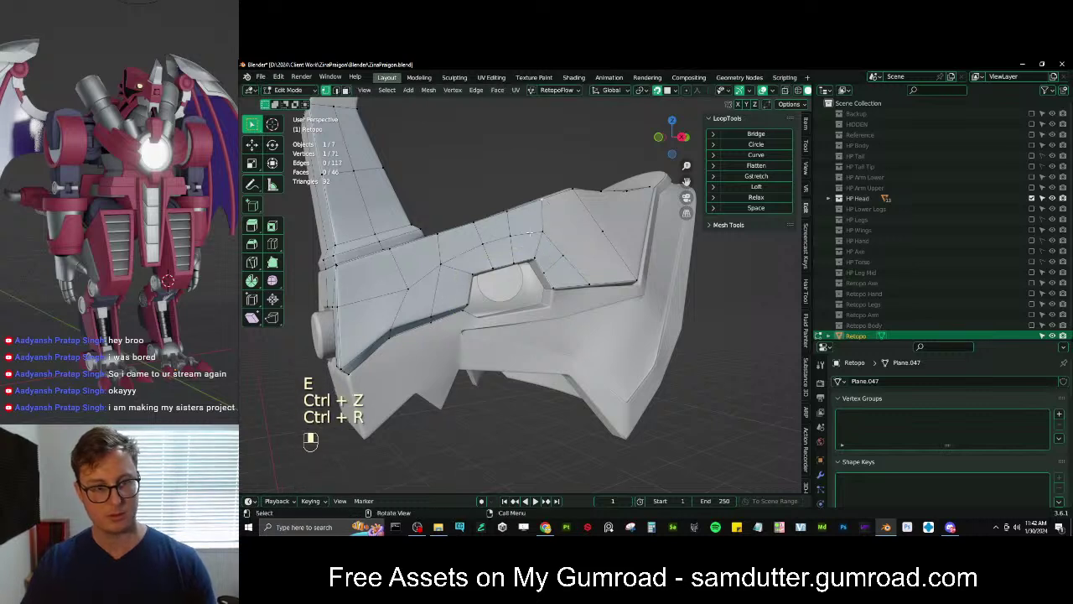
key("ctrl+r")
key("ctrl+r")
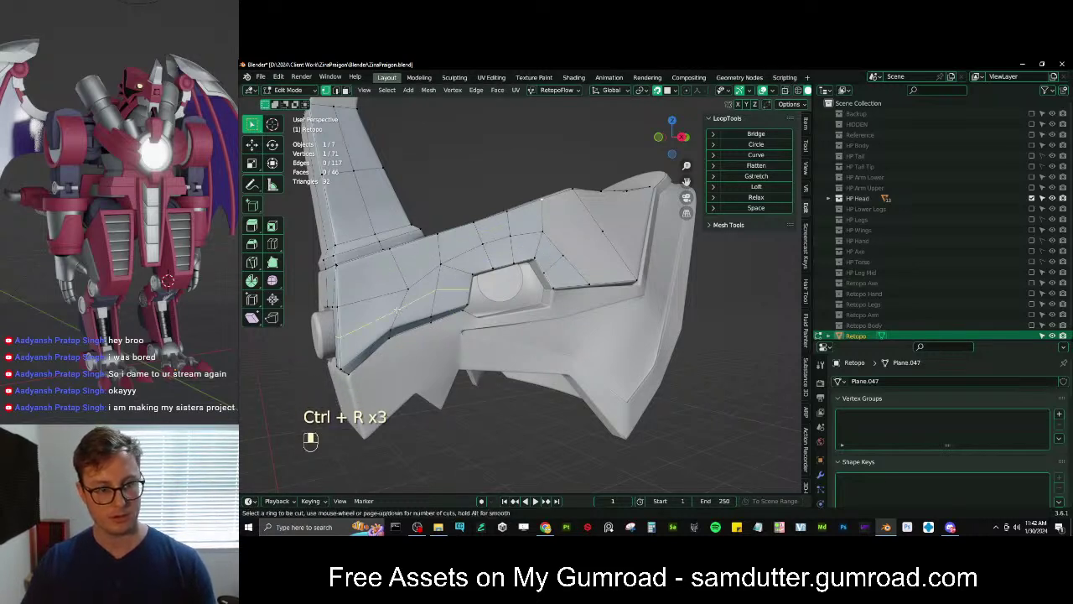
right_click(398, 311)
key("ctrl+r")
left_click(406, 306)
right_click(503, 284)
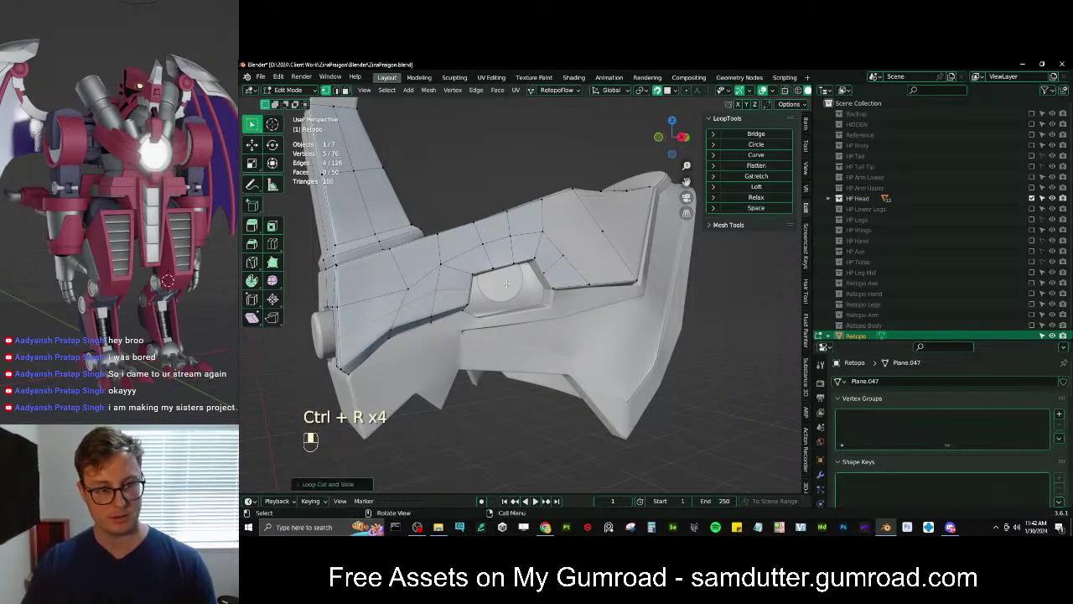
Fill the lower rear face of the side panel, nudge the cut's rear vertex, and subdivide the upper part of the loose rear edge
middle_click_drag(507, 285, 597, 258)
key("f")
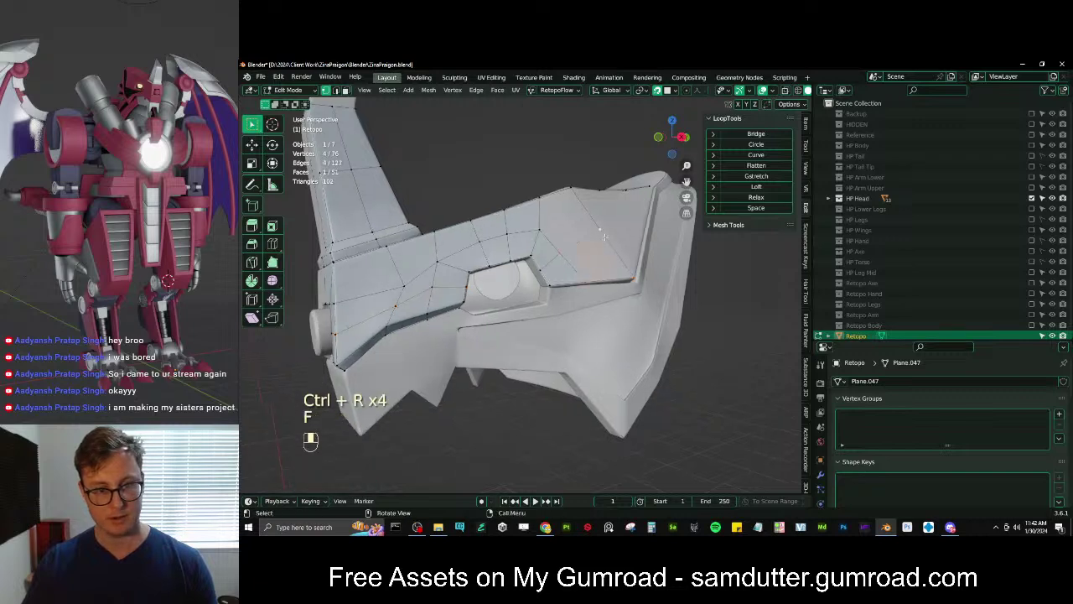
key("g")
left_click(550, 228)
key("ctrl+r")
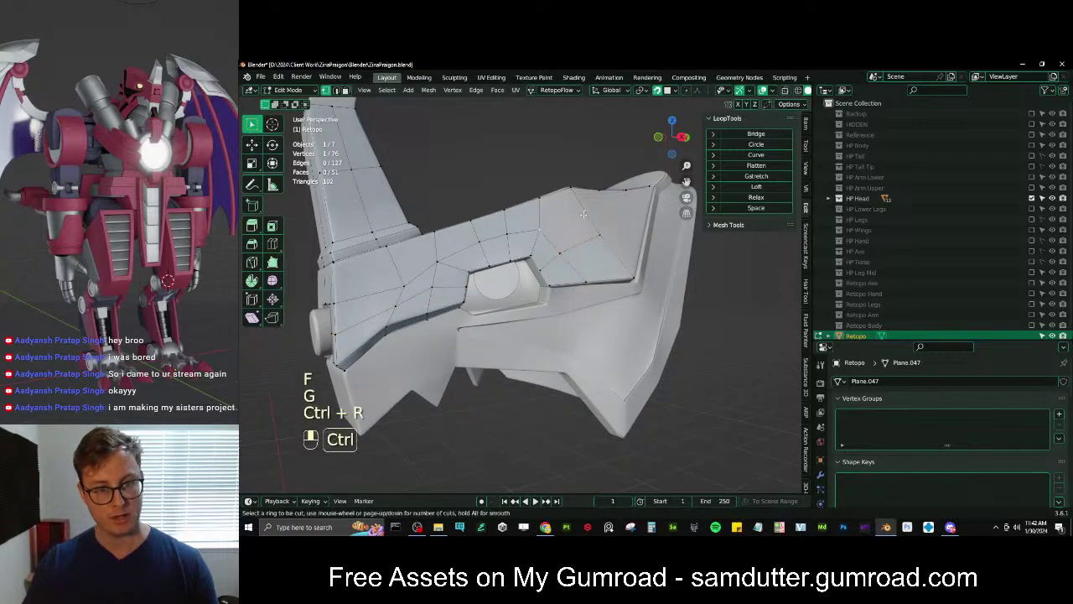
Rename the retopology object as Retopo Head and return to editing its mesh
key("Tab")
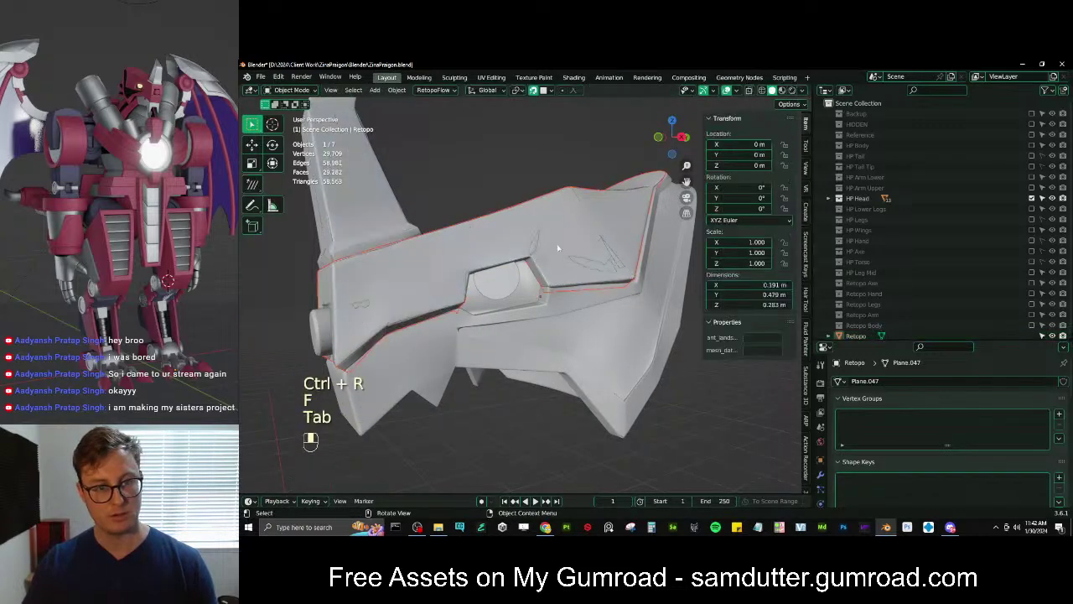
scroll(872, 319, "down", 1)
double_click(872, 328)
left_click(875, 329)
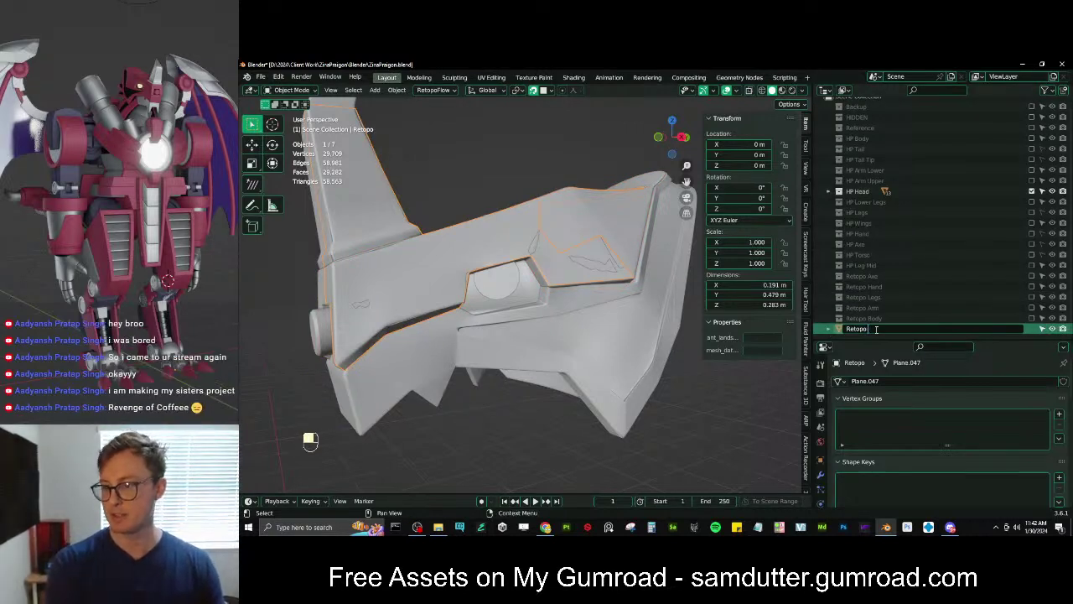
type("Head")
key("Return")
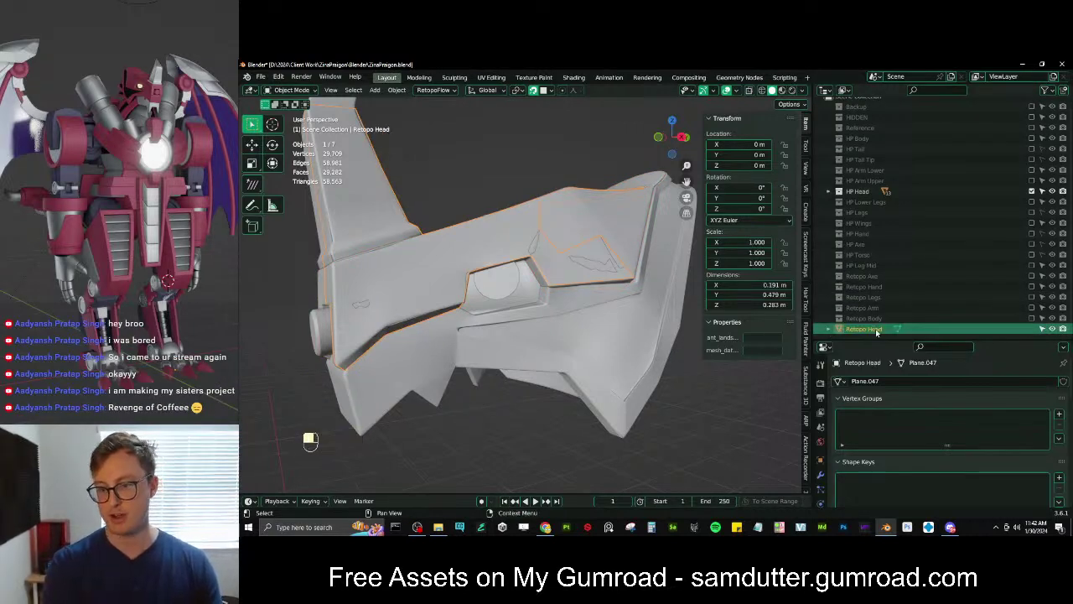
key("Tab")
Fill the two remaining quad gaps in the side panel between the eye opening's faces and the rear edge
middle_click_drag(545, 235, 574, 217)
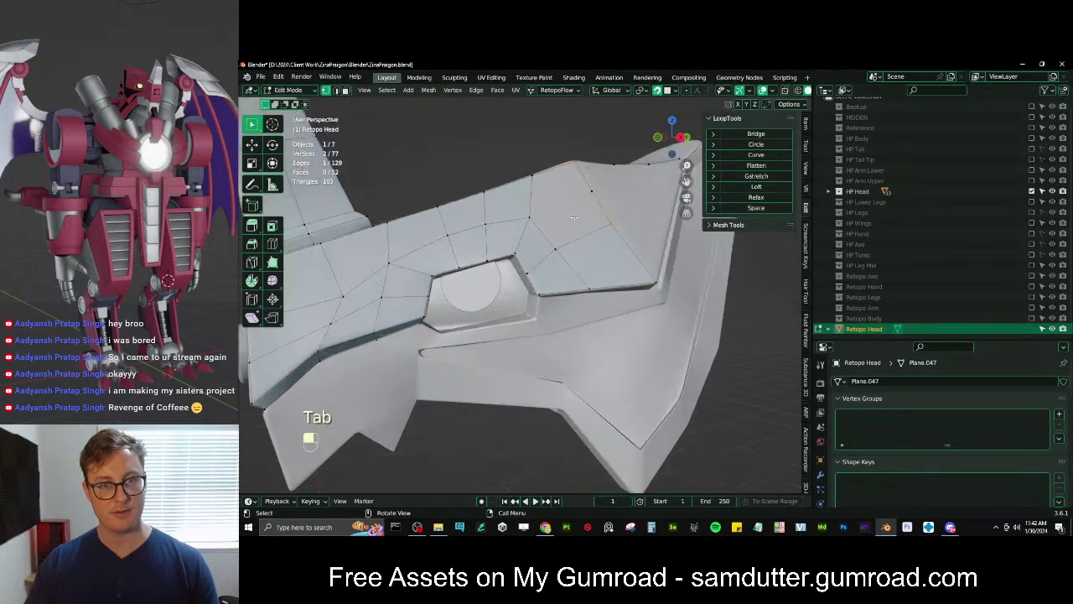
key("Tab")
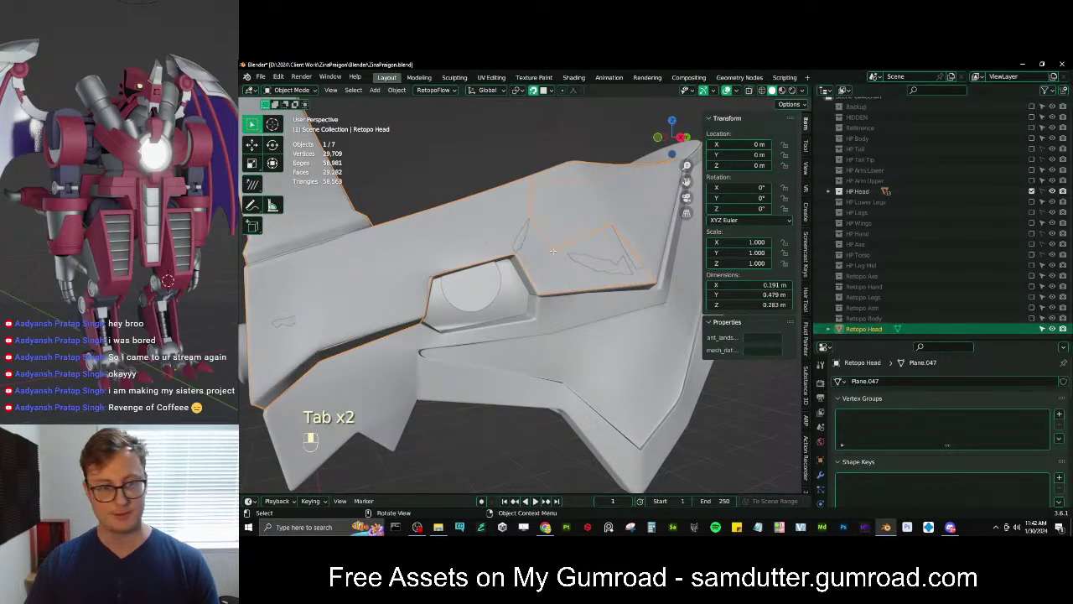
key("Tab")
left_click(530, 218, "ctrl")
key("f")
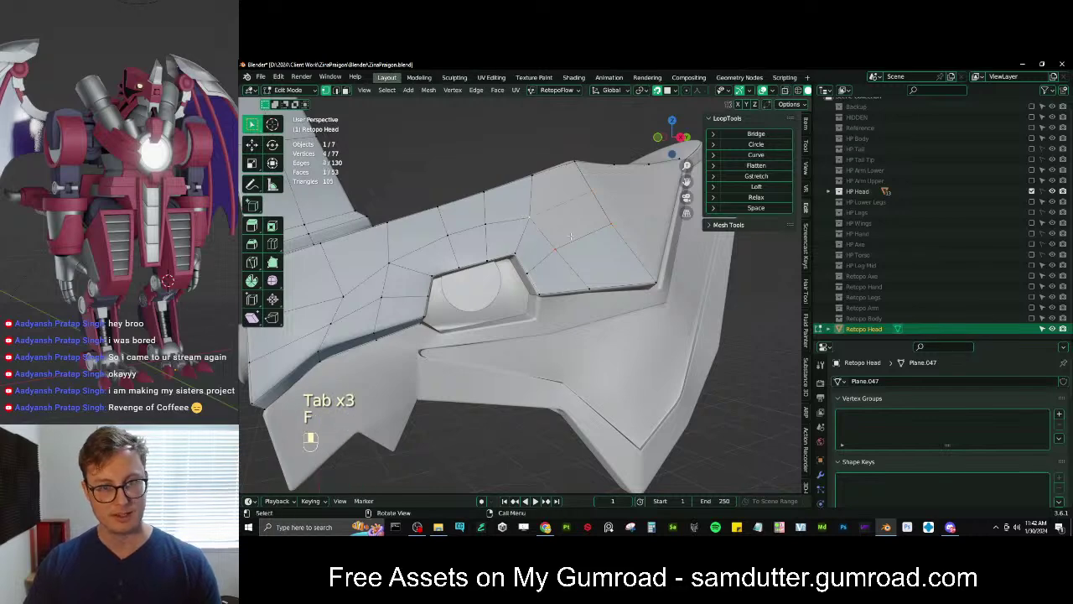
left_click(574, 164, "ctrl")
middle_click_drag(574, 165, 574, 200)
left_click(529, 240, "shift")
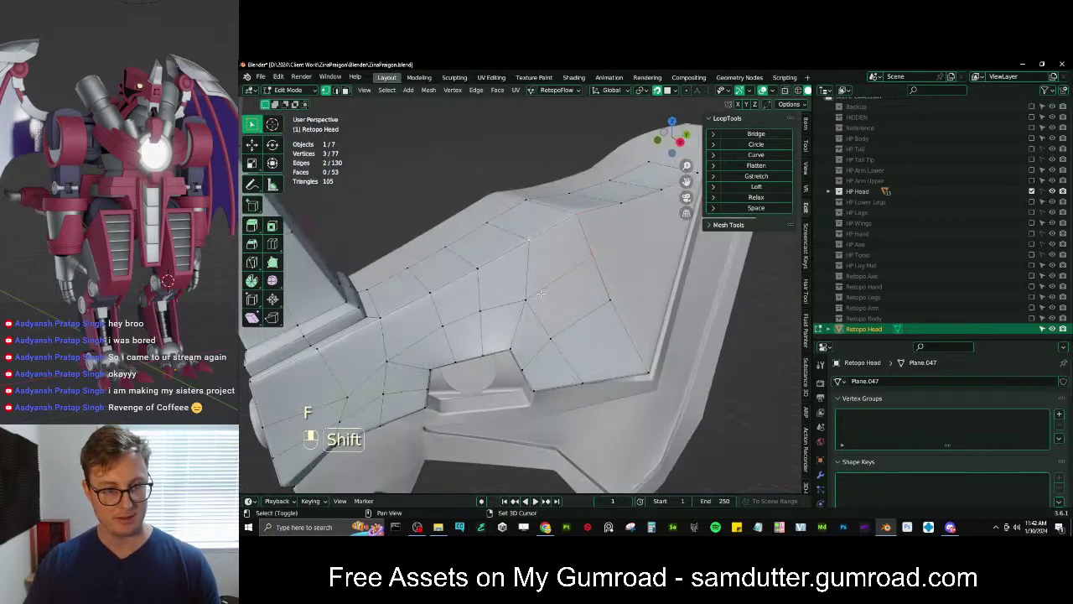
left_click(527, 298, "shift")
key("f")
Recalculate the normals of the whole head mesh to face outward
middle_click_drag(609, 315, 563, 217)
key("a")
key("shift+n")
Select the vertex path down the side panel's rear edge to its lower corner and apply LoopTools Gstretch
left_click(593, 290)
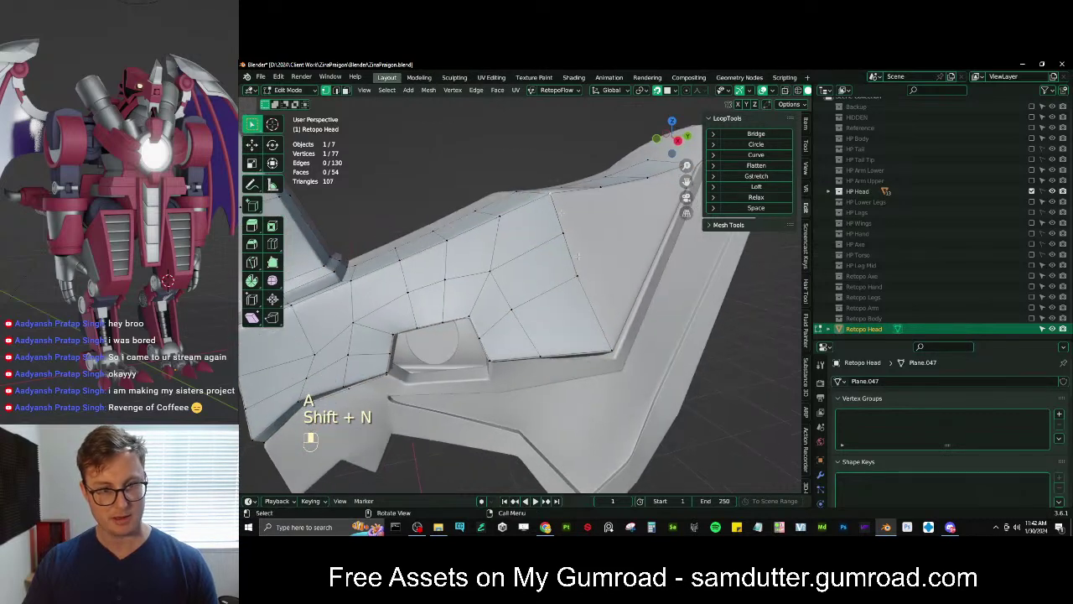
left_click(610, 348, "ctrl")
left_click(744, 179)
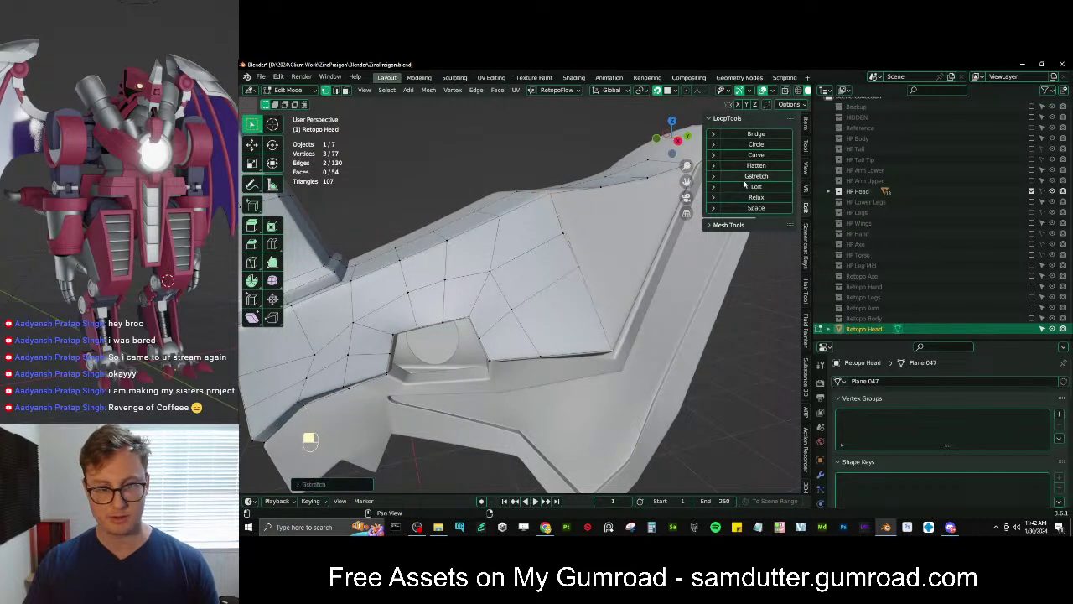
Delete the stray edge running from the ridge vertex along the side panel's rear edge
left_click(584, 285)
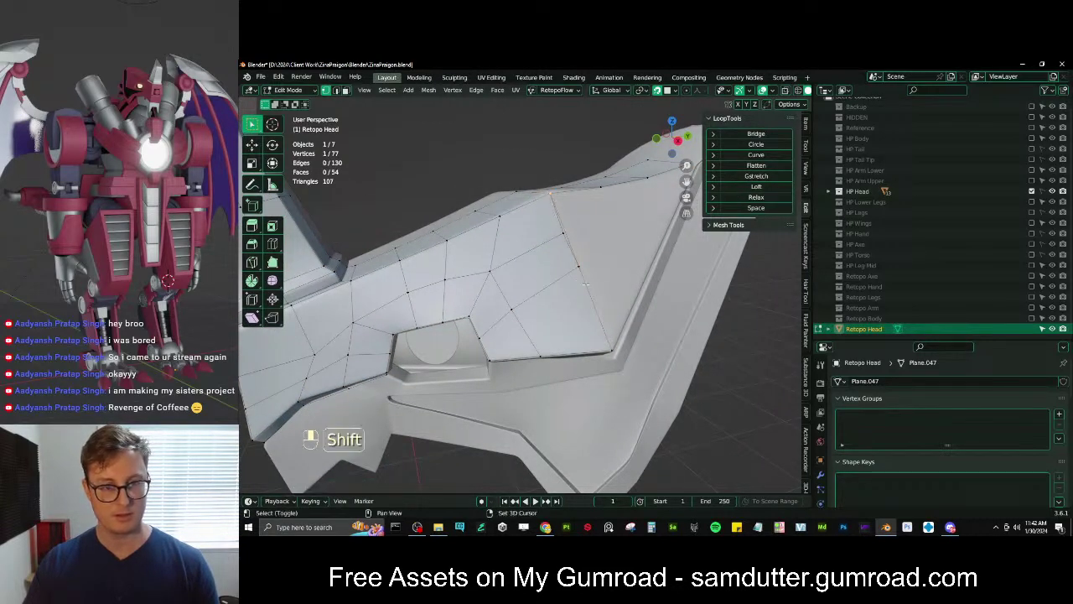
key("x")
left_click(560, 243)
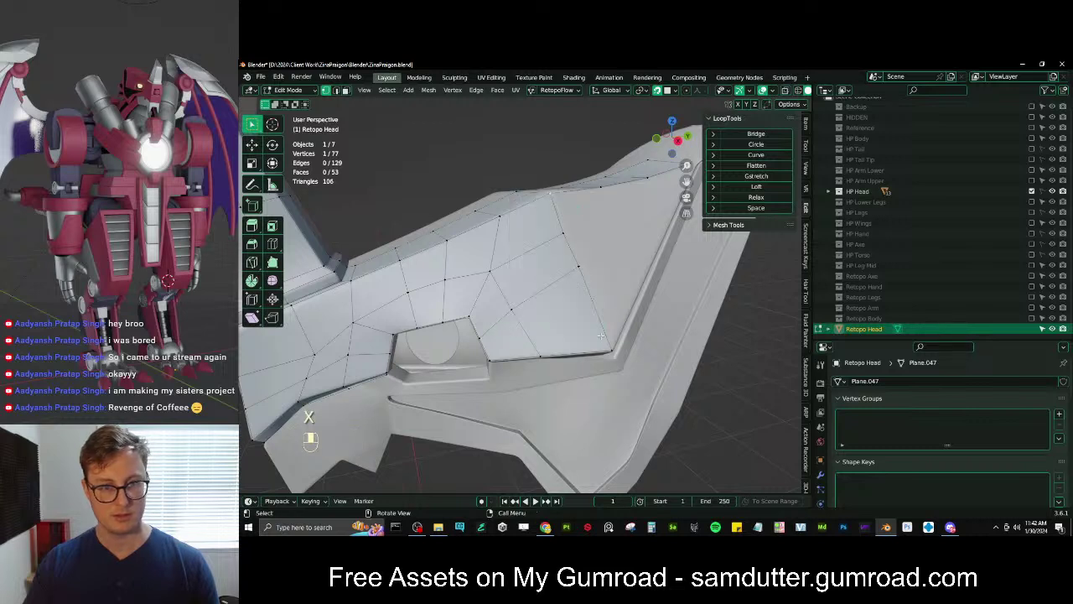
Straighten the side panel's rear edge vertices with Gstretch and reposition the interior vertex behind the eye opening
left_click(610, 353, "ctrl")
key("g")
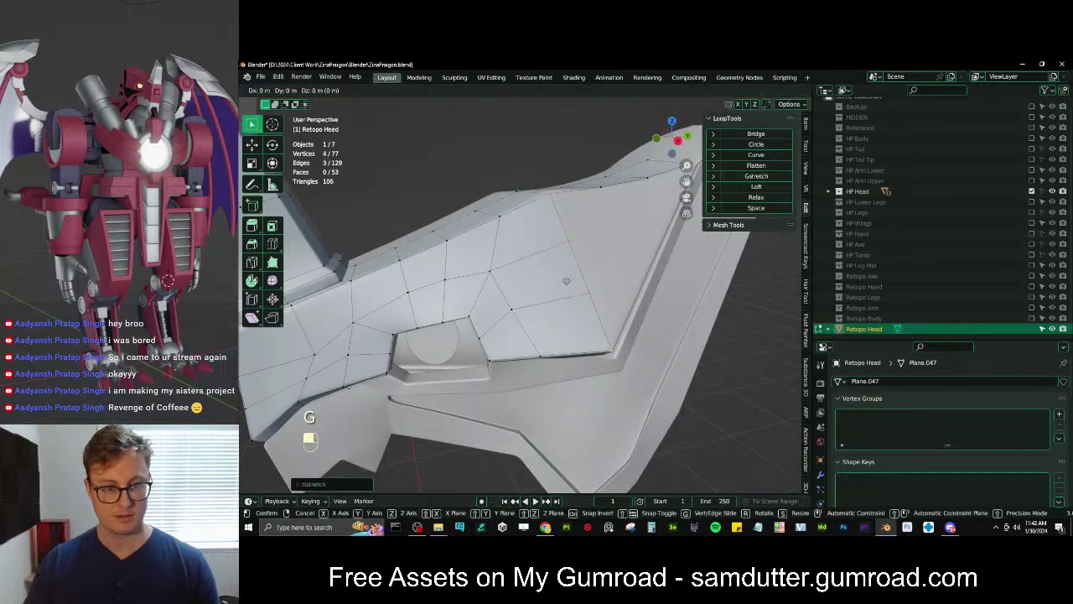
left_click(489, 270)
left_click(514, 311)
key("g")
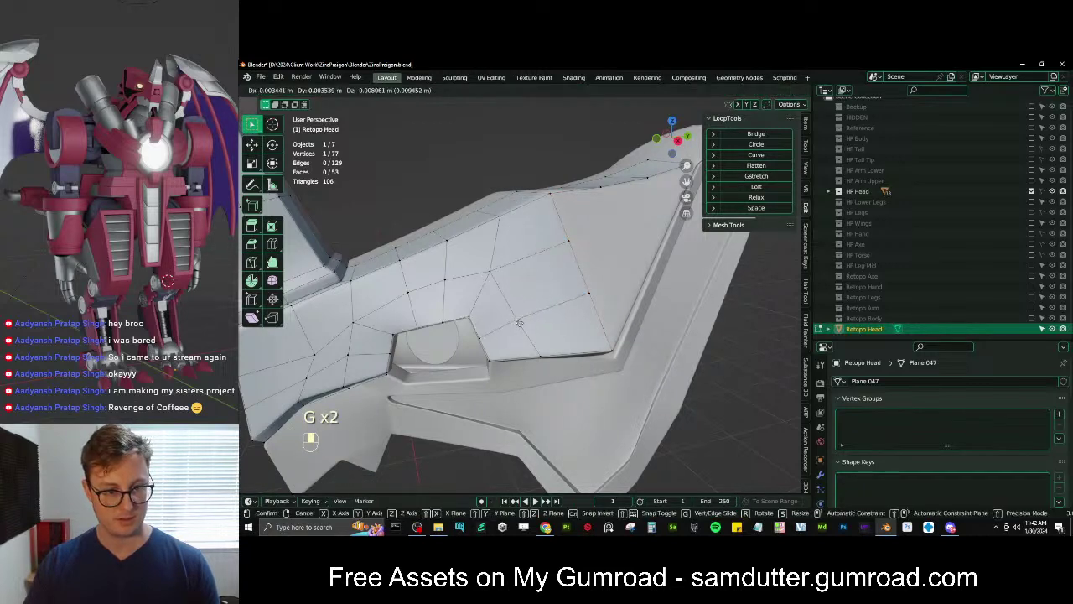
left_click(518, 322)
Fill a face between the side panel's lowest rear edge and the ridge's last edge, then move and rotate the face's inner edge
middle_click_drag(519, 322, 580, 323)
left_click(542, 366, "shift")
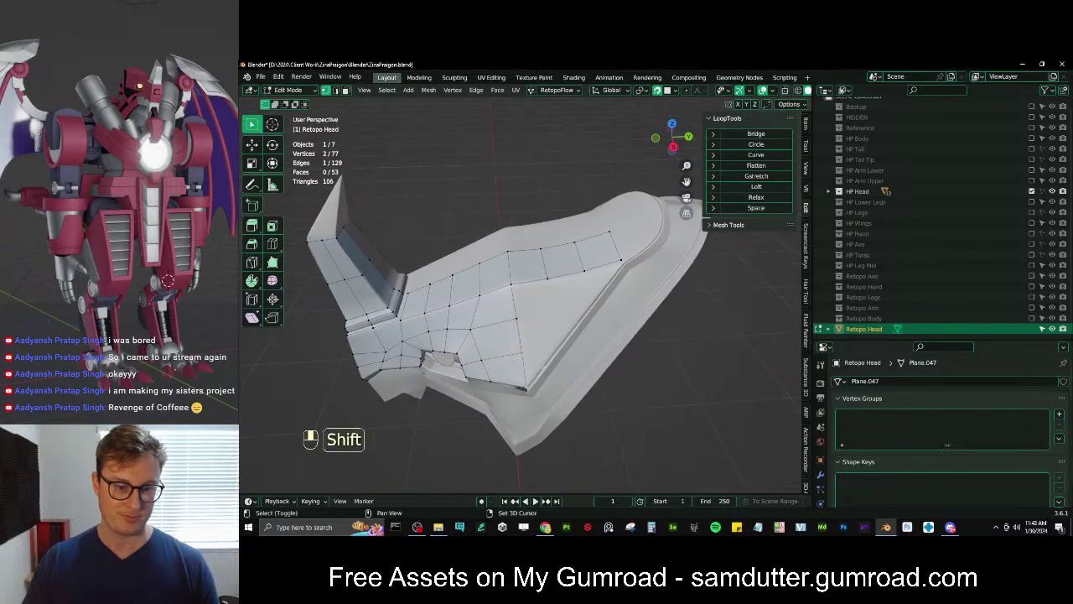
key("f")
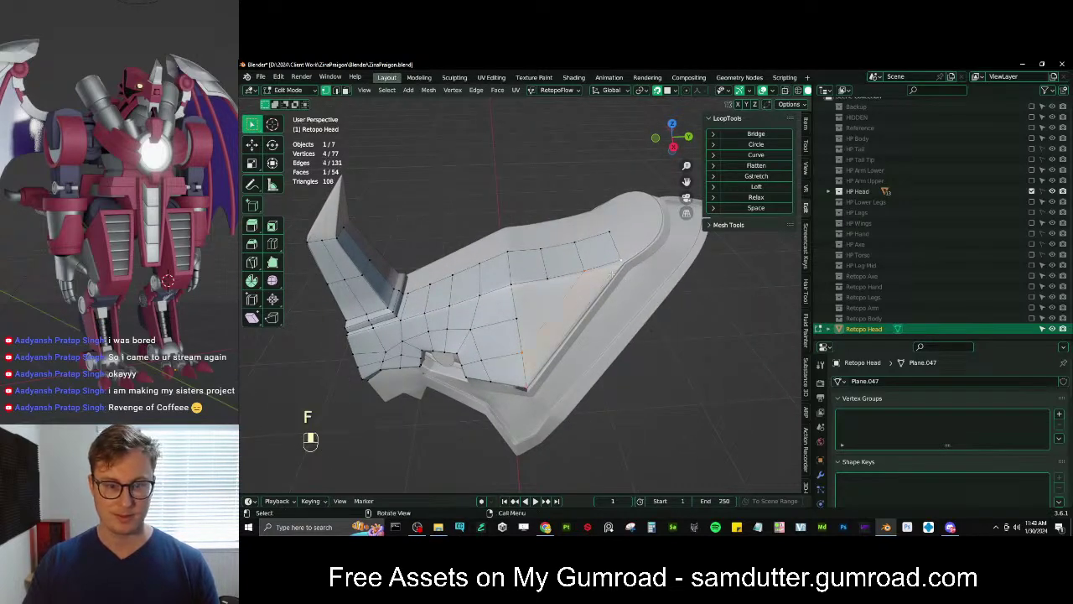
left_click(585, 271, "shift")
key("g")
left_click(621, 273)
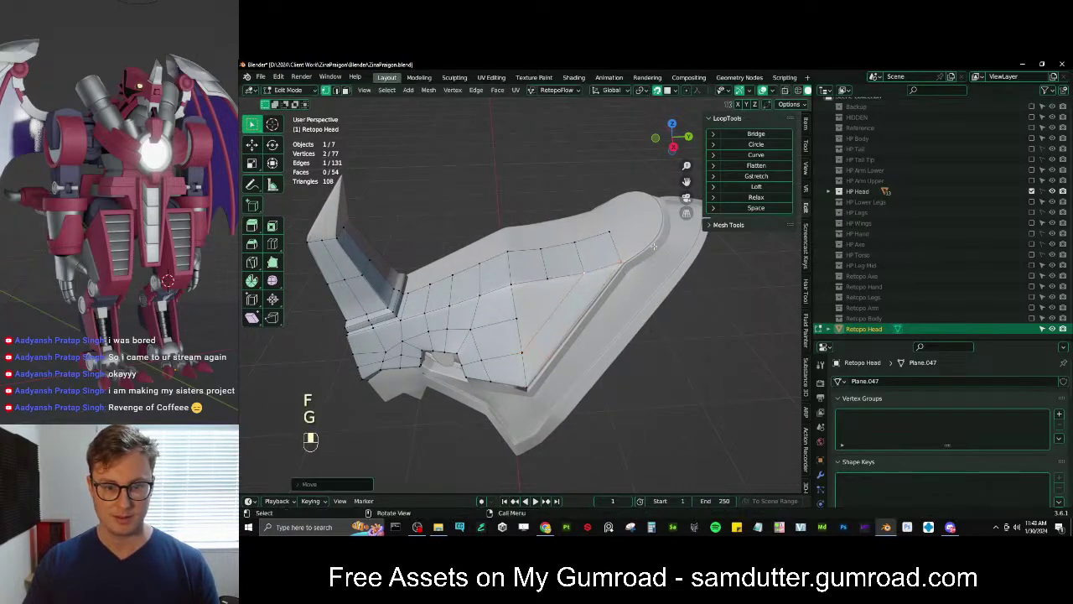
key("r")
left_click(654, 256)
key("g")
left_click(651, 256)
Add a centred loop cut across the long new face linking the ridge to the side panel's lower corner
key("ctrl+r")
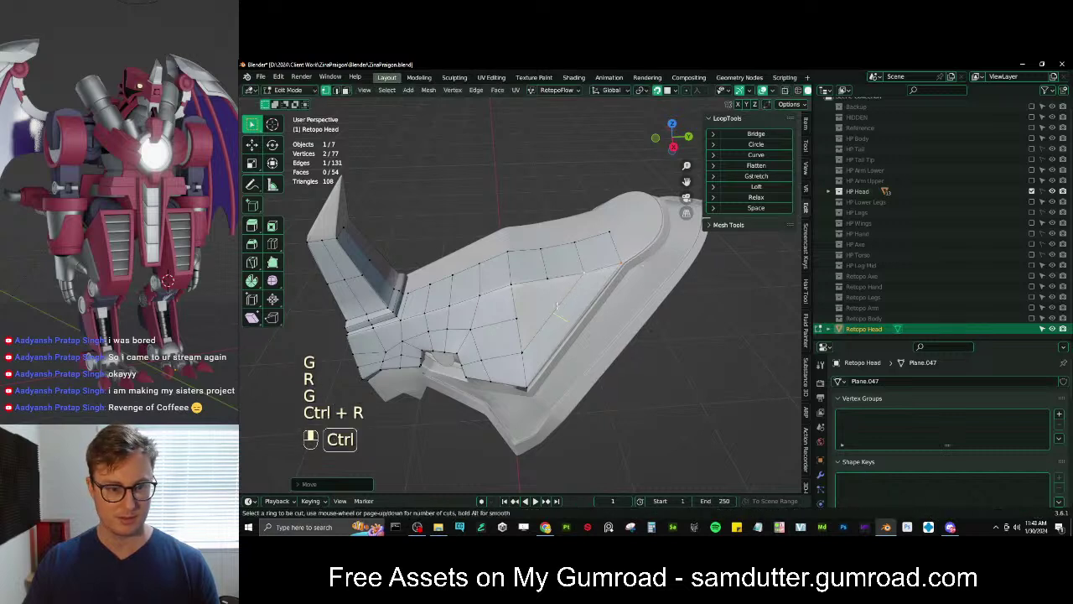
left_click(557, 307)
right_click(557, 307)
scroll(557, 309, "up", 1)
Extrude a vertex from the cut into the triangular gap, fill the gap with faces, and connect two opposite corners of the last one
left_click(560, 316)
key("e")
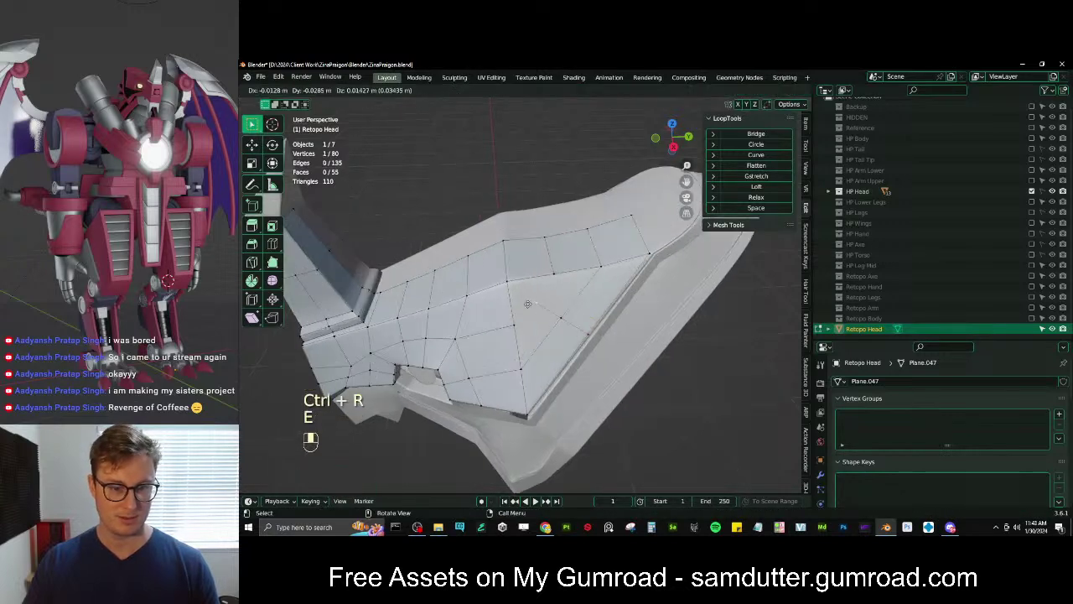
left_click(532, 300)
key("f")
key("f")
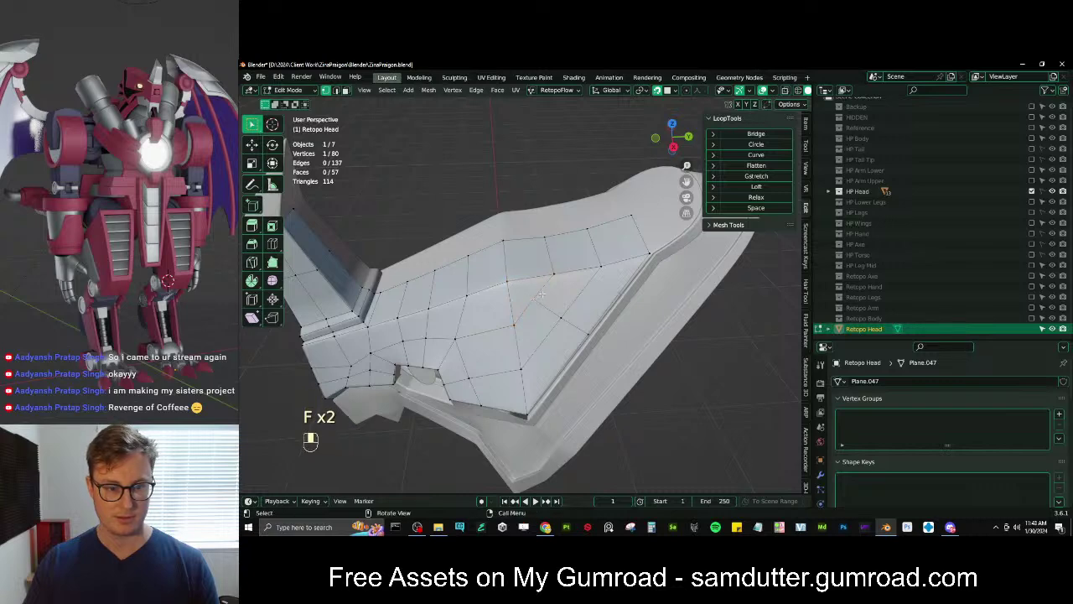
left_click(544, 294)
left_click(528, 299, "shift")
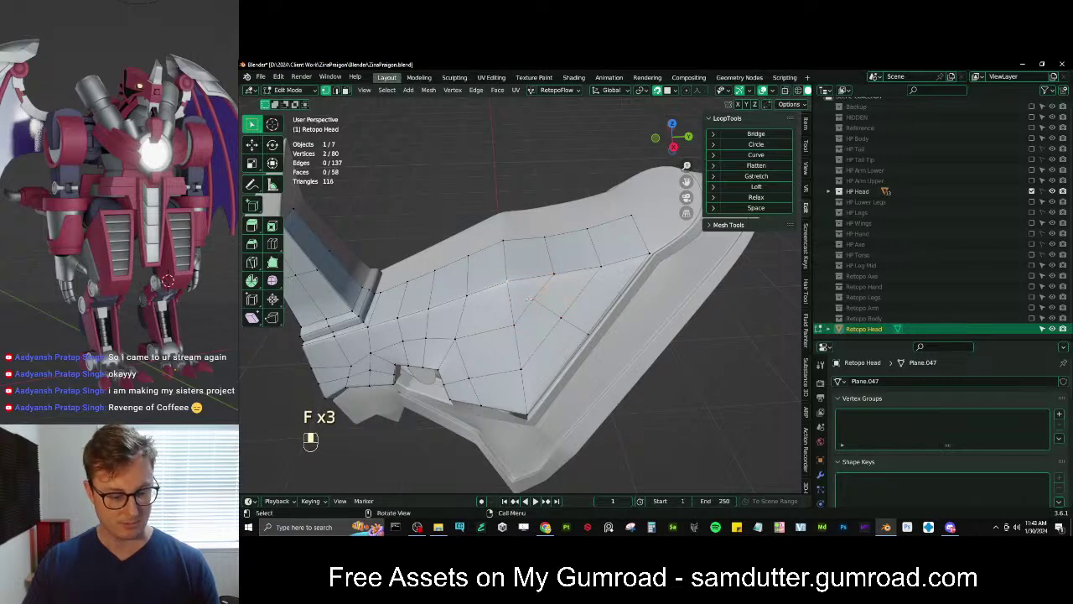
key("j")
Add a centred loop cut running lengthwise through the strip of faces on top of the head
middle_click_drag(529, 299, 537, 323)
scroll(537, 290, "down", 3)
scroll(566, 294, "up", 5)
scroll(566, 293, "down", 4)
scroll(533, 310, "up", 3)
middle_click_drag(527, 287, 541, 327)
scroll(537, 326, "down", 3)
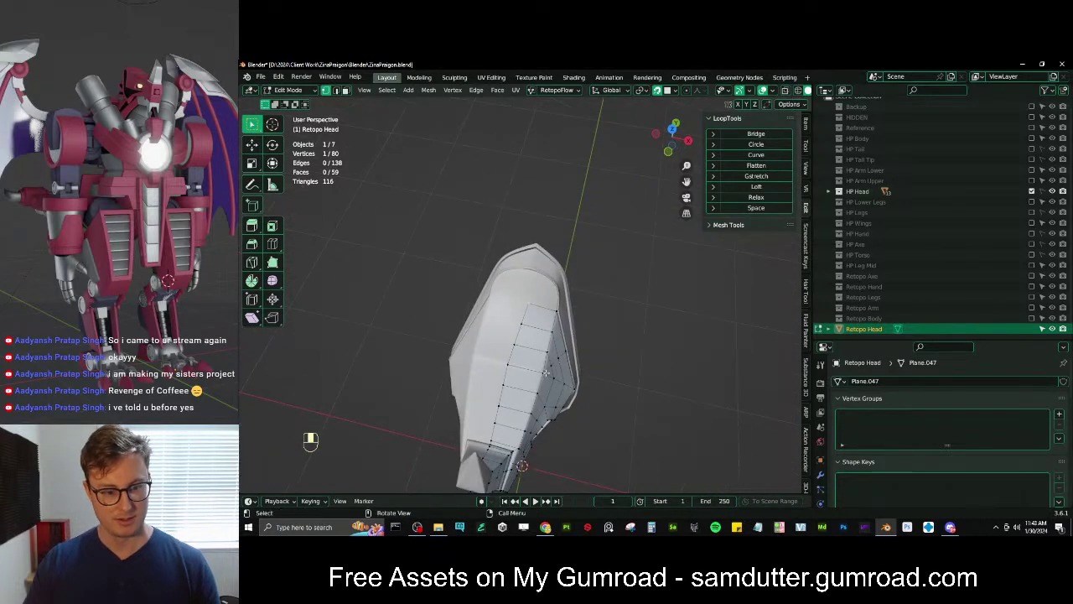
key("ctrl+r")
double_click(539, 311)
scroll(541, 313, "up", 4)
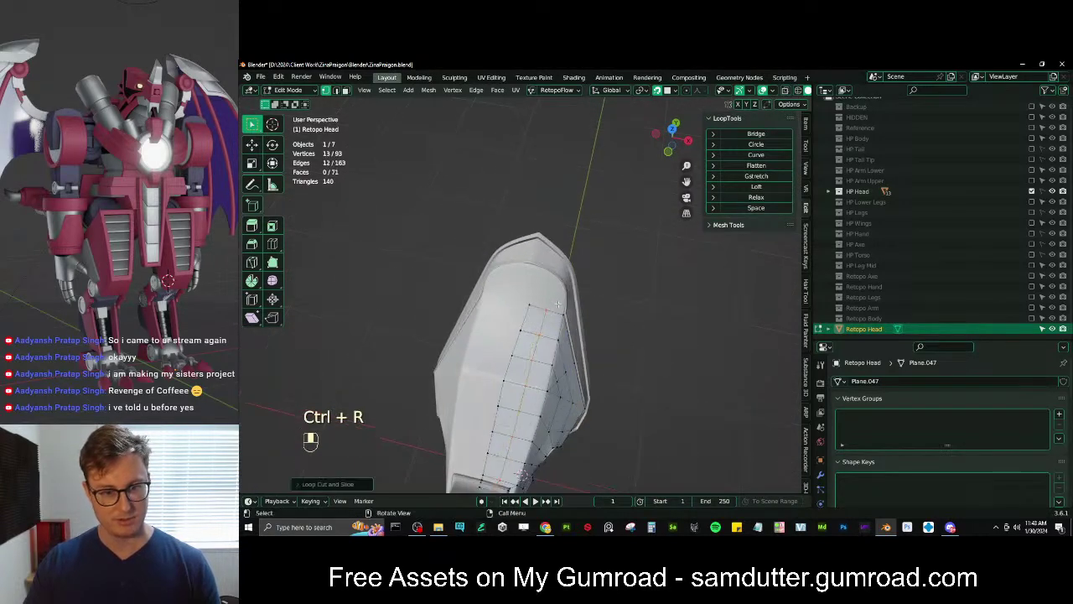
Extrude the outer end edge of the top strip along the rounded rim, then rotate, move and scale it to fit
left_click(557, 327)
left_click(584, 328, "shift")
key("e")
left_click(590, 297)
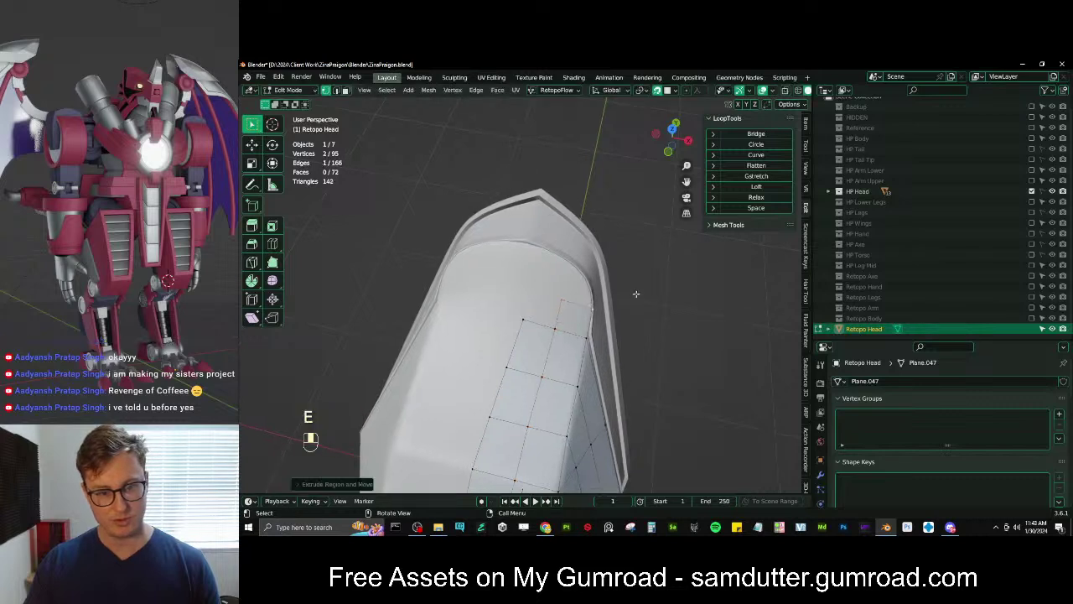
key("r")
left_click(628, 284)
key("g")
left_click(625, 280)
key("s")
left_click(623, 280)
Extrude a second face around the rounded rim and rotate, move and scale its end edge to follow the curve
key("e")
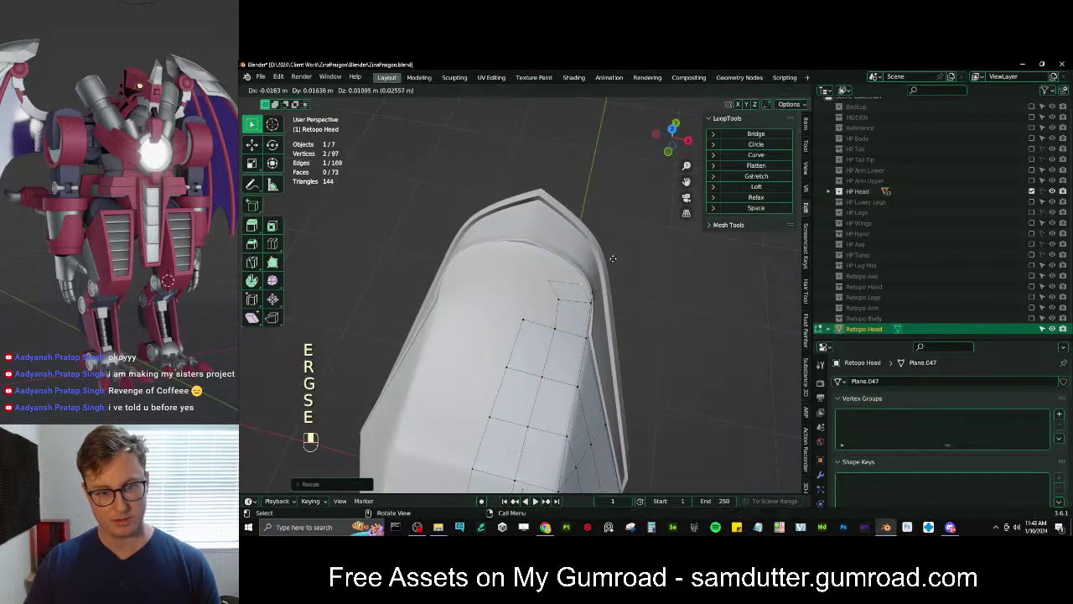
left_click(592, 268)
key("r")
left_click(580, 257)
key("g")
left_click(580, 256)
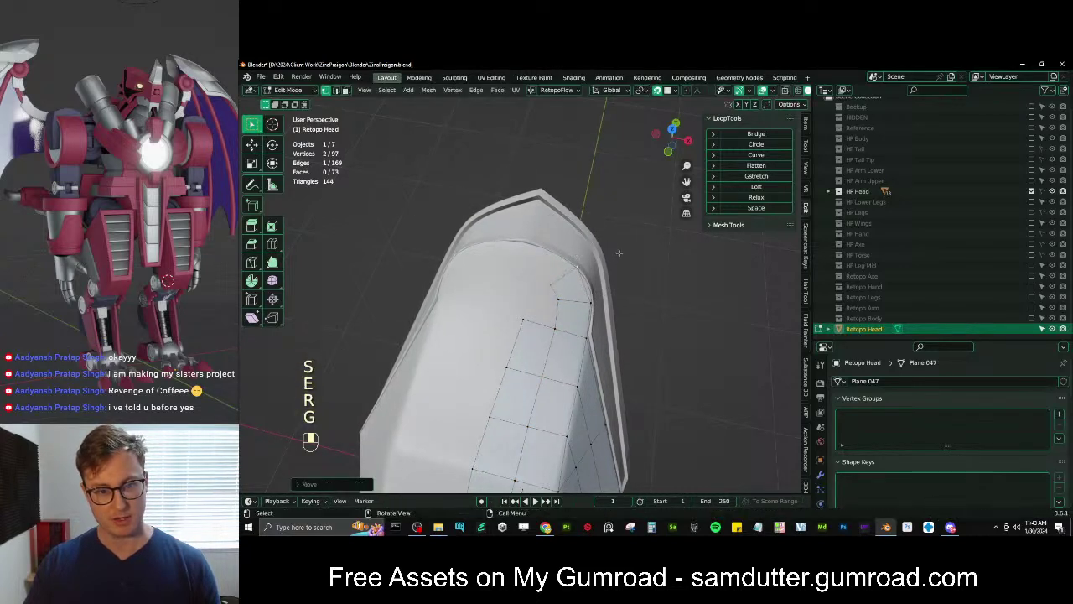
key("r")
left_click(617, 274)
key("g")
left_click(605, 278)
key("s")
left_click(598, 277)
key("g")
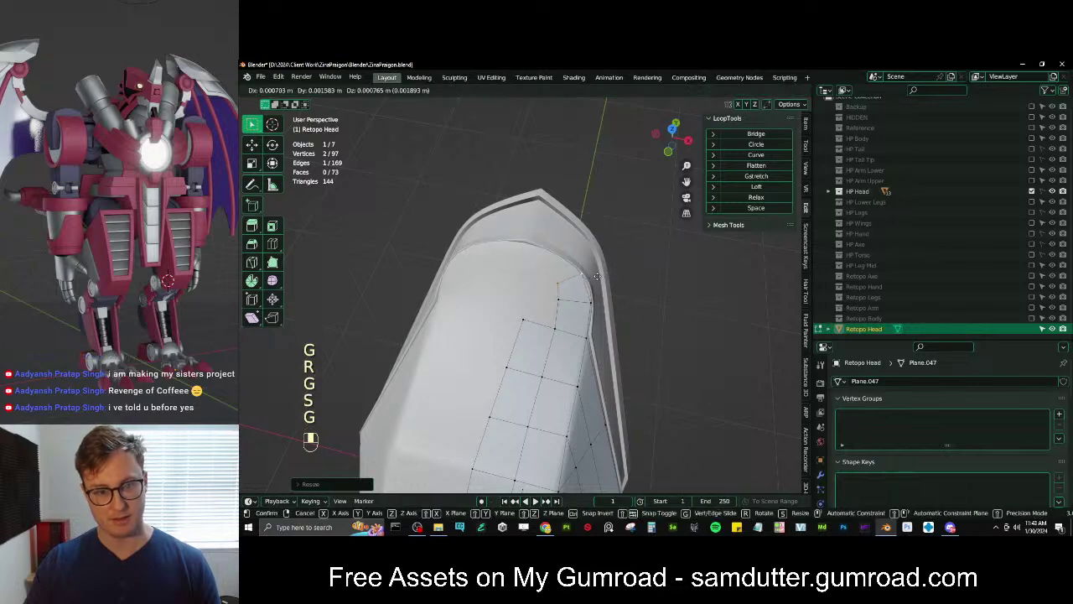
left_click(598, 275)
Reposition individual vertices of the two rim faces to even out the bend around the corner
left_click(591, 301)
key("g")
left_click(591, 293)
key("g")
left_click(563, 289)
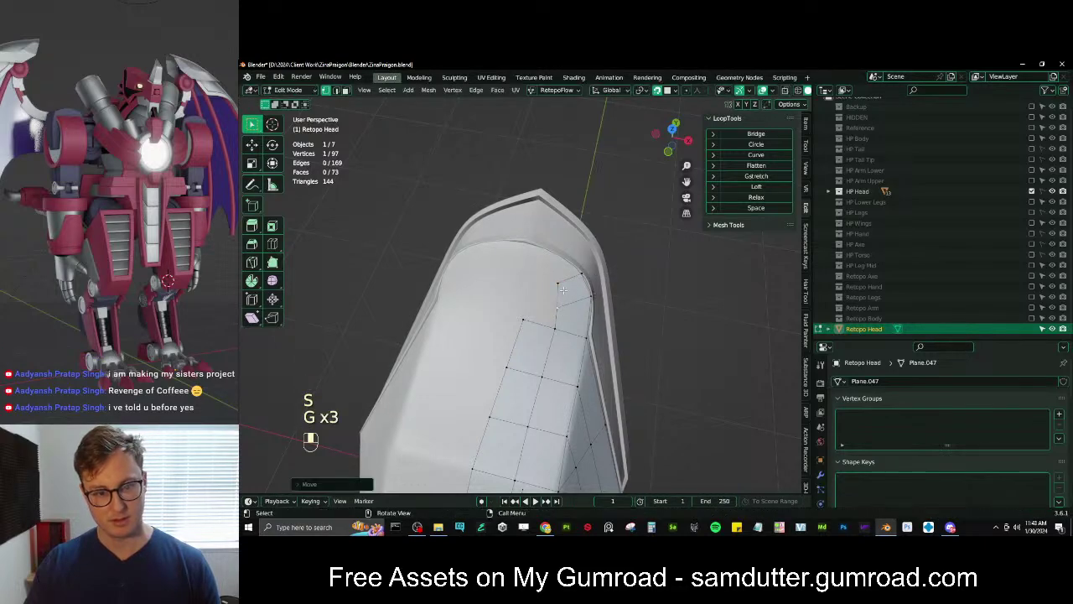
left_click(585, 266)
key("g")
left_click(546, 294)
Extrude a third face from the rim strip's end edge and rotate it toward the head's centreline
left_click(581, 273, "shift")
key("e")
left_click(596, 255)
key("r")
left_click(586, 241)
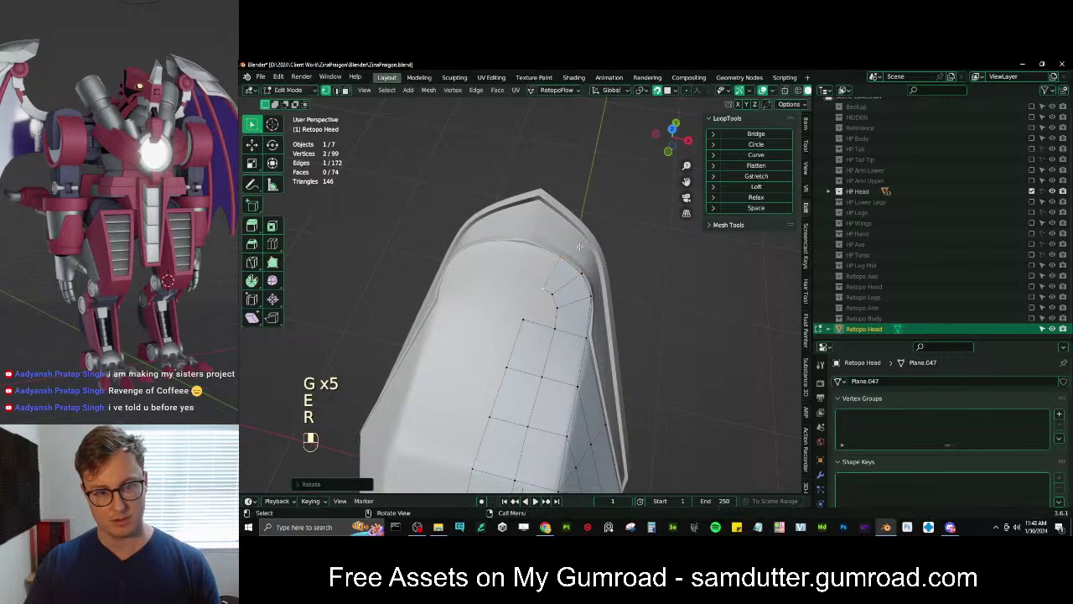
Extrude a fourth rim face and scale its end edge to 0 on X about the 3D cursor
key("e")
left_click(566, 238)
key("period")
key("6")
key("s")
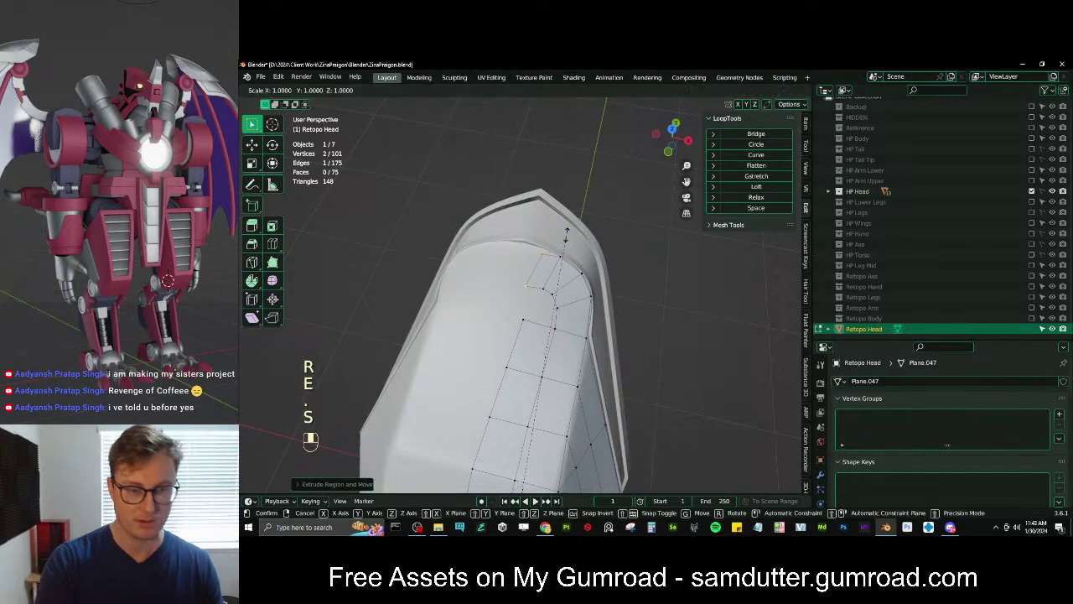
key("x")
key("0")
key("Return")
Select the vertex path along the top strip's inner edge and scale it to align with the head's centreline
scroll(549, 289, "down", 1)
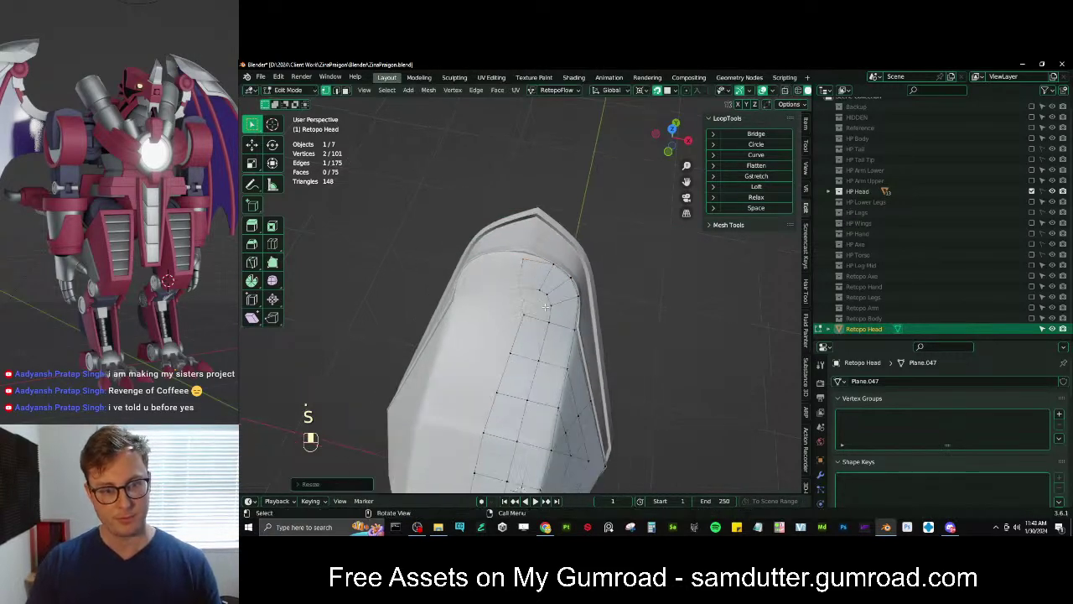
left_click(525, 325)
scroll(525, 327, "down", 2)
middle_click_drag(525, 328, 518, 282, "shift")
left_click(477, 410, "ctrl")
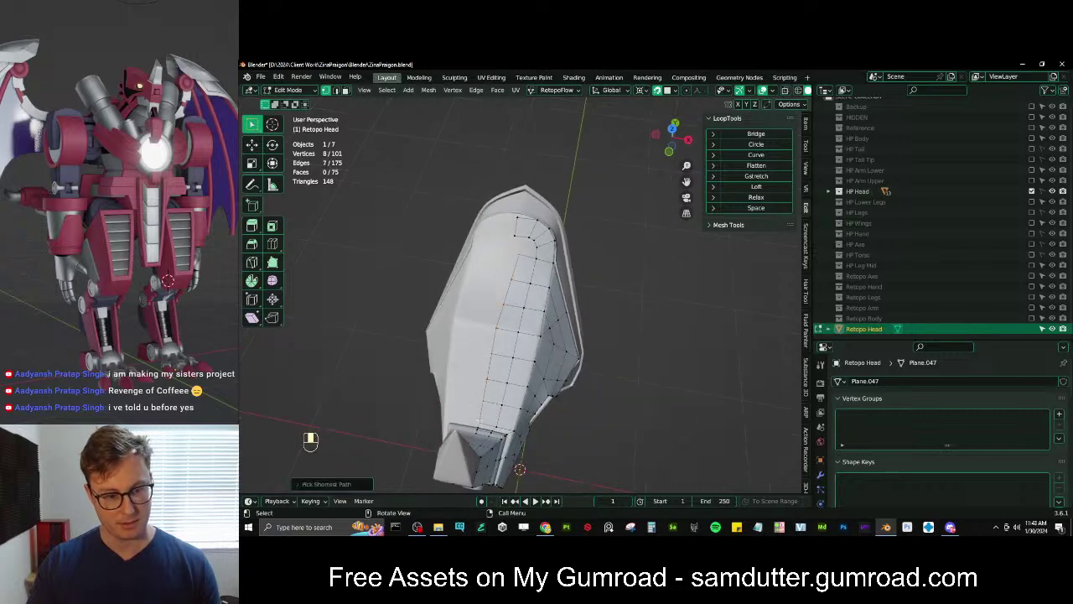
key("s")
left_click(480, 418)
scroll(536, 274, "up", 3)
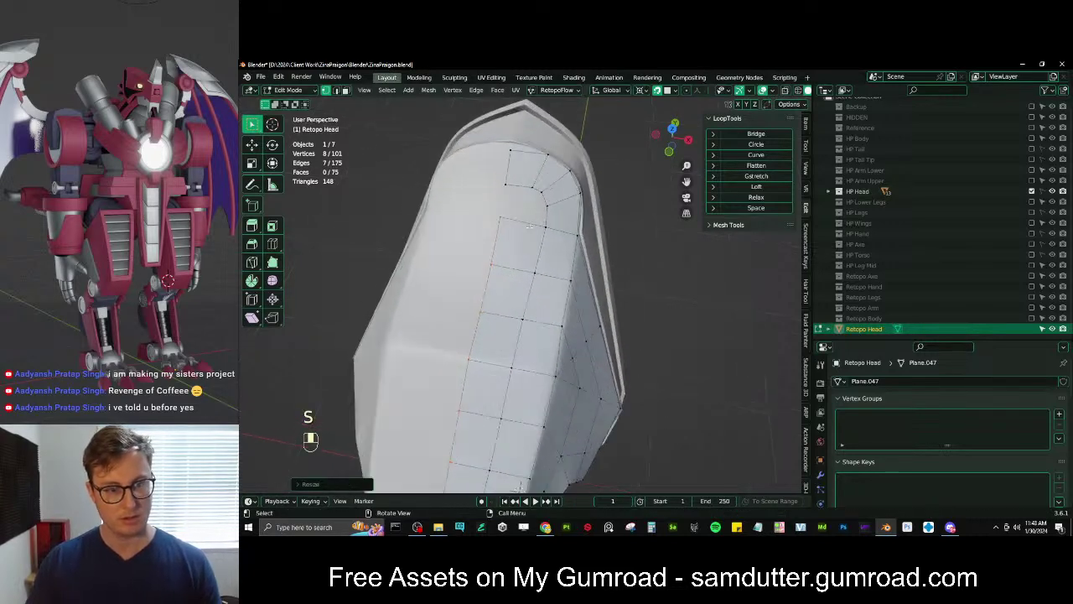
Dissolve the inner and outer vertices of the rim edge just before the centreline
middle_click_drag(536, 275, 556, 328, "shift")
scroll(556, 328, "up", 3)
left_click(542, 290)
left_click(566, 243, "shift")
key("x")
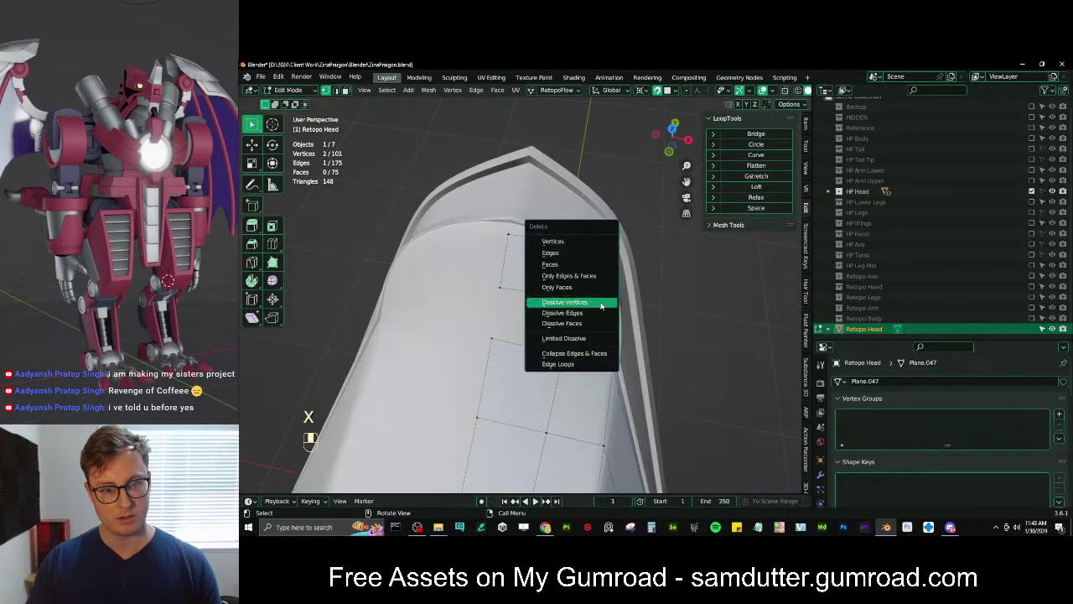
left_click(570, 304)
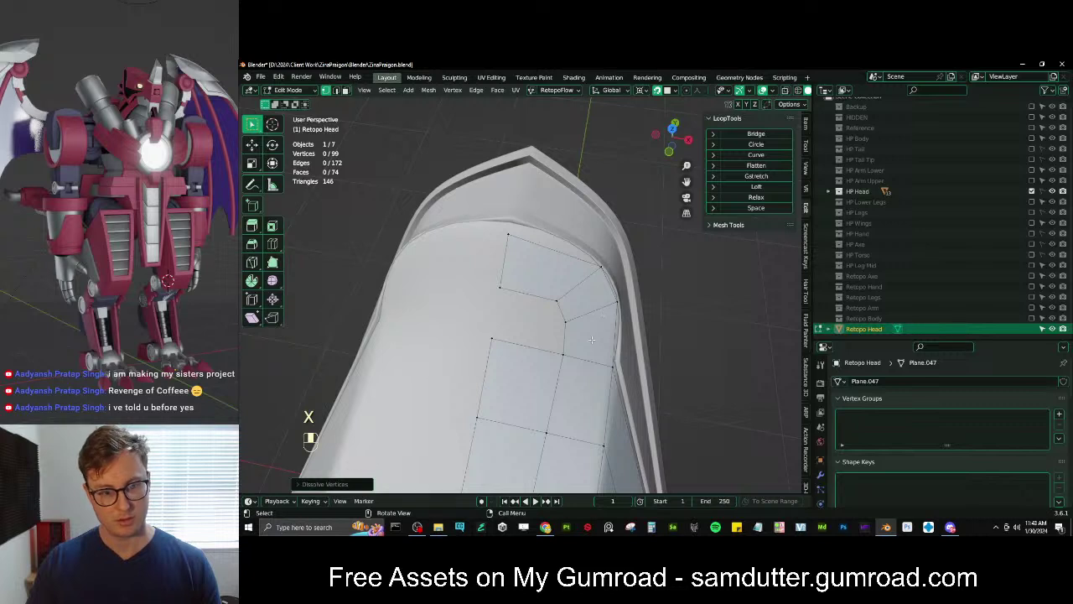
Extrude the first rim face's inner vertex to the centreline and fill the two faces beside it
left_click(566, 321)
key("e")
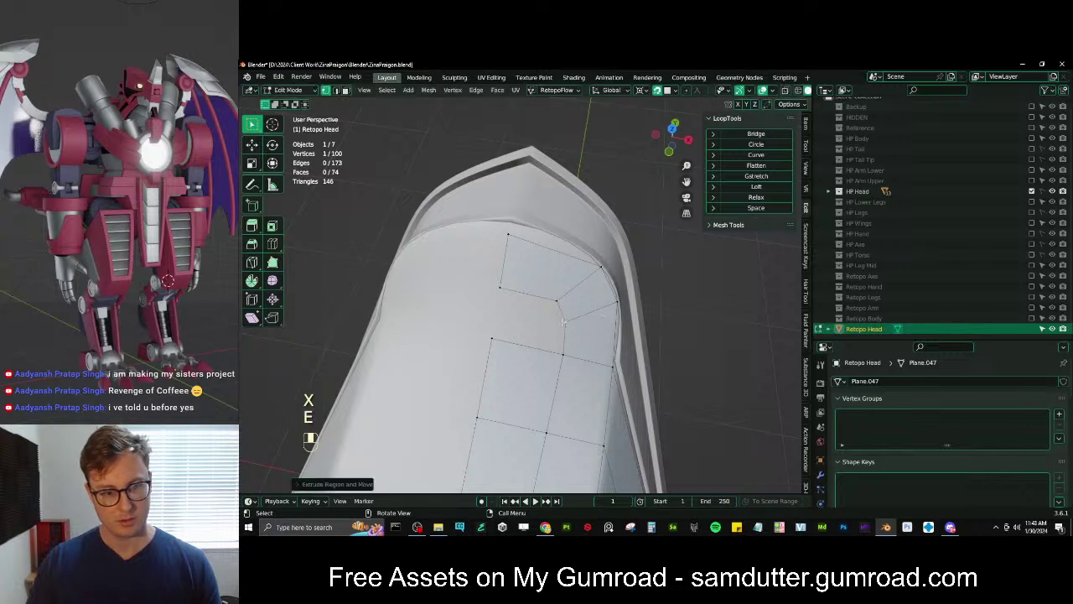
key("s")
left_click(562, 322)
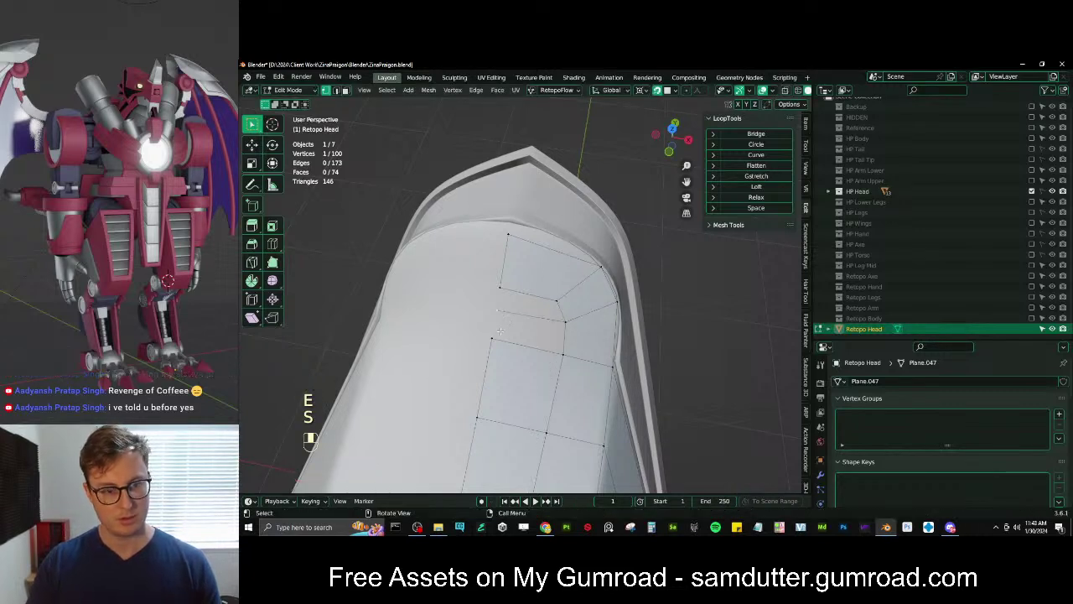
key("f")
key("f")
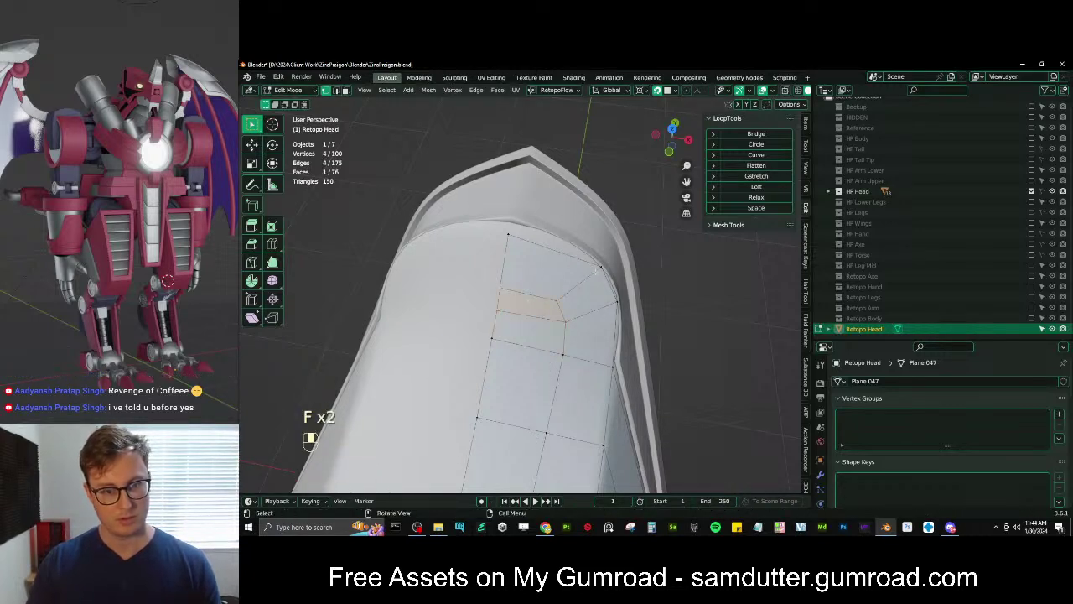
Move the outer corner vertex to a new position on the rounded rim
scroll(596, 286, "down", 5)
scroll(596, 286, "up", 3)
left_click(588, 280)
key("g")
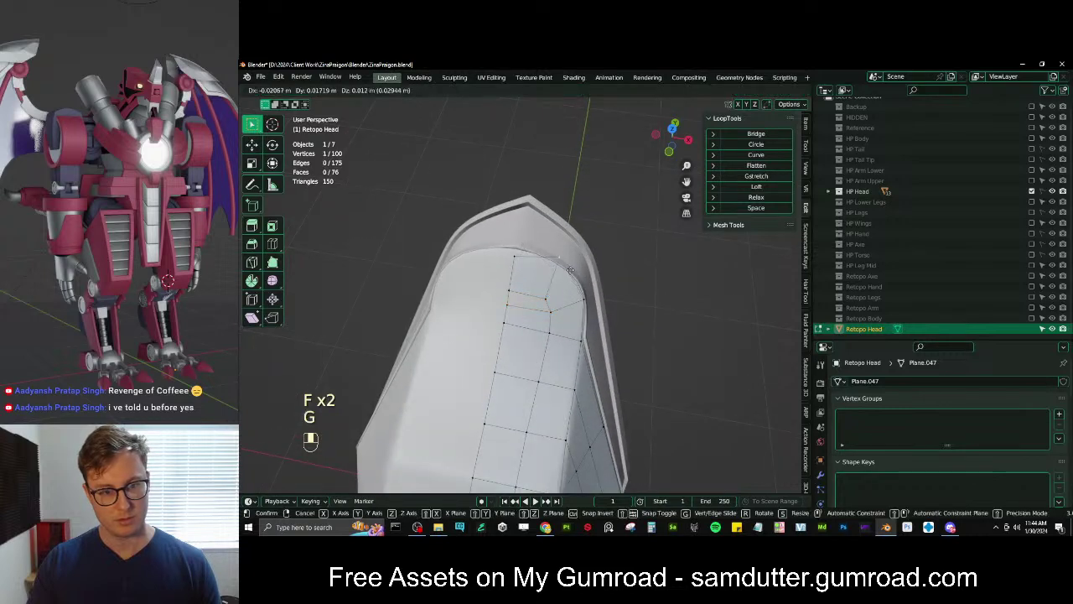
left_click(571, 270)
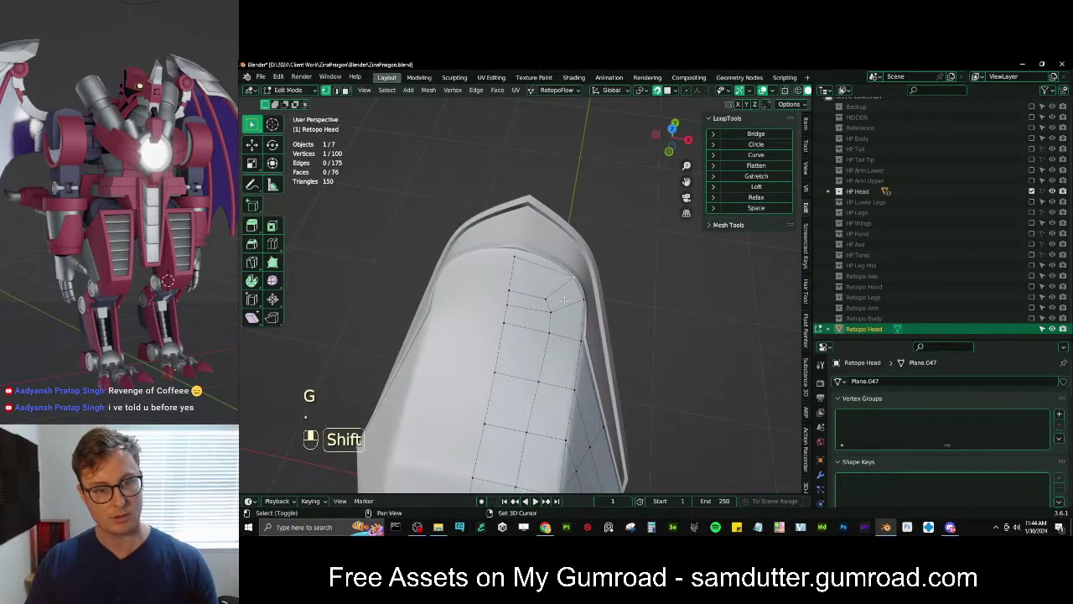
Delete the rounded rim's vertices, leaving only the inner face next to the centreline beyond the top strip's end
middle_click_drag(572, 274, 562, 326, "shift")
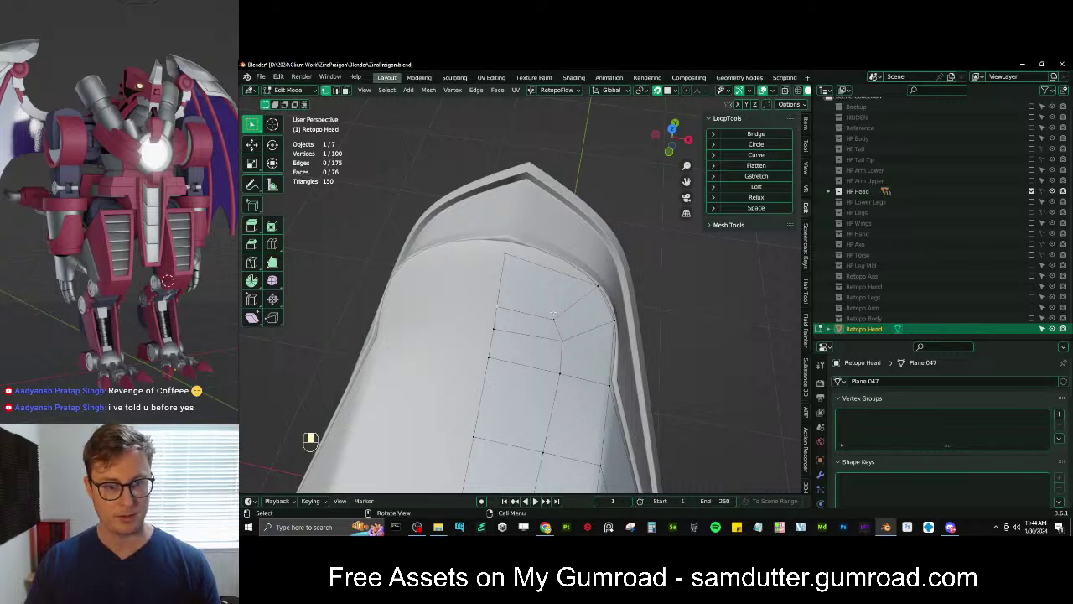
key("x")
left_click(582, 325)
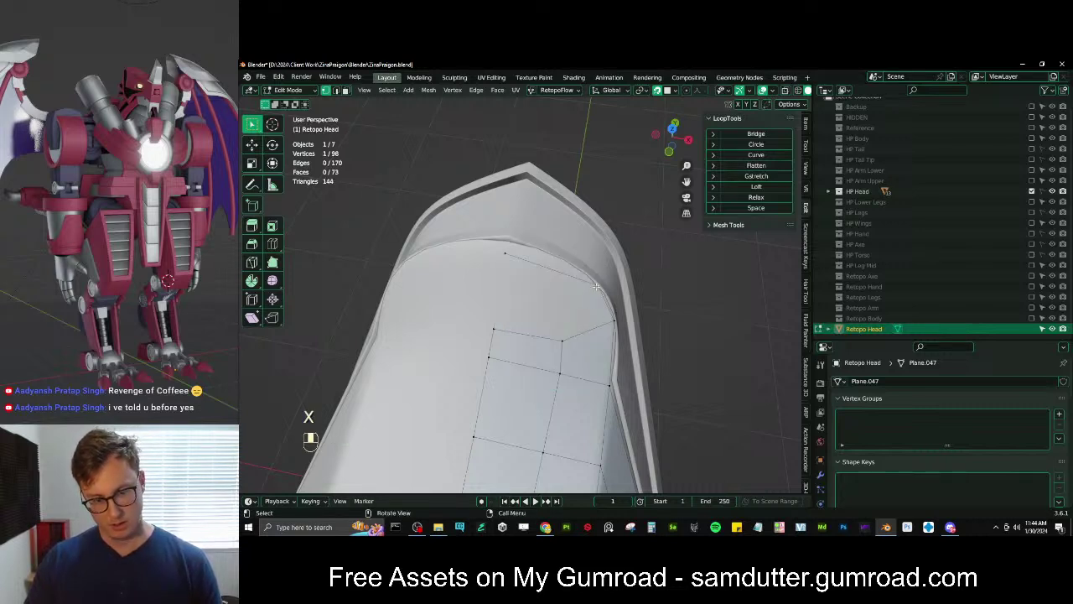
left_click(506, 254, "shift")
key("x")
left_click(575, 312)
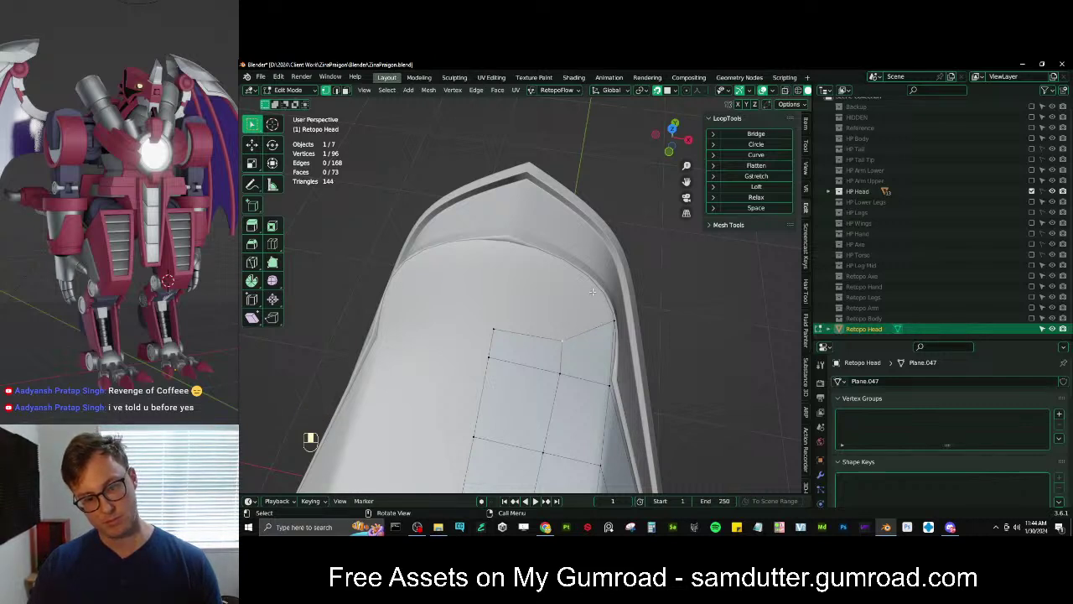
key("ctrl+r")
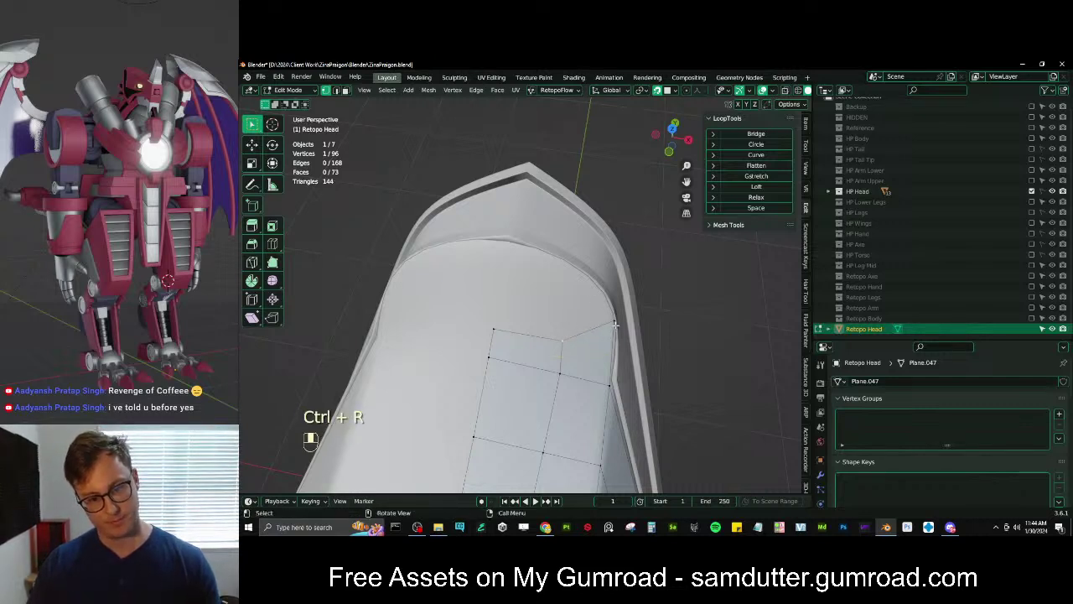
key("x")
left_click(599, 364)
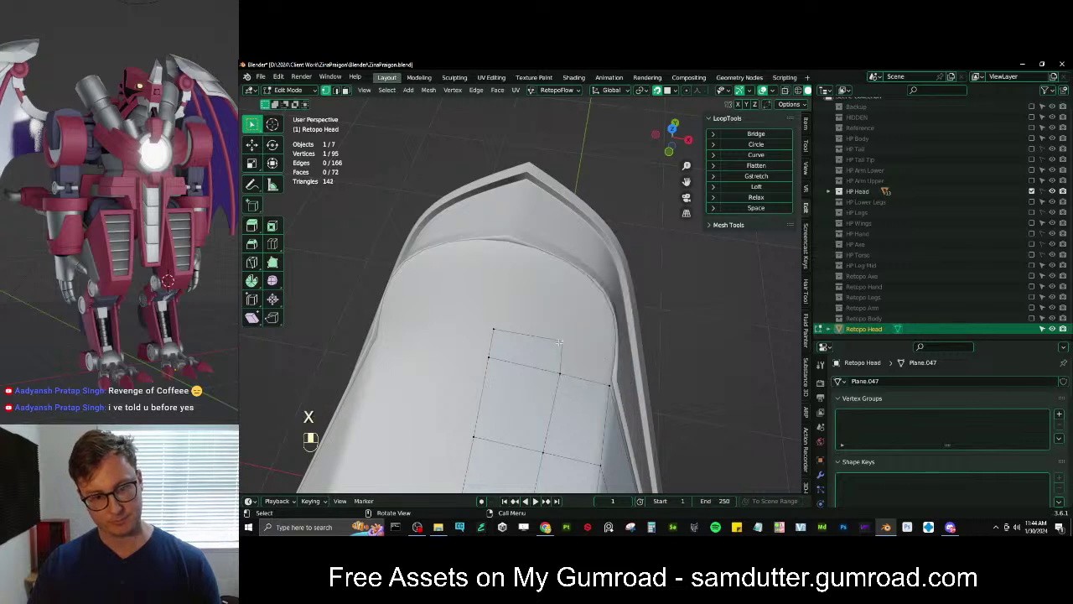
Shift the inner face's corner vertex inward, extrude its side edge diagonally outward, and reposition the new face's outer vertex
key("g")
left_click(545, 341)
left_click(565, 373, "shift")
key("e")
left_click(577, 351)
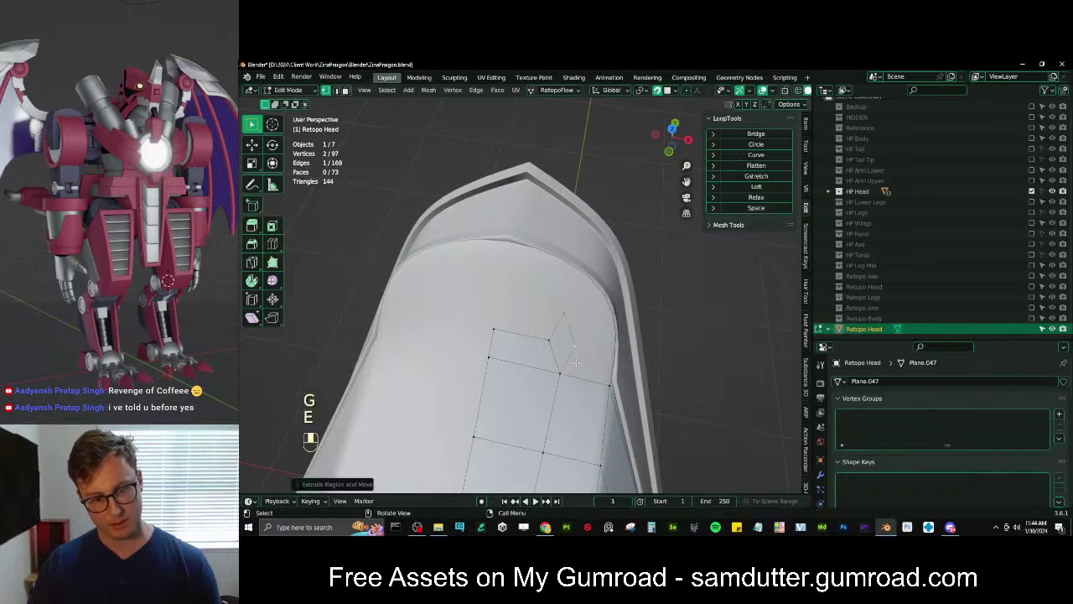
left_click(584, 352)
key("g")
left_click(594, 338)
Extrude the strip's outer side vertex forward along the rounded rim and fill the face beside it
left_click(612, 386)
key("e")
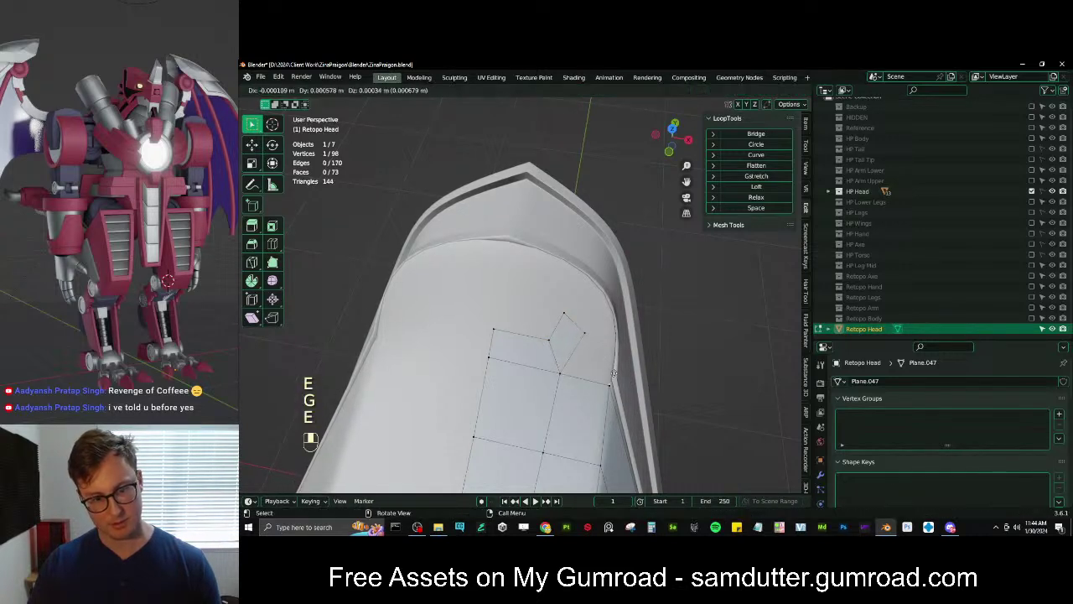
left_click(616, 335)
key("f")
Shift and scale the strip's end vertices, move them forward to the rim edge, and add a loop cut across the stretched faces
key("g")
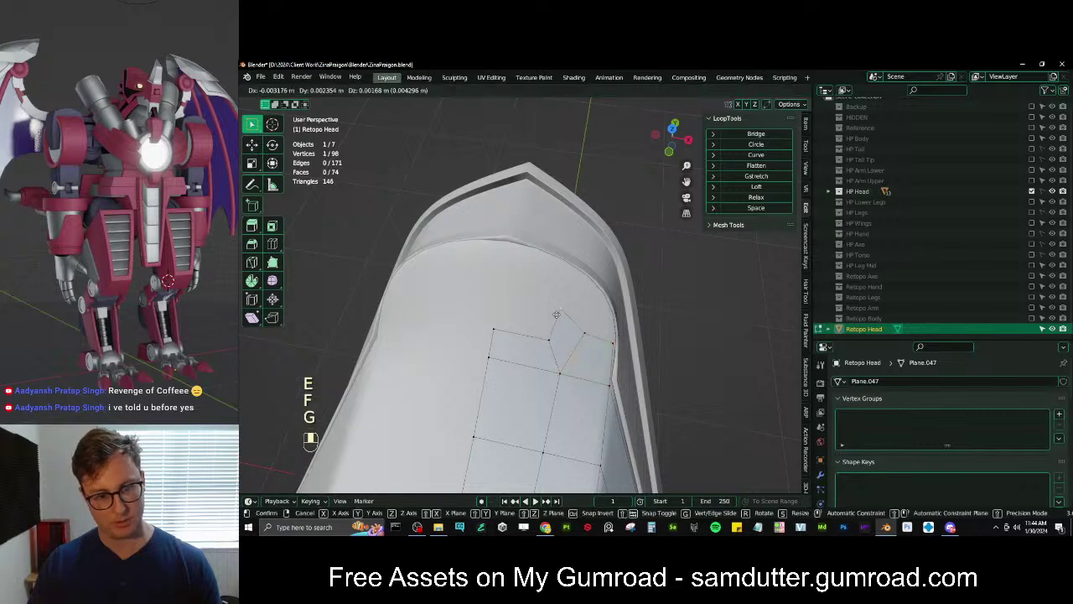
left_click(551, 335)
left_click(551, 336, "shift")
left_click(495, 331, "shift")
key("s")
left_click(524, 325)
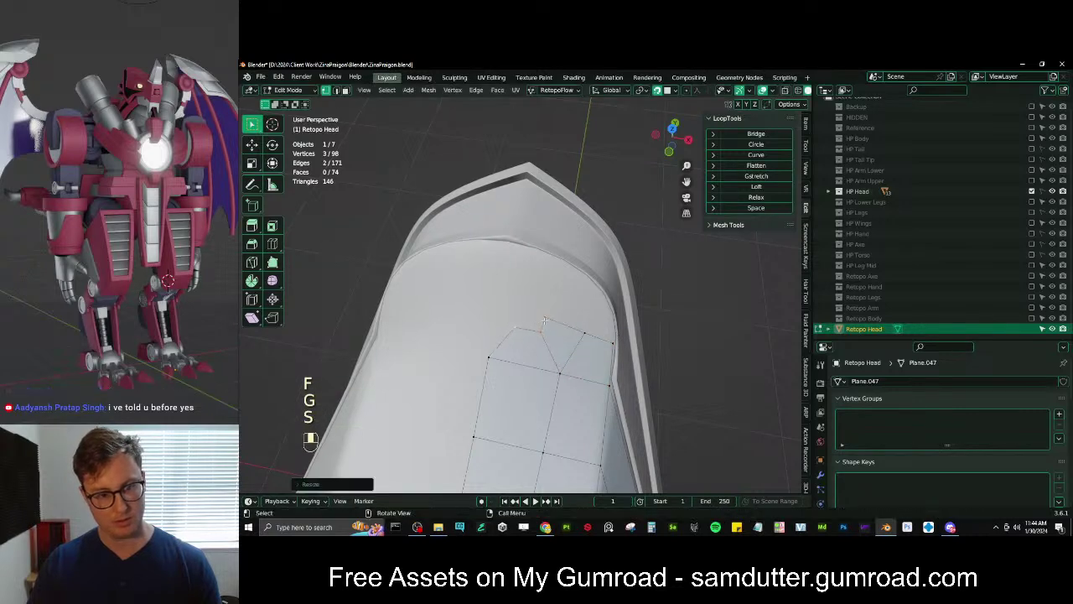
key("g")
left_click(536, 251)
key("ctrl+r")
double_click(545, 293)
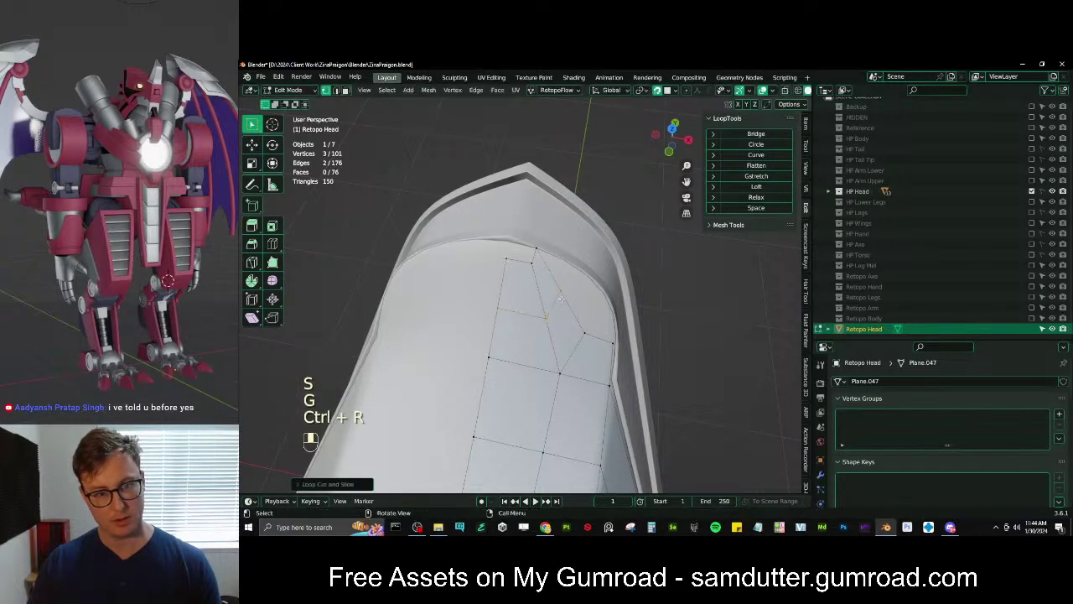
Move the three outer side vertices onto the rounded rim's edge
left_click(562, 296)
key("g")
left_click(570, 275)
left_click(584, 333)
key("g")
left_click(597, 291)
left_click(613, 341)
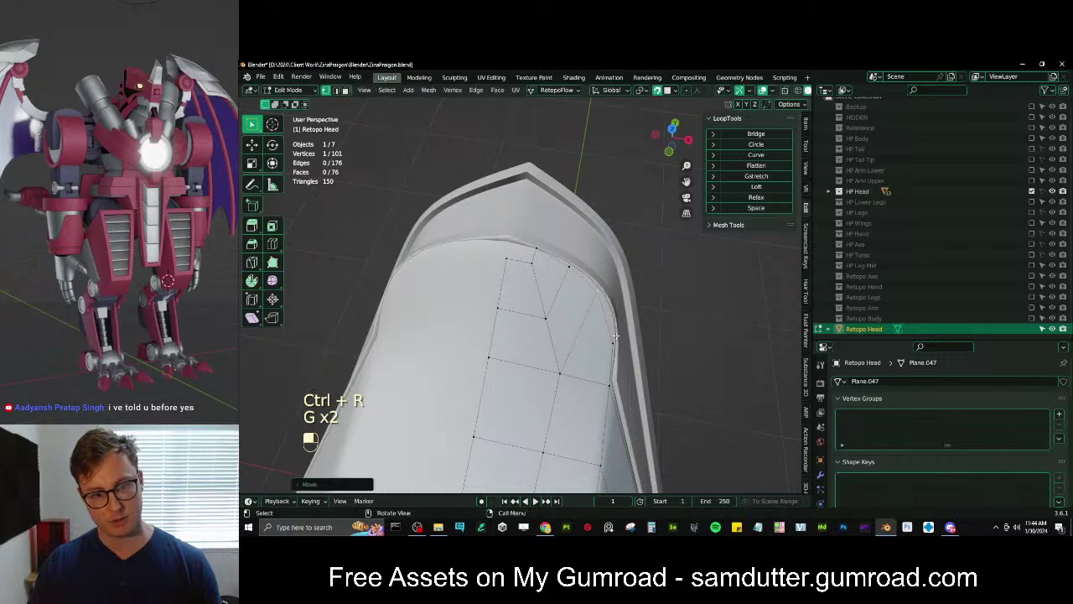
key("g")
left_click(615, 336)
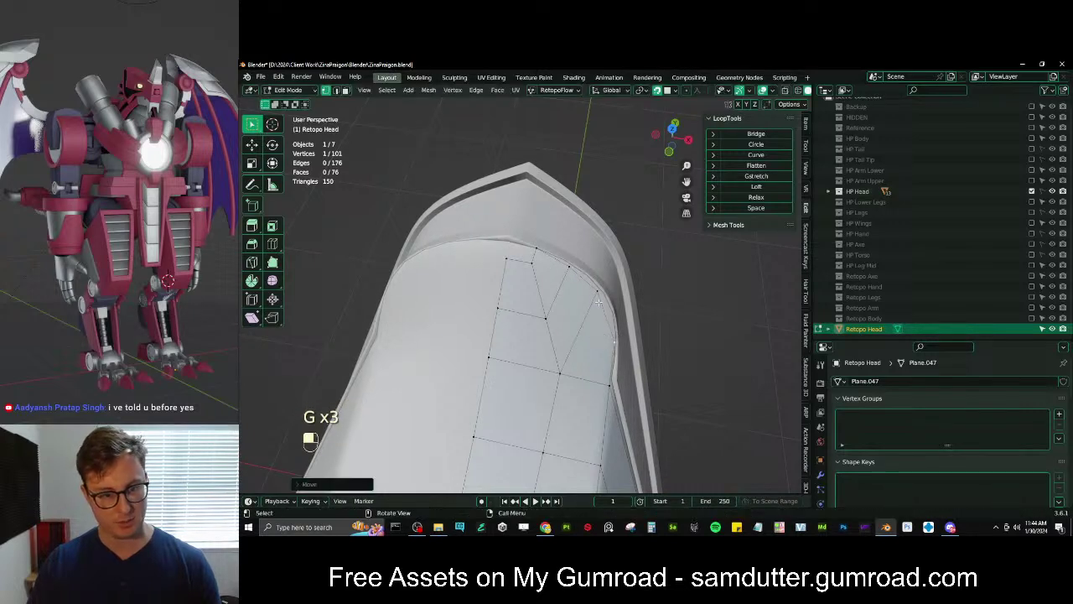
Pull the outer row and the strip's end vertices back inward from the rim, leaving the side corner vertex on the edge
key("g")
left_click(616, 340)
key("g")
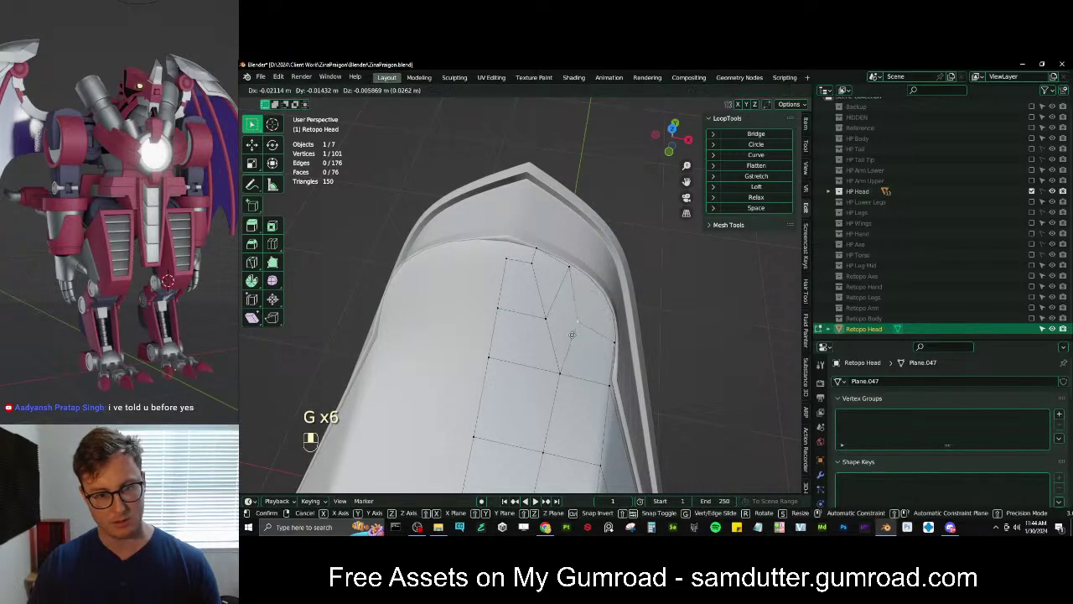
left_click(572, 333)
key("g")
left_click(577, 320)
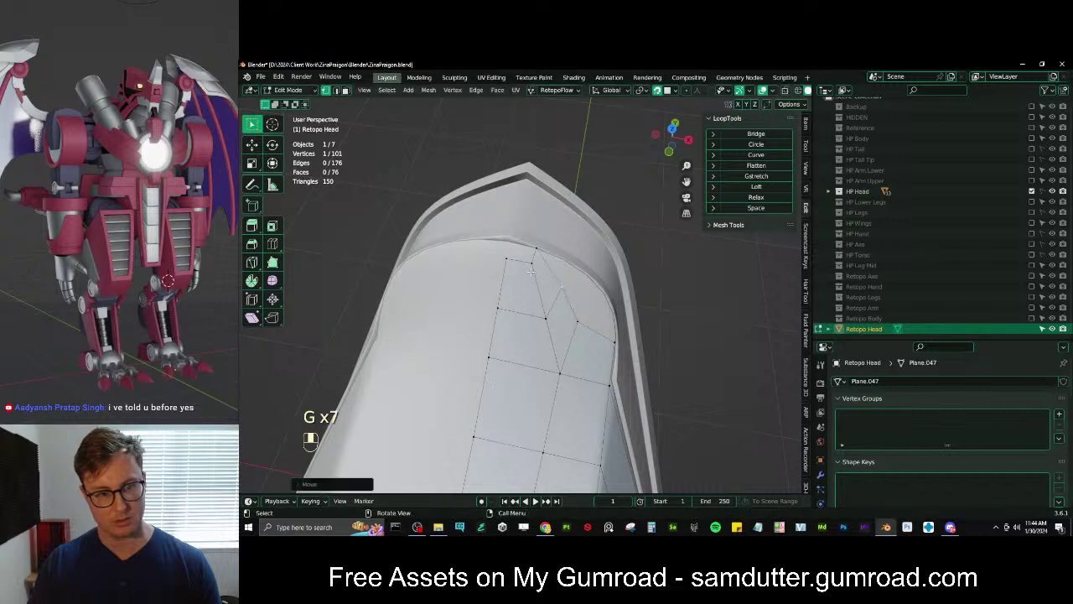
left_click(509, 263, "shift")
left_click(535, 250, "shift")
key("g")
left_click(529, 271)
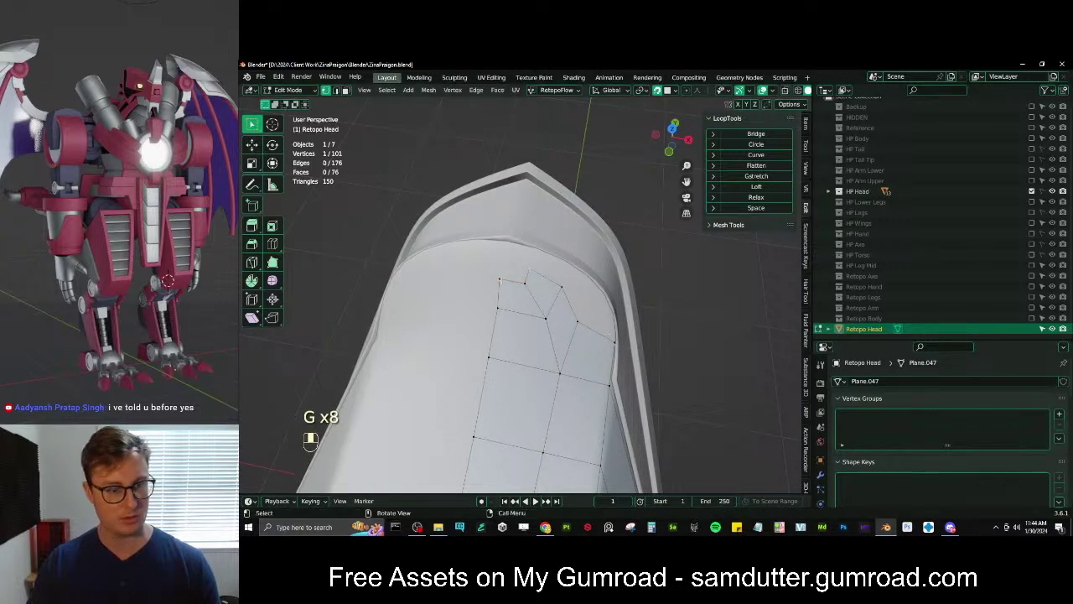
Extrude the strip's end vertex towards the centreline, fill the small end face and adjust its position
key("e")
key("f")
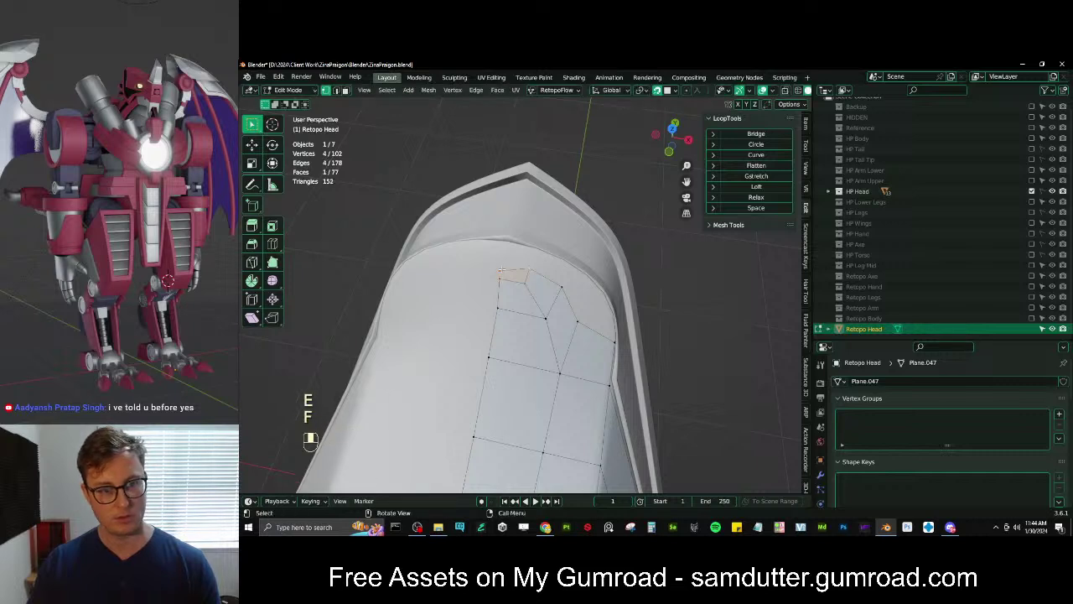
key("g")
left_click(517, 265)
Extrude the curved outer border towards the rim and place its side vertices on the rim edge
left_click(614, 338, "ctrl")
key("e")
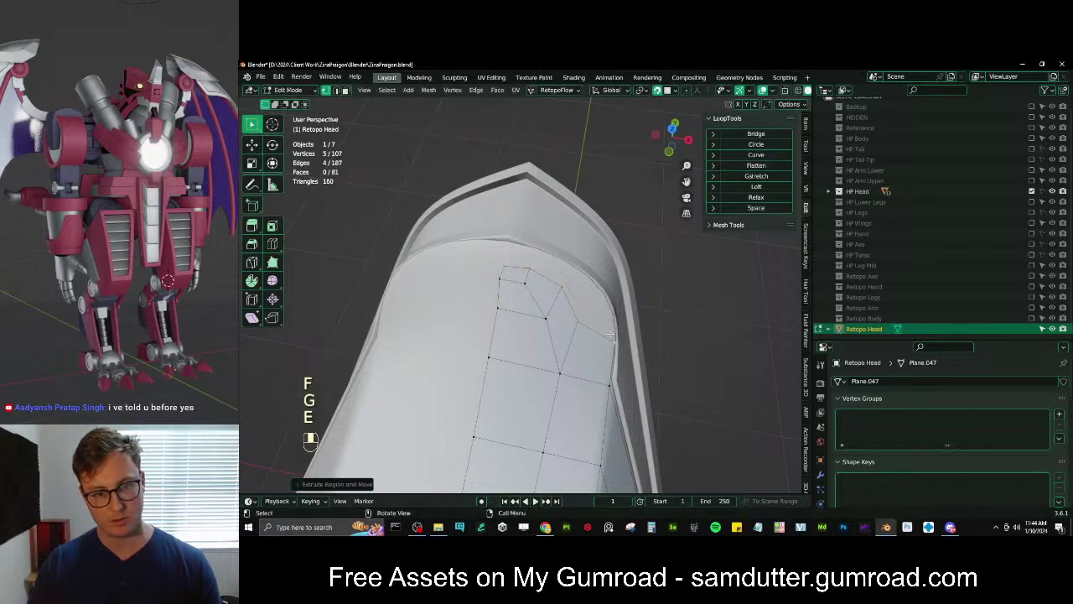
key("g")
left_click(611, 316)
left_click(614, 321)
key("g")
left_click(612, 310)
left_click(591, 301)
key("g")
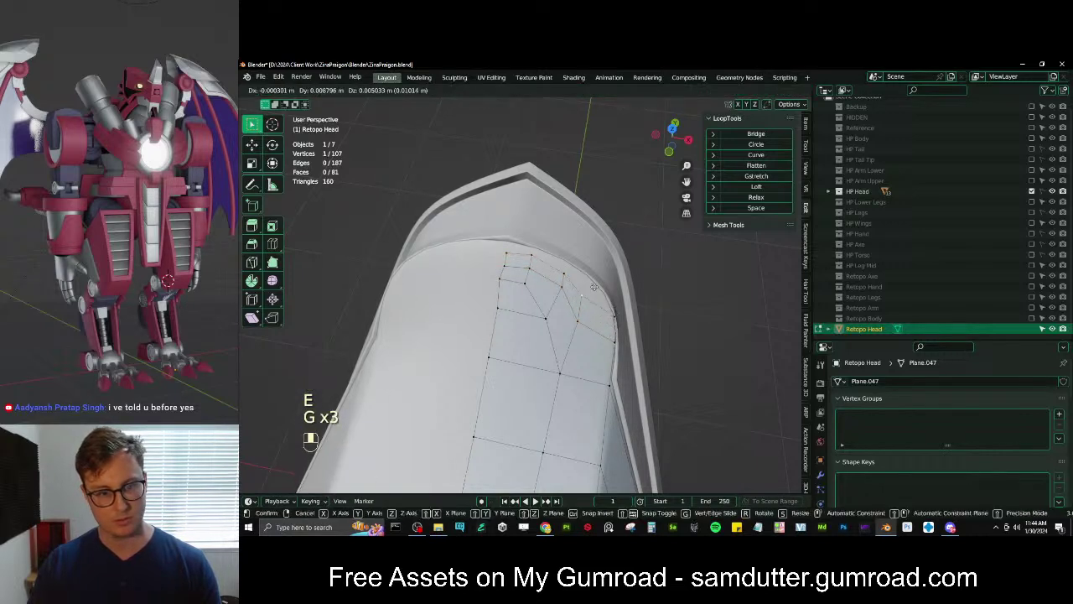
left_click(602, 271)
Place the remaining outer border vertices on the rim edge up to the centreline and space the whole border evenly with LoopTools
left_click(564, 273)
key("g")
left_click(568, 263)
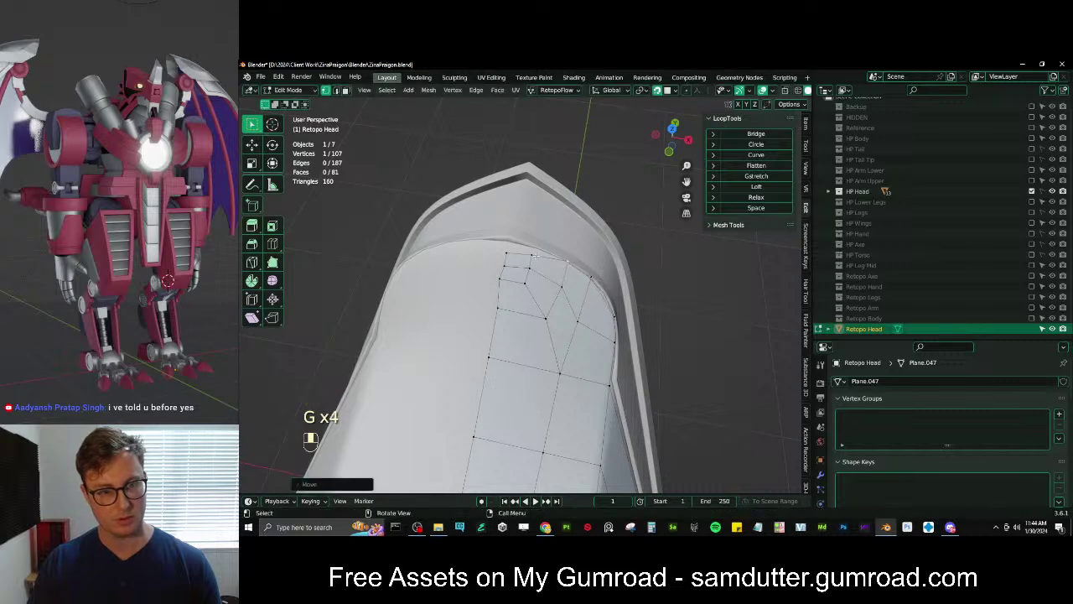
left_click(530, 255)
key("g")
left_click(534, 248)
left_click(507, 251)
key("g")
left_click(512, 243)
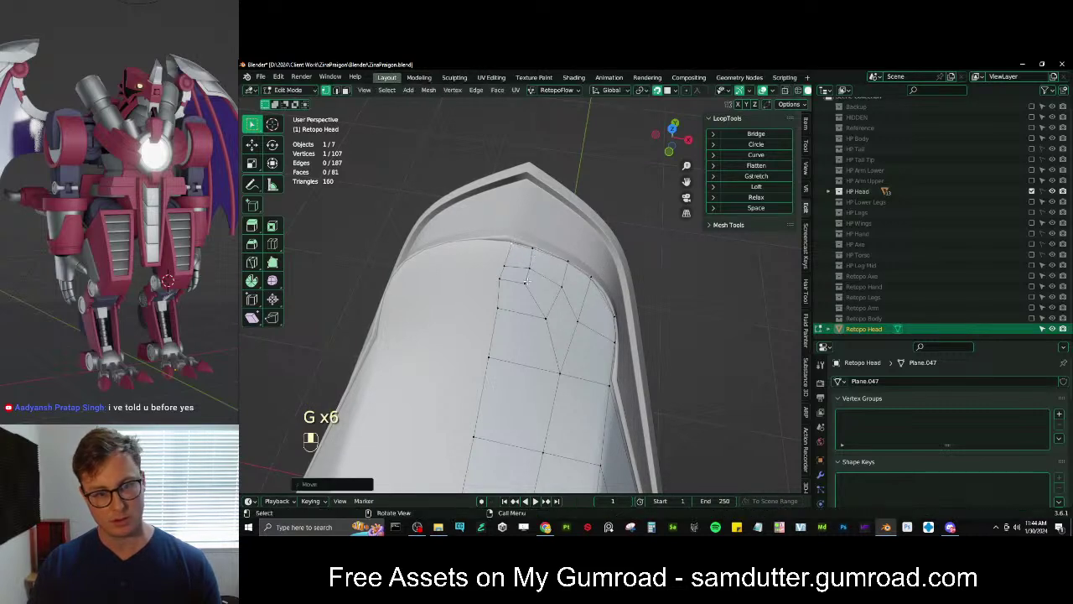
left_click(617, 313)
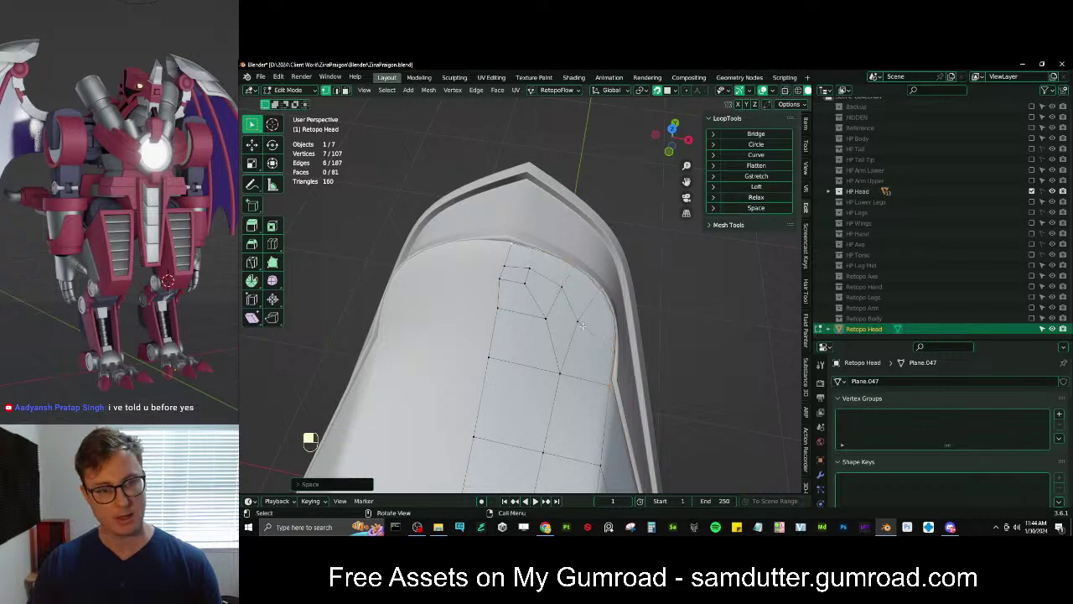
Extrude the evenly spaced rim border down over the rim's outer lip
middle_click_drag(581, 324, 565, 305)
scroll(510, 341, "down", 5)
scroll(512, 341, "up", 4)
scroll(549, 322, "up", 3)
scroll(565, 305, "up", 3)
key("e")
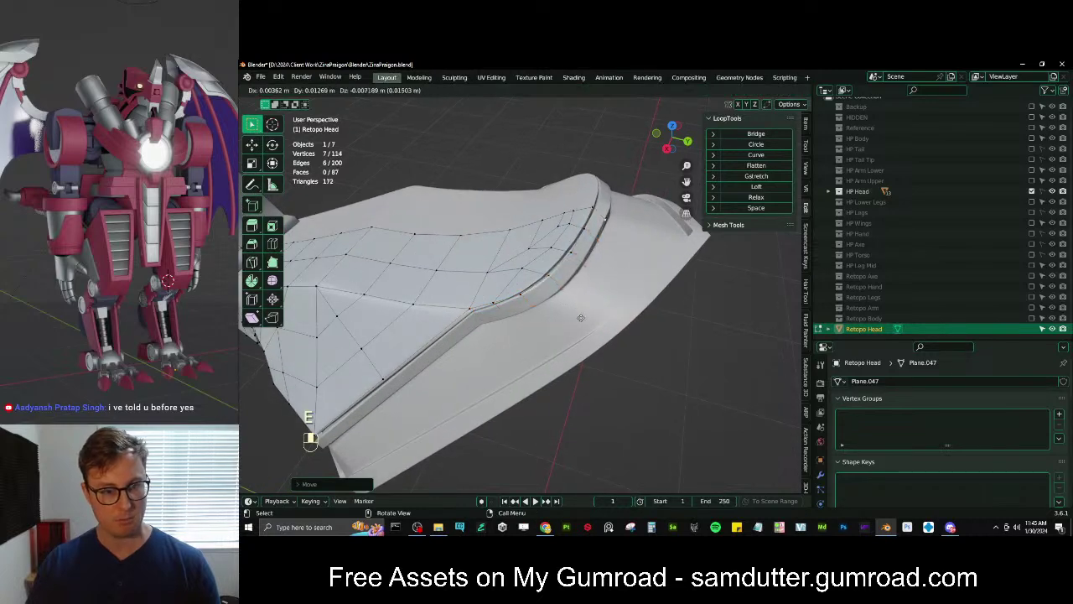
left_click(576, 318)
middle_click_drag(576, 319, 545, 307)
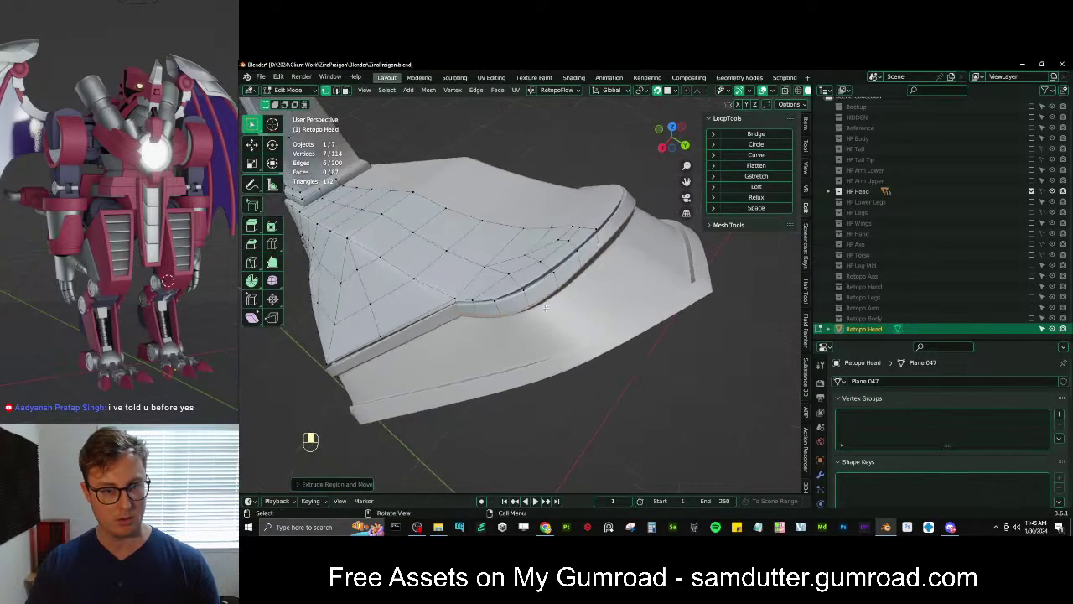
Reposition individual vertices of the extruded lip to follow the rim's lower edge and the corner by the side panel
left_click(597, 251)
key("g")
left_click(596, 250)
middle_click_drag(596, 251, 495, 314)
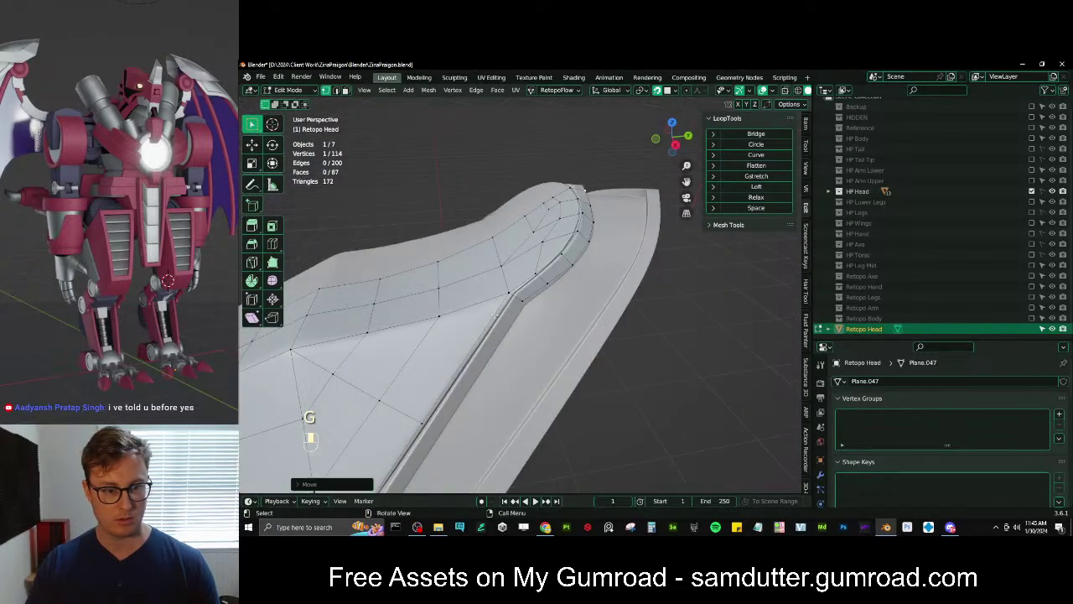
key("g")
left_click(503, 323)
key("g")
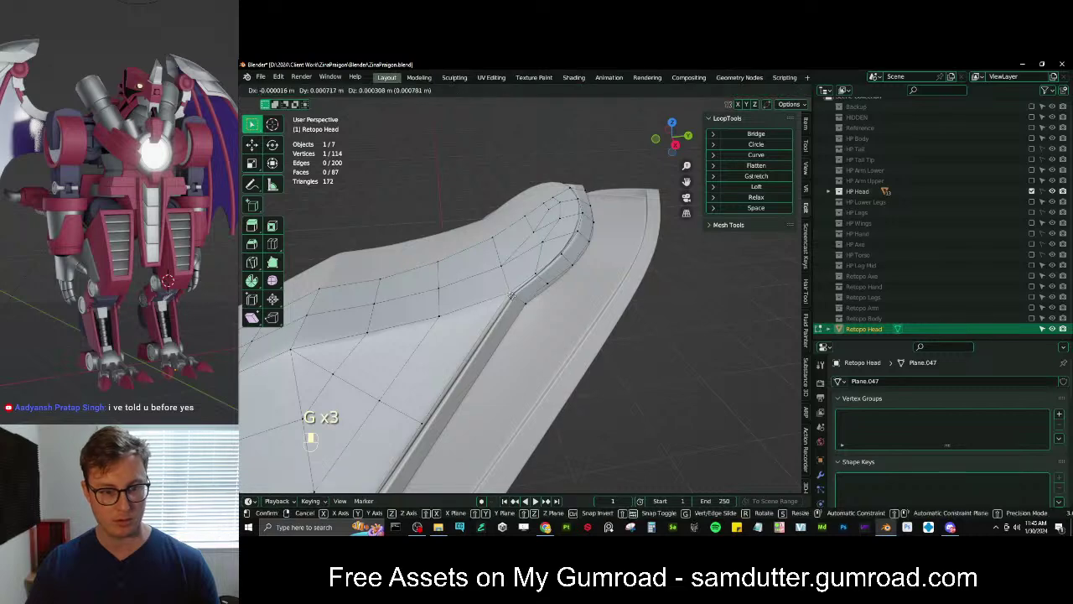
left_click(479, 357)
Extrude two vertices down the side panel's sloping bevel to its lower corner and fill the two faces along it
middle_click_drag(479, 356, 512, 353)
key("e")
left_click(523, 327)
key("e")
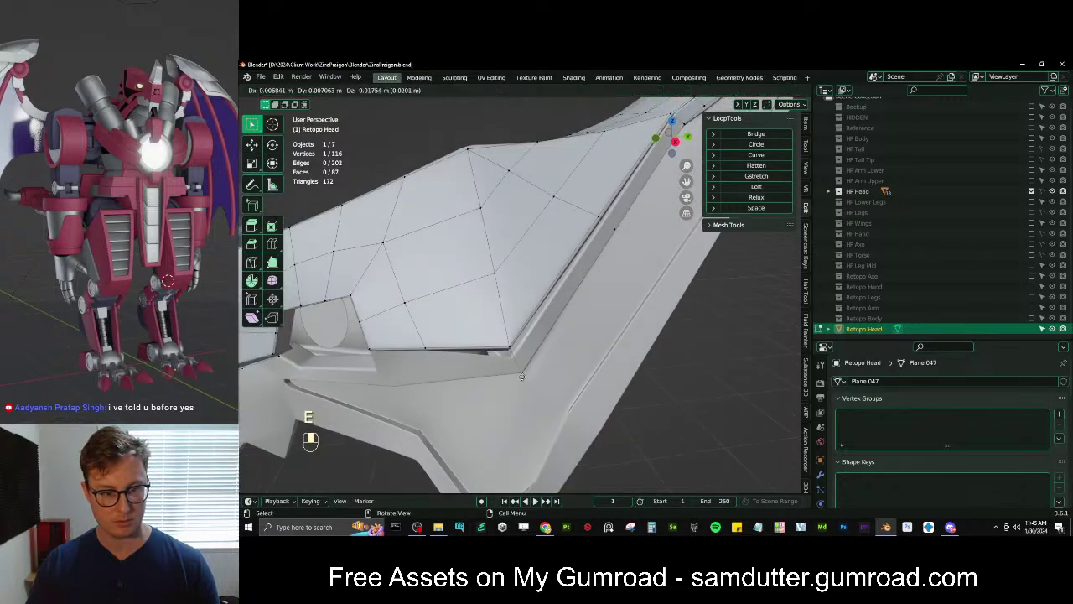
left_click(520, 372)
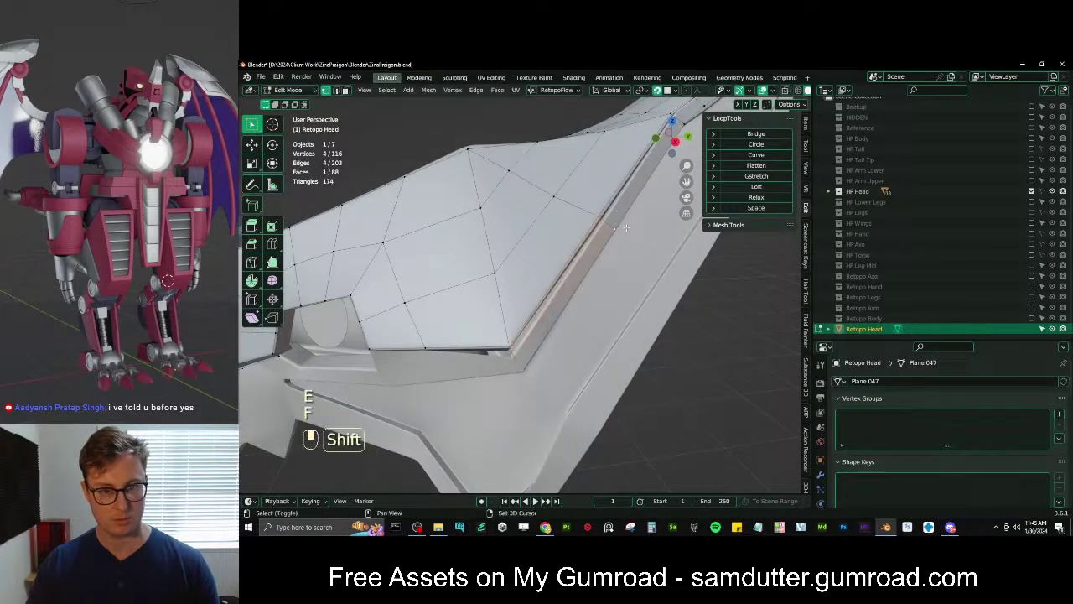
key("f")
middle_click_drag(616, 224, 570, 318)
key("f")
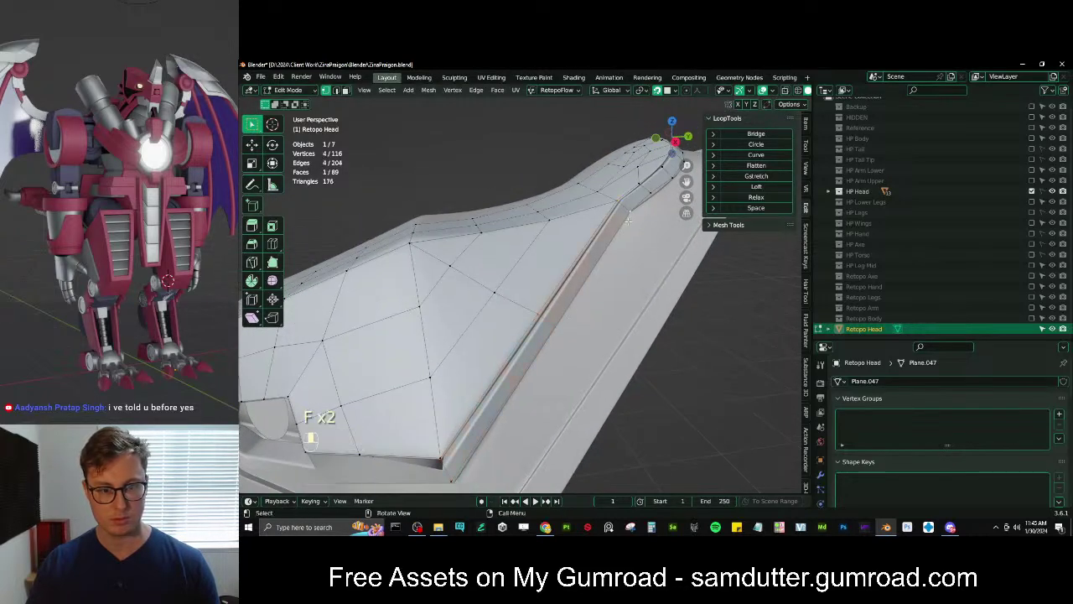
Extrude two vertices down from the side panel's lower edge behind the eye socket and fill the face between them
middle_click_drag(625, 213, 549, 344)
scroll(554, 343, "up", 2)
key("Tab")
key("Tab")
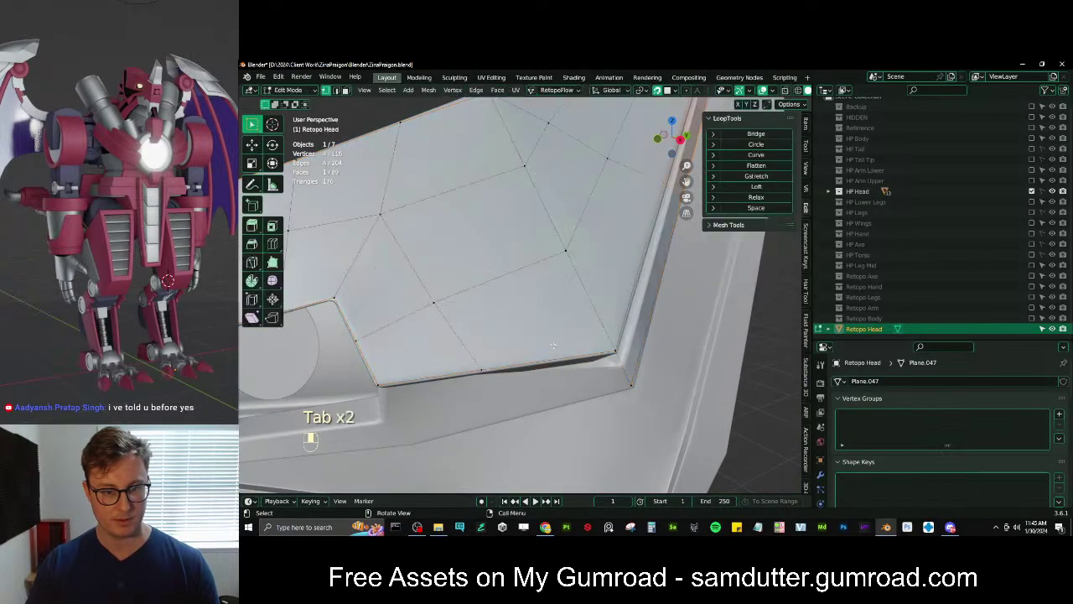
left_click(467, 346)
key("e")
left_click(479, 406)
middle_click_drag(479, 405, 591, 331, "shift")
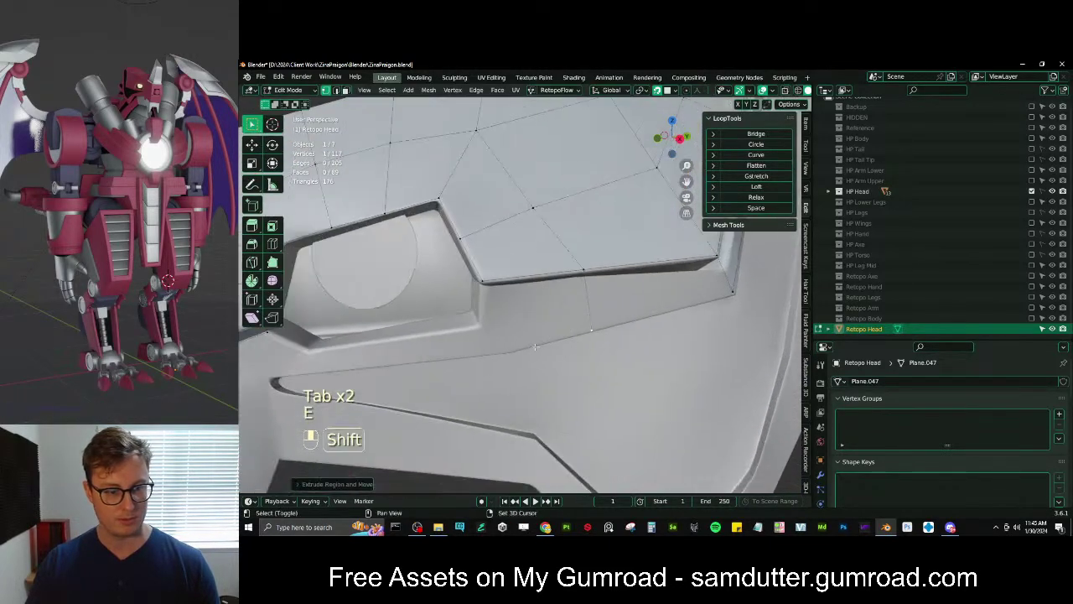
left_click(484, 295)
key("e")
left_click(482, 331, "ctrl")
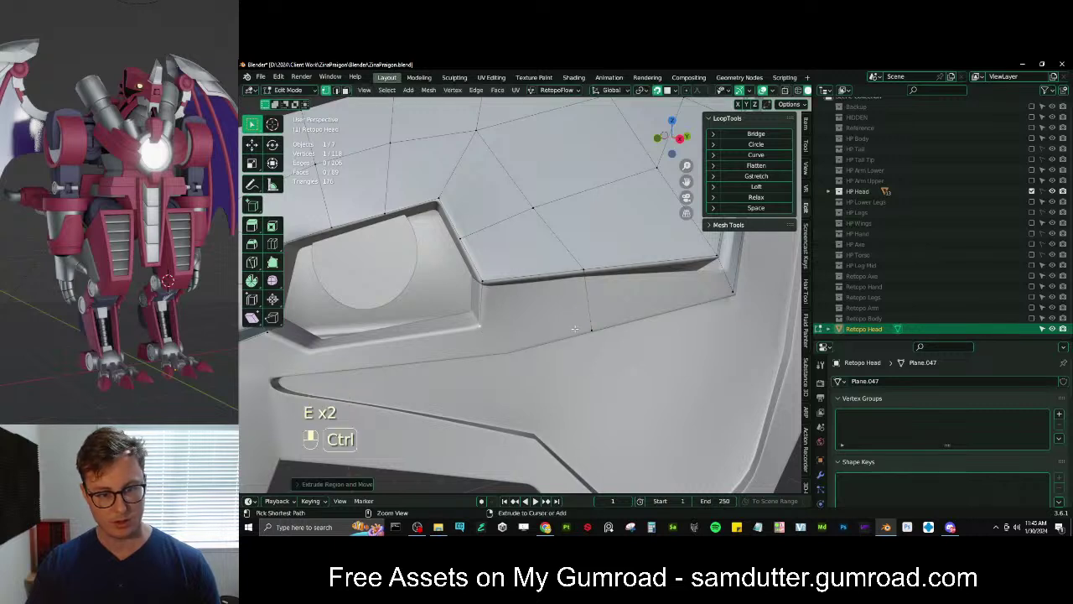
key("f")
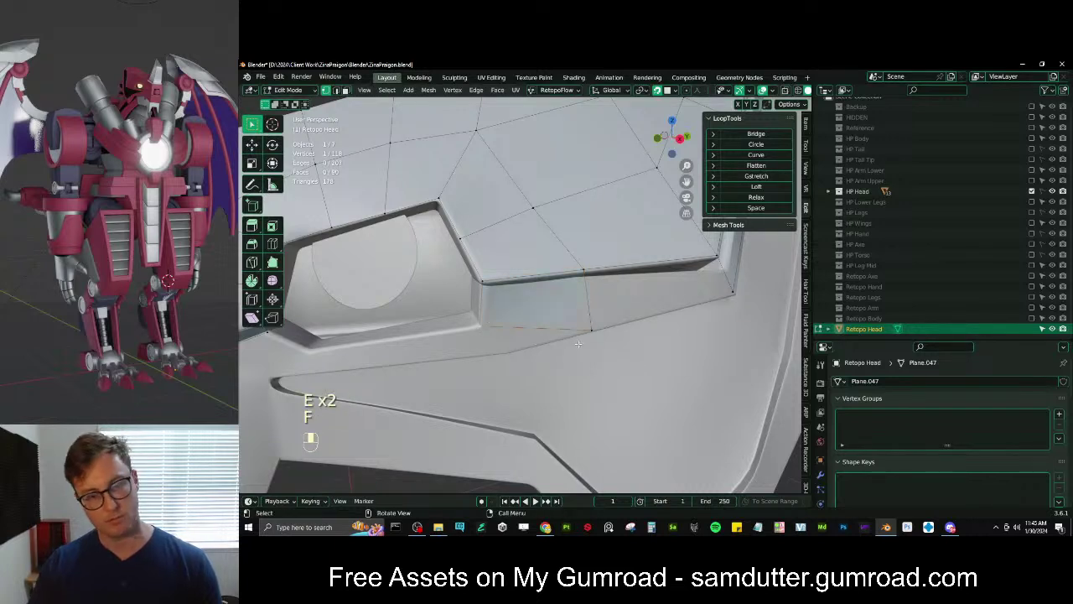
Move the new face's two lower vertices to fit the eye socket's lower corner and the crease beneath it
key("g")
left_click(505, 355)
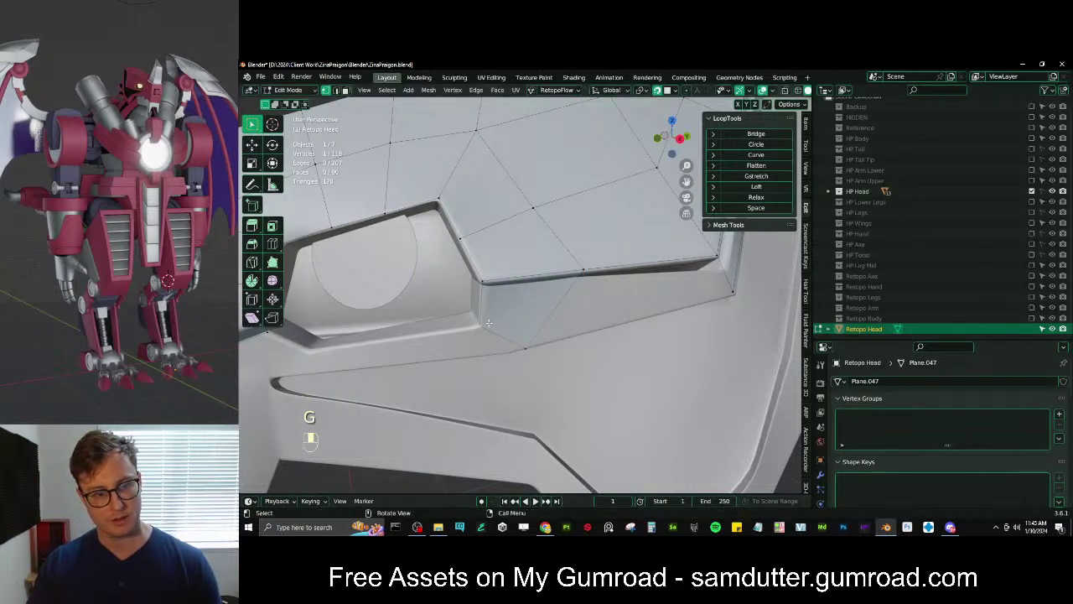
key("g")
left_click(487, 324)
scroll(485, 325, "down", 2)
middle_click_drag(483, 325, 513, 315)
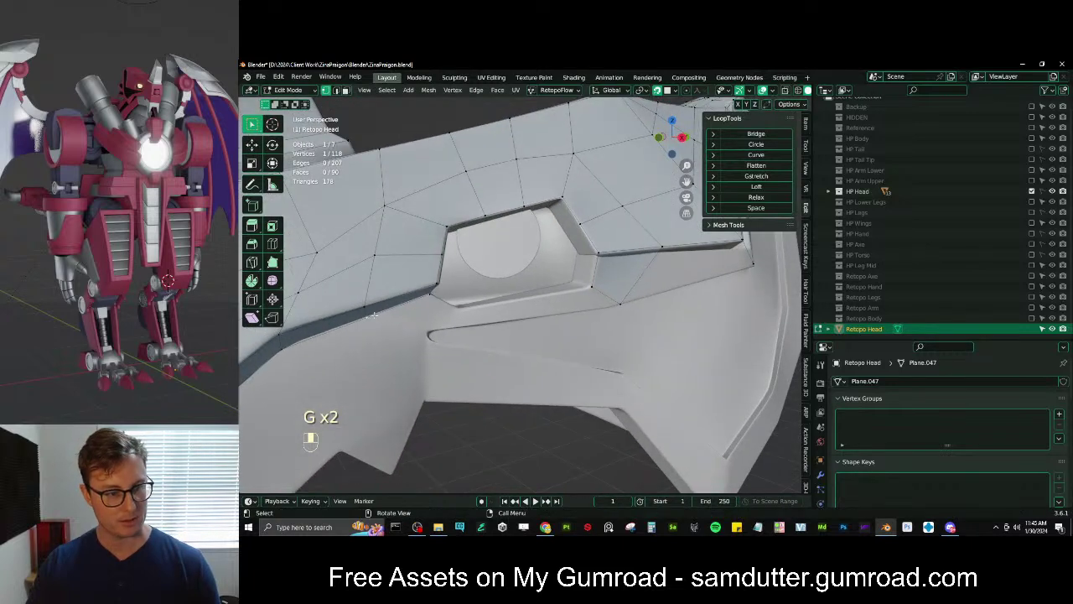
Extrude two vertices below the eye socket's front corner and fill the face between them
key("e")
left_click(445, 338)
key("e")
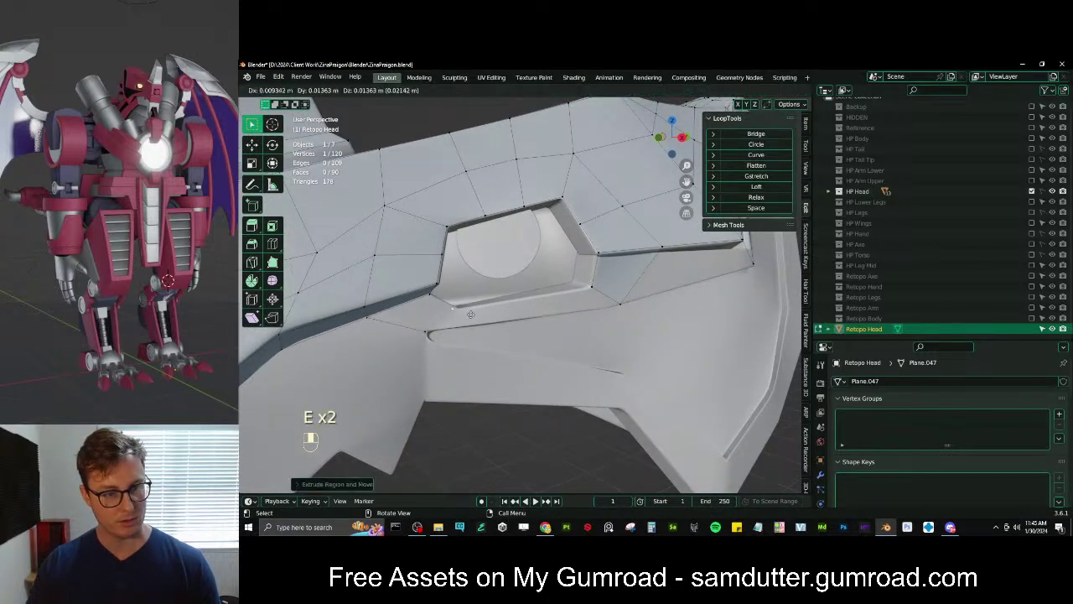
left_click(468, 317)
left_click(435, 296, "ctrl")
key("f")
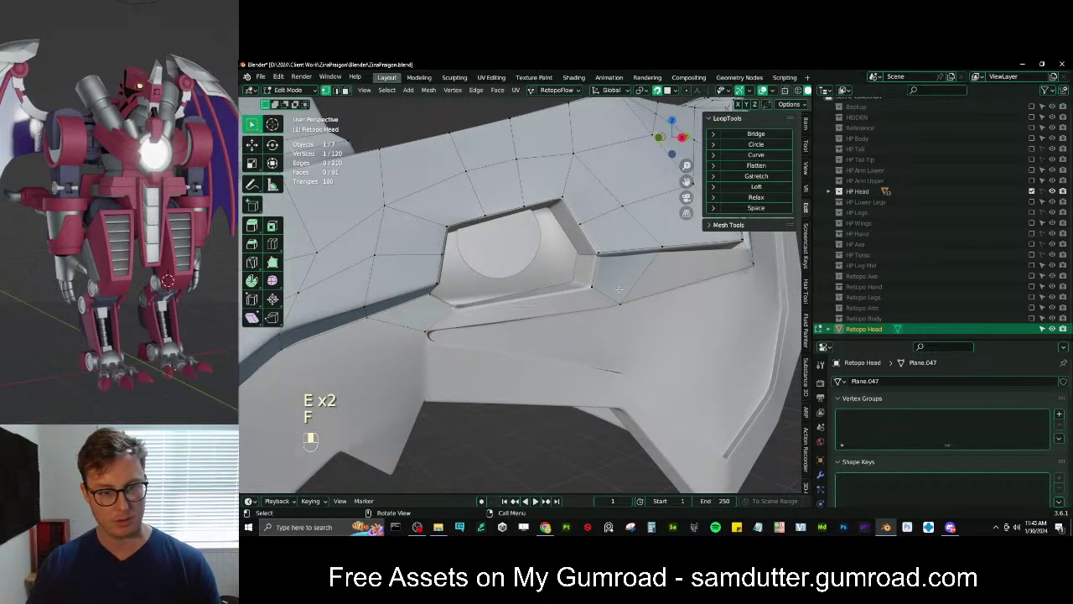
Bridge the gap under the eye socket with a face, add two loop cuts and snap them onto the surface
left_click(610, 301, "shift")
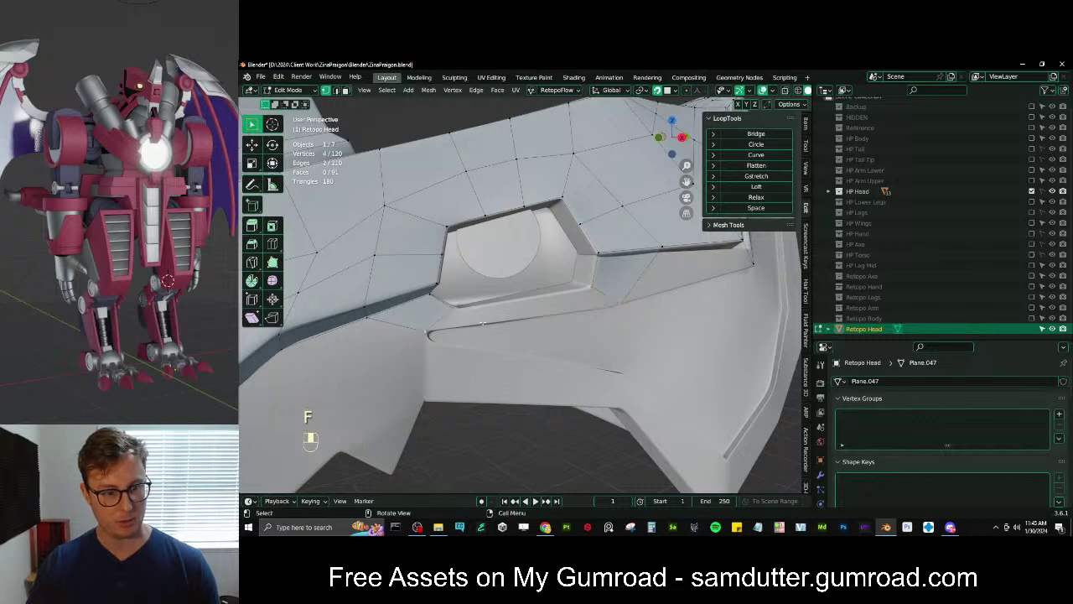
key("ctrl+r")
scroll(524, 301, "up", 1)
left_click(524, 301)
right_click(524, 301)
key("g")
left_click(525, 302)
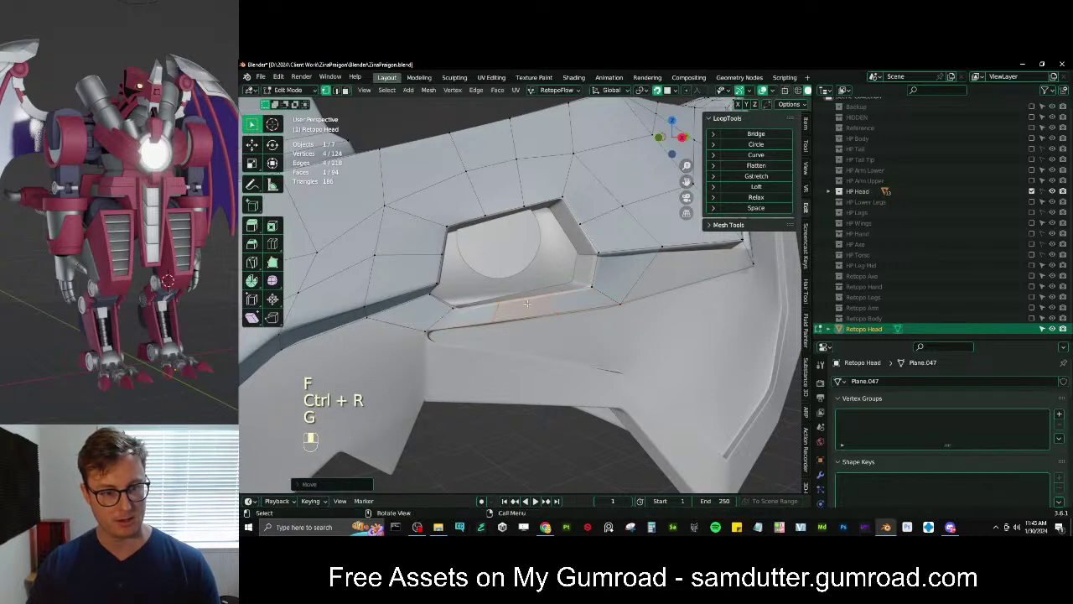
Insert an edge loop around the eye socket and move it to snap onto the surface
scroll(525, 302, "down", 3)
middle_click_drag(524, 302, 570, 289)
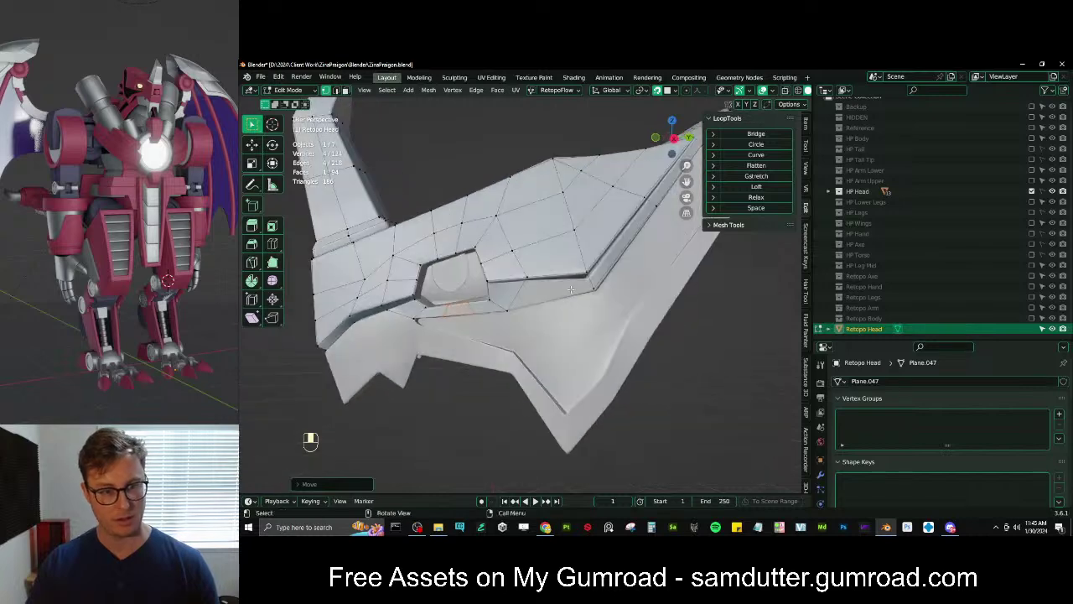
key("ctrl+r")
left_click(453, 305)
right_click(453, 305)
middle_click_drag(453, 305, 520, 312)
key("g")
left_click(549, 311)
Isolate the Retopo Head in Object Mode and shade it smooth
key("Tab")
key("slash")
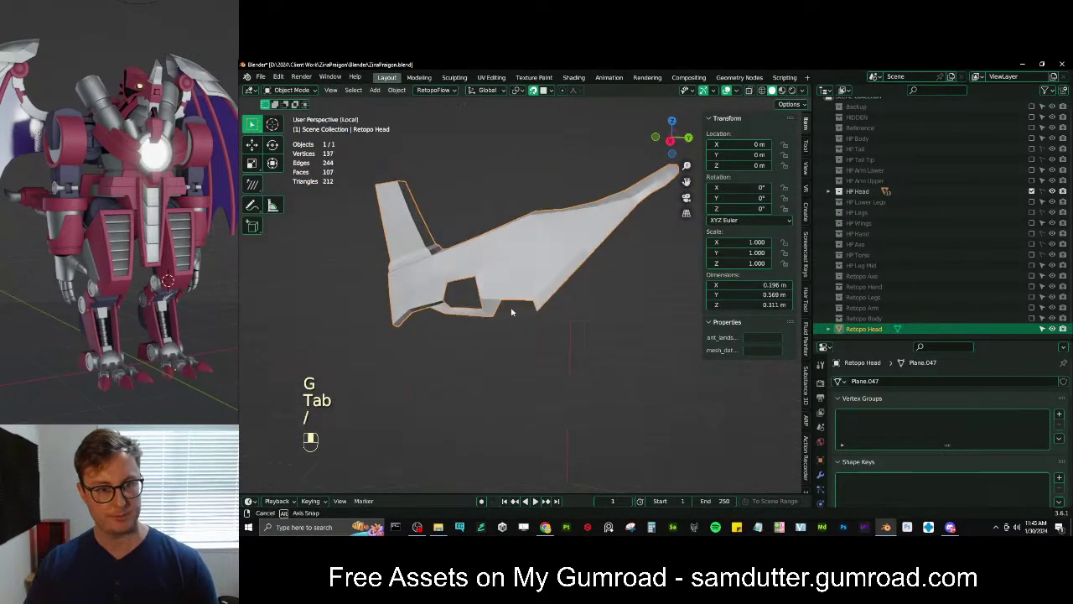
right_click(515, 244)
left_click(519, 245)
middle_click_drag(520, 245, 531, 300)
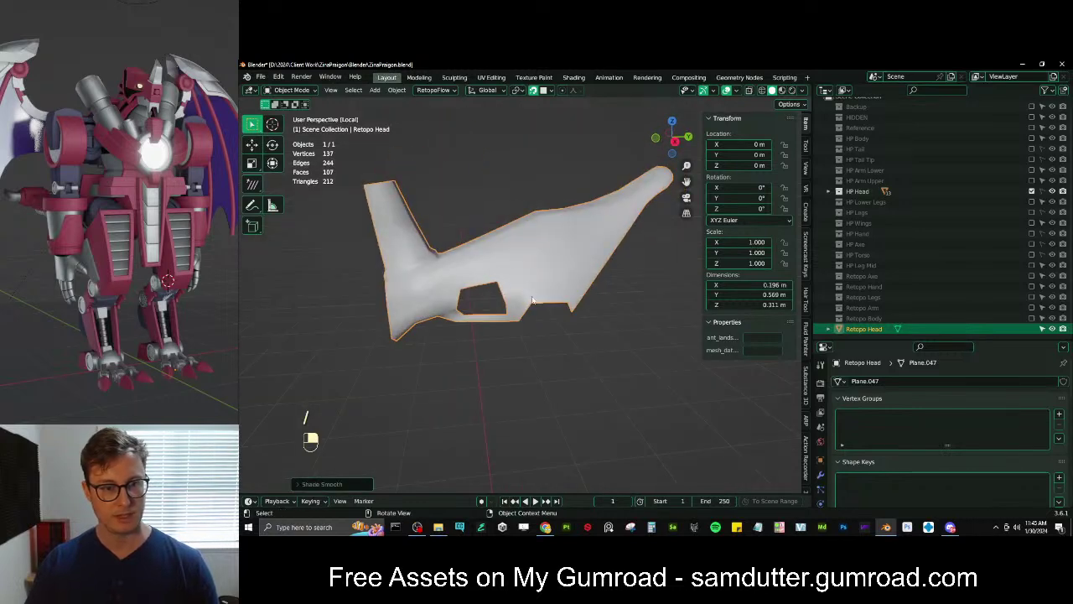
Leave local view, hide the round disc in the front recess and return to editing the Retopo Head mesh
scroll(567, 333, "down", 3)
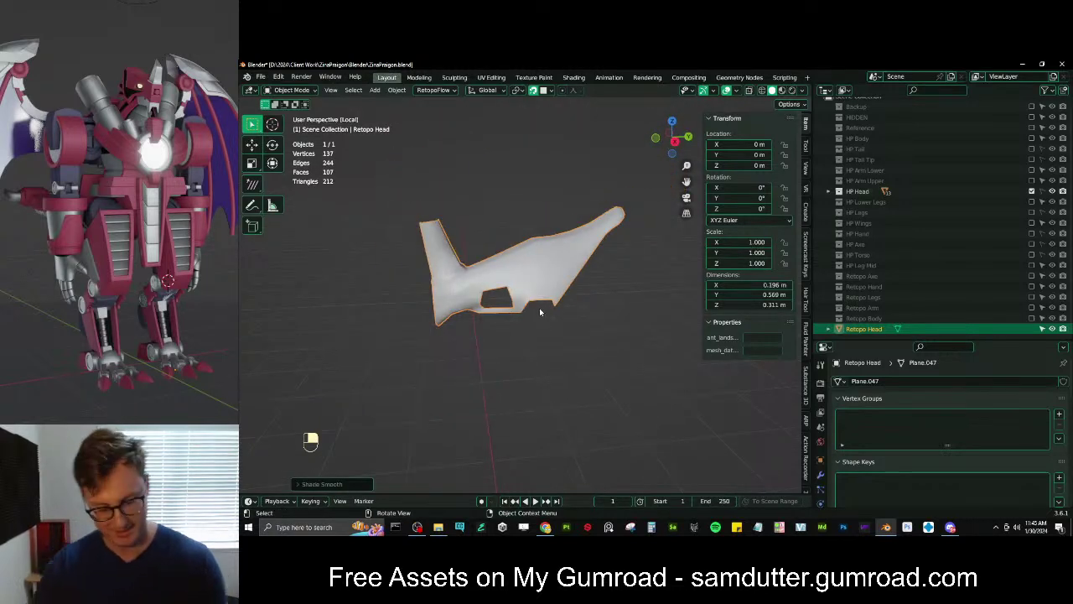
key("slash")
key("Tab")
scroll(494, 312, "up", 3)
middle_click_drag(494, 312, 518, 305)
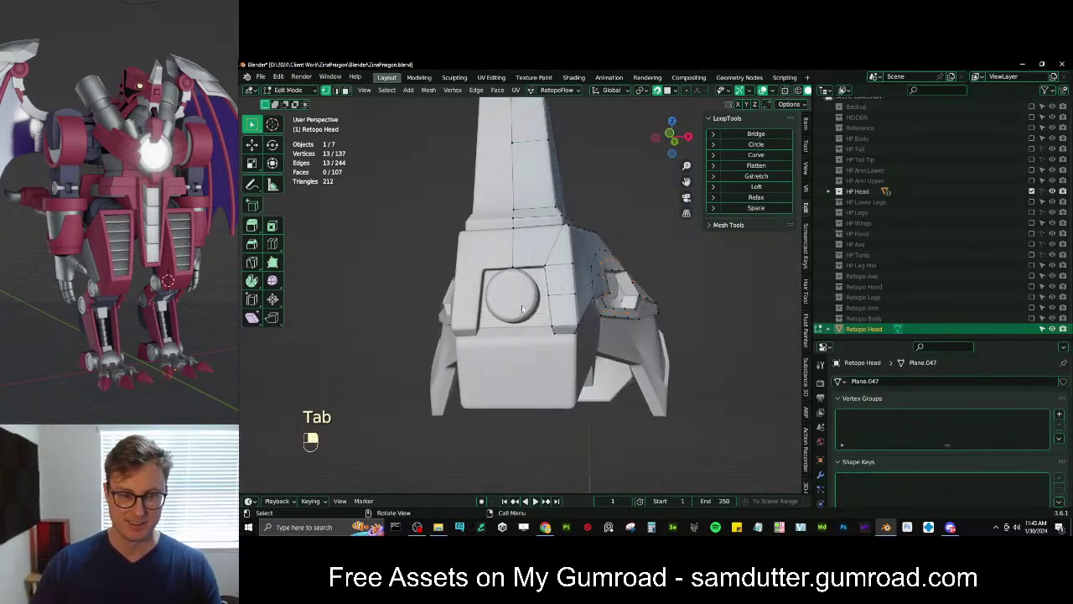
key("Tab")
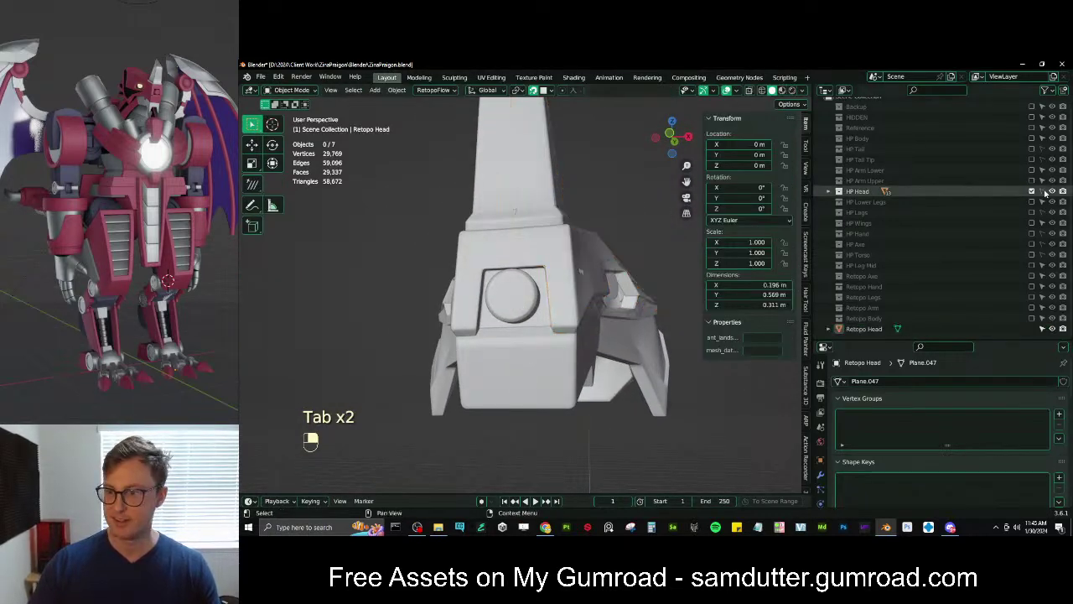
left_click(508, 302)
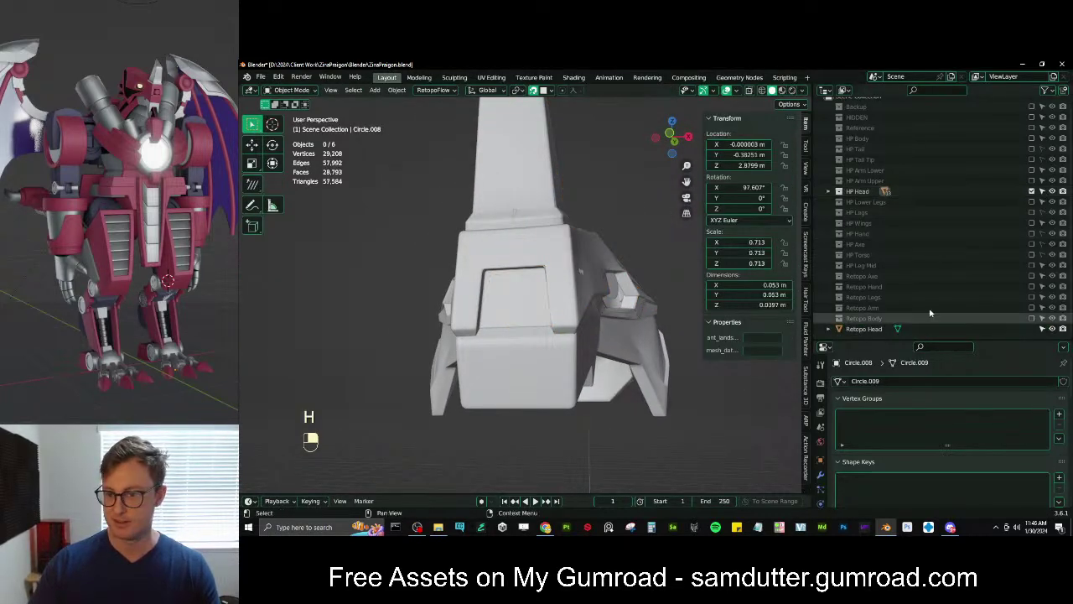
left_click(864, 329)
key("Tab")
scroll(593, 309, "up", 5)
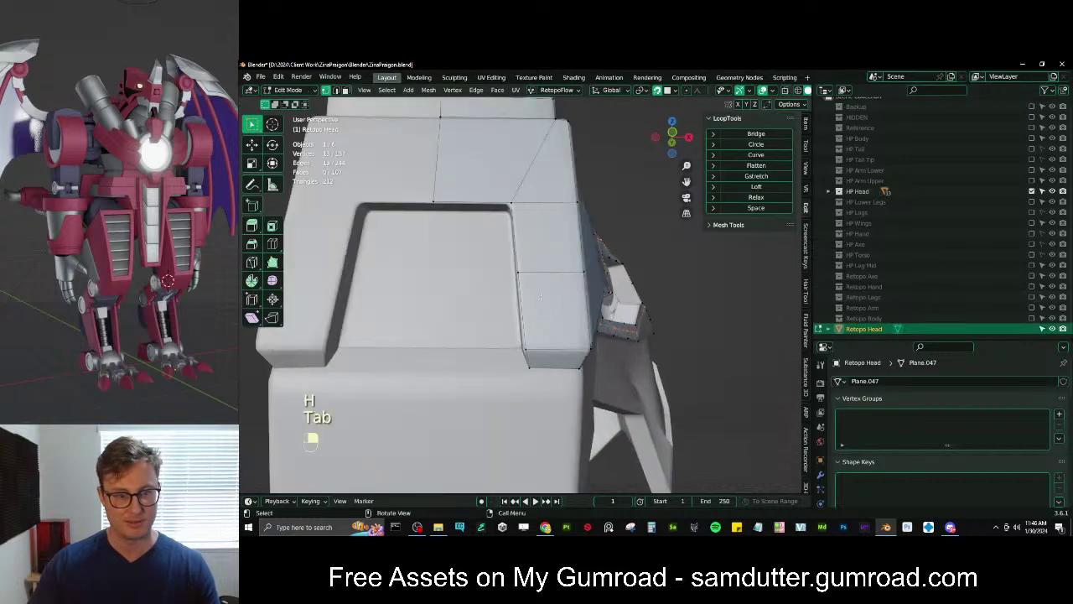
left_click(619, 350, "ctrl")
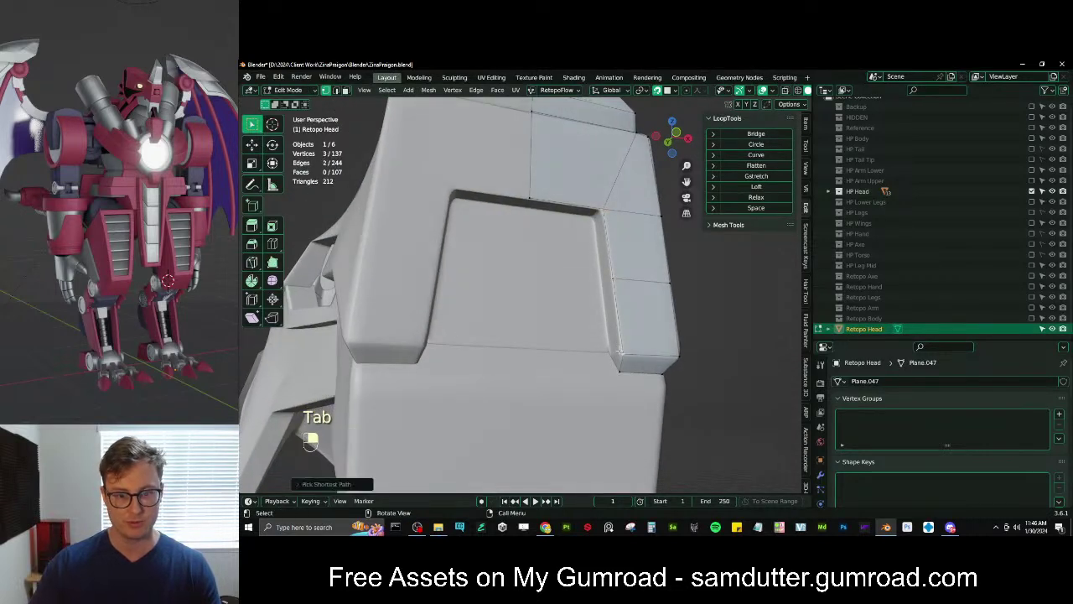
key("e")
key("ctrl+z")
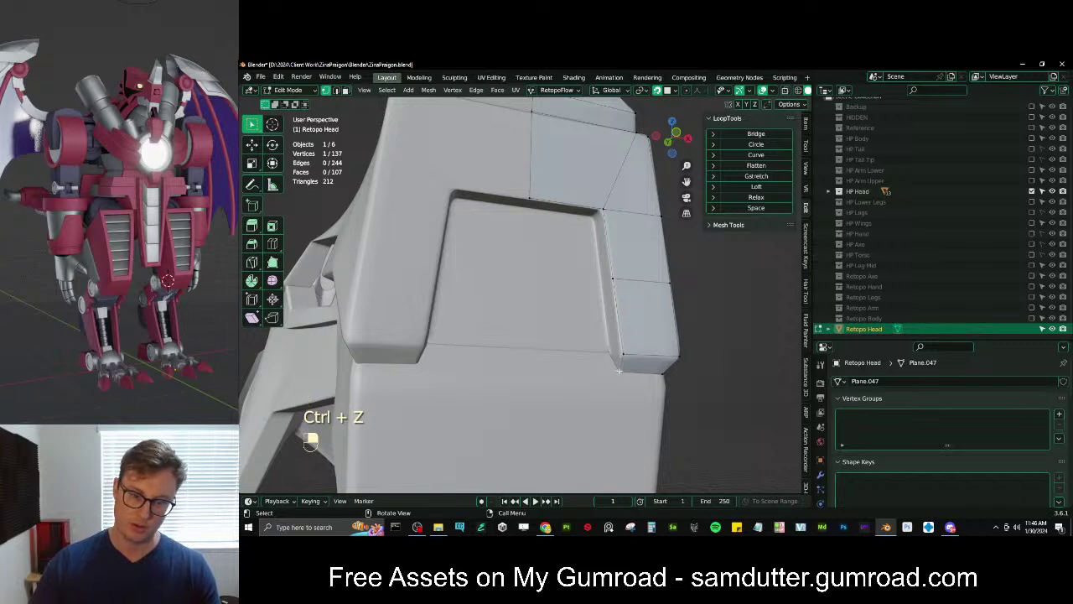
Adjust the recess's lower corner vertex, extrude vertices up along the recess's side wall and fill the wall faces
key("g")
left_click(618, 369)
key("e")
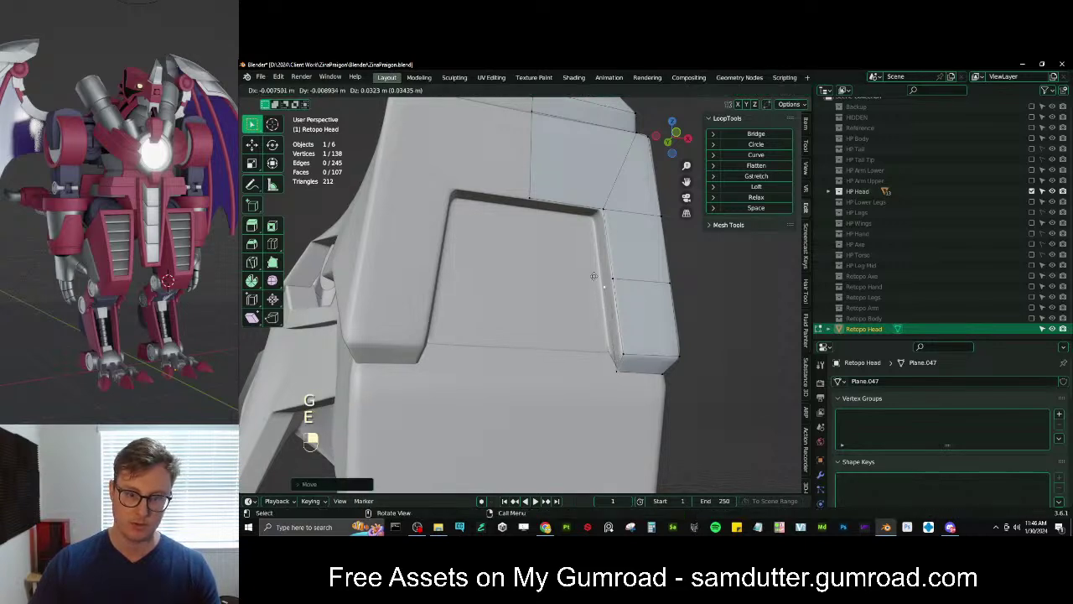
left_click(607, 281)
left_click(618, 285, "ctrl")
key("e")
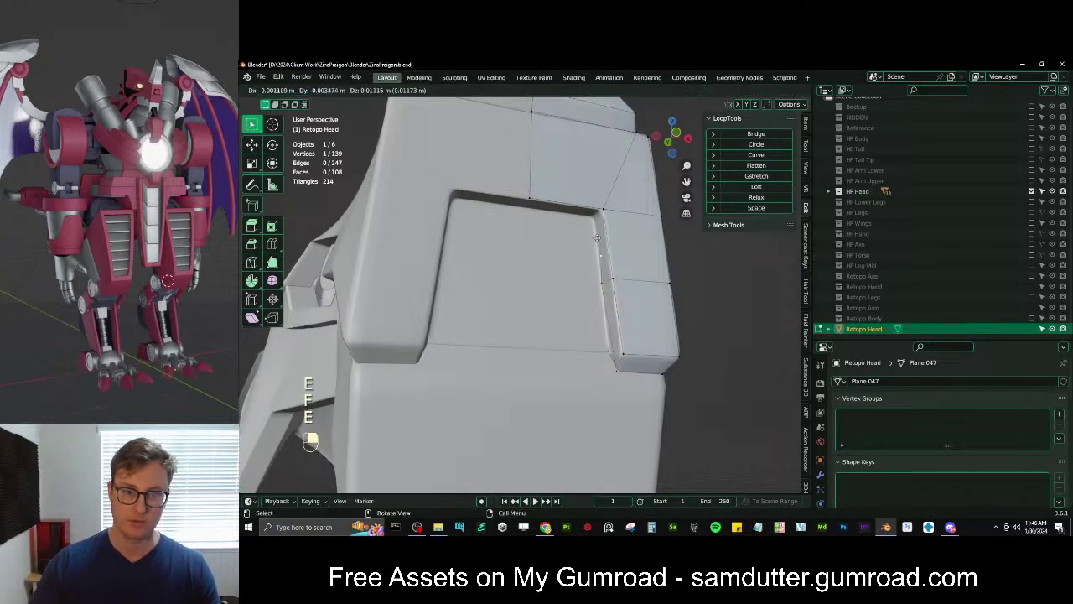
left_click(586, 205)
left_click(602, 207, "ctrl")
key("f")
Extrude the recess's upper inner corner vertex to the centreline and fill the face along the upper wall
left_click(590, 216)
key("e")
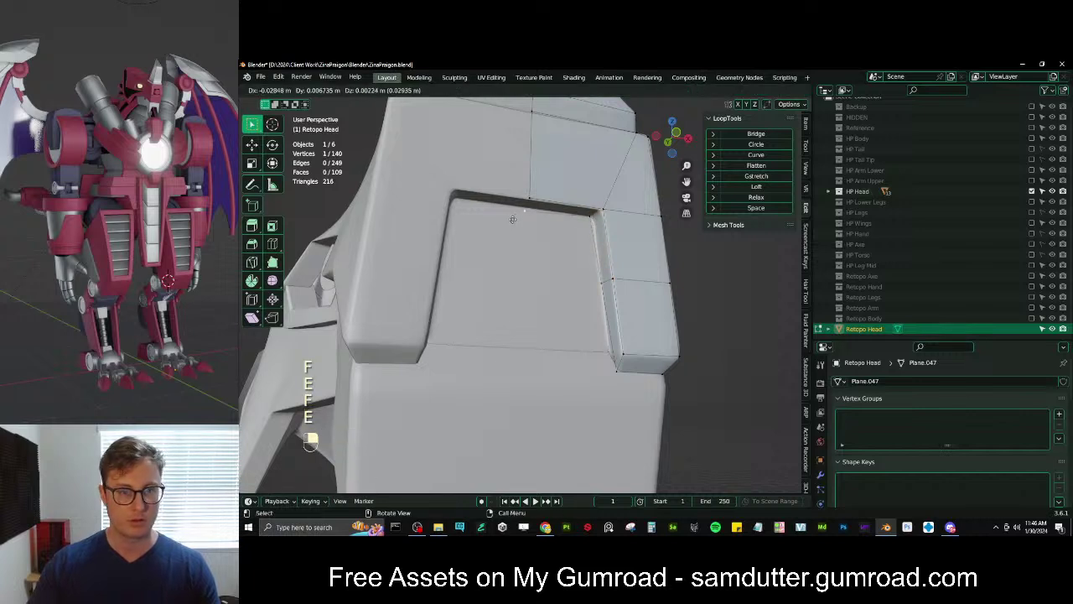
left_click(522, 213)
left_click(529, 201, "ctrl")
key("f")
scroll(530, 207, "down", 1)
middle_click_drag(530, 208, 576, 254)
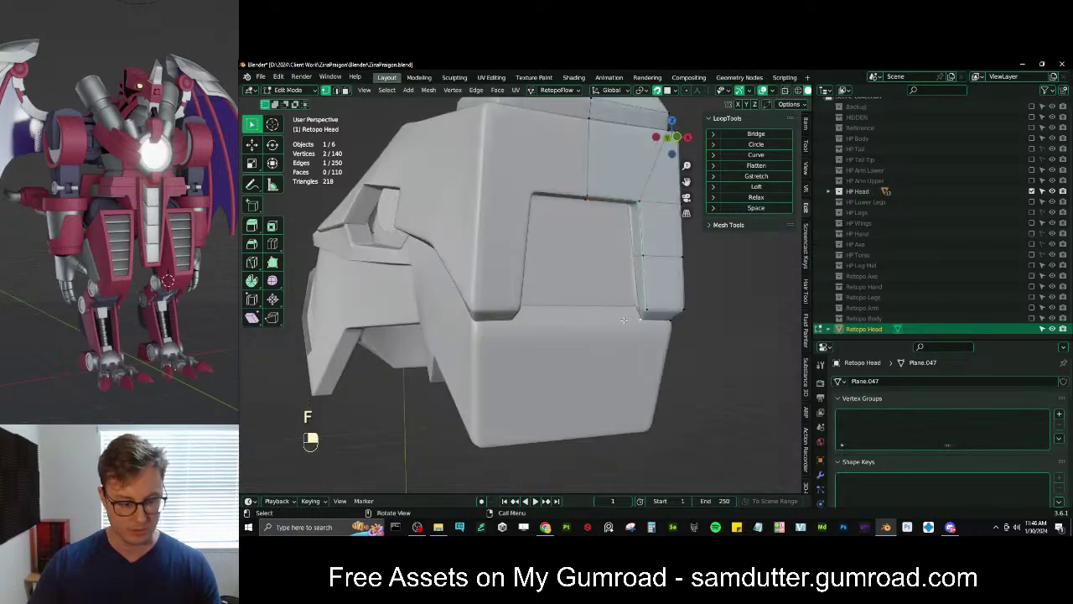
Extrude the side wall's lower inner edge across the recess floor to the centreline and fill the gap above it
key("period")
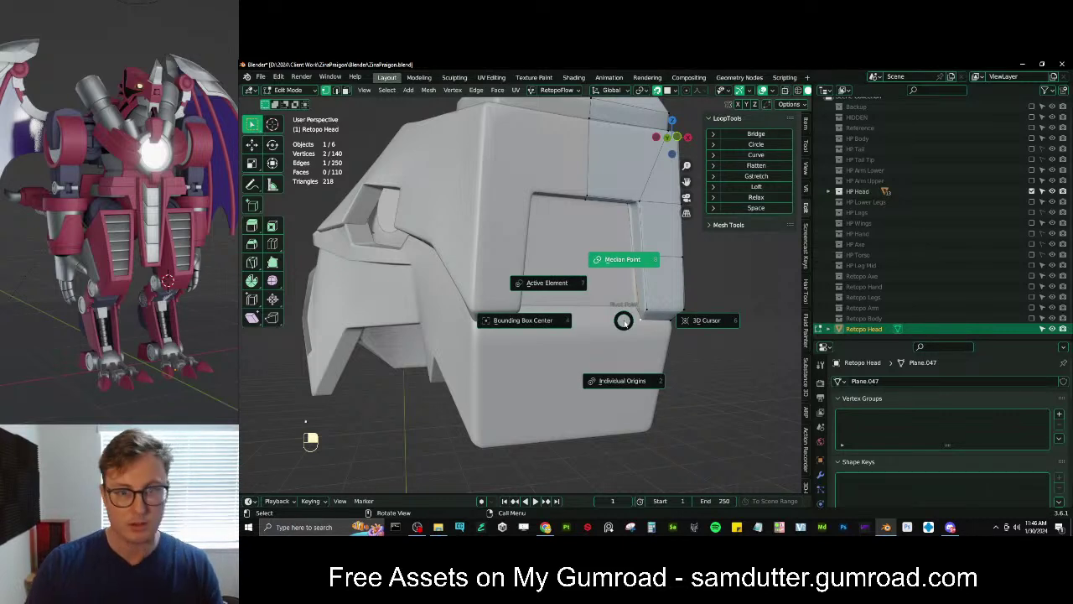
key("period")
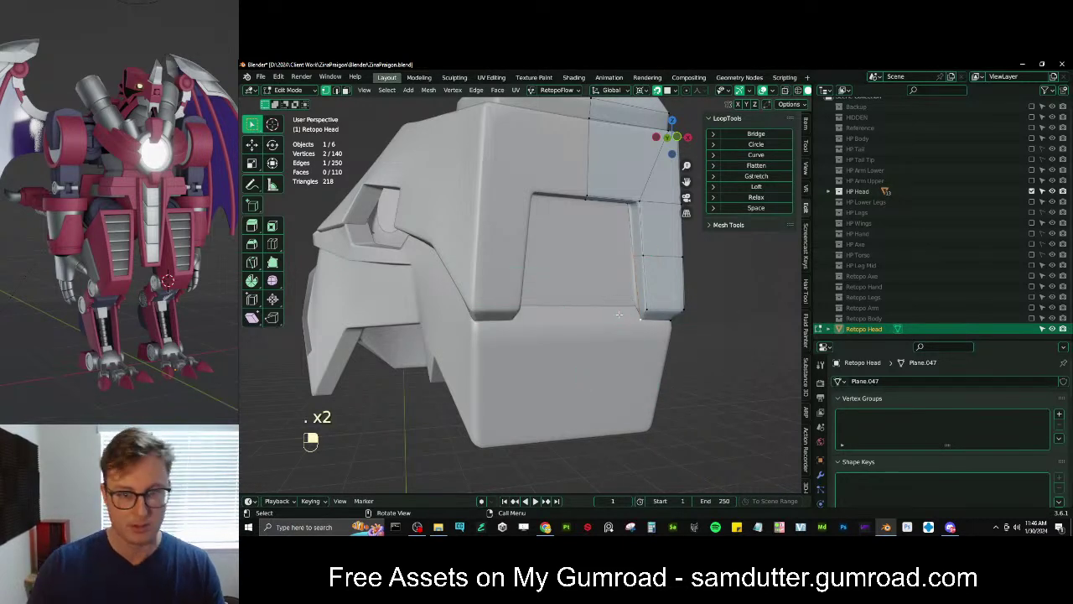
key("e")
key("s")
left_click(618, 295)
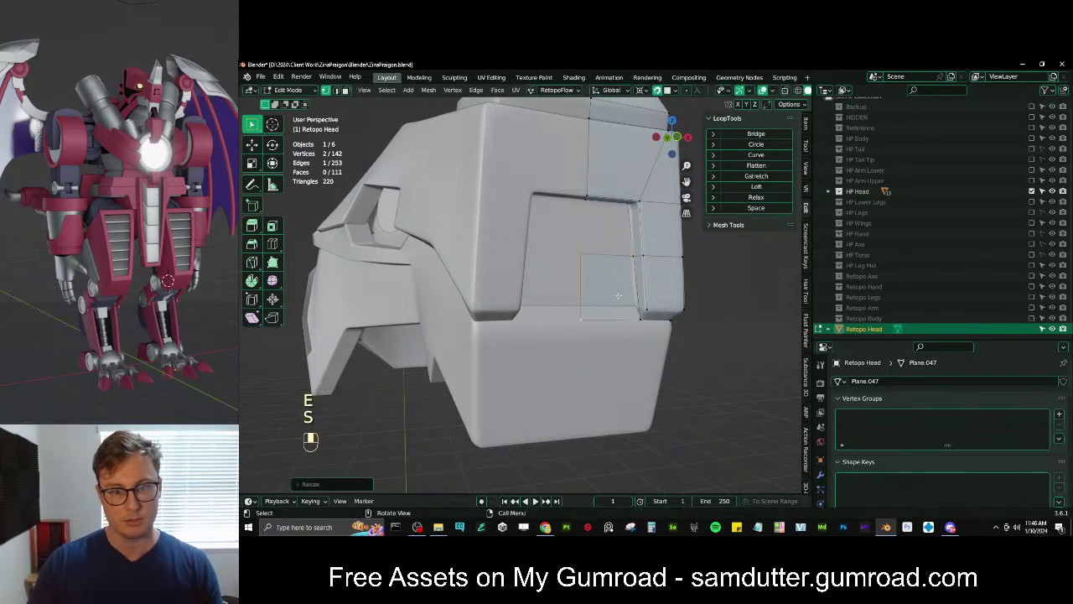
key("f")
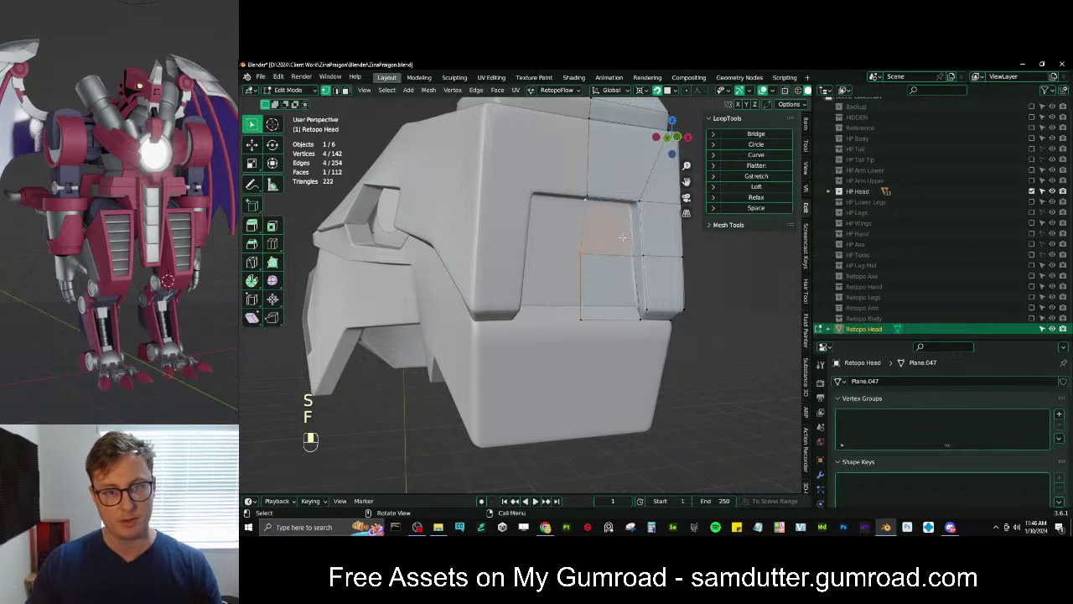
Add a vertical loop cut through the recess floor and reposition a vertex on the surface
middle_click_drag(585, 211, 484, 319)
key("ctrl+r")
left_click(604, 220)
scroll(587, 251, "down", 3)
scroll(528, 250, "up", 4)
scroll(538, 202, "up", 5)
key("ctrl+z")
scroll(539, 201, "down", 5)
scroll(539, 251, "down", 1)
key("g")
left_click(547, 260)
Extrude the lower border edges, from the centreline round to the side, down over the lower front plate
scroll(548, 261, "up", 6)
scroll(537, 320, "down", 5)
middle_click_drag(483, 320, 453, 341, "shift")
scroll(538, 290, "up", 4)
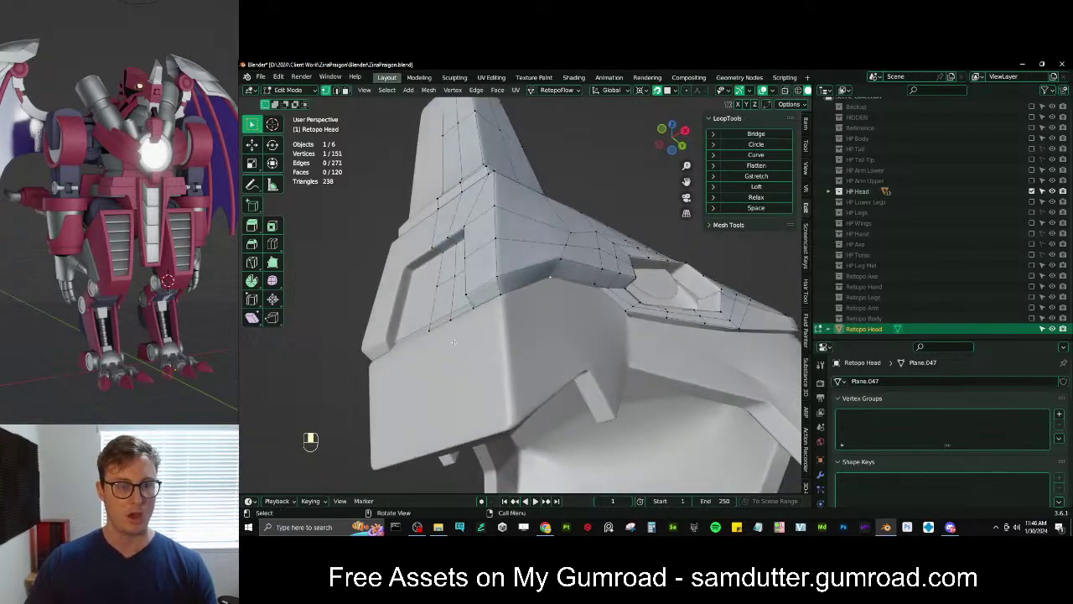
left_click(552, 279, "ctrl")
key("e")
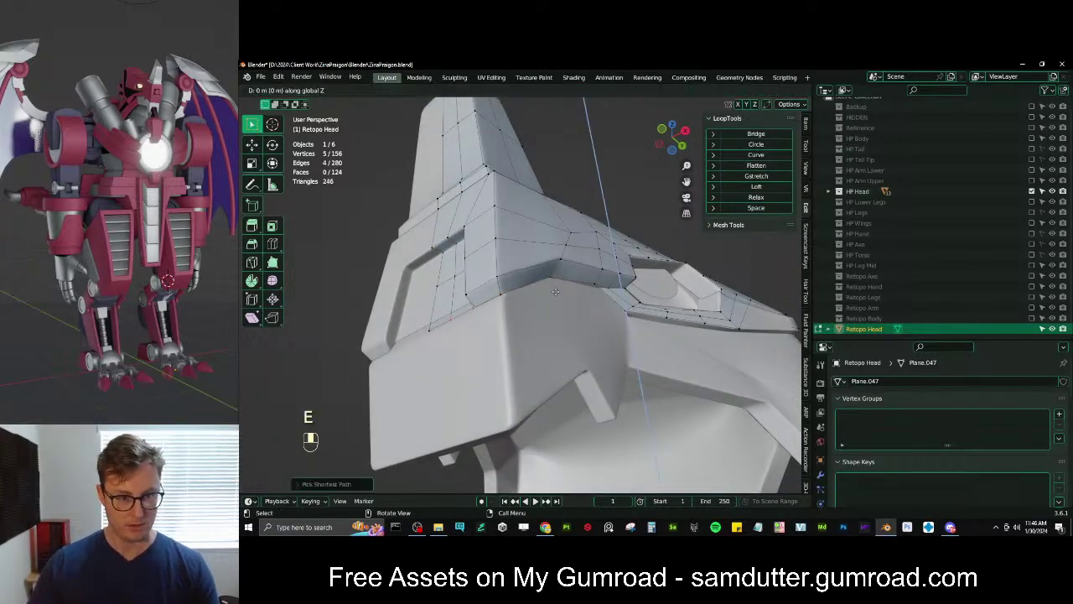
left_click(556, 374)
key("ctrl+z")
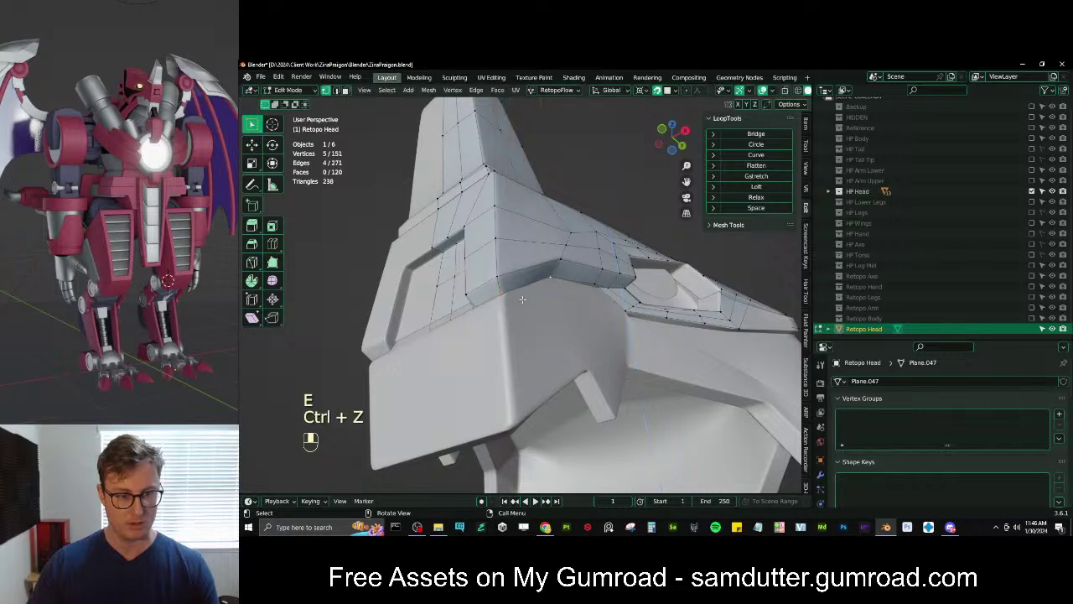
key("g")
key("e")
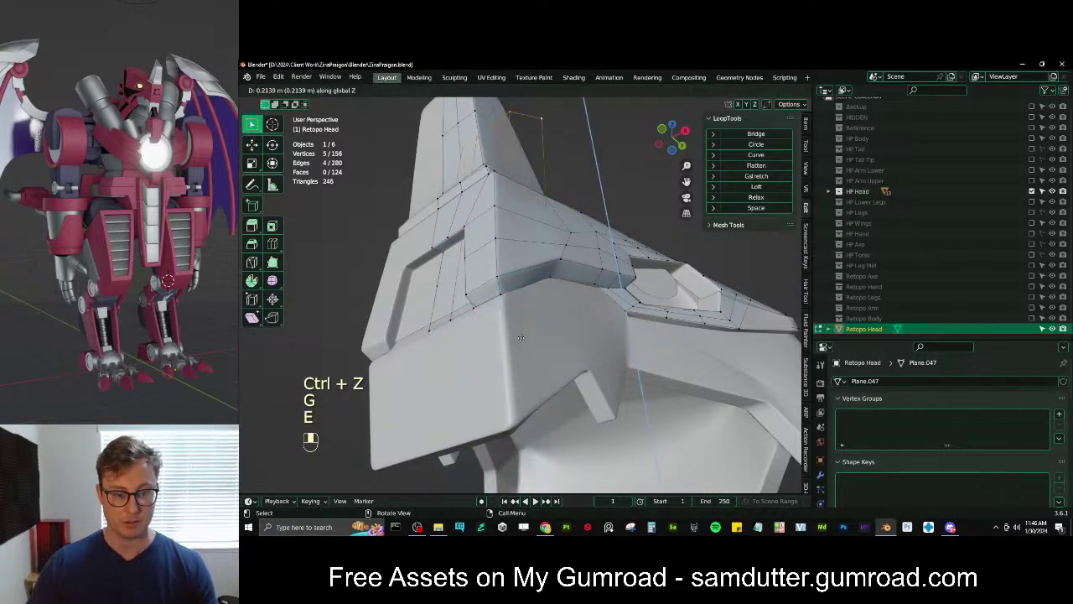
left_click(520, 312)
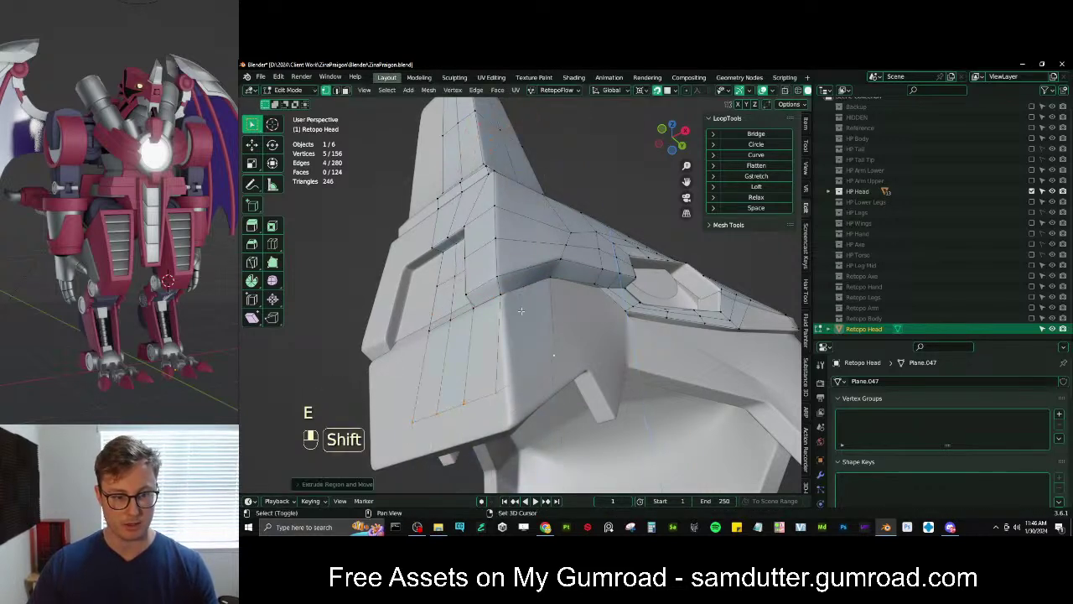
Snap the extruded strip's corner vertex and outer side vertex onto the front plate's lower edge
left_click(500, 387)
key("g")
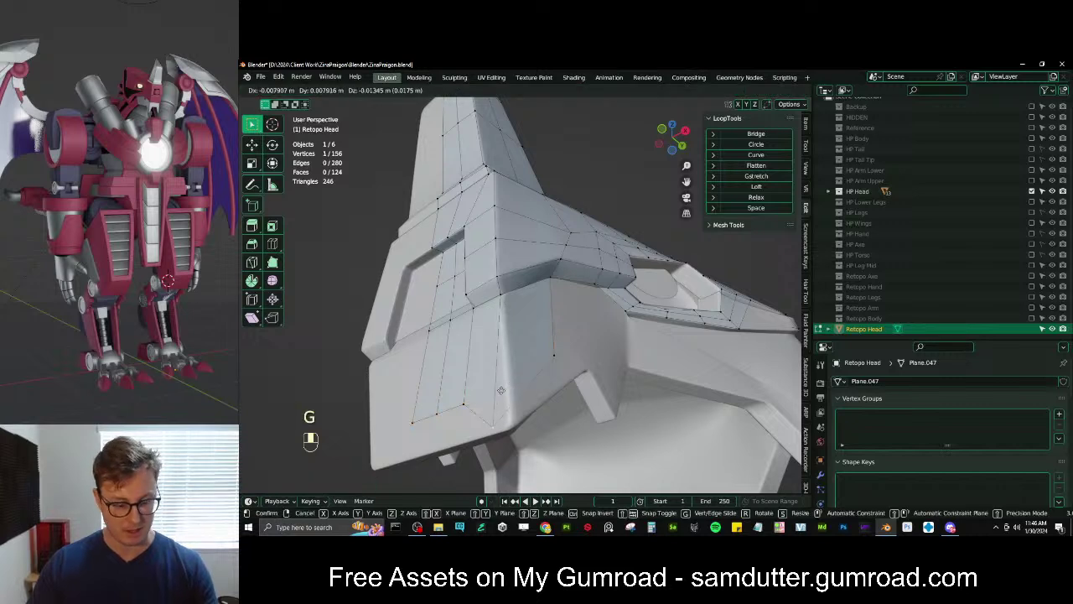
left_click(501, 390)
key("period")
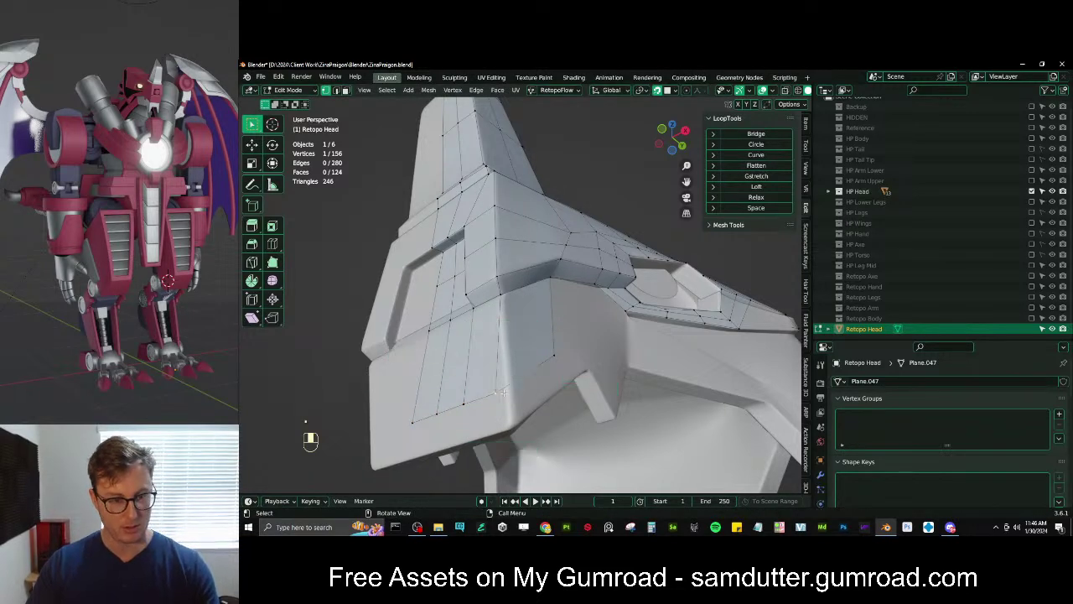
key("g")
key("g")
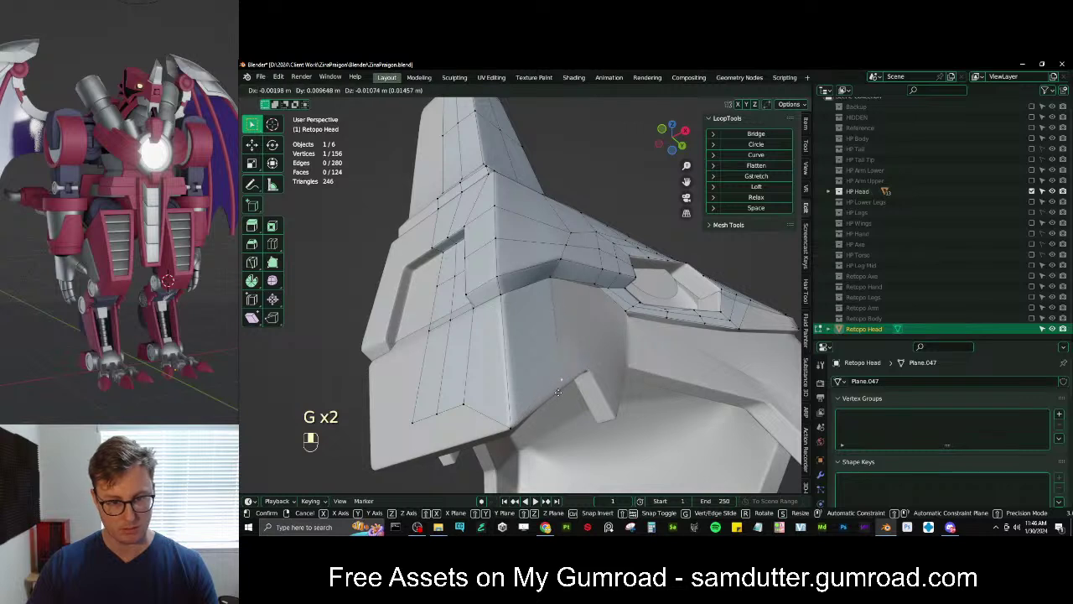
left_click(558, 398)
Snap the strip's centreline vertex to the front plate's lower edge and line up the row through to the corner
middle_click_drag(467, 418, 480, 385)
left_click(474, 383)
key("g")
left_click(495, 421)
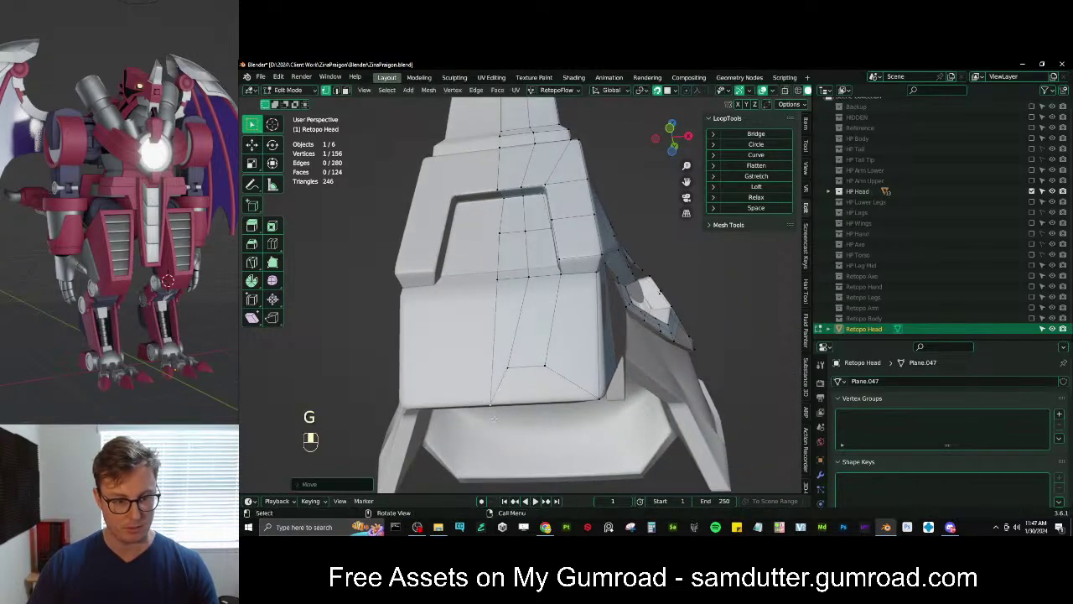
left_click(598, 398, "ctrl")
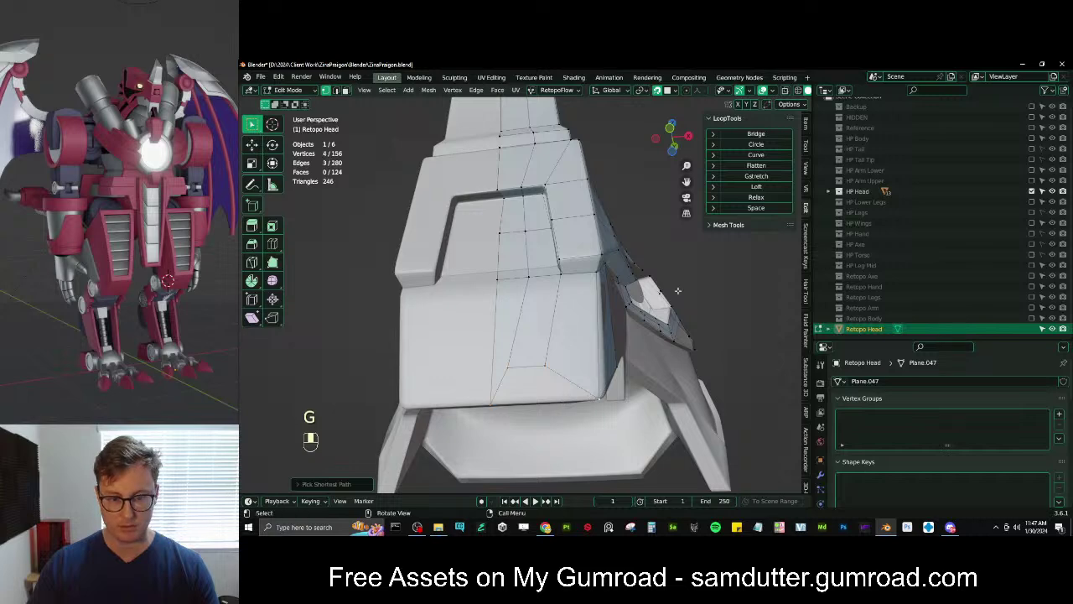
Add a centred horizontal loop cut across the front plate and snap it onto the surface
key("ctrl+r")
left_click(567, 330)
right_click(567, 330)
middle_click_drag(567, 330, 598, 339)
key("g")
left_click(536, 353)
Select the front centreline edge loop, turn off snapping and scale the loop to 0 along X
scroll(518, 344, "down", 5)
left_click(523, 340, "alt+shift")
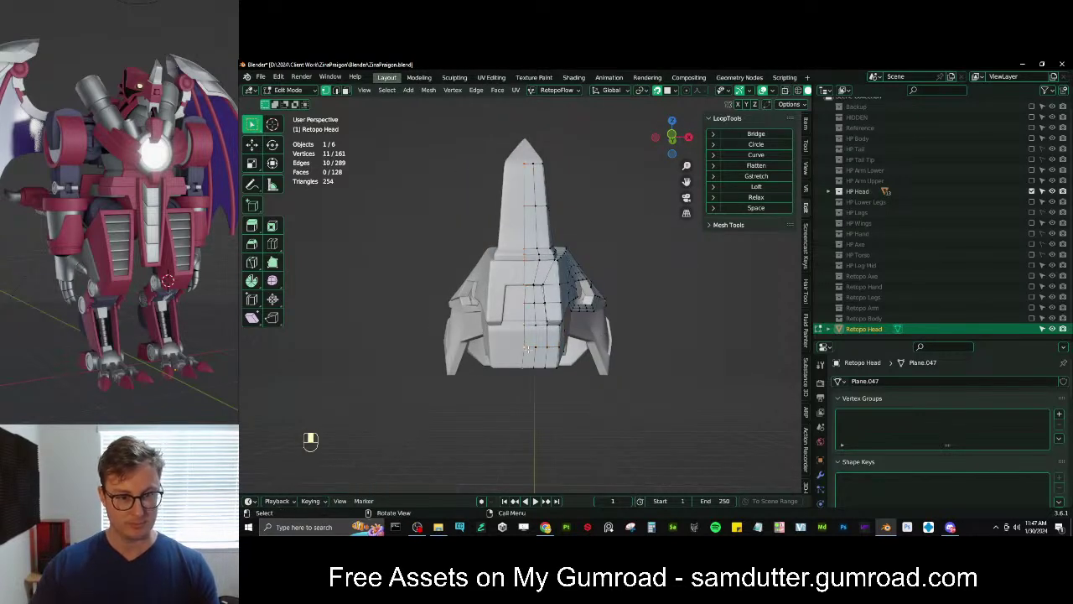
key("shift+Tab")
key("period")
key("b")
key("s")
key("x")
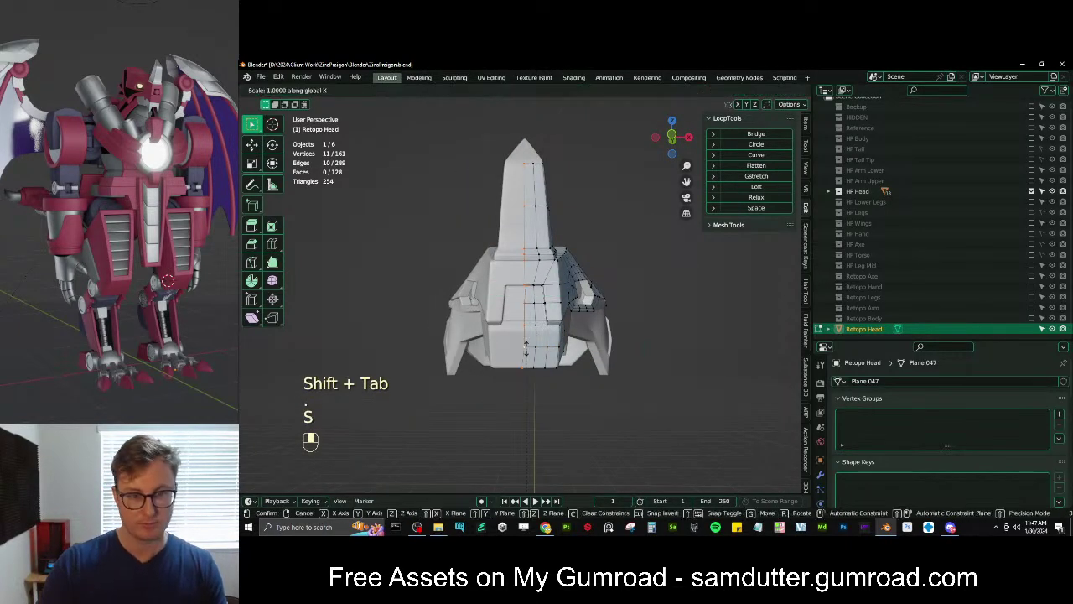
key("0")
key("Return")
Select the edge loop along the head's upper centreline behind the horn and scale it
key("Tab")
scroll(528, 350, "down", 4)
middle_click_drag(527, 350, 579, 377)
key("Tab")
left_click(580, 295, "alt+shift")
key("s")
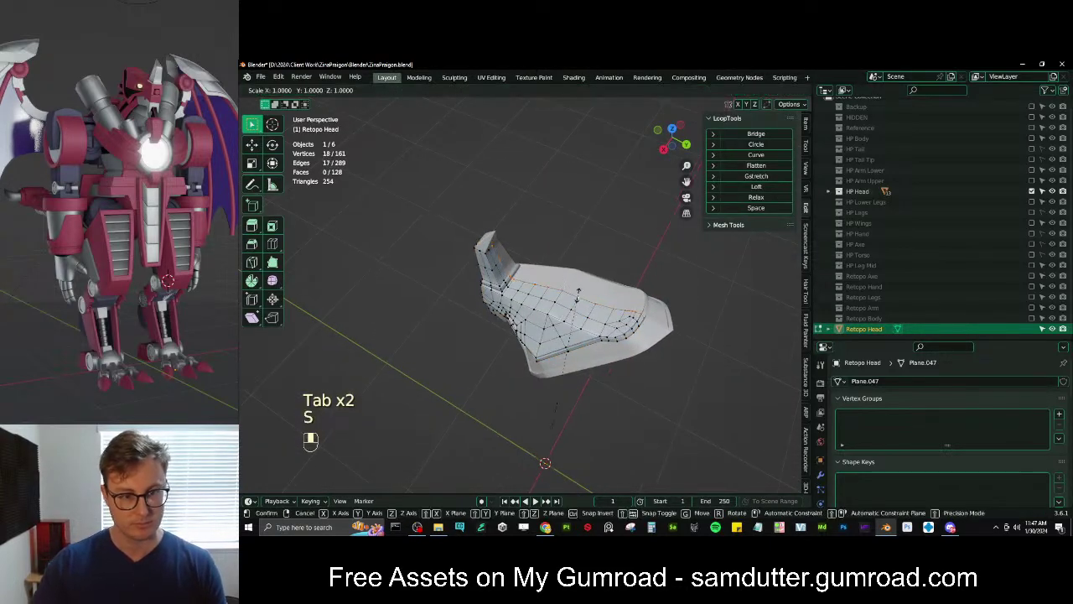
left_click(578, 297)
key("Tab")
Turn snapping back on and extrude two vertices from the side plate's lower corner, back to the notch and up
middle_click_drag(579, 298, 511, 344)
scroll(619, 247, "up", 5)
key("Tab")
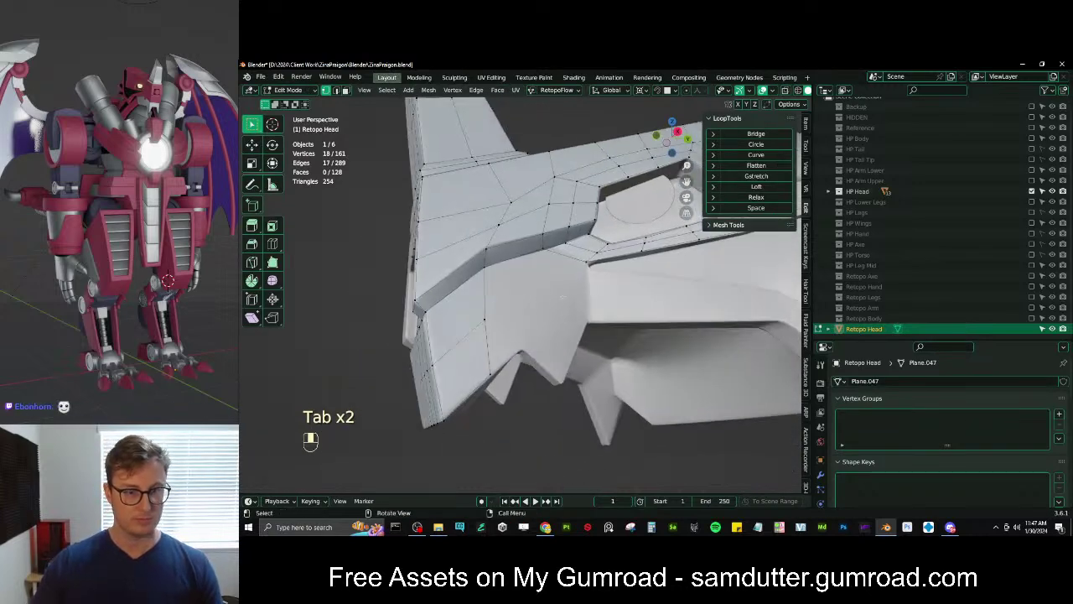
key("shift+Tab")
left_click(513, 343)
key("e")
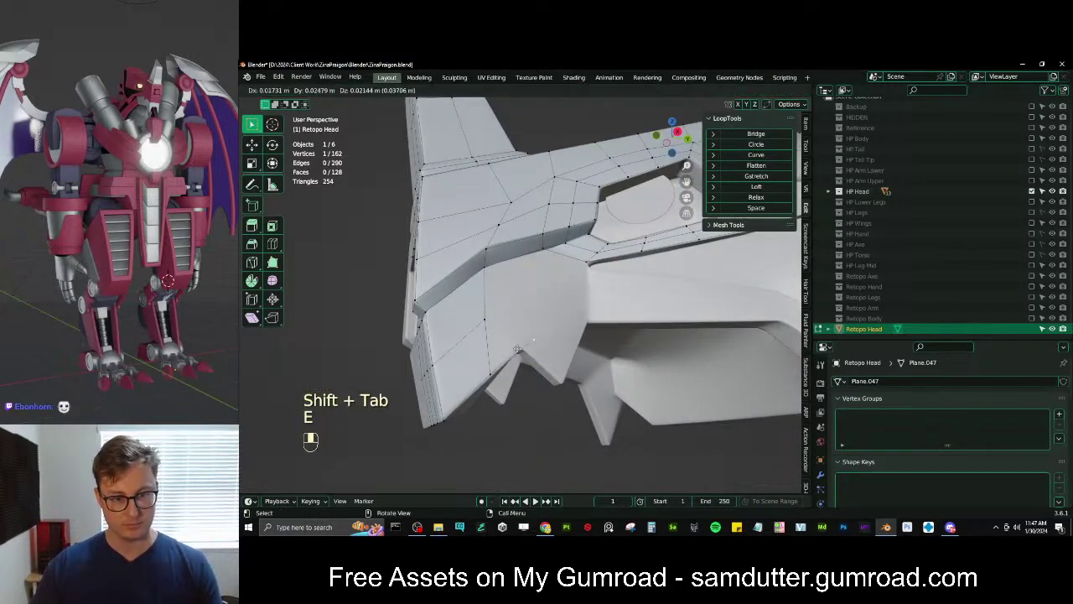
left_click(512, 353)
key("e")
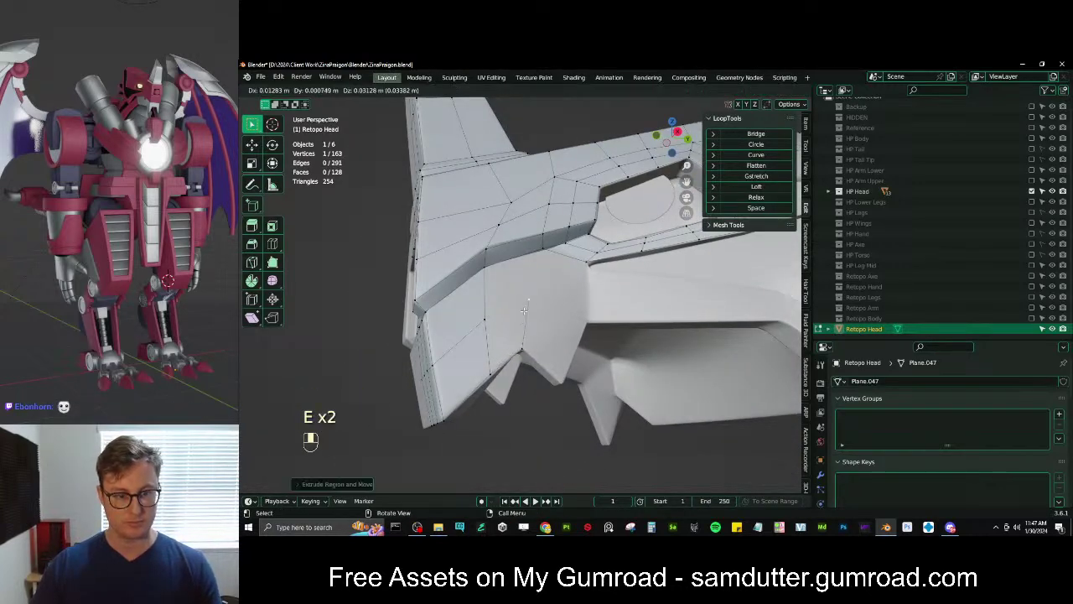
left_click(520, 300)
Fill the two side faces between the new vertices and the existing border below the brow
left_click(480, 322, "ctrl")
key("f")
left_click(543, 248, "ctrl")
key("f")
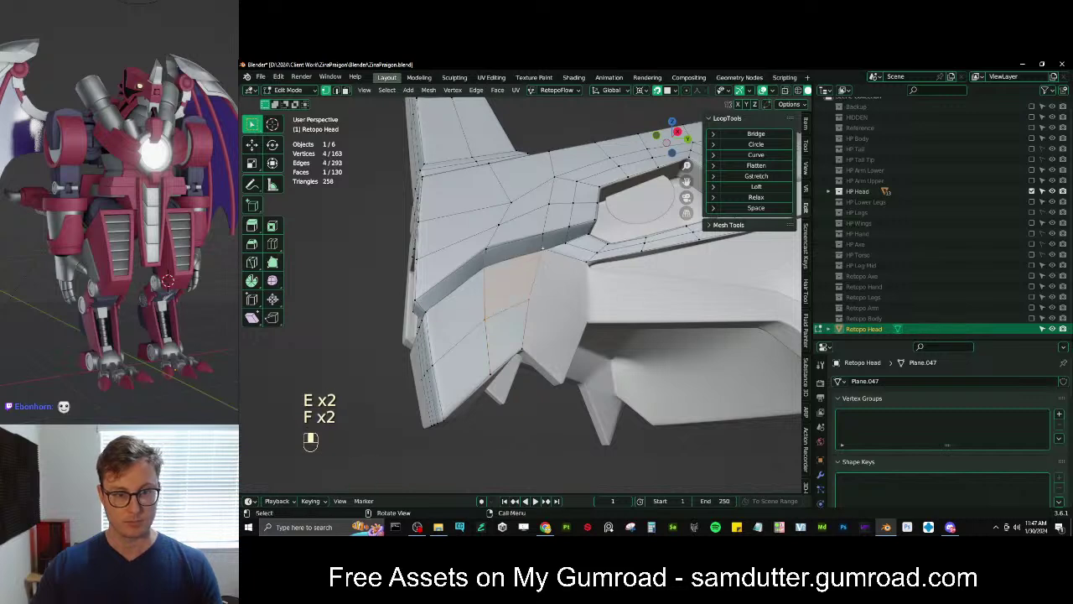
Add two horizontal loop cuts around the lower front plate, one on each side of its middle loop
middle_click_drag(557, 312, 592, 288)
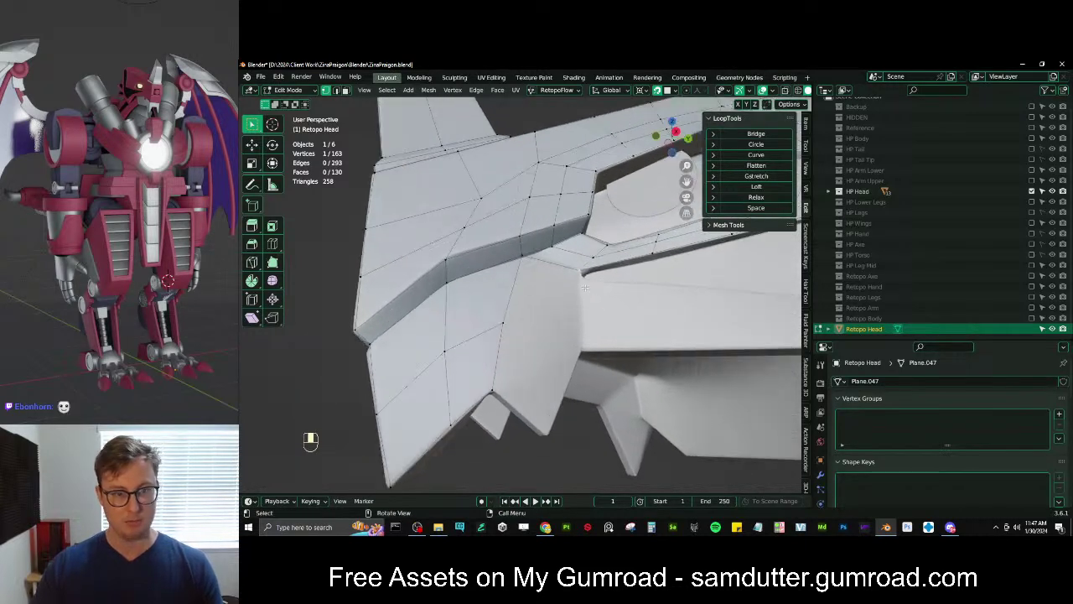
middle_click_drag(499, 319, 553, 346)
key("ctrl+r")
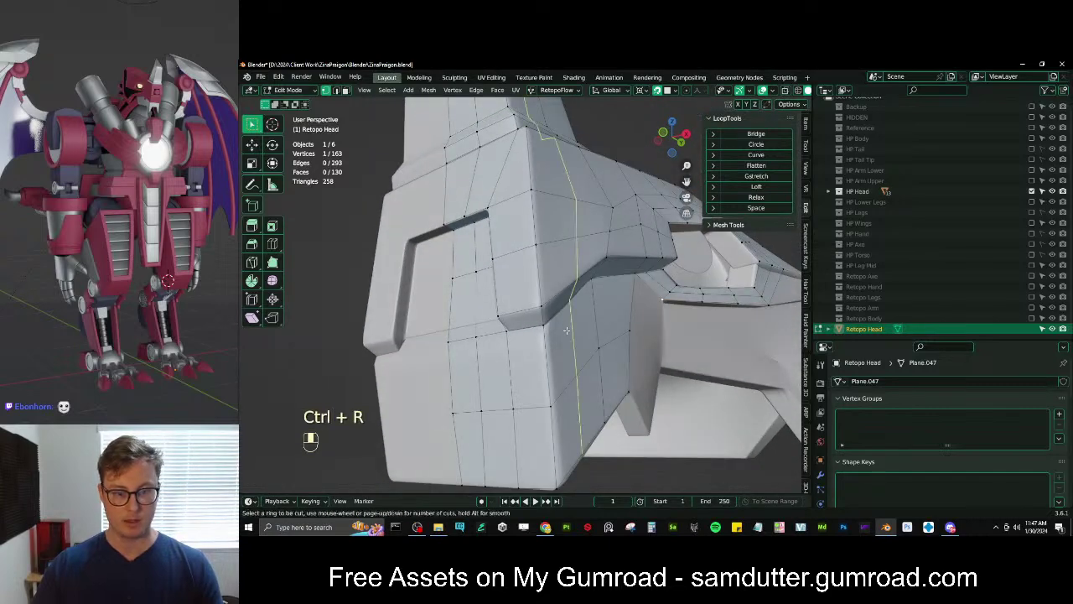
left_click(554, 346)
key("ctrl+r")
left_click(553, 346)
scroll(554, 346, "down", 5)
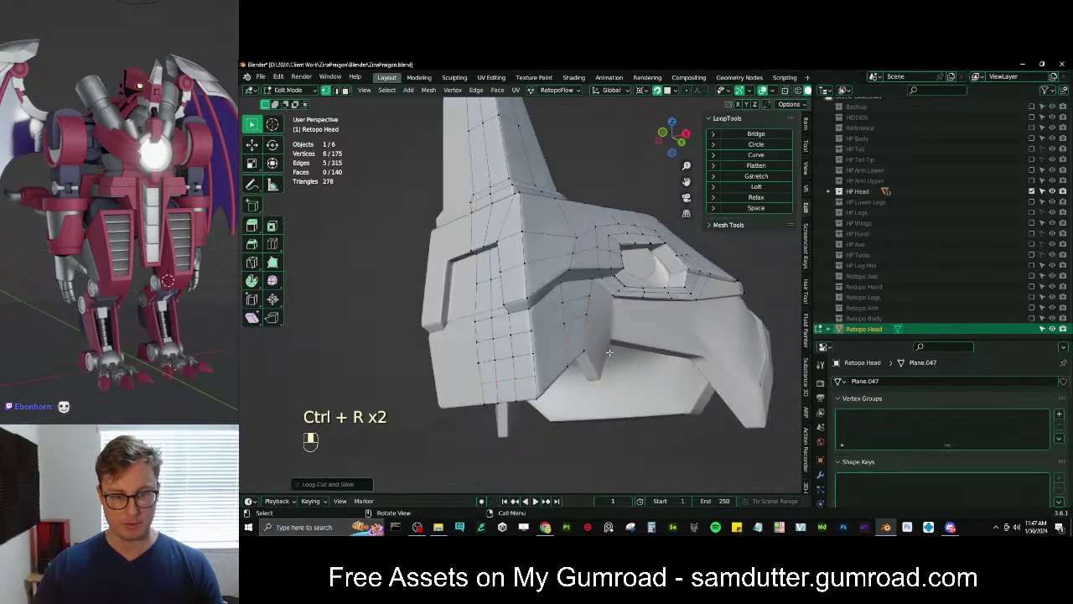
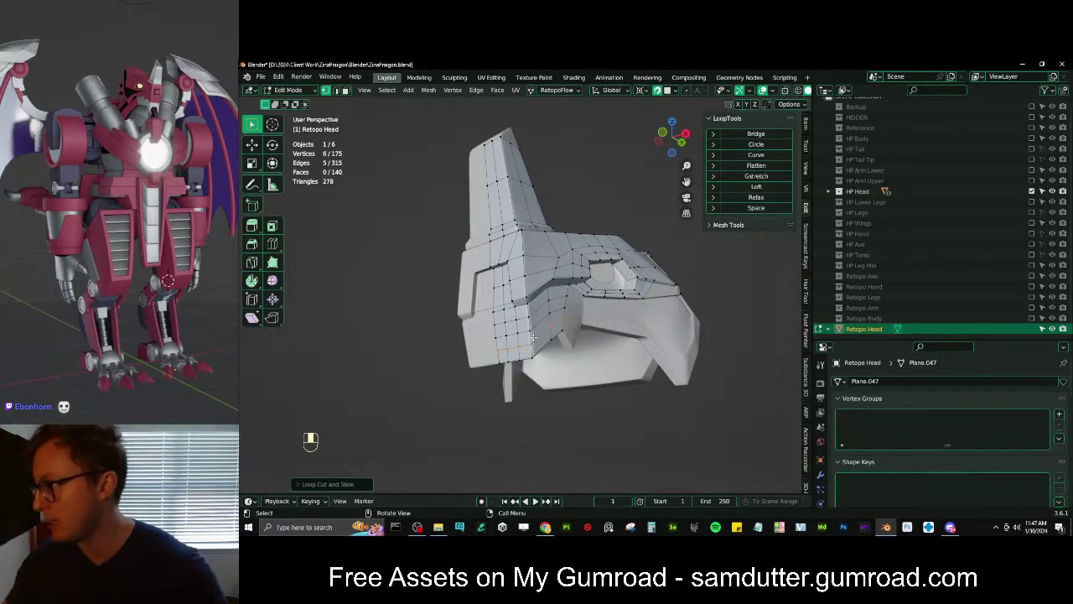
Select the vertex path along the side plate's rear border below the brow and extrude it backward toward the plate's rear edge
scroll(530, 329, "up", 4)
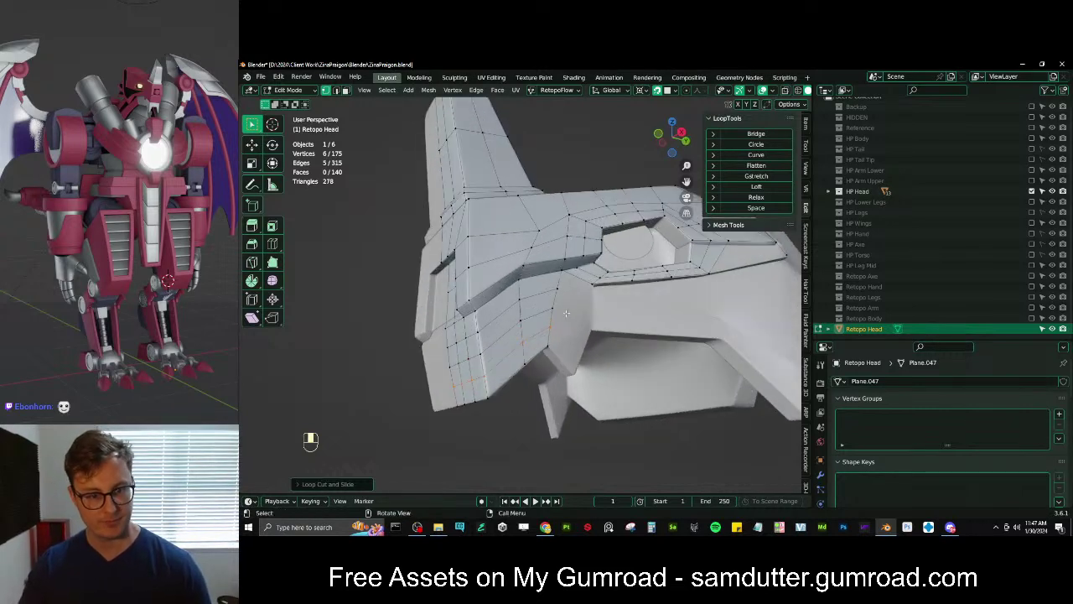
scroll(533, 316, "up", 1)
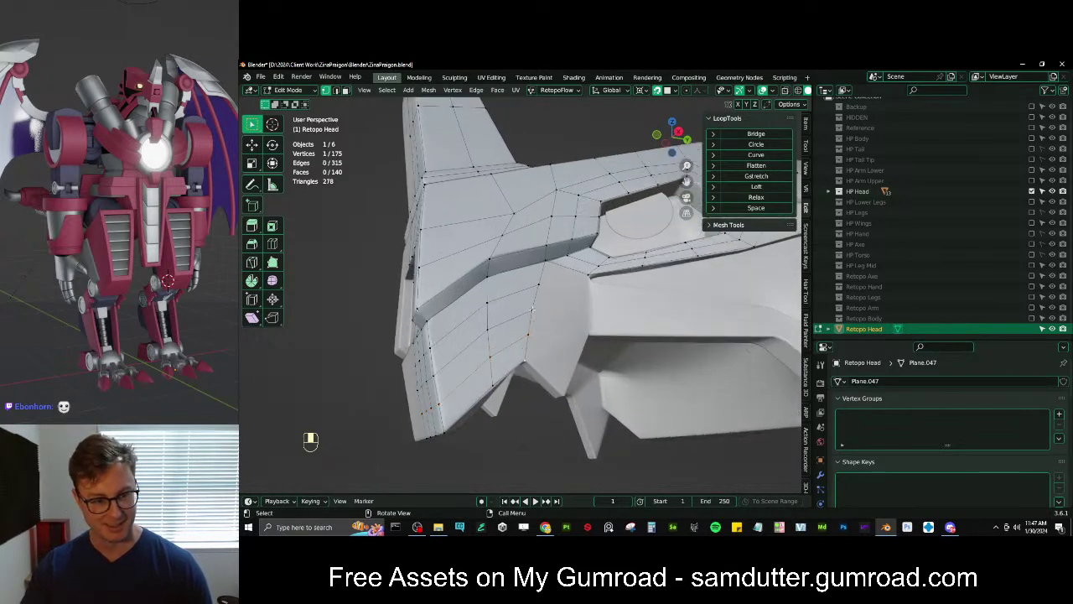
left_click(537, 287, "ctrl")
key("e")
left_click(580, 304)
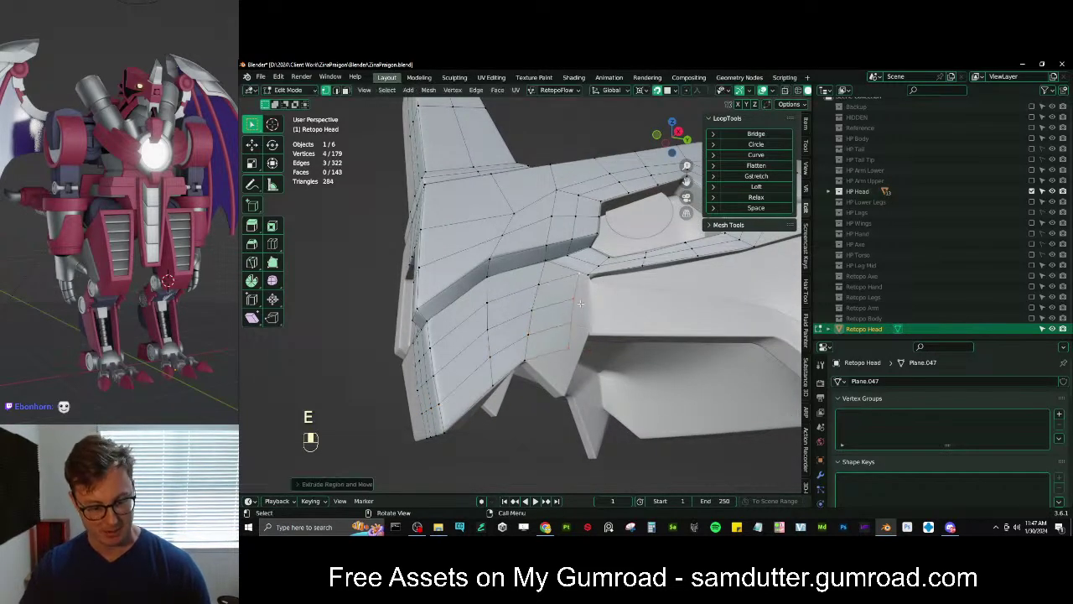
Change the transform pivot point and scale down the extruded edge strip
key("period")
left_click(645, 307)
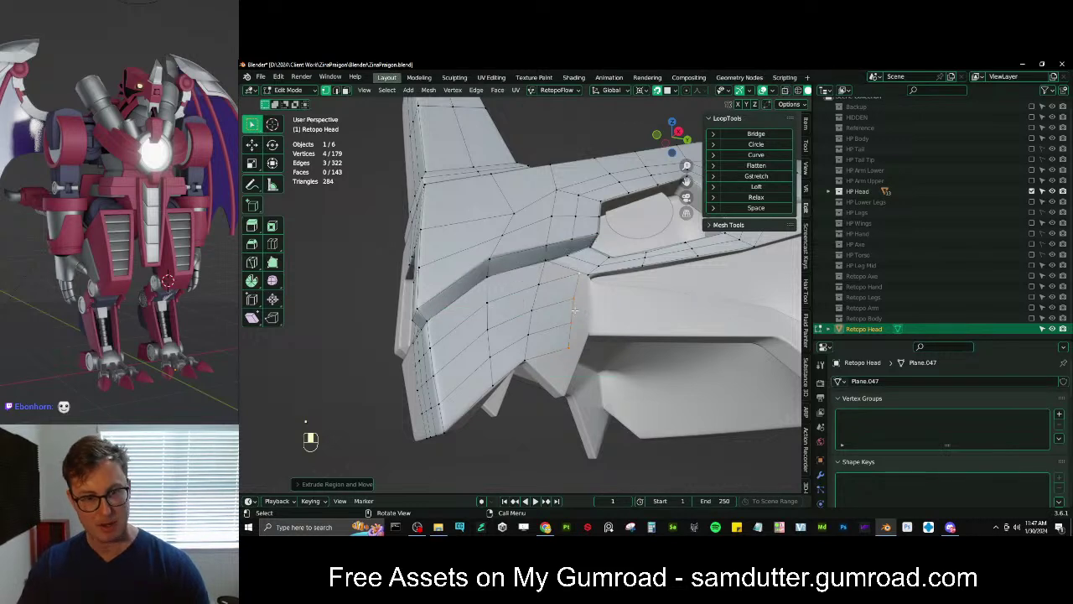
middle_click_drag(605, 277, 572, 298, "shift")
scroll(571, 298, "up", 2)
key("s")
right_click(570, 305)
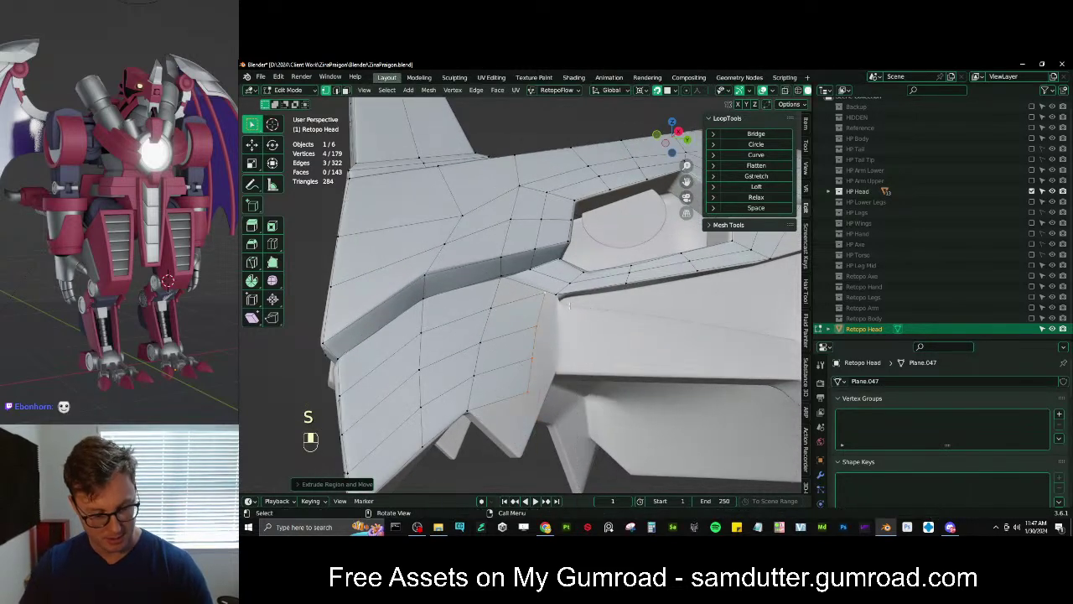
key("period")
left_click(570, 245)
key("s")
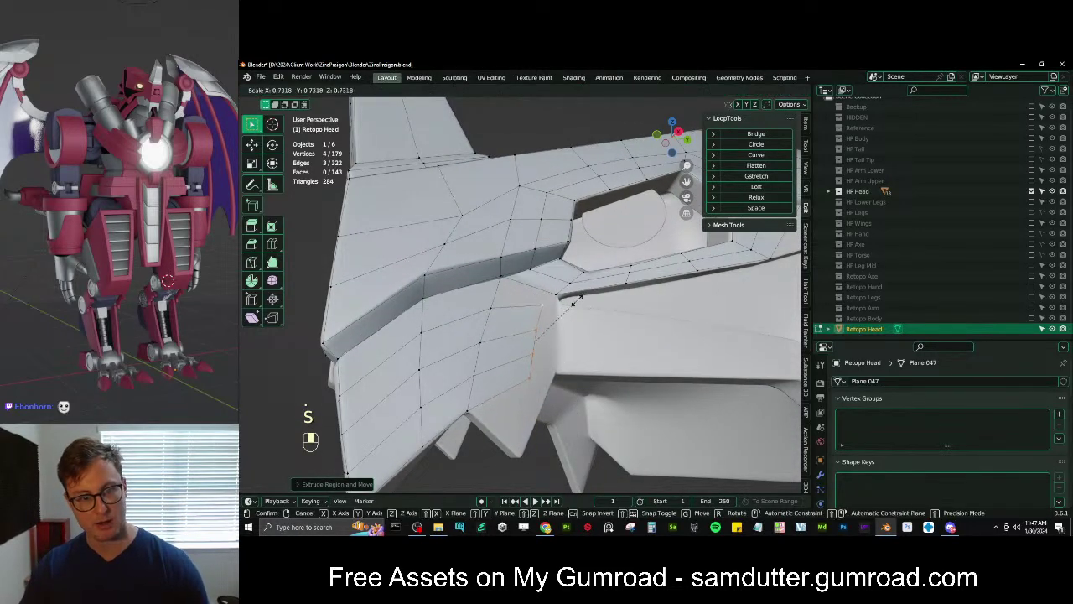
left_click(571, 300)
Move, scale and rotate the extruded strip so it lies along the side plate's rear edge
key("g")
left_click(566, 329)
key("g")
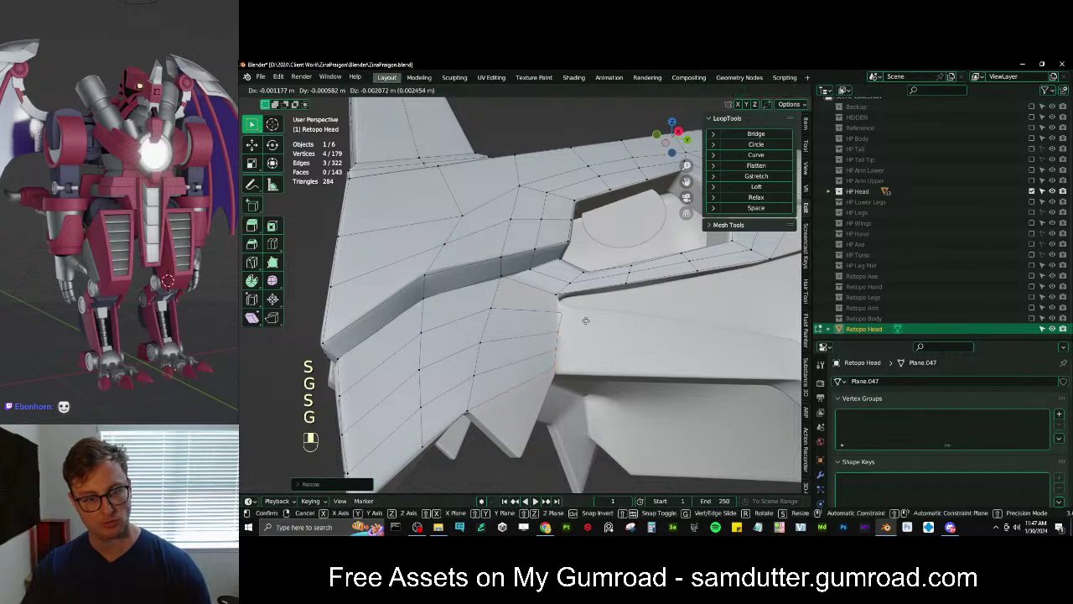
key("s")
key("g")
key("r")
left_click(594, 309)
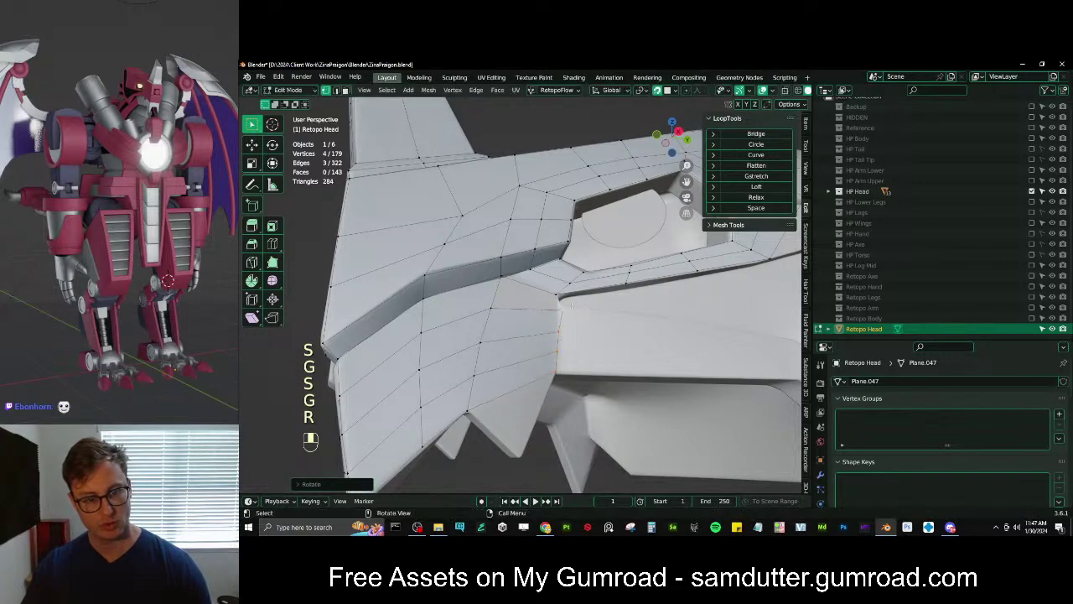
Fill the face between the strip's upper end and the corner below the eye, and adjust the strip's end vertex
left_click(559, 295)
left_click(561, 309, "ctrl")
key("f")
left_click(561, 309)
key("g")
left_click(559, 299)
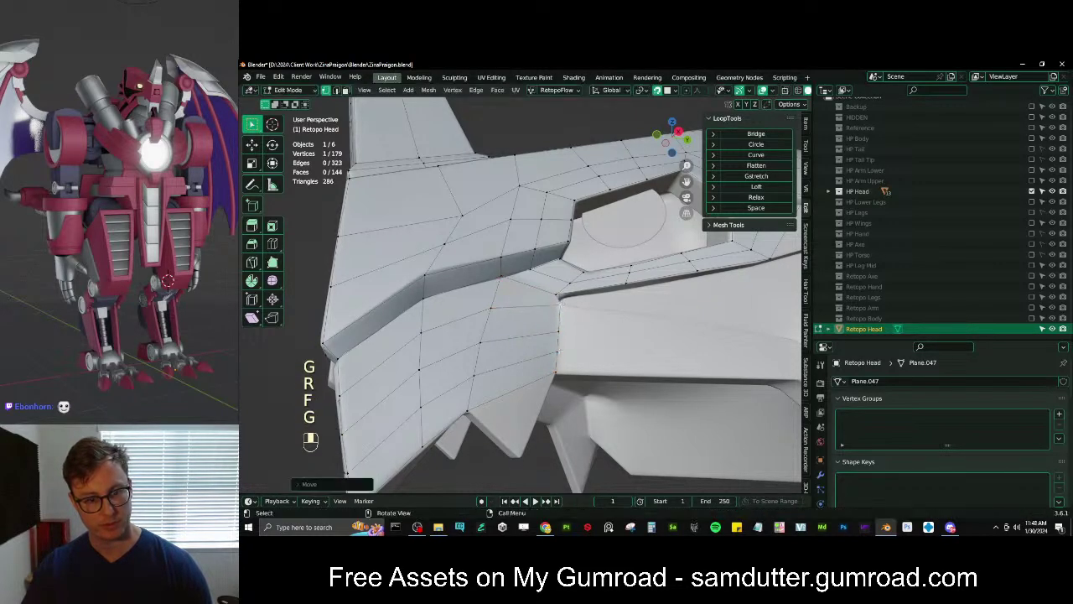
Select the vertices along the side plate's rear edge and apply LoopTools Gstretch to them
left_click(556, 373, "ctrl")
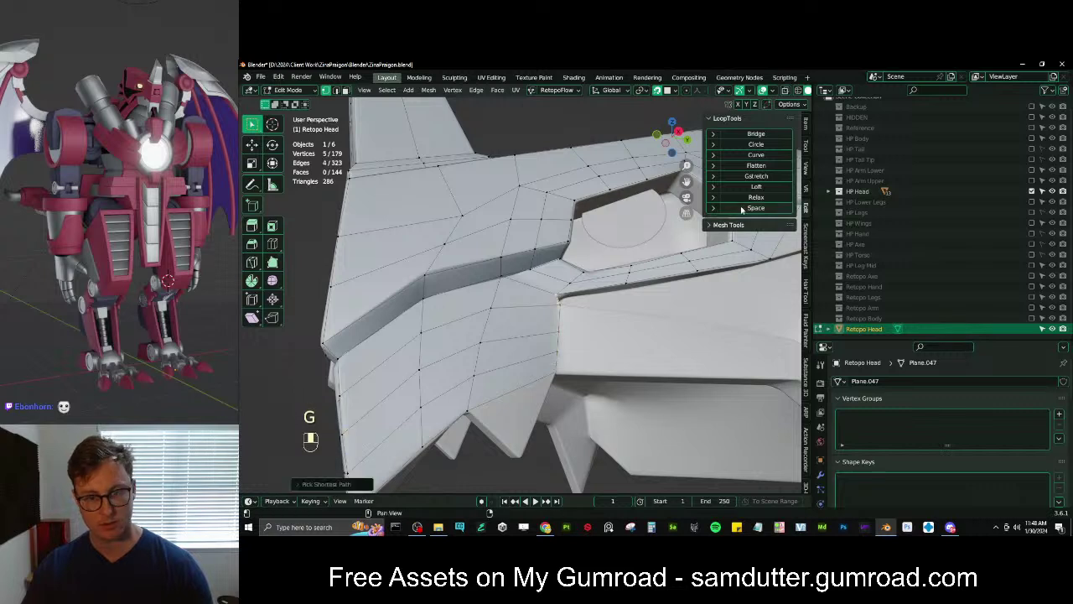
left_click(554, 305, "shift")
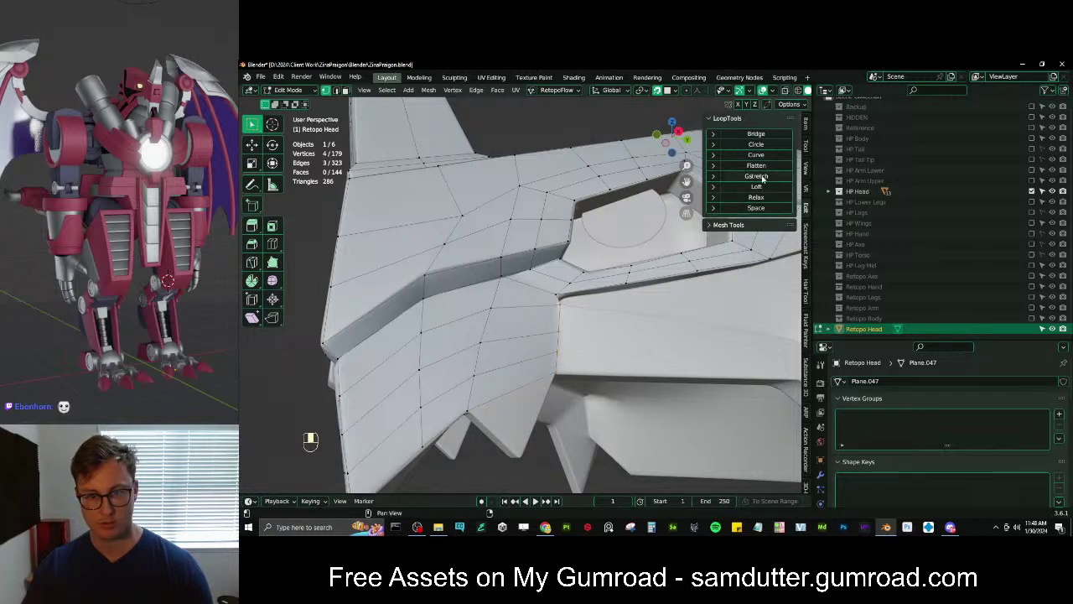
left_click(757, 176)
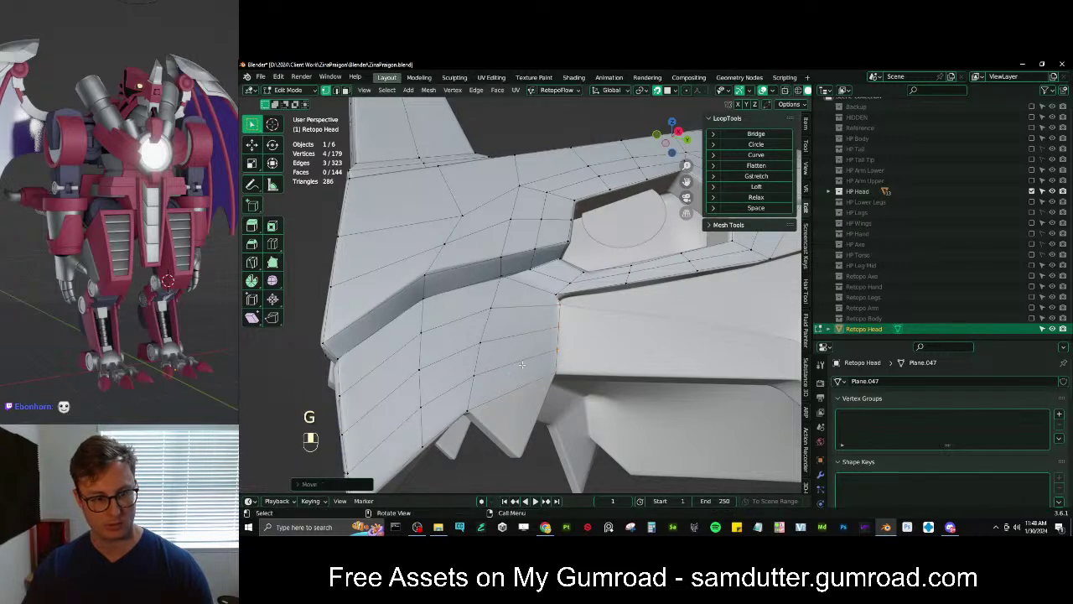
Extrude the side plate's lower rear edge down onto the small spike, scaling and moving it to the spike's width
left_click(549, 381, "shift")
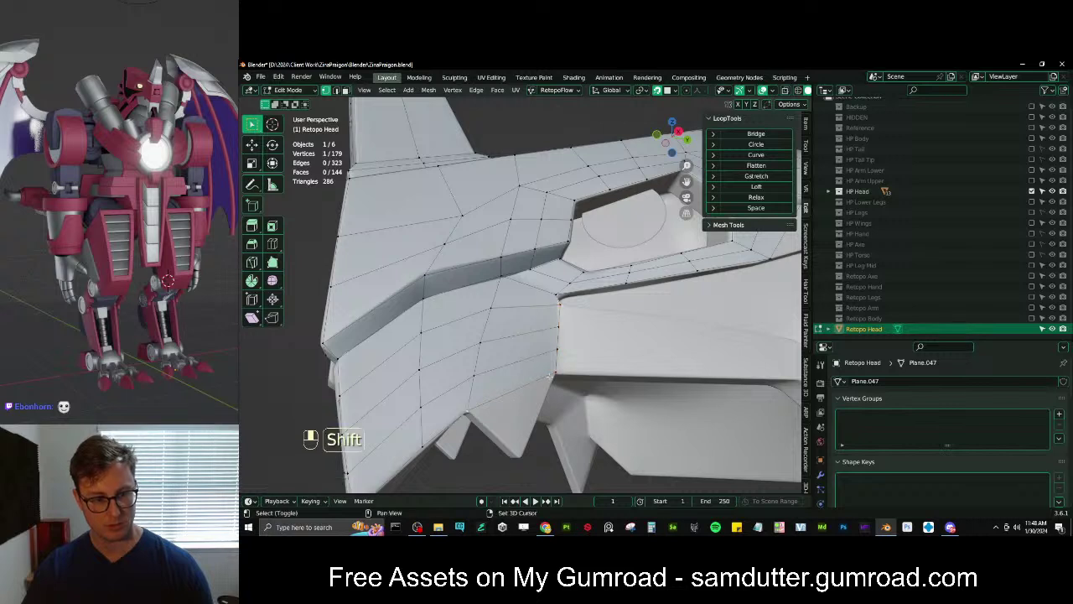
key("e")
key("s")
left_click(559, 388)
key("g")
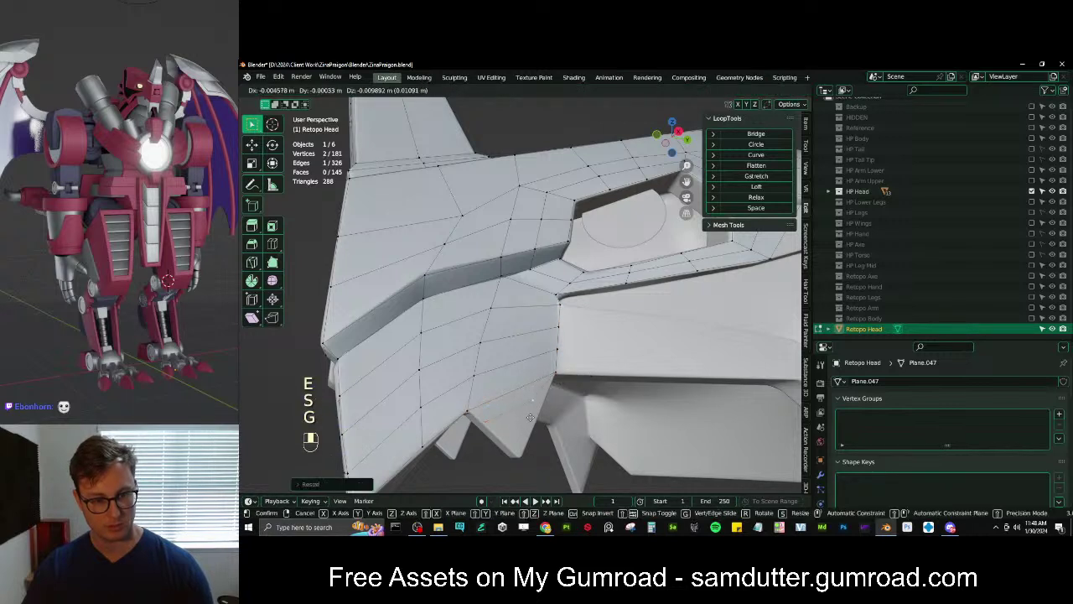
key("s")
key("g")
left_click(544, 431)
key("s")
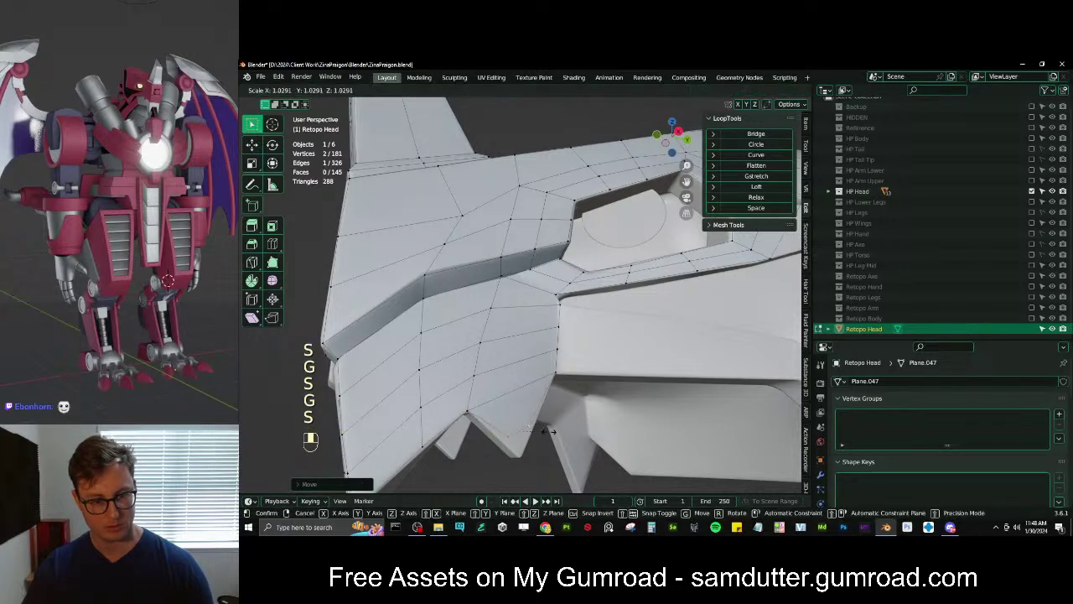
key("g")
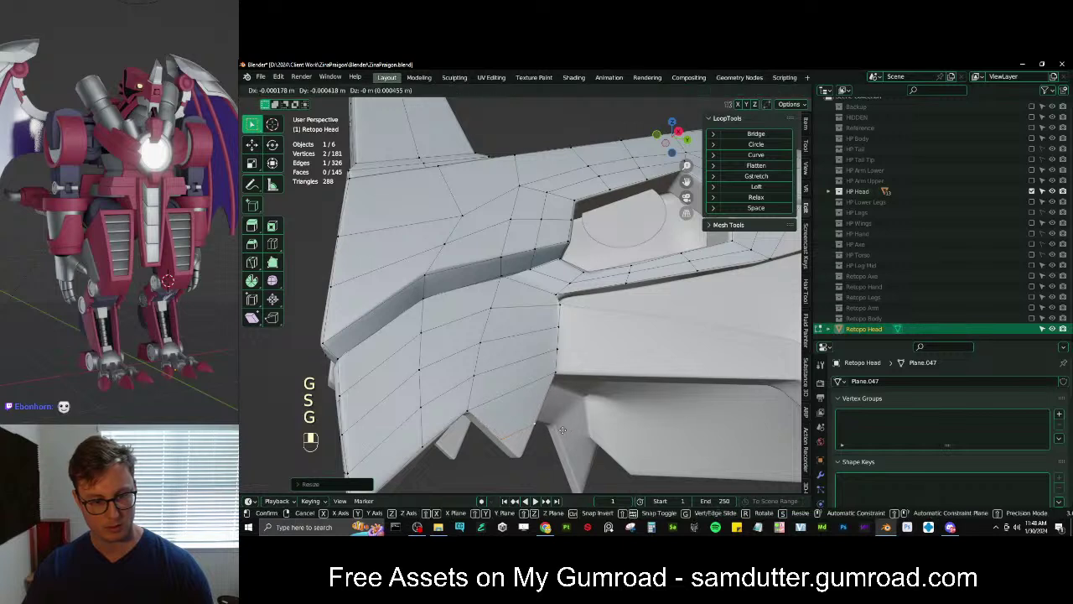
left_click(555, 433)
Extrude the spike's lower edge again, merge it into a single vertex and move that to the spike's tip
key("e")
left_click(549, 439)
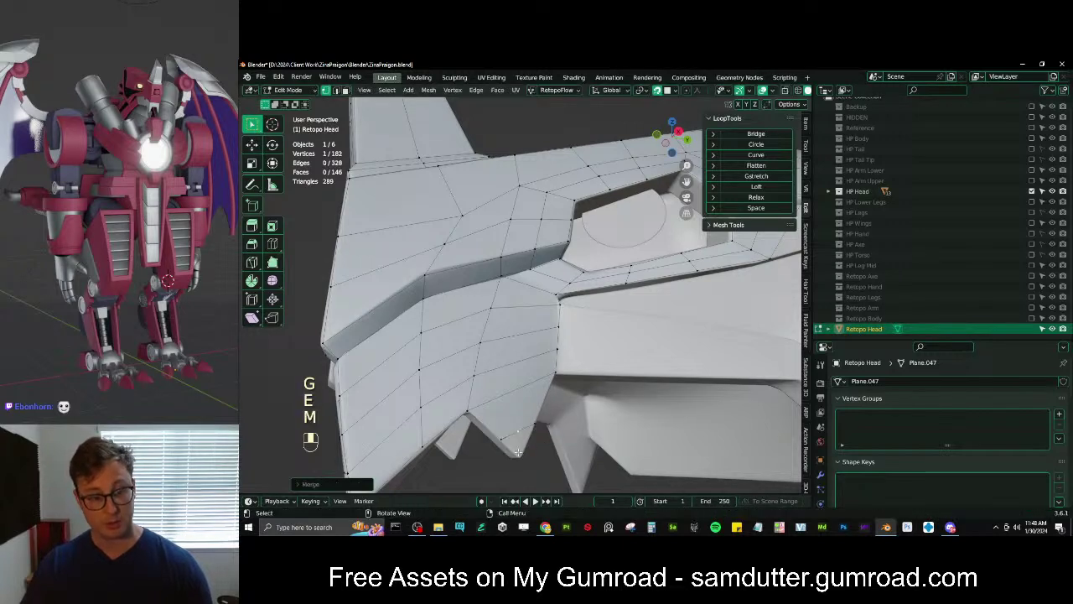
key("g")
left_click(519, 476)
Undo the lengthwise loop cut through the side plate and add a loop cut across the small spike instead
key("ctrl+r")
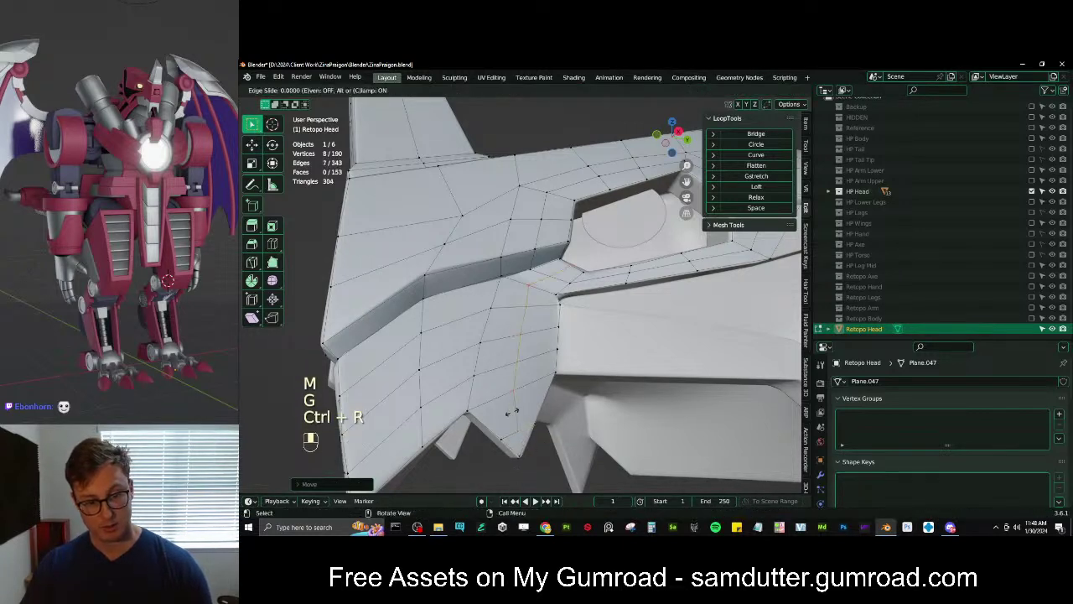
key("ctrl+z")
key("ctrl+r")
left_click(490, 419)
scroll(490, 419, "down", 5)
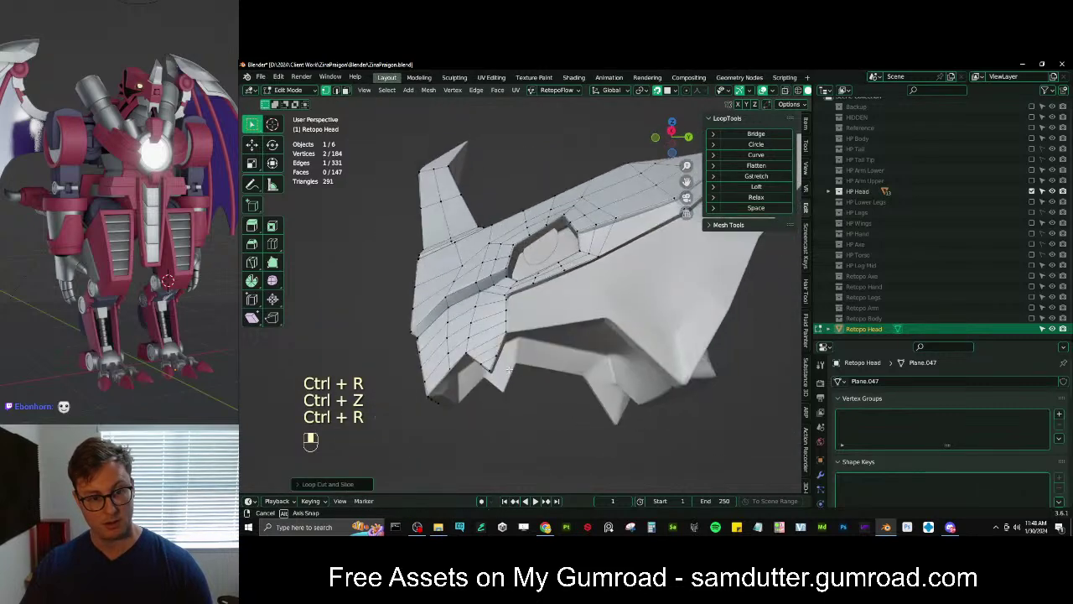
Fill the long strip face beneath the brow plate's lower edge behind the eye
middle_click_drag(490, 419, 563, 304)
middle_click_drag(563, 303, 486, 390, "shift")
scroll(562, 325, "up", 4)
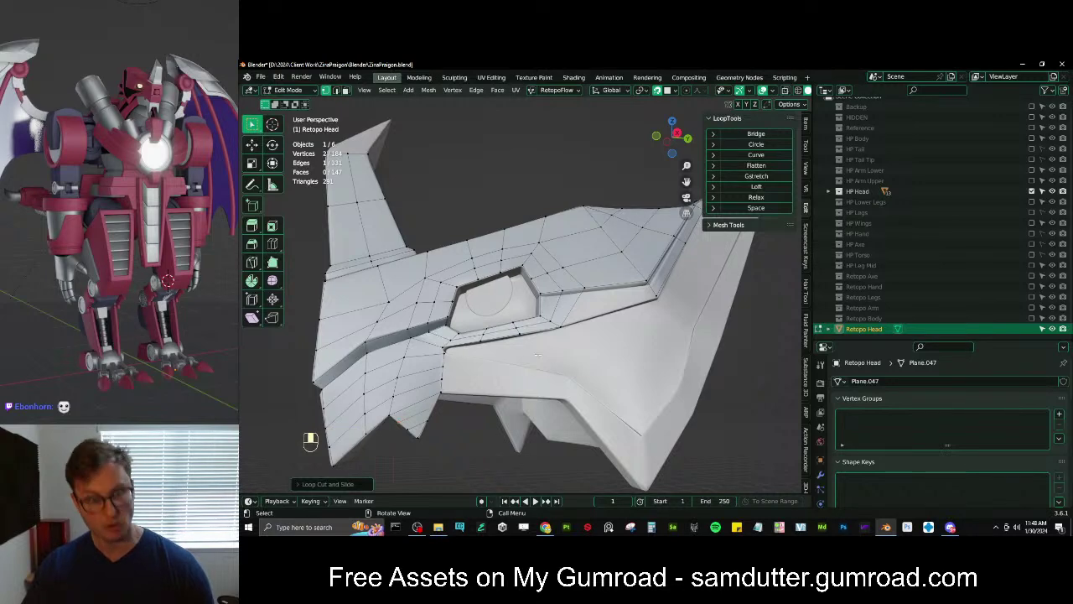
scroll(542, 362, "down", 4)
middle_click_drag(542, 362, 581, 326)
scroll(523, 363, "up", 4)
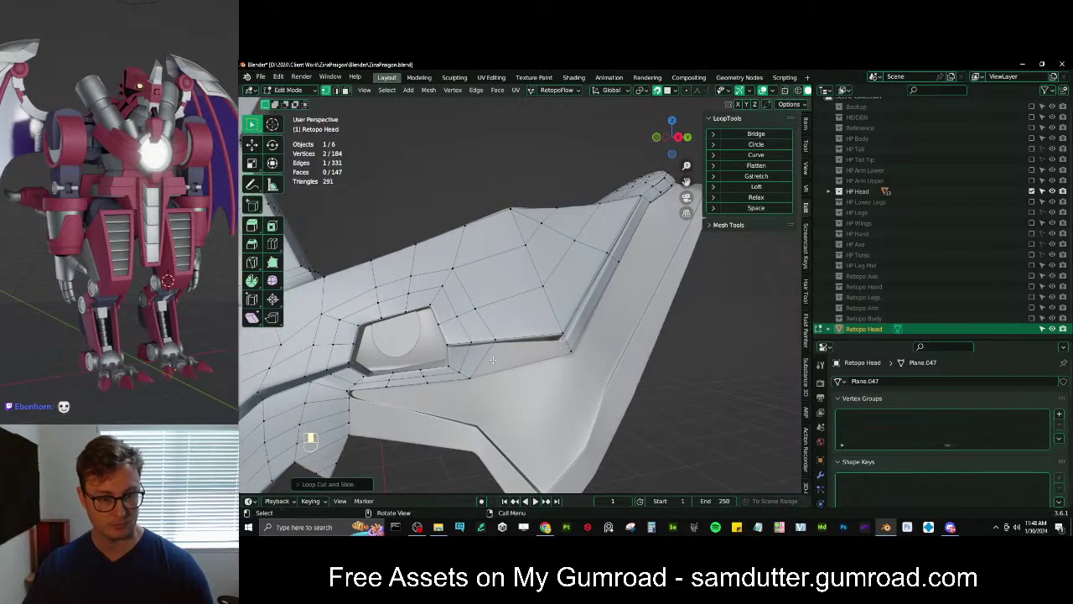
key("f")
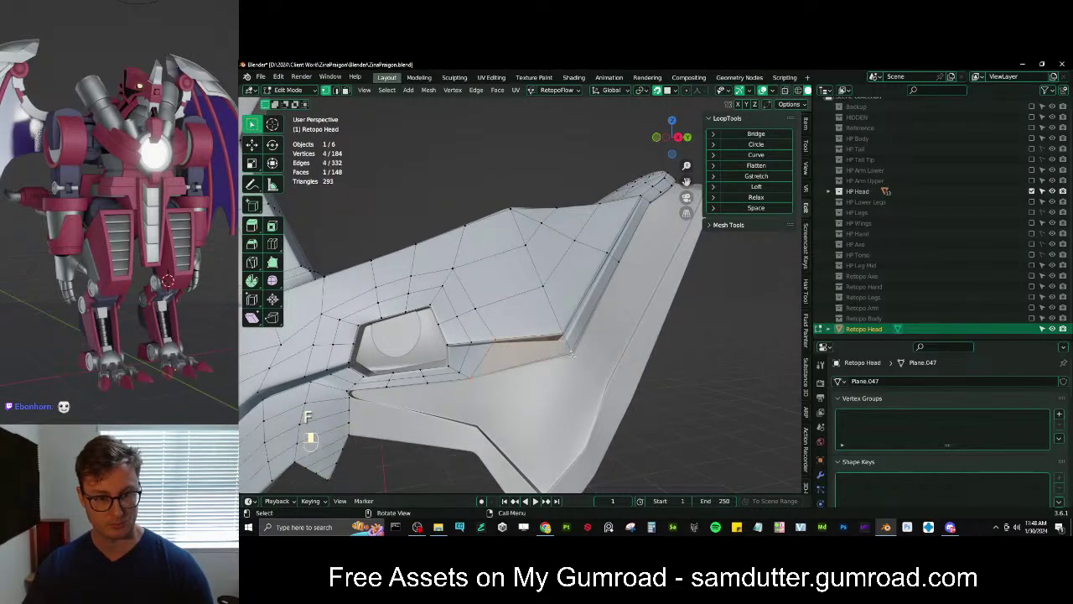
Reposition a corner vertex of the strip face at the brow plate's rear lower corner
middle_click_drag(560, 354, 621, 310)
scroll(637, 294, "up", 4)
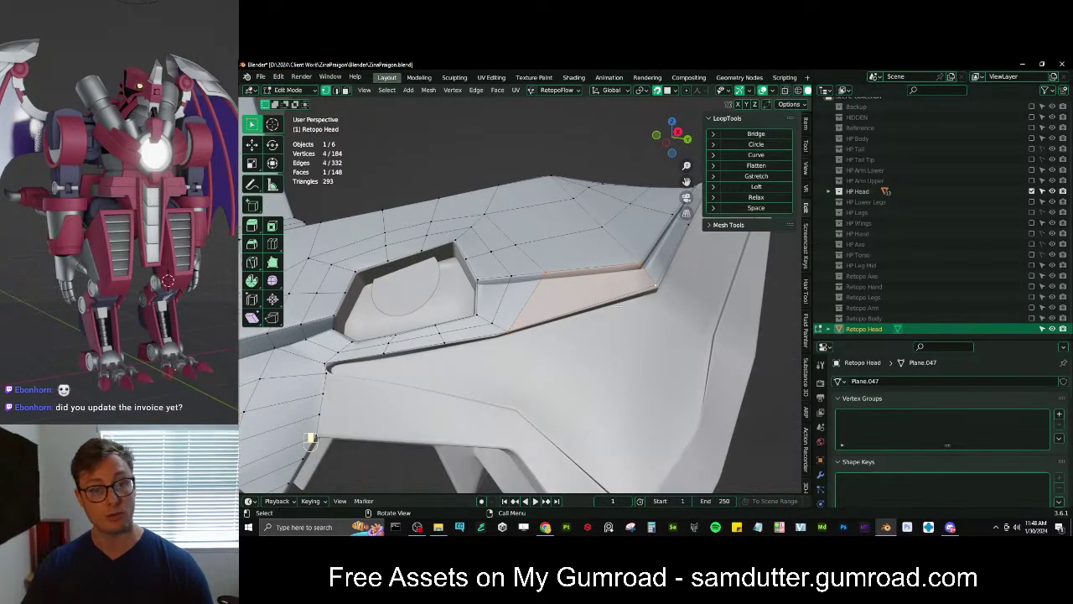
left_click(645, 289)
key("g")
left_click(649, 291)
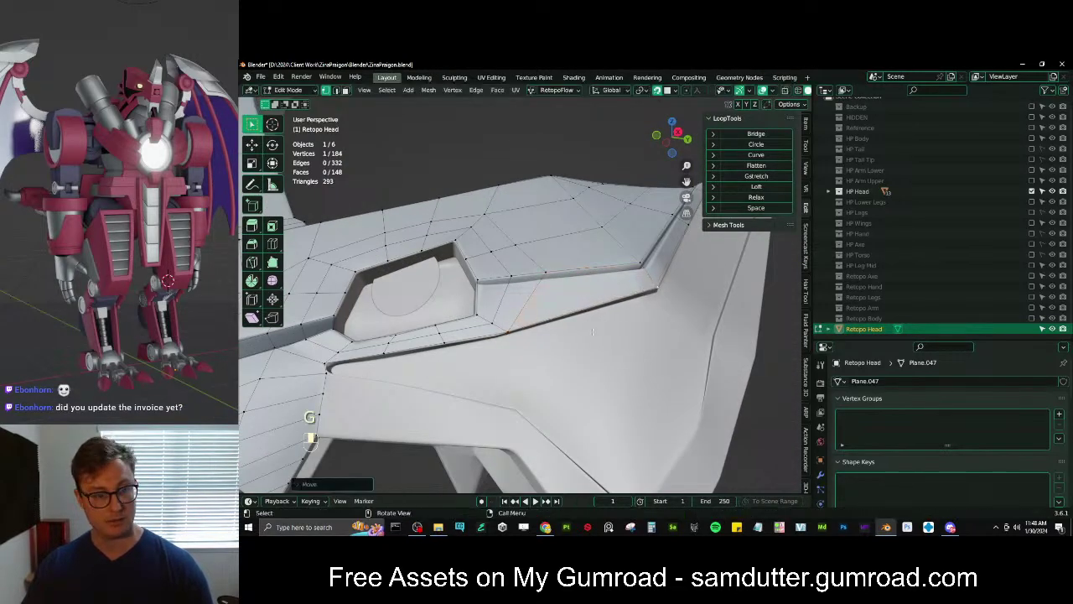
Add a loop cut through the new strip face and on up across the brow plate
middle_click_drag(648, 292, 549, 339)
scroll(620, 302, "down", 6)
key("ctrl+r")
left_click(551, 312)
scroll(550, 340, "up", 3)
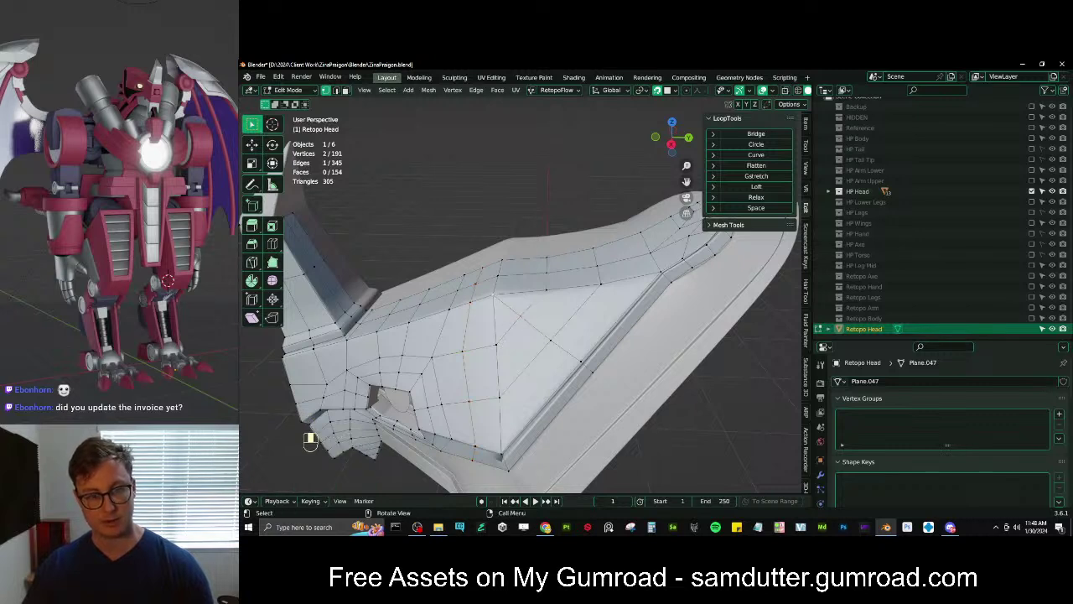
Delete the selected edge on the upper brow plate and add two loop cuts through the faces toward its rear
key("ctrl+r")
left_click(549, 308)
key("ctrl+r")
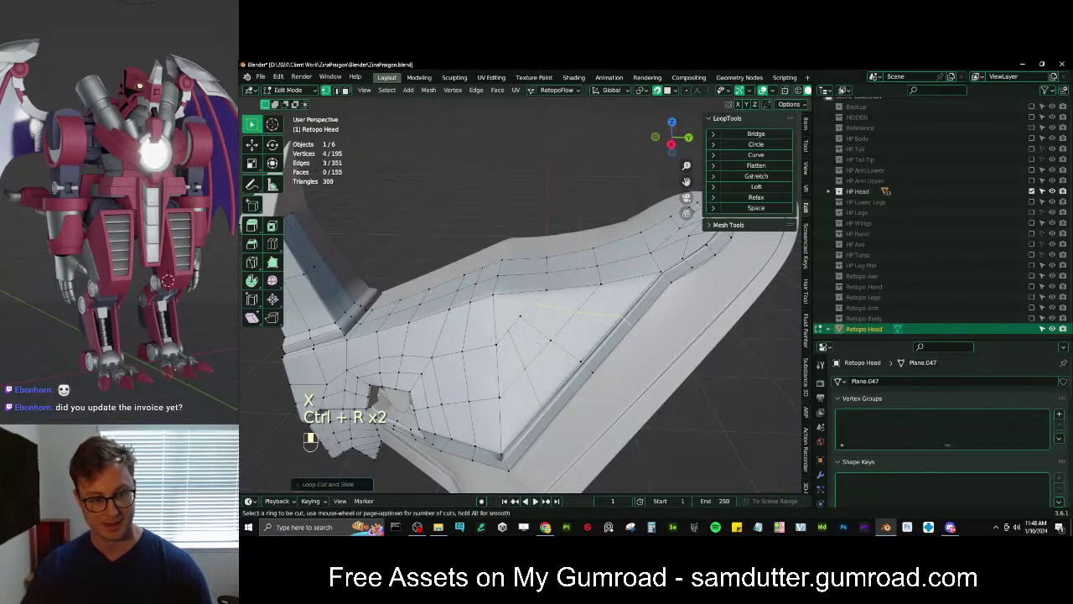
left_click(521, 317)
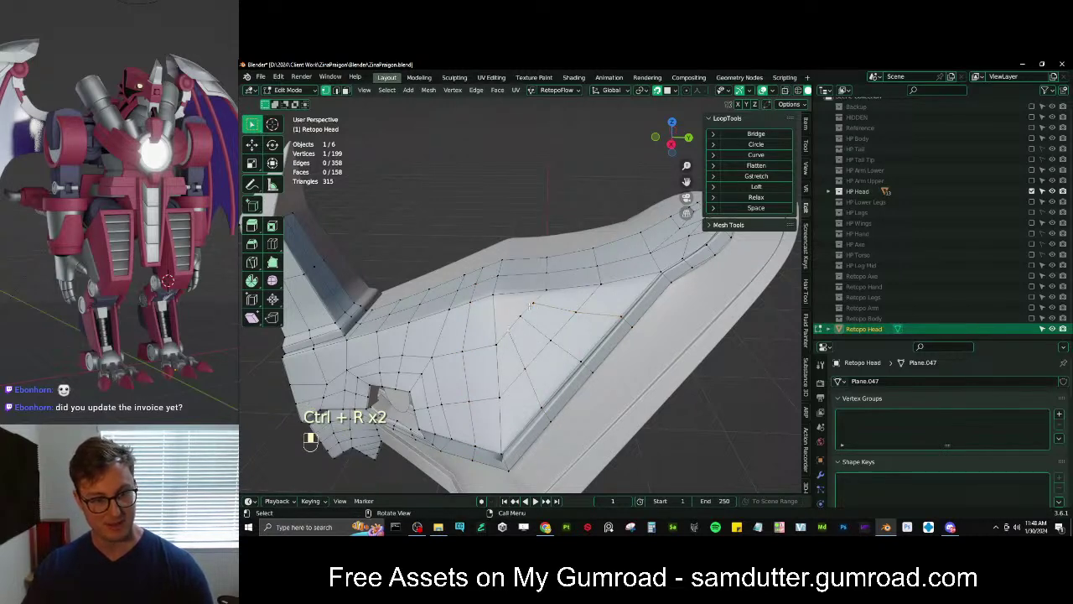
Extrude the gap's border inward on the brow plate, merge the result into one vertex and move it to the inner corner
key("e")
left_click(520, 315)
key("m")
left_click(538, 290)
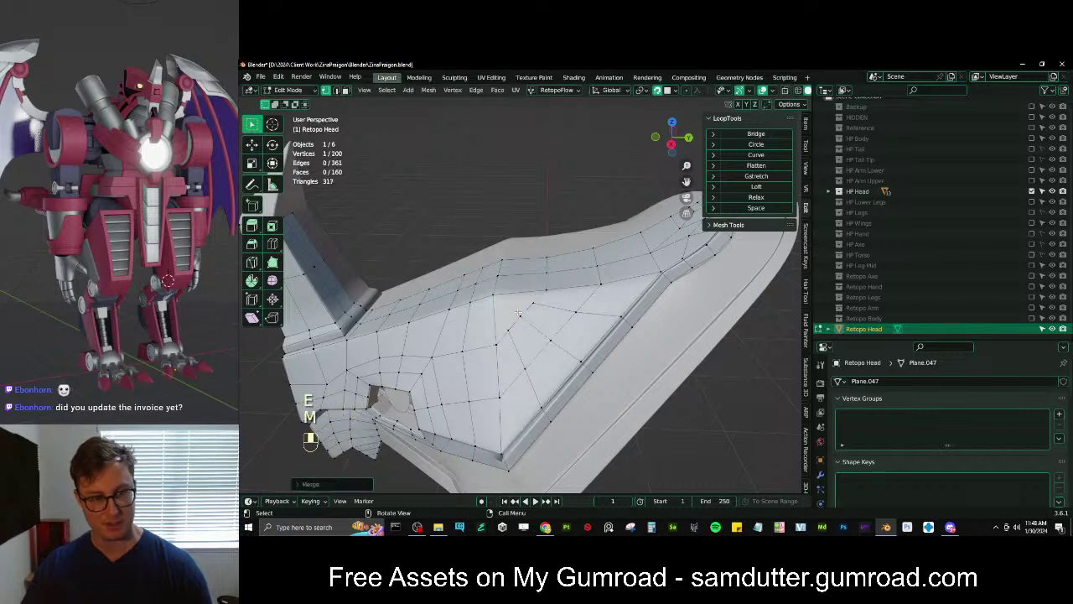
key("g")
left_click(496, 299)
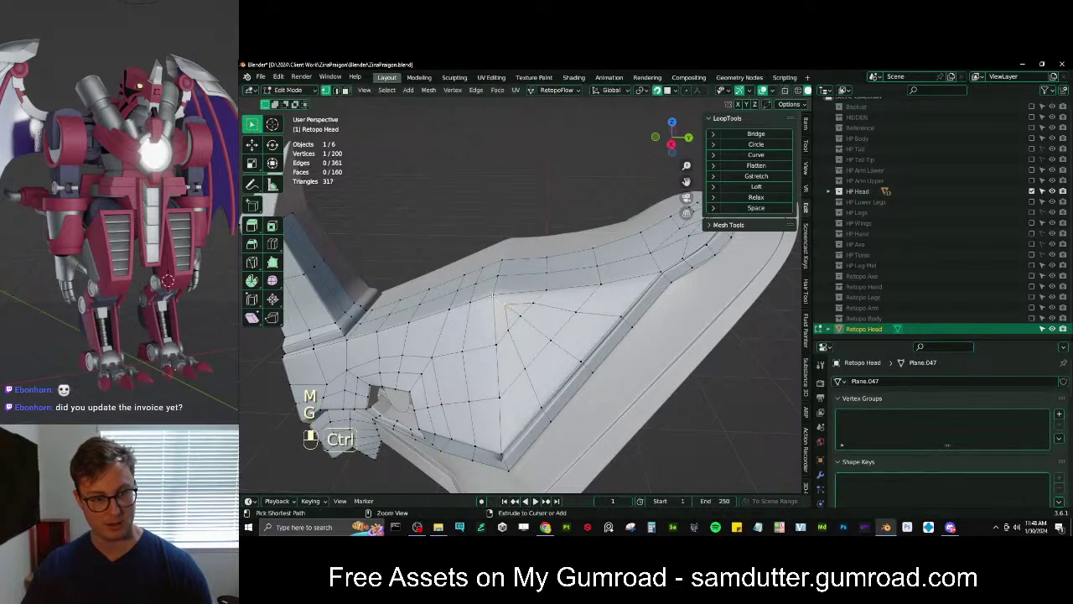
Fill the two remaining faces around the merged vertex to close the gap on the brow plate
key("f")
left_click(504, 305, "alt+shift")
key("f")
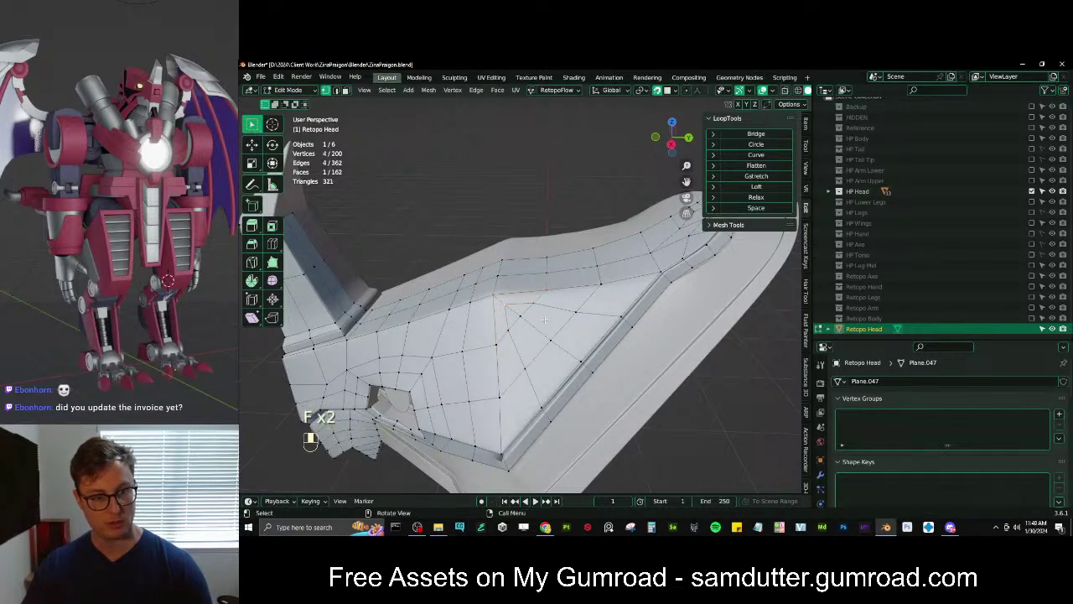
Isolate the Retopo Head in local view to check its surface, and return to the full scene in Edit Mode
scroll(523, 323, "down", 5)
middle_click_drag(579, 325, 532, 268)
key("Tab")
key("slash")
key("slash")
key("Tab")
key("ctrl")
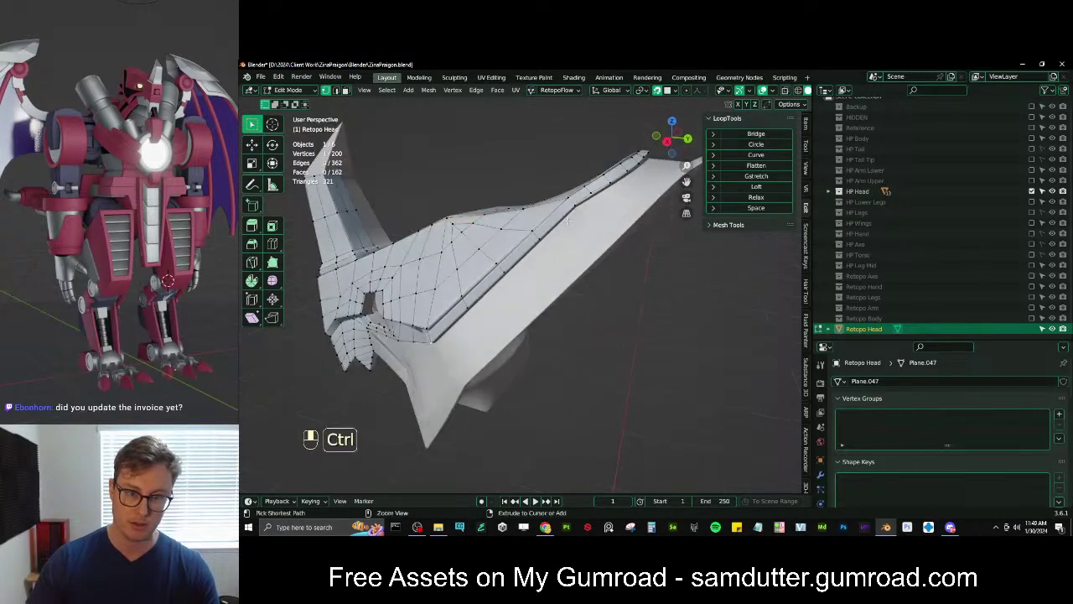
Extrude the lower border edges of the groove outward to form a face strip reaching the frill's outer edge
left_click(576, 203, "ctrl")
key("e")
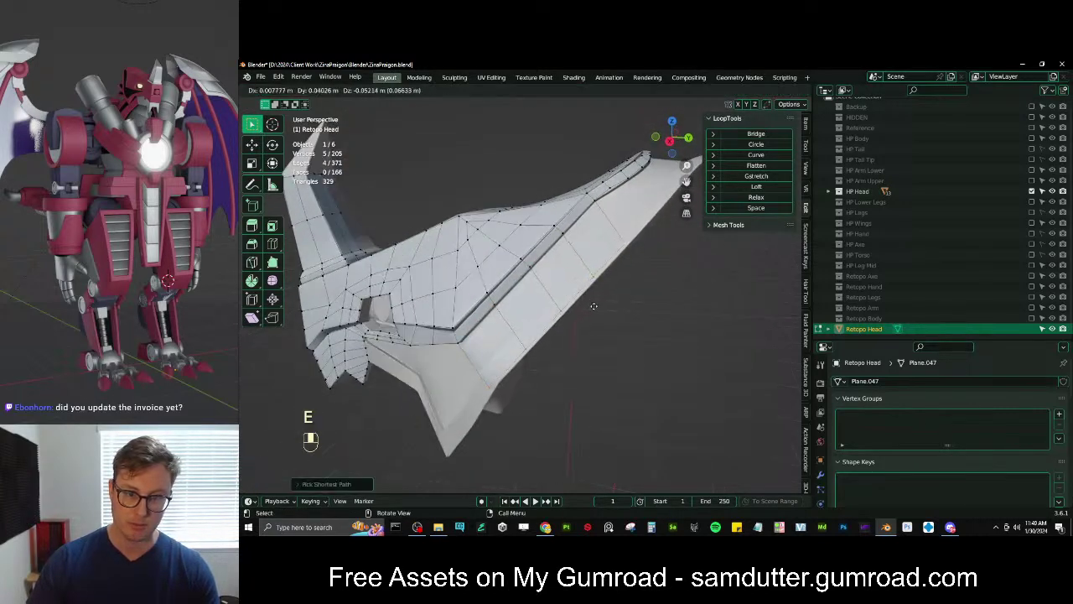
left_click(595, 310)
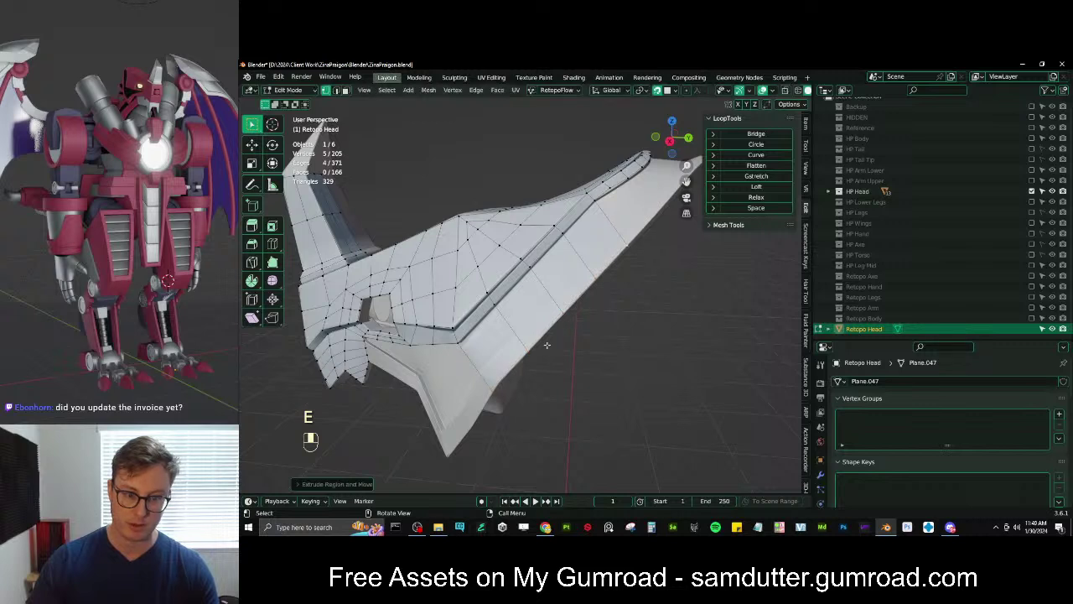
Move the strip's two outer end vertices onto the frill edge and straighten the outer row with LoopTools Gstretch
left_click(485, 389)
key("g")
left_click(497, 380)
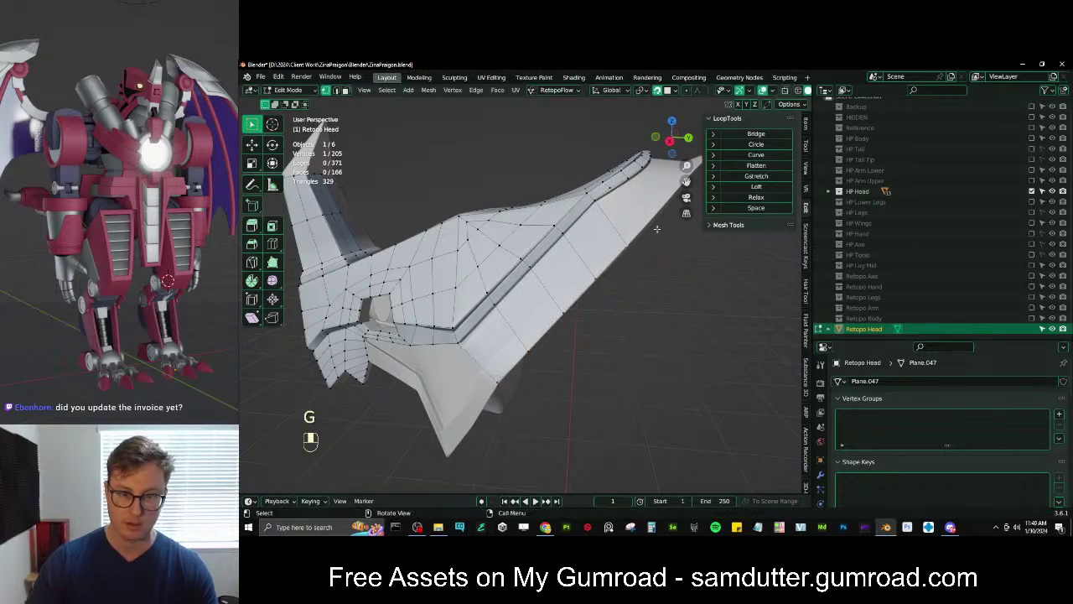
middle_click_drag(656, 228, 629, 255, "shift")
key("g")
left_click(635, 247)
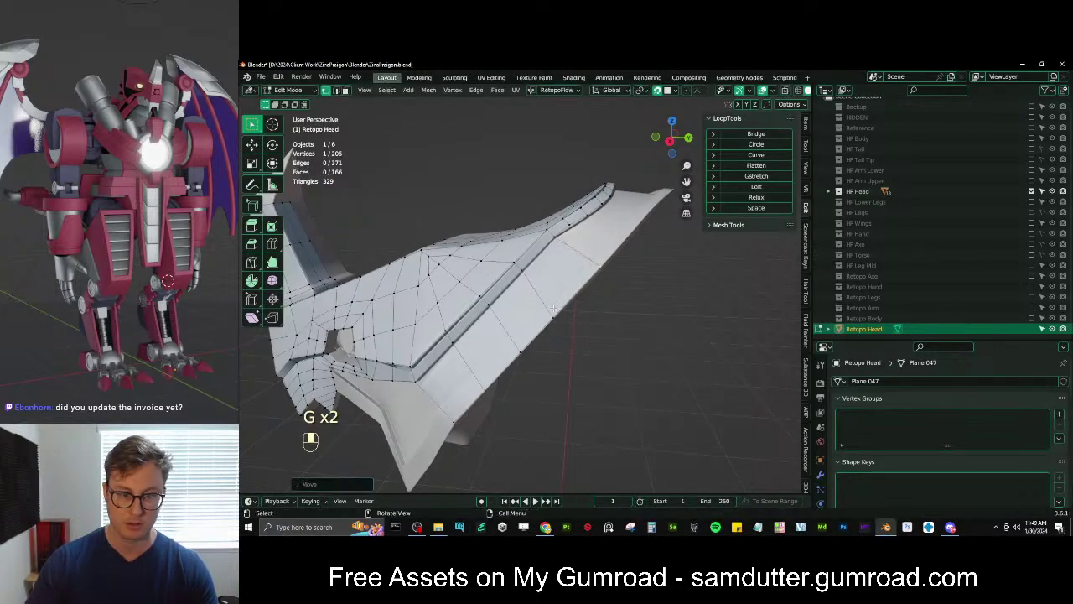
left_click(473, 405, "ctrl")
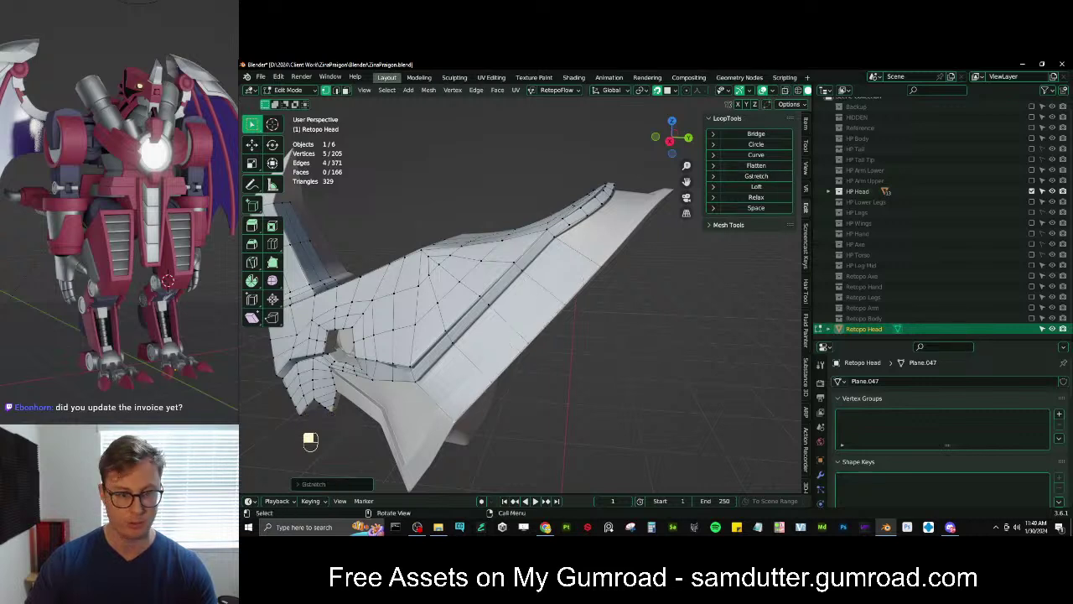
middle_click_drag(584, 280, 540, 310)
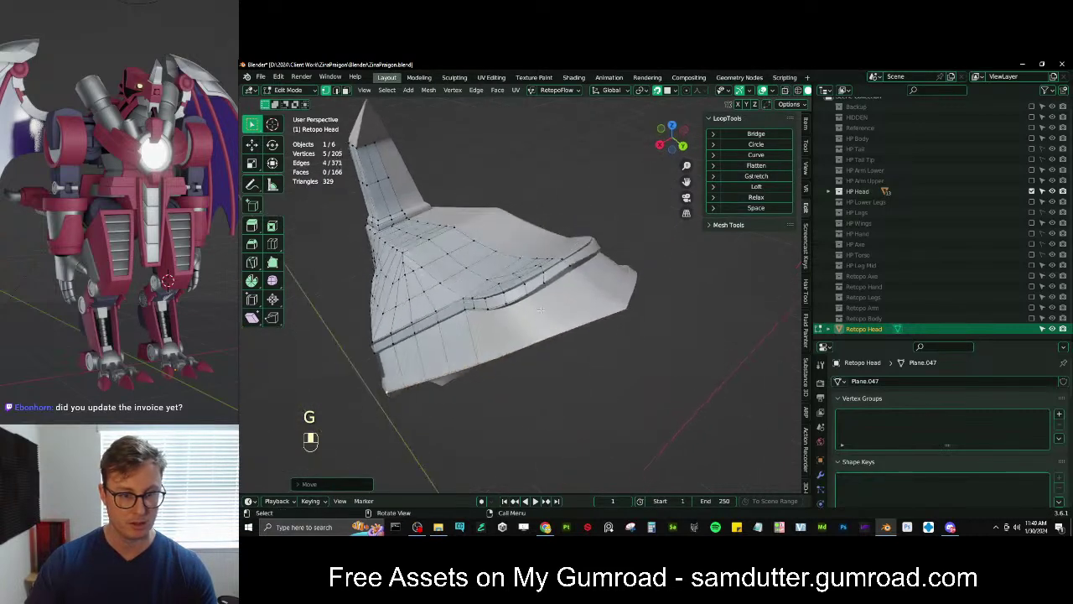
Select the remaining edges along the curved groove, space them evenly, and extrude them to the frill's outer edge
left_click(468, 311)
middle_click_drag(467, 311, 478, 305)
left_click(583, 260, "ctrl")
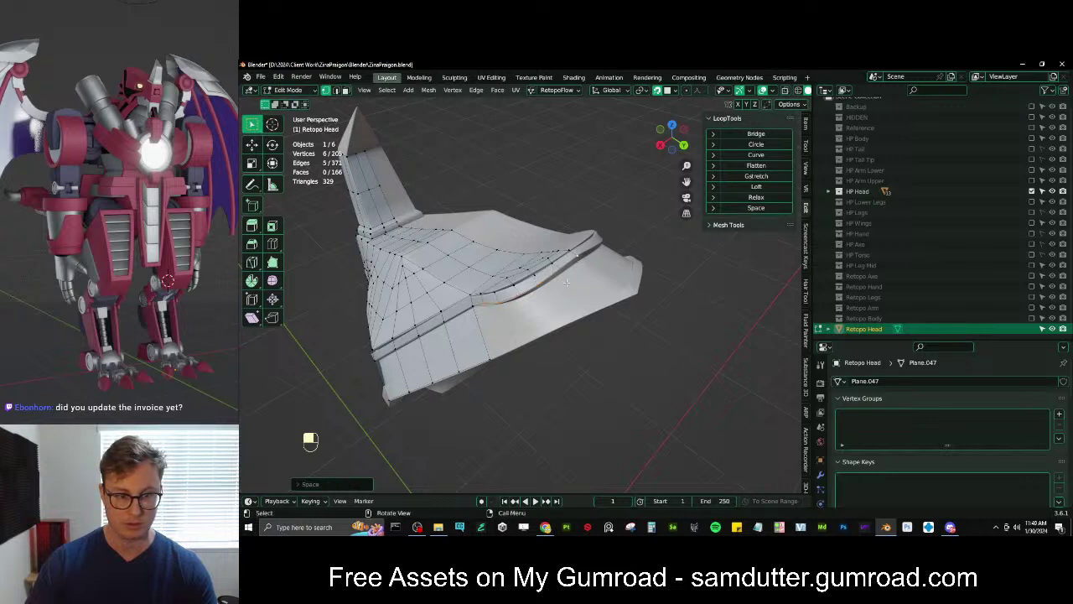
key("e")
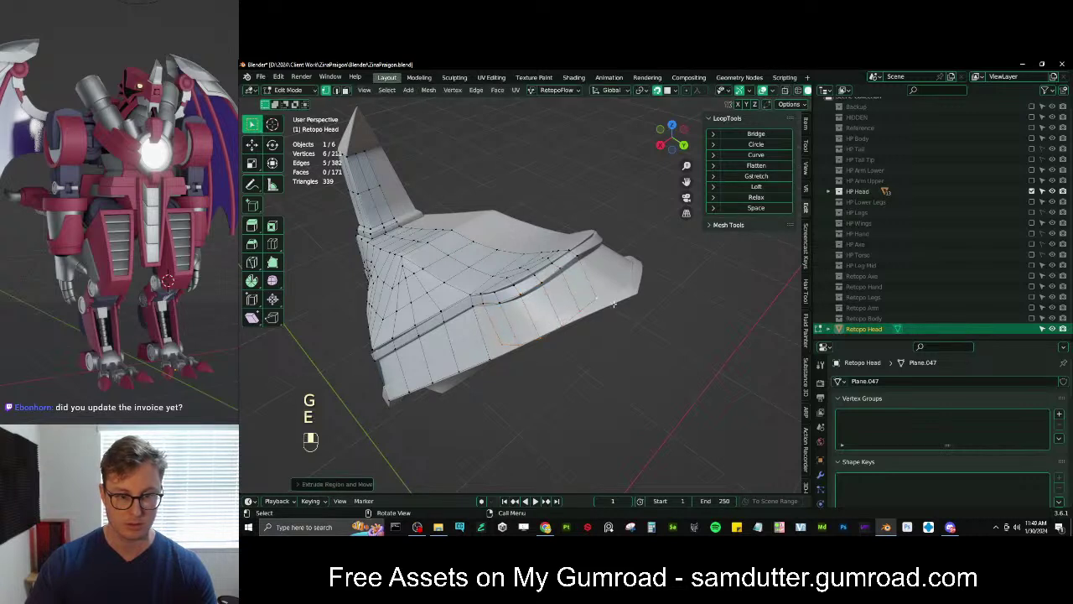
Move the new strip's outer end vertices to the frill edge and straighten the row between them with Gstretch
key("g")
left_click(641, 294)
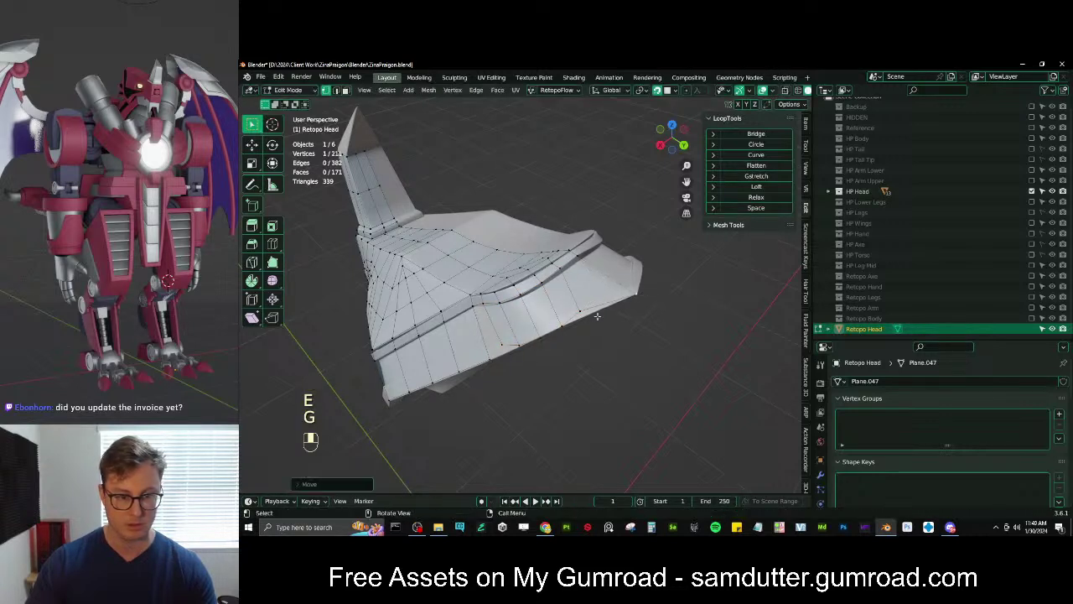
key("g")
left_click(597, 311, "ctrl")
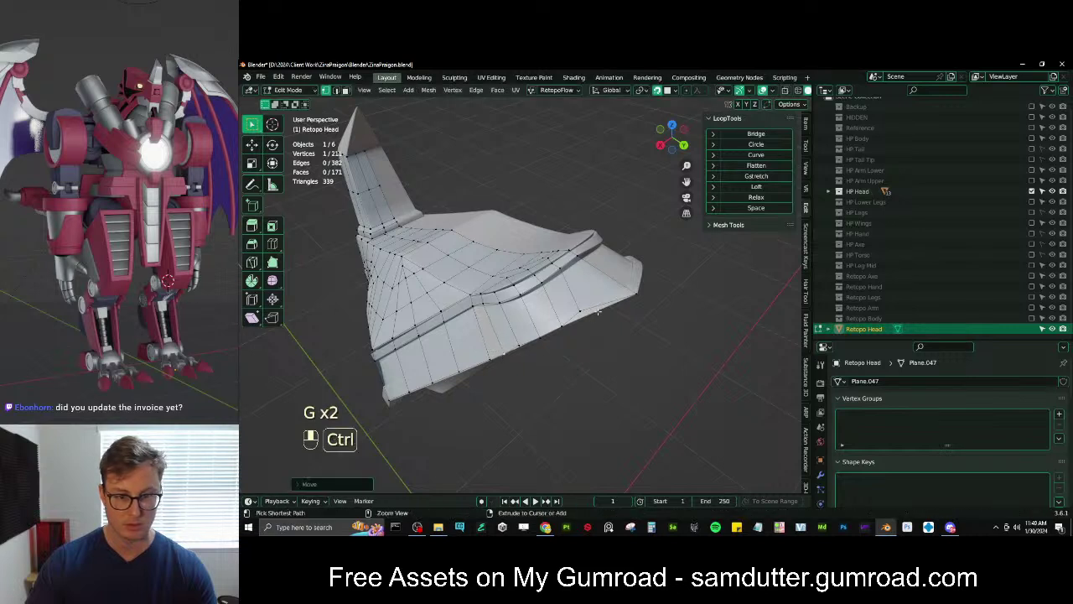
left_click(624, 295, "ctrl")
Nudge the middle vertices of the new strip's outer row onto the frill edge
left_click(580, 320)
key("g")
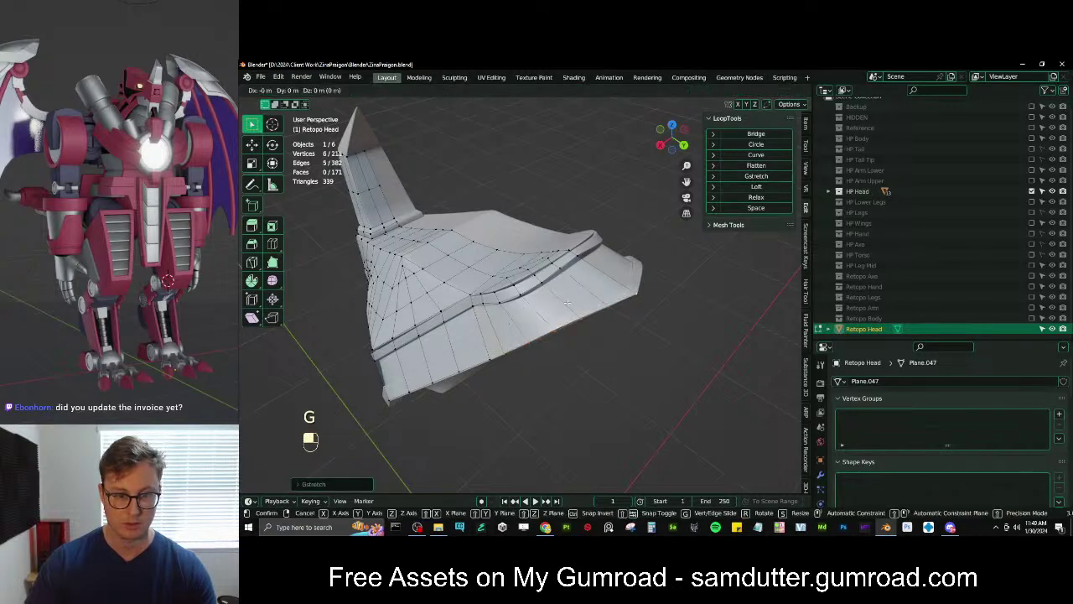
left_click(578, 322)
left_click(552, 334)
key("g")
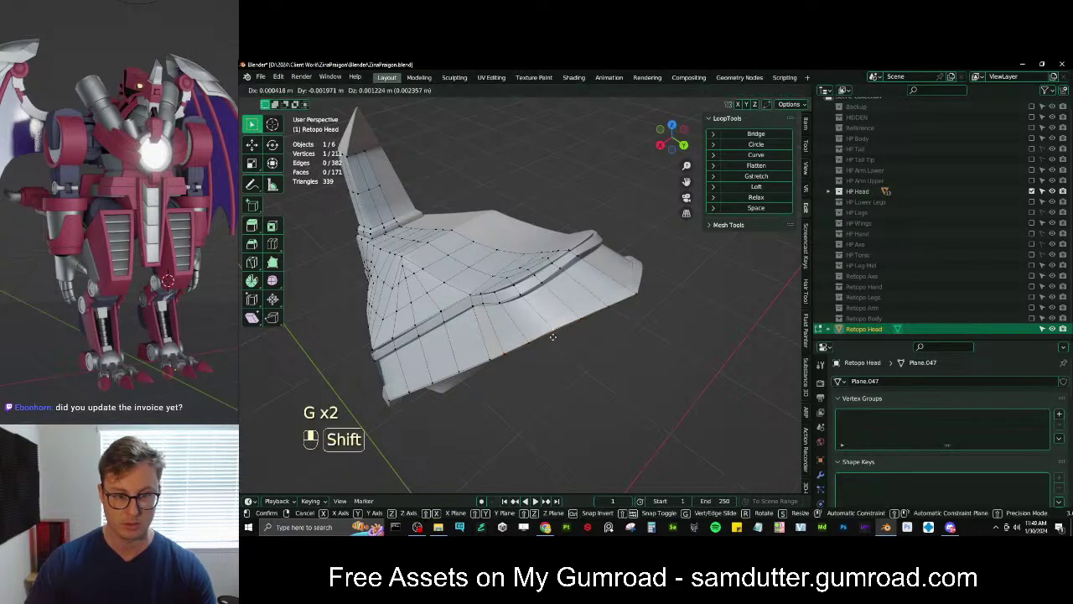
left_click(551, 334, "shift")
Move the upper vertices of the outer row onto the frill edge and distribute the row evenly with LoopTools Space
middle_click_drag(551, 334, 568, 265)
key("g")
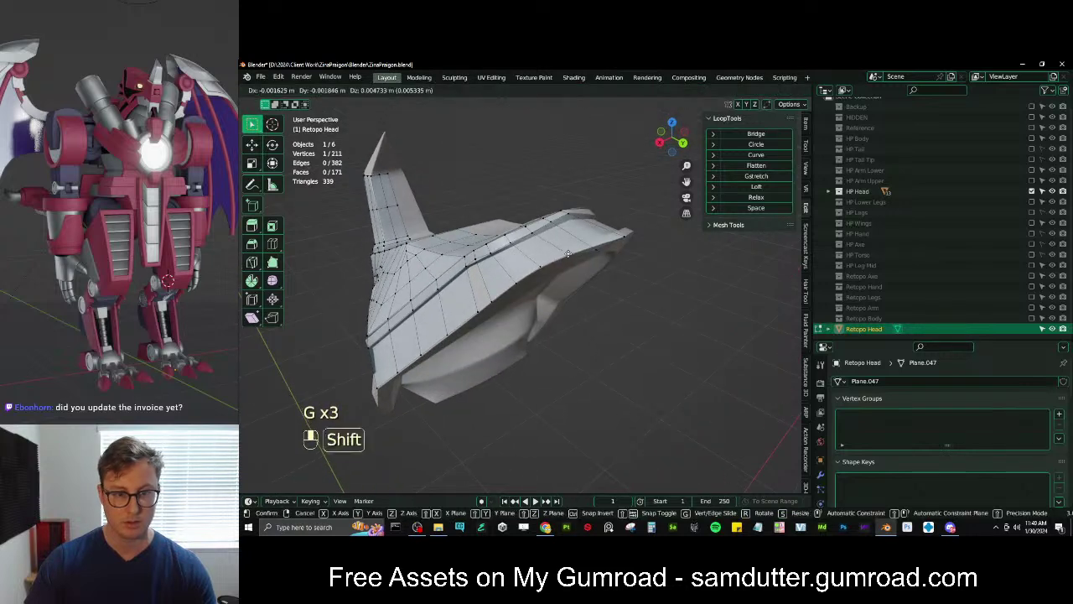
left_click(568, 255, "shift")
key("g")
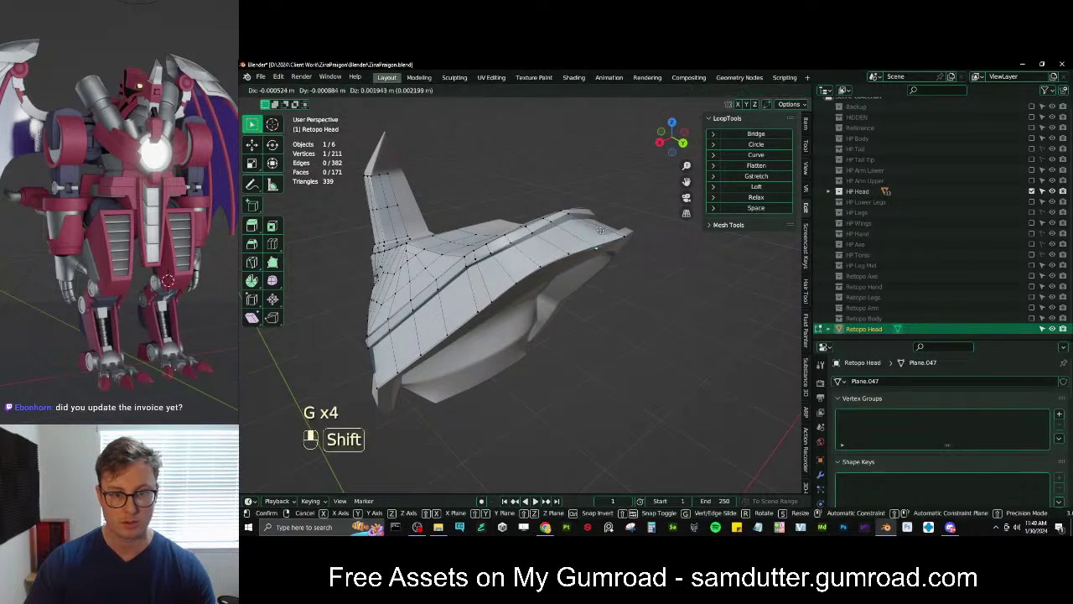
left_click(614, 229)
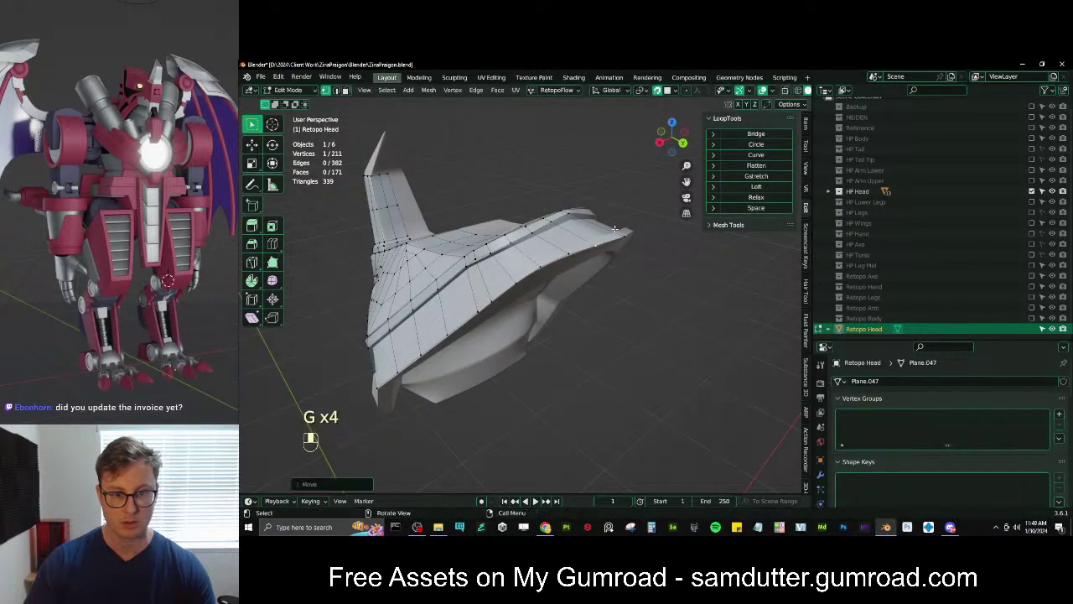
left_click(501, 299, "ctrl")
left_click(764, 211)
Fill the gap between the two extruded strips with a face
scroll(578, 323, "up", 2)
middle_click_drag(557, 285, 515, 445)
left_click(557, 336)
left_click(580, 330, "ctrl")
key("f")
scroll(580, 332, "down", 5)
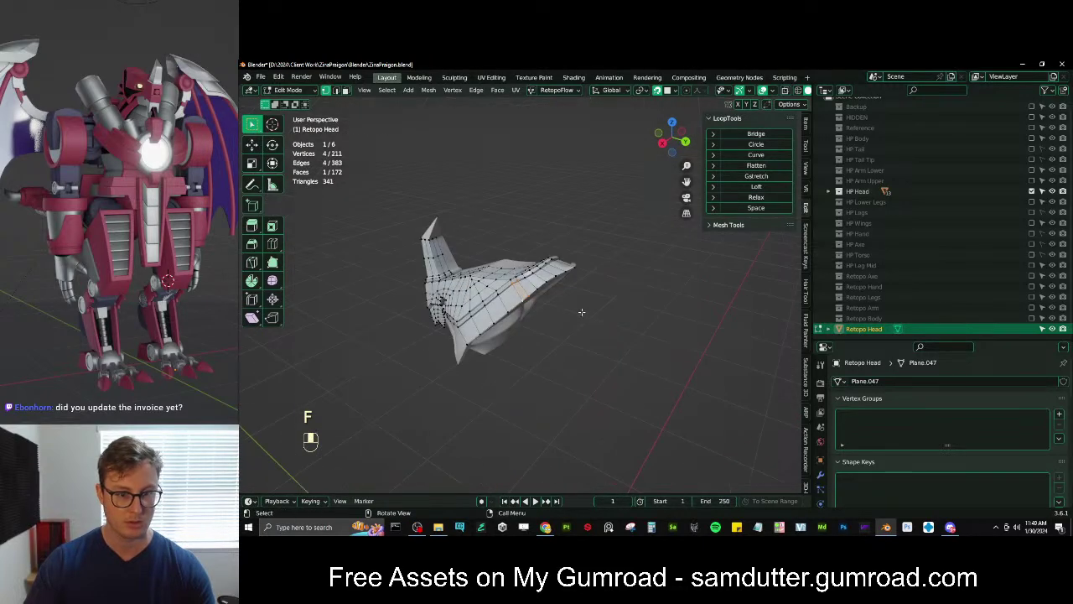
key("Tab")
key("Tab")
Add a loop cut running the length of the strip and slide it close to the outer edge
middle_click_drag(545, 294, 525, 329)
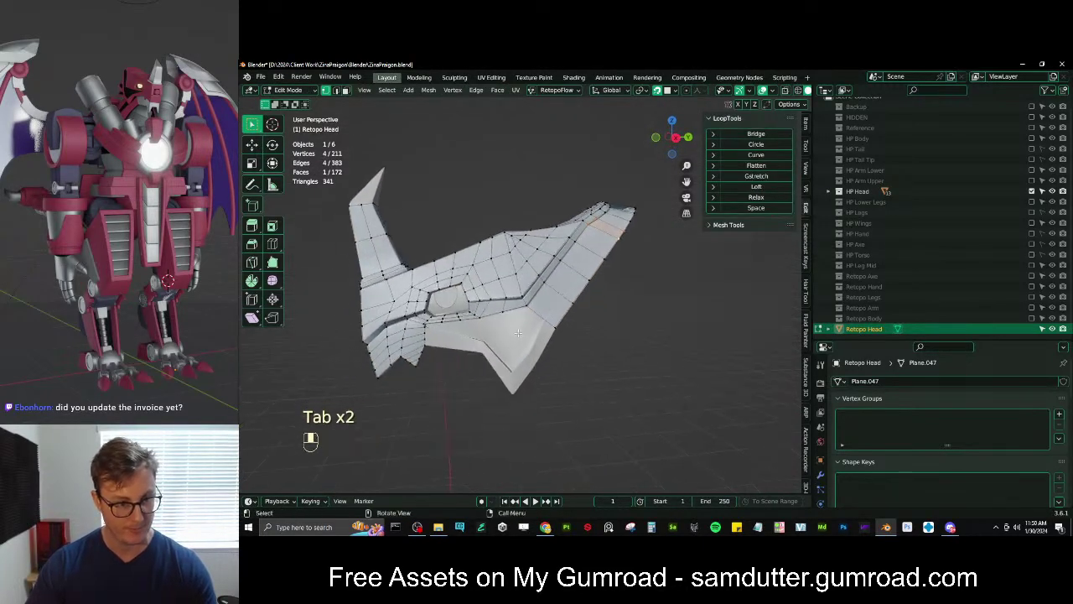
scroll(514, 343, "up", 4)
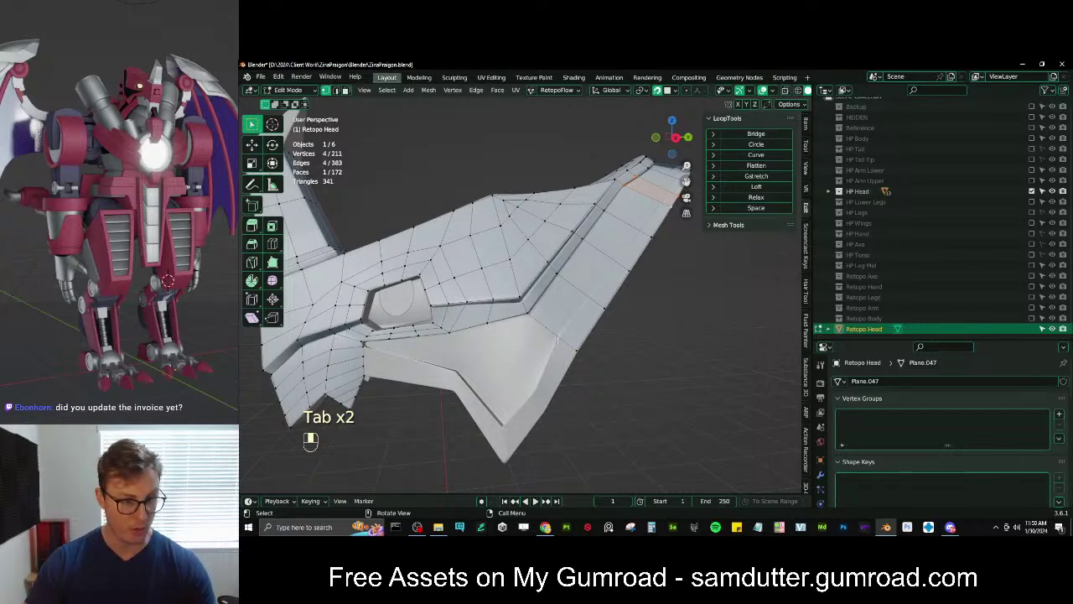
middle_click_drag(558, 340, 591, 332)
key("ctrl+r")
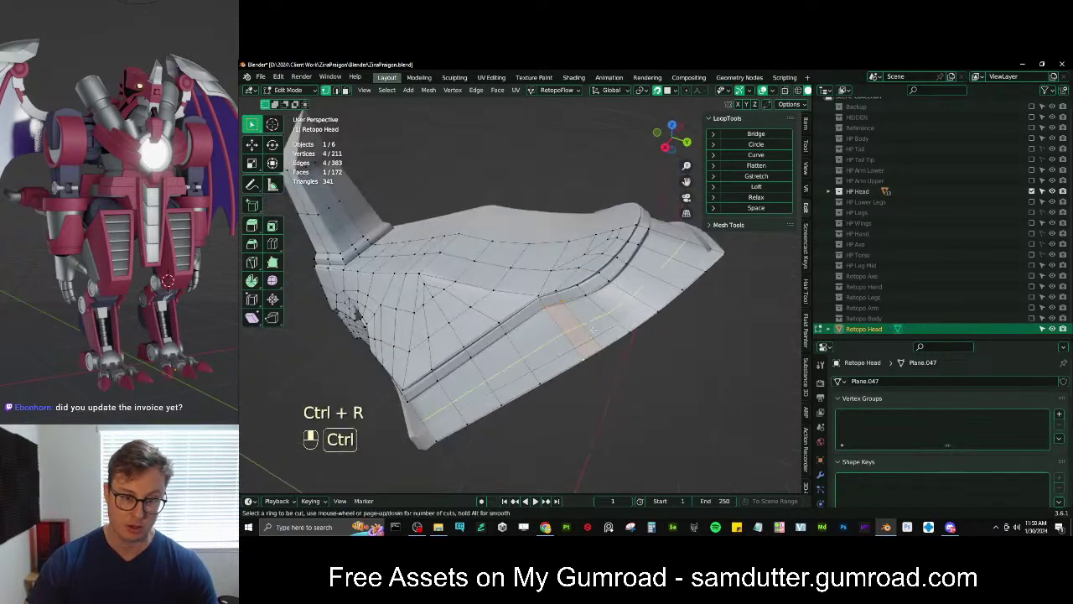
left_click(593, 329)
left_click(610, 346)
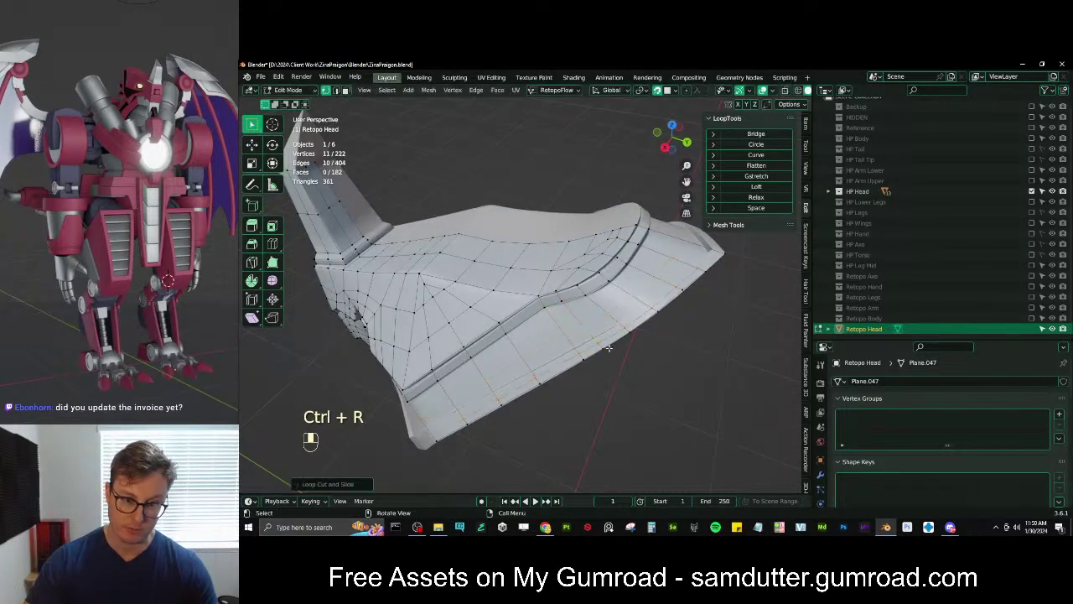
Slide the two lowest vertices of the new loop inward onto the crease of the underlying high-poly frill
middle_click_drag(543, 384, 539, 345)
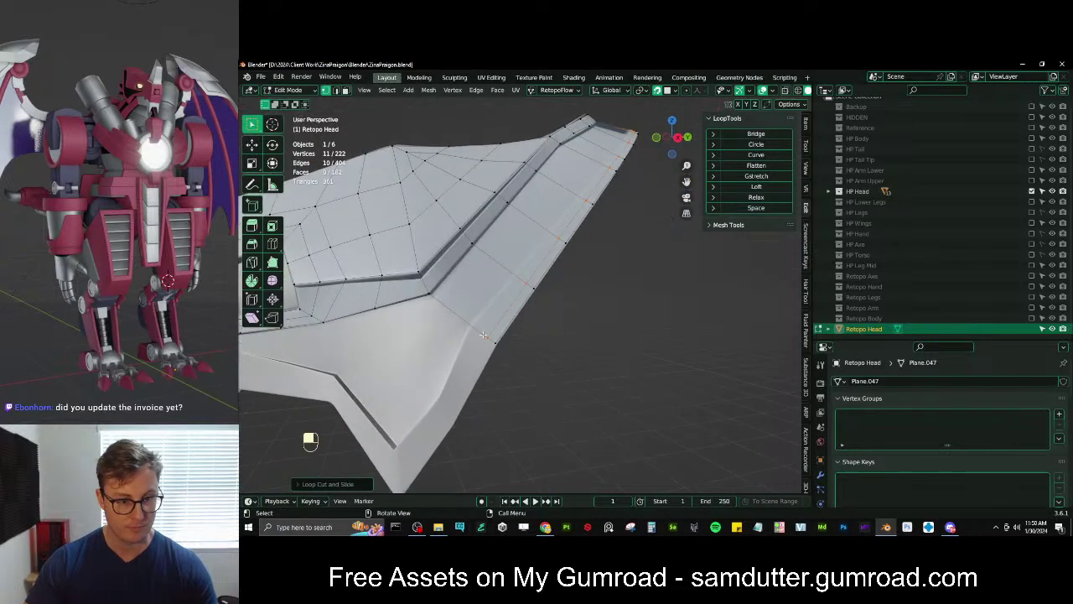
key("g")
key("g")
left_click(352, 208)
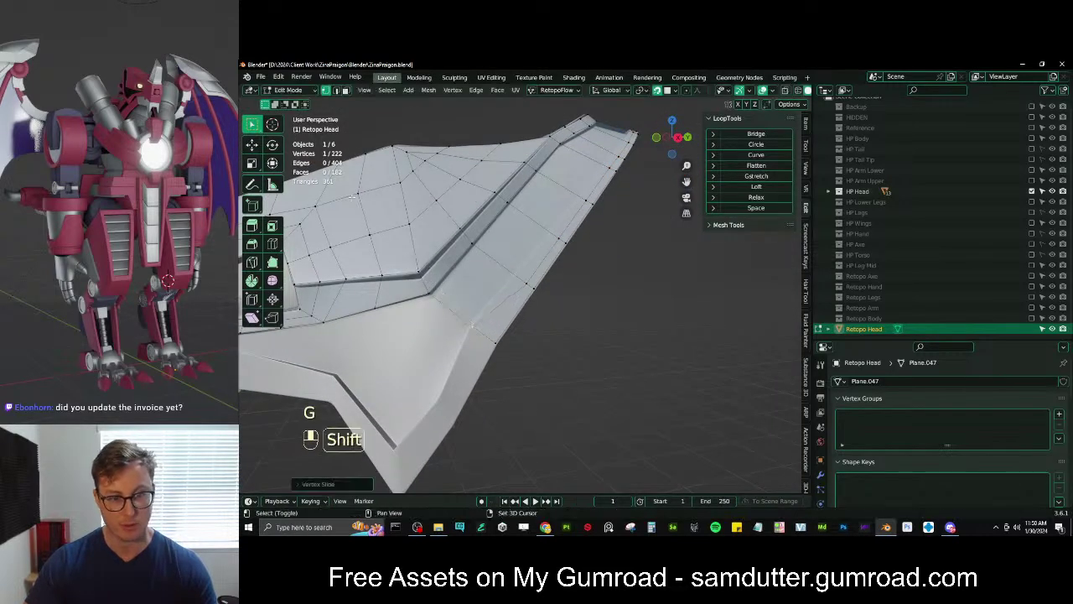
middle_click_drag(352, 208, 562, 303)
left_click(548, 317)
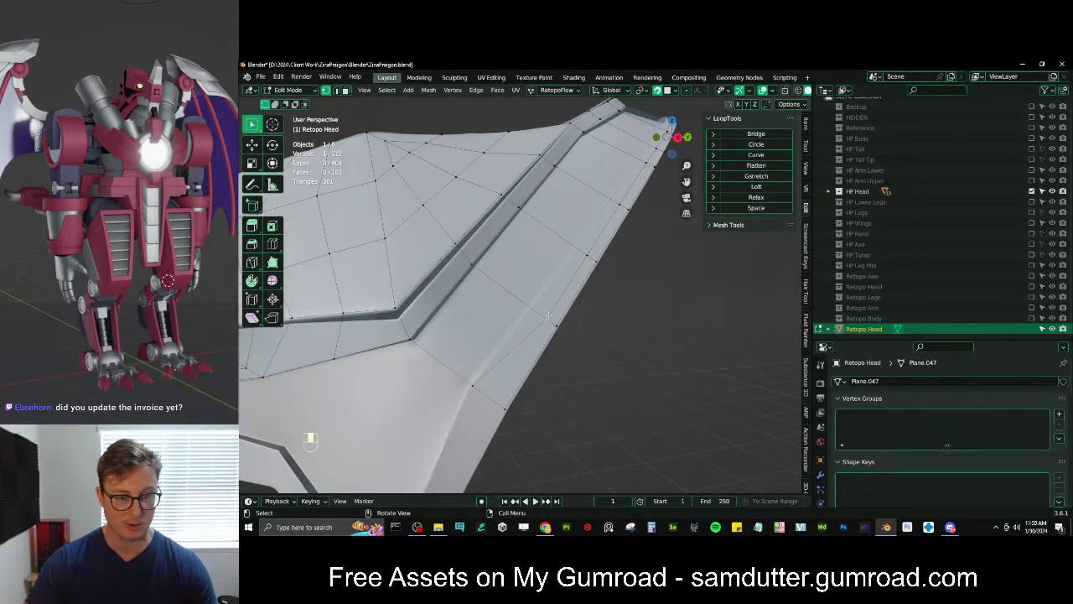
key("g")
key("g")
left_click(501, 272)
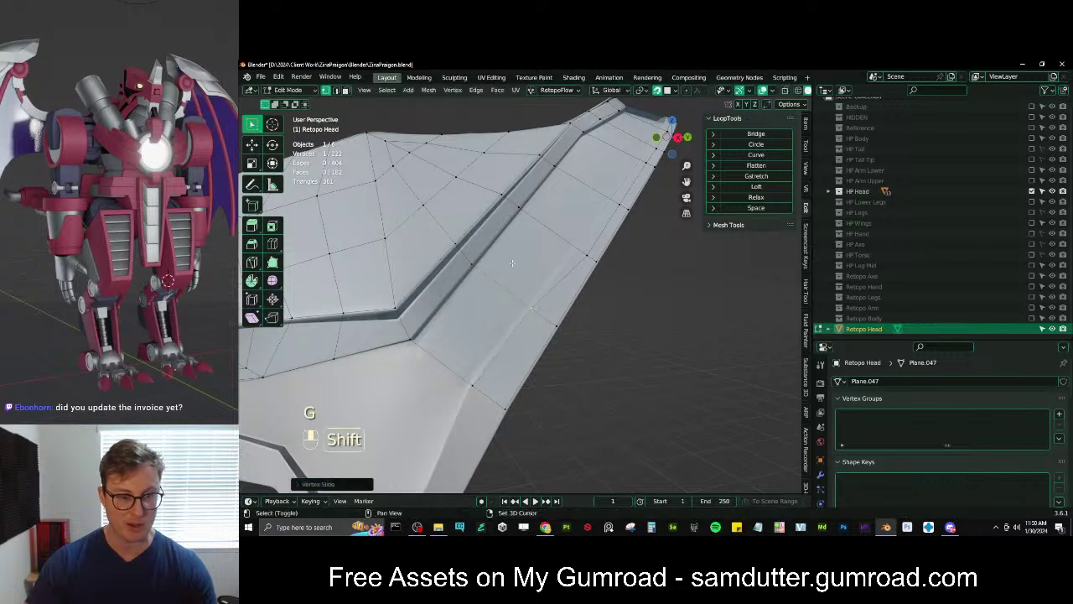
left_click(569, 252)
key("g")
key("g")
left_click(479, 195)
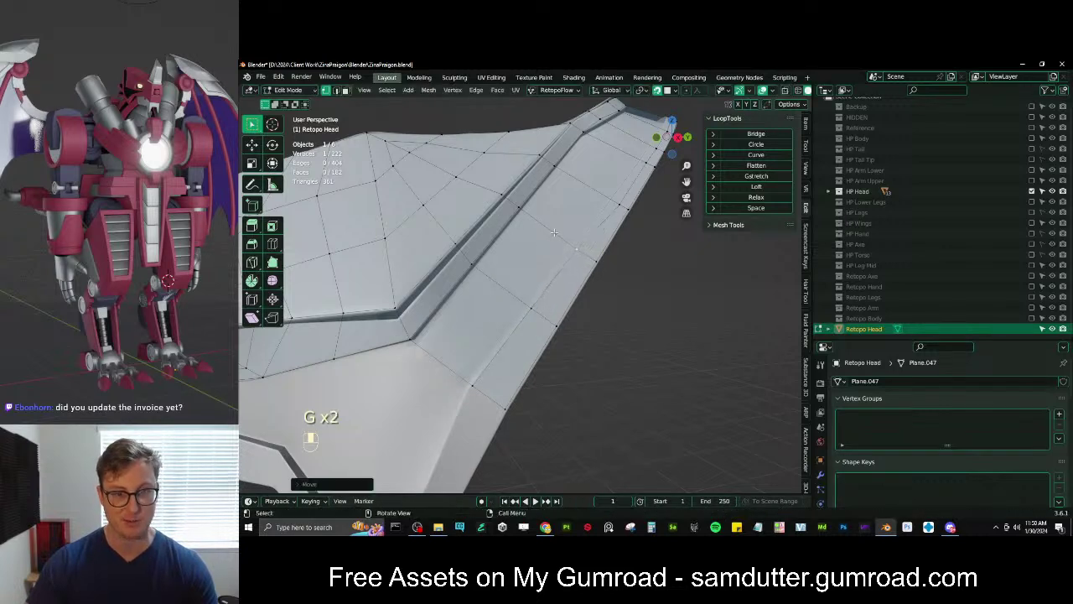
key("ctrl+z")
key("ctrl+x")
key("ctrl+z")
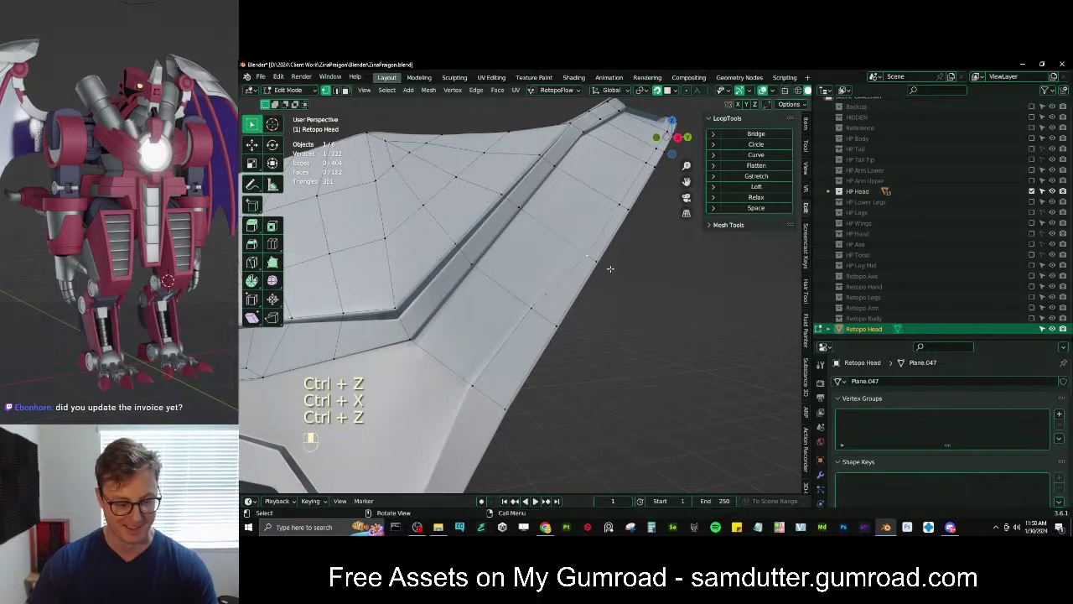
Slide the third and fourth vertices of the loop inward along their edges onto the high-poly crease
key("g")
key("g")
left_click(613, 255)
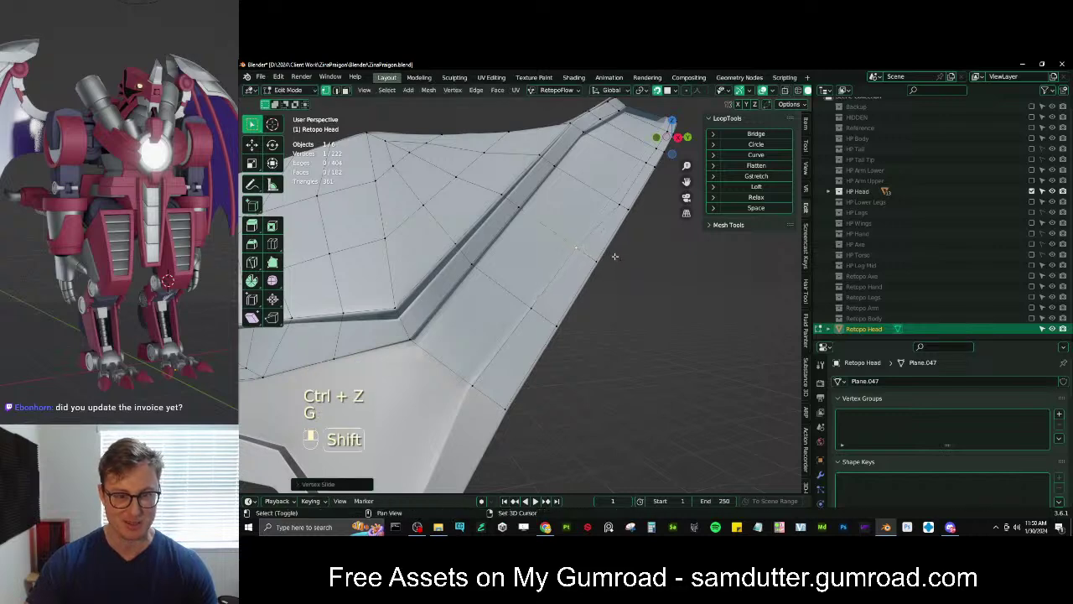
middle_click_drag(613, 255, 602, 249)
left_click(596, 234)
key("g")
key("g")
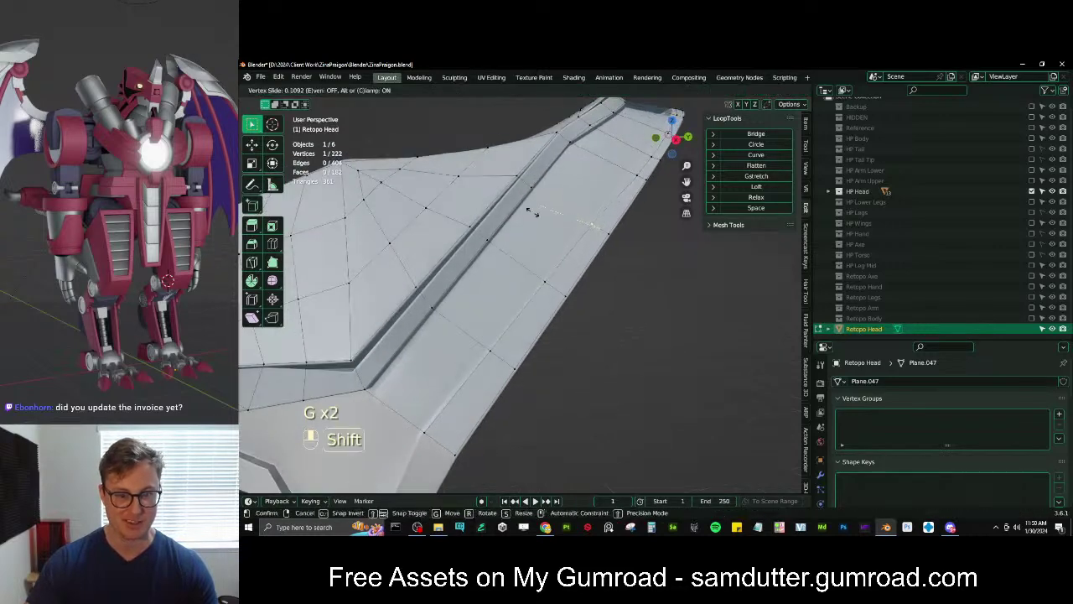
left_click(532, 211)
Vertex-slide the loop's middle vertices, where the strip starts to curve, so they follow the high-poly crease
middle_click_drag(532, 211, 564, 326)
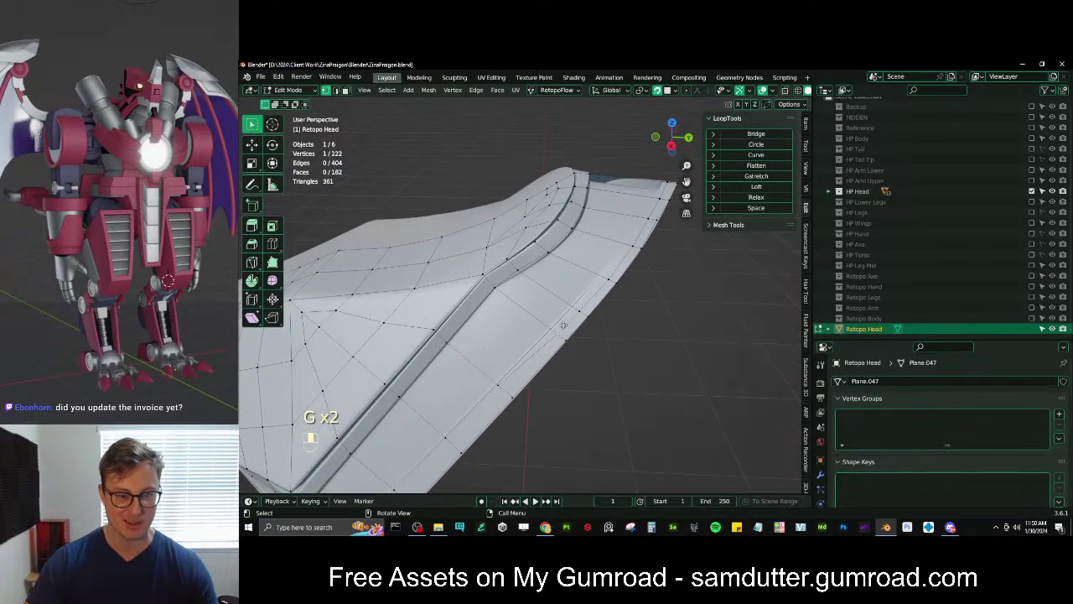
key("g")
key("g")
left_click(503, 273)
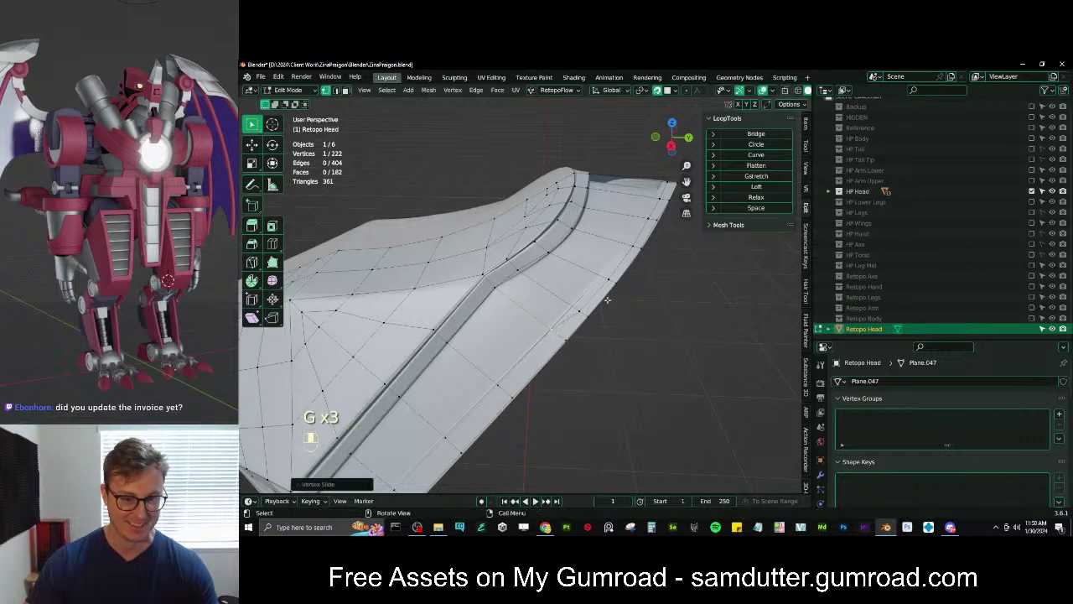
key("g")
key("g")
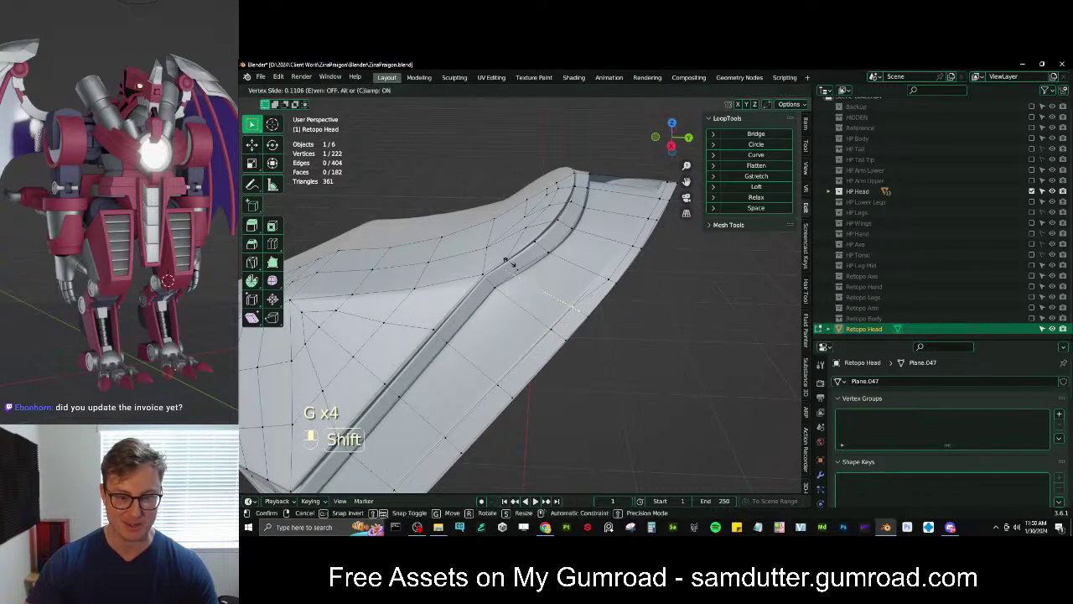
left_click(513, 264)
key("g")
key("g")
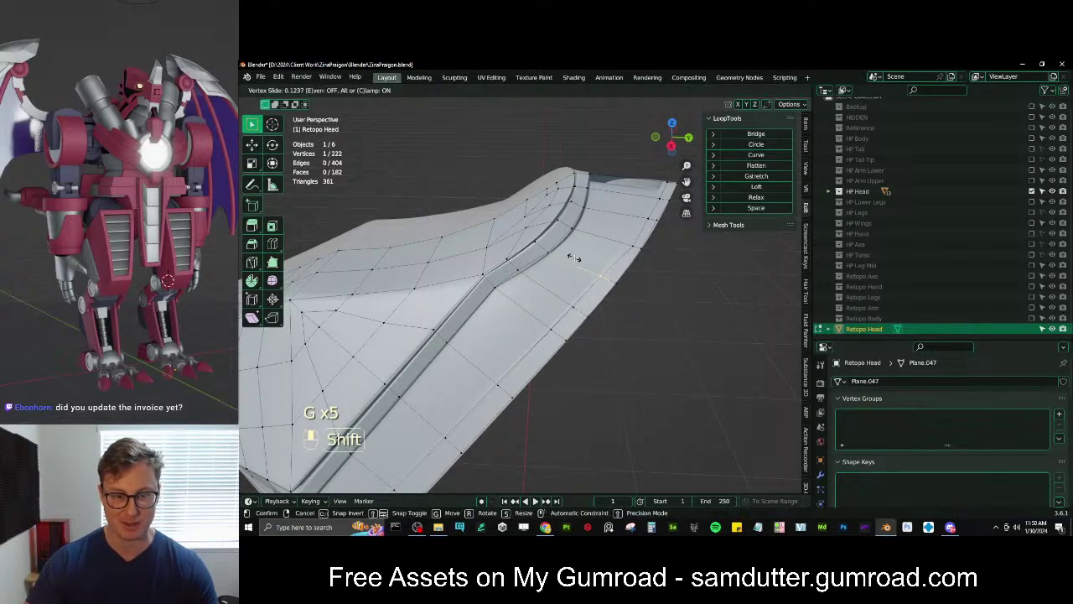
left_click(574, 258)
Slide the next loop vertex toward the frill's upper end so it sits on the crease
middle_click_drag(593, 263, 474, 287)
left_click(610, 276)
key("g")
key("g")
left_click(563, 251)
Slide the two loop vertices just before the frill's upper tip inward to align them with the crease
scroll(503, 293, "up", 4)
middle_click_drag(528, 310, 579, 324)
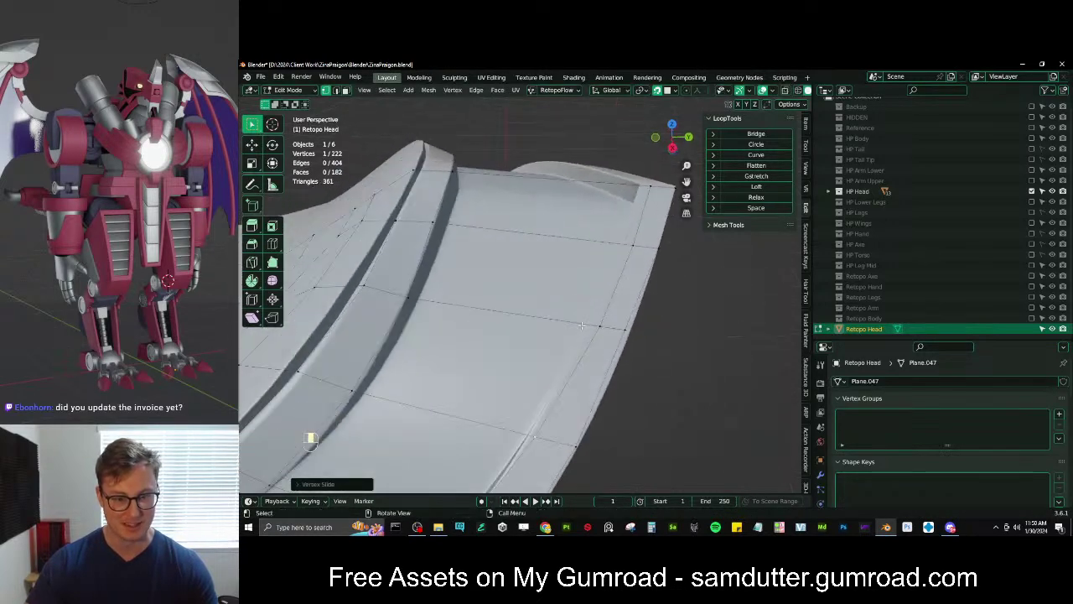
left_click(580, 324)
key("g")
key("g")
left_click(523, 322)
left_click(633, 246)
key("g")
key("g")
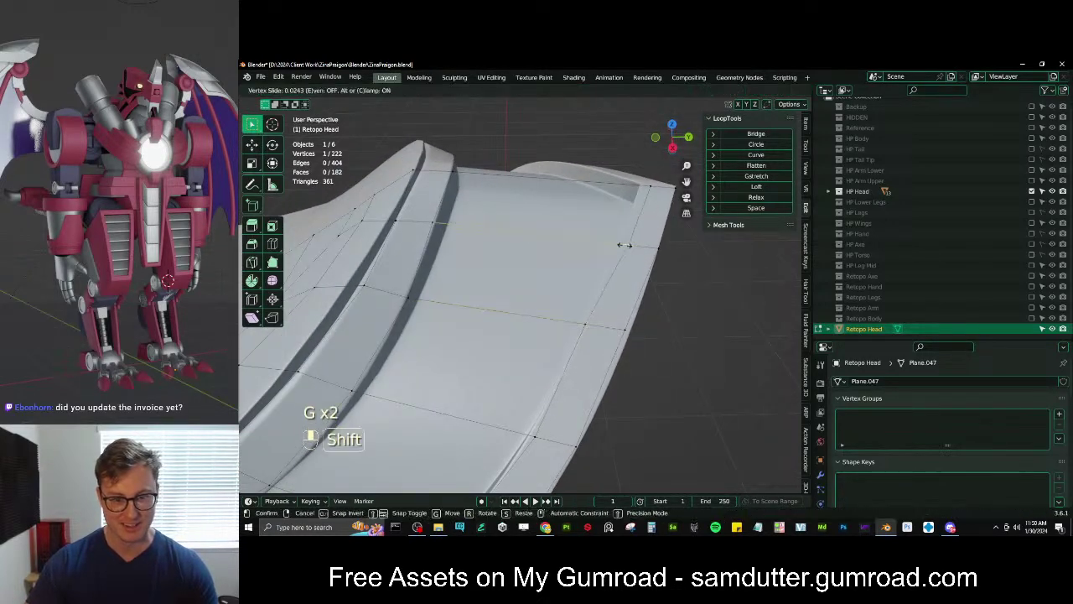
left_click(553, 251)
middle_click_drag(567, 254, 573, 283)
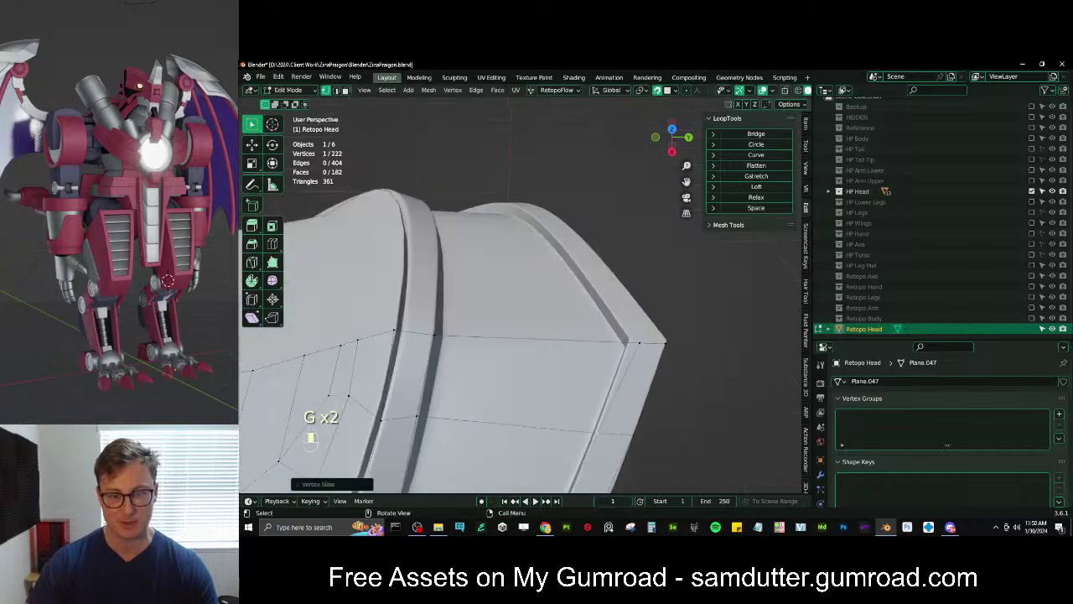
Vertex-slide the loop vertex at the frill's pointed corner inward along its edge toward the high-poly crease
left_click(639, 347)
key("g")
key("g")
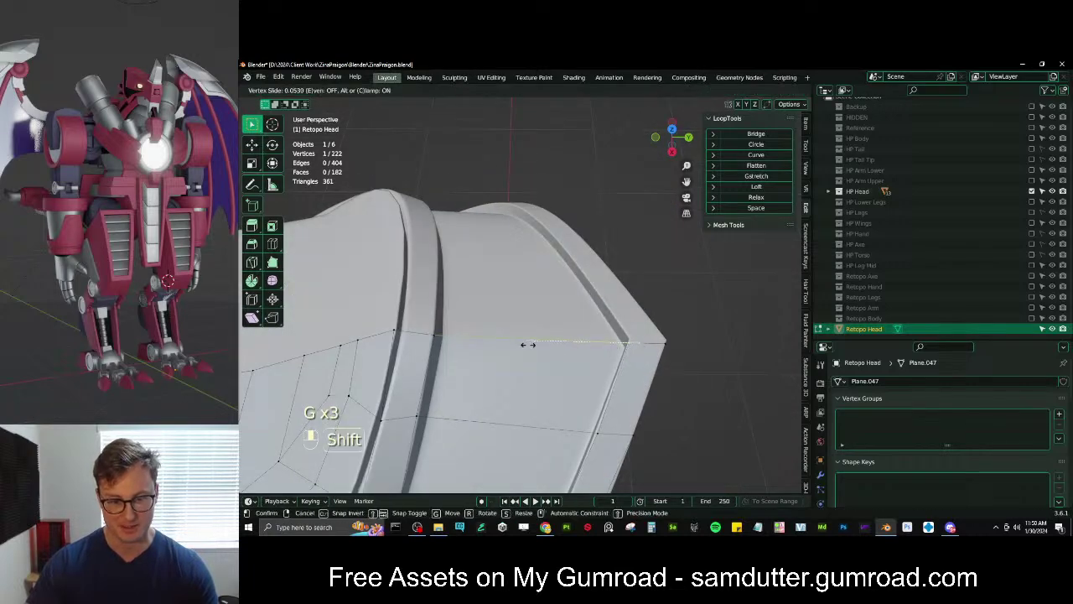
left_click(527, 343)
middle_click_drag(528, 344, 510, 316)
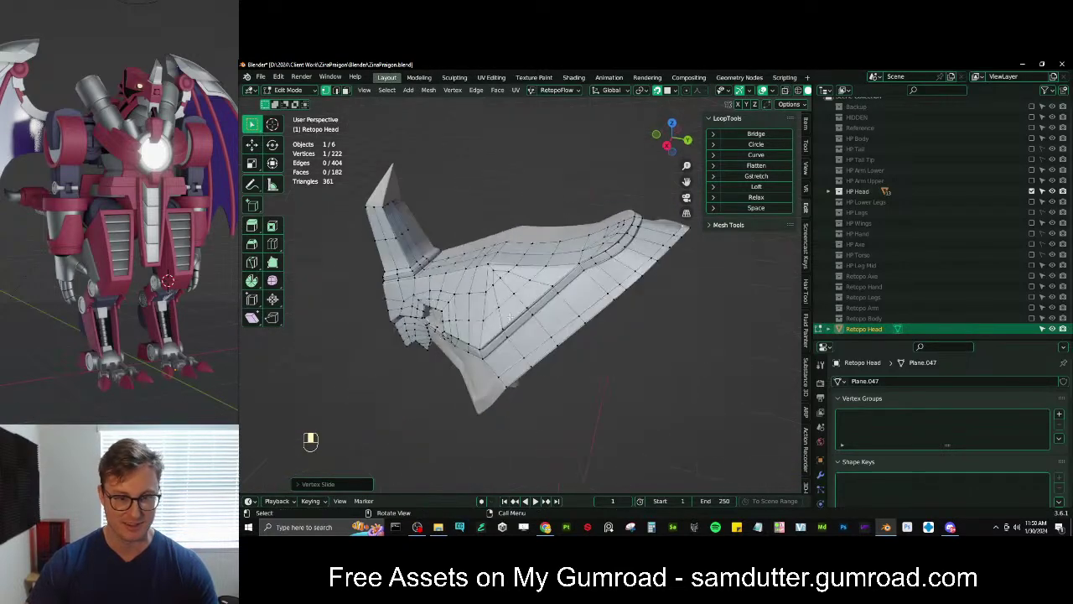
Select the edge path along the cheek's upper border behind the eye and extrude it down over the bare high-poly cheek
middle_click_drag(591, 278, 565, 270)
scroll(567, 291, "up", 2)
middle_click_drag(565, 270, 586, 325, "shift")
scroll(513, 330, "down", 2)
middle_click_drag(513, 330, 522, 333)
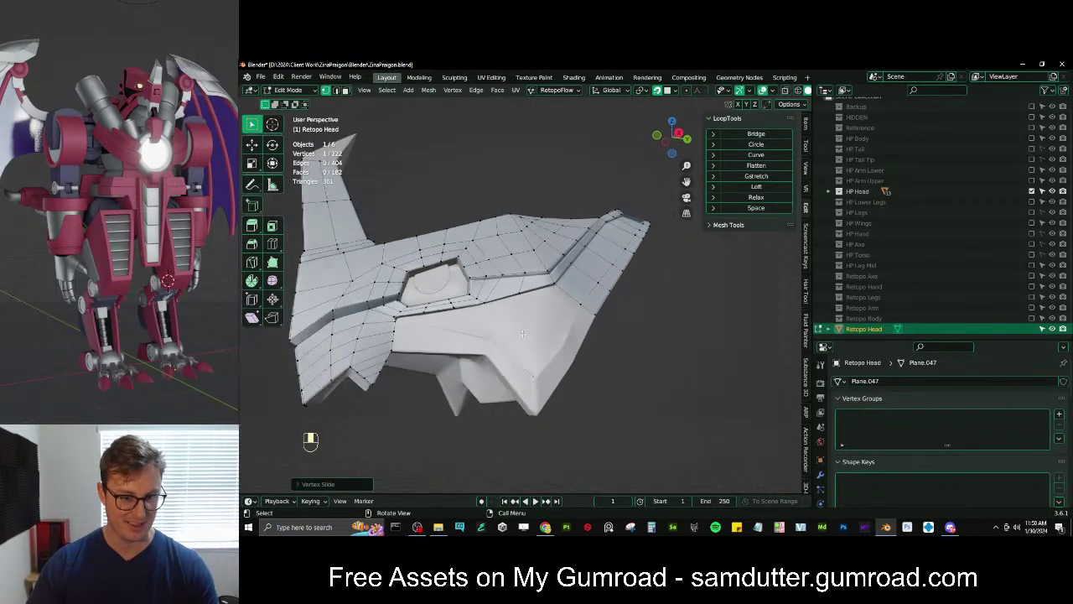
middle_click_drag(580, 315, 487, 341)
scroll(551, 318, "up", 1)
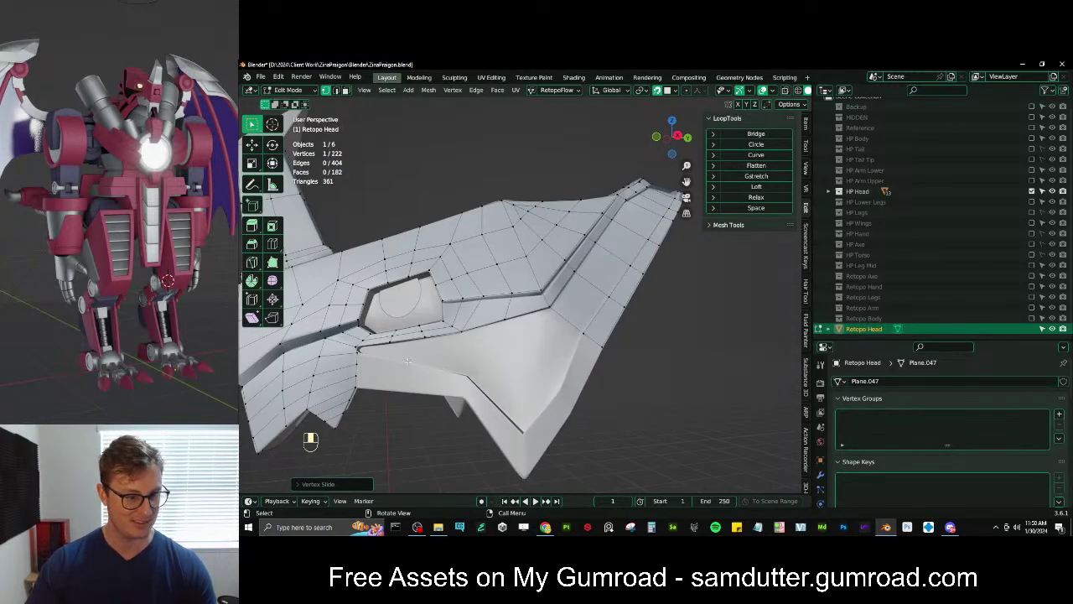
left_click(533, 312, "ctrl")
middle_click_drag(533, 312, 554, 360, "shift")
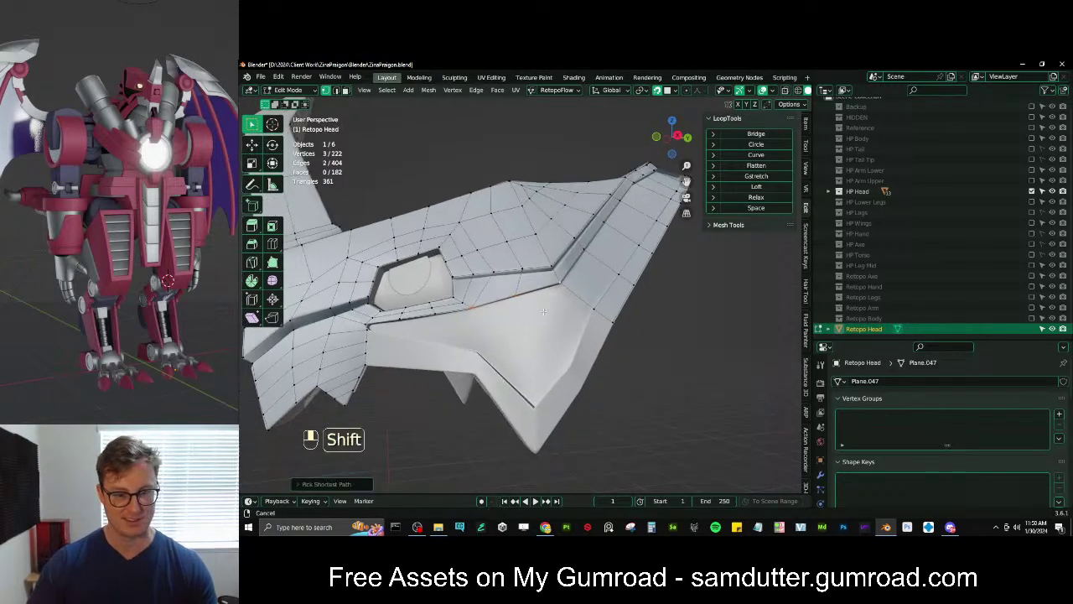
key("e")
left_click(566, 386)
Move the extruded cheek vertices onto the crease, placing one at the front corner, one at the lower point and one beside the frill
left_click(492, 377)
key("g")
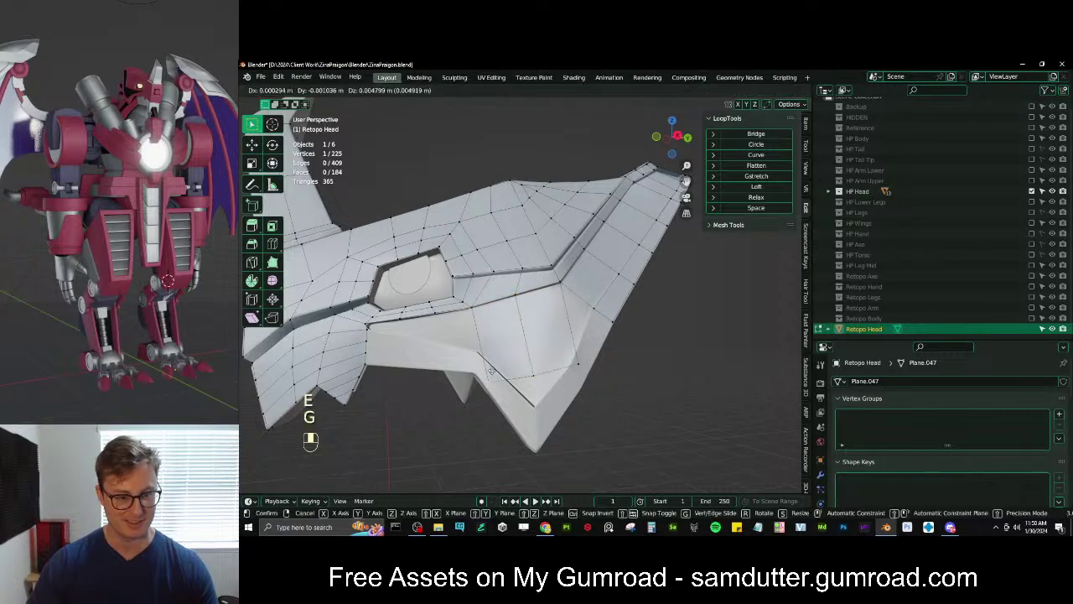
left_click(483, 346)
key("g")
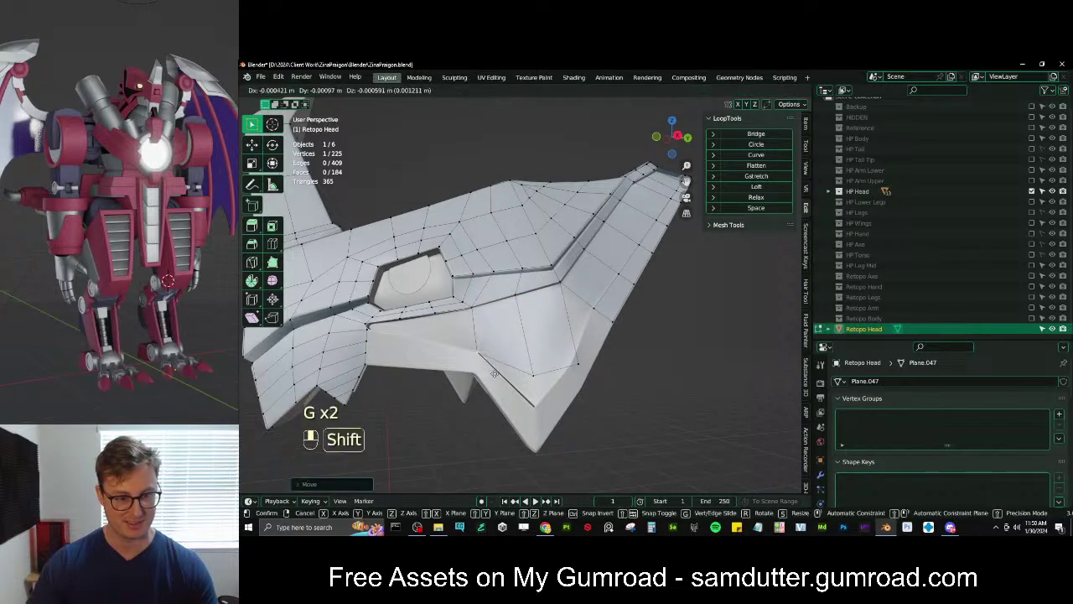
left_click(495, 370)
key("g")
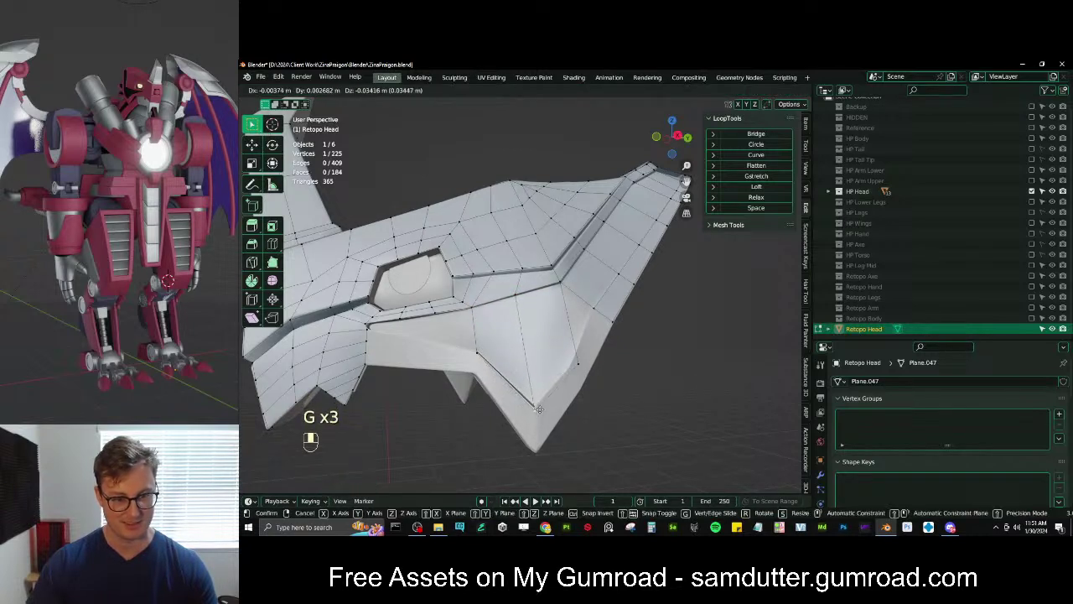
left_click(539, 408)
key("g")
left_click(575, 359)
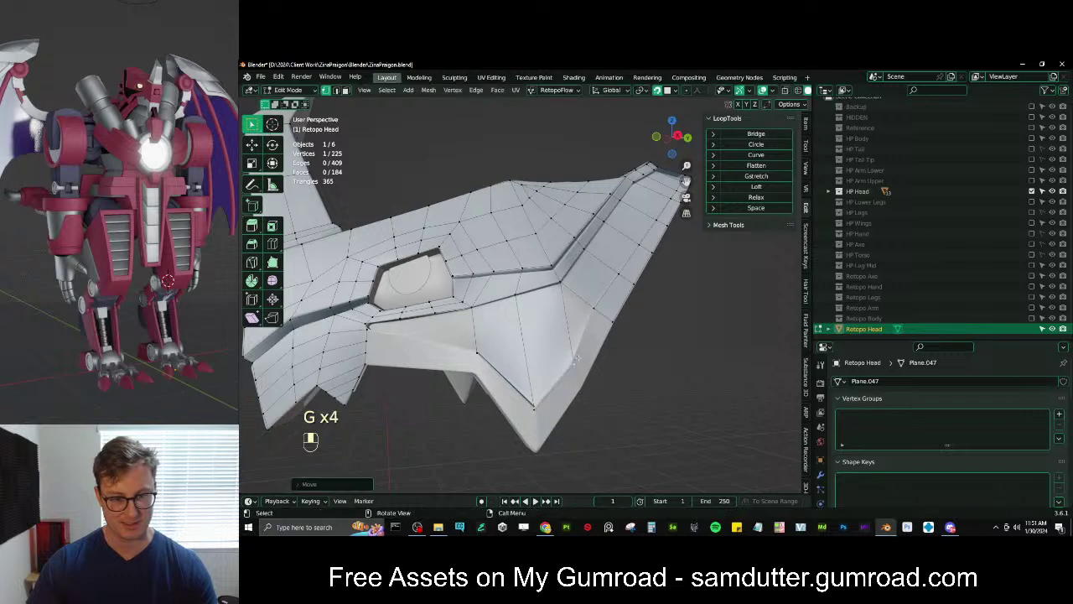
Fill the triangular gap between cheek and frill, extrude the adjoining vertex along the outer rim and fill a face there
key("f")
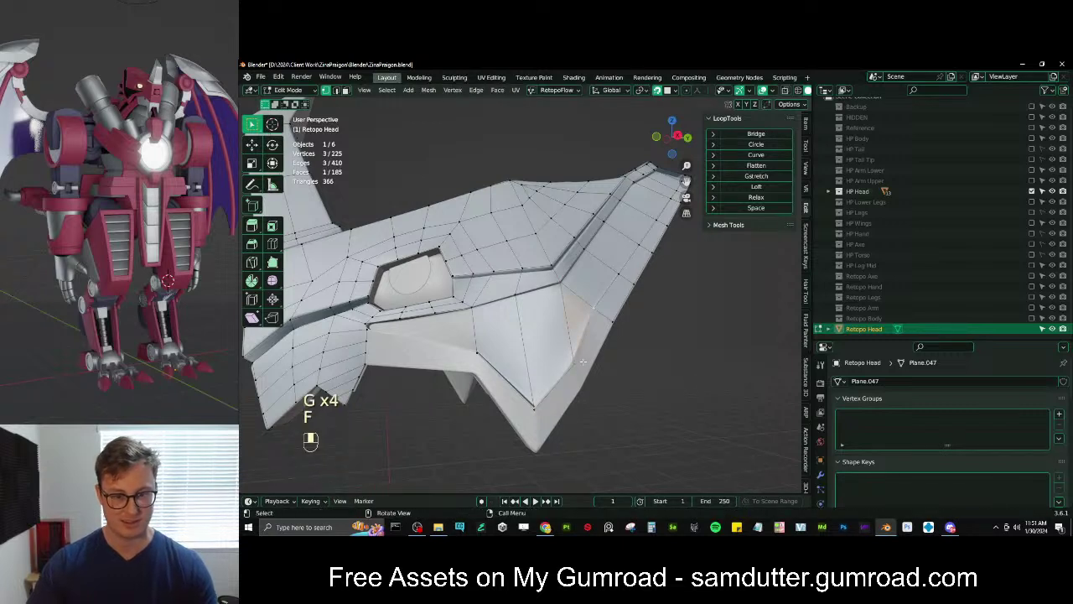
key("e")
left_click(593, 386)
left_click(596, 309, "ctrl")
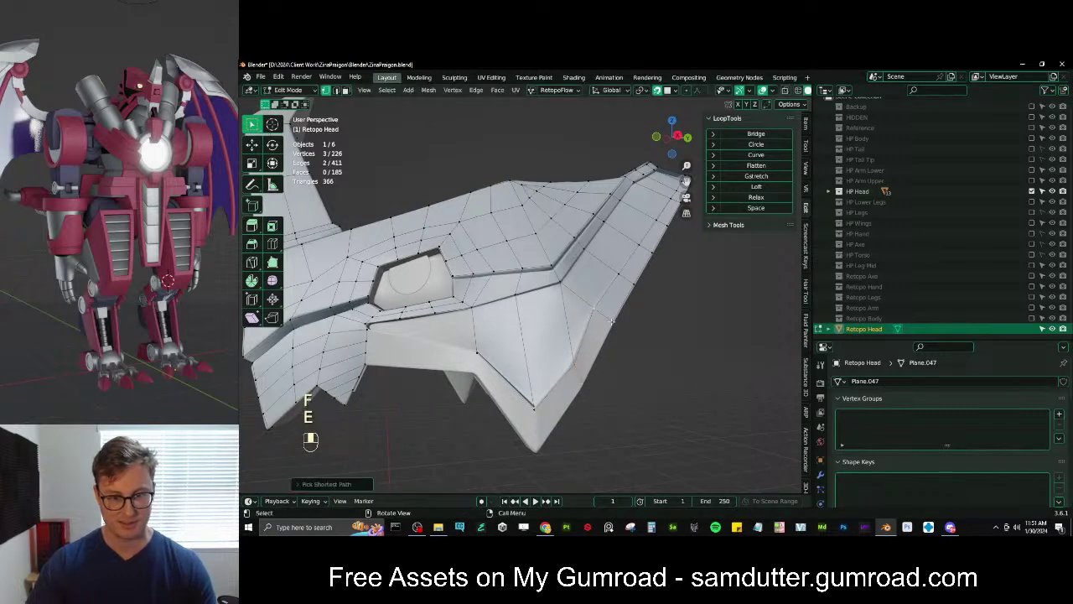
left_click(616, 323, "shift")
key("f")
Extrude vertices to the cheek's lower tip and front inner corner, filling faces to complete the cheek's lower rim
middle_click_drag(591, 363, 587, 355)
key("e")
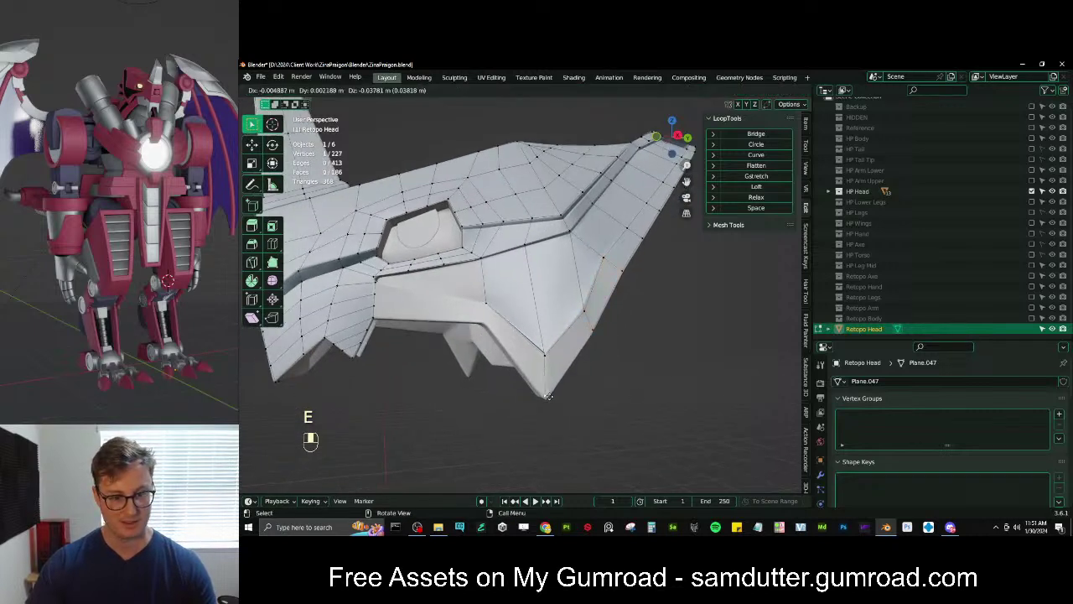
left_click(548, 395)
key("f")
key("e")
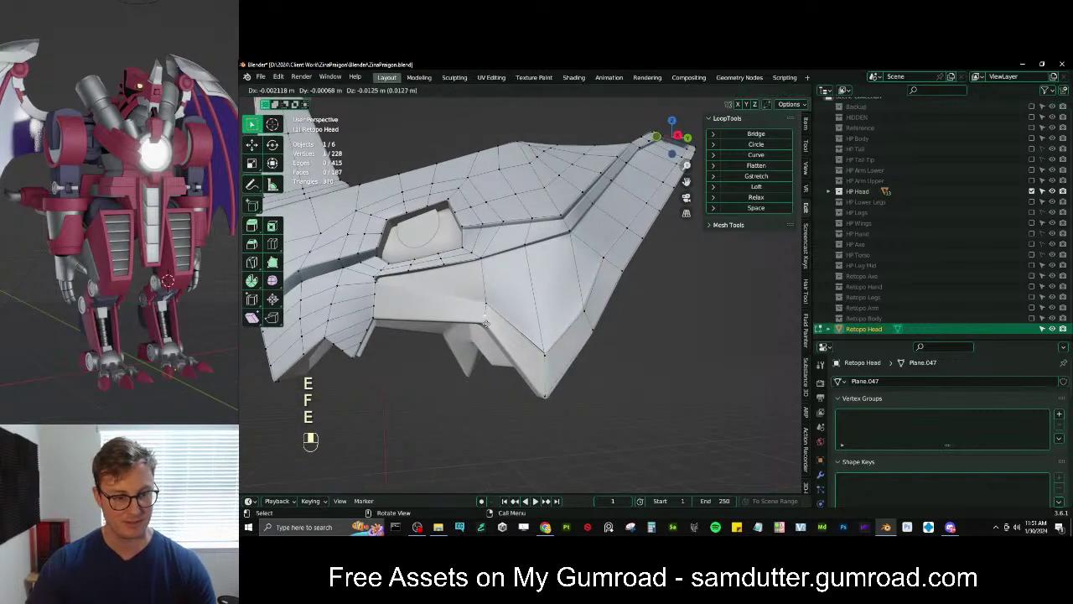
left_click(484, 331)
key("f")
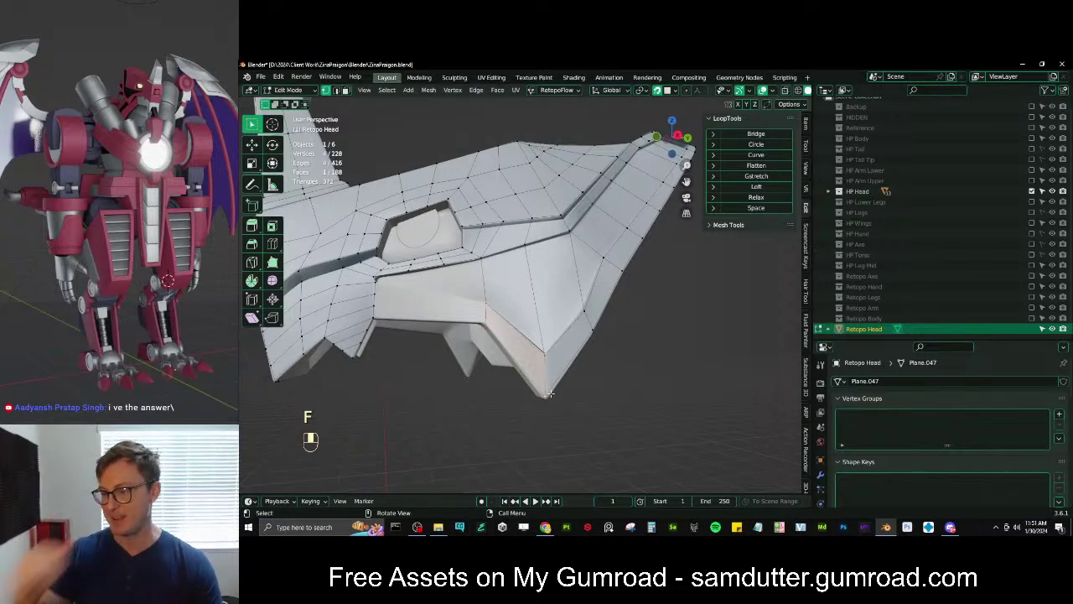
Reposition the vertices at the cheek's lower tip and front inner corner to match the high-poly outline
key("g")
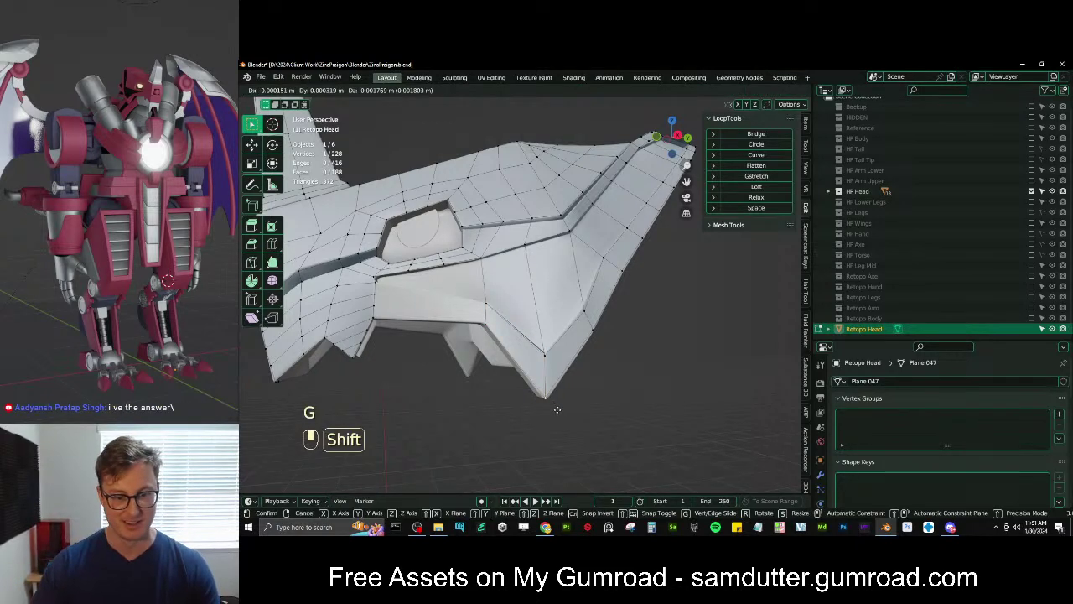
left_click(556, 401)
scroll(576, 369, "up", 3)
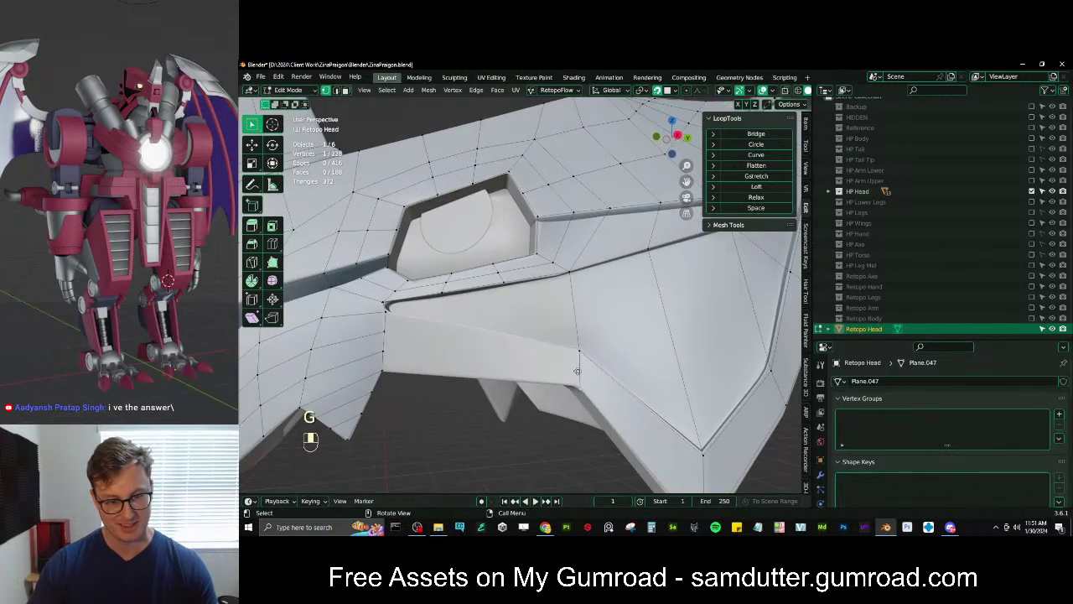
key("g")
middle_click_drag(570, 373, 470, 339)
scroll(558, 373, "down", 4)
scroll(469, 339, "up", 2)
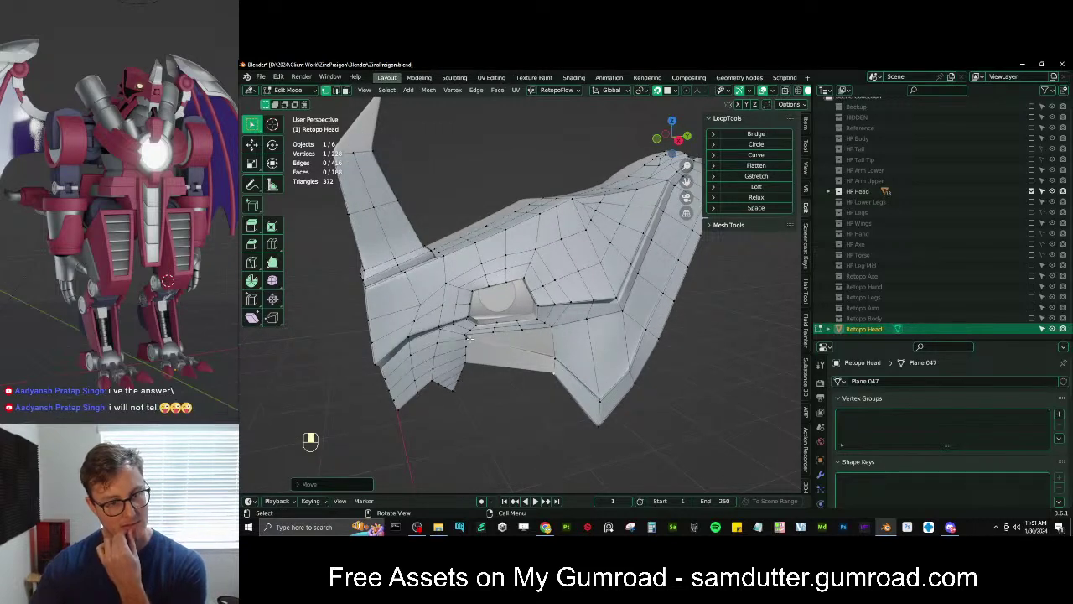
scroll(503, 332, "up", 5)
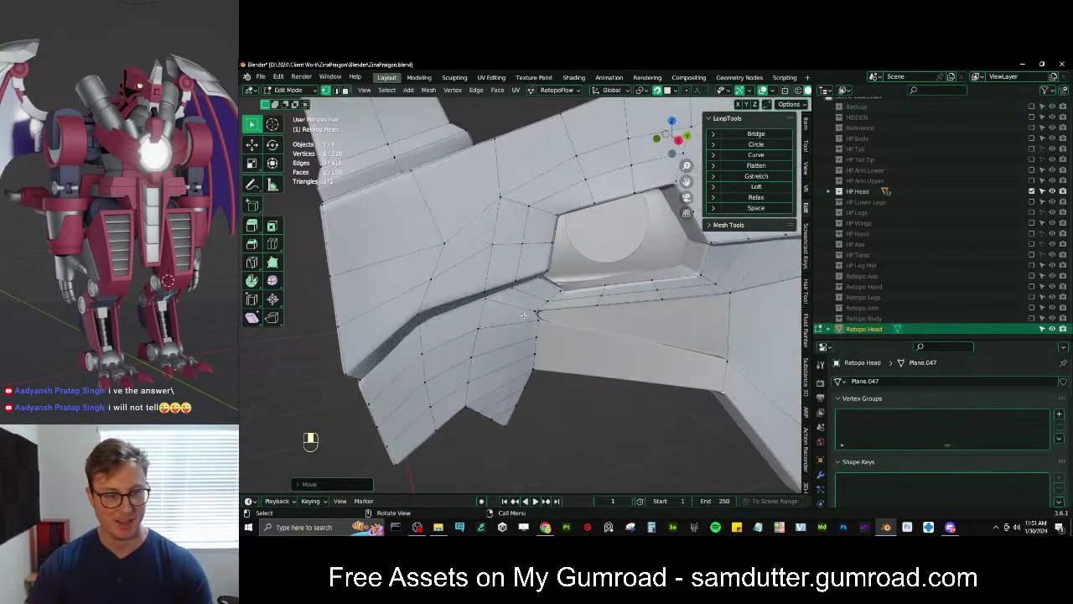
key("g")
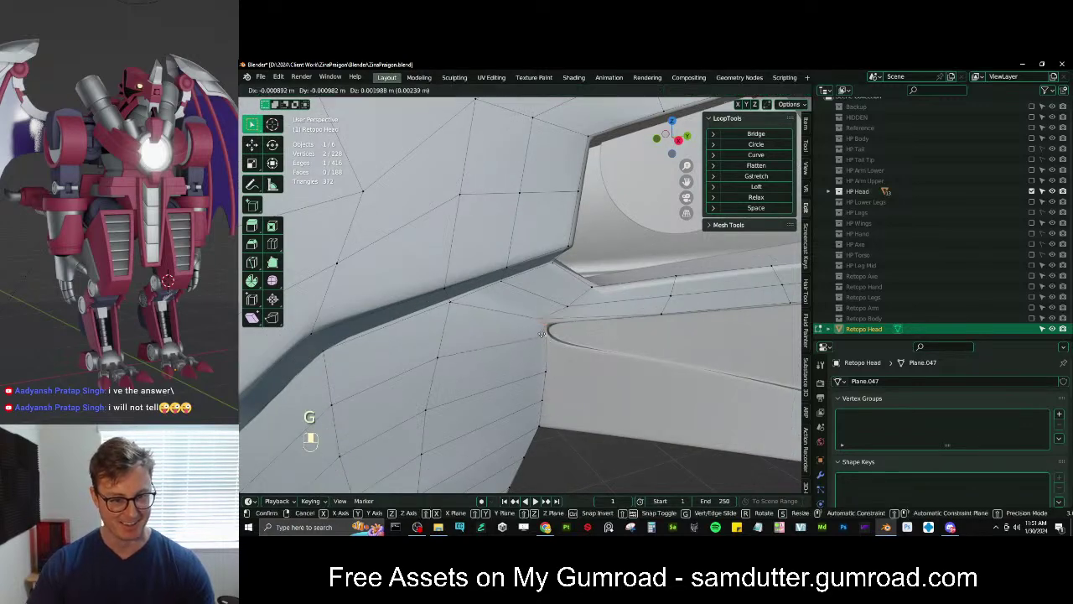
left_click(546, 340)
key("ctrl+z")
Move the two vertices beside the front tip of the recessed panel below the eye onto its rounded edge
key("g")
left_click(544, 332)
key("g")
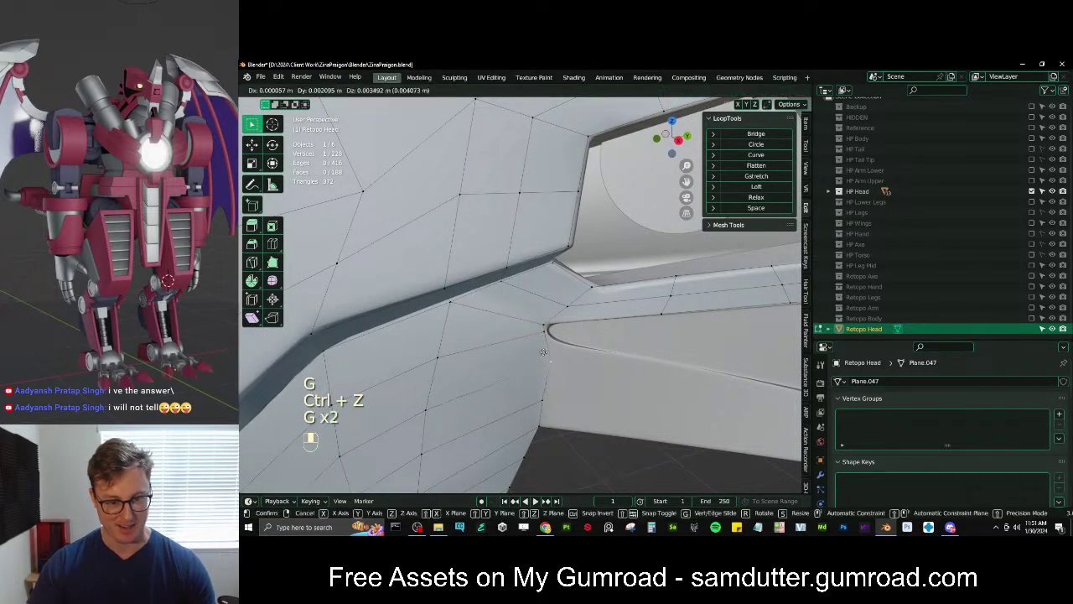
left_click(542, 333)
key("g")
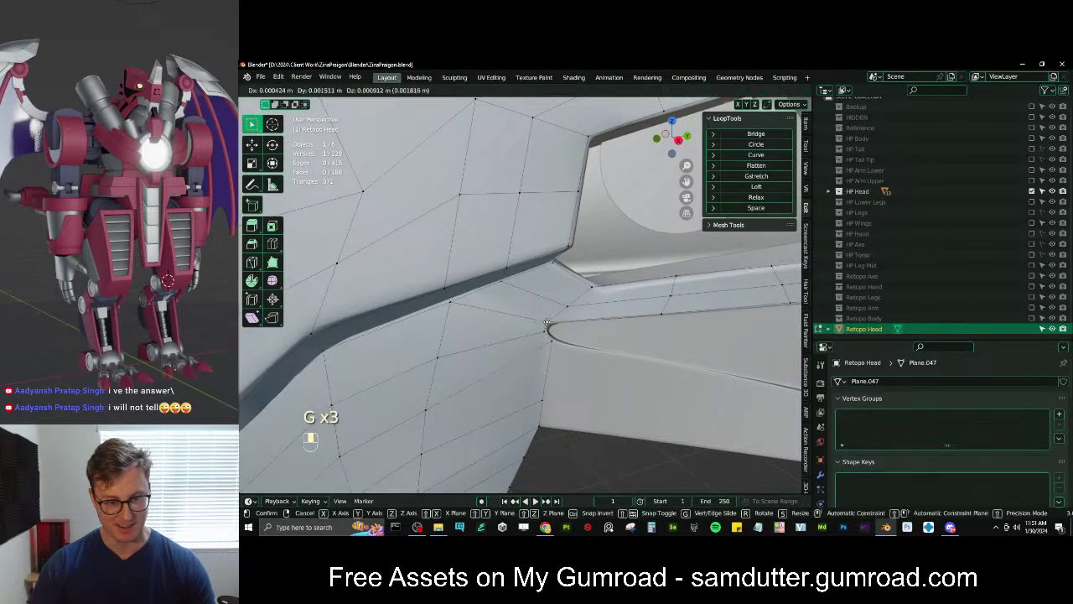
left_click(546, 337)
Fine-tune the vertices around the recessed panel's front tip so they hug the high-poly rim more closely
key("g")
left_click(550, 342)
key("g")
left_click(549, 340)
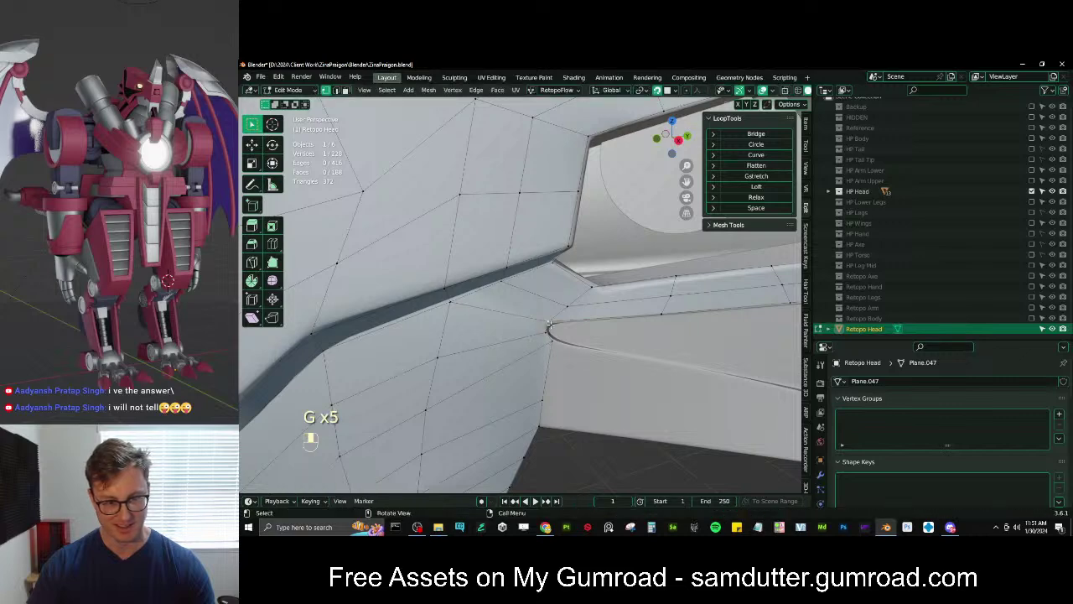
key("g")
left_click(547, 337)
middle_click_drag(547, 337, 587, 304, "shift")
key("g")
left_click(514, 282)
Add an edge loop along the frill's outer rim strip and snap it to the high-poly surface
key("ctrl+r")
left_click(629, 327)
key("g")
left_click(587, 303)
scroll(526, 348, "up", 6)
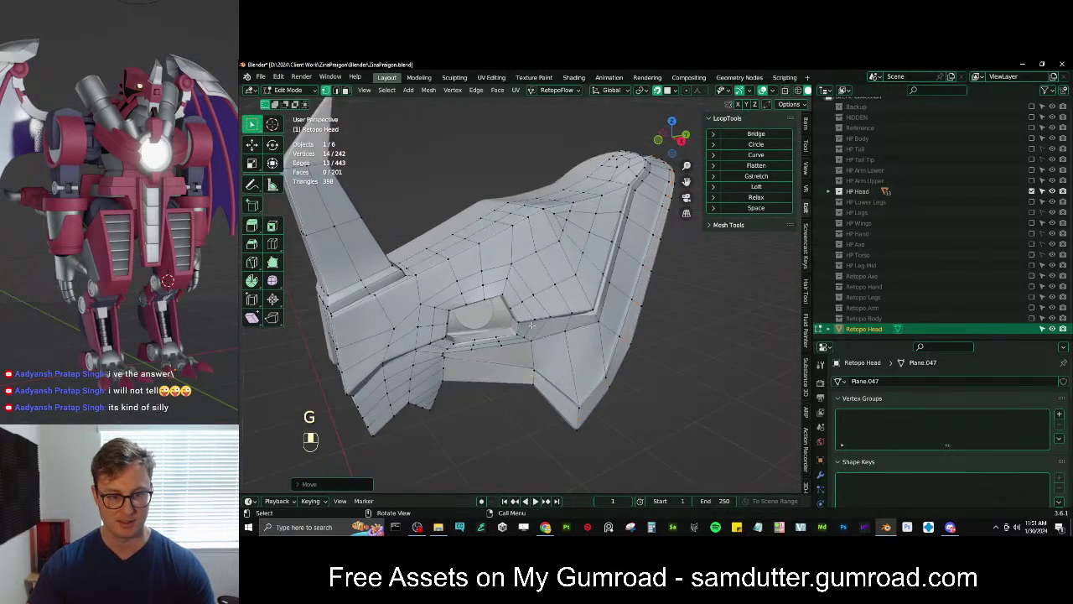
Bridge the facing edges across the lower strip below the eye, divide it with two loop cuts and snap it to the surface
left_click(427, 355)
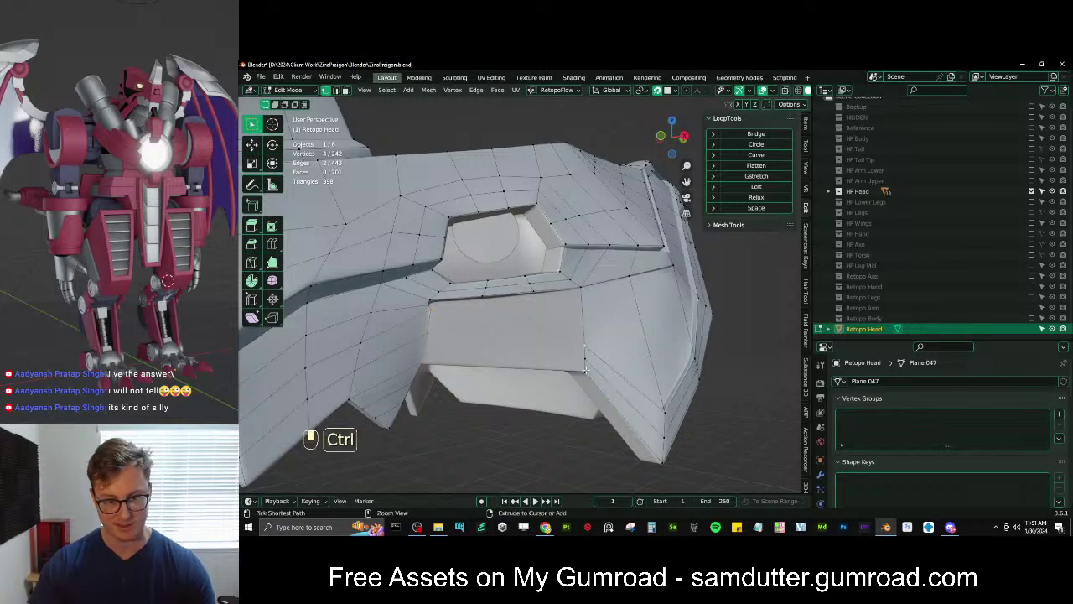
key("q")
left_click(625, 249)
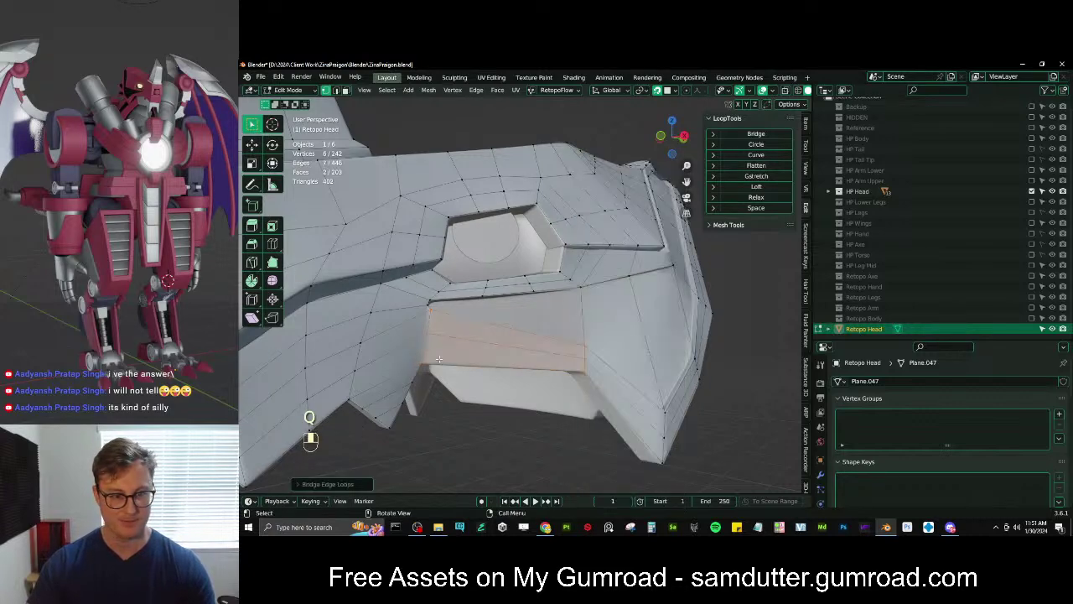
key("ctrl+r")
left_click(520, 332)
key("g")
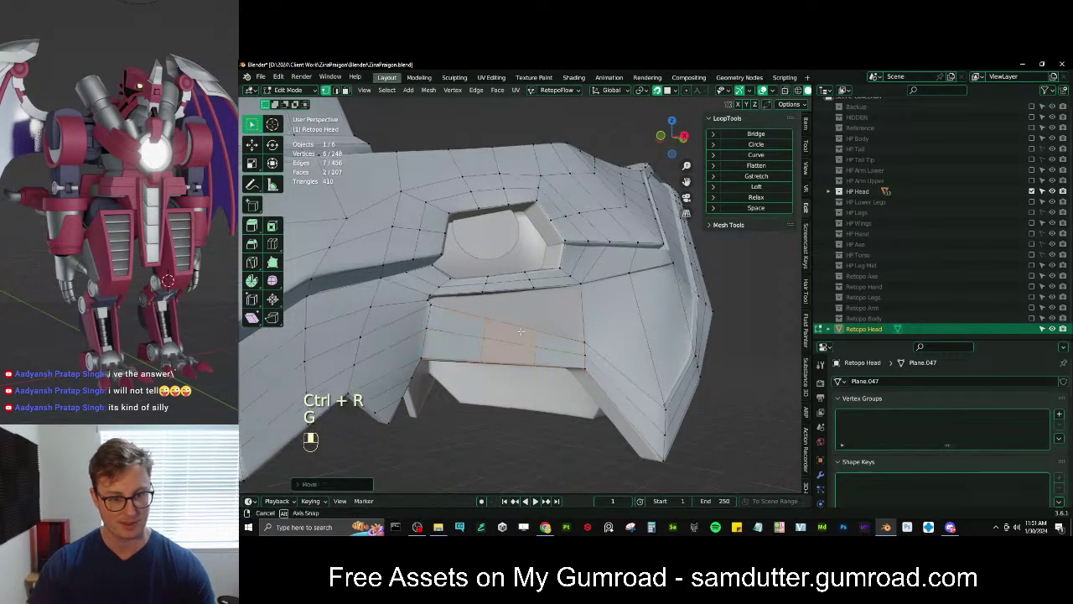
Fill faces between the new lower strip and the edge below the eye, working forward from the cheek
mouse_move(520, 331)
middle_mouse_down()
mouse_move(513, 277)
mouse_move(522, 337)
middle_mouse_up()
middle_click_drag(521, 337, 466, 332, "shift")
scroll(511, 359, "up", 4)
scroll(512, 362, "down", 2)
left_click(463, 328)
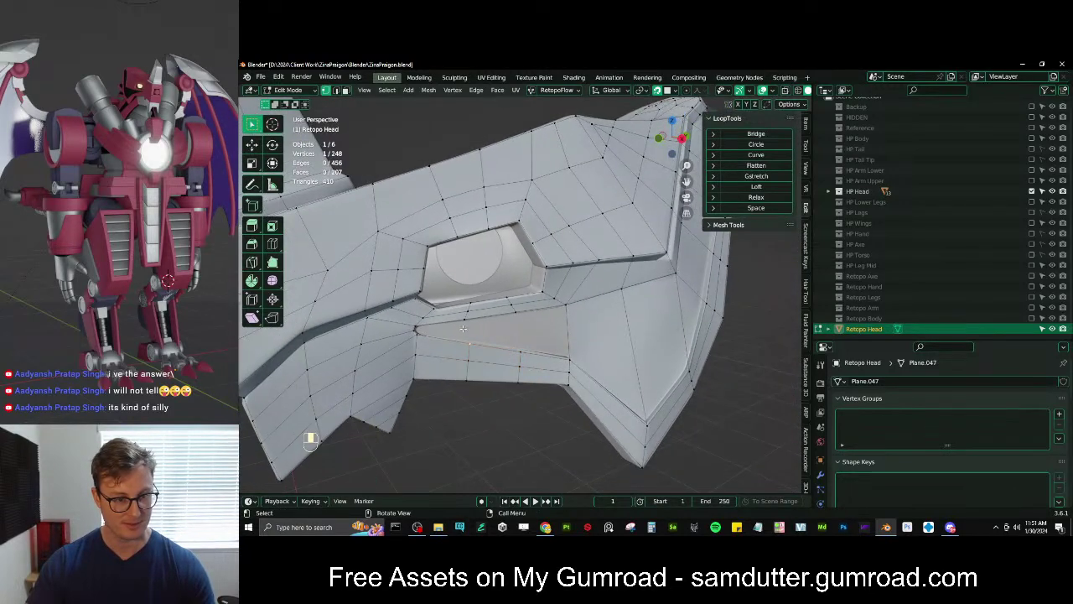
left_click(519, 330)
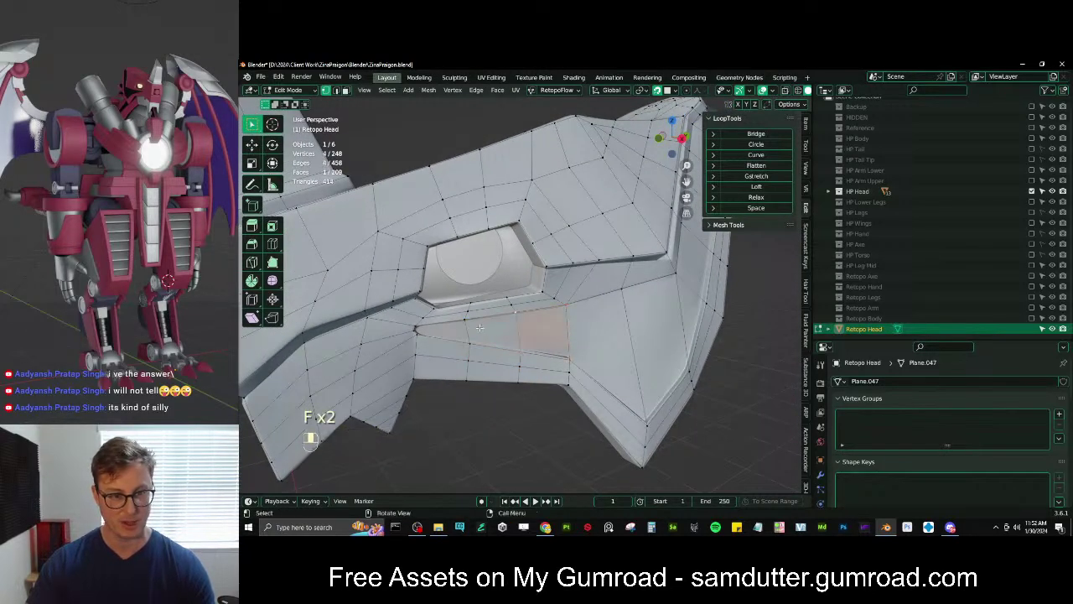
middle_click_drag(466, 329, 520, 331)
Try a lengthwise loop cut through the recessed panel and cheek faces
key("ctrl+r")
left_click(514, 327)
left_click(513, 327)
scroll(516, 327, "down", 3)
scroll(575, 319, "up", 1)
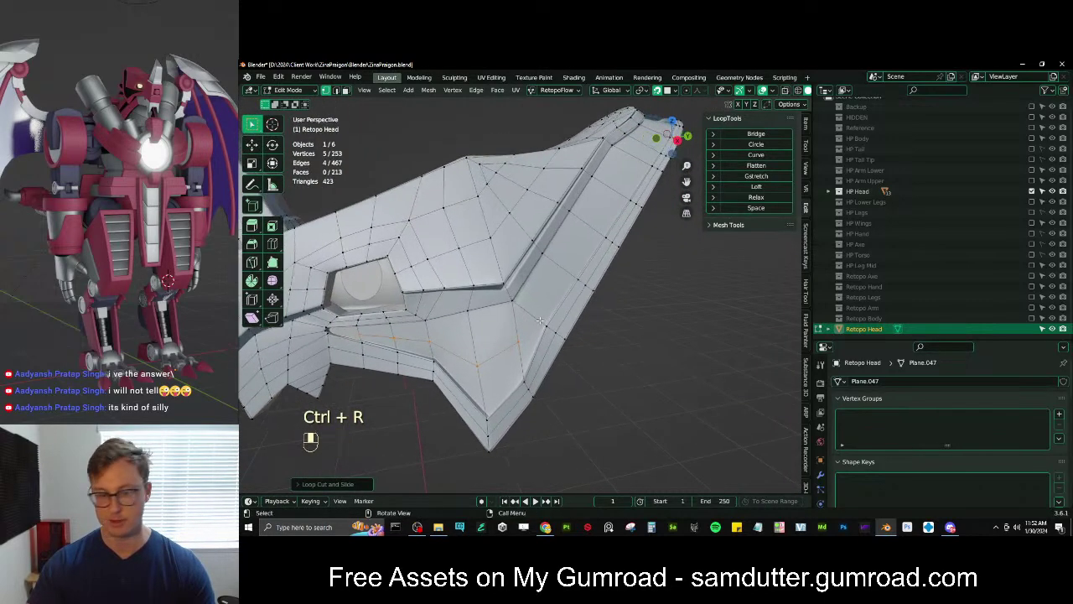
Try another loop cut running from the cheek through the frill, and undo both recent loop cuts
scroll(520, 331, "up", 1)
key("ctrl+r")
right_click(526, 330)
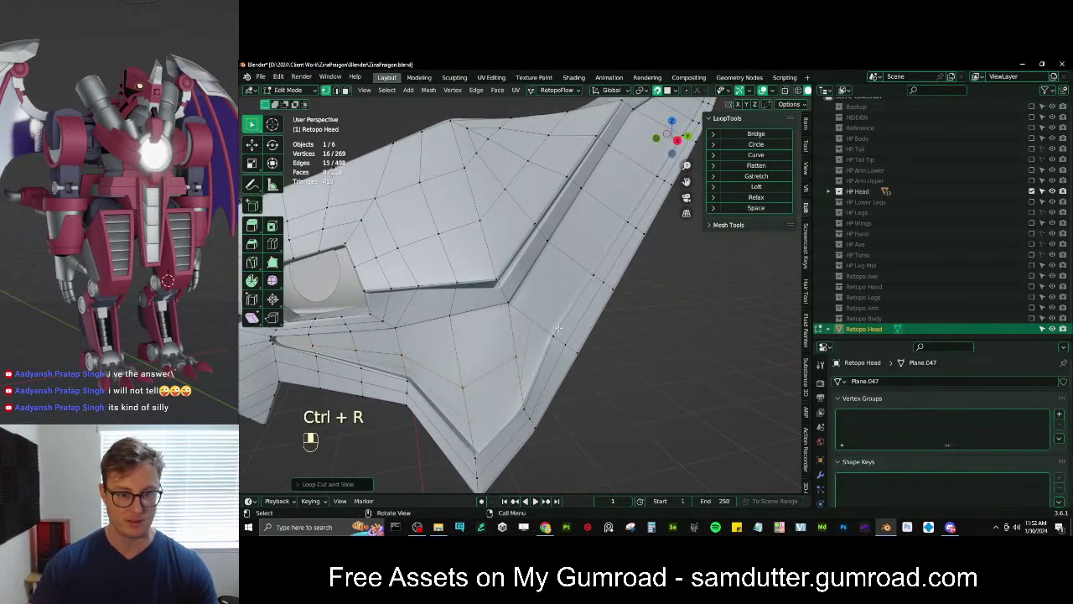
key("ctrl+z")
scroll(537, 325, "down", 4)
key("ctrl+z")
Add a lengthwise loop cut along the frill strip, starting at its junction with the cheek
middle_click_drag(560, 308, 557, 331)
key("ctrl+r")
scroll(536, 327, "up", 2)
left_click(541, 329)
scroll(557, 331, "up", 1)
Delete the small triangular face where the cheek meets the frill
left_click(345, 91)
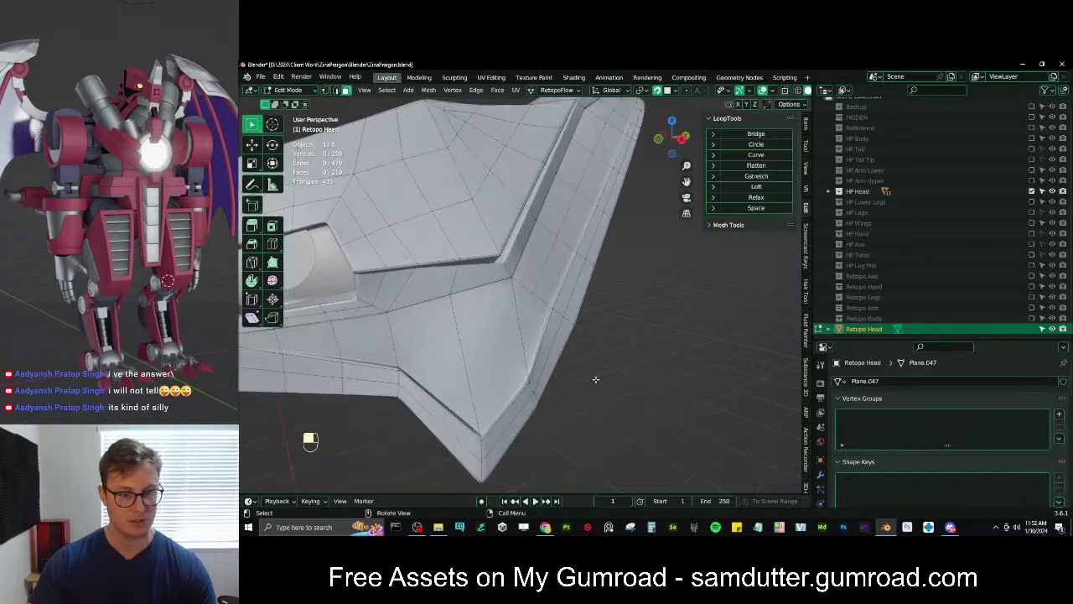
left_click(539, 311)
key("x")
key("f")
Insert a centered loop cut lengthwise through the faces of the recessed panel and cheek
key("ctrl+r")
left_click(385, 342)
left_click(385, 342)
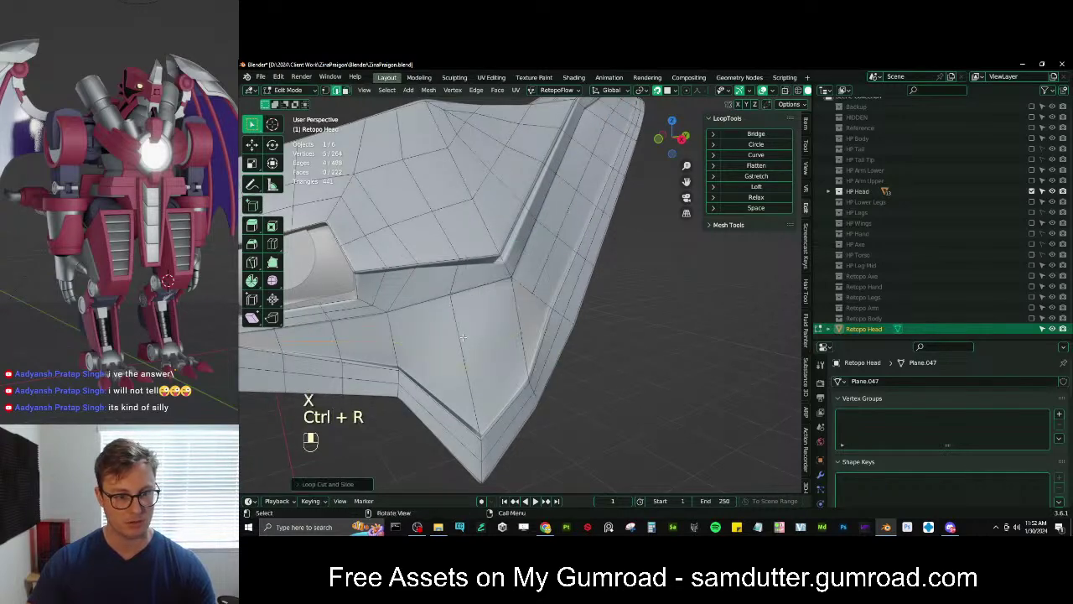
middle_click_drag(386, 342, 548, 331, "shift")
scroll(548, 330, "down", 2)
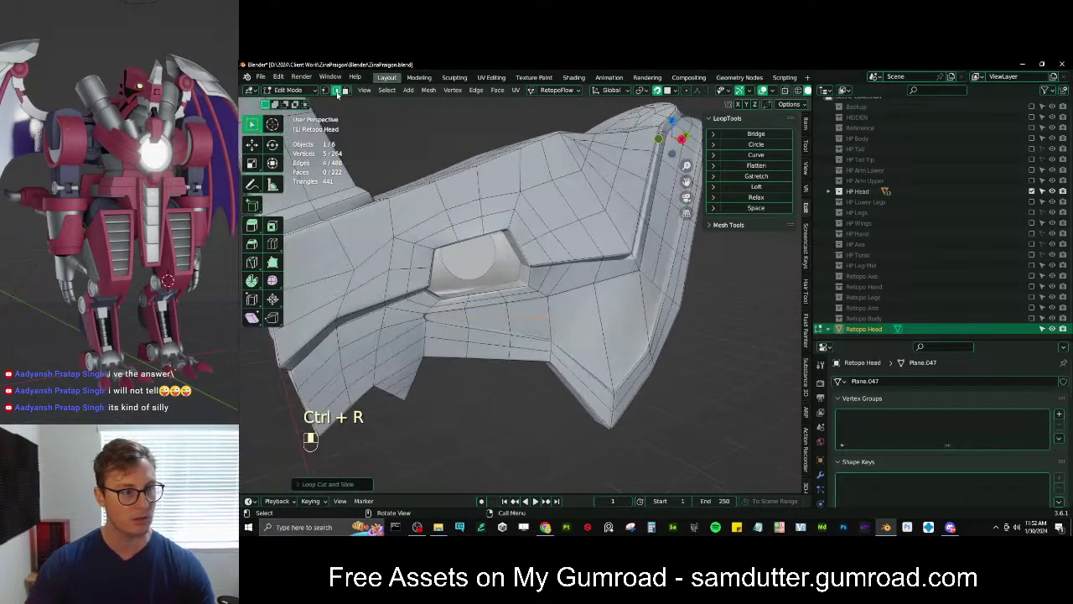
Fill the small gap at the front tip of the cheek, below the recessed panel, with two new faces
middle_click_drag(405, 217, 419, 244)
middle_click_drag(440, 306, 517, 320, "shift")
scroll(518, 320, "up", 3)
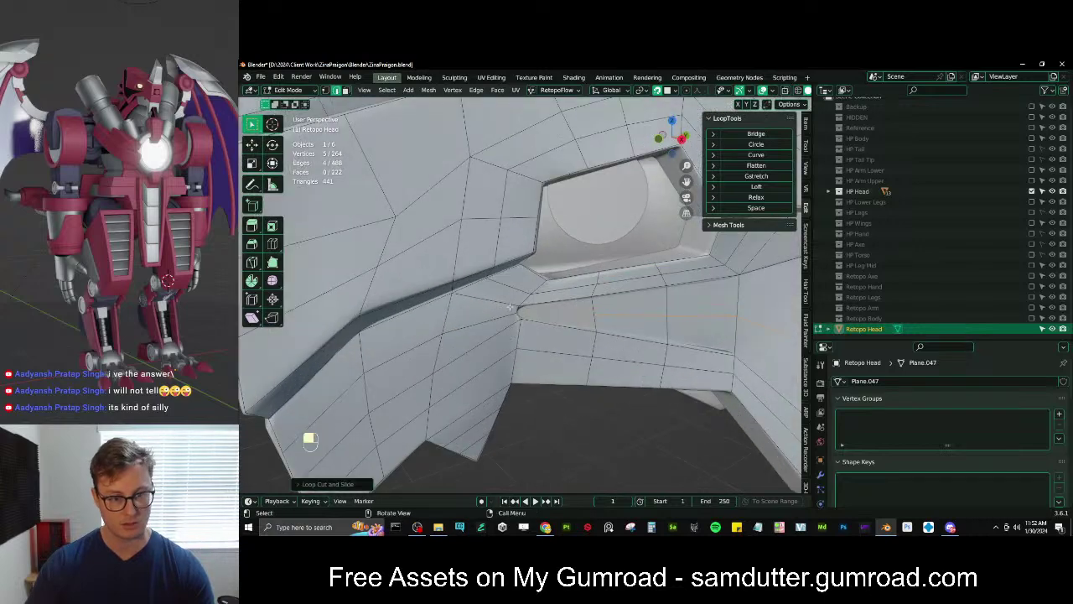
left_click(510, 307)
left_click(522, 315, "shift")
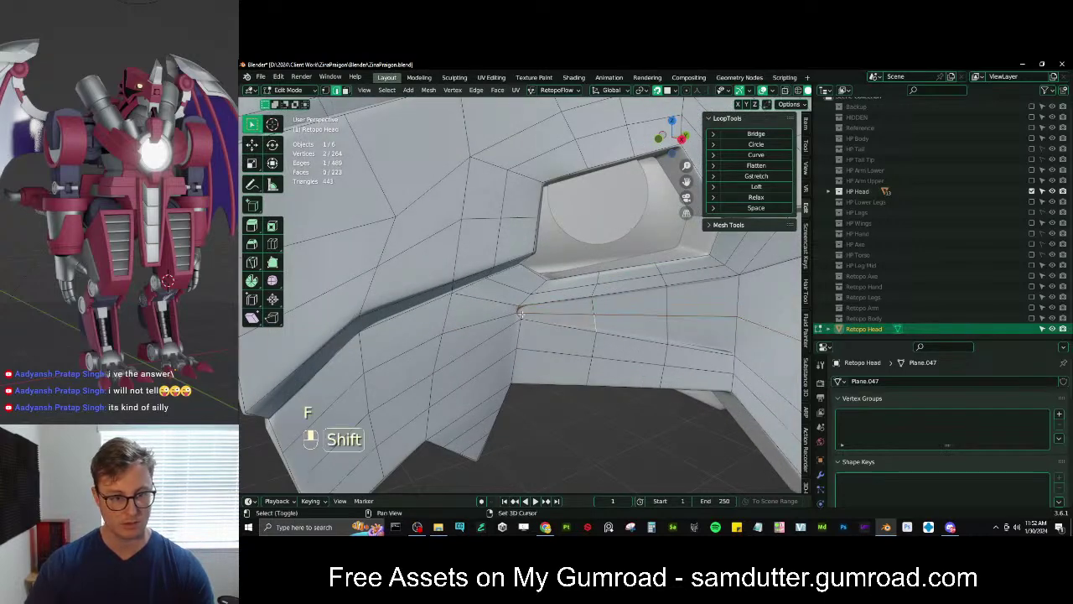
left_click(520, 319, "shift")
key("f")
scroll(522, 319, "down", 8)
mouse_move(523, 317)
middle_mouse_down()
mouse_move(575, 303)
mouse_move(514, 332)
middle_mouse_up()
scroll(555, 309, "down", 3)
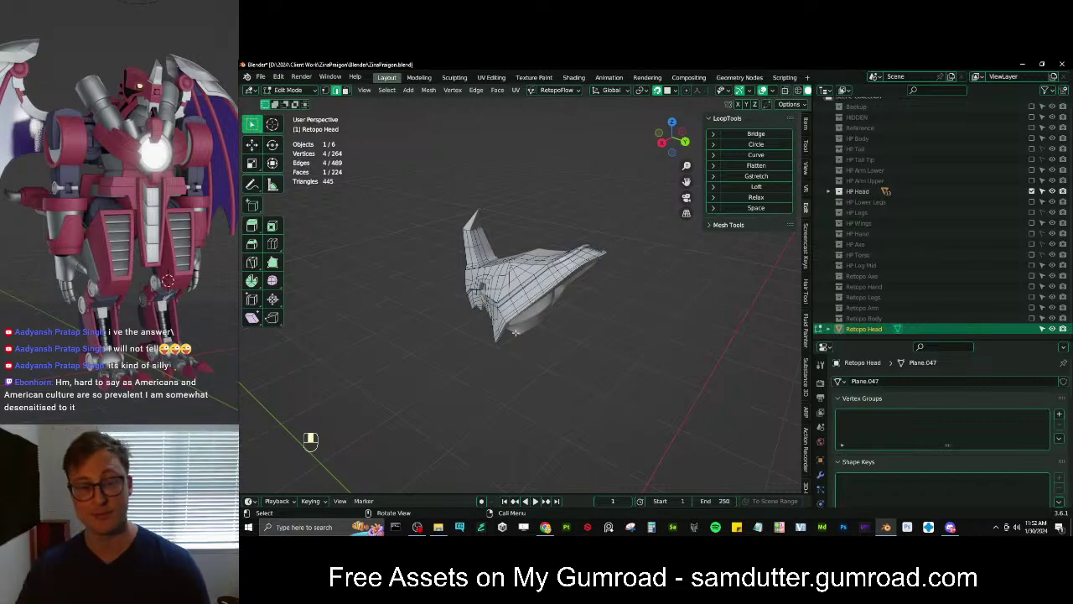
Merge two neighbouring vertices of the cheek mesh and reposition the merged vertex
scroll(516, 332, "up", 2)
middle_click_drag(522, 330, 573, 332)
scroll(516, 322, "up", 3)
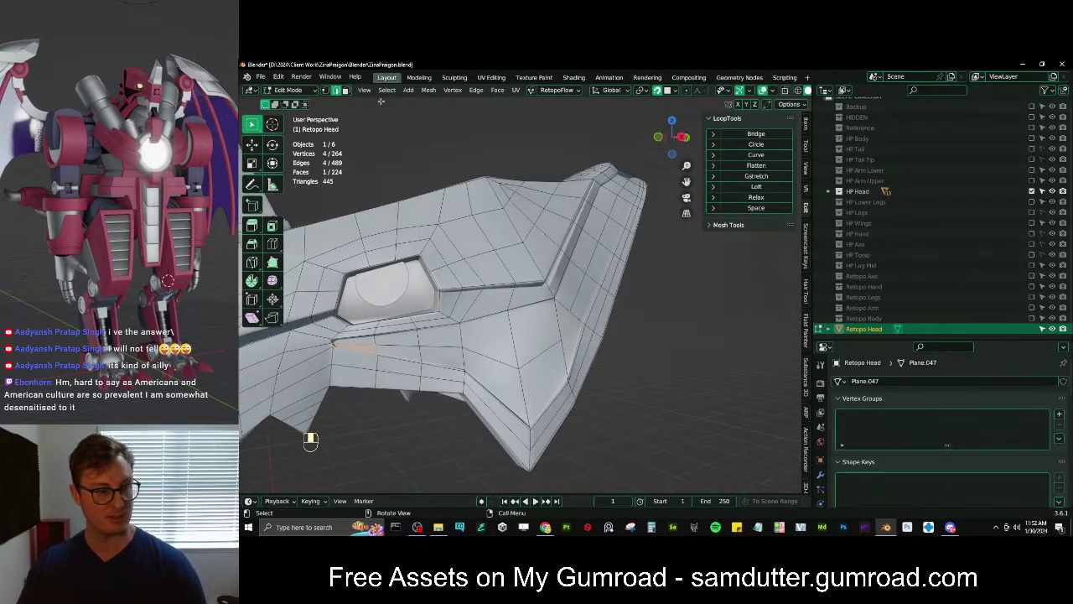
key("m")
left_click(597, 317)
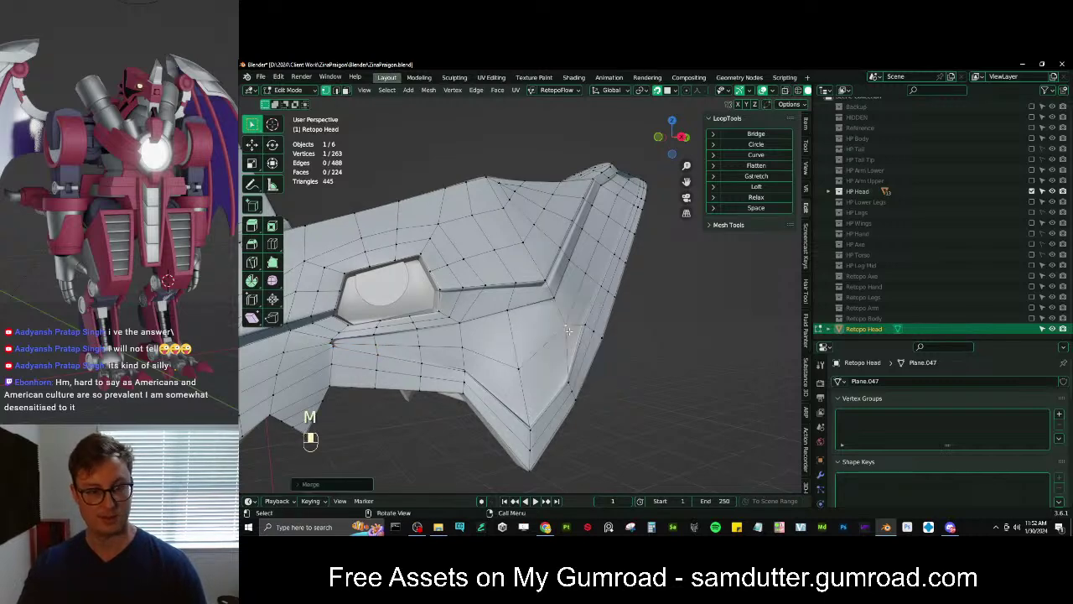
key("g")
key("g")
left_click(500, 366)
middle_click_drag(500, 366, 541, 273)
scroll(540, 260, "up", 1)
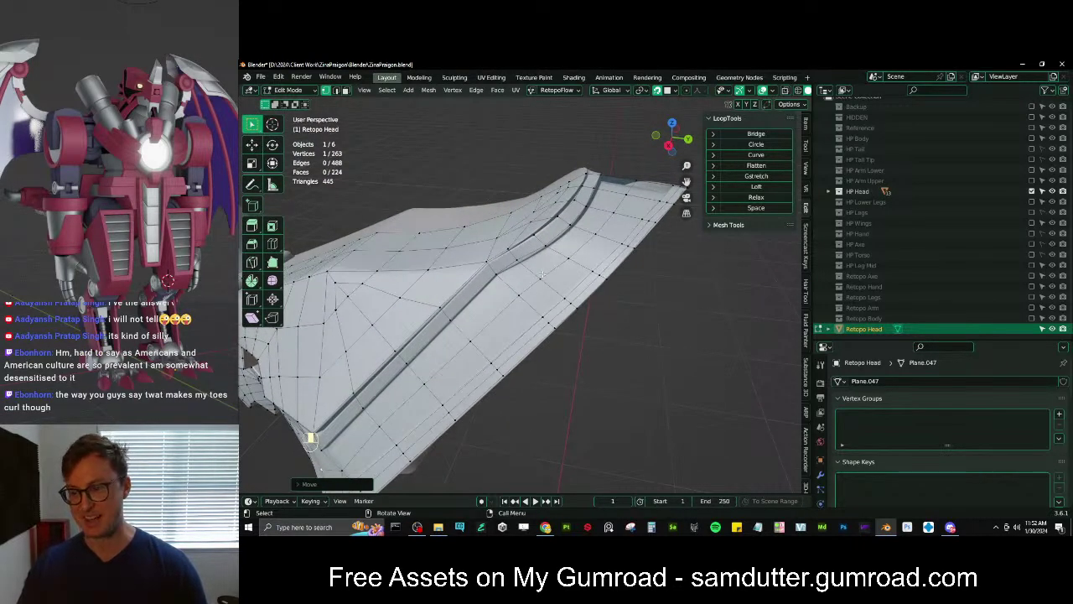
Move the vertices on both sides of the frill's raised ridge onto its creases, just above the ridge's bend
middle_click_drag(530, 286, 547, 342)
scroll(547, 342, "up", 2)
key("g")
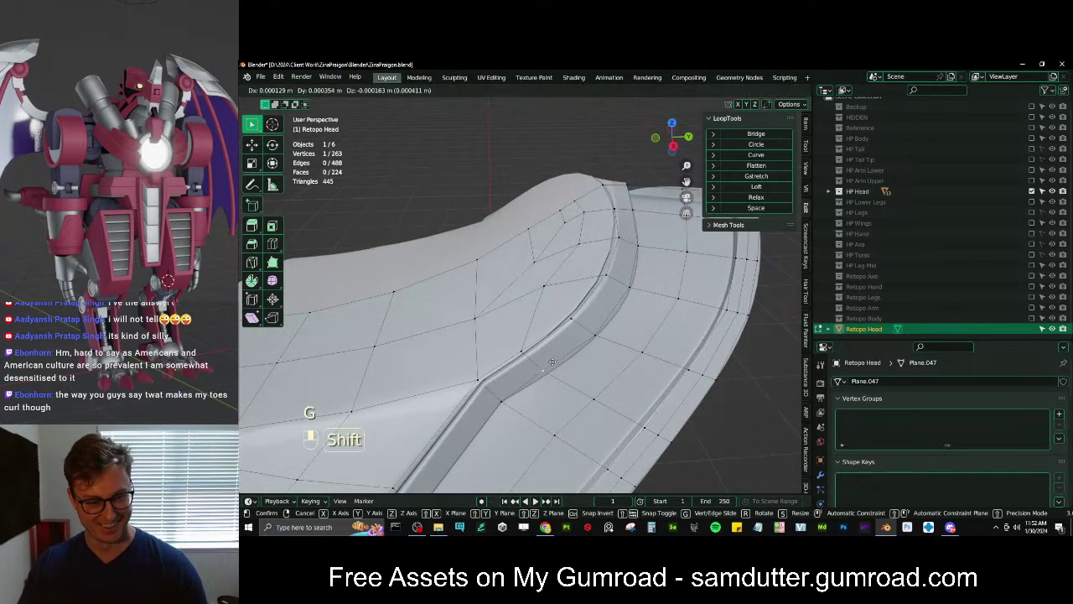
left_click(593, 341)
left_click(517, 352)
key("g")
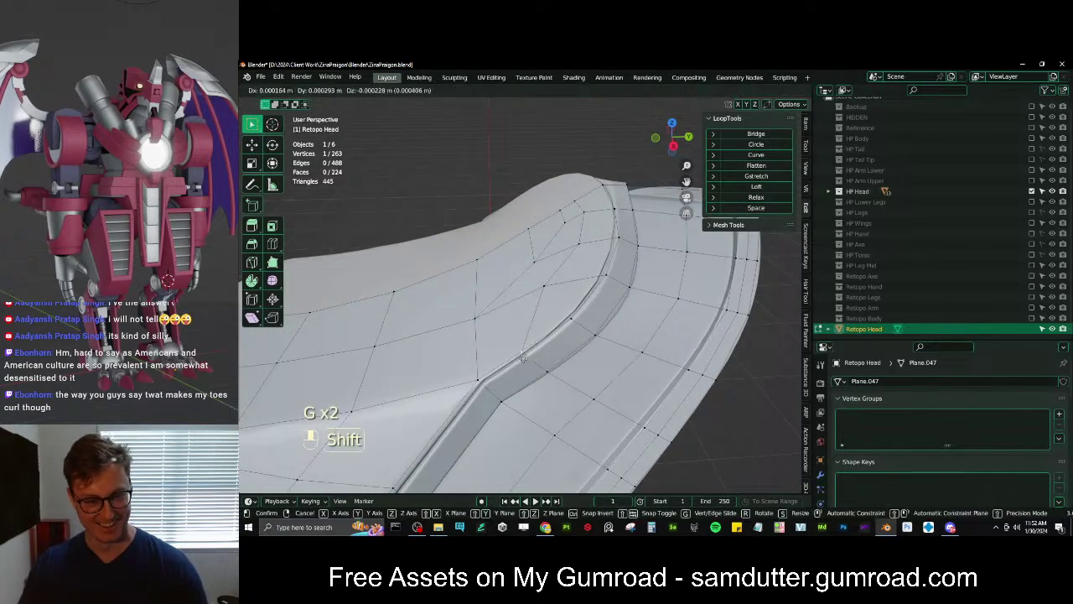
left_click(517, 351)
Rip open the edges at the inner corner of the cheek's lower border and edge-slide the ripped edges
middle_click_drag(517, 351, 278, 382)
scroll(578, 306, "down", 3)
scroll(276, 383, "down", 4)
middle_click_drag(545, 317, 444, 328)
scroll(456, 326, "up", 2)
key("ctrl")
key("v")
key("g")
key("g")
left_click(444, 329)
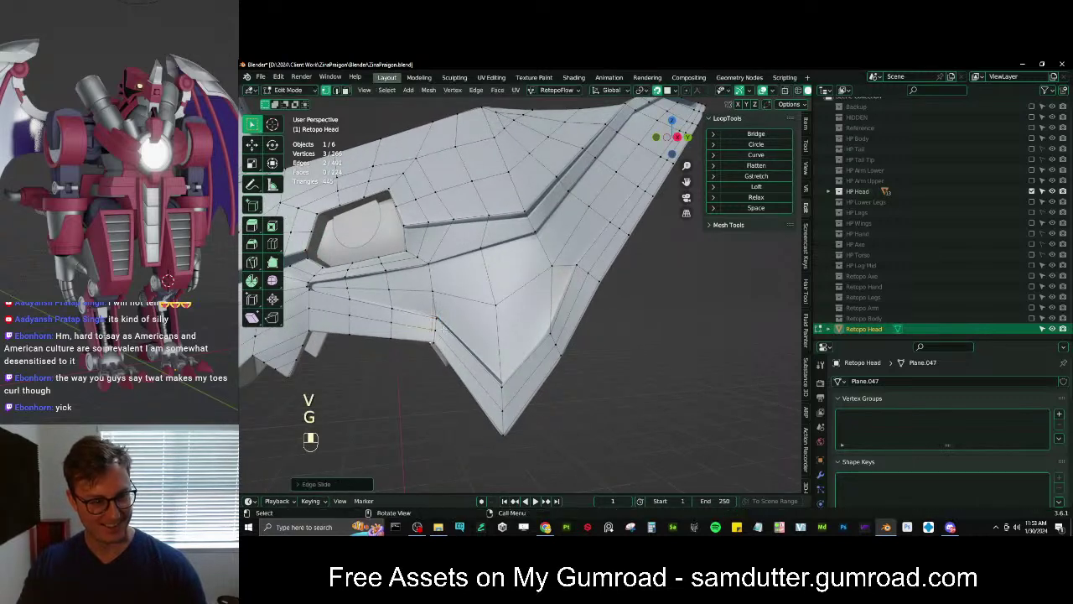
Edge-slide the edge run beside the rip toward the cheek's lower point, and delete the edge crossing the ripped corner
left_click(435, 328, "ctrl")
key("g")
key("g")
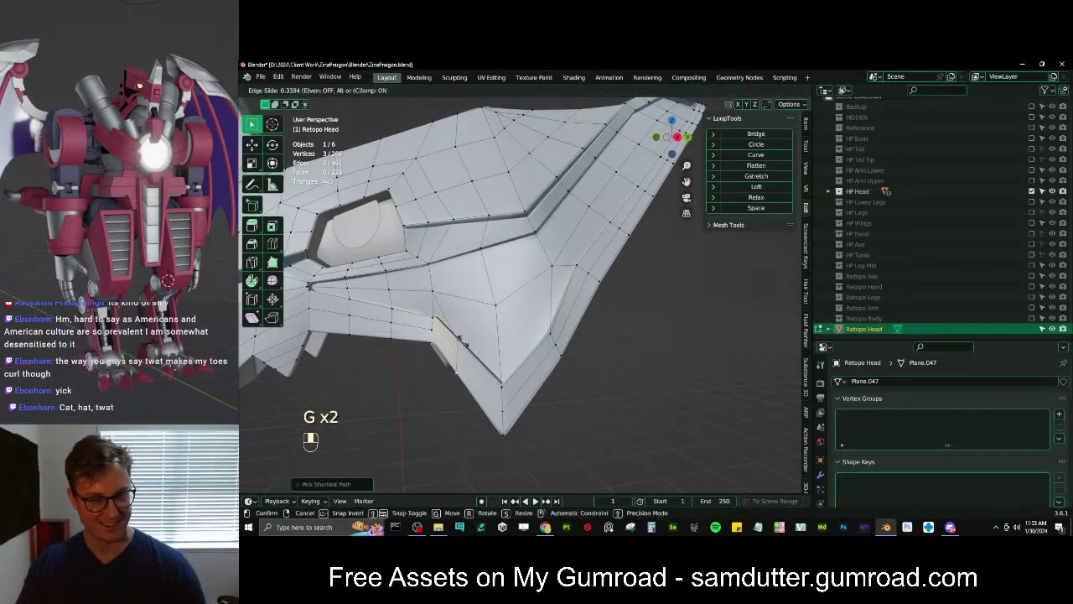
left_click(466, 342)
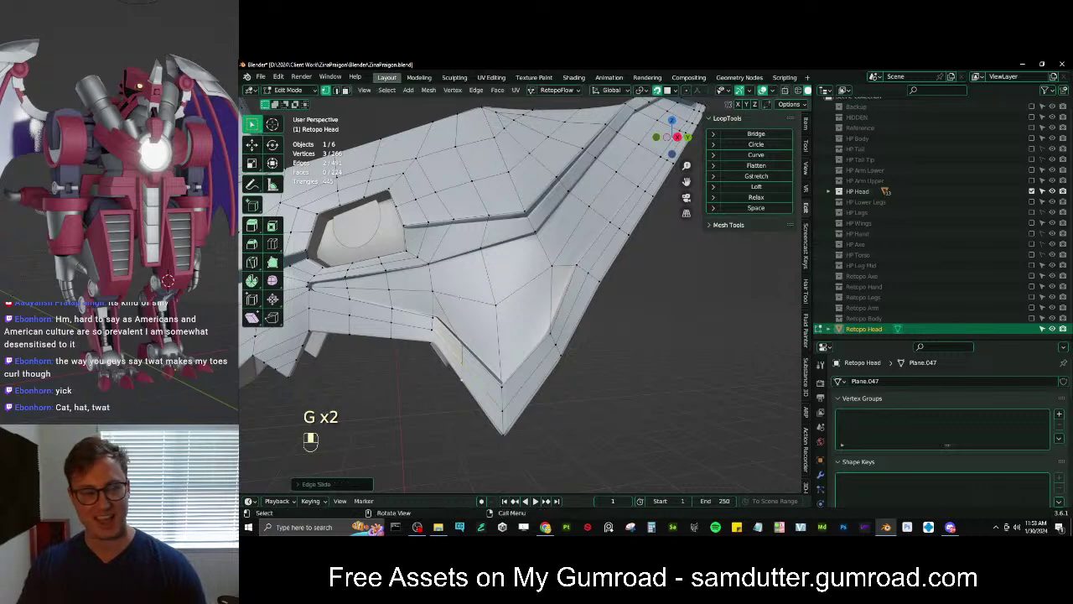
left_click(474, 339, "shift")
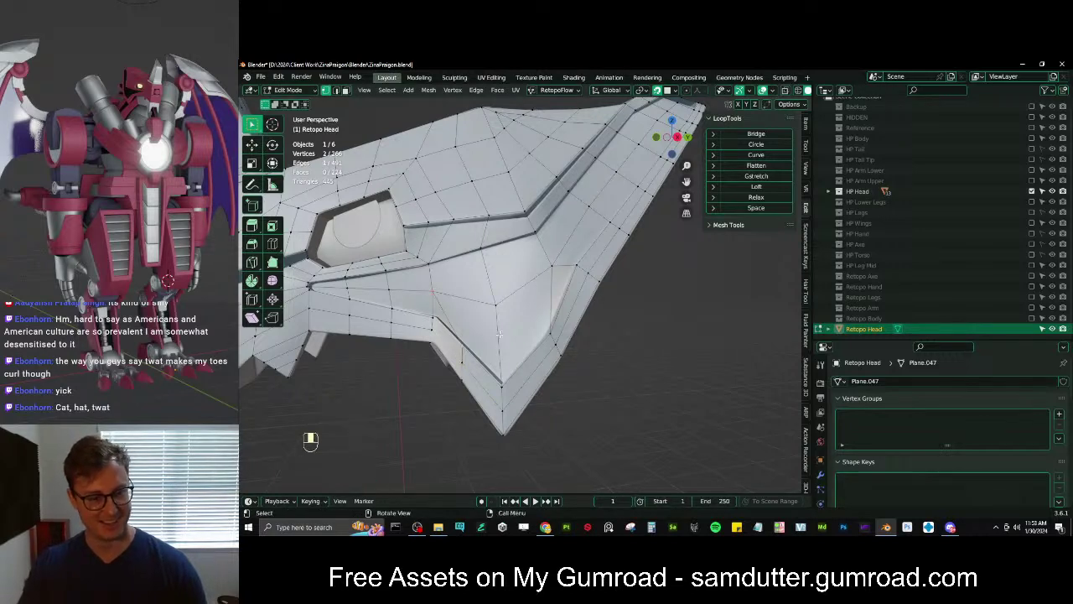
key("x")
left_click(499, 333)
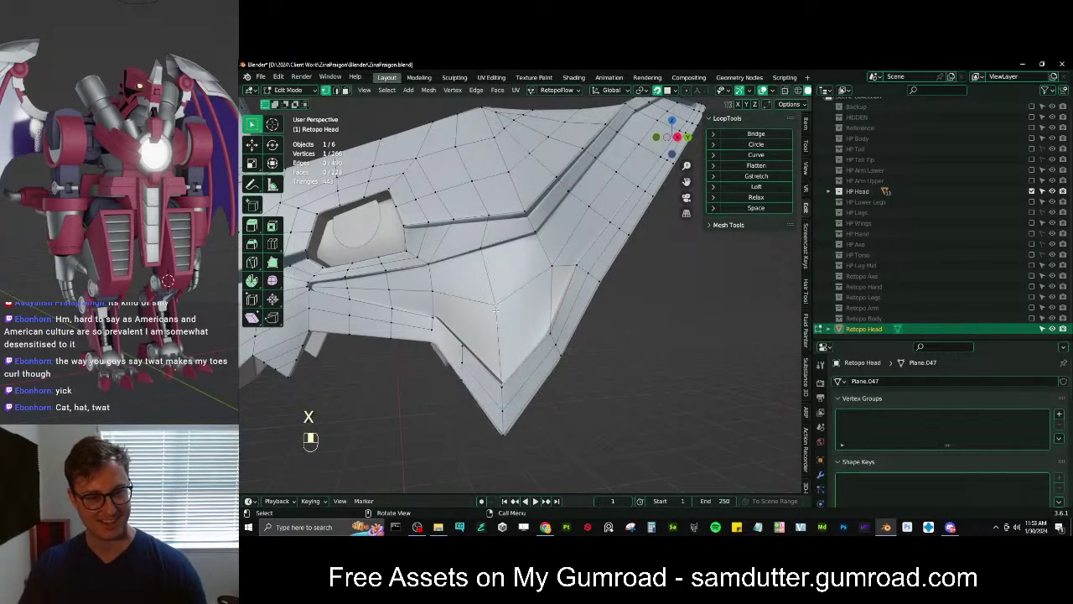
Raise the mid-cheek vertex and insert a loop cut through the faces below it, adjusting the new cut's vertices
key("g")
key("g")
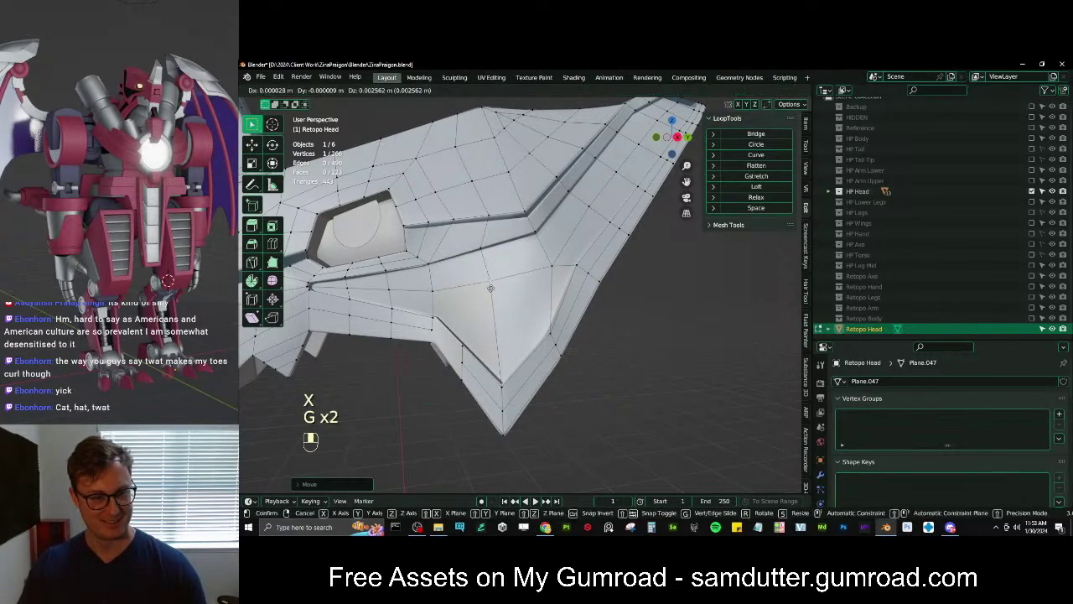
left_click(498, 311)
key("ctrl+r")
left_click(503, 312)
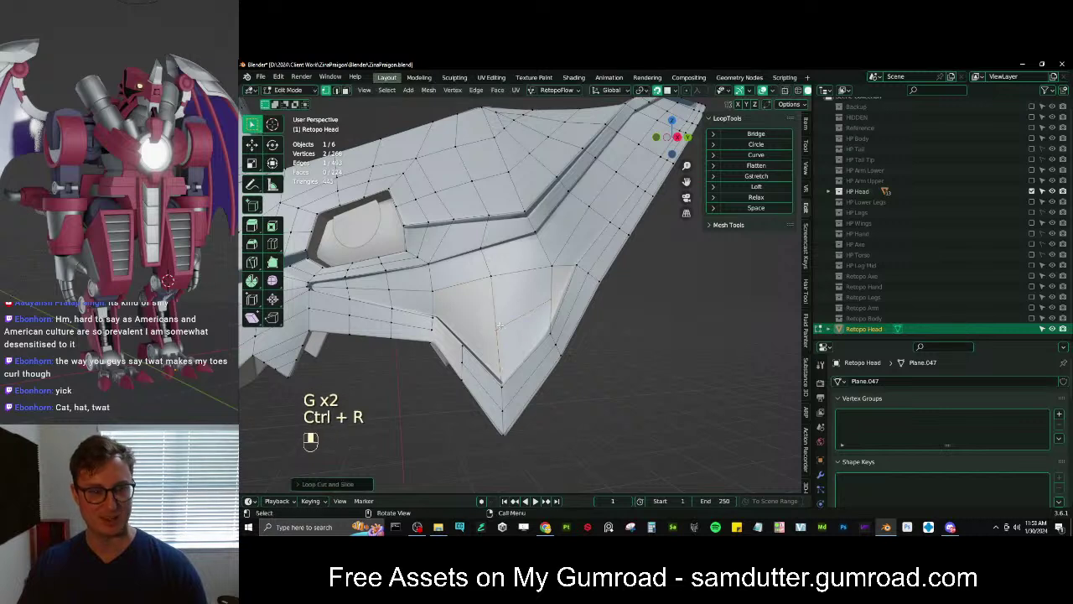
left_click(508, 312)
key("g")
left_click(518, 315)
left_click(497, 319)
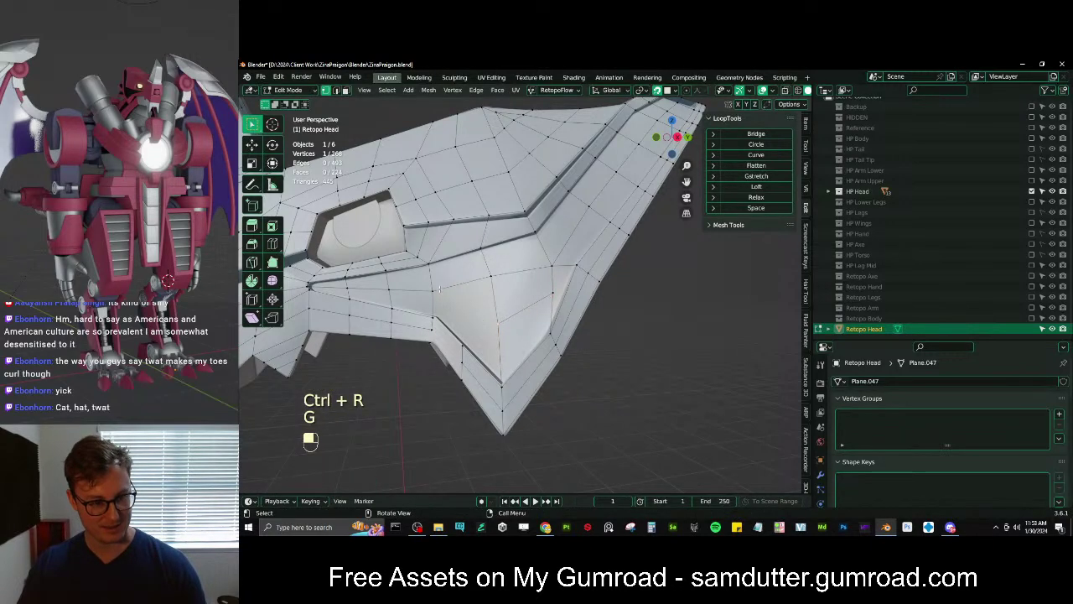
Extrude a vertex from the inner side of the cheek opening and fill faces between it and the new cut
key("e")
left_click(465, 317)
left_click(498, 325, "ctrl")
key("f")
left_click(463, 326)
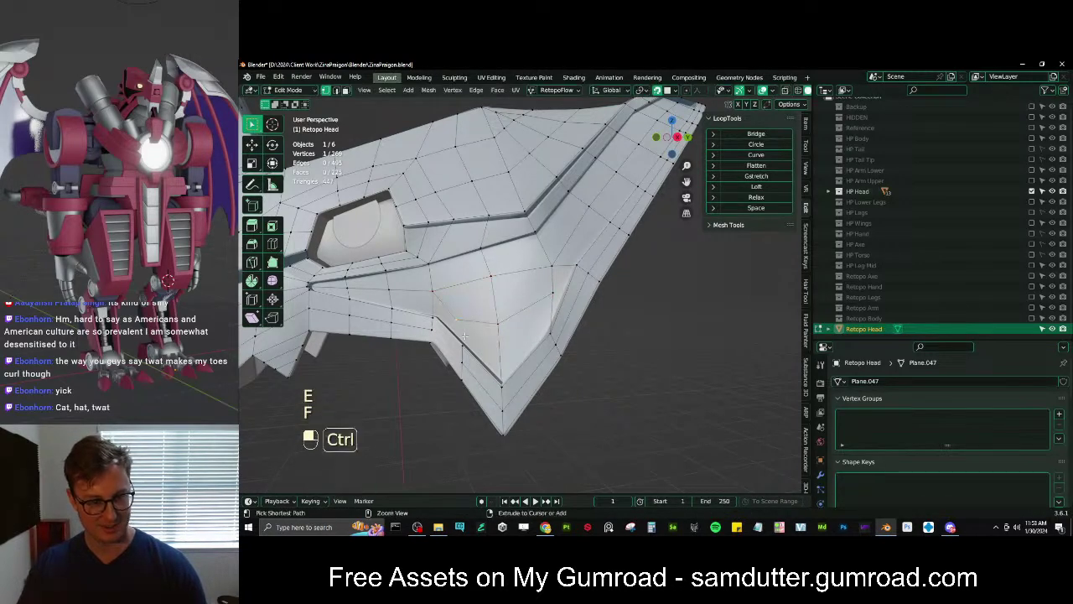
key("f")
Select the facing edge runs at the cheek's ripped lower corner and bridge them with Bridge Edge Loops
left_click(434, 320)
key("g")
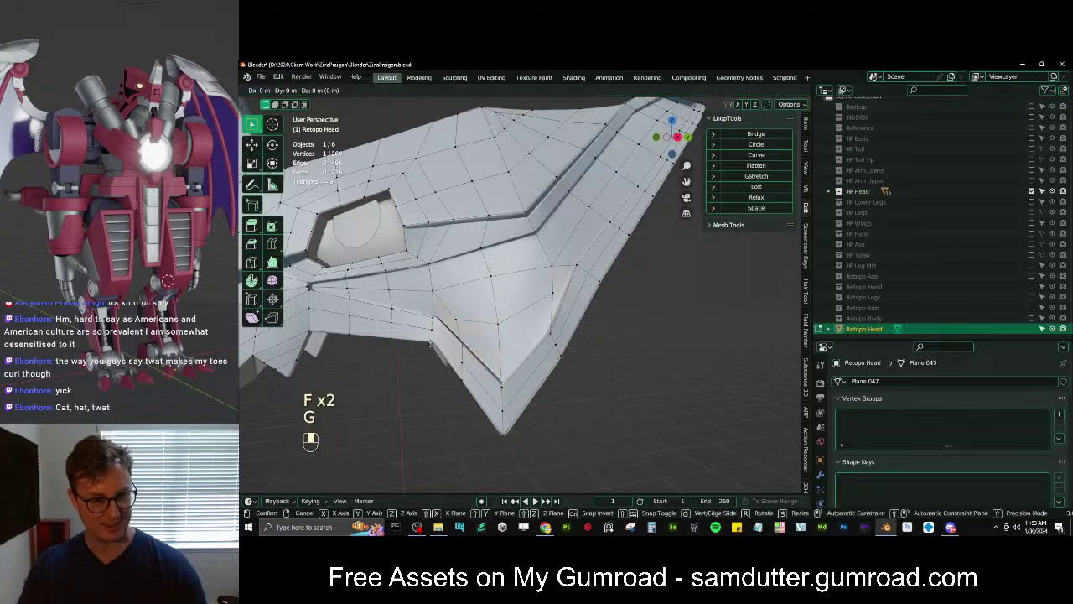
left_click(435, 318, "shift")
left_click(434, 319, "shift")
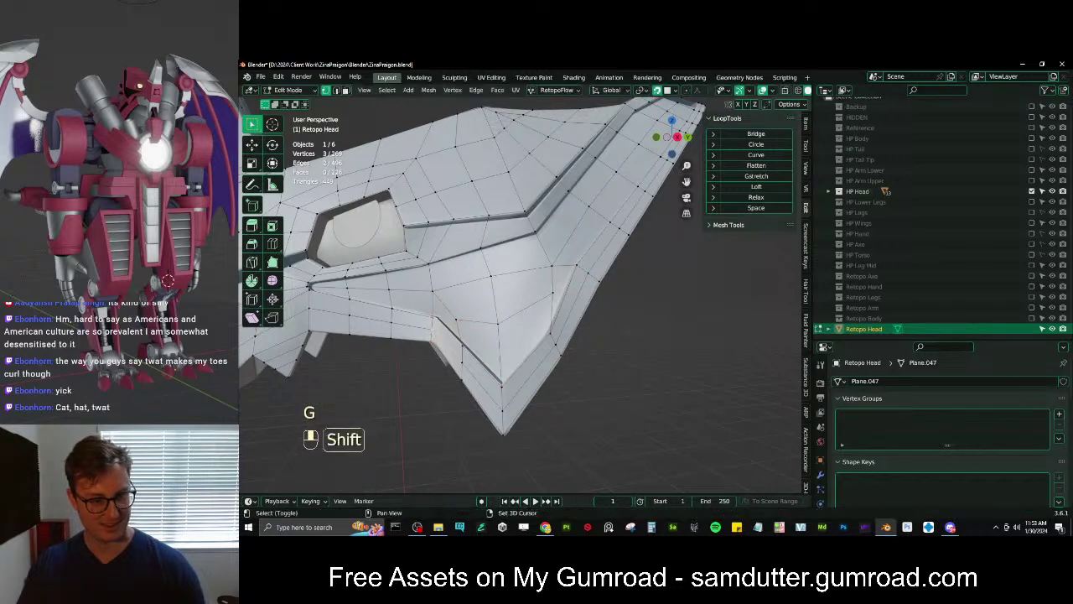
key("g")
left_click(438, 335)
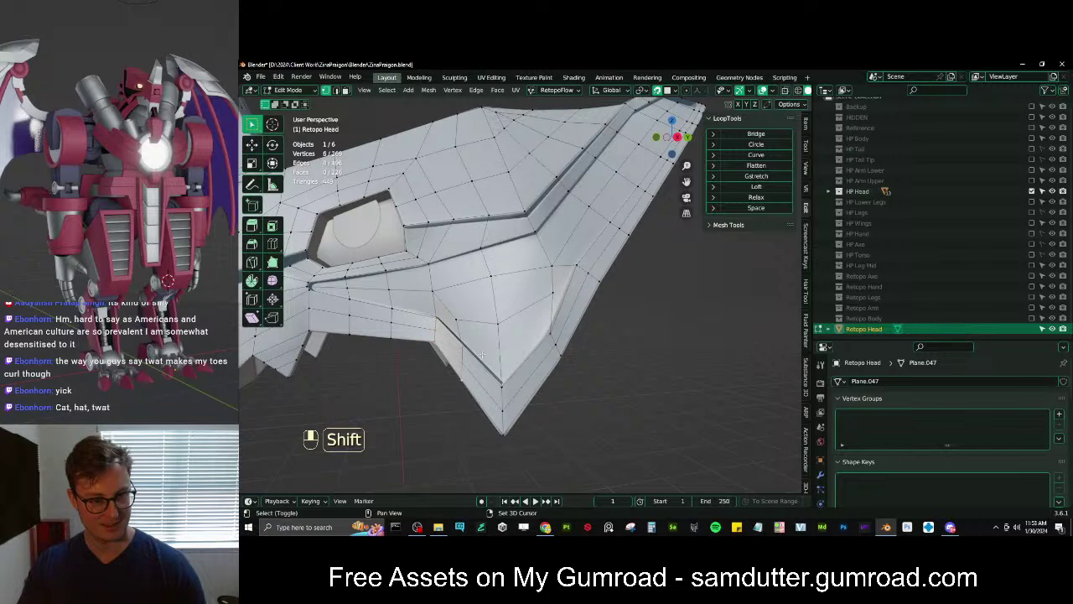
key("q")
left_click(495, 249)
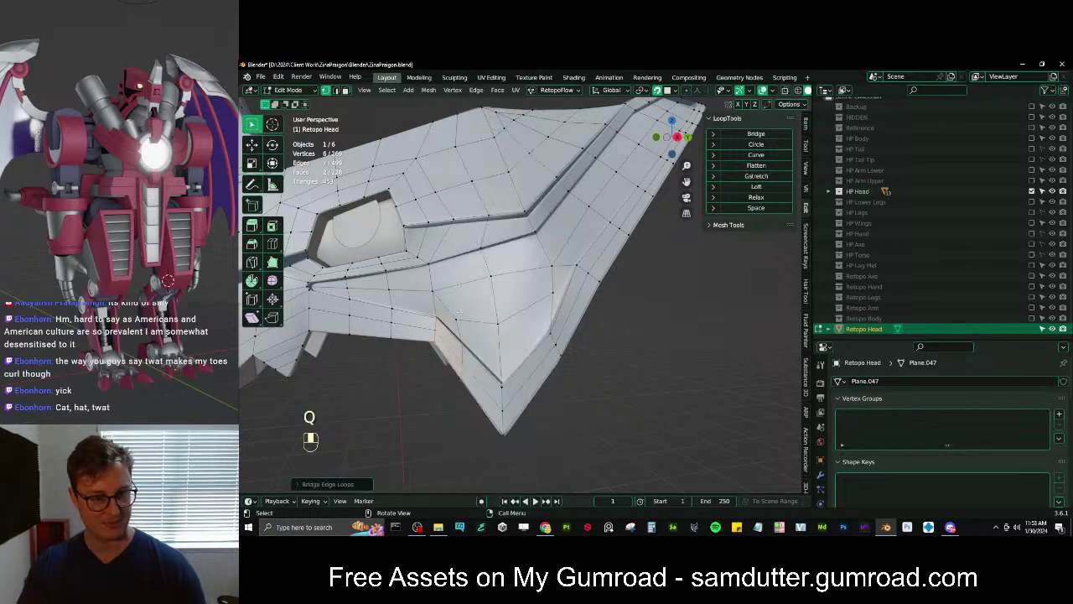
Fill the remaining gaps beside the bridged corner and at the rear of the cheek with faces
left_click(451, 329, "alt")
left_click(462, 356, "alt+shift")
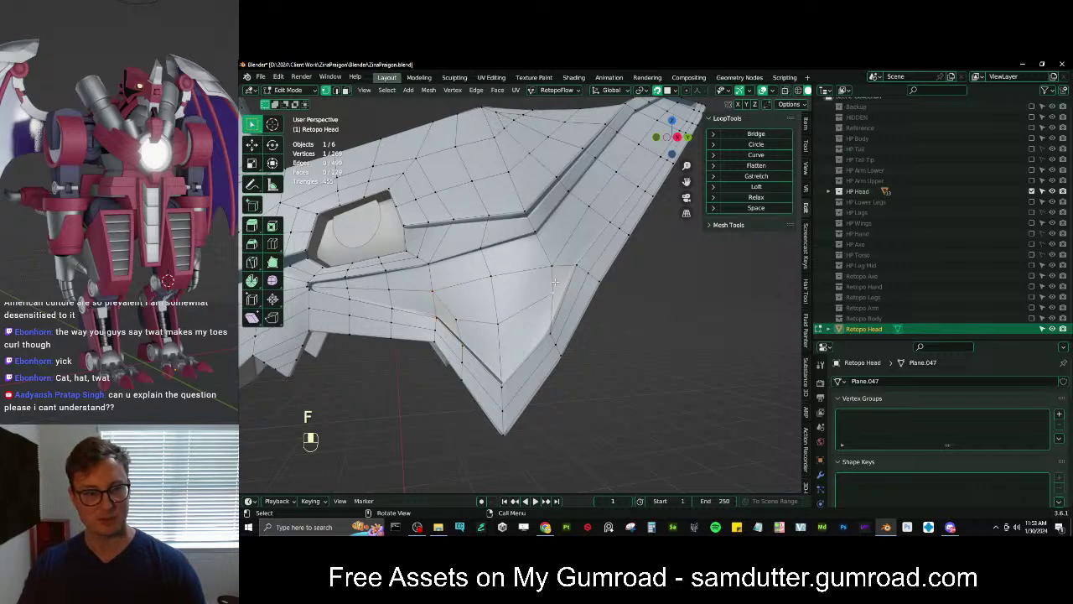
key("g")
key("g")
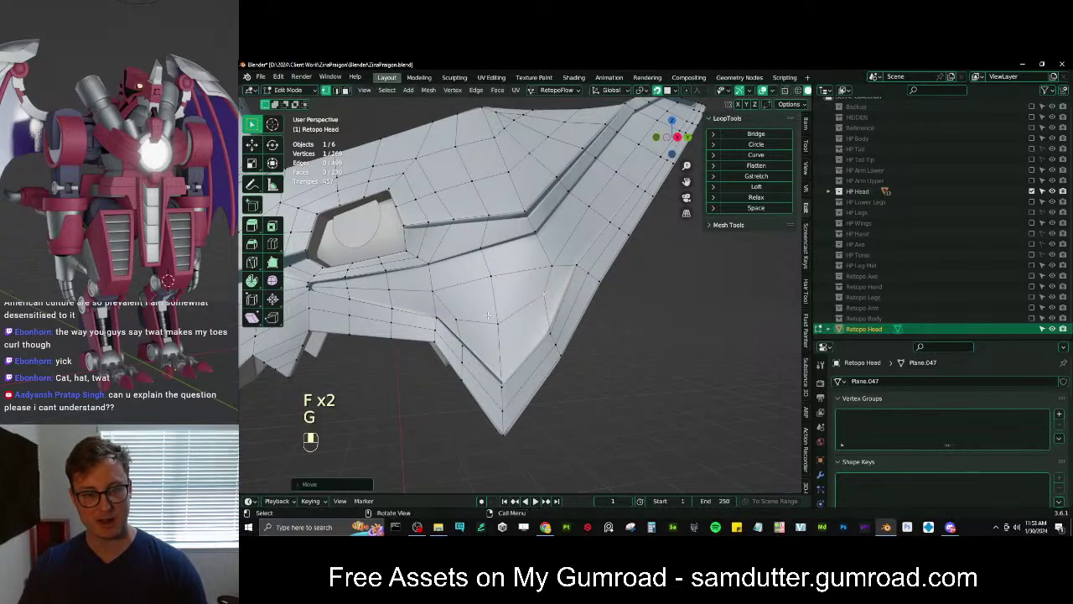
Reposition the inner cheek vertices one by one to even out the spacing of the new faces
key("g")
left_click(459, 321)
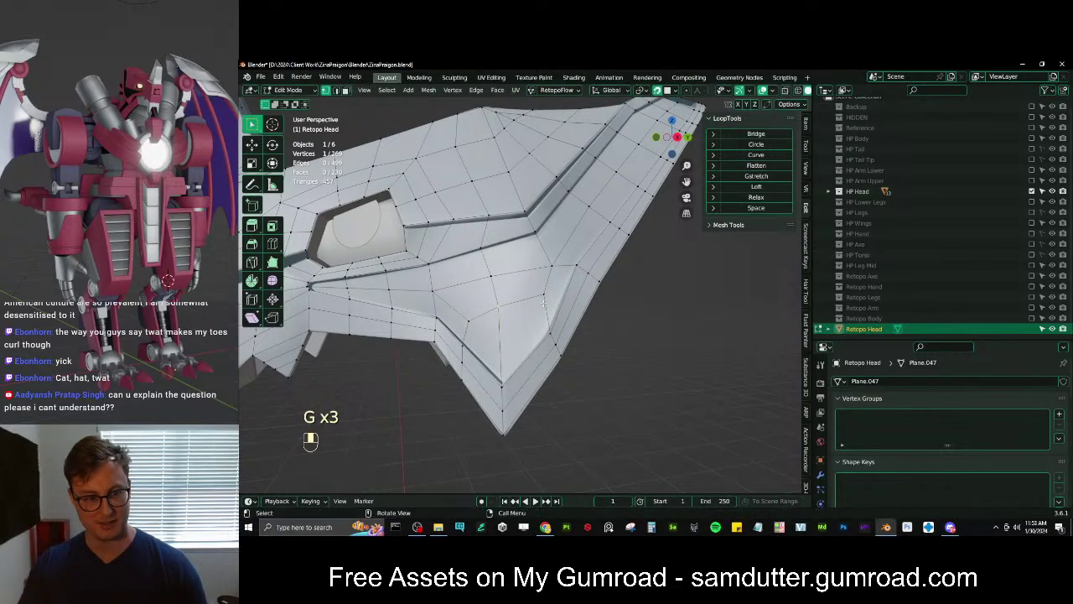
key("g")
key("g")
key("g")
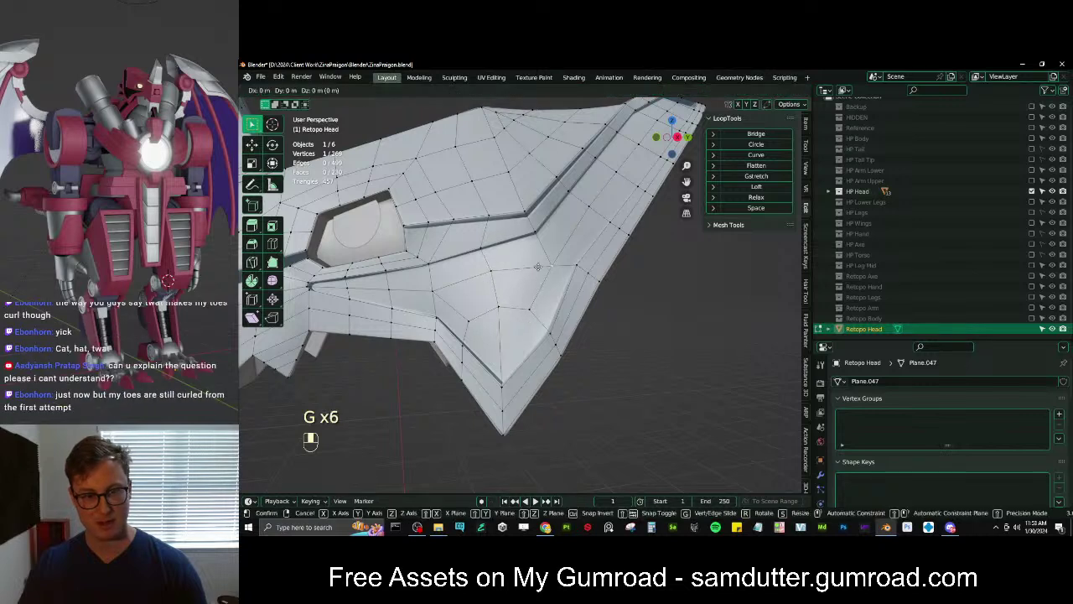
left_click(474, 287)
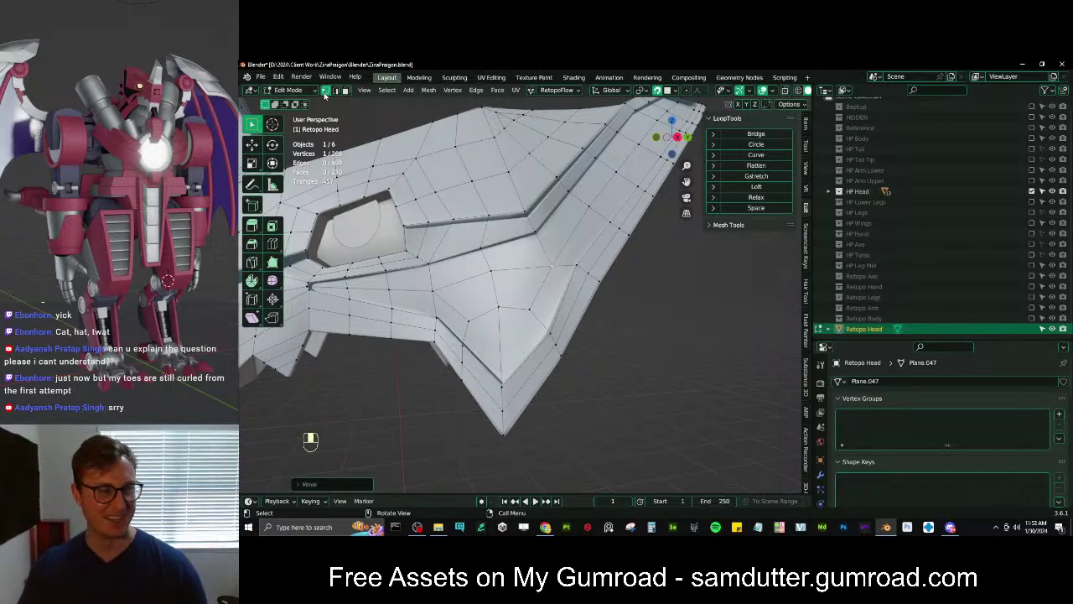
Select the crease edges below the eye back to the cheek's front tip, deselecting stray edges in X-ray view
left_click(400, 247)
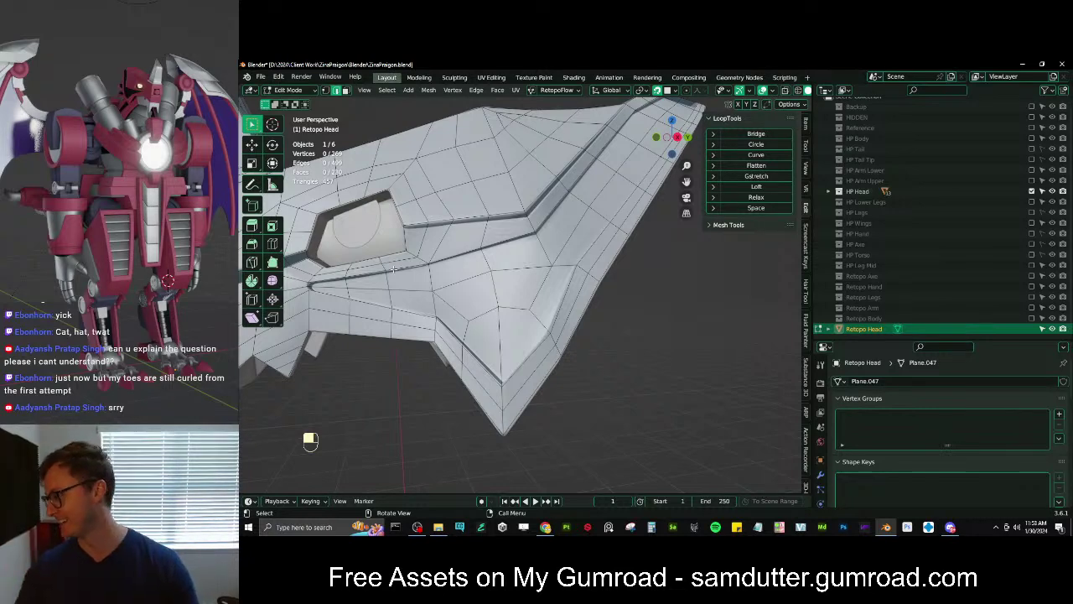
left_click(314, 291)
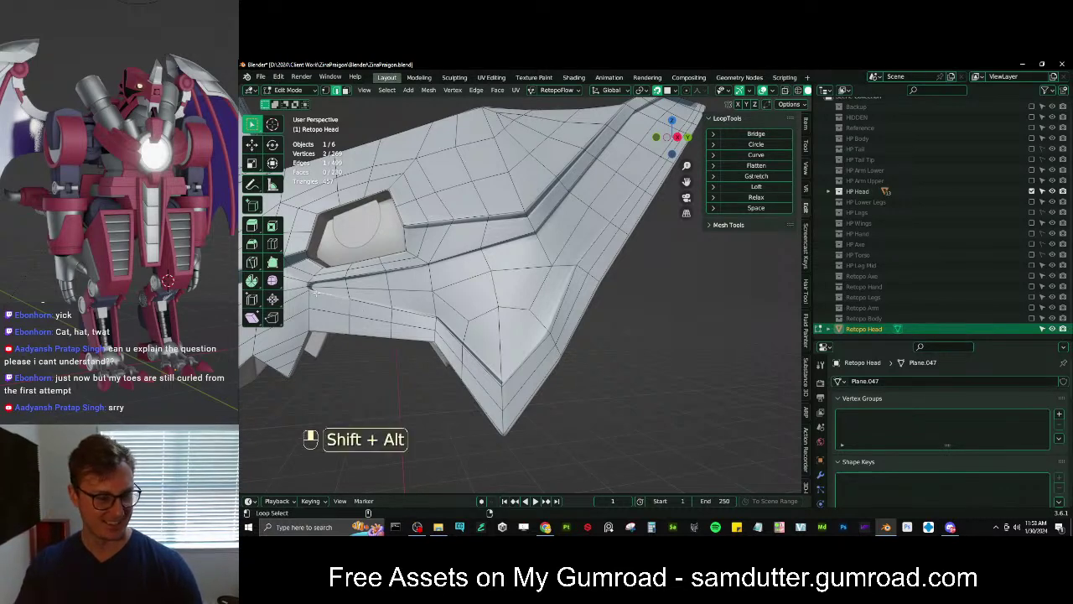
middle_click_drag(308, 287, 531, 382)
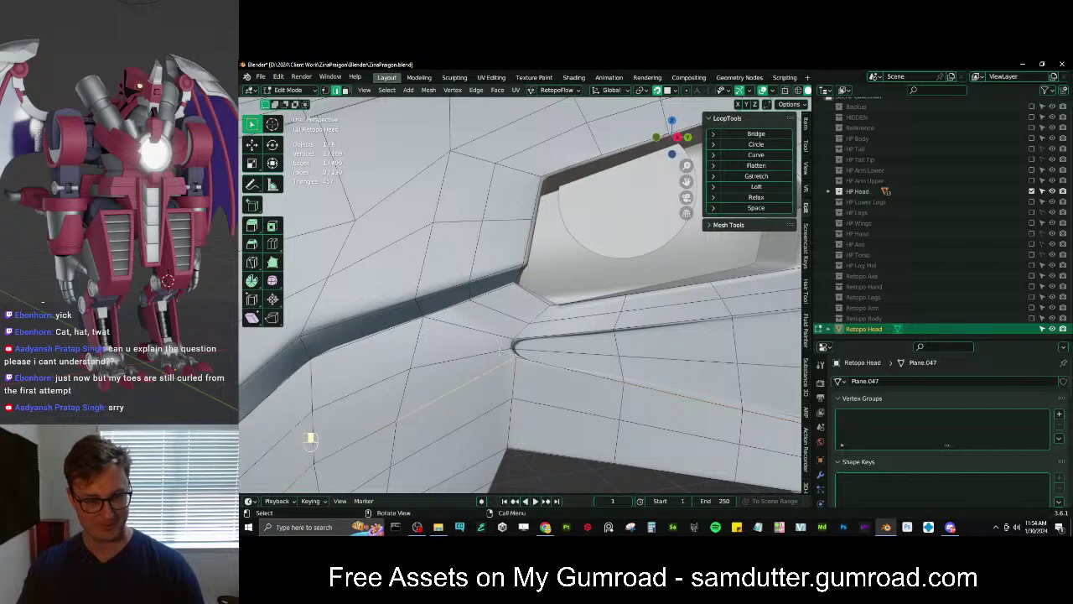
scroll(545, 332, "down", 8)
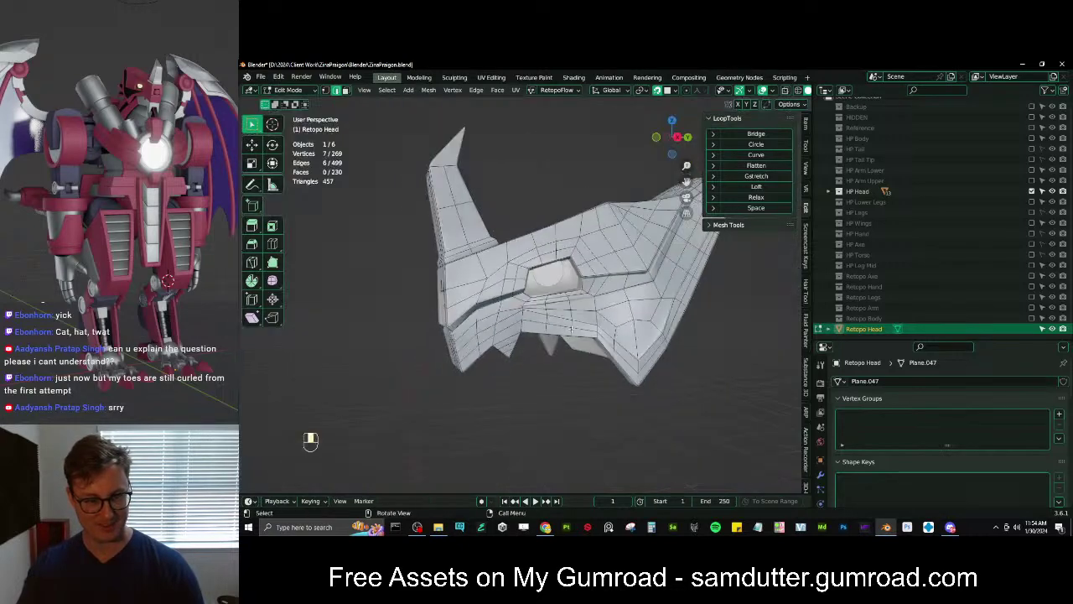
scroll(562, 327, "up", 6)
key("b")
key("z")
scroll(626, 316, "down", 3)
middle_click_drag(625, 316, 598, 313, "shift")
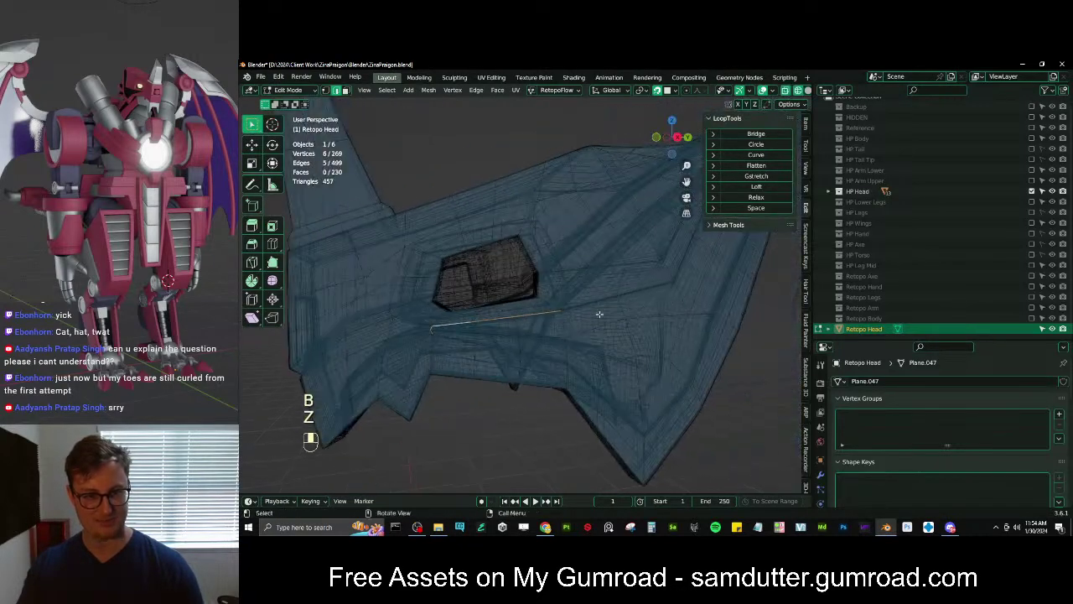
Try adding the crease edge loop running up the frill to the selection, and undo that selection
key("z")
left_click(600, 310, "alt+shift")
middle_click_drag(754, 244, 562, 291, "shift")
key("z")
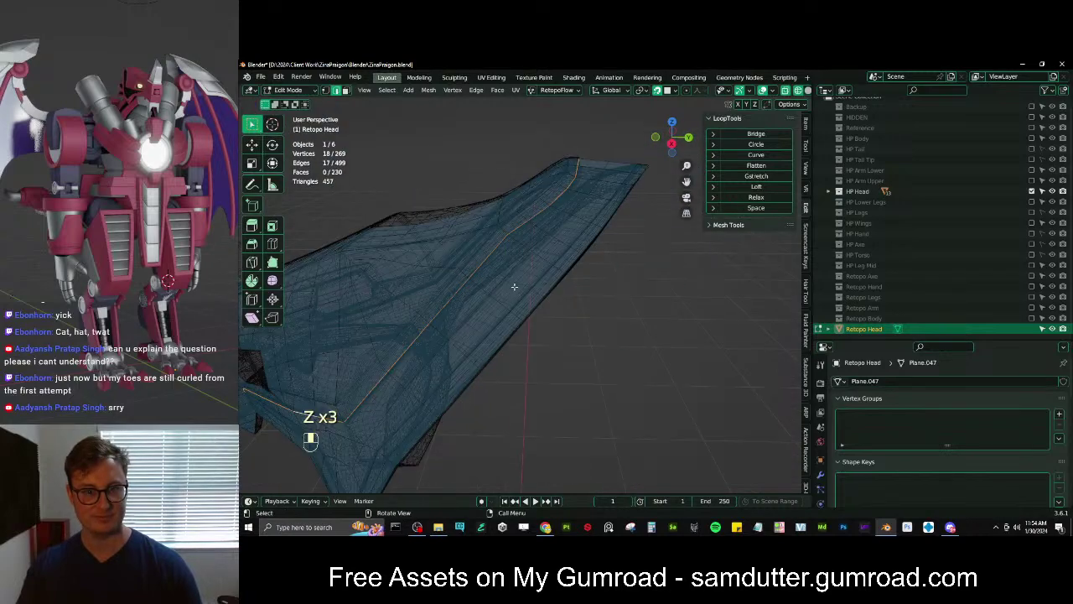
key("z")
key("ctrl+z")
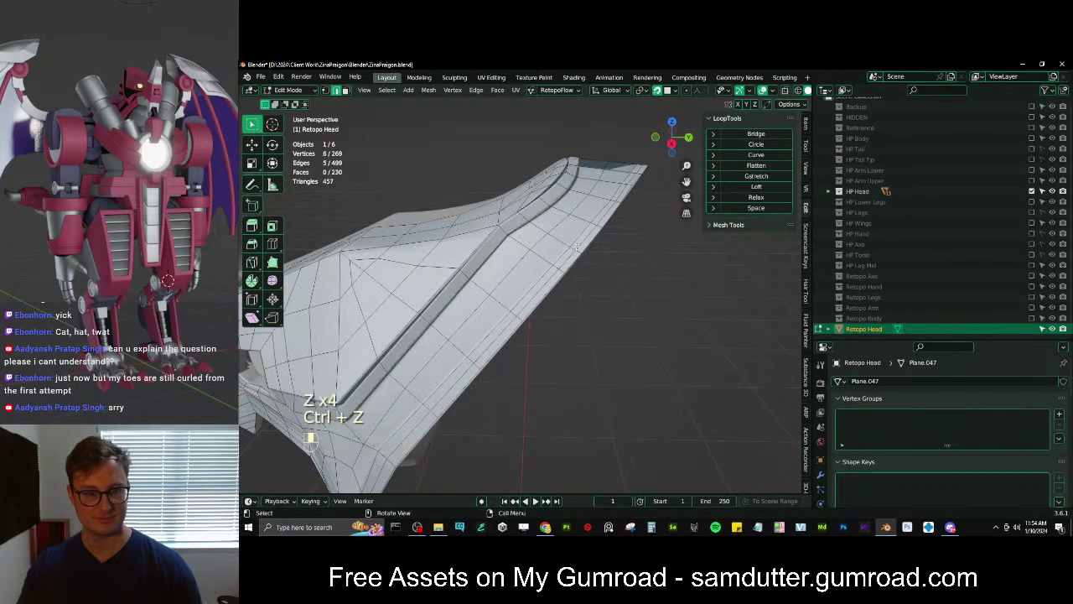
Deselect the stray edges near the snout in X-ray view and add the crease loop running from below the eye up the frill
key("z")
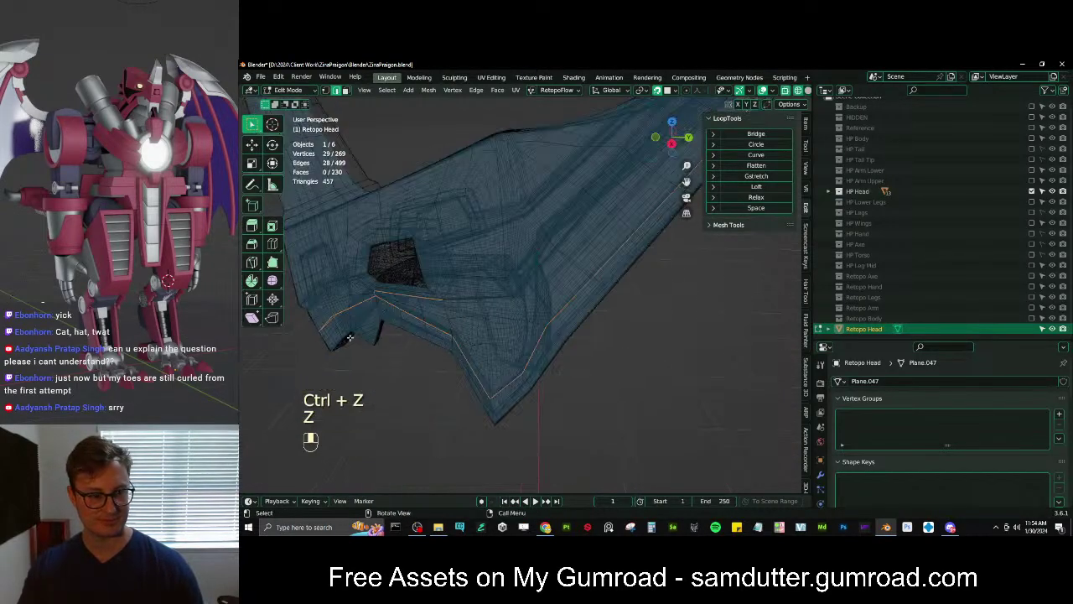
key("b")
left_click_drag(305, 286, 367, 356, "shift")
key("b")
left_click_drag(354, 296, 371, 320, "shift")
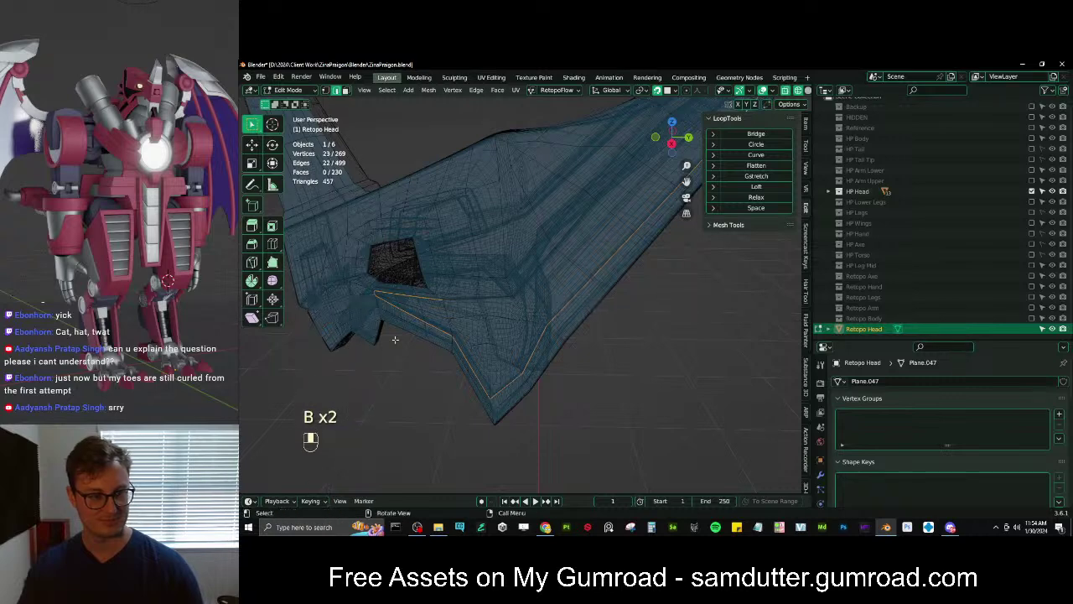
left_click(548, 261, "alt+shift")
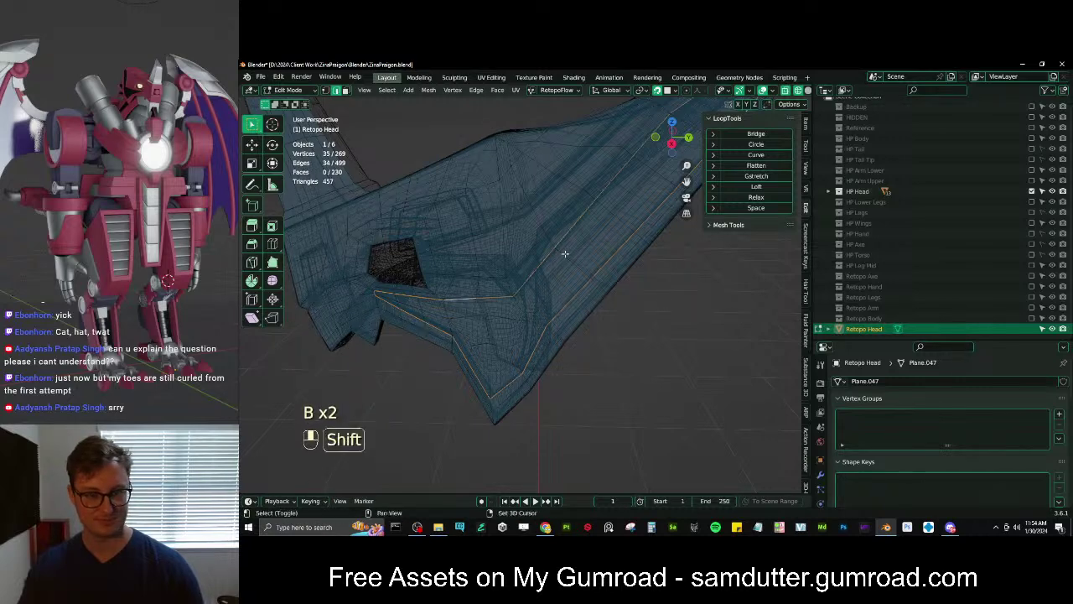
middle_click_drag(565, 253, 552, 295)
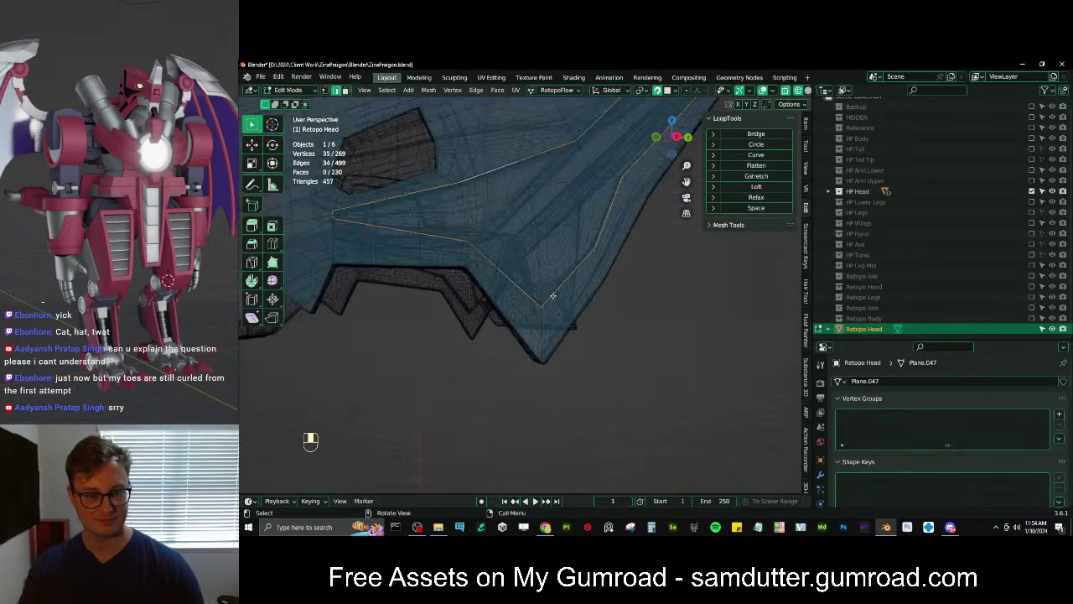
key("z")
Try beveling the selected crease edges around the cheek, and undo the bevel
key("ctrl+b")
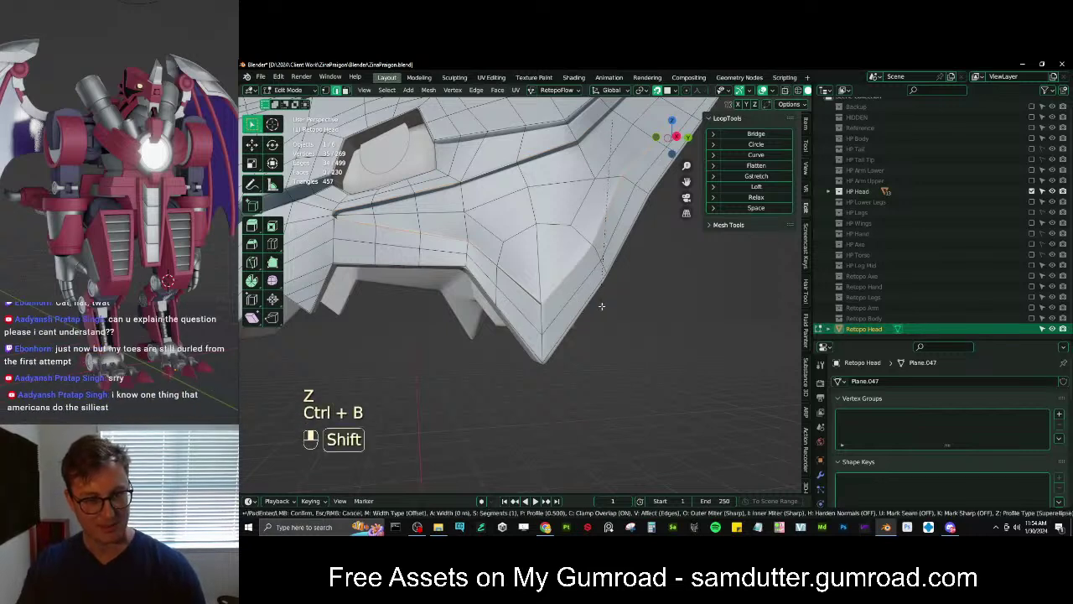
key("ctrl+z")
middle_click_drag(613, 301, 591, 313)
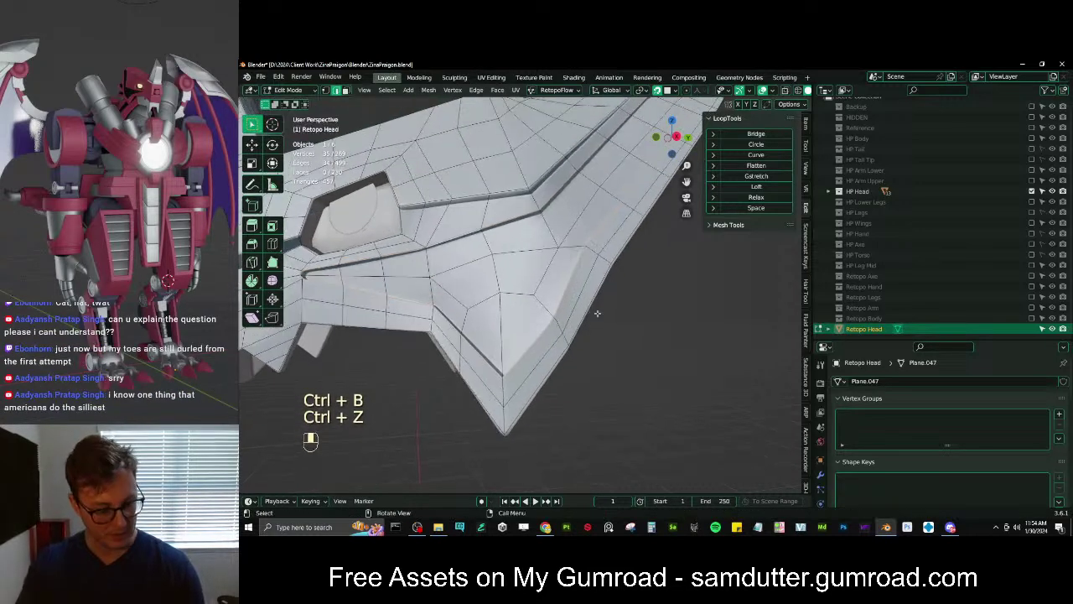
key("ctrl+b")
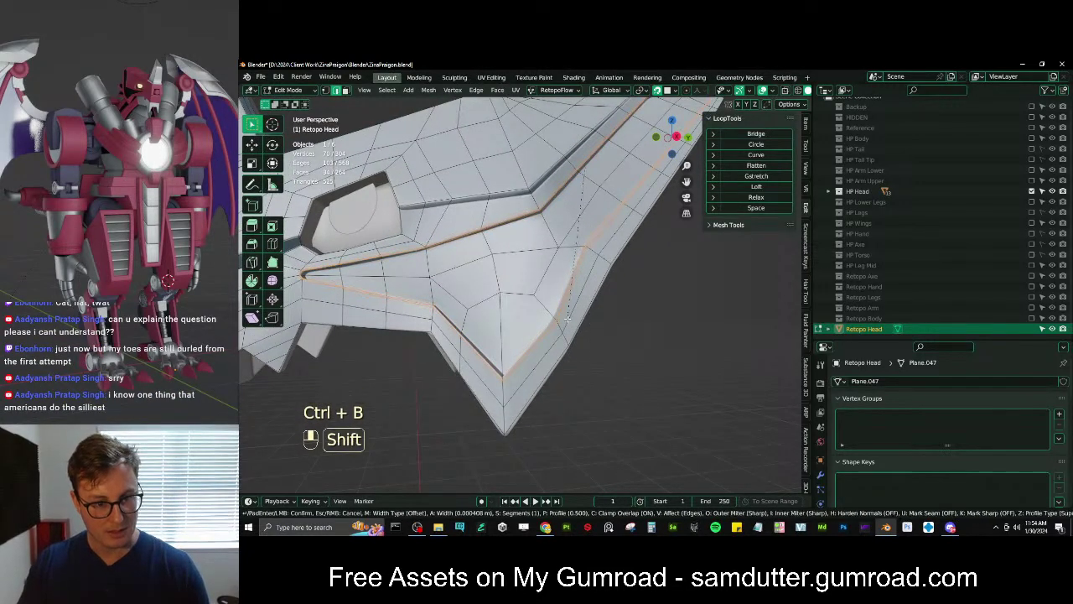
left_click(571, 324)
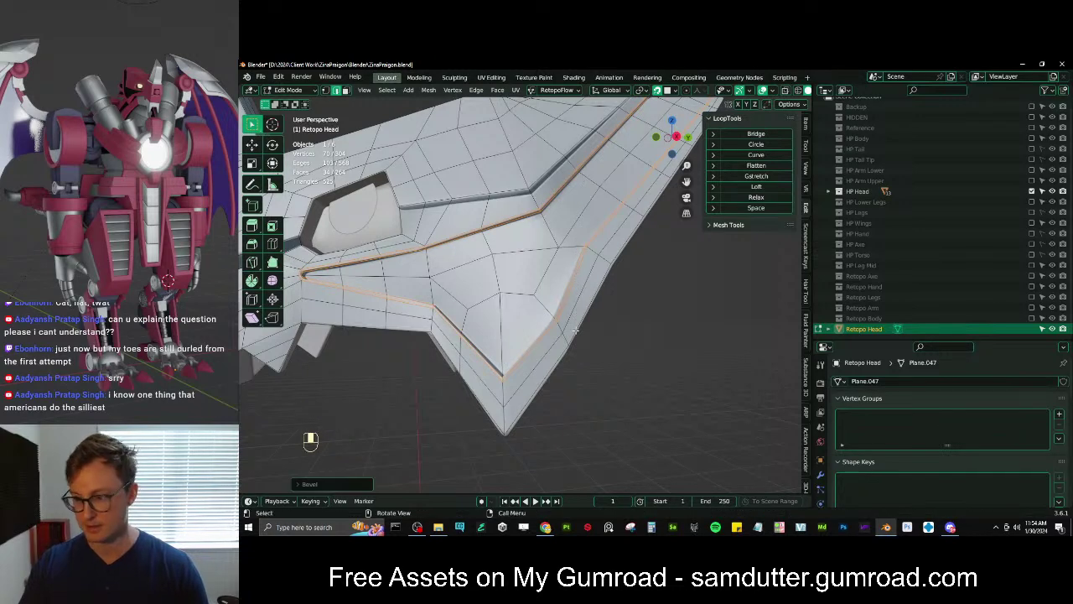
key("ctrl+z")
middle_click_drag(567, 337, 566, 341)
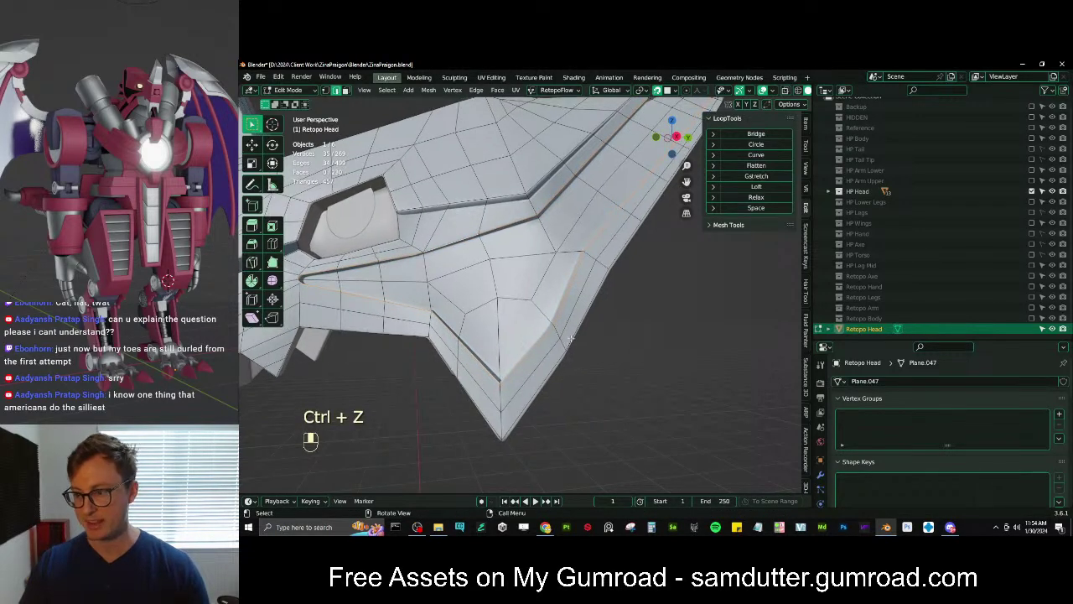
Bevel the selected cheek and frill crease edges with one segment into a narrow strip
key("ctrl+b")
left_click(579, 350, "shift")
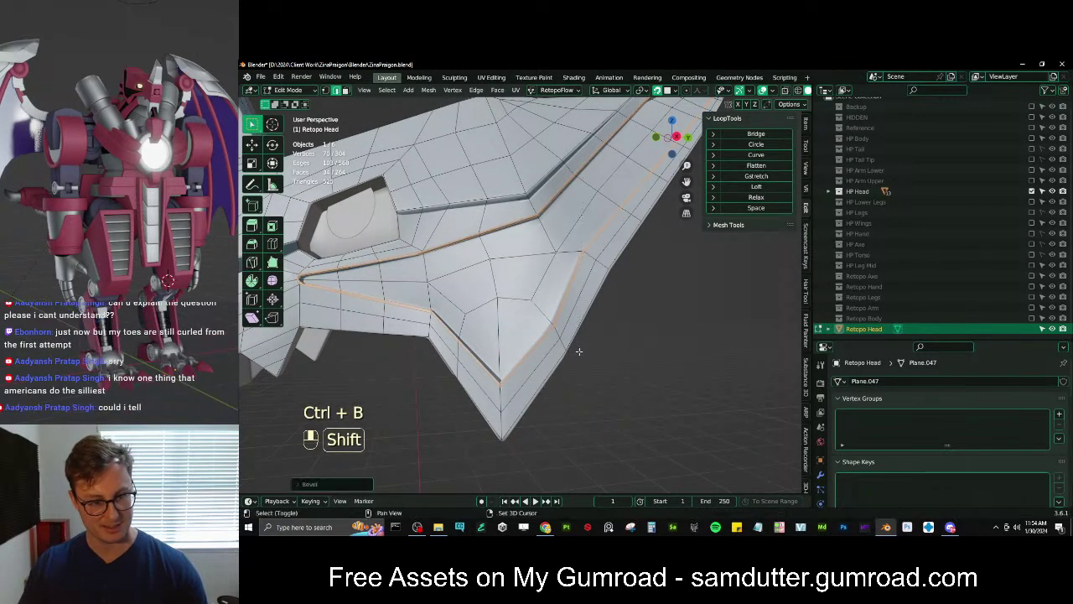
middle_click_drag(579, 350, 453, 324)
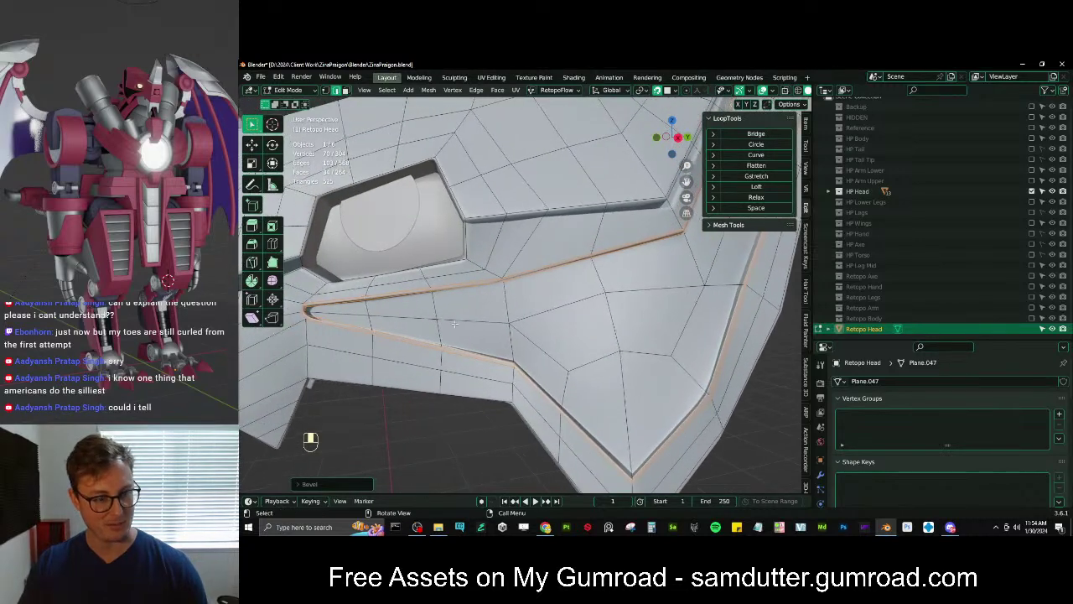
Switch to vertex selection and move the beveled vertices at the cheek's lower front corner onto the sculpted groove
left_click(327, 91)
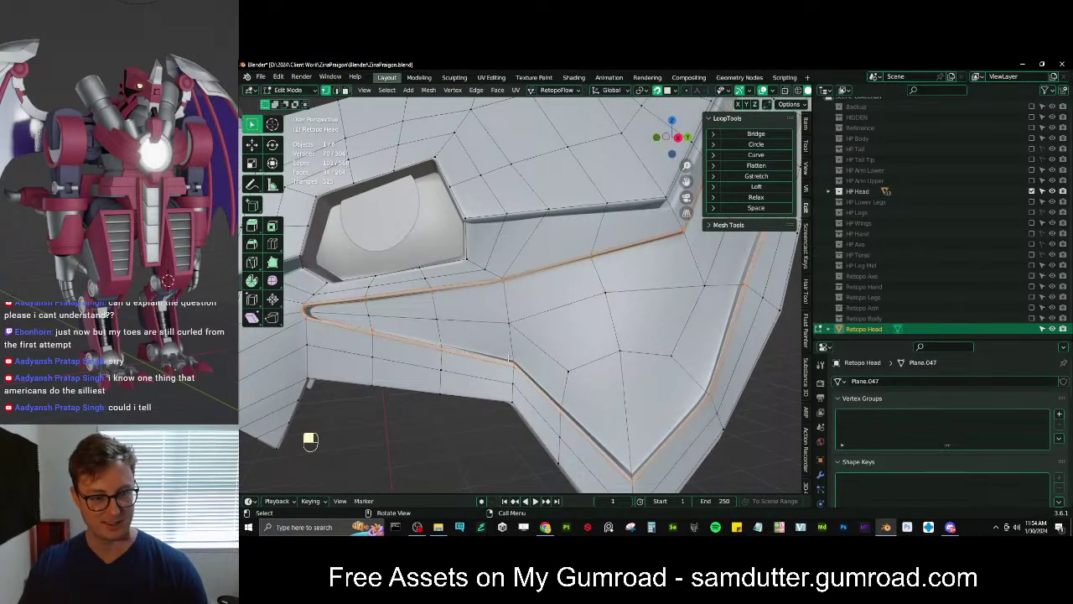
left_click(508, 359)
mouse_move(508, 359)
middle_mouse_down()
mouse_move(521, 379)
mouse_move(512, 364)
middle_mouse_up()
key("g")
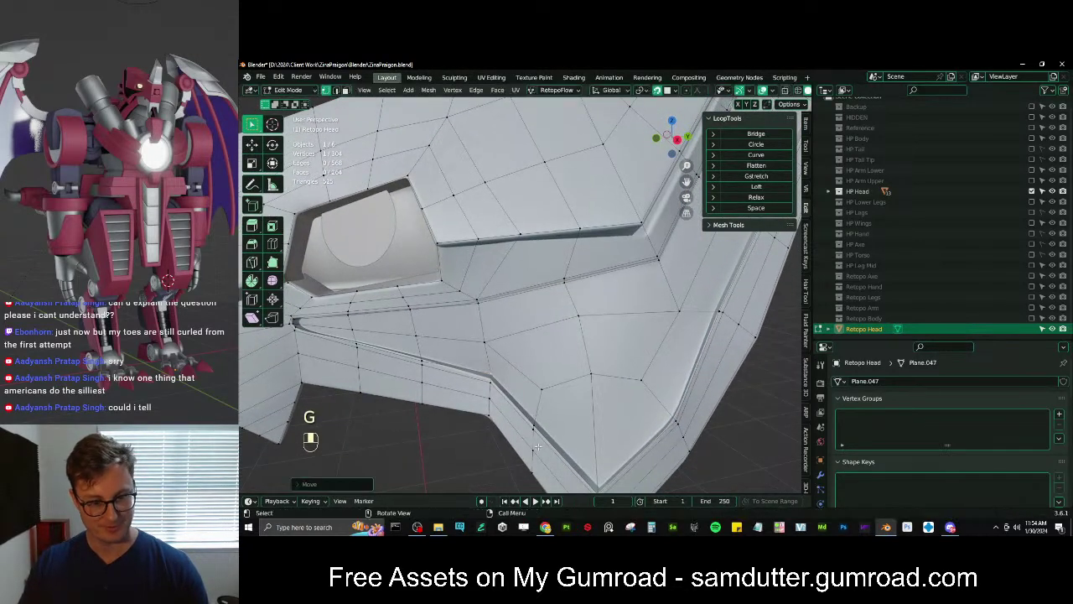
key("g")
key("g")
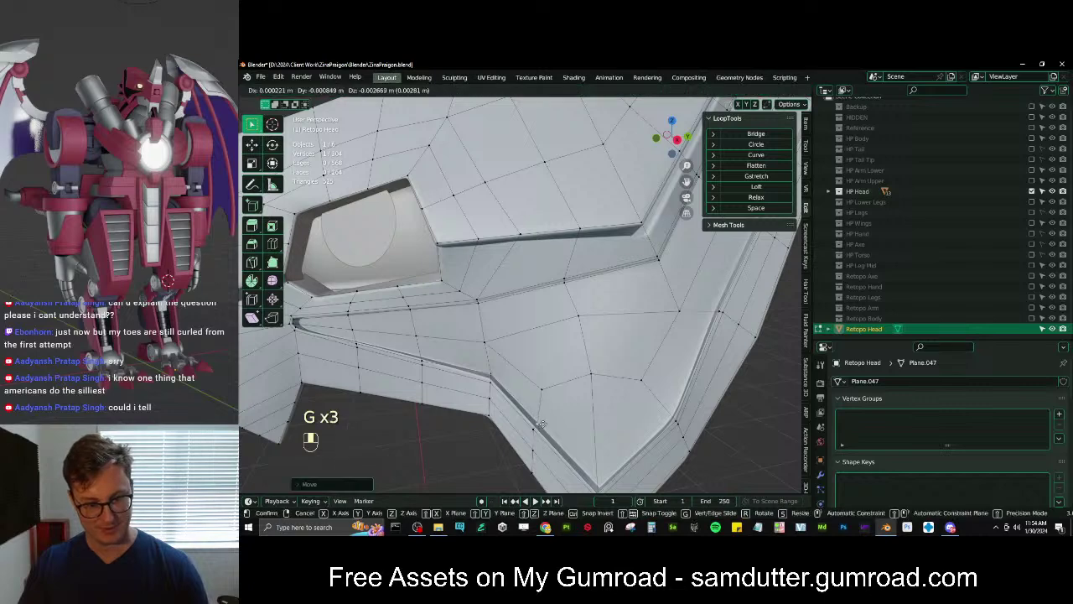
left_click(542, 425)
middle_click_drag(542, 424, 545, 394)
Move the beveled vertices at the cheek's lower tip onto the corner of the sculpted groove
key("KP_Decimal")
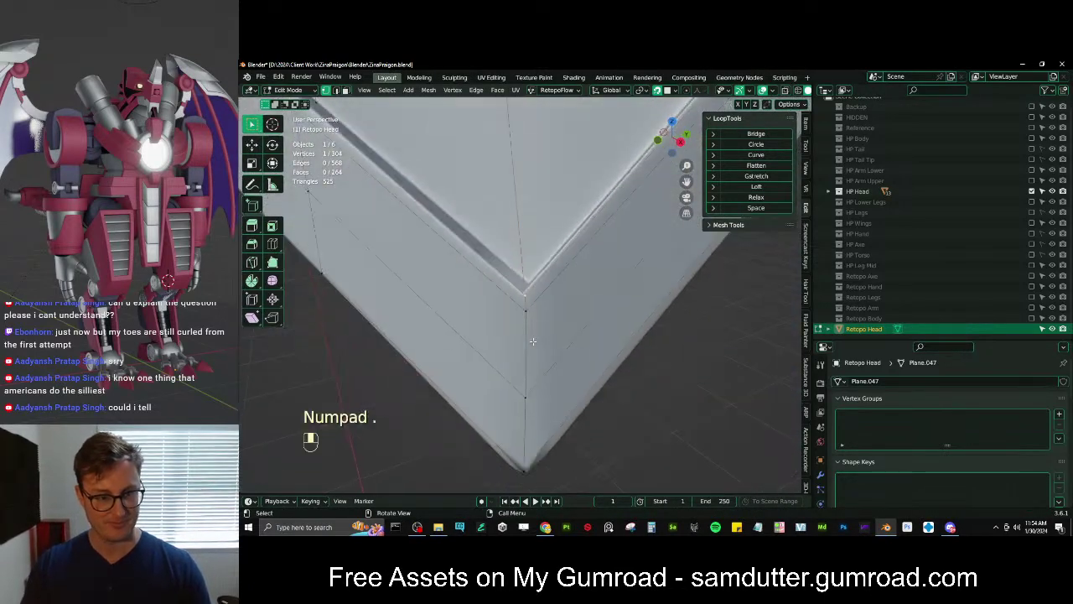
middle_click_drag(532, 341, 562, 314)
key("g")
left_click(557, 301)
left_click(525, 317)
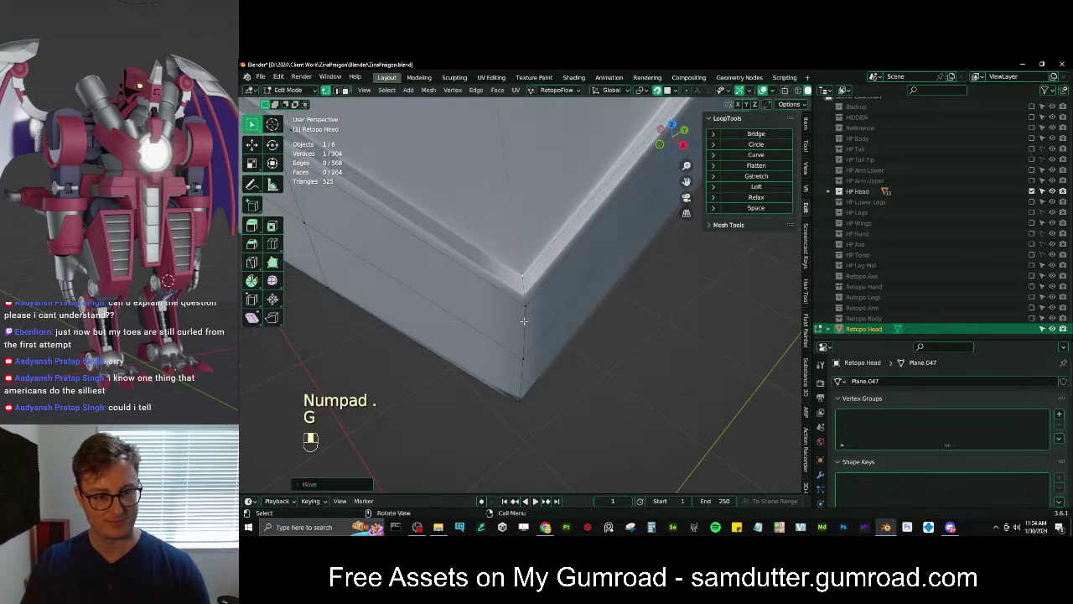
key("g")
left_click(521, 308)
scroll(503, 297, "down", 2)
middle_click_drag(501, 295, 548, 348, "shift")
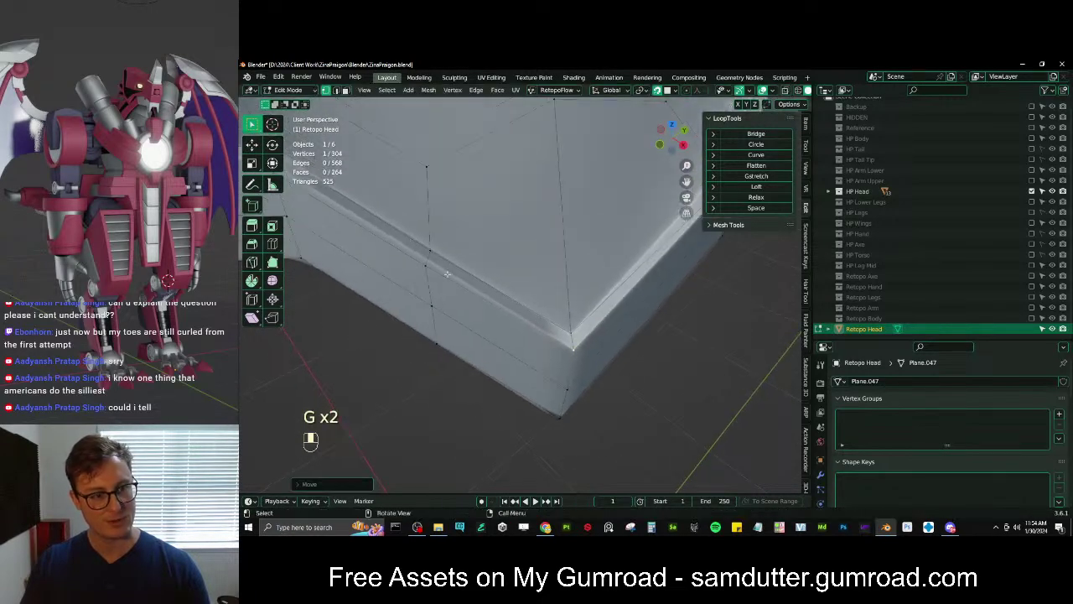
Reposition the beveled vertices along the crease between the cheek's lower tip and its front corner
left_click(428, 264)
key("g")
left_click(430, 270)
key("ctrl+z")
key("g")
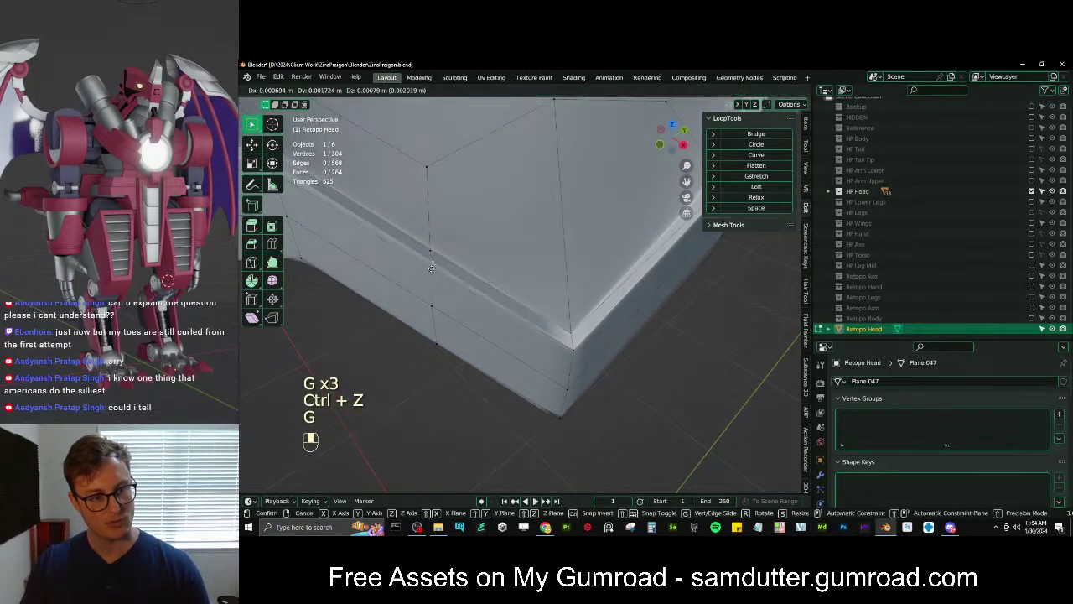
middle_click_drag(431, 267, 578, 270, "shift")
key("g")
key("g")
key("g")
key("g")
left_click(452, 303)
Scale and move the three inner vertices at the groove's front end to fit its rounded tip
key("g")
scroll(501, 325, "up", 4)
key("g")
left_click(530, 321)
key("s")
left_click(560, 277)
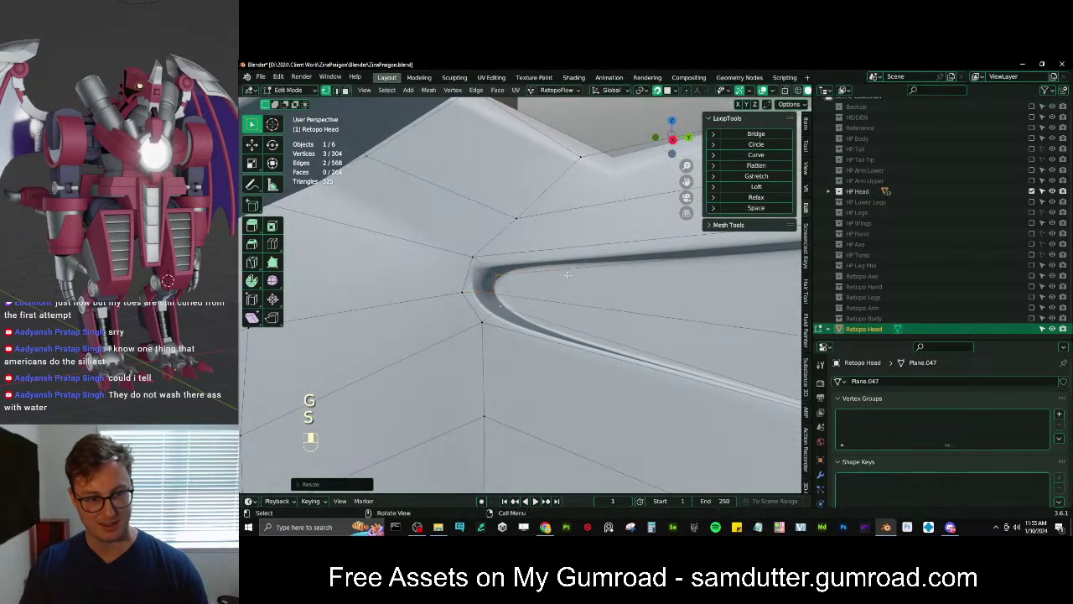
key("g")
left_click(555, 281)
Move the outer vertices around the groove's rounded front end onto its outer rim
left_click(487, 320)
key("g")
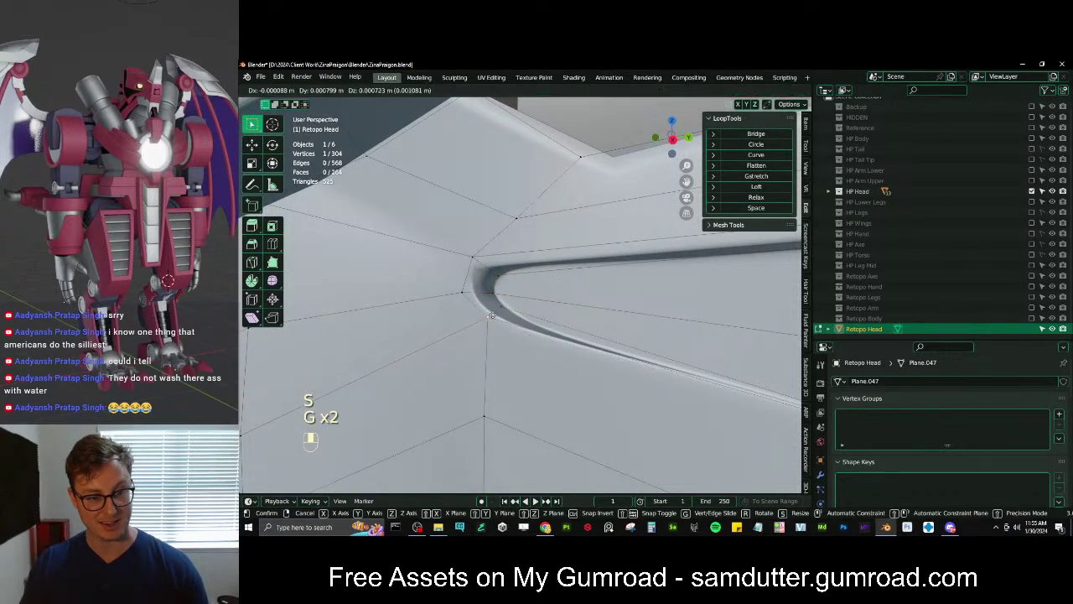
left_click(489, 317)
key("g")
left_click(498, 311)
key("g")
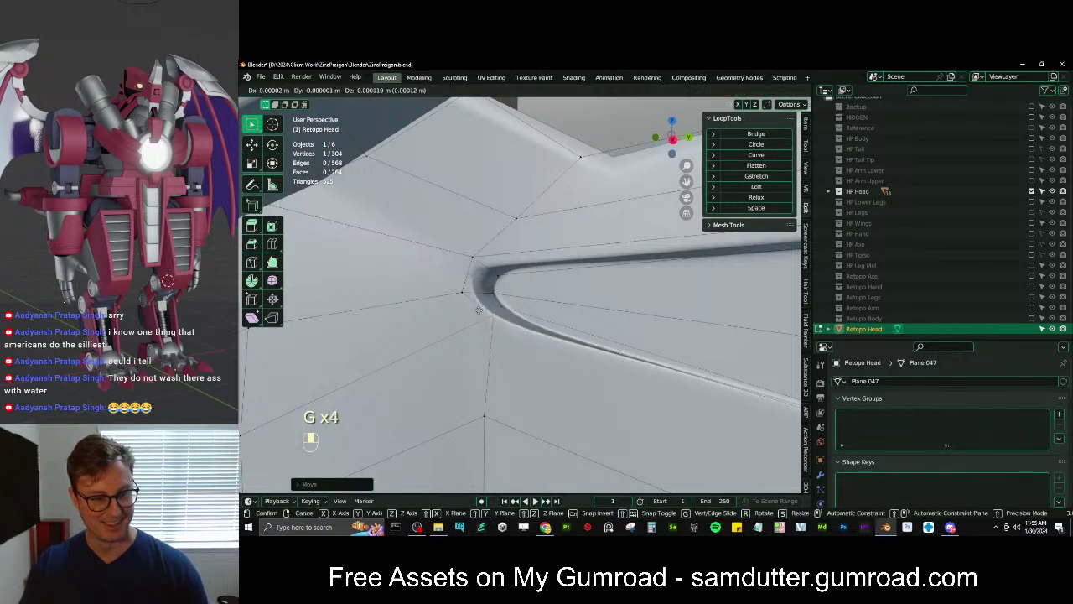
left_click(496, 313)
left_click(468, 299)
key("g")
left_click(480, 302)
key("g")
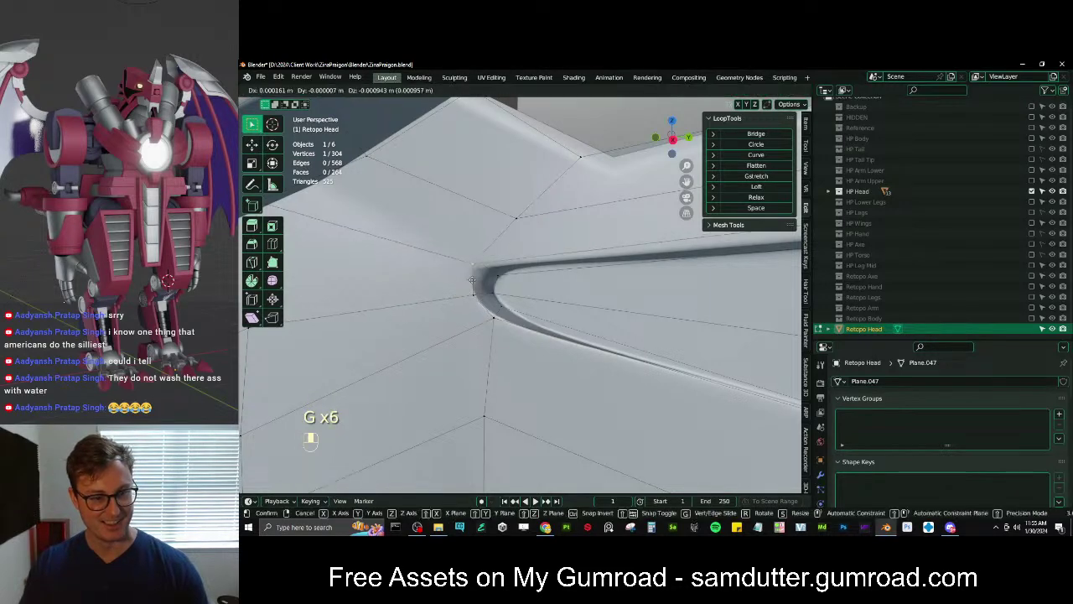
left_click(475, 282)
Align the upper and lower vertices of the groove directly below the eye socket with its edges
scroll(475, 283, "down", 5)
middle_click_drag(476, 289, 528, 346)
left_click(505, 298)
key("g")
left_click(506, 303)
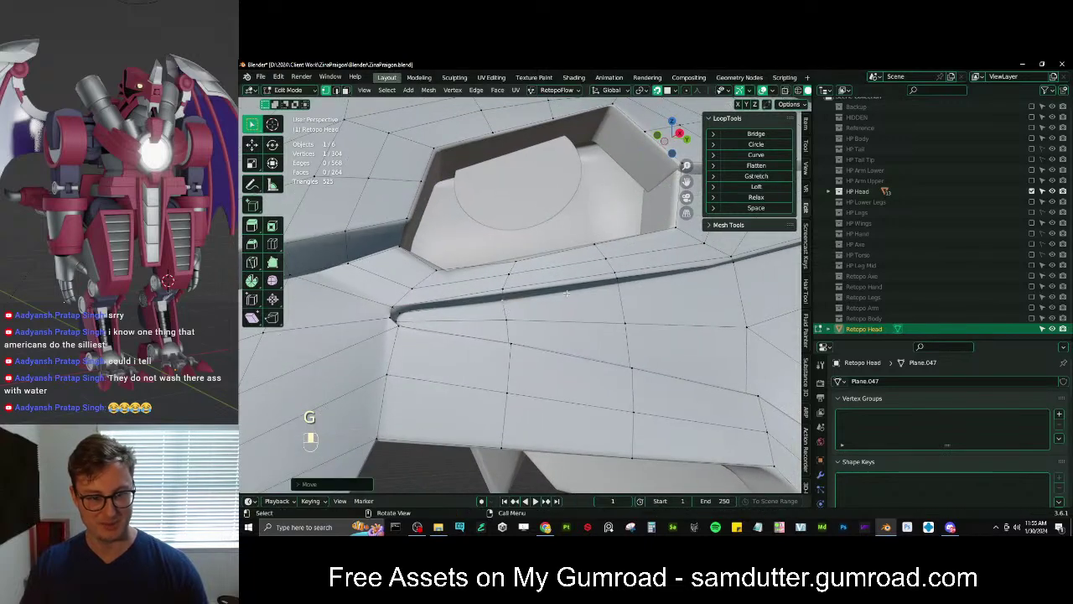
left_click(618, 285)
key("g")
left_click(618, 286)
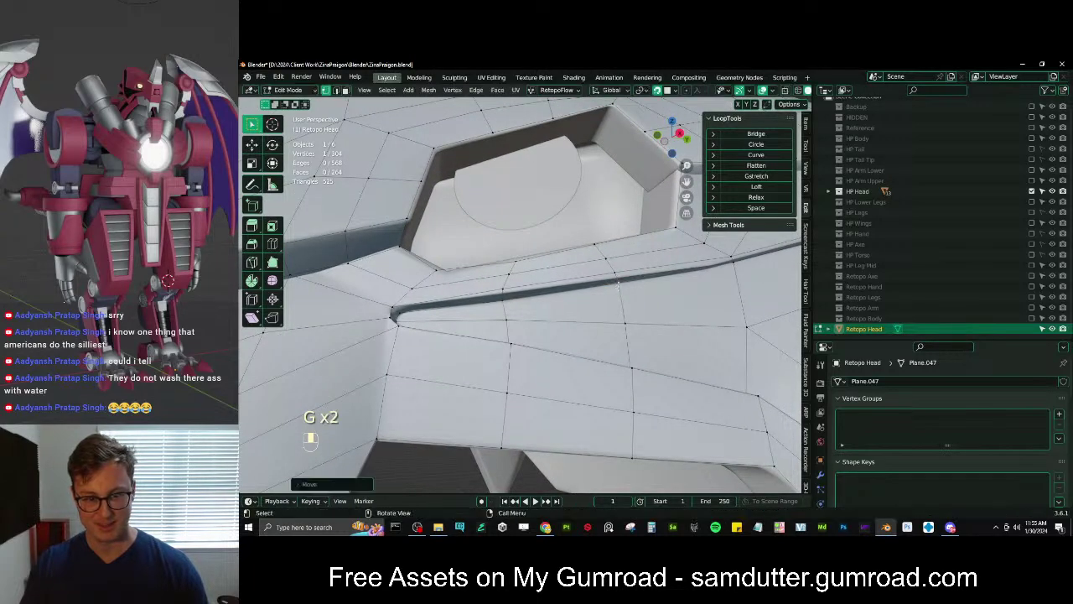
left_click(507, 291)
key("g")
left_click(508, 296)
left_click(616, 272)
key("g")
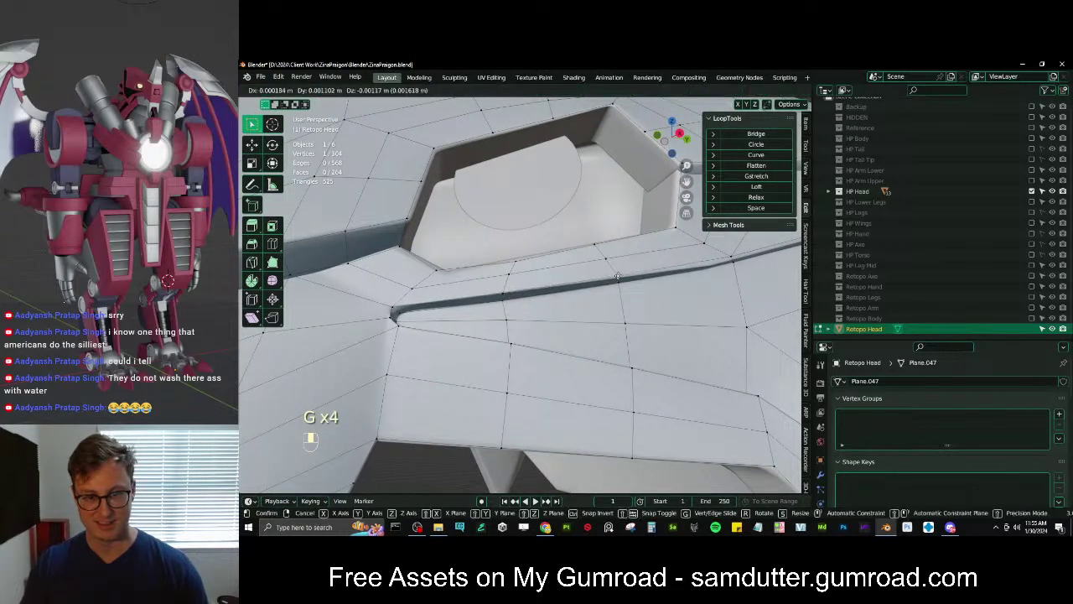
left_click(617, 277)
Adjust the vertex pair at the groove's slight bend behind the eye to follow both of its edges
middle_click_drag(617, 278, 600, 305)
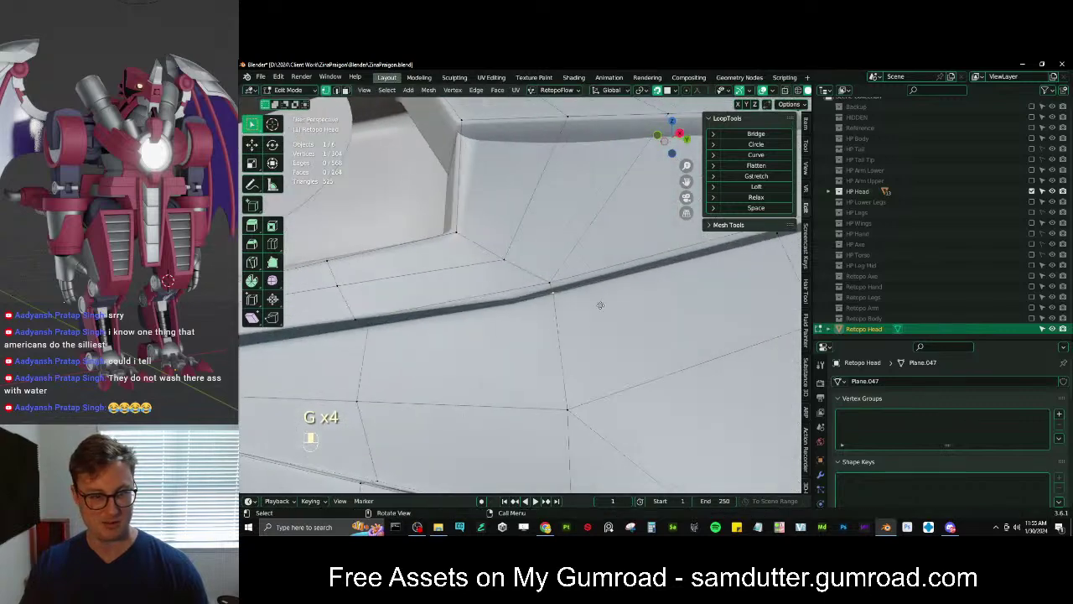
key("g")
left_click(595, 311)
left_click(564, 288)
key("g")
left_click(563, 295)
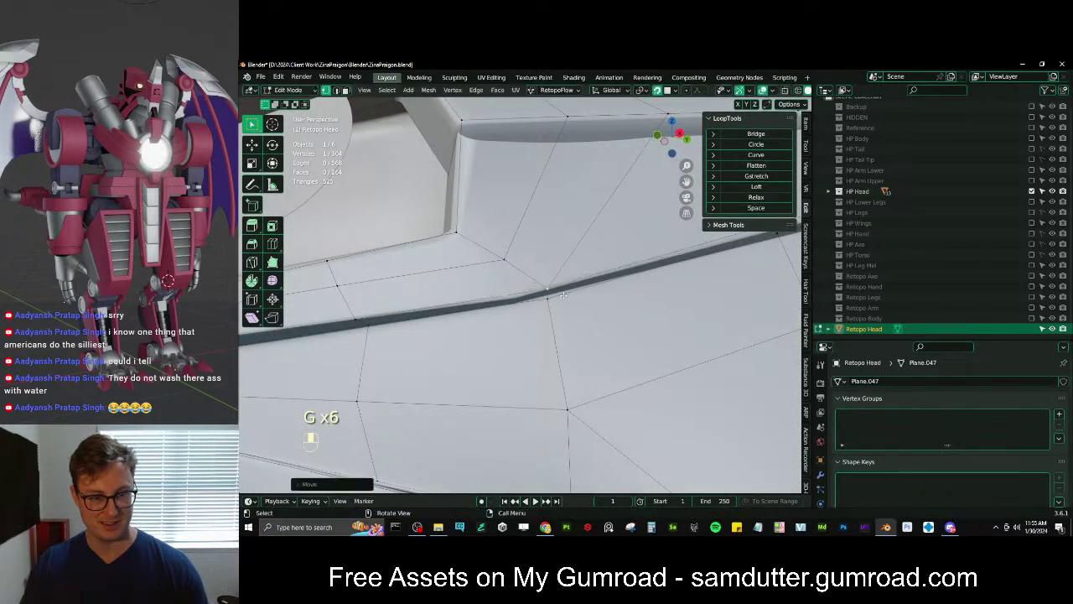
left_click(562, 298)
key("g")
left_click(562, 300)
key("g")
left_click(566, 297)
middle_click_drag(643, 294, 507, 299)
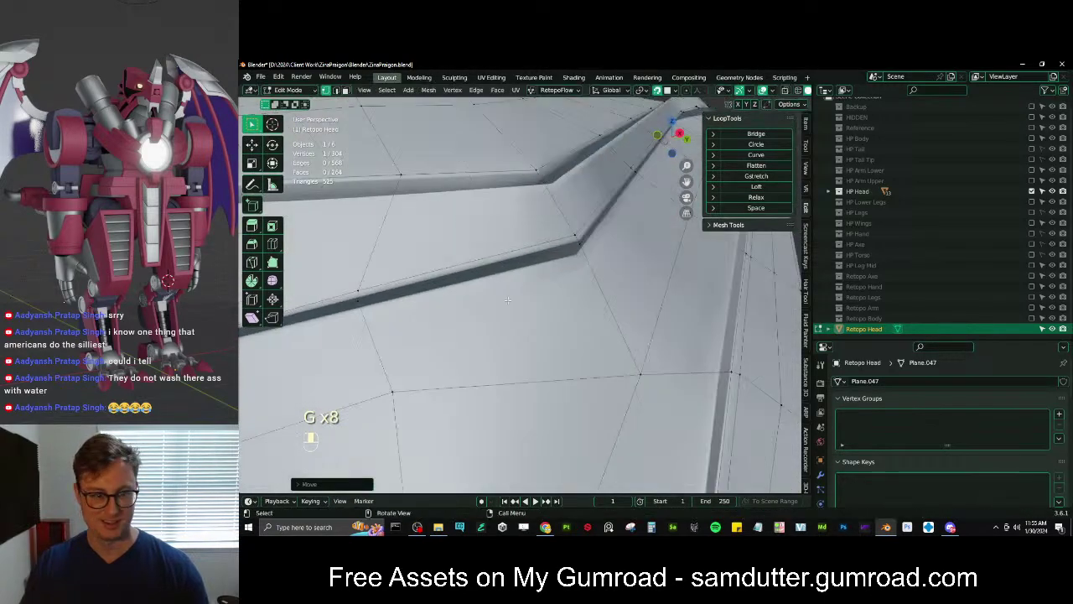
Snap the next vertex pair between the bend and the frill onto the groove's edges, undoing one stray move
left_click(387, 306)
key("g")
left_click(383, 310)
key("g")
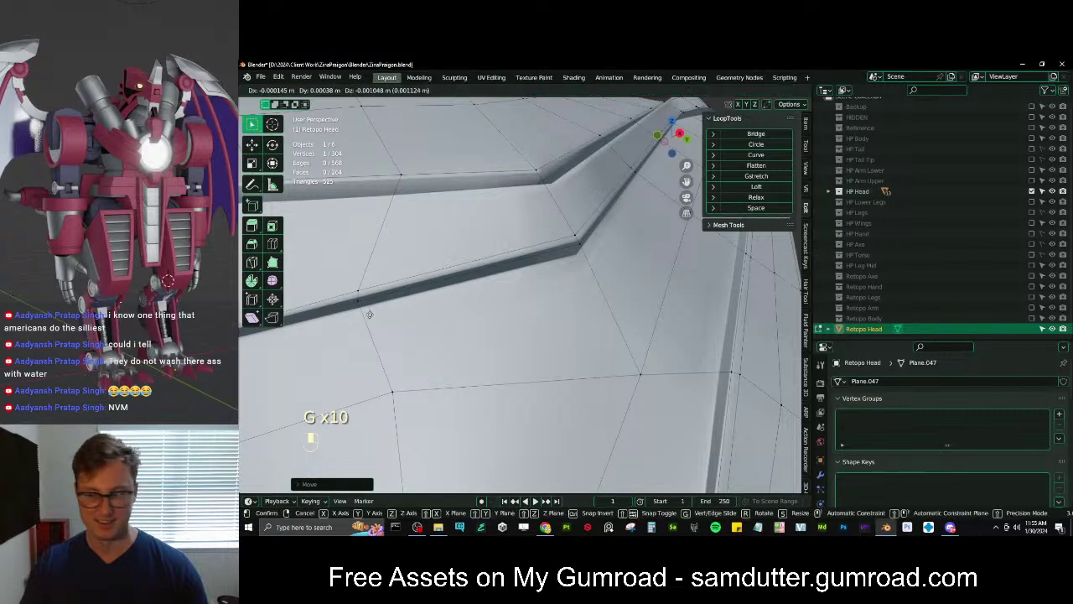
middle_click_drag(401, 330, 505, 332, "shift")
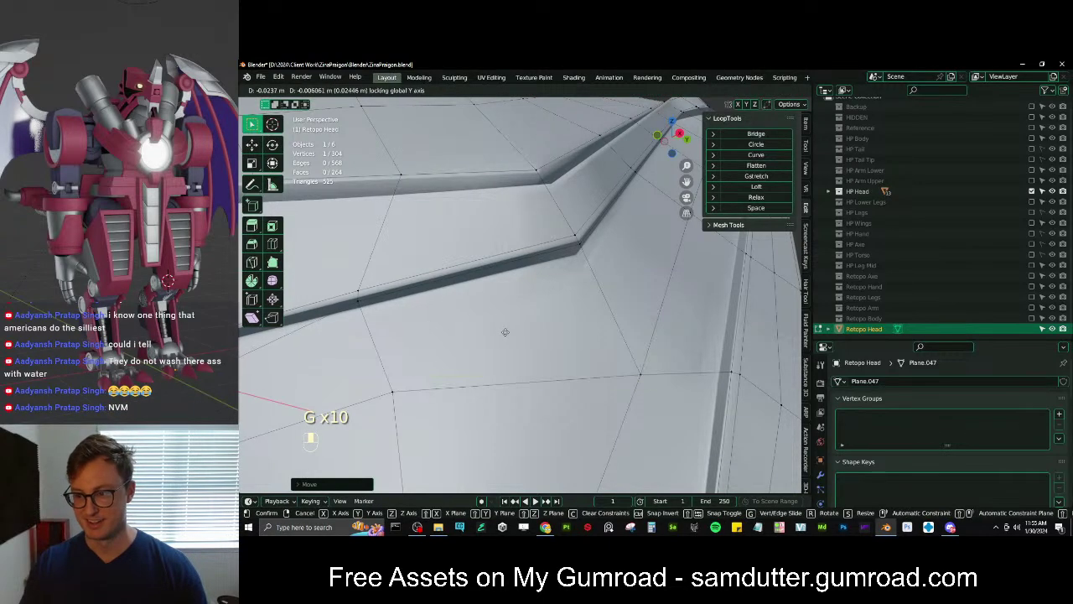
left_click(415, 344)
key("ctrl+z")
middle_click_drag(415, 344, 460, 336, "shift")
scroll(497, 324, "down", 1)
key("g")
key("g")
key("g")
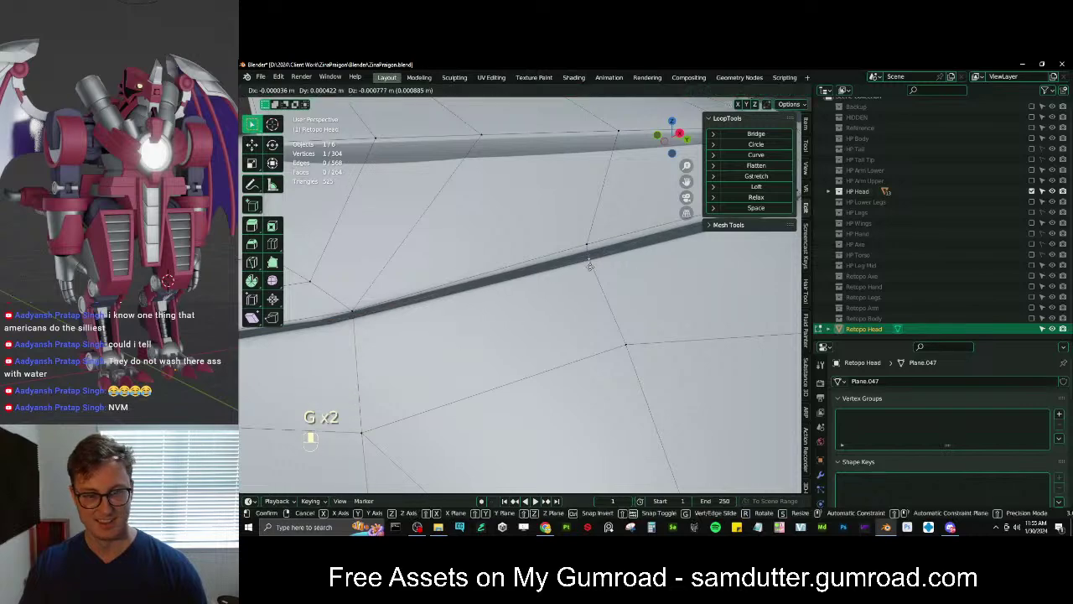
left_click(590, 256)
Move the vertices at the corner where the groove turns up the frill onto its edges, redoing one move
middle_click_drag(589, 256, 512, 309)
key("g")
left_click(424, 306)
scroll(426, 307, "down", 4)
key("g")
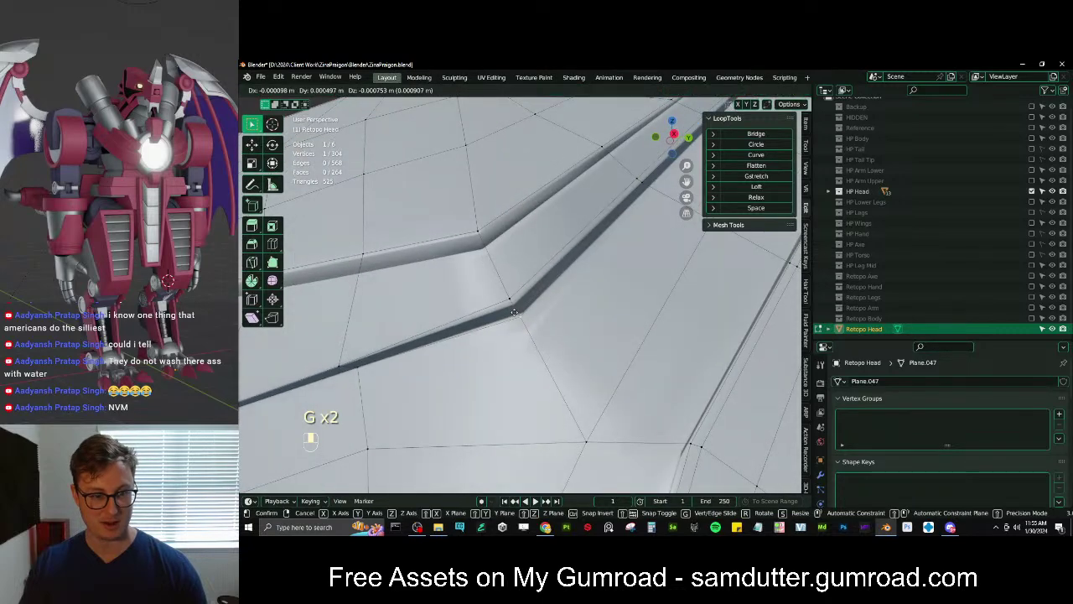
left_click(511, 309)
key("ctrl+z")
key("g")
left_click(512, 306)
key("g")
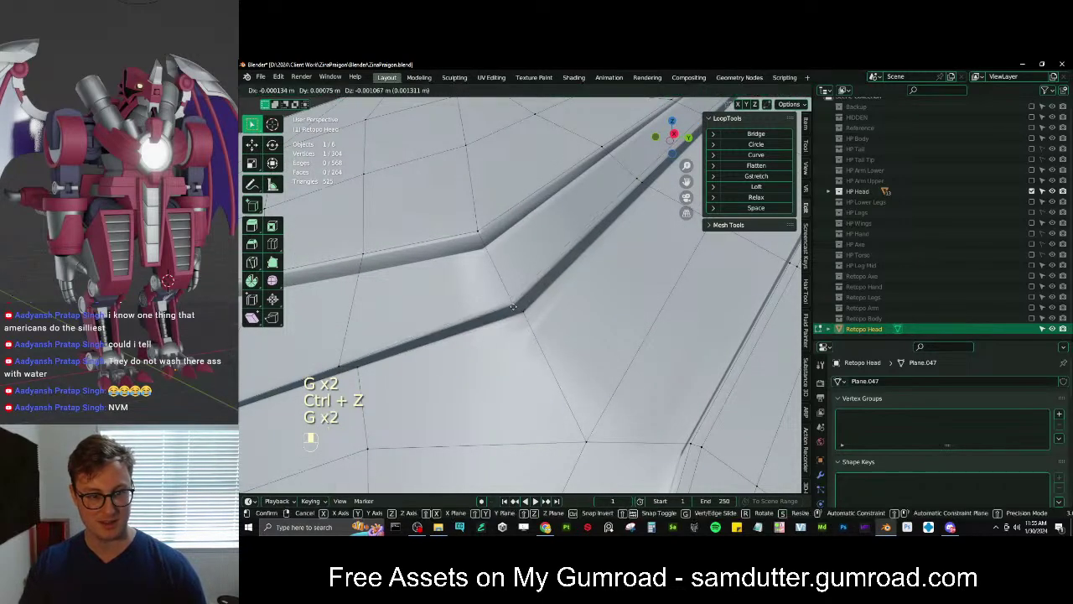
left_click(513, 305)
Move the first vertex pair above the corner onto the edges of the frill's groove
middle_click_drag(513, 304, 552, 271)
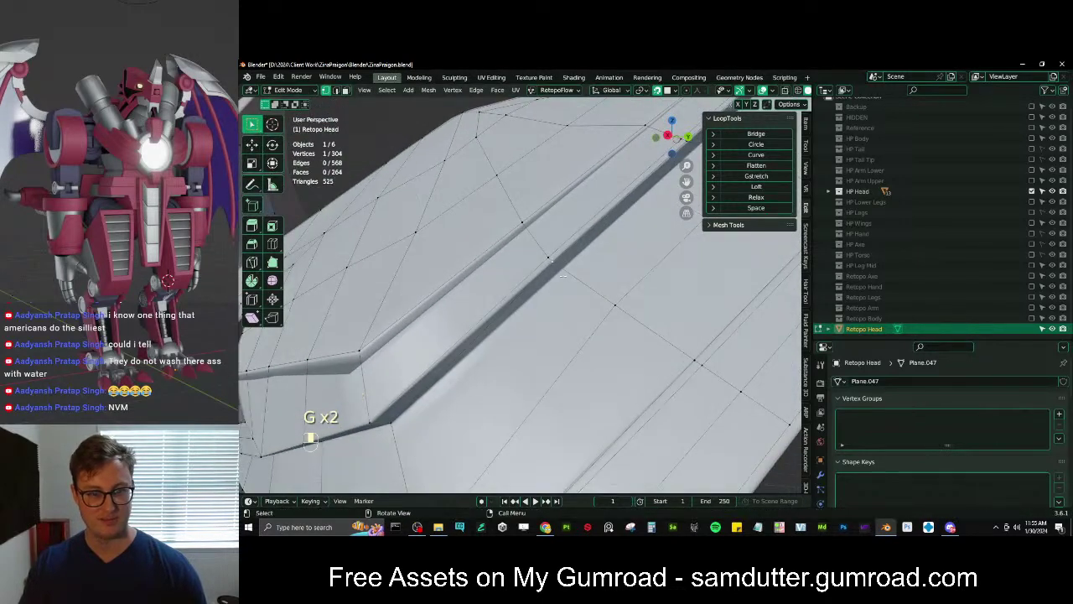
key("g")
left_click(572, 282)
key("g")
left_click(555, 266)
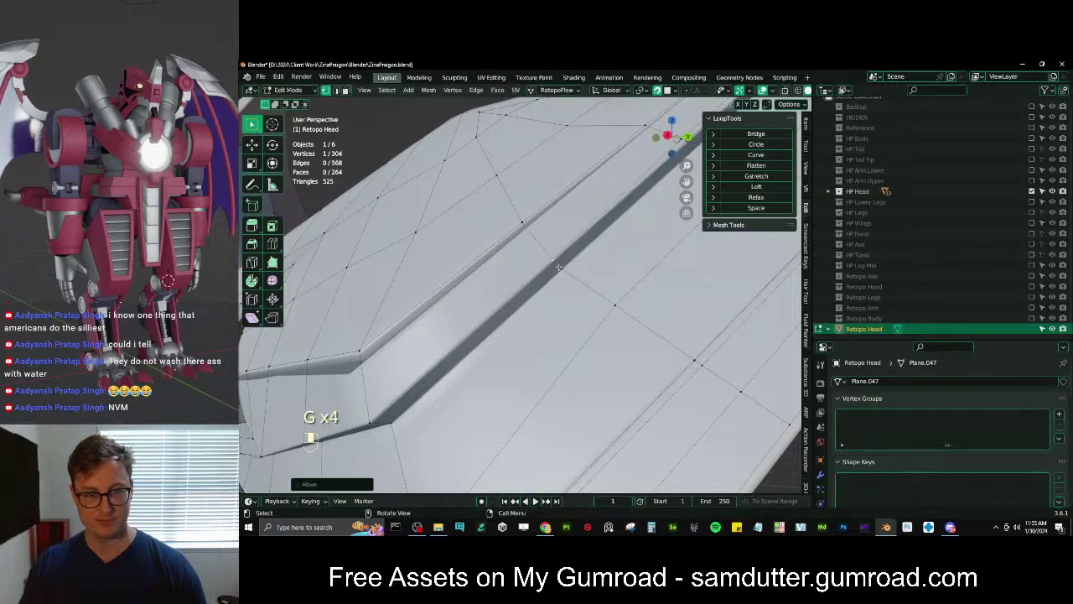
Move the next two vertex pairs up the frill's inner groove onto both of its edges
middle_click_drag(555, 266, 506, 316)
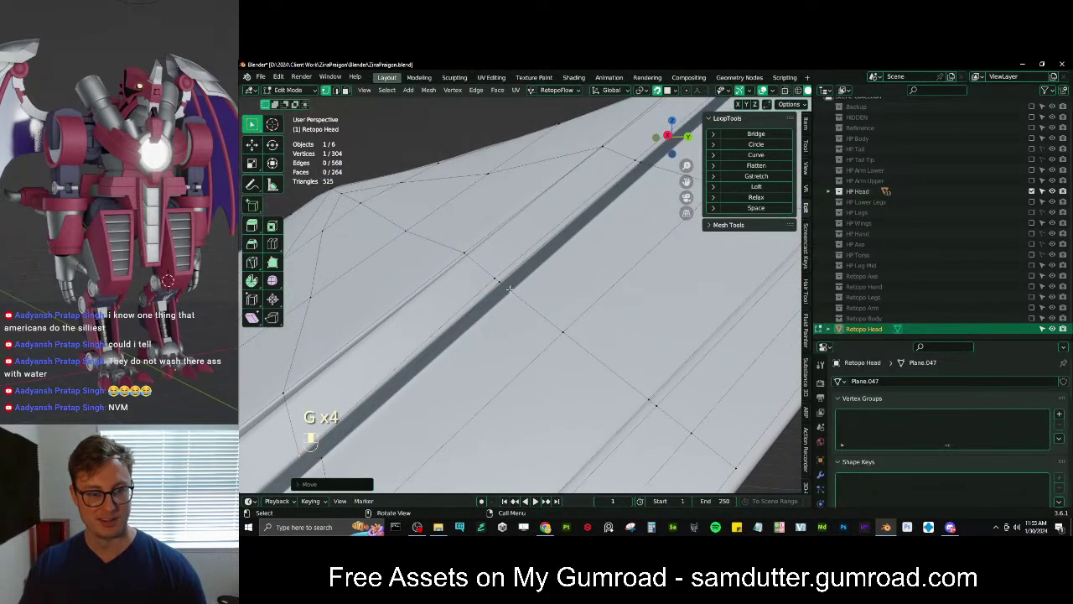
key("g")
key("g")
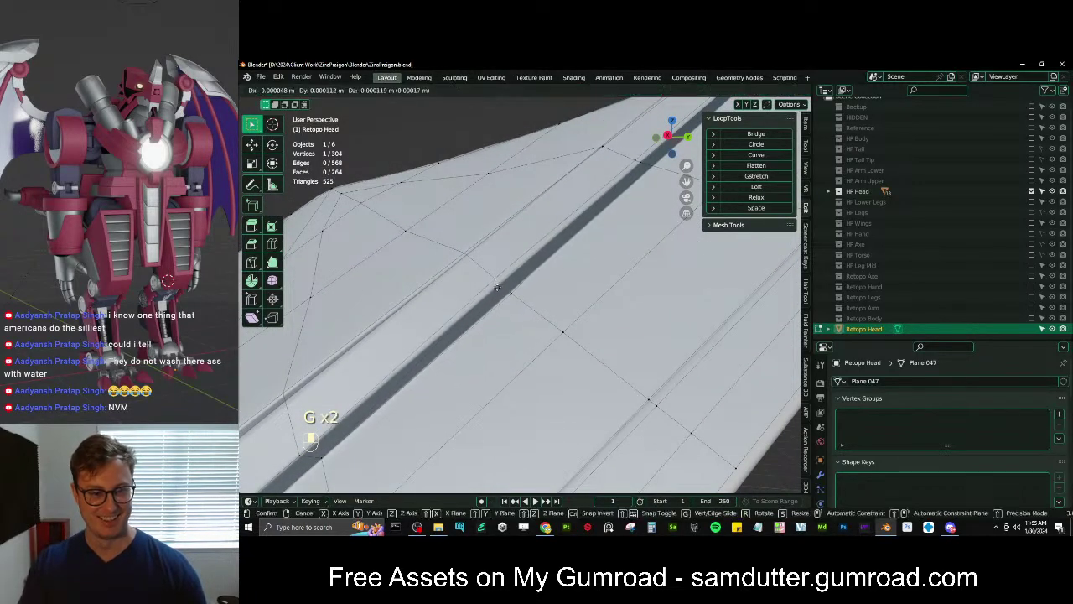
middle_click_drag(501, 290, 587, 280)
key("g")
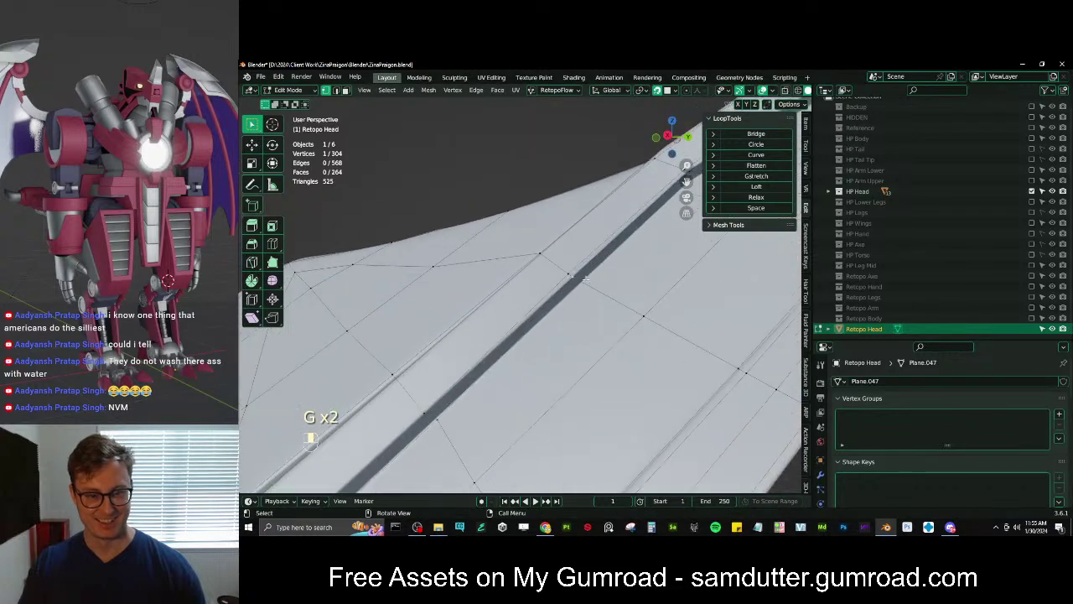
left_click(592, 284)
left_click(571, 272)
key("g")
left_click(576, 274)
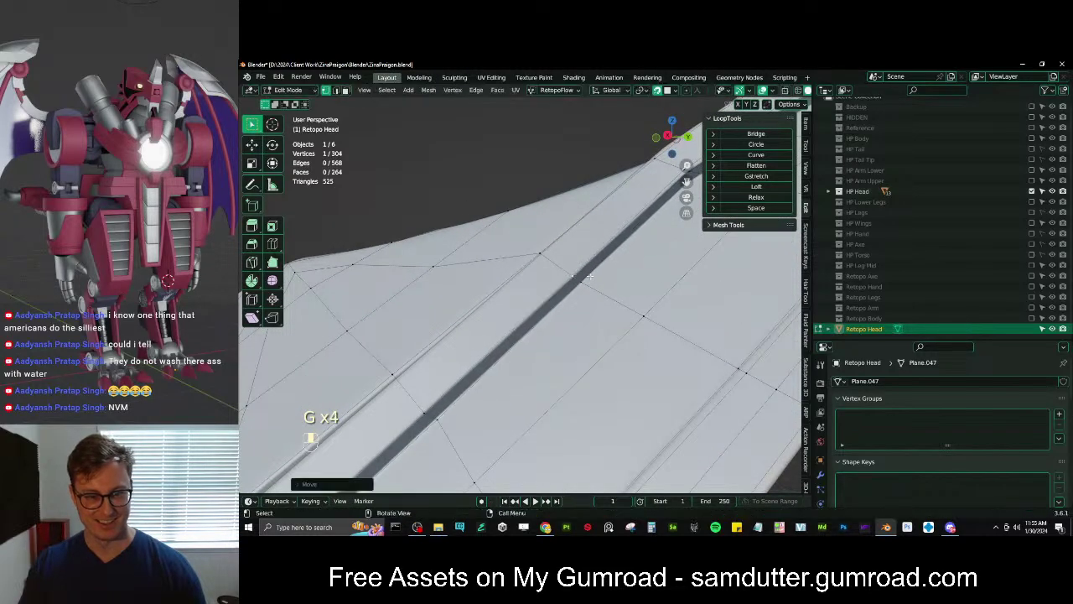
Snap the vertex pair where the inner groove bends toward the frill's crest onto its edges, undoing one stray move
scroll(579, 285, "down", 3)
middle_click_drag(580, 290, 573, 313)
key("g")
left_click(600, 247)
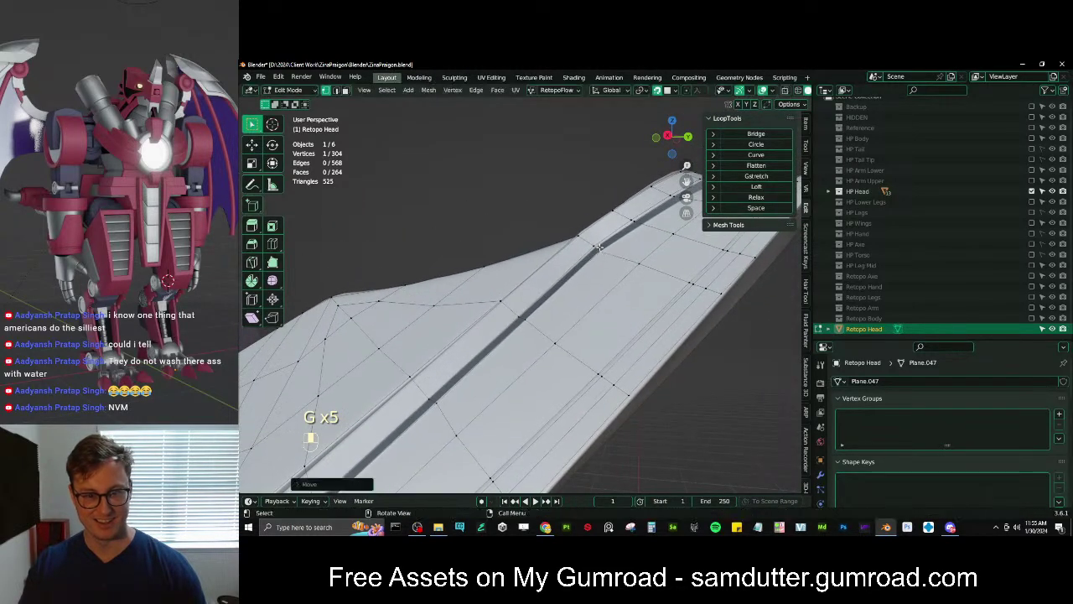
key("g")
left_click(598, 246)
key("ctrl+z")
key("g")
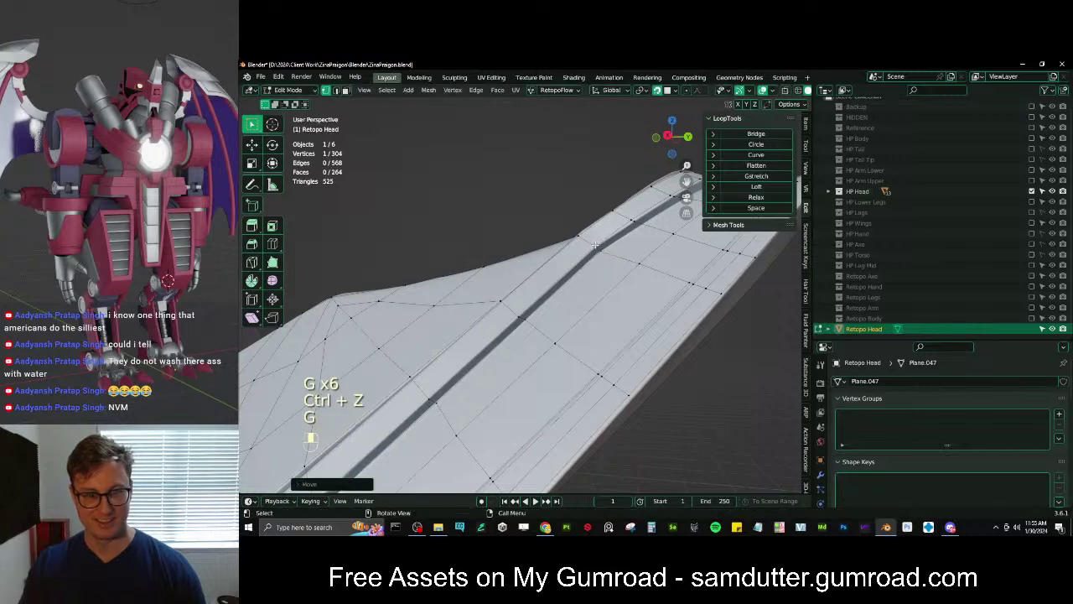
Move the vertex pair just past the inner groove's upper bend onto both of its edges
middle_click_drag(599, 246, 563, 278)
left_click(554, 280)
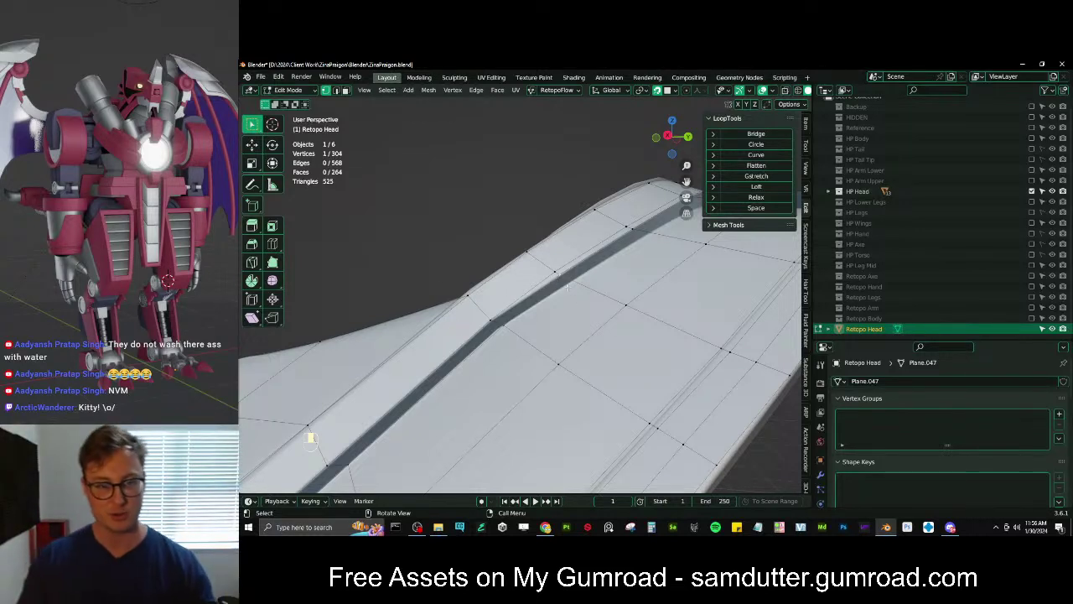
middle_click_drag(567, 286, 569, 282)
key("g")
key("g")
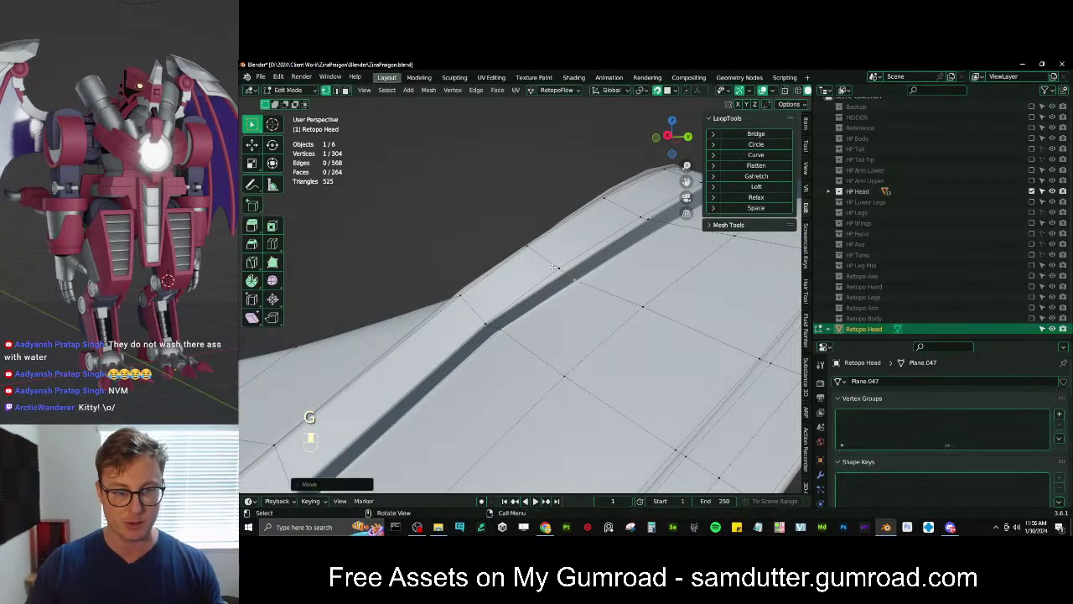
left_click(558, 270)
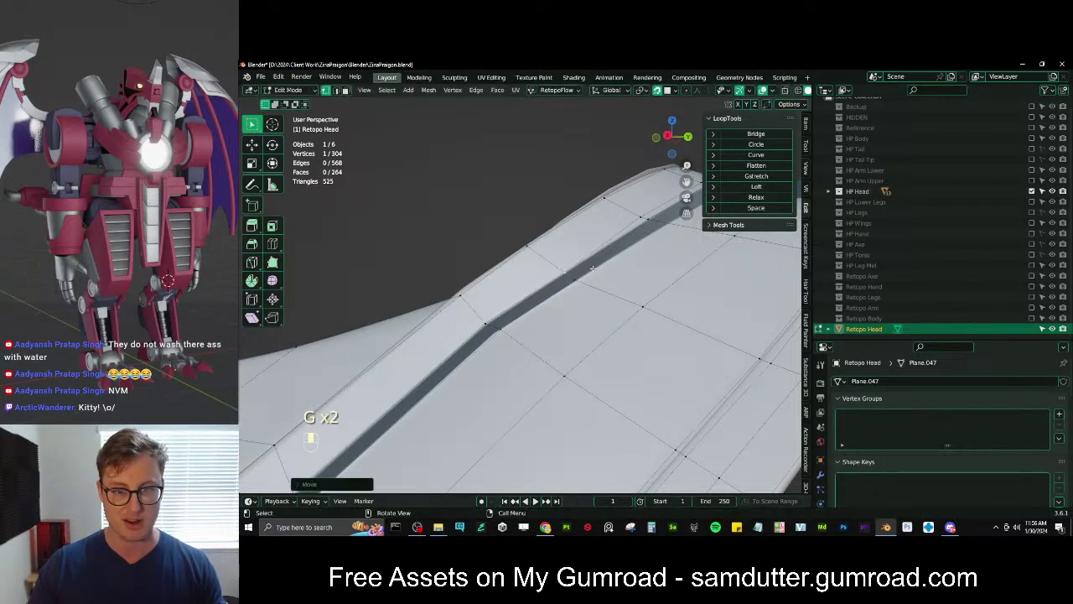
Adjust the following vertex pair along the frill's crest to follow the inner groove's edges
middle_click_drag(592, 269, 592, 305)
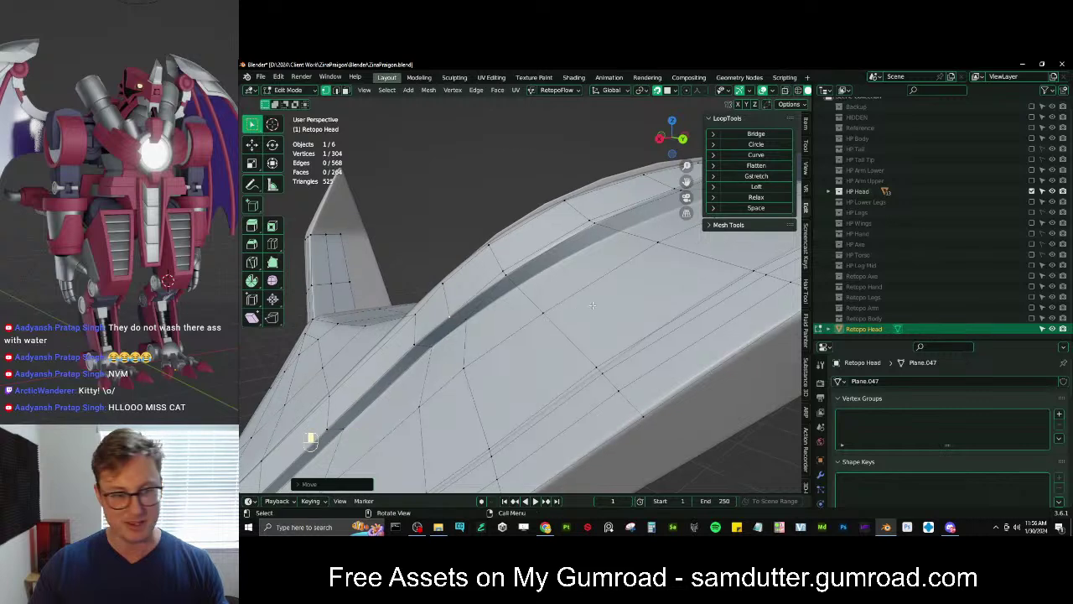
key("g")
left_click(514, 288)
key("g")
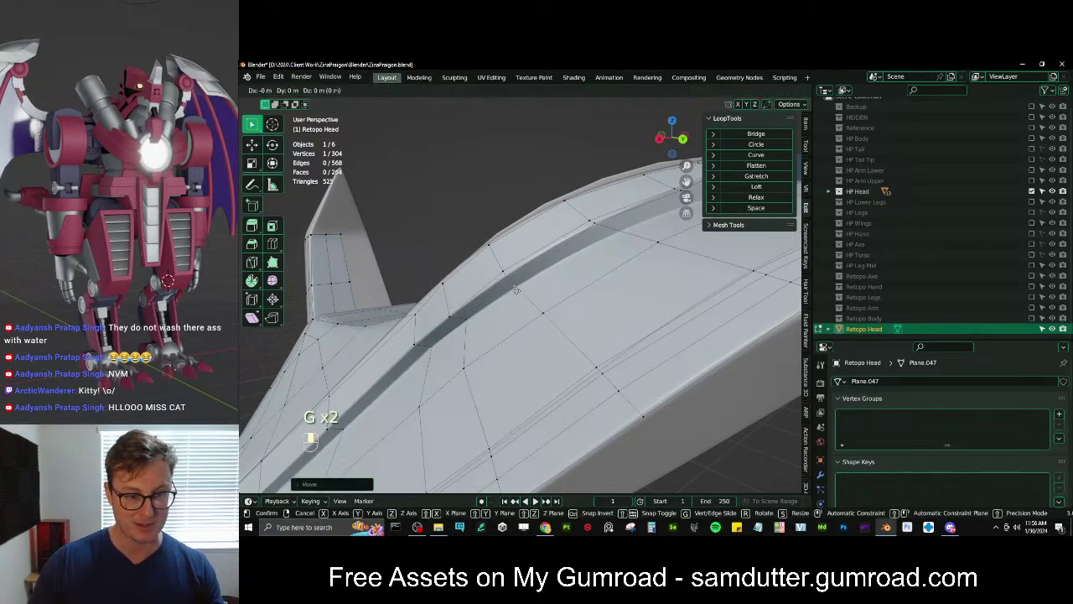
left_click(511, 283)
key("g")
left_click(506, 276)
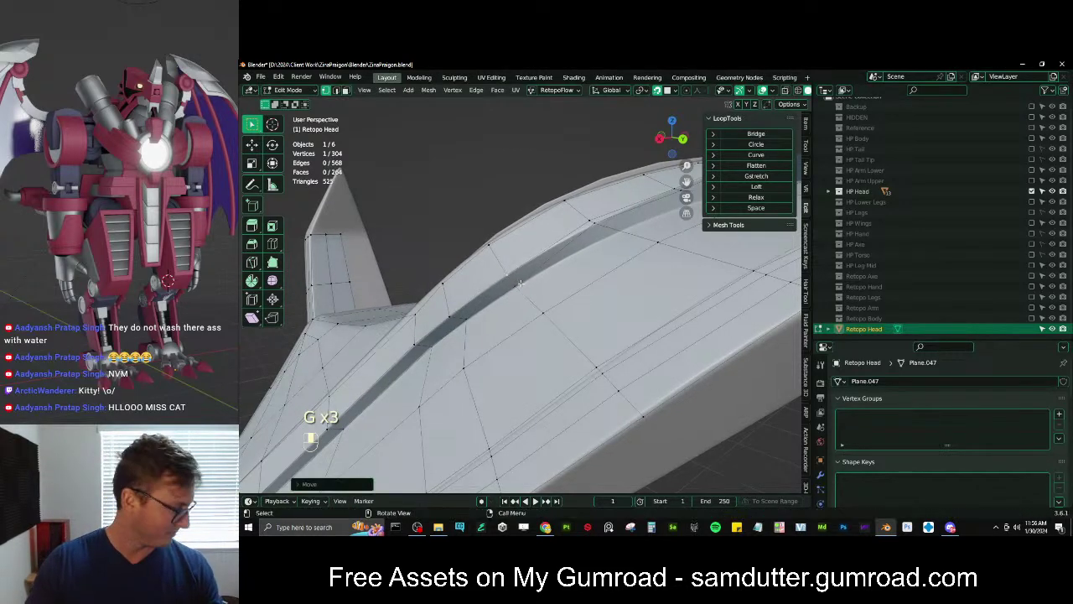
Snap the next vertex pair where the inner groove widens along the crest onto its lower and upper edges
middle_click_drag(520, 283, 501, 327, "shift")
scroll(520, 318, "up", 2)
left_click(577, 285)
key("g")
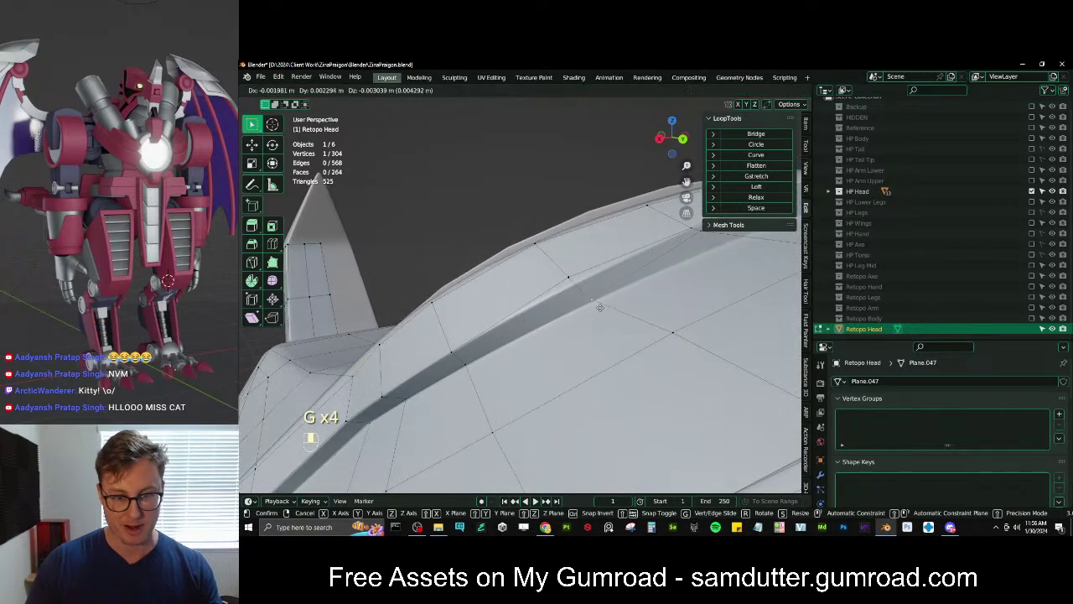
left_click(594, 302)
left_click(571, 279)
key("g")
left_click(592, 280)
Fit the remaining vertices before the inner groove's center corner behind the horn to its edges
scroll(594, 281, "down", 3)
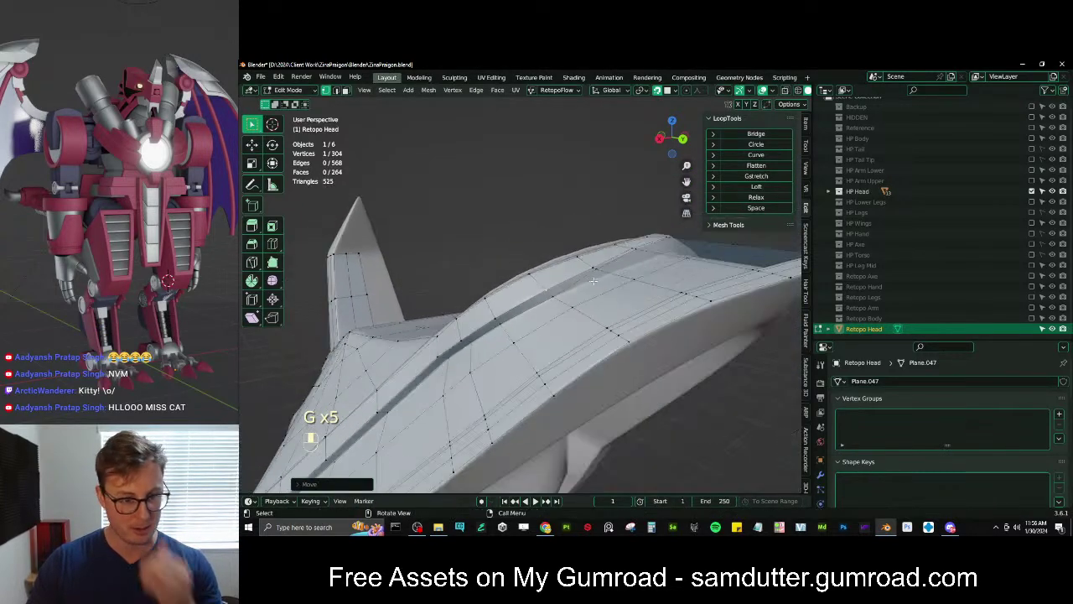
middle_click_drag(593, 281, 599, 324)
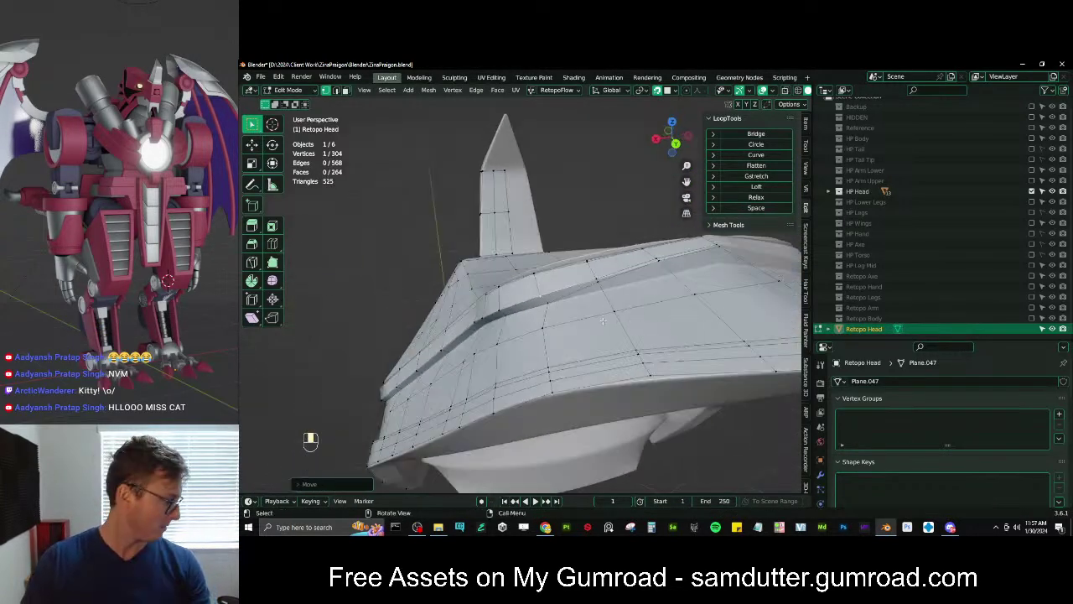
middle_click_drag(601, 314, 449, 338, "shift")
scroll(558, 302, "up", 3)
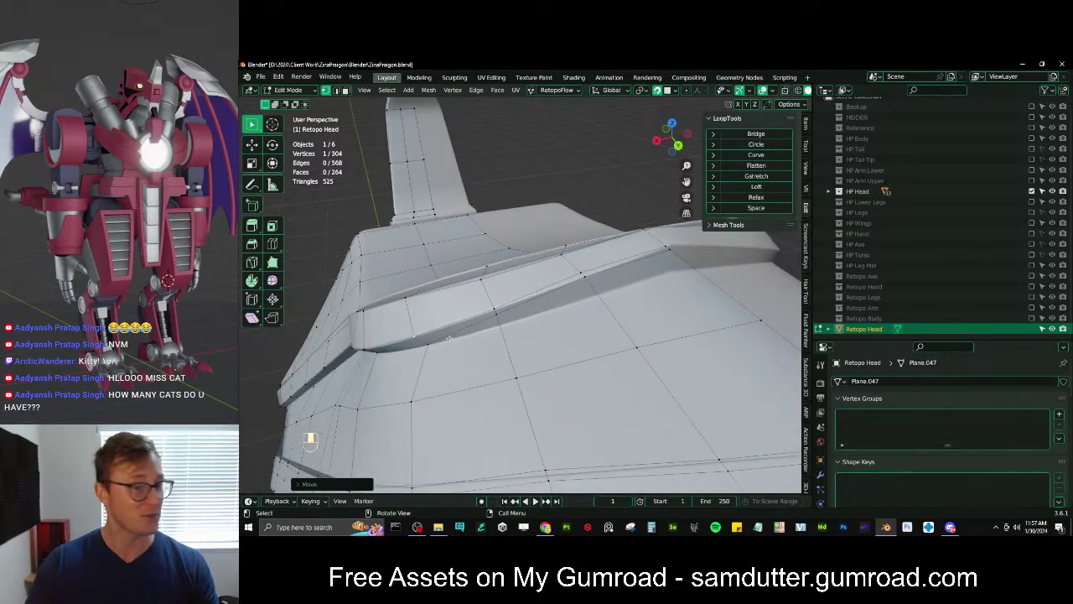
key("g")
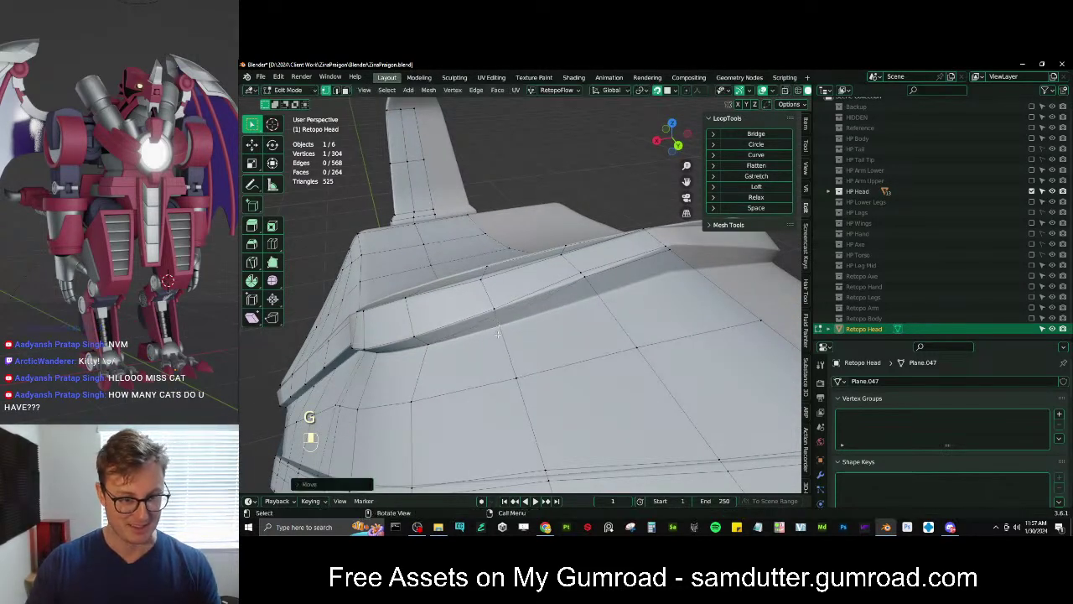
key("g")
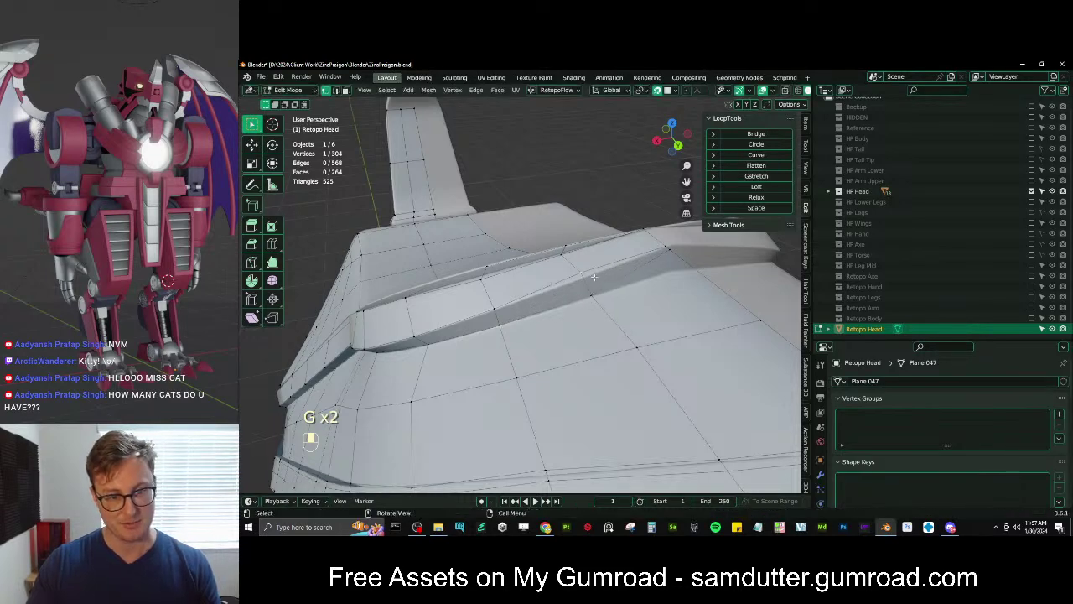
key("g")
left_click(596, 280)
key("g")
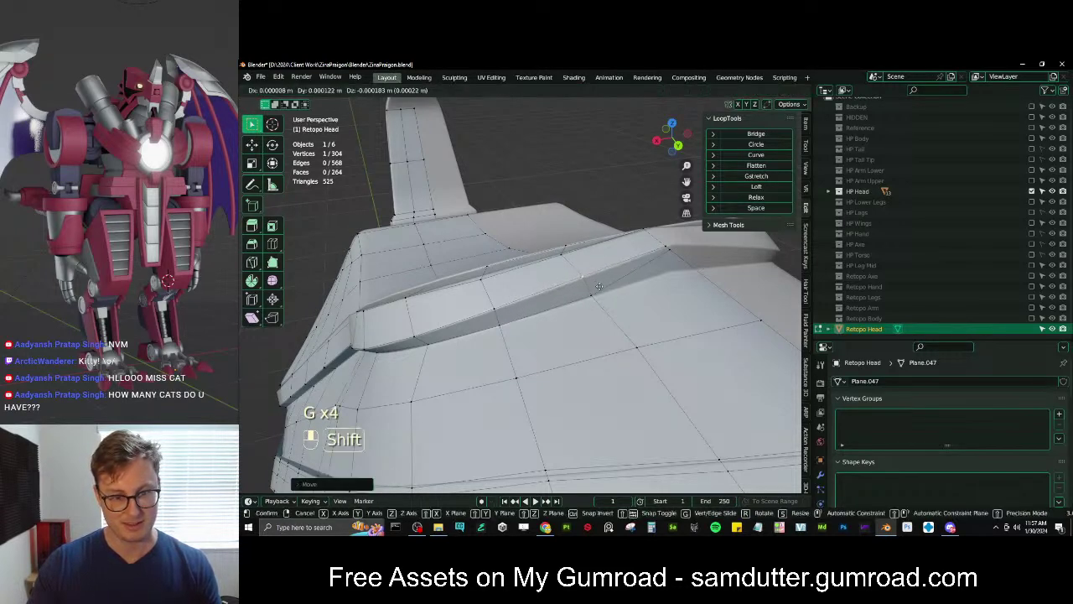
left_click(597, 284)
Move the two centerline vertices onto the lower and upper corners of the inner groove behind the horn
mouse_move(605, 290)
middle_mouse_down()
mouse_move(592, 300)
mouse_move(612, 290)
middle_mouse_up()
key("g")
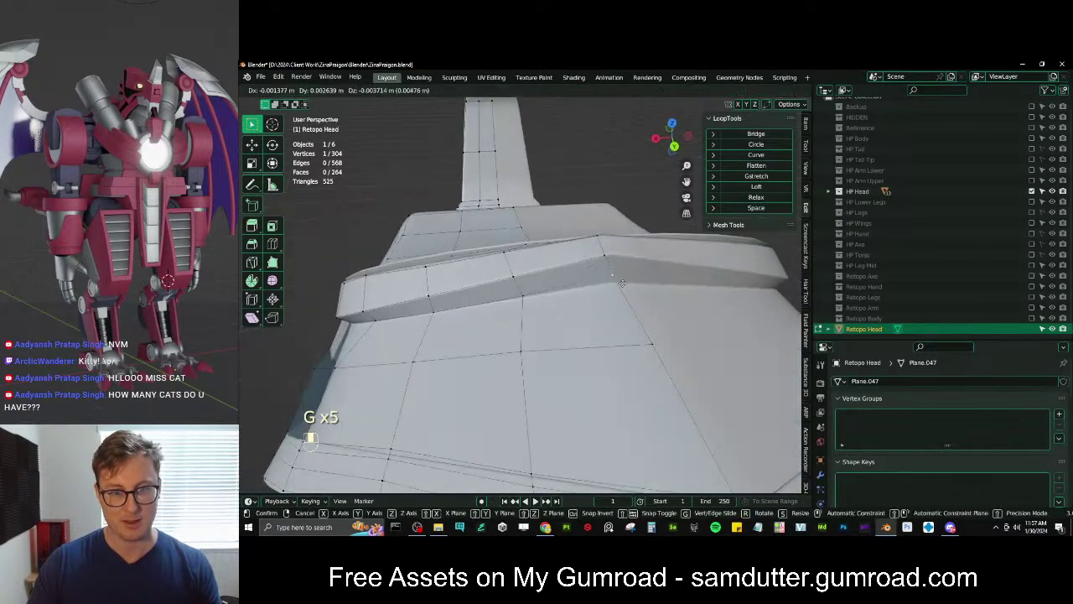
left_click(621, 289)
left_click(612, 262)
key("g")
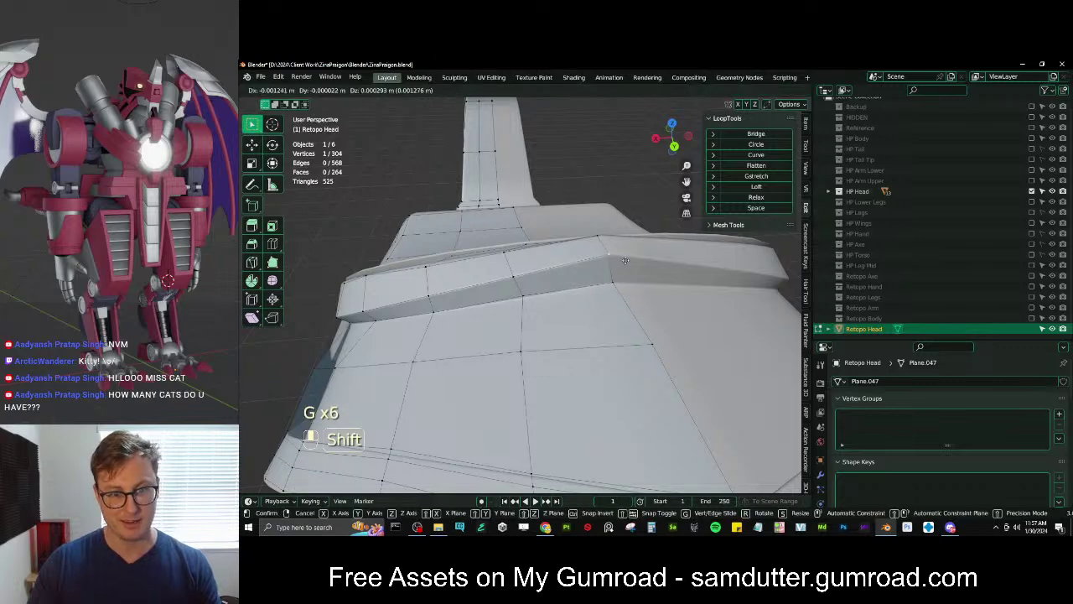
left_click(622, 260)
Move the centerline vertex pair at the peak of the frill's outer rim groove onto the groove's corners
scroll(503, 323, "down", 4)
scroll(553, 344, "up", 4)
middle_click_drag(489, 330, 587, 335)
middle_click_drag(587, 335, 465, 216, "shift")
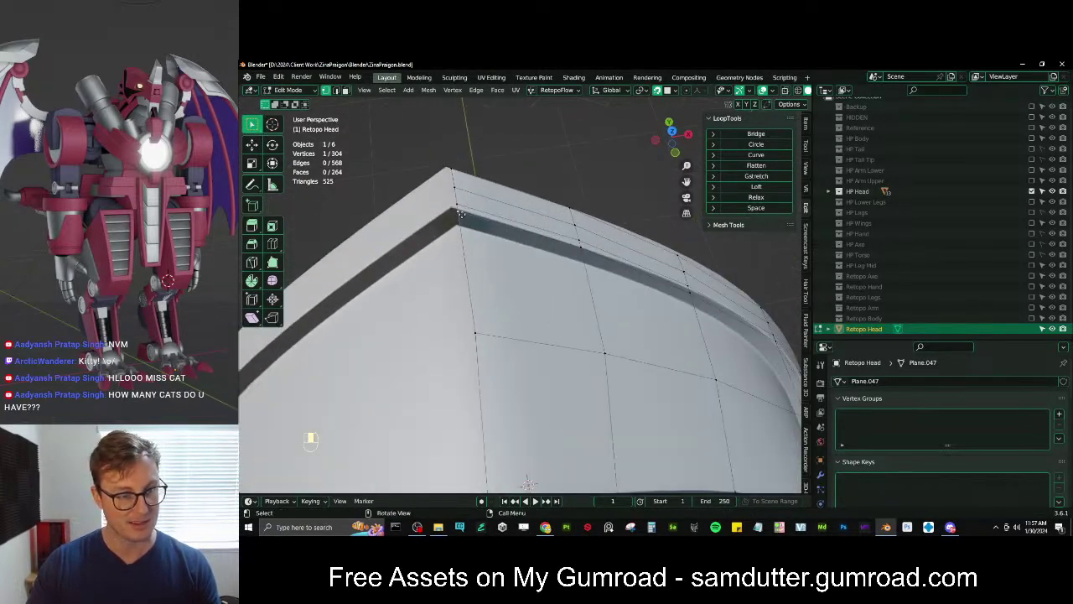
key("g")
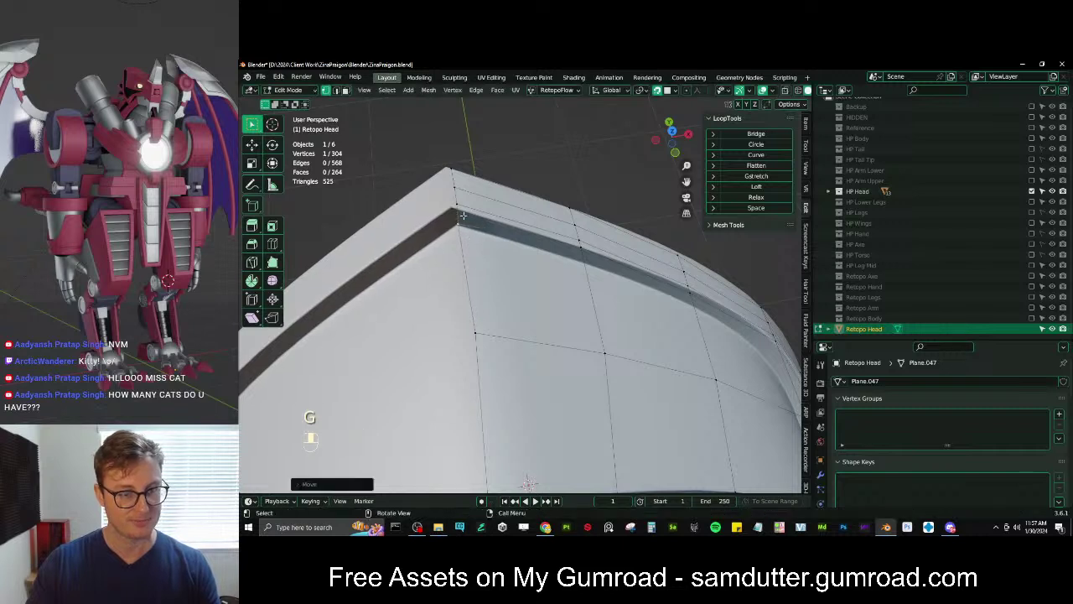
key("g")
left_click(458, 203)
key("g")
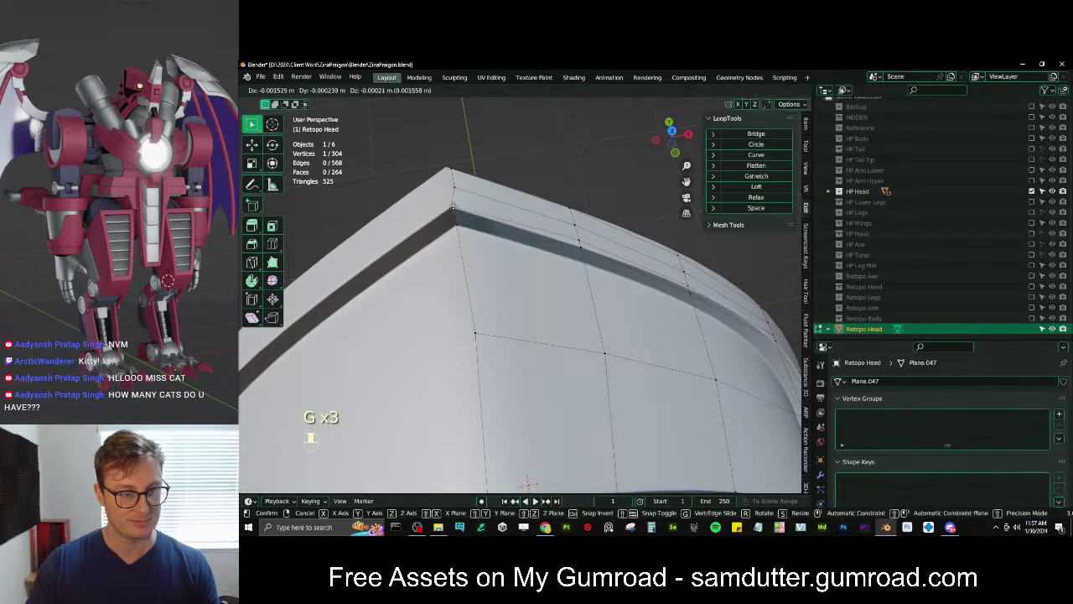
left_click(453, 204)
Snap the first vertex pair beside the centerline onto both edges of the outer rim groove
middle_click_drag(574, 256, 506, 227, "shift")
left_click(507, 227)
key("g")
left_click(506, 239)
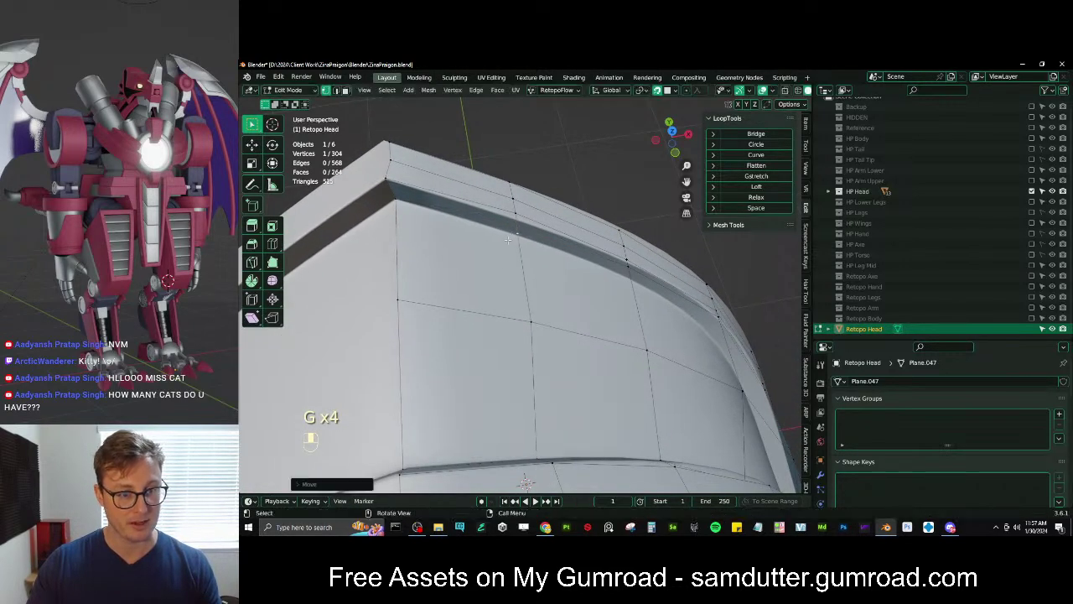
key("g")
left_click(520, 234)
left_click(517, 216)
key("g")
left_click(517, 218)
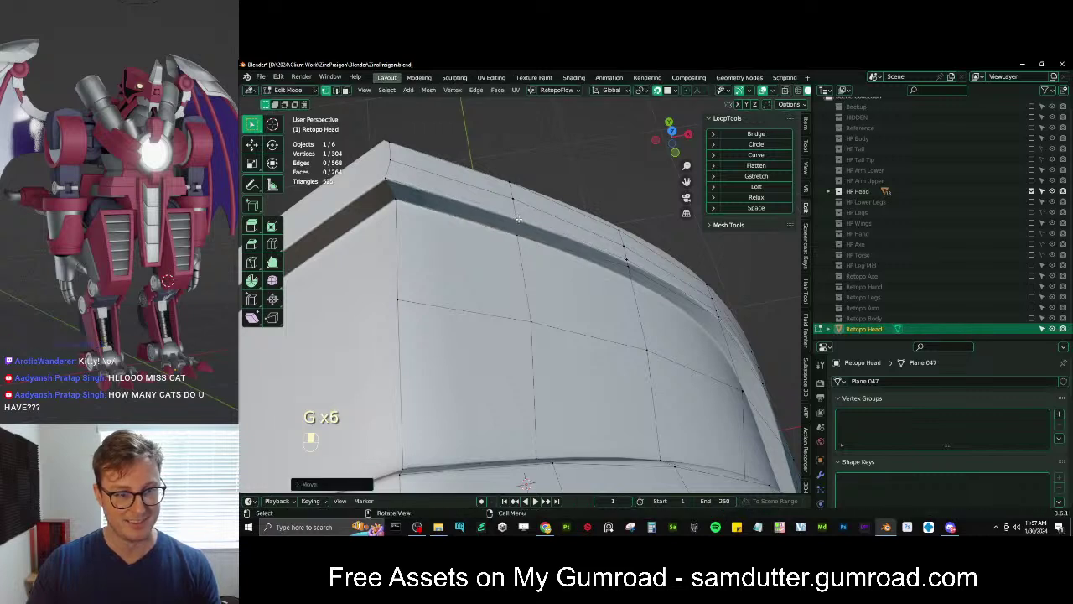
Move the second vertex pair beside the centerline onto the outer rim groove's edges
middle_click_drag(600, 264, 517, 246, "shift")
key("g")
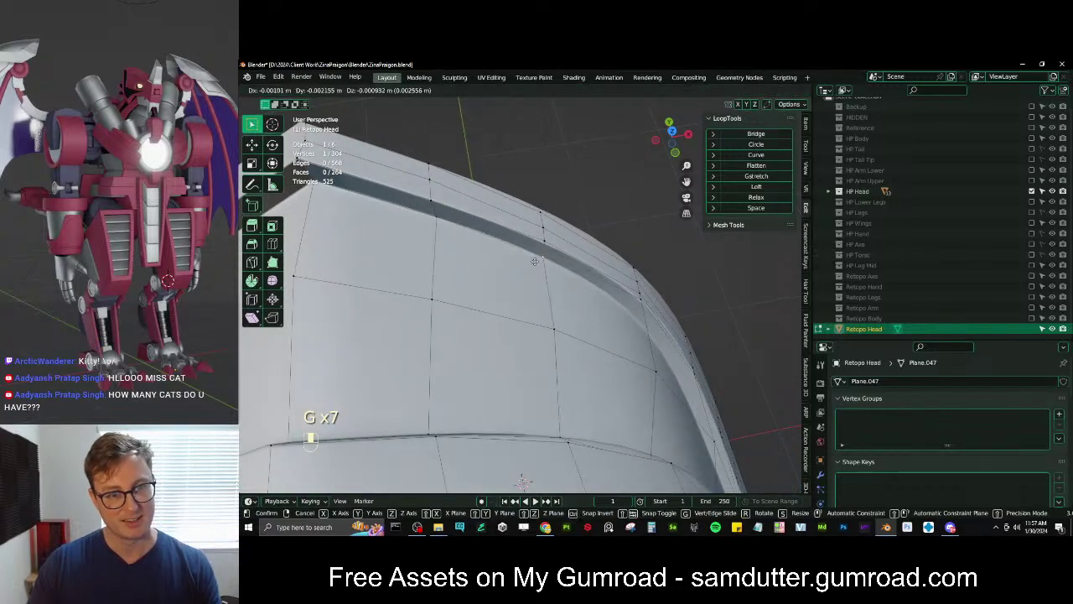
key("g")
key("g")
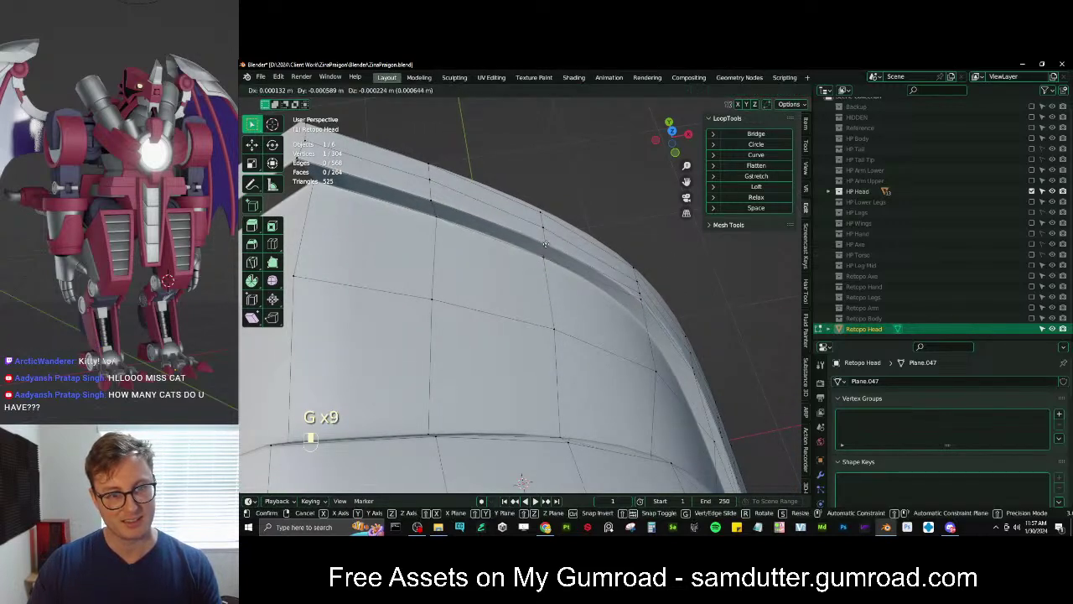
left_click(545, 244)
Adjust the vertex pair where the outer rim groove curves down the frill's side to fit both edges
middle_click_drag(545, 244, 543, 282)
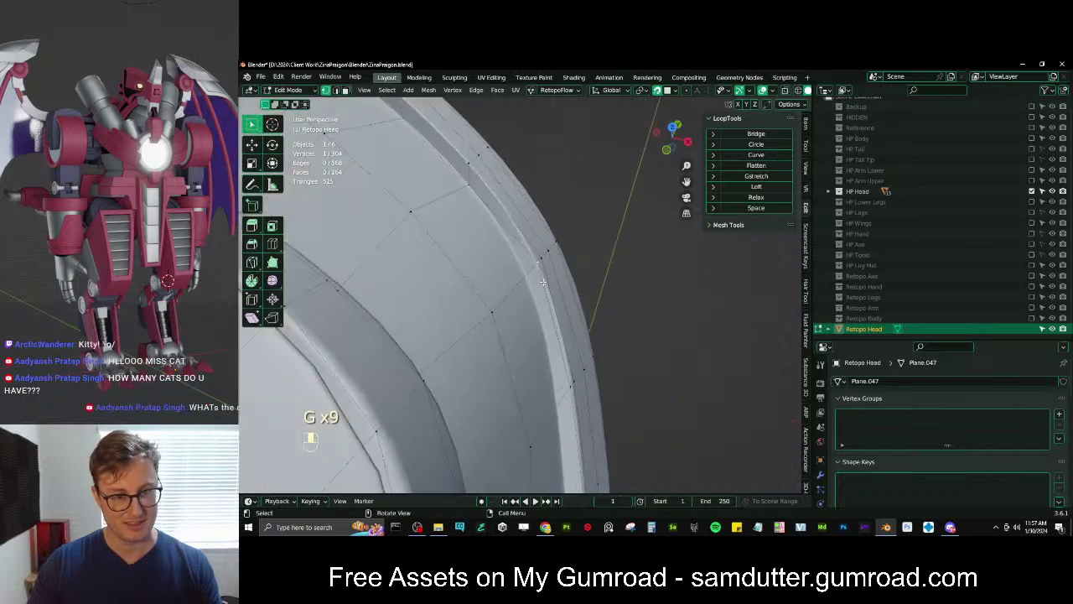
key("g")
left_click(530, 295)
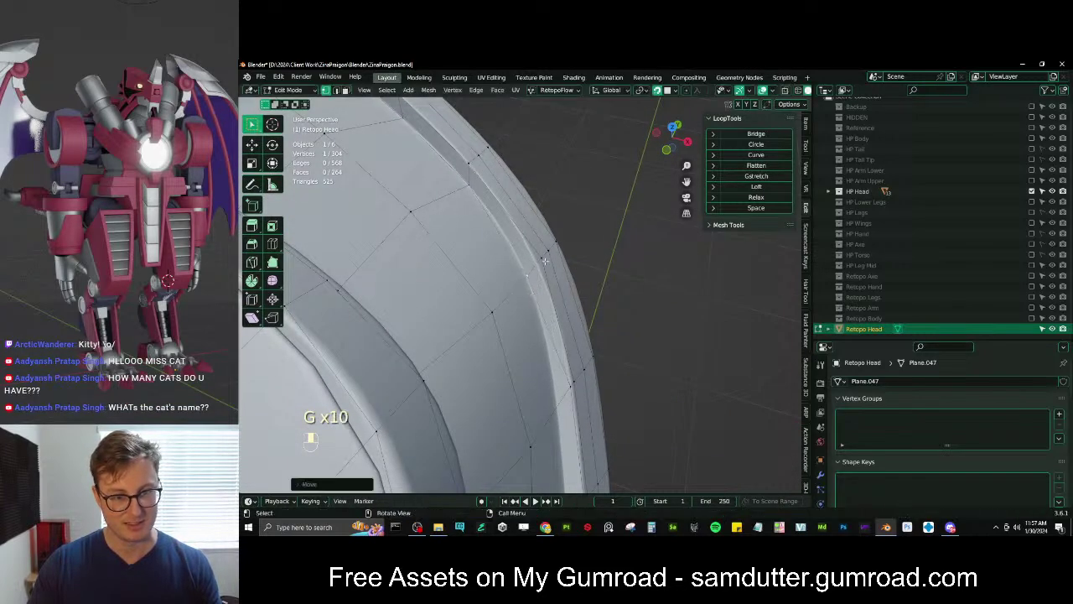
left_click(542, 257)
key("g")
left_click(540, 267)
Fit the next vertex pair down the curved side of the frill to the outer rim groove's edges
middle_click_drag(540, 267, 538, 335)
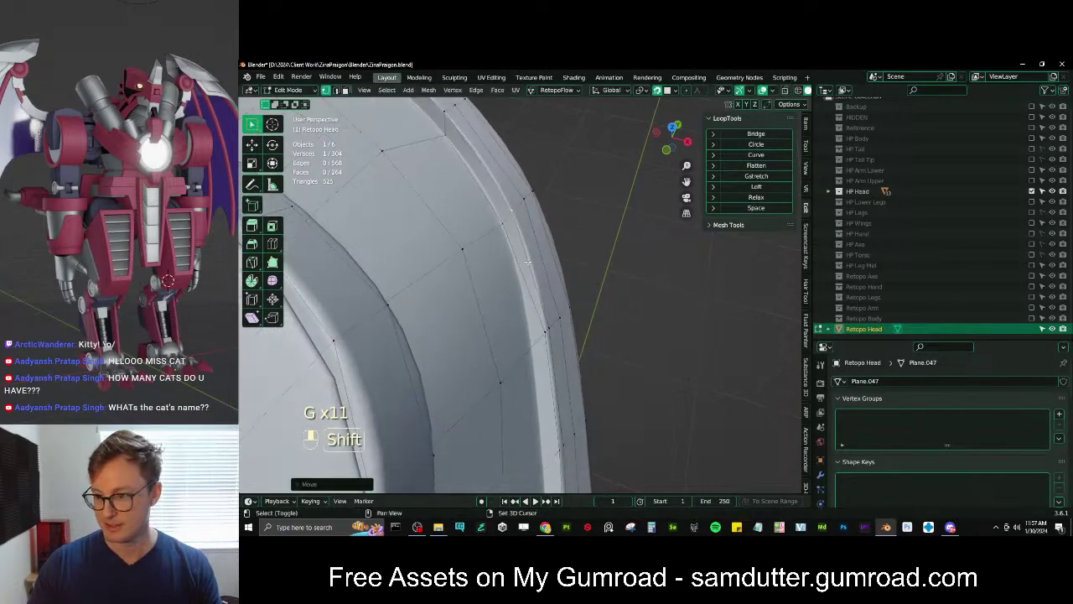
key("g")
left_click(530, 357)
left_click(547, 333)
key("g")
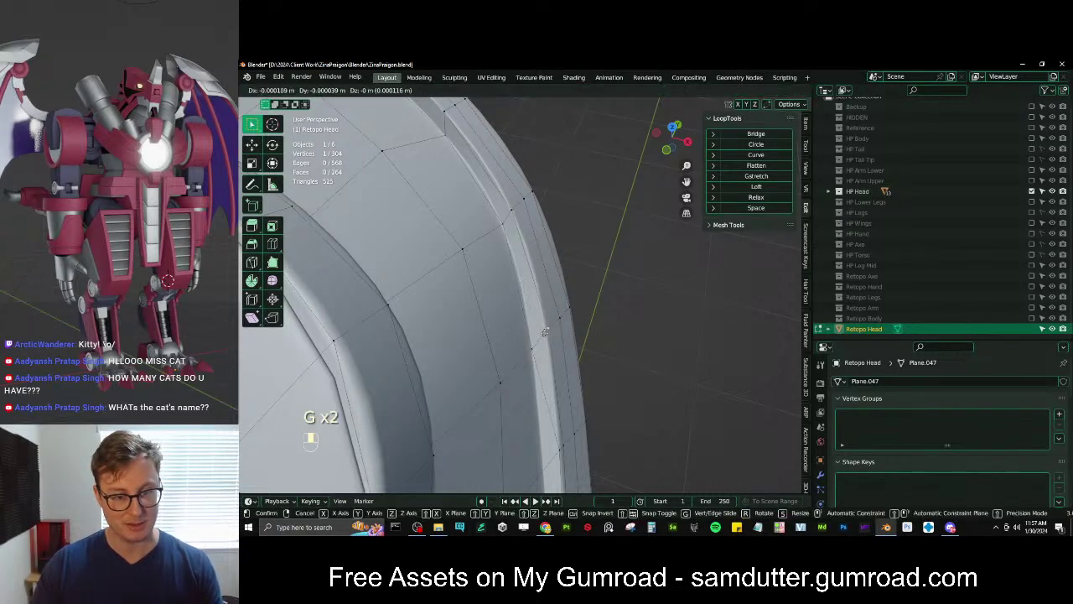
left_click(546, 332)
Adjust the following vertices along the straighter side of the outer rim groove to its inner and outer edges
middle_click_drag(544, 418, 527, 294, "shift")
left_click(529, 329)
key("g")
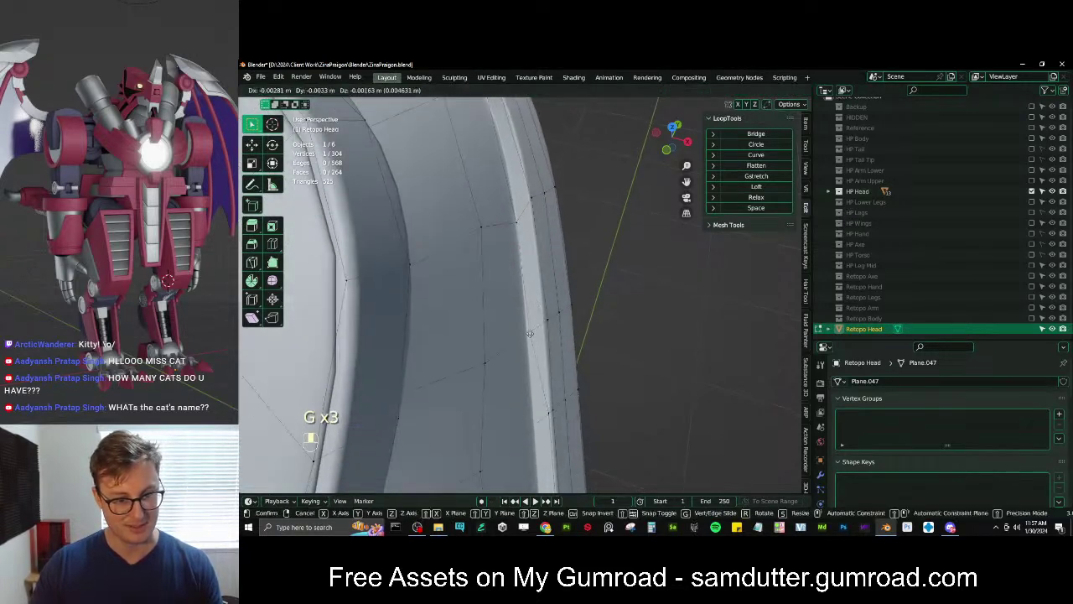
left_click(530, 332)
key("g")
left_click(528, 325)
key("g")
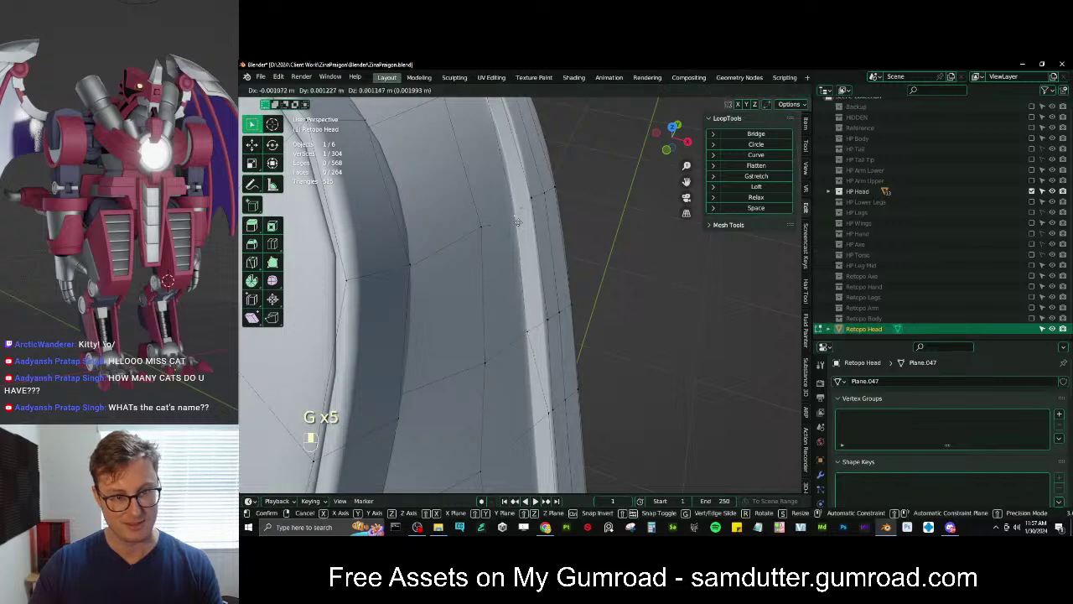
left_click(530, 328)
key("g")
left_click(544, 324)
scroll(545, 324, "down", 2)
middle_click_drag(546, 322, 523, 271, "shift")
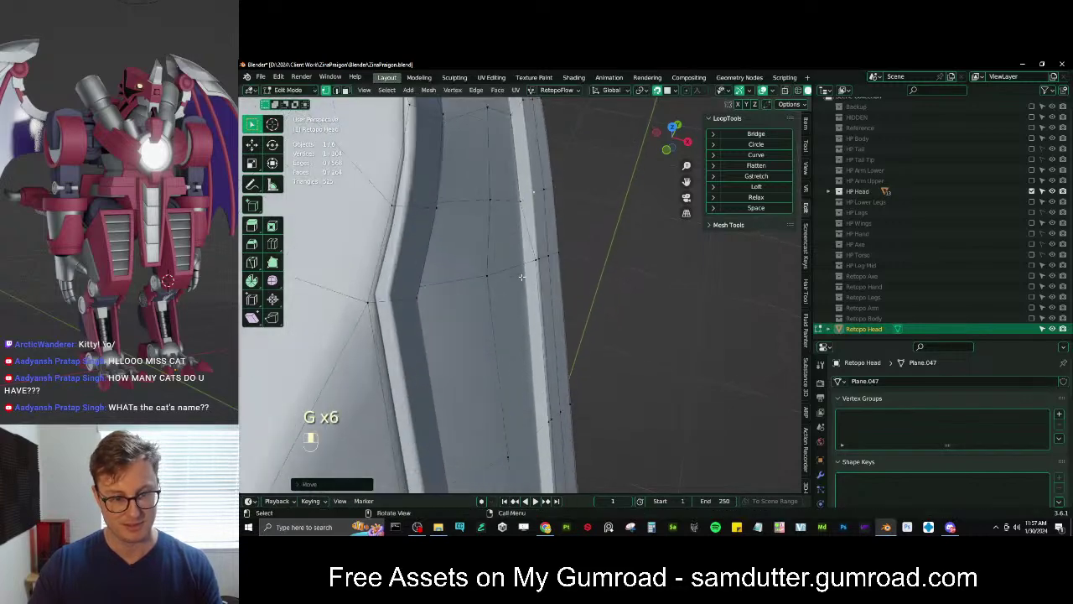
Move the next vertex on the frill's straight side onto the inner edge of the outer rim groove
scroll(523, 270, "up", 2)
left_click(528, 258)
key("g")
left_click(518, 249)
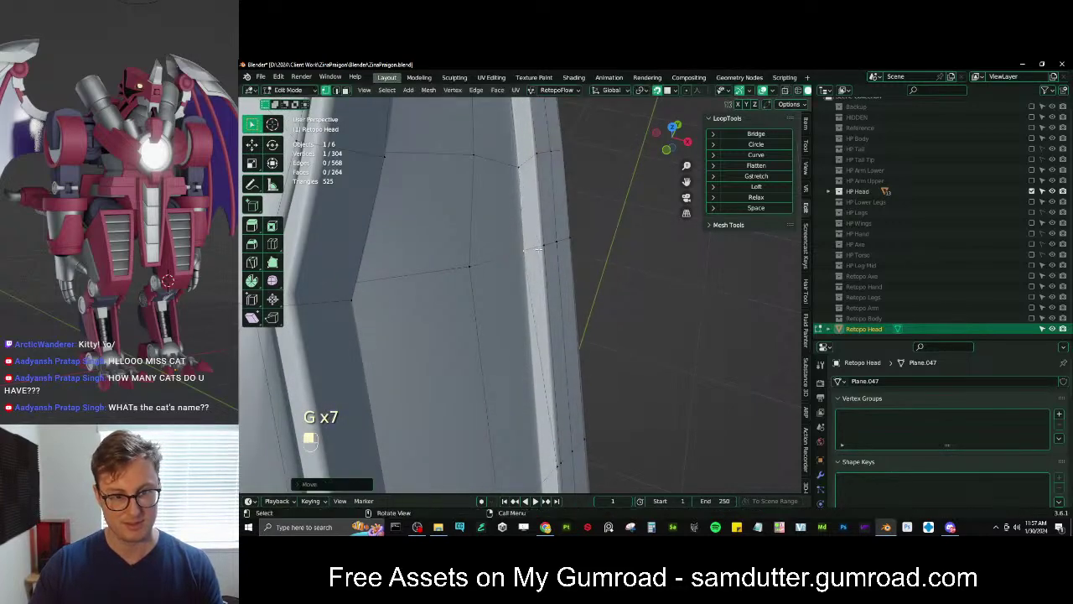
key("g")
left_click(518, 248)
Snap the neighbouring vertex further up the groove onto its inner edge and refine its position
left_click(511, 172)
key("g")
left_click(513, 164)
key("g")
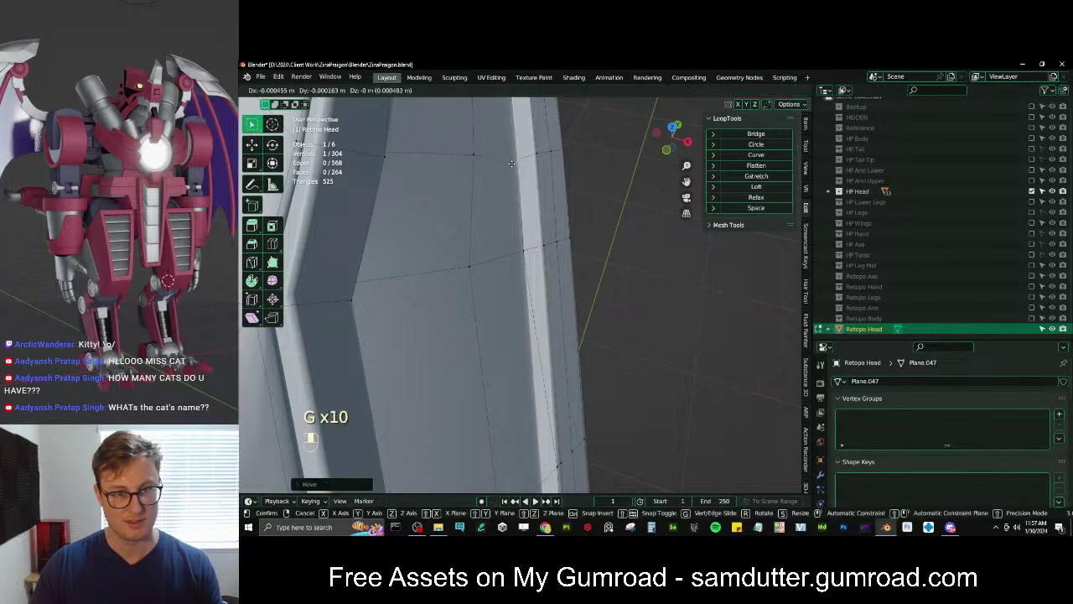
left_click(513, 164)
Fit the following vertex pair further down the frill's side to the edges of the outer rim groove
scroll(513, 164, "down", 4)
middle_click_drag(546, 335, 524, 337)
middle_click_drag(525, 337, 524, 226, "shift")
scroll(521, 322, "up", 2)
key("g")
left_click(513, 329)
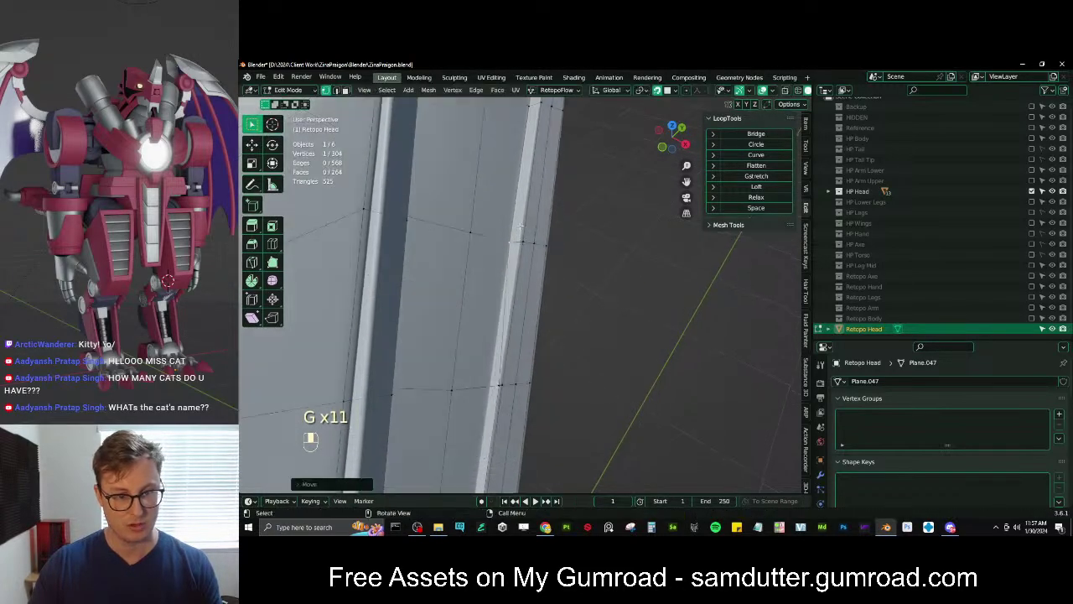
key("g")
key("shift")
left_click(500, 225)
Adjust the vertex pair in the next edge row down the groove, undoing the misplaced move and repositioning the vertices
middle_click_drag(500, 225, 487, 312, "shift")
key("g")
left_click(488, 315)
key("ctrl+z")
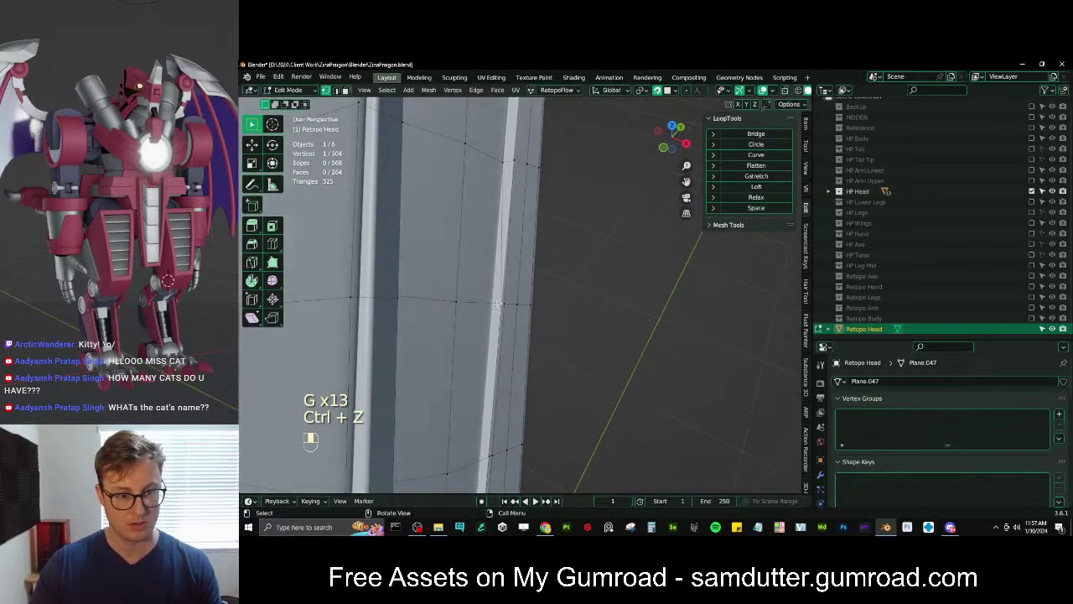
key("g")
left_click(458, 302)
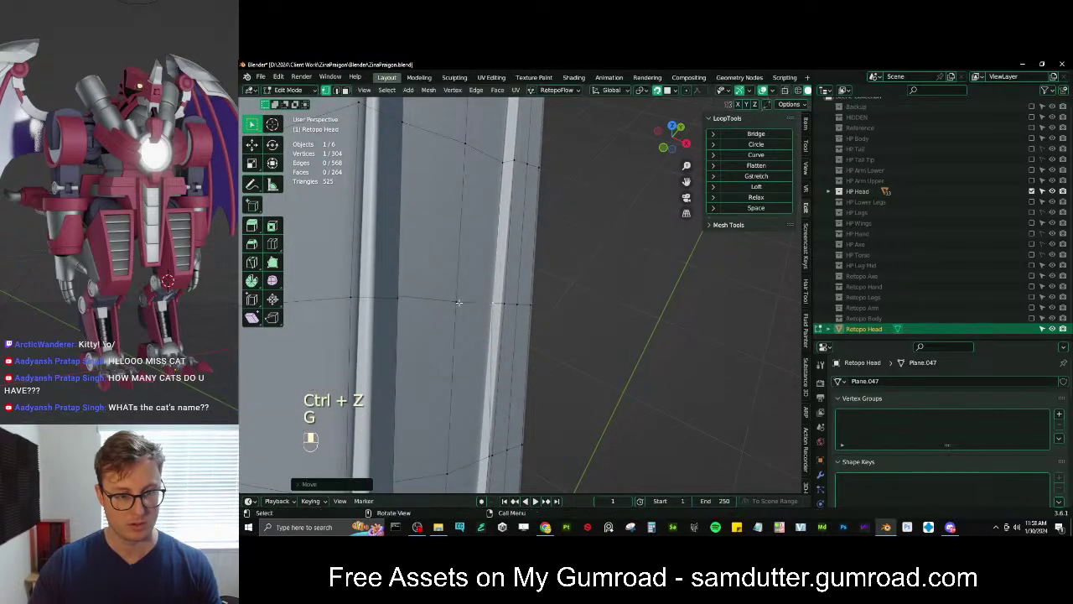
key("g")
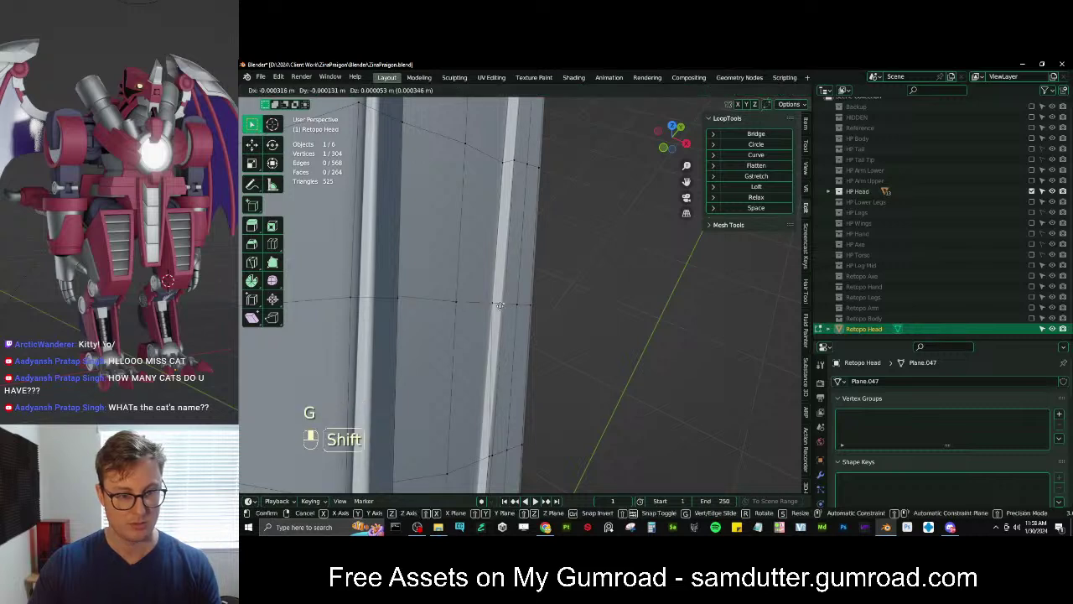
left_click(493, 306)
Align the vertex pair just above the frill's lower bend with both edges of the outer rim groove
middle_click_drag(493, 305, 519, 318)
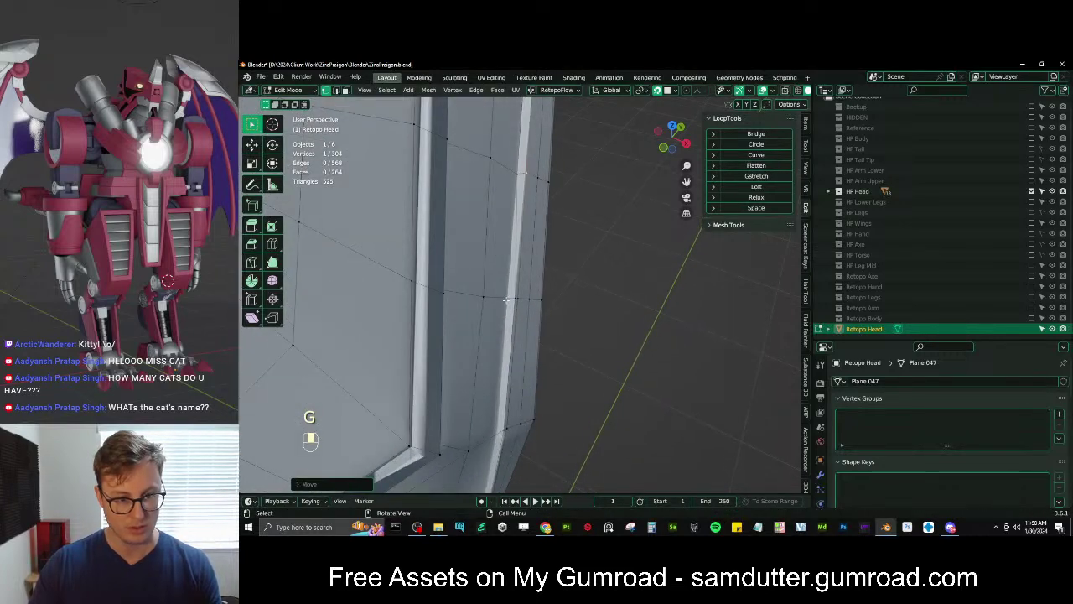
key("g")
left_click(492, 288)
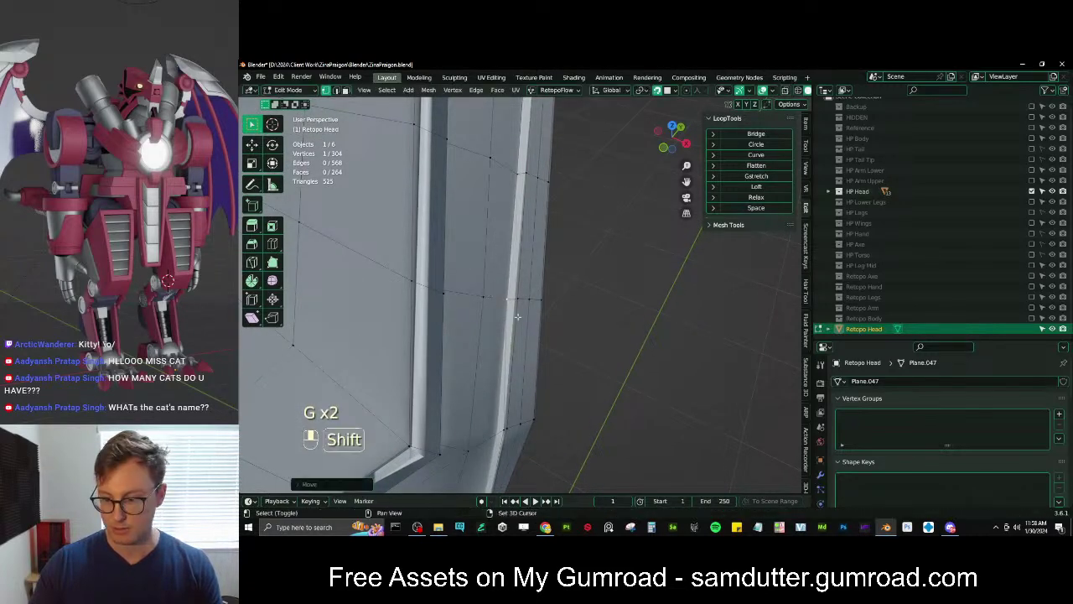
middle_click_drag(493, 288, 516, 353)
key("g")
left_click(509, 285)
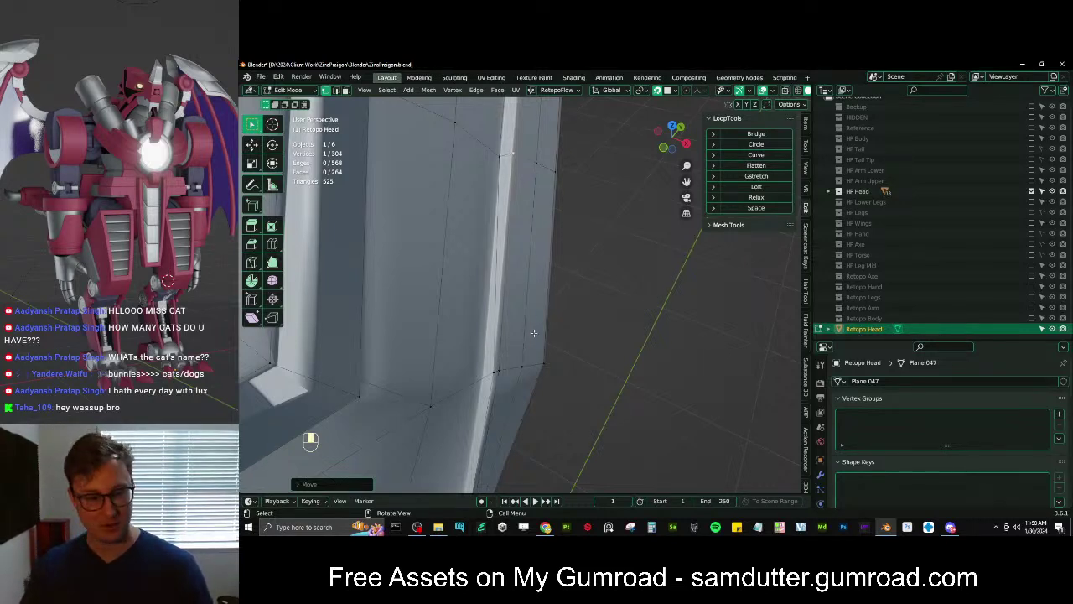
Place the vertex pair at the frill's lower bend on the inner and outer edges of the rim groove
scroll(519, 364, "up", 2)
key("g")
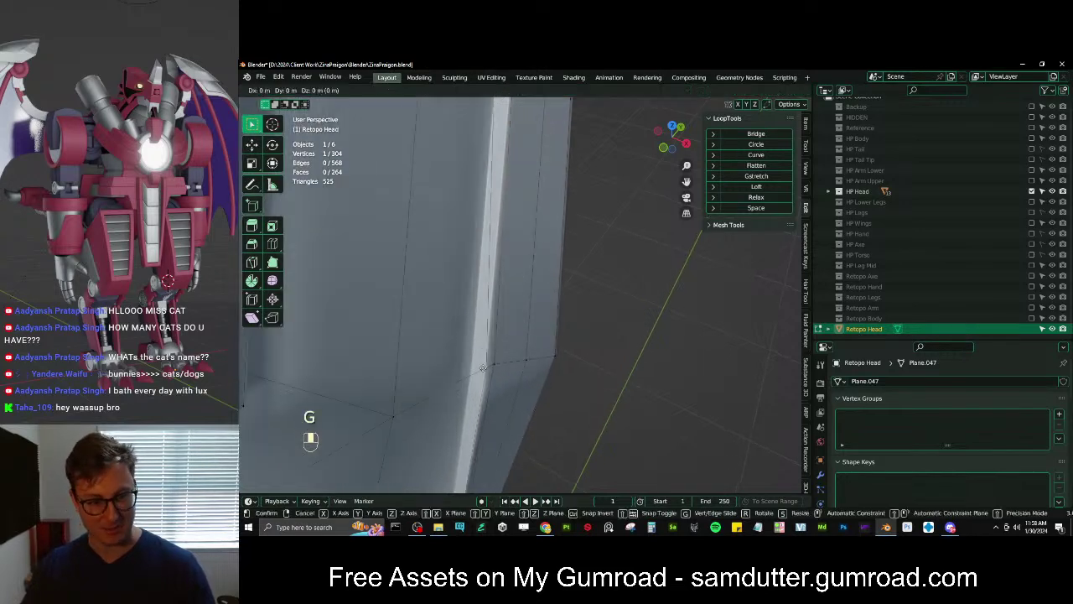
left_click(472, 361)
key("g")
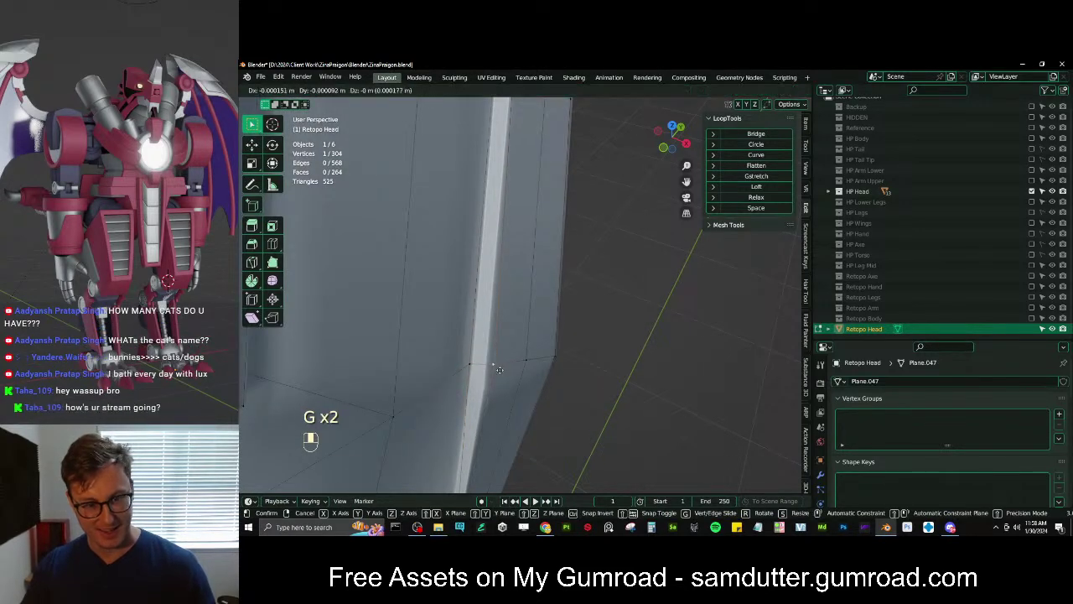
left_click(485, 369)
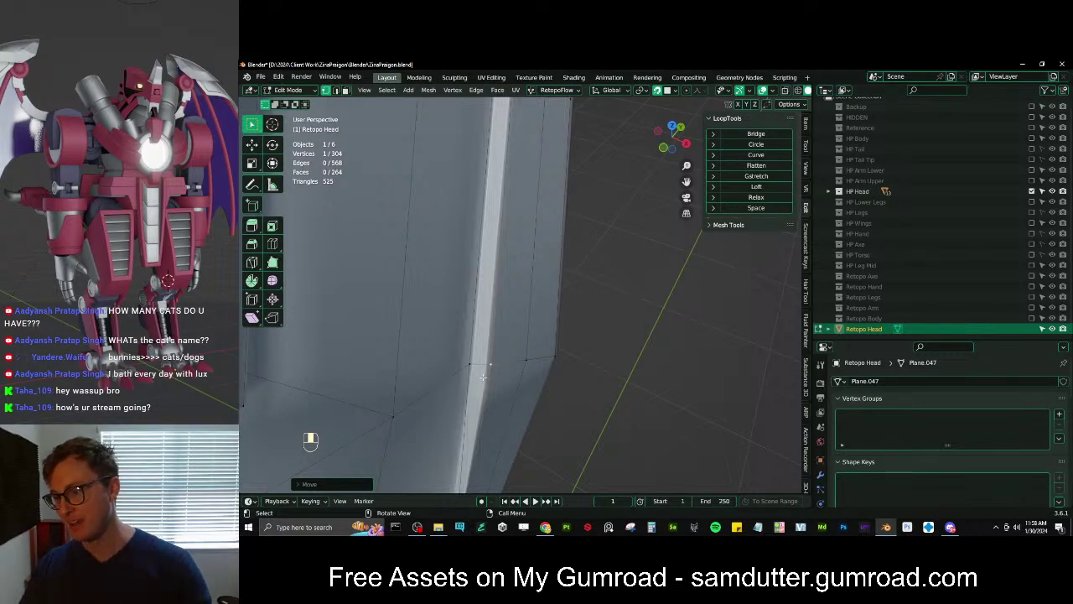
scroll(509, 326, "down", 4)
middle_click_drag(480, 376, 511, 348)
scroll(508, 338, "up", 4)
key("g")
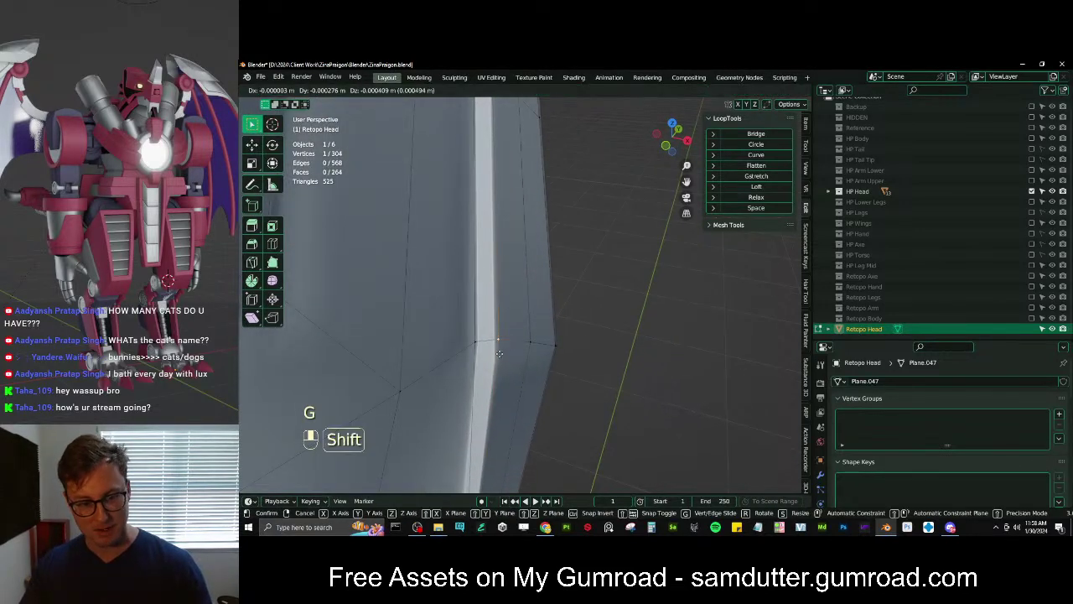
left_click(512, 346)
Fit the vertex pair at the sharper bend below to the inner and outer edges of the rim groove
scroll(512, 347, "down", 4)
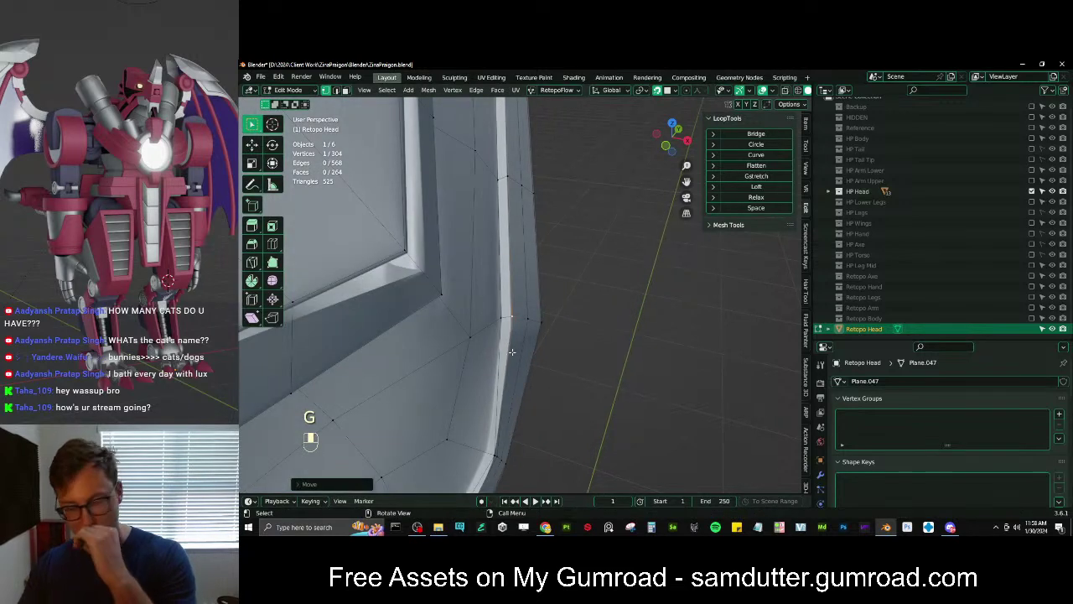
mouse_move(525, 362)
middle_mouse_down()
mouse_move(501, 365)
mouse_move(544, 234)
mouse_move(543, 352)
middle_mouse_up()
key("g")
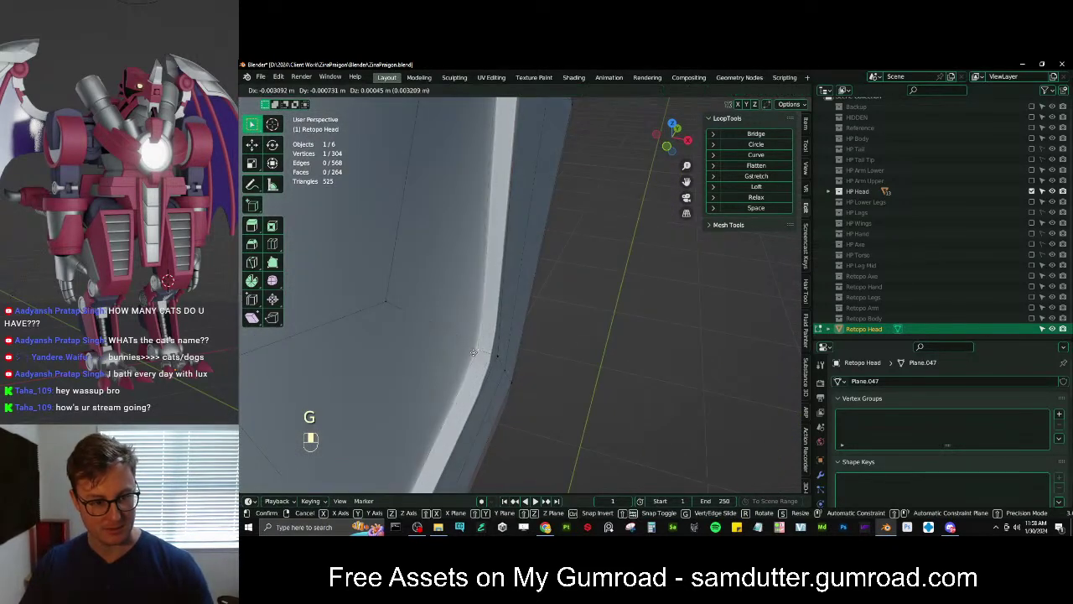
left_click(474, 350)
key("g")
left_click(489, 359)
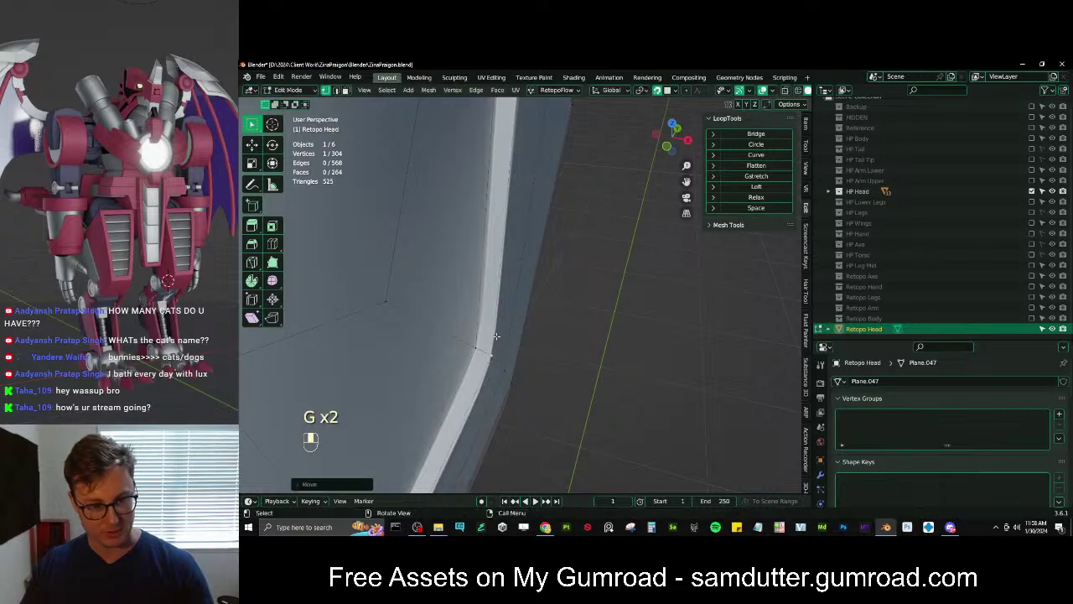
Select the ten-vertex path along the band between the rim groove and the frill's rear edge and shift it along the surface
scroll(489, 359, "down", 4)
middle_click_drag(495, 382, 436, 318, "shift")
scroll(436, 319, "down", 4)
middle_click_drag(503, 293, 546, 281)
left_click(635, 127, "ctrl")
key("g")
left_click(616, 161)
Reposition the vertex near the centerline in the middle of the frill's rear band
middle_click_drag(547, 281, 521, 292)
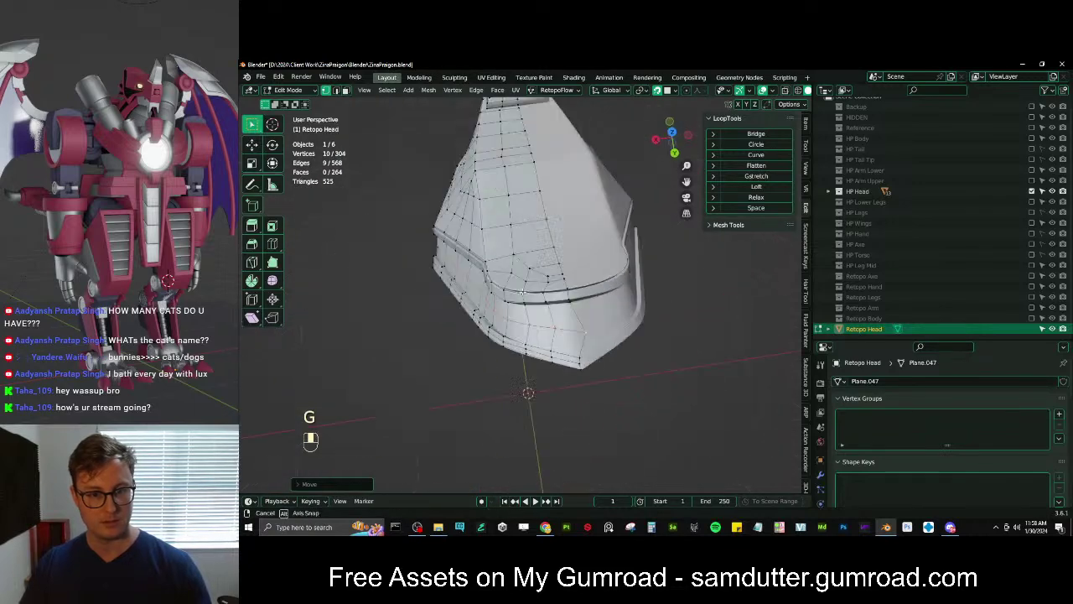
scroll(522, 292, "up", 1)
left_click(582, 347)
key("g")
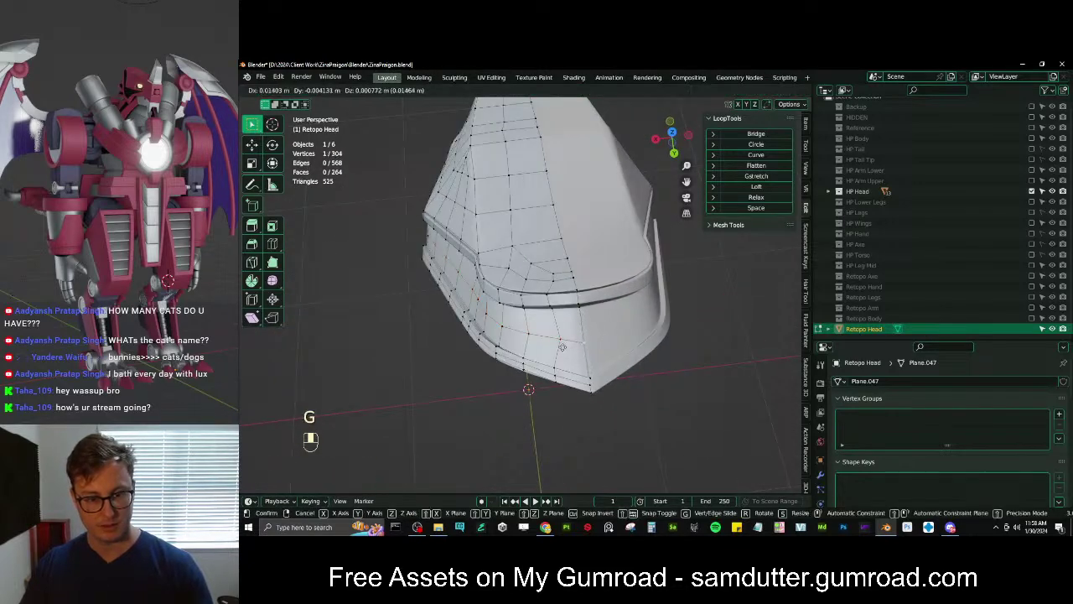
left_click(562, 346)
Select the two adjacent middle vertices of the rear band beside the centerline, then move and scale them to even out the spacing
middle_click_drag(562, 345, 588, 319)
left_click(567, 334, "ctrl")
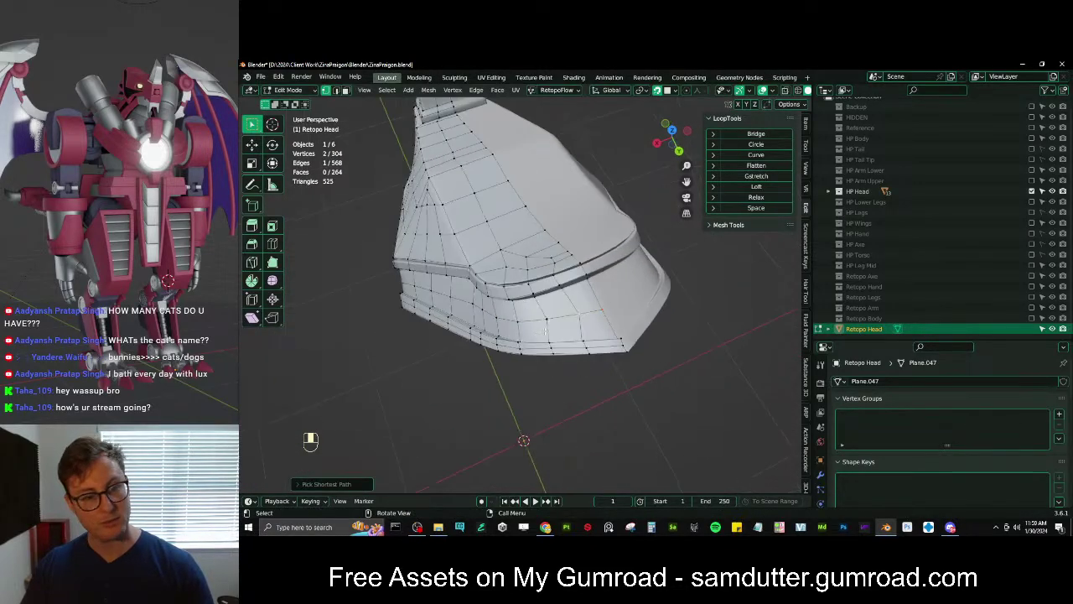
left_click(544, 319, "shift")
key("g")
left_click(592, 311)
key("ctrl+z")
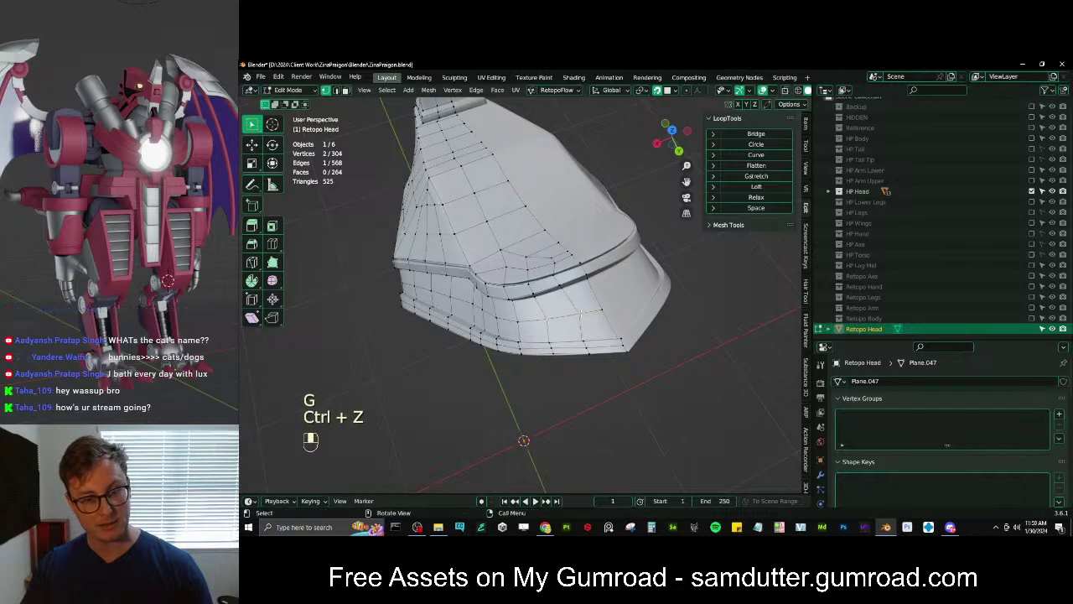
key("g")
left_click(584, 311)
key("s")
left_click(581, 307)
key("g")
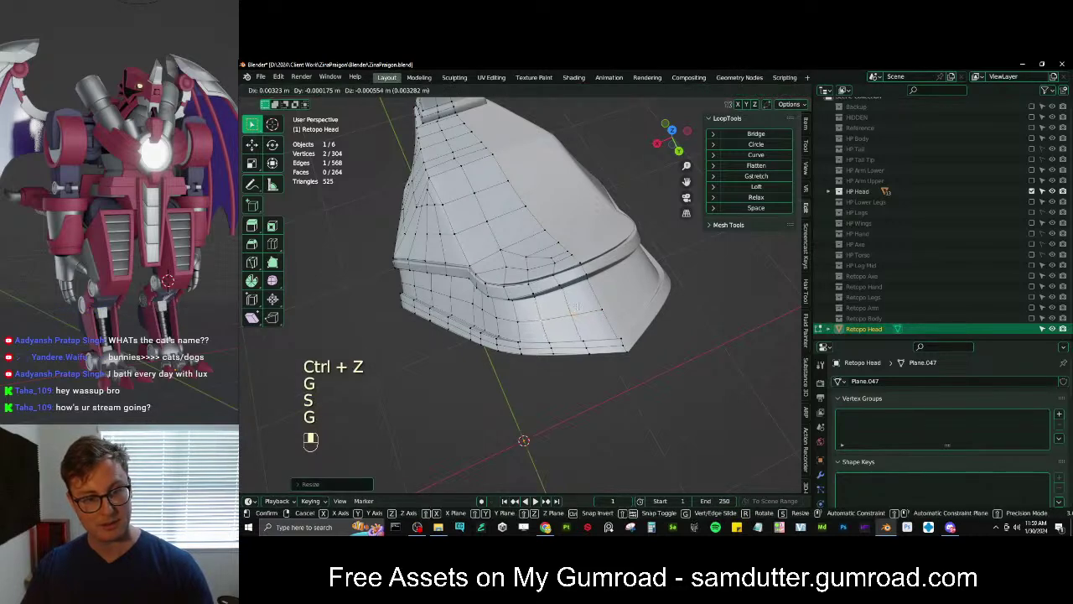
left_click(580, 302)
Inspect the head retopology from the side, from behind and along the inside of the frill's rim
middle_click_drag(580, 303, 637, 256)
middle_click_drag(637, 256, 587, 270, "shift")
scroll(587, 270, "down", 3)
middle_click_drag(586, 270, 573, 214)
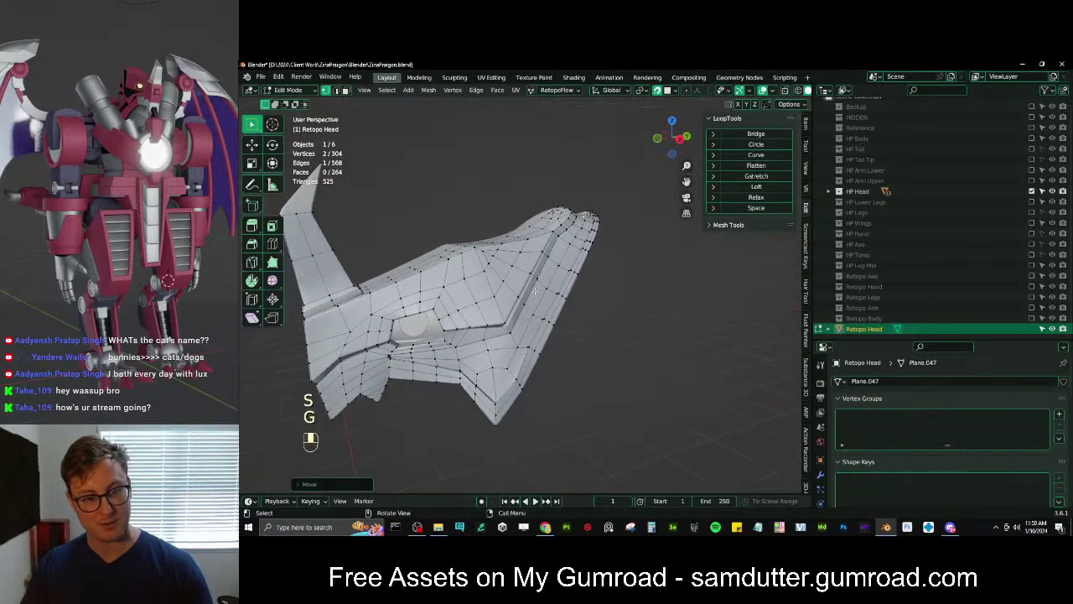
mouse_move(513, 325)
middle_mouse_down()
mouse_move(506, 307)
mouse_move(507, 323)
mouse_move(520, 310)
middle_mouse_up()
scroll(507, 323, "down", 3)
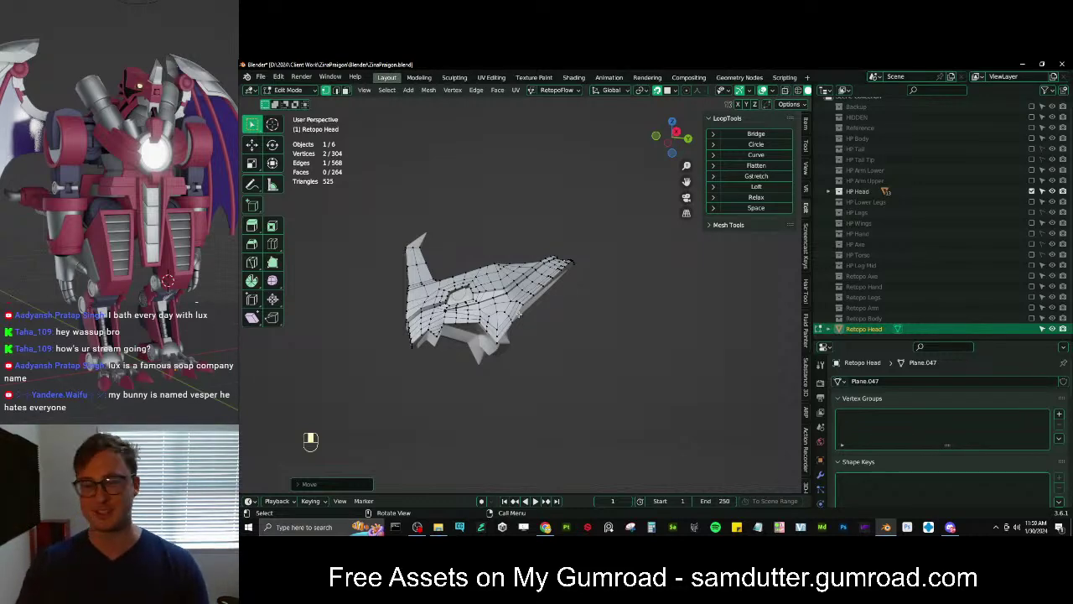
scroll(599, 249, "up", 5)
middle_click_drag(599, 249, 557, 307)
scroll(556, 306, "down", 2)
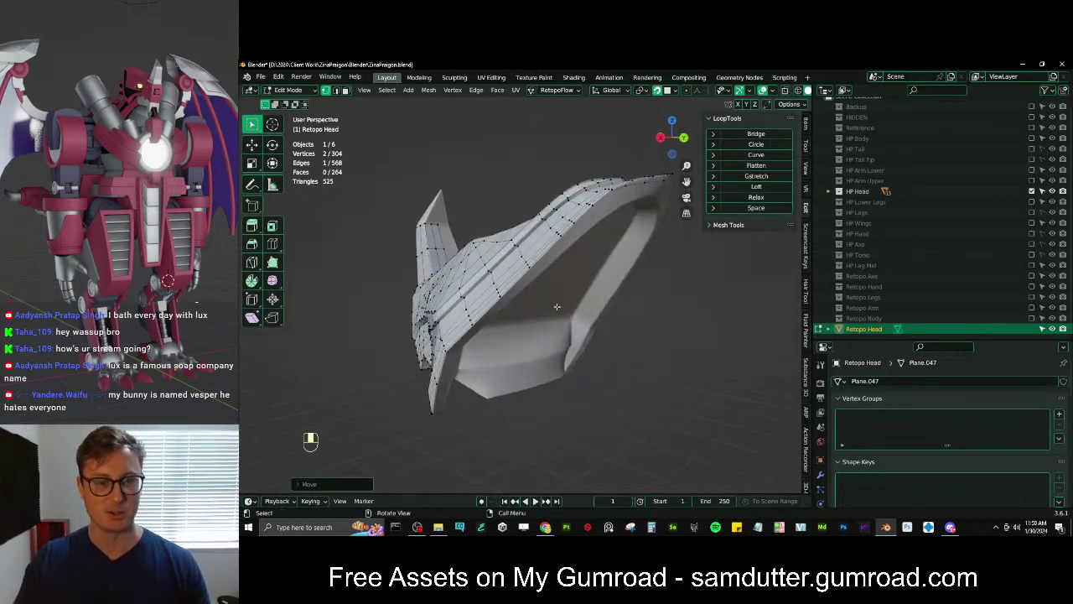
middle_click_drag(640, 217, 678, 266)
Set the Retopology overlay offset to 0.01 m
left_click(771, 91)
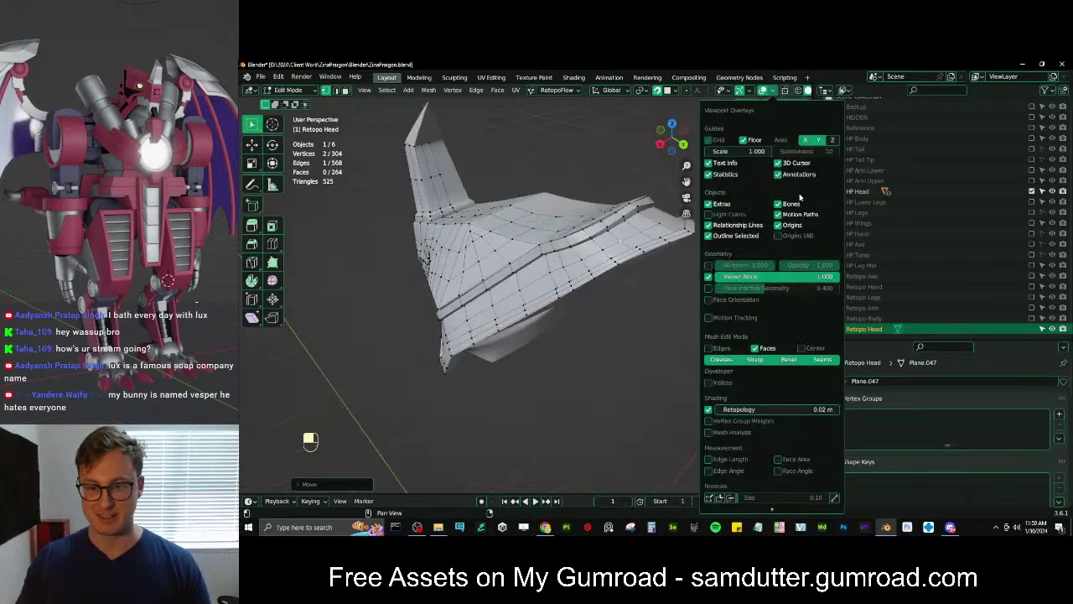
left_click(786, 409)
type(".")
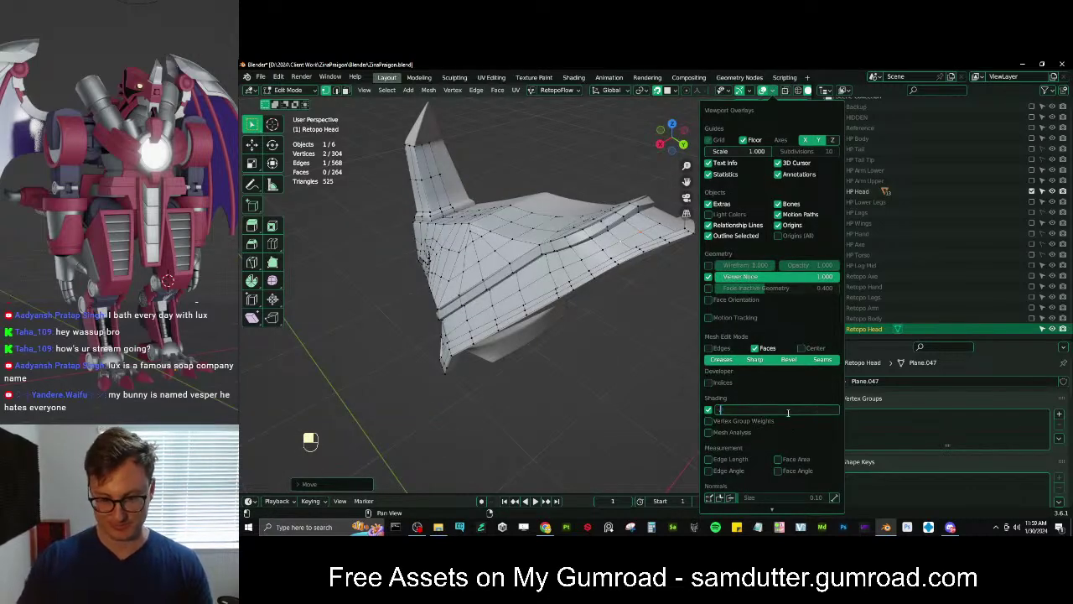
type("01")
key("Return")
Extrude the seven-vertex path along the frill's rear edge across the rim's thickness, then scale and move the new row
middle_click_drag(589, 374, 523, 332)
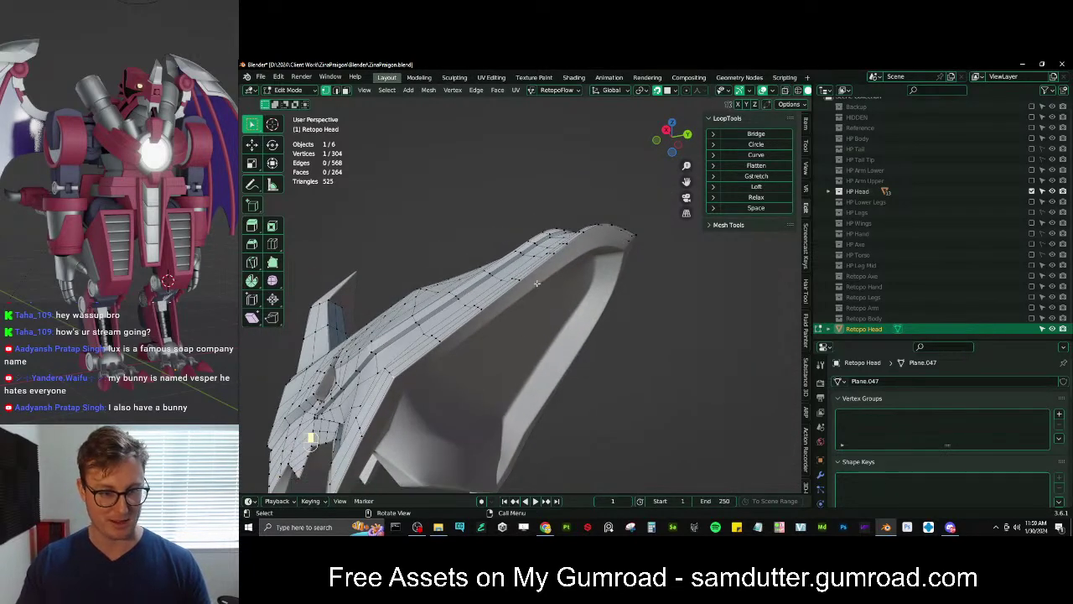
left_click(587, 239, "ctrl")
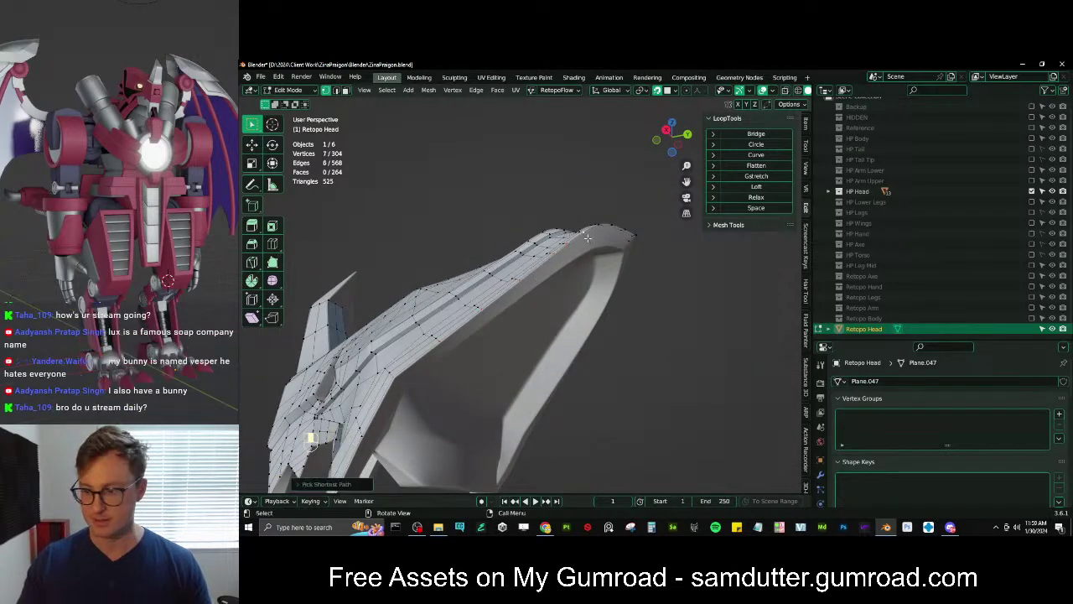
key("e")
left_click(582, 269)
key("s")
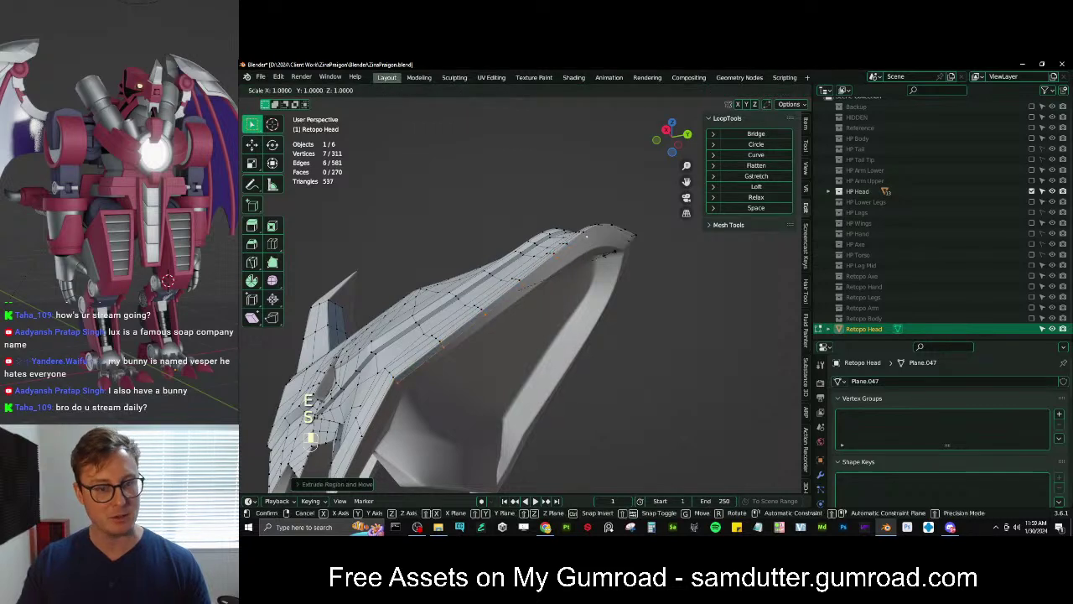
left_click(587, 266)
key("g")
left_click(599, 250)
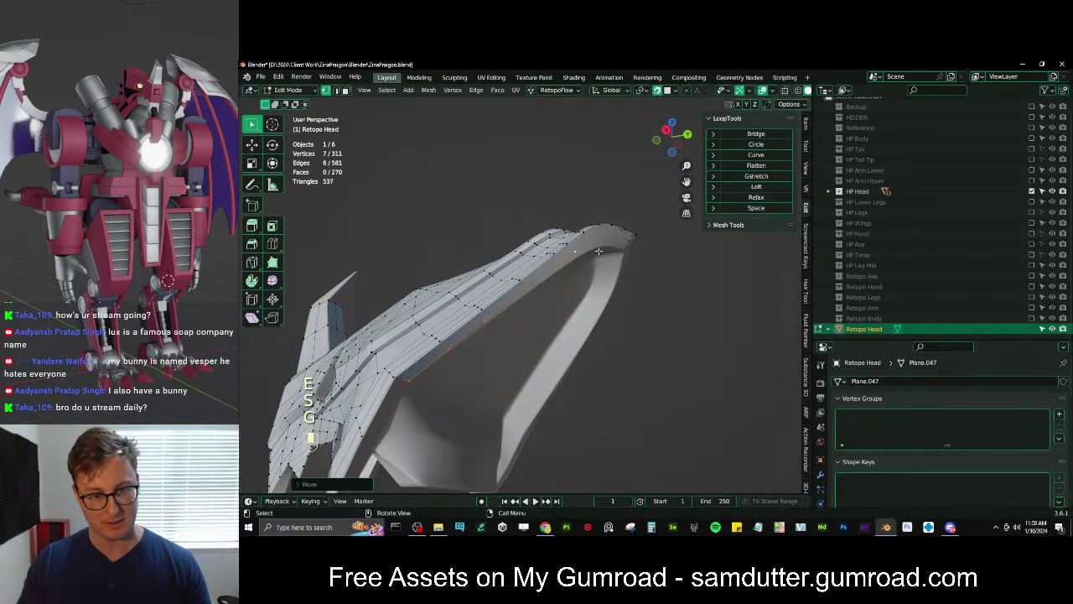
Undo the stray move and place the uppermost vertices of the extruded row on the rim's inner edge
key("g")
key("ctrl+z")
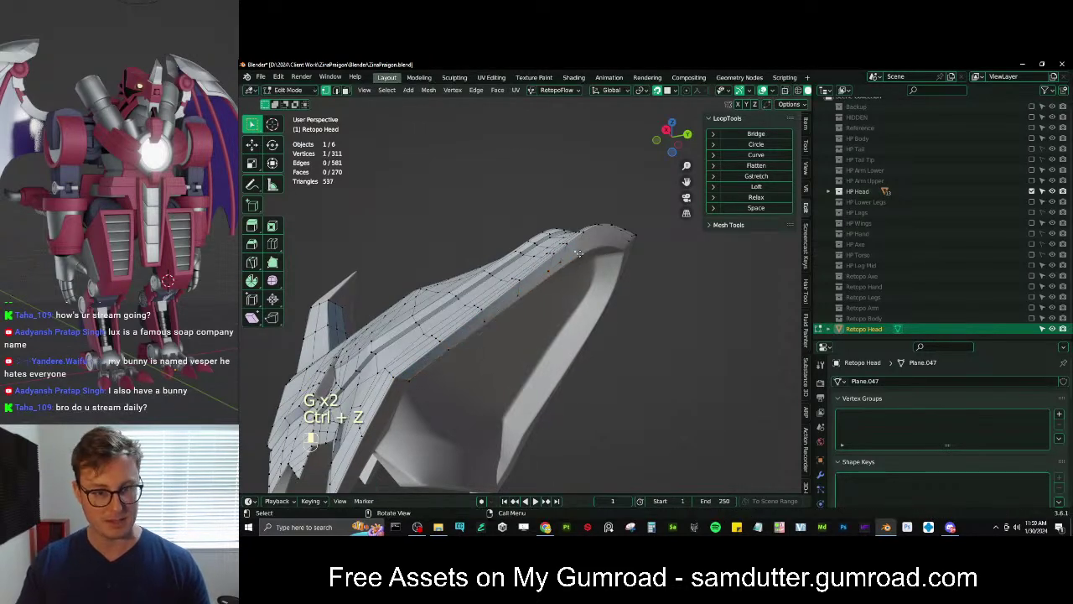
key("g")
left_click(591, 251)
key("g")
left_click(571, 262)
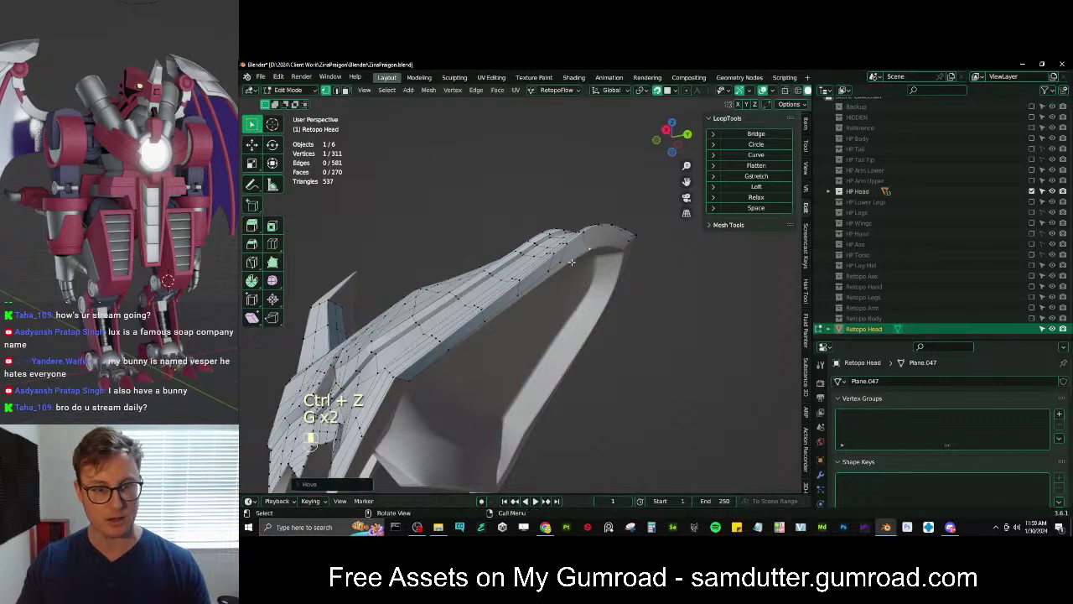
key("g")
left_click(579, 263)
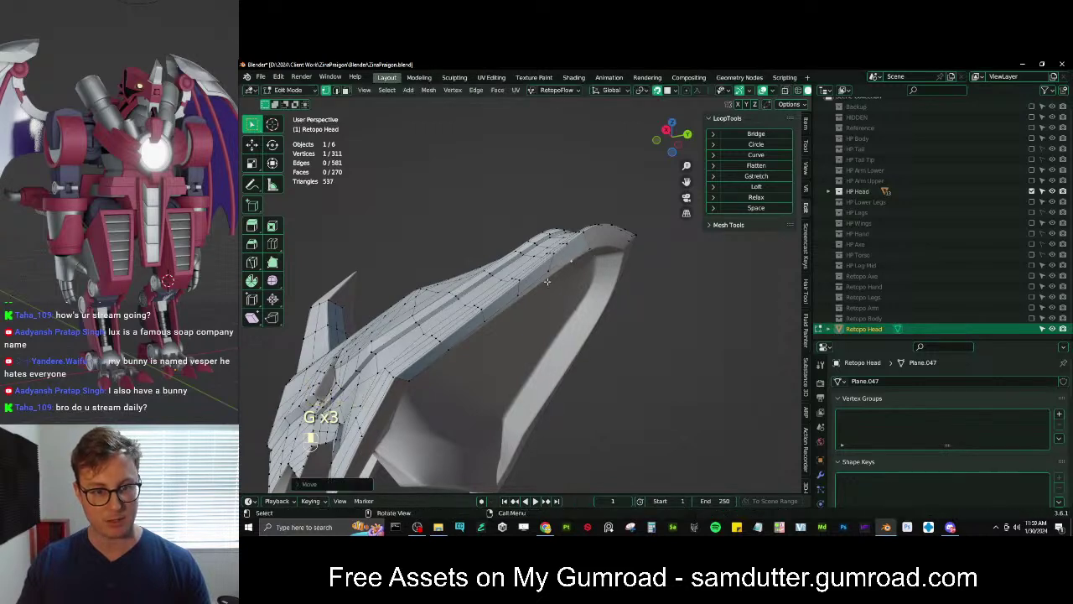
Place the remaining vertices of the extruded row onto the rim's inner edge down along the frill's side
key("g")
left_click(556, 279)
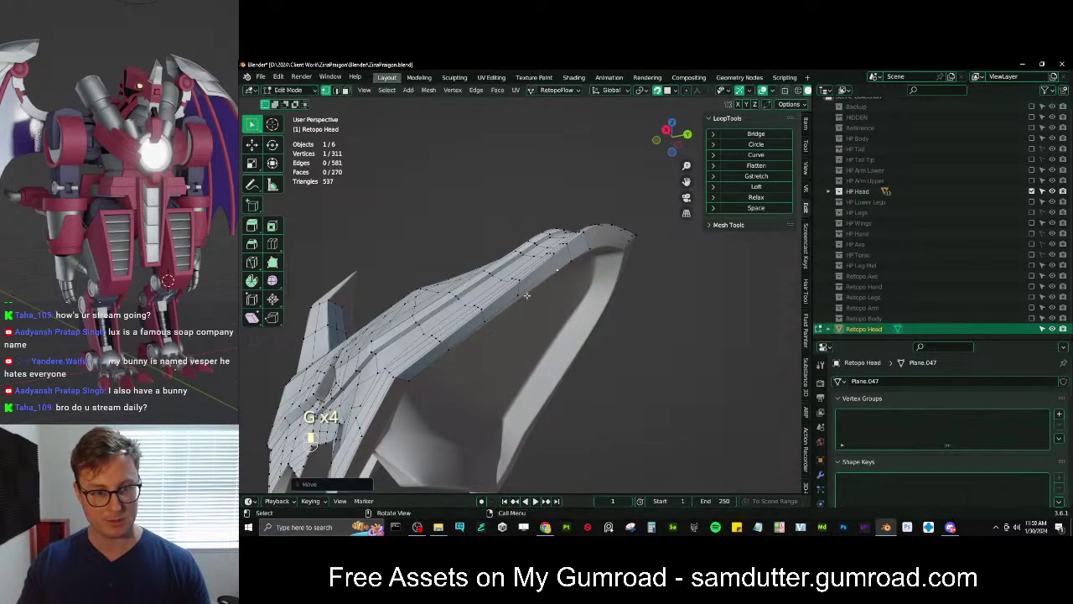
key("g")
left_click(528, 297)
key("g")
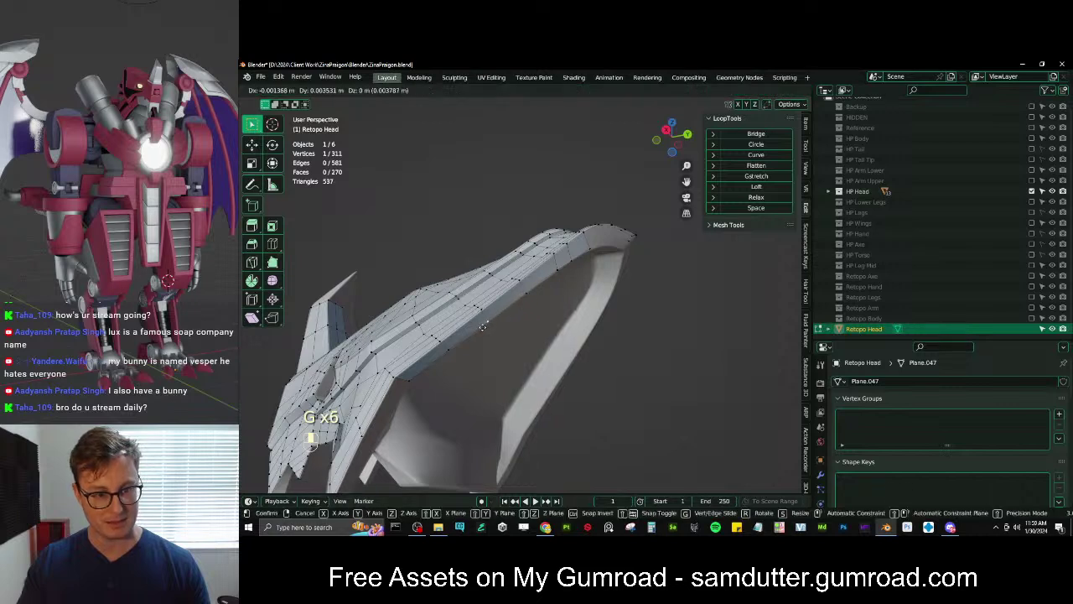
left_click(483, 327)
left_click(454, 351)
key("g")
left_click(457, 352)
Fine-tune the vertex at the upper end of the new row on the rim's inner edge
scroll(505, 307, "down", 6)
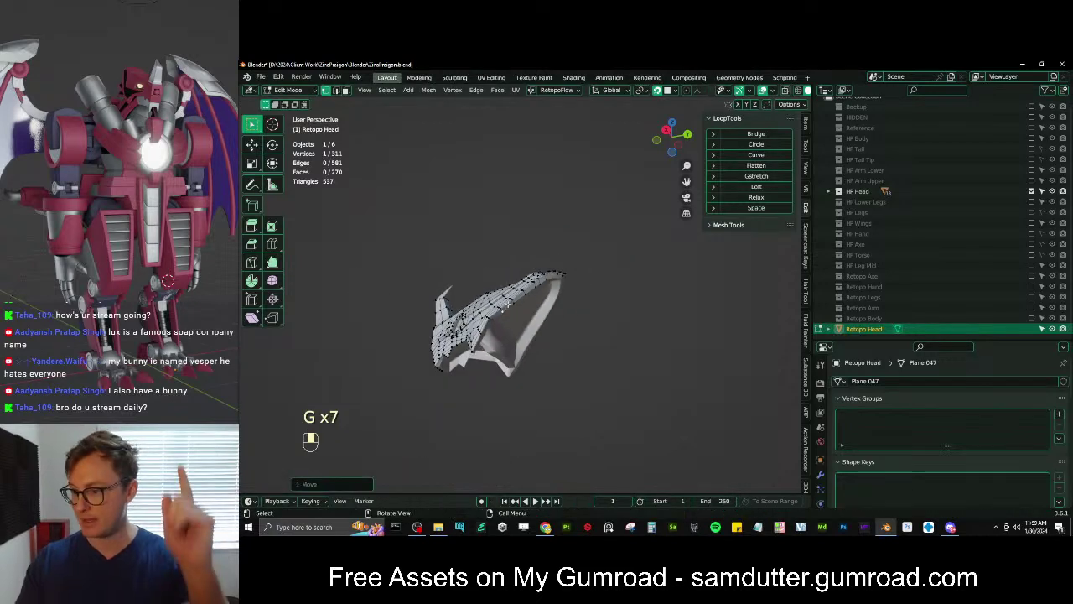
middle_click_drag(505, 308, 640, 360)
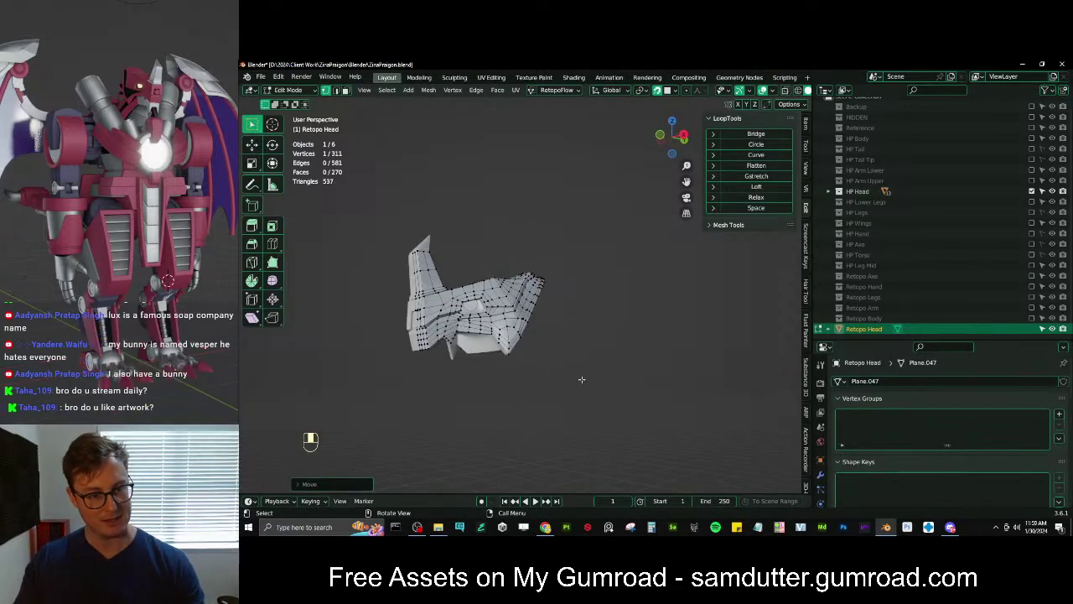
middle_click_drag(581, 379, 531, 332)
scroll(533, 309, "up", 4)
key("g")
left_click(502, 304)
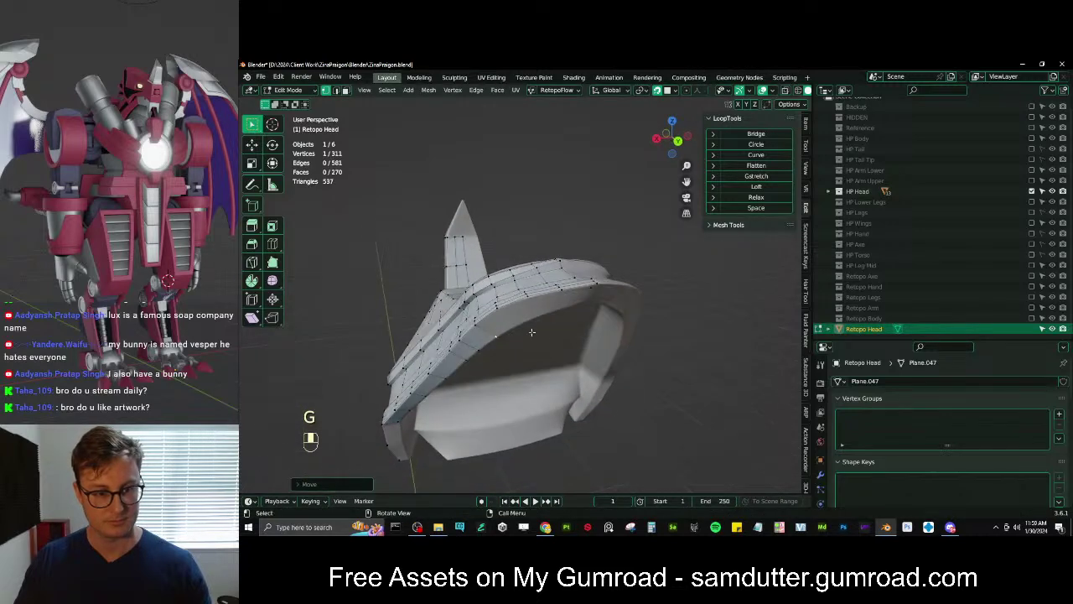
Extrude the four-vertex rear-edge path leading to the frill's peak along Z, and place its peak vertex on the rim's inner edge
left_click(604, 286, "ctrl")
scroll(606, 289, "up", 2)
key("e")
key("z")
left_click(612, 323)
mouse_move(612, 322)
middle_mouse_down()
mouse_move(601, 313)
mouse_move(609, 325)
mouse_move(615, 317)
middle_mouse_up()
left_click(579, 272)
key("g")
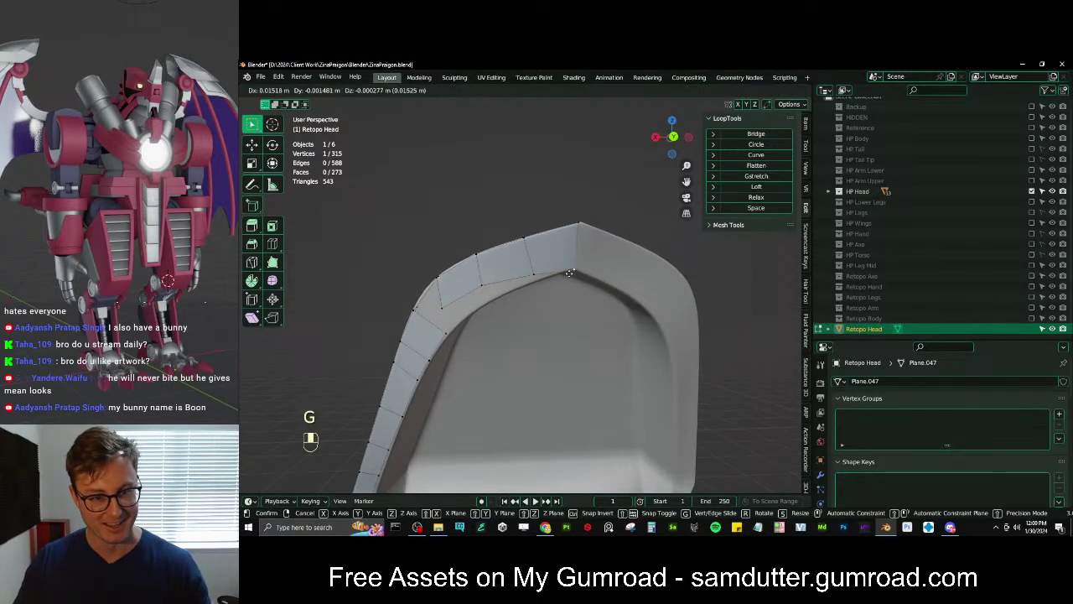
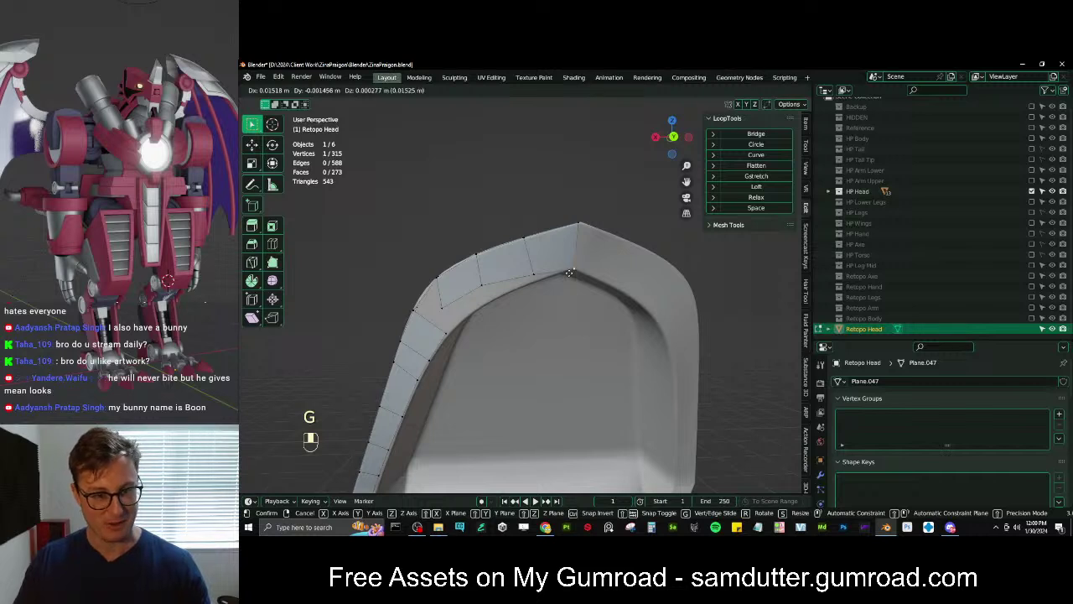
left_click(568, 272)
Move the other new vertices near the peak onto the rim's inner edge and distribute the four-vertex path evenly with LoopTools Space
middle_click_drag(569, 272, 465, 297)
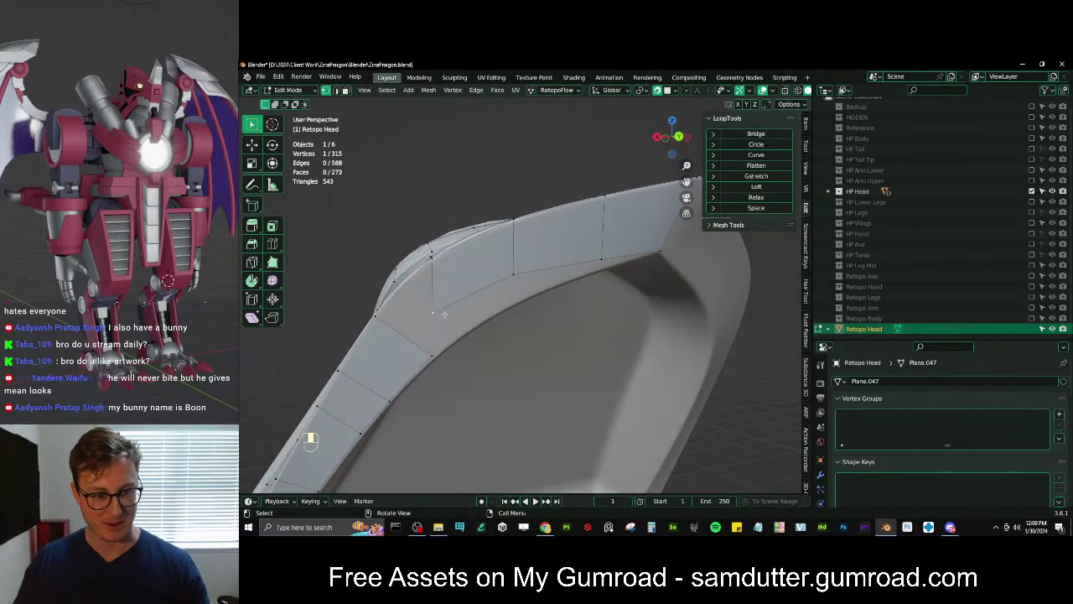
key("g")
key("g")
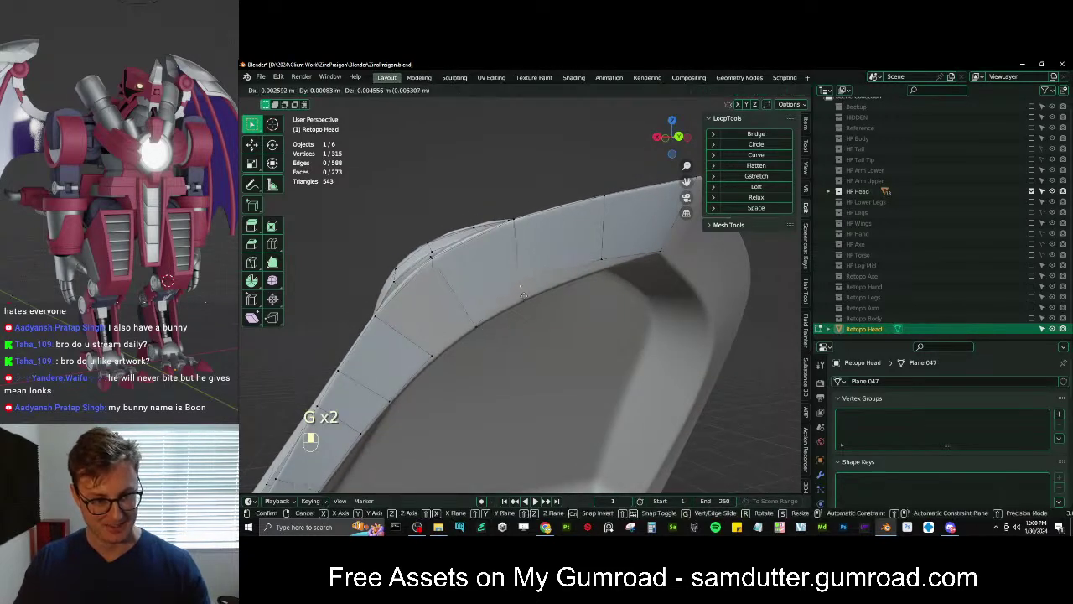
left_click(532, 306)
key("g")
left_click(520, 309)
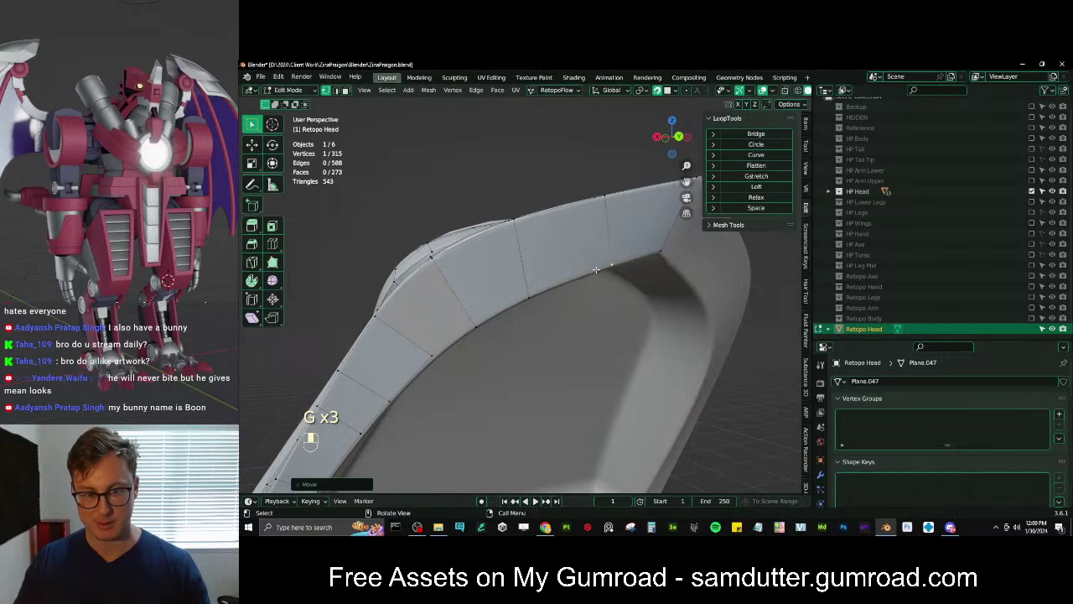
middle_click_drag(520, 309, 510, 312)
left_click(506, 312)
left_click(592, 274, "ctrl")
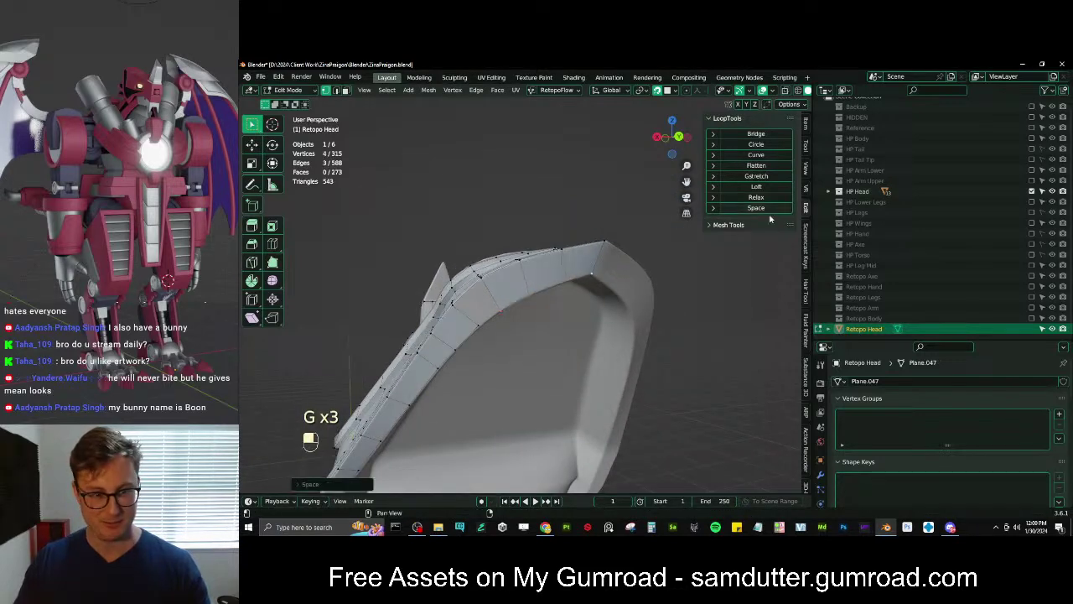
Fill the gap between the peak strip and the side strip with a face, and reposition a nearby inner-edge vertex
middle_click_drag(497, 315, 529, 281)
key("f")
left_click(519, 286)
key("g")
left_click(528, 293)
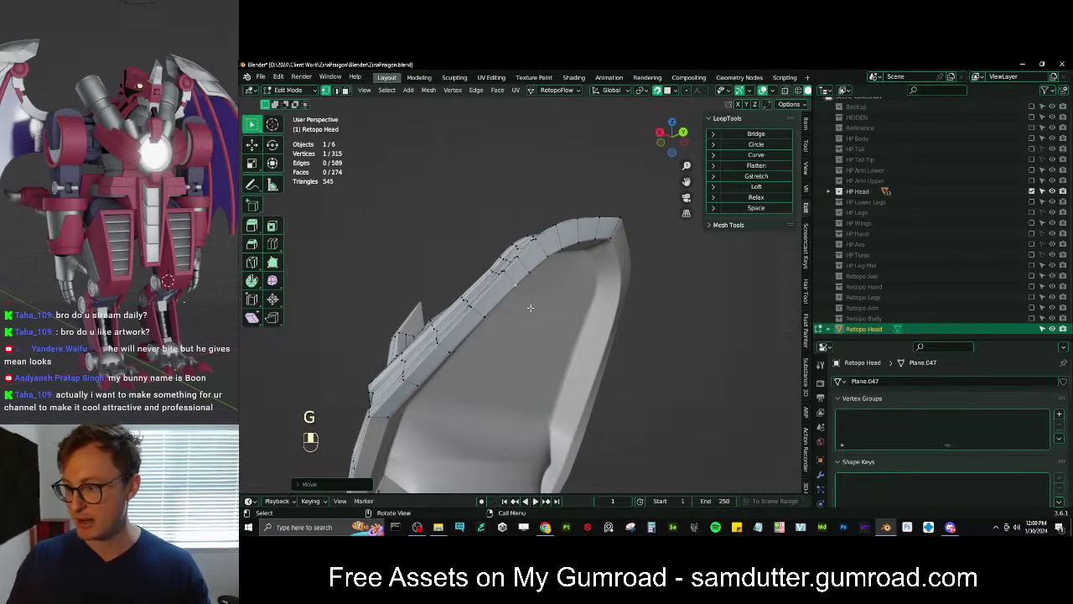
Move the inner-edge vertices along the lower side of the frill to align with the rim's edge
scroll(531, 307, "down", 3)
middle_click_drag(532, 305, 568, 265)
scroll(515, 307, "up", 4)
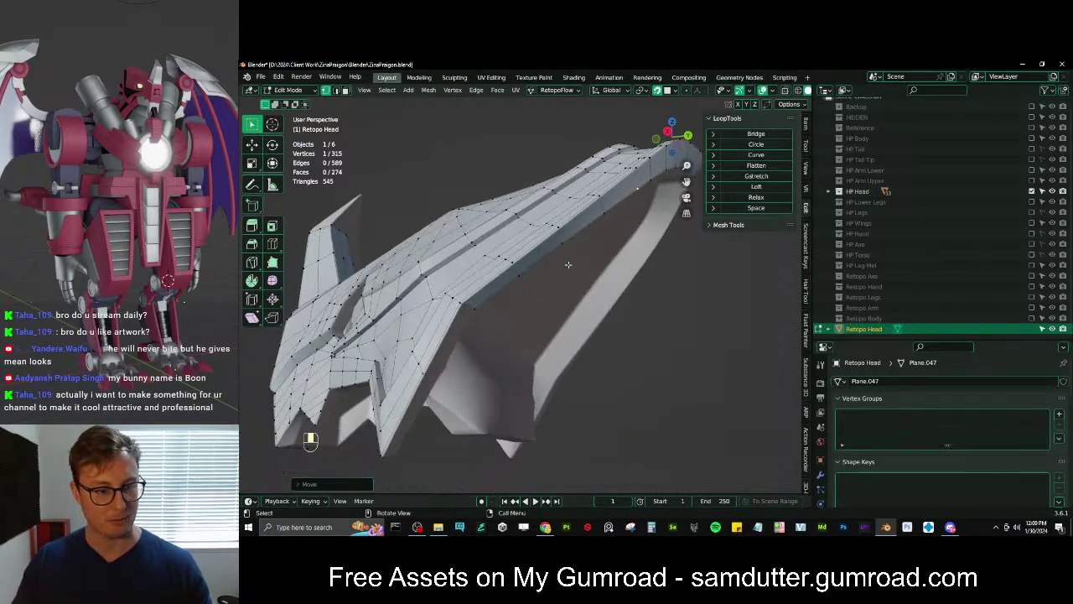
scroll(568, 265, "up", 6)
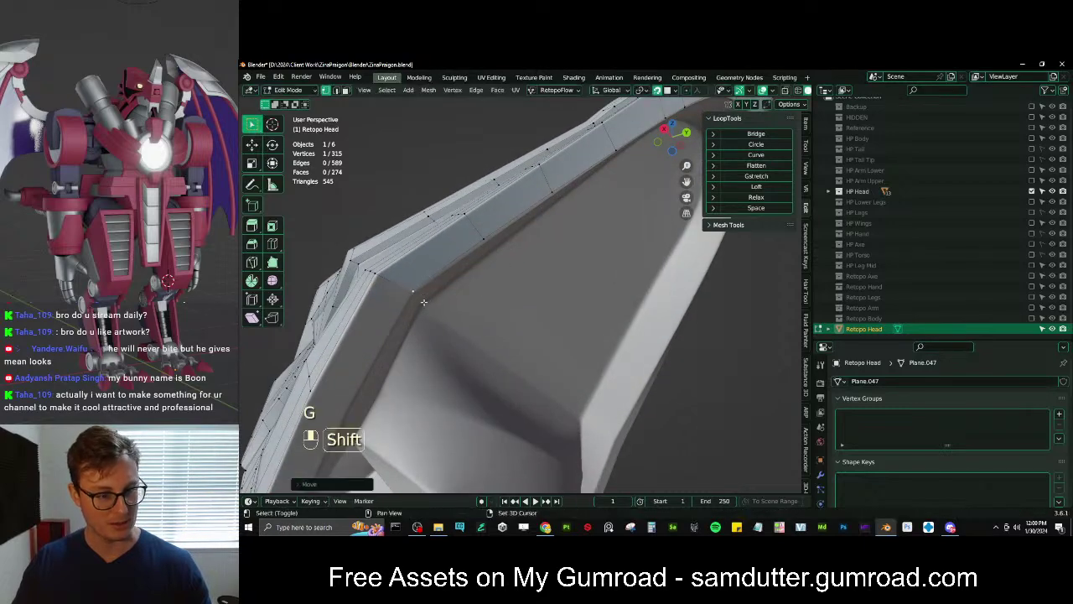
left_click(476, 243)
key("g")
left_click(481, 250)
left_click(542, 200)
key("g")
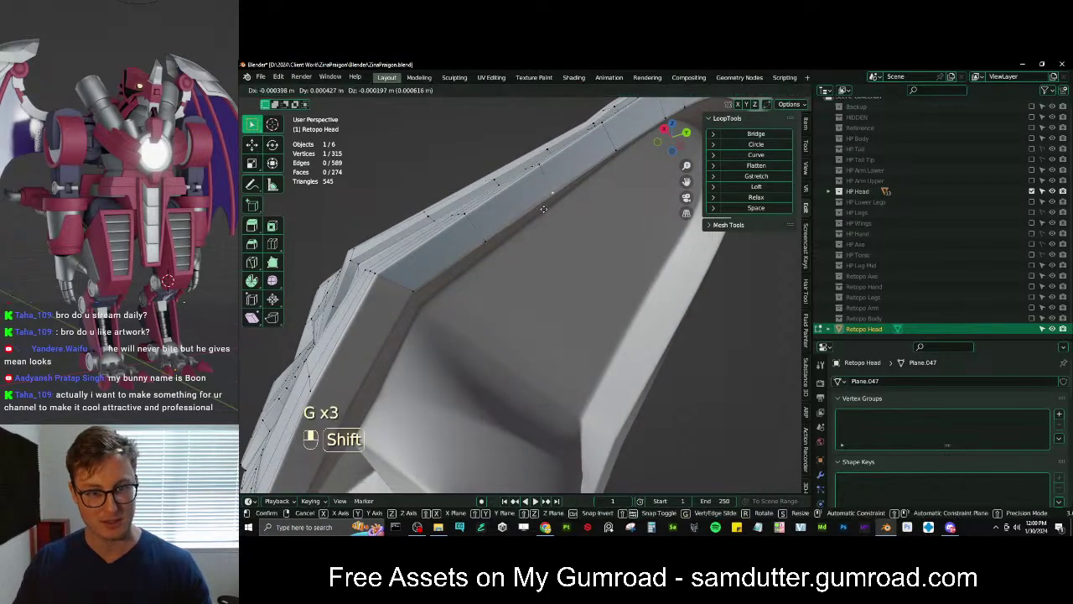
left_click(543, 209)
key("g")
left_click(589, 220)
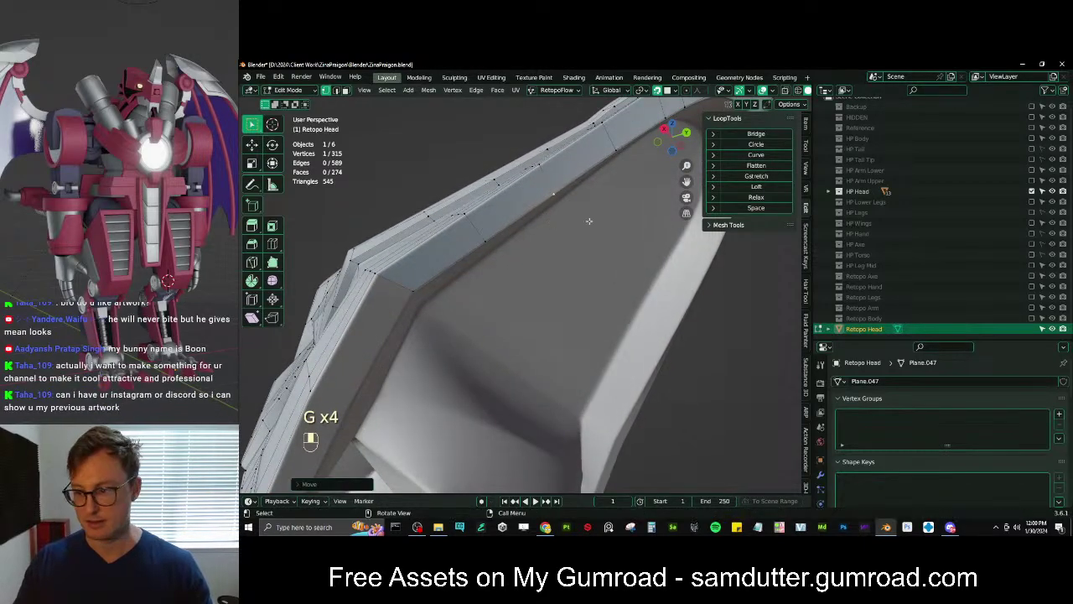
Refine the inner-edge vertices midway up the frill's side, viewed from behind
middle_click_drag(589, 222, 529, 297)
left_click(512, 240)
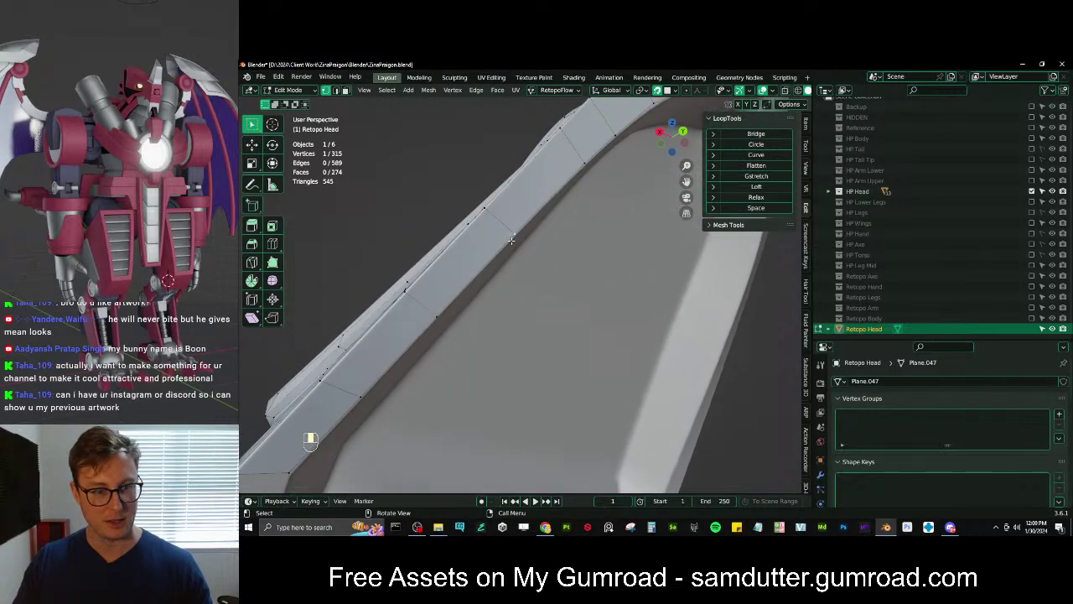
key("g")
left_click(516, 241)
mouse_move(520, 240)
middle_mouse_down("shift")
mouse_move(567, 276)
mouse_move(532, 244)
middle_mouse_up("shift")
left_click(507, 238)
key("g")
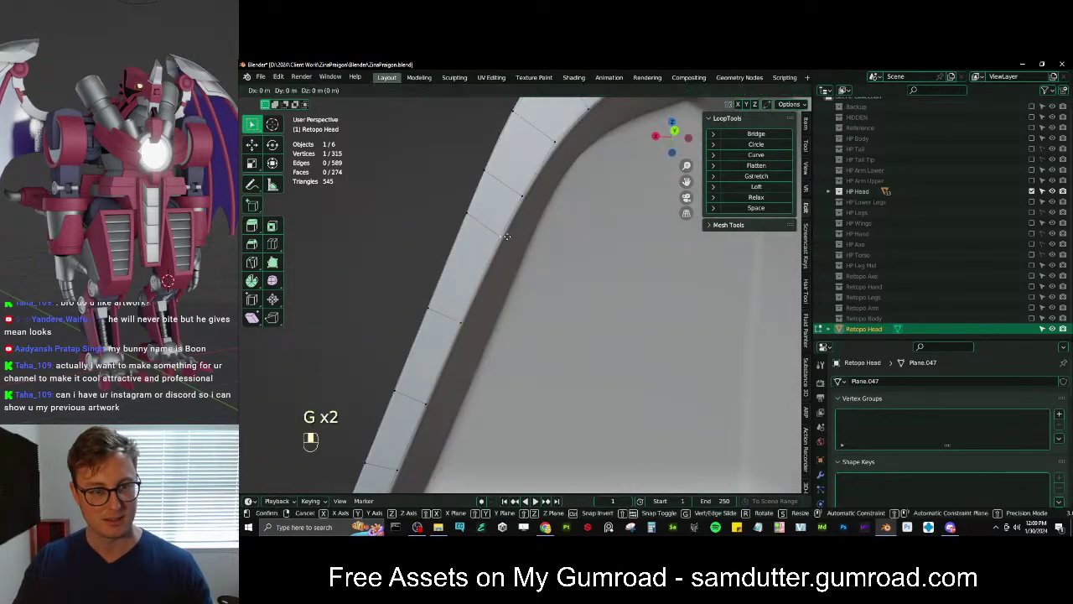
left_click(509, 237)
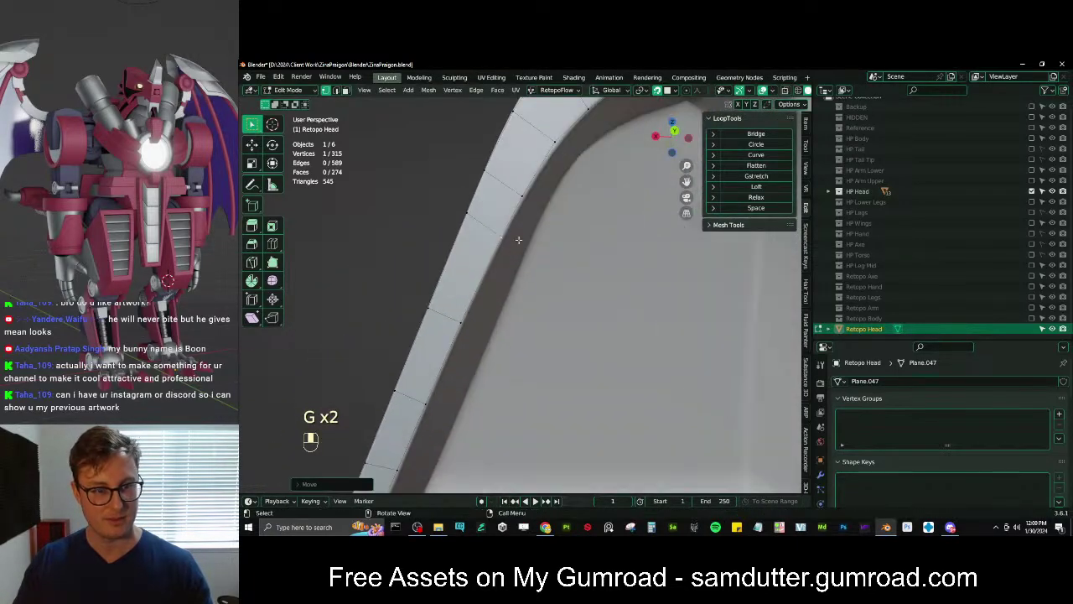
key("g")
left_click(561, 169)
Make further small moves to the inner-edge vertices so the strip follows the rim's curve
scroll(560, 175, "down", 6)
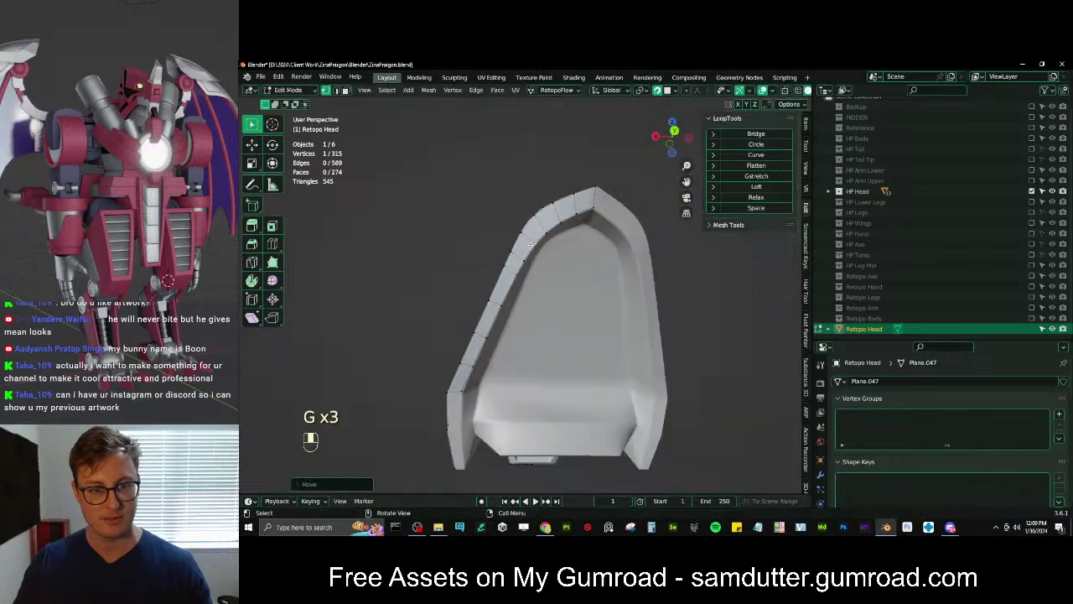
middle_click_drag(520, 209, 575, 257)
scroll(503, 264, "up", 3)
mouse_move(490, 272)
middle_mouse_down()
mouse_move(505, 279)
mouse_move(508, 260)
mouse_move(535, 248)
mouse_move(535, 215)
mouse_move(503, 216)
mouse_move(496, 273)
middle_mouse_up()
key("g")
left_click(509, 258)
key("g")
left_click(542, 242, "shift")
key("g")
left_click(499, 219, "shift")
Extrude two vertices across the rim's thickness near the frill's lower tip and fill two faces to extend the strip downward
key("e")
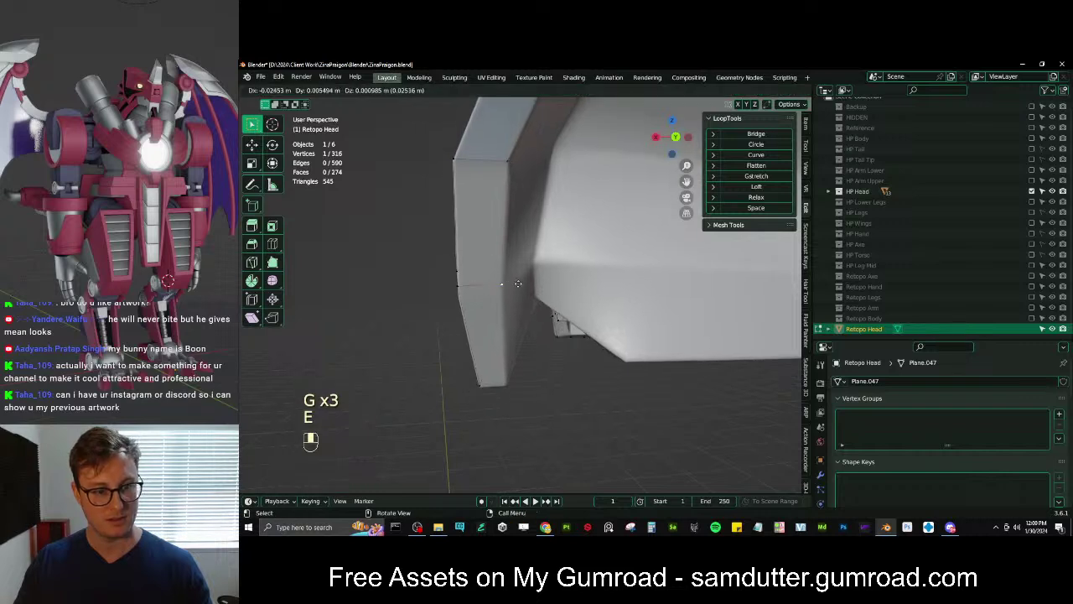
left_click(517, 283)
key("e")
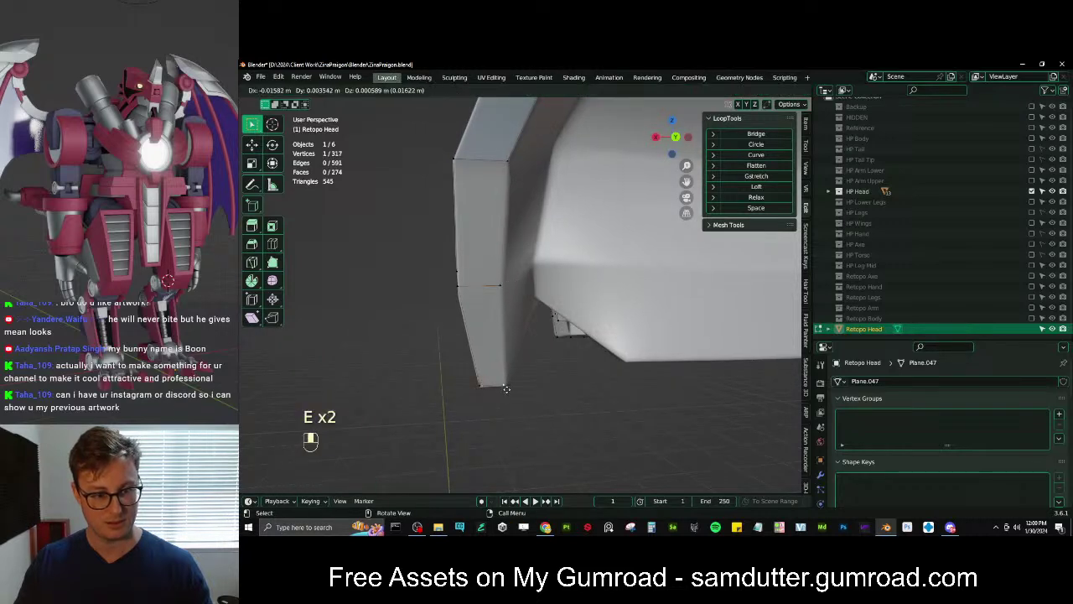
left_click(507, 388)
key("f")
left_click(520, 156, "ctrl")
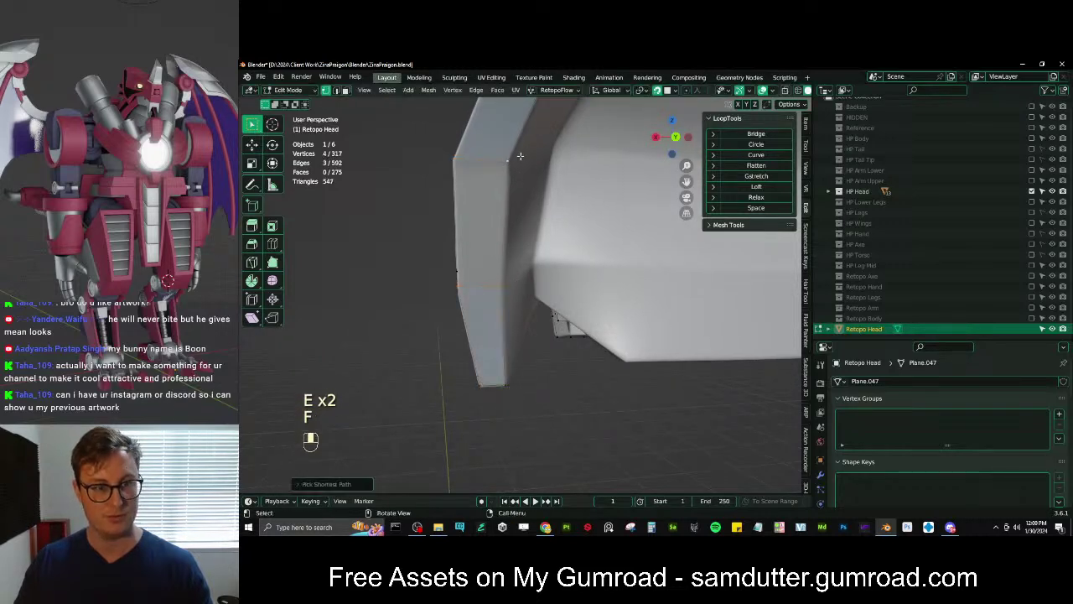
key("f")
Extrude the eleven-vertex path along the rim's inner edge into the frill's recess, then scale and move the new row
middle_click_drag(519, 156, 476, 329)
scroll(476, 329, "up", 2)
middle_click_drag(477, 329, 481, 295, "shift")
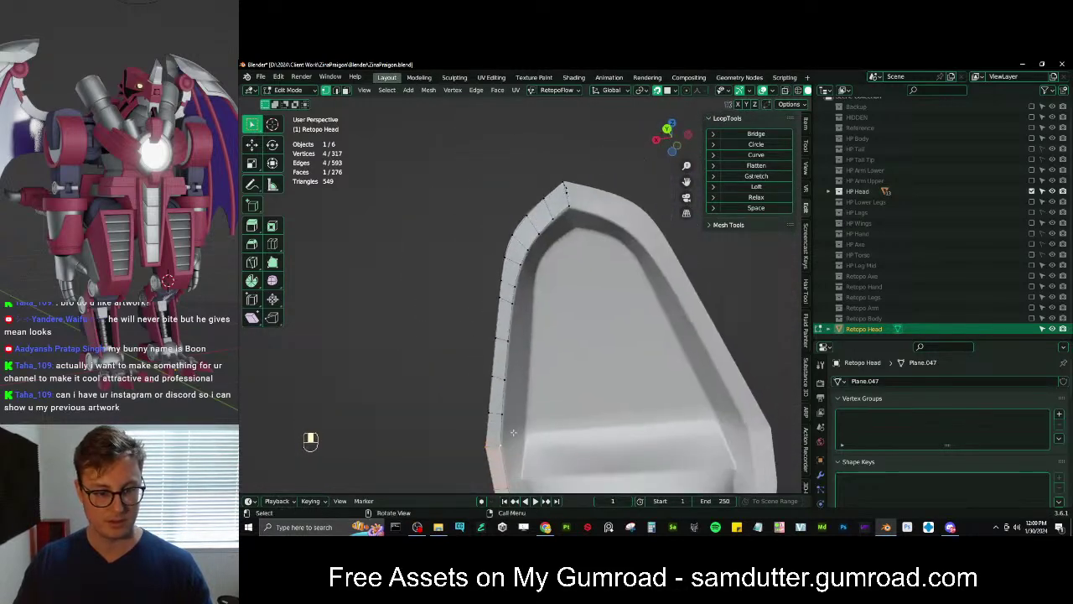
left_click(526, 384, "ctrl")
key("e")
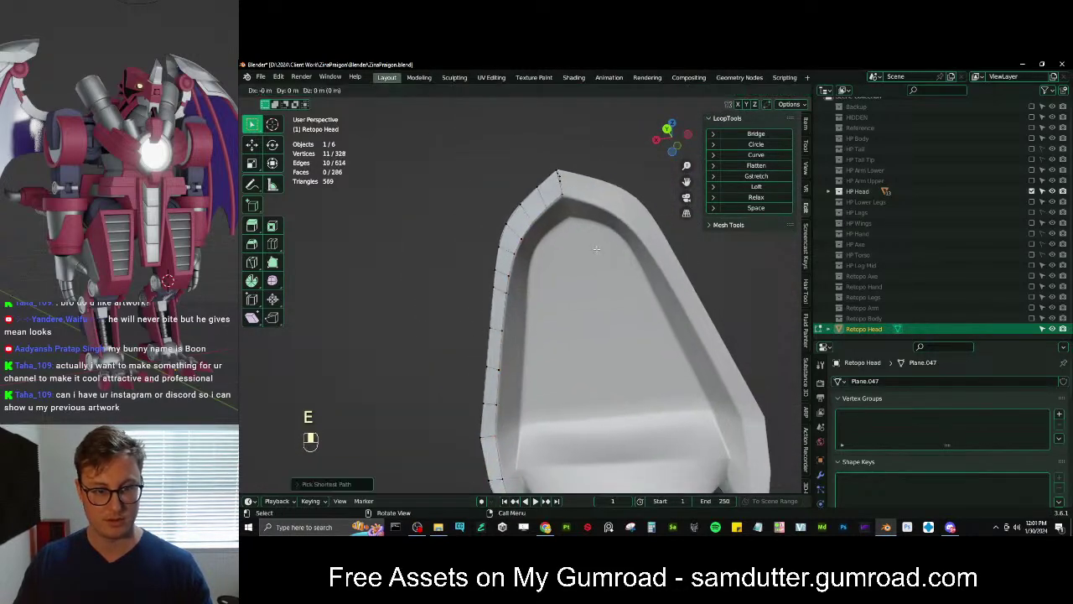
key("s")
left_click(601, 252)
key("g")
left_click(578, 277)
key("s")
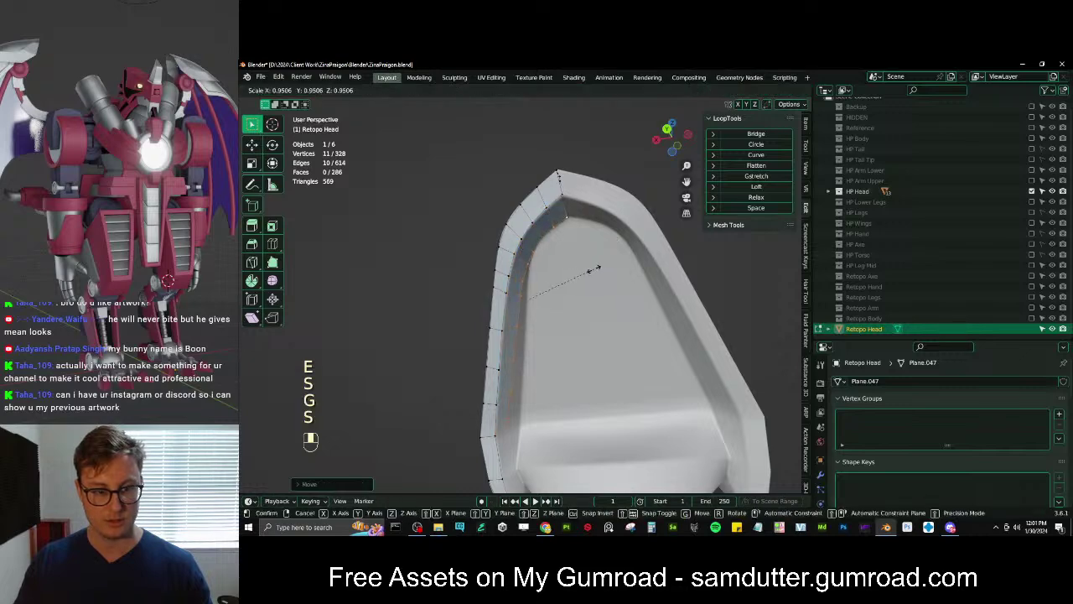
left_click(591, 275)
Rotate the extruded row, scale it overall and along Z, and move it to follow the recess's inner corner
key("g")
key("r")
left_click(596, 268)
key("g")
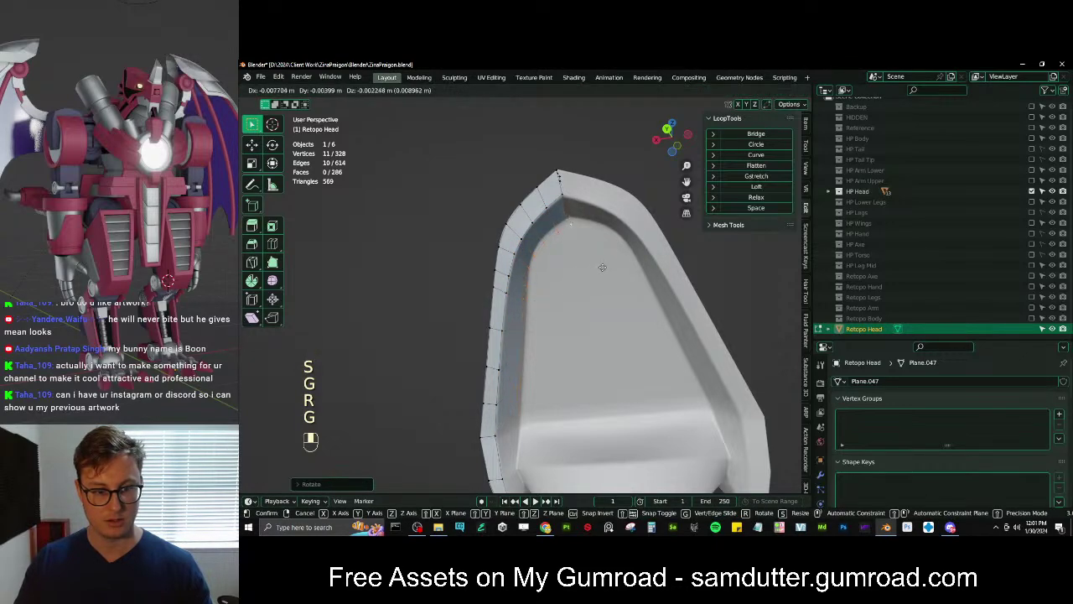
left_click(602, 271)
key("s")
left_click(600, 268)
key("s")
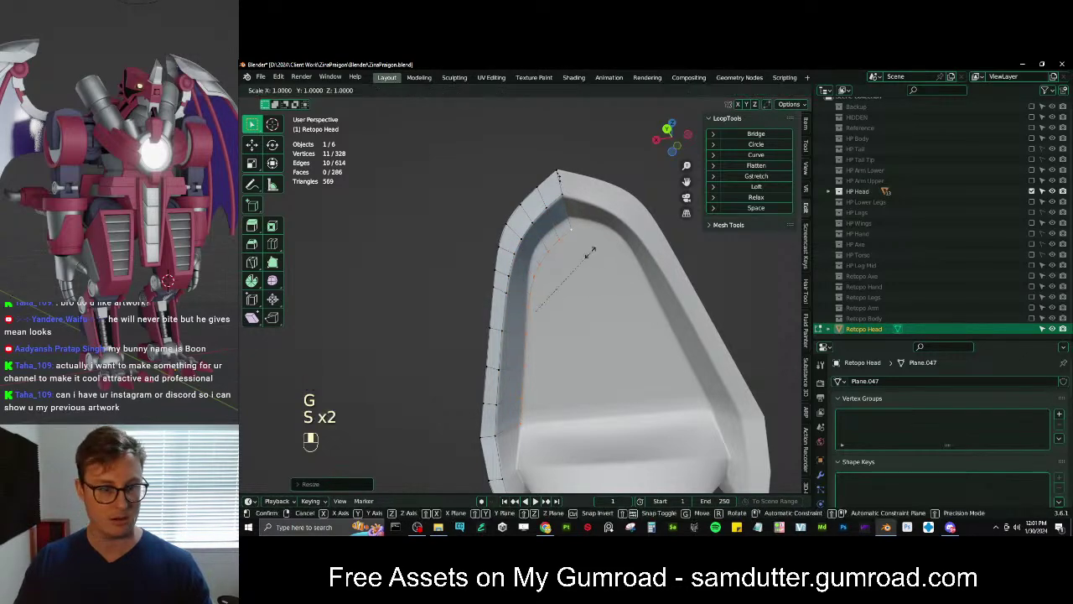
key("z")
left_click(587, 242)
key("g")
left_click(578, 226)
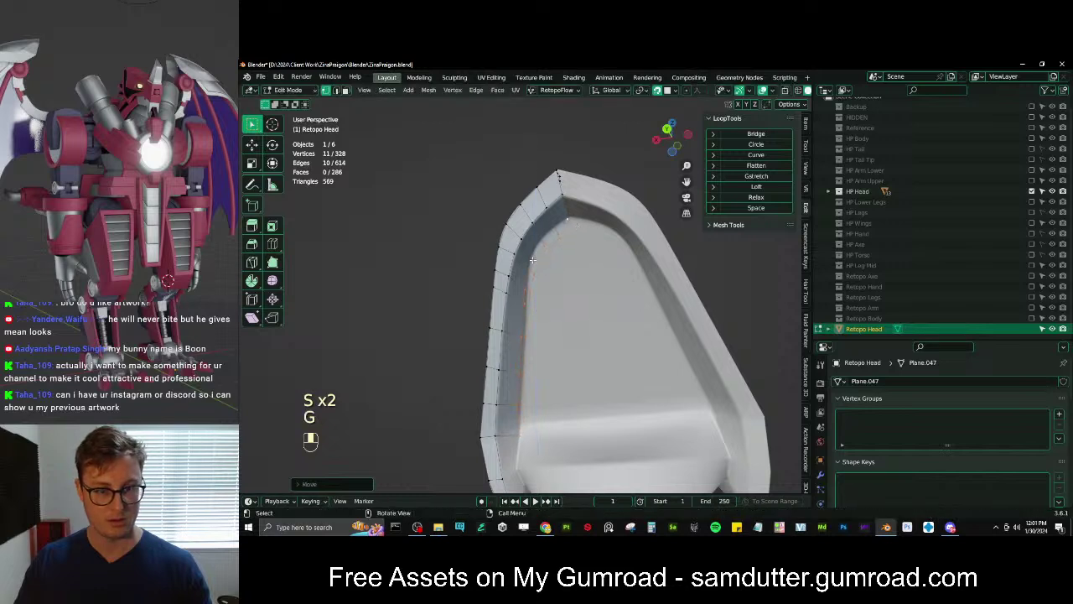
Place the row's lowest vertex at the recess's lower corner and straighten the seven-vertex path above it with LoopTools Gstretch
left_click(524, 412)
key("g")
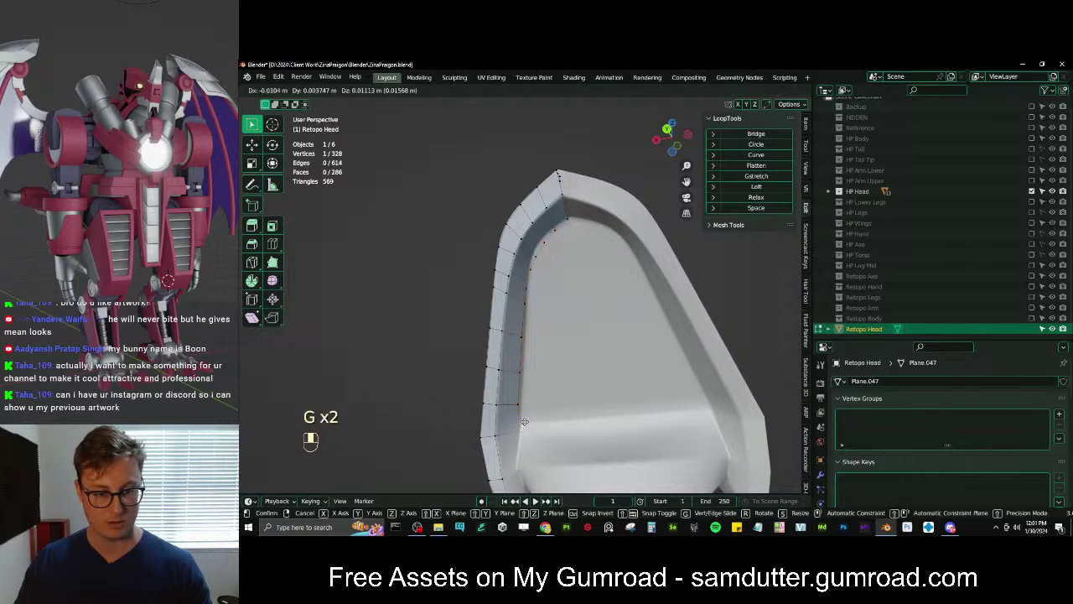
left_click(518, 404)
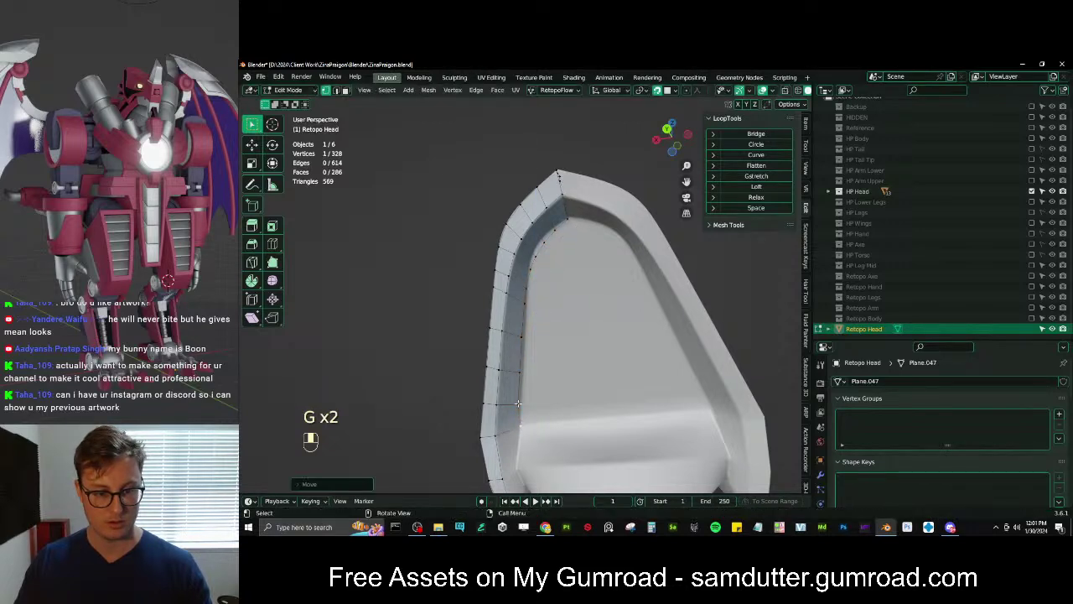
left_click(521, 245, "ctrl")
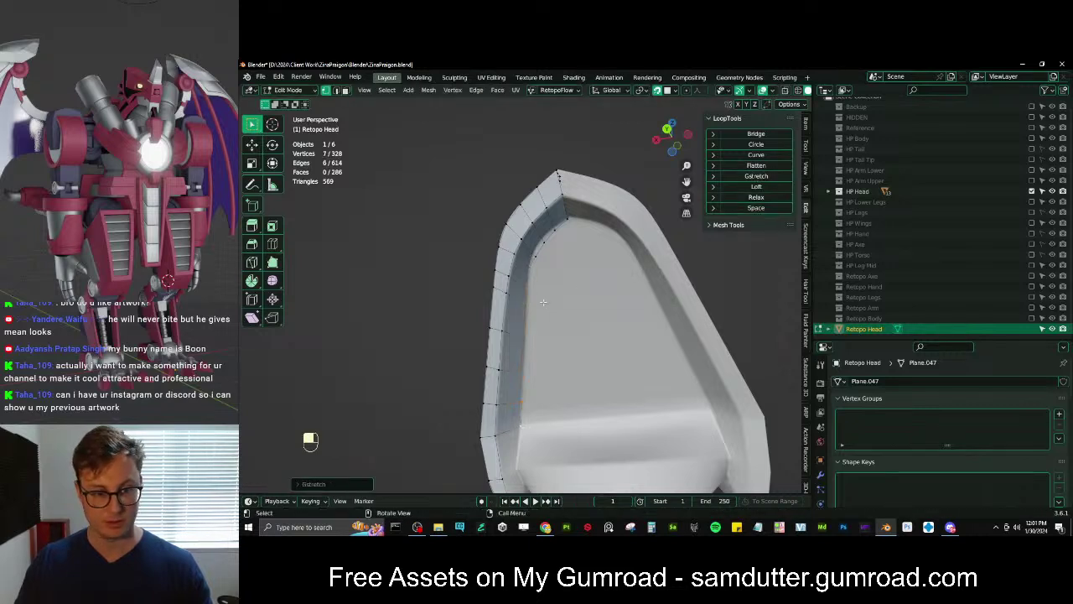
Move the row's upper vertices to fit the curve of the recess's inner corner near the peak
key("g")
key("g")
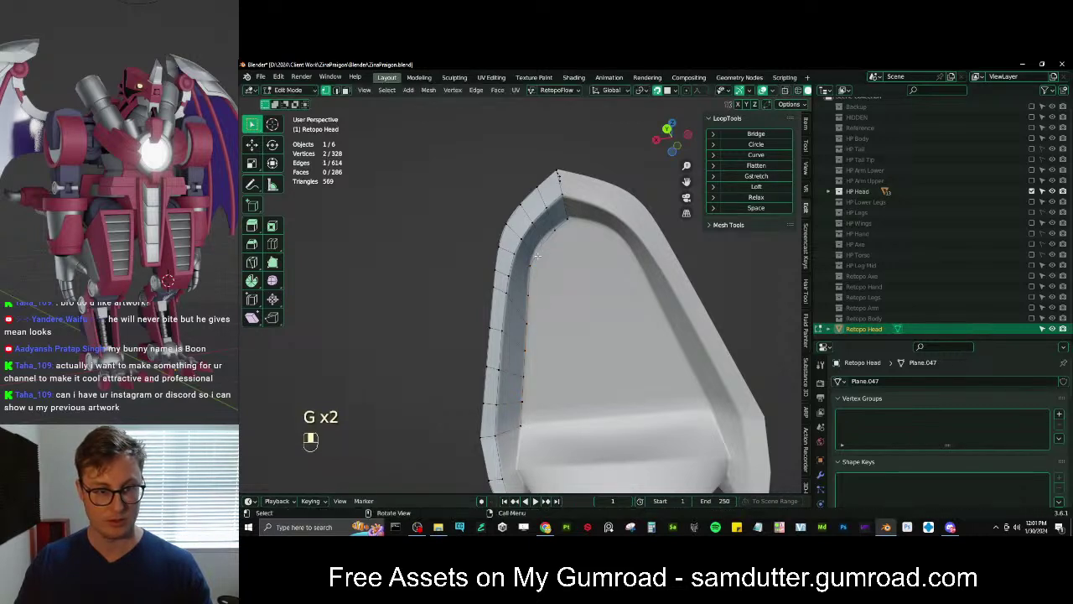
key("g")
key("g")
key("g")
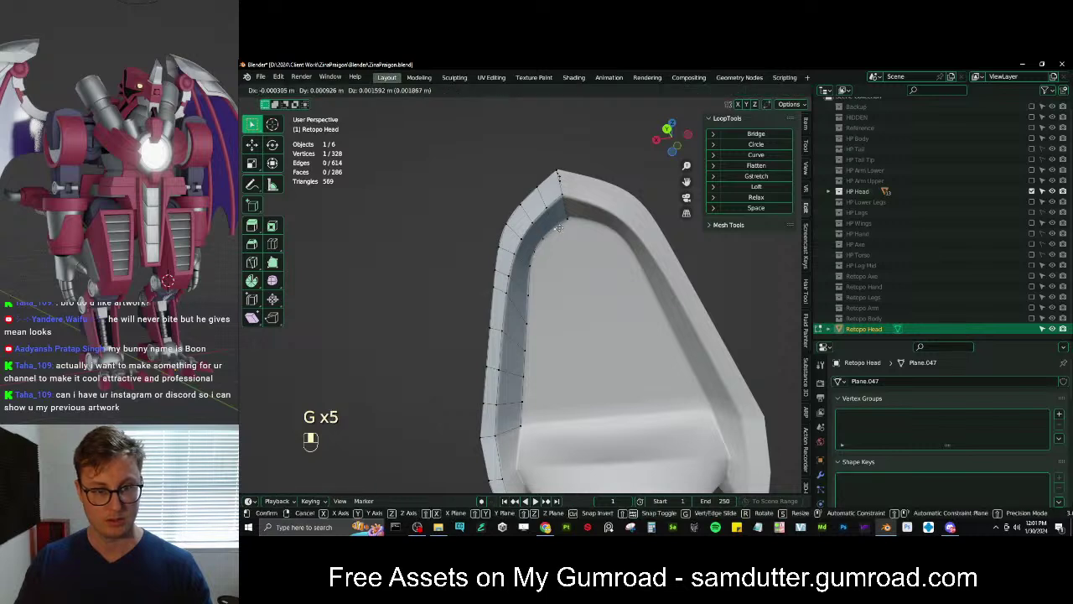
left_click(557, 226)
middle_click_drag(544, 259, 579, 279)
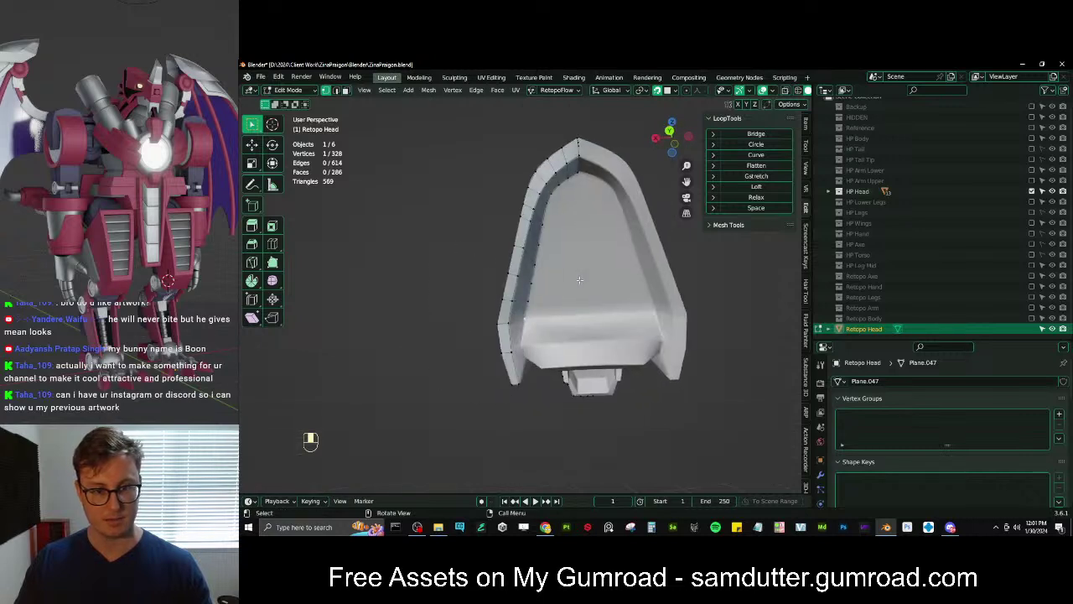
Extrude the eight-vertex path from the recess's inner corner to the recess's centre line and flatten the new row along X
left_click(555, 196, "ctrl")
key("e")
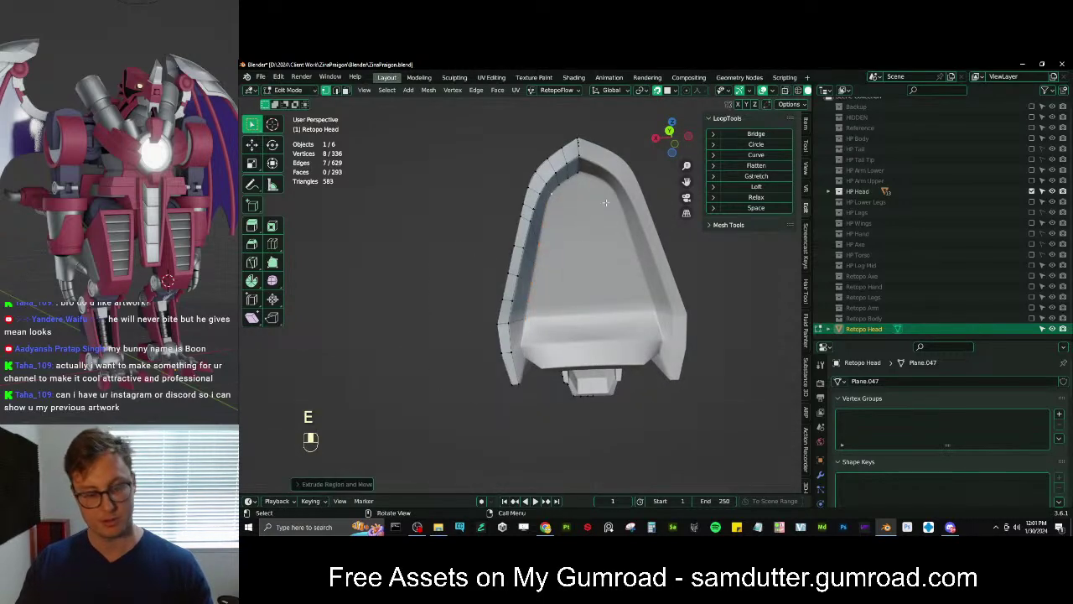
right_click(606, 203)
key("period")
key("s")
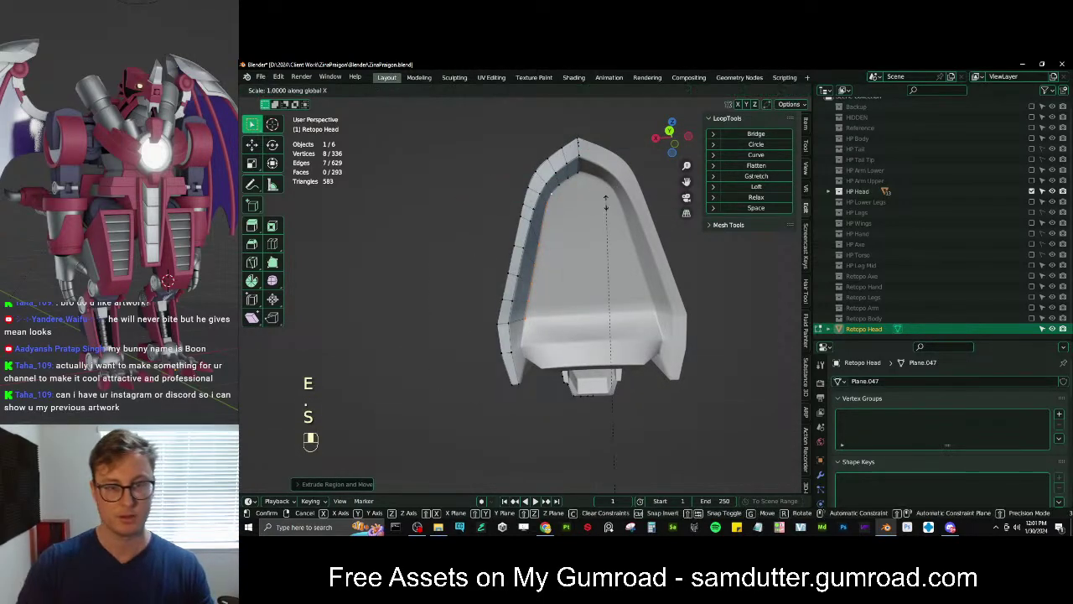
key("s")
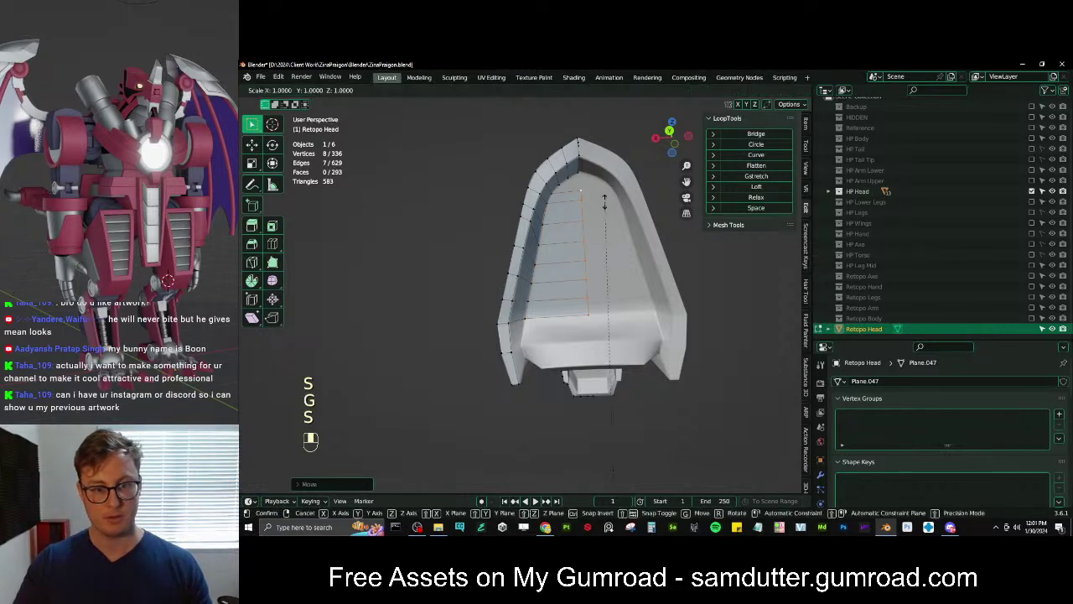
Add a centred lengthwise edge loop through the new recess faces and fill the two faces between its upper end and the peak
middle_click_drag(605, 202, 568, 289, "shift")
scroll(558, 257, "up", 3)
key("ctrl+r")
left_click(533, 221)
right_click(535, 223)
left_click(539, 228)
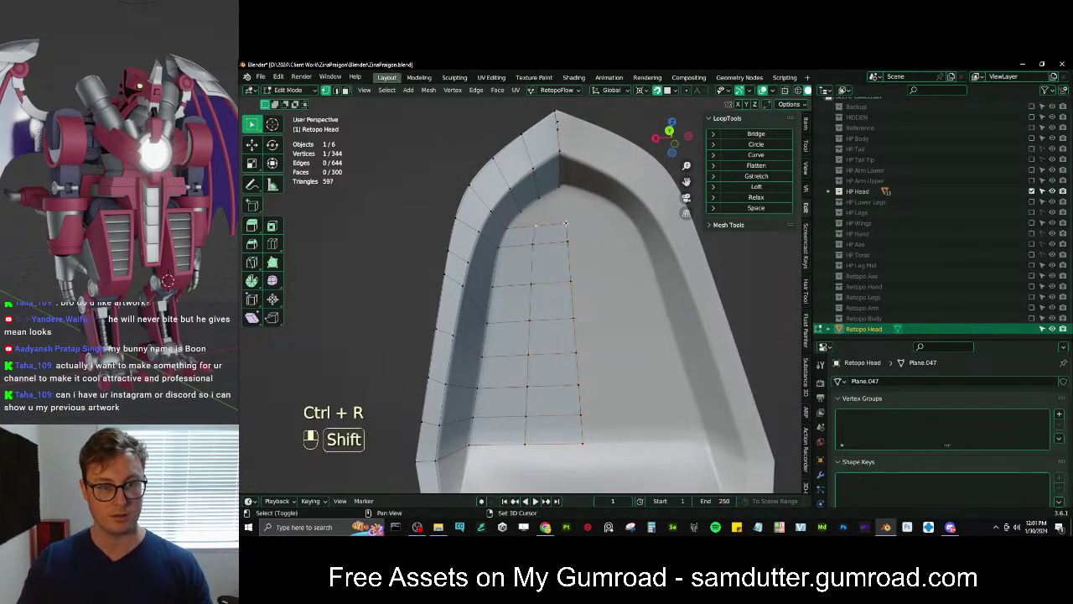
key("f")
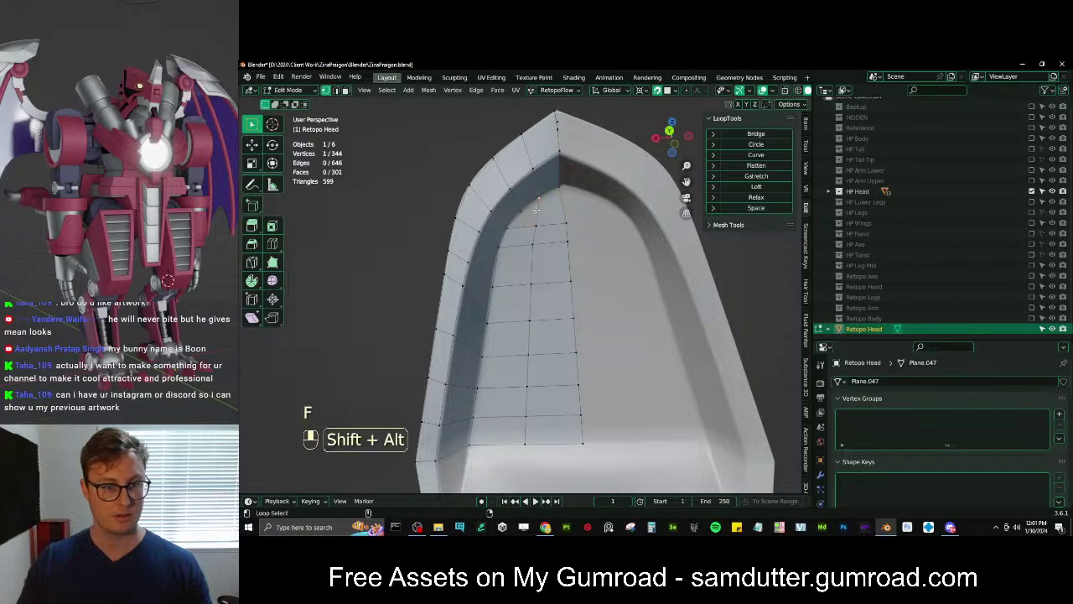
key("f")
Extrude the four-vertex path along the head's lower front edge and move the new row along Y to the front lip's inner edge
middle_click_drag(541, 216, 500, 261)
scroll(613, 270, "up", 3)
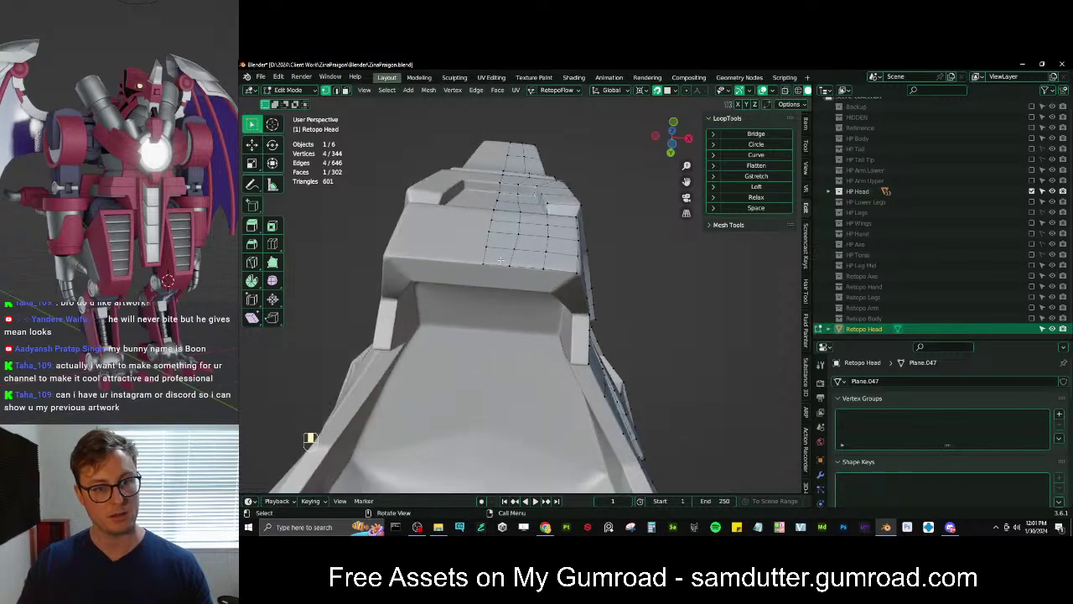
left_click(568, 273, "ctrl")
middle_click_drag(568, 274, 569, 297, "shift")
key("e")
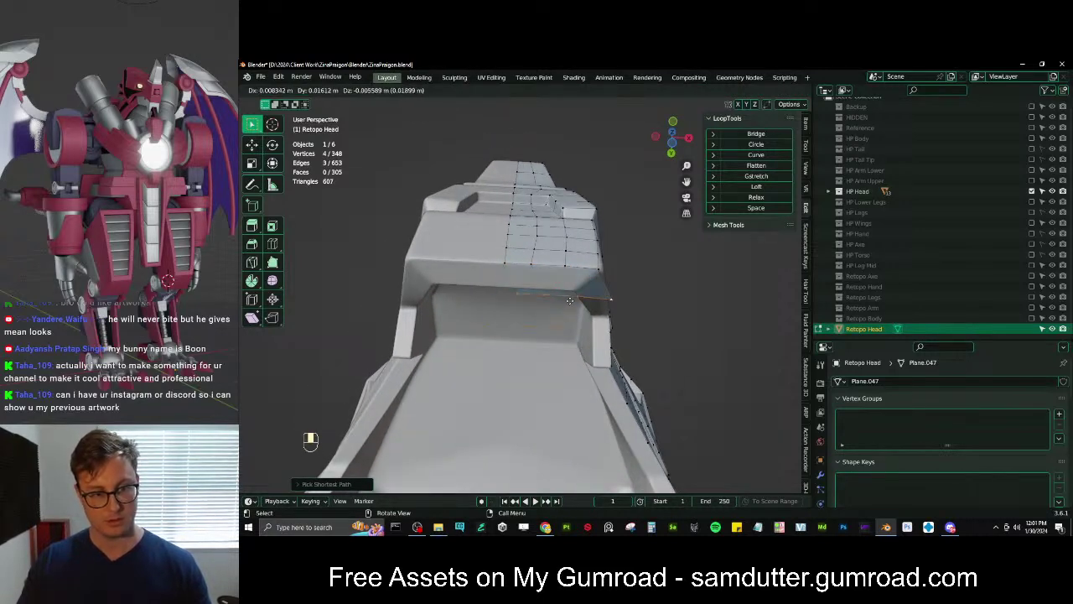
left_click(567, 303)
key("g")
key("y")
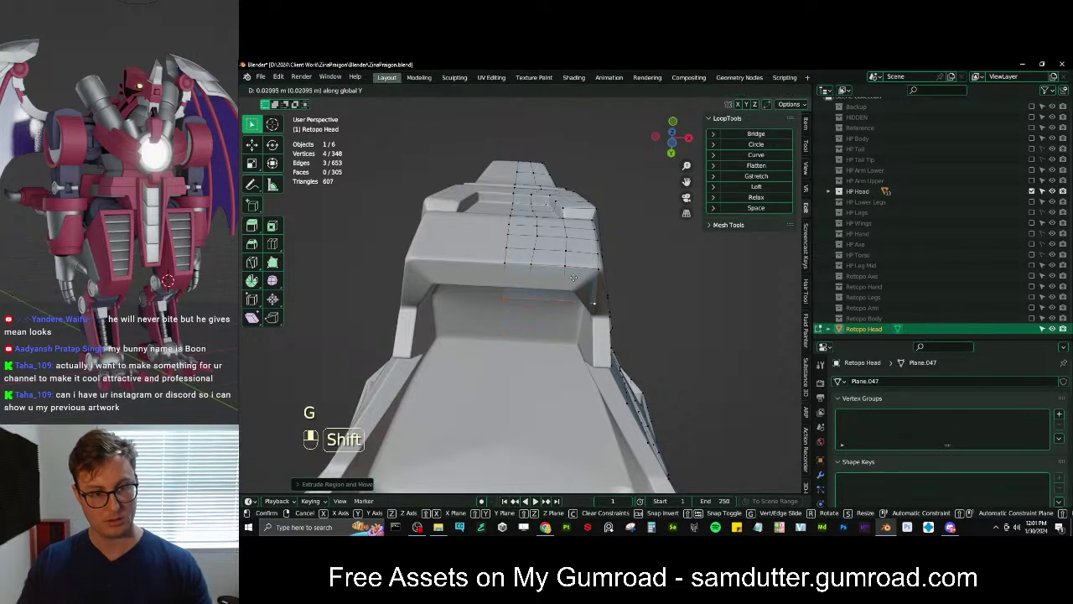
left_click(579, 285)
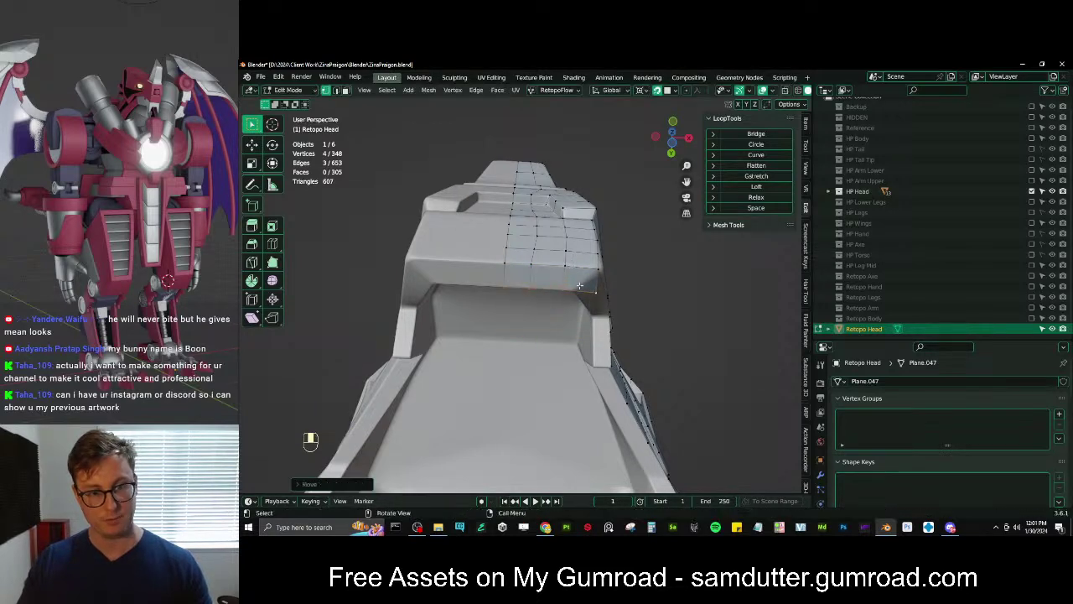
Move the new row's outer end vertex to the inner corner of the front lip
key("g")
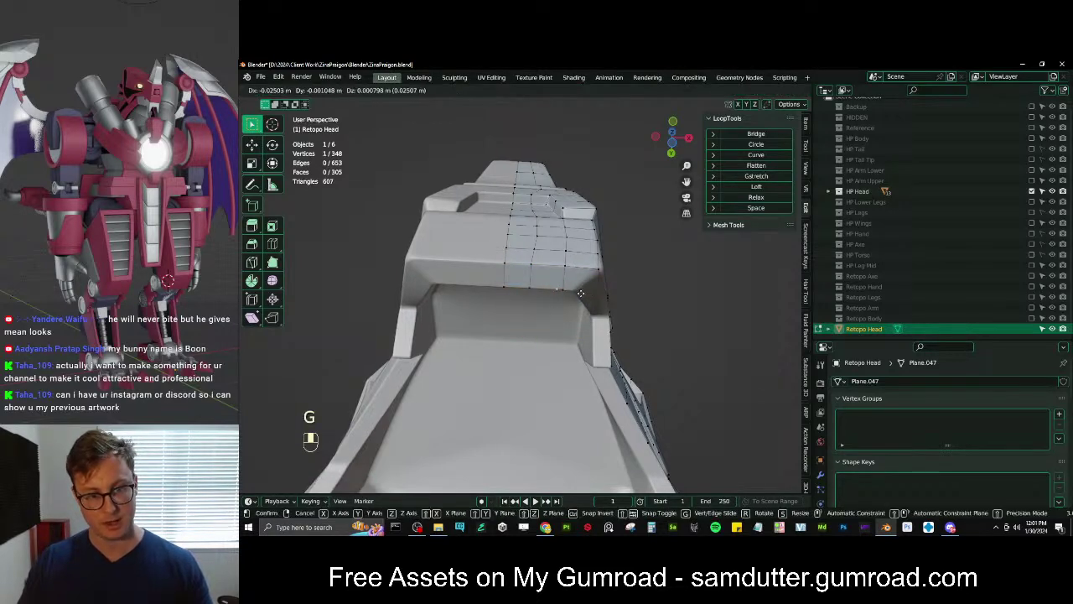
left_click(580, 292)
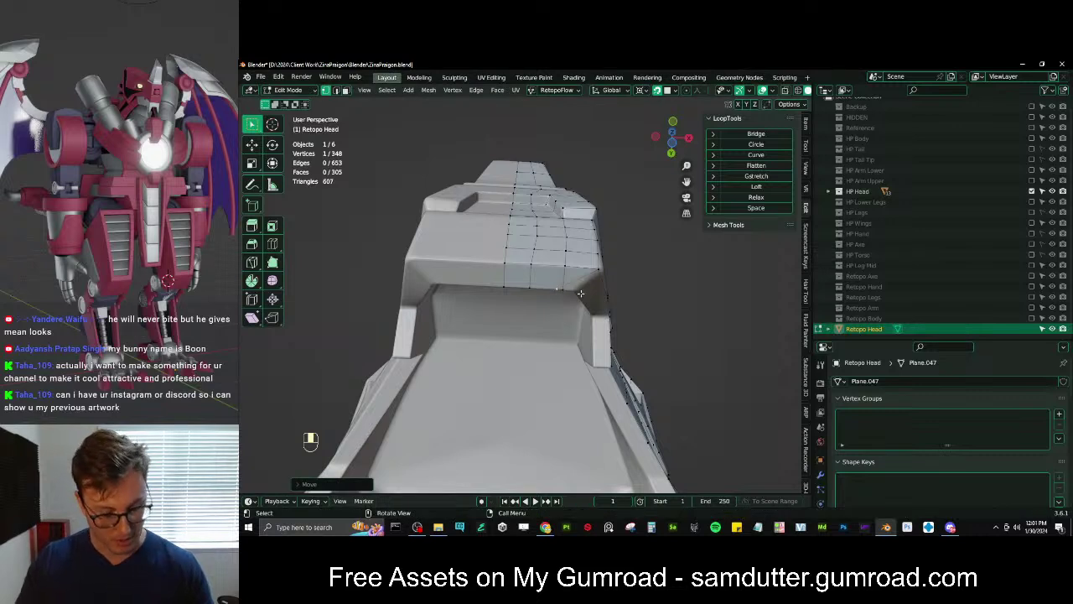
key("g")
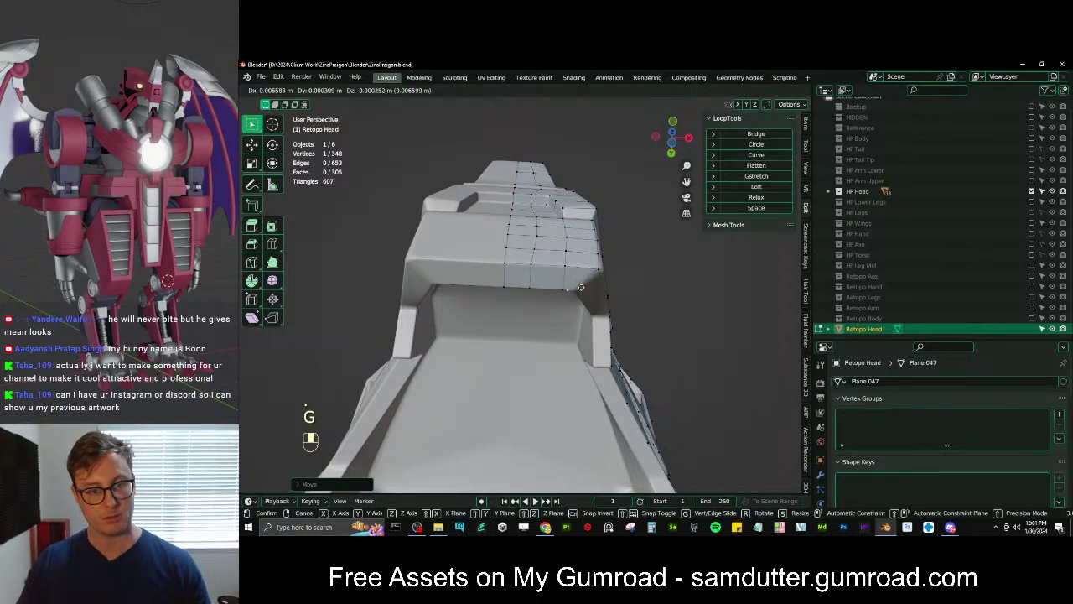
left_click(588, 288)
Even out the vertex spacing of the front lip's four-vertex rows with LoopTools Space
left_click(505, 287, "ctrl")
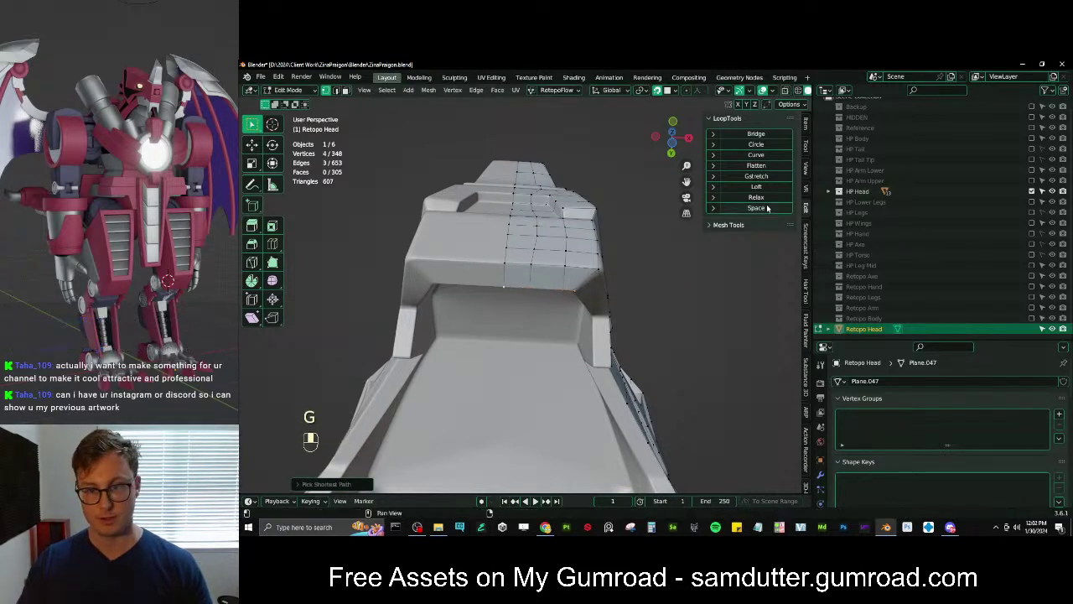
left_click(604, 270, "ctrl")
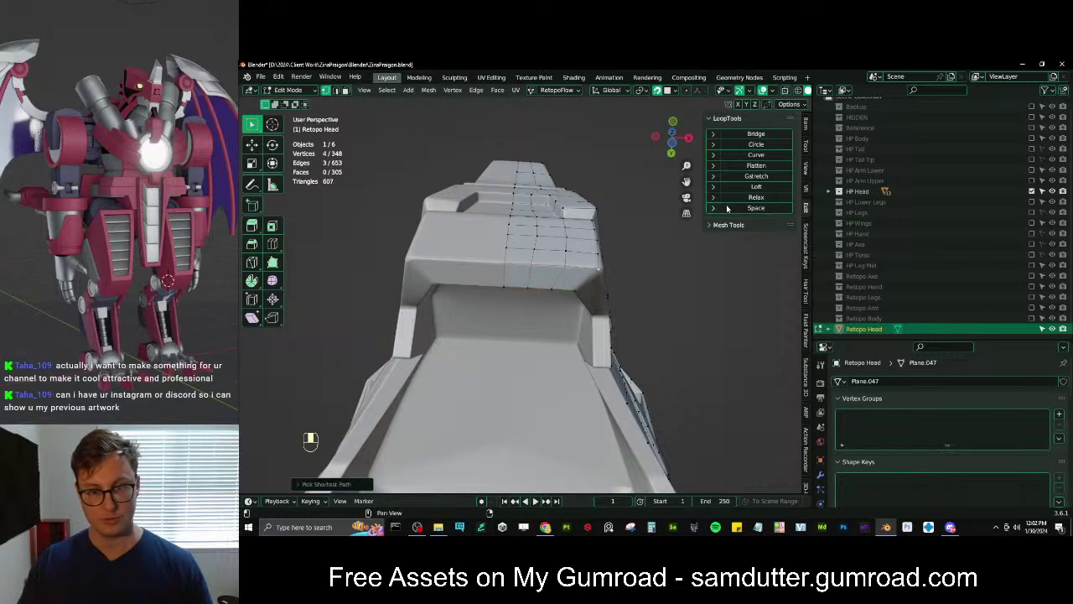
key("ctrl+z")
left_click(524, 266, "ctrl")
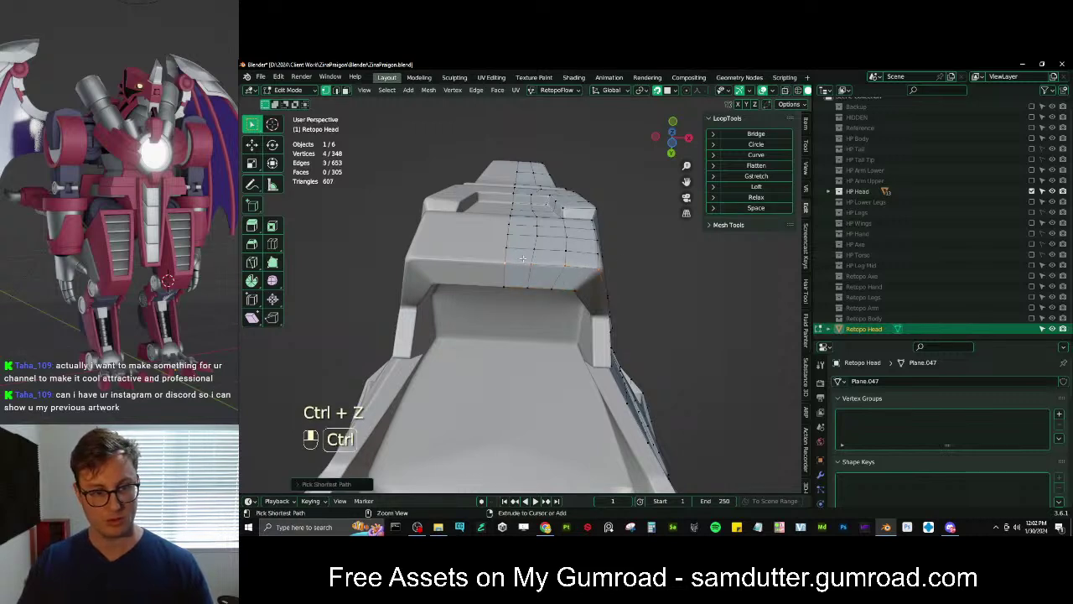
middle_click_drag(657, 242, 560, 315)
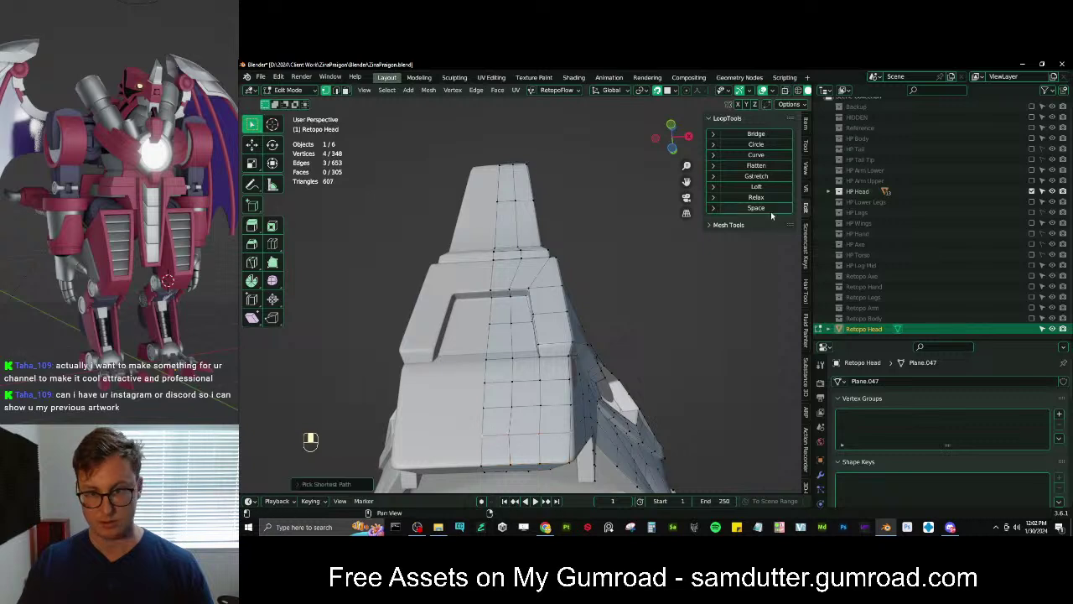
Extrude the lip's four-vertex inner row up the front wall of the underside recess, then scale and move it onto the recess's corner
middle_click_drag(567, 405, 577, 330)
scroll(509, 249, "up", 3)
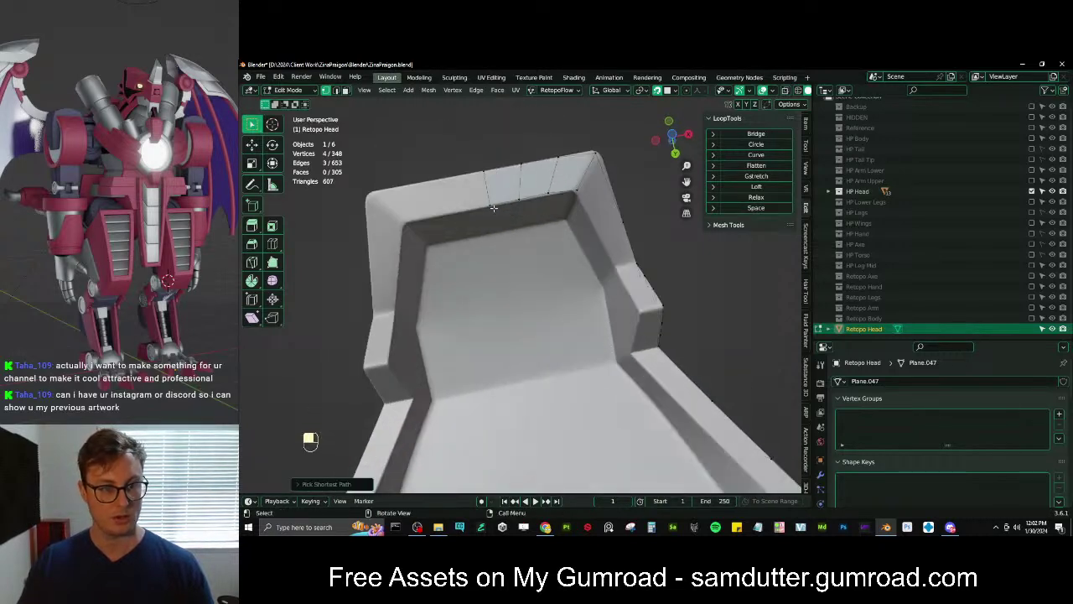
left_click(576, 196, "ctrl")
key("e")
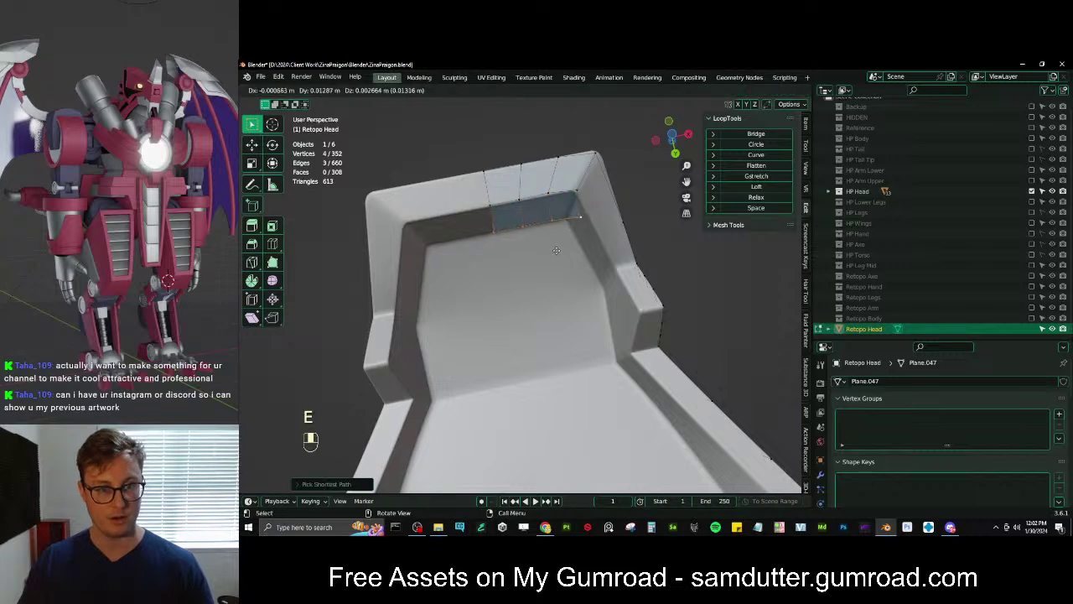
left_click(557, 251)
key("s")
left_click(575, 226)
key("g")
left_click(573, 227)
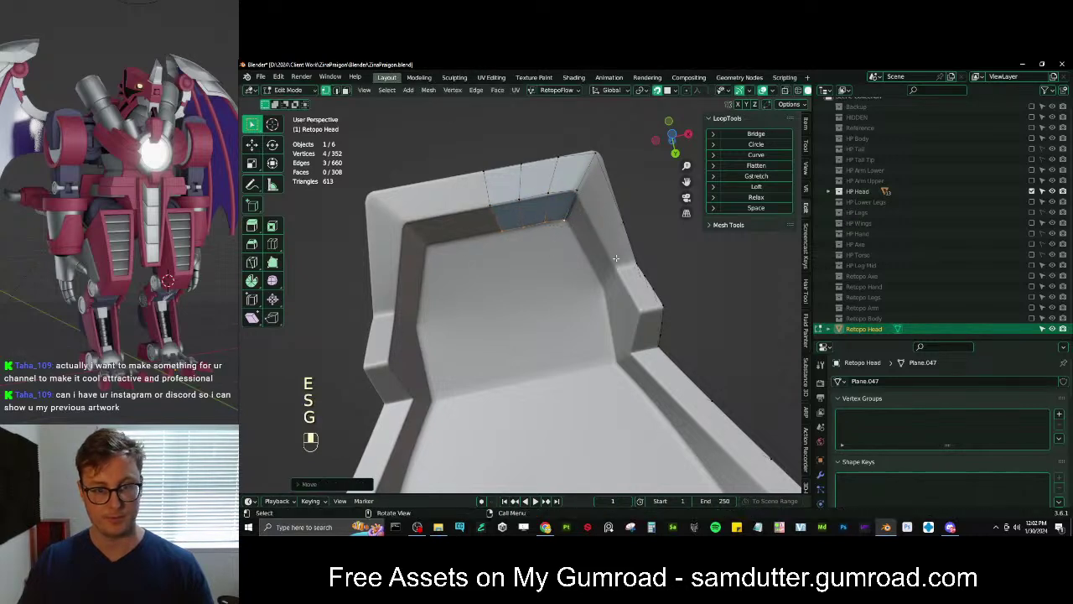
Extrude a rim vertex under the head's side edge near the frill and fill a face with the neighbouring vertices
middle_click_drag(615, 258, 475, 289)
left_click(451, 365)
key("e")
left_click(468, 359)
left_click(476, 308, "ctrl")
key("f")
Adjust the new rim vertex, extrude another vertex from it and fill the adjoining underside face
scroll(521, 322, "up", 2)
left_click(498, 293)
key("g")
left_click(498, 297)
key("e")
left_click(451, 266)
left_click(413, 304, "ctrl")
key("f")
Extrude the four-vertex path on the head's lower side edge inward along X and fill the gap to the neighbouring underside strip
middle_click_drag(474, 289, 549, 283)
middle_click_drag(549, 283, 602, 333, "shift")
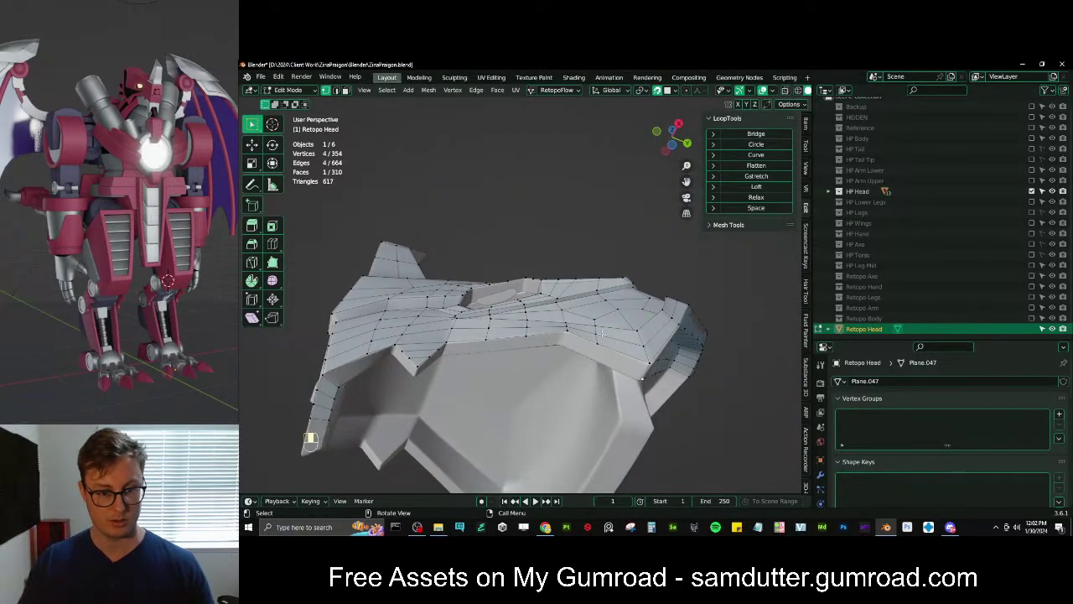
left_click(552, 345, "ctrl")
key("e")
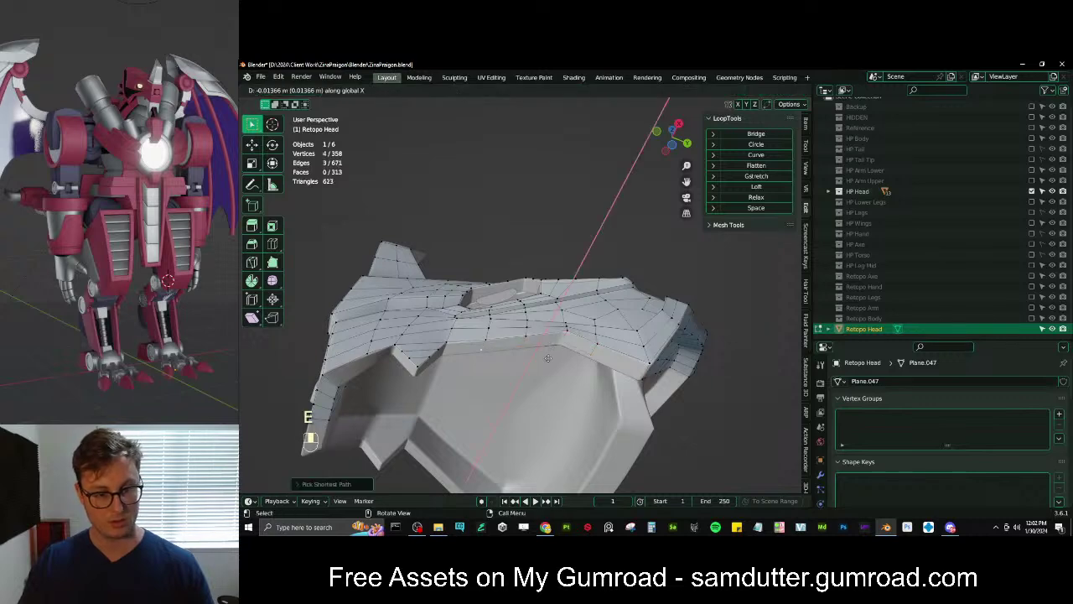
left_click(546, 361)
middle_click_drag(614, 356, 526, 349)
key("f")
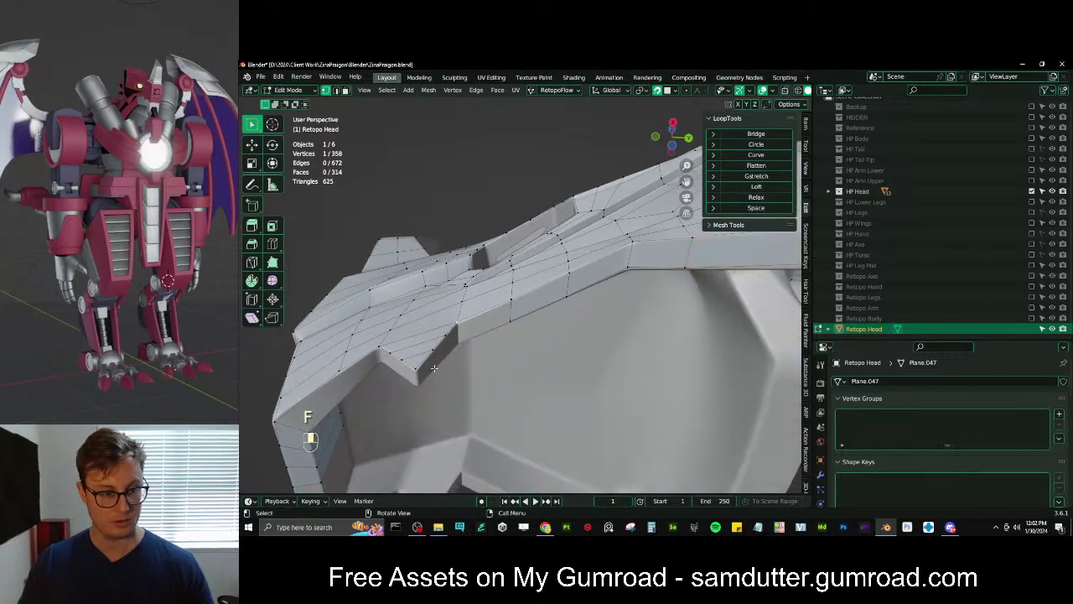
Extrude the four-vertex path on the rear edge of the cheek's tooth inward along X and move its end vertices onto the tooth's inner edge
left_click(444, 363, "ctrl")
key("e")
left_click(456, 378)
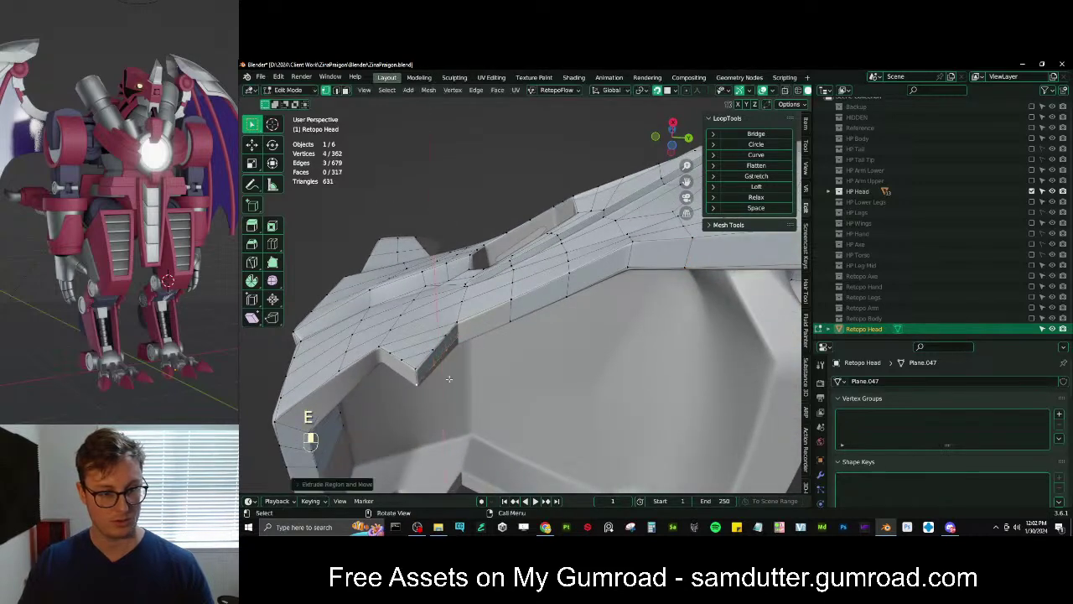
left_click(421, 383)
key("g")
left_click(423, 383, "shift")
left_click(419, 369)
key("g")
left_click(450, 344)
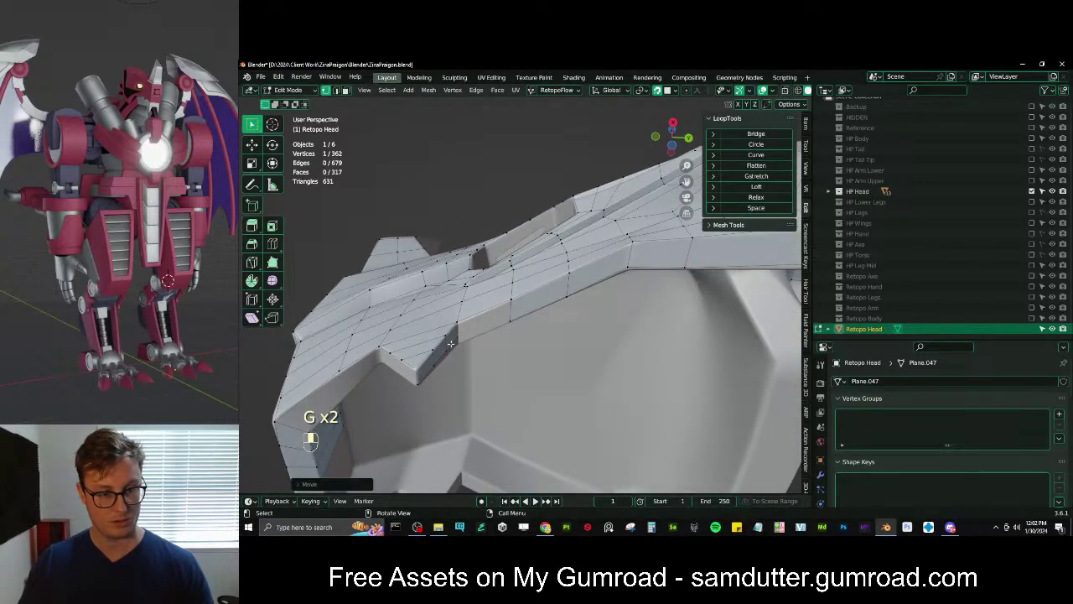
key("g")
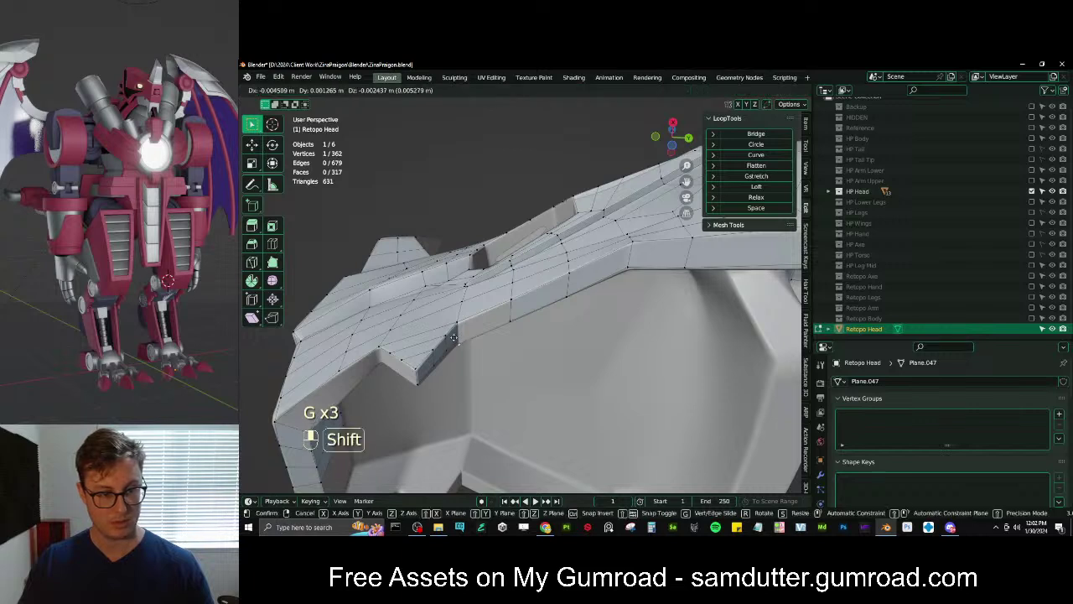
left_click(452, 337, "shift")
Fill the face between the tooth's rear strip and the underside strip of the side edge
left_click(420, 383, "ctrl")
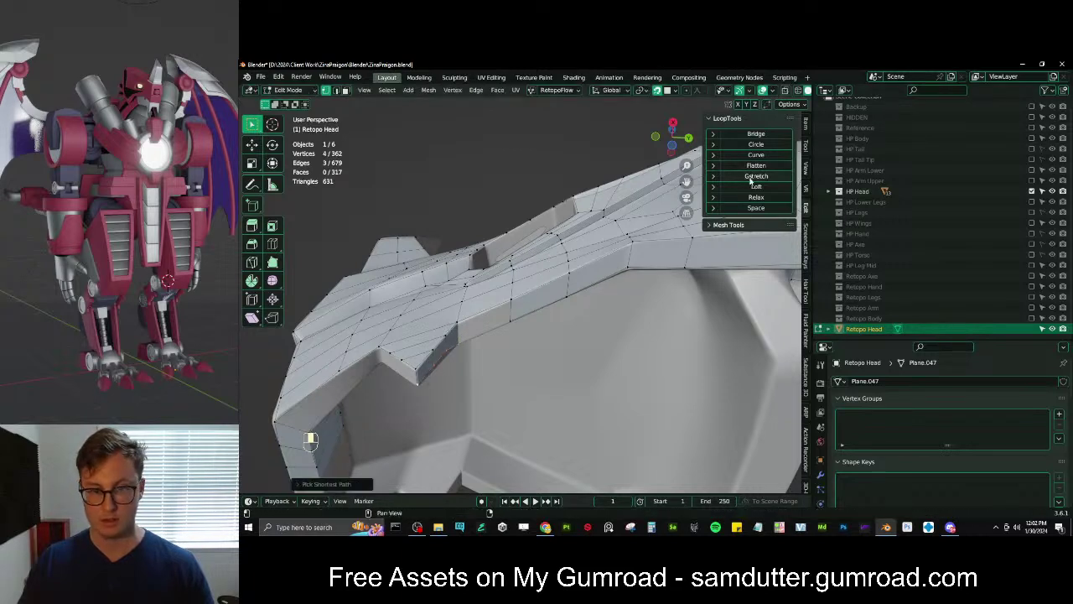
left_click(513, 318, "ctrl")
key("f")
Extrude the three-vertex path on the tooth's front edge across its thickness and rotate the new row to match the inner edge
scroll(513, 318, "down", 6)
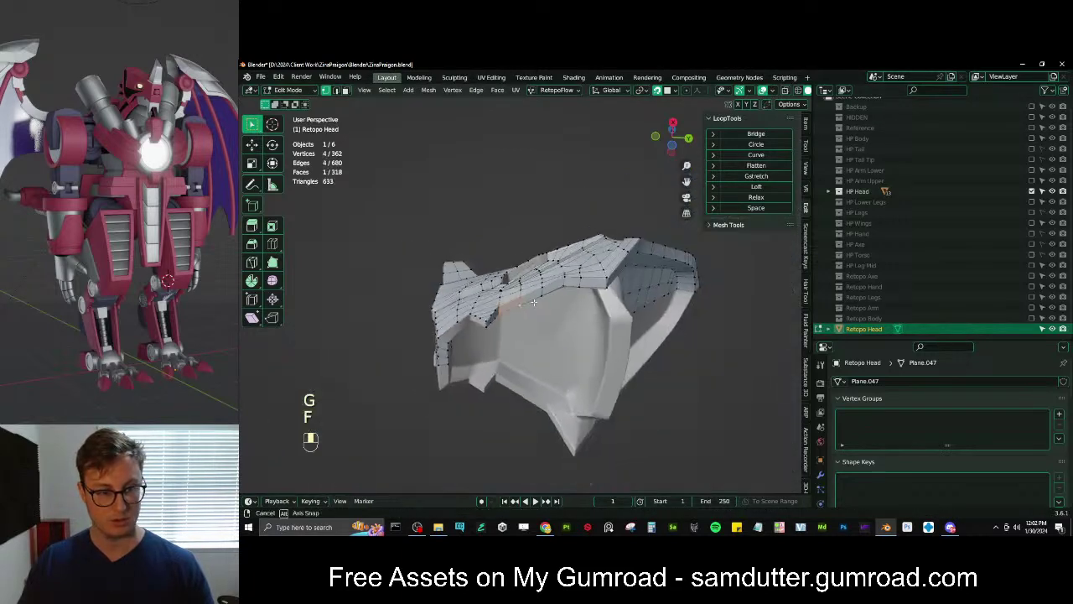
middle_click_drag(513, 319, 521, 367)
middle_click_drag(521, 367, 540, 272, "shift")
scroll(518, 352, "up", 3)
middle_click_drag(541, 273, 525, 319, "shift")
scroll(537, 302, "up", 3)
left_click(513, 298, "ctrl")
scroll(509, 298, "up", 3)
key("e")
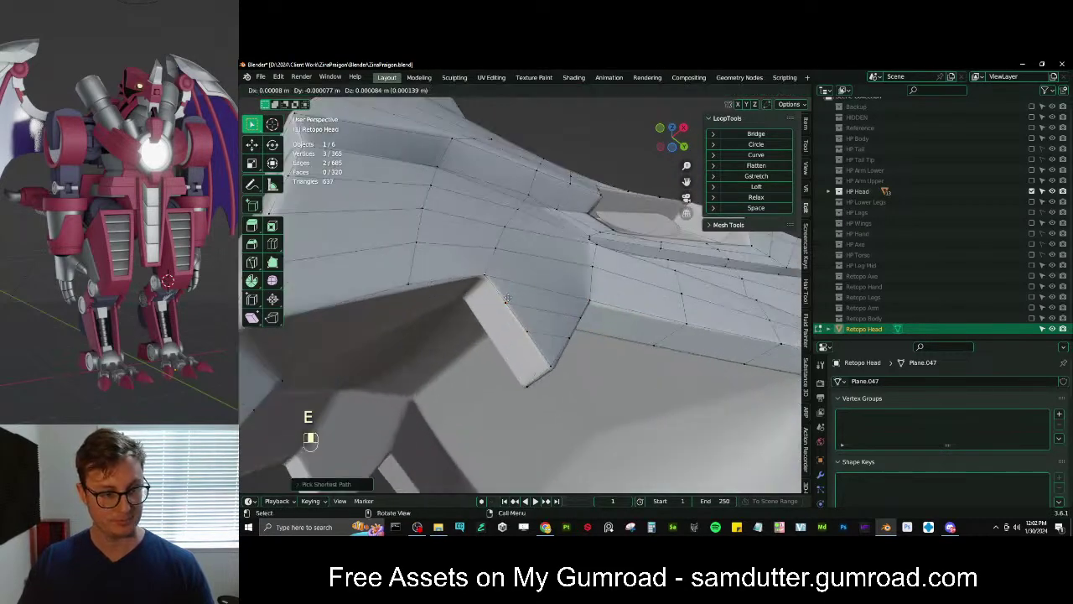
key("r")
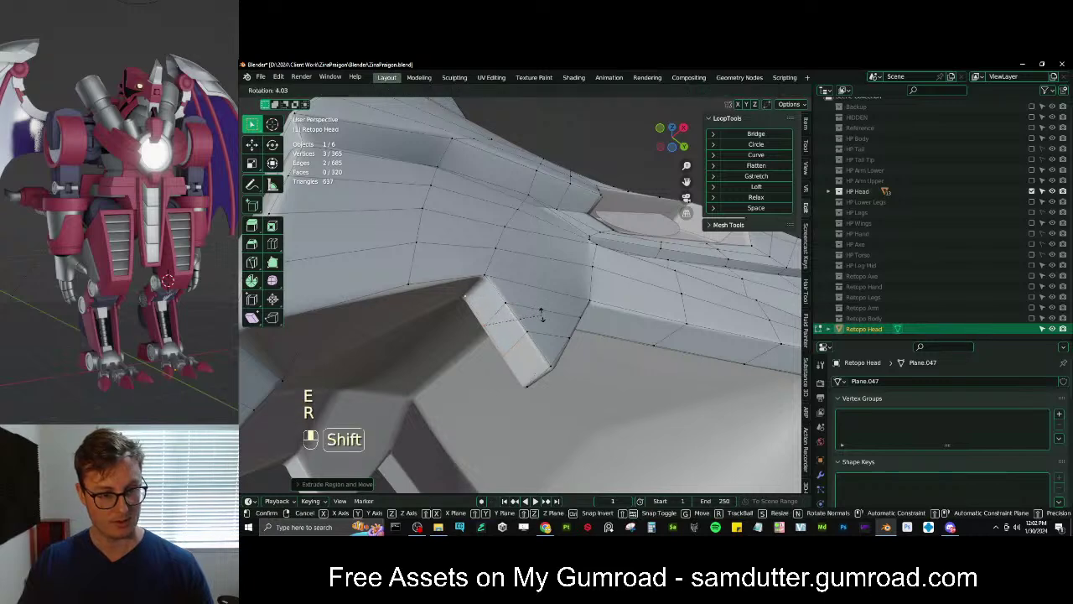
left_click(542, 315)
Fill the open face at the tip of the tooth
left_click(528, 386)
left_click(506, 356, "ctrl")
key("f")
Extrude the rim vertex between the tooth and the head's front corner inward and fill the two faces beside it
scroll(508, 358, "down", 4)
middle_click_drag(508, 358, 536, 326, "shift")
middle_click_drag(537, 325, 527, 310)
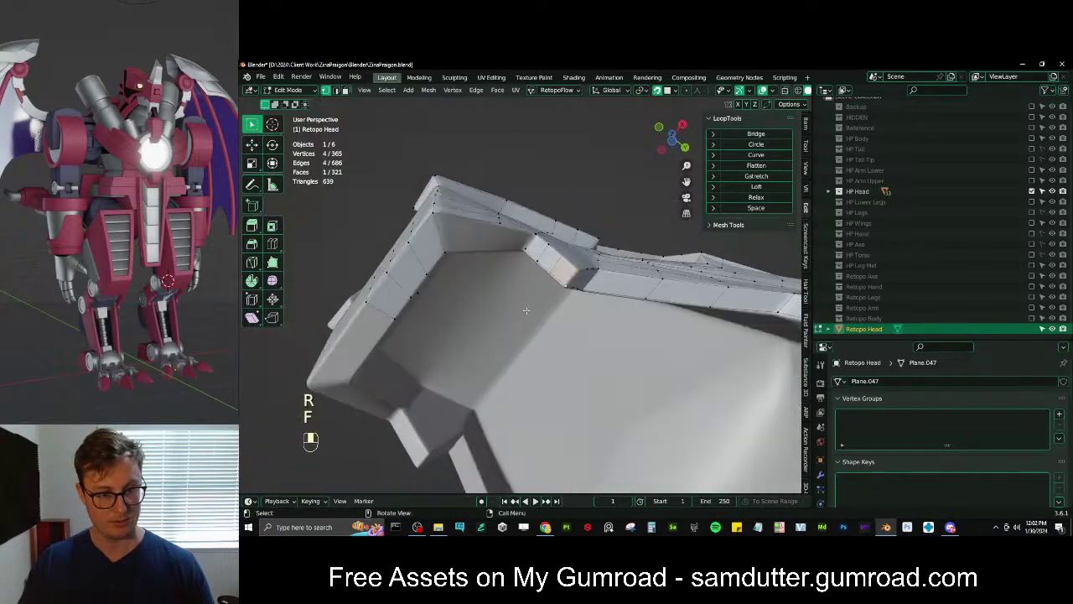
left_click(506, 224)
key("e")
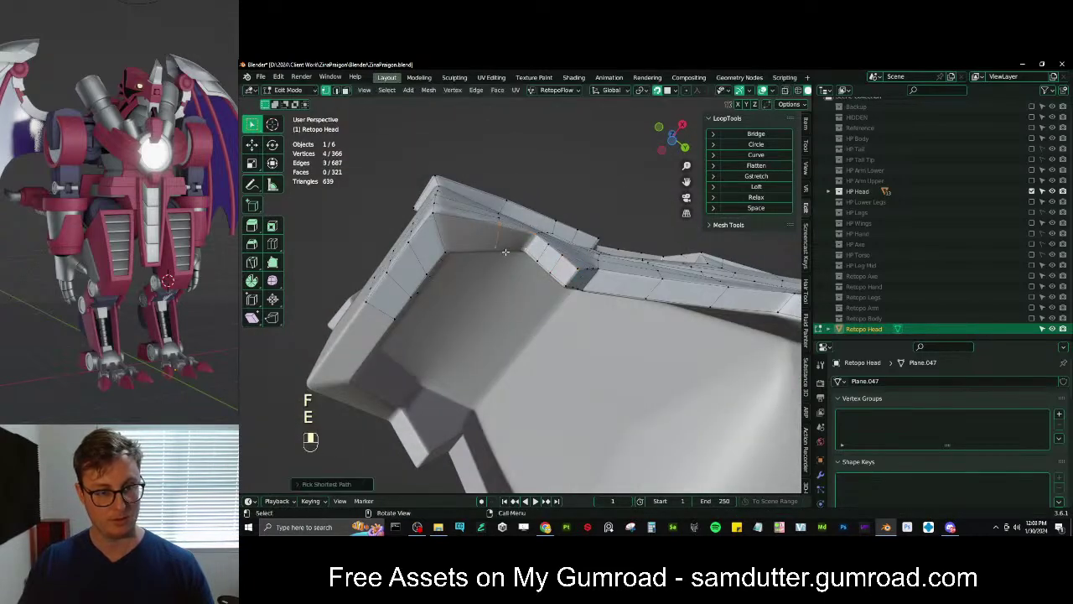
key("f")
left_click(495, 248)
left_click(447, 251, "ctrl")
key("f")
Extrude the front recess wall's four-vertex row backward about 0.22 m along Y and move it to the rear of the underside recess
scroll(480, 262, "down", 3)
middle_click_drag(480, 263, 549, 314)
scroll(579, 298, "down", 2)
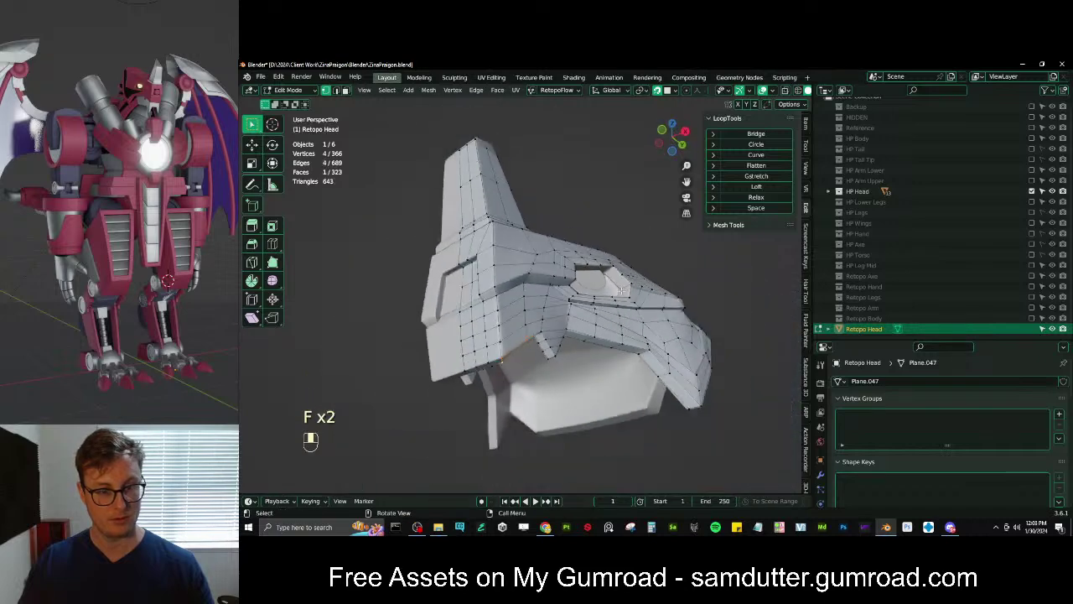
middle_click_drag(622, 290, 546, 366)
scroll(596, 315, "up", 3)
scroll(543, 344, "down", 4)
key("e")
key("y")
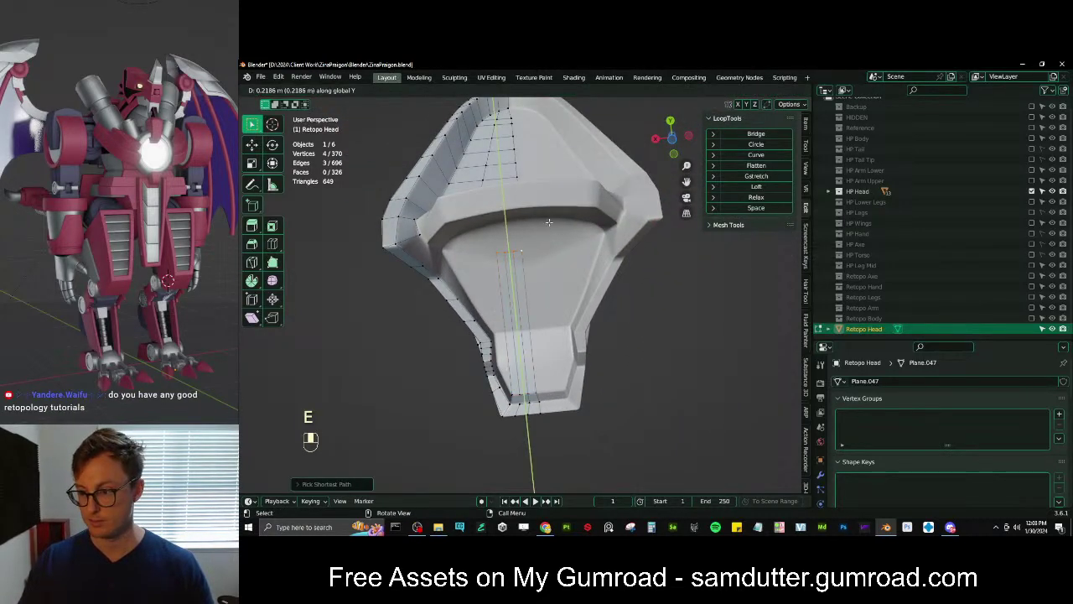
left_click(548, 221)
scroll(553, 252, "up", 3)
key("g")
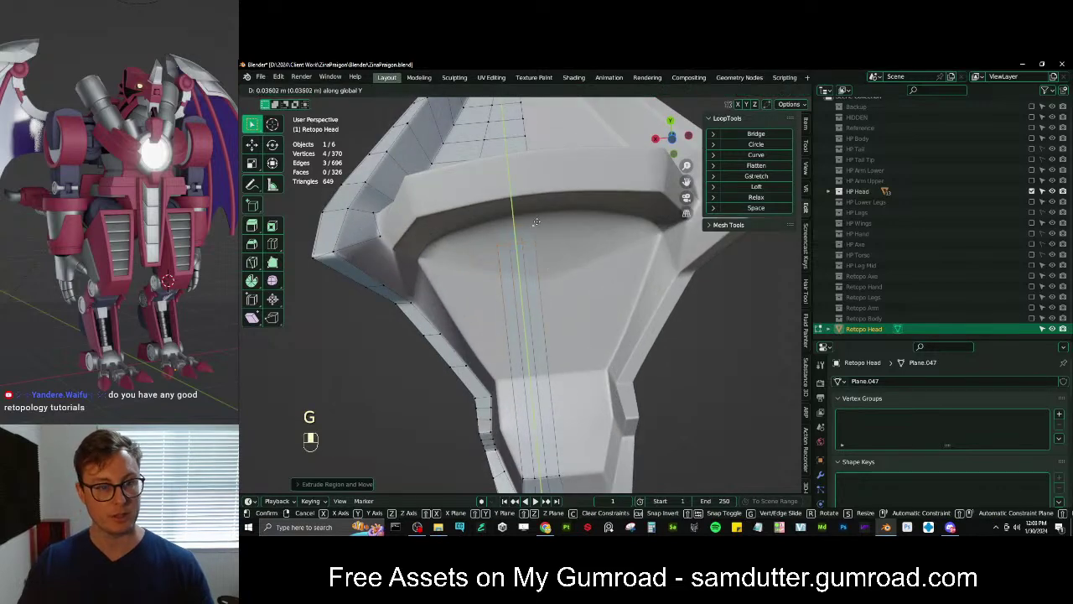
left_click(540, 273)
Add a centred crosswise edge loop through the long strip in the underside recess
key("ctrl+r")
left_click(526, 378)
right_click(525, 376)
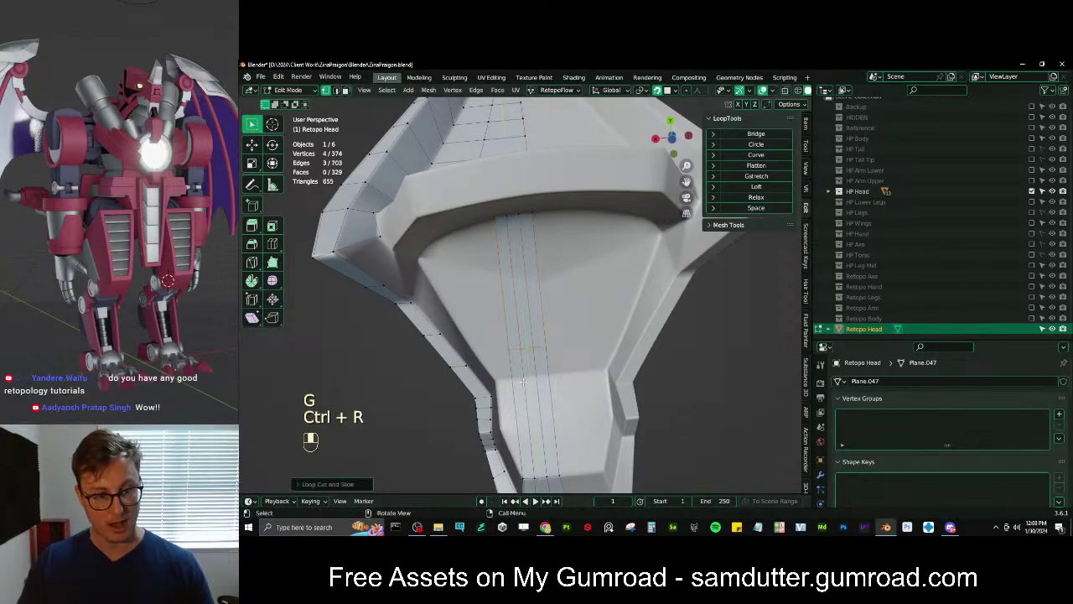
Move the strip's new crosswise loop forward along Y onto the crease in the underside recess and fine-tune its position
key("g")
key("y")
left_click(527, 393)
middle_click_drag(566, 389, 576, 353)
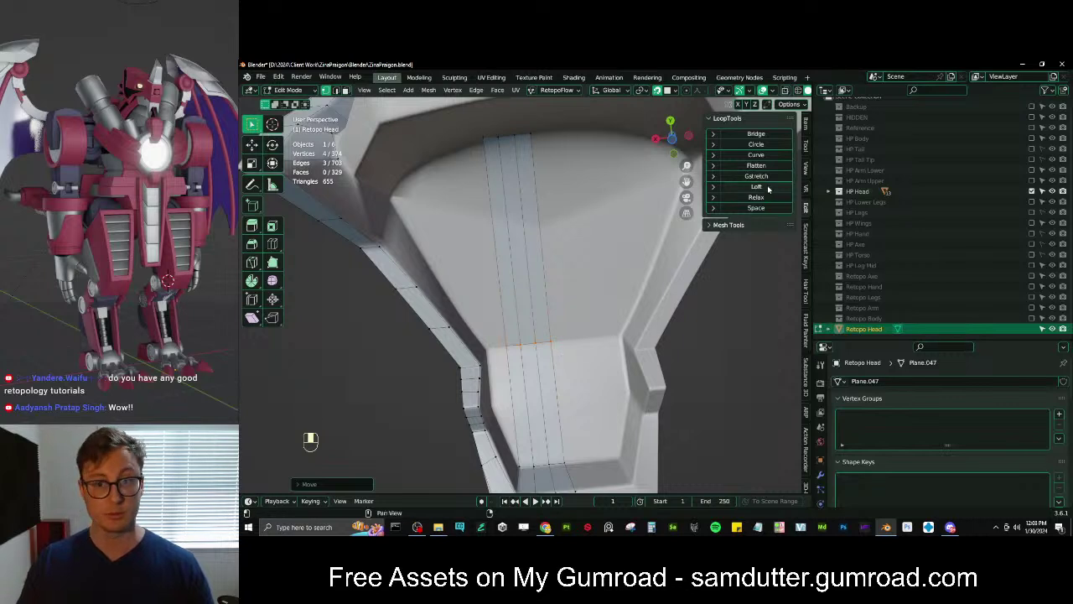
key("g")
left_click(544, 387)
middle_click_drag(544, 388, 587, 316)
Bridge the edge paths on the tooth's two sides with Bridge Edge Loops and fill the remaining open face on its inner side
left_click(458, 356)
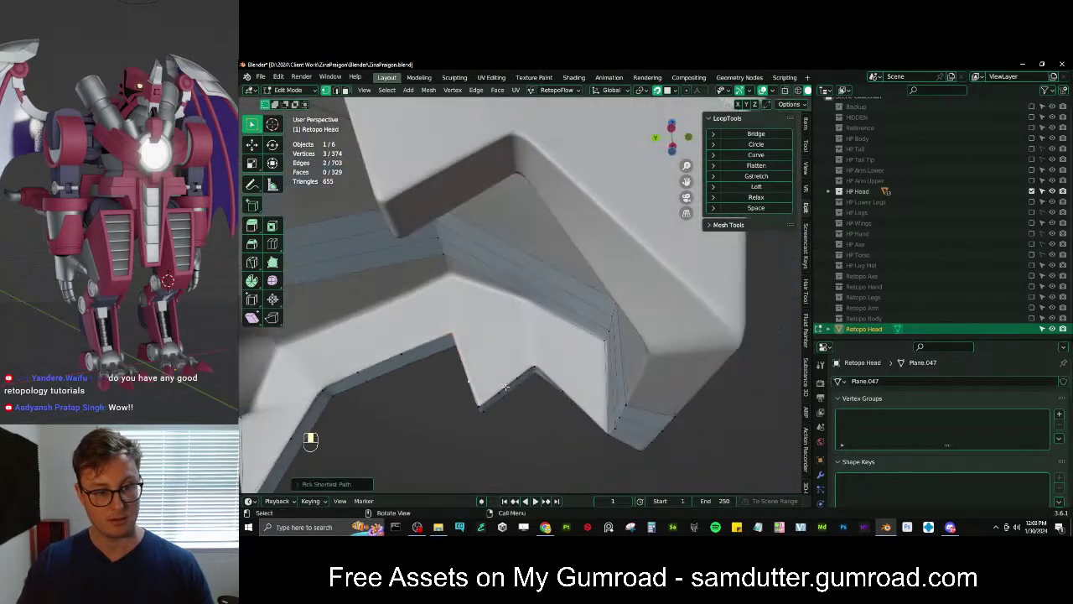
left_click(586, 316, "ctrl")
right_click(587, 316)
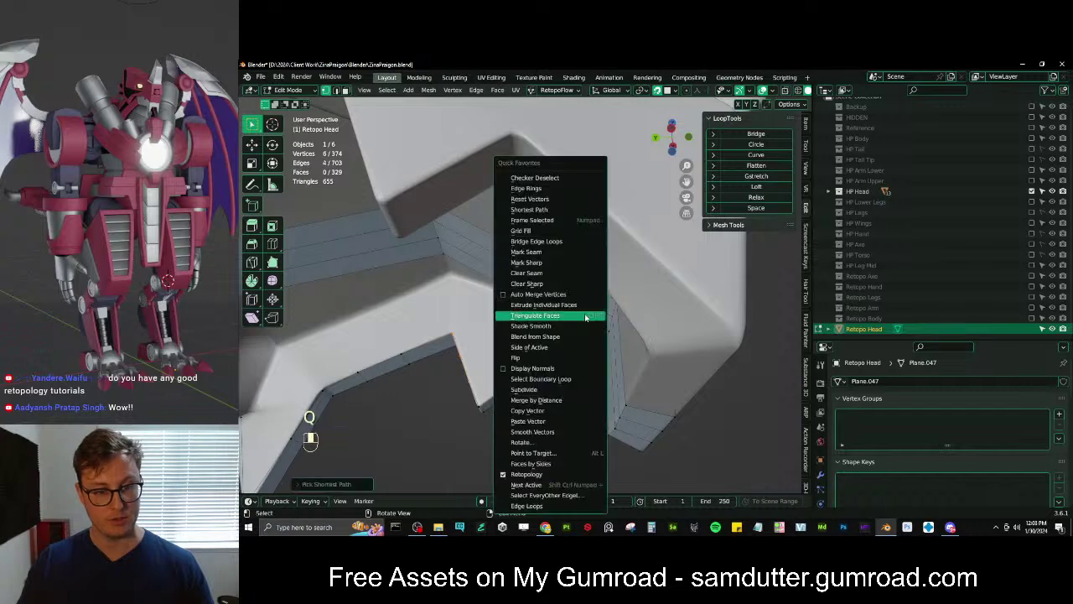
left_click(551, 243)
middle_click_drag(551, 243, 494, 347)
scroll(494, 348, "up", 1)
left_click(449, 358)
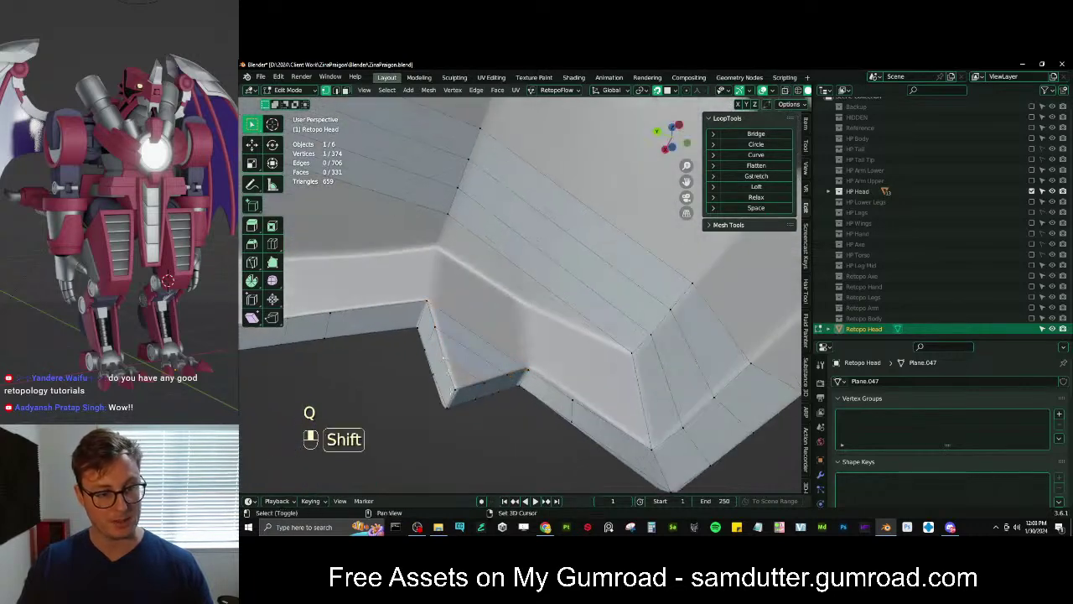
key("f")
middle_click_drag(476, 383, 561, 349)
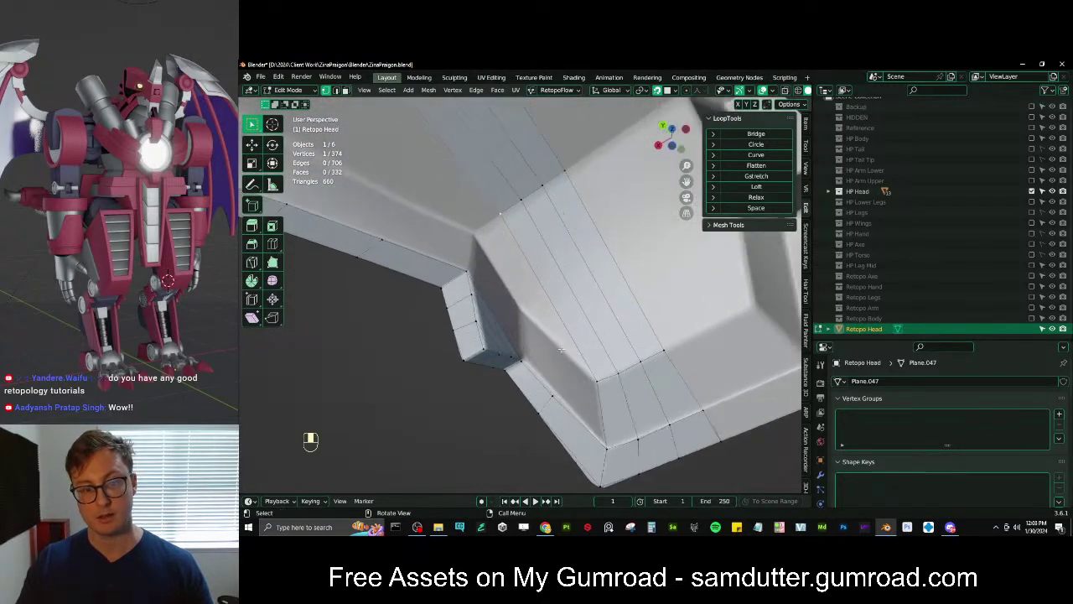
Add a crosswise edge loop near the front end of the recess strip and move its outer vertex to the recess's side edge
key("ctrl+r")
left_click(584, 351)
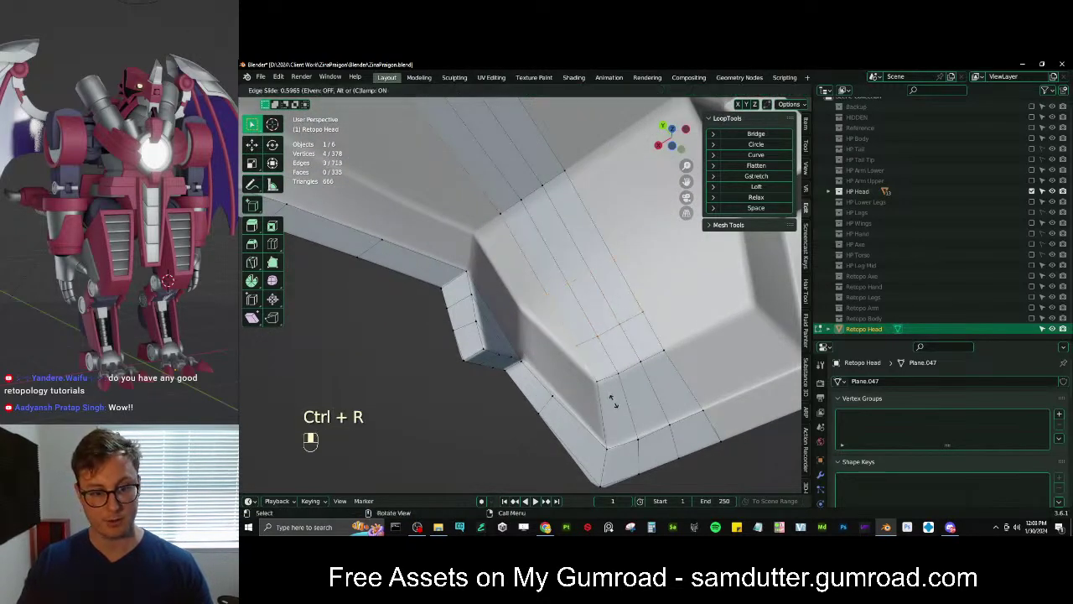
left_click(613, 402)
left_click(580, 355)
key("g")
left_click(575, 360)
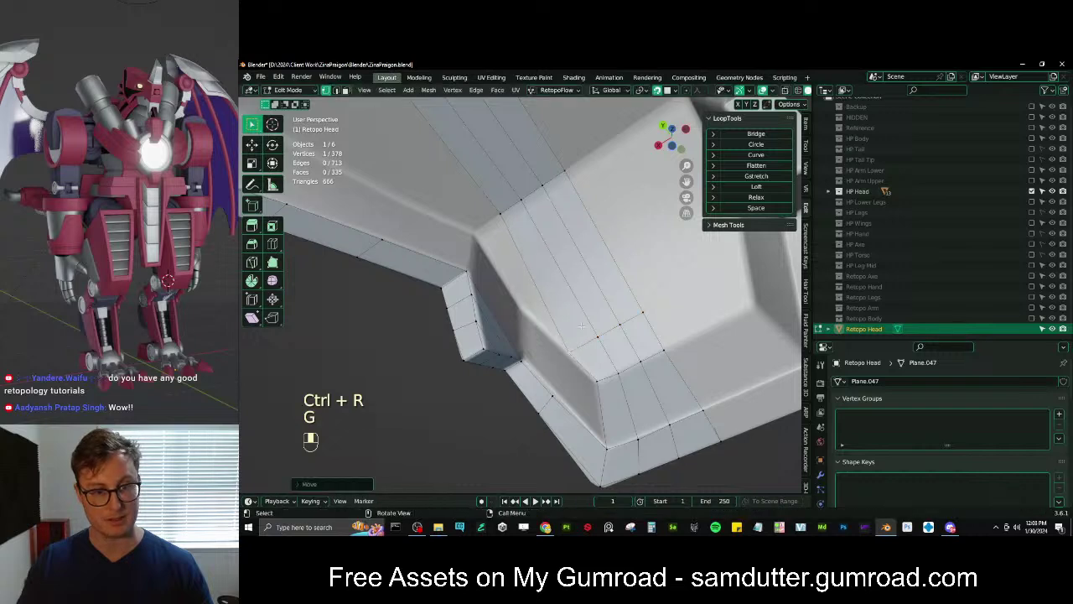
Widen the crease row to the recess's side corner, straightening both crosswise rows with Gstretch, and fill the front side-wall face
key("g")
left_click(485, 229)
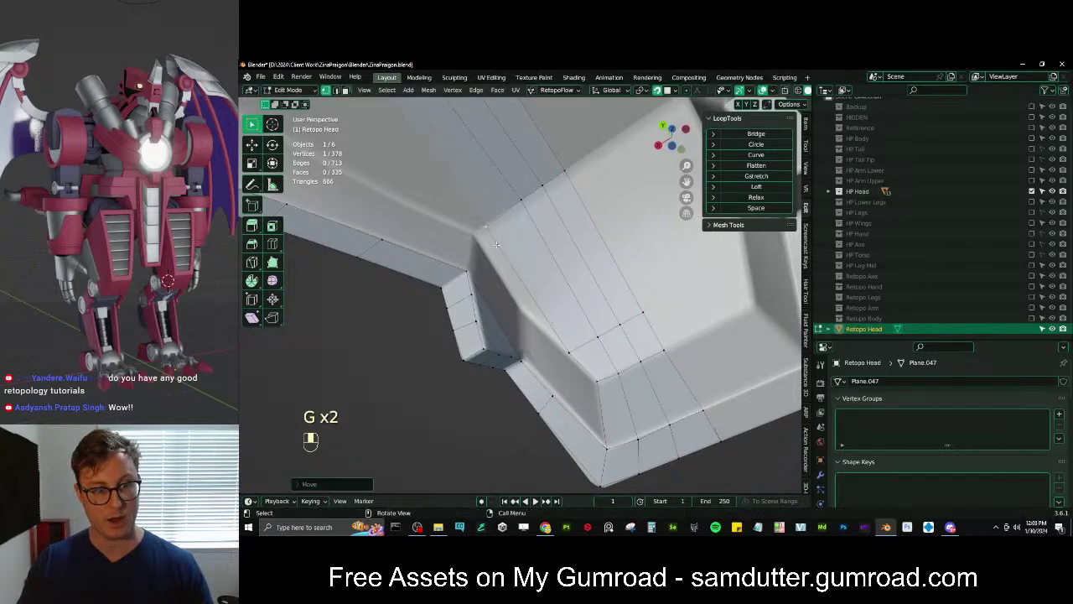
key("g")
left_click(487, 247)
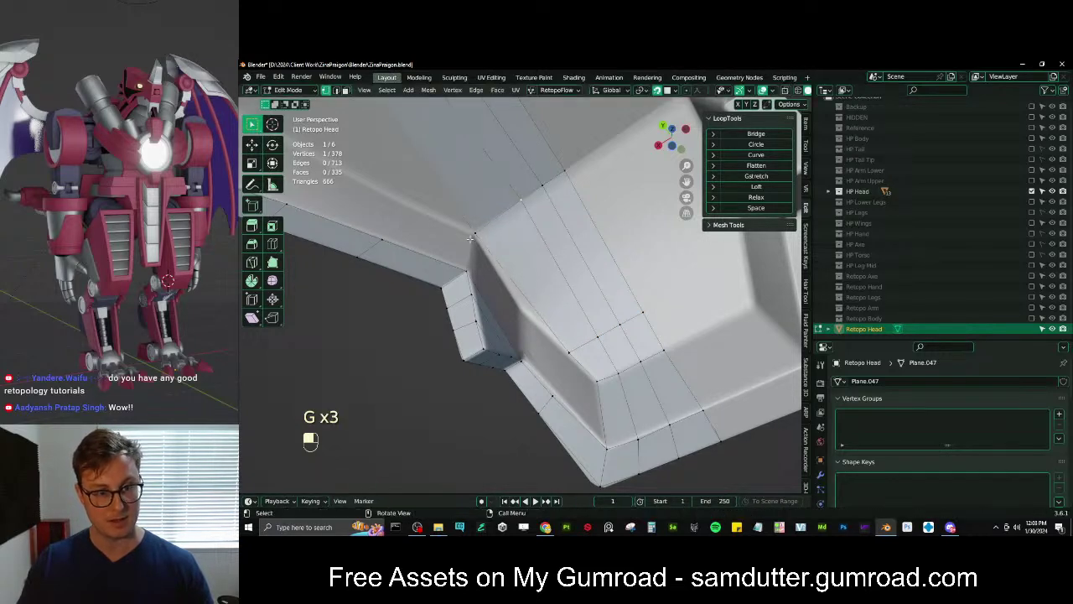
left_click(564, 172, "ctrl")
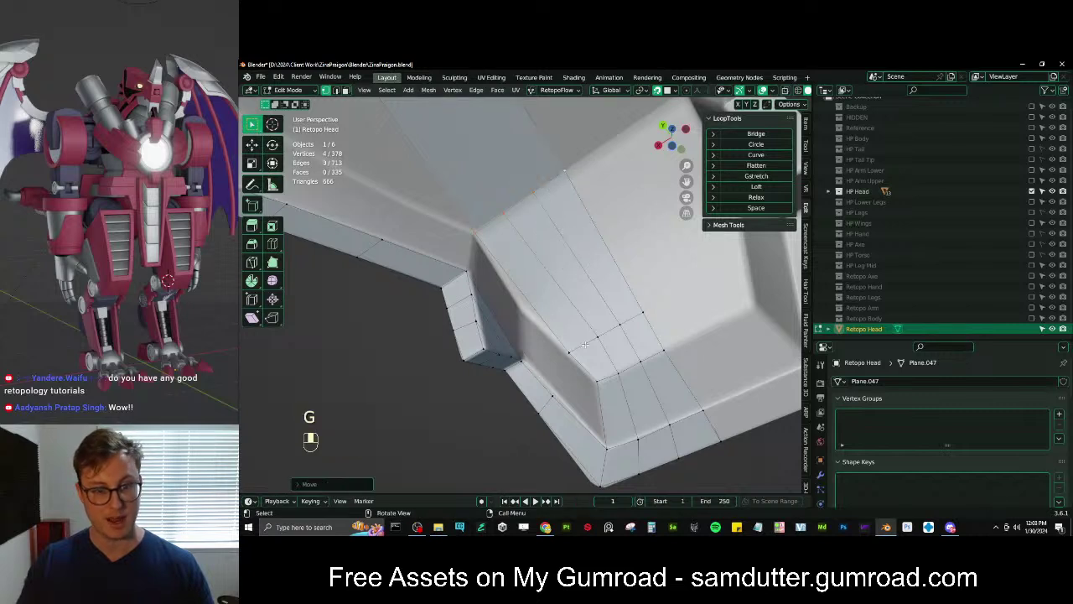
left_click(616, 338, "ctrl")
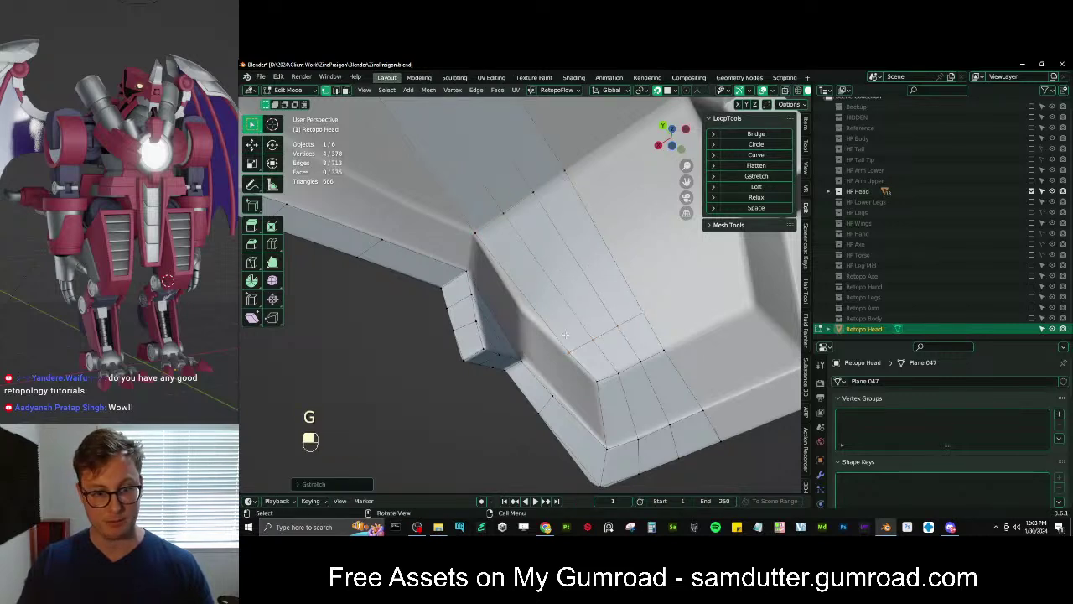
key("f")
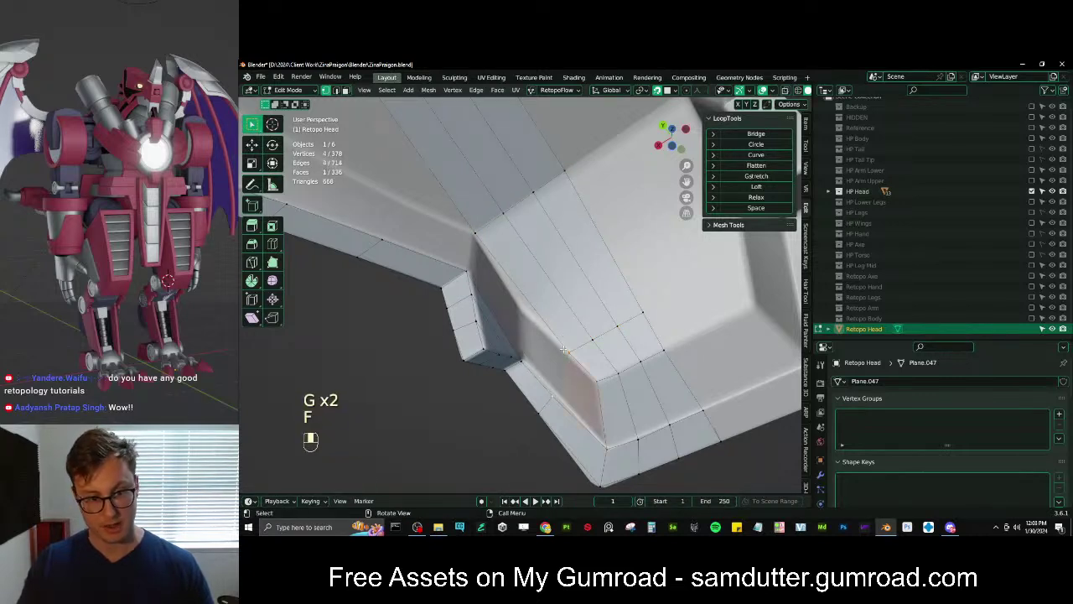
Add a crosswise edge loop between the crease row and the front row, and move its outer vertex onto the recess's side edge
key("ctrl+r")
left_click(556, 361)
left_click(530, 314)
key("g")
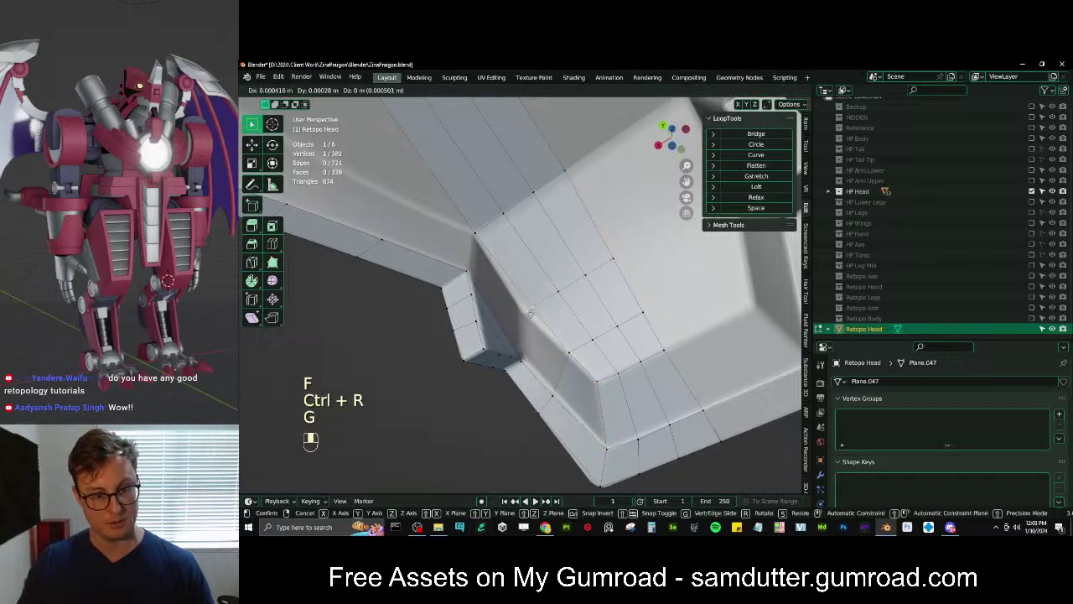
left_click(518, 315)
Straighten the new crosswise row with Gstretch and adjust its scale
left_click(614, 261, "ctrl")
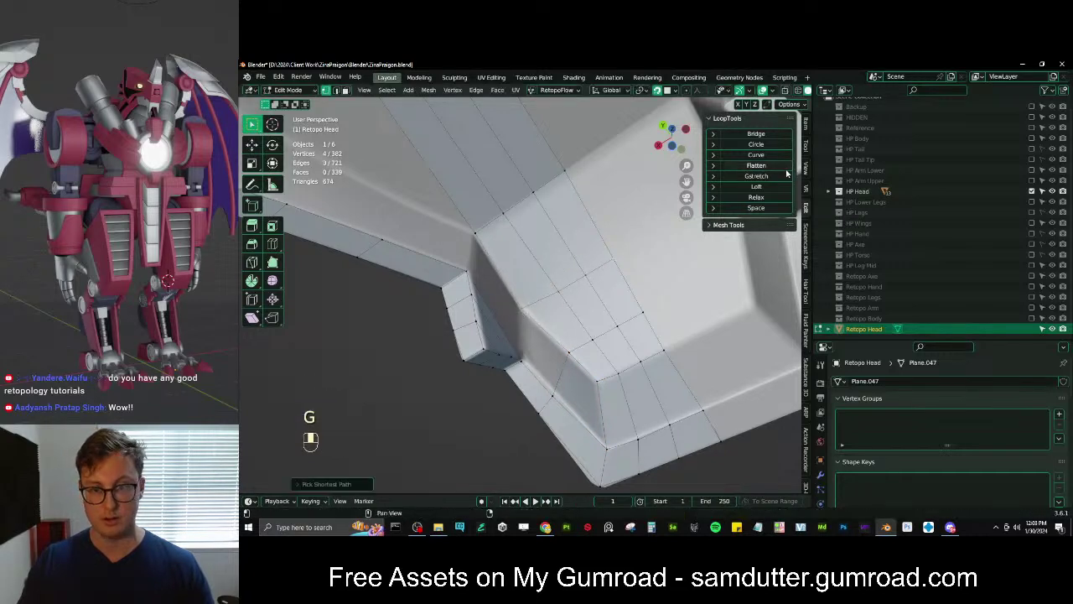
left_click(781, 176)
key("s")
middle_click(610, 271)
left_click(610, 271)
key("s")
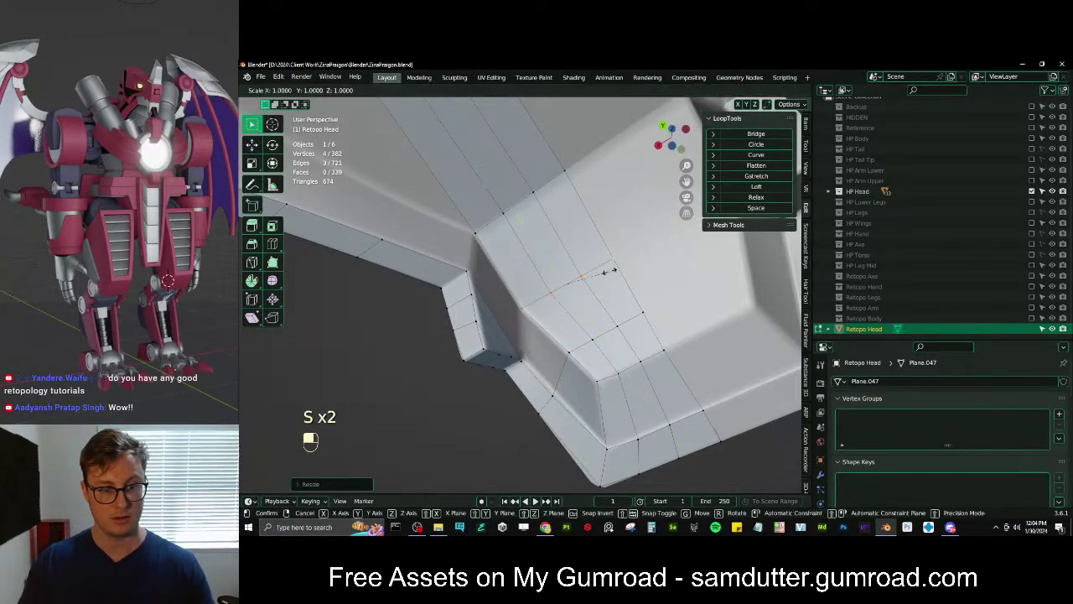
left_click(610, 271)
Fill the two remaining side-wall faces between the recess strip's outer edge and the tooth and rim
left_click(525, 309)
left_click(521, 358, "ctrl")
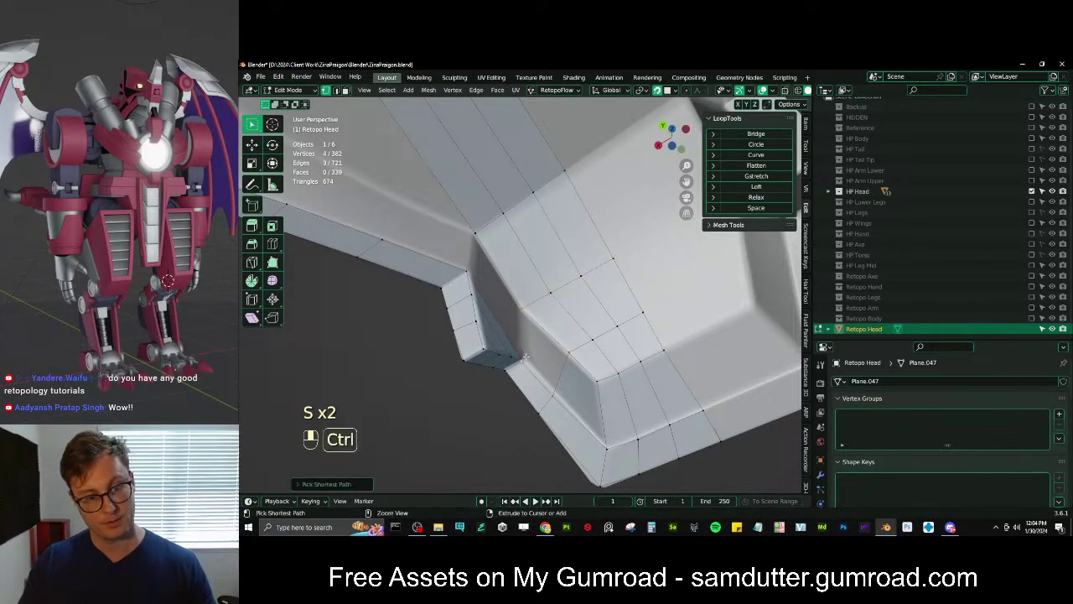
key("f")
left_click(476, 235)
left_click(467, 270, "ctrl")
key("f")
Extrude the rim's four-vertex inner edge path behind the tooth up toward the recess floor
scroll(550, 280, "down", 2)
middle_click_drag(548, 279, 510, 322)
scroll(526, 323, "down", 5)
scroll(509, 270, "up", 4)
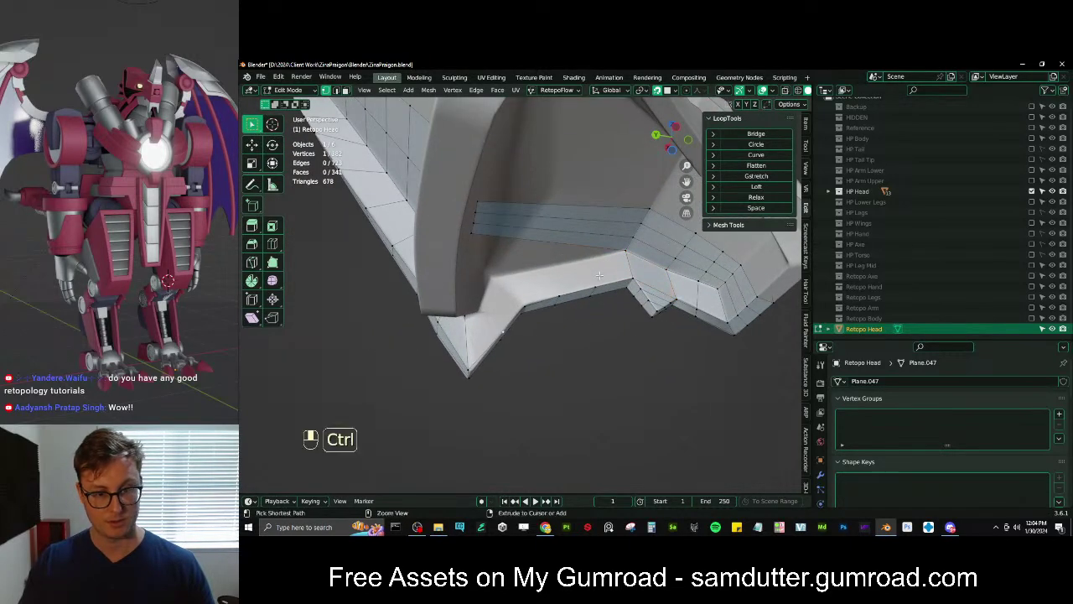
left_click(599, 275, "ctrl")
scroll(600, 275, "up", 2)
key("e")
left_click(586, 242)
Move the extruded vertices onto the rim's upper edge and fill the open face beside the rear corner
left_click(612, 244)
key("g")
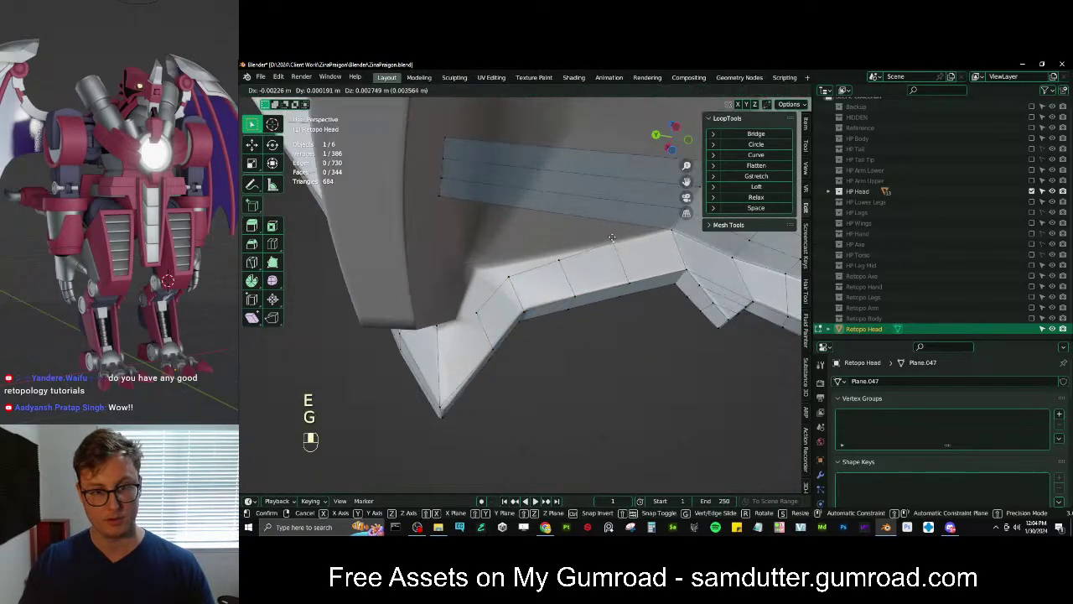
key("g")
key("g")
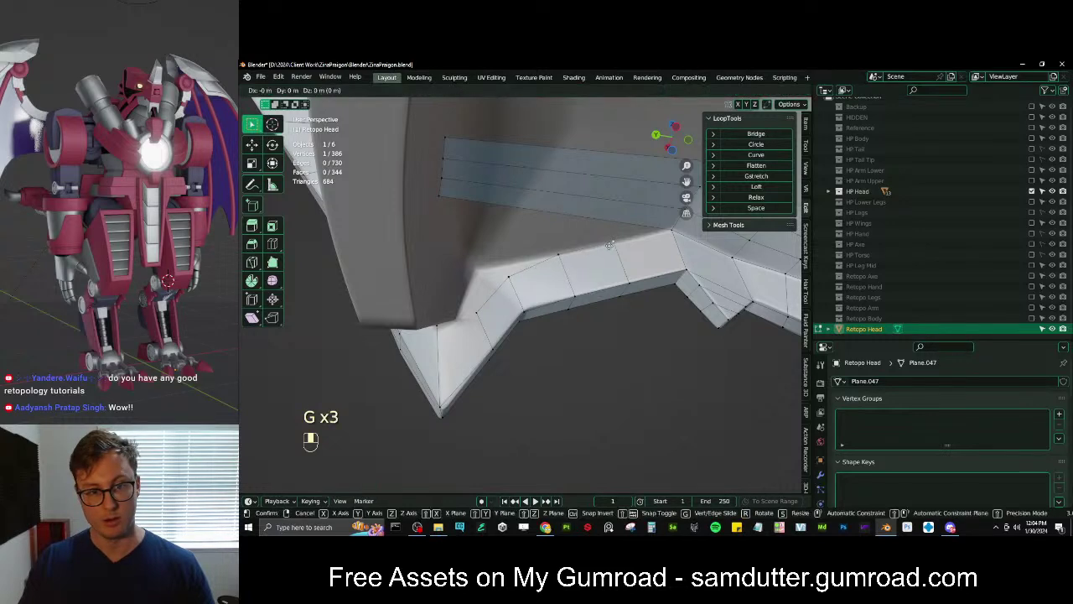
key("g")
key("g")
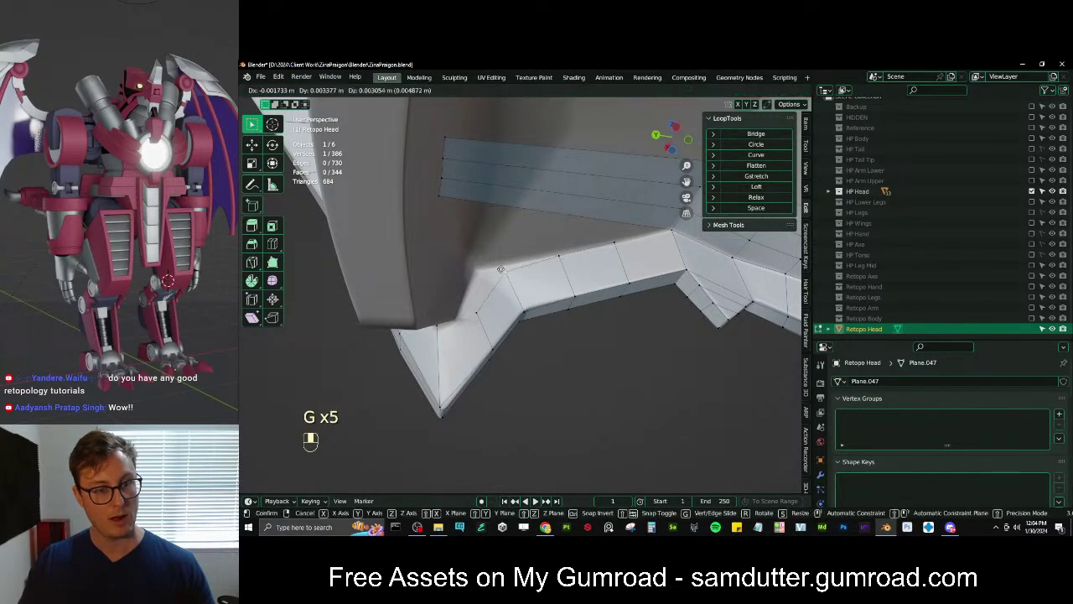
key("g")
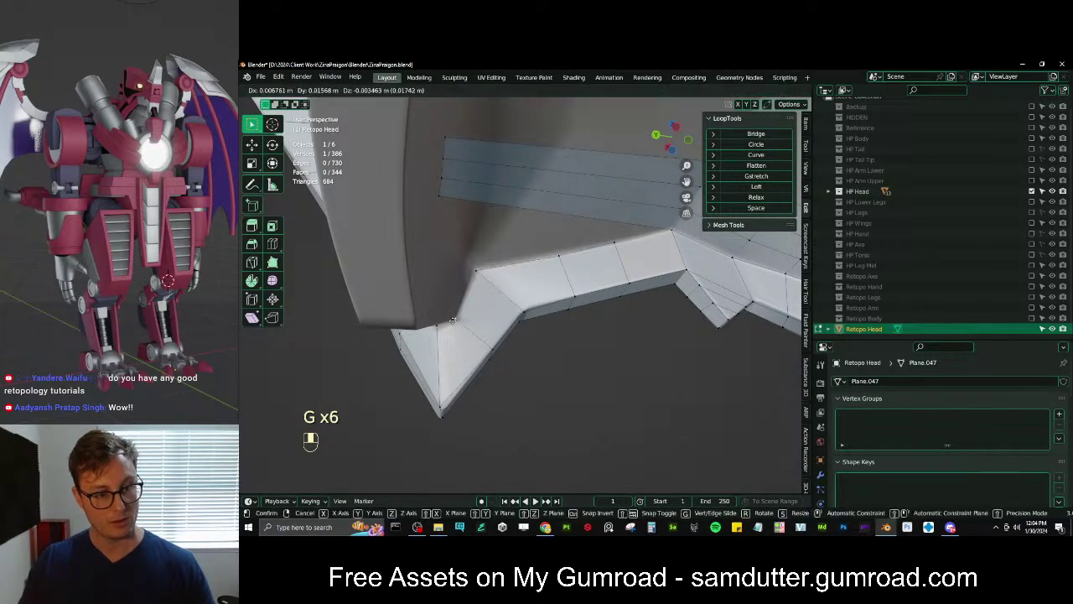
left_click(452, 321)
key("f")
middle_click_drag(457, 318, 567, 277)
left_click(541, 272, "ctrl")
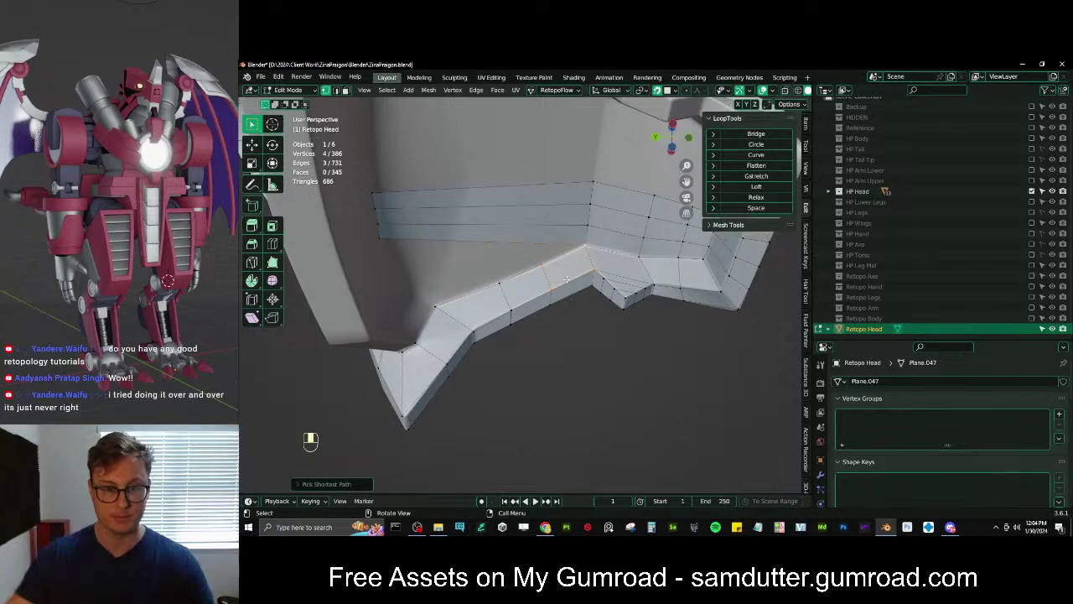
middle_click_drag(556, 318, 582, 283)
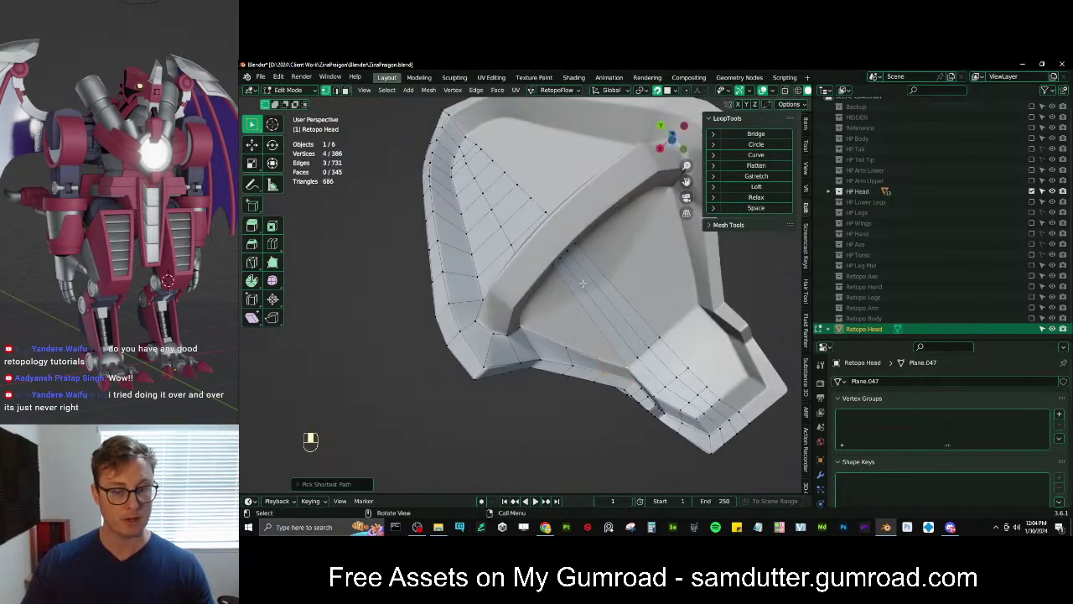
middle_click_drag(626, 331, 556, 344)
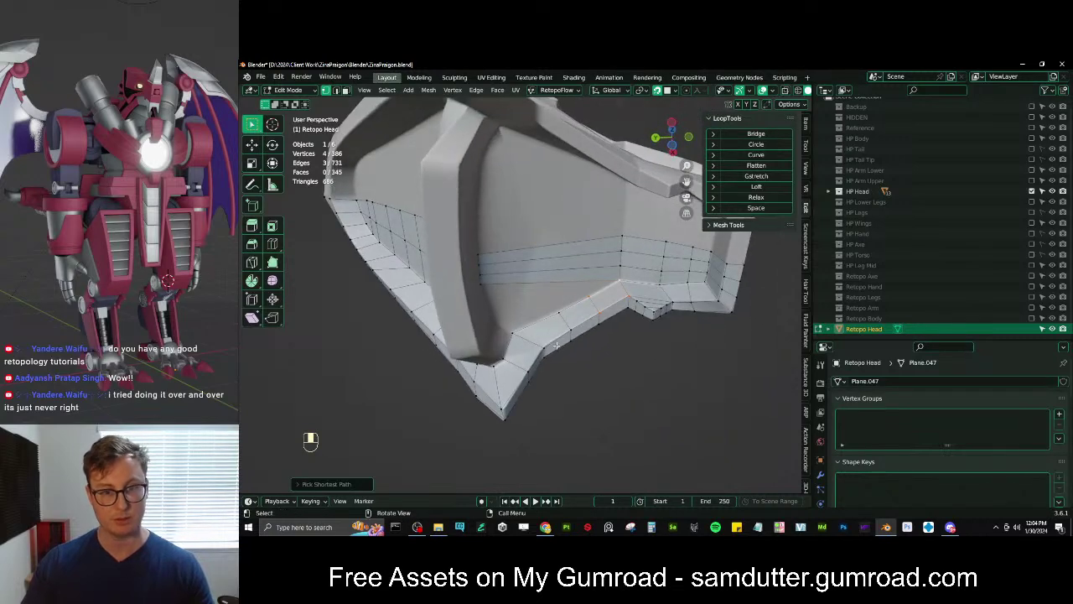
Reposition a vertex in the recess strip's rear row, extrude the row's outer vertex and fill the face between strip and rim
middle_click_drag(557, 284, 490, 291)
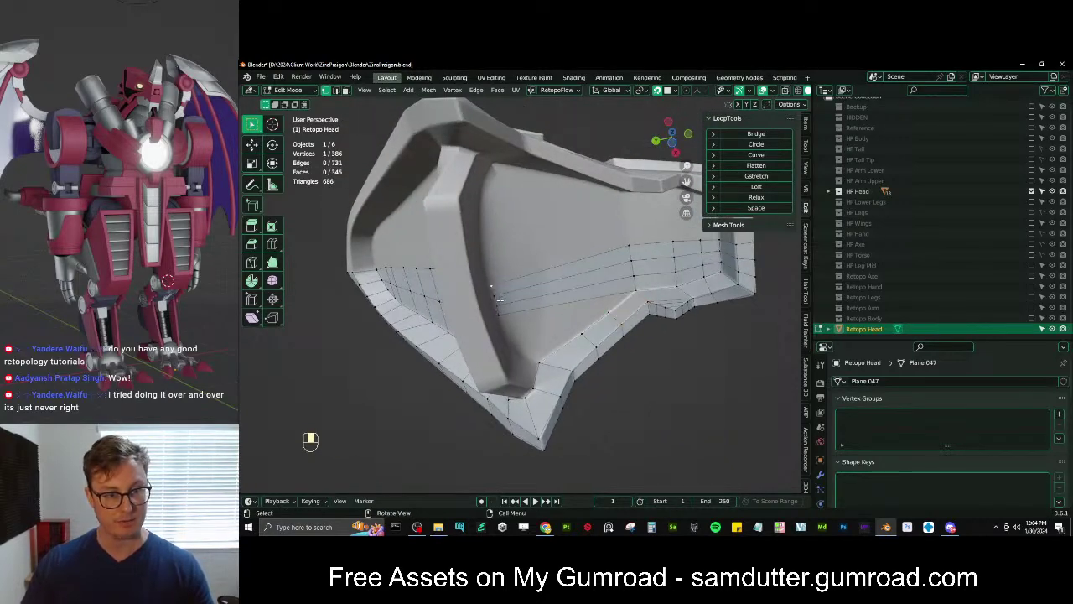
key("g")
left_click(500, 297)
scroll(500, 303, "up", 1)
left_click(490, 307)
key("e")
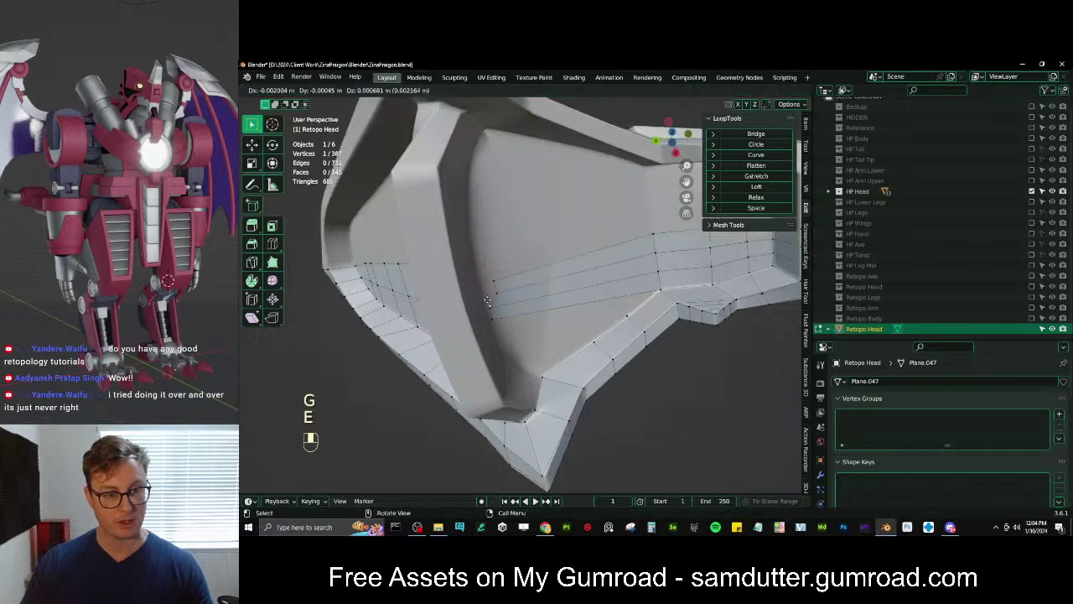
left_click(493, 299)
key("f")
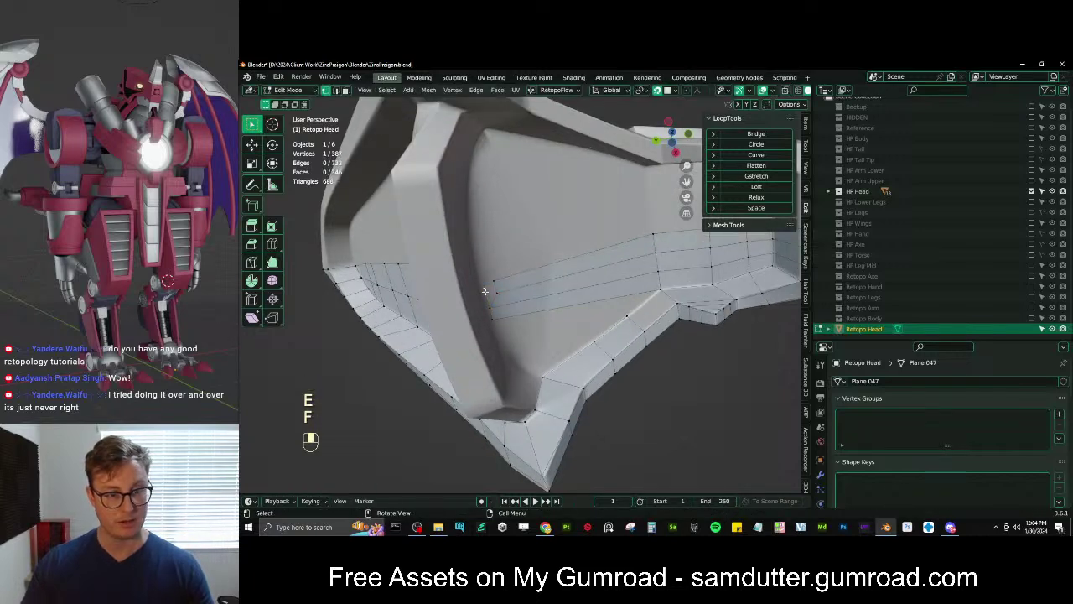
Move the strip's rear vertices individually onto the rear edge of the underside recess
key("g")
left_click(485, 292)
key("g")
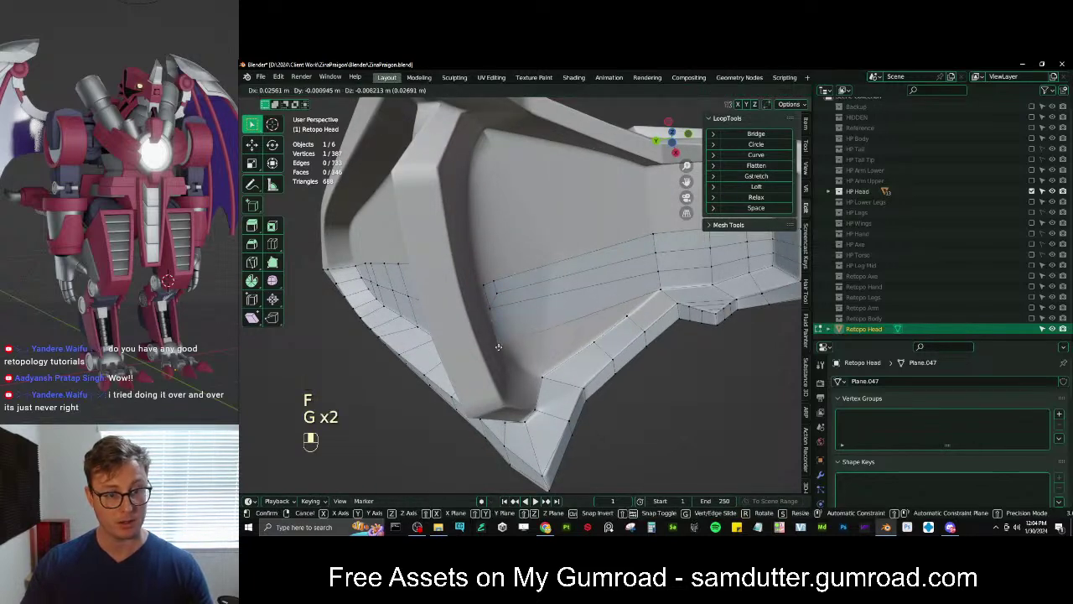
left_click(486, 295)
key("g")
left_click(483, 290)
key("g")
left_click(480, 288)
Add two crosswise edge loops through the rear section of the recess strip and its adjoining side face
scroll(484, 292, "down", 2)
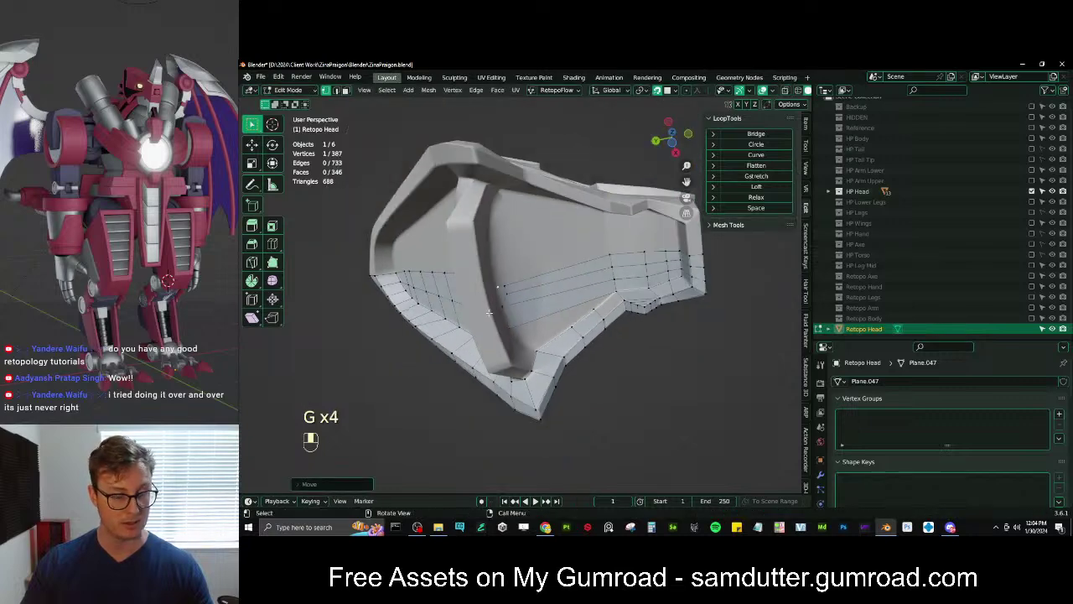
middle_click_drag(520, 314, 554, 341)
left_click(521, 324)
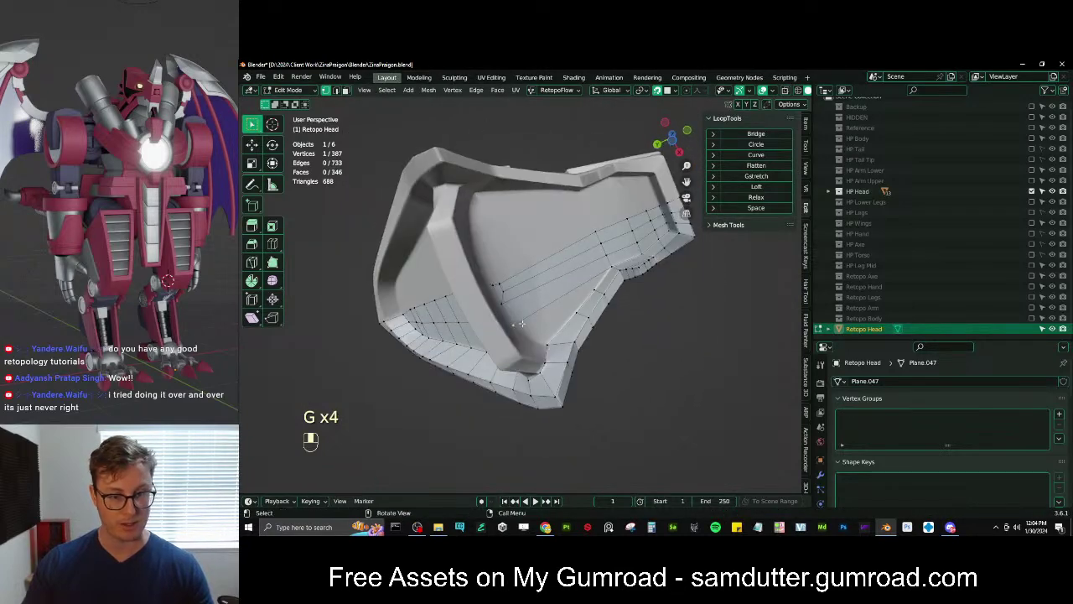
key("ctrl+r")
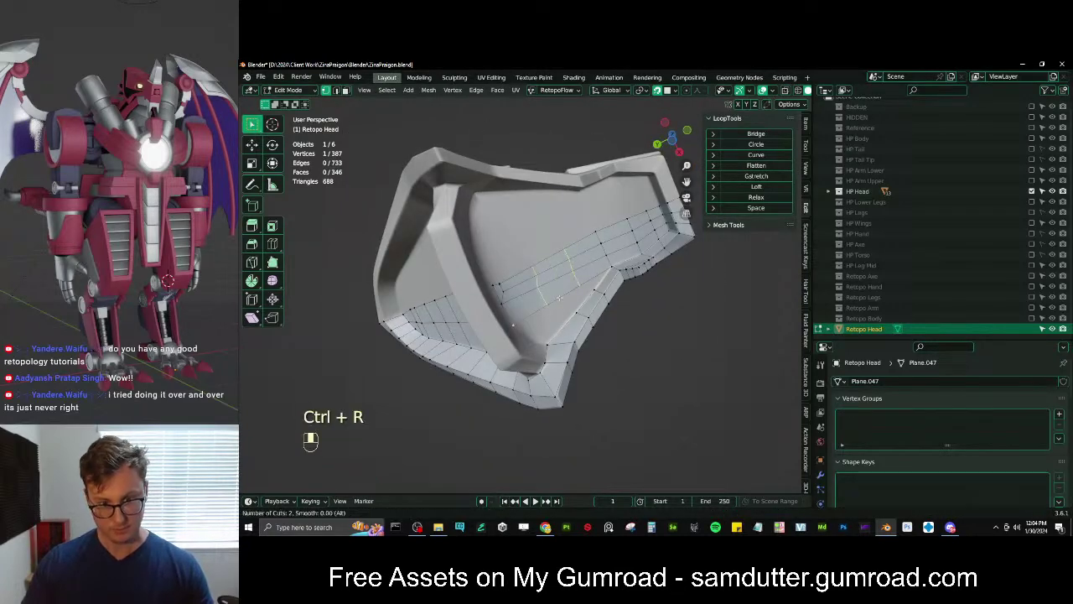
left_click(558, 300)
Merge the outer ends of the two new loops and the rear corner vertex into the neighbouring rim vertices using At Last
left_click(577, 286)
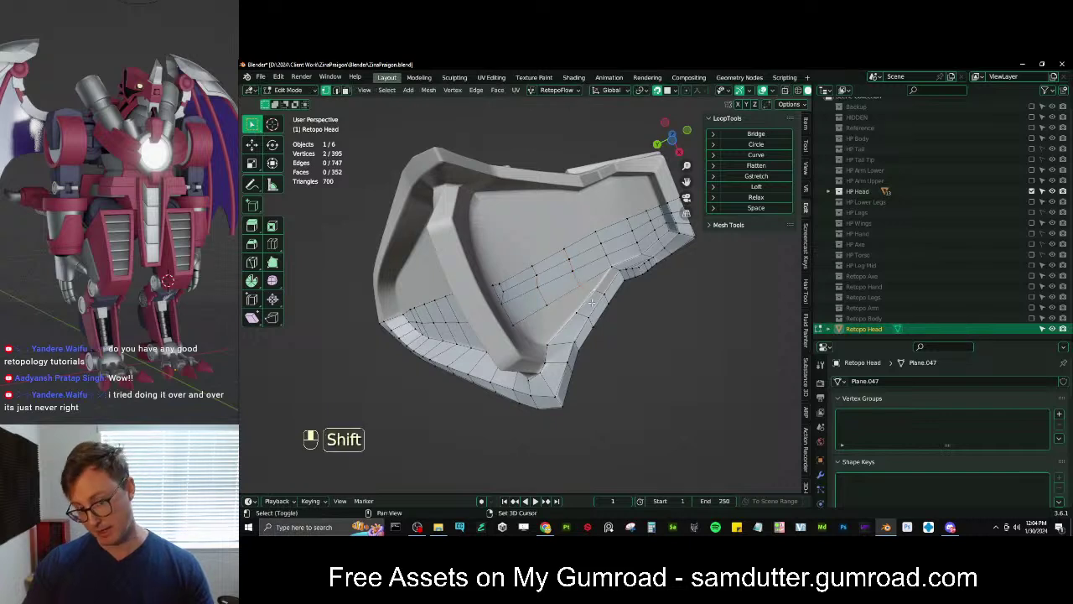
left_click(591, 303, "shift")
key("m")
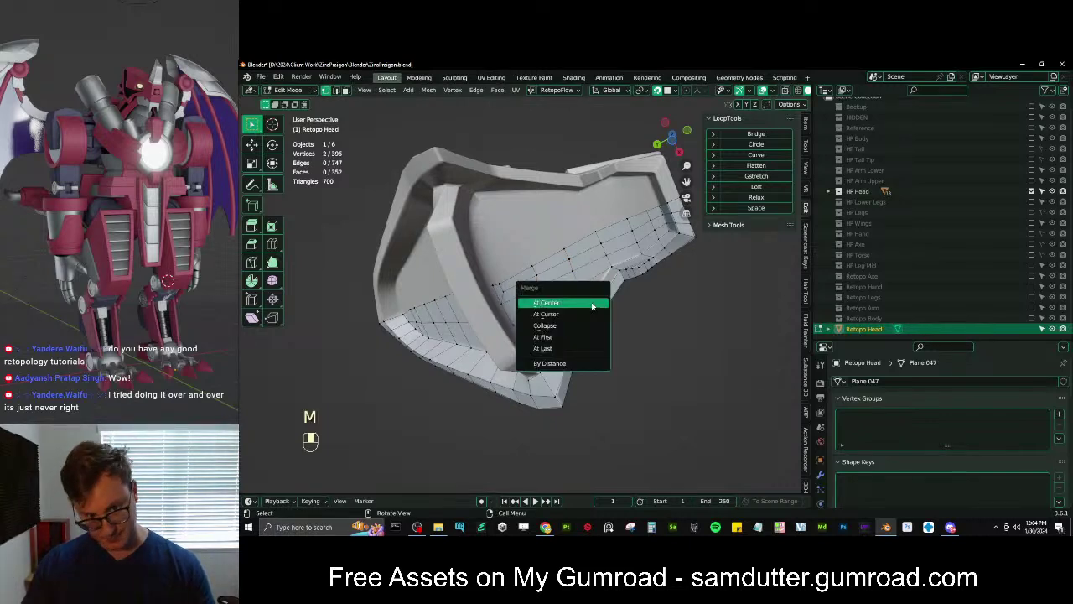
left_click(587, 350)
middle_click_drag(587, 350, 560, 314)
left_click(534, 357, "shift")
key("shift+r")
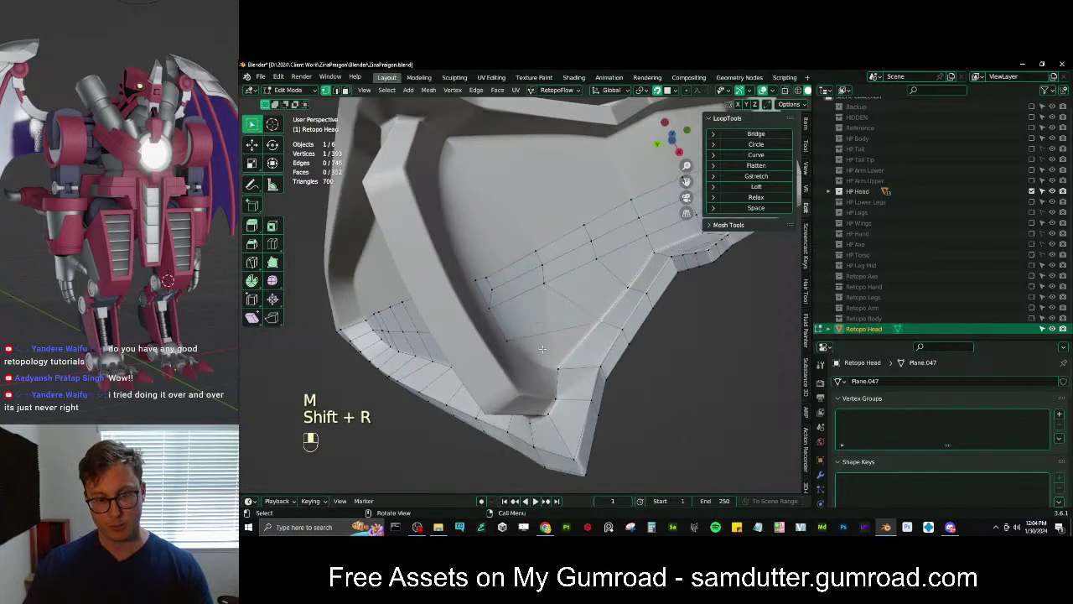
key("shift+r")
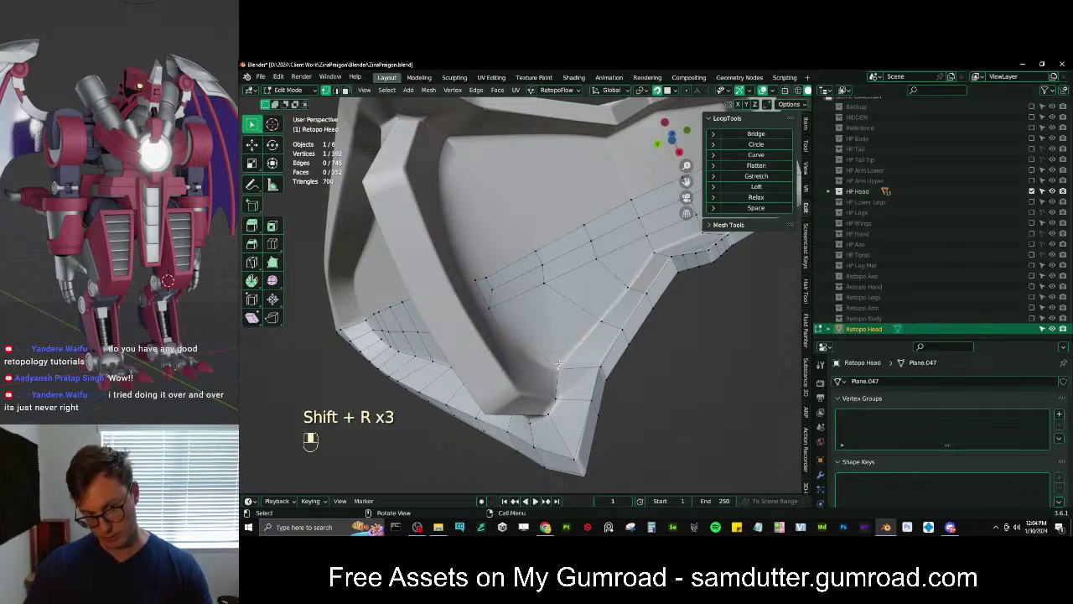
Move the interior vertices of the recess strip individually to even out its quads near the rear of the recess
middle_click_drag(564, 375, 526, 260)
key("g")
left_click(515, 328)
key("g")
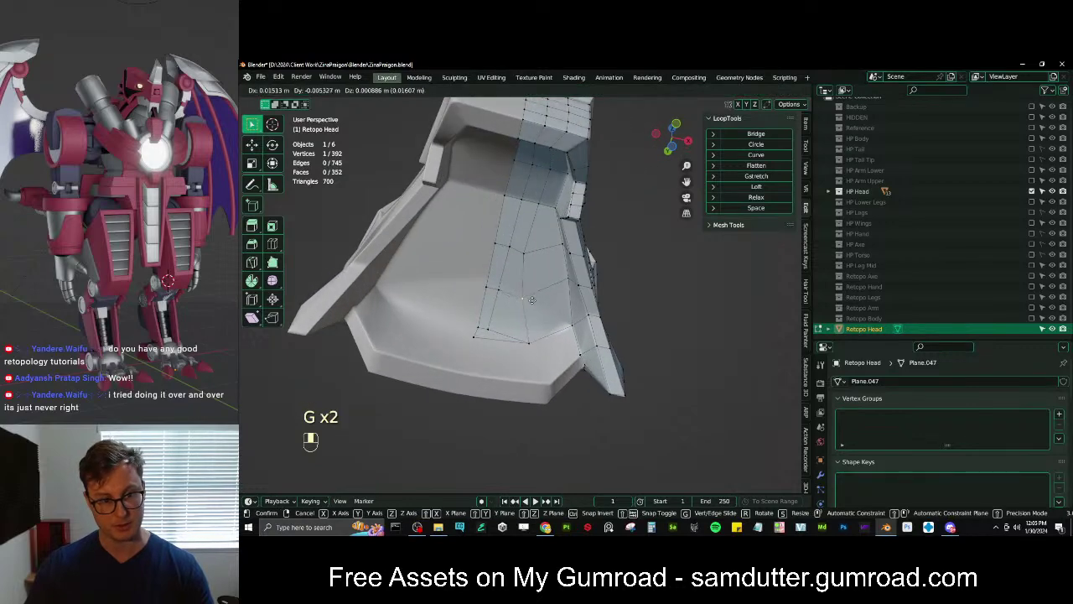
left_click(533, 258)
key("g")
left_click(536, 256)
key("g")
left_click(534, 262)
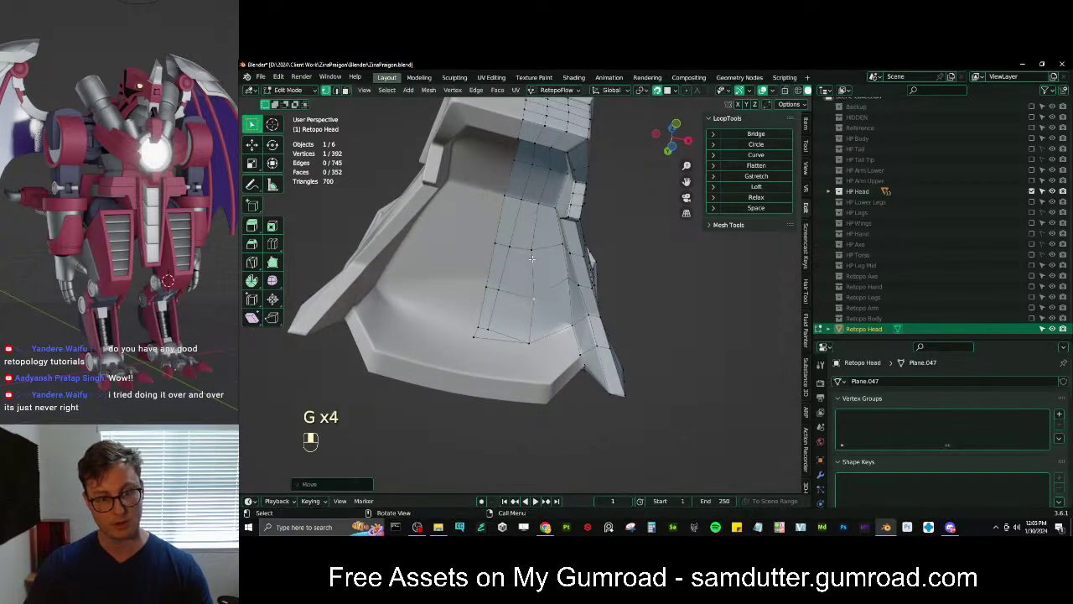
key("g")
left_click(532, 267)
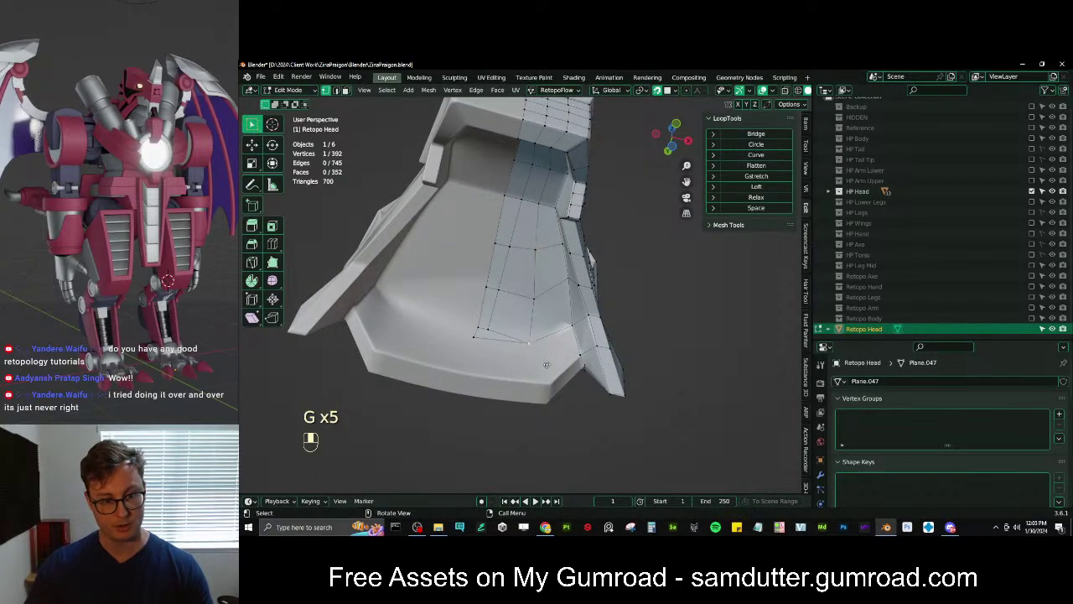
Extrude the strip's rear outer vertex to the corner of the rear lip and fill the face against the side rim
key("e")
left_click(567, 402)
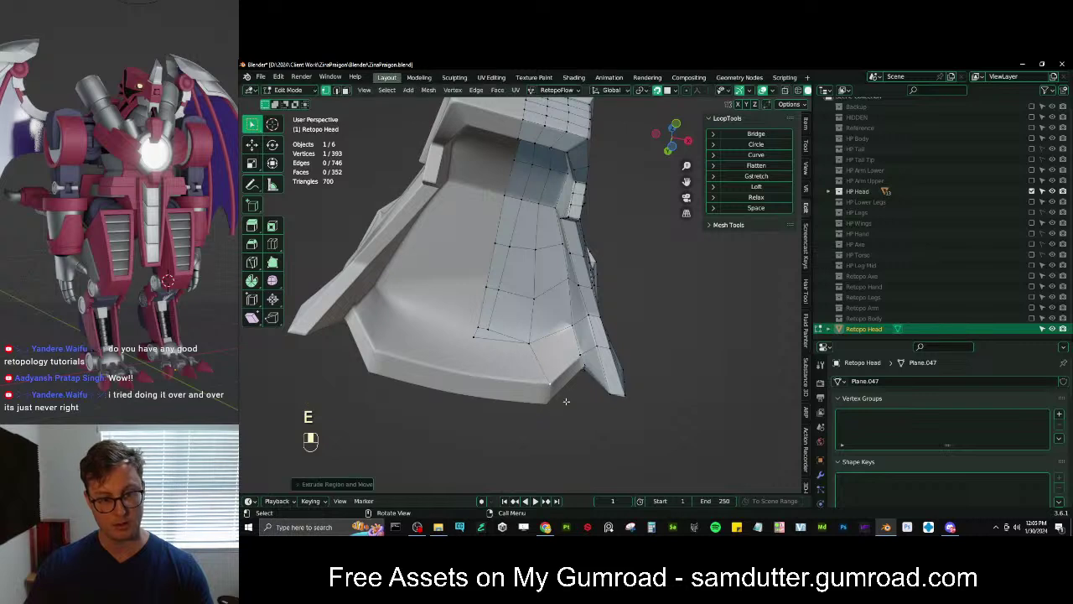
left_click(569, 358, "ctrl")
key("f")
Extrude the lip's corner vertex along the rear lip to the centreline and fill the face closing the recess strip's rear
middle_click_drag(537, 380, 550, 363, "shift")
left_click(549, 362)
key("e")
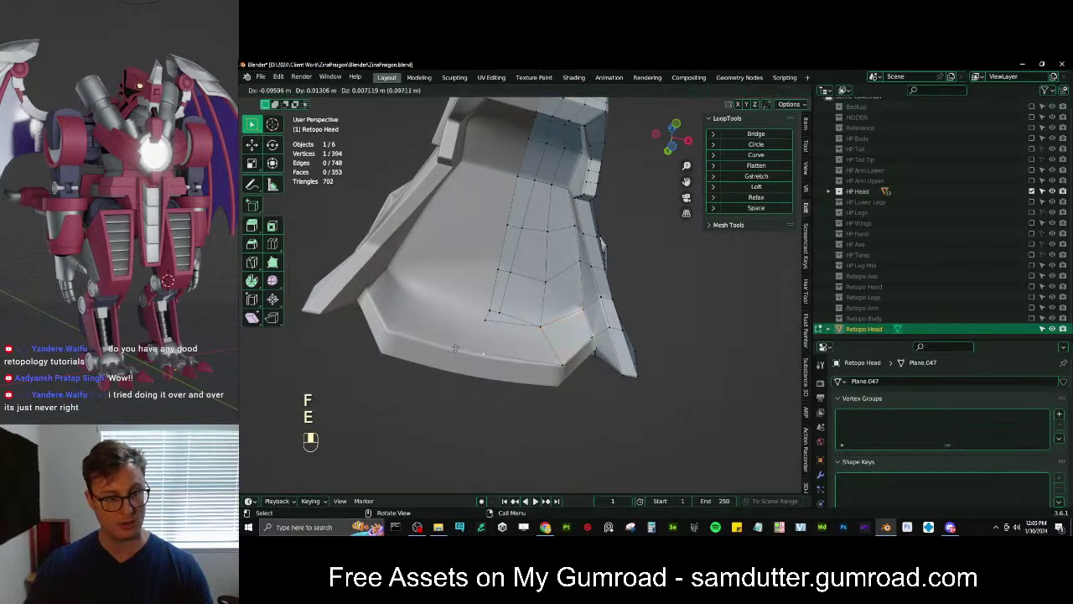
left_click(446, 346)
left_click(487, 320, "ctrl")
key("f")
Extrude the end edge of the panel behind the lip onto the adjoining wall and fill the face toward the side rim
middle_click_drag(504, 334, 542, 300)
left_click(496, 298, "shift")
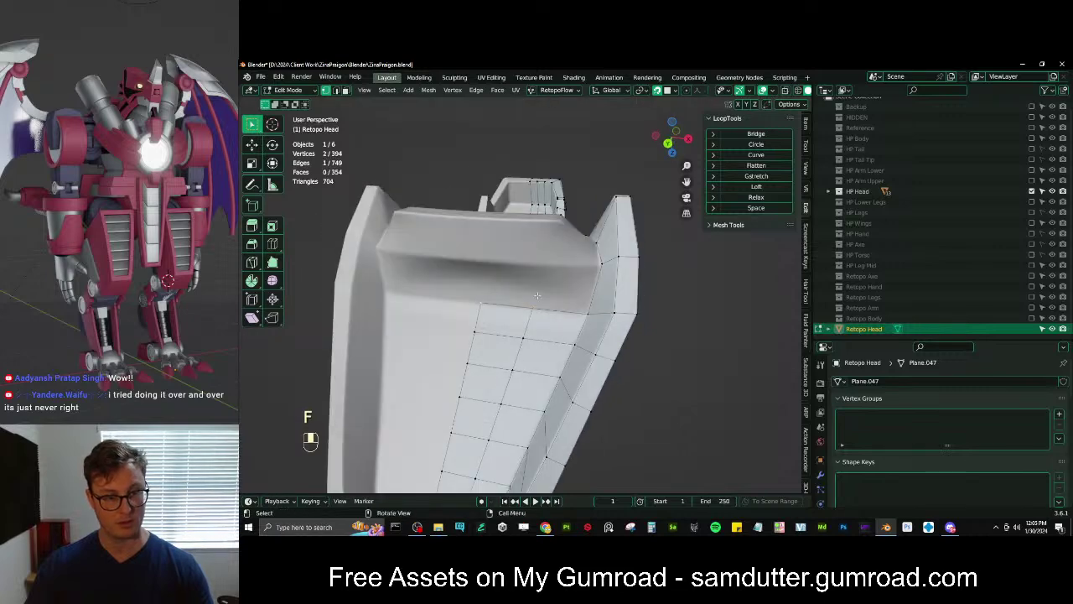
key("e")
left_click(540, 255)
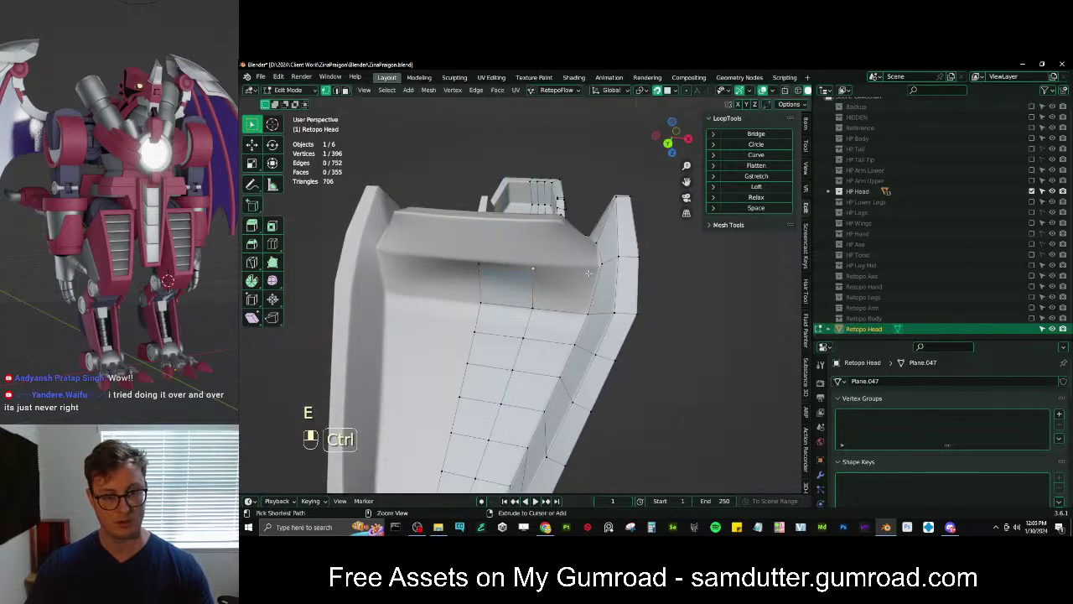
key("f")
Adjust the lip-side edge between the outer corner and centreline, and extrude it along the global Z axis
middle_click_drag(540, 256, 444, 304)
left_click(487, 250)
middle_click_drag(490, 251, 564, 244)
left_click(576, 249, "shift")
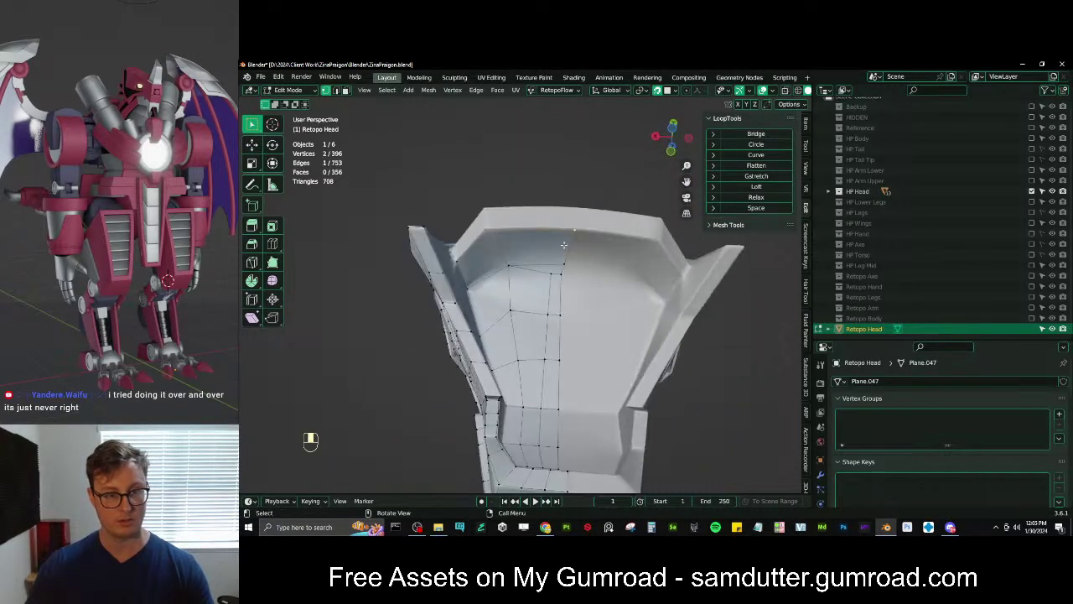
key("g")
middle_click(565, 254)
left_click(565, 261)
key("e")
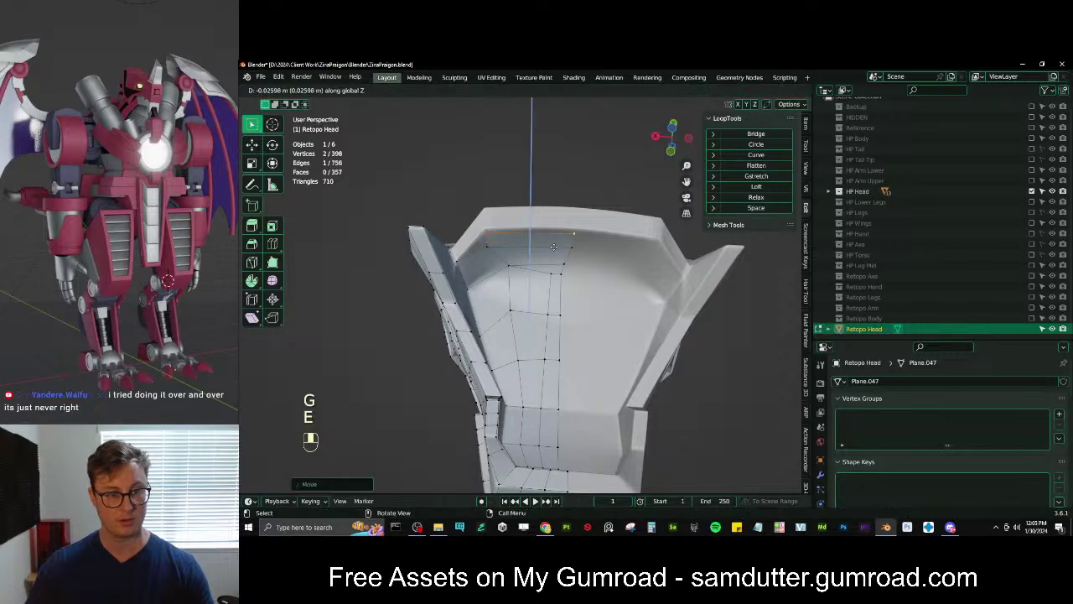
left_click(565, 261)
Extrude the opposite panel's end edge up to the lip and fill the face that bridges it to the recess side
middle_click_drag(565, 261, 510, 282)
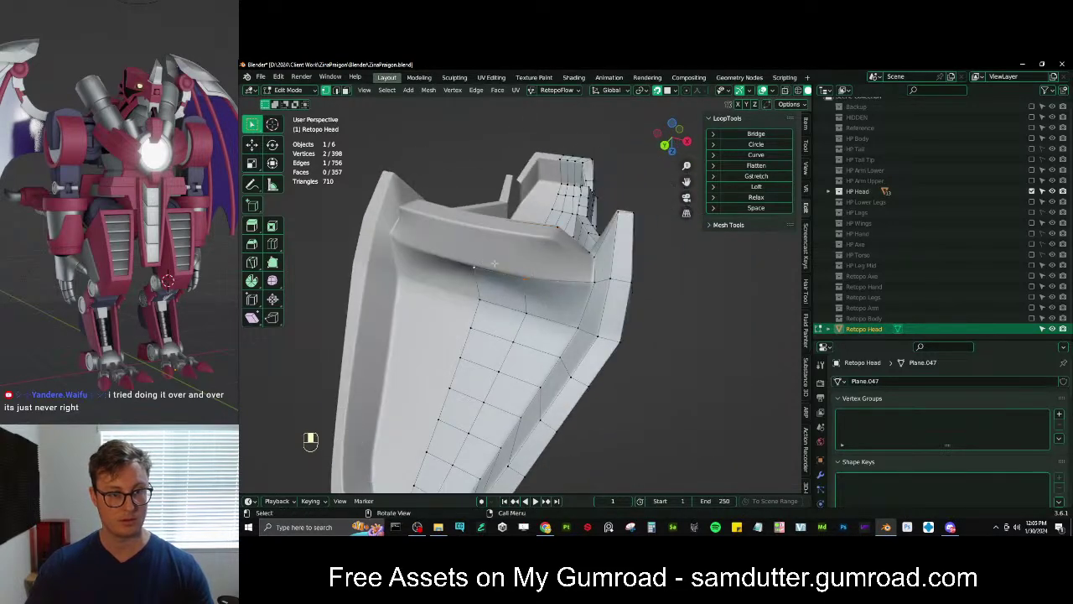
key("e")
left_click(493, 224)
middle_click_drag(494, 224, 513, 301)
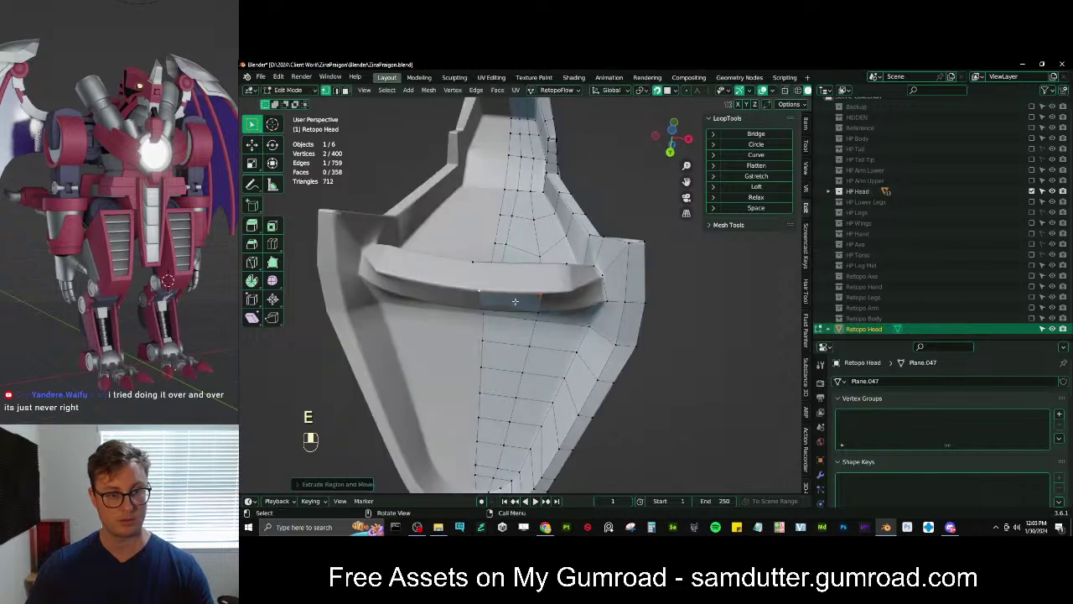
left_click(473, 262, "shift")
left_click(591, 296, "shift")
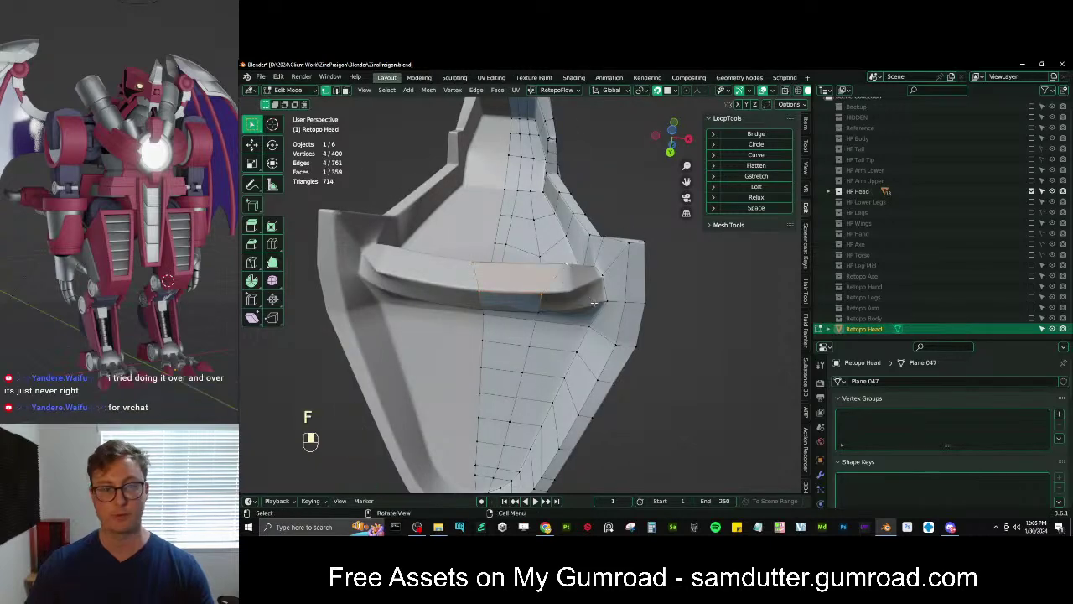
Move the upper and lower outer vertices of the lip faces closer to the bend at the lip's outer end
middle_click_drag(594, 302, 522, 255)
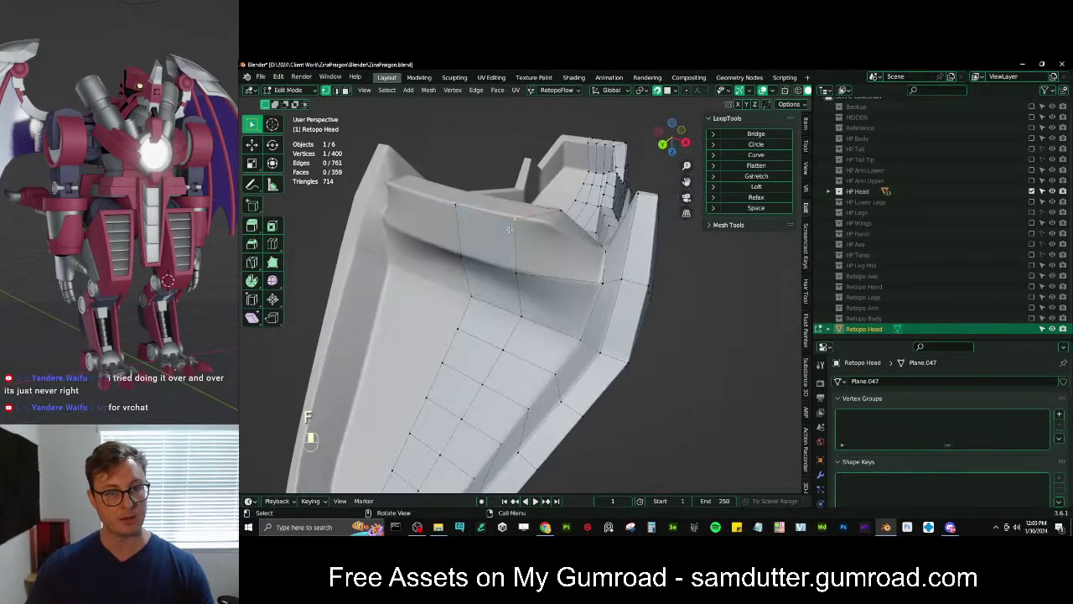
key("g")
left_click(535, 231)
left_click(523, 268)
key("g")
left_click(541, 270)
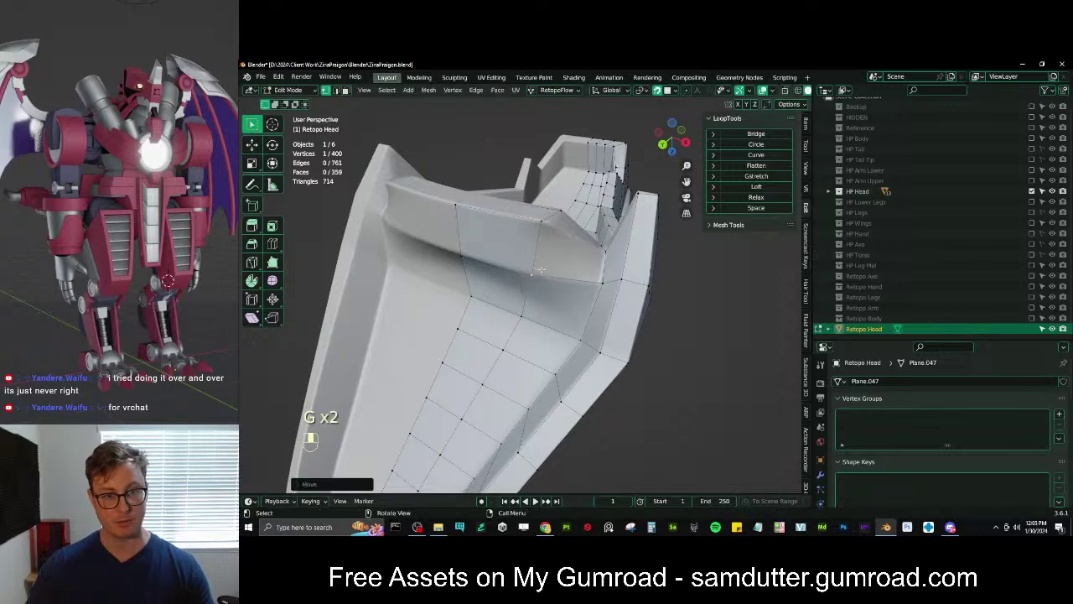
Close the gaps at the lip's outer end with new faces, splitting the first by connecting two of its opposite vertices
middle_click_drag(541, 269, 559, 292)
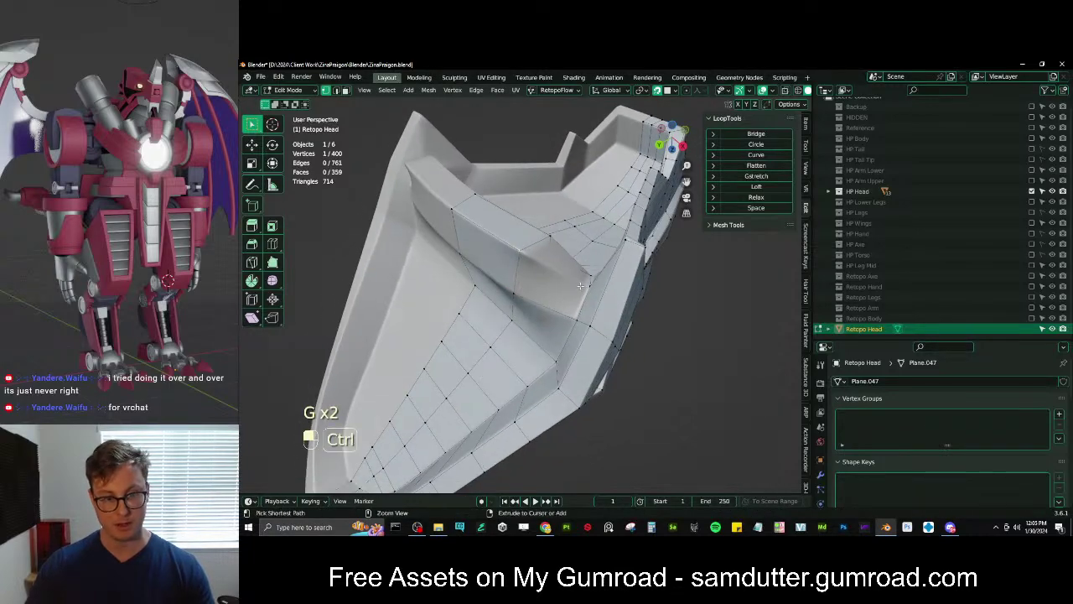
key("f")
middle_click_drag(528, 259, 416, 274)
left_click(466, 229)
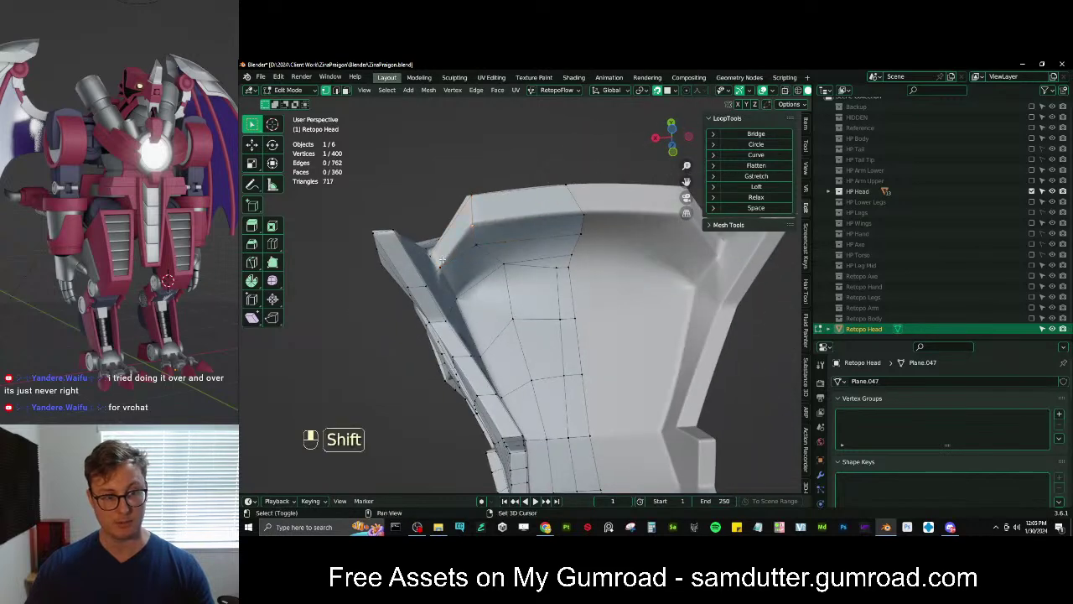
left_click(442, 266, "shift")
key("j")
middle_click_drag(467, 270, 482, 310)
left_click(501, 289, "alt+shift")
key("f")
Leave Edit Mode and save the Blender file
scroll(503, 287, "down", 6)
key("Tab")
scroll(469, 309, "down", 4)
key("ctrl+s")
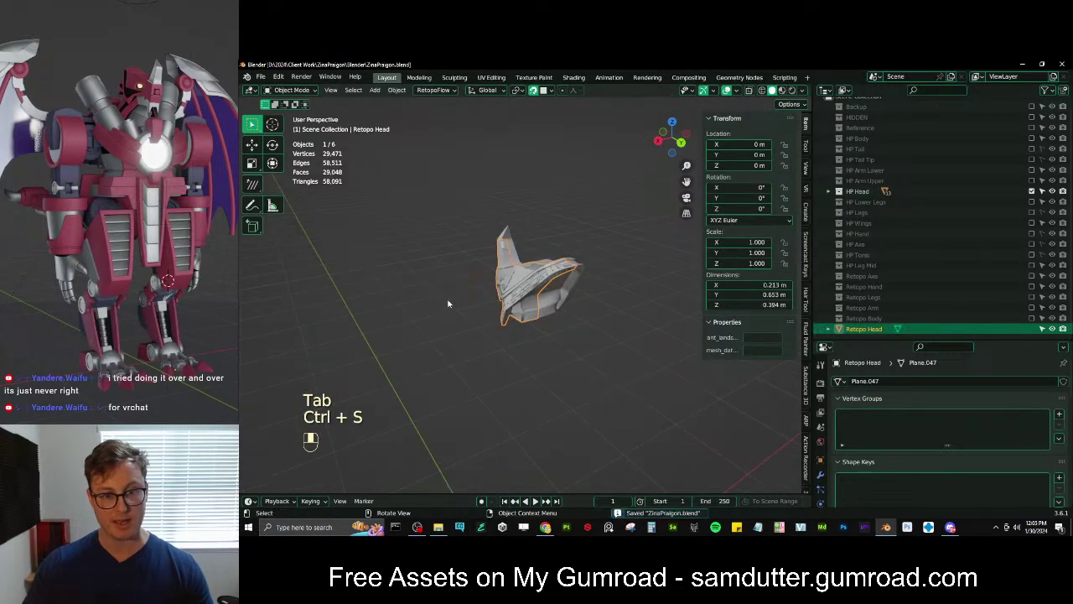
Examine the Retopo Head mesh on its own in local view for areas that still lack retopology
scroll(458, 285, "down", 3)
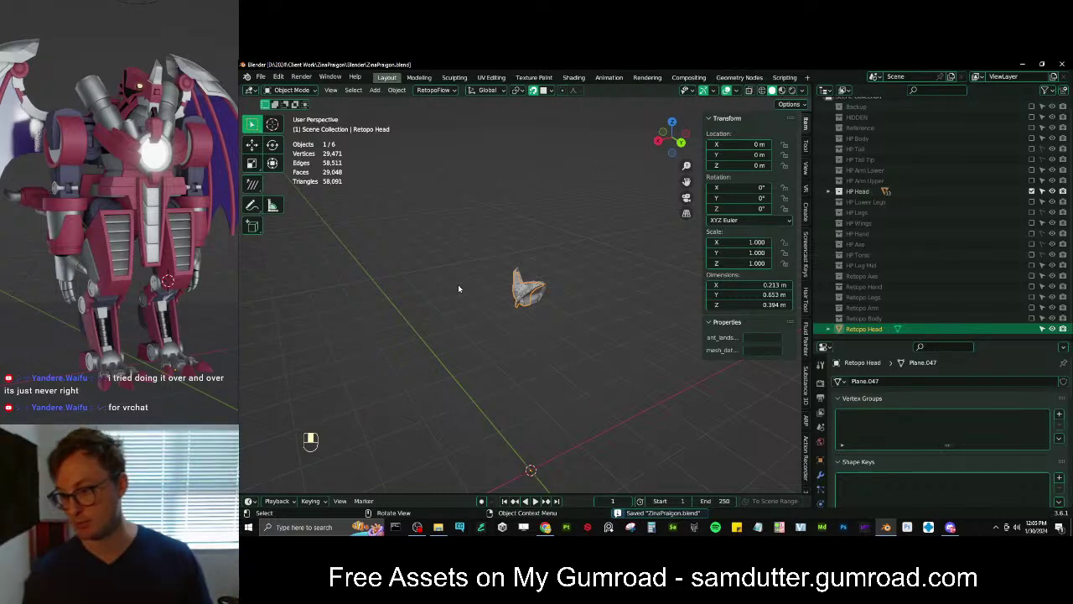
scroll(458, 284, "up", 8)
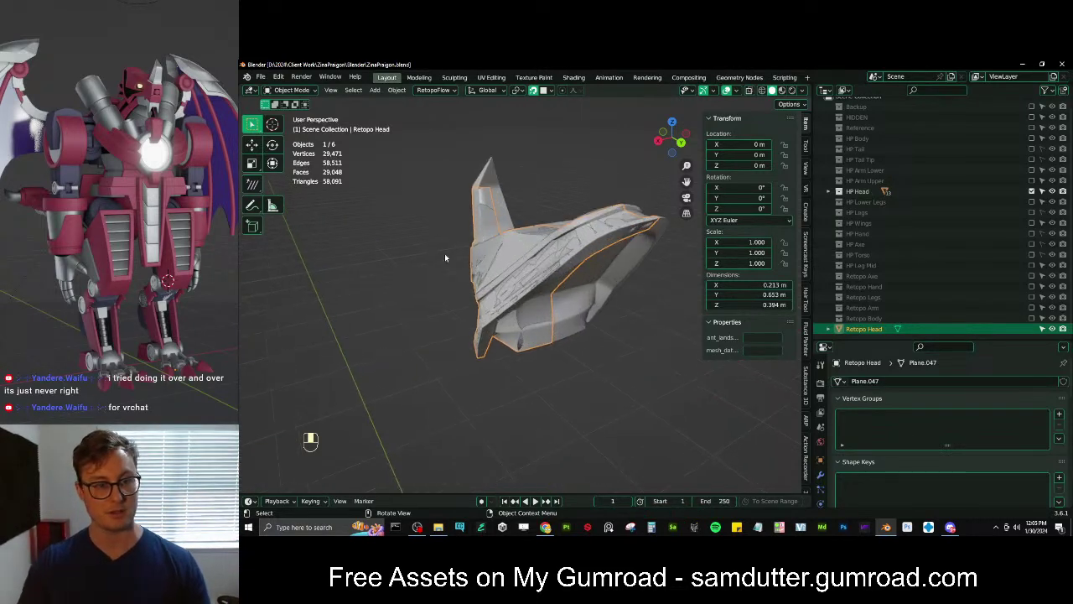
middle_click_drag(445, 257, 506, 251)
scroll(410, 279, "down", 1)
key("slash")
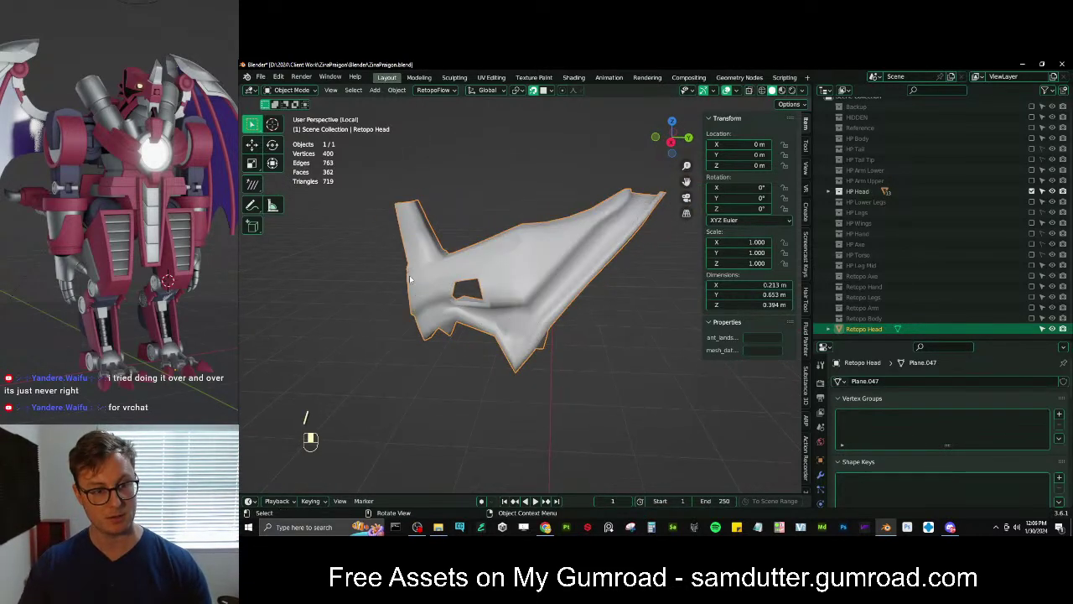
middle_click_drag(410, 279, 522, 244)
right_click(567, 232)
left_click(562, 233)
mouse_move(523, 289)
middle_mouse_down()
mouse_move(553, 285)
mouse_move(523, 268)
mouse_move(472, 283)
mouse_move(561, 235)
mouse_move(539, 305)
middle_mouse_up()
key("Tab")
key("z")
scroll(561, 235, "up", 2)
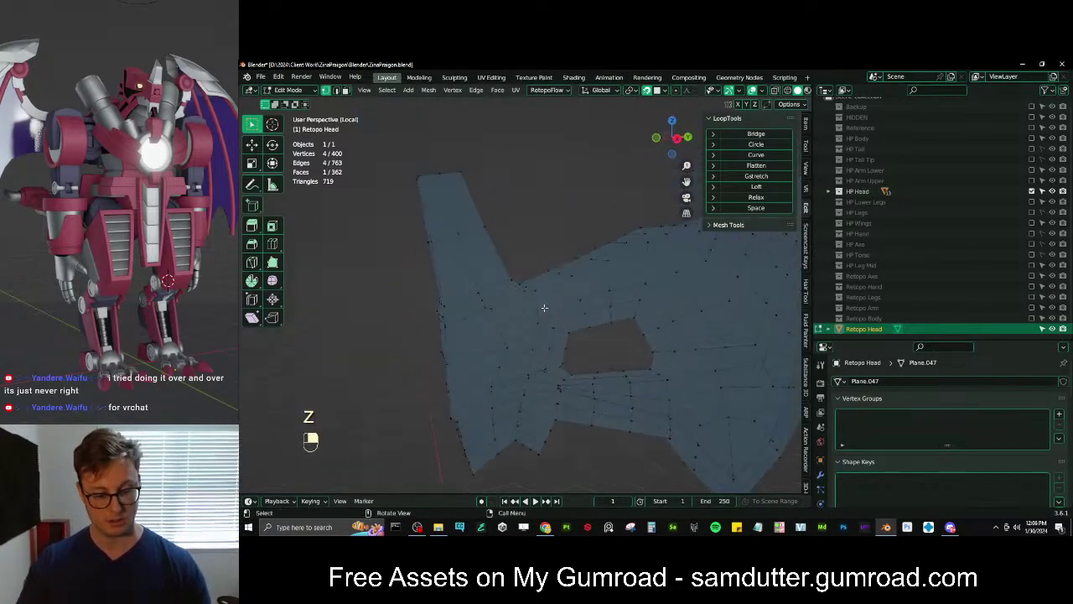
key("KP_Divide")
In the right side view, extrude the top row of the horn's side vertices up toward the tip
key("KP_3")
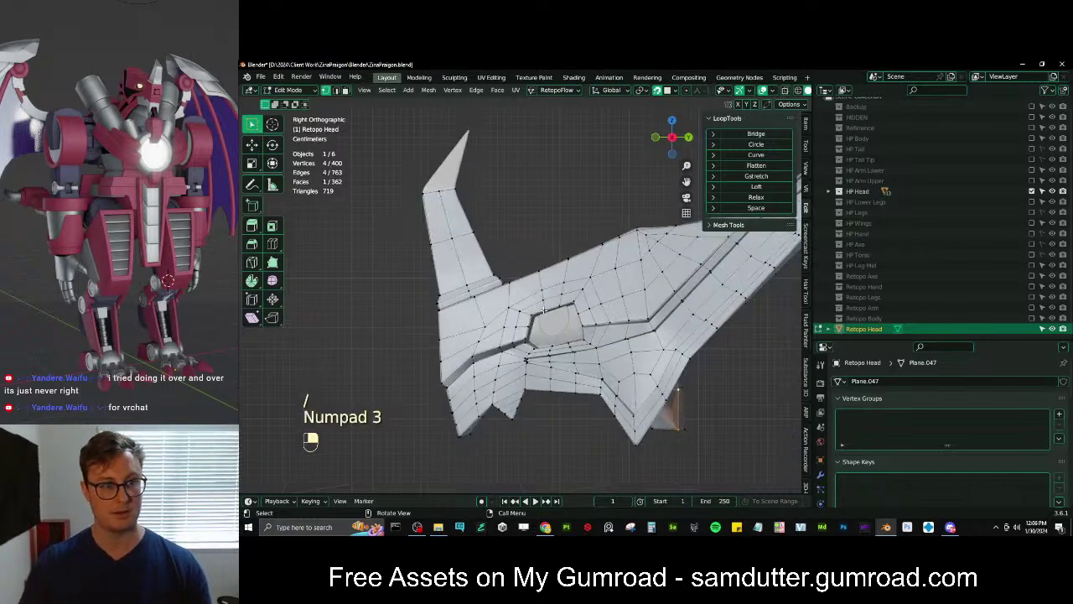
scroll(512, 250, "up", 2)
middle_click_drag(472, 182, 577, 317, "shift")
scroll(545, 302, "up", 3)
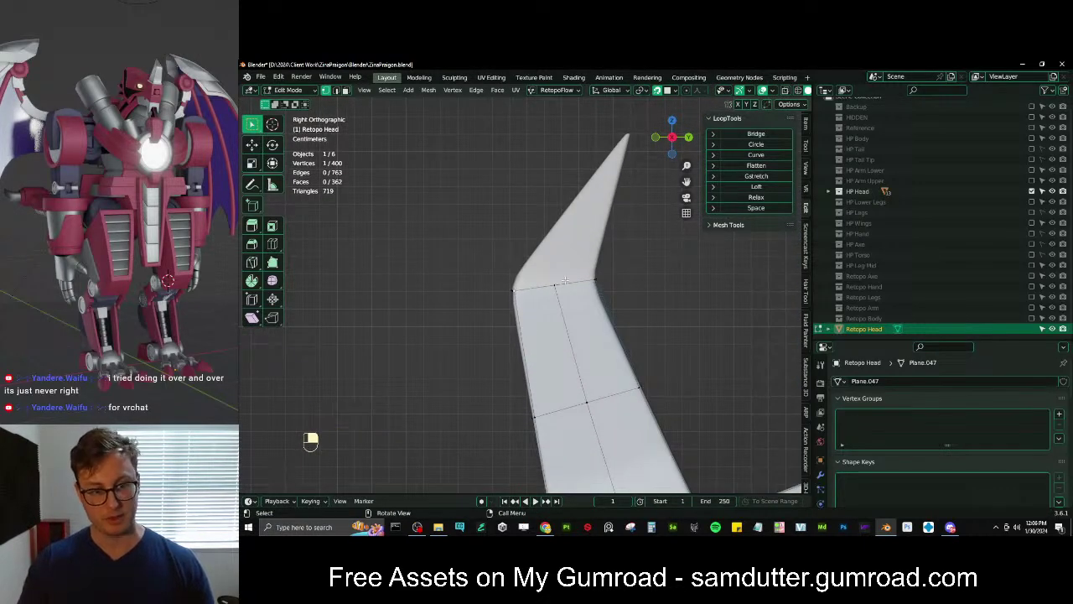
left_click(596, 280, "ctrl")
middle_click_drag(596, 264, 561, 337, "shift")
key("e")
left_click(597, 250)
Rotate, scale and move the extruded horn row so it lies across the horn's upper section
key("r")
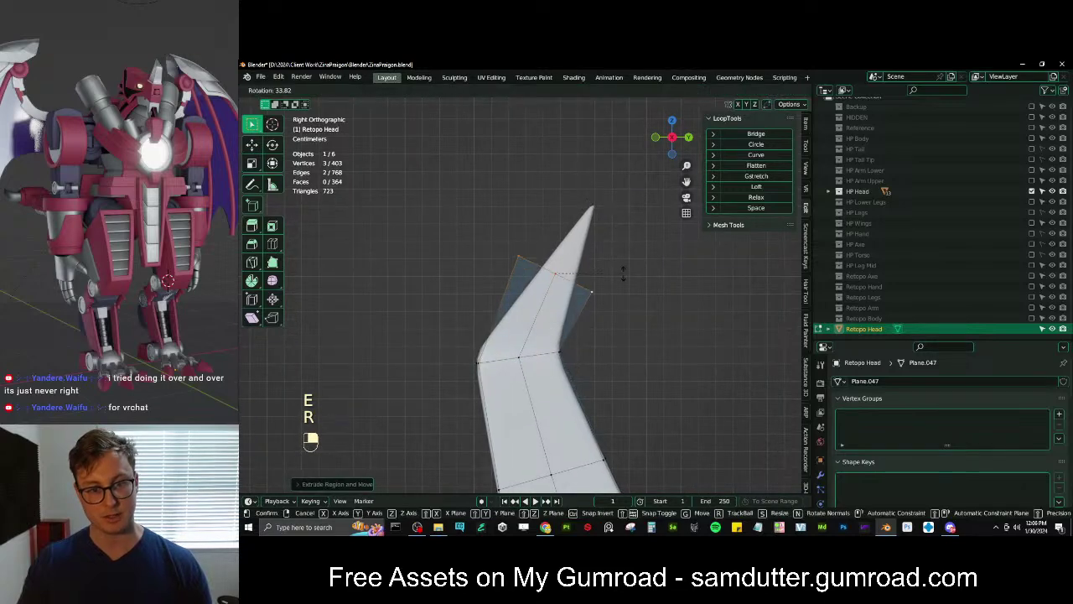
left_click(623, 273)
key("s")
left_click(607, 264)
key("g")
left_click(612, 275)
key("s")
left_click(614, 275)
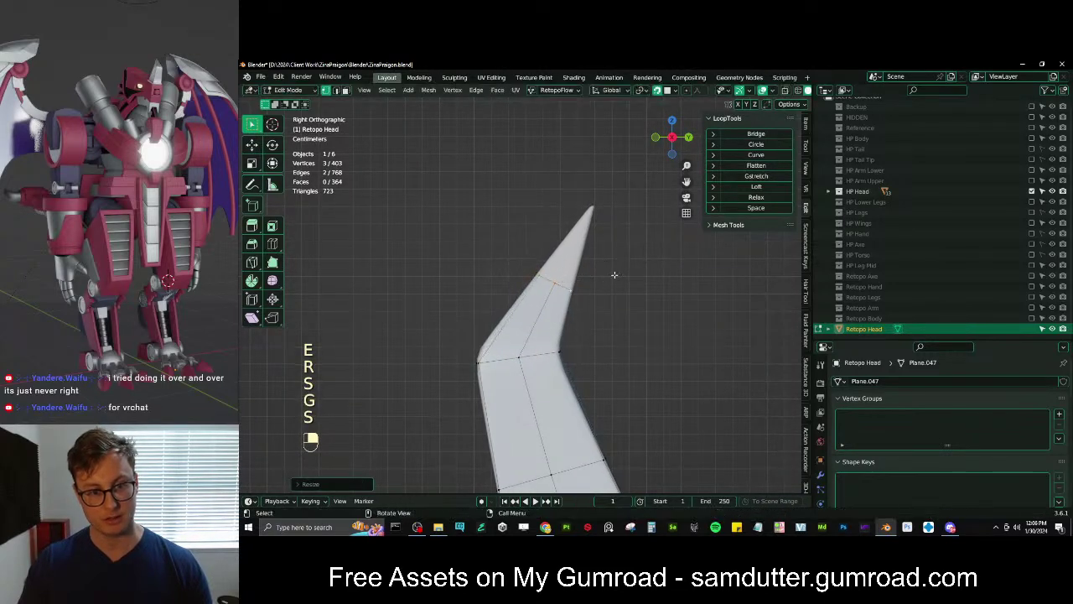
Extrude the row once more, merge it into a single vertex and place that vertex on the horn's tip
key("e")
left_click(607, 219)
key("m")
left_click(607, 222)
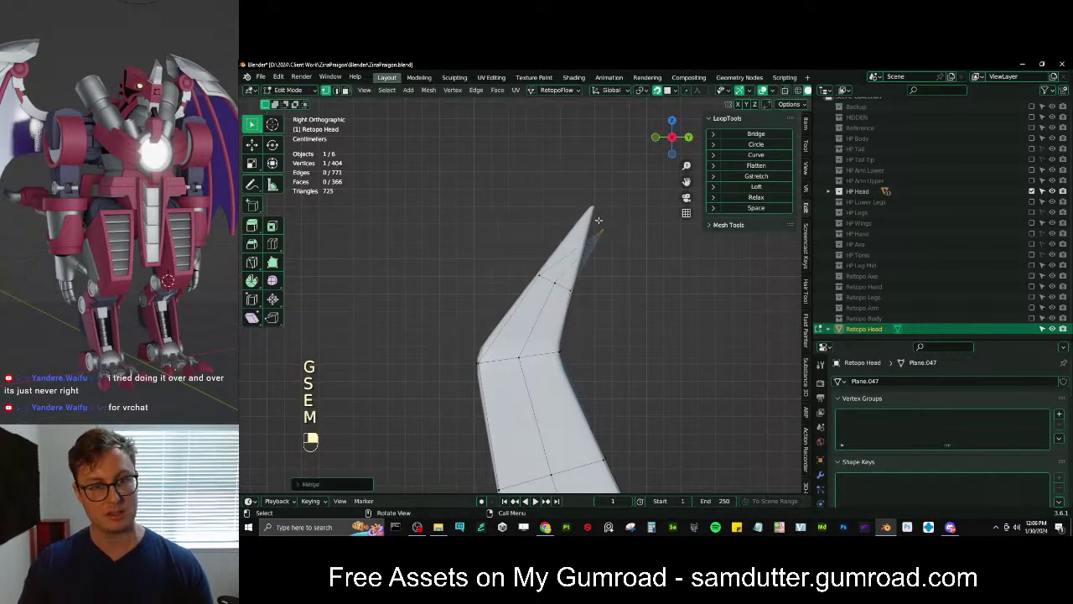
key("g")
left_click(583, 256)
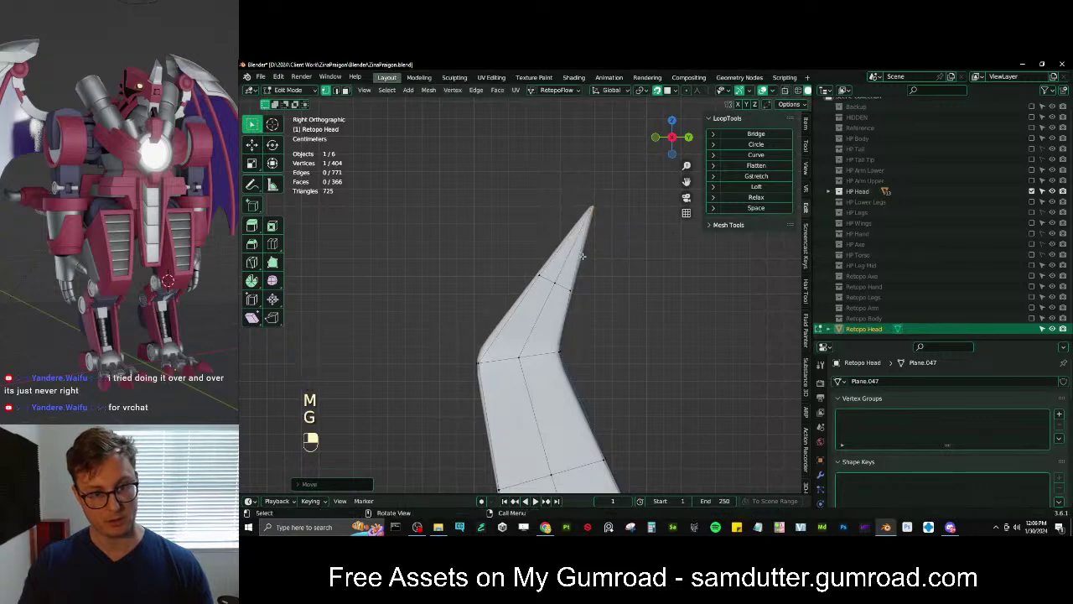
Slide the crosswise row below the horn's tip along its edges to just under the tip
left_click(542, 276)
left_click(571, 290, "ctrl")
key("g")
key("g")
left_click(584, 262)
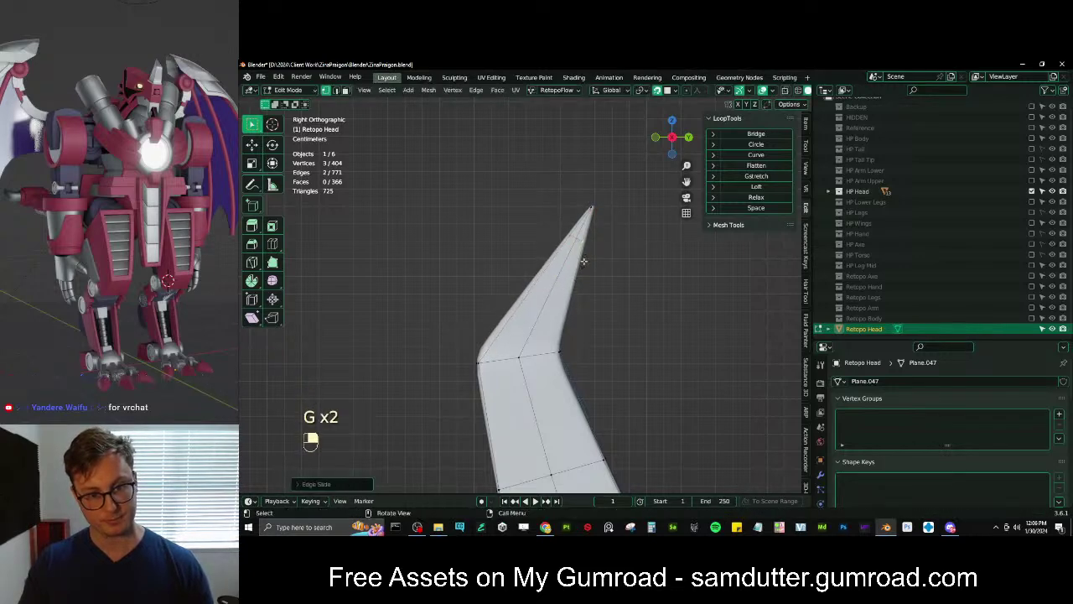
Add two crosswise edge loops between the horn's bend and its tip row and adjust their position and rotation
key("ctrl+r")
scroll(552, 292, "up", 1)
left_click(551, 293)
right_click(551, 294)
key("g")
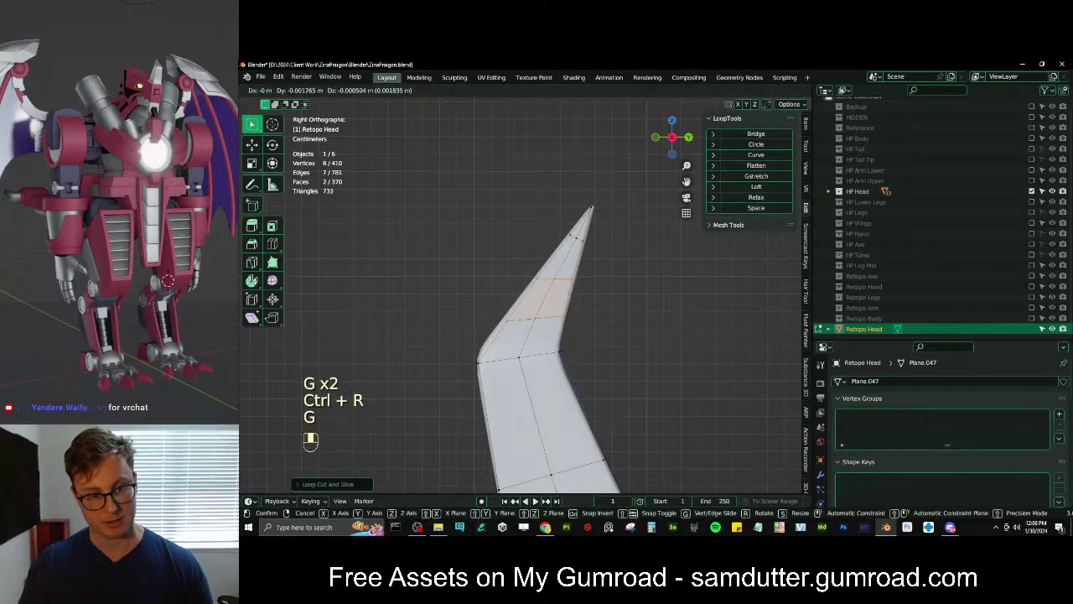
left_click(546, 296)
key("r")
left_click(512, 327)
Select the top row of vertices on the horn's back face and move it along the Z axis to the bend
left_click(469, 357)
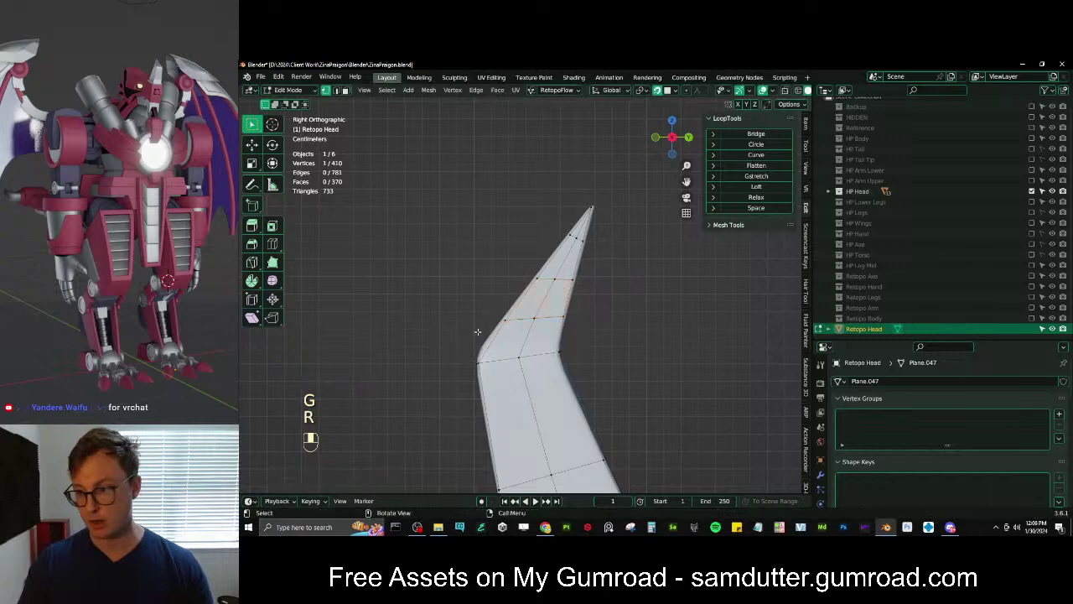
middle_click_drag(470, 357, 568, 335)
left_click(564, 381, "ctrl")
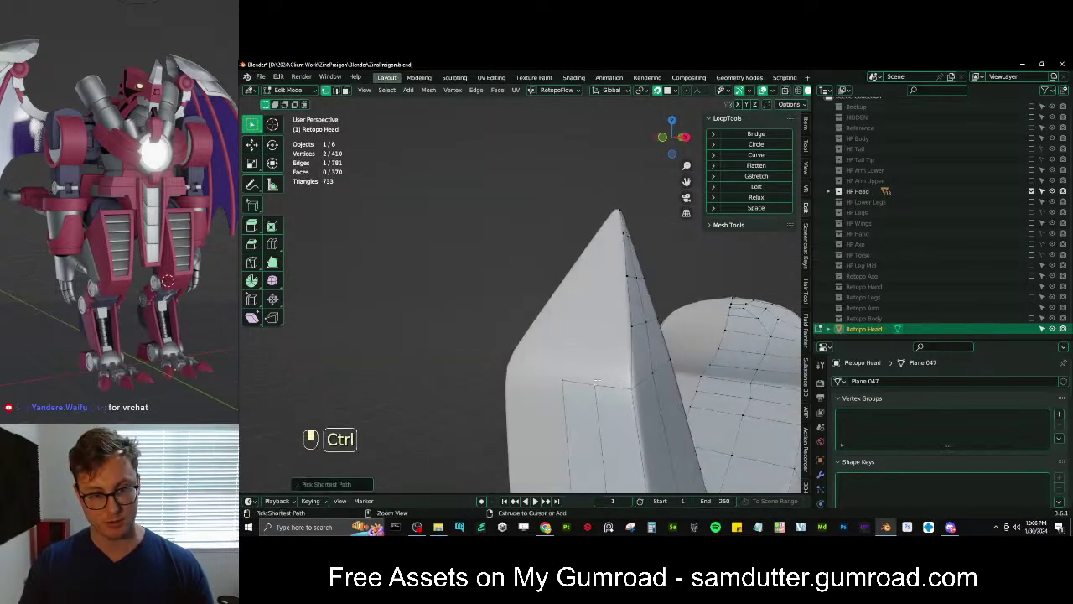
key("g")
key("z")
left_click(580, 377)
Extrude the vertex row along the horn's upper front edge across the bare front face and scale it
middle_click_drag(602, 369, 585, 229)
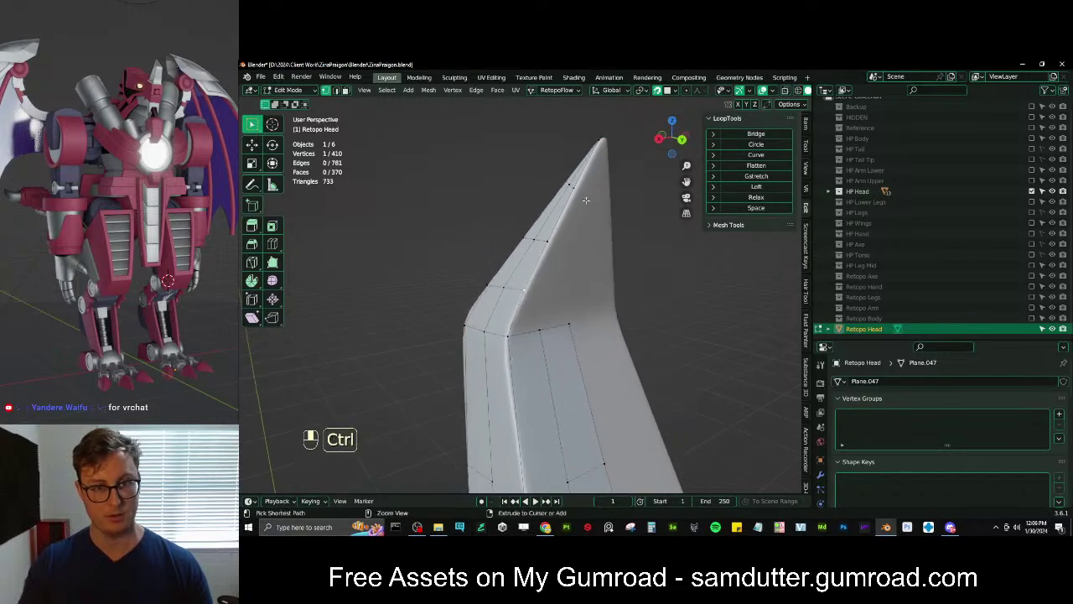
left_click(585, 229, "ctrl")
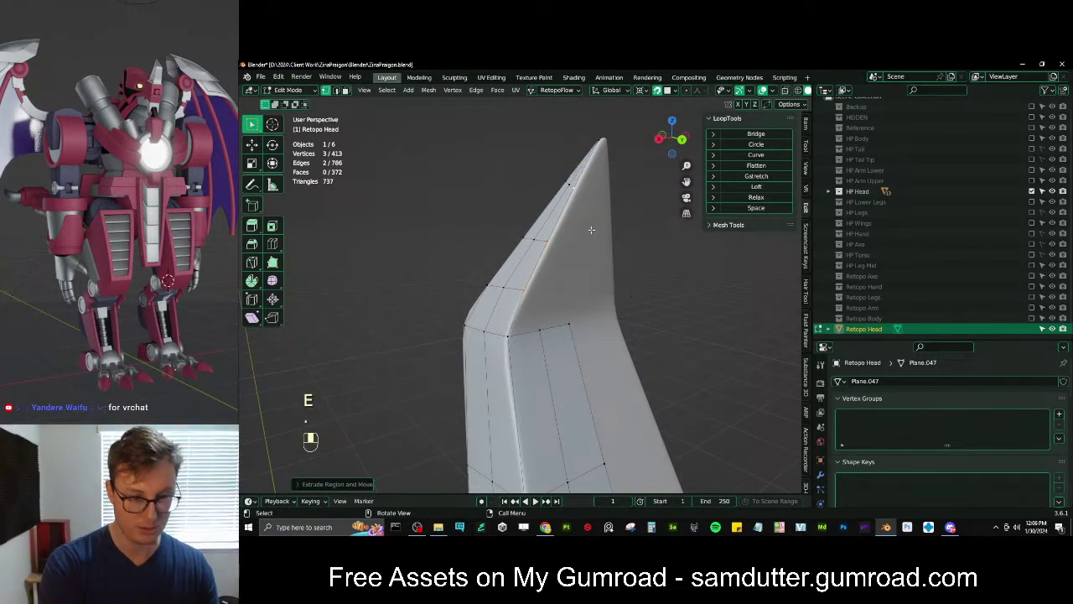
key("s")
left_click(591, 229)
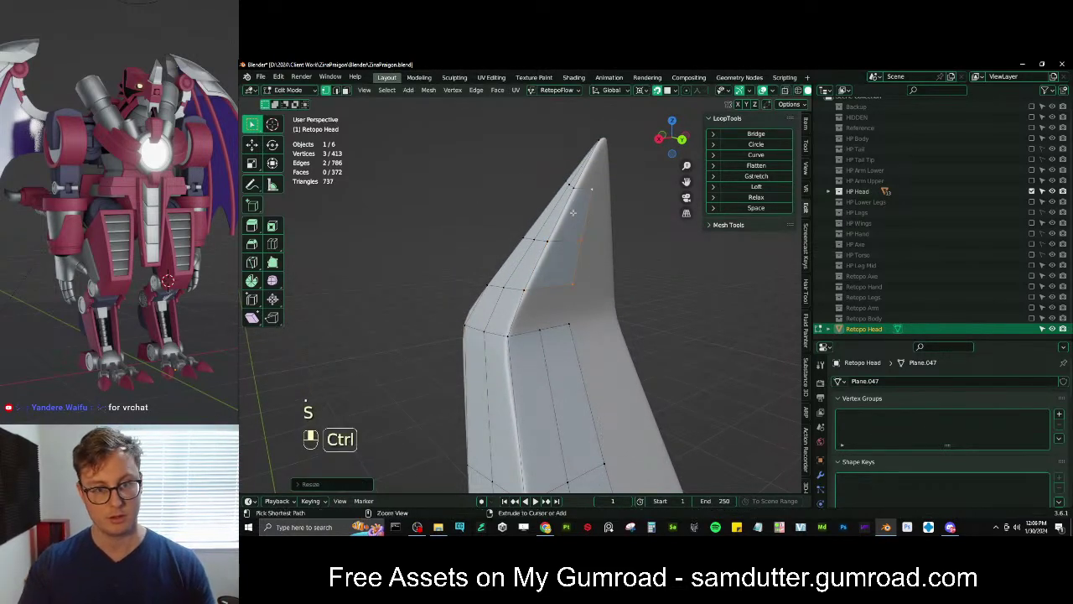
Add a lengthwise edge loop through the new strip on the horn's upper front face and fill the gap down to the bend
key("ctrl+r")
left_click(543, 258)
left_click(561, 297, "shift")
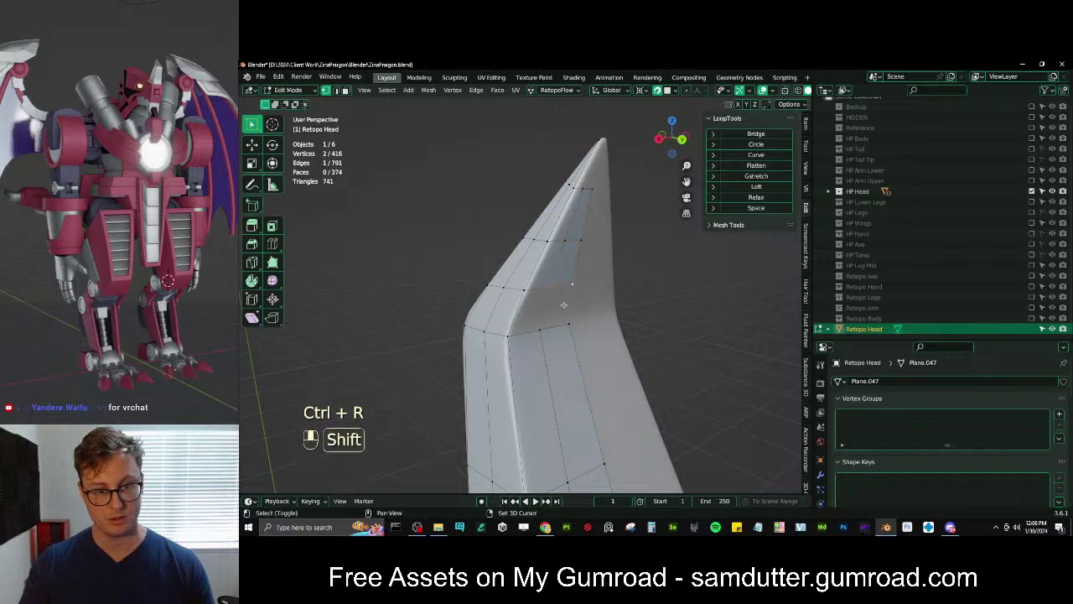
left_click(541, 331, "shift")
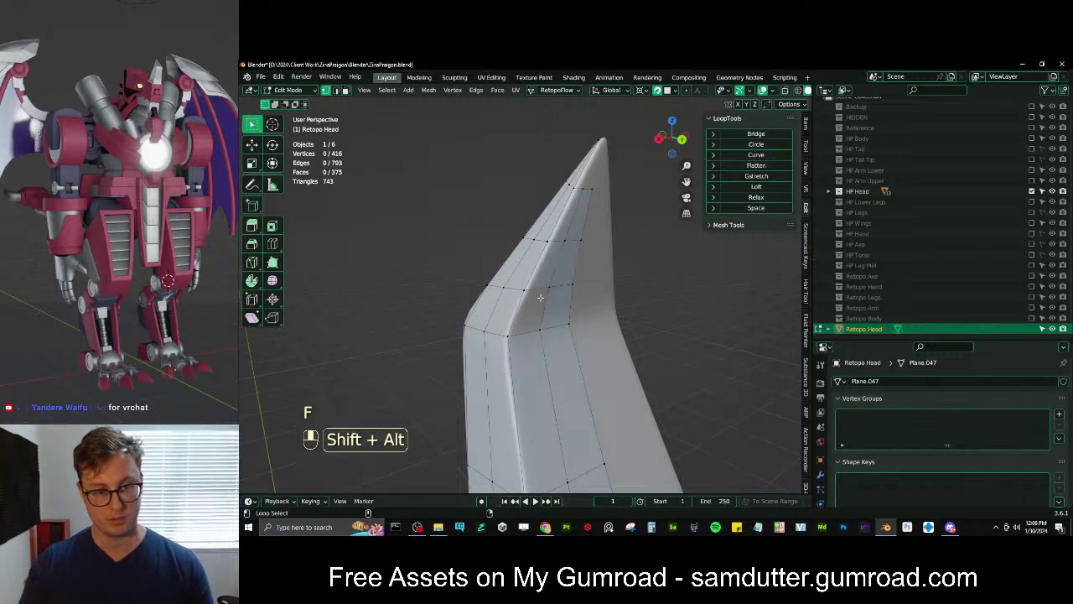
key("f")
middle_click_drag(579, 245, 591, 243)
scroll(591, 244, "down", 1)
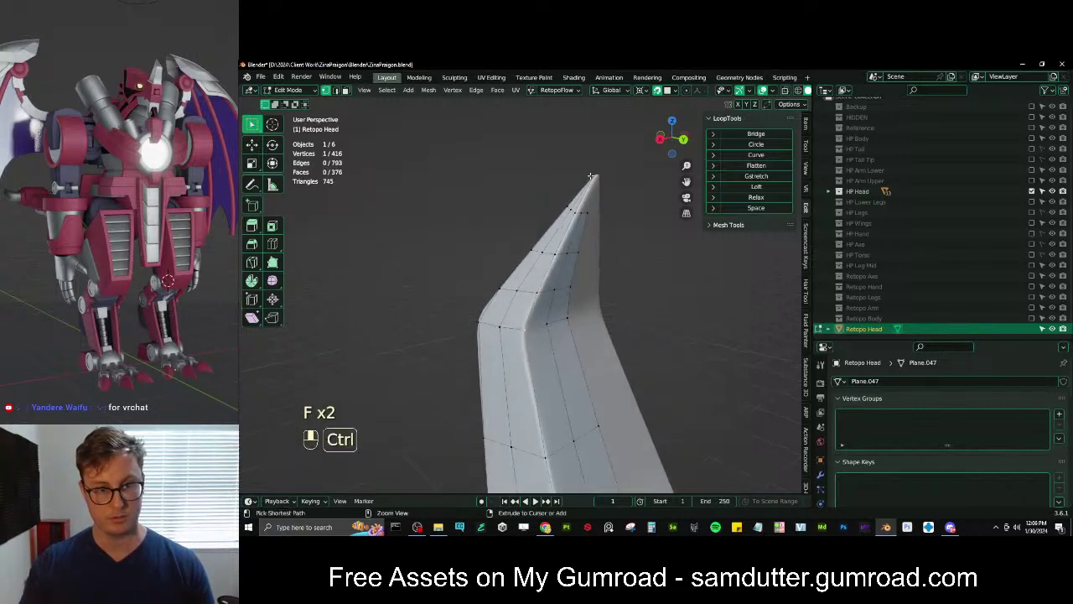
Straighten the vertex row along the horn's upper front edge with Gstretch and snap it back onto the surface
left_click(596, 177, "ctrl")
left_click(763, 177)
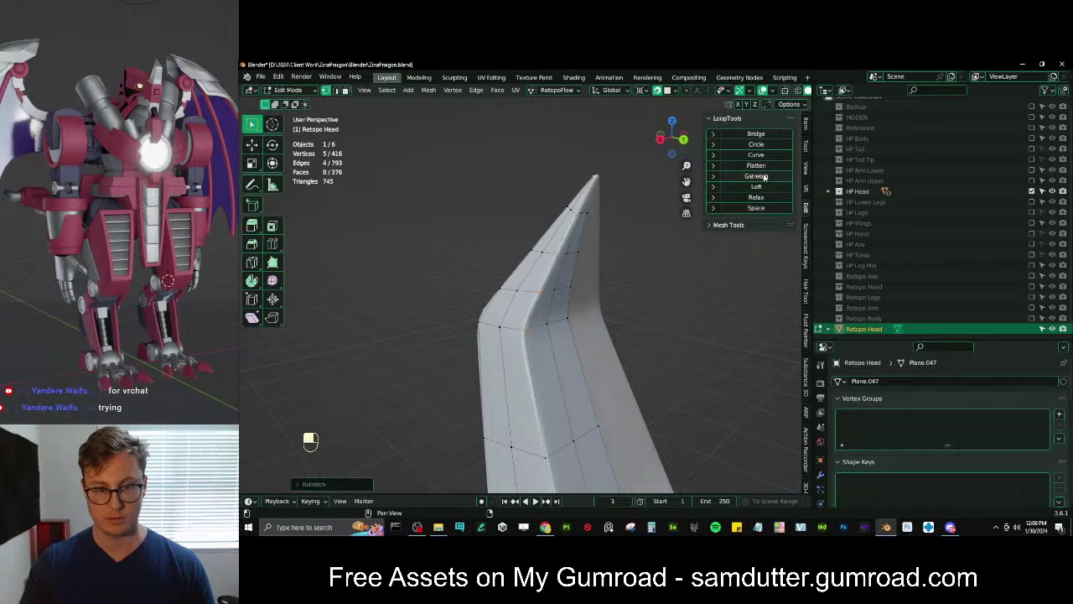
key("g")
left_click(580, 291)
middle_click_drag(580, 291, 671, 302)
scroll(573, 337, "up", 1)
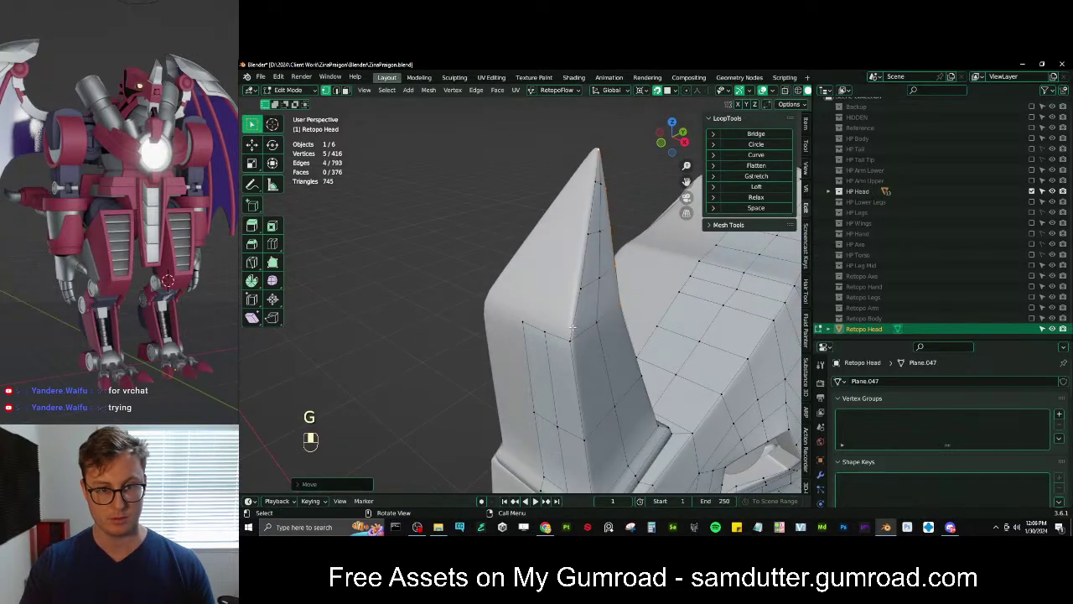
Straighten the vertex rows along the horn's upper back edge and the middle of its side face with Gstretch, snapping them onto the surface
left_click(593, 166)
left_click(598, 149, "ctrl")
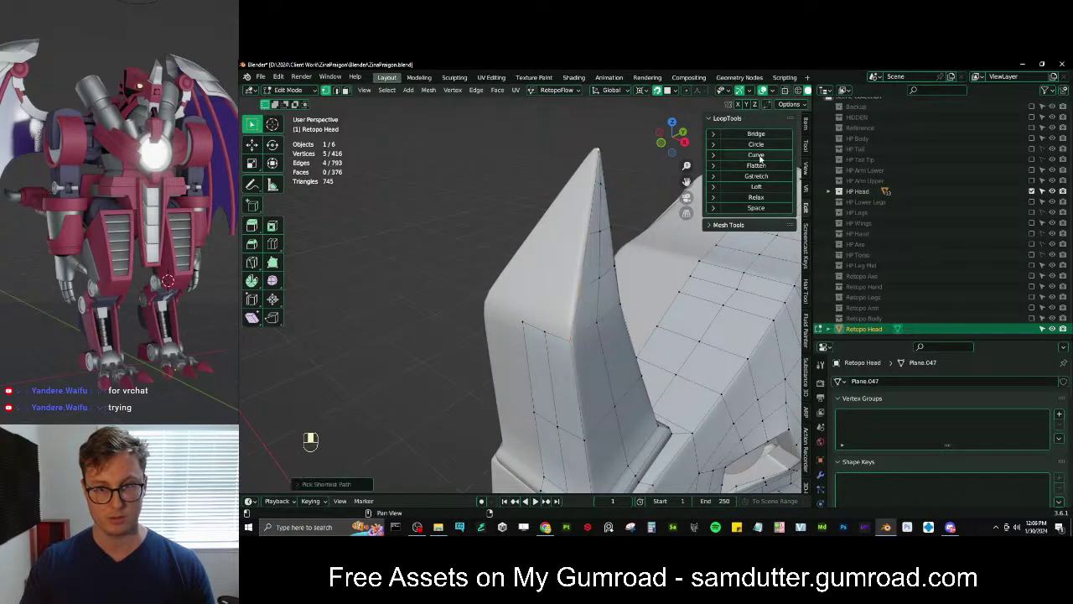
left_click(596, 154)
middle_click_drag(596, 160, 565, 200)
left_click(585, 337, "ctrl")
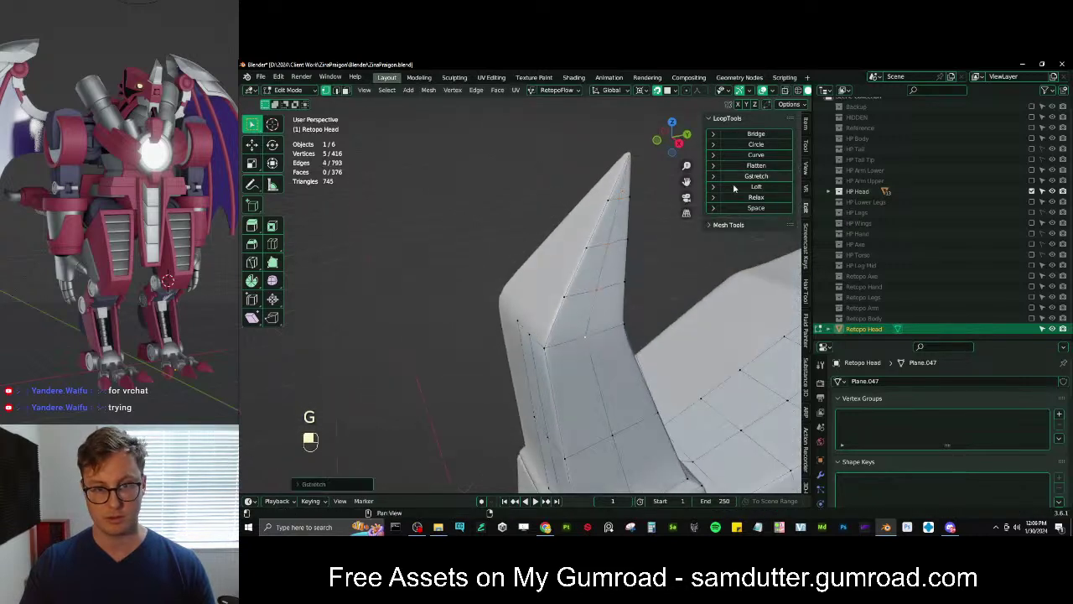
key("g")
left_click(558, 281)
middle_click_drag(471, 329, 535, 331)
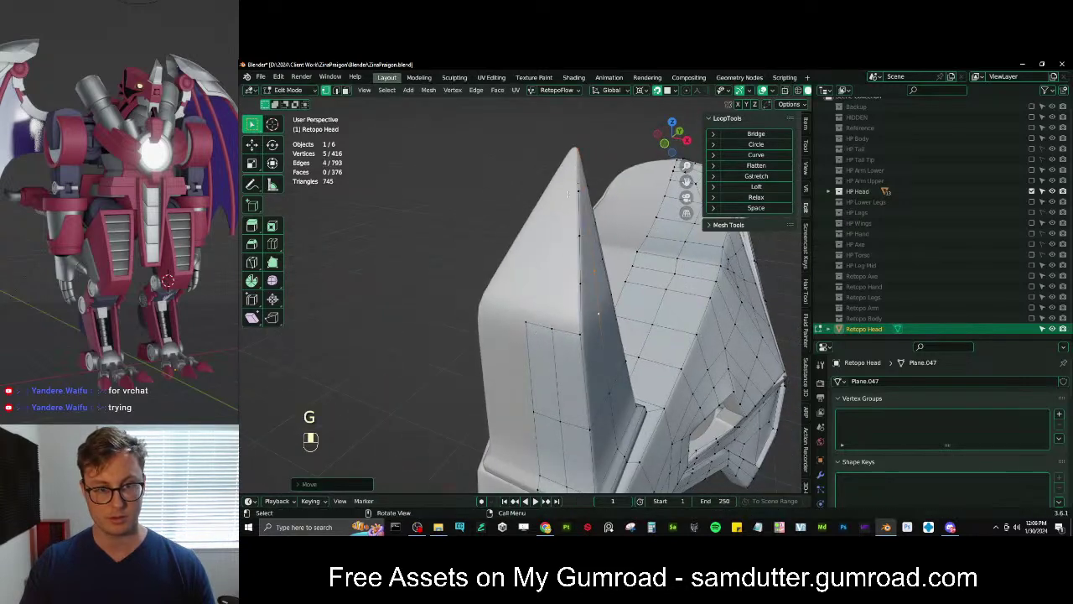
Extrude the vertex row along the upper back edge across the horn's bare back face, then scale and move it into place
key("e")
left_click(577, 275)
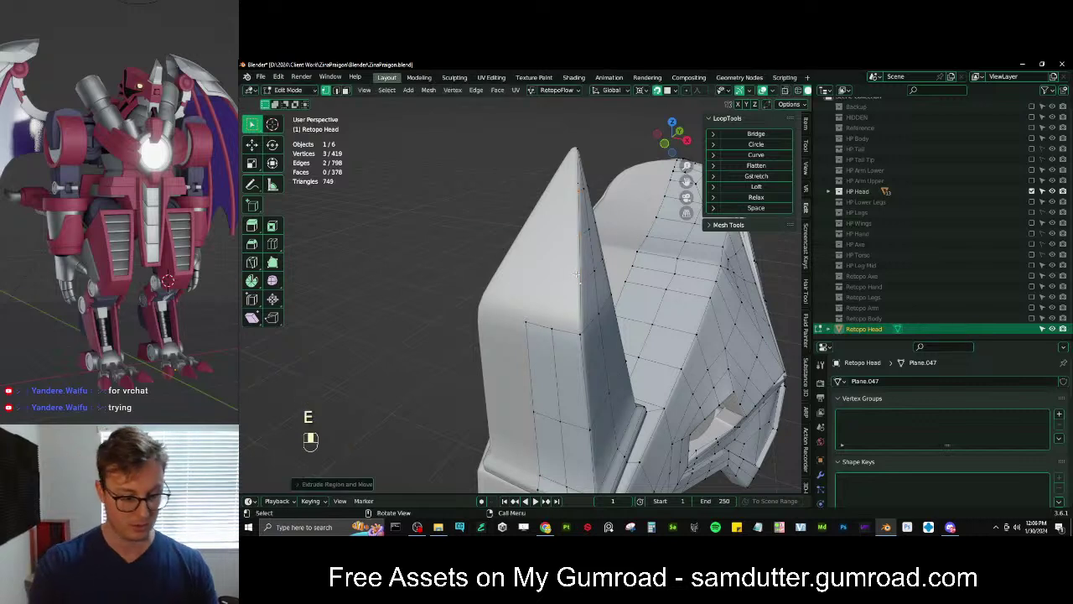
key("s")
left_click(568, 270)
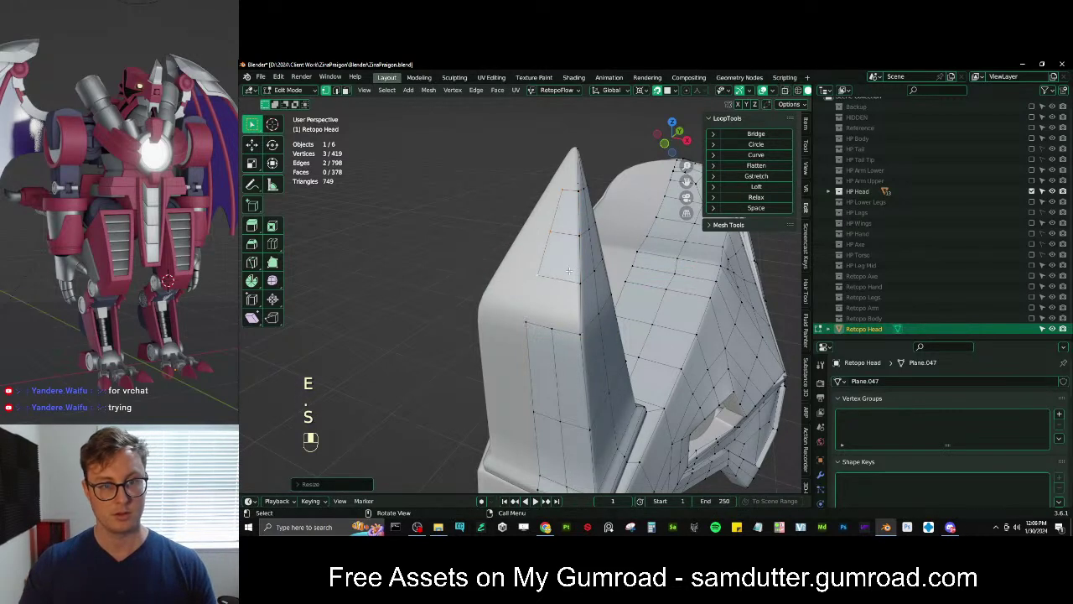
key("g")
key("s")
left_click(569, 270)
key("g")
left_click(567, 269)
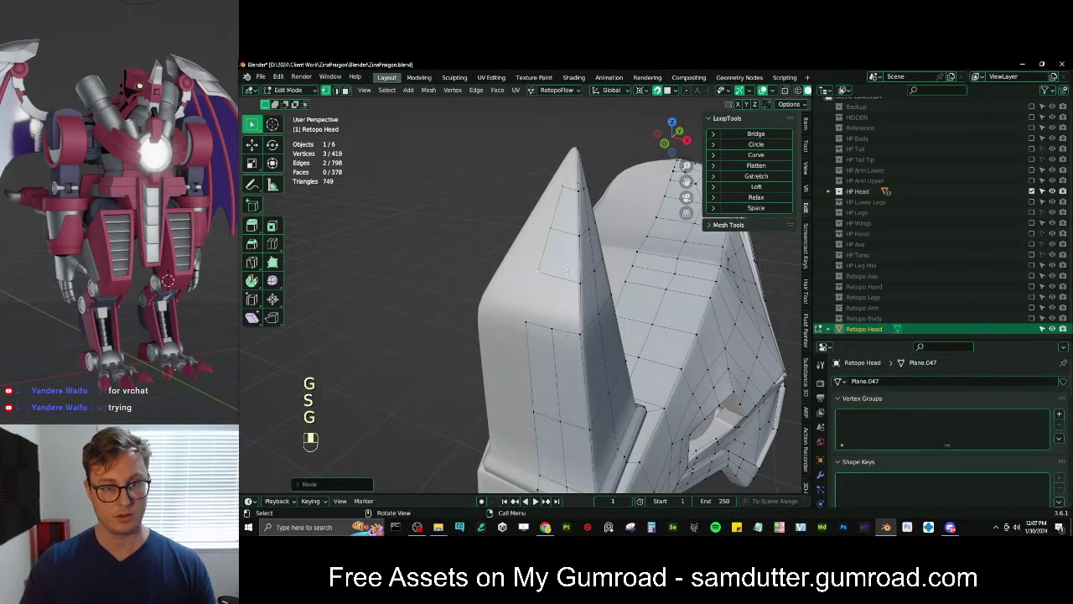
key("g")
middle_click(565, 271)
left_click(562, 268)
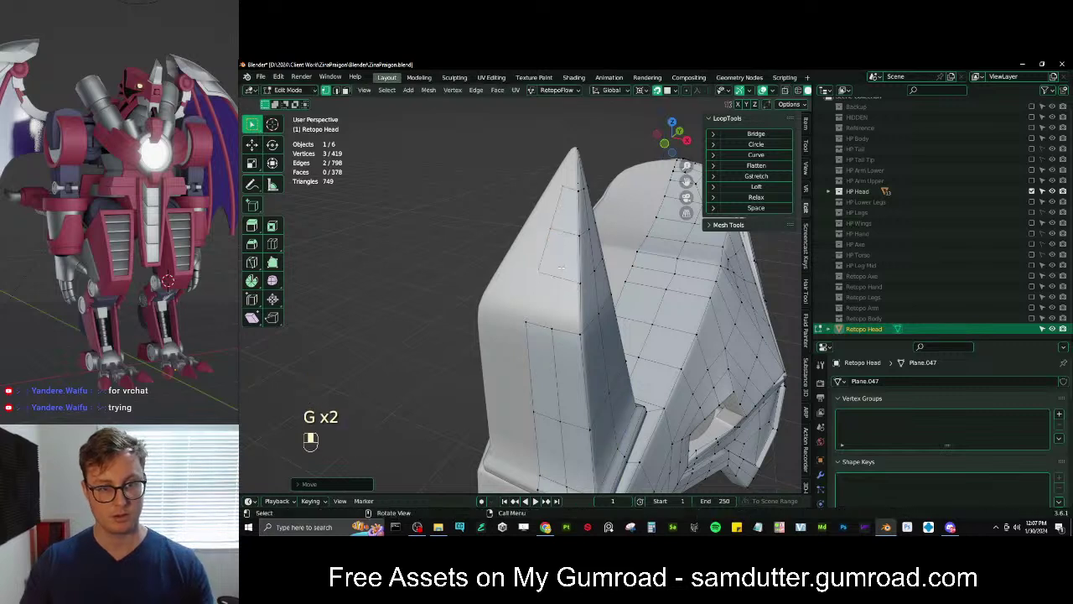
Slide individual outer vertices of the new back-face strip along their edges and undo the last move
key("g")
key("g")
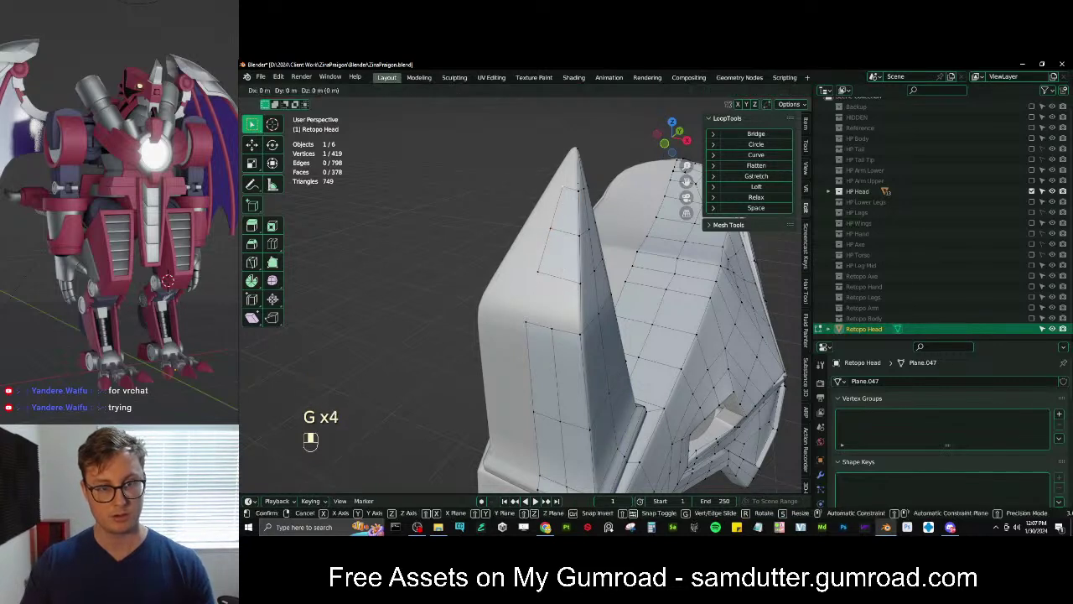
key("g")
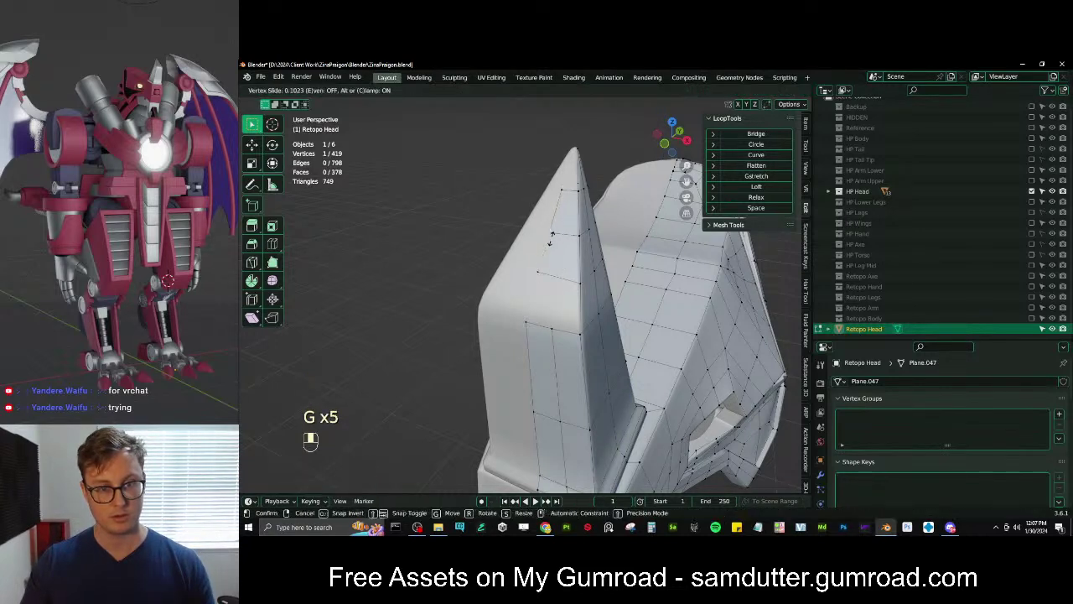
key("g")
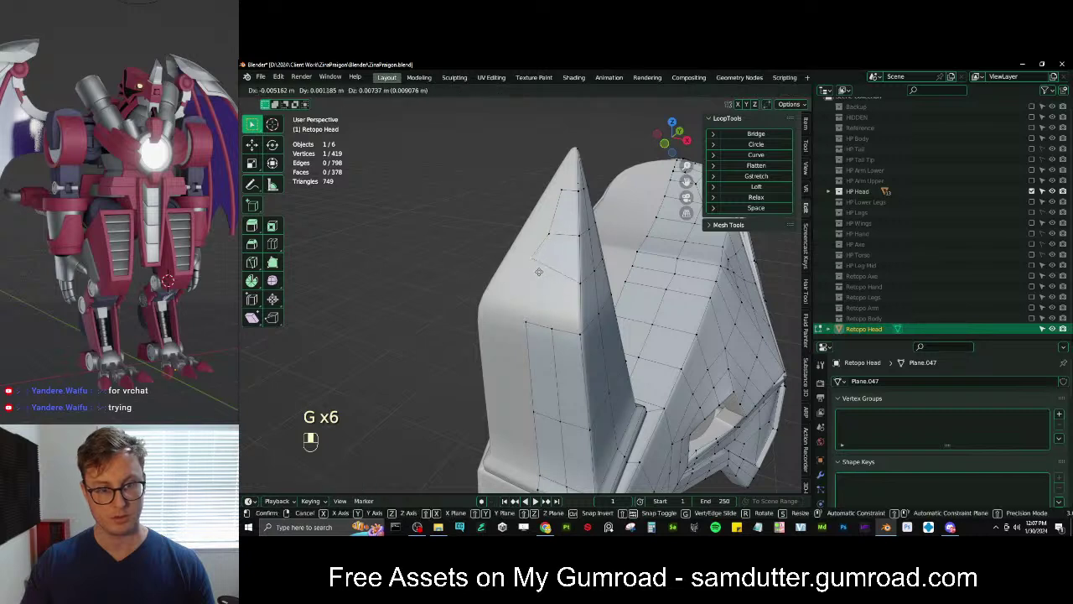
key("ctrl+z")
Add a lengthwise edge loop through the back-face strip and fill the outer half of the gap above the bend
key("ctrl+r")
double_click(560, 234)
left_click(555, 281)
left_click(539, 276, "shift")
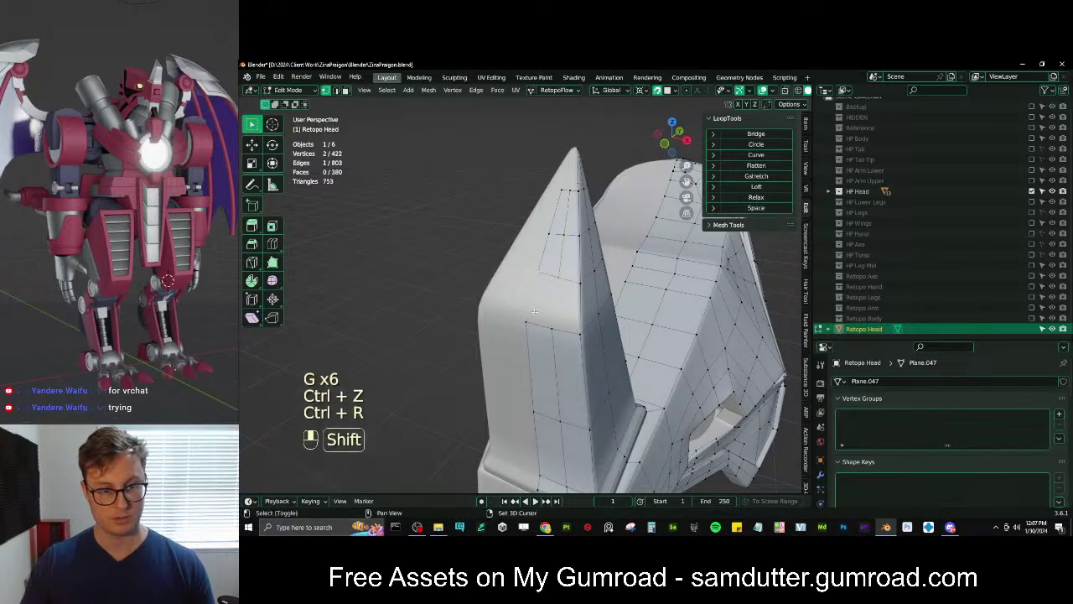
left_click(550, 326, "shift")
key("f")
Slide the vertices of the back-face row above the bend into line and fill the remaining gap below it
key("g")
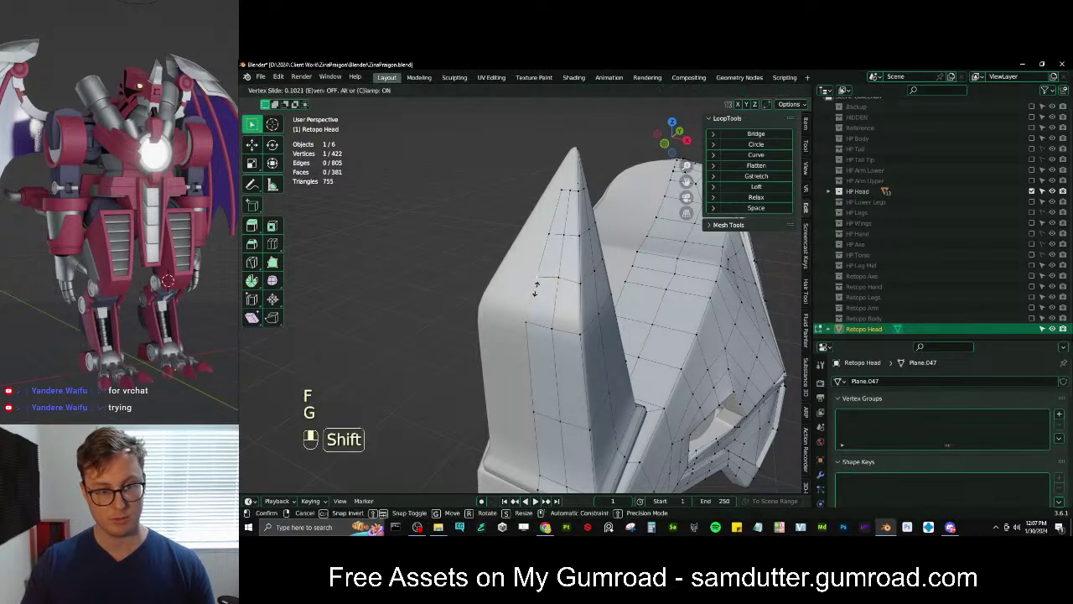
key("g")
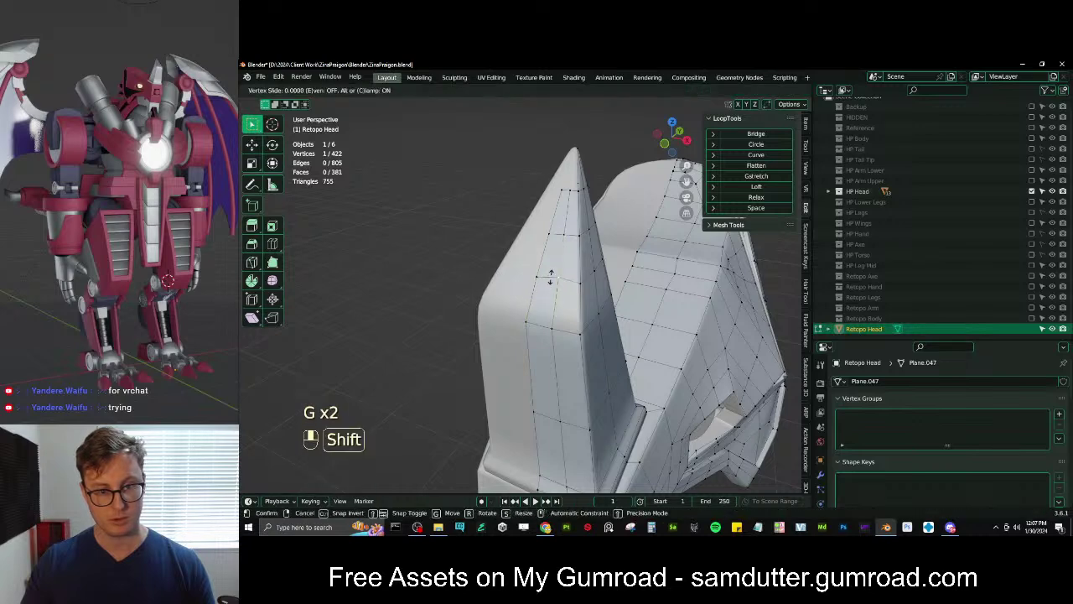
left_click(550, 279)
key("ctrl+z")
key("g")
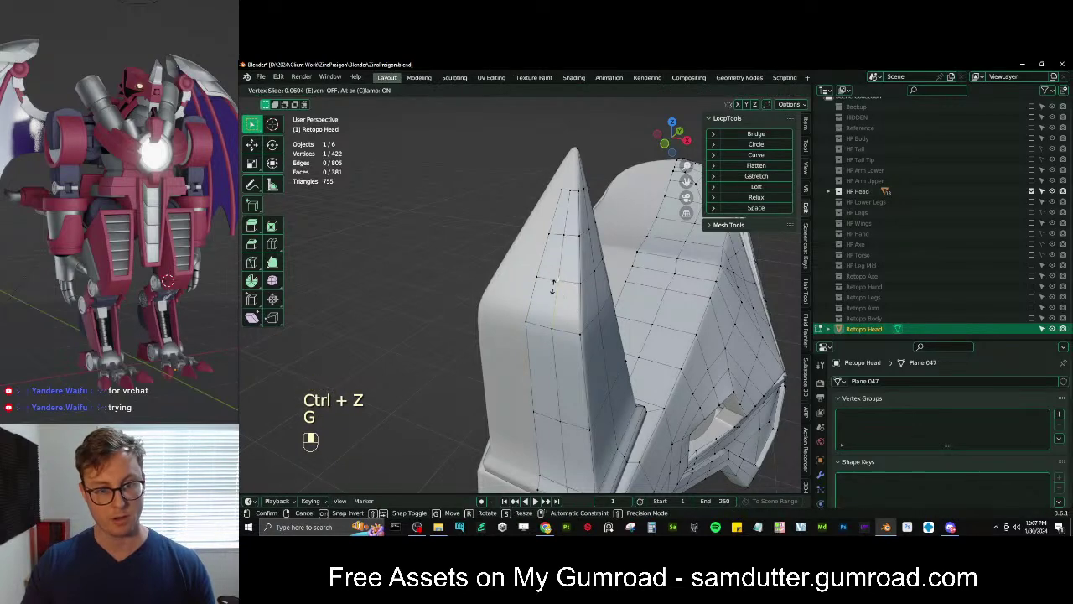
left_click(555, 285)
left_click(579, 304, "alt+shift")
key("f")
Delete the vertex at the very tip of the horn
middle_click_drag(593, 295, 513, 293)
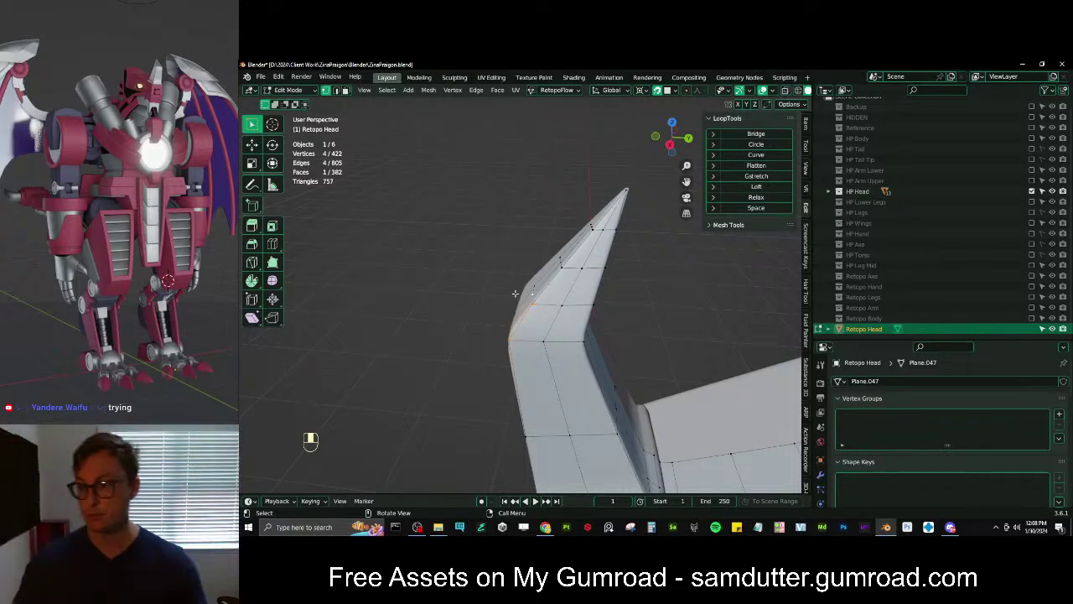
middle_click_drag(516, 294, 536, 312)
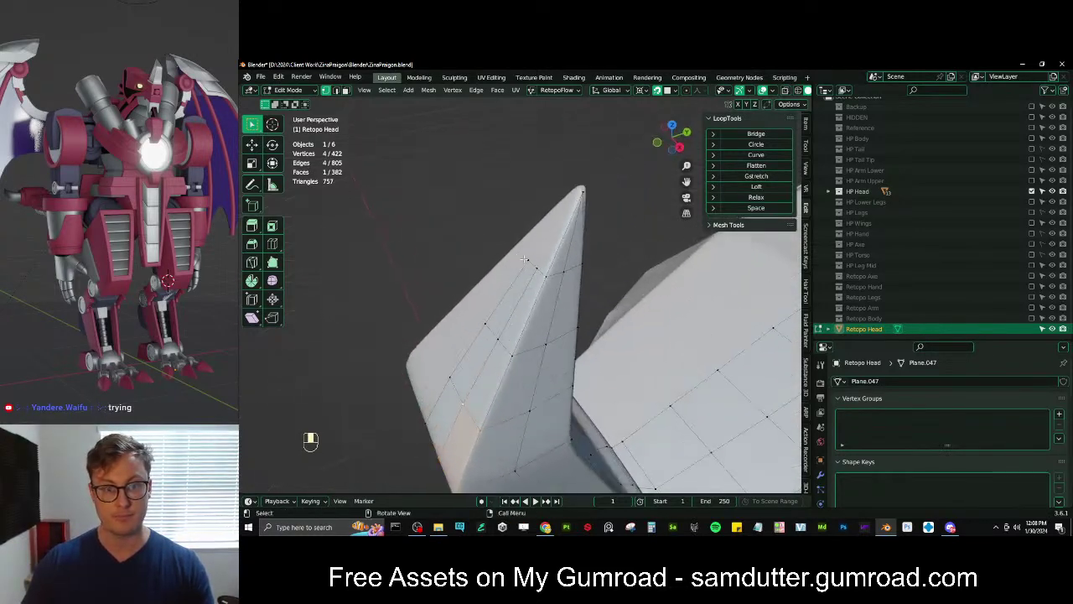
middle_click_drag(549, 220, 574, 235)
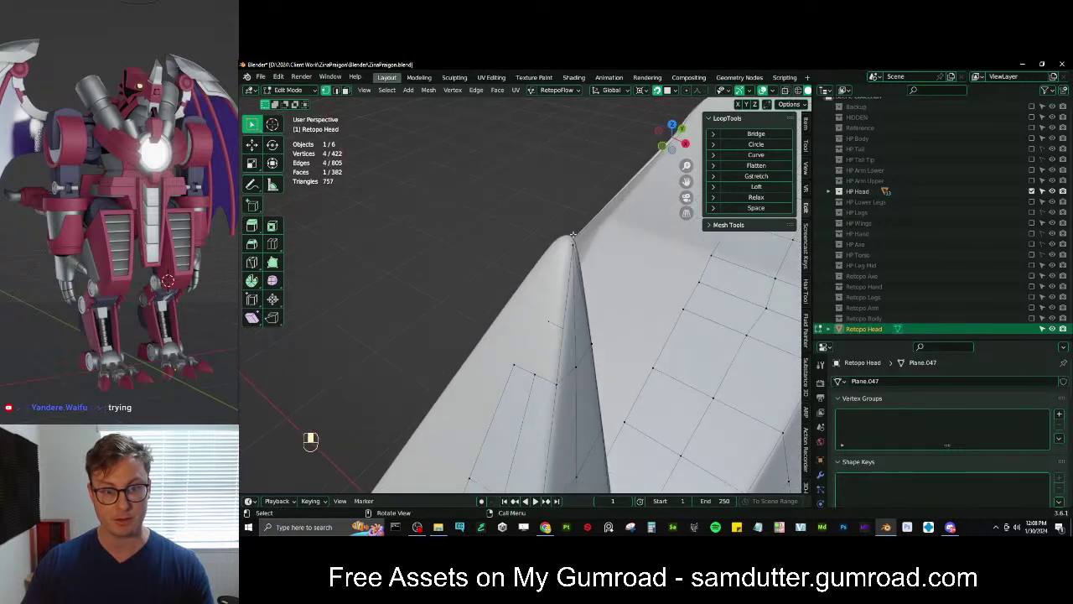
key("x")
left_click(572, 278)
middle_click_drag(573, 277, 555, 324)
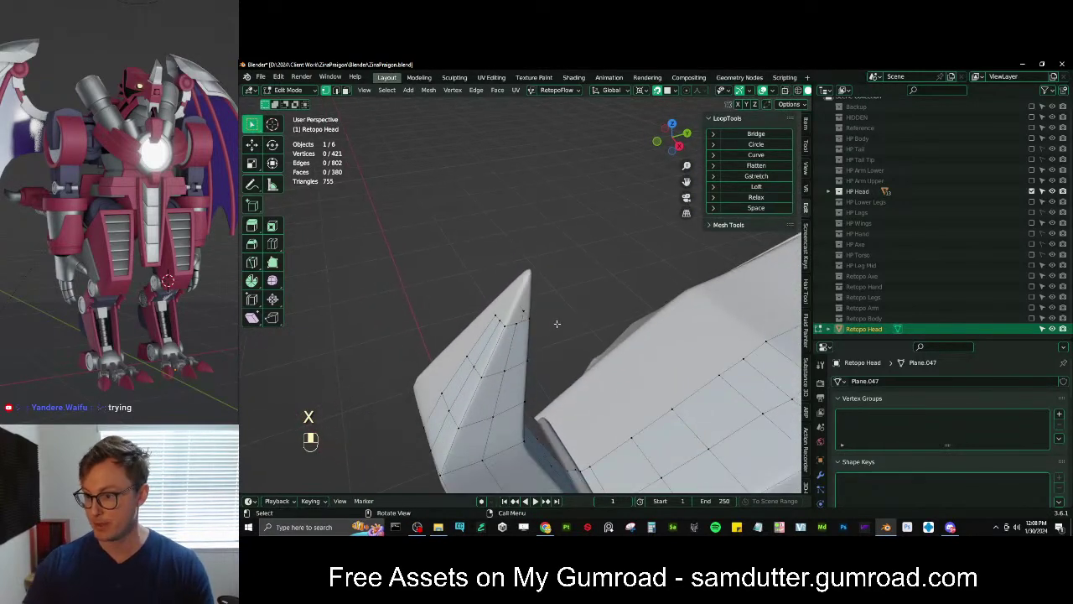
Extrude the three-vertex top row of the horn's side face toward the tip and scale it down about a changed pivot point
scroll(541, 330, "up", 2)
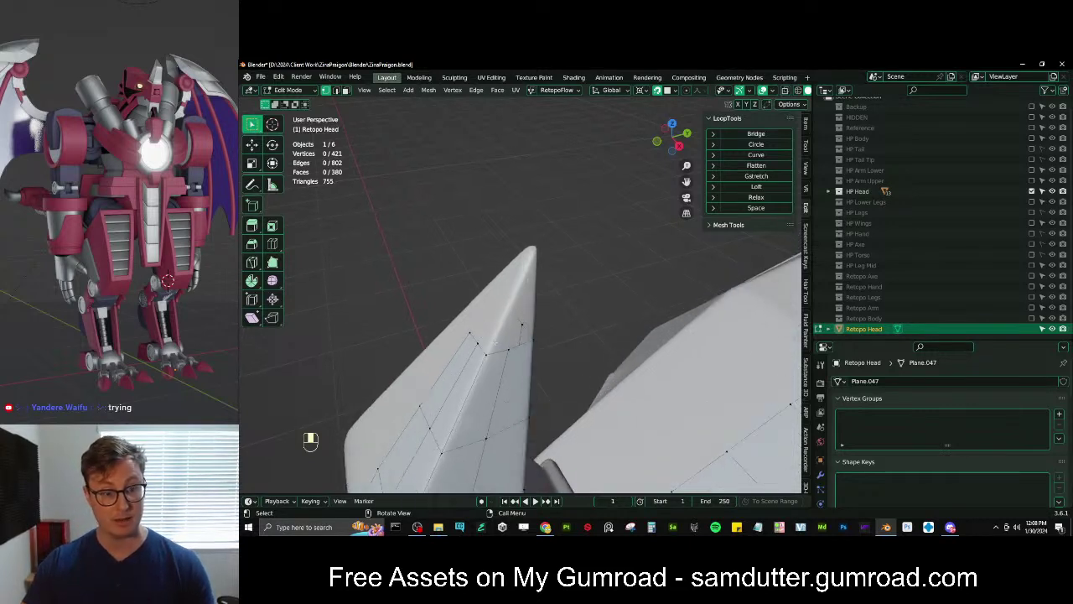
mouse_move(530, 345)
middle_mouse_down()
mouse_move(492, 319)
mouse_move(521, 346)
middle_mouse_up()
left_click(492, 318, "ctrl")
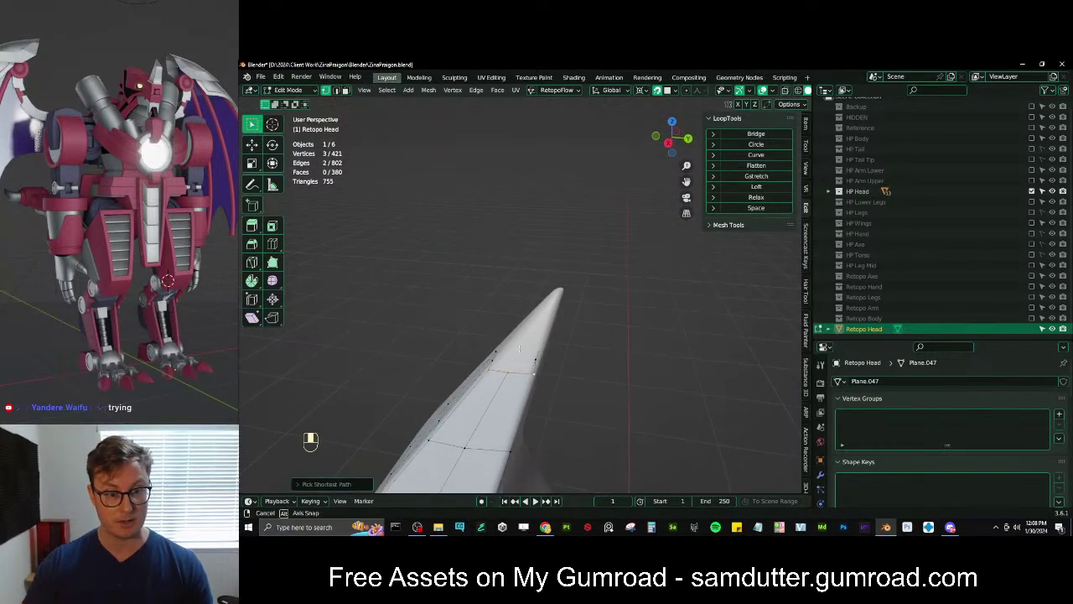
key("e")
right_click(543, 315)
key("period")
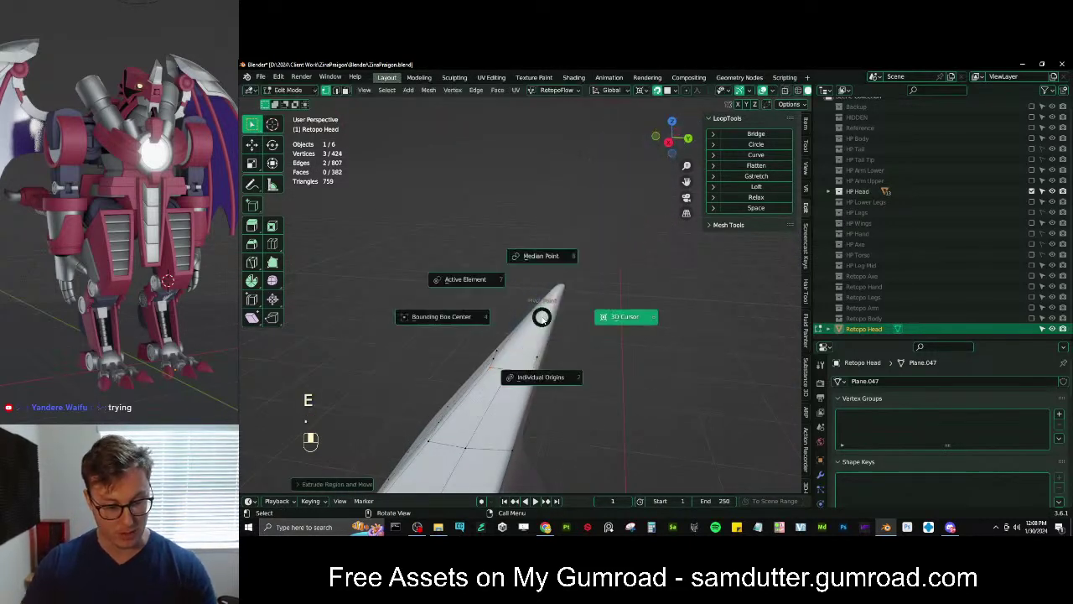
key("s")
Move and scale the extruded row to just below the horn's tip and space its vertices evenly
key("g")
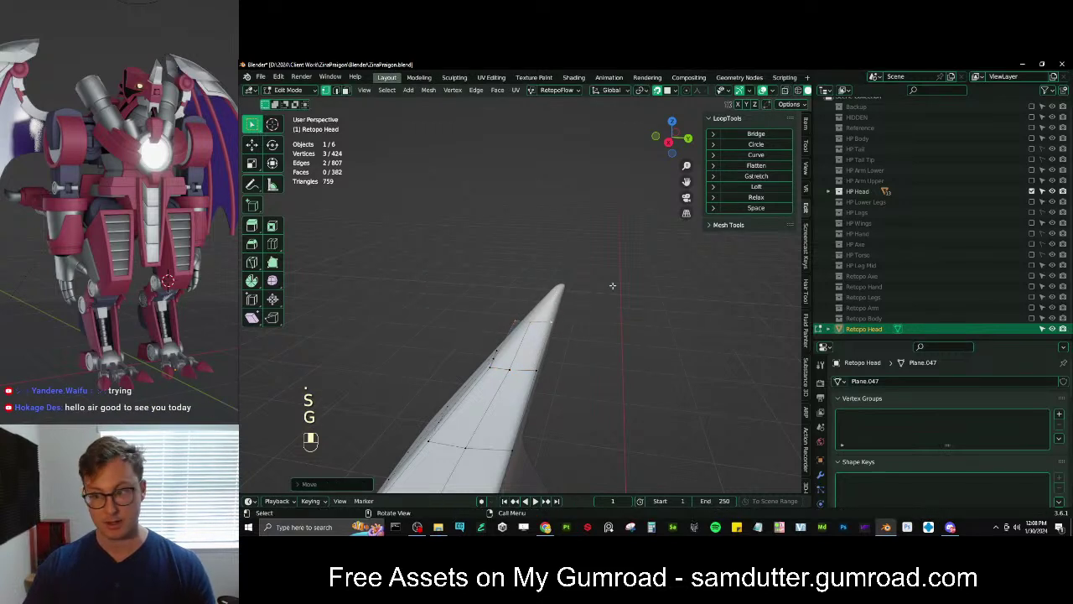
key("s")
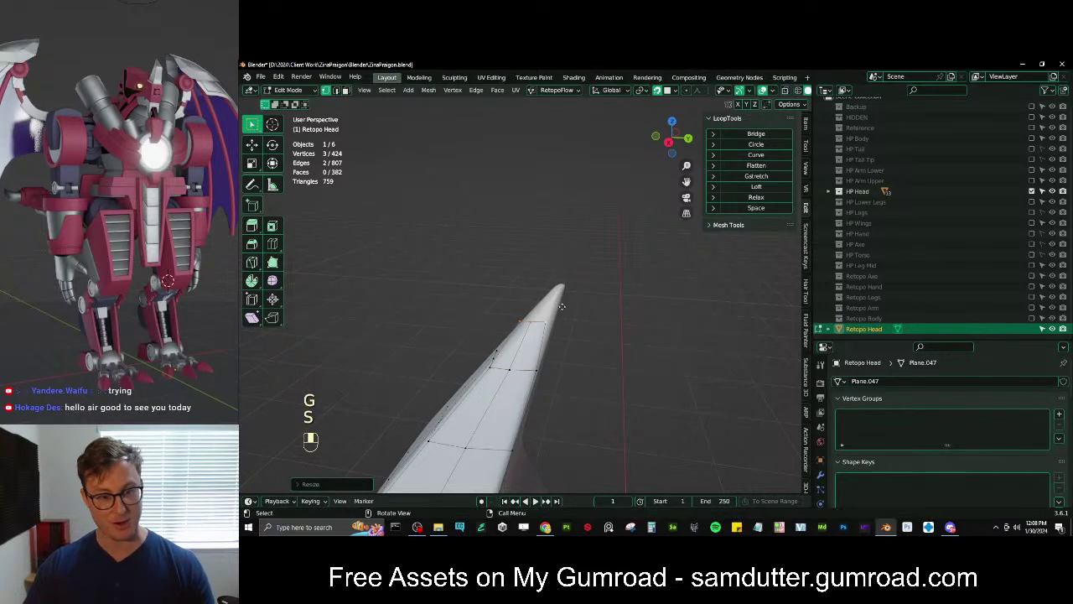
key("g")
key("s")
key("g")
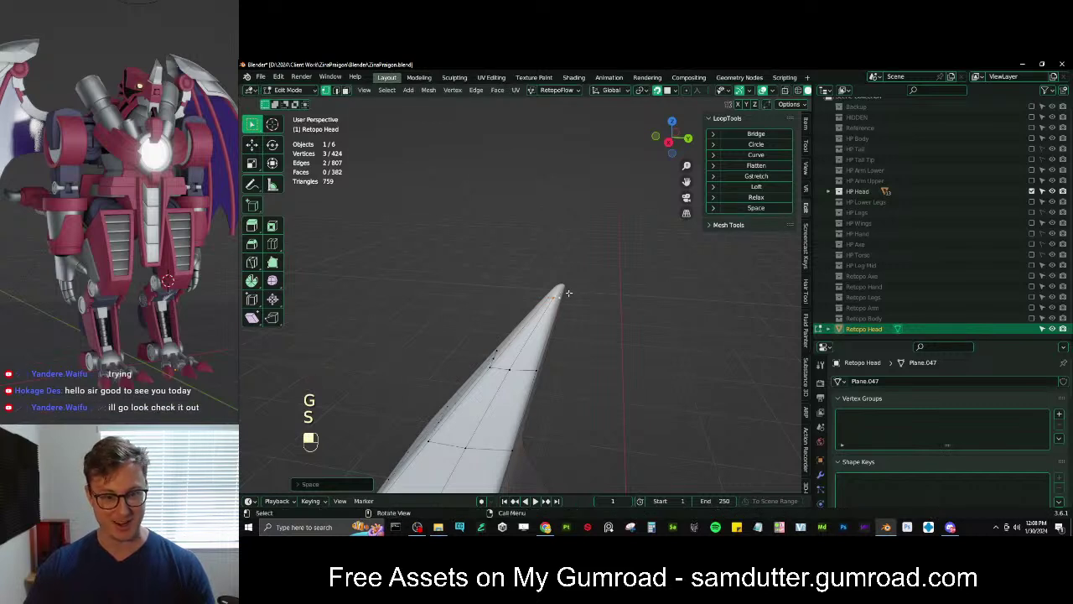
Undo the last change to the tip row and switch the retopology mesh to Object Mode
middle_click_drag(568, 292, 620, 339)
right_click(578, 310)
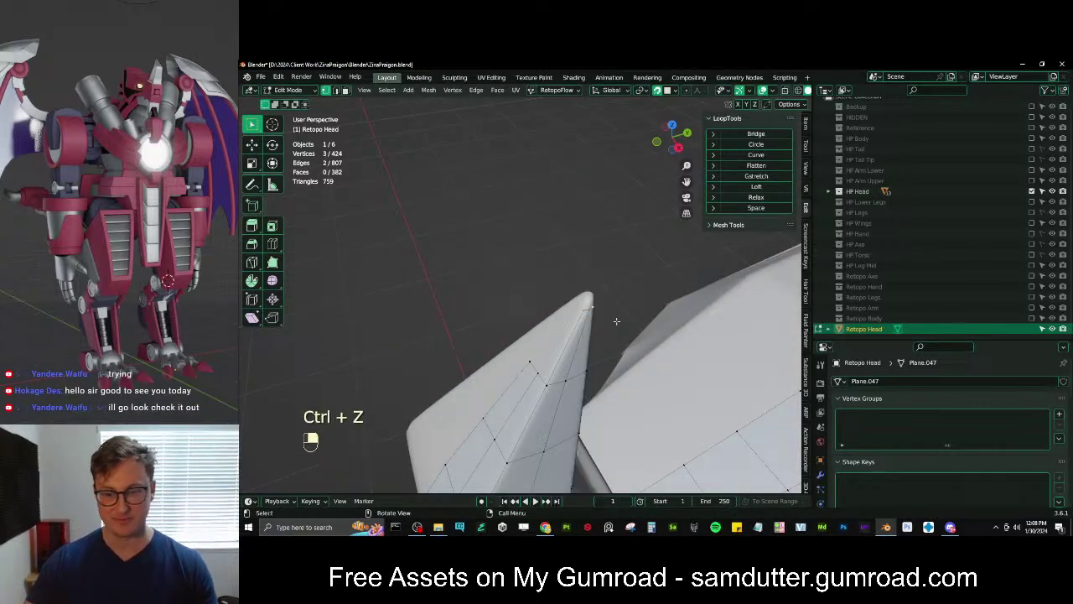
key("Tab")
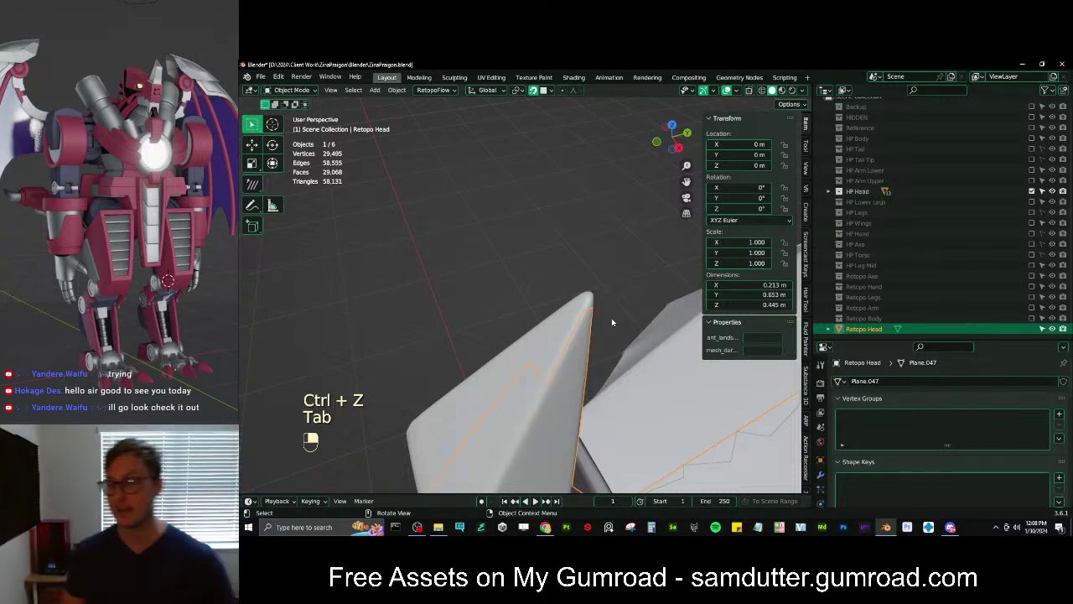